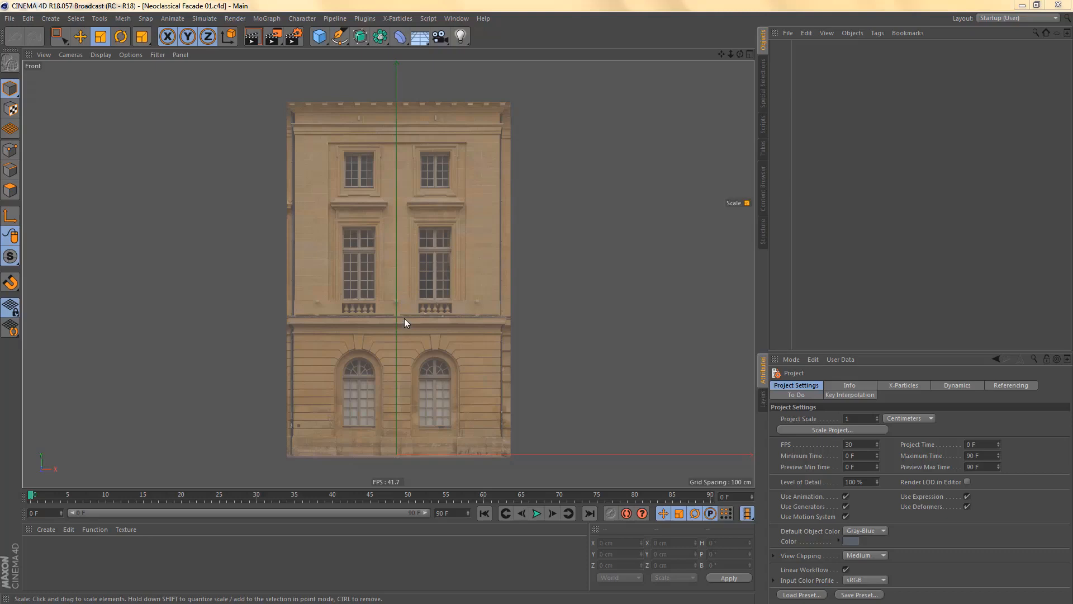
- Add a plane with -Z orientation, 2 width segments and 1 height segment
left_click_drag(320, 36, 400, 76)
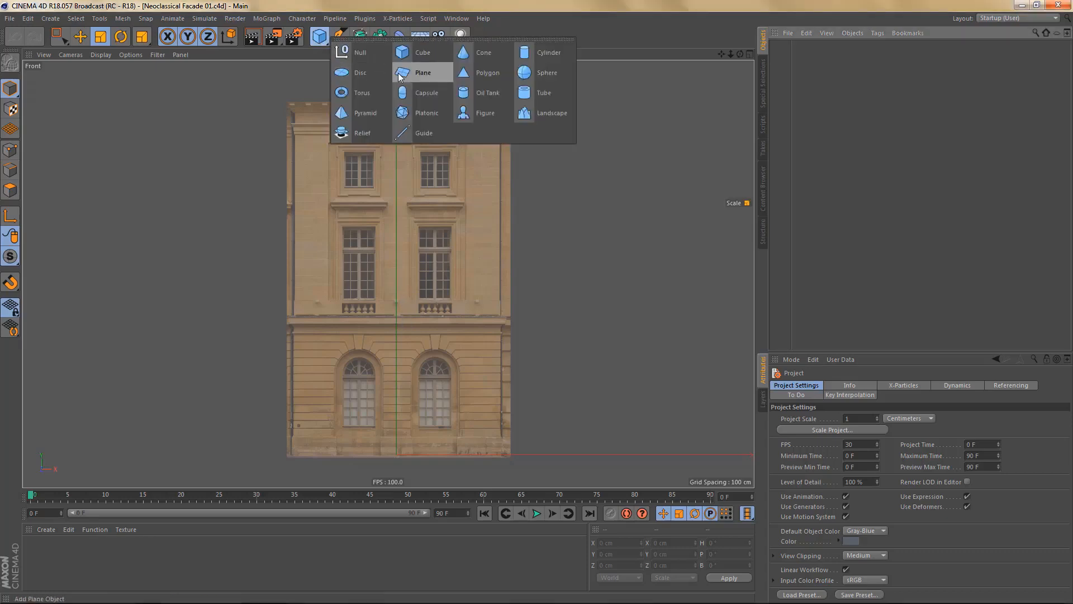
left_click(437, 75)
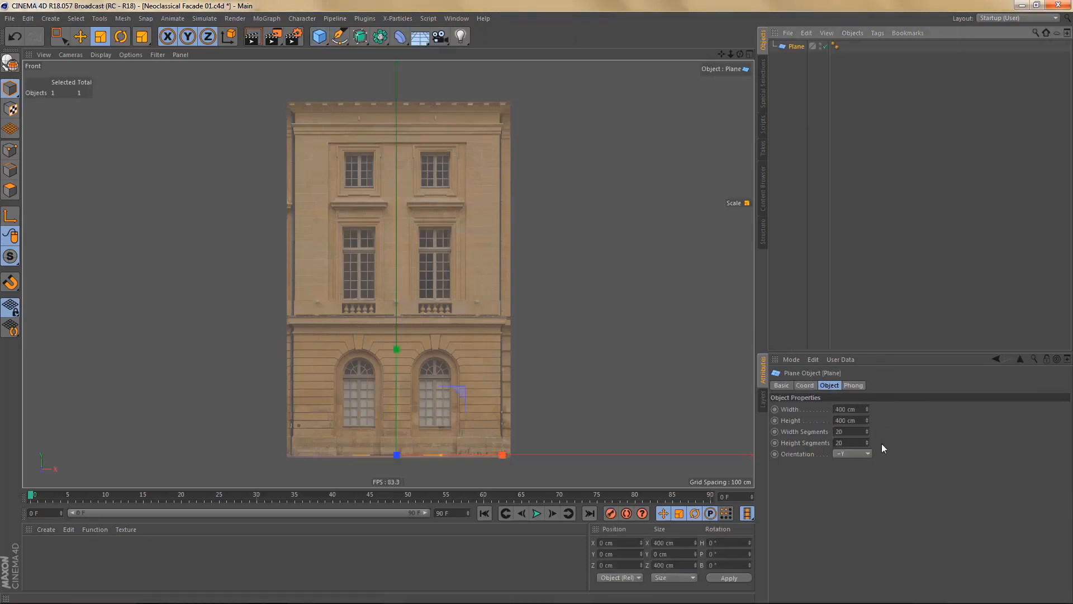
left_click(851, 453)
left_click(856, 519)
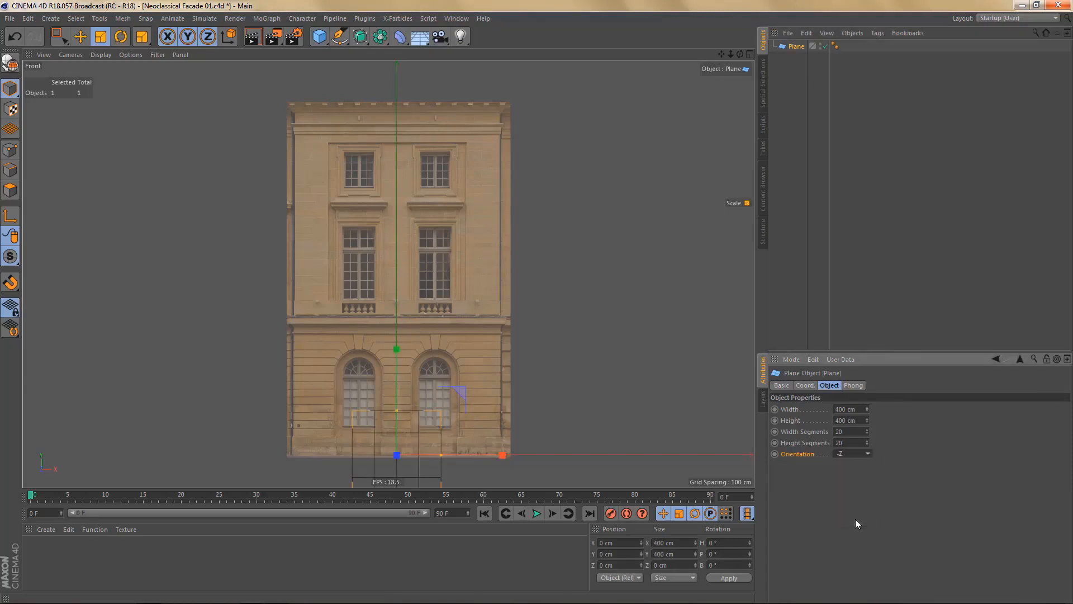
left_click_drag(846, 432, 826, 438)
type("2")
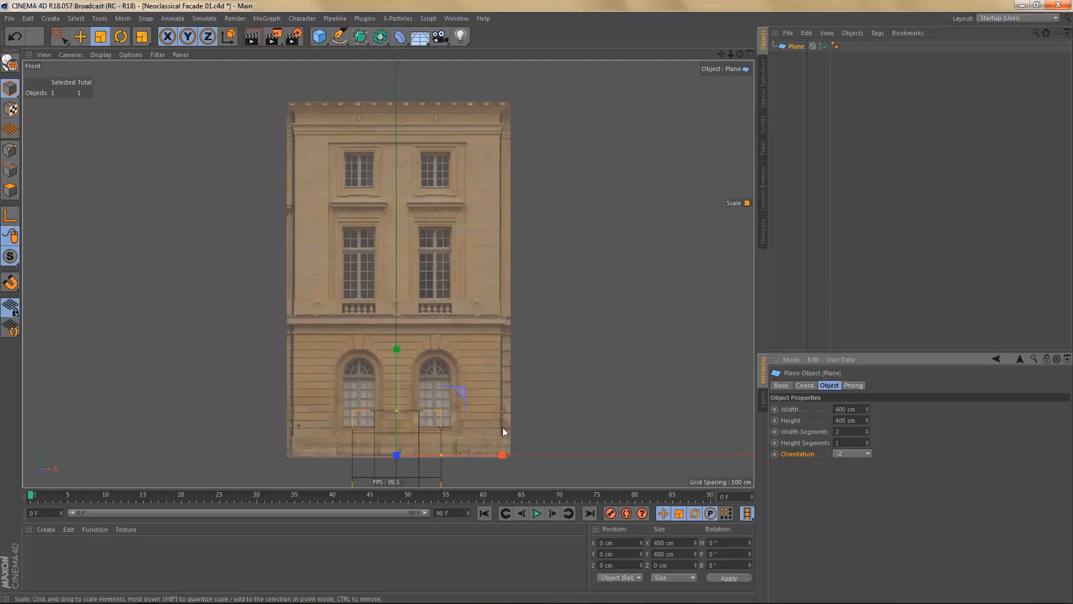
- Convert the plane to an editable polygon object and switch to the Move tool
middle_click_drag(502, 427, 504, 395)
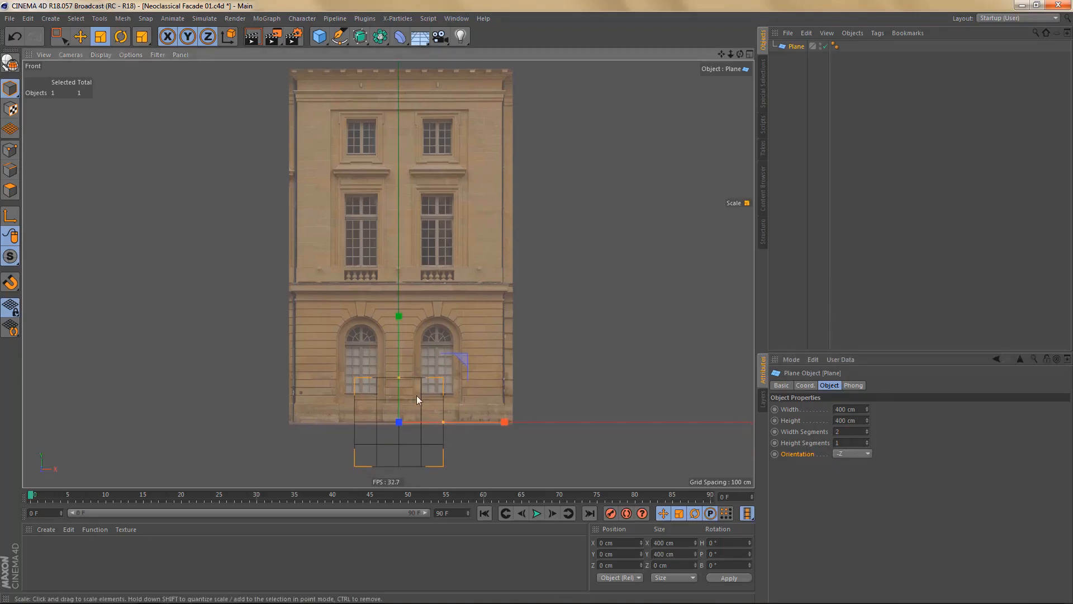
right_click_drag(423, 408, 435, 419, "alt")
middle_click_drag(436, 421, 436, 415, "alt")
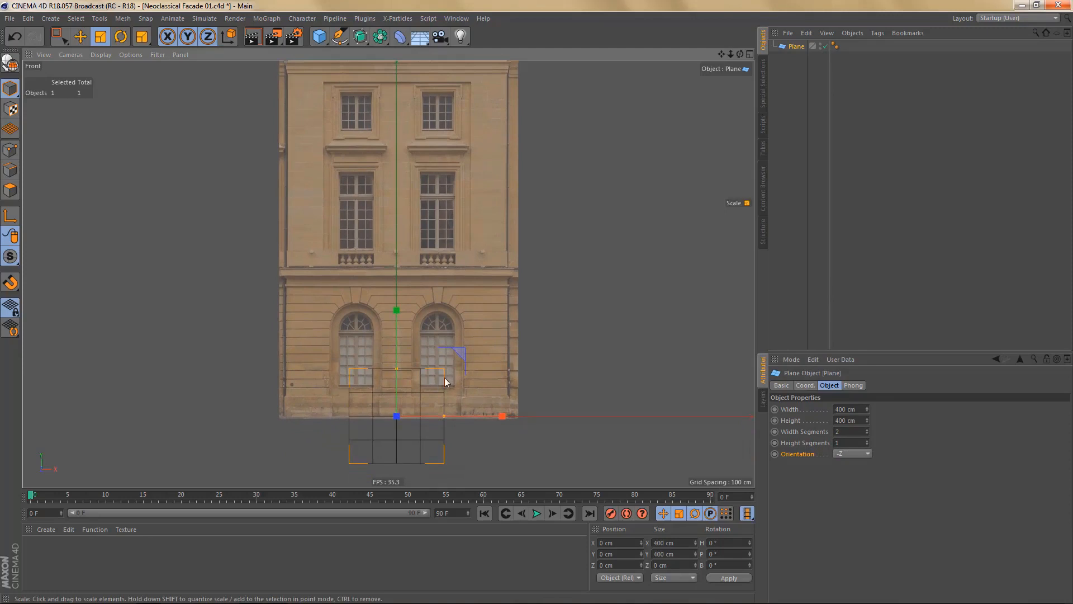
key("c")
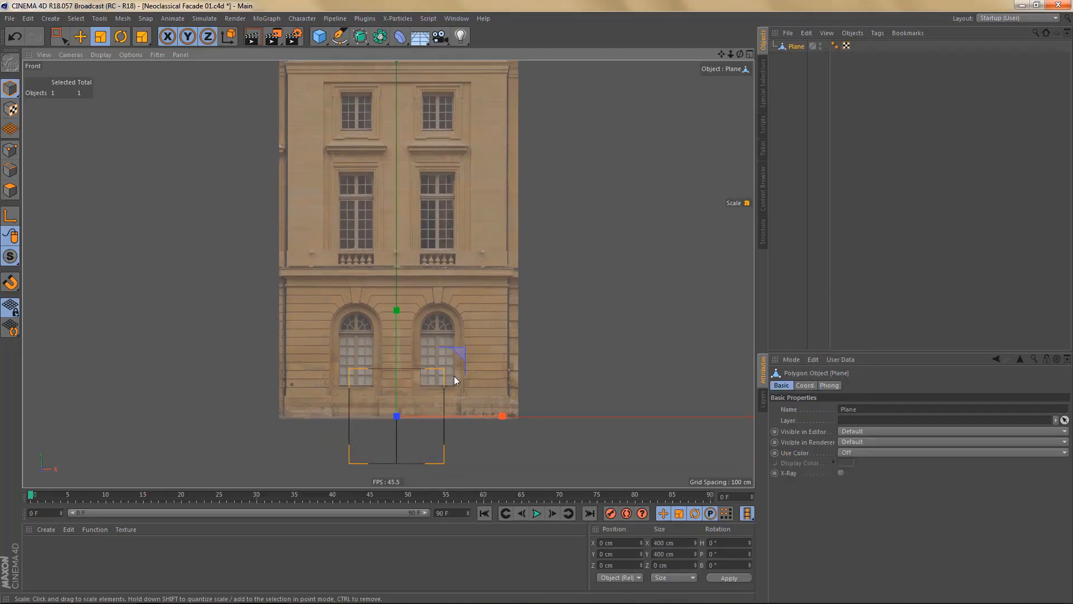
key("e")
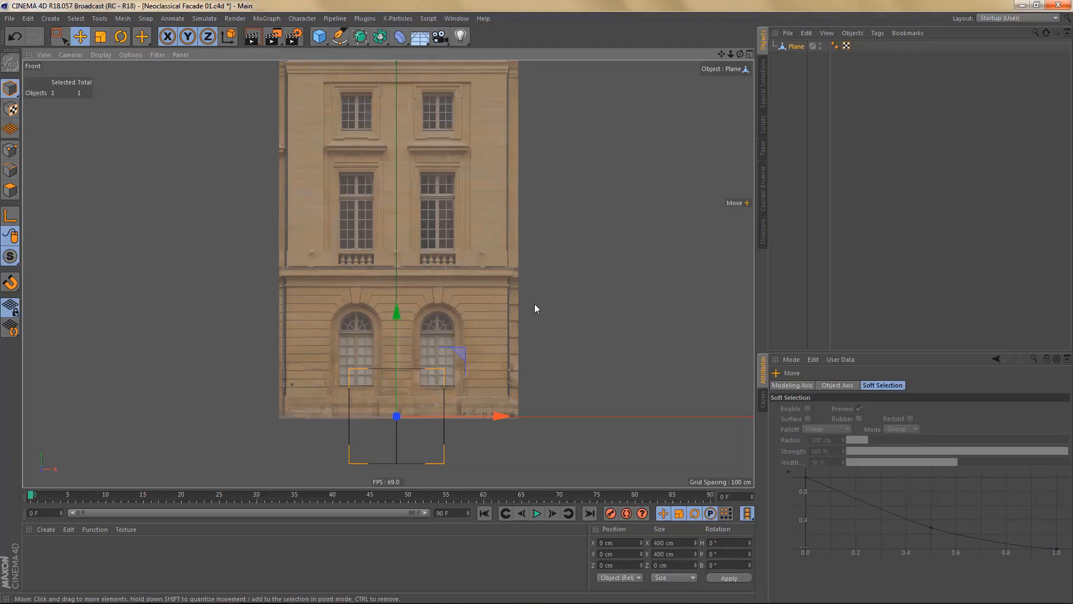
- Move the plane's axis to its bottom edge with Axis Center, using Y -100 %
key("shift+a")
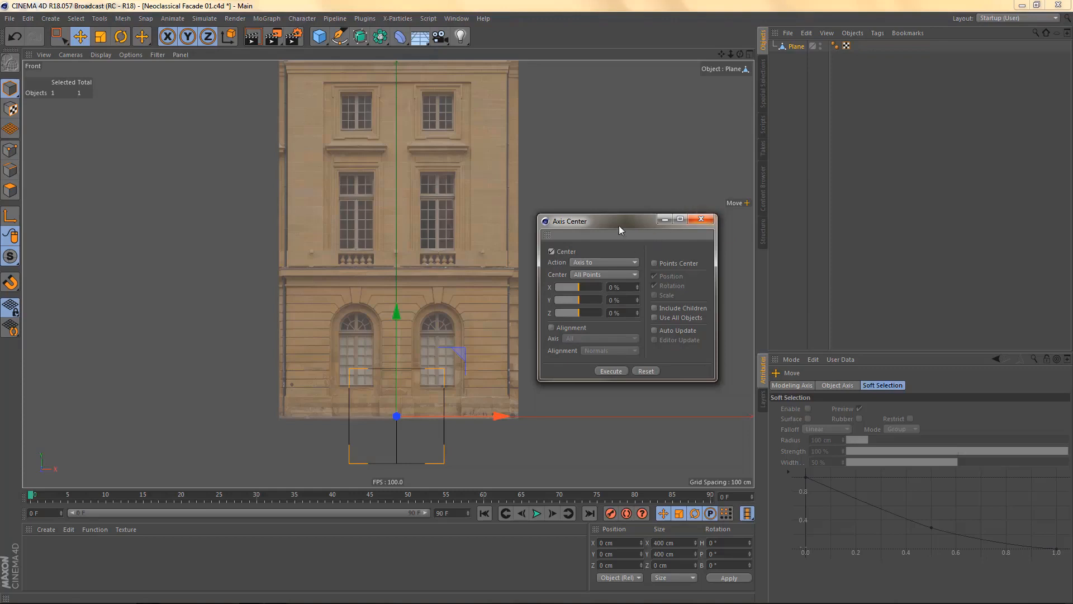
left_click(701, 219)
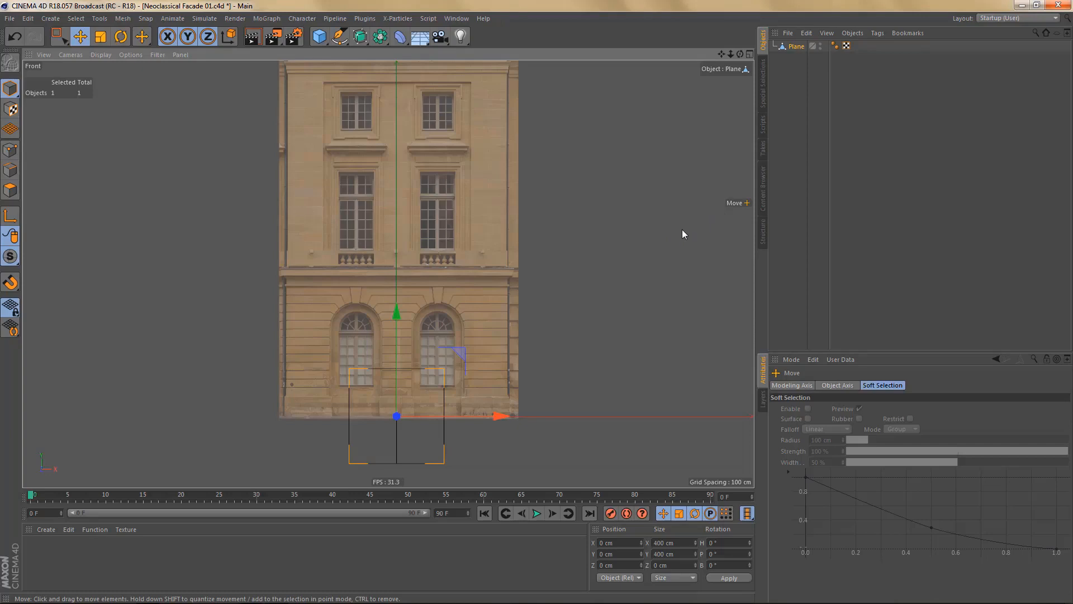
key("shift+c")
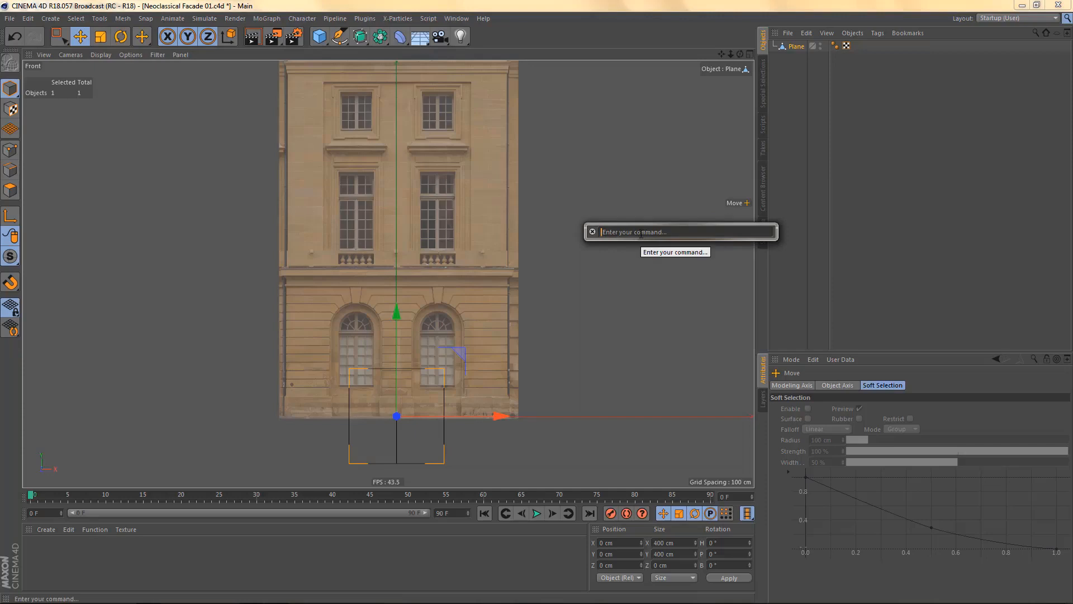
type("axis")
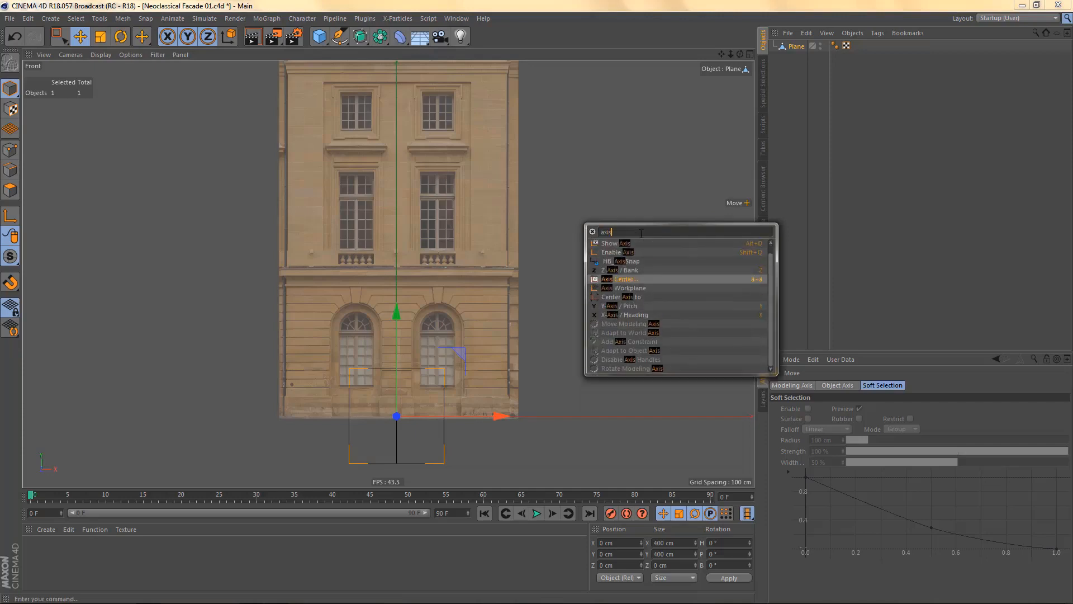
type(" center")
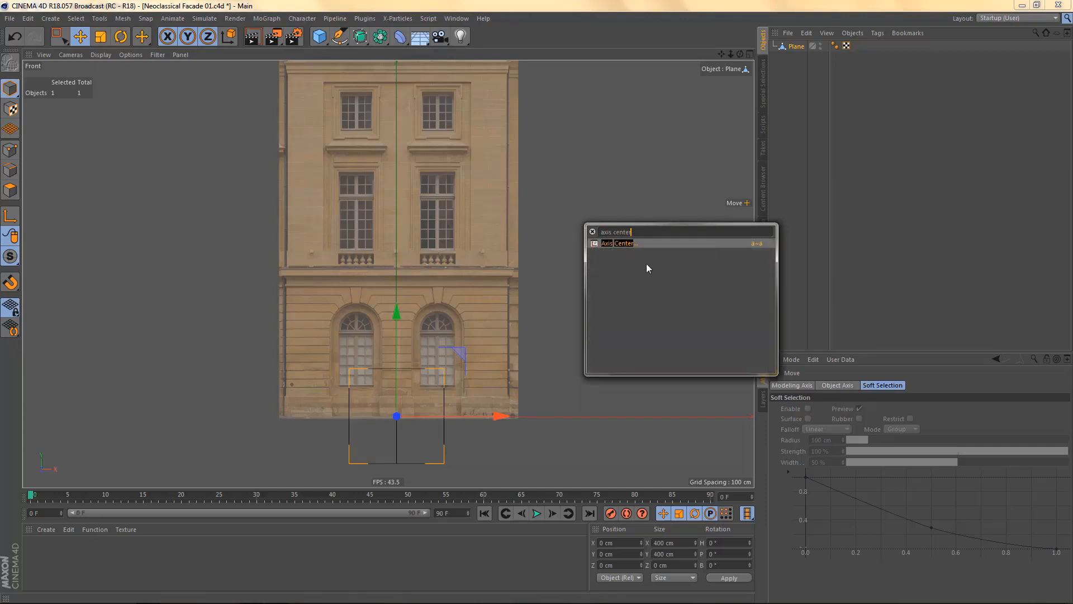
left_click(633, 242)
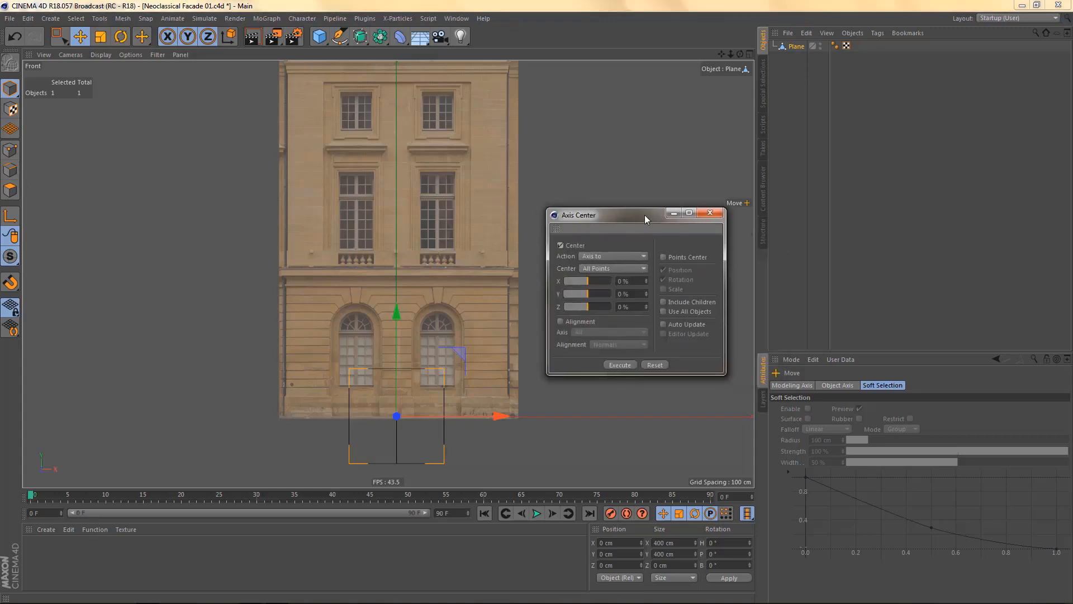
left_click_drag(645, 214, 635, 200)
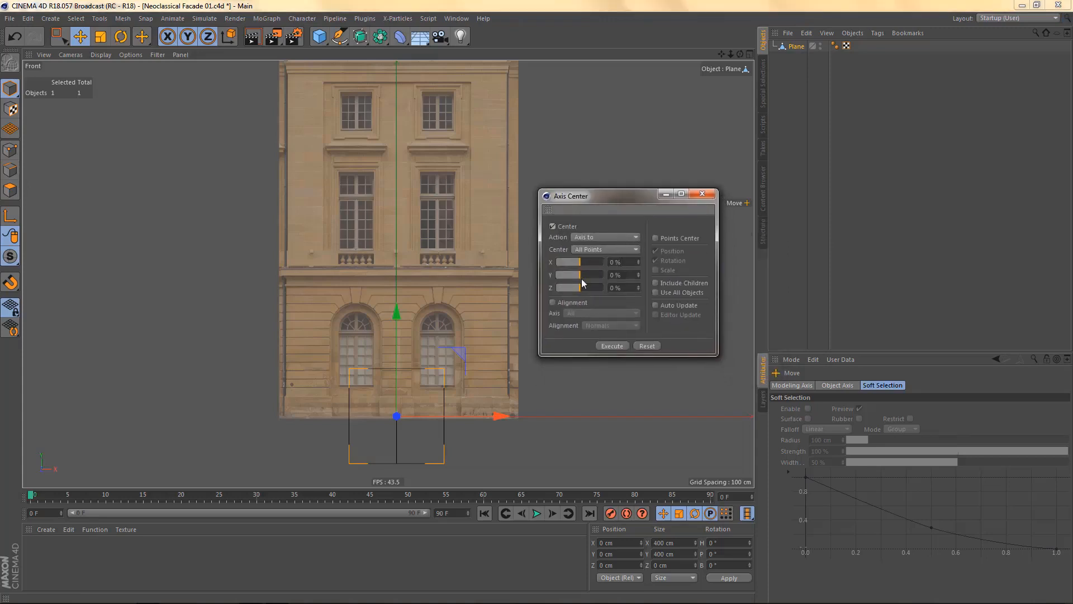
left_click_drag(581, 279, 544, 276)
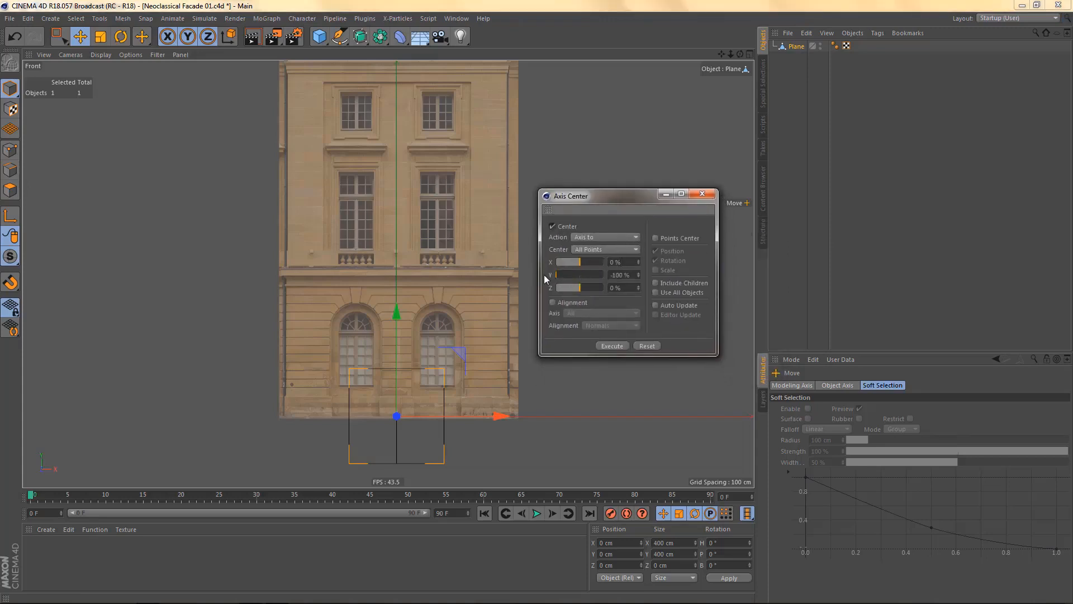
left_click(611, 346)
left_click(702, 193)
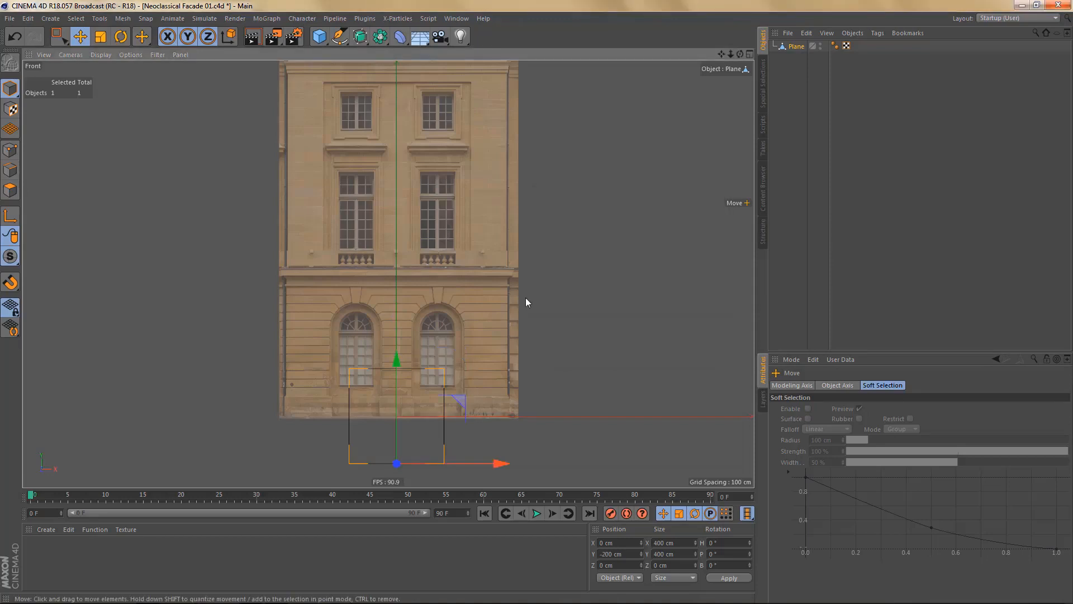
key("alt+0")
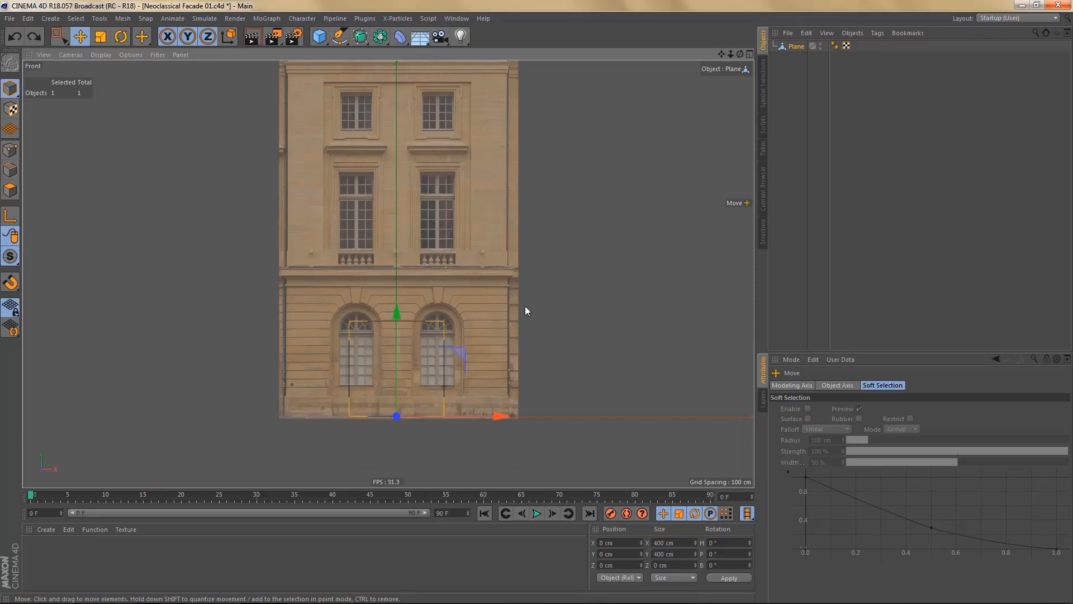
key("ctrl+z")
left_click(301, 18)
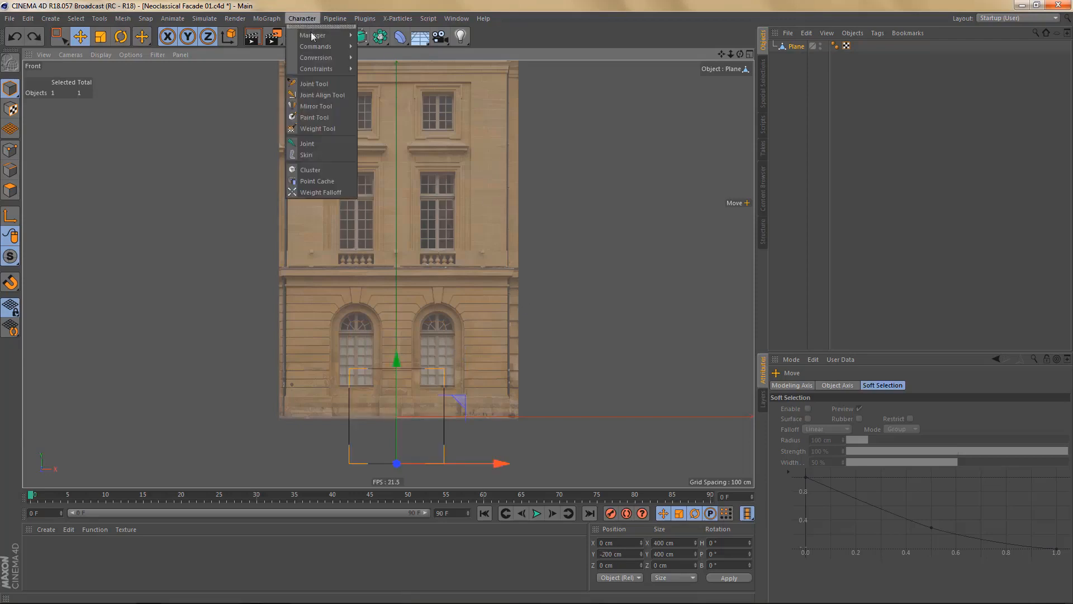
mouse_move(313, 45)
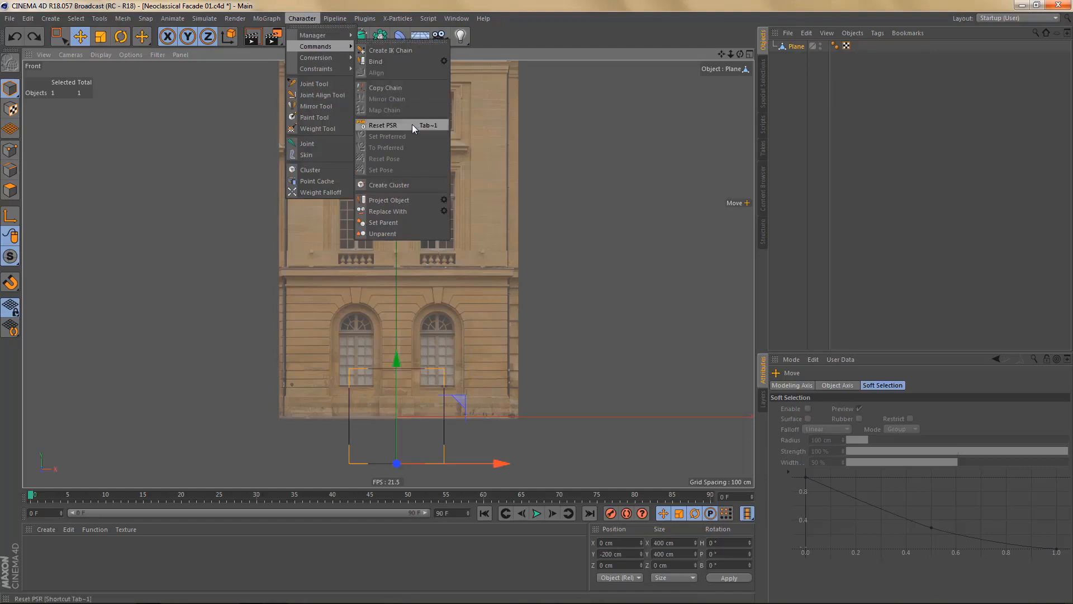
left_click(577, 129)
- Find the Reset PSR command with the search "psr" and apply it to the plane
key("shift+c")
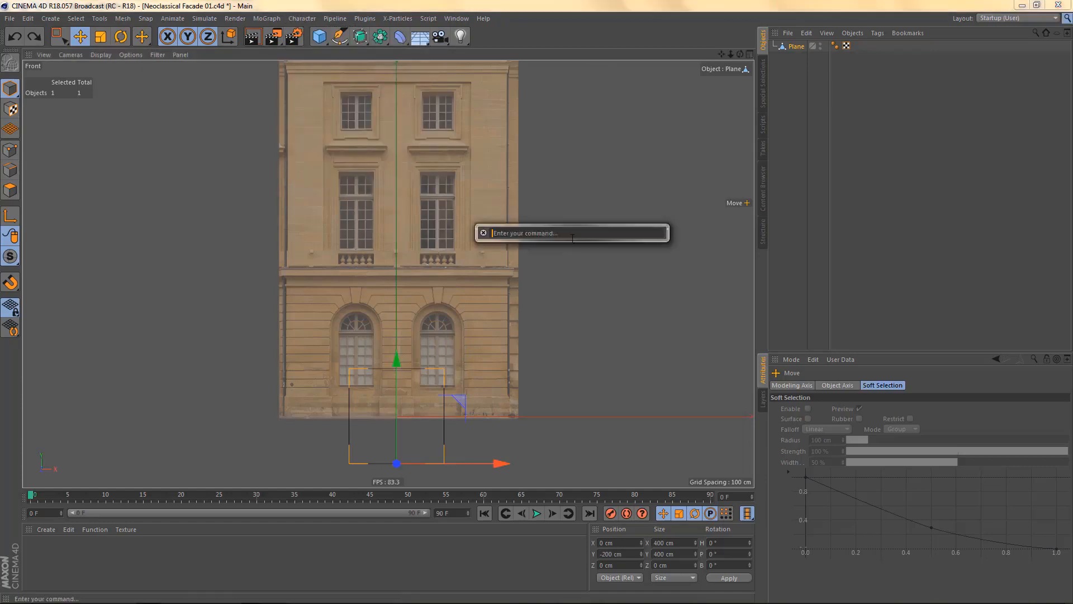
type("psr")
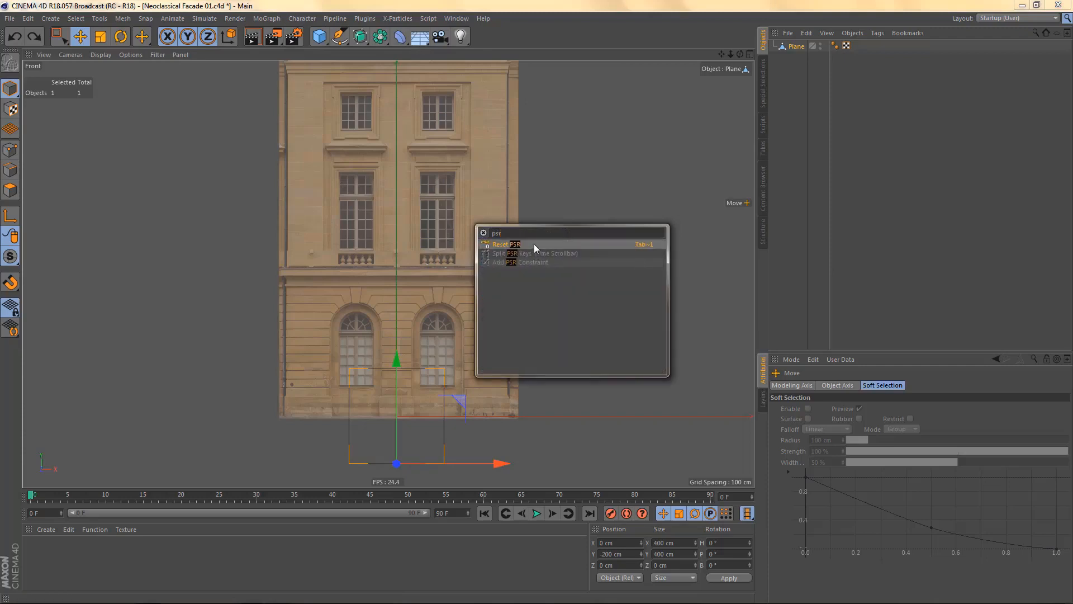
left_click(534, 245)
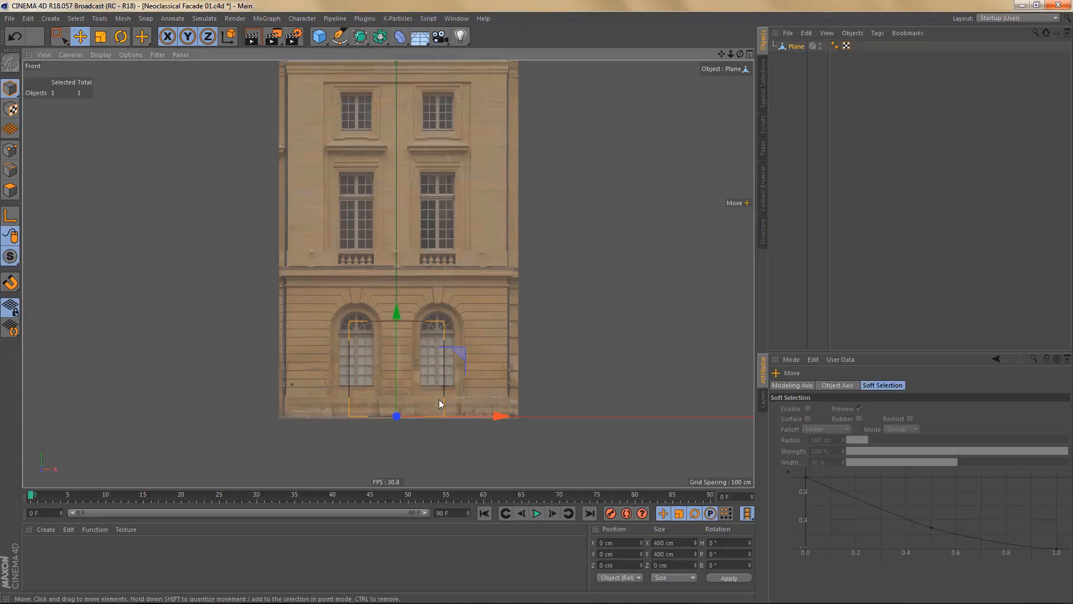
- Scale the plane over the facade reference to about 938 cm wide and 1589 cm high
key("t")
left_click_drag(531, 352, 759, 318)
middle_click_drag(471, 300, 472, 364, "alt")
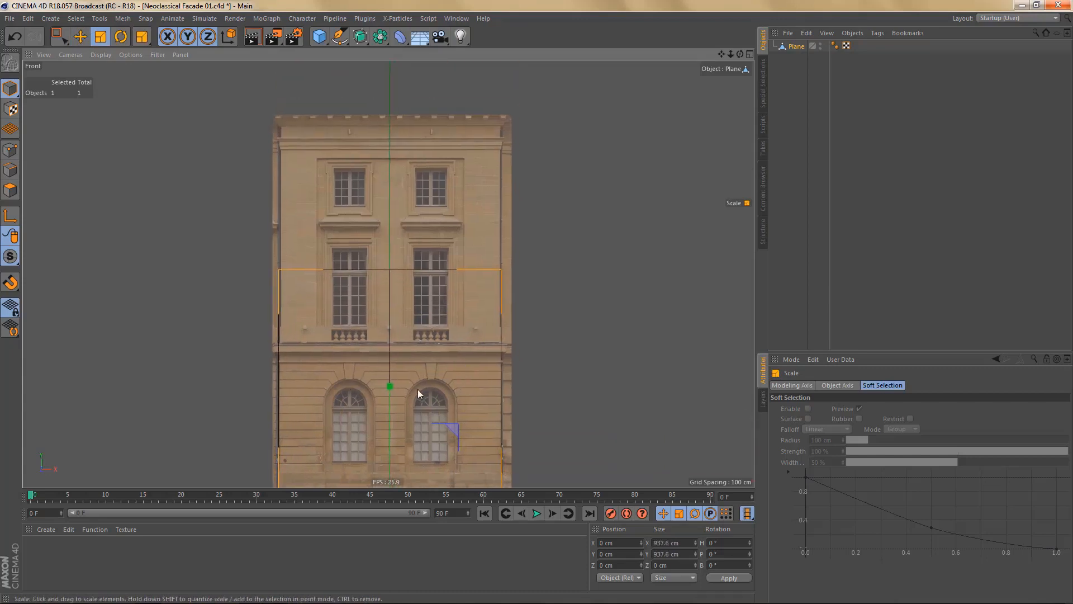
left_click_drag(391, 387, 414, 314)
middle_click_drag(474, 345, 489, 298, "alt")
middle_click_drag(515, 430, 518, 418, "alt")
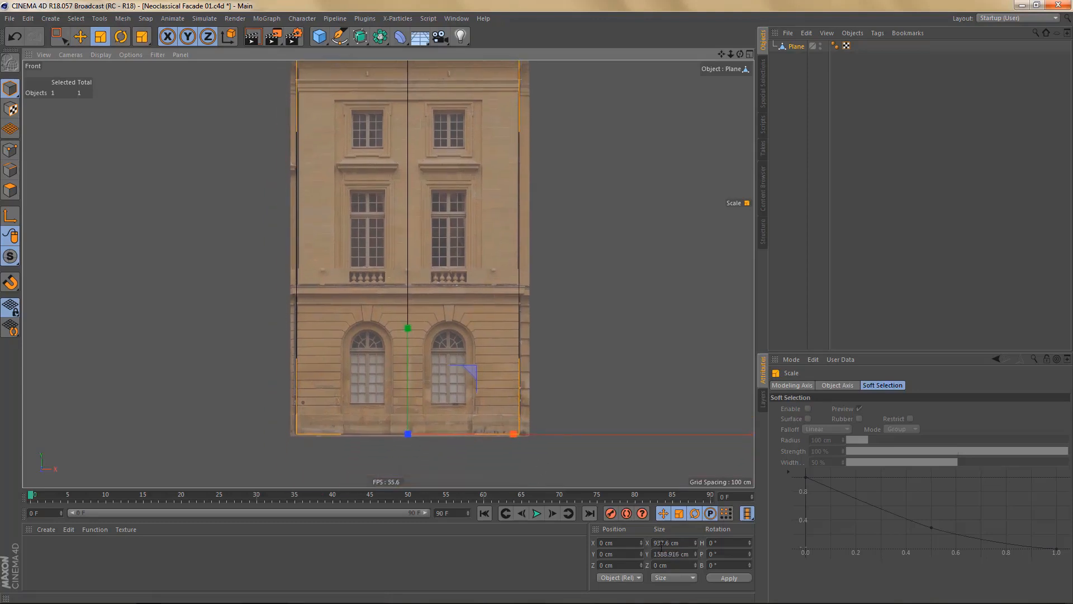
- Set the plane's size to 935 cm in X and 1600 cm in Y
left_click_drag(662, 544, 689, 554)
type("5")
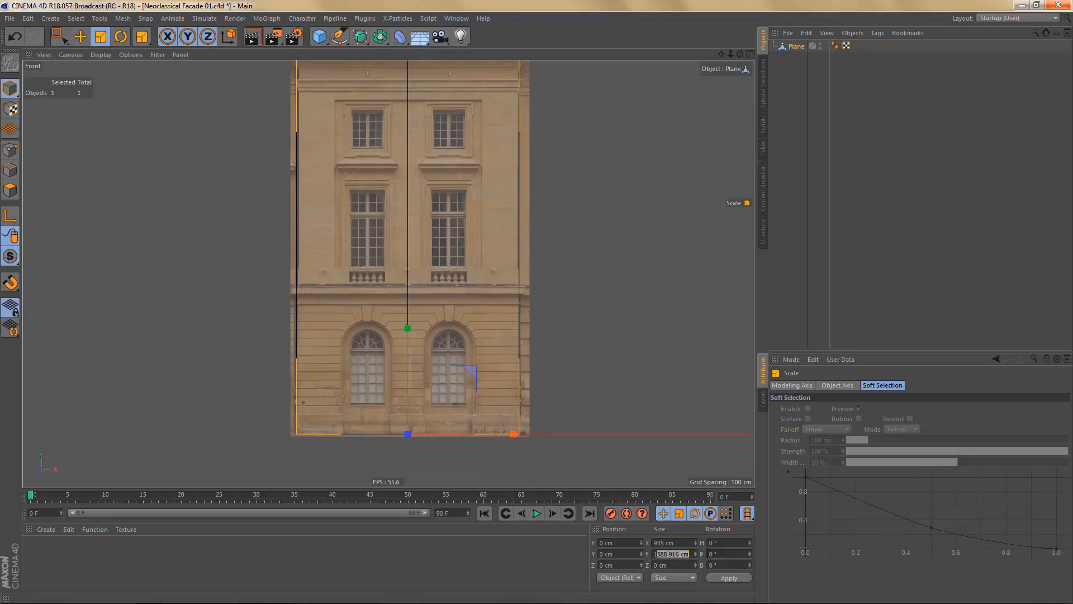
type("600")
key("Return")
- In point mode, select the two points on the plane's left edge and delete them, leaving the right half
middle_click_drag(468, 390, 492, 412, "alt")
key("Return")
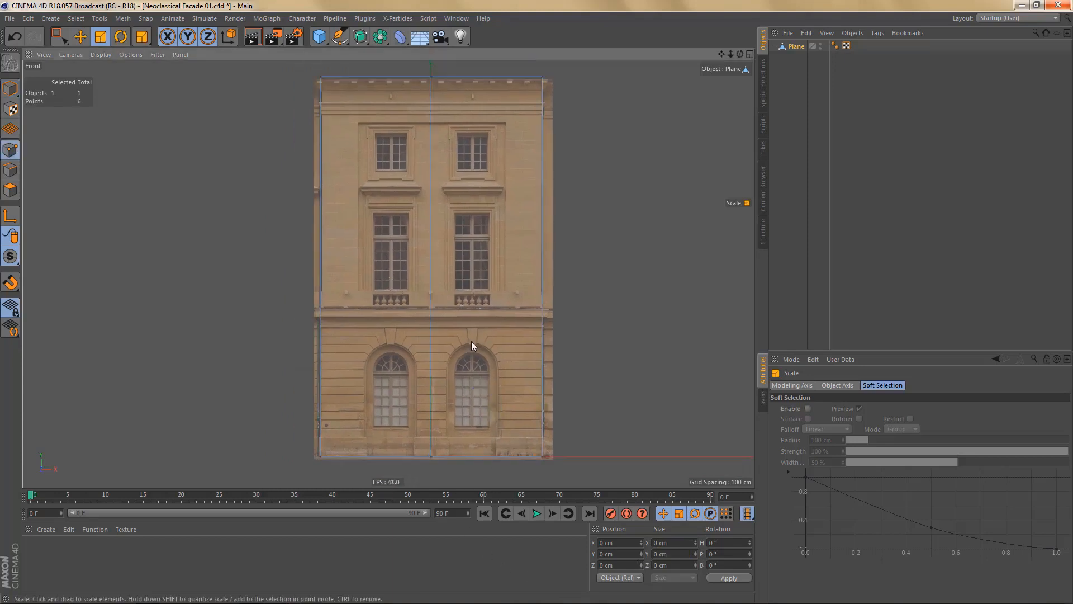
key("0")
left_click_drag(315, 78, 384, 479)
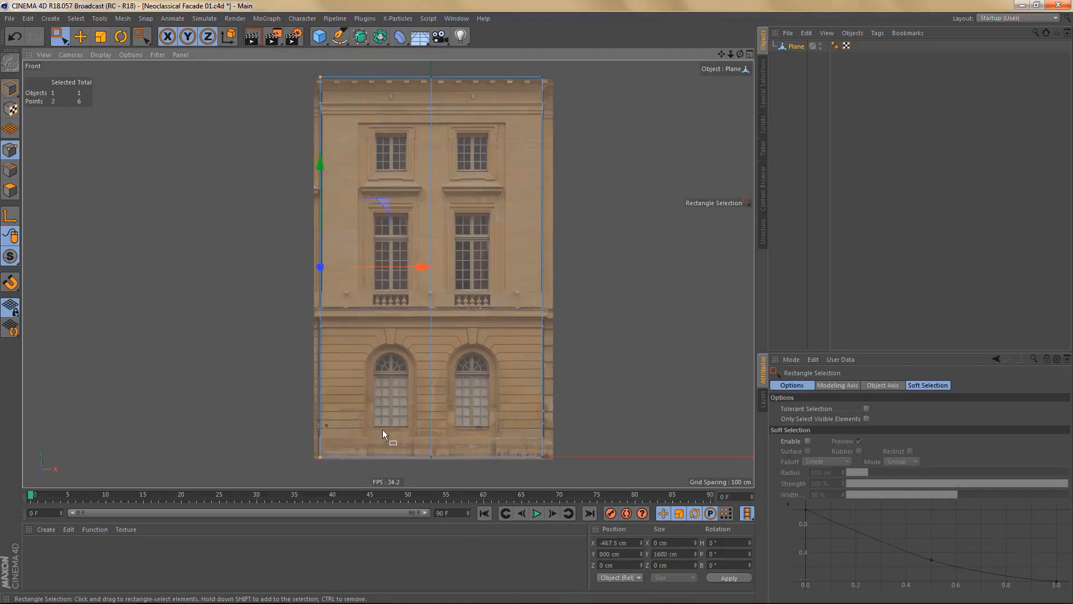
key("Delete")
- Loop-cut the half plane horizontally along the top of the facade's stone base, at about 94.6 % offset
scroll(441, 392, "up", 5)
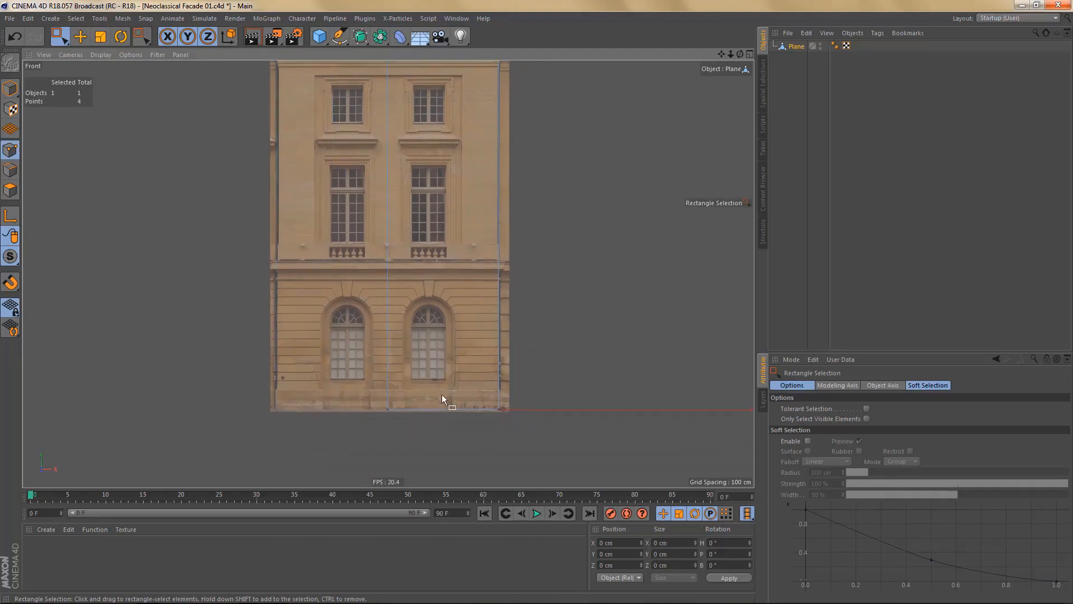
scroll(442, 391, "up", 3)
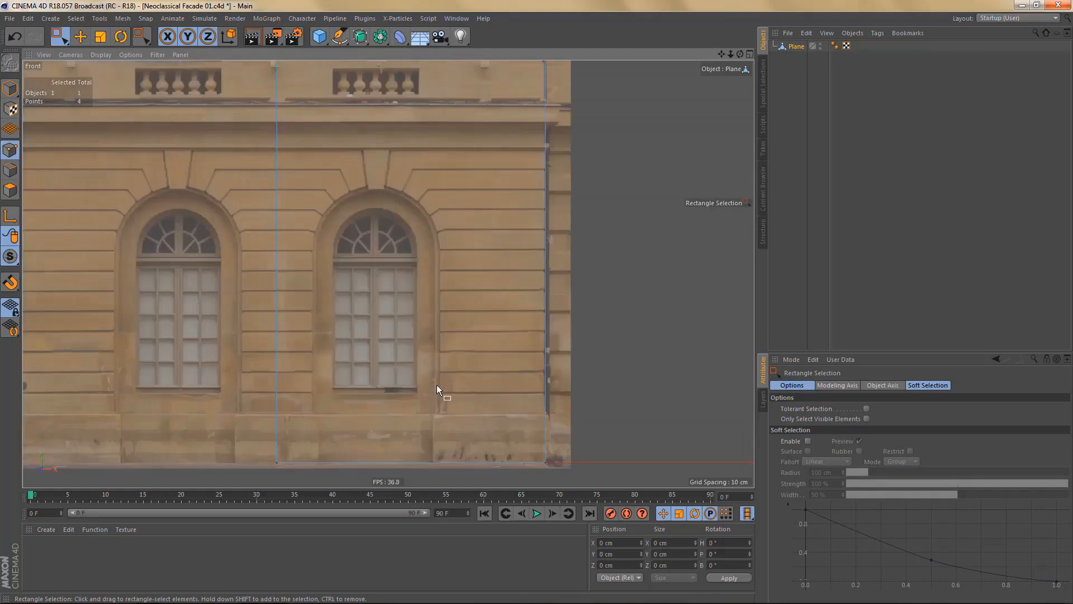
middle_click_drag(444, 372, 456, 372, "alt")
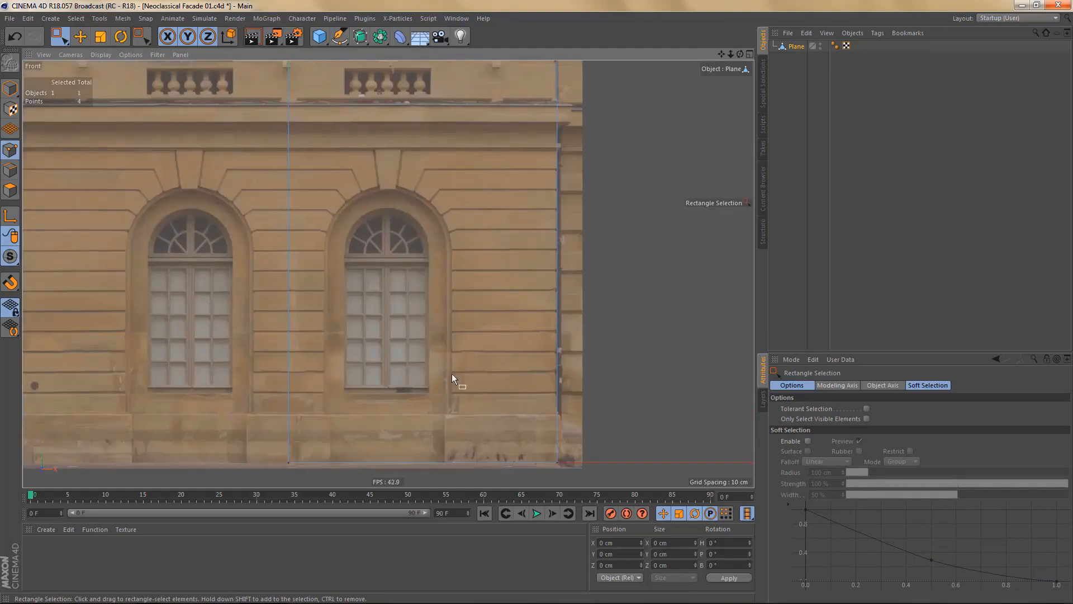
key("k")
key("l")
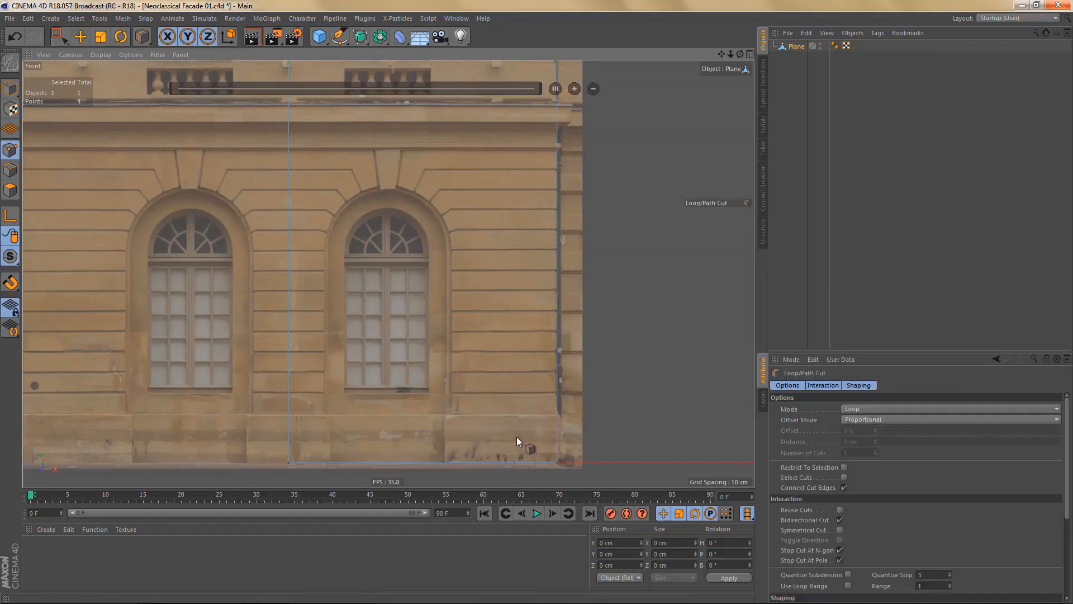
scroll(583, 430, "up", 2)
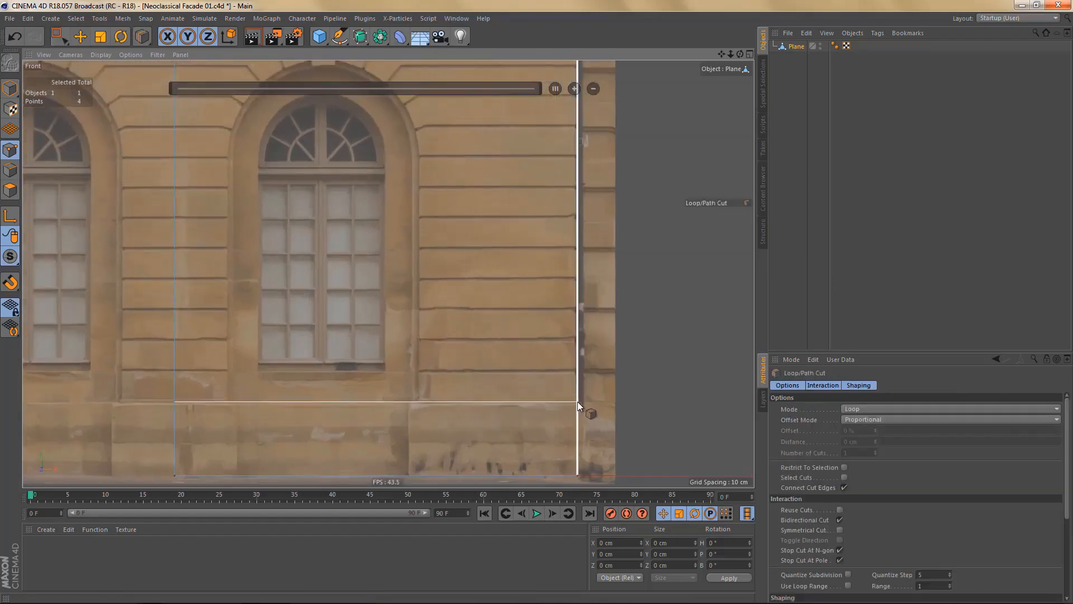
left_click(578, 401)
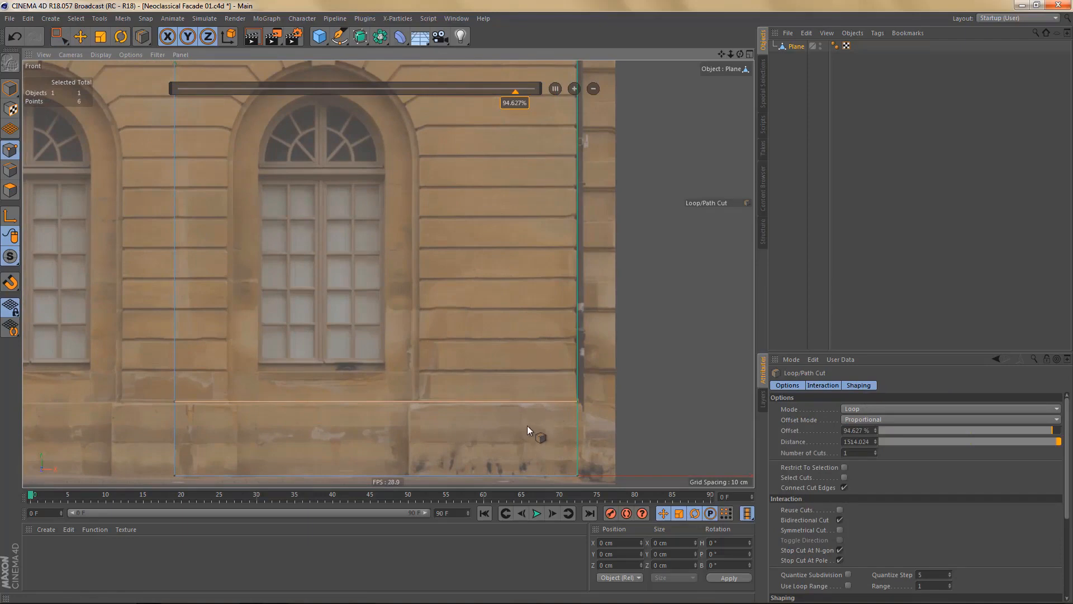
scroll(509, 391, "up", 1)
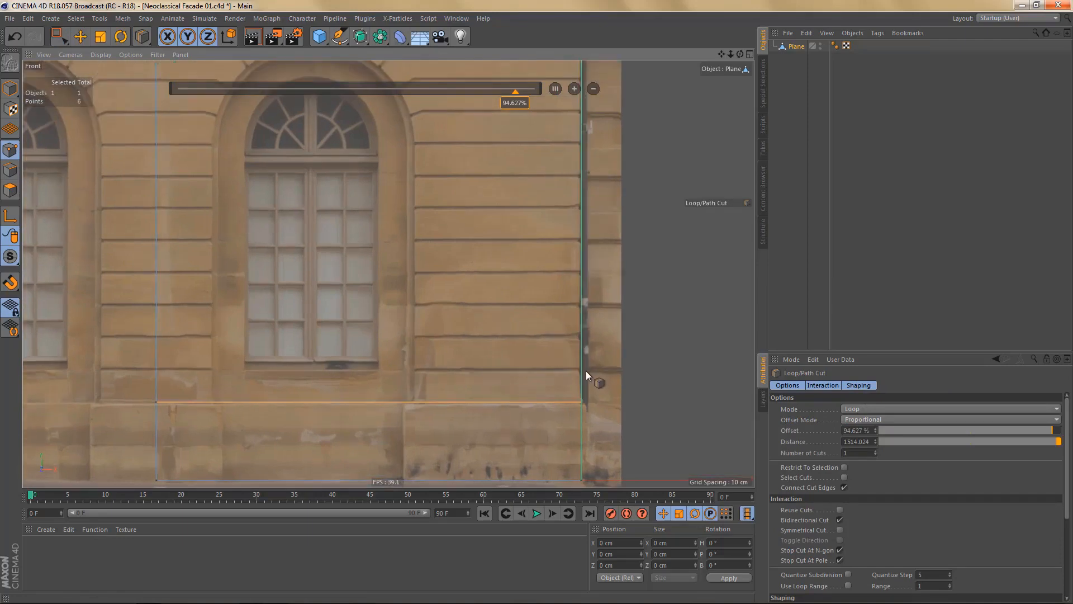
- Loop-cut the half plane horizontally below the ground-floor window (about 97.6 %), at the arch's base (84.1 %) and just above the arch (89.5 %)
left_click(585, 370)
middle_click_drag(524, 289, 543, 408, "alt")
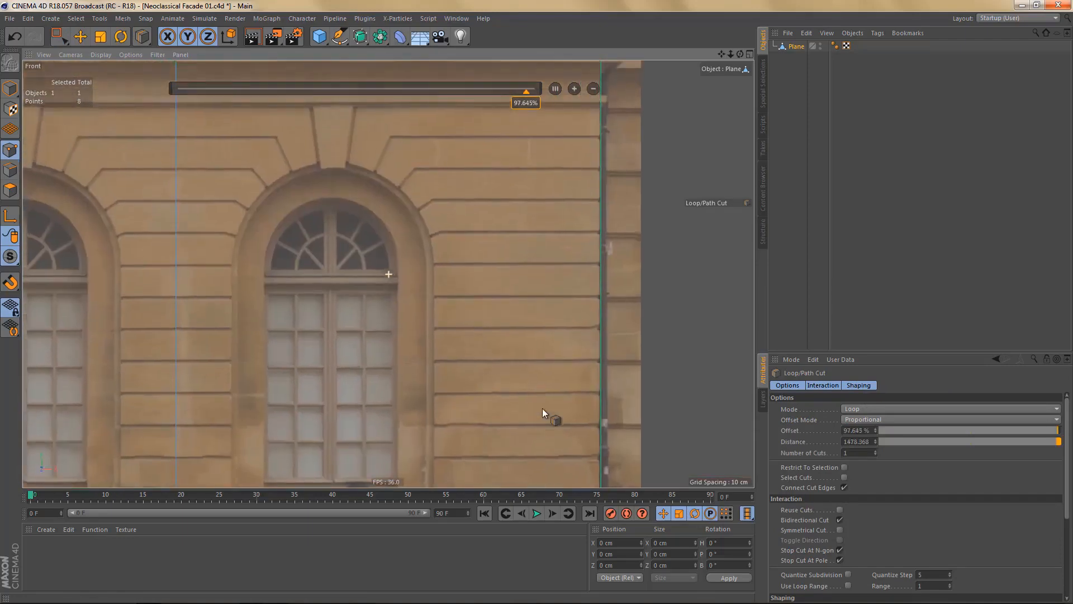
left_click(597, 276)
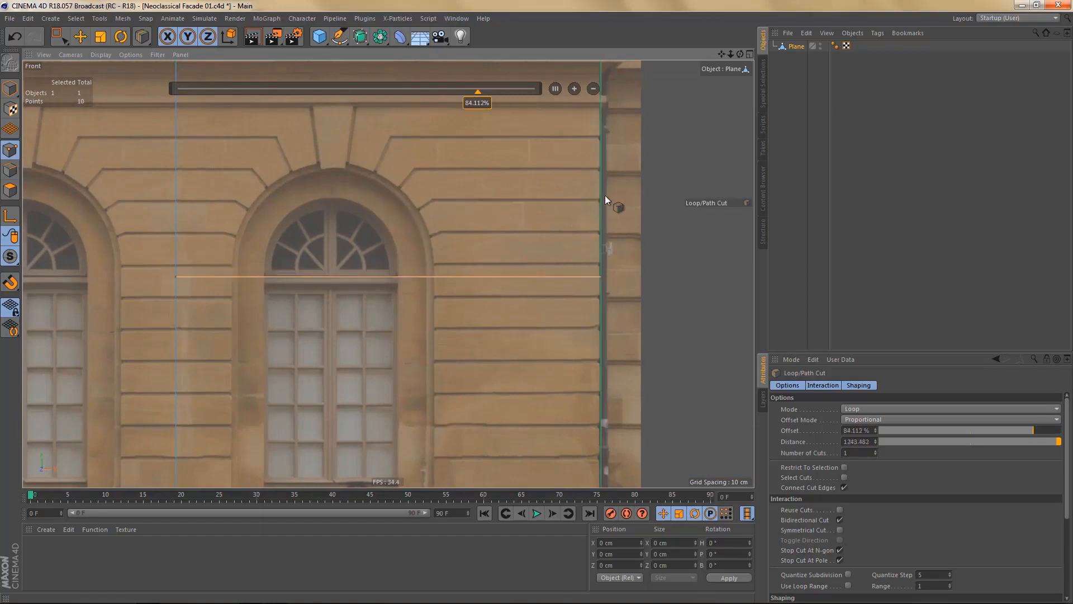
left_click(598, 158)
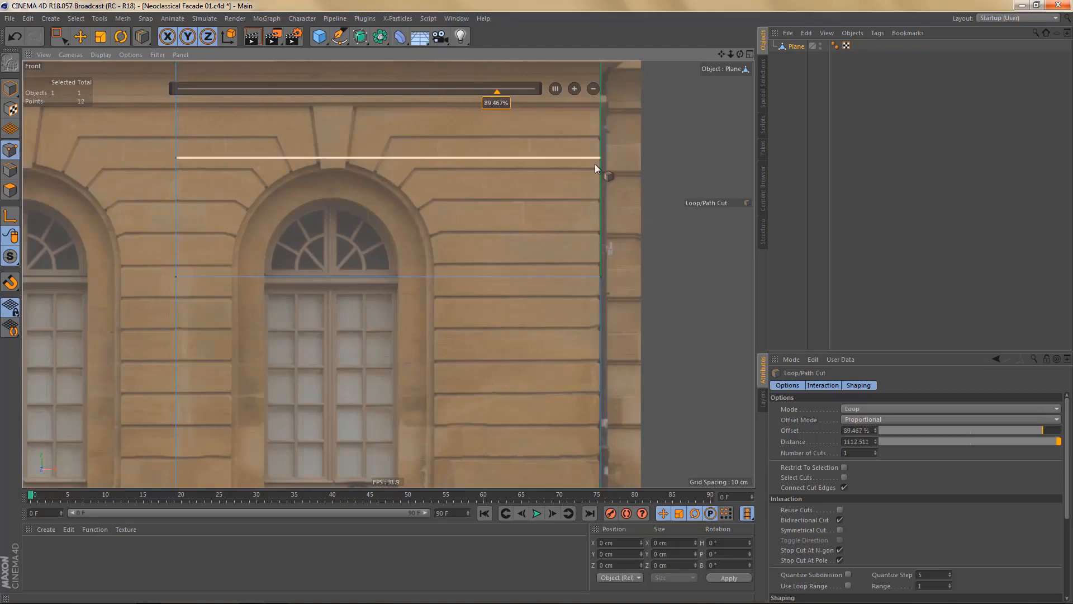
- Add three closely spaced horizontal loop cuts along the moulding above the ground floor, the upper two at about 99.5 % and 99.3 % offset
middle_click_drag(594, 163, 580, 292, "alt")
scroll(578, 233, "up", 5)
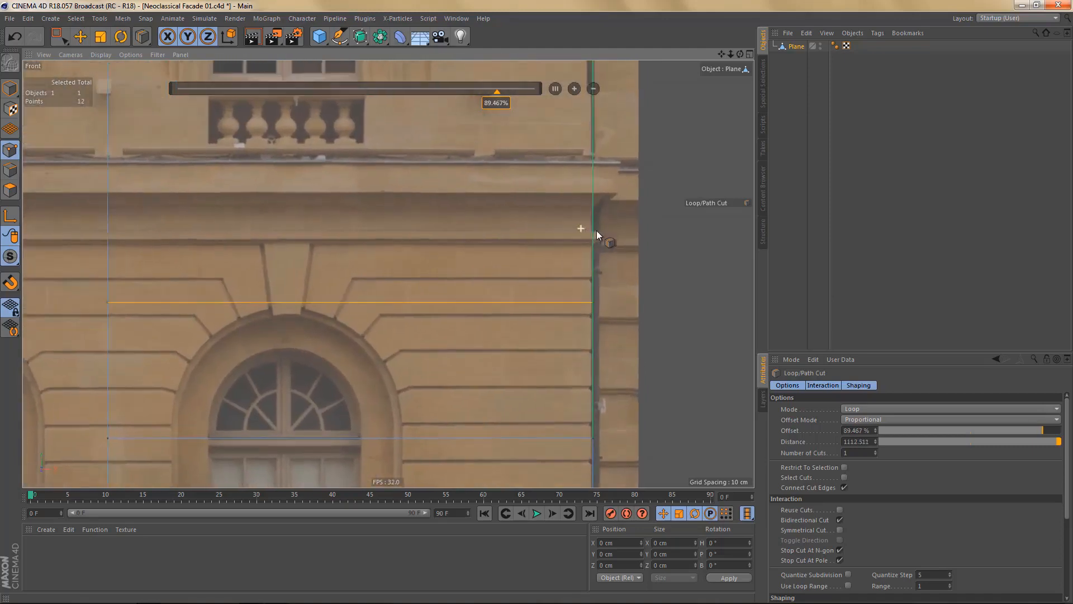
scroll(605, 241, "down", 1)
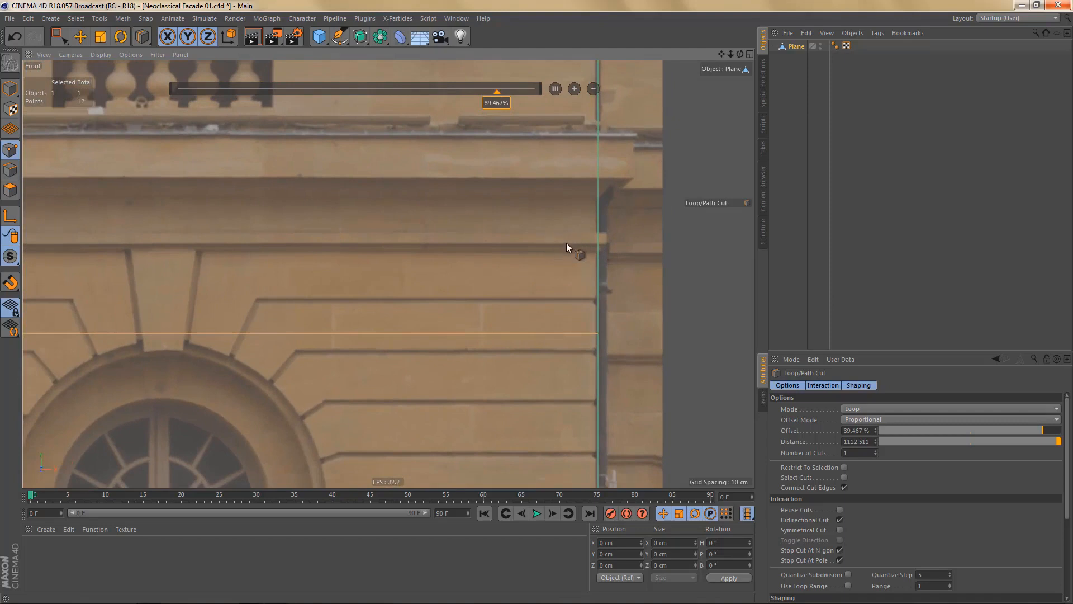
scroll(586, 249, "up", 4)
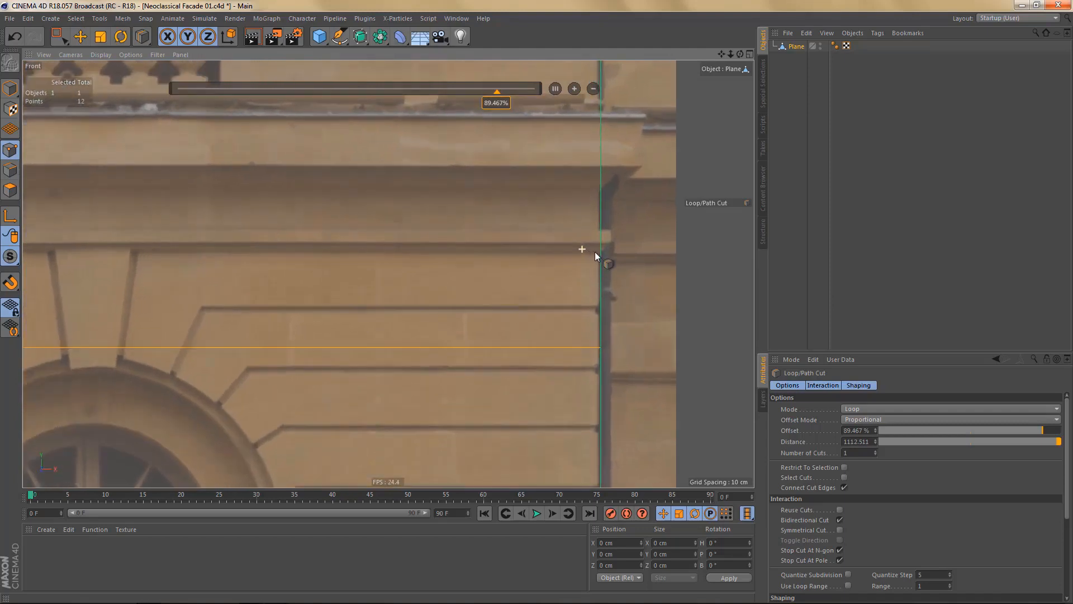
scroll(600, 249, "up", 1)
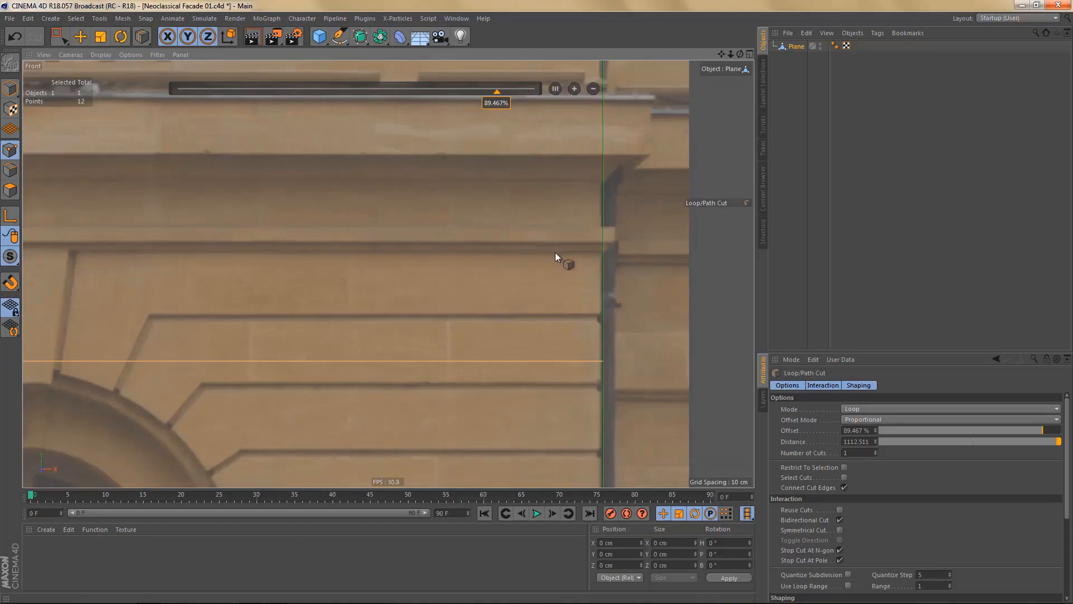
scroll(611, 257, "up", 2)
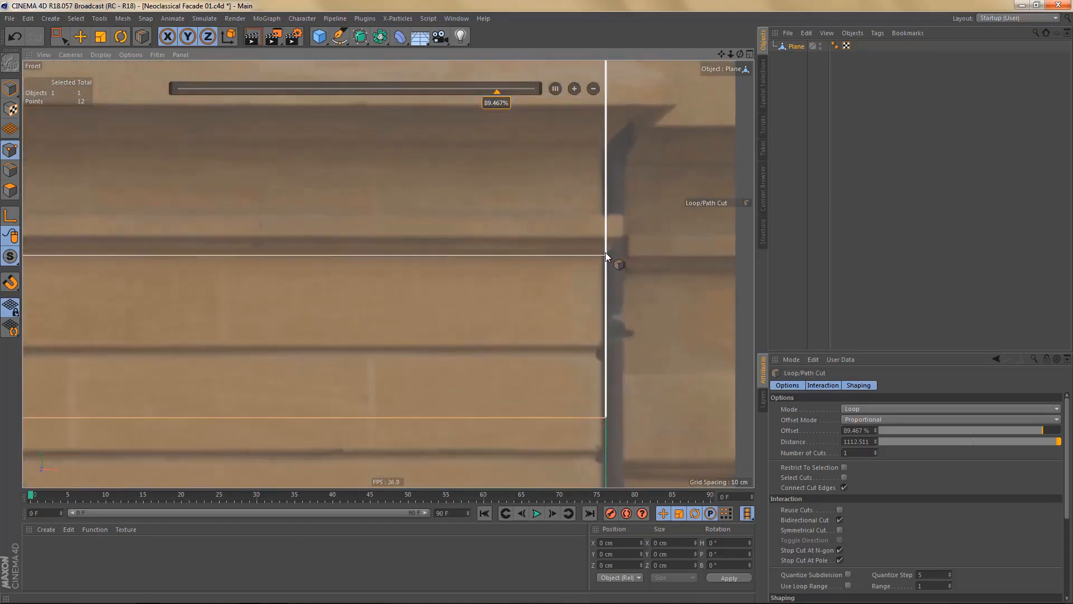
left_click(606, 250)
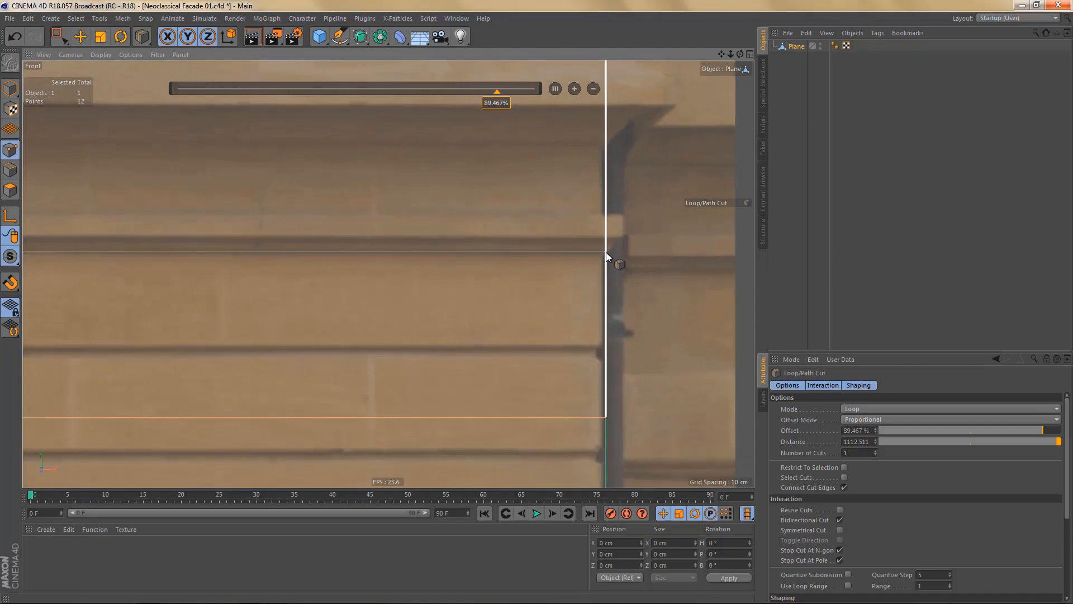
left_click(604, 237)
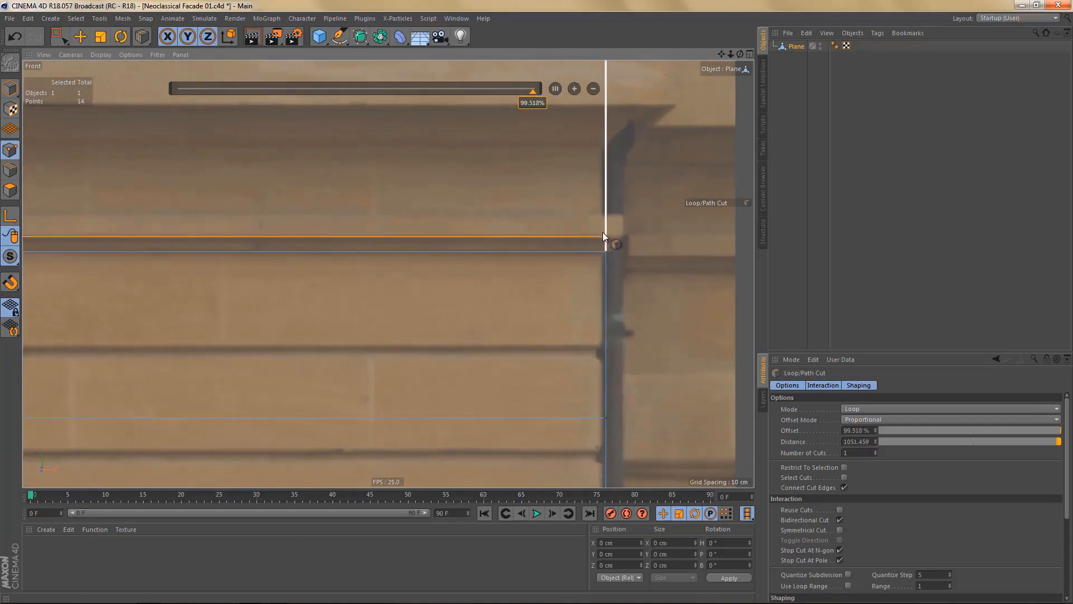
left_click(606, 213)
- Loop-cut horizontally at the balustrade's base (about 92.0 %) and at the lower and upper edges of its rail (95.2 % and 98.7 %)
scroll(581, 225, "down", 4)
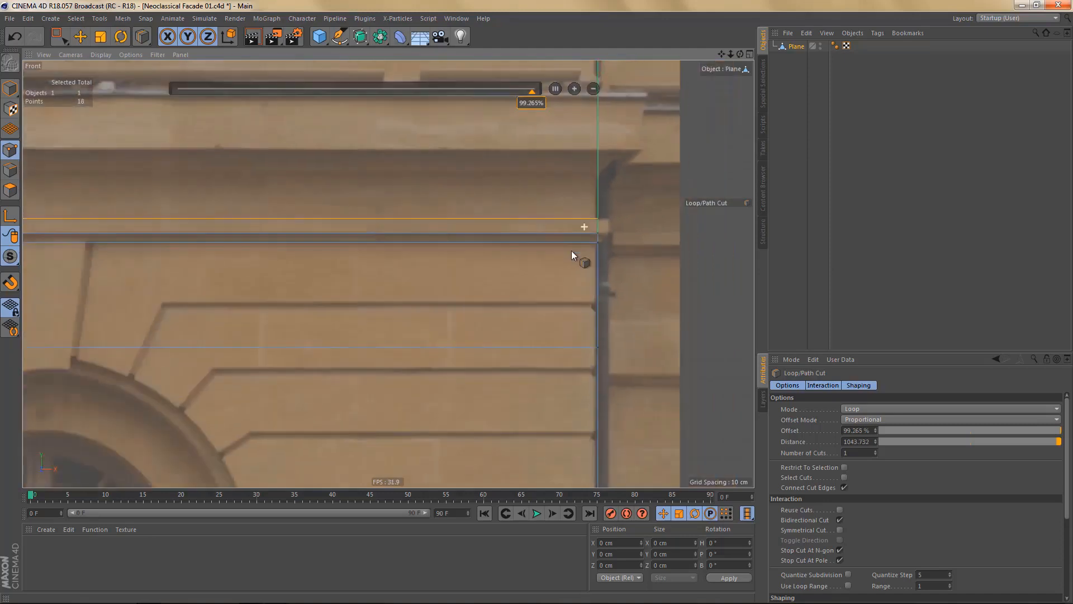
middle_click_drag(537, 187, 564, 324, "alt")
scroll(564, 325, "down", 2)
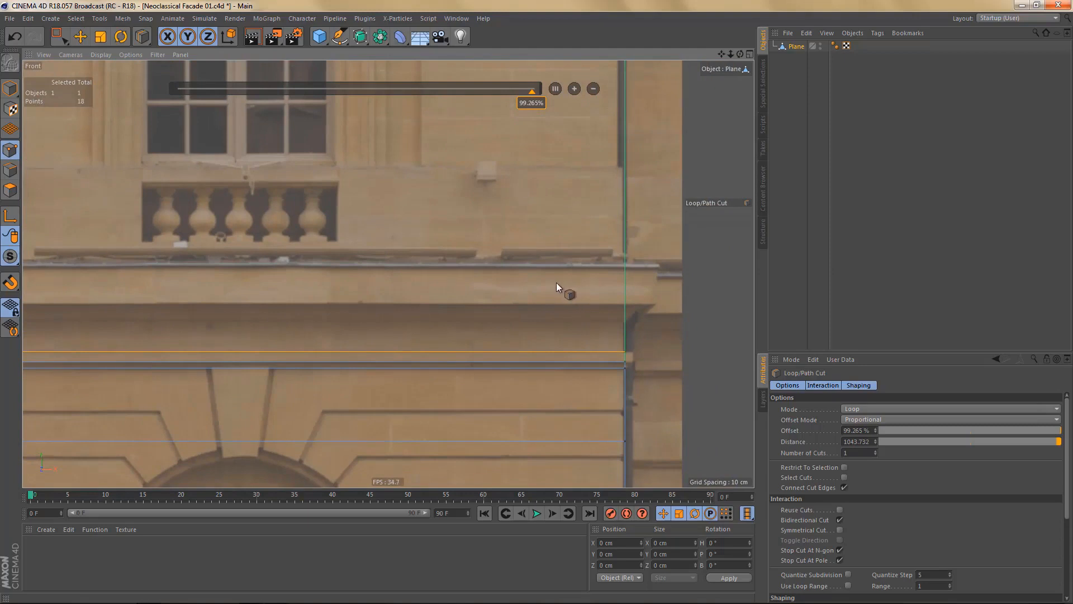
middle_click_drag(555, 282, 531, 322, "alt")
scroll(575, 329, "up", 2)
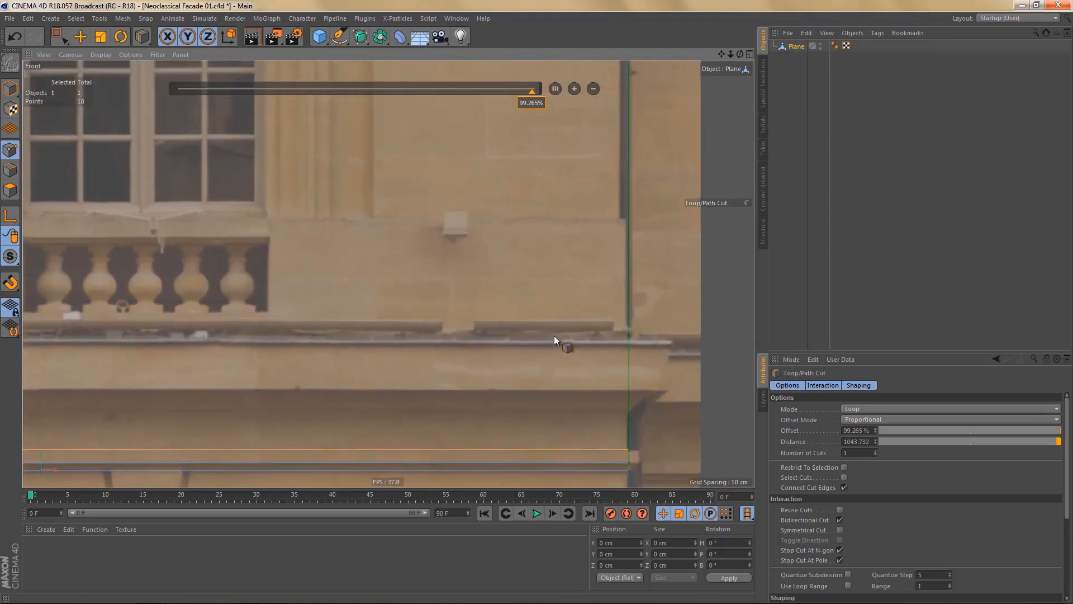
scroll(555, 340, "up", 1)
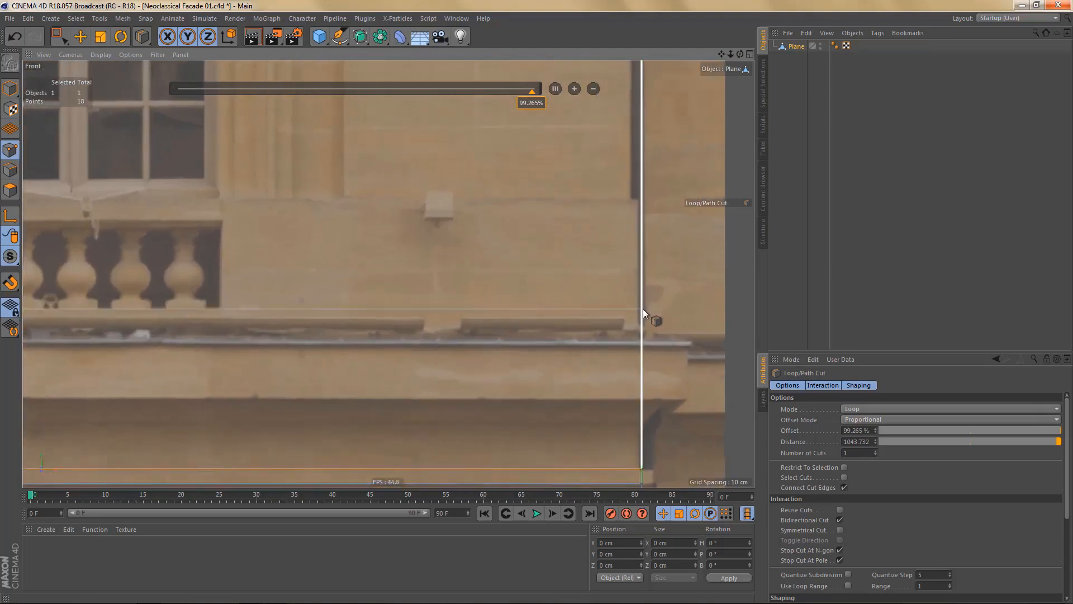
left_click(643, 308)
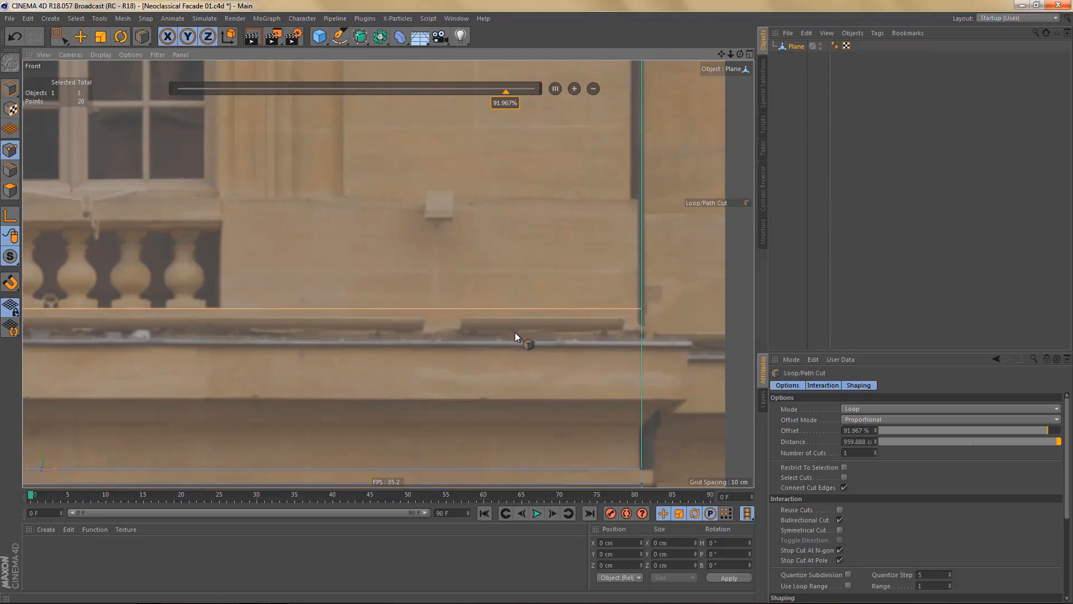
left_click(643, 223)
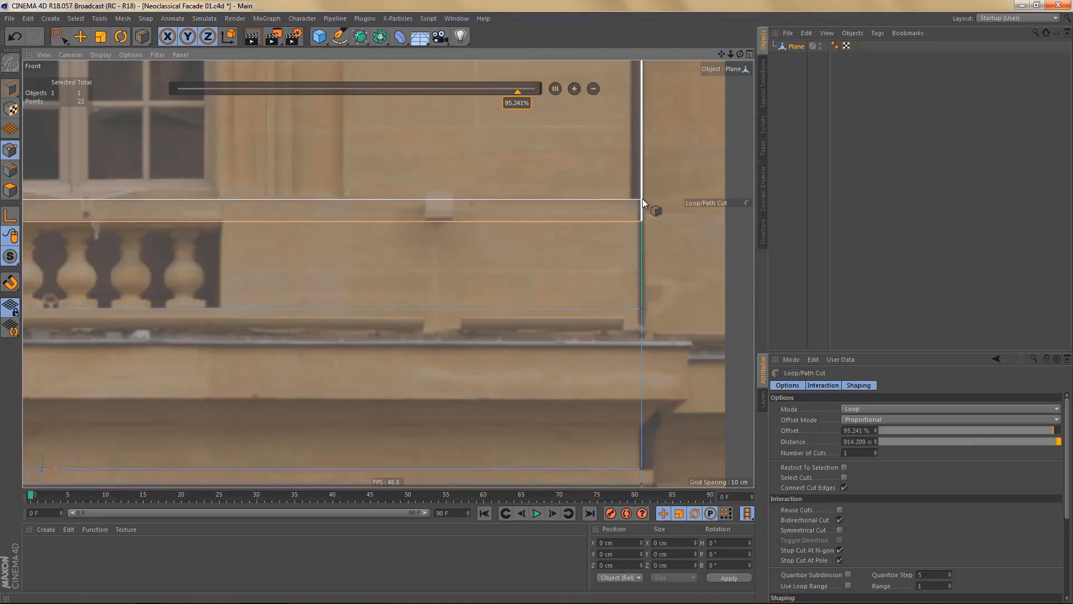
left_click(641, 200)
- Loop-cut the half plane horizontally along the top of the tall middle-storey window, at about 63.0 % offset
scroll(622, 228, "down", 5)
middle_click_drag(589, 386, 567, 582, "alt")
middle_click_drag(521, 172, 529, 310, "alt")
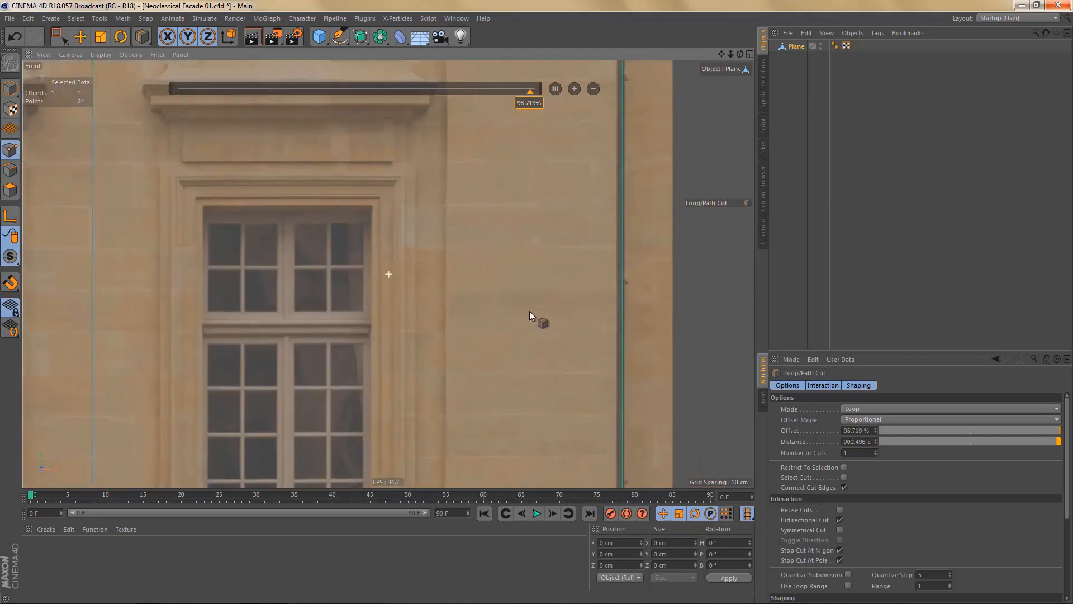
middle_click_drag(502, 275, 490, 356, "alt")
right_click_drag(541, 313, 552, 308, "alt")
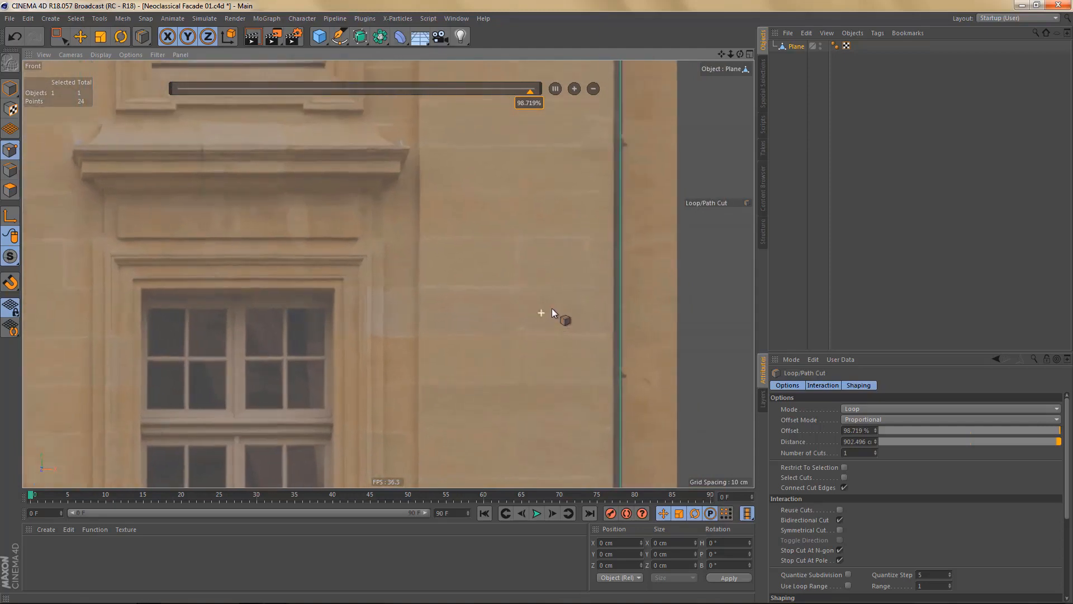
left_click(621, 287)
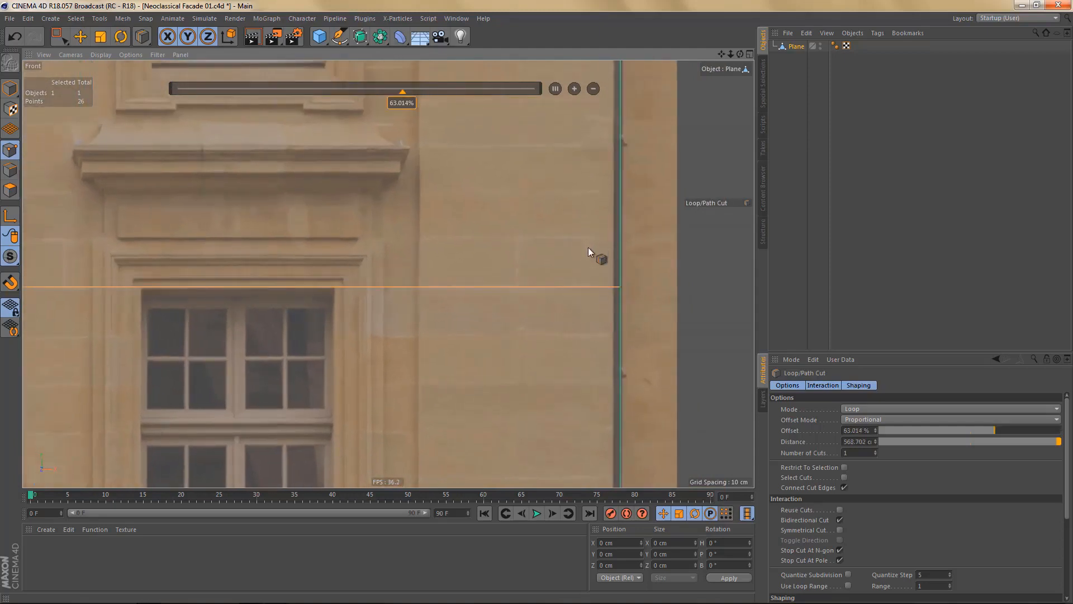
- Loop-cut horizontally at the top-storey window's bottom (about 70.4 %) and top (58.1 %), and along the recessed wall panel's top edge (82.0 %)
middle_click_drag(588, 247, 588, 528, "alt")
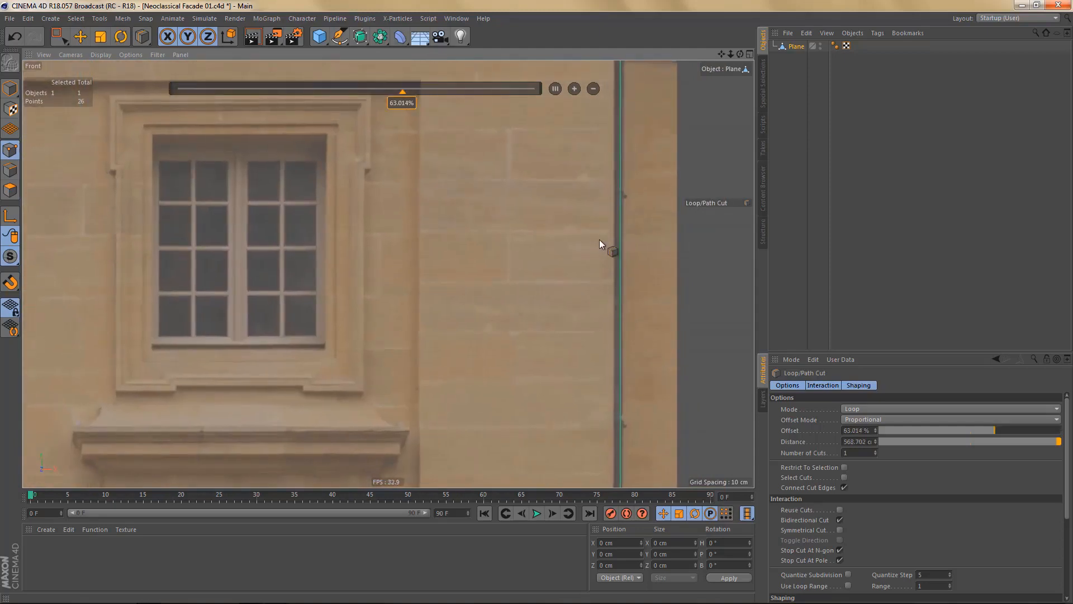
left_click(626, 351)
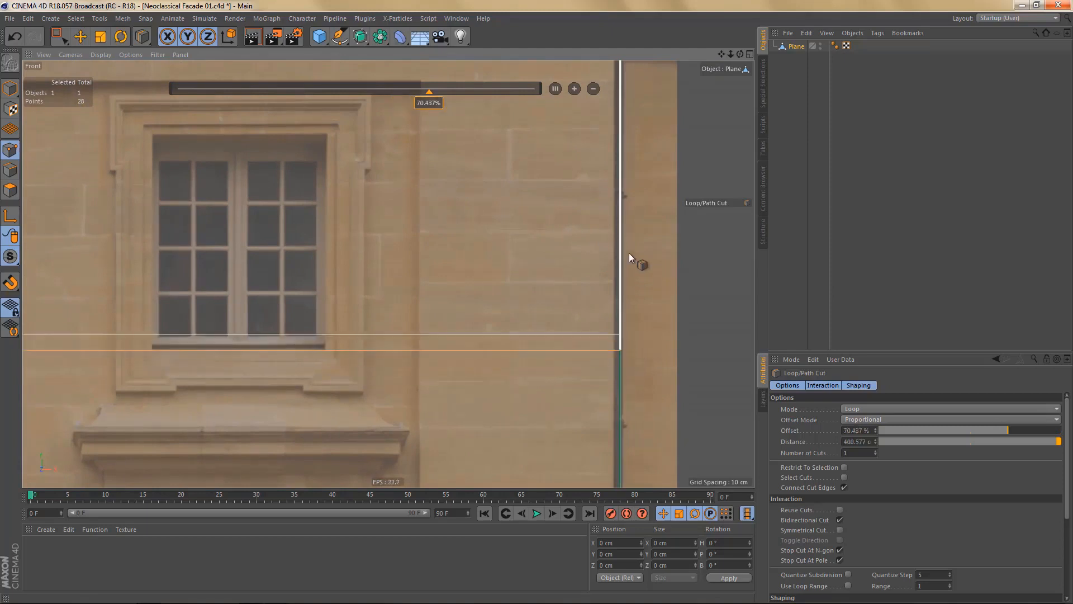
left_click(622, 133)
middle_click_drag(578, 142, 574, 303, "alt")
scroll(603, 267, "up", 1)
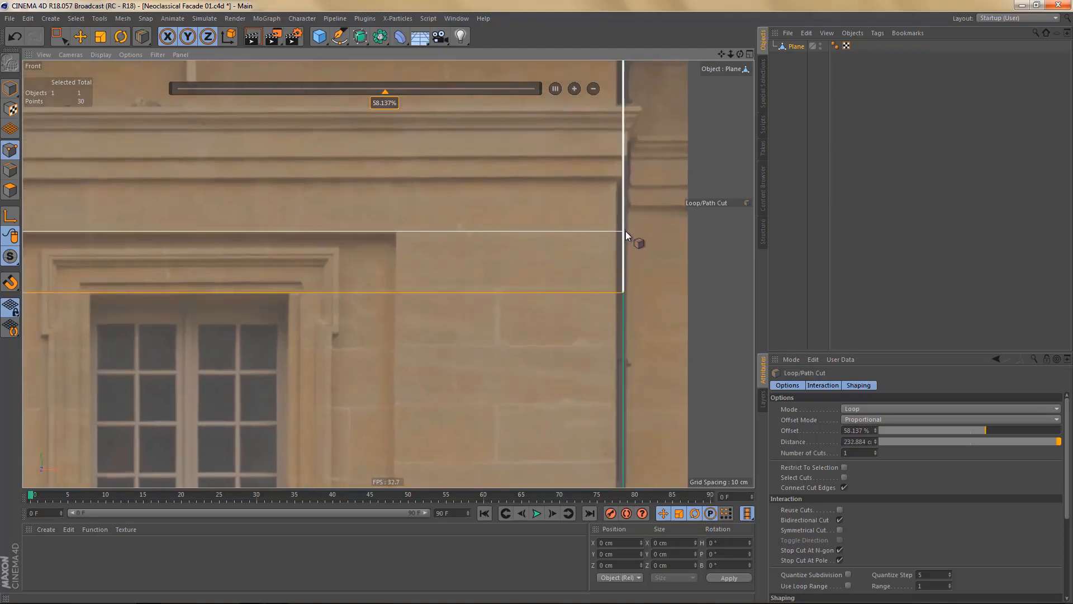
left_click(626, 230)
- Add vertical loop cuts at the recessed panel's right edge and the top-storey window's right and left sides, the latter two at about 23.1 % and 56.1 %
scroll(622, 235, "down", 3)
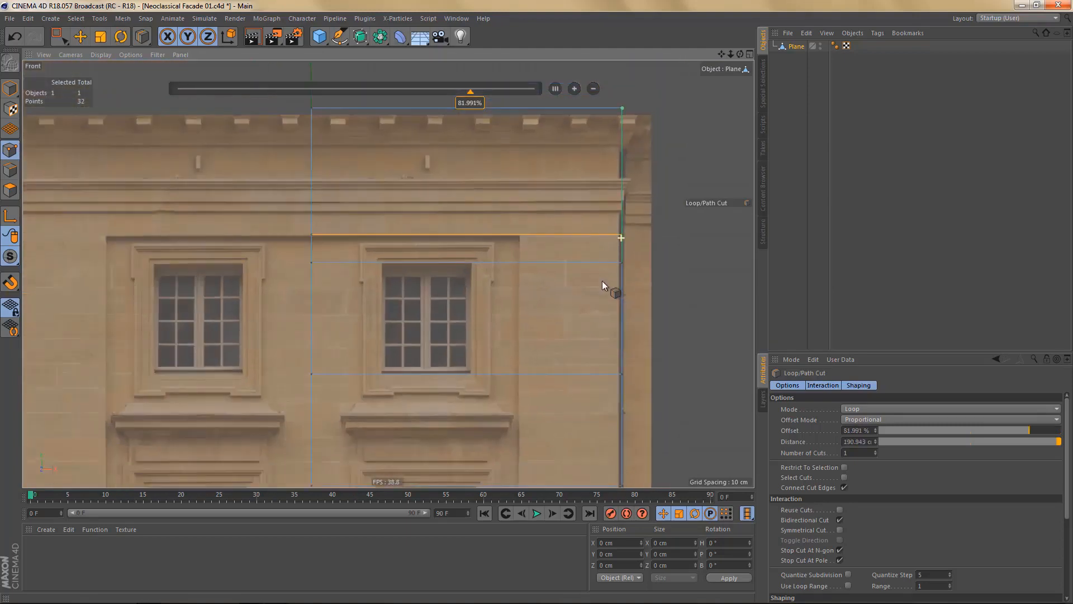
middle_click_drag(598, 283, 592, 262, "alt")
right_click_drag(539, 259, 566, 244, "alt")
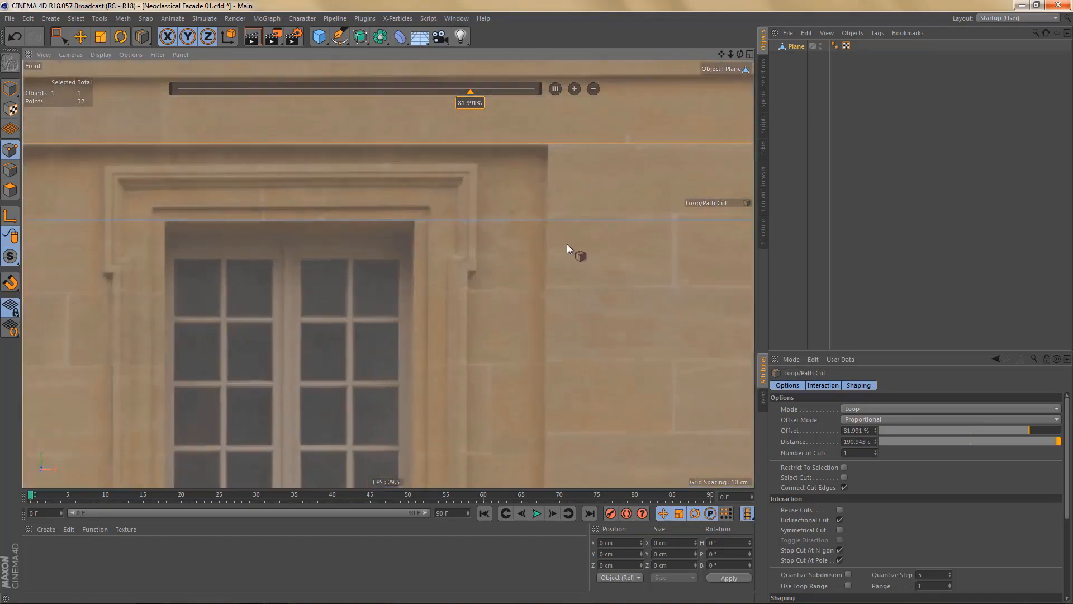
middle_click_drag(567, 243, 569, 265, "alt")
right_click_drag(576, 260, 580, 256, "alt")
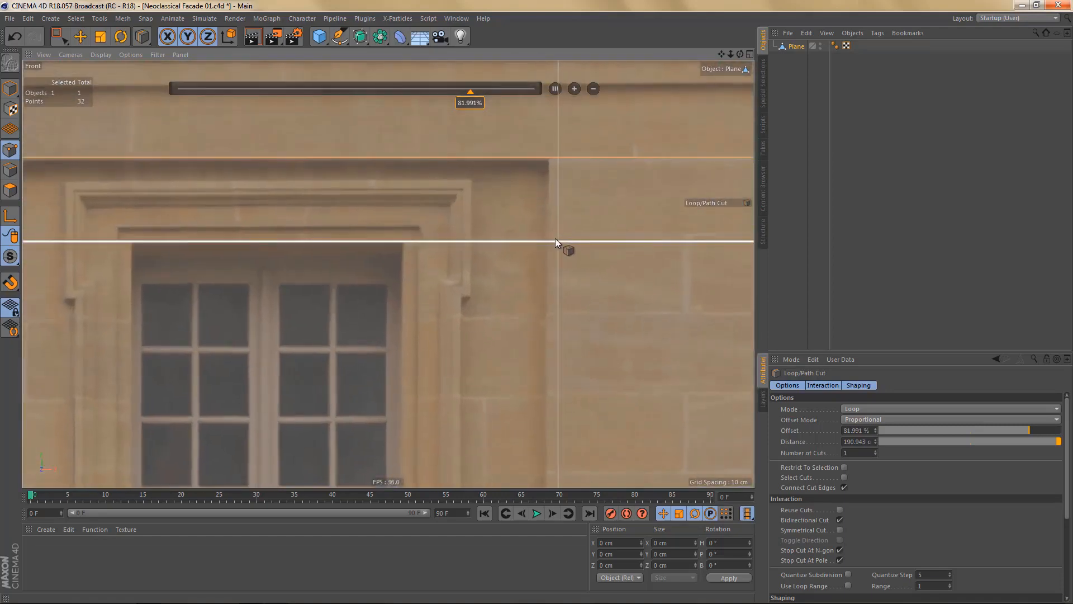
left_click(548, 239)
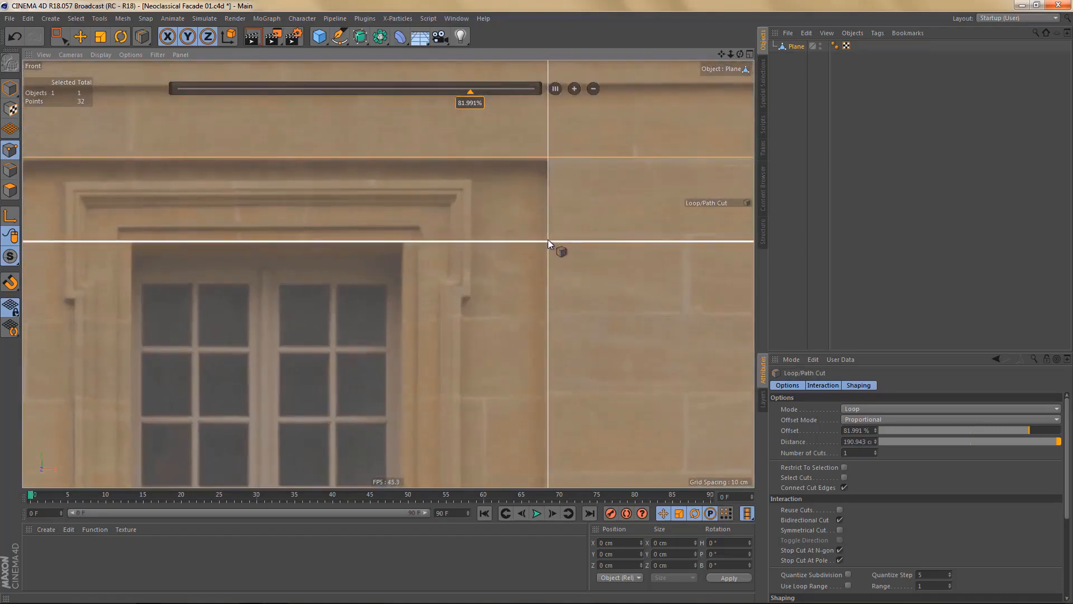
left_click(402, 241)
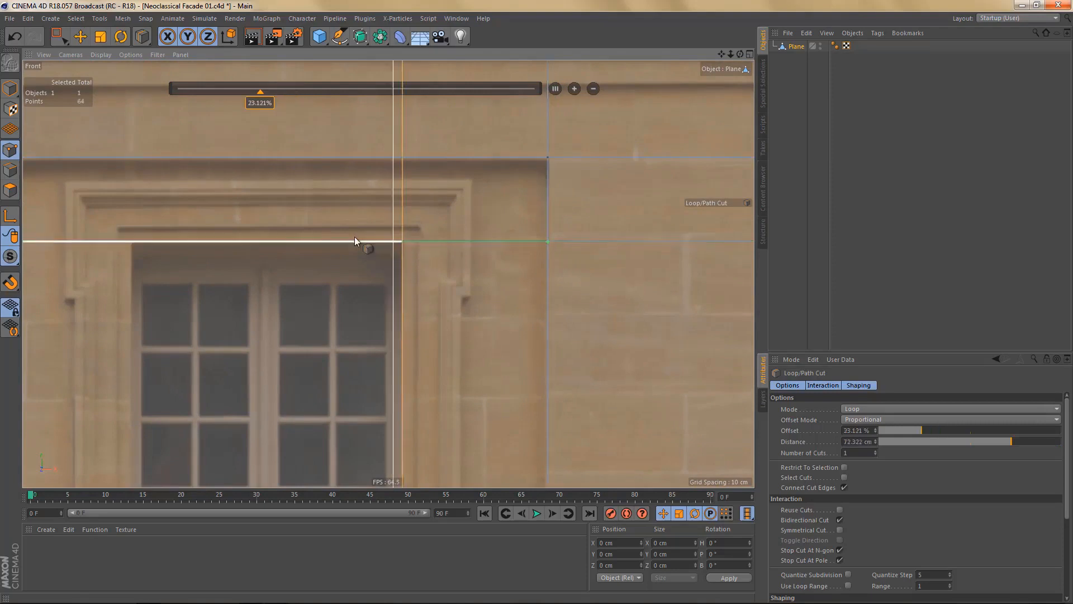
left_click(132, 240)
- Rectangle-select the points on both window-side cuts from the roof down to the ground-floor moulding and scale them in X to about 146.3 cm
scroll(257, 229, "down", 5)
right_click_drag(227, 314, 229, 312, "alt")
middle_click_drag(274, 286, 404, 230, "alt")
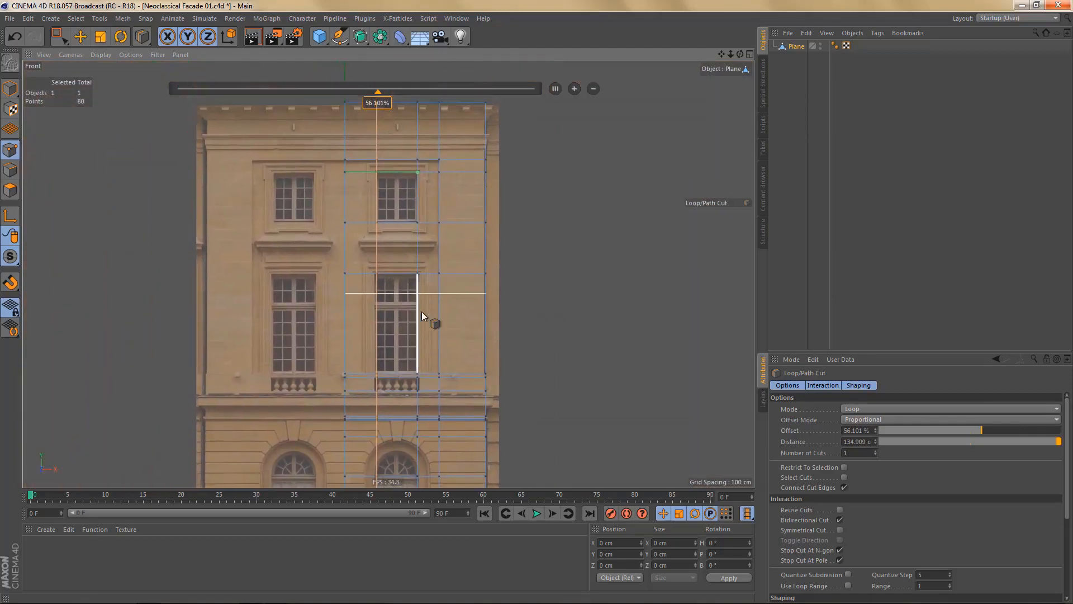
right_click_drag(420, 312, 417, 313, "alt")
key("0")
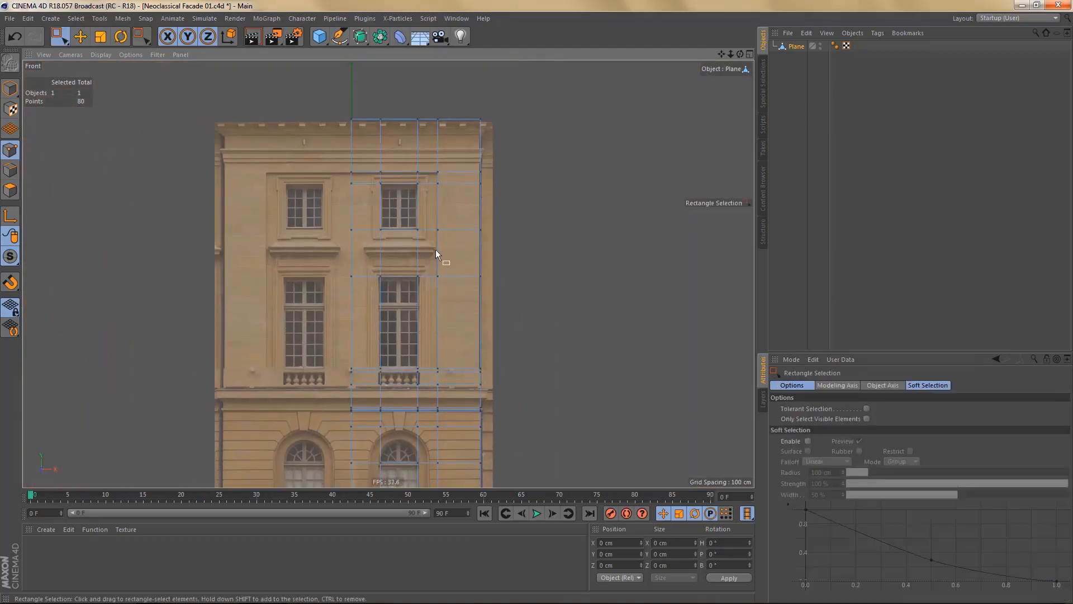
scroll(435, 249, "down", 2)
left_click_drag(380, 127, 431, 393)
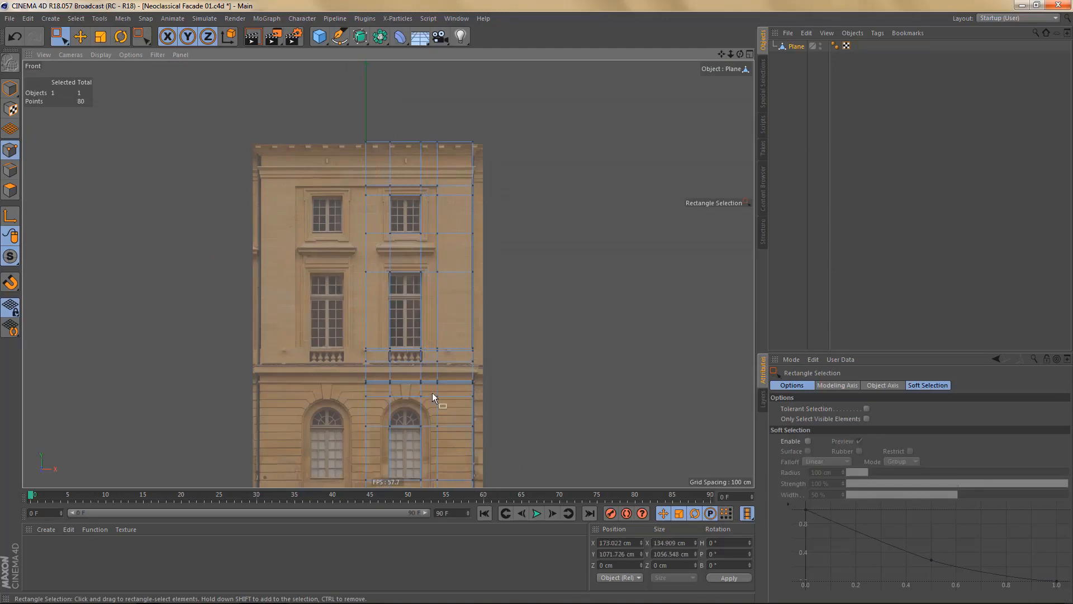
right_click_drag(424, 387, 475, 385, "alt")
mouse_move(454, 383)
middle_mouse_down("alt")
mouse_move(466, 340)
mouse_move(462, 380)
middle_mouse_up("alt")
right_click_drag(455, 187, 468, 195, "alt")
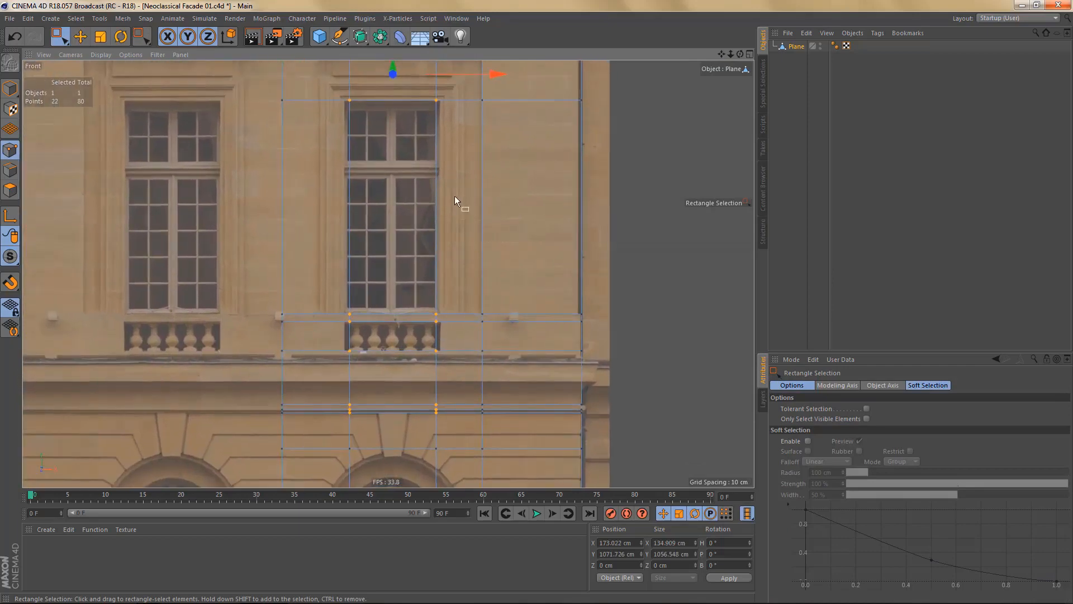
key("t")
middle_click_drag(485, 116, 465, 193, "alt")
right_click_drag(464, 193, 484, 182, "alt")
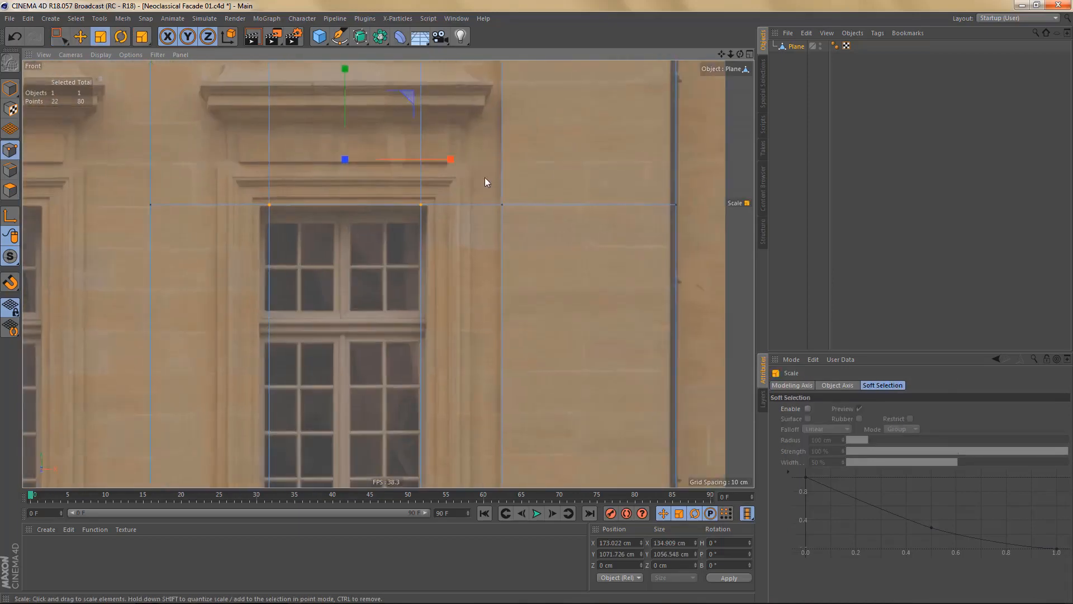
left_click_drag(450, 159, 459, 159)
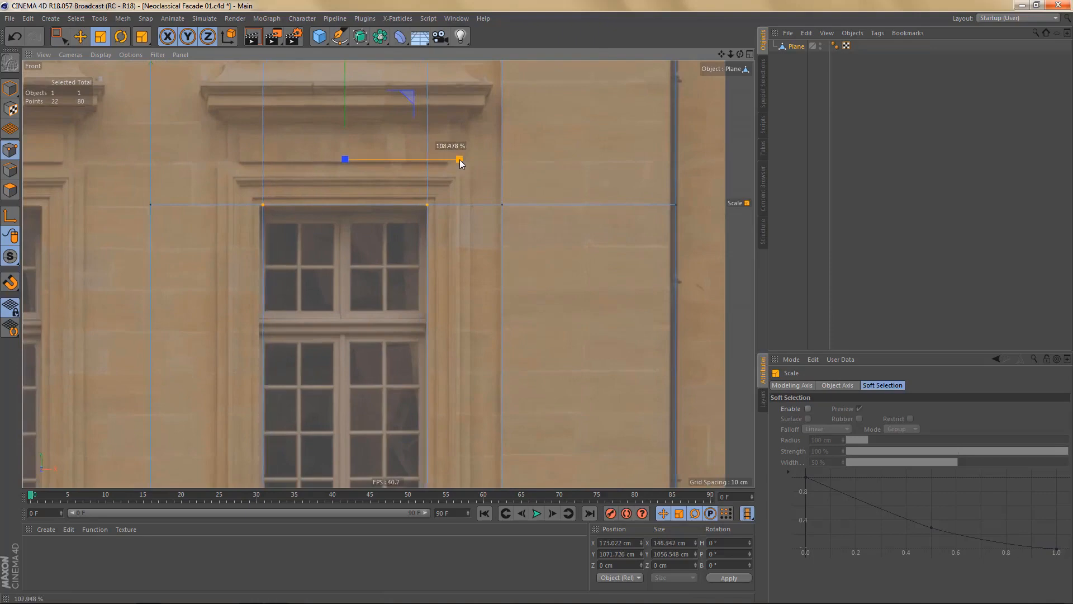
- Set the X size of the selected points on both window-side cuts to 145 cm
middle_click_drag(506, 374, 511, 342, "alt")
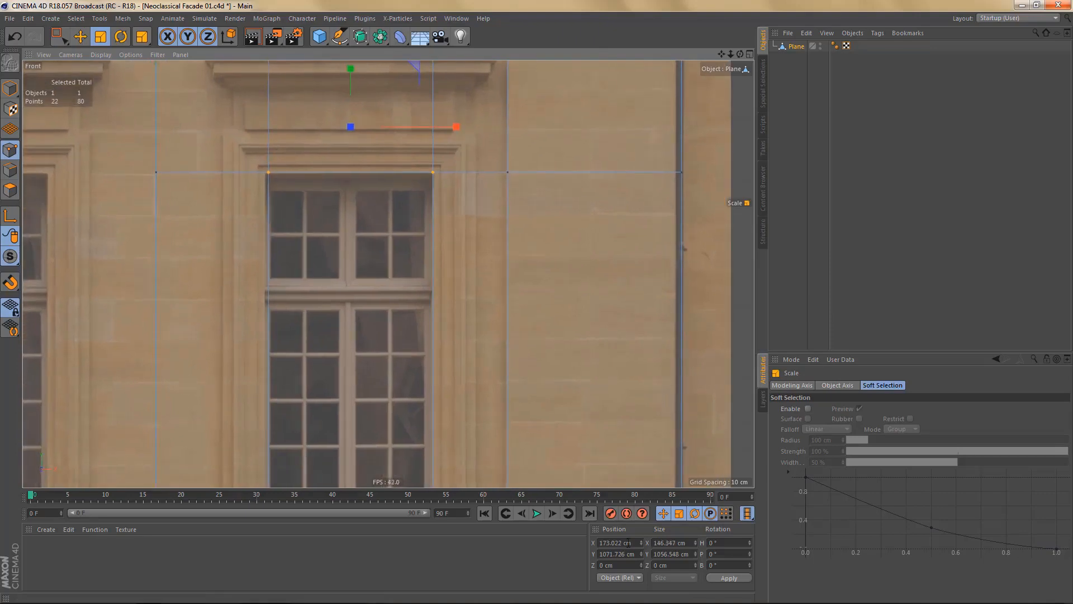
left_click_drag(661, 542, 692, 540)
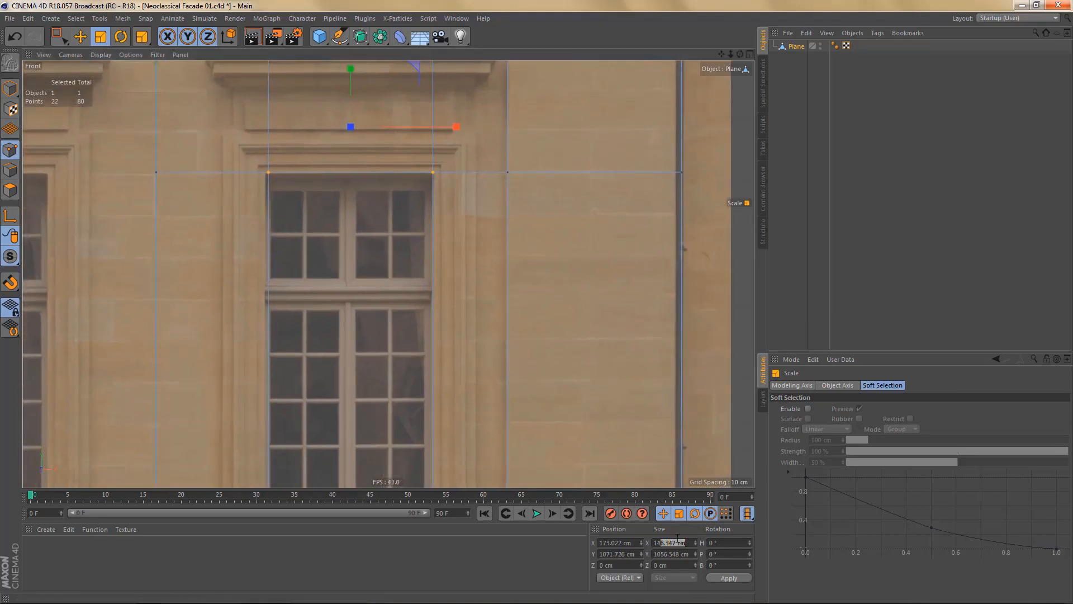
type("5")
left_click(723, 578)
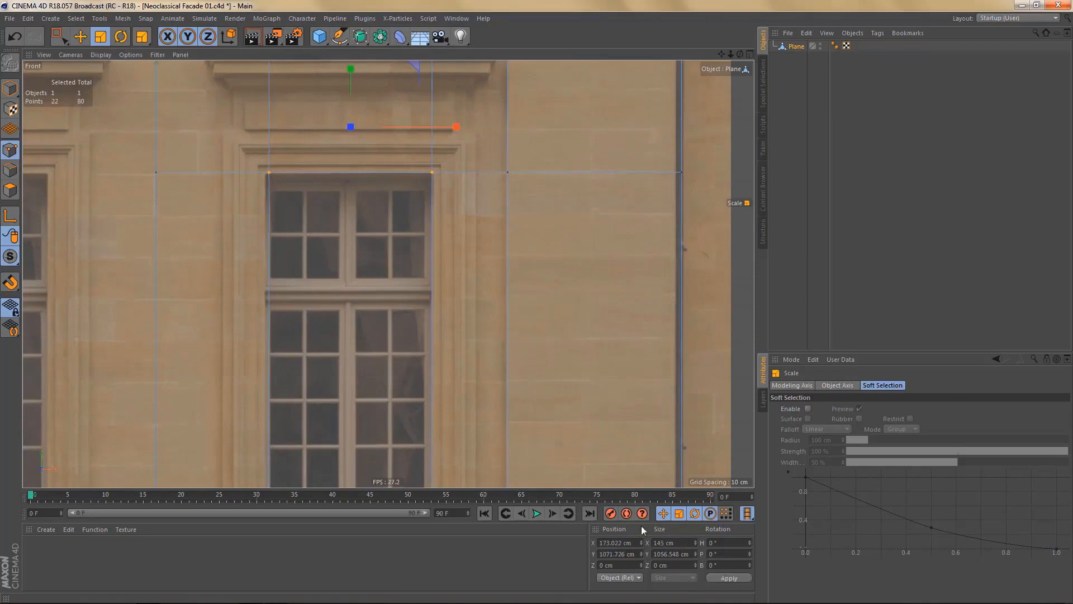
- Rectangle-select the points on the top-storey window's top and bottom cuts and set their Y size to 165 cm
scroll(464, 287, "down", 4)
middle_click_drag(461, 324, 441, 422, "alt")
scroll(411, 259, "up", 2)
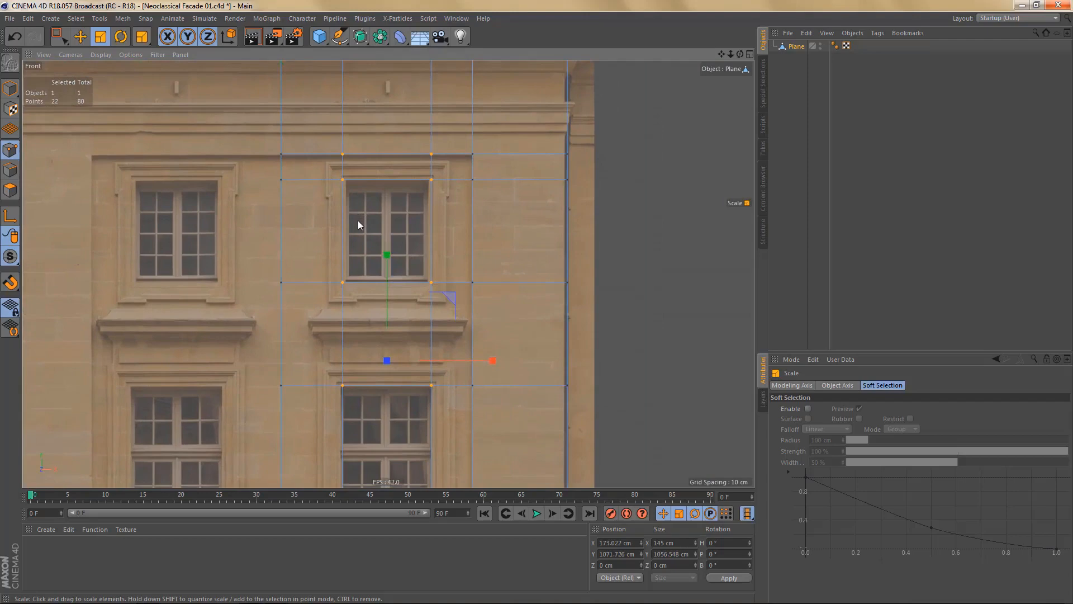
key("0")
left_click_drag(270, 169, 576, 293)
scroll(459, 318, "up", 1)
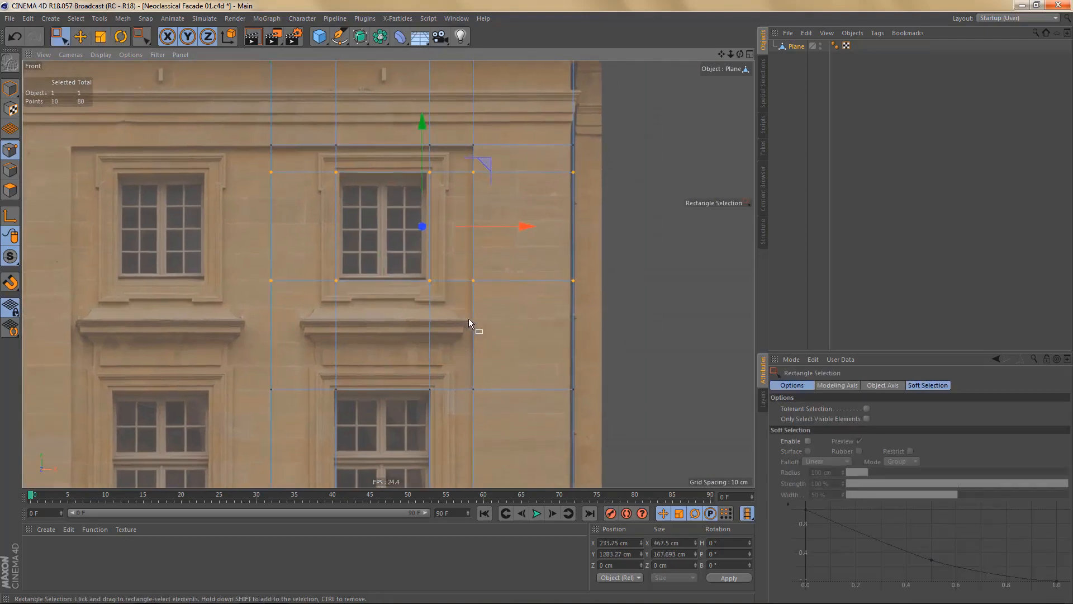
double_click(664, 555)
type("165")
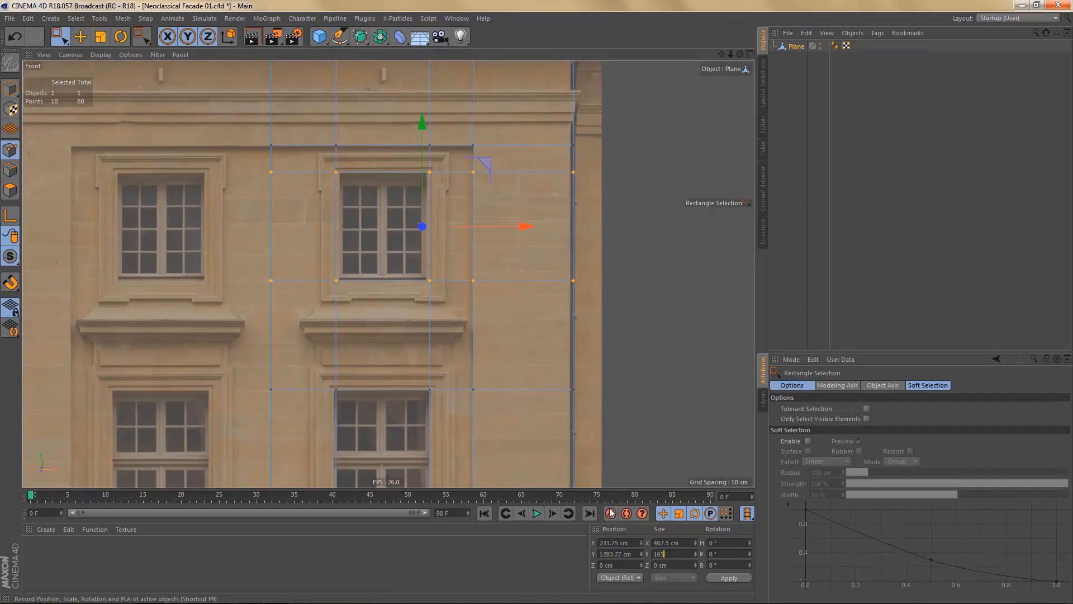
key("Return")
- Rectangle-select the points on the middle-storey window's top and bottom cuts and set their Y size to 335 cm
middle_click_drag(515, 429, 498, 275, "alt")
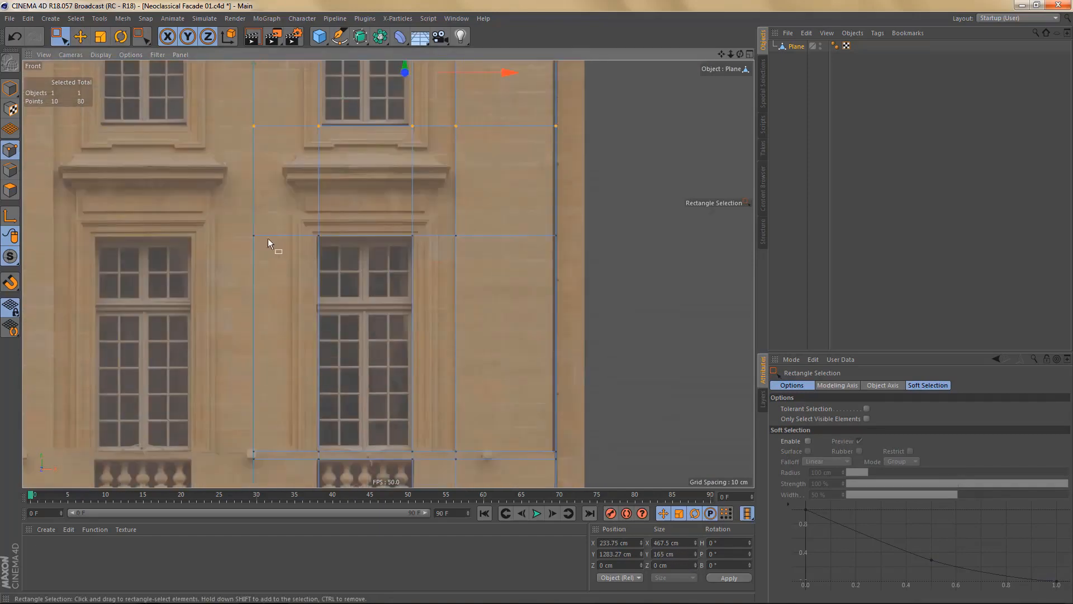
left_click_drag(234, 222, 638, 453)
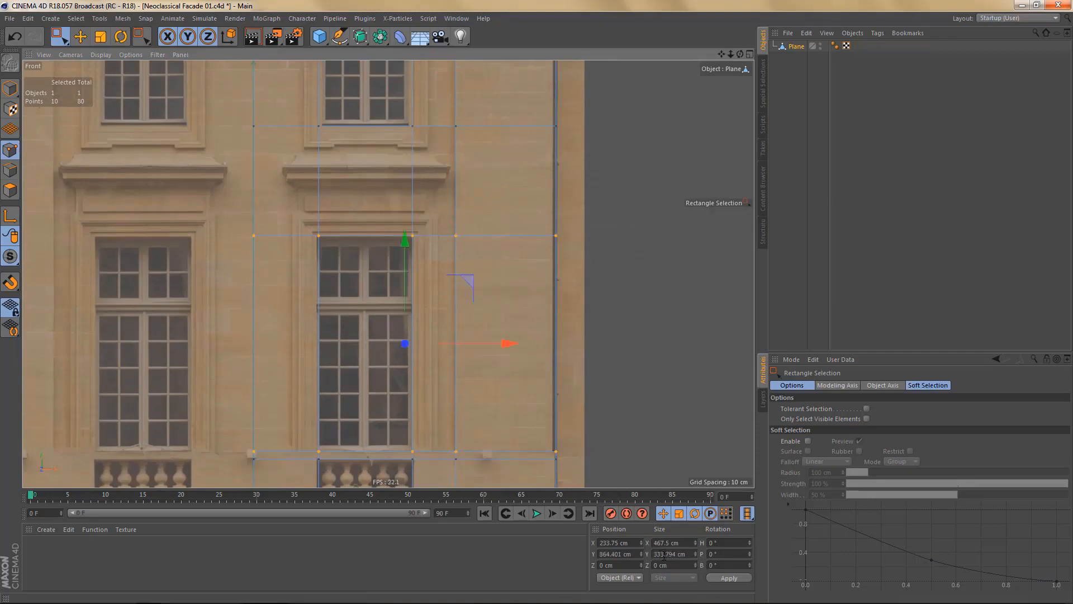
left_click_drag(662, 554, 696, 558)
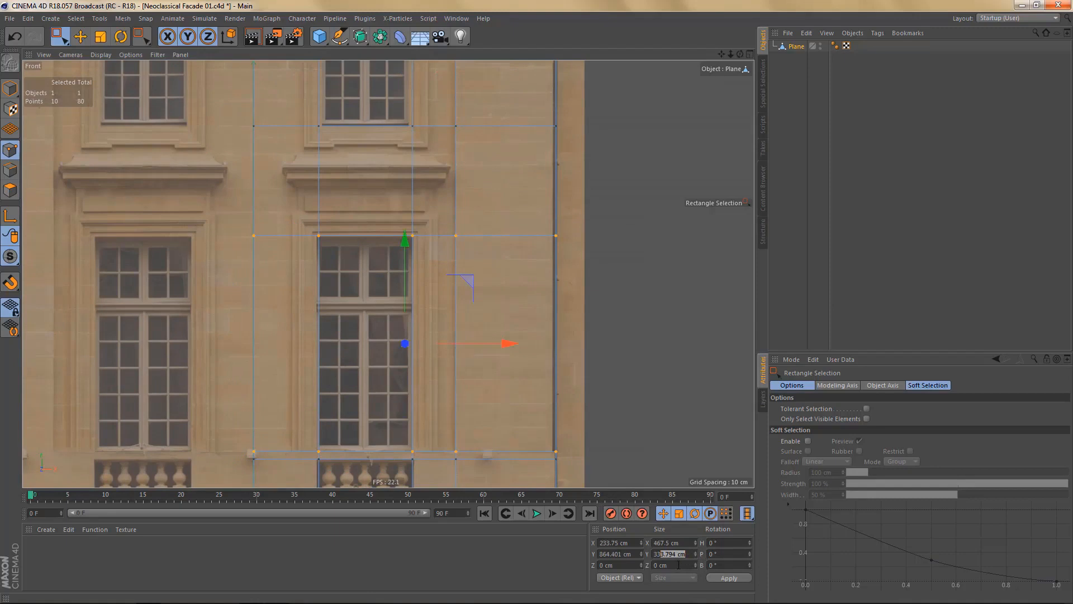
type("5")
key("Return")
- Rectangle-select the points along the balustrade opening's top and bottom cuts and set their Y size to 45 cm
middle_click_drag(465, 405, 473, 337, "alt")
middle_click_drag(457, 381, 457, 356, "alt")
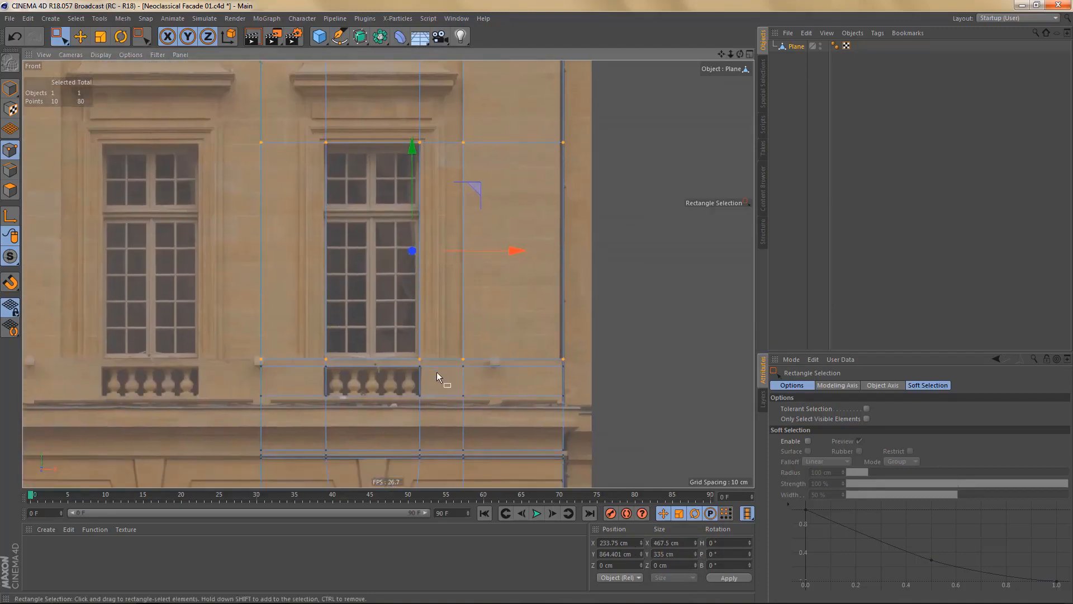
scroll(437, 371, "up", 4)
left_click_drag(177, 357, 648, 414)
middle_click_drag(569, 420, 584, 383, "alt")
scroll(503, 412, "up", 5)
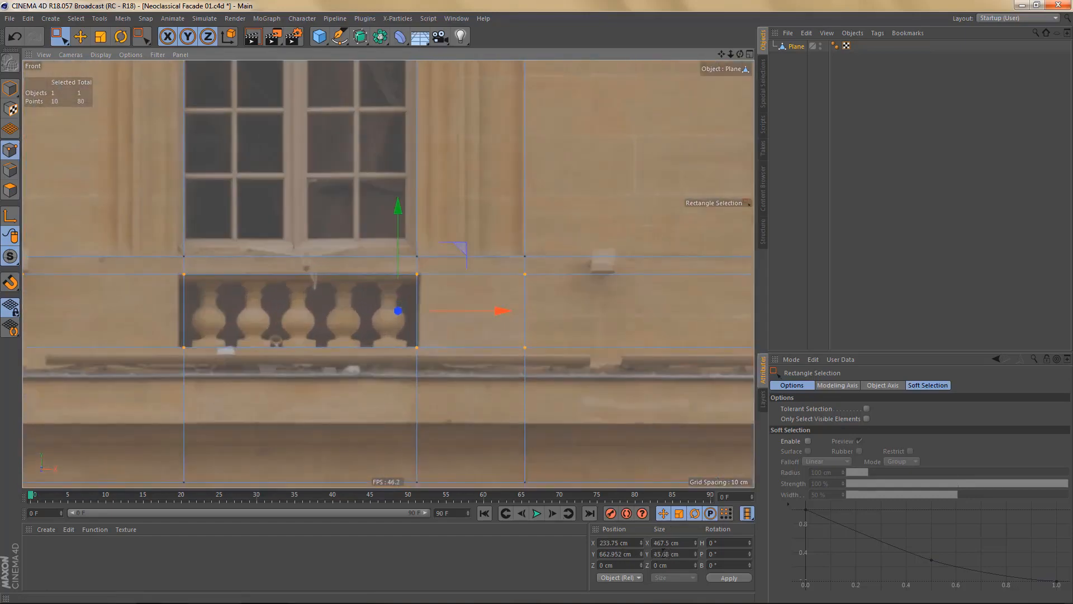
left_click_drag(661, 553, 685, 552)
key("BackSpace")
key("Return")
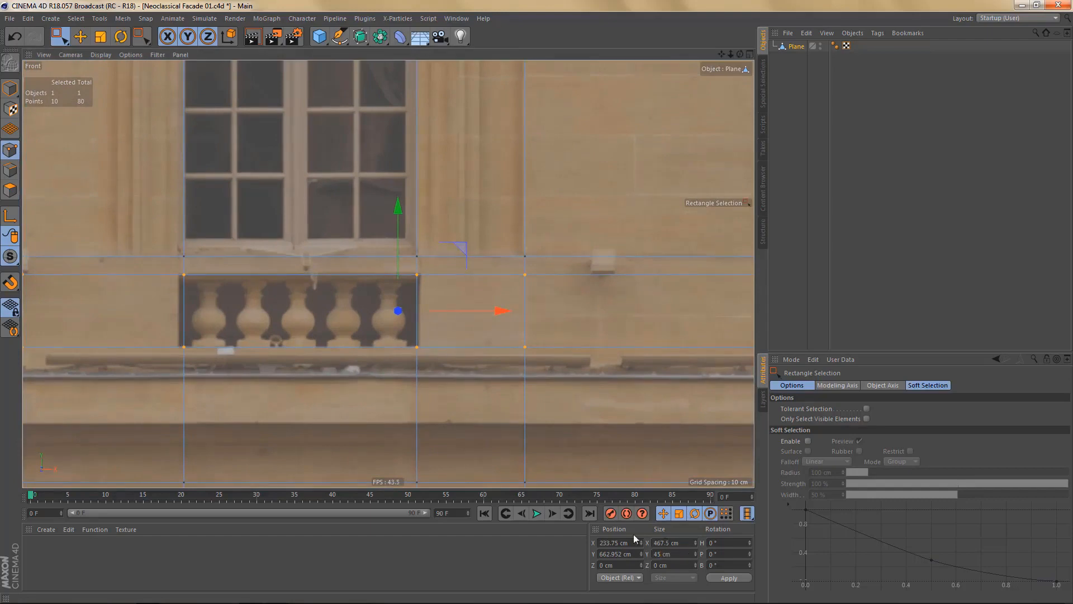
- Select the points on both window-side cuts from the ground-floor moulding down, widen them to the arched surround and set their X size to 220 cm
scroll(479, 353, "down", 3)
scroll(480, 354, "down", 3)
middle_click_drag(468, 400, 441, 258, "alt")
scroll(441, 258, "down", 1)
left_click_drag(360, 190, 440, 459)
scroll(436, 392, "up", 4)
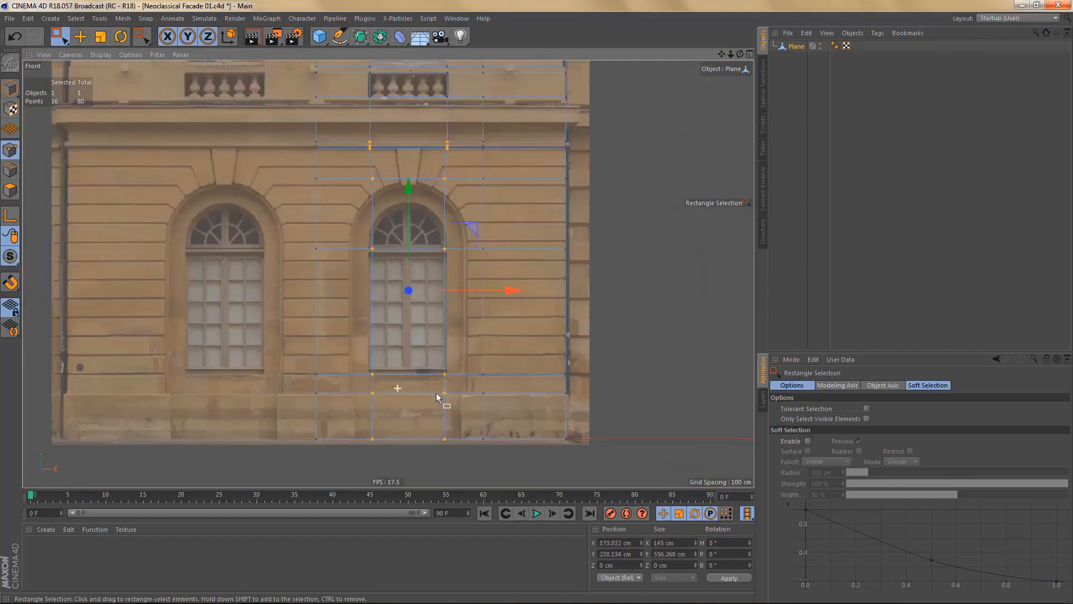
key("t")
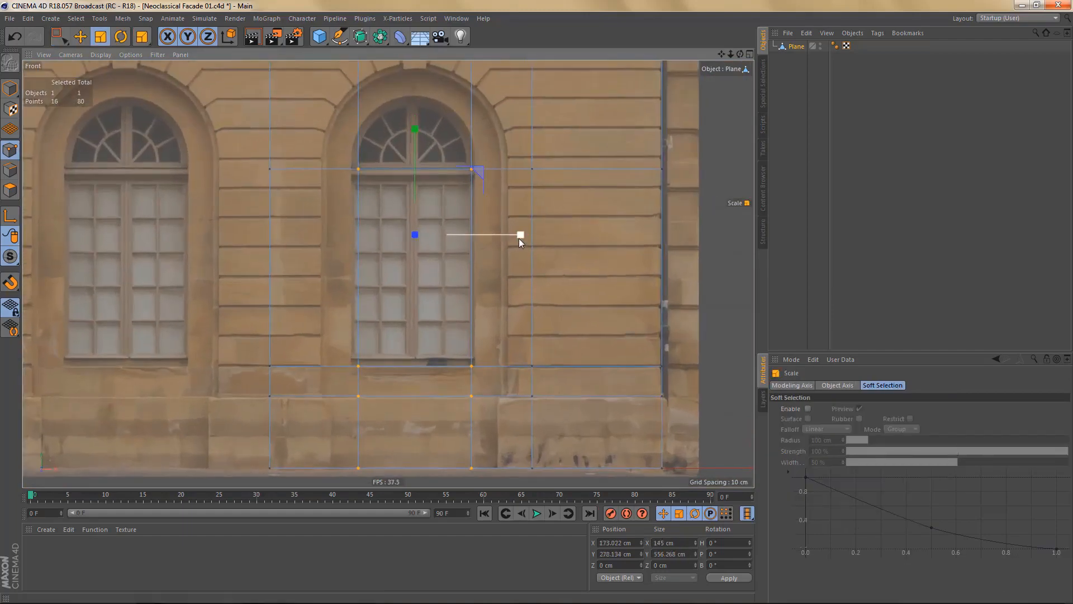
left_click_drag(520, 236, 573, 246)
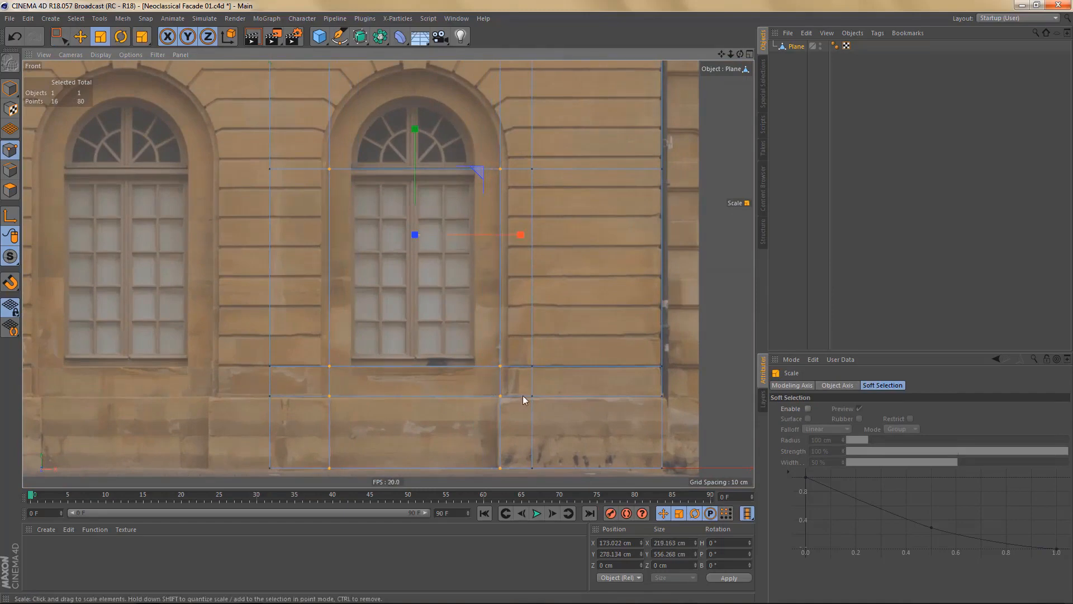
scroll(525, 398, "up", 2)
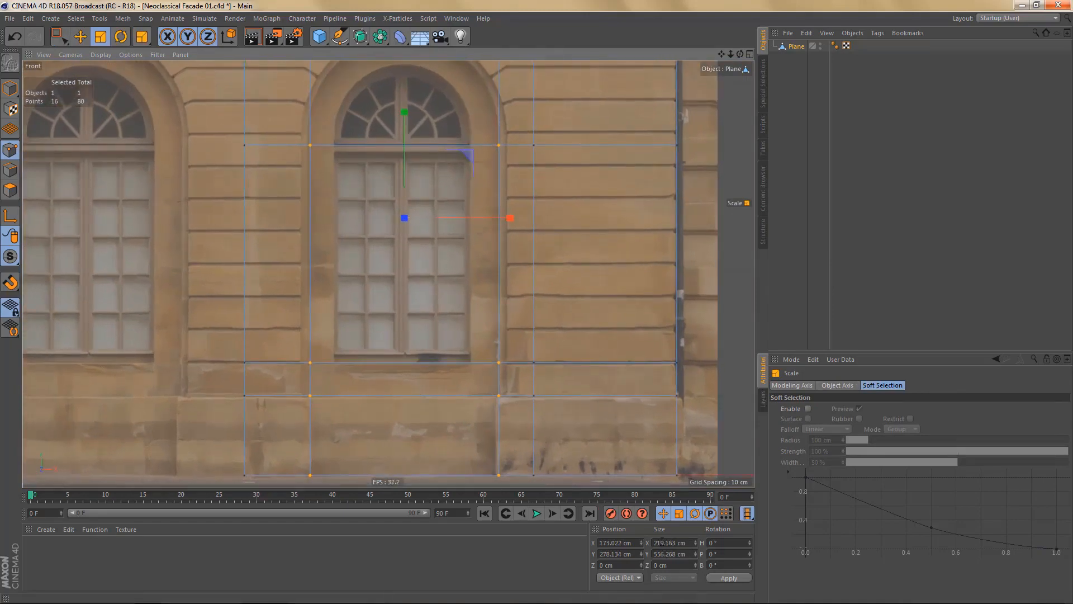
left_click_drag(657, 542, 687, 546)
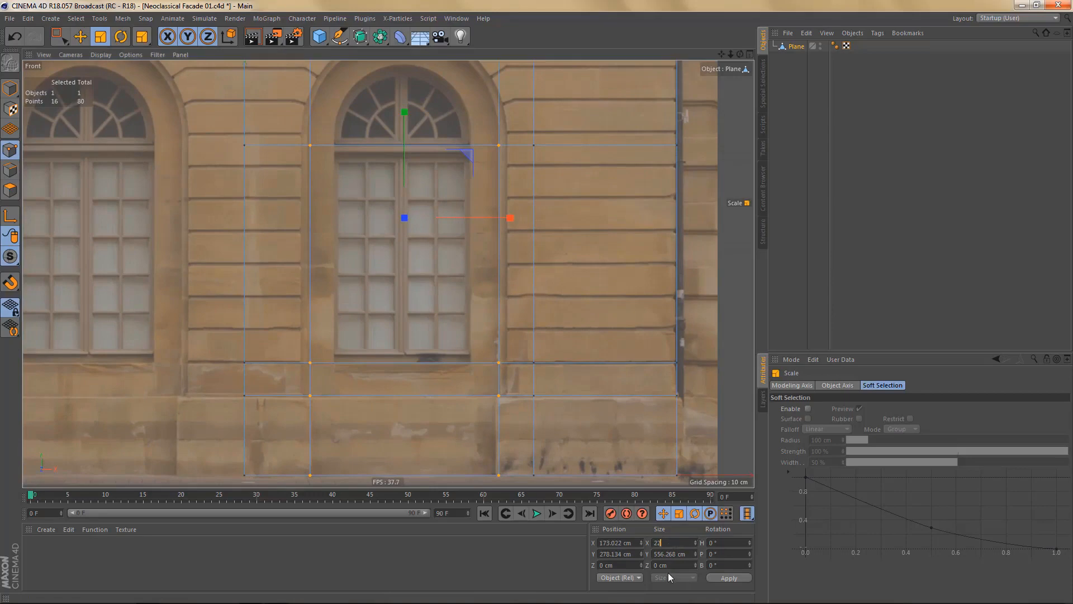
- Rectangle-select the three rows of points from the cut above the ground-floor arch to the window's bottom and set their Y size to 365 cm
scroll(499, 306, "down", 4)
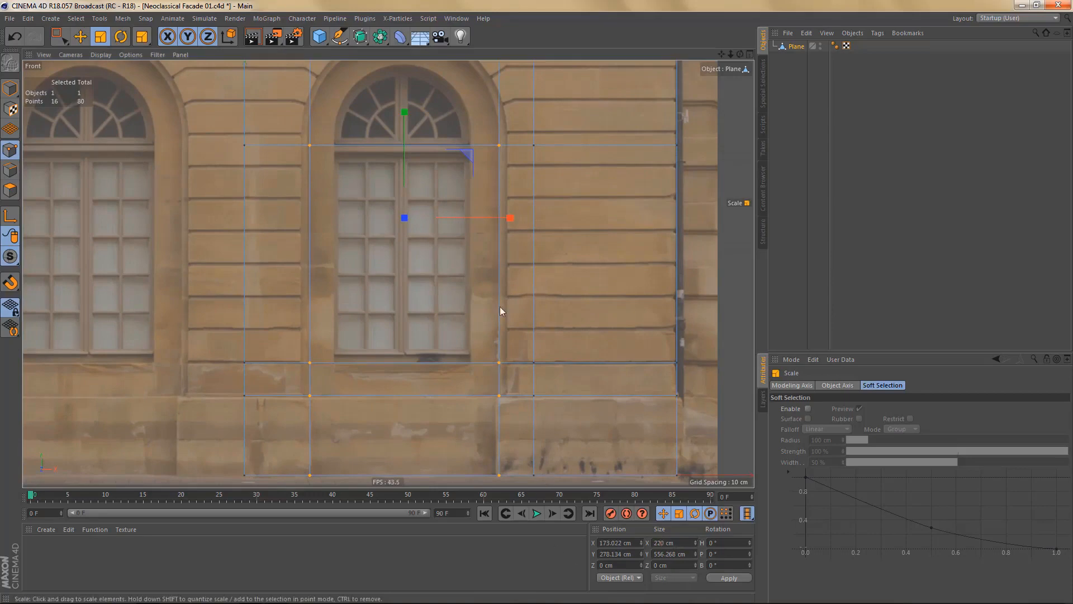
key("0")
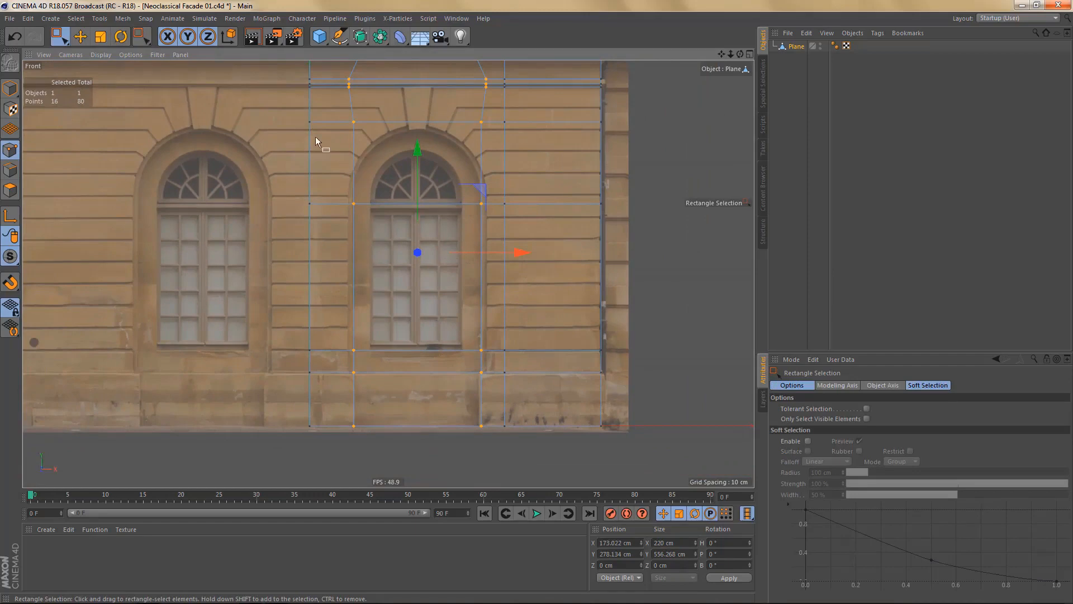
left_click_drag(293, 109, 640, 356)
middle_click_drag(511, 351, 518, 385, "alt")
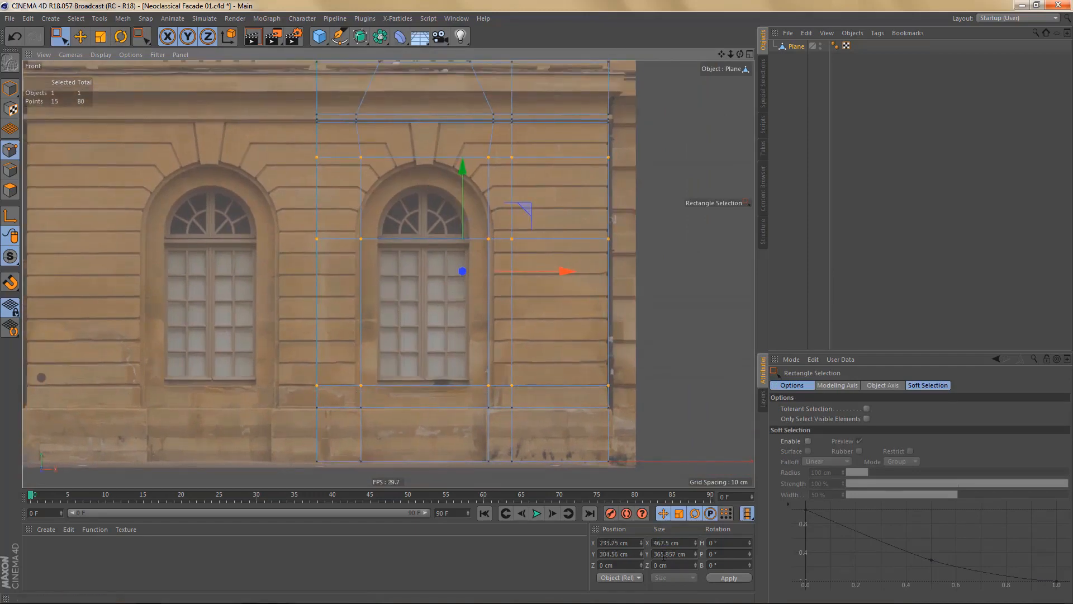
left_click_drag(665, 554, 685, 554)
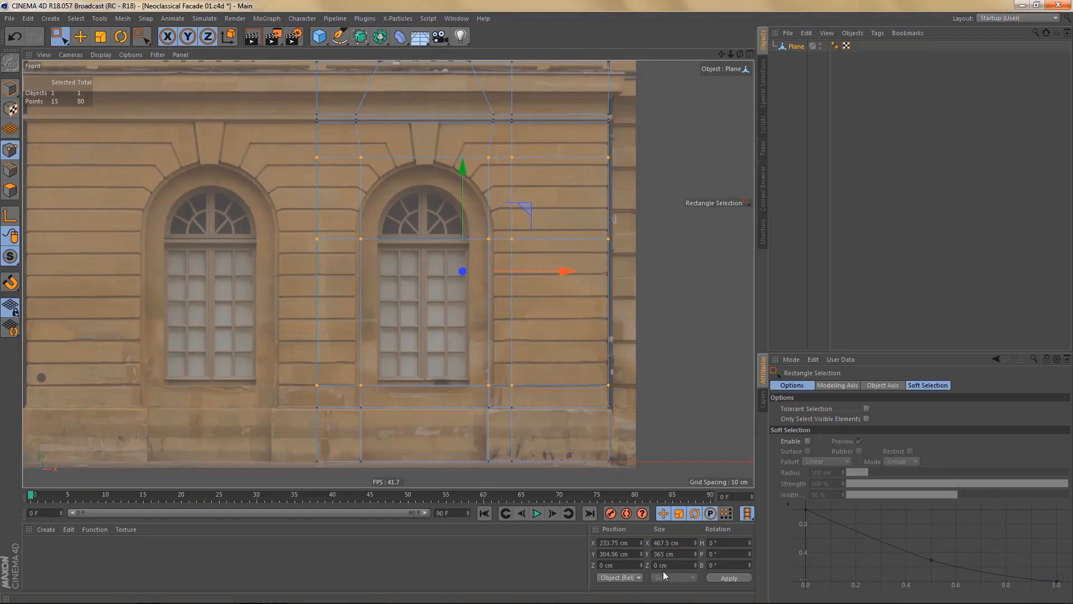
- Examine the cut half plane over its full height, first in the front view and in the perspective view
scroll(454, 325, "down", 4)
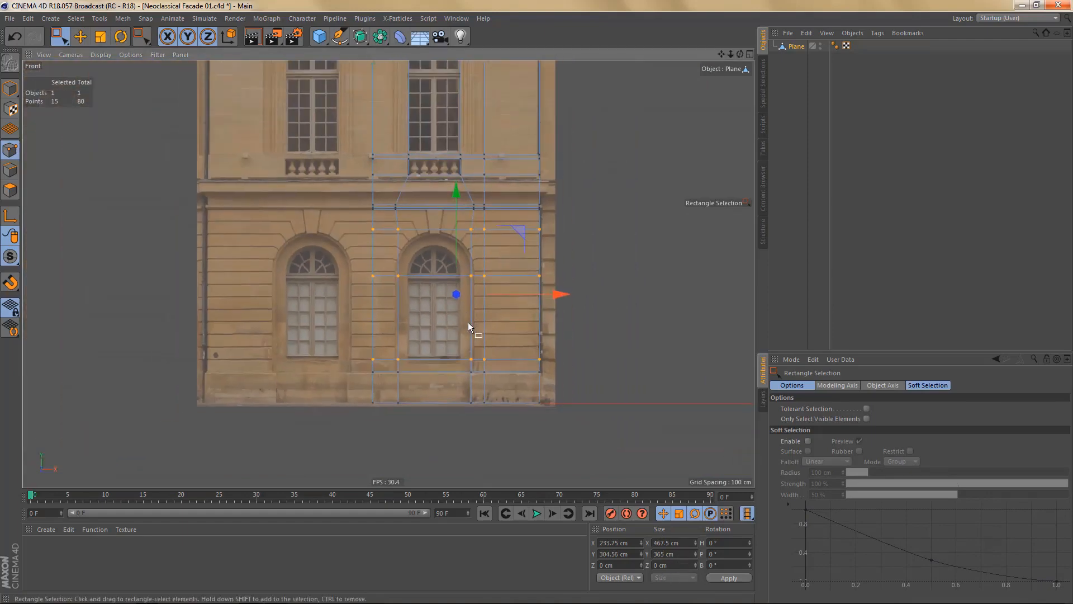
middle_click_drag(467, 322, 471, 404)
middle_click_drag(477, 293, 468, 327)
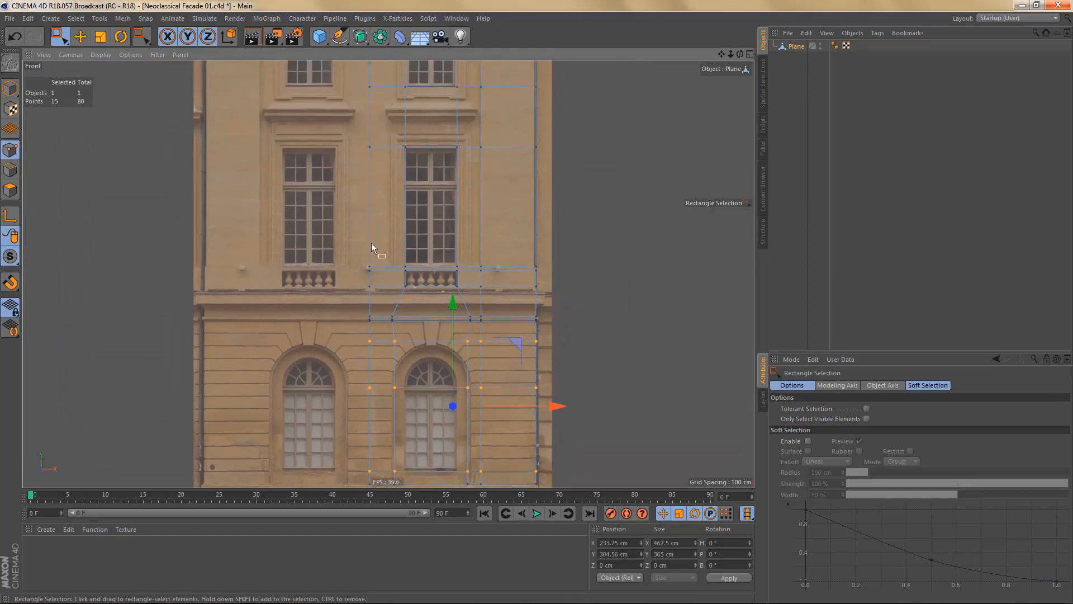
key("F1")
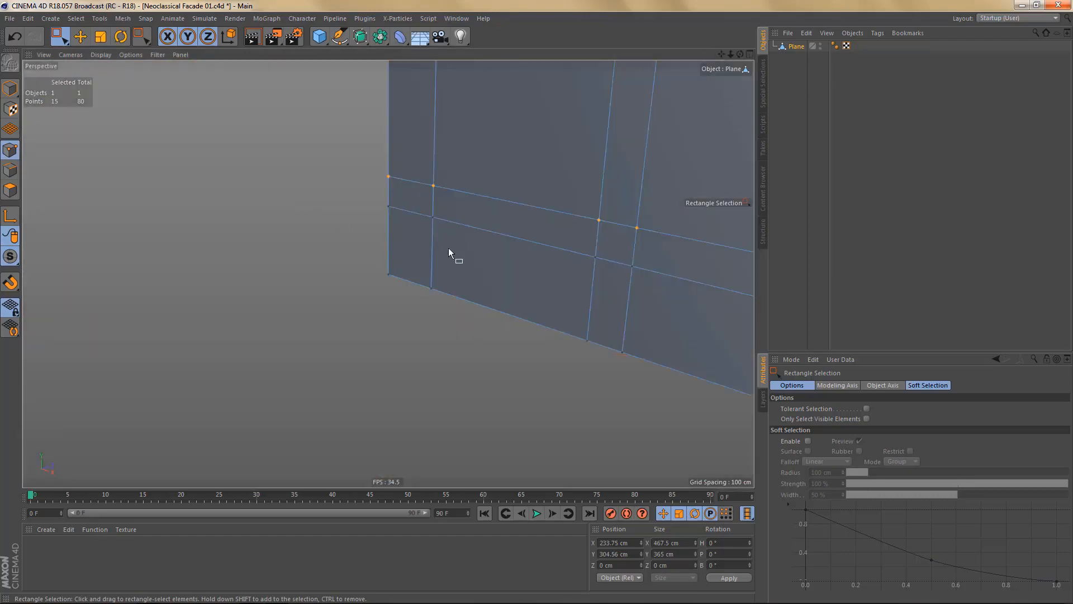
right_click_drag(434, 253, 333, 333, "alt")
mouse_move(426, 253)
middle_mouse_down("alt")
mouse_move(387, 366)
mouse_move(437, 273)
middle_mouse_up("alt")
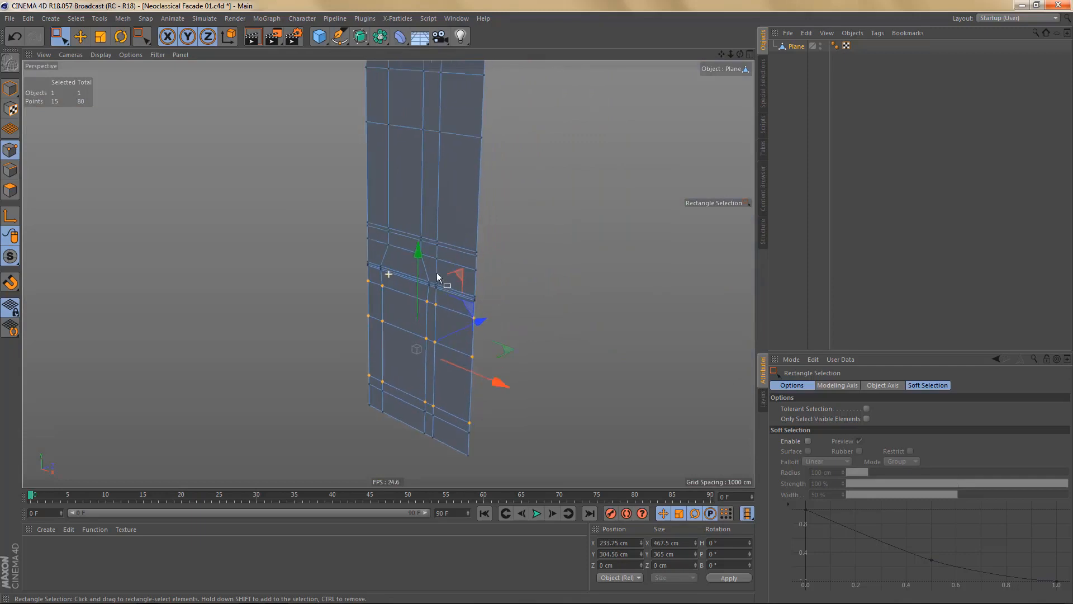
middle_click_drag(441, 235, 424, 267, "alt")
left_click_drag(426, 264, 451, 263, "alt")
left_click_drag(387, 276, 436, 303, "alt")
middle_click_drag(433, 248, 431, 274, "alt")
right_click_drag(431, 273, 424, 289, "alt")
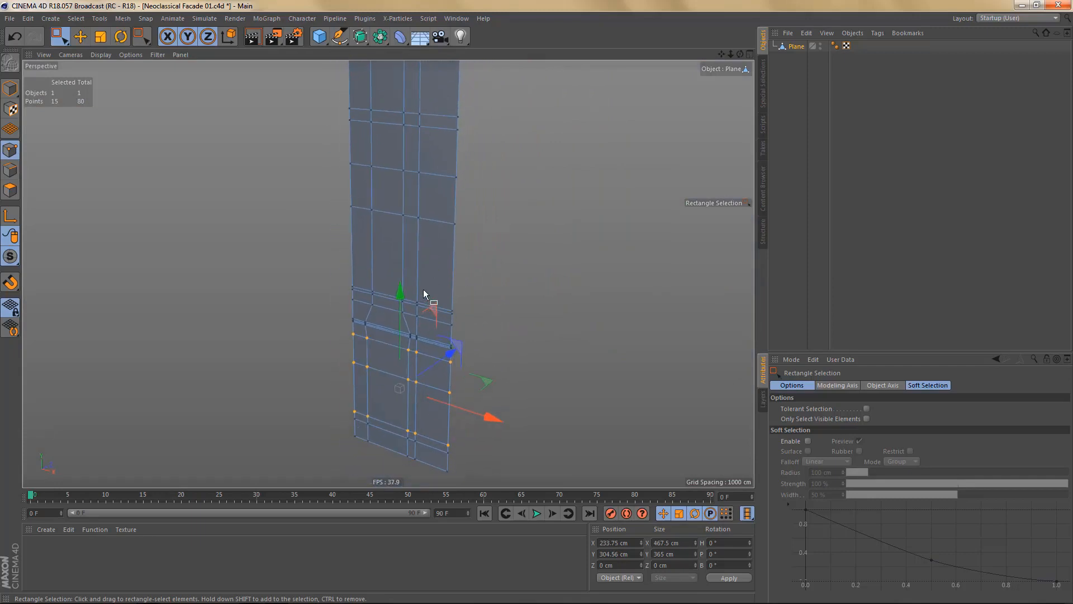
- In edge mode, select the plane's outer vertical edge loop and extrude it 150 cm backwards in Z to form the building's side wall
key("Tab")
key("w")
key("e")
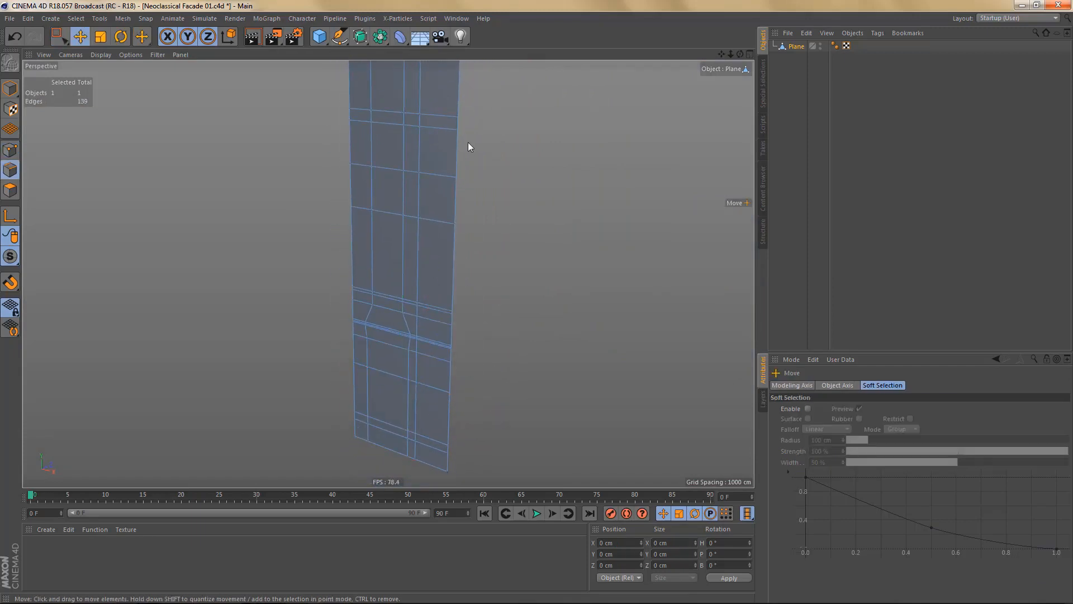
double_click(456, 152)
left_click_drag(460, 225, 495, 314, "alt")
middle_click_drag(446, 340, 465, 240, "alt")
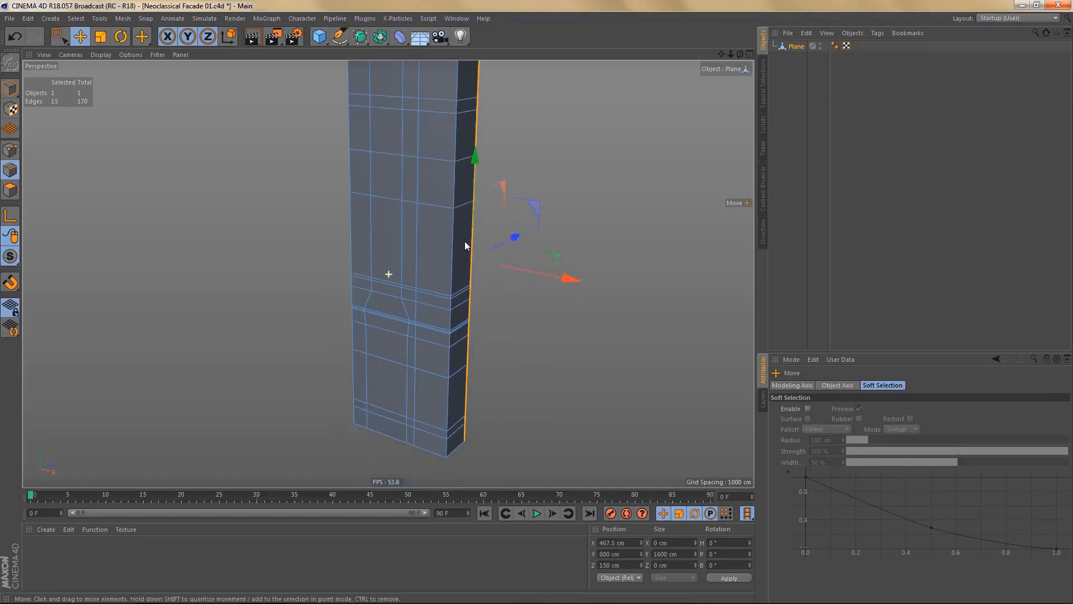
left_click_drag(438, 302, 484, 347, "alt")
- Return to the front view and set the background reference image's transparency to 76 %
middle_click(509, 372)
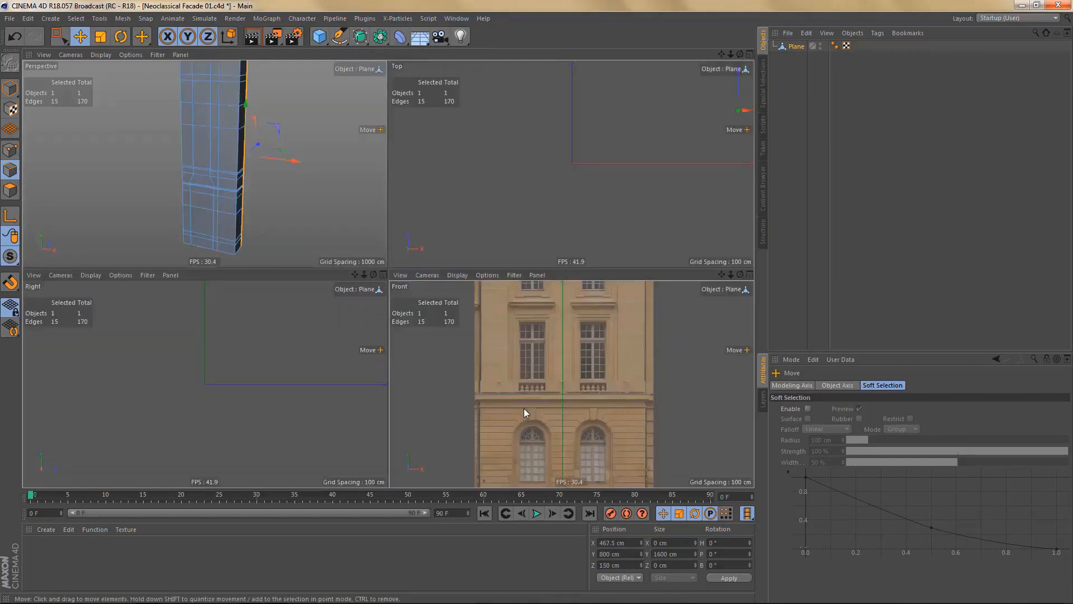
middle_click(524, 408)
middle_click_drag(435, 109, 468, 263, "alt")
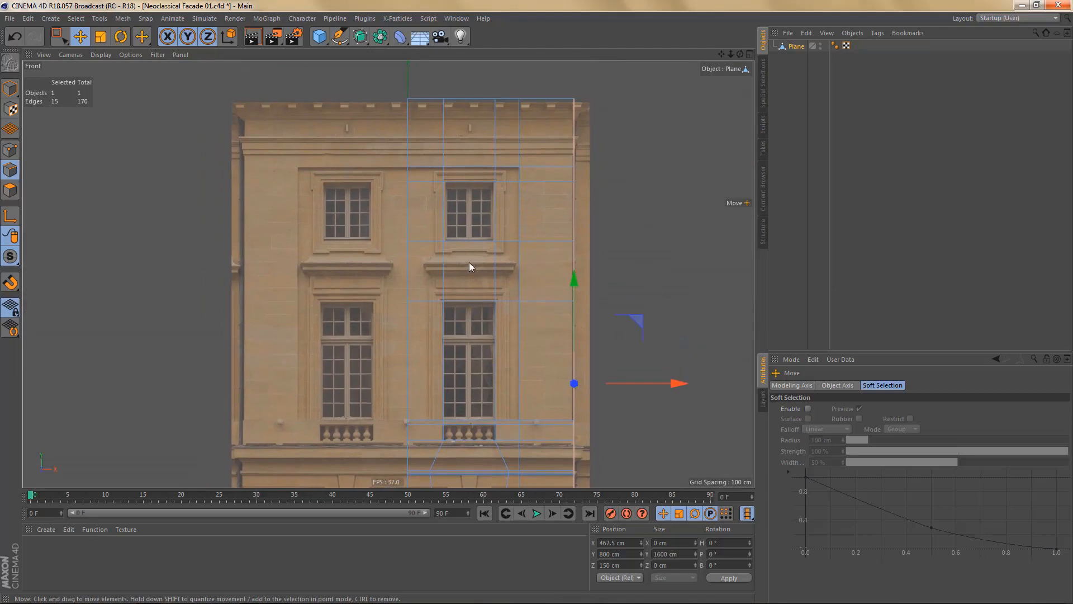
key("shift+v")
left_click(971, 385)
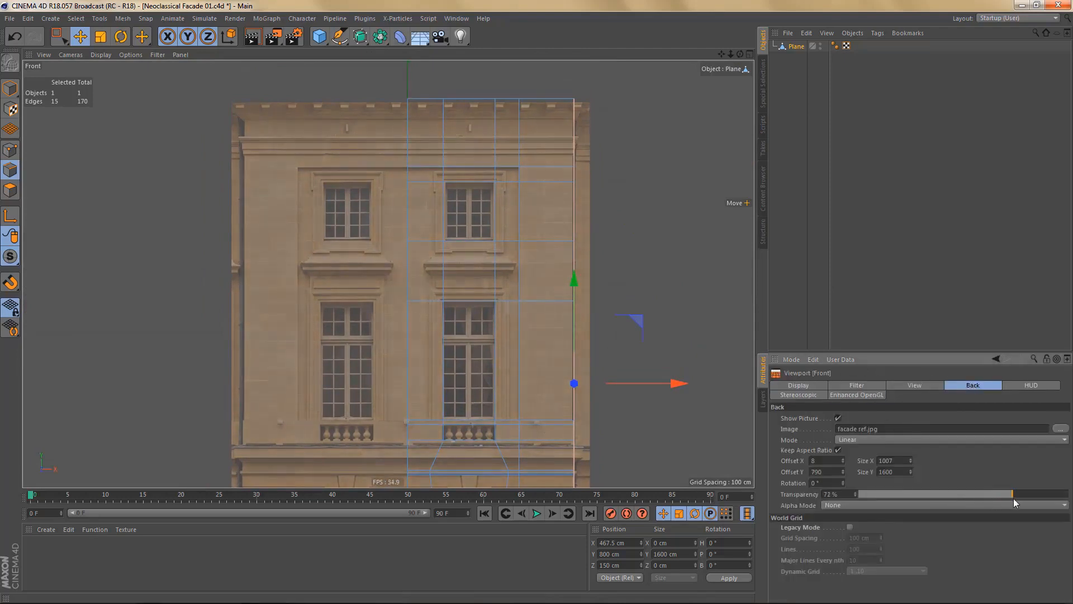
- In polygon mode, select with Live Selection the recessed wall panel's polygons from its top edge down to the middle-storey window's bottom
scroll(491, 240, "up", 3)
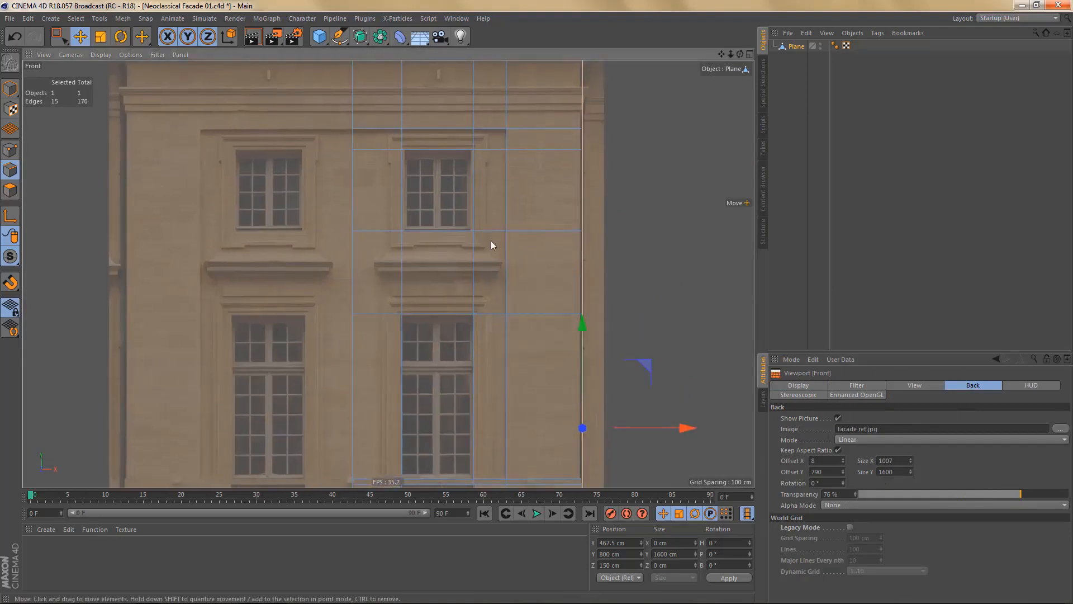
scroll(503, 261, "up", 1)
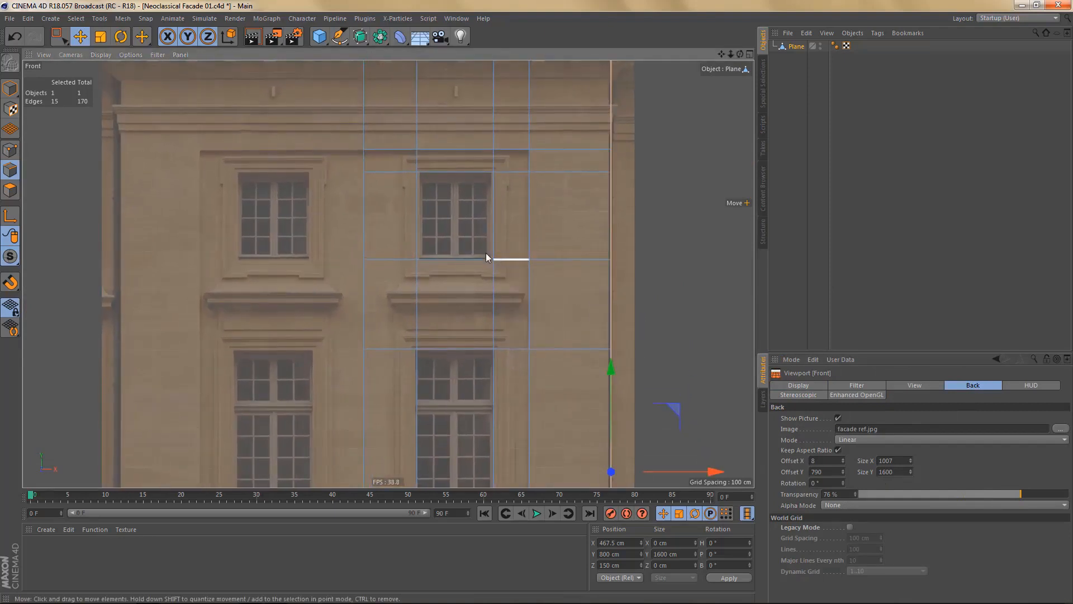
key("Return")
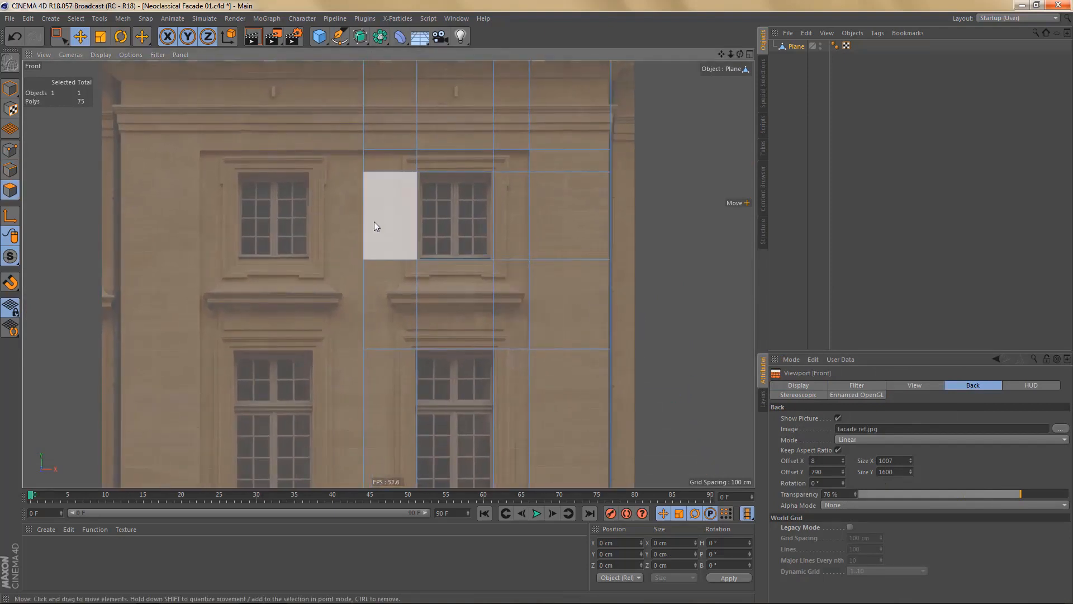
key("9")
mouse_move(354, 168)
left_mouse_down()
mouse_move(482, 172)
mouse_move(497, 204)
mouse_move(440, 299)
mouse_move(498, 337)
mouse_move(442, 408)
mouse_move(383, 410)
left_mouse_up()
middle_click_drag(501, 346, 539, 341, "alt")
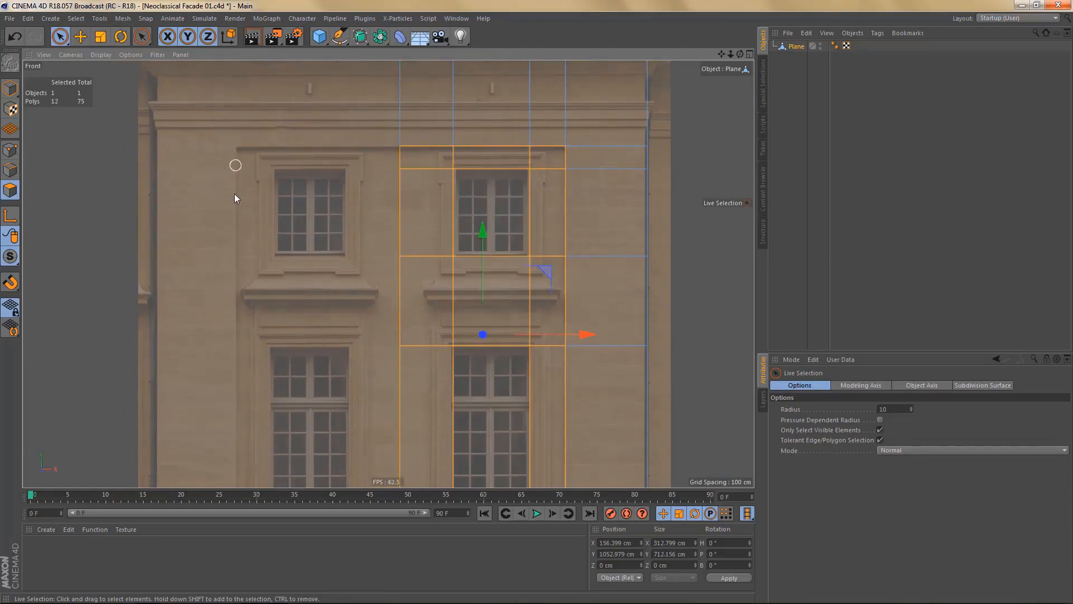
- In the perspective view, extrude the selected wall panel polygons inwards with an offset of -20 cm
key("F1")
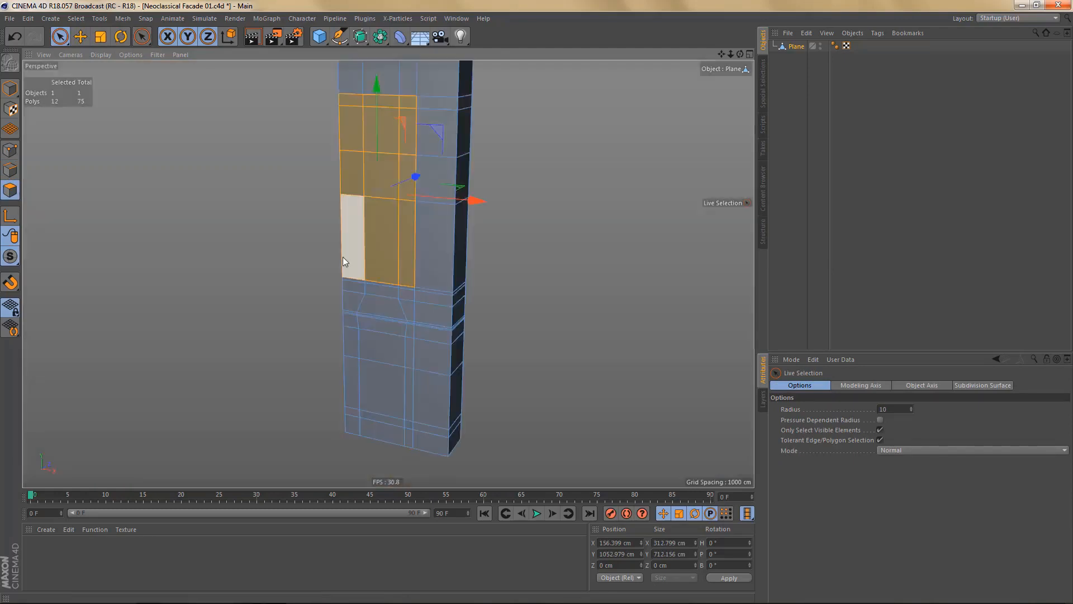
key("d")
mouse_move(543, 218)
left_mouse_down()
mouse_move(513, 218)
mouse_move(555, 216)
left_mouse_up()
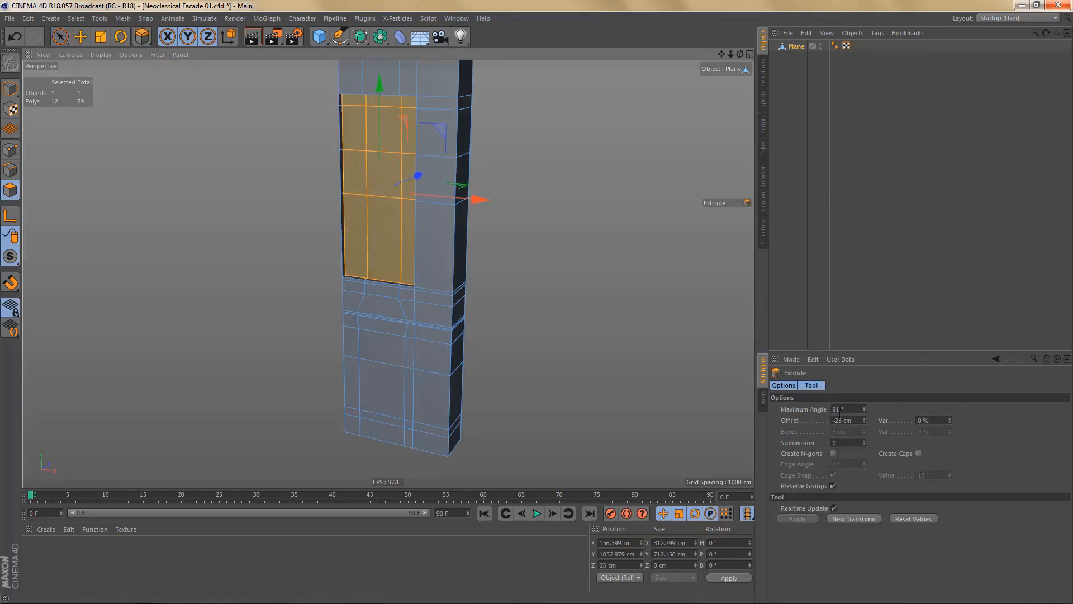
left_click_drag(864, 417, 865, 417)
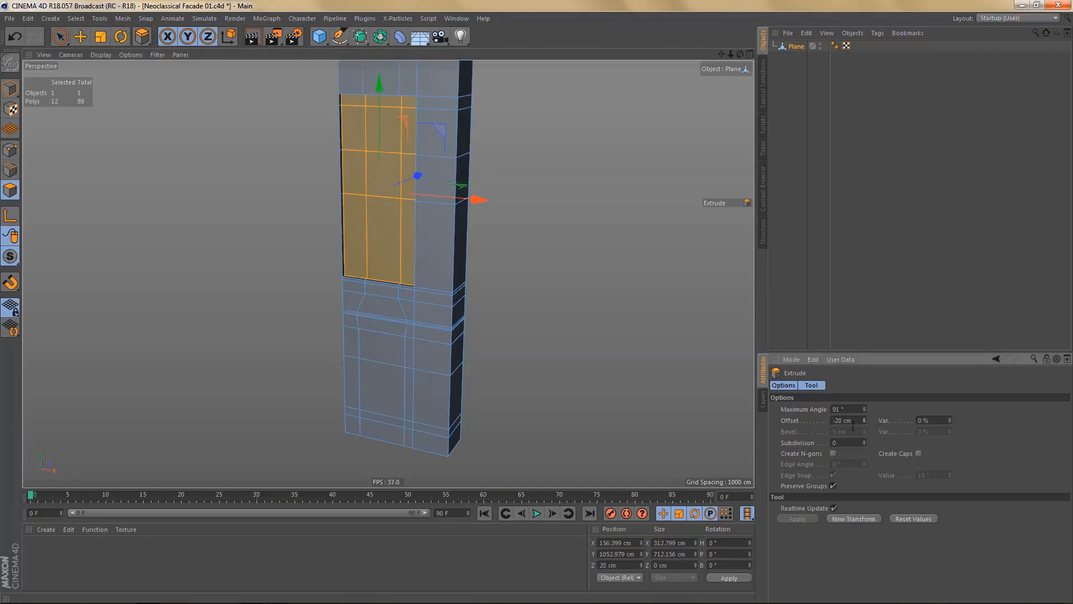
- Select the four narrow side polygons the extrusion made along the panel's open symmetry edge and delete them
scroll(401, 243, "up", 2)
scroll(351, 193, "up", 2)
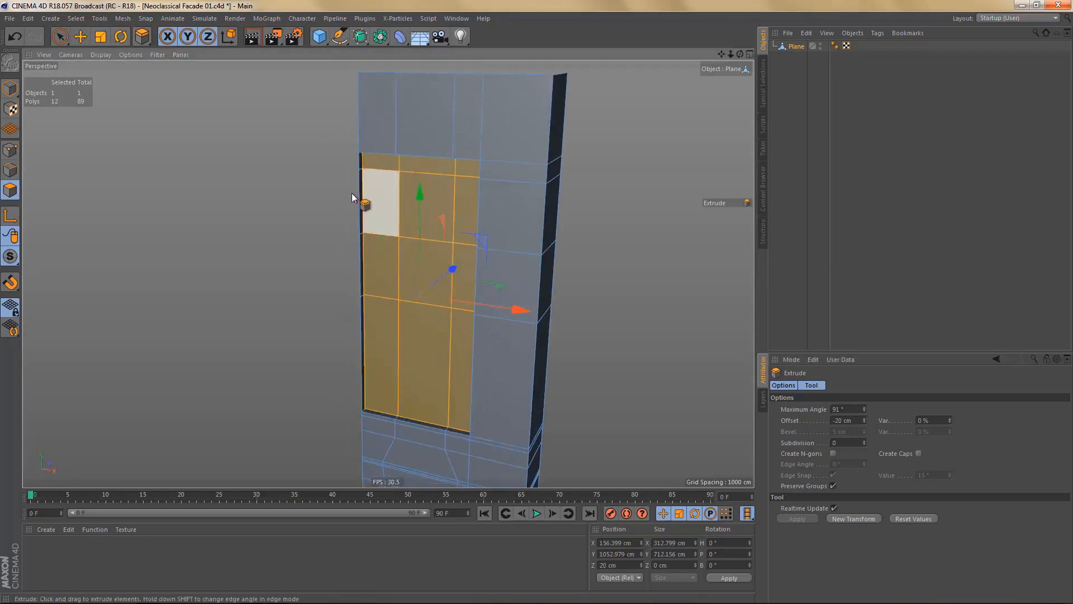
left_click_drag(351, 193, 324, 185, "alt")
key("e")
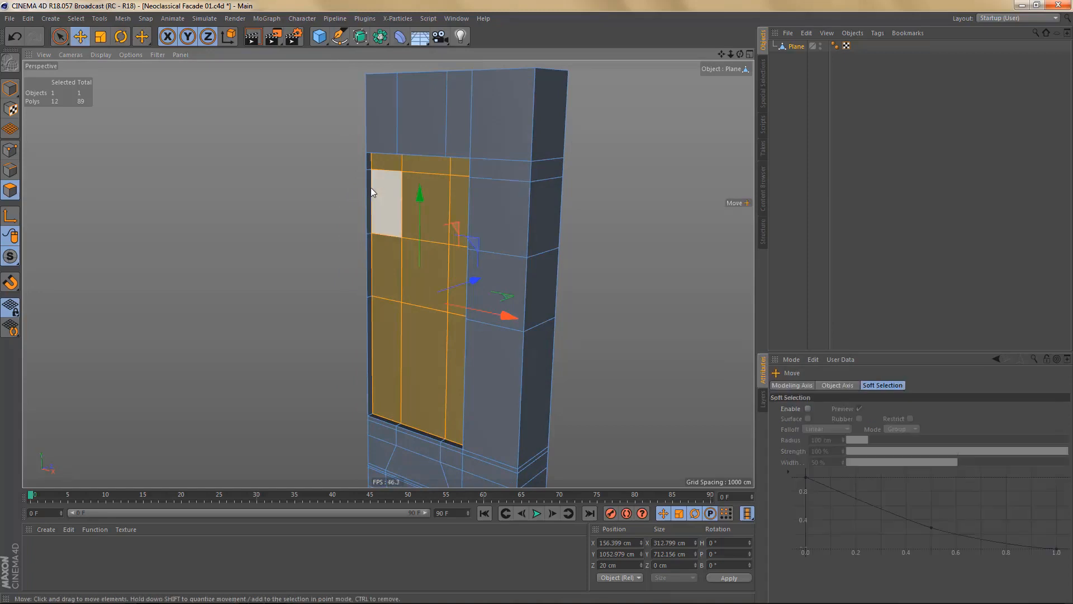
scroll(371, 187, "up", 2)
left_click(366, 156)
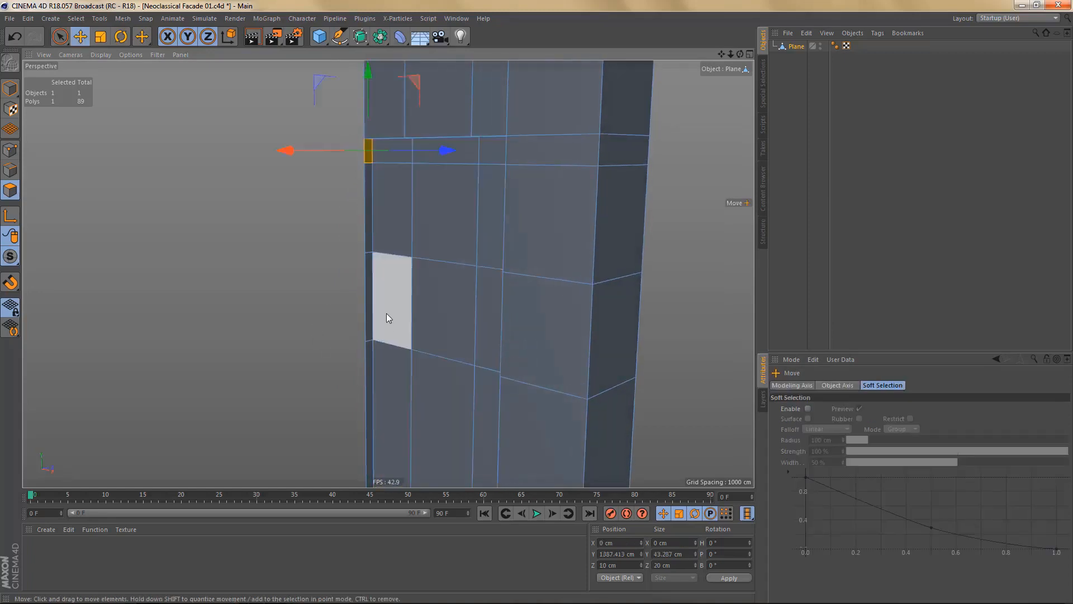
middle_click_drag(387, 313, 374, 249, "alt")
scroll(373, 250, "down", 2)
scroll(360, 286, "down", 1)
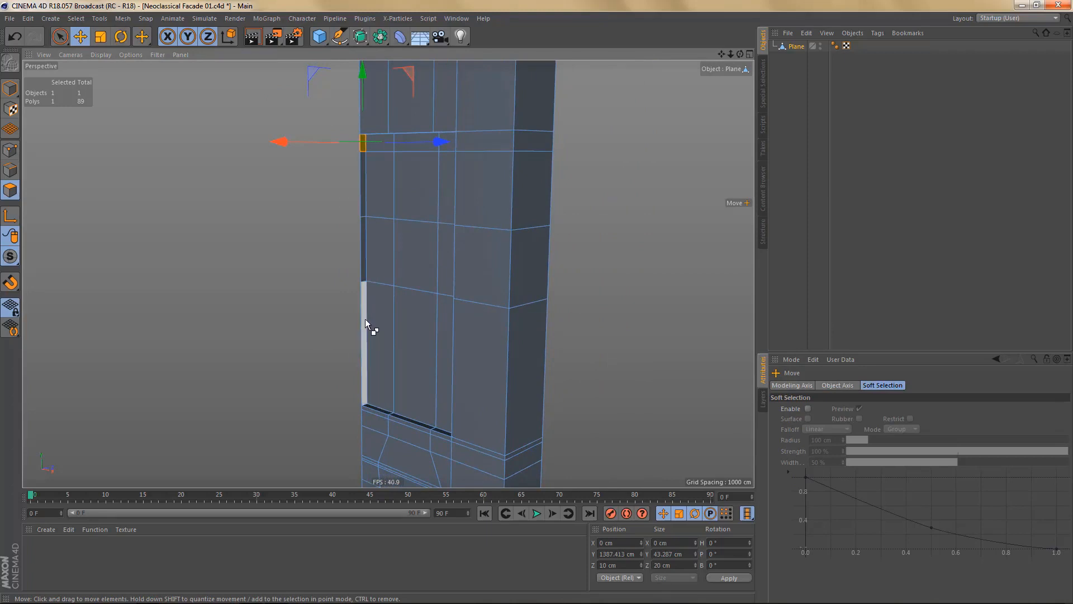
left_click(365, 320, "ctrl+shift")
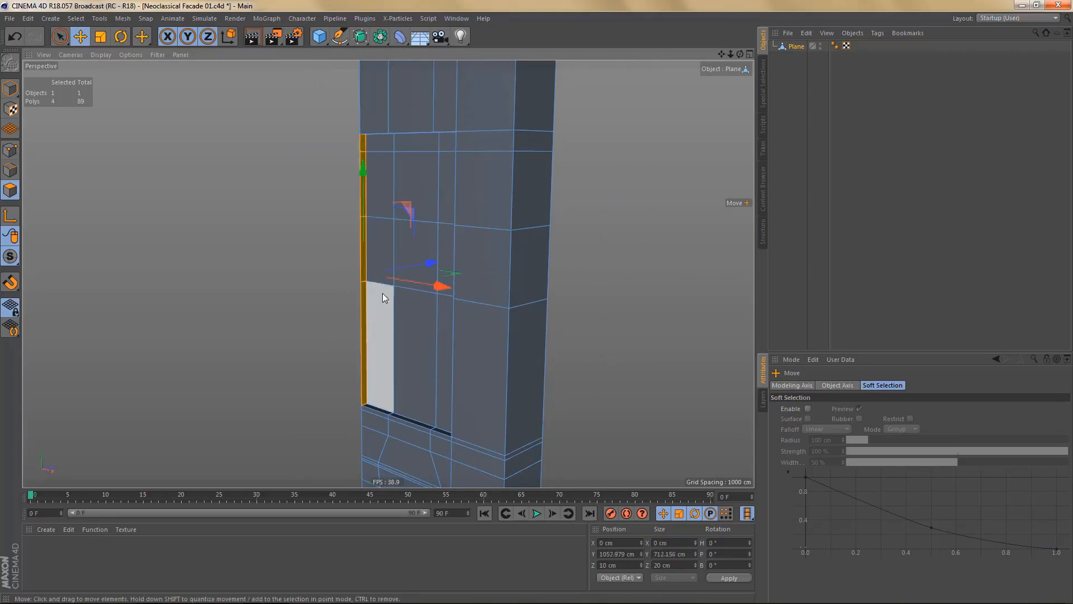
key("Delete")
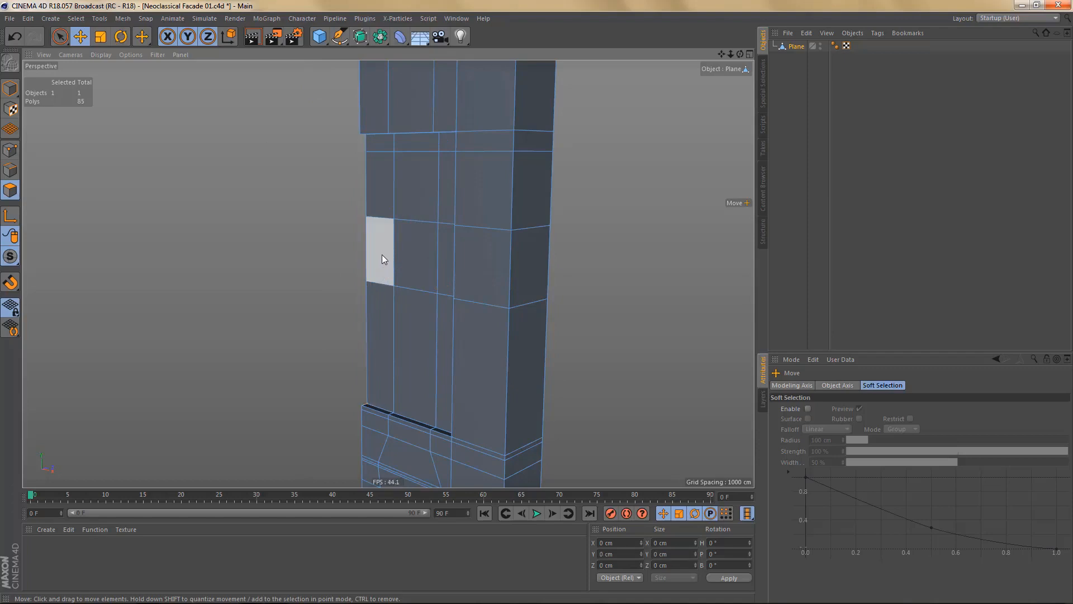
- In point mode, deselect everything and run Optimize on the mesh to remove the leftover points
key("Return")
left_click_drag(390, 268, 373, 246, "alt")
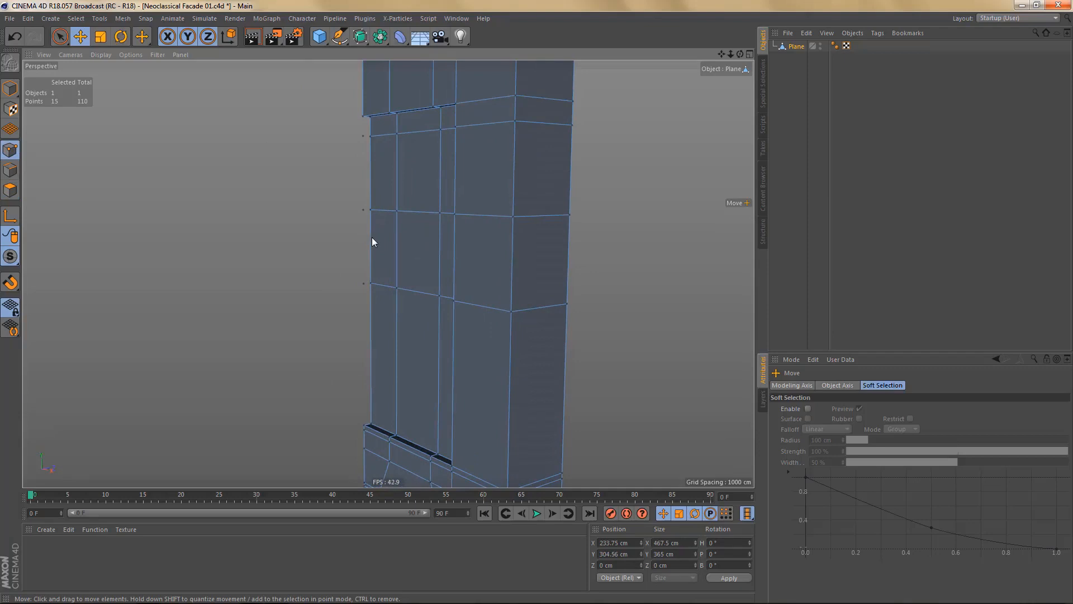
left_click(405, 218)
right_click(417, 217)
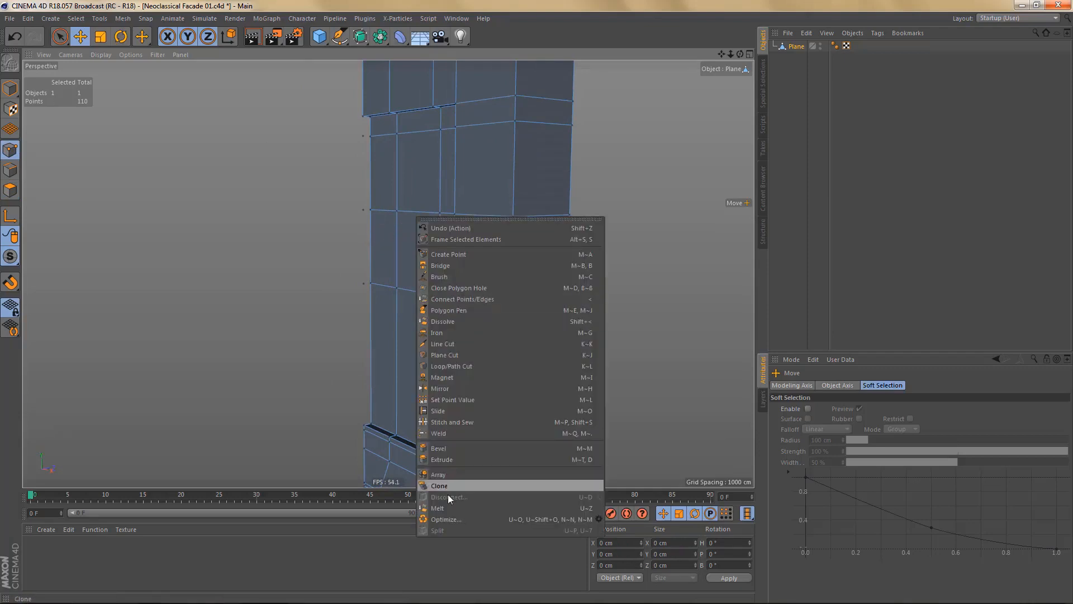
left_click(458, 519)
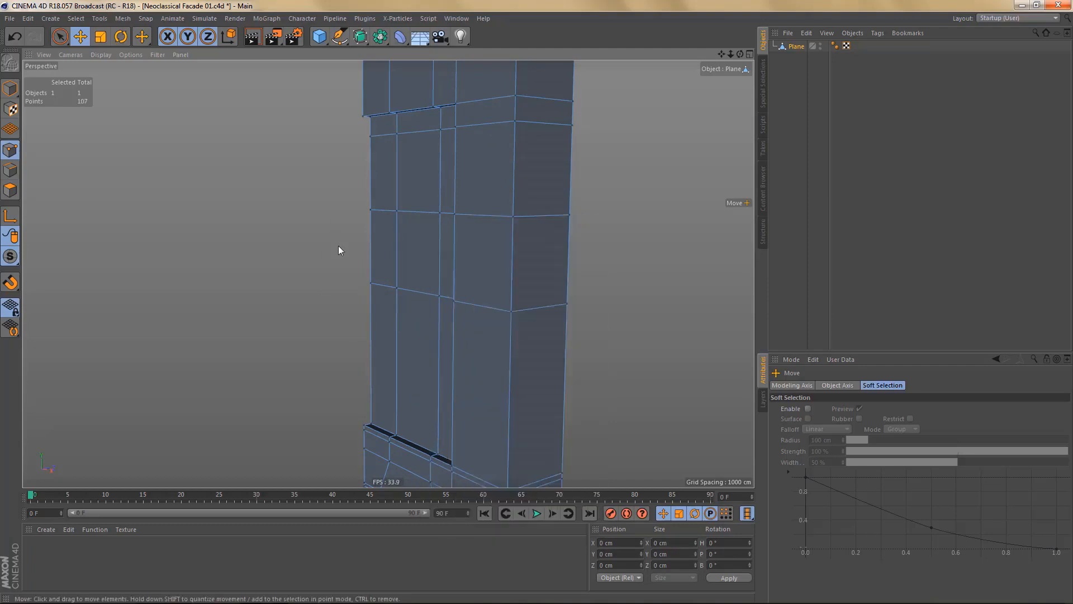
- In polygon mode in the front view, select the upper window, middle-storey window and balustrade opening polygons
key("Tab")
key("s")
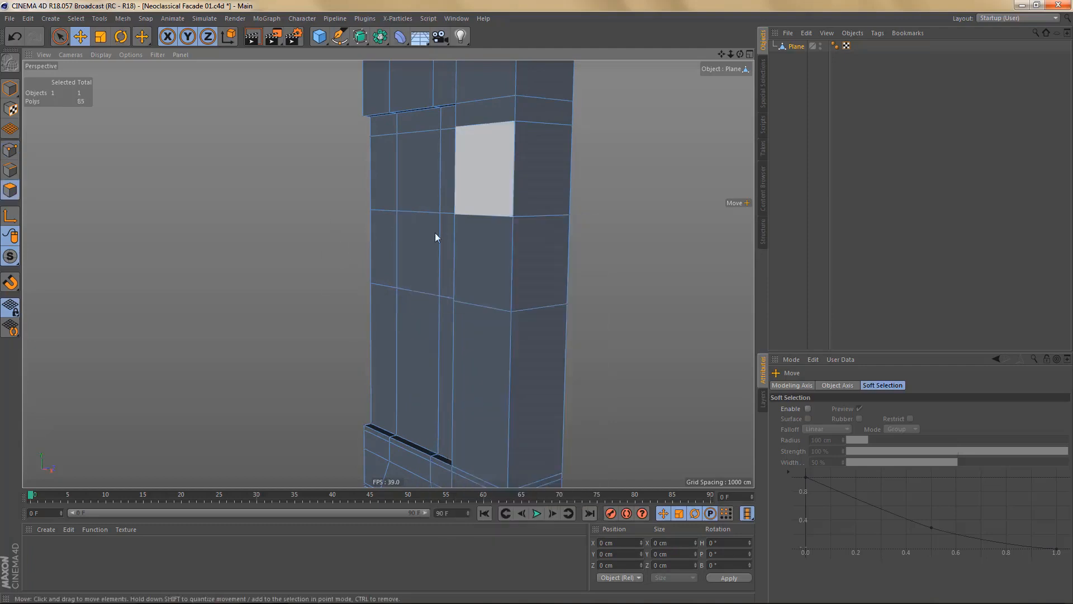
scroll(436, 230, "down", 4)
key("F4")
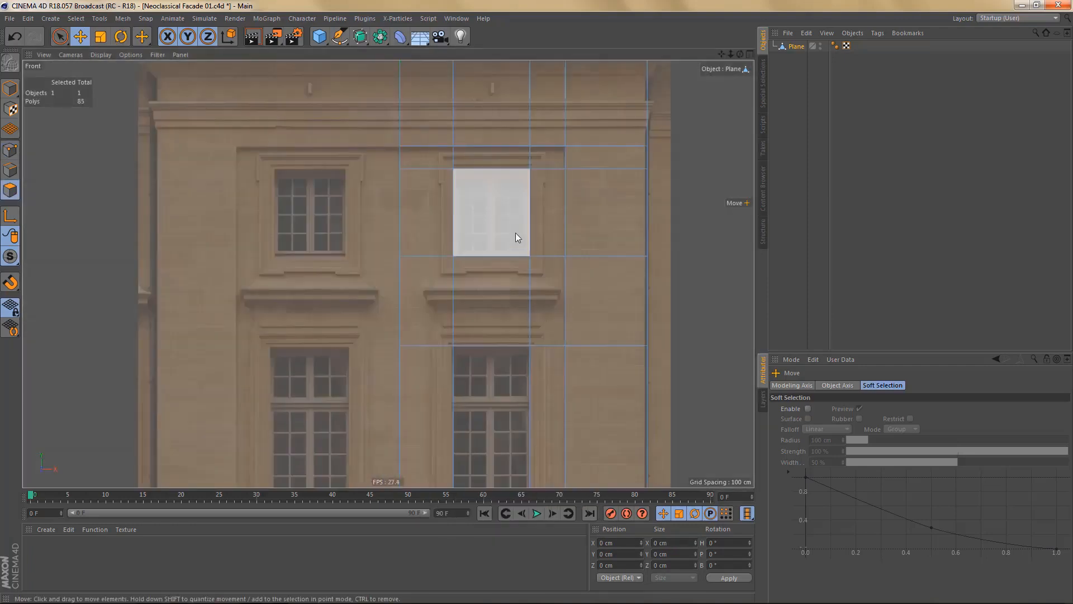
left_click(513, 213)
left_click(494, 412, "shift")
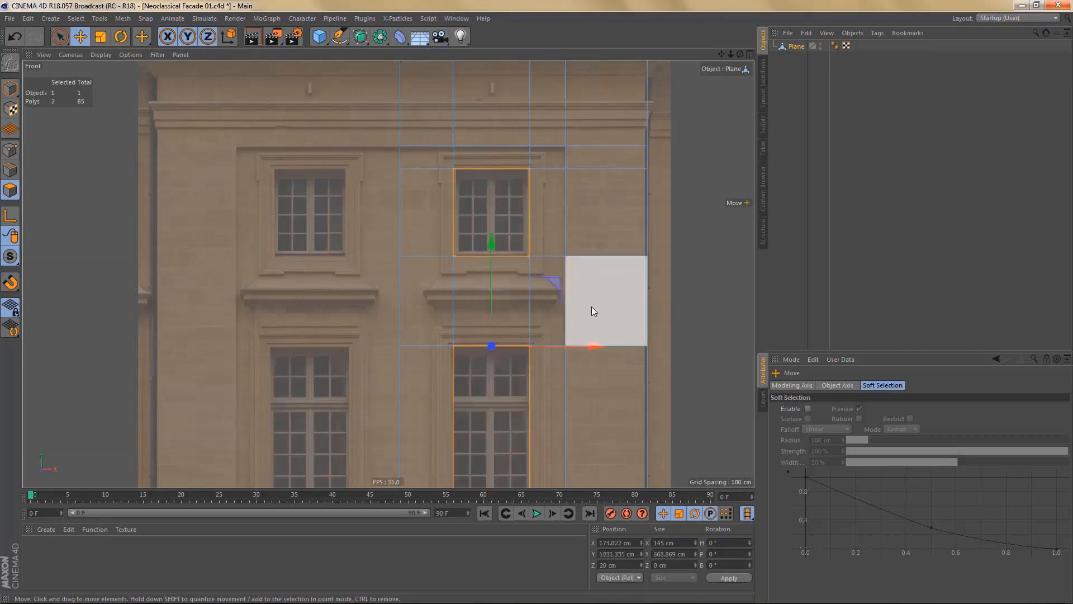
middle_click_drag(541, 245, 537, 10, "alt")
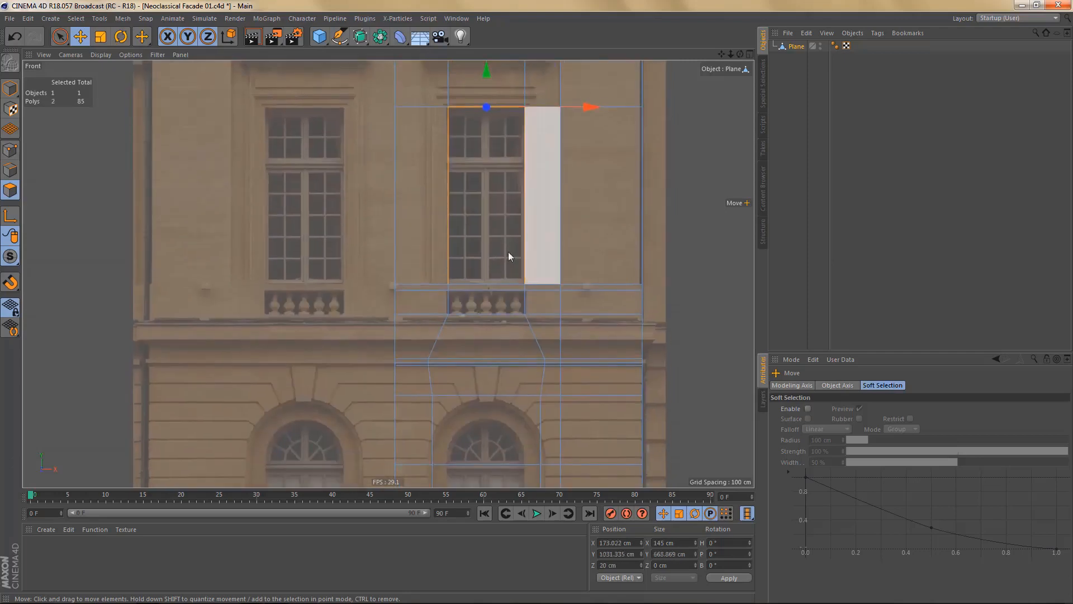
left_click(481, 299, "shift")
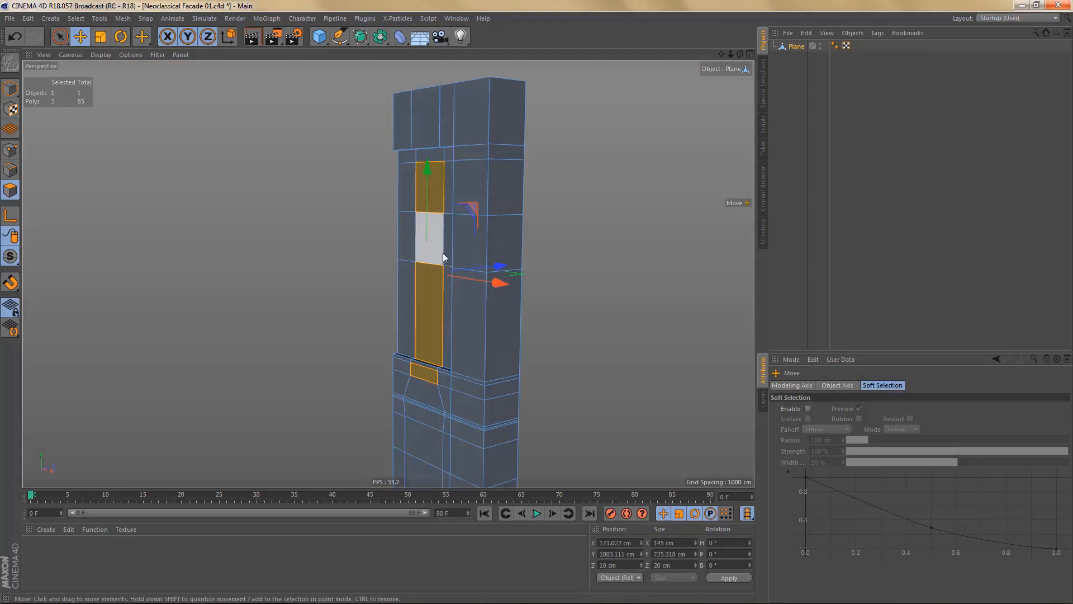
- In the perspective view, extrude the two window polygons and the balustrade polygon inwards with an offset of -50 cm
left_click_drag(442, 253, 463, 269, "alt")
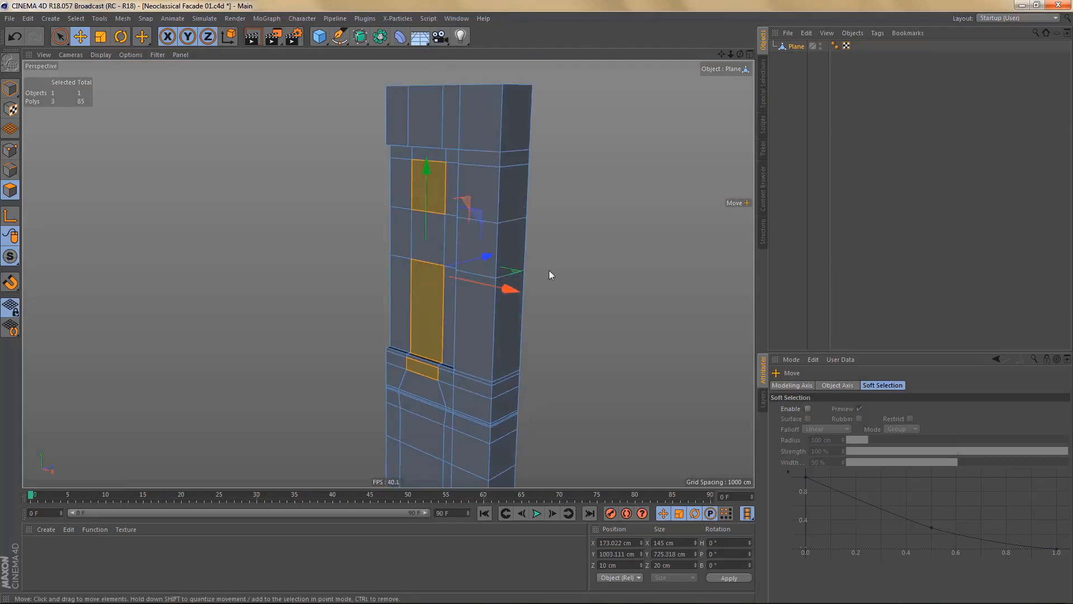
key("d")
left_click_drag(549, 270, 514, 271)
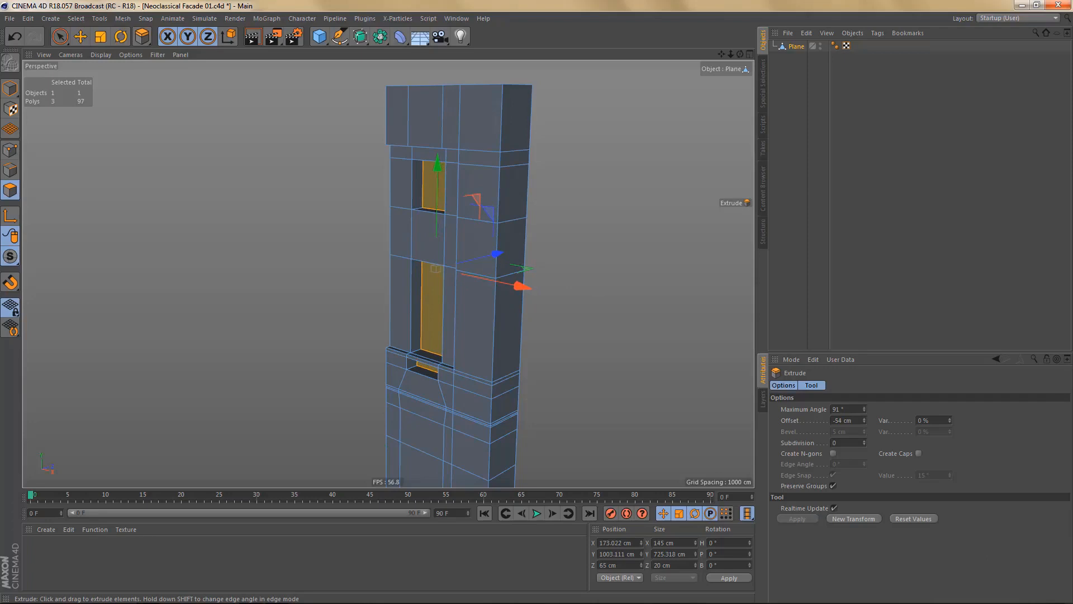
left_click(865, 418)
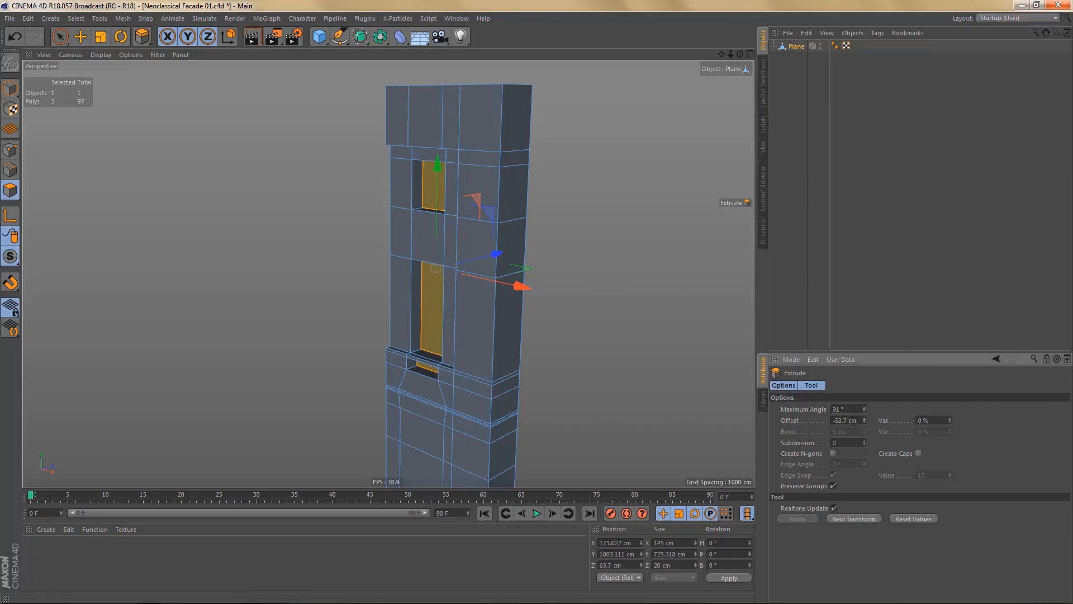
left_click_drag(857, 421, 824, 423)
type("-50")
key("Return")
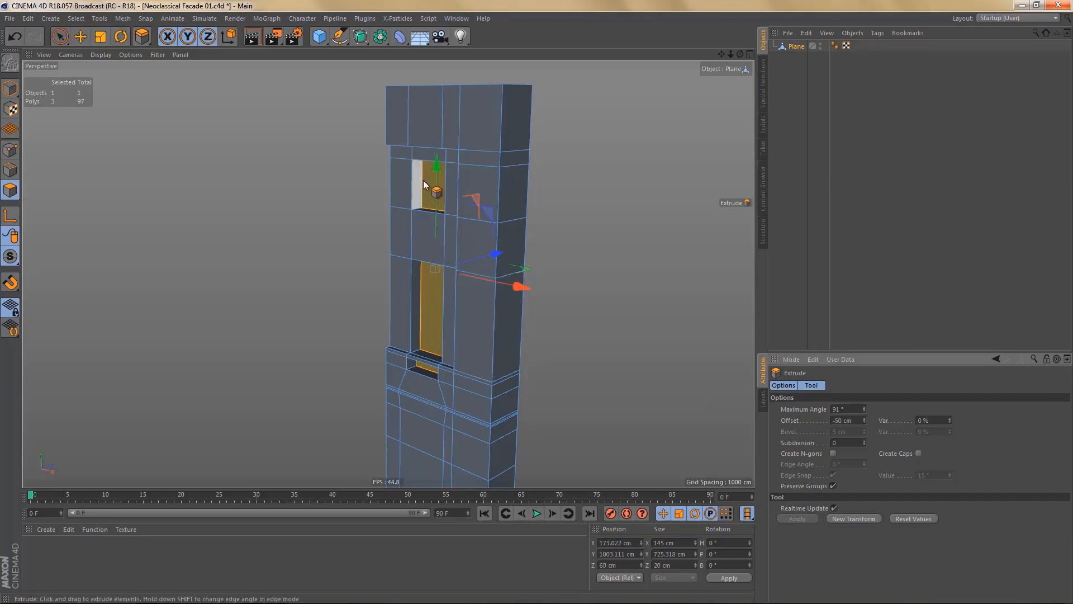
- Select only the back polygons of the upper and middle-storey window recesses and delete them, keeping the balustrade's back polygon
scroll(447, 190, "up", 5)
key("e")
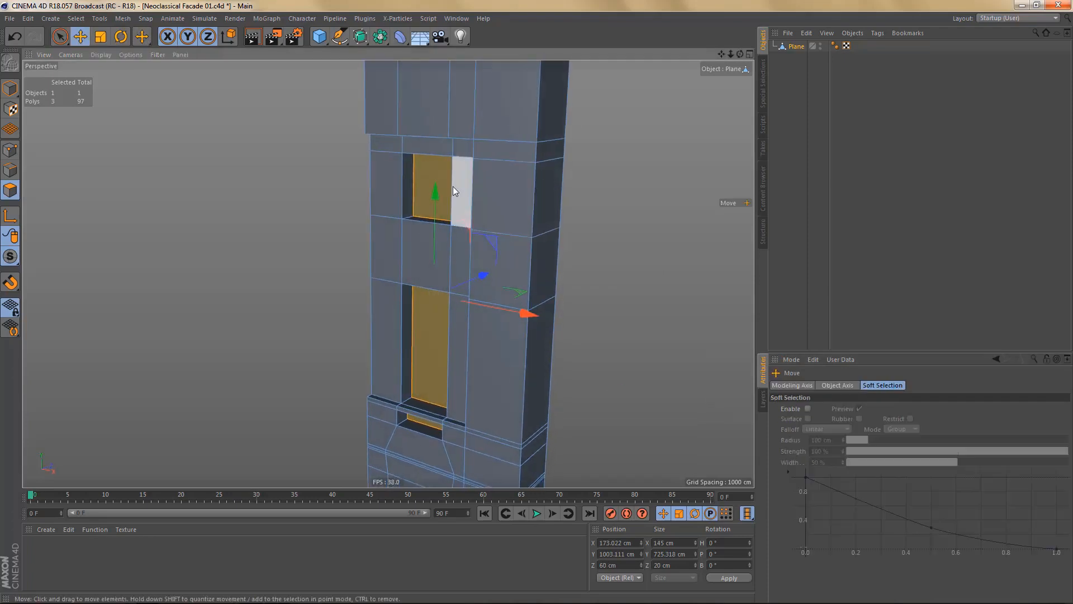
left_click(418, 185)
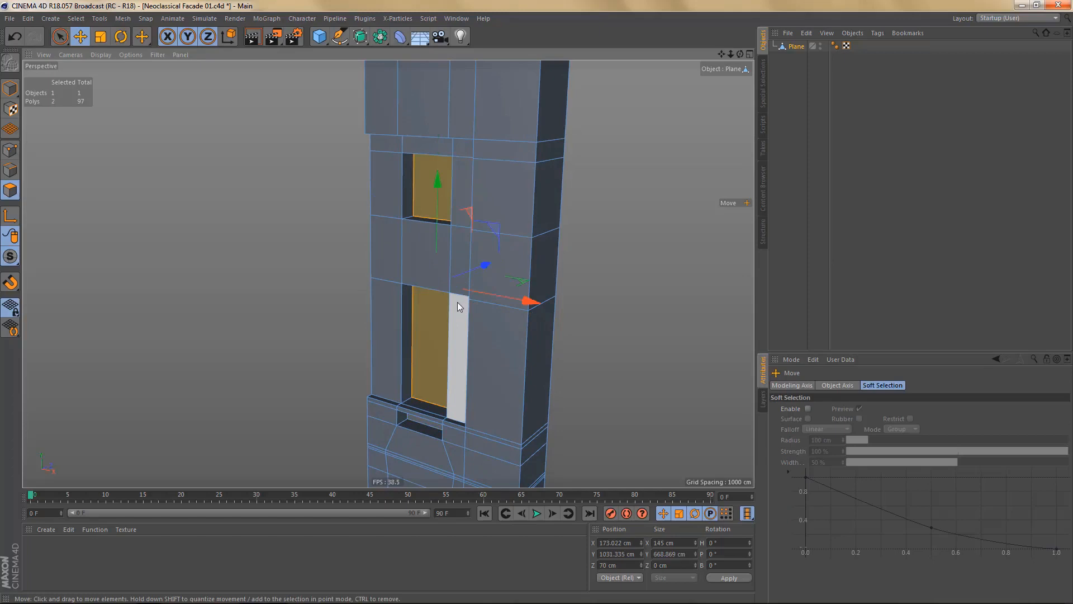
key("Delete")
- In the front view, select the bottom row of base polygons, including the side wall's, with Rectangle Selection
right_click_drag(495, 272, 461, 320, "alt")
middle_click_drag(461, 321, 459, 241, "alt")
right_click_drag(455, 296, 461, 326, "alt")
left_click_drag(461, 325, 485, 323, "alt")
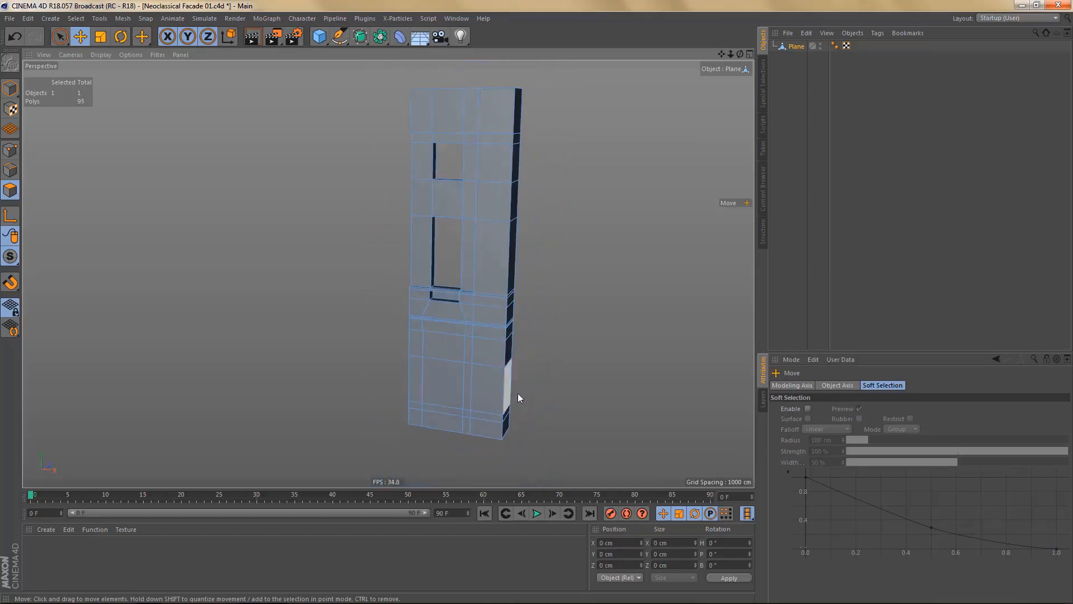
middle_click(533, 424)
middle_click(534, 427)
middle_click_drag(521, 338, 510, 169, "alt")
right_click_drag(502, 244, 504, 300, "alt")
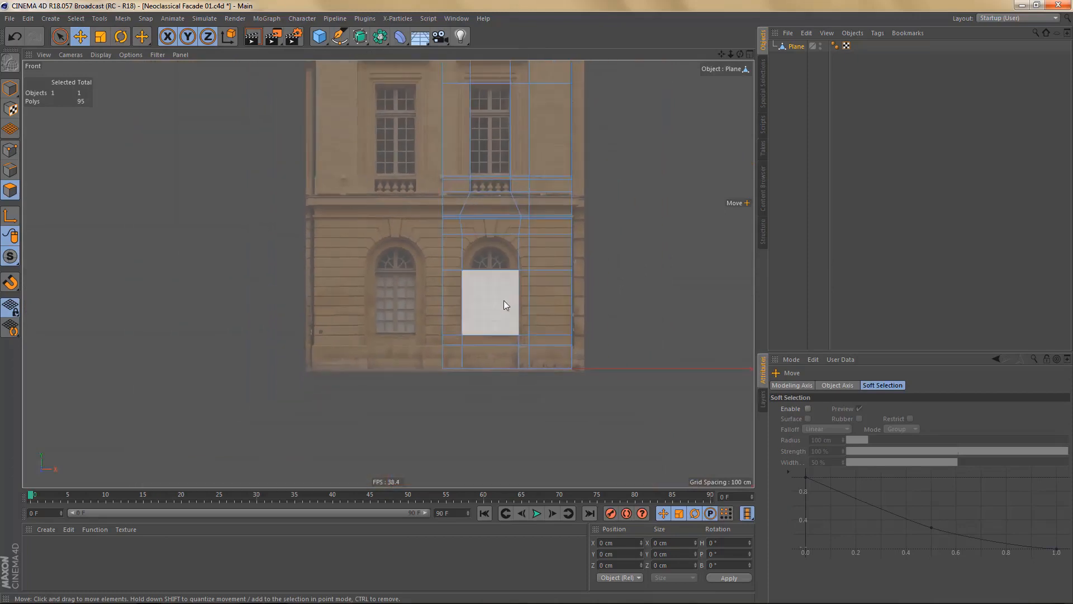
middle_click_drag(504, 300, 464, 310, "alt")
mouse_move(471, 305)
right_mouse_down("alt")
mouse_move(503, 304)
mouse_move(470, 293)
right_mouse_up("alt")
left_click(471, 293)
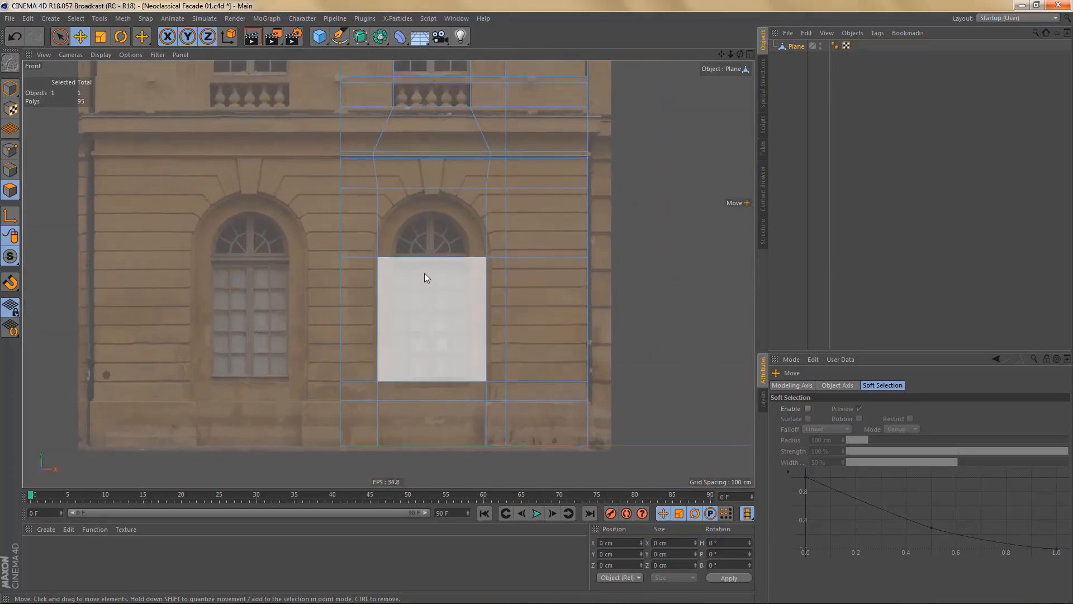
left_click(408, 250)
left_click(444, 266)
key("0")
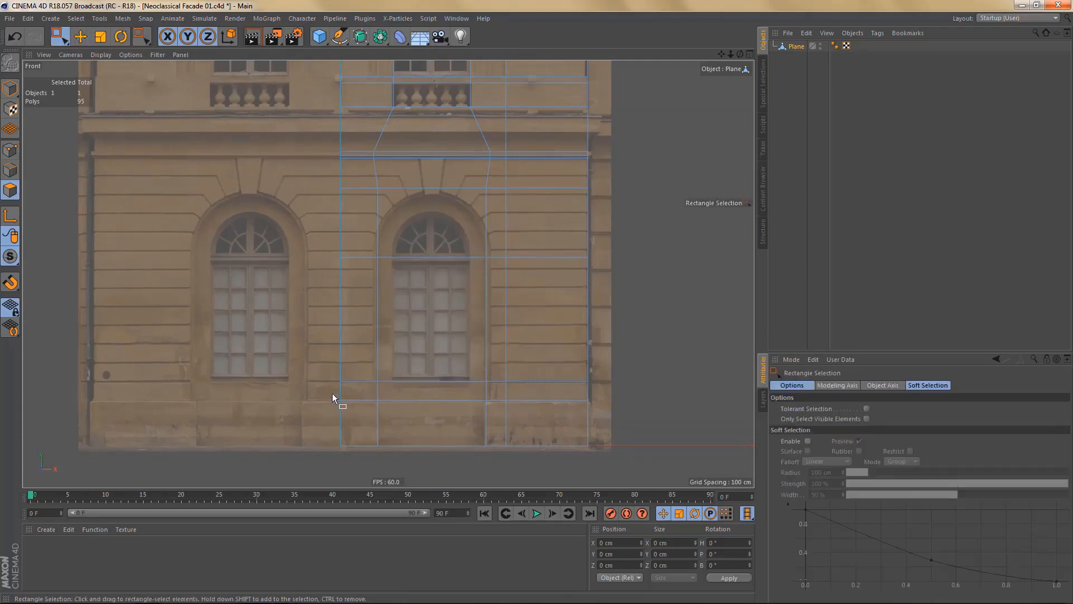
left_click_drag(333, 394, 605, 458)
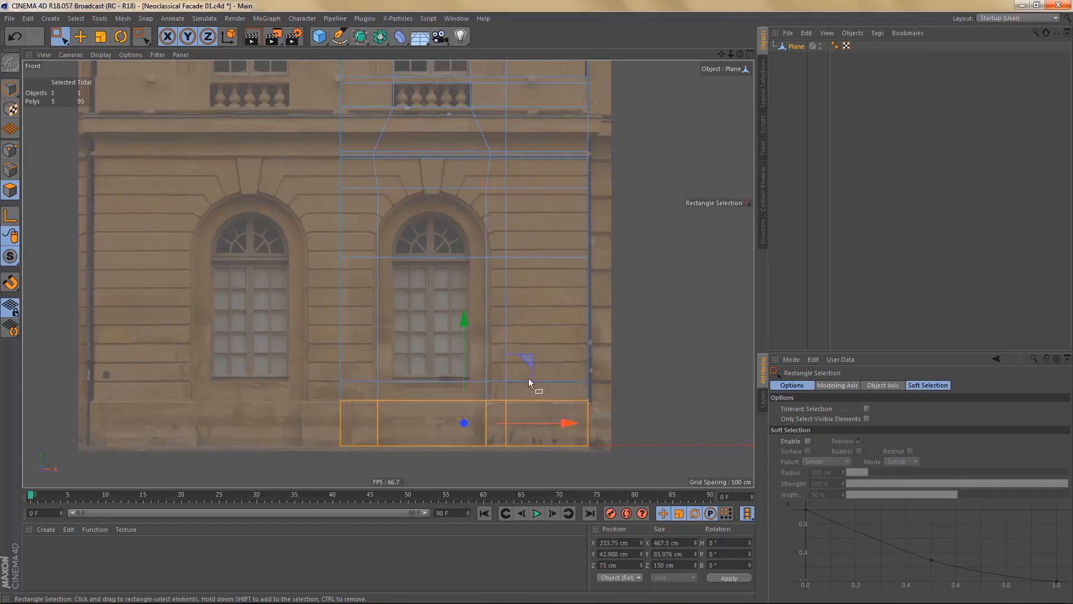
- In the perspective view, extrude the selected base polygons outwards with an offset of 5 cm
key("F1")
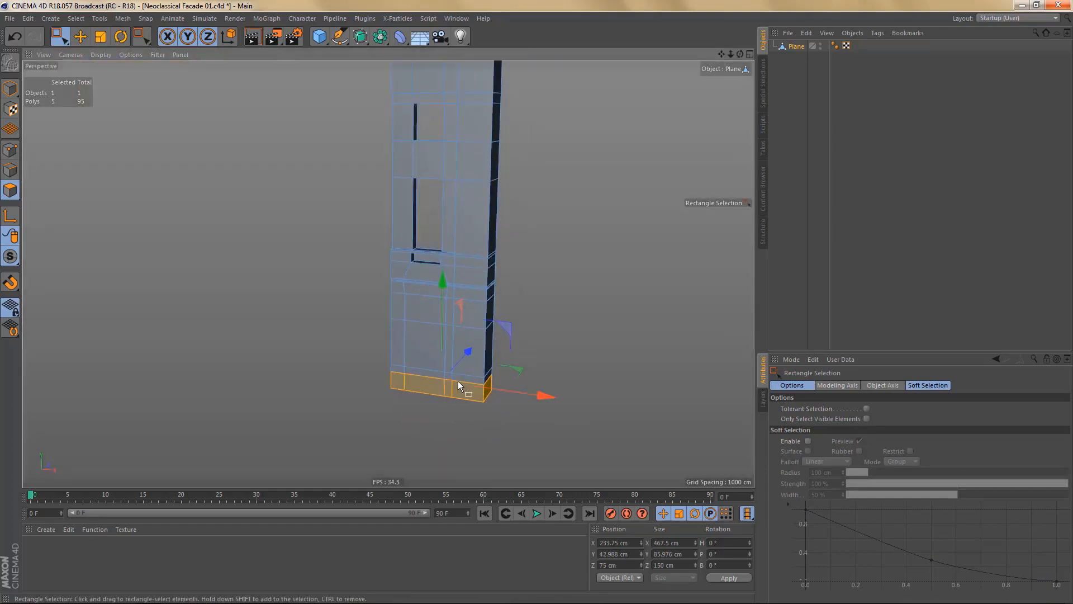
left_click_drag(458, 381, 481, 385, "alt")
key("d")
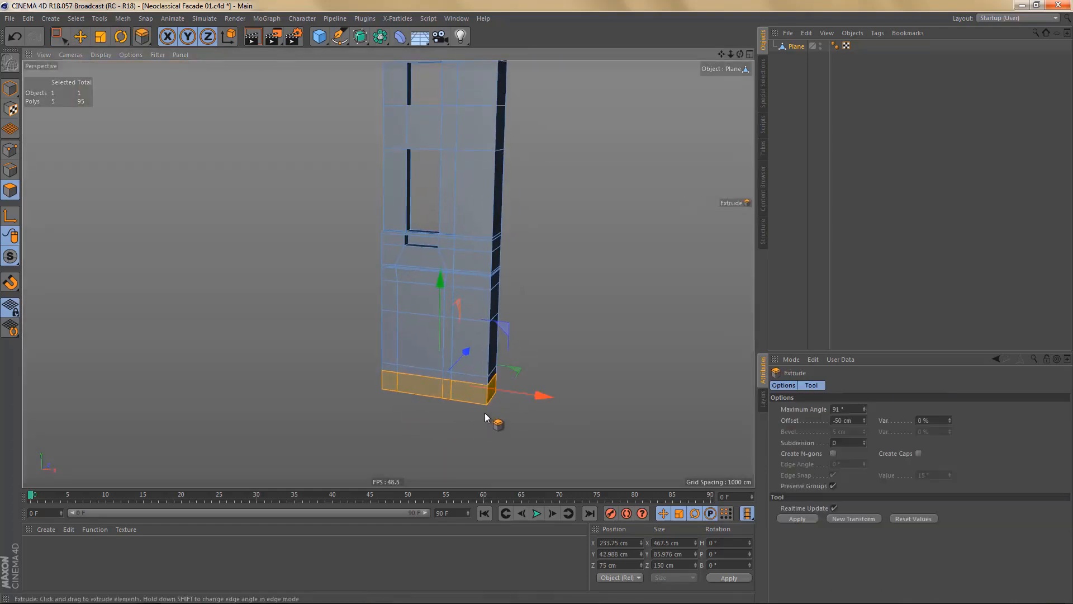
right_click_drag(477, 396, 596, 393, "alt")
left_click_drag(596, 393, 599, 393)
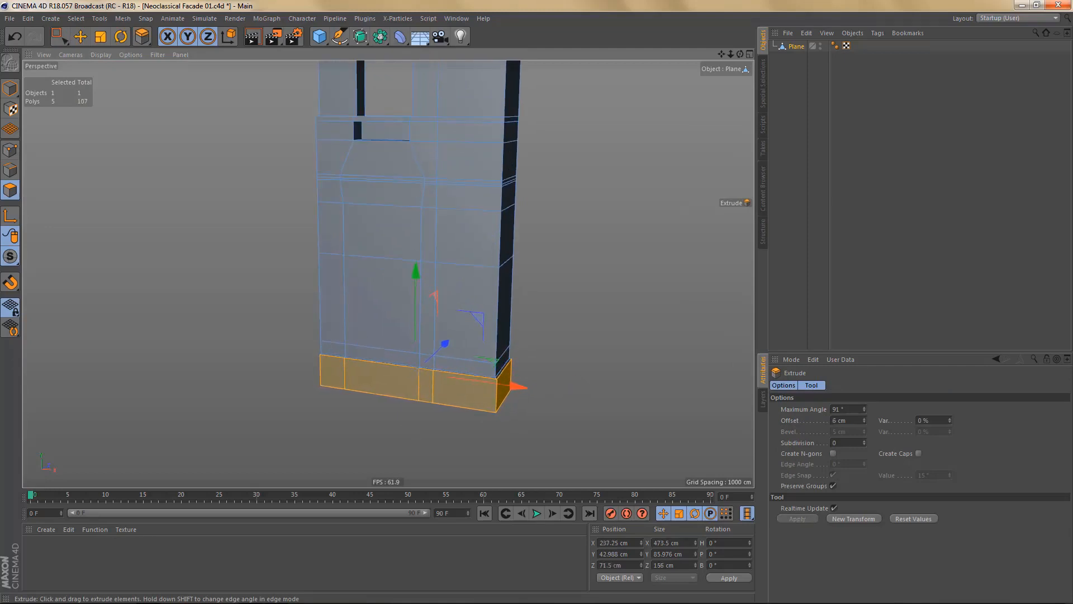
left_click(864, 421)
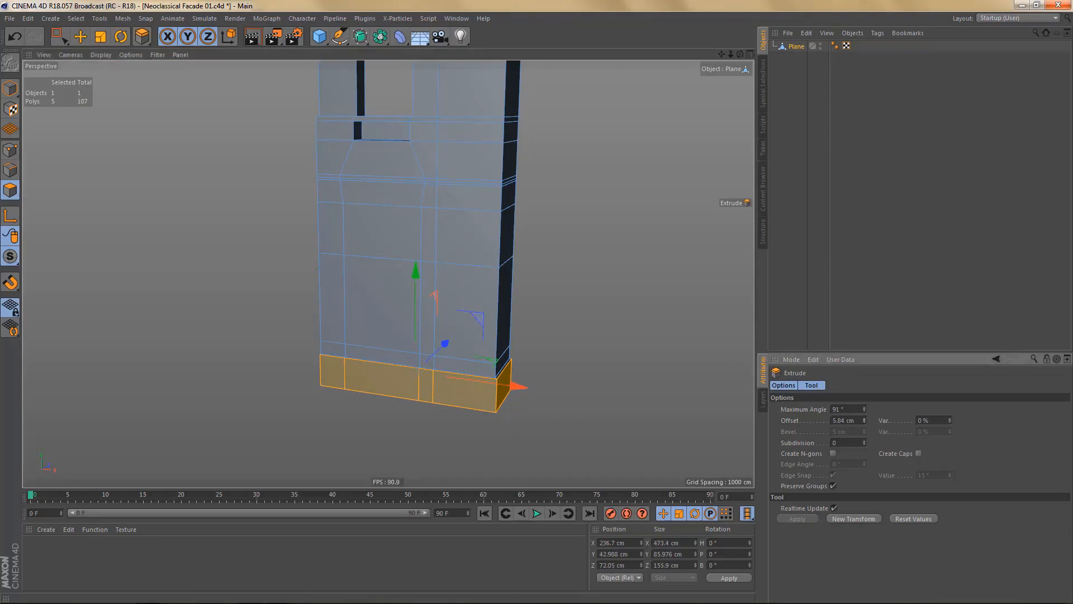
left_click(864, 422)
left_click(853, 419)
type("5")
key("Return")
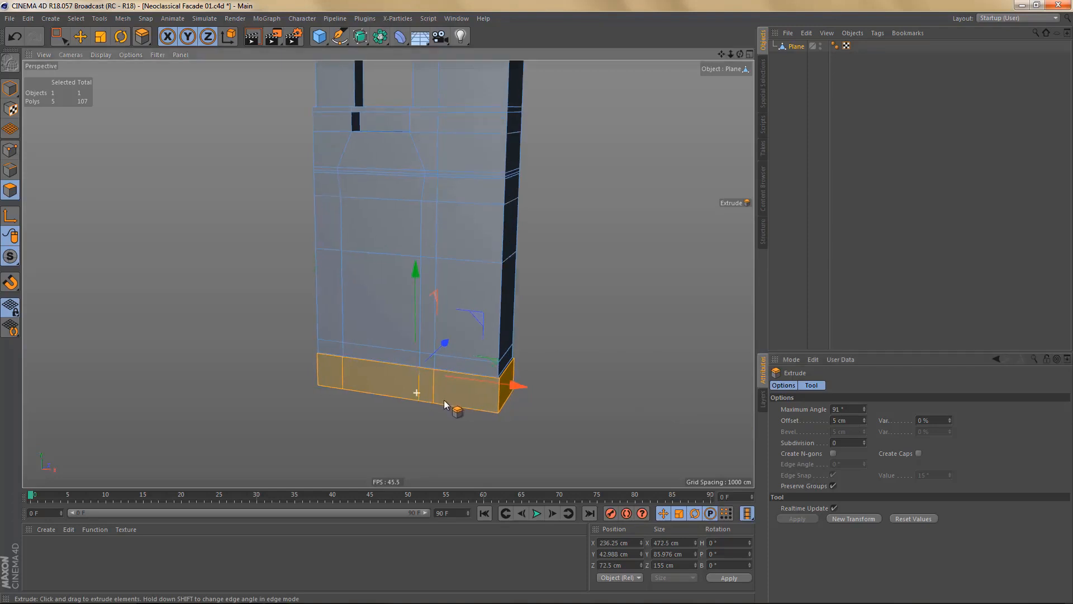
- With Live Selection, remove the base polygon directly below the ground-floor window from the selection
scroll(444, 400, "up", 2)
key("space")
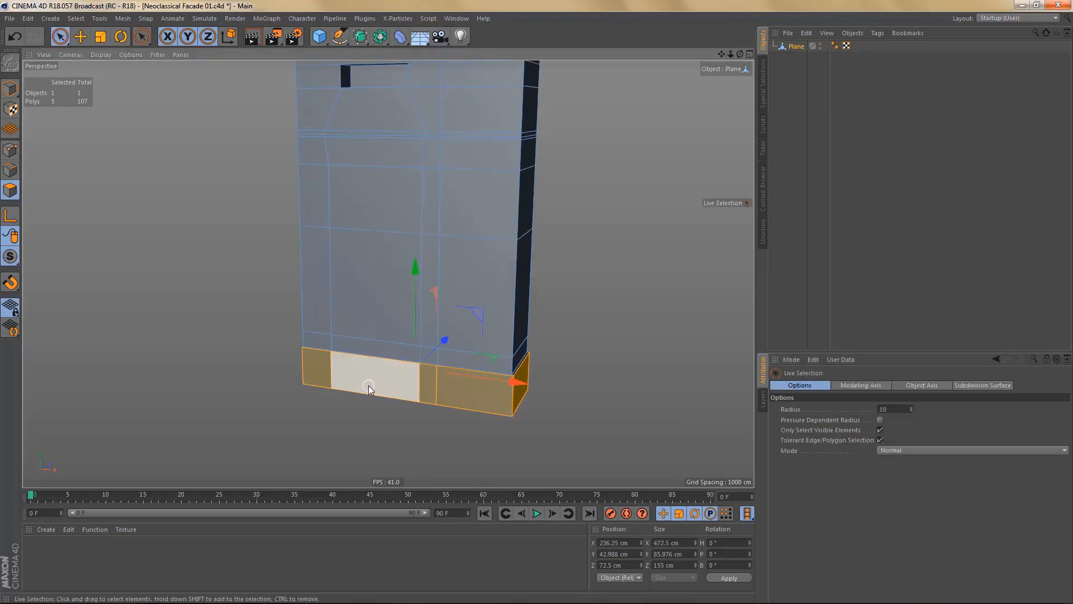
left_click(369, 387, "ctrl")
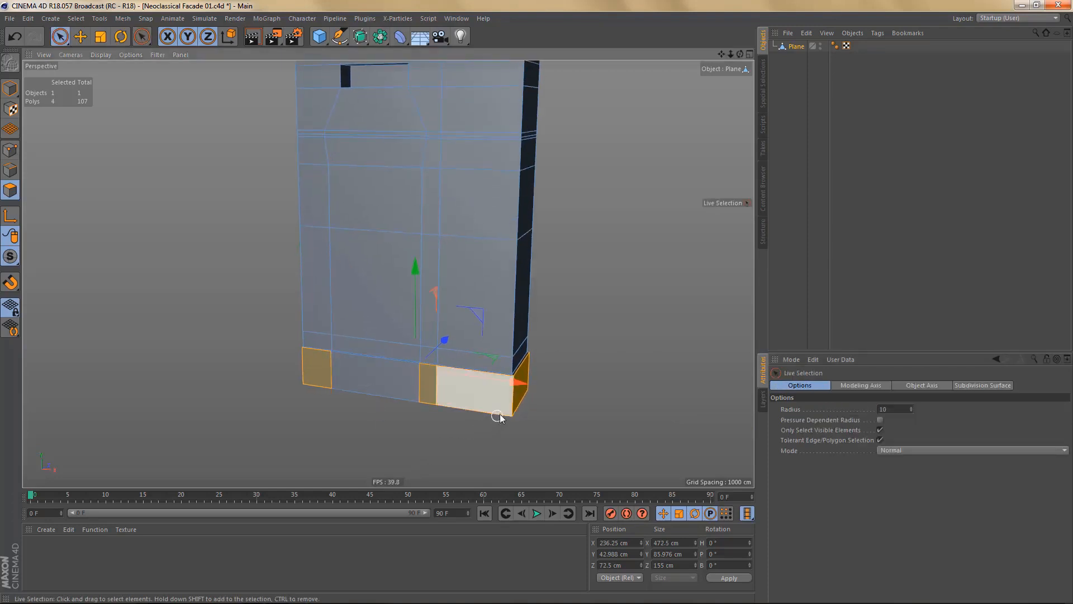
- Extrude the four selected base polygons outwards with an offset of 5 cm
key("space")
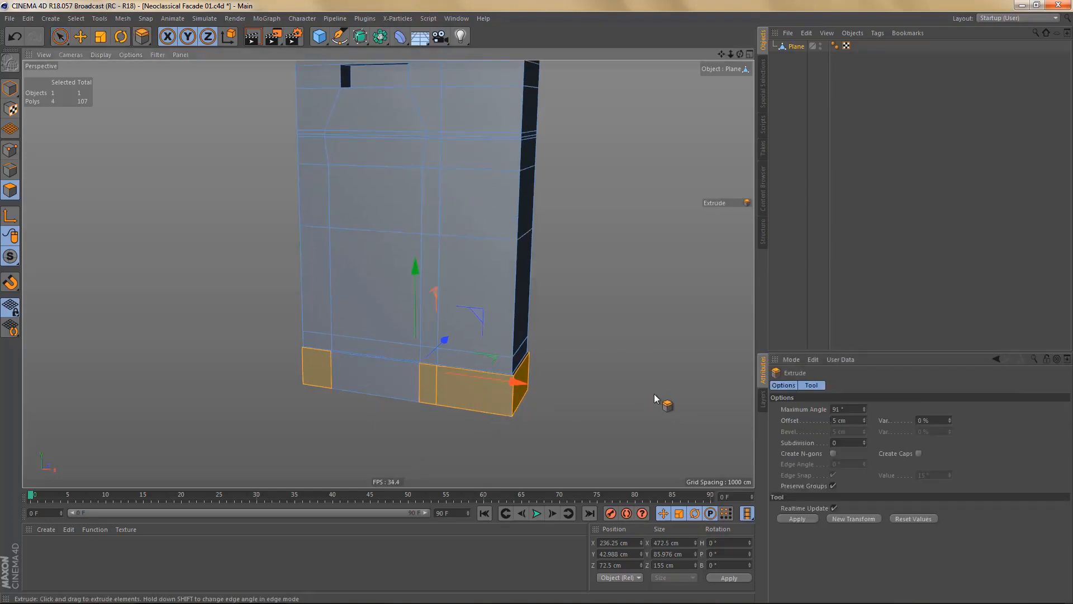
left_click(797, 518)
left_click_drag(536, 415, 451, 317, "alt")
- Add the Ambient Occlusion effect to the render settings and render the perspective view
key("ctrl+r")
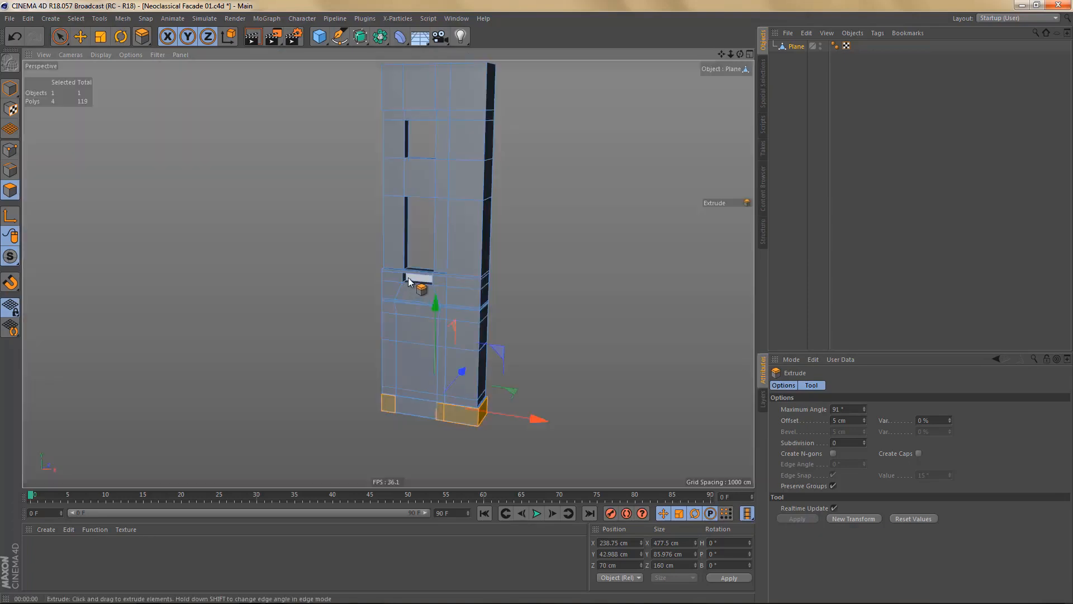
key("ctrl+b")
right_click(80, 158)
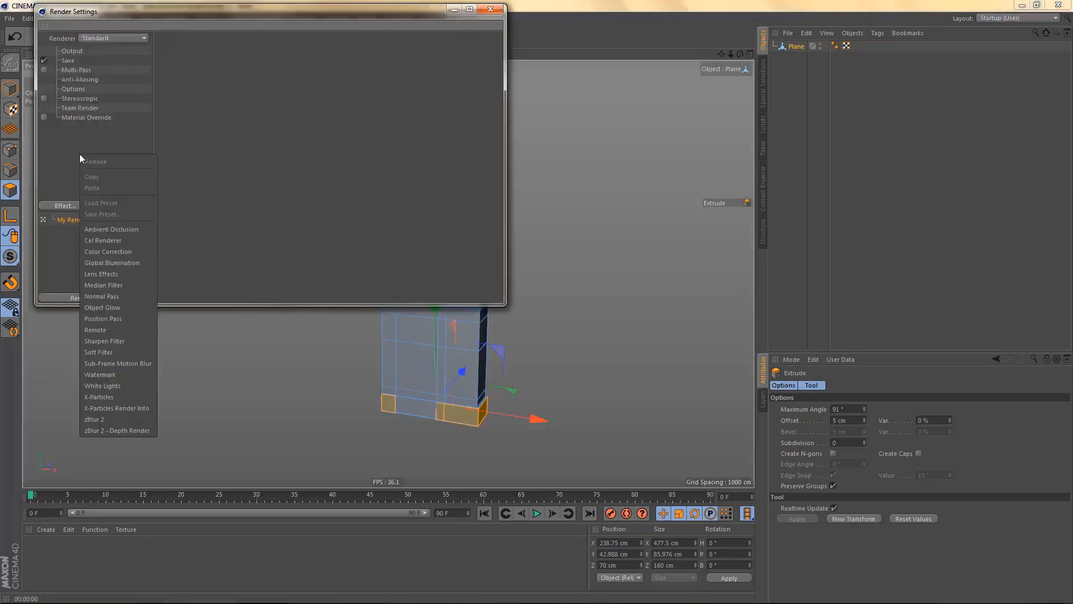
left_click(122, 229)
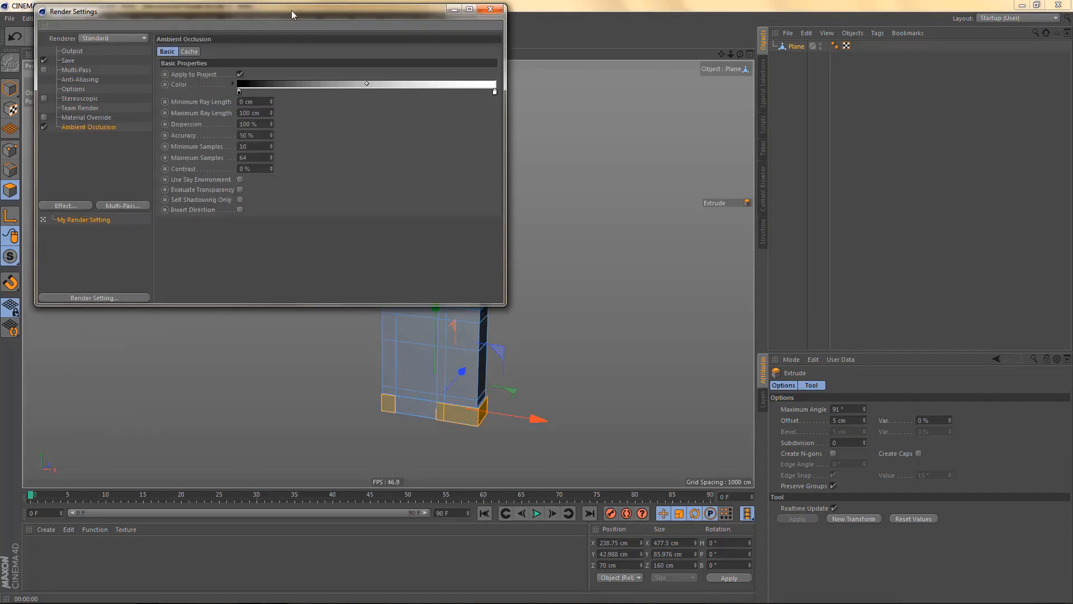
left_click_drag(291, 10, 305, 55)
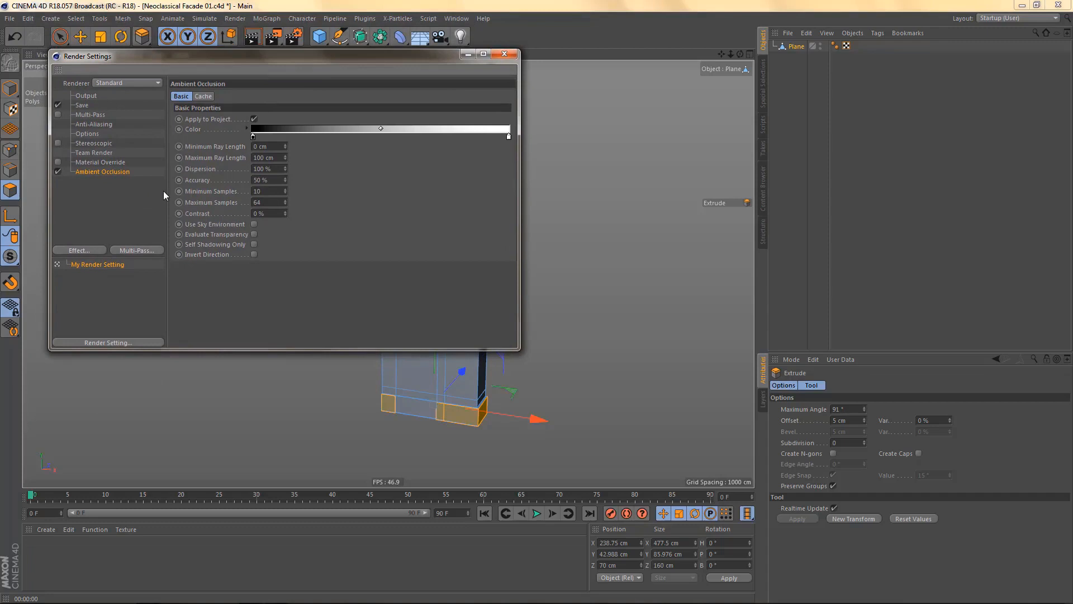
key("Escape")
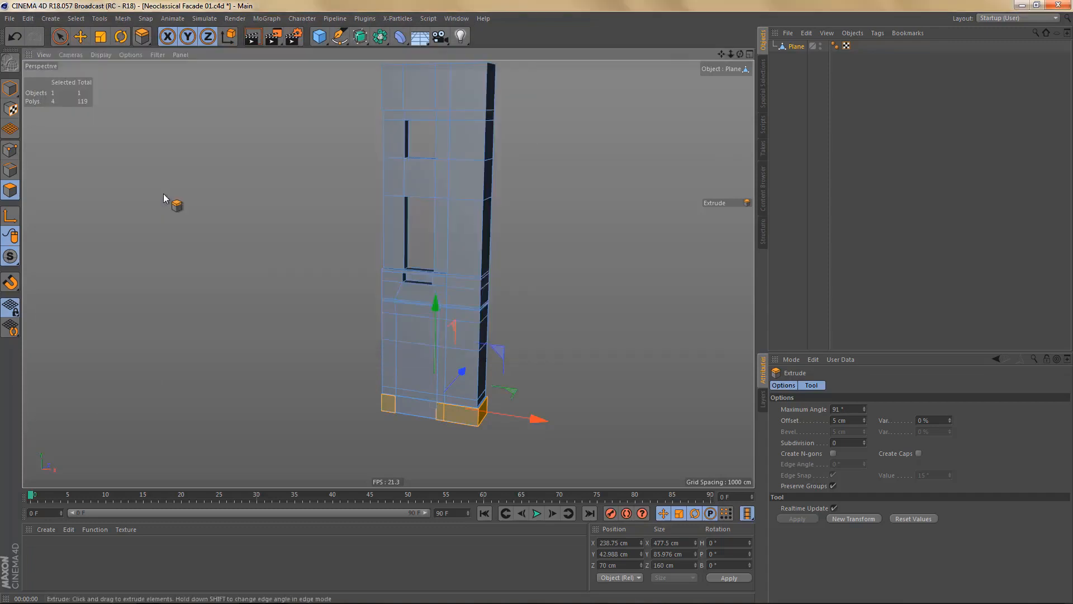
key("ctrl+r")
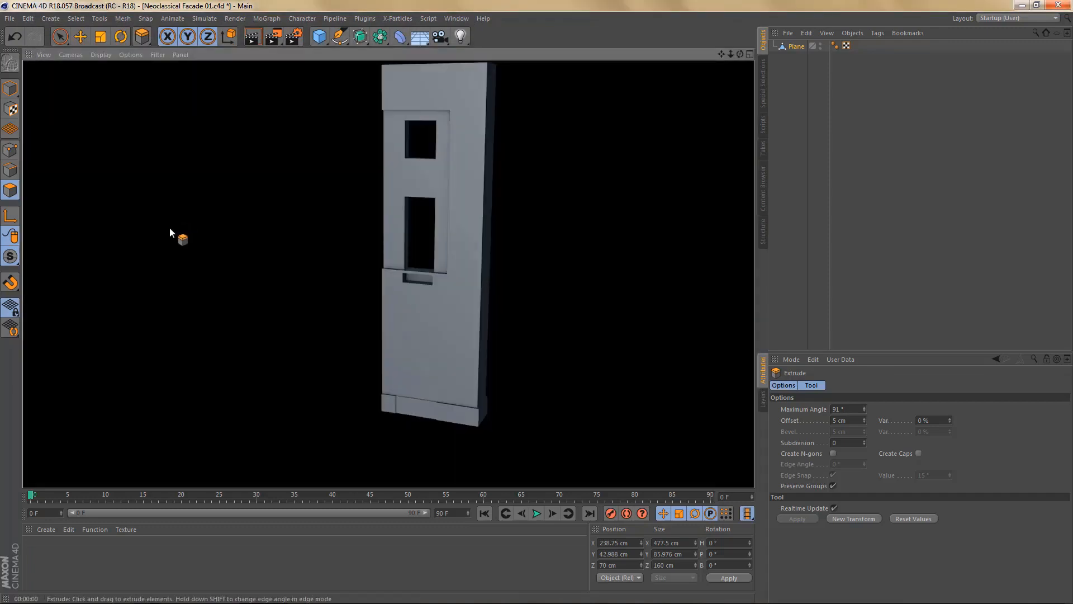
- Examine the mesh around the ground-floor arched window against the reference image in the front view
left_click_drag(371, 289, 382, 274, "alt")
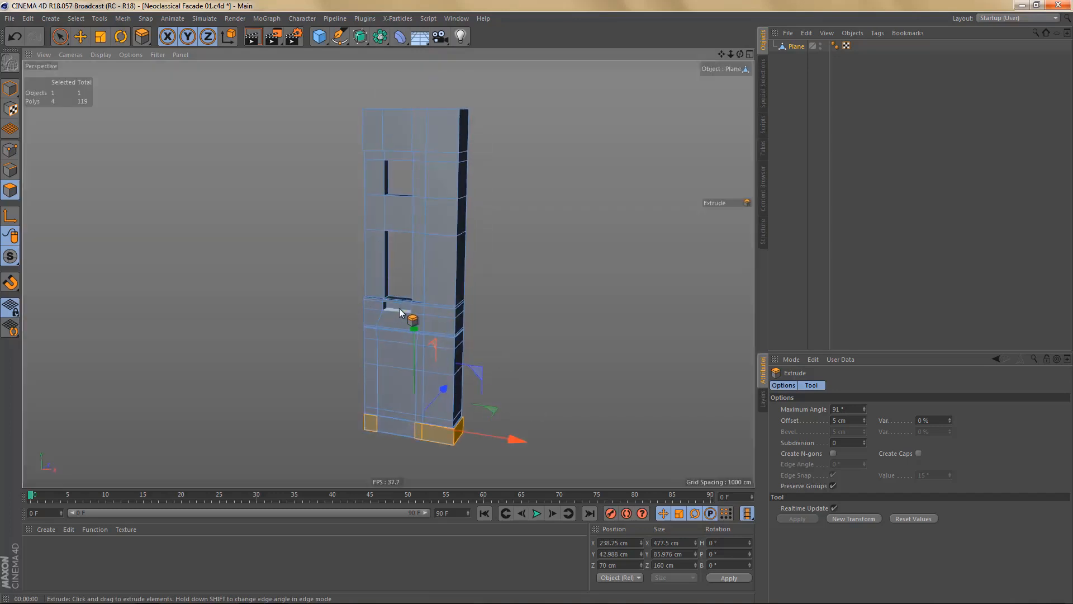
scroll(399, 312, "up", 1)
middle_click(511, 377)
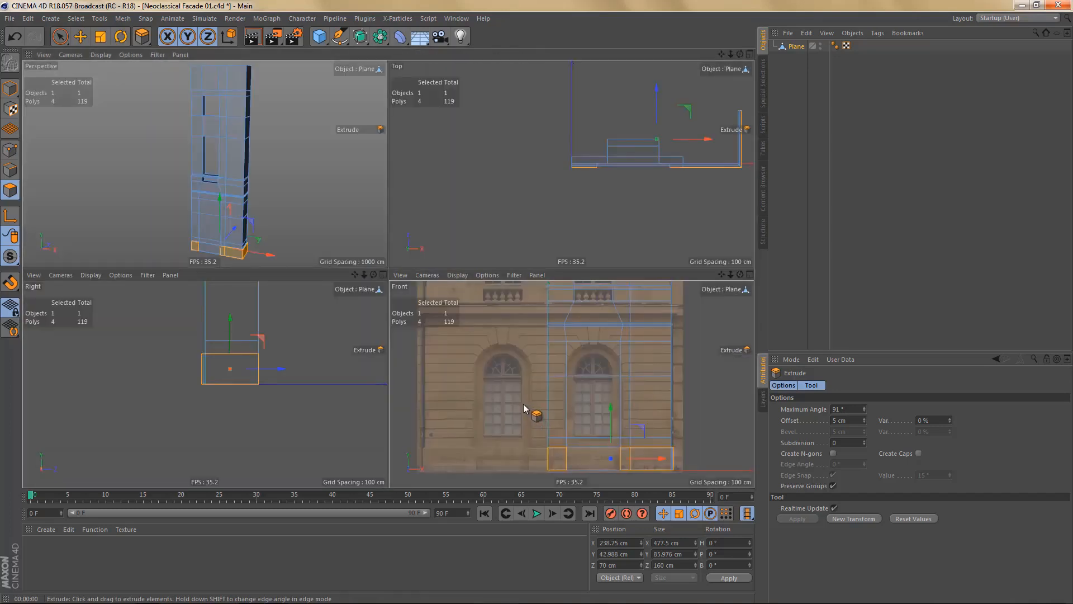
middle_click(528, 407)
scroll(488, 314, "up", 6)
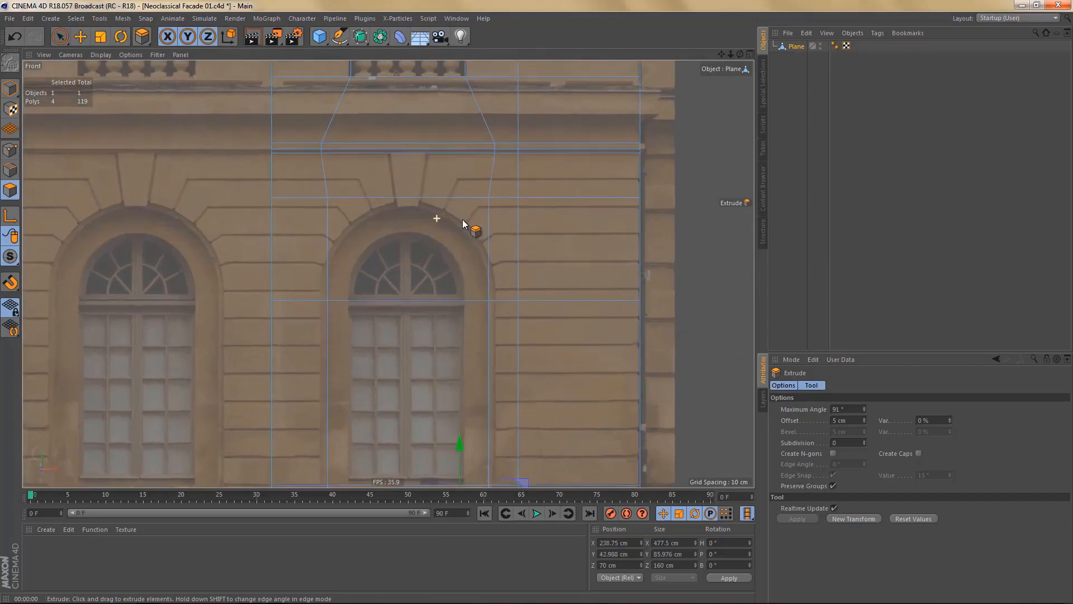
scroll(472, 235, "up", 2)
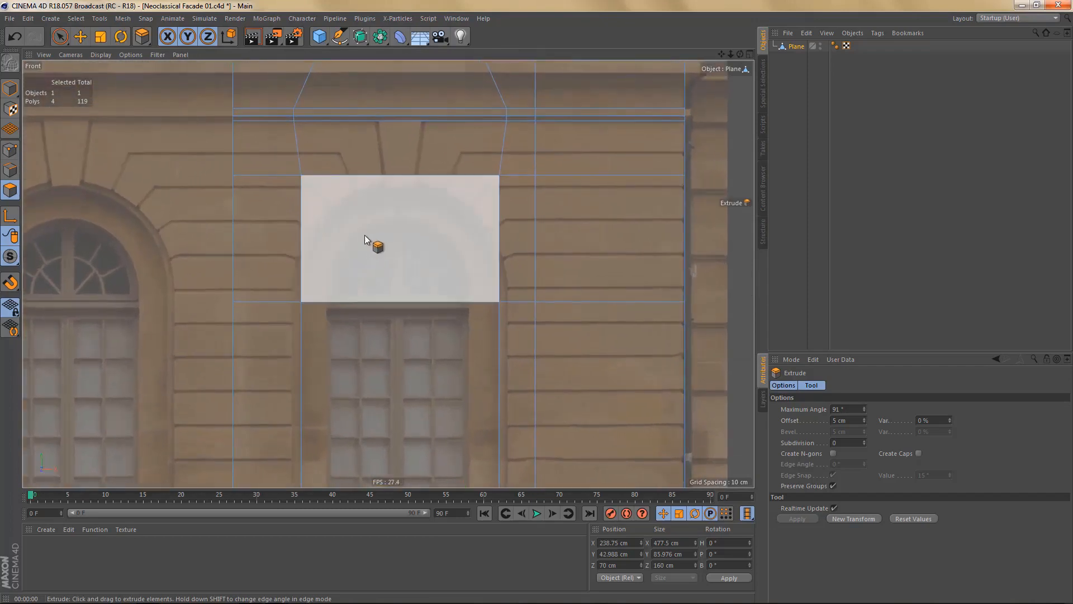
scroll(399, 284, "down", 5)
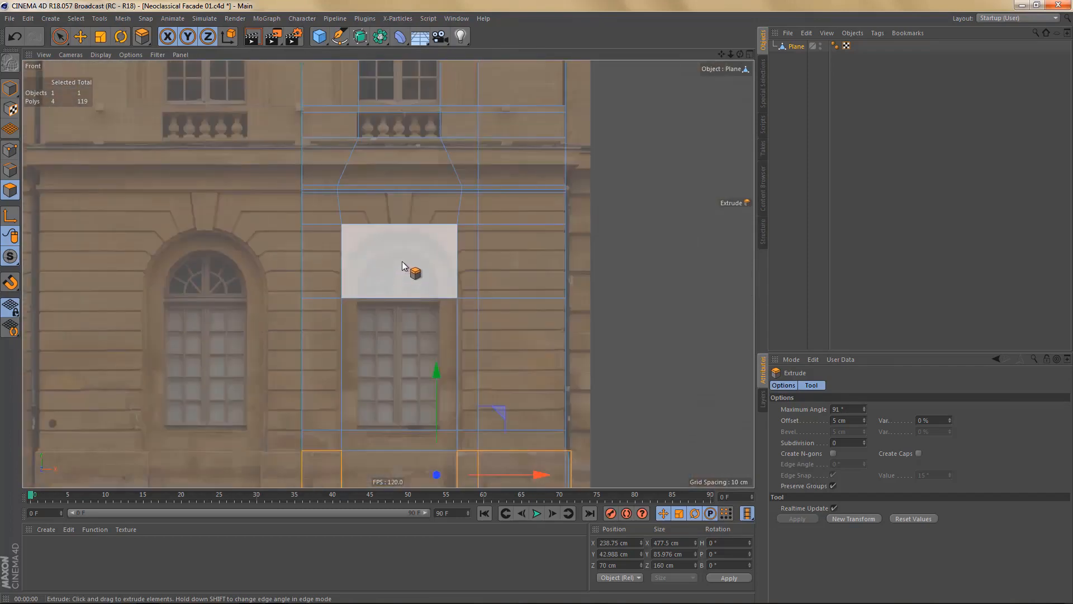
scroll(401, 260, "up", 2)
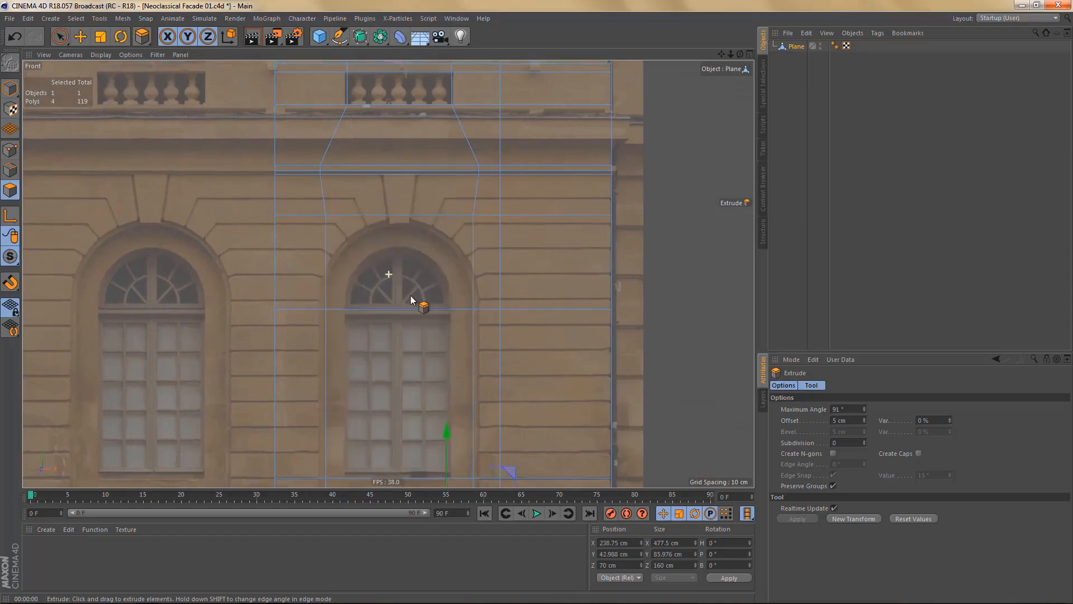
middle_click_drag(408, 278, 411, 294, "alt")
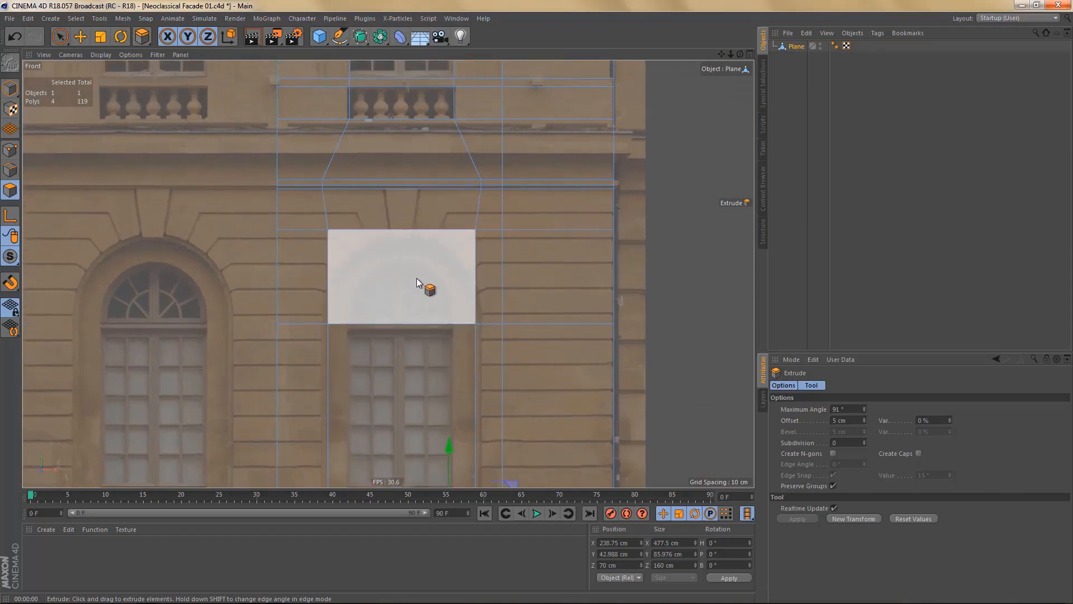
- Select the edges above the ground-floor window in turn to compare their X sizes
key("m")
key("e")
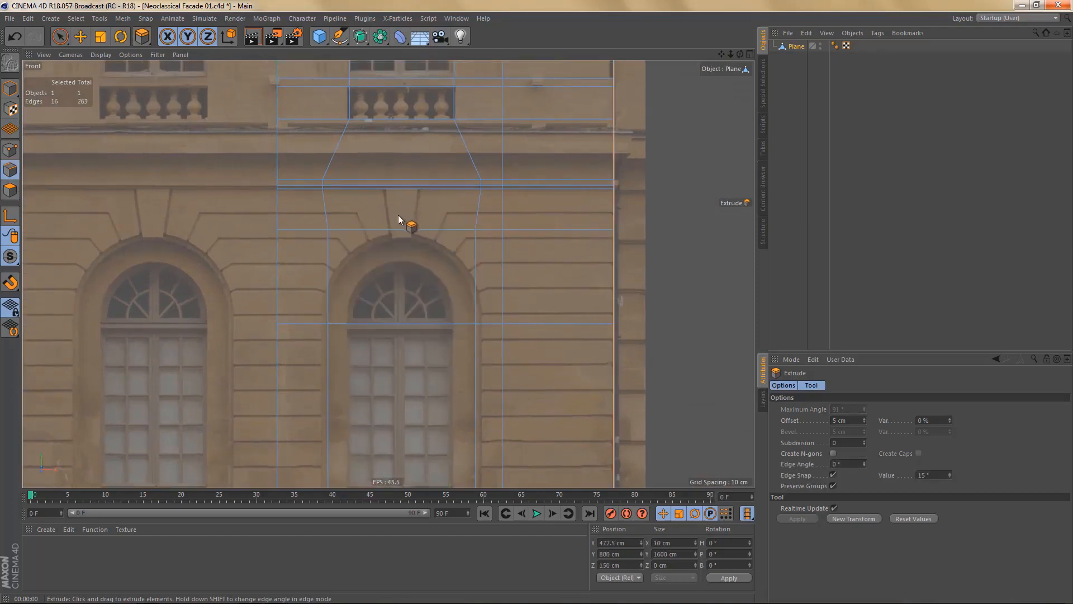
key("space")
left_click(393, 181)
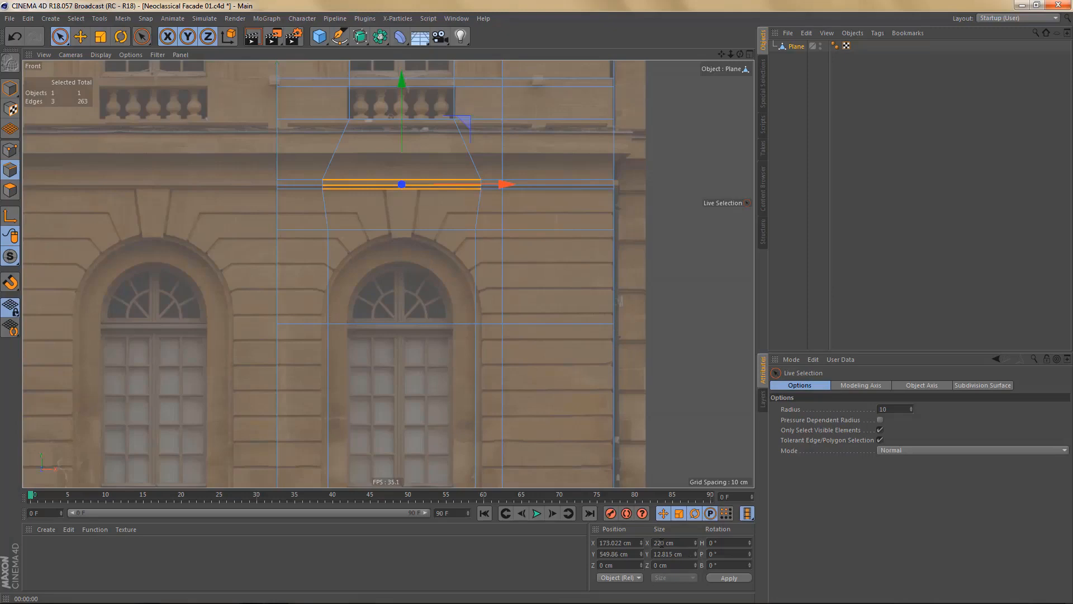
left_click(384, 229)
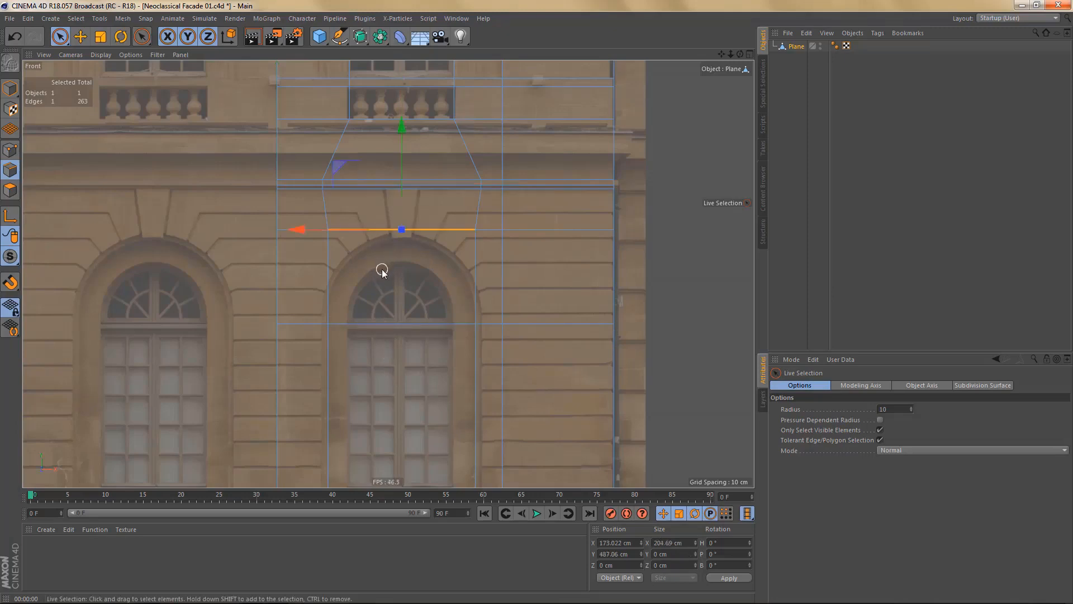
scroll(386, 266, "down", 4)
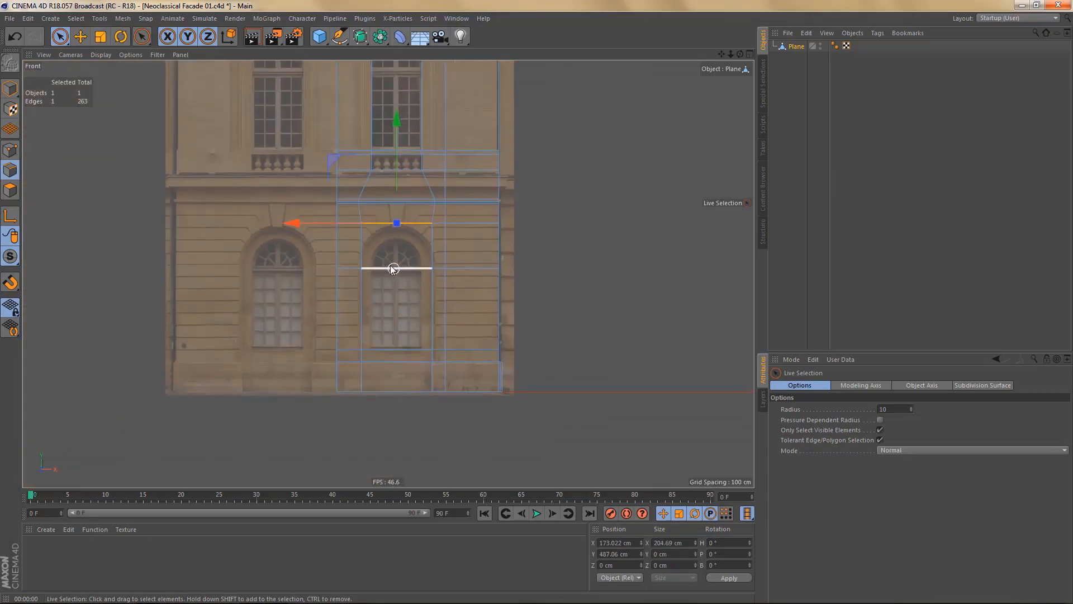
- Select the points framing the ground-floor window from its top line down to the base and set their X size to 205 cm
key("m")
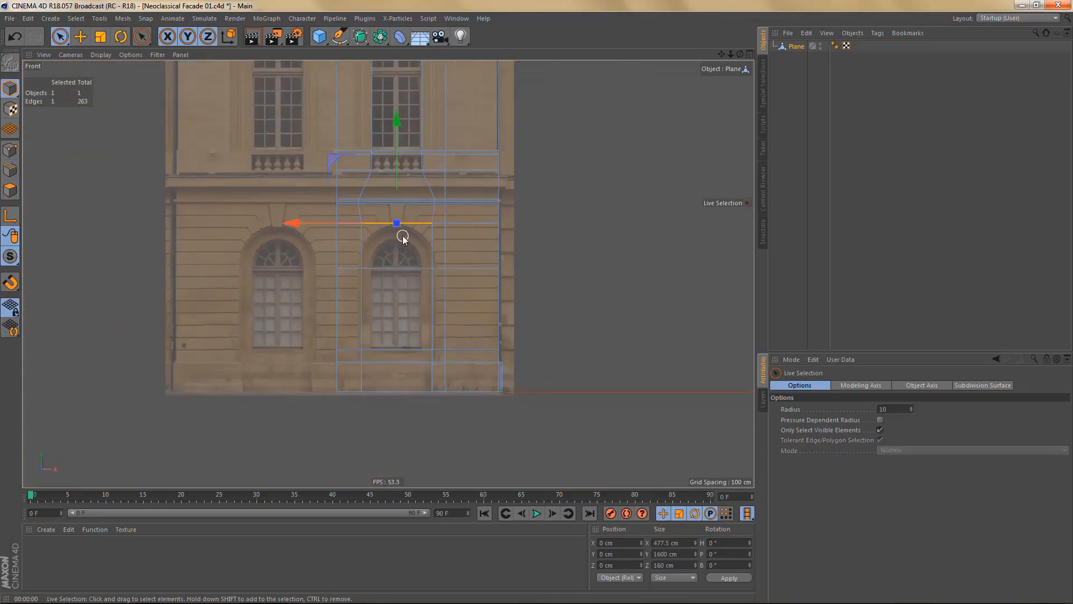
key("e")
key("Return")
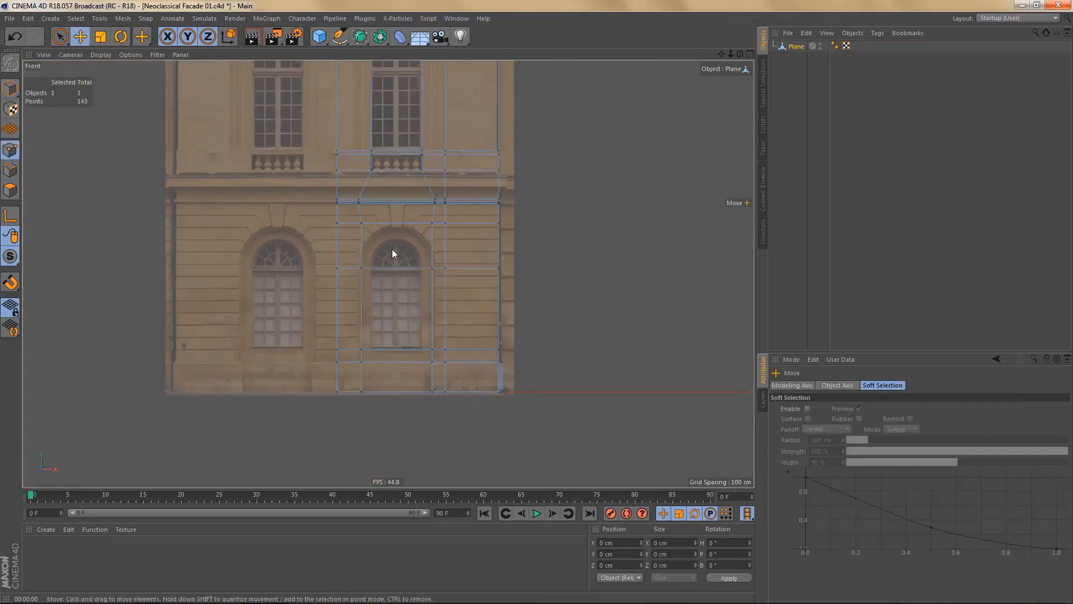
key("0")
left_click_drag(352, 214, 439, 441)
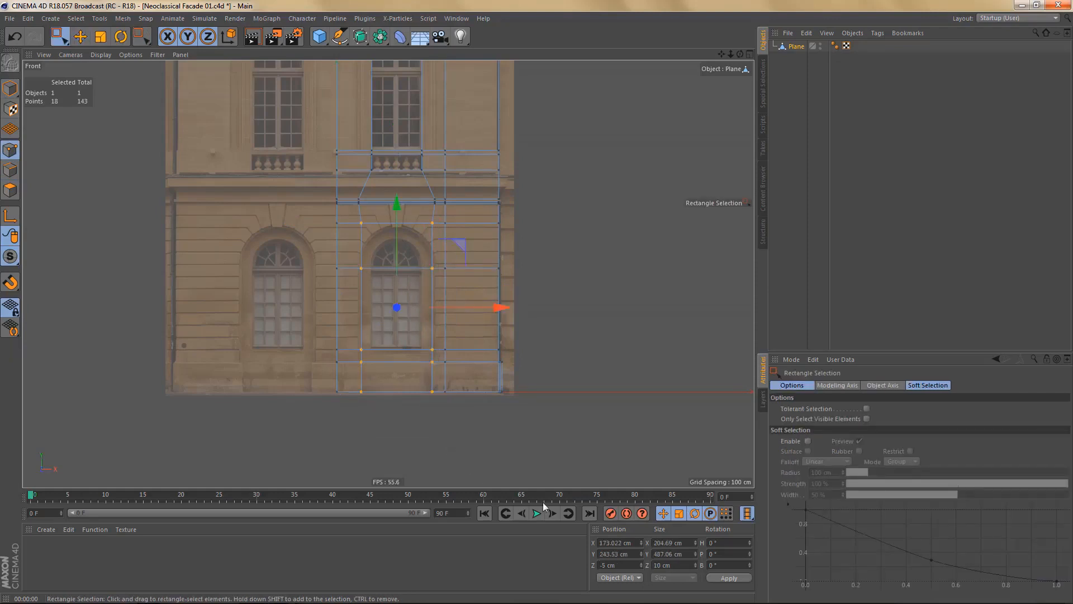
left_click_drag(662, 542, 681, 542)
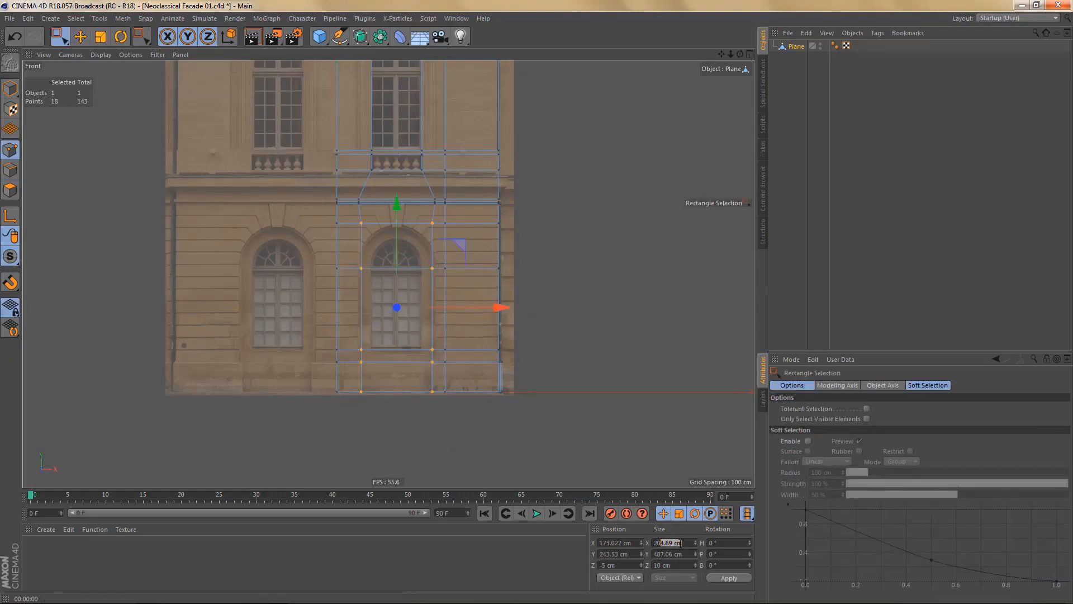
type("5")
key("Return")
scroll(411, 216, "up", 3)
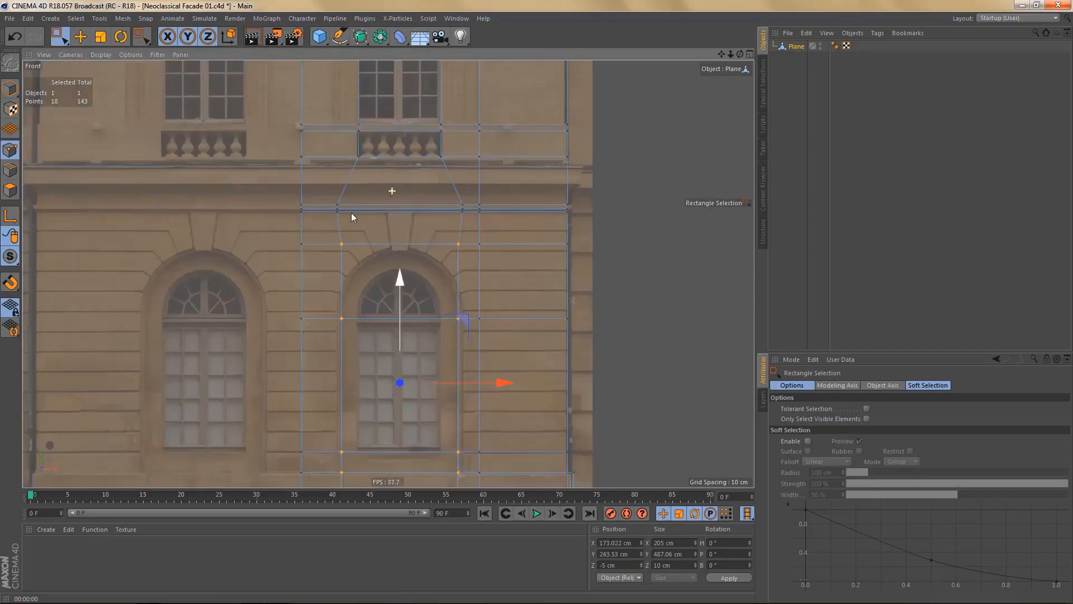
- Select the six cornice-line points above the ground-floor window and set their X size to 205 cm
left_click_drag(333, 196, 464, 229)
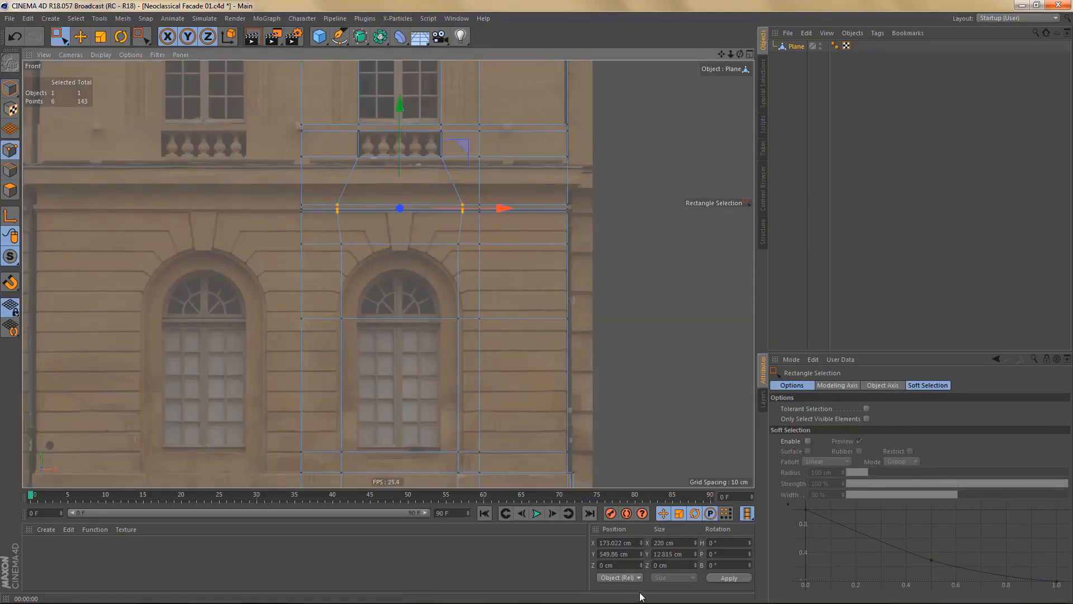
double_click(658, 542)
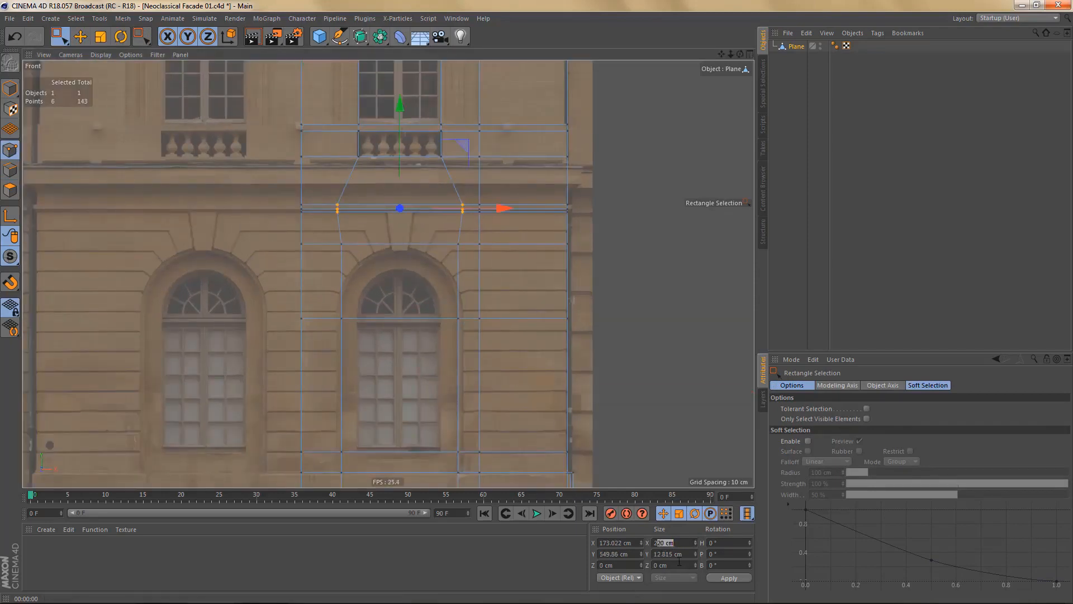
type("205")
key("Return")
middle_click_drag(429, 371, 421, 334)
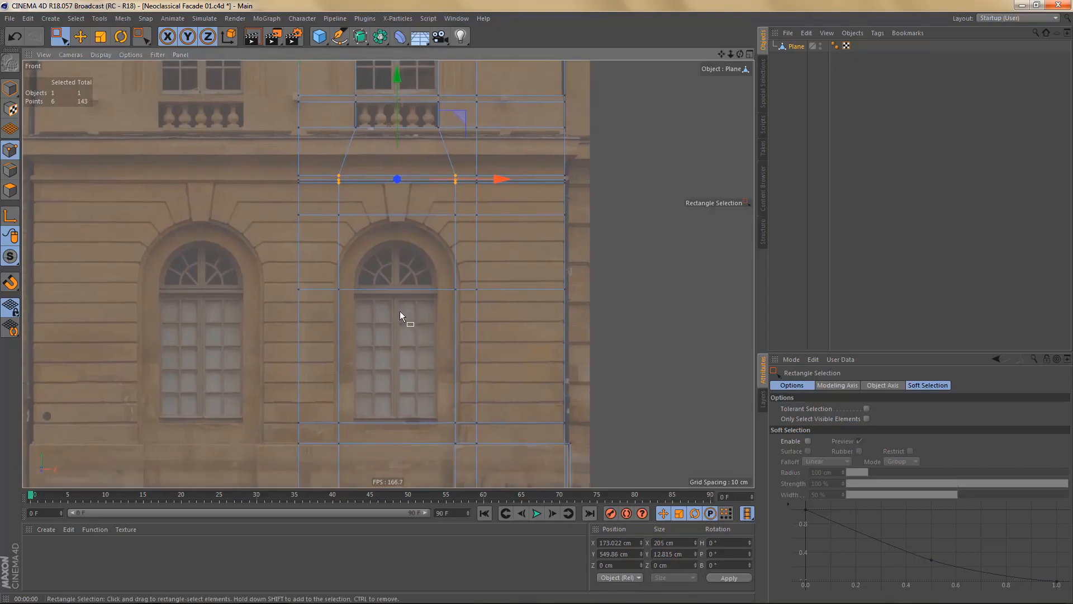
scroll(364, 243, "up", 3)
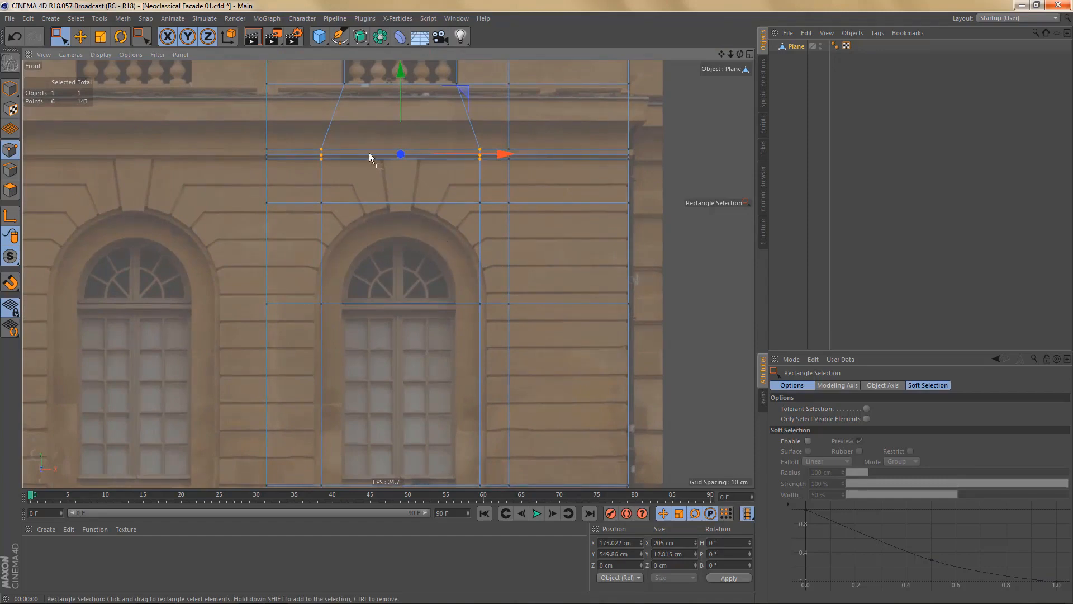
- Add a Disc primitive and set its orientation to -Z
left_click(319, 36)
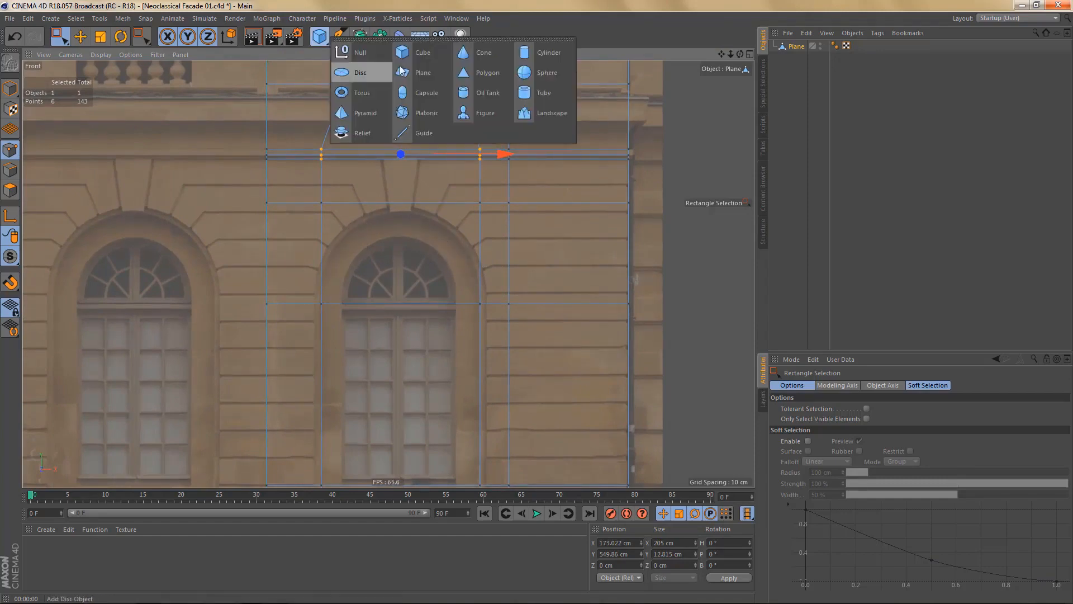
left_click(367, 73)
left_click(863, 455)
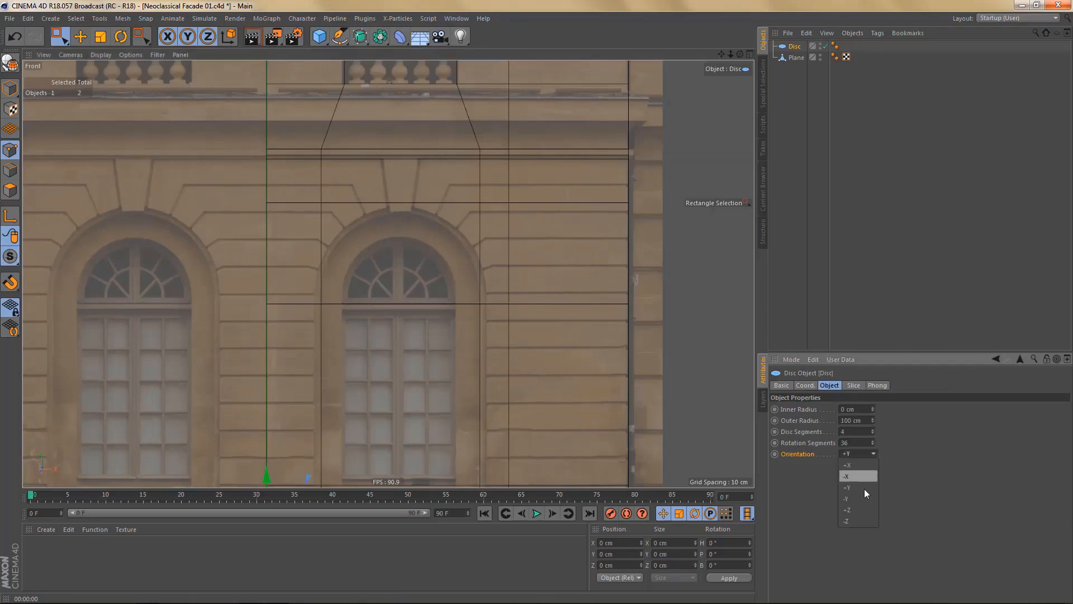
left_click(863, 521)
- Display the geometry as full wireframe and reduce the disc's disc segments to 1
scroll(496, 264, "down", 5)
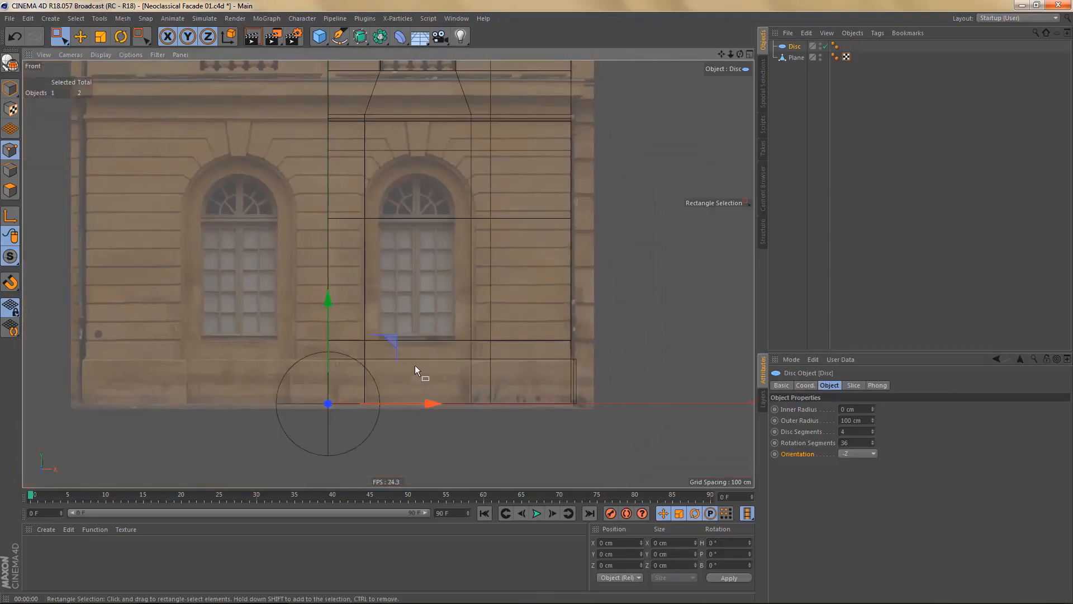
key("n")
key("h")
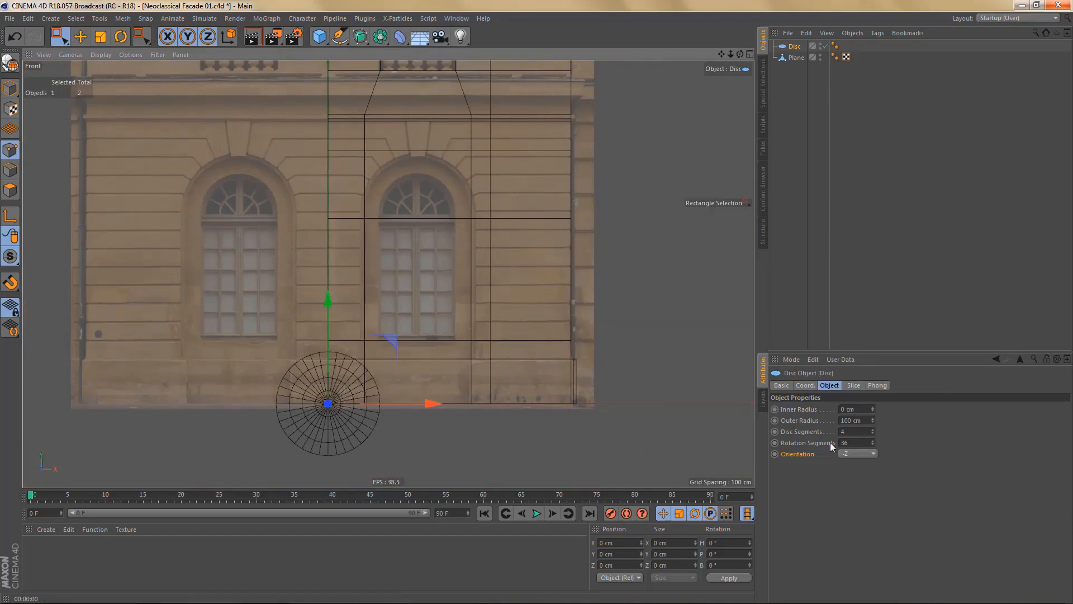
left_click(803, 430)
left_click_drag(873, 431, 872, 441)
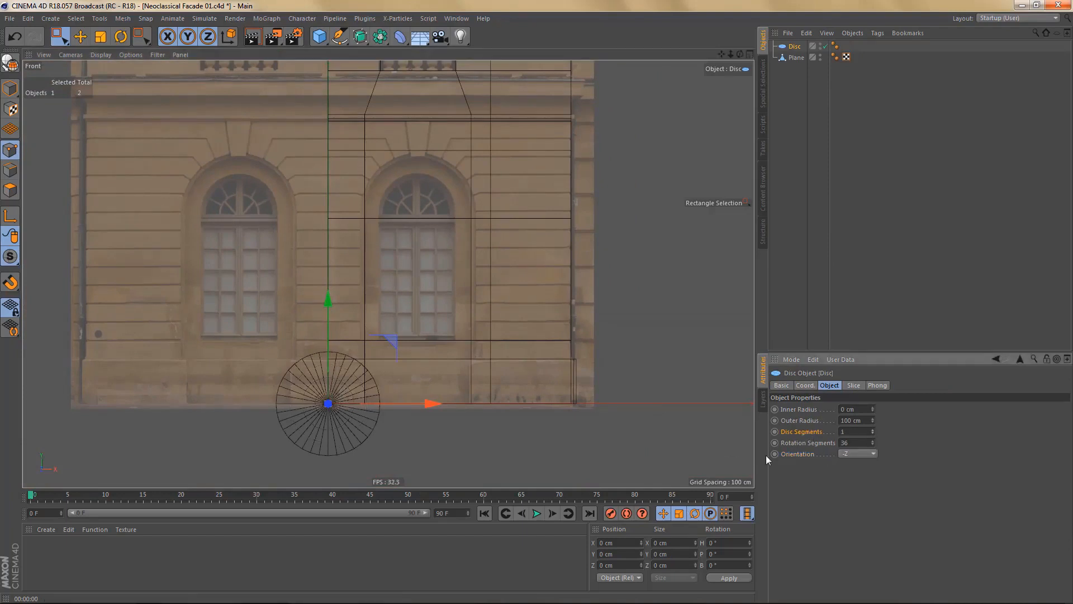
- Move the disc onto the horizontal edge at the base of the ground-floor window's arch, centred between the window's side edges
scroll(357, 347, "up", 3)
key("e")
left_click_drag(400, 369, 482, 162)
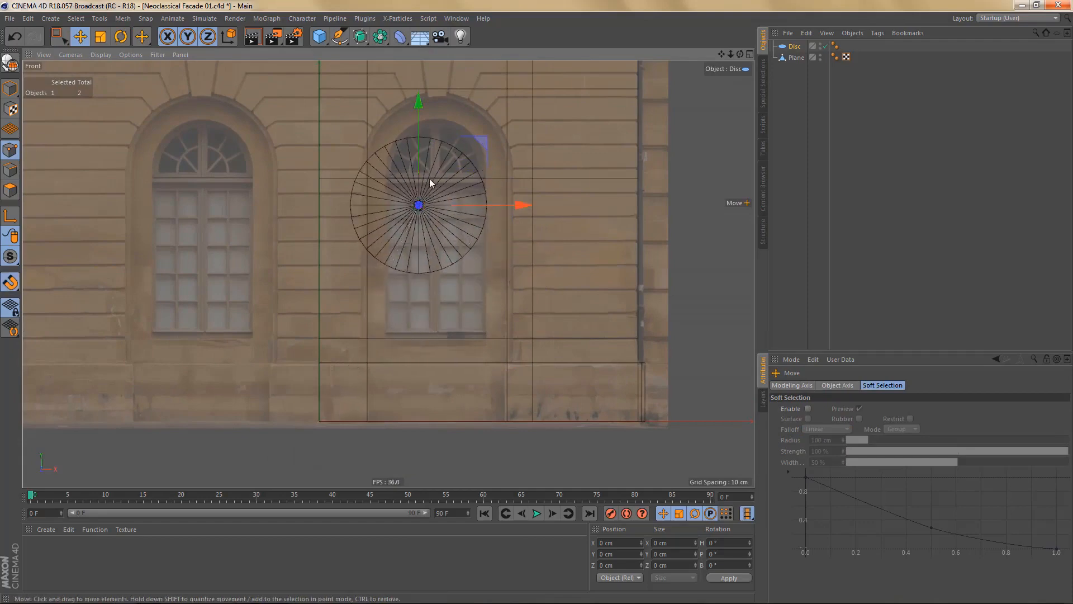
scroll(436, 203, "up", 2)
left_click_drag(433, 209, 442, 178)
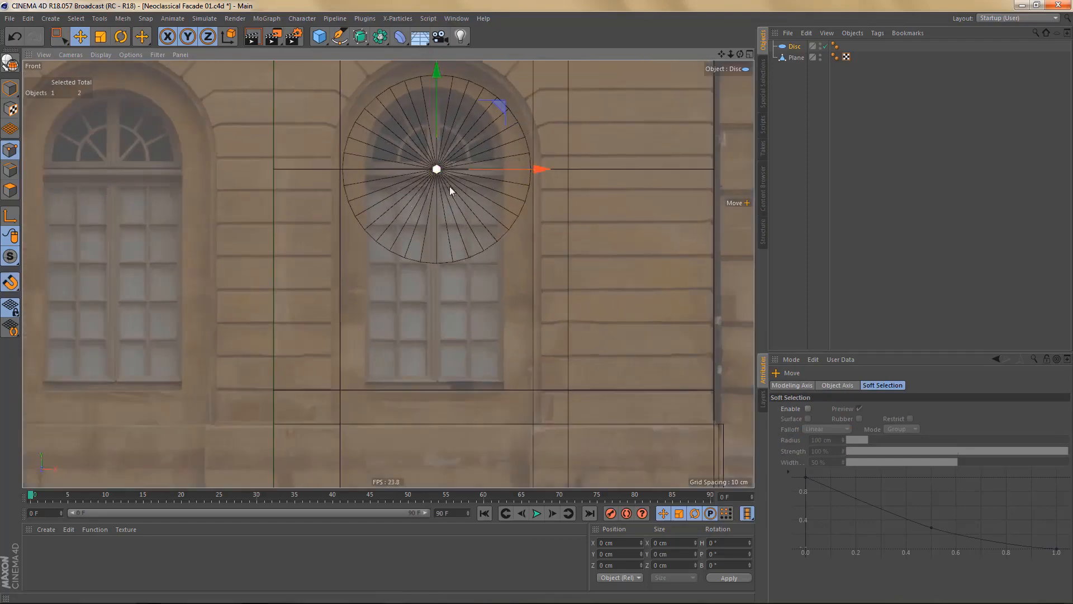
scroll(437, 167, "up", 2)
mouse_move(531, 185)
left_mouse_down()
mouse_move(543, 184)
mouse_move(532, 185)
left_mouse_up()
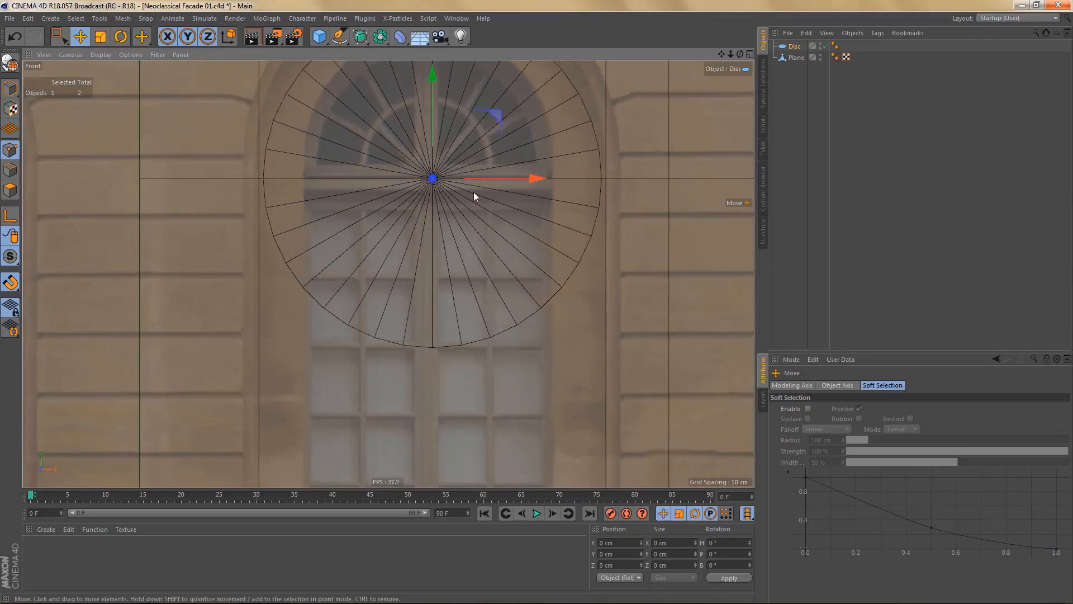
- Turn off Mid Point Snap and set the disc's outer radius to 205/2 cm
left_click(15, 283)
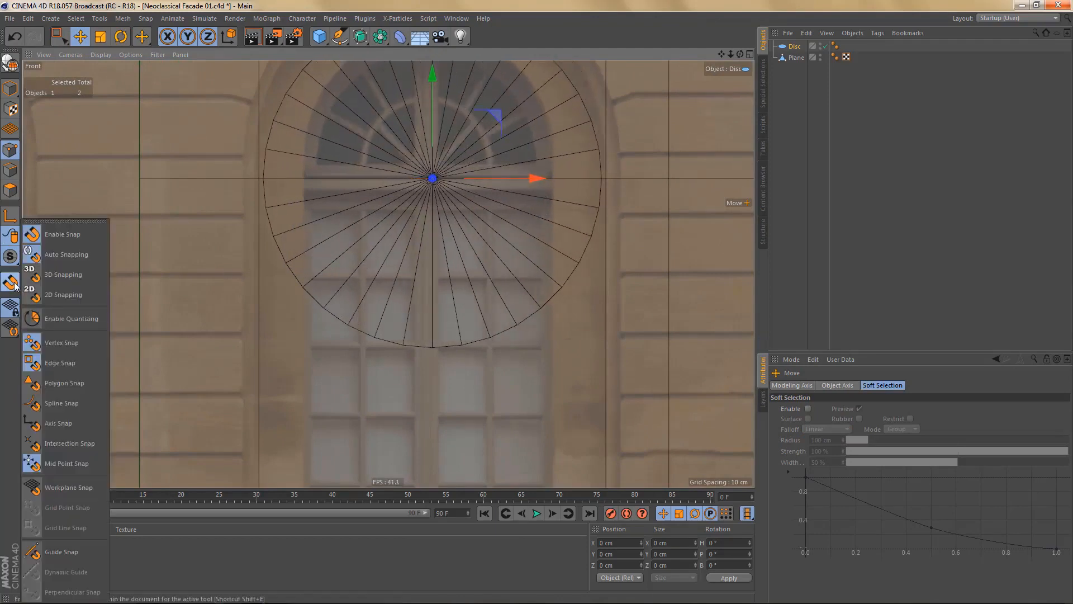
left_click(78, 465)
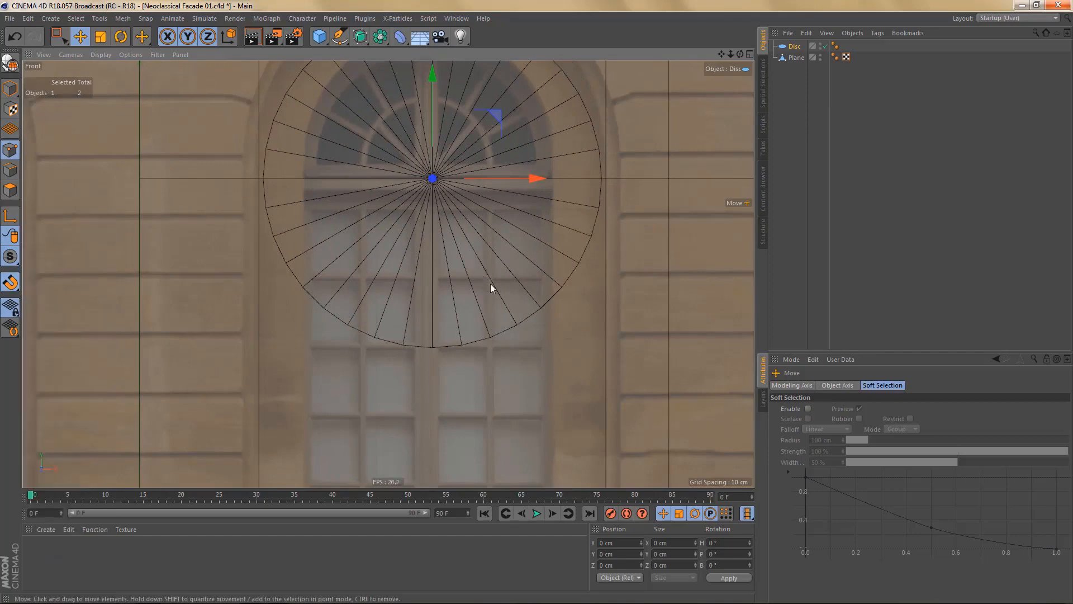
middle_click_drag(490, 287, 464, 328, "alt")
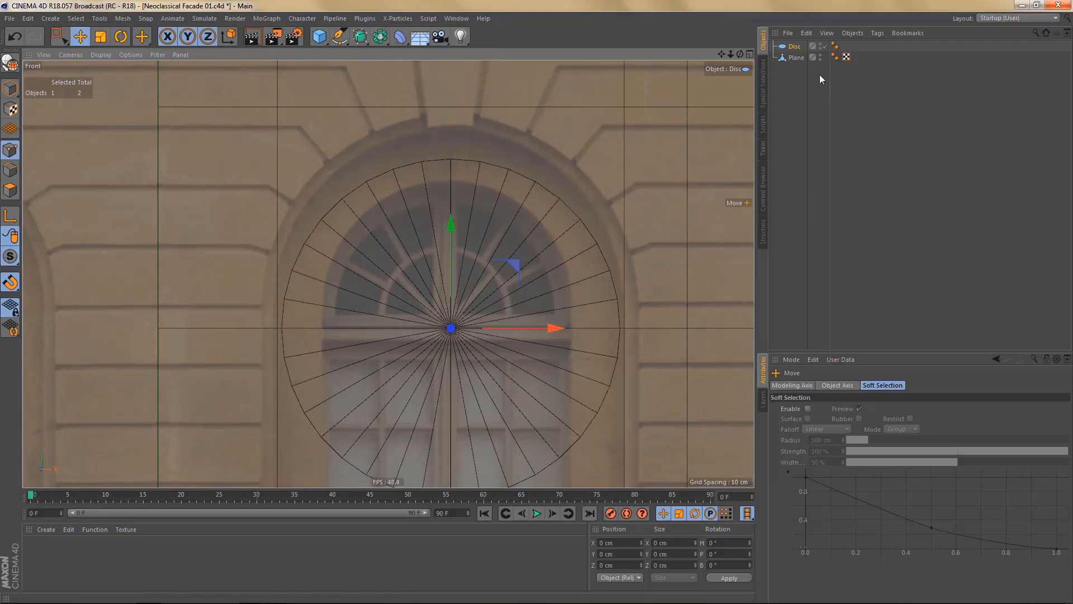
left_click(794, 47)
double_click(865, 423)
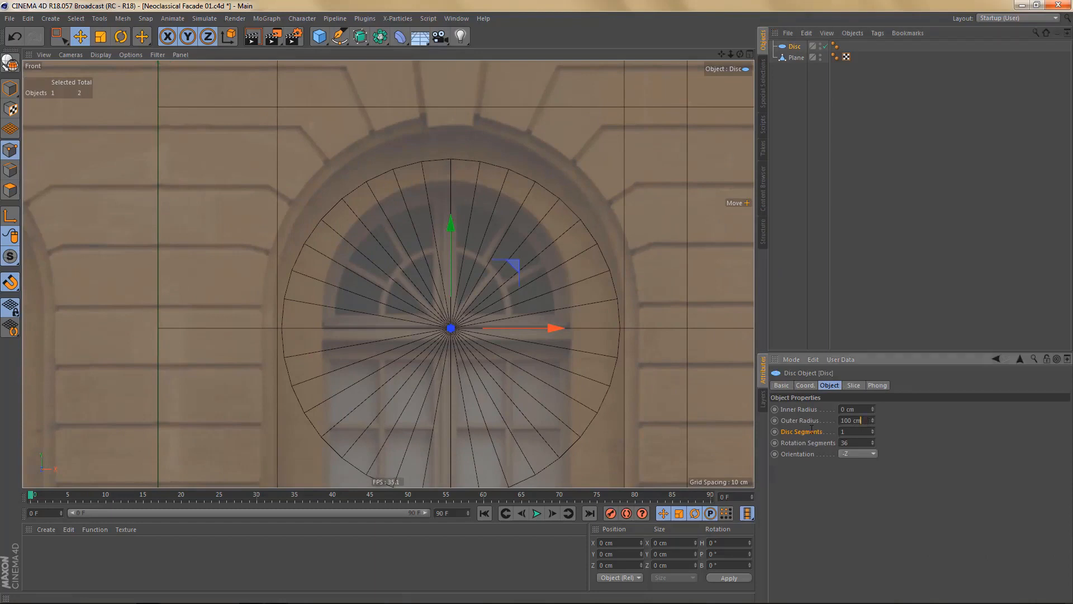
type("205/2")
key("Return")
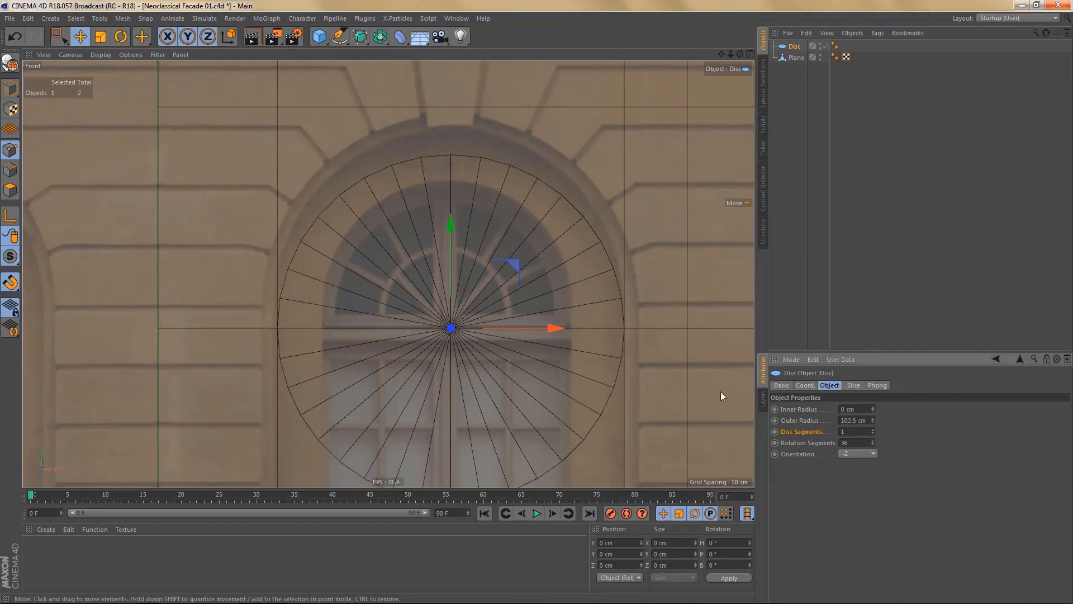
- Select the plane's six points on the horizontal edge above the arch and lower them to the top of the disc, at about Y 459 cm
middle_click_drag(538, 311, 501, 343, "alt")
left_click(795, 58)
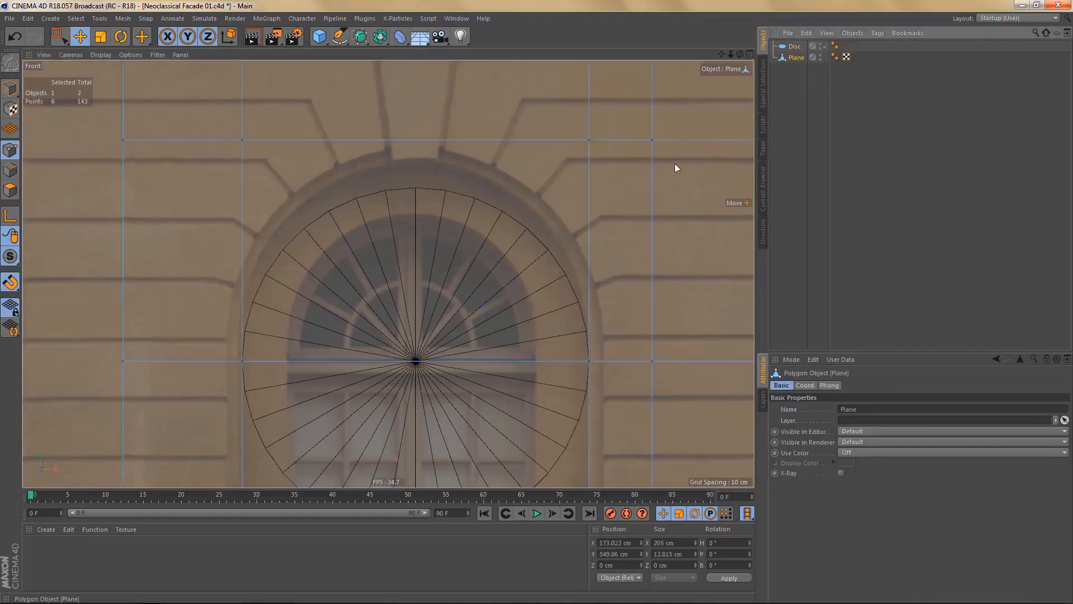
key("0")
scroll(347, 268, "down", 2)
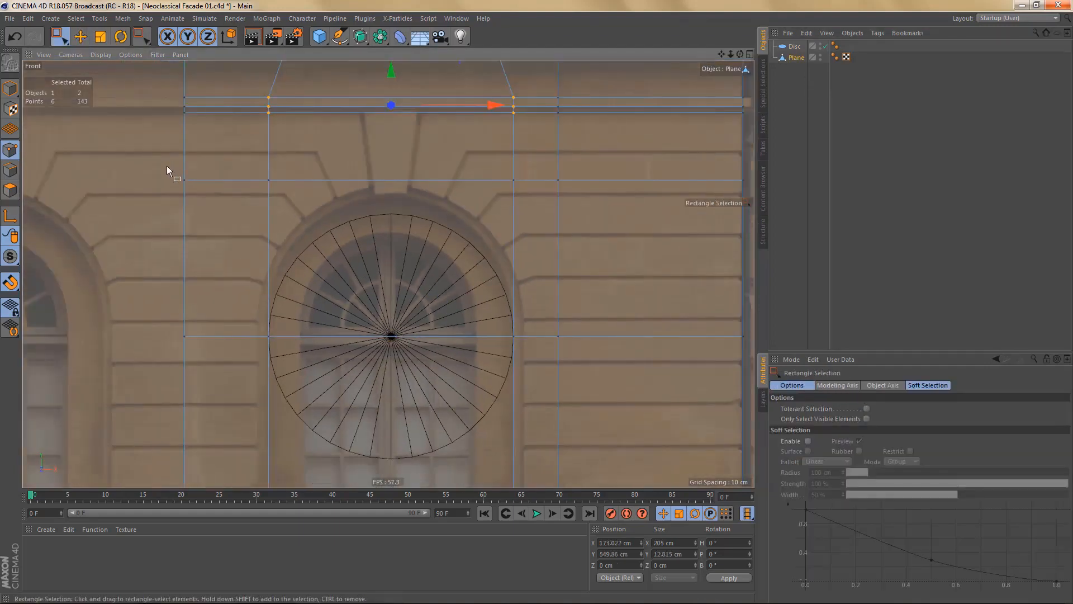
left_click_drag(167, 165, 728, 218)
scroll(619, 222, "down", 3)
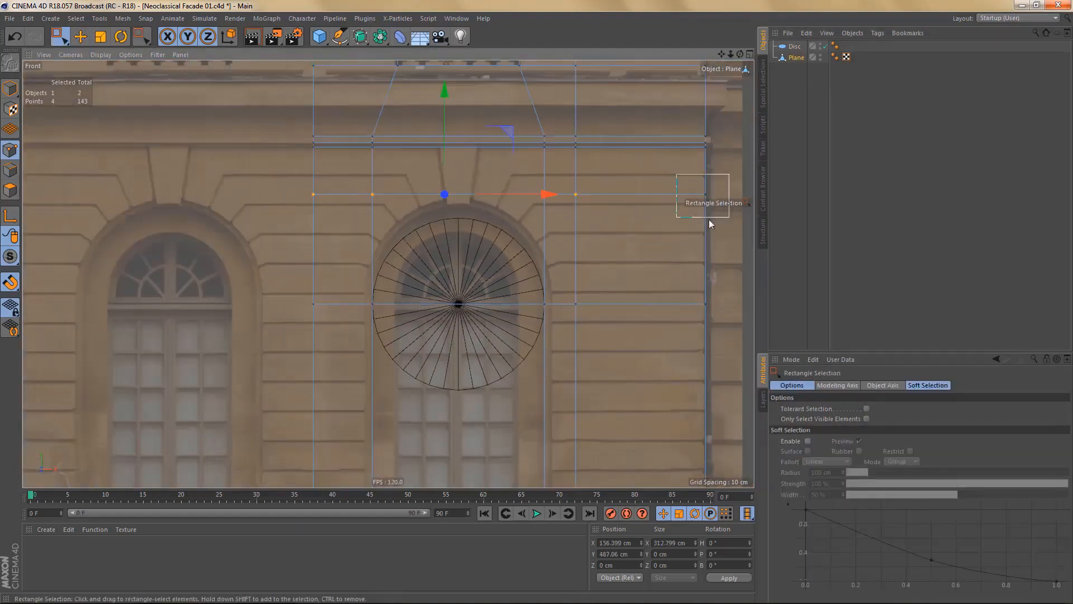
scroll(540, 203, "up", 5)
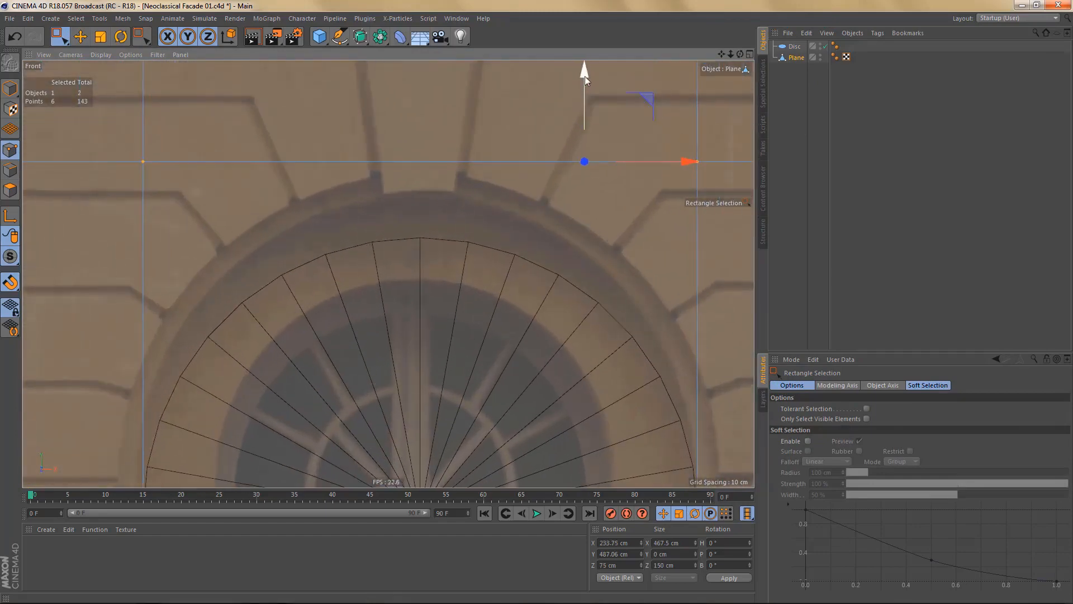
left_click_drag(584, 76, 608, 150)
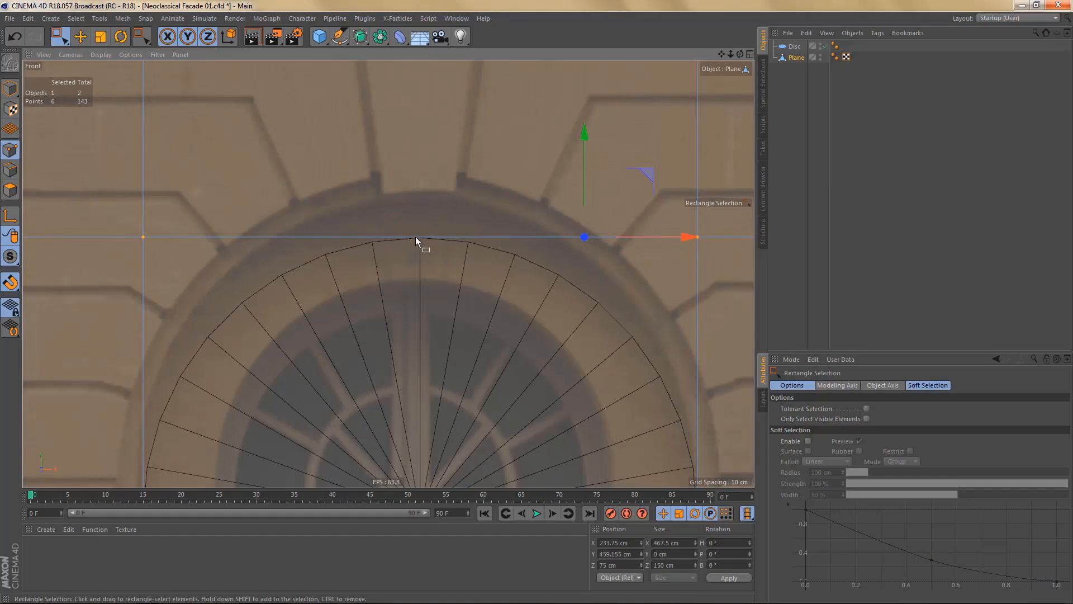
scroll(438, 256, "down", 6)
- Bevel the two window-corner points level with the disc's top by about 54 cm, with Limit enabled
scroll(429, 242, "up", 3)
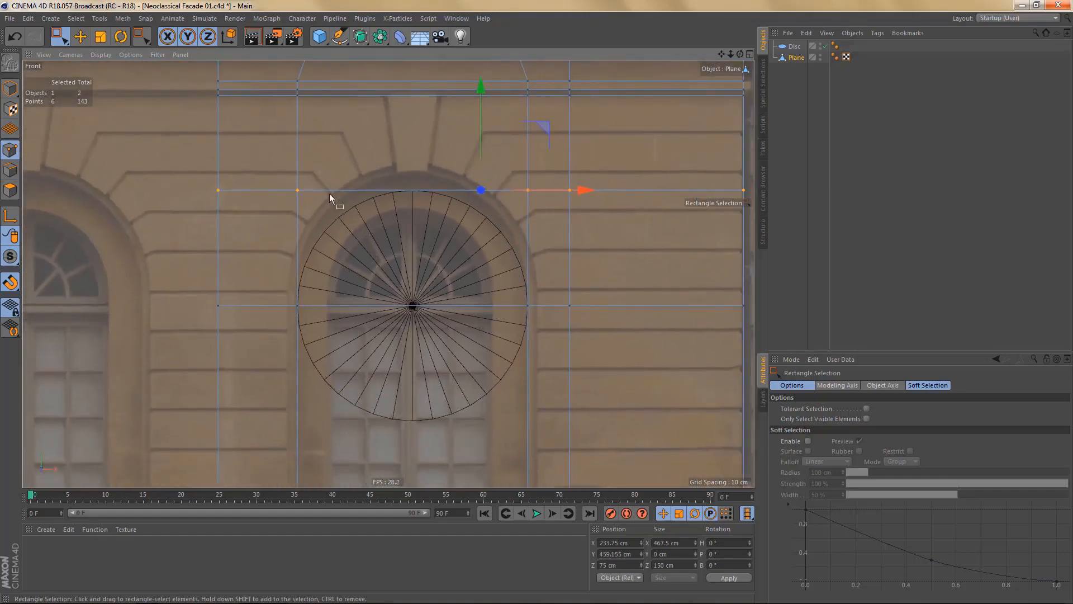
left_click_drag(289, 178, 541, 210)
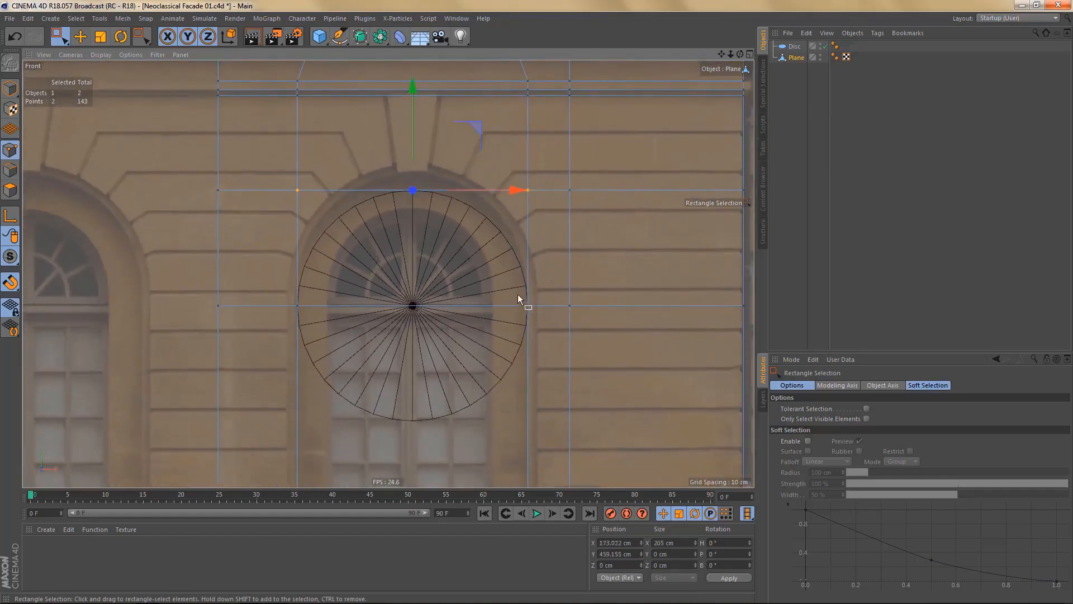
right_click(514, 254)
left_click(556, 486)
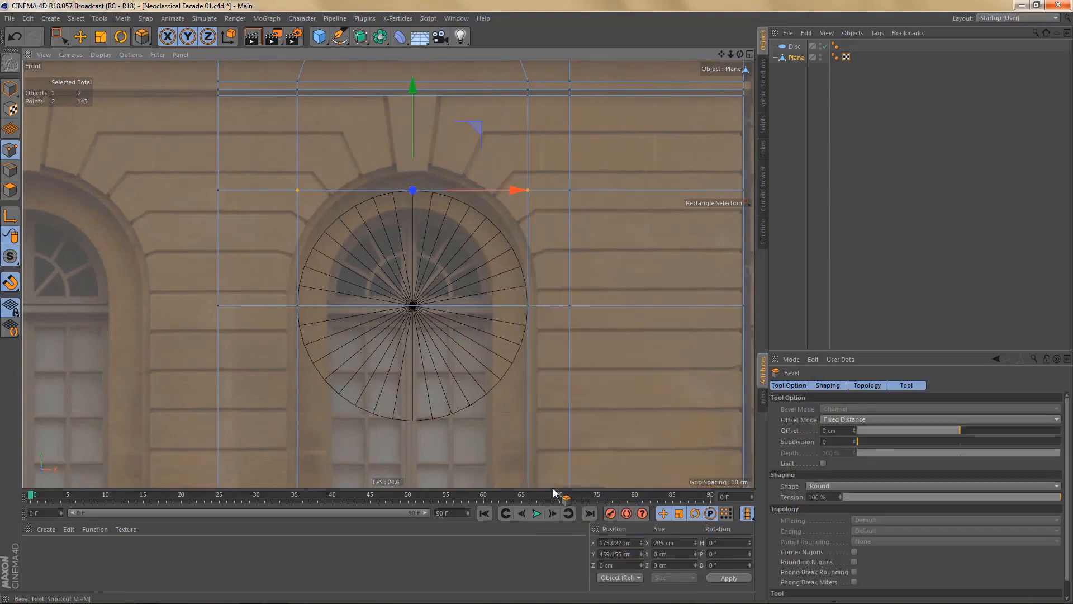
middle_click_drag(512, 343, 499, 310, "alt")
mouse_move(469, 311)
left_mouse_down()
mouse_move(501, 311)
mouse_move(462, 311)
left_mouse_up()
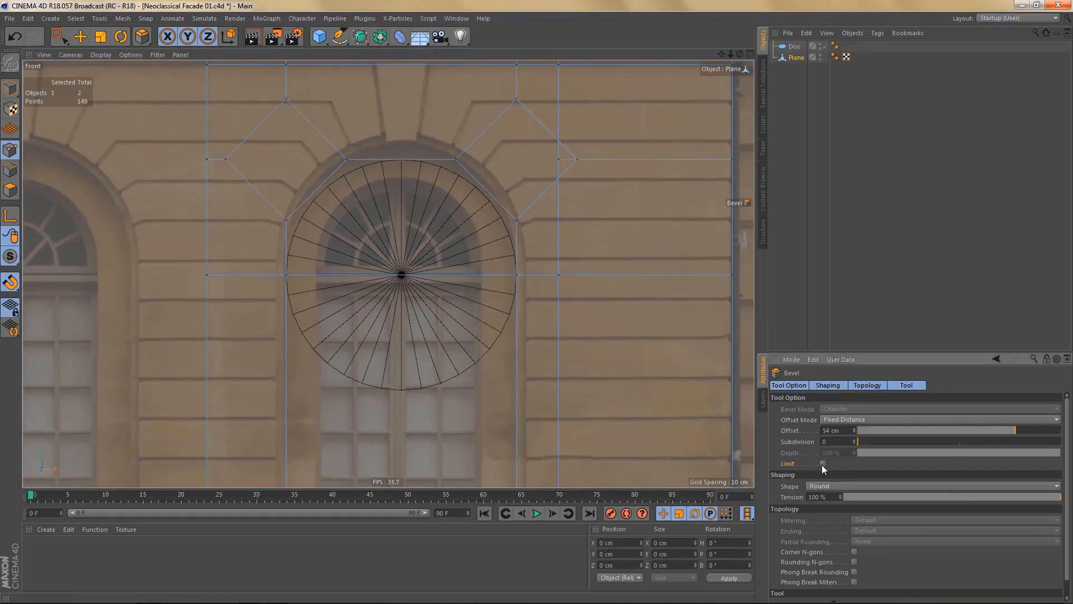
middle_click_drag(509, 309, 519, 339, "alt")
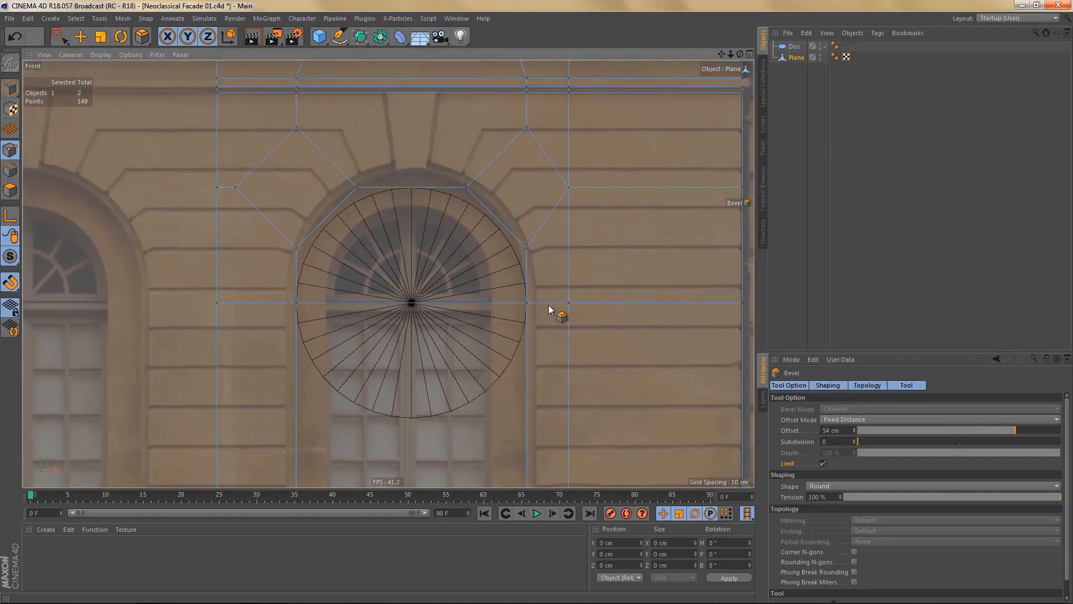
- Set the bevel's subdivision to 24, enable Corner N-gons and increase the offset to 125 cm
left_click(841, 441)
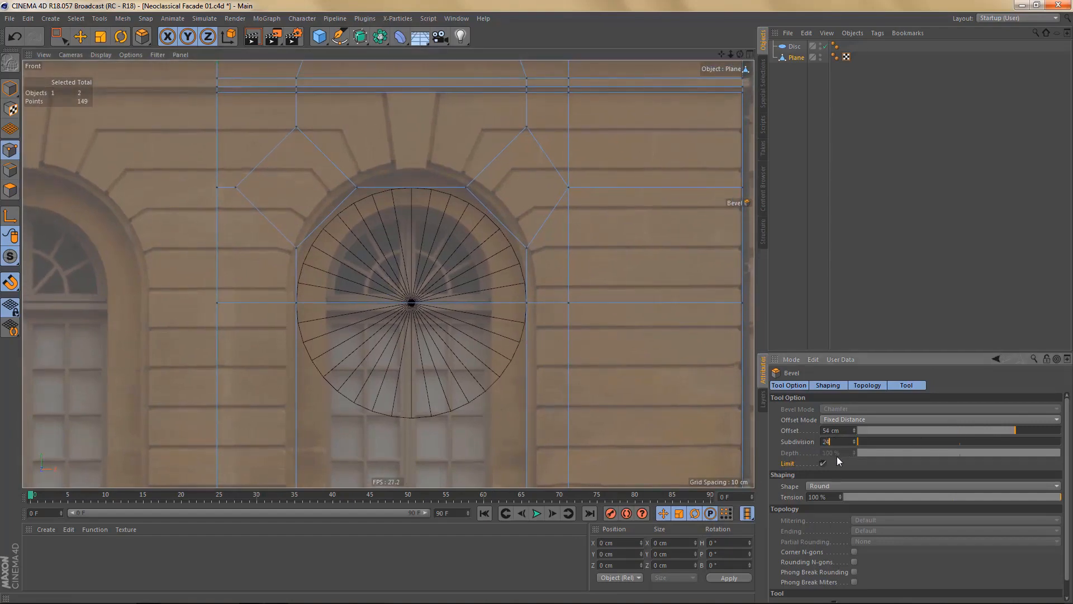
key("Return")
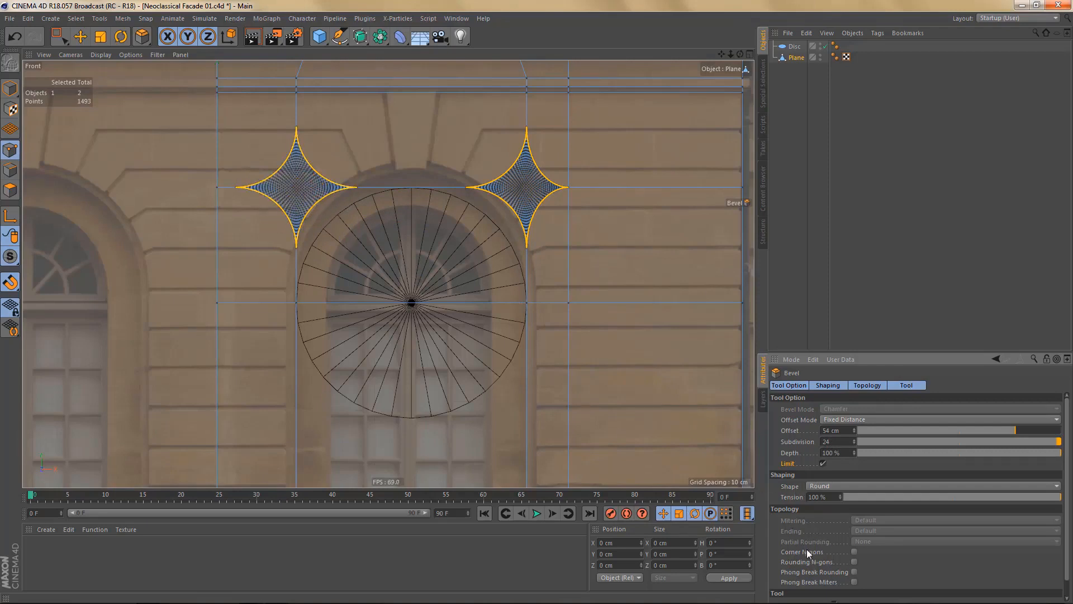
left_click(854, 552)
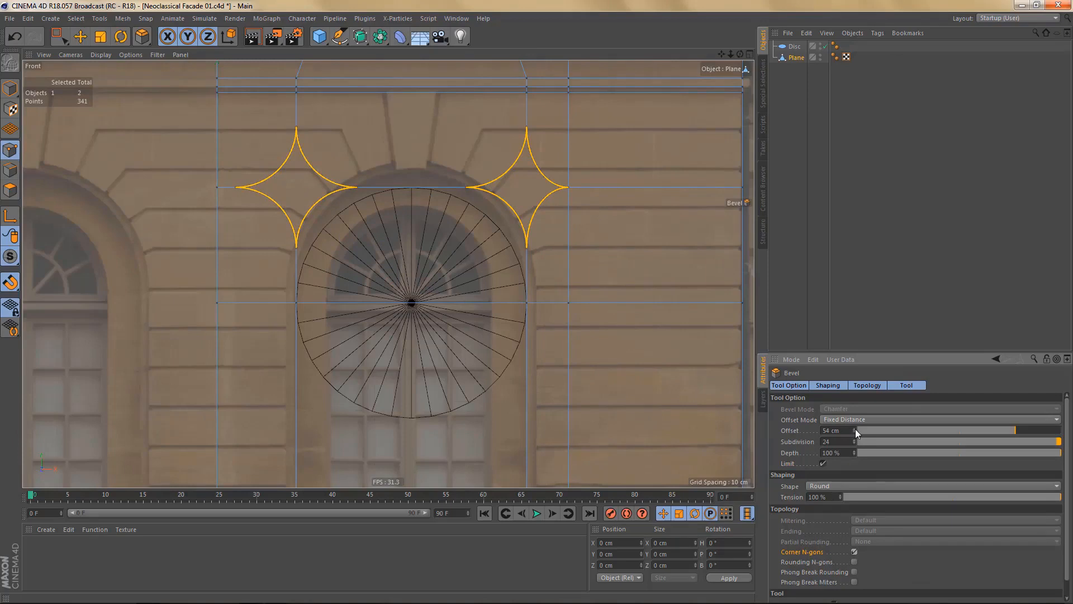
left_click_drag(855, 428, 889, 428)
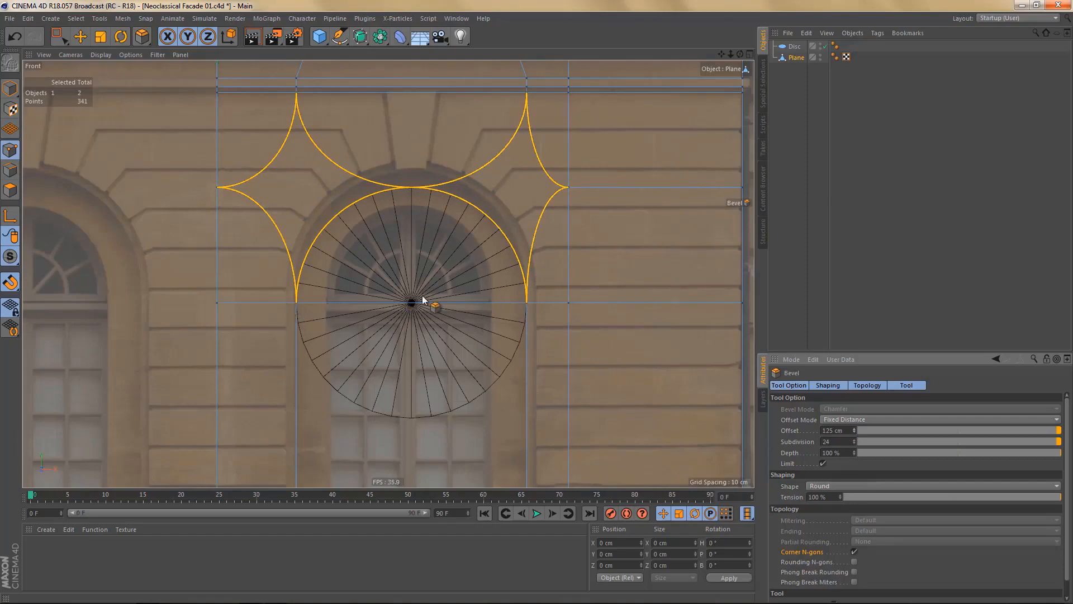
- Select the wall polygons surrounding the window's arch, up to the cornice line, and melt them into one polygon
scroll(429, 281, "down", 3)
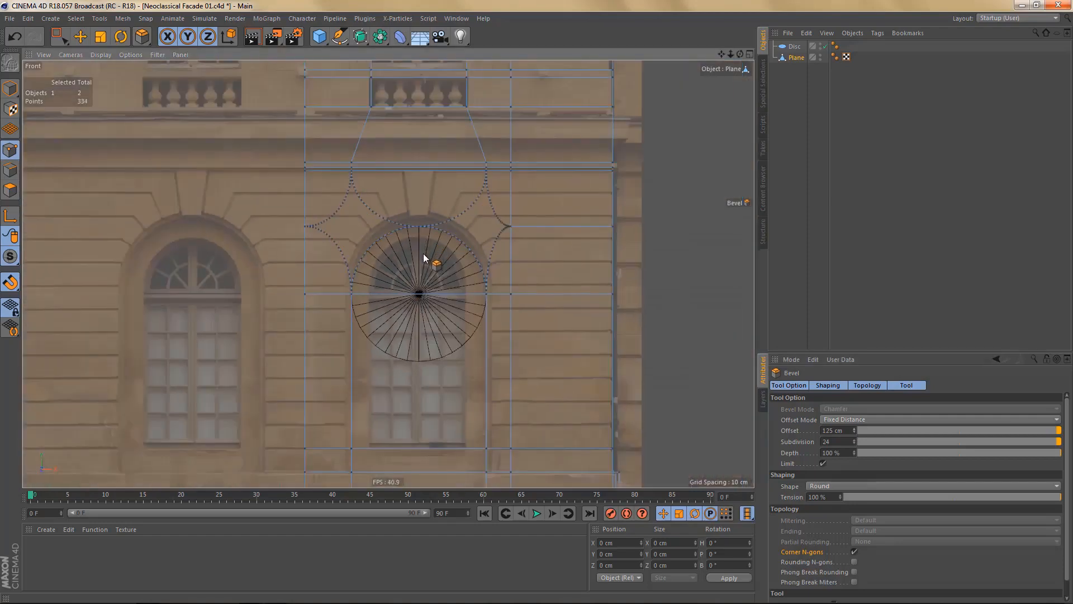
scroll(427, 270, "up", 3)
key("Return")
key("Return")
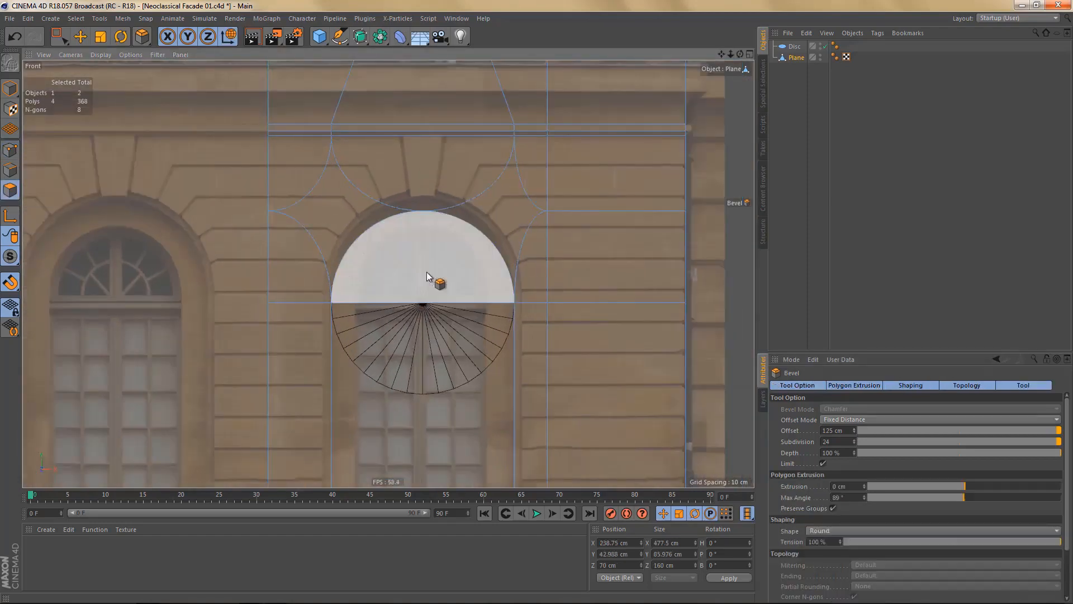
key("9")
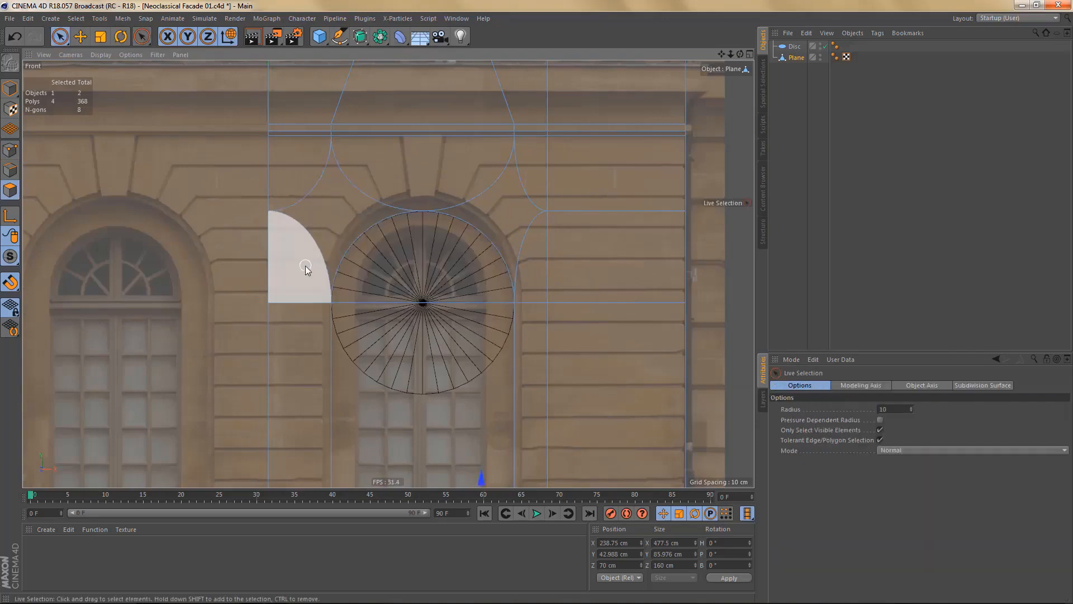
mouse_move(304, 269)
left_mouse_down()
mouse_move(313, 162)
mouse_move(529, 182)
mouse_move(529, 252)
left_mouse_up()
right_click(602, 276)
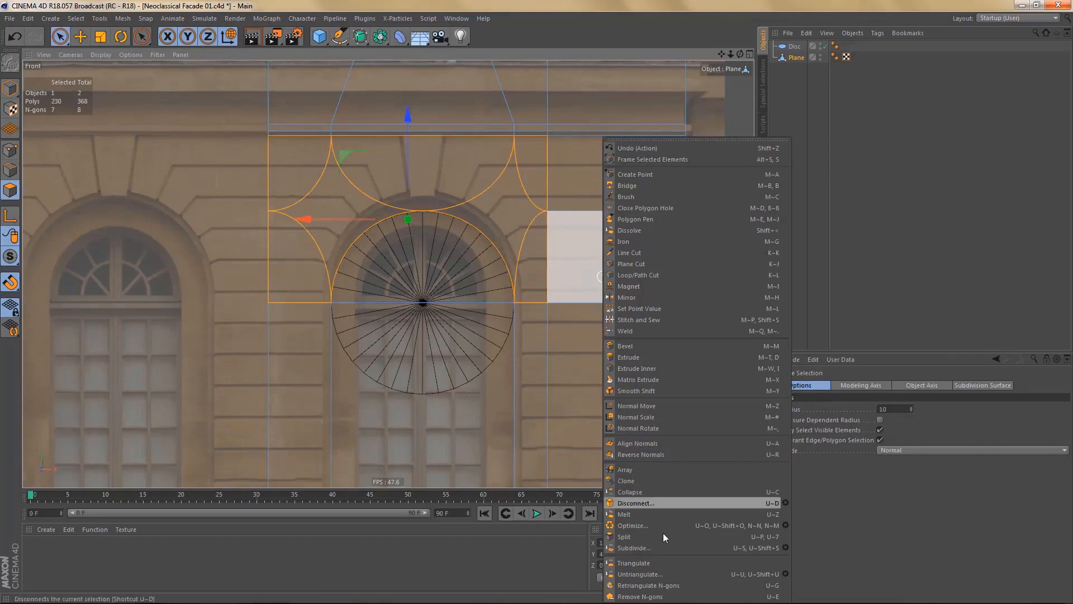
left_click(656, 515)
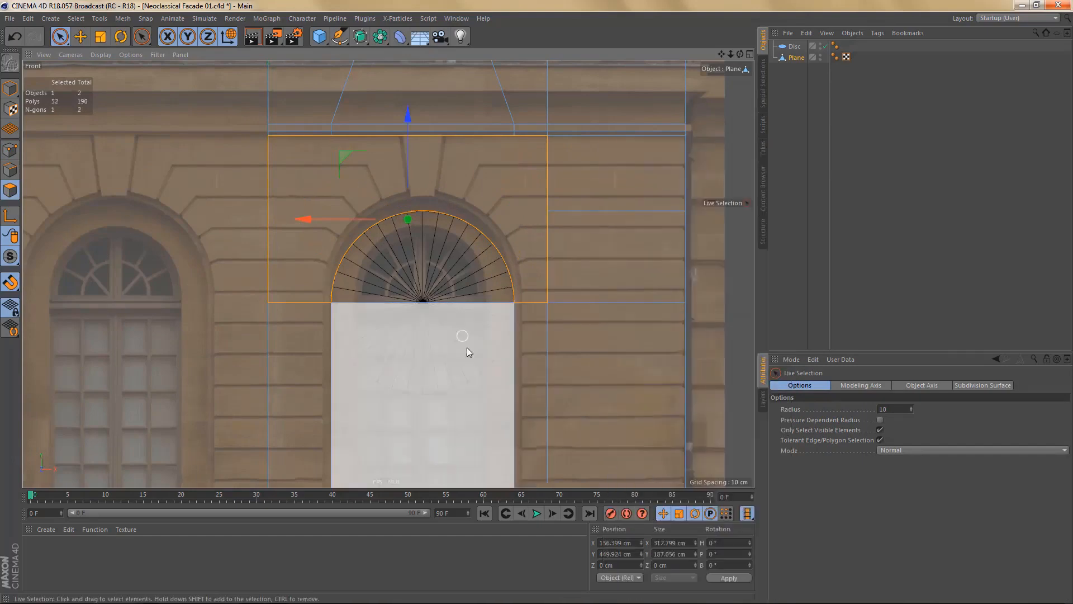
- Ring-select the horizontal edges above the arch, deselect the stray ones beside and below the window, and connect the remaining edges along their vertical centre line
key("Return")
key("Return")
scroll(509, 346, "down", 3)
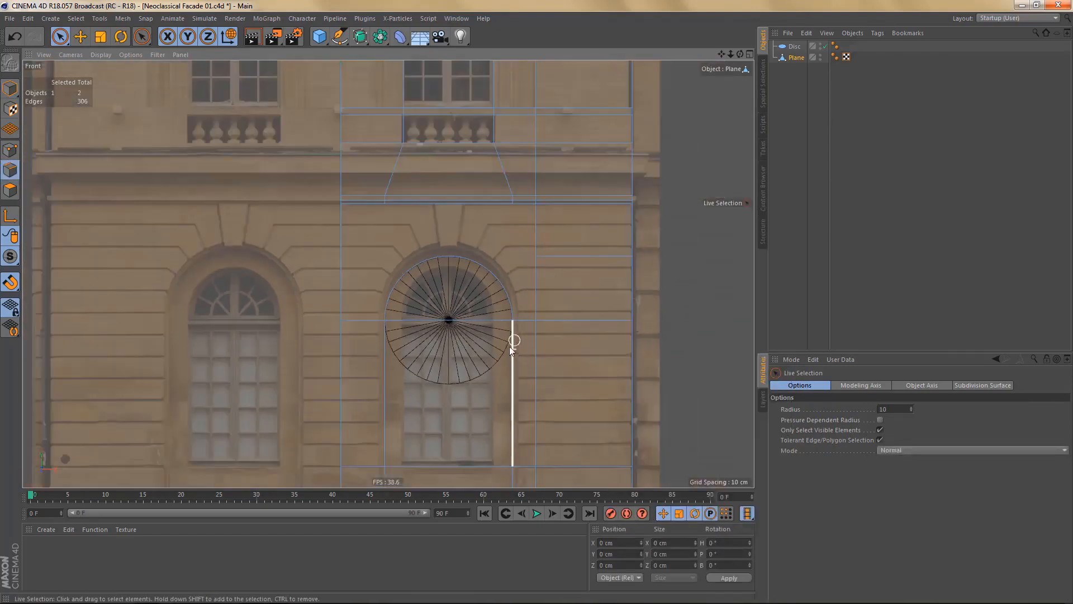
middle_click_drag(484, 300, 489, 380, "alt")
scroll(469, 312, "up", 3)
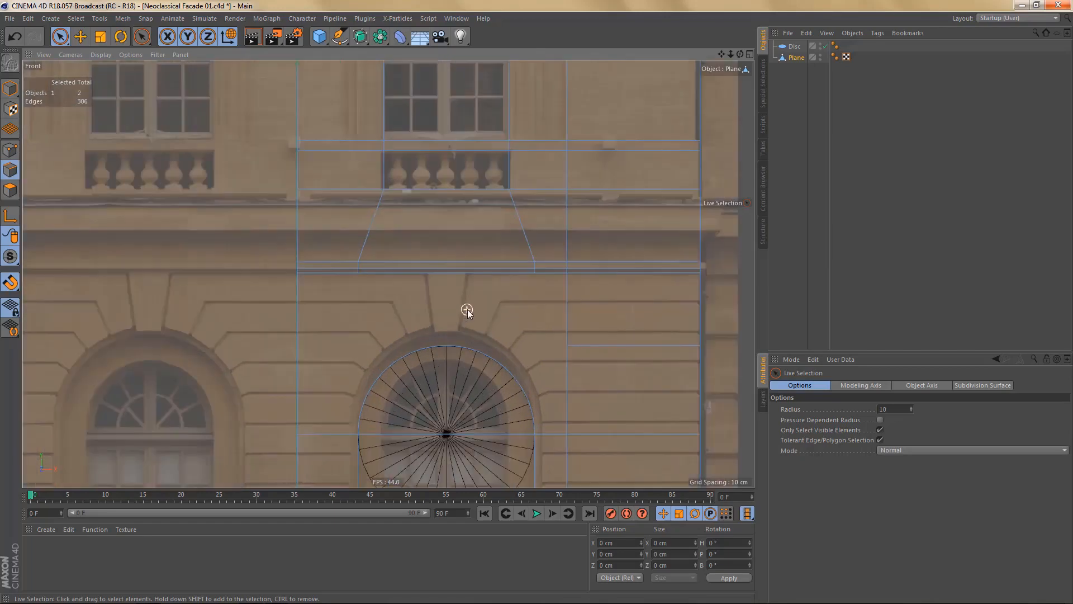
scroll(469, 324, "down", 3)
key("0")
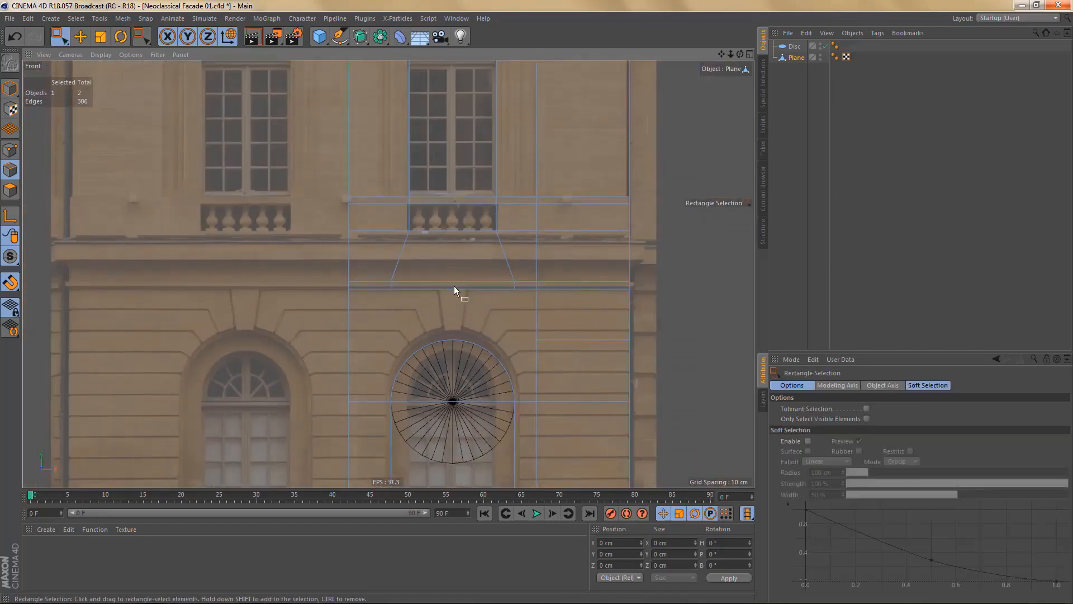
key("u")
key("b")
left_click(457, 285)
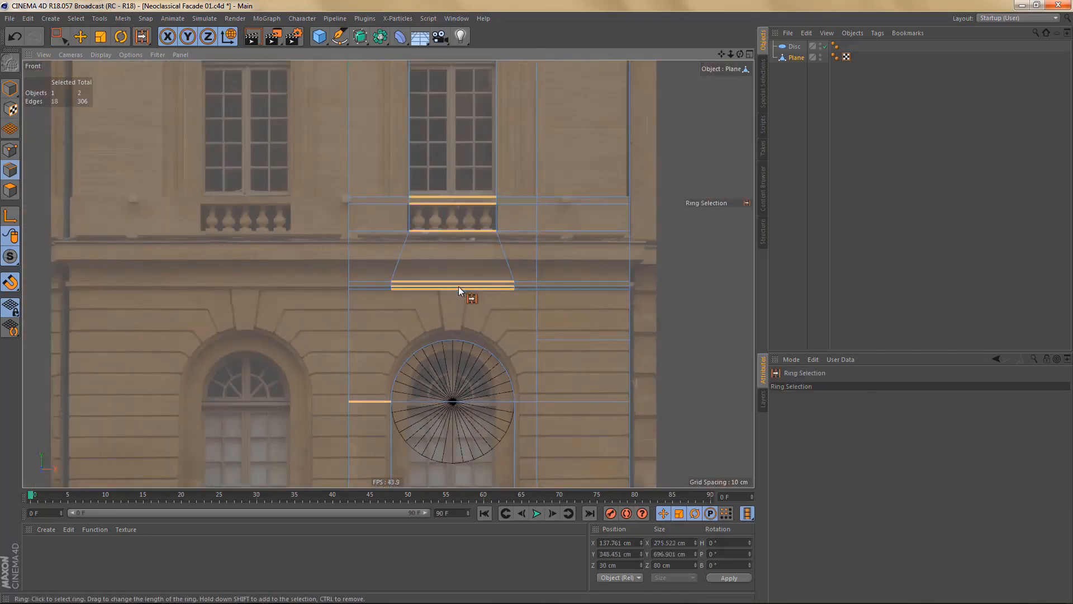
scroll(459, 286, "down", 4)
key("0")
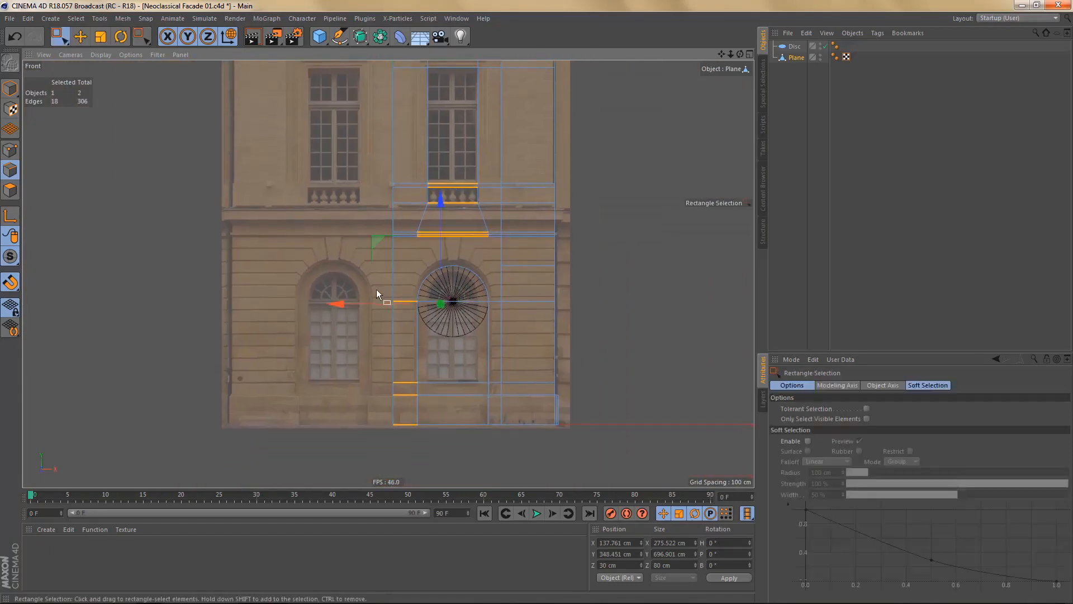
left_click_drag(371, 283, 465, 466, "ctrl")
scroll(455, 210, "up", 5)
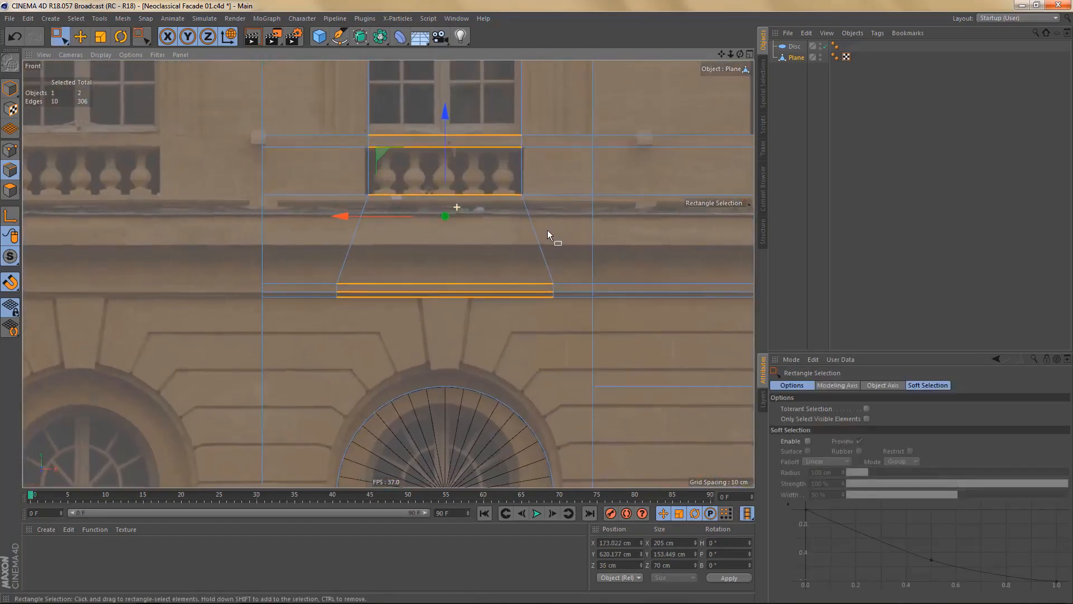
right_click(627, 241)
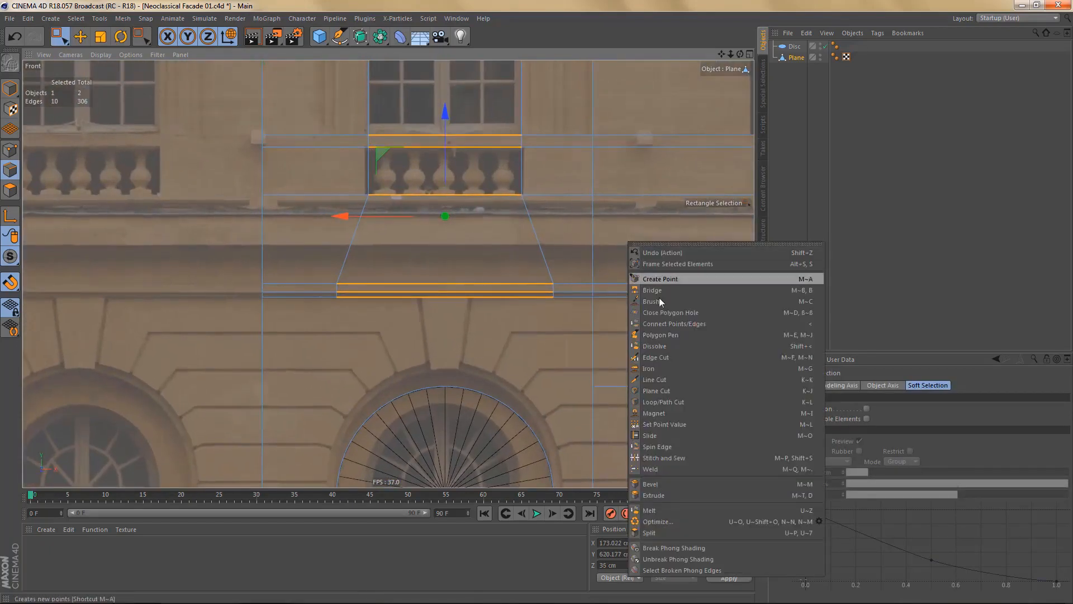
left_click(685, 323)
scroll(475, 331, "up", 1)
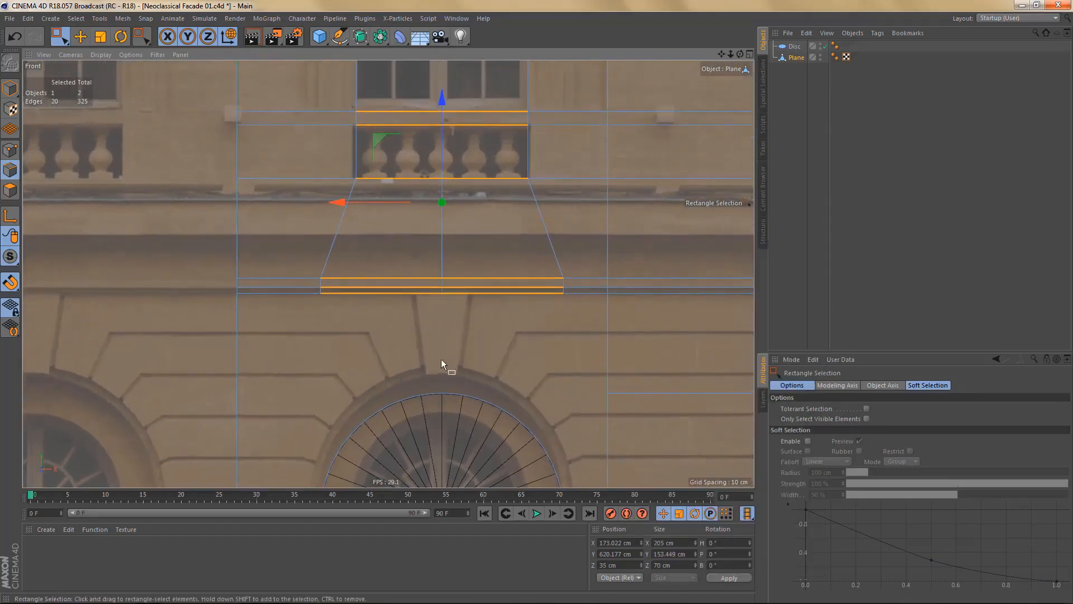
- Select the nine cornice points above the arch and set their overall X size to 145 cm
key("Return")
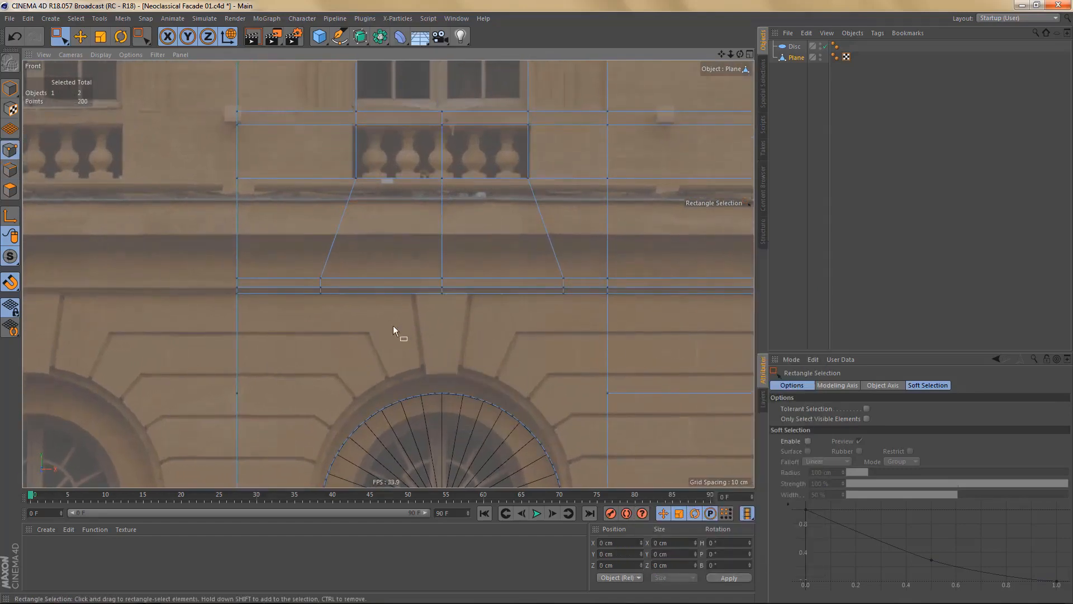
left_click_drag(309, 257, 578, 333)
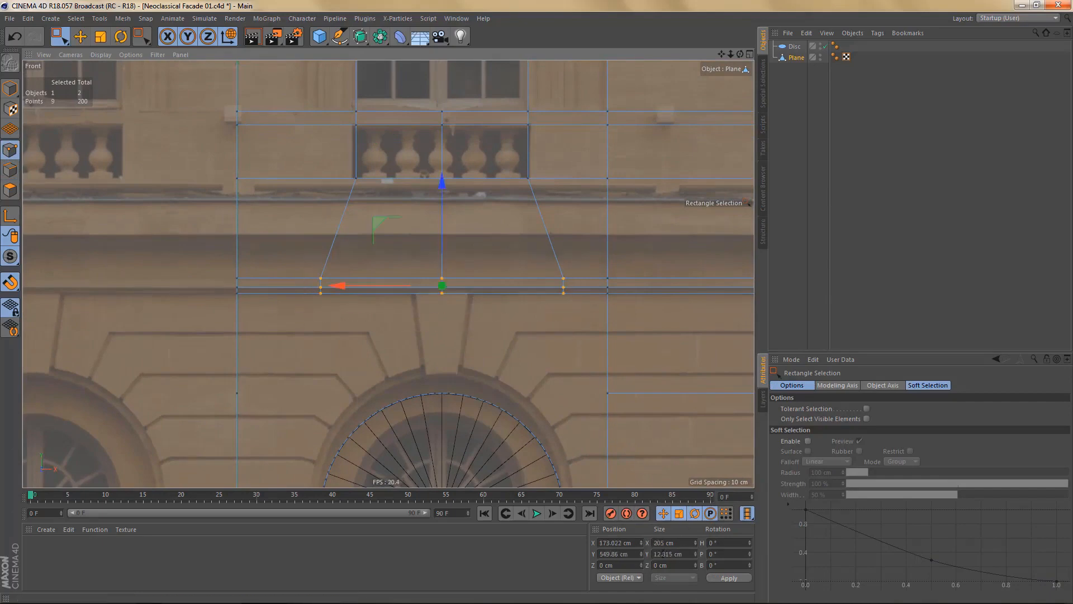
double_click(683, 544)
type("145")
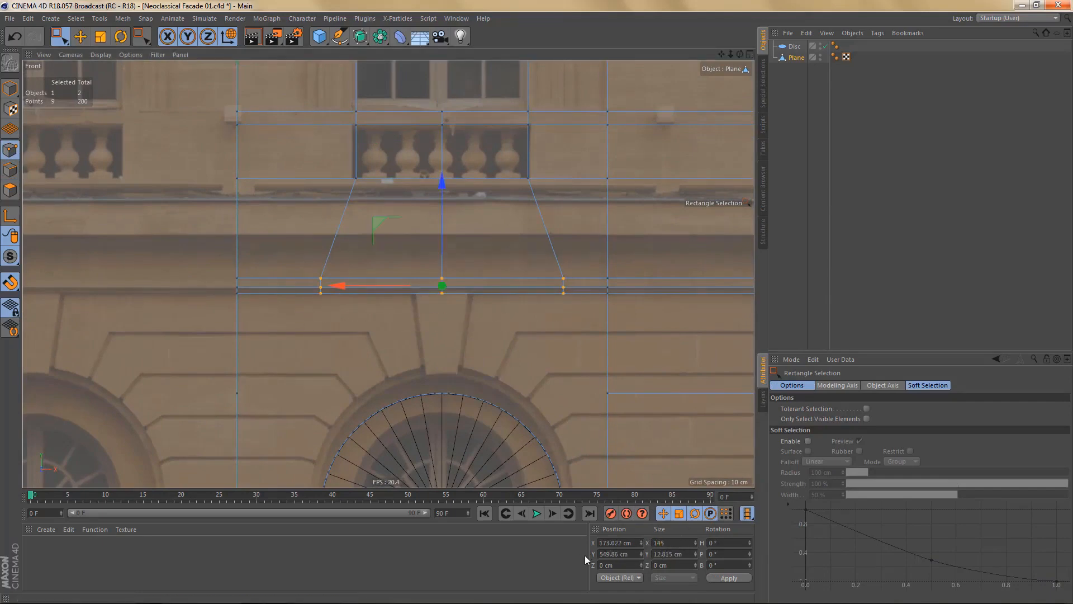
key("Return")
- Connect the arch's topmost point to the centre point on the lowest cornice line with a vertical edge
middle_click_drag(430, 353, 412, 304, "alt")
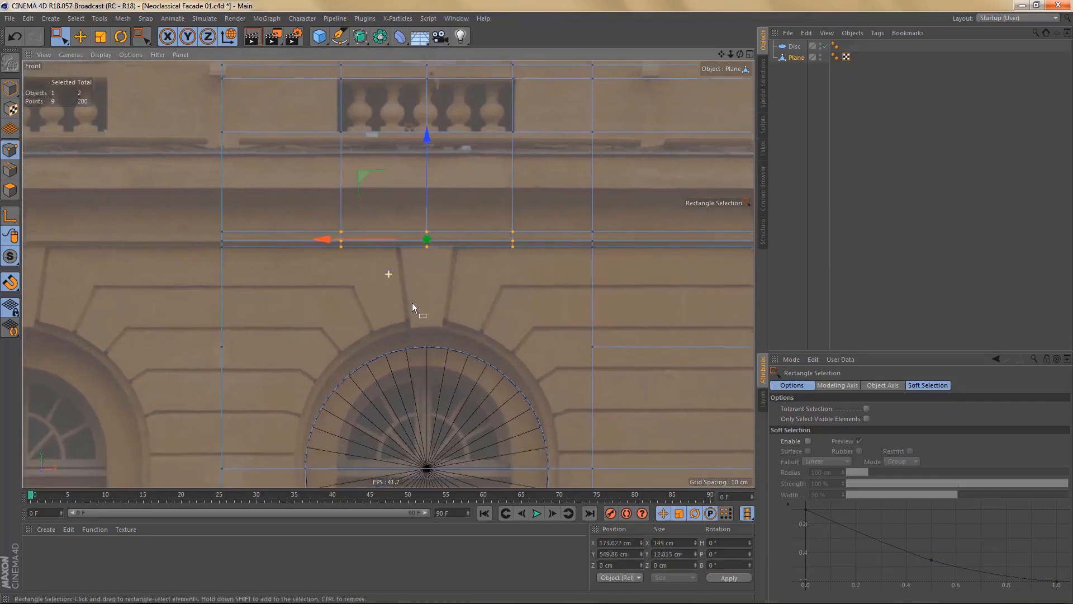
middle_click_drag(433, 354, 432, 330, "alt")
right_click_drag(416, 286, 418, 193, "alt")
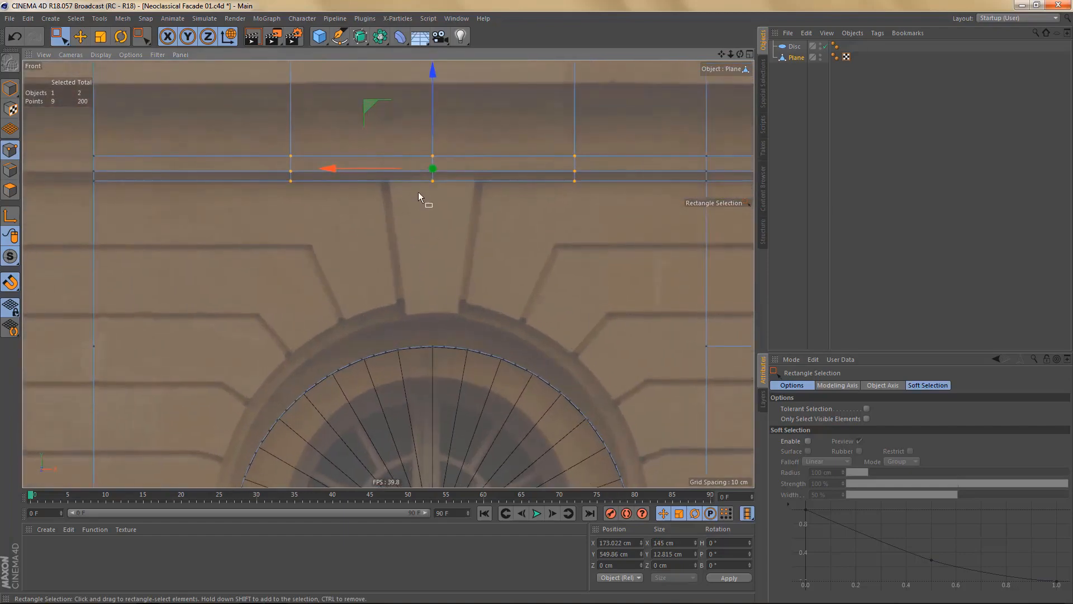
left_click_drag(426, 179, 438, 355)
right_click(550, 279)
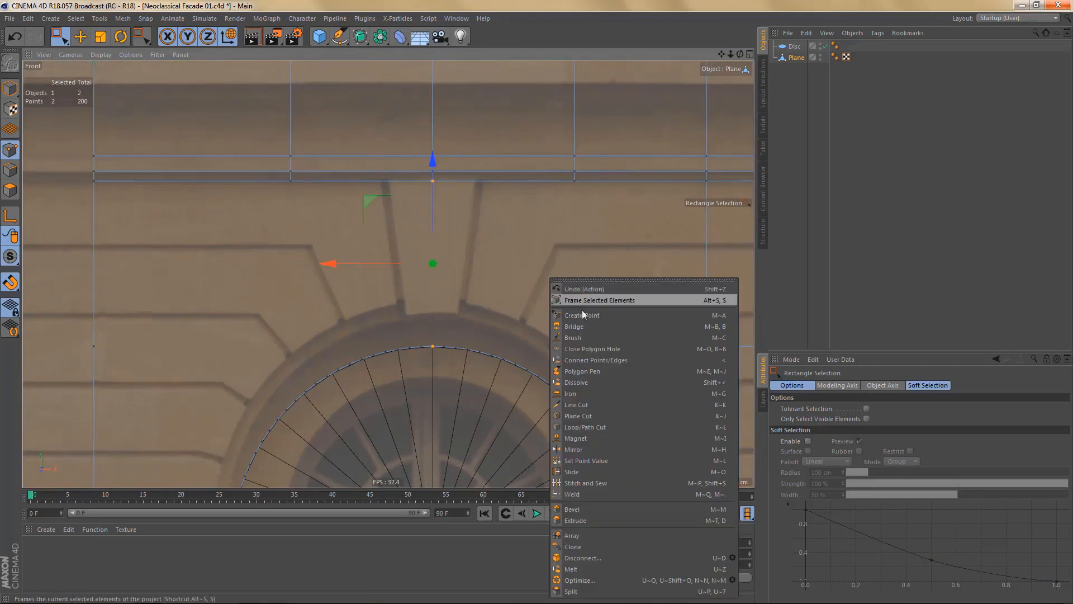
left_click(598, 360)
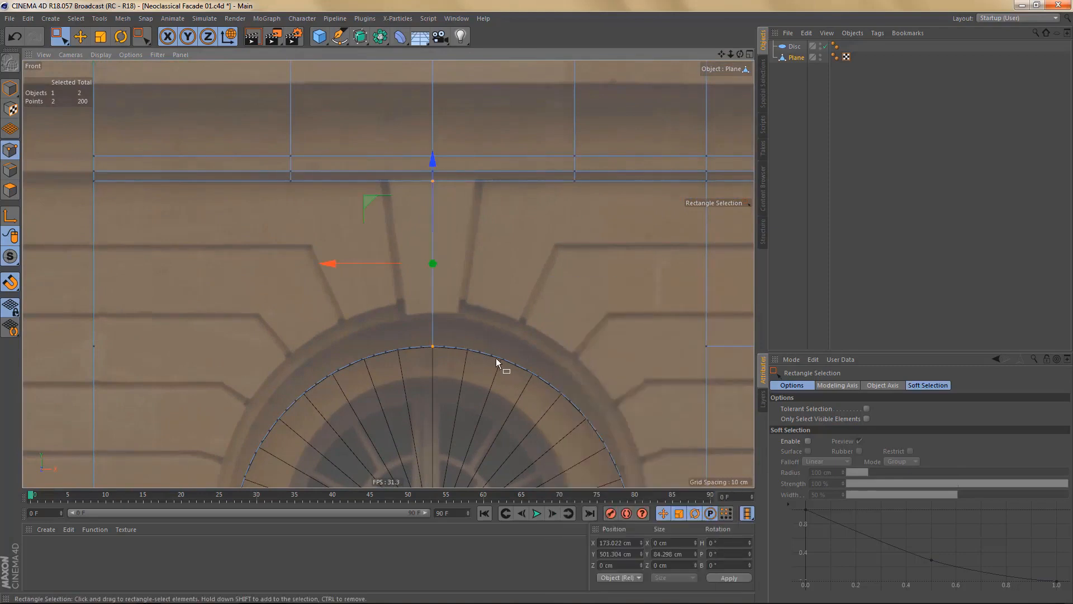
- Delete the guide disc and select the facade plane for further point editing
left_click(793, 47)
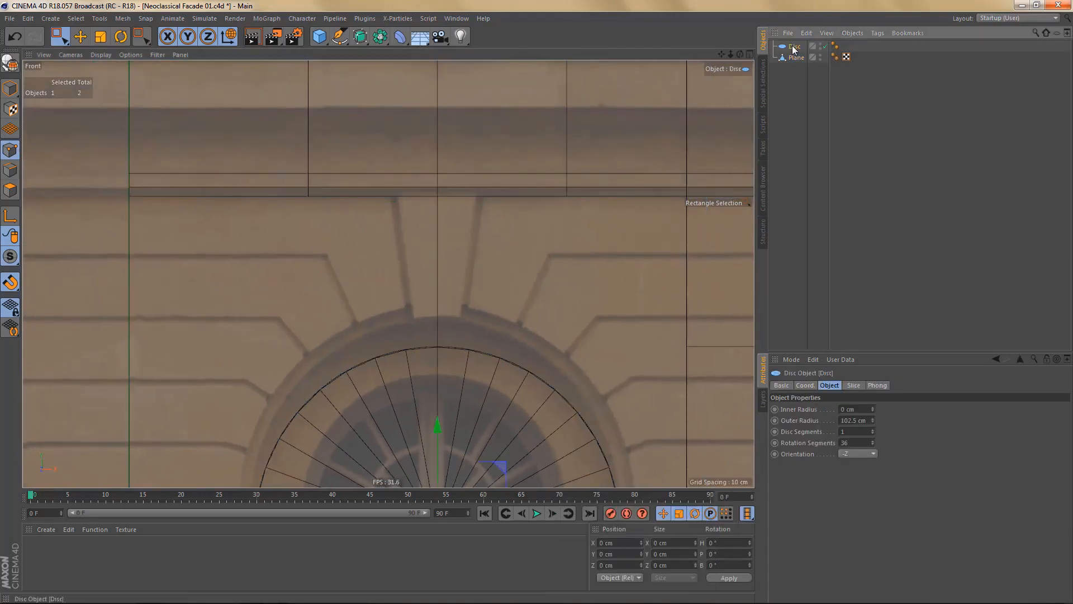
key("Delete")
scroll(449, 296, "down", 3)
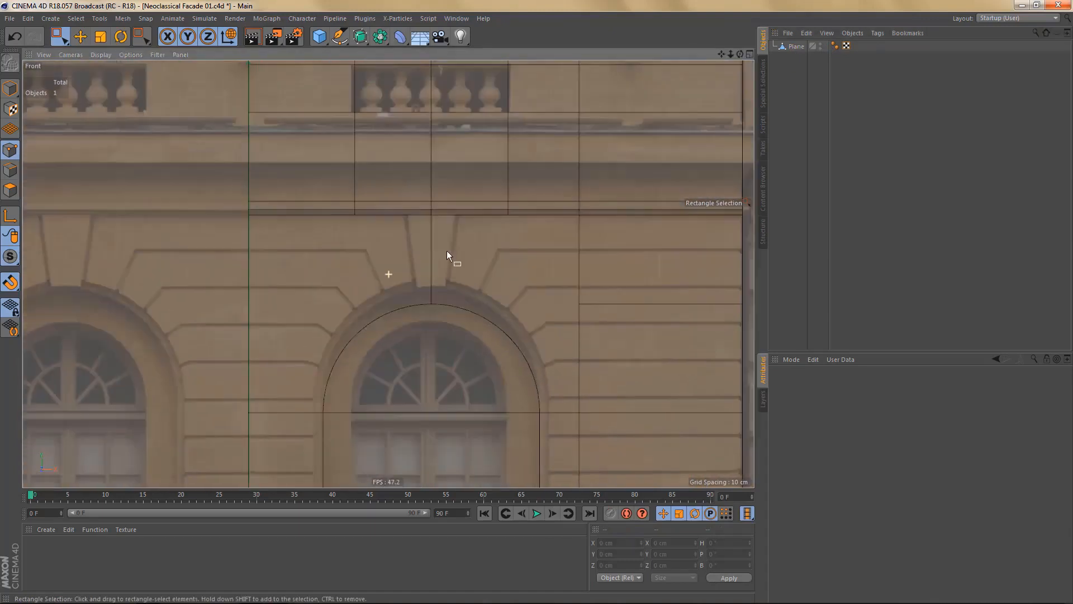
scroll(445, 241, "up", 5)
left_click(795, 47)
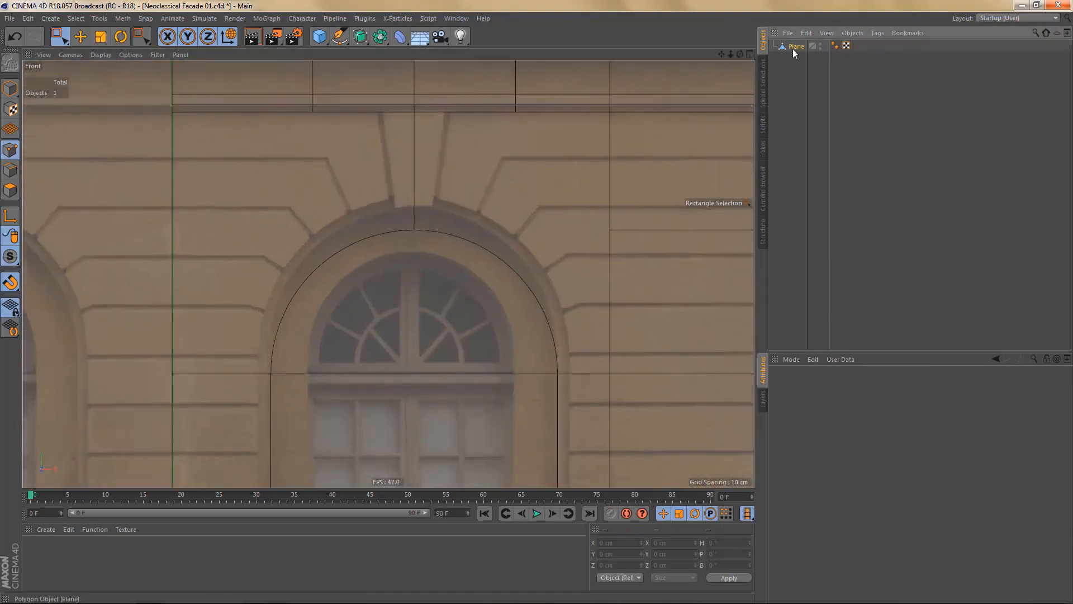
- Connect three points on the arch's right half to the cornice's right division point, the wall's upper right corner and the side point below it
middle_click_drag(415, 291, 394, 328)
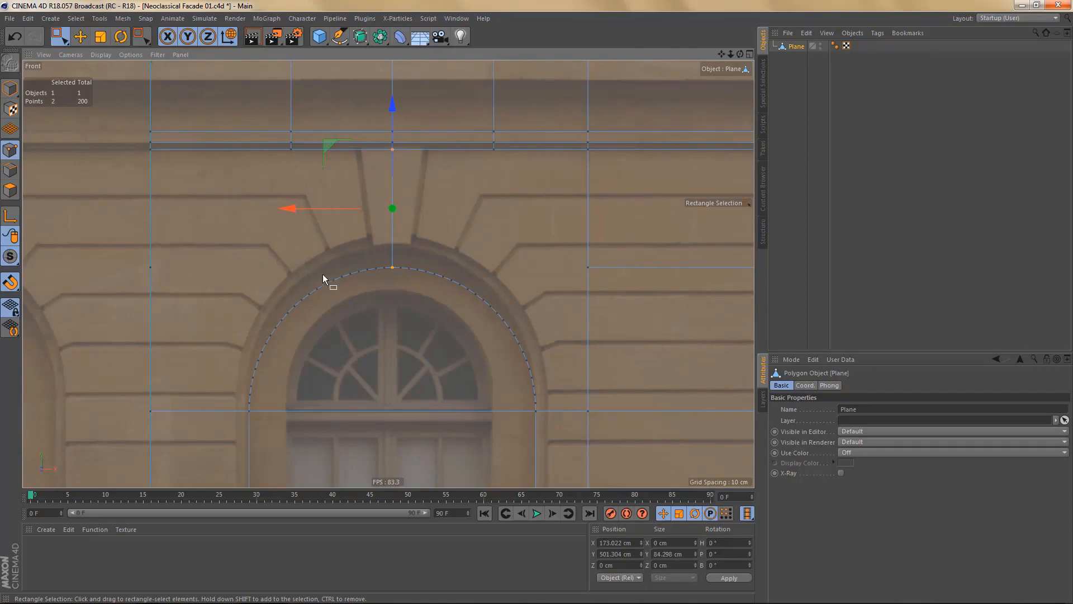
left_click(444, 277)
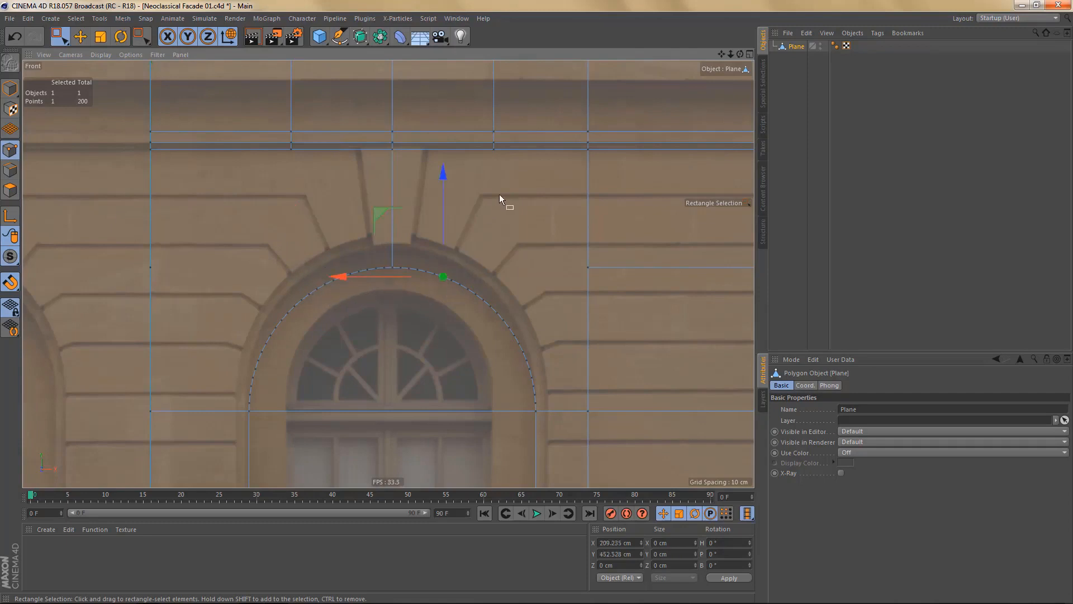
left_click(494, 149, "shift")
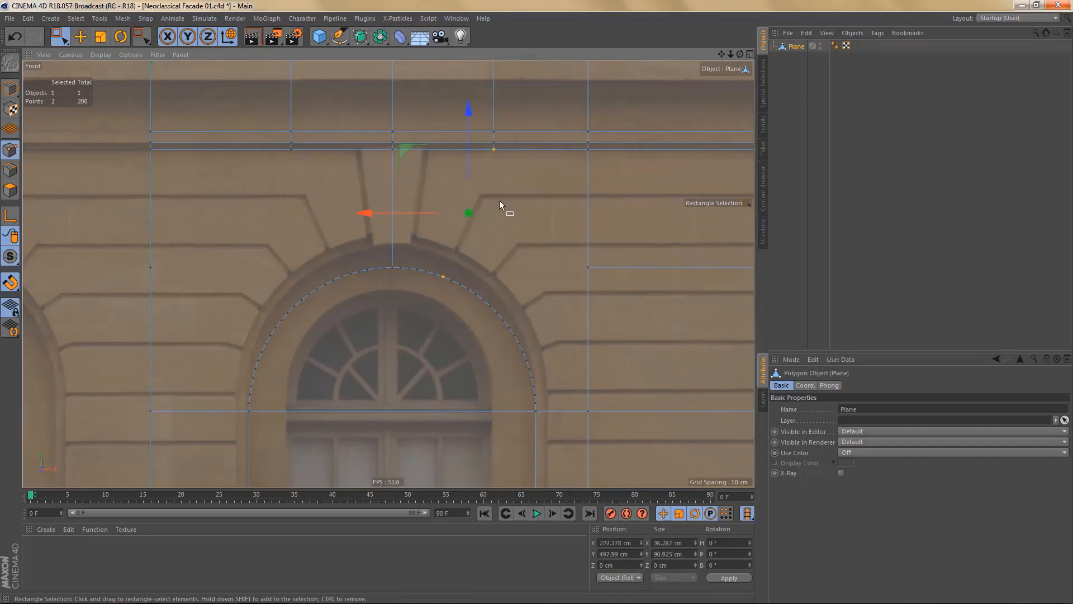
scroll(505, 284, "up", 2)
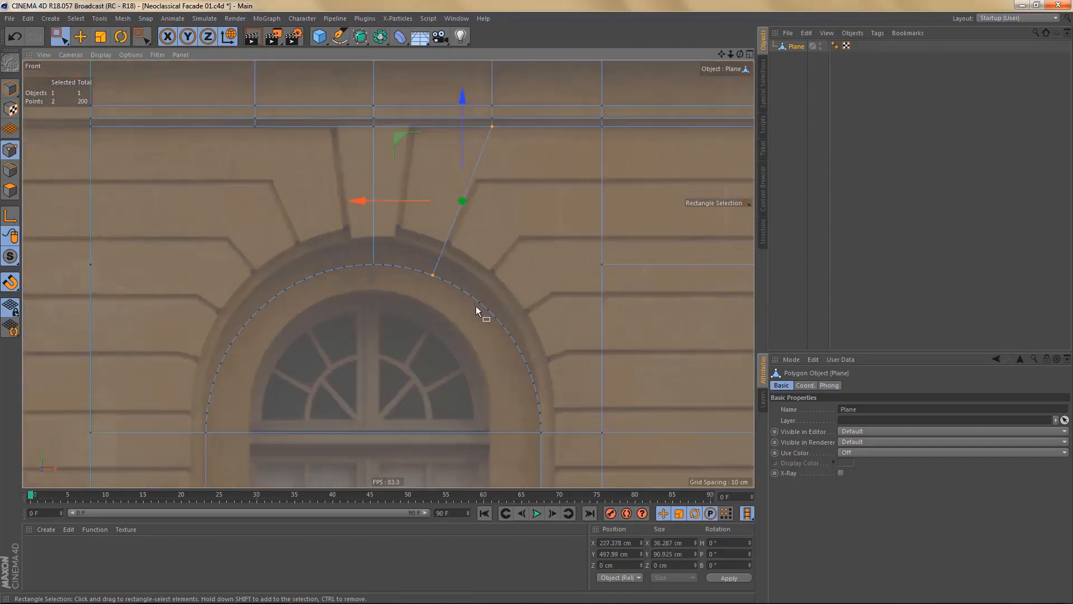
left_click(481, 305)
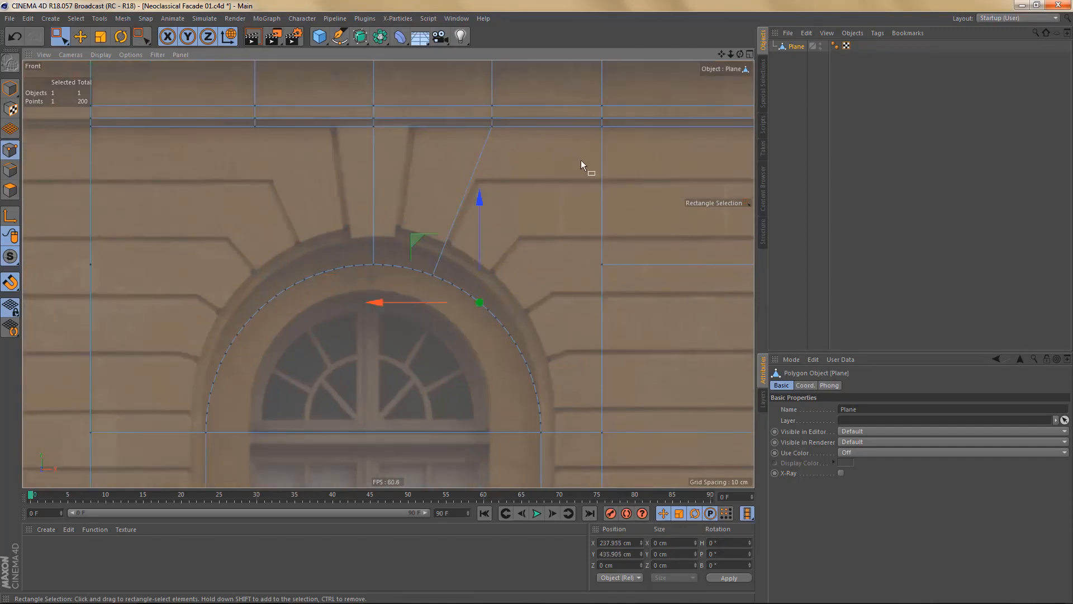
left_click(598, 129, "shift")
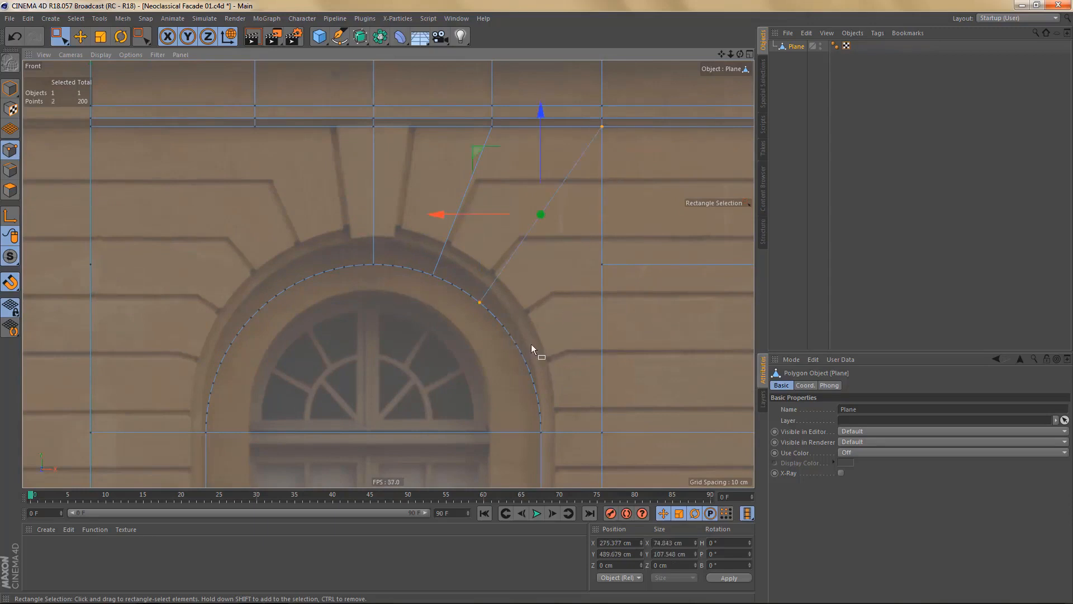
left_click(517, 343)
left_click(600, 263, "shift")
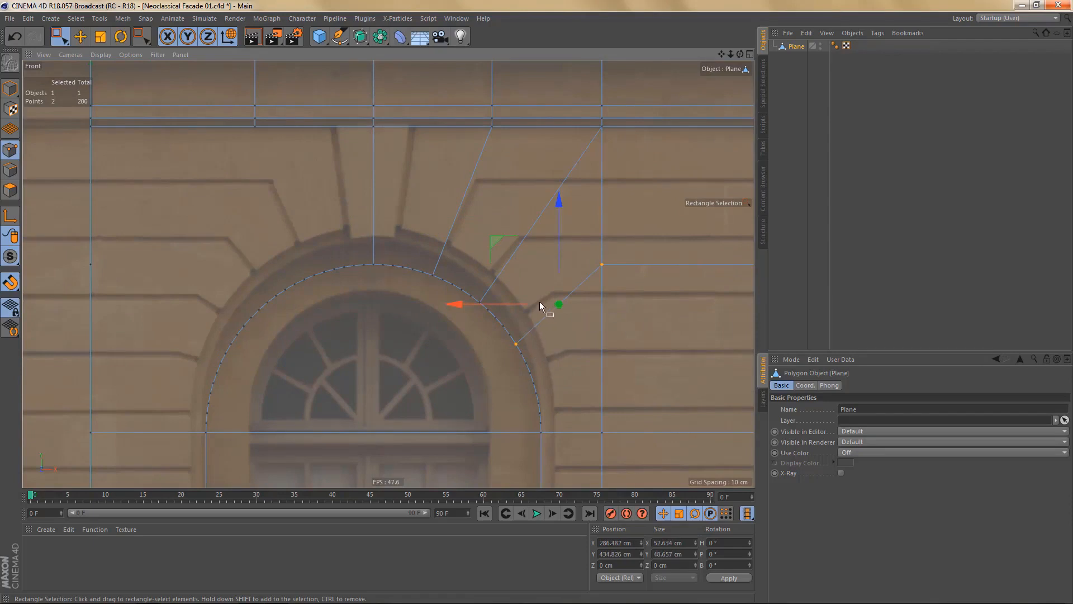
- Connect the mirrored point on the arch's upper left to the cornice's left division point
middle_click_drag(539, 301, 607, 282, "alt")
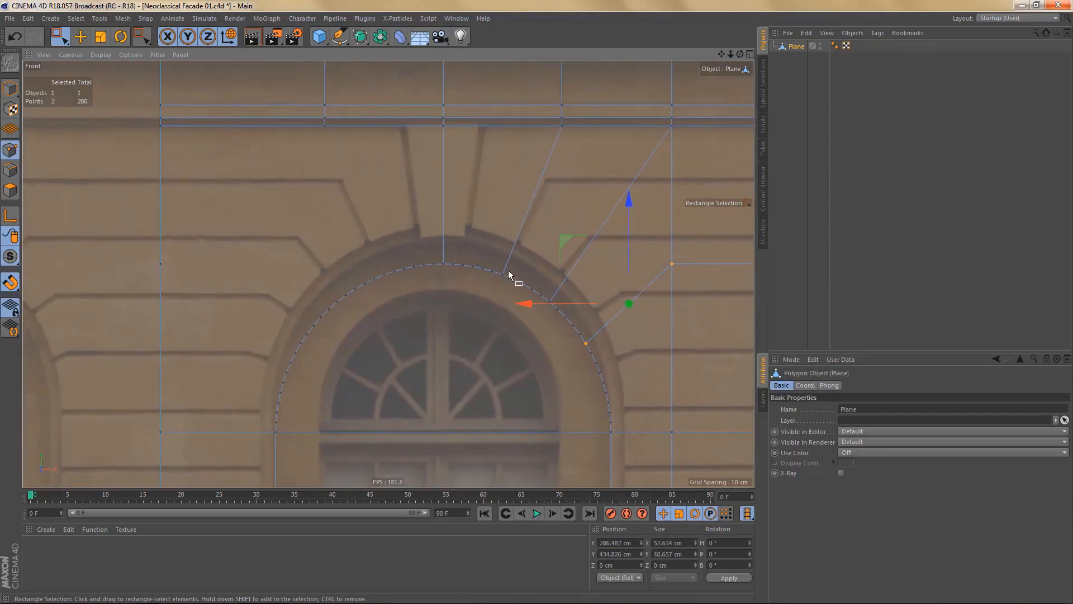
mouse_move(508, 271)
left_mouse_down()
mouse_move(379, 293)
mouse_move(395, 293)
left_mouse_up()
scroll(411, 295, "up", 2)
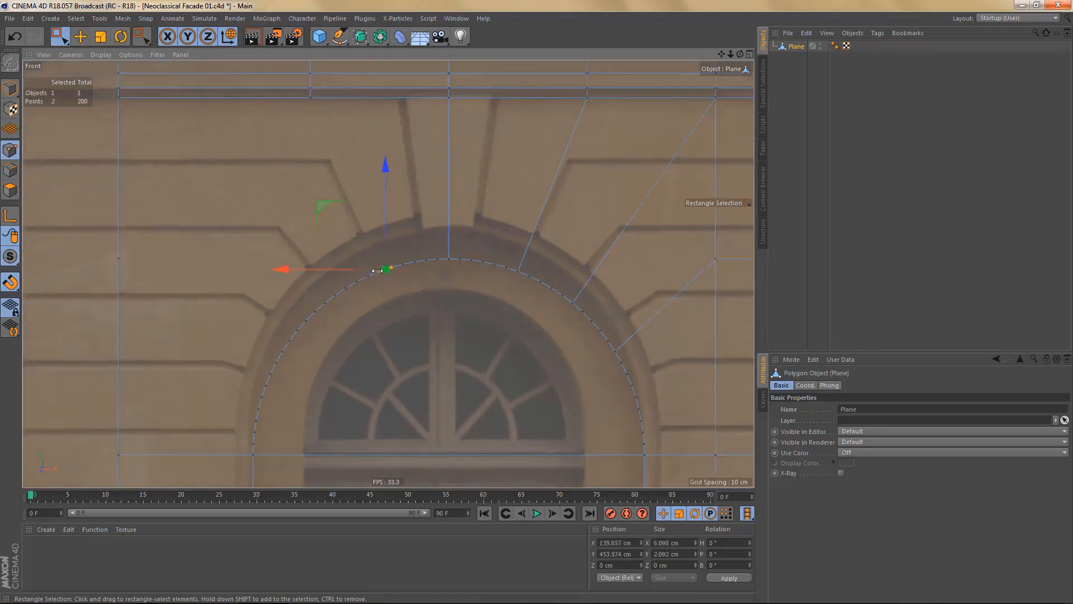
left_click(384, 276)
left_click_drag(304, 96, 317, 166, "shift")
middle_click_drag(395, 288, 415, 282, "alt")
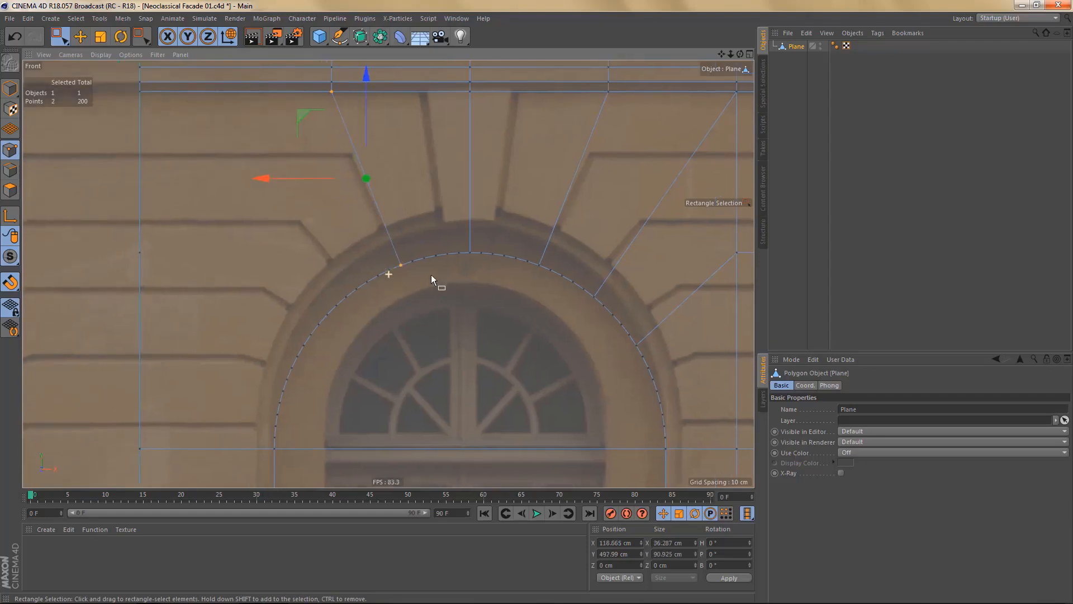
- Connect the next two mirrored points on the arch's left half to the wall's upper left corner and the side point below it
left_click_drag(600, 296, 339, 298)
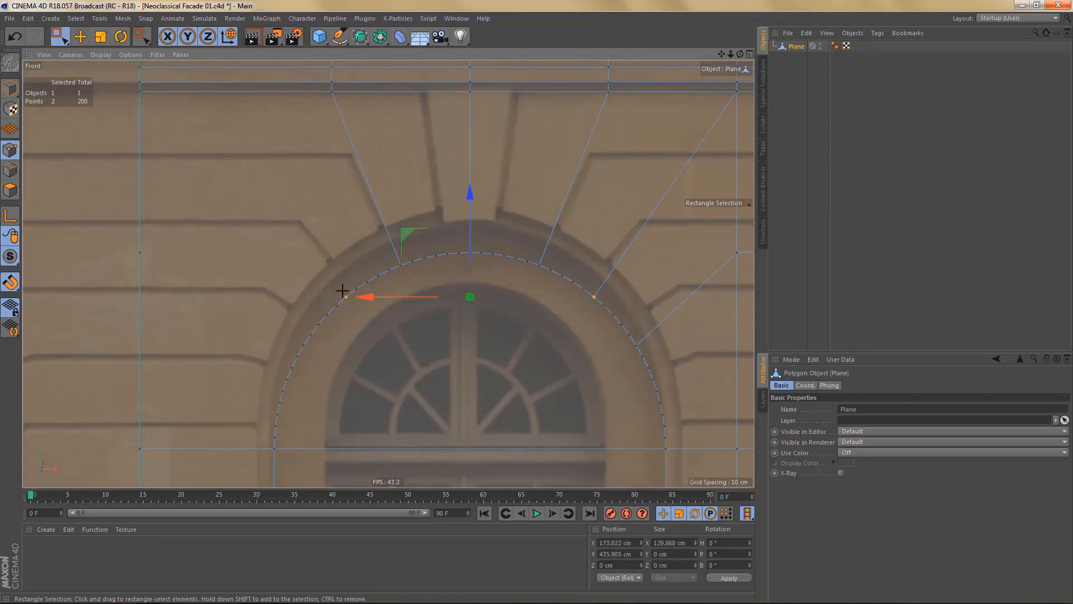
left_click(345, 296)
left_click_drag(133, 89, 157, 129, "shift")
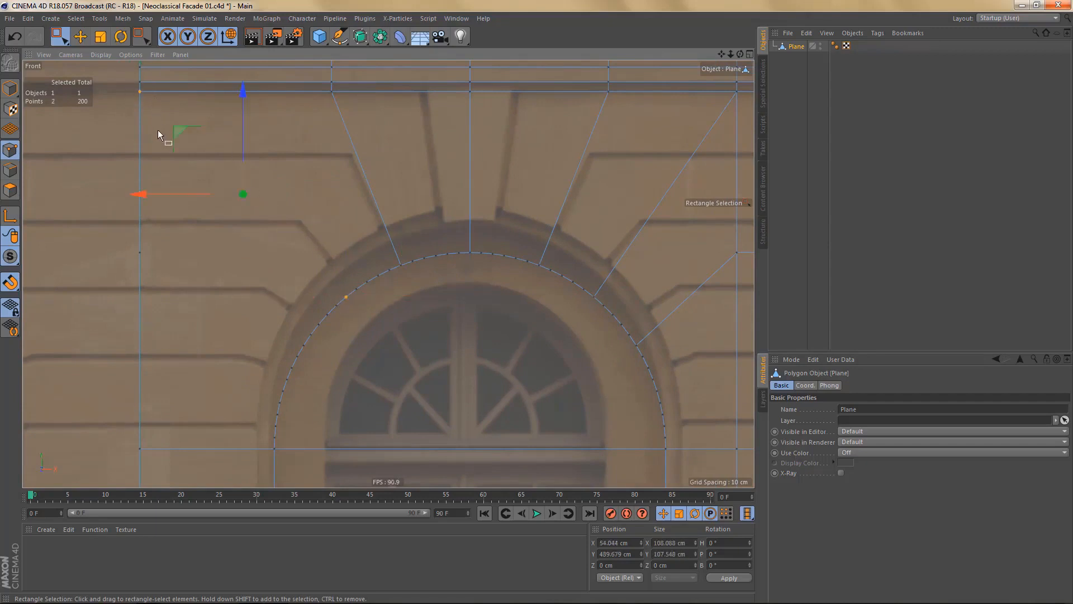
key("m")
key("m")
left_click_drag(644, 343, 302, 353)
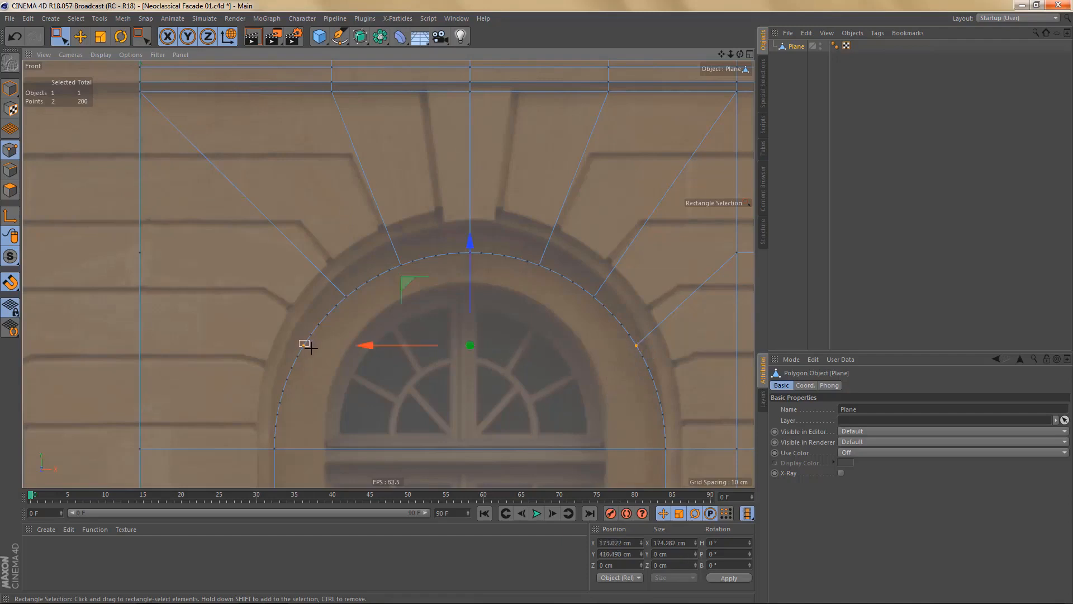
left_click(308, 346)
left_click_drag(128, 244, 164, 288, "shift")
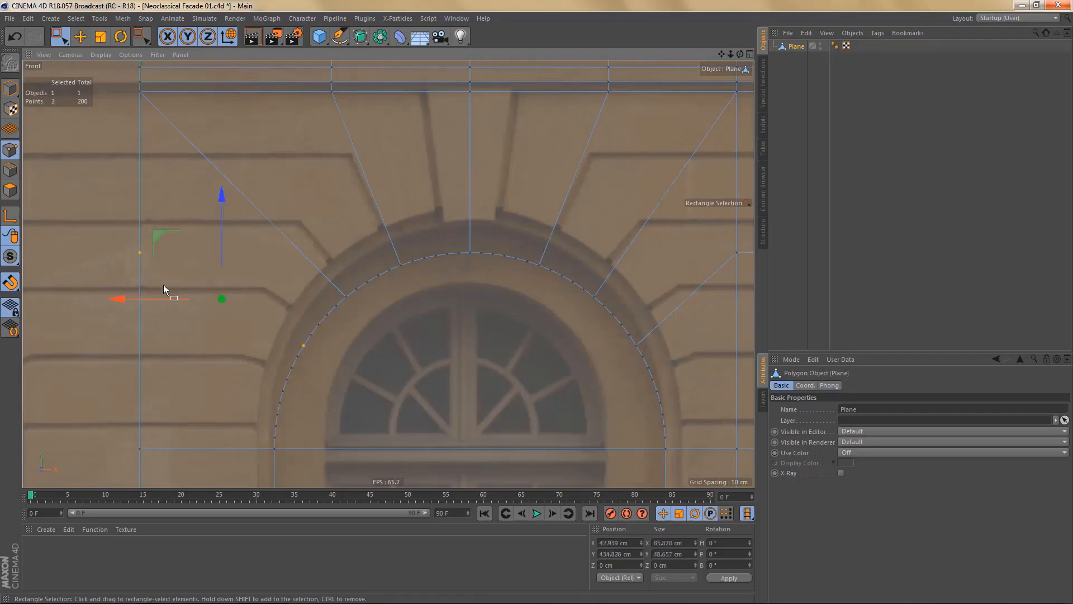
- With Visible Only disabled, line-cut horizontally from an arch vertex just above the right springing point across the wall to its right end
scroll(225, 278, "down", 5)
middle_click_drag(396, 378, 349, 346, "alt")
scroll(385, 348, "up", 4)
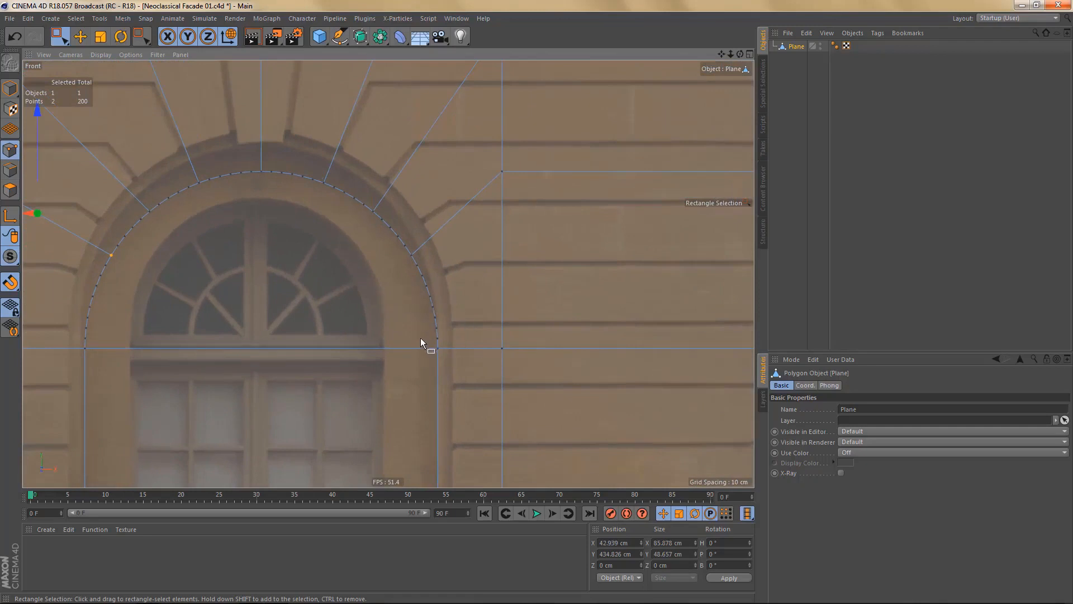
middle_click_drag(417, 347, 390, 335, "alt")
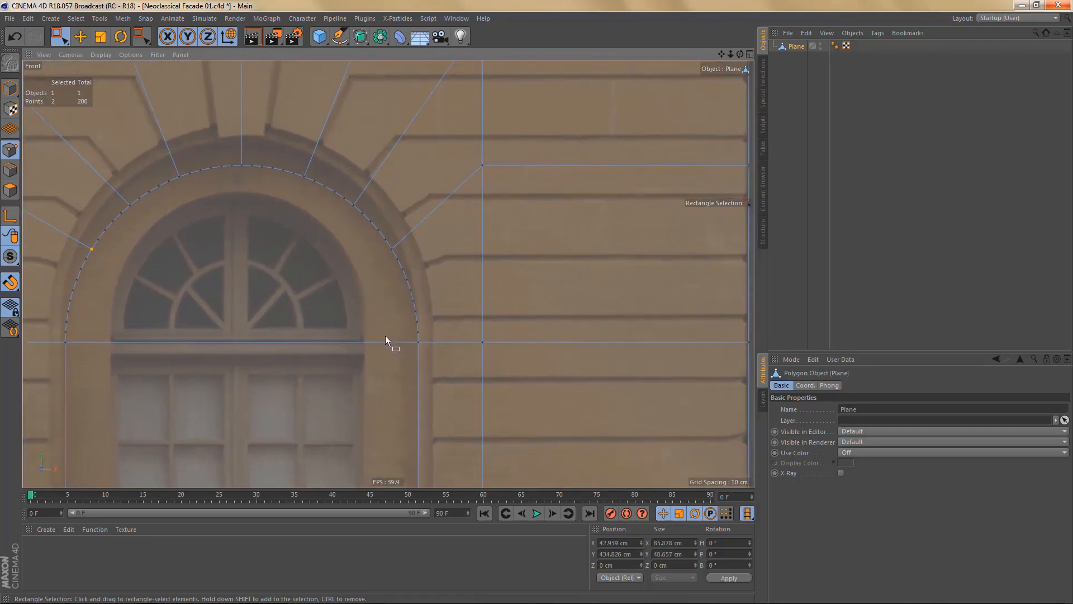
key("k")
key("k")
scroll(310, 337, "down", 2)
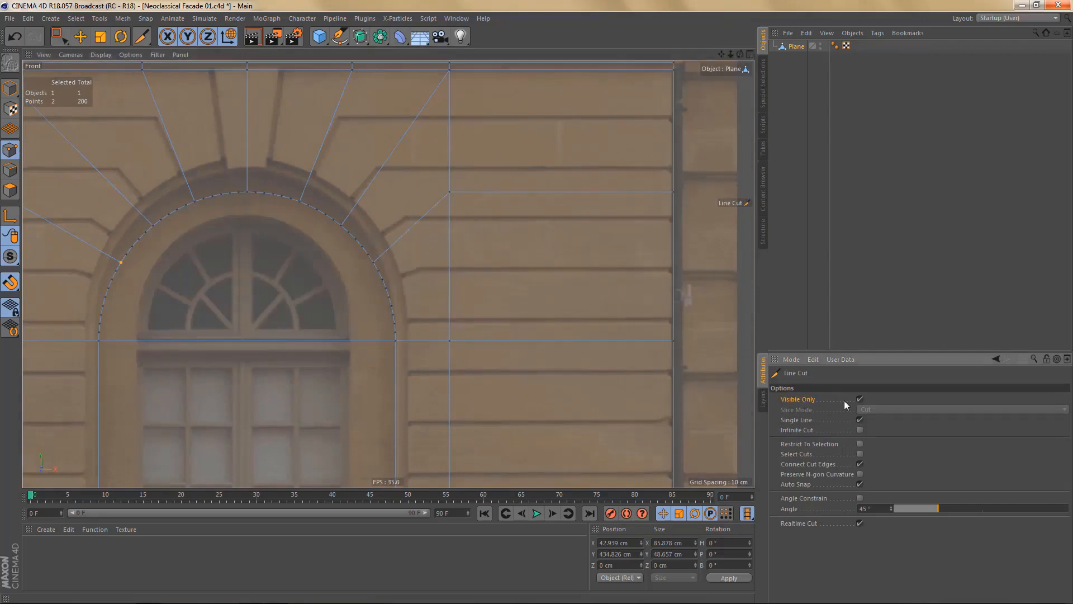
left_click(860, 399)
middle_click_drag(578, 370, 532, 358, "alt")
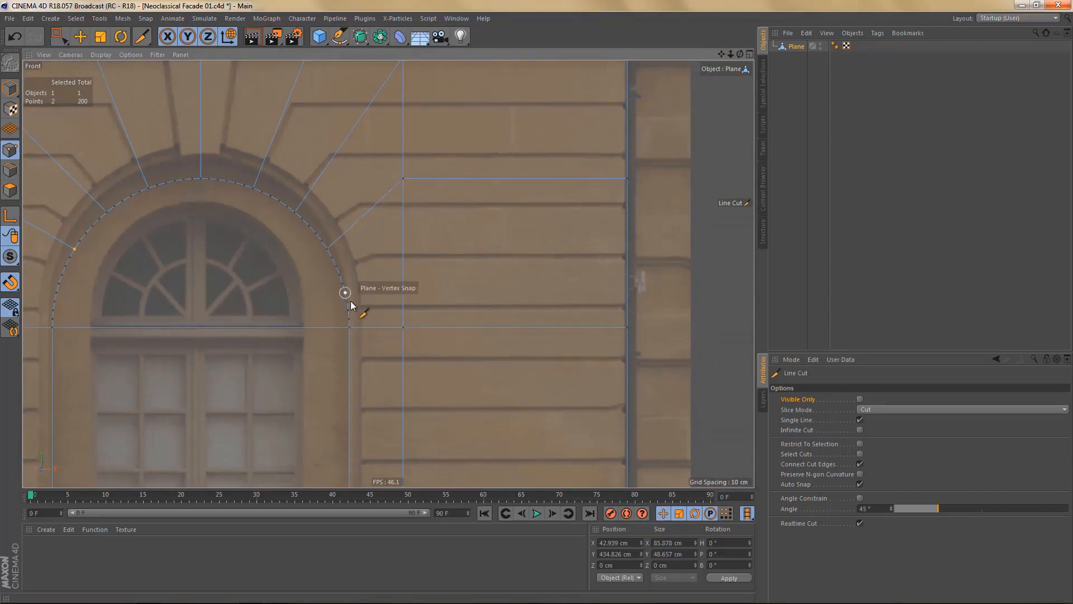
scroll(351, 307, "up", 1)
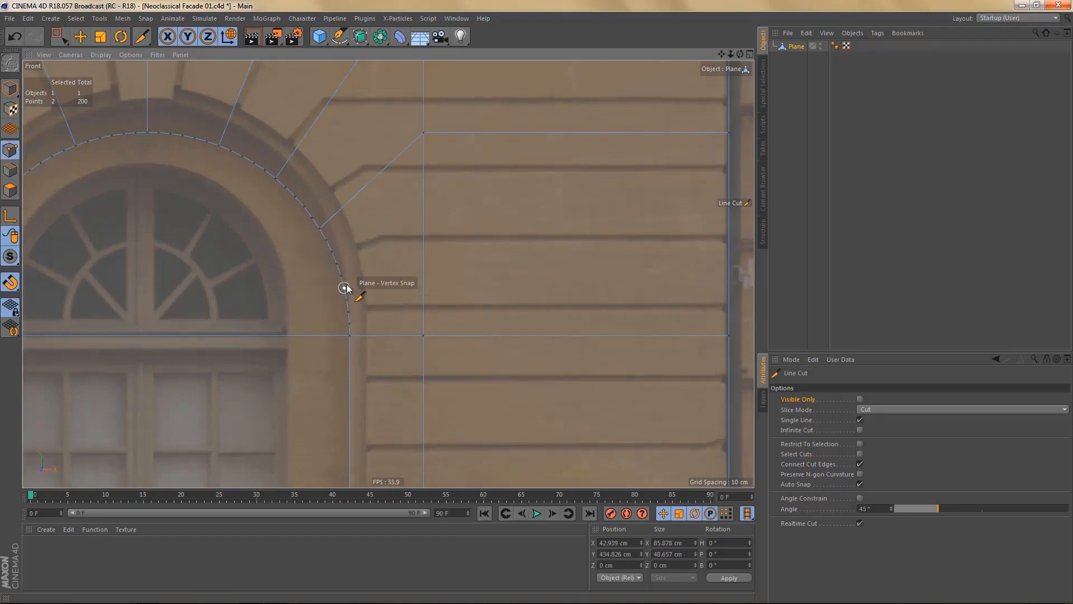
mouse_move(347, 288)
left_mouse_down("shift")
mouse_move(728, 311)
mouse_move(764, 302)
left_mouse_up("shift")
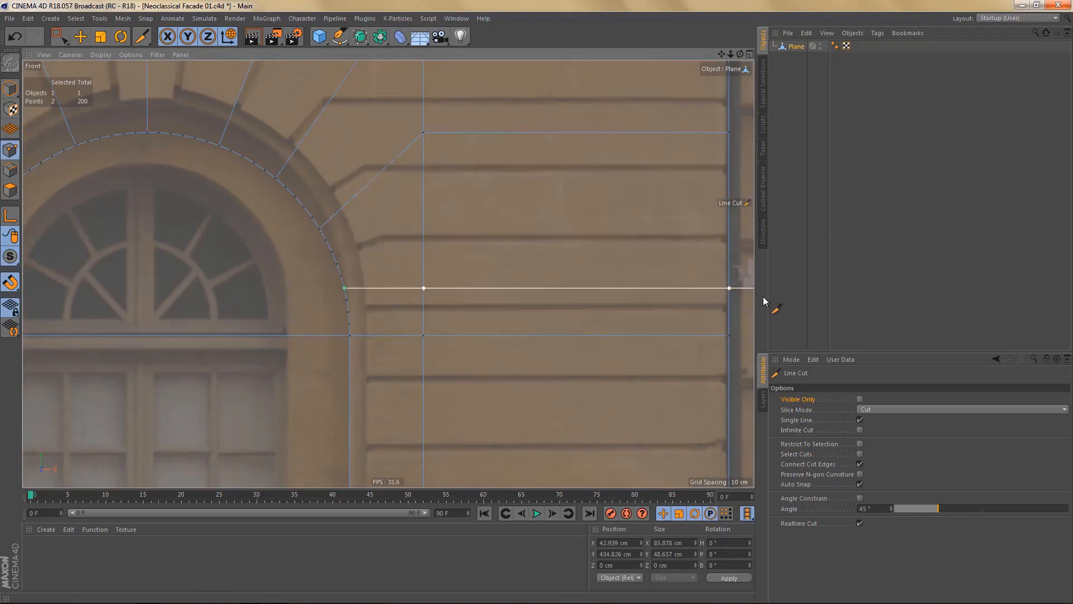
- Find the mirrored vertex on the arch's left side and line-cut horizontally from it past the wall's left edge
scroll(630, 324, "down", 3)
scroll(425, 322, "up", 8)
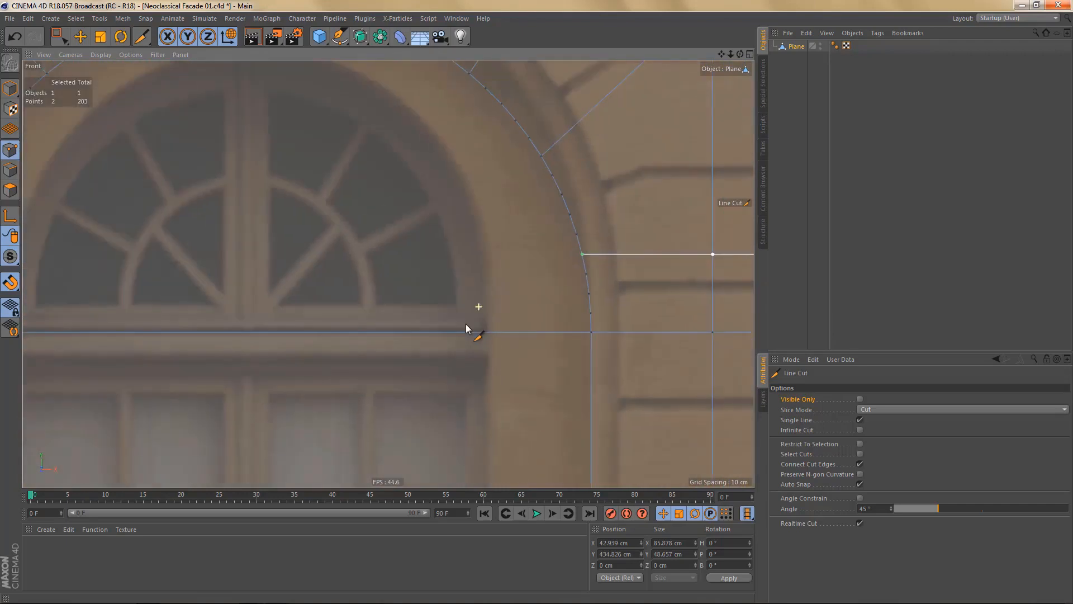
middle_click_drag(485, 325, 549, 316, "alt")
right_click_drag(548, 314, 530, 338, "alt")
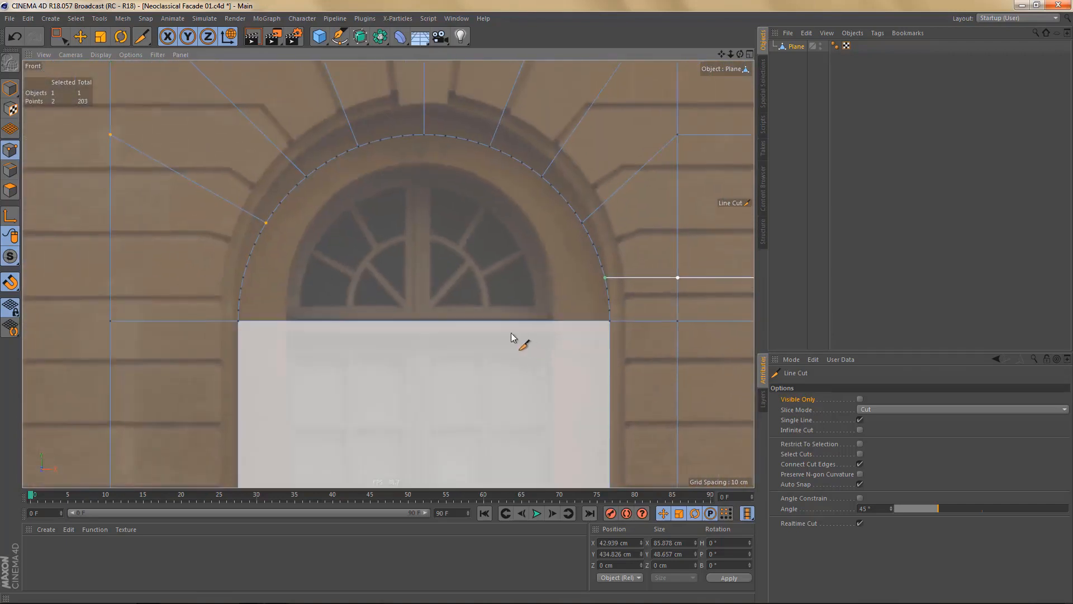
key("space")
left_click_drag(601, 273, 236, 288)
middle_click_drag(241, 297, 379, 303, "alt")
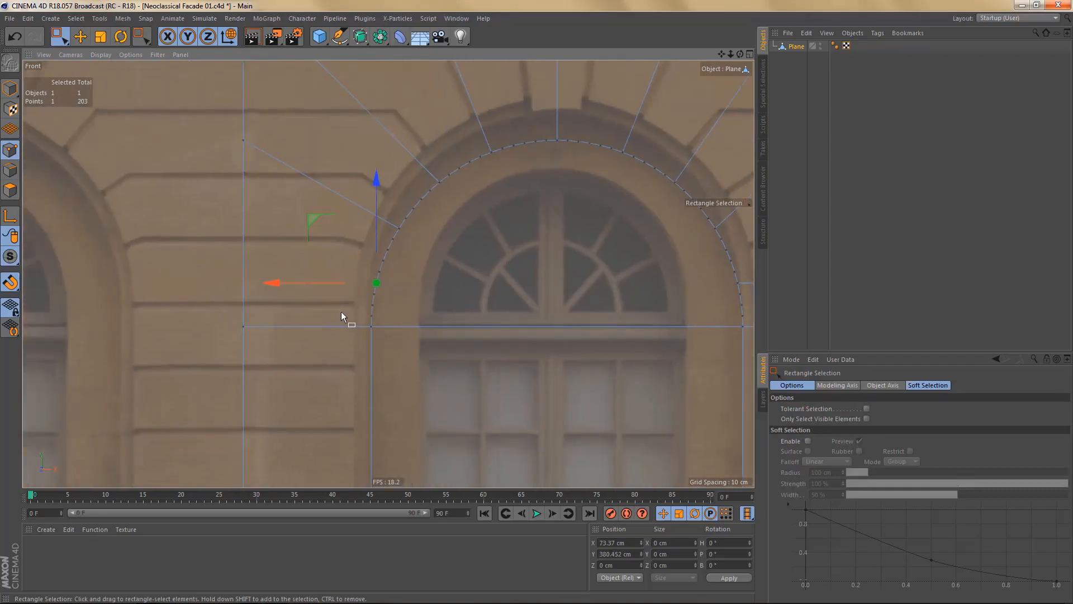
key("k")
key("k")
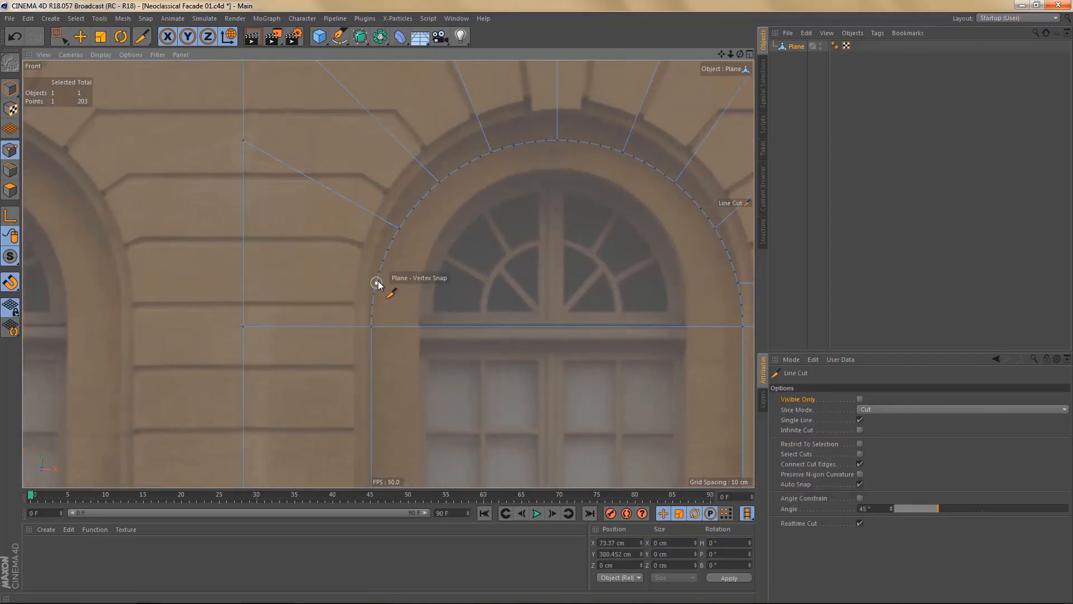
left_click(377, 283)
left_click(165, 284)
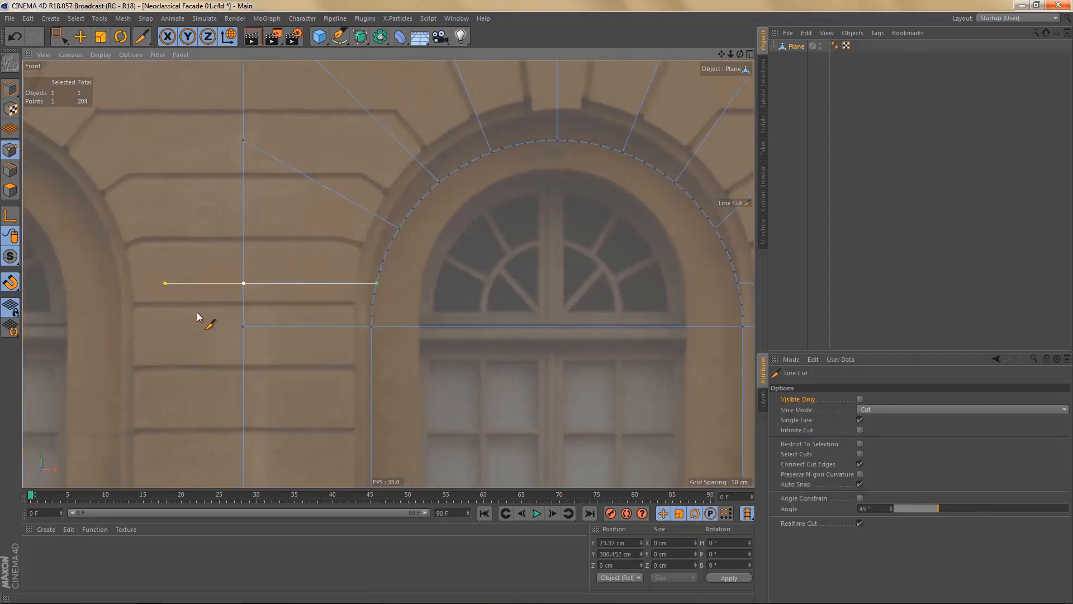
- Finish the line cuts and remove the N-gons from the wall polygons surrounding the arch
key("Return")
key("Return")
scroll(241, 337, "down", 3)
left_click(243, 333)
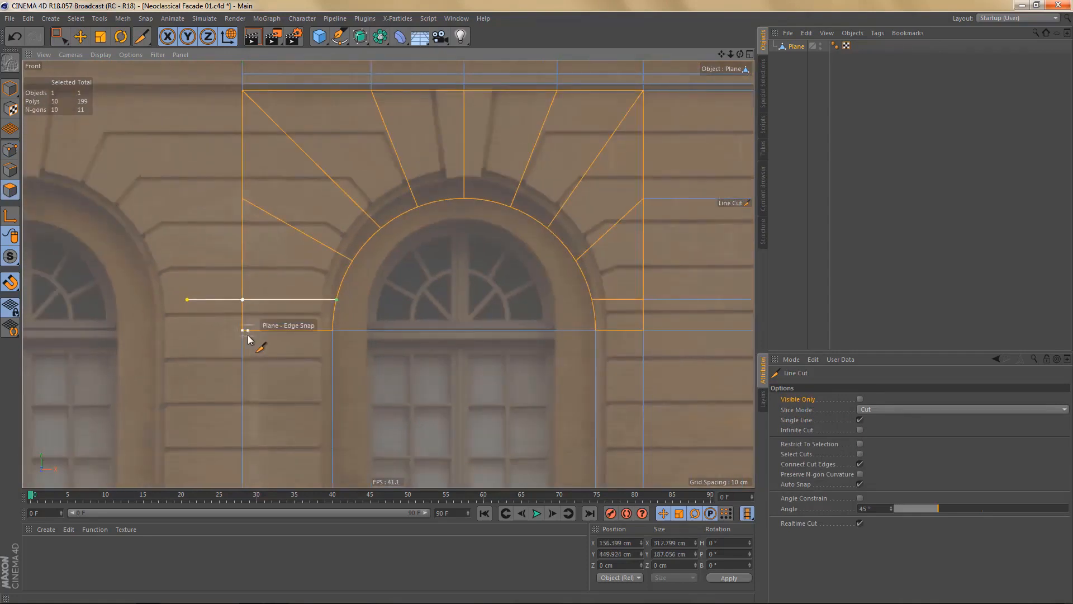
key("e")
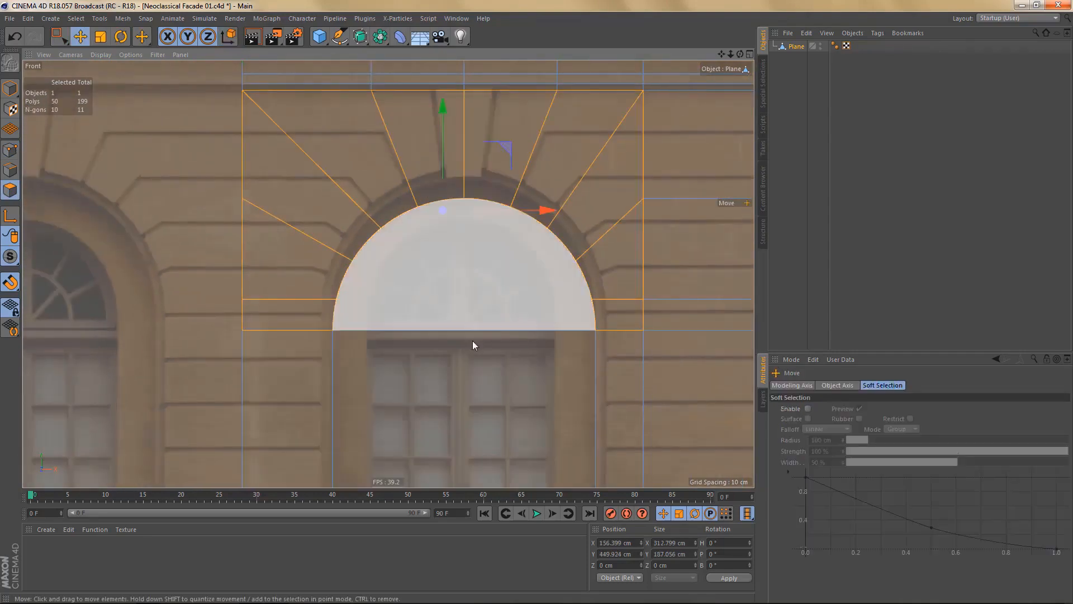
right_click(475, 334)
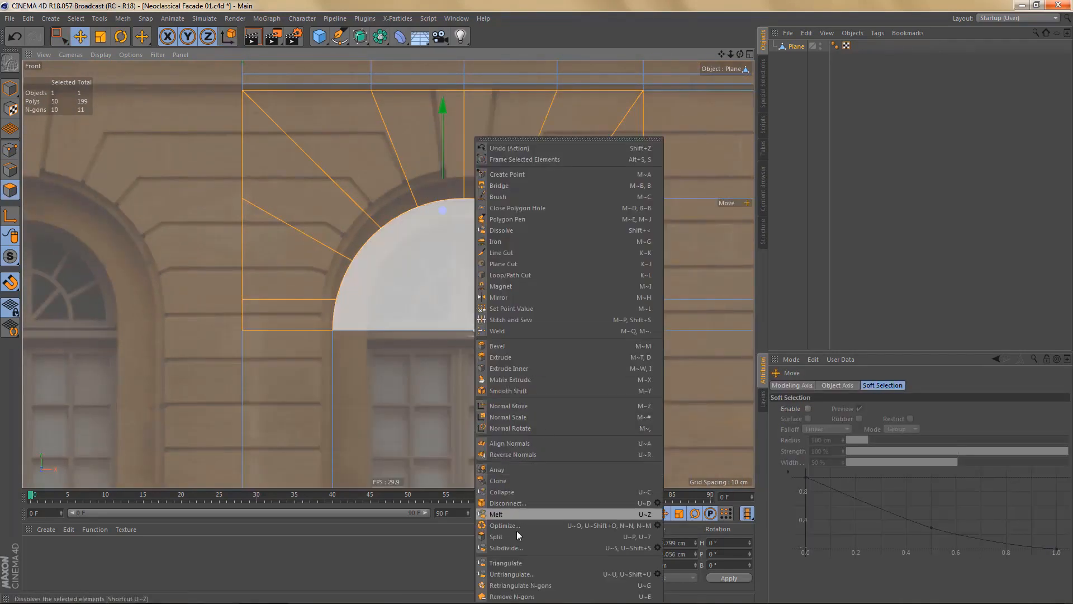
left_click(517, 596)
scroll(379, 350, "down", 3)
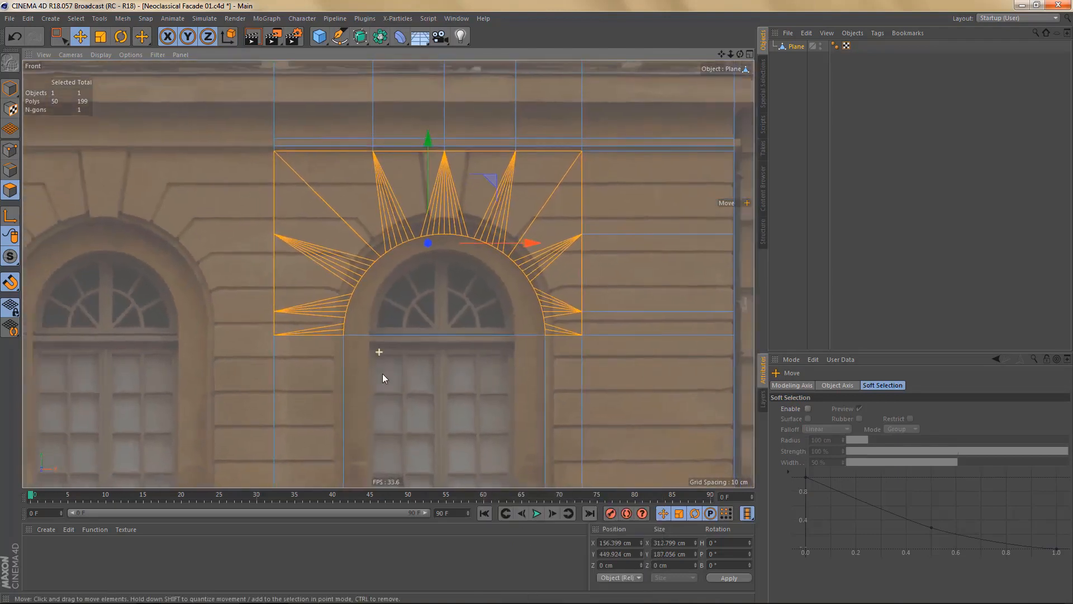
right_click_drag(390, 374, 391, 374, "alt")
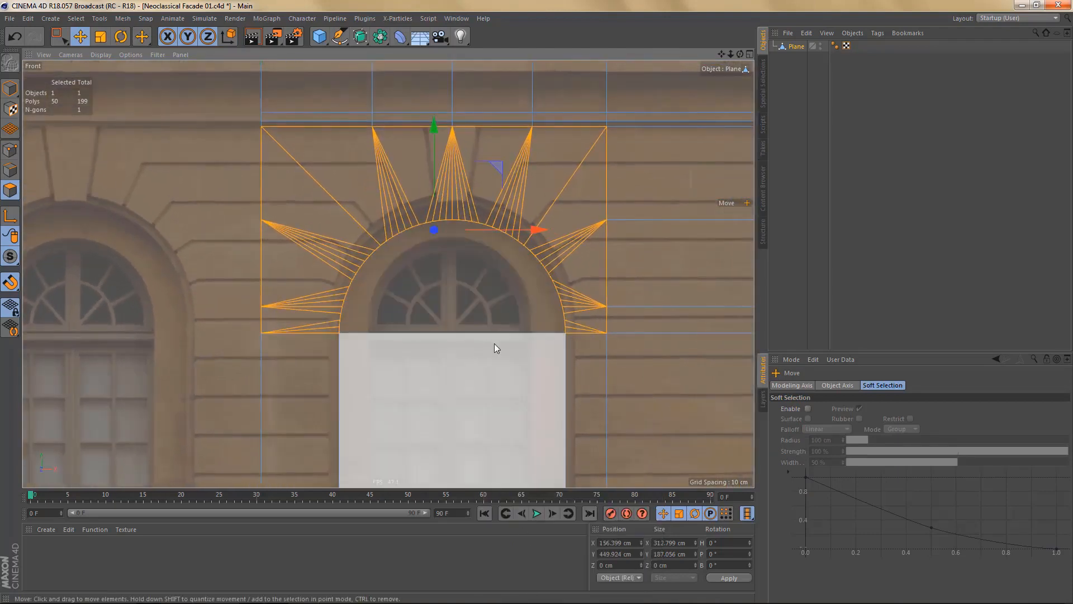
middle_click_drag(488, 343, 451, 338, "alt")
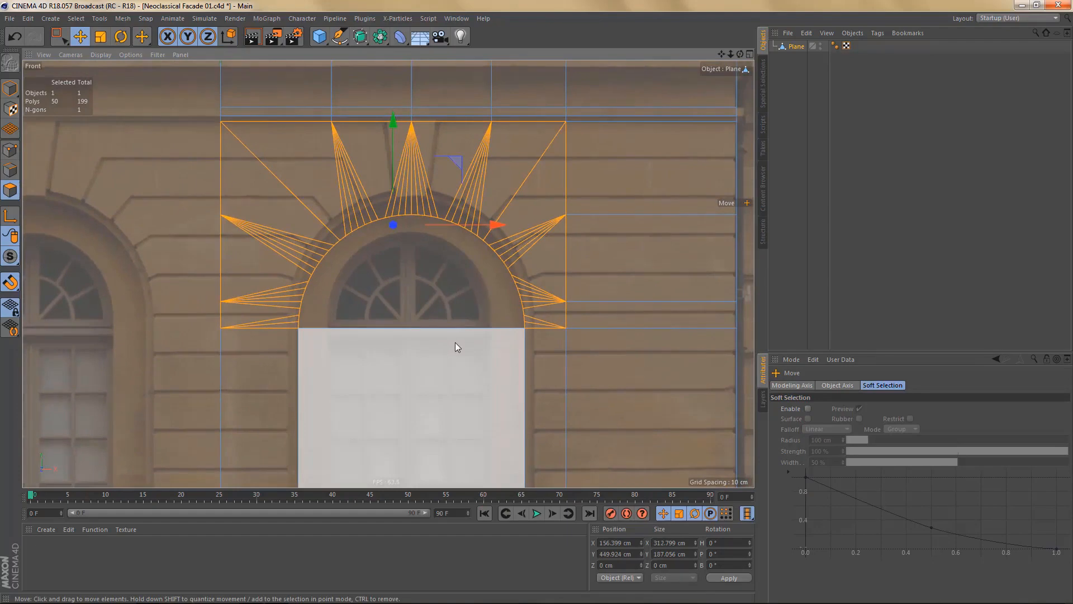
- With the Polygon Pen, weld the wall's right and left points at the springing line onto the horizontal-cut points just above them
key("Return")
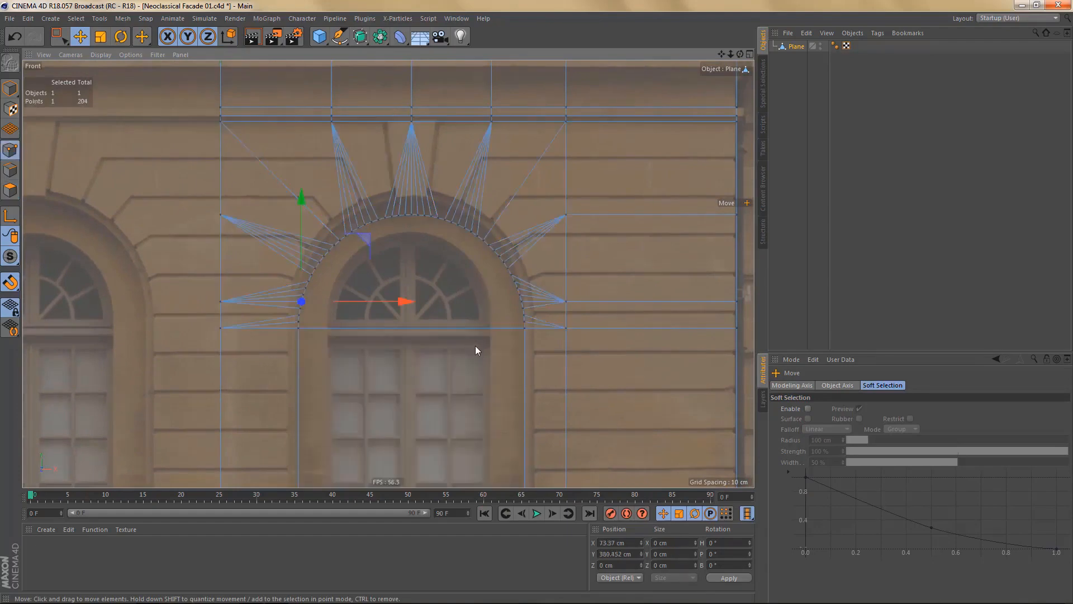
key("m")
key("e")
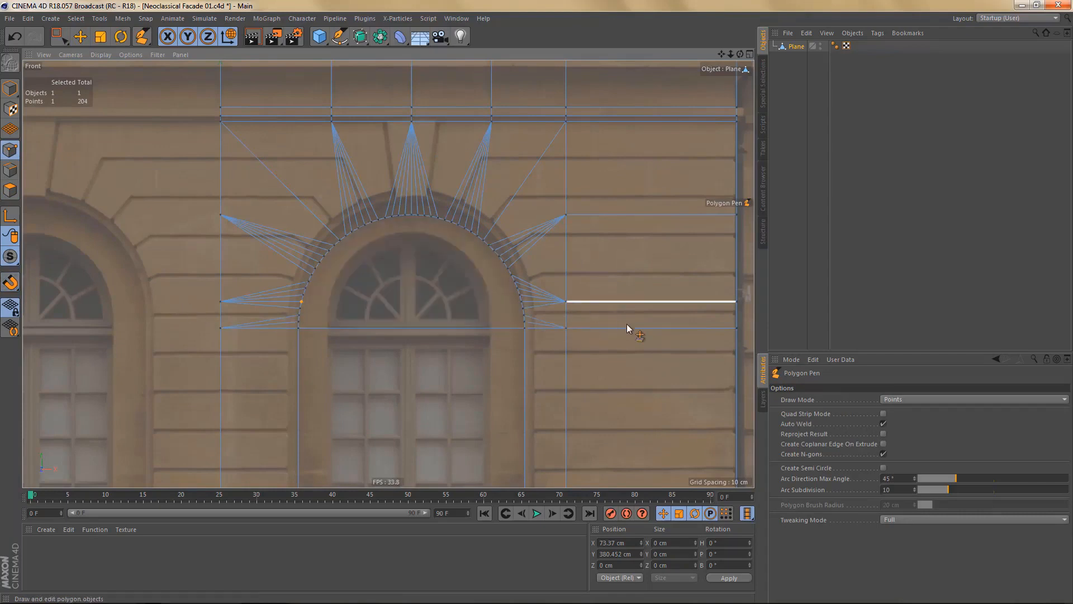
scroll(626, 324, "up", 2)
left_click_drag(538, 326, 538, 292)
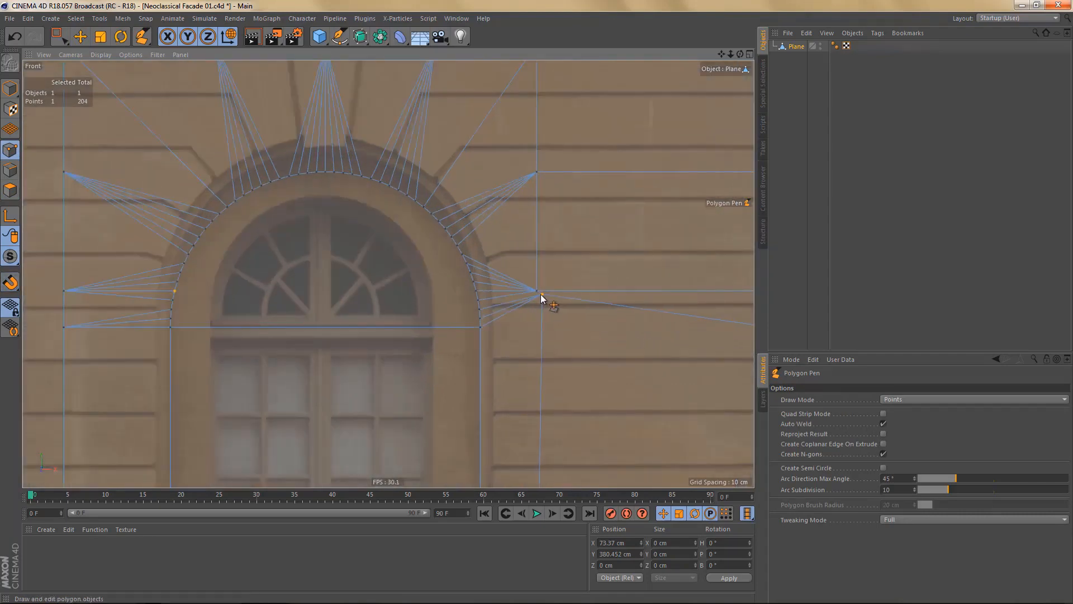
middle_click_drag(342, 240, 475, 241, "alt")
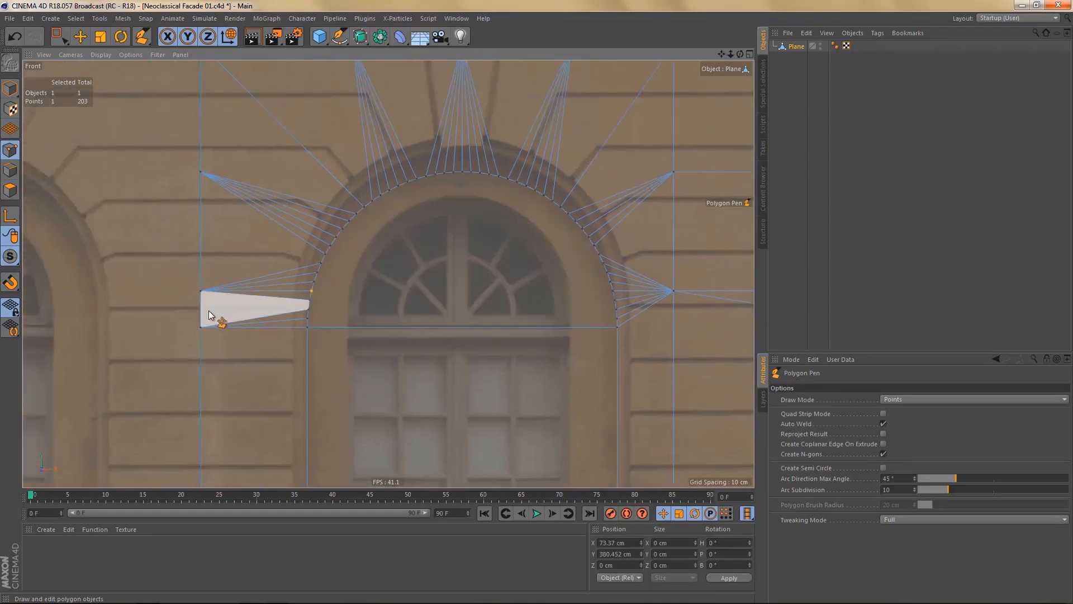
left_click_drag(200, 328, 203, 297)
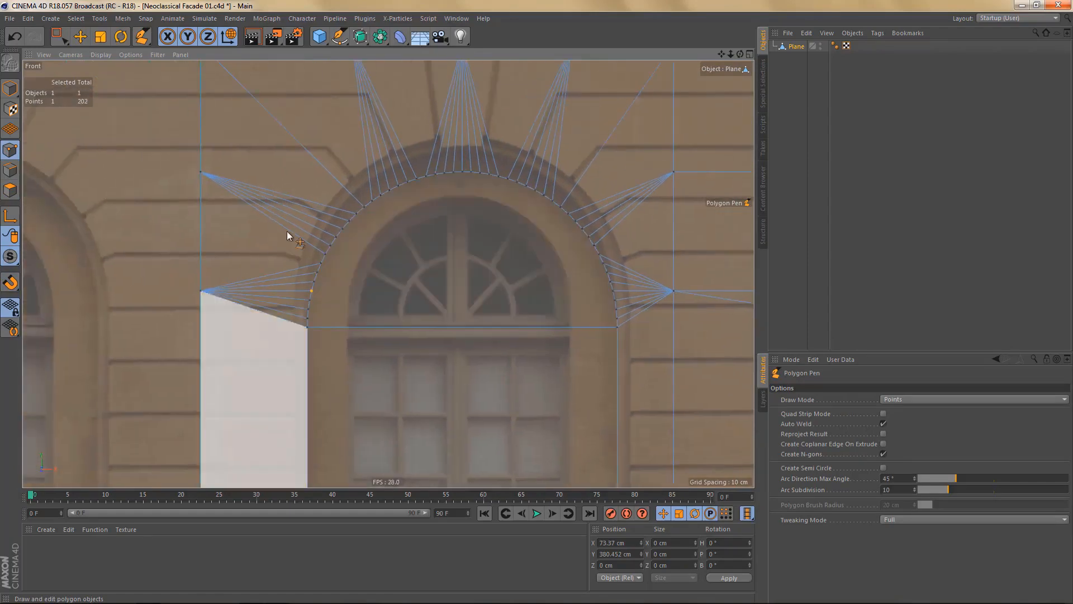
- Weld the upper side points left and right of the arch onto the wall corners at the cornice above
middle_click_drag(287, 230, 287, 383, "alt")
left_click_drag(204, 298, 206, 172)
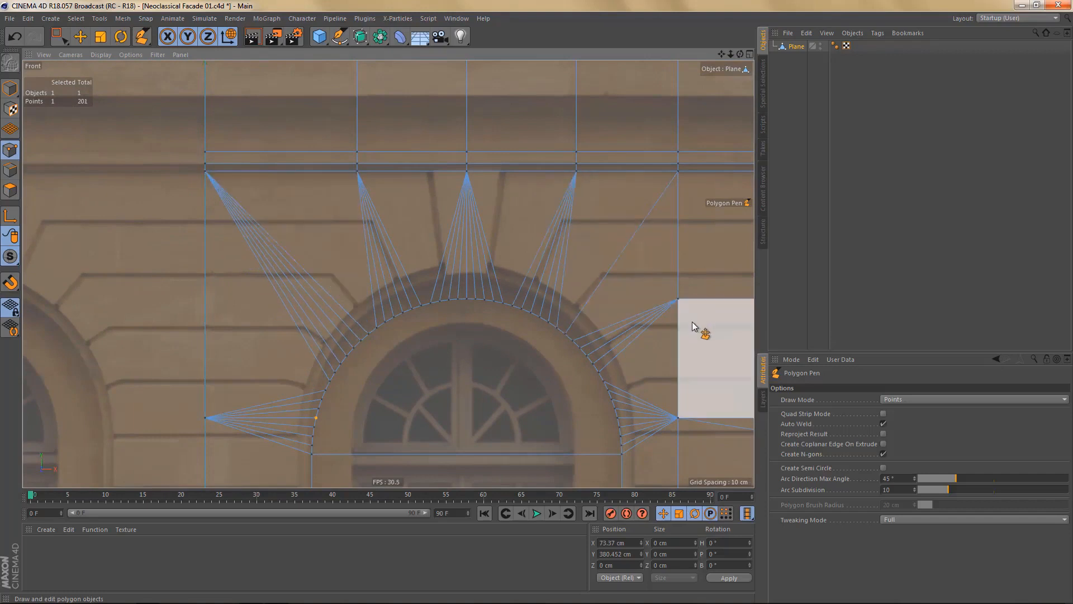
left_click_drag(680, 301, 678, 179)
- Select the upper slanted edge right of the arch together with its continuation around the building's corner and dissolve both
right_click_drag(491, 313, 490, 330, "alt")
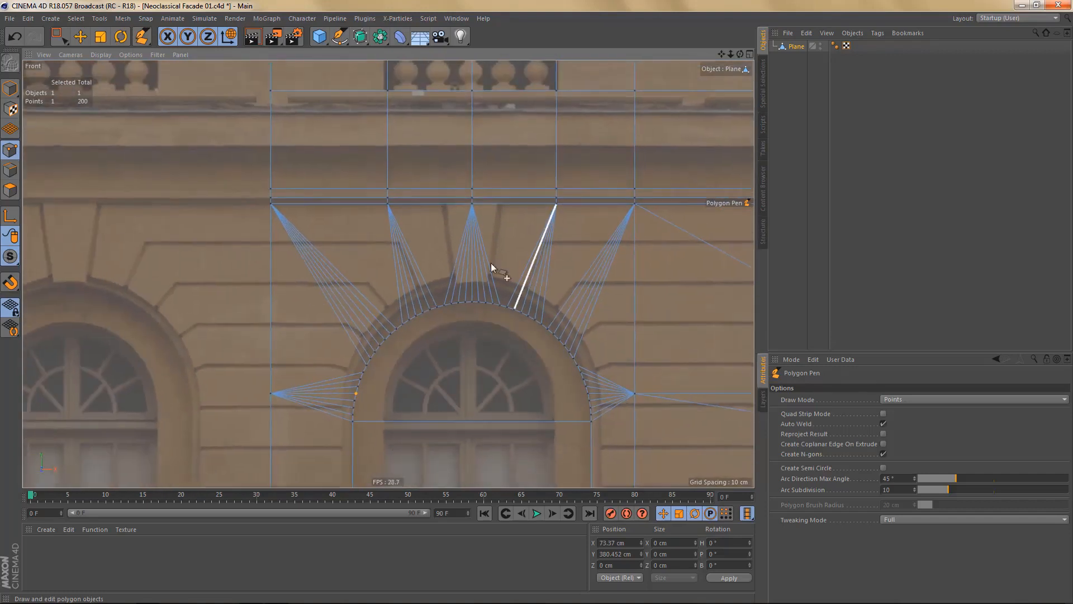
middle_click_drag(515, 273, 404, 241, "alt")
right_click_drag(403, 240, 405, 272, "alt")
key("Return")
key("e")
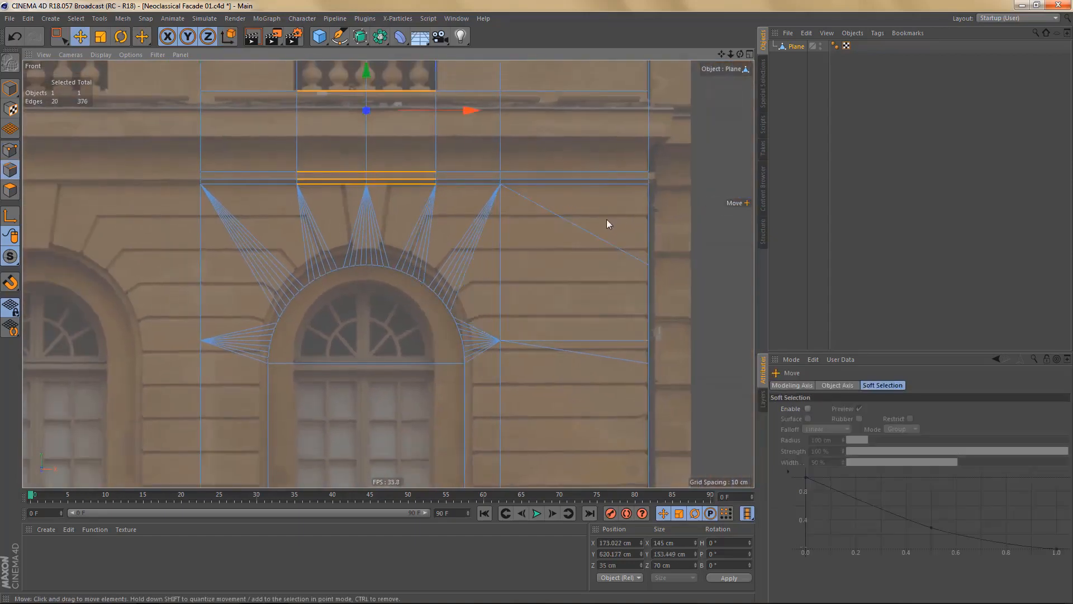
left_click(586, 228)
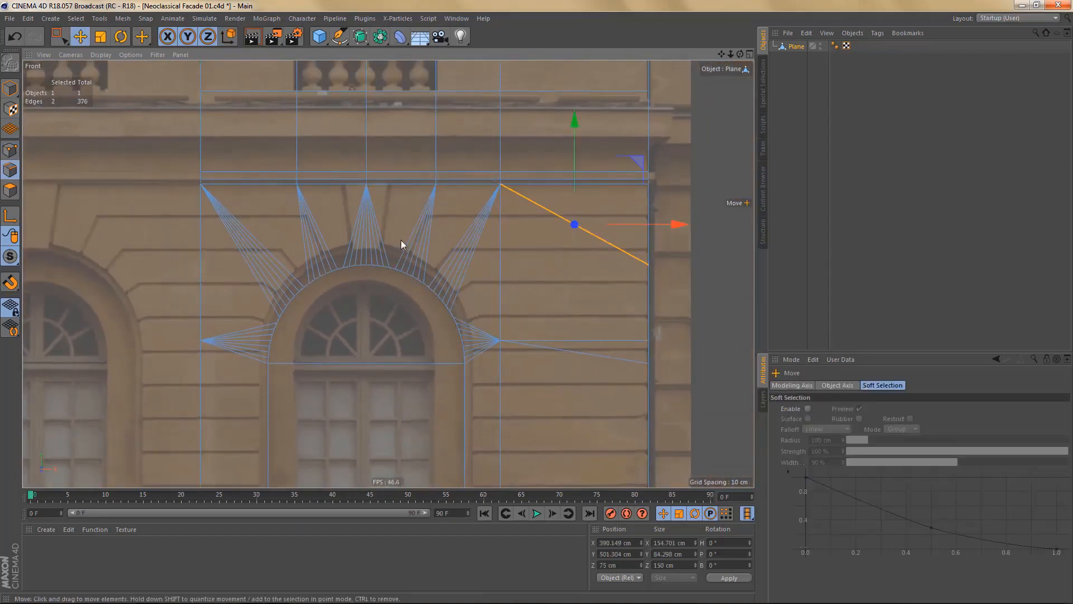
key("F1")
right_click_drag(401, 356, 488, 344, "alt")
left_click_drag(480, 340, 481, 332, "alt")
left_click(556, 374)
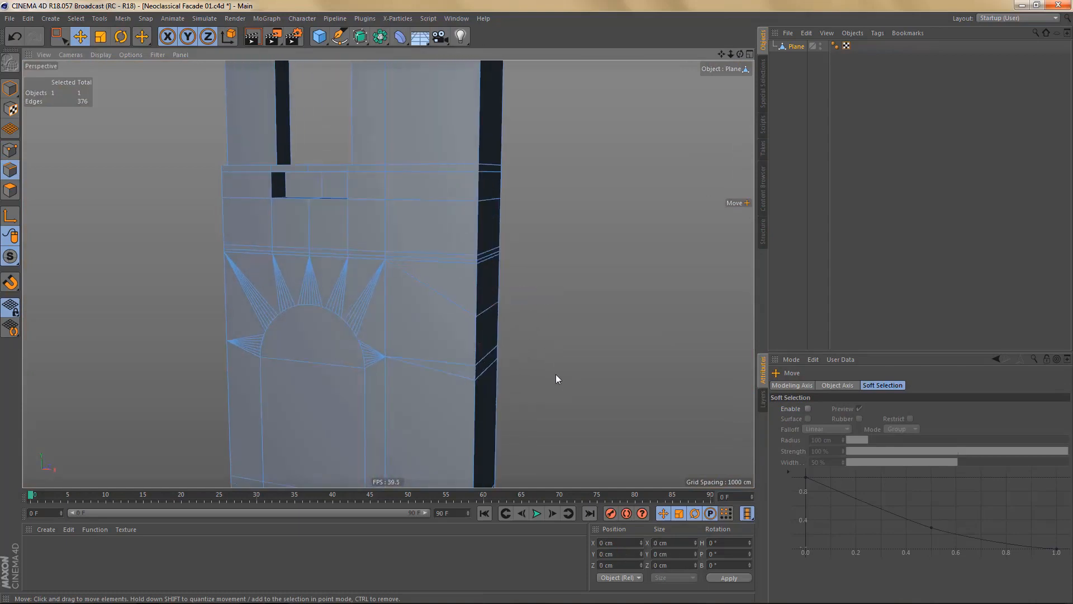
right_click(580, 224)
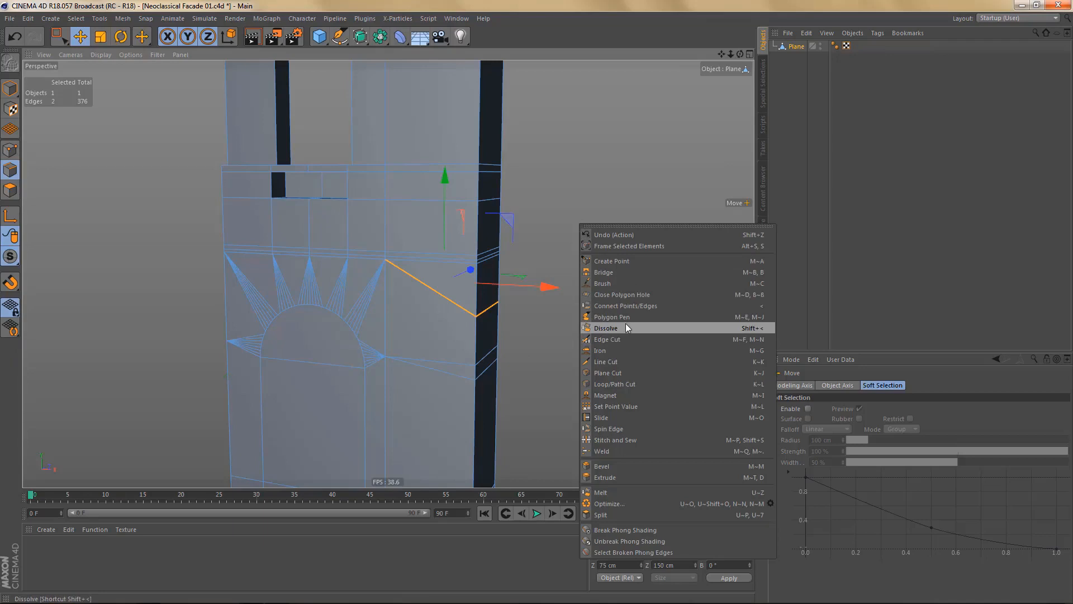
left_click(626, 328)
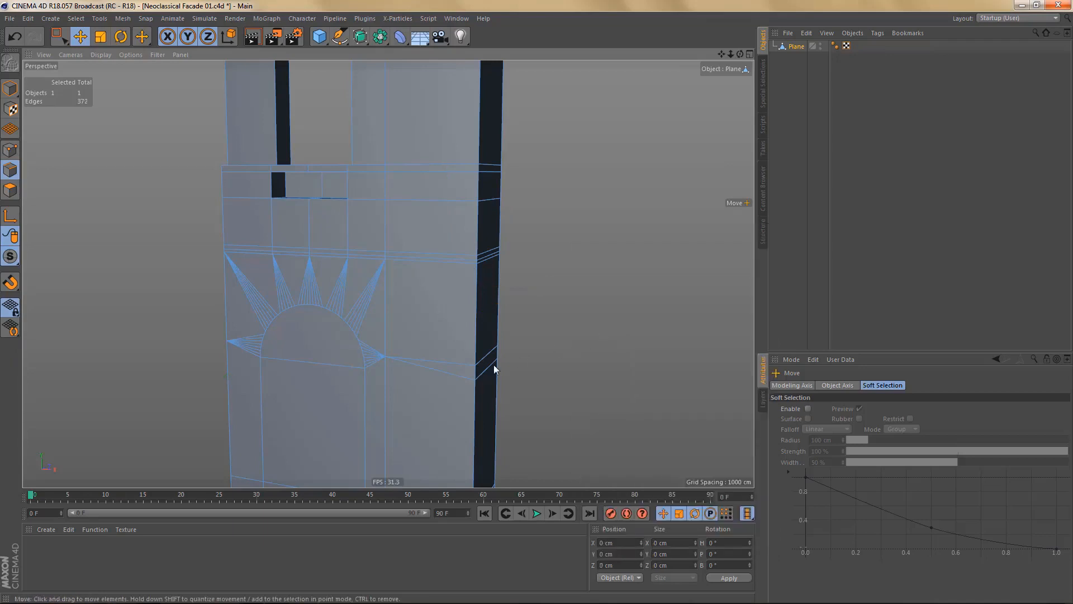
- Remove the lower slanted edge running from beside the springing line across the right wall and around the corner
left_click(457, 377)
key("Delete")
right_click_drag(432, 361, 424, 357, "alt")
middle_click_drag(423, 357, 446, 310, "alt")
right_click_drag(446, 311, 441, 352, "alt")
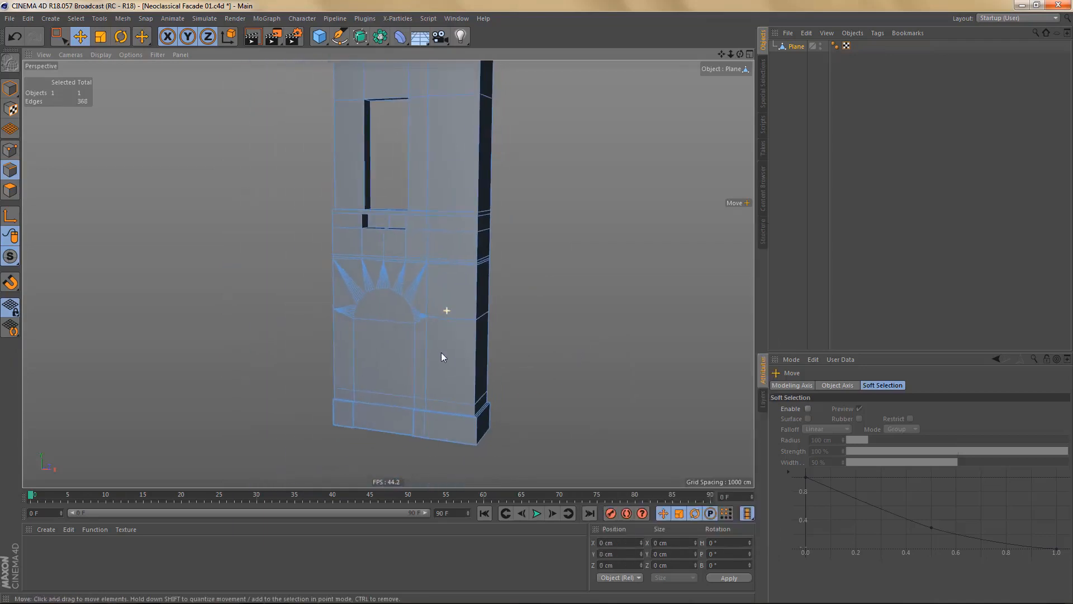
- Return to the front view and examine the arched window's topology against the reference image
middle_click(460, 364)
middle_click(545, 407)
scroll(459, 258, "down", 3)
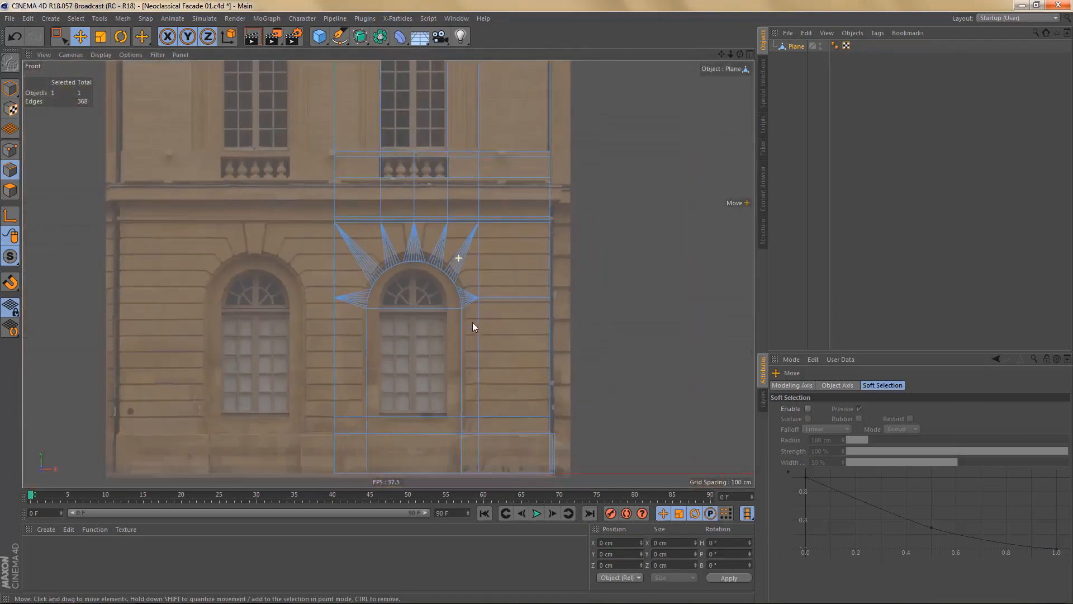
middle_click_drag(472, 321, 485, 282, "alt")
scroll(466, 306, "up", 4)
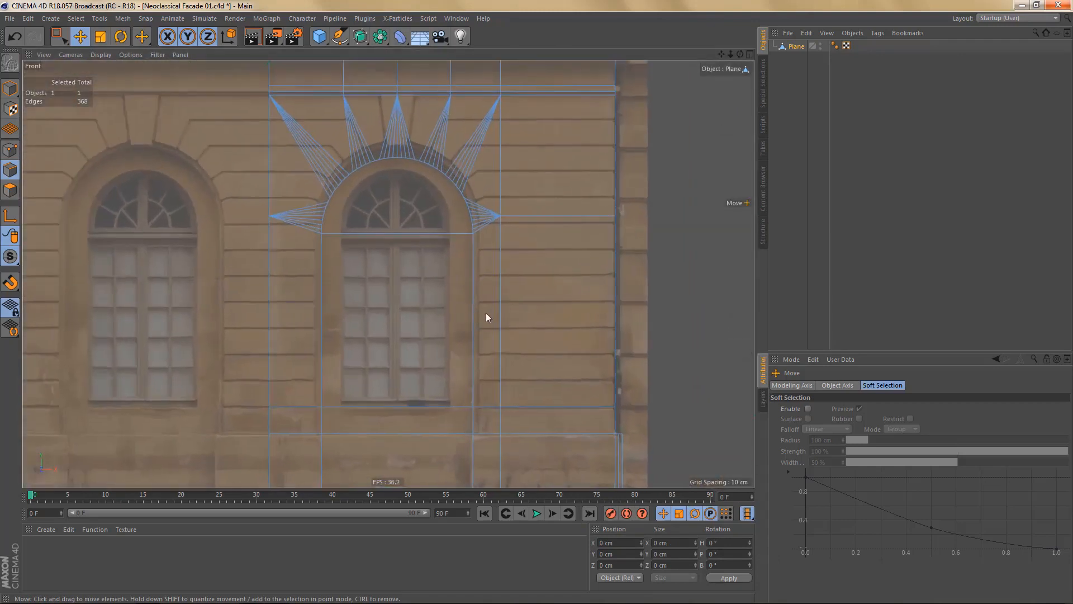
scroll(482, 323, "up", 1)
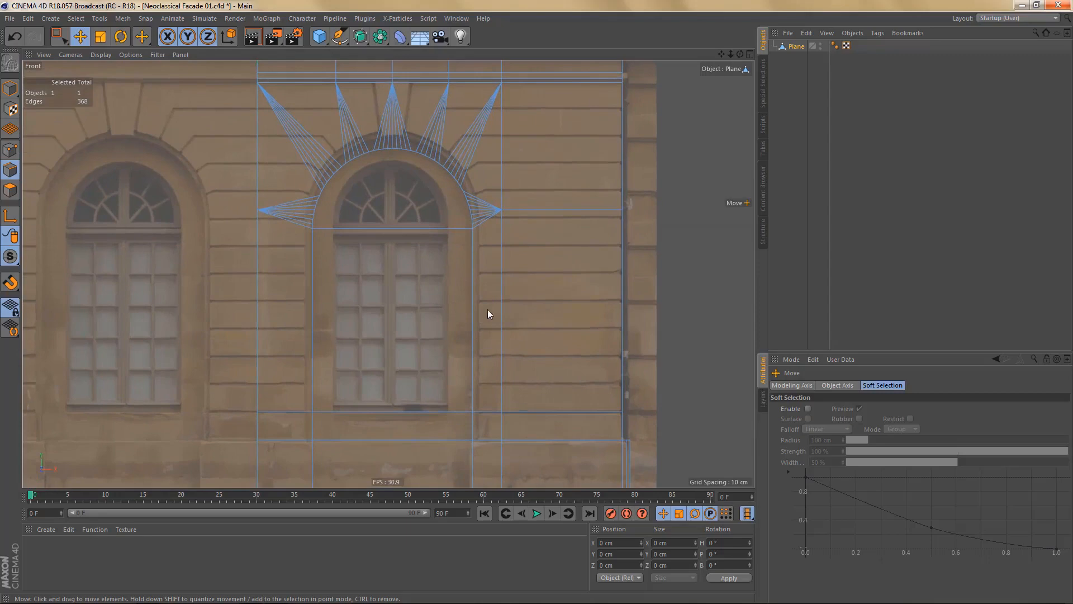
middle_click_drag(487, 314, 485, 360, "alt")
scroll(520, 273, "up", 3)
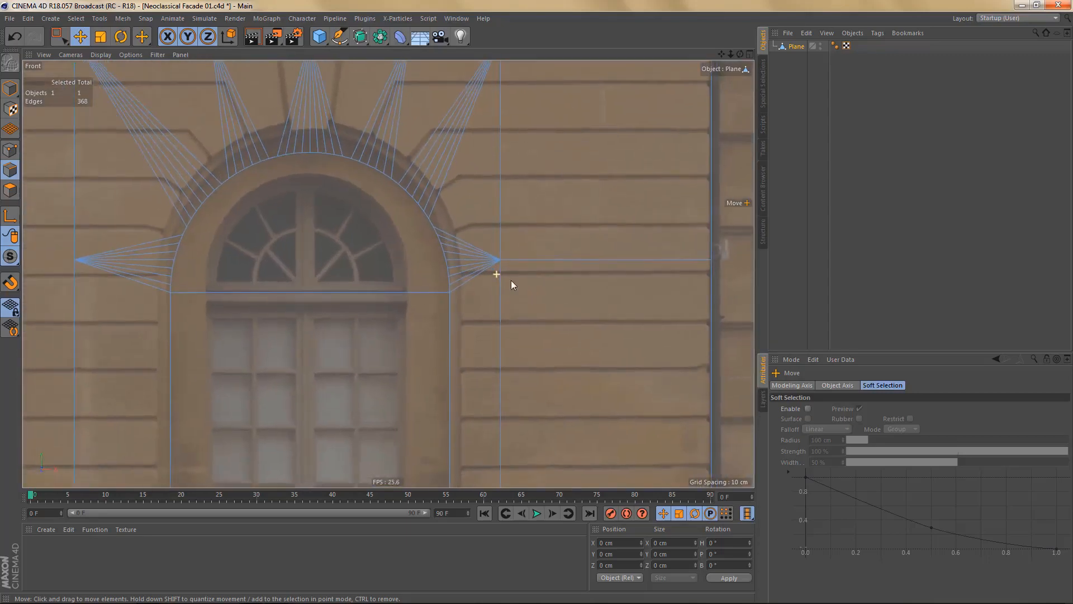
right_click_drag(511, 280, 497, 296, "alt")
middle_click_drag(498, 296, 514, 271, "alt")
- Select the semicircular arch and the rectangular window polygons below it, and inset them together with Extrude Inner at a 28 cm offset
key("Return")
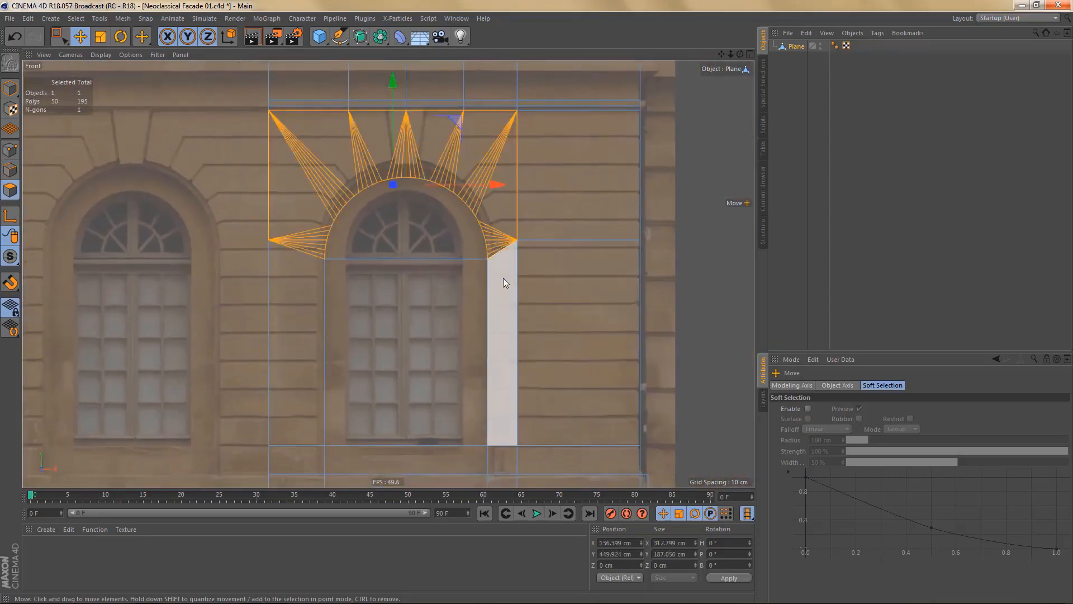
scroll(503, 277, "down", 3)
middle_click_drag(506, 339, 514, 317, "alt")
key("9")
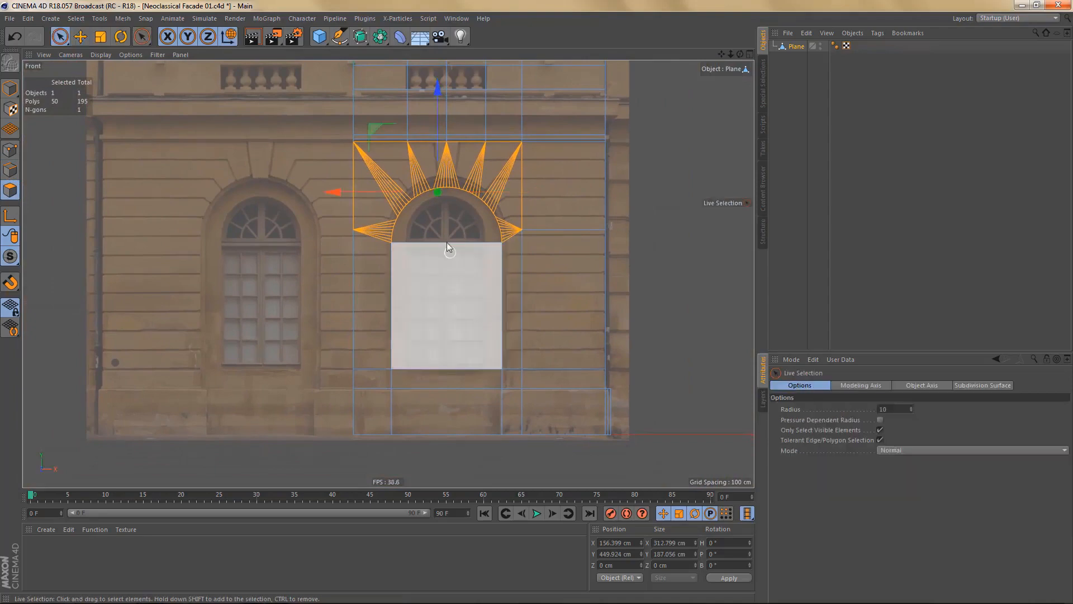
left_click_drag(443, 232, 447, 349)
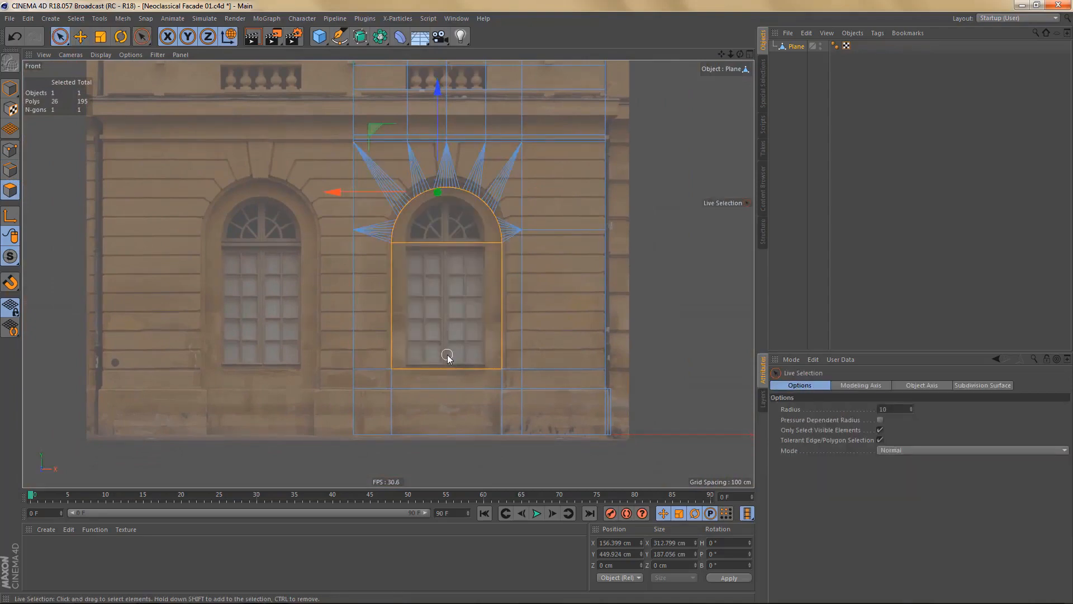
scroll(519, 320, "up", 4)
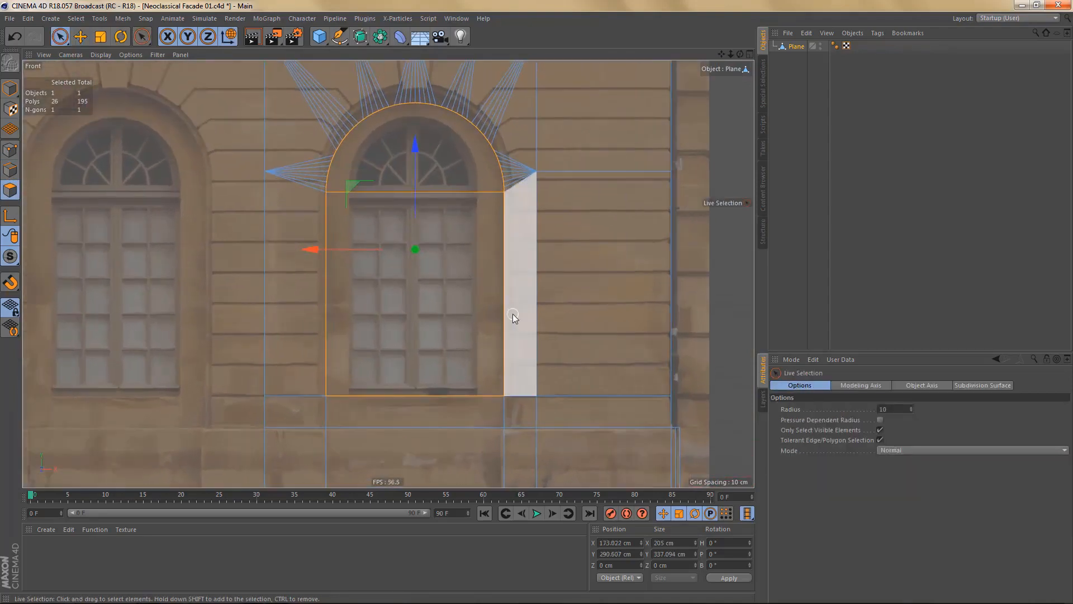
key("i")
mouse_move(569, 283)
left_mouse_down()
mouse_move(529, 283)
mouse_move(567, 286)
left_mouse_up()
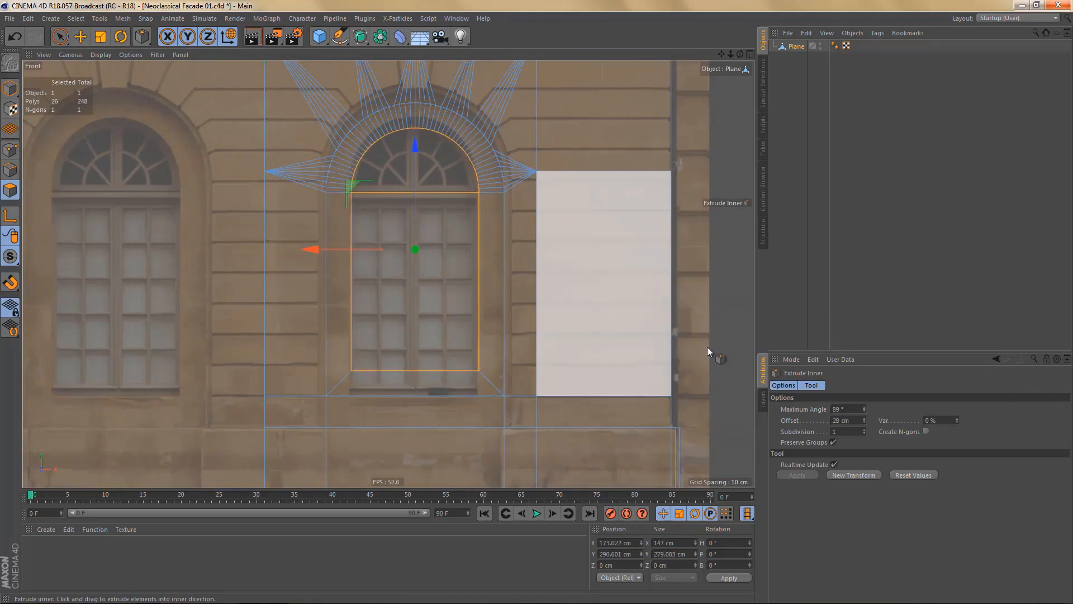
left_click(864, 424)
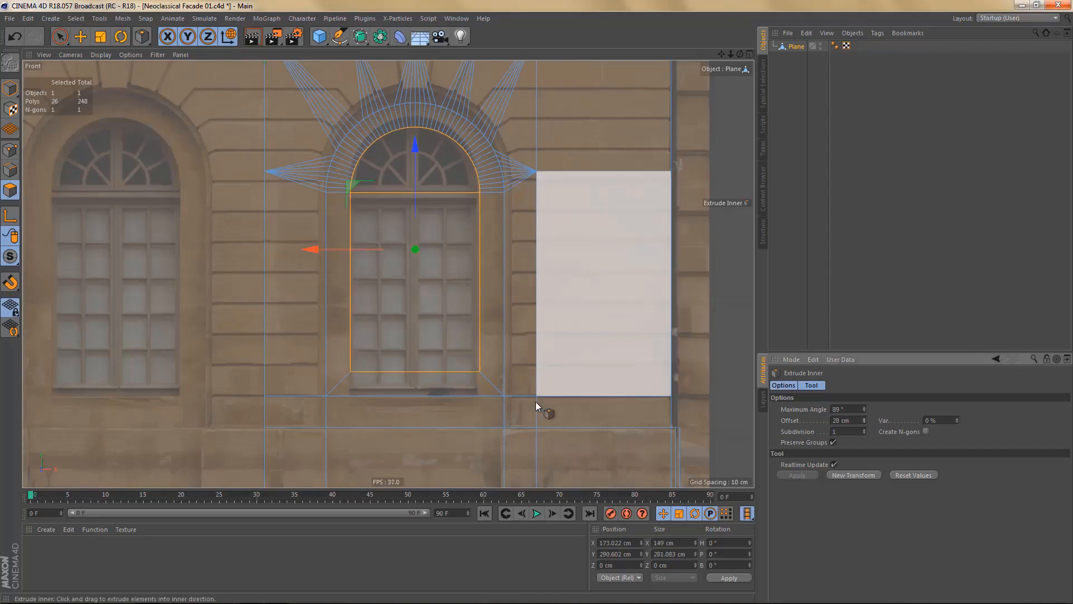
- Select the horizontal row of points at the window's base, including the inset corners, and lower it to about Y 107.3 cm at the sill
middle_click_drag(477, 384, 428, 356, "alt")
key("Return")
key("0")
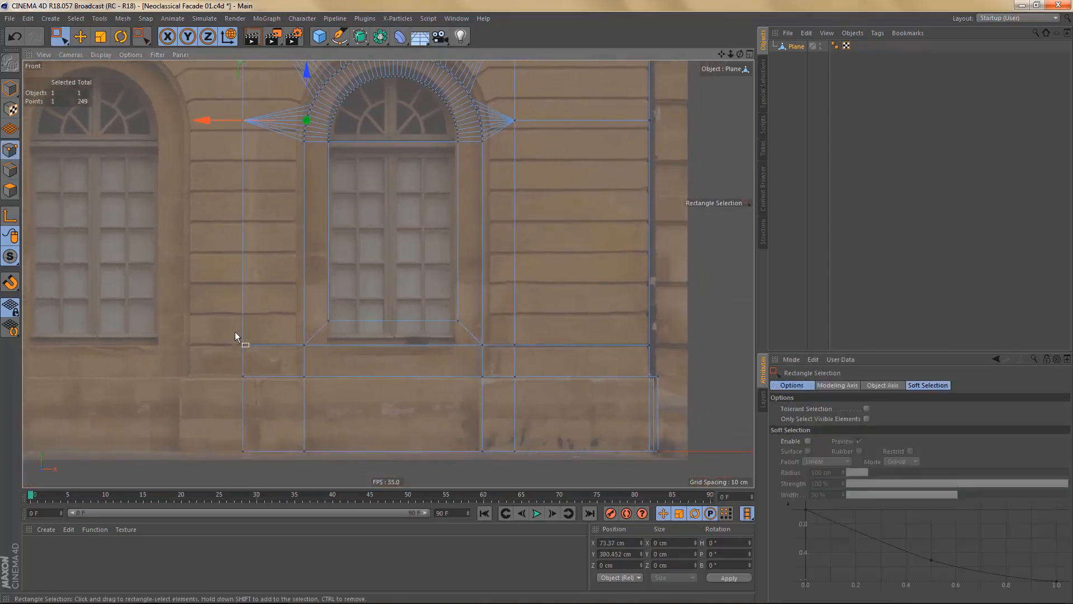
left_click_drag(221, 300, 696, 369)
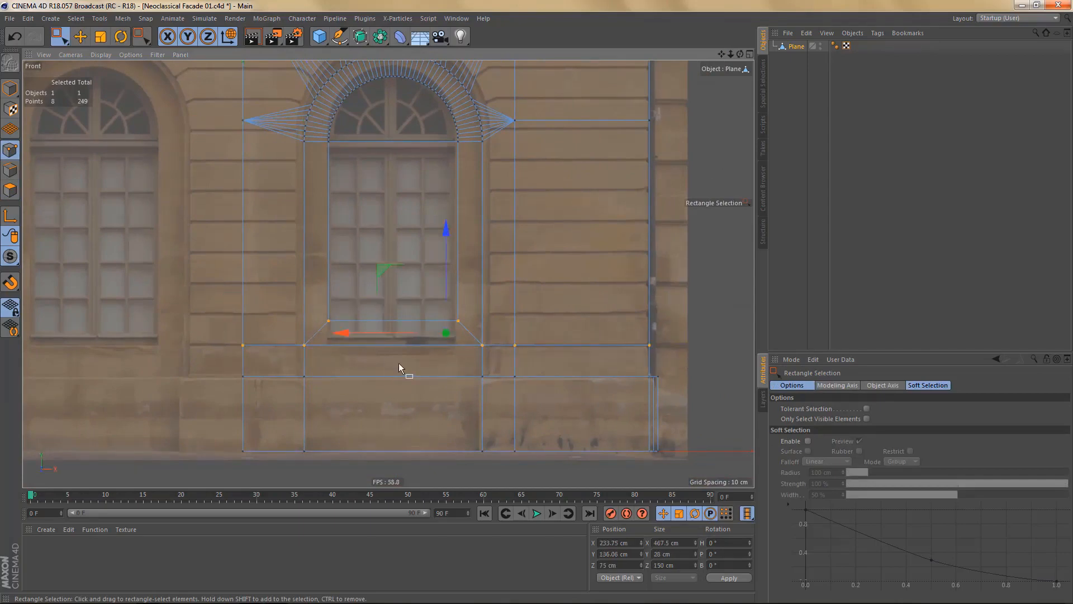
scroll(398, 364, "up", 5)
left_click_drag(531, 173, 542, 246)
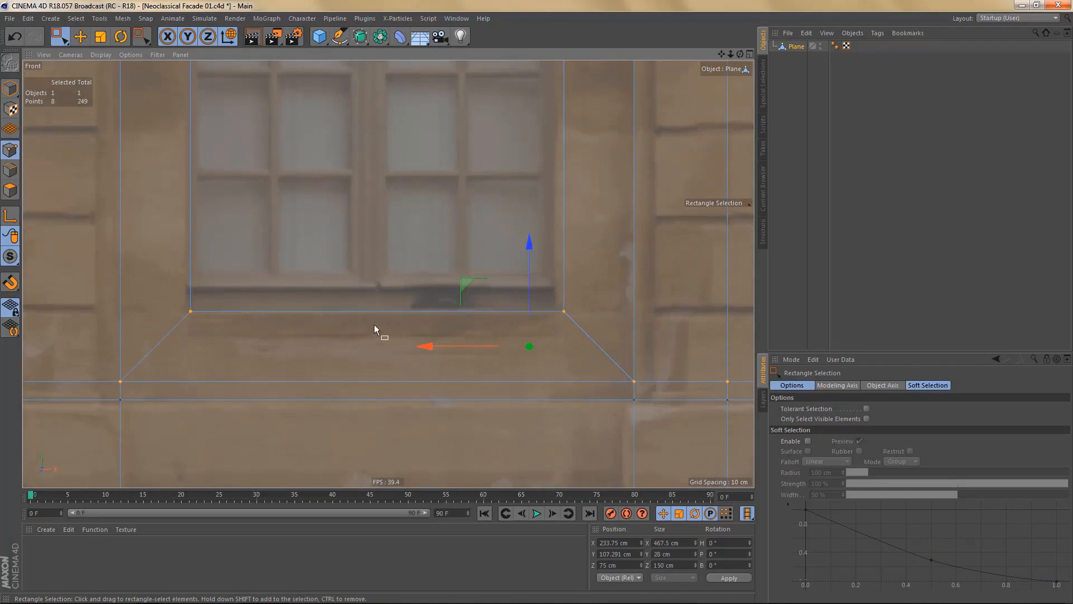
scroll(424, 291, "down", 5)
- Select all inner and outer arch points with the adjoining side wall points and raise them to about Y 419.5 cm to match the reference
scroll(445, 246, "up", 5)
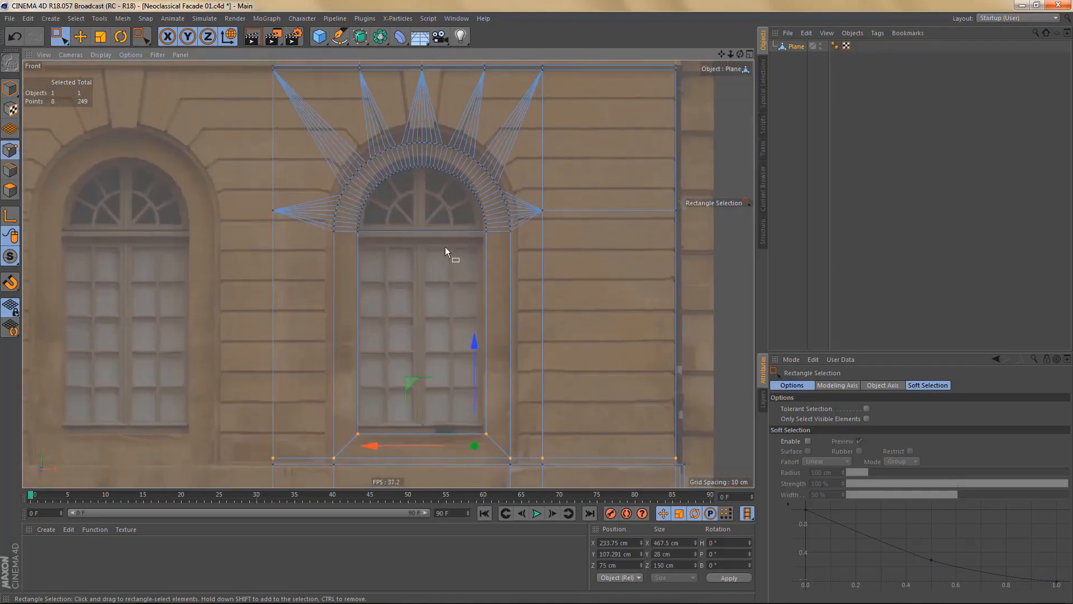
middle_click_drag(450, 211, 407, 286)
left_click_drag(199, 146, 699, 338)
scroll(437, 232, "up", 2)
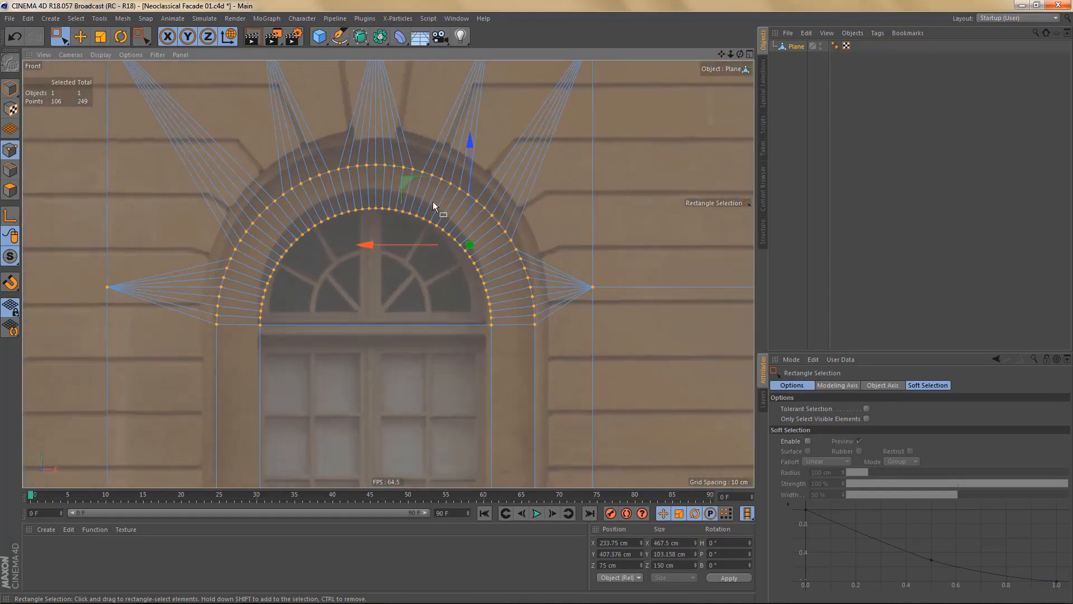
left_click_drag(468, 144, 472, 126)
scroll(455, 177, "down", 3)
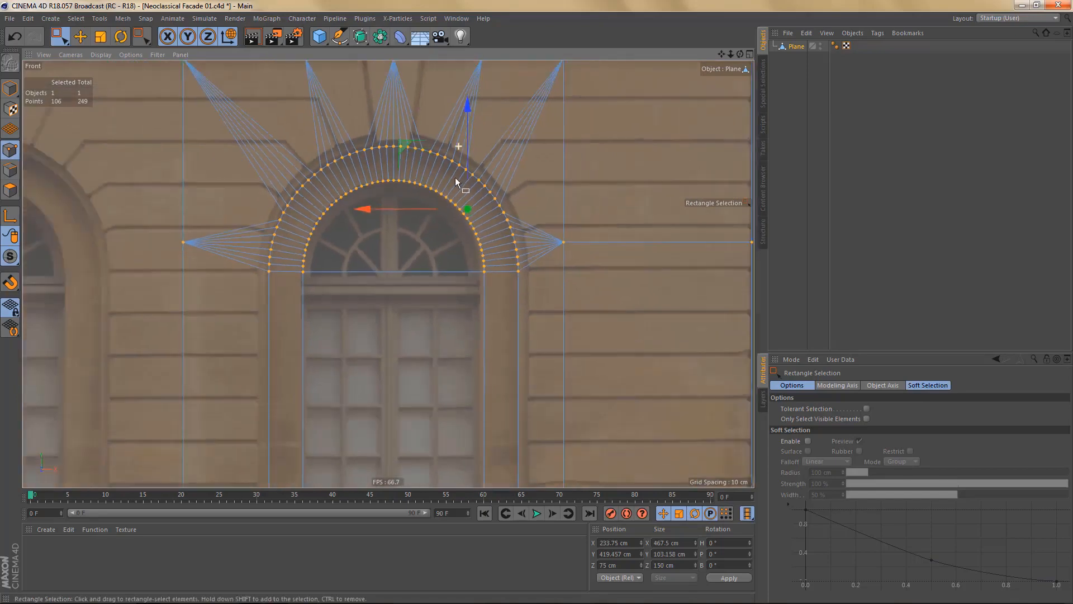
- Switch to the selected polygons of the arched window opening and grow the selection to include the surrounding frame
scroll(445, 215, "down", 5)
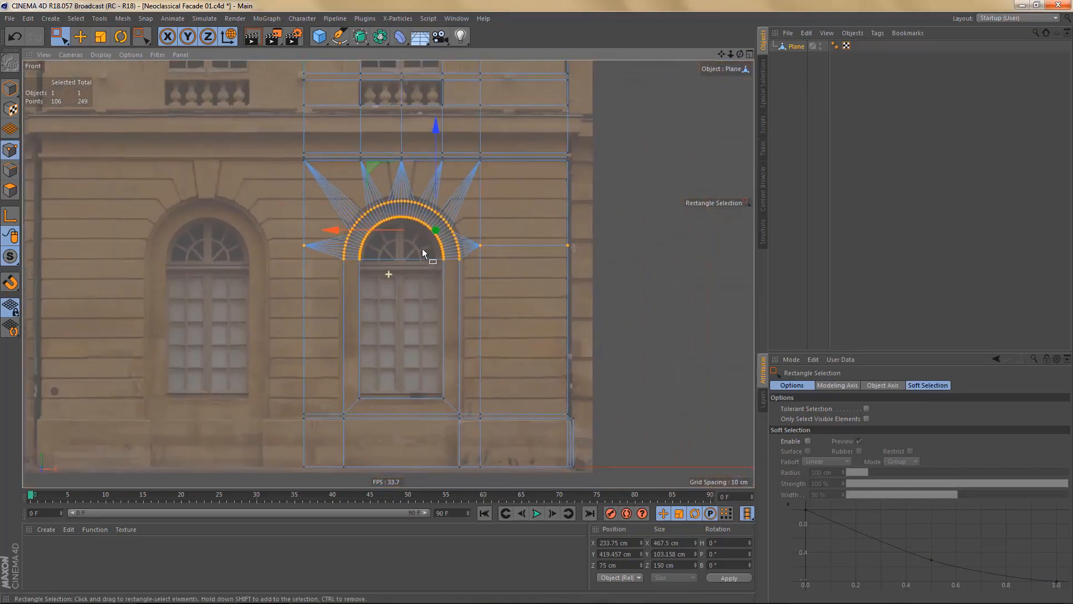
middle_click_drag(441, 343, 478, 331, "alt")
key("Return")
key("Return")
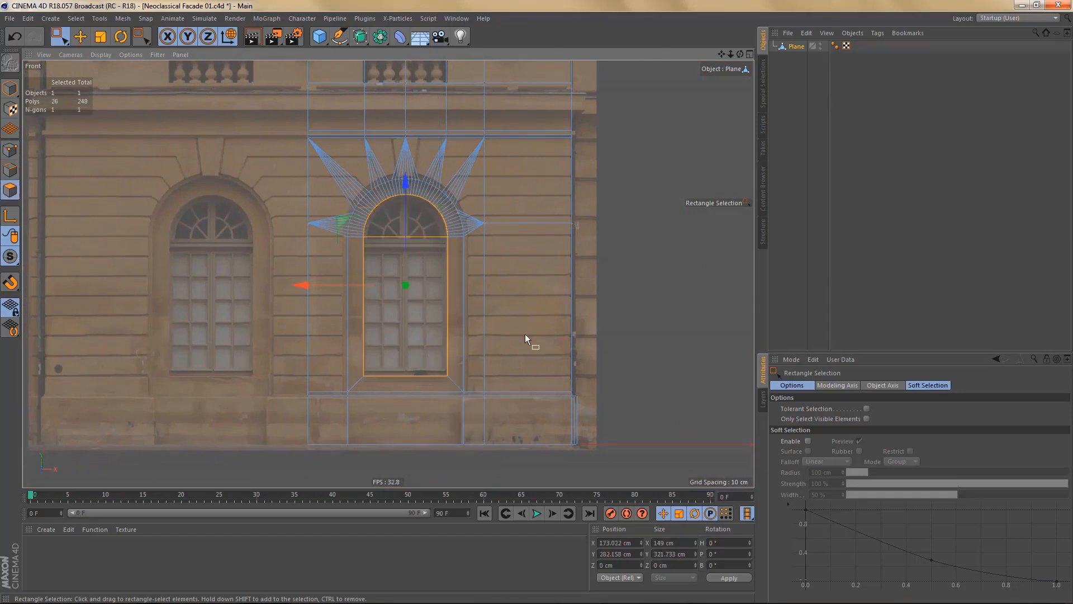
scroll(413, 340, "up", 3)
key("u")
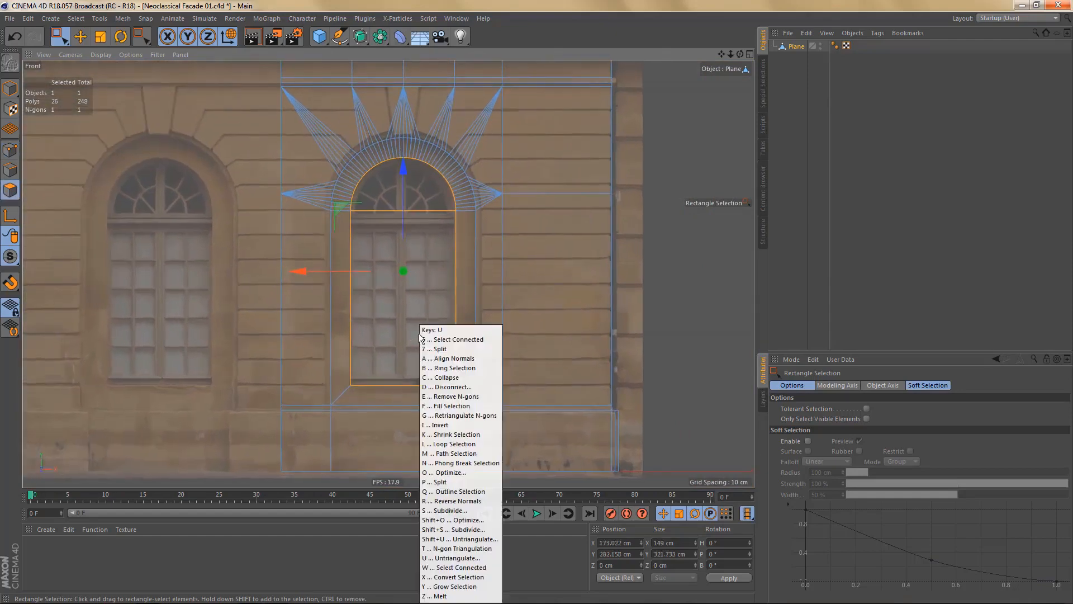
key("y")
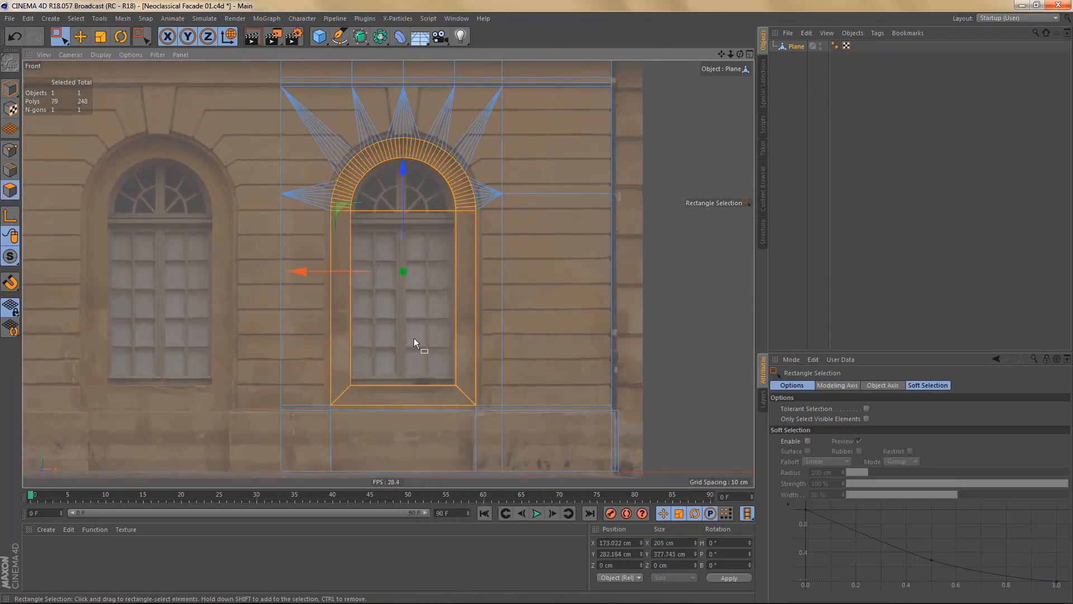
- In the perspective view, extrude the selected window and frame polygons inward with an offset of -20 cm
scroll(371, 308, "down", 2)
key("F1")
scroll(417, 337, "up", 4)
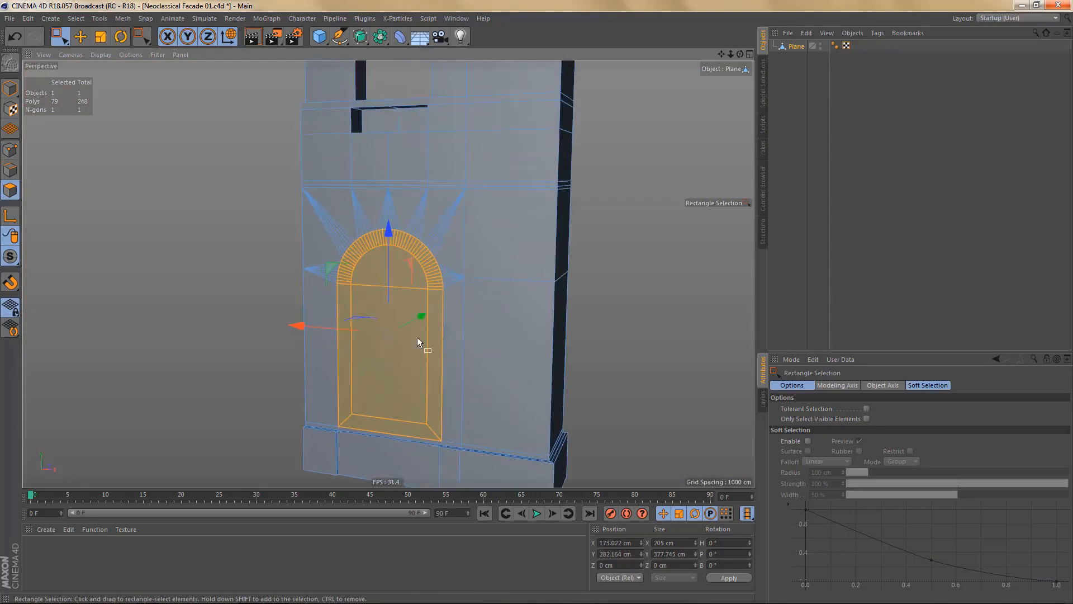
key("d")
left_click_drag(537, 354, 519, 354)
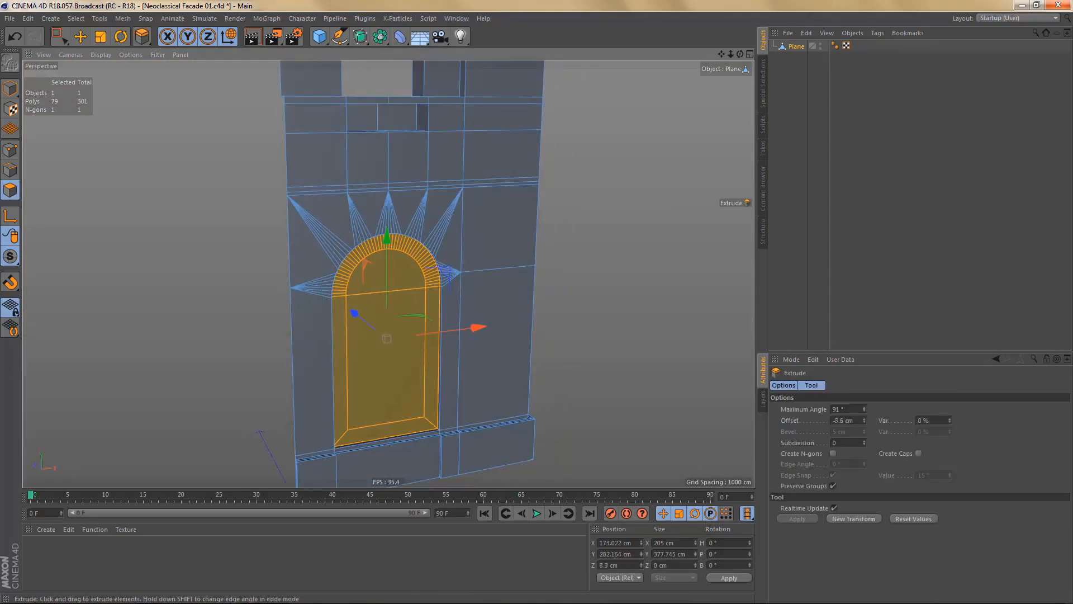
double_click(840, 420)
type("-2")
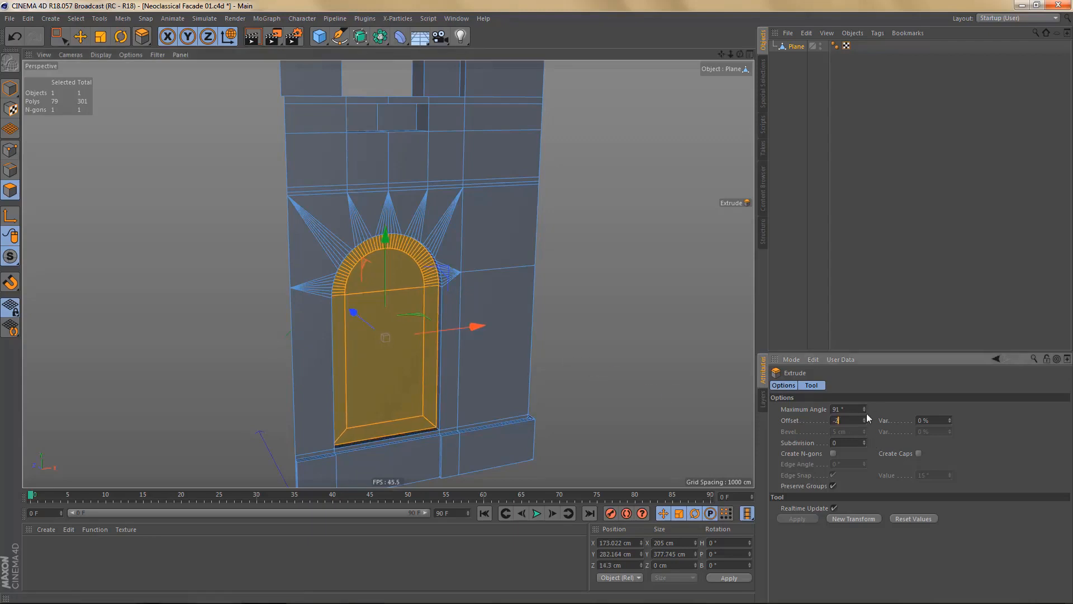
type("0")
key("Return")
- Select only the inner arched window polygons, extrude them with an offset of -50 cm, and delete them to open the window
key("s")
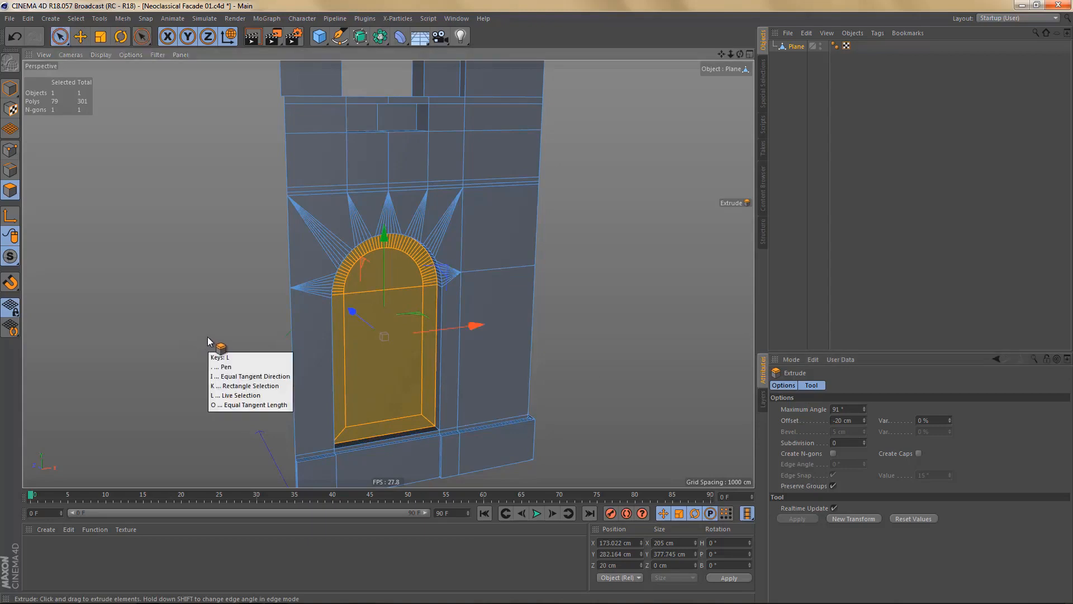
key("l")
left_click_drag(377, 350, 367, 286)
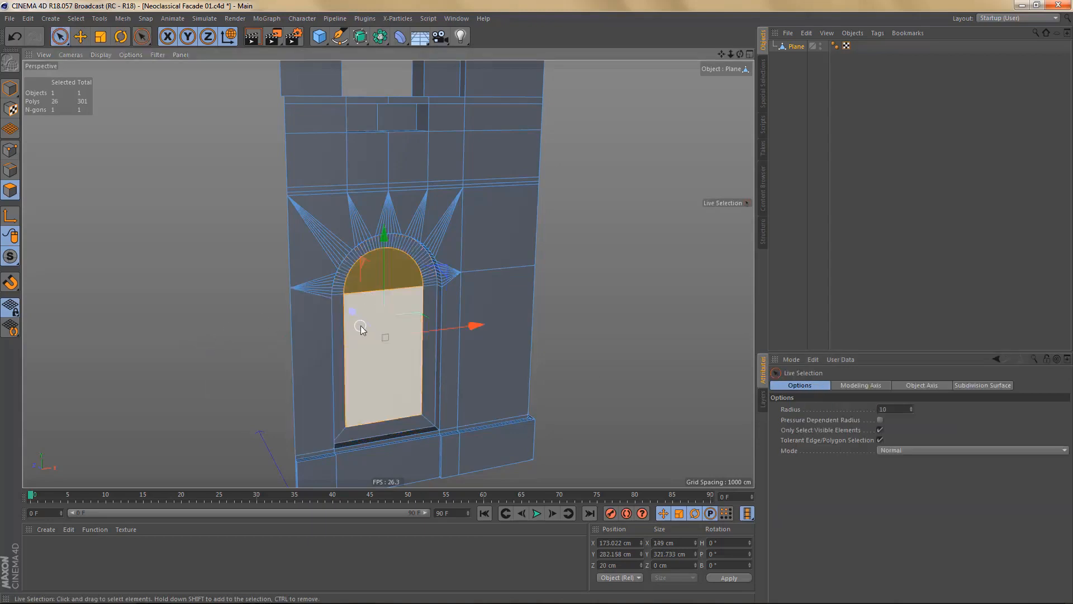
key("d")
left_click_drag(612, 360, 544, 360)
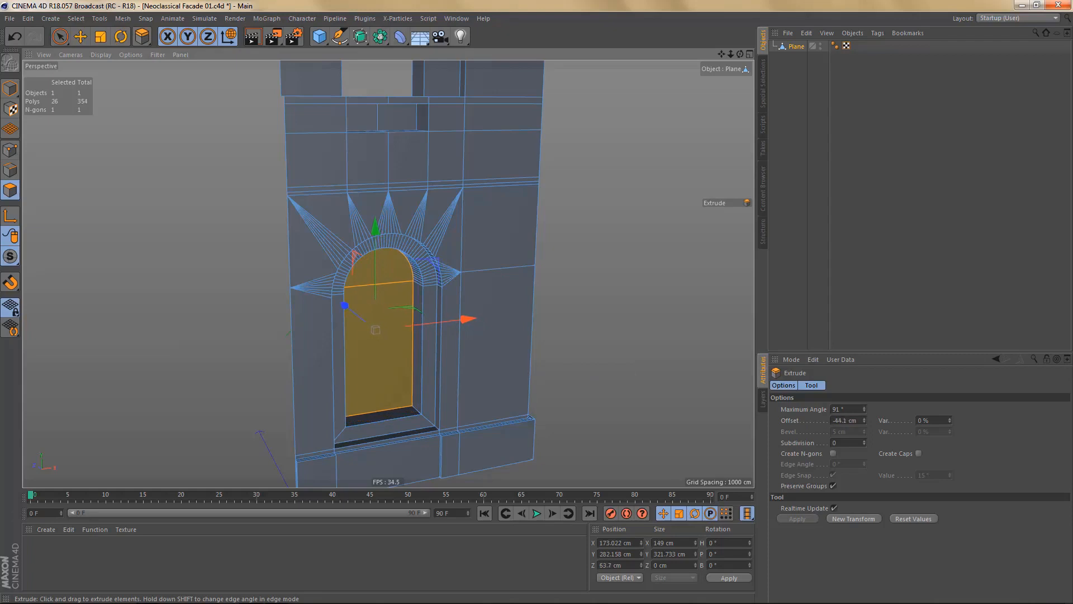
double_click(840, 420)
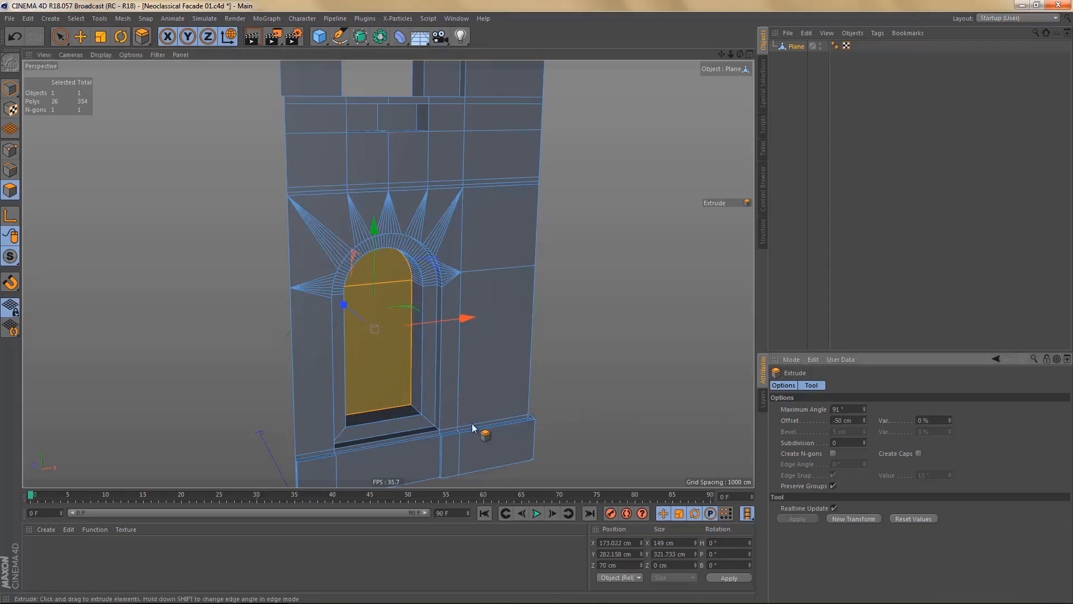
key("Delete")
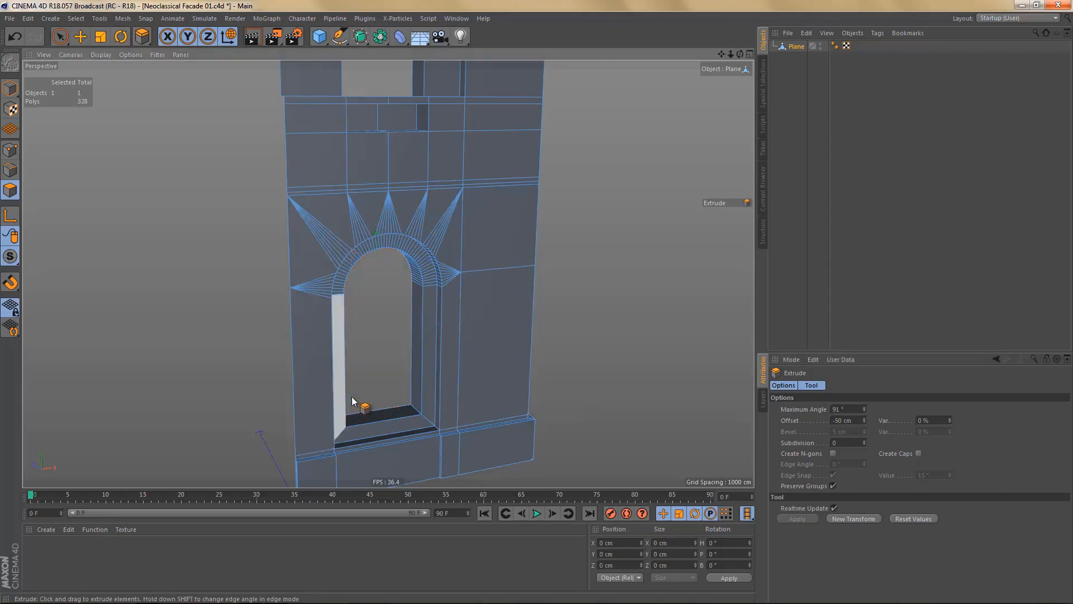
- Render the whole facade section in perspective to examine the opened ground-floor window
left_click_drag(456, 432, 417, 451, "alt")
scroll(417, 451, "down", 2)
scroll(426, 416, "down", 4)
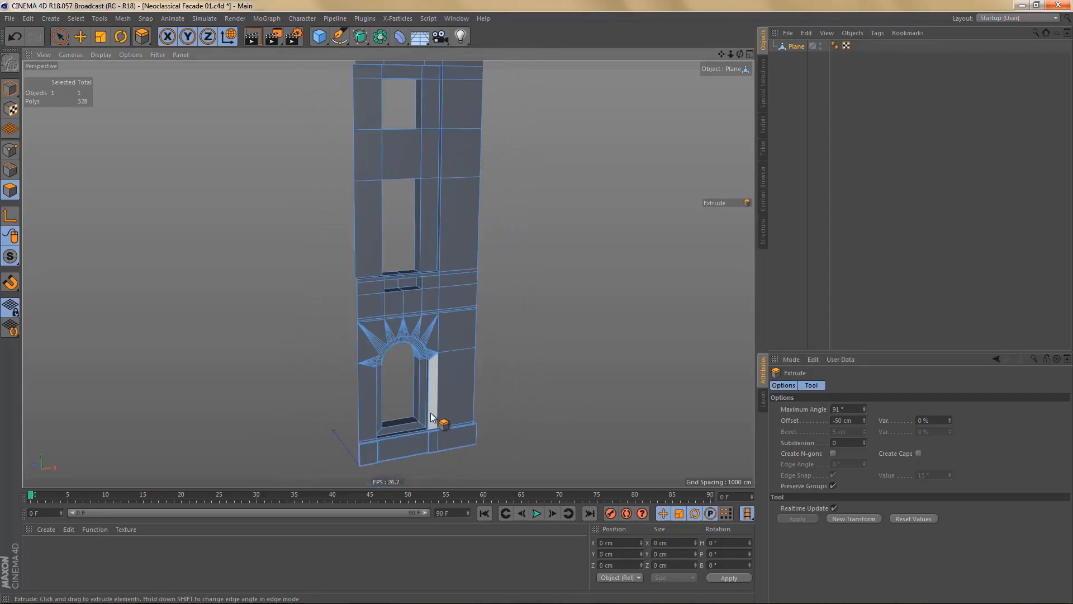
left_click_drag(426, 413, 400, 440, "alt")
scroll(392, 448, "down", 4)
scroll(389, 449, "down", 1)
key("ctrl+r")
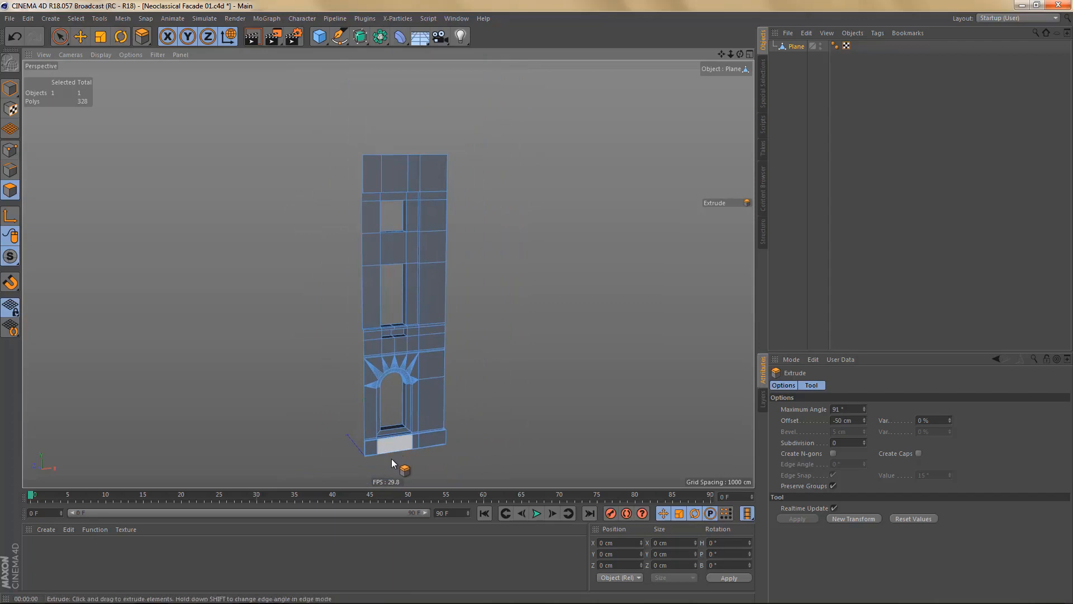
- Ring-select the two thin horizontal polygon strips above the arch and extrude them outward by 5 cm
scroll(398, 458, "up", 3)
scroll(416, 445, "up", 2)
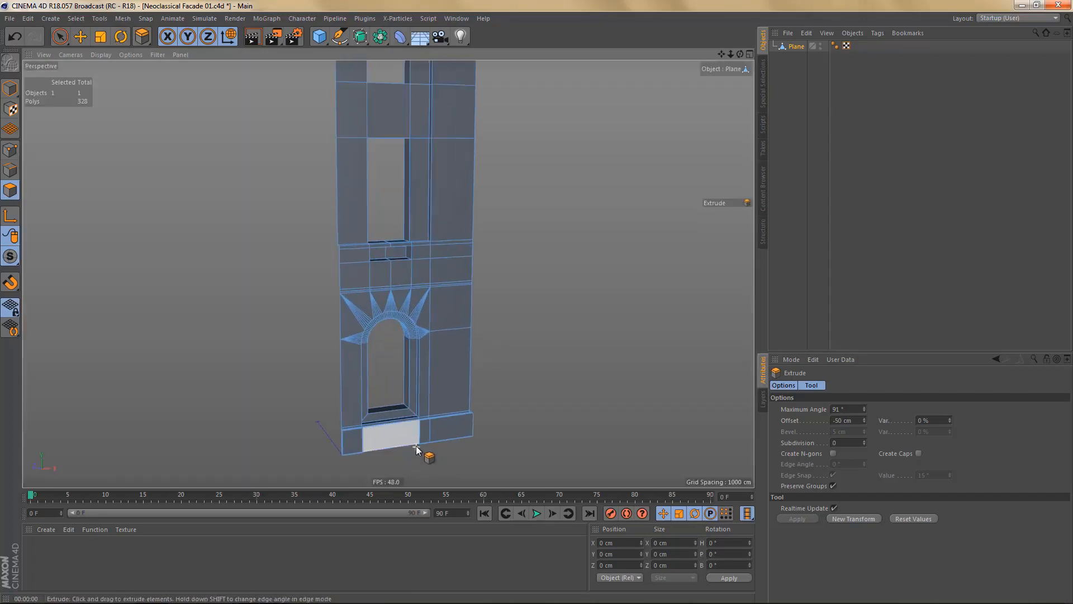
scroll(431, 407, "up", 2)
scroll(420, 371, "up", 2)
scroll(420, 371, "up", 4)
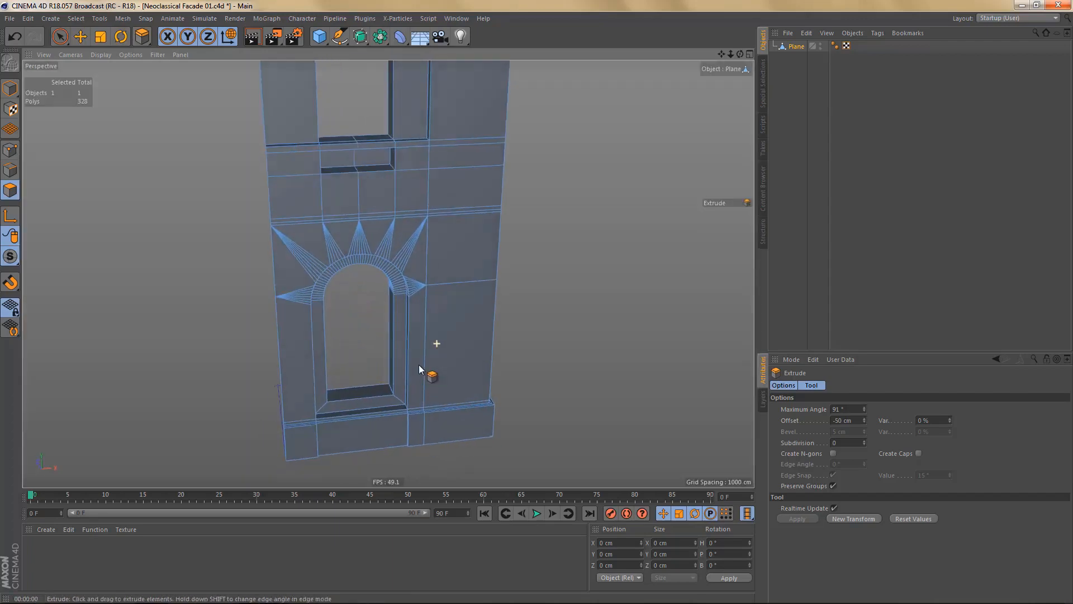
scroll(440, 251, "up", 3)
scroll(488, 248, "up", 2)
scroll(534, 245, "up", 2)
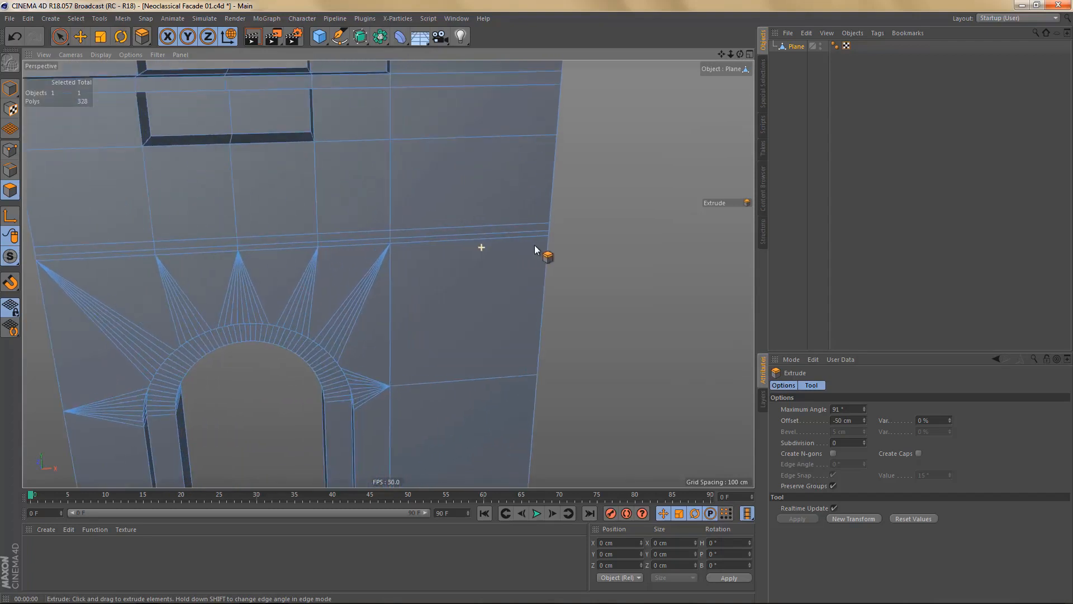
scroll(495, 231, "up", 1)
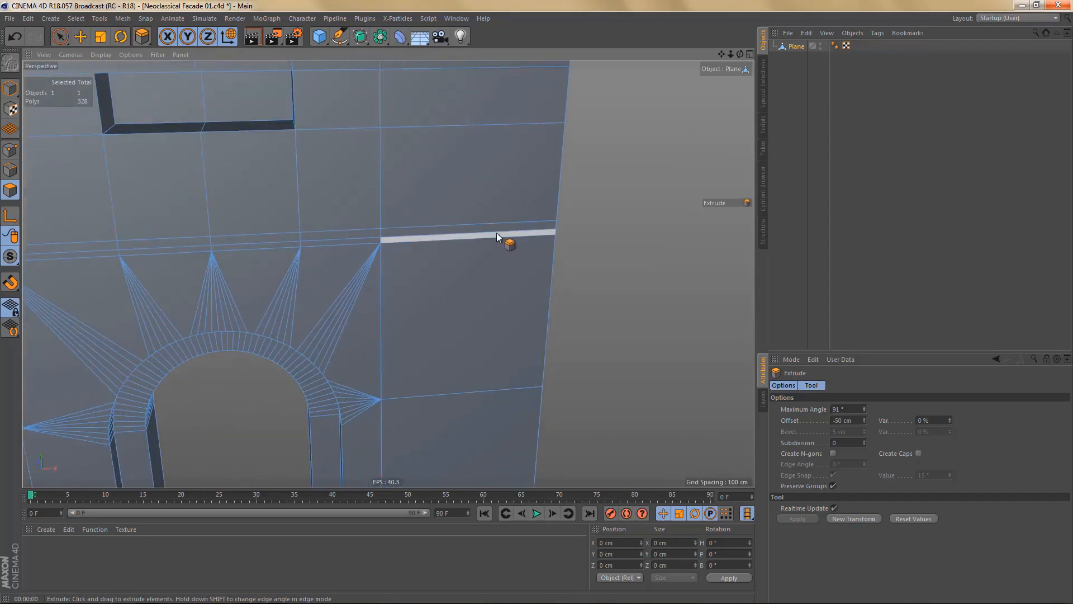
key("u")
key("b")
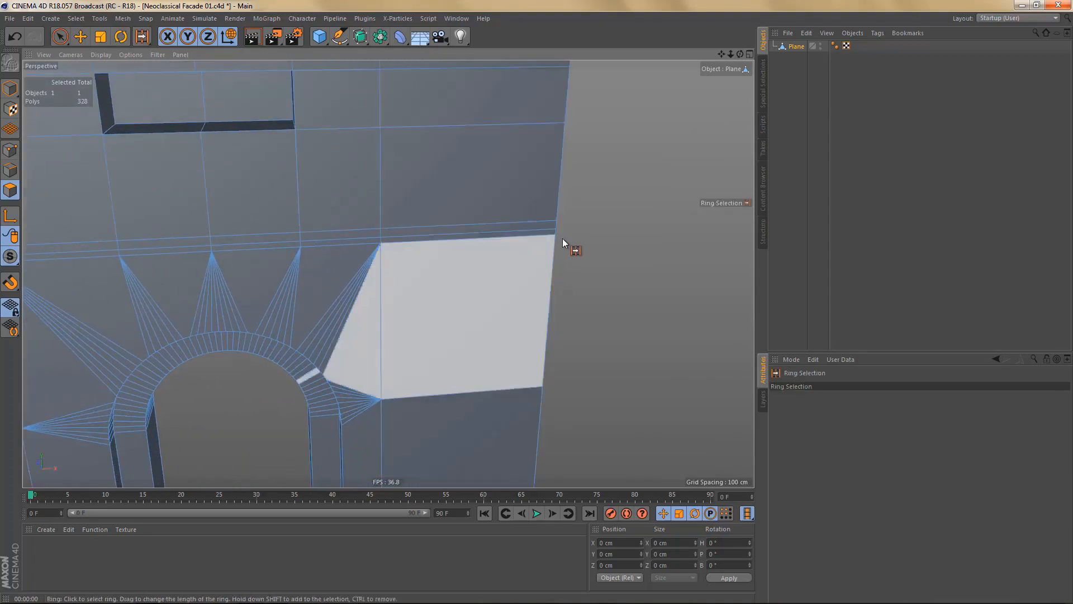
left_click(556, 225)
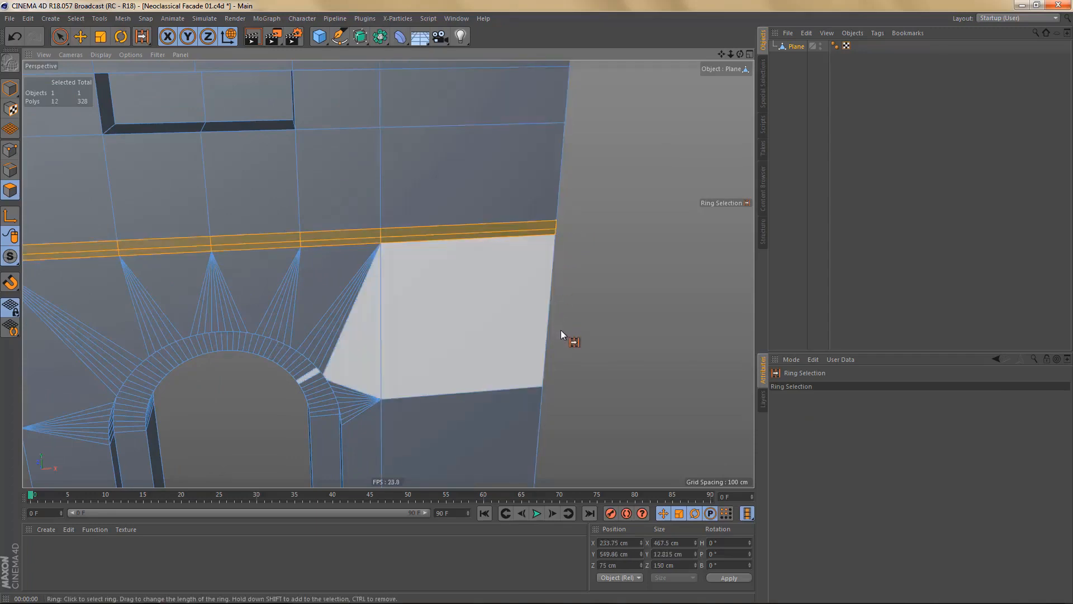
key("d")
left_click_drag(579, 332, 609, 332)
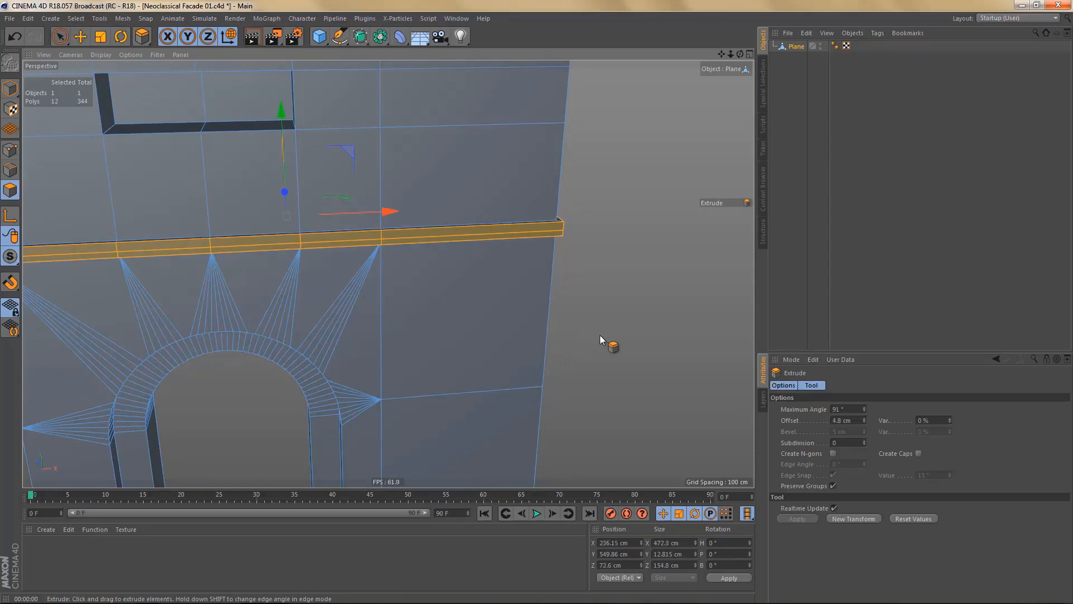
left_click(854, 420)
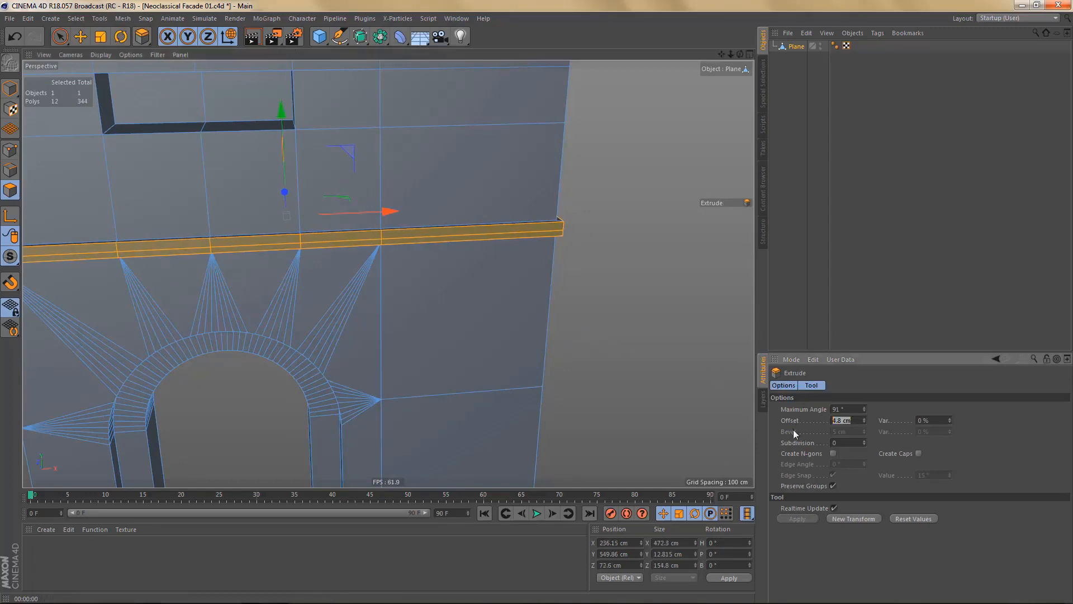
type("5")
key("Return")
- Remove the lower ledge strip from the selection and compare the remaining upper strip with the reference image in the front view
scroll(548, 297, "up", 2)
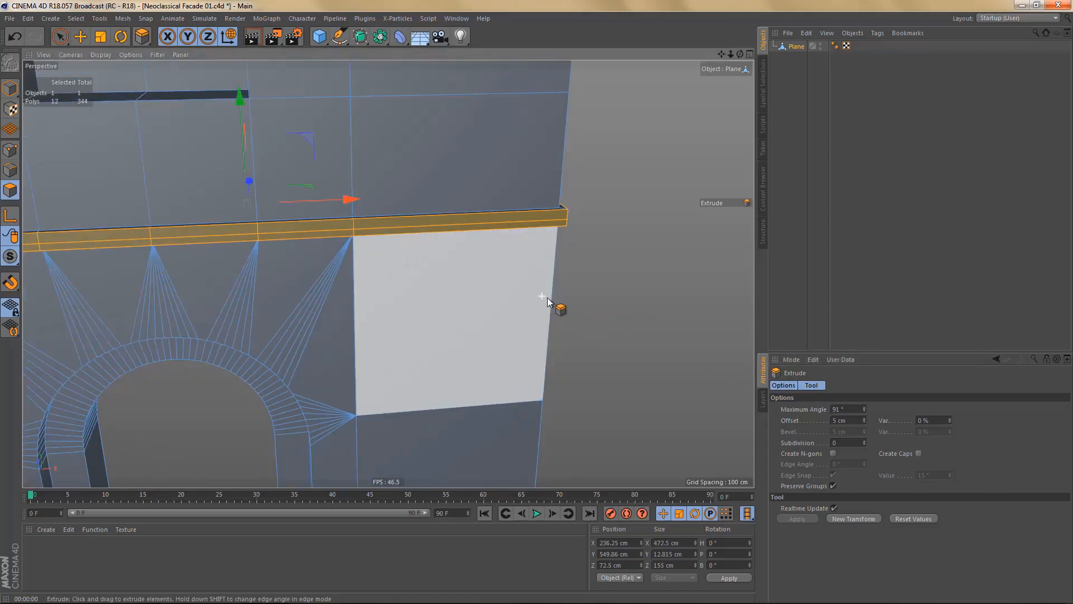
key("u")
key("b")
left_click(542, 297, "ctrl")
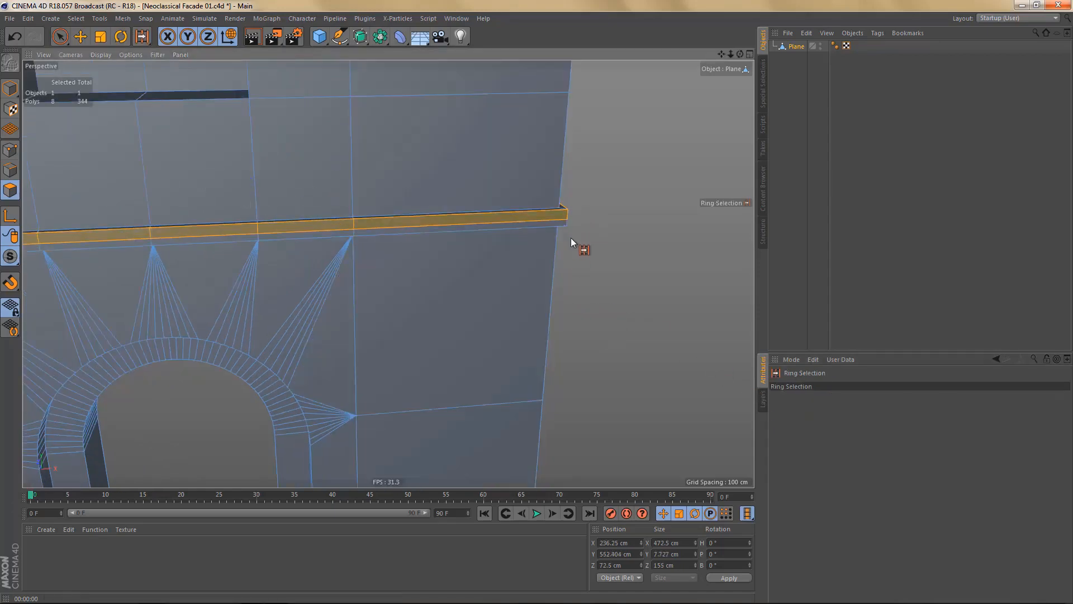
left_click_drag(518, 263, 434, 254, "alt")
middle_click(556, 343)
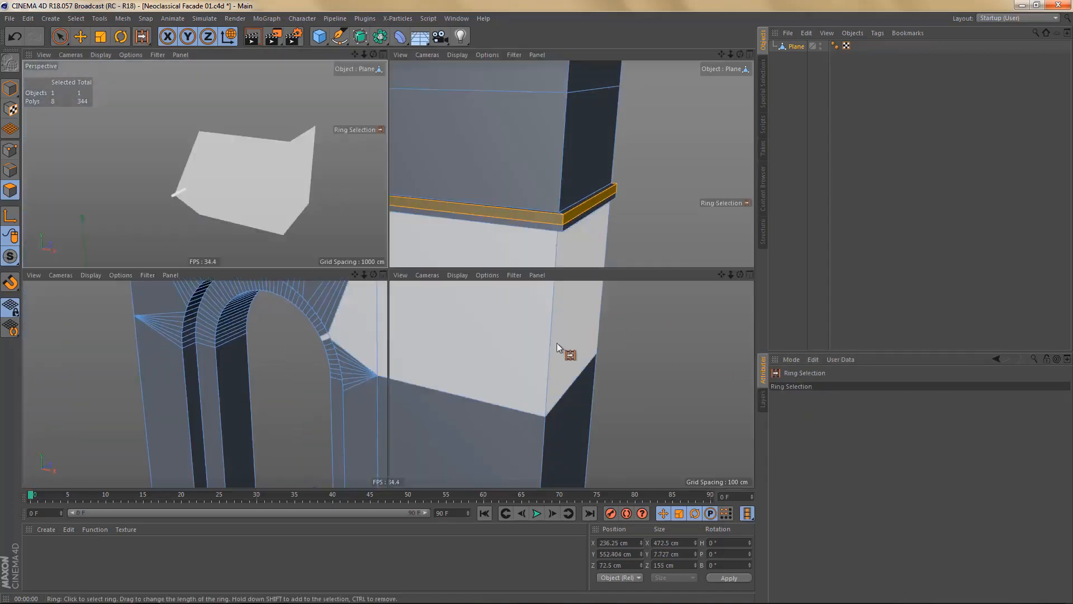
middle_click(552, 391)
middle_click_drag(558, 381, 538, 570, "alt")
right_click_drag(608, 268, 683, 265, "alt")
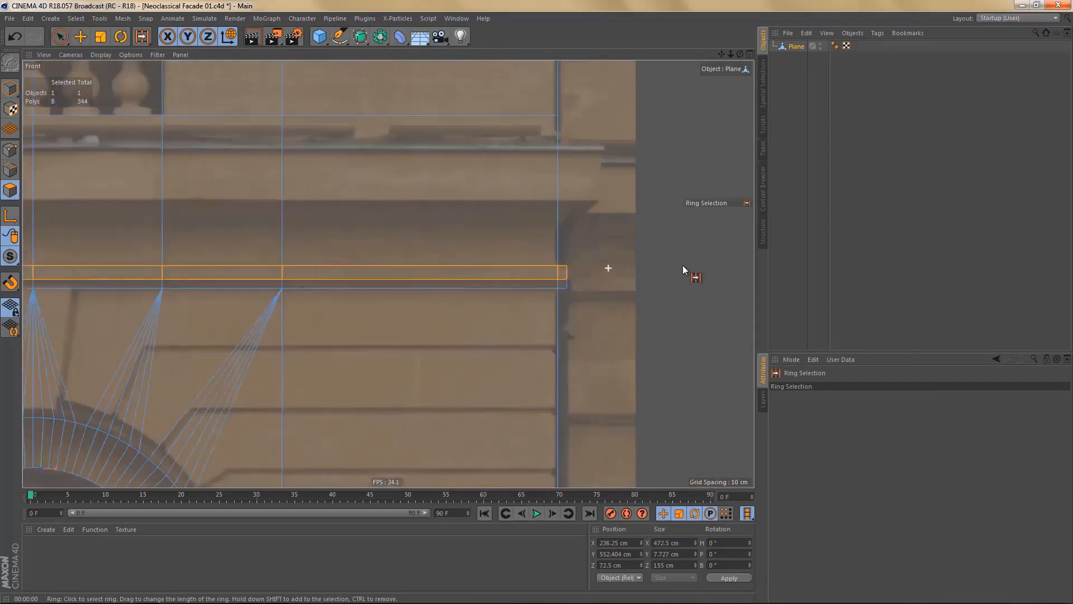
scroll(682, 265, "down", 5)
middle_click(614, 296)
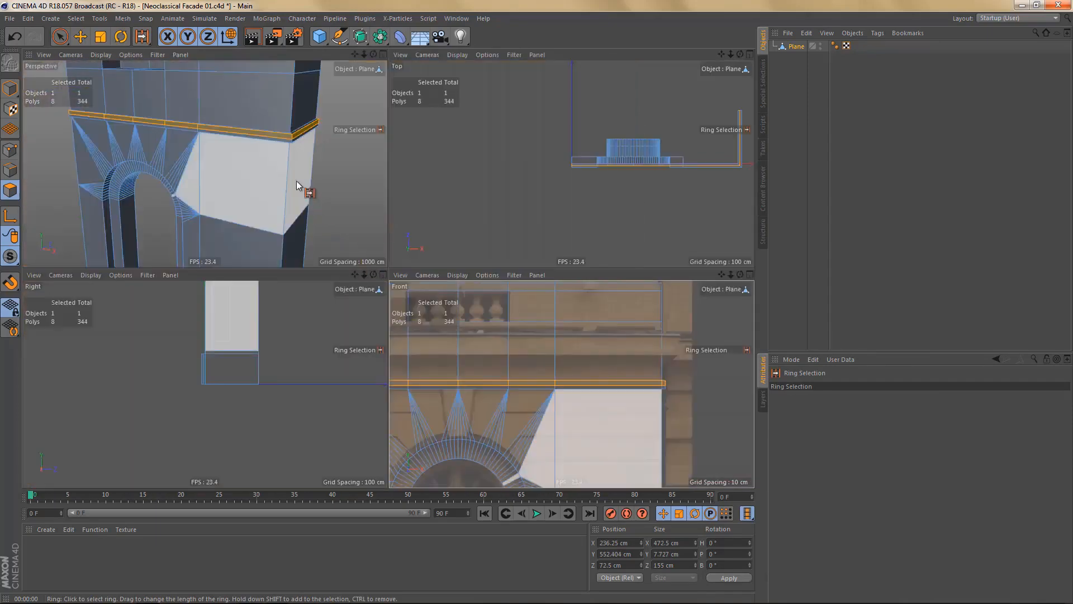
middle_click(297, 186)
- Deselect the narrow end polygons of the upper ledge strip and extrude the remaining polygons by another 5 cm
left_click_drag(454, 259, 583, 272, "alt")
key("0")
right_click_drag(537, 280, 338, 317, "alt")
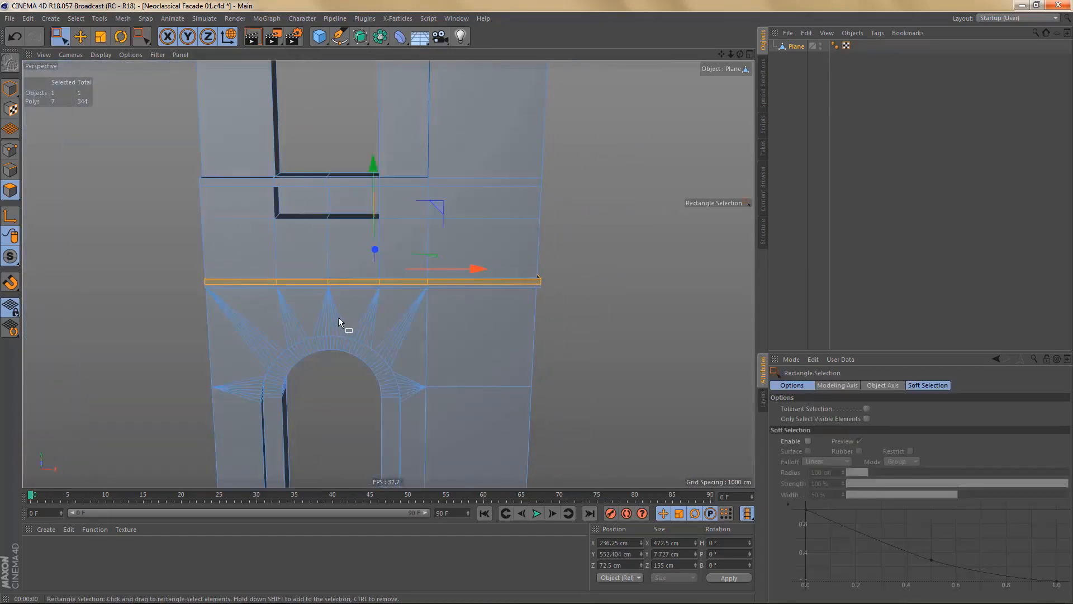
left_click_drag(336, 318, 294, 313, "alt")
right_click_drag(200, 303, 276, 301, "alt")
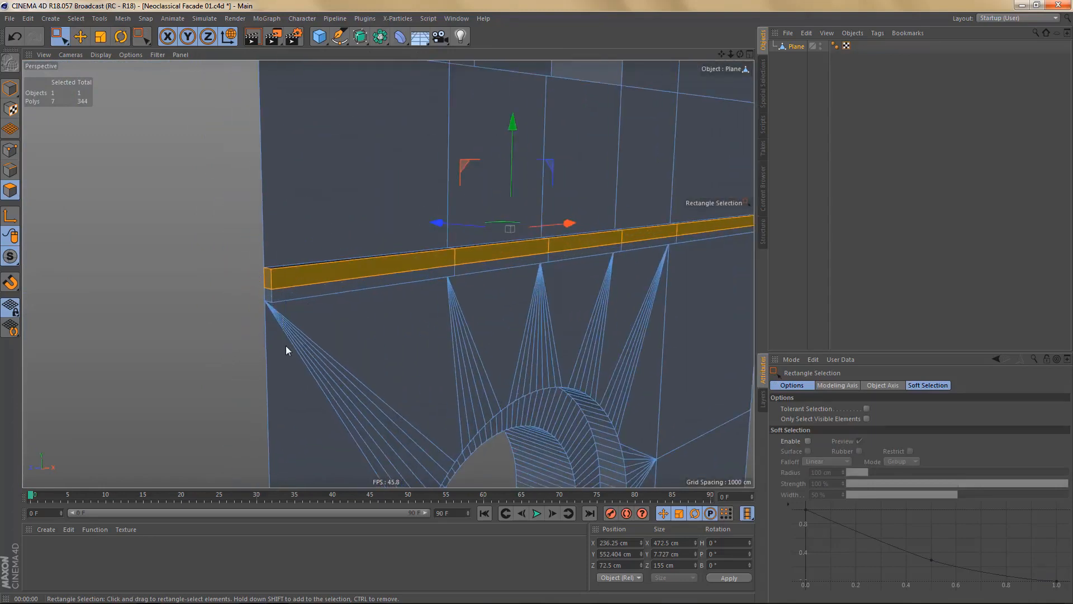
right_click_drag(332, 346, 356, 381, "alt")
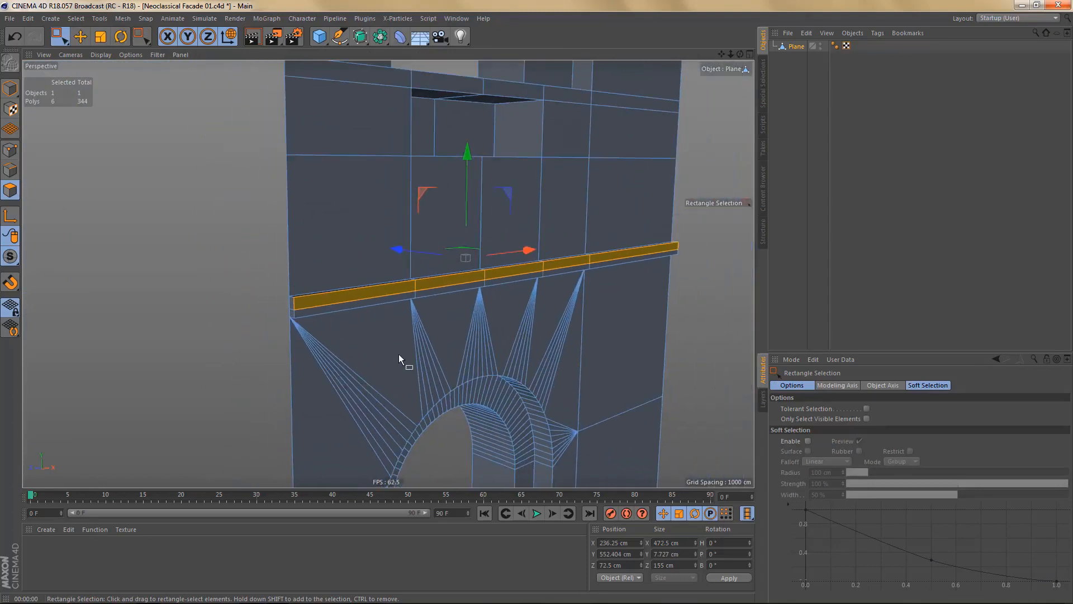
key("d")
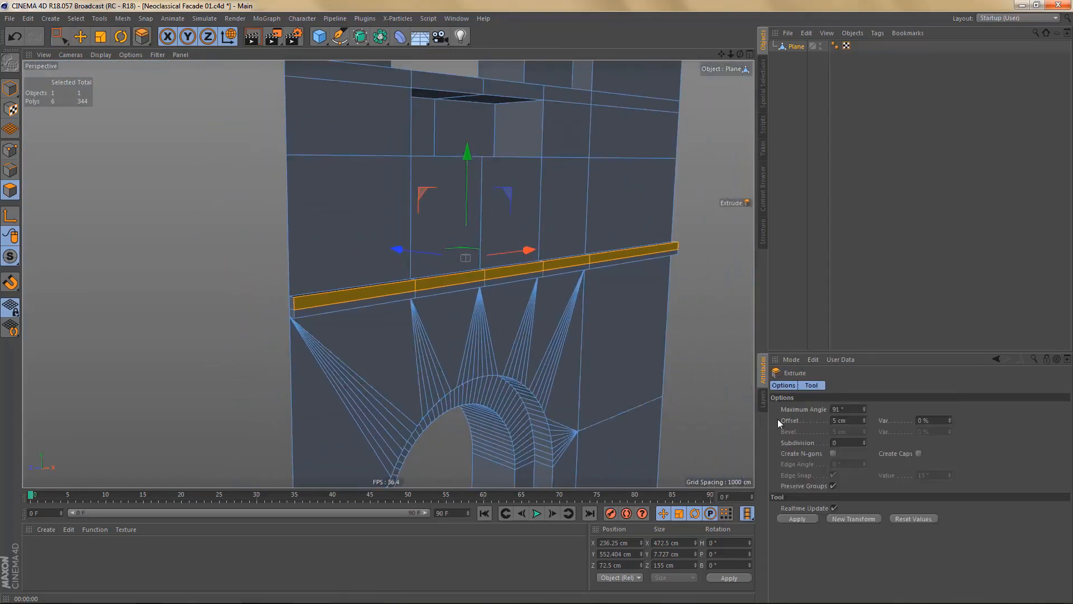
left_click(805, 518)
- Render the whole facade section and examine the stepped ledge and the recessed arched window from several angles
right_click_drag(523, 377, 458, 364, "alt")
left_click_drag(451, 357, 426, 320, "alt")
right_click_drag(420, 316, 377, 439, "alt")
right_click_drag(388, 273, 389, 331, "alt")
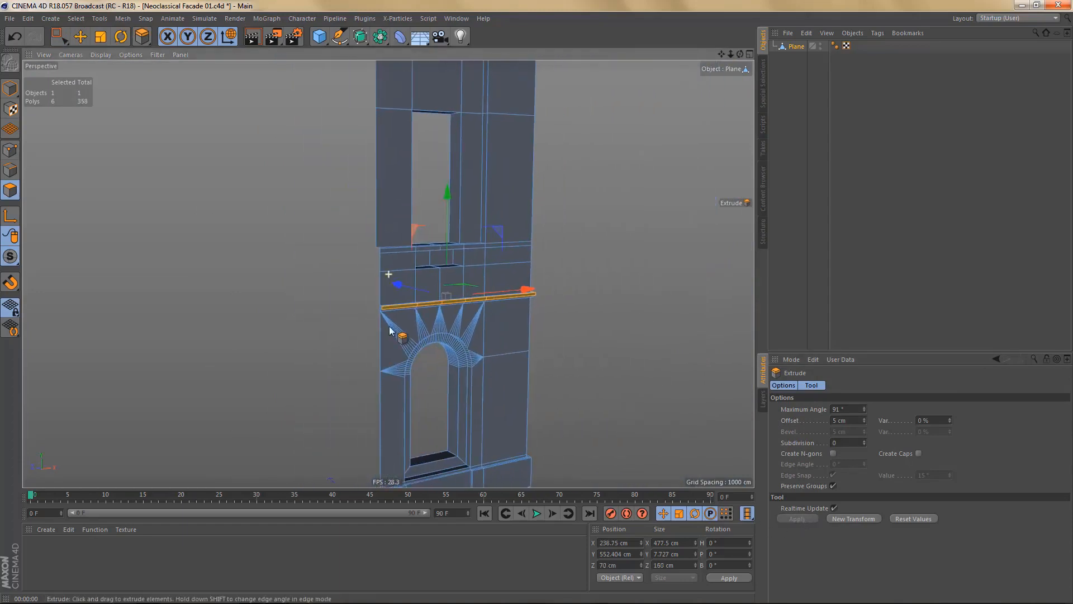
middle_click_drag(390, 327, 363, 281, "alt")
right_click_drag(395, 341, 399, 409, "alt")
middle_click_drag(419, 376, 443, 462, "alt")
right_click_drag(420, 390, 391, 410, "alt")
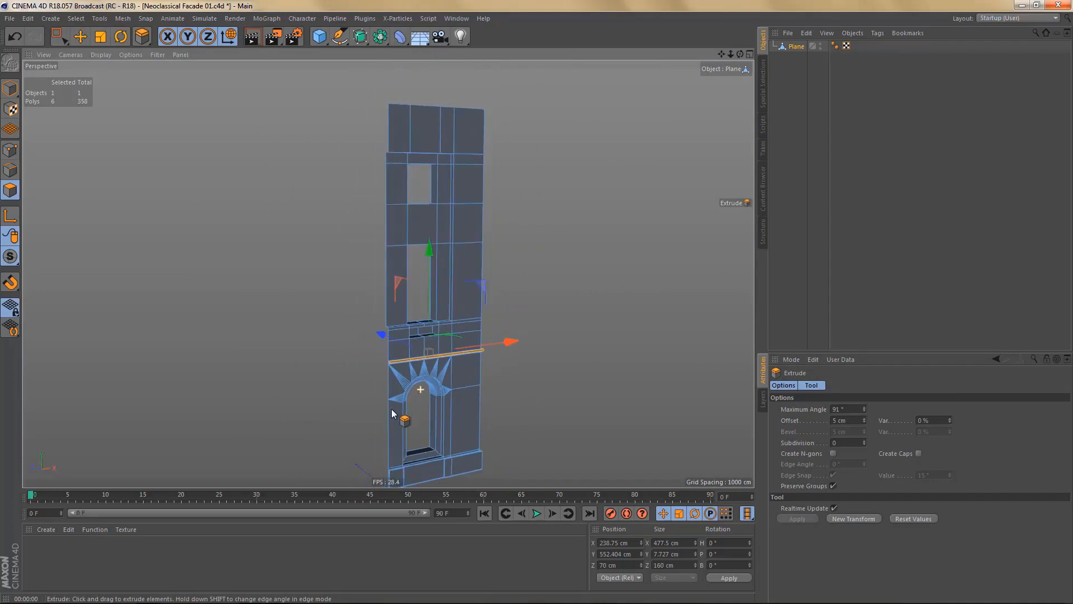
left_click_drag(391, 409, 426, 392, "alt")
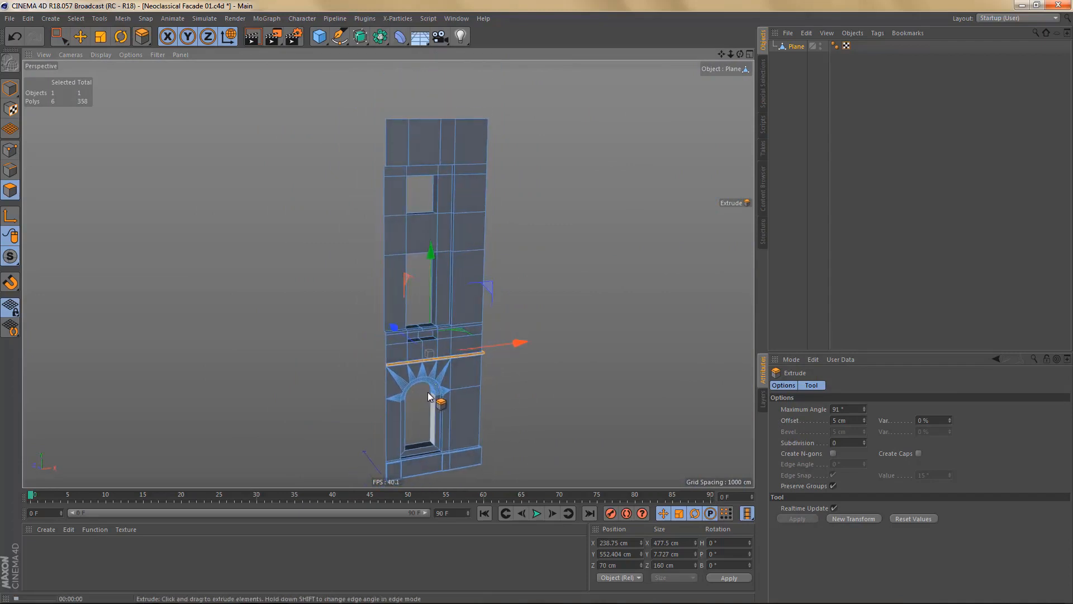
key("ctrl+r")
right_click_drag(435, 397, 453, 385, "alt")
middle_click_drag(441, 366, 431, 312, "alt")
right_click_drag(426, 412, 524, 391, "alt")
left_click_drag(484, 390, 440, 325, "alt")
middle_click_drag(437, 322, 480, 385, "alt")
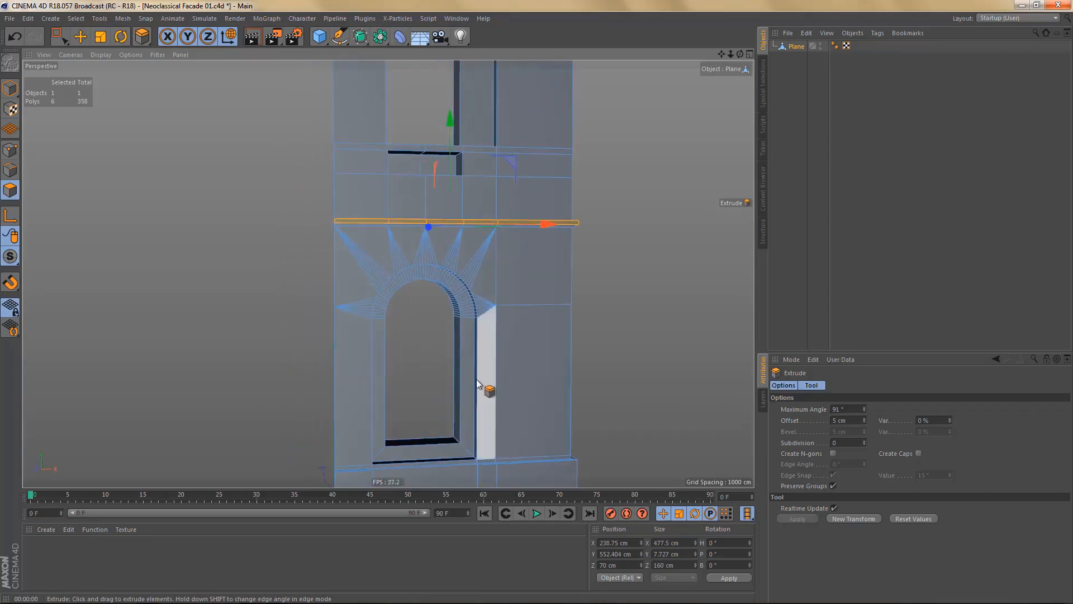
- Select the end polygons and underside polygons of the projecting base plinth and delete them
middle_click_drag(410, 404, 413, 344, "alt")
left_click_drag(412, 343, 467, 351, "alt")
right_click_drag(412, 463, 434, 455, "alt")
middle_click_drag(432, 455, 423, 423, "alt")
key("space")
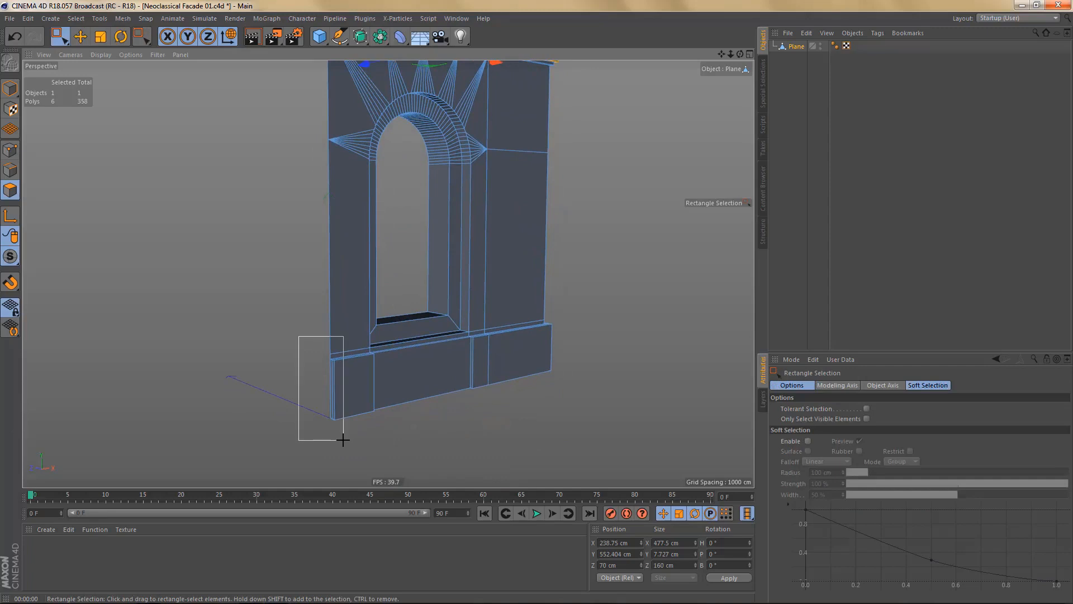
left_click_drag(343, 440, 343, 440)
left_click_drag(360, 383, 385, 357, "alt")
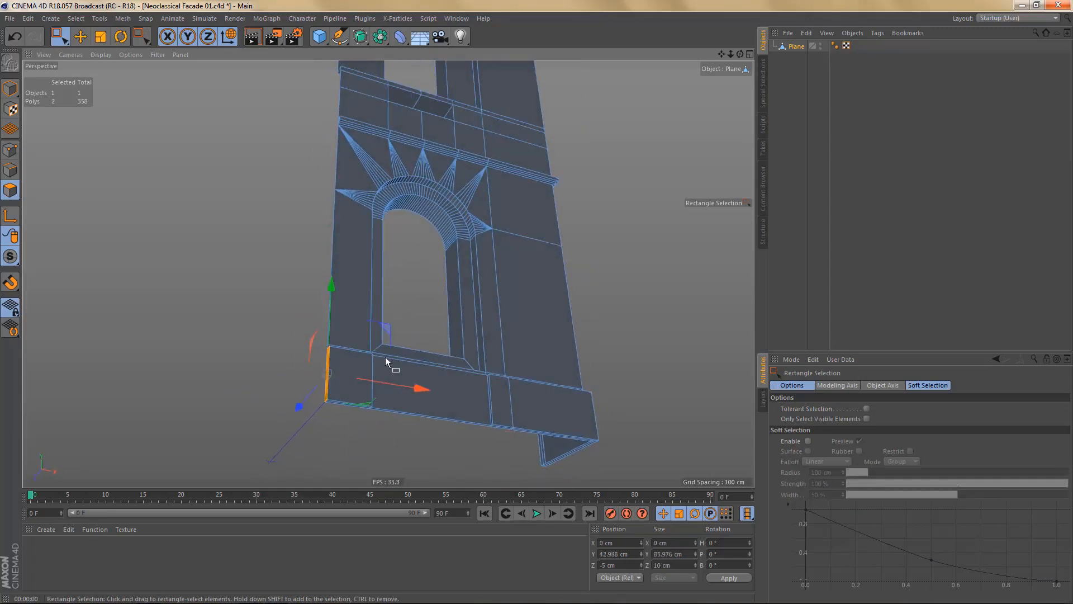
left_click_drag(424, 435, 580, 443, "alt")
left_click_drag(496, 438, 530, 386, "alt")
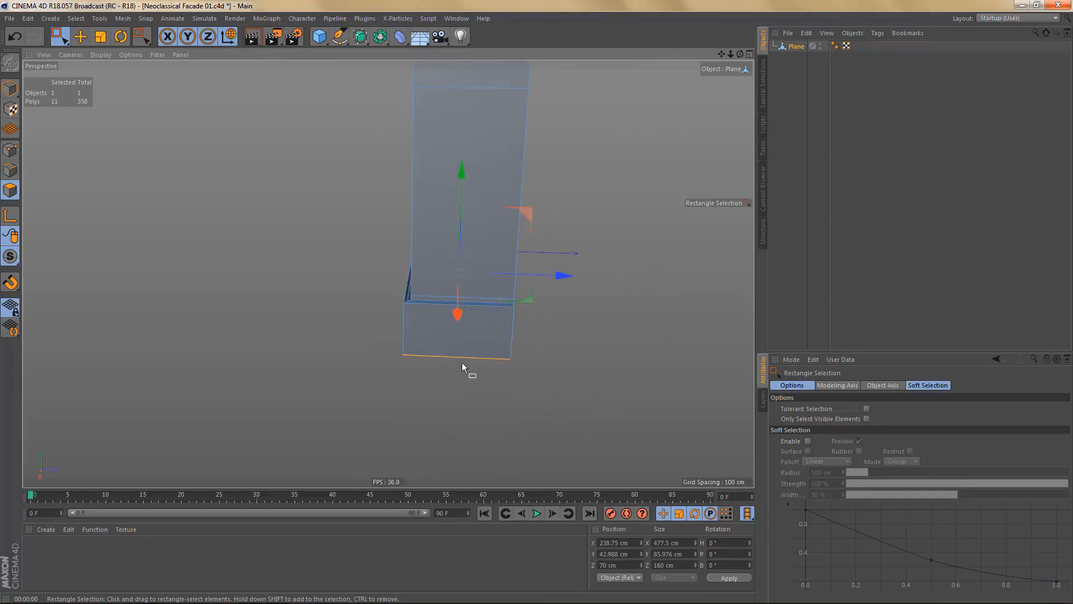
left_click_drag(462, 363, 483, 295, "alt")
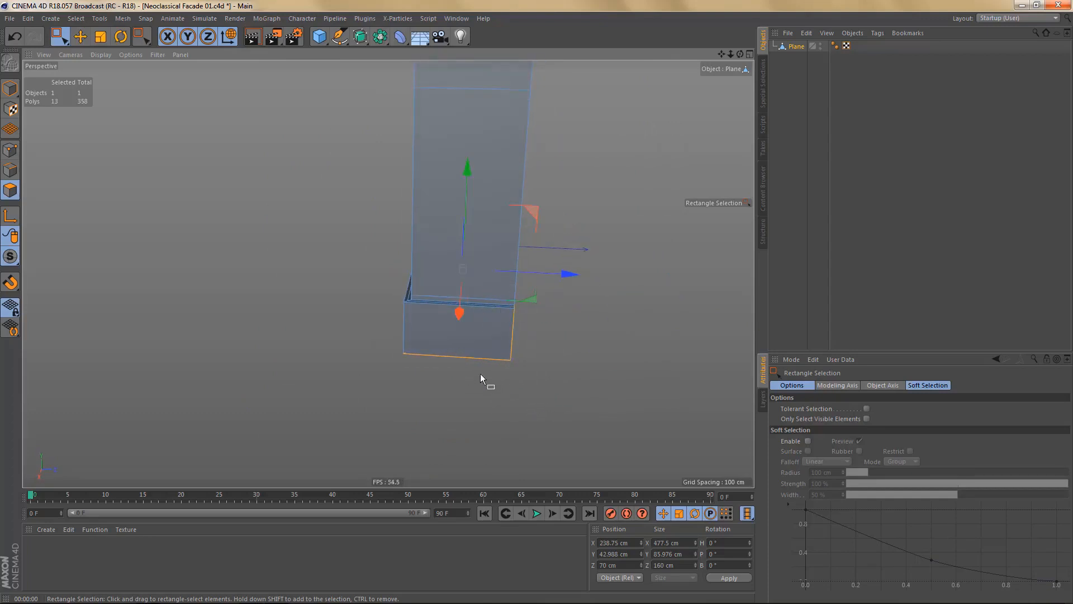
left_click_drag(481, 373, 508, 468, "alt")
key("Delete")
- Select the small end-cap polygons at both ends of the stepped ledge above the arch and delete them
left_click_drag(508, 359, 556, 277, "alt")
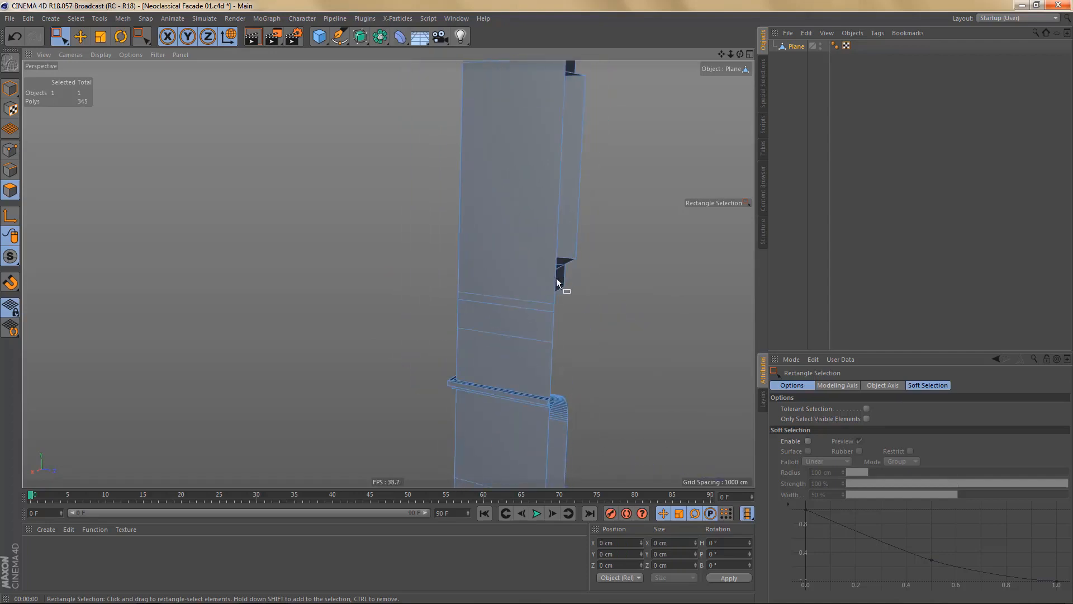
left_click_drag(571, 409, 599, 381, "alt")
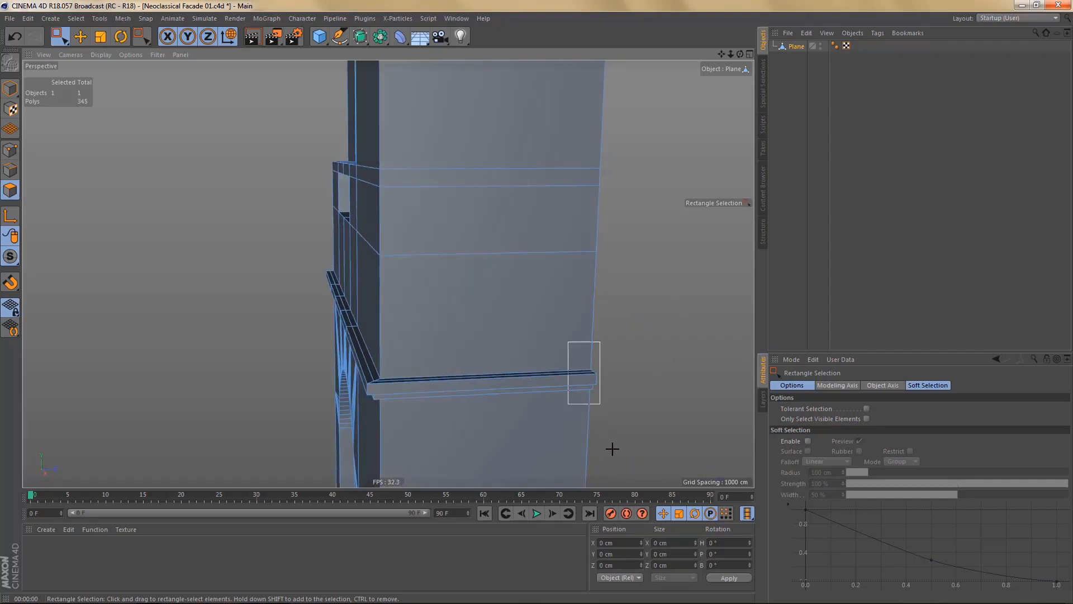
left_click_drag(544, 414, 499, 366, "alt")
scroll(499, 363, "up", 5)
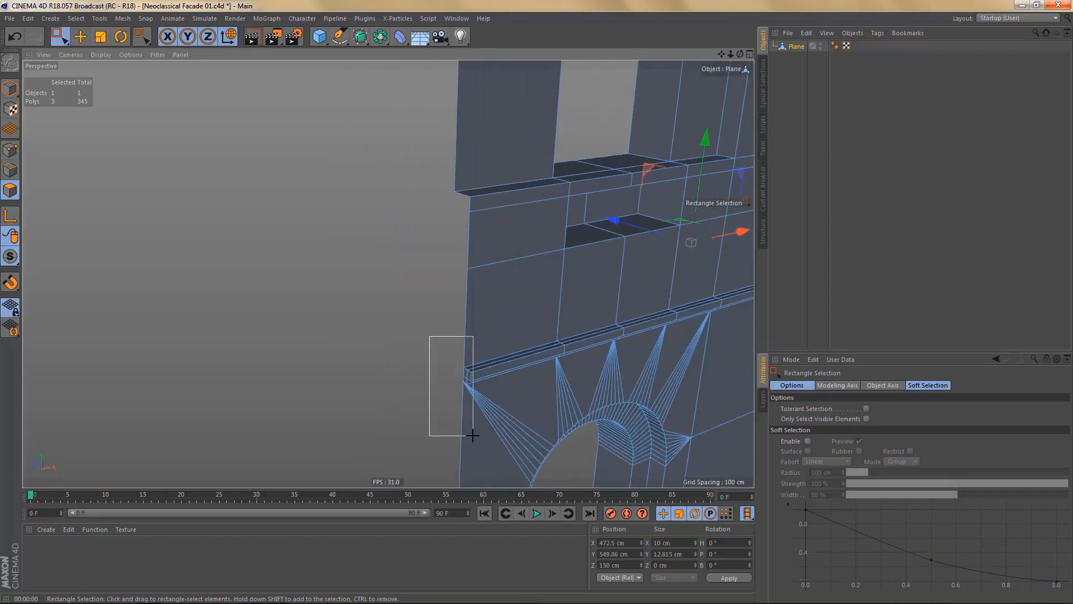
left_click_drag(458, 375, 477, 441)
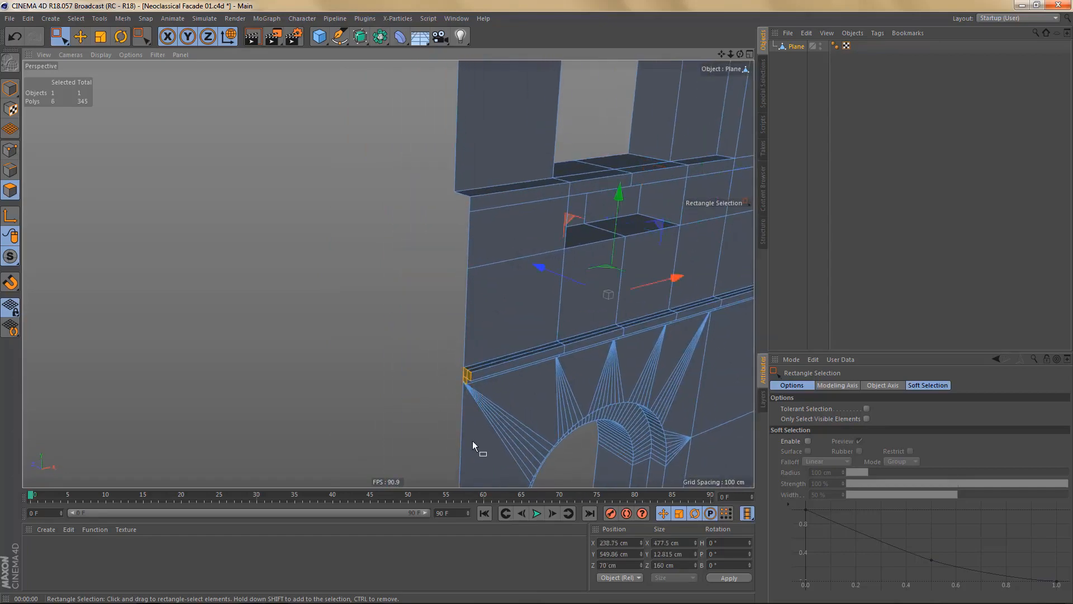
key("Delete")
- Select the redundant edge loop along the top of the stepped ledge in edge mode and dissolve it
key("n")
key("b")
scroll(347, 376, "down", 4)
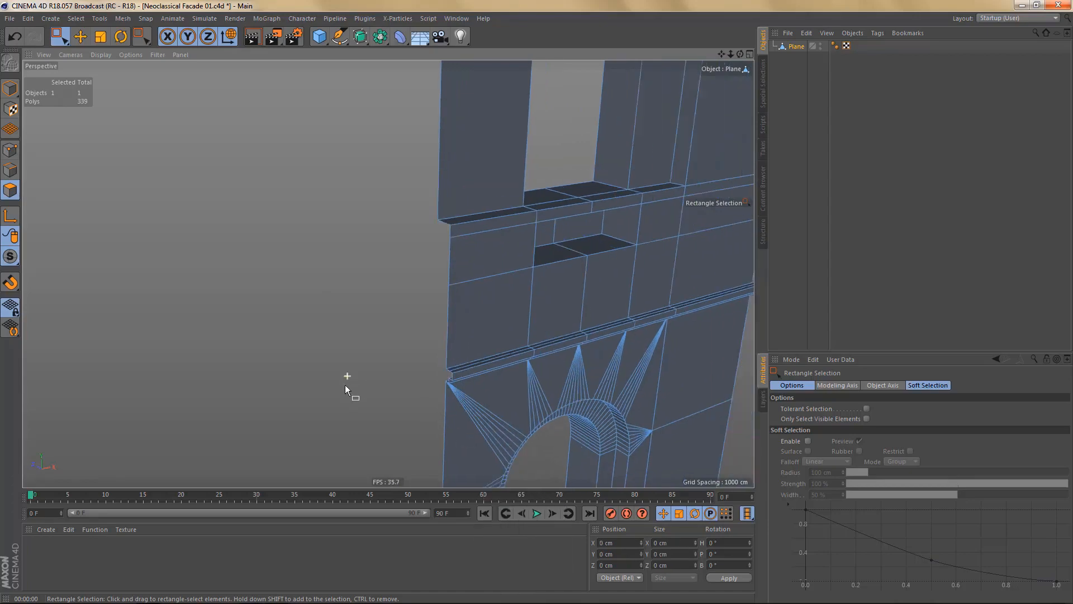
scroll(486, 383, "up", 4)
right_click_drag(566, 351, 620, 329, "alt")
left_click_drag(426, 358, 428, 384, "alt")
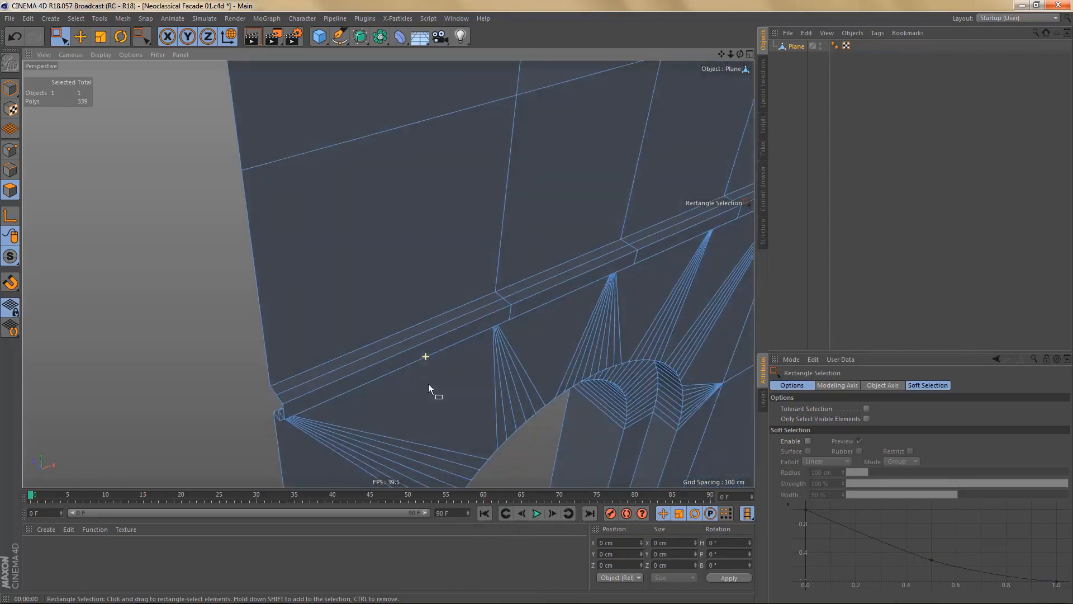
key("Return")
key("e")
double_click(423, 332)
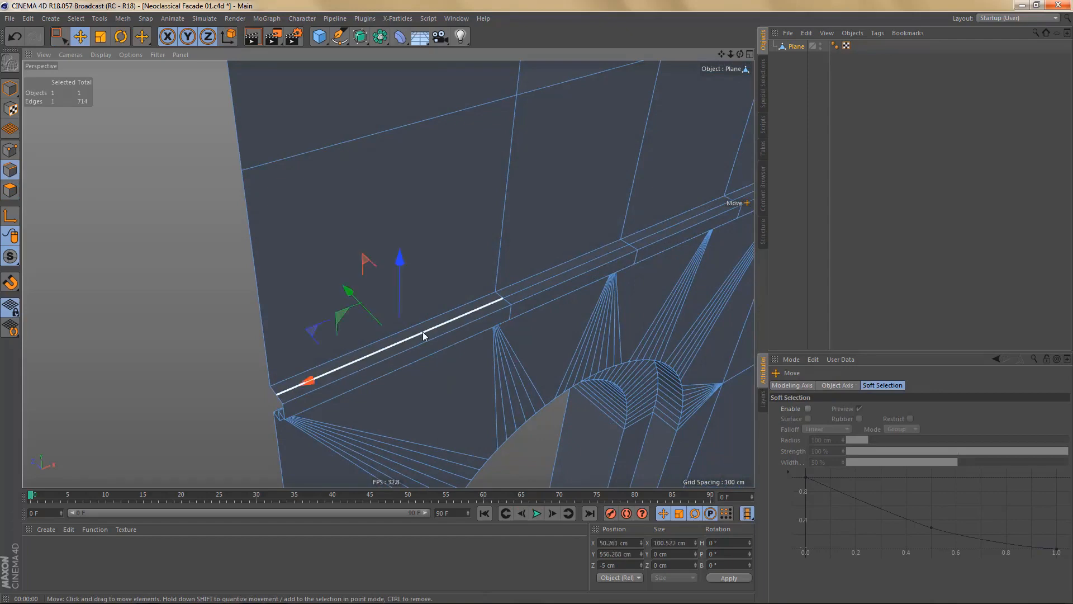
scroll(332, 410, "down", 4)
scroll(488, 388, "down", 2)
left_click_drag(582, 313, 500, 316, "alt")
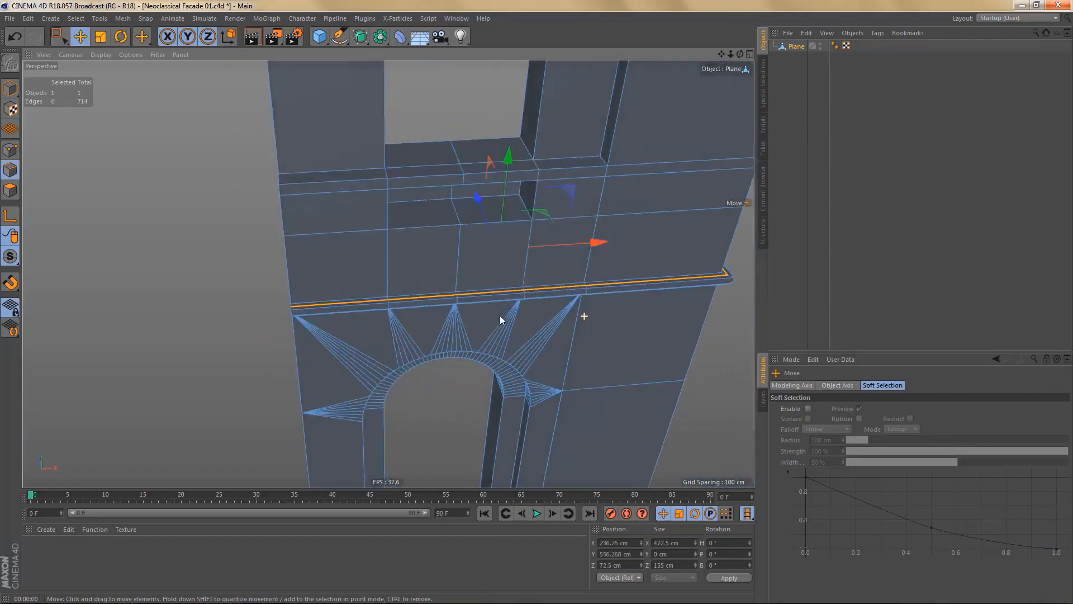
middle_click_drag(626, 323, 367, 389, "alt")
left_click_drag(359, 387, 341, 385, "alt")
key("ctrl+Delete")
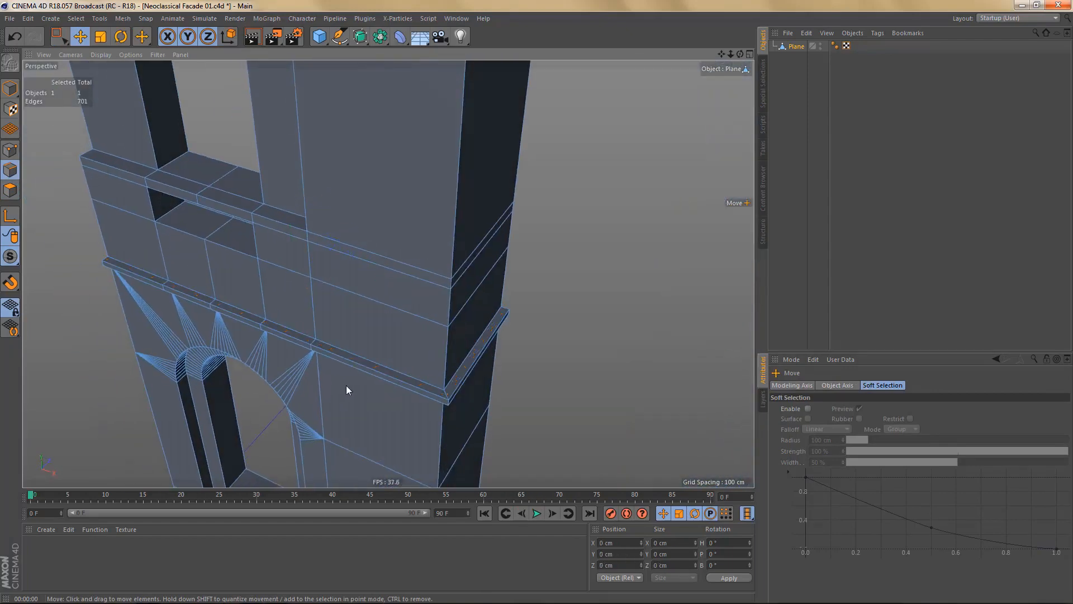
- With the Polygon Pen, weld the extra points around the top window's recessed panel into its two upper corners
scroll(403, 382, "down", 4)
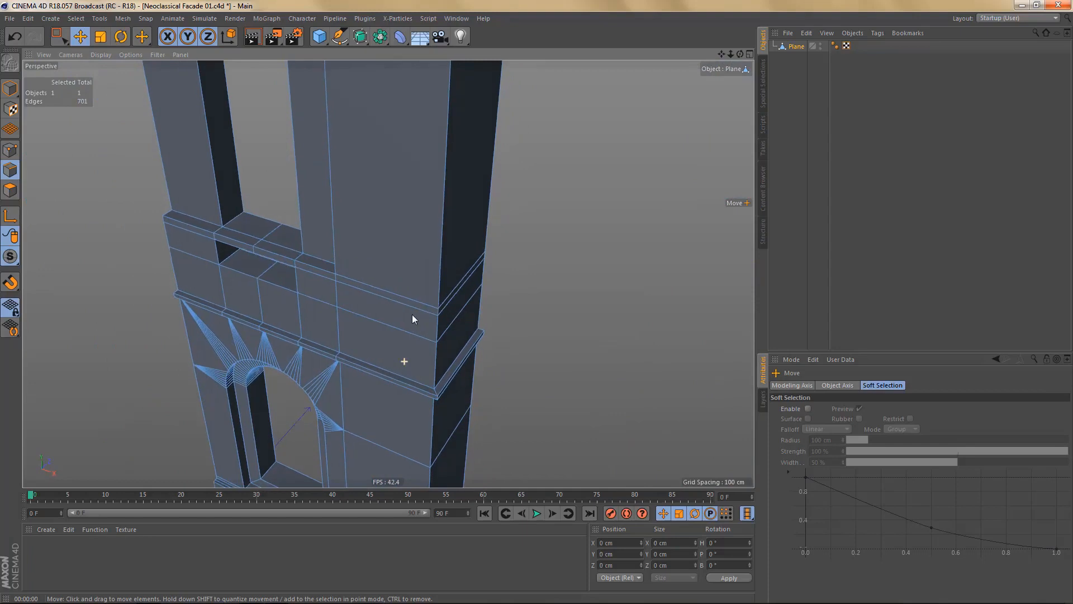
left_click_drag(411, 315, 410, 313, "alt")
middle_click_drag(411, 314, 462, 434, "alt")
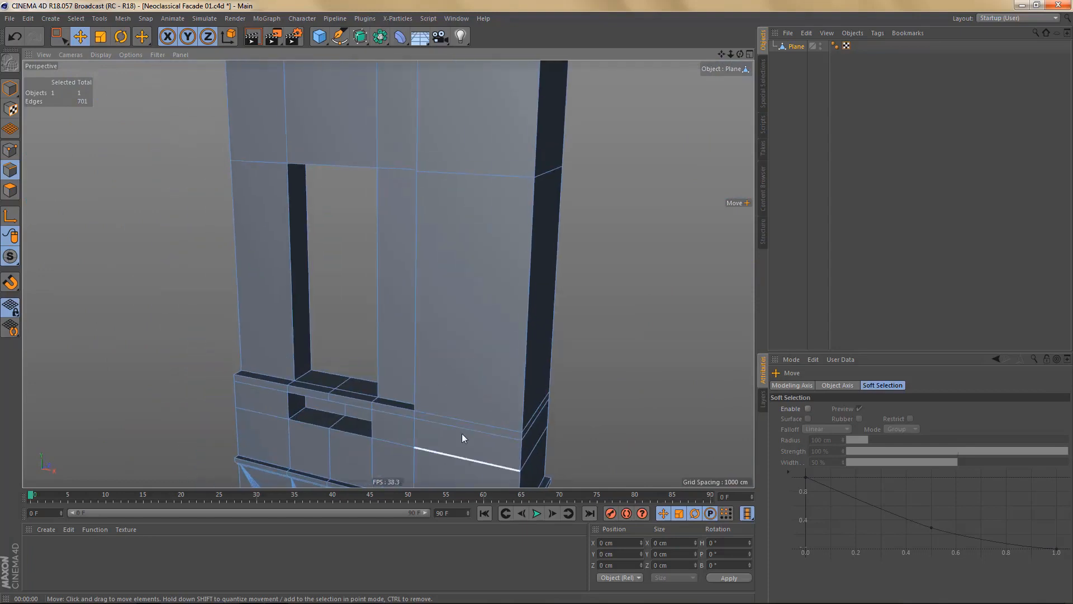
left_click_drag(471, 405, 528, 363, "alt")
right_click_drag(484, 381, 454, 419, "alt")
left_click_drag(446, 388, 444, 336, "alt")
middle_click_drag(444, 336, 463, 396, "alt")
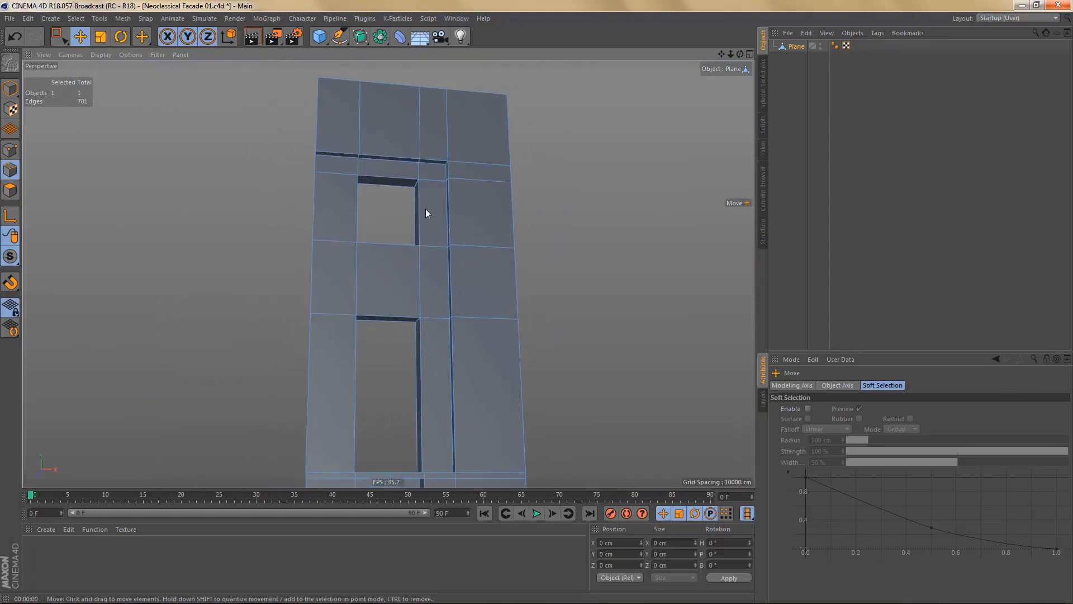
right_click_drag(423, 168, 603, 172, "alt")
left_click_drag(483, 195, 465, 202, "alt")
middle_click_drag(465, 203, 478, 277, "alt")
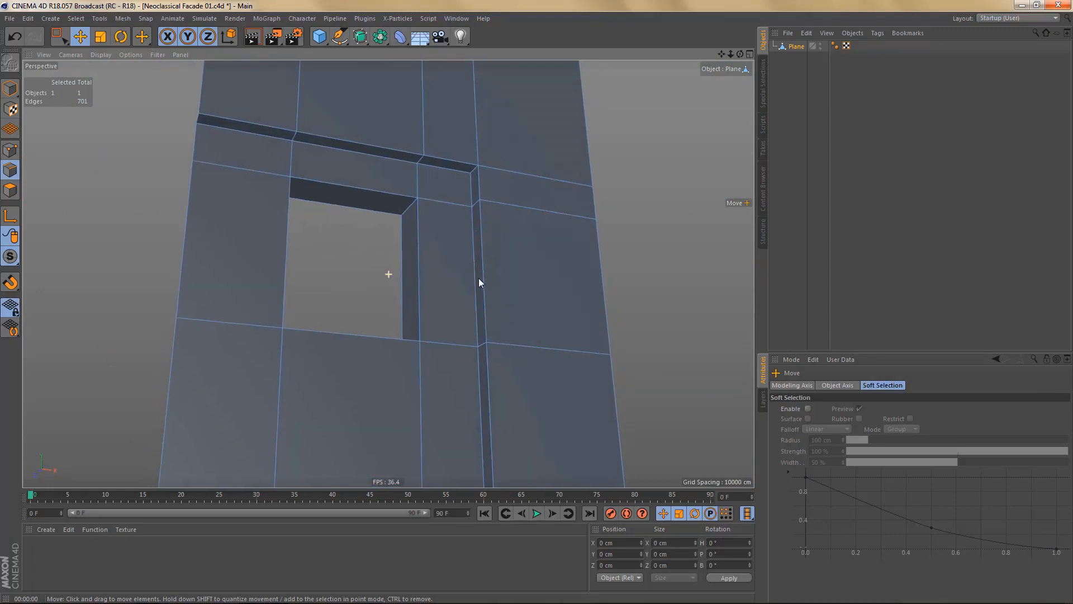
key("m")
key("e")
scroll(464, 252, "up", 2)
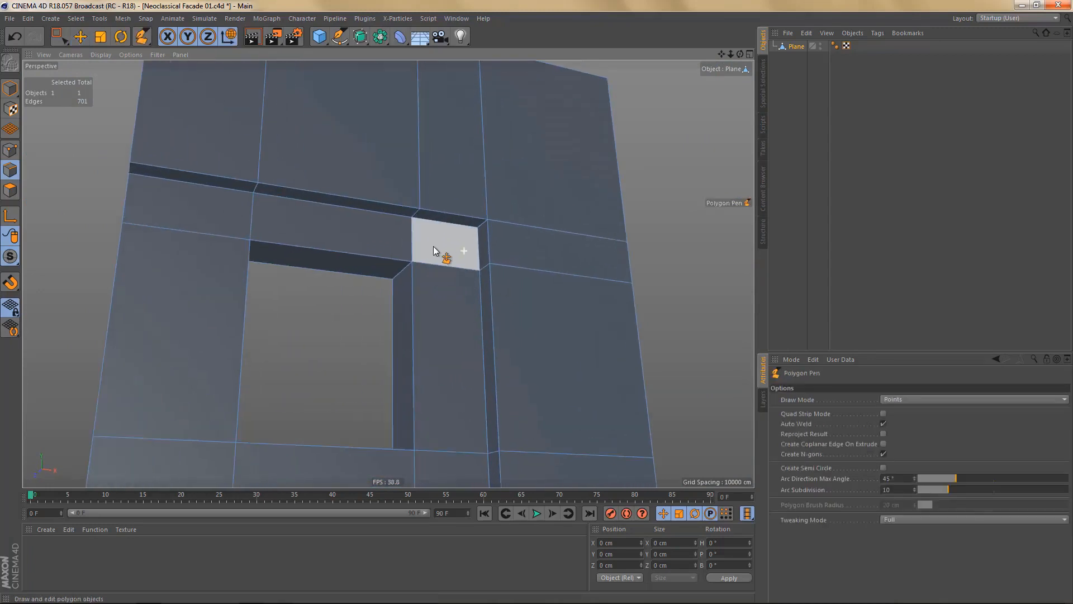
left_click_drag(412, 218, 477, 237)
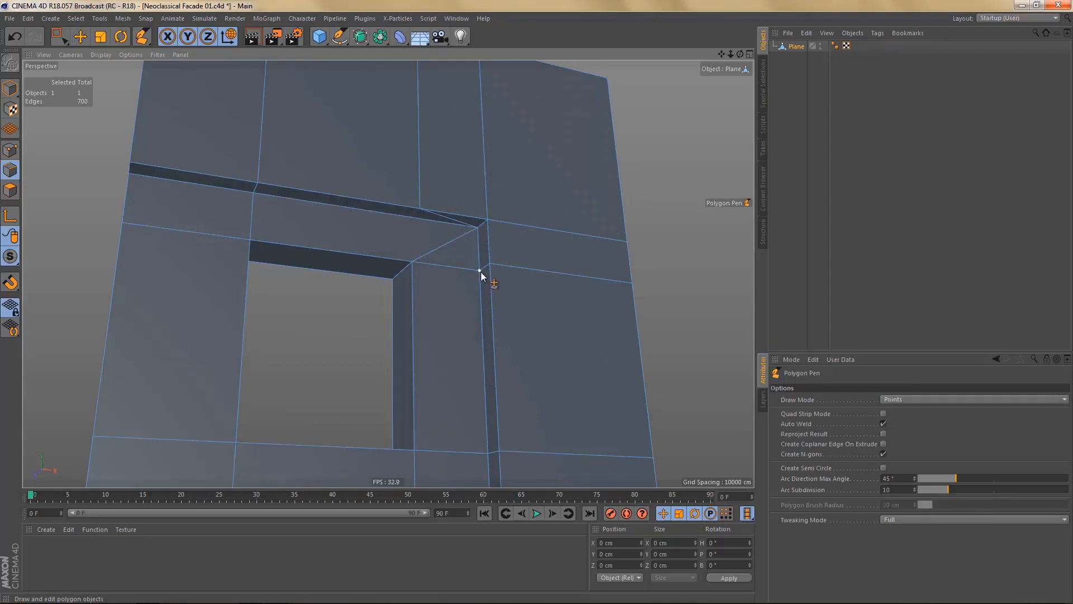
left_click_drag(480, 275, 481, 229)
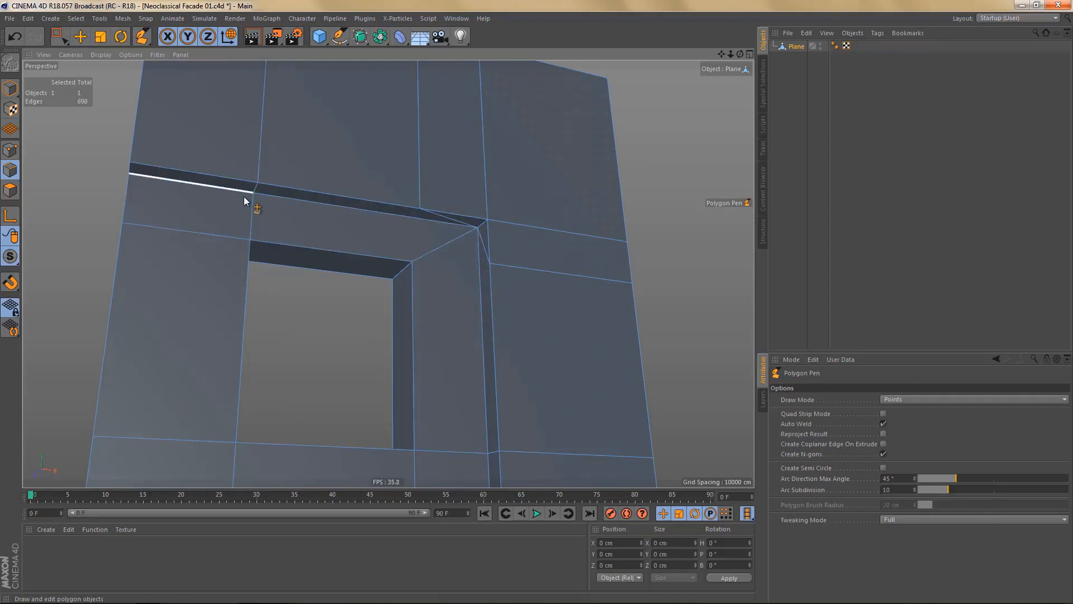
left_click_drag(253, 196, 133, 180)
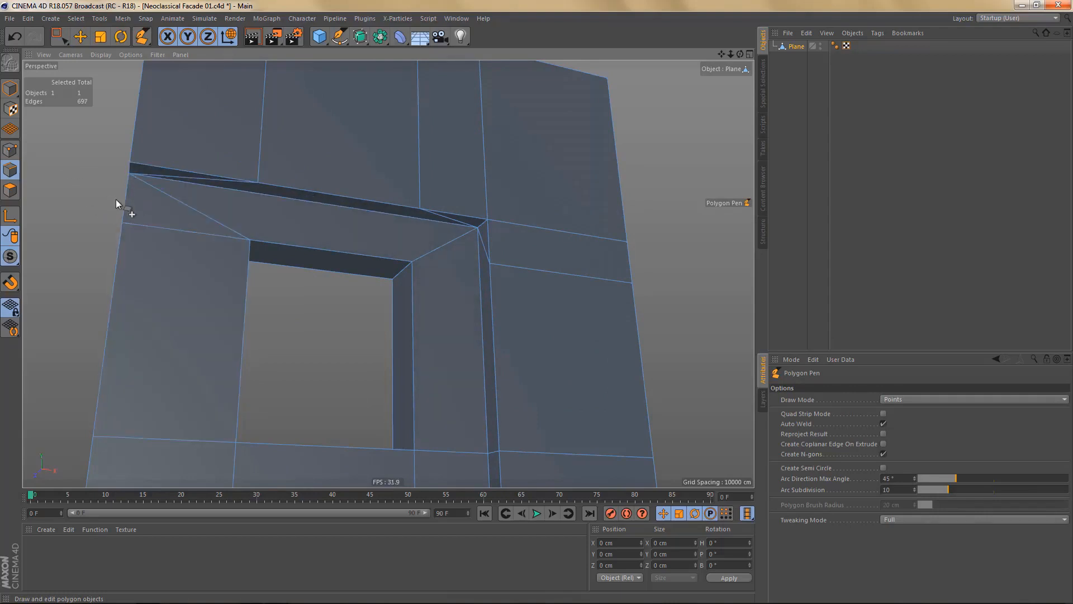
left_click_drag(123, 223, 131, 175)
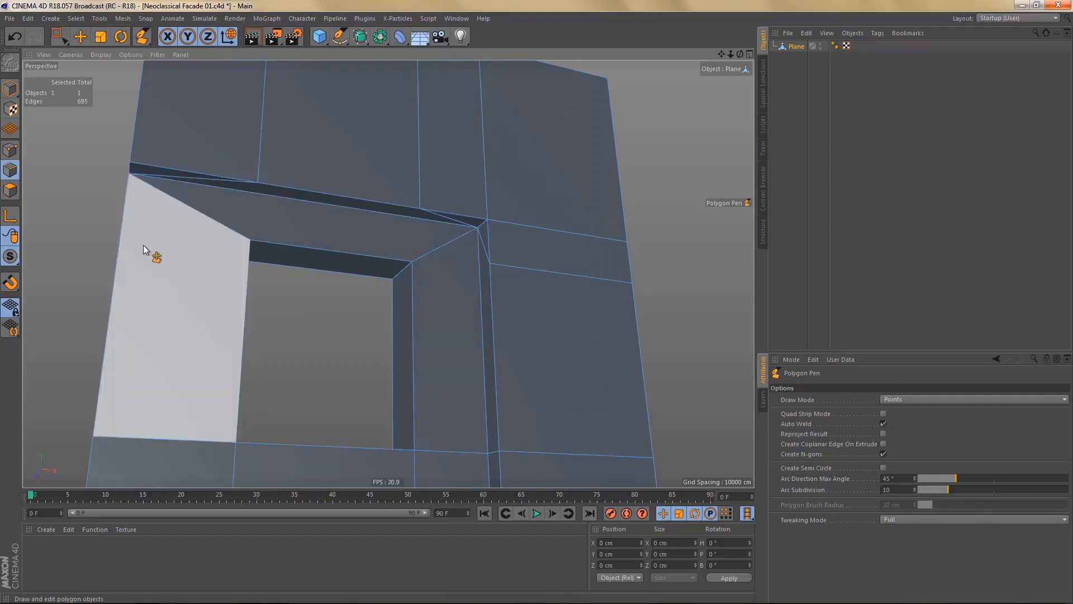
- Weld the nearby points on the facade's top and side edges into its outer top corner
right_click_drag(146, 248, 264, 236, "alt")
middle_click_drag(278, 237, 240, 314, "alt")
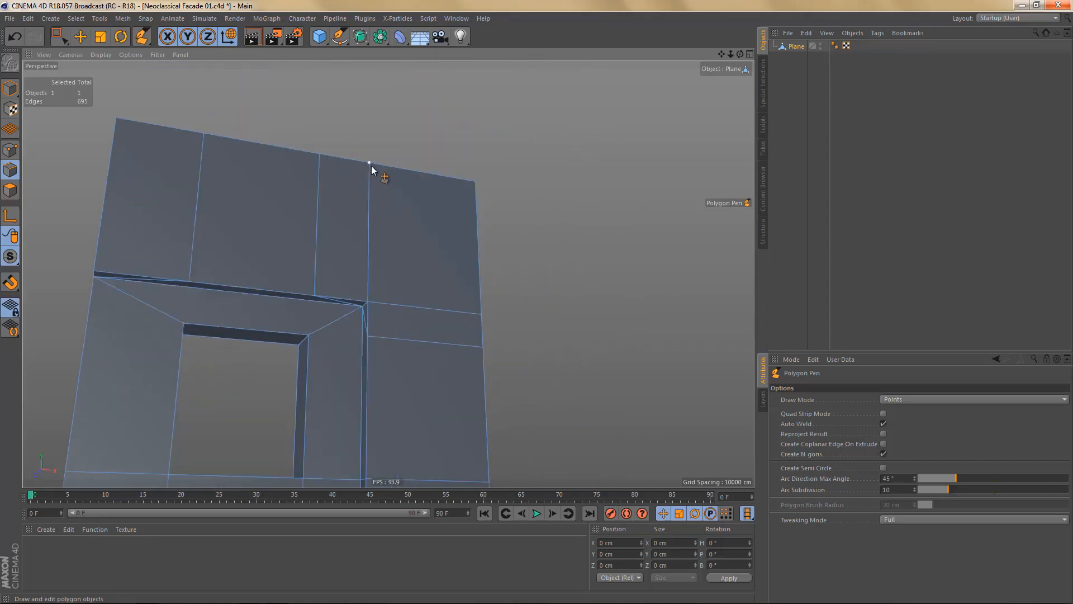
left_click_drag(369, 165, 476, 183)
left_click_drag(483, 316, 477, 189)
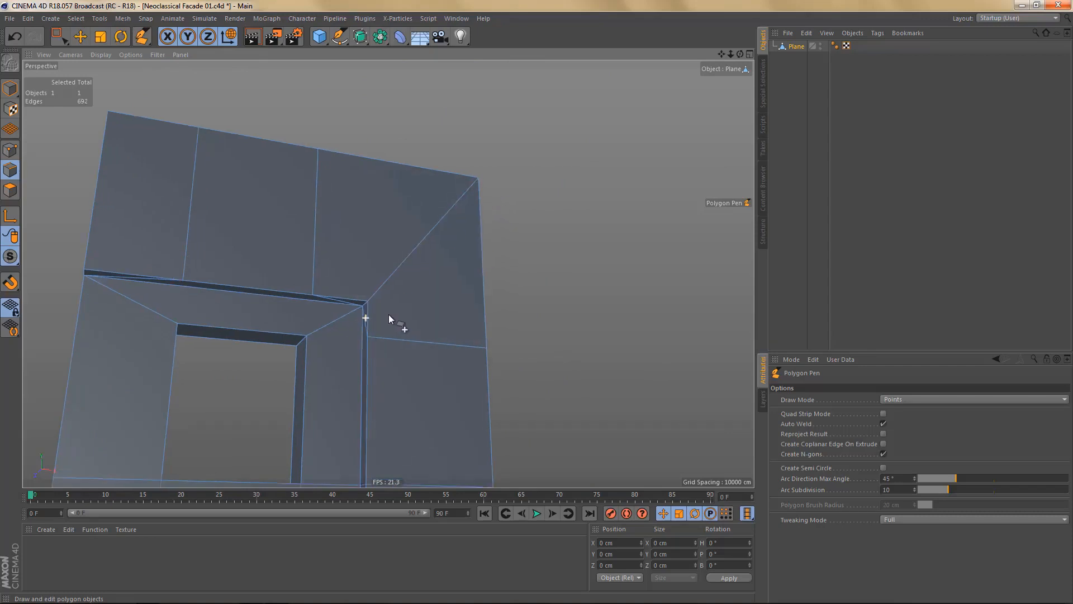
- Dissolve the leftover horizontal edge beside the top window panel and the two leftover vertical edges above it
scroll(369, 313, "up", 2)
key("e")
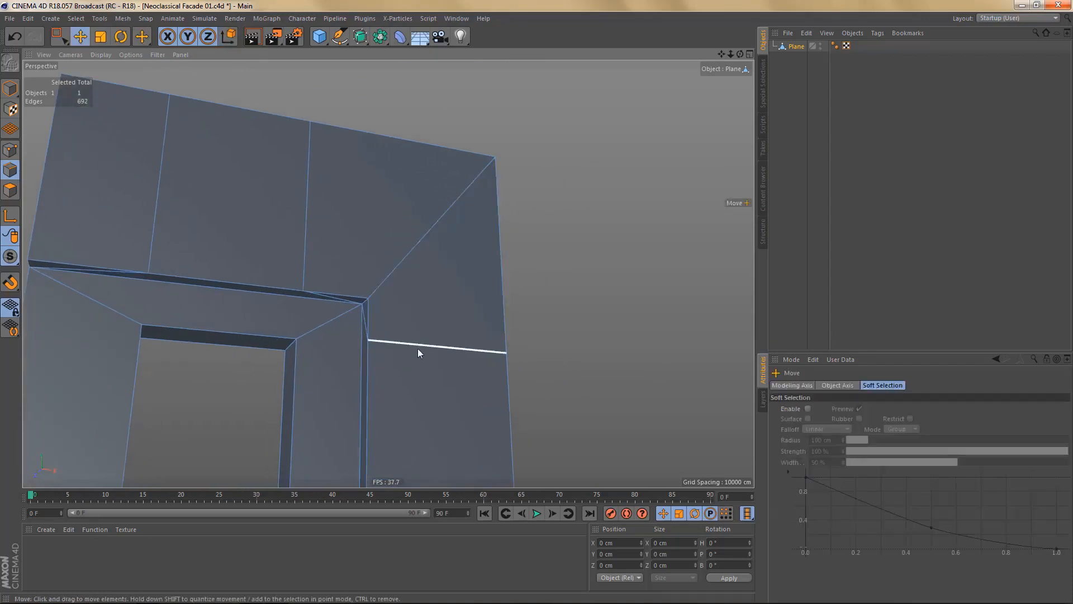
left_click(419, 344)
key("ctrl+Delete")
double_click(308, 186)
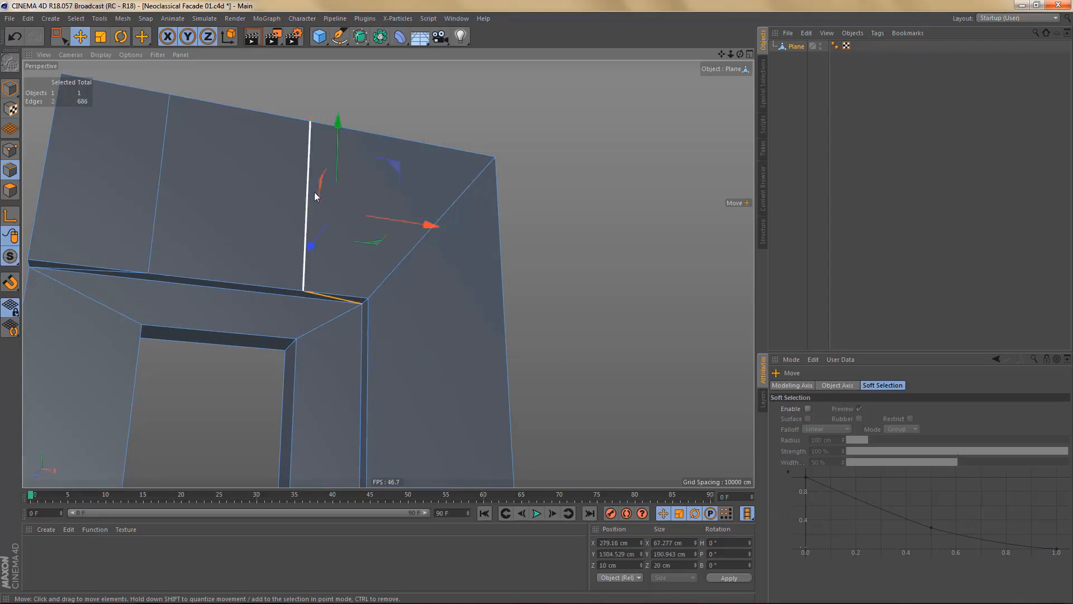
key("ctrl+Delete")
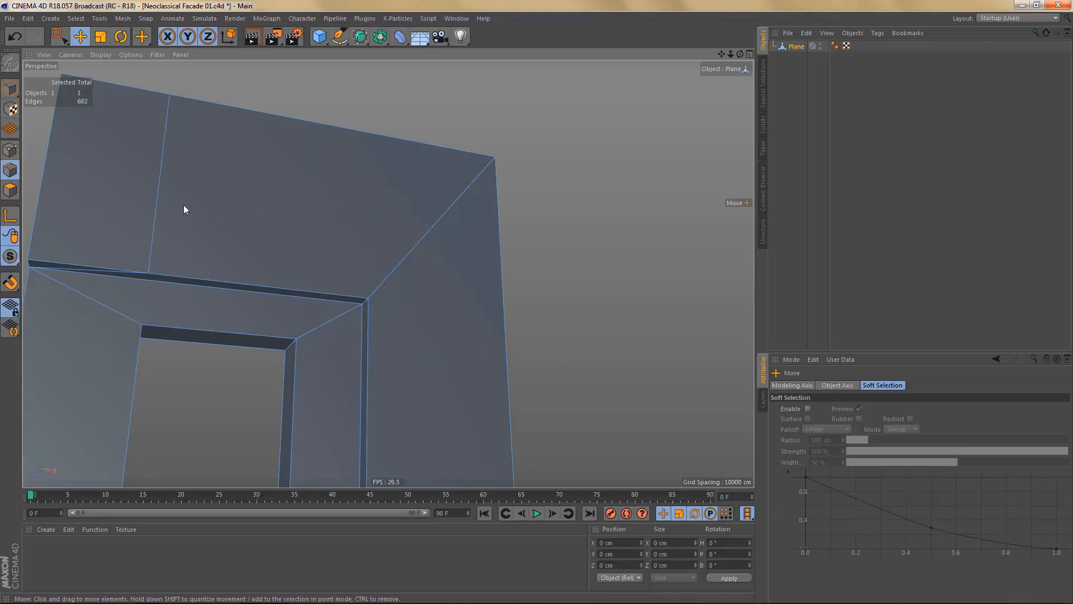
double_click(154, 196)
key("ctrl+Delete")
- Dissolve the leftover horizontal edge near the top of the facade's side wall
scroll(280, 201, "down", 5)
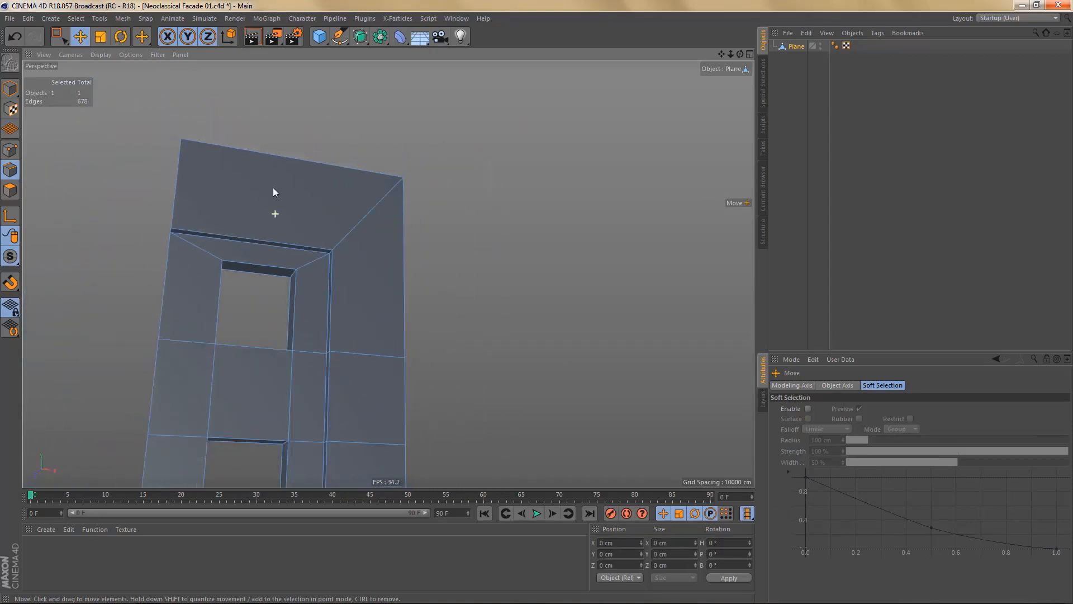
left_click_drag(273, 187, 251, 244, "alt")
left_click_drag(342, 226, 395, 202, "alt")
left_click(397, 206)
key("ctrl+Delete")
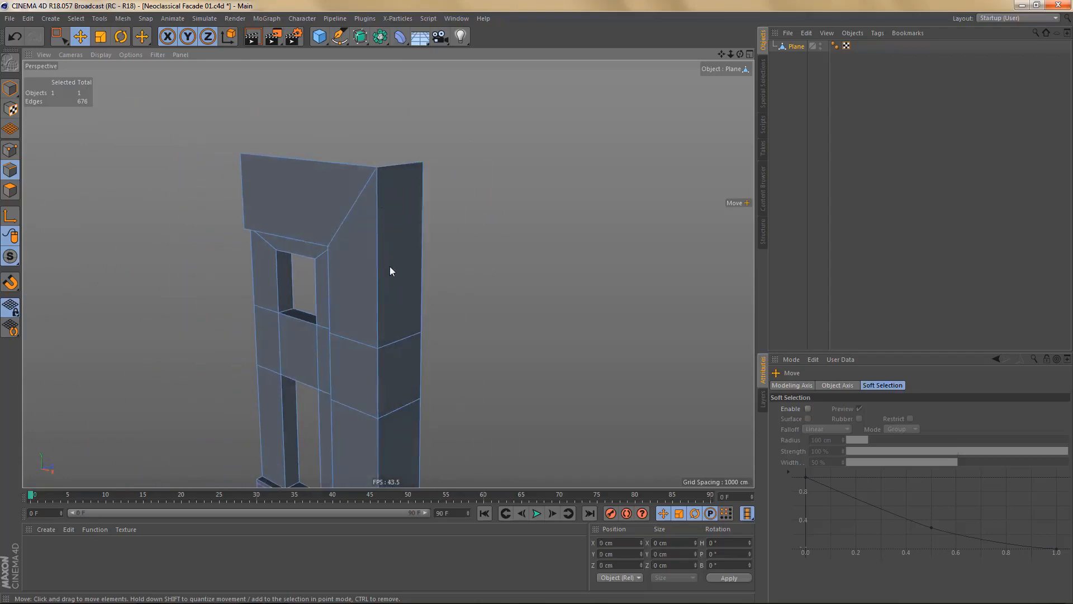
- Render the whole facade section to check the cleaned-up mesh
left_click_drag(403, 240, 448, 279, "alt")
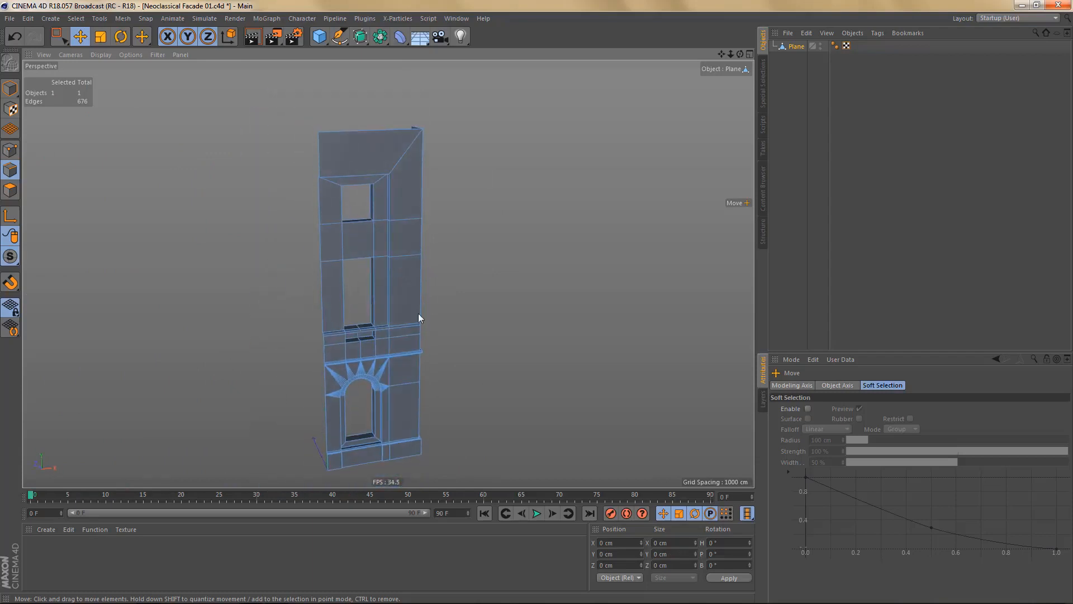
left_click_drag(424, 344, 417, 354, "alt")
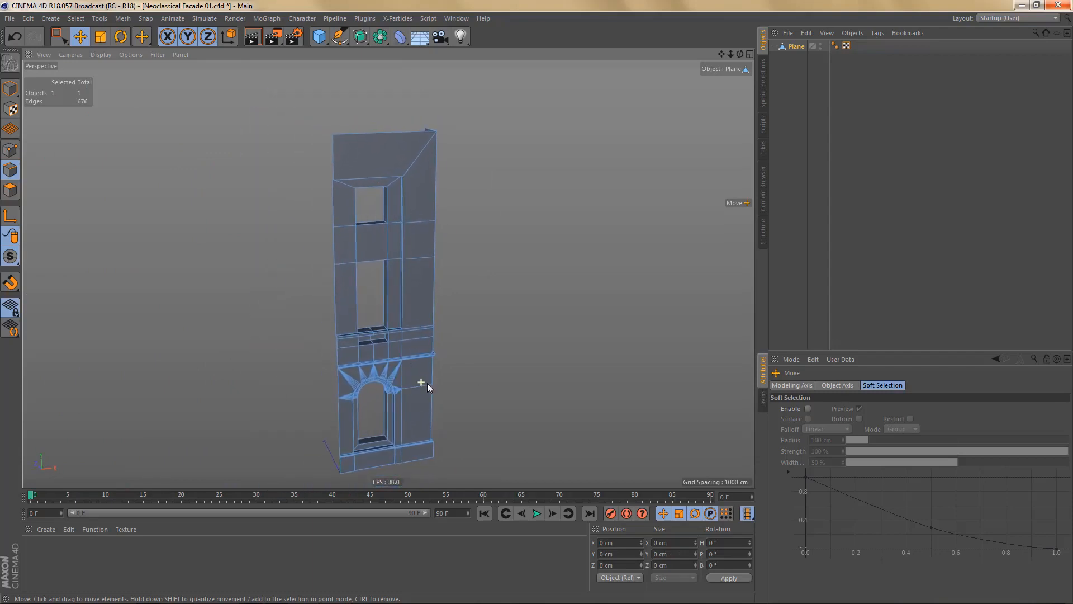
key("ctrl+r")
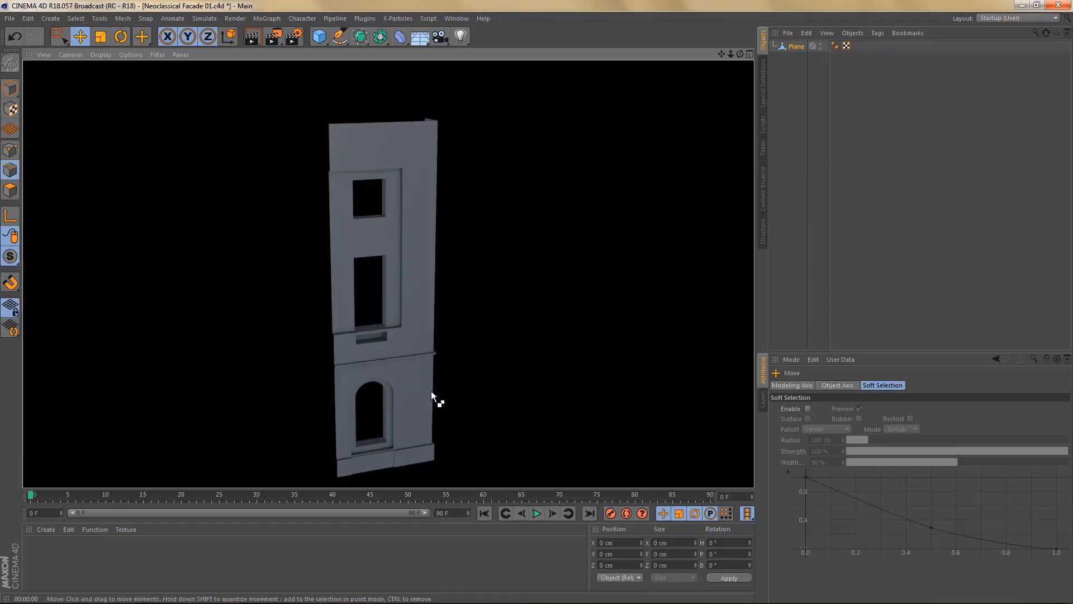
scroll(434, 386, "down", 2)
middle_click_drag(435, 381, 425, 374, "alt")
- Examine the molding area above the stepped ledge against the reference image in the front view
middle_click(478, 393)
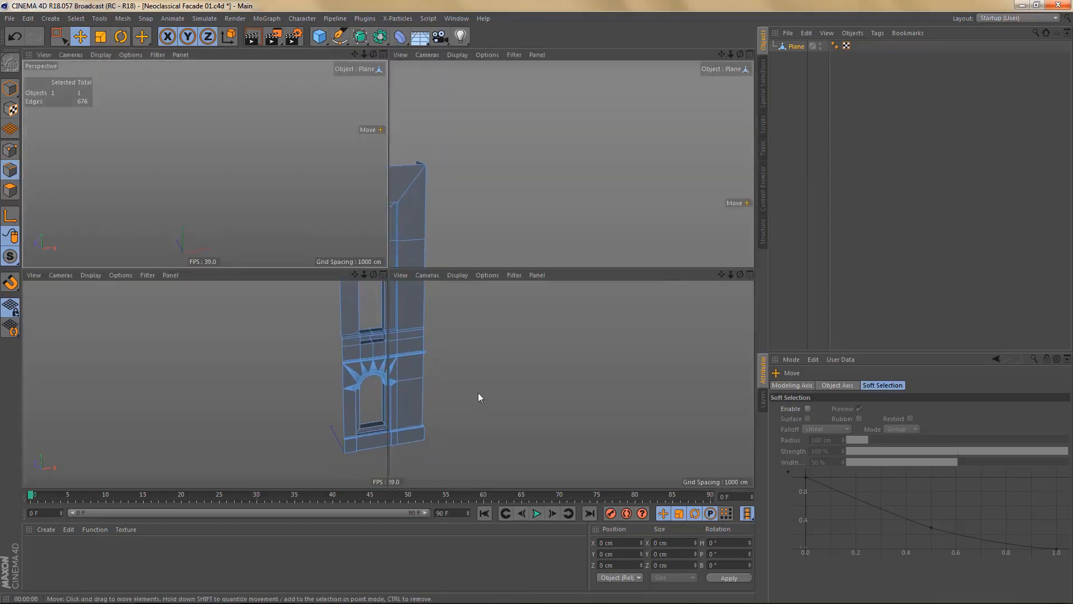
middle_click(515, 389)
middle_click_drag(511, 379, 472, 581, "alt")
right_click_drag(512, 217, 506, 248, "alt")
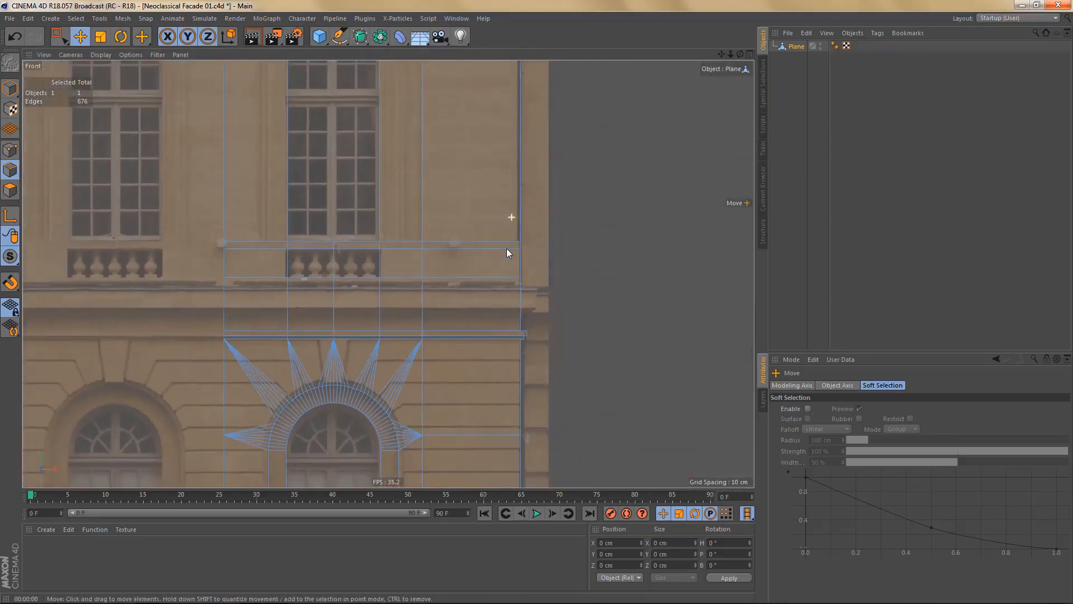
middle_click_drag(515, 188, 522, 237, "alt")
right_click_drag(546, 378, 585, 352, "alt")
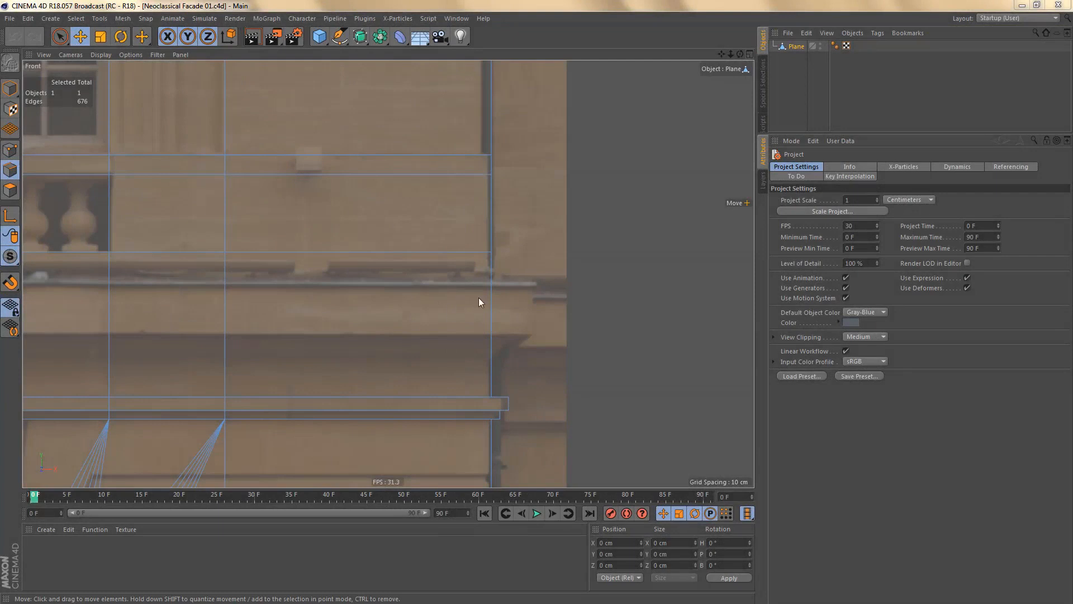
- Choose the linear spline Pen and examine the cornice molding at both ends of the facade in the front view
right_click_drag(476, 297, 498, 293, "alt")
middle_click_drag(502, 286, 505, 274, "alt")
right_click_drag(491, 293, 504, 290, "alt")
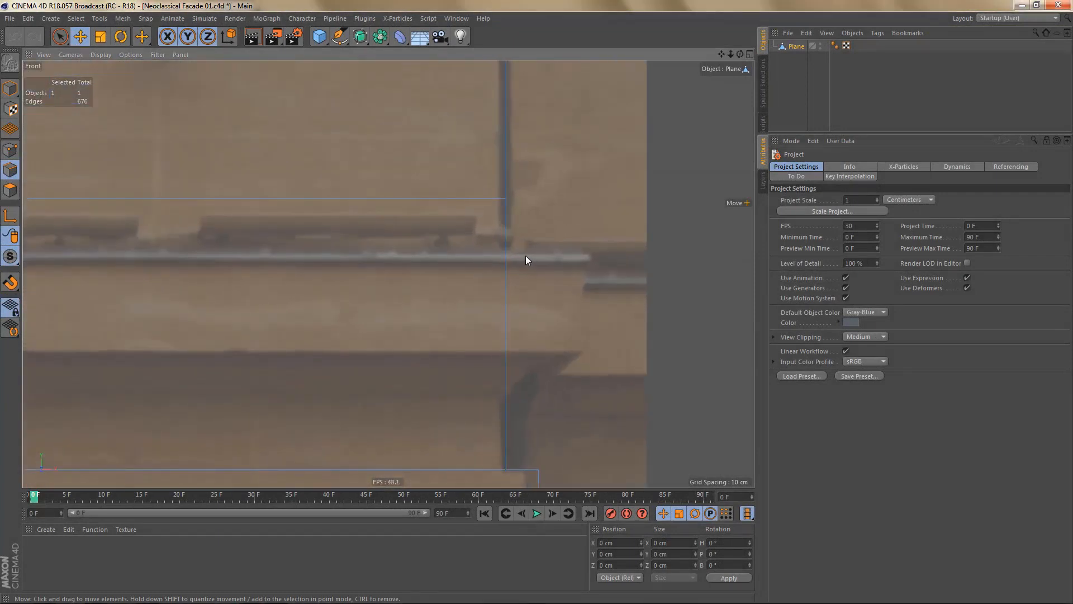
left_click_drag(345, 34, 375, 53)
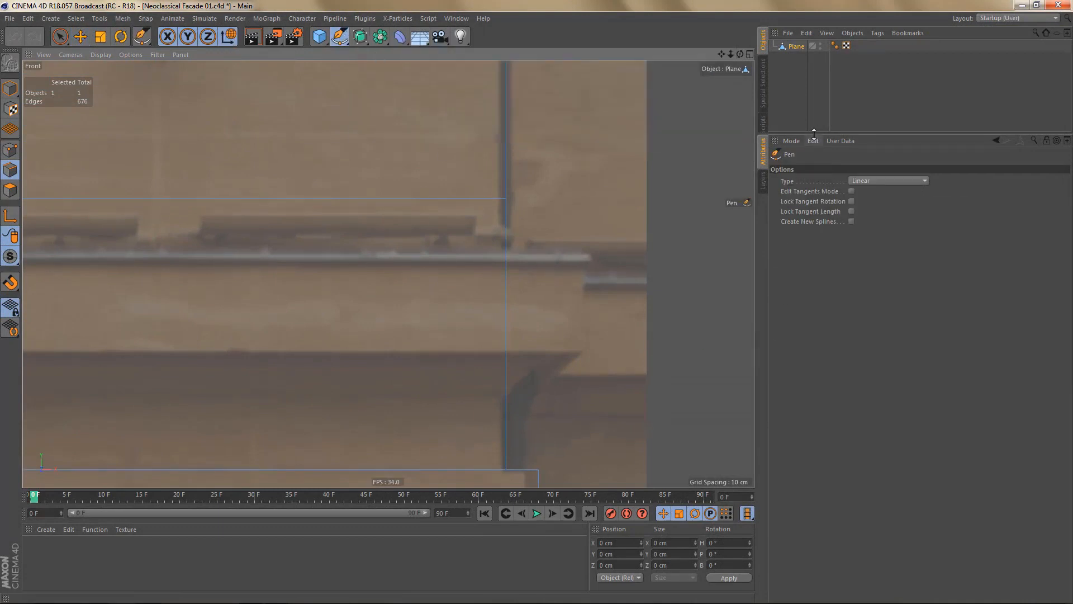
left_click_drag(813, 134, 821, 282)
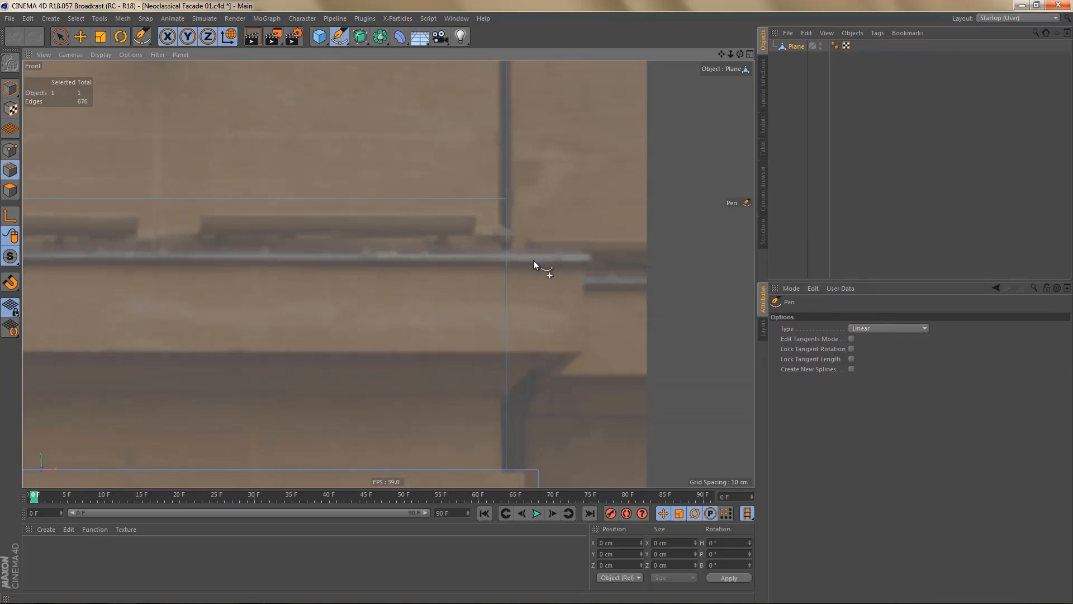
middle_click_drag(537, 317, 560, 256, "alt")
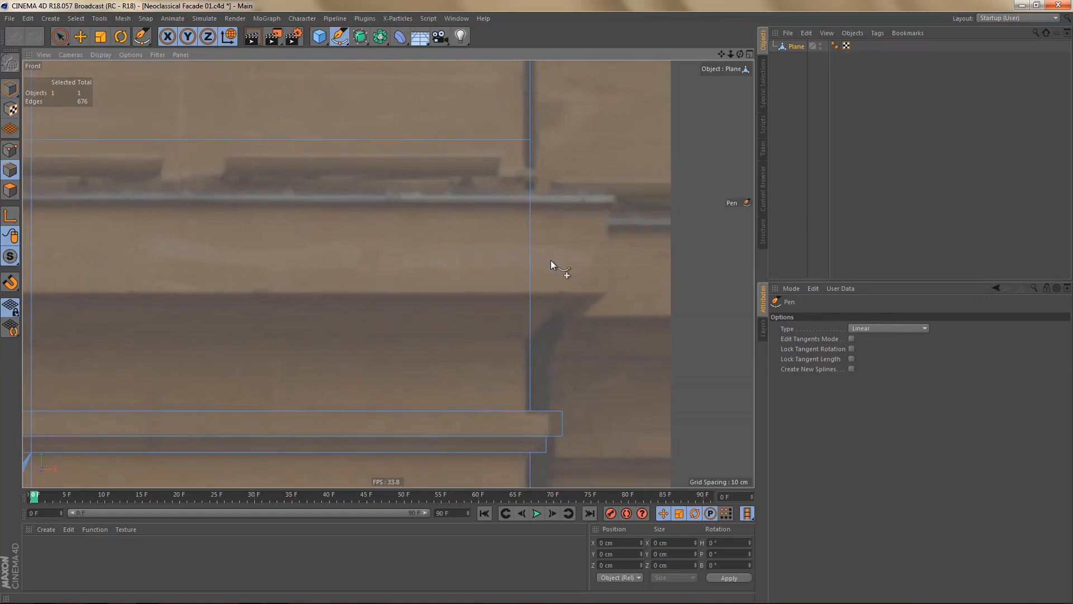
mouse_move(551, 260)
right_mouse_down("alt")
mouse_move(560, 260)
mouse_move(539, 277)
mouse_move(508, 283)
right_mouse_up("alt")
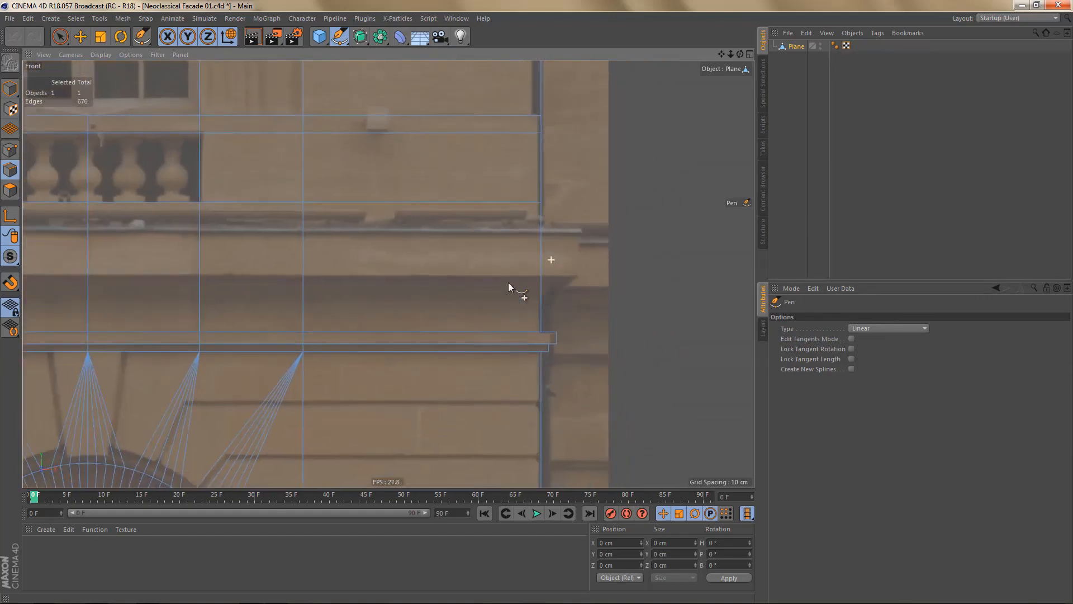
middle_click_drag(620, 276, 835, 285, "alt")
middle_click_drag(502, 269, 799, 258, "alt")
middle_click_drag(331, 273, 557, 273, "alt")
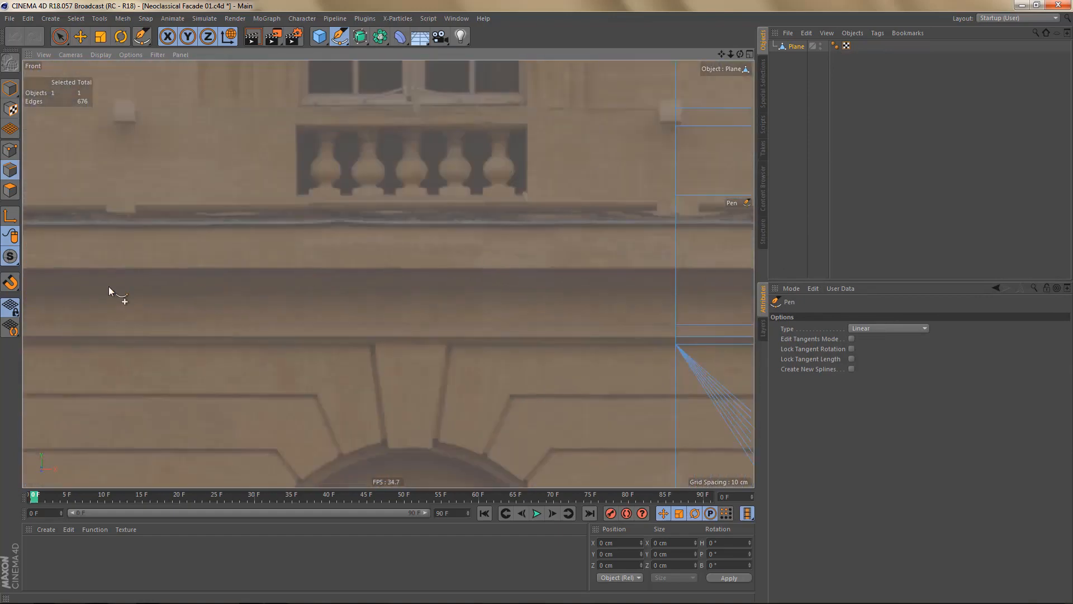
mouse_move(254, 279)
middle_mouse_down("alt")
mouse_move(584, 273)
mouse_move(547, 278)
middle_mouse_up("alt")
right_click_drag(412, 247, 482, 260, "alt")
middle_click_drag(481, 260, 418, 276, "alt")
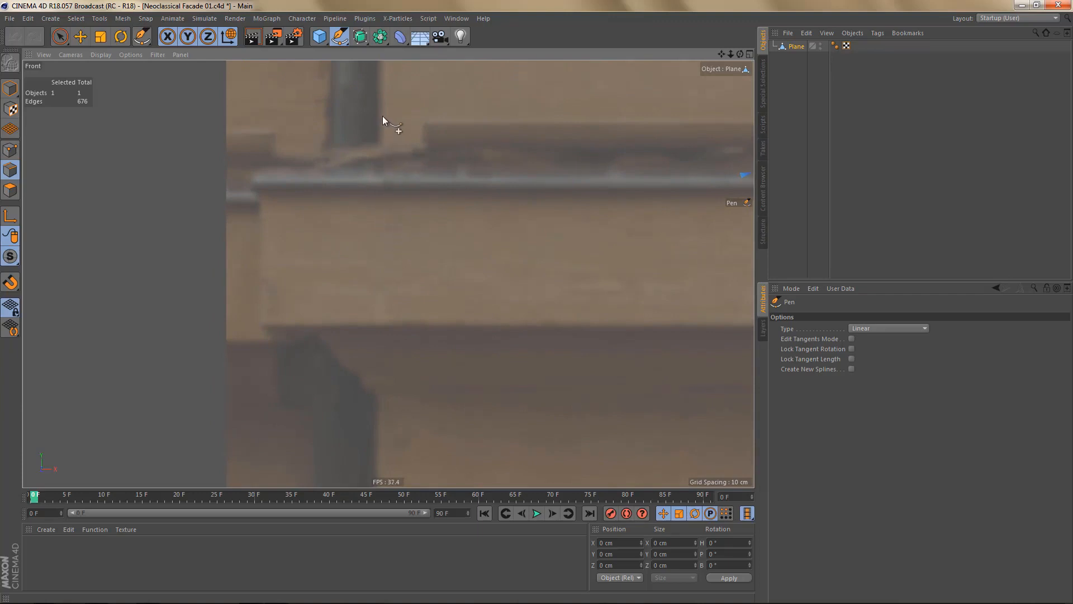
- Start a linear spline with a single point on the cornice's top edge below the left downpipe and make its points editable
left_click(384, 176)
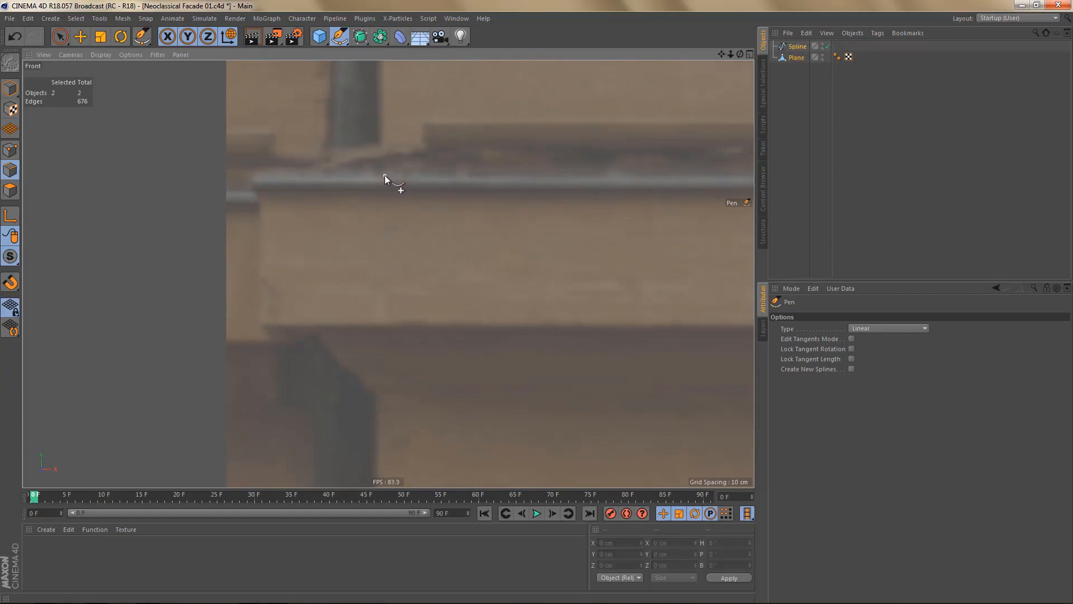
left_click(799, 48)
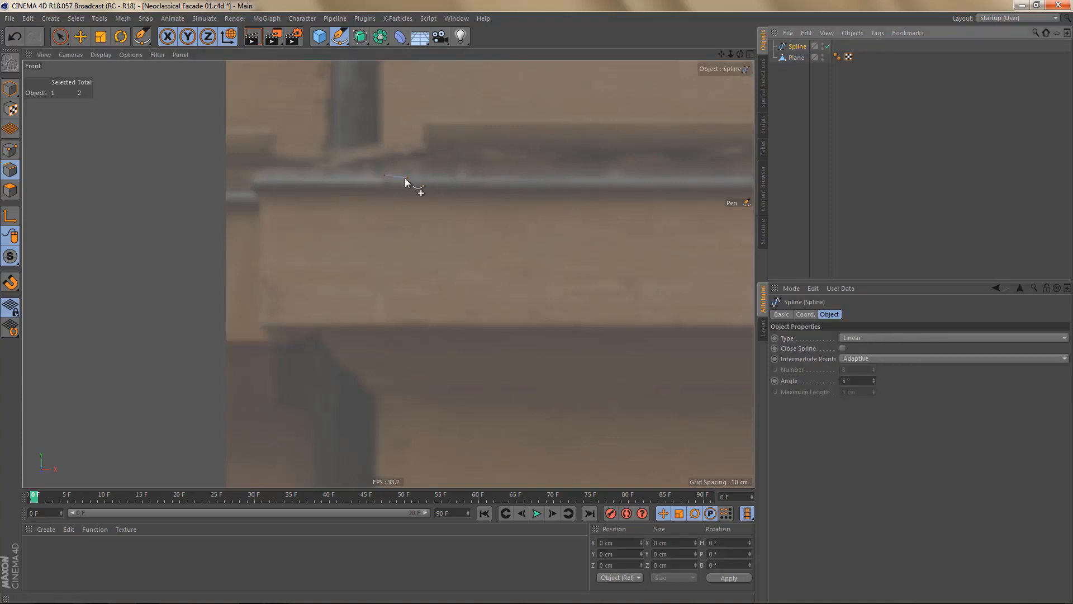
key("e")
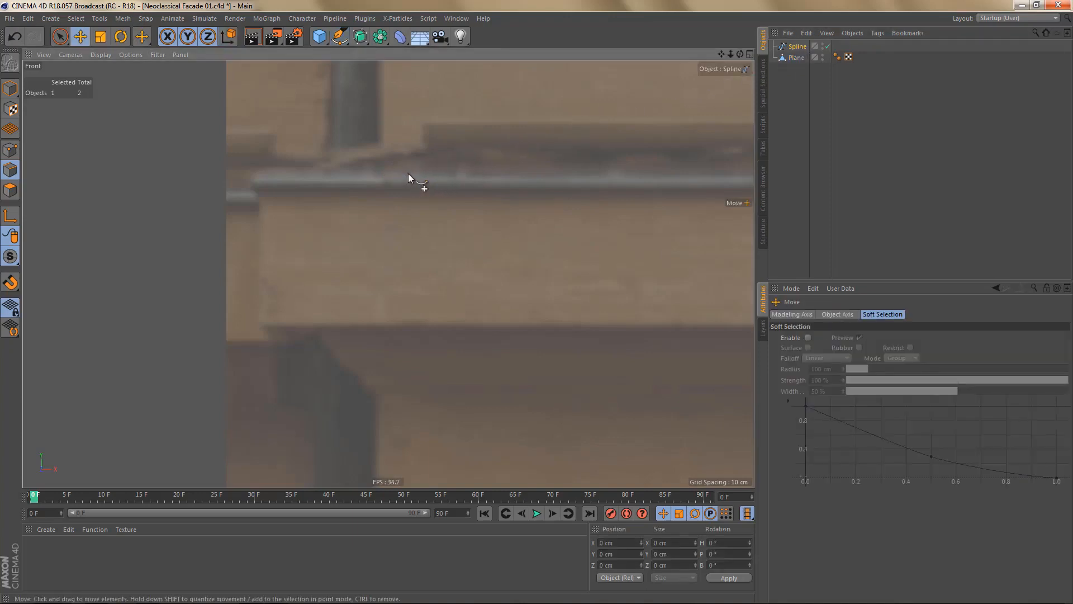
key("Return")
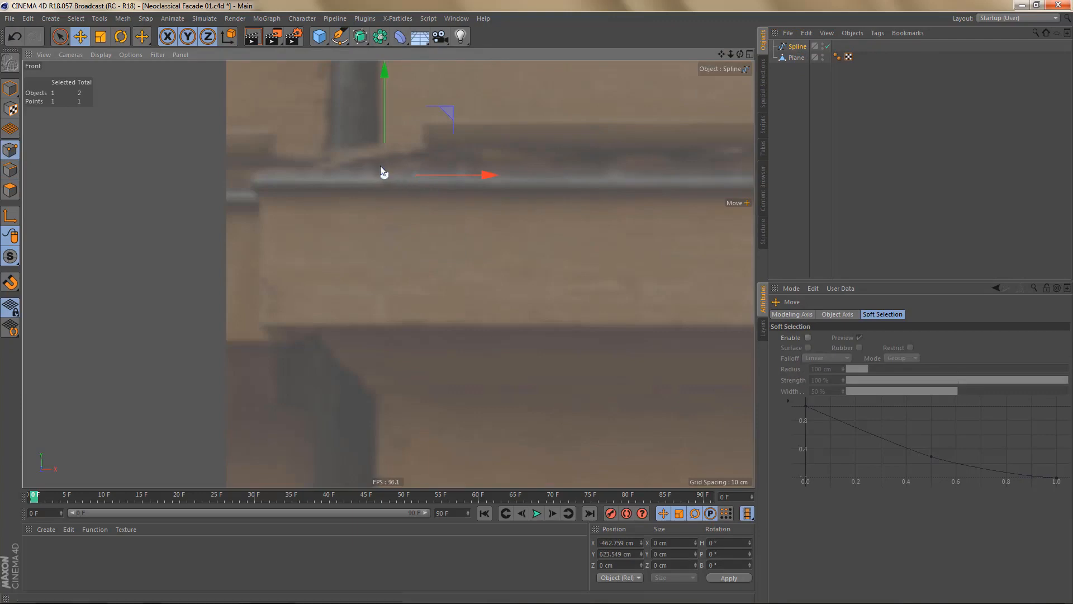
- Trace the cornice's top ledge from the spline point: about 27 cm outward, 3 cm down, and a short step back inward
right_click_drag(383, 171, 412, 171, "alt")
middle_click_drag(400, 201, 412, 209, "alt")
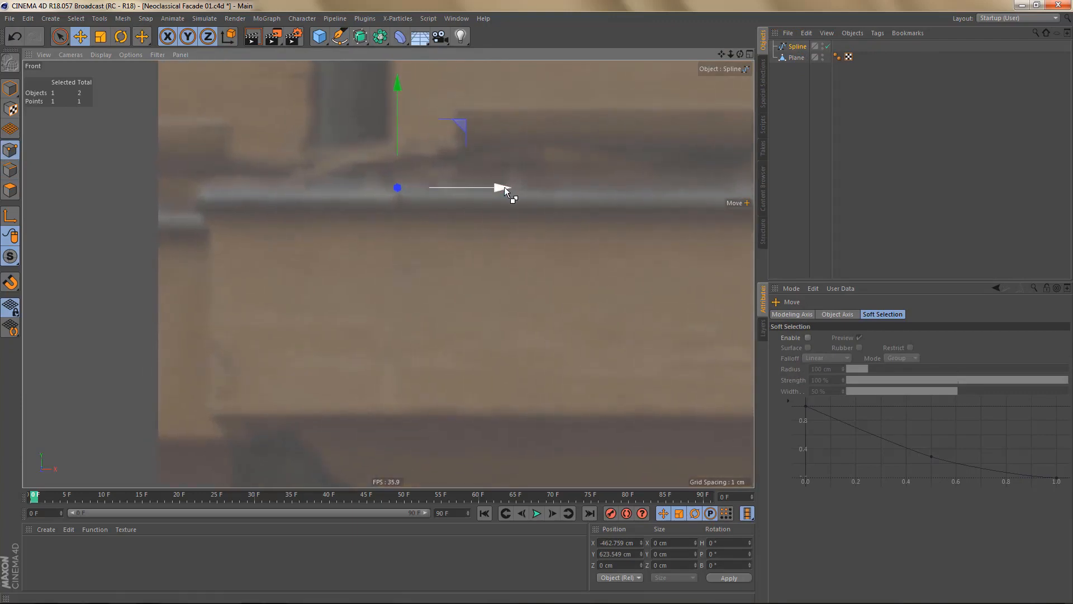
left_click_drag(505, 186, 302, 195)
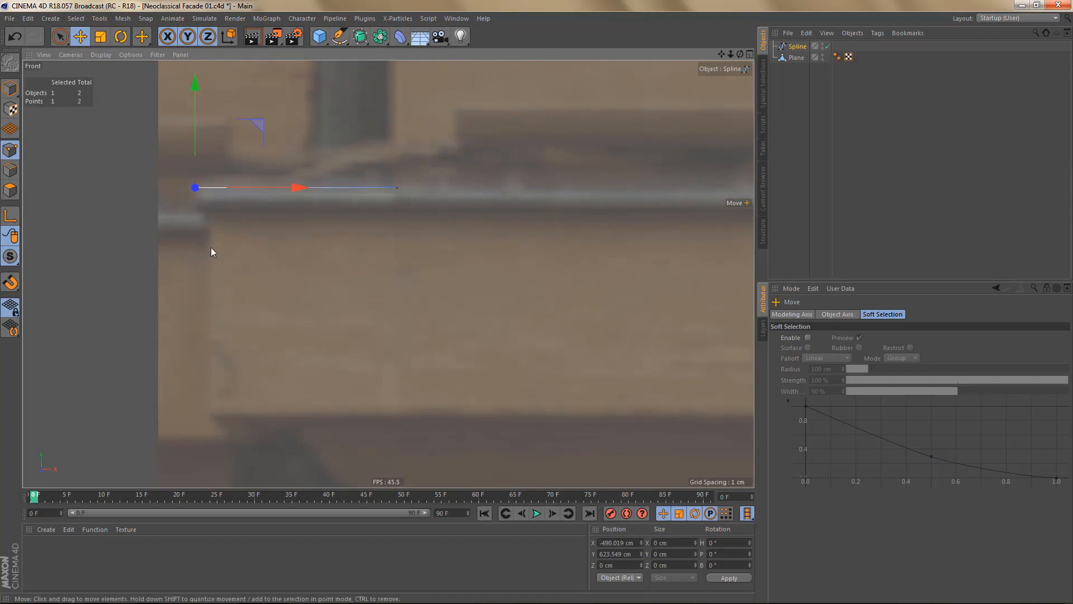
left_click_drag(194, 84, 196, 106)
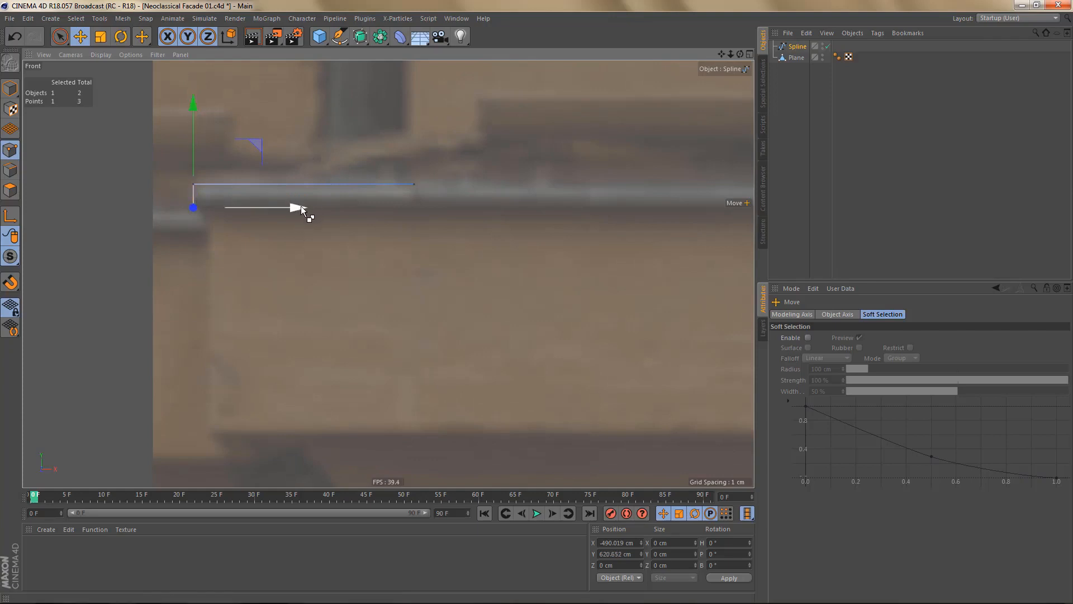
left_click_drag(301, 206, 321, 208, "ctrl")
- Extend the spline down the cornice's tall face, inward along its underside, about 2.4 cm up and 6.4 cm further inward
left_click_drag(218, 117, 199, 344, "ctrl")
left_click_drag(298, 427, 357, 439, "ctrl")
key("ctrl+z")
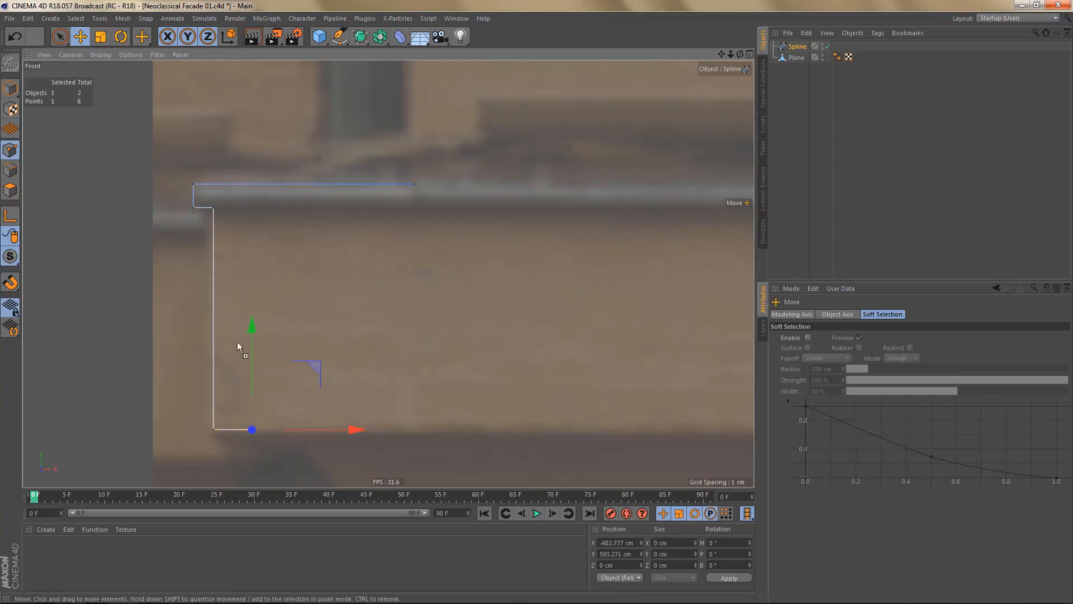
left_click_drag(260, 329, 259, 309, "ctrl")
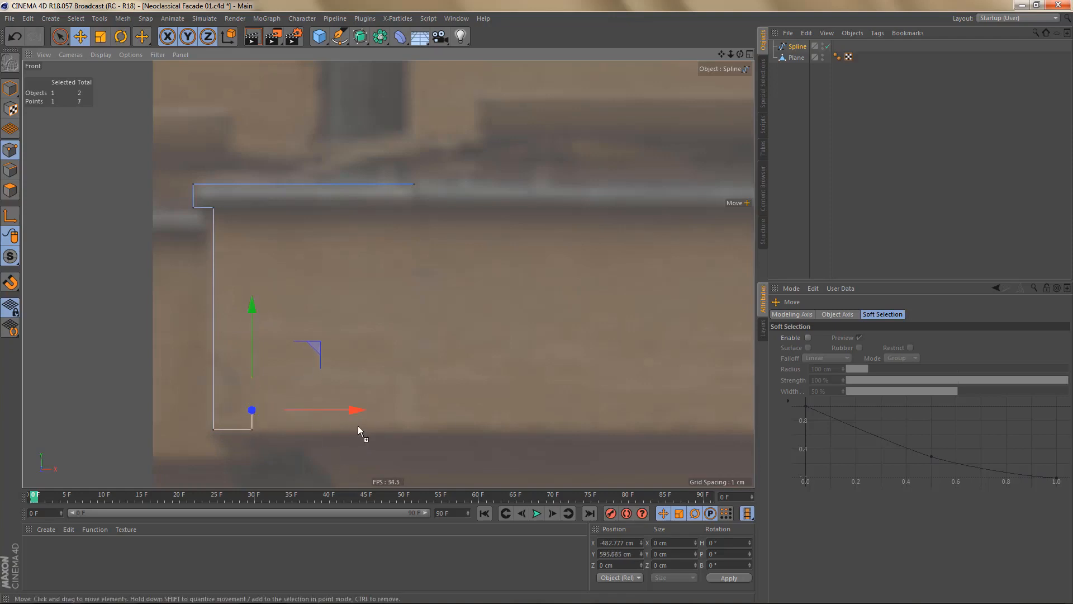
left_click_drag(352, 409, 403, 419, "ctrl")
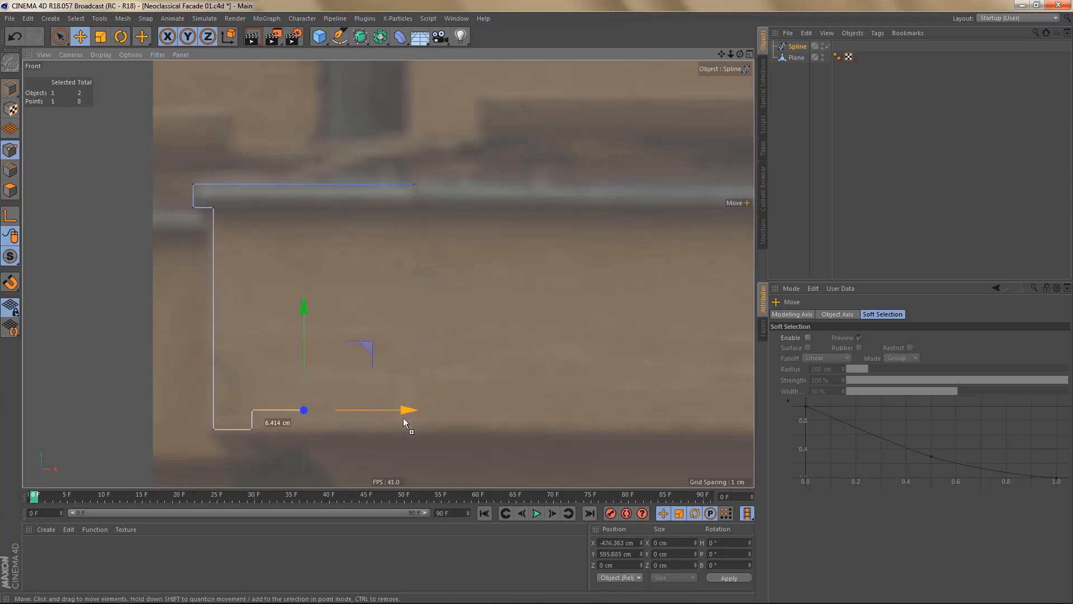
- Continue the spline down and inward in stair-like segments along the molding's shadow, ending about 4 cm inward at the wall
middle_click_drag(416, 350, 451, 232, "alt")
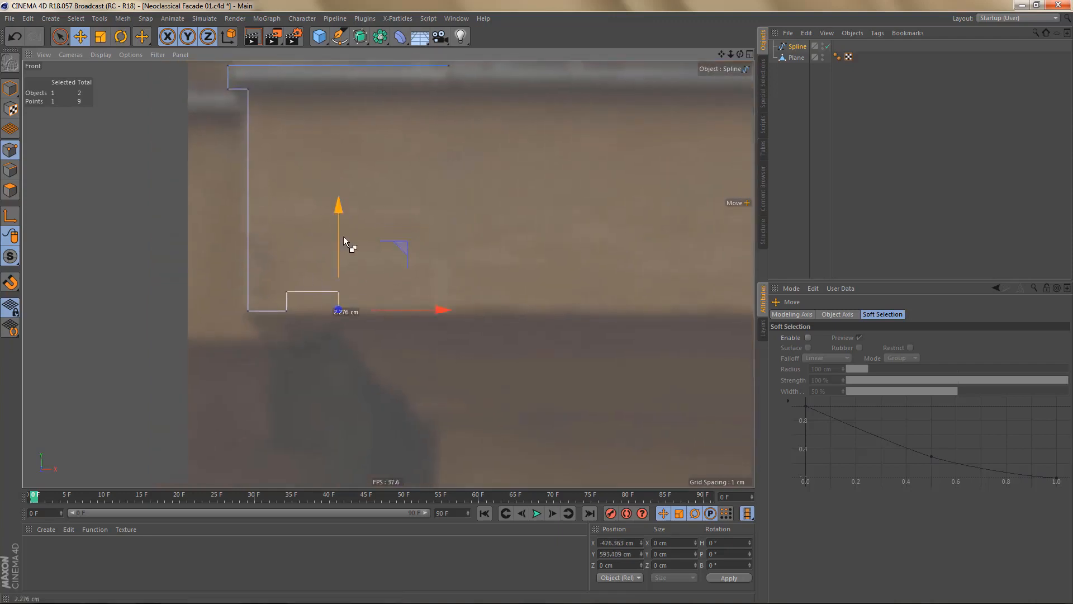
left_click_drag(343, 236, 346, 272, "ctrl")
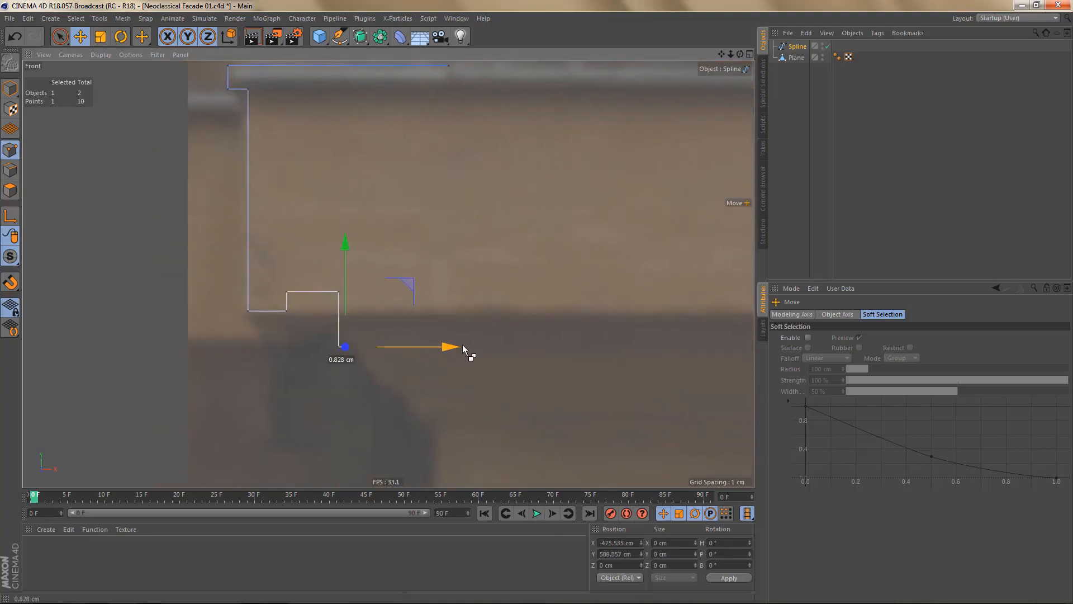
left_click_drag(463, 347, 473, 348)
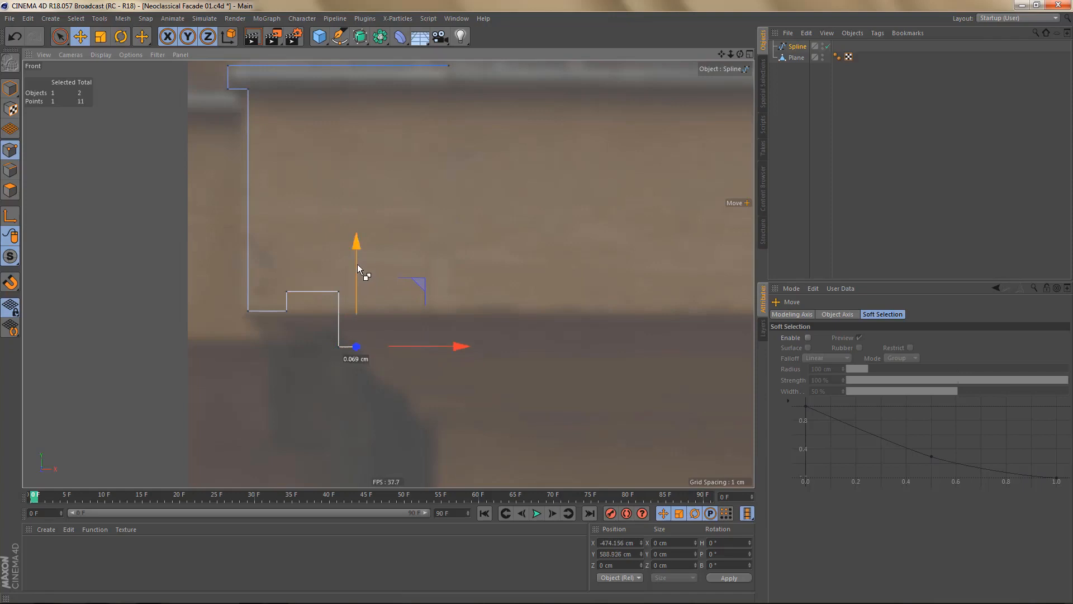
left_click_drag(358, 268, 361, 294, "ctrl")
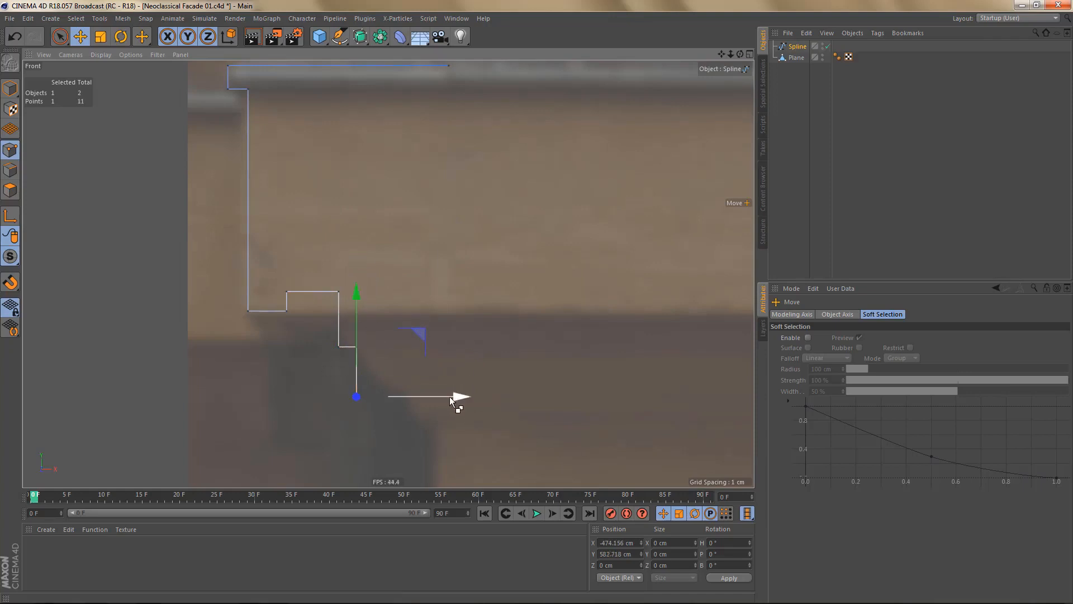
left_click_drag(466, 394, 513, 400, "ctrl")
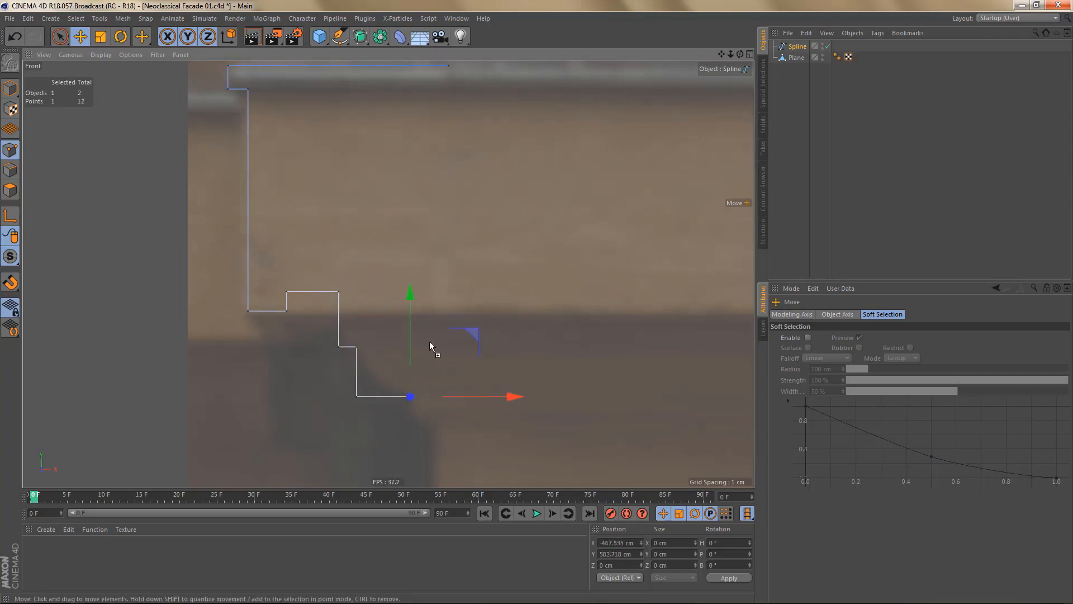
left_click_drag(414, 296, 415, 327, "ctrl")
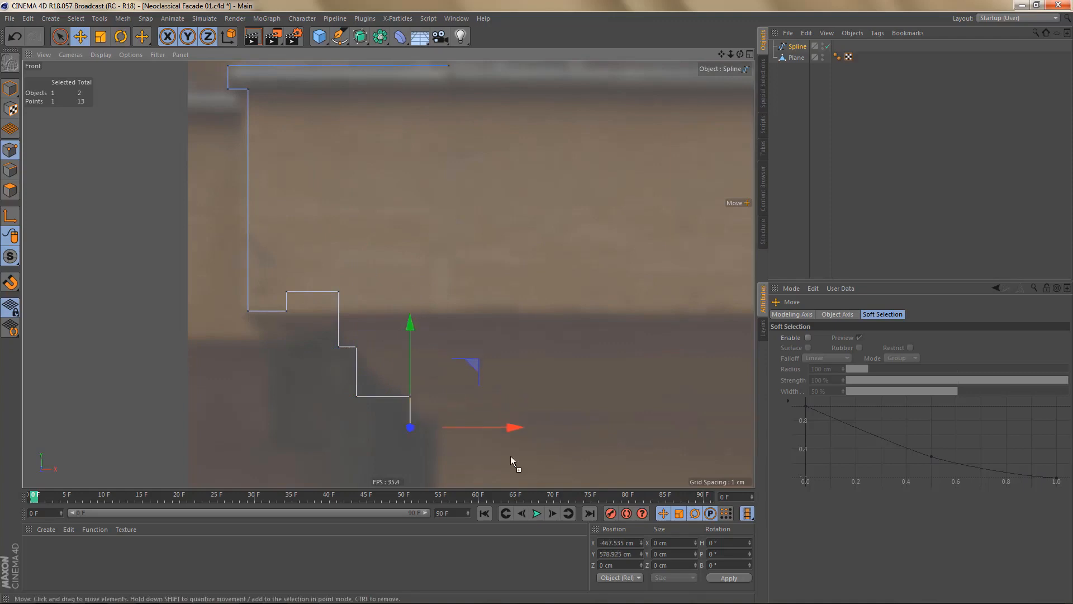
left_click_drag(499, 417, 536, 428, "ctrl")
- Align the profile's first and last points vertically by scaling them to 0% along X
scroll(461, 358, "down", 1)
scroll(462, 363, "down", 1)
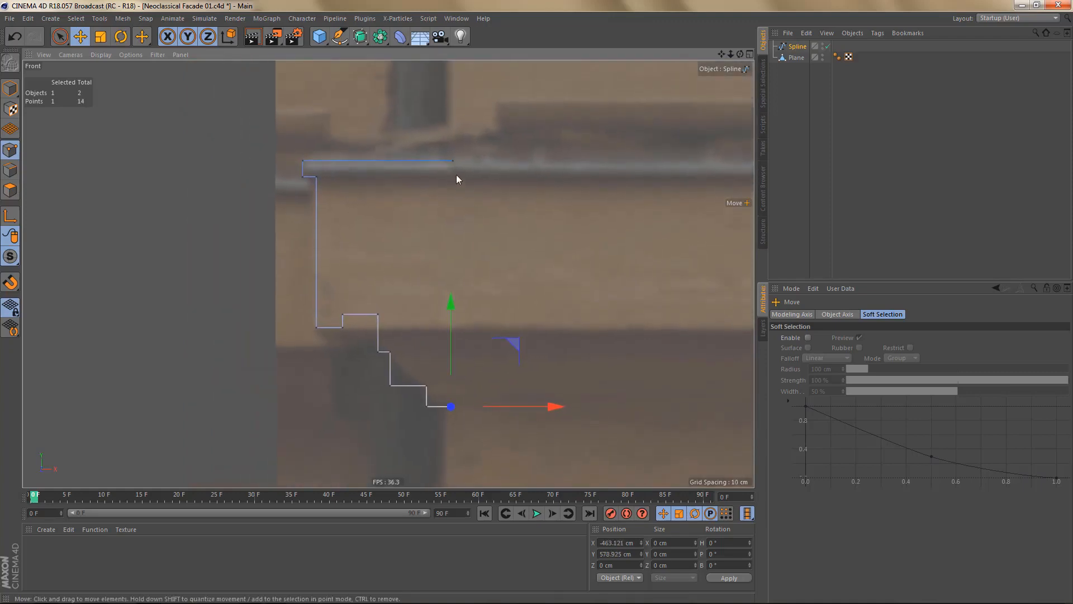
key("9")
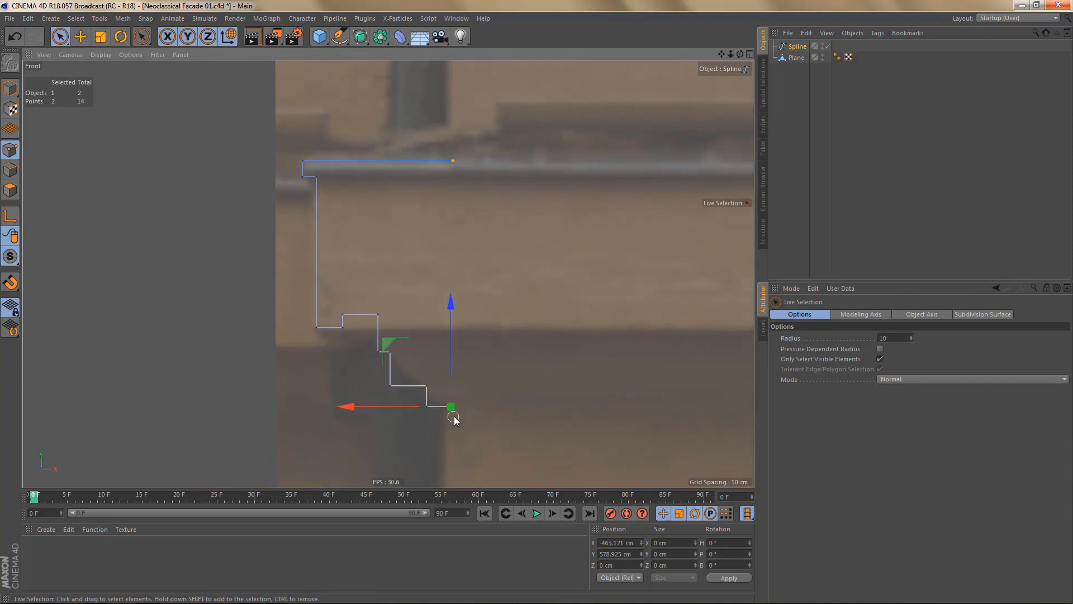
left_click(454, 416, "shift")
key("t")
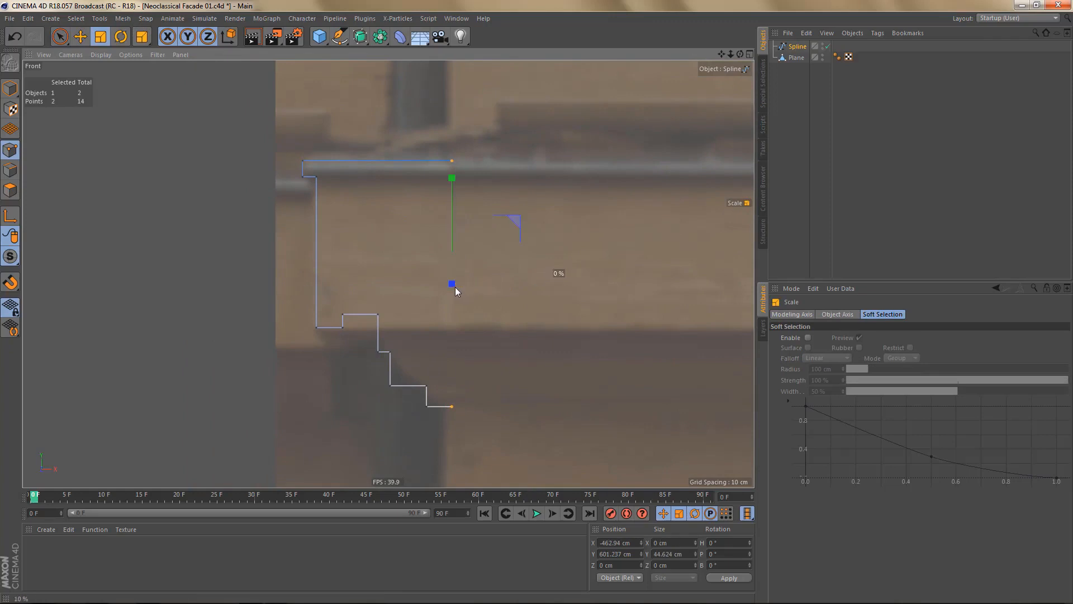
left_click_drag(455, 287, 455, 286)
- Move all the profile's points about 925.7 cm along X to the facade's right end
middle_click_drag(457, 332, 438, 334, "alt")
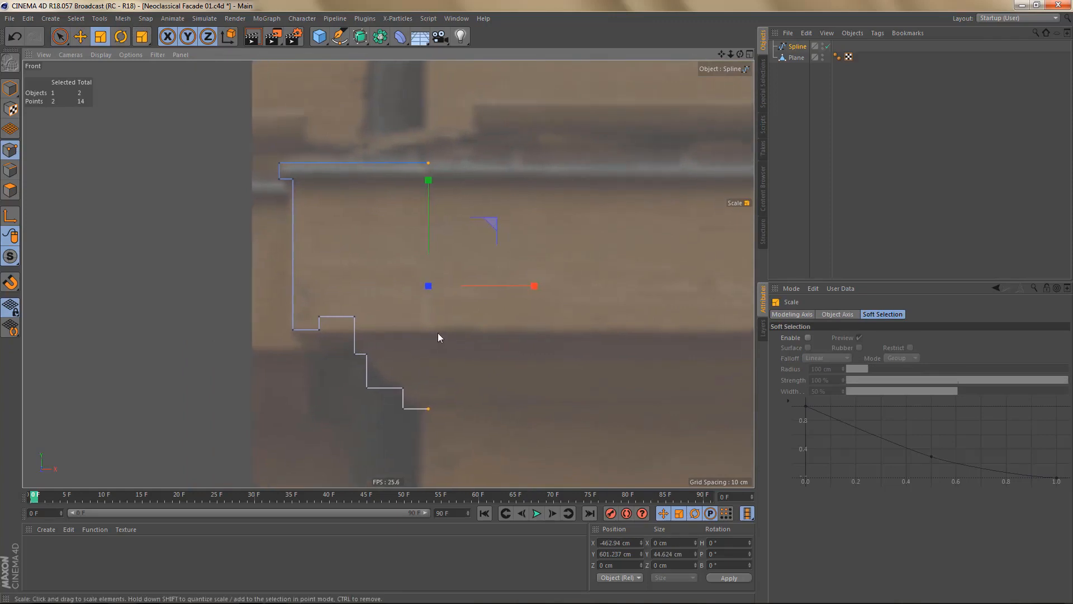
key("ctrl+a")
key("e")
scroll(364, 308, "down", 8)
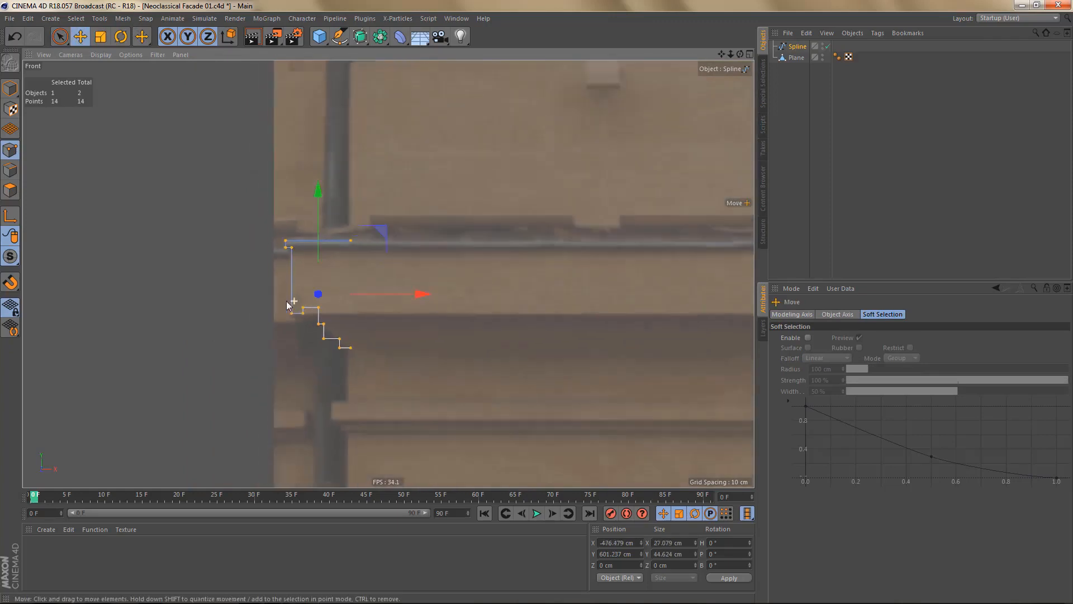
right_click_drag(326, 301, 287, 348, "alt")
middle_click_drag(327, 334, 272, 335, "alt")
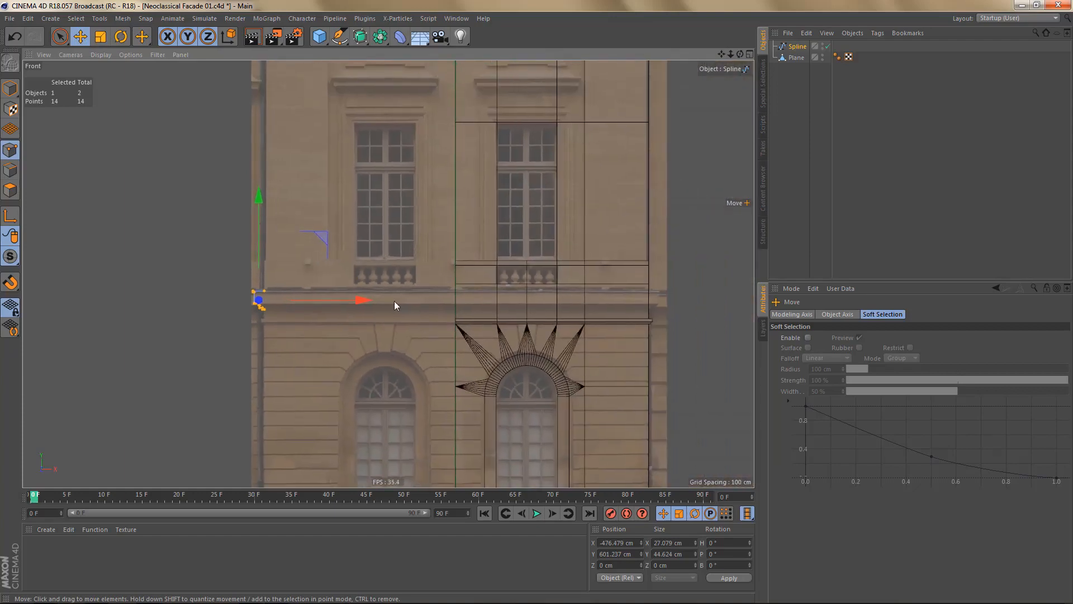
left_click_drag(365, 302, 747, 319)
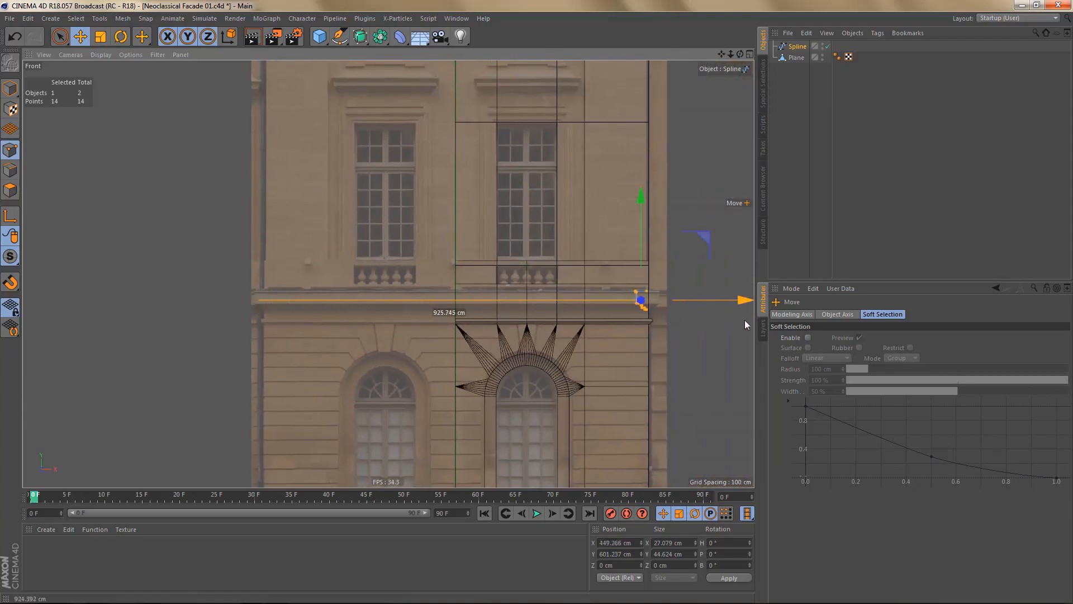
- Turn the profile around its vertical axis to face outward and move it against the facade's right wall edge
middle_click_drag(620, 329, 601, 331, "alt")
left_click_drag(602, 331, 538, 343, "alt")
right_click_drag(575, 311, 729, 321, "alt")
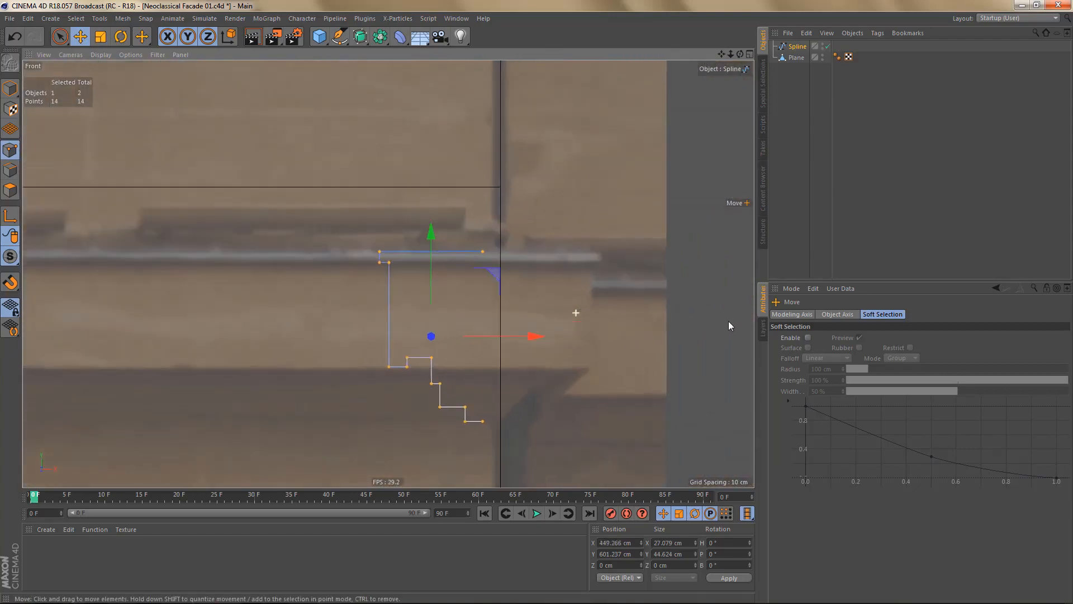
key("r")
left_click_drag(461, 365, 643, 357)
key("e")
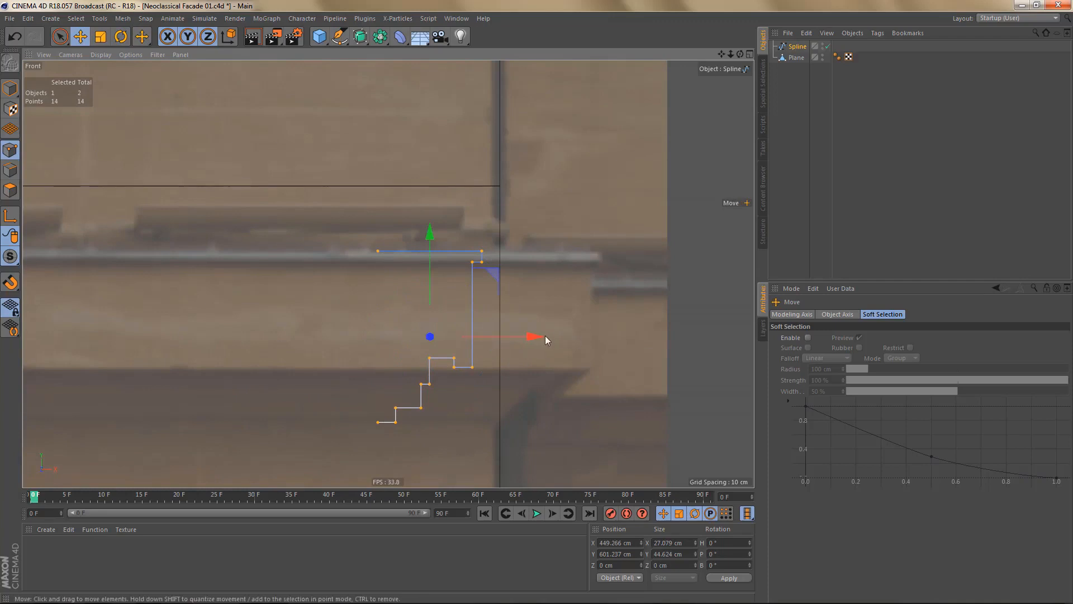
left_click_drag(545, 335, 663, 358)
- Move the profile's two inner end points exactly onto the wall's corner edge at X 467.5 cm
scroll(501, 412, "up", 2)
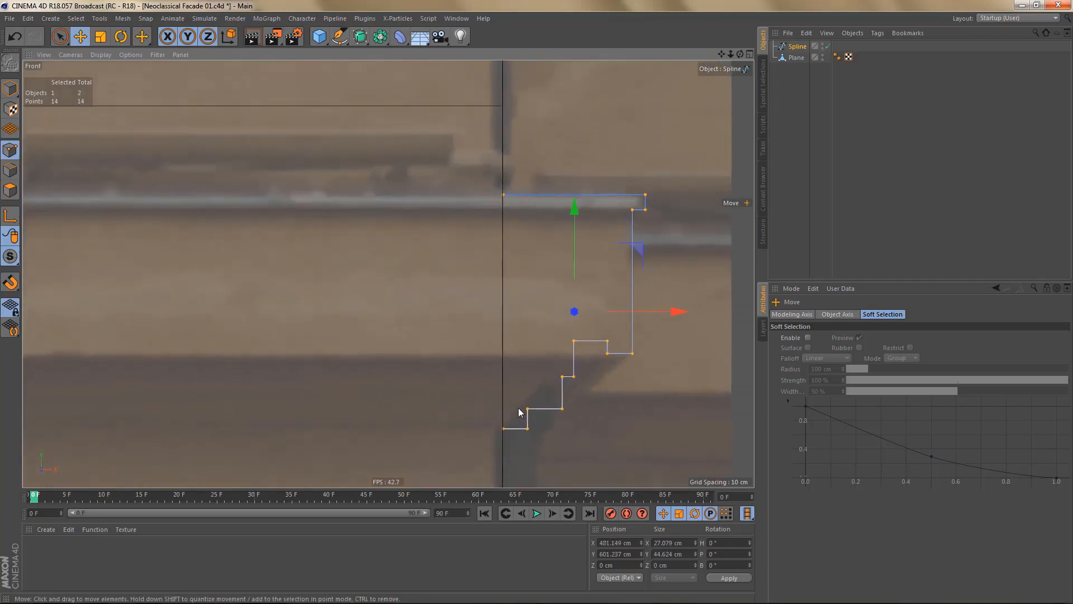
key("0")
left_click_drag(492, 177, 514, 474)
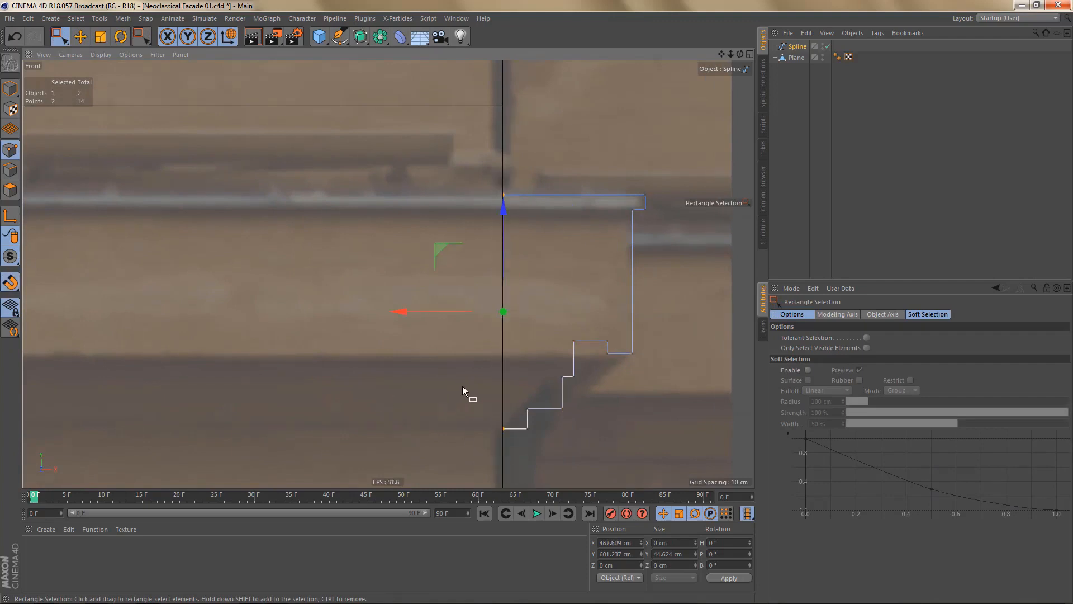
left_click_drag(404, 313, 398, 313)
scroll(486, 204, "down", 3)
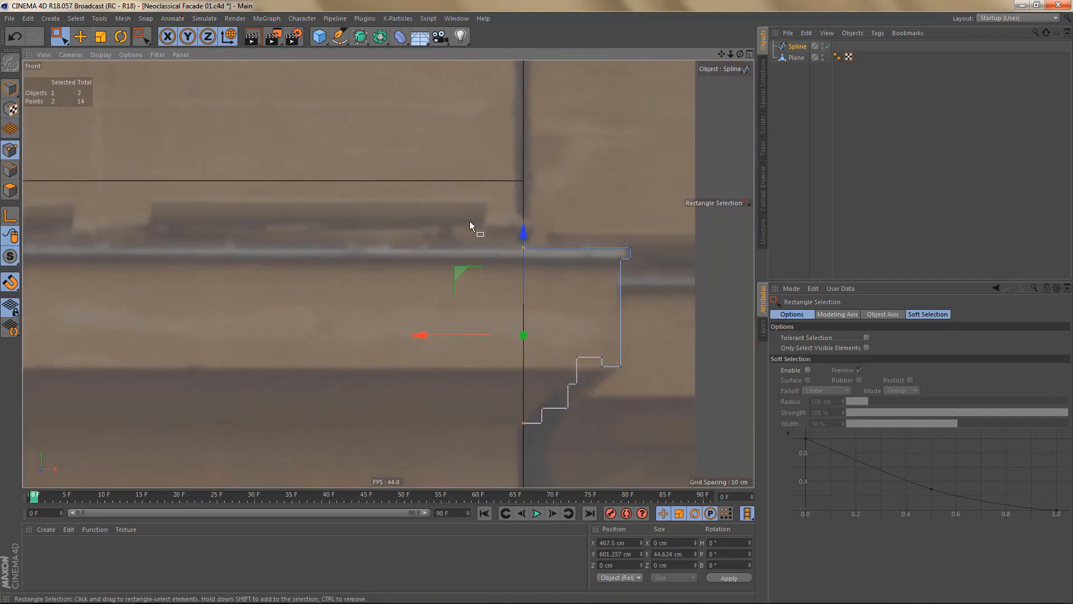
- Draw a separate linear three-point spline with the Pen, snapped from the facade's left edge around the front corner to the side wall's rear edge
key("F1")
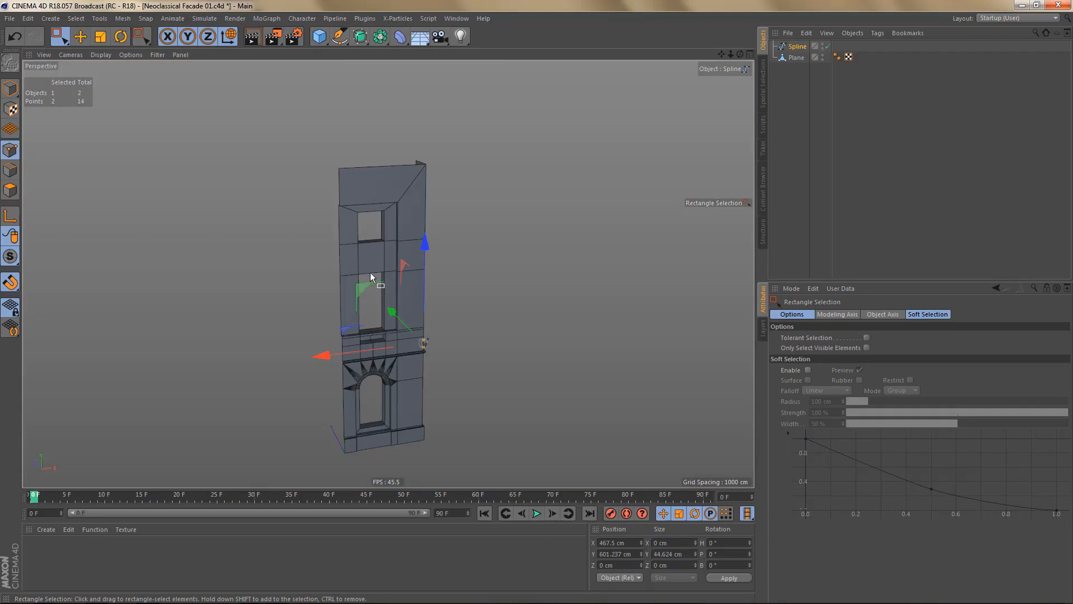
key("s")
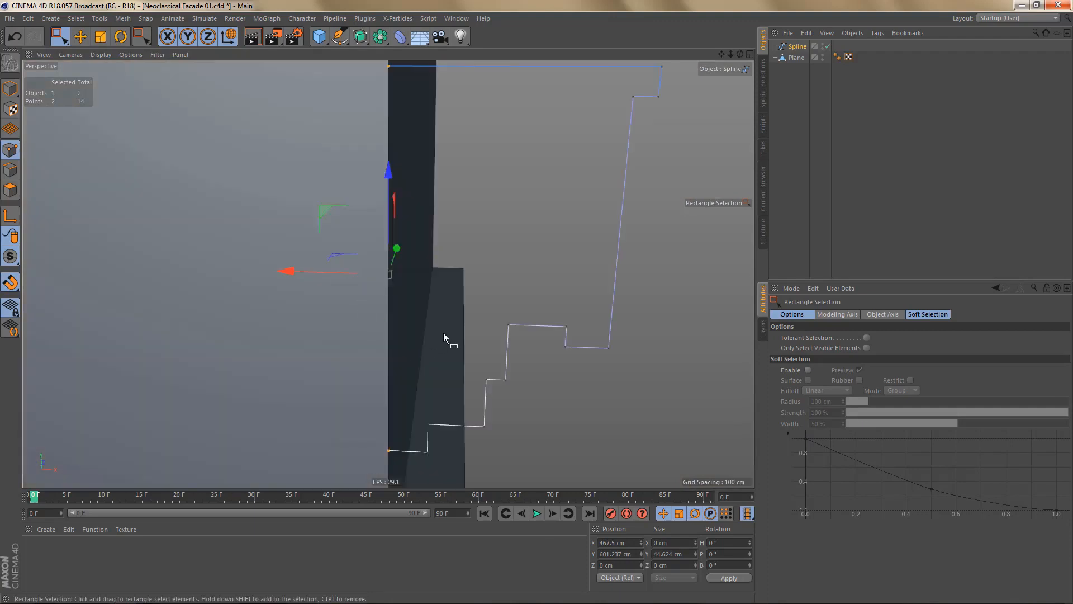
left_click_drag(444, 333, 390, 271, "alt")
right_click_drag(390, 271, 311, 341, "alt")
left_click_drag(360, 288, 416, 266, "alt")
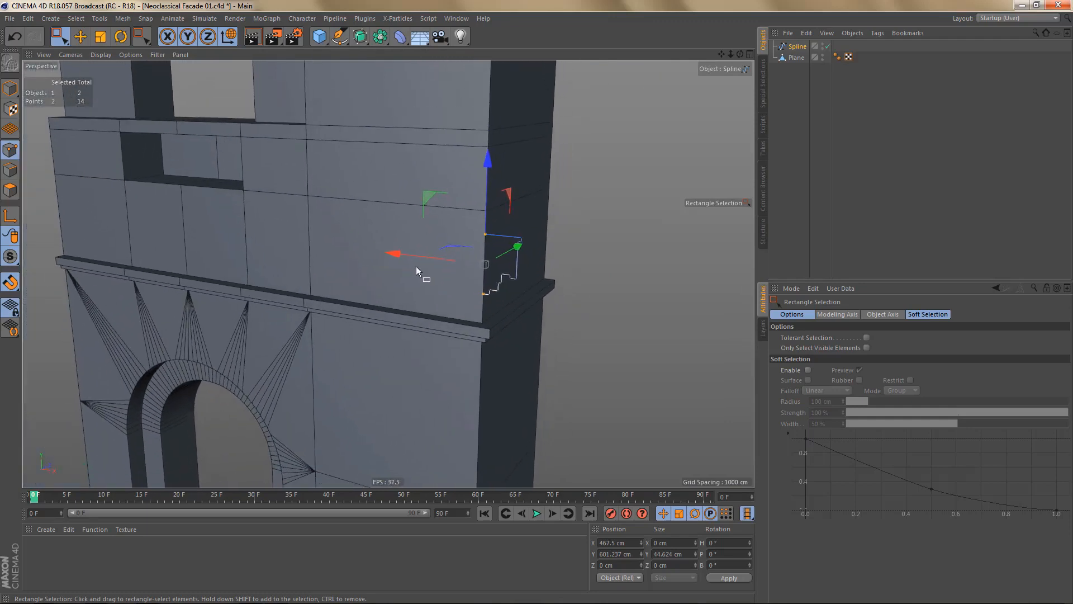
key("space")
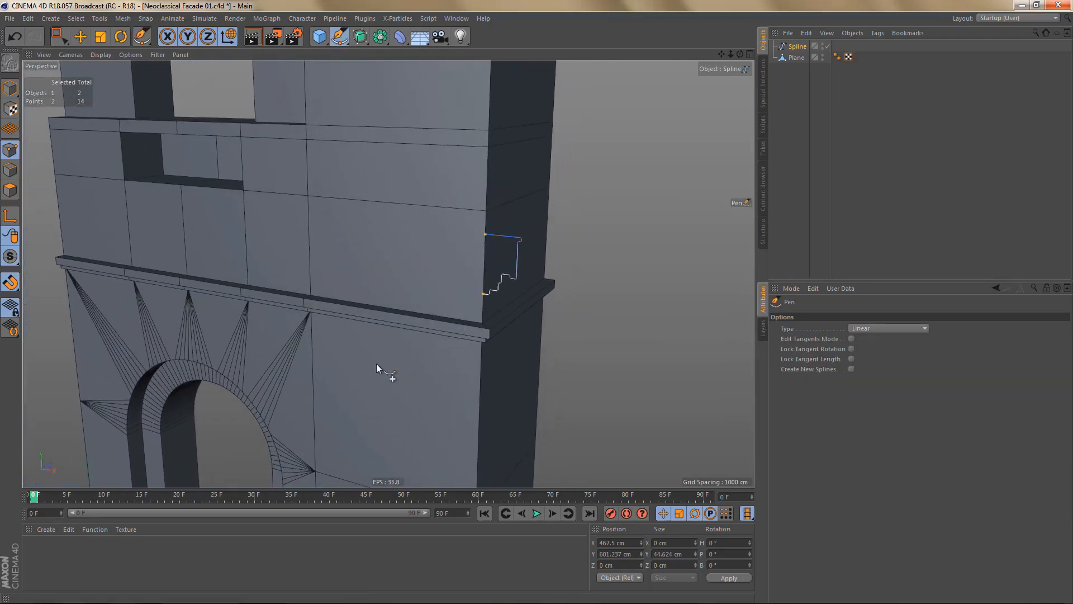
left_click(792, 87)
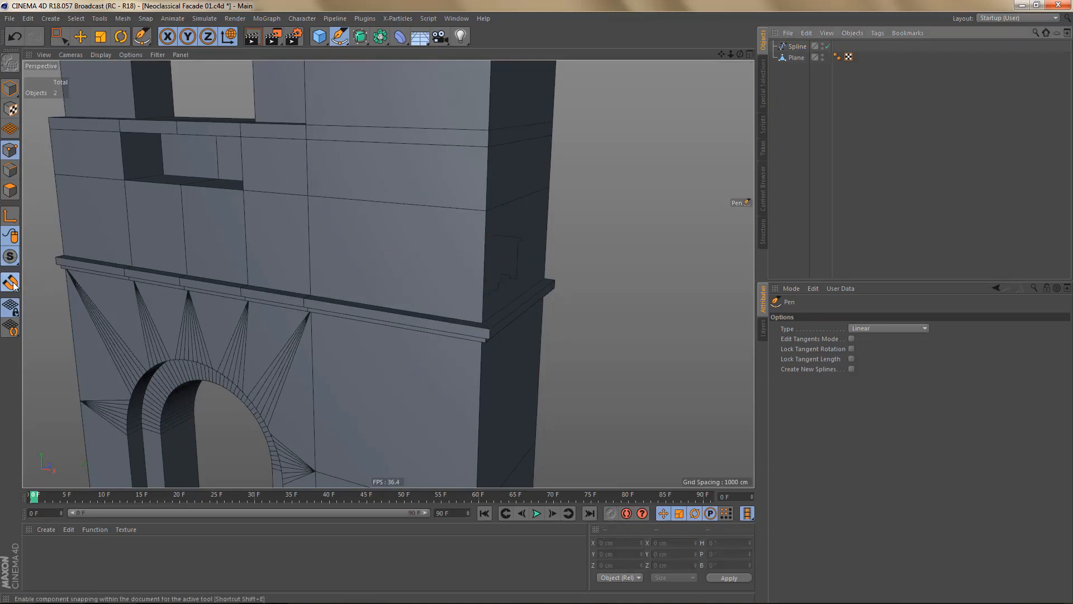
left_click(59, 206)
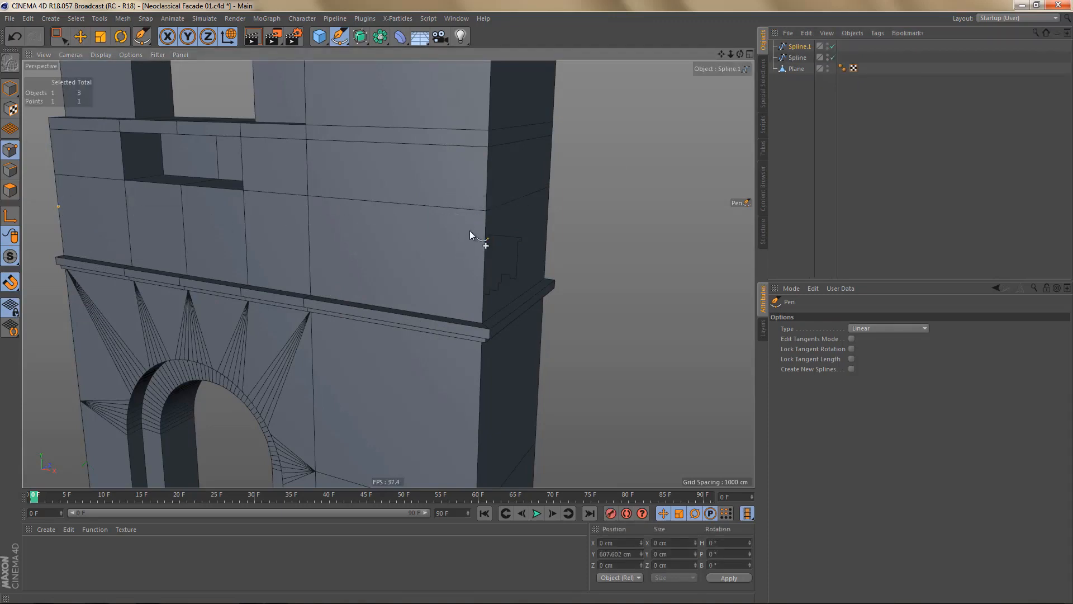
left_click(485, 226)
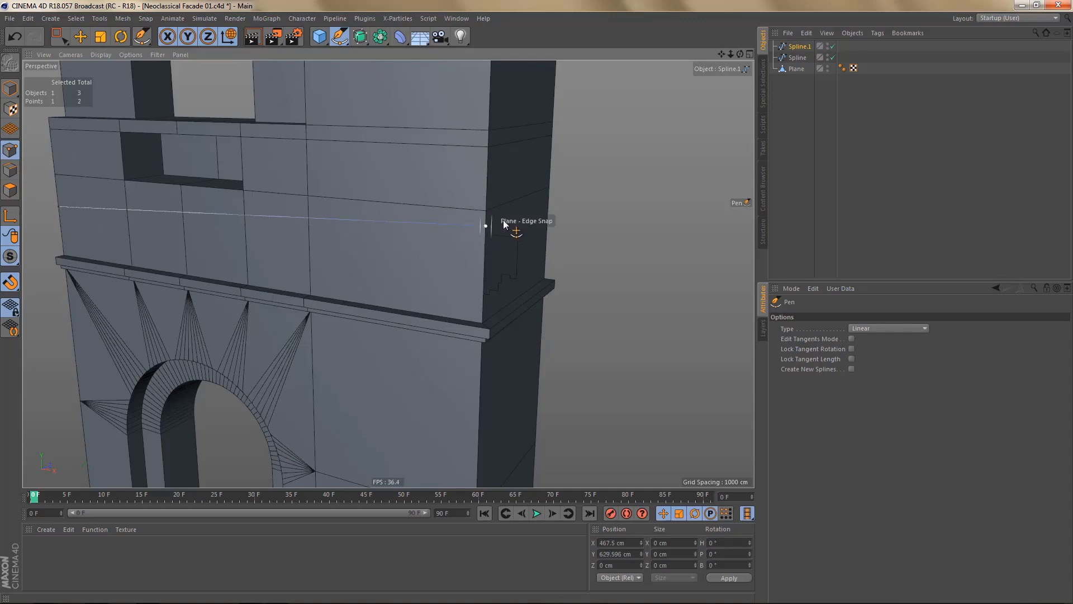
left_click(549, 202)
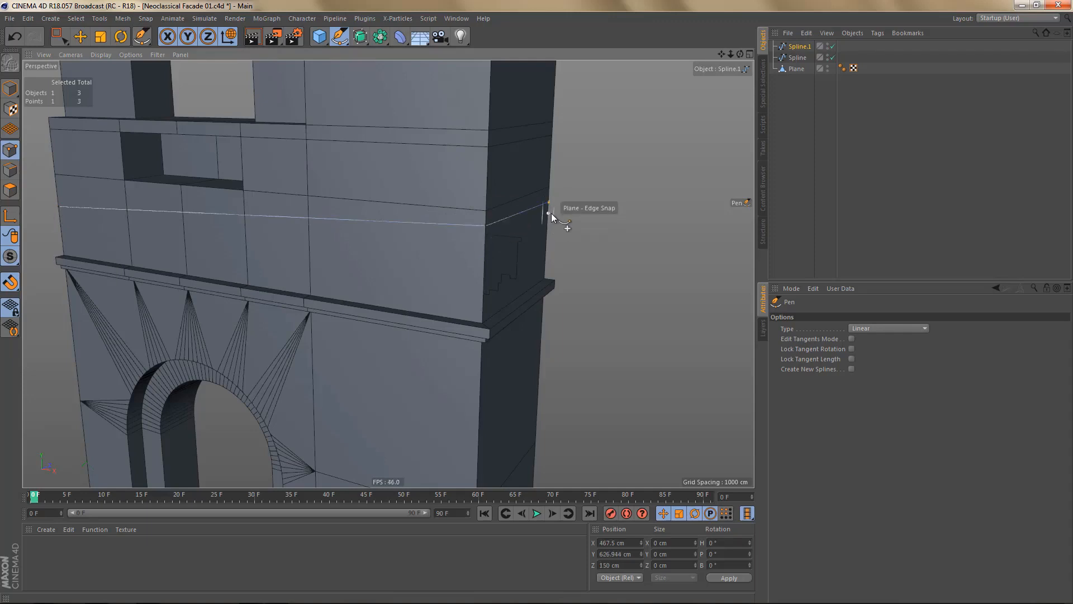
- Level all three points of the new path spline by scaling them to 0% along Y
key("ctrl+a")
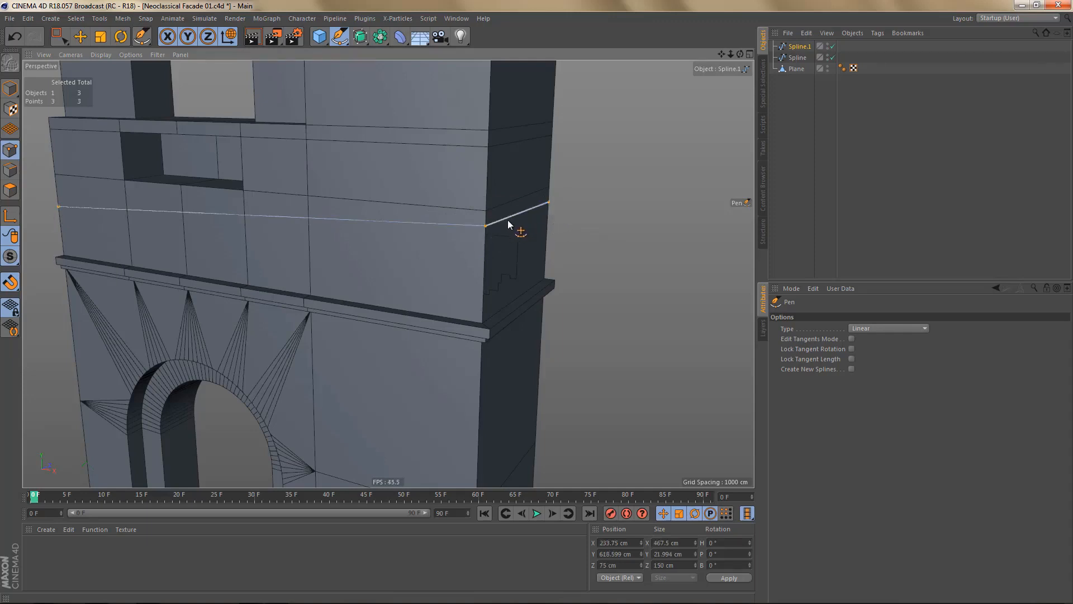
key("t")
left_click_drag(285, 93, 293, 208)
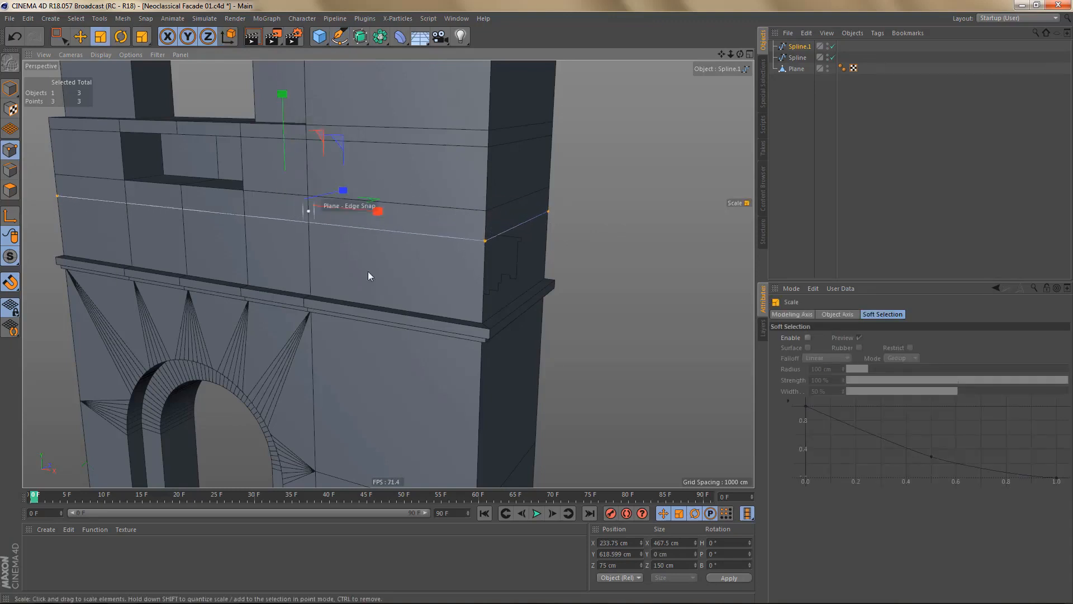
- Set the path spline's modeling axis to 100% in X, at the wall corner, and move the spline vertically with snapping
middle_click_drag(520, 299, 461, 307, "alt")
middle_click(586, 376)
middle_click(585, 376)
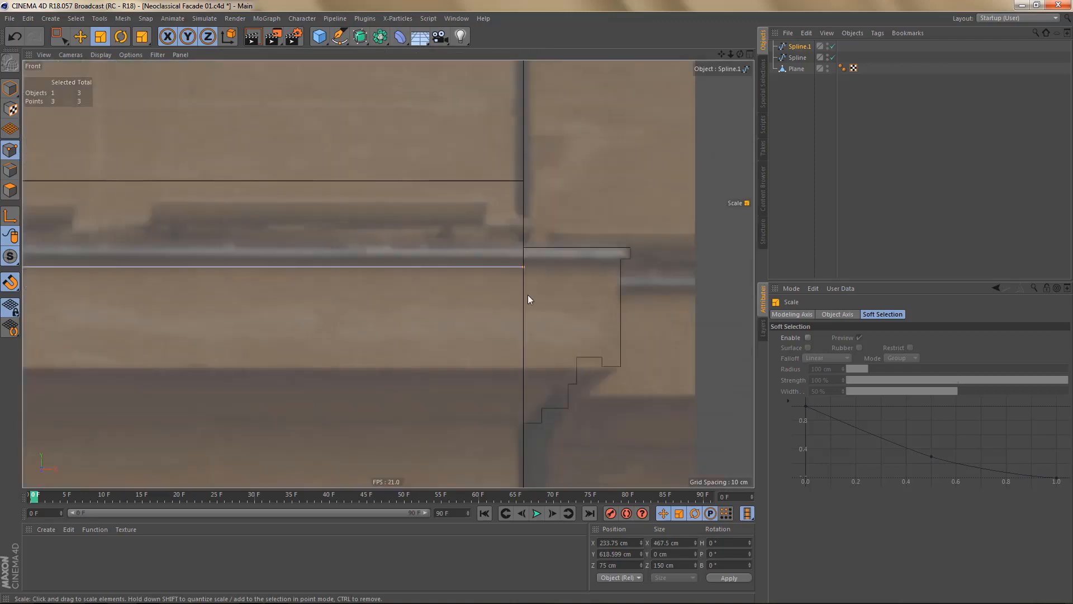
mouse_move(505, 278)
right_mouse_down("alt")
mouse_move(502, 297)
mouse_move(553, 297)
mouse_move(529, 301)
right_mouse_up("alt")
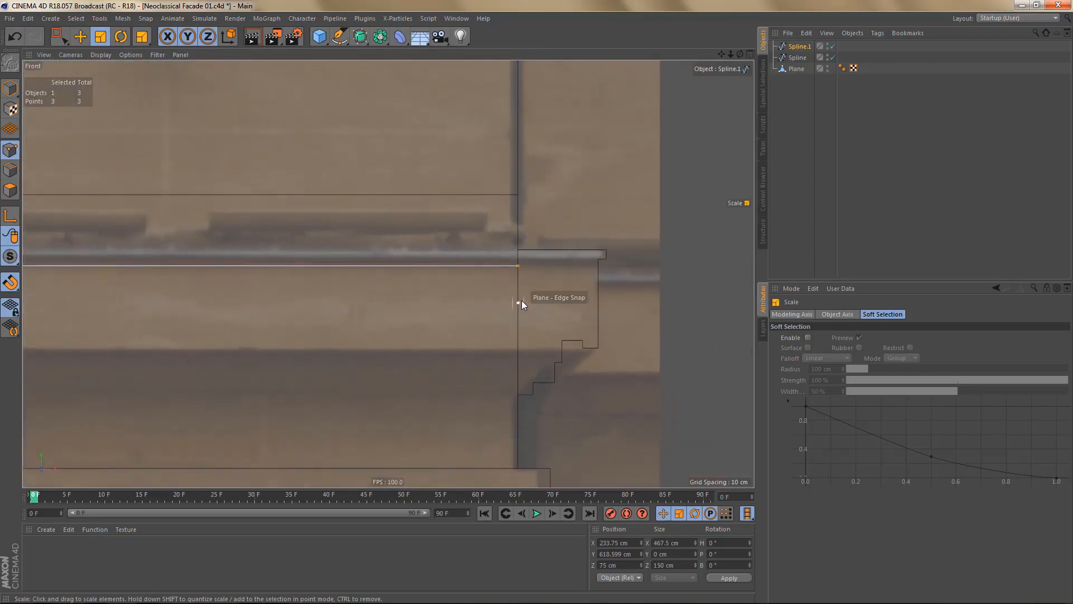
key("e")
left_click(792, 313)
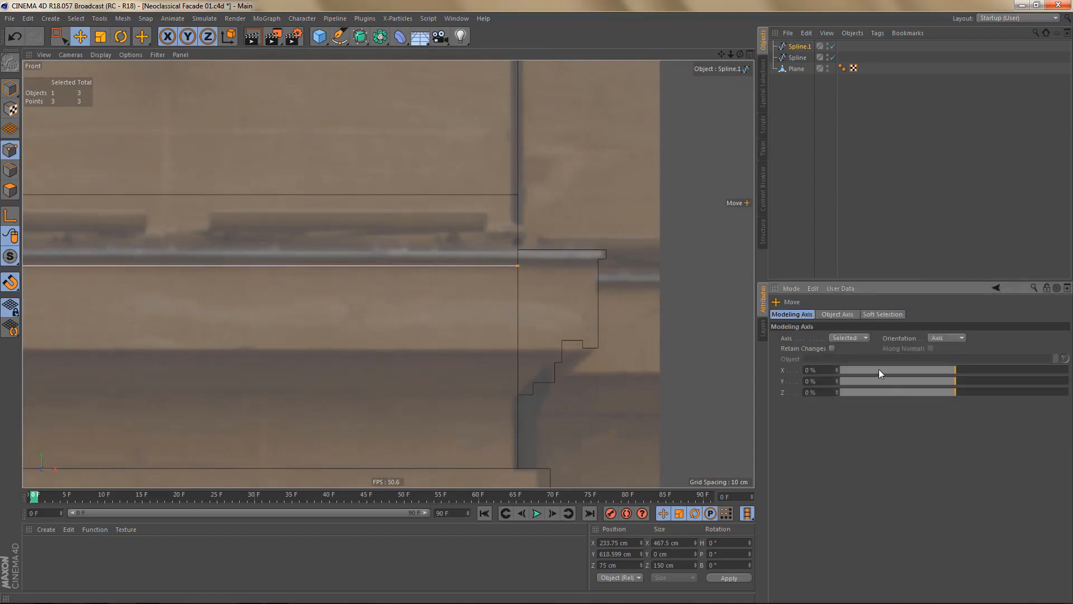
left_click_drag(904, 373, 1070, 381)
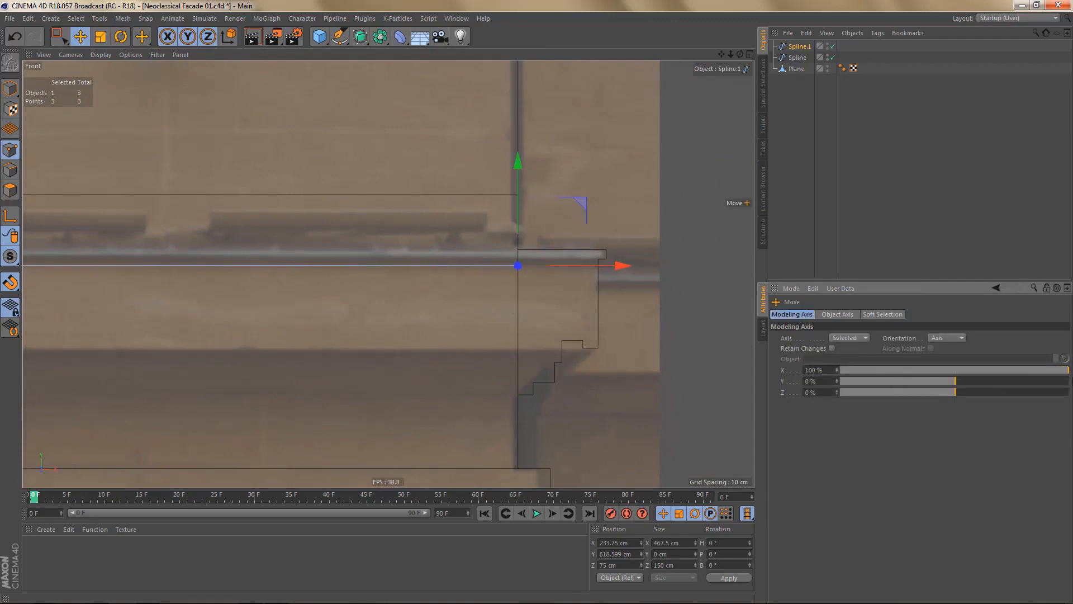
scroll(498, 252, "up", 3)
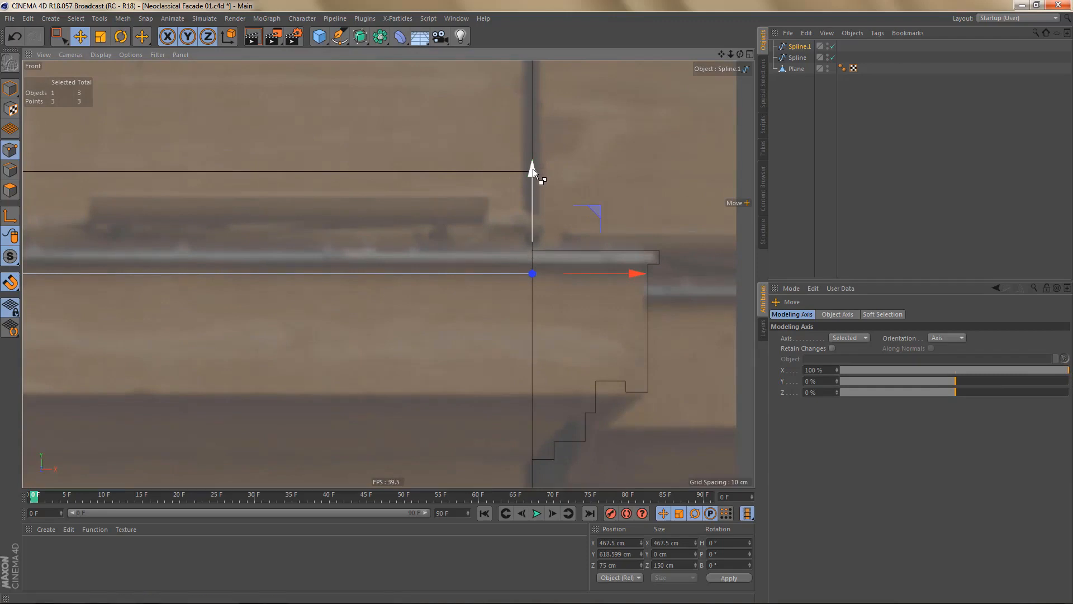
left_click_drag(532, 169, 532, 271)
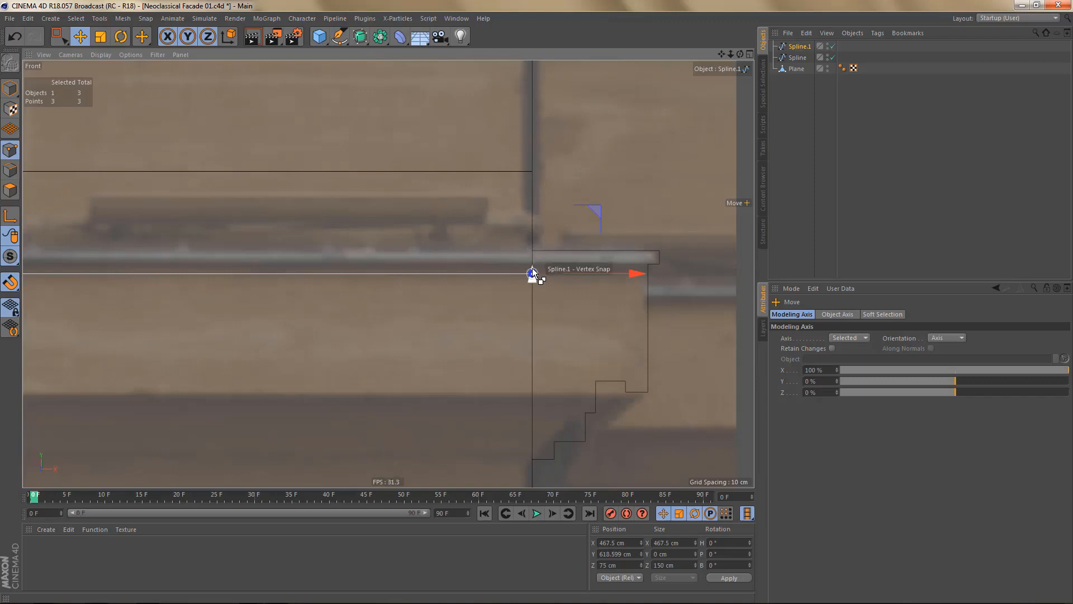
- Duplicate the three selected Spline.1 points straight up to the height of the moulding profile's top edge, at Y 623.549 cm
left_click_drag(532, 271, 661, 250)
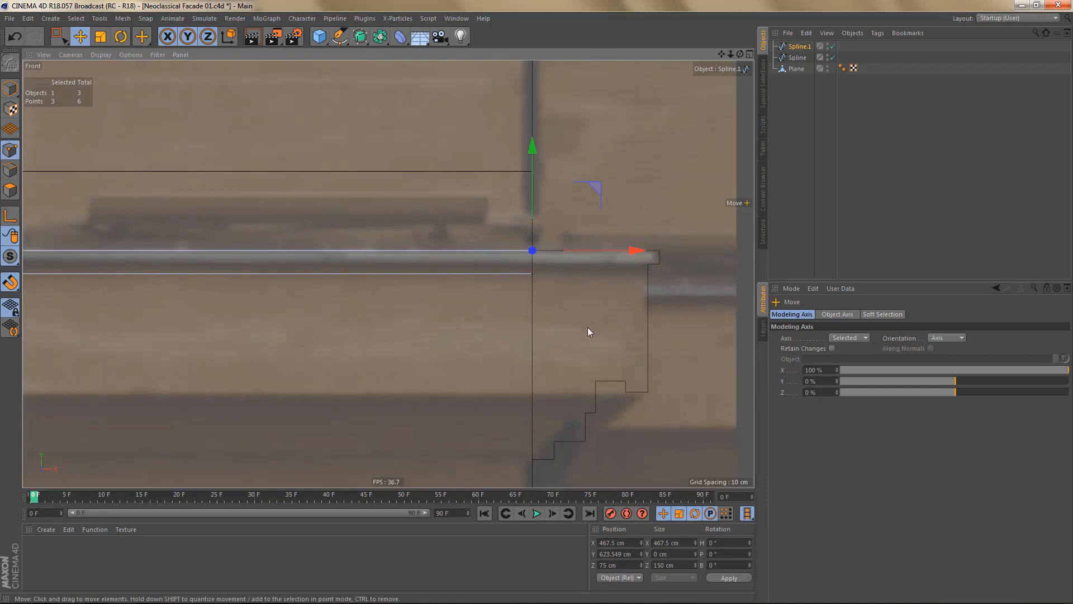
middle_click(369, 204)
middle_click(369, 204)
right_click_drag(414, 232, 392, 241, "alt")
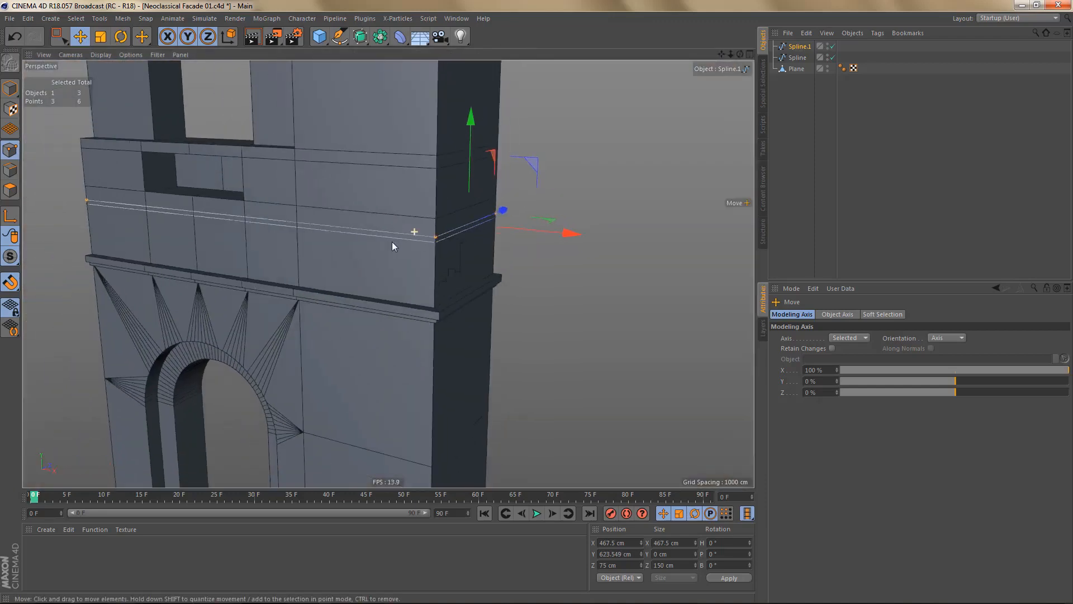
middle_click_drag(374, 270, 388, 273, "alt")
left_click_drag(421, 240, 409, 213, "alt")
right_click_drag(431, 247, 466, 242, "alt")
left_click_drag(462, 239, 421, 234, "alt")
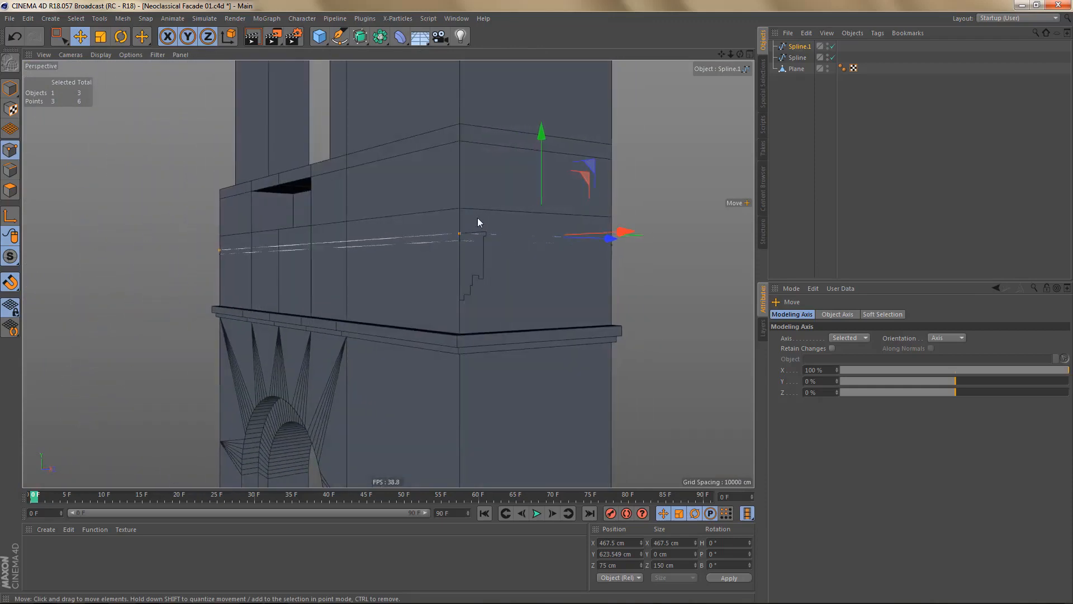
- Delete the lower row of three points from Spline.1, keeping the row level with the profile's top edge
left_click(796, 57)
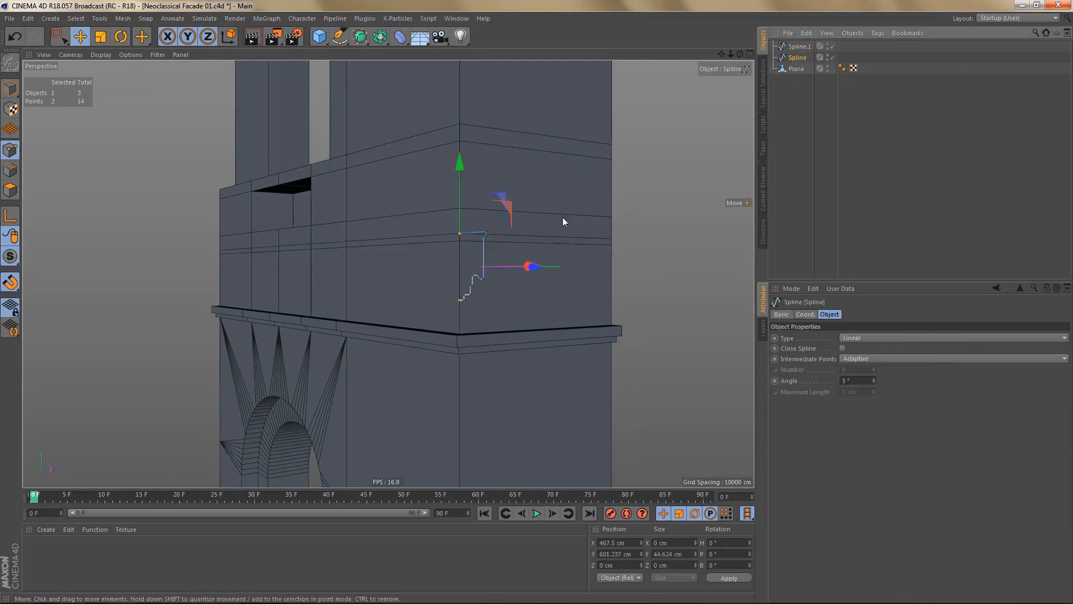
left_click_drag(563, 217, 528, 244, "alt")
left_click(800, 46)
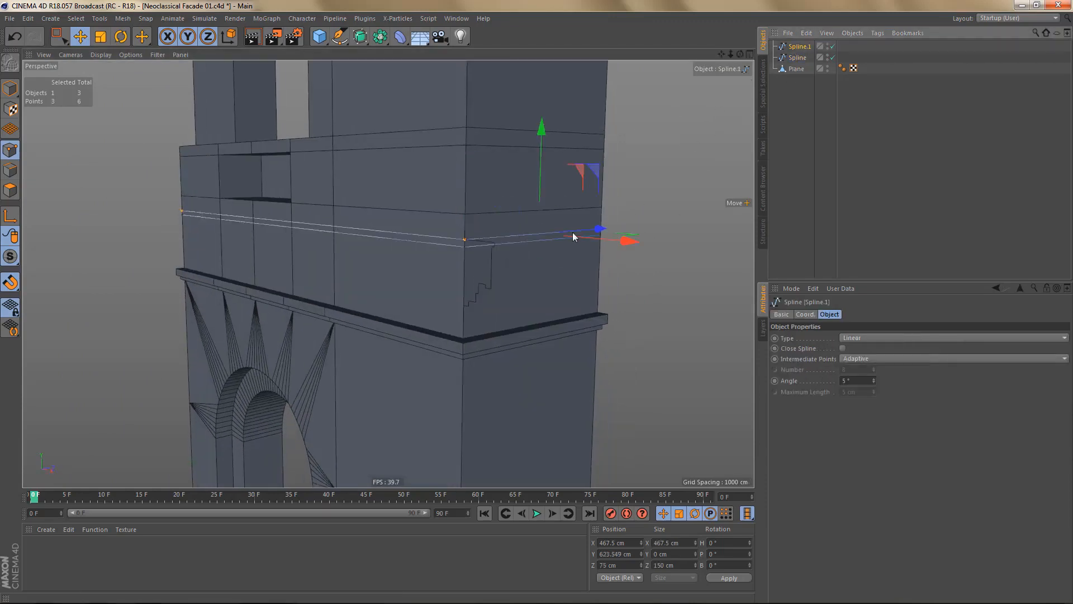
scroll(463, 241, "up", 3)
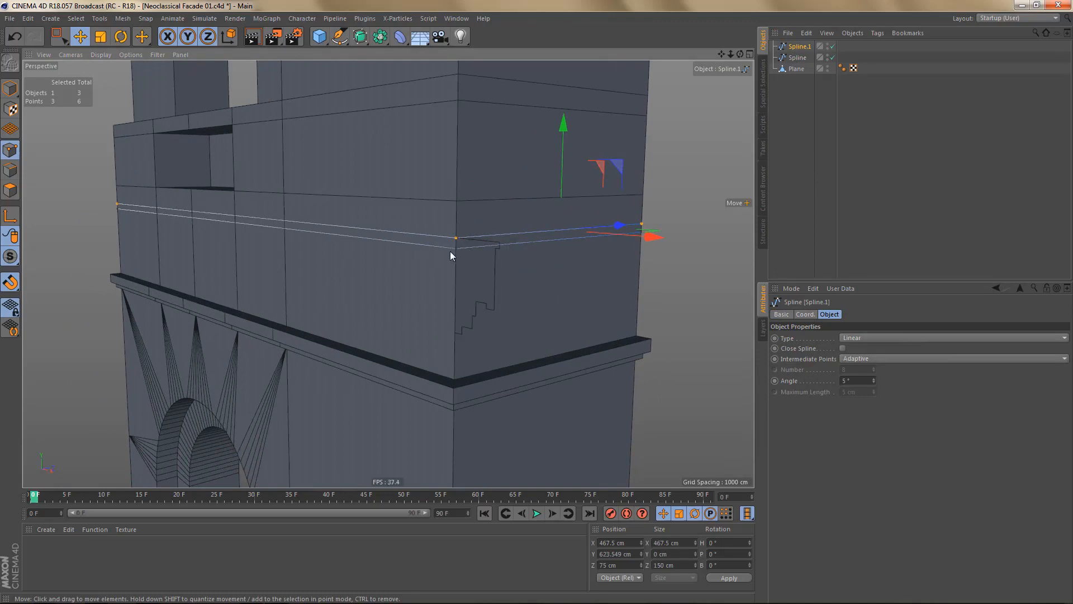
left_click(456, 249)
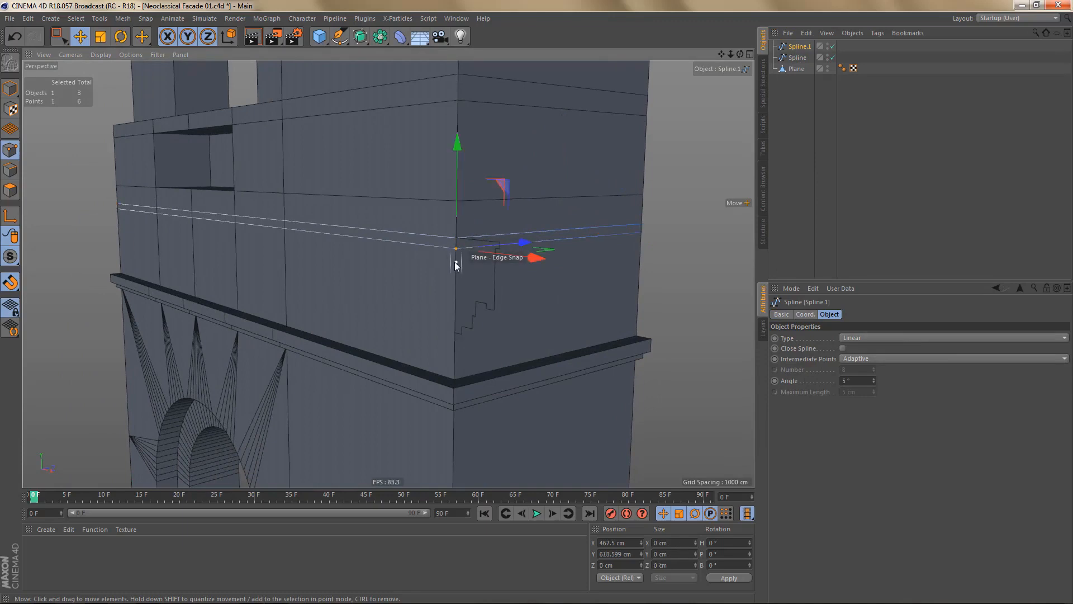
key("ctrl+a")
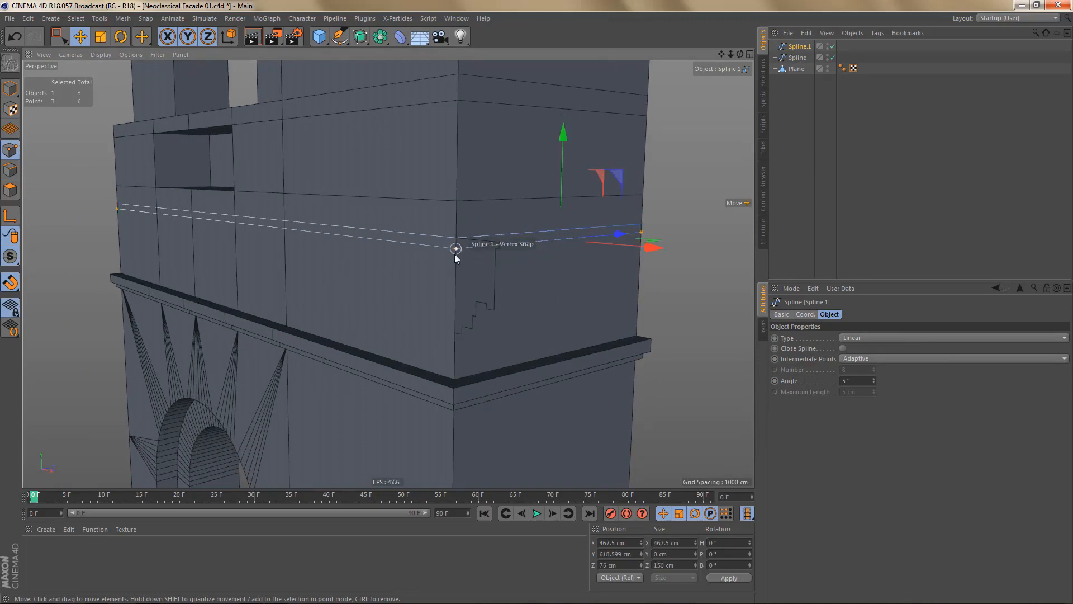
key("Delete")
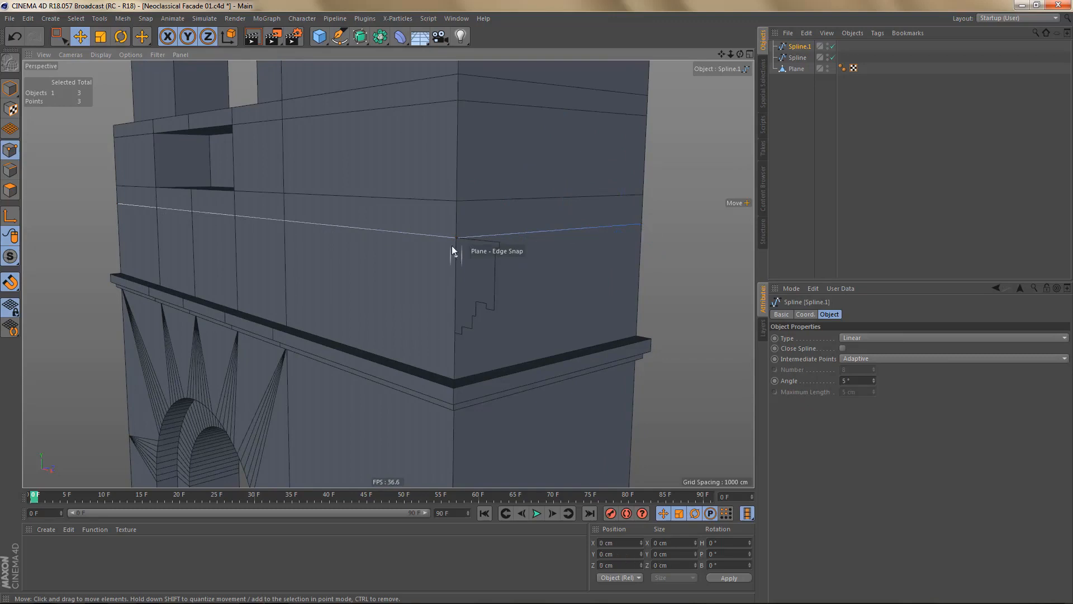
- Select all remaining points of Spline.1 and set the Move tool's modeling axis X to 0%
key("ctrl+a")
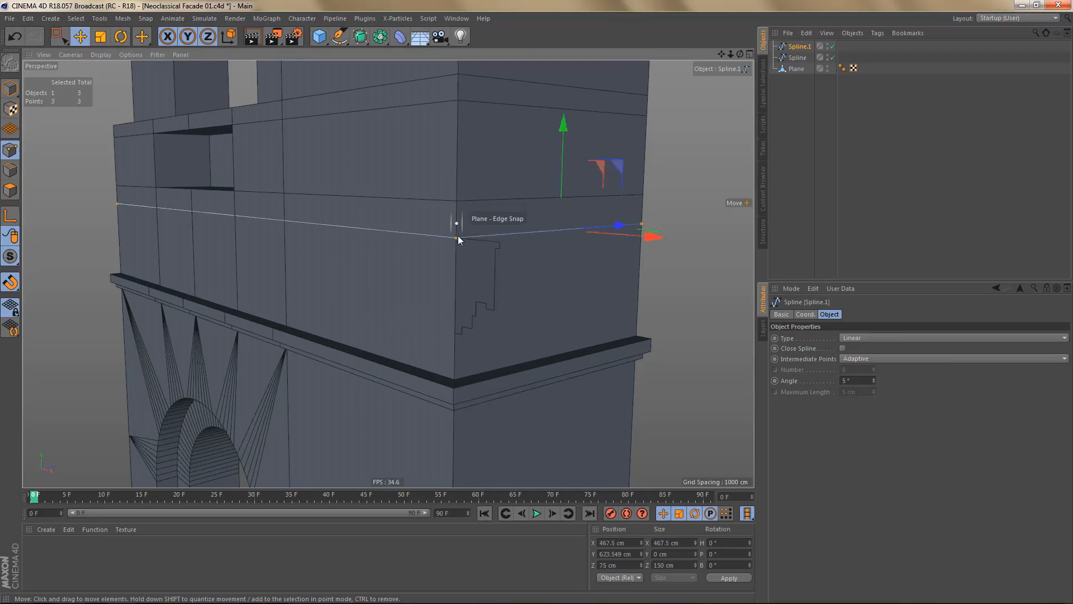
left_click(829, 241)
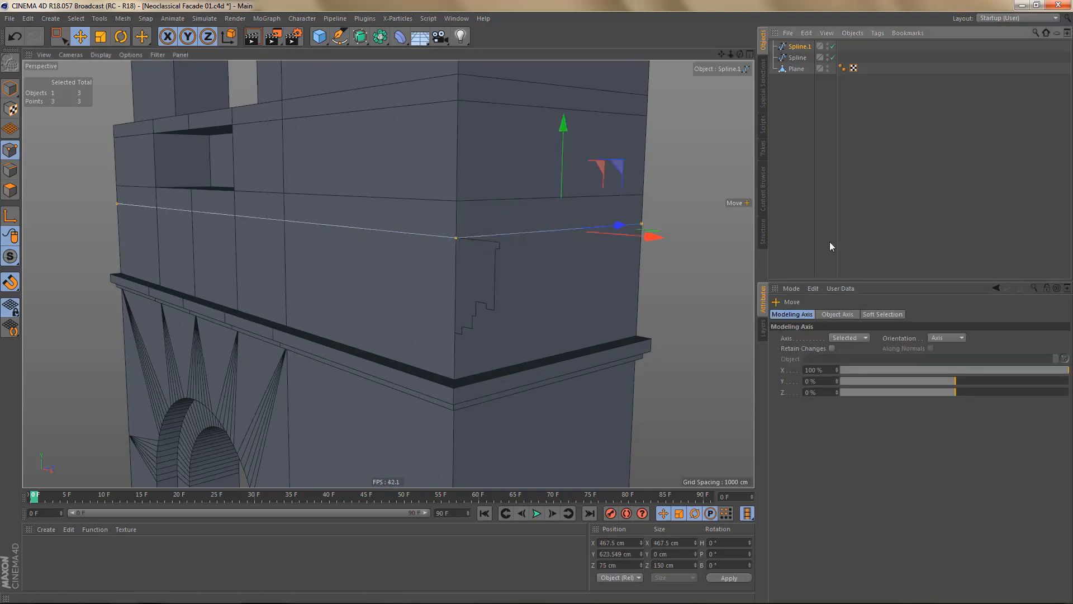
left_click(822, 370)
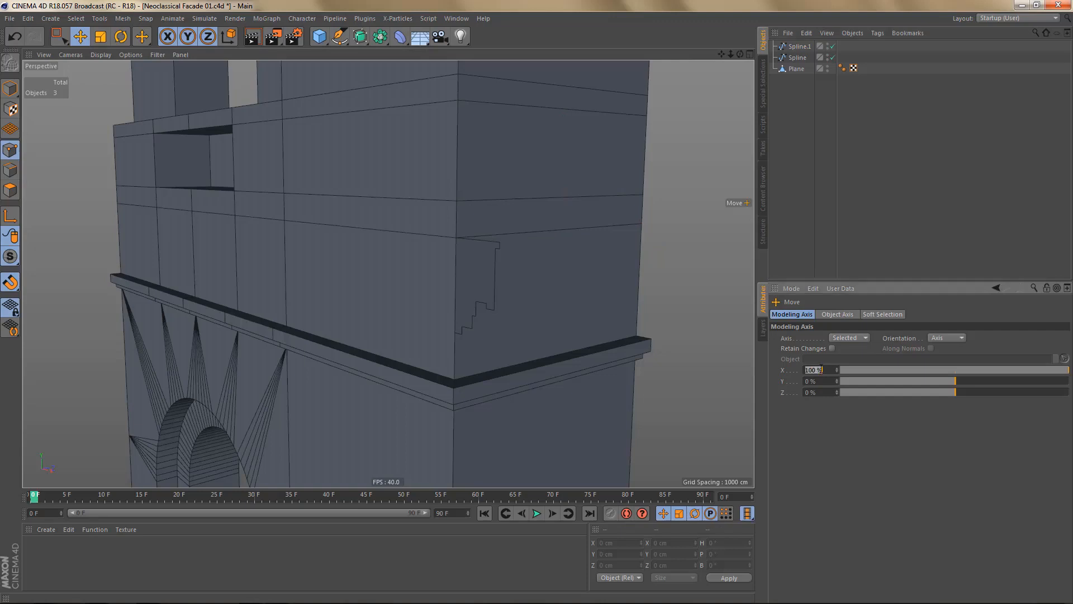
type("0")
key("Return")
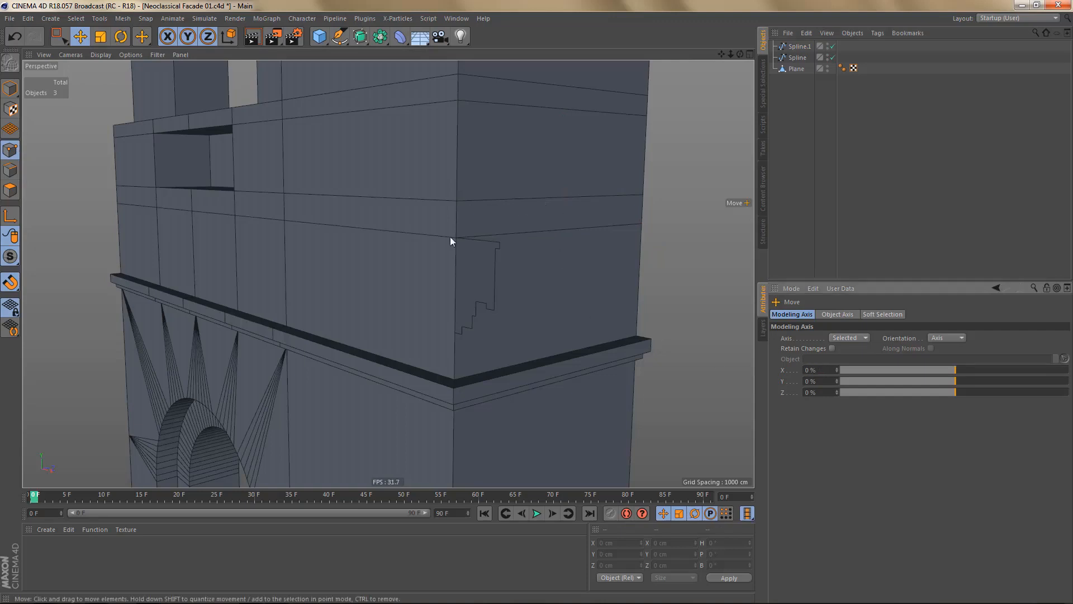
left_click_drag(451, 236, 460, 234, "alt")
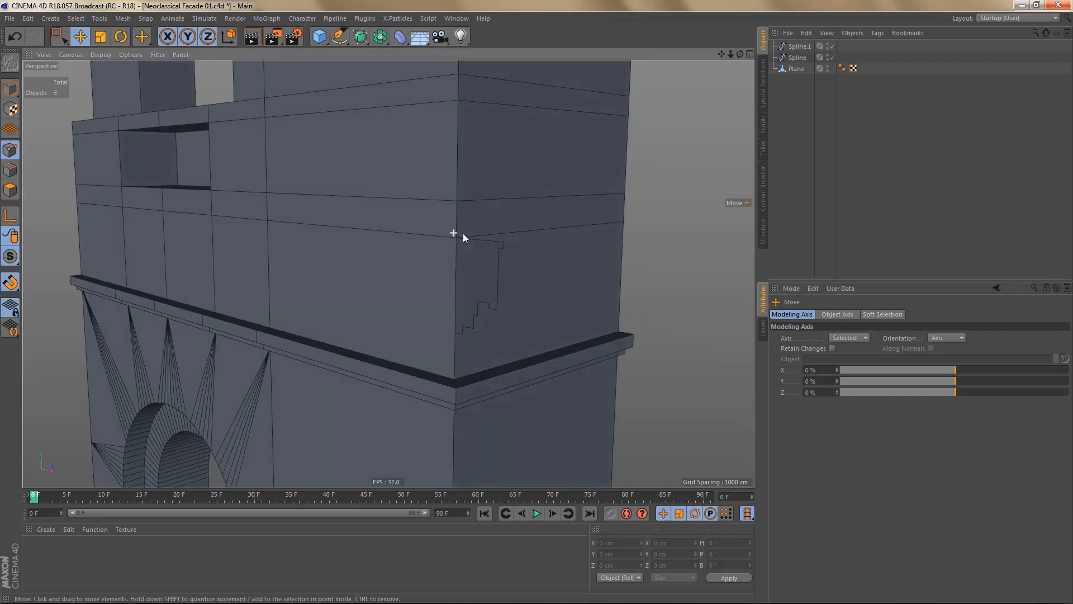
left_click(799, 48)
middle_click_drag(490, 253, 501, 264, "alt")
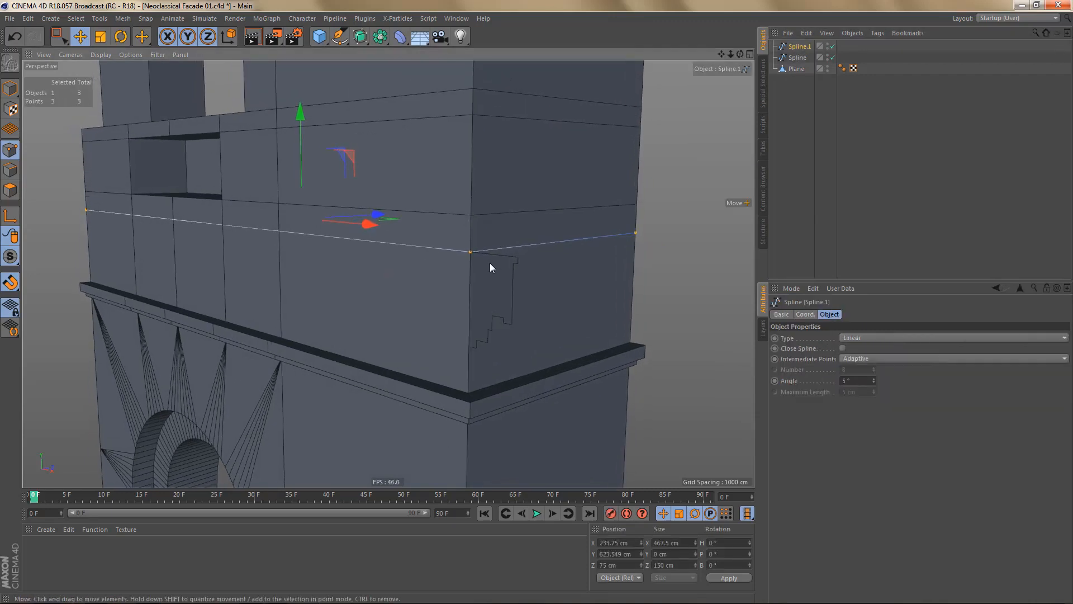
- Rename Spline.1 as path and the stepped moulding spline as profile
double_click(800, 47)
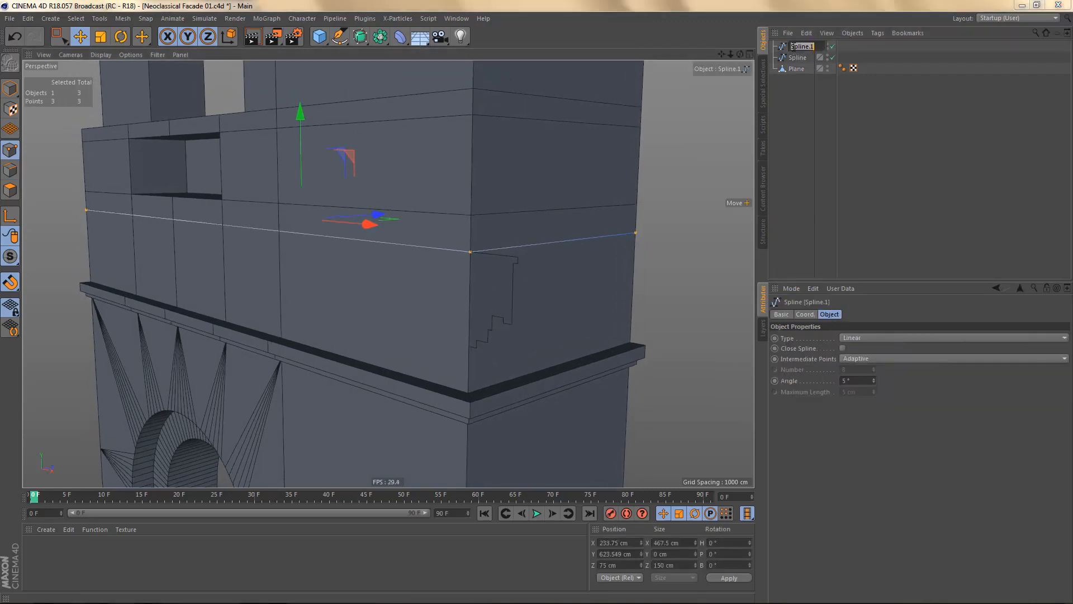
type("path")
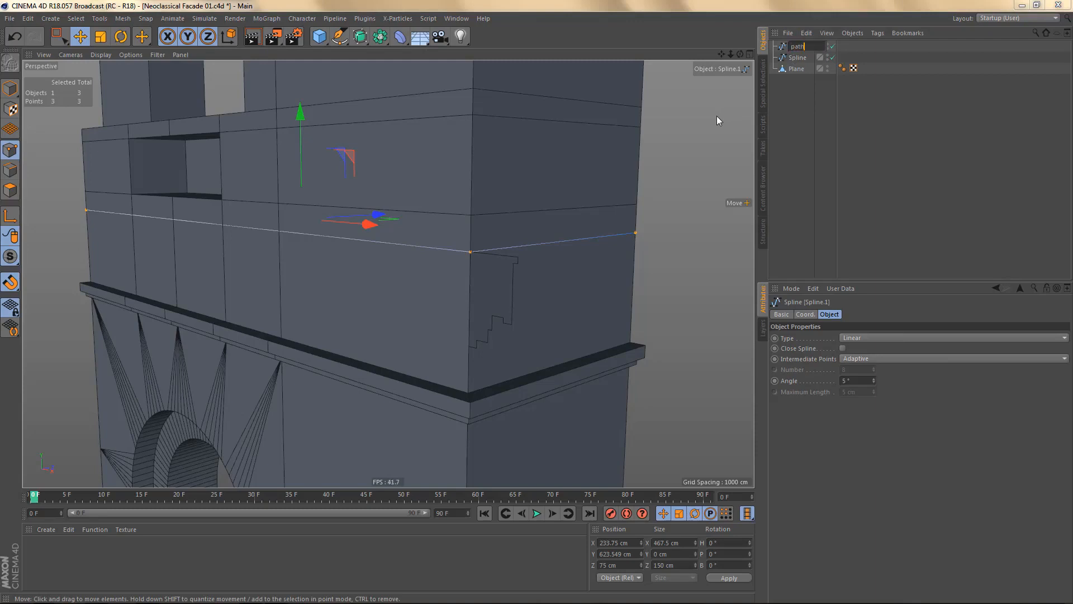
key("Tab")
type("p")
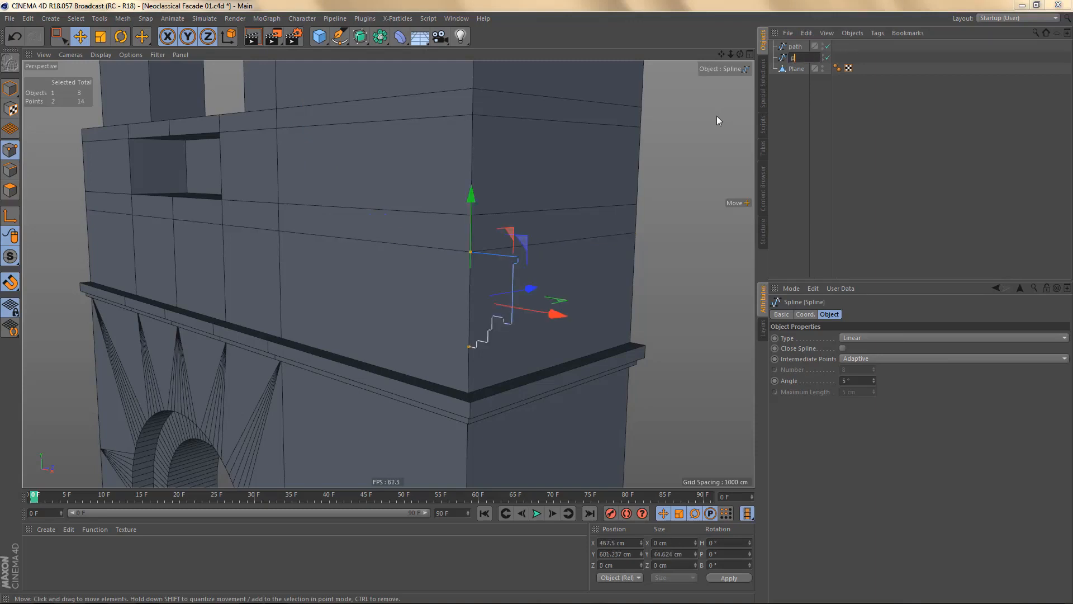
type("rofile")
key("Return")
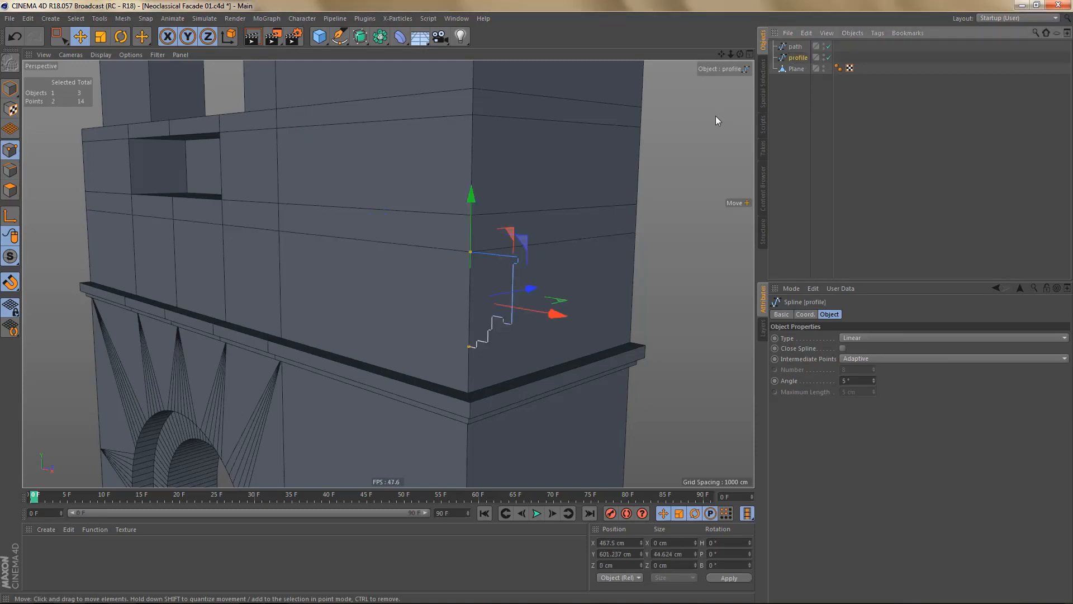
- Try to sweep the profile spline along the path spline, then undo the sweep
left_click(360, 36)
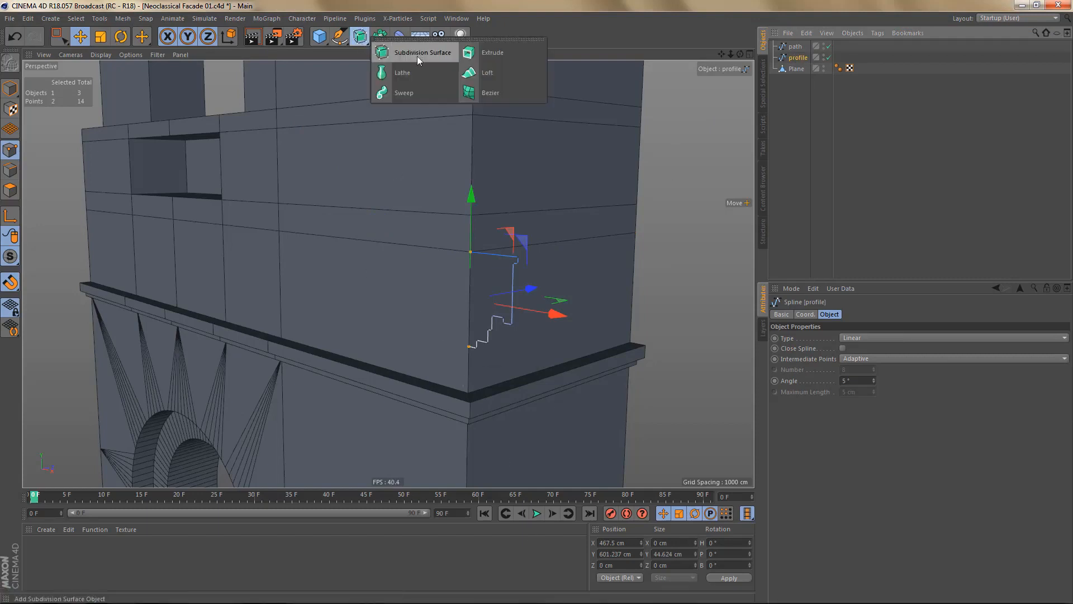
left_click(419, 91, "alt")
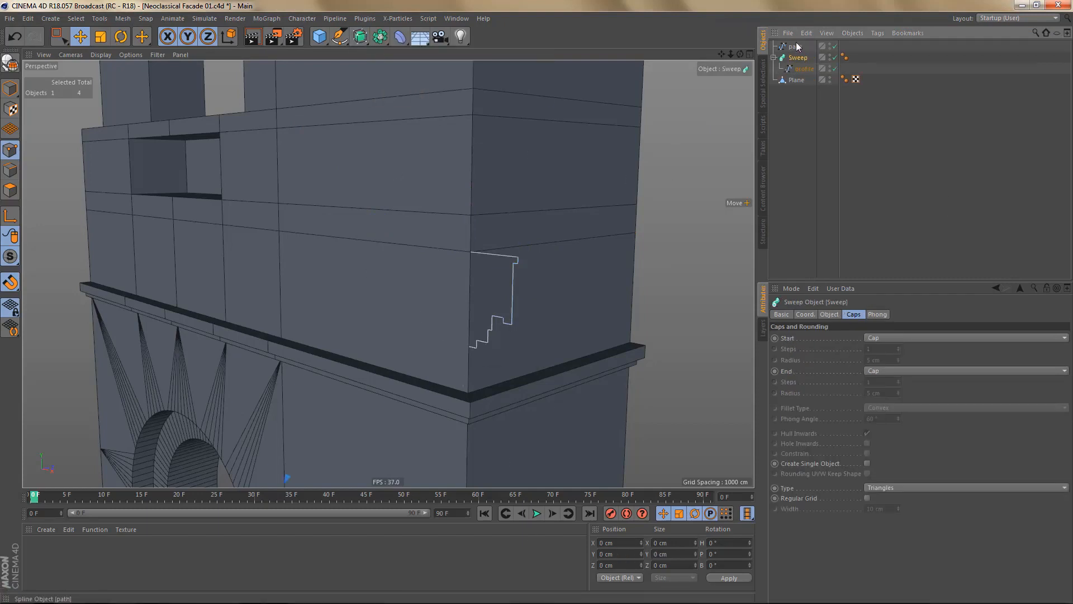
left_click_drag(797, 47, 804, 73)
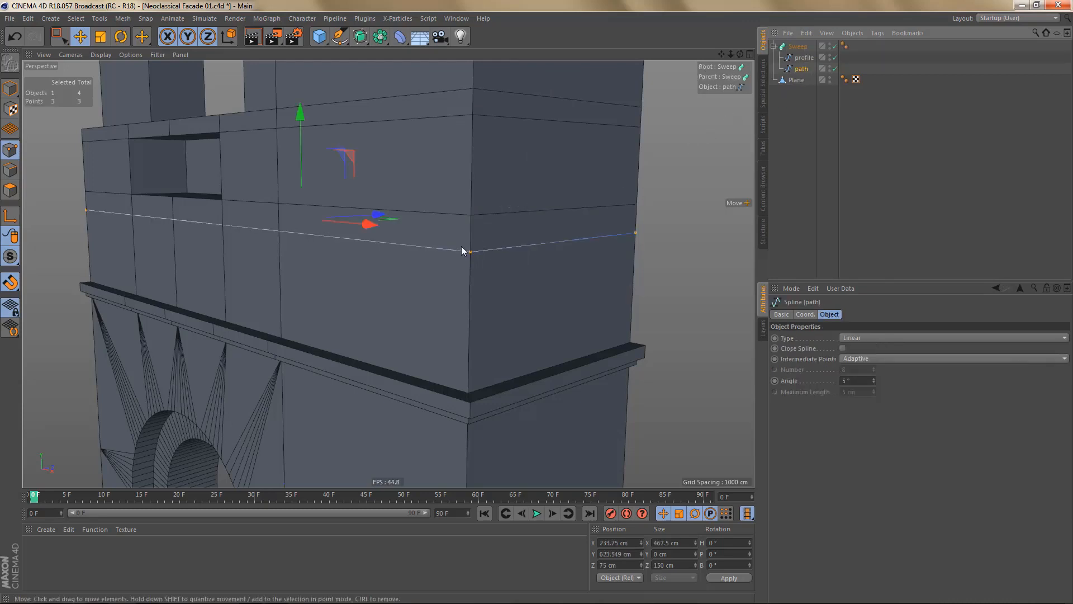
right_click_drag(476, 234, 317, 407, "alt")
middle_click_drag(424, 230, 399, 334, "alt")
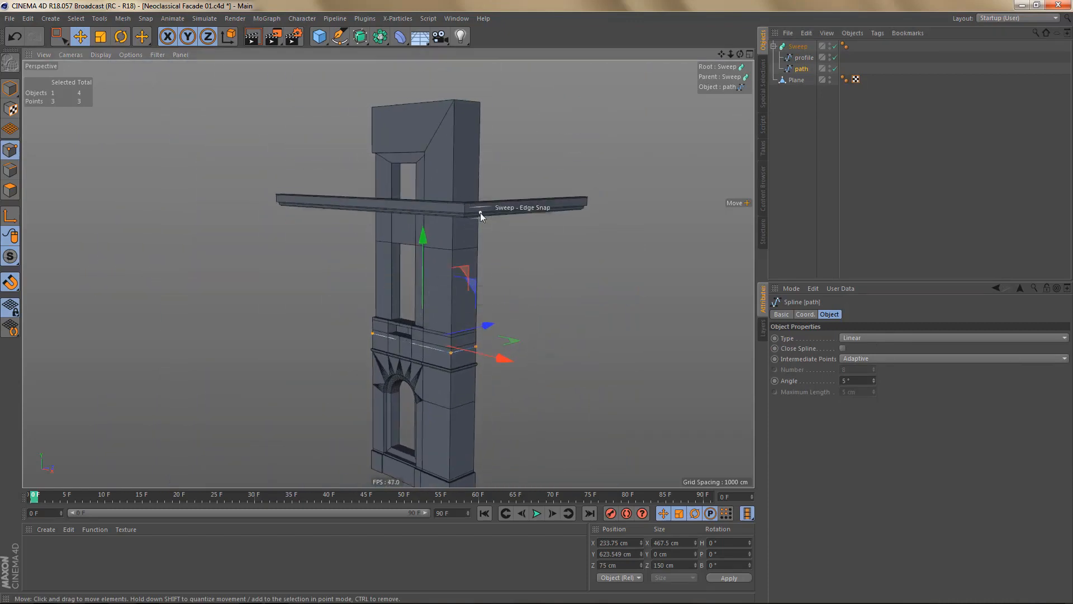
key("ctrl+z")
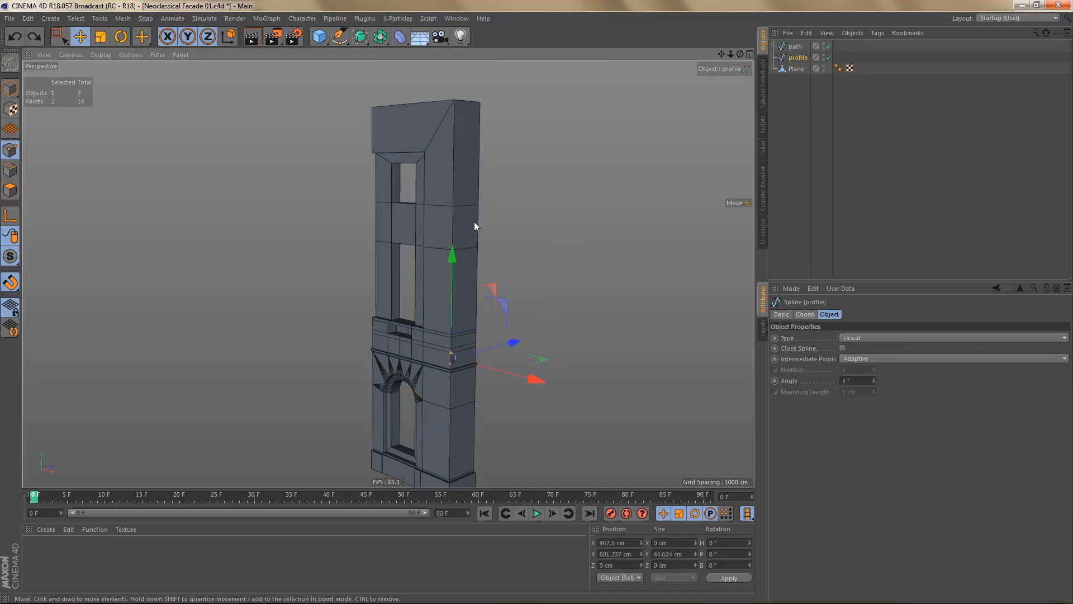
- Move the profile spline's object axis to its upper inner corner using Axis Center with X -100%, Y 100% and Z -100%
right_click_drag(459, 305, 535, 305, "alt")
middle_click_drag(430, 412, 452, 324, "alt")
right_click_drag(453, 324, 538, 305, "alt")
left_click_drag(538, 305, 486, 272, "alt")
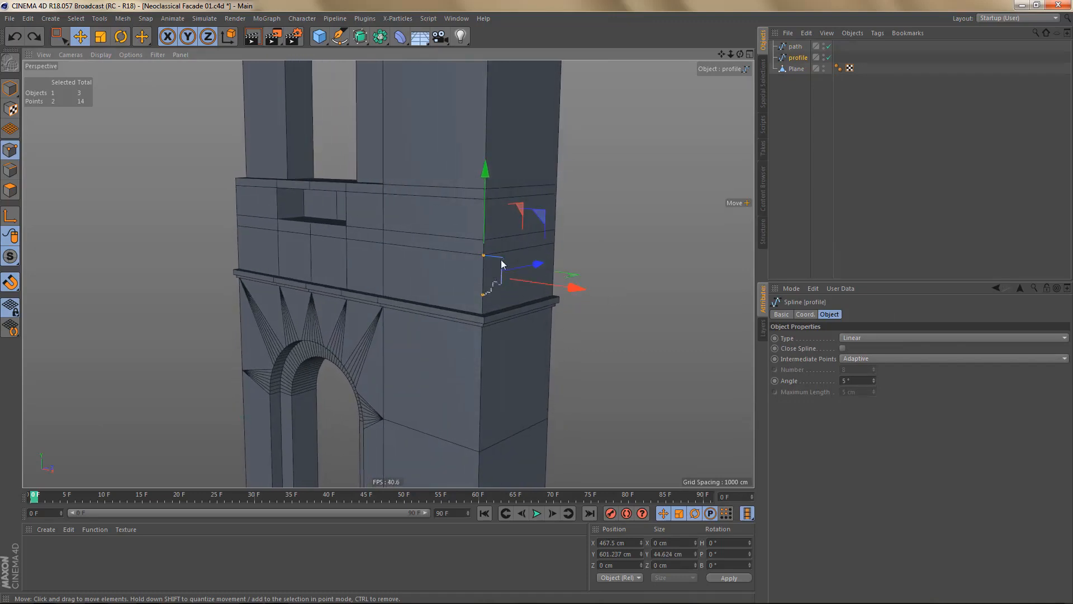
right_click_drag(485, 249, 532, 257, "alt")
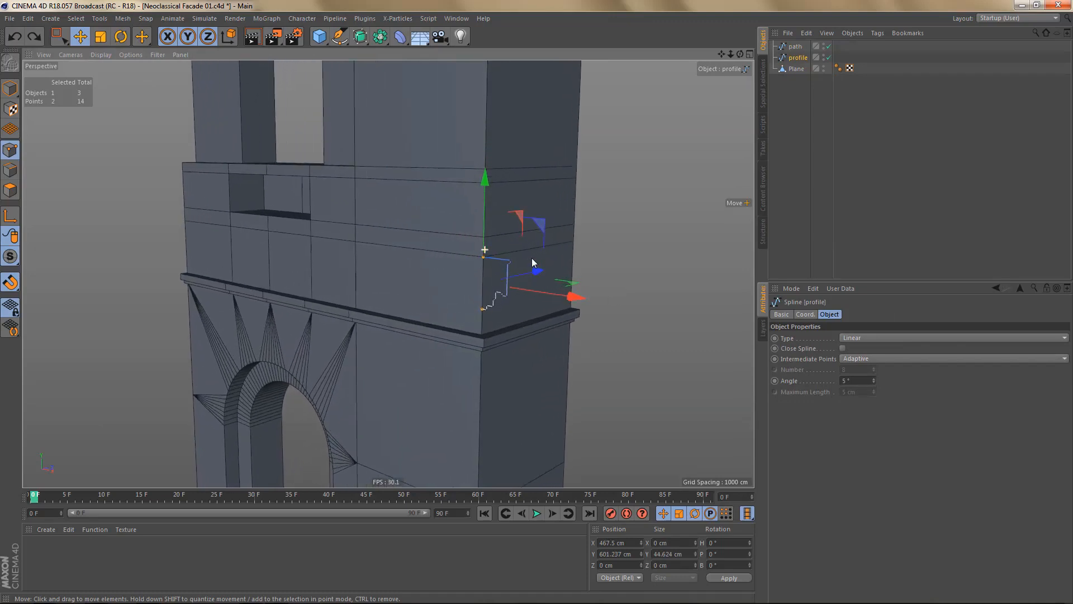
key("Tab")
key("Tab")
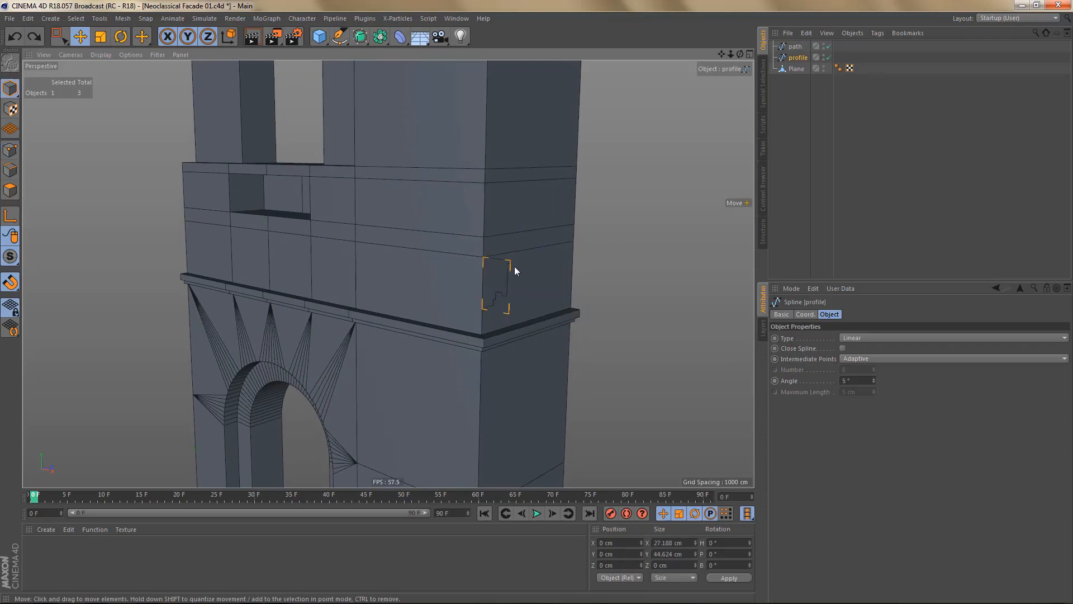
key("x")
key("a")
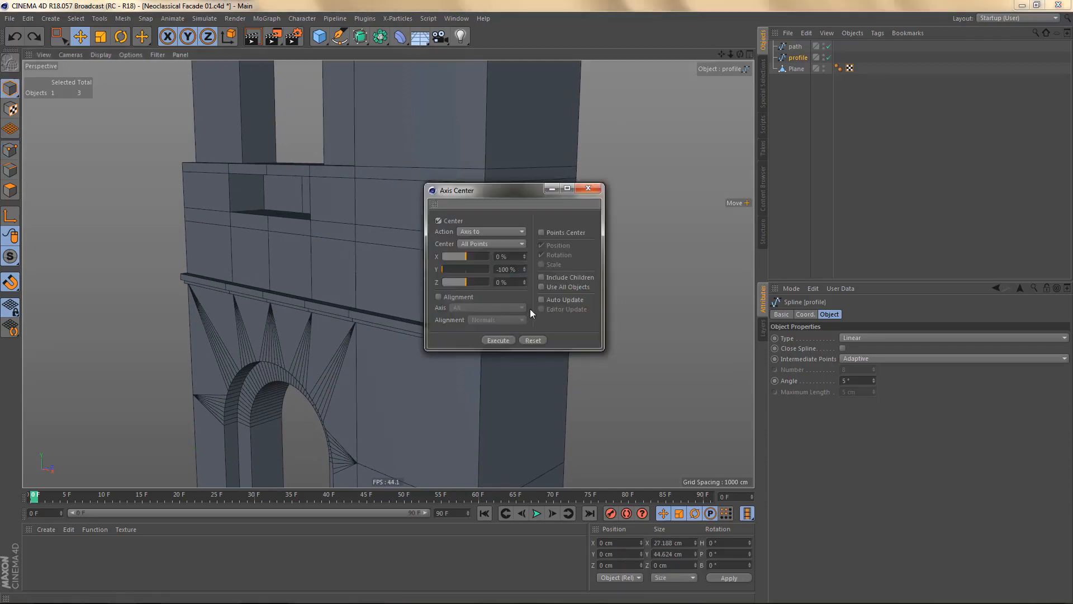
left_click_drag(518, 192, 670, 159)
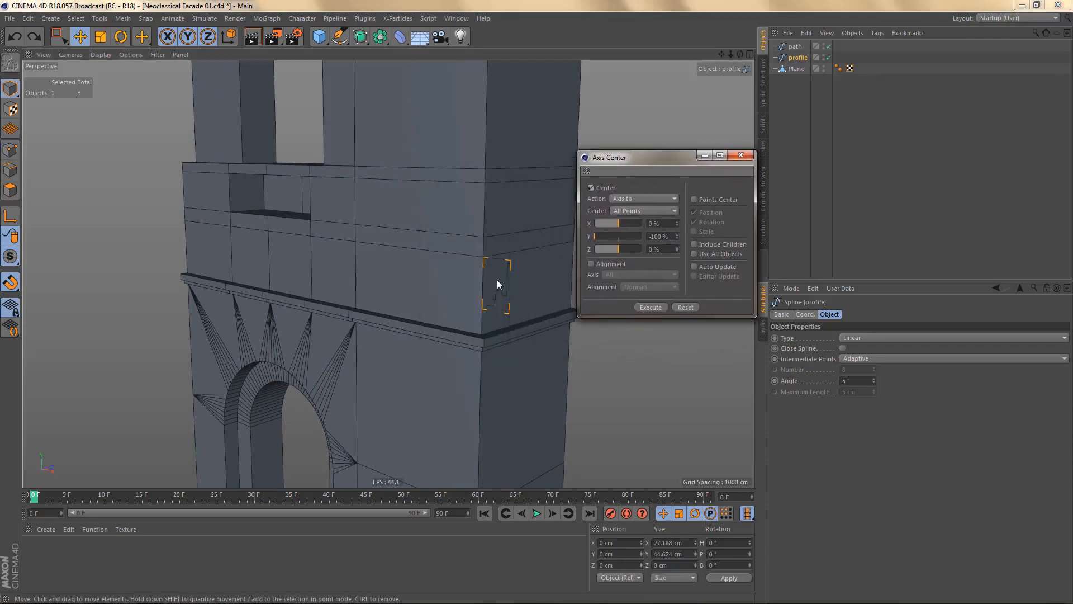
mouse_move(497, 280)
right_mouse_down("alt")
mouse_move(567, 269)
mouse_move(491, 269)
right_mouse_up("alt")
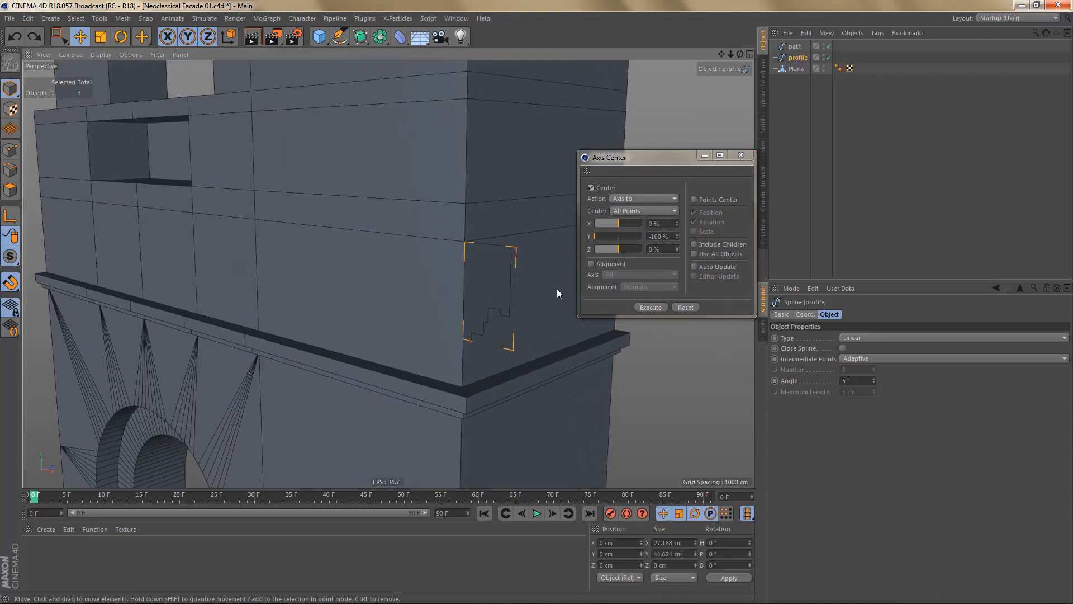
left_click_drag(615, 236, 578, 230)
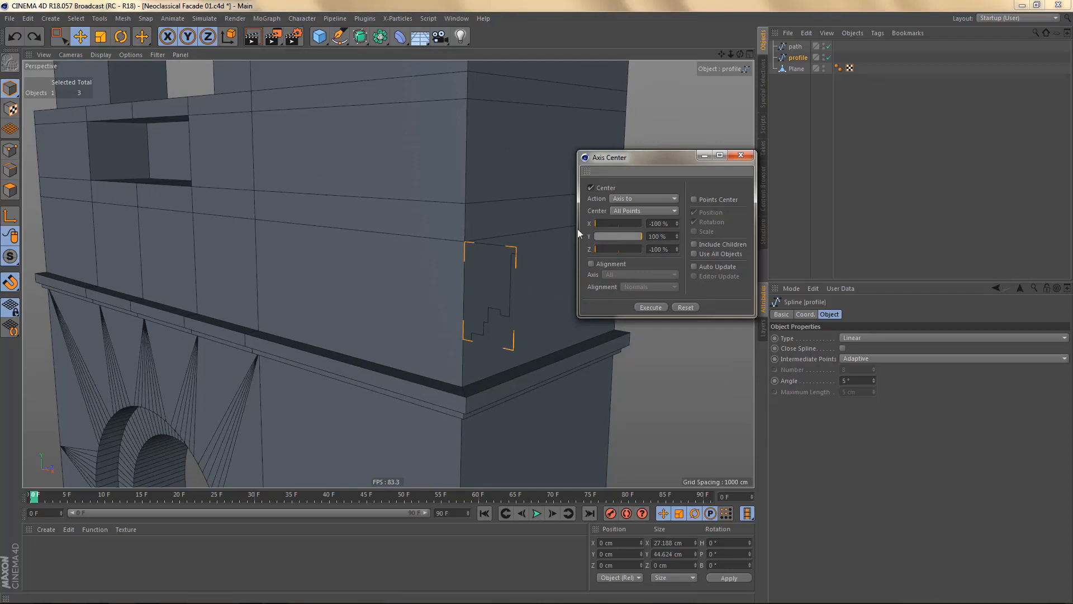
left_click(650, 308)
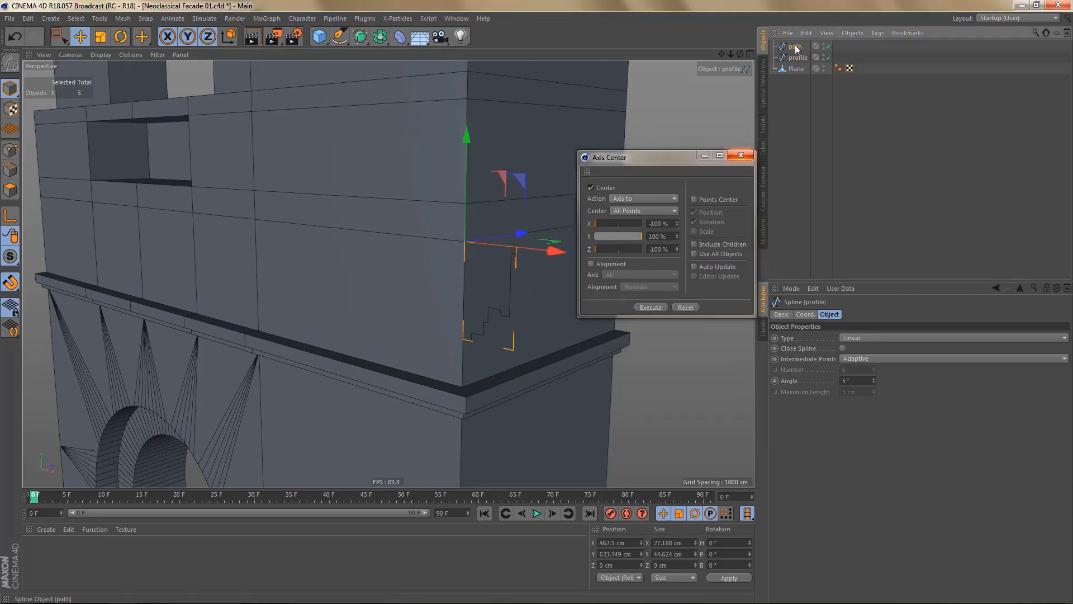
- Apply the same Axis Center settings to the path spline and close the dialog
left_click(796, 47)
left_click(655, 308)
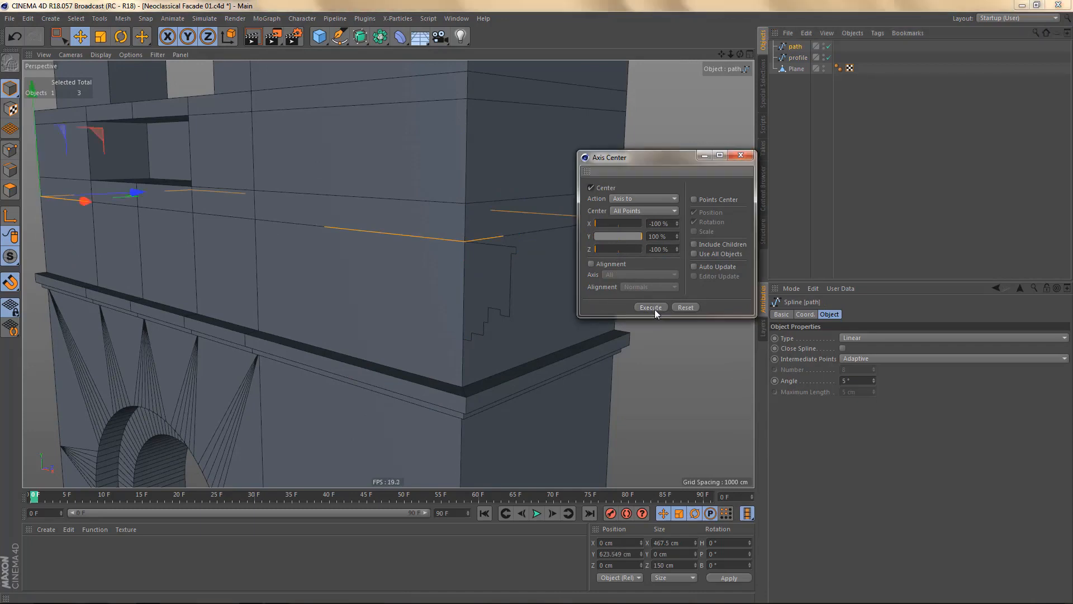
left_click(740, 156)
- Create a Sweep with the profile spline as its cross-section and the path spline placed below it as the rail
left_click(797, 57)
left_click_drag(358, 34, 425, 89)
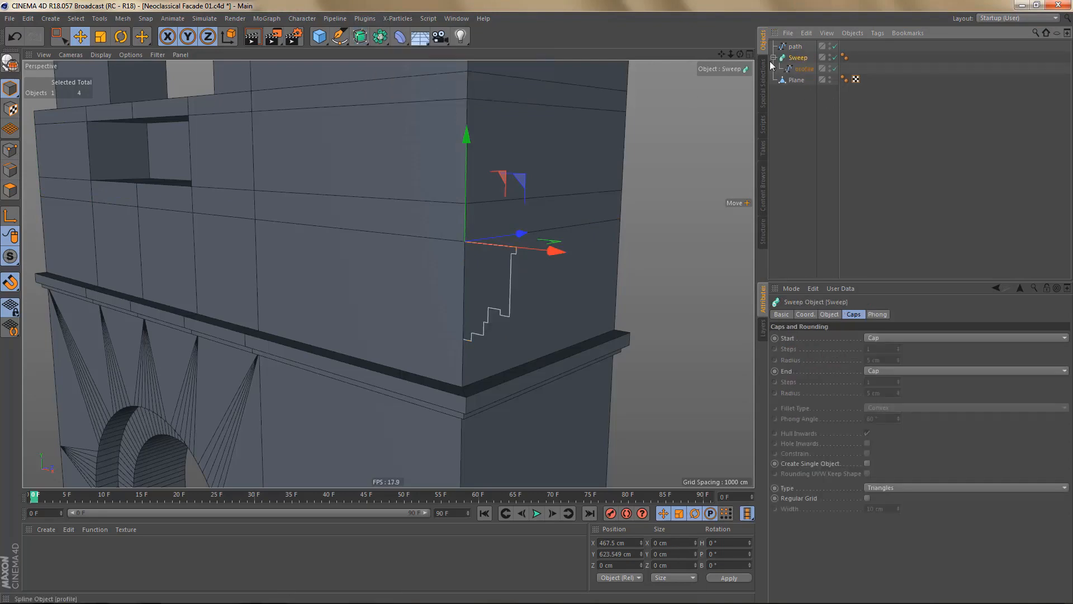
left_click_drag(790, 45, 799, 73)
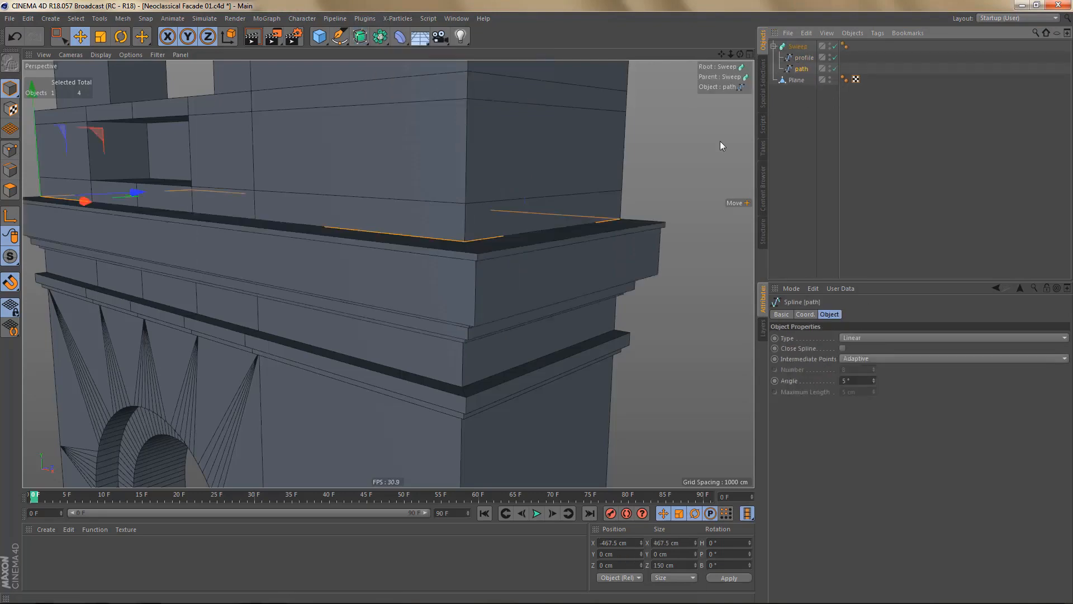
- Disable the Sweep and switch to editing the profile spline's points in the front view
right_click_drag(546, 211, 526, 237, "alt")
mouse_move(526, 238)
left_mouse_down("alt")
mouse_move(528, 174)
mouse_move(519, 226)
left_mouse_up("alt")
middle_click(519, 225)
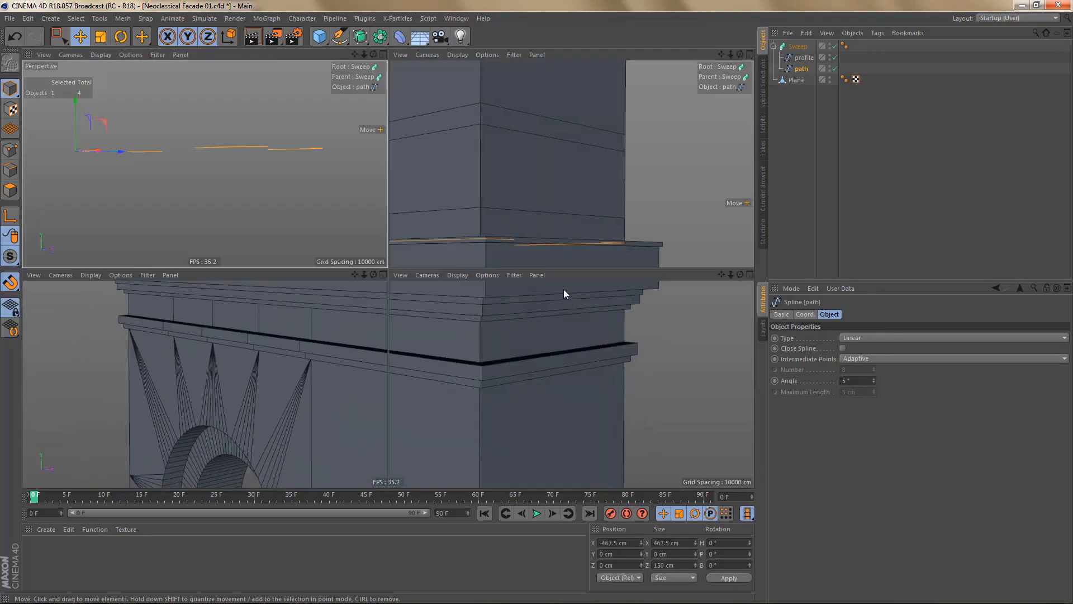
middle_click(564, 289)
scroll(565, 283, "down", 2)
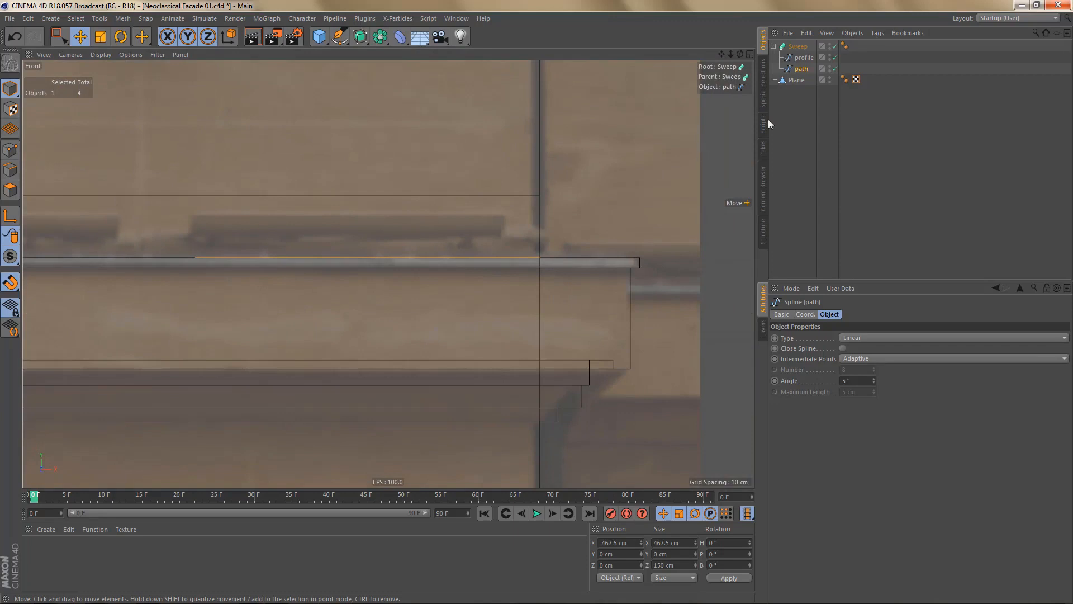
left_click(805, 58)
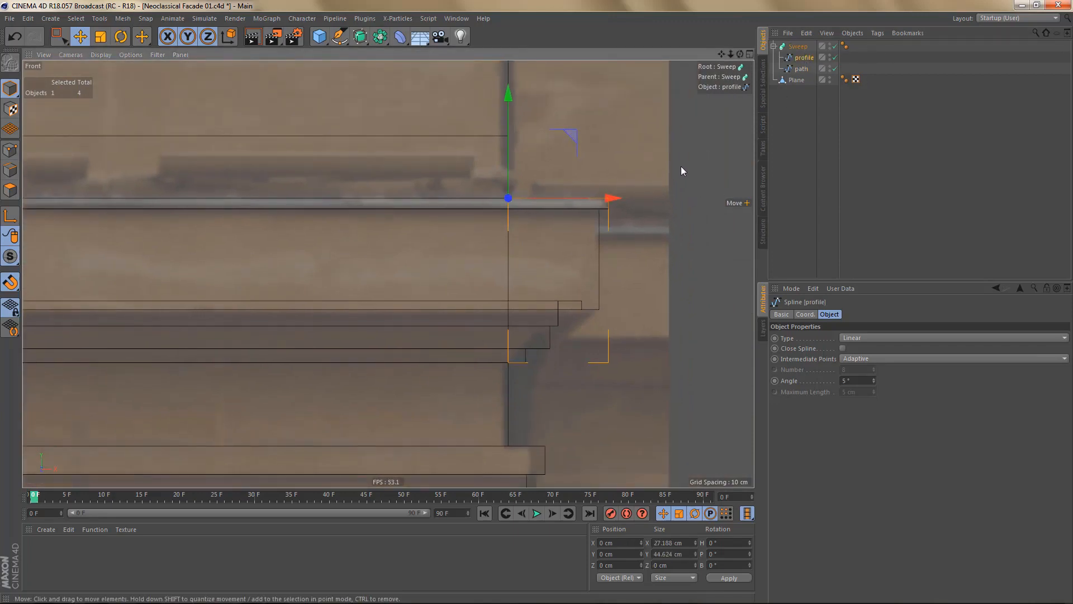
key("q")
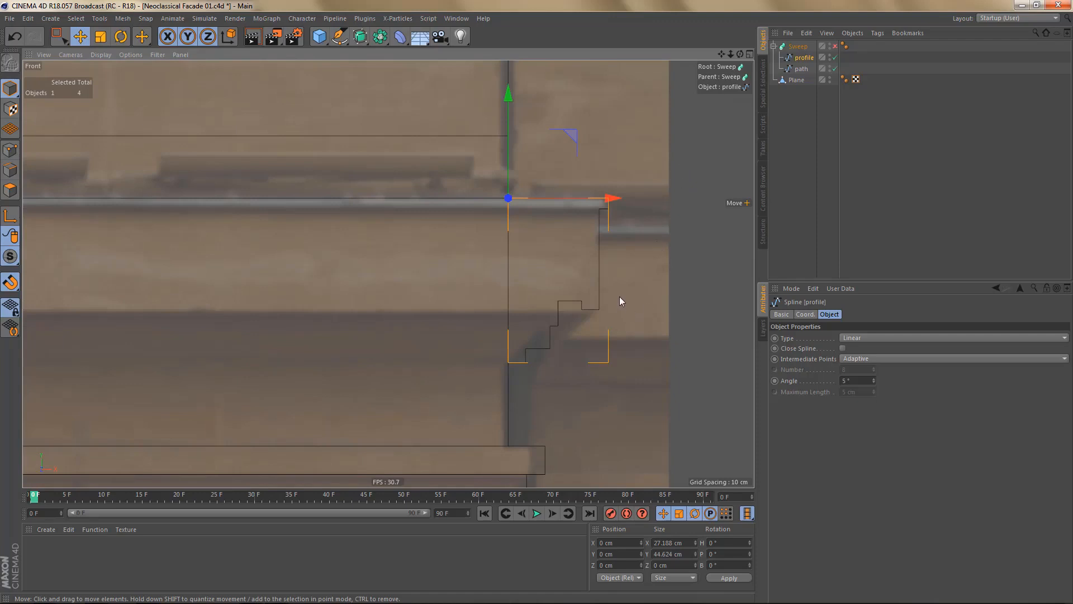
key("Return")
- Chamfer the outer corner of the profile's second-lowest step into a rounded arc with a radius of 7.23 cm
scroll(586, 330, "up", 5)
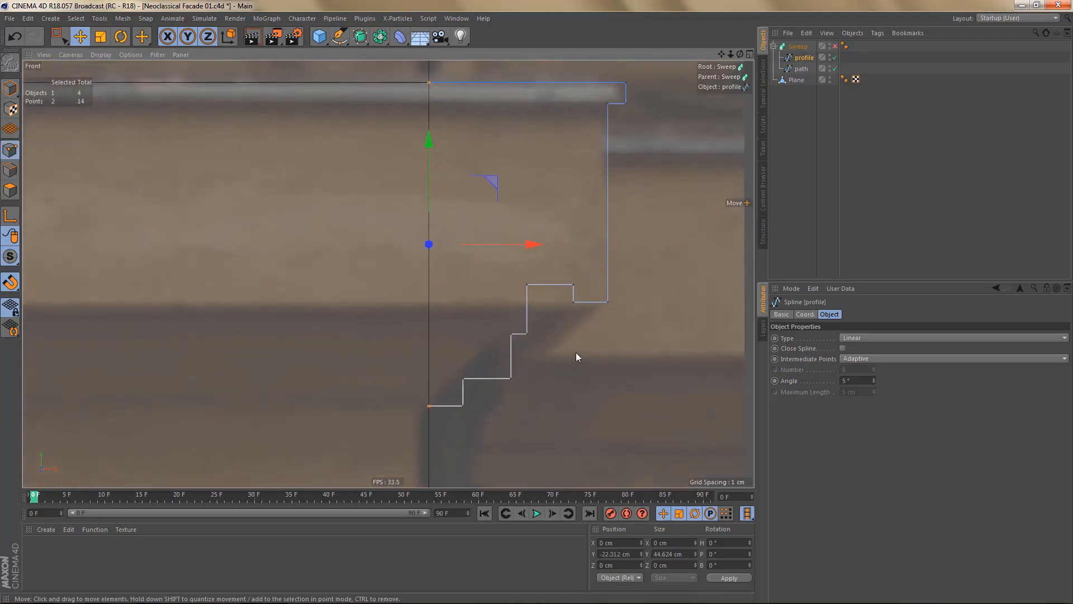
scroll(558, 347, "up", 2)
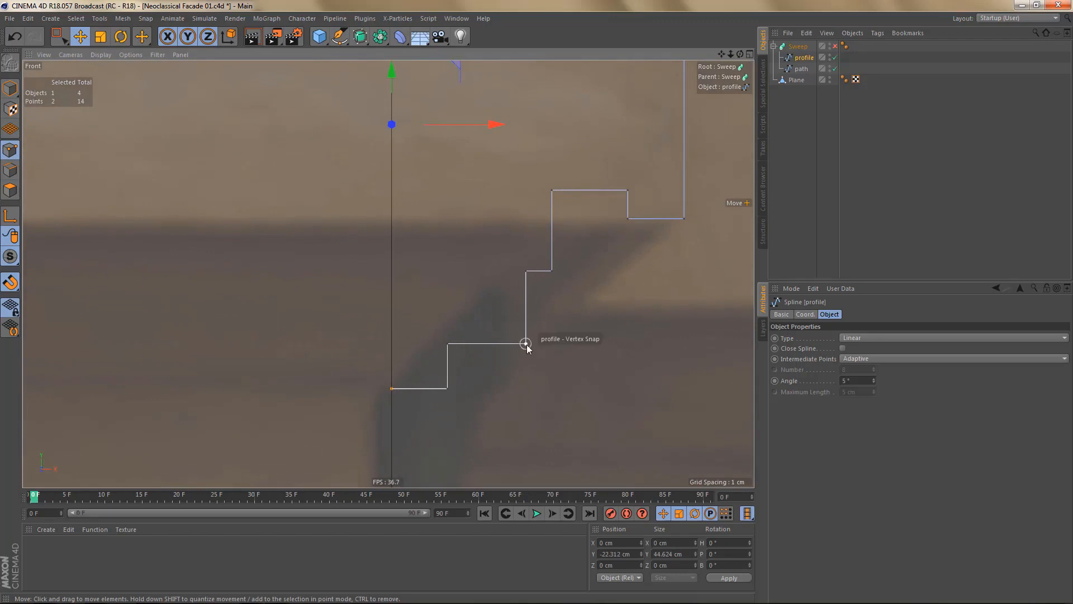
left_click(526, 343)
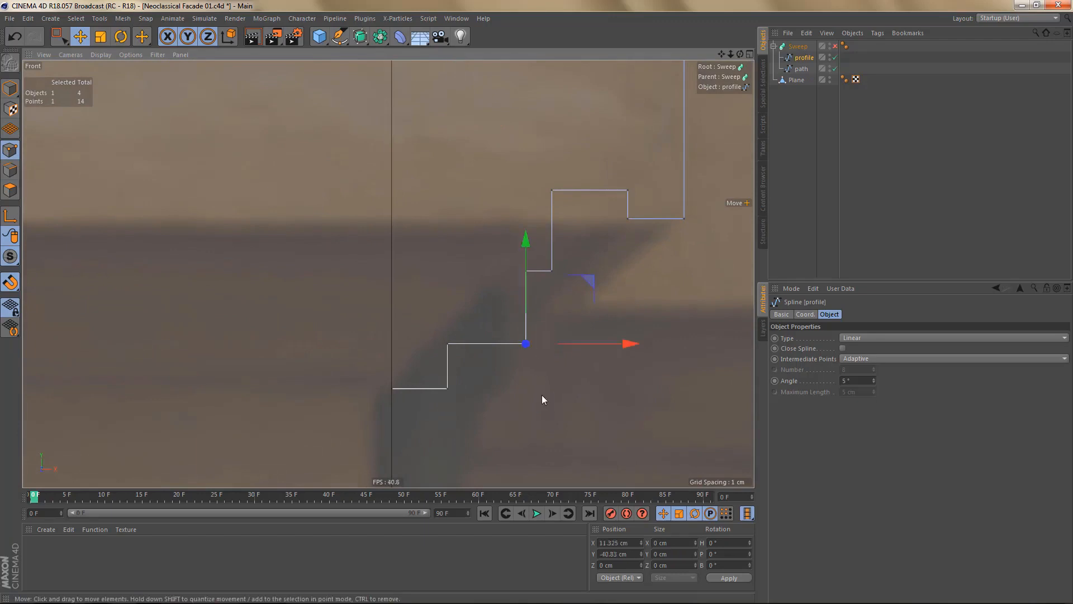
right_click(542, 395)
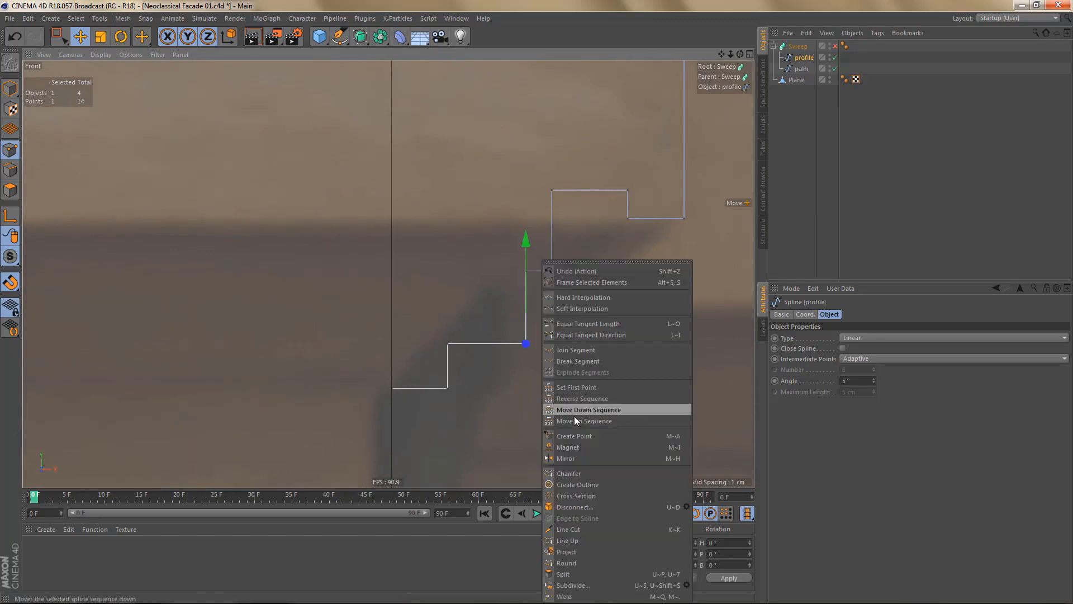
left_click(577, 473)
left_click_drag(577, 473, 601, 475)
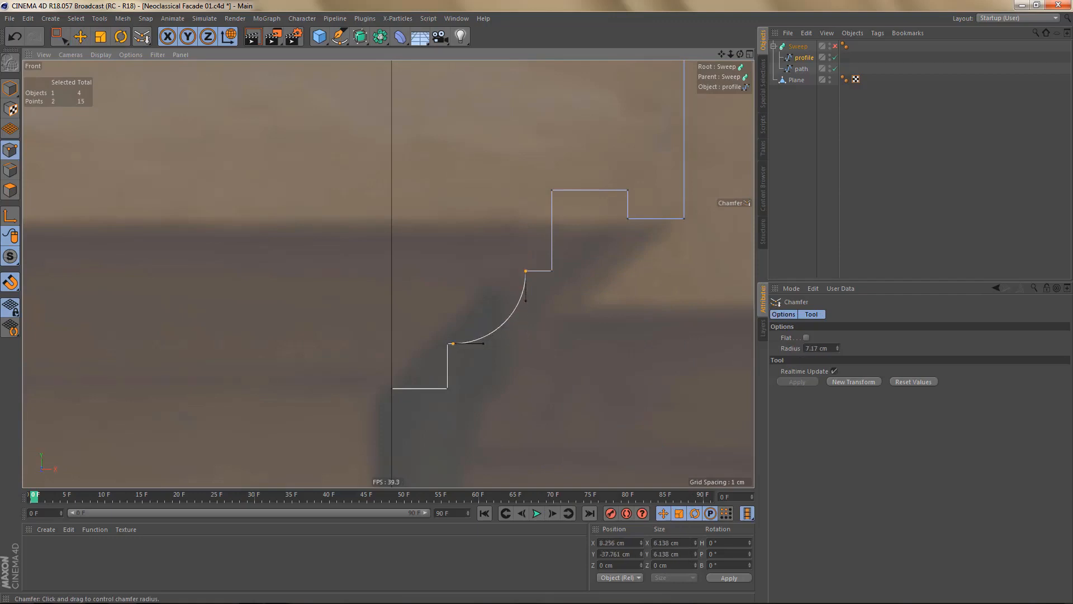
left_click_drag(456, 247, 458, 247)
- Delete the leftover profile point beside the lower end of the rounded arc
scroll(528, 274, "up", 3)
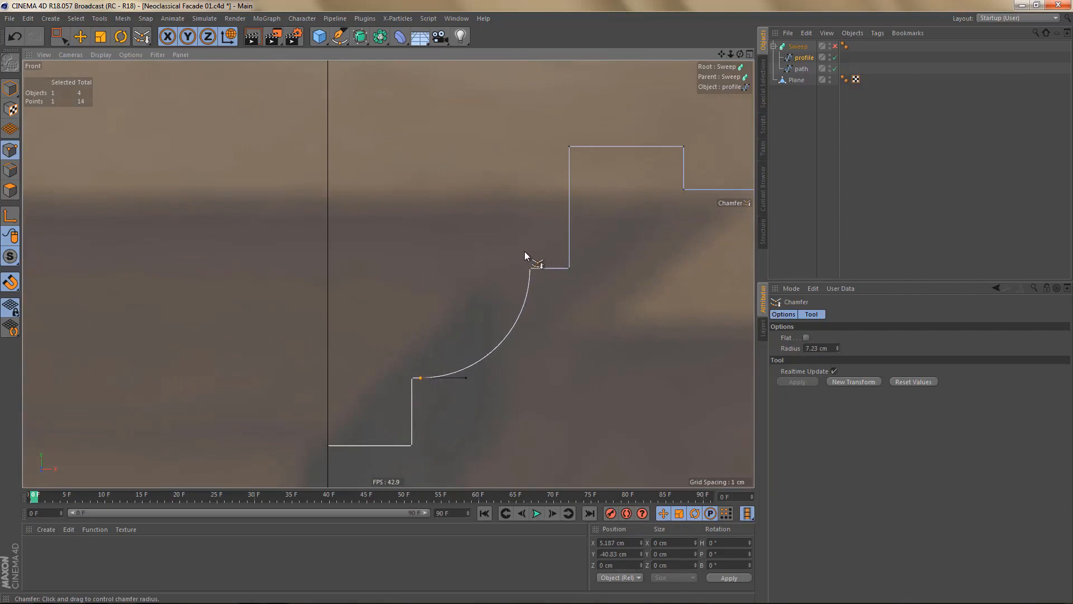
middle_click_drag(465, 367, 492, 311, "alt")
right_click_drag(436, 350, 470, 348, "alt")
middle_click_drag(455, 347, 457, 339, "alt")
key("0")
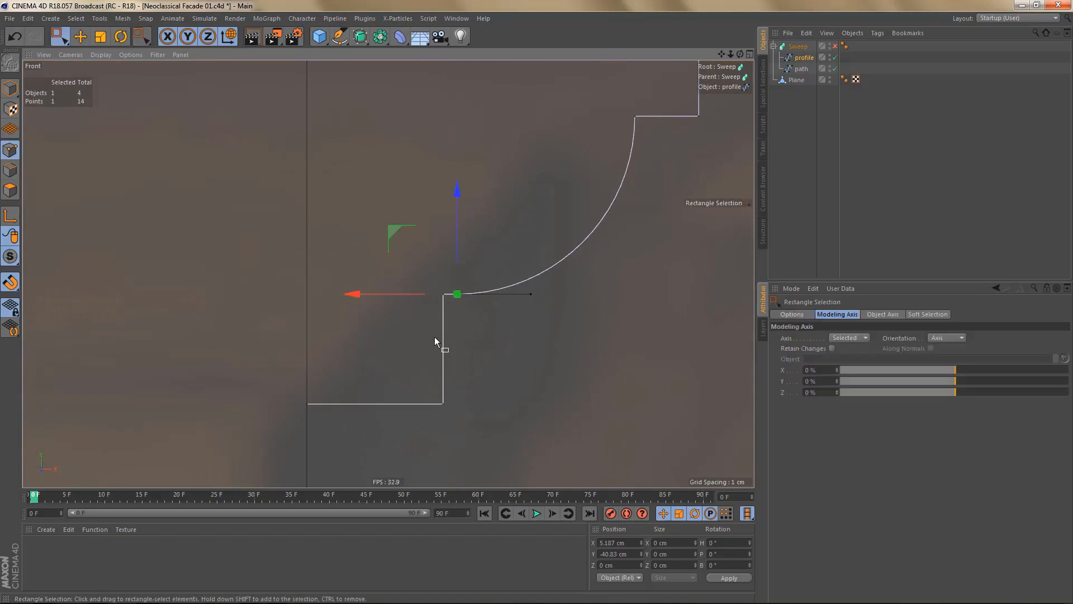
left_click_drag(431, 276, 445, 320)
key("Delete")
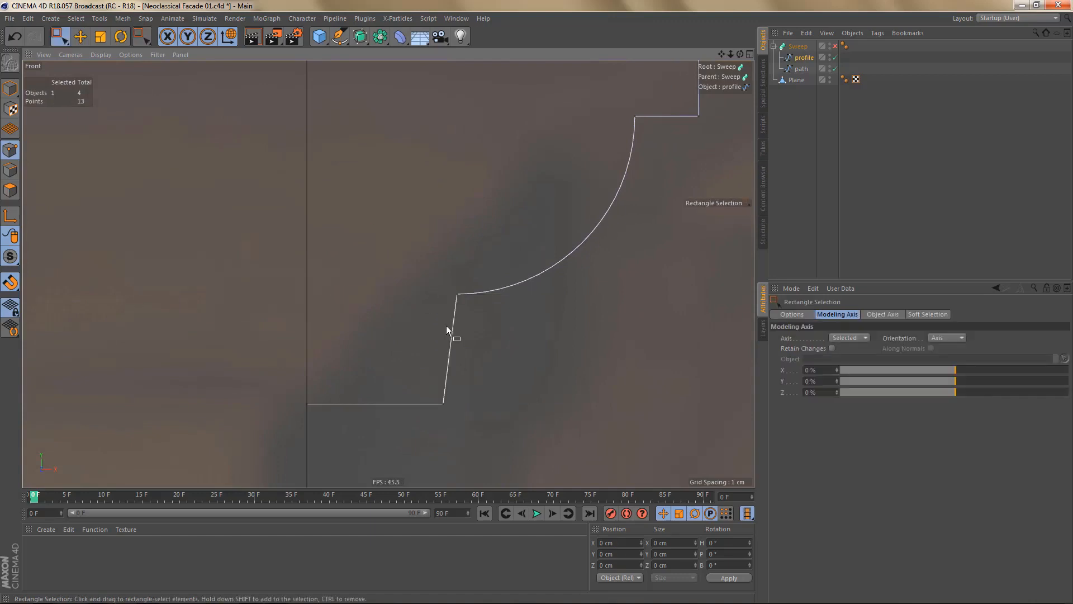
- Align the corner point below the arc with the arc's lower end by setting its X position to 5.187 cm
left_click_drag(450, 281, 483, 326)
left_click(607, 542)
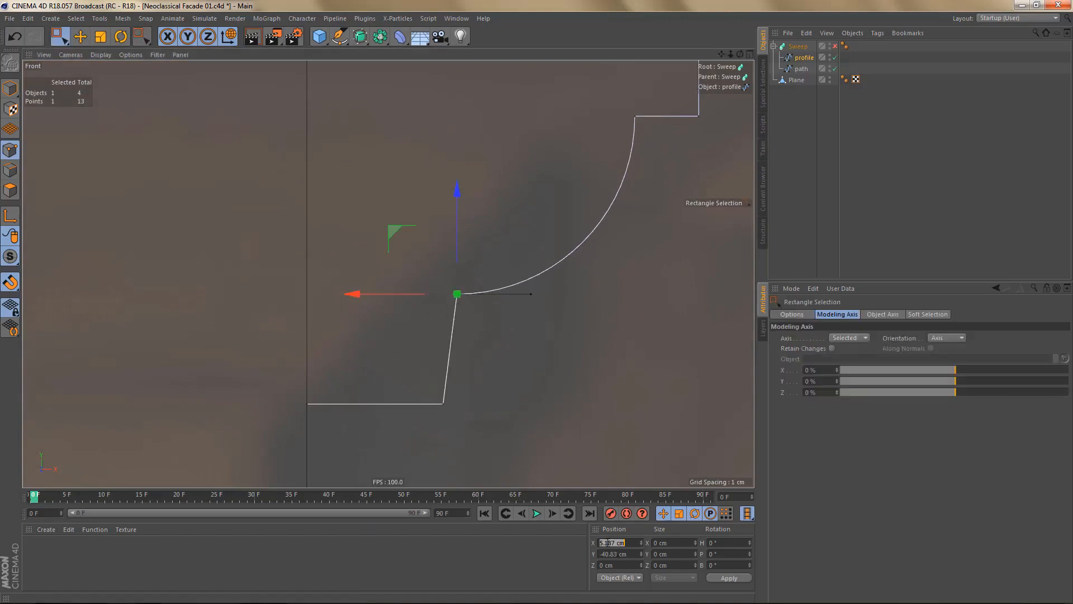
left_click_drag(433, 385, 461, 459)
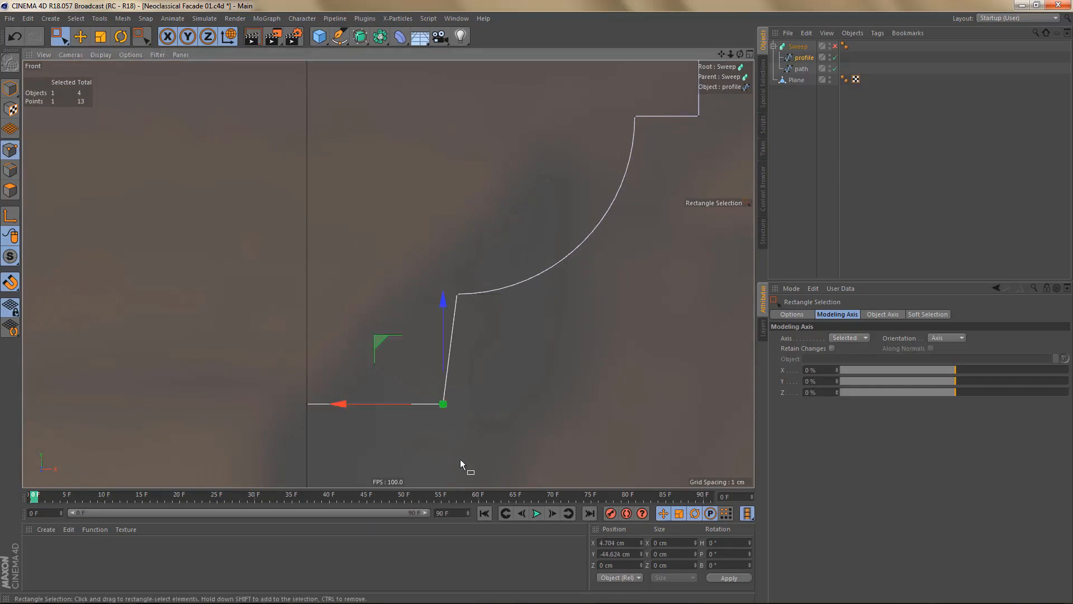
left_click(619, 542)
type("5.187")
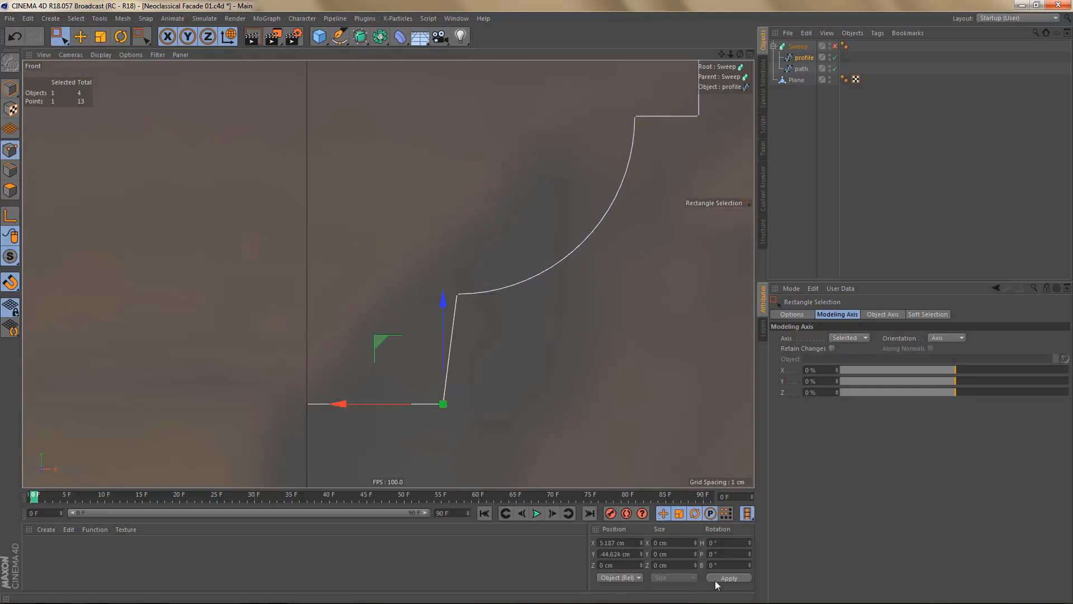
left_click(729, 578)
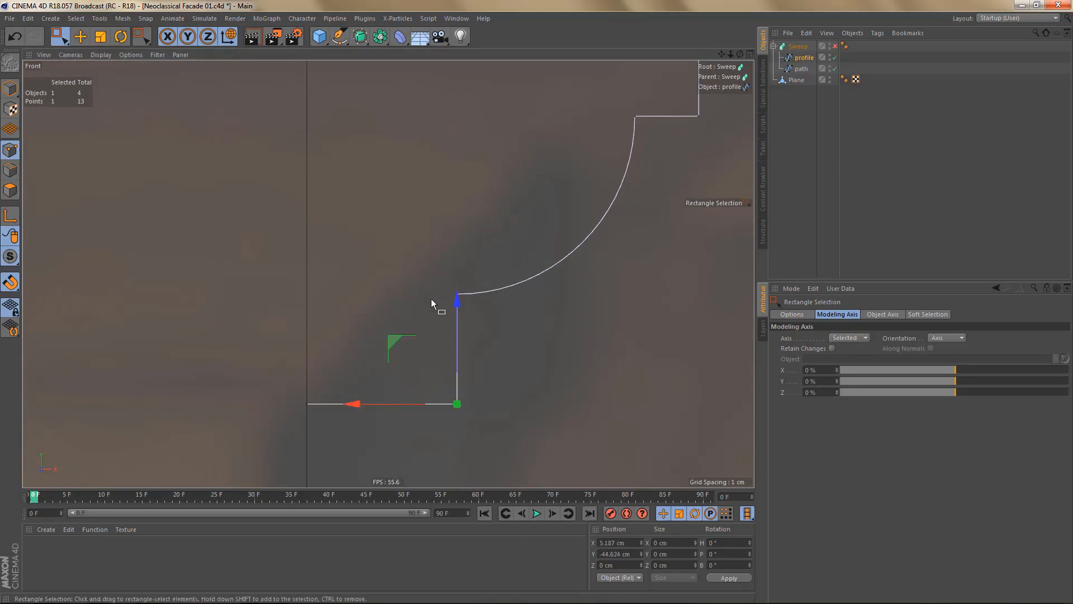
- Re-enable the Sweep and render a preview of the whole facade in the perspective view
scroll(415, 431, "down", 5)
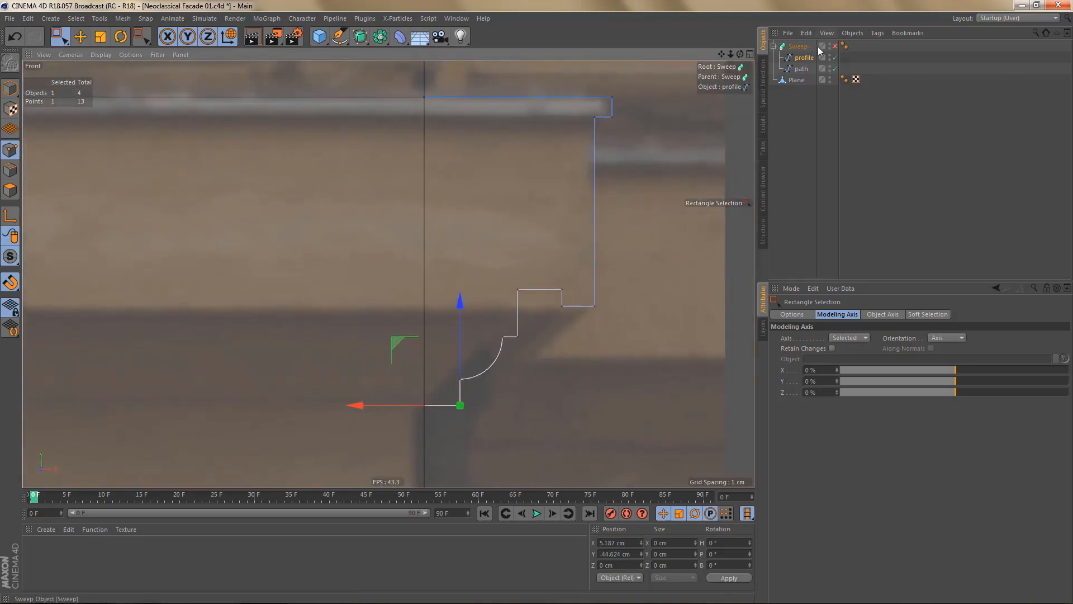
left_click(835, 46)
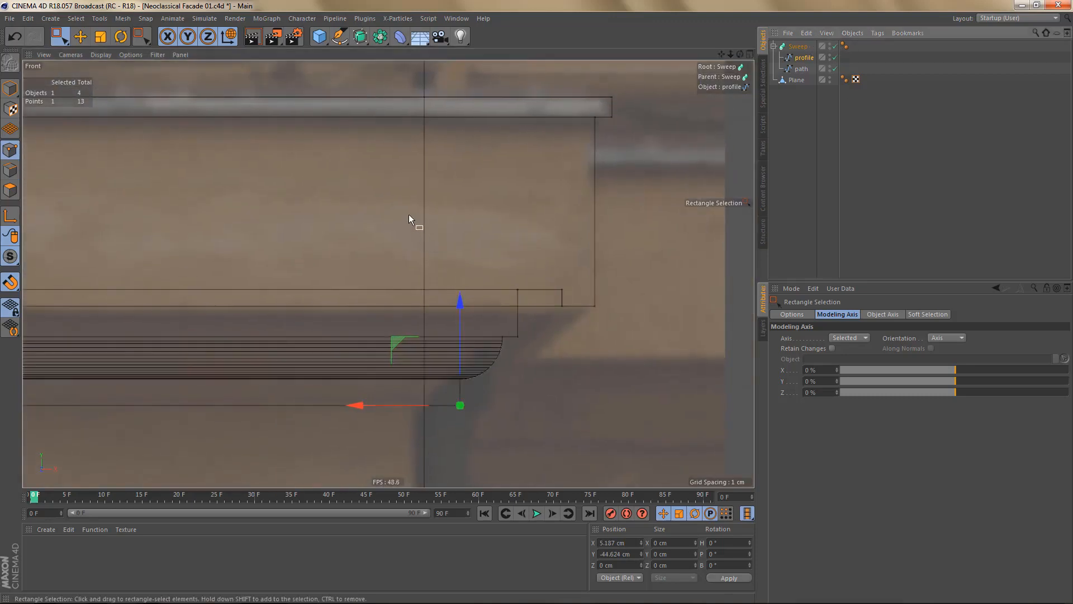
key("F1")
mouse_move(463, 281)
left_mouse_down("alt")
mouse_move(467, 223)
mouse_move(448, 273)
left_mouse_up("alt")
right_click_drag(448, 274, 388, 324, "alt")
middle_click_drag(387, 324, 371, 289, "alt")
right_click_drag(371, 290, 341, 347, "alt")
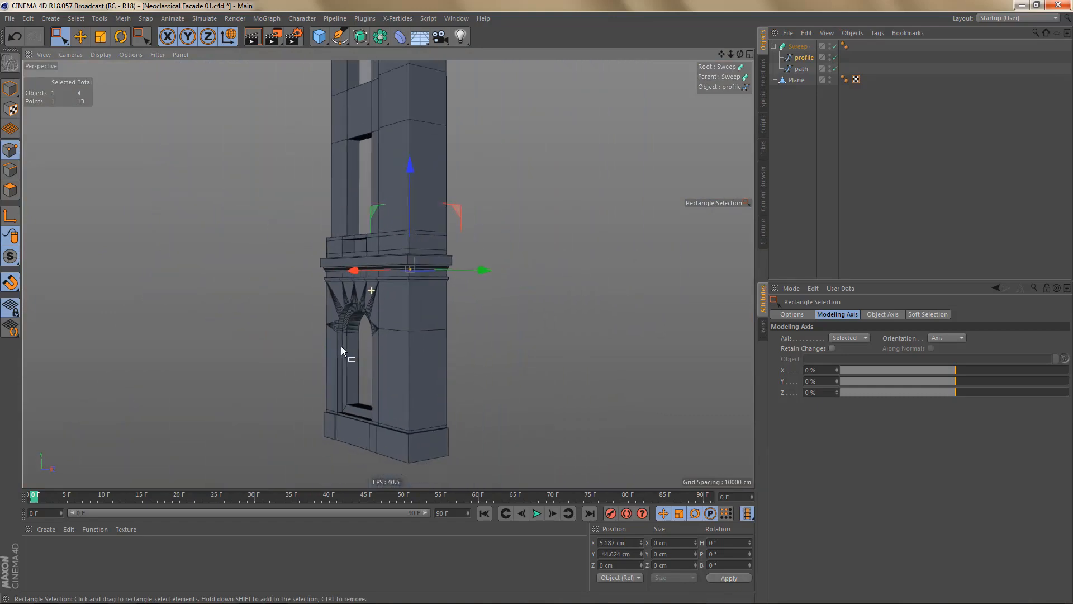
left_click_drag(342, 346, 394, 346, "alt")
key("ctrl+r")
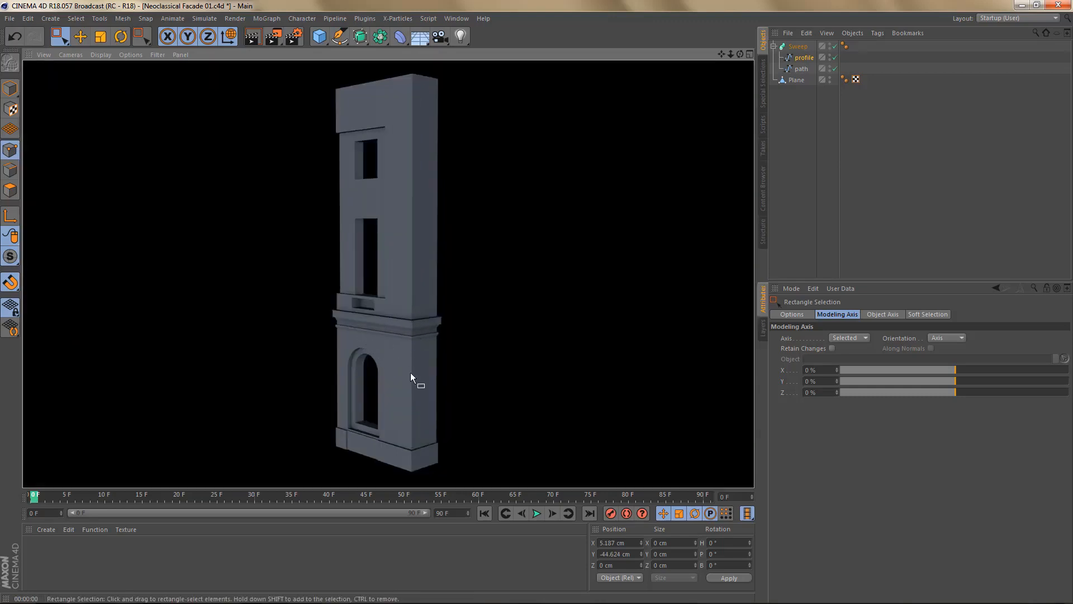
- Reduce the subdivisions of the rounded moulding by setting the profile spline's adaptive interpolation angle to 20°
left_click_drag(417, 333, 412, 306, "alt")
right_click_drag(415, 330, 704, 334, "alt")
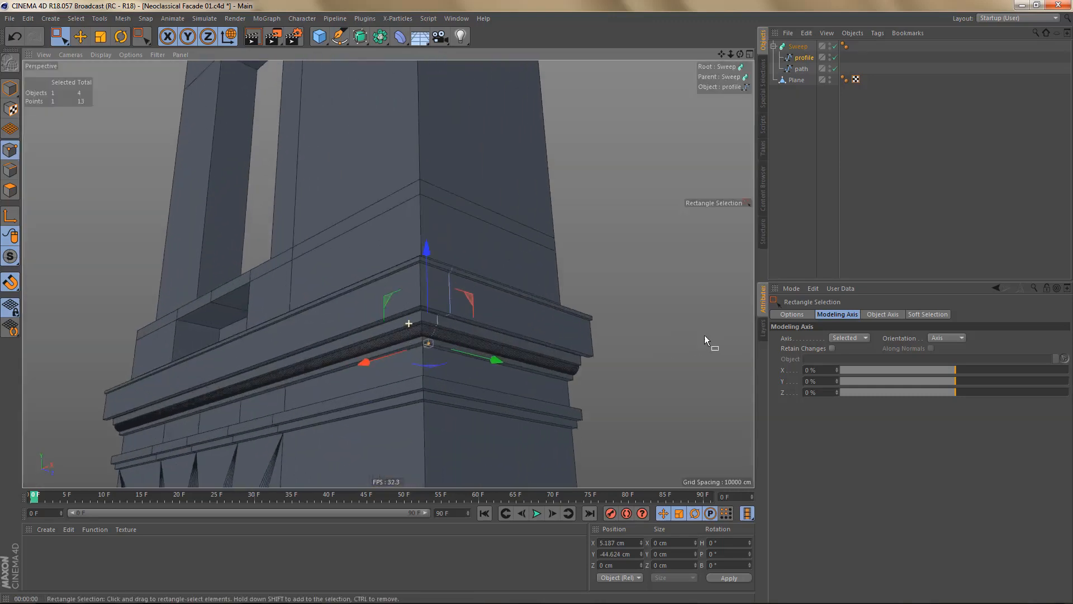
right_click_drag(415, 338, 567, 347, "alt")
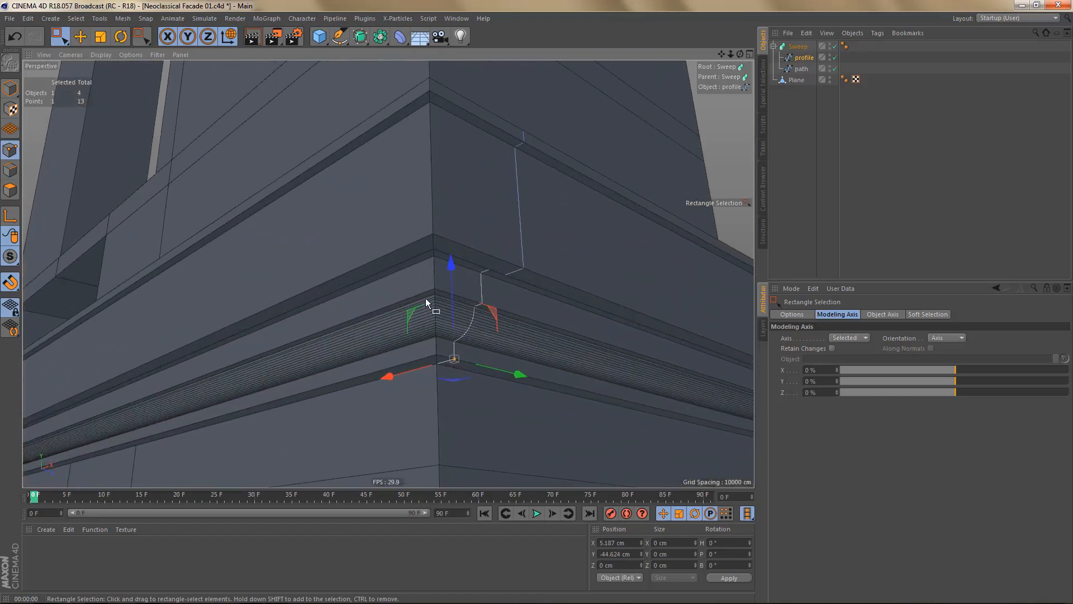
left_click_drag(474, 339, 474, 316, "alt")
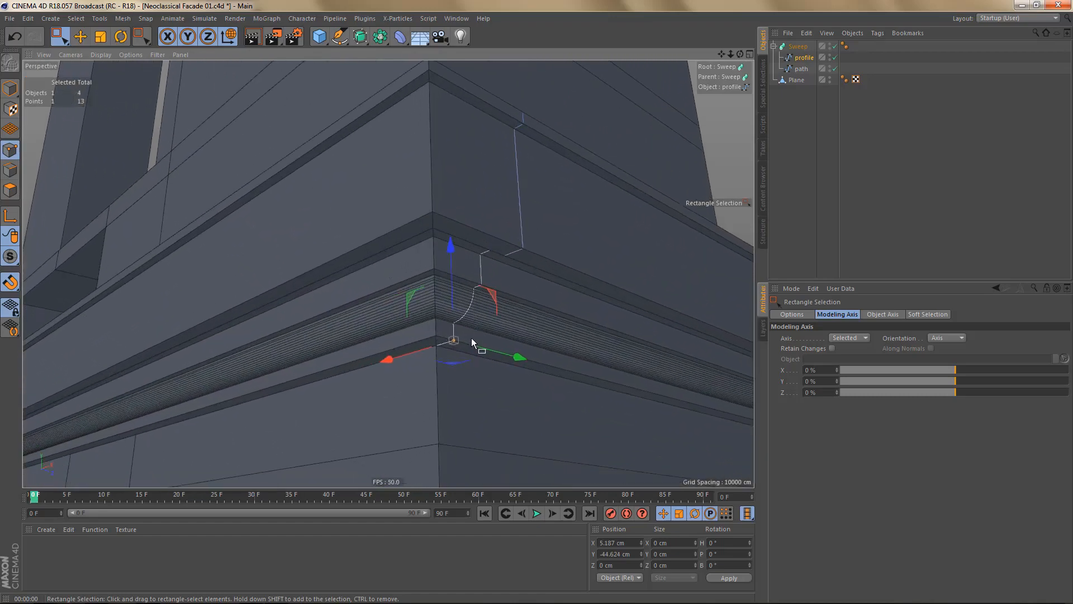
middle_click_drag(471, 337, 453, 331, "alt")
right_click_drag(454, 331, 750, 101, "alt")
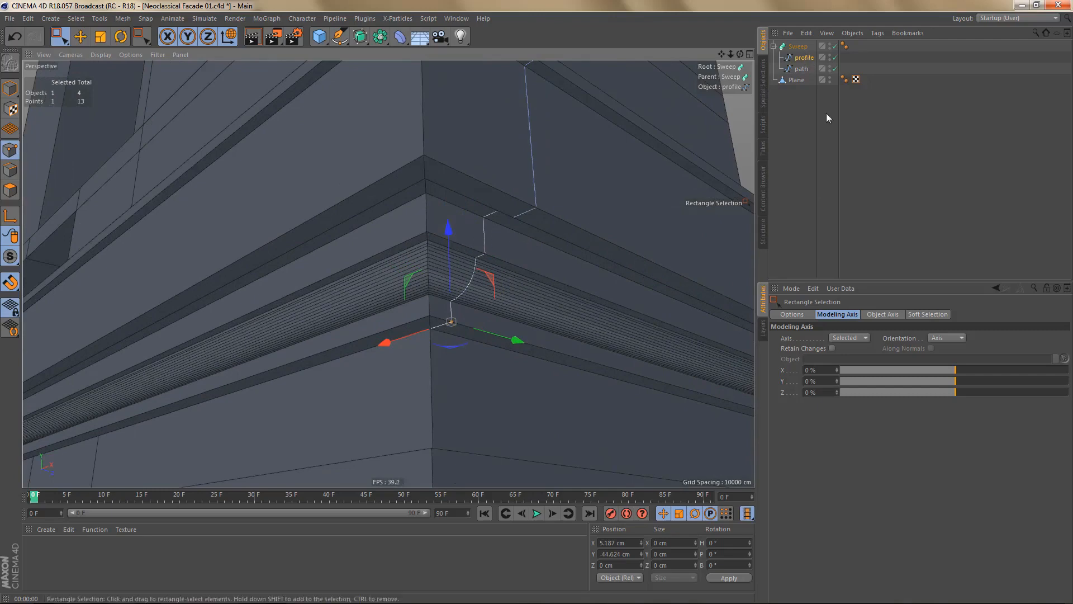
left_click(809, 60)
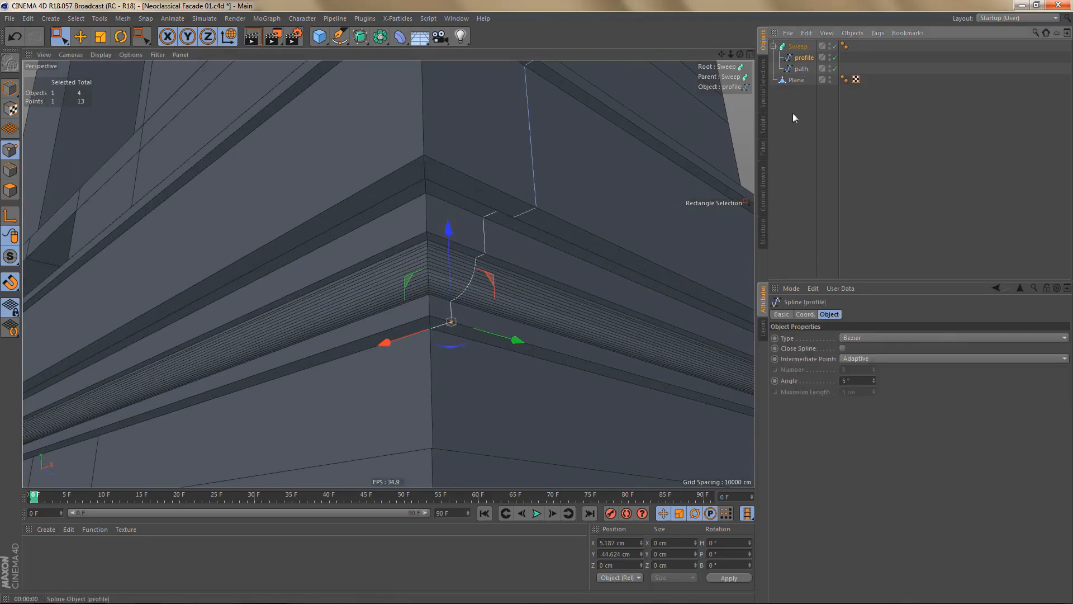
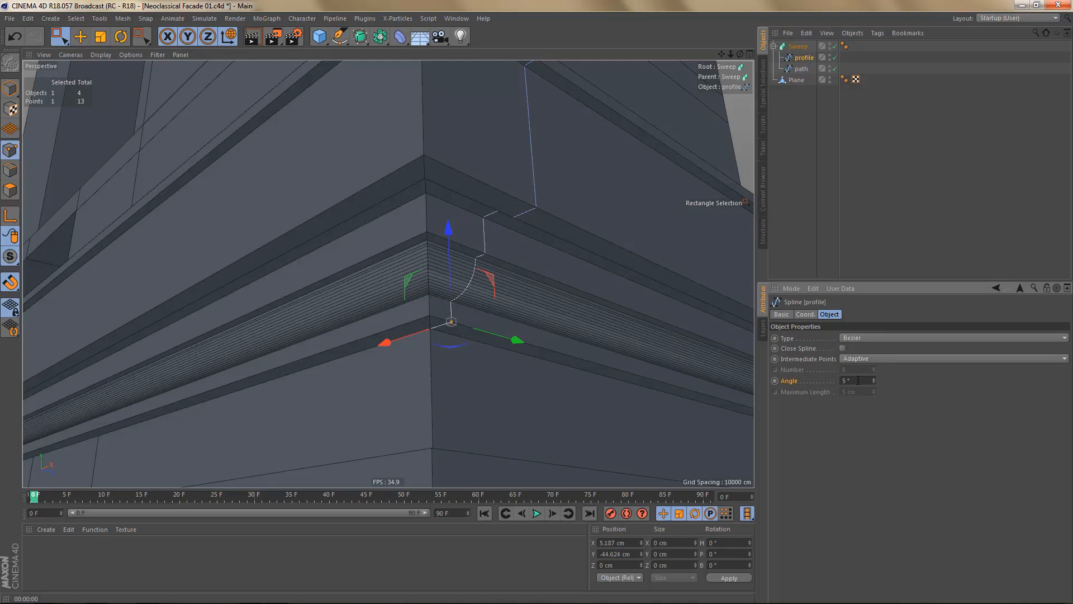
type("20")
key("Return")
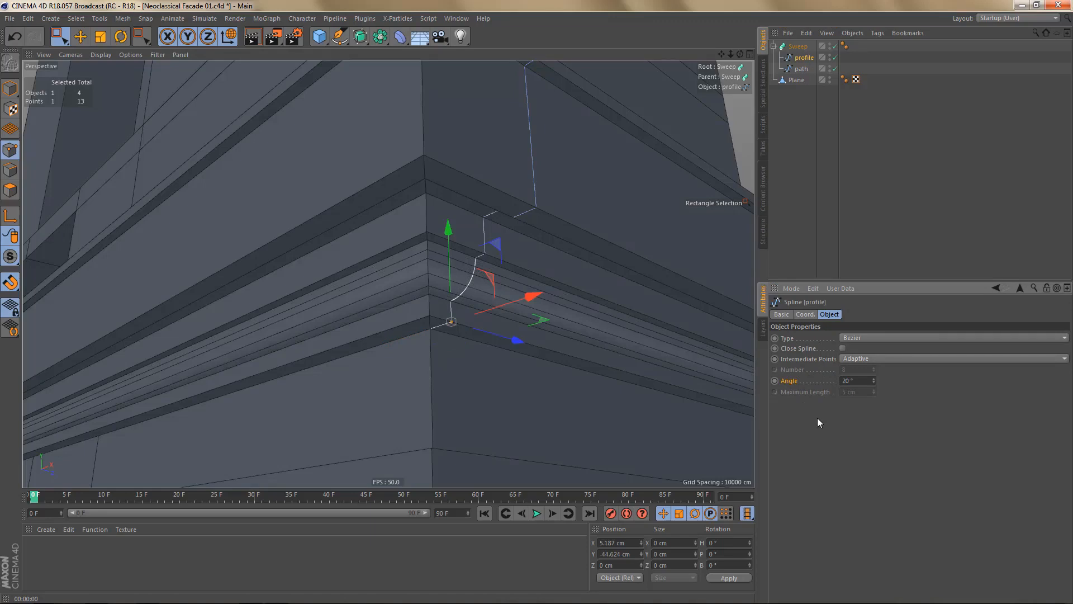
- Set the Phong Angle on the Sweep's Phong tag to 33° and render a preview of the cornice corner
scroll(433, 248, "up", 3)
left_click_drag(433, 248, 434, 252, "alt")
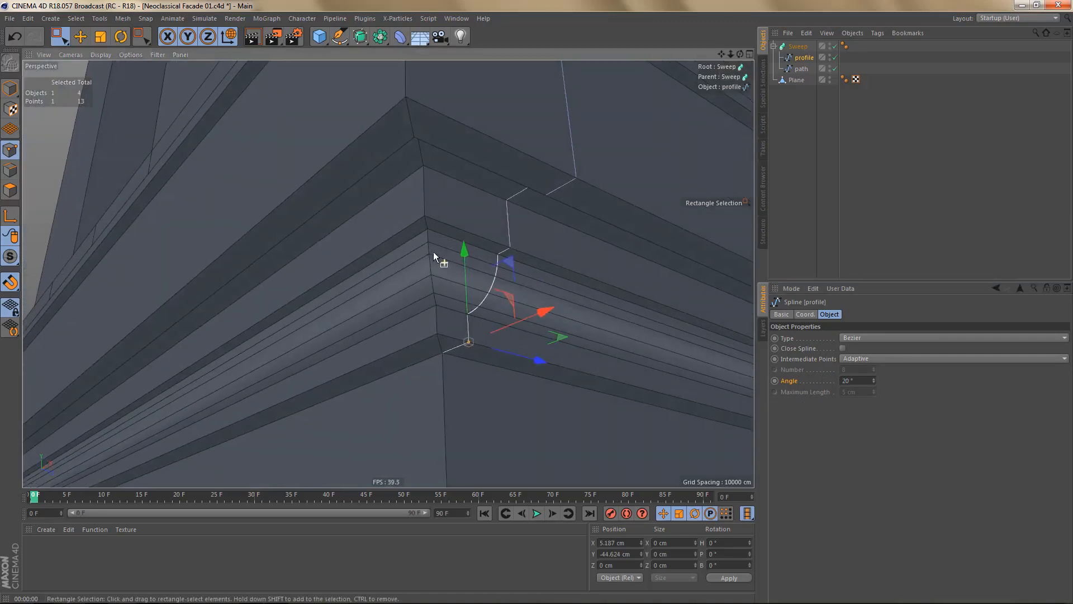
left_click(845, 46)
left_click(856, 349)
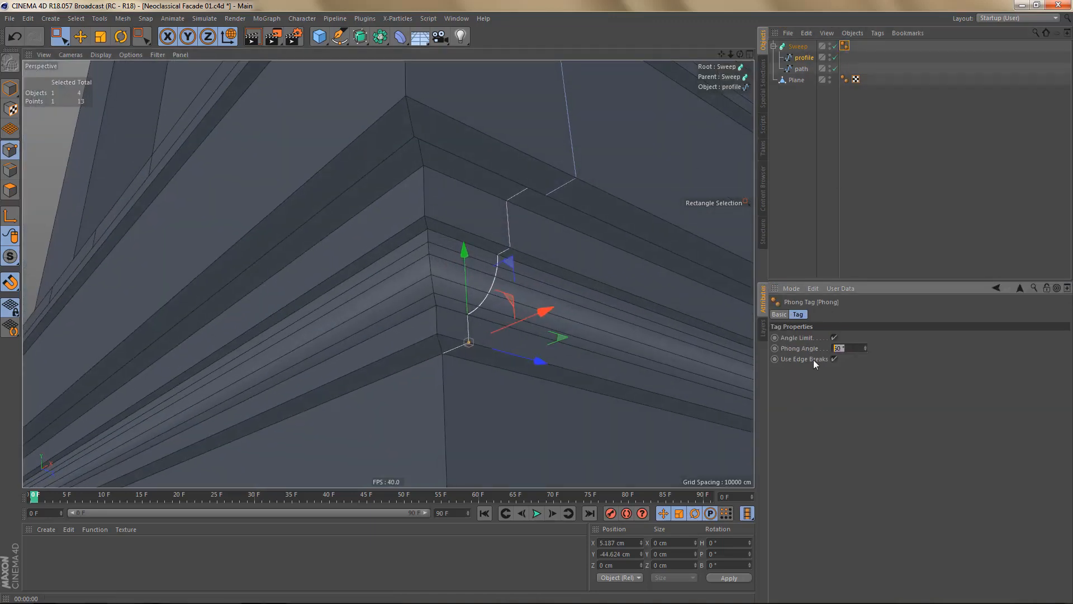
type("33")
key("Return")
mouse_move(426, 292)
left_mouse_down("alt")
mouse_move(465, 263)
mouse_move(448, 284)
left_mouse_up("alt")
key("ctrl+r")
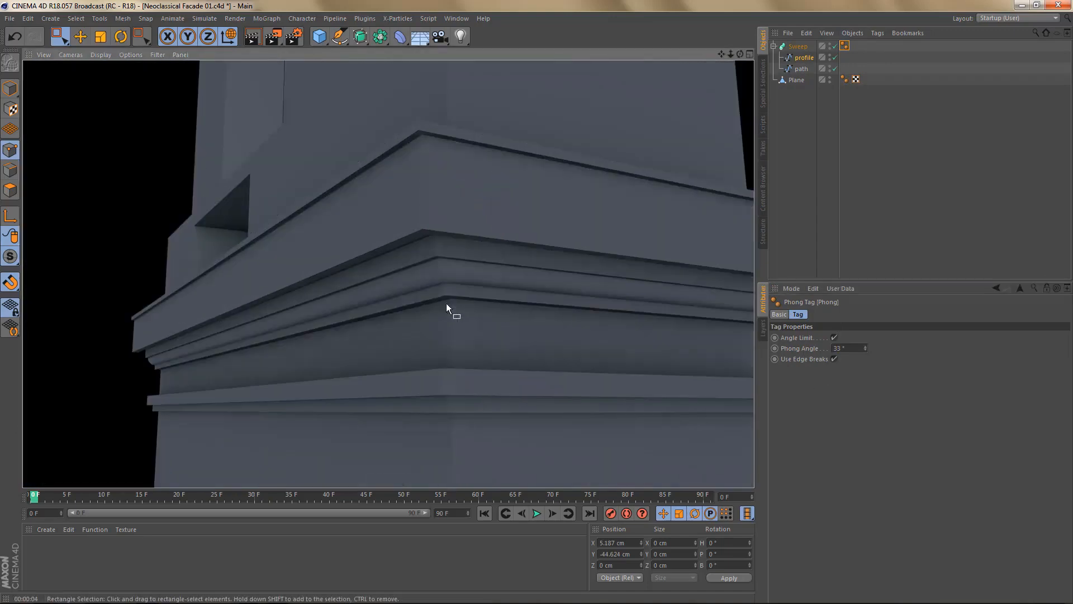
key("ctrl+r")
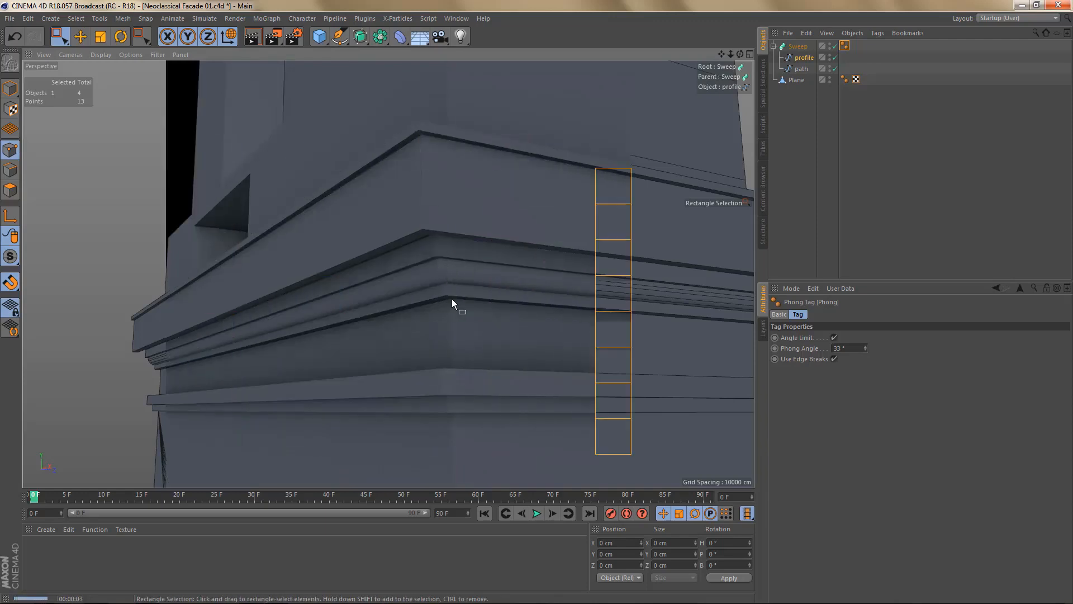
left_click_drag(446, 257, 443, 238, "alt")
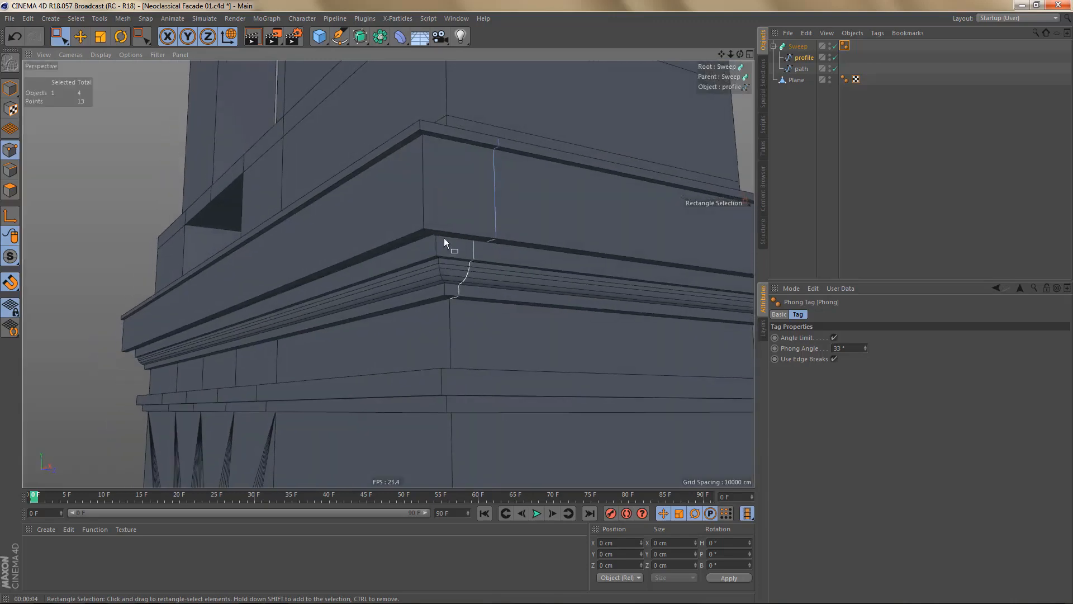
- Rename the Sweep object "ledge 01" and collapse its hierarchy
double_click(805, 46)
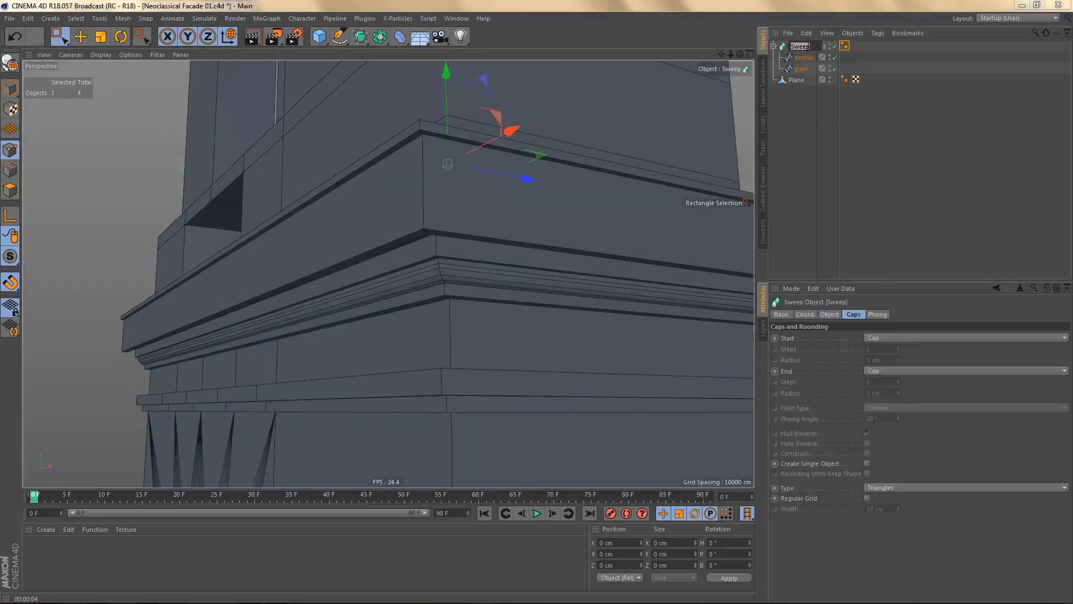
type("te")
type("dge 01")
key("Return")
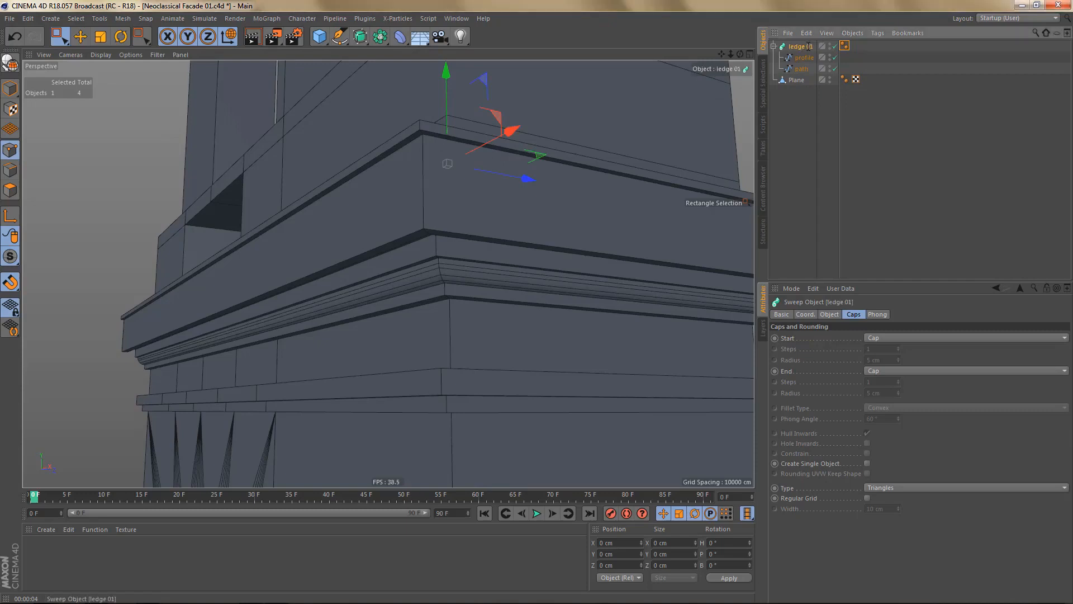
left_click(774, 46)
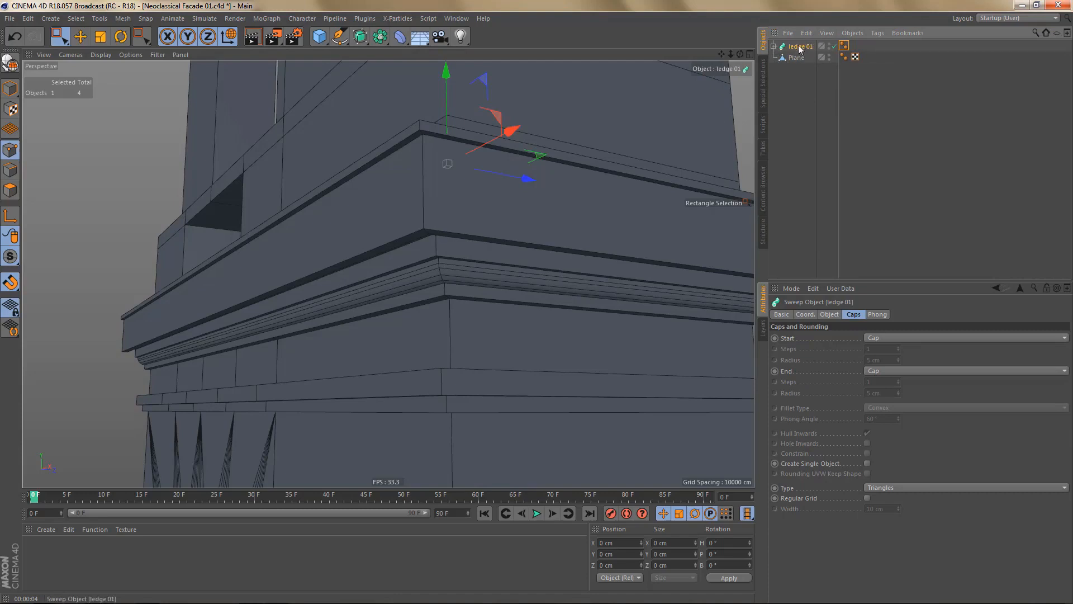
- Duplicate the "ledge 01" sweep, hide the original and make the copy editable
left_click_drag(799, 48, 792, 72, "ctrl")
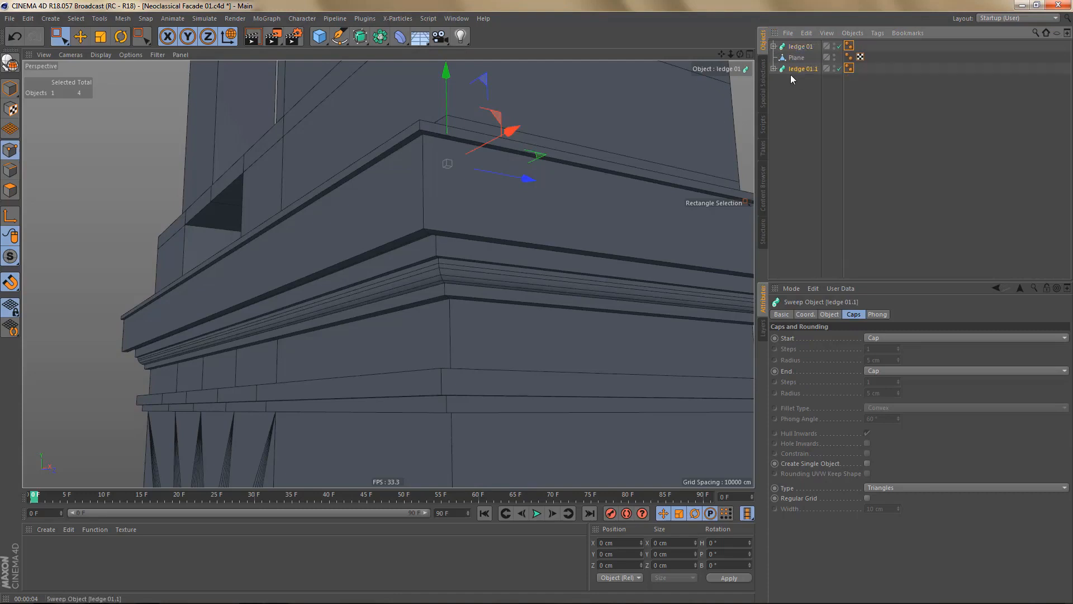
left_click(835, 47)
key("c")
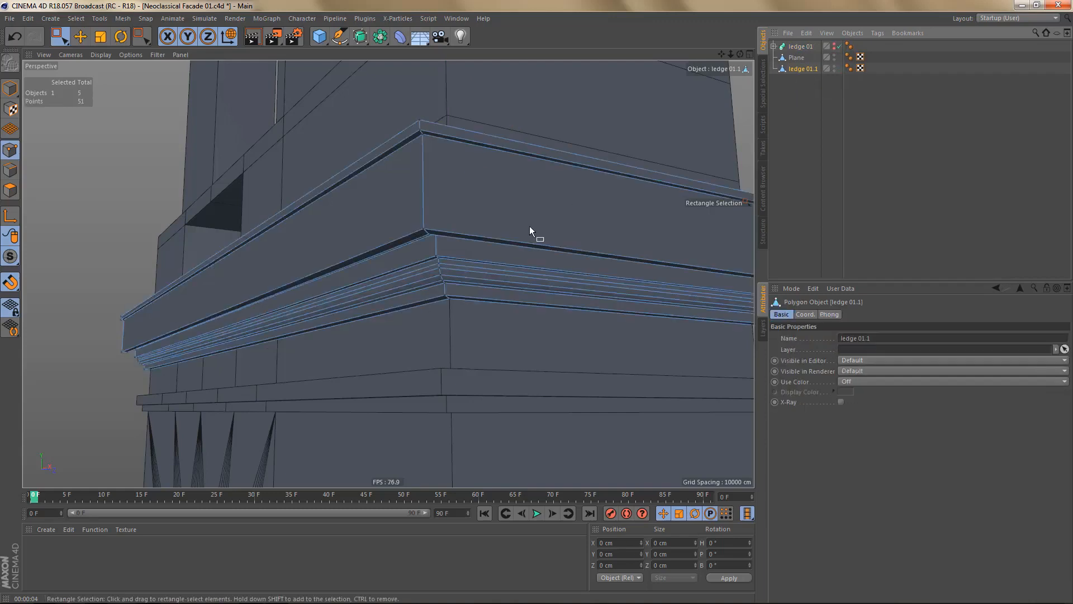
- Select the five curved end edges of the rounded moulding on the ledge's side return and even out their spacing with HB_EvenDistribution
left_click_drag(530, 229, 418, 220, "alt")
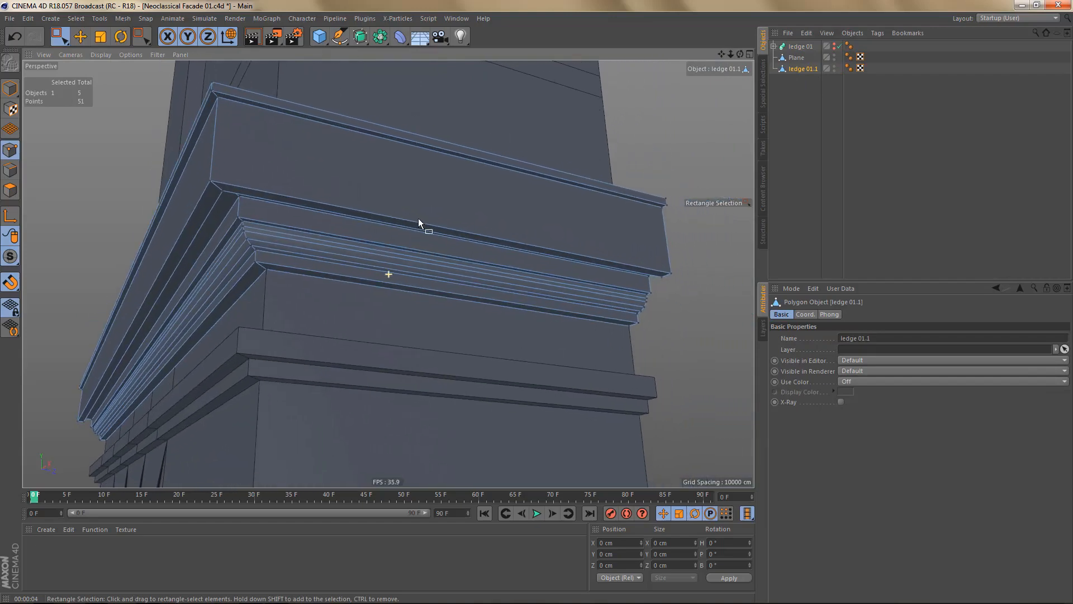
key("Return")
key("e")
right_click_drag(668, 310, 679, 318, "alt")
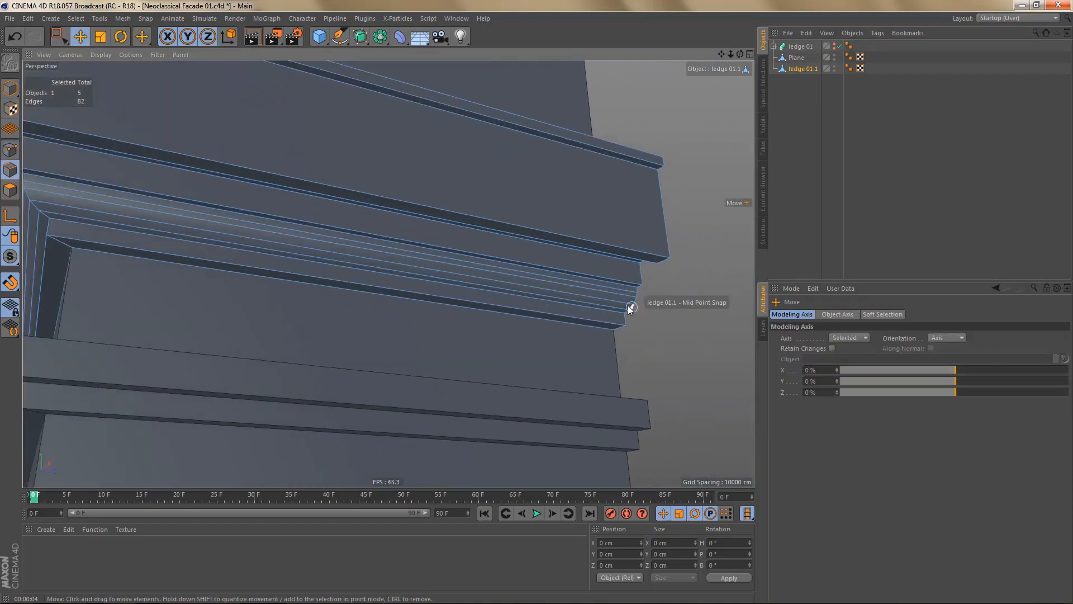
middle_click_drag(632, 307, 585, 287, "alt")
right_click_drag(587, 288, 646, 279, "alt")
scroll(599, 287, "up", 4)
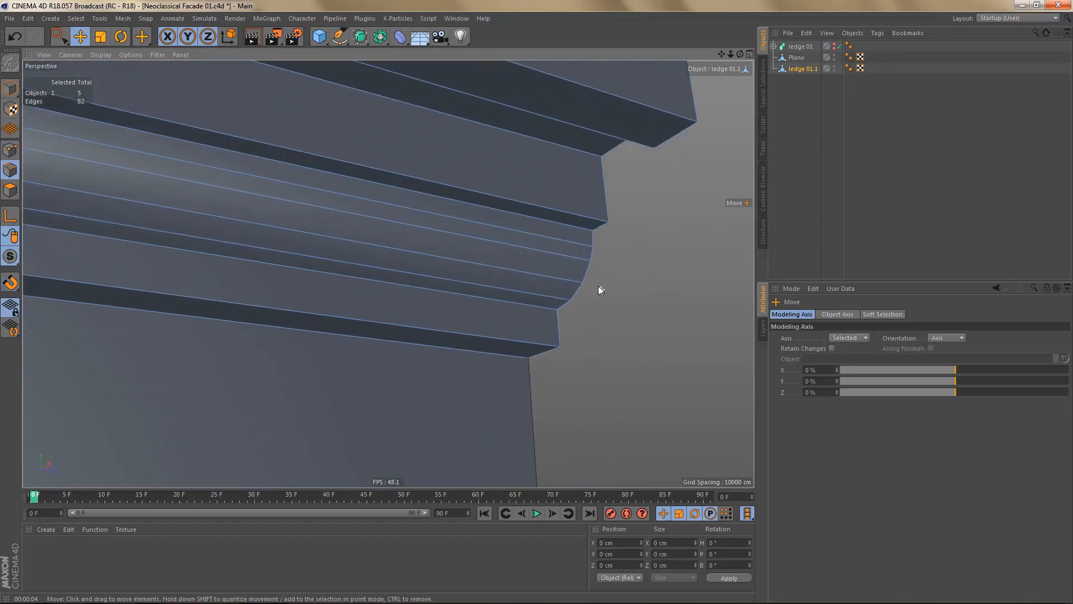
left_click(592, 240)
left_click(565, 306, "ctrl+shift")
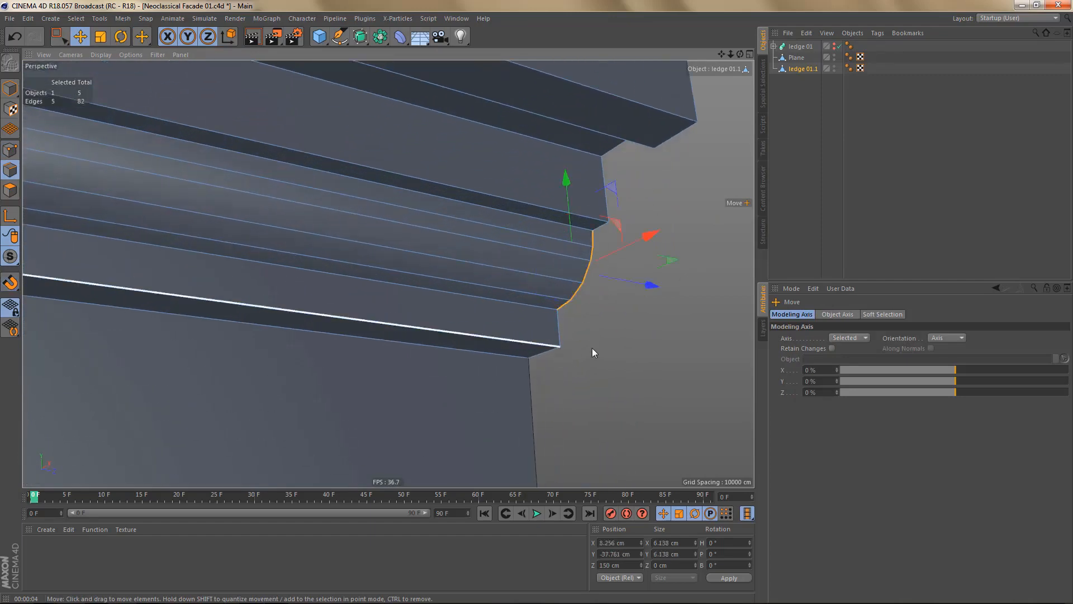
left_click(763, 125)
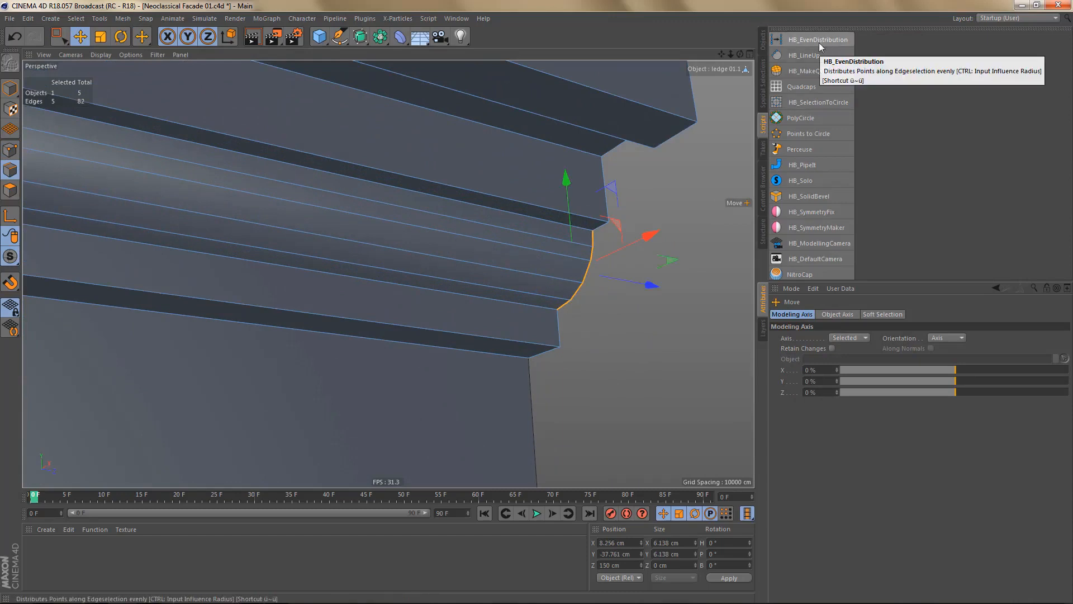
mouse_move(573, 287)
left_mouse_down("alt")
mouse_move(596, 283)
mouse_move(559, 278)
left_mouse_up("alt")
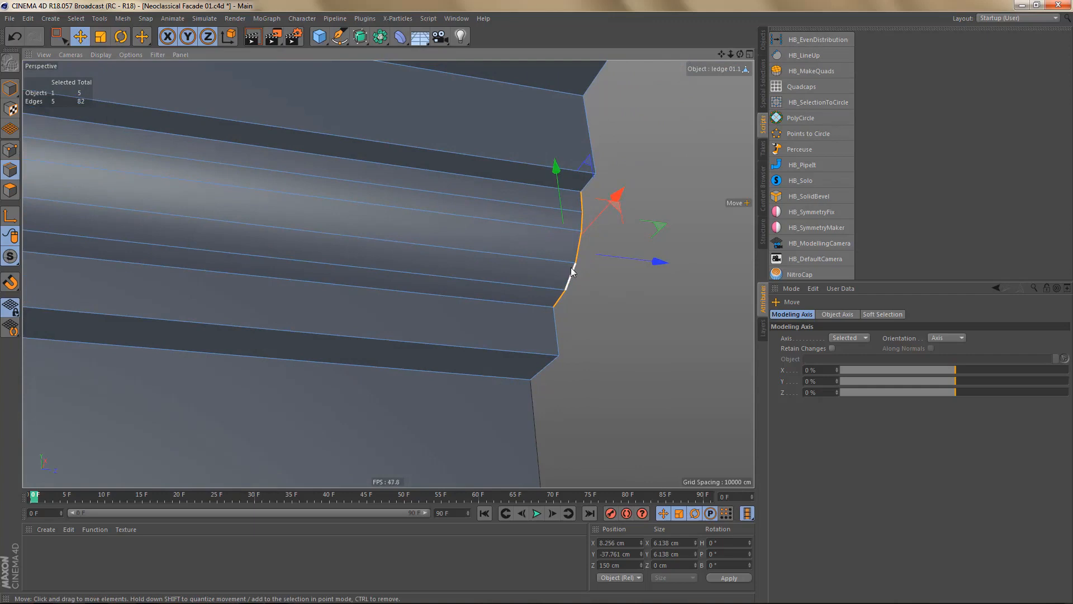
- Select the rounded moulding's five curved edges along the building corner mitre and distribute their points evenly with HB_EvenDistribution
left_click_drag(595, 248, 497, 331, "alt")
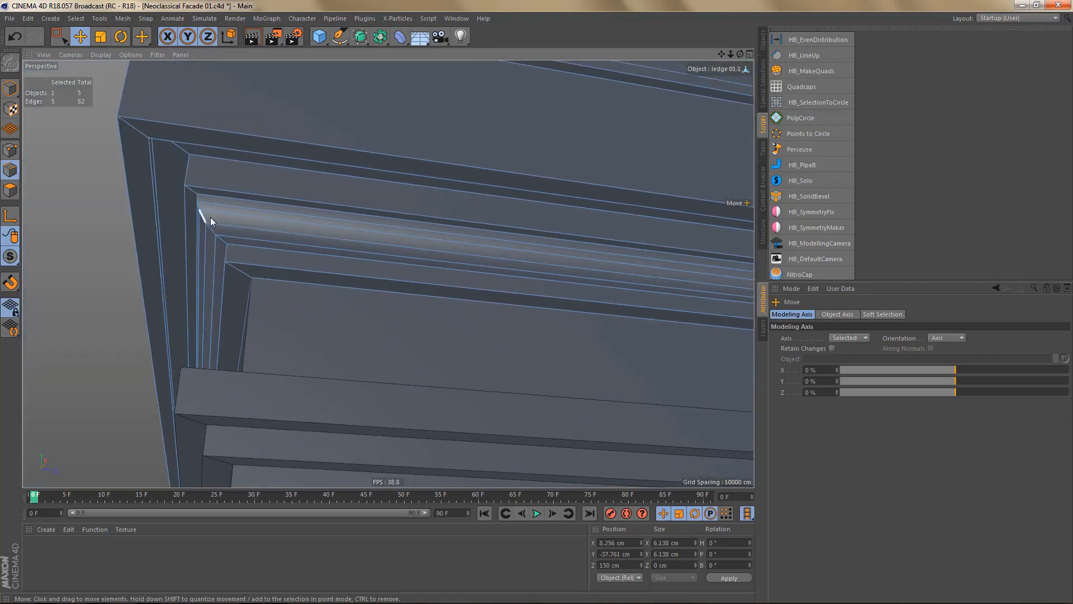
scroll(210, 217, "up", 4)
left_click_drag(210, 217, 188, 214, "alt")
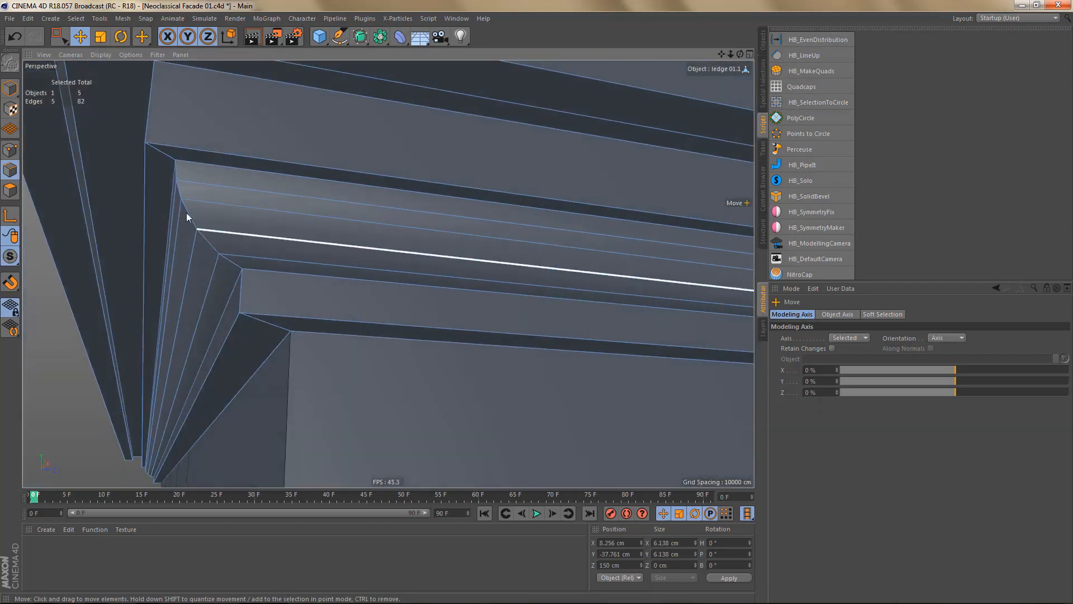
left_click(176, 174)
left_click_drag(253, 237, 227, 273, "alt")
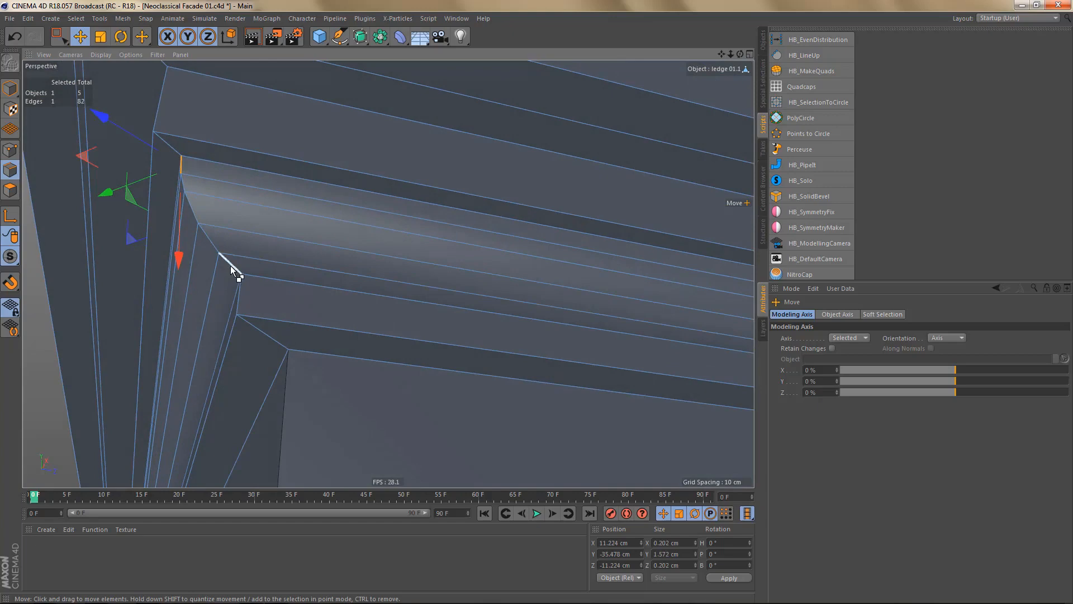
left_click(230, 266, "shift")
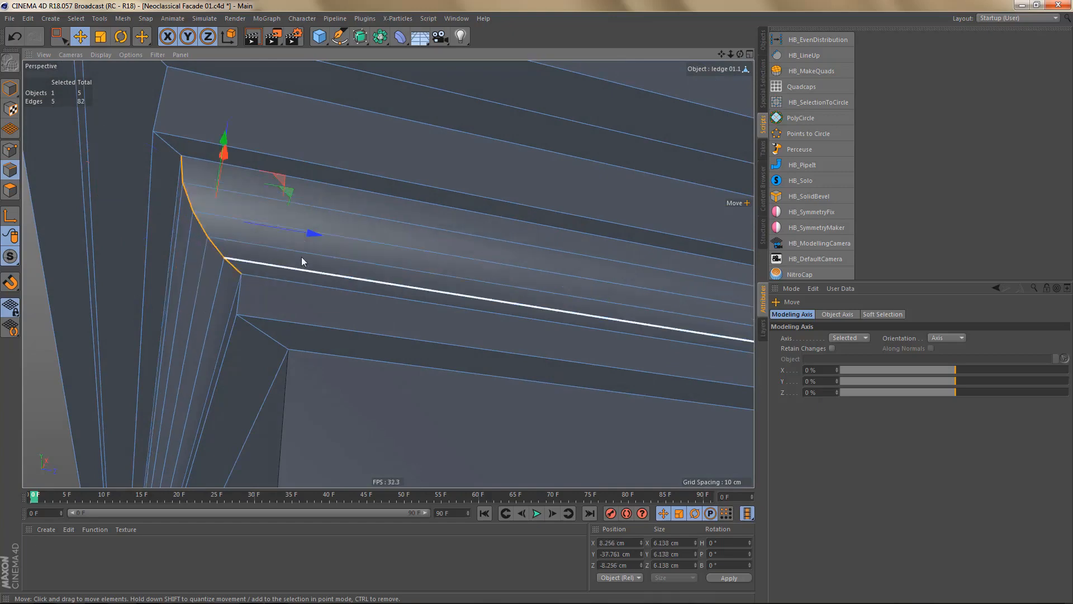
- Select the five curved edges at the front run's far end of the rounded moulding and distribute their points evenly
scroll(325, 223, "down", 6)
left_click_drag(272, 270, 325, 347, "alt")
right_click_drag(235, 349, 364, 325, "alt")
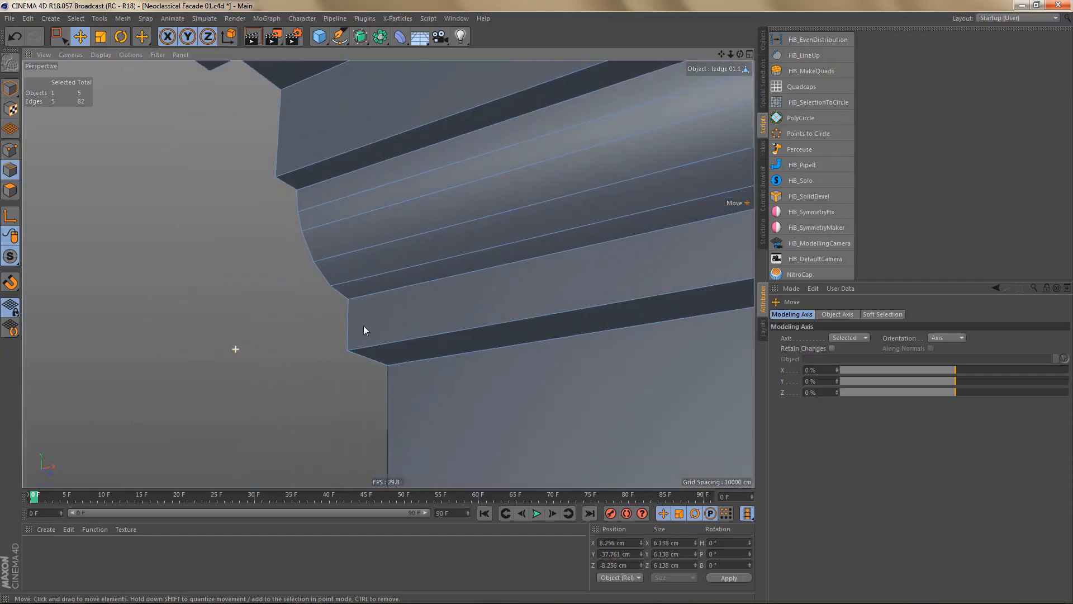
left_click(302, 202)
left_click(340, 292, "ctrl+shift")
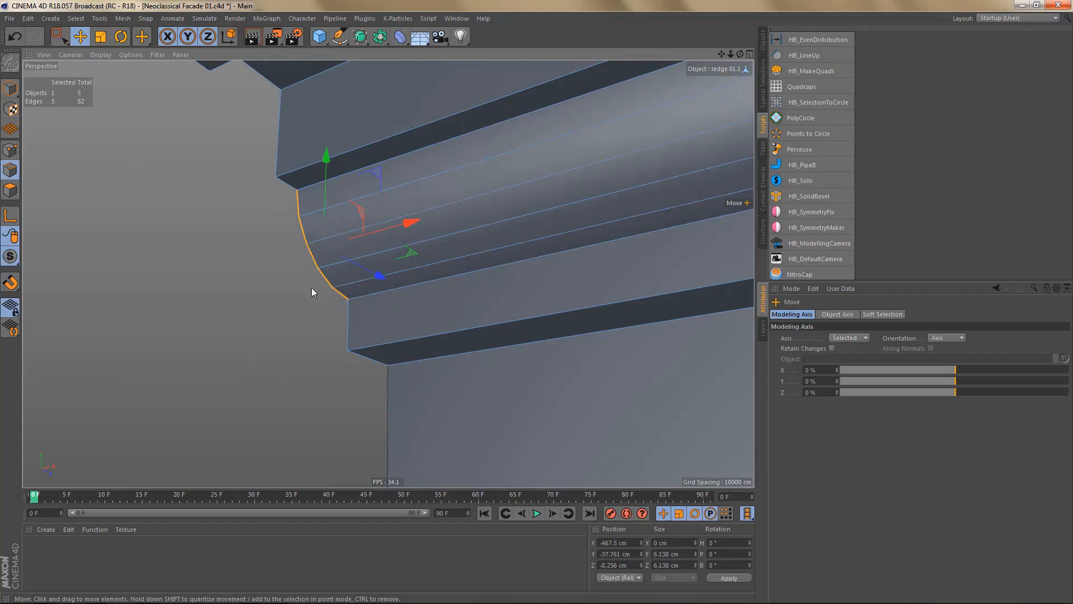
- Examine the upper cornice profile in the reference photo in the front view
right_click_drag(331, 276, 213, 354, "alt")
middle_click_drag(388, 273, 238, 282, "alt")
right_click_drag(270, 285, 196, 343, "alt")
left_click_drag(381, 279, 410, 344, "alt")
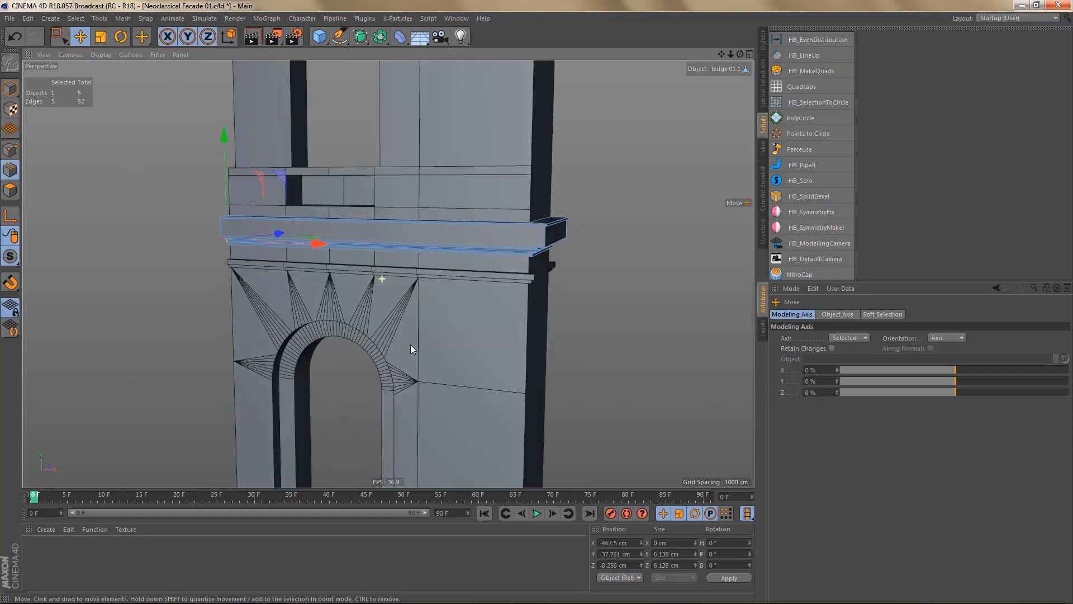
middle_click(517, 384)
middle_click(516, 385)
scroll(447, 364, "down", 6)
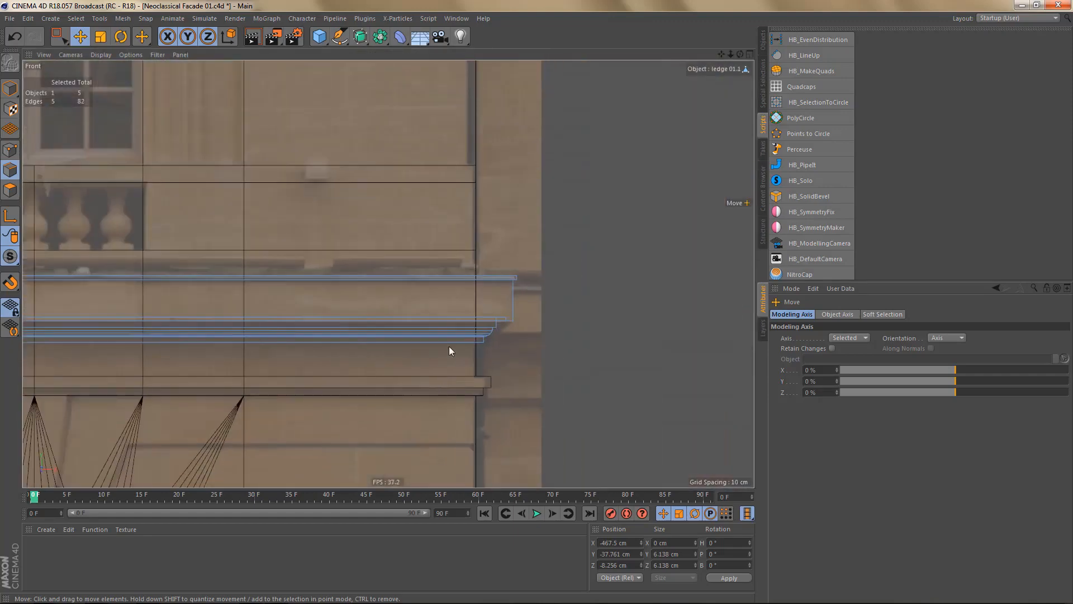
middle_click_drag(457, 266, 446, 481, "alt")
middle_click_drag(416, 289, 429, 480, "alt")
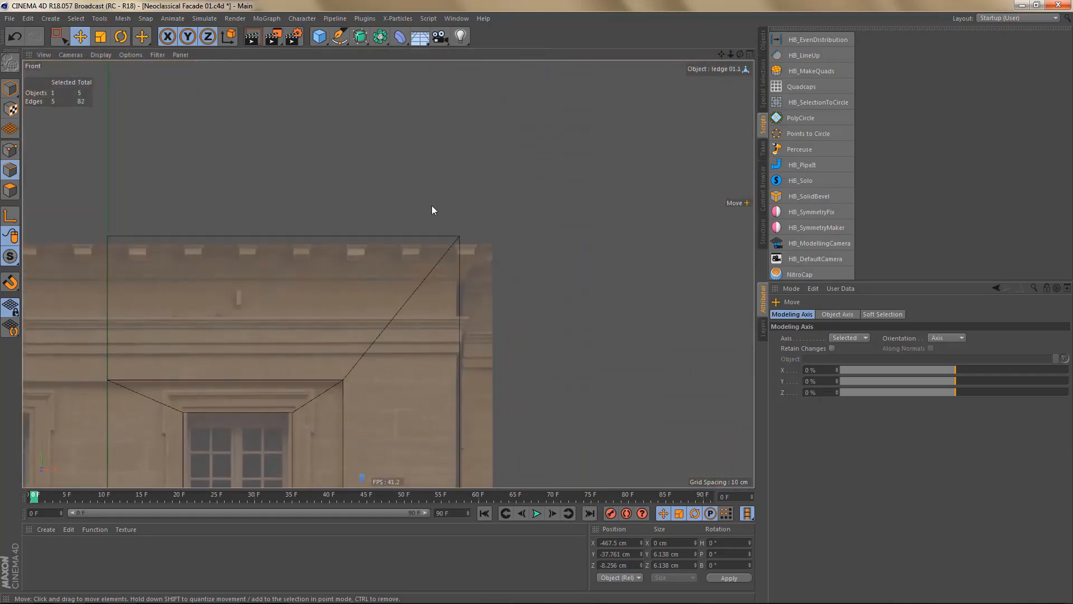
middle_click_drag(453, 228, 465, 82, "alt")
right_click_drag(464, 178, 595, 176, "alt")
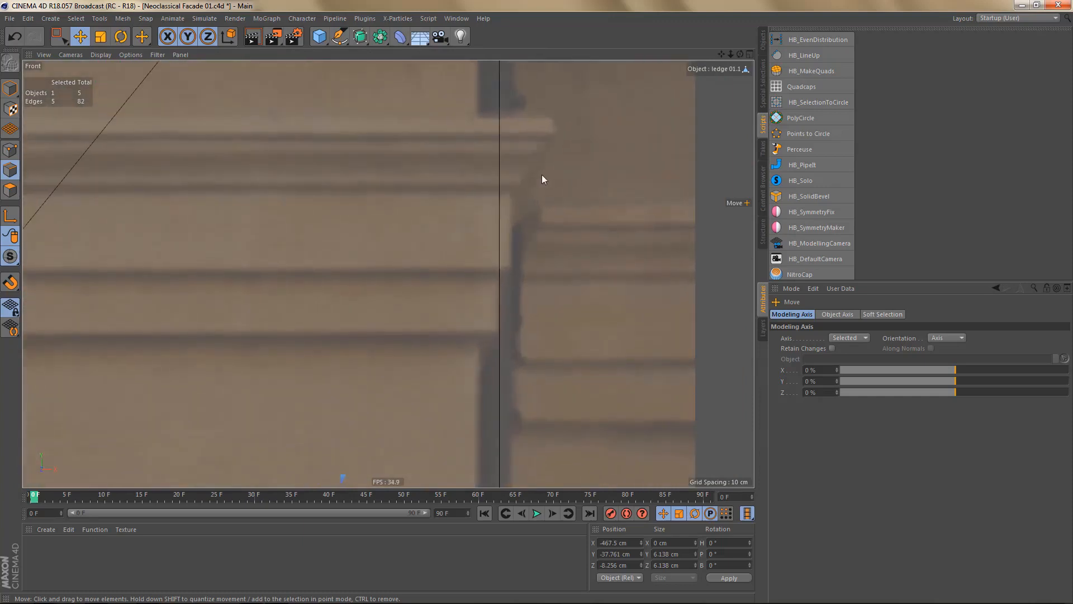
middle_click_drag(539, 180, 490, 275, "alt")
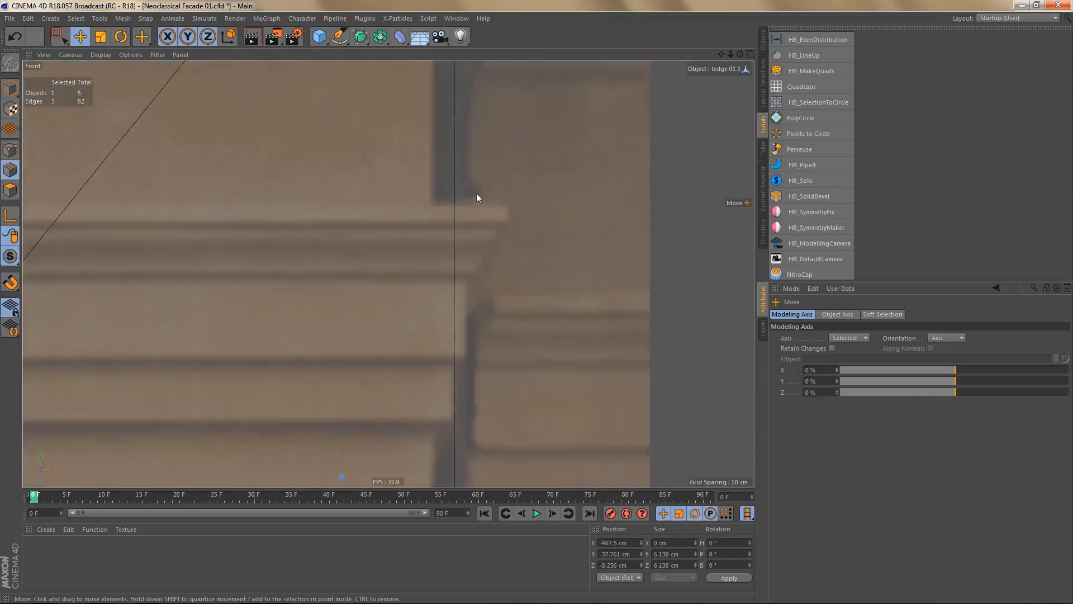
left_click(763, 41)
middle_click_drag(548, 299, 503, 218, "alt")
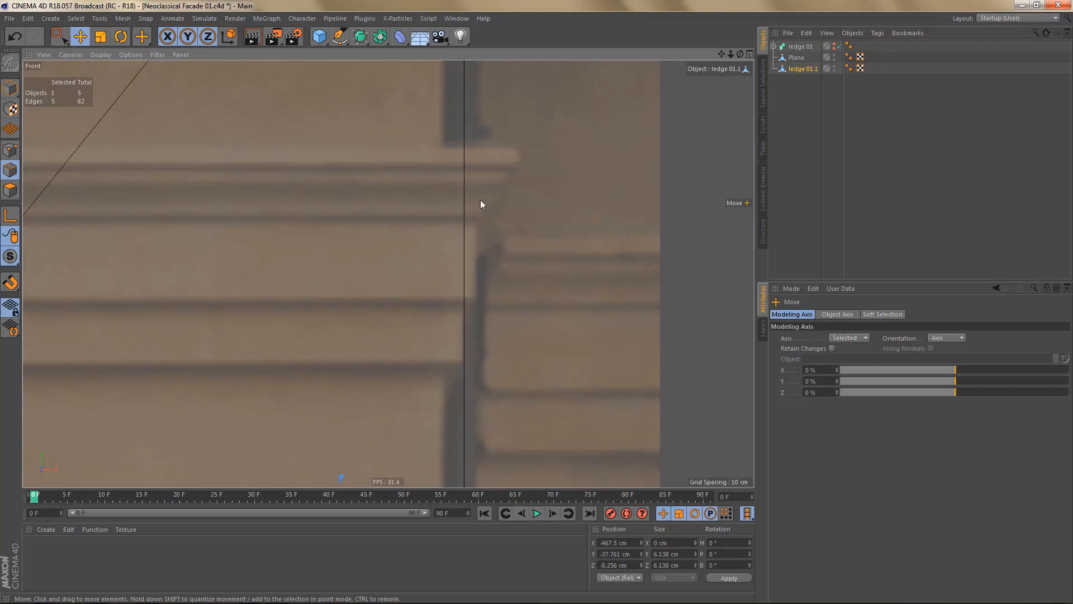
middle_click_drag(481, 204, 454, 242, "alt")
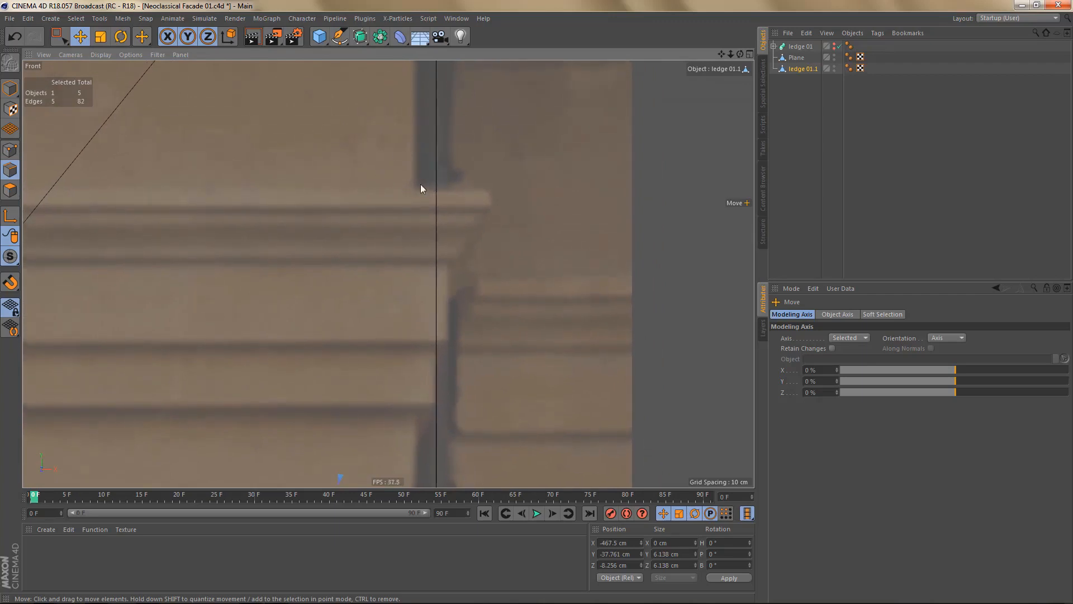
- Start a new linear spline with the Pen at the inner top edge of the upper cornice and prepare its point for editing
left_click(339, 36)
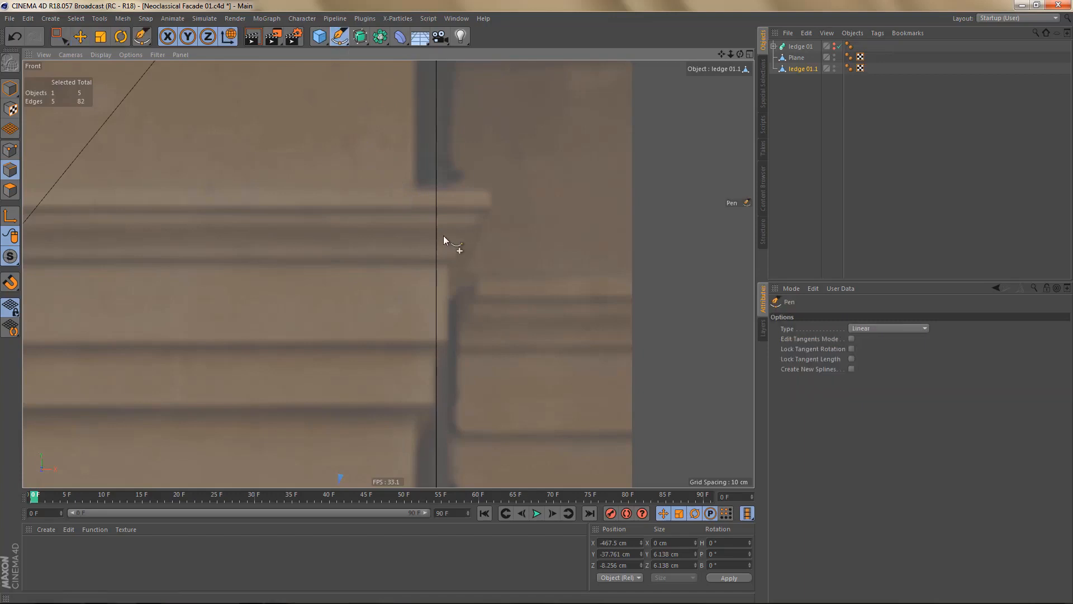
left_click(412, 181)
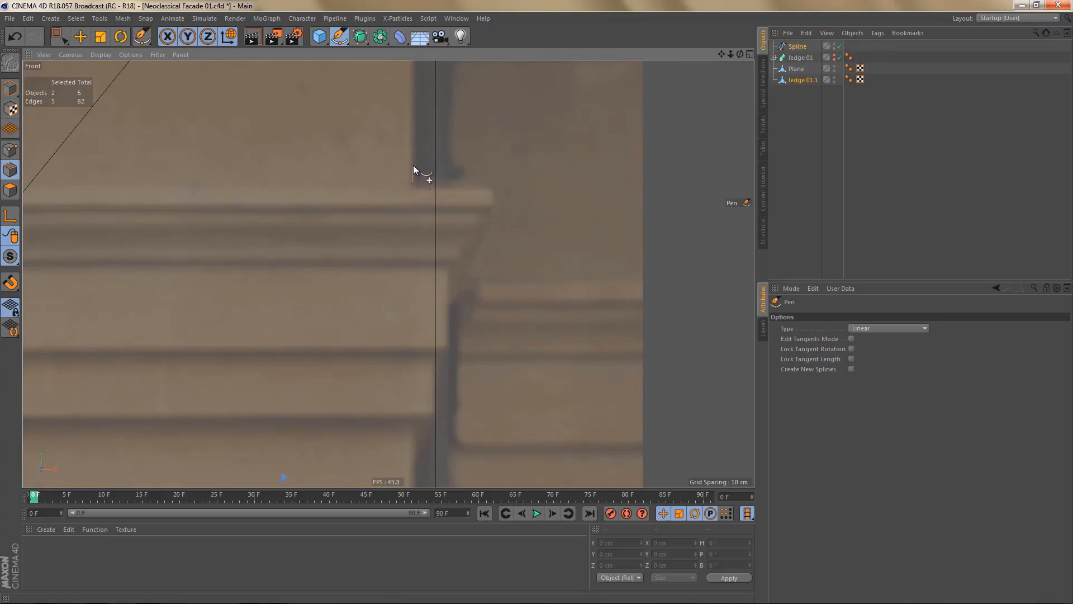
key("e")
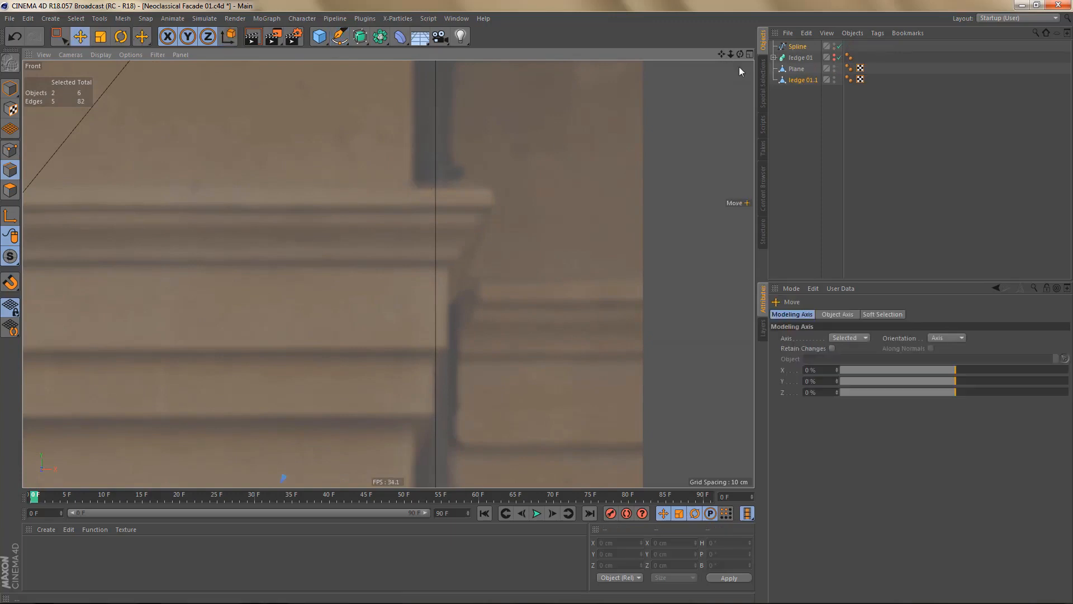
left_click(798, 47)
scroll(457, 204, "up", 2)
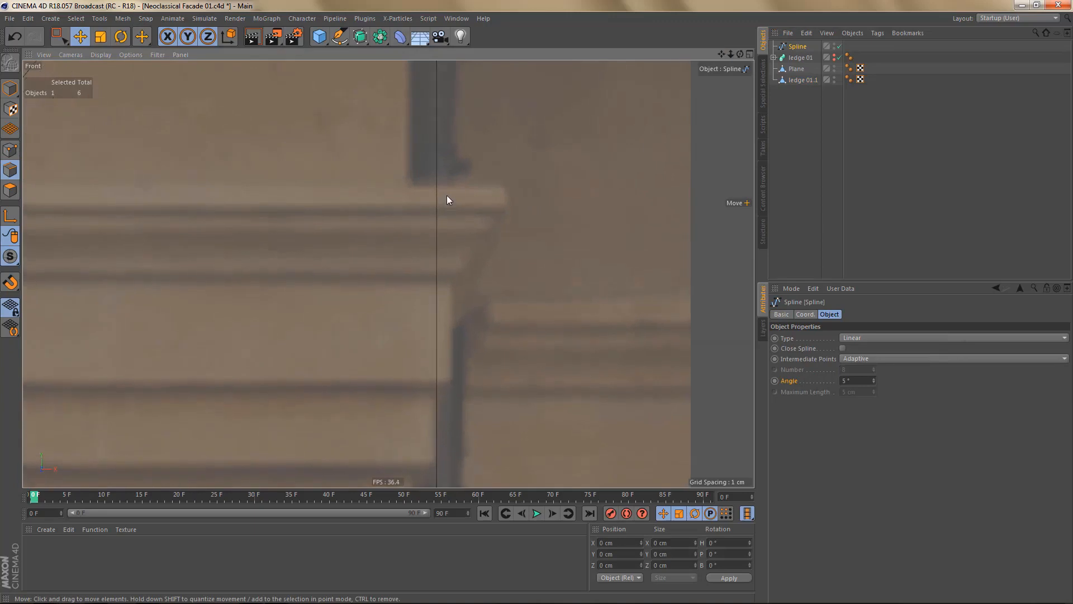
key("Return")
- Extrude the spline point outward, then down and inward in three steps to an eight-point outline tracing the upper cornice mouldings
left_click_drag(443, 183, 649, 187, "ctrl")
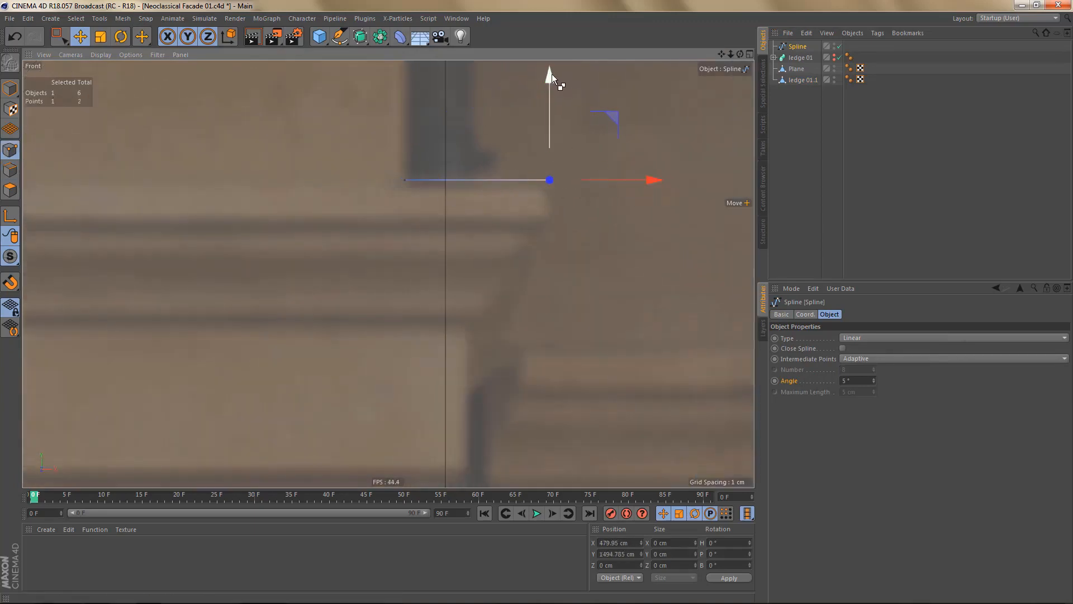
left_click_drag(552, 74, 562, 118, "ctrl")
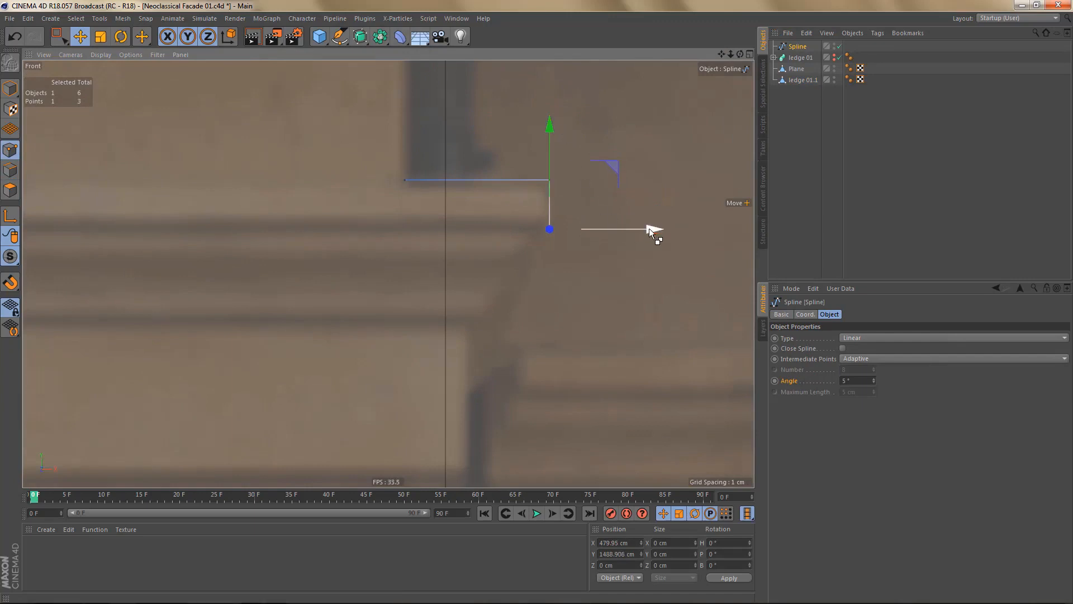
left_click_drag(652, 230, 618, 232, "ctrl")
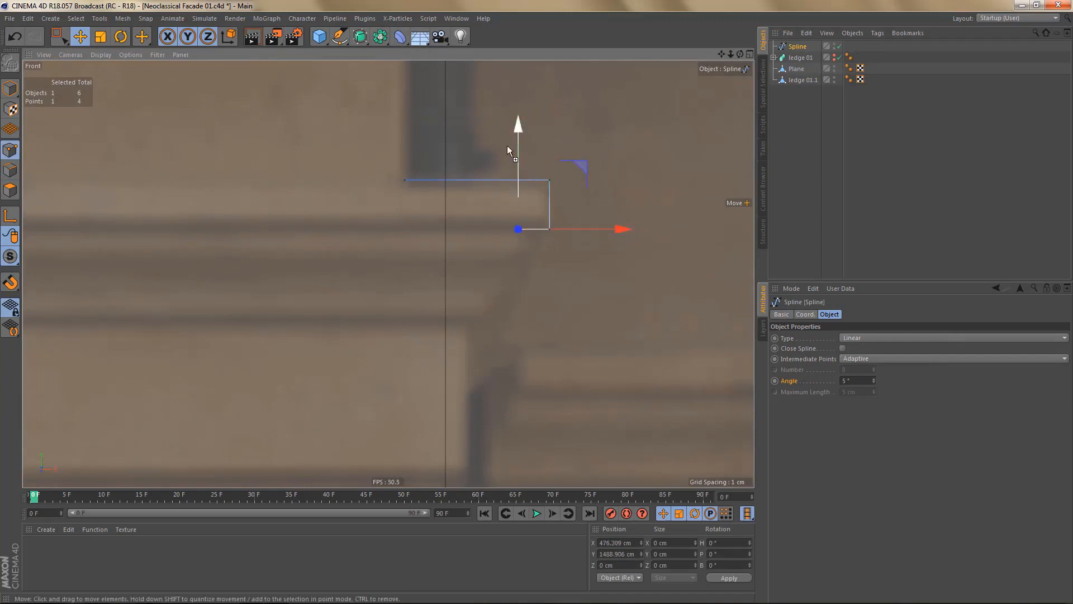
left_click_drag(514, 129, 523, 163, "ctrl")
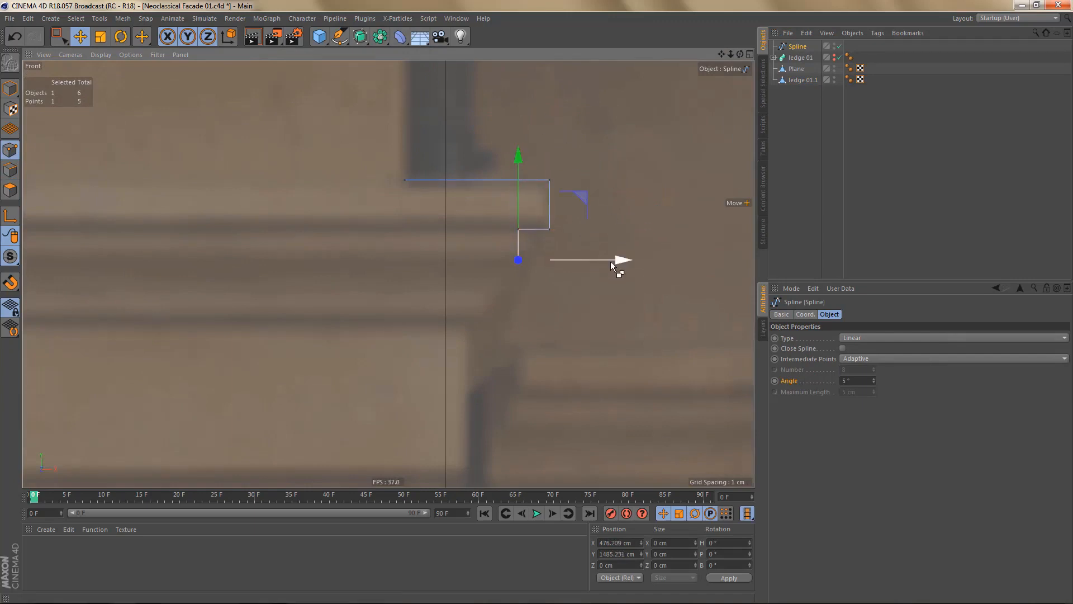
left_click_drag(626, 260, 585, 257, "ctrl")
left_click_drag(477, 162, 482, 212, "ctrl")
left_click_drag(587, 311, 565, 313, "ctrl")
- Extend the spline down and inward with two taller steps tracing the flat bands below the mouldings, up to twelve points
scroll(486, 245, "down", 5)
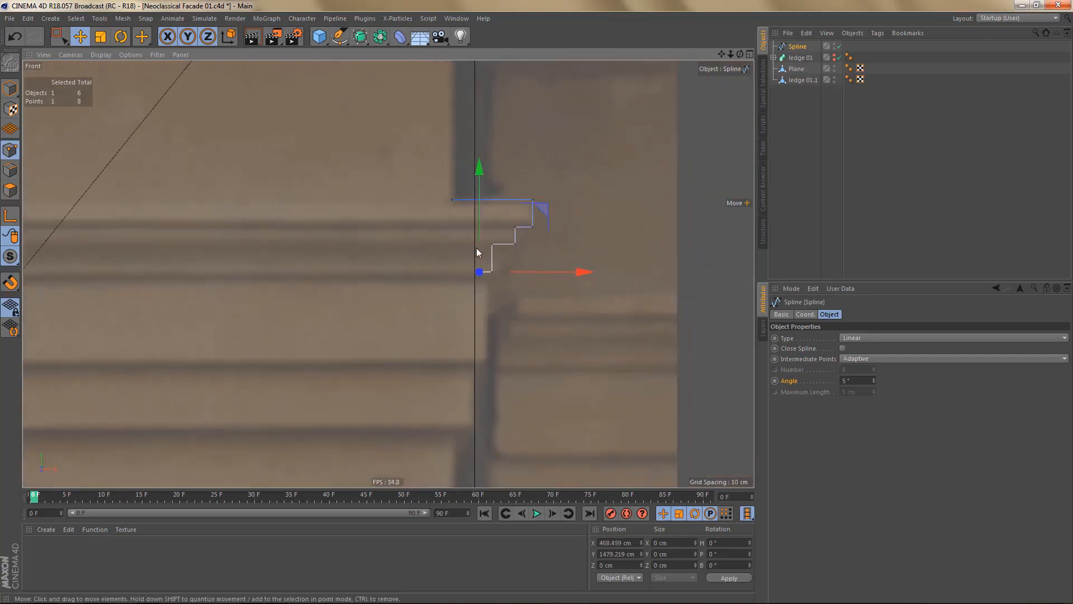
left_click_drag(468, 96, 486, 186, "ctrl")
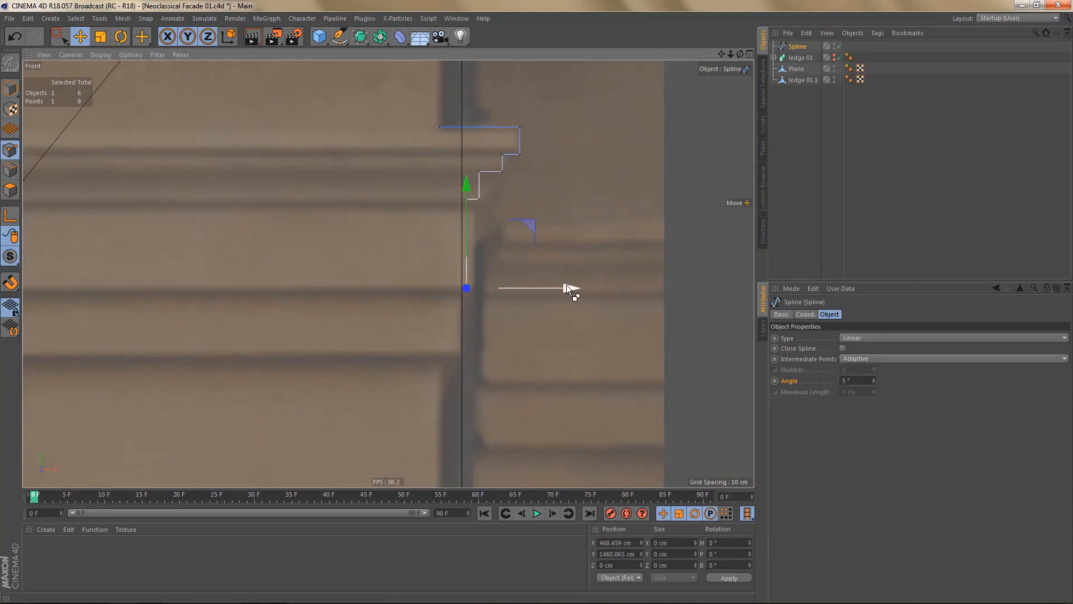
left_click_drag(566, 286, 548, 287, "ctrl")
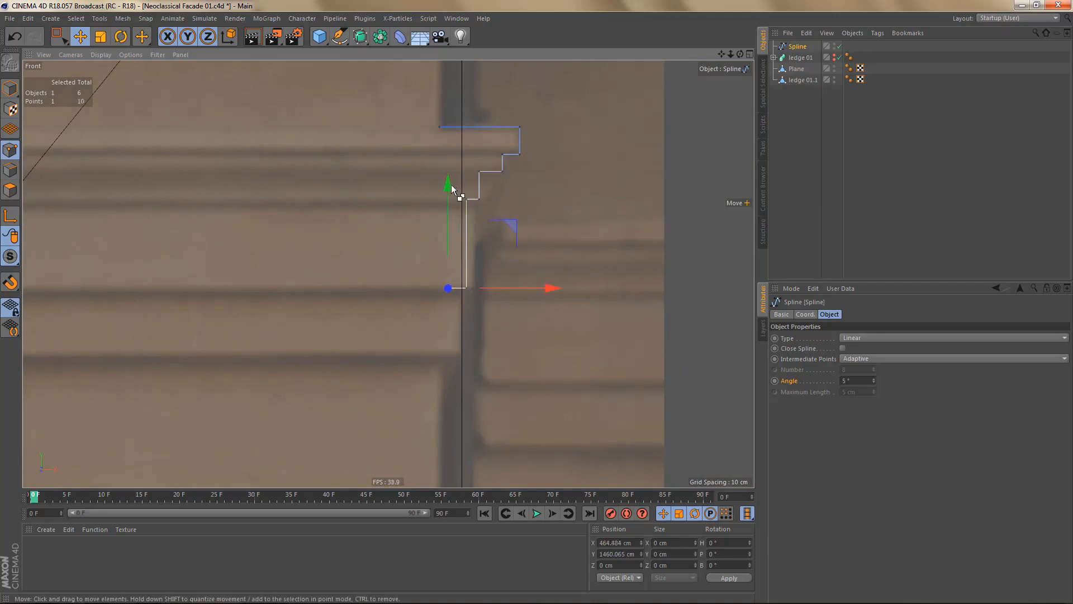
left_click_drag(451, 184, 458, 249, "ctrl")
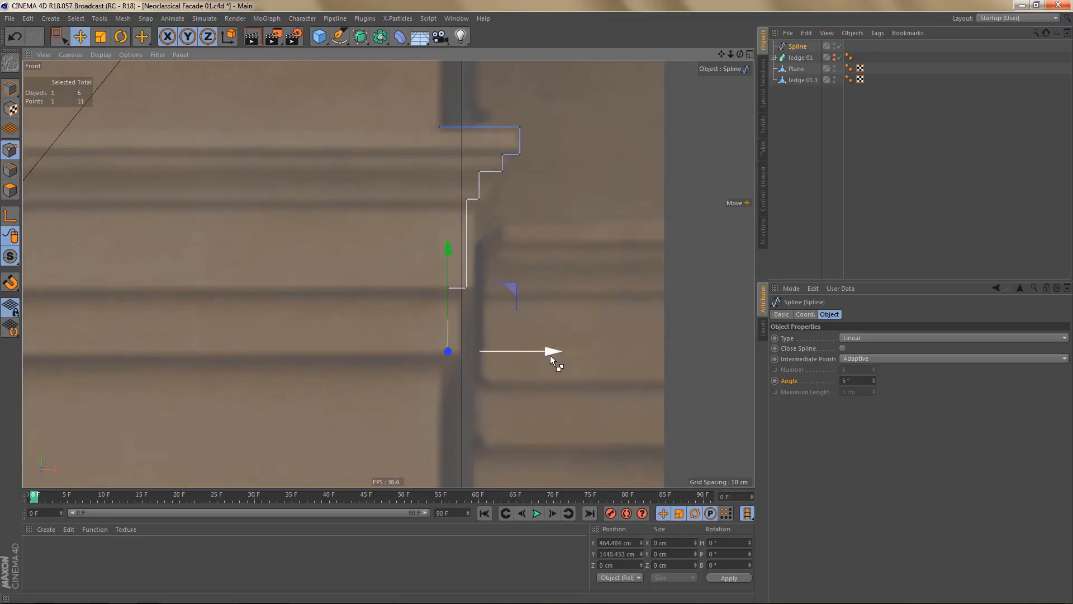
left_click_drag(551, 357, 529, 353, "ctrl")
scroll(433, 256, "down", 3)
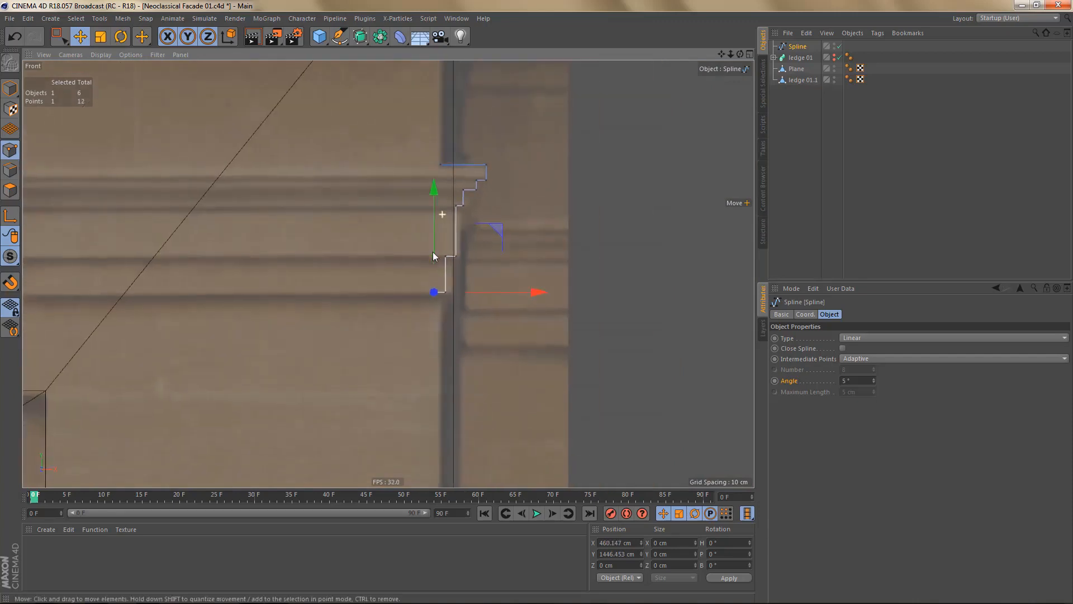
scroll(439, 268, "up", 4)
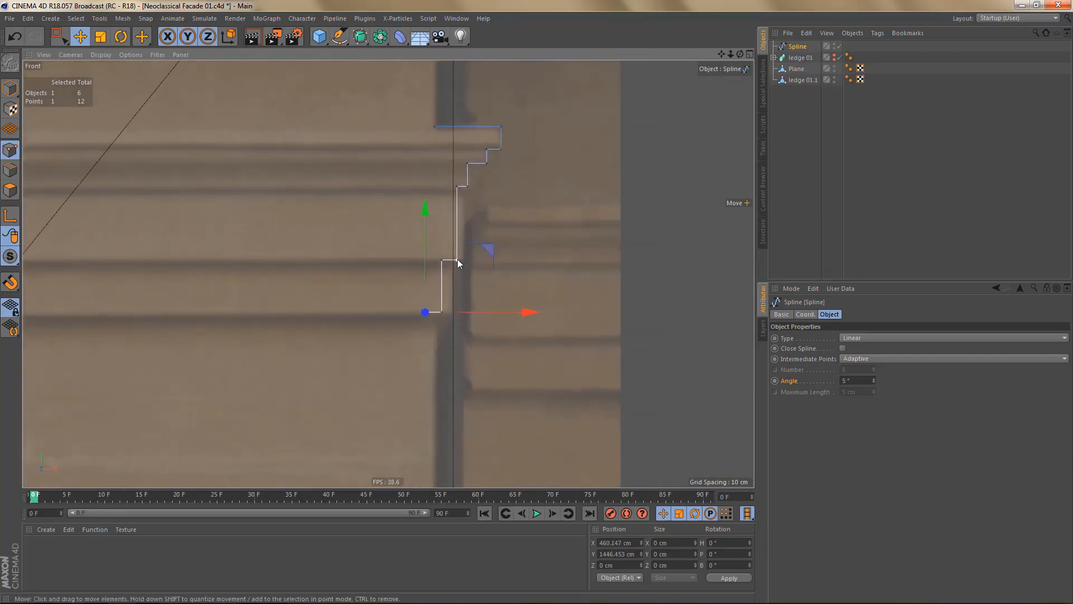
- Align the cornice profile's first and last points vertically by scaling their horizontal spread to zero
scroll(458, 259, "up", 1)
key("0")
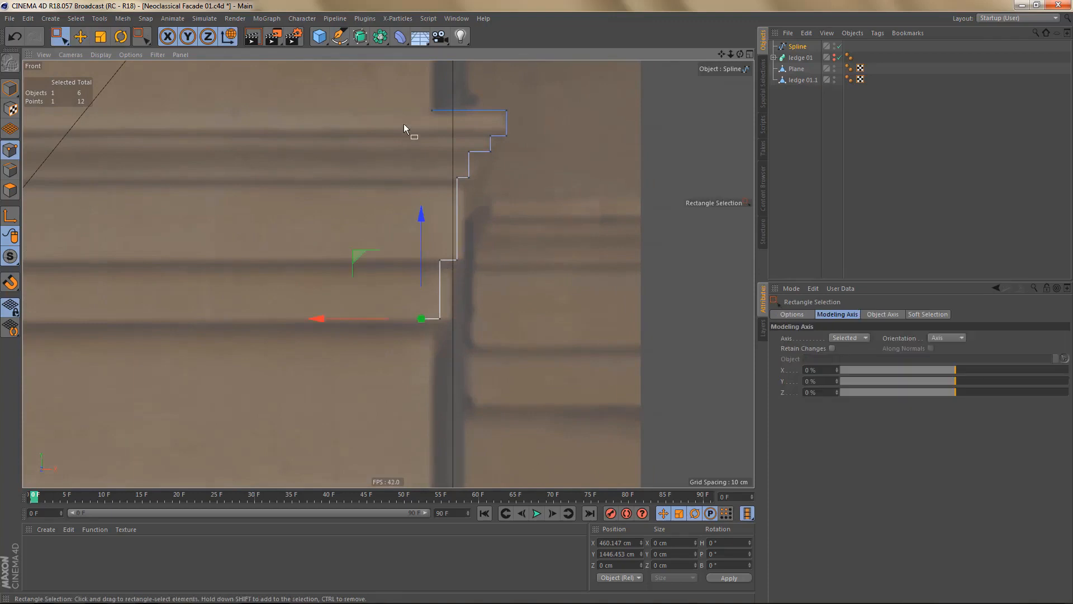
left_click_drag(423, 177, 438, 343)
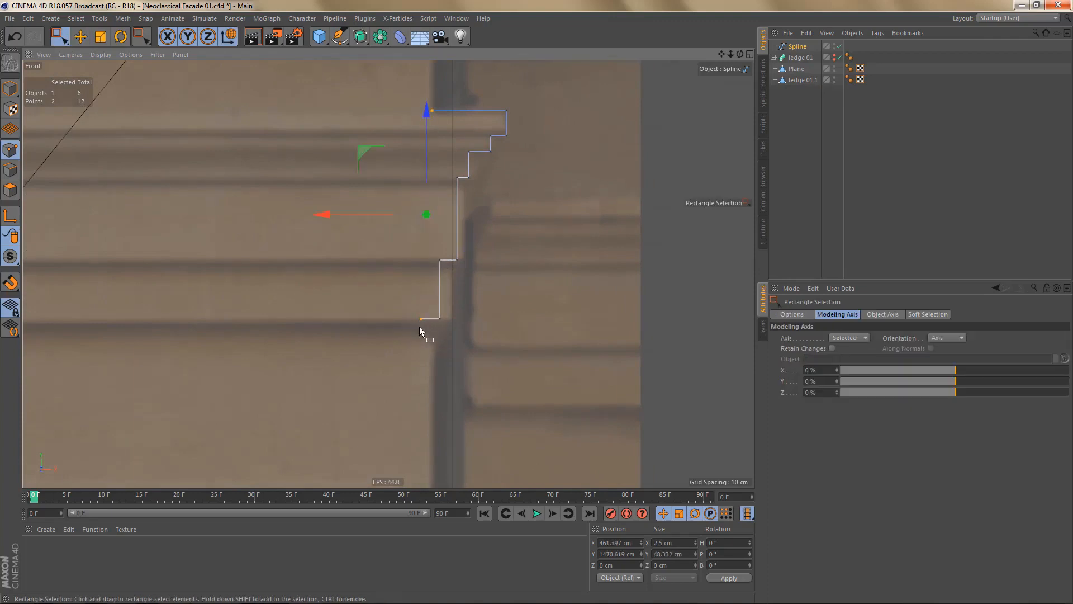
key("t")
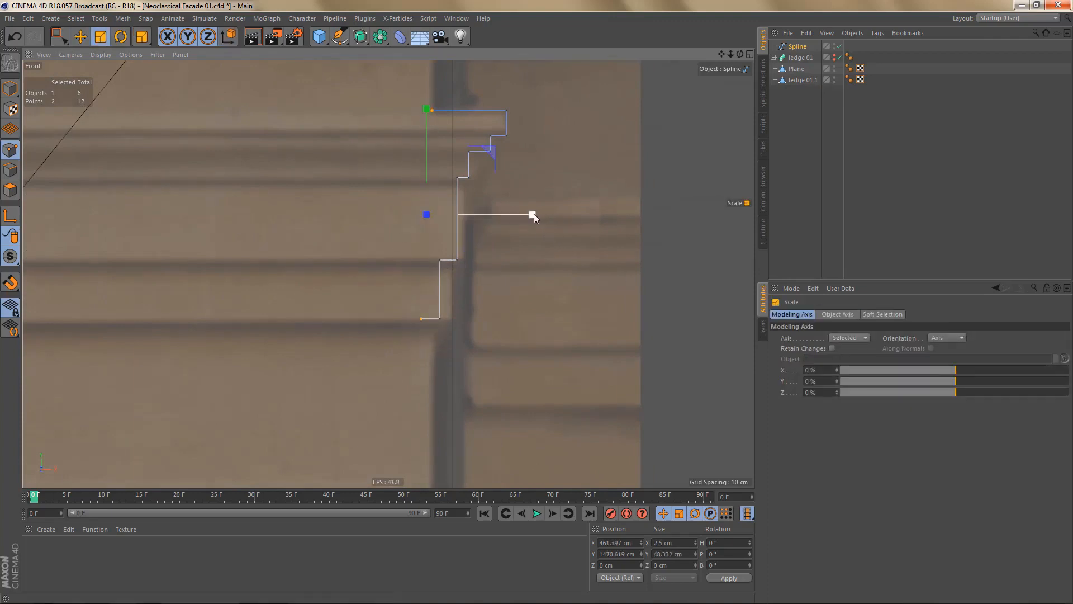
left_click_drag(533, 215, 427, 223)
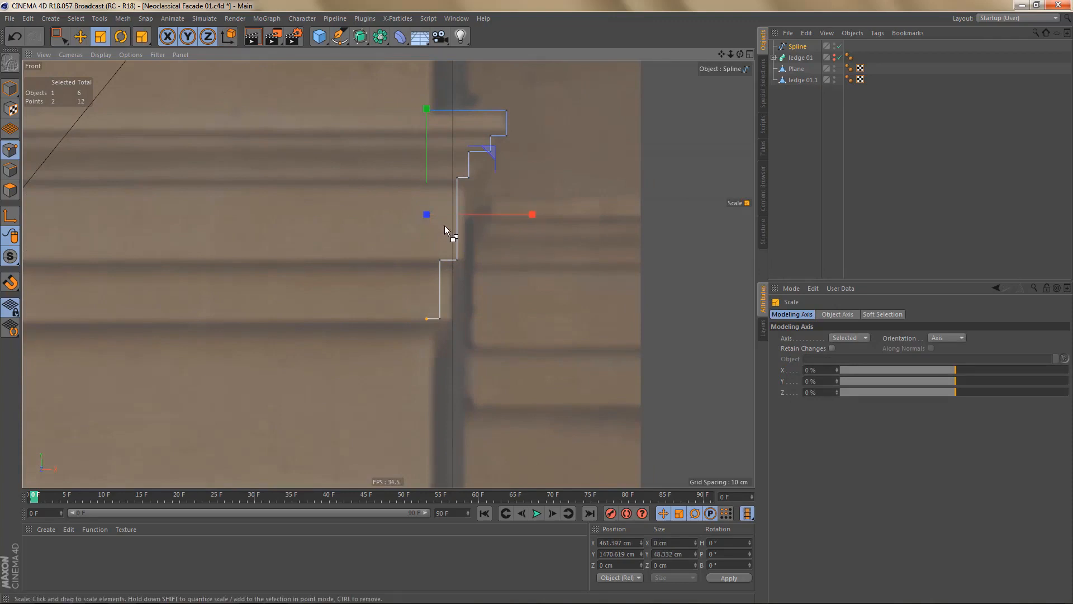
- Shift all points of the cornice profile outward along X so its inner ends meet the facade's side edge
key("ctrl+a")
key("e")
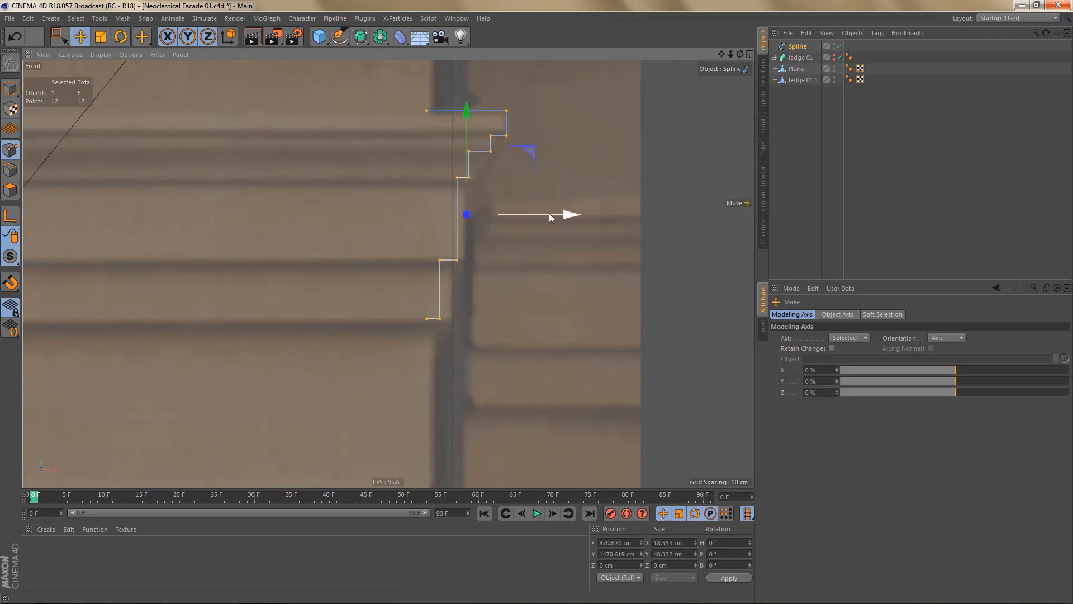
left_click_drag(572, 217, 598, 224)
scroll(462, 263, "up", 2)
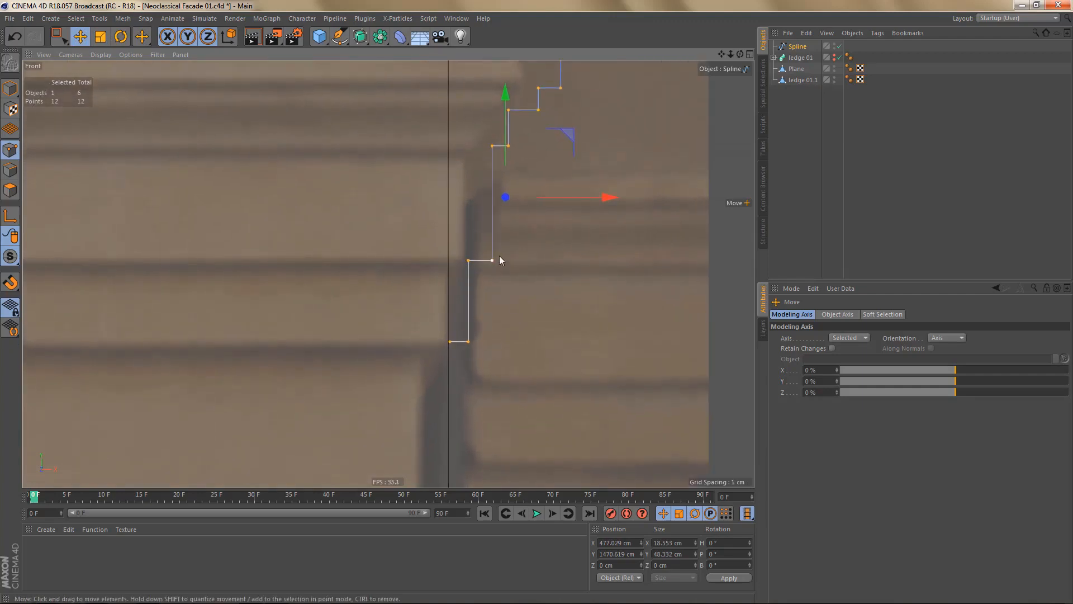
scroll(497, 256, "up", 2)
scroll(496, 285, "up", 2)
scroll(485, 287, "down", 3)
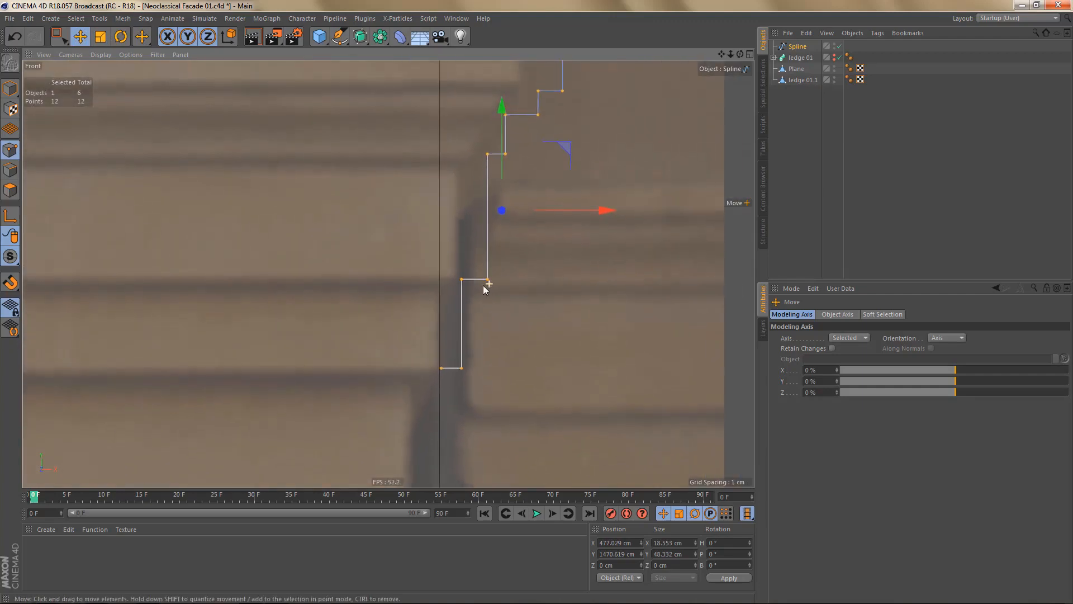
middle_click_drag(470, 306, 474, 323, "alt")
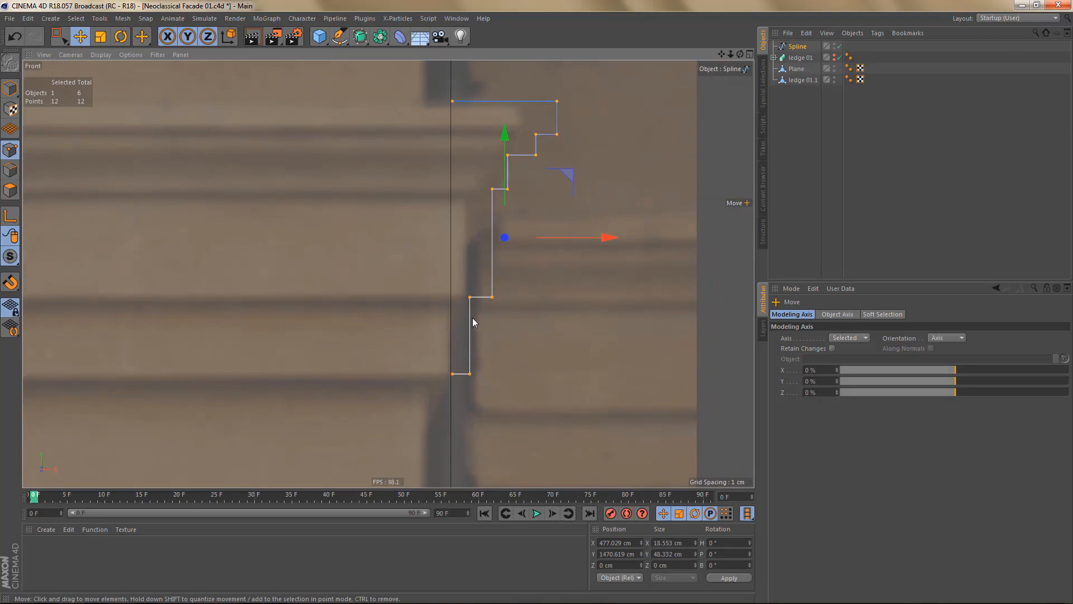
- Select the profile's two inner end points and snap them onto the facade's side edge at X 467.5 cm
key("0")
left_click_drag(434, 80, 457, 391)
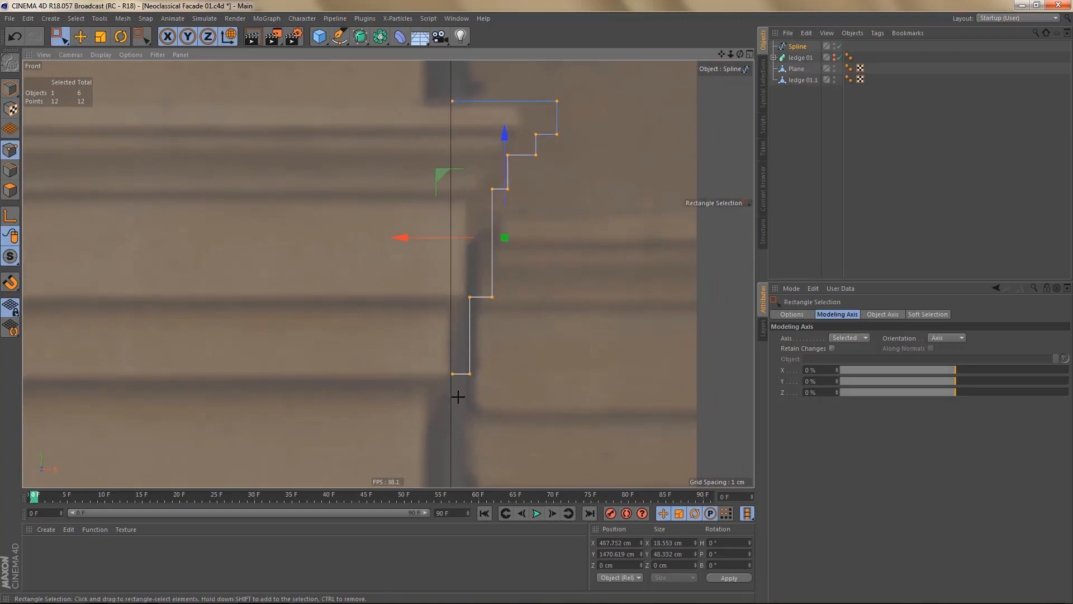
scroll(439, 279, "up", 2)
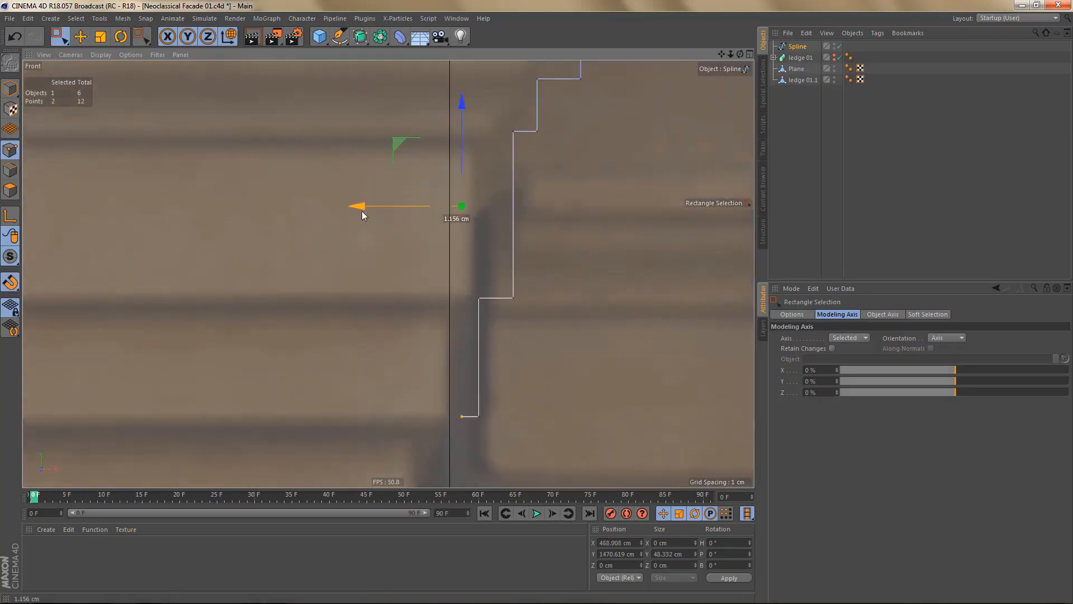
left_click_drag(354, 206, 352, 207)
scroll(493, 260, "down", 3)
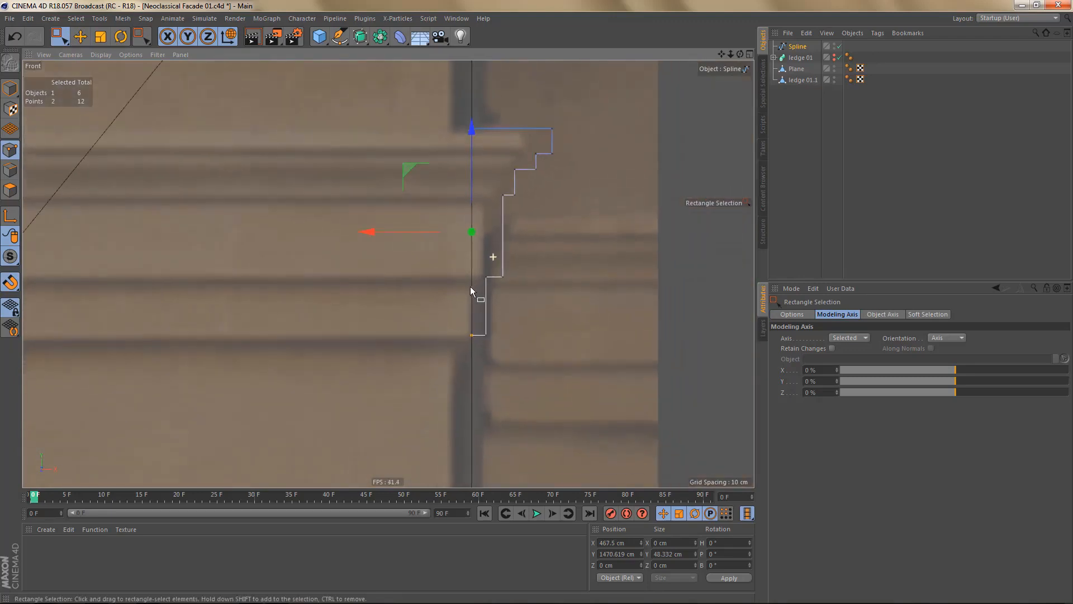
- In the perspective view, draw a three-point path above the cornice profile, snapped across the front face and around the corner to the rear edge
key("F1")
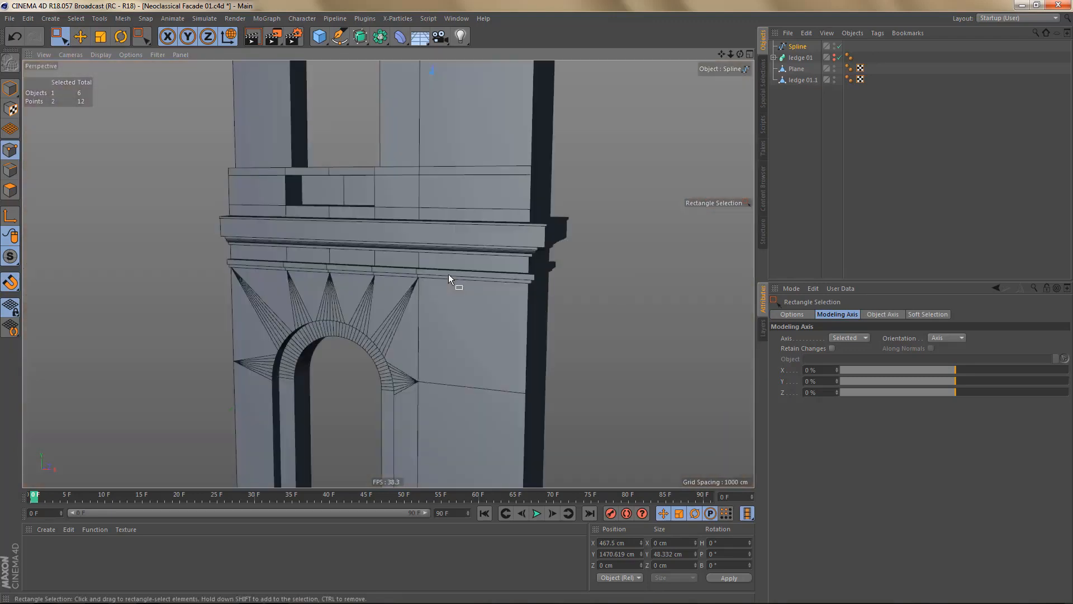
key("s")
left_click_drag(442, 214, 418, 233, "alt")
right_click_drag(418, 233, 339, 307, "alt")
middle_click_drag(373, 234, 396, 244, "alt")
right_click_drag(395, 244, 362, 275, "alt")
middle_click_drag(371, 265, 396, 268, "alt")
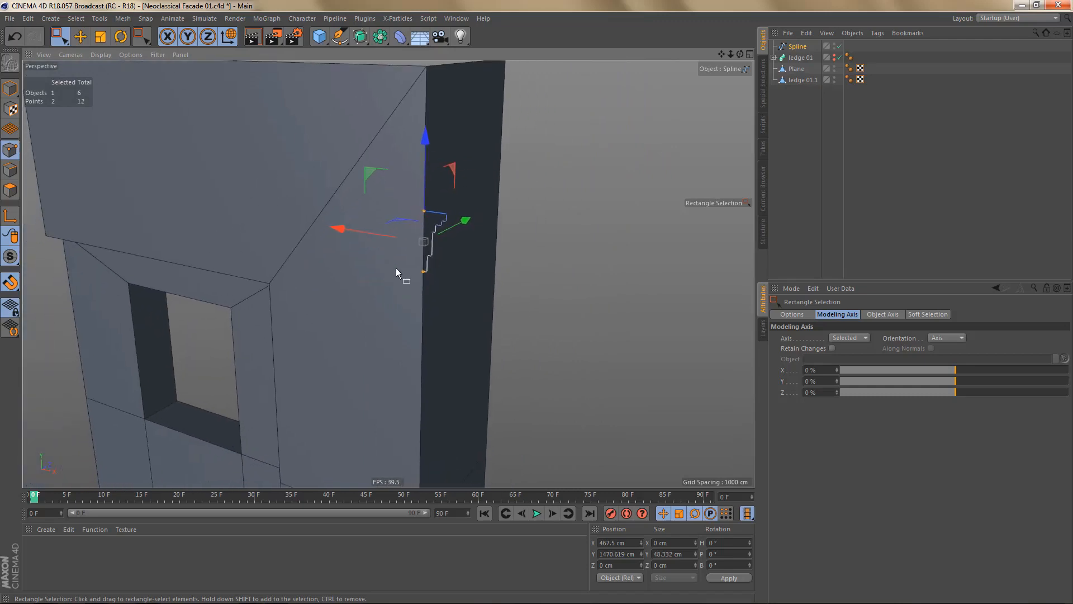
key("m")
key("e")
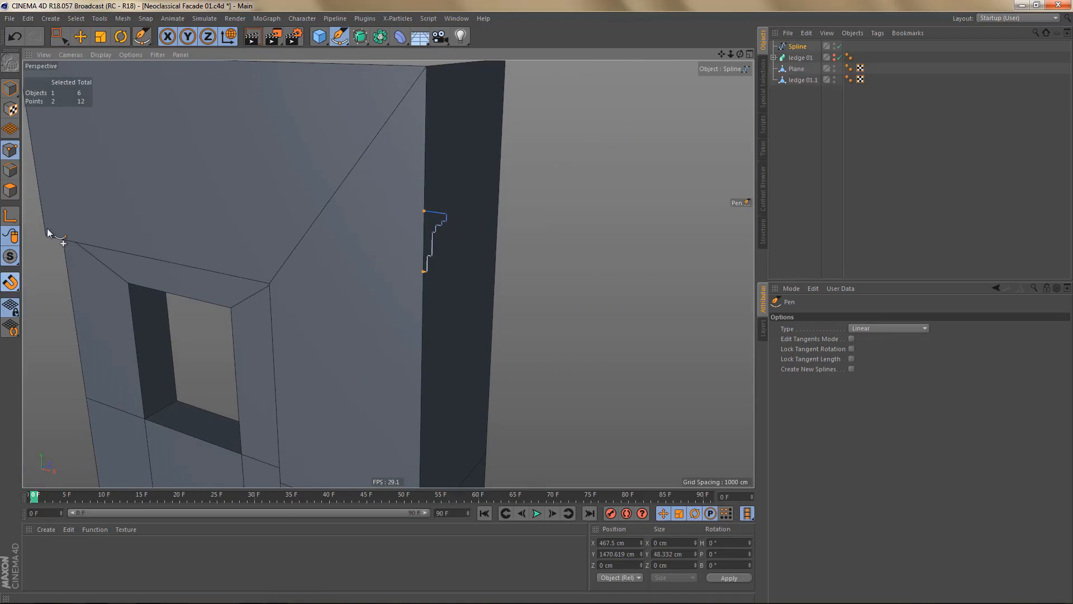
left_click(35, 169)
left_click(424, 178)
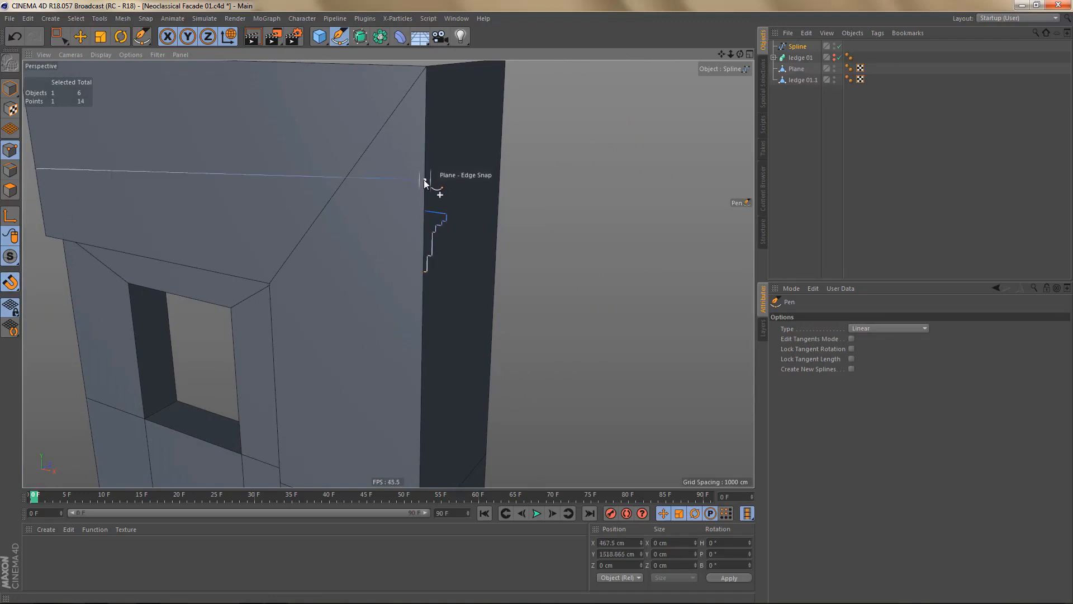
left_click(501, 177)
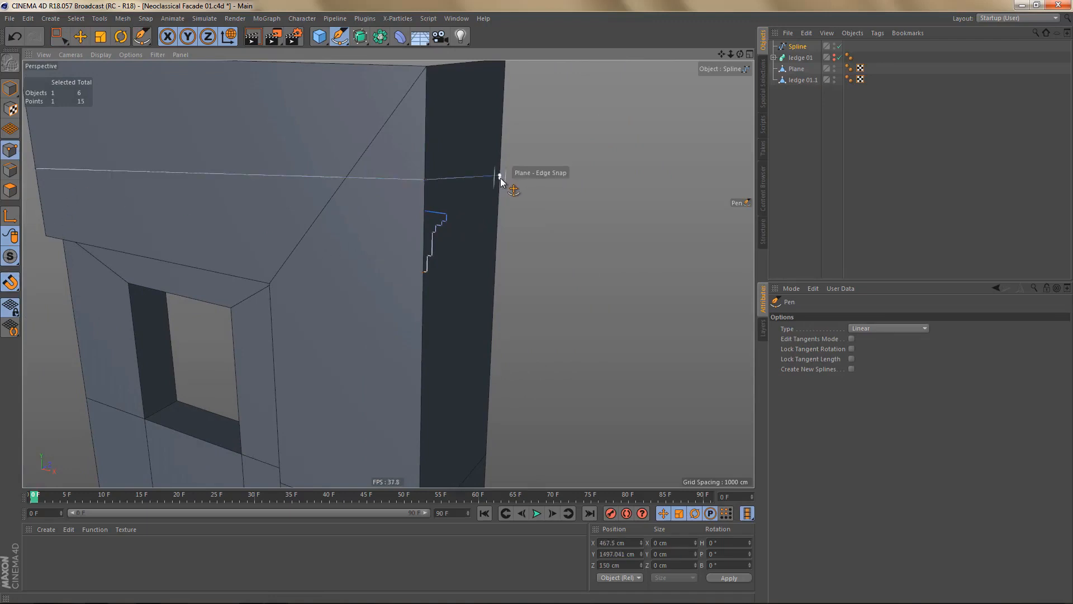
key("ctrl+a")
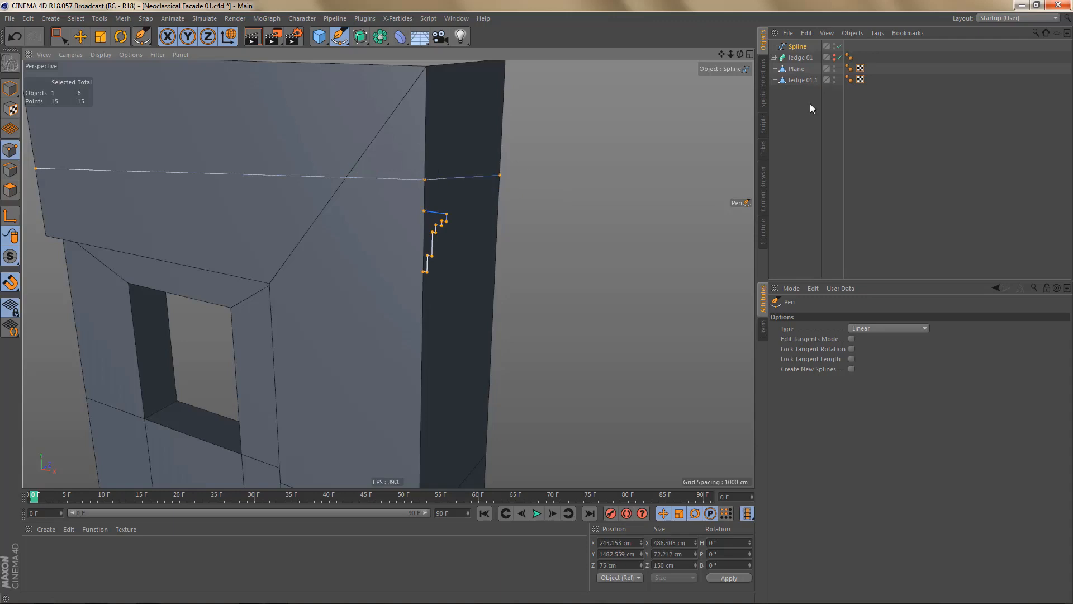
left_click(794, 49)
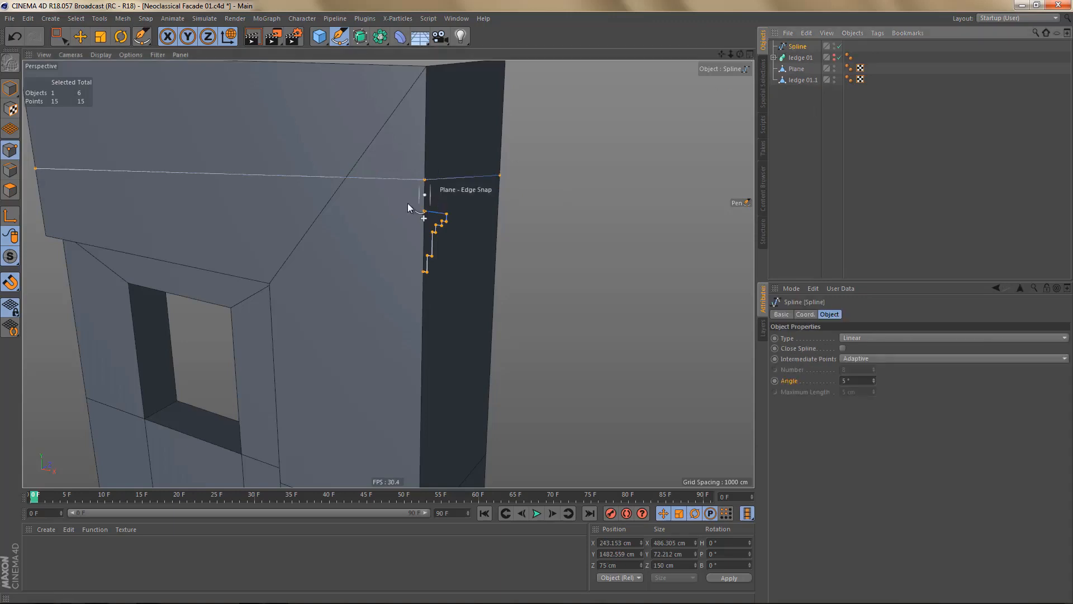
left_click_drag(447, 179, 445, 185, "alt")
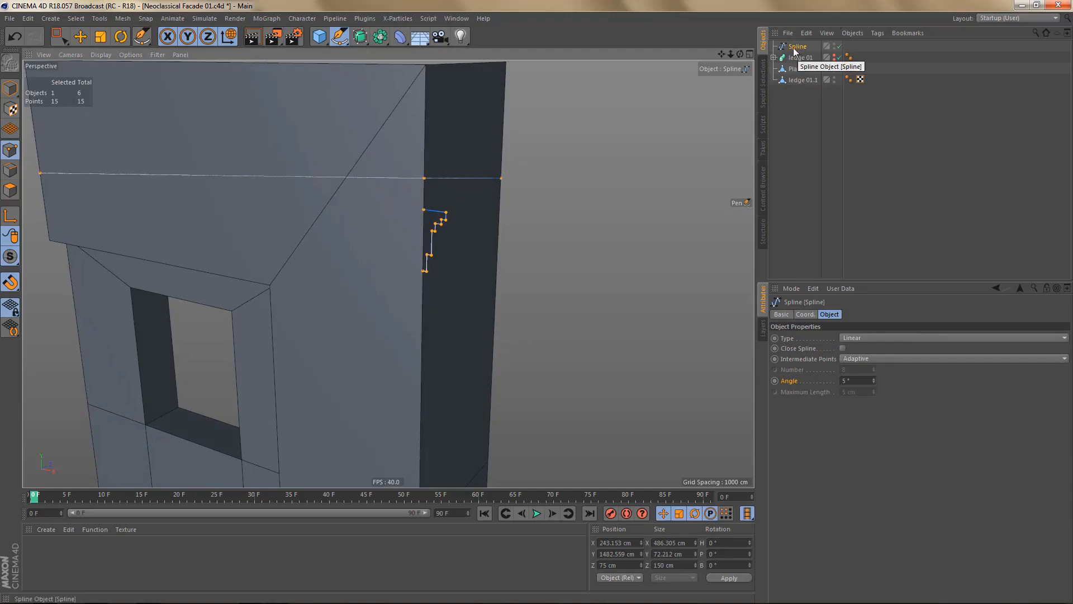
left_click_drag(518, 185, 445, 196, "alt")
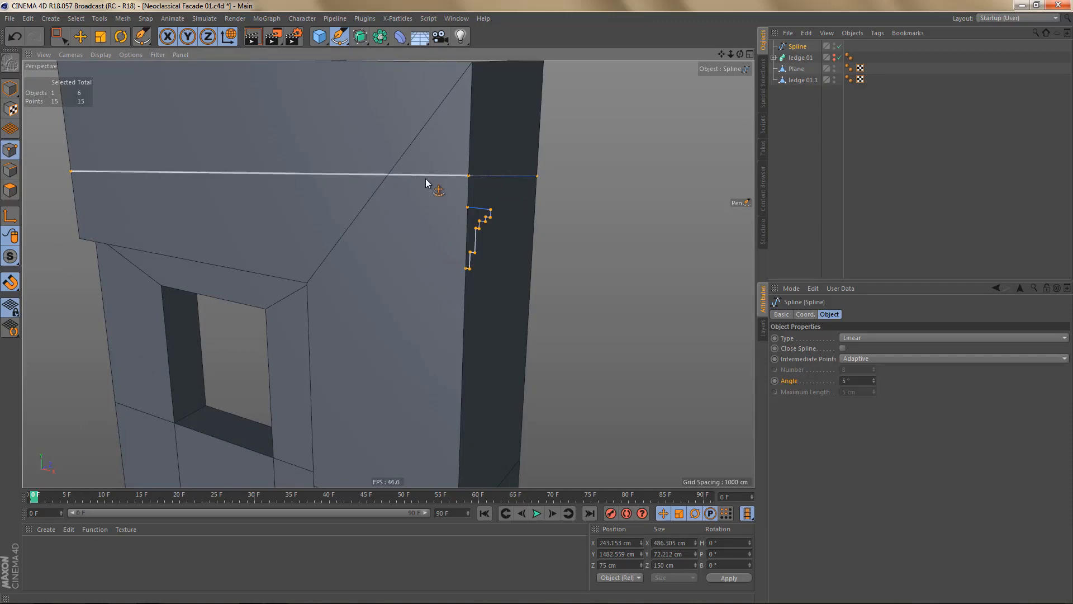
- Split the connected three-point path into a separate spline and delete its points from the original profile spline
key("0")
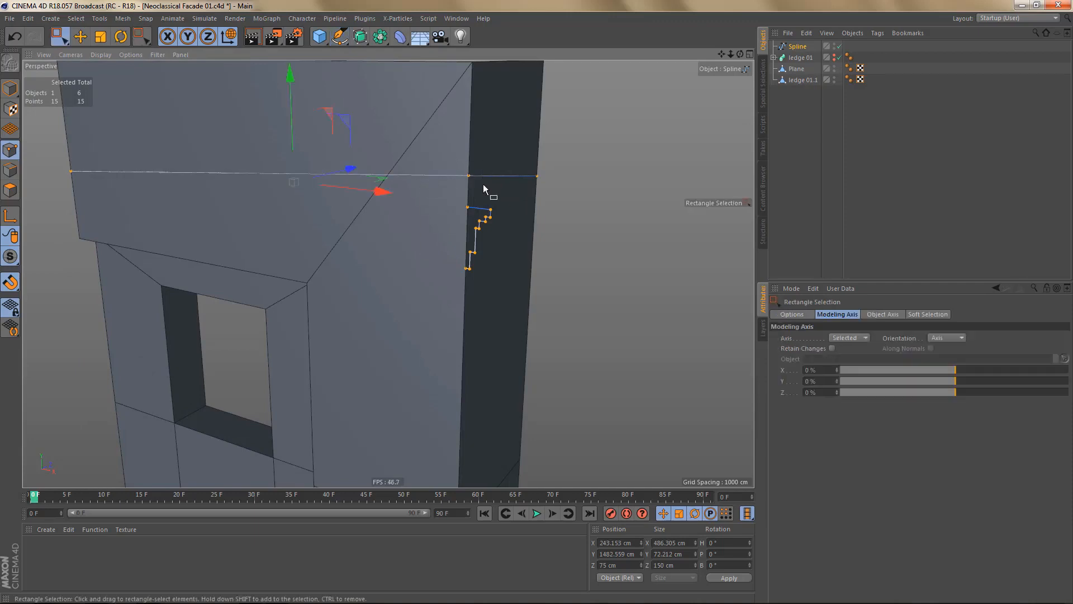
left_click(484, 185)
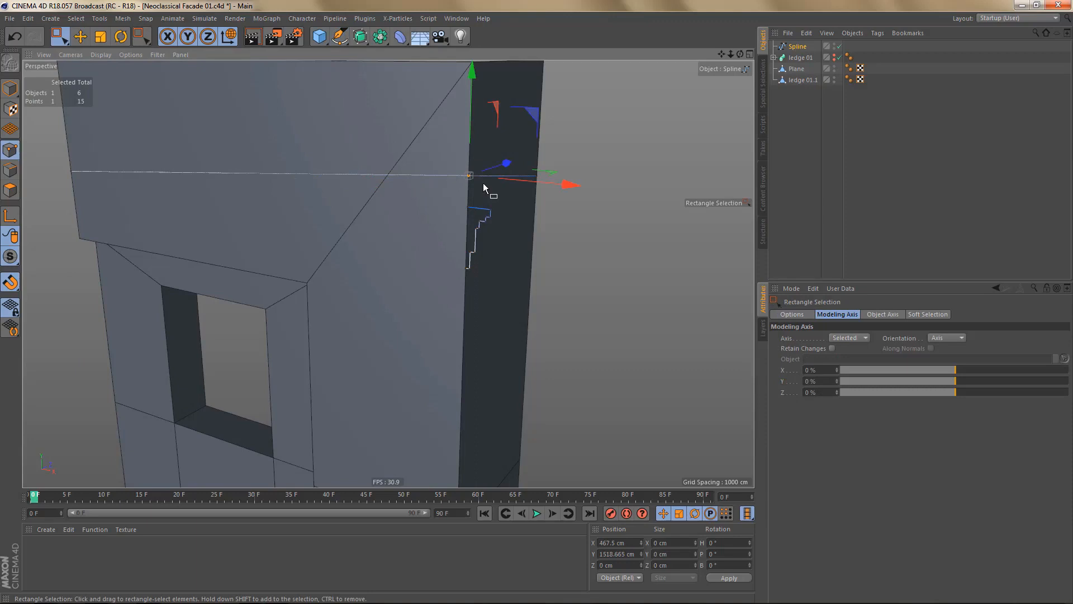
key("u")
key("w")
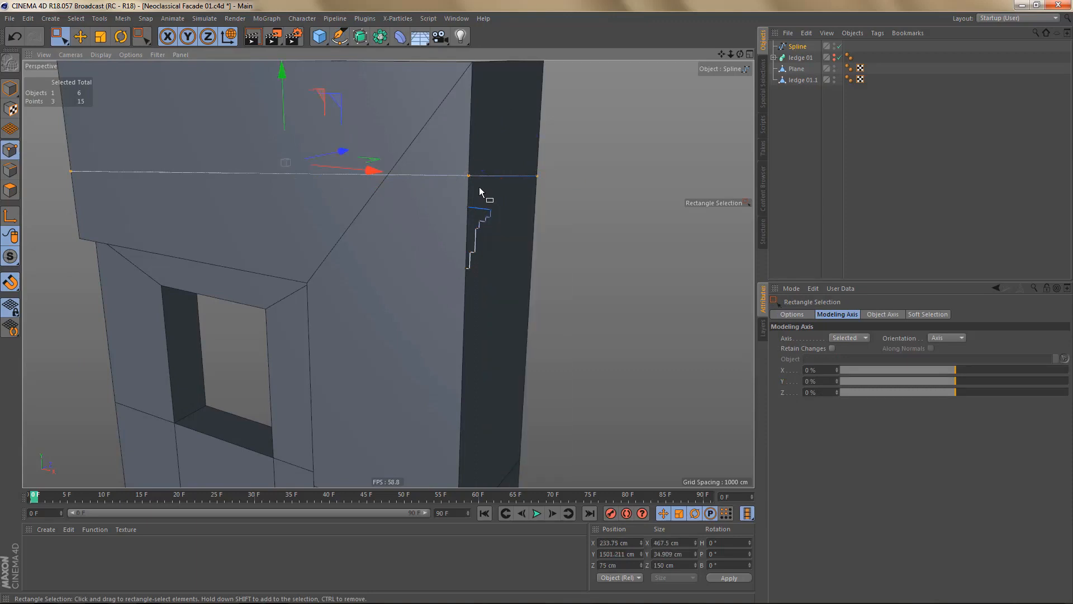
key("u")
key("p")
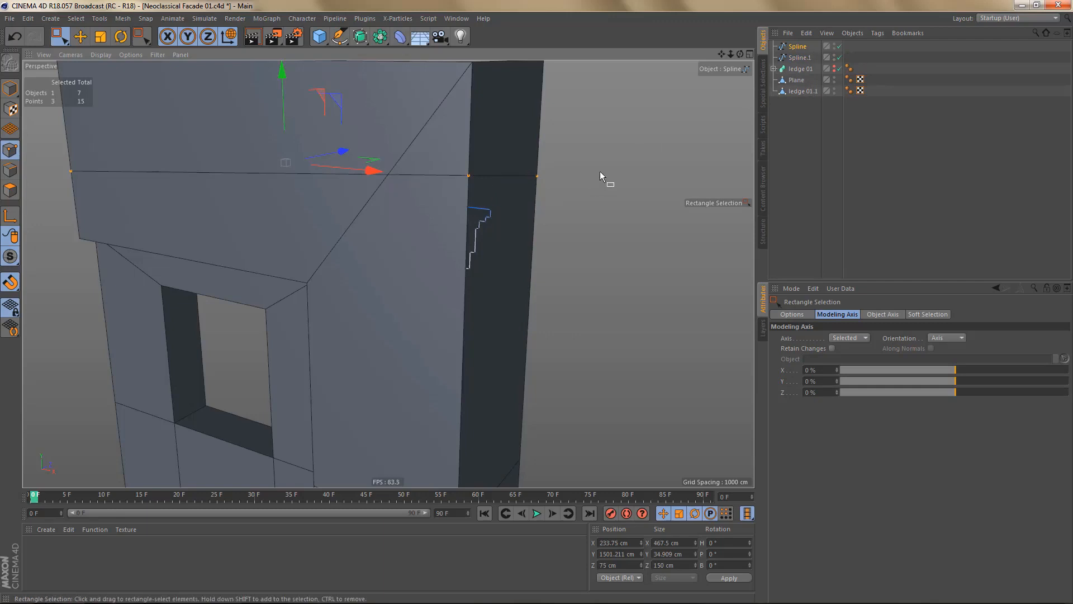
key("Delete")
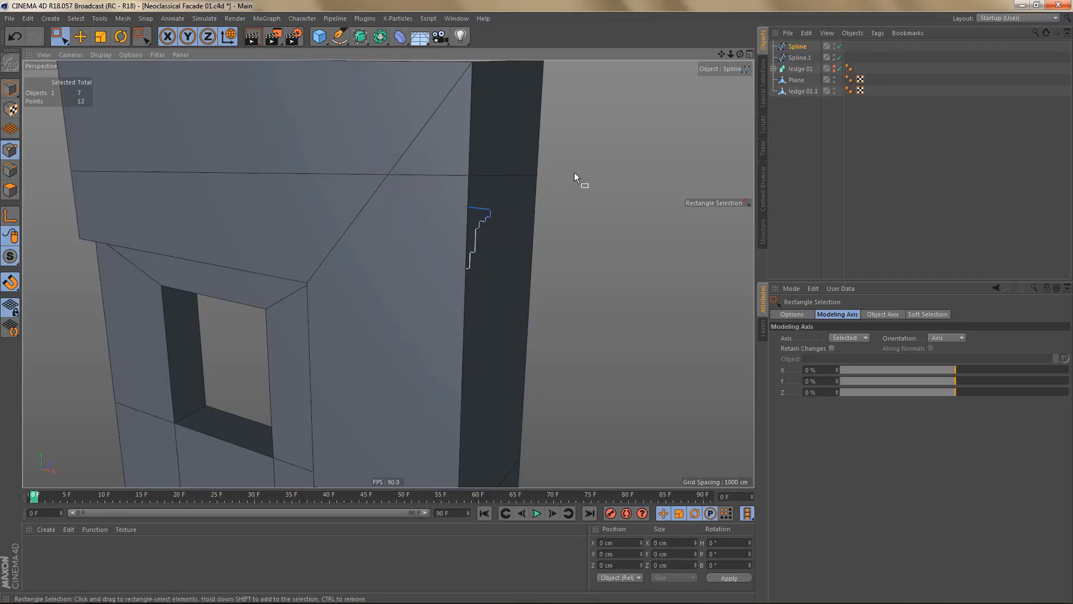
- Select all points of the separated path spline and scale their vertical spread to 0 cm so the path lies level
left_click(805, 59)
middle_click_drag(493, 221, 505, 221, "alt")
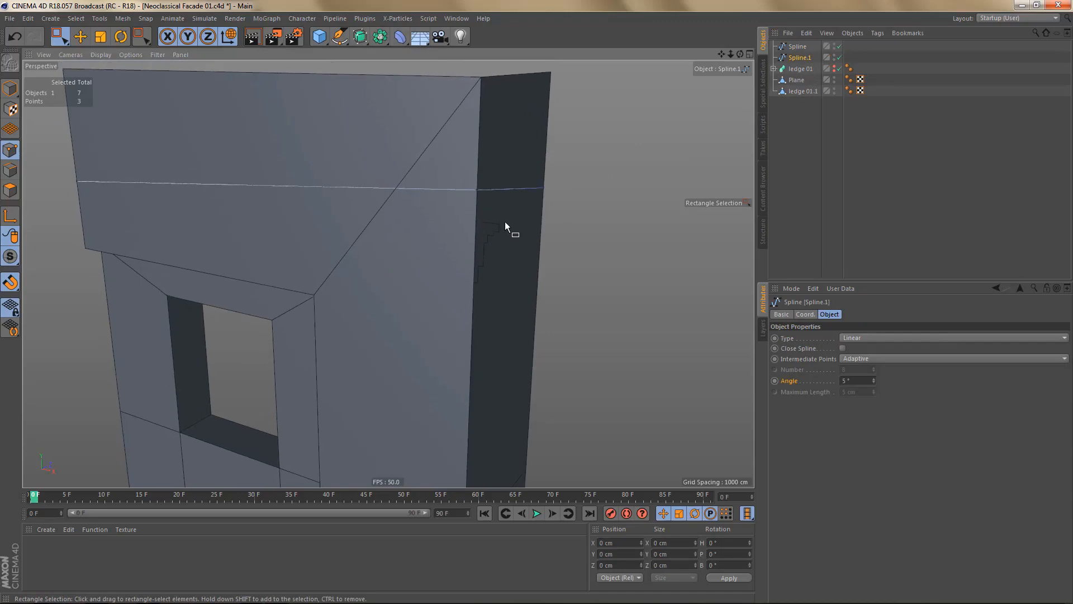
scroll(460, 209, "up", 1)
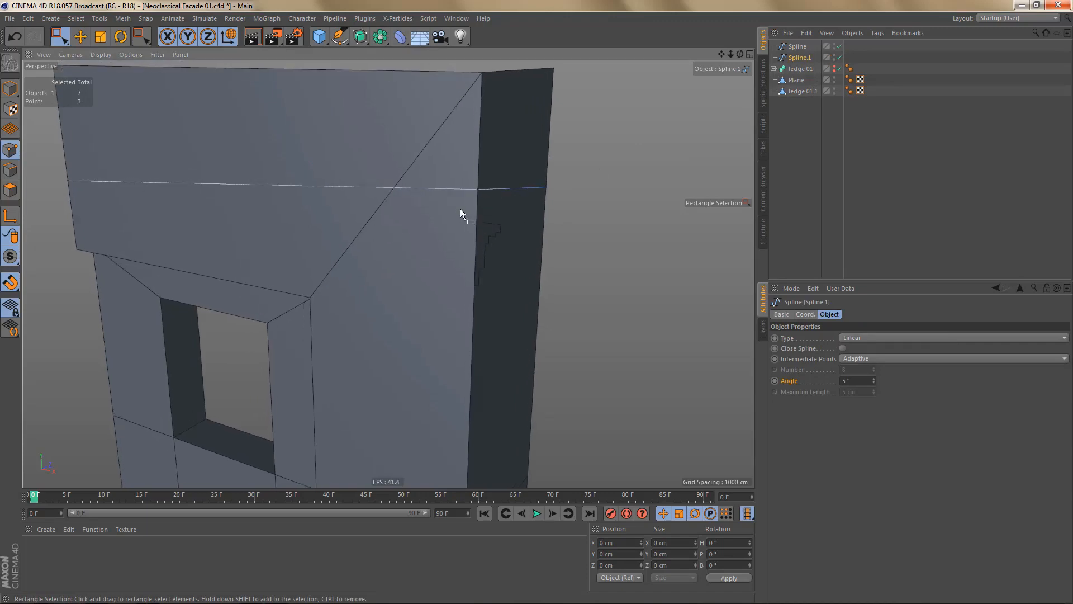
key("ctrl+a")
key("t")
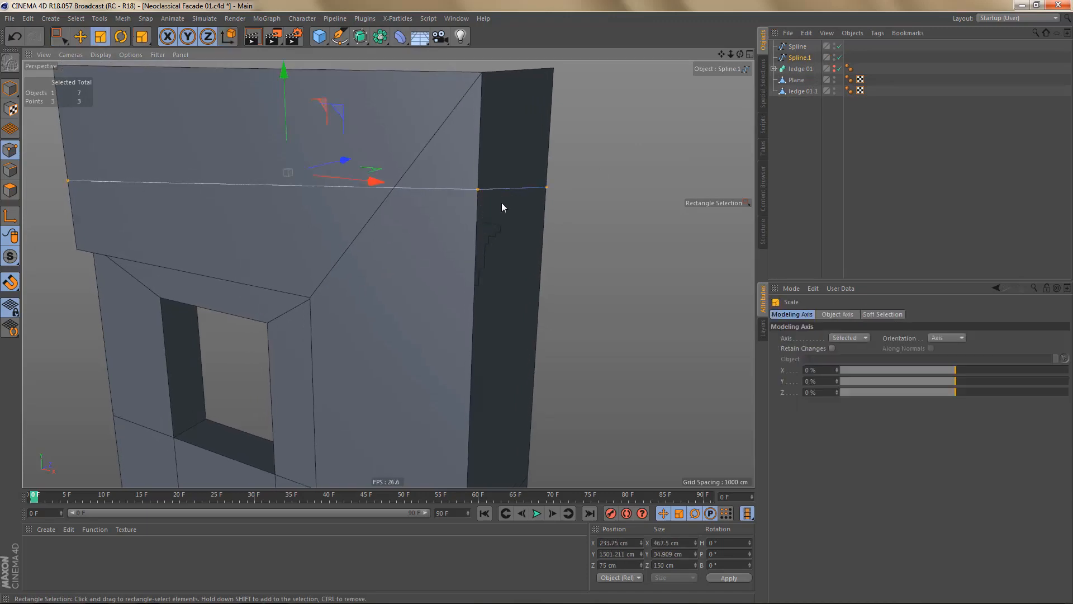
left_click_drag(280, 65, 281, 178)
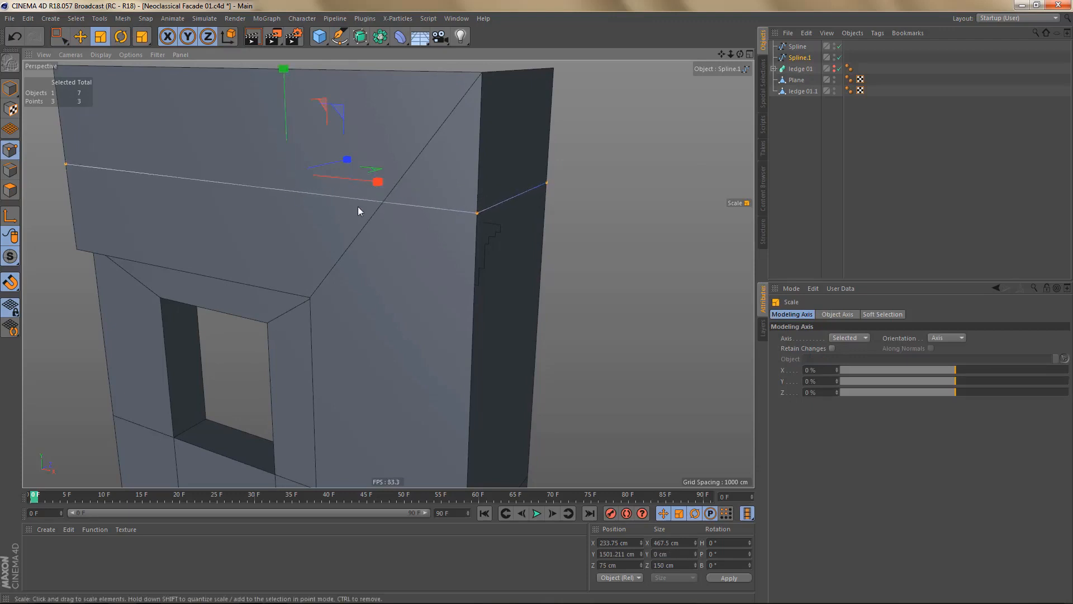
- In the front view, offset the Move tool's modeling axis to 100% in X so it sits at the path's outer end
left_click_drag(359, 207, 381, 213, "alt")
middle_click(551, 294)
middle_click(568, 362)
right_click_drag(503, 282, 492, 291, "alt")
right_click_drag(505, 202, 539, 208, "alt")
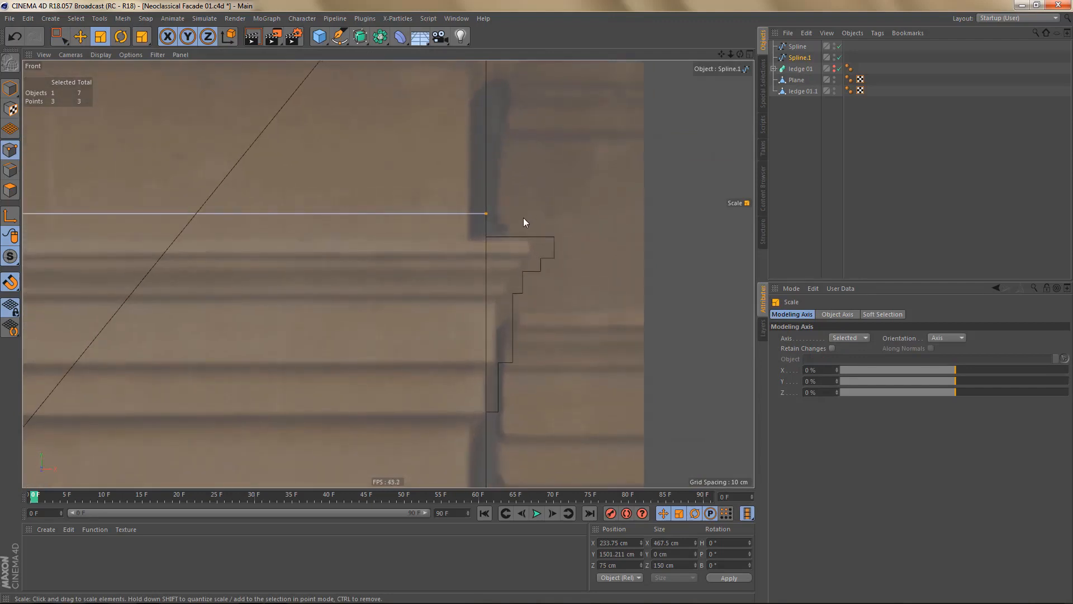
key("e")
left_click_drag(922, 370, 1069, 375)
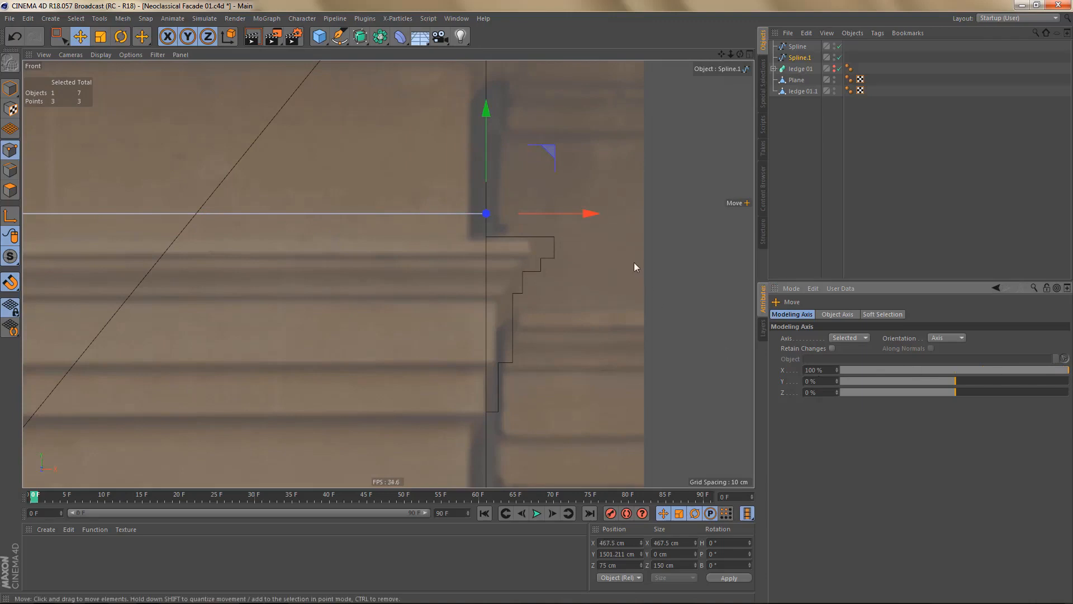
- Snap the path spline down to the profile's top inner corner at Y 1494.785 cm and return to the perspective view
right_click_drag(515, 236, 493, 145, "alt")
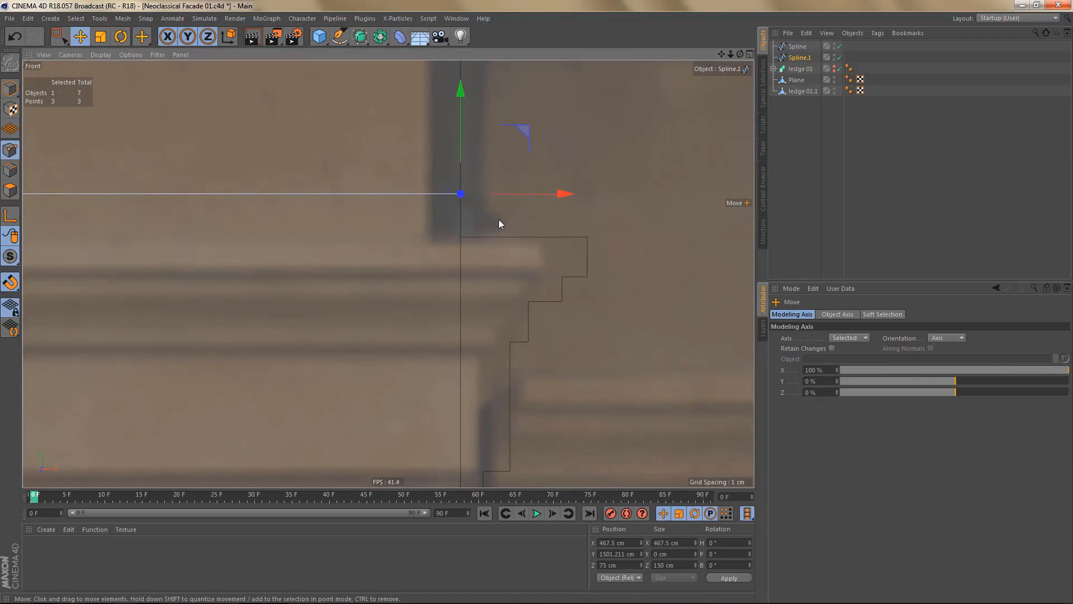
middle_click_drag(495, 220, 449, 264, "alt")
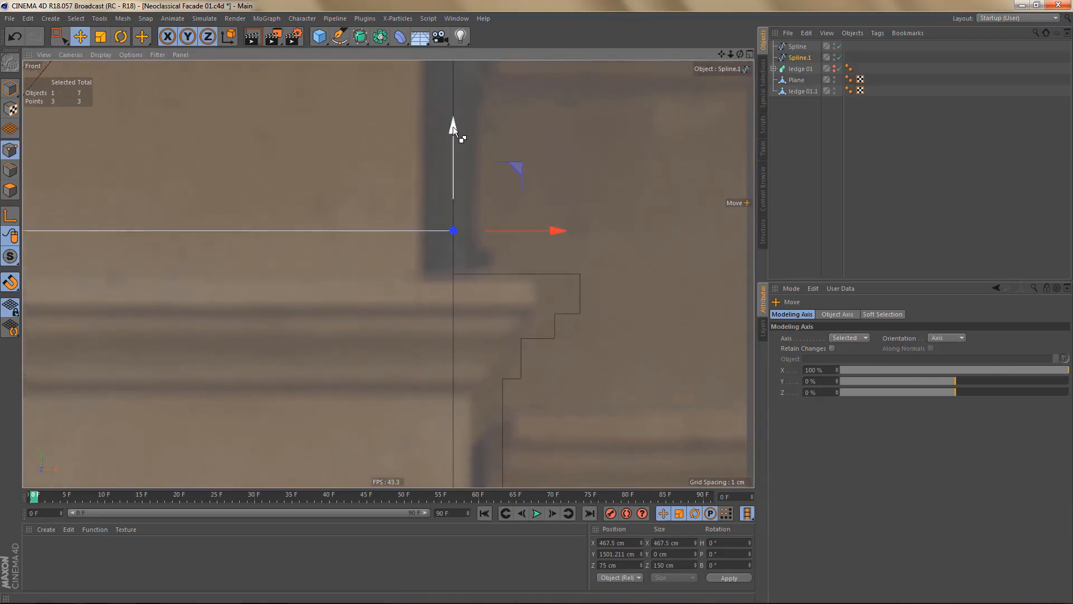
left_click_drag(452, 126, 584, 268)
middle_click_drag(585, 261, 631, 241, "alt")
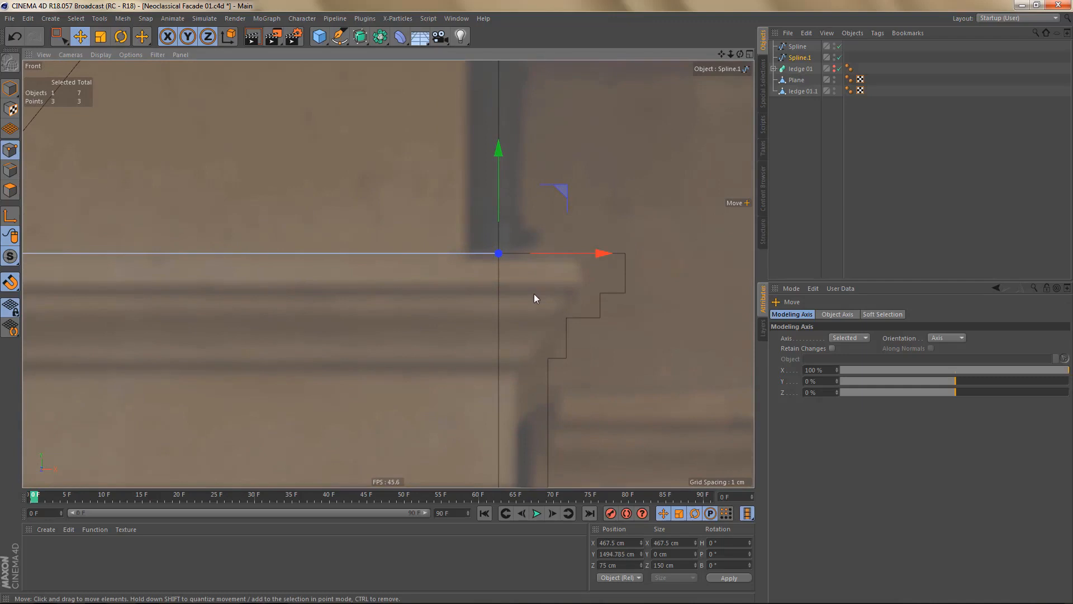
middle_click(449, 232)
middle_click(274, 169)
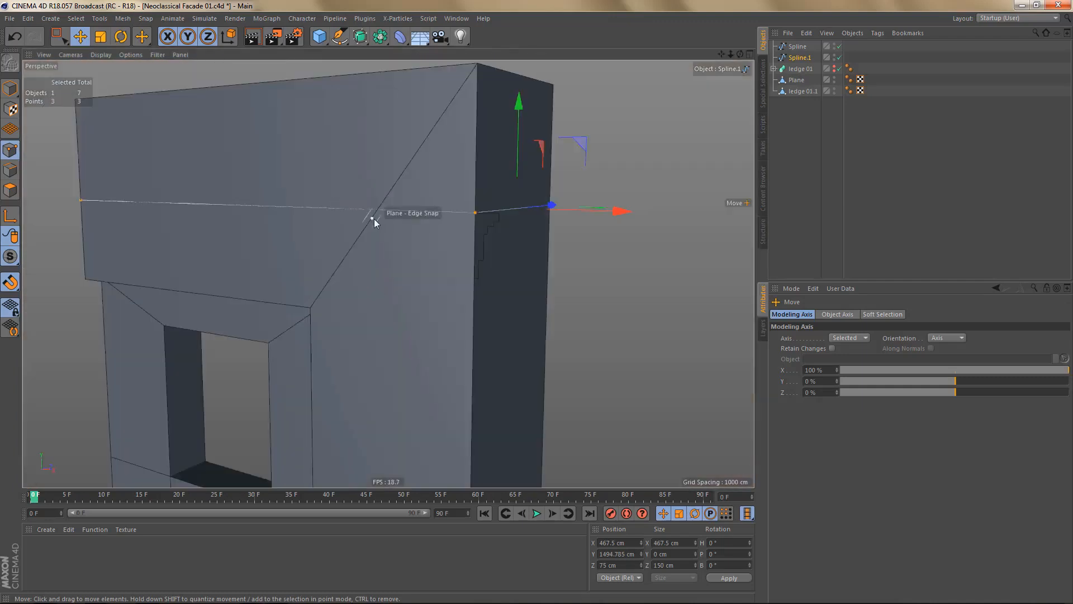
- Use Axis Center on Spline.1 and Spline to move each object's axis to X -100%, Y 100%, Z -100% of its points
key("Tab")
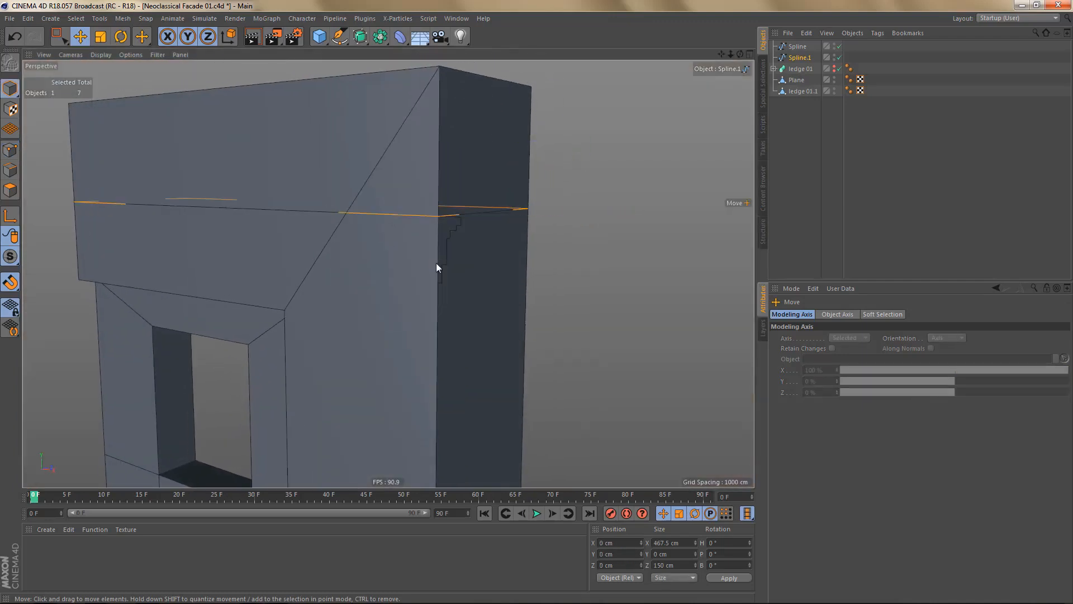
key("a")
key("c")
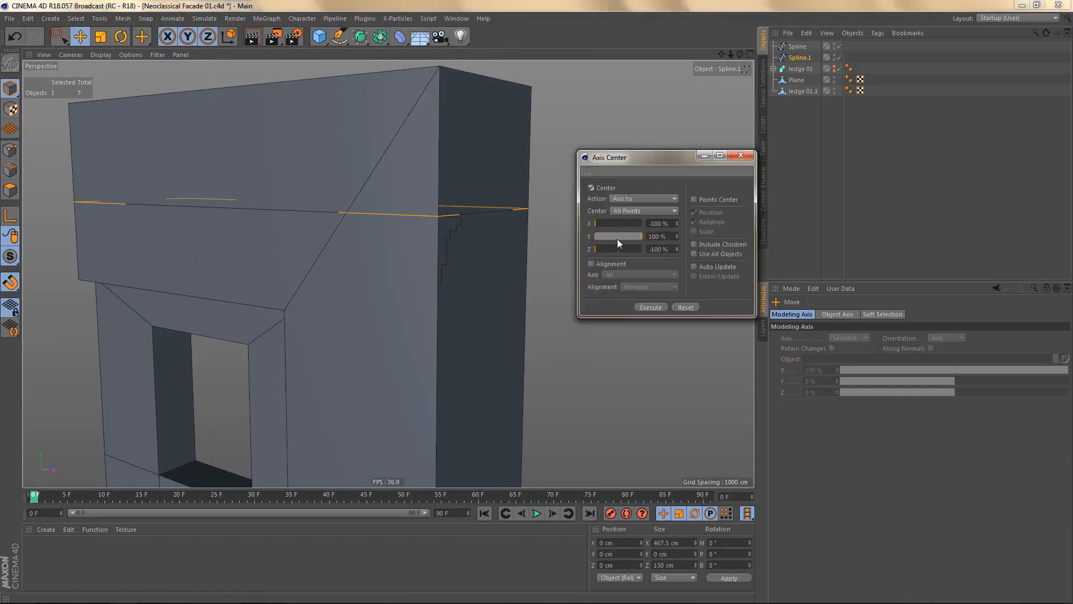
left_click(650, 307)
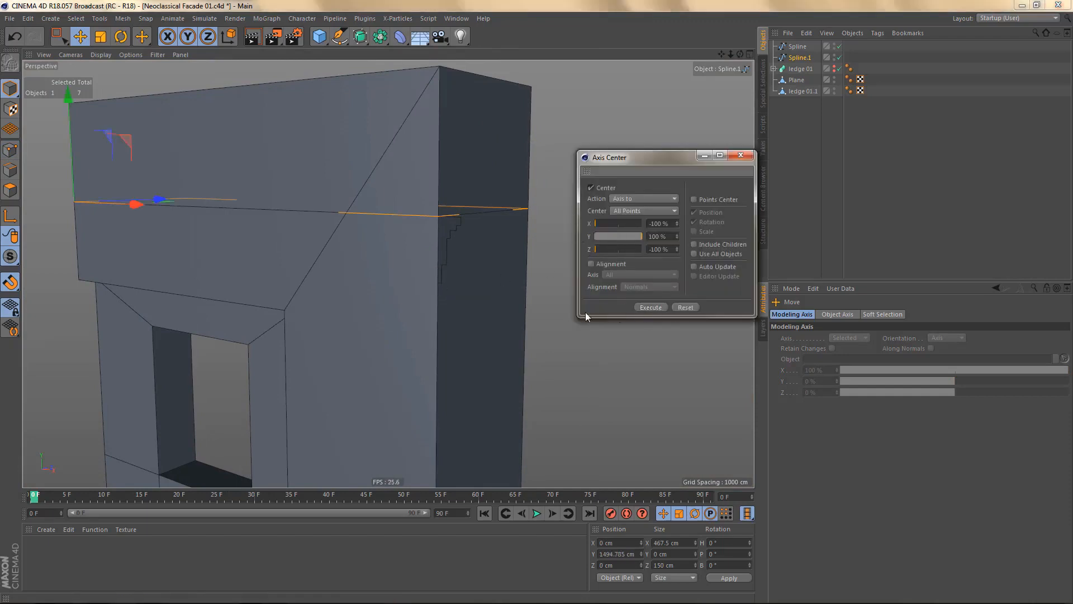
left_click(799, 46)
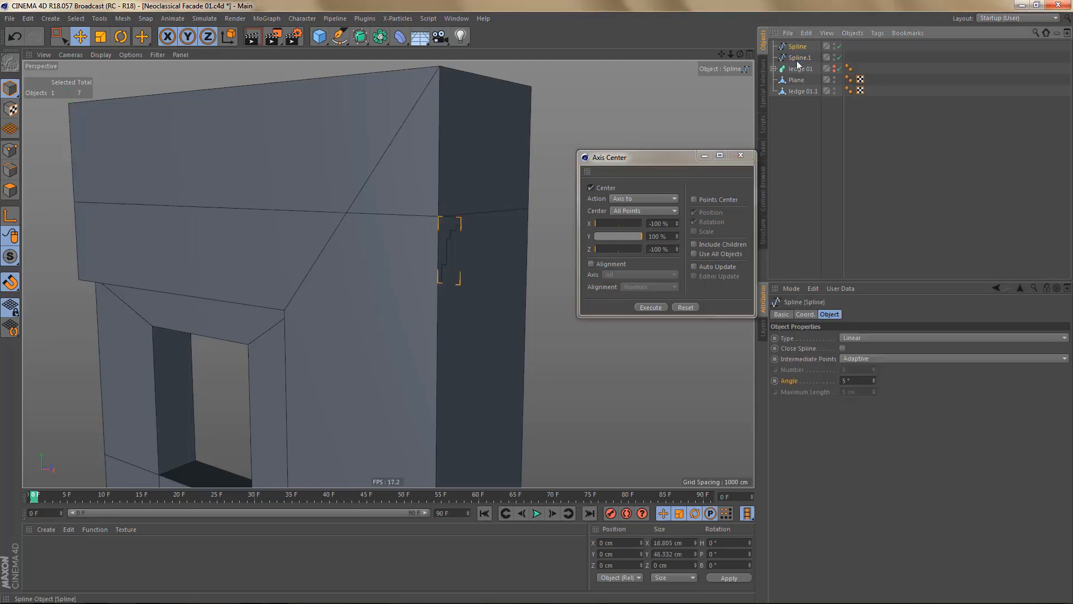
left_click(650, 307)
left_click(740, 155)
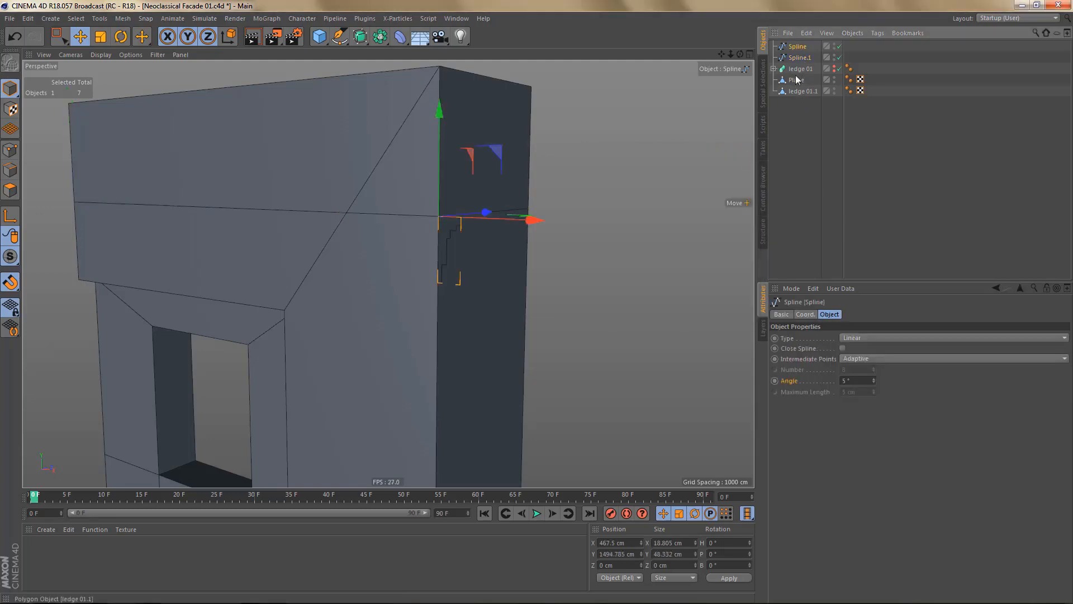
- Rename the cornice outline spline as profile and the corner path spline as path
double_click(800, 47)
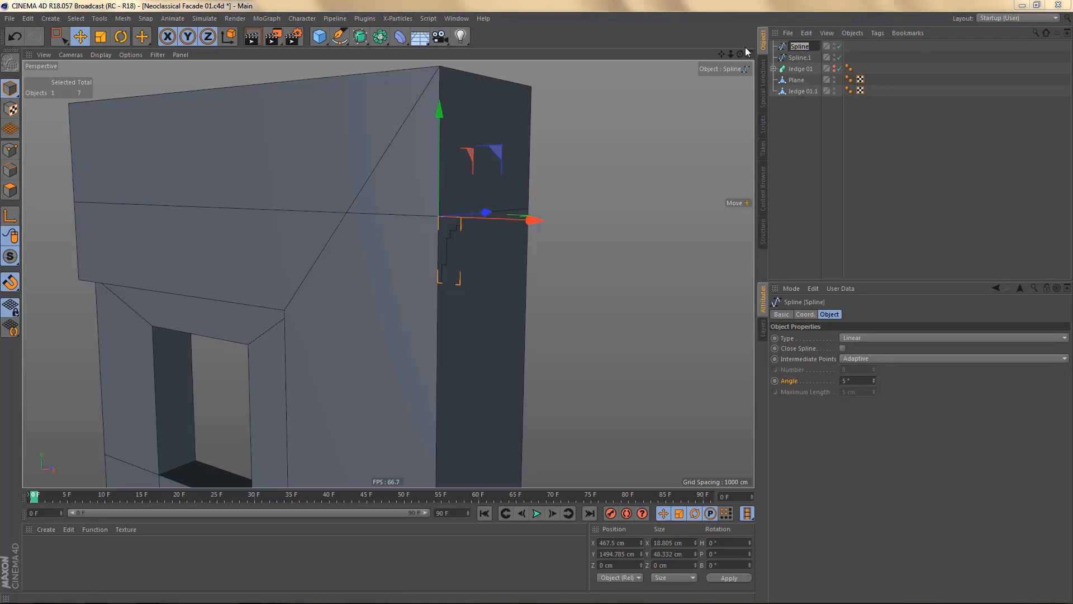
type("profile")
key("Tab")
type("path")
key("Return")
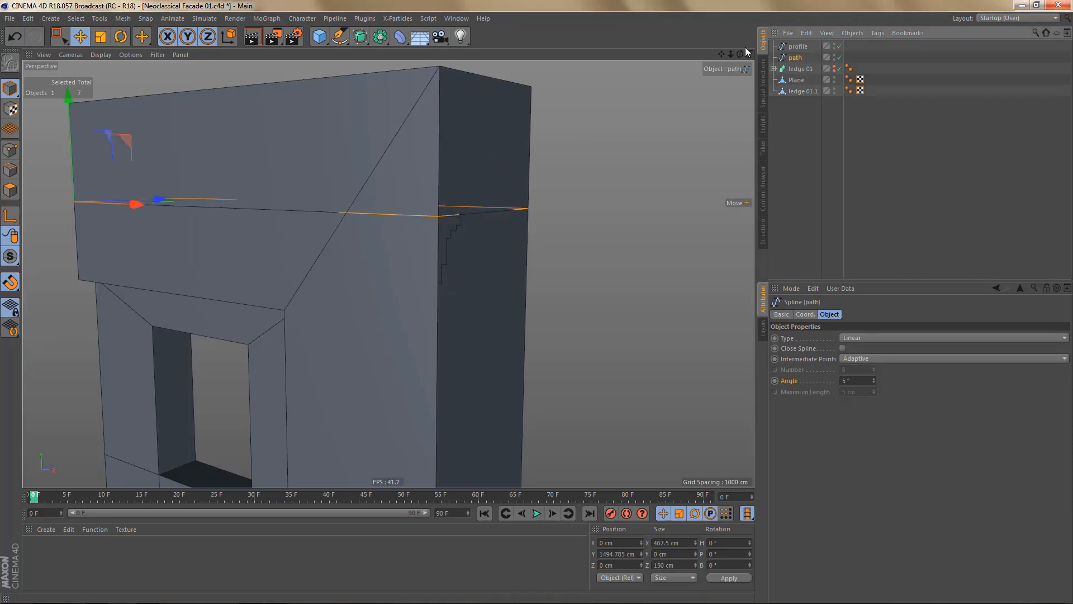
- Create a Sweep object around the profile spline and place the path spline inside it as the second child
left_click(798, 47)
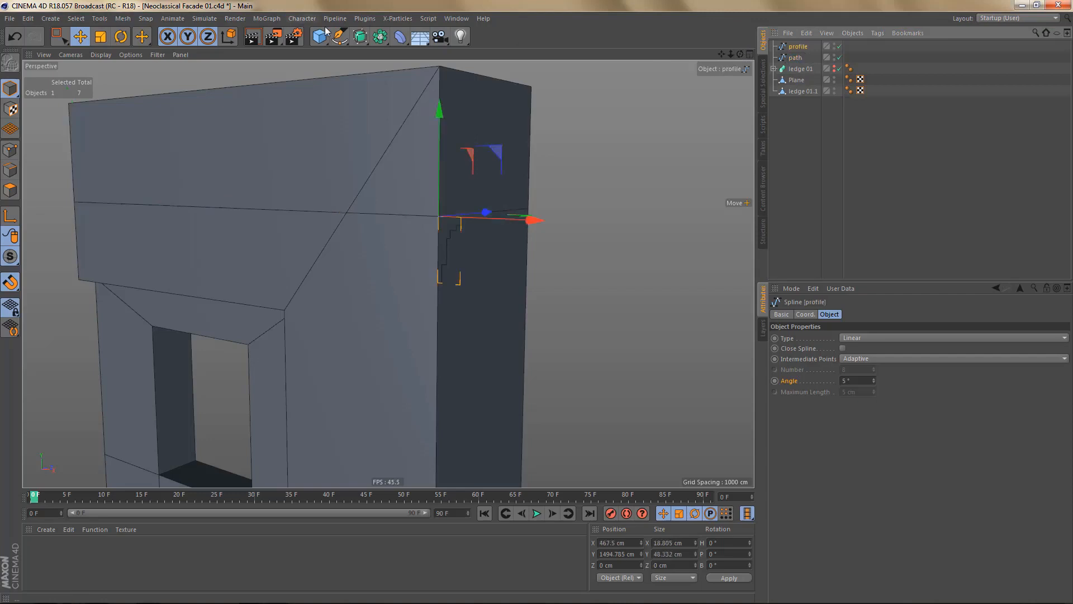
left_click_drag(360, 38, 415, 88)
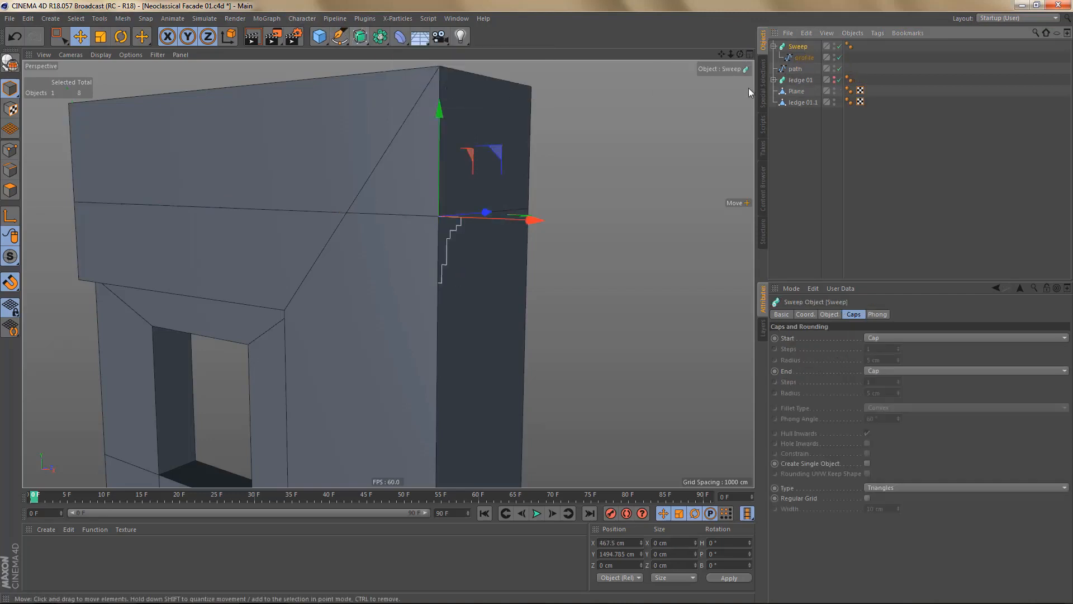
left_click_drag(790, 73, 802, 63)
left_click_drag(585, 170, 490, 188, "alt")
- Disable the Sweep generator and switch the profile spline to point editing
left_click(839, 47)
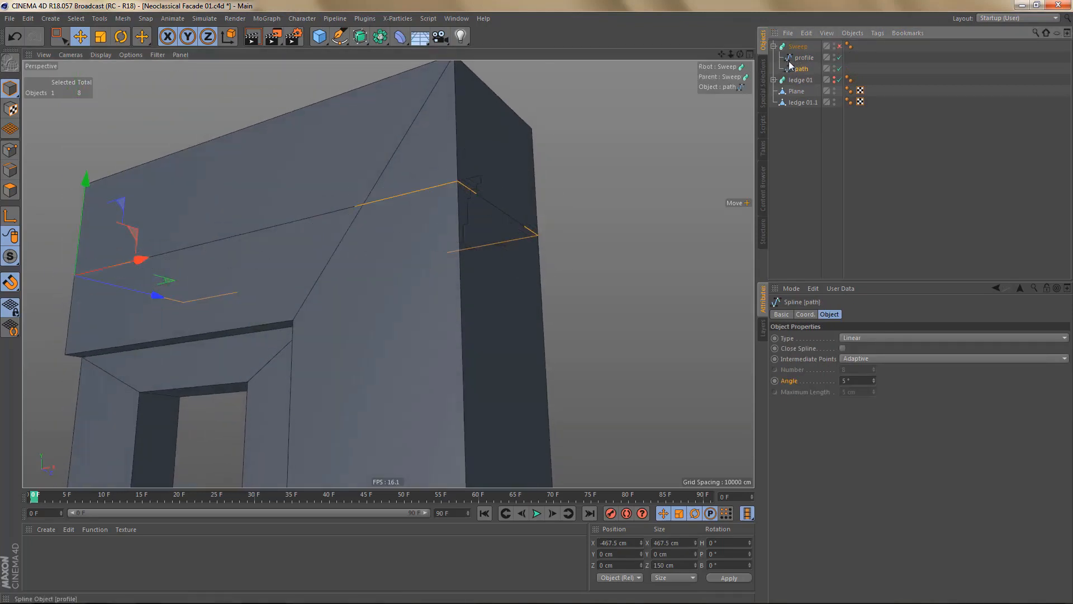
left_click(797, 61)
key("Return")
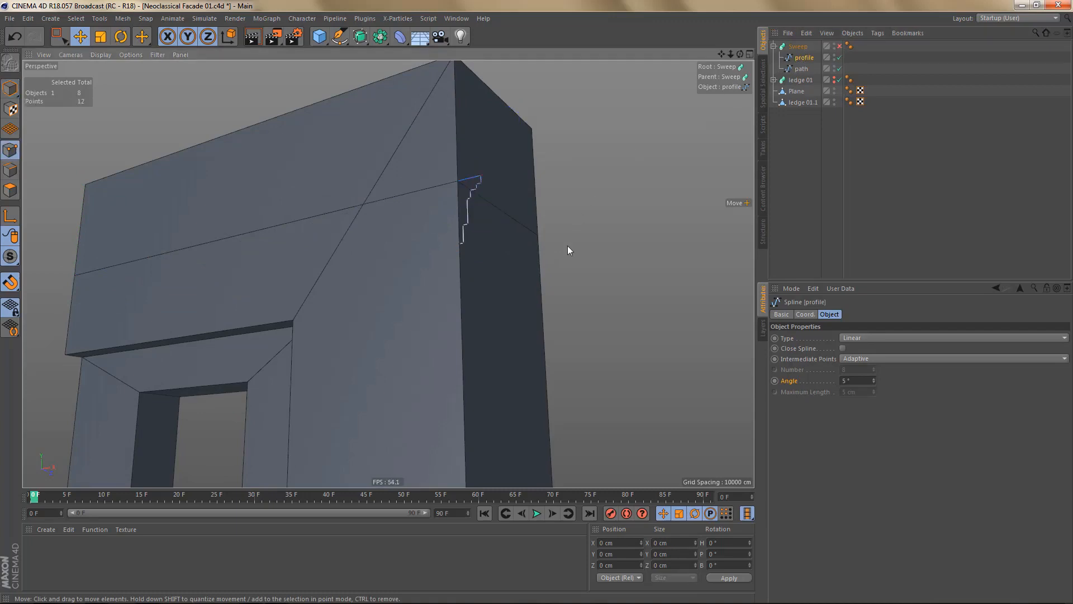
- In the front view, chamfer the profile's inner corner point below the second step to a rounded curve with a radius of 6.31 cm
middle_click(568, 246)
middle_click(582, 331)
scroll(559, 336, "up", 3)
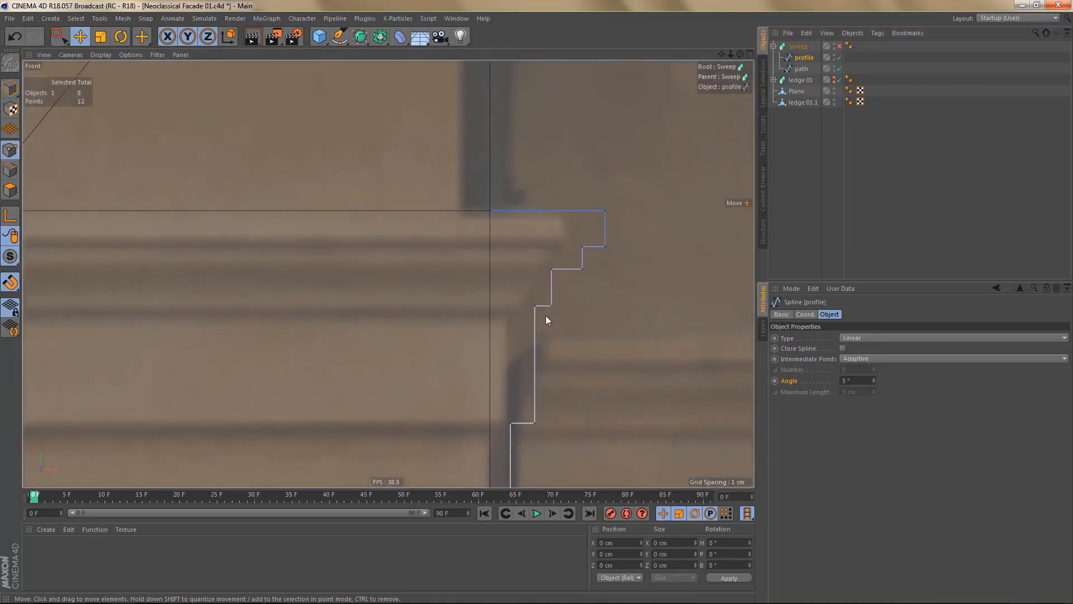
scroll(585, 307, "up", 3)
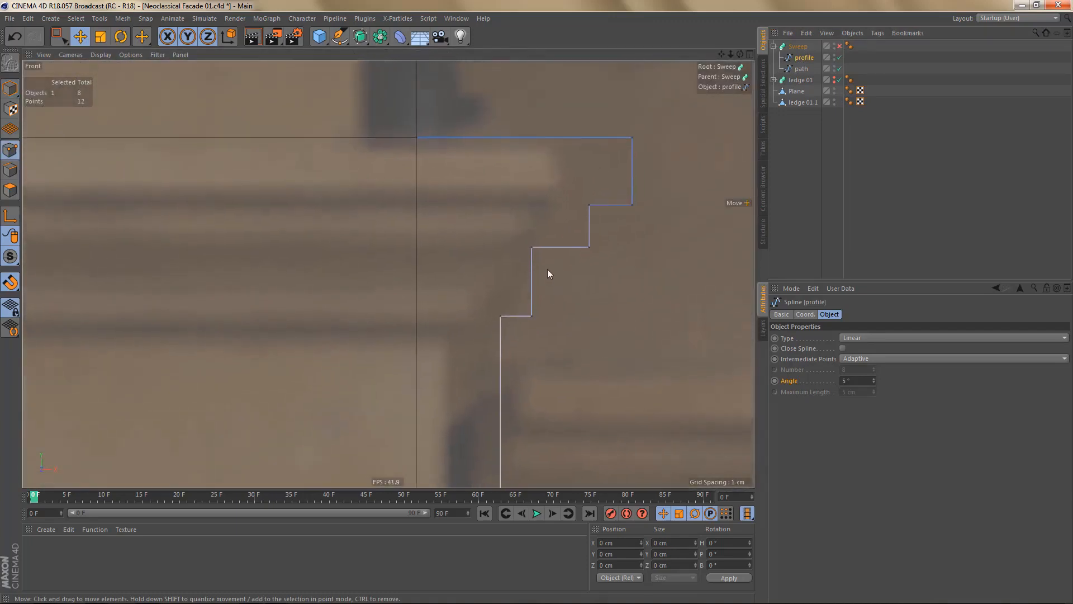
left_click(532, 247)
right_click(564, 306)
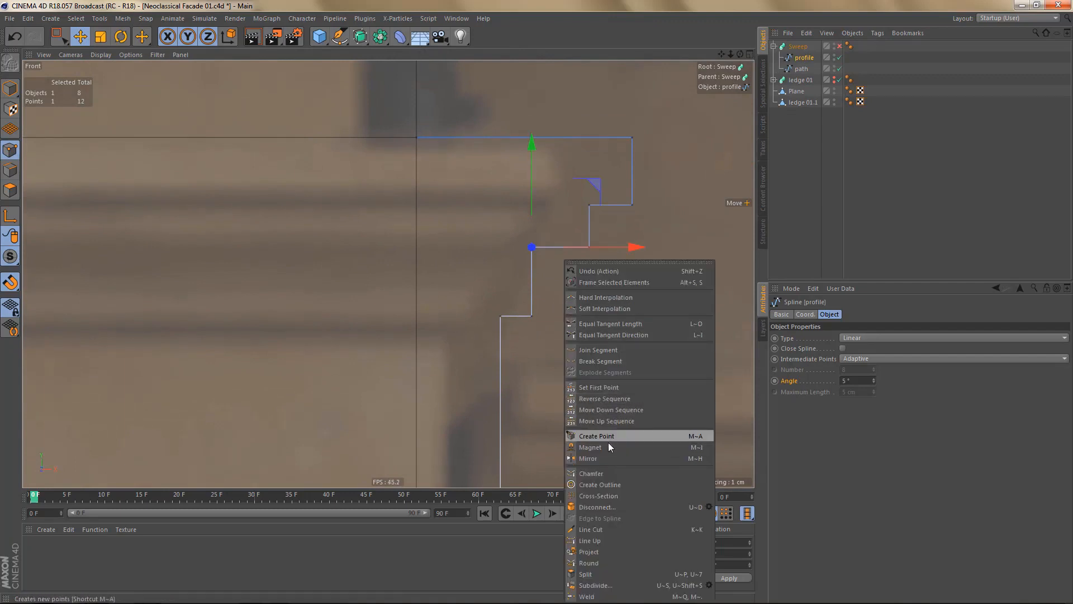
left_click(609, 472)
left_click_drag(559, 374, 603, 373)
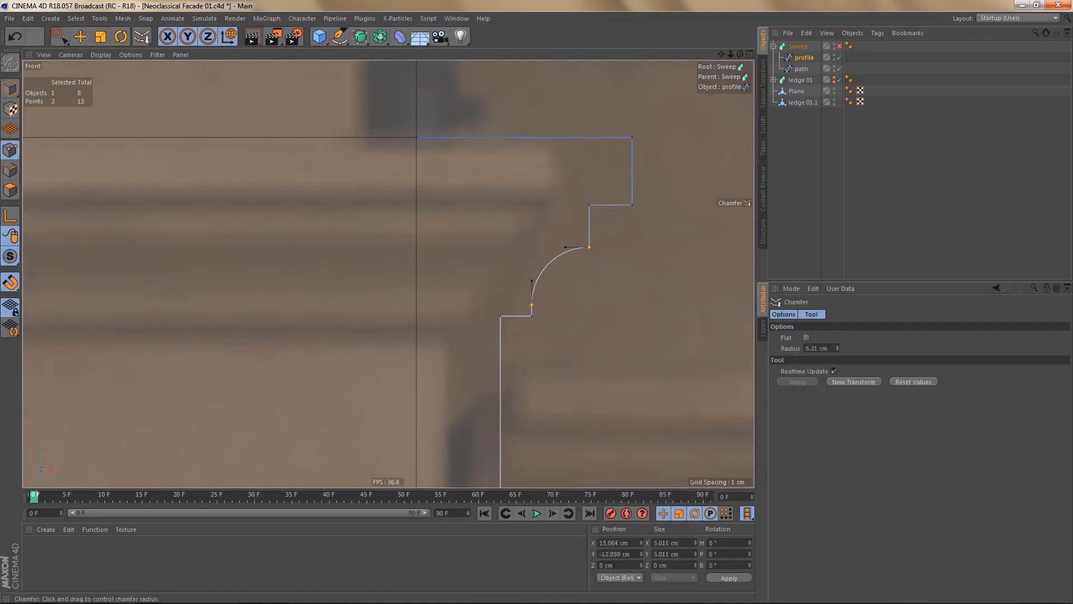
left_click_drag(492, 302, 495, 303)
scroll(582, 316, "up", 4)
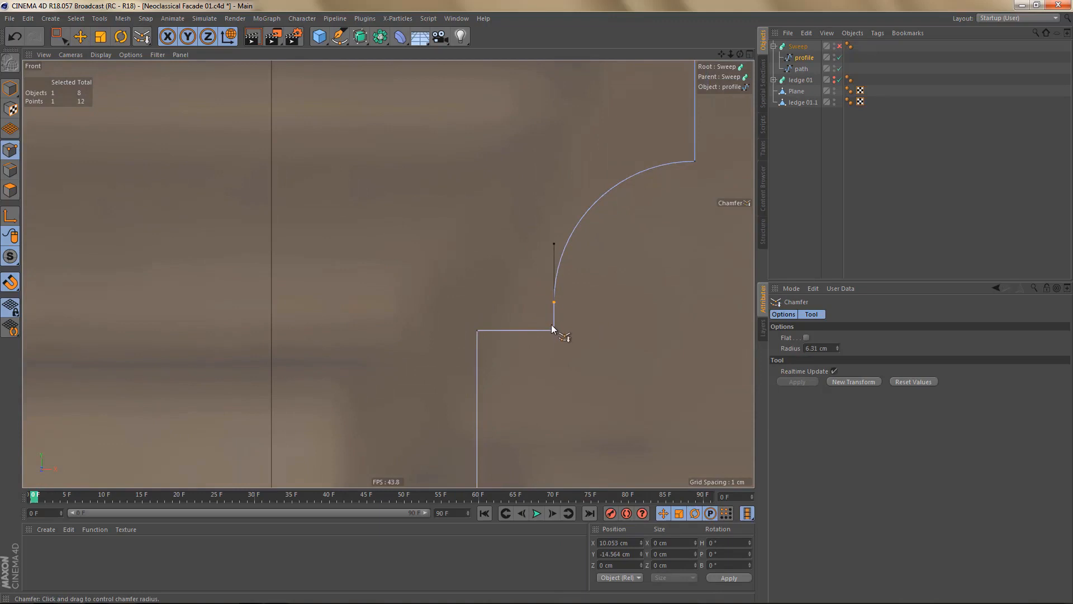
scroll(505, 323, "down", 5)
scroll(503, 270, "down", 3)
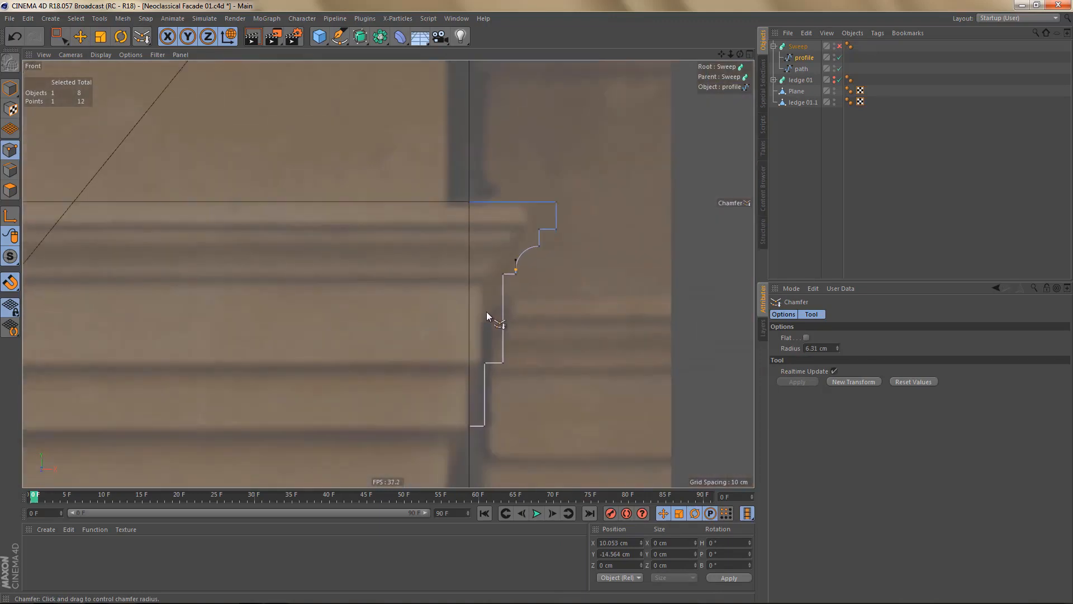
- Re-enable the Sweep generator and rename it as ledge 02
left_click(839, 46)
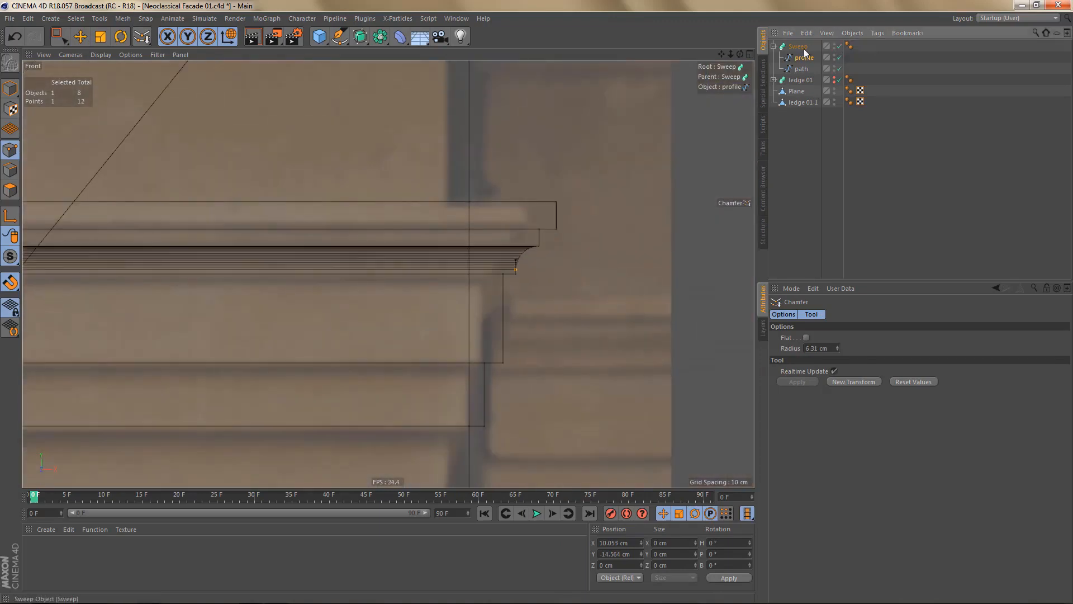
double_click(798, 46)
type("ledge 02")
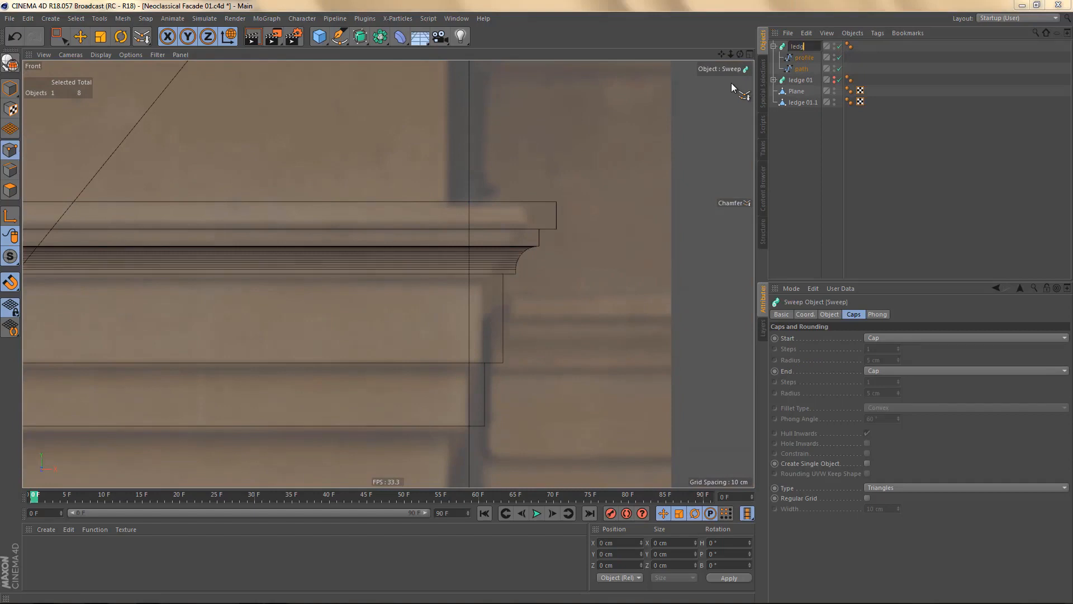
key("Return")
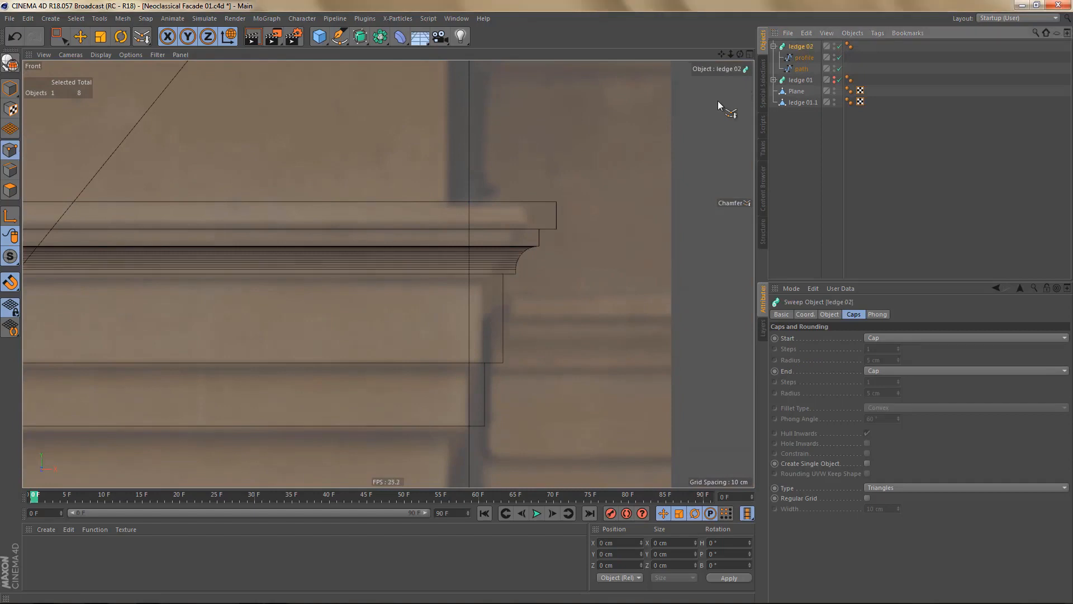
- In the perspective view, duplicate ledge 02 to the end of the object list, hide the original and make the copy editable
scroll(476, 233, "down", 2)
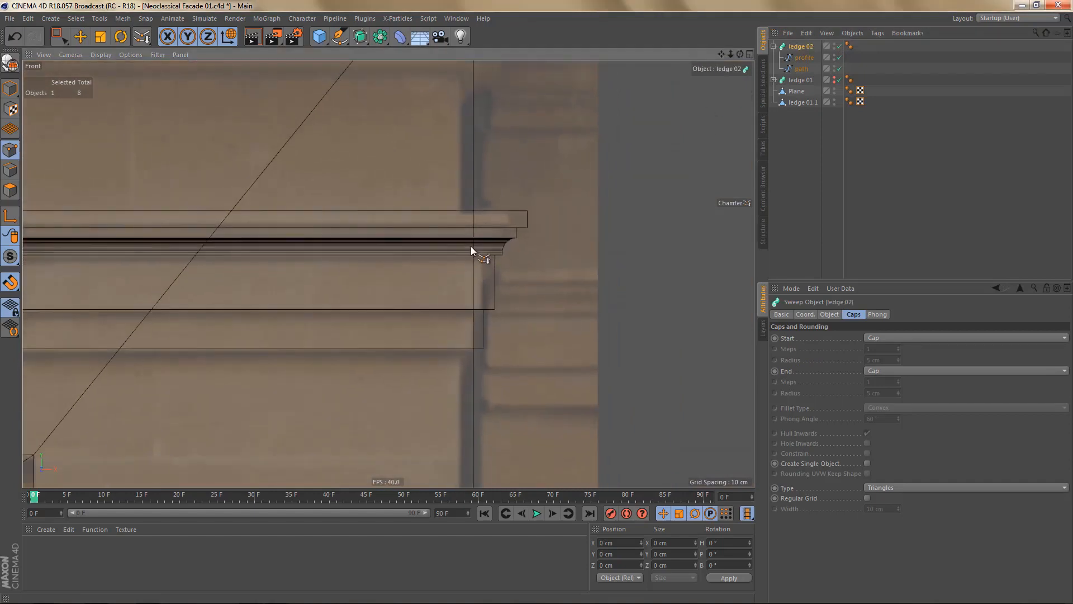
key("F1")
scroll(504, 190, "up", 3)
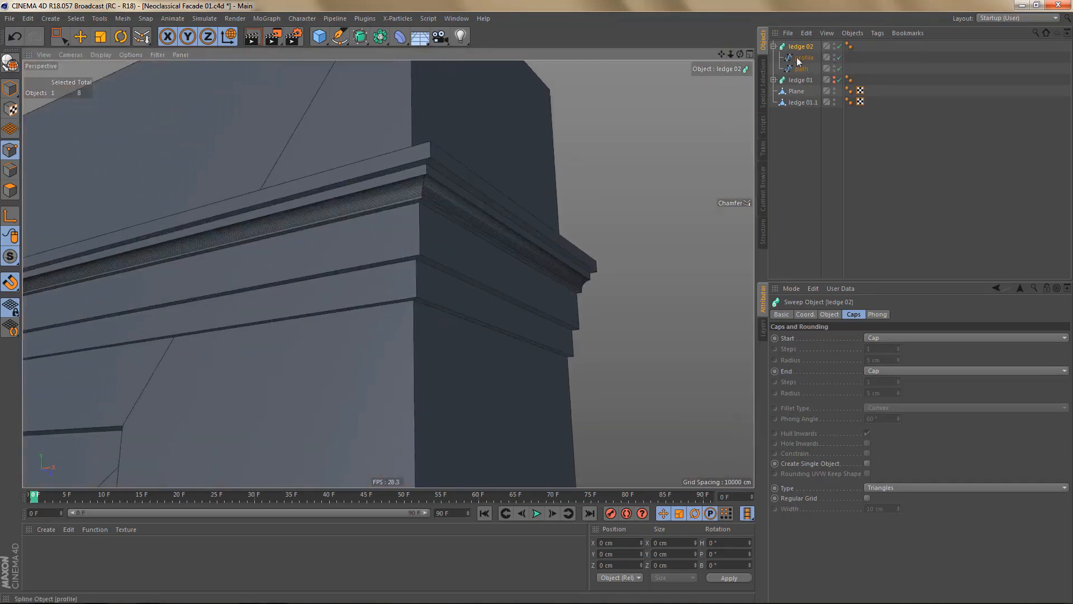
left_click(774, 47)
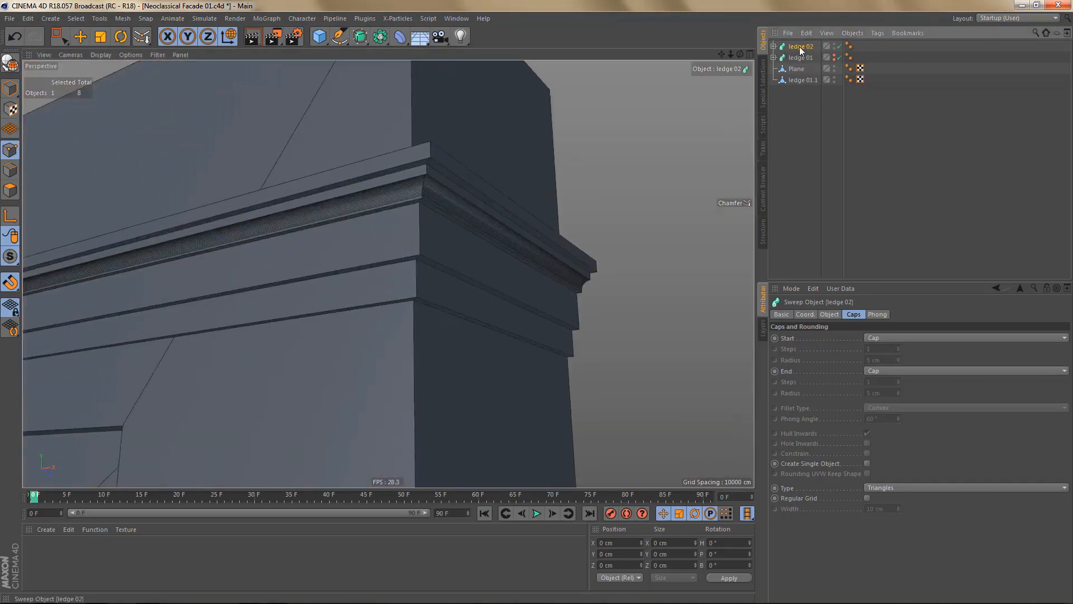
left_click_drag(802, 51, 797, 99, "ctrl")
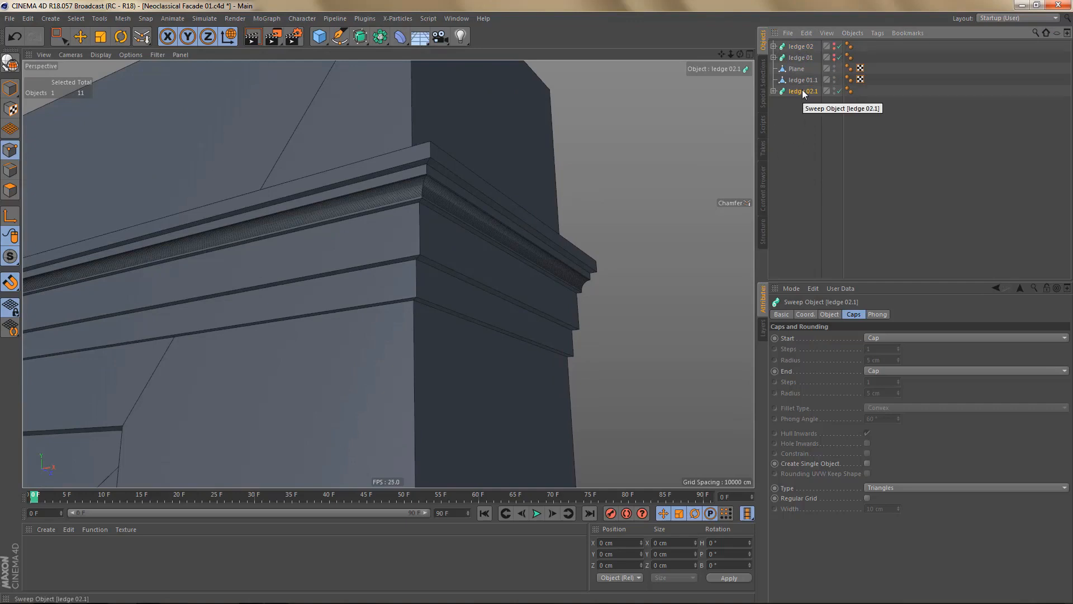
key("c")
- Set the Phong angle of the editable ledge 02.1 copy to 33°
left_click(849, 90)
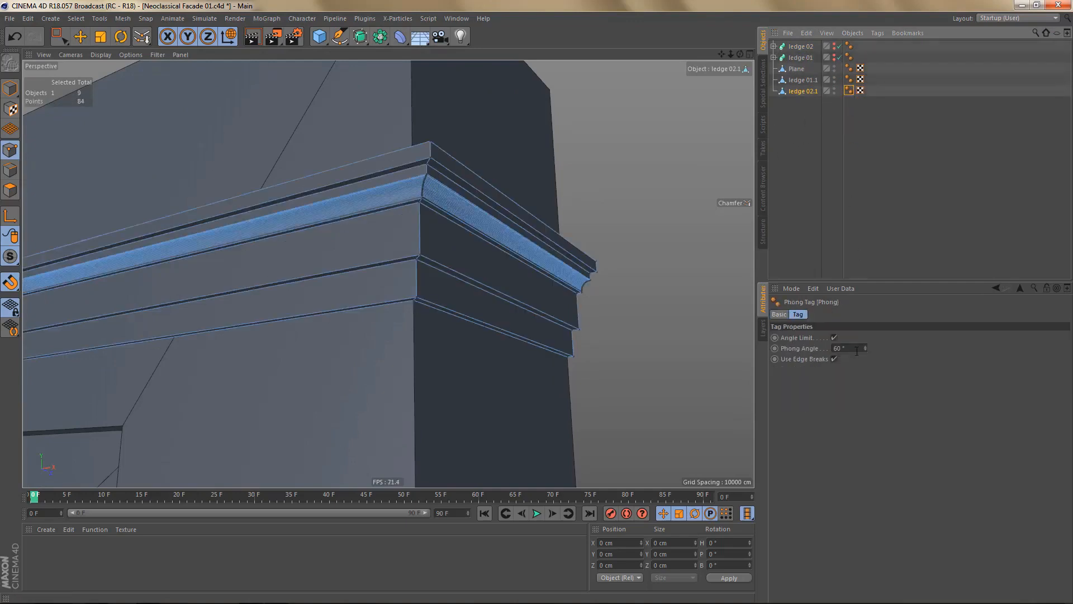
double_click(849, 348)
type("434")
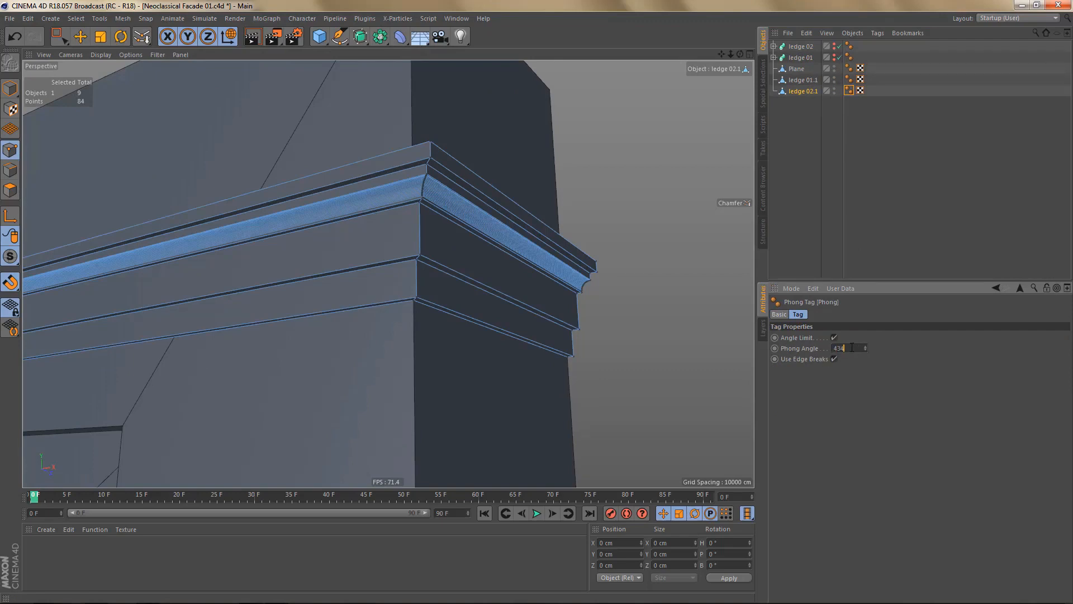
key("BackSpace")
key("BackSpace")
key("BackSpace")
type("33")
left_click_drag(490, 268, 486, 257, "alt")
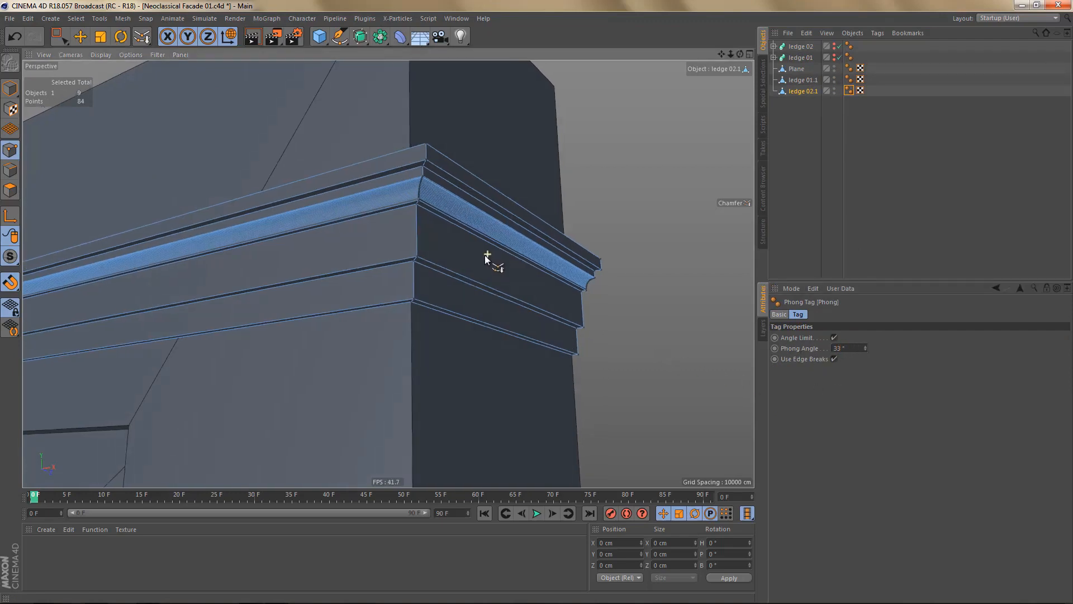
- Discard the editable ledge 02.1 copy
key("ctrl+z")
left_click(804, 91)
key("Delete")
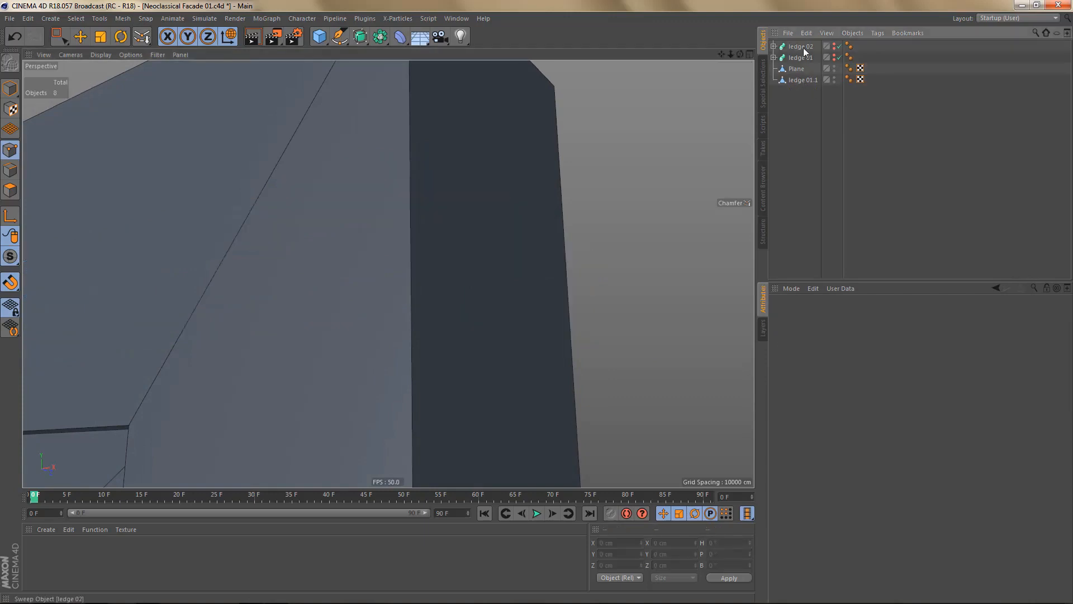
- Duplicate the ledge 02 sweep again and set the copy's profile spline intermediate point angle to 20°
left_click_drag(803, 48, 814, 99, "ctrl")
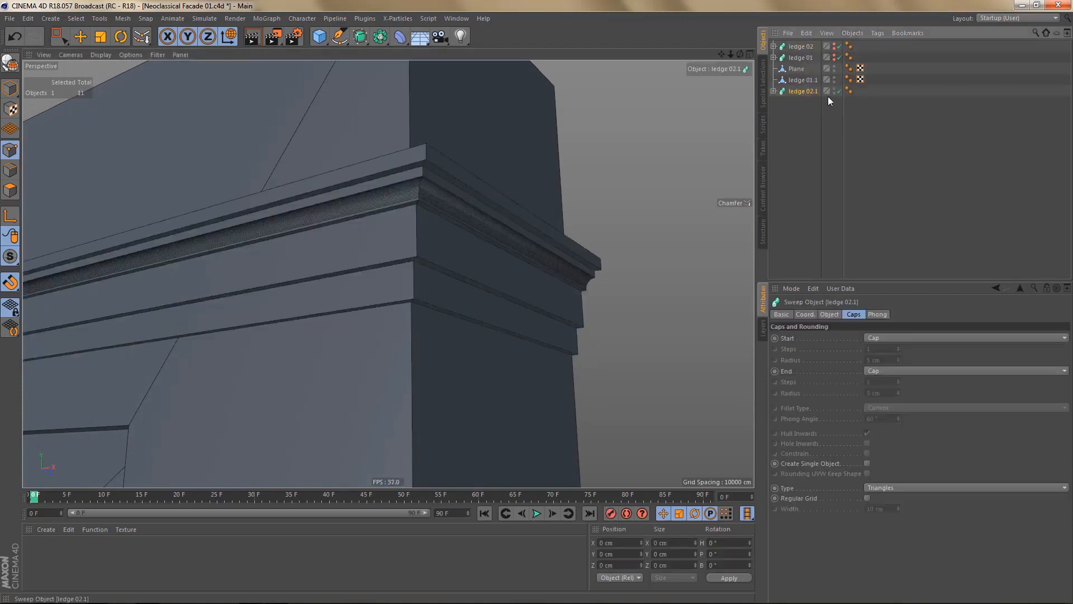
mouse_move(386, 286)
left_mouse_down("alt")
mouse_move(388, 214)
mouse_move(735, 148)
left_mouse_up("alt")
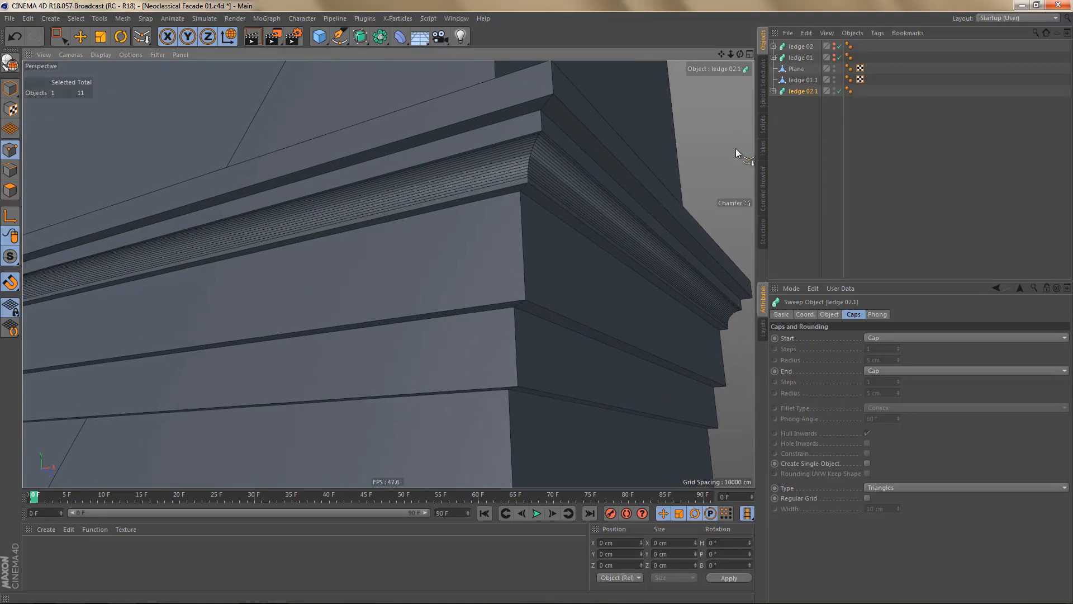
left_click(773, 91)
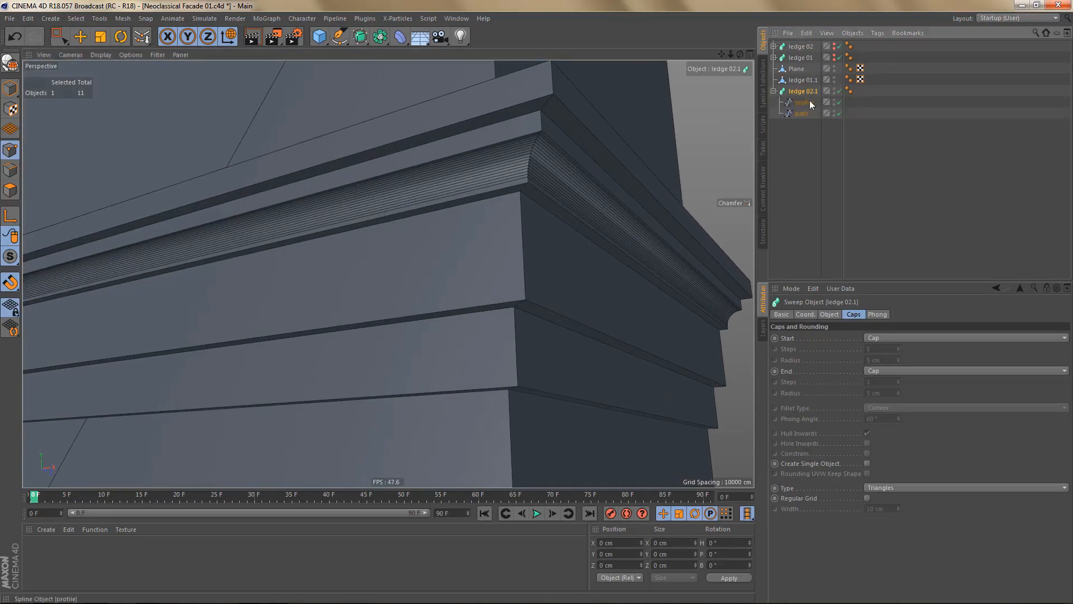
left_click(803, 102)
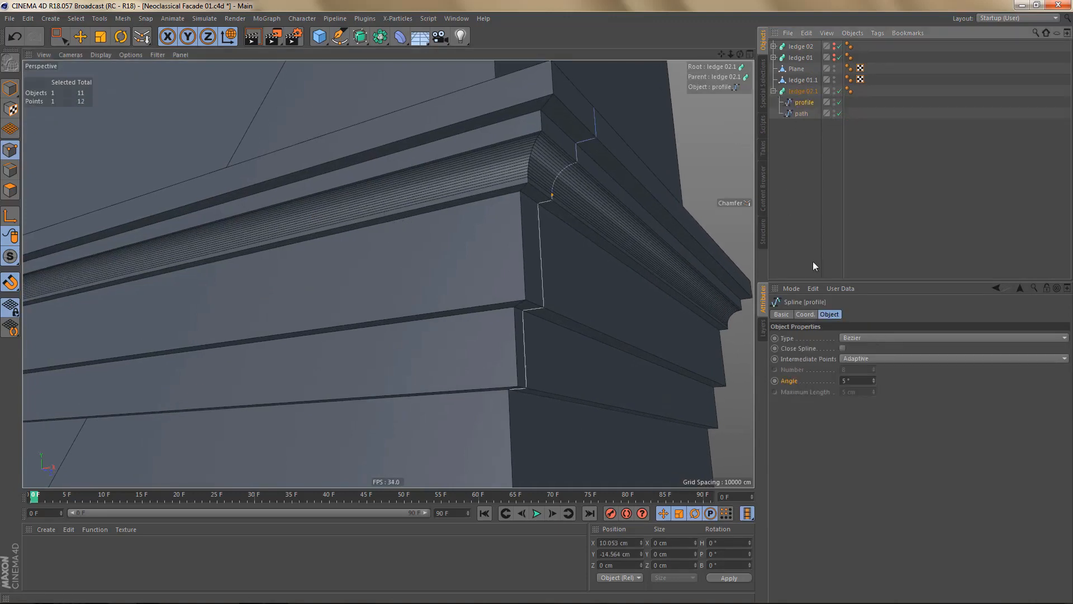
double_click(850, 381)
type("20")
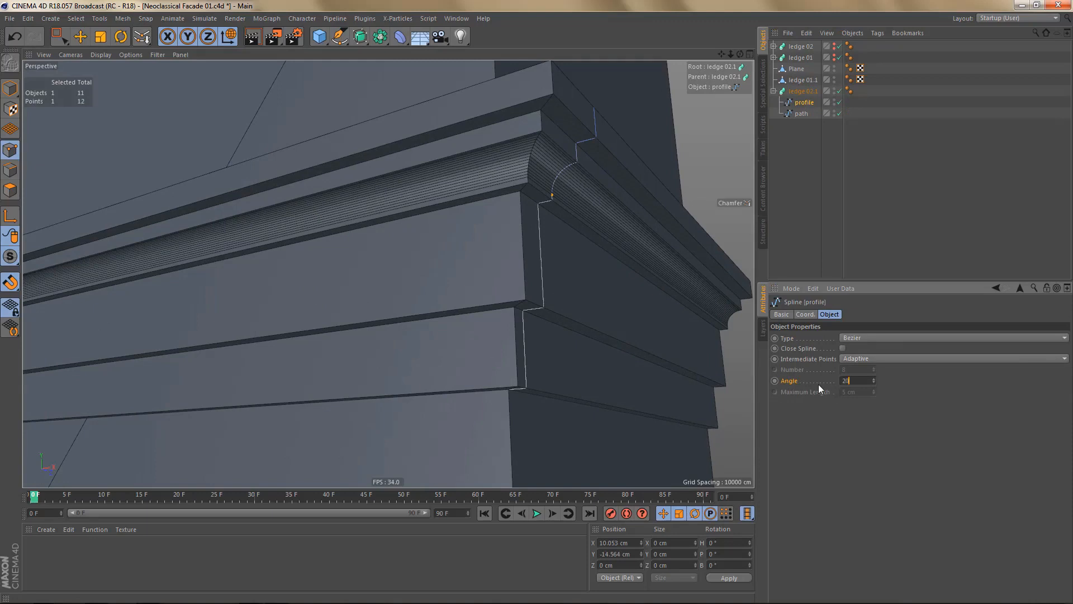
key("Return")
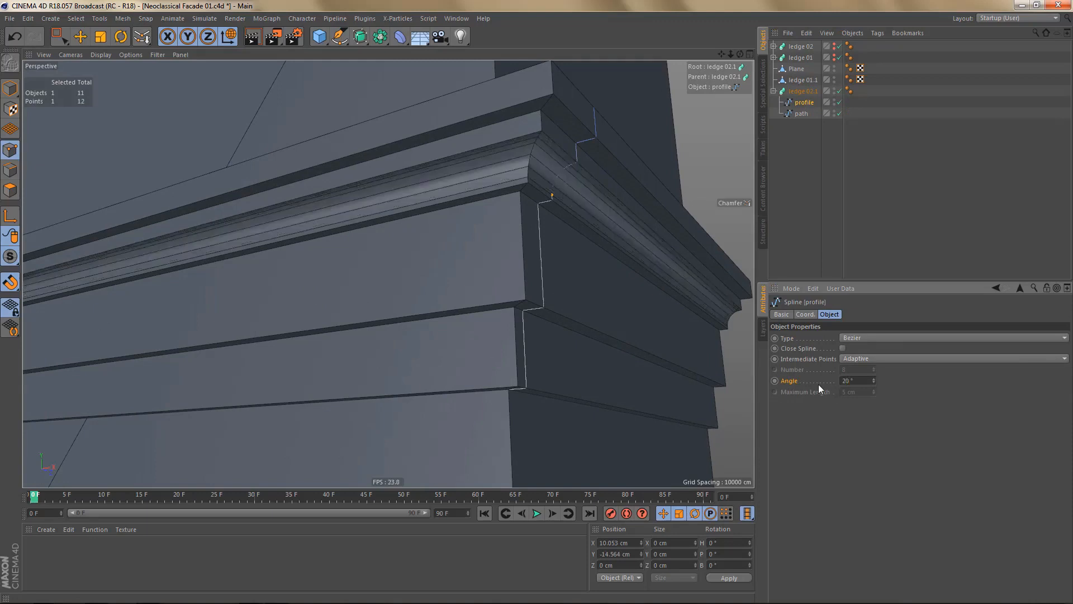
- Set the ledge 02.1 sweep's Phong angle to 33° and convert the sweep into an editable polygon object
left_click(849, 92)
double_click(854, 347)
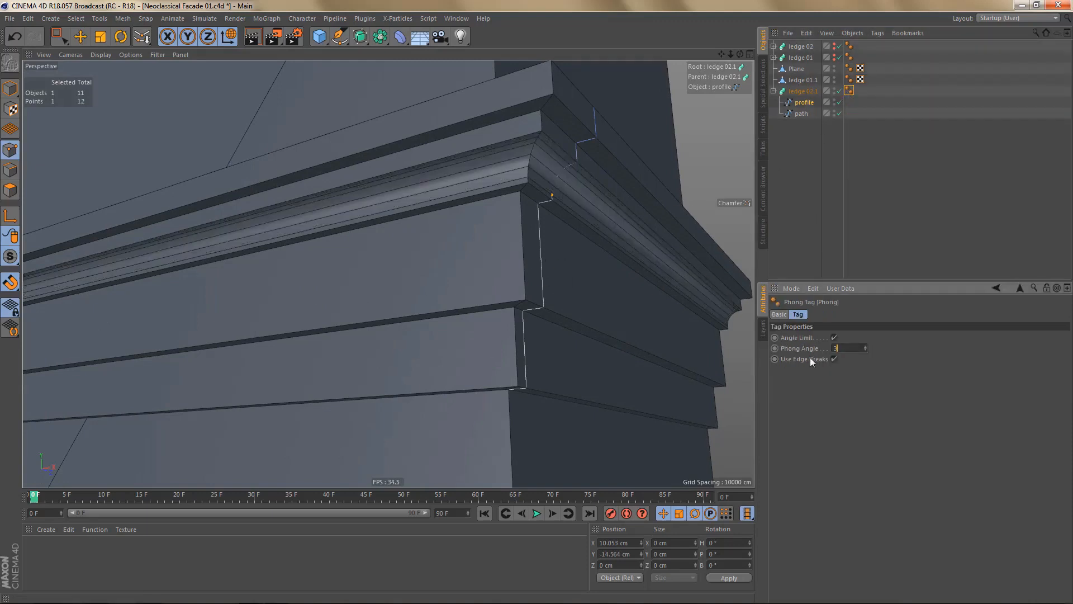
type("33")
key("Return")
middle_click_drag(536, 281, 501, 290, "alt")
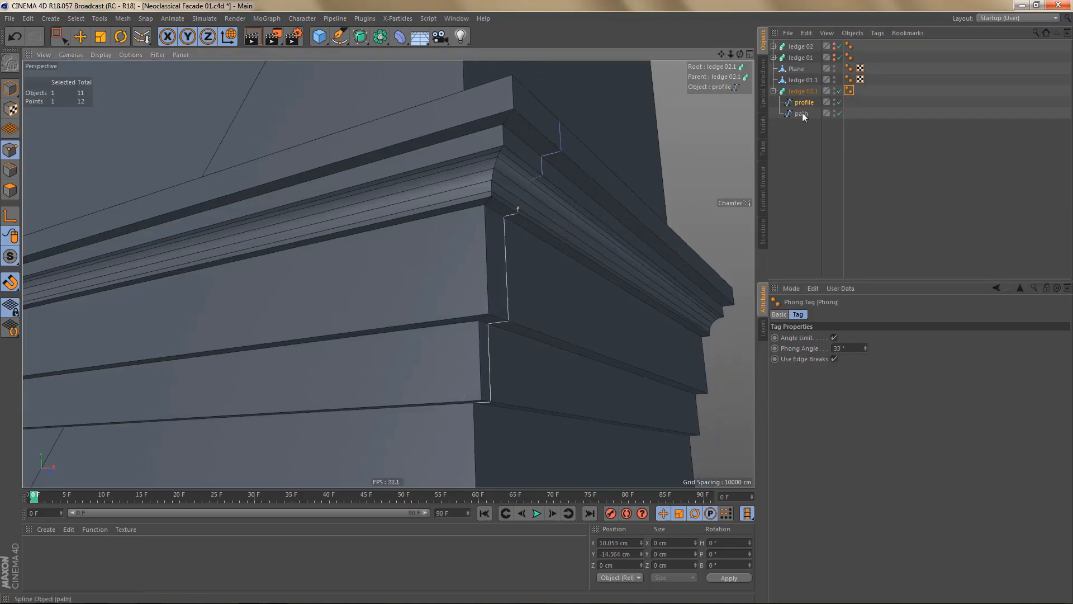
left_click(803, 91)
key("c")
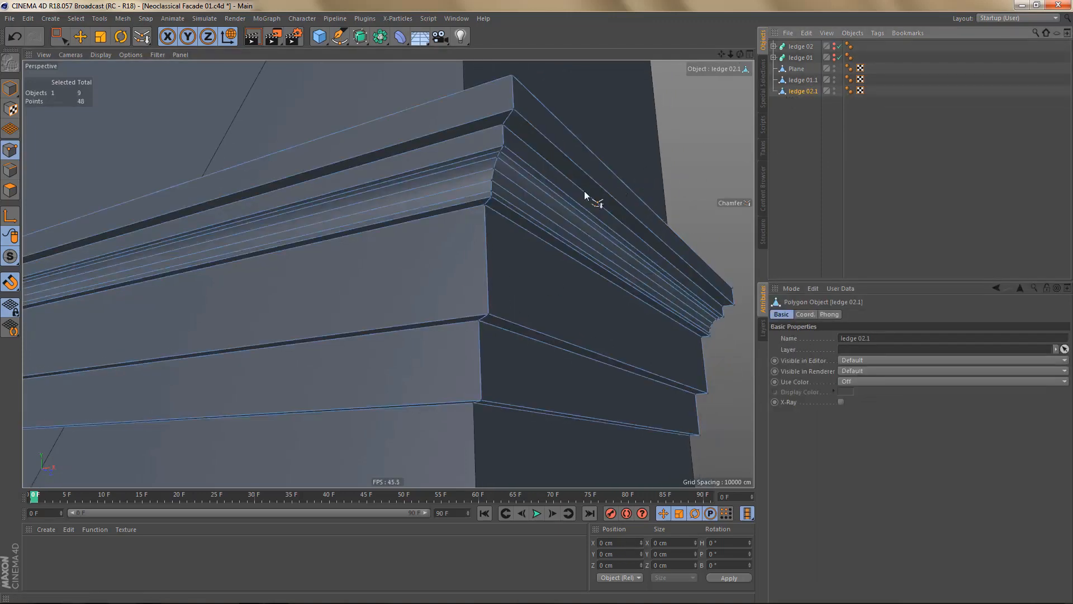
- Select the chain of curved cove edges on ledge 02.1 at the open end of the side return
left_click_drag(584, 190, 391, 207, "alt")
key("e")
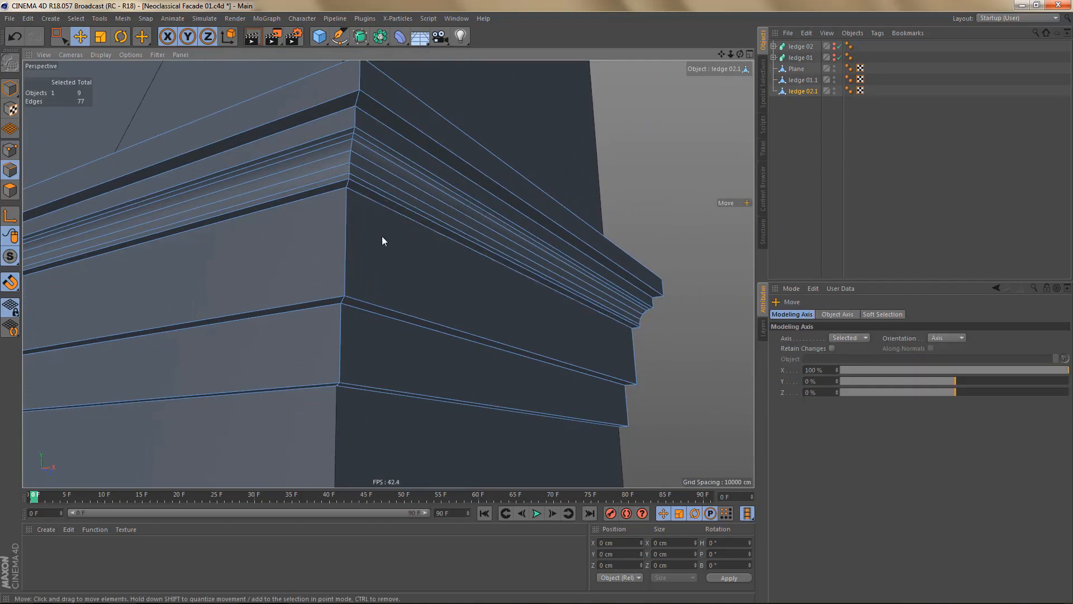
scroll(579, 267, "up", 3)
scroll(621, 335, "up", 3)
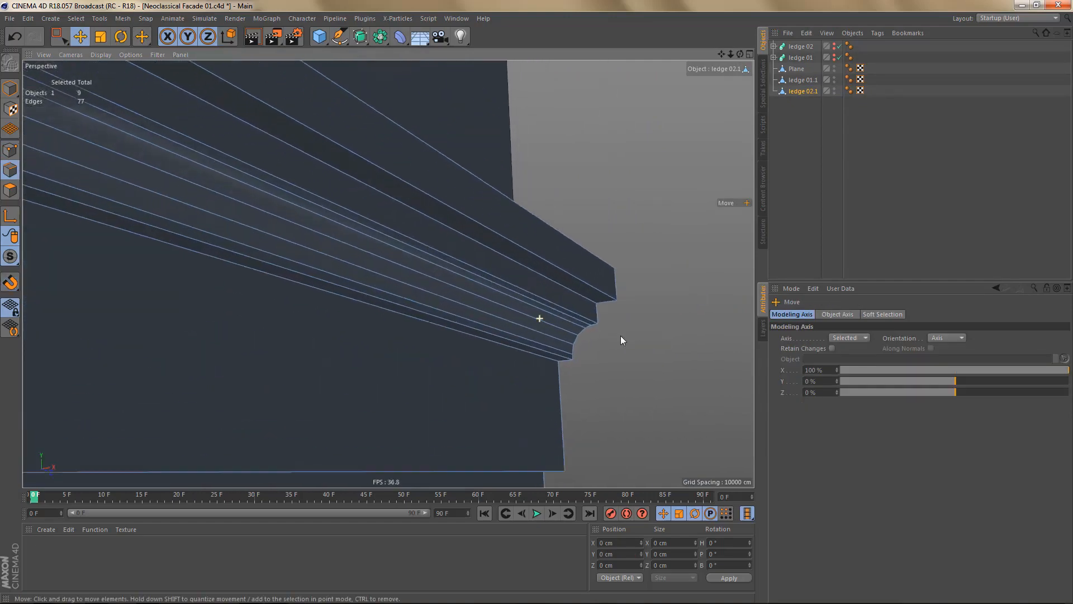
scroll(604, 337, "up", 2)
left_click(613, 327)
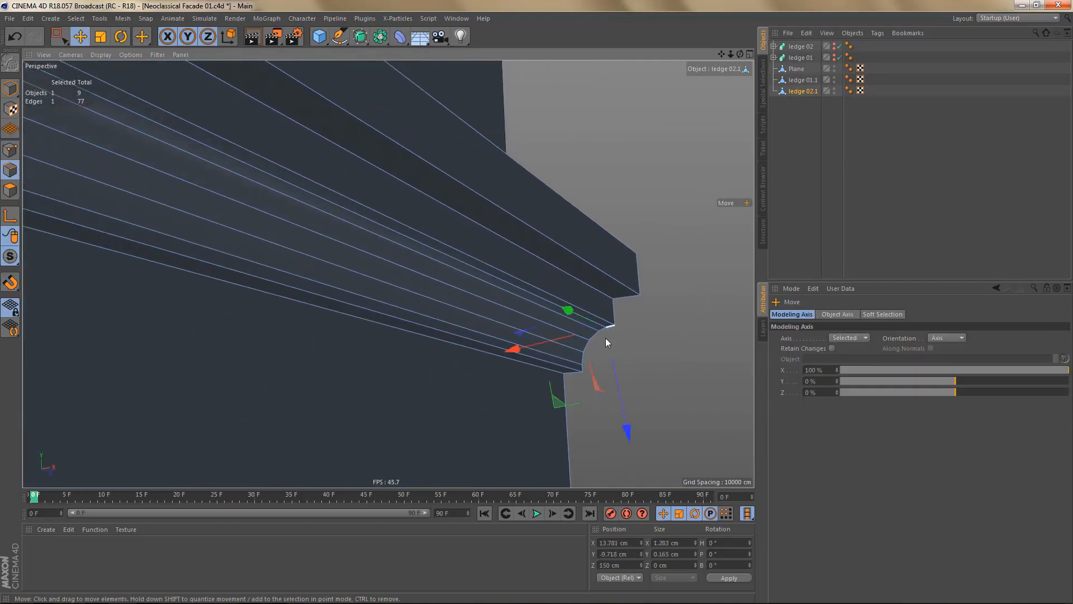
left_click(582, 368, "ctrl+shift")
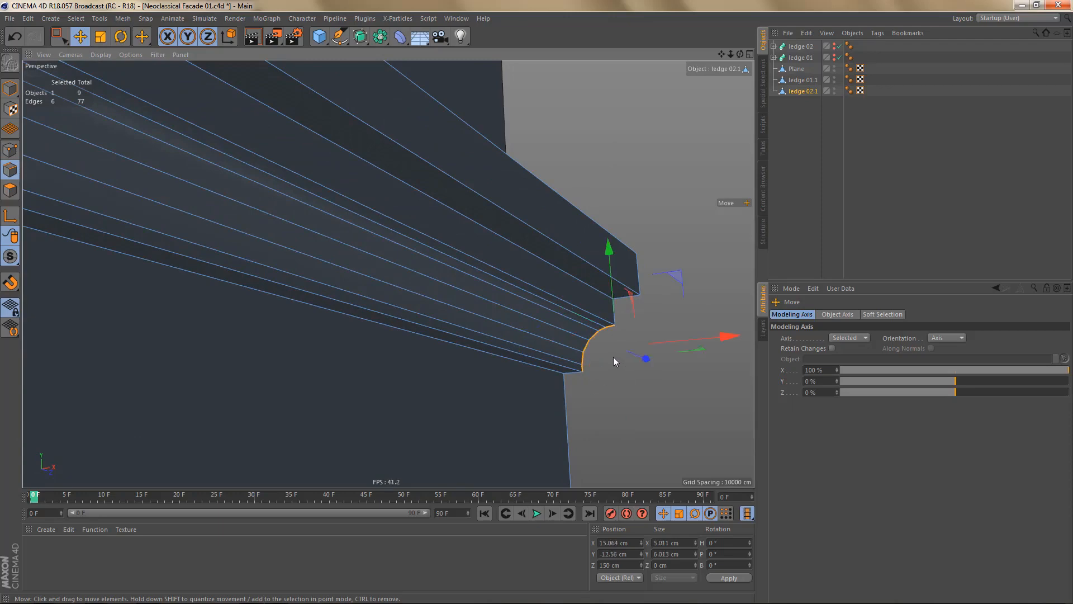
- Select the chain of cove edges running down the cornice's mitred outer corner
mouse_move(610, 354)
left_mouse_down("alt")
mouse_move(537, 330)
mouse_move(448, 275)
left_mouse_up("alt")
right_click_drag(304, 173, 385, 166, "alt")
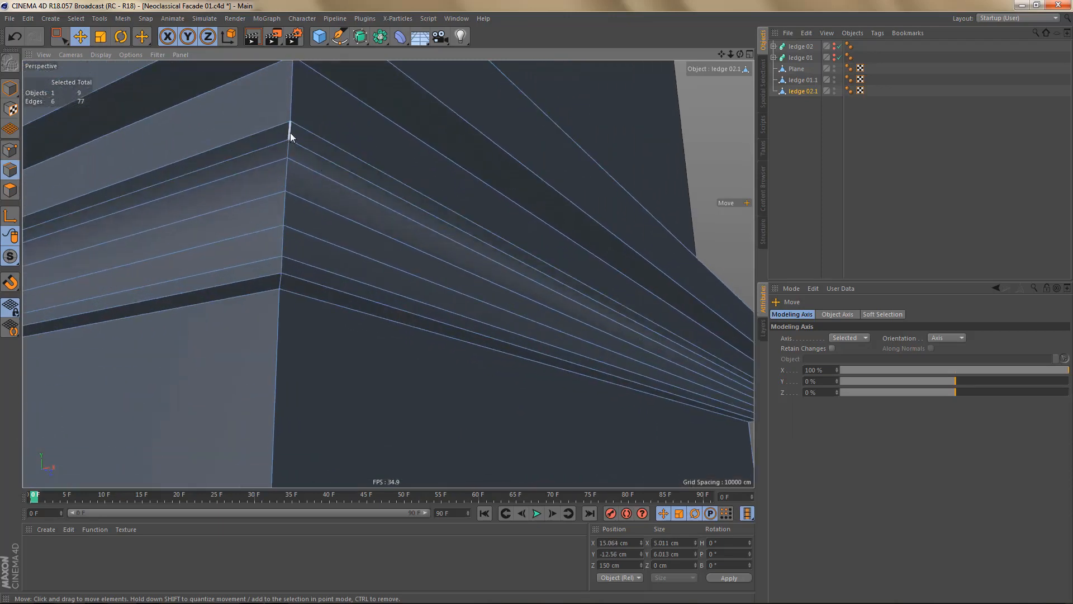
left_click(290, 133)
left_click(280, 265, "ctrl+shift")
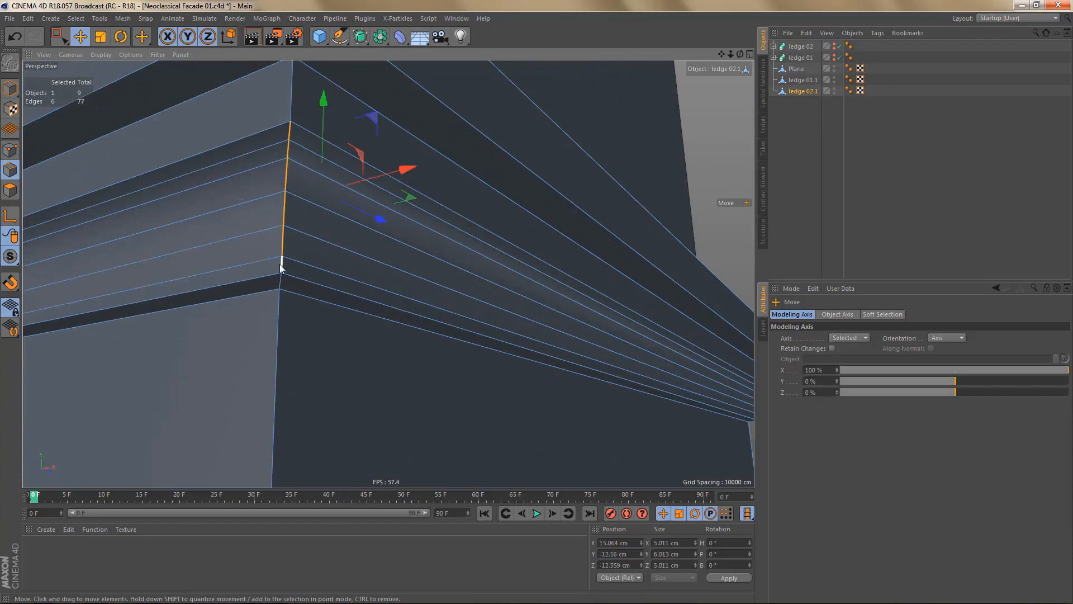
key("p")
key("b")
- Select the chain of curved cove edges at the open end of the cornice's front run
scroll(429, 240, "down", 10)
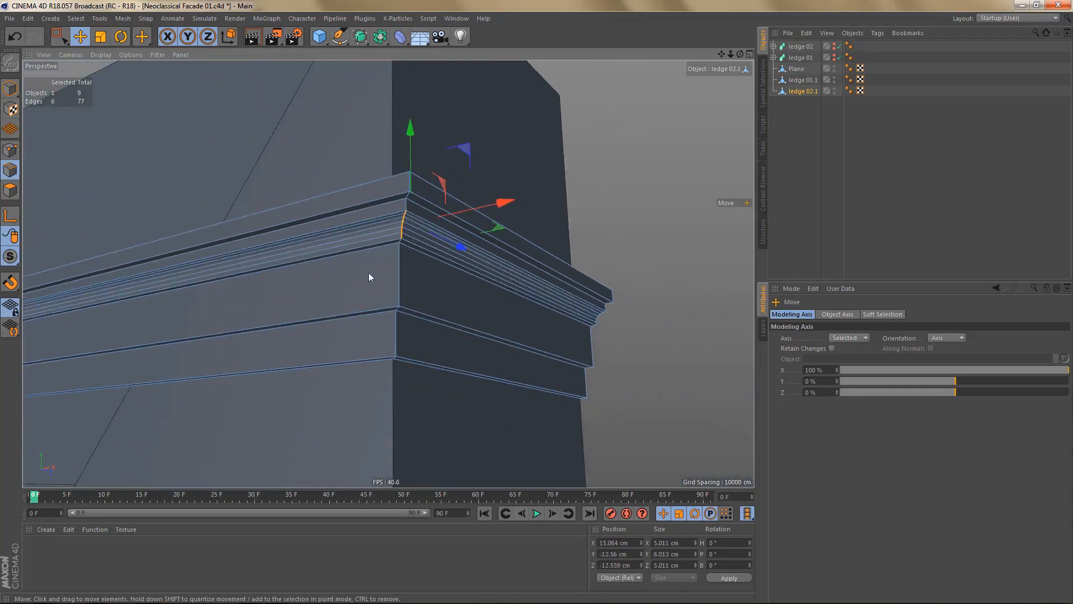
middle_click_drag(193, 288, 456, 267, "alt")
right_click_drag(465, 263, 393, 297, "alt")
middle_click_drag(209, 327, 346, 303, "alt")
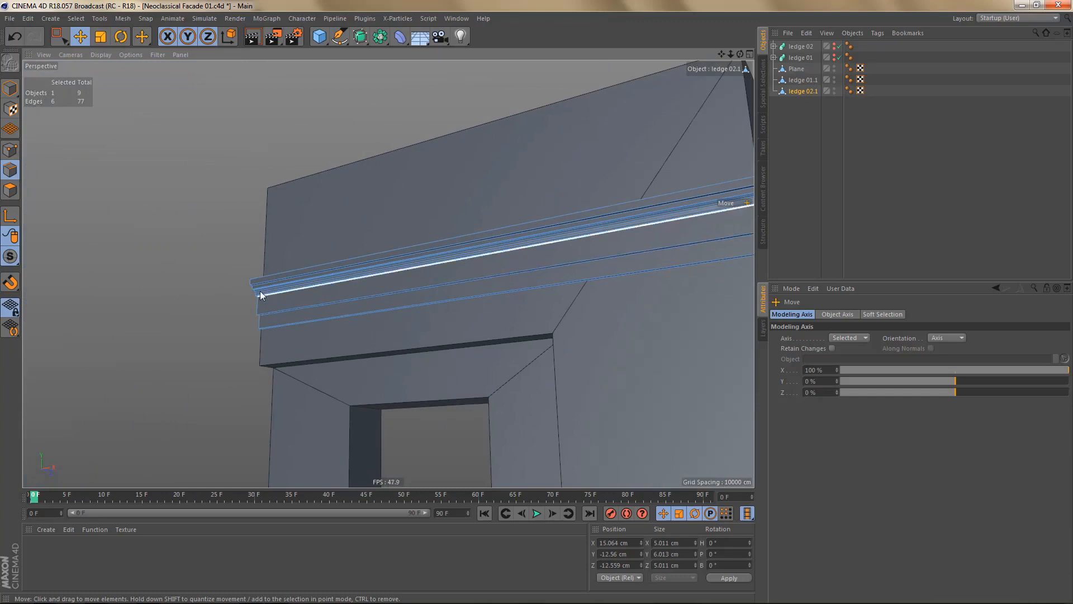
mouse_move(260, 291)
left_mouse_down("alt")
mouse_move(450, 280)
mouse_move(350, 273)
left_mouse_up("alt")
right_click_drag(217, 293, 254, 303, "alt")
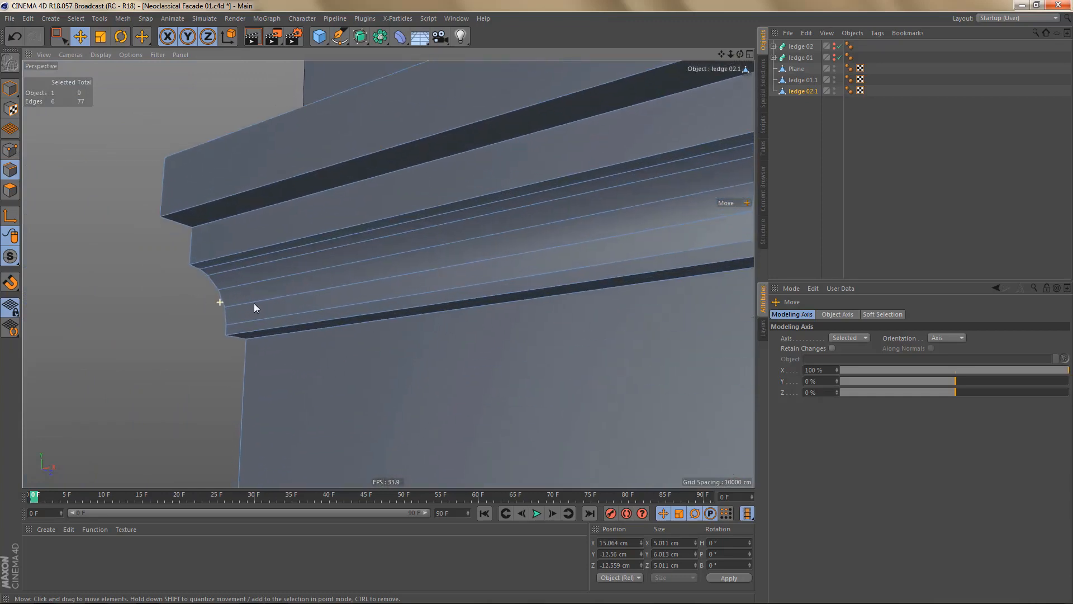
left_click_drag(254, 303, 235, 263, "alt")
left_click(195, 257)
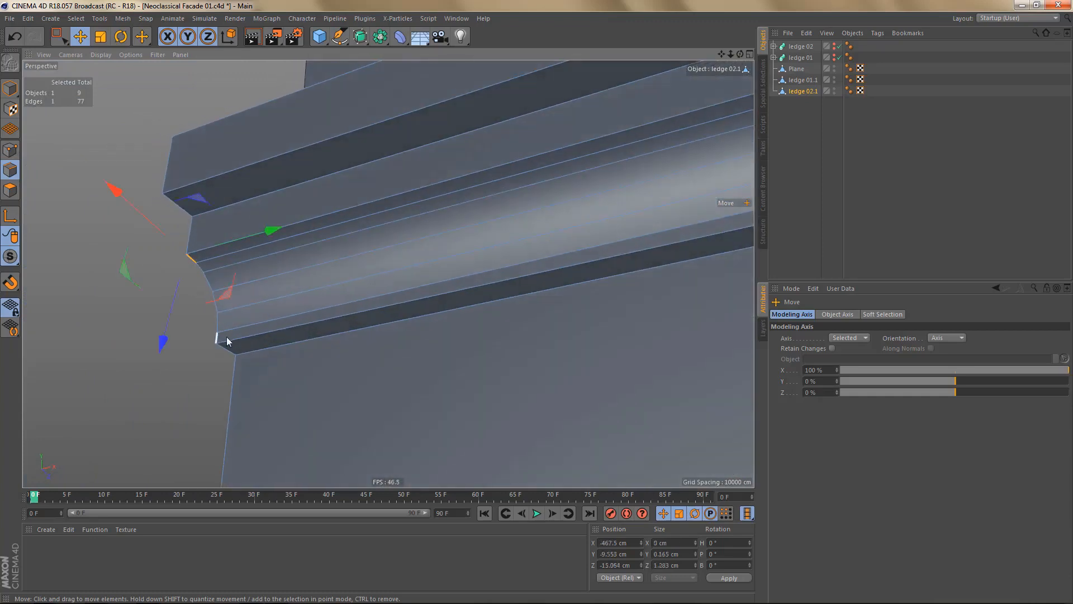
left_click(216, 334, "ctrl+shift")
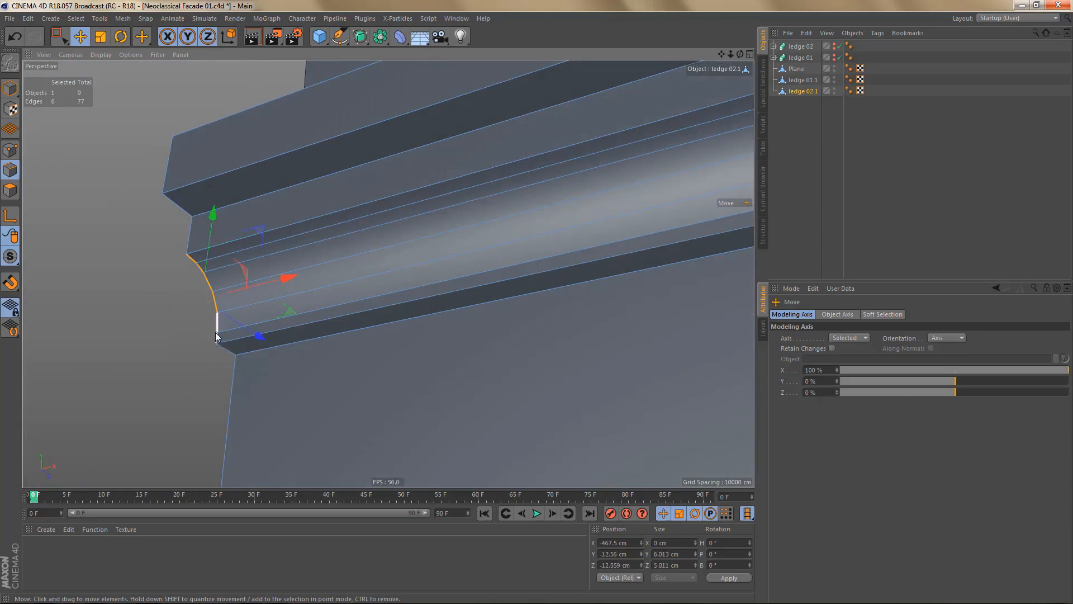
- Render a preview of the facade in the perspective view to check the new cornice
left_click_drag(360, 273, 344, 305, "alt")
scroll(367, 264, "down", 8)
left_click_drag(455, 294, 444, 370, "alt")
middle_click_drag(444, 346, 384, 247, "alt")
scroll(367, 307, "down", 5)
middle_click_drag(366, 337, 343, 290, "alt")
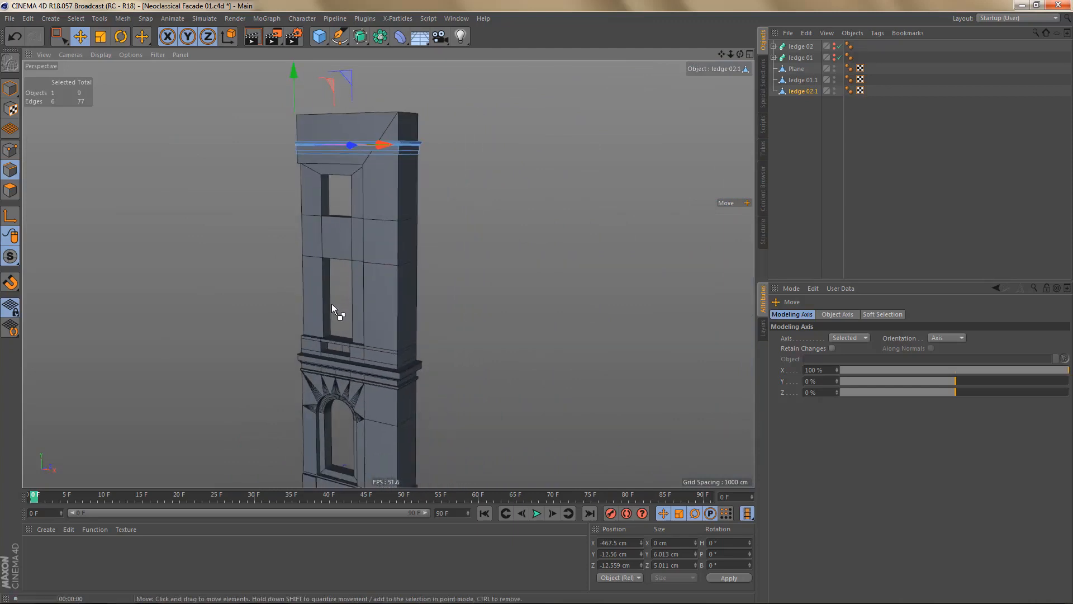
key("ctrl+r")
scroll(447, 327, "up", 3)
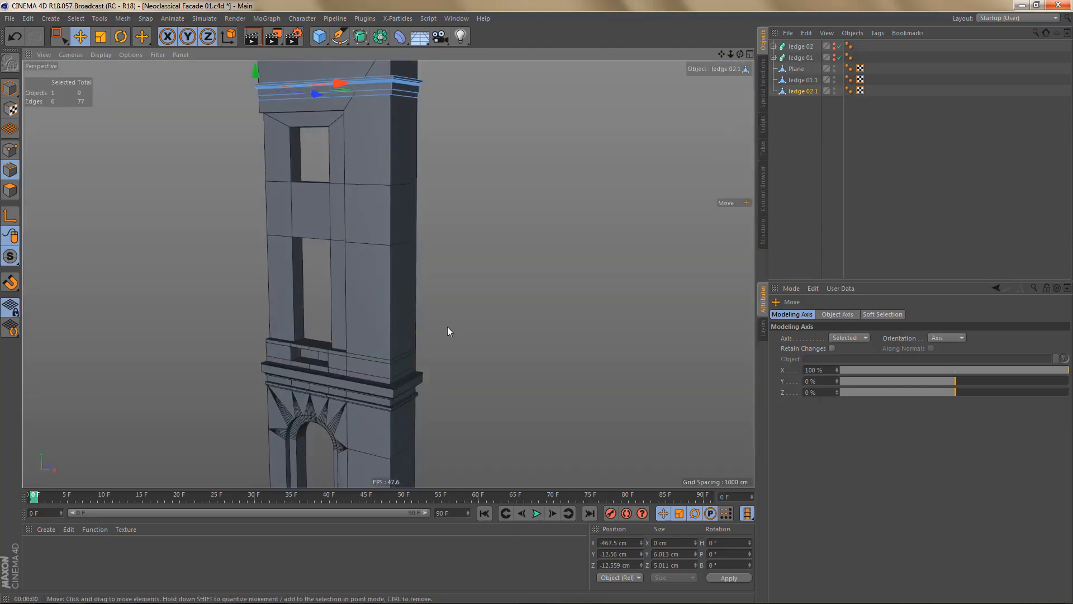
- In the front view above the cornice, save the project as Neoclassical Facade 02.c4d and clear the edge selection on ledge 02.1
middle_click(556, 338)
middle_click(609, 355)
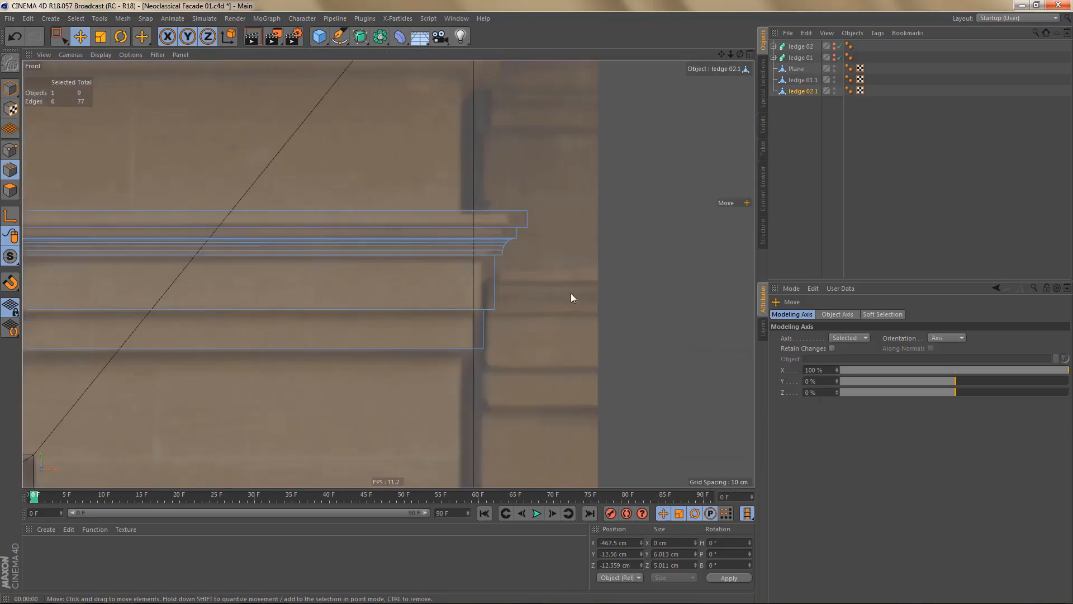
middle_click_drag(570, 294, 601, 530, "alt")
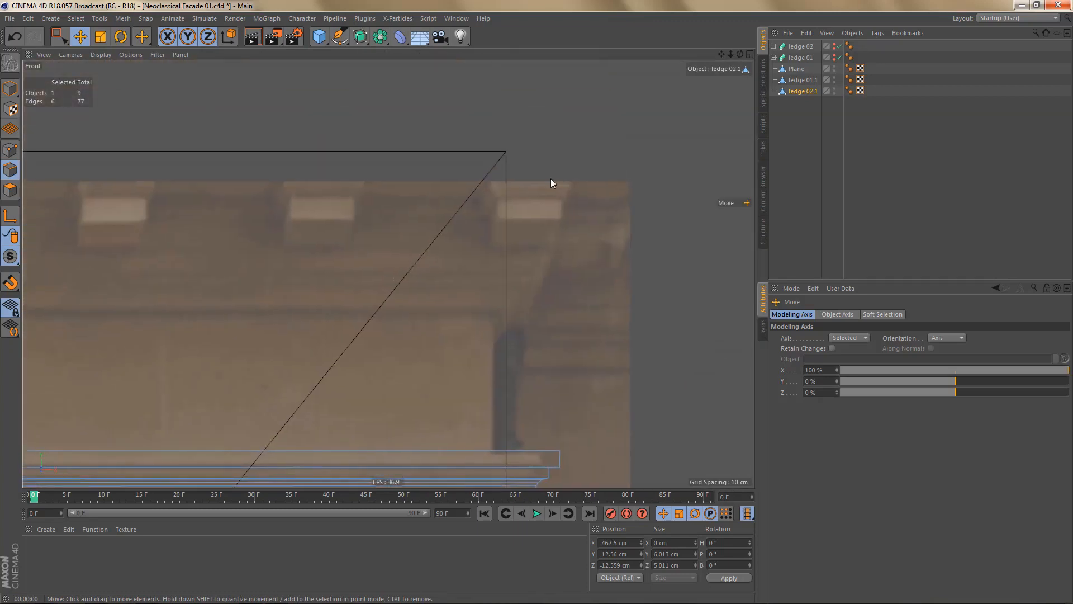
middle_click_drag(537, 176, 532, 120, "alt")
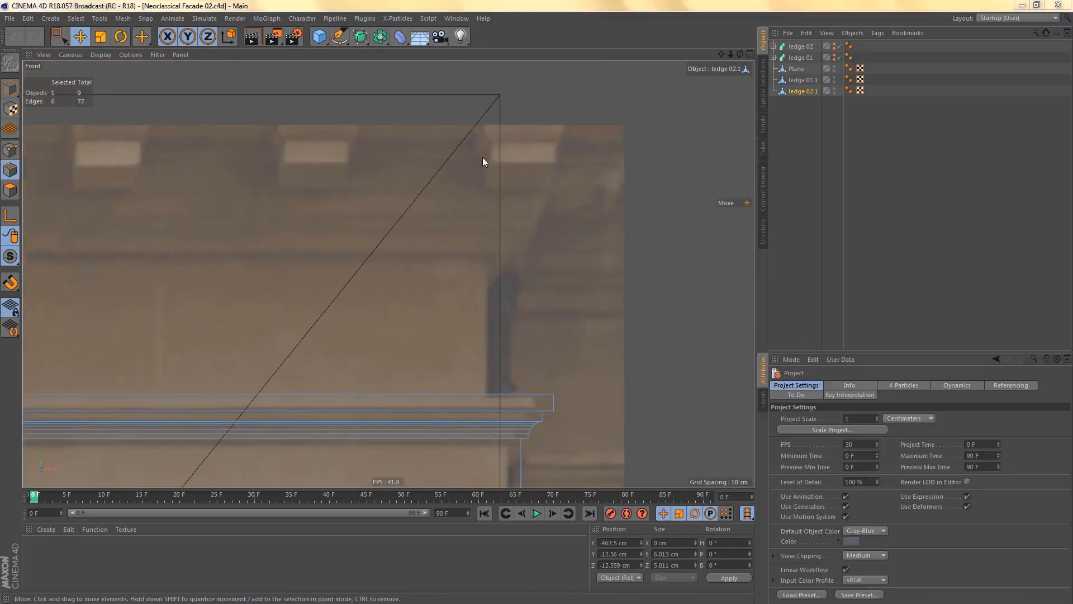
left_click(483, 162)
key("y")
key("y")
key("y")
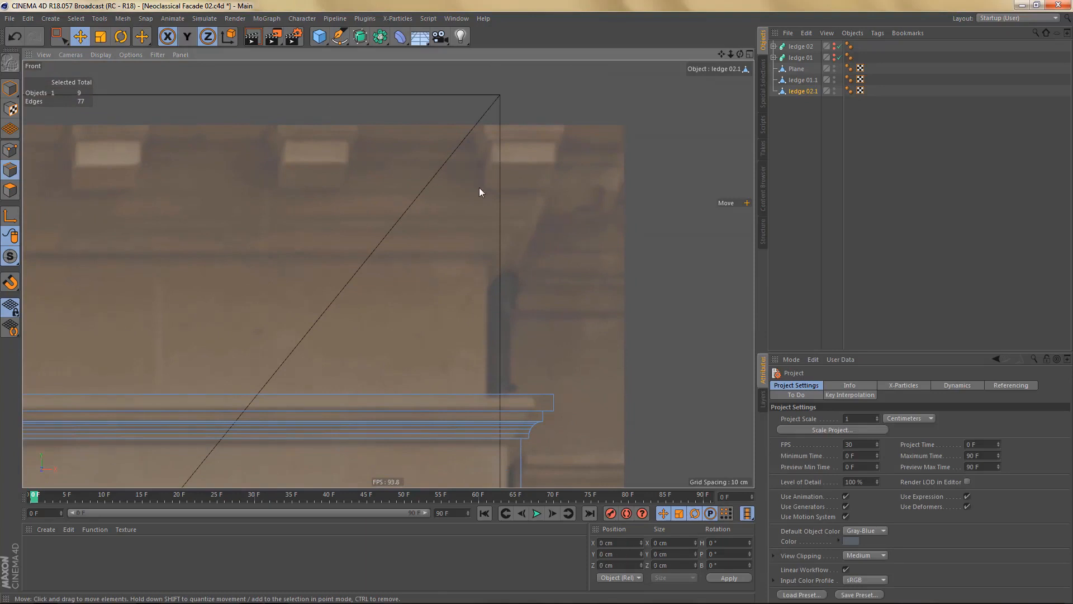
- With no object selected, start a new linear Pen spline at the top outer corner of the facade's corner bracket in the front view
middle_click(469, 200)
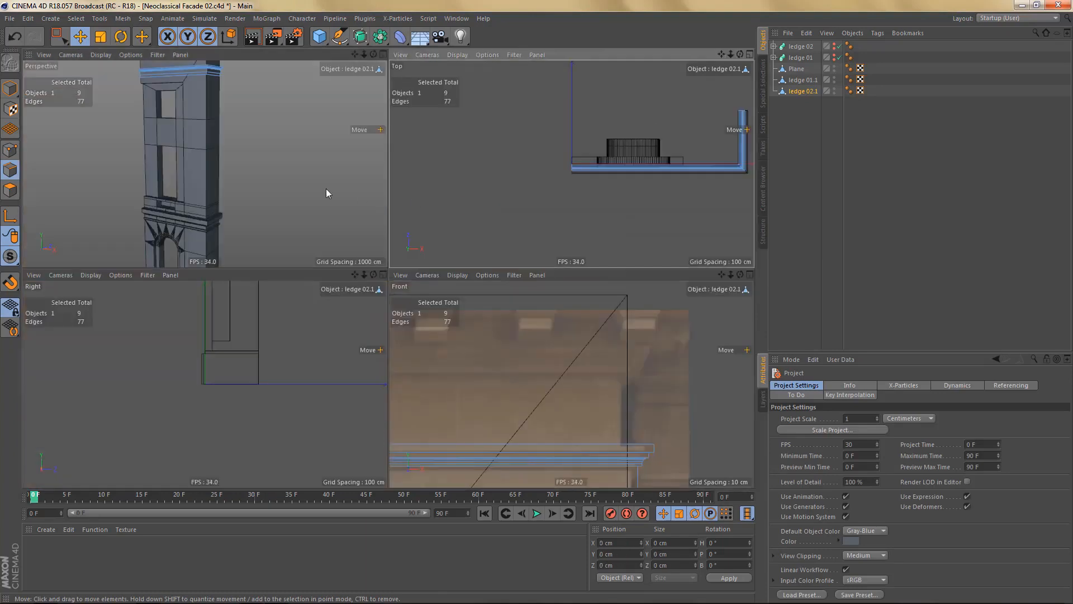
middle_click(472, 317)
scroll(437, 176, "up", 2)
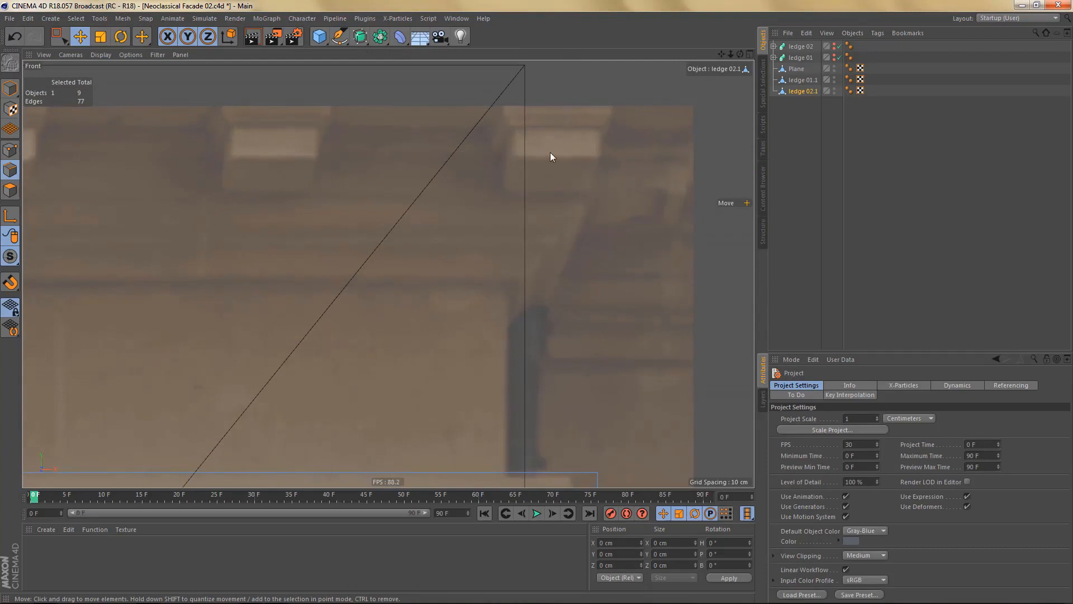
scroll(541, 125, "up", 3)
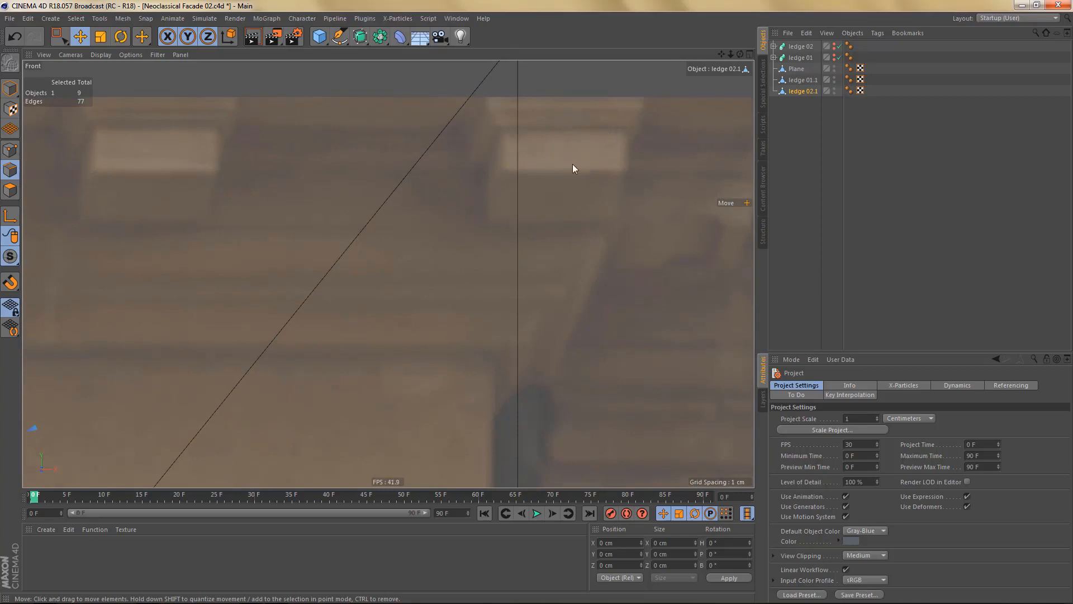
scroll(563, 163, "down", 2)
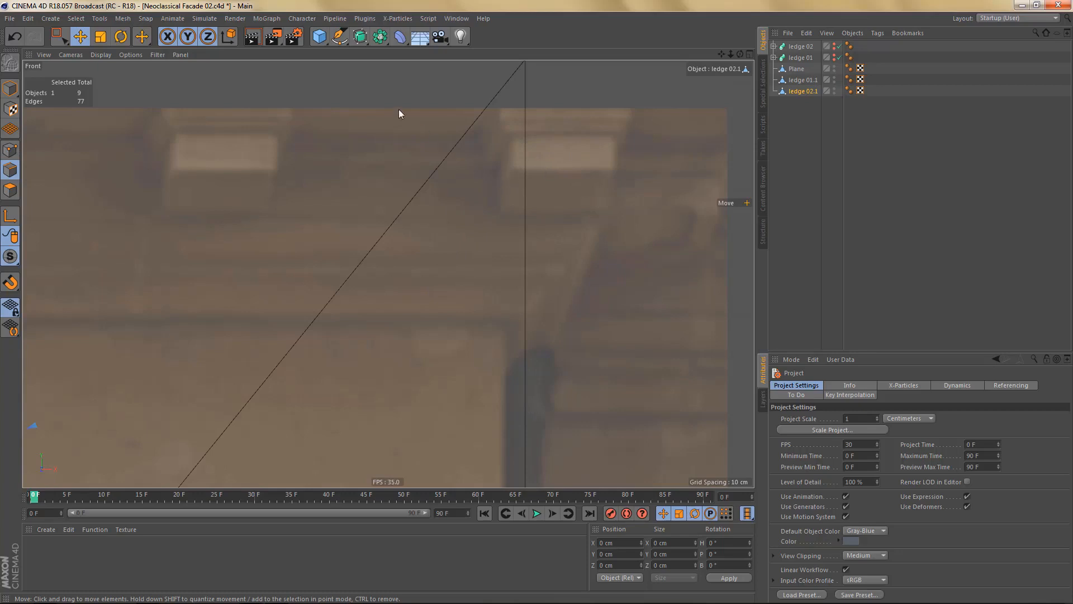
left_click(339, 36)
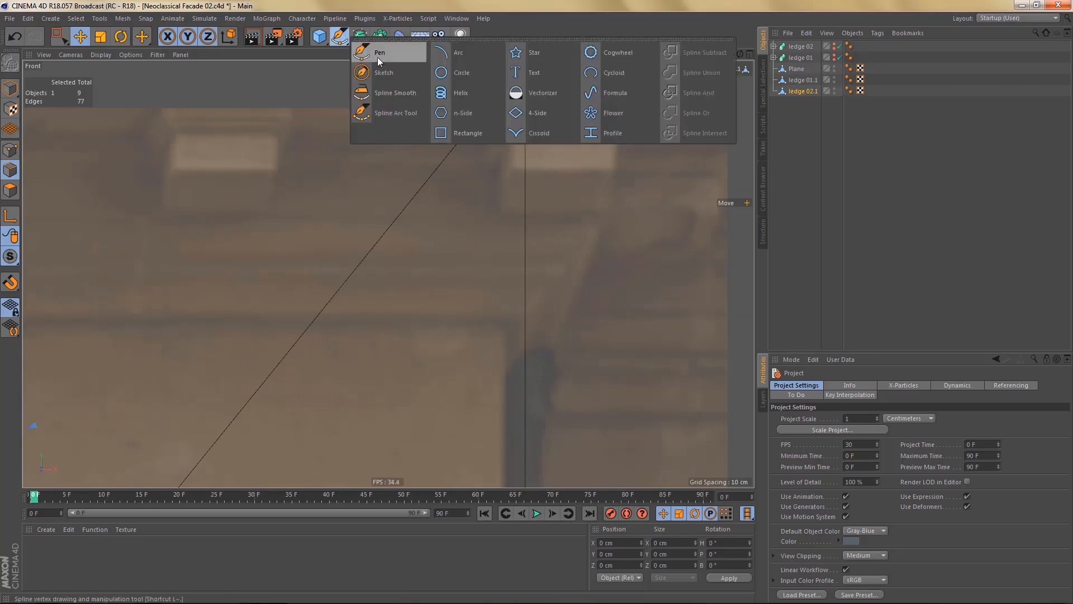
left_click(378, 53)
scroll(608, 140, "up", 2)
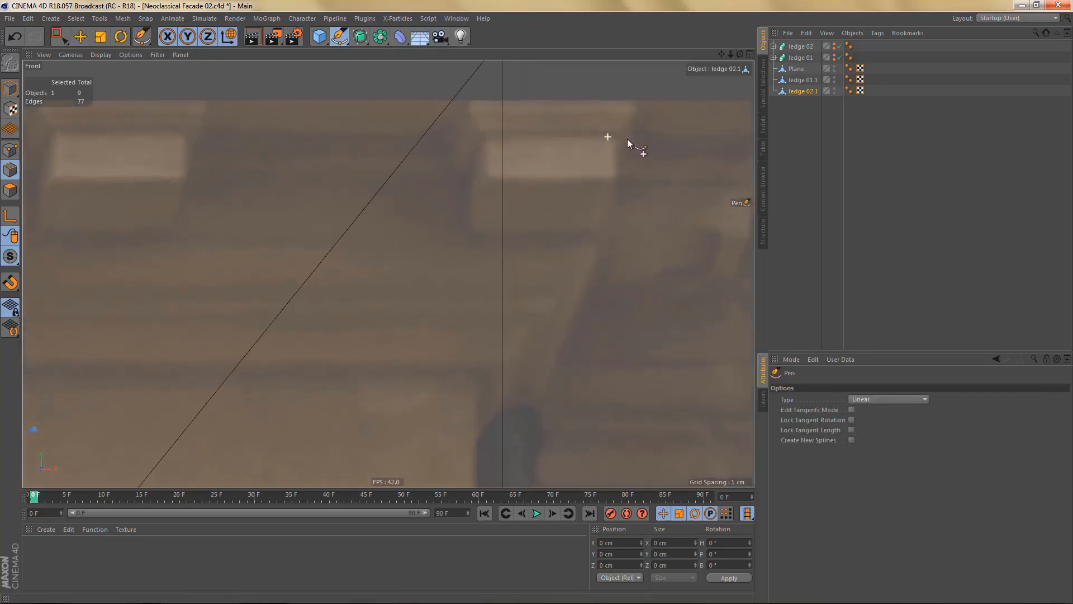
left_click(803, 117)
scroll(572, 114, "up", 2)
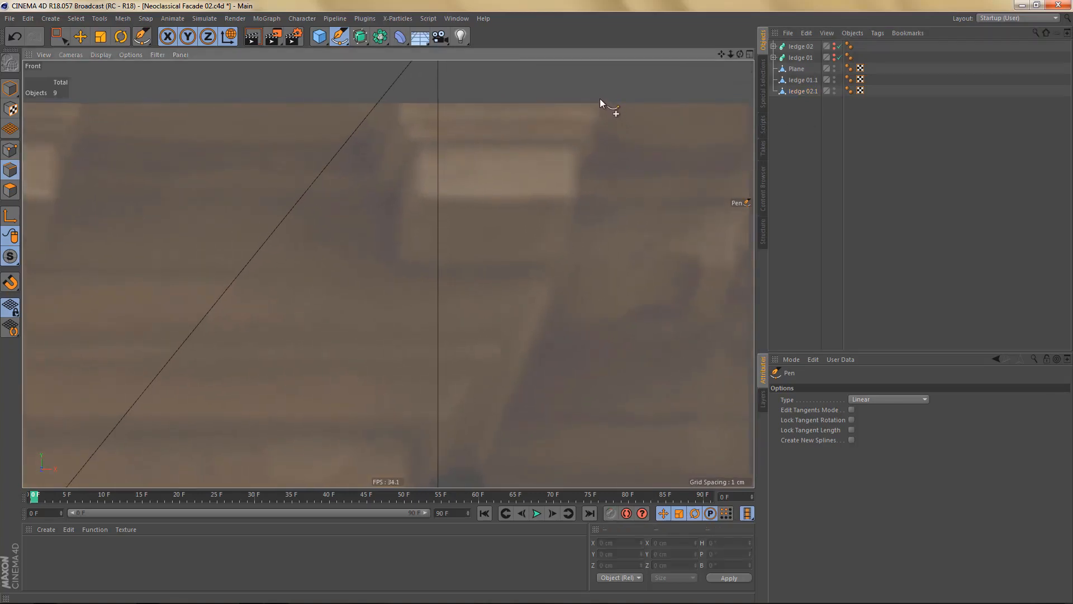
left_click(599, 97)
key("e")
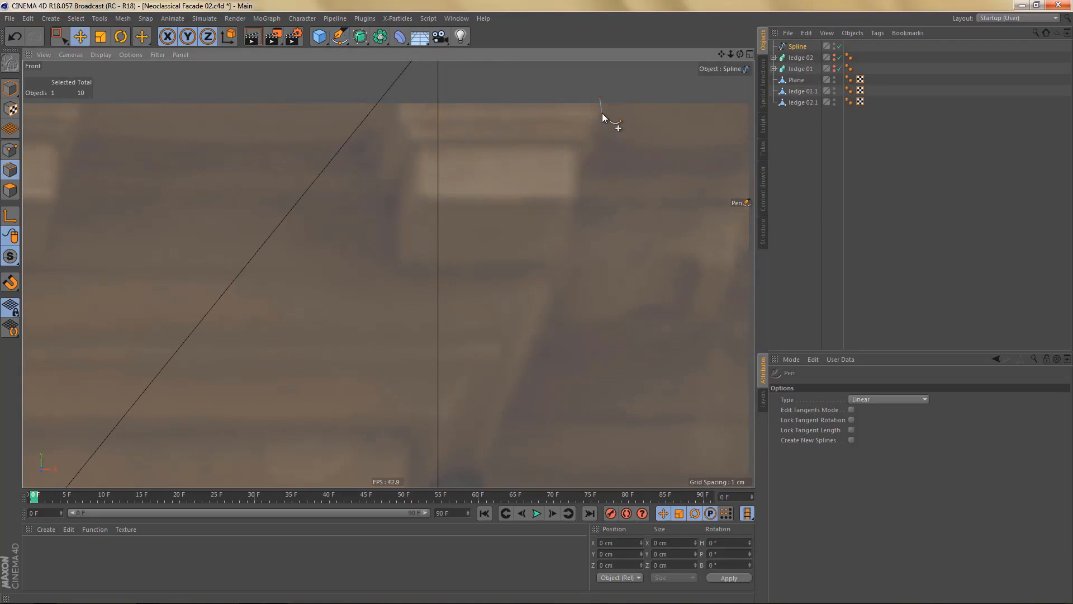
- Extend the spline down the bracket in right-angled steps, inward about 2.8 and 2 cm, ending at the base of the bracket's light face
key("Return")
key("p")
left_click_drag(598, 70, 603, 94, "ctrl")
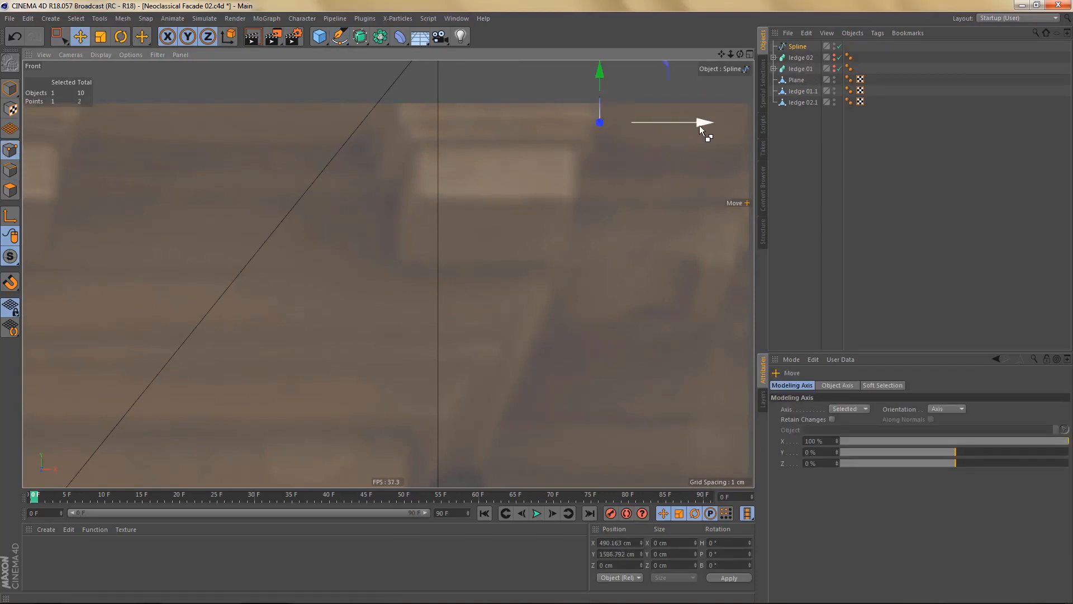
left_click_drag(697, 122, 675, 123, "ctrl")
left_click_drag(578, 79, 588, 98, "ctrl")
key("ctrl+z")
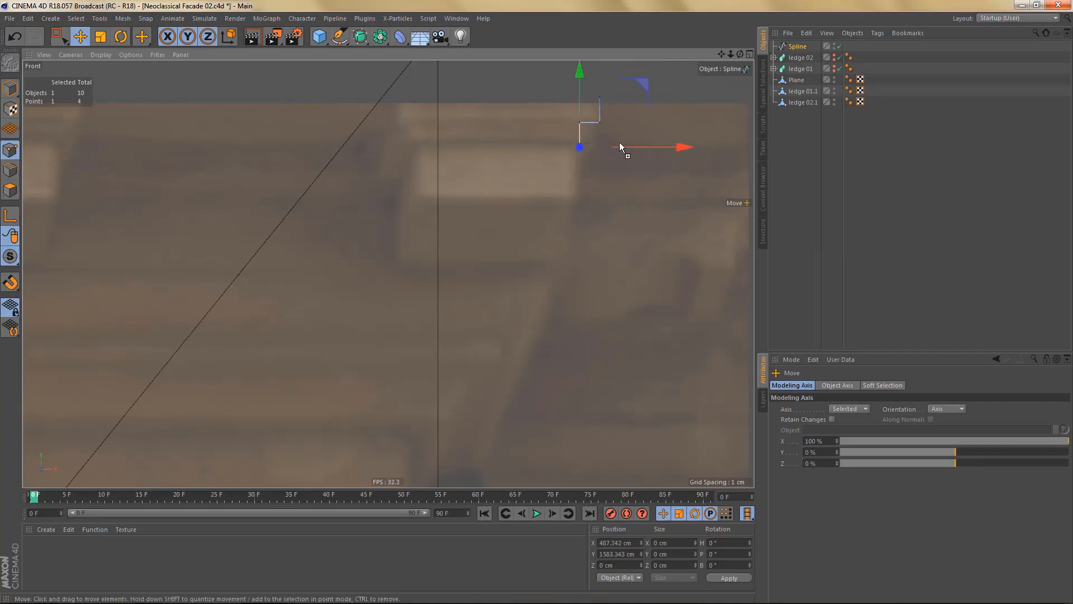
left_click_drag(683, 149, 668, 152, "ctrl")
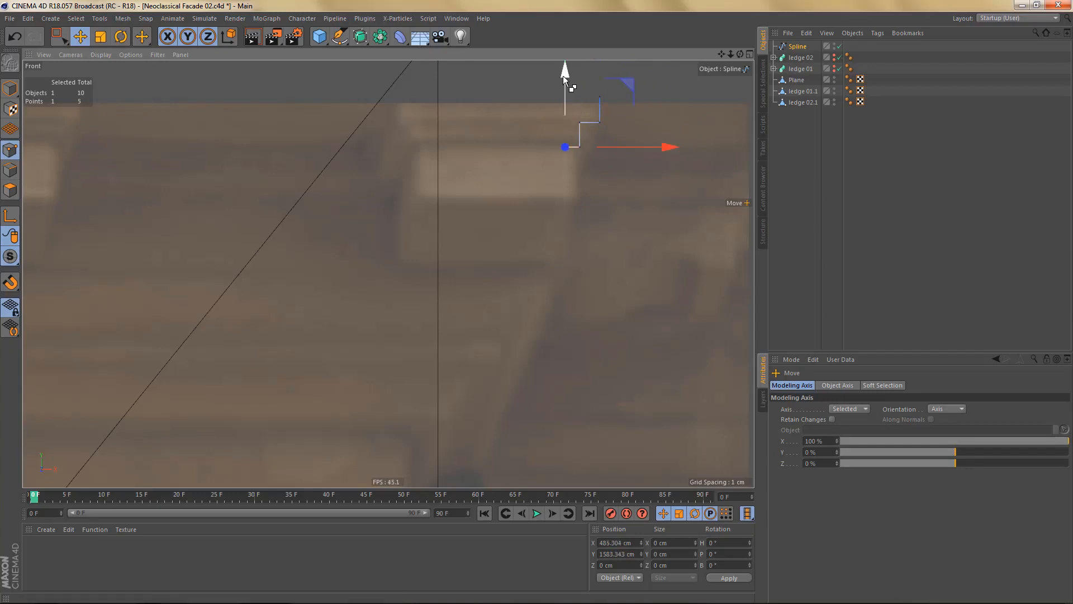
left_click_drag(563, 76, 571, 124, "ctrl")
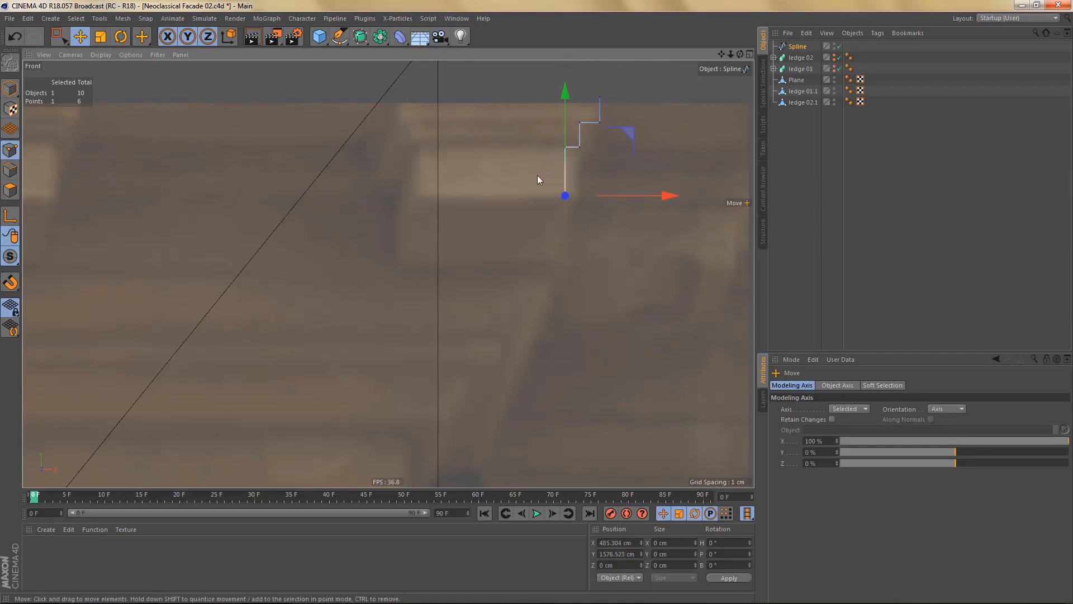
- Lower the spline's last point about 6.6 cm to the bottom of the bracket
scroll(537, 176, "down", 2)
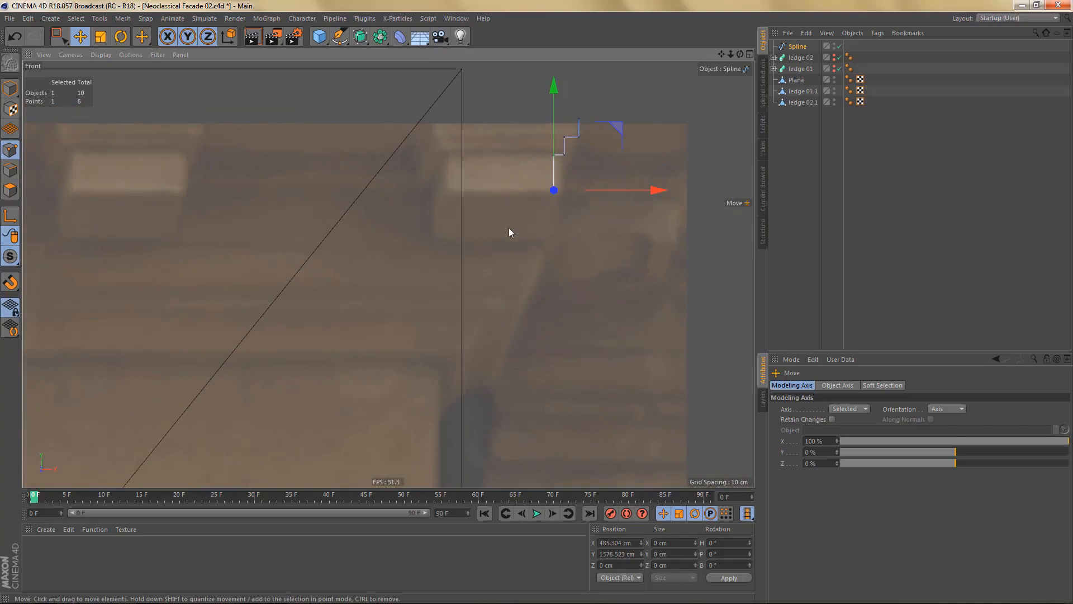
scroll(541, 225, "up", 2)
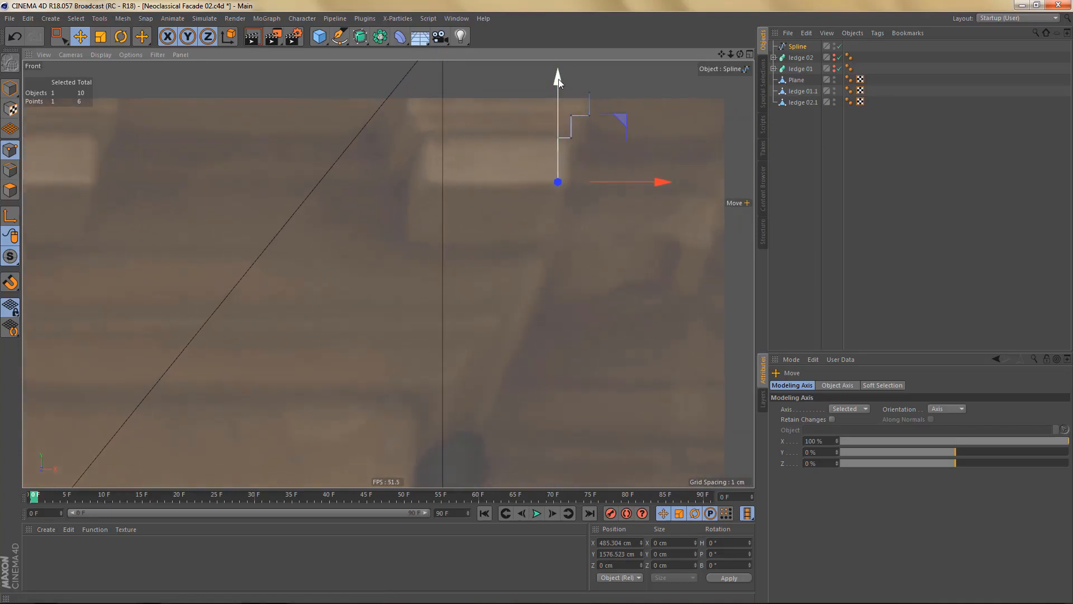
left_click_drag(559, 79, 551, 129)
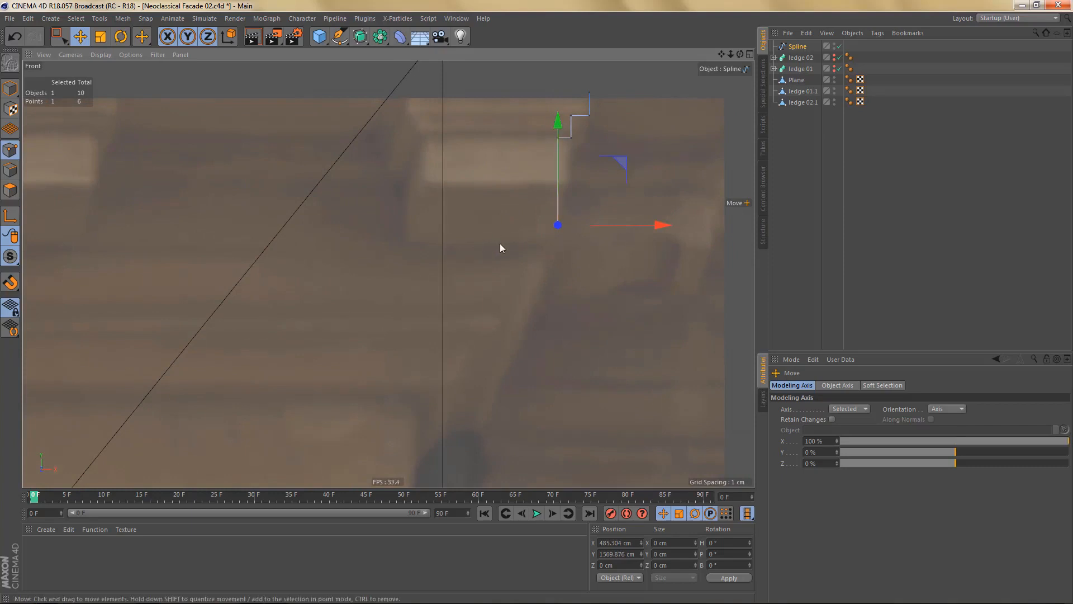
- Lower the spline's last point about 1.1 cm, then extend the profile outward about 2.3 cm, down 2.6 cm and inward 3.5 cm
scroll(455, 204, "up", 1)
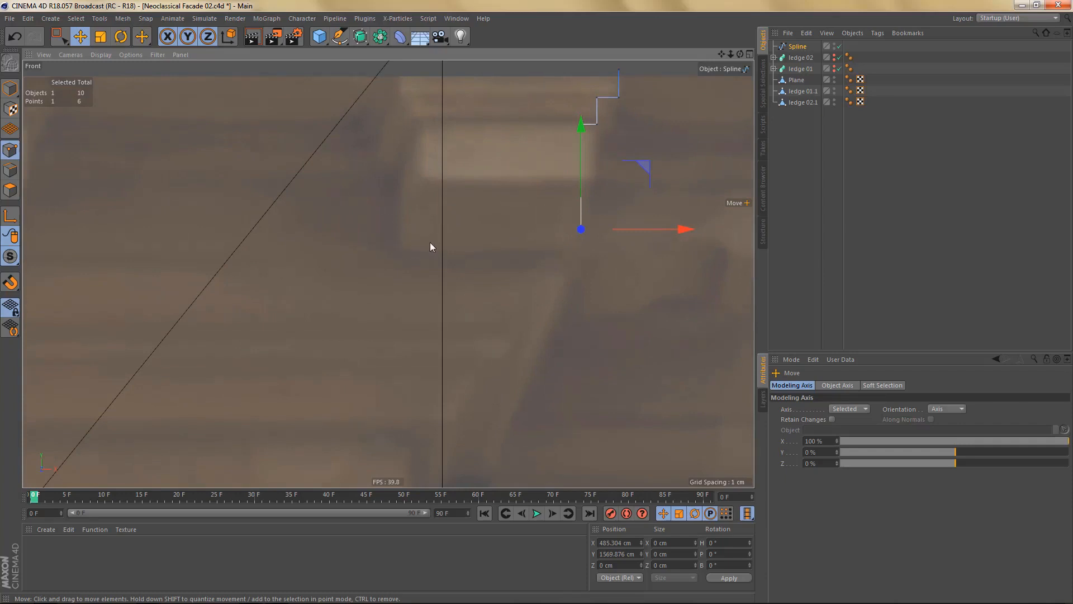
scroll(418, 255, "down", 2)
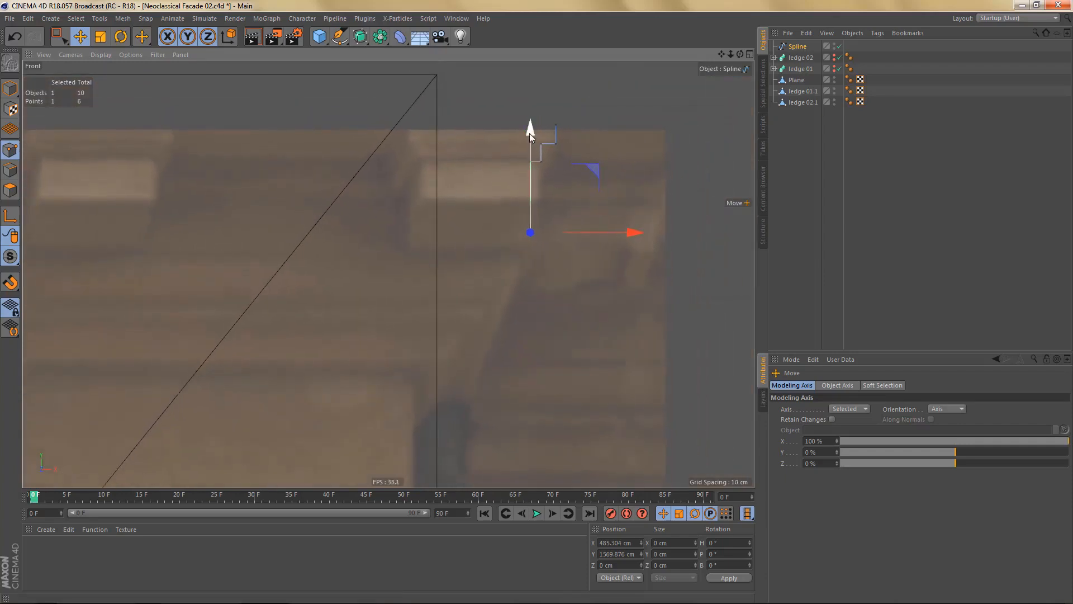
left_click_drag(529, 133, 531, 139)
scroll(546, 249, "up", 2)
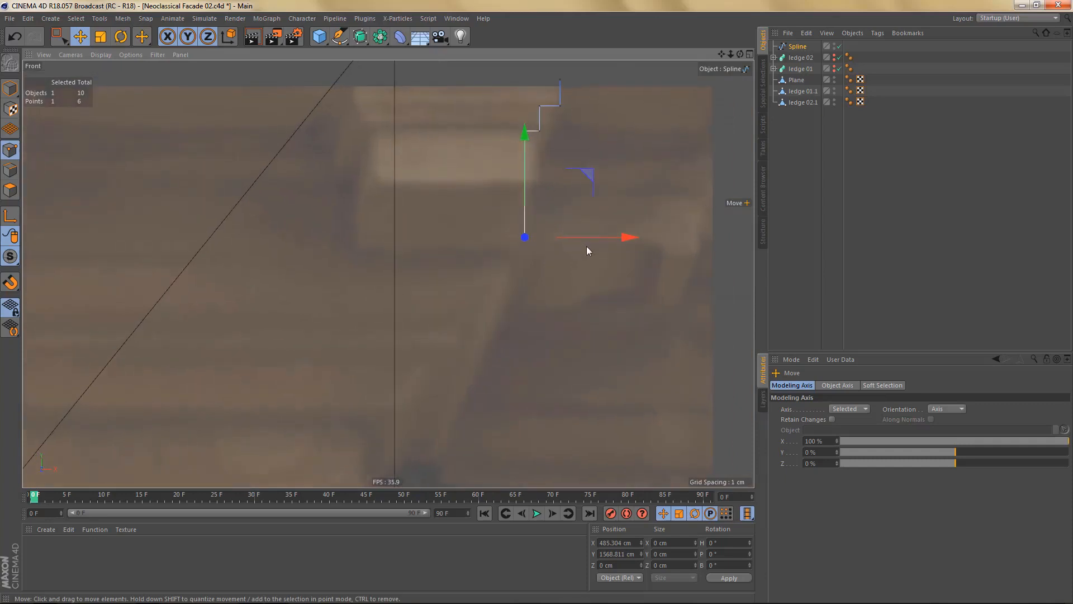
left_click_drag(630, 237, 642, 240)
left_click_drag(541, 136, 545, 161, "ctrl")
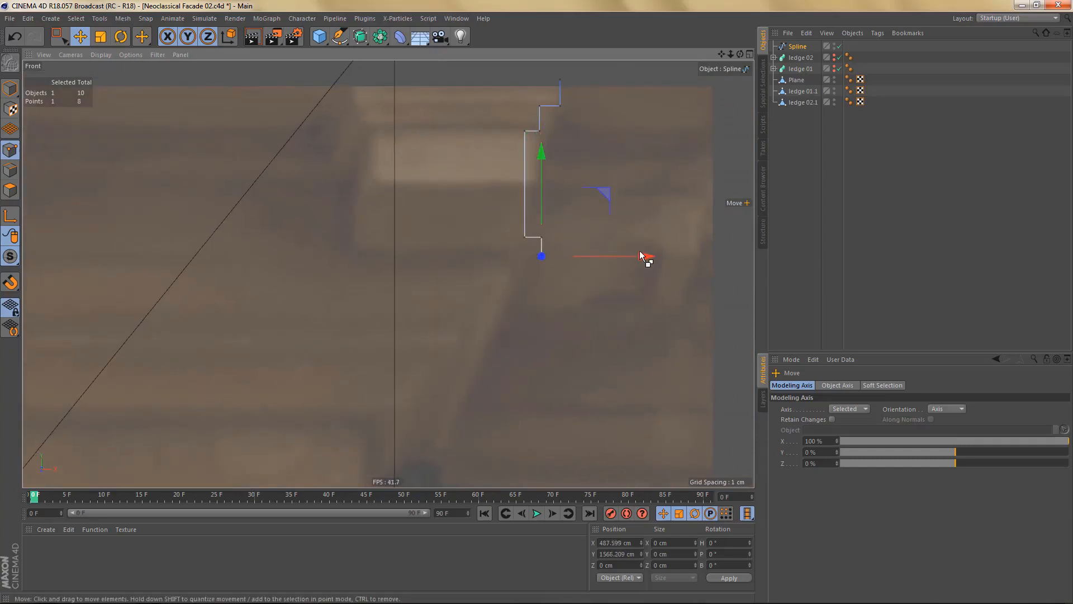
left_click_drag(642, 256, 621, 255, "ctrl")
- Examine the cornice moulding along the facade and at its opposite end, and return to the spline's last point
middle_click_drag(547, 268, 541, 239, "alt")
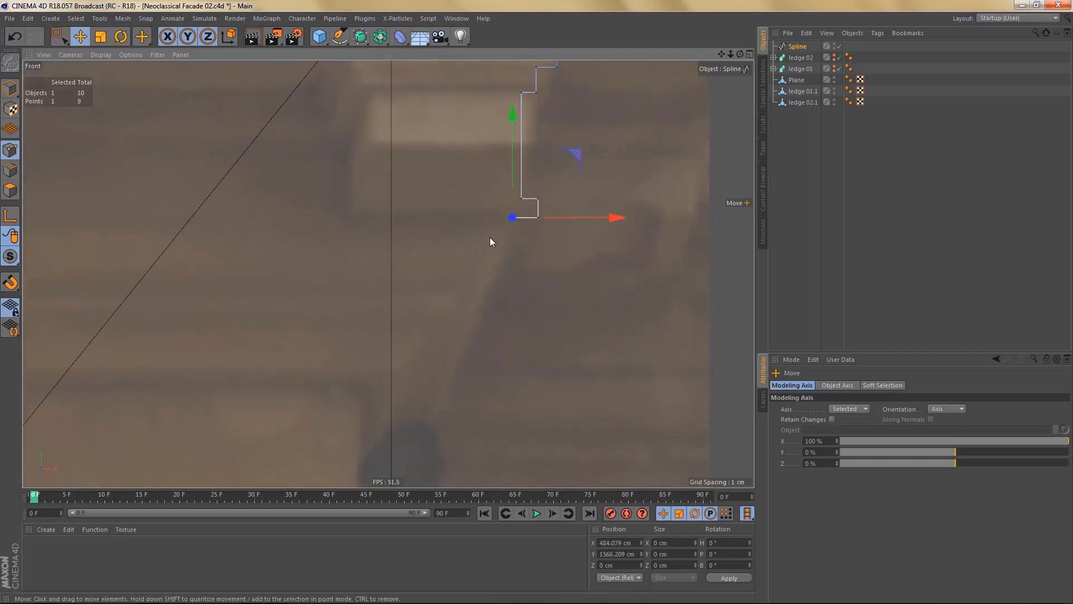
scroll(489, 237, "up", 2)
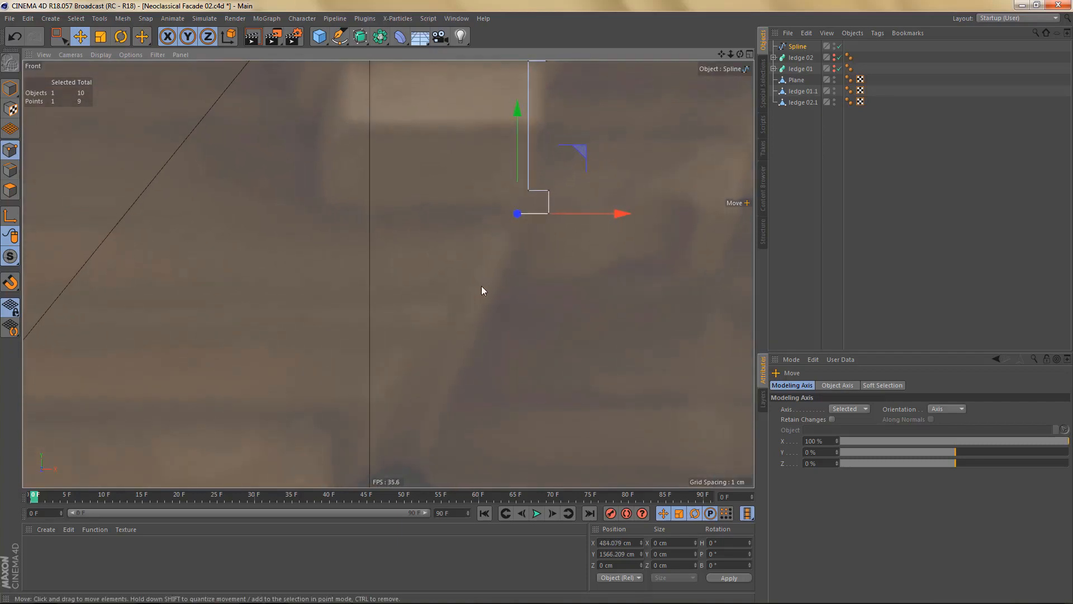
right_click_drag(514, 255, 402, 290, "alt")
middle_click_drag(401, 289, 486, 266, "alt")
mouse_move(174, 245)
middle_mouse_down("alt")
mouse_move(411, 226)
mouse_move(388, 230)
middle_mouse_up("alt")
middle_click_drag(468, 229, 619, 231, "alt")
right_click_drag(296, 219, 402, 229, "alt")
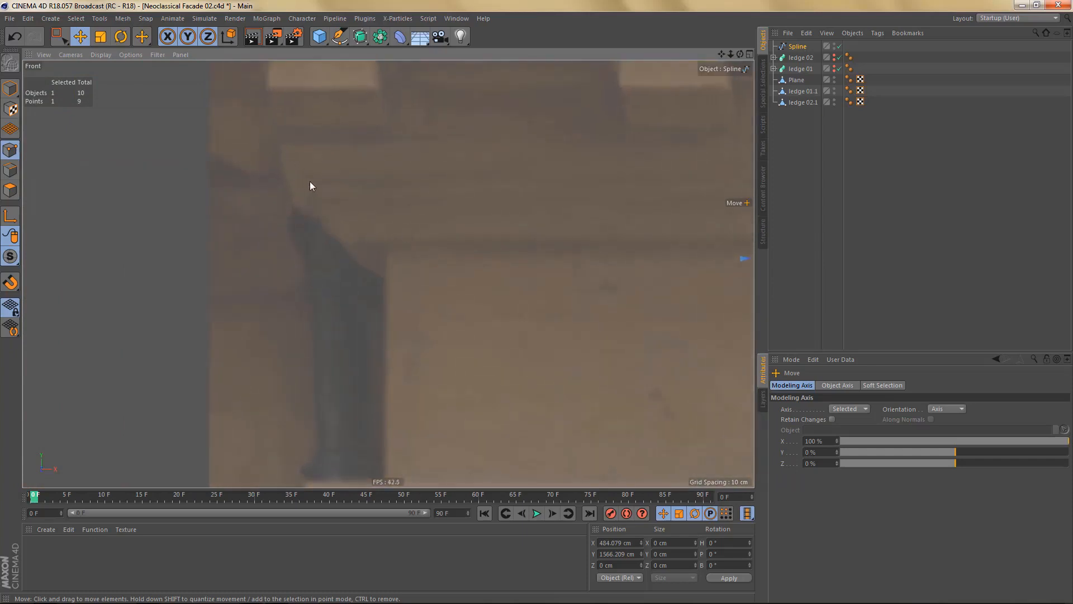
right_click_drag(294, 240, 179, 241, "alt")
middle_click_drag(422, 250, 122, 241, "alt")
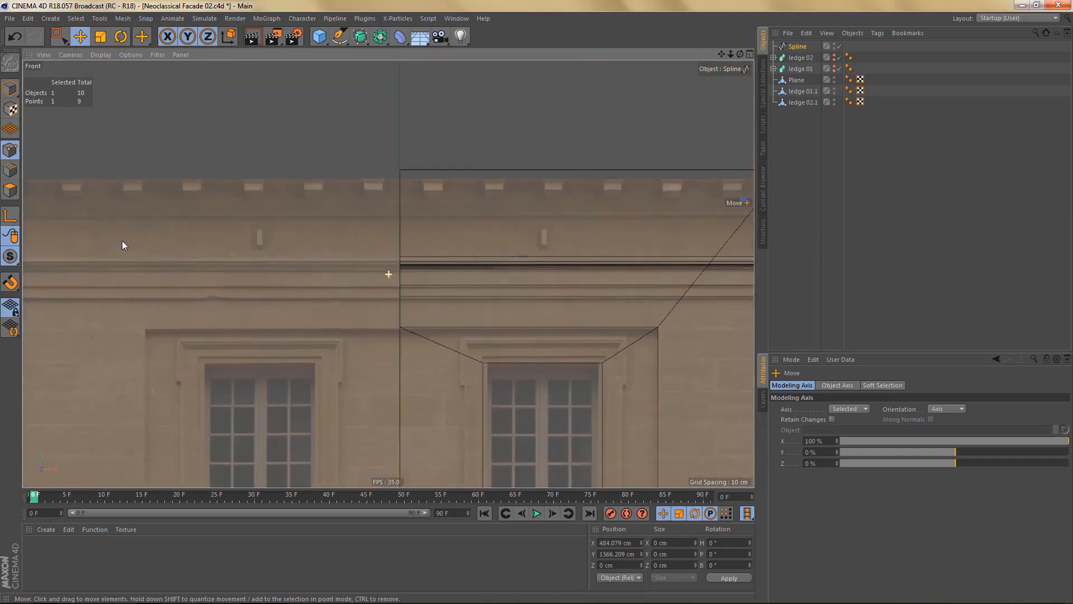
middle_click_drag(366, 225, 99, 249, "alt")
right_click_drag(518, 229, 615, 220, "alt")
middle_click_drag(532, 248, 464, 282, "alt")
right_click_drag(517, 229, 550, 227, "alt")
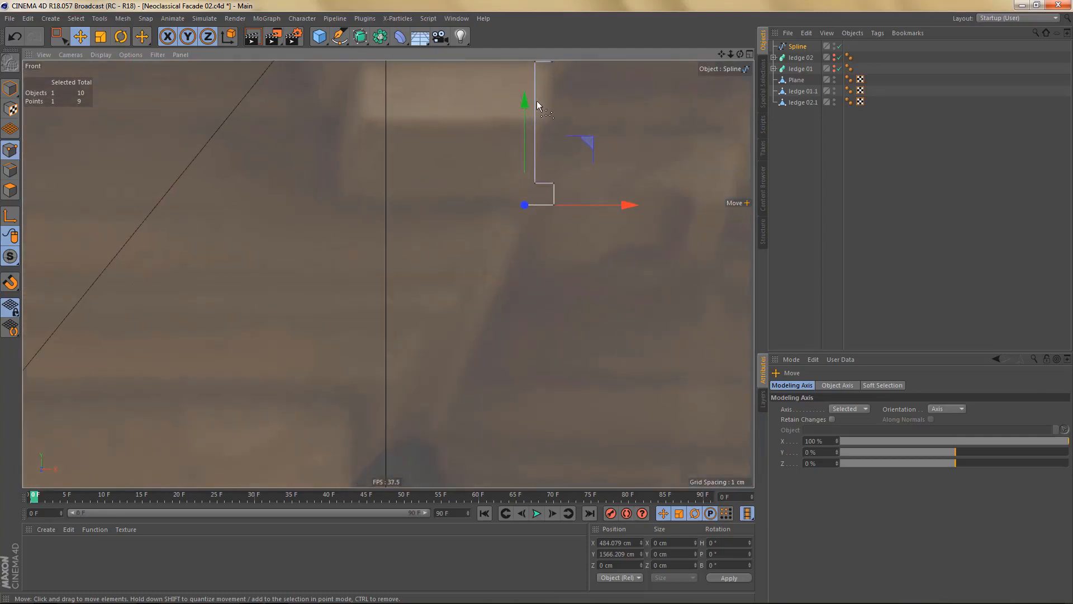
- Extend the spline in right-angled steps: down about 8.4 cm, inward 9.1 cm, down 3.5 cm, inward 9.3 cm and down 9.2 cm
left_click_drag(521, 103, 515, 180, "ctrl")
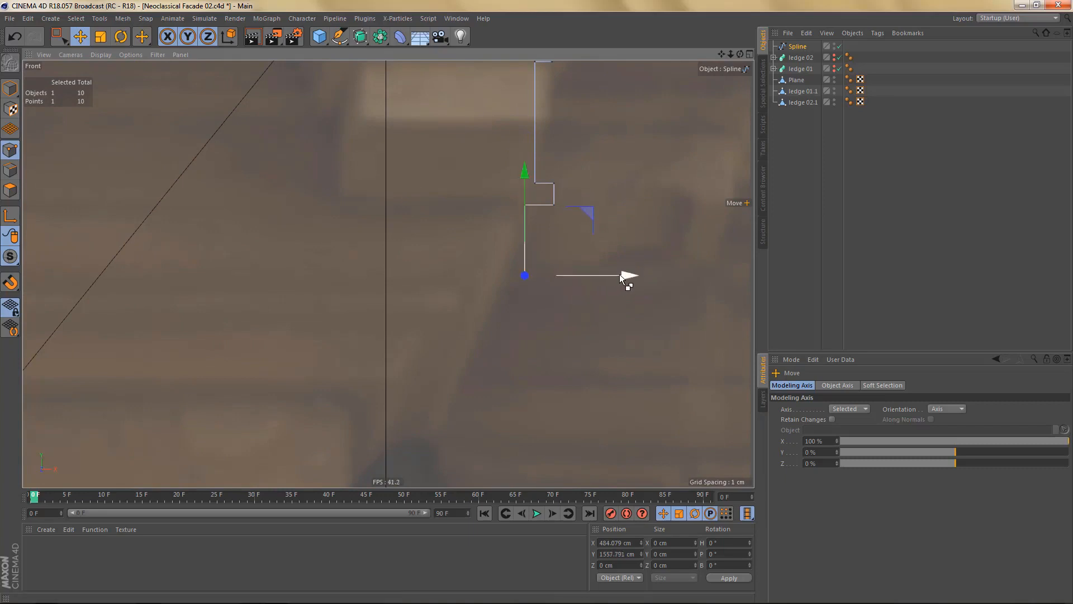
left_click_drag(621, 277, 546, 280, "ctrl")
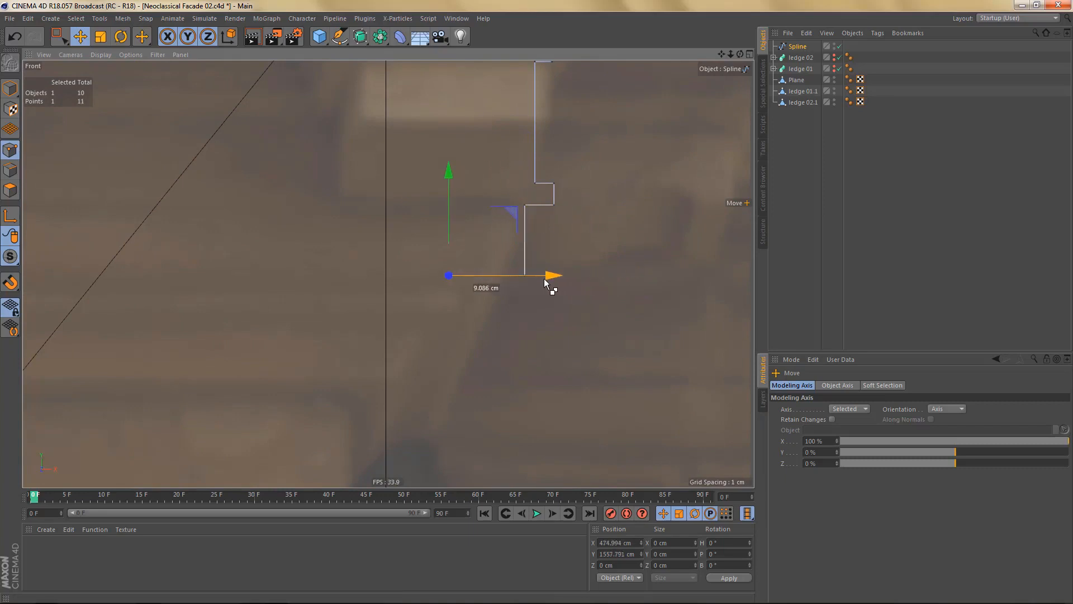
middle_click_drag(441, 283, 510, 251, "alt")
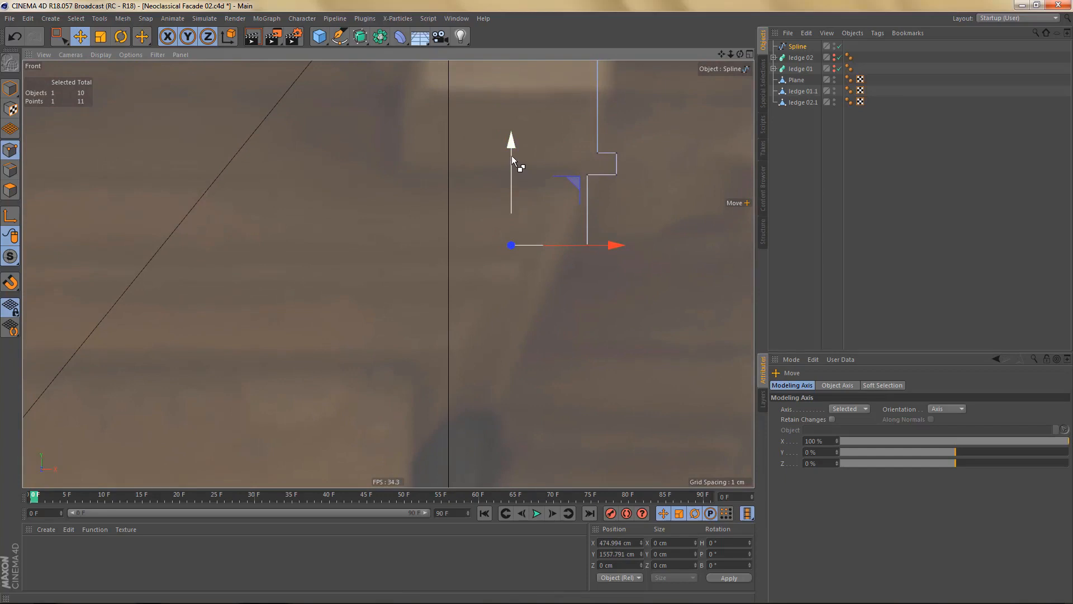
left_click_drag(510, 151, 519, 176, "ctrl")
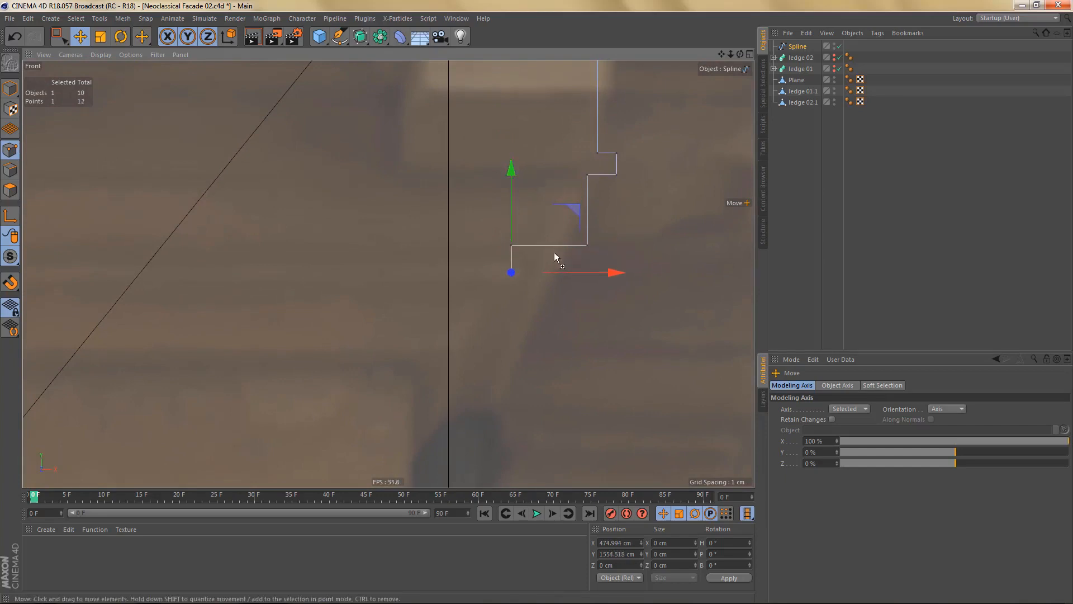
left_click_drag(610, 271, 532, 270, "ctrl")
left_click_drag(433, 172, 447, 249, "ctrl")
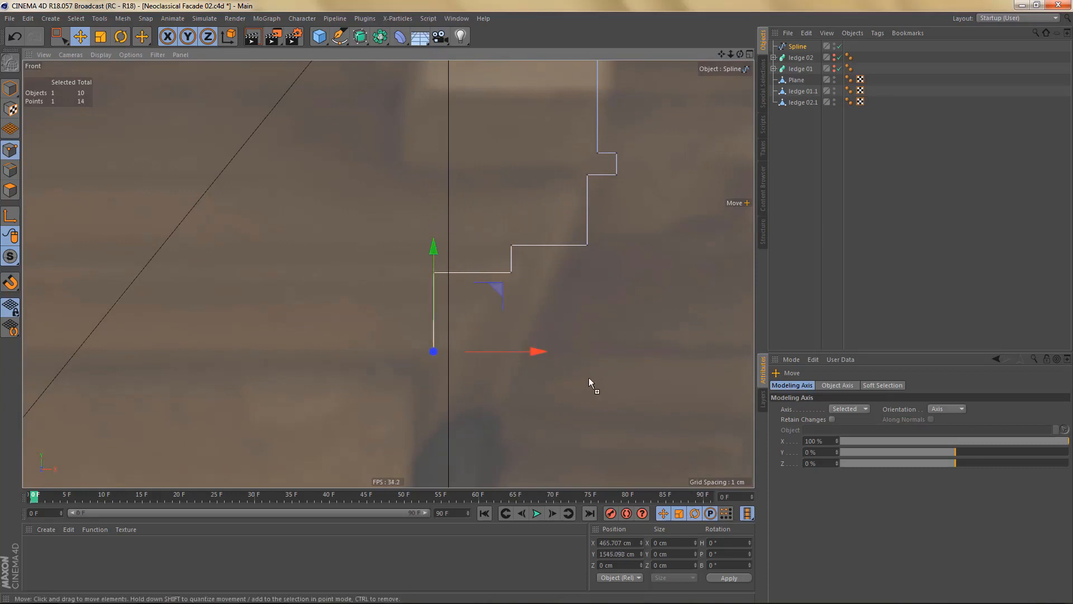
- Add the profile's bottom lip by extending the spline outward about 3.5 cm, down 2.9 cm and inward 5.9 cm
left_click_drag(543, 351, 572, 353, "ctrl")
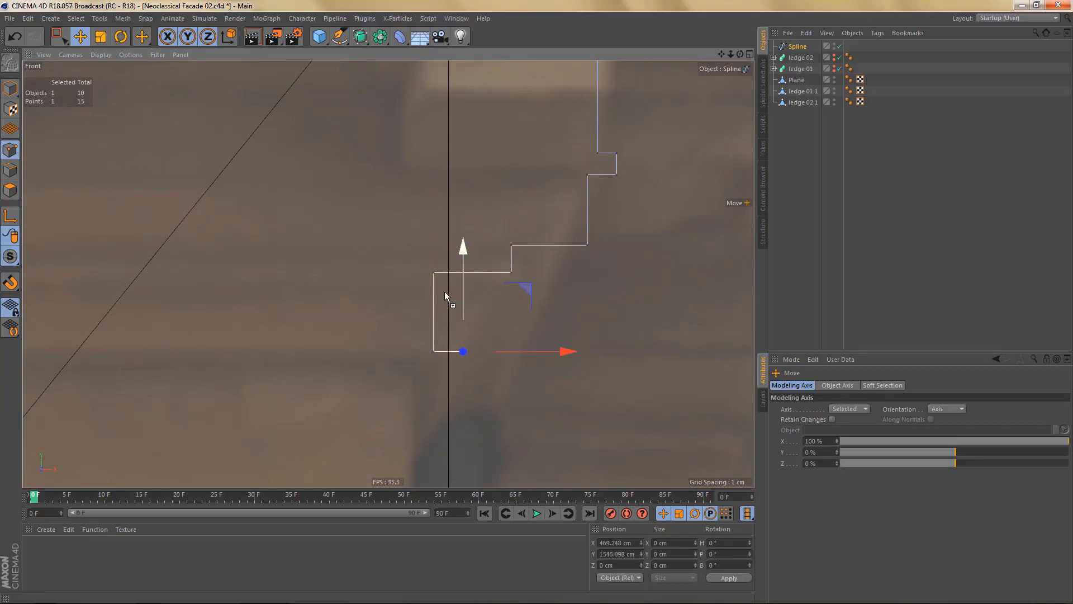
left_click_drag(464, 257, 465, 276, "ctrl")
left_click_drag(545, 380, 529, 378, "ctrl")
middle_click_drag(489, 361, 493, 344, "alt")
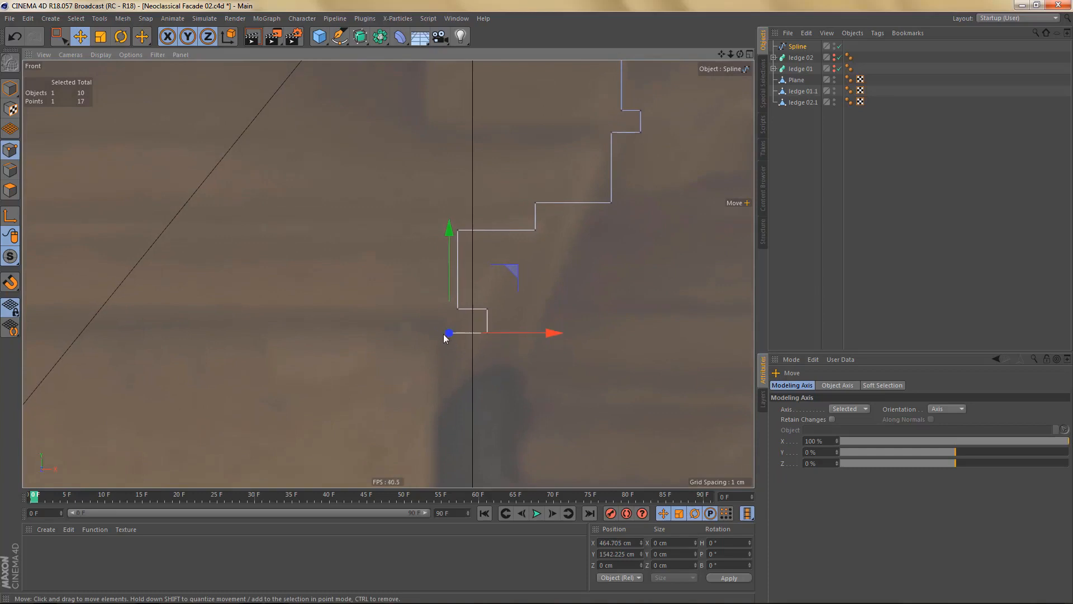
left_click_drag(556, 335, 542, 334)
scroll(471, 343, "down", 2)
scroll(485, 317, "down", 1)
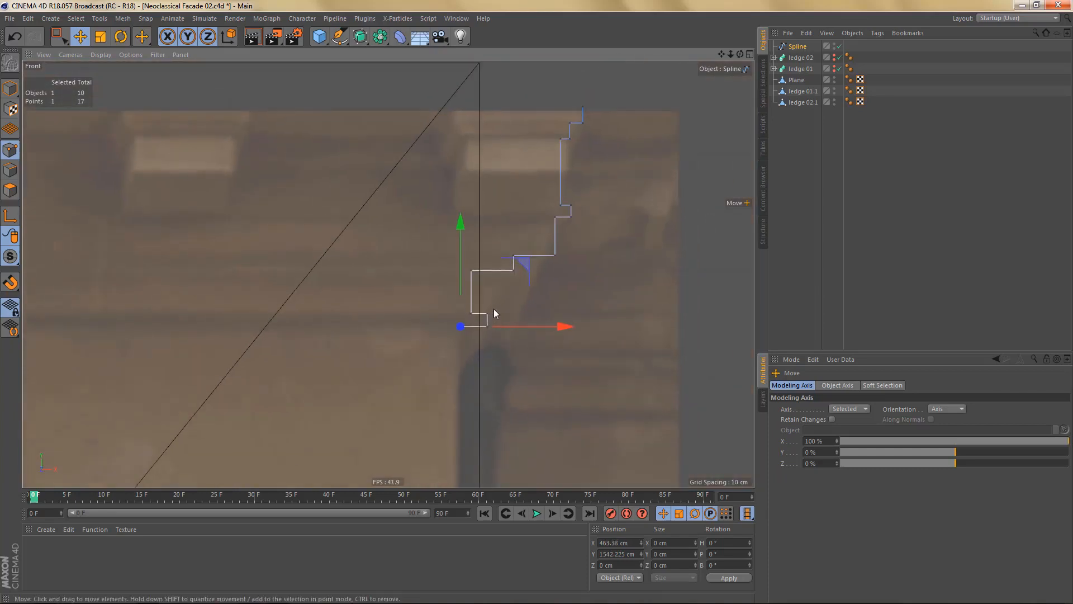
- Select all the spline's points, move them outward about 4.8 cm, and set the modeling axis X to 0%
key("ctrl+a")
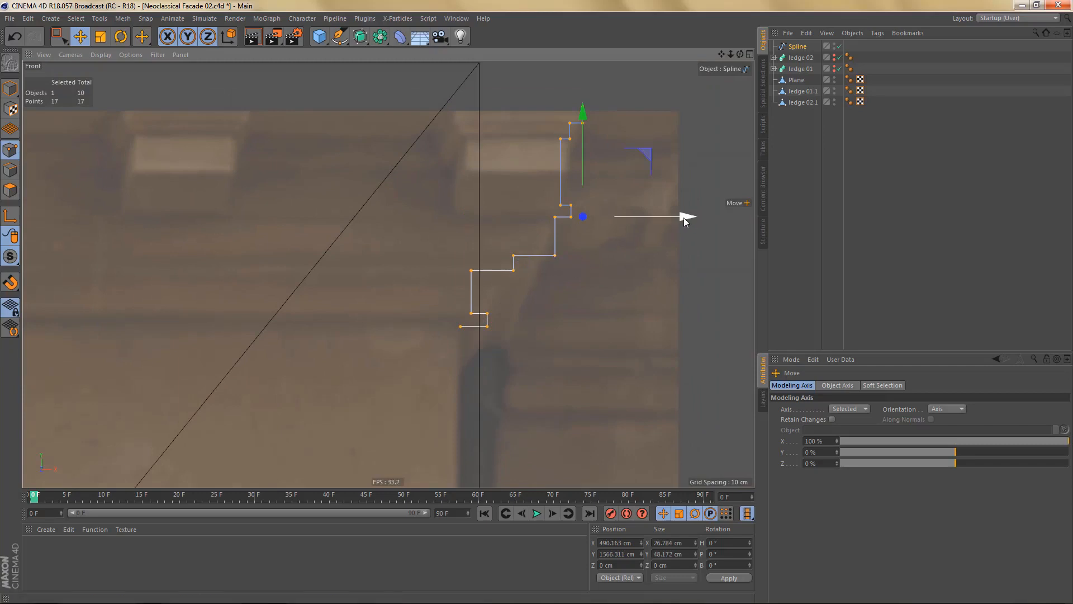
left_click_drag(683, 216, 705, 216)
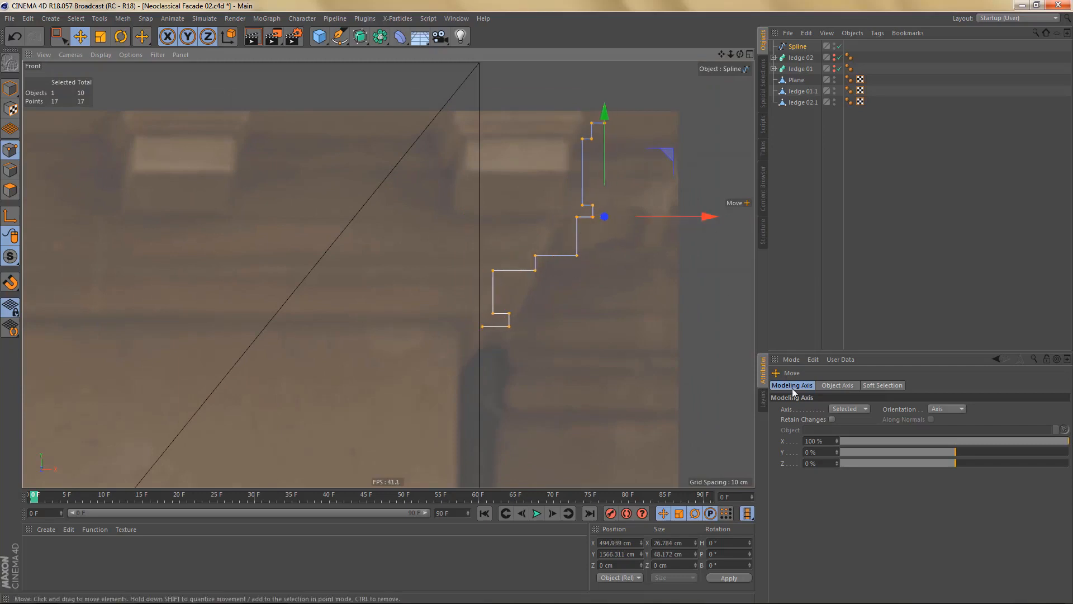
left_click(818, 441)
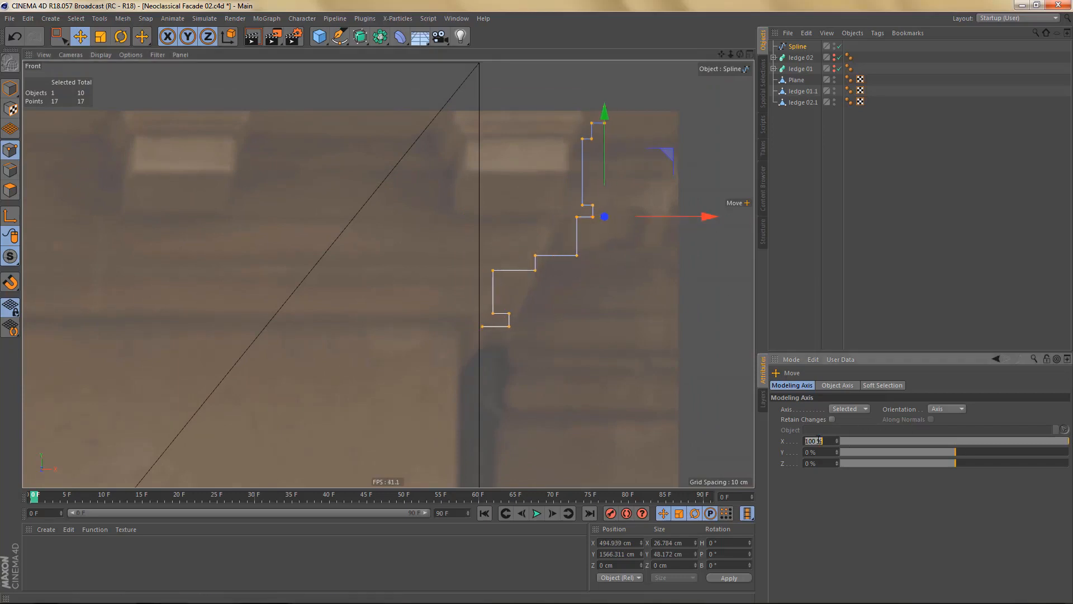
type("0")
key("Return")
- Snap the spline's bottom end point inward onto the facade plane's vertical edge at X 467.5 cm
scroll(517, 302, "up", 4)
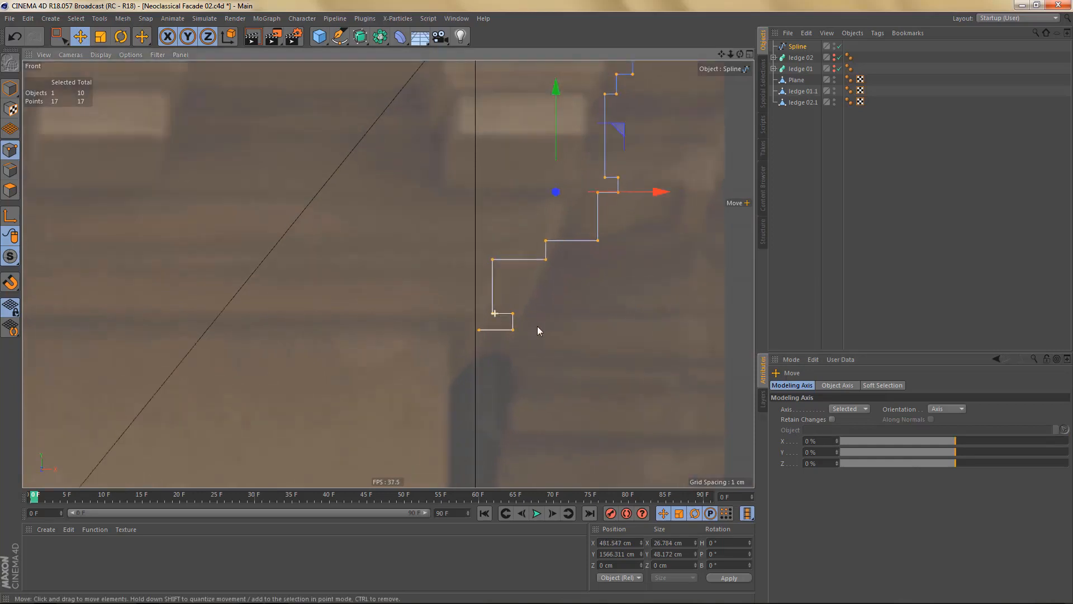
left_click(473, 334)
scroll(499, 334, "up", 2)
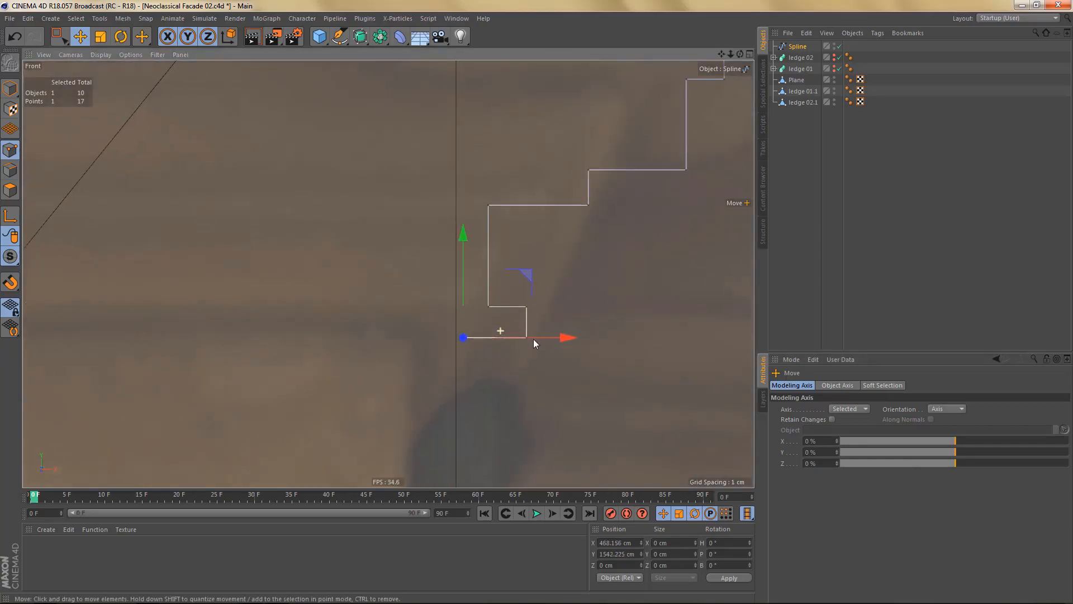
left_click_drag(568, 338, 519, 359)
scroll(490, 323, "down", 4)
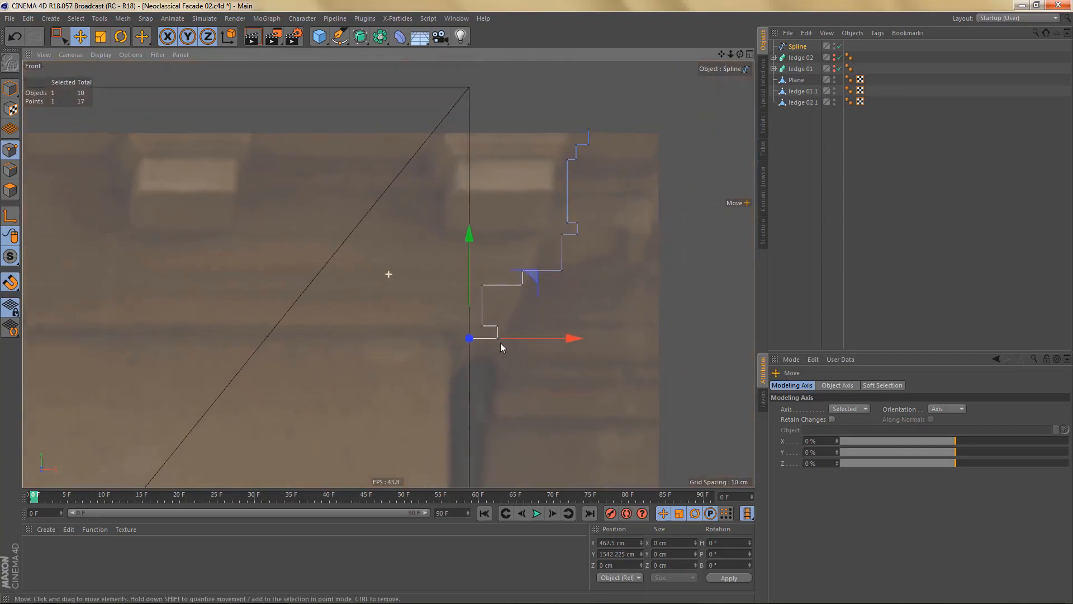
- Delete the spline's bottom end point so the profile ends on the lip's short vertical segment
scroll(519, 342, "up", 4)
scroll(519, 342, "up", 1)
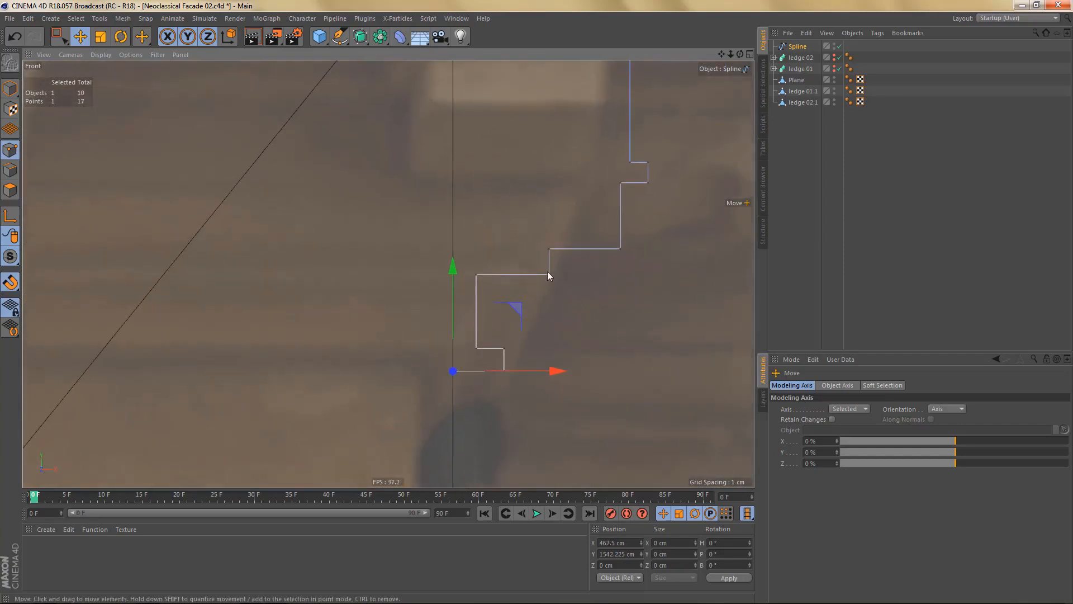
middle_click_drag(534, 295, 531, 333, "alt")
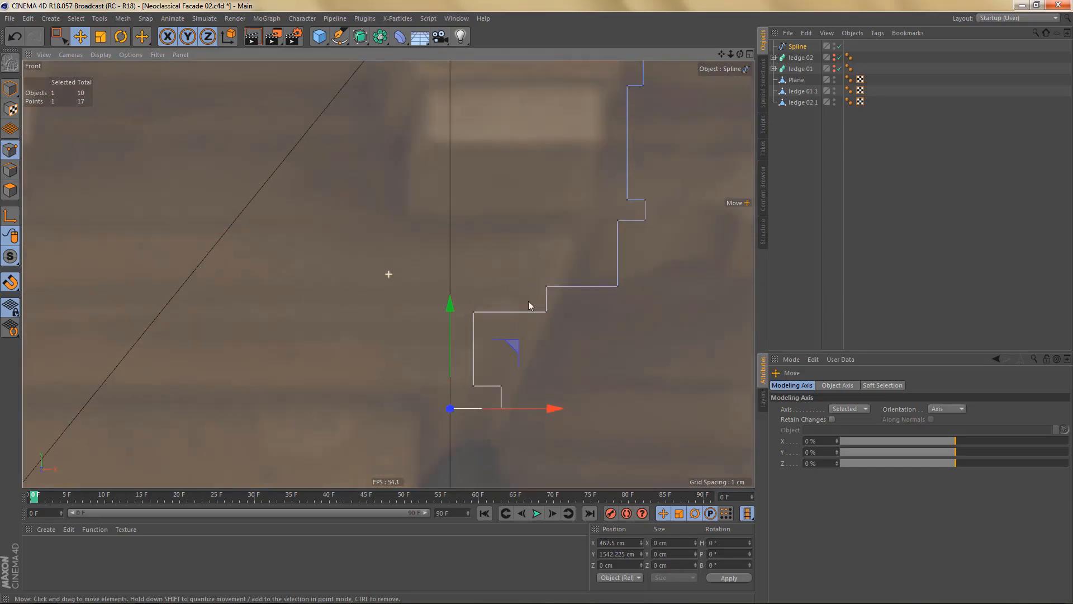
key("Delete")
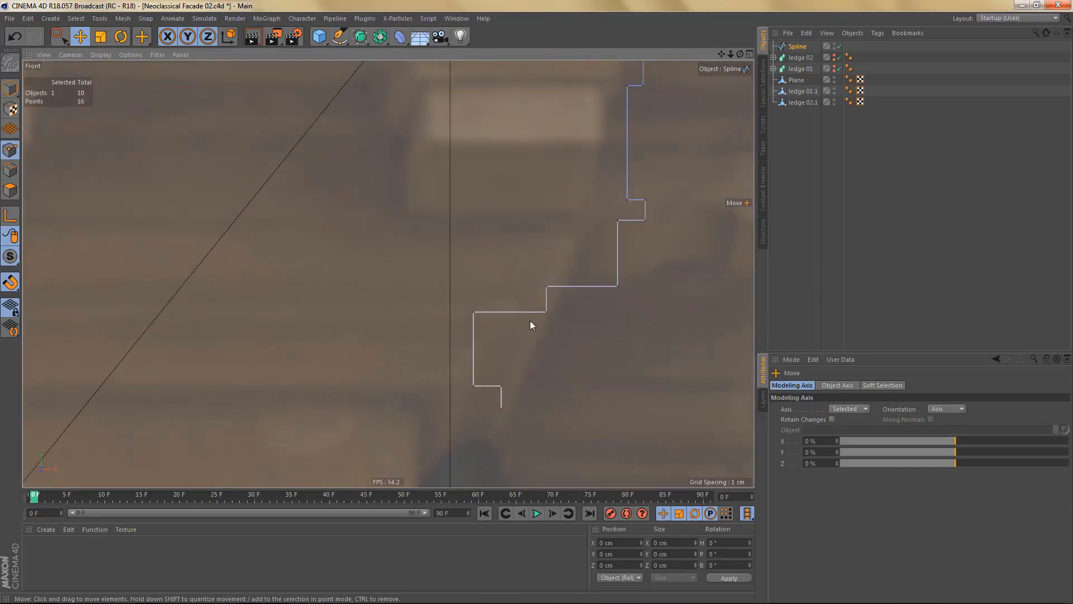
- Rectangle-select all spline points below the long upper vertical segment and raise them about 4.3 cm
scroll(494, 305, "down", 3)
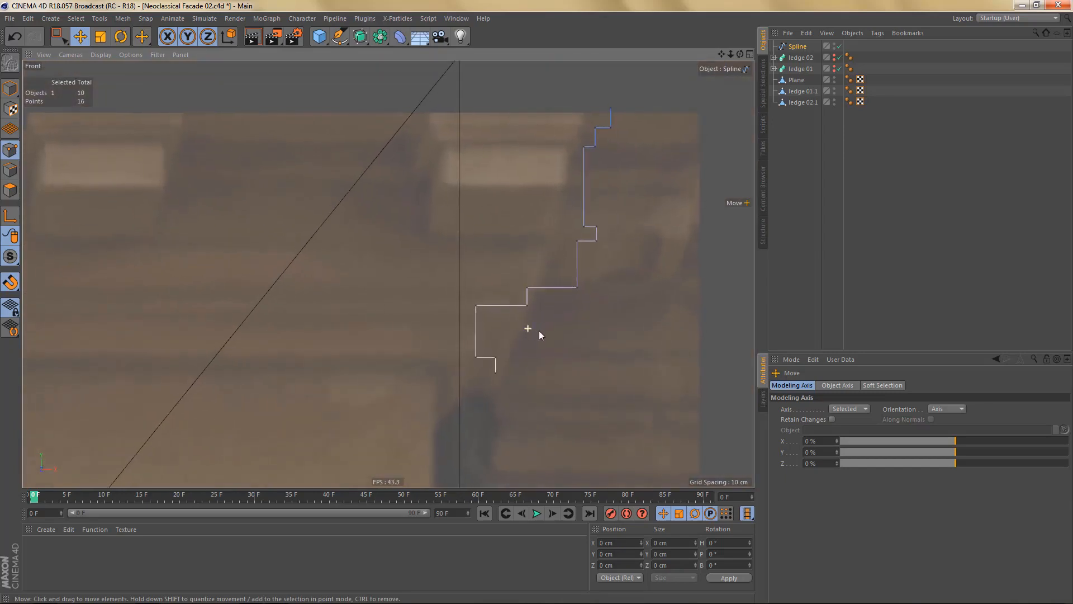
key("0")
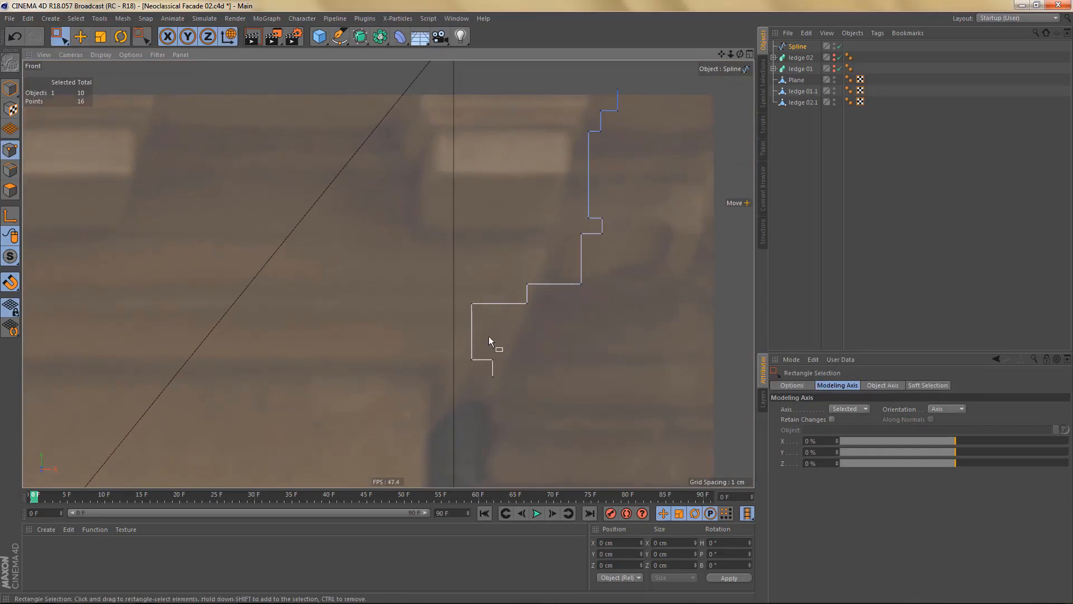
left_click_drag(462, 290, 485, 392)
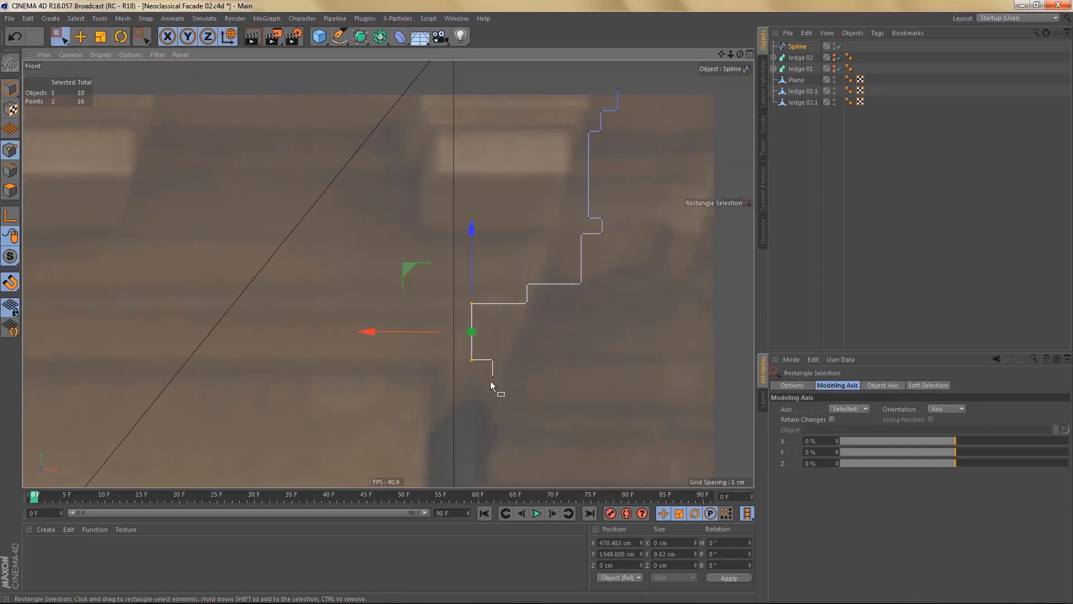
middle_click_drag(511, 354, 481, 400)
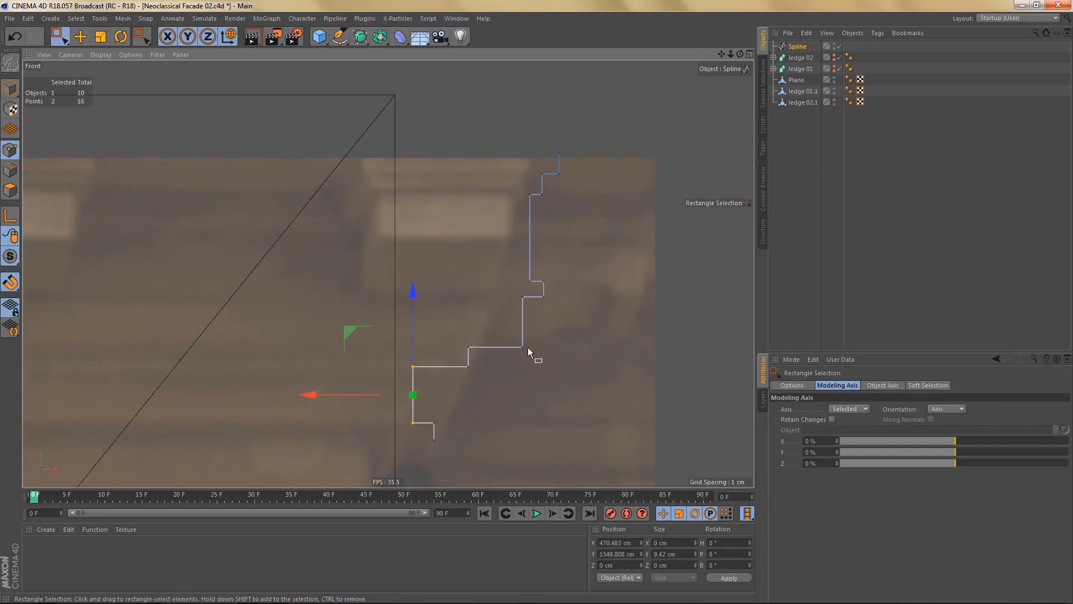
mouse_move(358, 260)
left_mouse_down()
mouse_move(455, 304)
mouse_move(596, 446)
left_mouse_up()
scroll(506, 296, "up", 1)
scroll(506, 296, "up", 1)
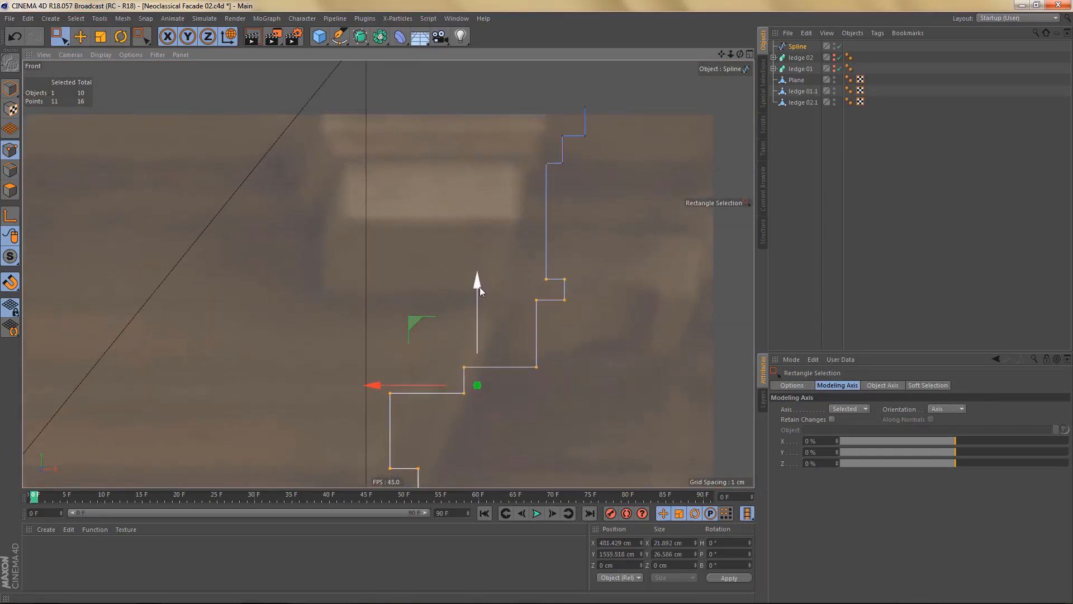
left_click_drag(480, 286, 485, 254)
- Select the small lip's two outer points and the short vertical segment's two points above, aligning them vertically by scaling X to 0%
left_click_drag(558, 183, 576, 247)
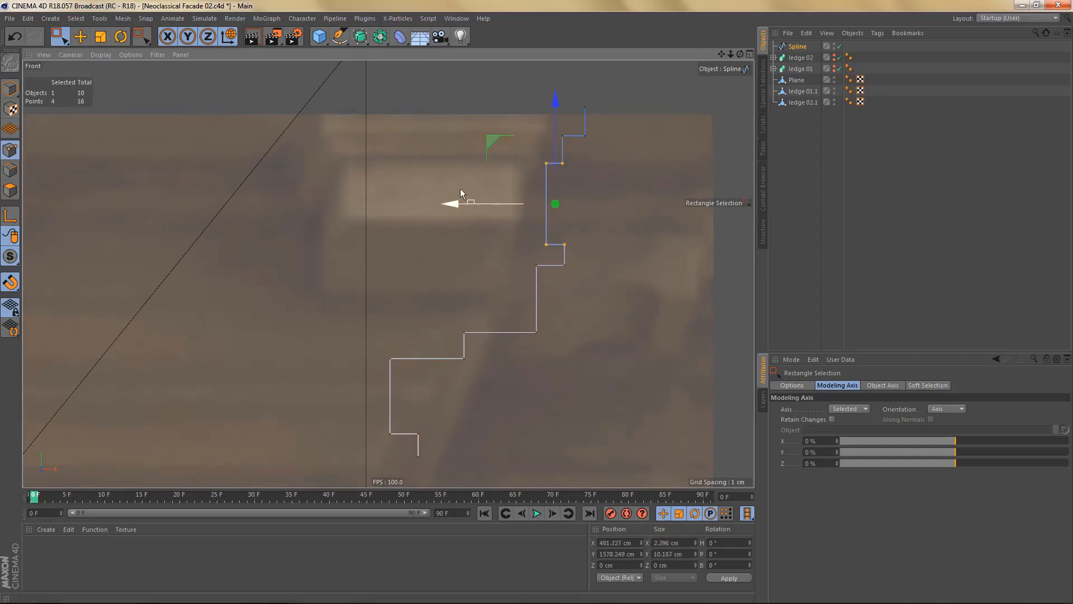
middle_click_drag(450, 222, 418, 237, "alt")
right_click_drag(501, 257, 506, 265, "alt")
middle_click_drag(510, 257, 536, 241, "alt")
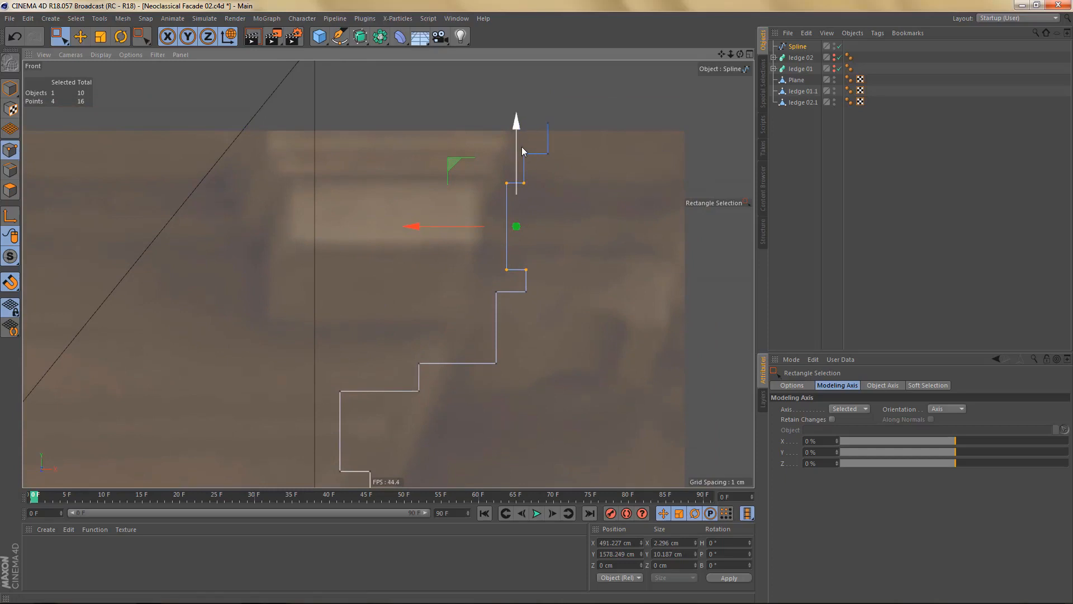
left_click_drag(532, 144, 517, 317)
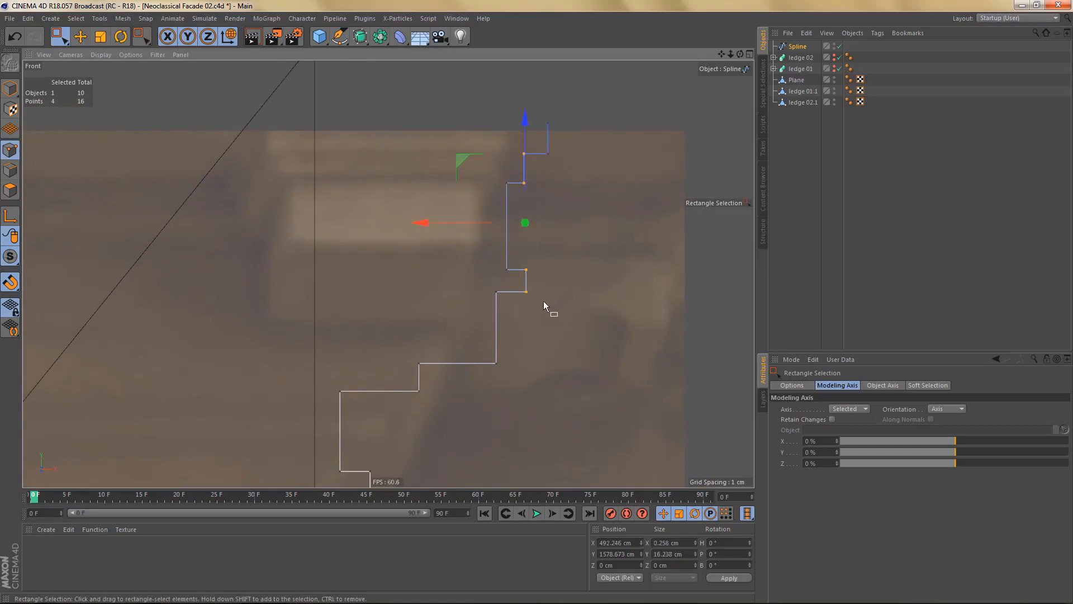
key("t")
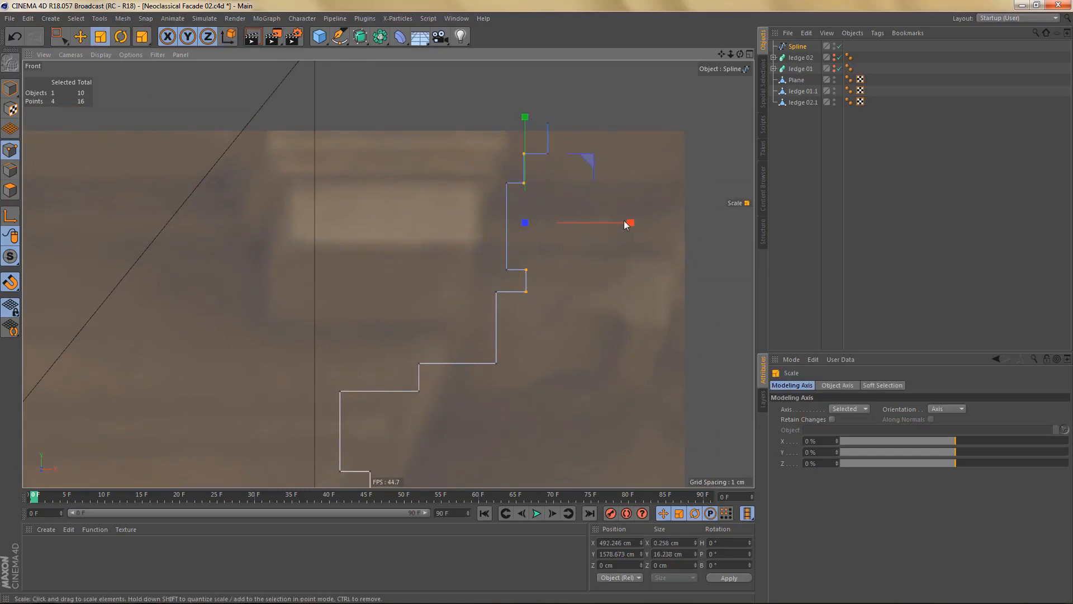
left_click_drag(626, 223, 530, 234)
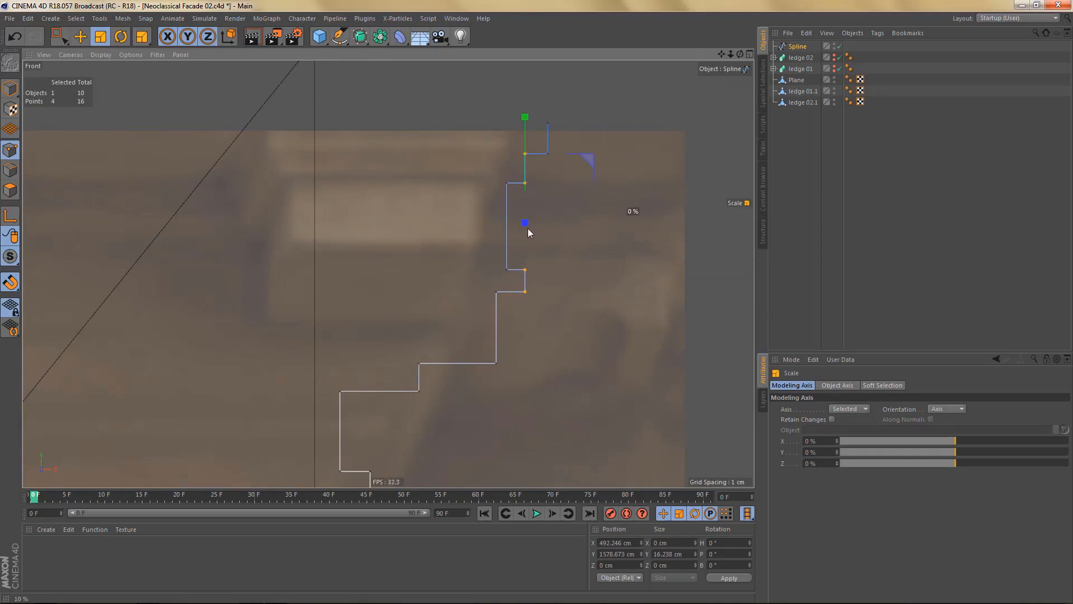
- Move the four aligned points outward about 0.3 cm along X
key("e")
scroll(551, 259, "up", 1)
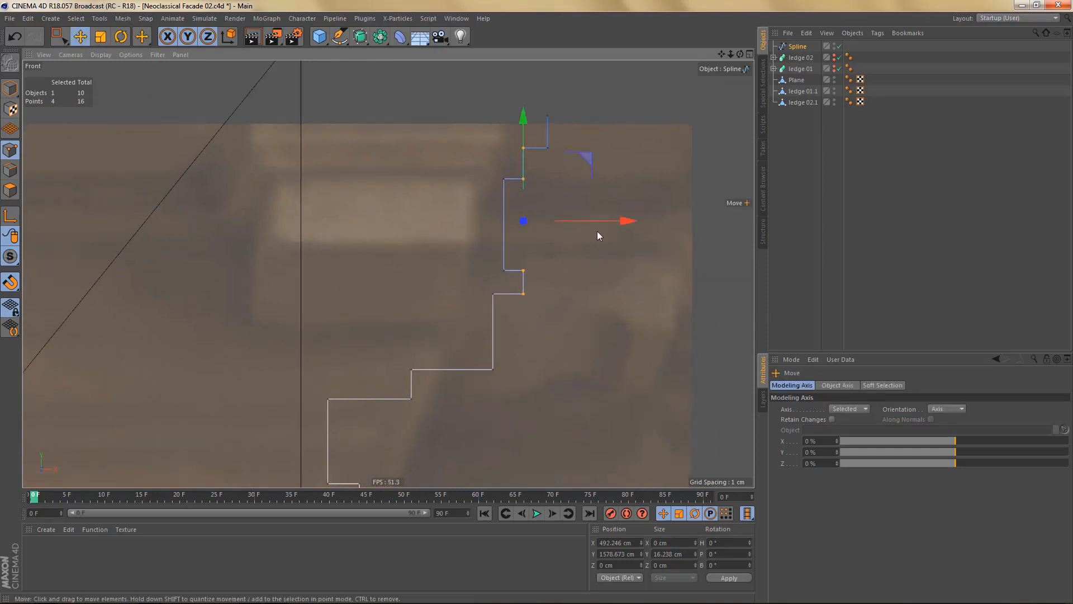
left_click_drag(633, 220, 636, 220)
scroll(573, 277, "down", 2)
middle_click_drag(585, 262, 612, 230, "alt")
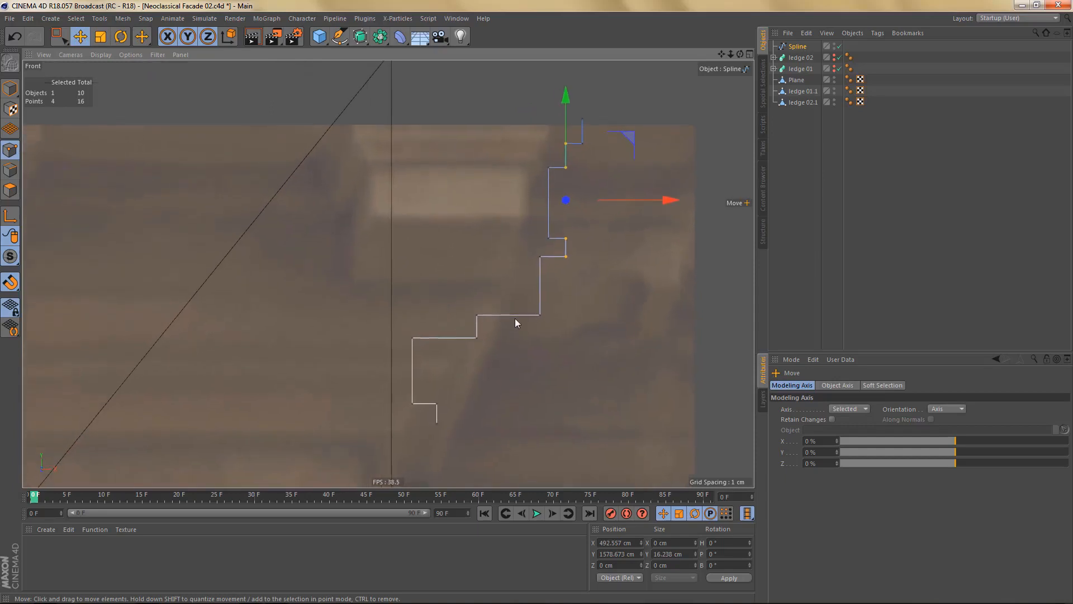
- Round the inner corner point below the small lip with Chamfer, using a radius of 11.17 cm
middle_click_drag(514, 321, 528, 302, "alt")
left_click(552, 295)
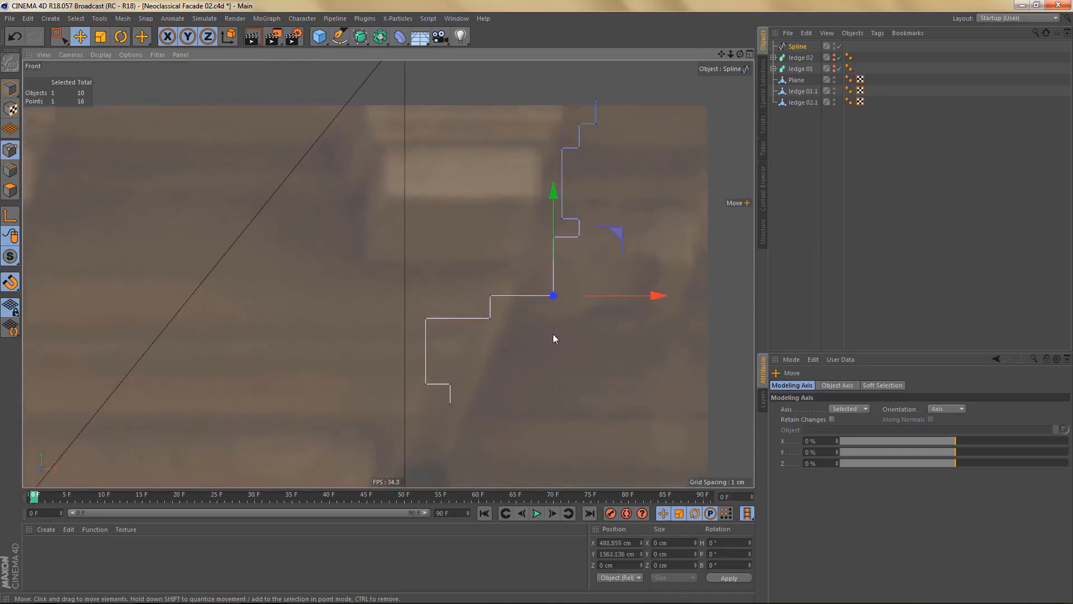
right_click(552, 333)
left_click(583, 471)
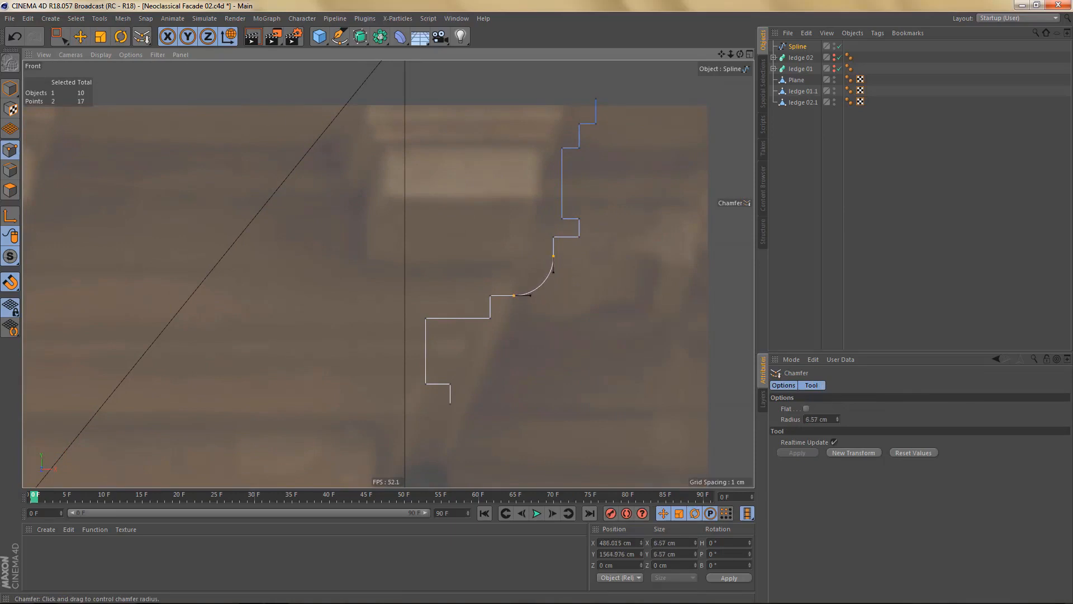
left_click_drag(452, 411, 475, 410)
- Chamfer the corner at the top of the profile's lowest tall vertical segment with a radius of 11.27 cm
right_click_drag(477, 361, 517, 357, "alt")
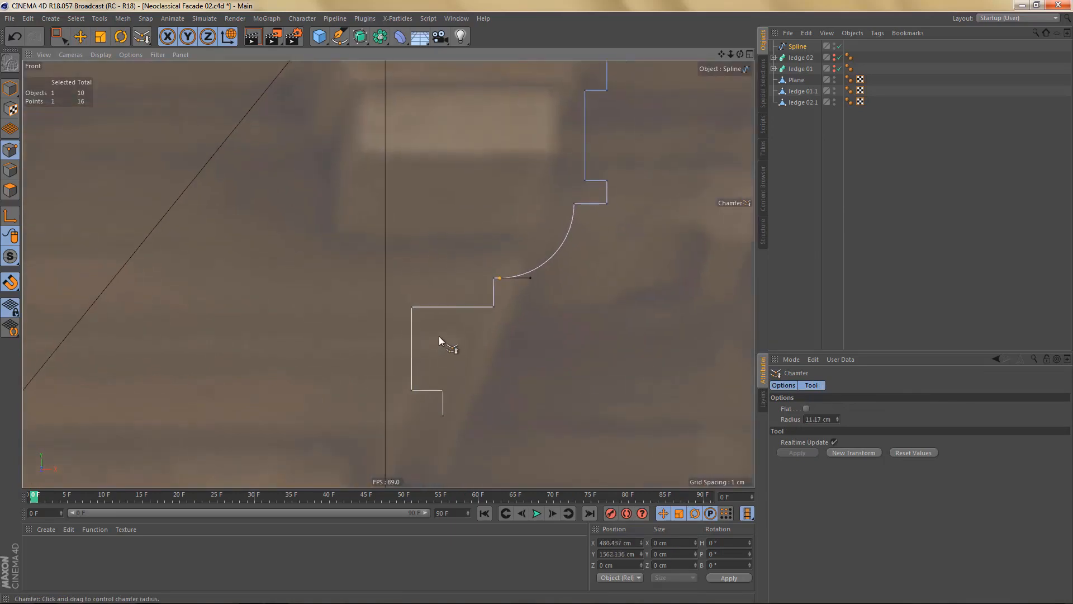
key("space")
left_click_drag(401, 296, 426, 320)
key("space")
left_click_drag(447, 357, 487, 364)
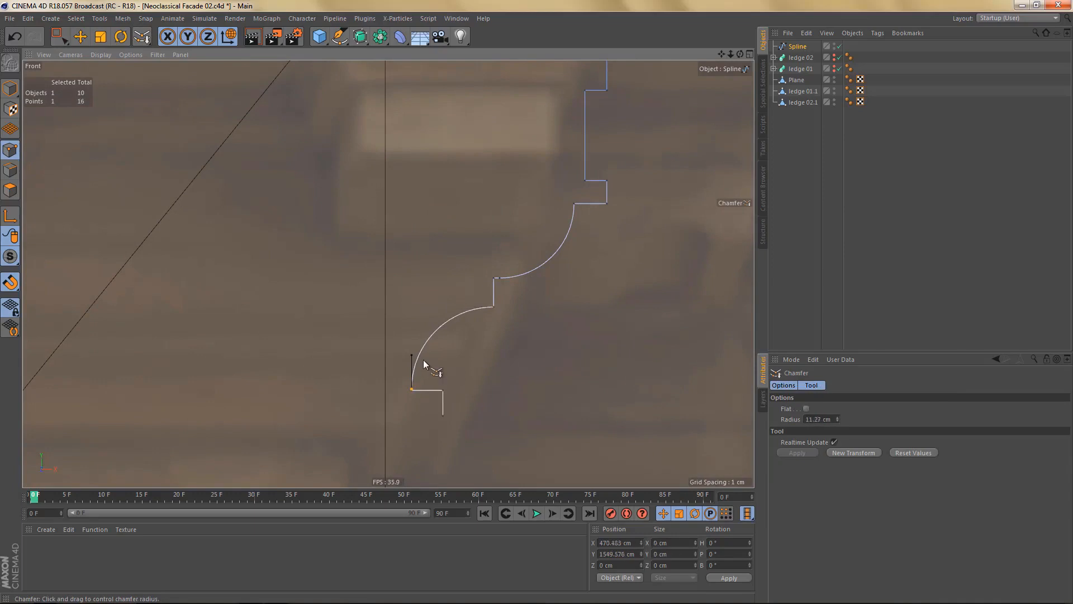
- Delete the redundant corner point just below the lower end of the lower arc
right_click_drag(416, 402, 584, 387, "alt")
right_click_drag(368, 326, 394, 328, "alt")
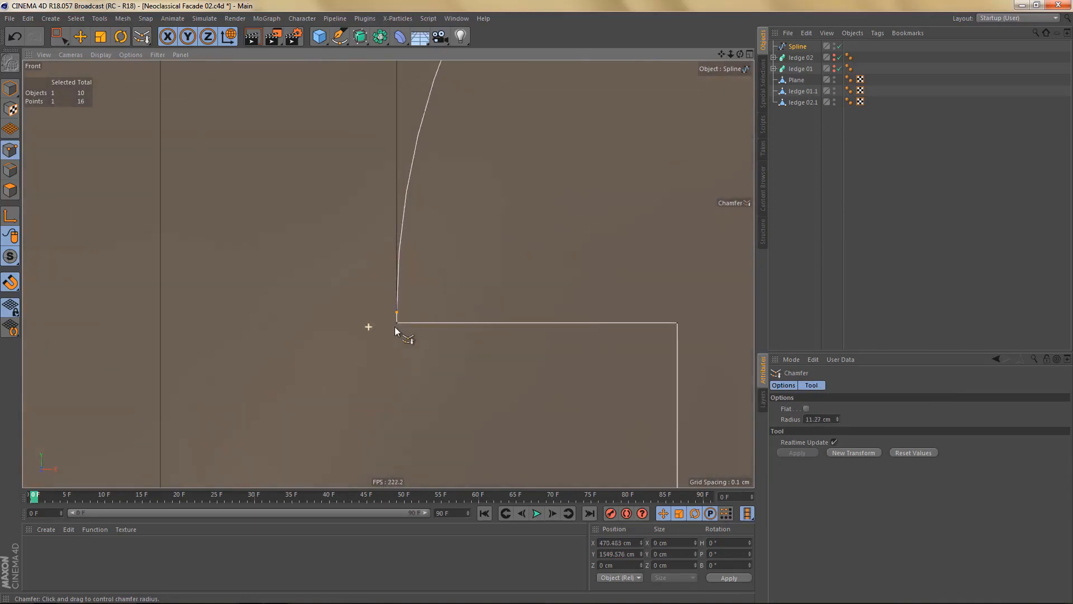
key("space")
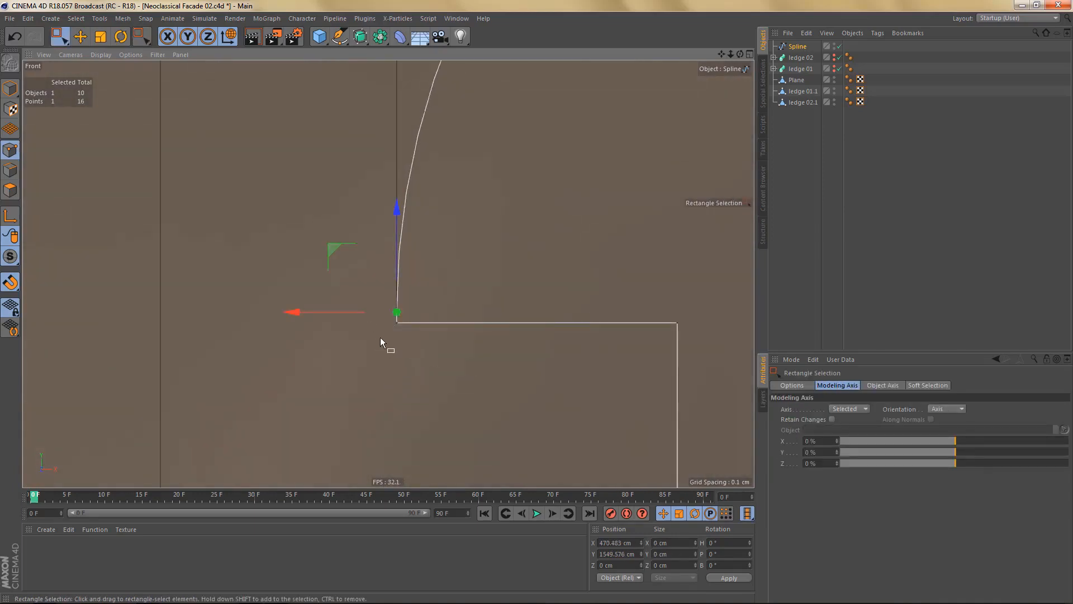
left_click_drag(380, 338, 443, 401)
key("Delete")
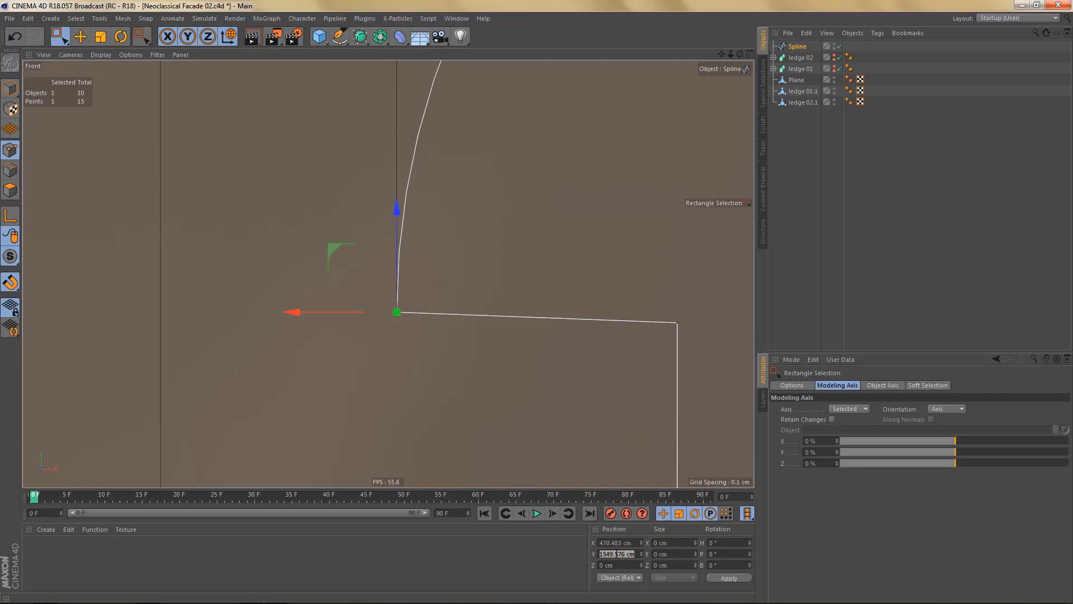
- Level the lower arc's bottom segment by setting its outer end point's Y position to 1549.576 cm
left_click(676, 323)
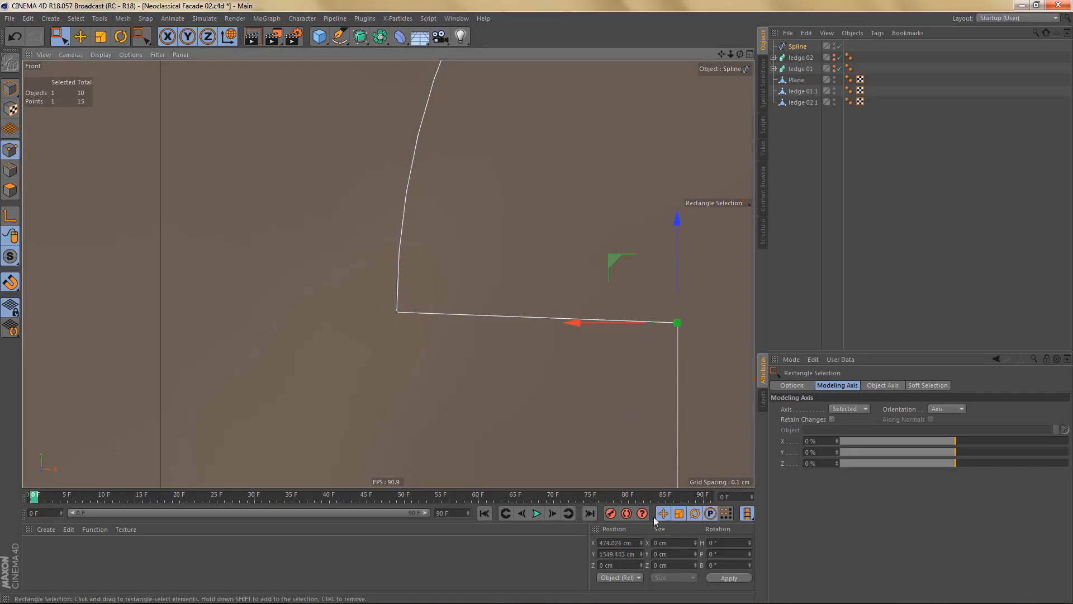
left_click(622, 555)
type("1549.576")
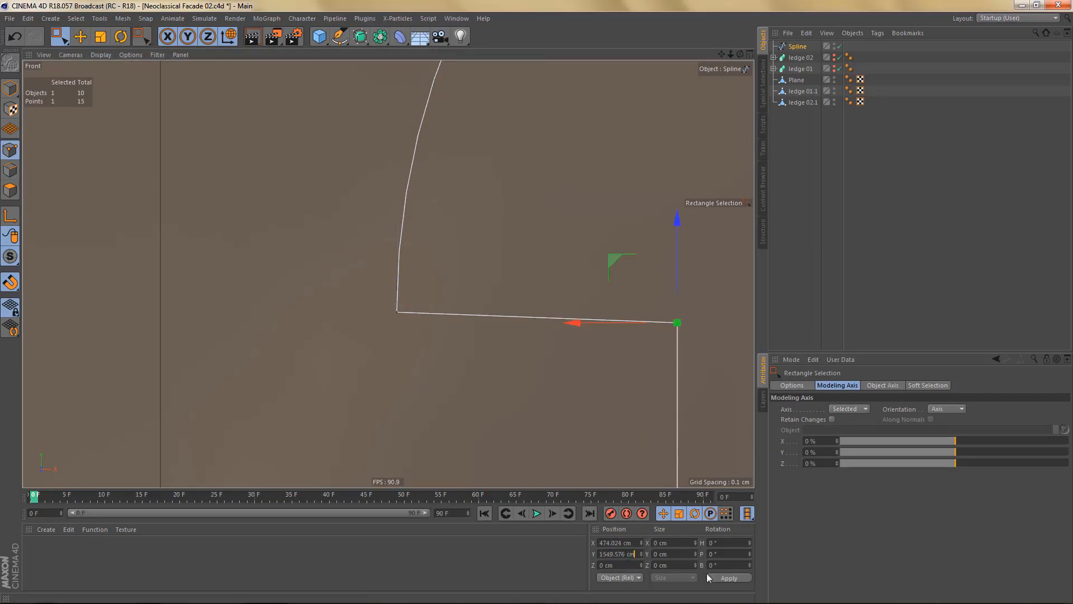
left_click(747, 579)
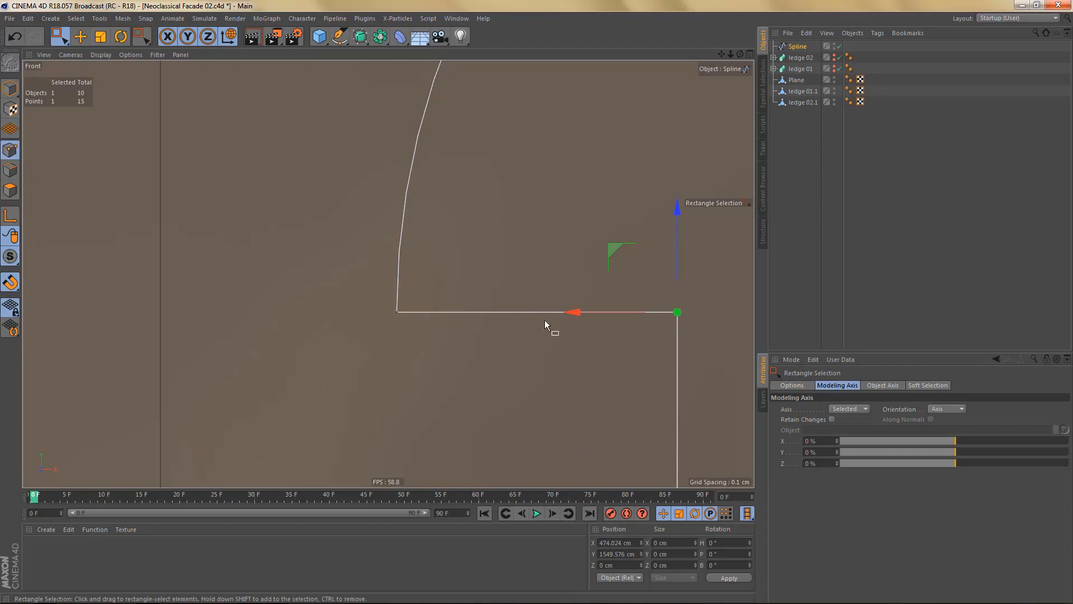
left_click_drag(388, 295, 441, 322)
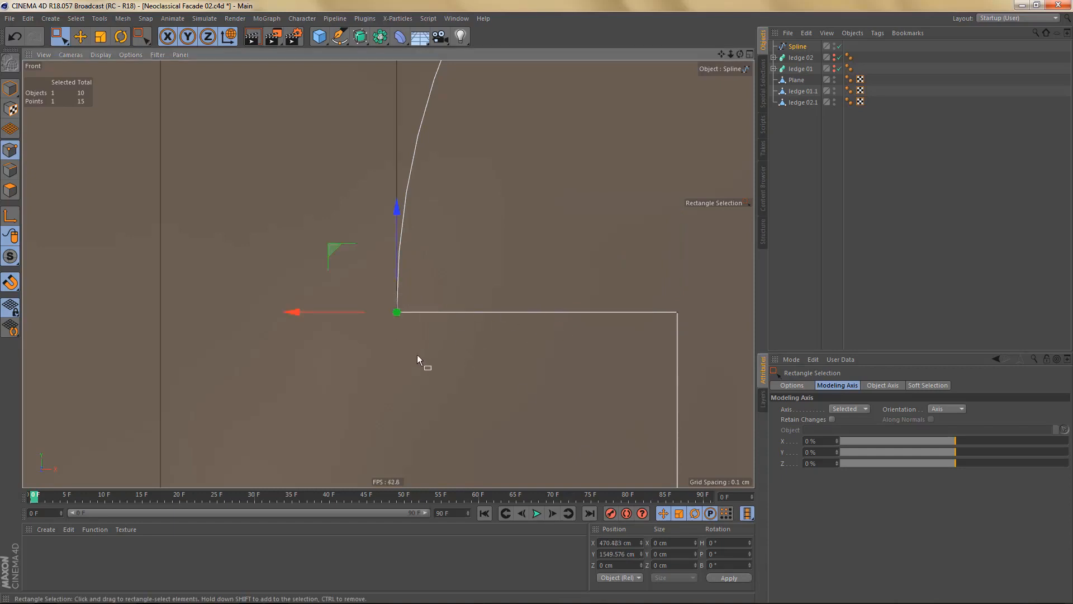
- Weld the two close points at the upper arc's lower end onto the corner point of the vertical step
scroll(426, 372, "down", 3)
middle_click_drag(460, 310, 340, 444, "alt")
right_click_drag(430, 340, 404, 358, "alt")
middle_click_drag(432, 358, 395, 407, "alt")
right_click_drag(441, 328, 464, 326, "alt")
middle_click_drag(464, 325, 437, 350, "alt")
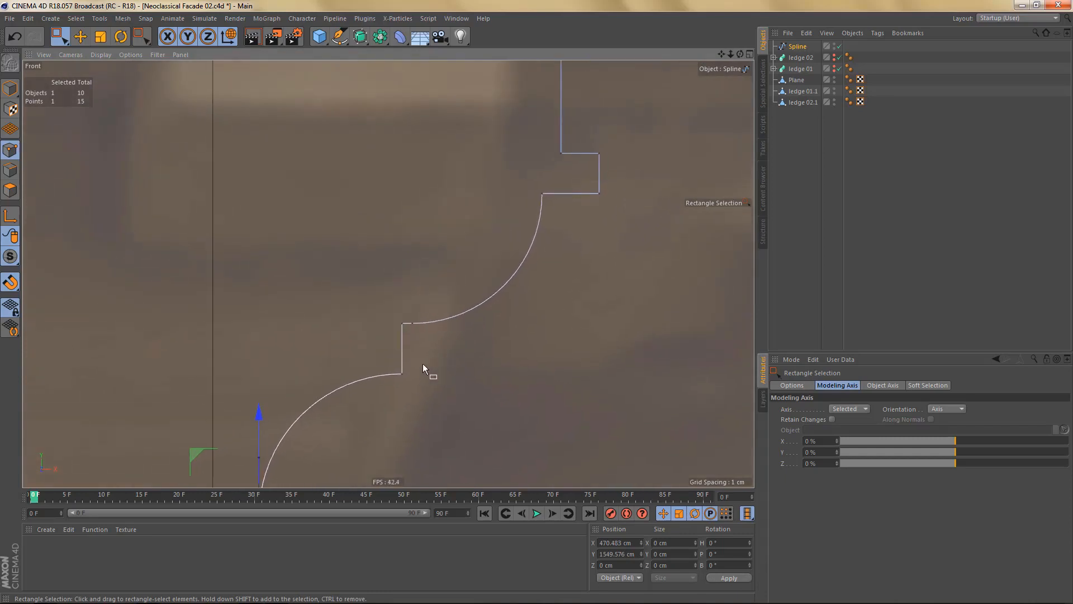
right_click_drag(422, 364, 449, 354, "alt")
middle_click_drag(436, 351, 379, 397, "alt")
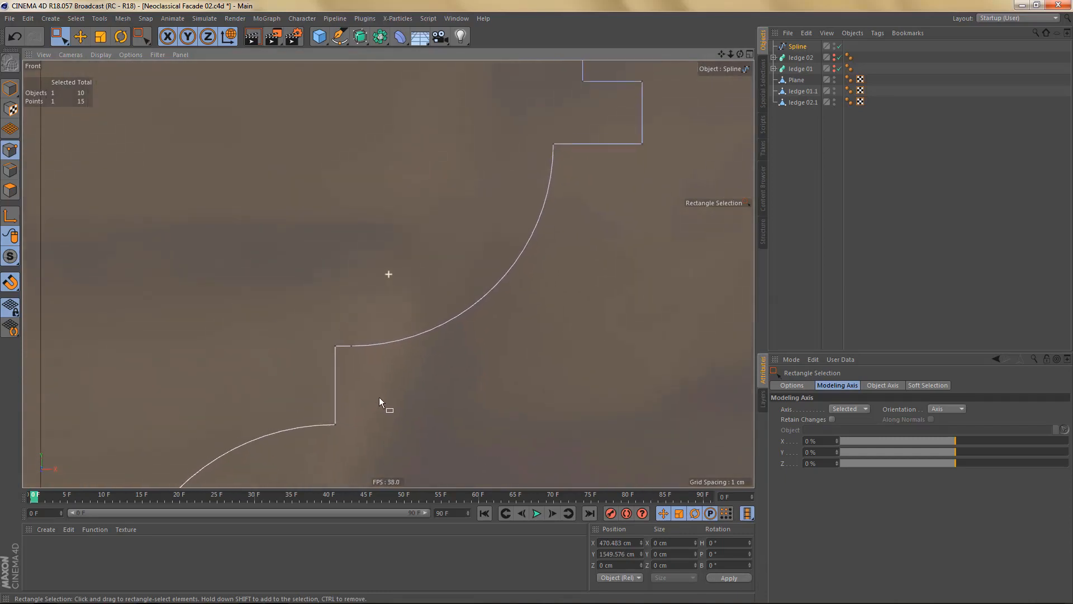
scroll(332, 373, "up", 3)
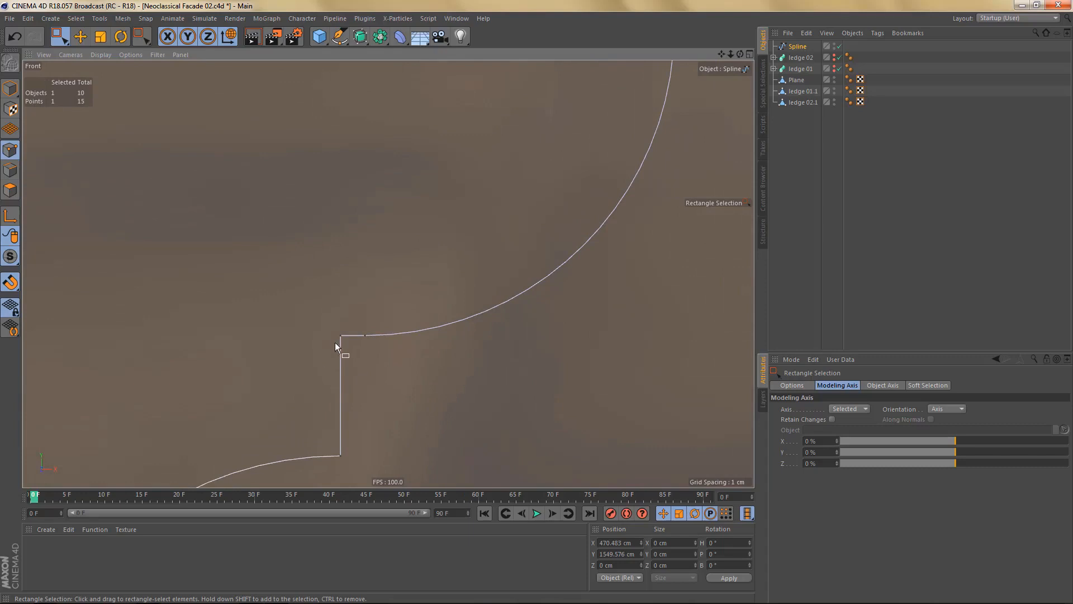
middle_click_drag(349, 351, 366, 348, "alt")
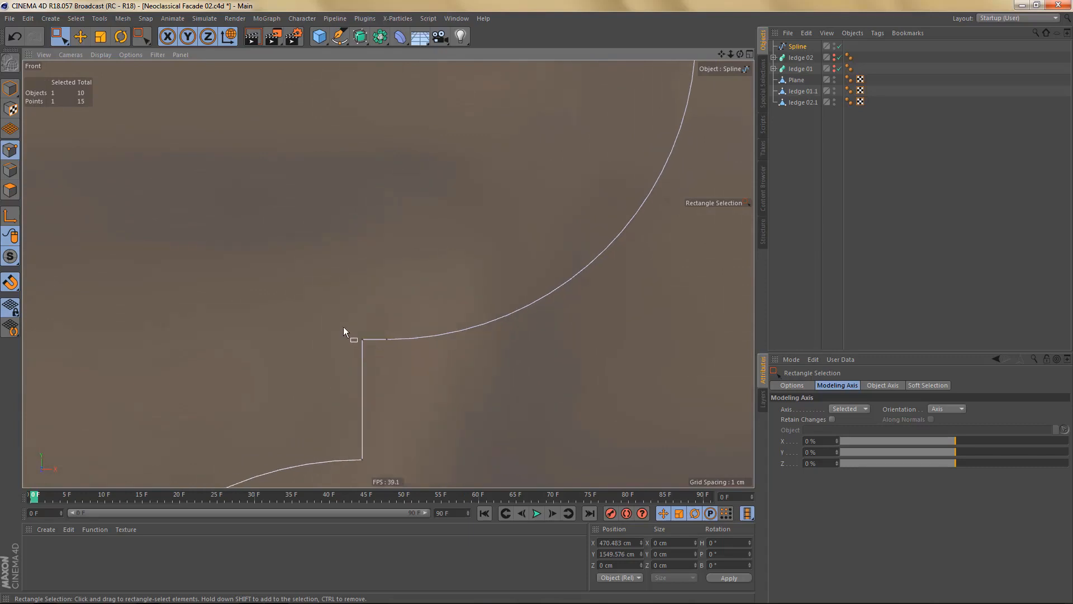
left_click_drag(343, 326, 416, 374)
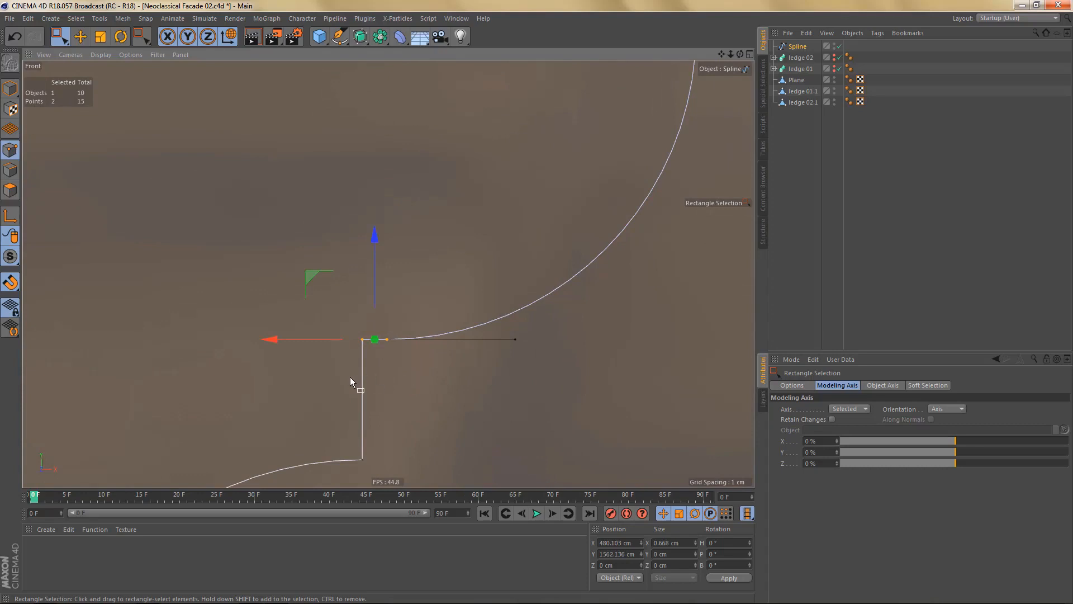
key("m")
key("q")
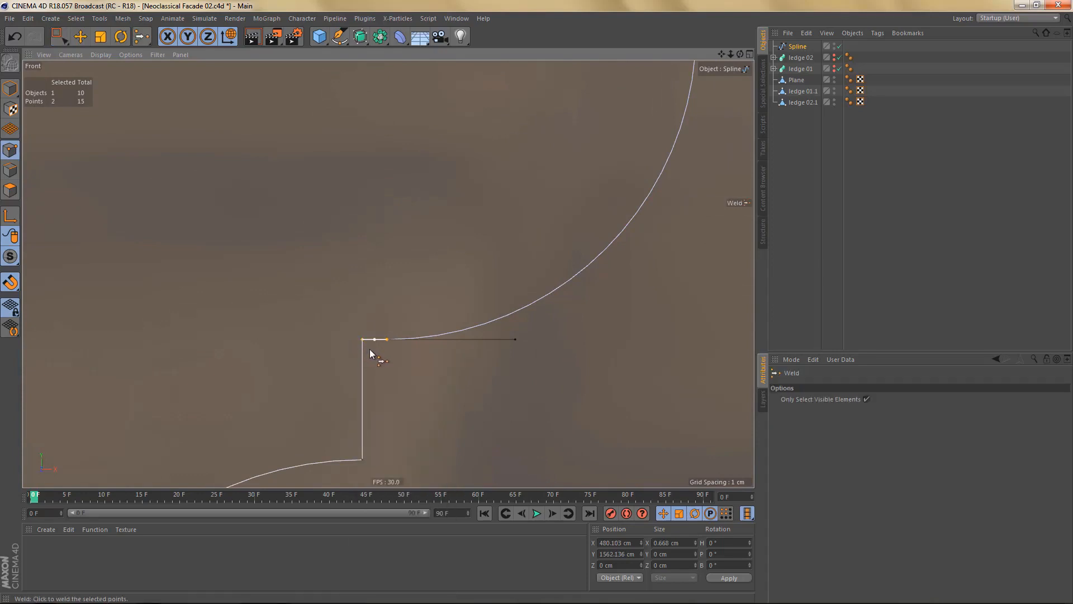
left_click(363, 338)
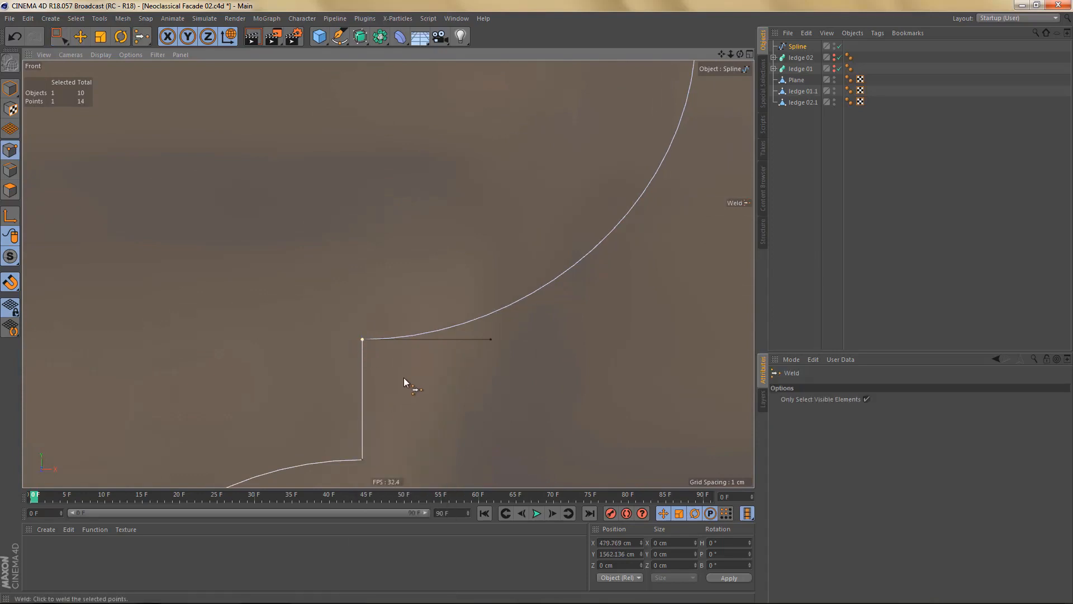
- Examine the whole cornice profile against the reference image and against the facade's upper block in the perspective view
scroll(402, 378, "down", 4)
middle_click_drag(422, 380, 422, 364)
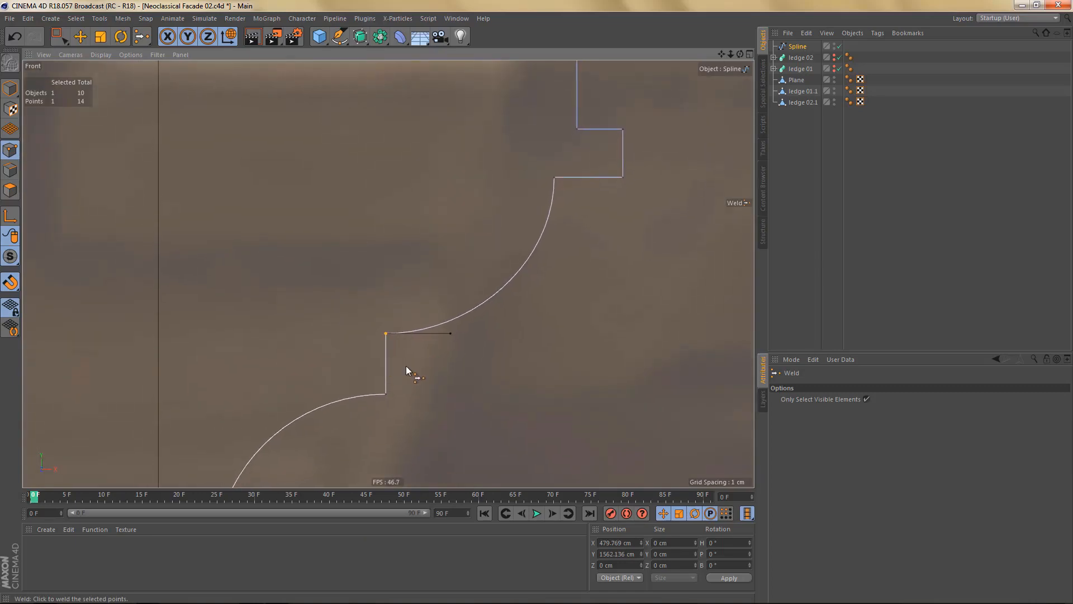
scroll(454, 357, "down", 5)
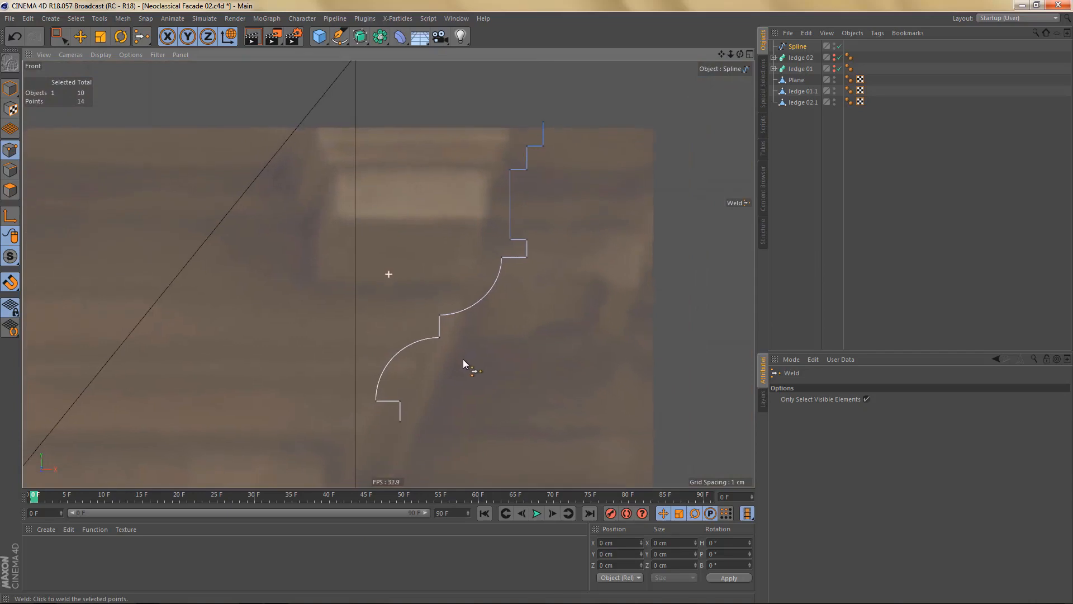
middle_click_drag(463, 359, 465, 361, "alt")
scroll(481, 312, "down", 2)
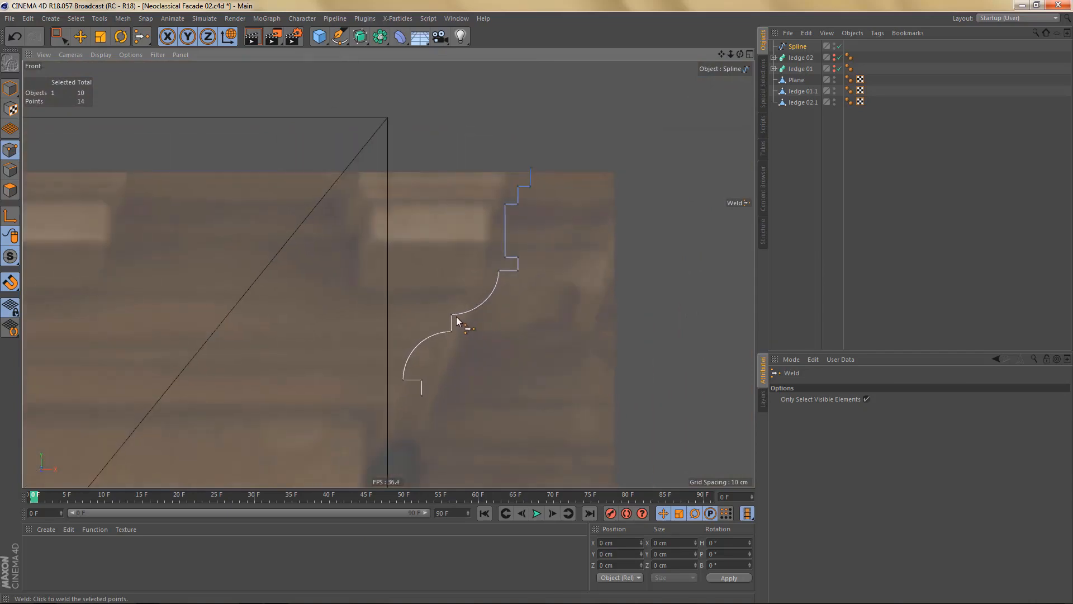
key("F1")
key("o")
left_click_drag(466, 295, 451, 282, "alt")
right_click_drag(451, 283, 424, 316, "alt")
left_click_drag(424, 316, 431, 297, "alt")
right_click_drag(430, 299, 423, 327, "alt")
left_click_drag(423, 327, 454, 279, "alt")
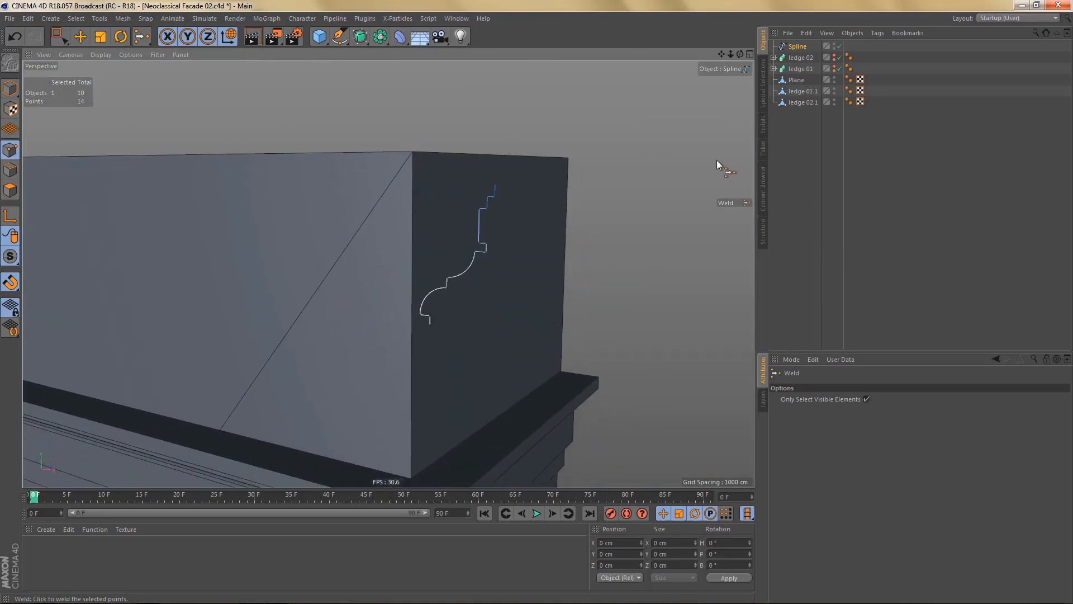
- Deselect the profile, draw a new three-point linear spline snapped to the upper block's vertical edges across its front and side, and select all its points
left_click(796, 139)
mouse_move(598, 235)
left_mouse_down("alt")
mouse_move(565, 250)
mouse_move(609, 235)
left_mouse_up("alt")
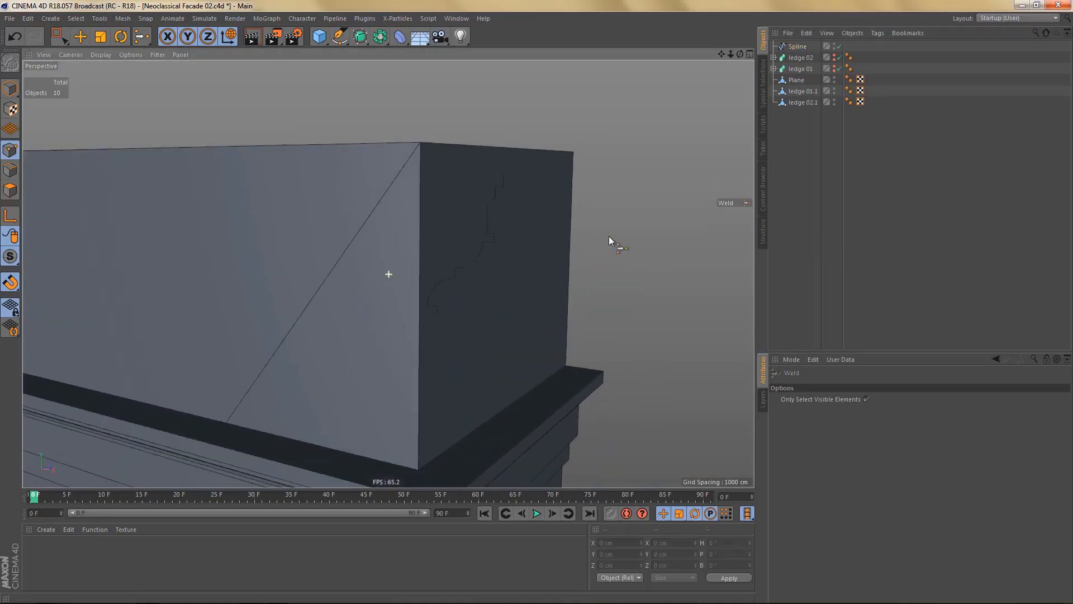
right_click_drag(609, 235, 531, 270, "alt")
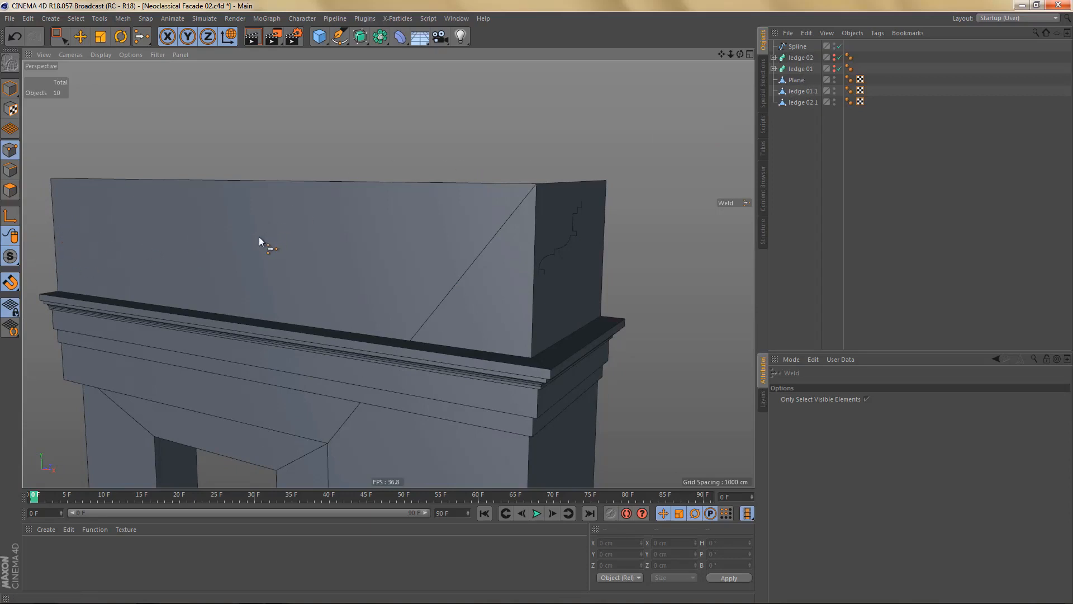
key("space")
left_click(53, 227)
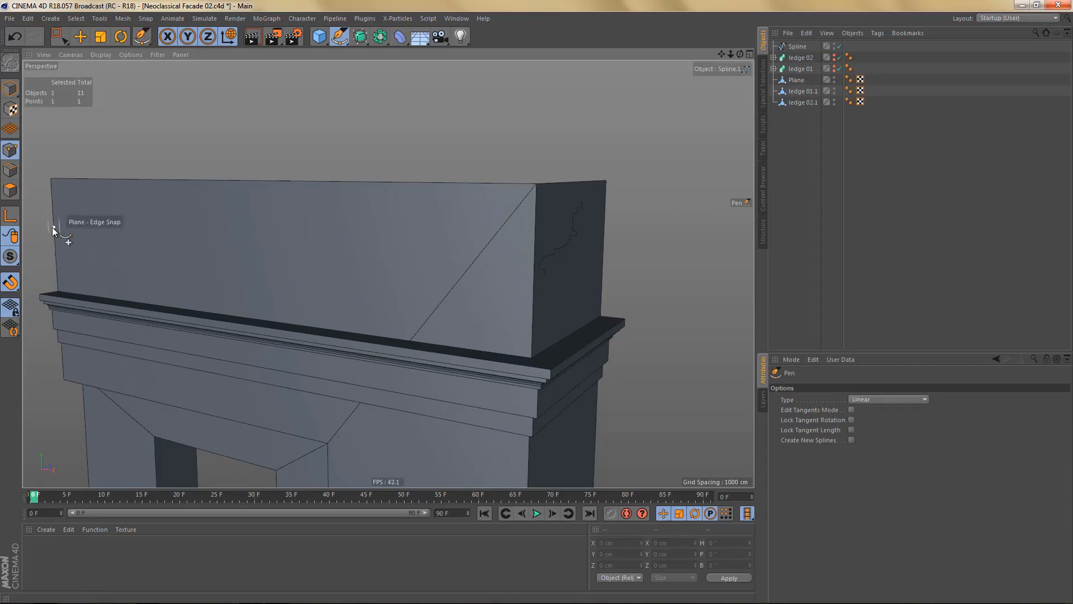
left_click(534, 242)
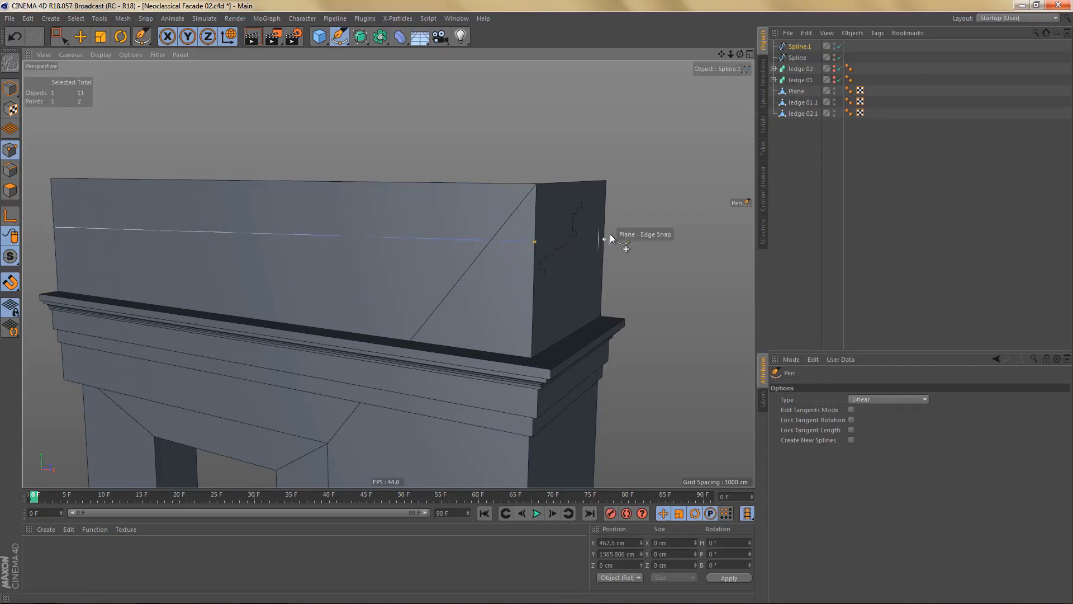
left_click(602, 232)
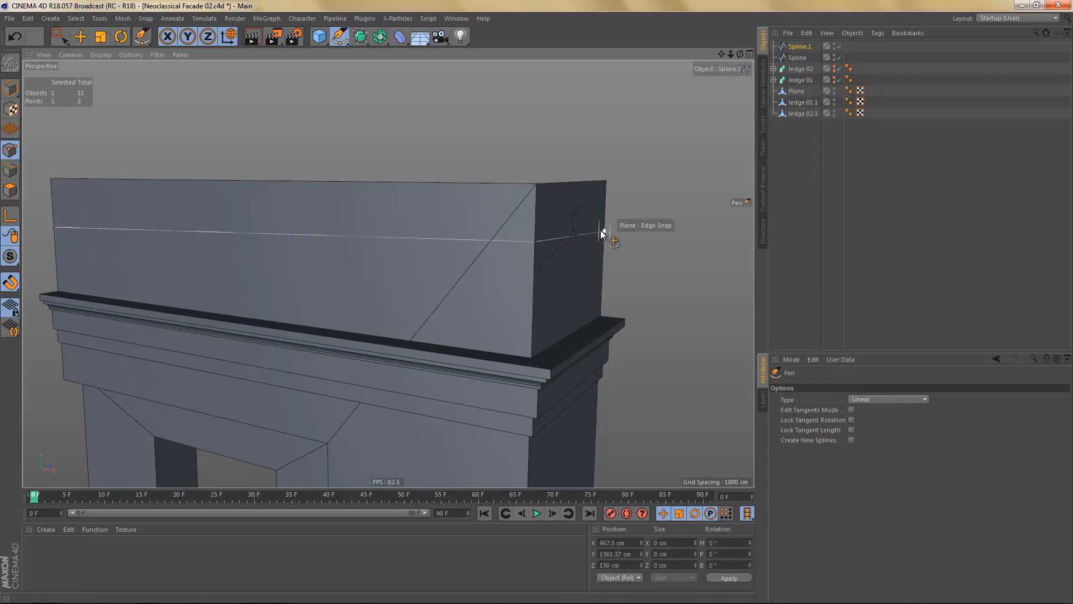
key("ctrl+a")
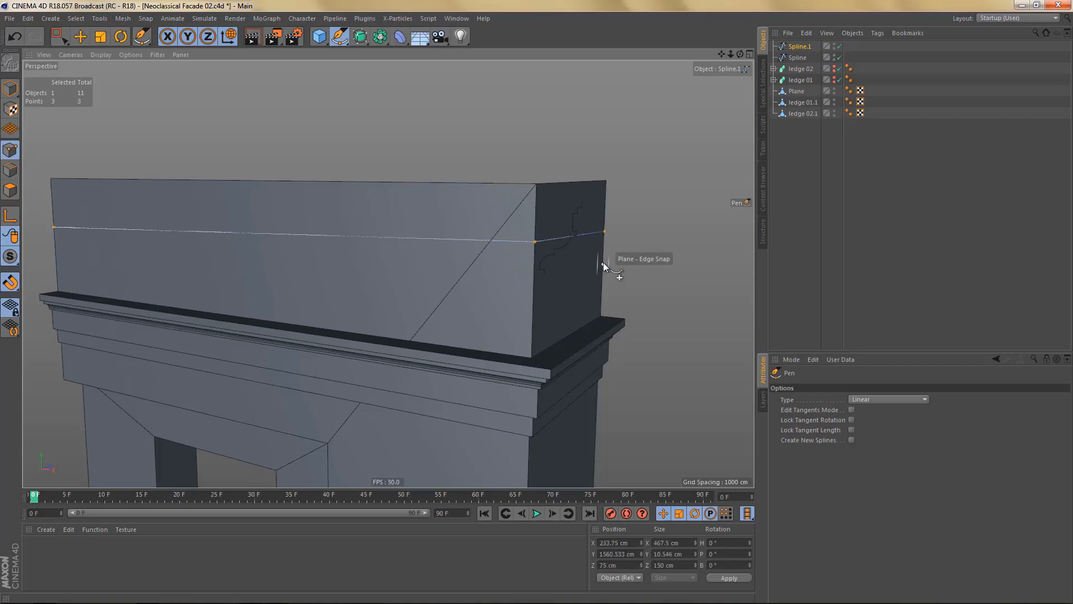
- Flatten the path spline's three selected points to one height by scaling their Y size to 0 cm
key("e")
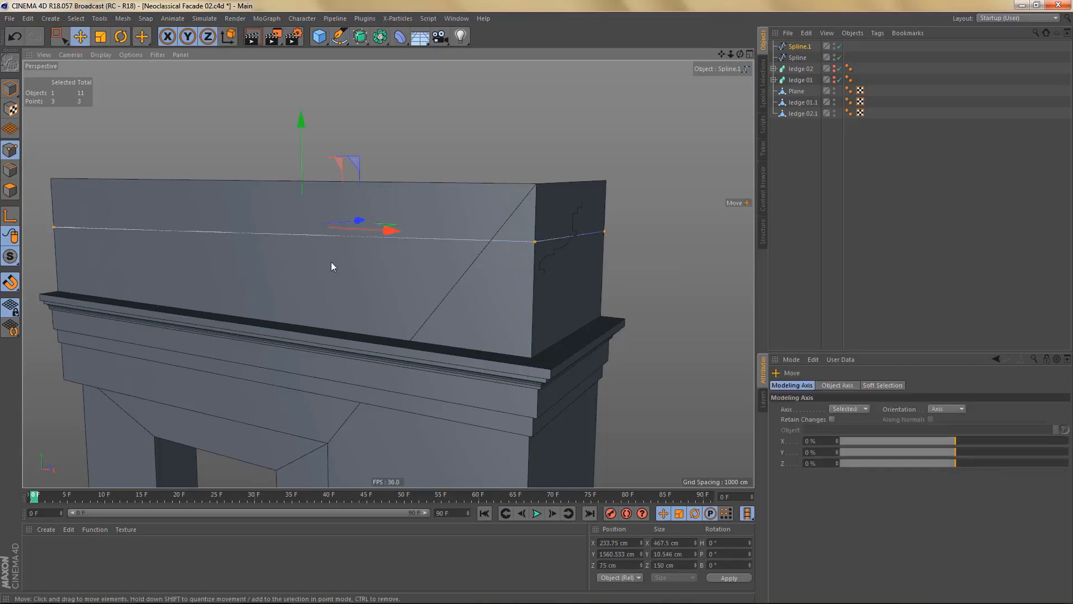
key("t")
left_click_drag(301, 121, 311, 230)
- With the modeling axis X offset at 100%, raise the path points in the front view to the profile's top point, at Y 1590.397 cm
middle_click(442, 290)
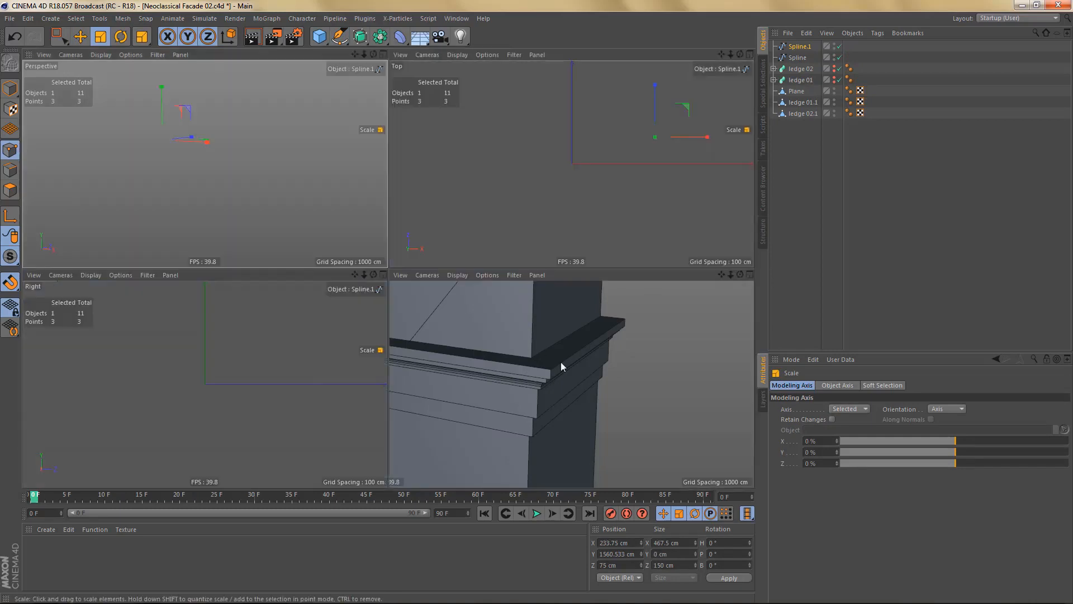
middle_click(561, 361)
scroll(493, 314, "down", 3)
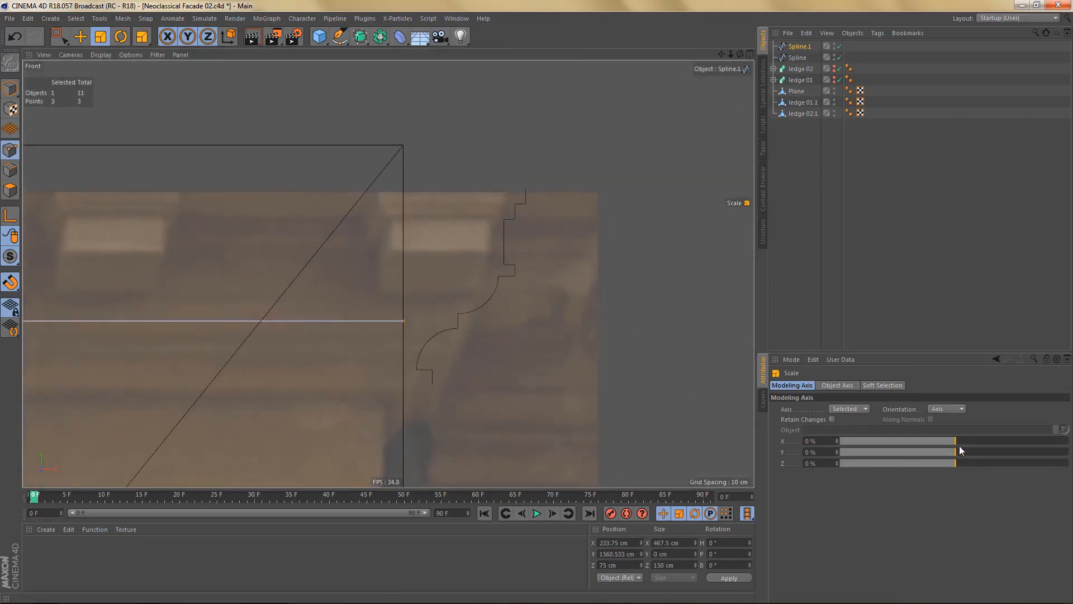
left_click_drag(959, 445, 1068, 445)
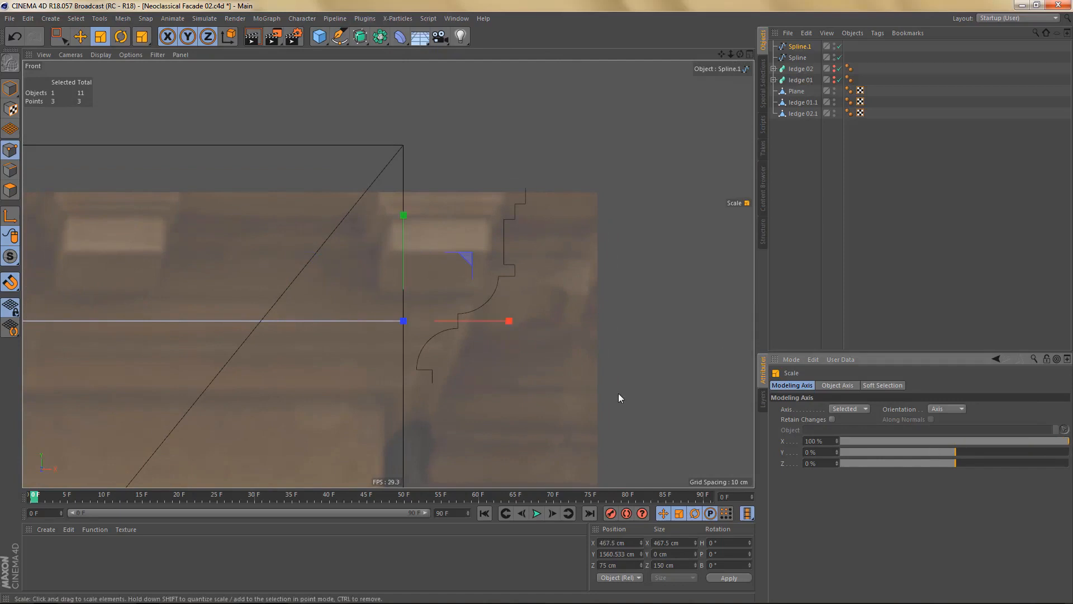
scroll(410, 333, "up", 3)
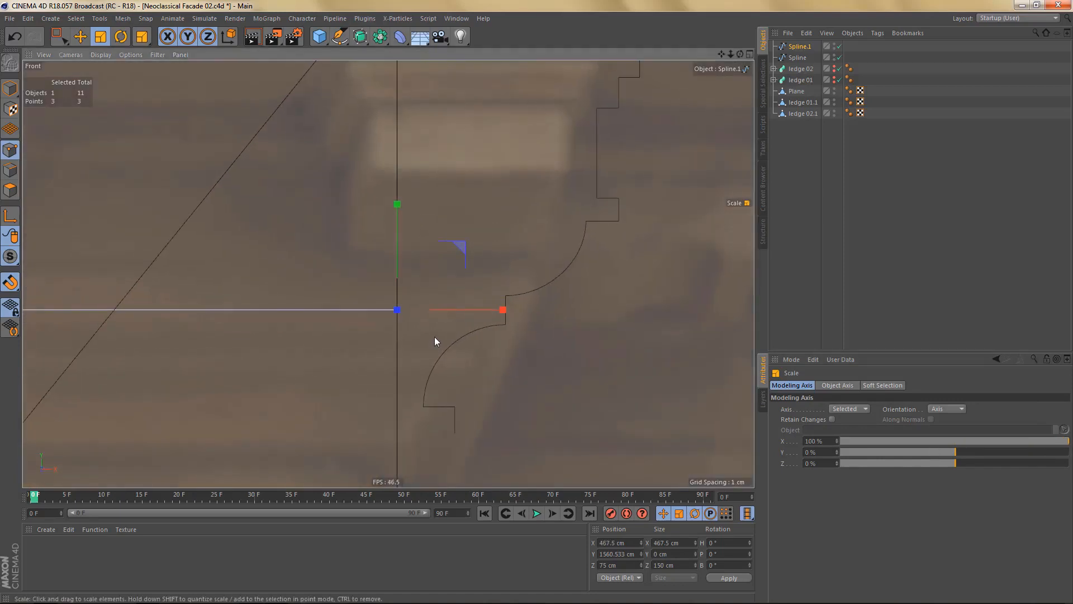
key("e")
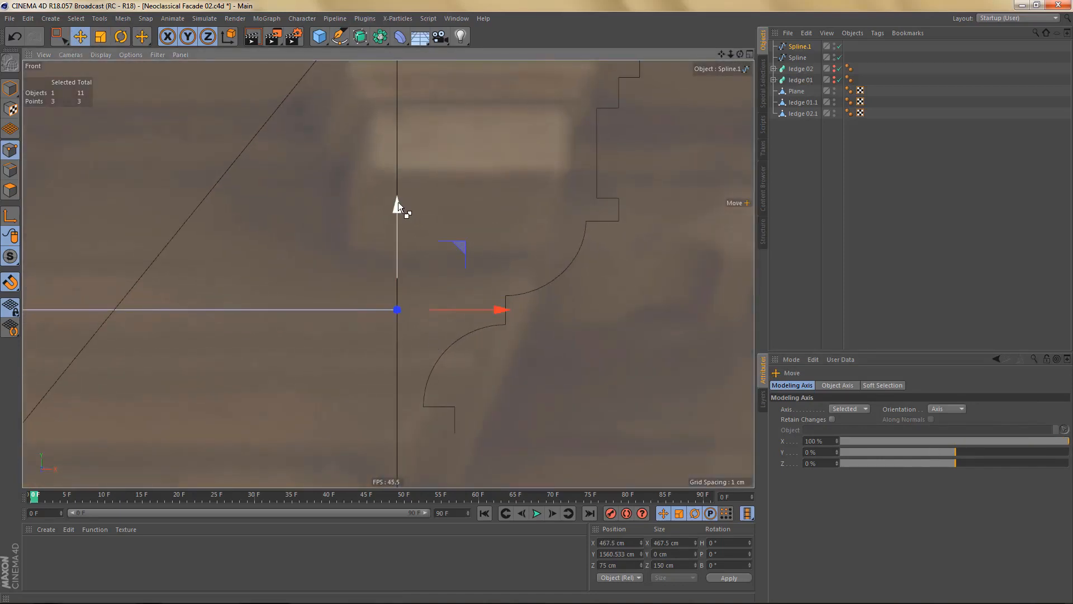
left_click_drag(397, 203, 404, 211)
right_click_drag(404, 211, 394, 219, "alt")
middle_click_drag(391, 234, 389, 289, "alt")
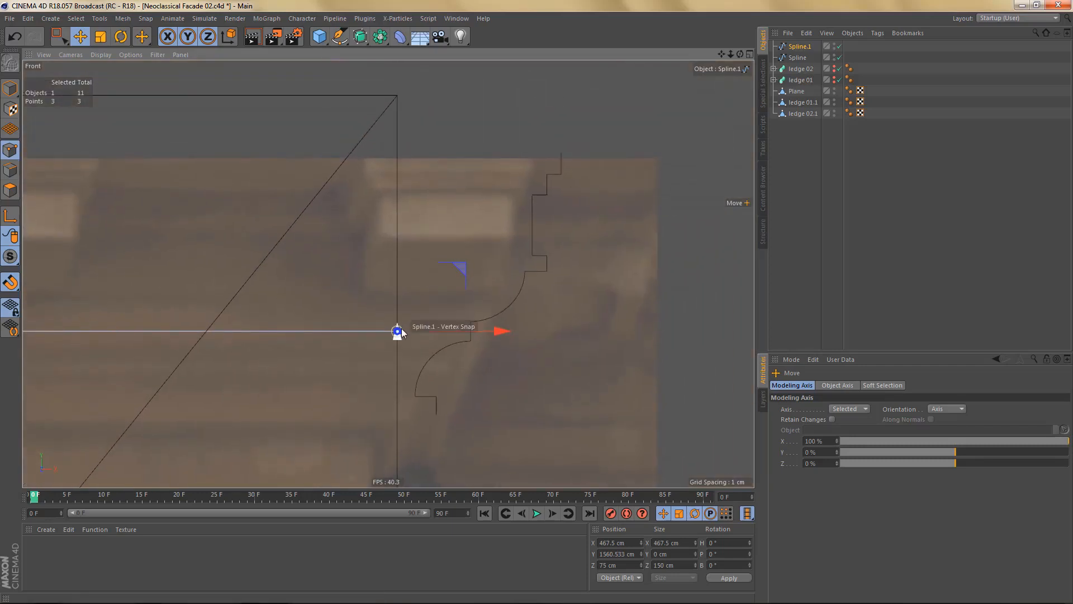
left_click_drag(396, 330, 560, 153)
- Move the path spline's object axis with Axis Center to all points at X -100%, Y 100%, Z -100%
middle_click(531, 243)
middle_click(327, 173)
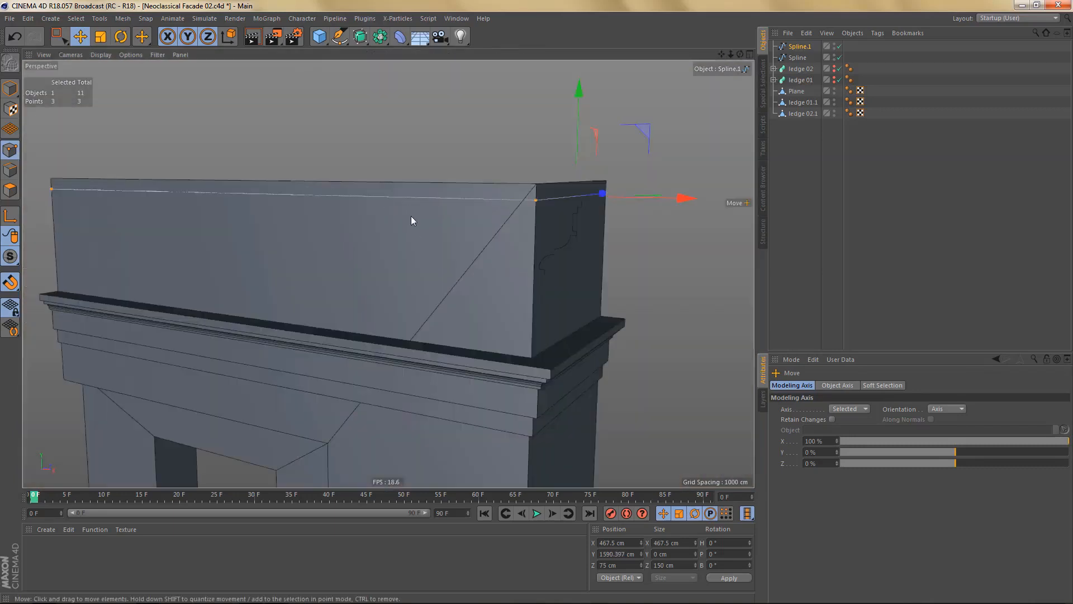
left_click_drag(411, 215, 384, 233, "alt")
key("Tab")
key("m")
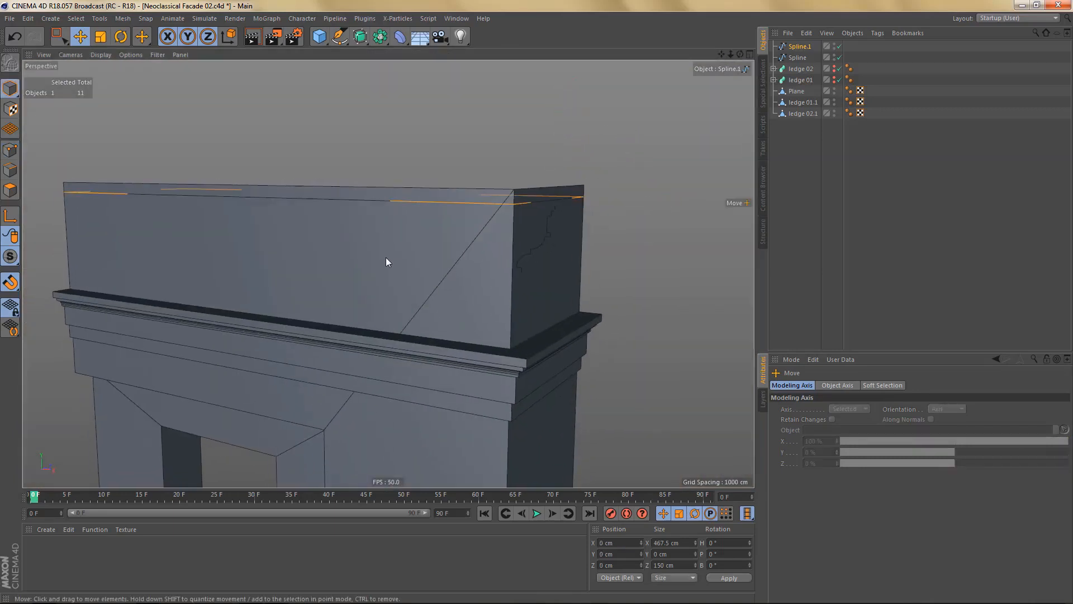
key("shift+a")
left_click_drag(531, 203, 639, 208)
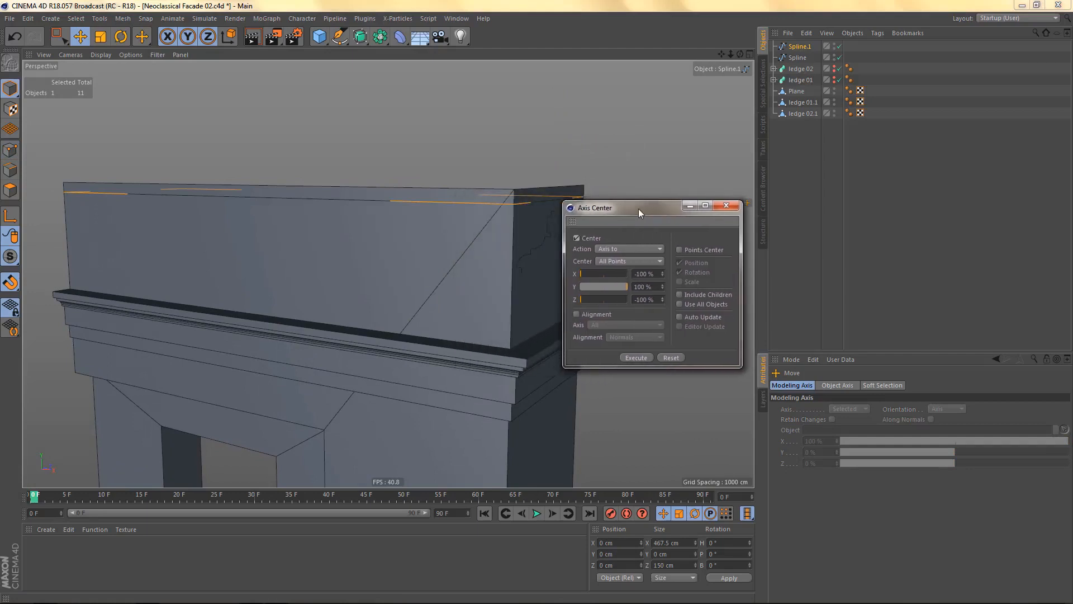
left_click(645, 357)
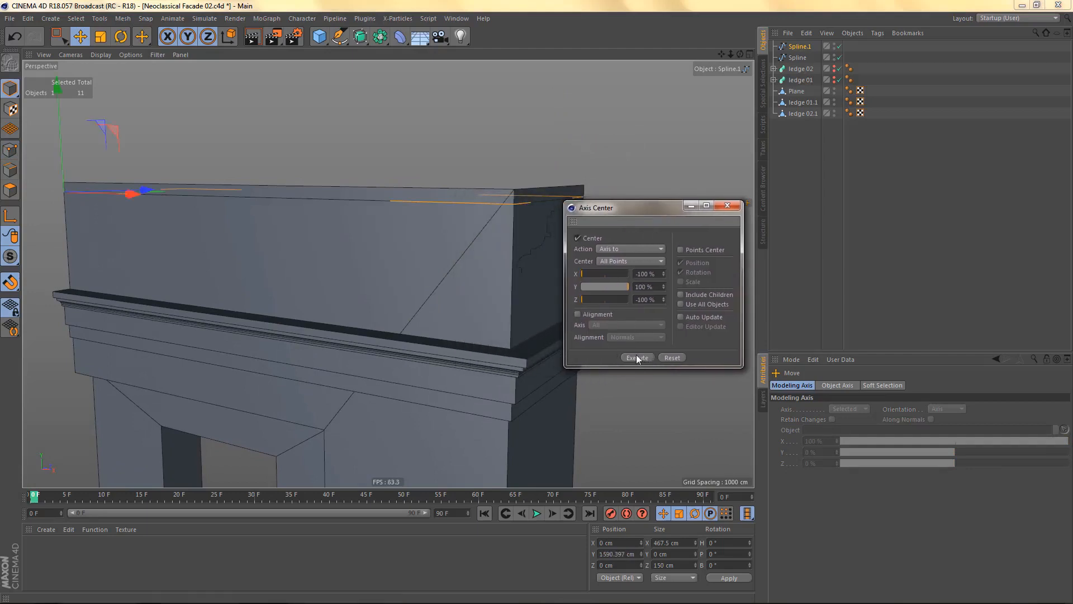
- Apply the same Axis Center settings to the profile spline and close the dialog
left_click(799, 57)
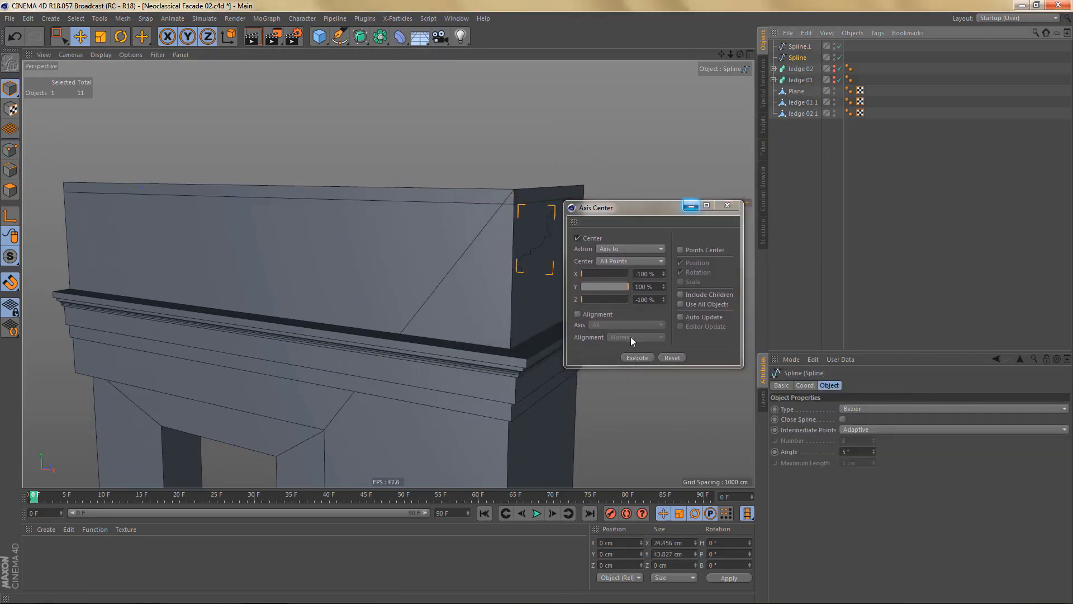
left_click(646, 357)
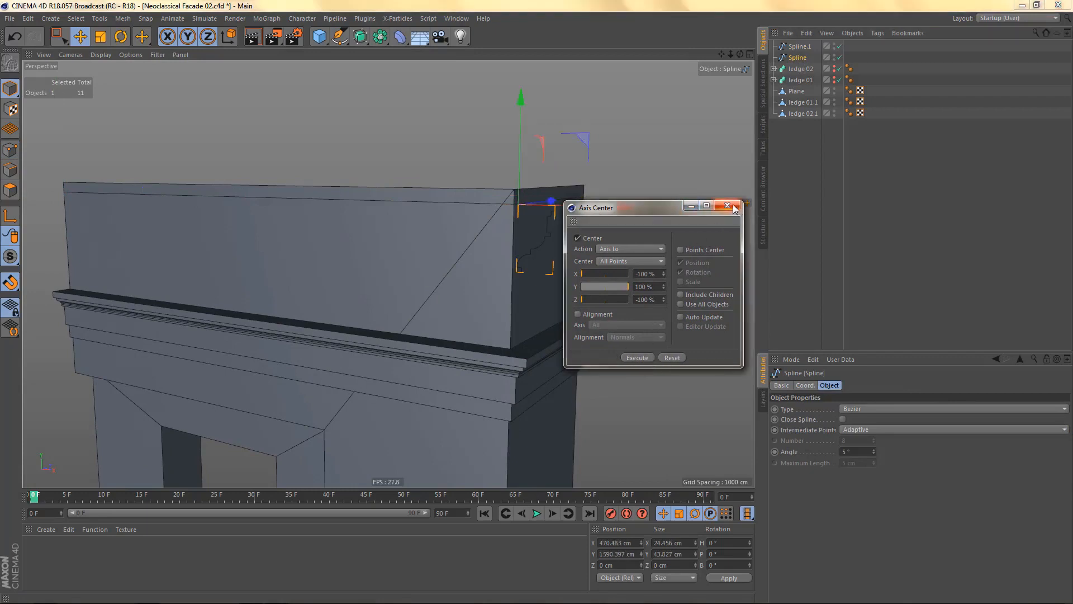
left_click(727, 205)
- Rename the cornice outline spline as profile and the spline around the block as path
double_click(798, 58)
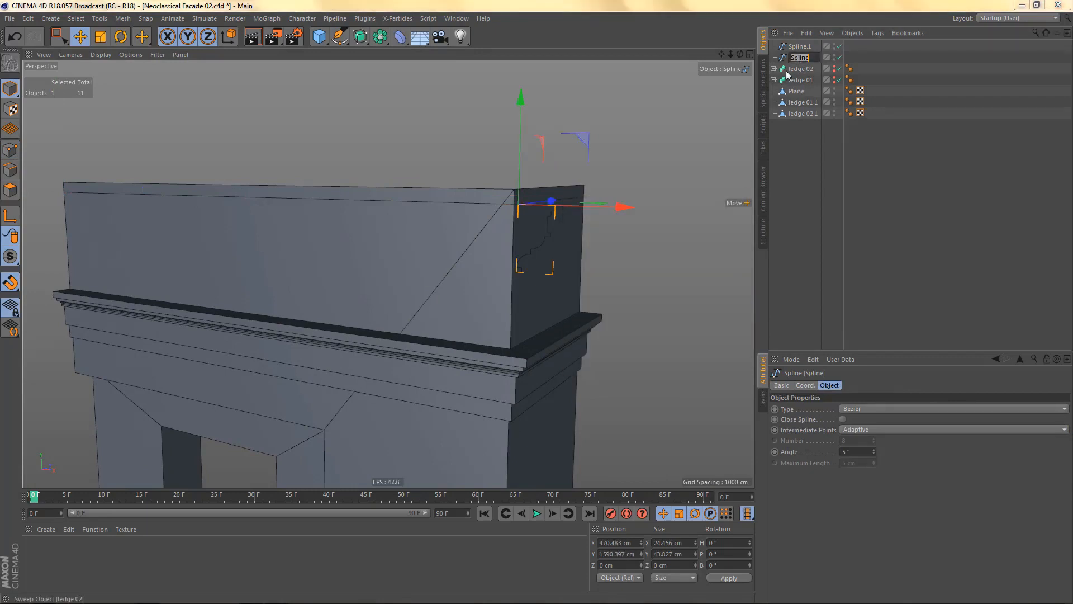
type("profile")
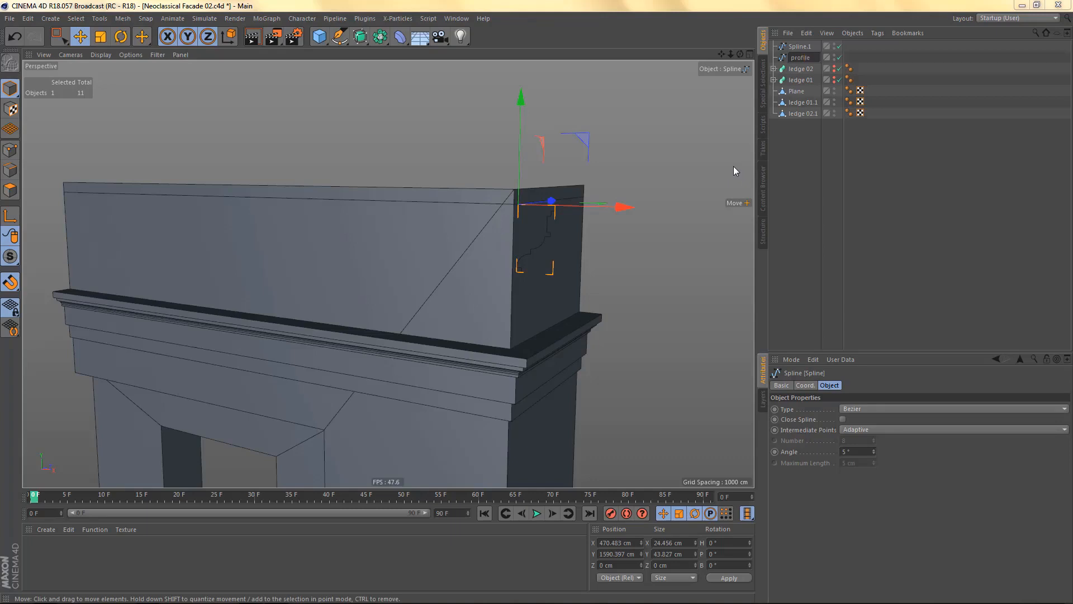
key("Up")
type("path")
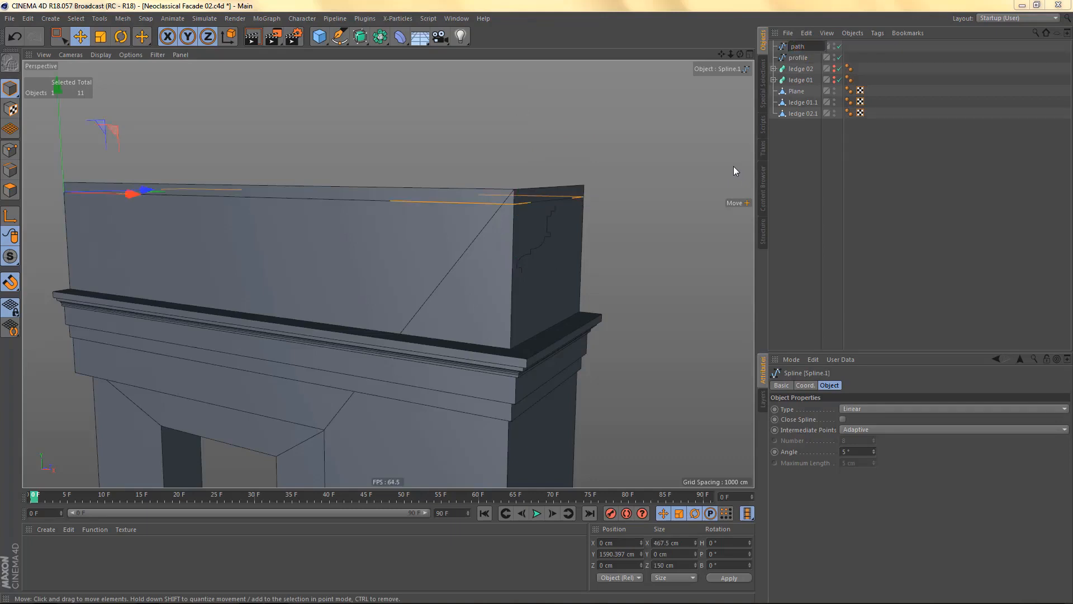
key("Return")
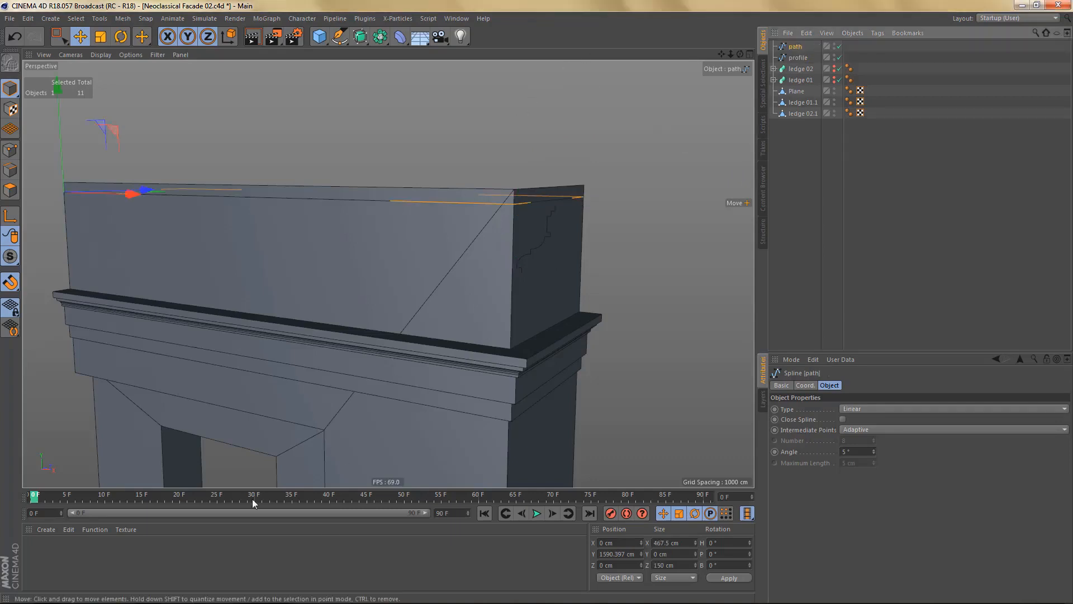
- Create a Sweep as parent of the profile spline and place the path spline below the profile inside it
left_click(798, 57)
left_click_drag(360, 36, 451, 52)
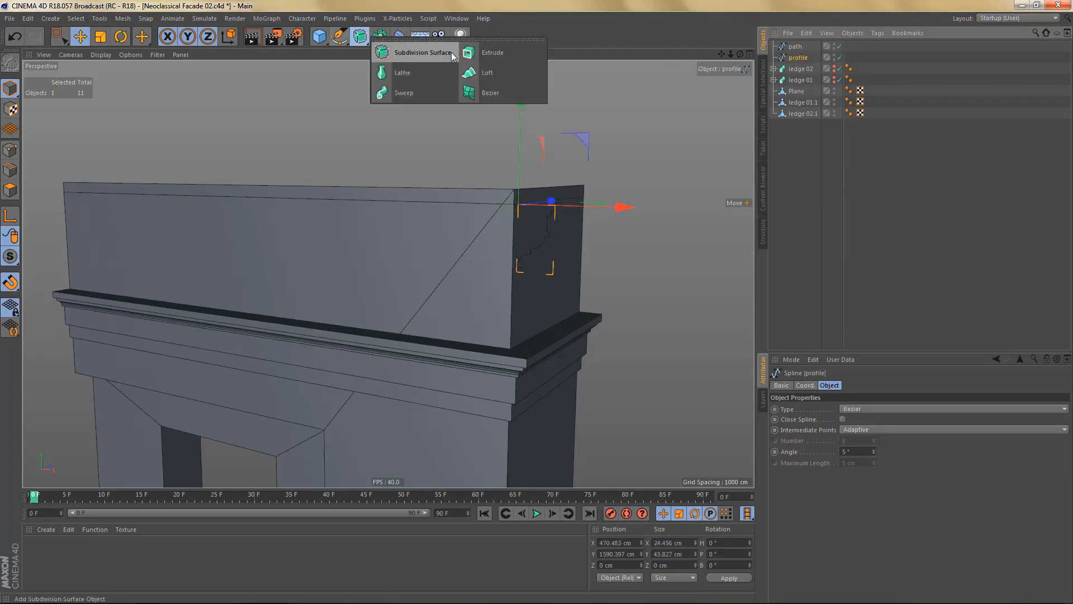
left_click(424, 87, "alt")
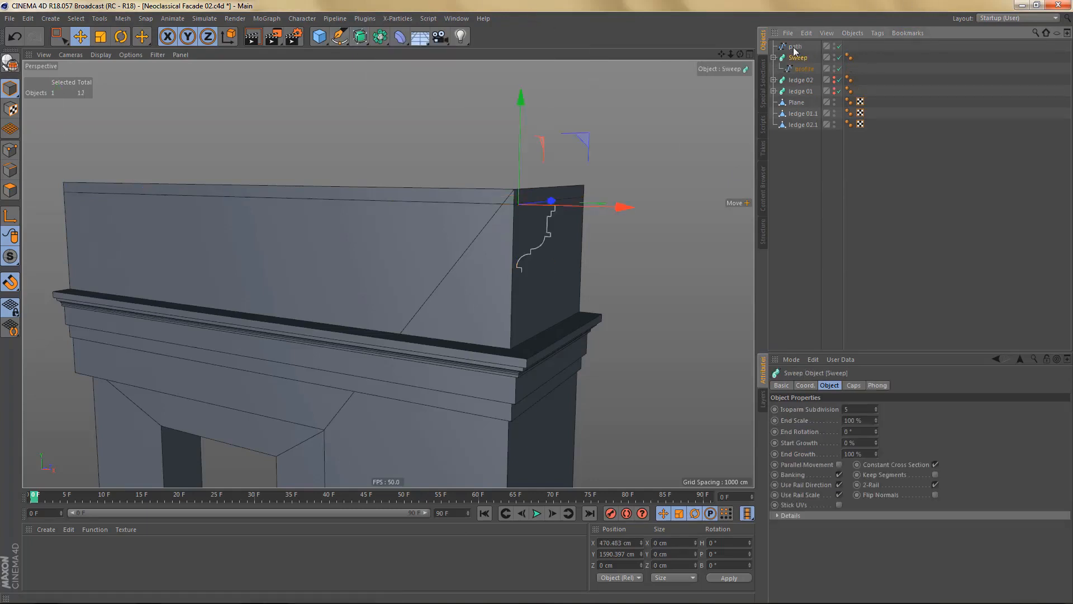
left_click_drag(794, 49, 805, 74)
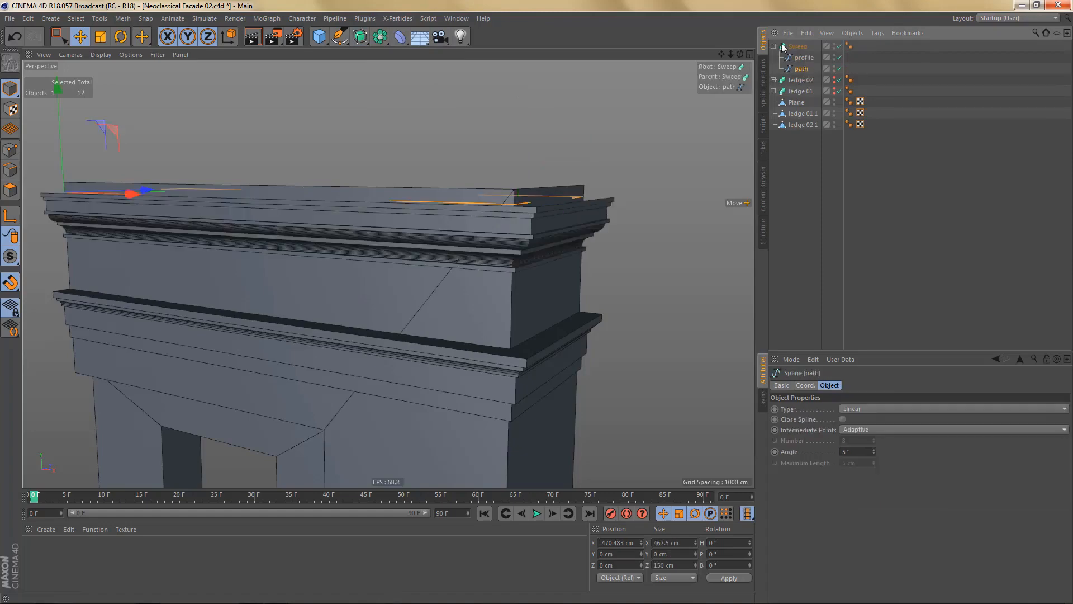
- Render the perspective view and examine the swept cornice's shape and shading around the block's corner
left_click_drag(515, 236, 541, 236, "alt")
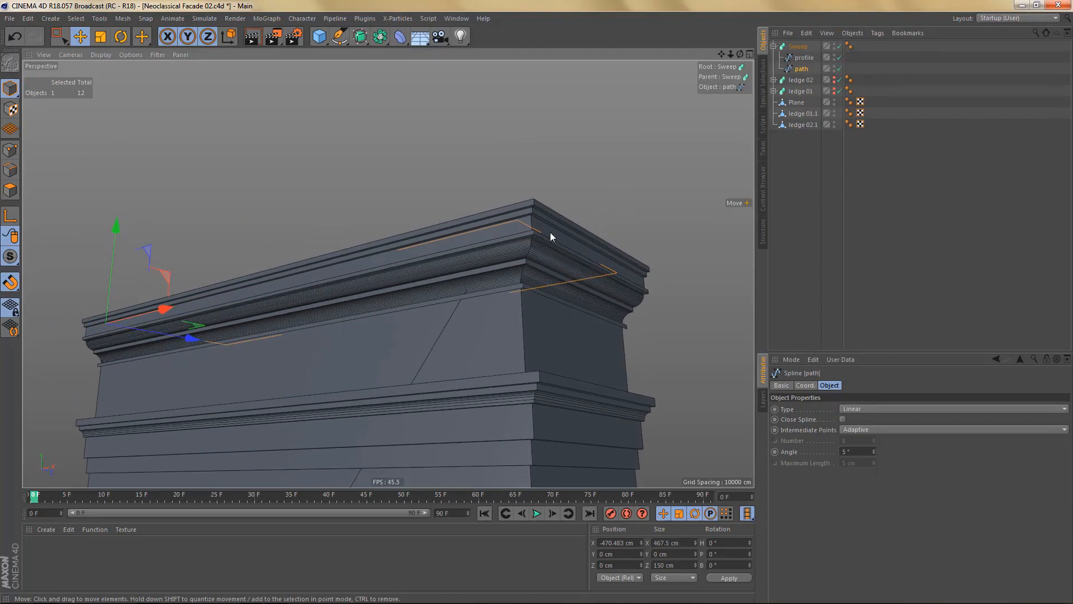
key("ctrl+r")
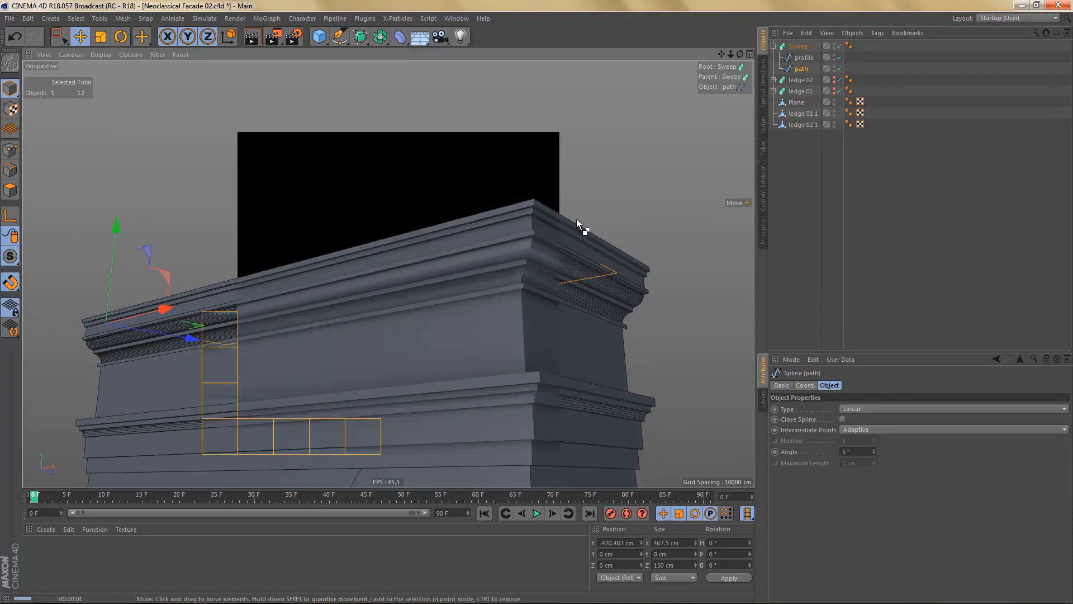
scroll(575, 226, "up", 4)
left_click_drag(525, 260, 559, 274, "alt")
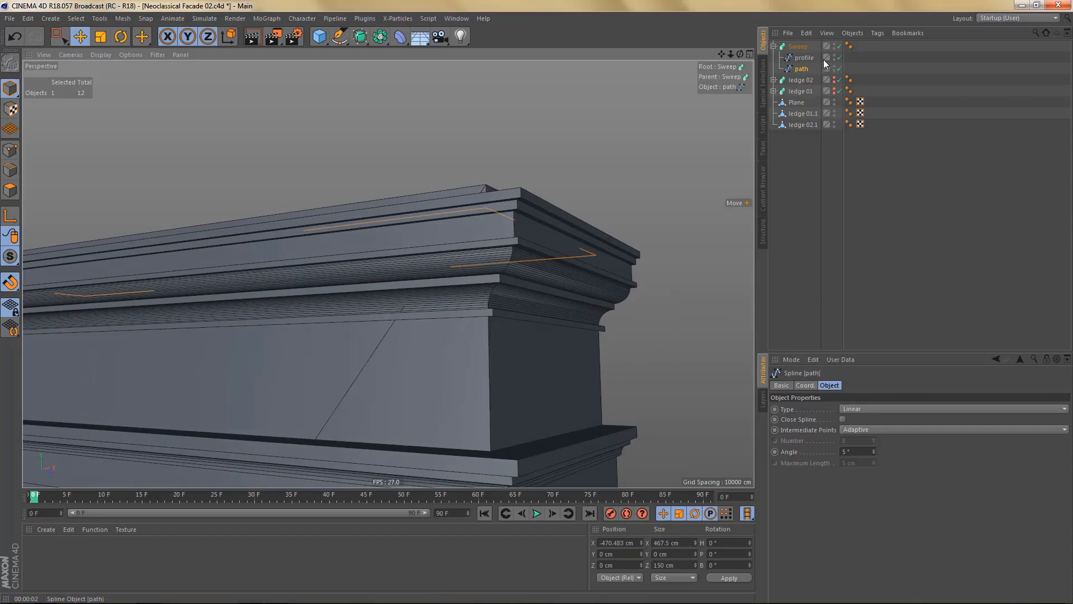
- Set the Phong angle of the cornice sweep's Phong tag to 33°
left_click(849, 45)
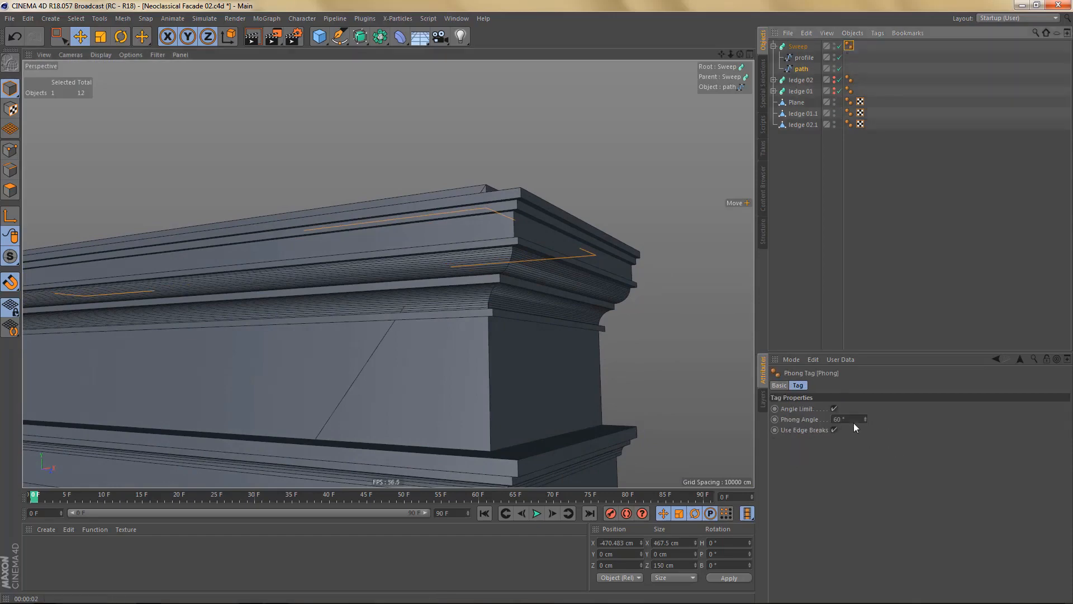
double_click(847, 419)
key("Return")
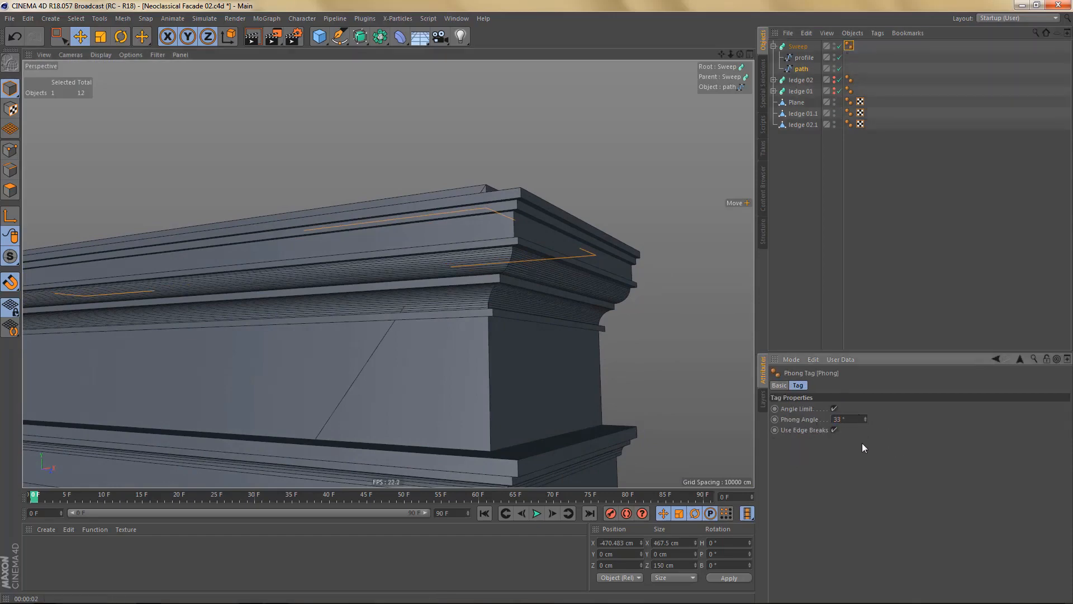
left_click_drag(597, 244, 649, 193, "alt")
- Reduce the cornice's segments by setting the profile spline's adaptive intermediate point angle to 20°
left_click(805, 56)
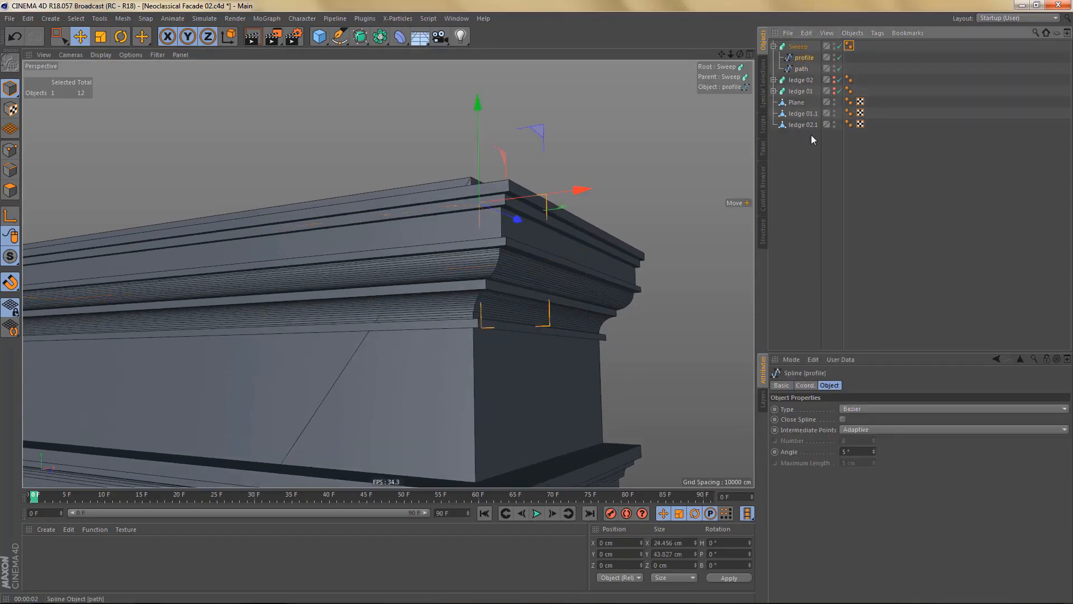
double_click(866, 450)
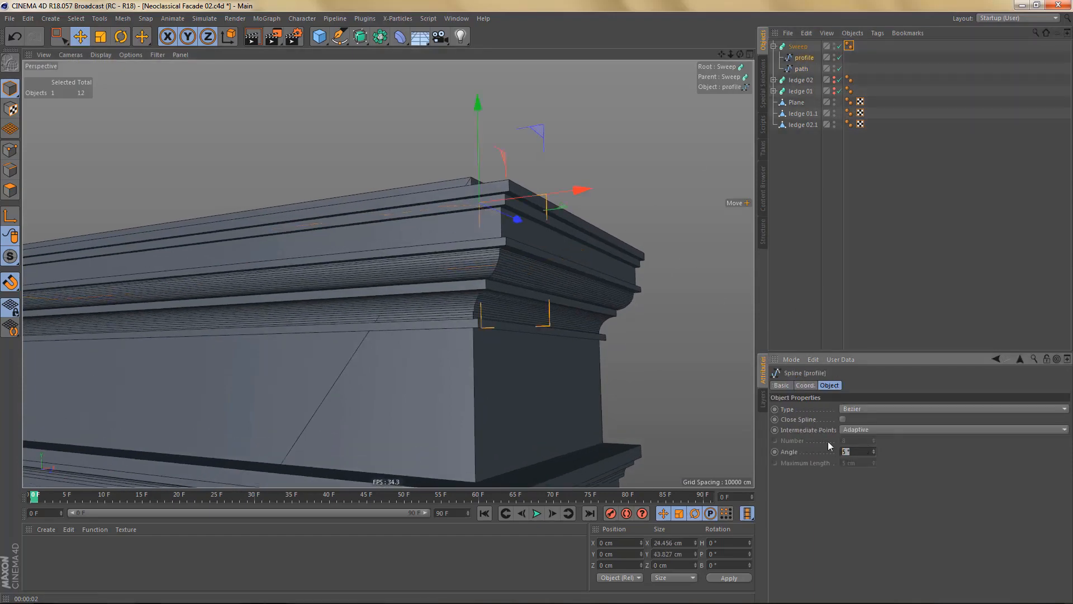
key("Return")
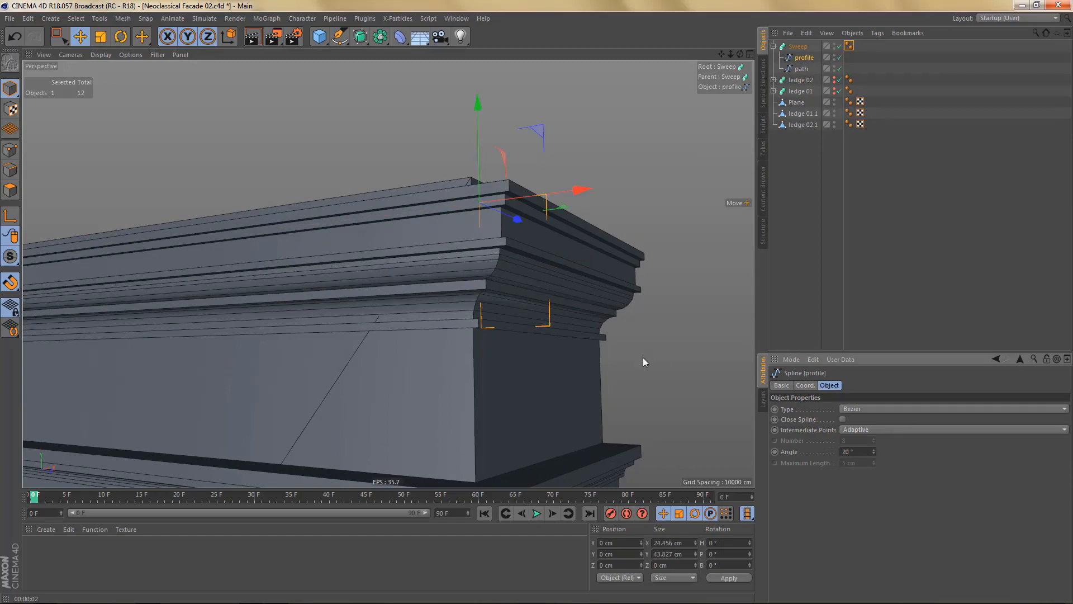
left_click_drag(488, 305, 558, 317, "alt")
- In the front view, move all the profile's points outward to X 25.298 cm, bringing the lower arc's end clear of the block's edge
middle_click(608, 377)
middle_click(607, 377)
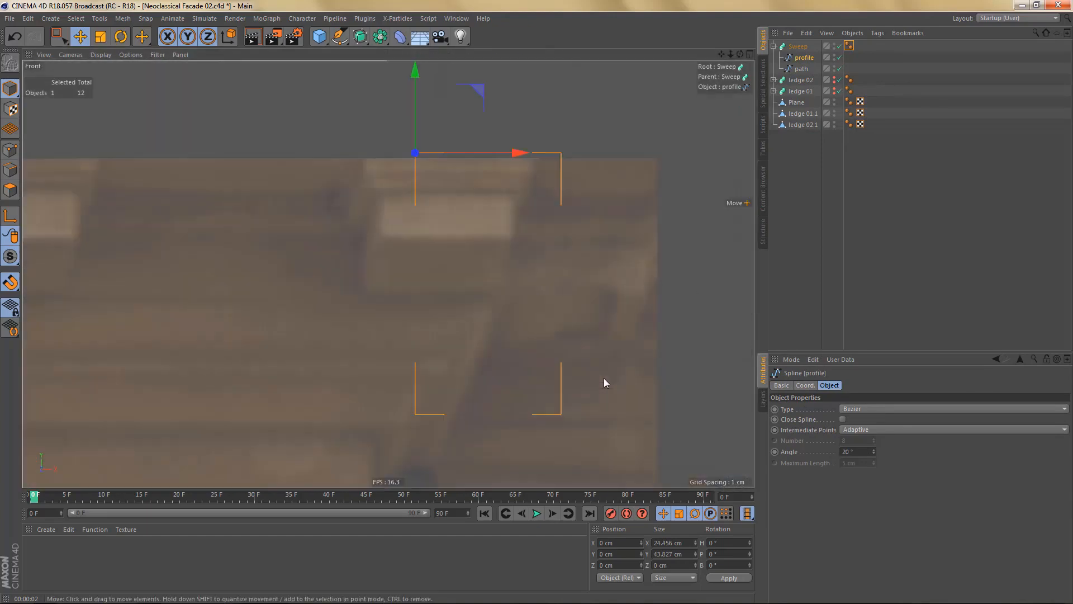
mouse_move(464, 399)
middle_mouse_down("alt")
mouse_move(490, 367)
mouse_move(529, 357)
middle_mouse_up("alt")
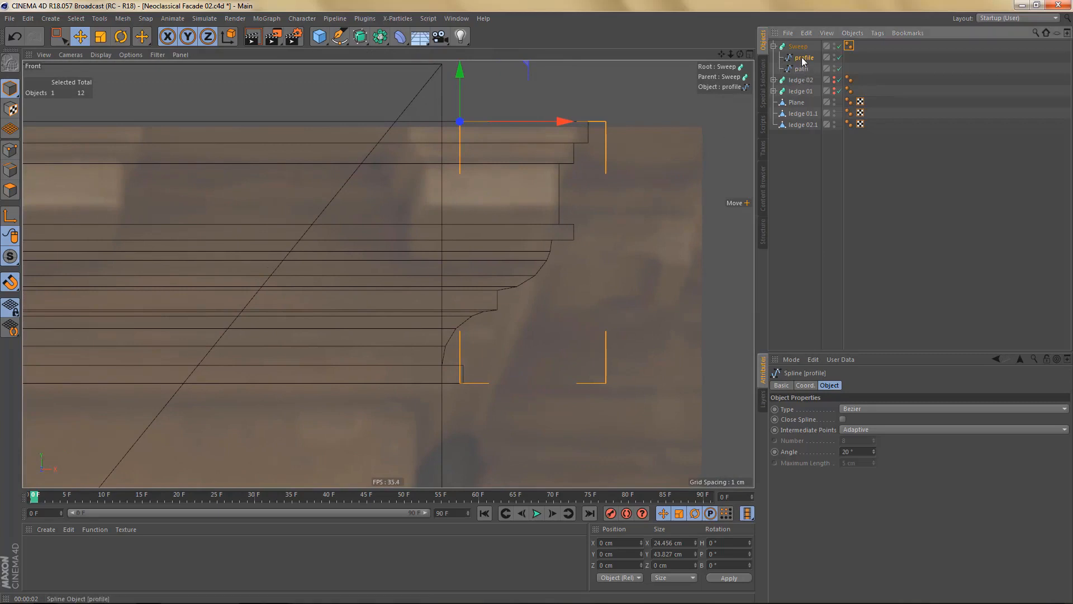
key("Return")
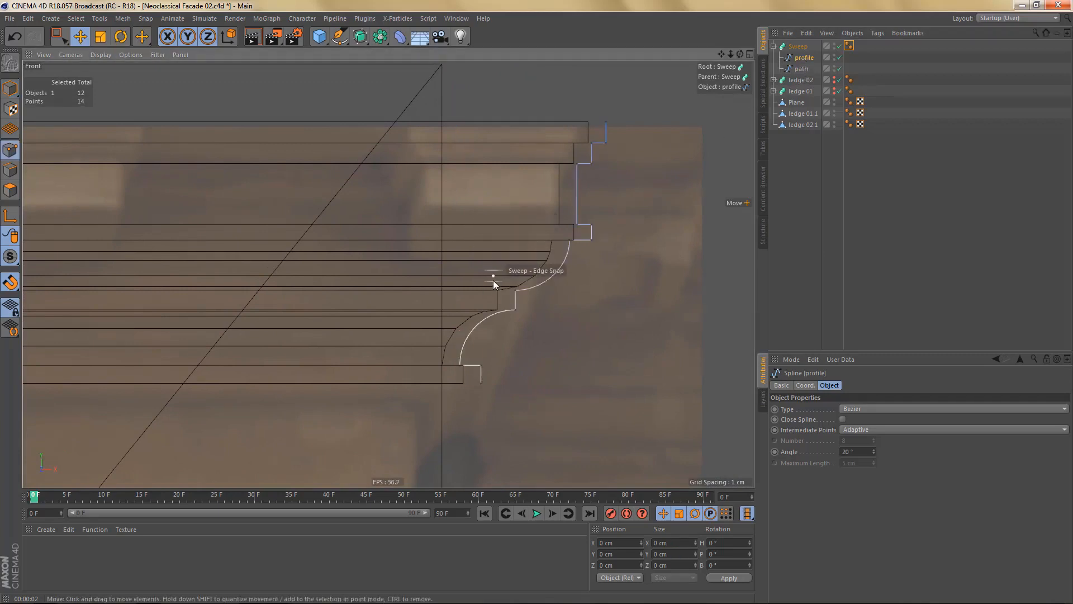
key("ctrl+a")
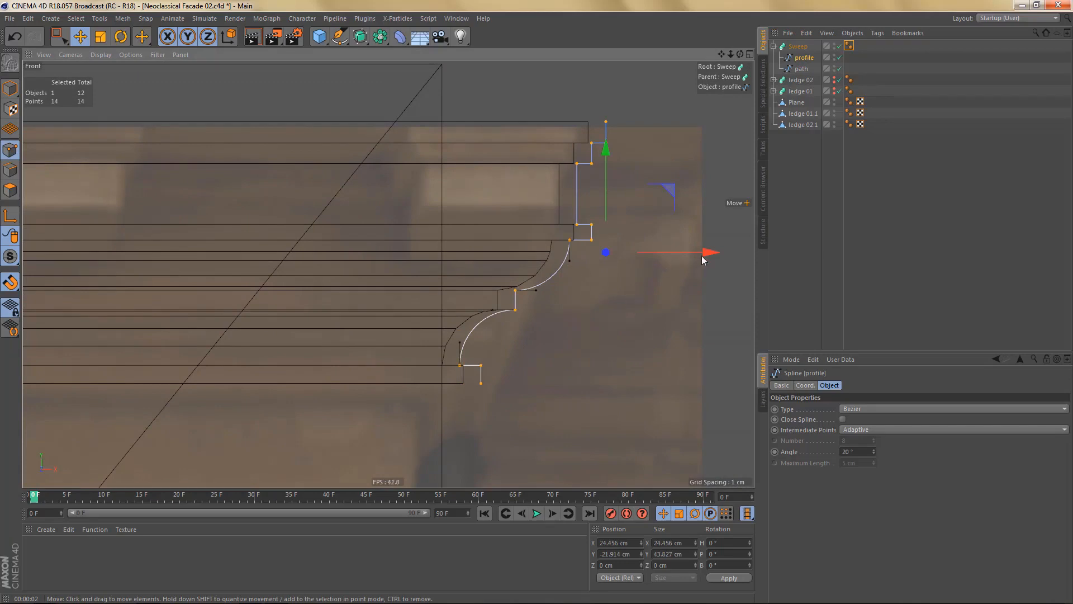
left_click_drag(711, 253, 717, 252)
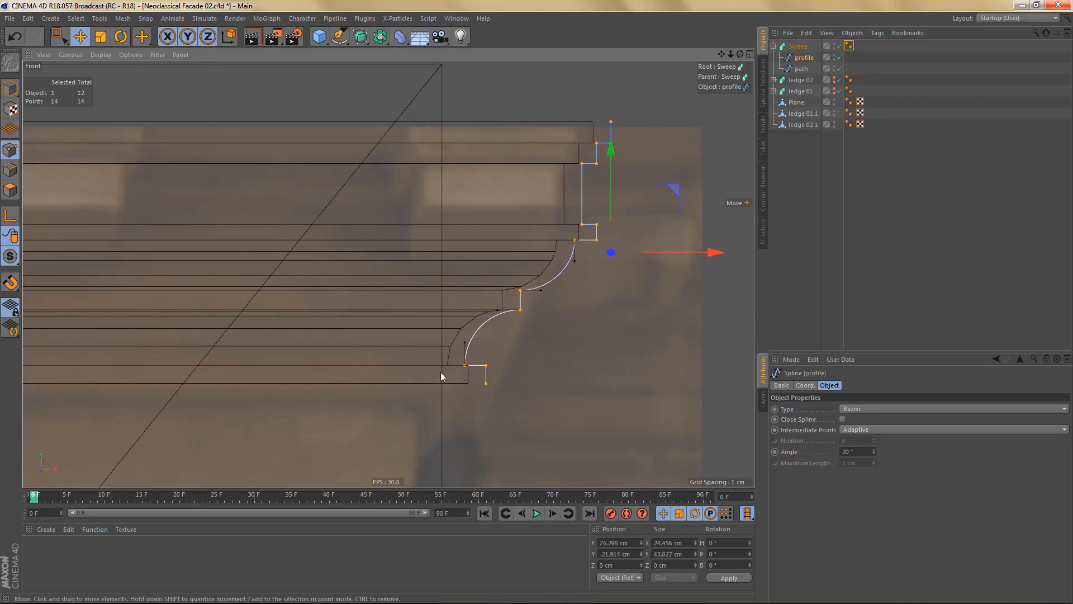
scroll(440, 372, "up", 3)
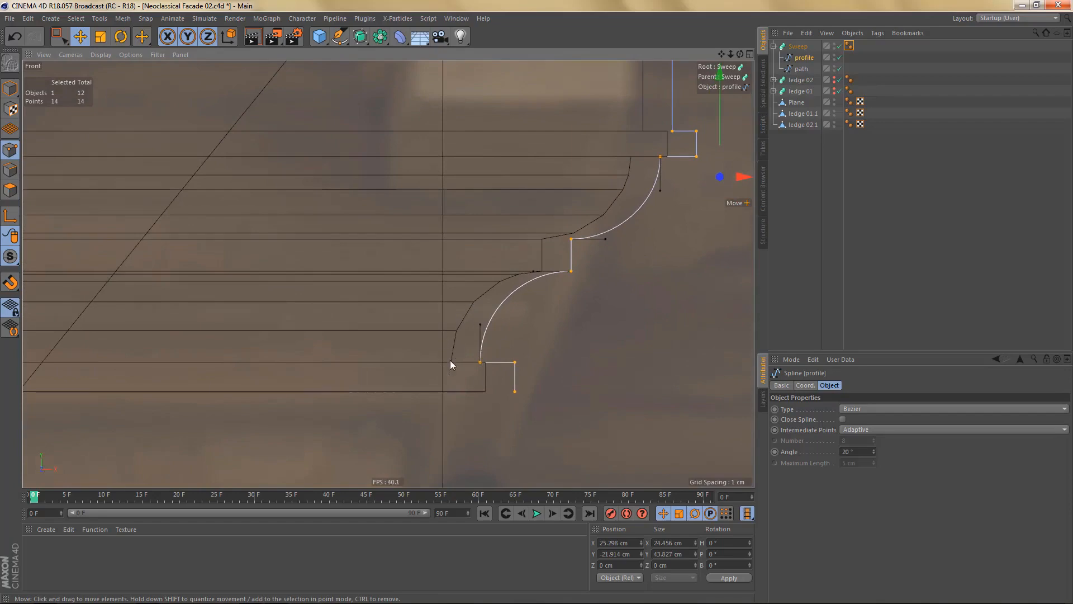
scroll(451, 361, "up", 2)
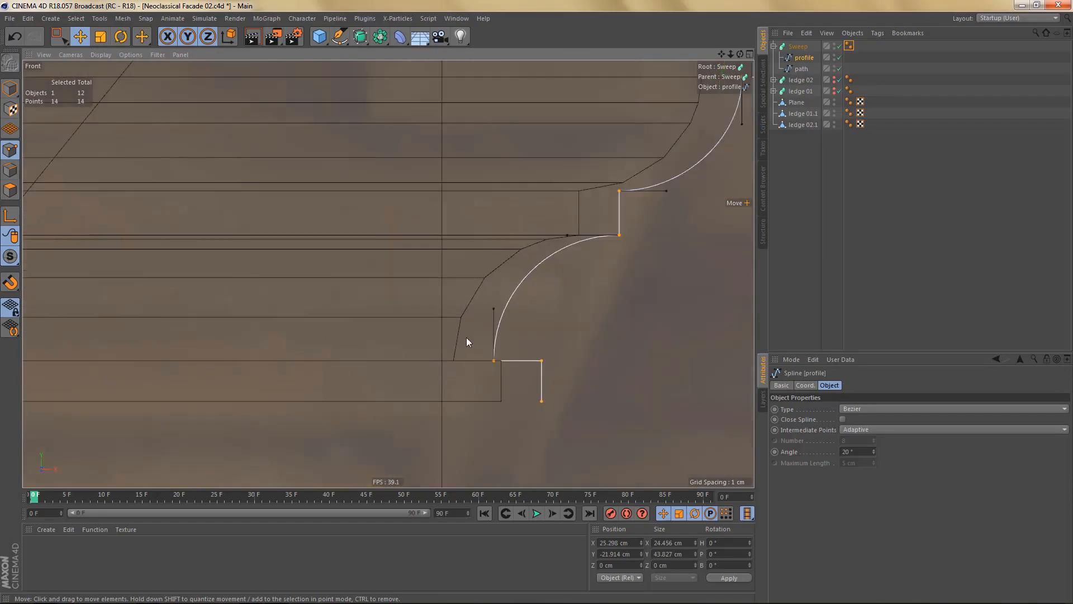
- Rename the upper cornice's sweep object as ledge 03
middle_click(466, 337)
middle_click(310, 205)
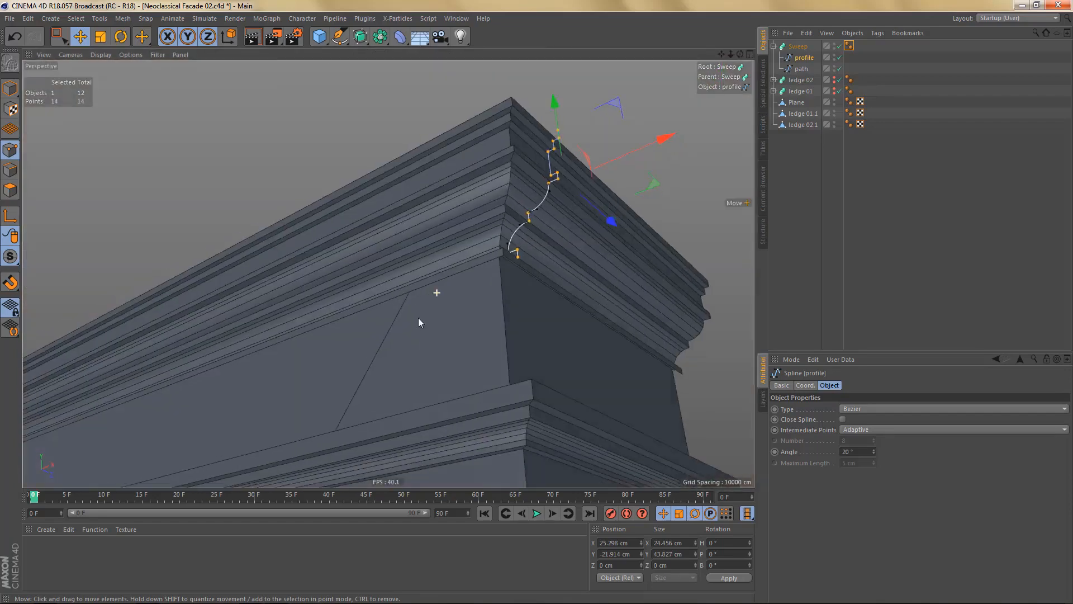
left_click_drag(420, 322, 499, 273, "alt")
middle_click(536, 334)
middle_click(535, 334)
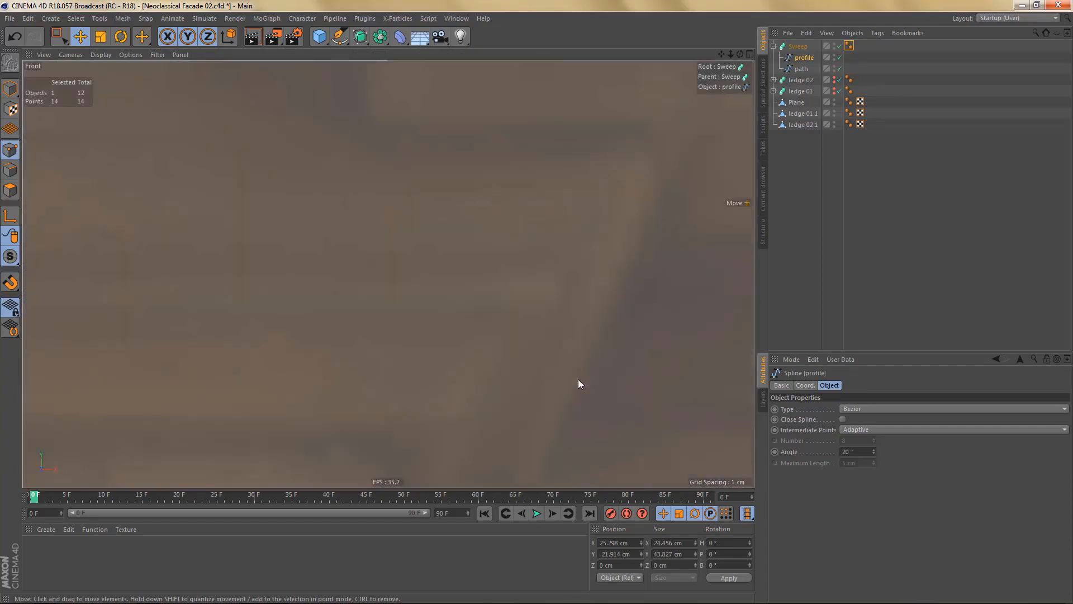
right_click_drag(460, 312, 484, 340, "alt")
mouse_move(490, 320)
middle_mouse_down("alt")
mouse_move(480, 361)
mouse_move(493, 313)
middle_mouse_up("alt")
double_click(794, 46)
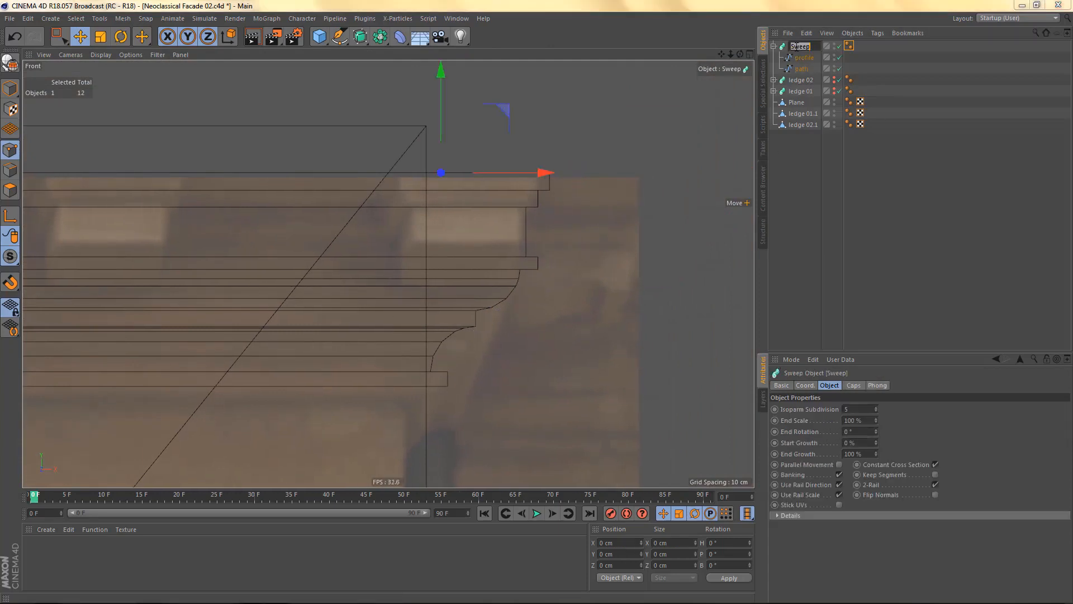
type("ledge 03")
key("Return")
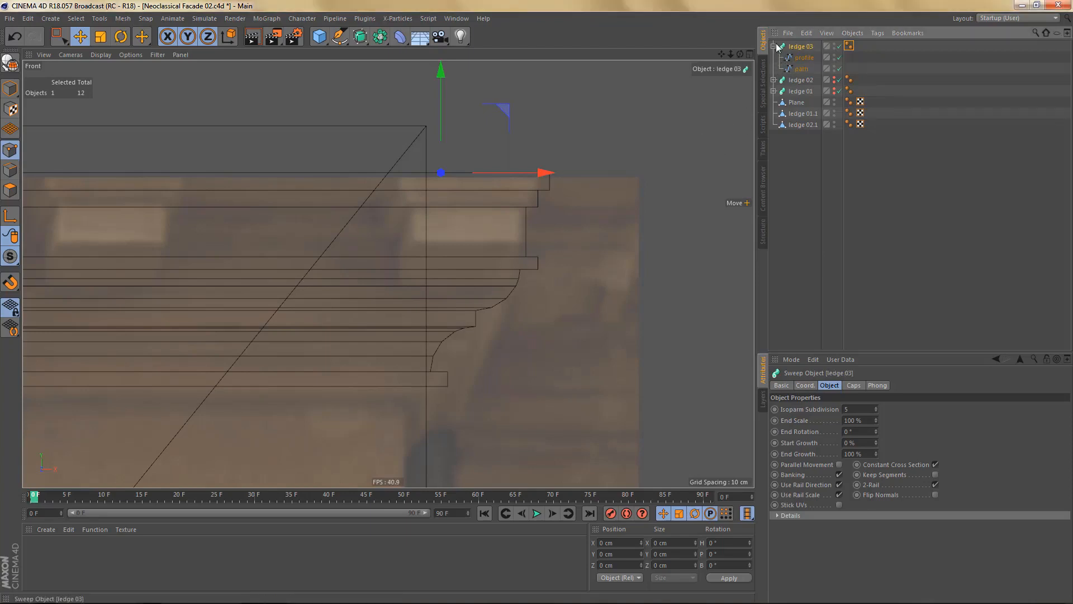
left_click(774, 46)
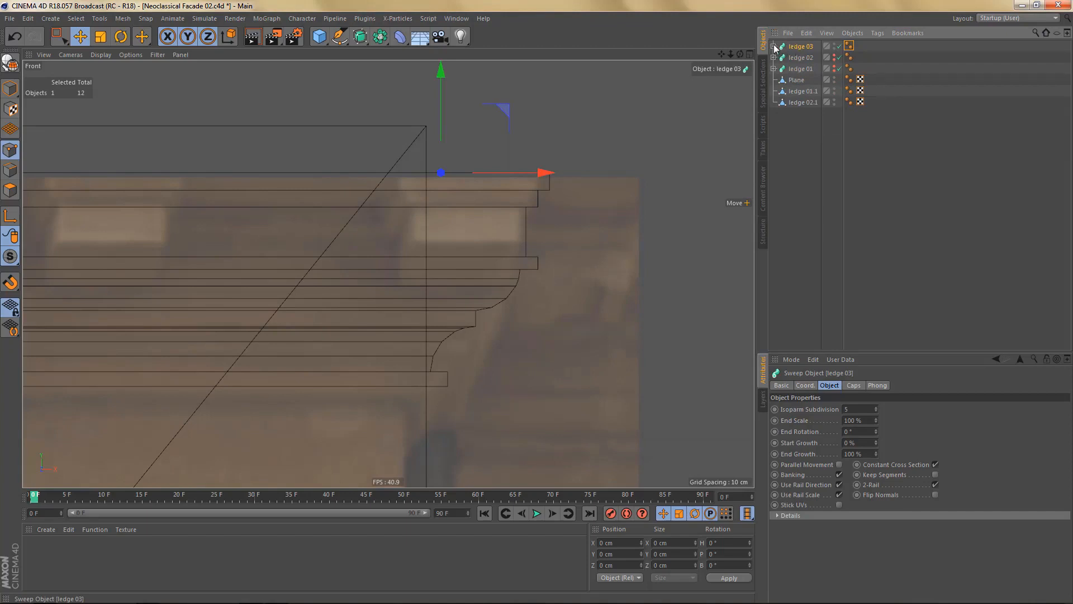
left_click(774, 47)
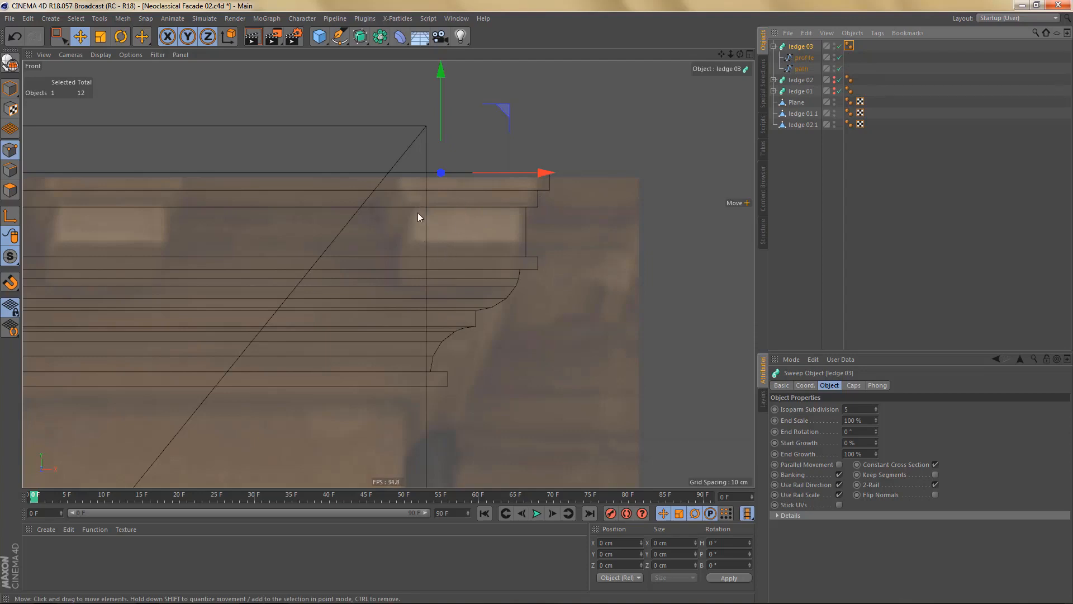
- Copy ledge 03's profile spline out of the sweep to the top level of the hierarchy and hide ledge 03
left_click(810, 59)
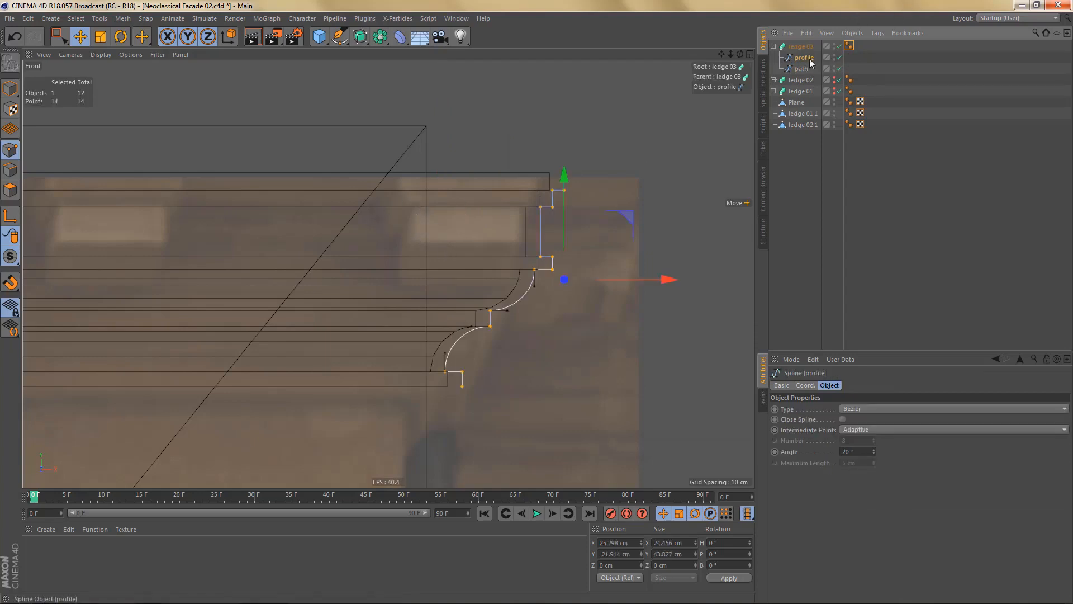
left_click_drag(815, 144, 815, 144, "ctrl")
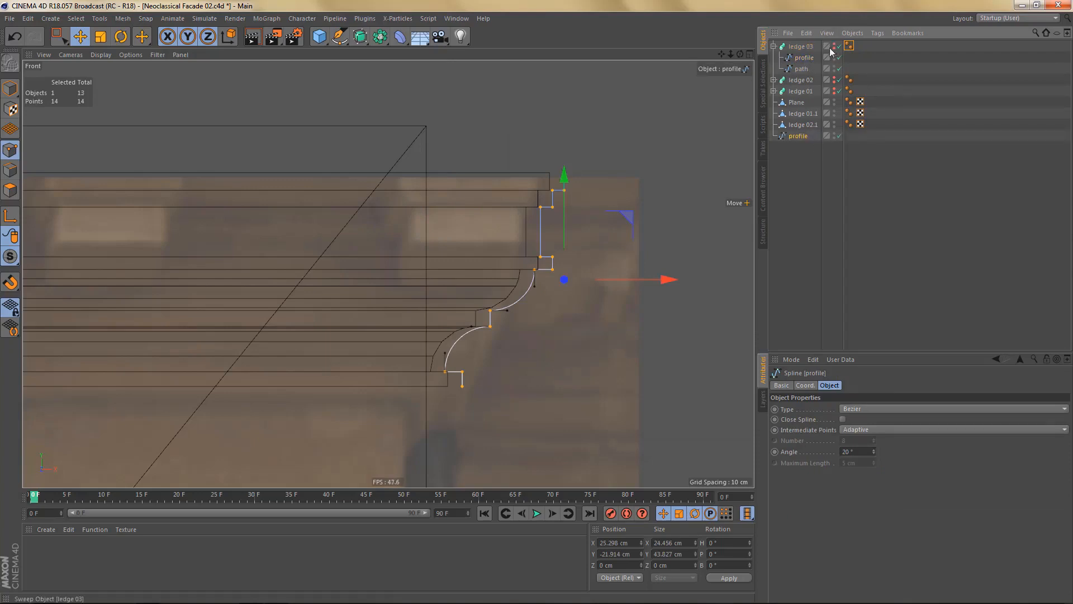
scroll(576, 315, "up", 3)
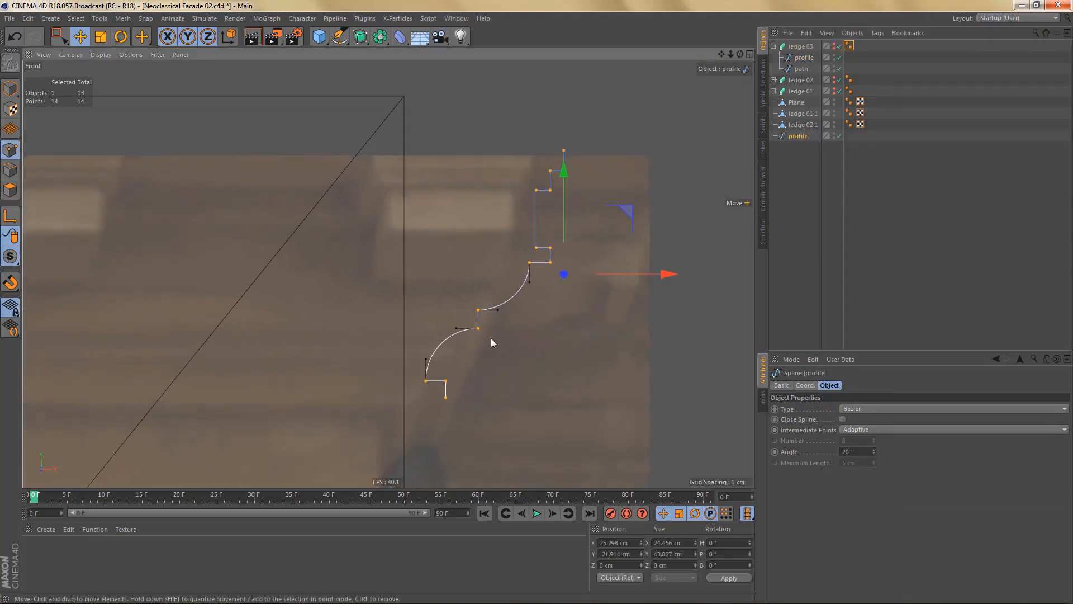
- Delete the lower points of the copied profile, keeping only the stepped upper part down to the long vertical segment
key("0")
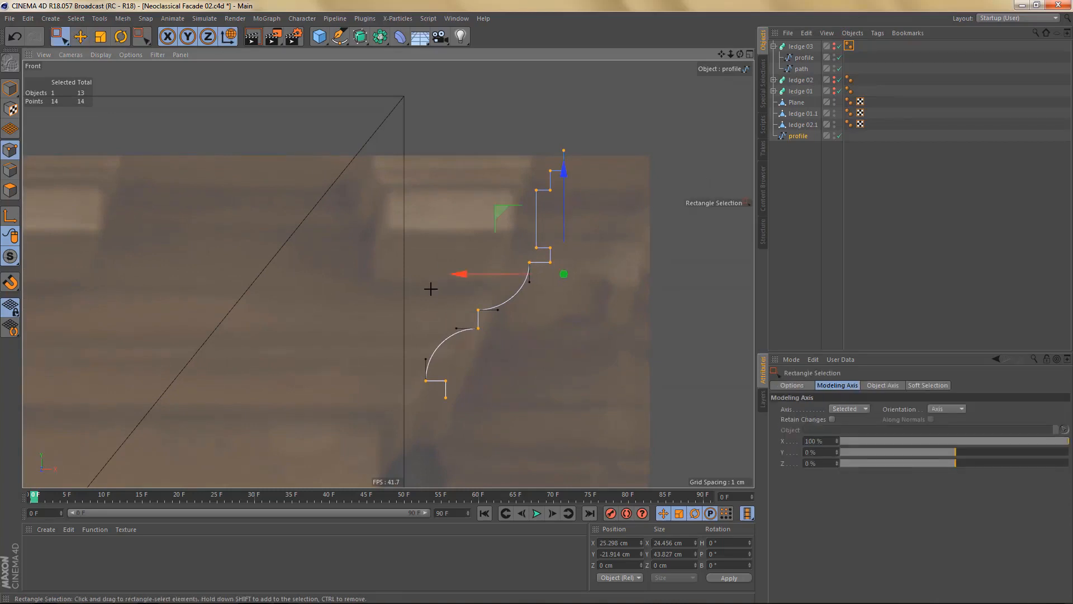
left_click_drag(393, 261, 582, 417)
key("Delete")
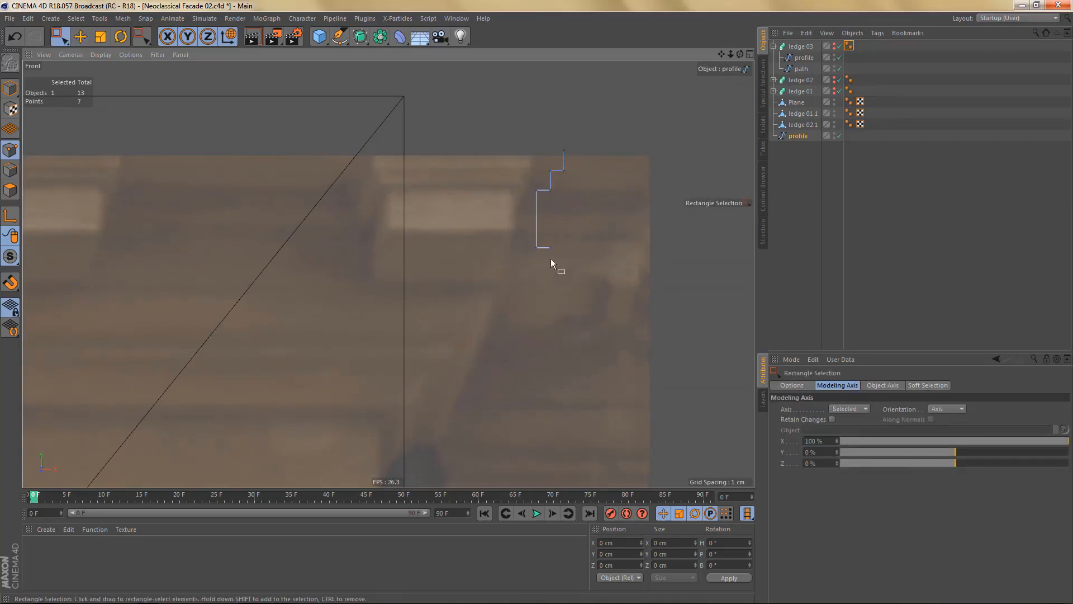
- Extrude the trimmed profile copy with a Z movement of 20 cm and convert the result to an editable polygon object
middle_click(508, 296)
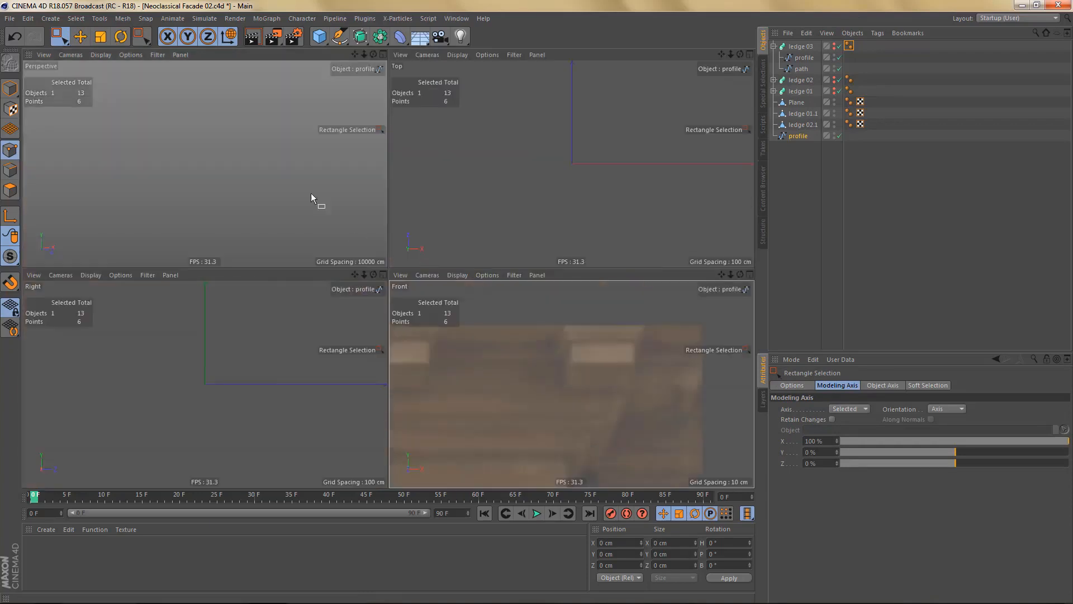
middle_click(311, 193)
left_click_drag(456, 232, 383, 77, "alt")
left_click(360, 36)
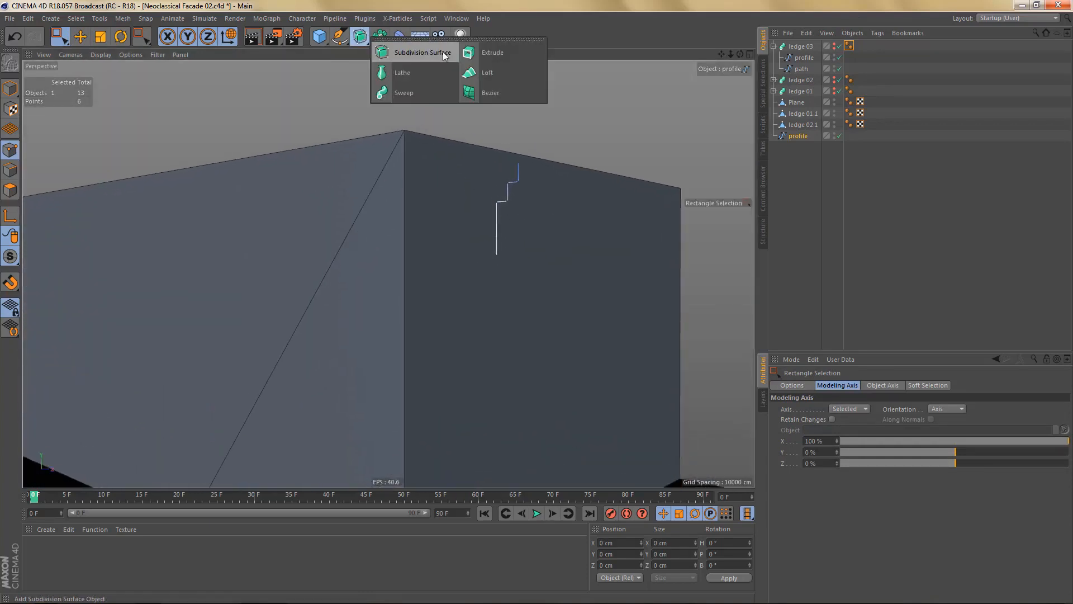
left_click(487, 53, "alt")
scroll(538, 215, "up", 3)
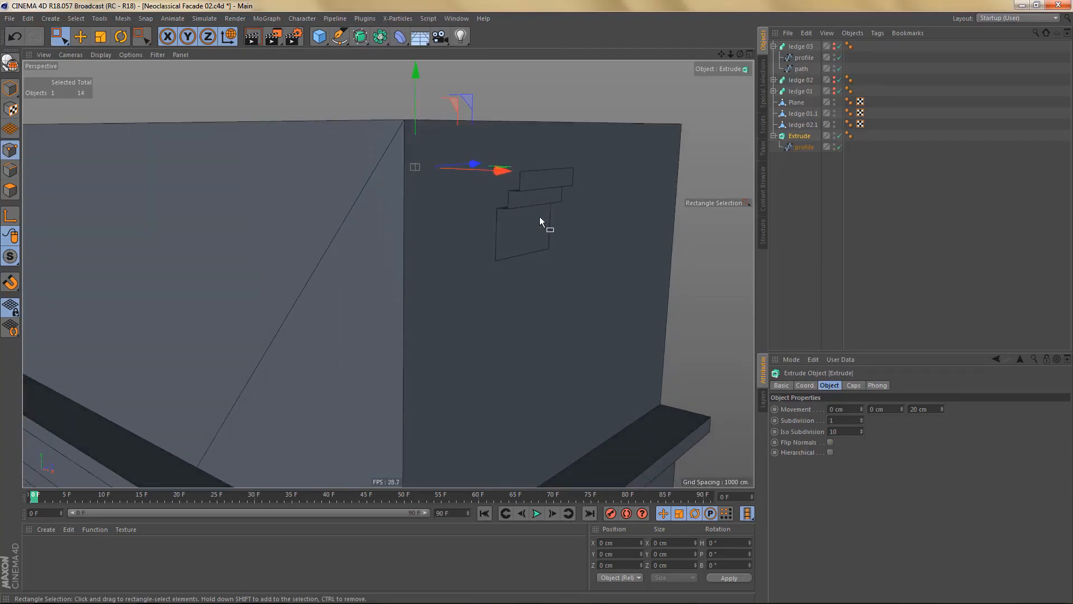
key("c")
- In the top view, line-cut diagonally through all layers of the extruded strip from its outer front corner, with Visible Only off
key("F2")
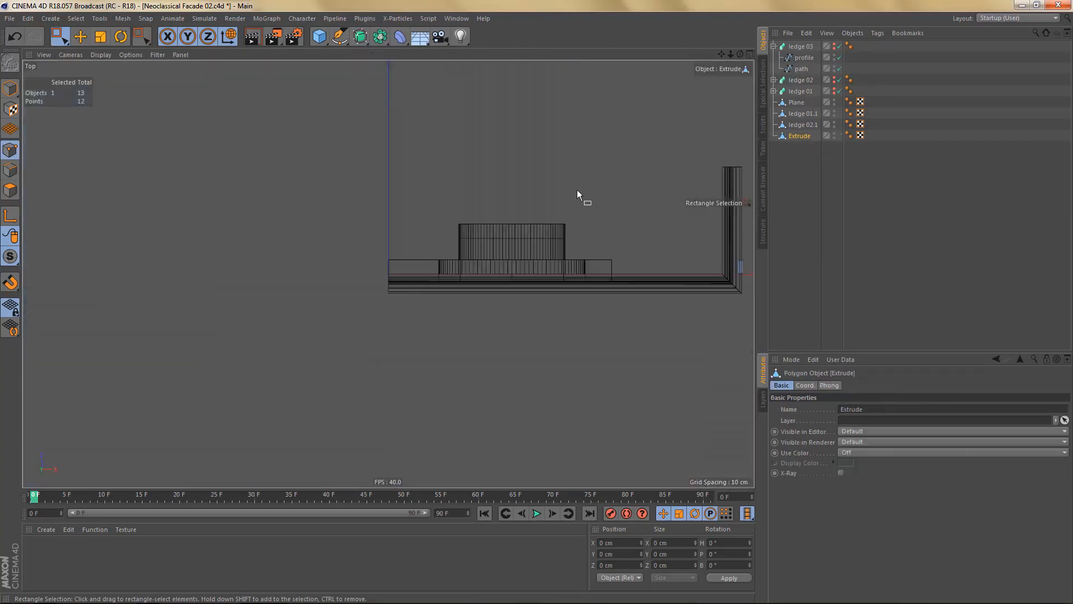
right_click_drag(504, 297, 578, 276, "alt")
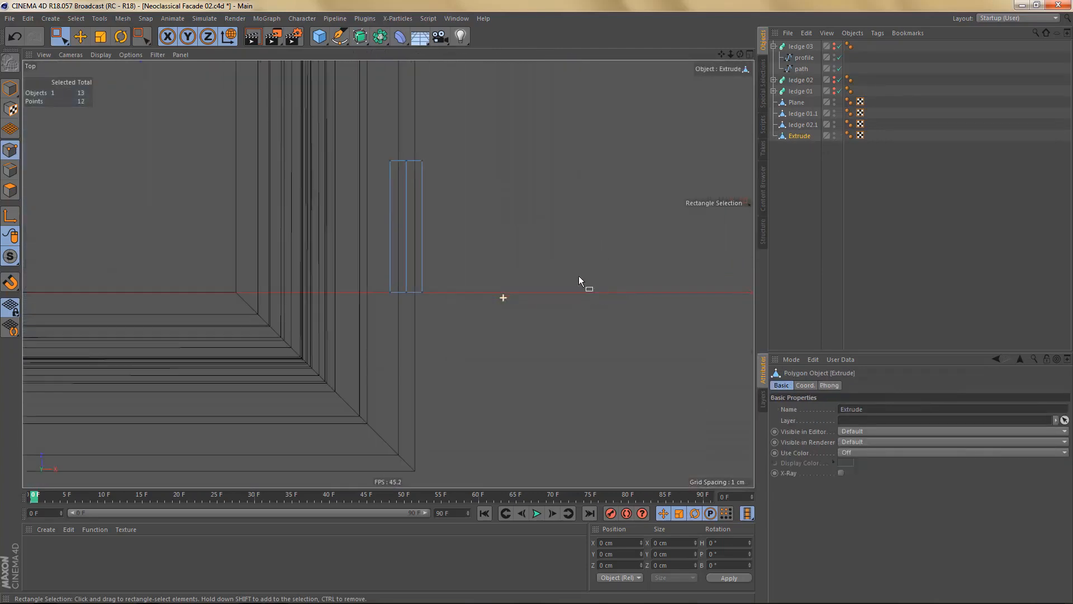
middle_click_drag(388, 273, 536, 331, "alt")
right_click_drag(455, 324, 484, 327, "alt")
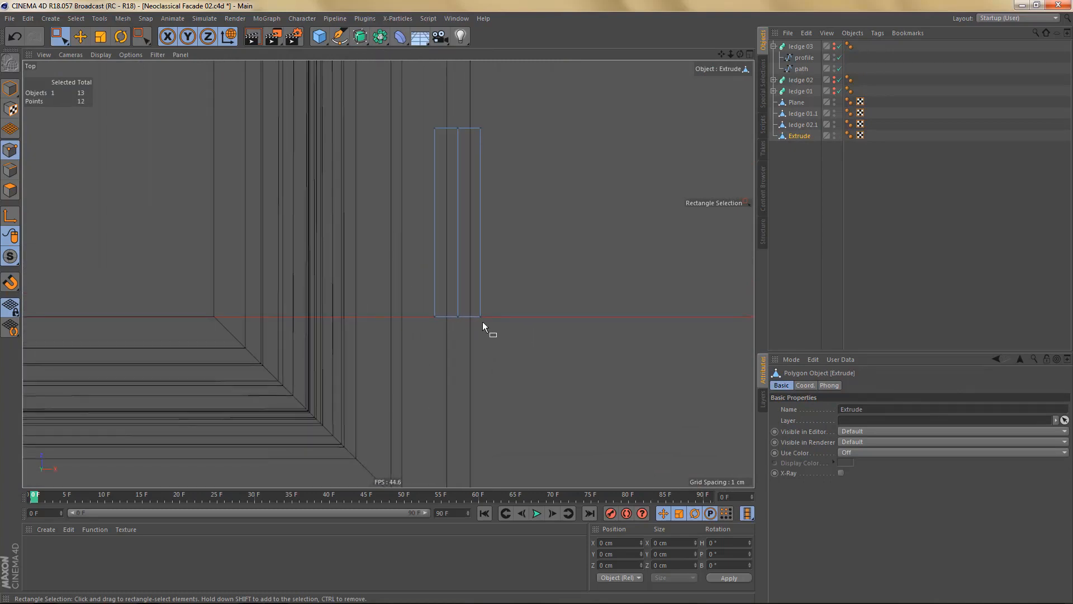
key("k")
key("k")
left_click(808, 399)
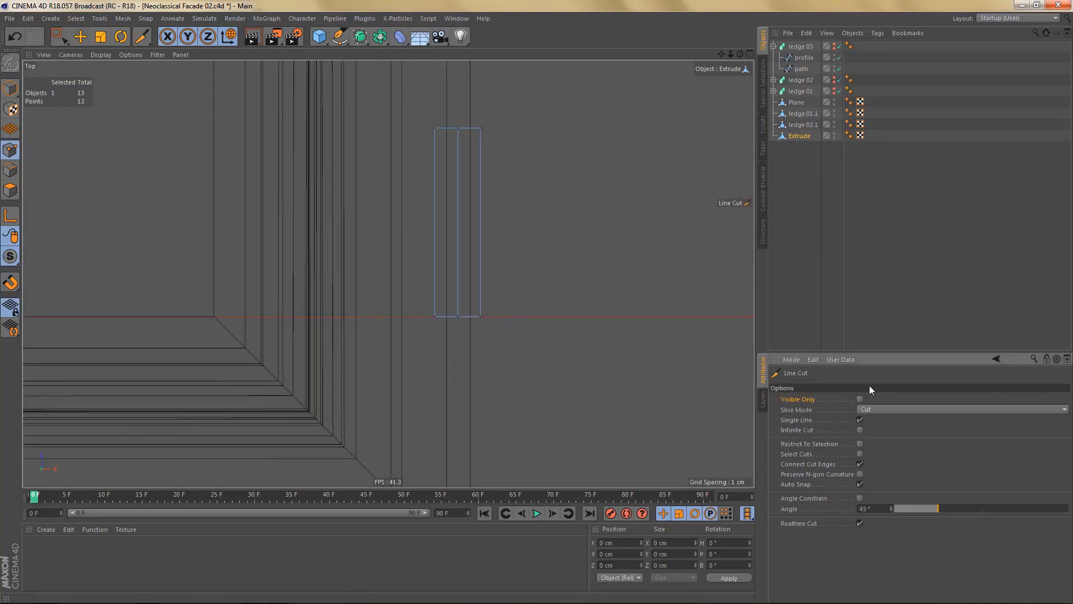
right_click_drag(415, 336, 453, 340, "alt")
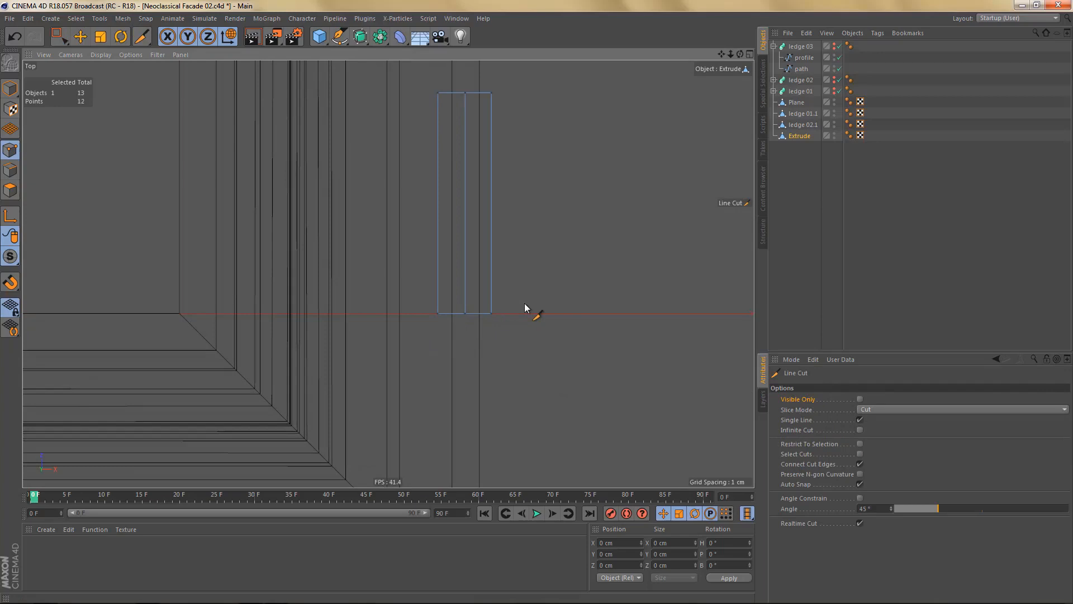
left_click(491, 314)
left_click(380, 203)
- Delete the inner front corner points beyond the diagonal cut, leaving a mitred end, and change to edge editing
key("0")
left_click_drag(427, 302, 470, 334)
key("Delete")
key("Return")
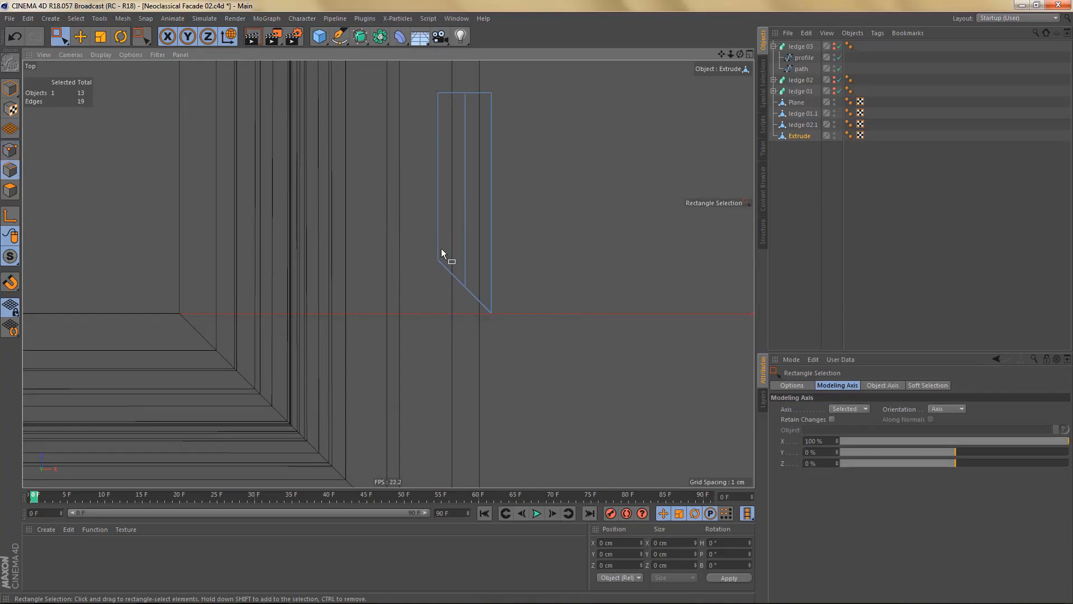
- Extend the mitred edges inward along X into a flat, straight end and set the modeling axis X to 0 %
left_click_drag(427, 240, 530, 359)
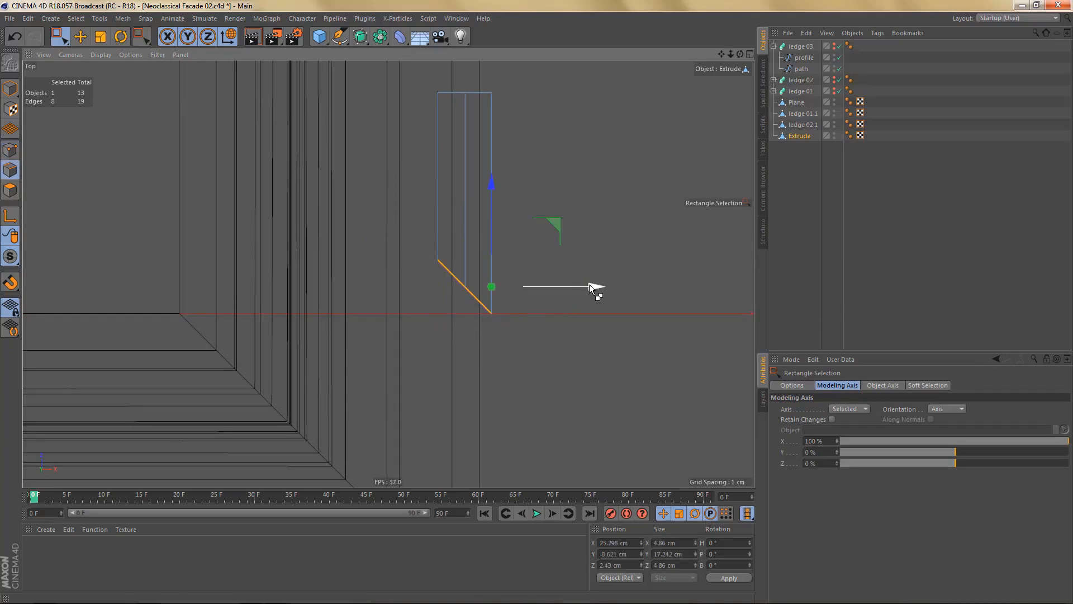
left_click_drag(594, 287, 381, 302, "ctrl")
key("t")
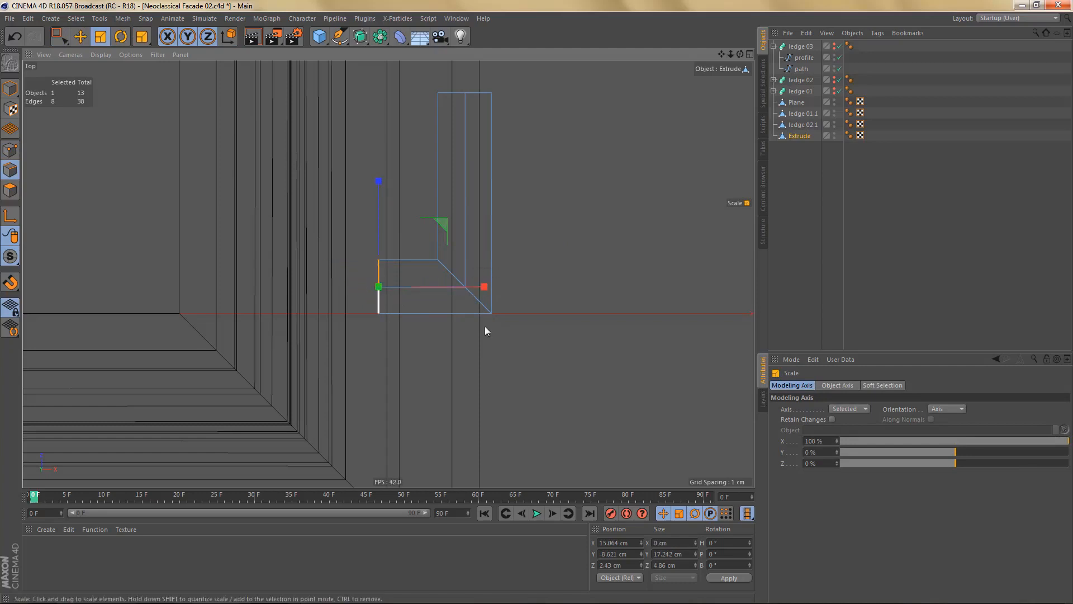
double_click(815, 440)
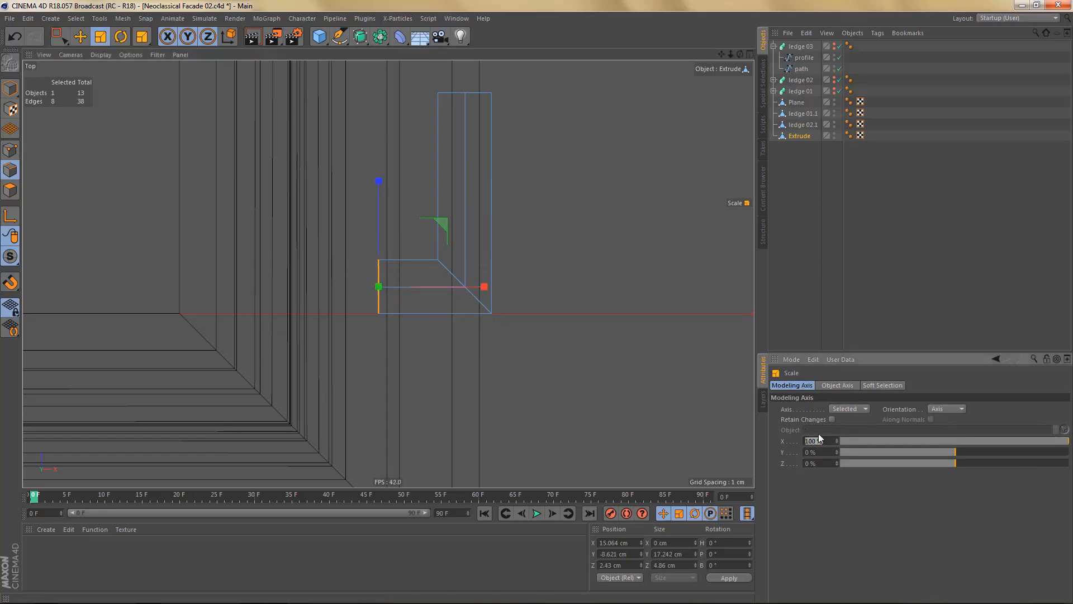
type("0")
key("Return")
- In the front view, widen the bracket inward and move all its edges to X 12.463 cm over the bracket in the reference image
middle_click(505, 344)
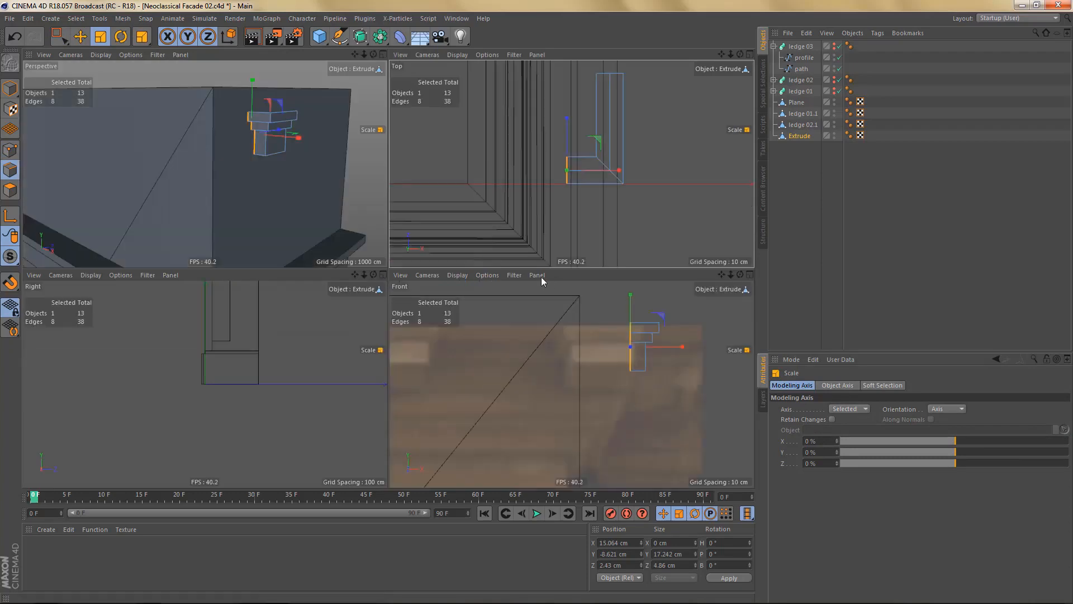
middle_click(592, 351)
scroll(531, 280, "up", 4)
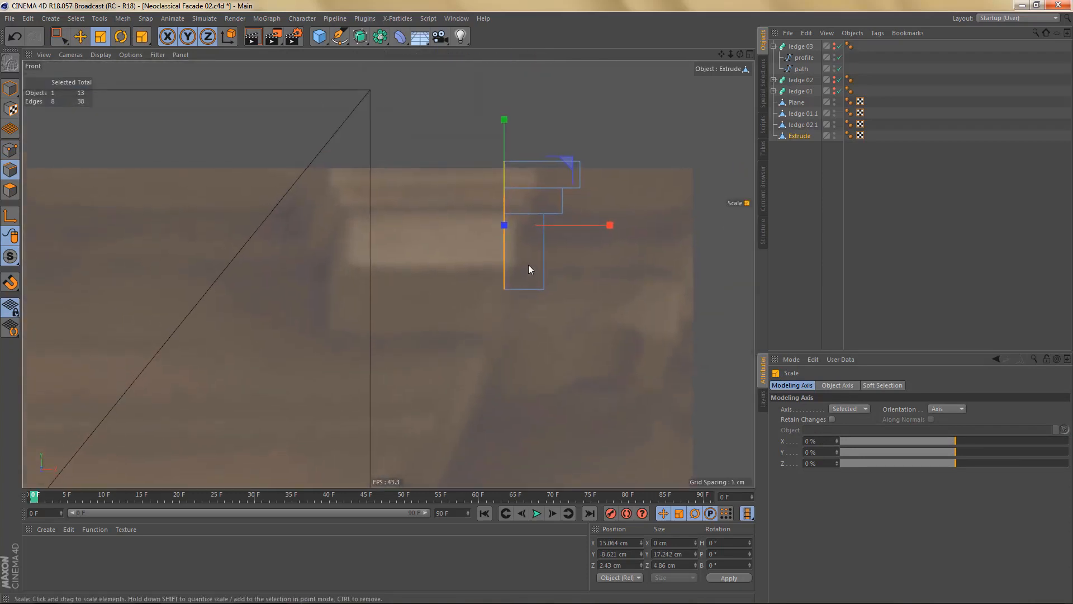
key("e")
left_click_drag(610, 226, 591, 234)
key("ctrl+a")
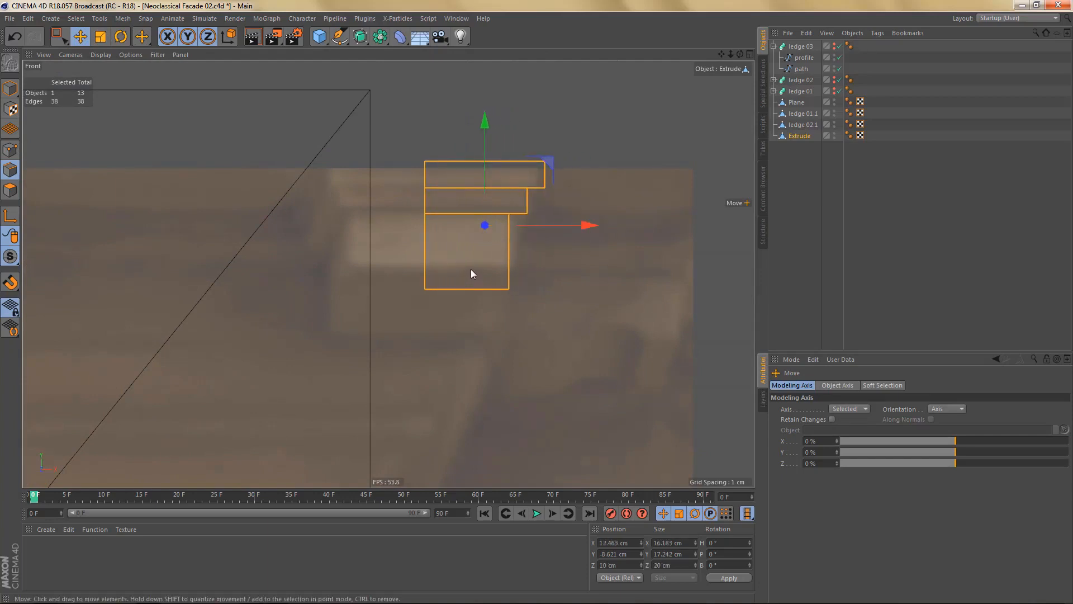
- Narrow the bracket by moving its inner end edges outward to X 6.856 cm
key("0")
left_click_drag(407, 144, 456, 322)
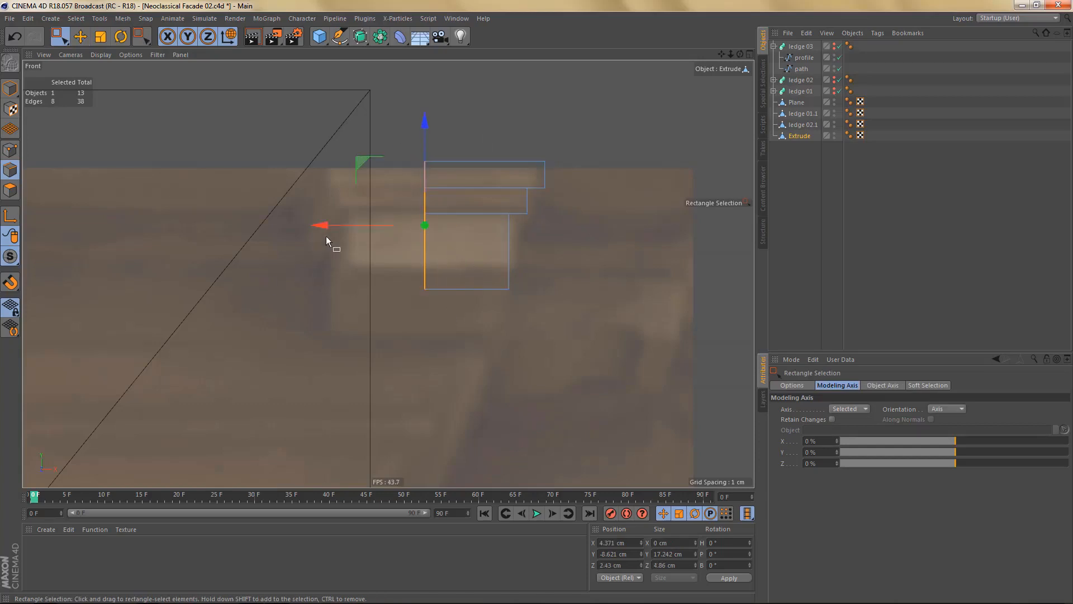
left_click_drag(327, 227, 339, 229)
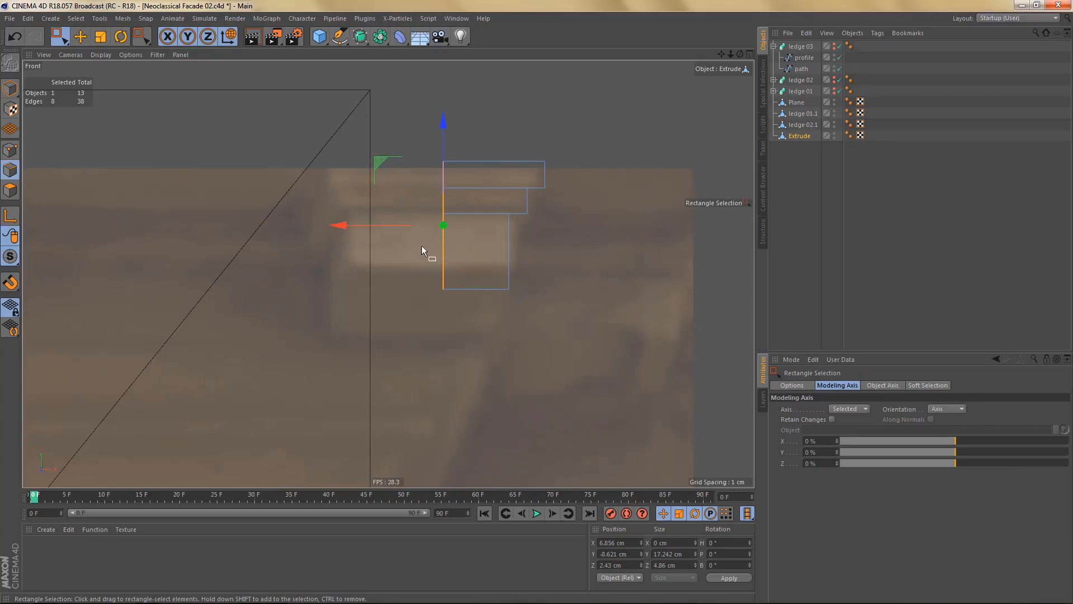
- Move the bracket's axis to its top back inner corner using Axis Center with X -100 %, Y 100 % and Z 100 %
middle_click_drag(496, 250, 516, 255, "alt")
key("F1")
left_click_drag(511, 226, 501, 262, "alt")
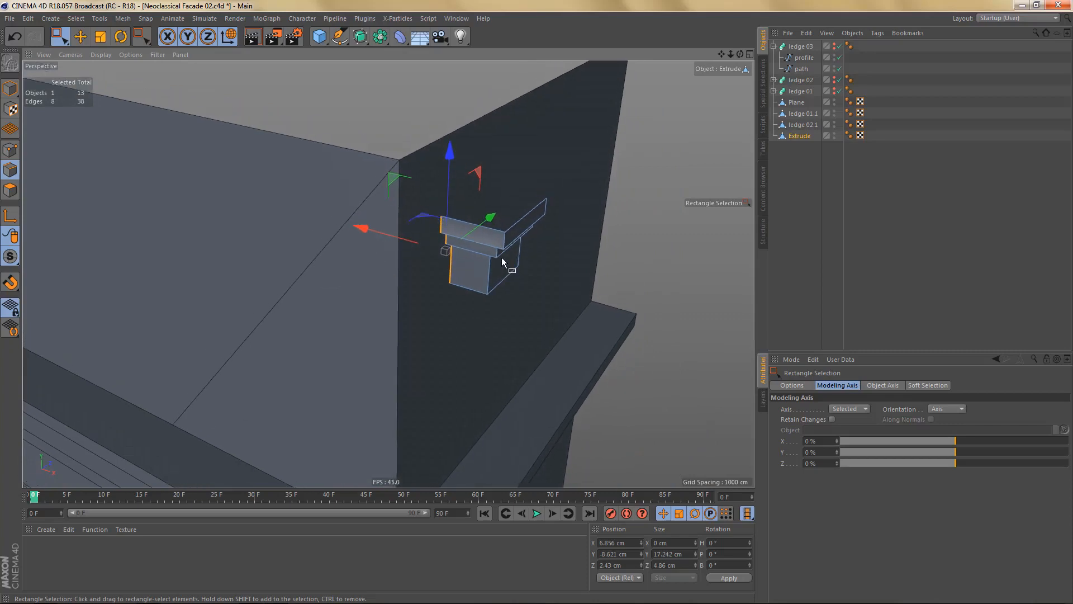
key("Return")
key("shift+a")
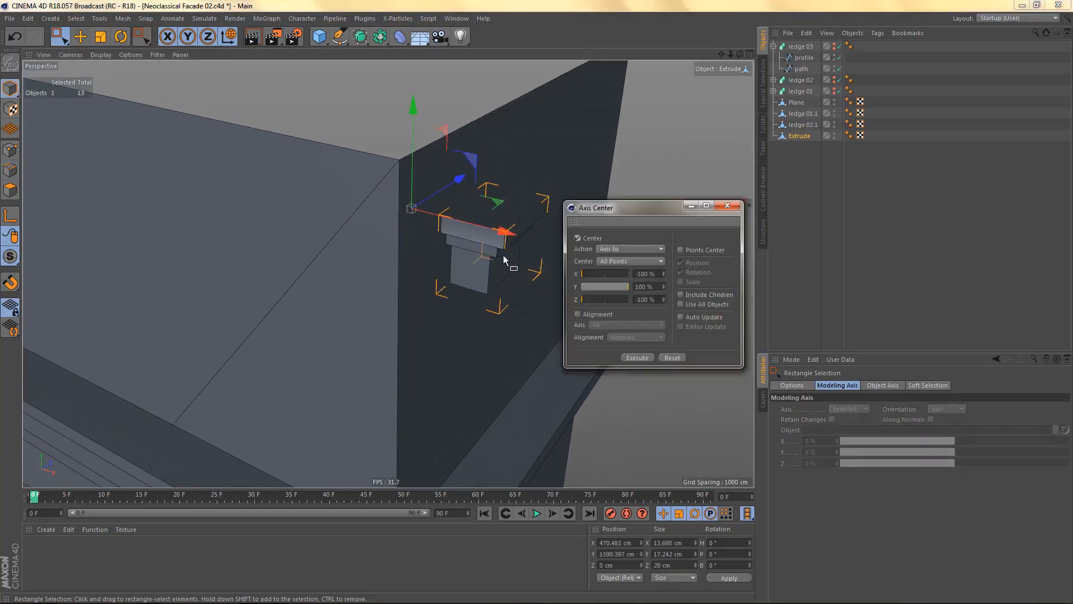
left_click_drag(471, 237, 536, 254, "alt")
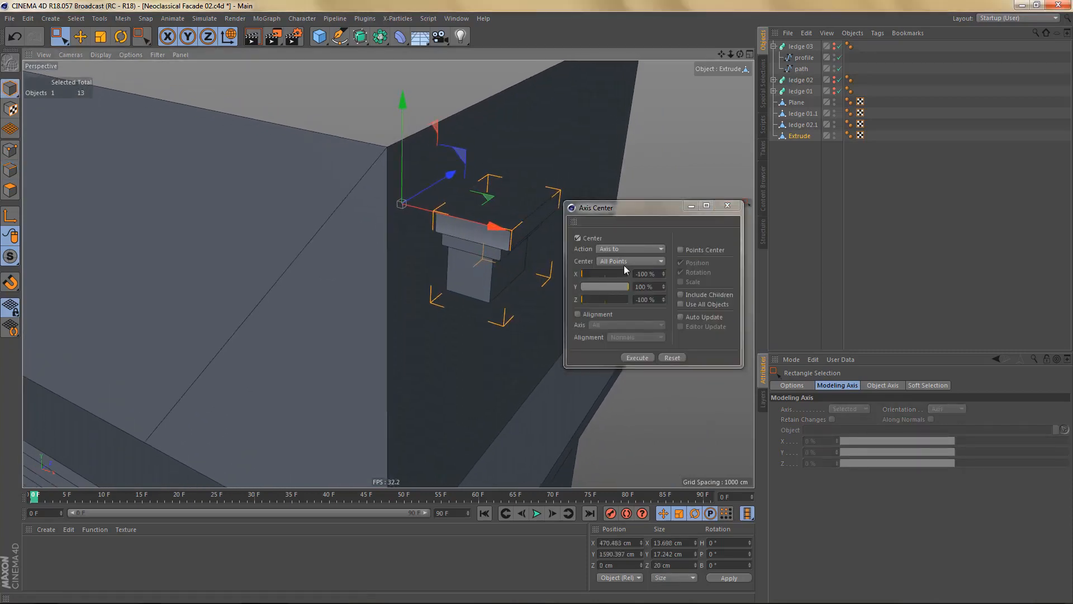
left_click(672, 357)
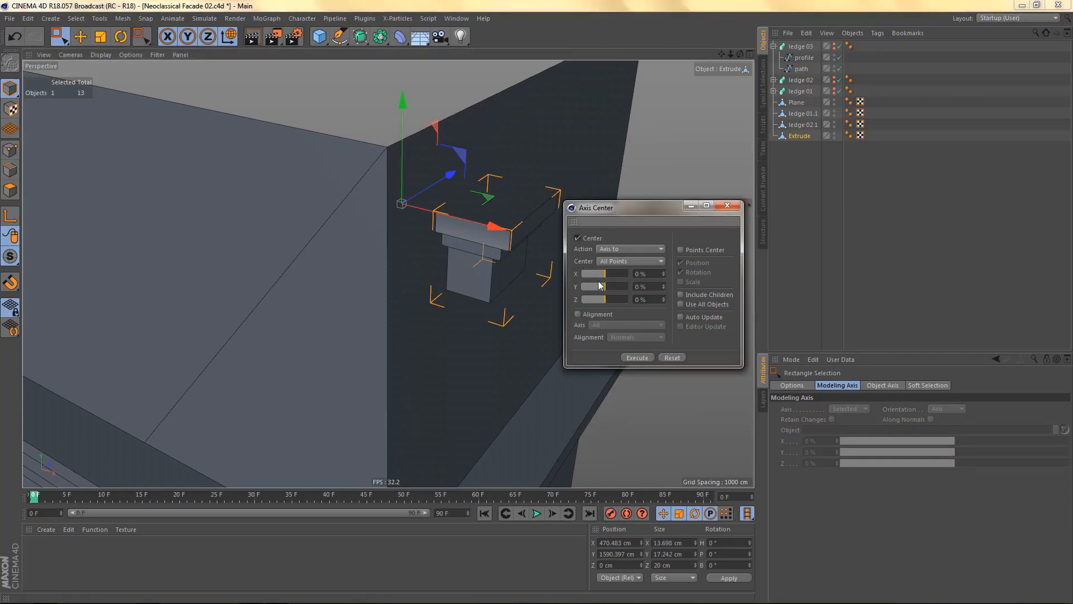
left_click_drag(604, 289, 649, 289)
left_click(603, 301)
left_click(637, 358)
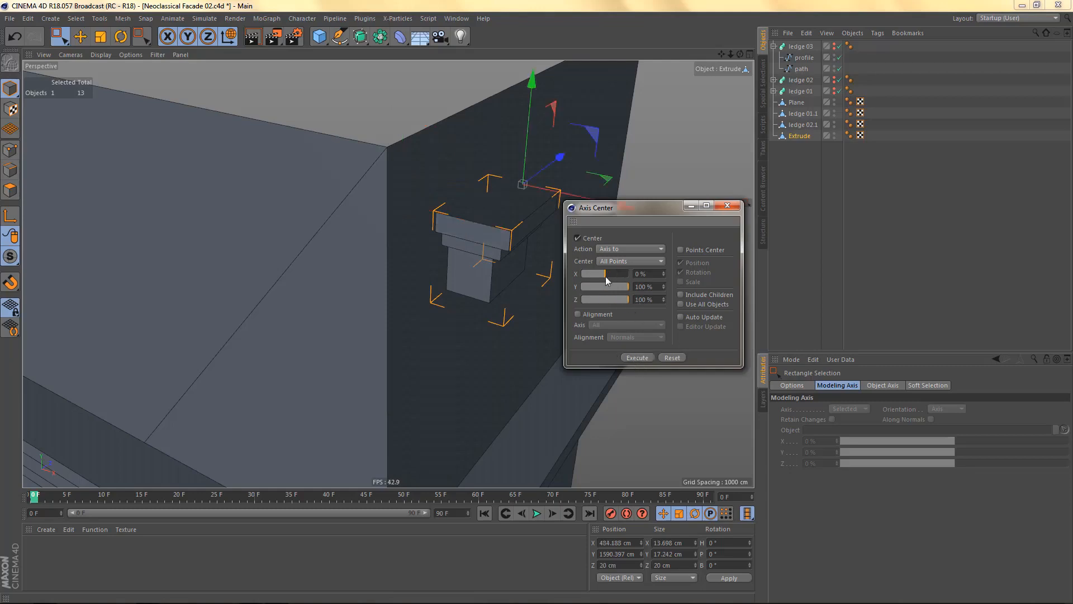
left_click_drag(605, 280, 580, 280)
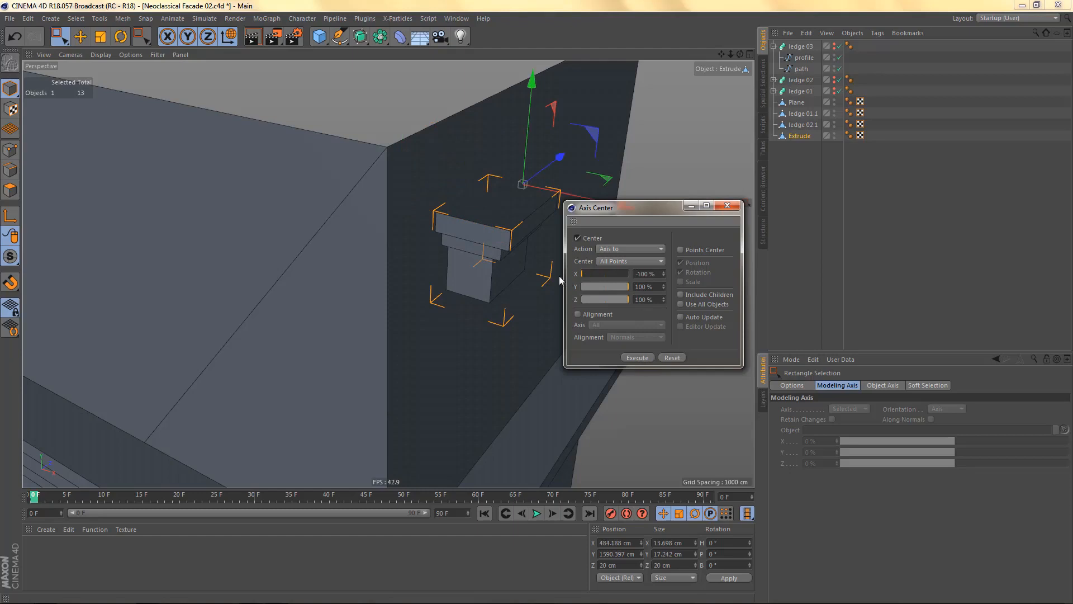
left_click(638, 357)
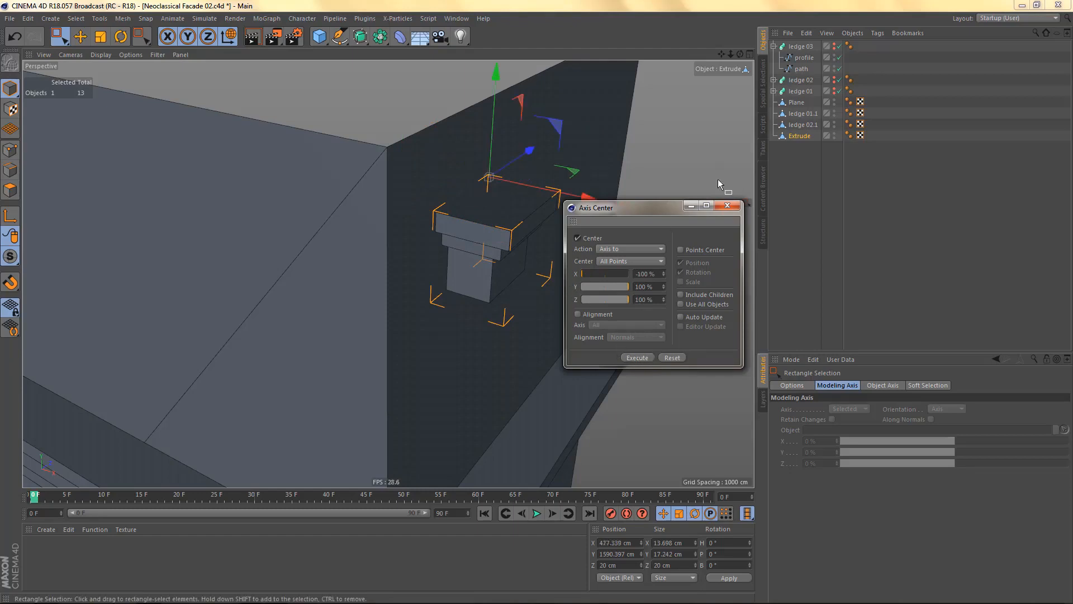
- Mirror the bracket half about its axis with a Symmetry object and make the result editable
left_click(728, 205)
left_click_drag(380, 37, 497, 93)
left_click_drag(477, 220, 497, 185, "alt")
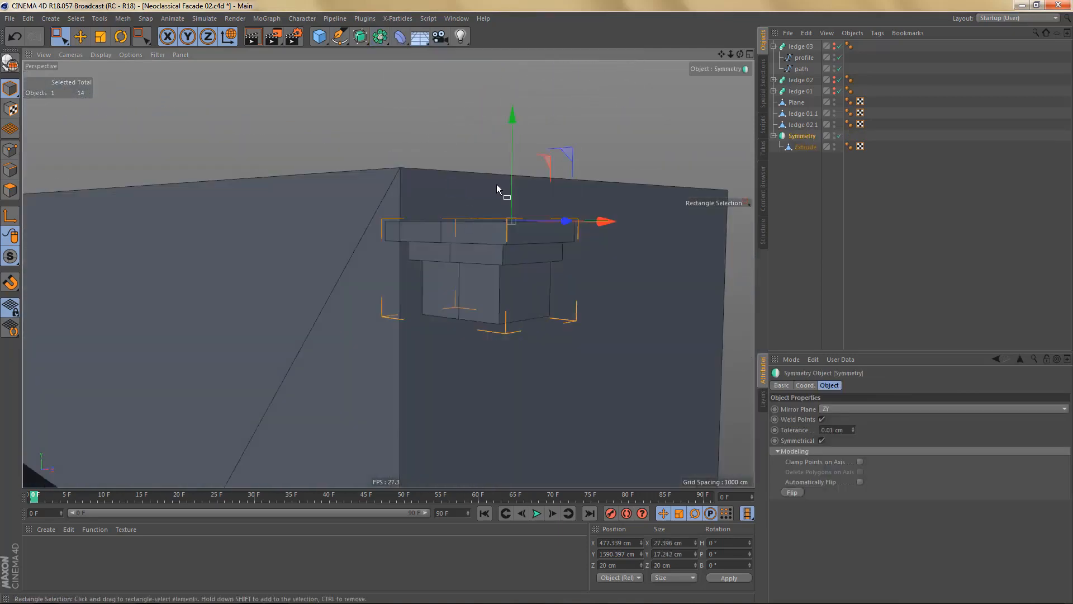
key("c")
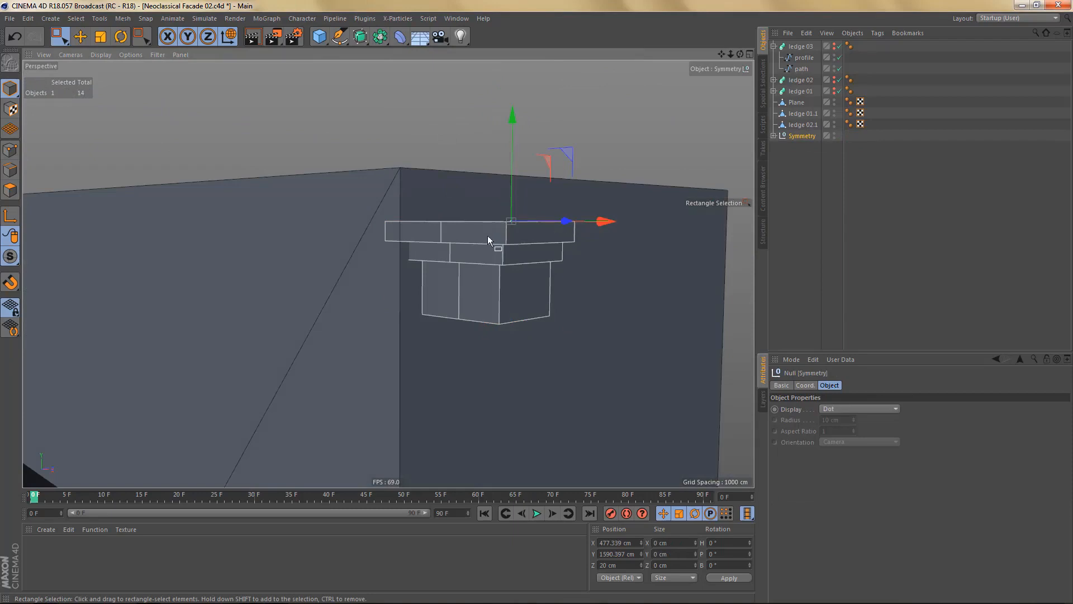
- Ungroup the Symmetry null to leave only the full Extrude bracket mesh, and select that mesh
left_click_drag(487, 236, 737, 141, "alt")
left_click(774, 136)
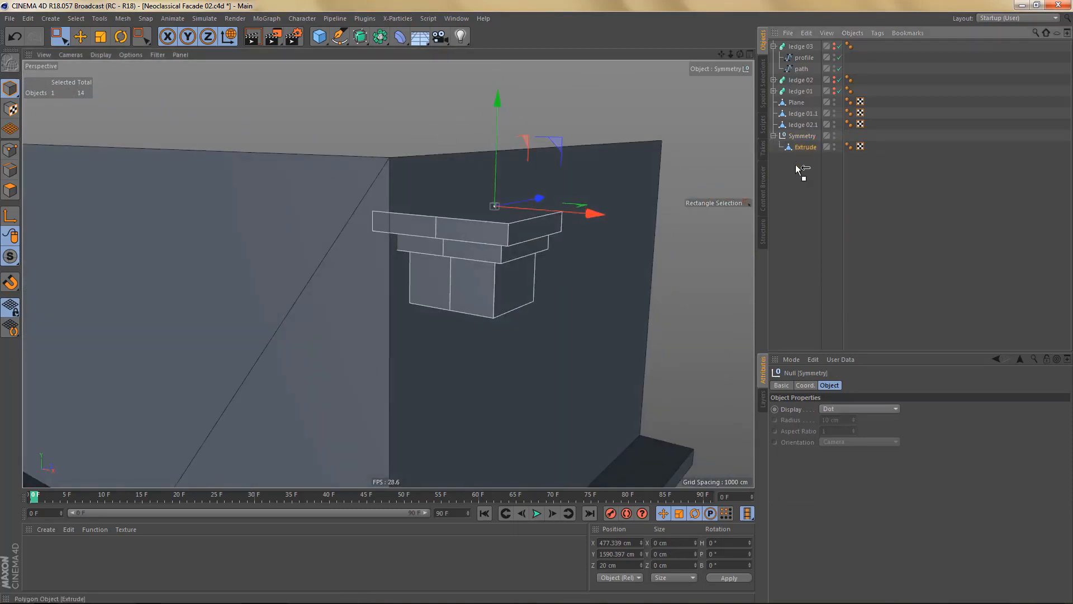
left_click(799, 147)
left_click(801, 139)
key("shift+g")
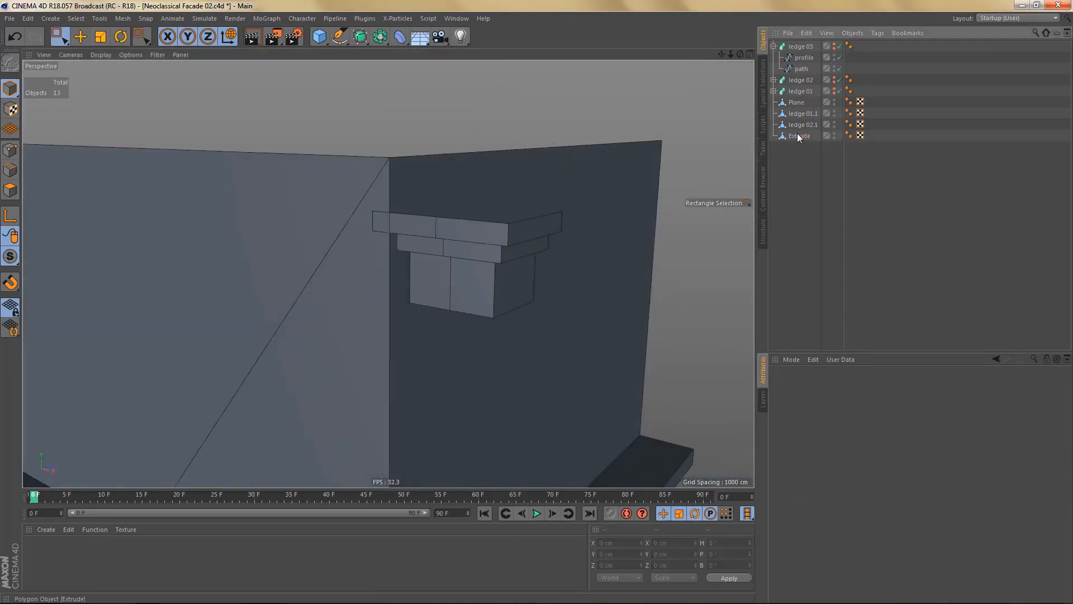
left_click(797, 134)
- In the front view, move the bracket along X to 40.534 cm over the bracket nearest the facade's left end in the reference image
left_click_drag(572, 226, 563, 256, "alt")
mouse_move(524, 273)
middle_mouse_down("alt")
mouse_move(550, 250)
mouse_move(533, 277)
middle_mouse_up("alt")
middle_click(589, 347)
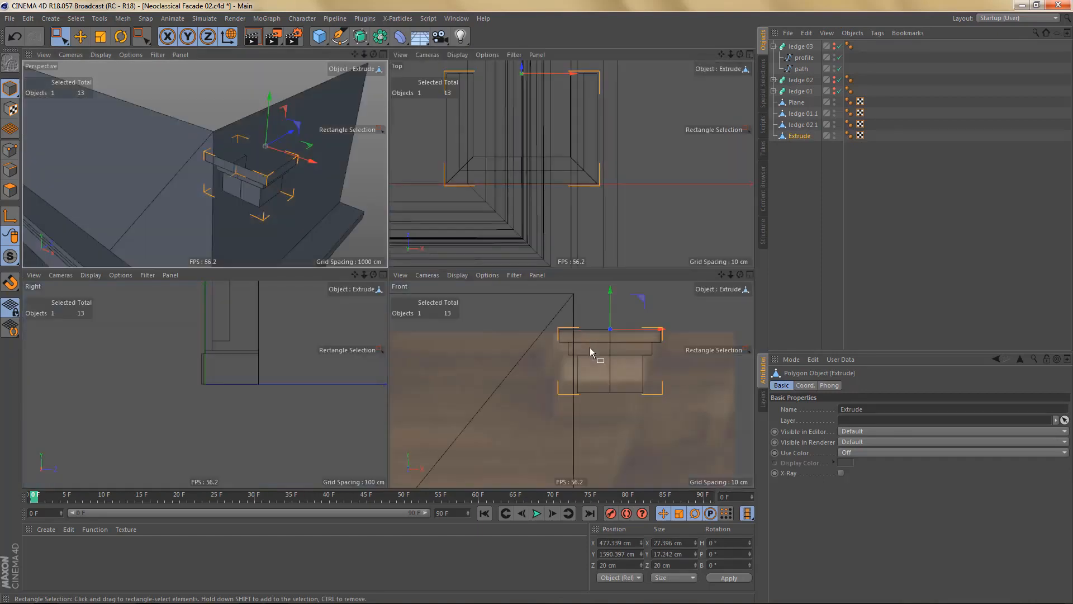
middle_click(593, 347)
right_click_drag(530, 367, 506, 376, "alt")
middle_click_drag(572, 365, 631, 378, "alt")
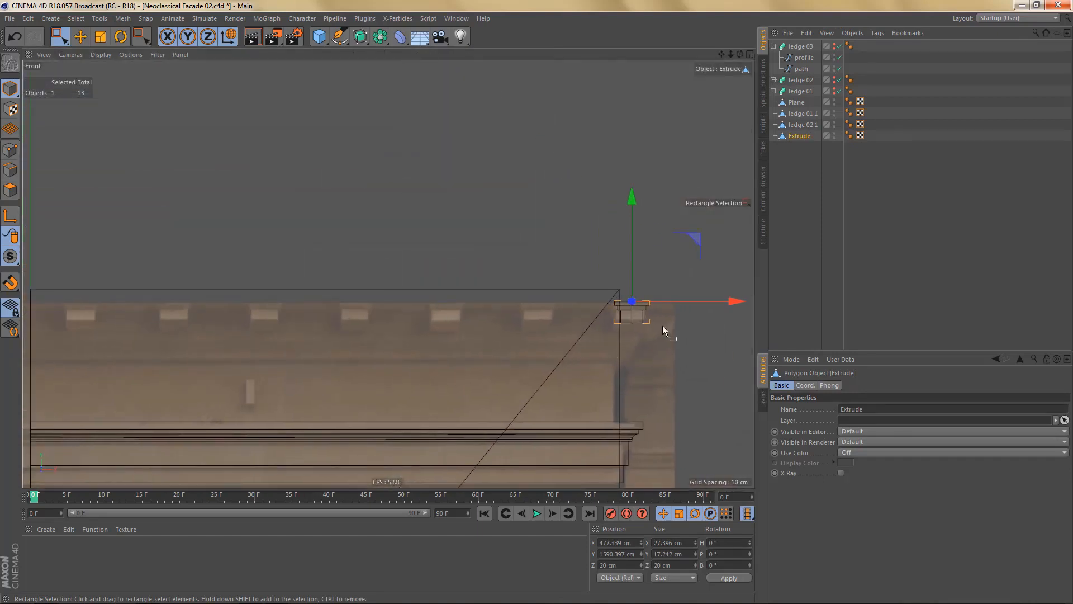
left_click_drag(731, 300, 193, 370)
middle_click_drag(193, 370, 455, 321, "alt")
right_click_drag(333, 304, 451, 301, "alt")
left_click_drag(466, 285, 452, 282)
right_click_drag(332, 329, 372, 330, "alt")
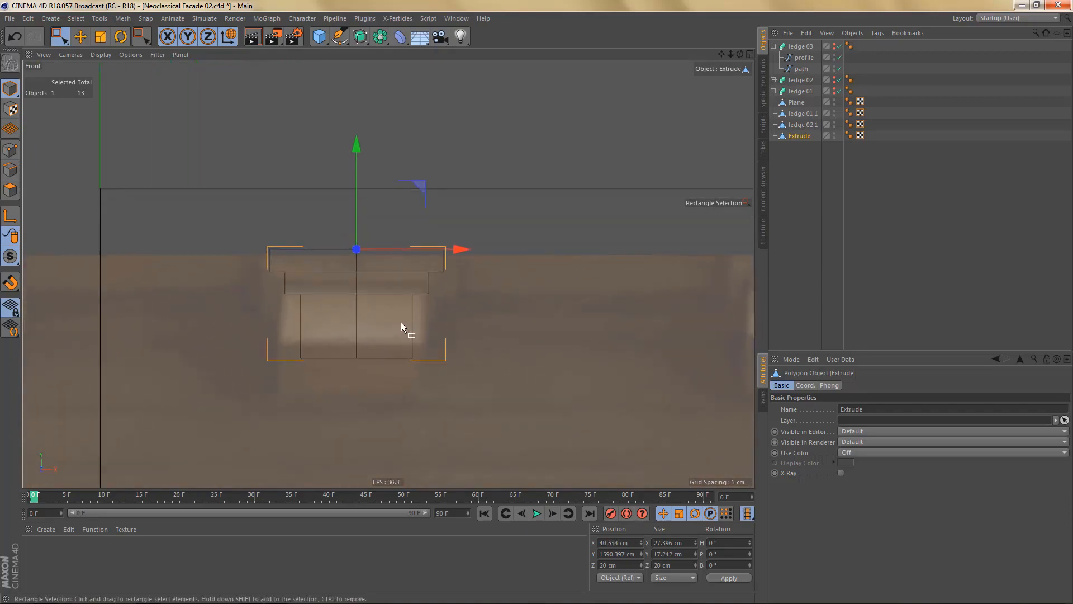
- Scale the bracket along X to a width of 28.742 cm to fit the reference image
key("t")
left_click_drag(458, 251, 464, 250)
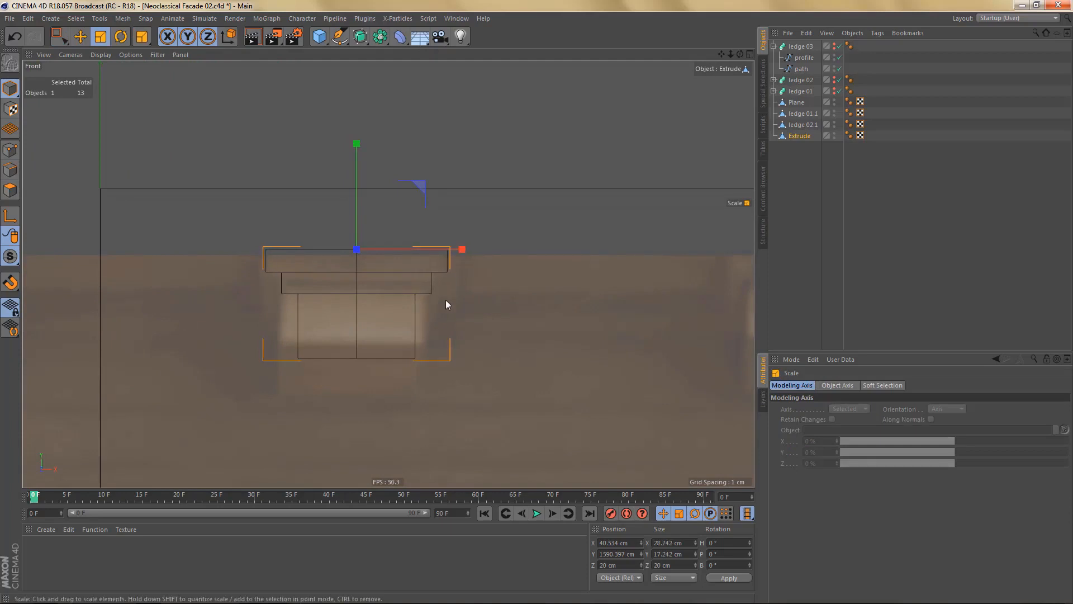
scroll(390, 299, "down", 2)
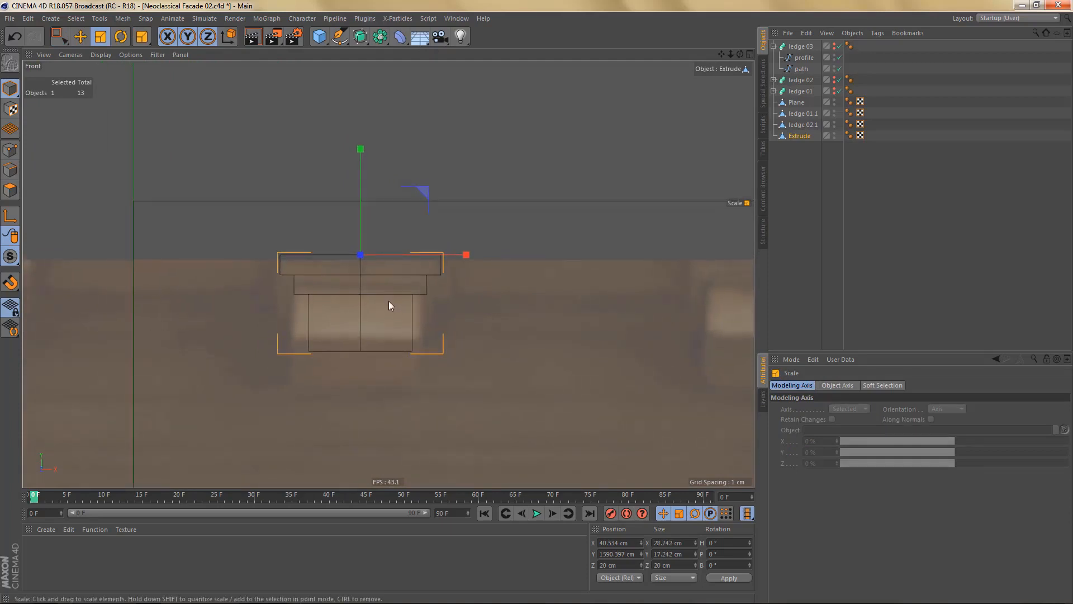
- Show ledge 03 in the editor and move the bracket forward along Z to -29.643 cm, in front of the ledge
left_click(834, 48)
middle_click(392, 241)
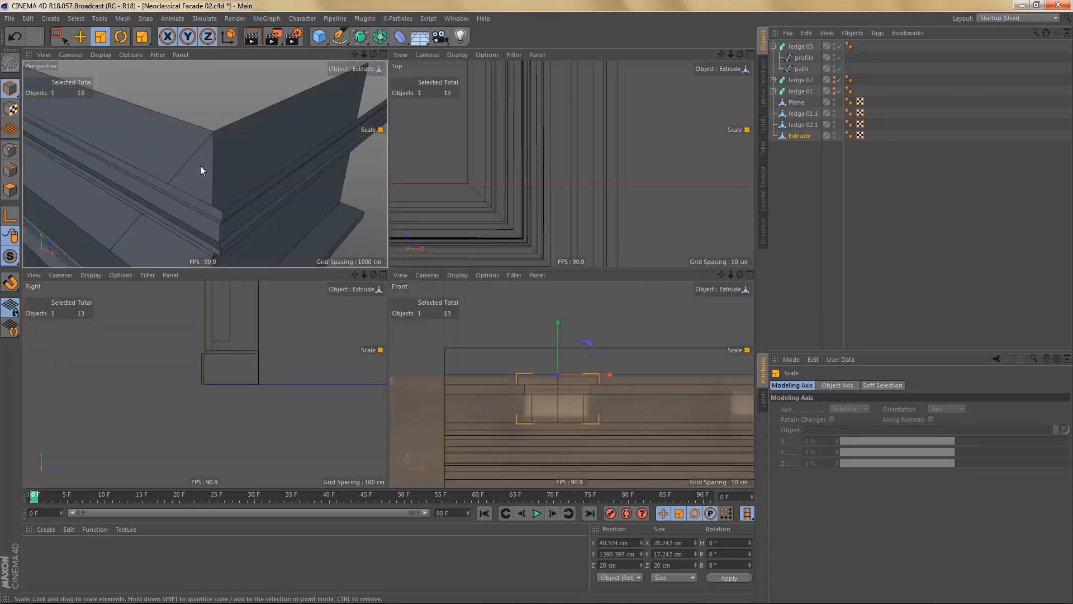
middle_click(202, 168)
key("s")
right_click_drag(396, 204, 371, 258, "alt")
middle_click_drag(372, 261, 332, 245, "alt")
key("e")
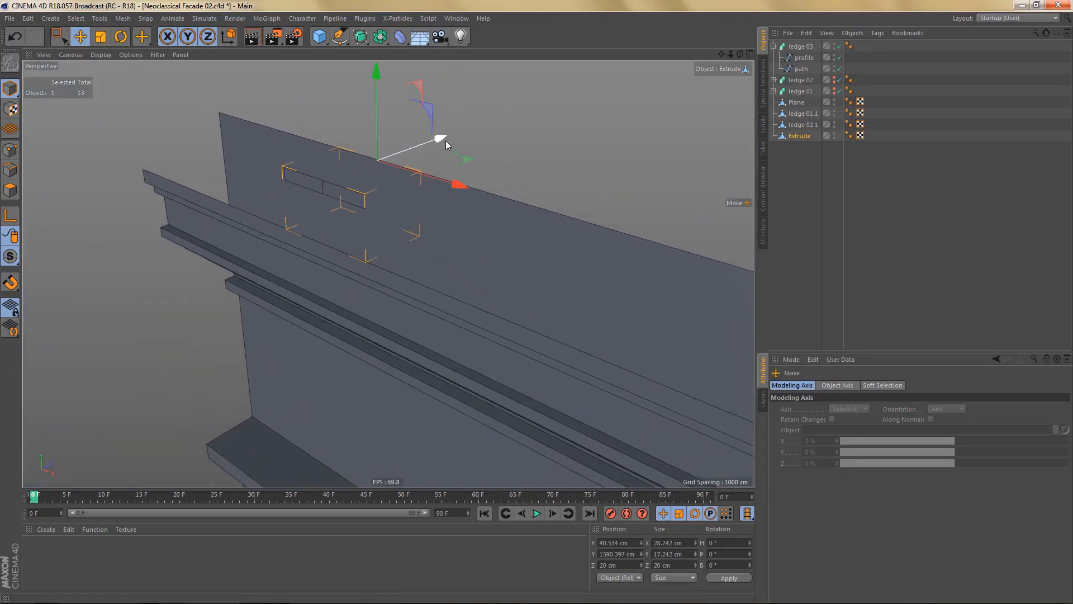
left_click_drag(444, 137, 311, 208)
left_click_drag(334, 280, 302, 241, "alt")
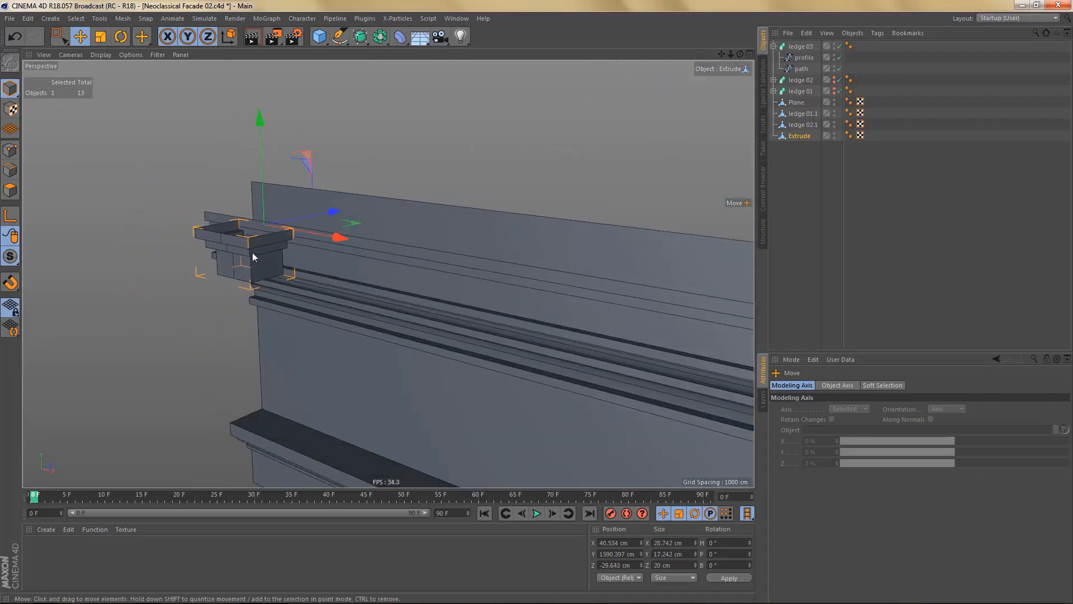
- In edge mode, delete the vertical centre seam edges running down the bracket's front faces
right_click_drag(252, 253, 289, 231, "alt")
scroll(263, 250, "up", 3)
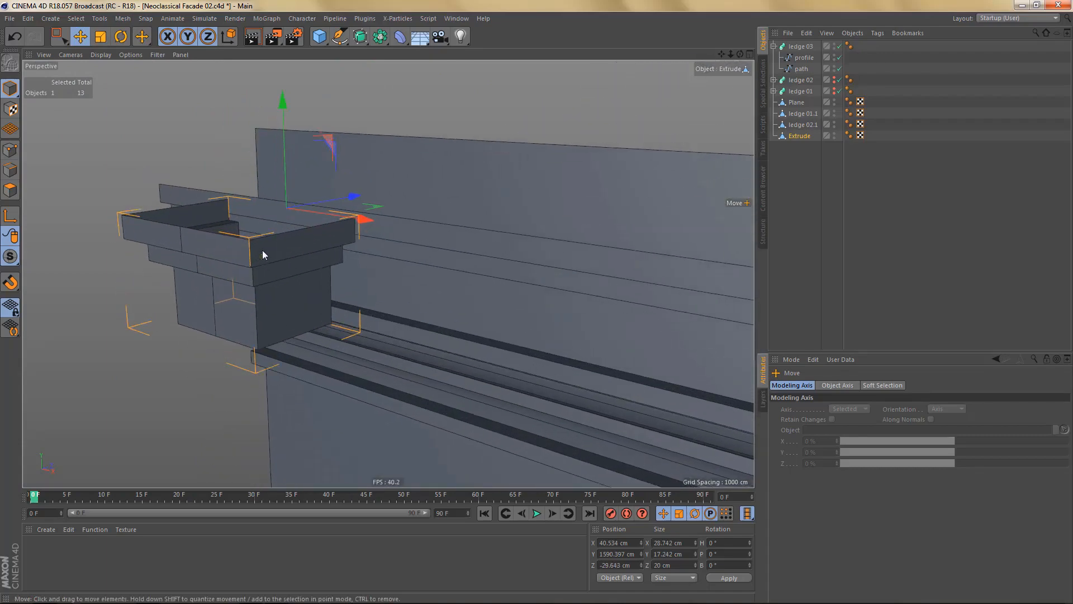
key("Return")
left_click(185, 246)
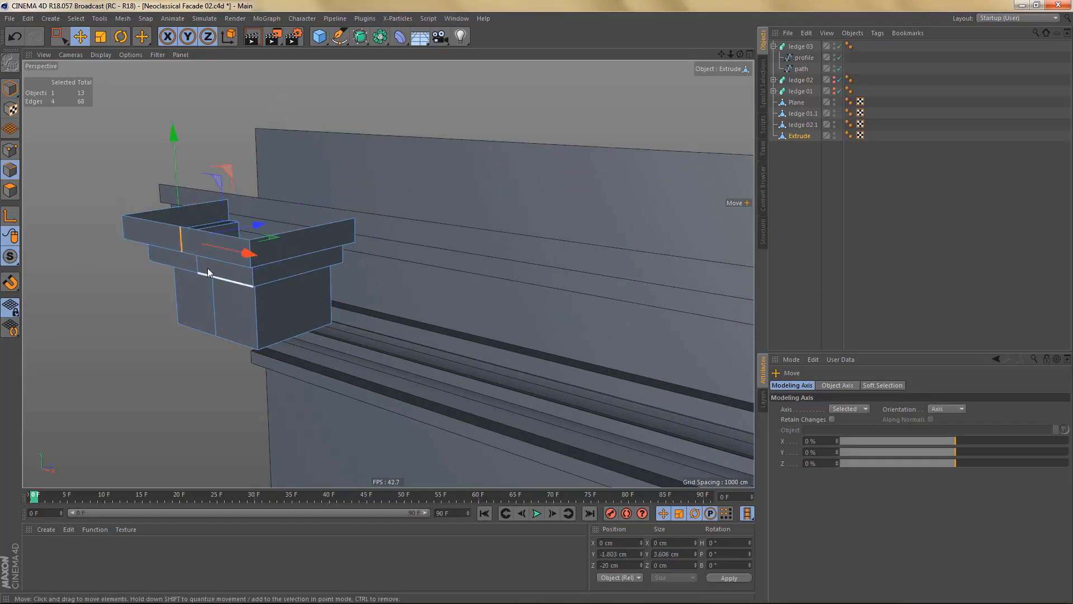
left_click_drag(207, 268, 209, 216, "alt")
double_click(190, 311)
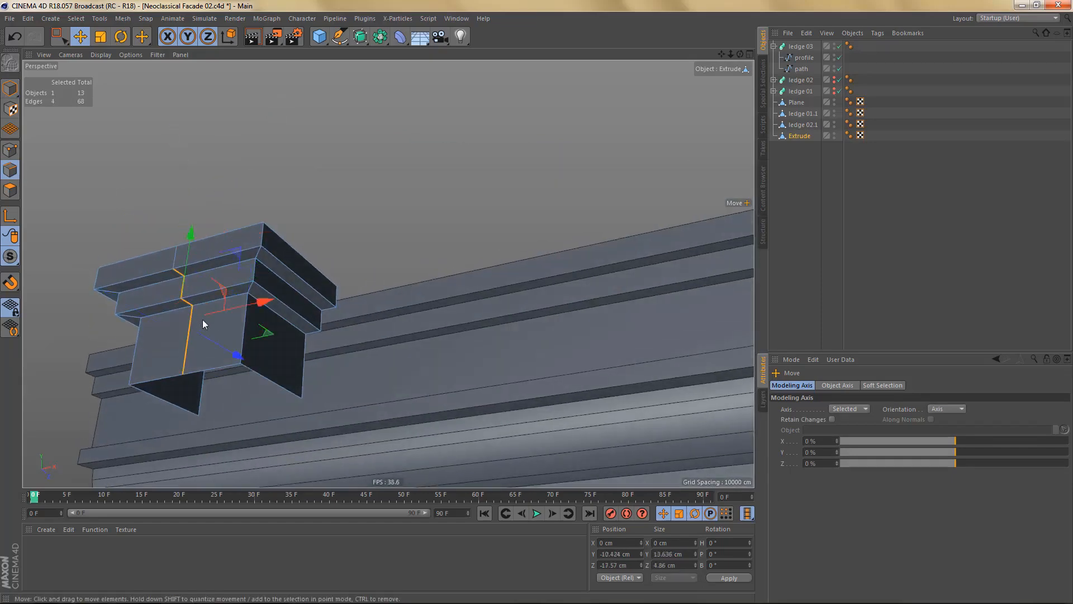
key("Delete")
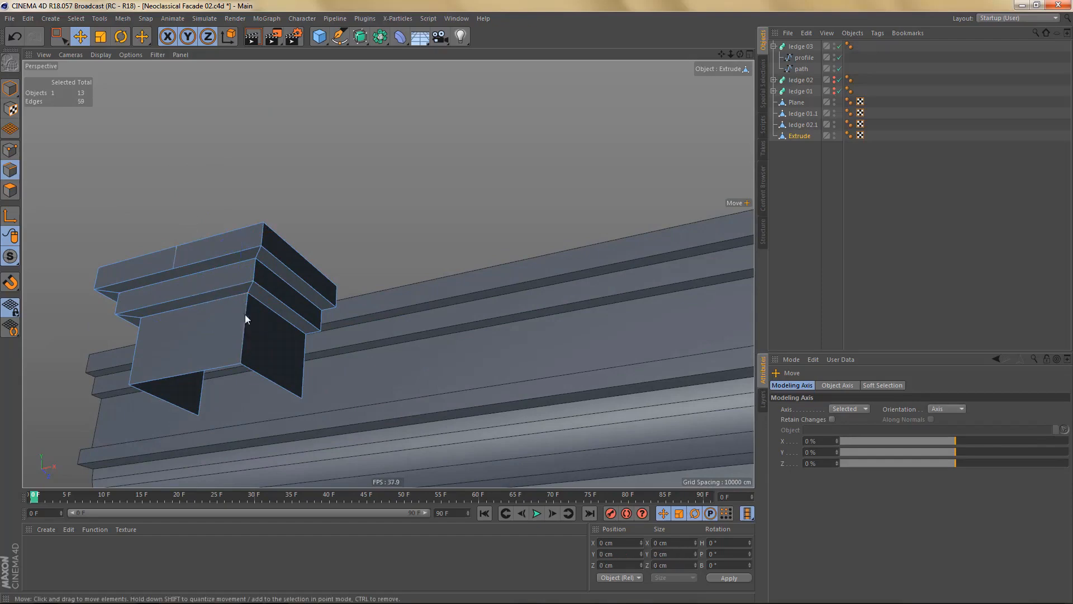
left_click(173, 252)
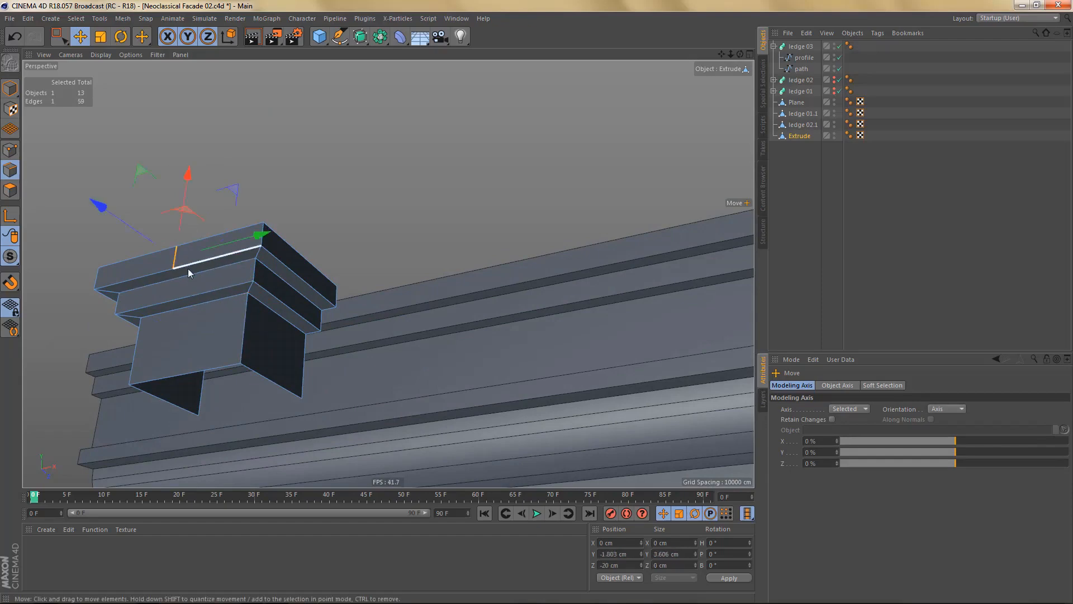
key("Delete")
left_click_drag(211, 257, 211, 350, "alt")
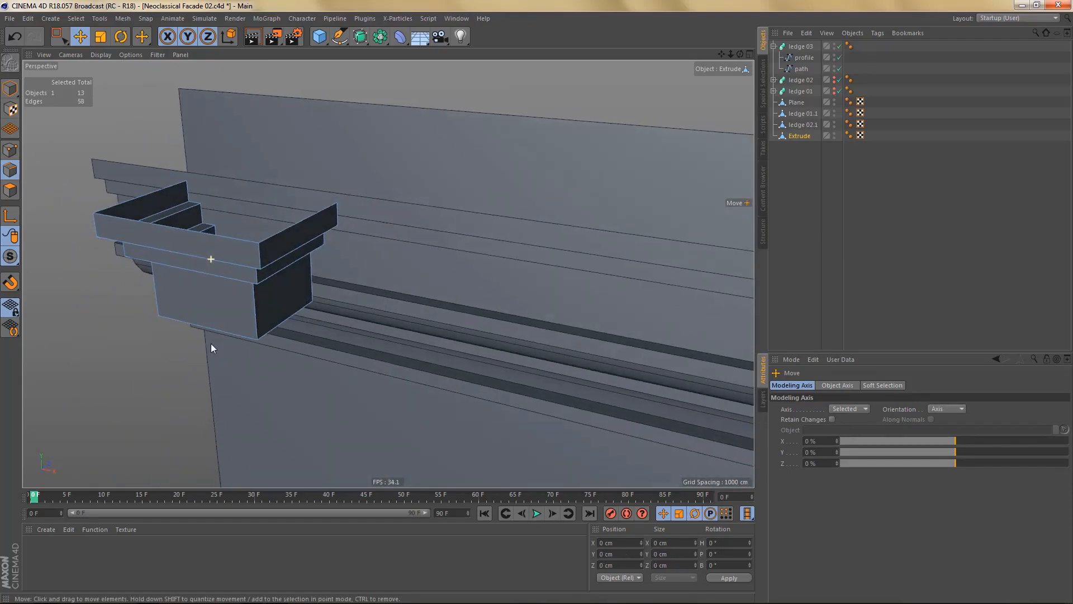
- Close the bracket's open top and bottom with Polygon Pen faces bridging between its opposite side edges
key("m")
key("e")
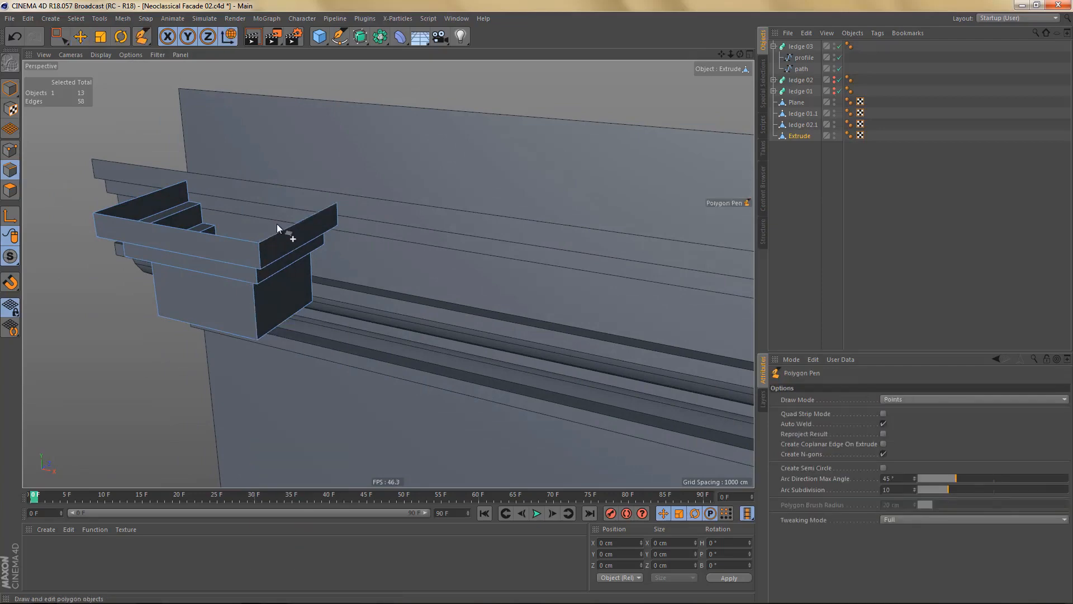
left_click_drag(279, 231, 138, 202, "ctrl")
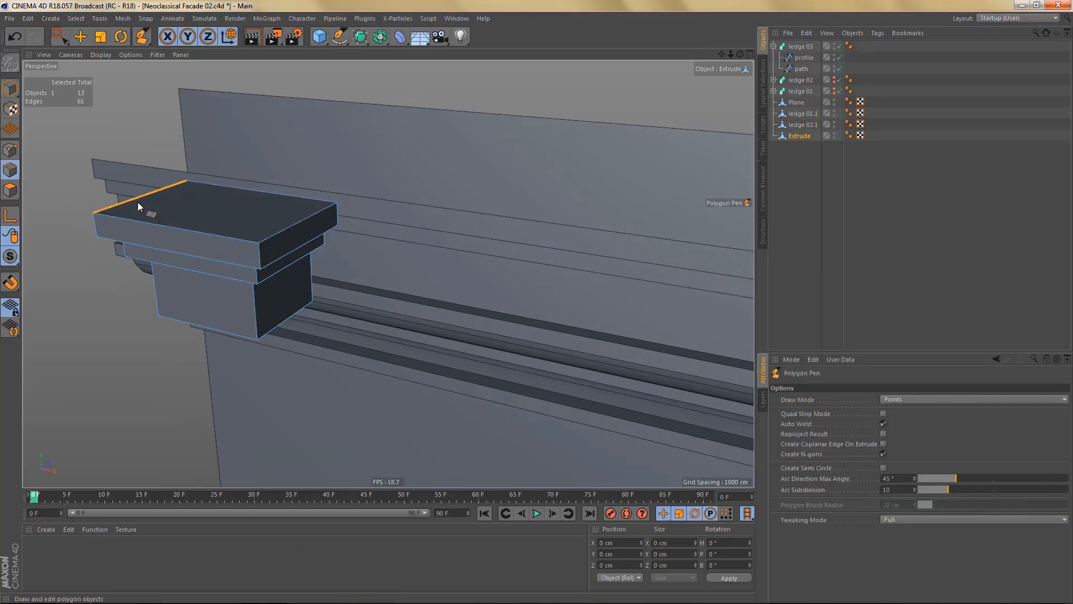
left_click_drag(246, 266, 246, 251, "alt")
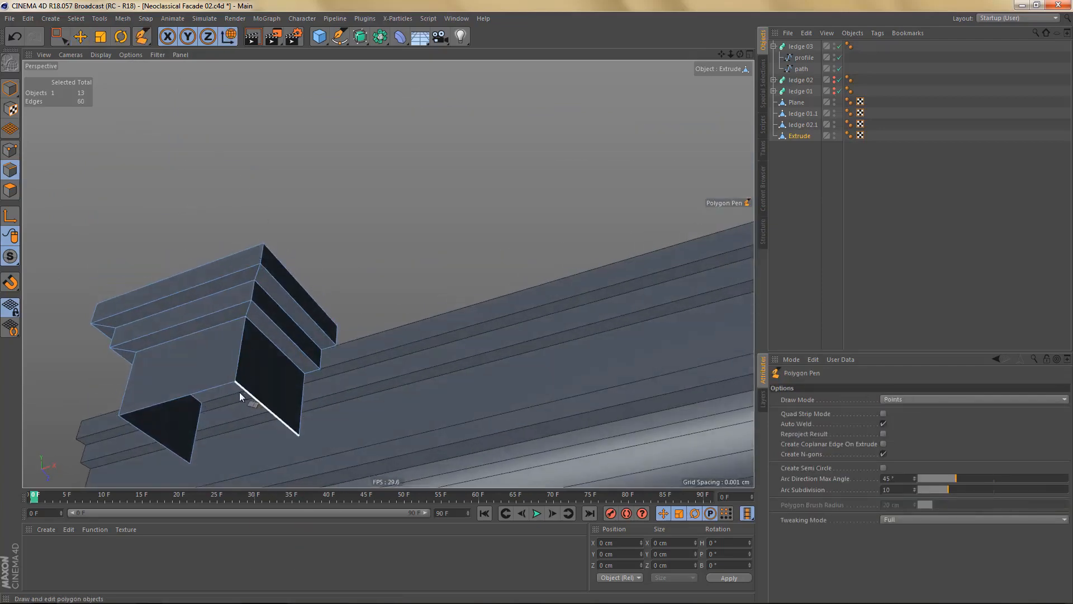
left_click_drag(240, 391, 136, 430, "ctrl")
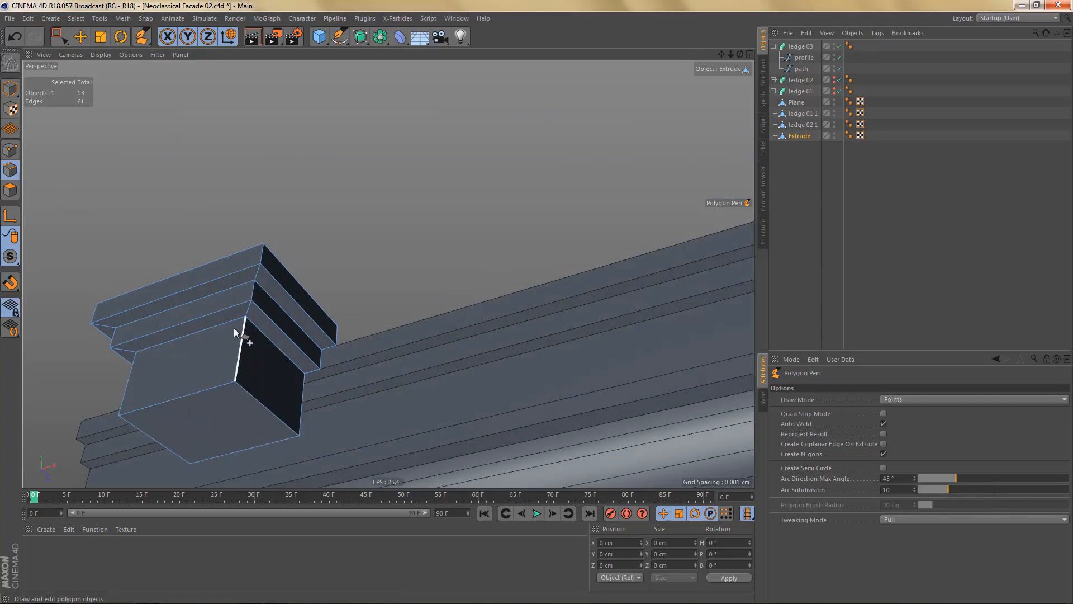
left_click_drag(234, 328, 266, 351, "alt")
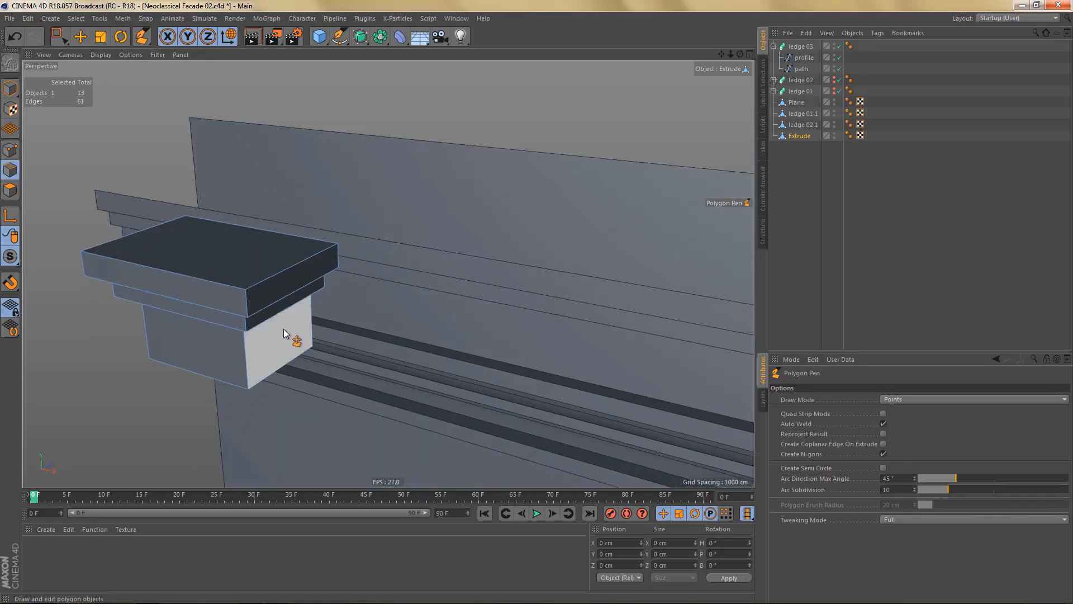
- In point mode, select the four leftover centre points of the bracket's front and delete them
key("Return")
key("Return")
middle_click(457, 177)
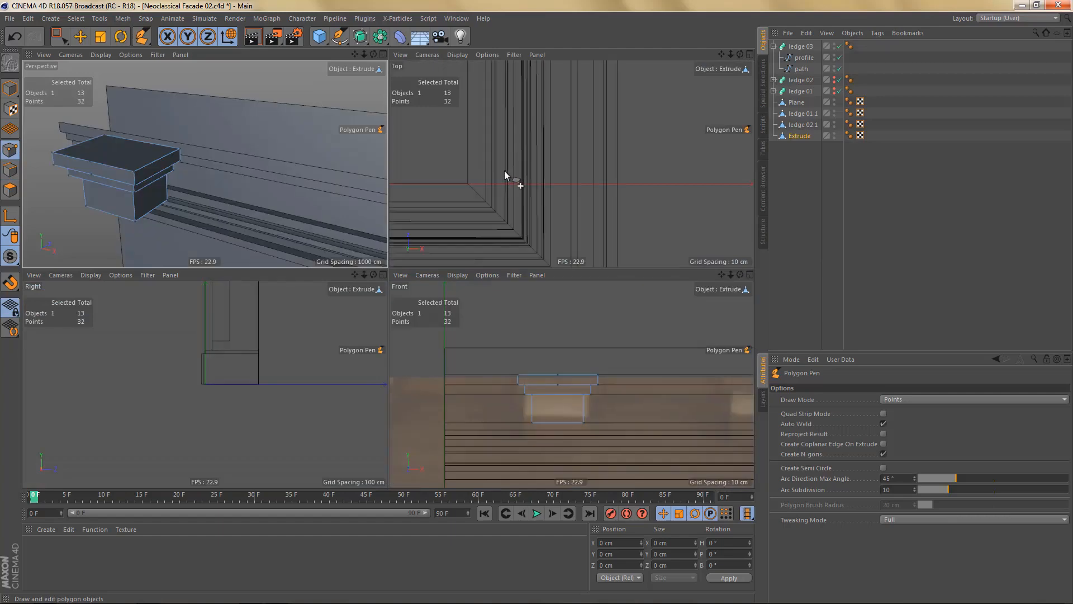
middle_click(292, 196)
left_click_drag(261, 227, 305, 182, "alt")
left_click_drag(296, 240, 337, 394, "alt")
key("0")
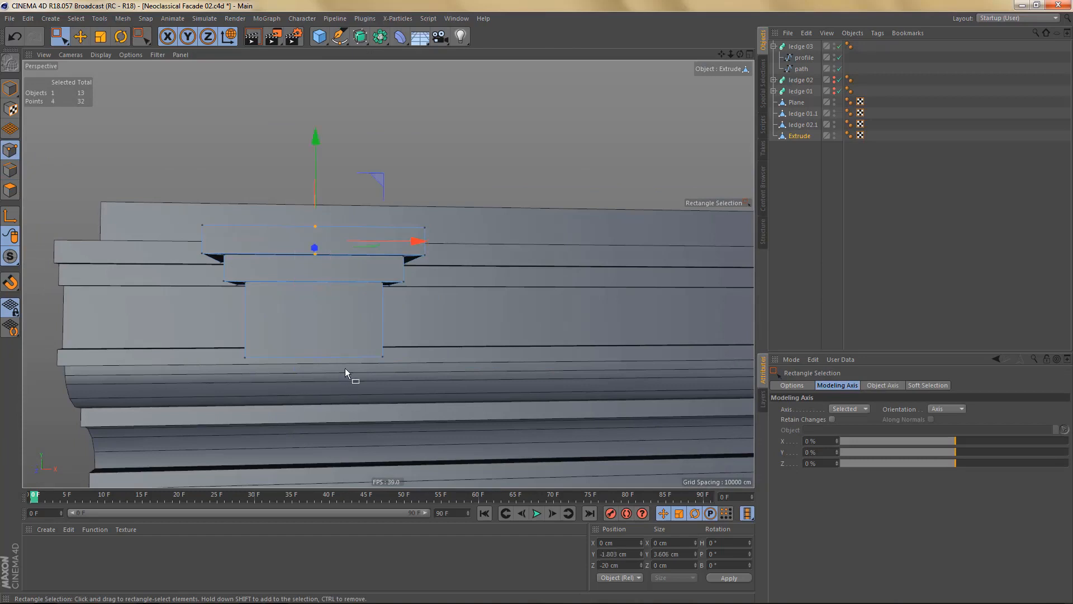
key("Delete")
left_click_drag(343, 257, 303, 305, "alt")
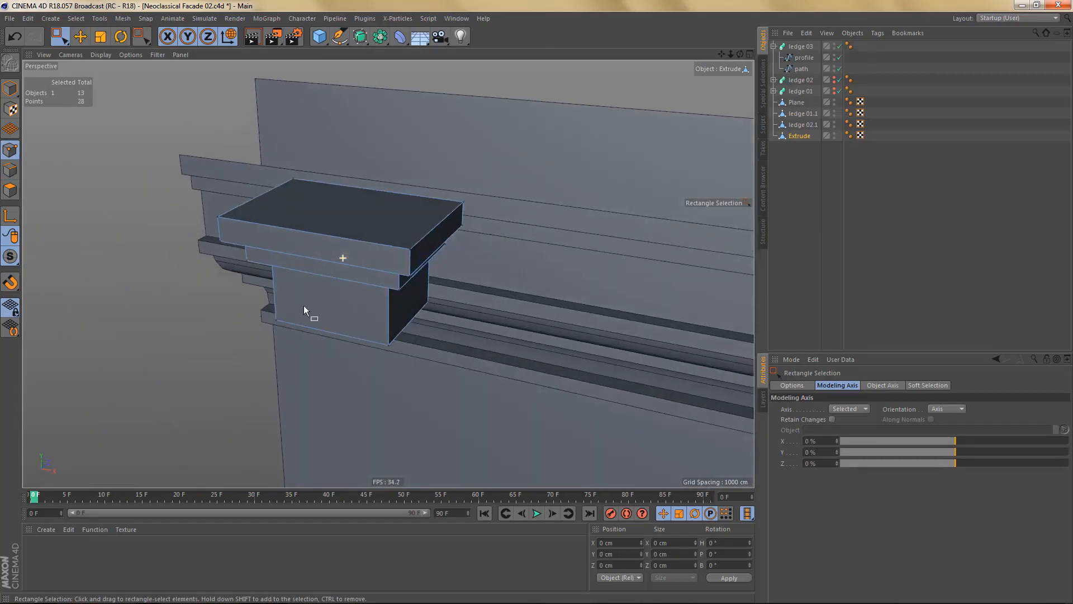
- In the top view, select the bracket's back points and move them along Z to 26.475 cm, through the ledge
middle_click(303, 305)
middle_click(471, 215)
scroll(468, 218, "down", 8)
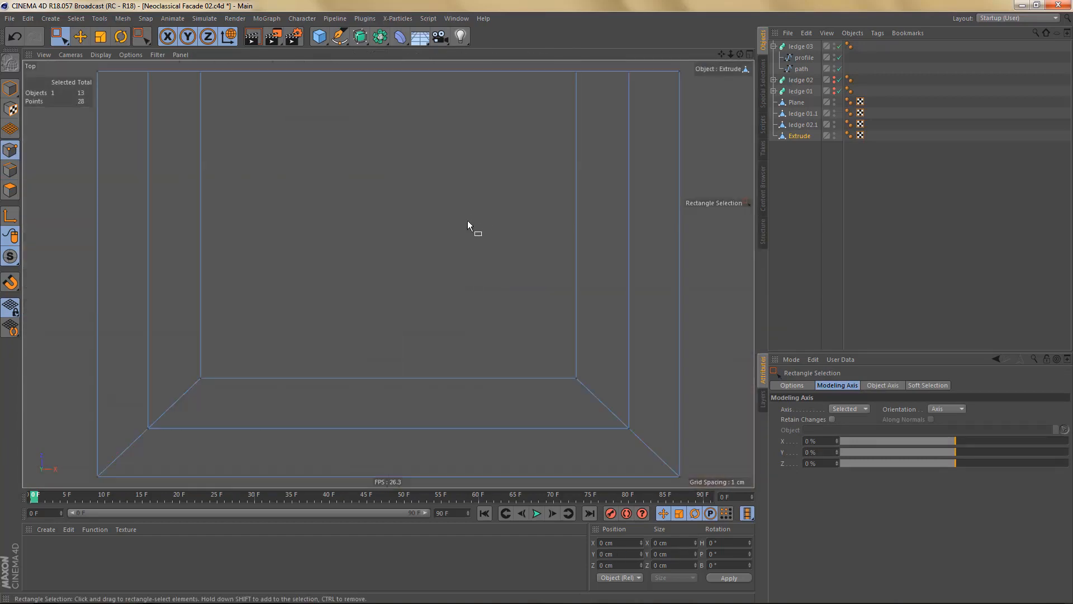
middle_click_drag(420, 282, 403, 410, "alt")
left_click_drag(319, 300, 505, 335)
middle_click_drag(450, 373, 454, 420, "alt")
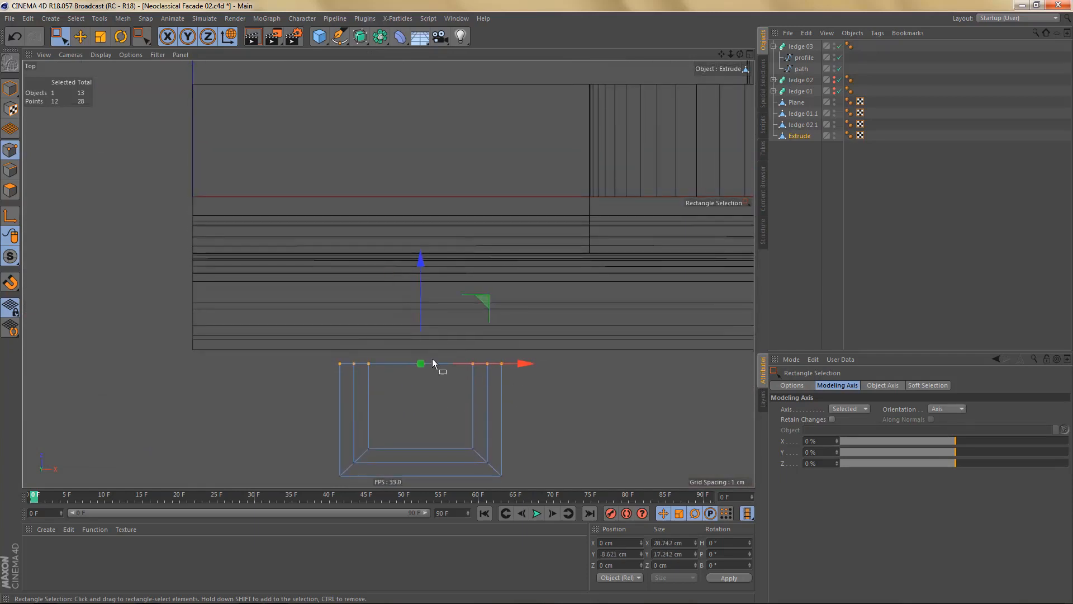
left_click_drag(420, 258, 403, 113)
middle_click(282, 167)
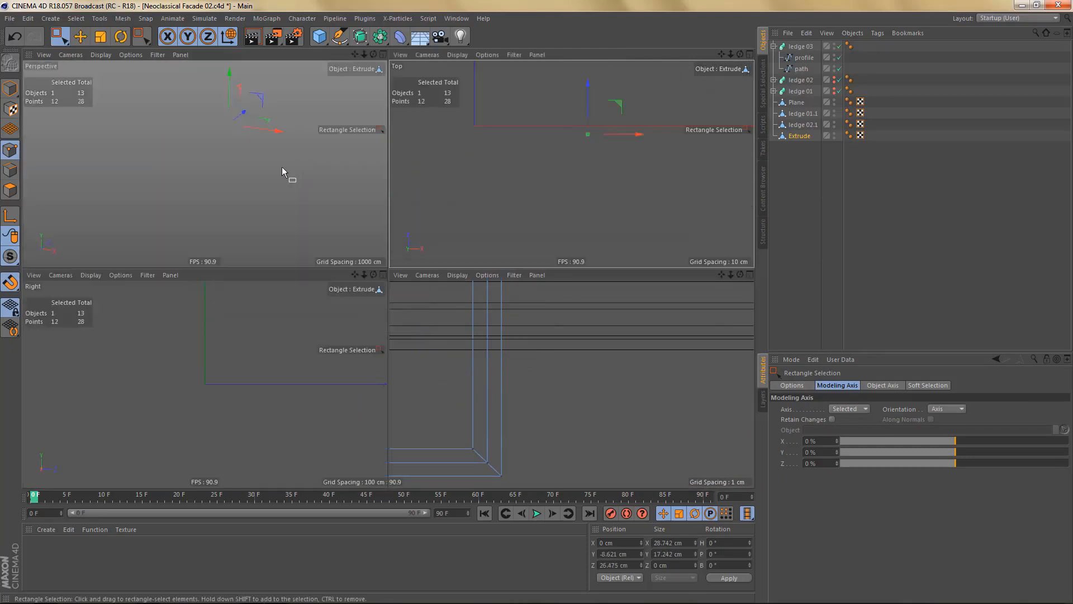
middle_click(233, 159)
left_click_drag(374, 154, 371, 195, "alt")
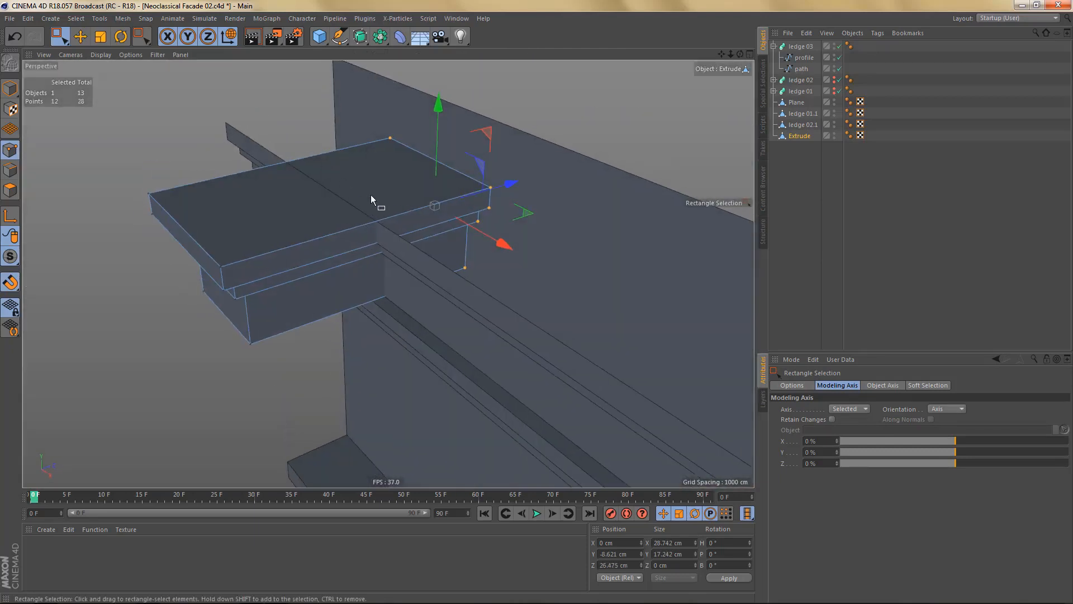
- Move the bracket's back points further along Z to 29.643 cm, onto the wall plane
middle_click(371, 195)
middle_click(566, 174)
scroll(427, 184, "up", 3)
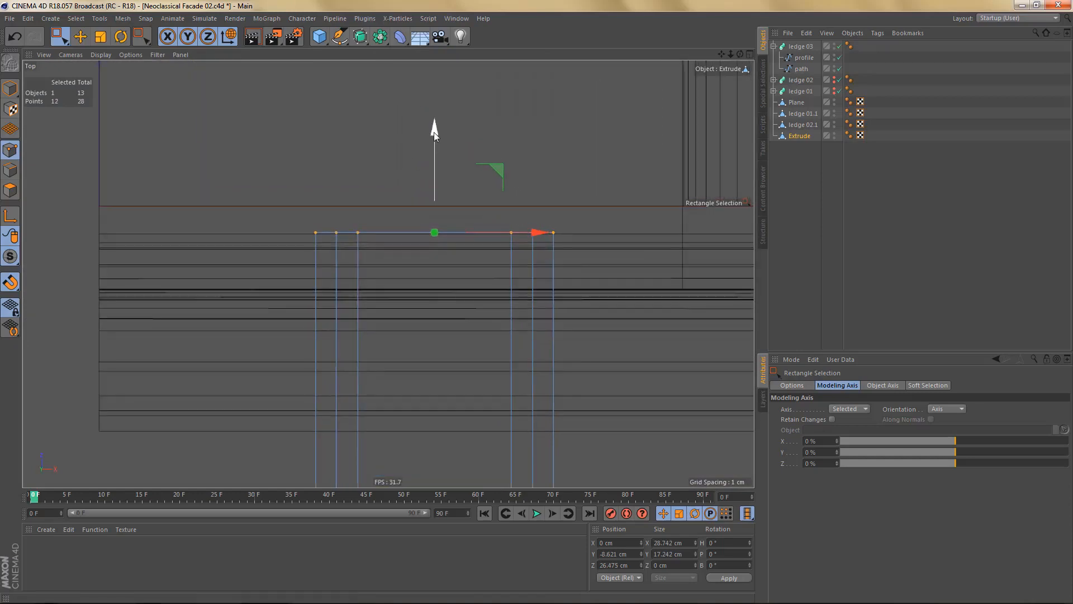
left_click_drag(434, 132, 430, 102)
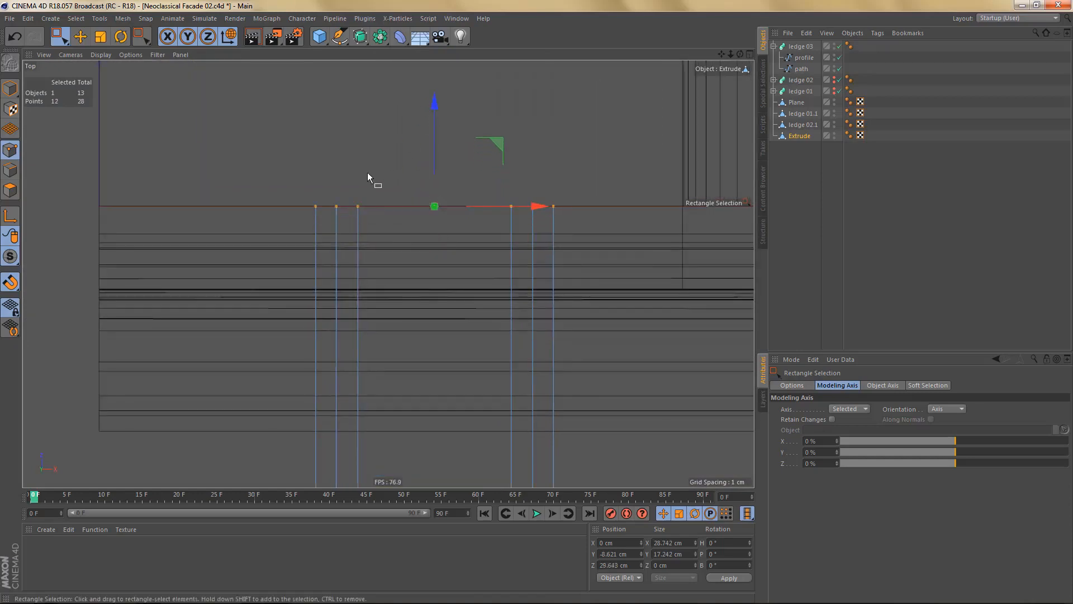
- Render a perspective preview of the facade from below to check the extended bracket, and return to the top view
middle_click(368, 172)
middle_click(319, 167)
left_click_drag(318, 168, 398, 140, "alt")
right_click_drag(398, 140, 321, 230, "alt")
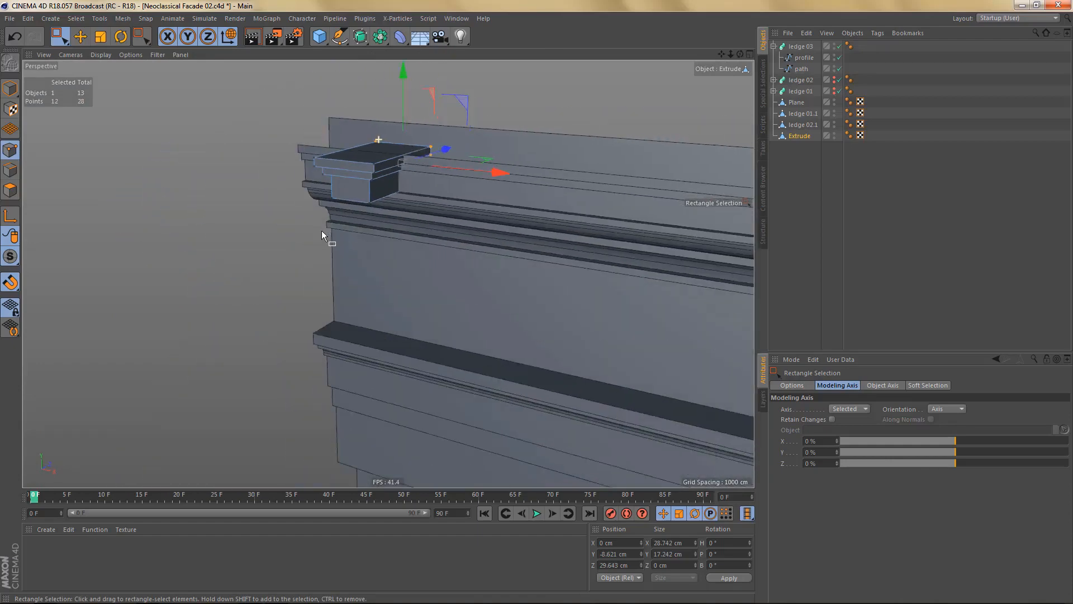
left_click_drag(322, 235, 323, 258, "alt")
key("ctrl+r")
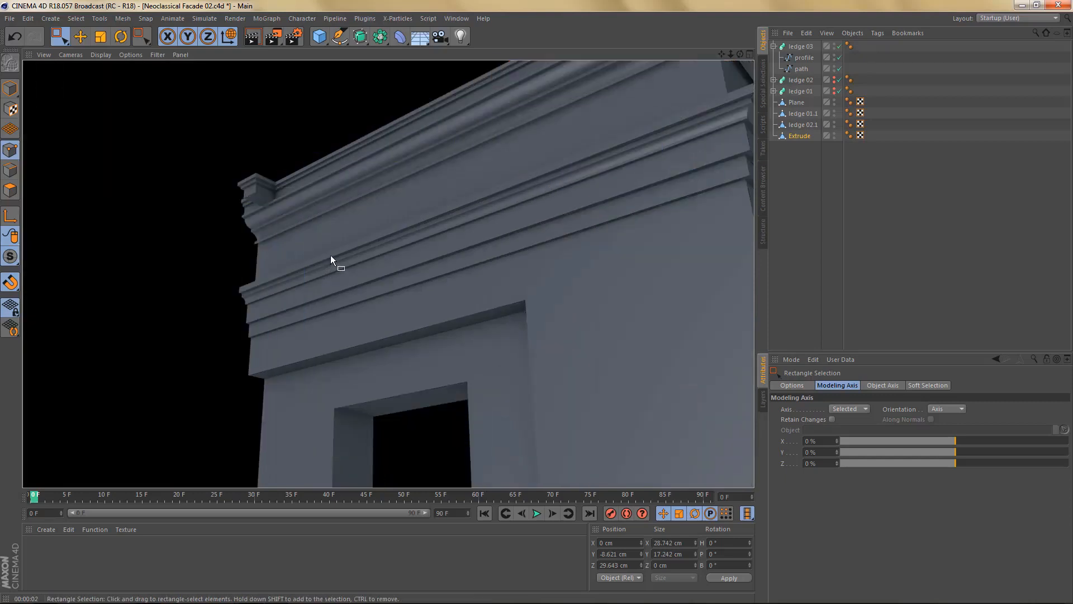
middle_click(372, 247)
middle_click(542, 226)
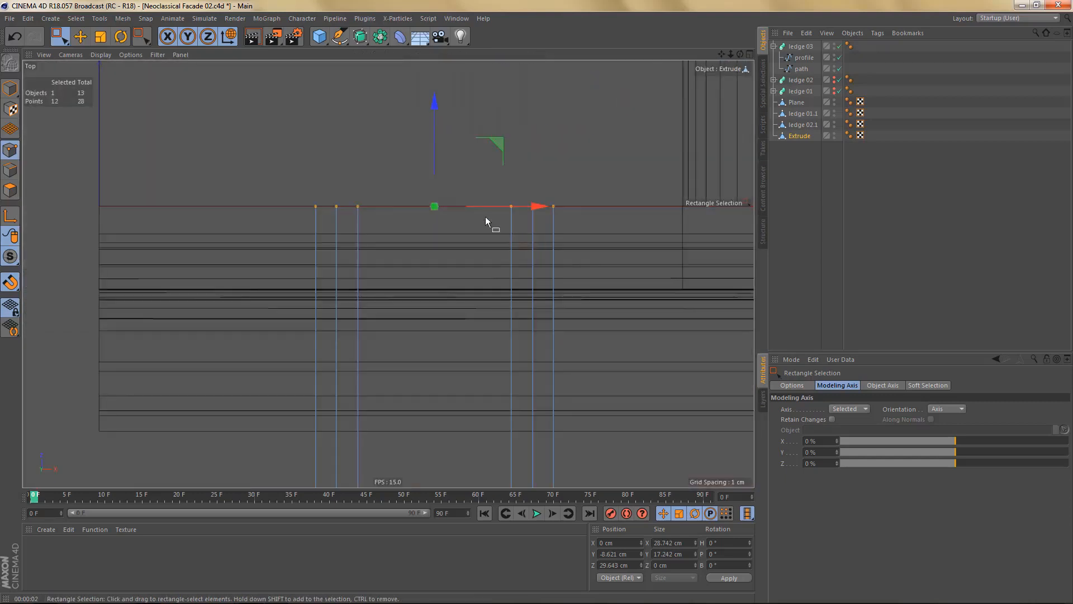
- In the top view, select the bracket's front points and move them back along Z to -14.422 cm
middle_click_drag(471, 265, 439, 263, "alt")
left_click_drag(356, 317, 531, 410)
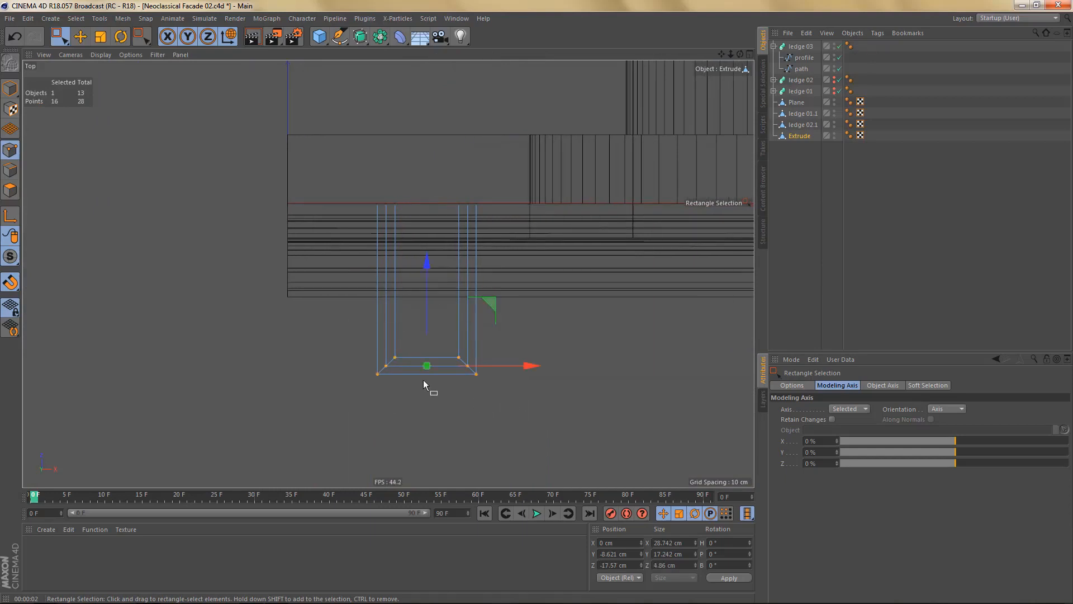
right_click_drag(408, 344, 431, 354, "alt")
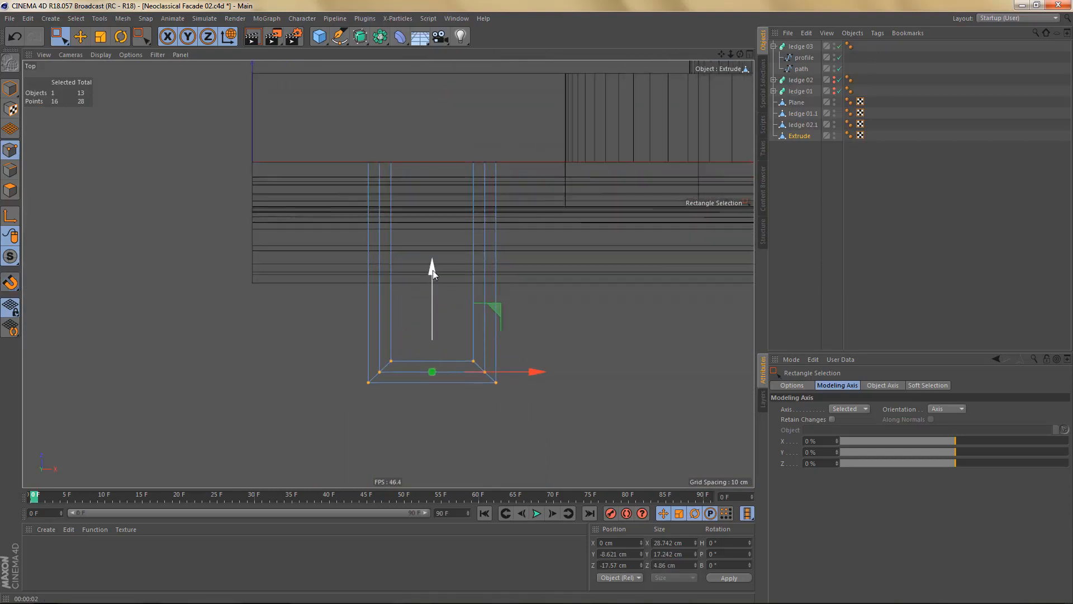
left_click_drag(434, 268, 411, 257)
- Render a perspective preview of the facade from below to check the shortened bracket, and inspect it from the front
middle_click(411, 257)
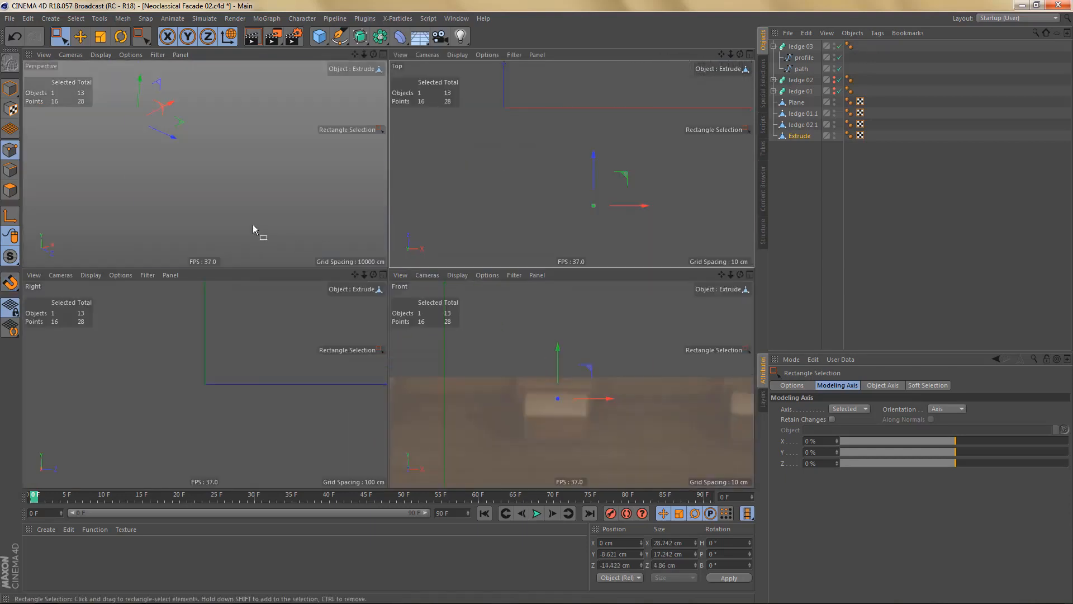
middle_click(252, 224)
left_click_drag(358, 230, 359, 228, "alt")
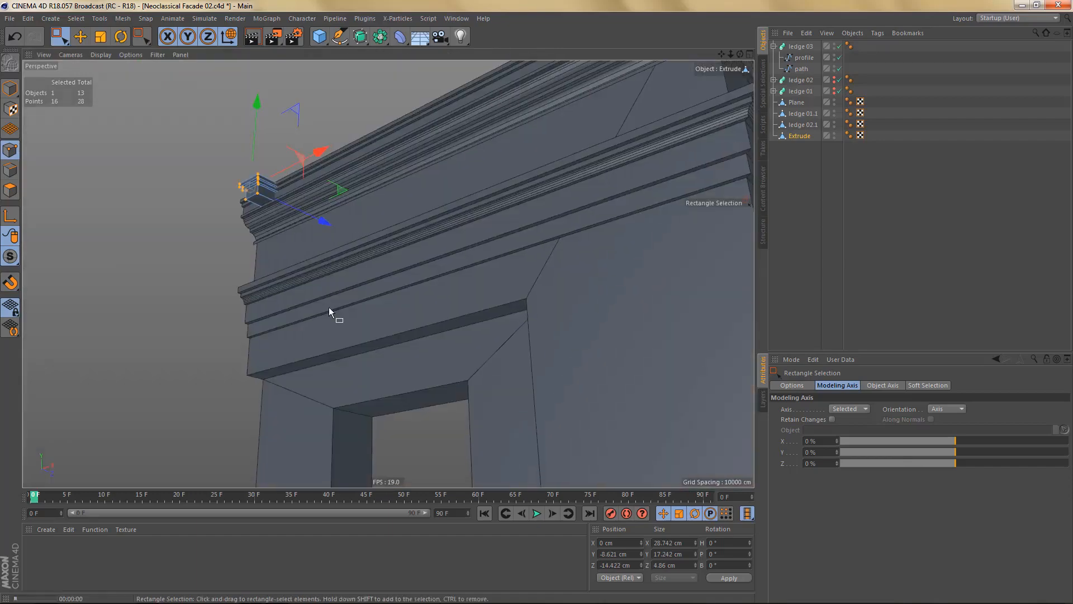
key("ctrl+r")
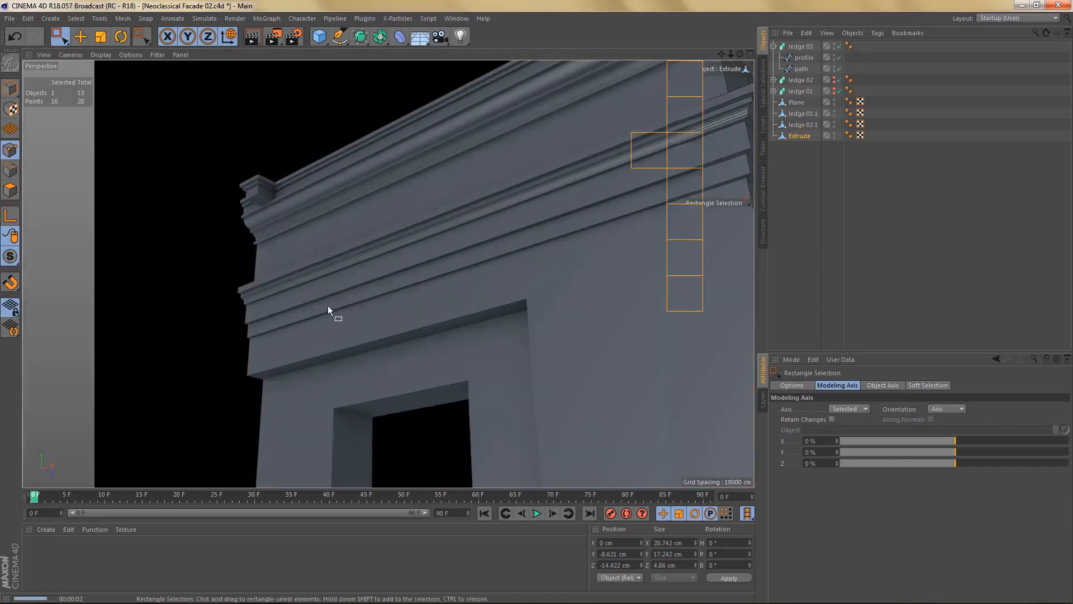
left_click_drag(312, 269, 331, 254, "alt")
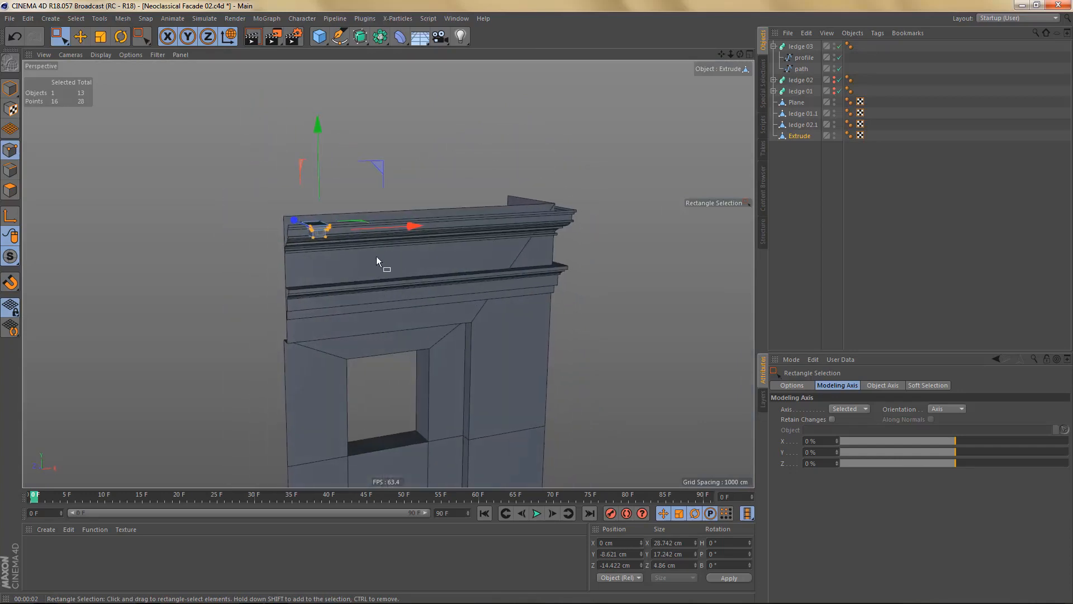
middle_click_drag(388, 274, 350, 267, "alt")
right_click_drag(330, 218, 368, 225, "alt")
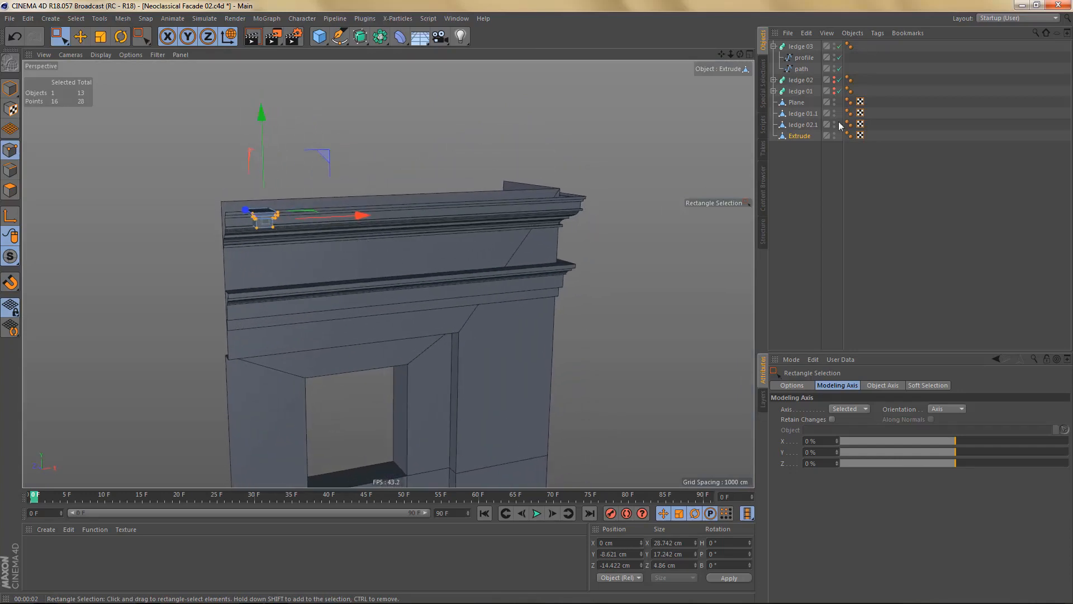
- Rename the bracket's Extrude object as "top ornament"
double_click(800, 135)
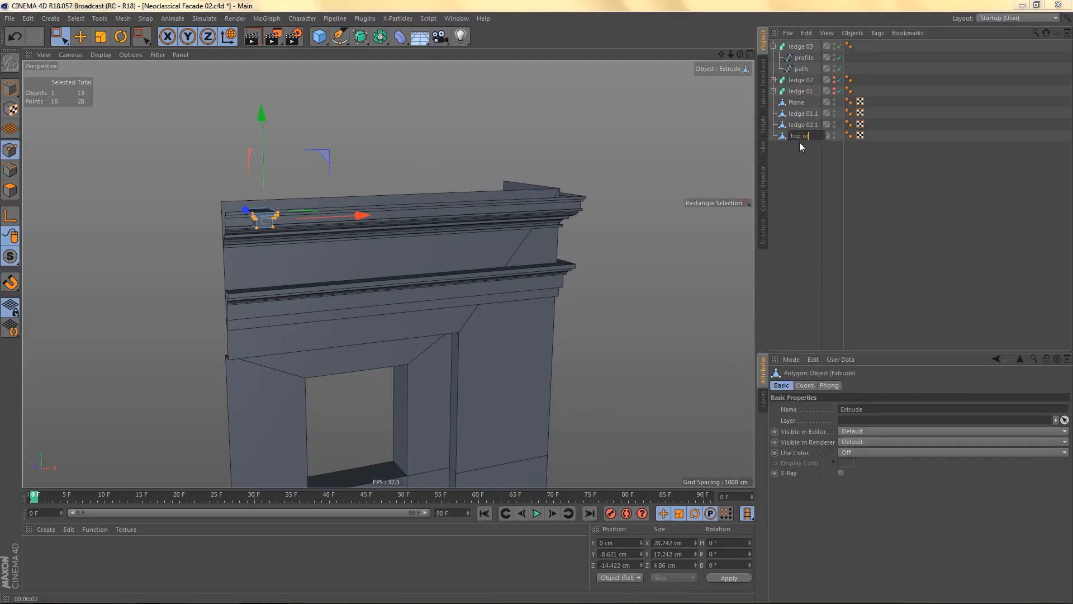
type("top ornament")
key("Return")
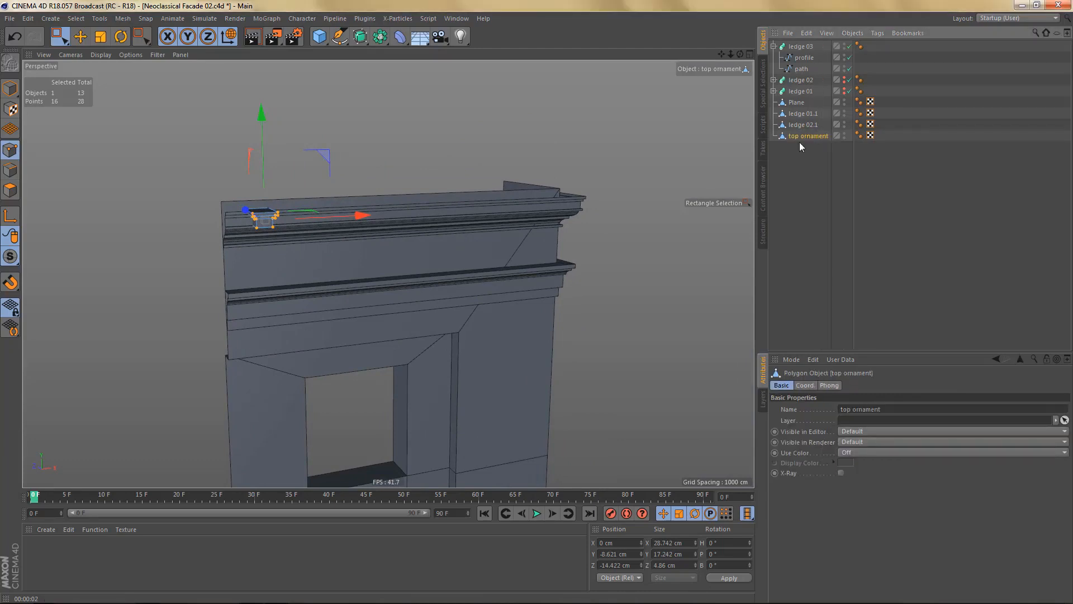
- Put the top ornament inside a new MoGraph Cloner and, in the front view, set its count to 7
left_click(267, 19)
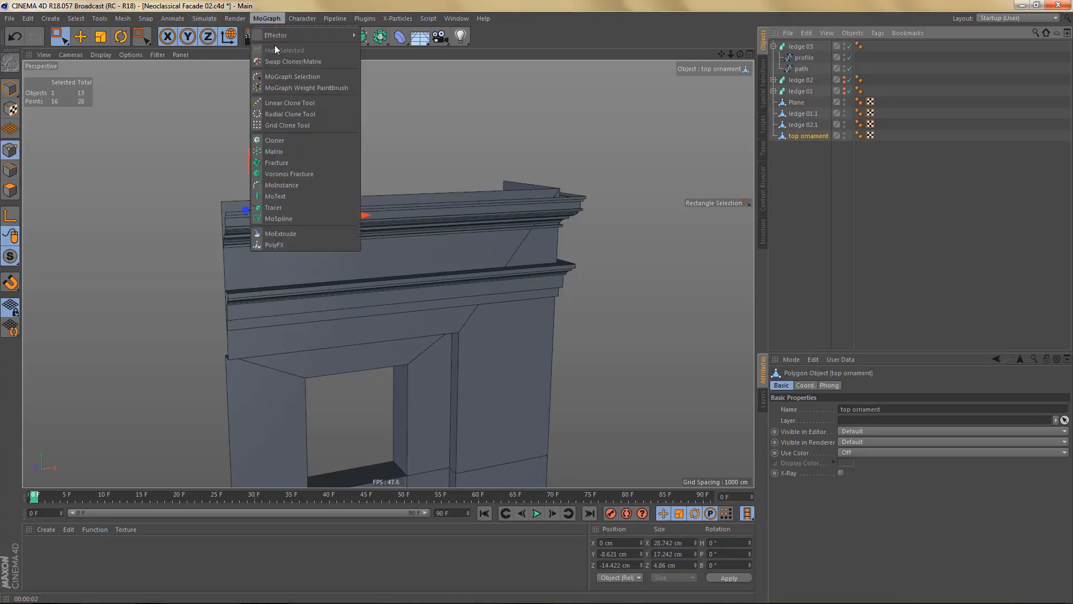
left_click(290, 140)
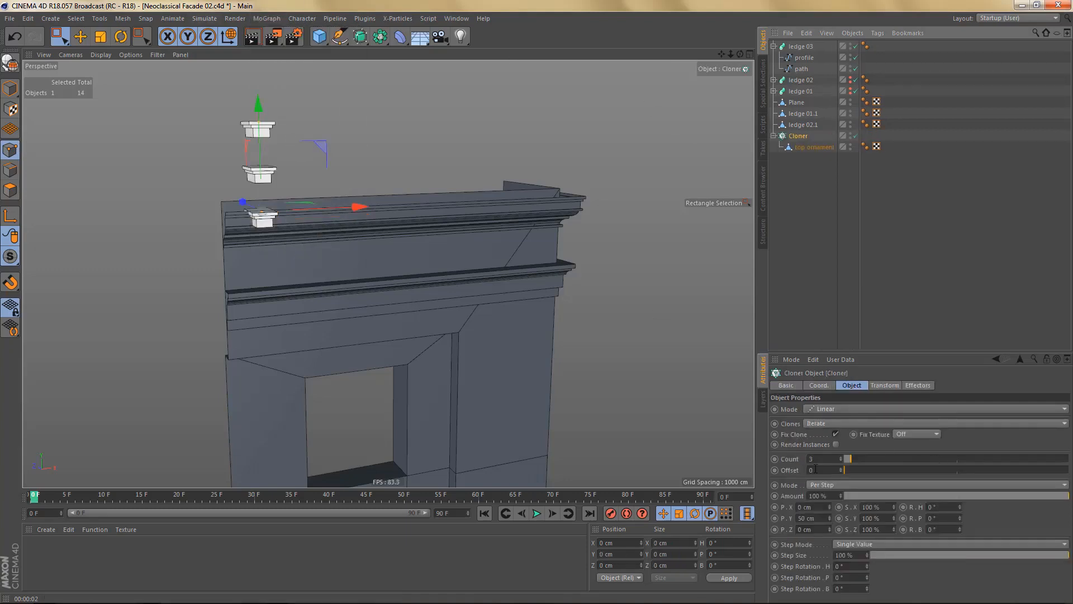
middle_click(580, 402)
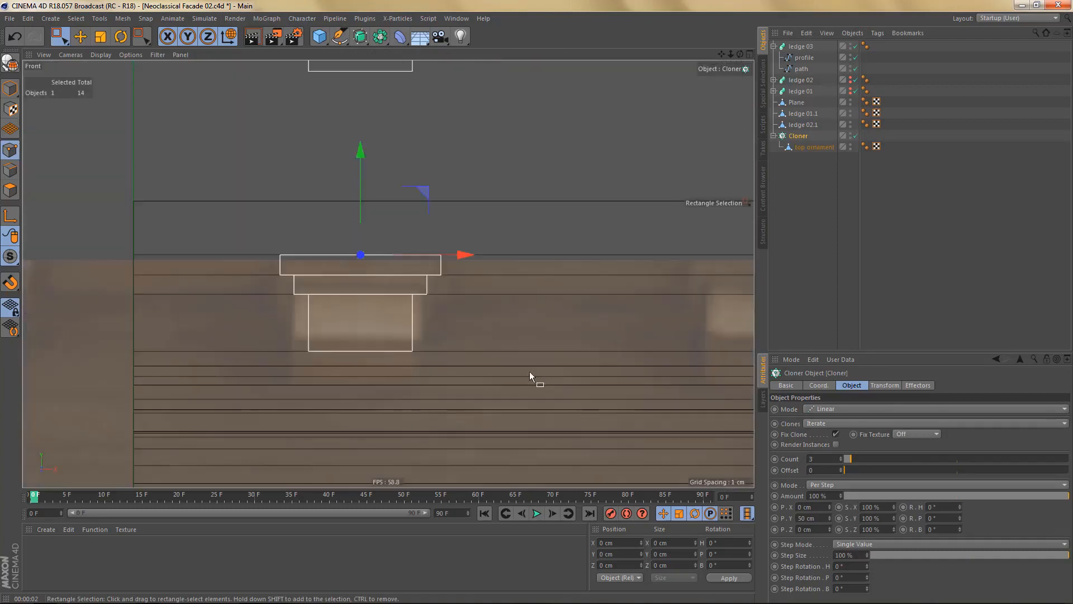
right_click_drag(528, 372, 302, 359, "alt")
middle_click_drag(441, 332, 356, 336, "alt")
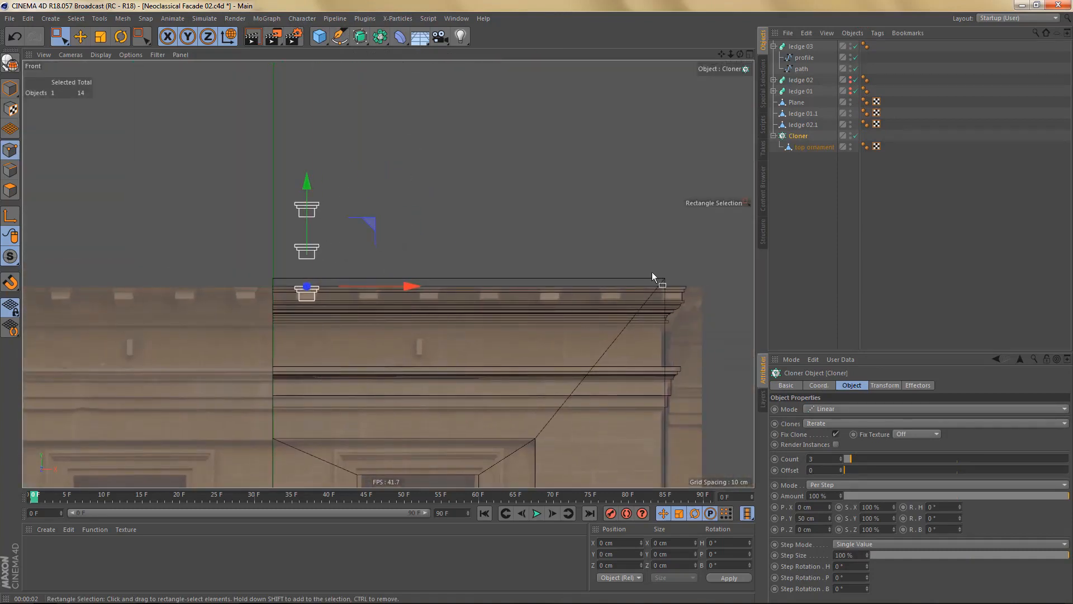
left_click_drag(820, 460, 781, 467)
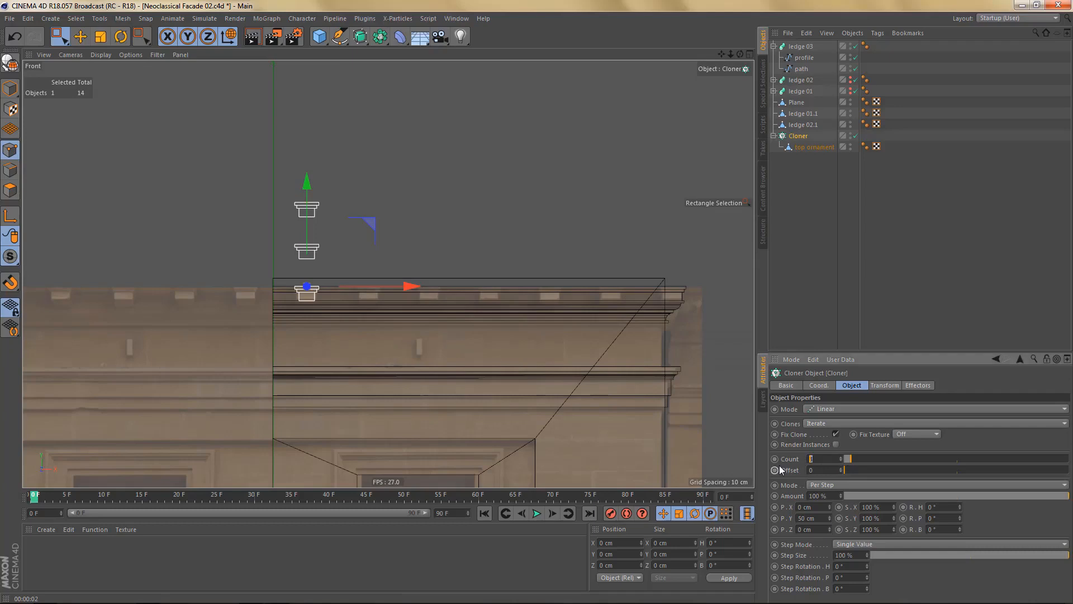
type("7")
- Set the cloner's per-step position to 0 cm in Y and 56 cm in X, lining the brackets up along the cornice
left_click_drag(821, 518, 753, 519)
type("0")
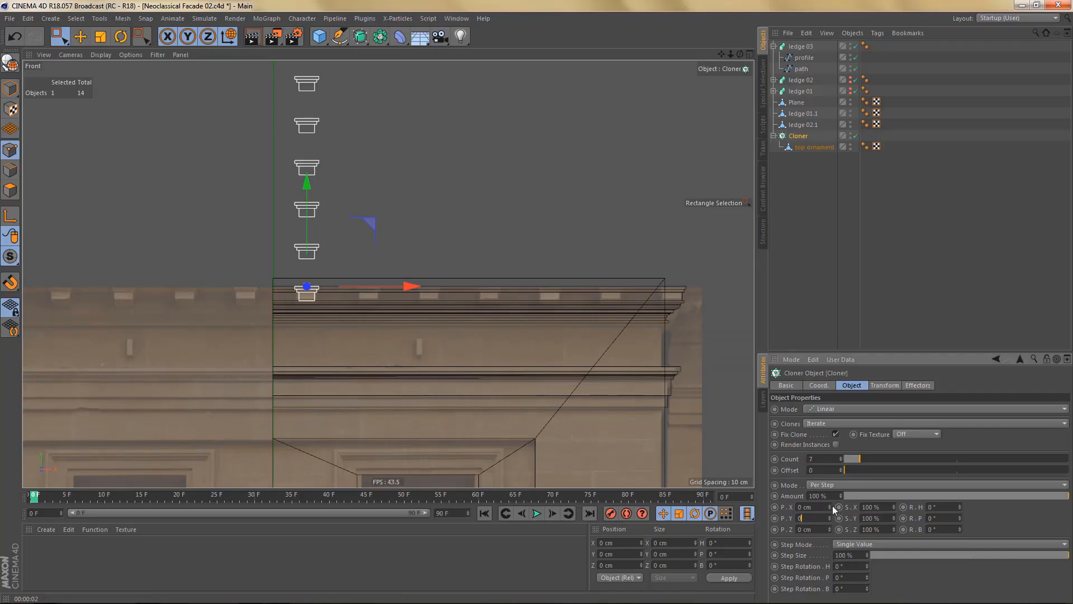
left_click_drag(830, 506, 860, 507)
scroll(421, 341, "up", 5)
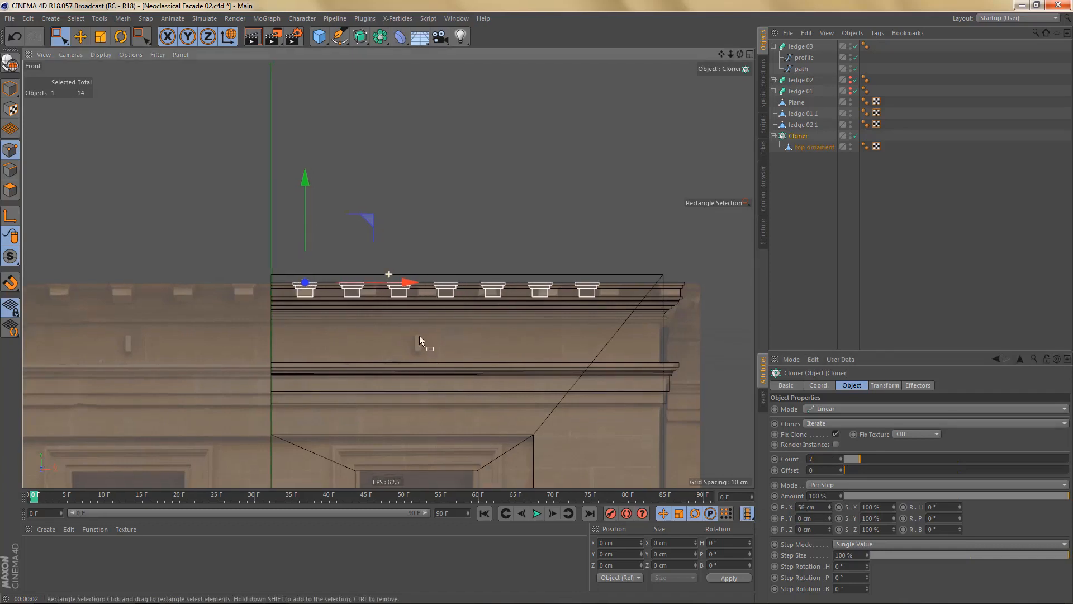
middle_click_drag(433, 295, 378, 292, "alt")
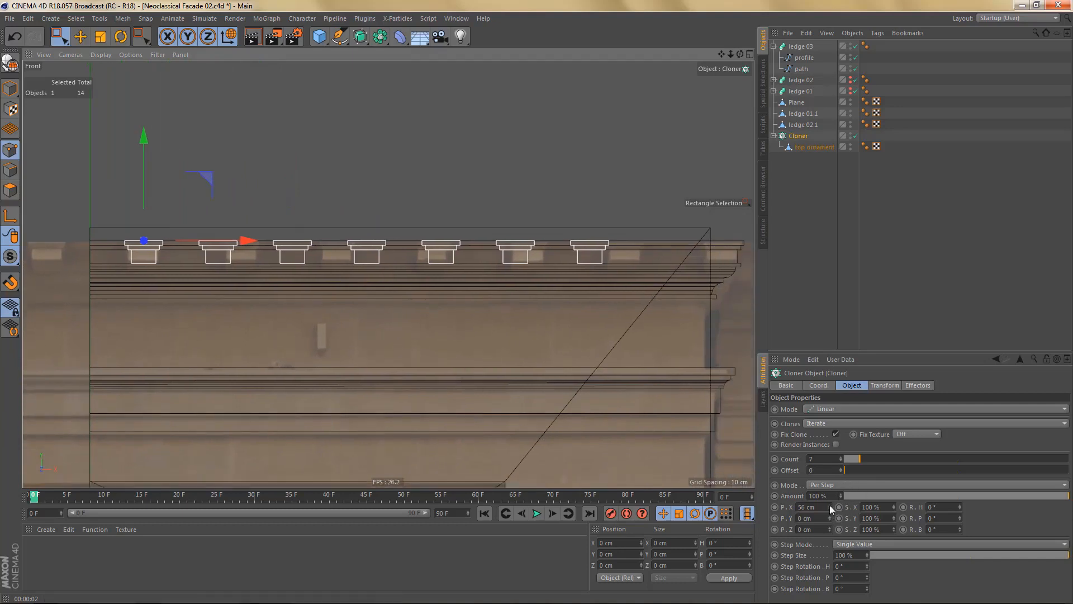
- Set the linear Cloner's X spacing per step to 68 cm so the ornaments spread along the top ledge
left_click_drag(830, 506, 836, 505)
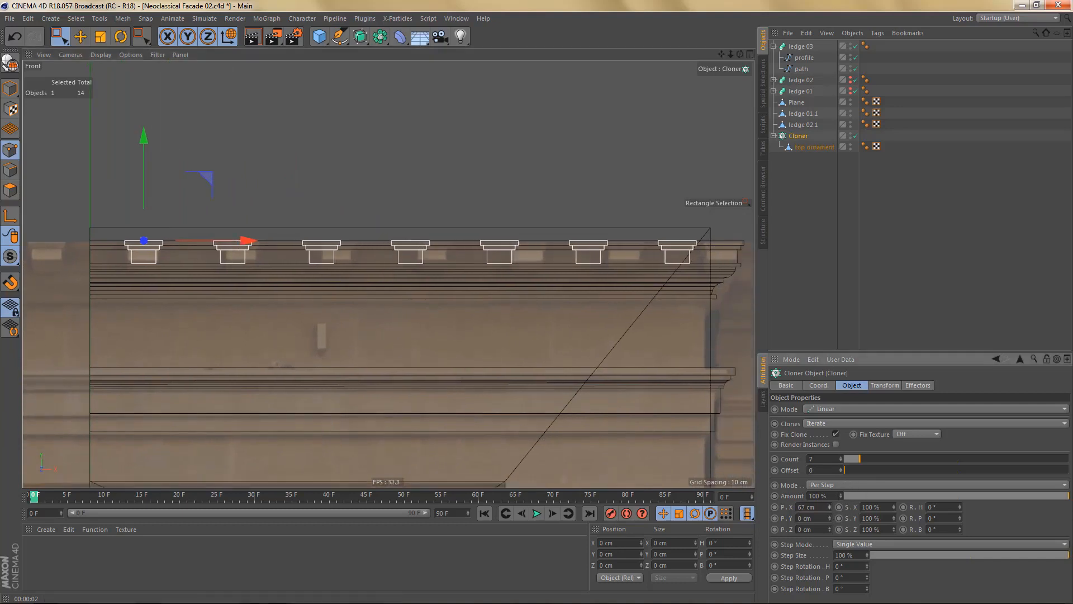
left_click(830, 506)
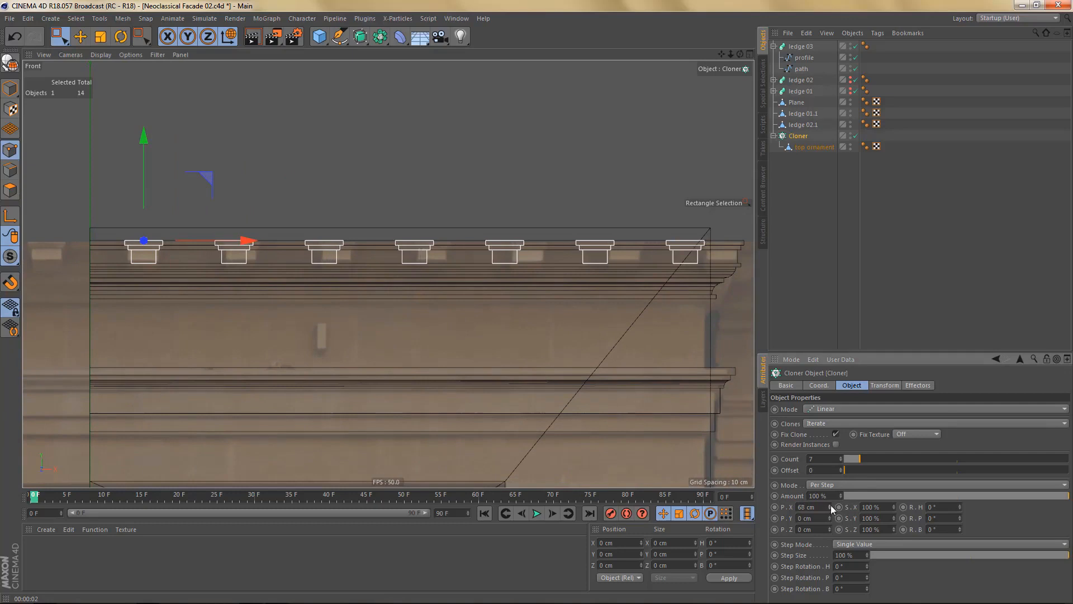
scroll(532, 315, "down", 4)
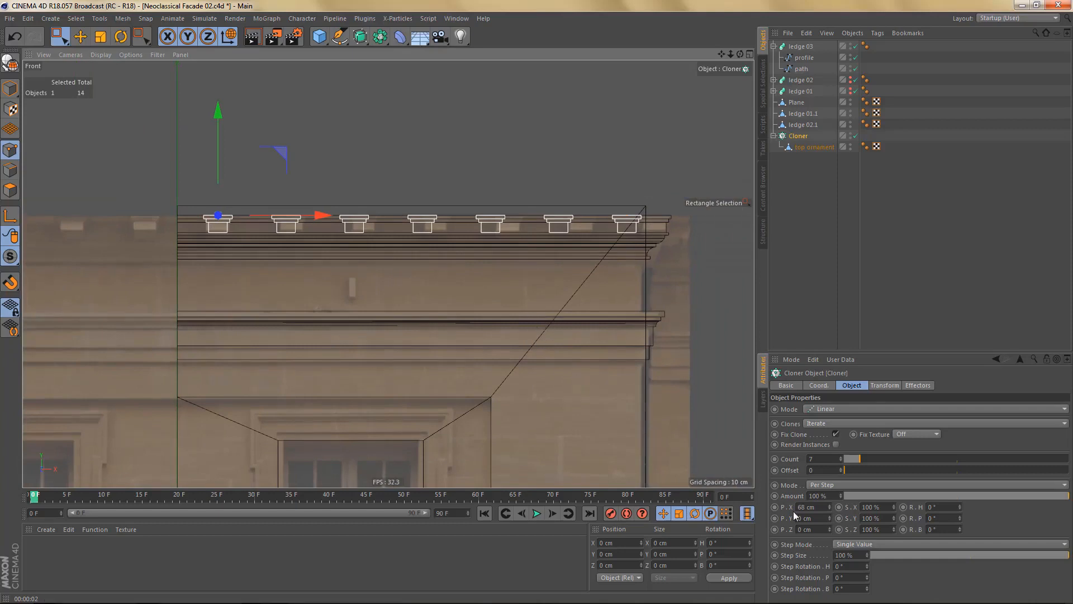
- Switch to Model mode and set the Cloner's X position to 34 cm
middle_click_drag(350, 263, 390, 296, "alt")
mouse_move(258, 249)
right_mouse_down("alt")
mouse_move(272, 254)
mouse_move(265, 261)
right_mouse_up("alt")
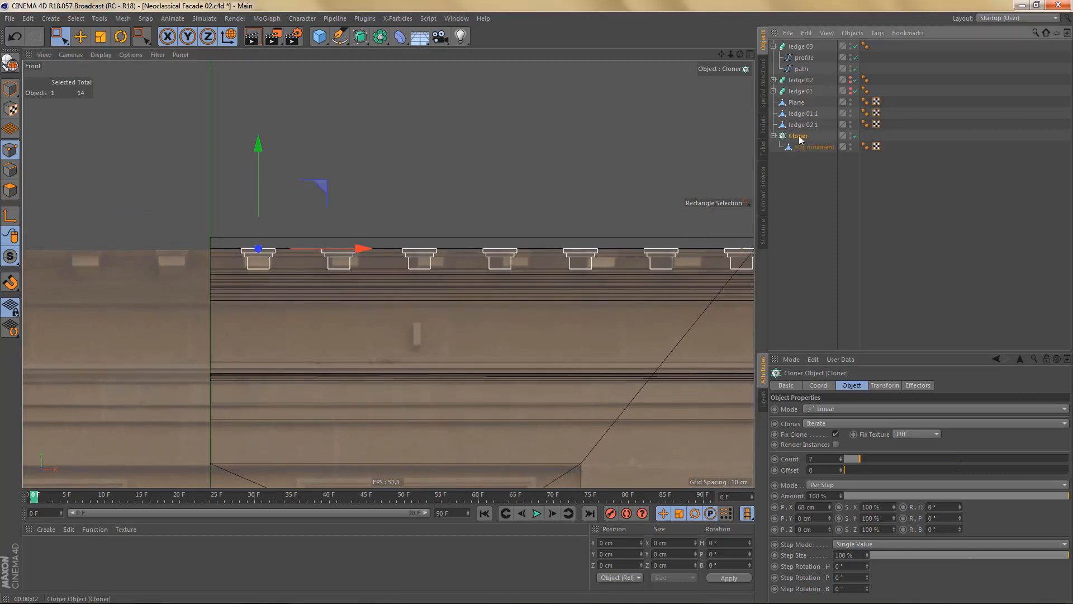
right_click_drag(237, 264, 258, 274, "alt")
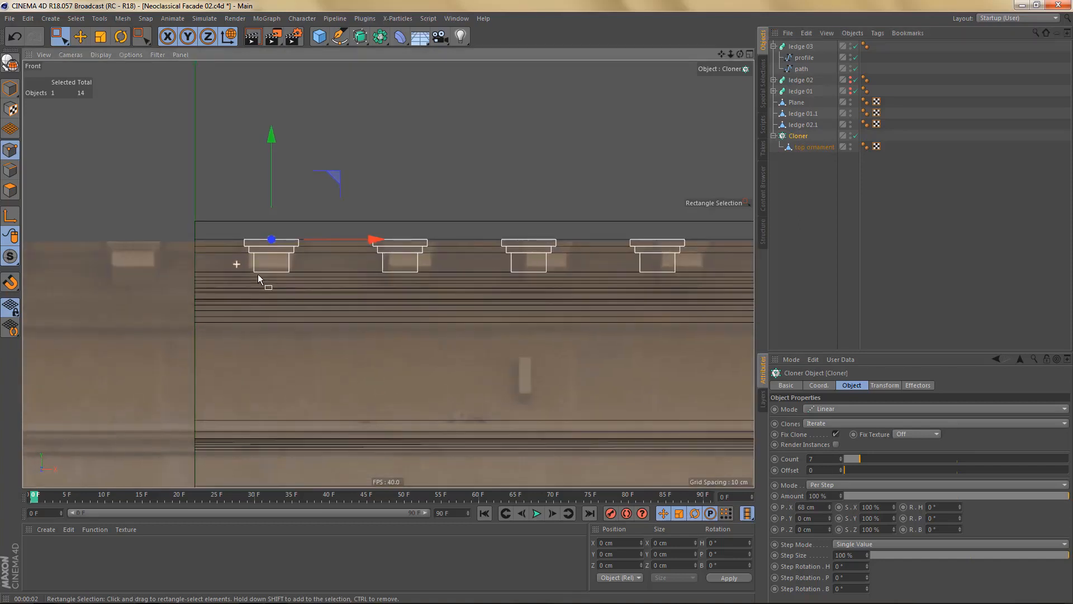
middle_click_drag(257, 274, 343, 270, "alt")
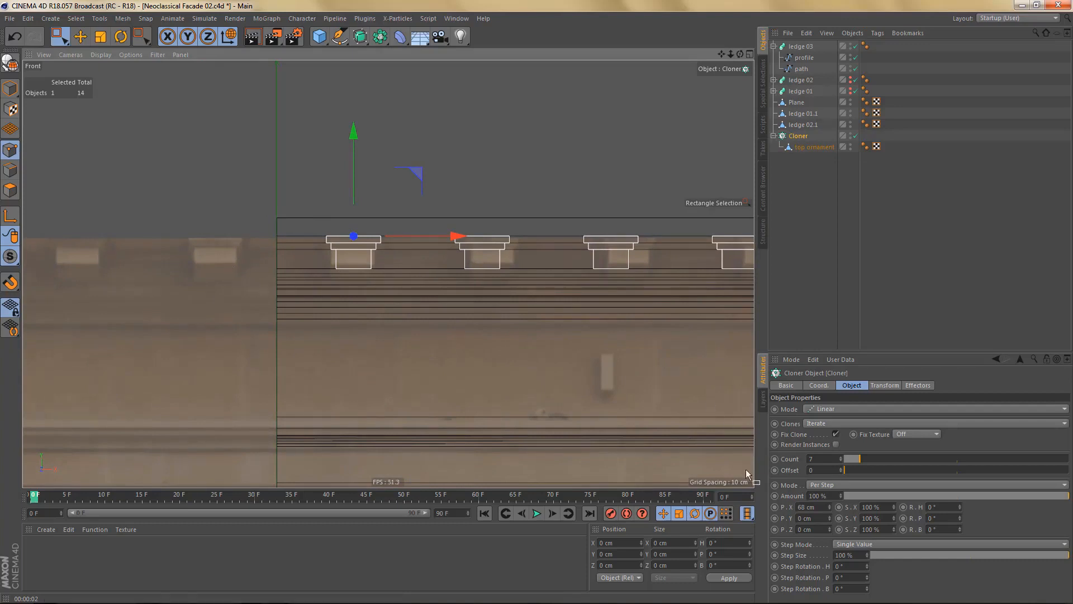
left_click(10, 89)
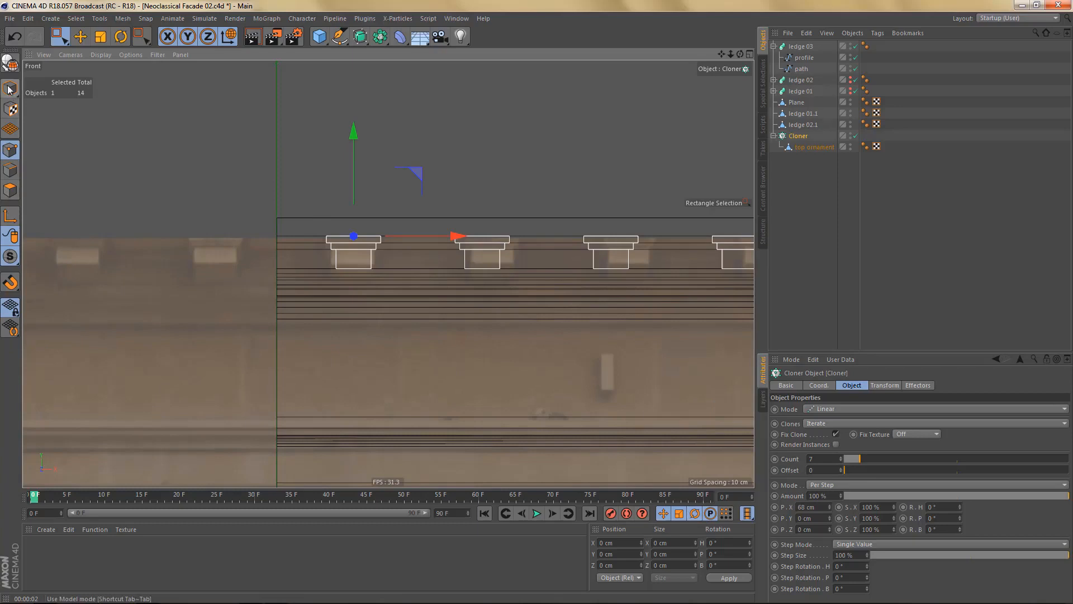
left_click_drag(638, 541, 588, 547)
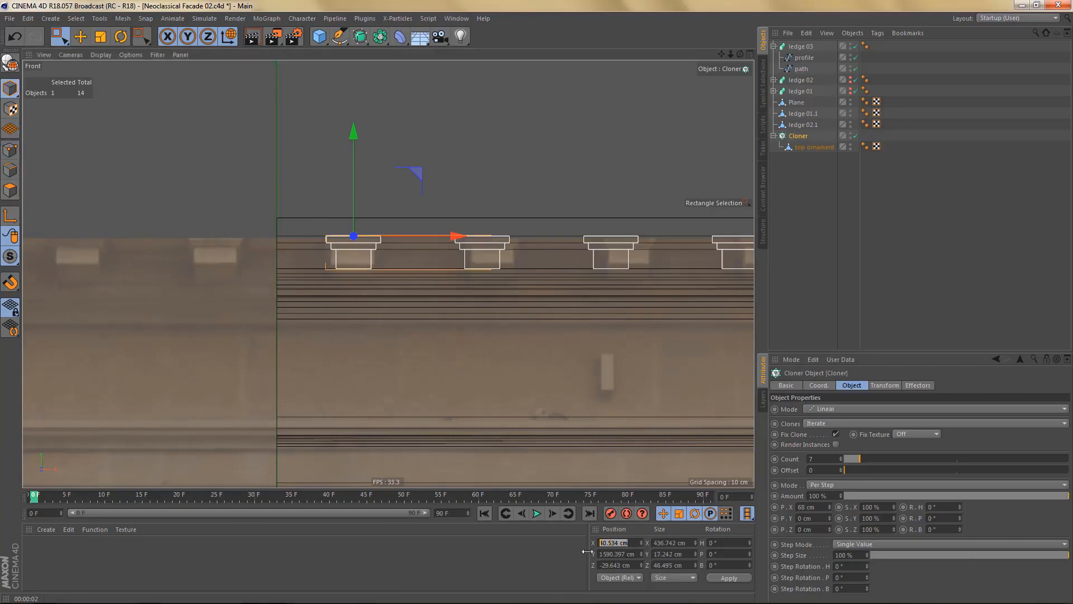
type("34")
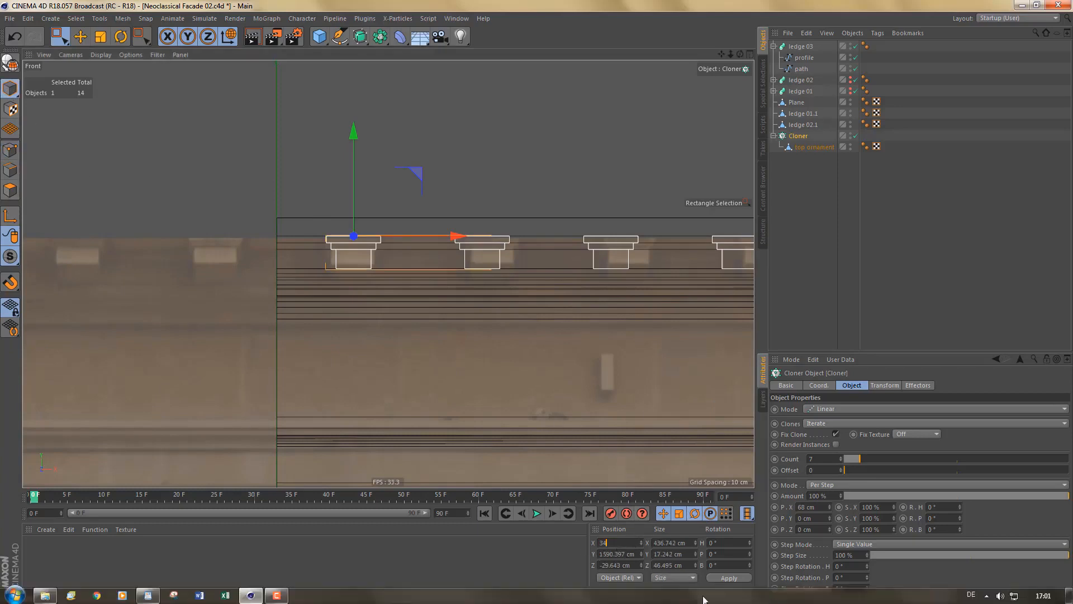
left_click(729, 577)
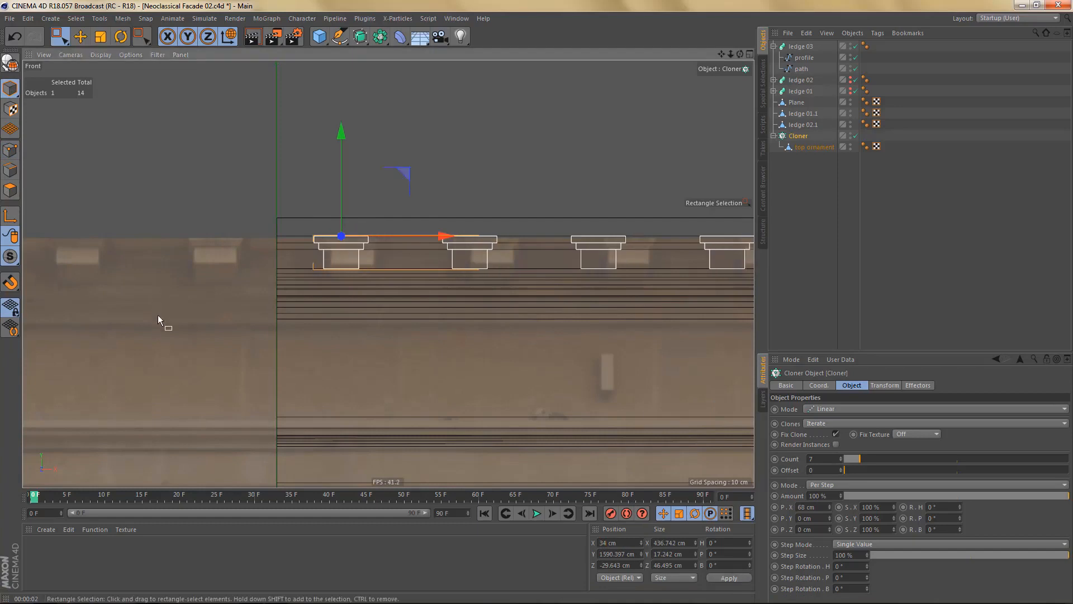
- Return to the perspective view and examine the row of ornaments along the cornice from an angle
scroll(158, 314, "down", 3)
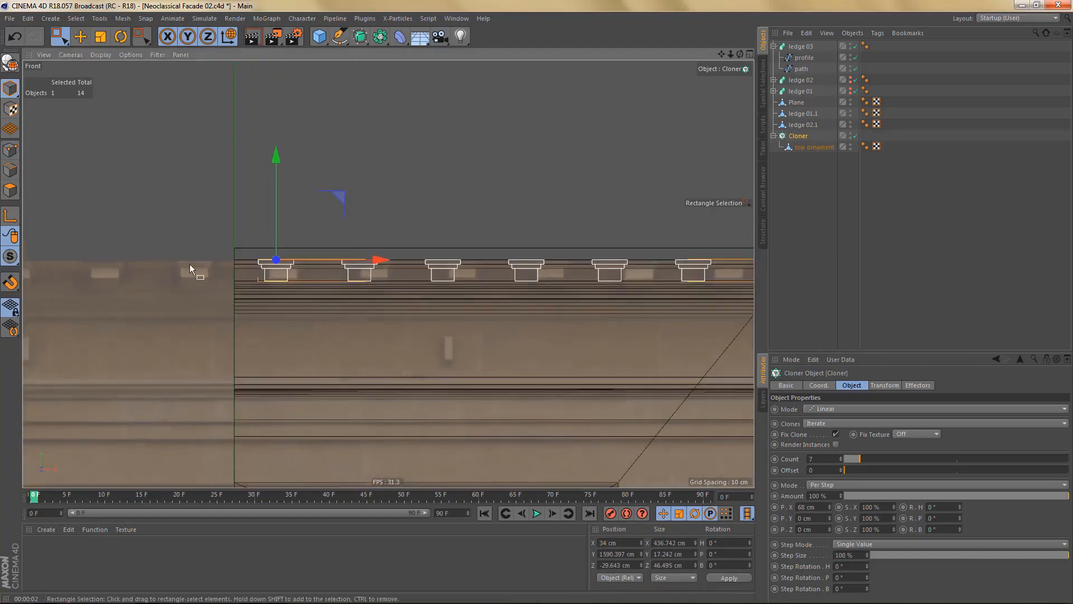
middle_click_drag(498, 295, 469, 286, "alt")
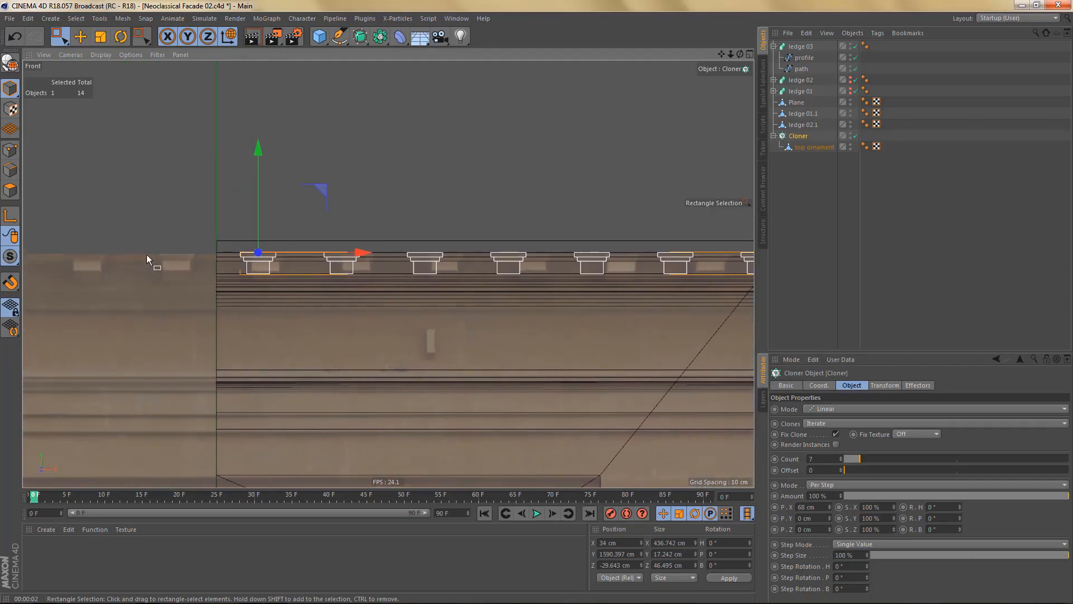
middle_click(301, 274)
middle_click(234, 156)
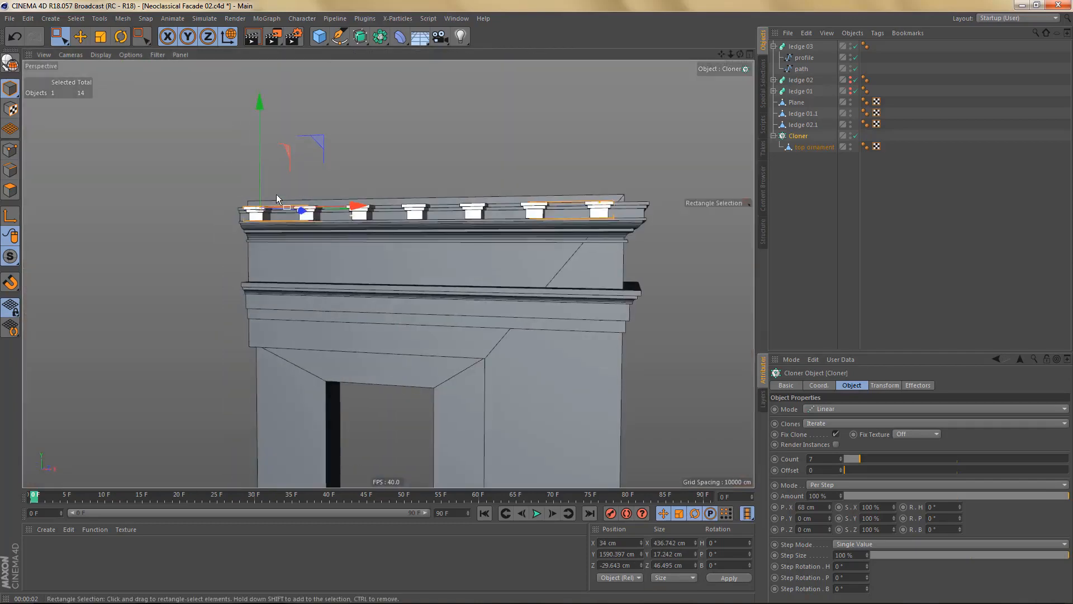
left_click_drag(276, 194, 431, 192, "alt")
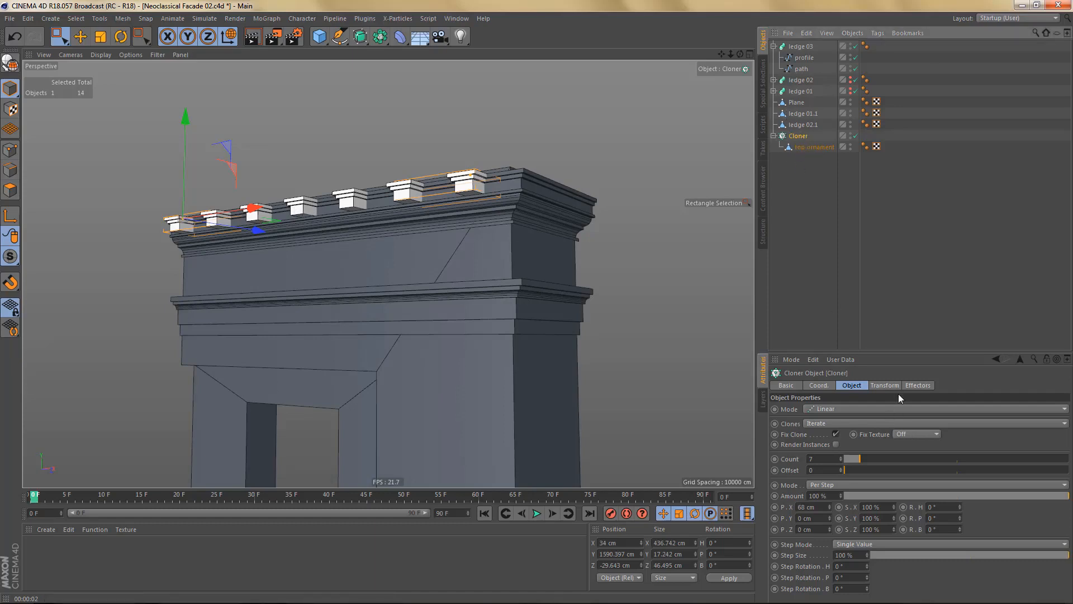
- Darken the Cloner's transform color to 29% brightness and replace it with a color sampled from the facade wall
left_click(883, 386)
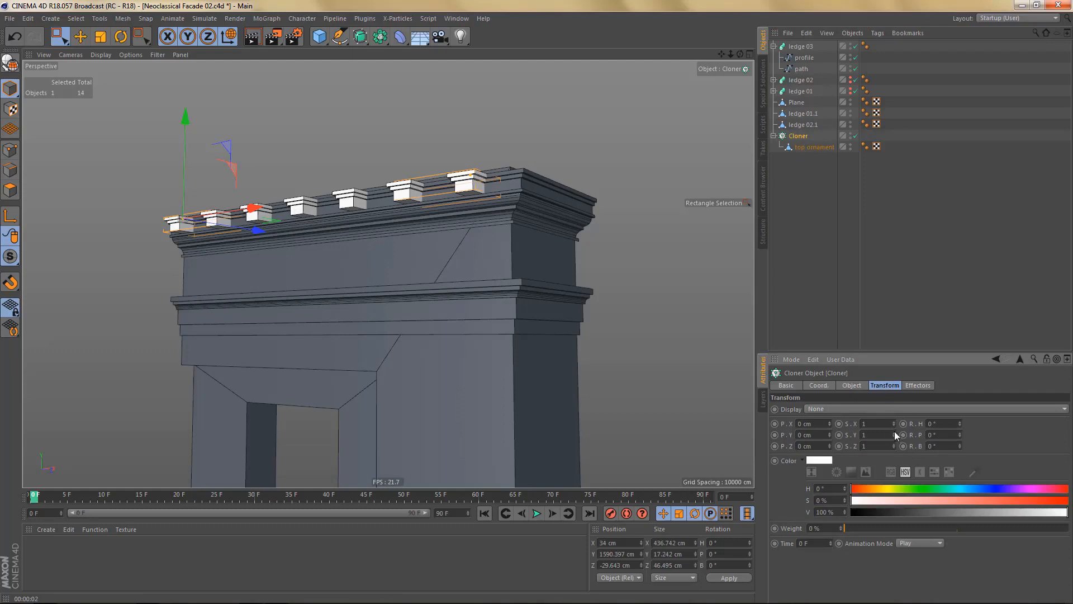
left_click_drag(924, 508, 914, 512)
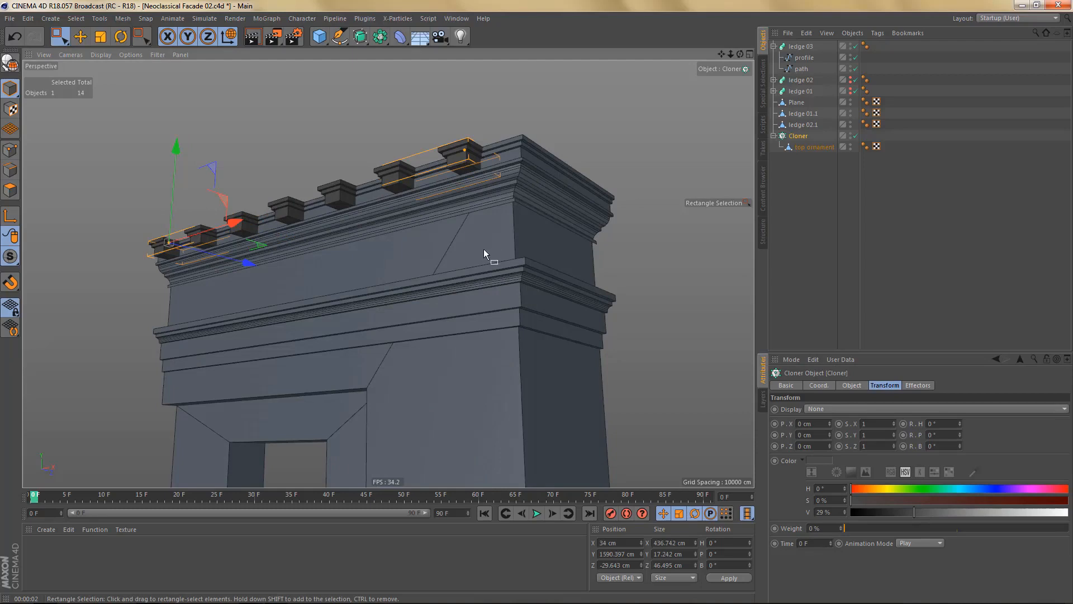
left_click(978, 474)
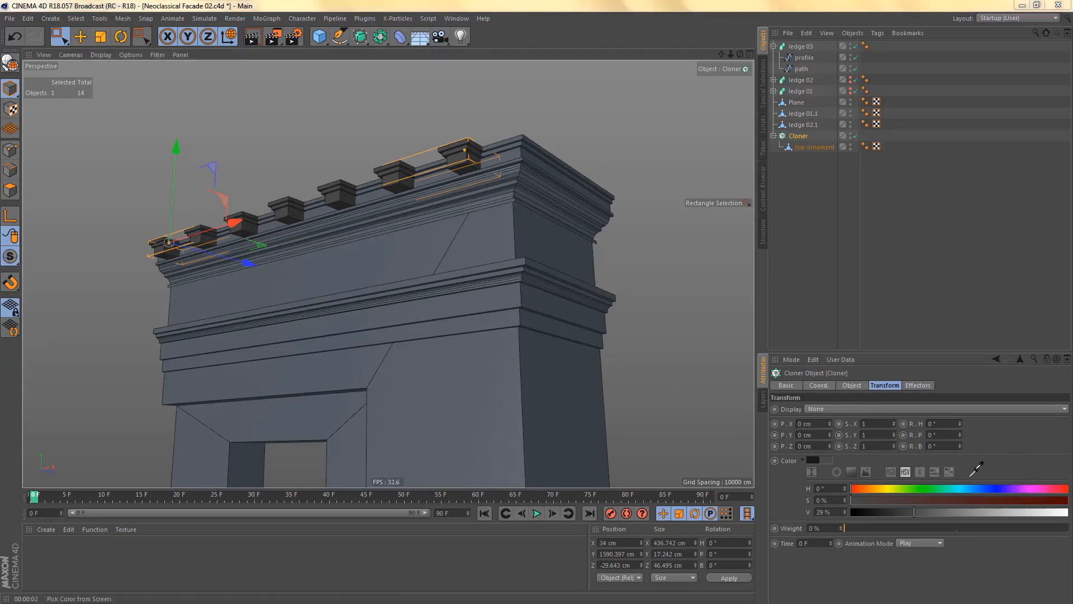
left_click(472, 349)
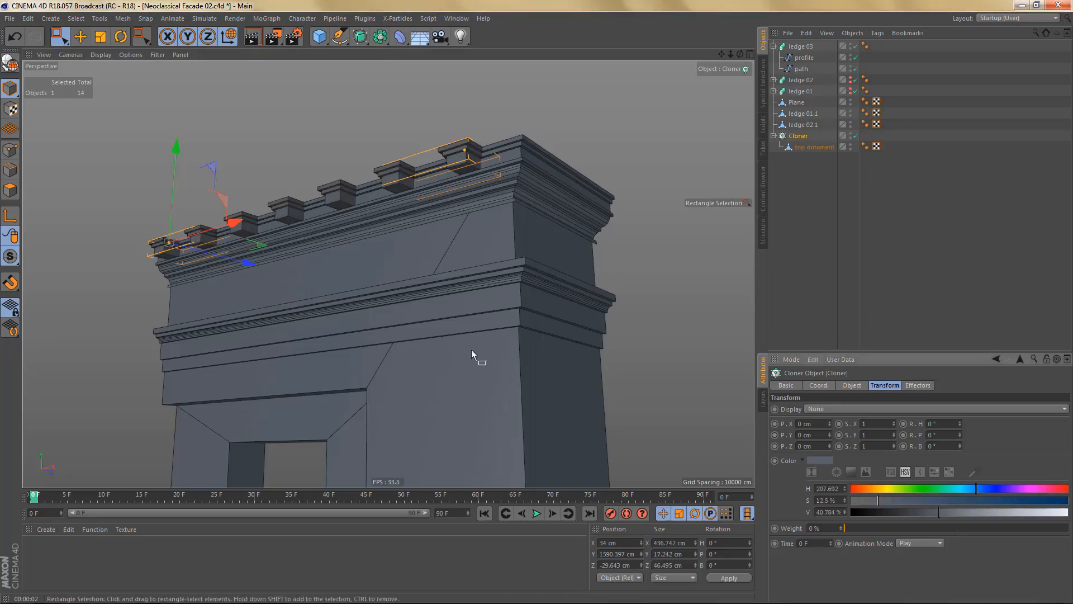
- Render the perspective view to check how the ornaments' color matches the facade
scroll(470, 176, "up", 1)
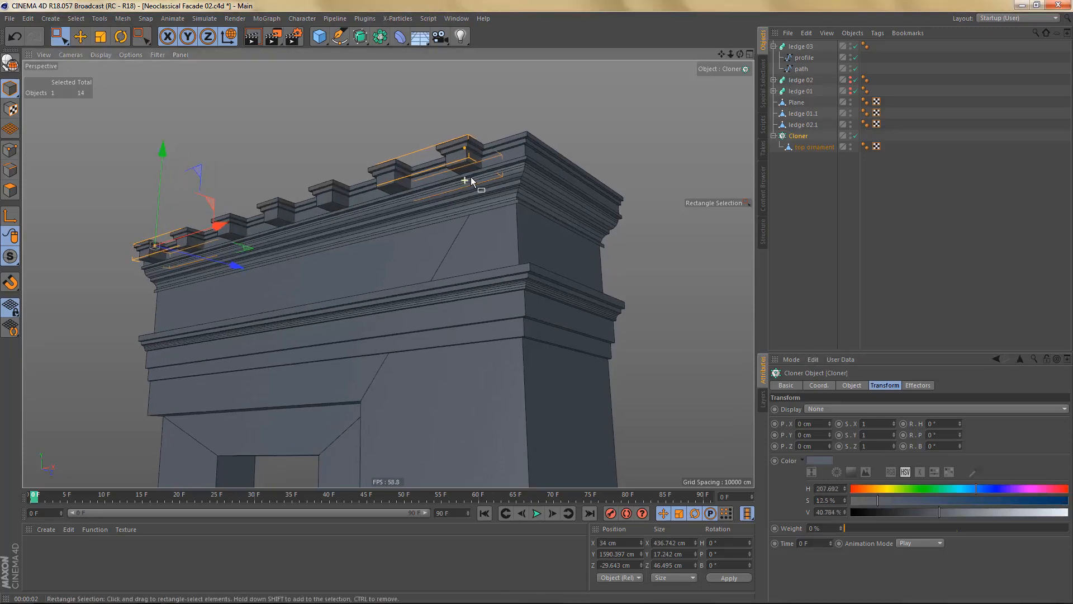
key("ctrl+r")
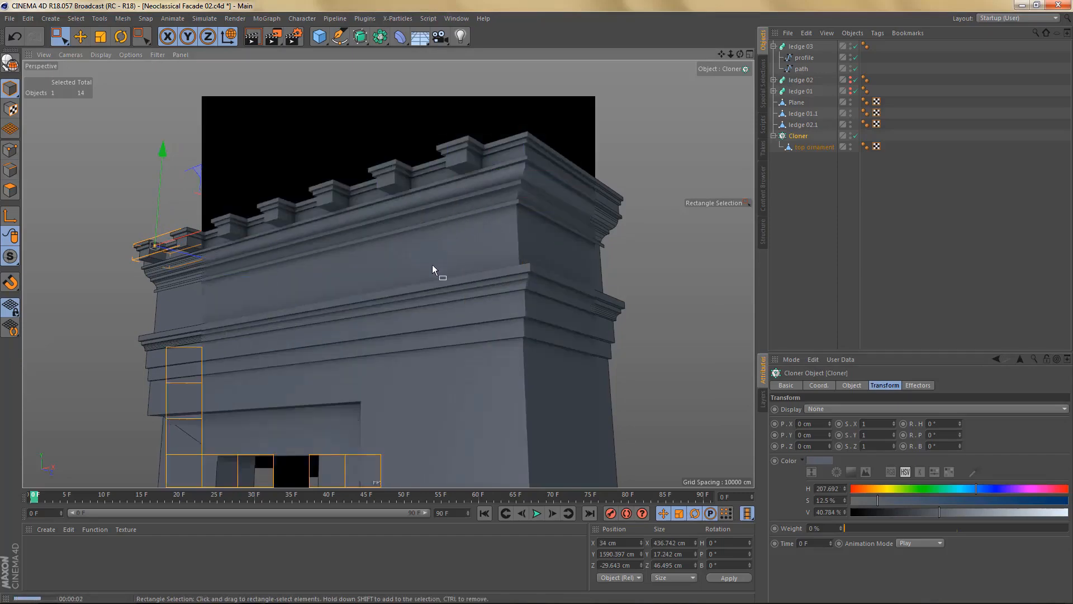
left_click_drag(491, 182, 470, 190, "alt")
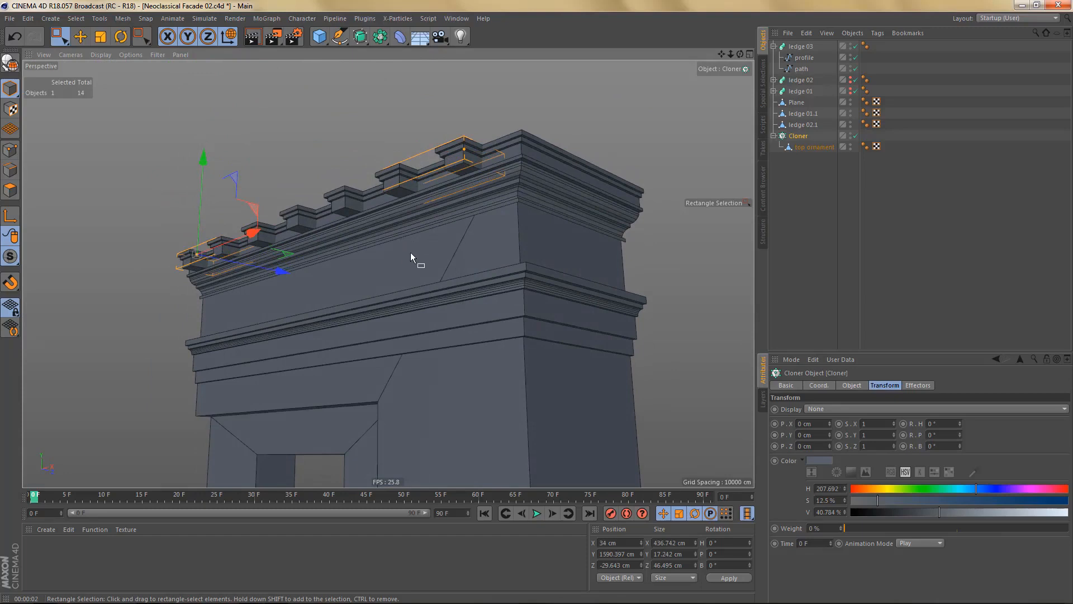
- Sample the Cloner's color from the wall under Constant Shading (Lines), and restore Gouraud Shading (Lines)
left_click(101, 55)
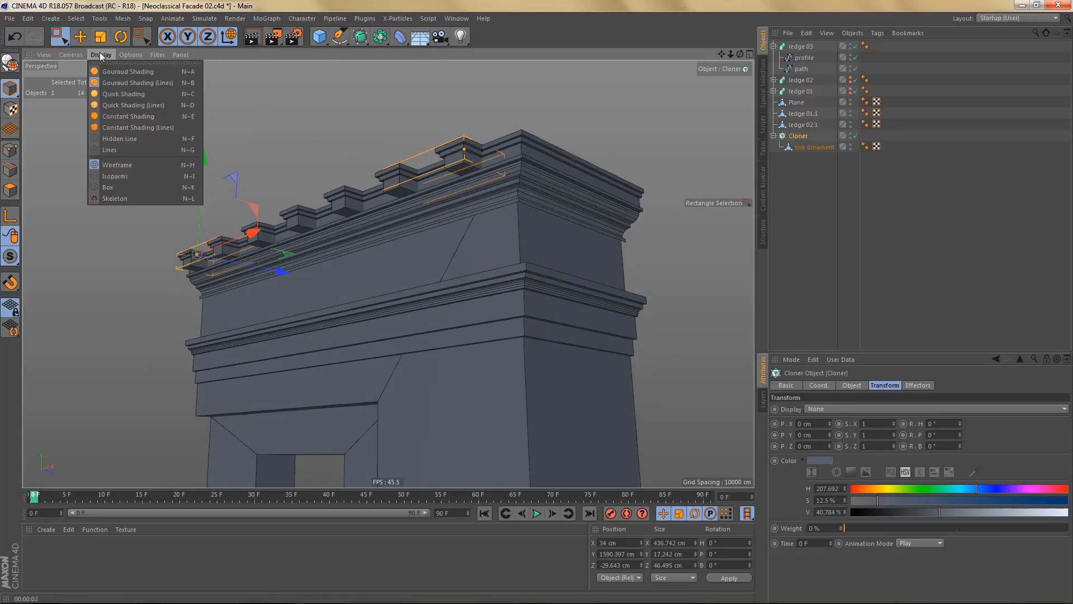
left_click(119, 127)
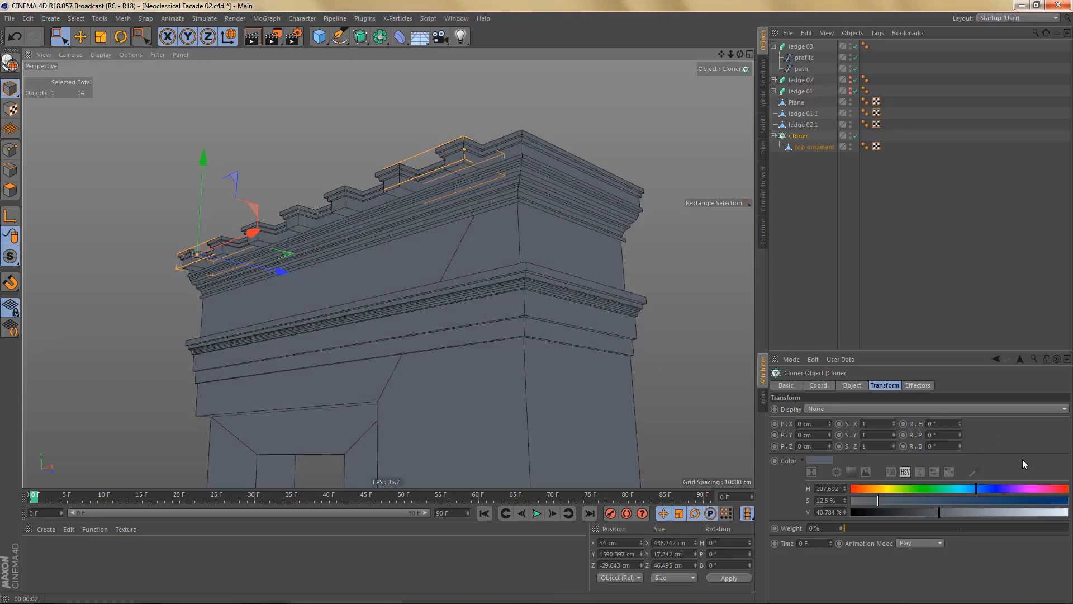
left_click(978, 472)
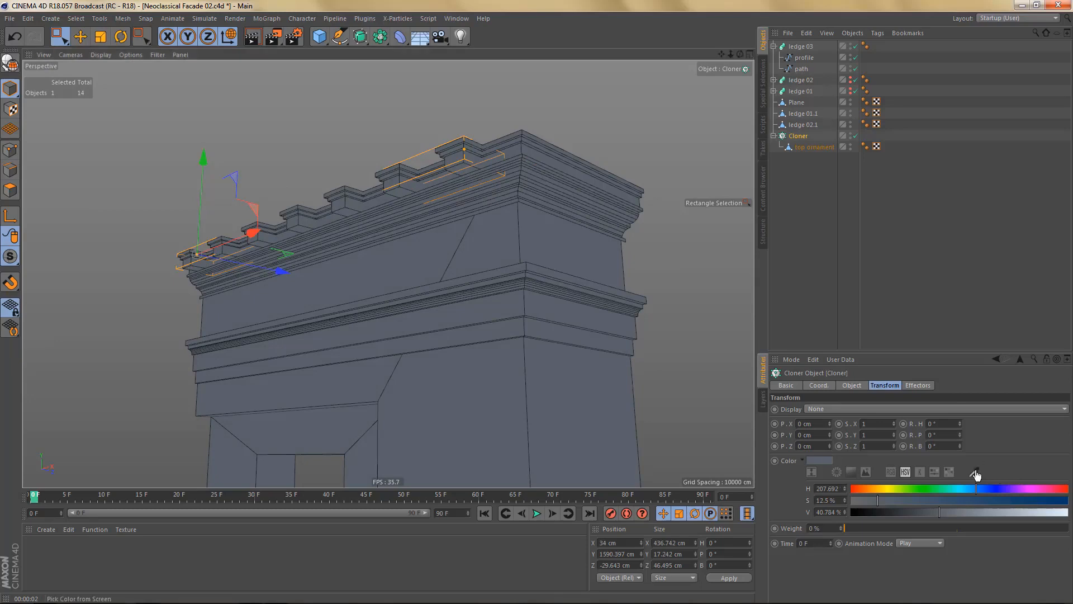
left_click(486, 367)
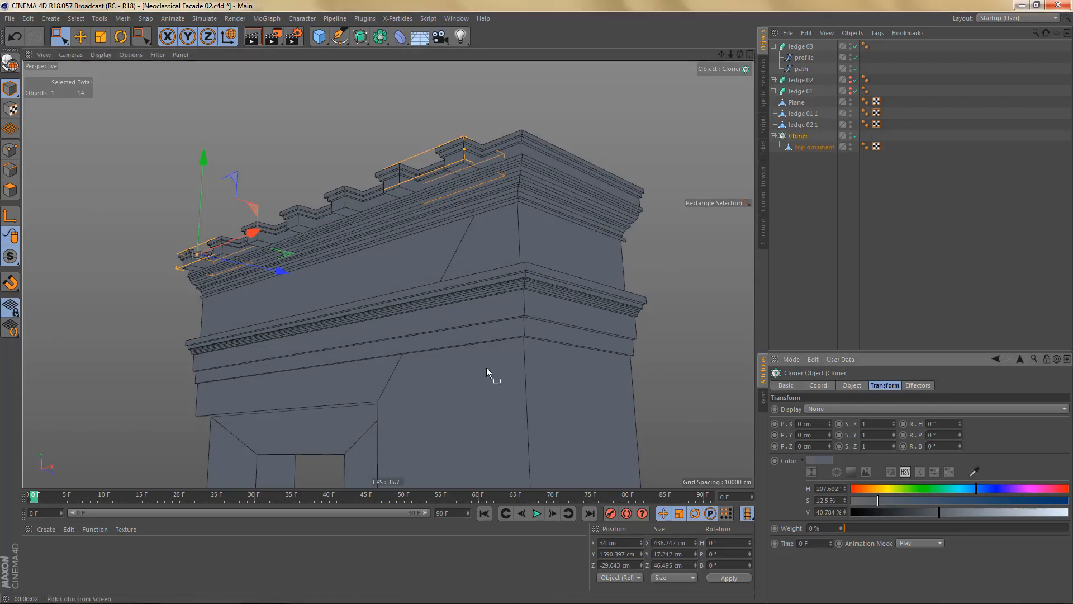
left_click(99, 55)
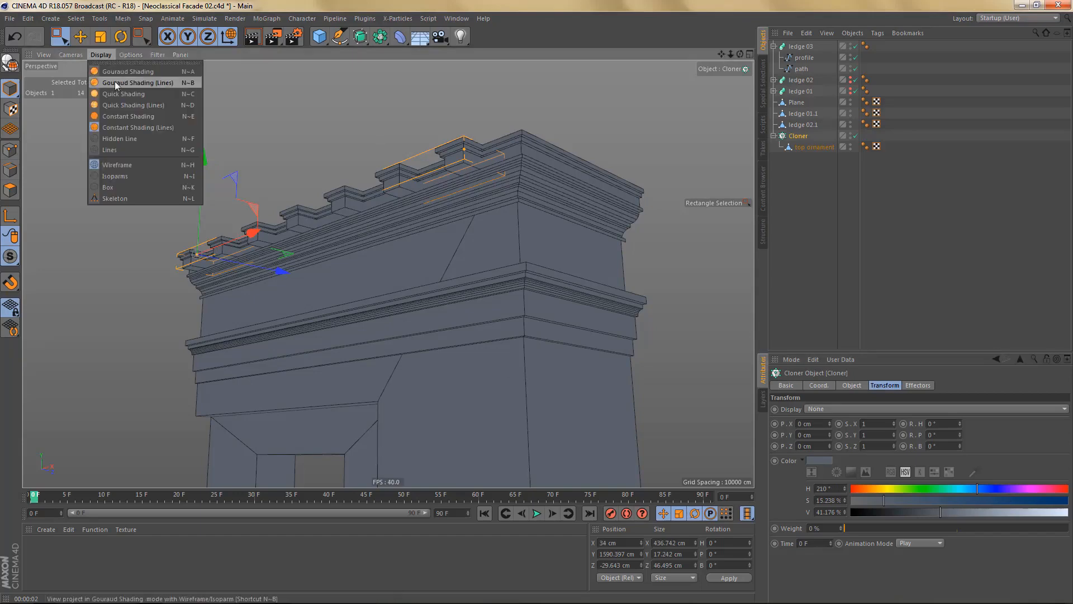
left_click(115, 81)
- Render the view from above the cornice to preview the recolored ornaments
mouse_move(478, 208)
left_mouse_down("alt")
mouse_move(472, 270)
mouse_move(470, 169)
mouse_move(474, 251)
left_mouse_up("alt")
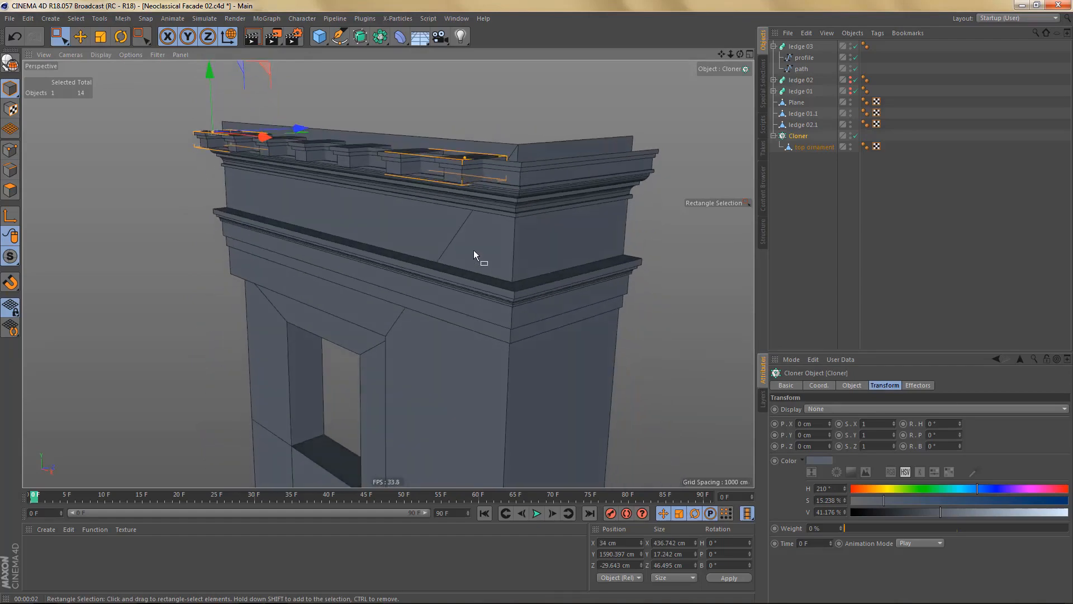
key("ctrl+r")
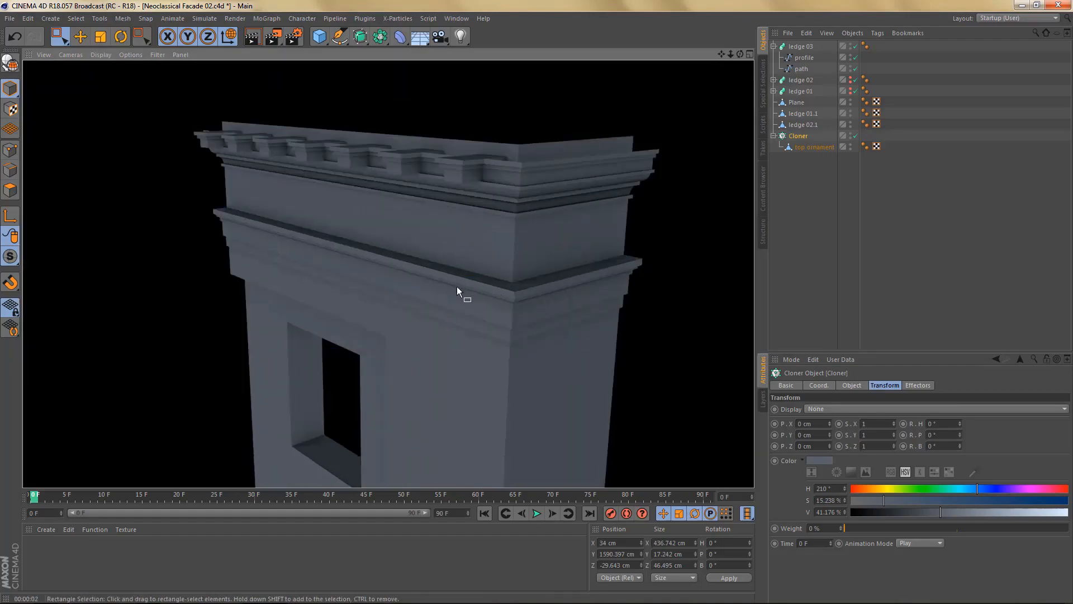
mouse_move(478, 226)
left_mouse_down("alt")
mouse_move(488, 189)
mouse_move(460, 224)
mouse_move(477, 239)
mouse_move(457, 215)
mouse_move(480, 224)
left_mouse_up("alt")
- Rename the Cloner as "top ornament" by copying the name of its child object
double_click(806, 148)
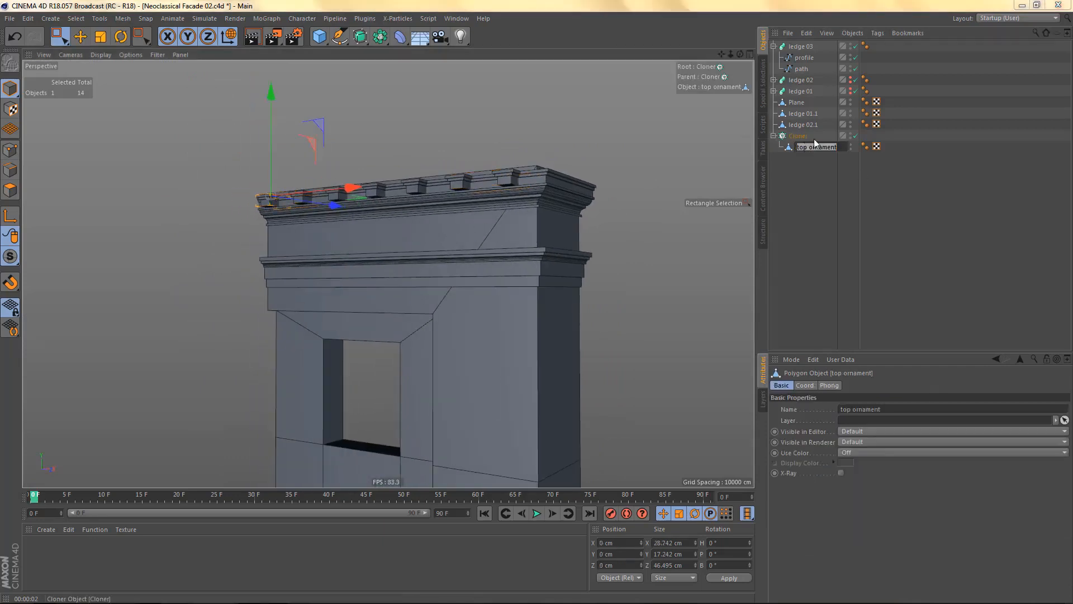
key("ctrl+c")
key("Up")
key("ctrl+v")
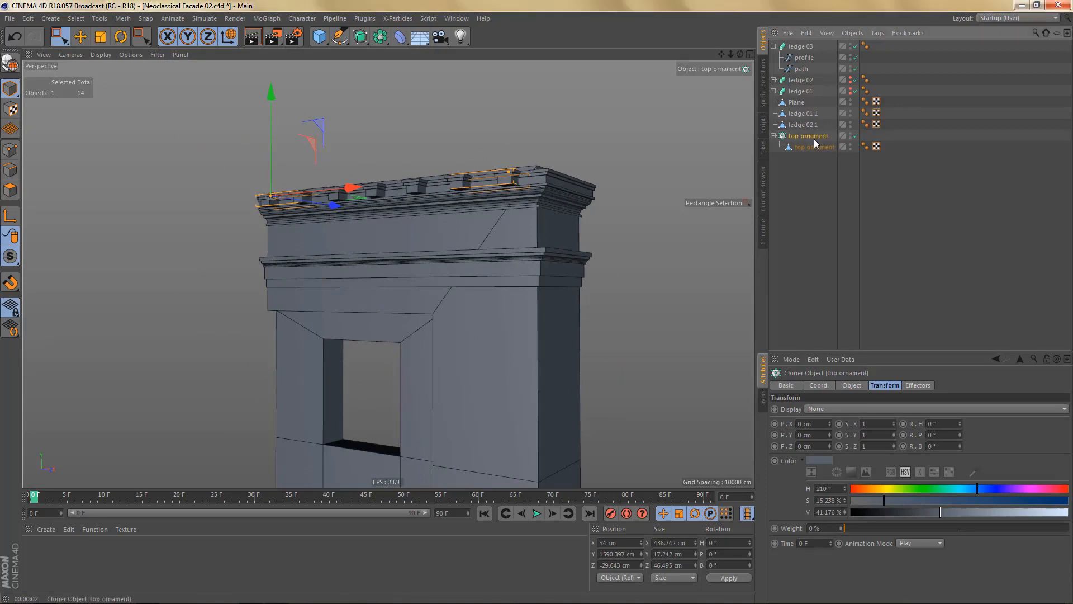
key("Return")
- Collapse the top ornament cloner and duplicate it below the original in the object hierarchy
right_click_drag(546, 201, 620, 206, "alt")
left_click_drag(579, 196, 561, 187, "alt")
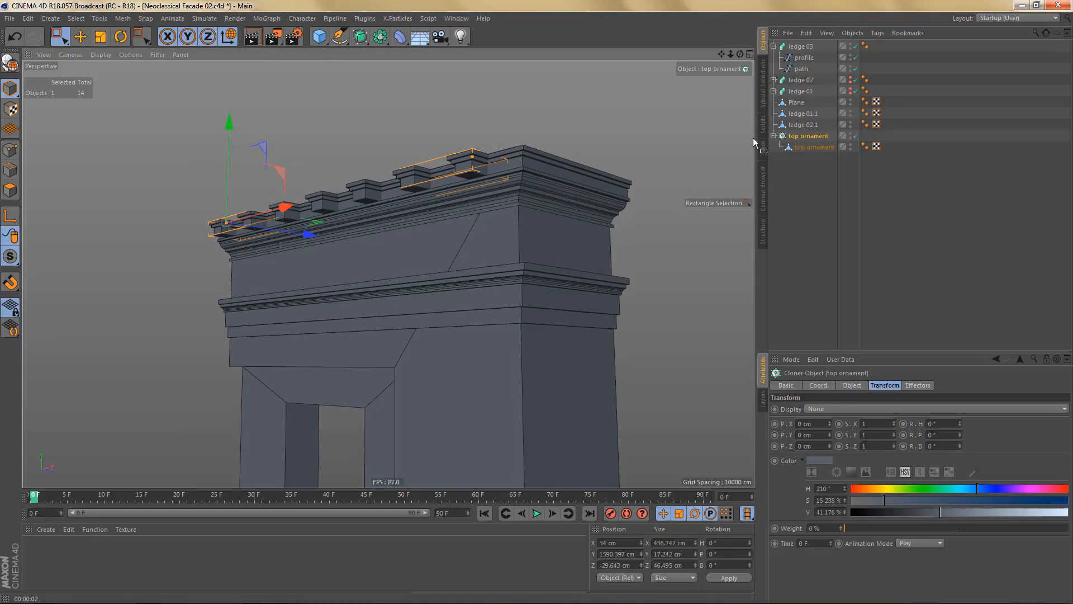
left_click(774, 136)
left_click_drag(796, 136, 782, 172, "ctrl")
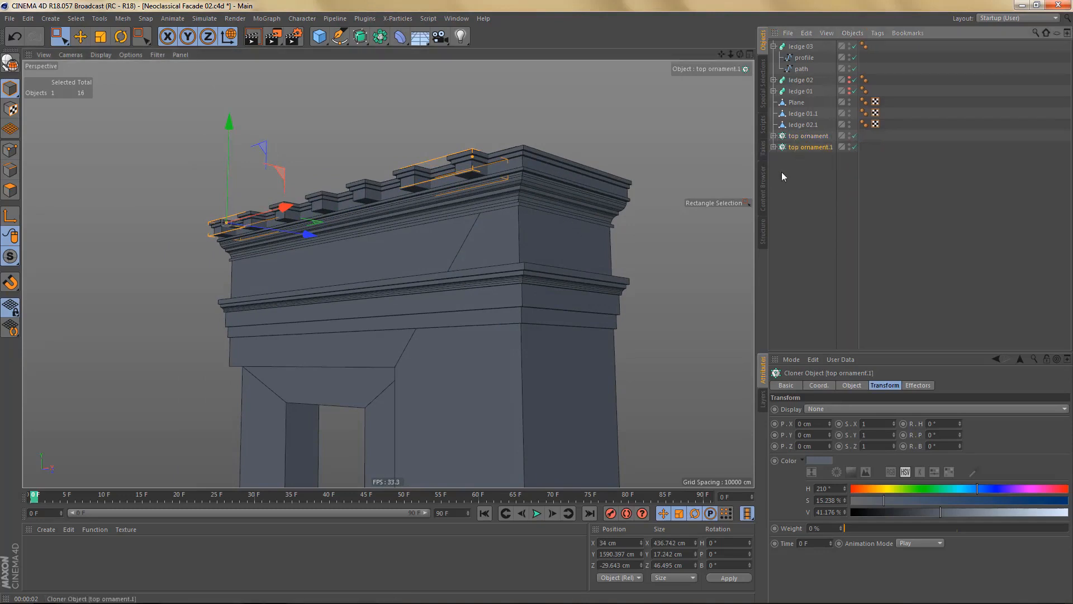
- Try to shift the axis of the duplicated top ornament cloner about 14 cm along Z toward the wall
left_click_drag(500, 204, 550, 291, "alt")
middle_click_drag(548, 291, 608, 330, "alt")
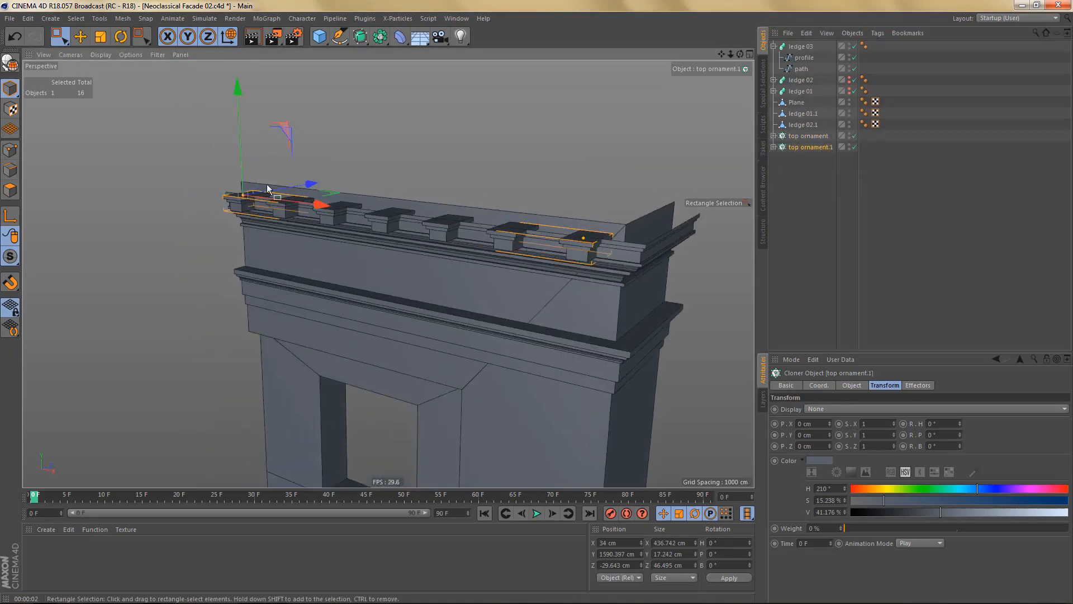
left_click_drag(267, 186, 337, 250, "alt")
right_click_drag(269, 201, 385, 197, "alt")
left_click_drag(310, 199, 290, 221, "alt")
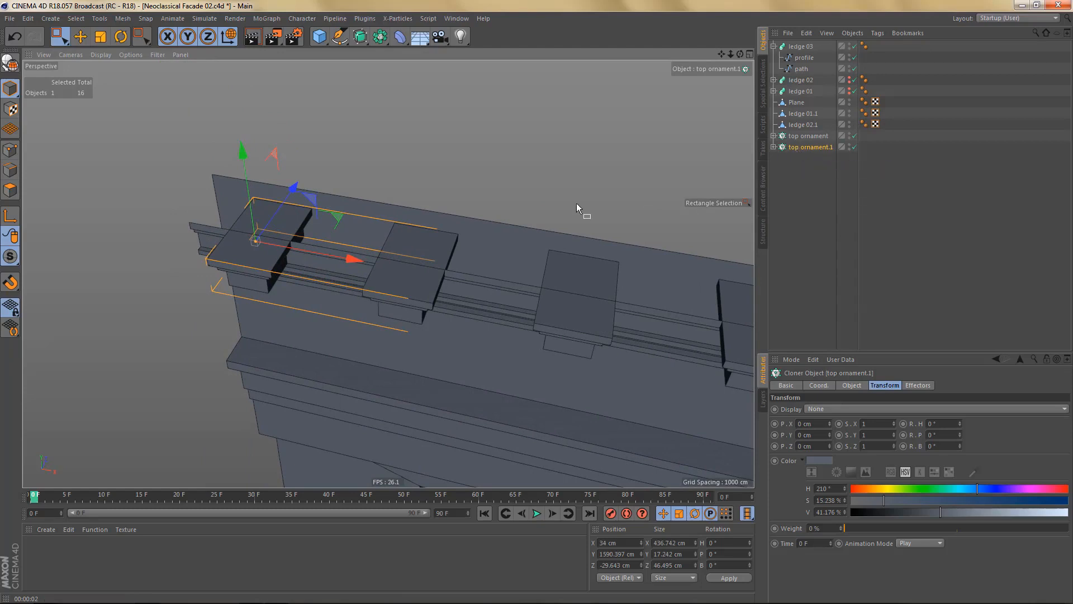
left_click(10, 217)
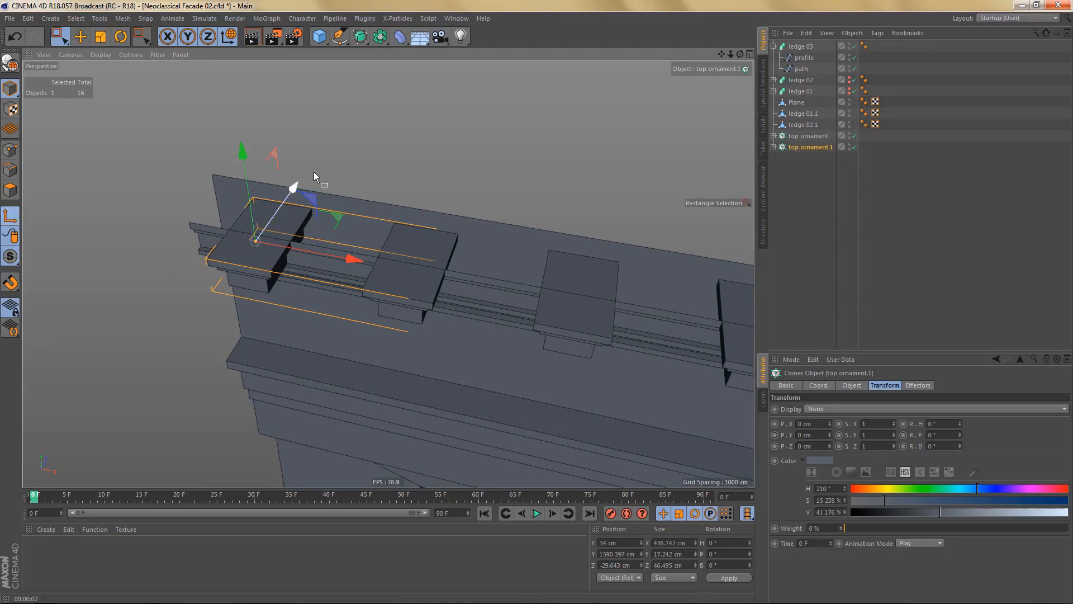
left_click_drag(296, 185, 308, 170)
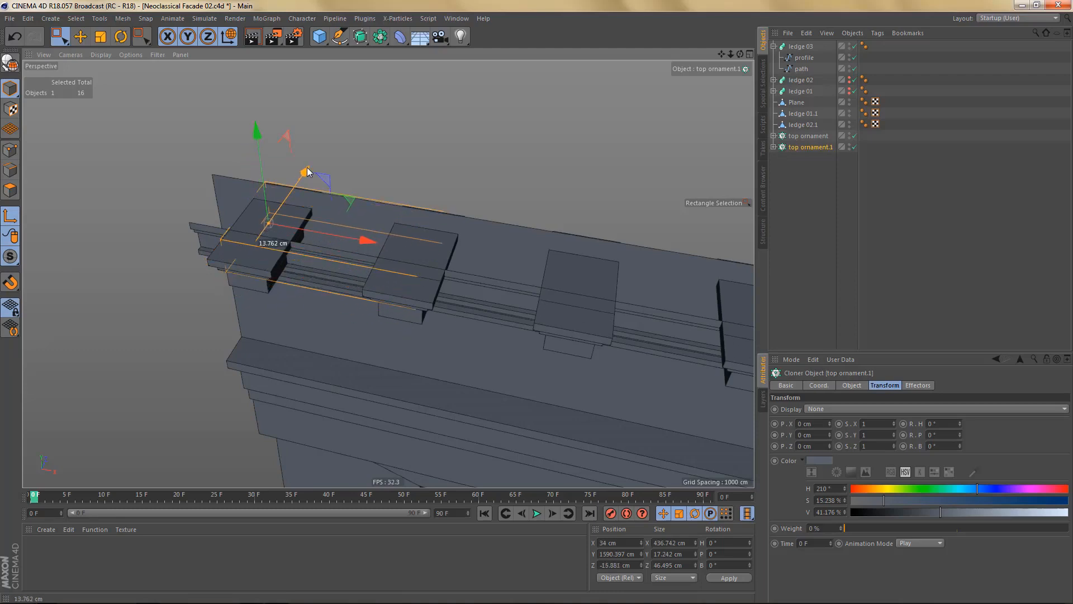
- Try to align the duplicated cloner's axis with the wall edge in the top view, and undo the last axis move
middle_click(308, 170)
middle_click(540, 163)
scroll(430, 141, "up", 5)
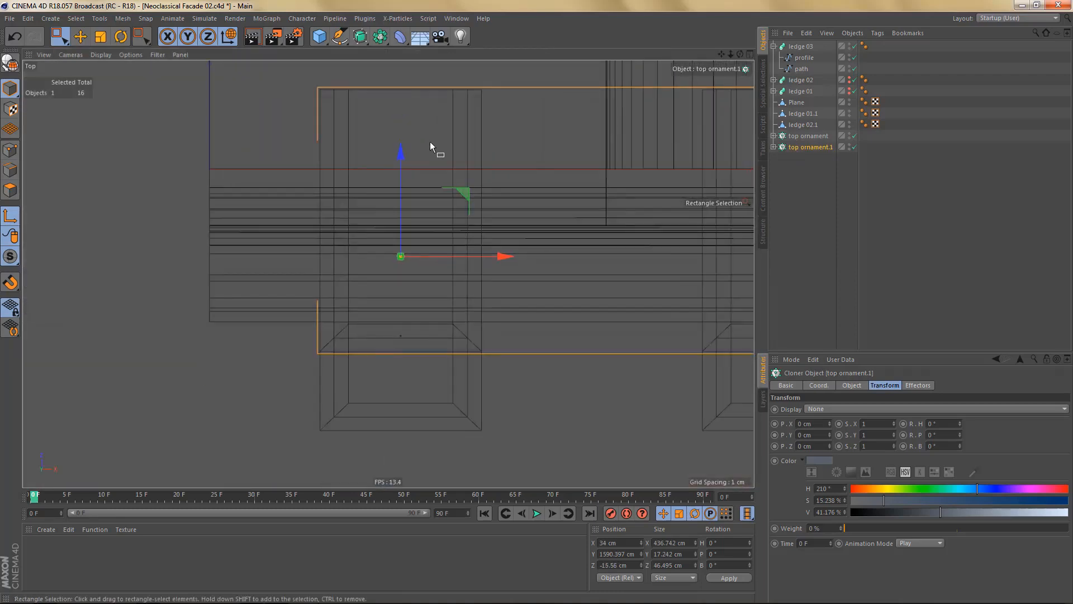
left_click_drag(412, 253, 414, 163)
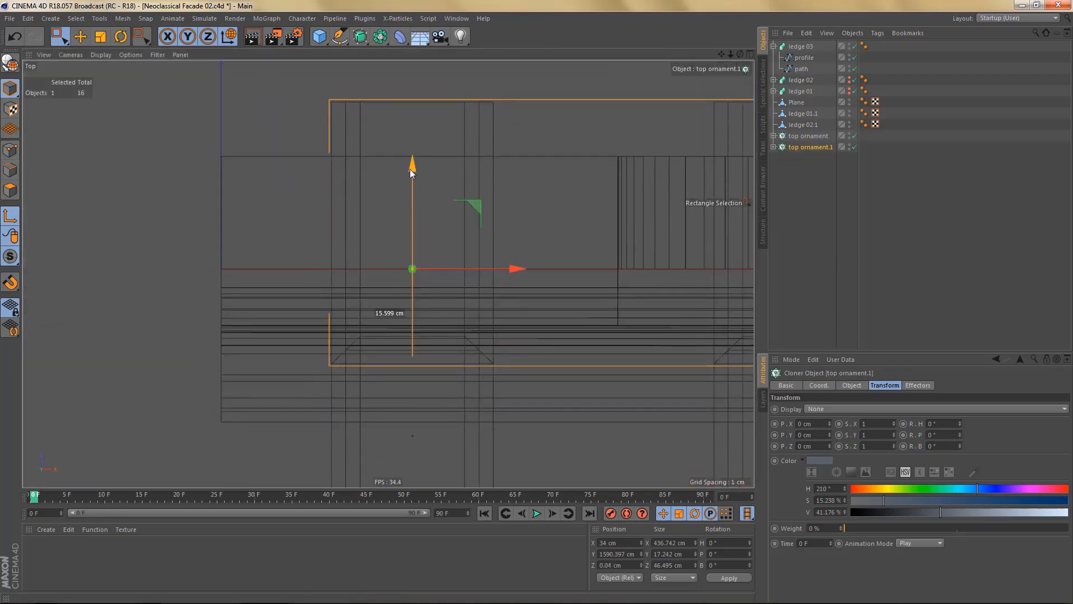
middle_click(398, 215)
key("ctrl+z")
middle_click(244, 182)
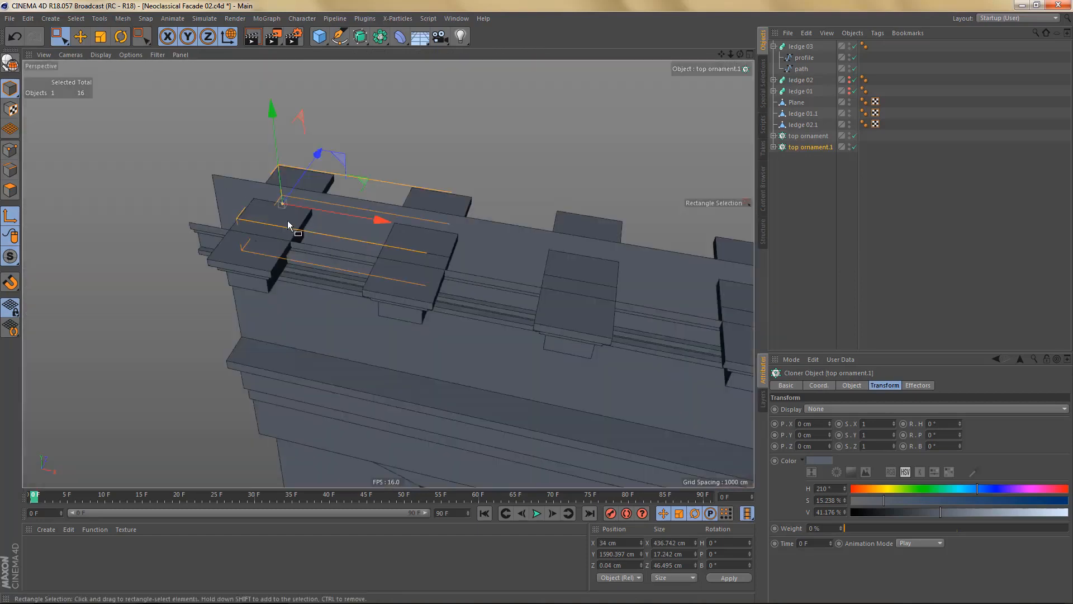
- Take the ornament mesh out of the duplicated cloner and place it on its own in the object hierarchy
left_click(773, 147)
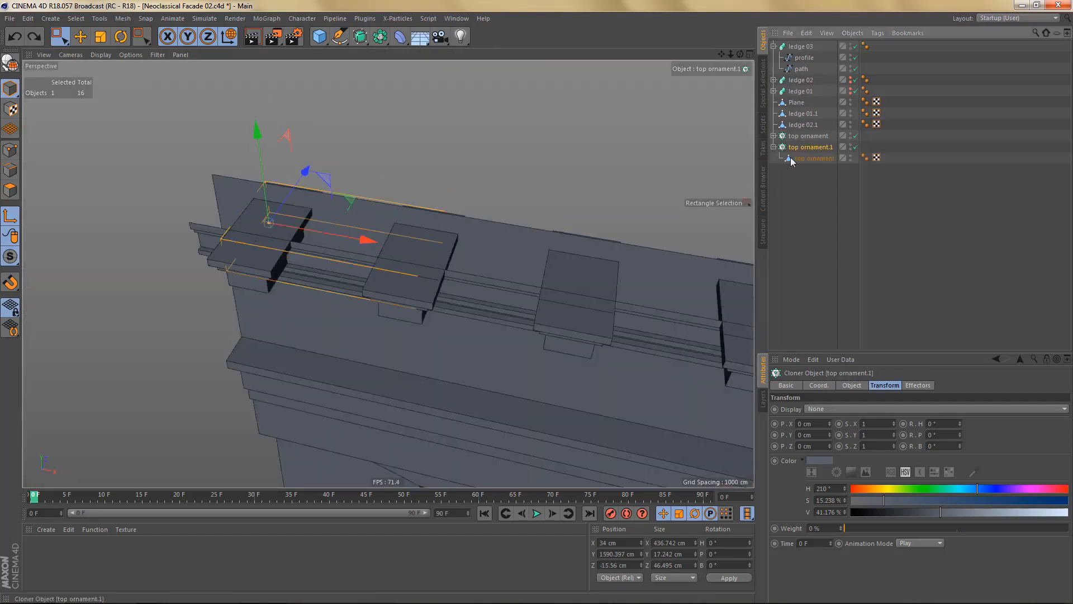
left_click(805, 158)
left_click_drag(805, 158, 800, 182)
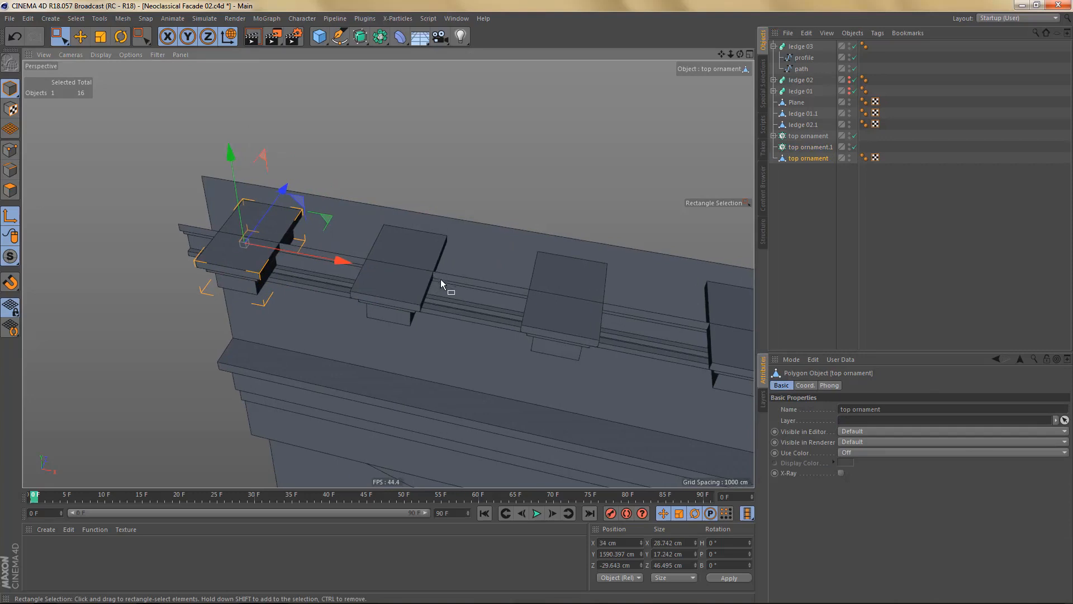
- Reposition the loose ornament's axis with Axis Center, using X 0%, Y 100% and Z 100%
key("a")
key("c")
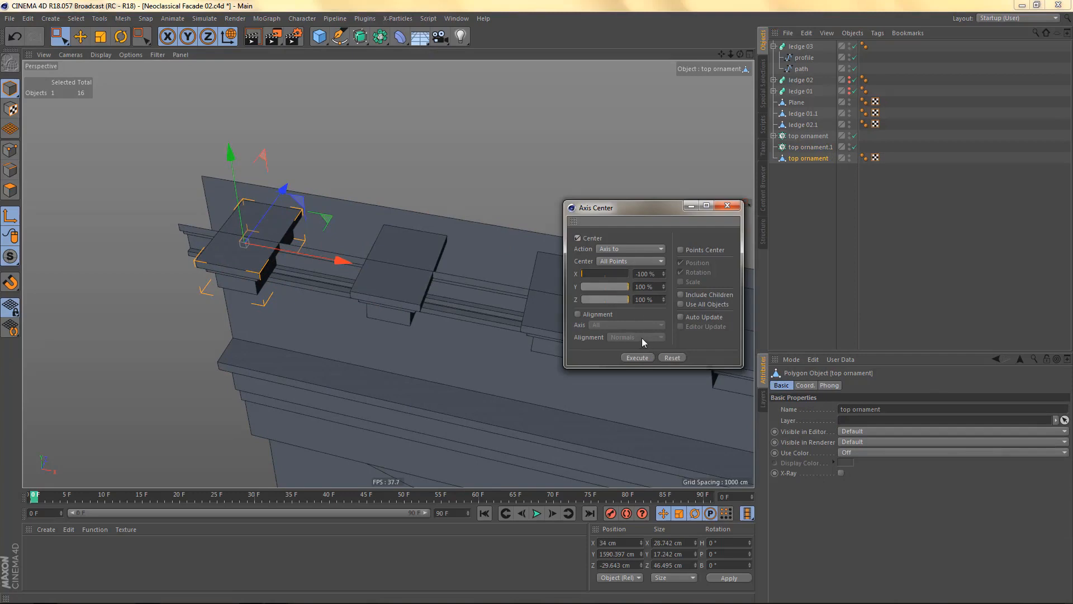
left_click_drag(601, 278, 608, 274)
left_click(663, 275)
left_click_drag(664, 276, 664, 281)
left_click(650, 272)
double_click(648, 273)
type("0")
key("Return")
left_click(636, 358)
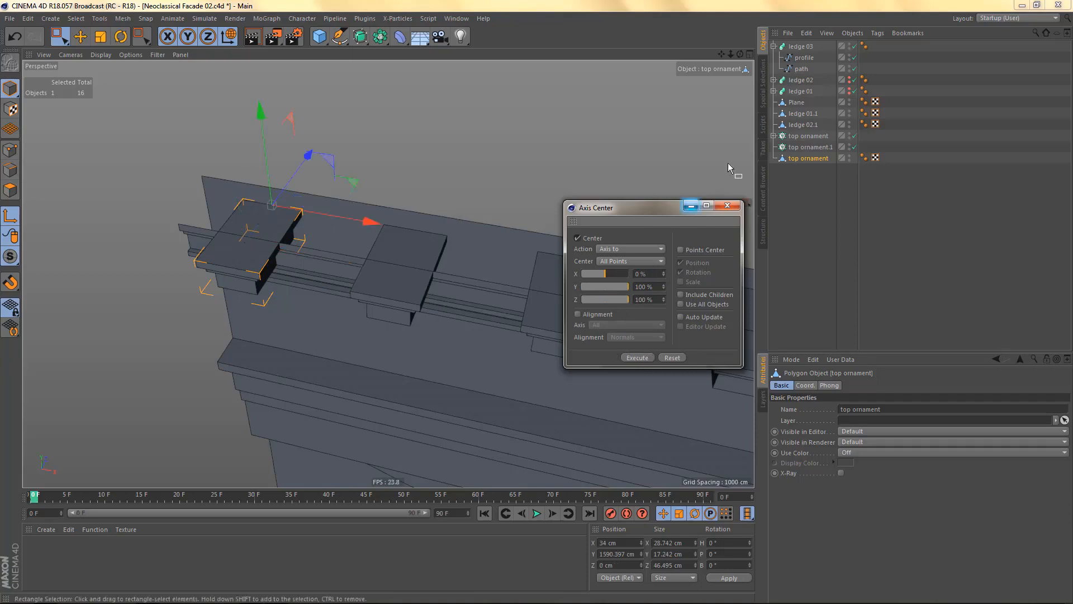
left_click(728, 206)
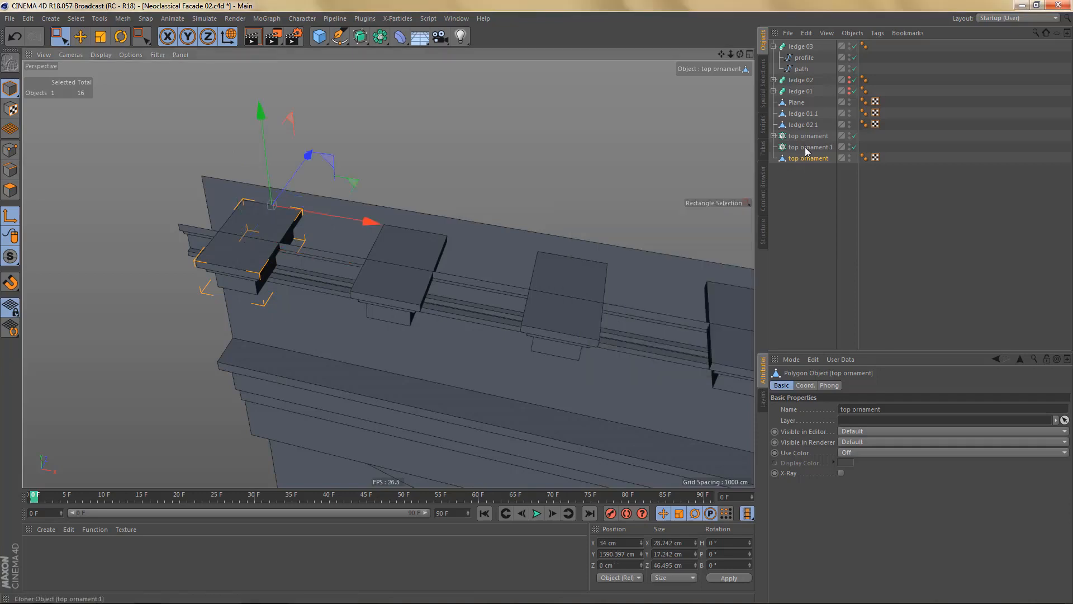
- Delete the empty top ornament.1 cloner and put the loose ornament inside a new Cloner
left_click(808, 148)
key("Delete")
left_click(808, 147)
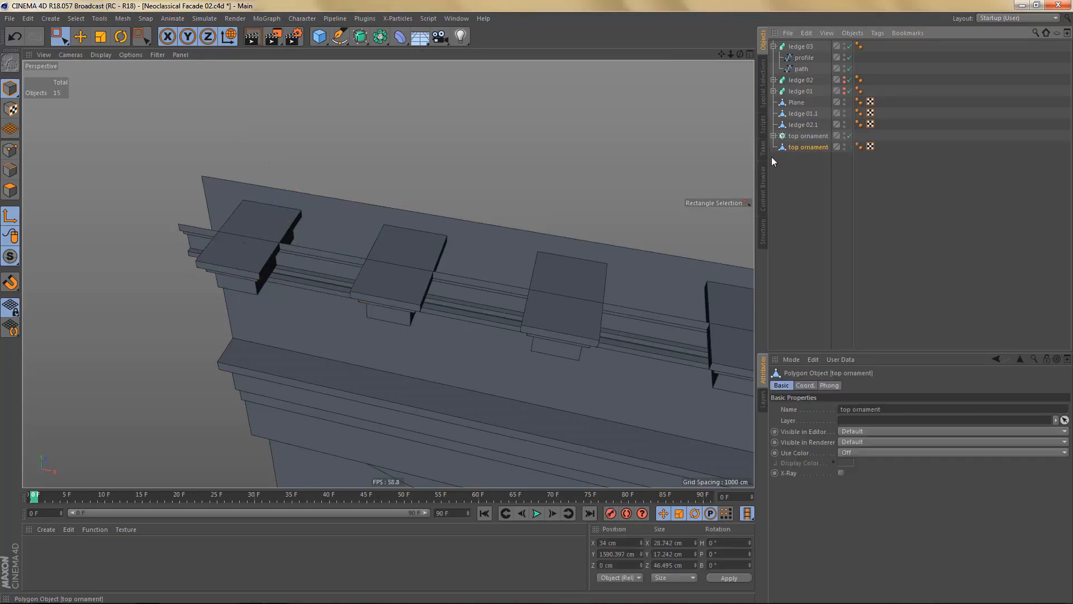
left_click(267, 18)
left_click(307, 137, "alt")
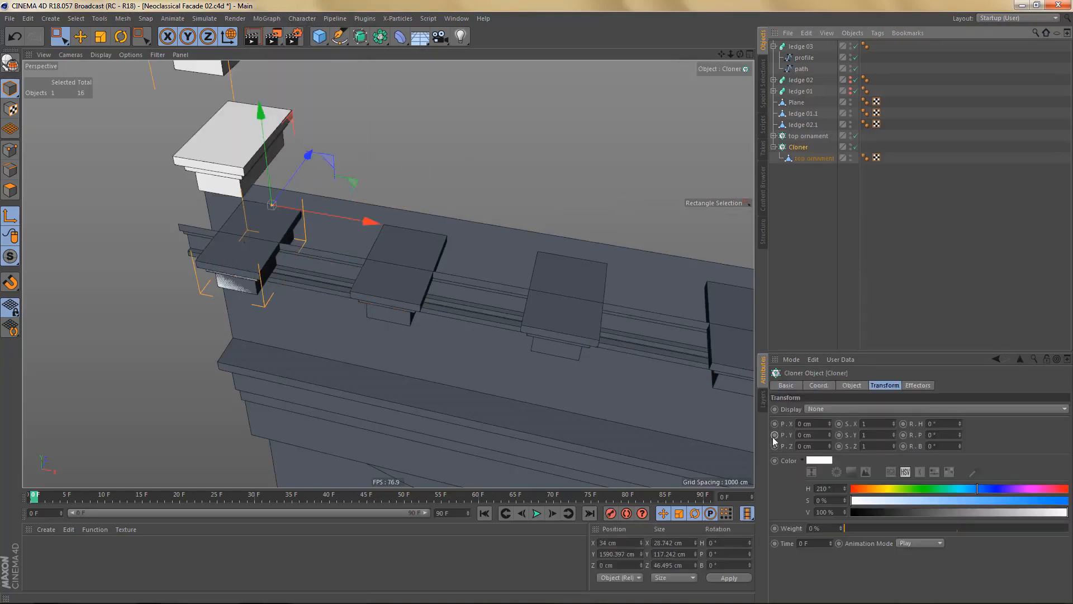
- Set the new Cloner's linear step to 68 cm in X and 0 cm in Y
left_click(852, 385)
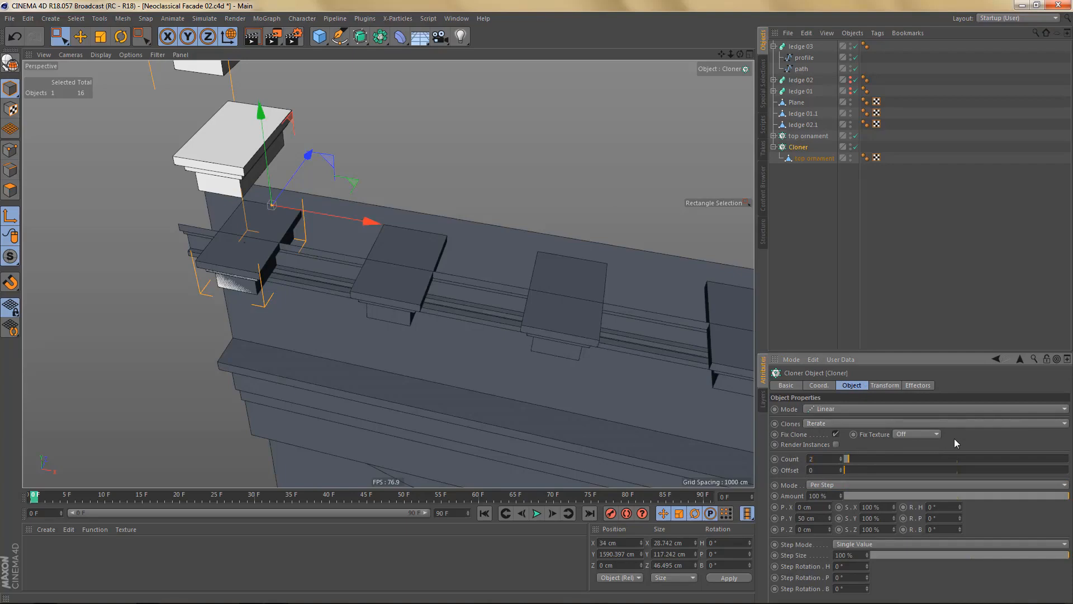
middle_click_drag(530, 371, 145, 223, "alt")
right_click_drag(146, 223, 104, 294, "alt")
mouse_move(149, 233)
left_mouse_down("alt")
mouse_move(133, 213)
mouse_move(244, 231)
left_mouse_up("alt")
middle_click_drag(249, 233, 411, 274, "alt")
right_click_drag(212, 227, 304, 246, "alt")
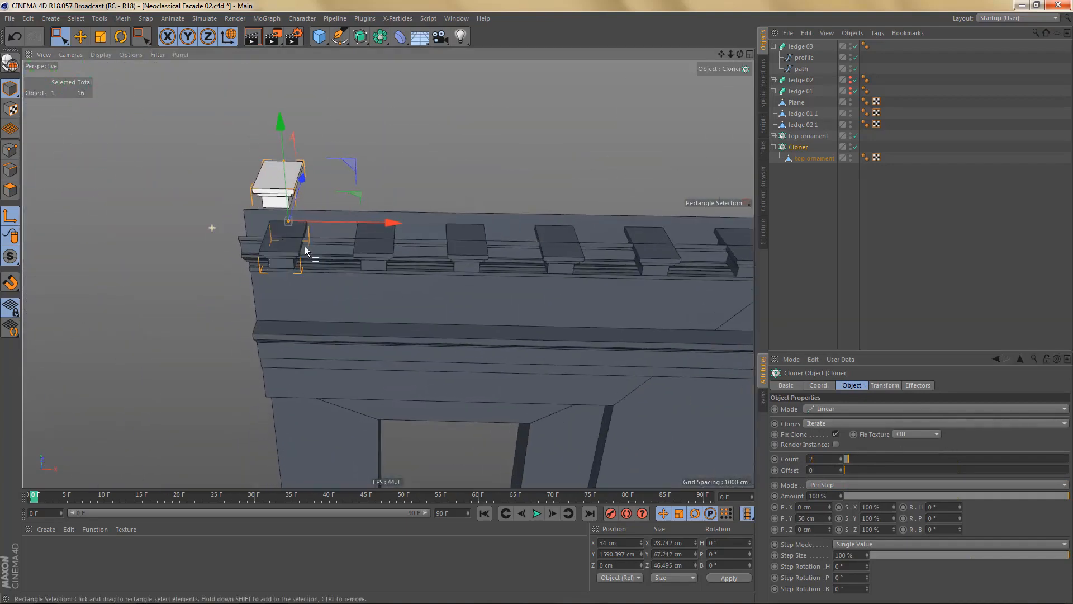
double_click(820, 515)
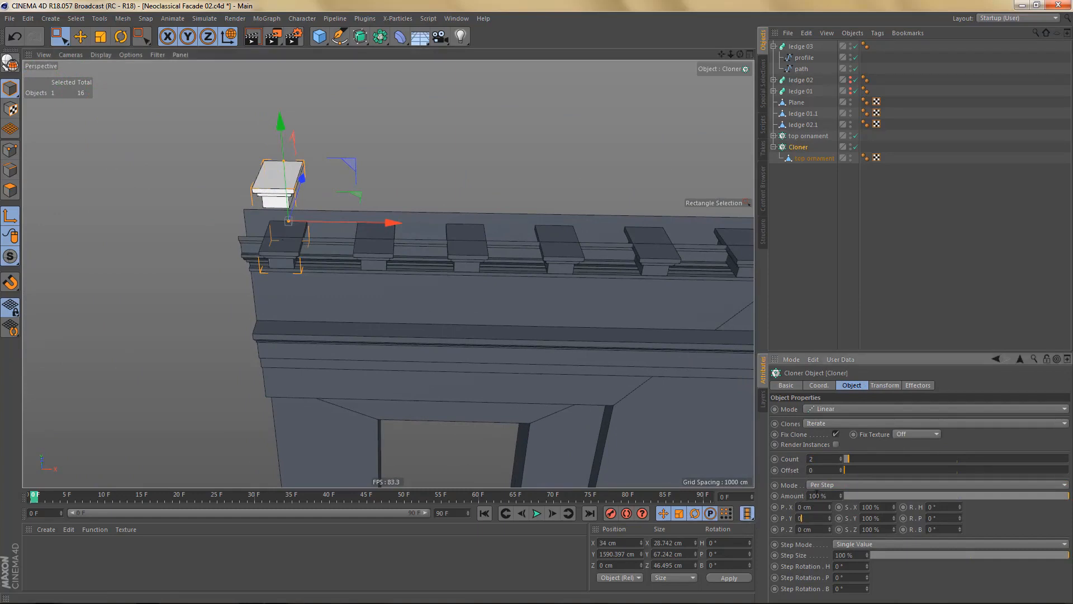
double_click(820, 506)
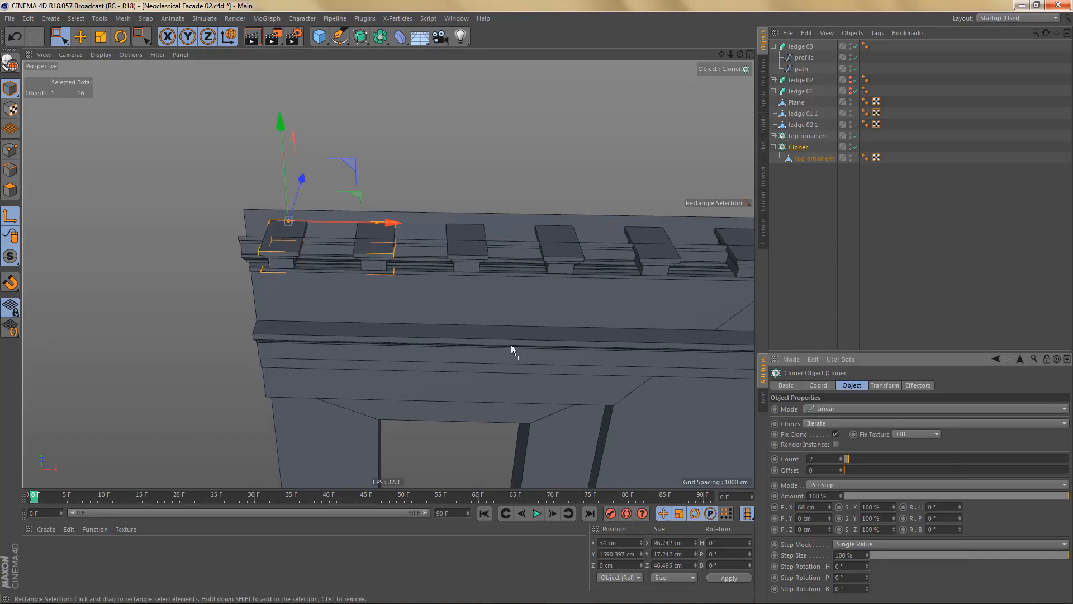
- Match the new Cloner's color to the wall by sampling it under Constant Shading (Lines), and return to Gouraud Shading (Lines)
scroll(335, 241, "up", 2)
middle_click_drag(344, 243, 318, 250, "alt")
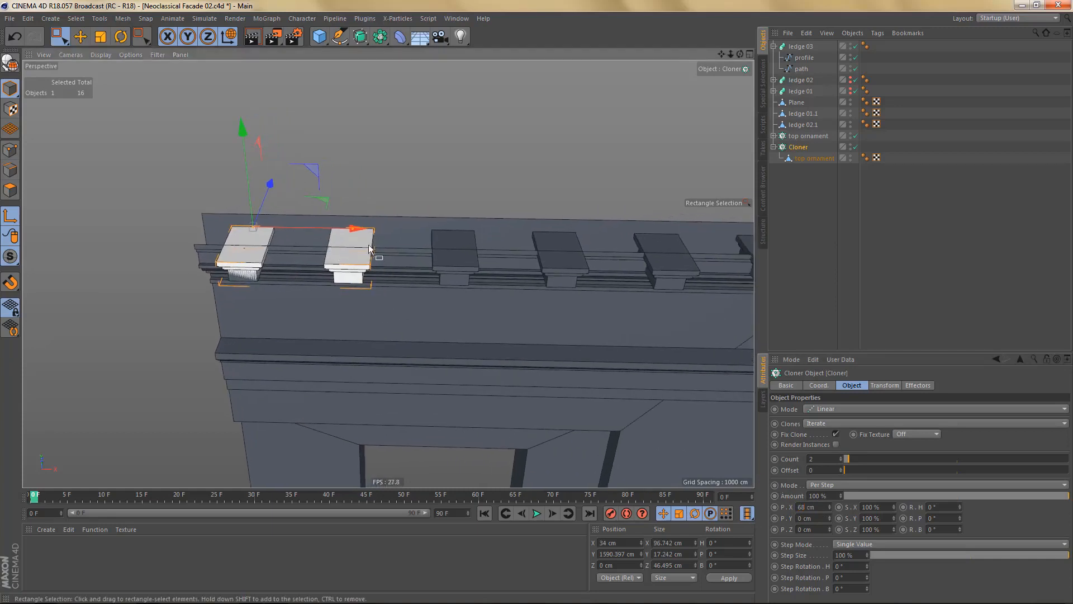
scroll(356, 243, "up", 2)
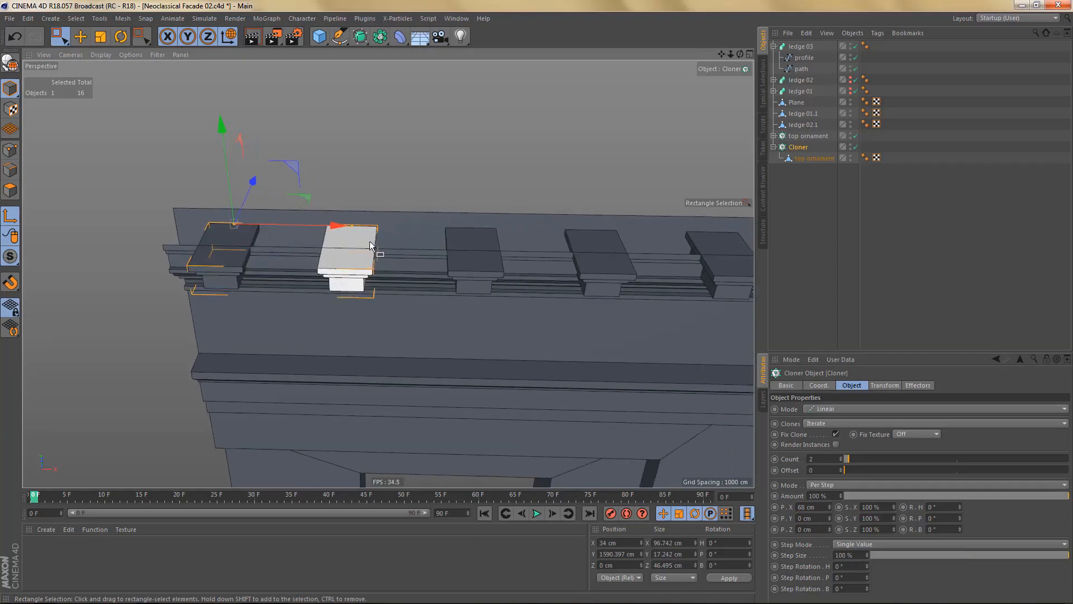
left_click(100, 55)
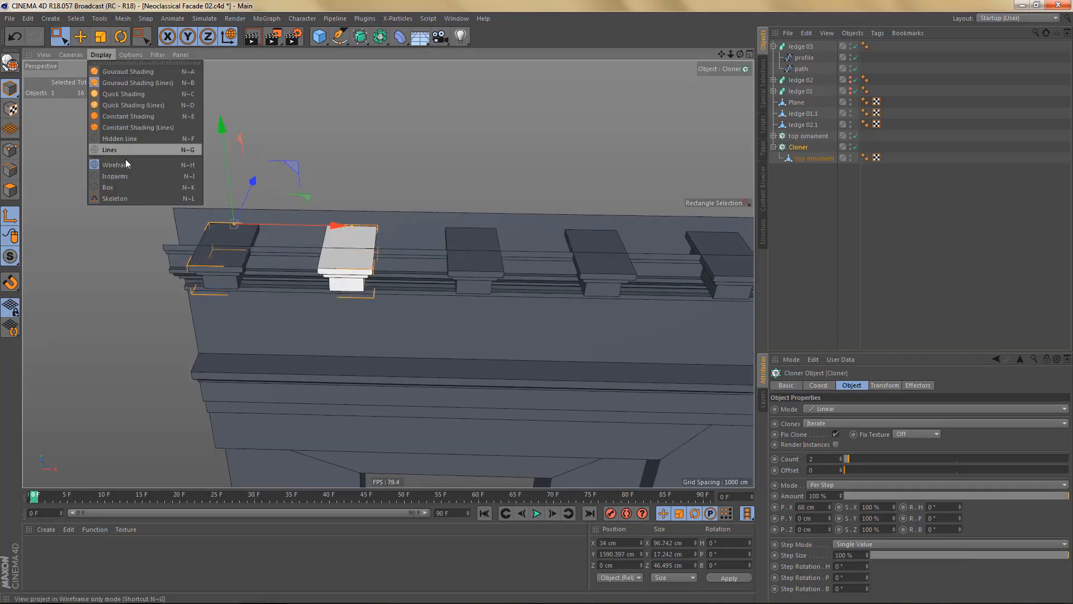
left_click(136, 128)
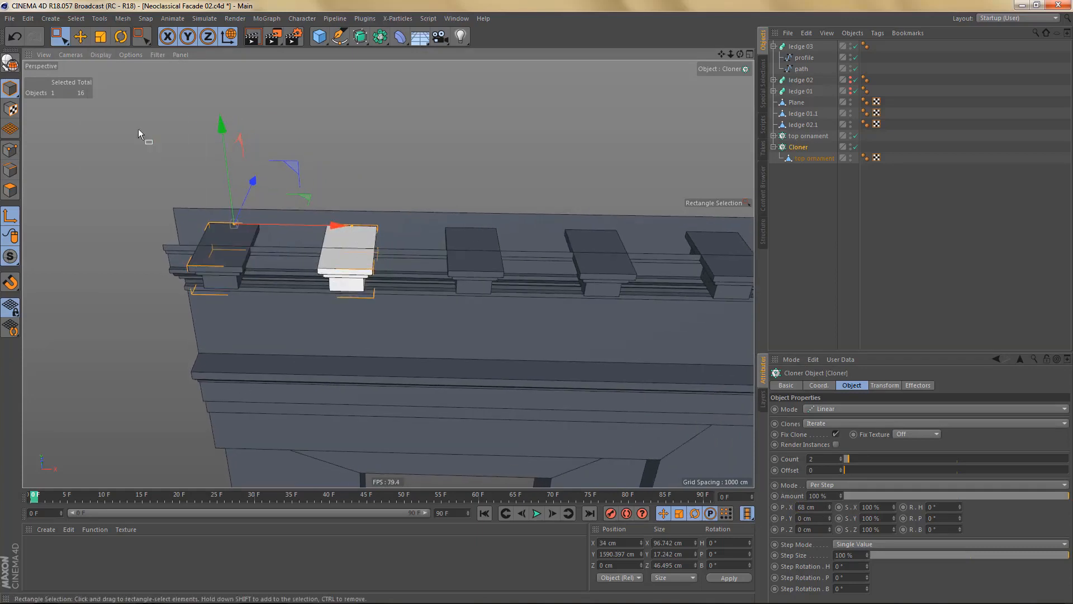
left_click(885, 386)
left_click(973, 473)
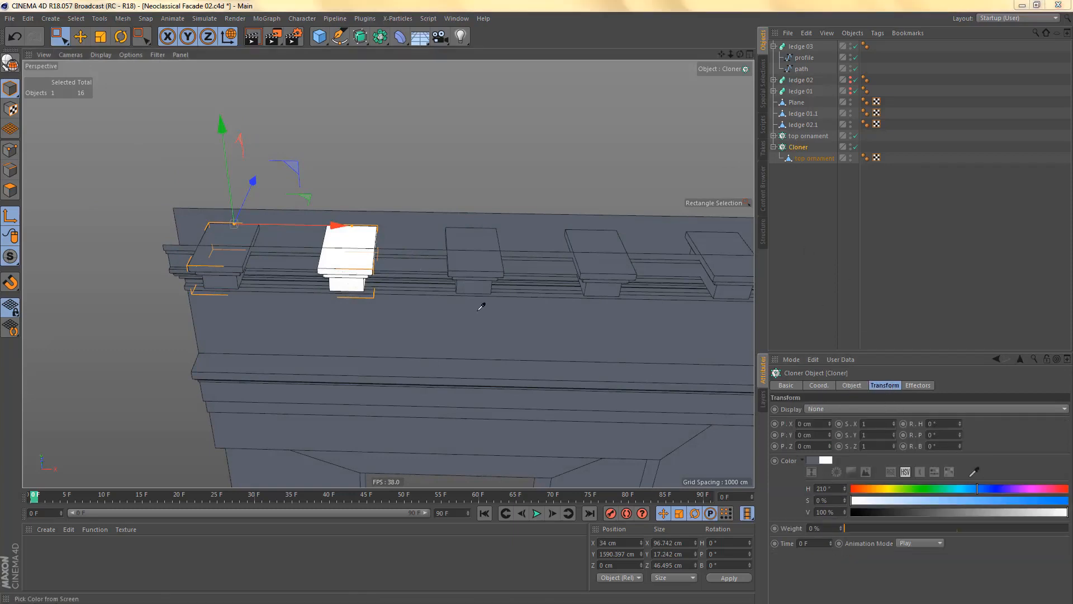
left_click(420, 344)
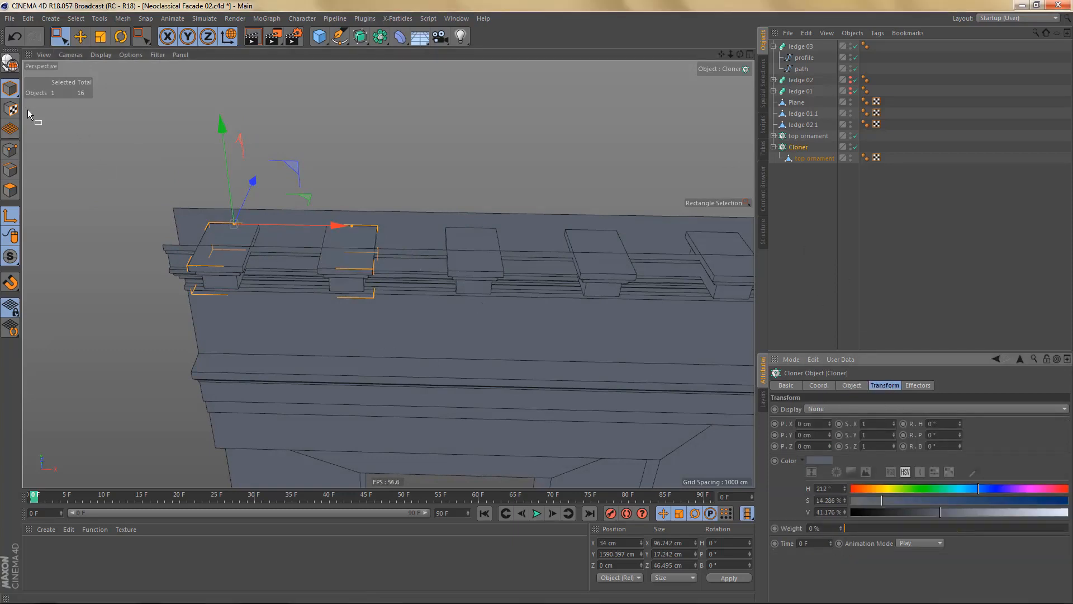
left_click(100, 54)
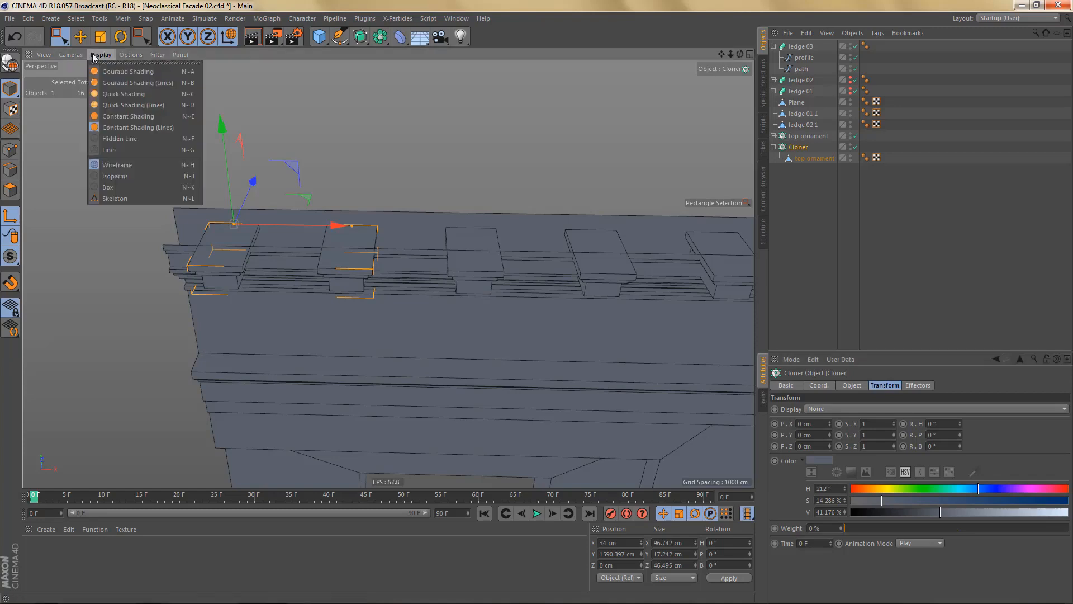
left_click(105, 83)
- Move the new Cloner along the front ledge to X 467.5 cm at the facade's corner
scroll(280, 174, "down", 4)
middle_click_drag(386, 220, 327, 225, "alt")
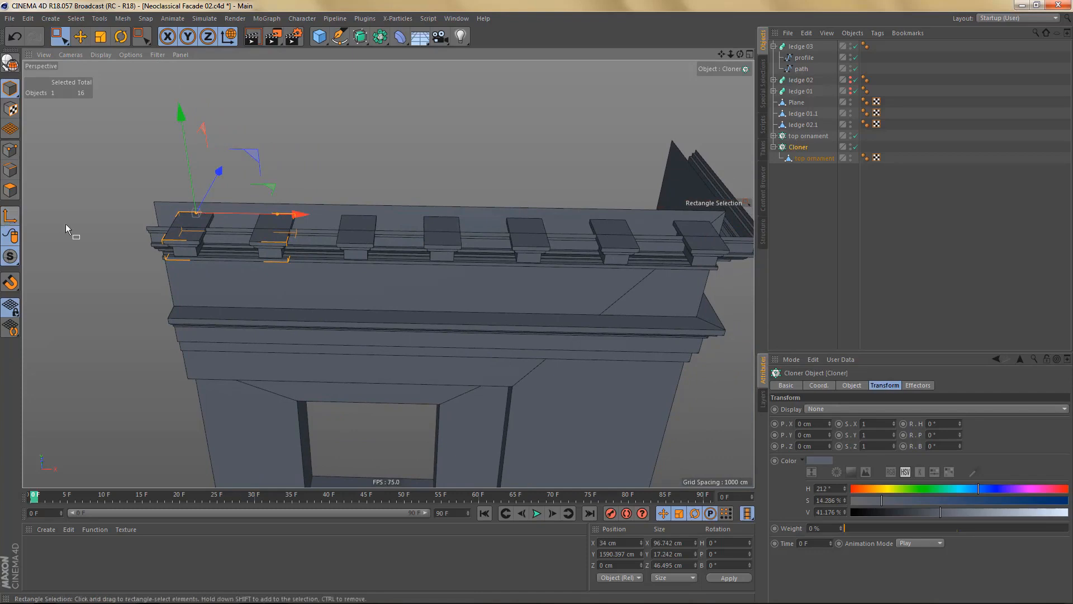
left_click_drag(297, 214, 738, 226)
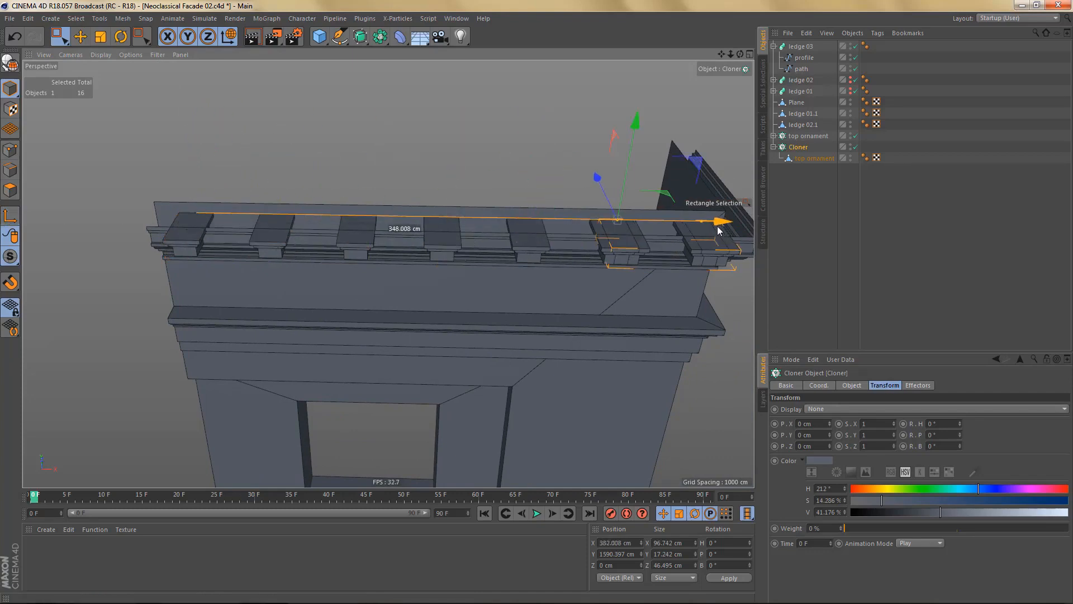
middle_click_drag(737, 227, 630, 235, "alt")
scroll(632, 240, "up", 3)
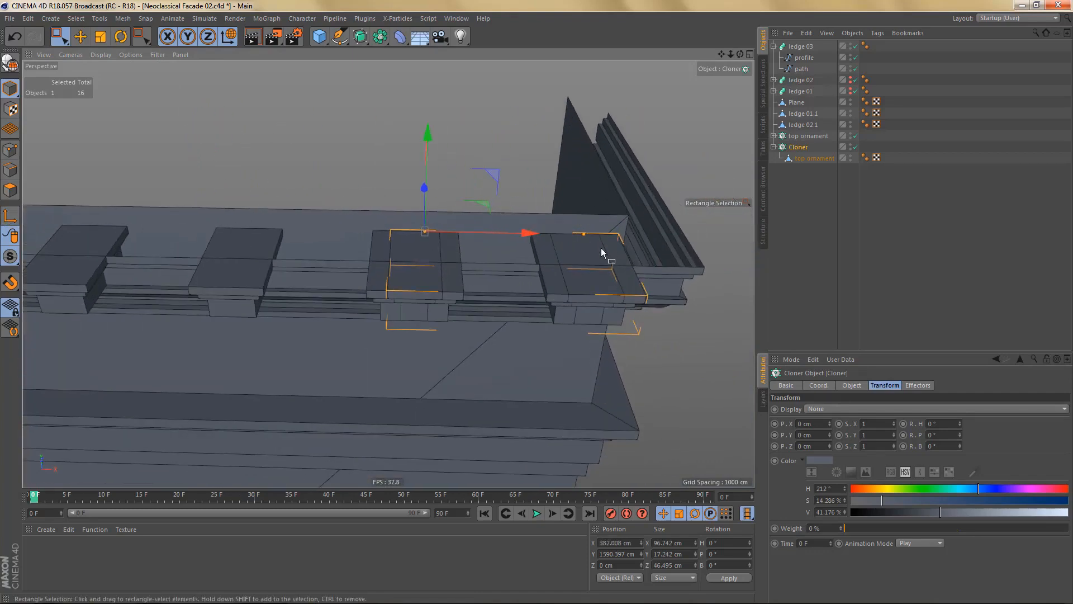
left_click_drag(532, 234, 713, 238)
- Rotate the new Cloner's heading to 90° so its ornaments follow the side ledge
scroll(665, 240, "up", 2)
scroll(652, 273, "up", 1)
middle_click_drag(652, 273, 514, 304, "alt")
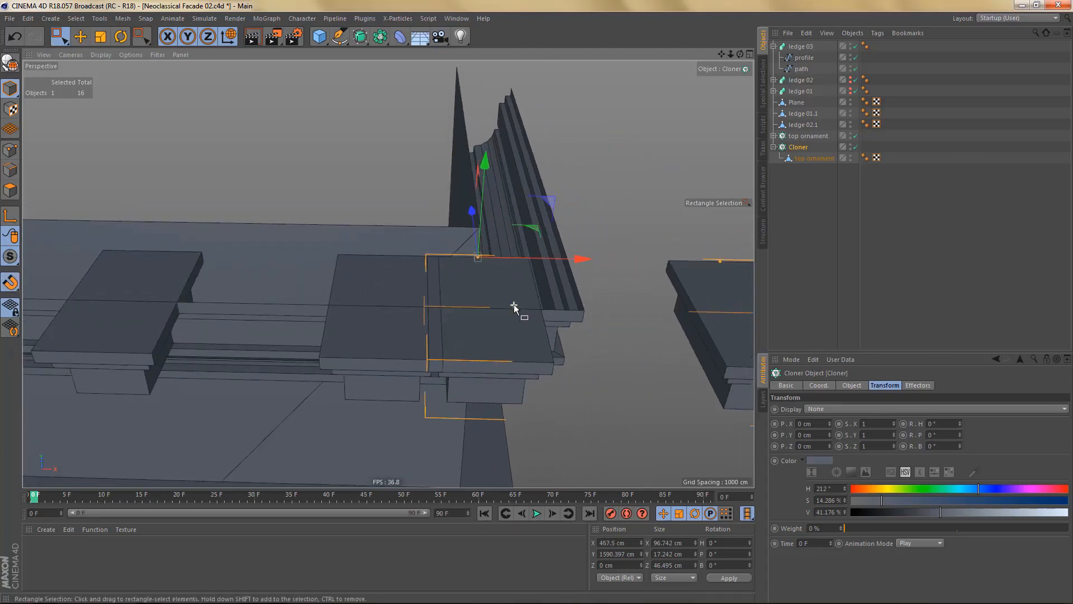
key("r")
left_click_drag(501, 291, 535, 281)
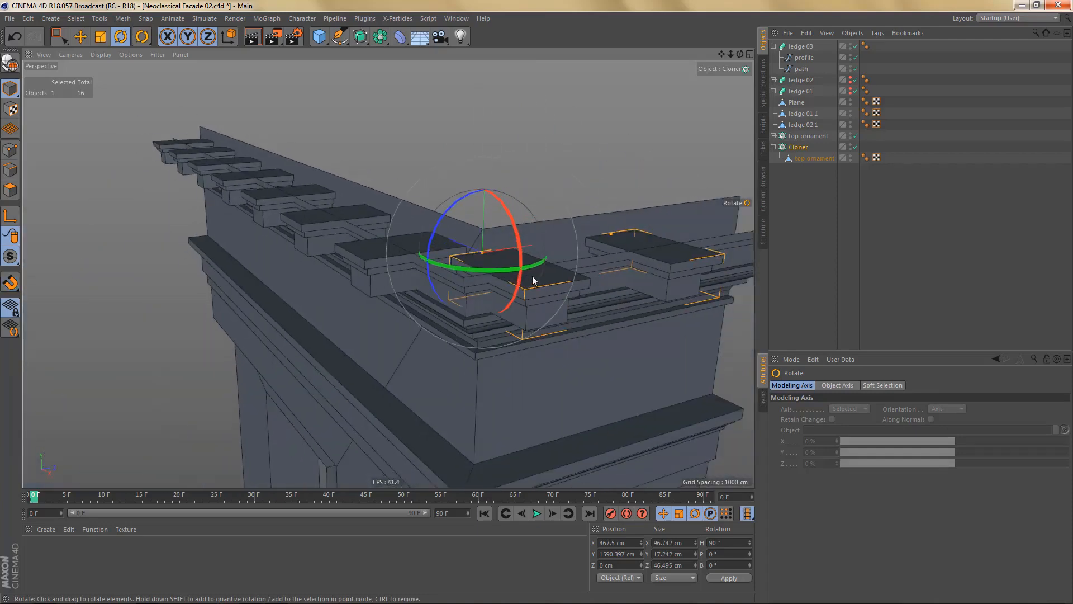
- Slide the rotated Cloner along the side ledge to about Z 25.6 cm, spacing its first ornament from the corner
key("e")
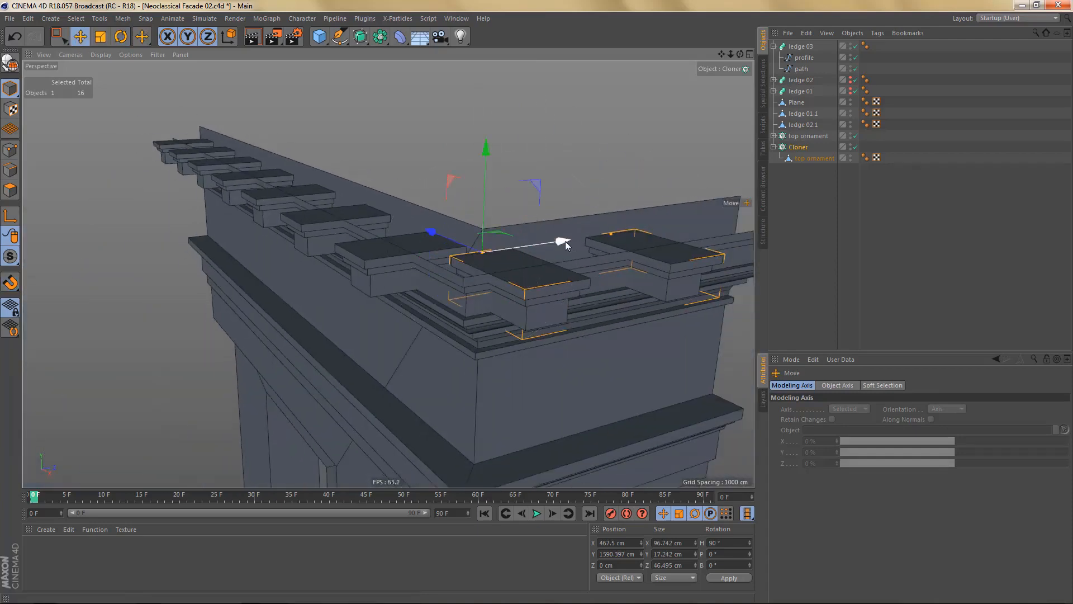
left_click_drag(565, 241, 621, 238)
left_click_drag(520, 296, 530, 252, "alt")
mouse_move(441, 294)
left_mouse_down("alt")
mouse_move(474, 289)
mouse_move(461, 294)
left_mouse_up("alt")
left_click_drag(383, 292, 385, 306, "alt")
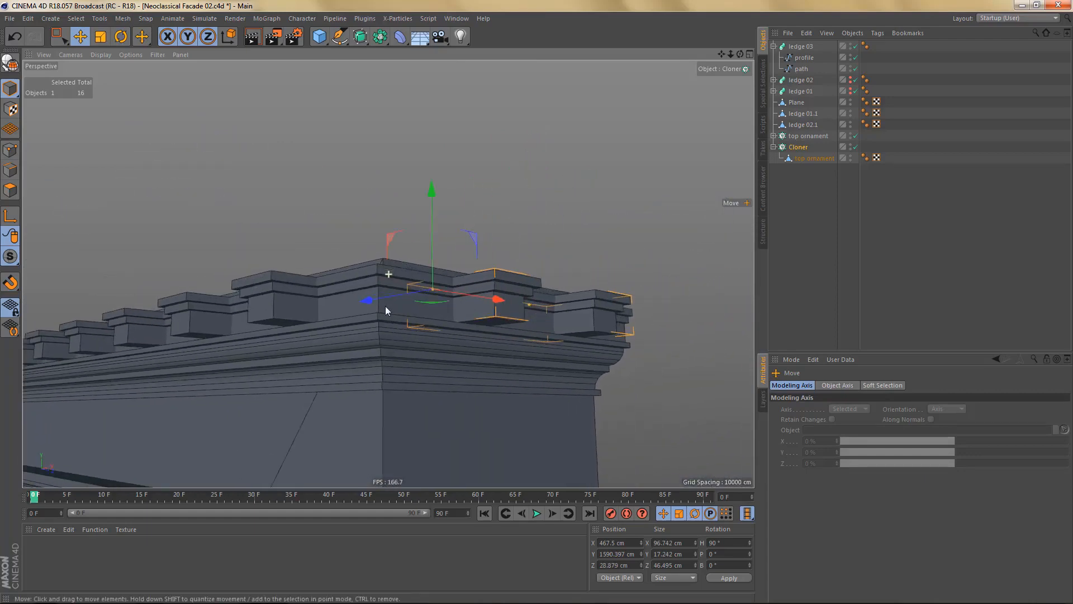
left_click_drag(502, 301, 498, 302)
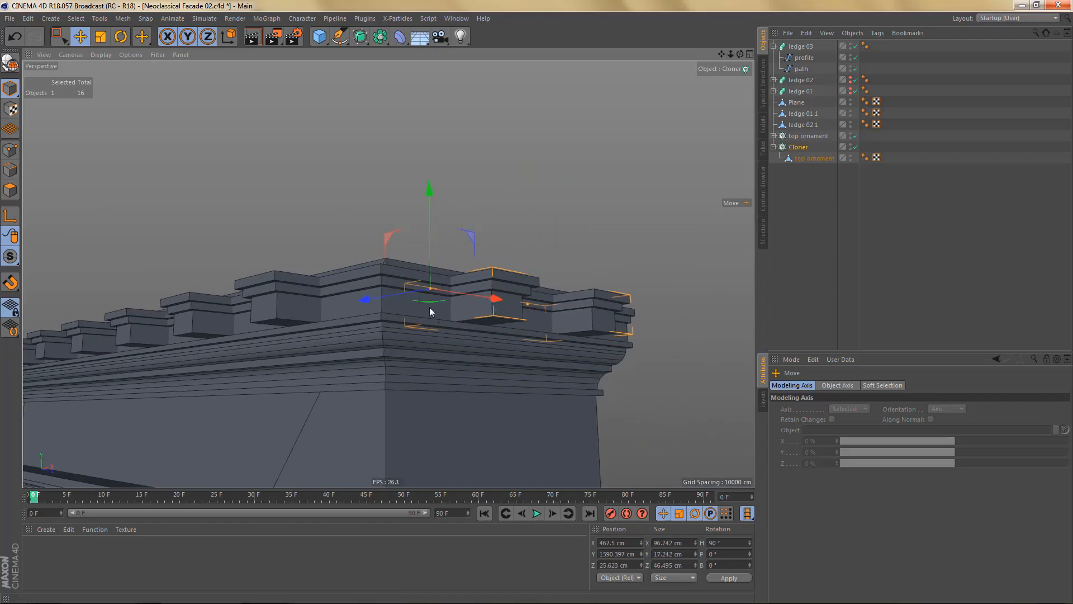
left_click_drag(429, 307, 438, 333, "alt")
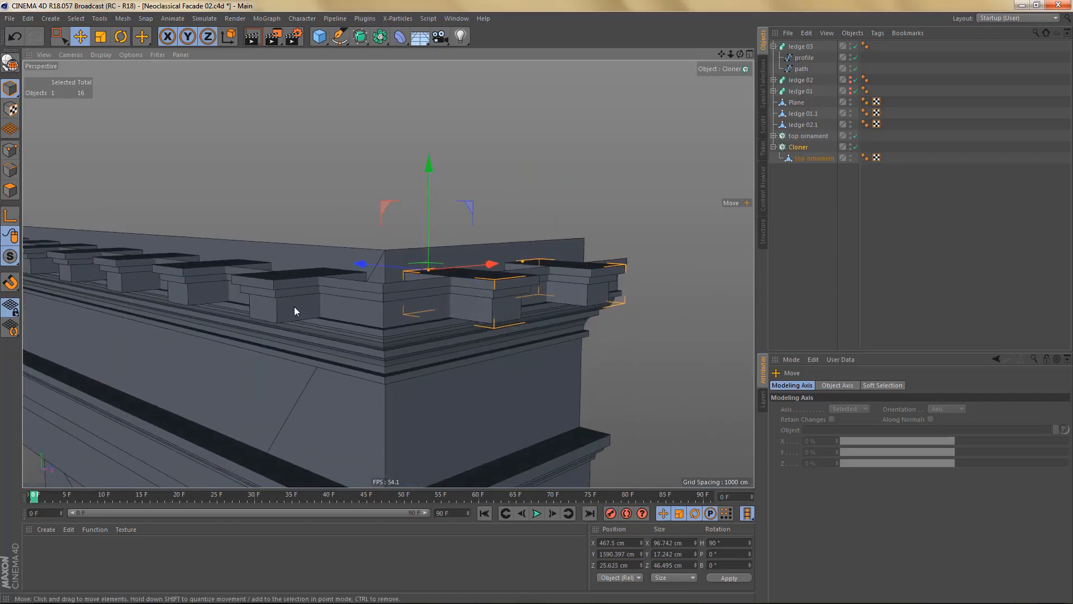
left_click_drag(295, 310, 317, 342, "alt")
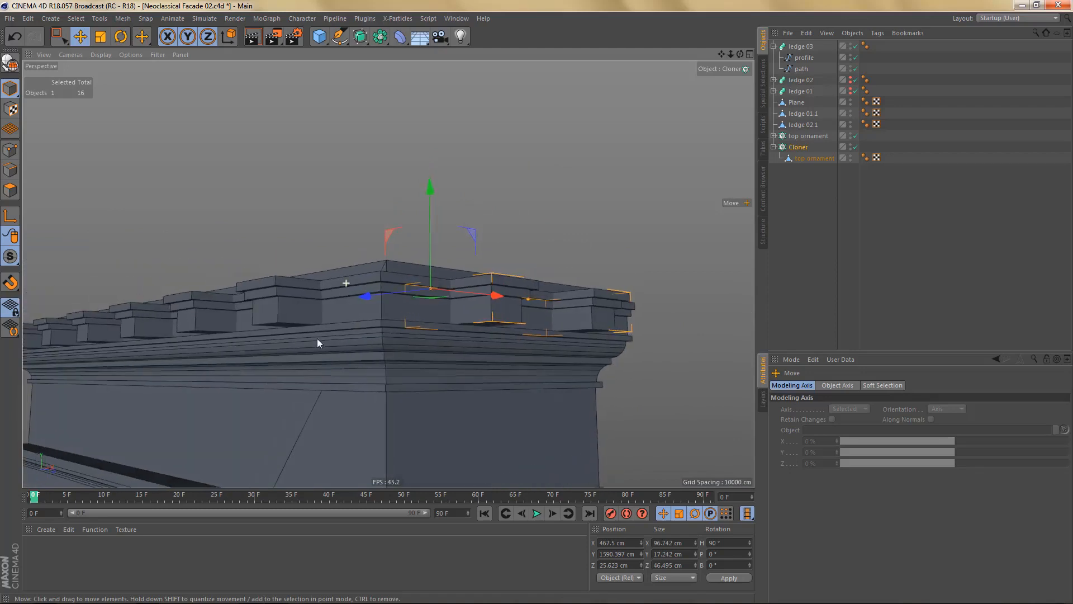
- Examine the ledge and its ornaments around the facade's corner from several angles, including a preview render
right_click_drag(316, 338, 305, 329, "alt")
middle_click_drag(349, 269, 360, 168, "alt")
right_click_drag(387, 274, 359, 281, "alt")
middle_click_drag(361, 282, 359, 237, "alt")
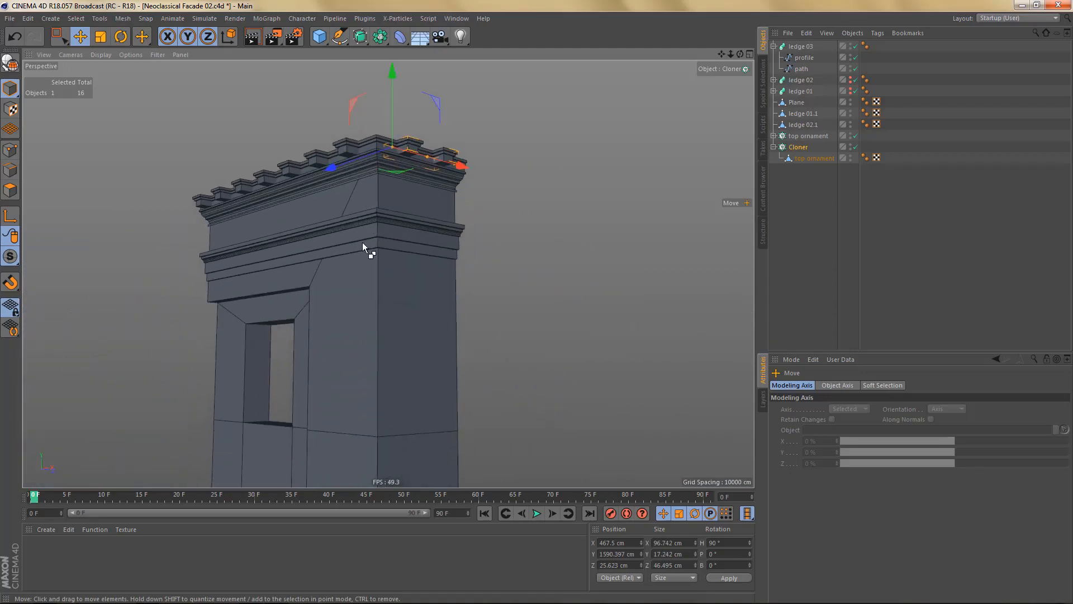
key("ctrl+r")
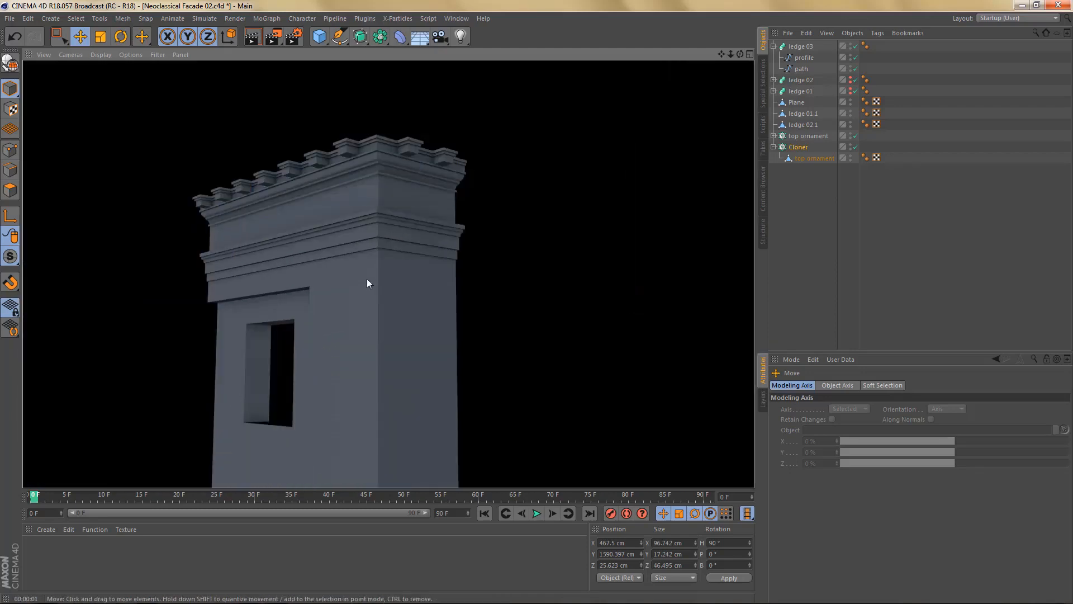
right_click_drag(331, 181, 370, 186, "alt")
left_click_drag(370, 186, 365, 202, "alt")
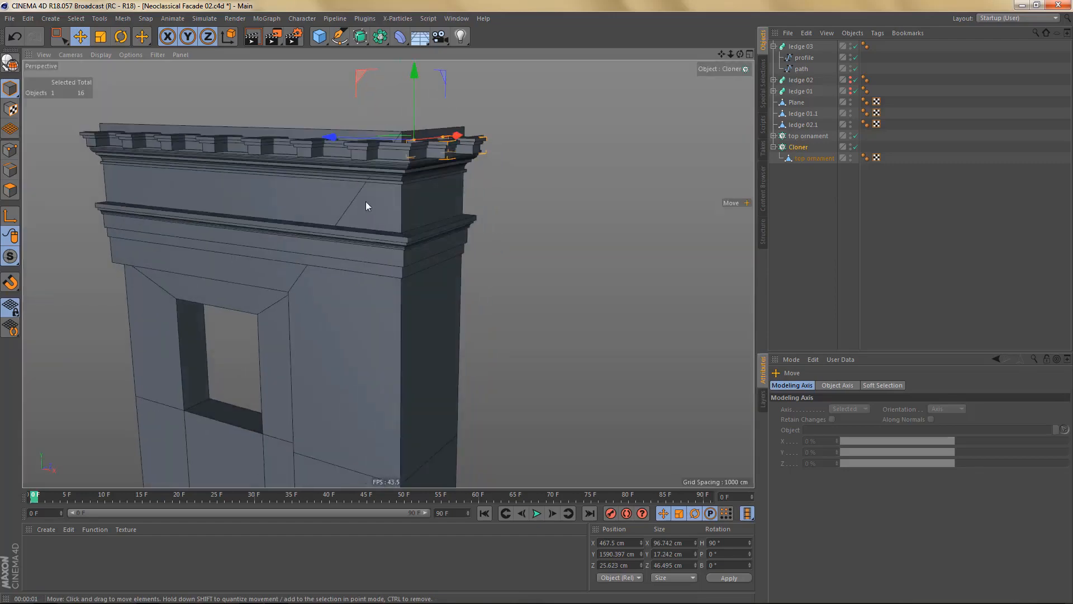
middle_click_drag(365, 201, 389, 242, "alt")
right_click_drag(393, 187, 441, 192, "alt")
left_click_drag(437, 221, 415, 237, "alt")
left_click_drag(503, 237, 479, 233, "alt")
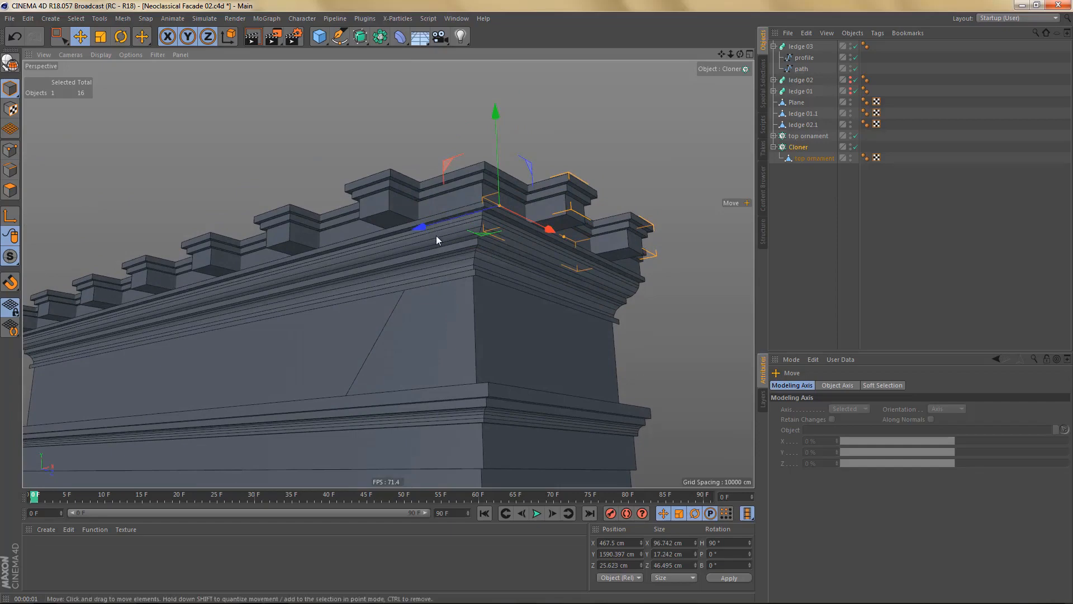
left_click_drag(436, 236, 467, 269, "alt")
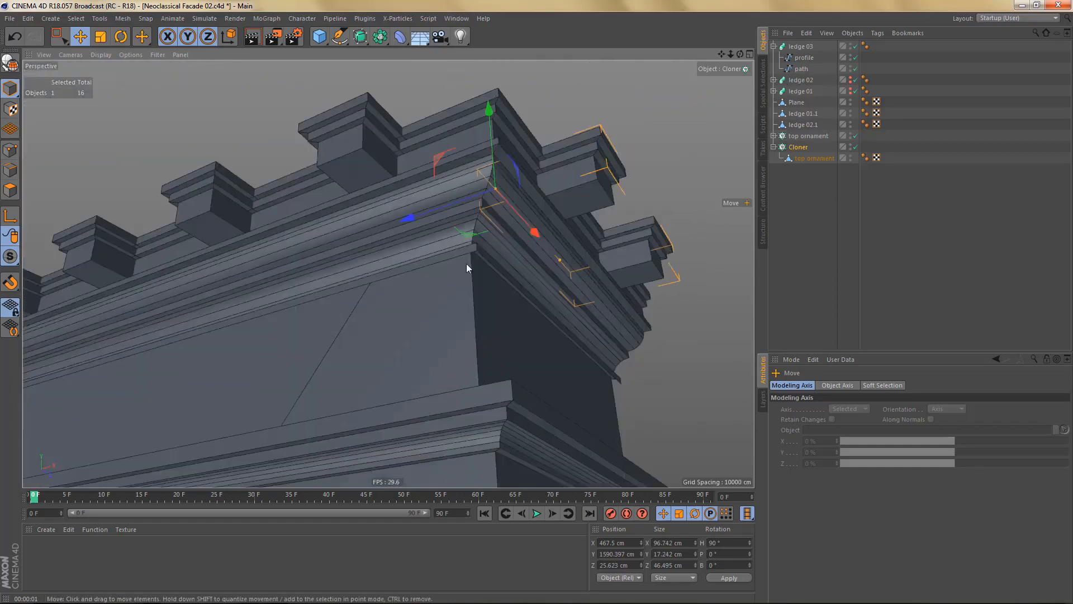
- Disable the ledge 03 sweep and disable and hide both ornament Cloners, exposing the ledge's splines at the corner in the front view
left_click(801, 68)
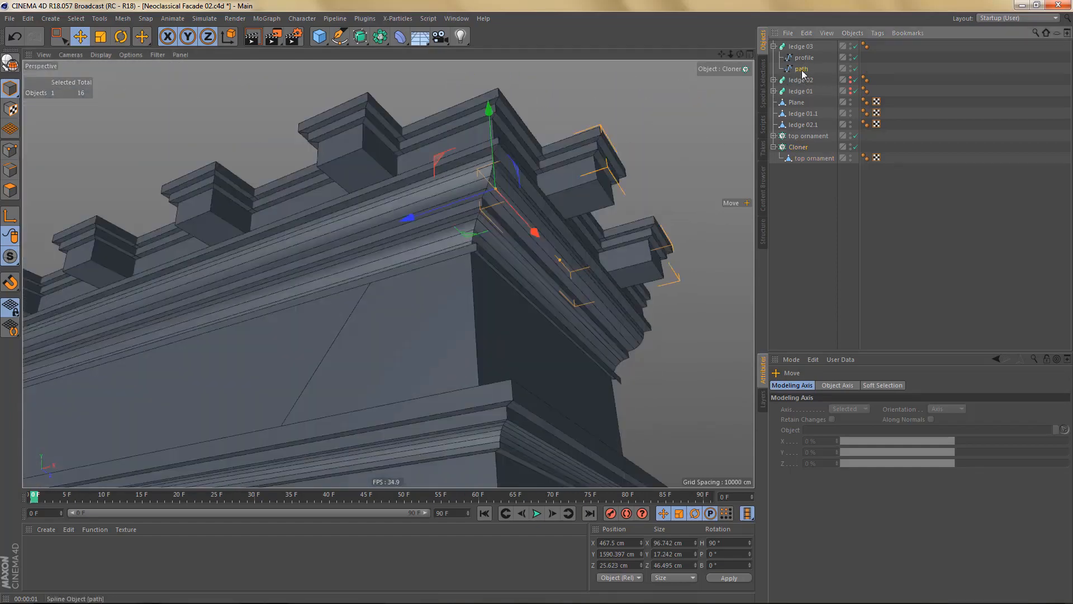
middle_click(591, 276)
middle_click(606, 354)
scroll(498, 287, "down", 5)
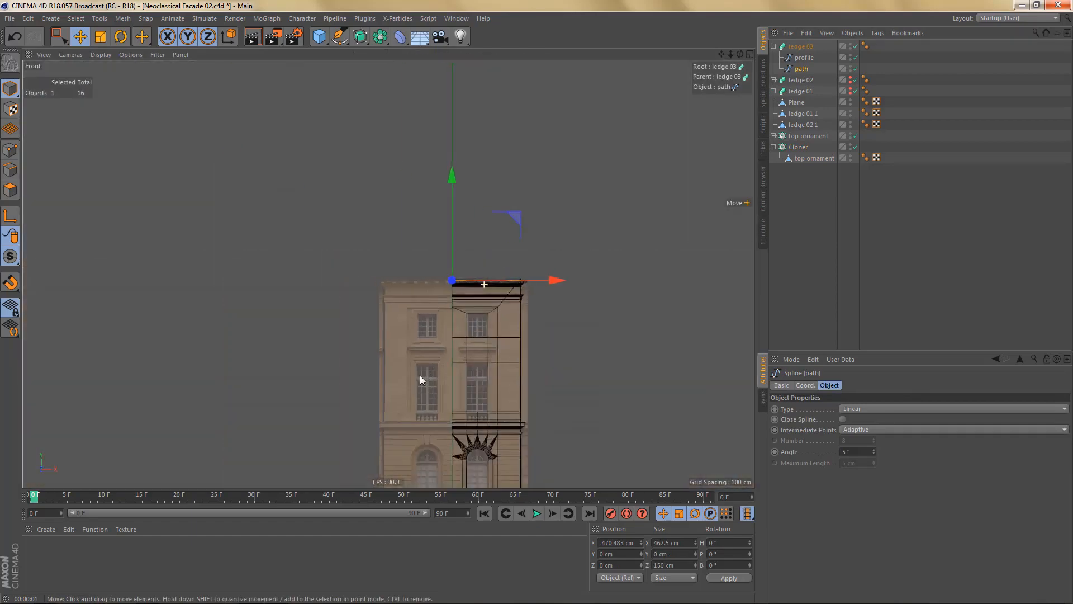
scroll(493, 294, "up", 5)
scroll(503, 302, "up", 5)
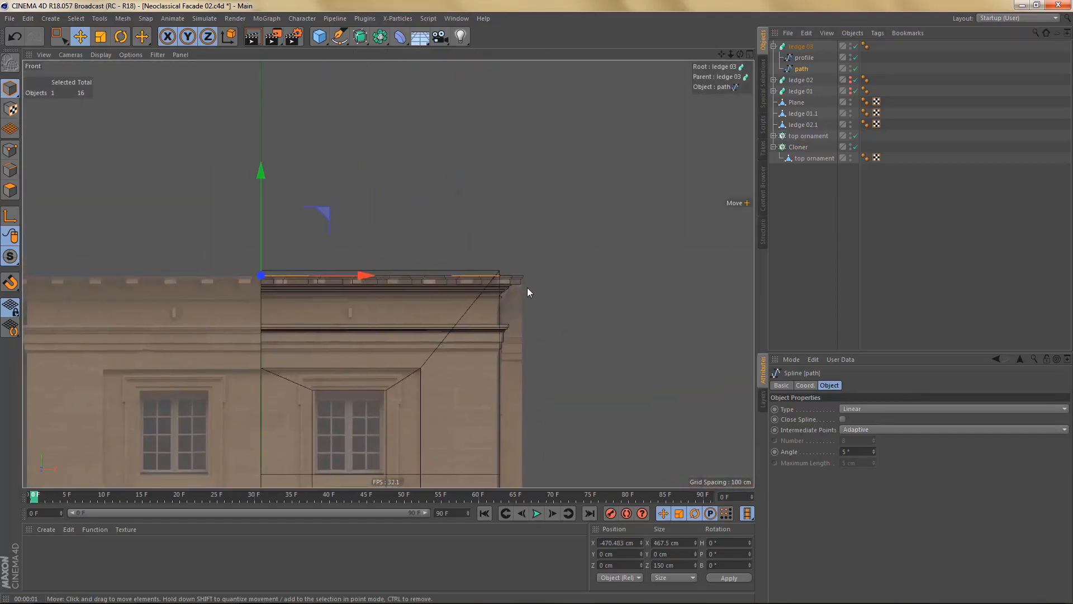
key("Return")
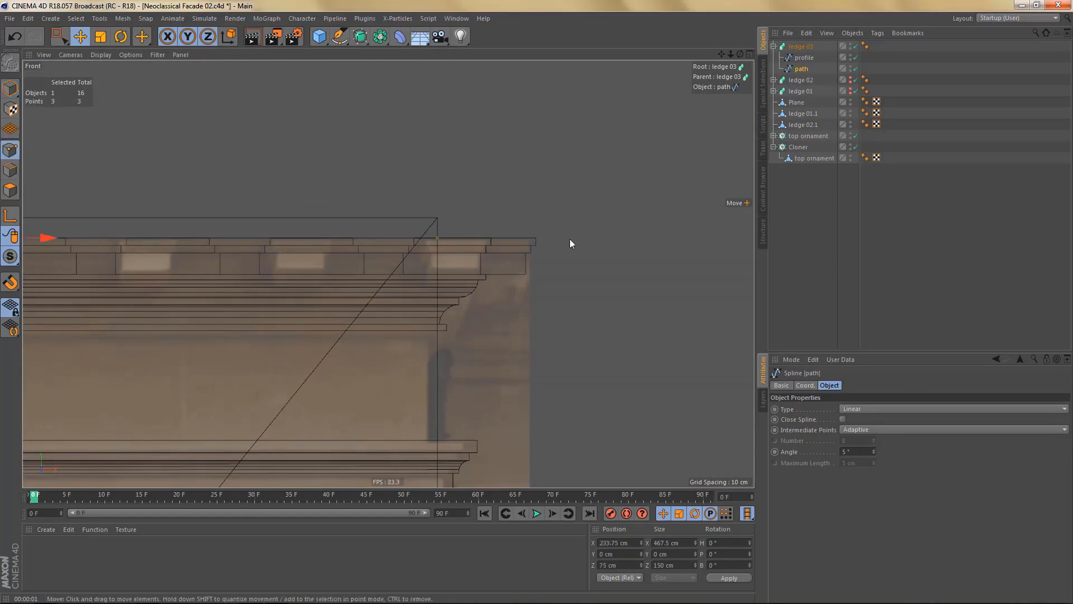
scroll(448, 310, "up", 2)
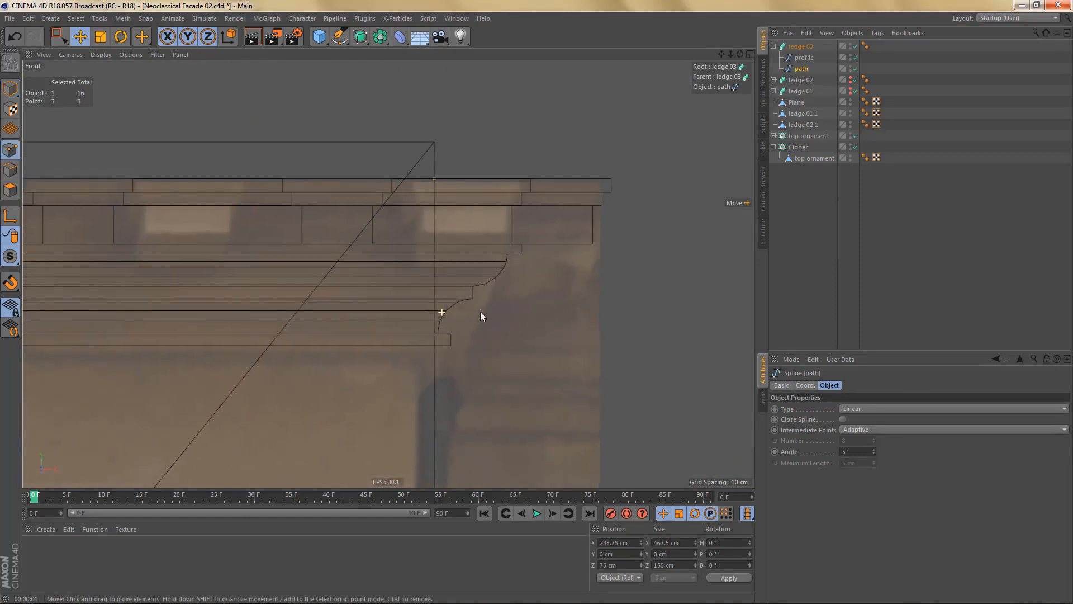
left_click(855, 47)
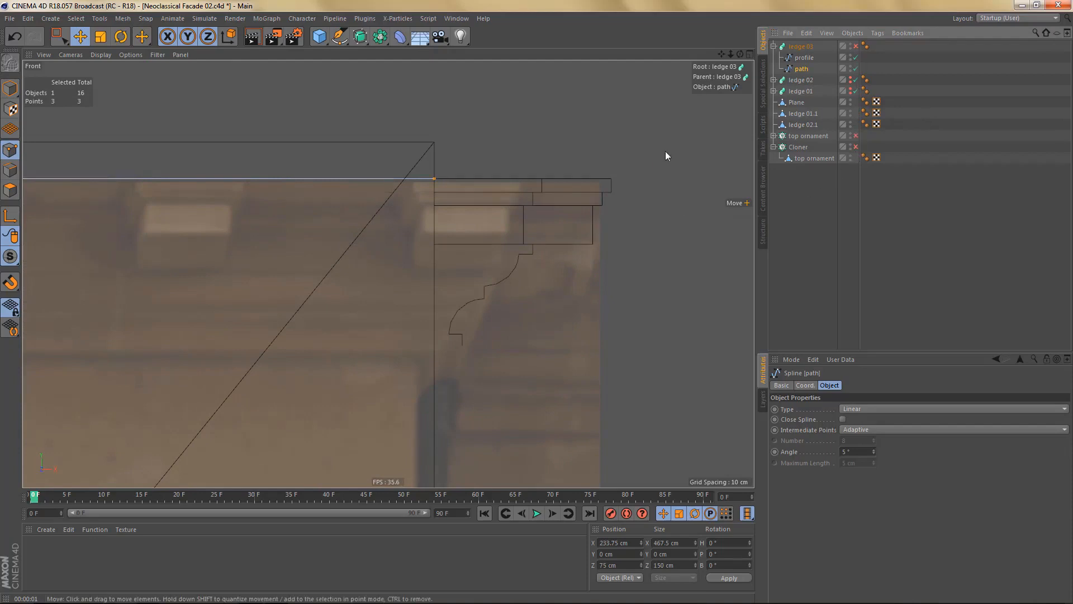
scroll(599, 199, "up", 2)
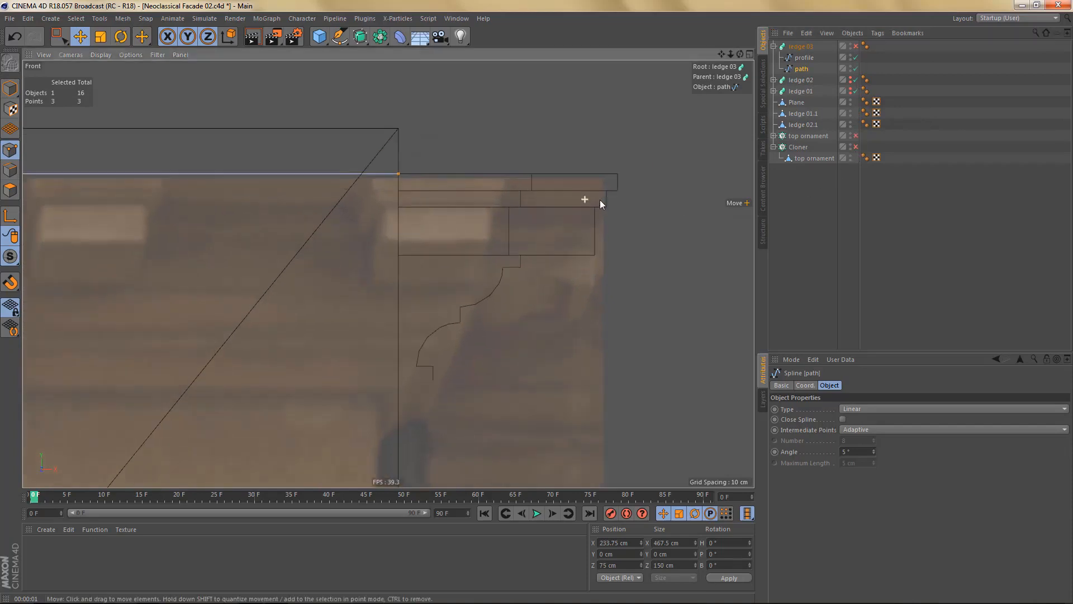
left_click(855, 146)
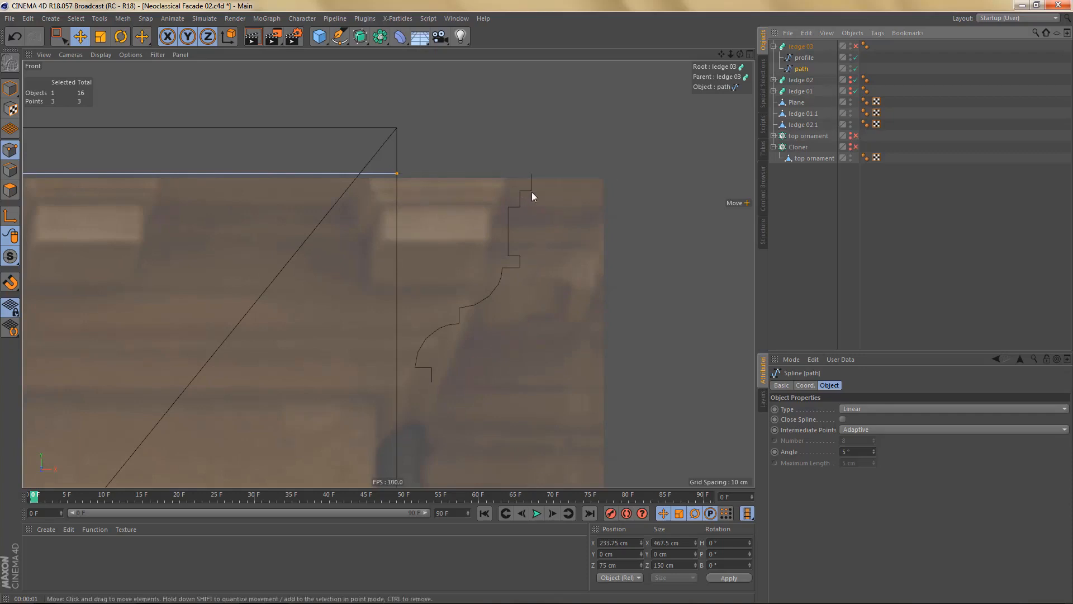
scroll(532, 192, "up", 1)
- Extend the lower end of ledge 03's profile spline horizontally inward with a new point snapped to the wall's edge
left_click(804, 57)
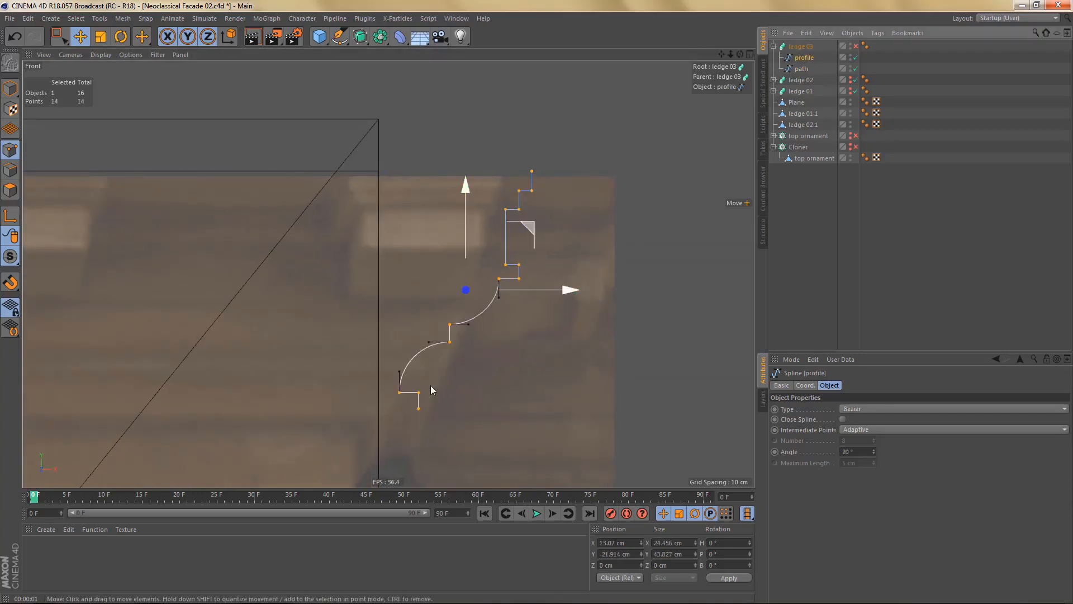
left_click(418, 409)
scroll(387, 412, "up", 4)
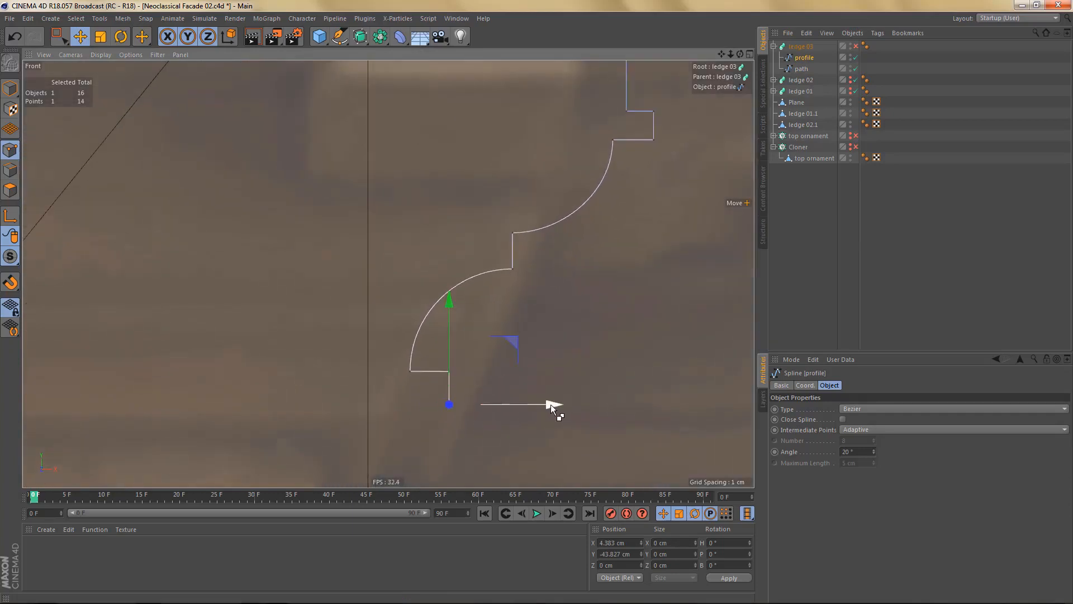
left_click_drag(551, 405, 474, 407, "ctrl")
scroll(436, 344, "down", 5)
middle_click_drag(539, 184, 535, 226, "alt")
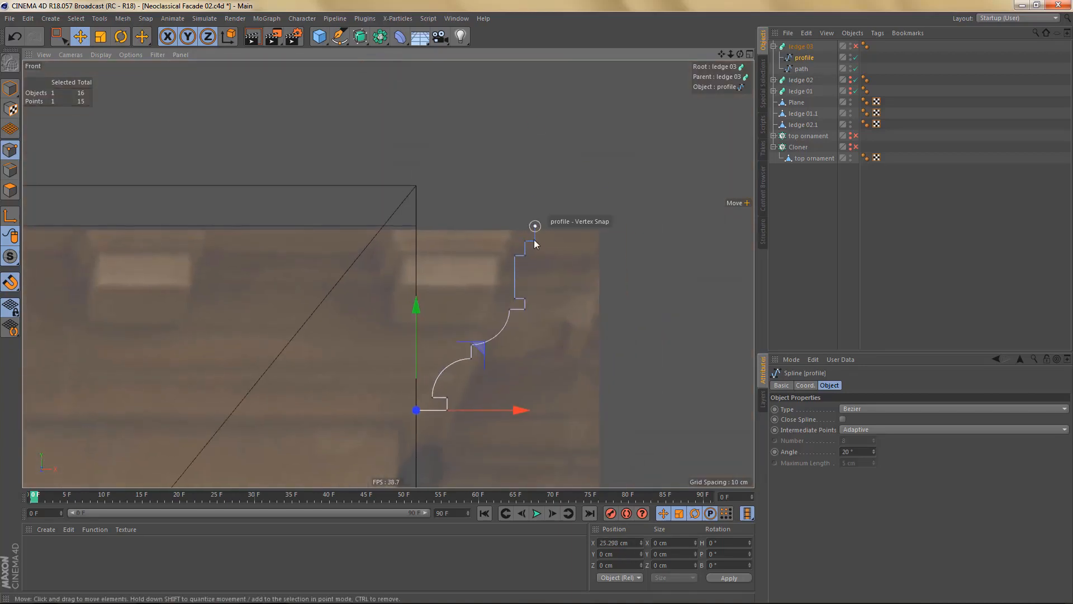
- Try to extend the profile spline inward from its upper end with a new point, and undo the attempt
left_click(535, 240, "ctrl")
left_click_drag(642, 223, 593, 226)
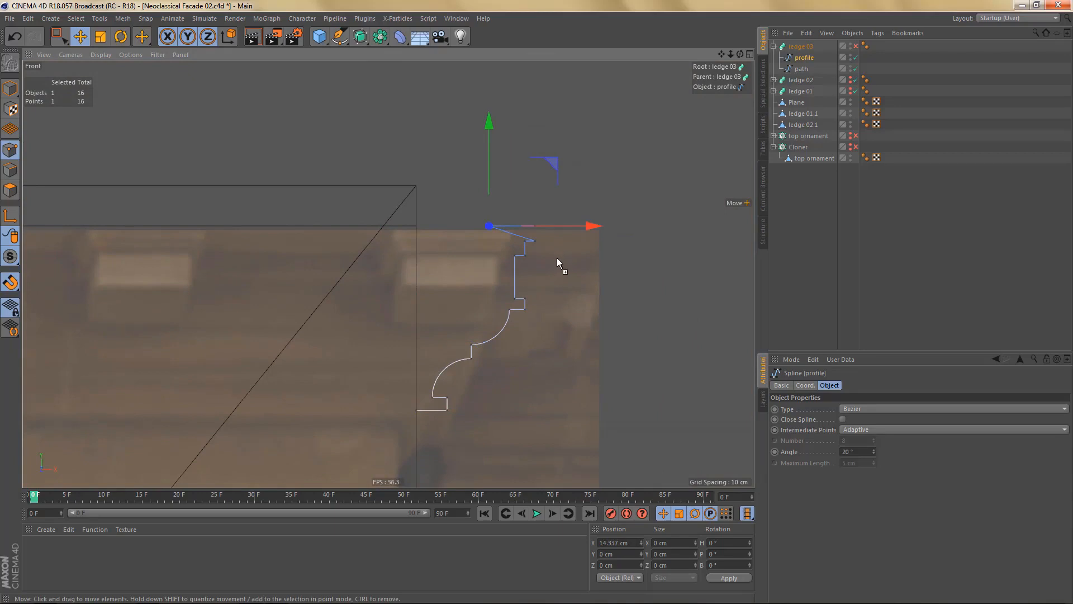
key("ctrl+z")
scroll(536, 249, "up", 1)
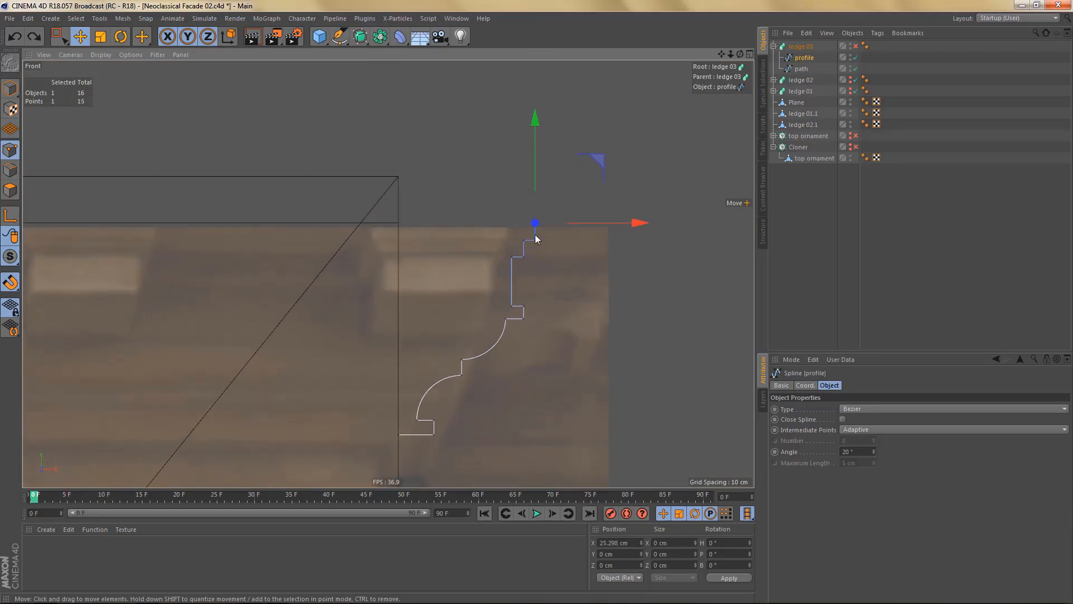
- Reverse the profile spline's point sequence and extend its upper end horizontally inward to about X -3 cm
right_click(574, 254)
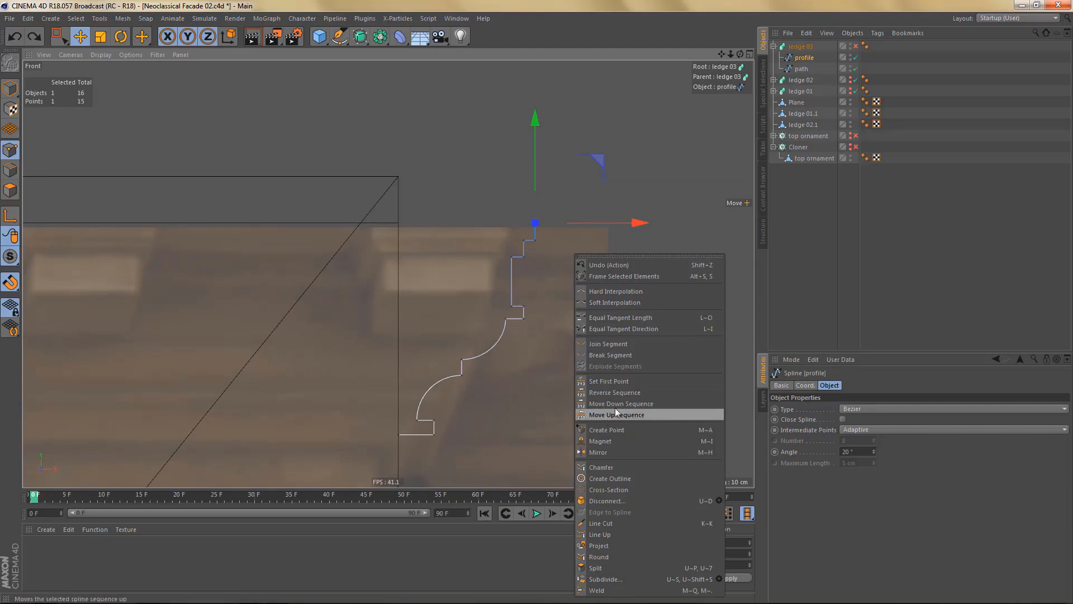
left_click(623, 393)
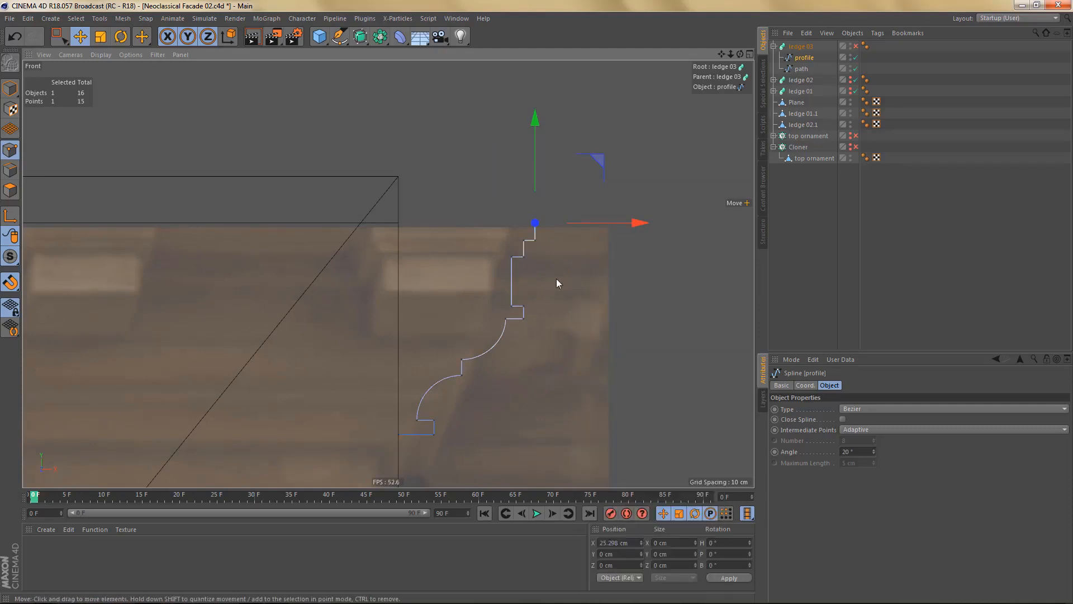
scroll(555, 227, "up", 2)
left_click_drag(632, 229, 440, 277, "ctrl")
middle_click(463, 226)
middle_click(330, 171)
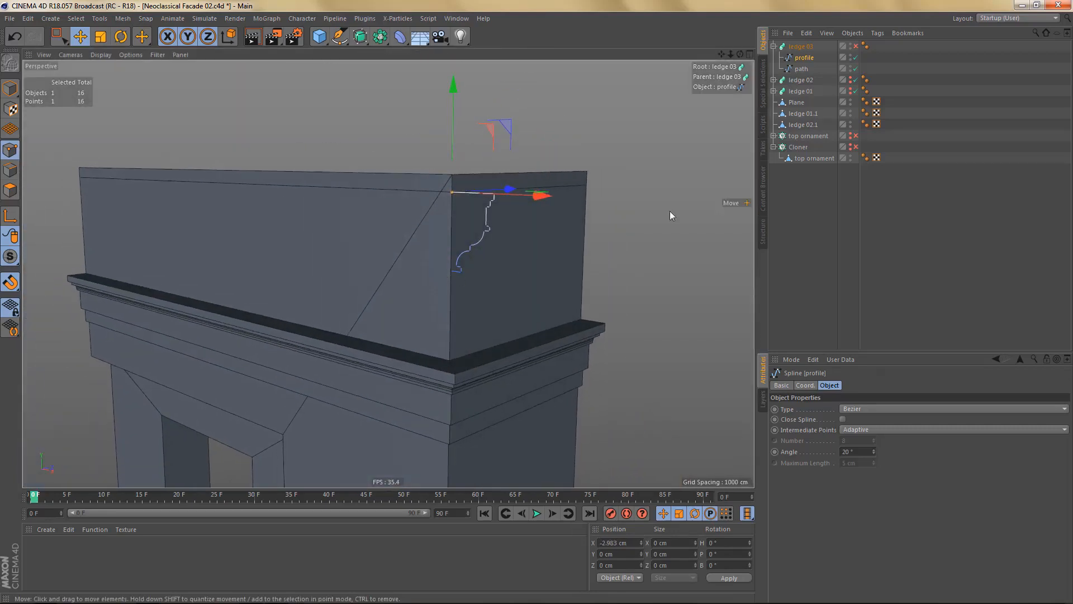
- Undo the inward extensions at both ends of the profile spline and re-enable the ledge 03 sweep
left_click(856, 45)
mouse_move(505, 258)
left_mouse_down("alt")
mouse_move(511, 239)
mouse_move(503, 283)
mouse_move(507, 211)
mouse_move(510, 250)
mouse_move(496, 247)
left_mouse_up("alt")
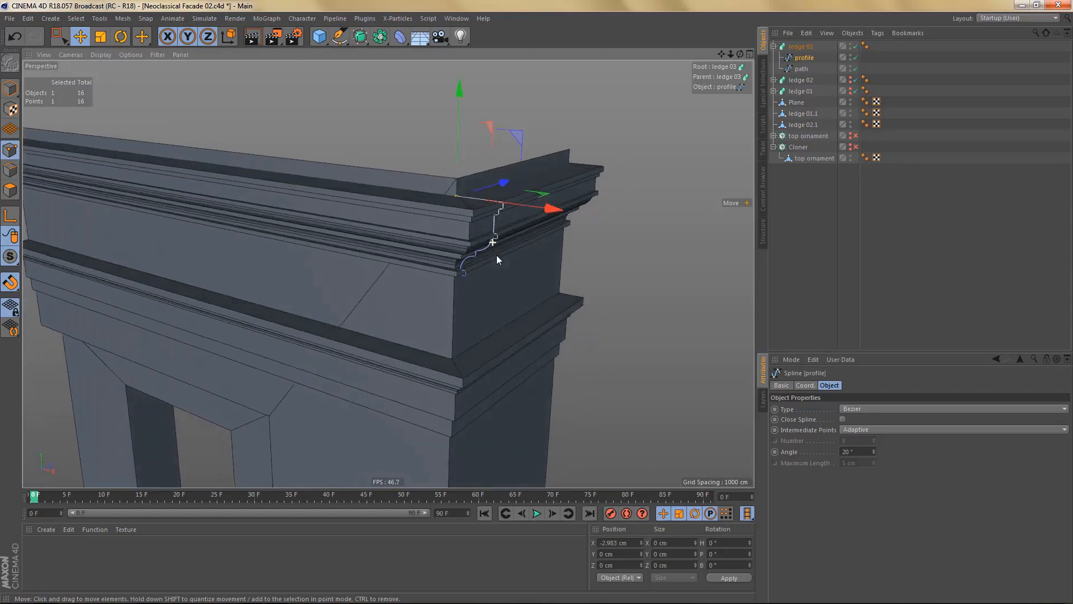
key("ctrl+z")
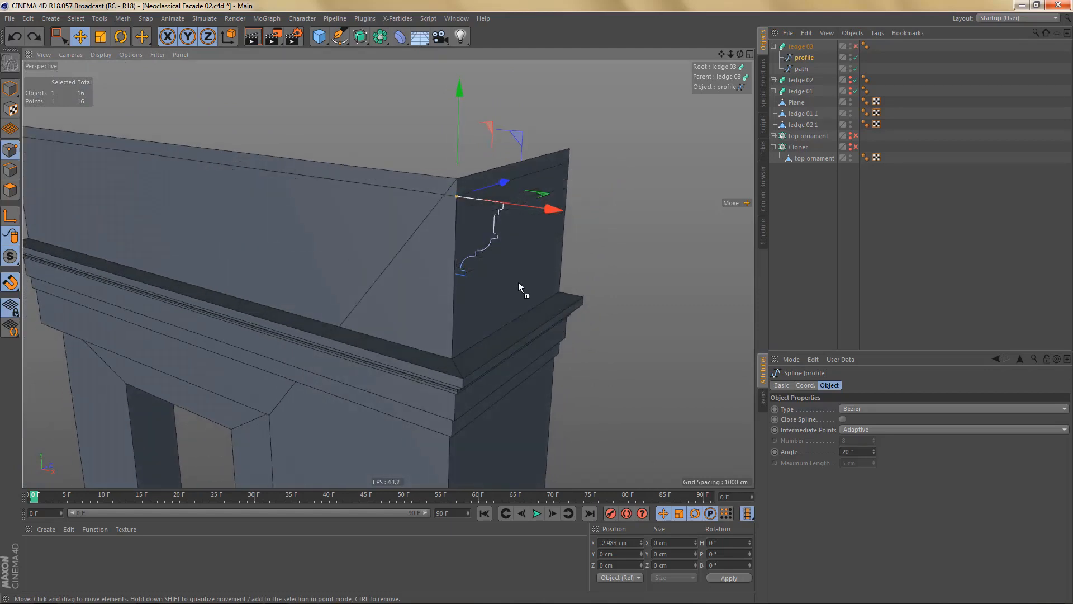
key("ctrl+z")
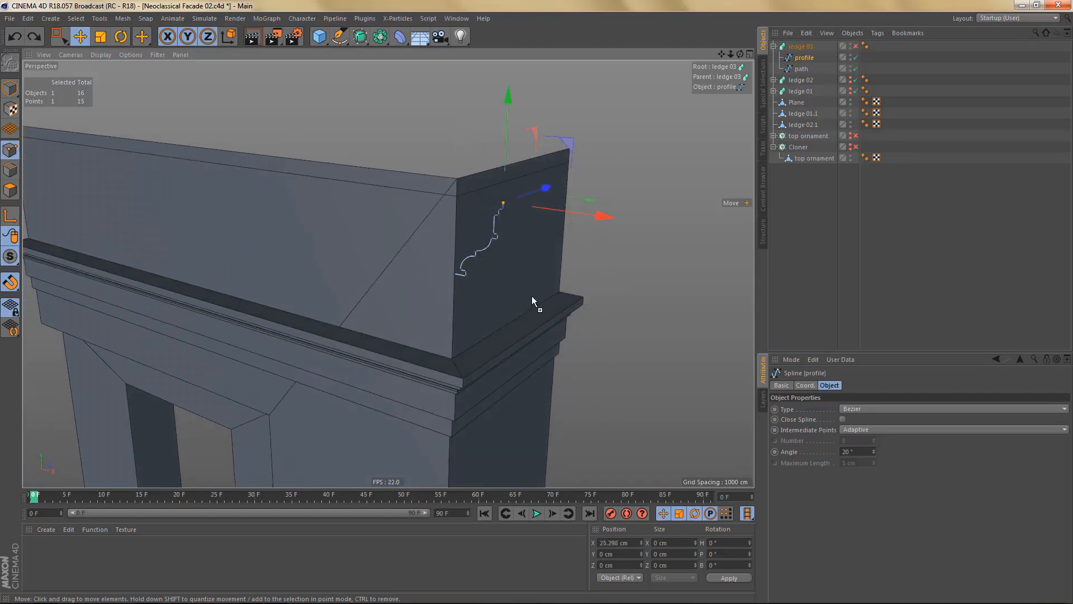
left_click_drag(531, 295, 476, 258, "alt")
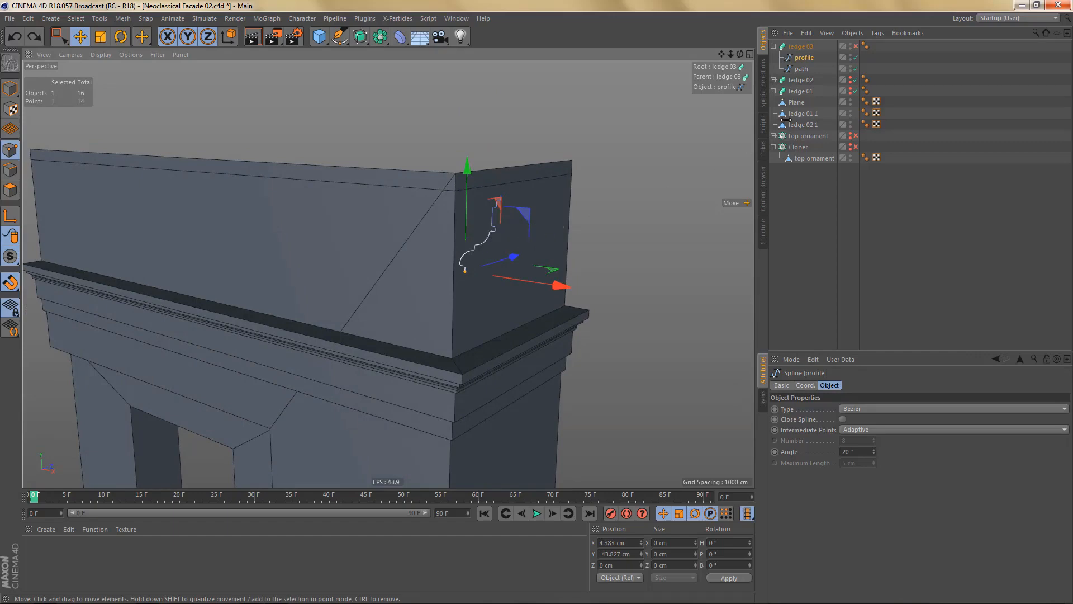
left_click(855, 46)
left_click_drag(492, 219, 525, 228, "alt")
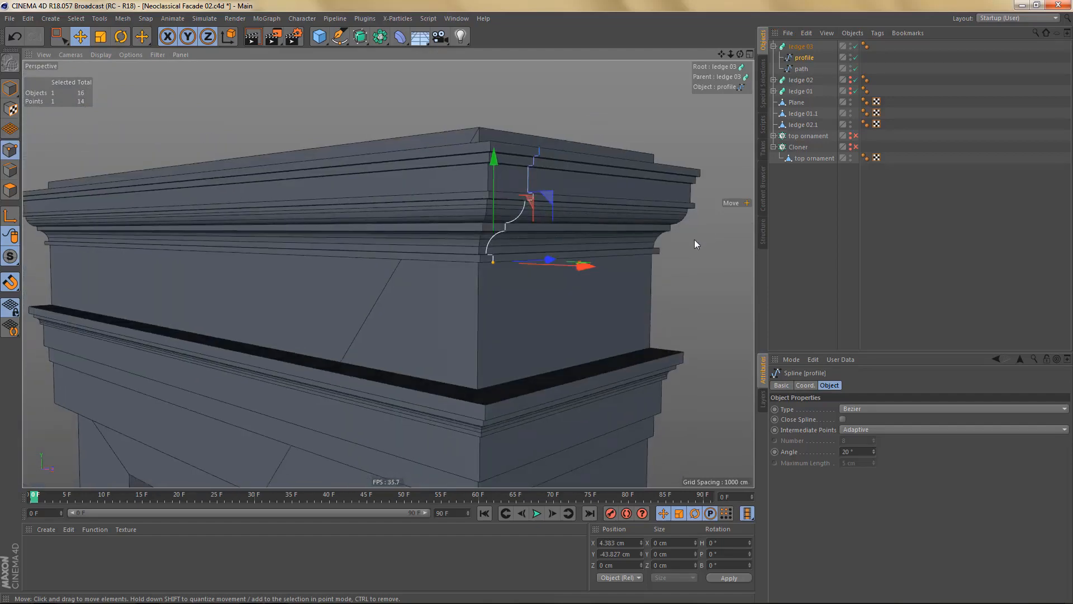
- Copy the ledge 03 sweep and the first Cloner's top ornament mesh into a new scene
left_click(801, 48)
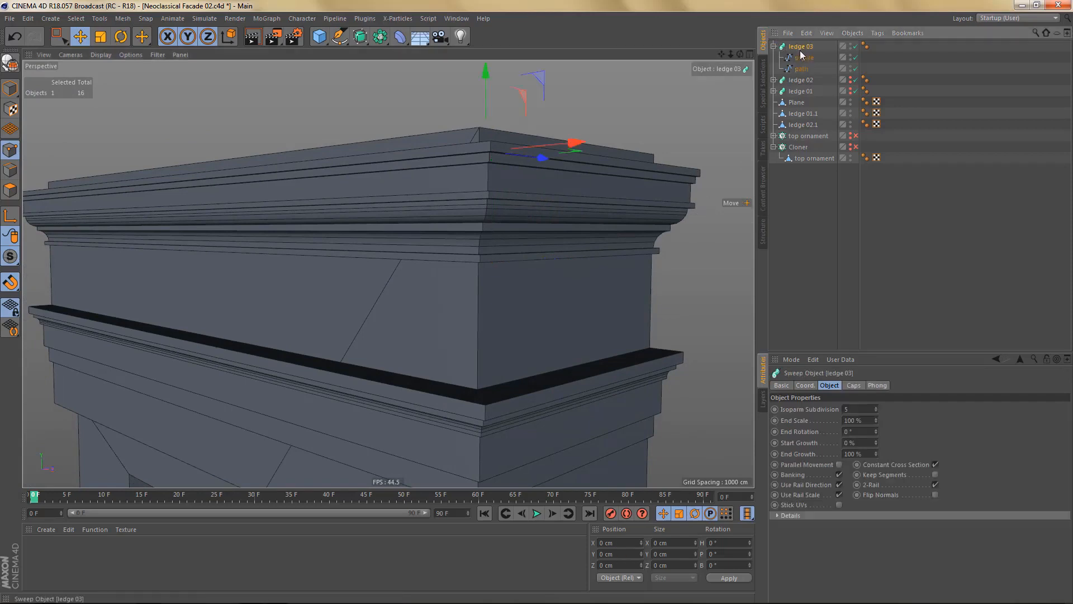
left_click(773, 136)
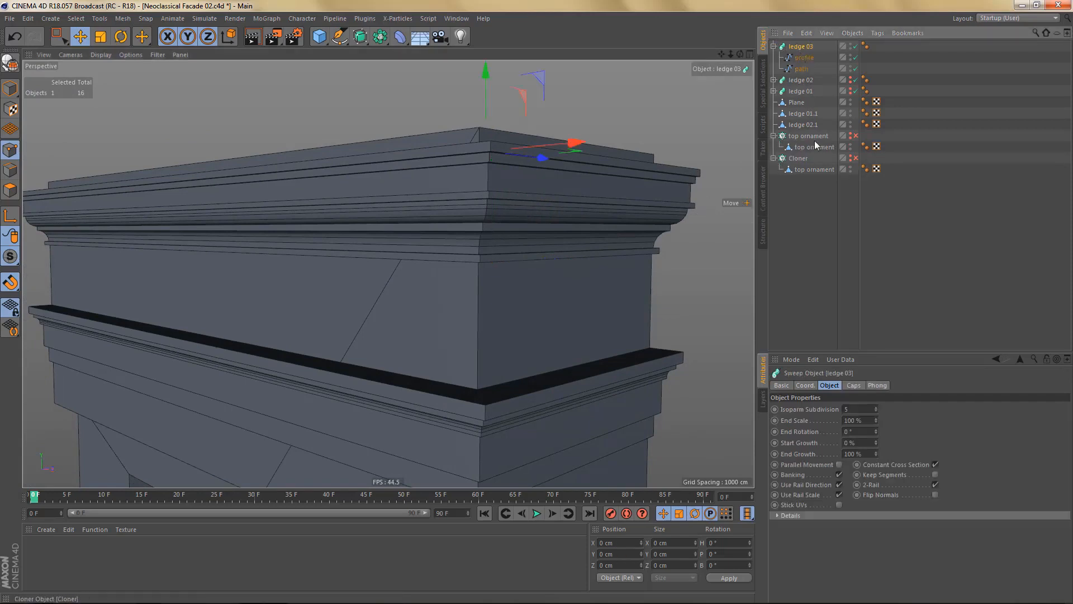
left_click(812, 147, "ctrl")
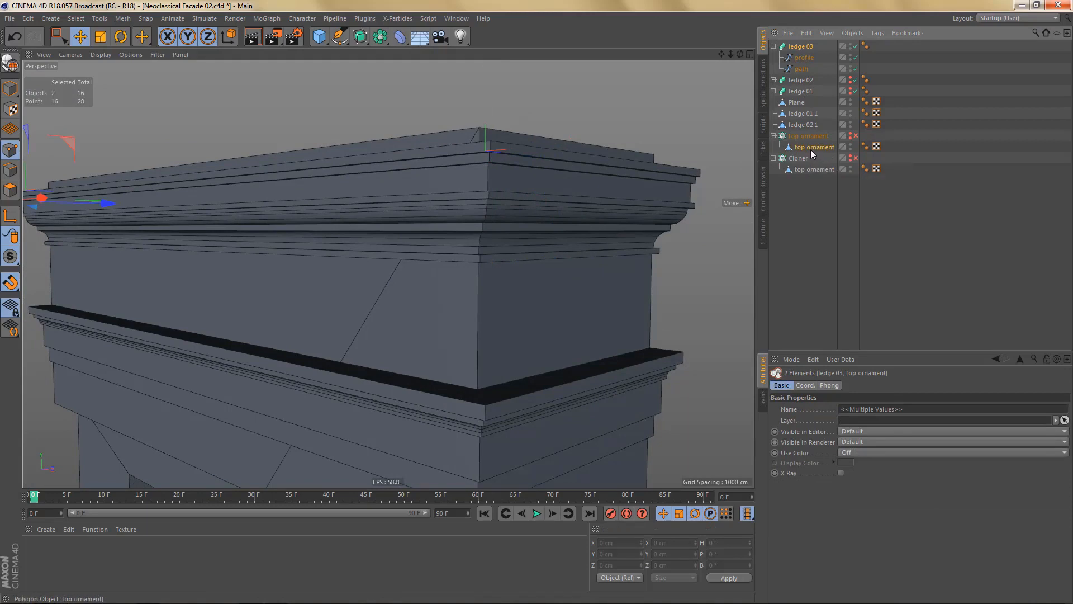
key("ctrl+n")
key("ctrl+v")
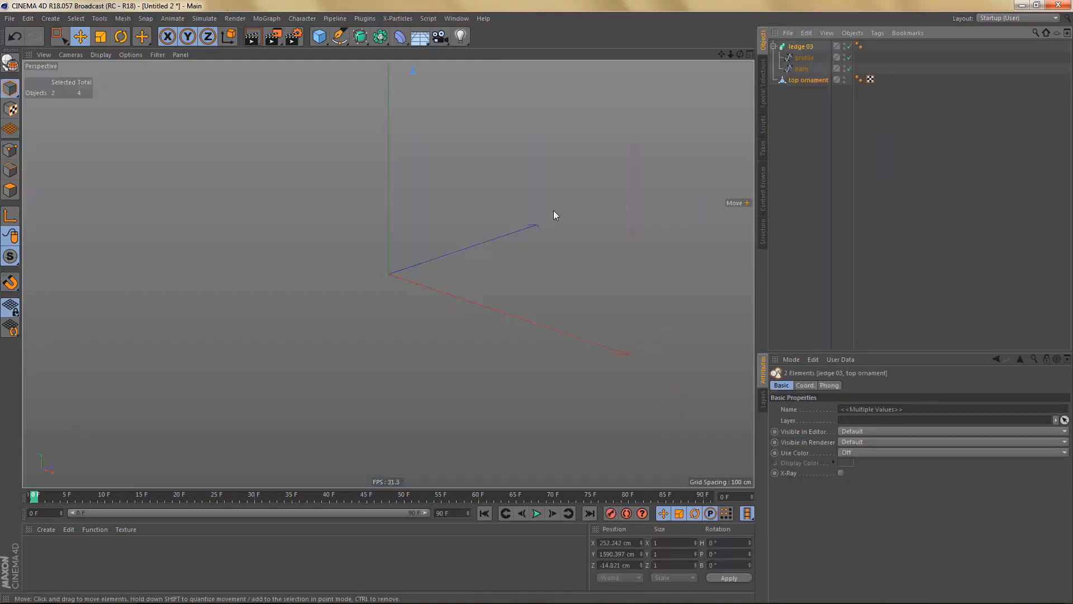
key("h")
scroll(472, 237, "down", 4)
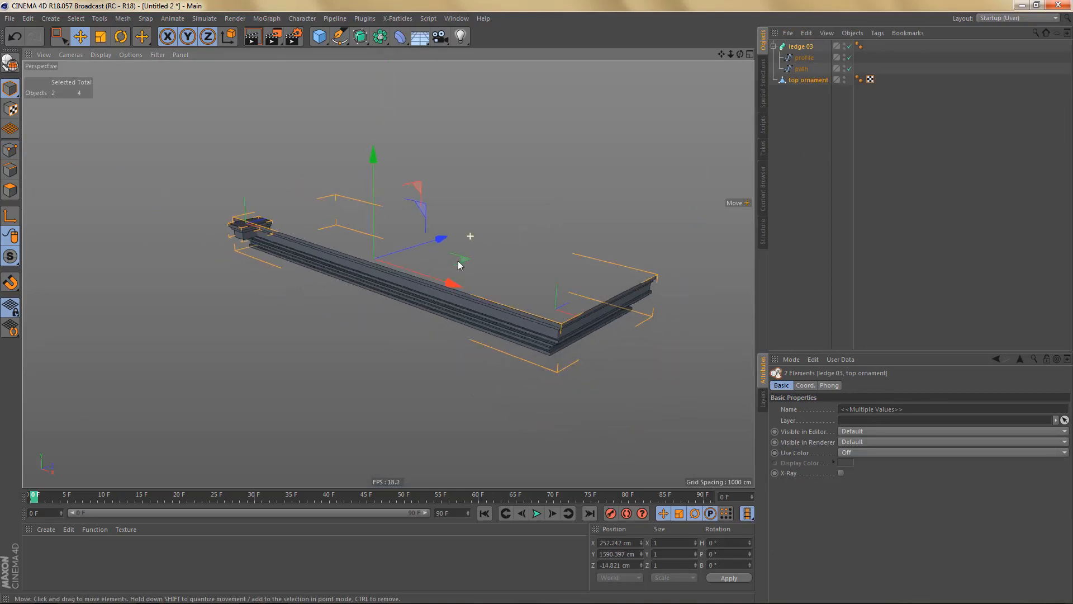
- Convert the copied ledge 03 sweep to an editable polygon object and switch to edge editing
right_click_drag(350, 242, 395, 243, "alt")
left_click_drag(395, 244, 471, 210, "alt")
middle_click_drag(294, 240, 377, 234, "alt")
left_click_drag(378, 237, 489, 208, "alt")
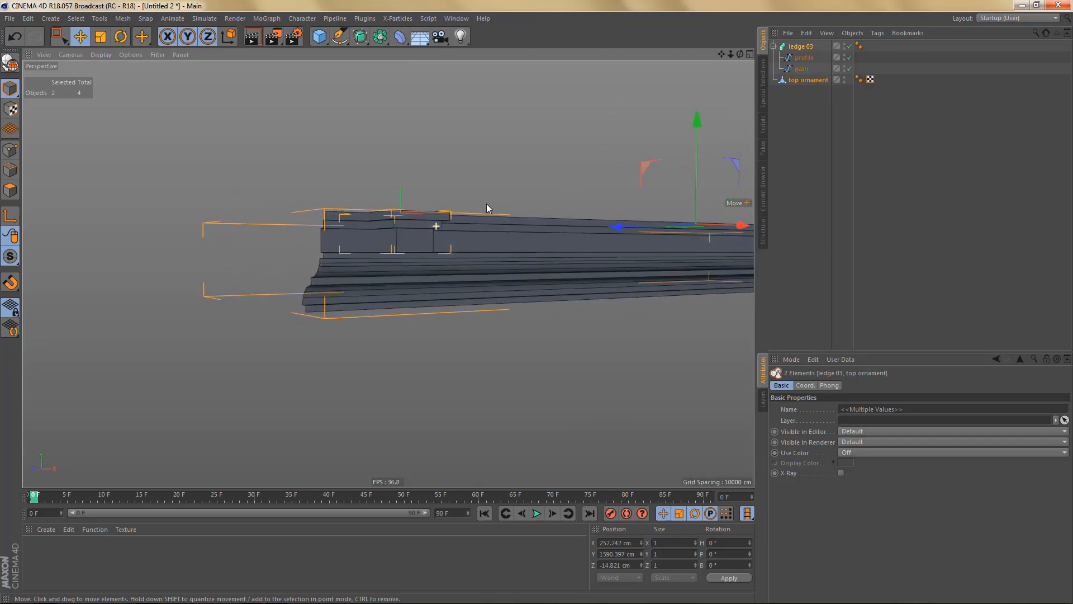
left_click_drag(527, 261, 502, 271, "alt")
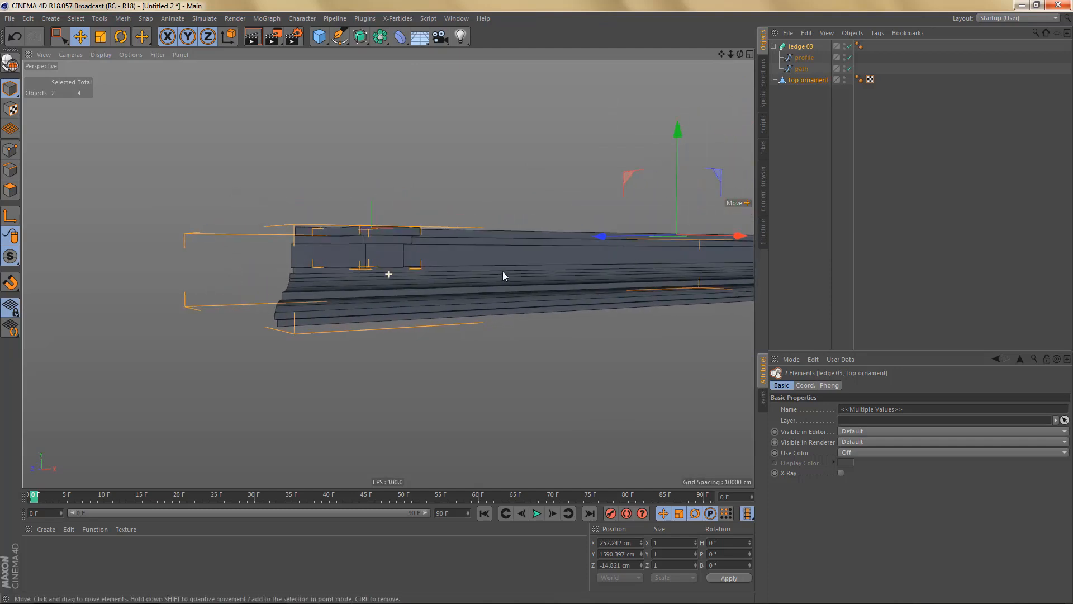
left_click(804, 47)
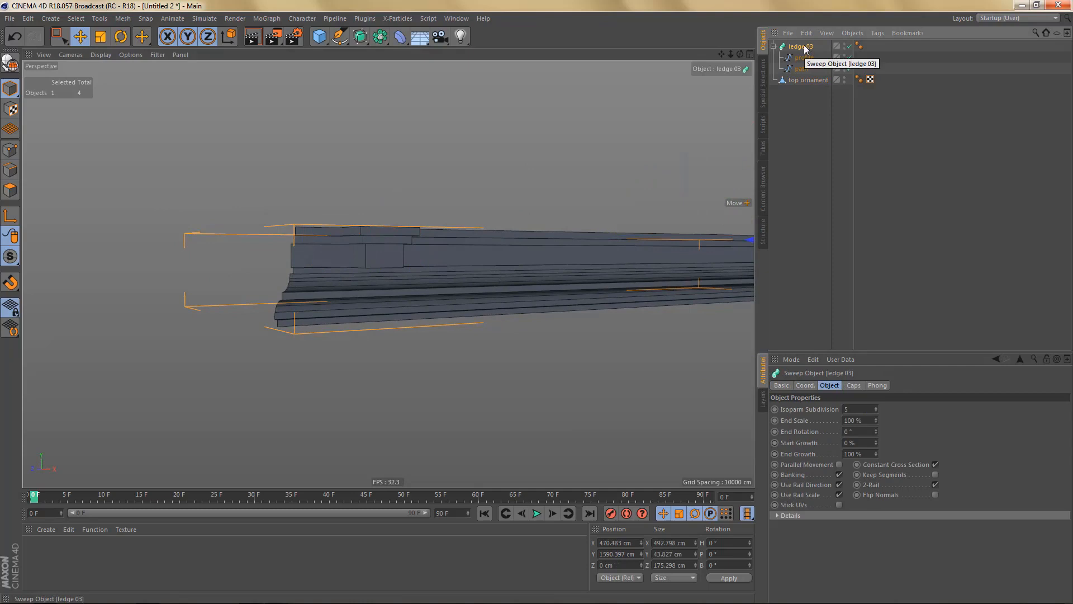
key("c")
scroll(376, 279, "up", 2)
left_click_drag(376, 284, 393, 271, "alt")
key("Return")
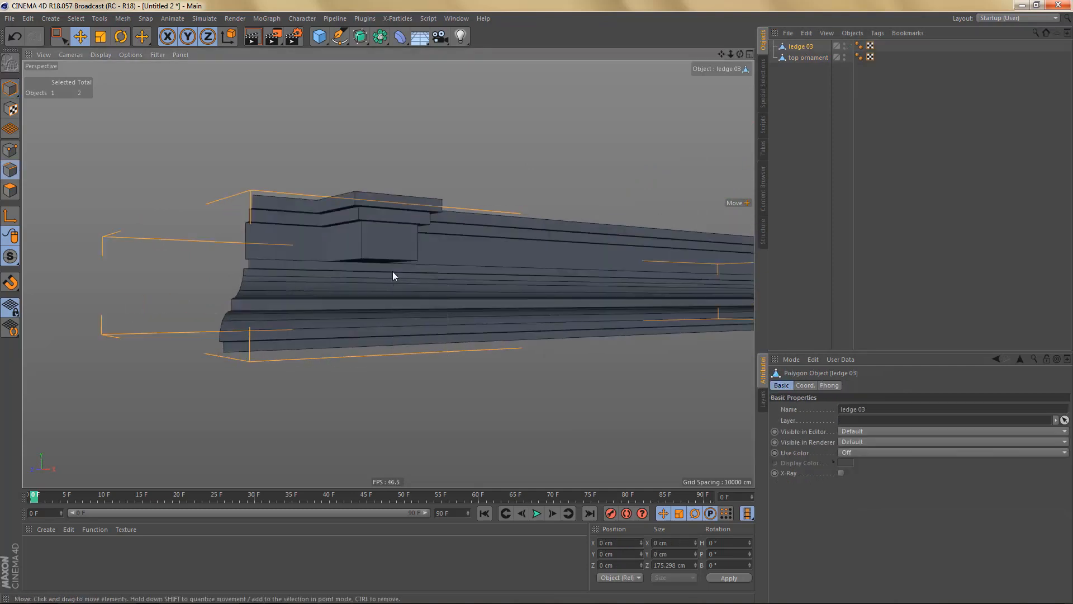
- Evenly space the edges of the upper and lower curved profile sections at the ledge's open end beside the ornament
key("e")
scroll(232, 329, "up", 2)
scroll(233, 266, "up", 3)
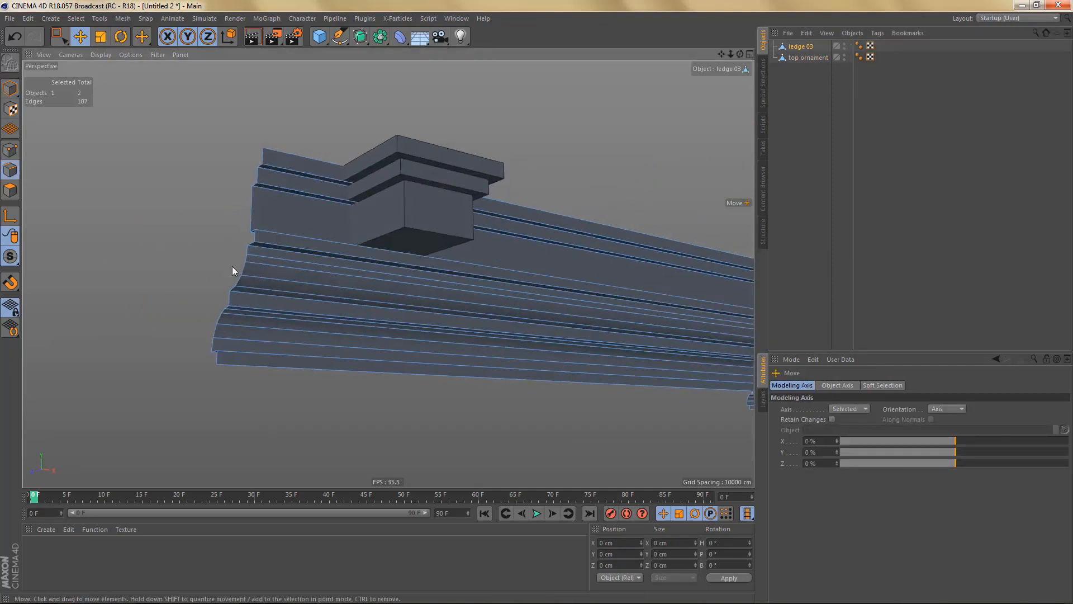
left_click(264, 233)
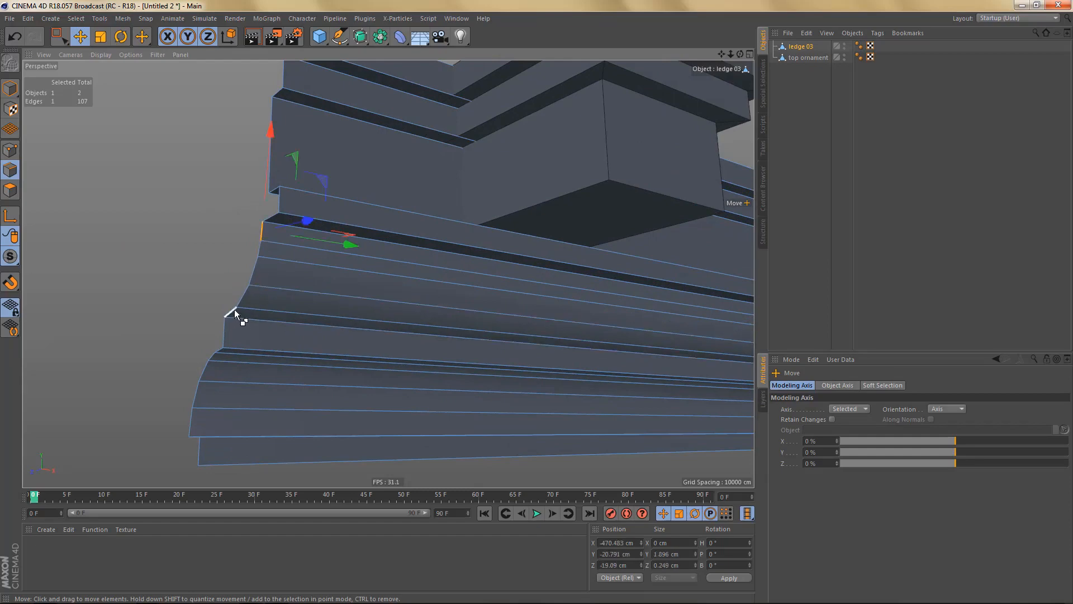
left_click(234, 310, "ctrl+shift")
key("ü")
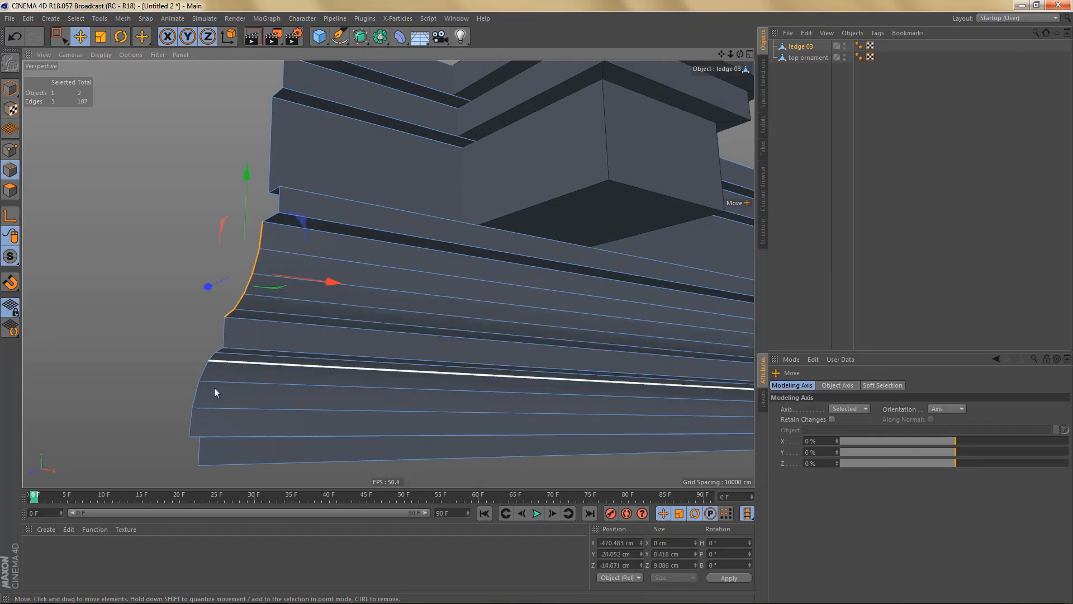
mouse_move(220, 357)
left_mouse_down("alt")
mouse_move(236, 330)
mouse_move(224, 345)
left_mouse_up("alt")
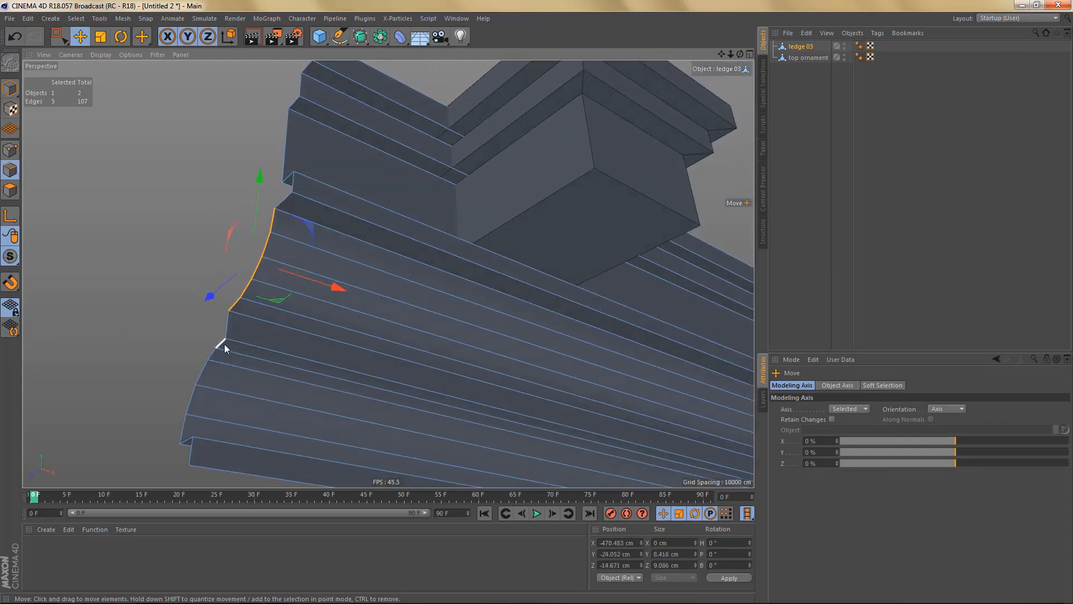
left_click(224, 344)
left_click(192, 420, "ctrl+shift")
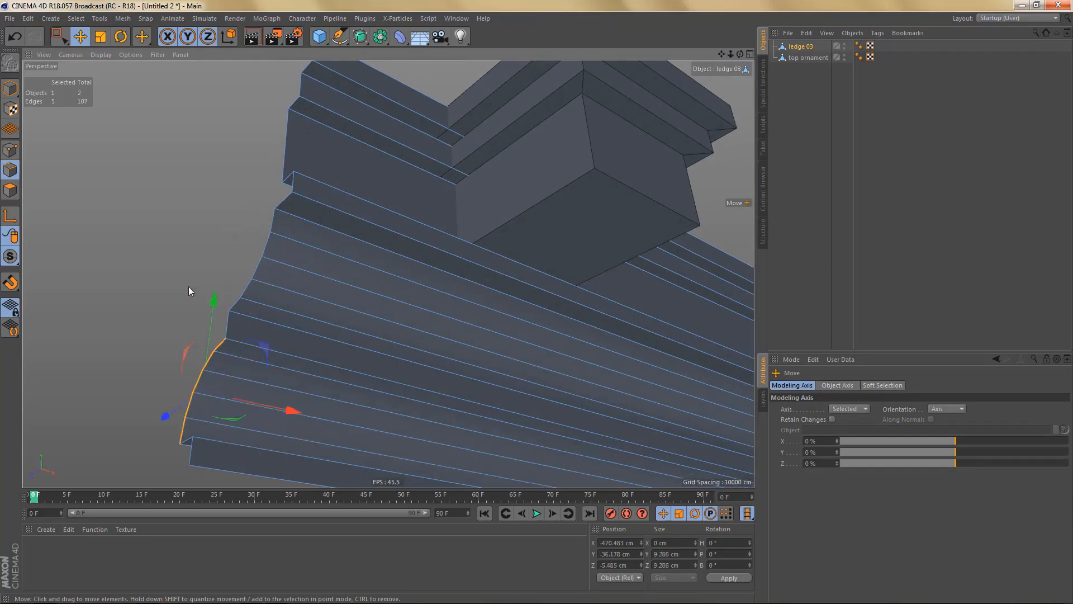
- Evenly space the edges of both curved profile sections at the ledge's outer corner
left_click_drag(189, 287, 353, 337, "alt")
middle_click_drag(353, 338, 218, 334, "alt")
scroll(216, 330, "down", 6)
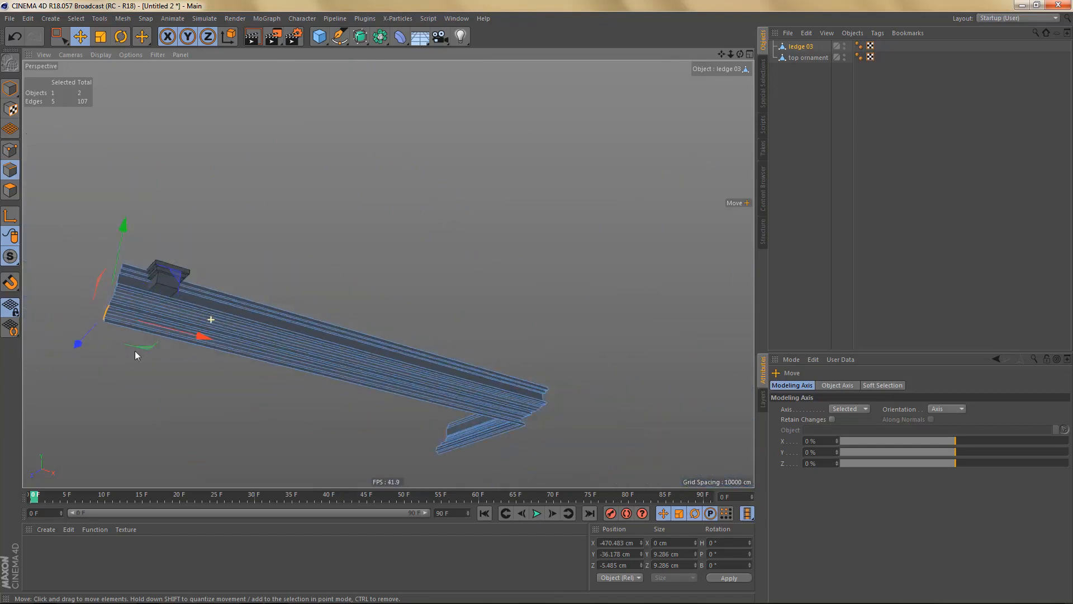
middle_click_drag(341, 319, 251, 282, "alt")
right_click_drag(443, 360, 606, 349, "alt")
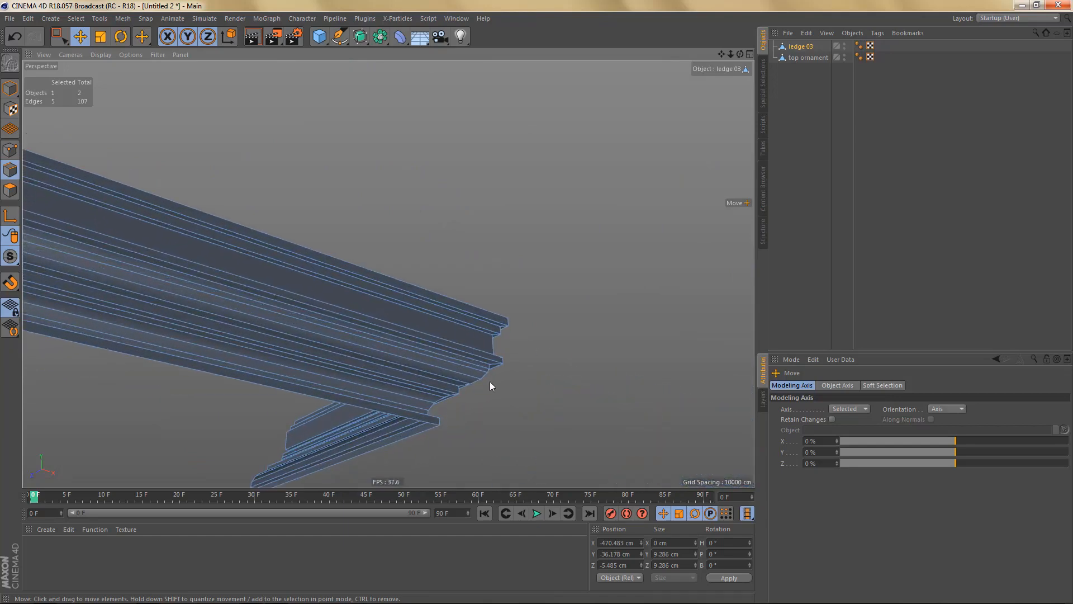
left_click_drag(489, 382, 359, 365, "alt")
middle_click_drag(424, 361, 394, 299, "alt")
right_click_drag(426, 302, 500, 305, "alt")
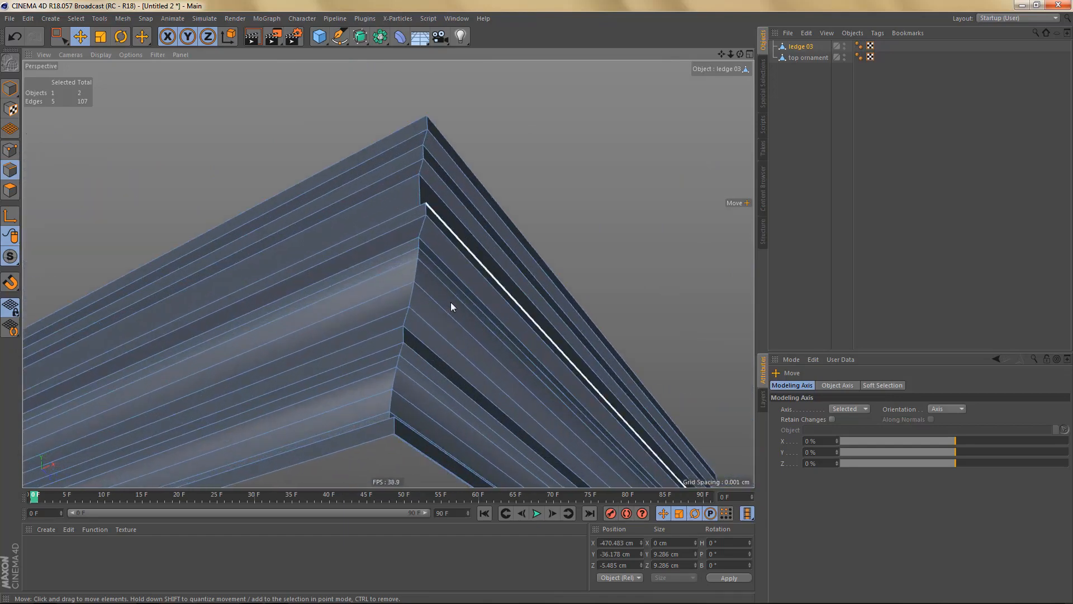
left_click_drag(451, 303, 396, 323, "alt")
right_click_drag(393, 310, 434, 298, "alt")
left_click_drag(403, 304, 380, 324, "alt")
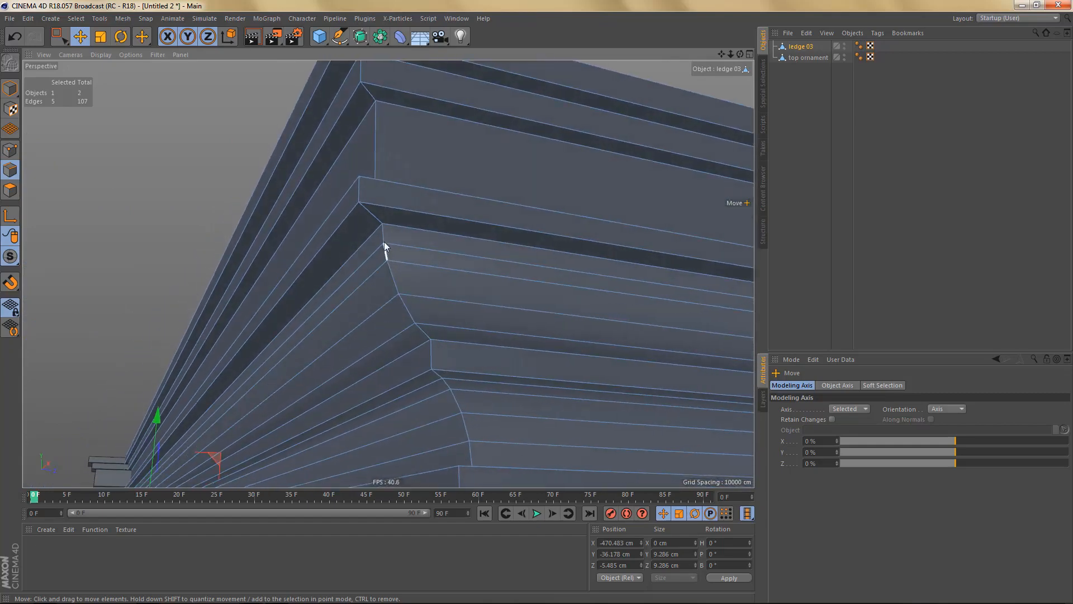
left_click(384, 240)
double_click(429, 333)
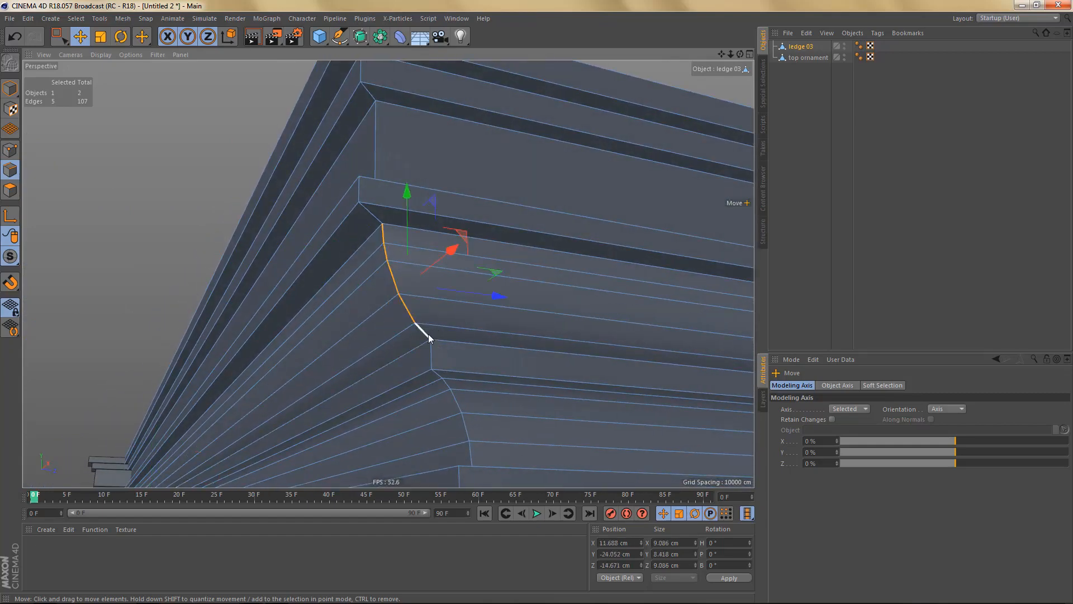
left_click_drag(475, 407, 464, 294, "alt")
left_click(415, 290)
double_click(445, 367)
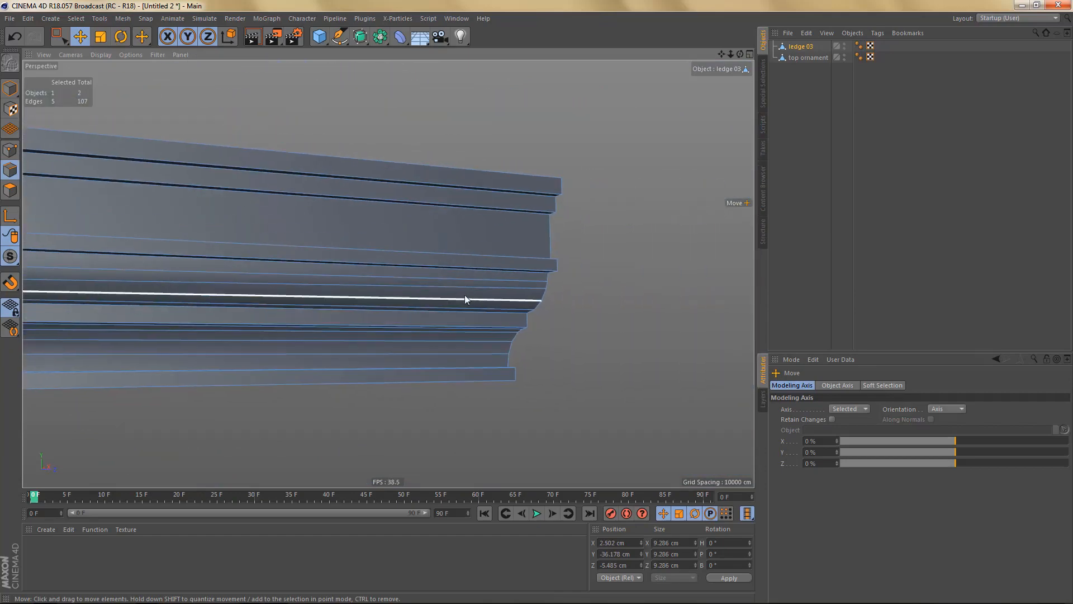
- Evenly space the edges of both curved profile sections at the open end of the ledge's short return
right_click_drag(479, 295, 546, 277, "alt")
left_click_drag(546, 273, 547, 265, "alt")
left_click(614, 262)
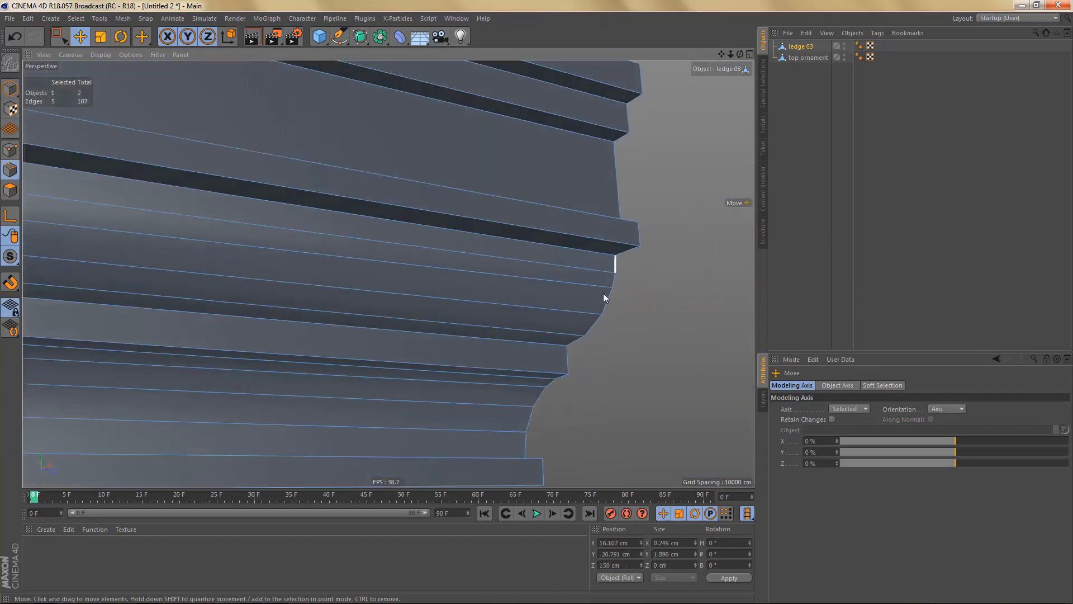
left_click(578, 343, "ctrl+shift")
left_click(559, 378)
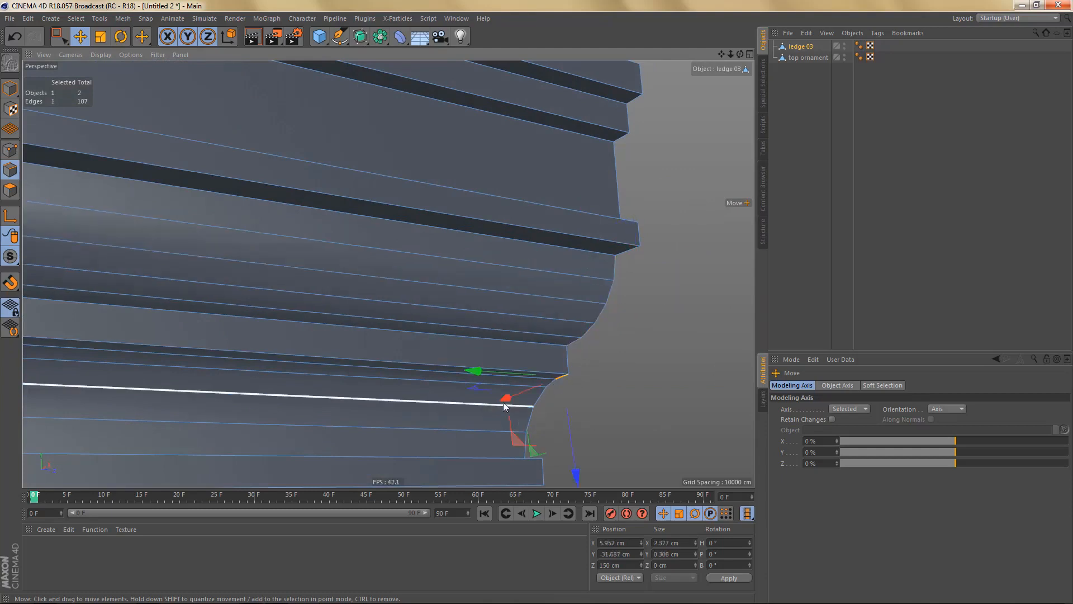
left_click_drag(503, 401, 527, 426, "alt")
left_click(523, 431, "ctrl+shift")
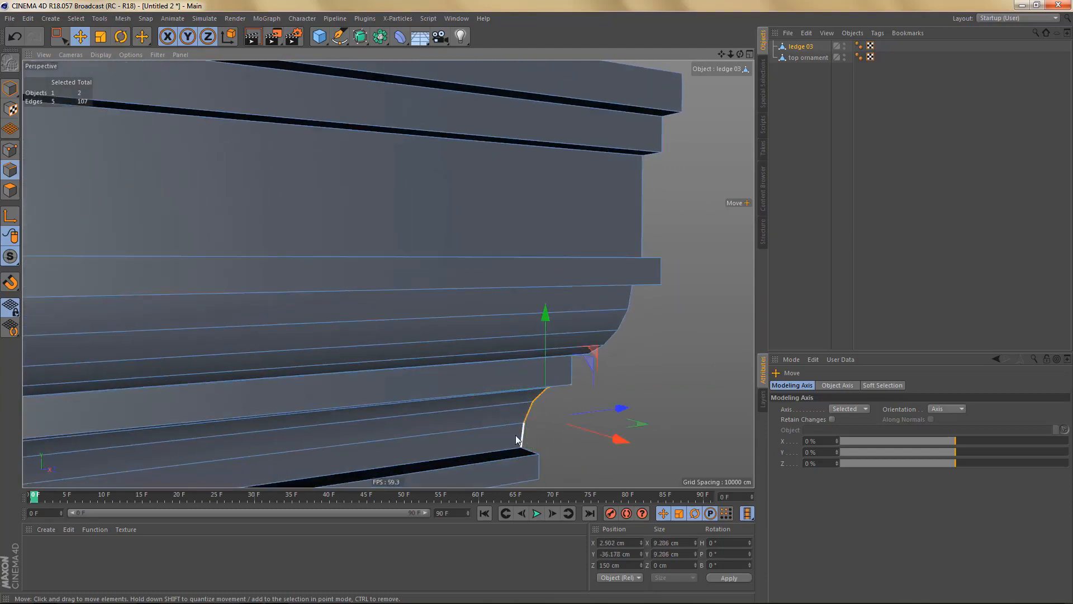
- In the Front view, make a vertical Line Cut through the whole ledge just past the ornament, with Visible Only disabled
right_click_drag(538, 286, 430, 330, "alt")
middle_click_drag(332, 299, 446, 292, "alt")
left_click_drag(421, 312, 396, 290, "alt")
scroll(309, 296, "up", 4)
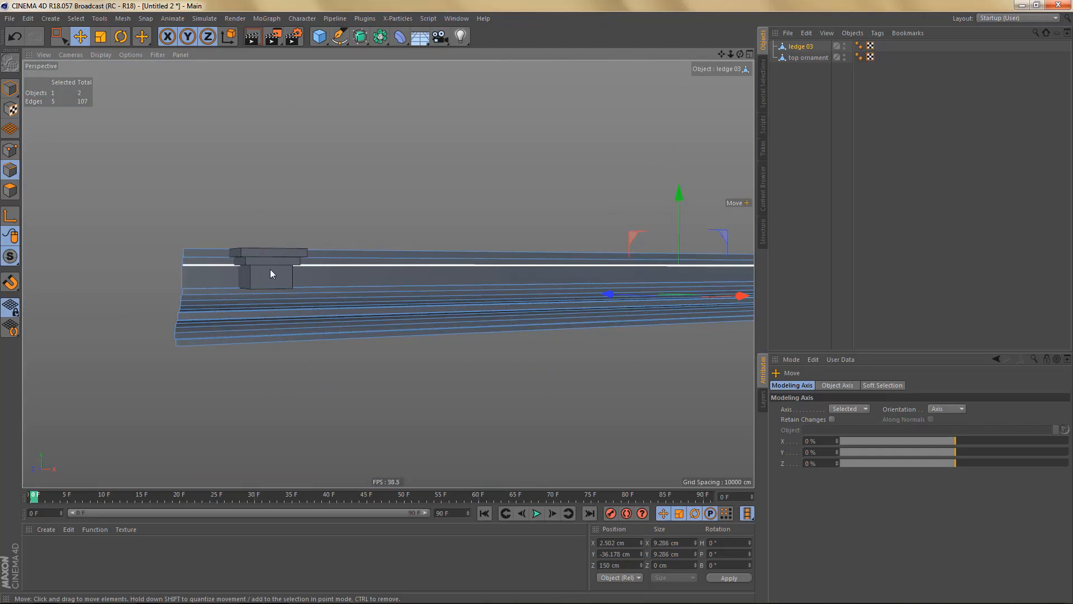
left_click_drag(309, 280, 280, 277, "alt")
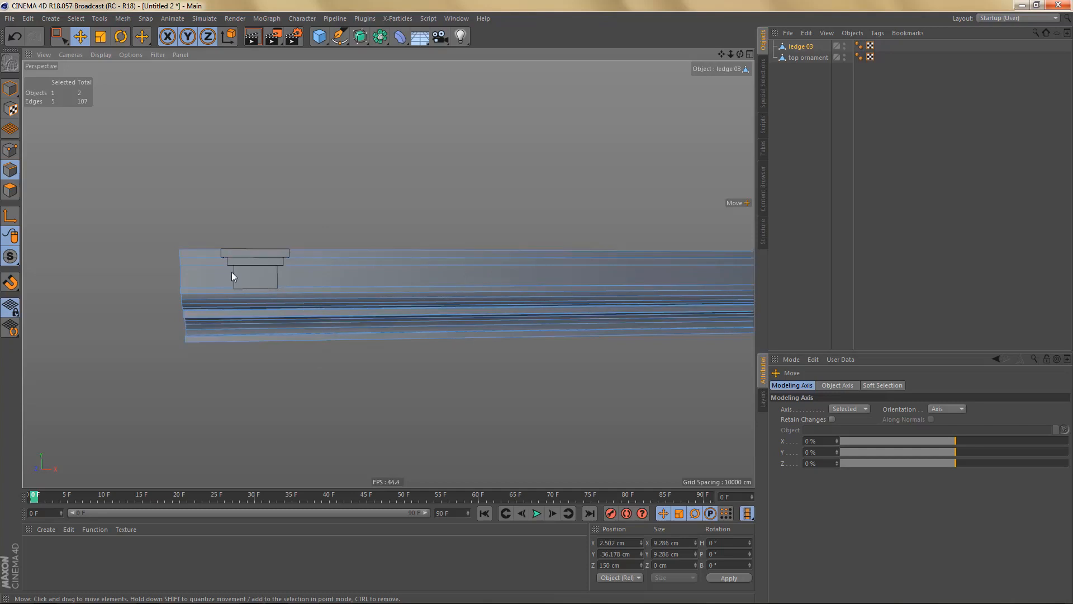
mouse_move(232, 272)
left_mouse_down("alt")
mouse_move(257, 264)
mouse_move(210, 267)
left_mouse_up("alt")
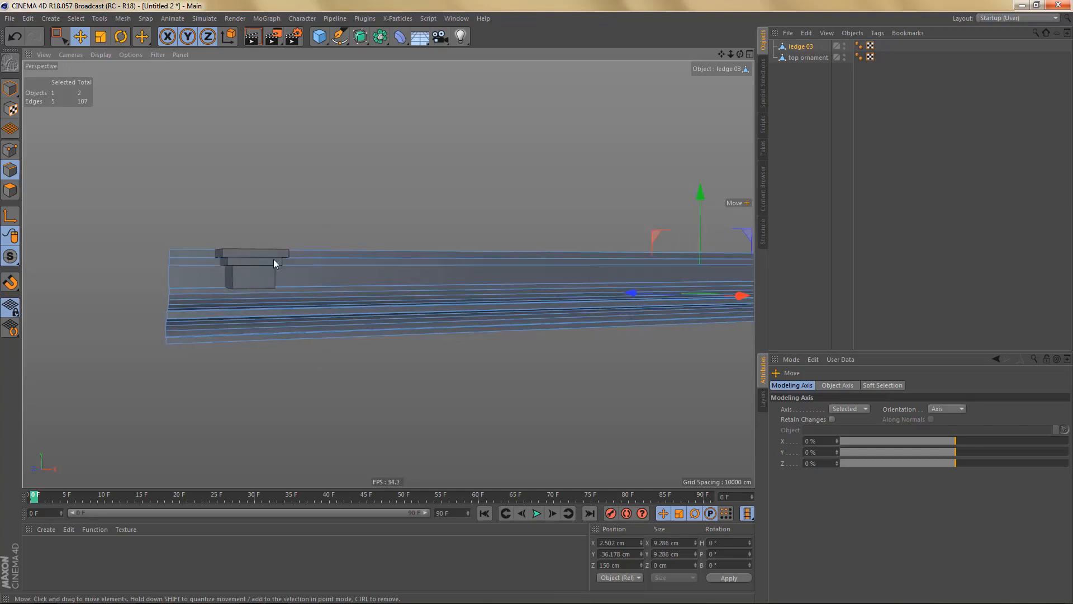
left_click_drag(346, 314, 274, 318, "alt")
middle_click(437, 341)
middle_click(442, 347)
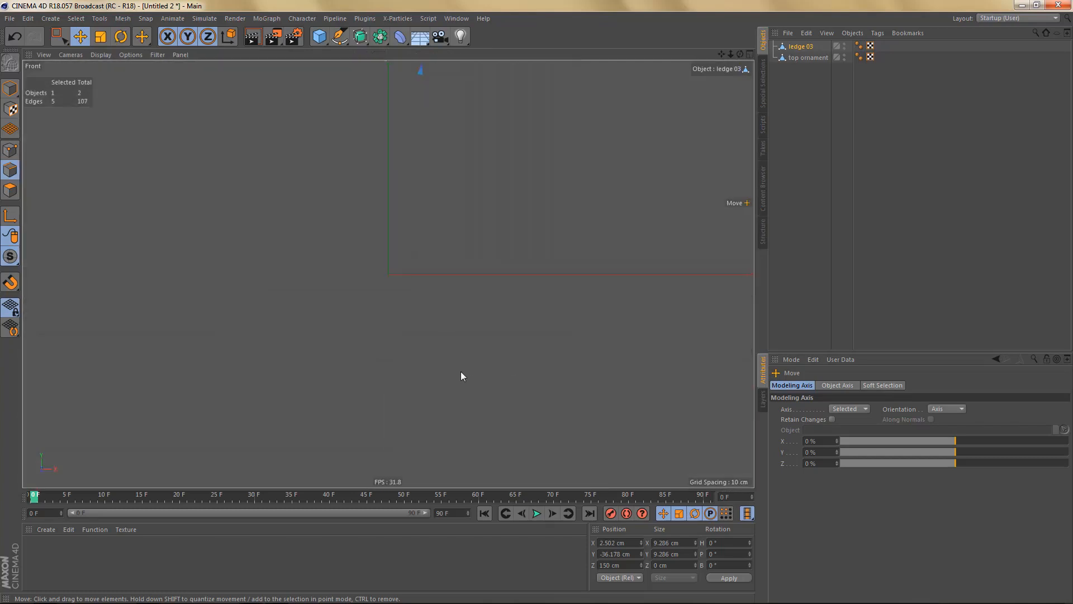
key("s")
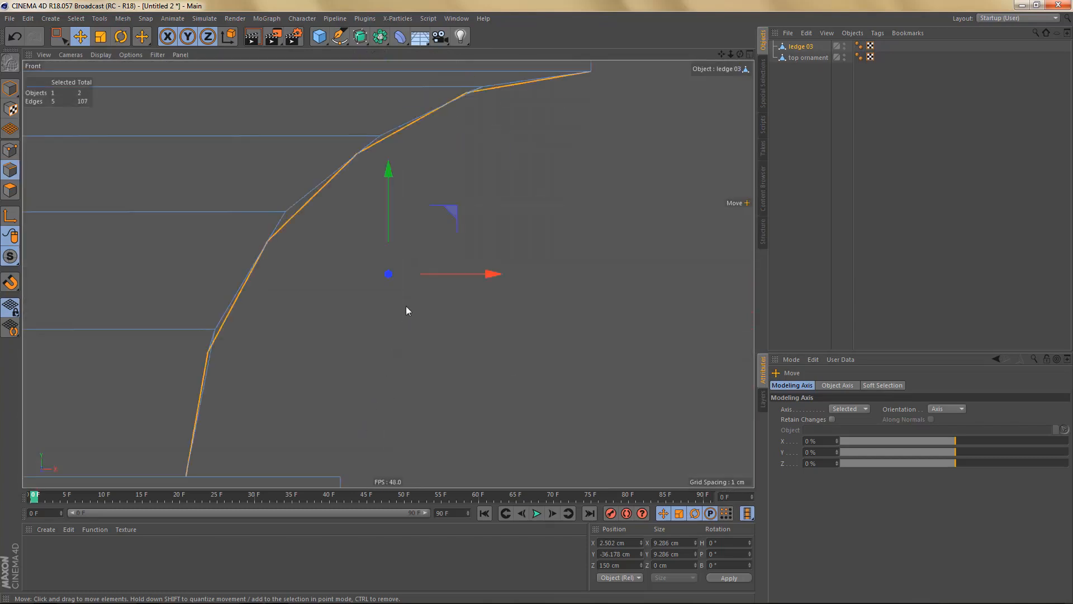
scroll(336, 217, "down", 10)
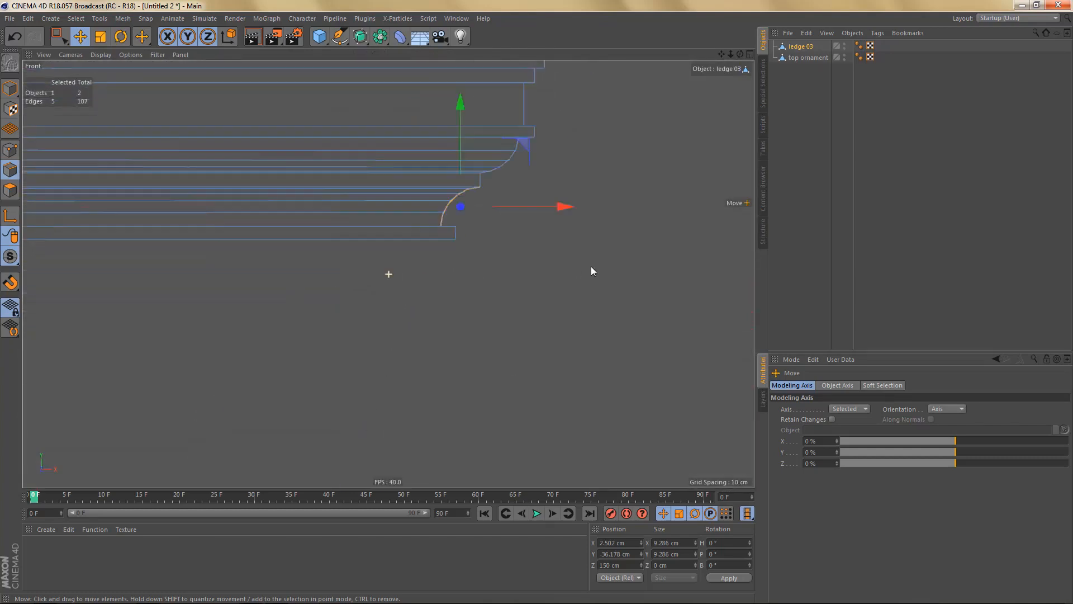
scroll(475, 310, "down", 2)
scroll(446, 300, "up", 8)
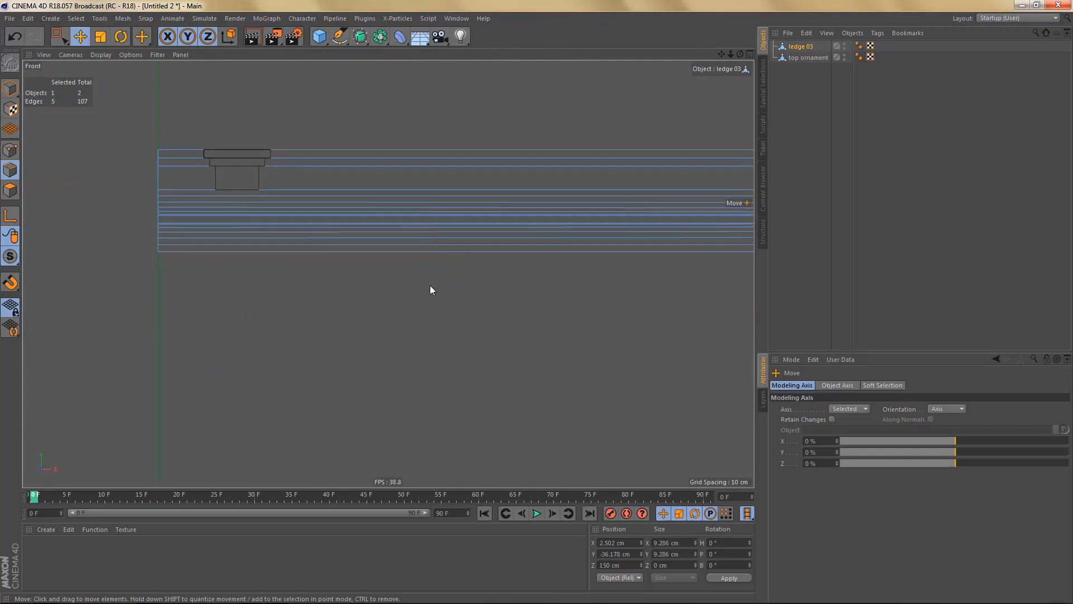
key("k")
key("k")
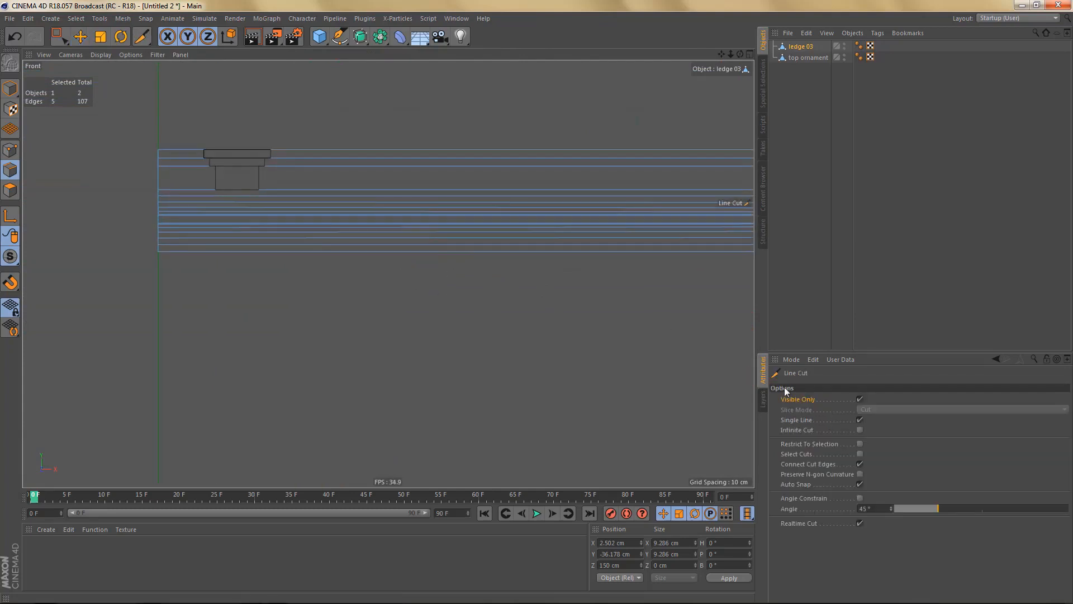
left_click(861, 400)
middle_click_drag(394, 303, 404, 320, "alt")
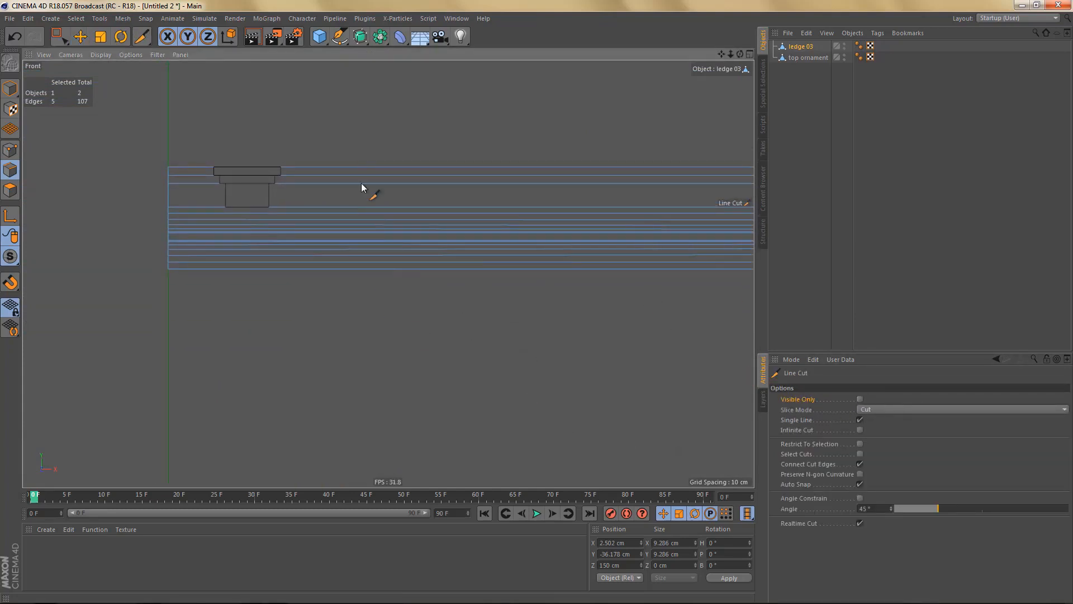
left_click_drag(346, 133, 345, 358)
- Select the ledge edges around the ornament and scale that segment to 68 cm in X, with the modeling axis at X -100%
key("0")
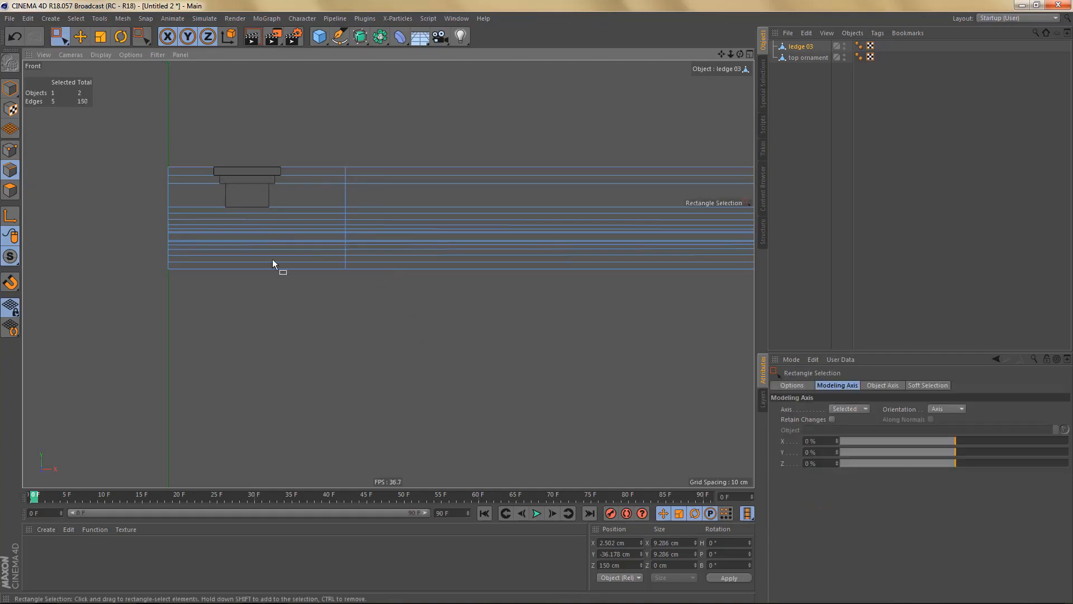
left_click_drag(156, 121, 373, 326)
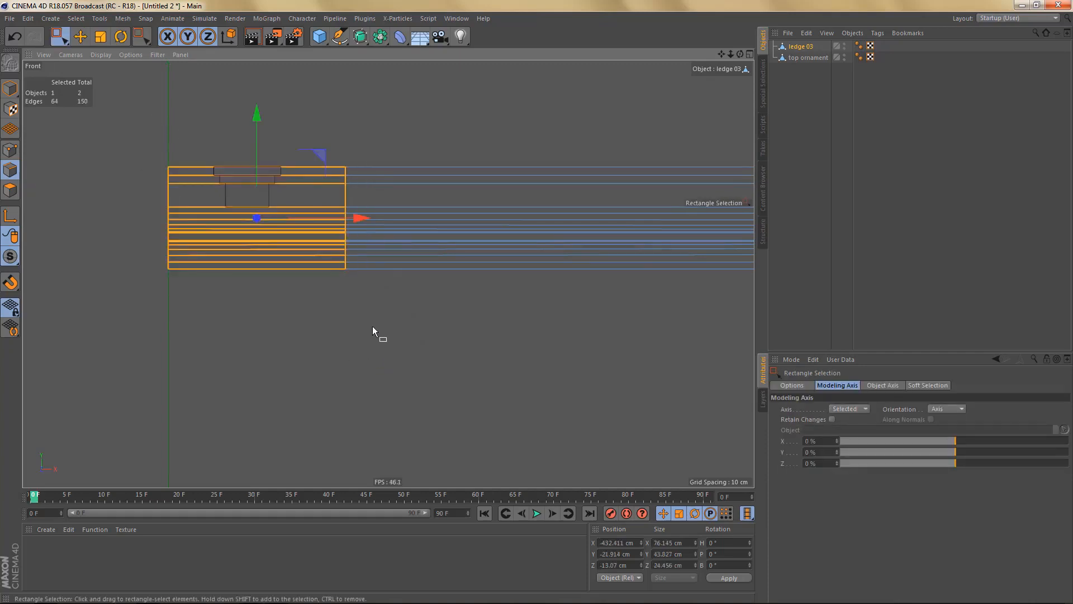
key("t")
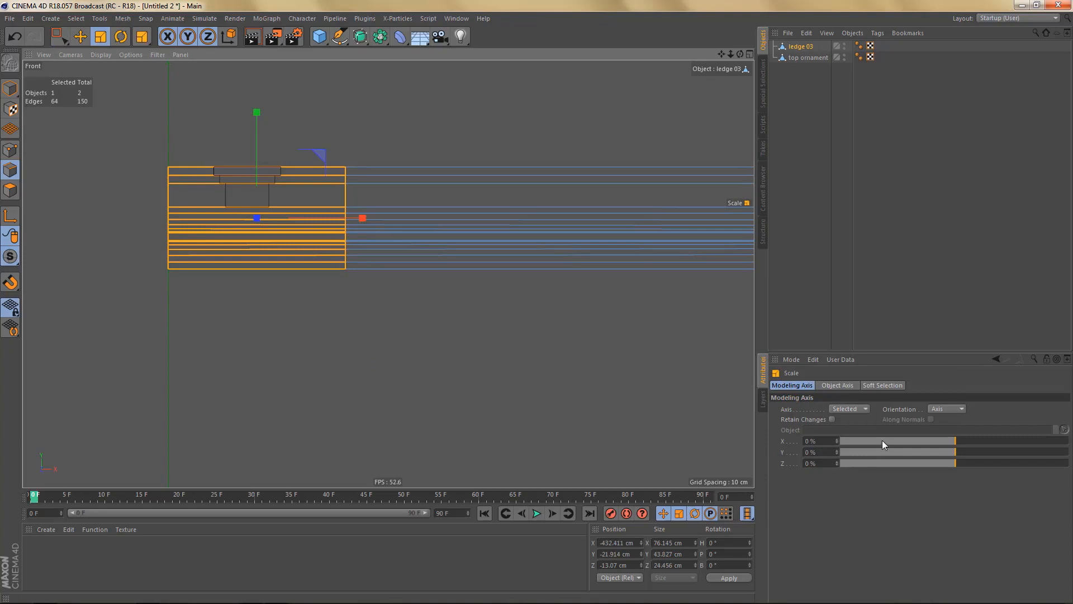
left_click_drag(883, 445, 804, 452)
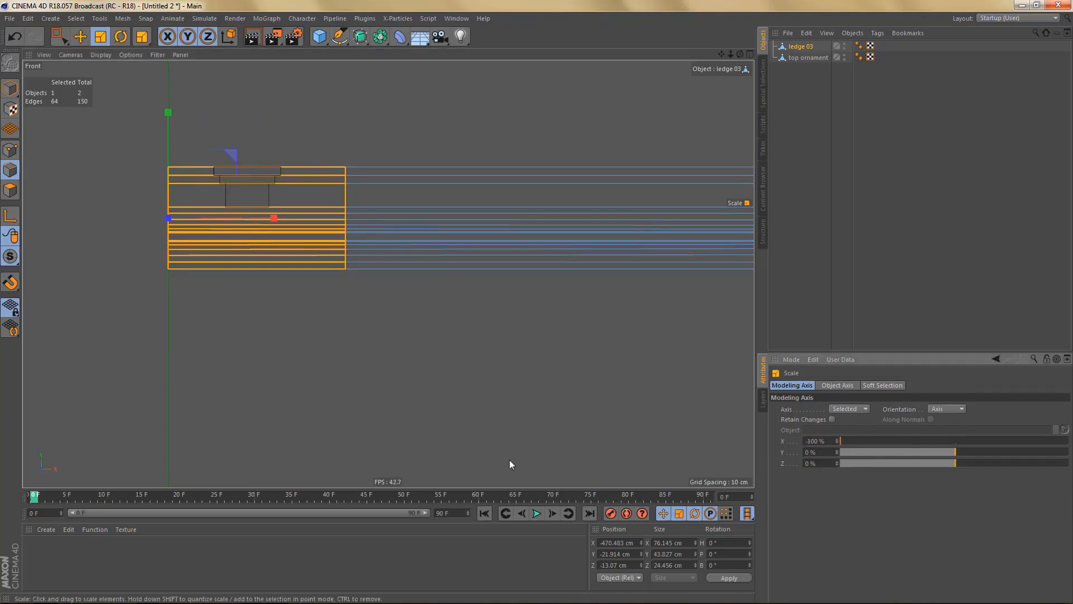
left_click(692, 544)
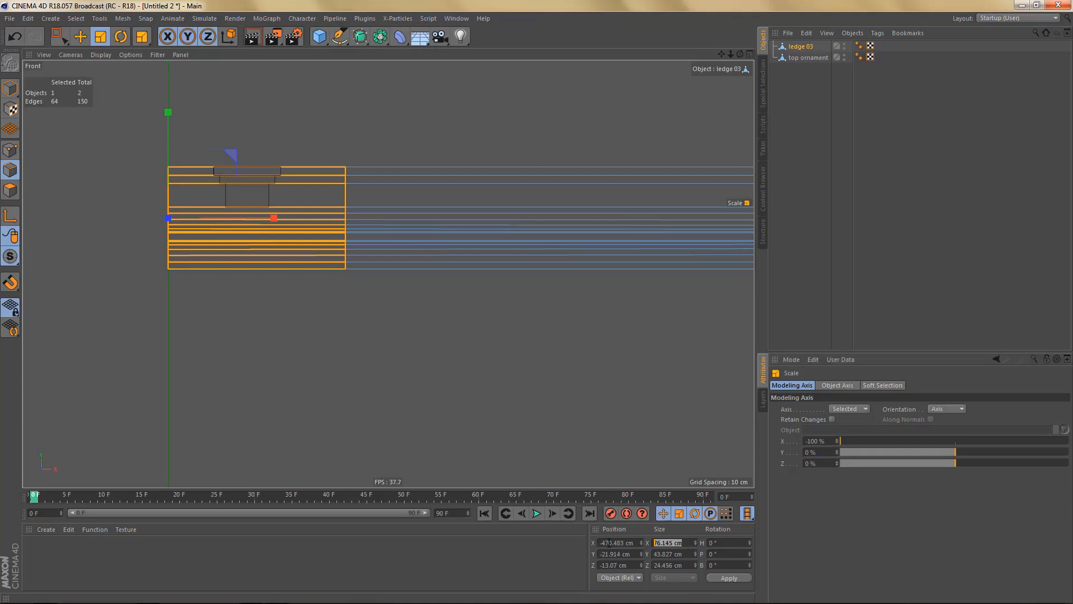
type("68")
key("Return")
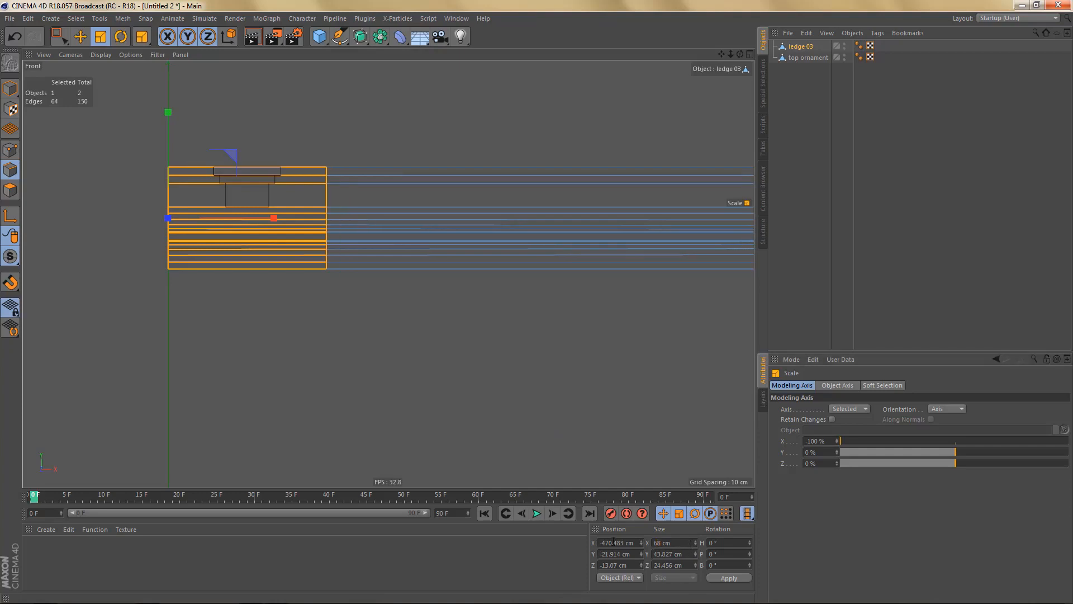
- Reset the modeling axis X offset to 0%
right_click_drag(309, 297, 311, 327, "alt")
middle_click_drag(422, 299, 297, 303, "alt")
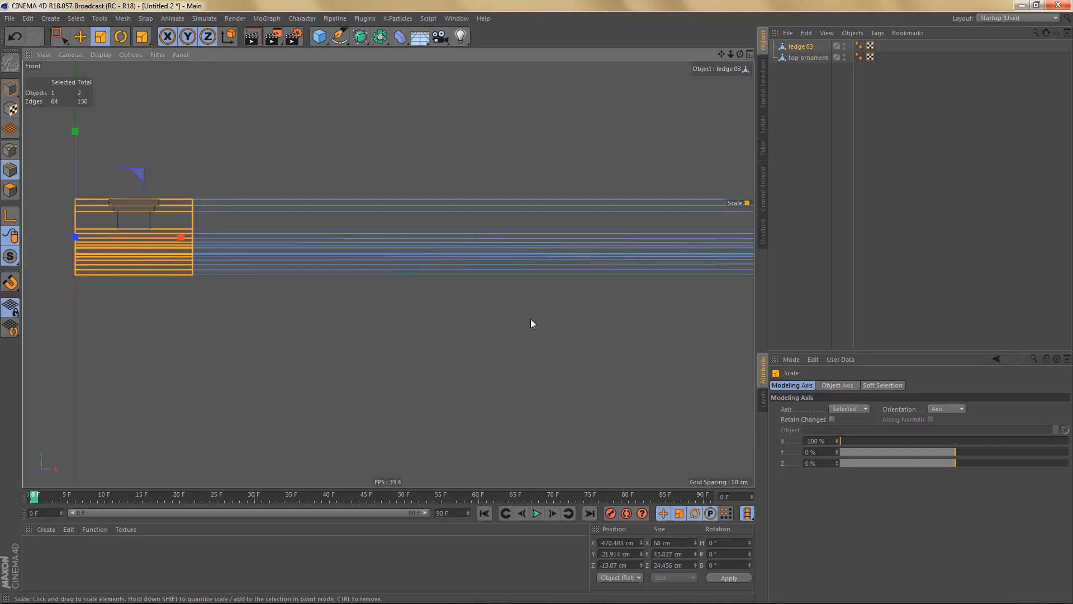
left_click(826, 438)
type("0")
key("Return")
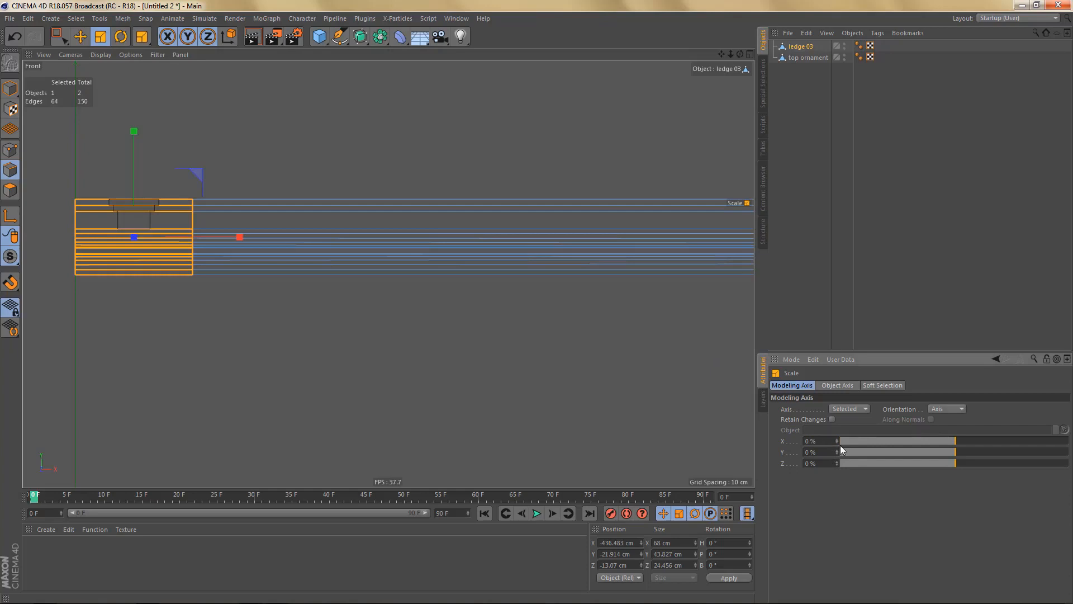
- Line-cut the ledge vertically farther along and delete all ledge geometry beyond the 68 cm ornament segment
middle_click_drag(487, 316, 451, 328, "alt")
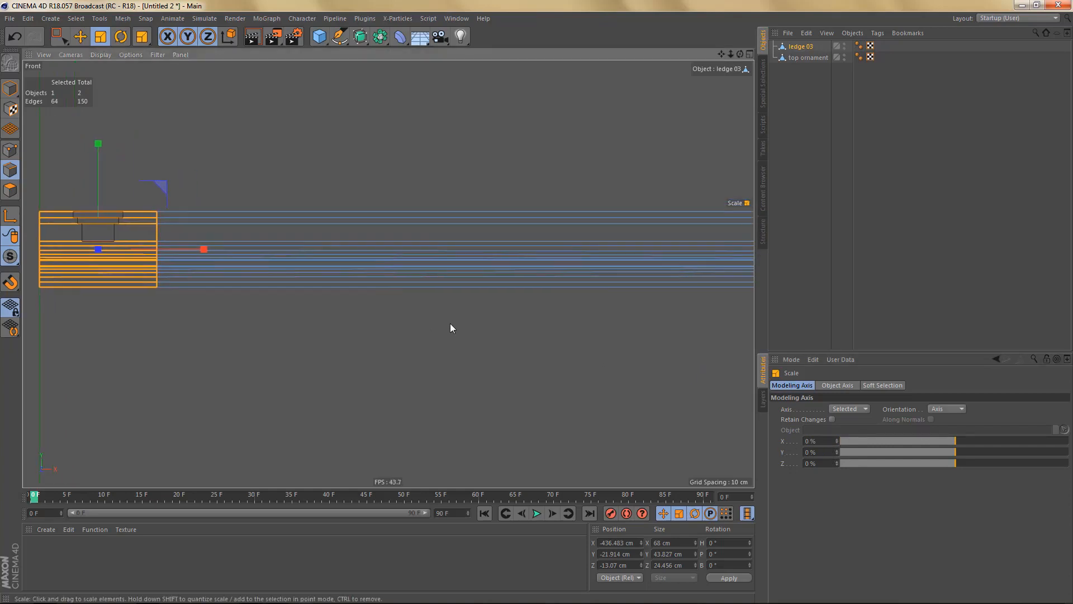
key("k")
key("k")
left_click_drag(473, 178, 473, 348)
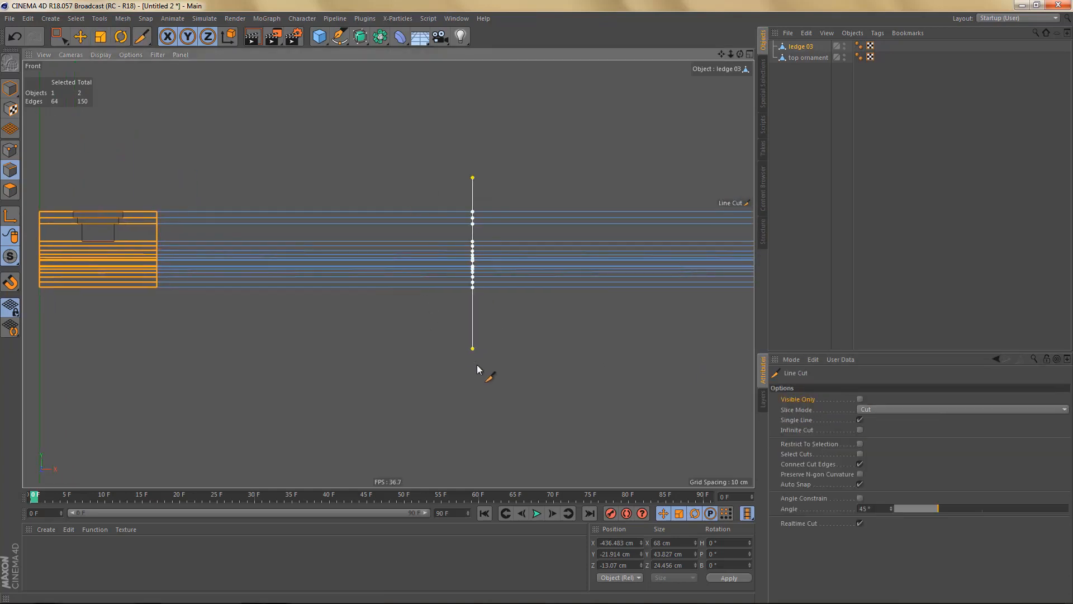
key("0")
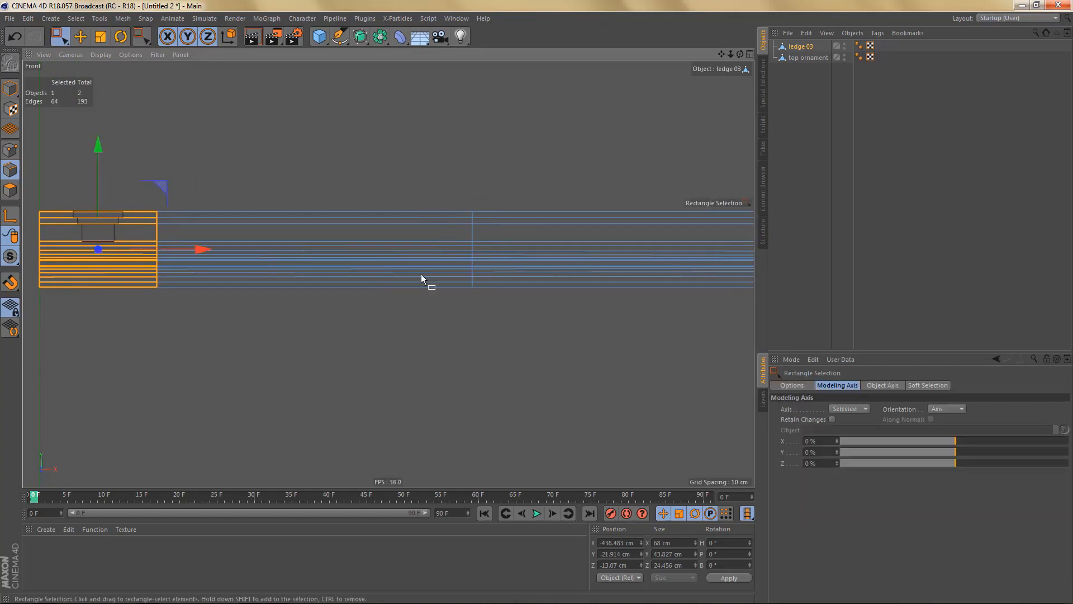
left_click_drag(441, 178, 524, 361)
key("Delete")
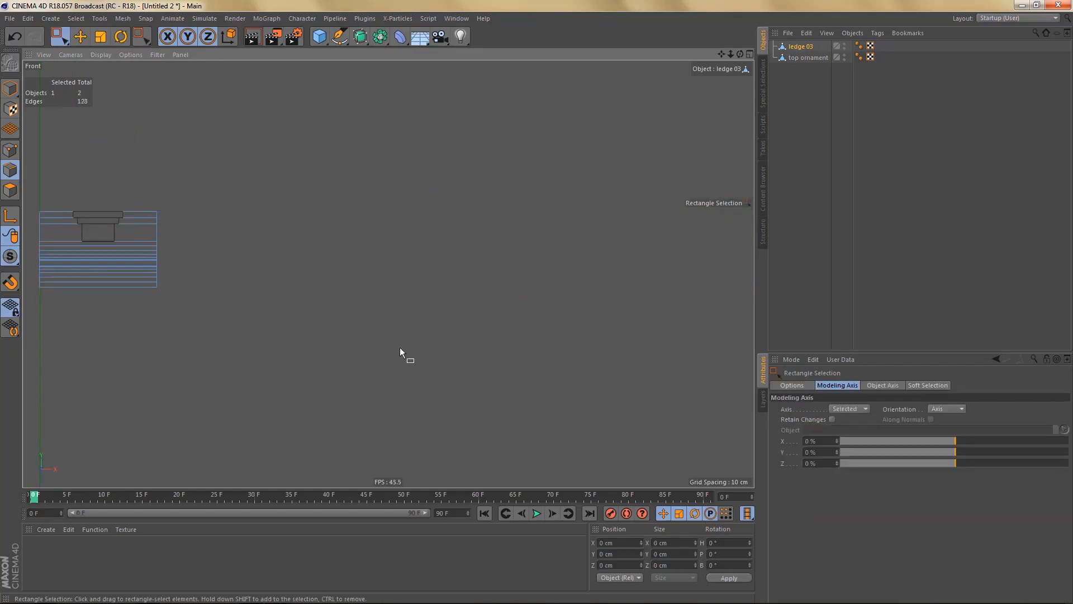
- In the Right view, make two vertical Line Cuts through the ledge, one just behind the front profile and one near the far end
scroll(277, 272, "down", 5)
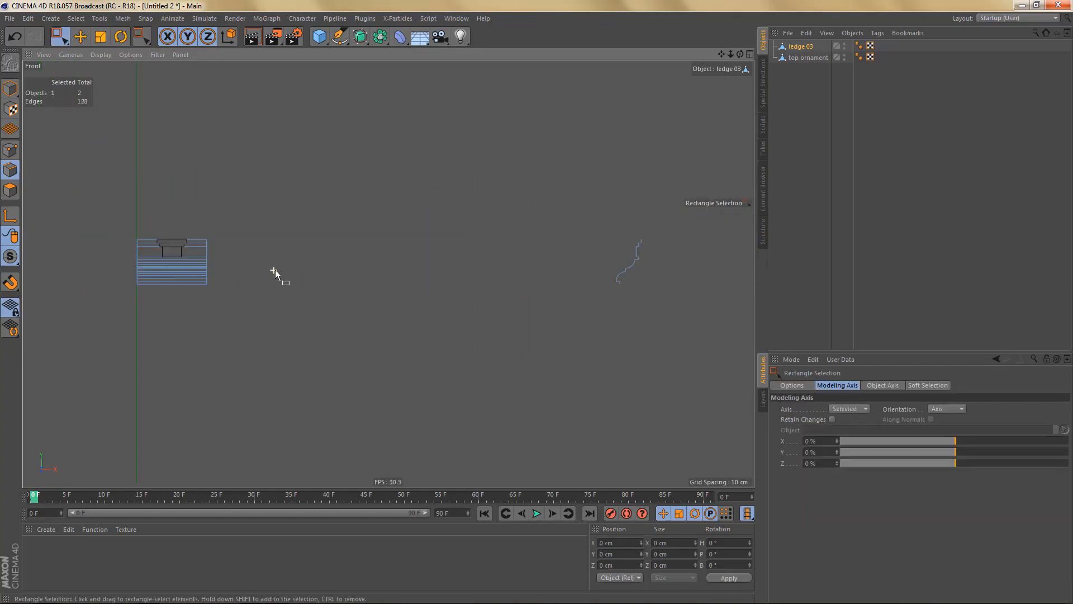
middle_click(381, 265)
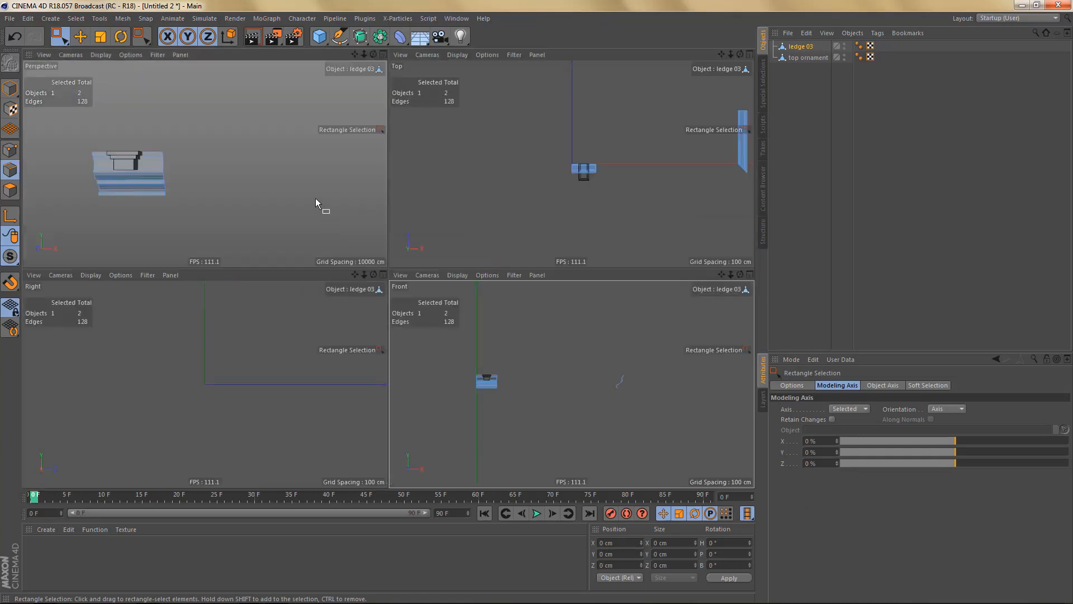
middle_click(315, 197)
left_click_drag(402, 230, 549, 288, "alt")
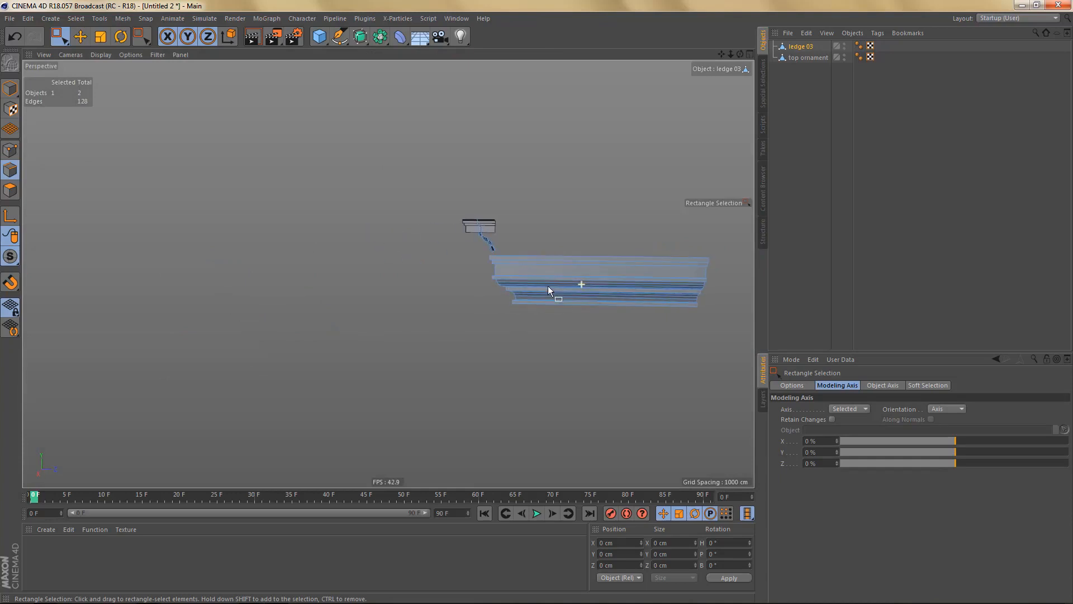
key("k")
key("k")
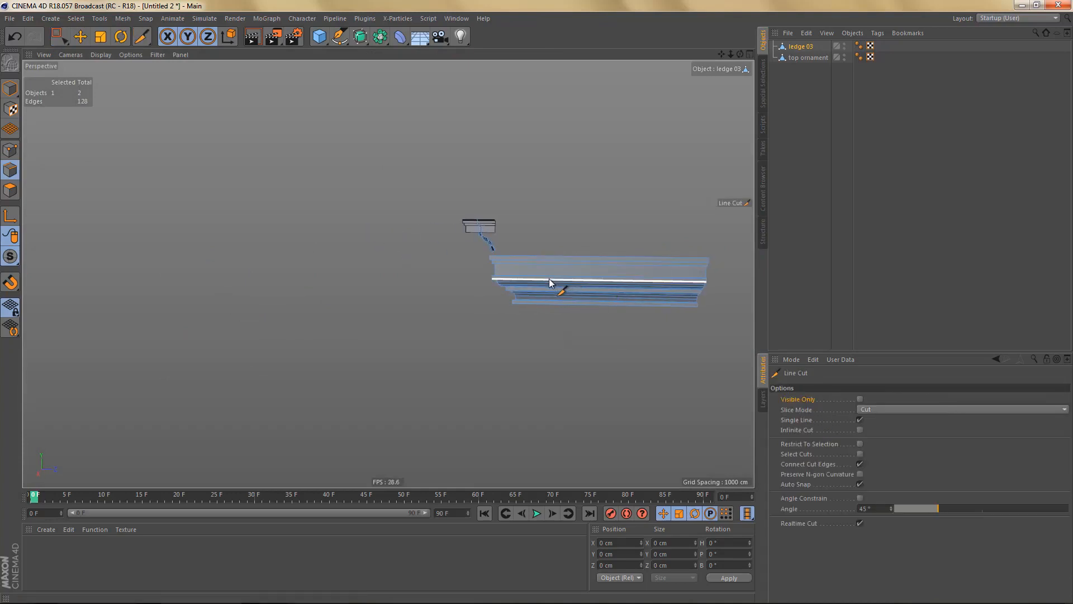
middle_click(396, 329)
middle_click(318, 354)
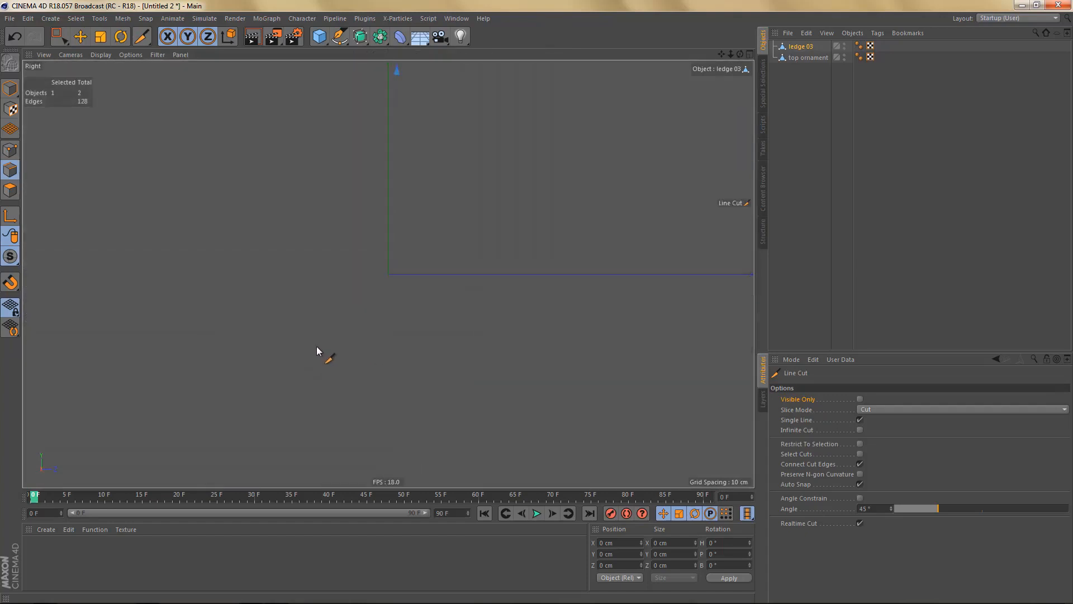
key("s")
right_click_drag(303, 297, 311, 335, "alt")
middle_click_drag(330, 327, 413, 327, "alt")
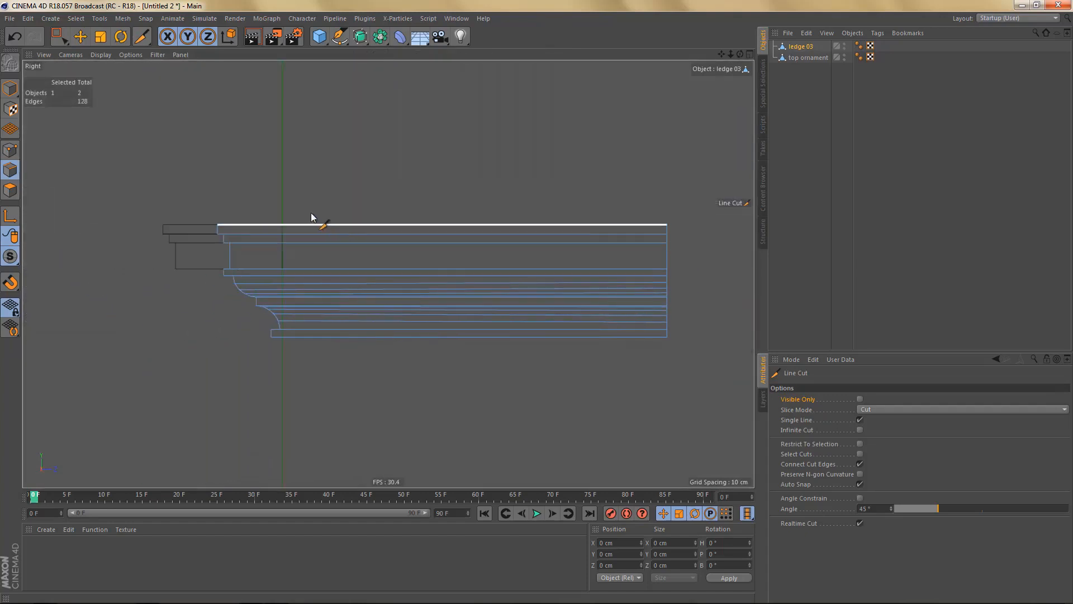
left_click_drag(310, 209, 313, 352)
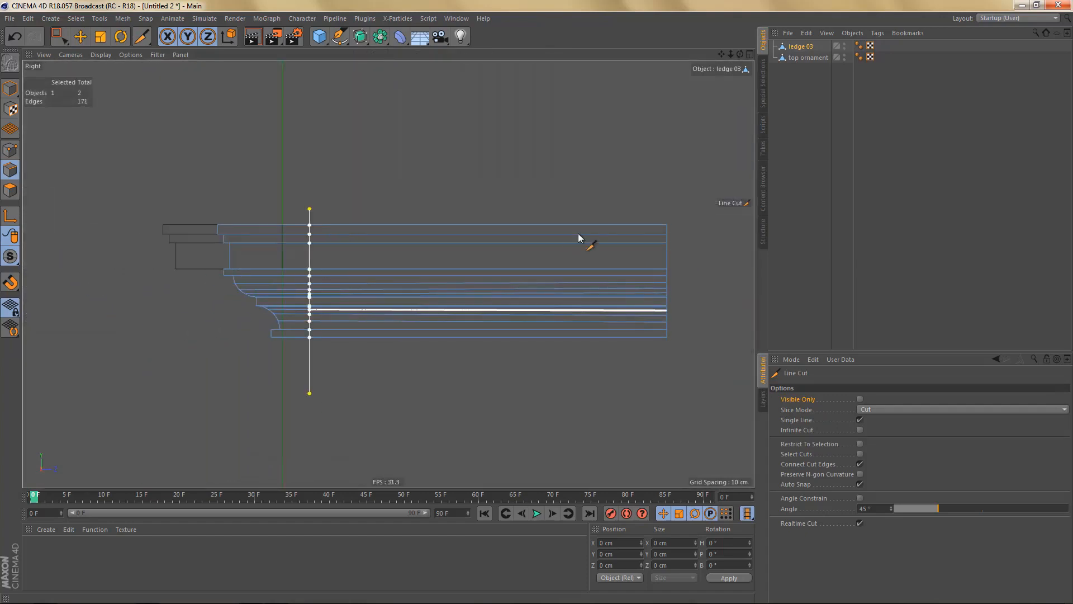
left_click_drag(652, 190, 652, 417)
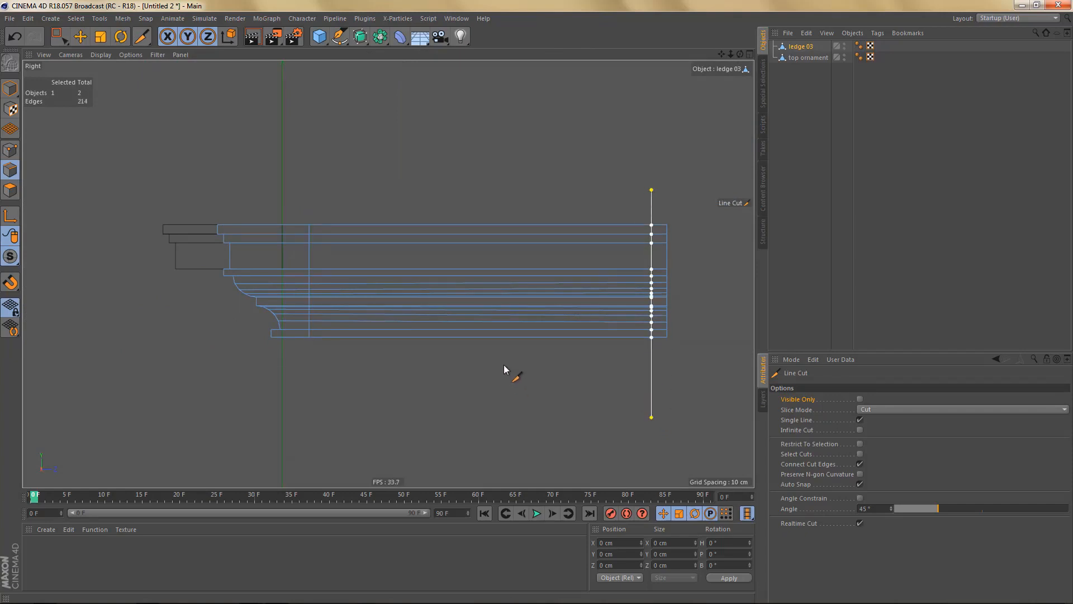
- Ring-select the ledge edges between the two vertical cuts and delete that middle section
key("u")
key("b")
left_click(495, 319)
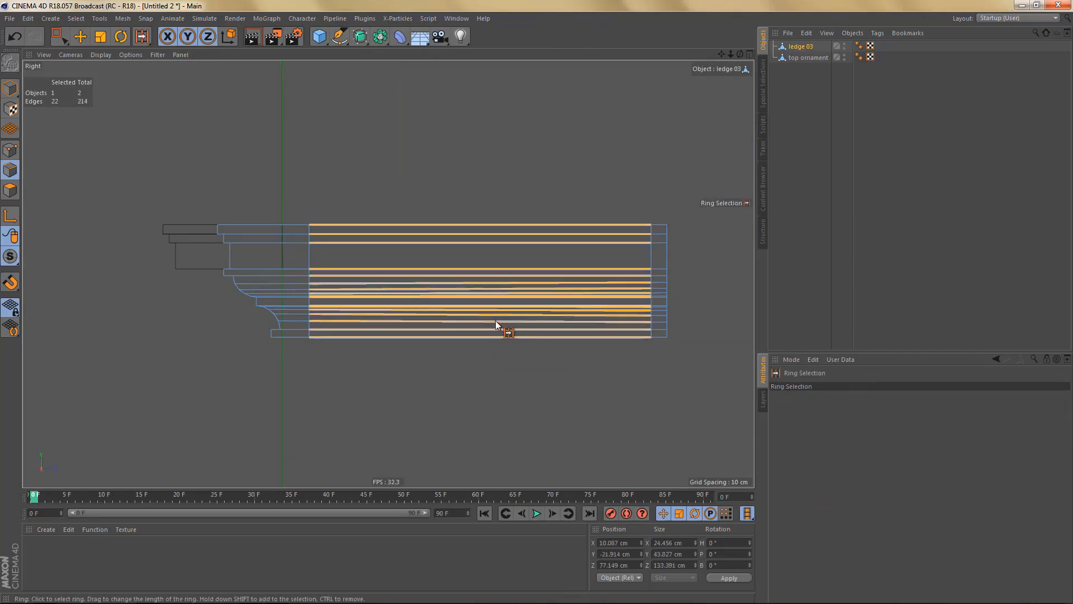
key("Delete")
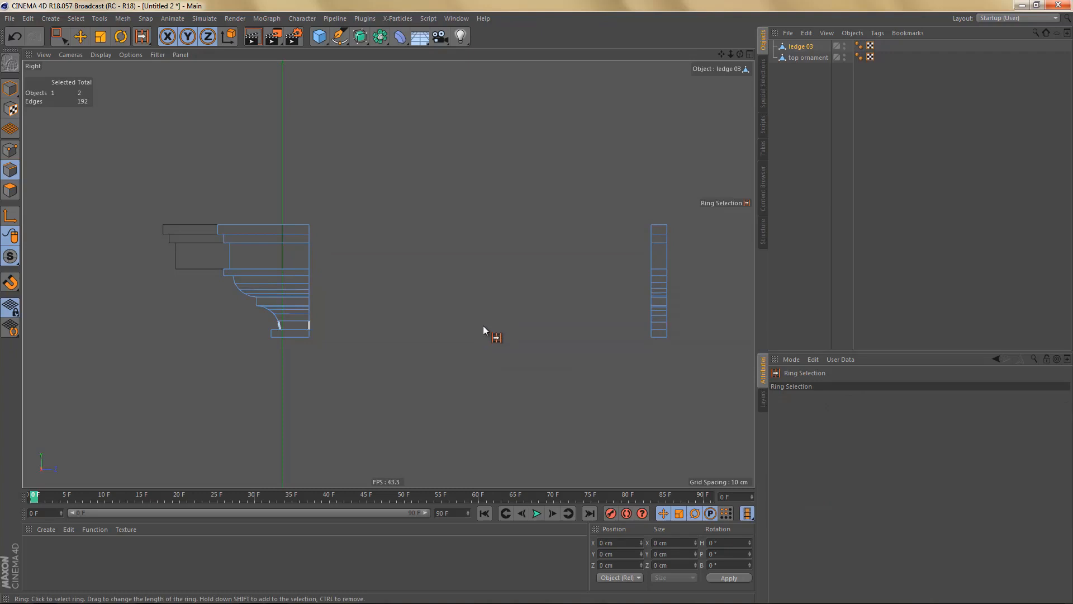
- In the Perspective view, ring-select the lengthwise edges of the front ledge segment and cut them at their midpoint
middle_click(484, 328)
middle_click(376, 219)
left_click_drag(376, 216, 274, 252, "alt")
right_click_drag(249, 253, 335, 266, "alt")
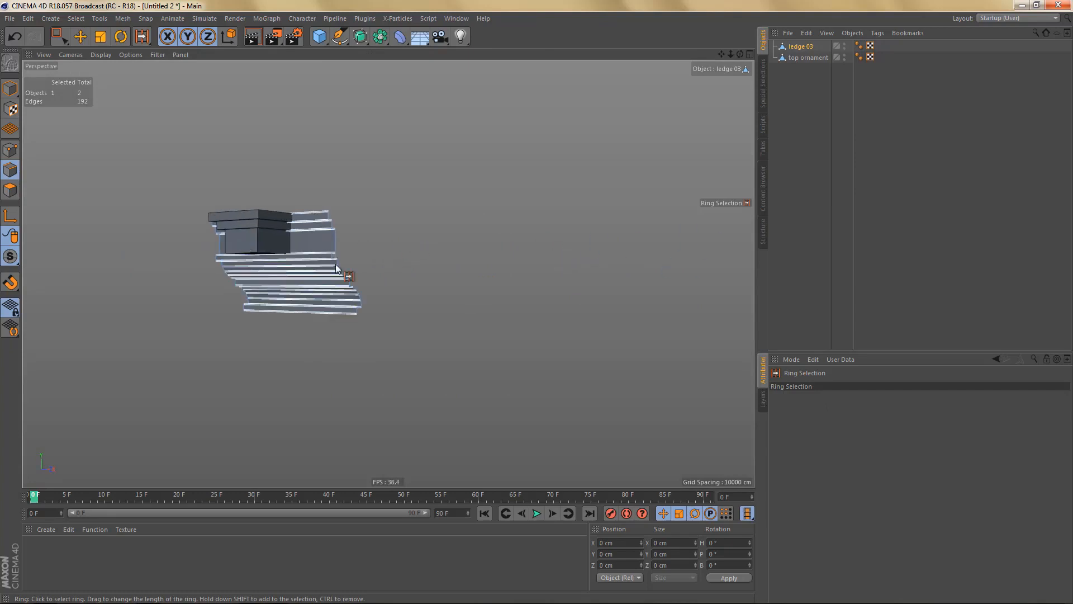
left_click_drag(335, 266, 320, 256, "alt")
middle_click_drag(229, 263, 358, 251, "alt")
right_click_drag(359, 249, 413, 234, "alt")
mouse_move(413, 233)
left_mouse_down("alt")
mouse_move(478, 223)
mouse_move(467, 198)
mouse_move(424, 254)
left_mouse_up("alt")
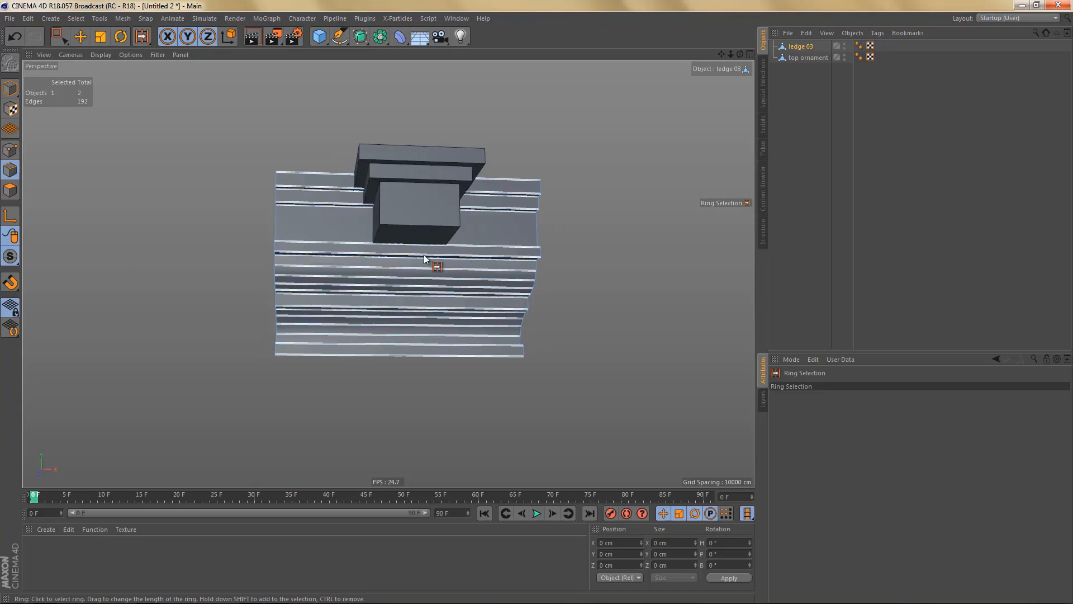
left_click(417, 319)
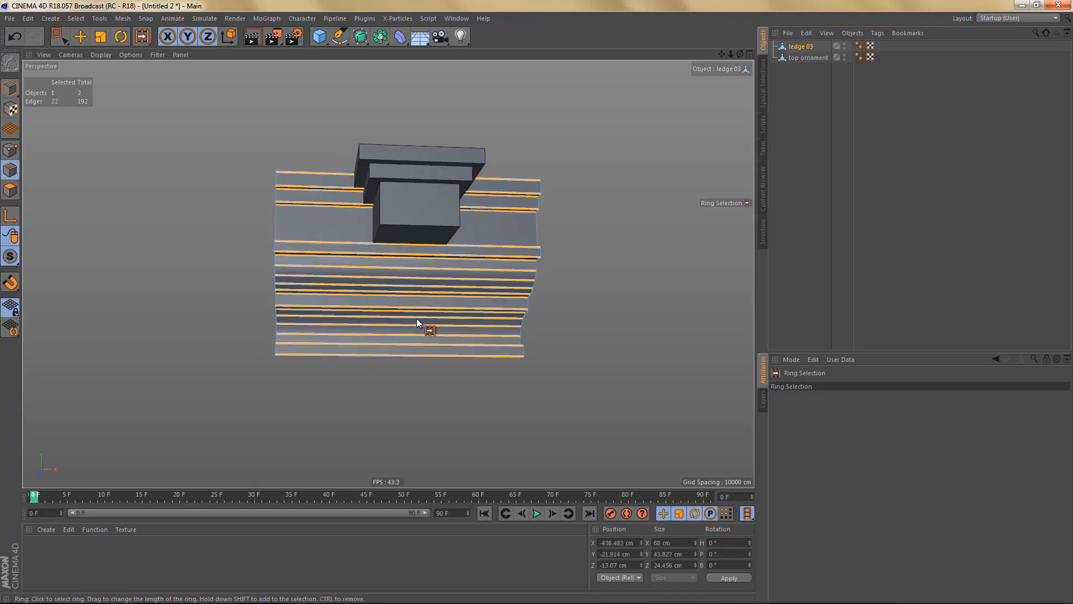
key("m")
key("m")
- In point mode, select the front ledge segment's points on the +X side of the centre cut and delete that half
left_click_drag(445, 295, 429, 323, "alt")
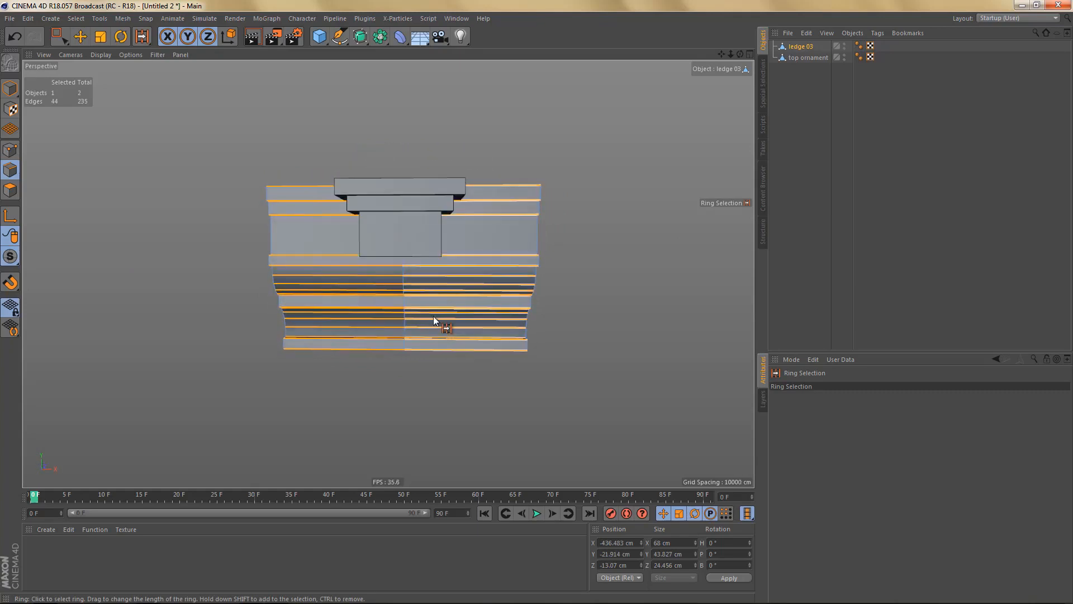
key("Return")
key("0")
left_click_drag(493, 146, 579, 431)
key("Delete")
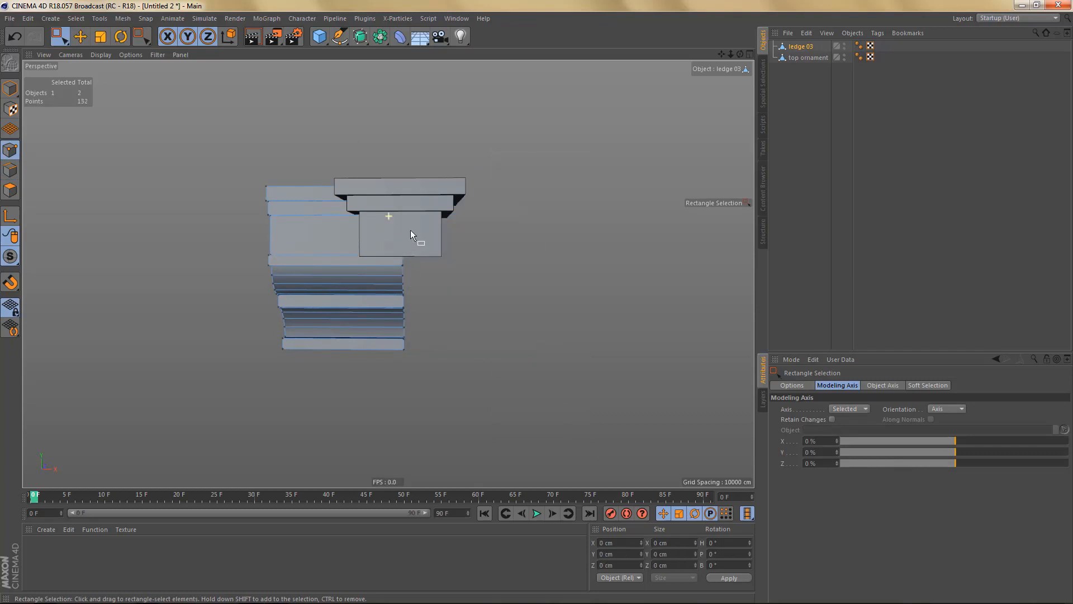
- Select the top ornament object and ring-select its widthwise edges in edge mode
left_click_drag(411, 233, 415, 267, "alt")
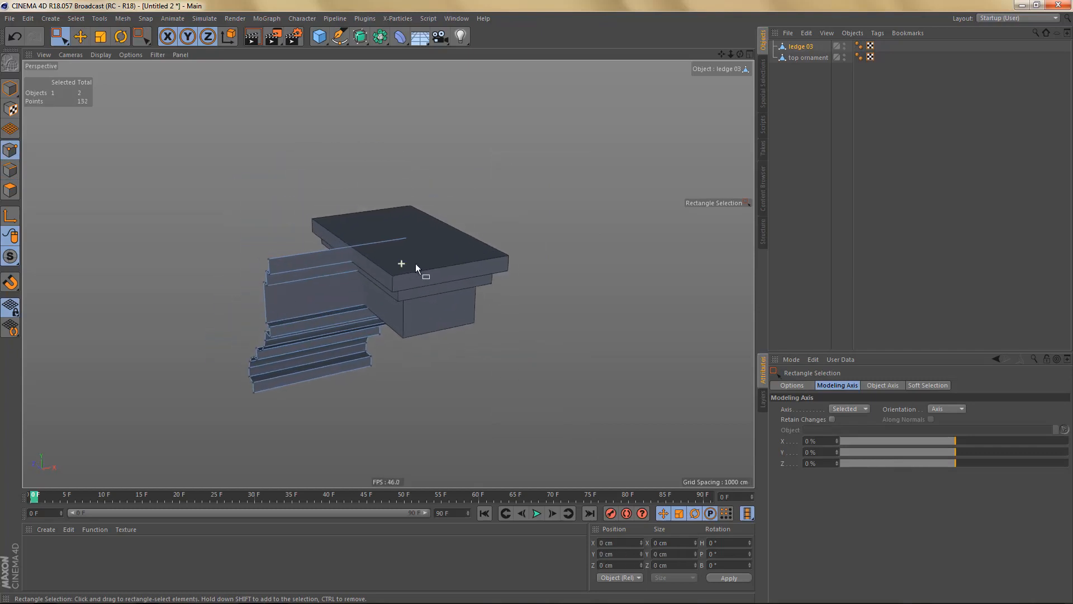
right_click_drag(416, 264, 398, 274, "alt")
left_click_drag(398, 273, 403, 280, "alt")
middle_click_drag(390, 274, 455, 259, "alt")
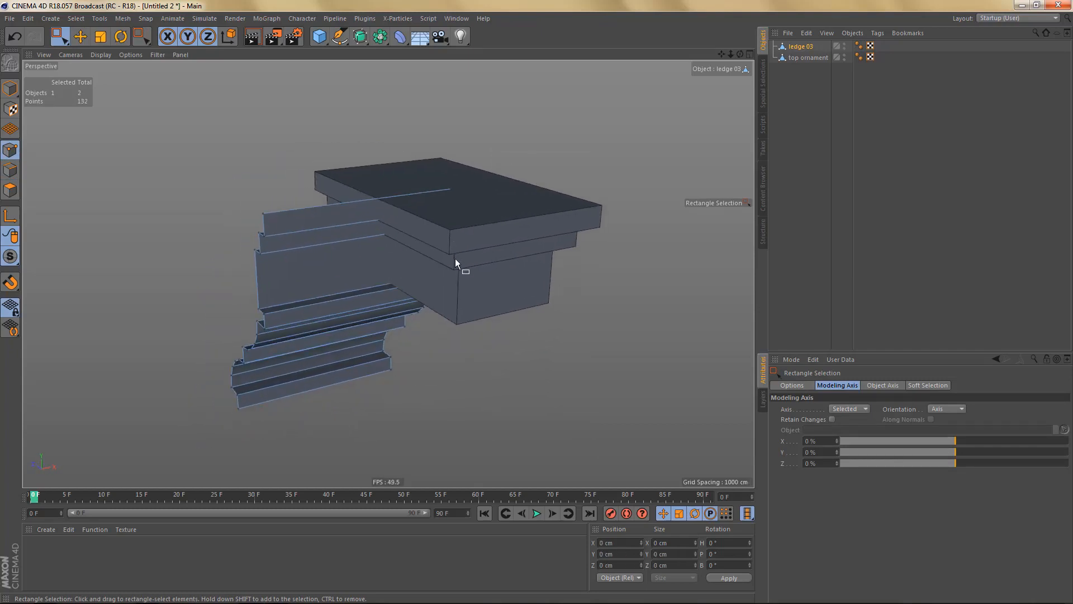
left_click(808, 58)
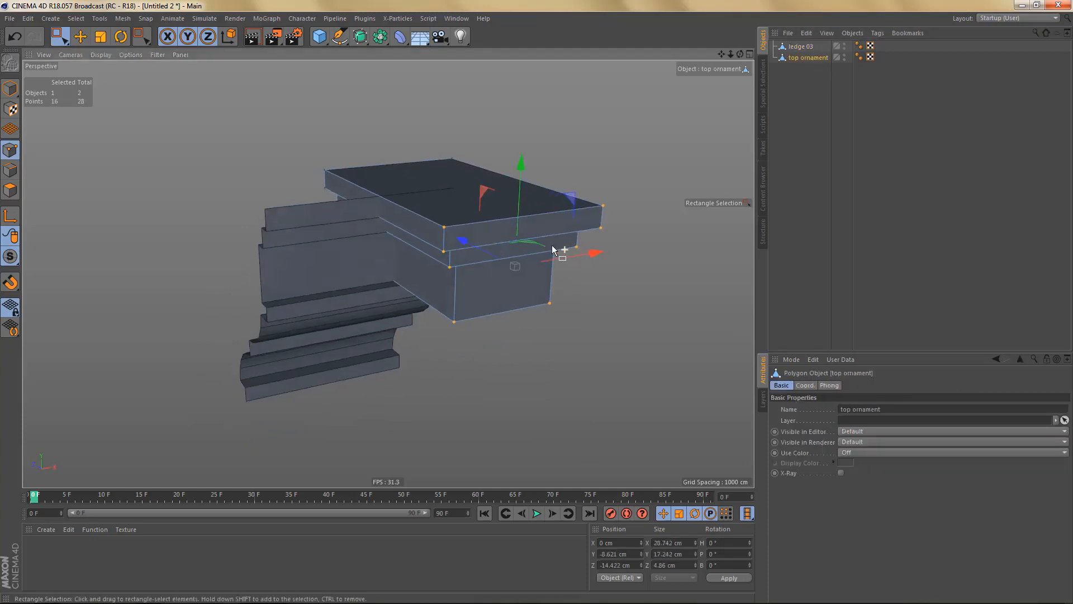
left_click_drag(552, 245, 545, 241, "alt")
key("Return")
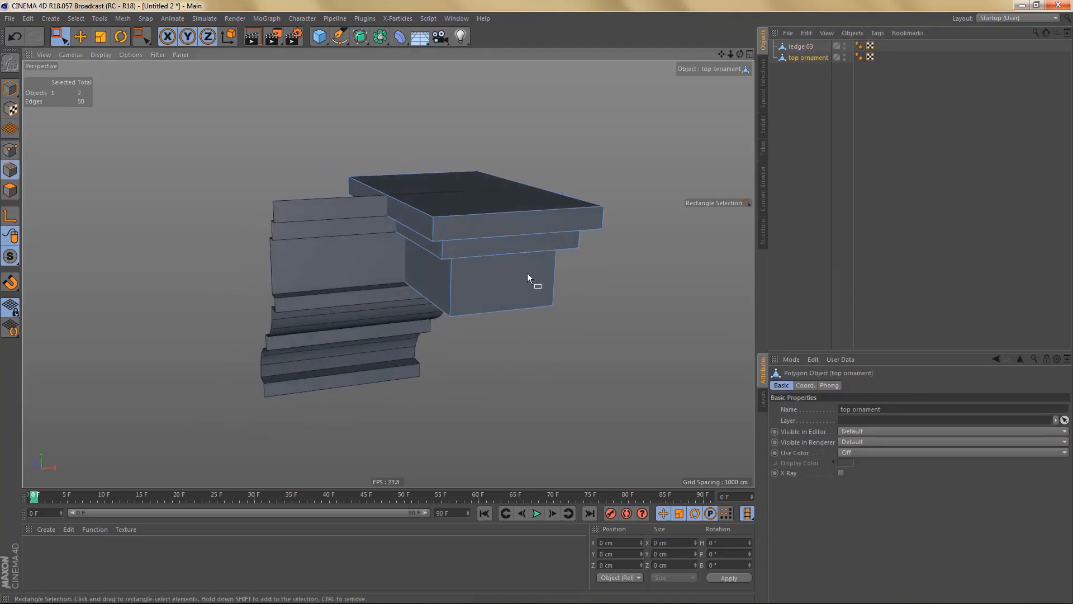
key("u")
key("b")
left_click(511, 247)
- Clear the top ornament's point selection and optimize the mesh to merge duplicate points
left_click_drag(485, 206, 495, 226, "alt")
key("Return")
key("Return")
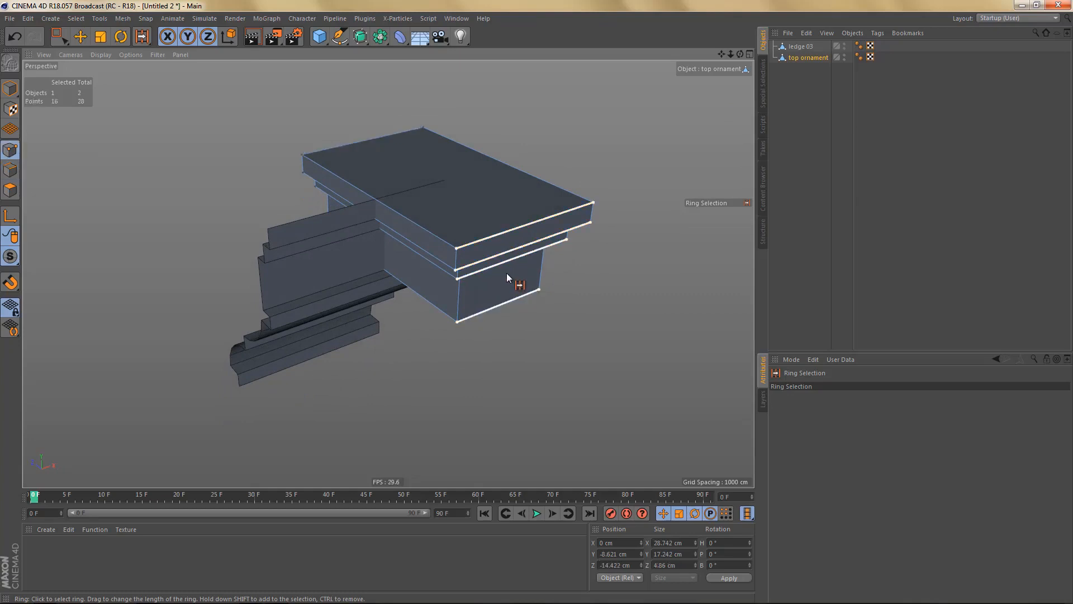
key("ctrl+shift+a")
key("n")
key("o")
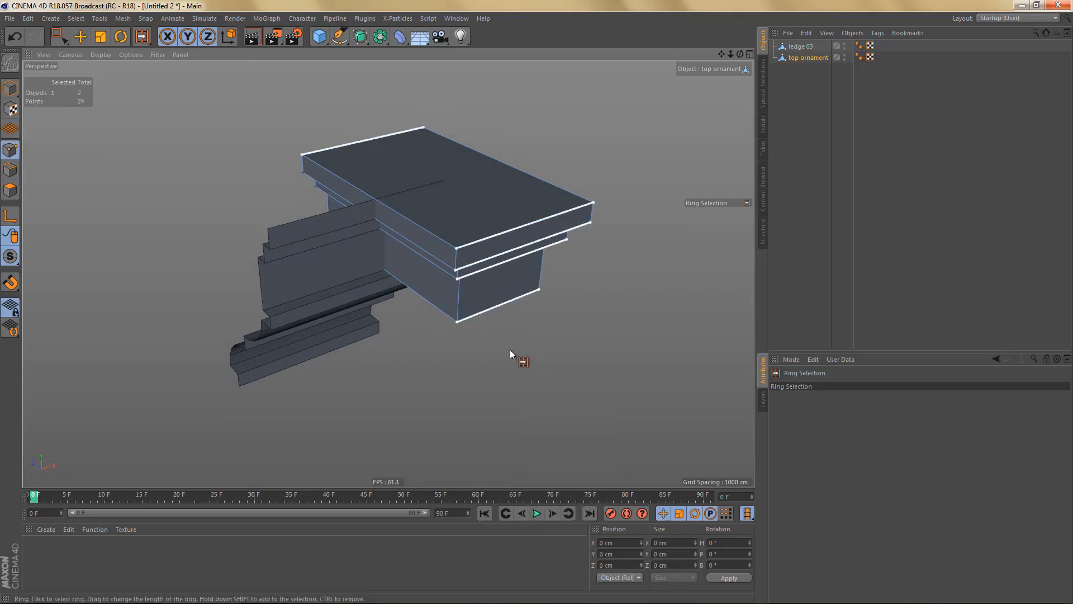
- Select all widthwise edges of the top ornament, including the rear top edge, and cut them at their midpoint
left_click_drag(487, 260, 482, 235, "alt")
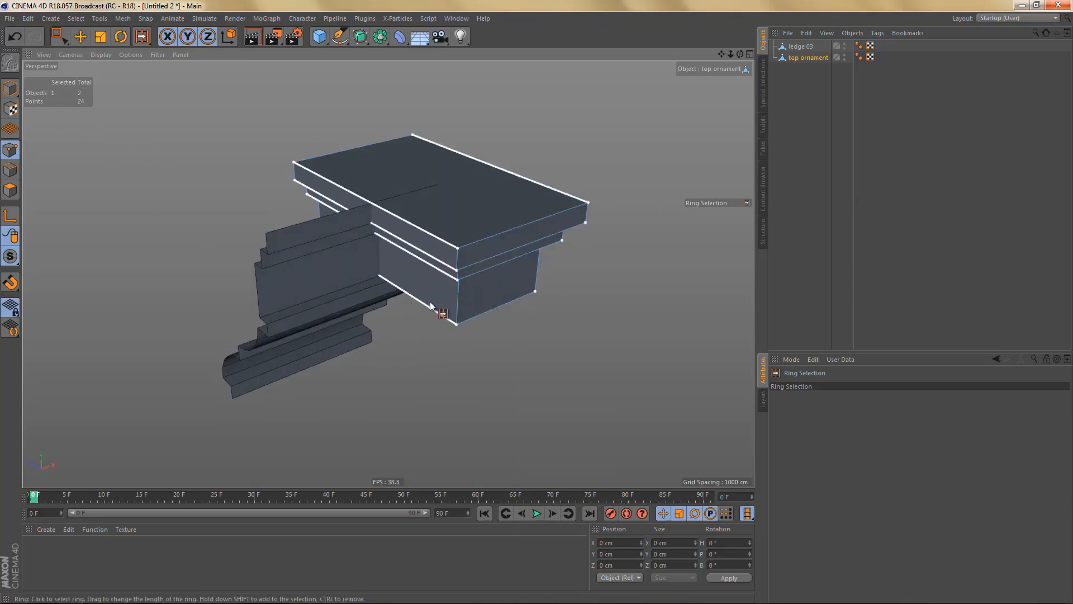
key("Return")
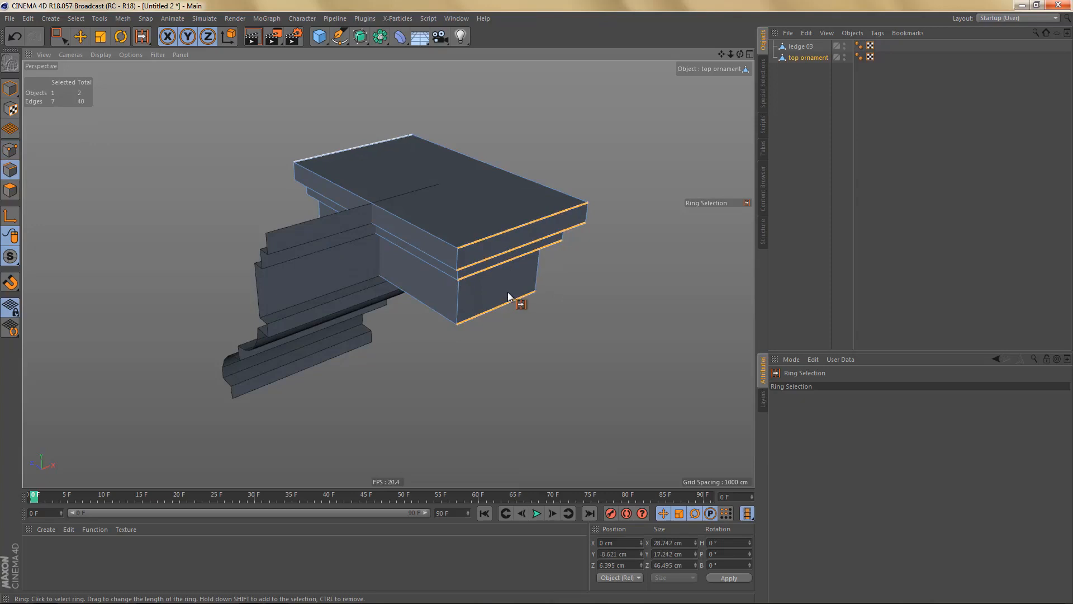
mouse_move(413, 193)
left_mouse_down("alt")
mouse_move(549, 186)
mouse_move(490, 198)
mouse_move(403, 194)
left_mouse_up("alt")
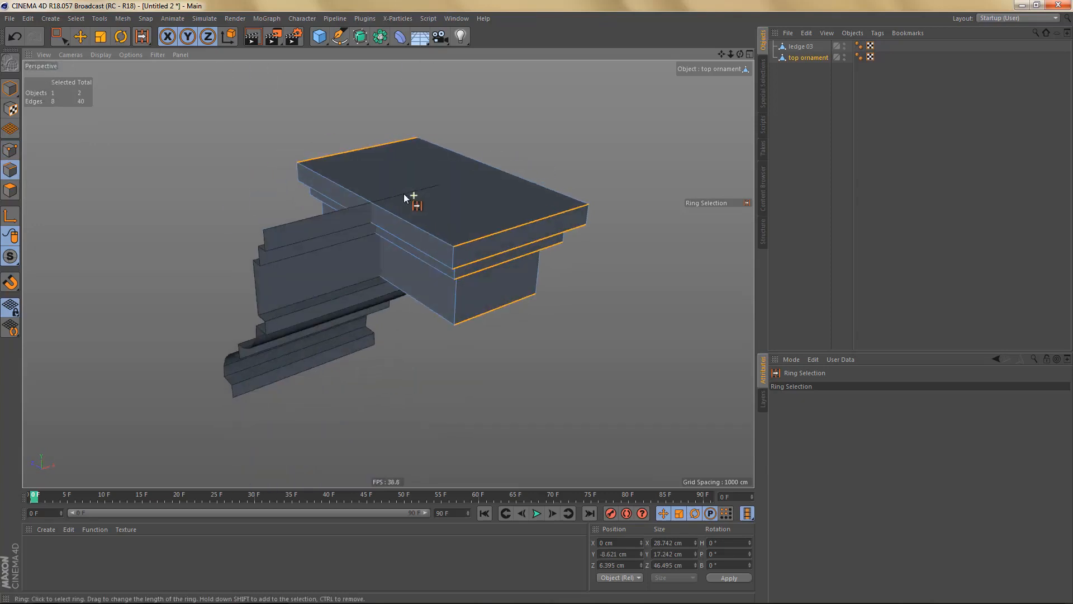
key("m")
key("m")
left_click_drag(474, 276, 351, 252, "alt")
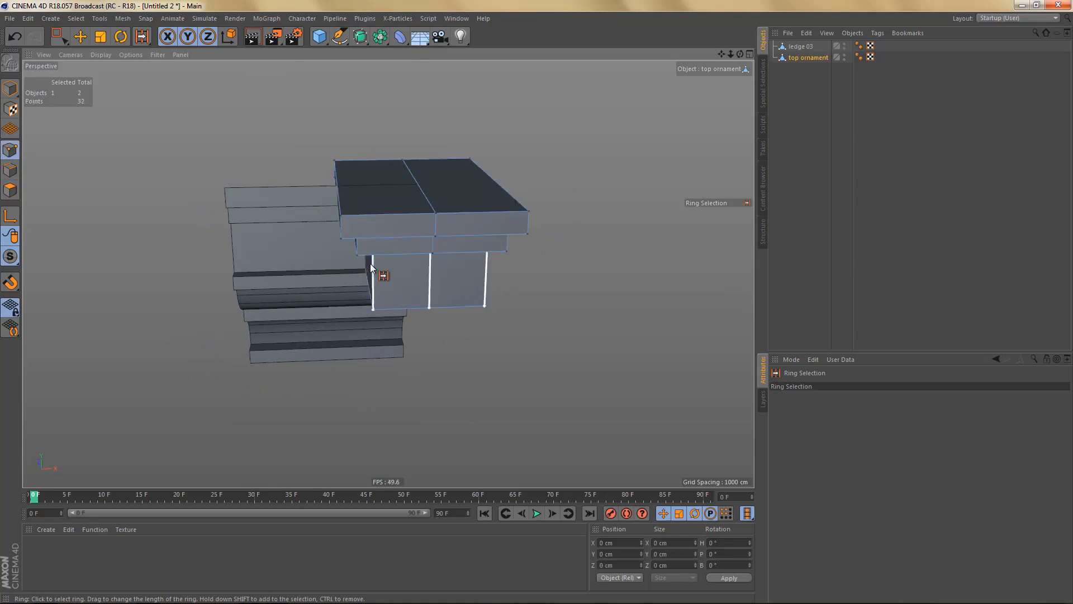
- Select the top ornament's points on the +X side of its centre cut and delete that half
key("space")
left_click_drag(485, 289, 394, 257, "alt")
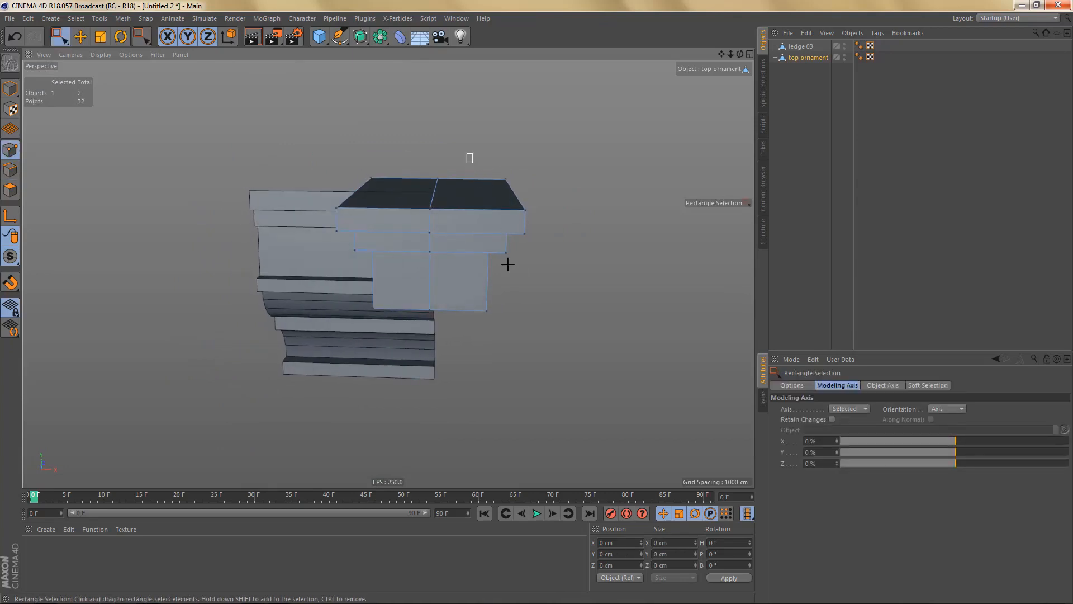
left_click_drag(466, 154, 558, 352)
key("Delete")
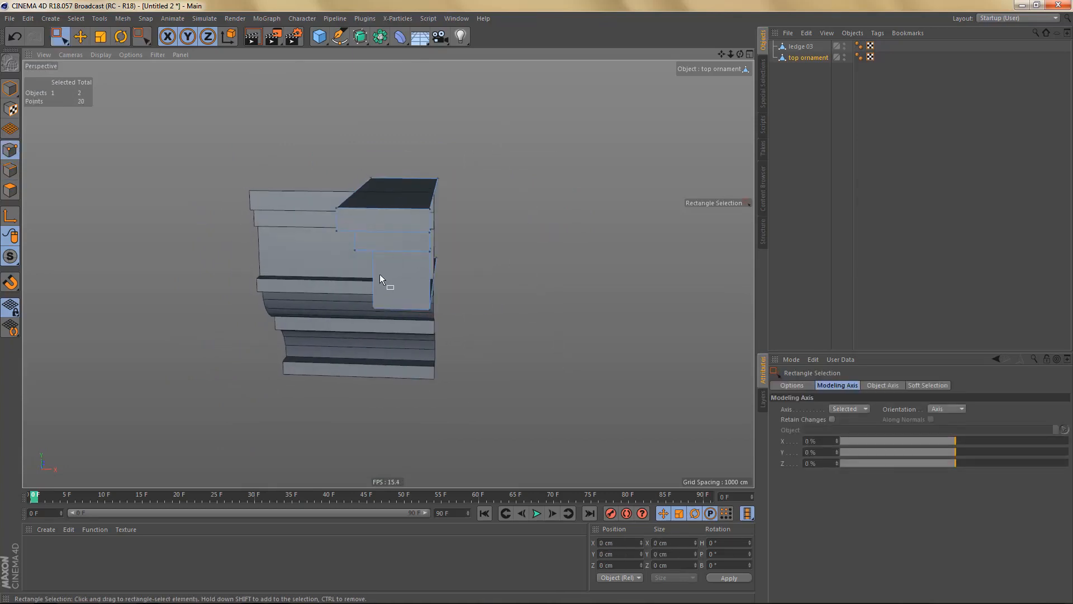
- Set up a Plane Cut on the top ornament using World plane mode with the XY plane
left_click_drag(369, 258, 492, 230, "alt")
left_click_drag(413, 245, 370, 224, "alt")
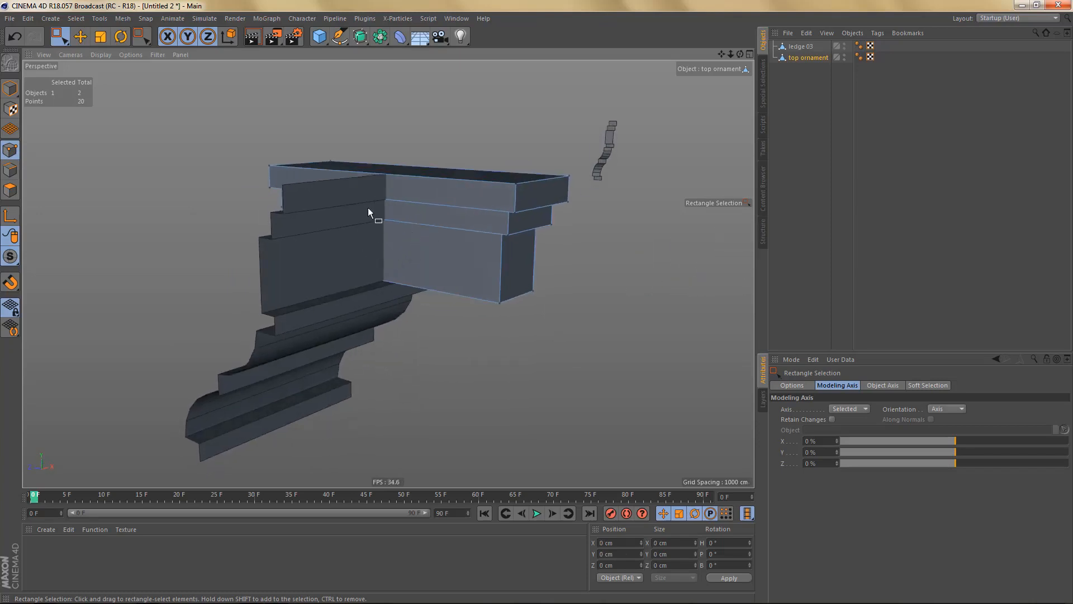
left_click_drag(401, 202, 380, 227, "alt")
left_click_drag(413, 204, 350, 211, "alt")
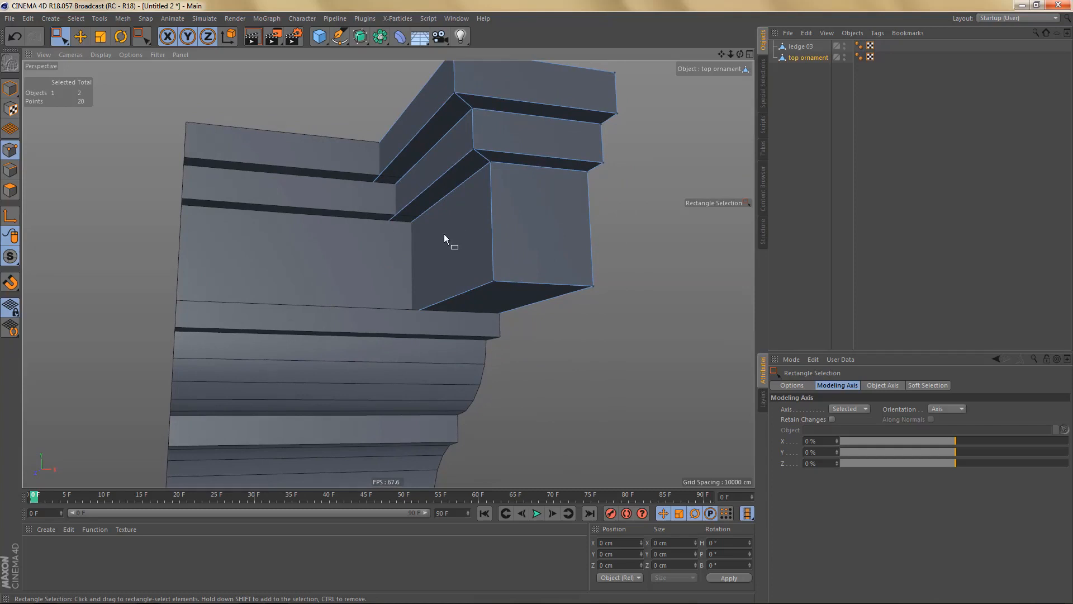
left_click_drag(444, 229, 542, 257, "alt")
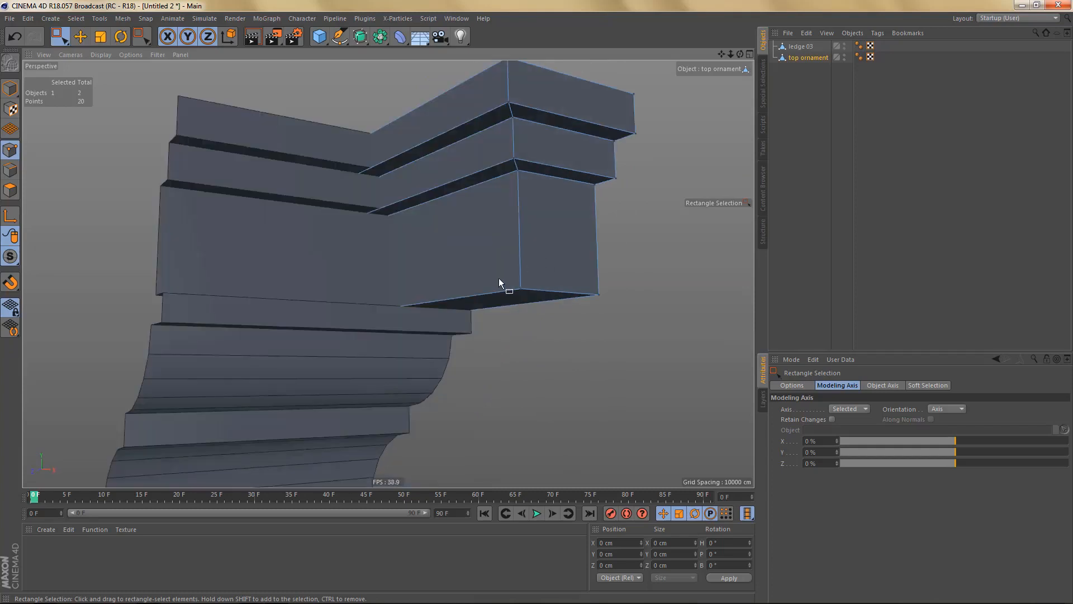
key("k")
key("j")
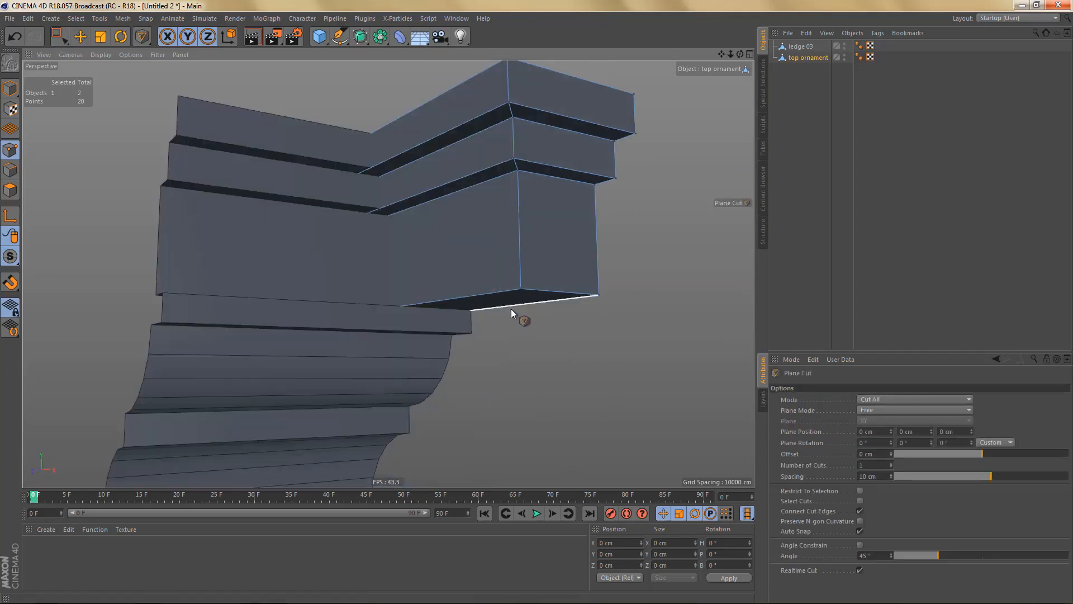
left_click(867, 409)
left_click(880, 445)
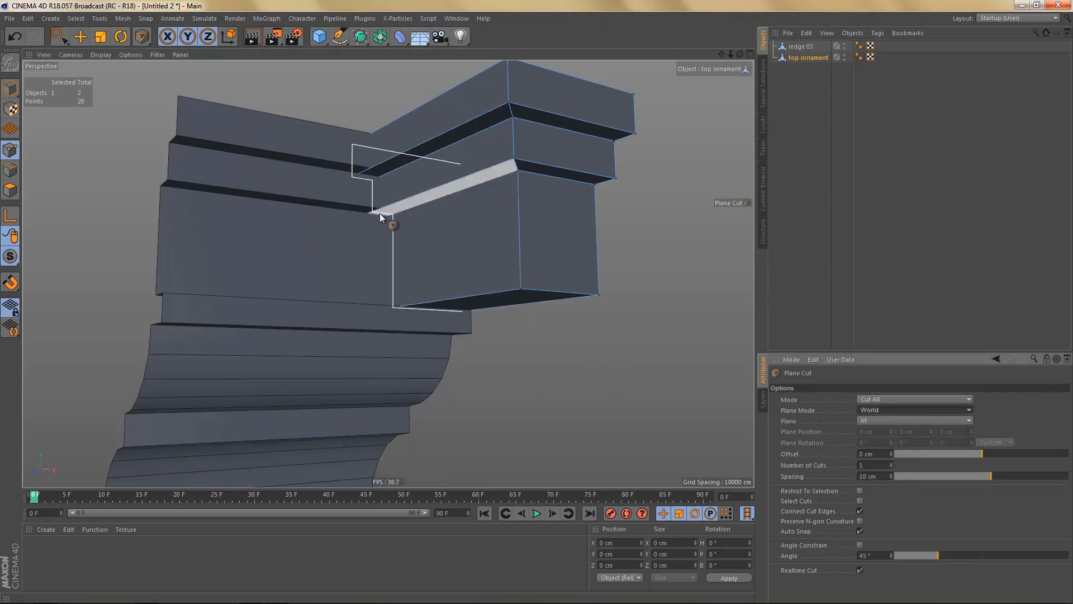
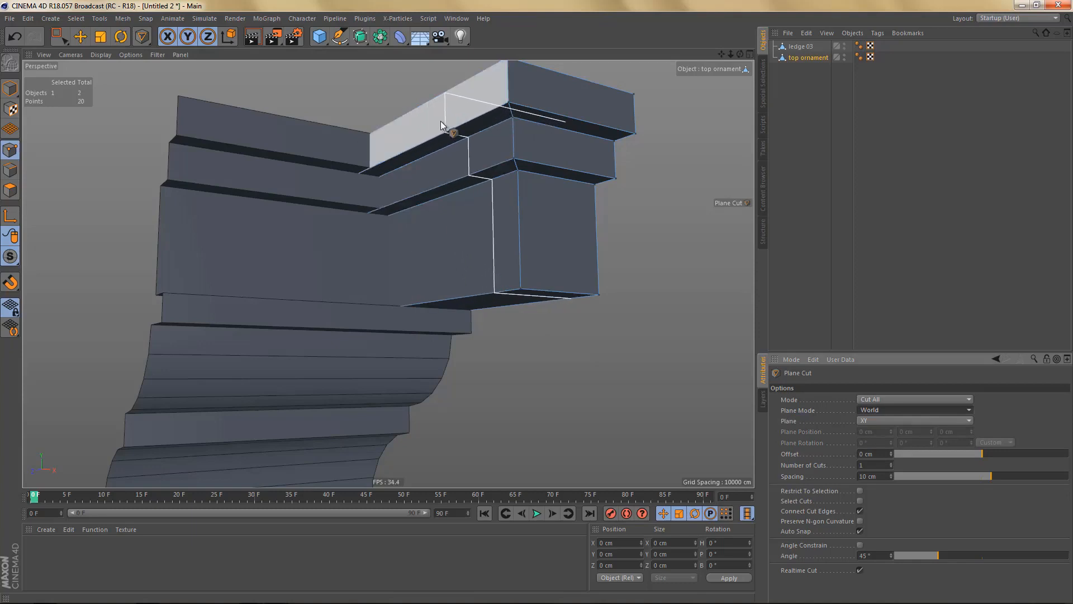
- Enable snapping and make two XY plane cuts through the top ornament where the ledge's upper and middle bands meet it
scroll(394, 156, "up", 3)
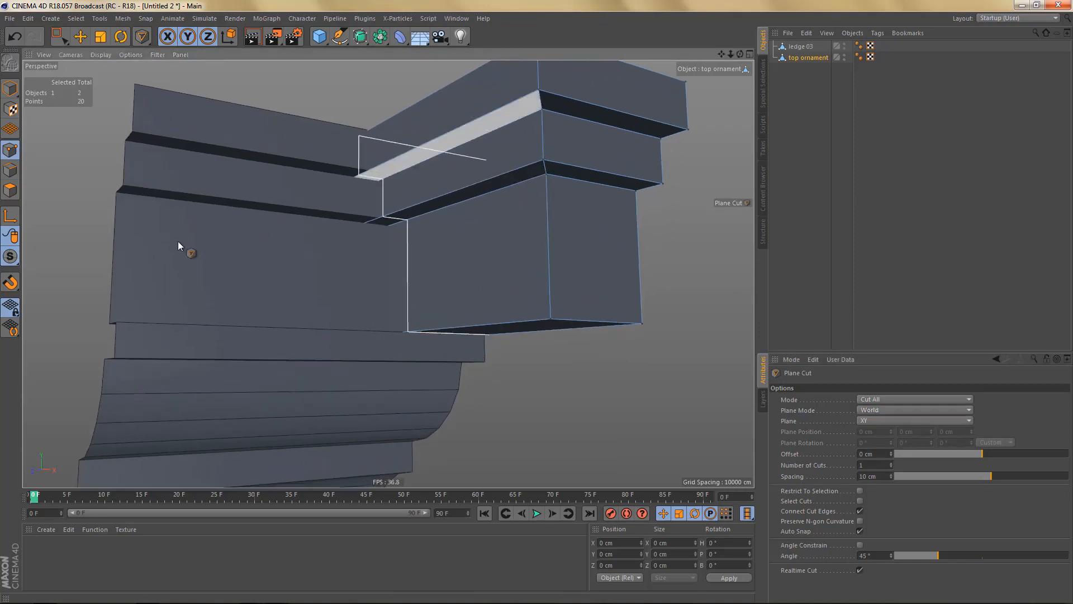
left_click(10, 282)
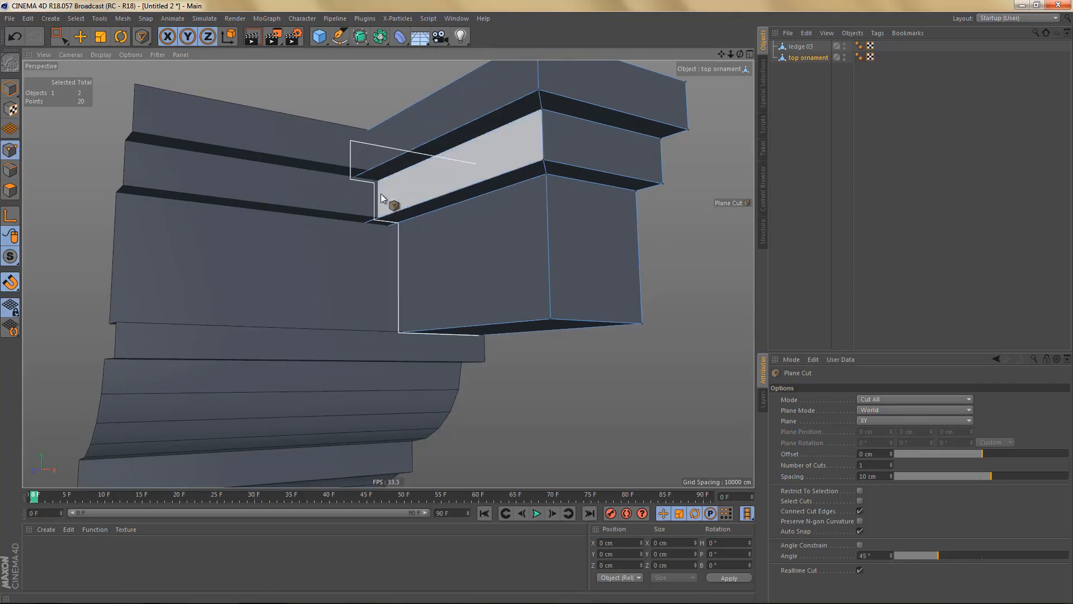
scroll(383, 190, "up", 4)
left_click_drag(412, 167, 427, 166, "alt")
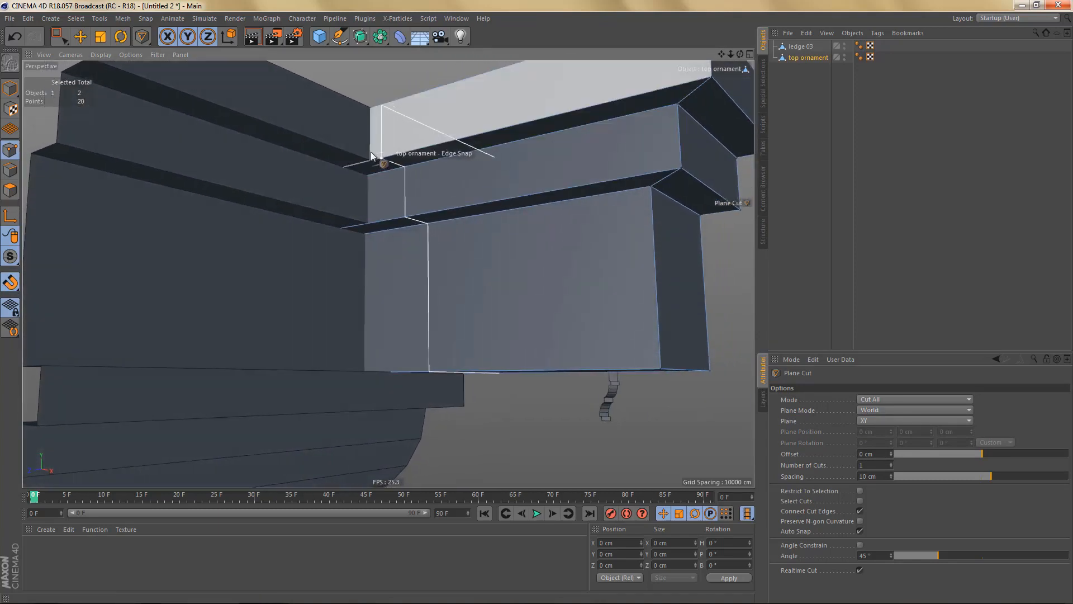
left_click(318, 160)
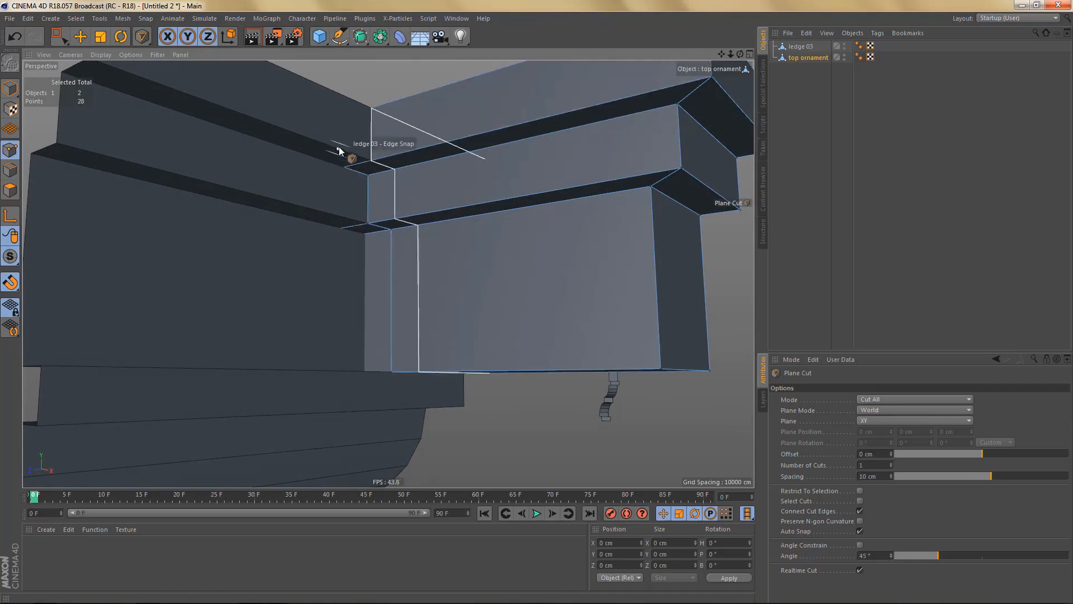
left_click(337, 147)
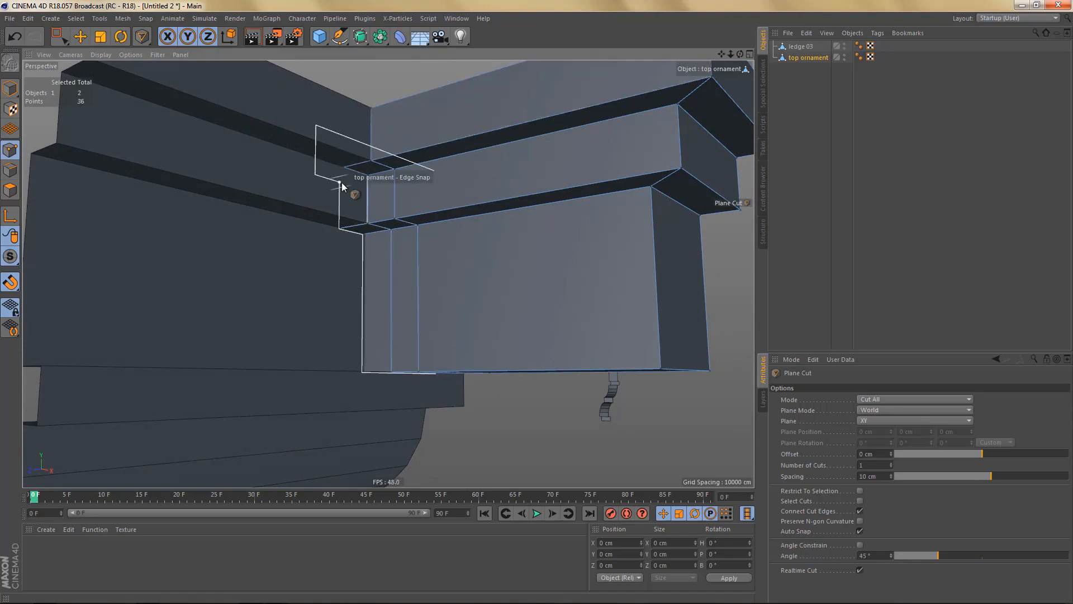
- Set Plane Cut to the YZ plane and cut ledge 03 twice, flush with the sides of the ornament's upper and middle tiers
left_click_drag(341, 183, 403, 201, "alt")
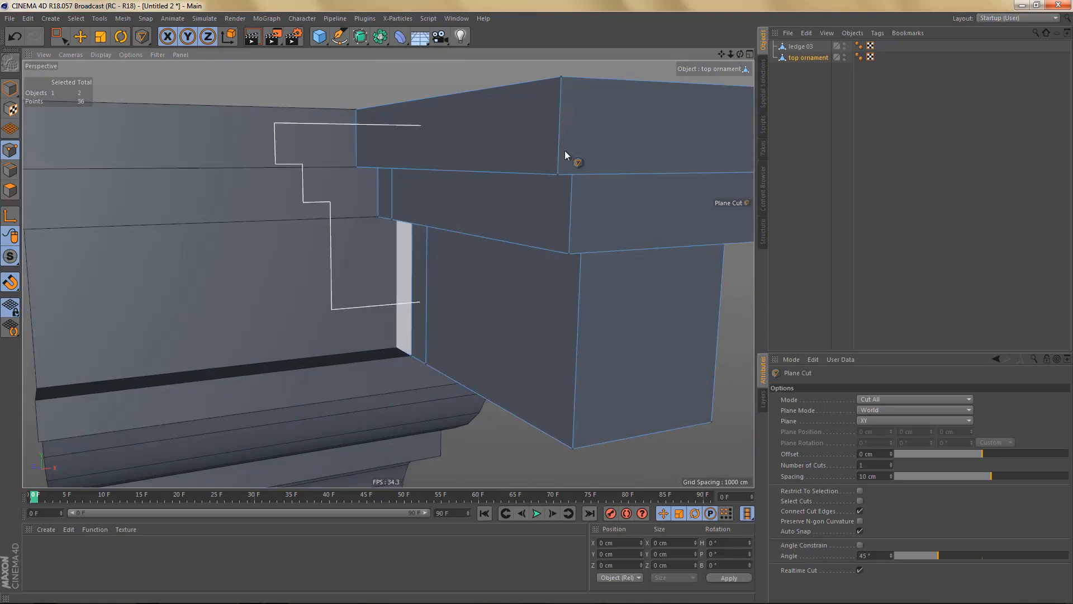
left_click(805, 45)
right_click_drag(431, 223, 410, 246, "alt")
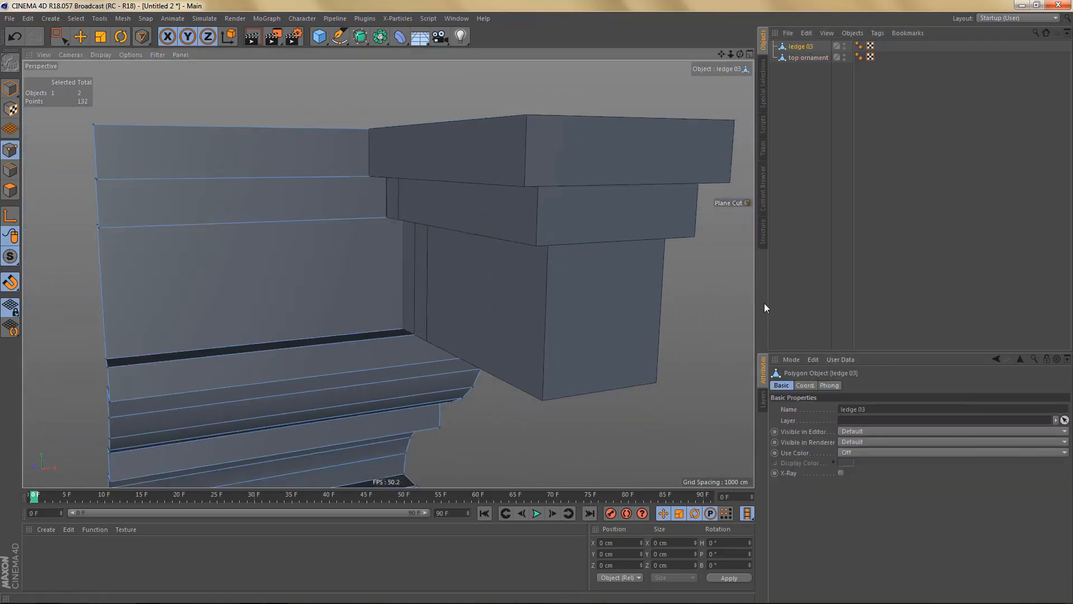
key("k")
key("k")
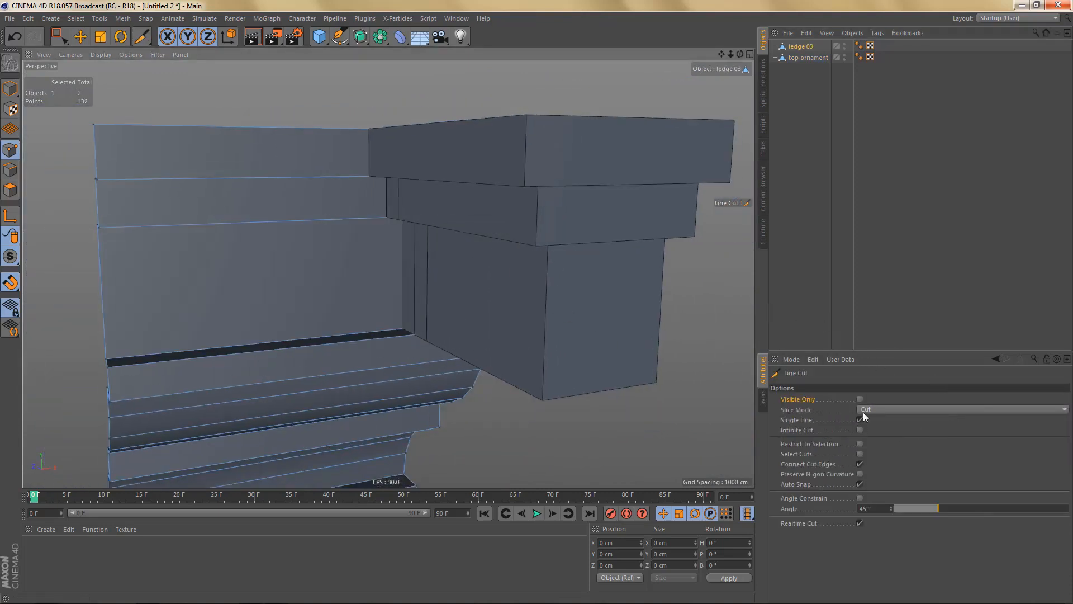
key("k")
key("j")
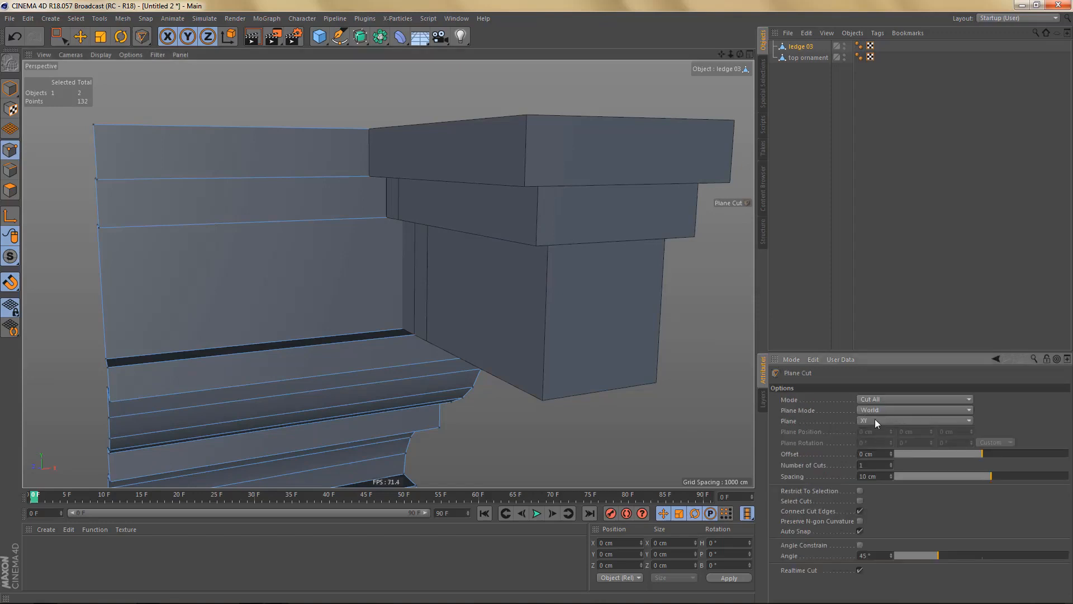
left_click(874, 420)
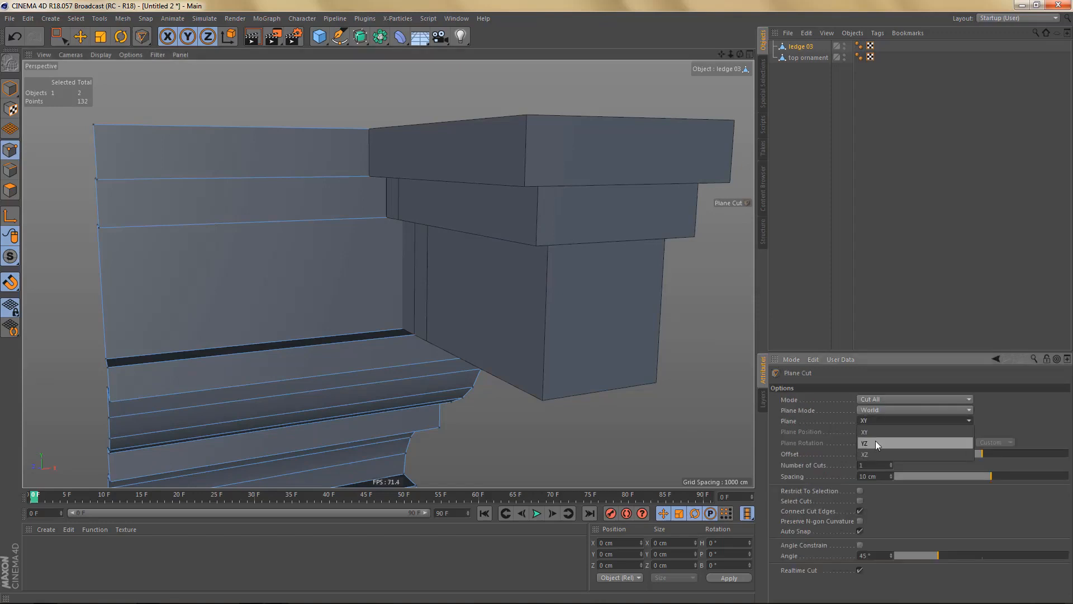
left_click(875, 443)
left_click_drag(394, 222, 367, 143, "alt")
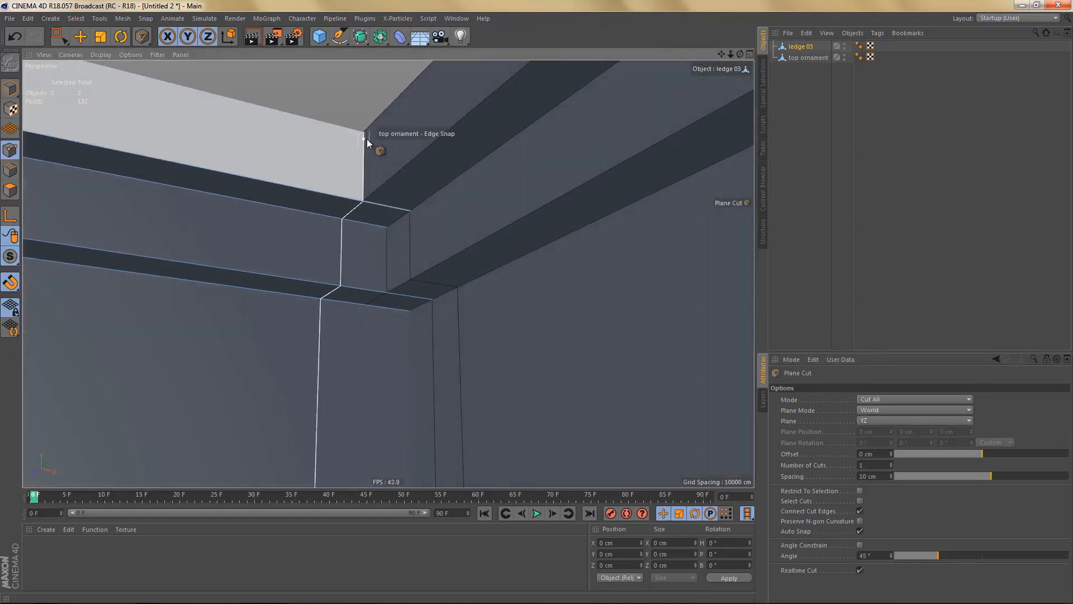
left_click(367, 145)
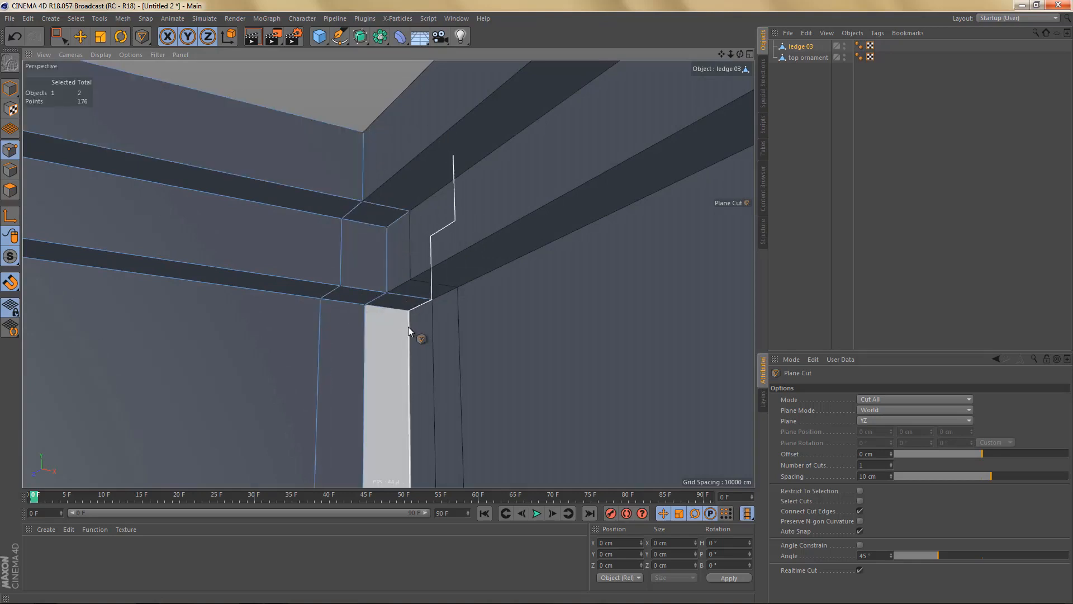
- Add a third YZ plane cut to ledge 03 where its lower flat band meets the ornament's lowest block
left_click_drag(403, 206, 434, 320, "alt")
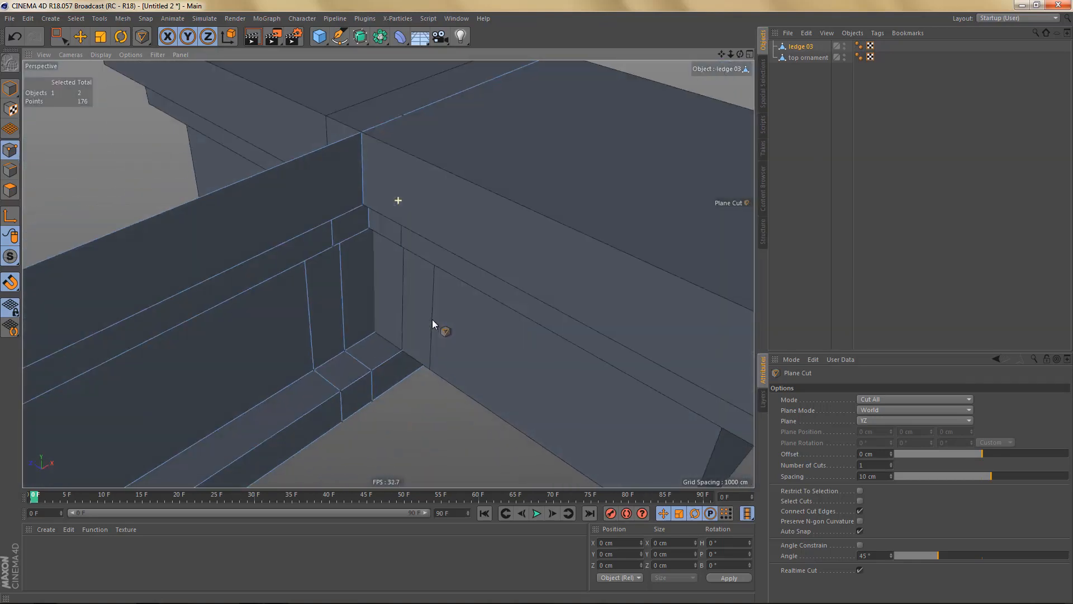
left_click_drag(379, 150, 360, 199, "alt")
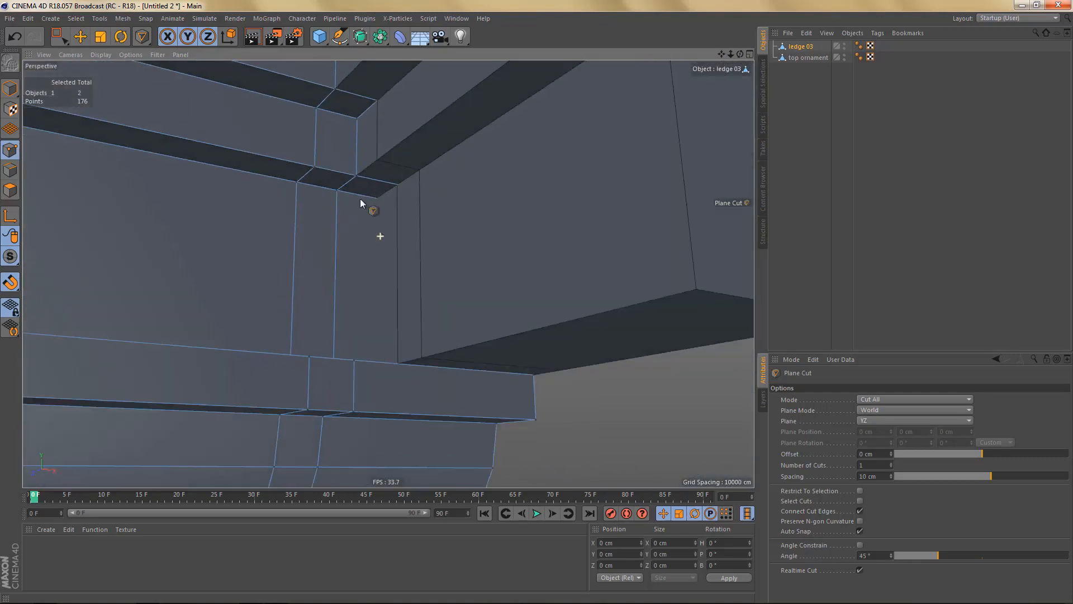
right_click_drag(361, 205, 409, 199, "alt")
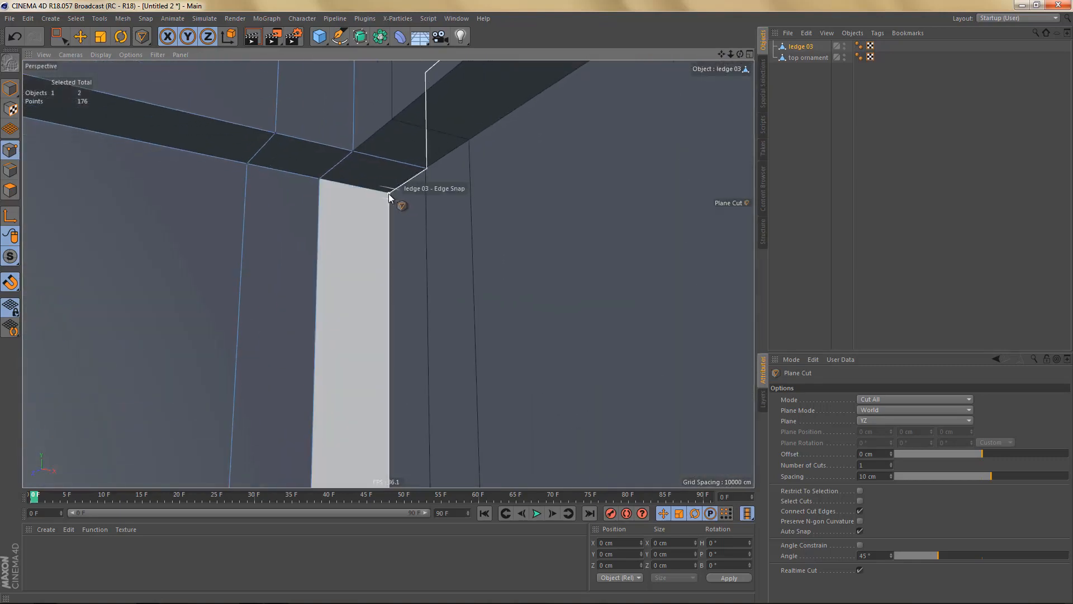
left_click(388, 193)
- In the Top view, select ledge 03's column of points along the third cut, beside the ornament's lowest block
right_click_drag(445, 260, 396, 304, "alt")
middle_click(459, 295)
middle_click(595, 213)
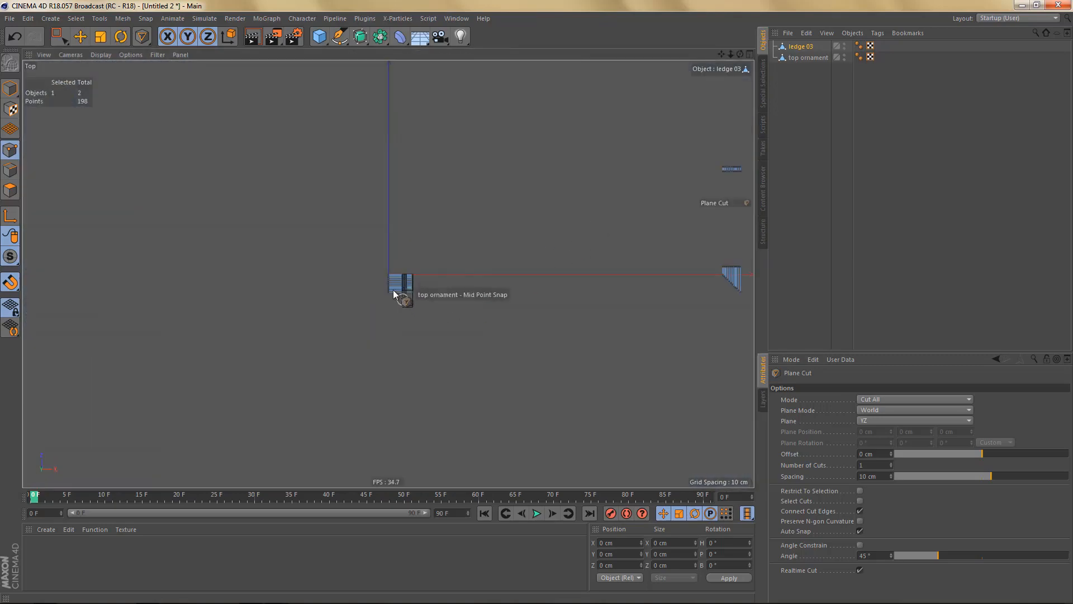
middle_click_drag(507, 279, 494, 262, "alt")
right_click_drag(491, 309, 525, 302, "alt")
key("0")
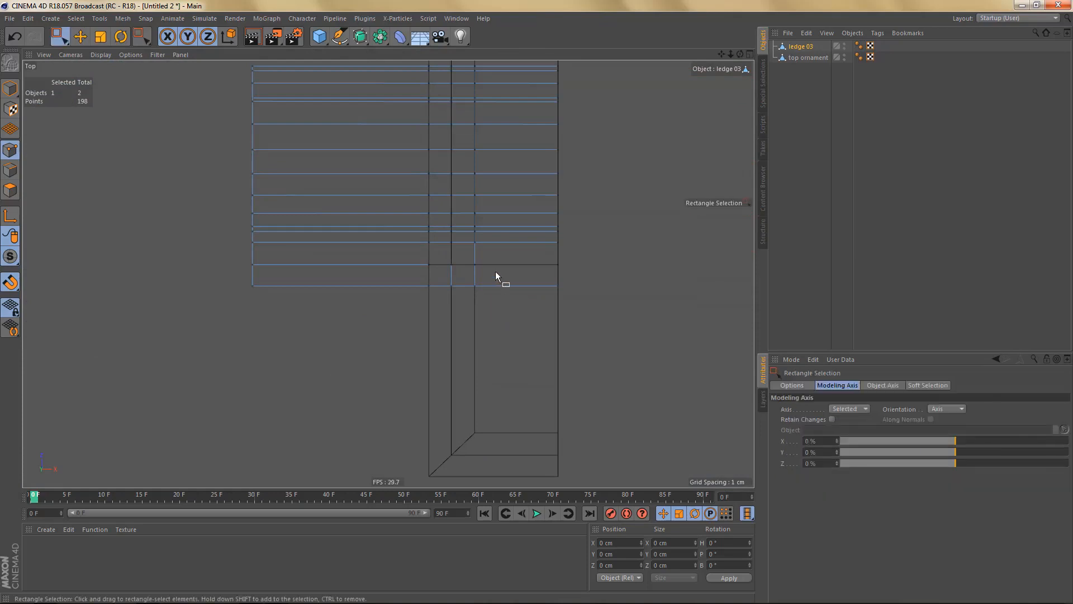
right_click_drag(496, 270, 485, 279, "alt")
left_click_drag(471, 109, 520, 411)
- Move the selected ledge points along X to -445.756 cm, in line with the ornament's side edge
right_click_drag(497, 272, 574, 268, "alt")
right_click_drag(466, 213, 454, 194, "alt")
middle_click_drag(454, 195, 462, 292, "alt")
right_click_drag(451, 179, 511, 256, "alt")
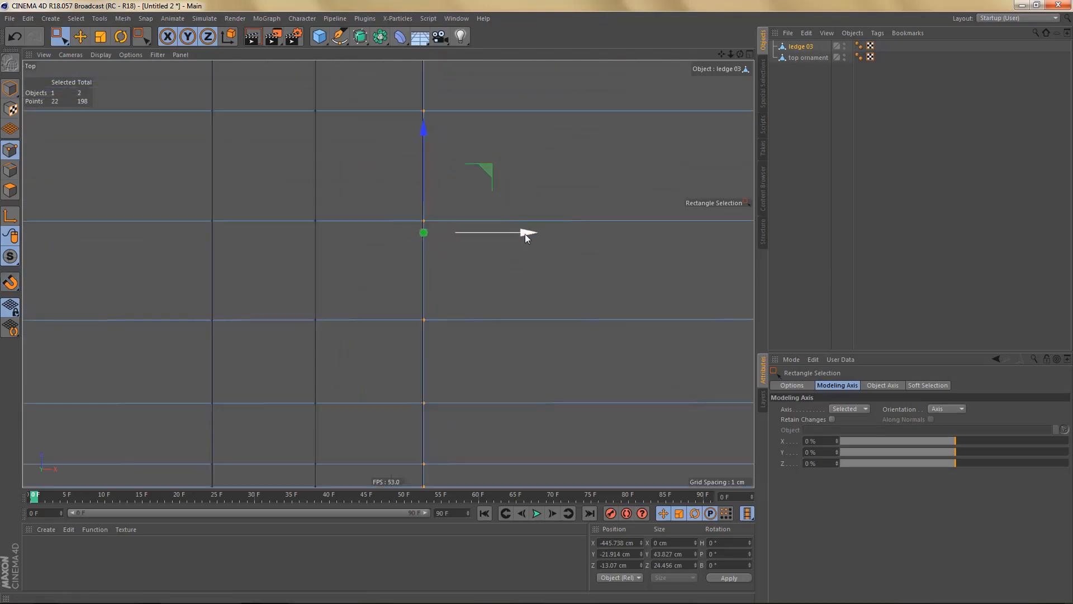
left_click_drag(529, 231, 525, 232)
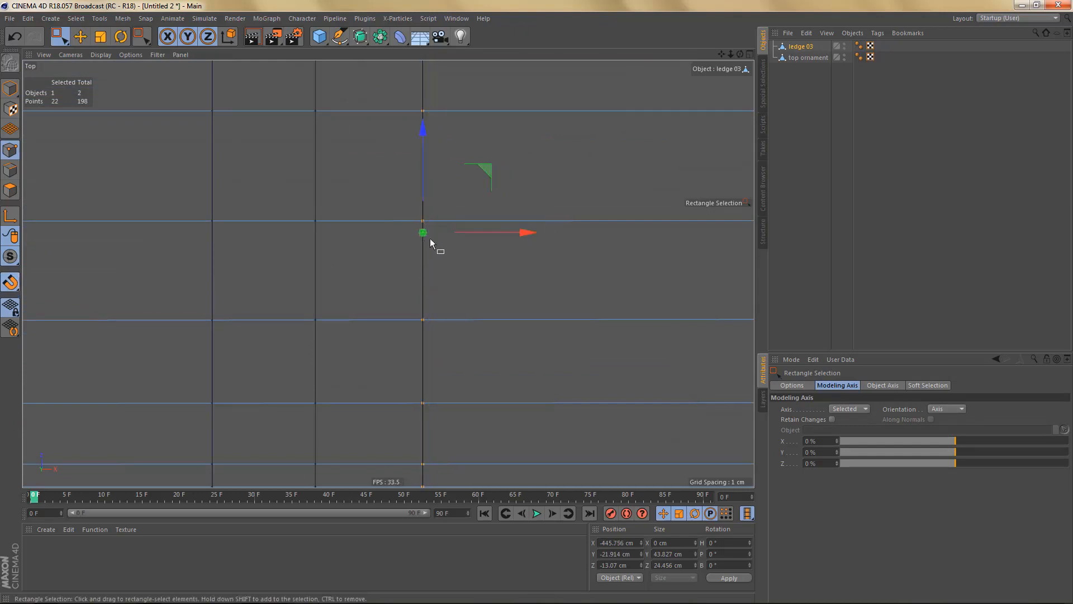
- Examine the joint between the ledge cuts and the ornament in the Top view and from behind in perspective
scroll(440, 237, "down", 4)
middle_click_drag(454, 280, 448, 220, "alt")
right_click_drag(442, 240, 432, 290, "alt")
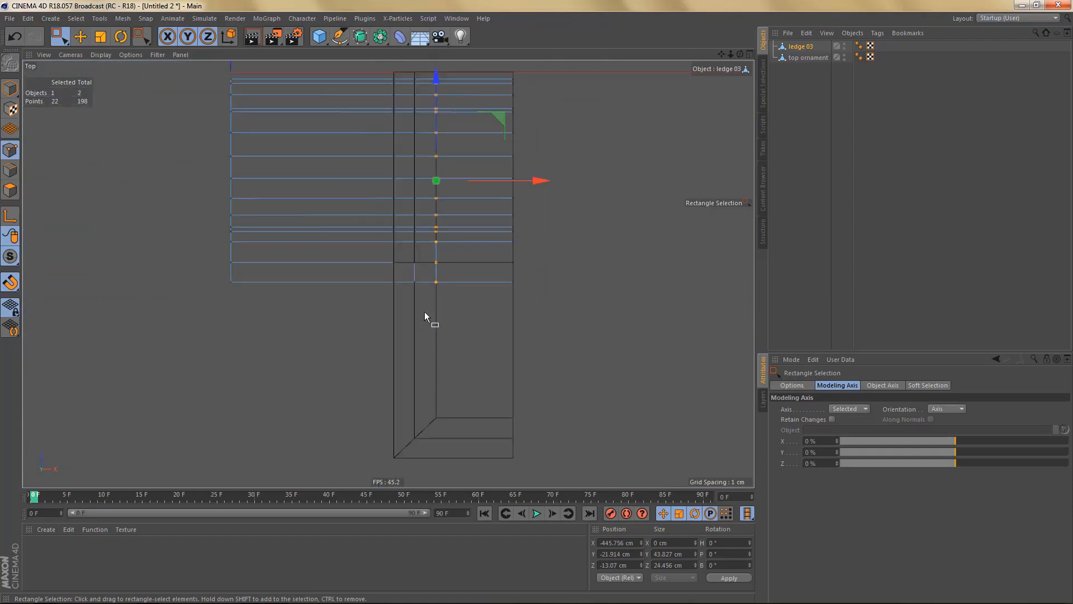
middle_click(424, 317)
middle_click(277, 211)
left_click_drag(358, 214, 535, 290, "alt")
right_click_drag(546, 247, 580, 243, "alt")
middle_click_drag(382, 199, 423, 220, "alt")
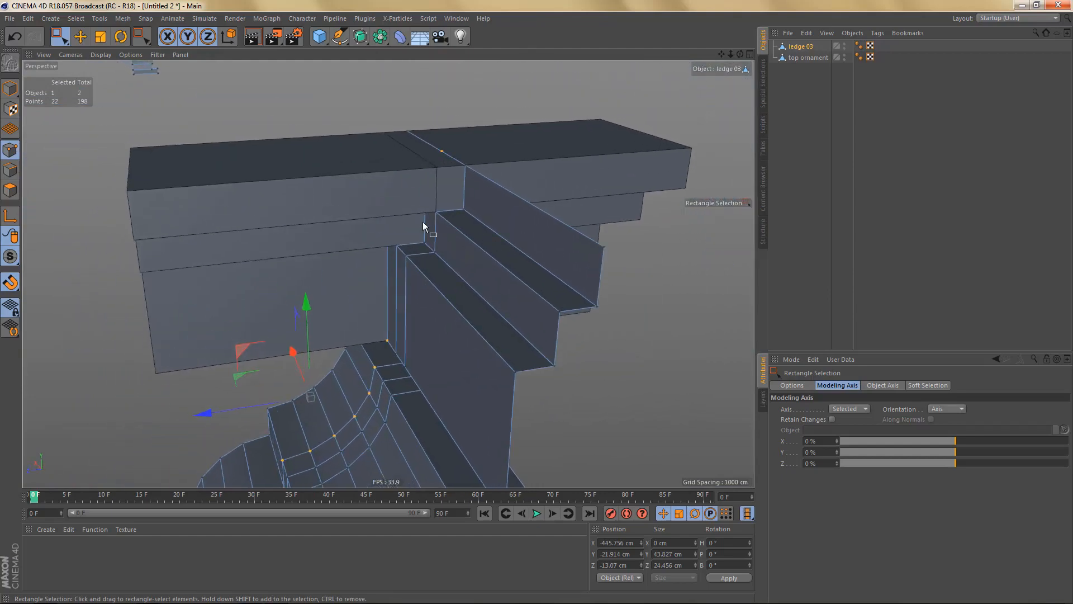
left_click_drag(423, 219, 426, 219, "alt")
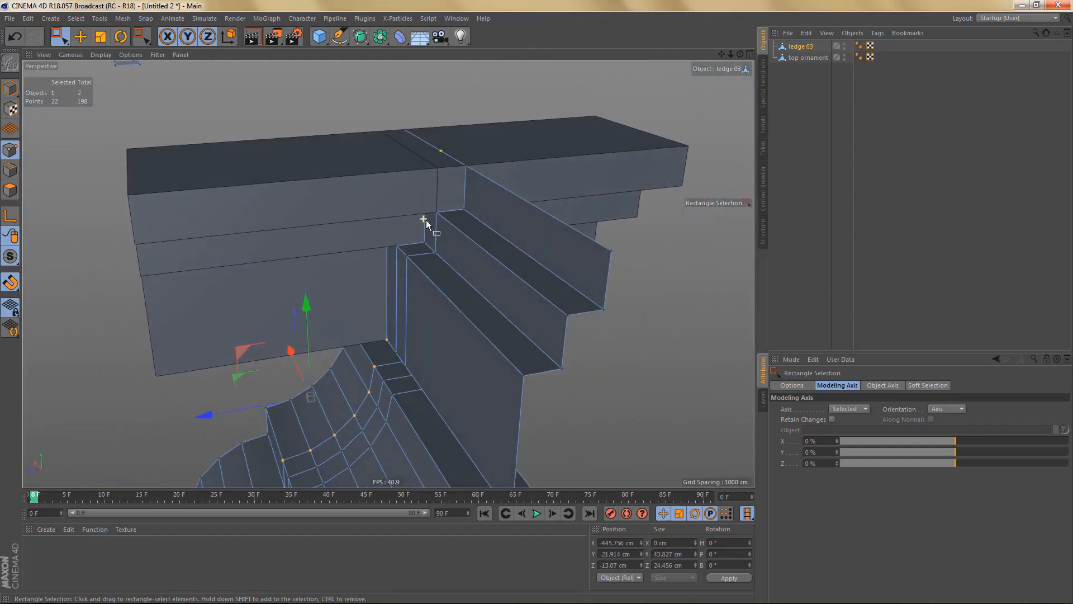
- In polygon mode, delete the top ornament's side and underside polygons that extend behind the ledge
left_click(801, 58)
key("9")
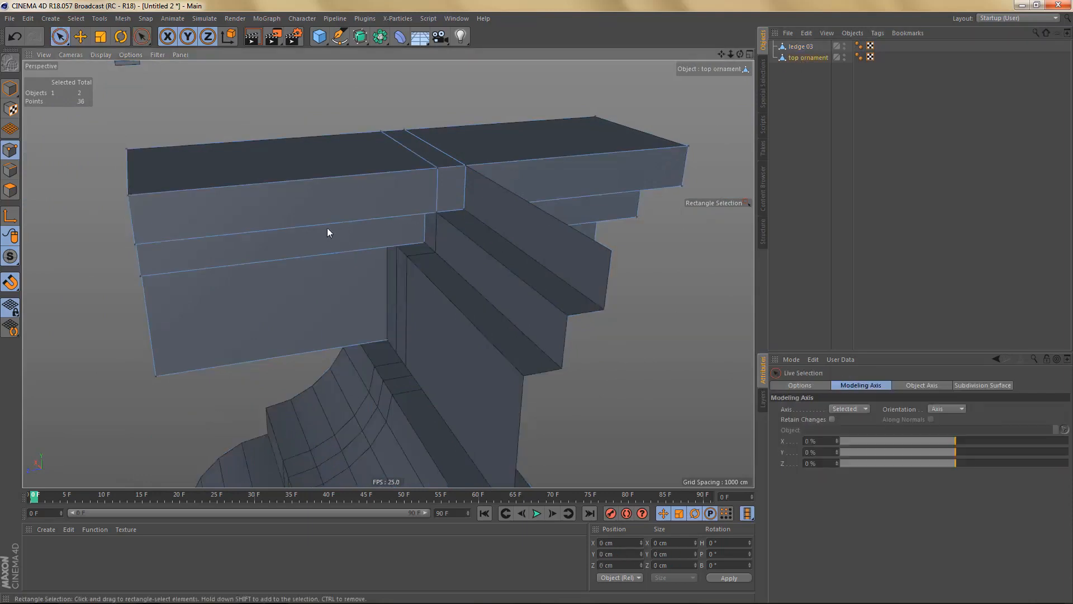
key("Return")
key("Return")
left_click_drag(265, 131, 277, 325)
key("Delete")
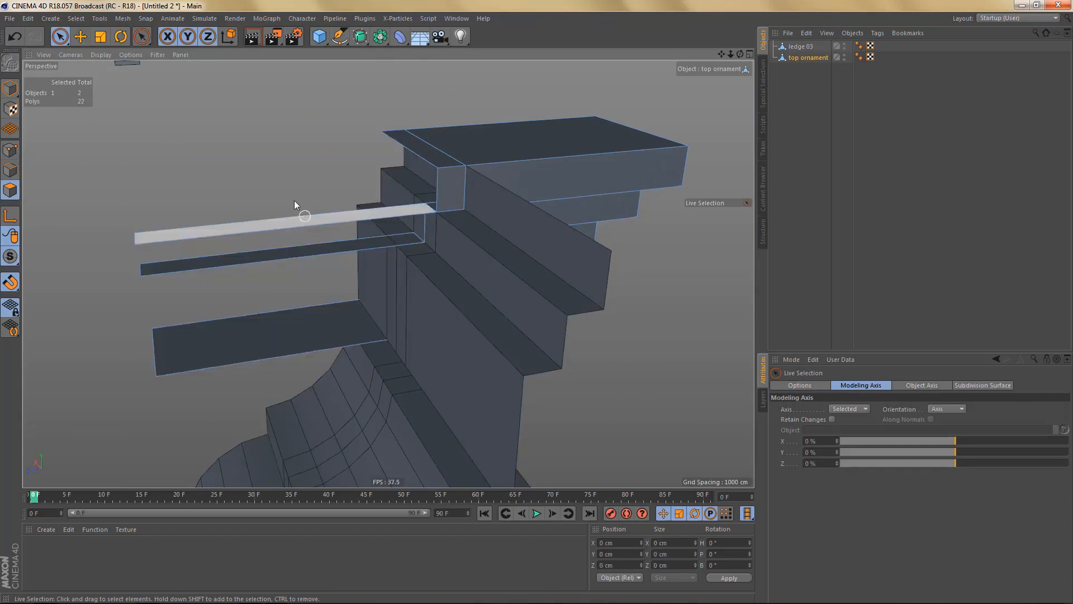
left_click_drag(232, 222, 238, 355)
key("Delete")
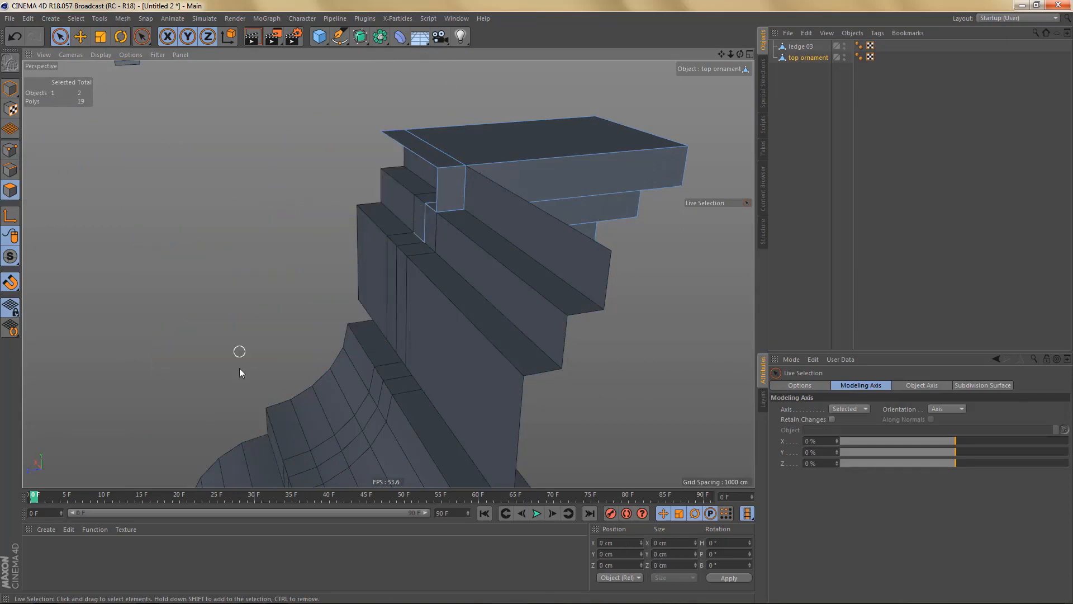
- Delete the two small leftover ornament polygons hidden behind the ledge's stepped front
left_click_drag(375, 274, 372, 144, "alt")
left_click(413, 165)
left_click(423, 183, "shift")
key("Delete")
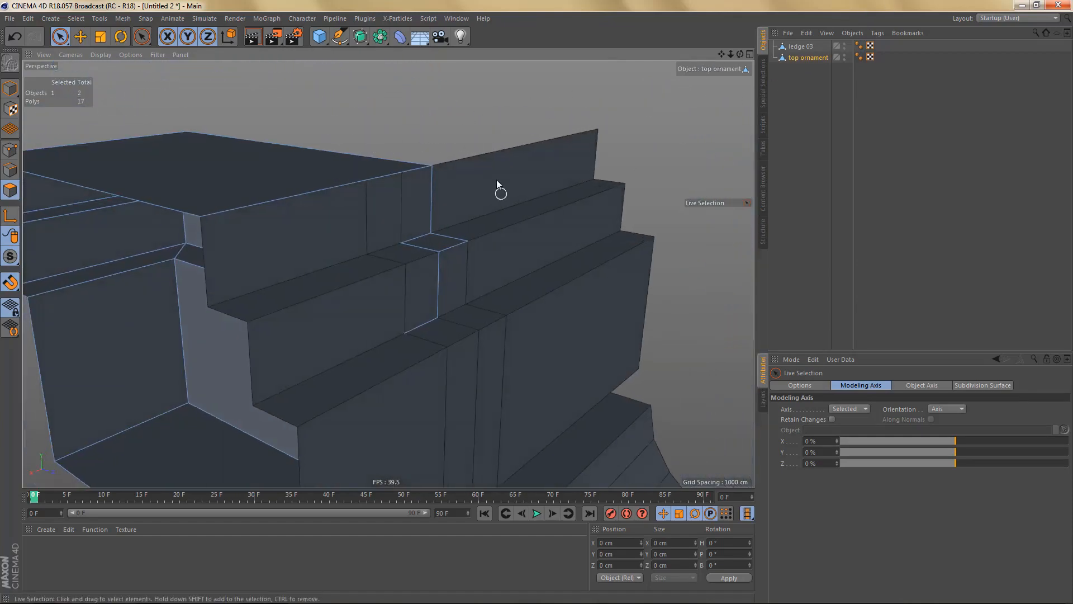
- Select ledge 03 and delete the polygons of its uppermost vertical band that the ornament covers
left_click_drag(496, 185, 546, 176, "alt")
left_click(802, 47)
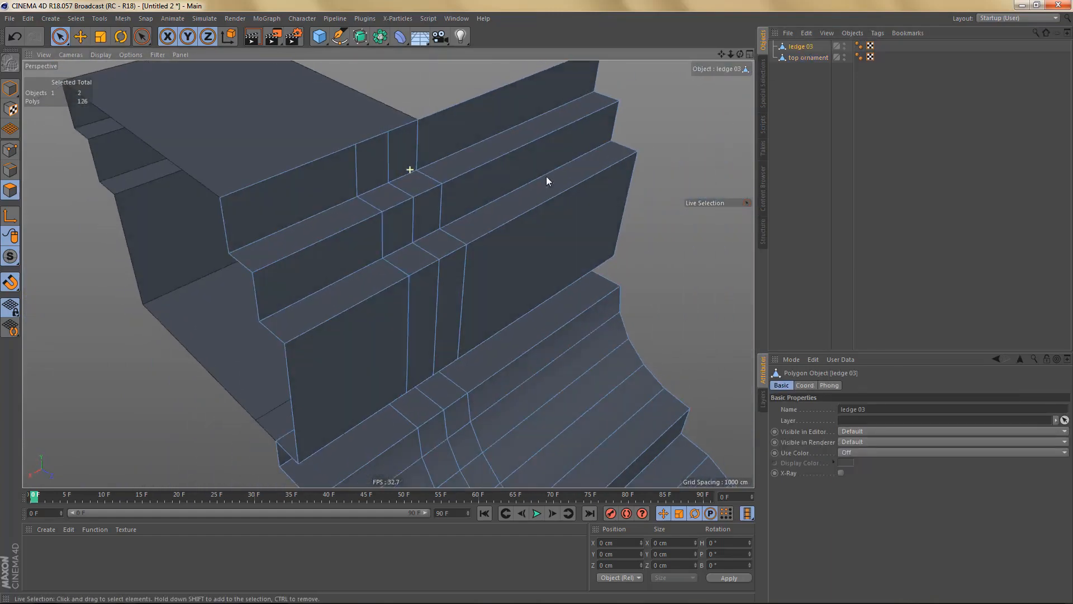
mouse_move(253, 206)
left_mouse_down()
mouse_move(410, 158)
mouse_move(162, 153)
mouse_move(494, 161)
left_mouse_up()
key("Delete")
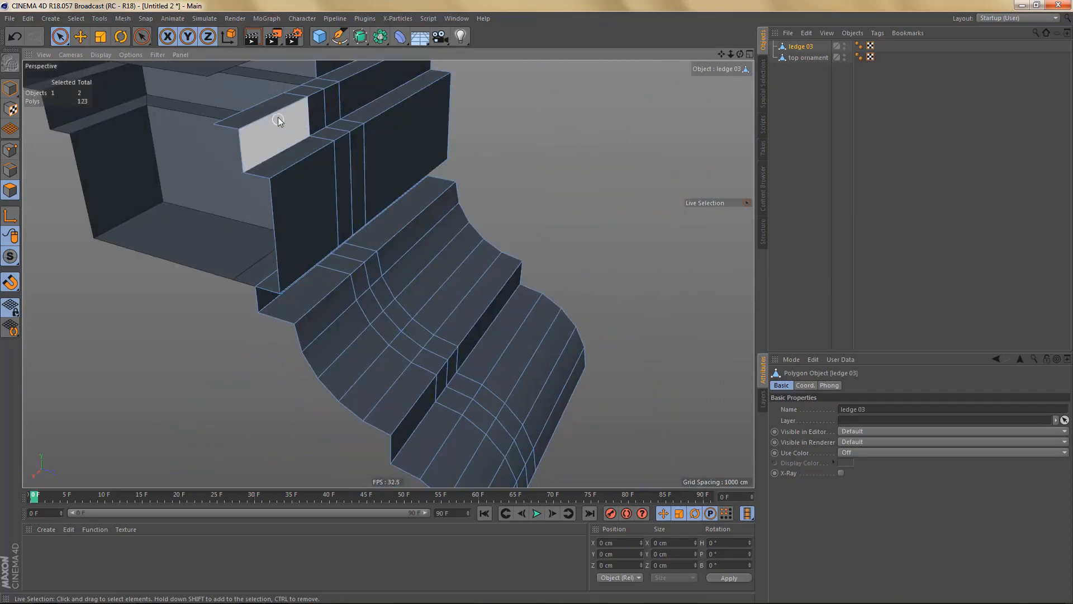
- Delete ledge 03's middle and lower band polygons, with their connecting steps, where the ornament covers them
left_click_drag(282, 131, 299, 194)
mouse_move(332, 147)
left_mouse_down()
mouse_move(307, 101)
mouse_move(315, 119)
mouse_move(347, 130)
left_mouse_up()
key("Delete")
scroll(378, 137, "up", 3)
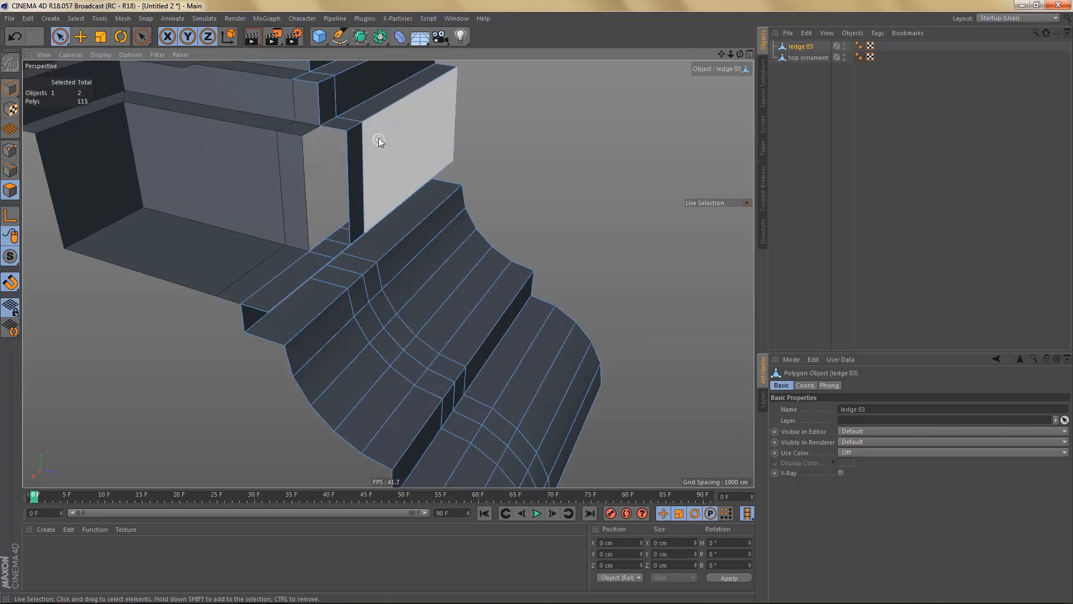
- Undo the last ledge 03 deletion, exclude the narrow strip beside the junction from the selection, and delete the remaining selected polygons
key("ctrl+z")
scroll(375, 188, "up", 2)
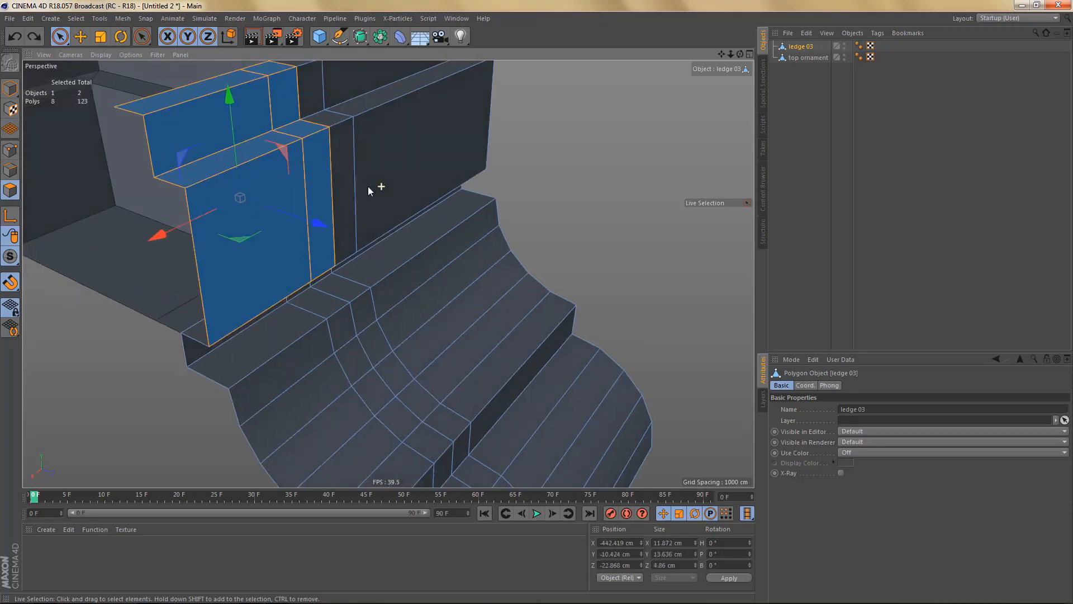
left_click(316, 159, "ctrl")
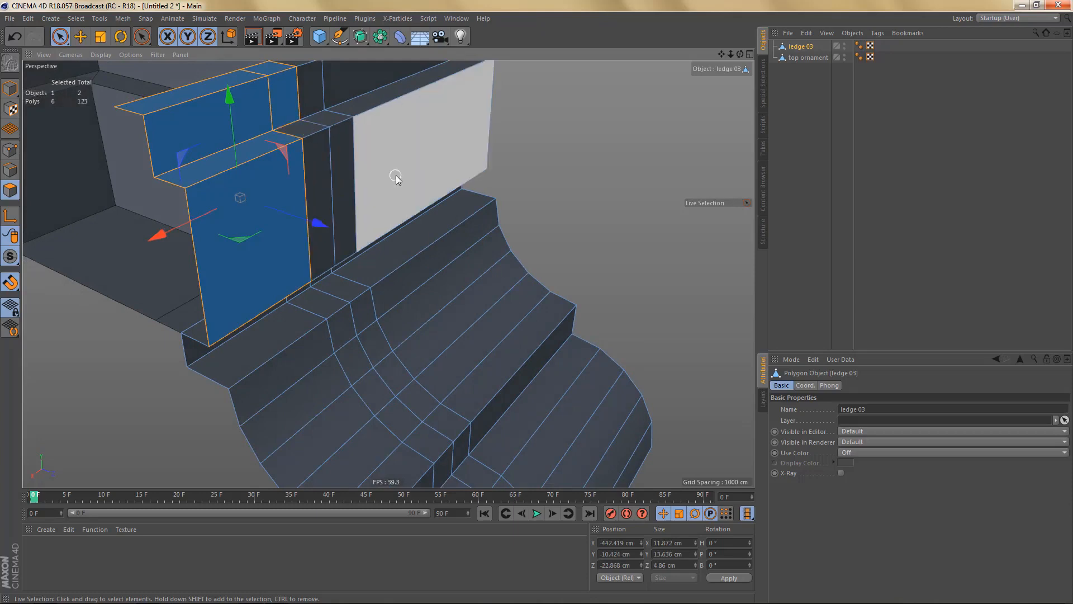
key("Delete")
left_click_drag(328, 143, 343, 227, "alt")
key("ctrl+z")
key("ctrl+z")
key("Delete")
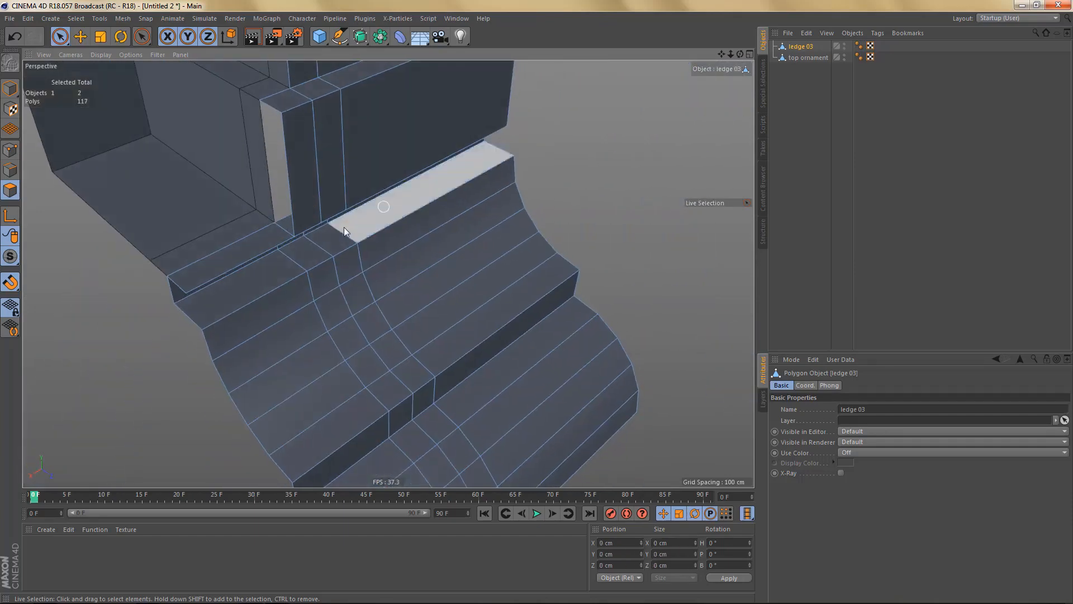
- Delete the long flat polygon on top of ledge 03's lower step where the ornament covers it, and inspect the junction
left_click(270, 237)
key("Delete")
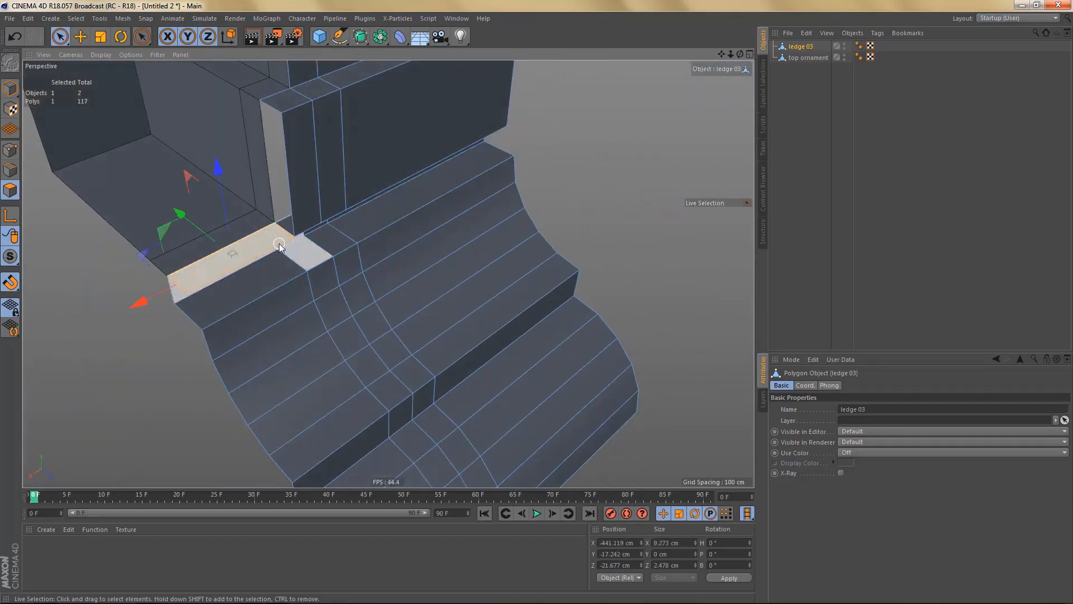
left_click_drag(276, 241, 188, 185, "alt")
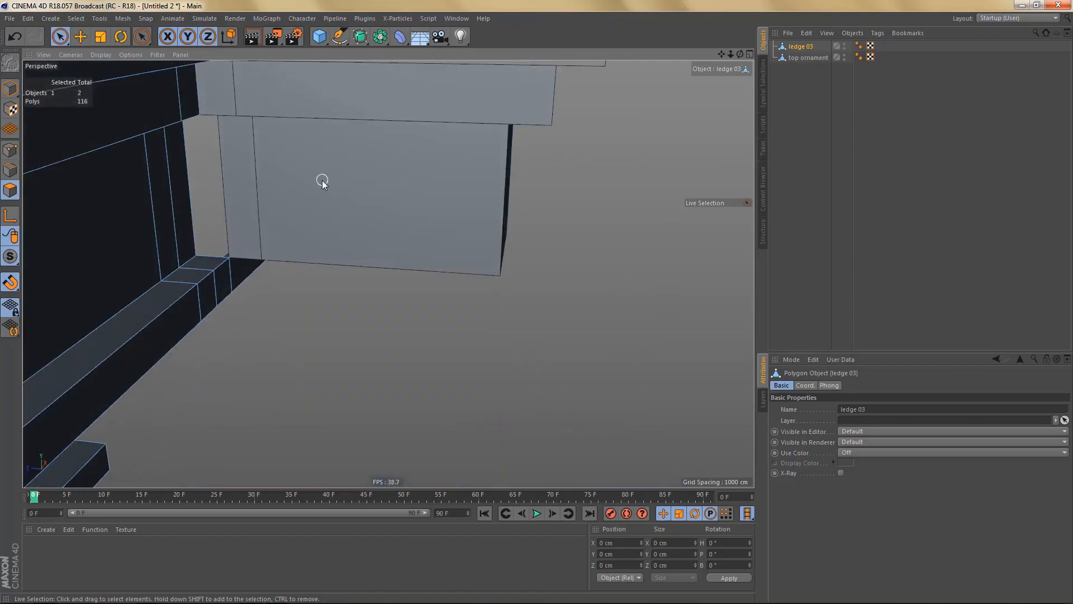
left_click_drag(322, 180, 441, 249, "alt")
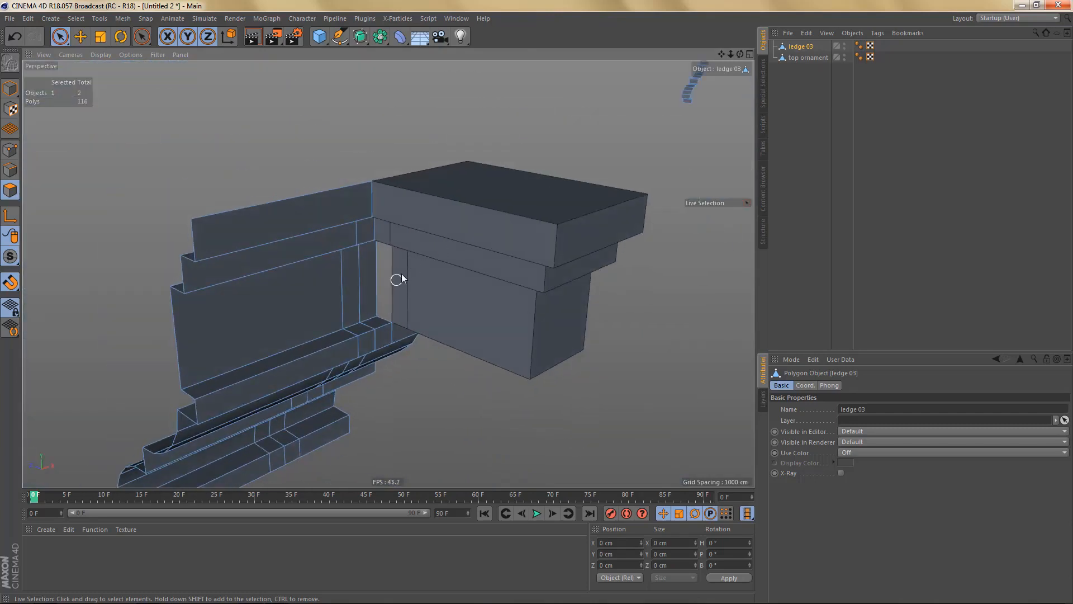
left_click_drag(397, 278, 422, 242, "alt")
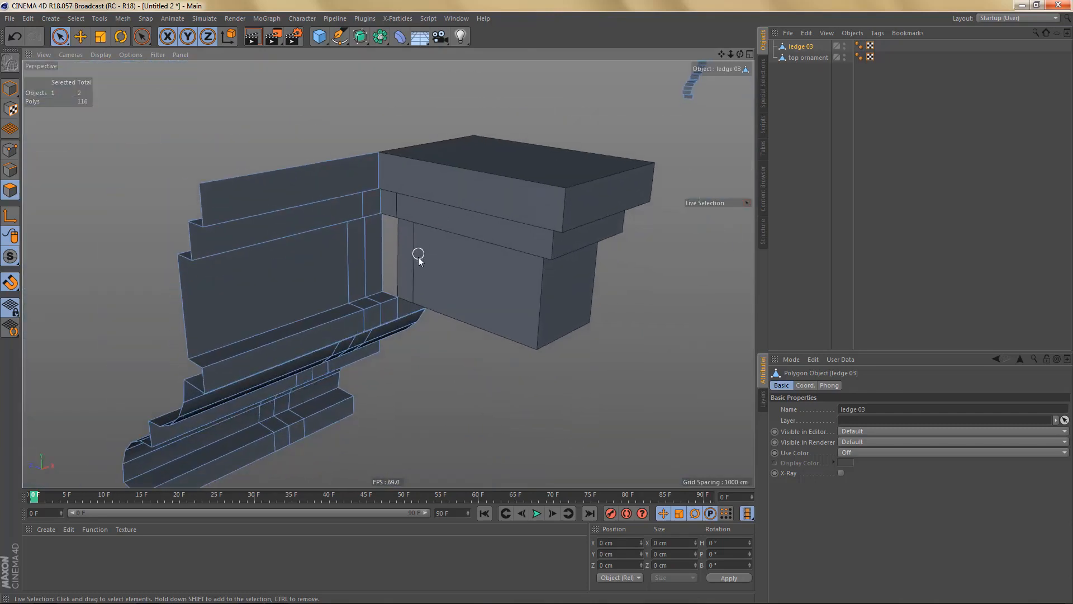
- Merge ledge 03 and top ornament into one polygon object with Connect Objects + Delete
left_click(806, 58)
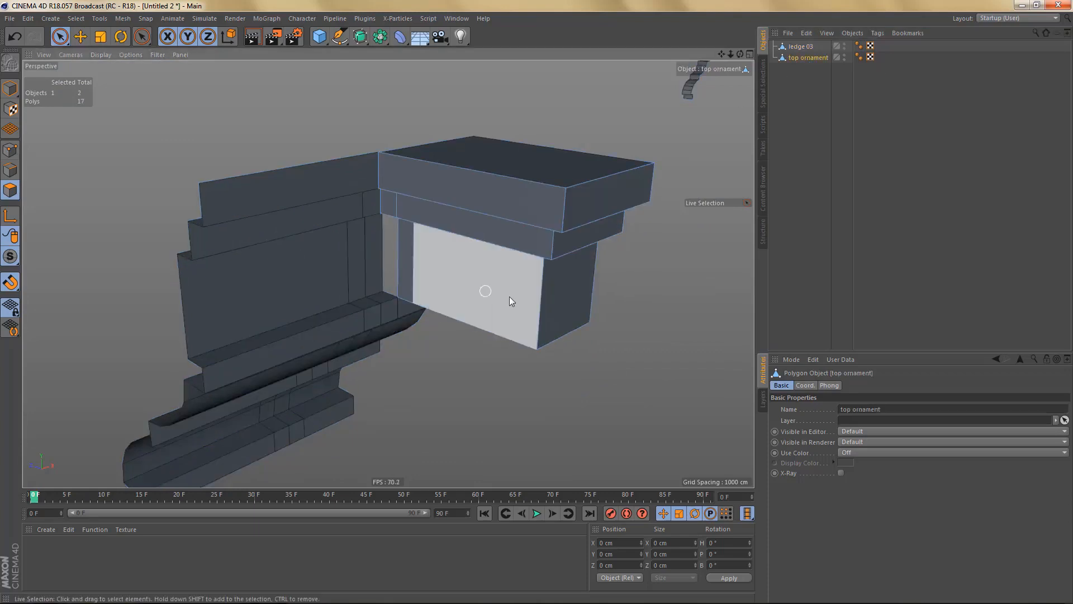
left_click(799, 47, "ctrl")
right_click(799, 49)
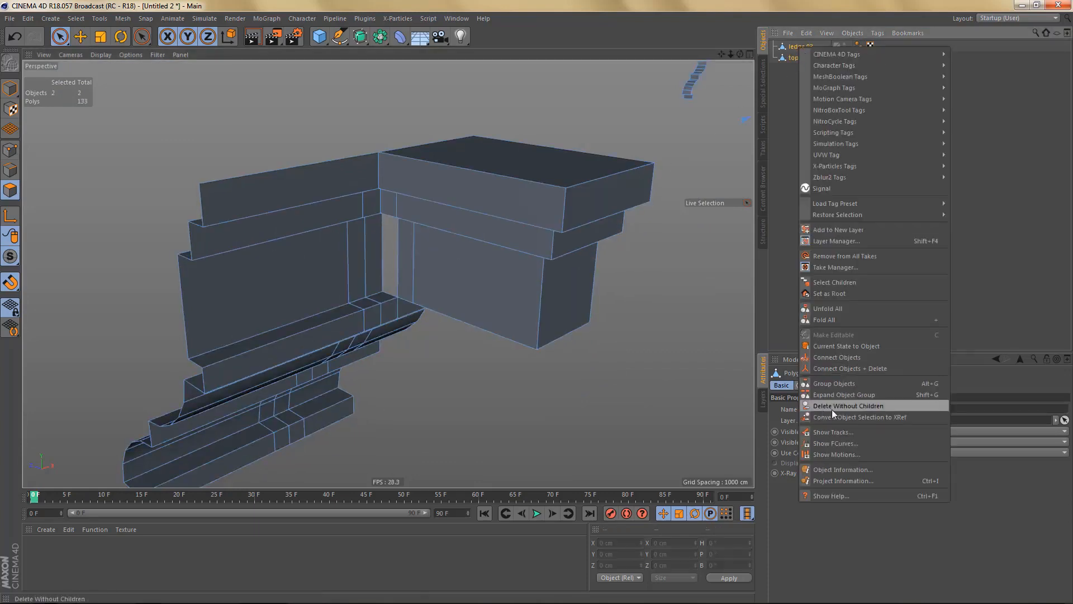
left_click(822, 473)
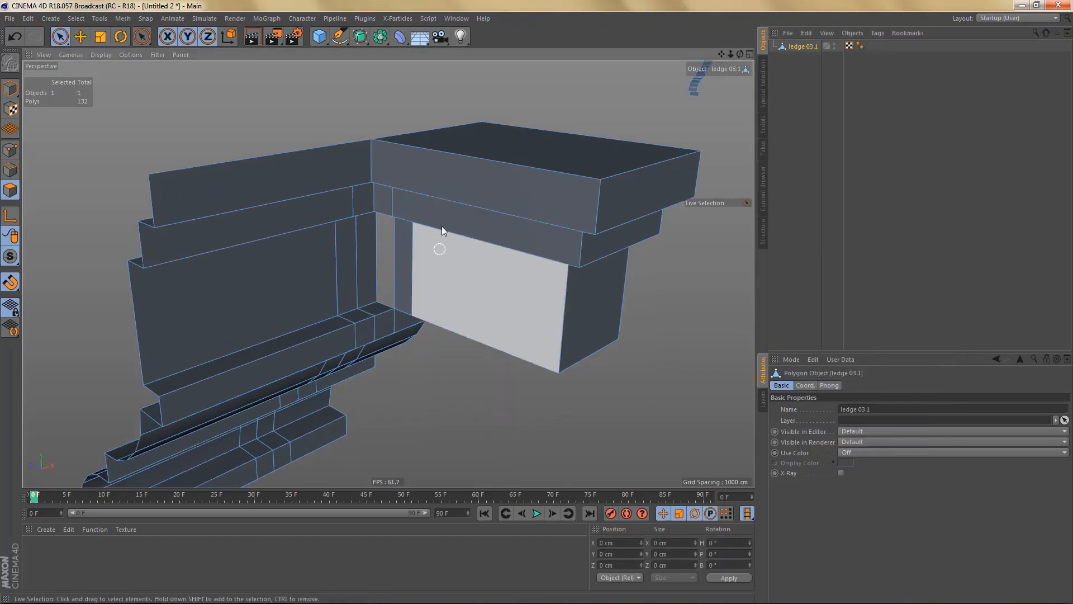
- Close the narrow vertical gap between the ledge and the ornament's side by extruding the ledge's edge across it with the Polygon Pen
mouse_move(406, 169)
left_mouse_down("alt")
mouse_move(433, 210)
mouse_move(414, 153)
left_mouse_up("alt")
scroll(383, 271, "up", 3)
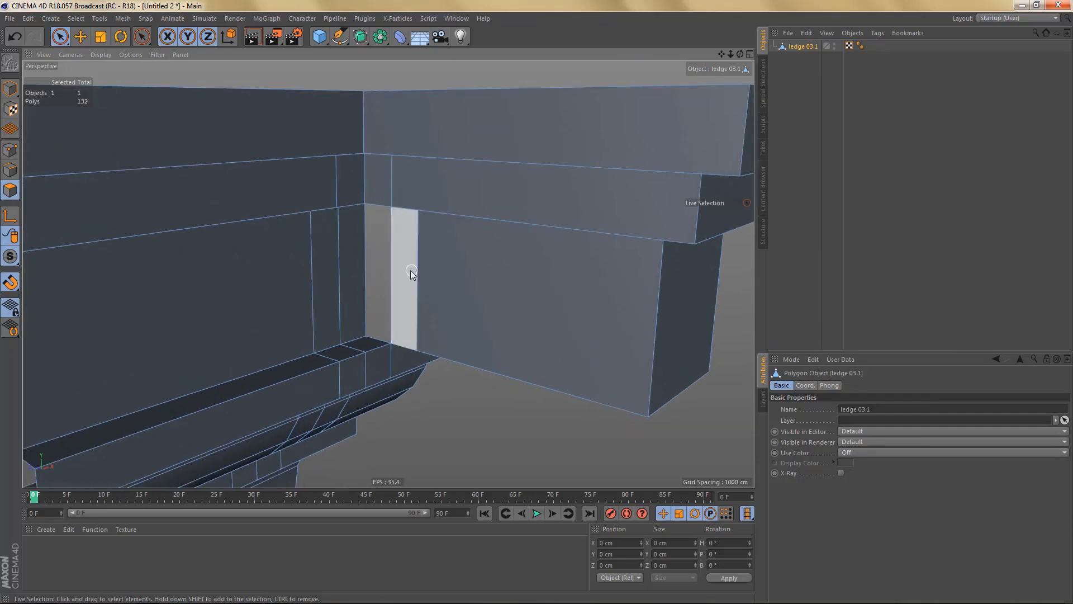
key("m")
key("e")
scroll(404, 277, "up", 4)
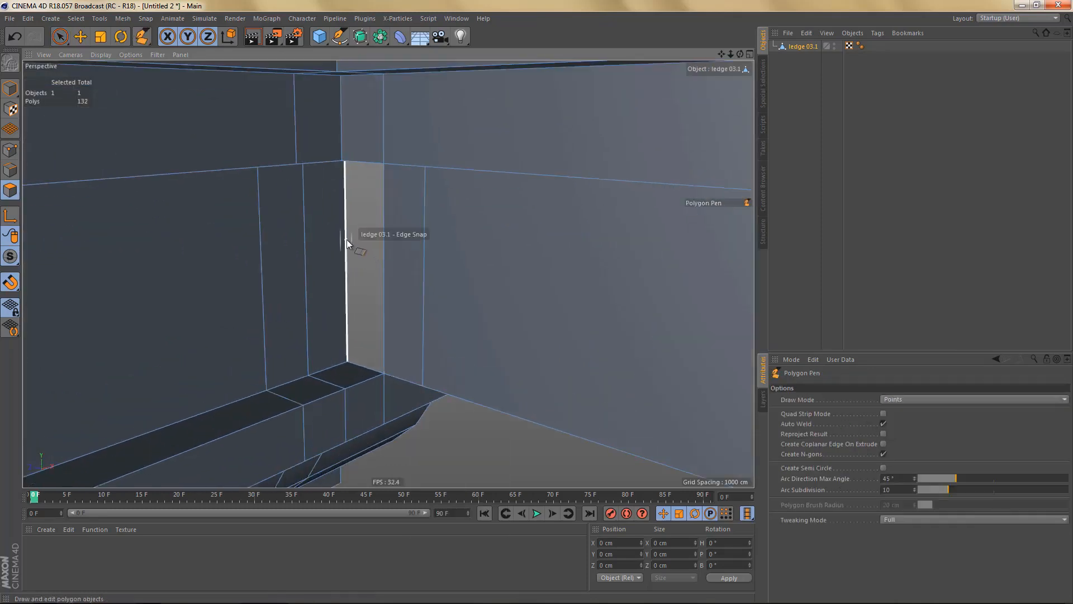
left_click_drag(346, 239, 389, 263, "ctrl")
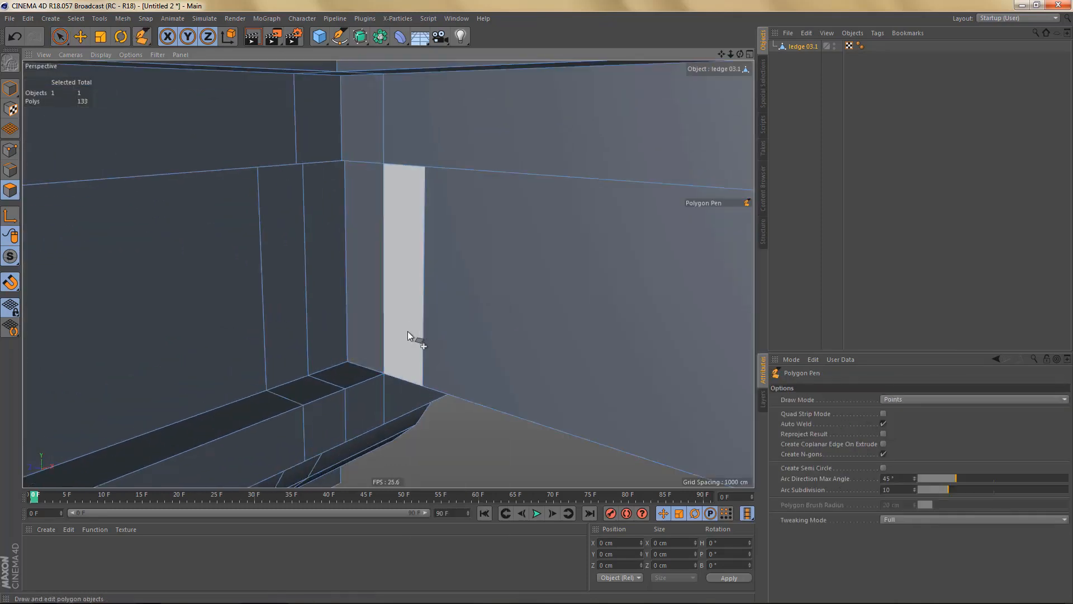
scroll(400, 360, "up", 3)
left_click_drag(364, 393, 342, 437, "alt")
scroll(326, 395, "up", 5)
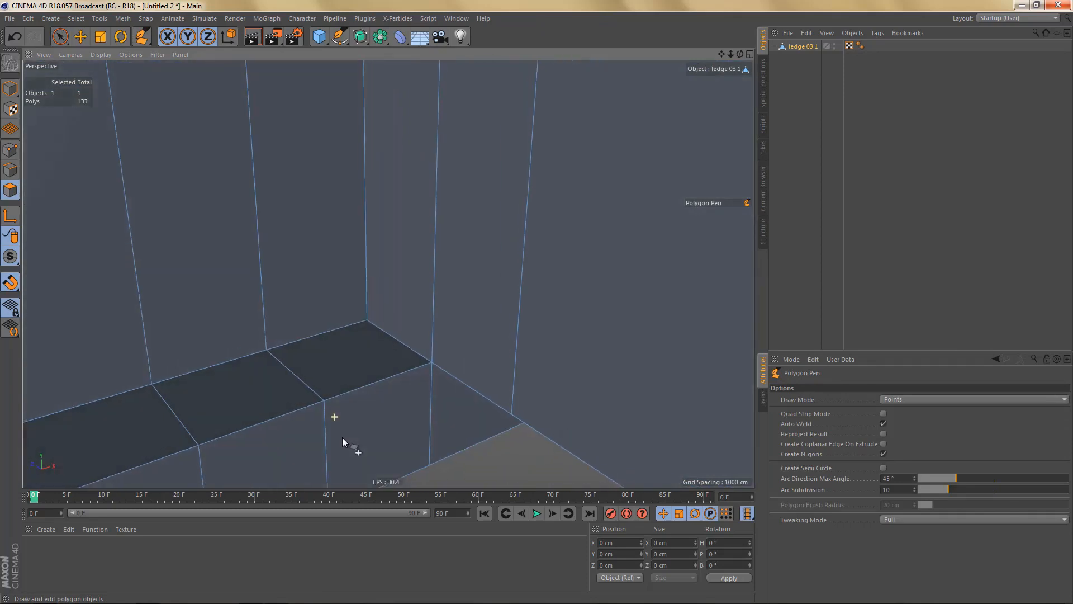
scroll(443, 283, "down", 8)
left_click_drag(357, 377, 447, 234, "alt")
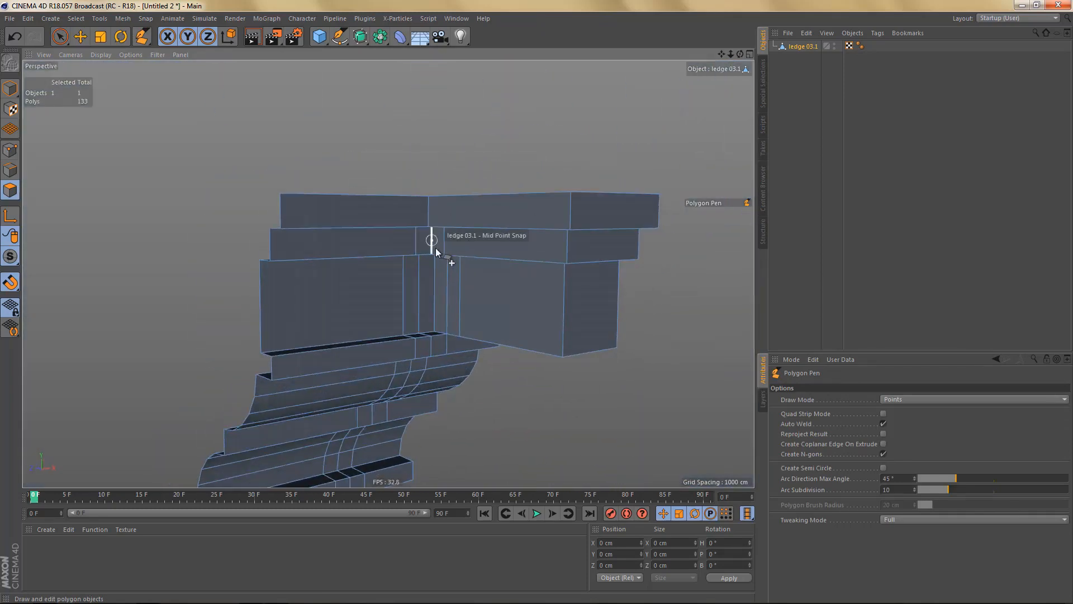
- Try smoothing the merged ledge with a Subdivision Surface, inspect the inner corner, and undo it
left_click_drag(363, 37, 422, 56)
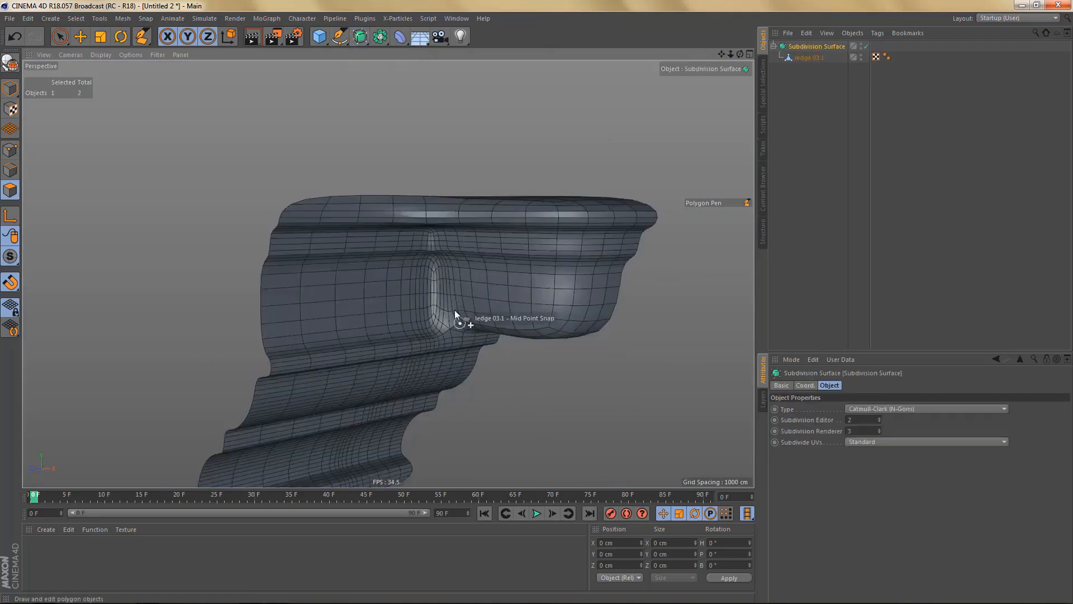
left_click_drag(455, 316, 379, 294, "alt")
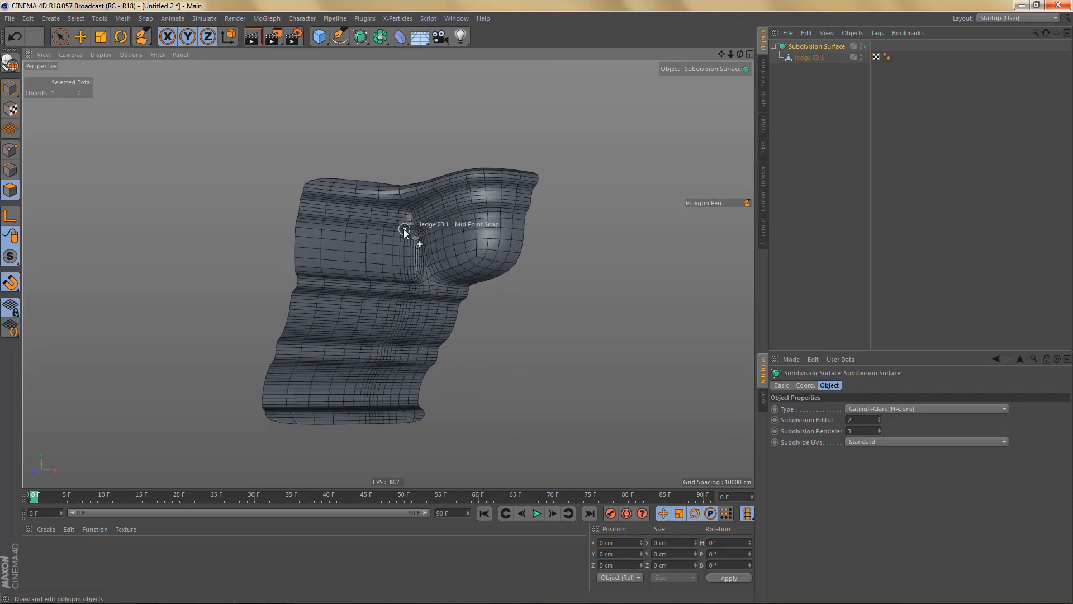
mouse_move(404, 229)
left_mouse_down("alt")
mouse_move(421, 277)
mouse_move(427, 267)
mouse_move(388, 208)
mouse_move(391, 244)
left_mouse_up("alt")
key("ctrl+z")
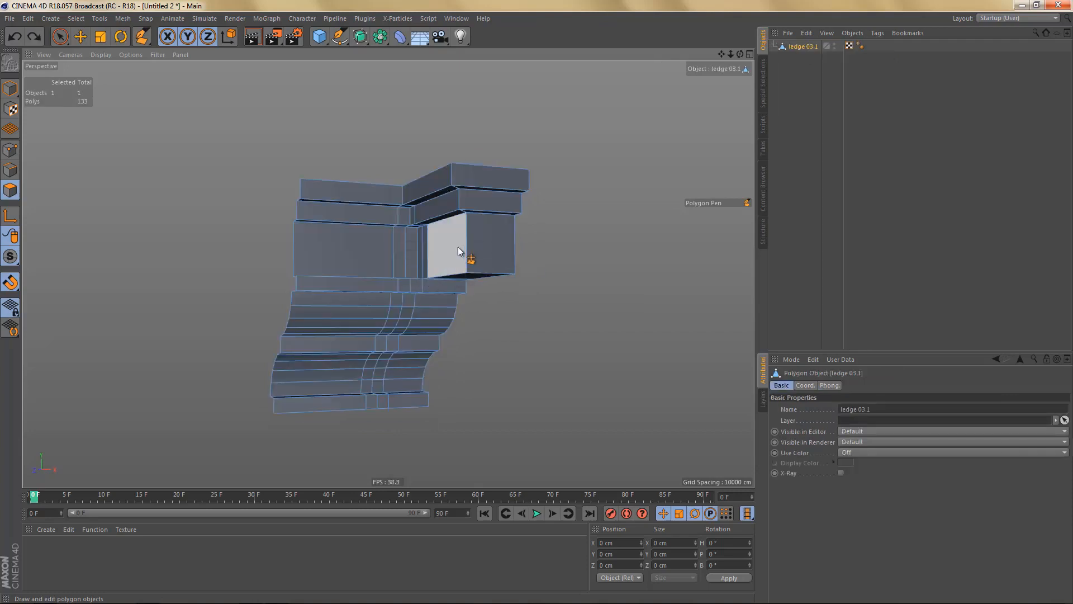
- Turn off snapping and weld the points around the upper corner of the middle band's junction into one with the Polygon Pen
scroll(432, 237, "up", 5)
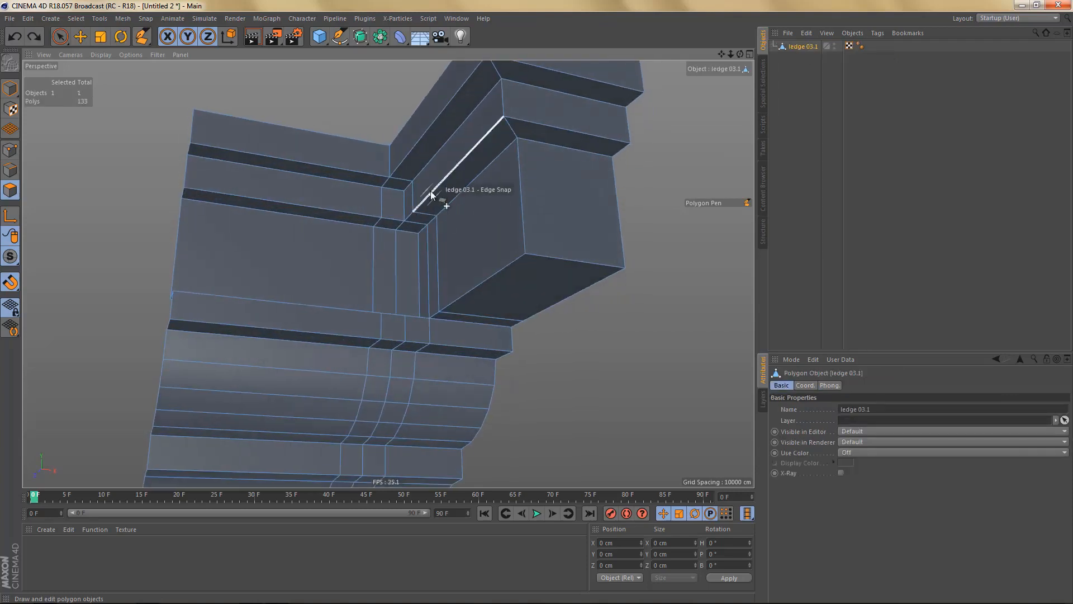
middle_click_drag(407, 192, 403, 232, "alt")
key("shift+s")
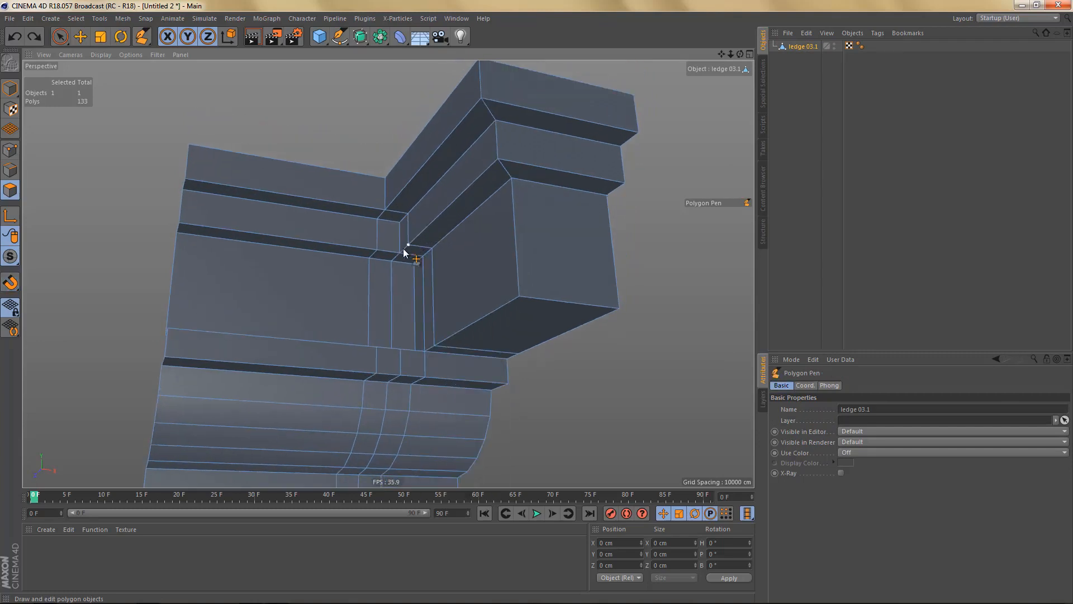
scroll(402, 247, "up", 5)
scroll(398, 240, "up", 3)
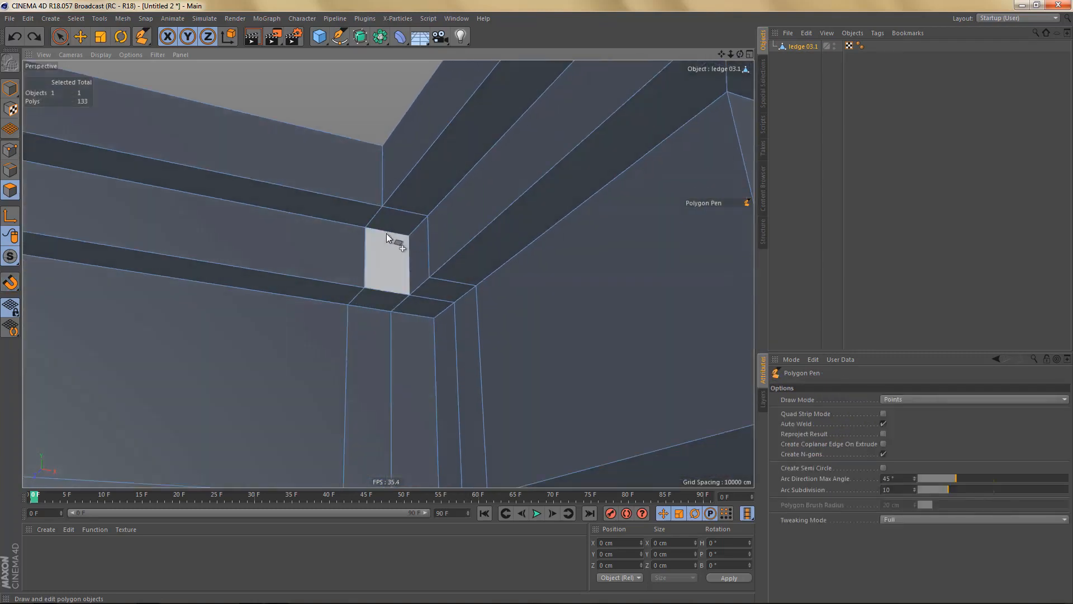
left_click_drag(356, 227, 420, 235)
right_click_drag(409, 234, 404, 260, "alt")
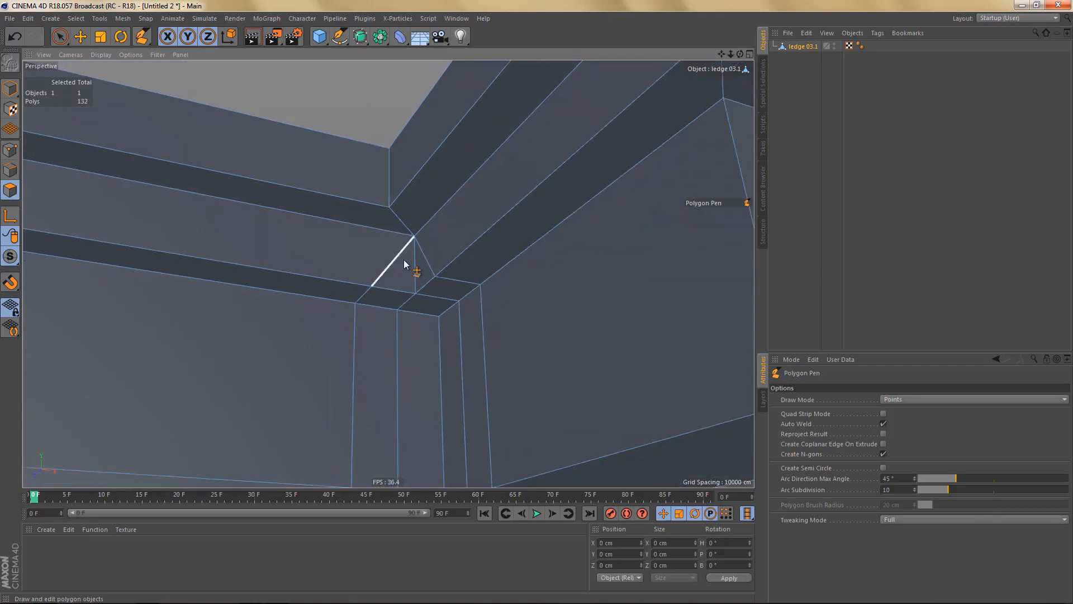
- Dissolve the two redundant edge loops beside the inner corner, one on the ledge and one on the ornament's side
key("e")
key("Return")
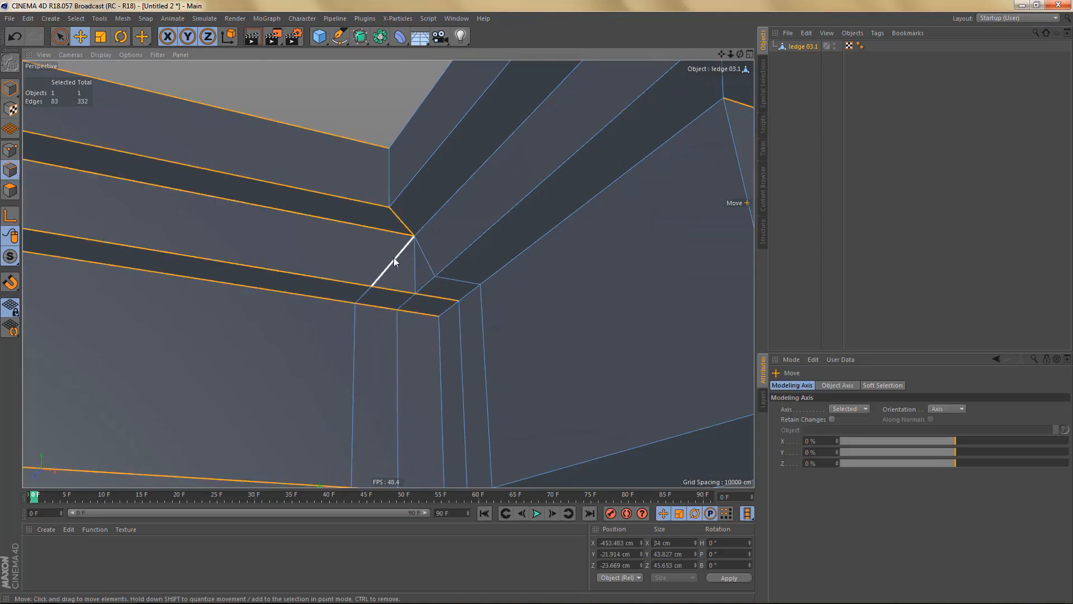
double_click(394, 260)
key("ctrl+BackSpace")
scroll(419, 251, "down", 4)
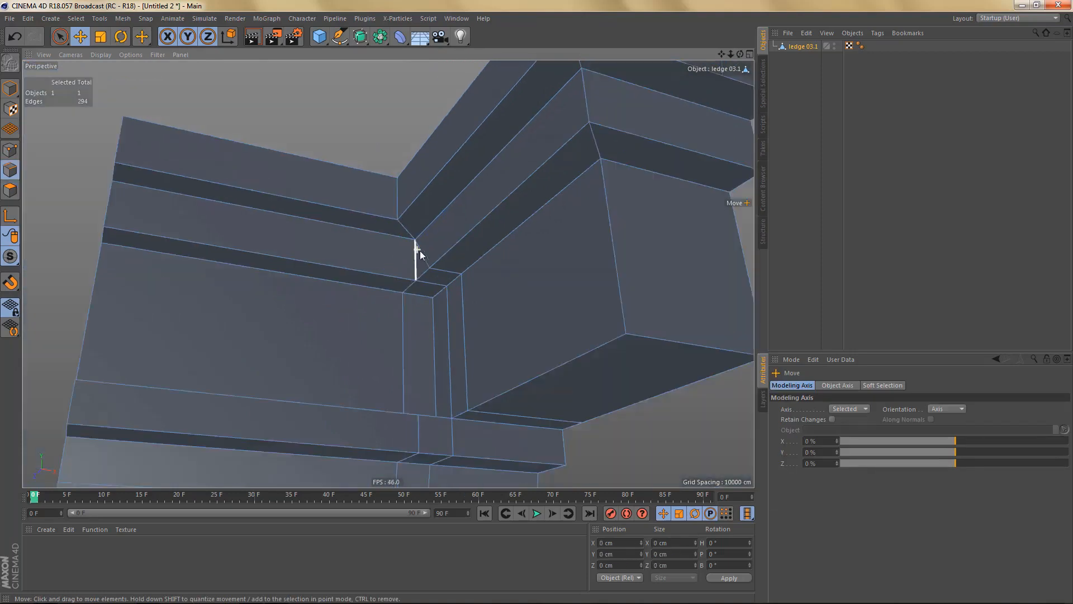
left_click(446, 268)
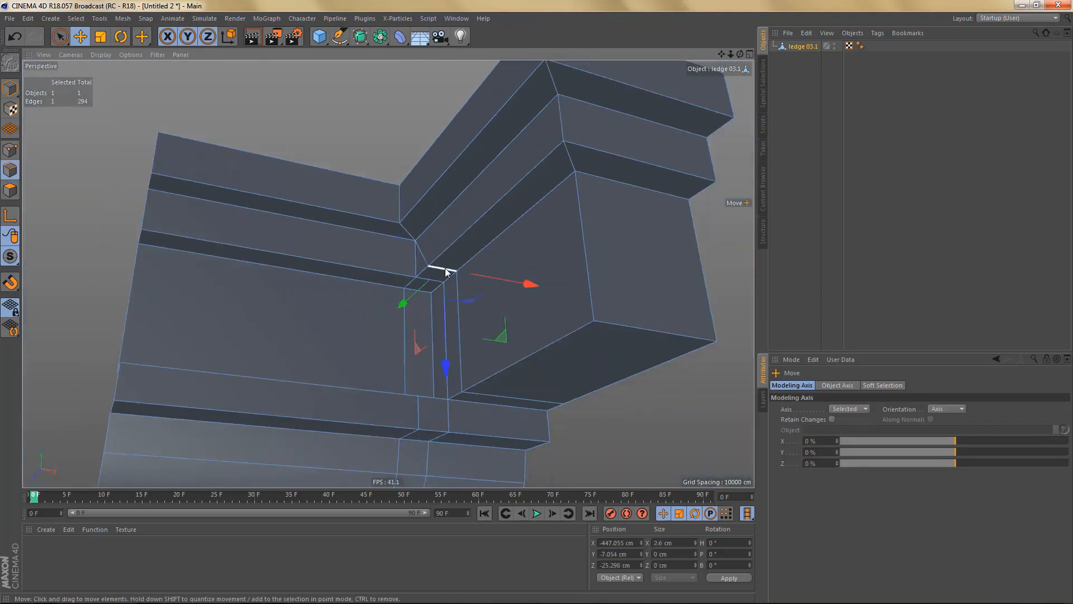
double_click(446, 270)
key("ctrl+BackSpace")
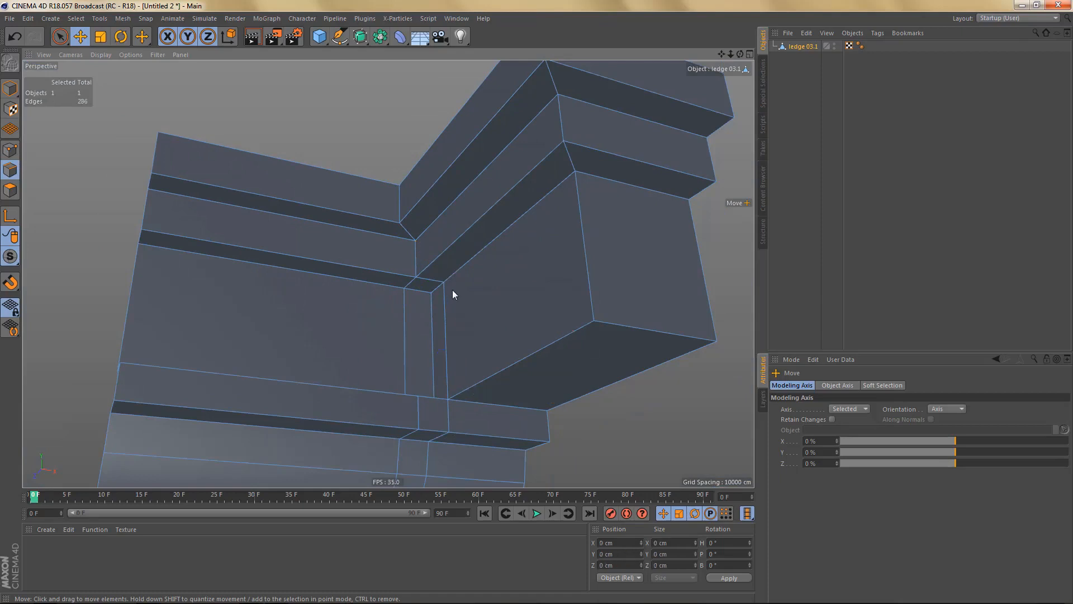
- Weld the points around the junction's inner corner beneath the middle band into one corner point with the Polygon Pen
left_click_drag(452, 289, 411, 295, "alt")
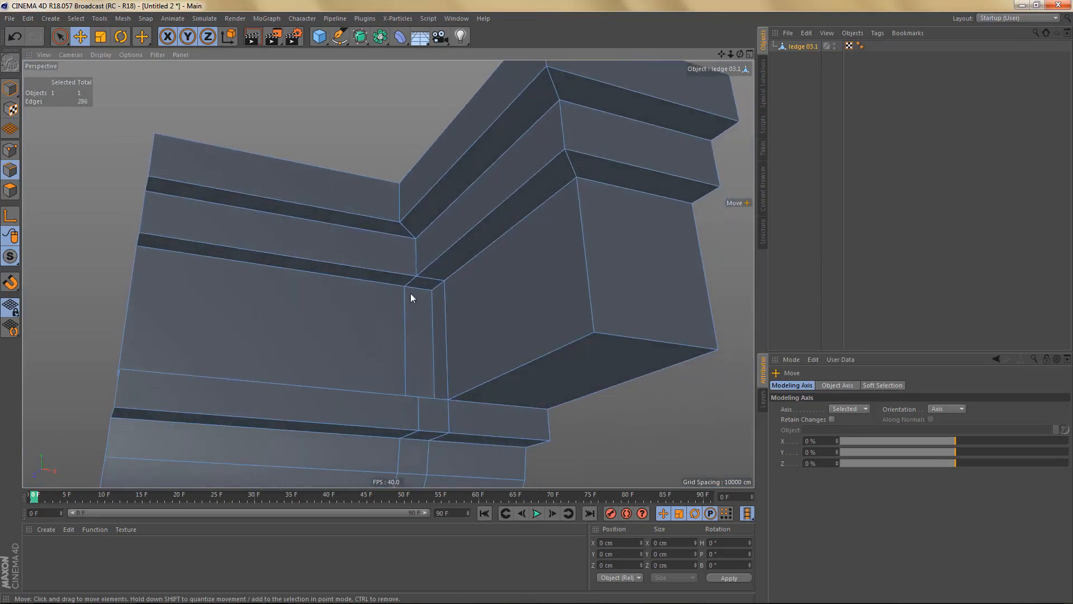
right_click_drag(412, 295, 461, 298, "alt")
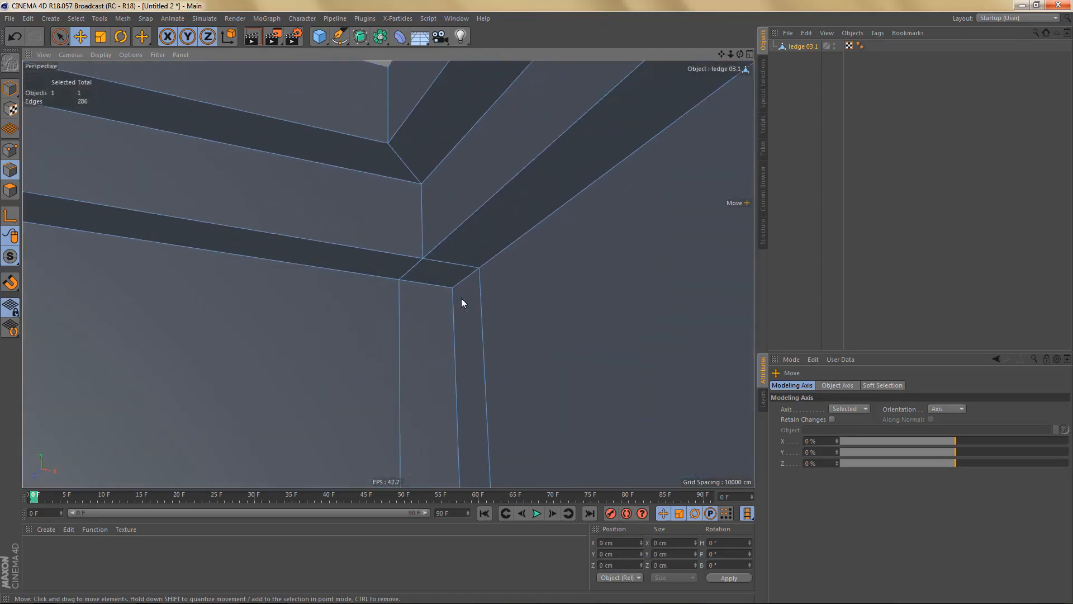
key("m")
key("e")
scroll(430, 310, "up", 2)
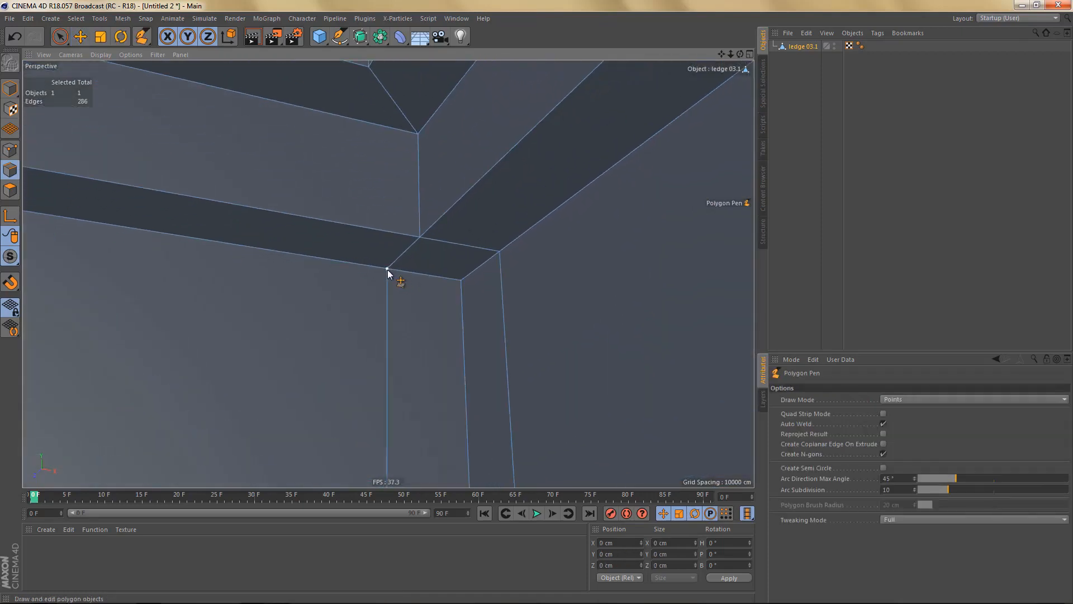
left_click_drag(387, 270, 471, 281)
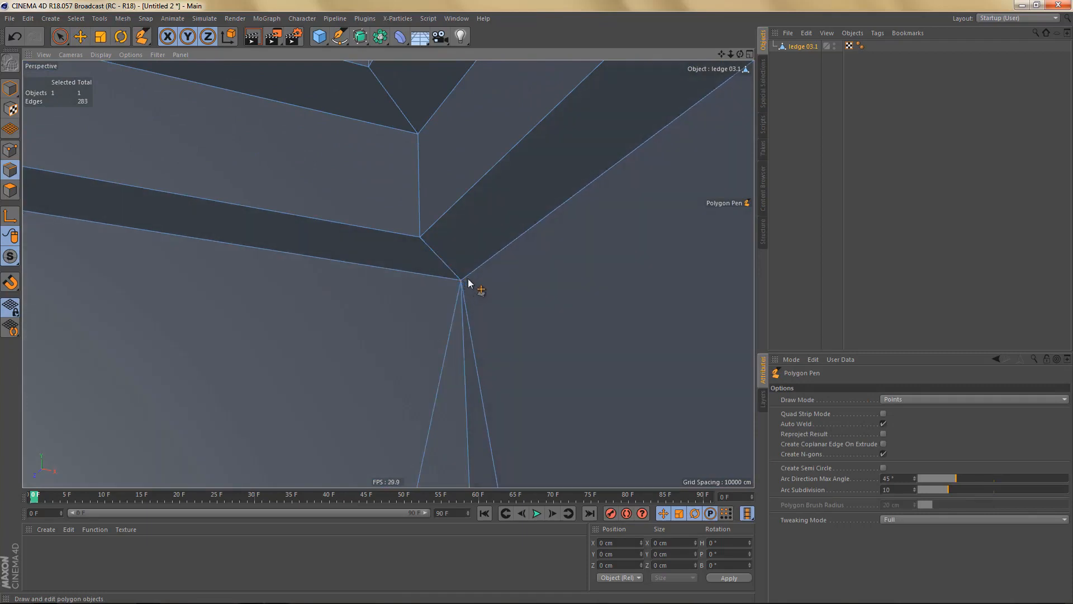
- Dissolve the redundant edge loop that slants down the ledge beside the inner corner and continues through the lower mouldings
scroll(469, 284, "down", 2)
left_click_drag(423, 318, 442, 380, "alt")
middle_click_drag(442, 380, 421, 320, "alt")
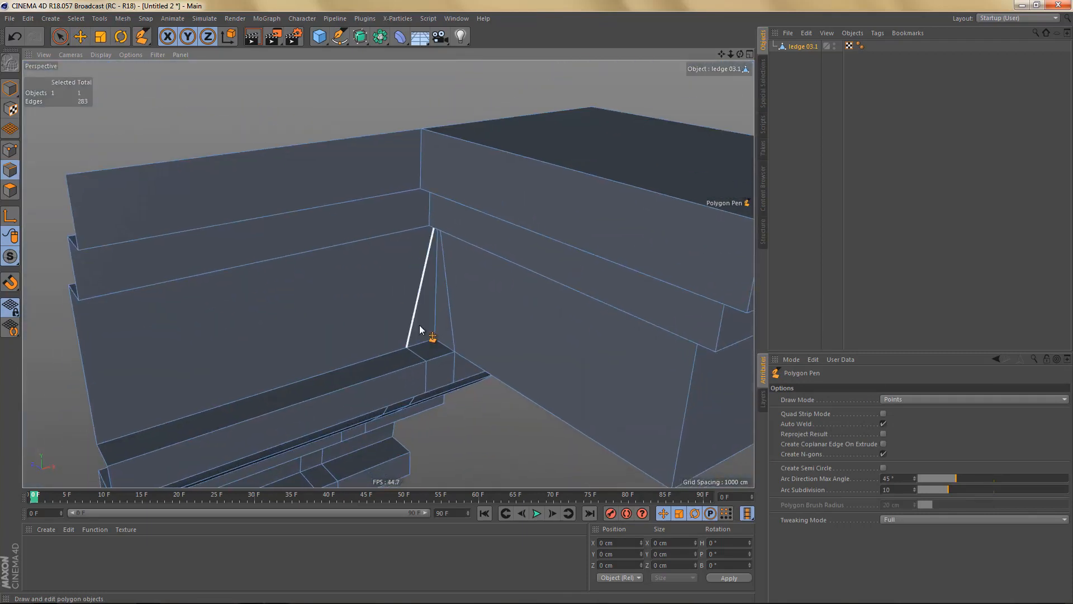
key("e")
double_click(419, 314)
left_click_drag(489, 371, 452, 297, "alt")
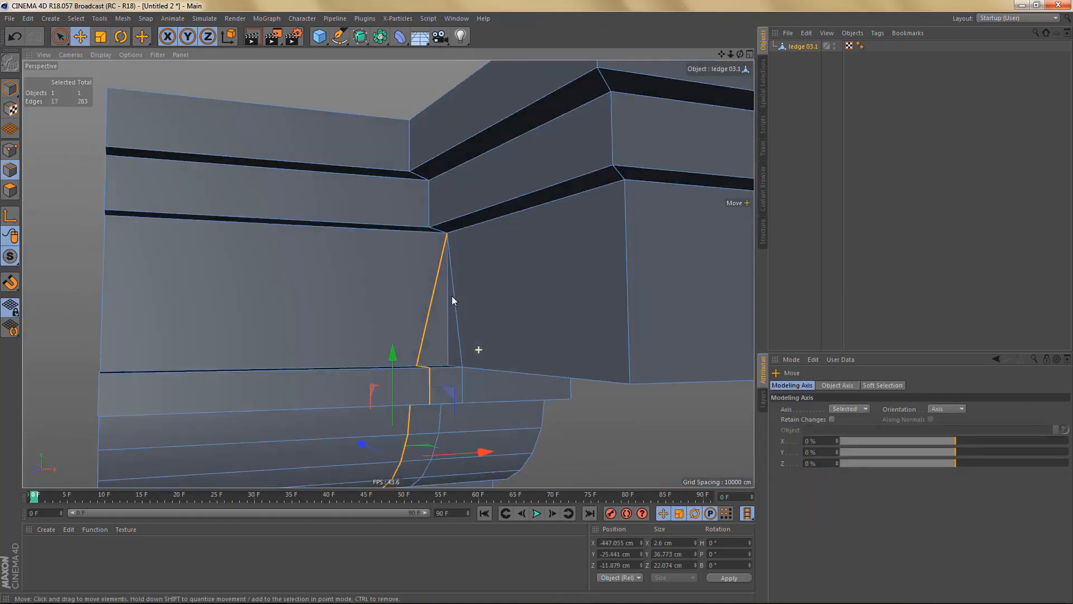
key("ctrl+BackSpace")
left_click_drag(520, 338, 427, 326, "alt")
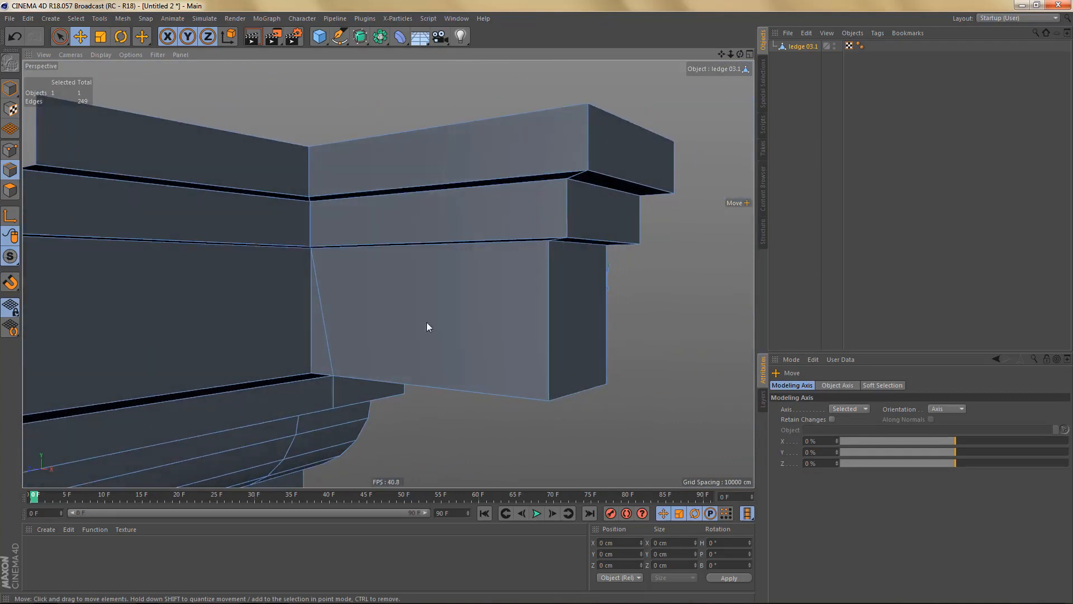
- Connect the slanted edge on the ornament's lower block with the block's front vertical edges, cutting a horizontal line across its faces
key("9")
left_click(324, 319)
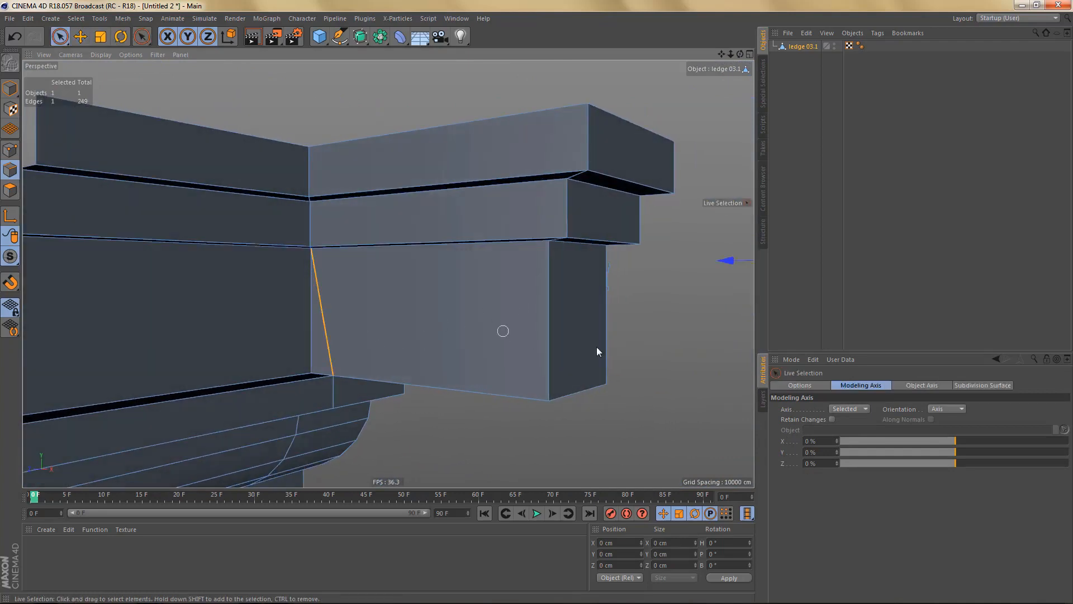
left_click_drag(597, 347, 643, 343, "shift")
key("m")
key("m")
left_click_drag(358, 348, 379, 348, "alt")
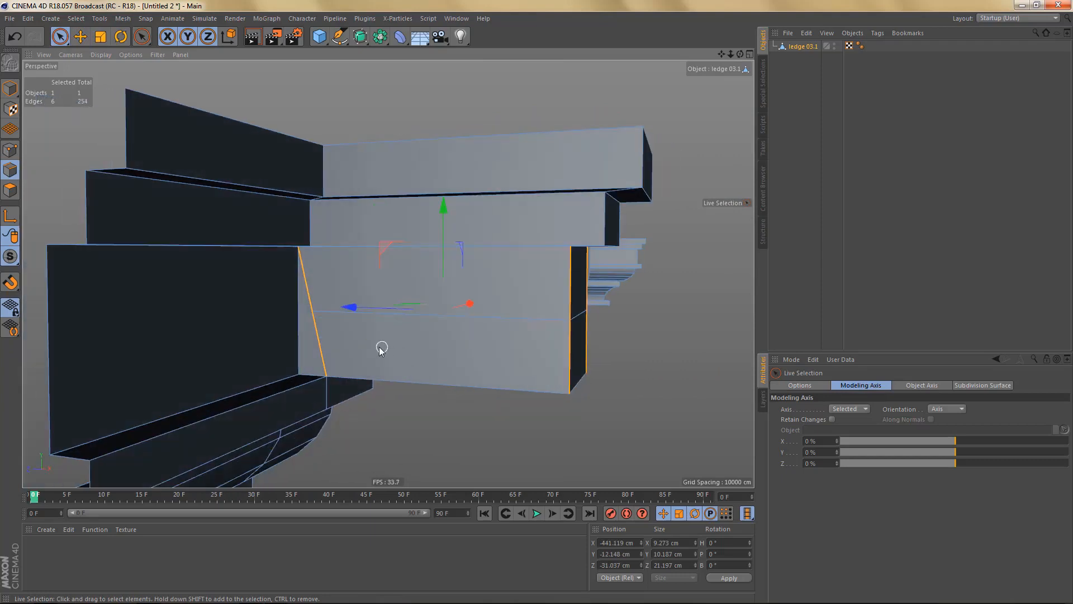
- Move the inner end point of the block's new horizontal cut along Z to about -23 cm, straight above the lower corner point
key("Return")
left_click(312, 313)
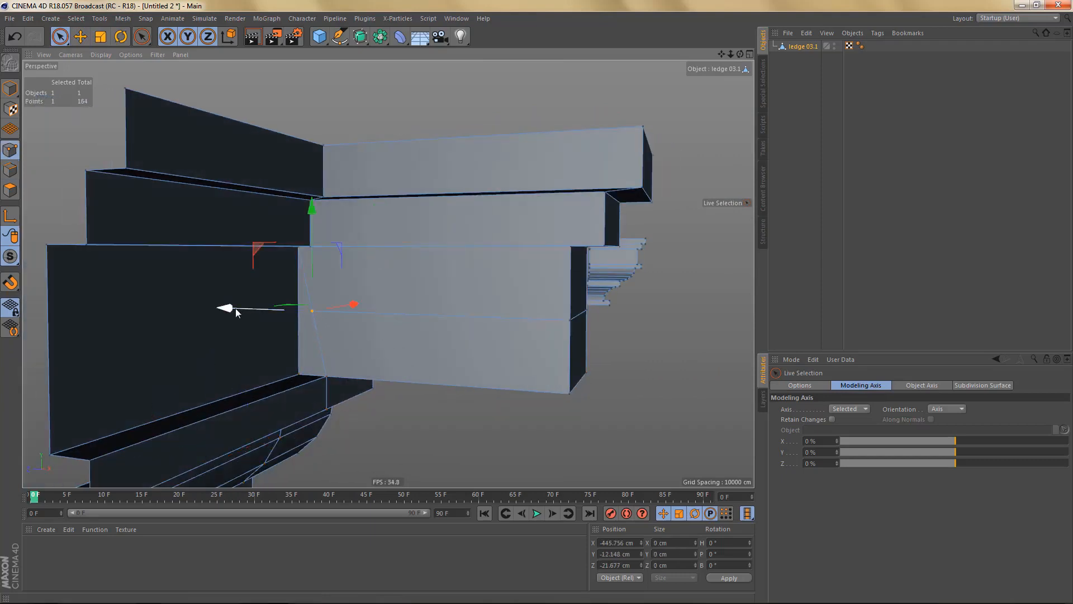
left_click_drag(236, 307, 250, 308)
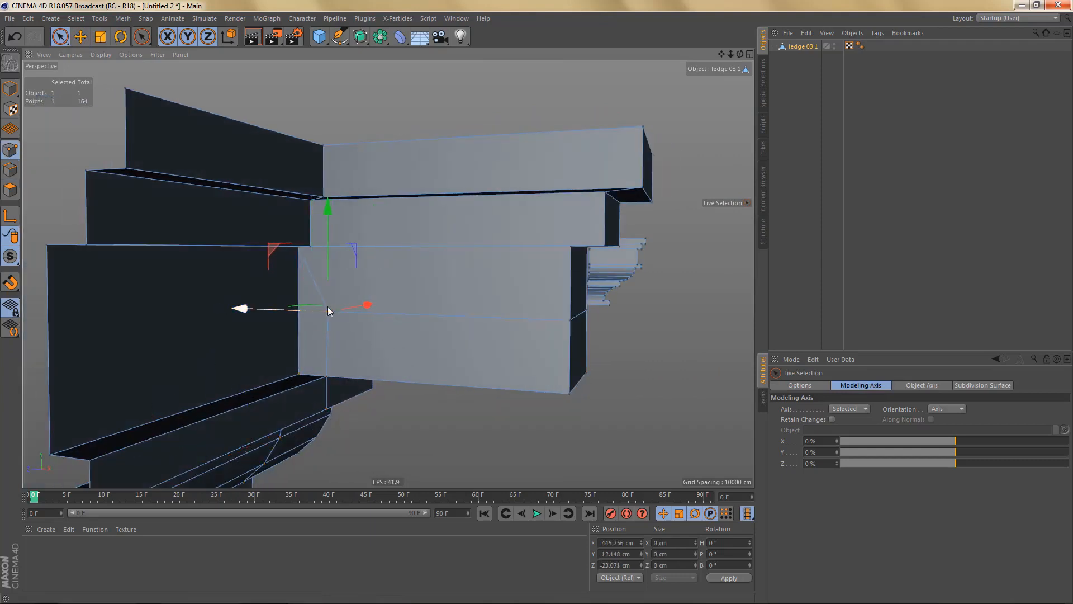
mouse_move(327, 306)
left_mouse_down("alt")
mouse_move(345, 257)
mouse_move(333, 278)
mouse_move(364, 294)
mouse_move(344, 313)
mouse_move(218, 356)
mouse_move(243, 342)
mouse_move(303, 339)
mouse_move(293, 348)
mouse_move(340, 332)
mouse_move(350, 300)
mouse_move(317, 320)
mouse_move(366, 368)
mouse_move(355, 367)
mouse_move(384, 334)
mouse_move(341, 297)
mouse_move(328, 320)
left_mouse_up("alt")
left_click(357, 364)
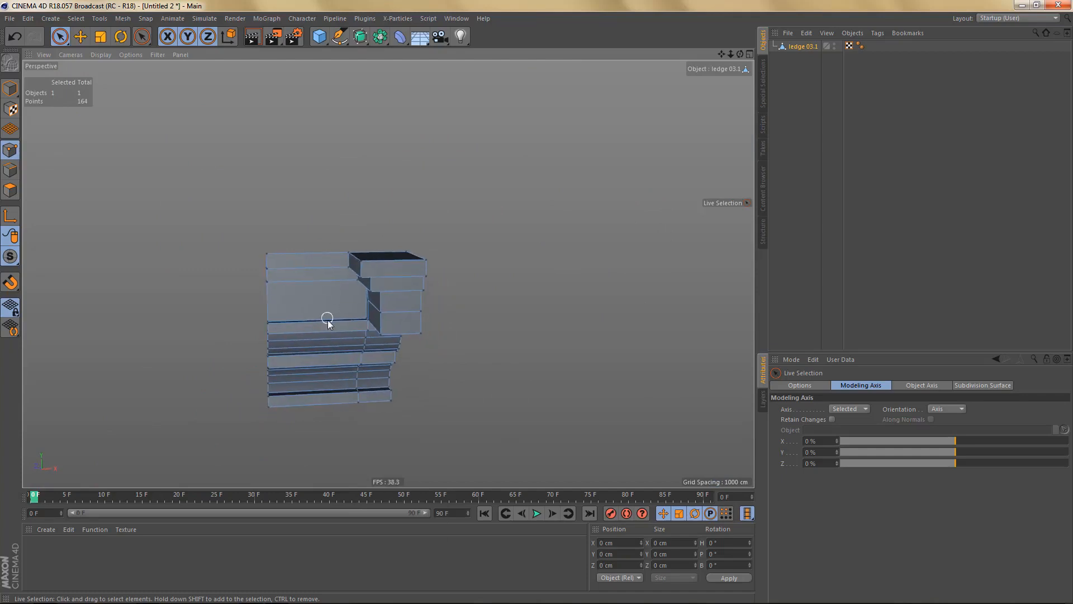
- Select all polygons of the halved ledge and ornament piece with the Rectangle Selection
key("Return")
key("Return")
key("l")
key("r")
left_click_drag(225, 215, 441, 459)
left_click_drag(384, 371, 359, 321, "alt")
right_click_drag(356, 323, 402, 316, "alt")
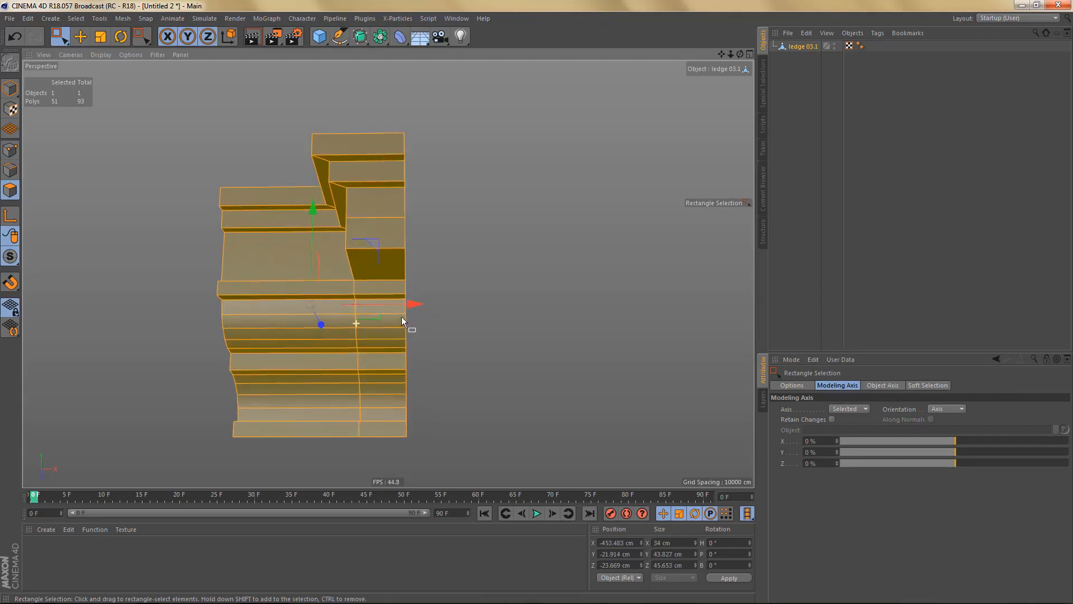
left_click_drag(402, 316, 401, 350, "alt")
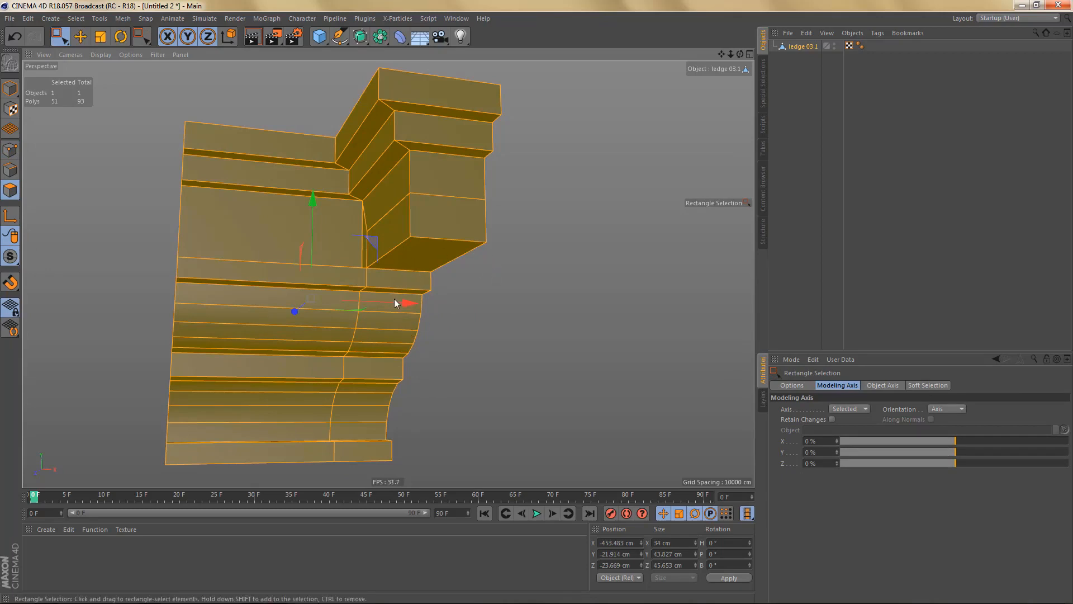
- Start the Mirror tool on the selected polygons and set its coordinate system to Object
key("shift+c")
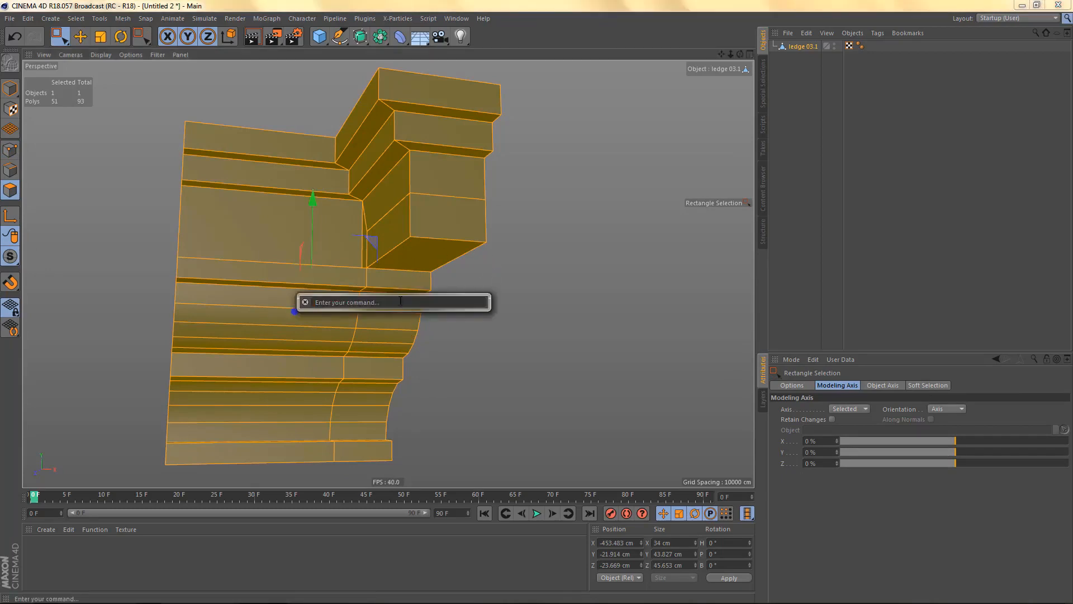
type("mirror")
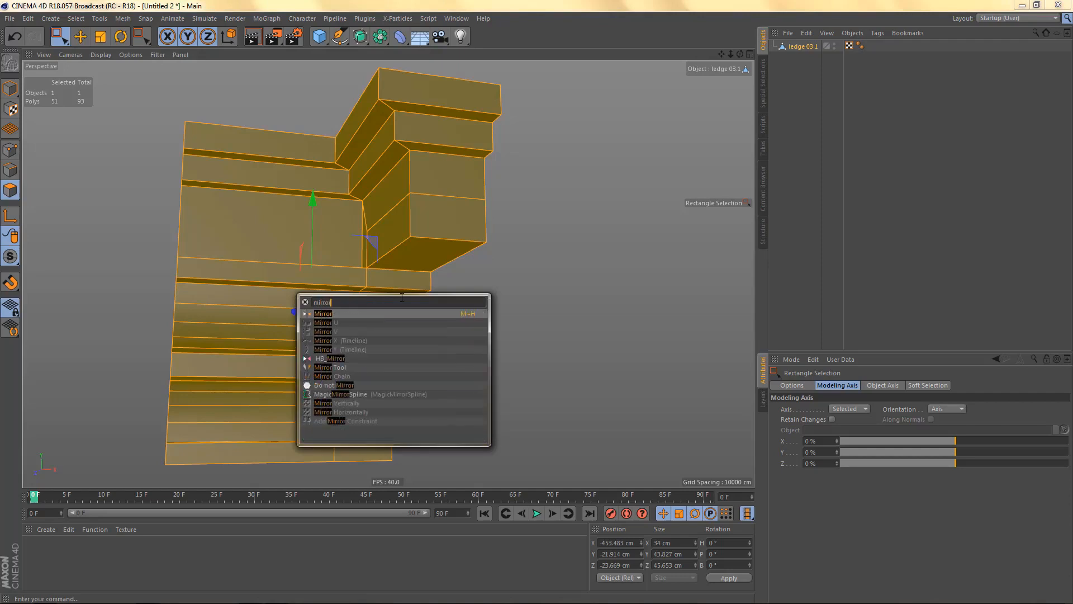
left_click(332, 316)
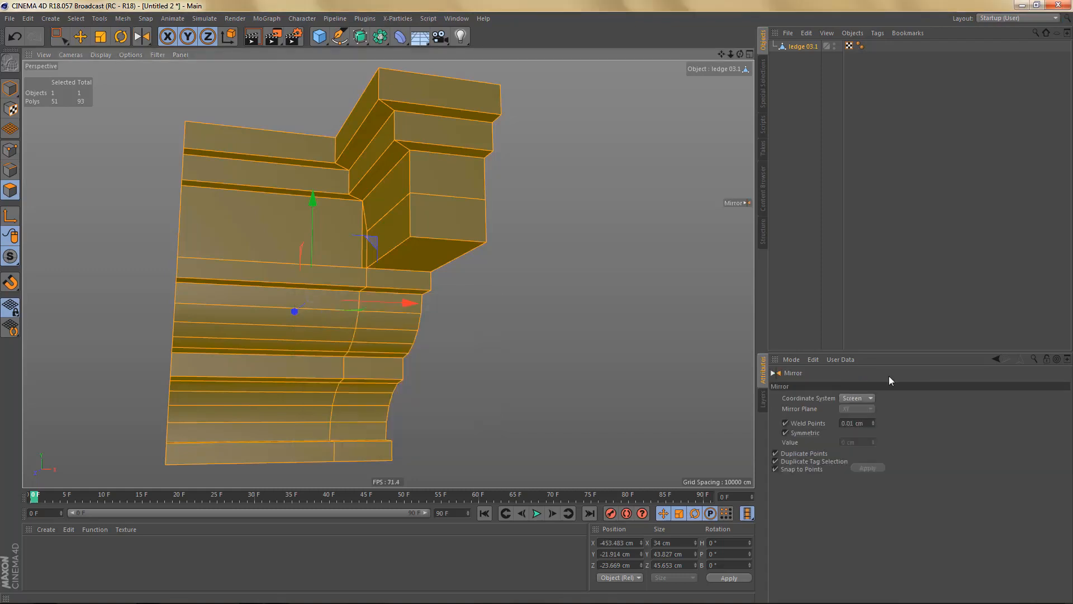
left_click(860, 397)
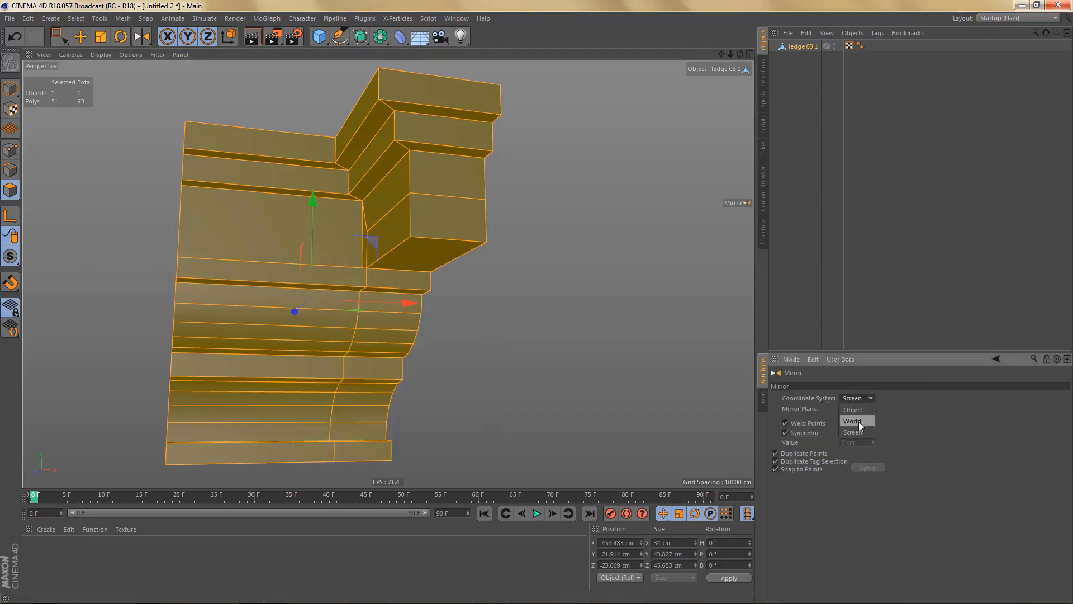
left_click(862, 411)
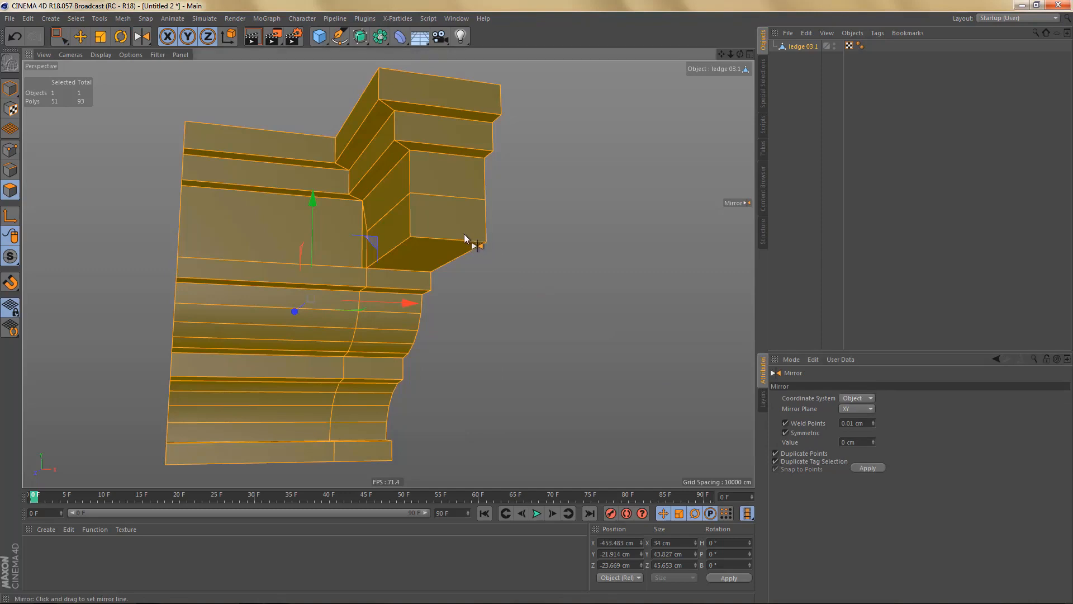
- Try to mirror the selected polygons with the XY mirror plane, placing the mirror line in the front view, and undo it
middle_click(595, 336)
middle_click(594, 339)
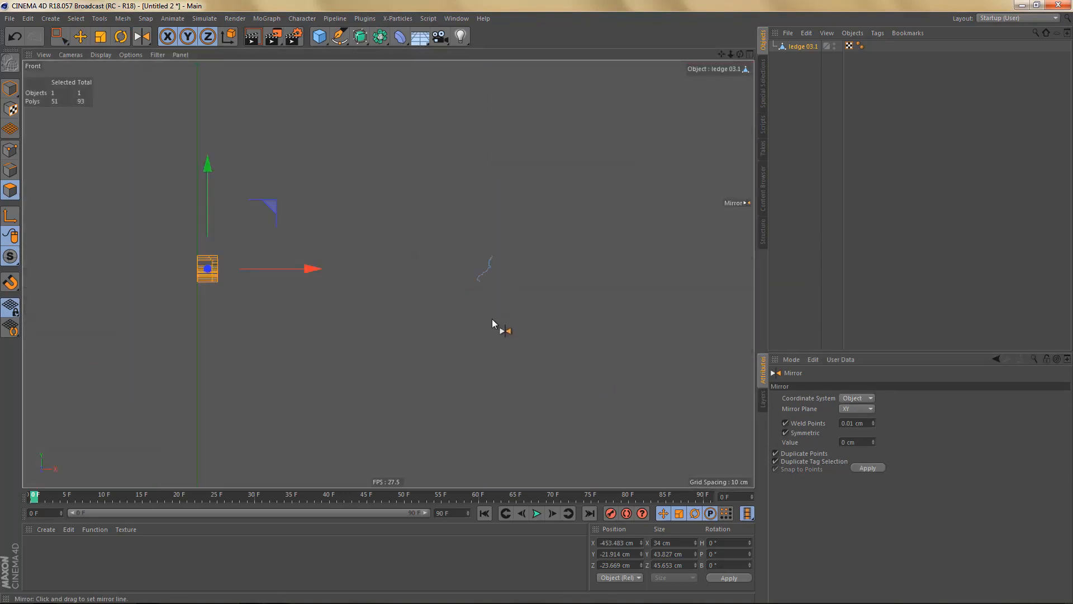
right_click_drag(201, 257, 342, 286, "alt")
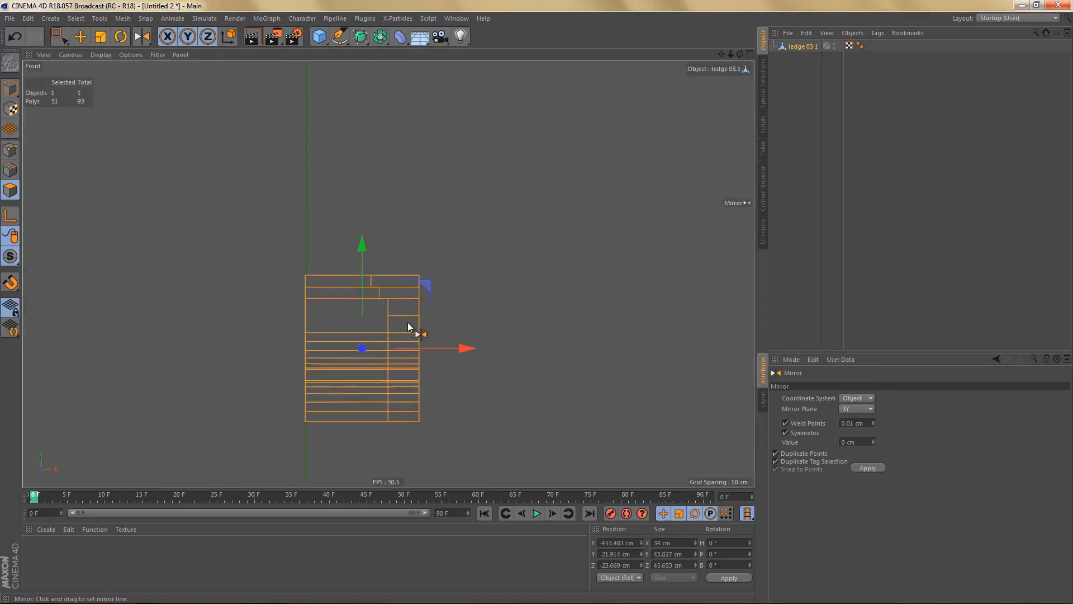
right_click_drag(406, 322, 429, 260, "alt")
left_click_drag(428, 261, 425, 265)
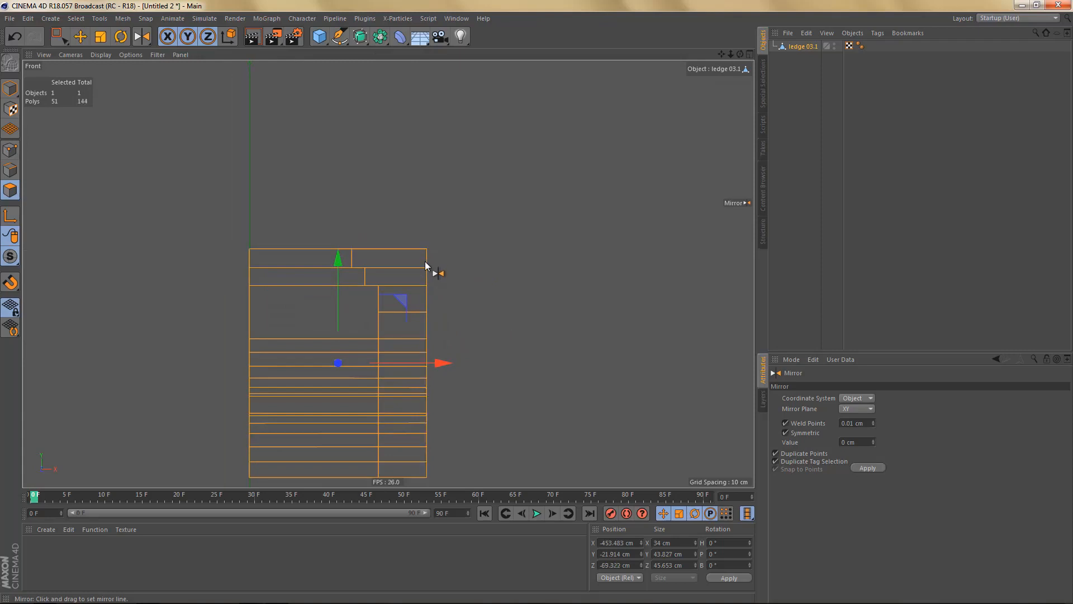
middle_click(433, 265)
middle_click(271, 216)
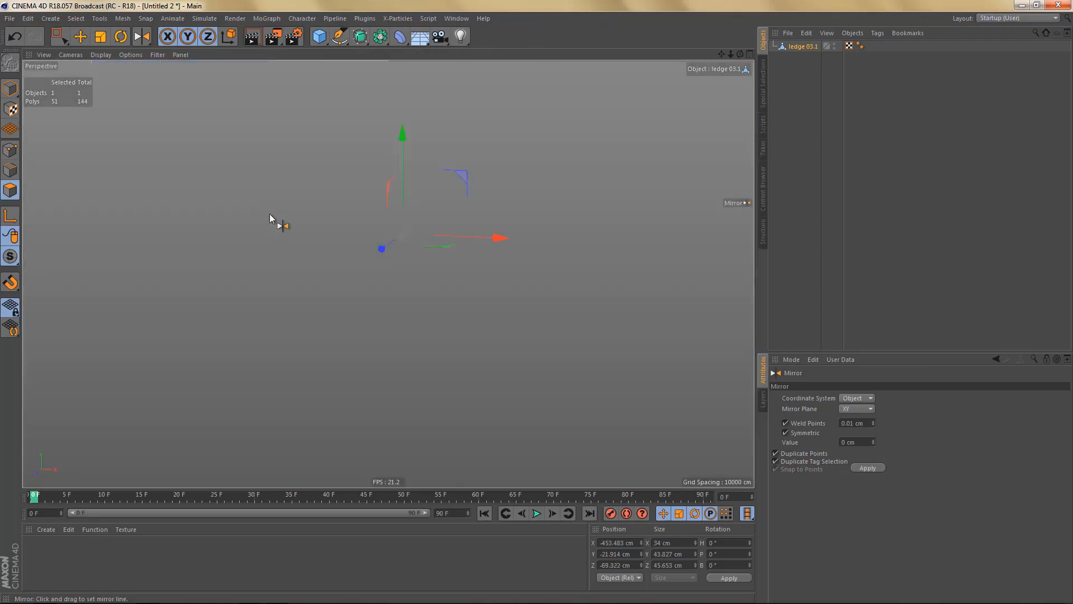
key("s")
right_click_drag(331, 227, 291, 352, "alt")
left_click_drag(342, 273, 418, 281, "alt")
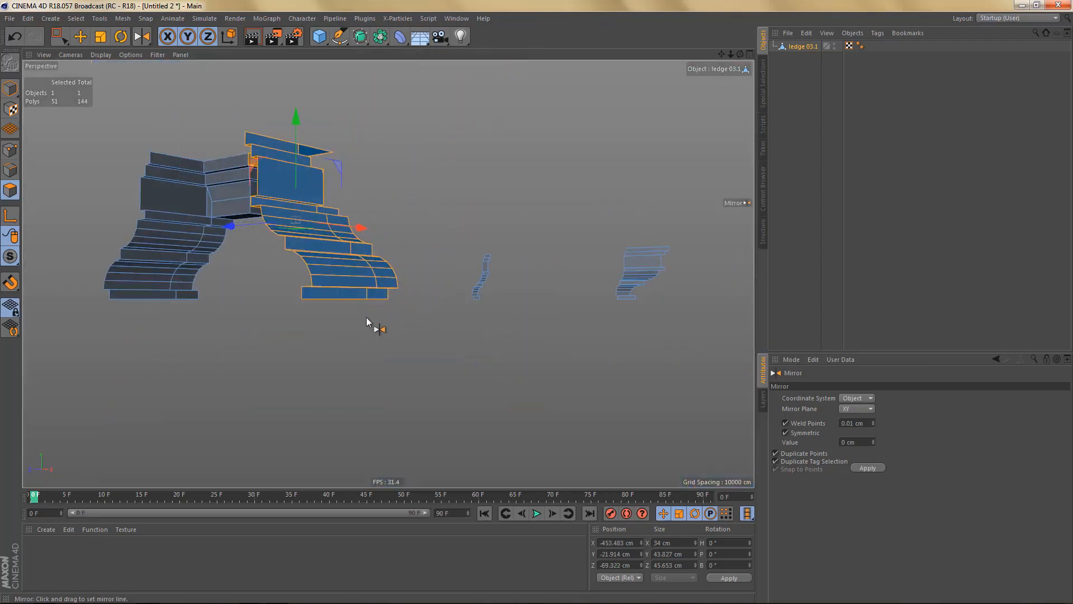
key("ctrl+z")
key("ctrl+z")
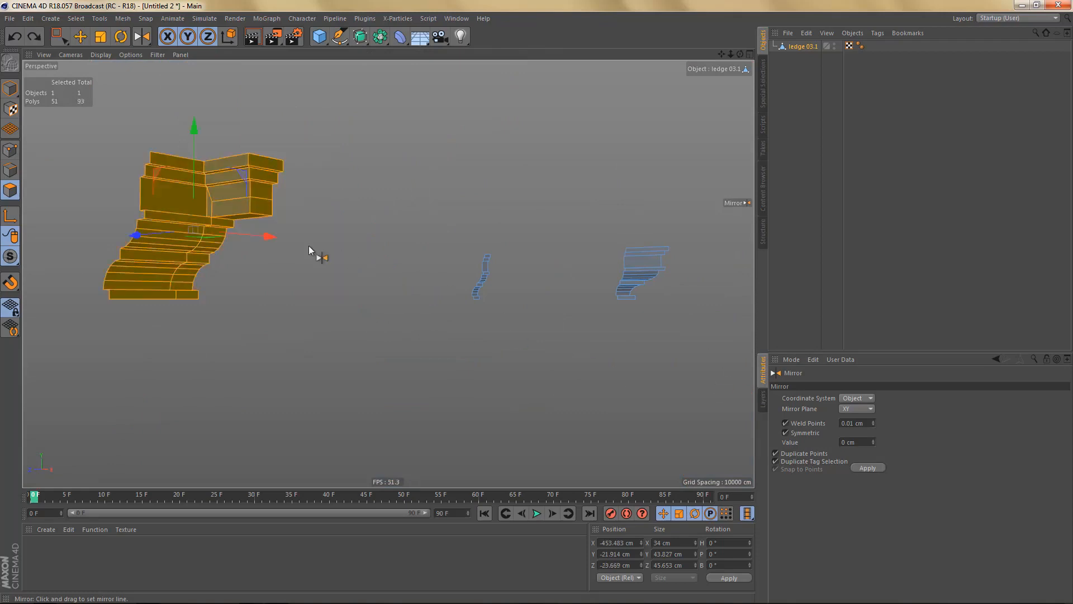
- Mirror the selected polygons across the ZY plane, placing the mirror line in the front view on the ornament's open centre edge
left_click_drag(228, 215, 473, 262, "alt")
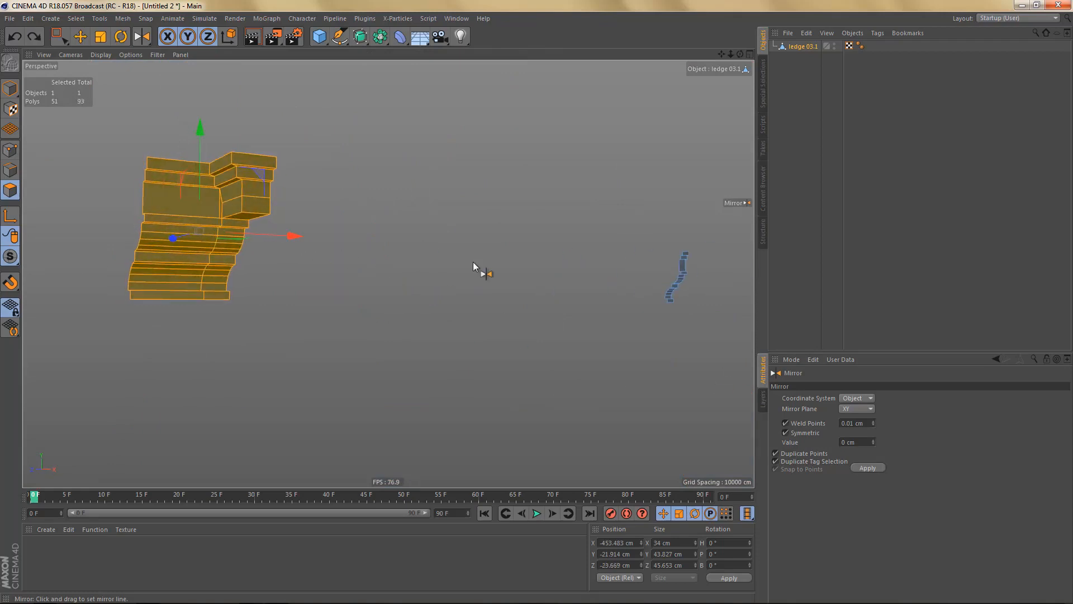
left_click(862, 408)
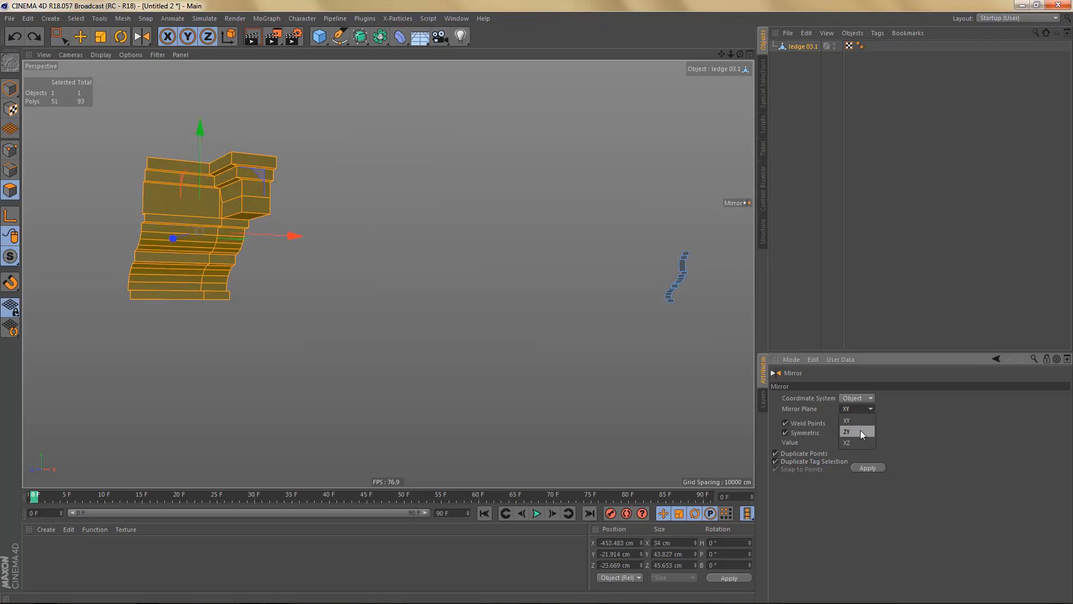
left_click(861, 431)
middle_click(617, 391)
middle_click(615, 428)
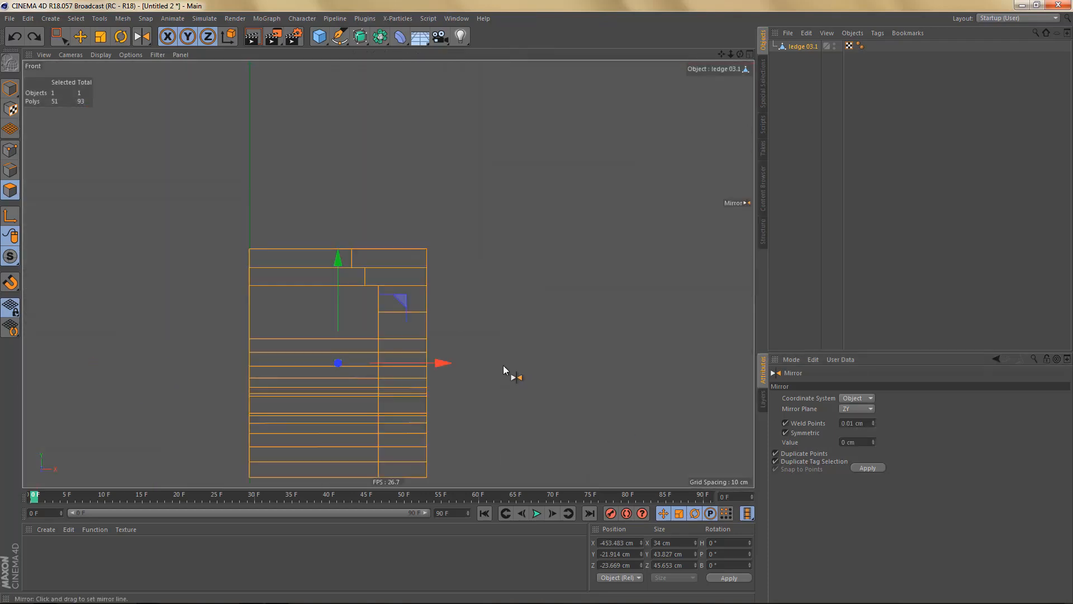
scroll(436, 322, "up", 3)
left_click_drag(432, 222, 431, 222)
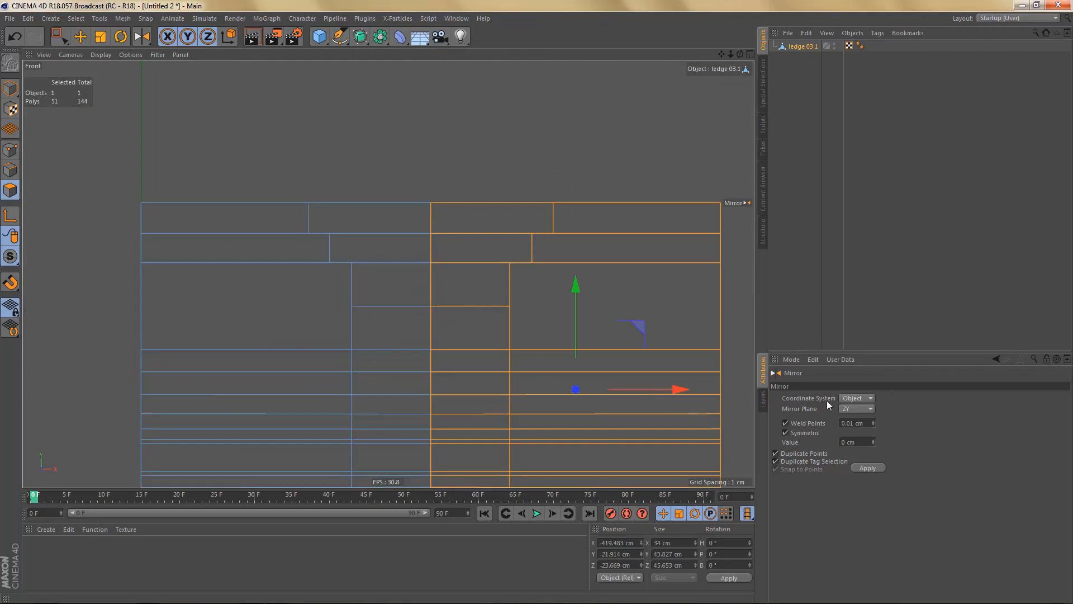
middle_click(424, 266)
middle_click(244, 182)
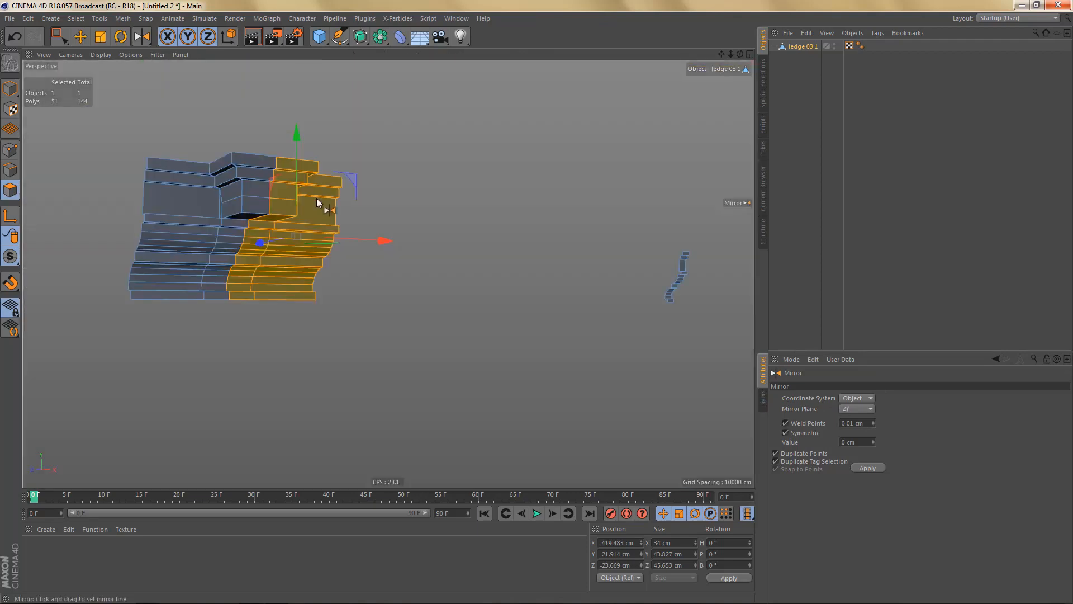
- Dissolve the vertical edge loop running down the centre seam of the mirrored ornament and the mouldings below it
left_click_drag(315, 211, 280, 215, "alt")
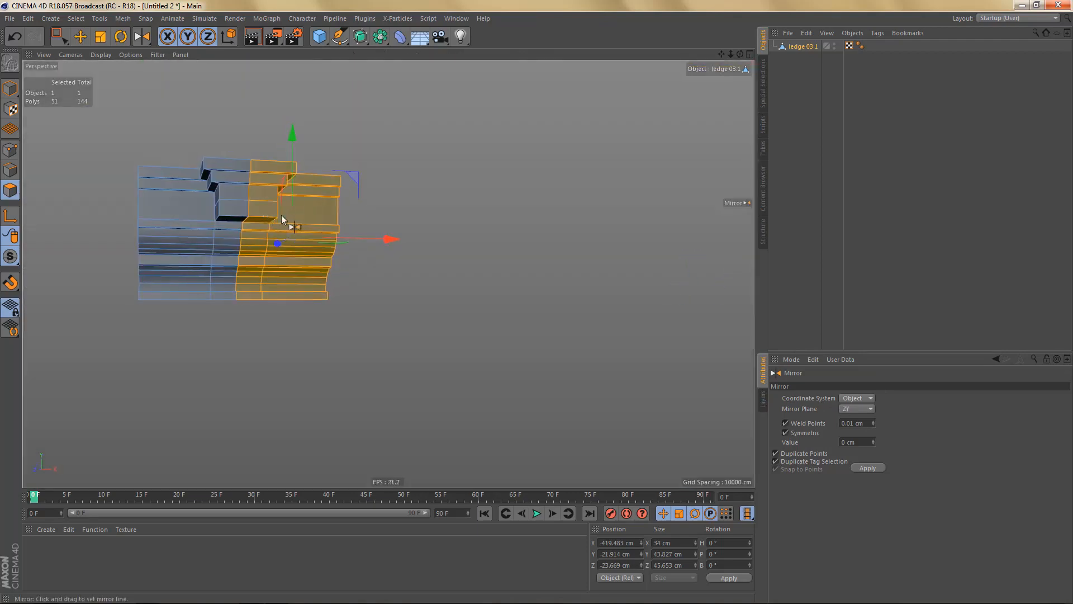
middle_click_drag(281, 214, 343, 225, "alt")
scroll(343, 224, "up", 4)
key("Return")
key("e")
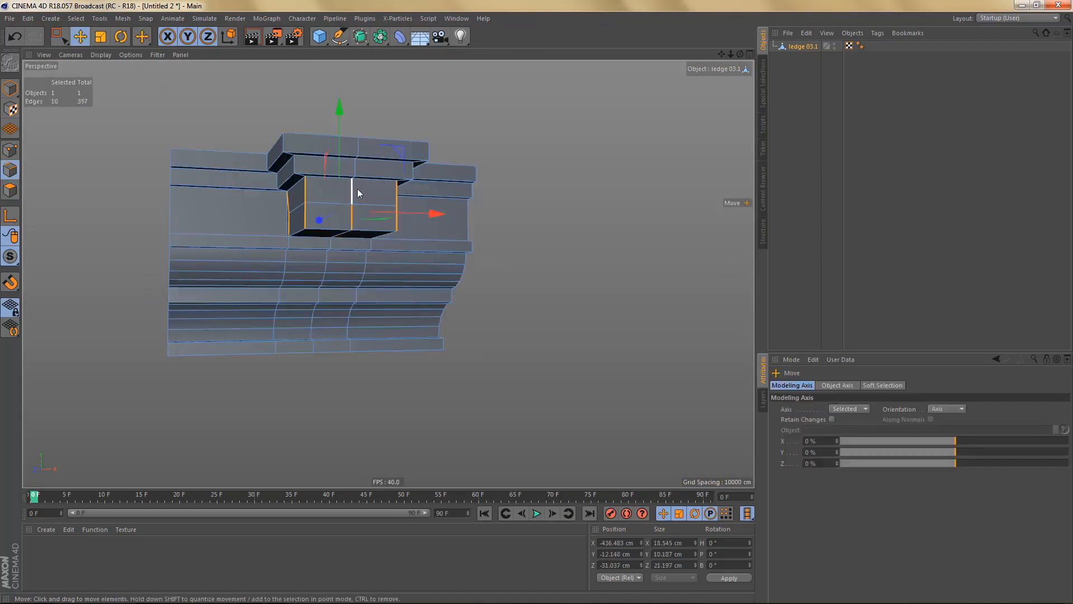
double_click(351, 191)
key("ctrl+BackSpace")
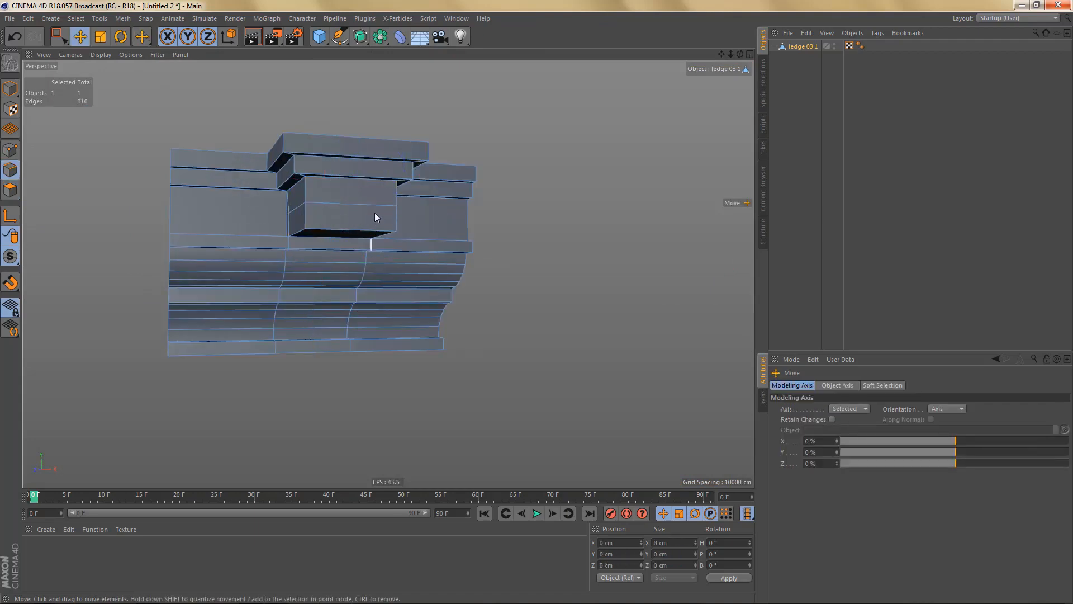
- Select the points of the two vertical edge loops on the lower mouldings in the front view, leaving out the ornament block's points
left_click_drag(375, 218, 327, 270, "alt")
scroll(353, 274, "up", 4)
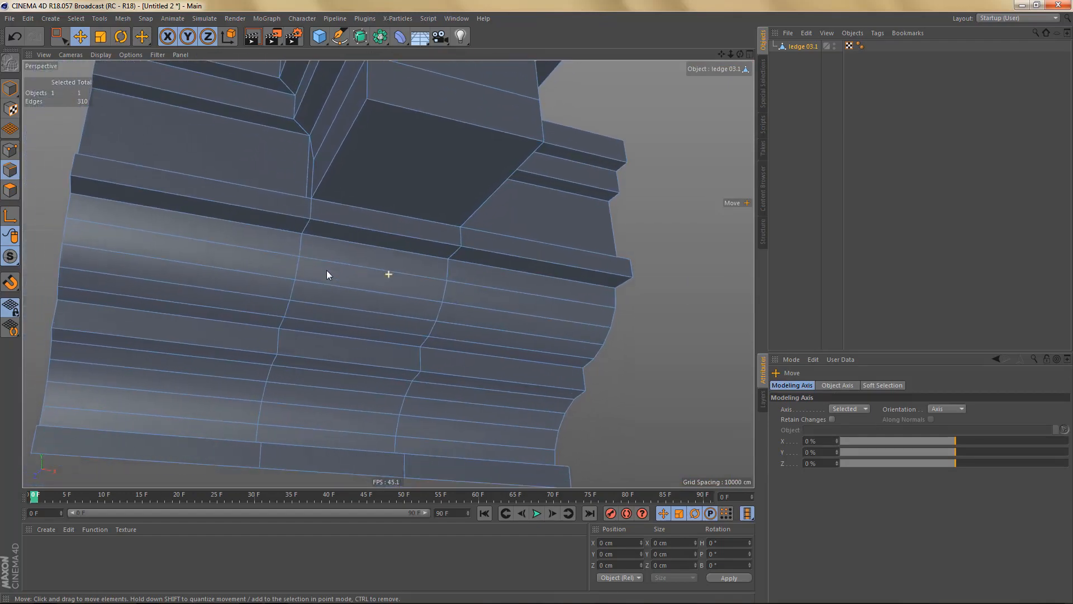
middle_click(371, 260)
middle_click(521, 348)
scroll(452, 318, "down", 2)
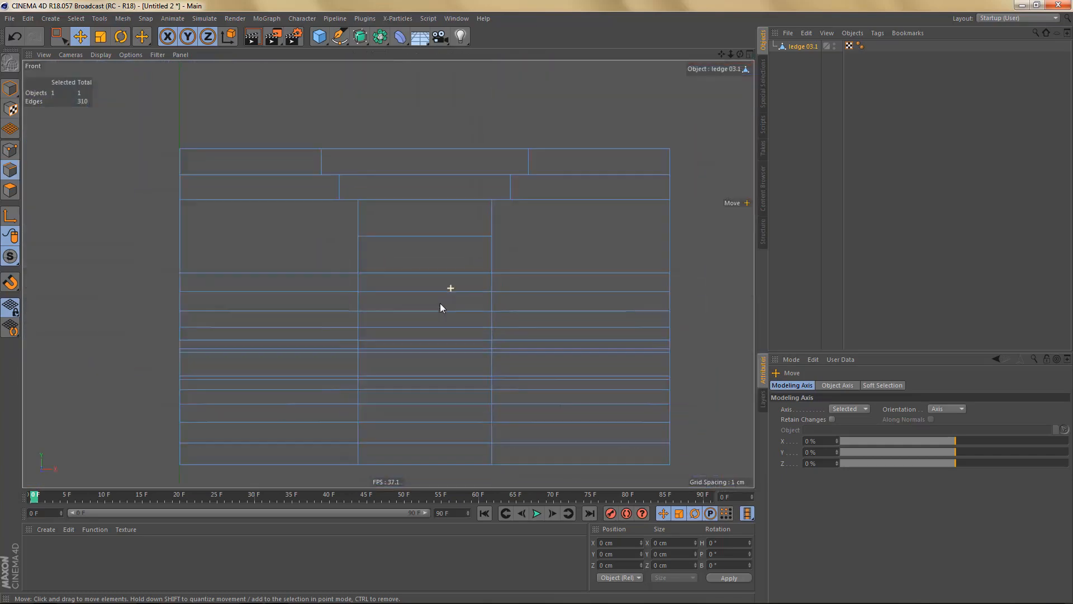
right_click_drag(441, 303, 442, 309, "alt")
key("Return")
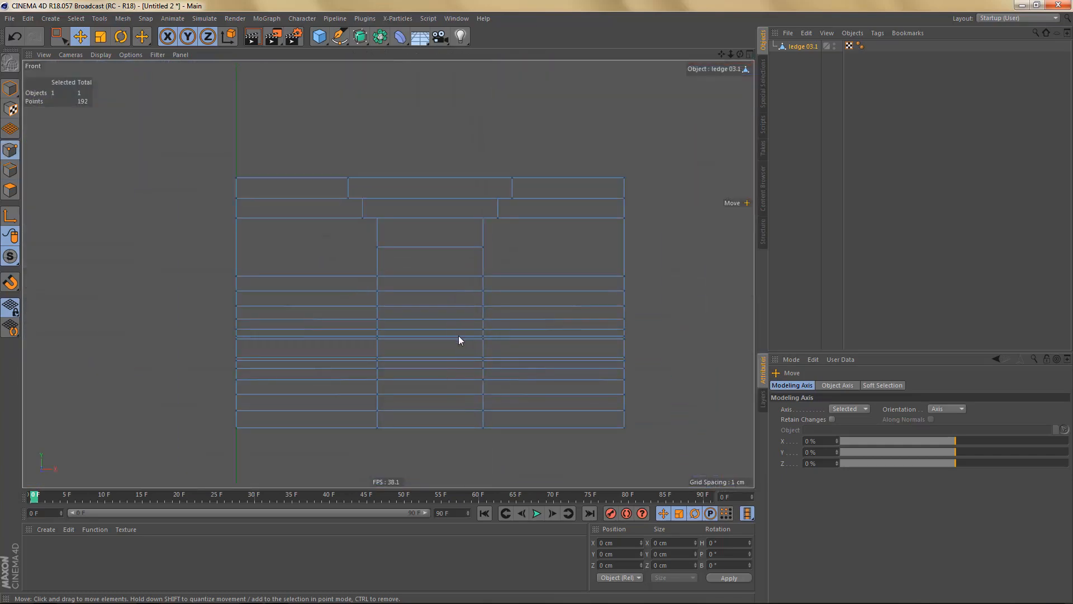
key("0")
left_click_drag(367, 234, 528, 444)
middle_click(504, 430)
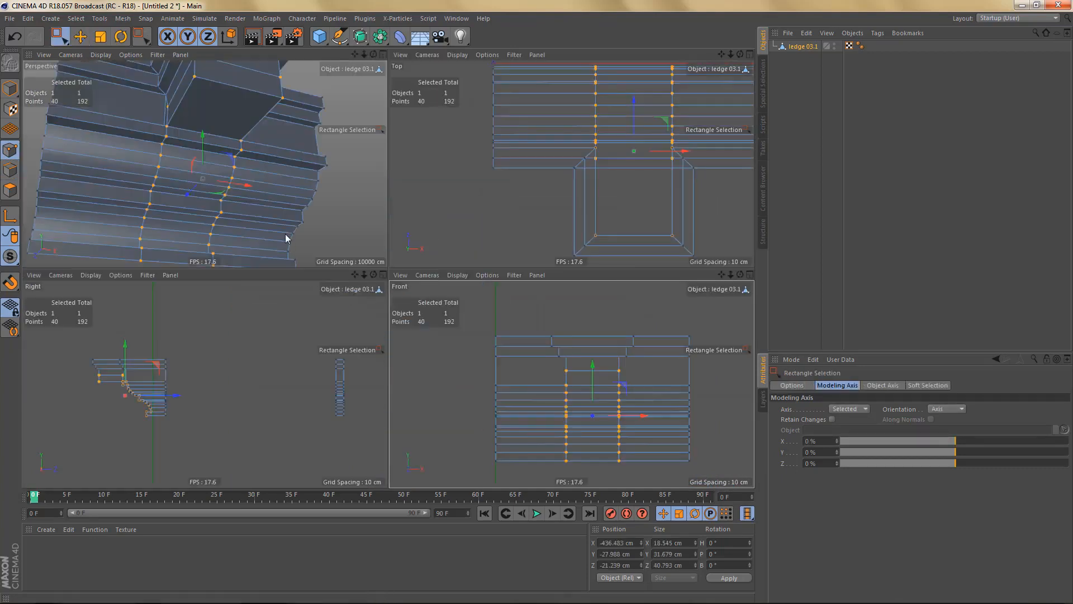
left_click_drag(559, 390, 647, 482)
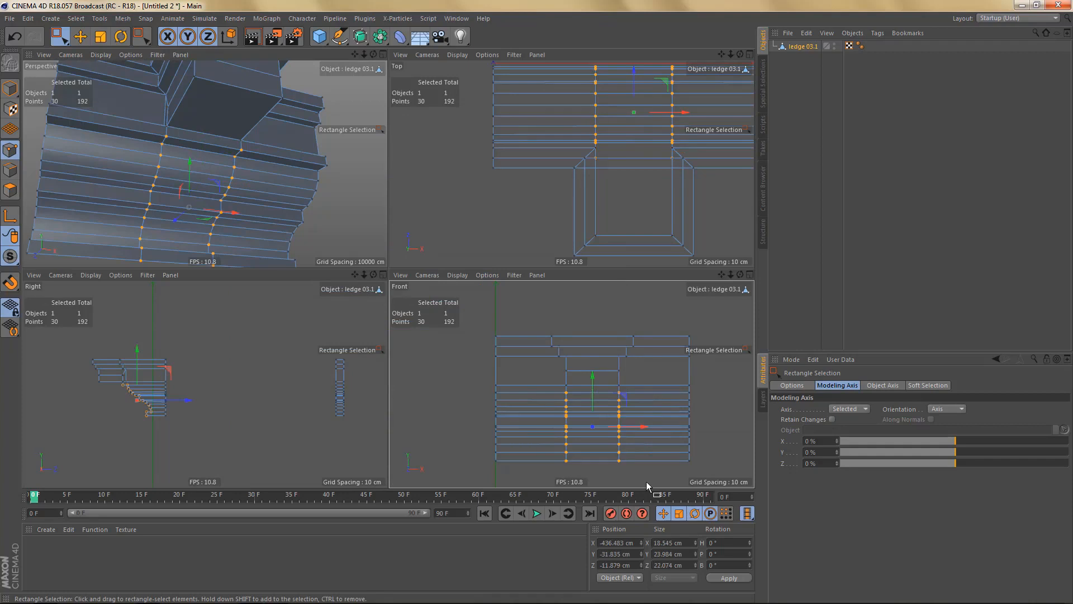
- Collapse the selected points onto one centre line by setting their X size to 0 cm, and merge the duplicates with Optimize
left_click(666, 543)
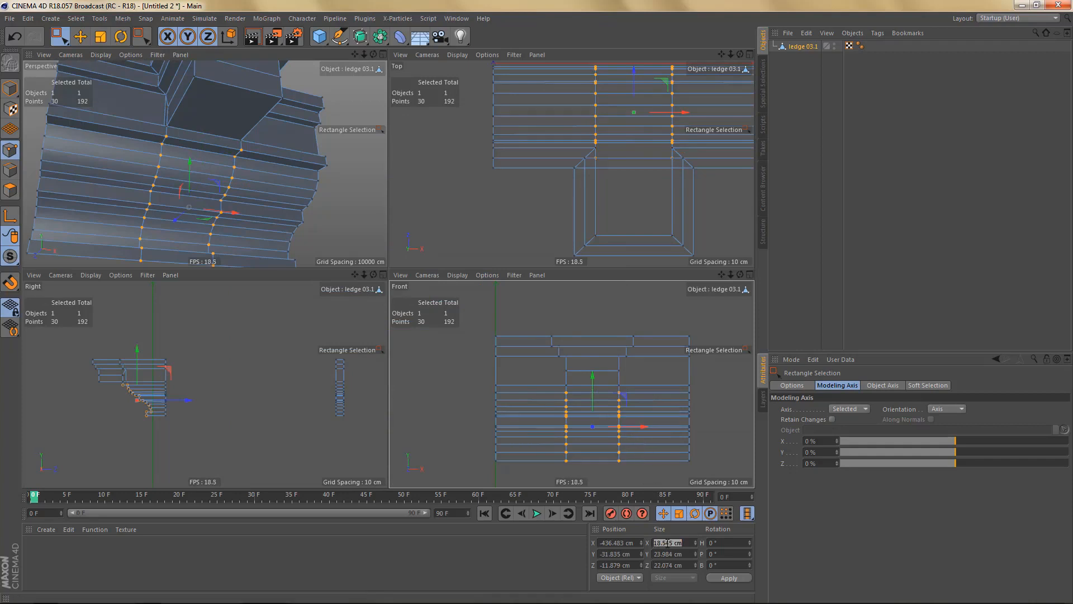
type("0")
key("Return")
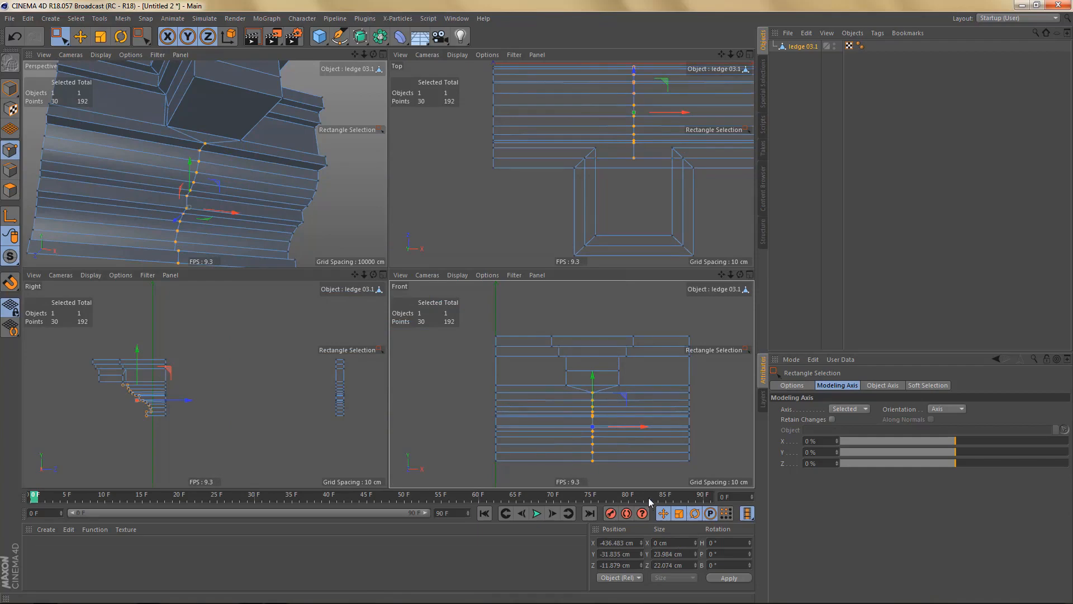
key("u")
key("o")
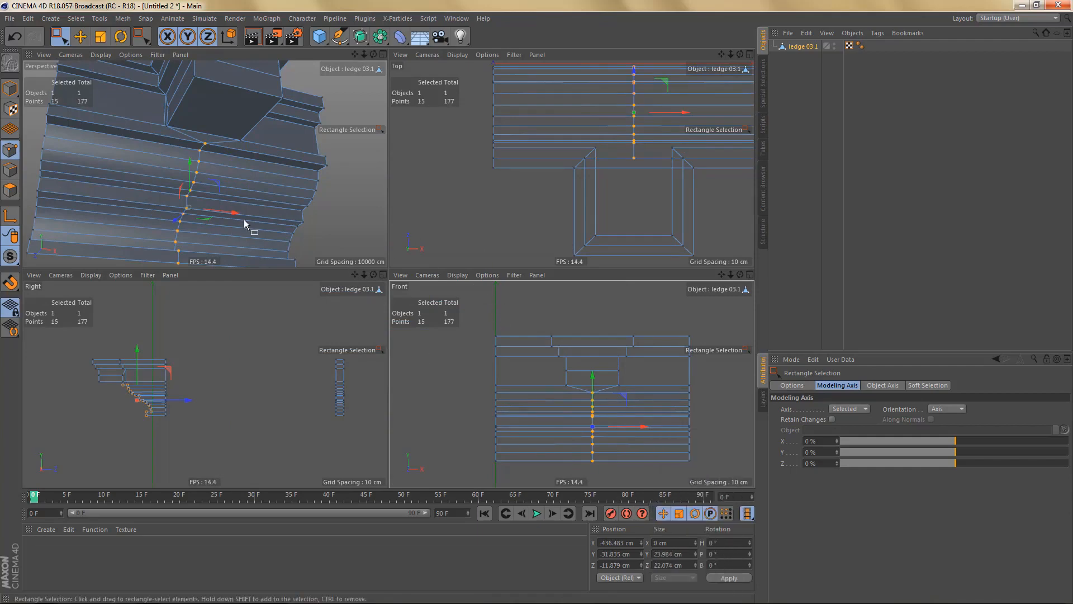
- Inspect in the perspective view and edge mode how the merged centre loop meets the ledge band beneath the ornament
middle_click(264, 201)
scroll(425, 263, "up", 3)
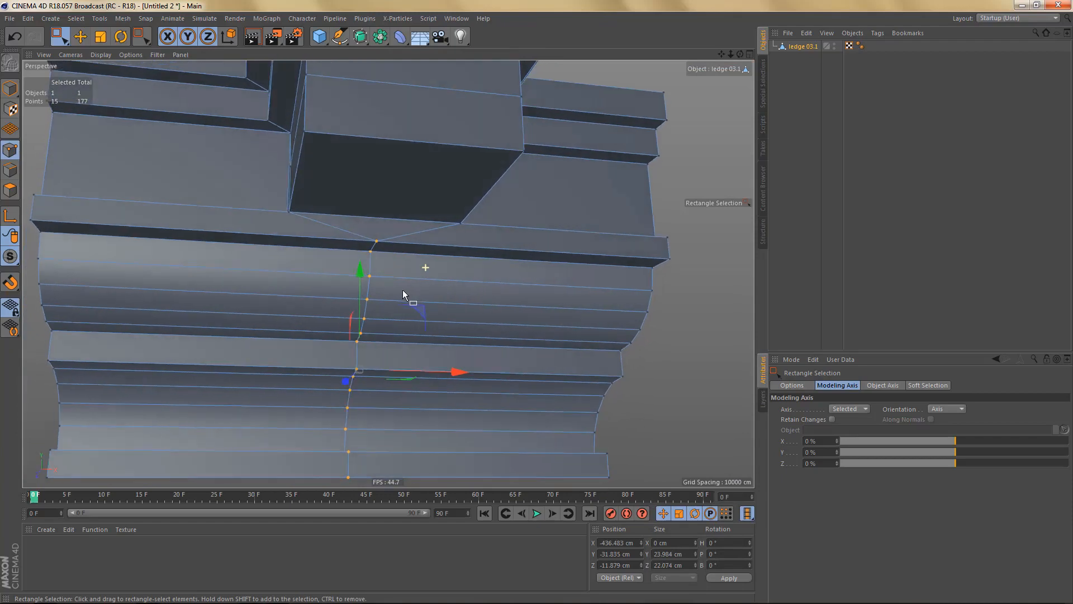
scroll(408, 290, "down", 3)
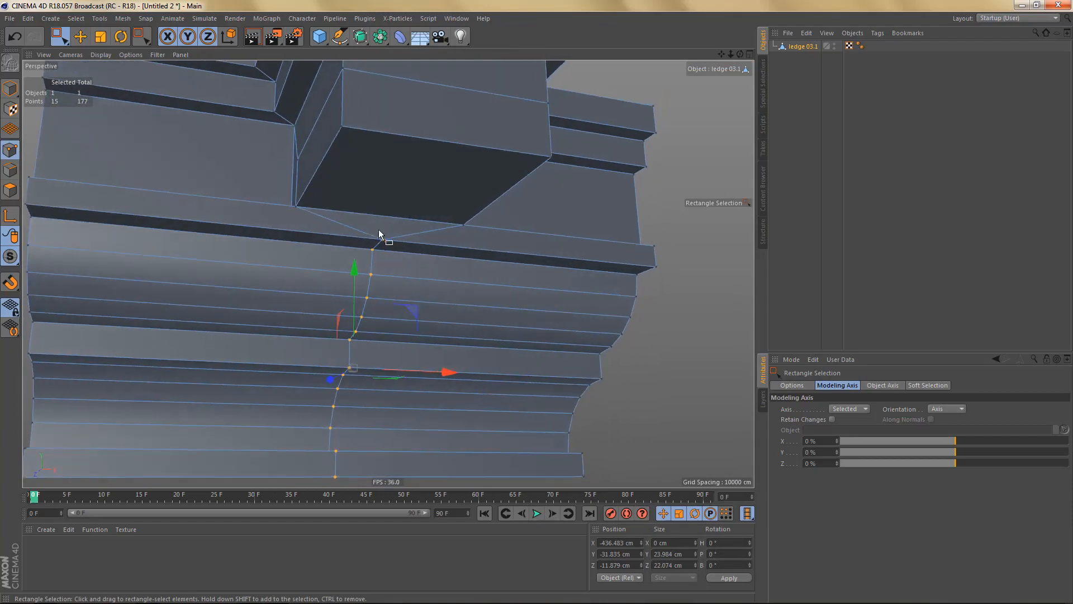
scroll(394, 249, "up", 3)
mouse_move(408, 259)
left_mouse_down("alt")
mouse_move(429, 257)
mouse_move(409, 258)
mouse_move(395, 243)
mouse_move(459, 240)
mouse_move(414, 263)
left_mouse_up("alt")
key("Return")
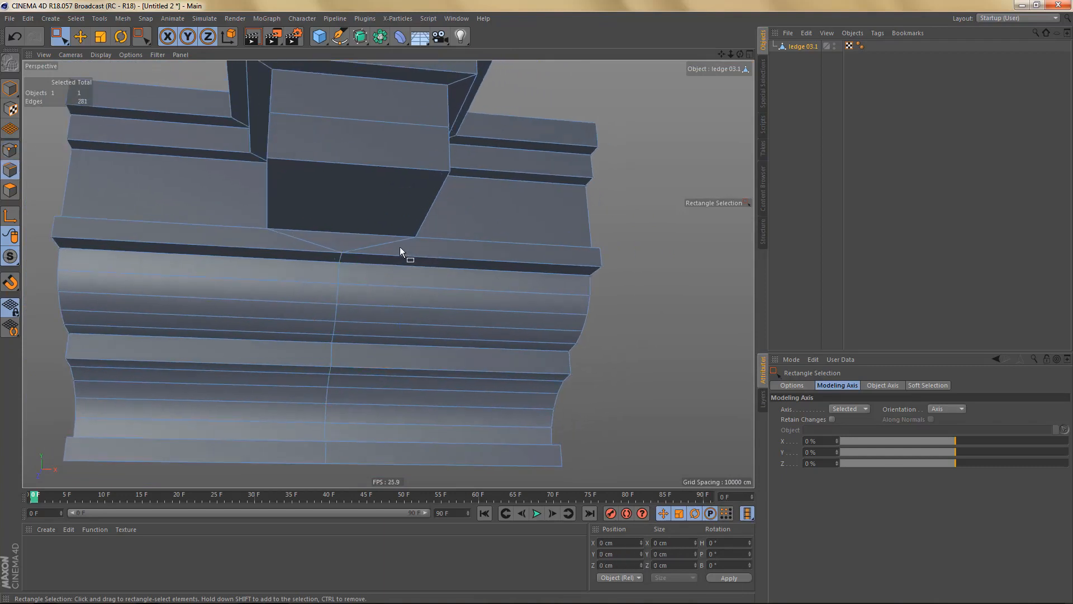
- Connect the slanted edge beneath the ornament with the ledge band's end edge to cut a new horizontal edge across the band
key("9")
left_click(390, 244)
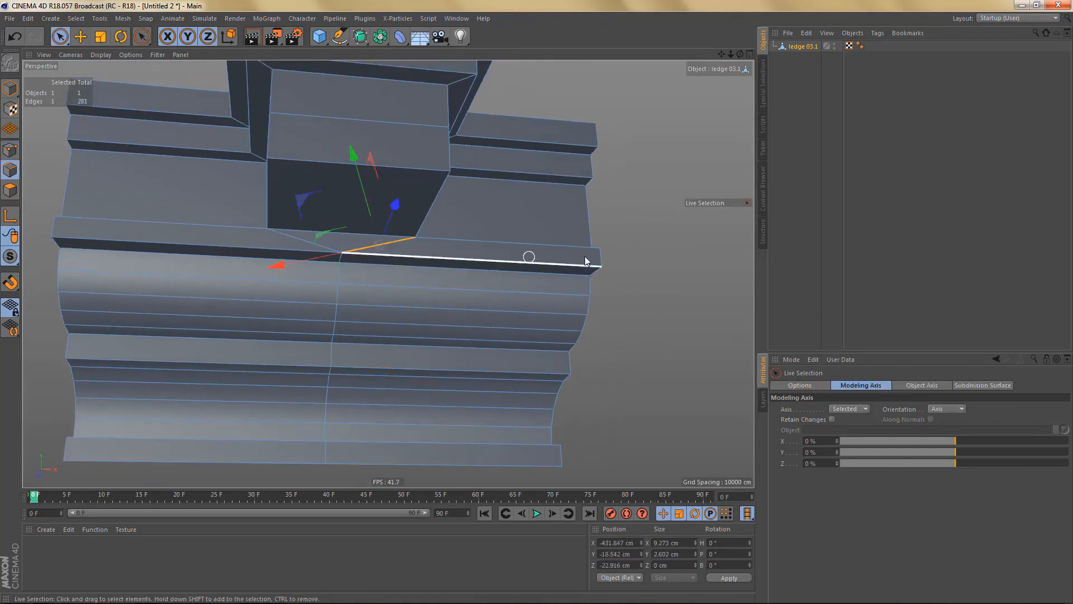
left_click(602, 261, "shift")
key("m")
key("m")
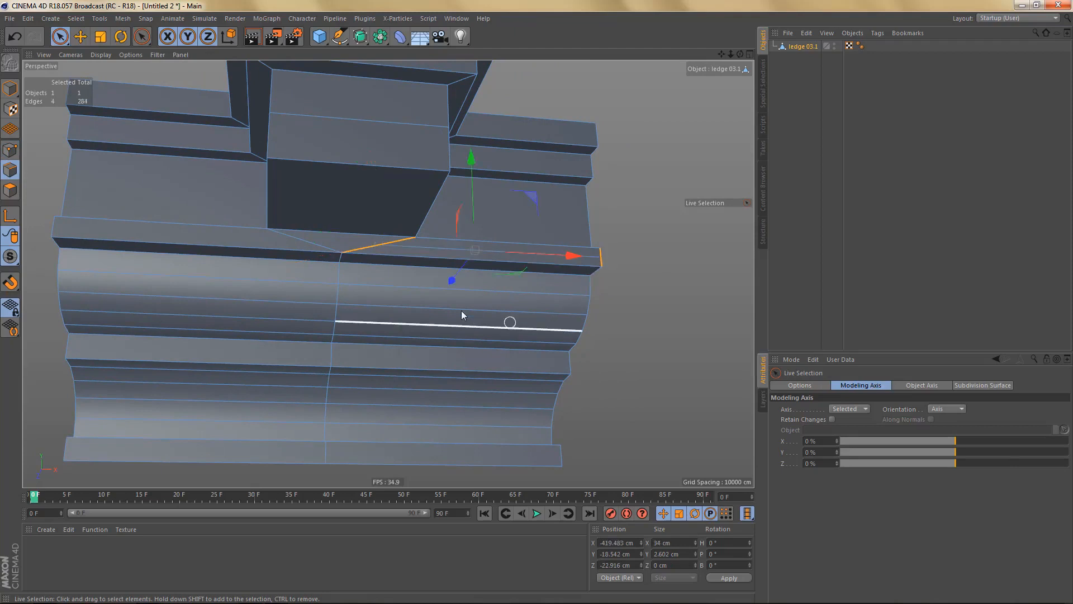
right_click_drag(357, 251, 414, 260, "alt")
key("Tab")
key("e")
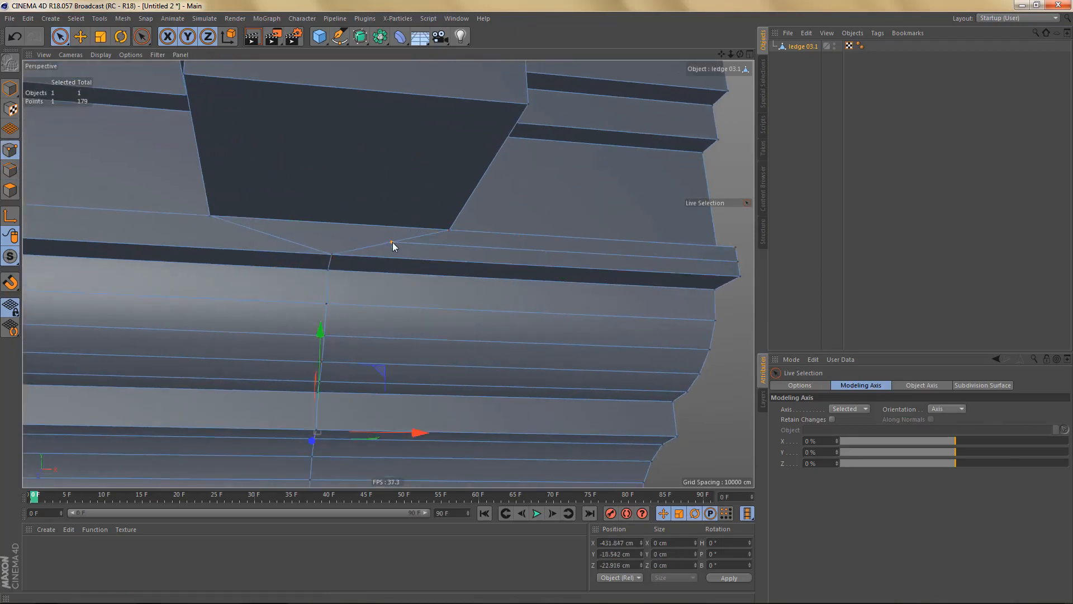
left_click(392, 242)
left_click_drag(491, 246, 546, 256)
- Select all polygons of the complete ornamented ledge section, leaving the separate corner pieces unselected
right_click_drag(418, 234, 392, 255, "alt")
mouse_move(395, 269)
left_mouse_down("alt")
mouse_move(403, 281)
mouse_move(387, 273)
mouse_move(401, 249)
mouse_move(419, 306)
mouse_move(388, 287)
left_mouse_up("alt")
right_click_drag(378, 289, 364, 336, "alt")
key("Return")
key("Return")
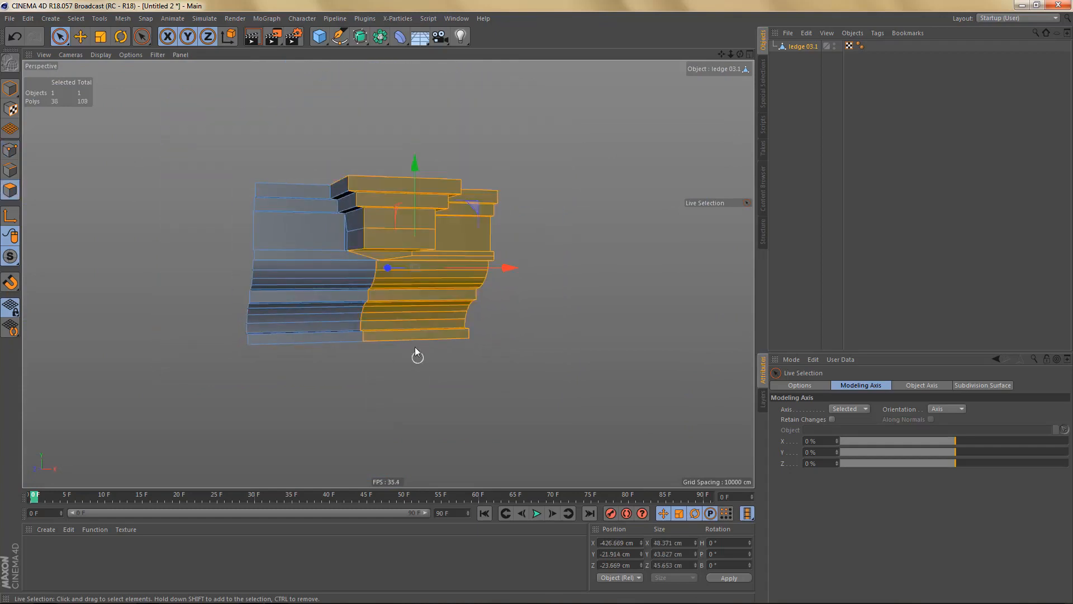
left_click_drag(415, 346, 402, 340, "alt")
key("0")
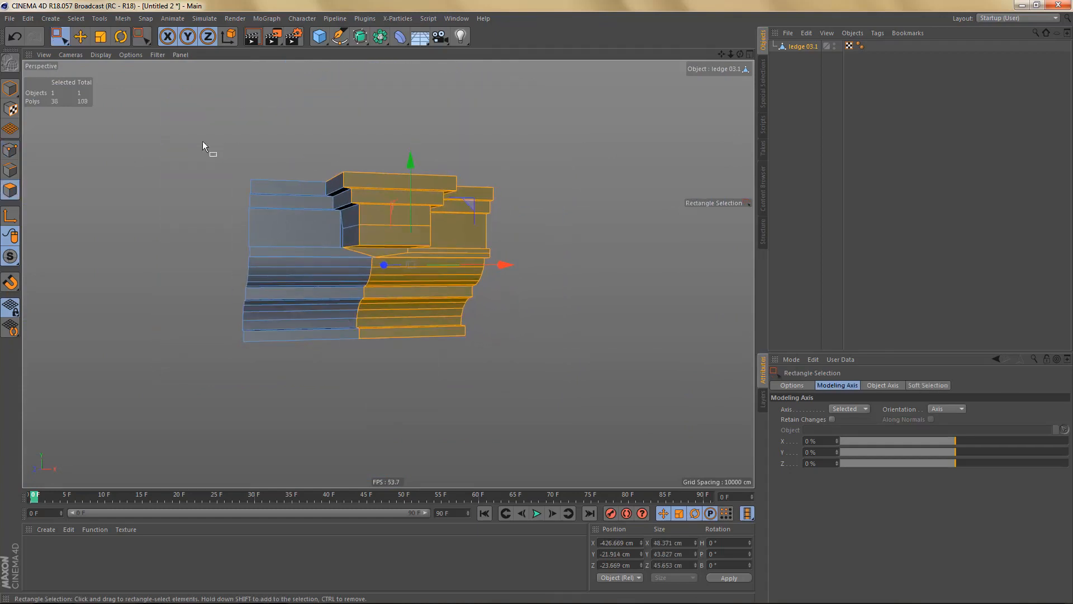
left_click_drag(187, 126, 547, 429)
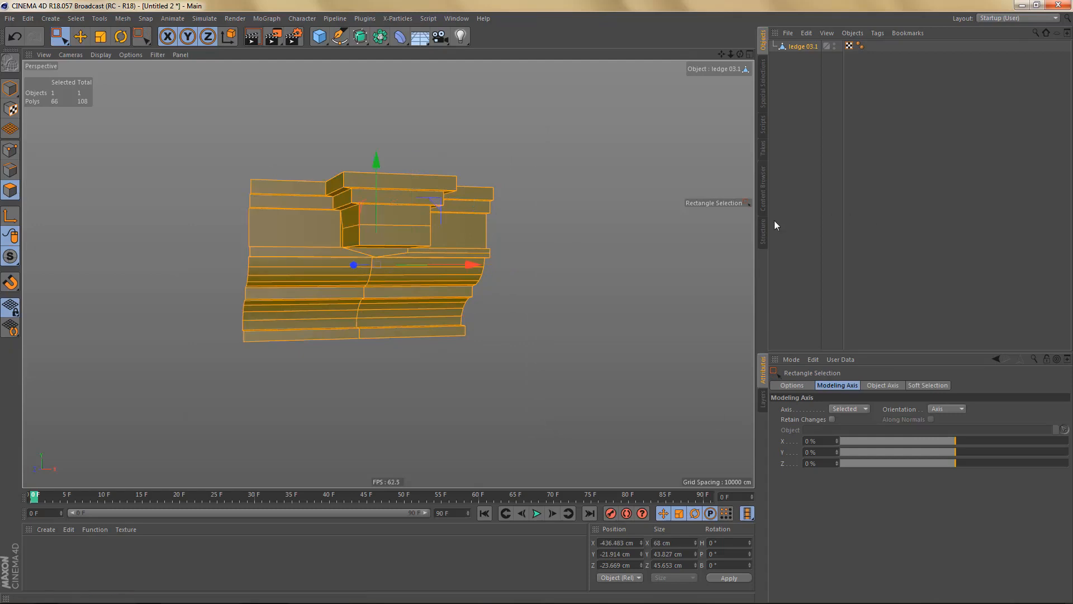
left_click(723, 204)
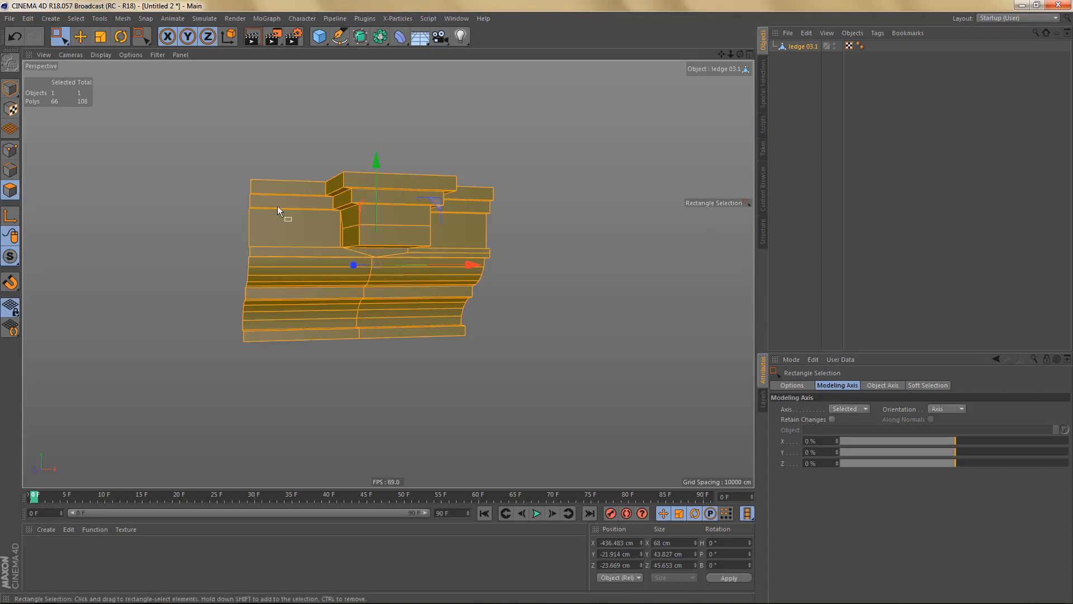
- Mirror the selected ledge section four times along its length with the Mirror tool, extending the row of ornaments toward the corner piece
left_click(147, 43)
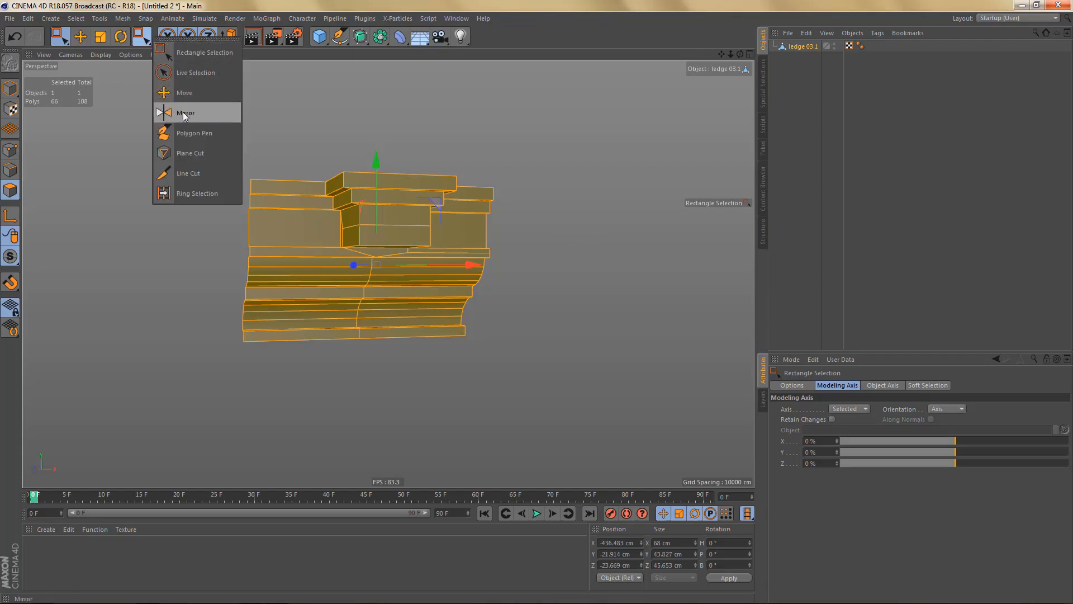
left_click(181, 113)
left_click_drag(422, 209, 394, 218, "alt")
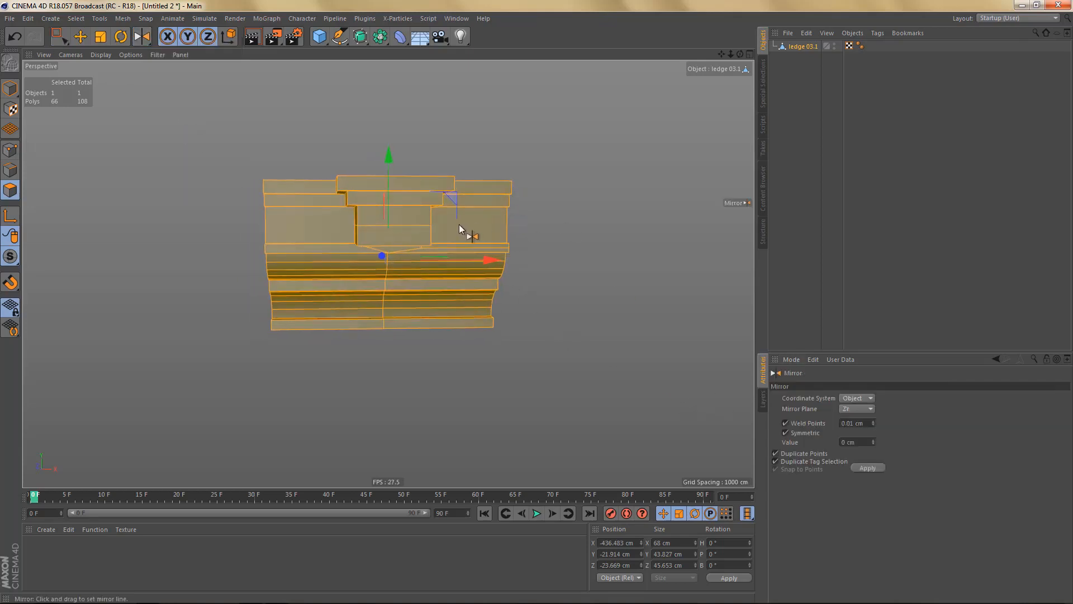
left_click_drag(460, 226, 420, 286, "alt")
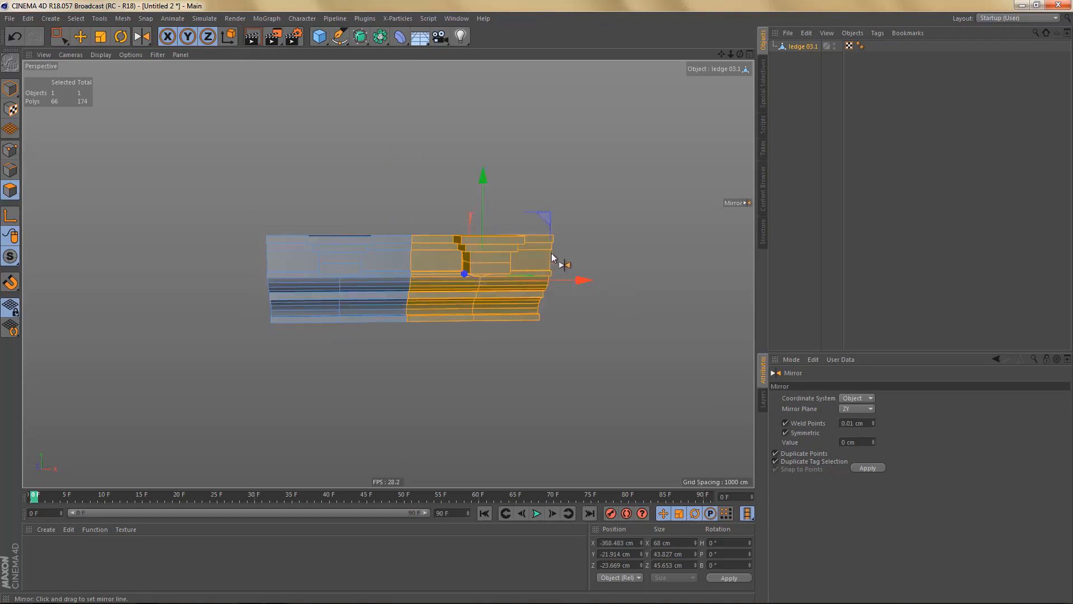
left_click_drag(551, 254, 590, 269)
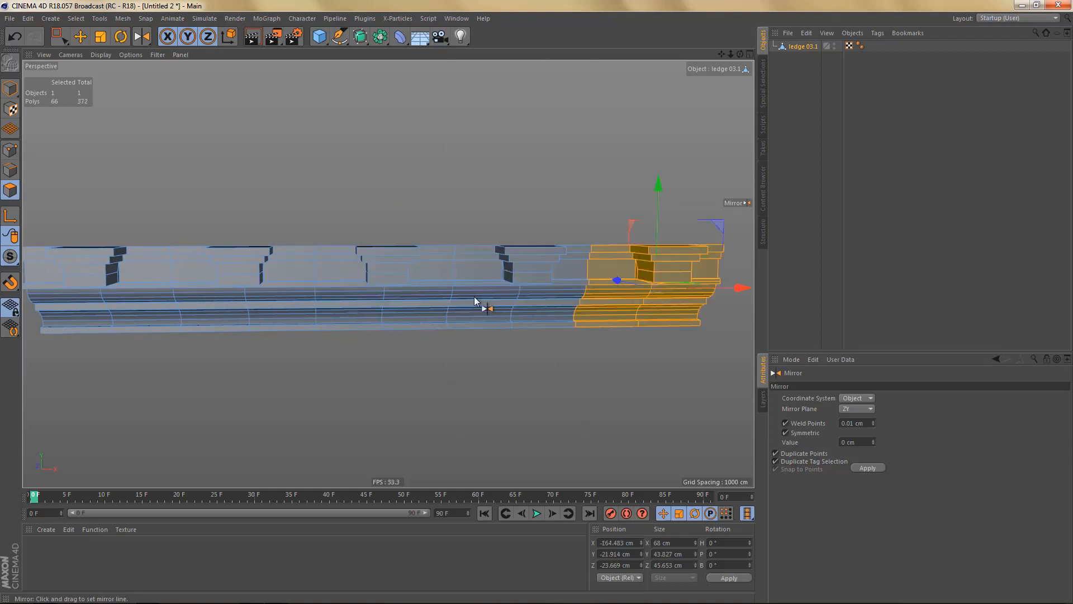
- Mirror the end section two more times so the ledge reaches the corner piece
middle_click_drag(189, 310, 512, 278, "alt")
right_click_drag(512, 278, 591, 260, "alt")
left_click_drag(592, 260, 520, 220, "alt")
right_click_drag(498, 230, 471, 274, "alt")
middle_click_drag(470, 274, 146, 303, "alt")
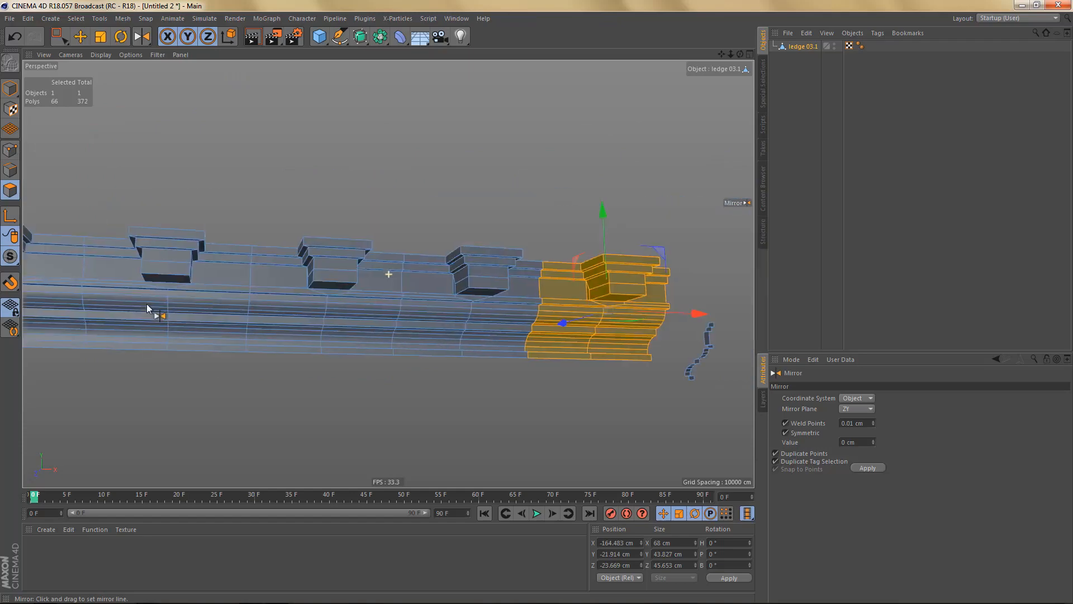
middle_click_drag(374, 280, 411, 235, "alt")
right_click_drag(412, 236, 221, 270, "alt")
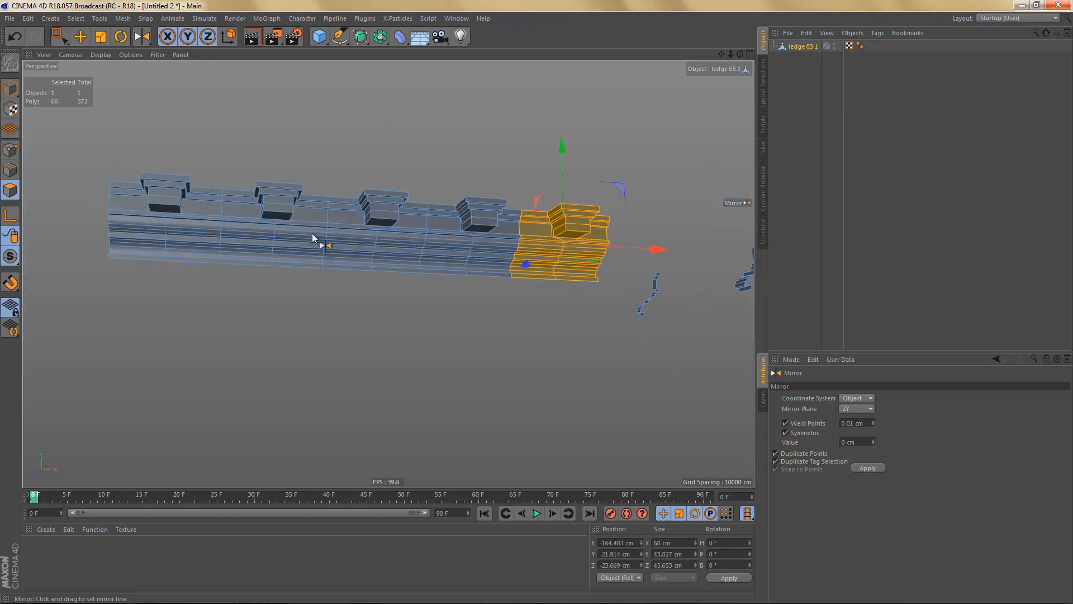
middle_click_drag(591, 217, 532, 263, "alt")
right_click_drag(505, 241, 590, 248, "alt")
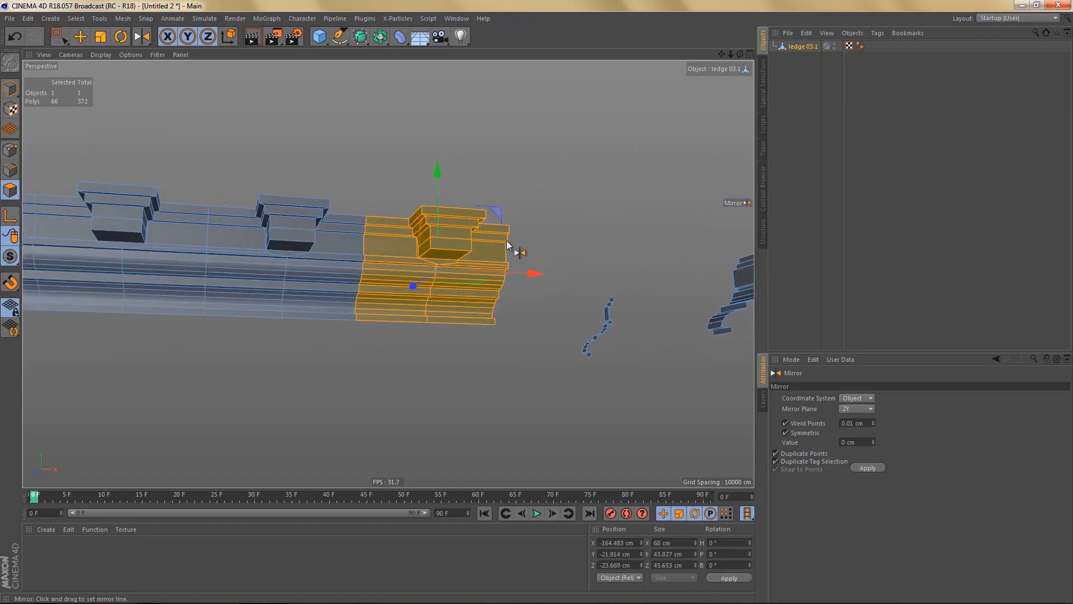
left_click_drag(507, 251, 512, 251)
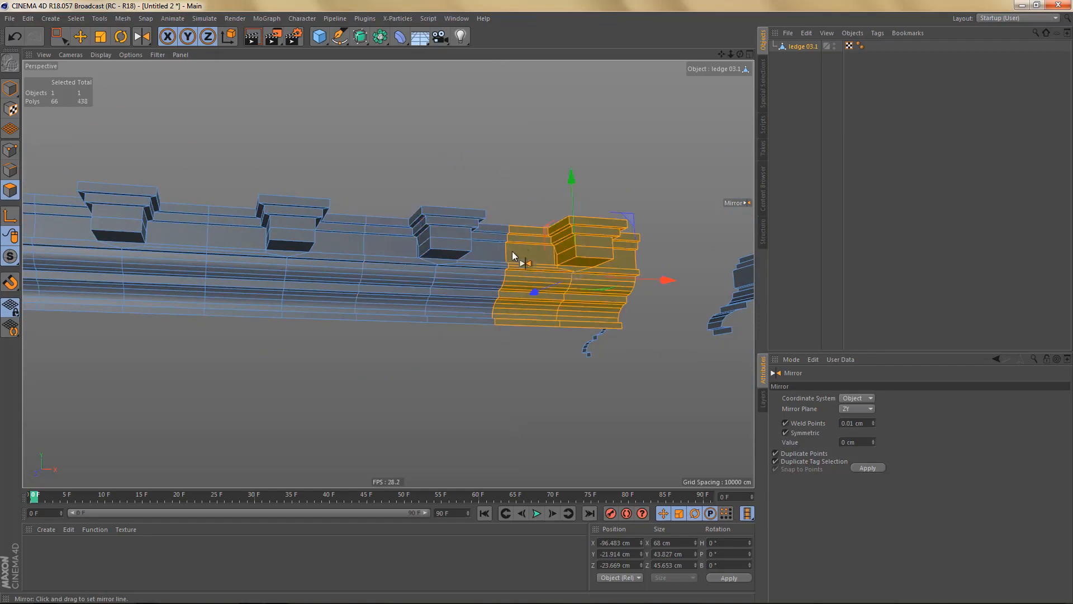
left_click(636, 260)
- Select the border edge loop at the ledge's corner end and move it back along X to about -5.6 cm
right_click_drag(464, 237, 455, 253, "alt")
left_click_drag(542, 255, 514, 266, "alt")
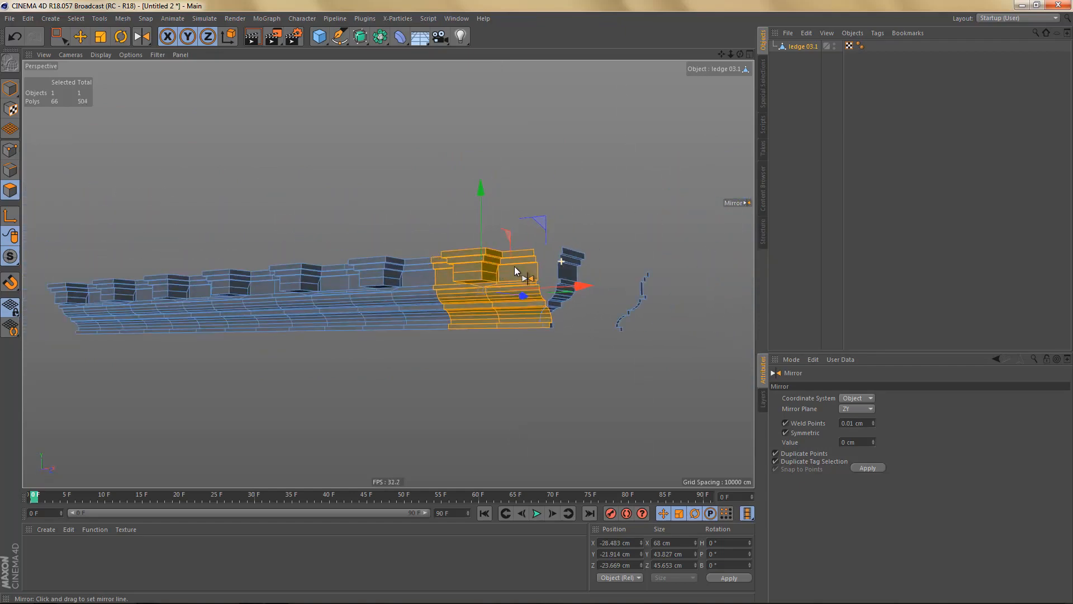
key("Return")
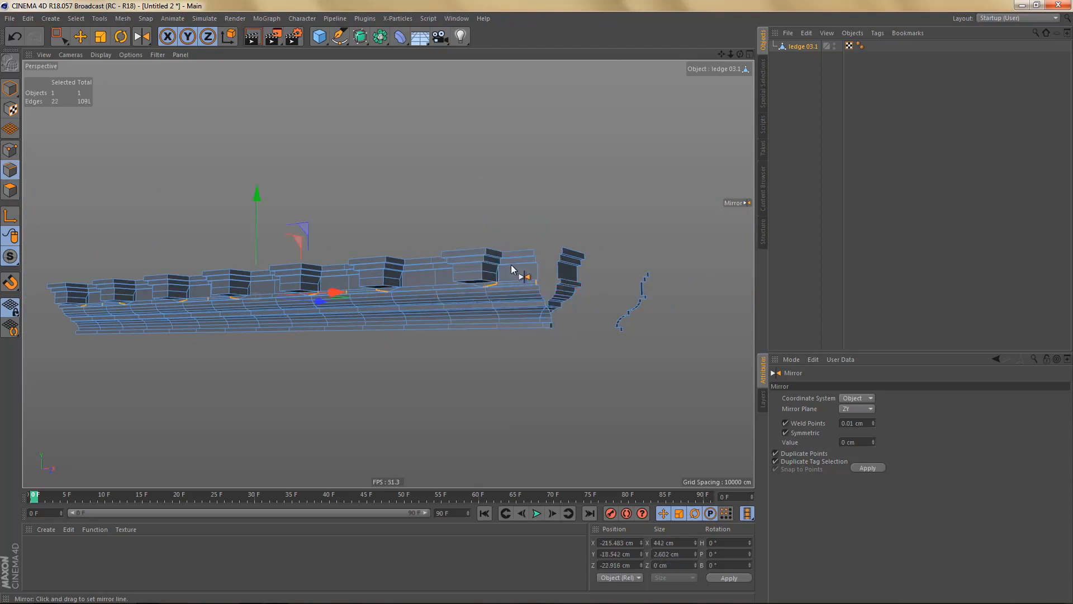
key("e")
right_click_drag(510, 264, 551, 268, "alt")
double_click(548, 291)
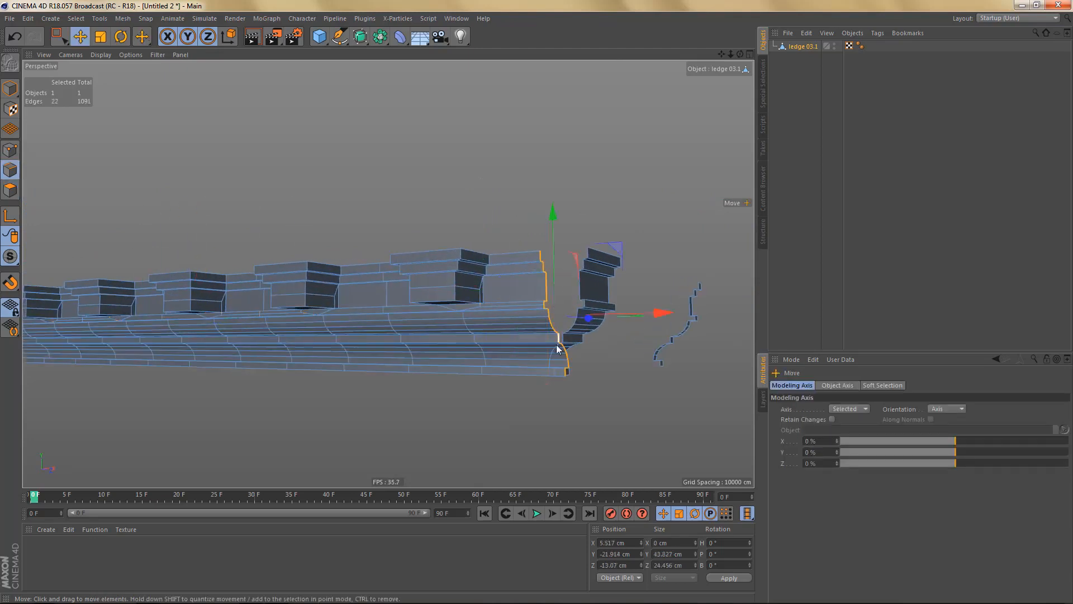
left_click_drag(556, 343, 600, 343, "alt")
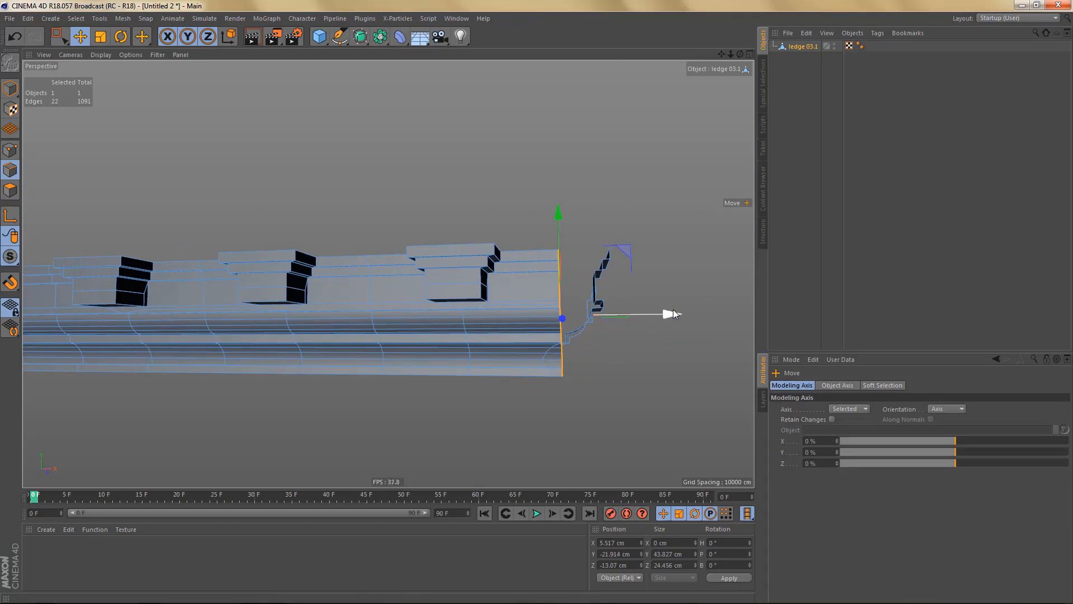
left_click_drag(670, 312, 523, 299)
- Connect the two short end edges of the corner piece's band to cut a matching horizontal edge across it
scroll(523, 298, "up", 5)
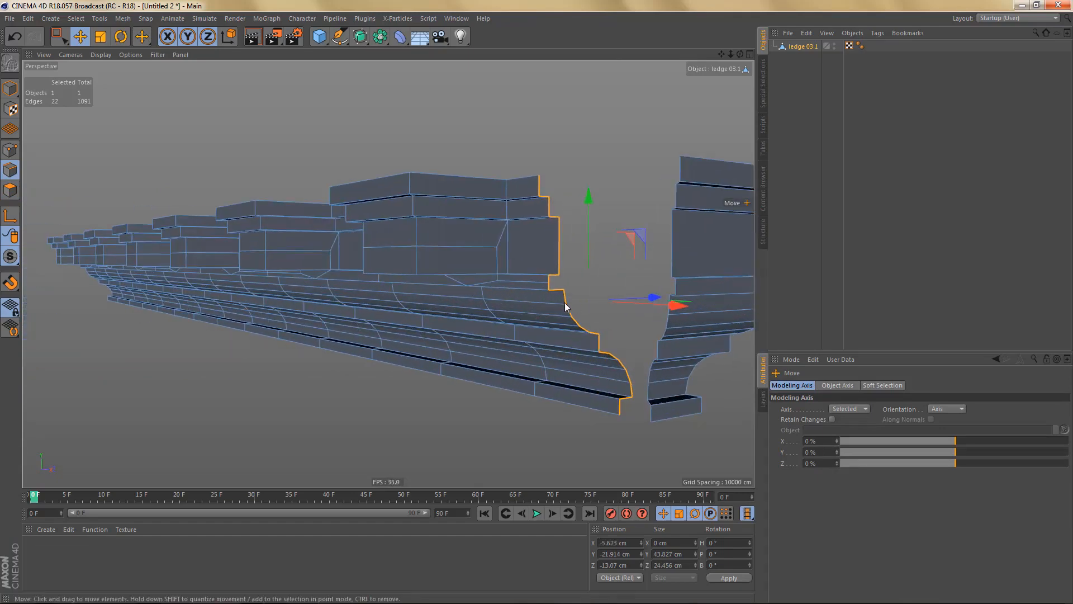
scroll(505, 283, "up", 5)
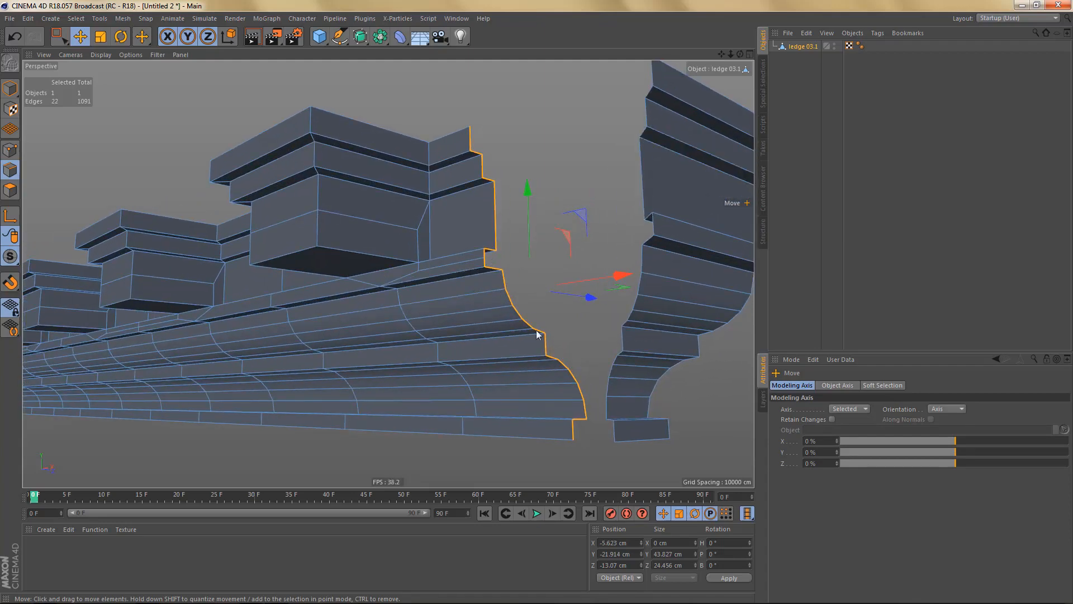
middle_click_drag(413, 328, 408, 313, "alt")
left_click_drag(461, 274, 468, 273, "alt")
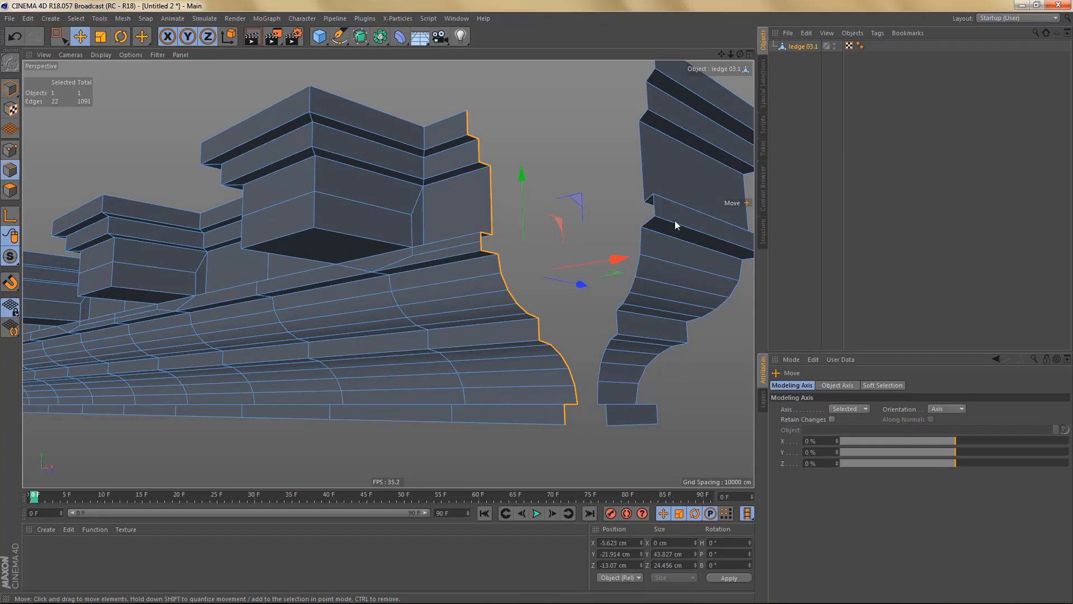
middle_click_drag(612, 237, 553, 252, "alt")
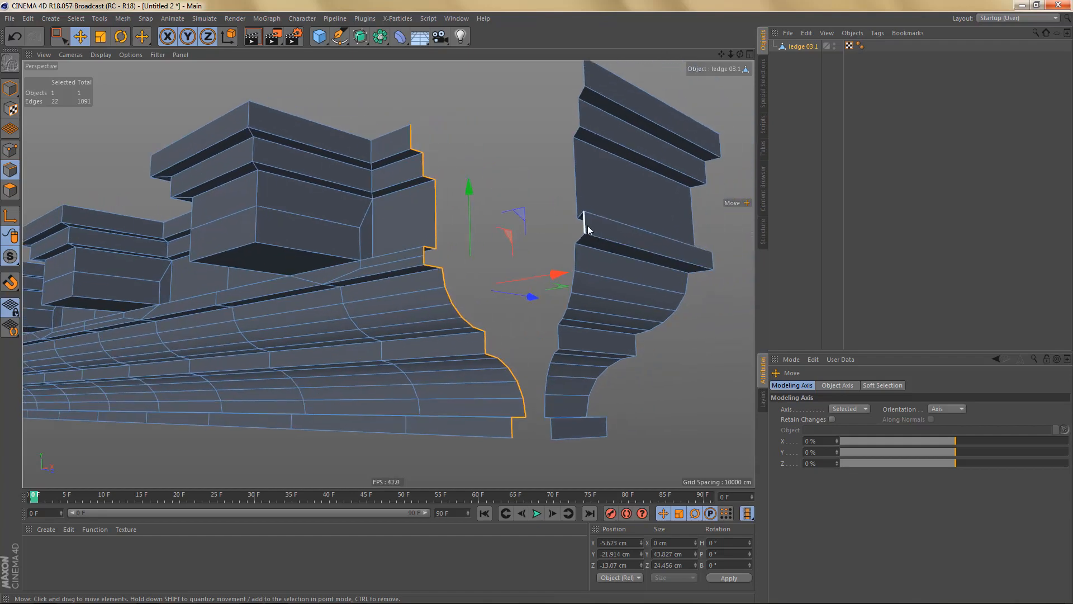
left_click(588, 226)
double_click(713, 261)
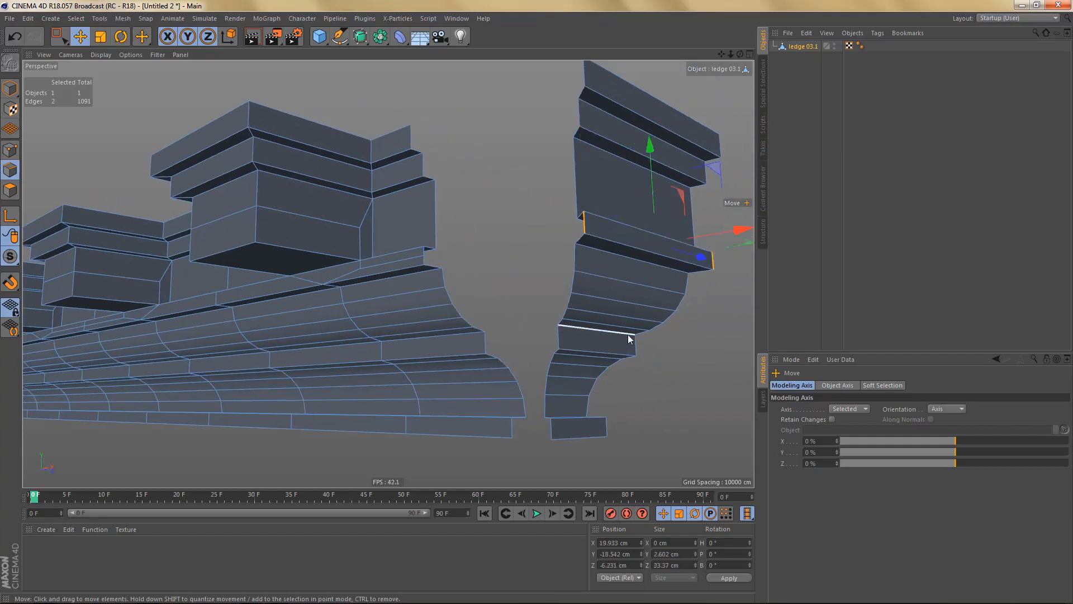
mouse_move(600, 246)
left_mouse_down("alt")
mouse_move(599, 256)
mouse_move(598, 244)
left_mouse_up("alt")
middle_click_drag(590, 241, 595, 240, "alt")
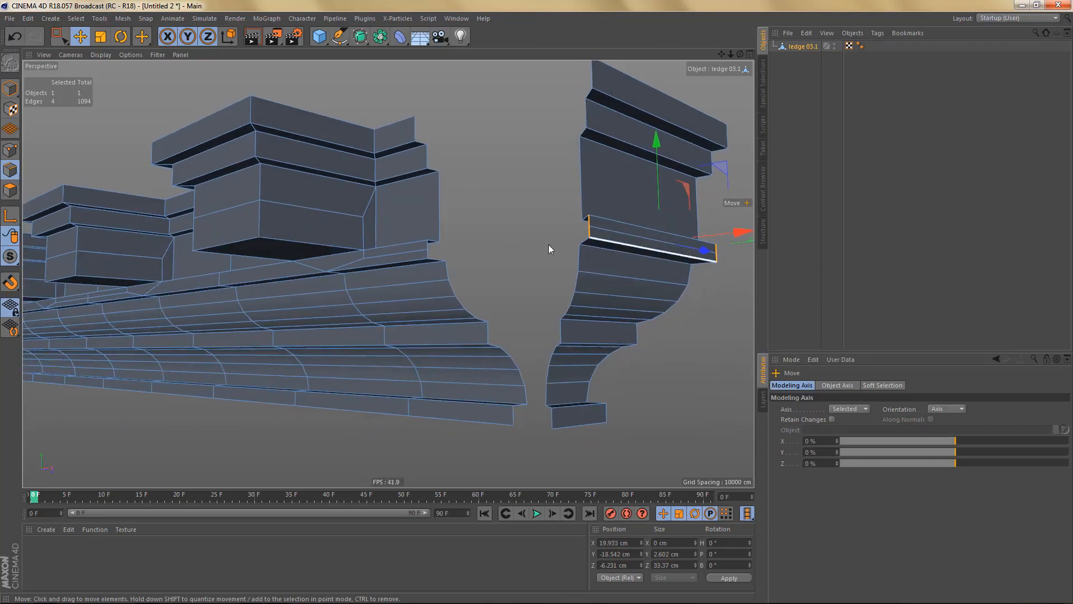
- Select the facing border loops of the ledge and corner piece and bridge them with new polygons using Stitch and Sew
double_click(440, 205)
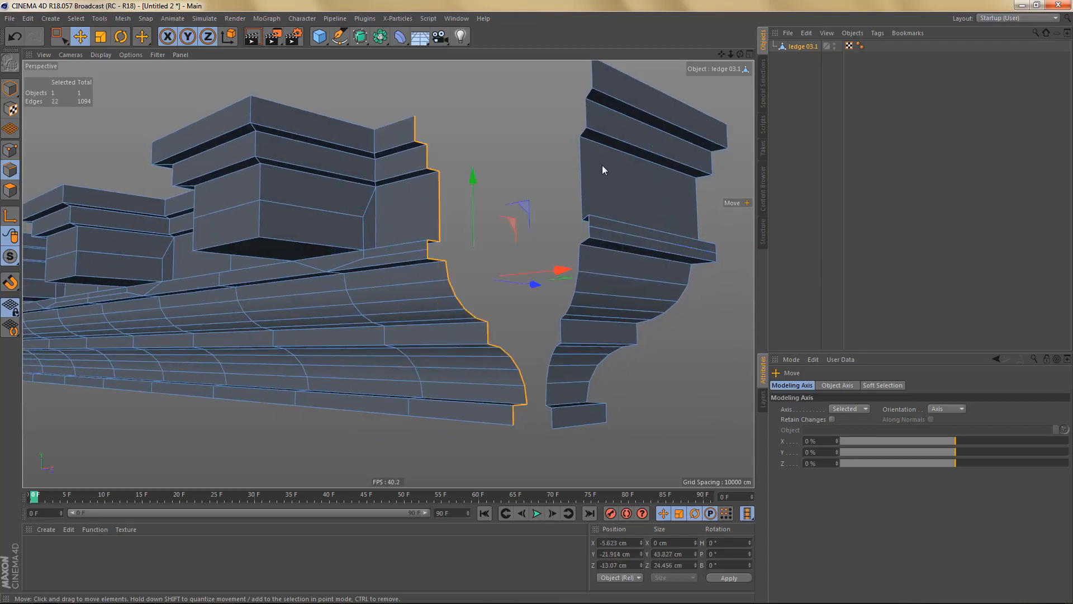
double_click(583, 165, "shift")
right_click(500, 187)
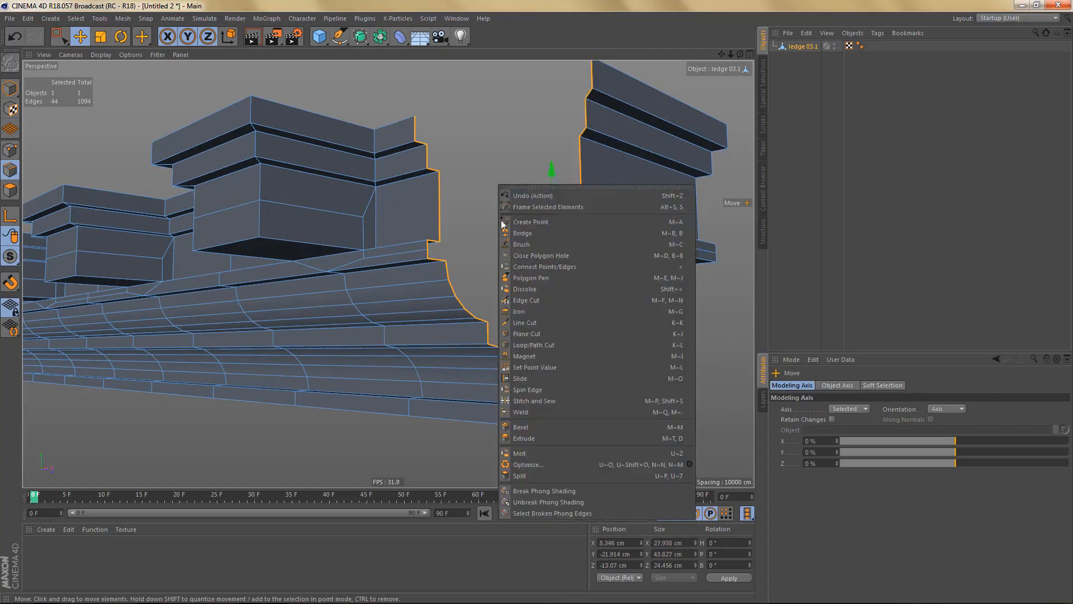
left_click(555, 401)
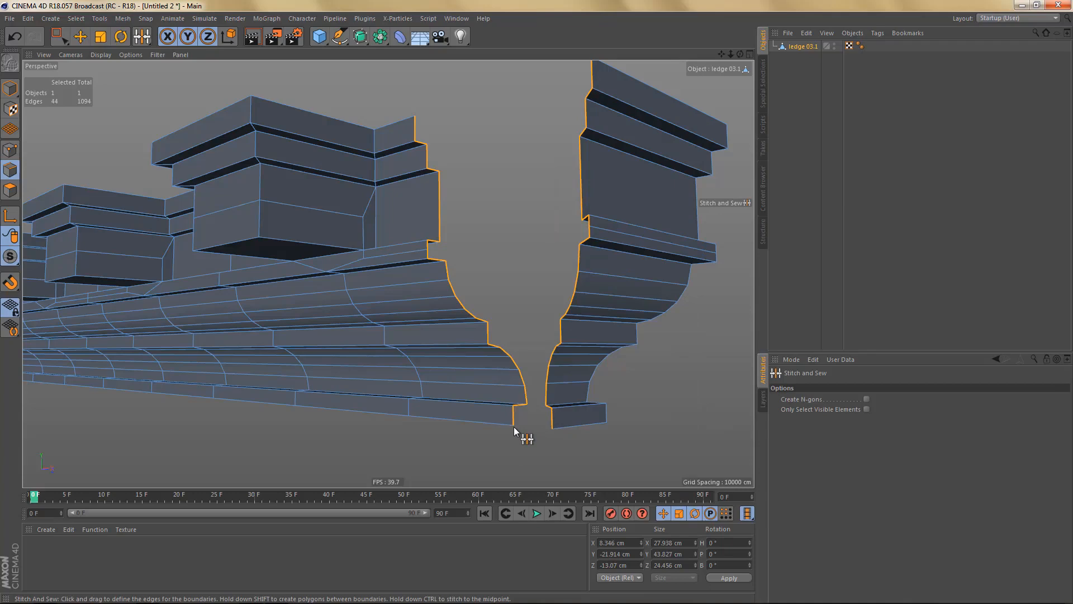
left_click_drag(514, 427, 541, 430)
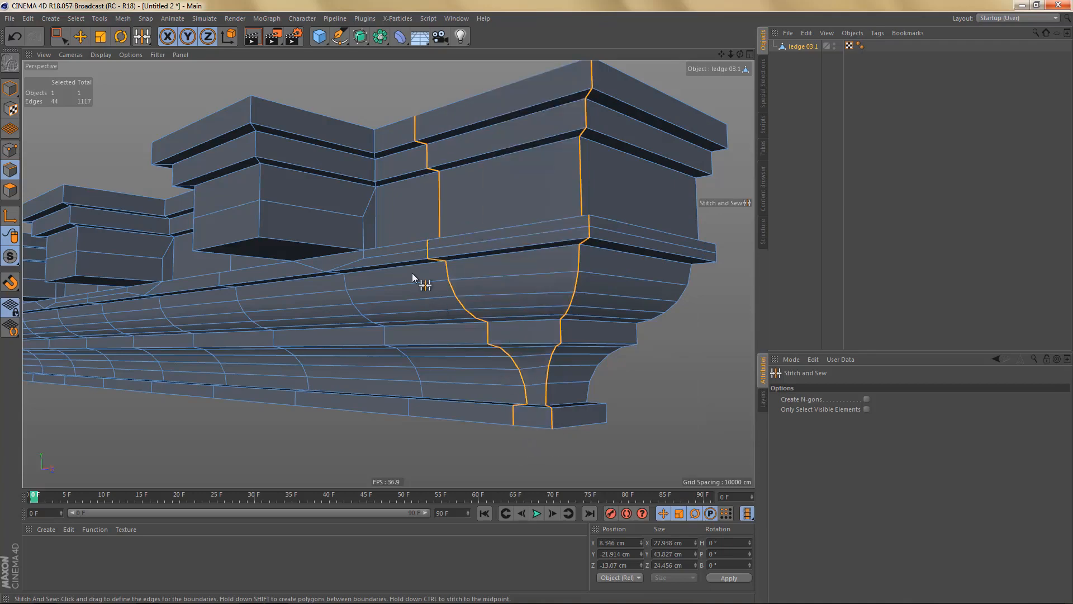
mouse_move(413, 273)
left_mouse_down("alt")
mouse_move(432, 257)
mouse_move(431, 269)
left_mouse_up("alt")
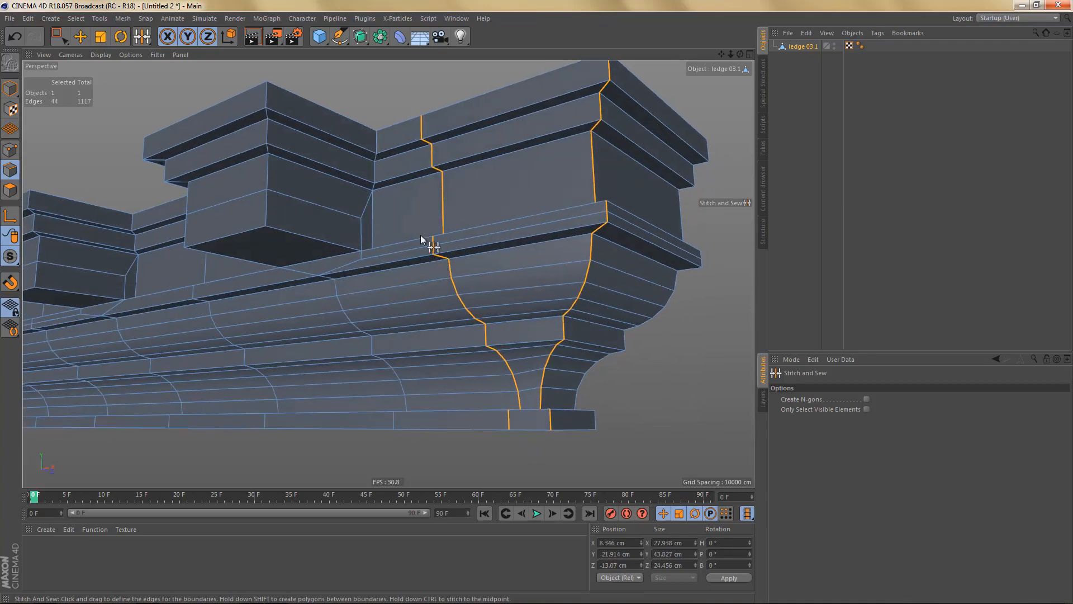
- Dissolve the vertical edge loop where the ledge's former end joins the new corner polygons
key("e")
double_click(440, 197)
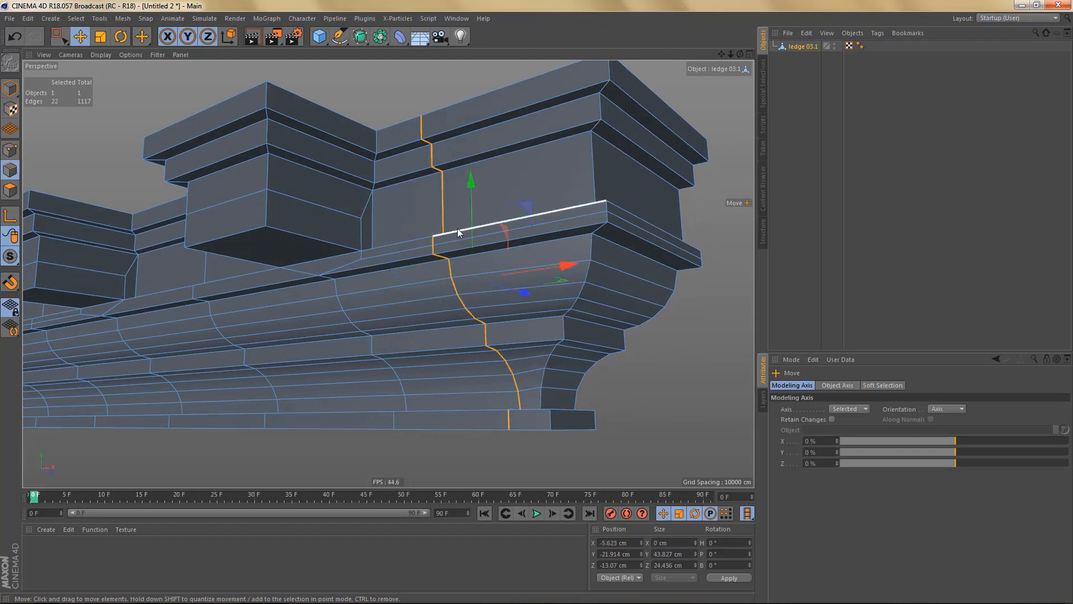
key("ctrl+BackSpace")
left_click_drag(461, 232, 469, 258, "alt")
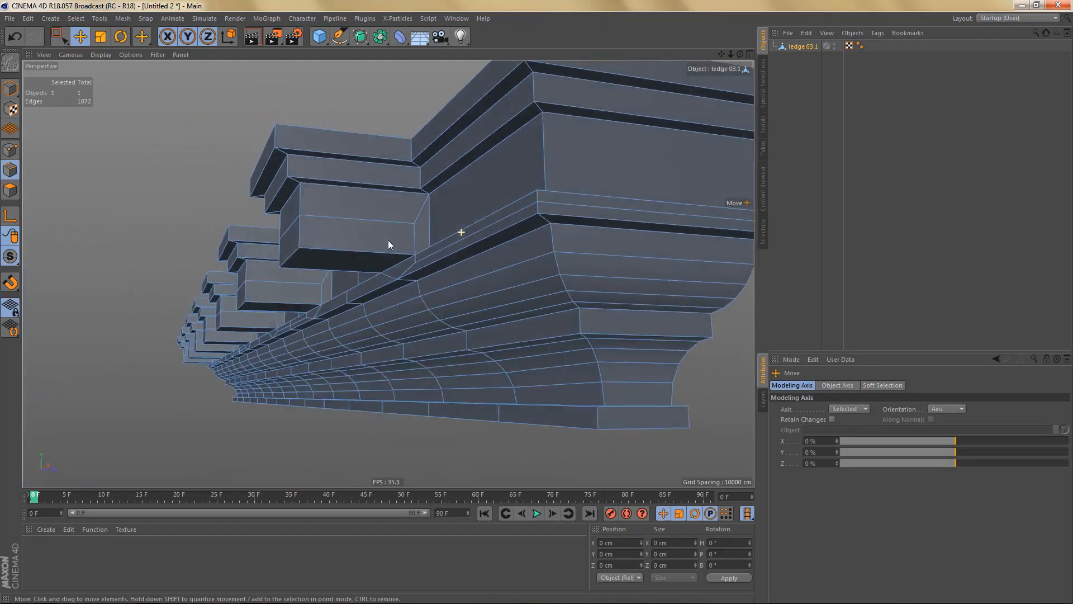
- Select the polygons of one complete ornament section midway along the ledge and duplicate them into a separate object with Split
scroll(437, 272, "down", 5)
left_click_drag(390, 284, 512, 308, "alt")
scroll(415, 306, "down", 5)
scroll(458, 307, "down", 2)
mouse_move(440, 303)
left_mouse_down("alt")
mouse_move(514, 288)
mouse_move(455, 318)
mouse_move(454, 304)
left_mouse_up("alt")
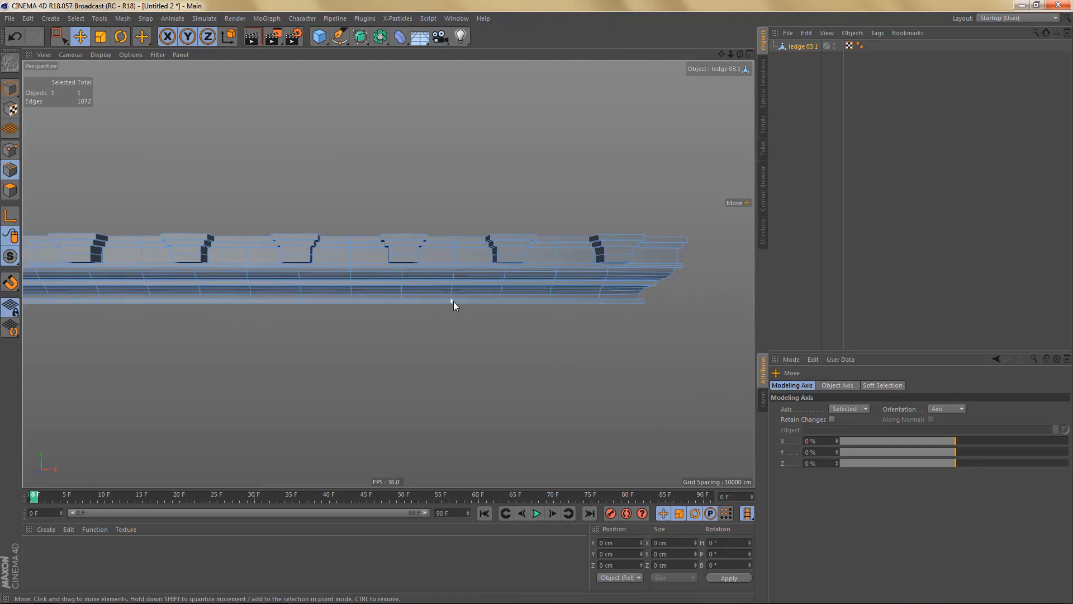
key("Return")
key("space")
scroll(461, 271, "up", 2)
middle_click_drag(468, 279, 451, 270, "alt")
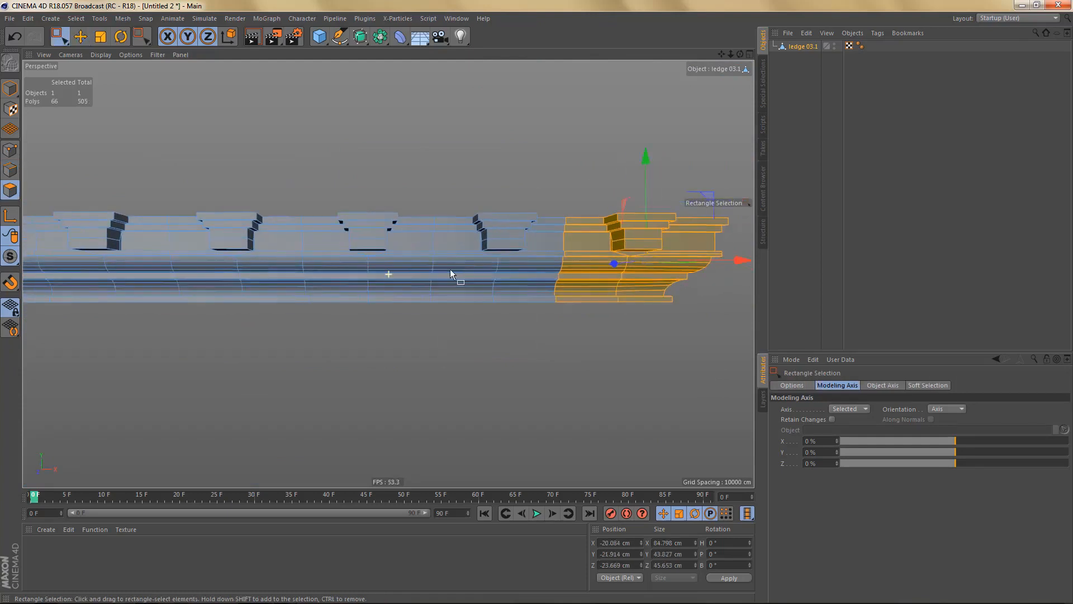
left_click_drag(451, 270, 405, 308, "alt")
left_click_drag(362, 199, 526, 367)
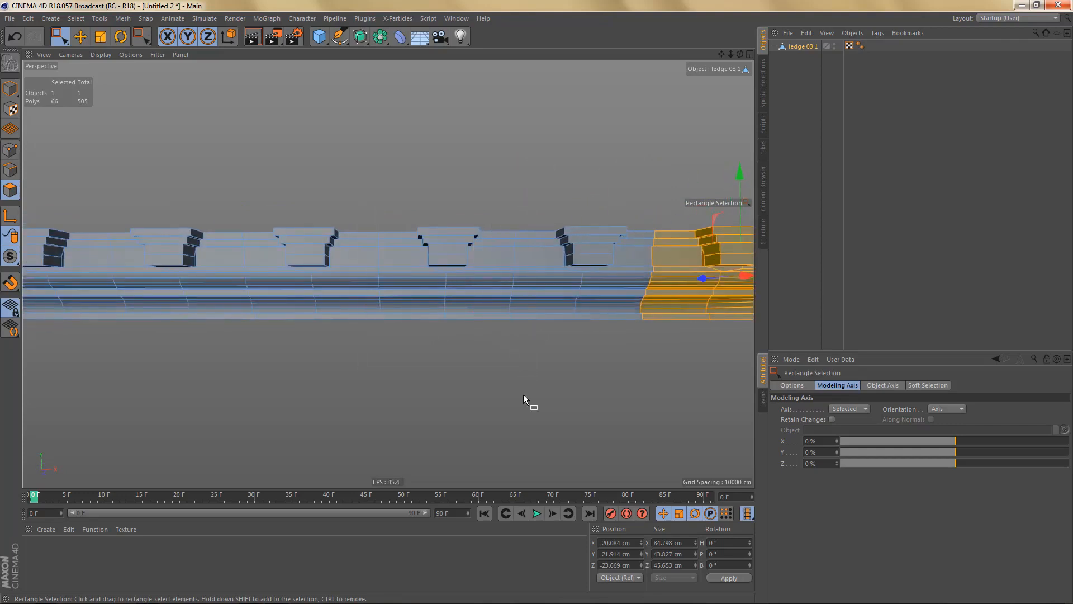
key("s")
left_click_drag(445, 328, 456, 294, "alt")
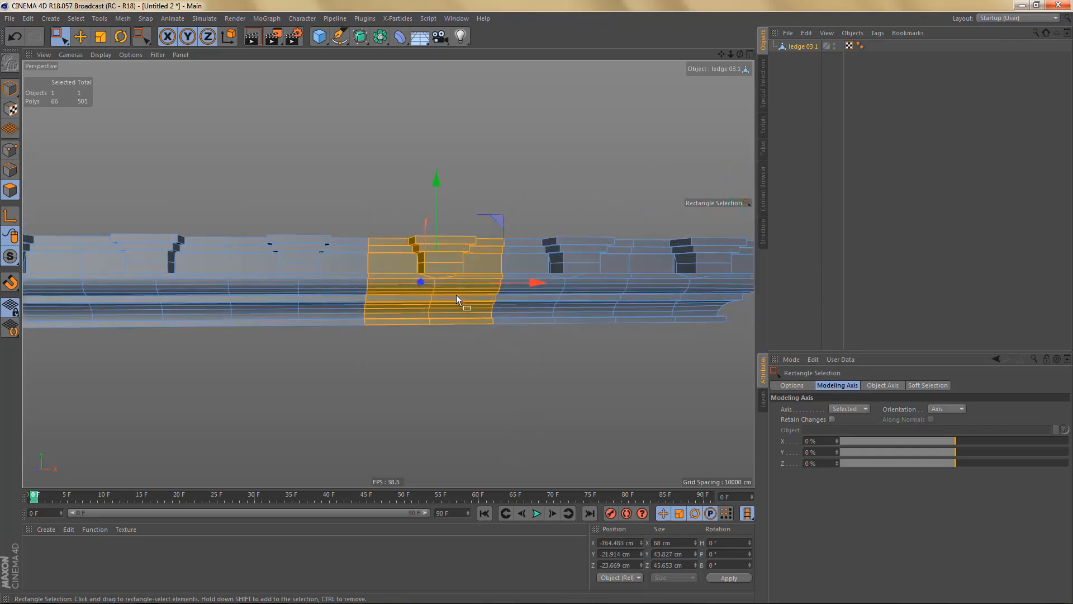
key("u")
key("p")
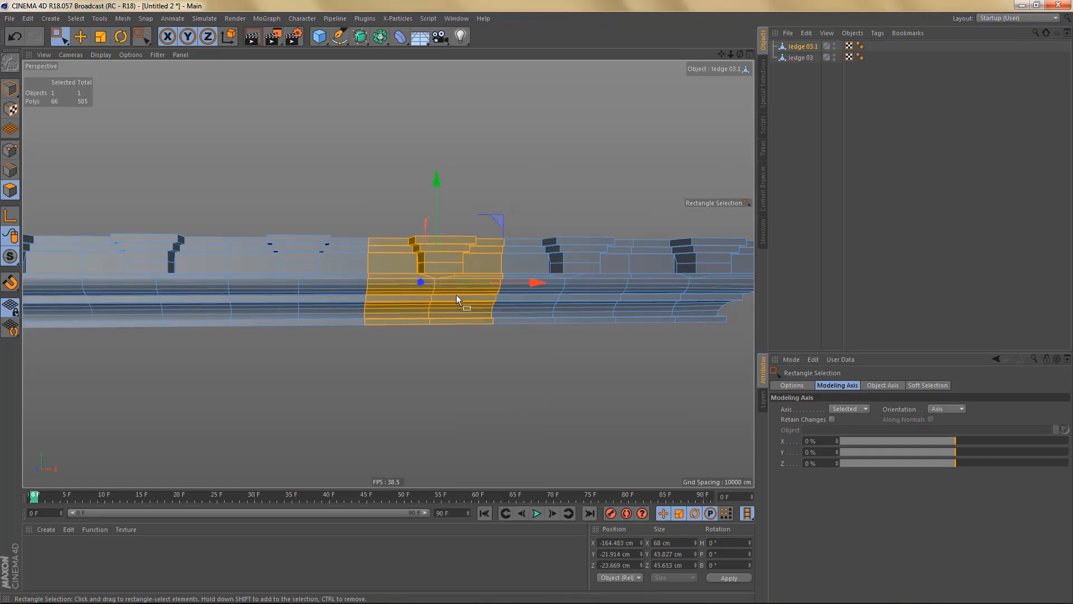
right_click(503, 340)
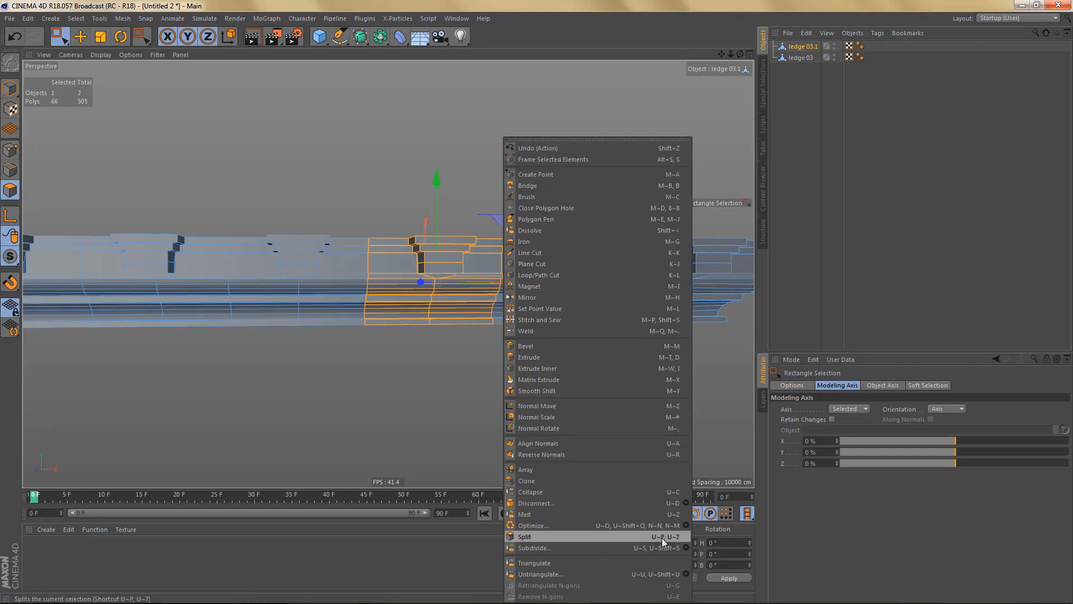
left_click(622, 47)
- Select all polygons of the split-off section and snap its object axis to the rear upper corner at the section's end away from the corner piece
left_click(805, 58)
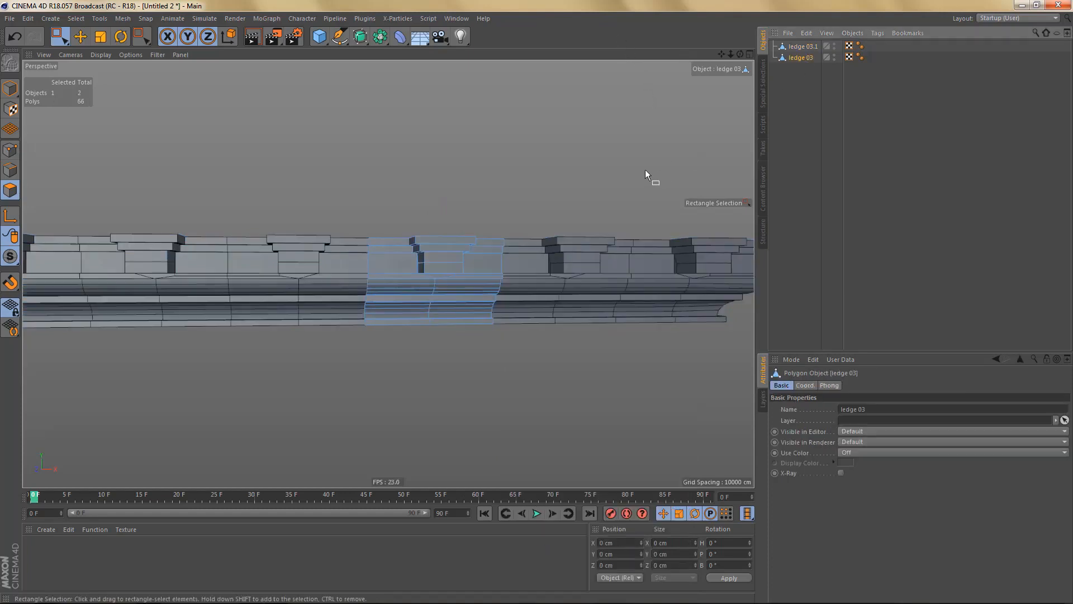
mouse_move(530, 244)
left_mouse_down("alt")
mouse_move(536, 256)
mouse_move(424, 307)
mouse_move(433, 338)
mouse_move(446, 319)
mouse_move(466, 324)
left_mouse_up("alt")
key("ctrl+a")
middle_click_drag(379, 312, 411, 326, "alt")
right_click_drag(411, 309, 470, 313, "alt")
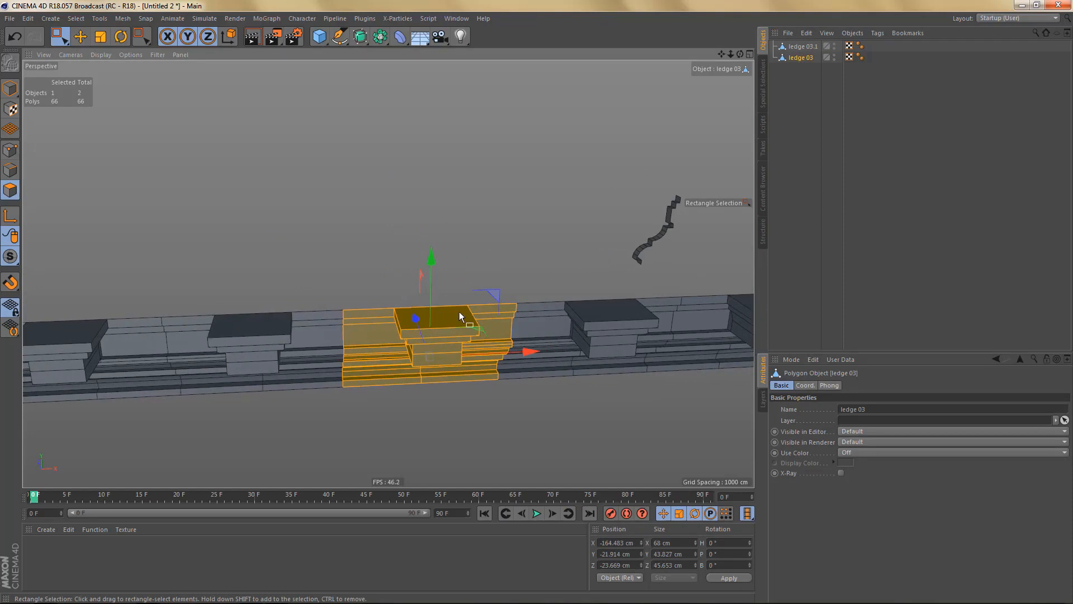
key("l")
scroll(370, 316, "up", 5)
key("e")
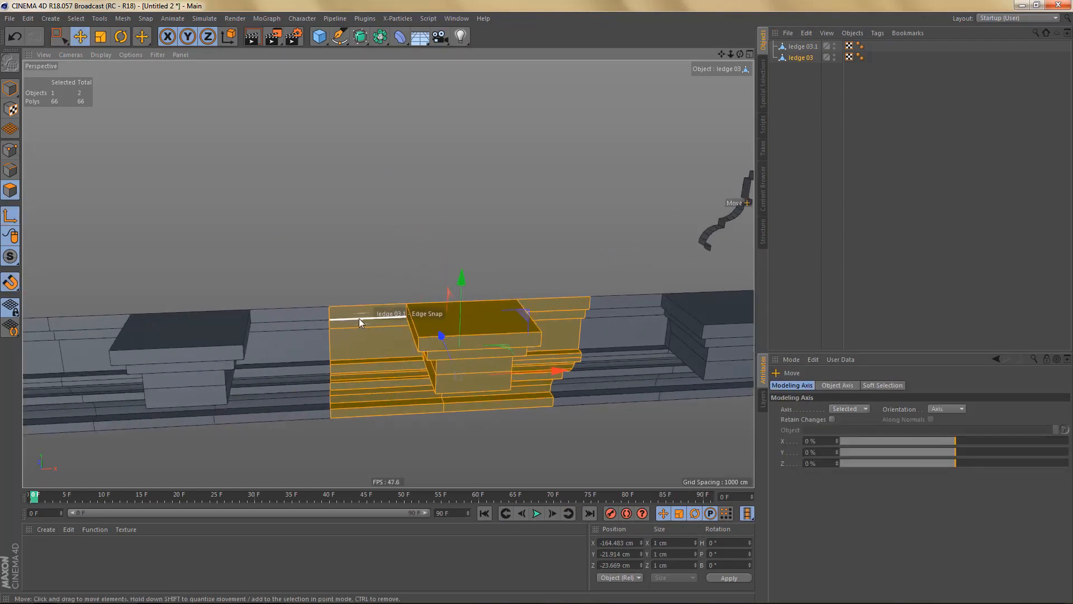
left_click(330, 307)
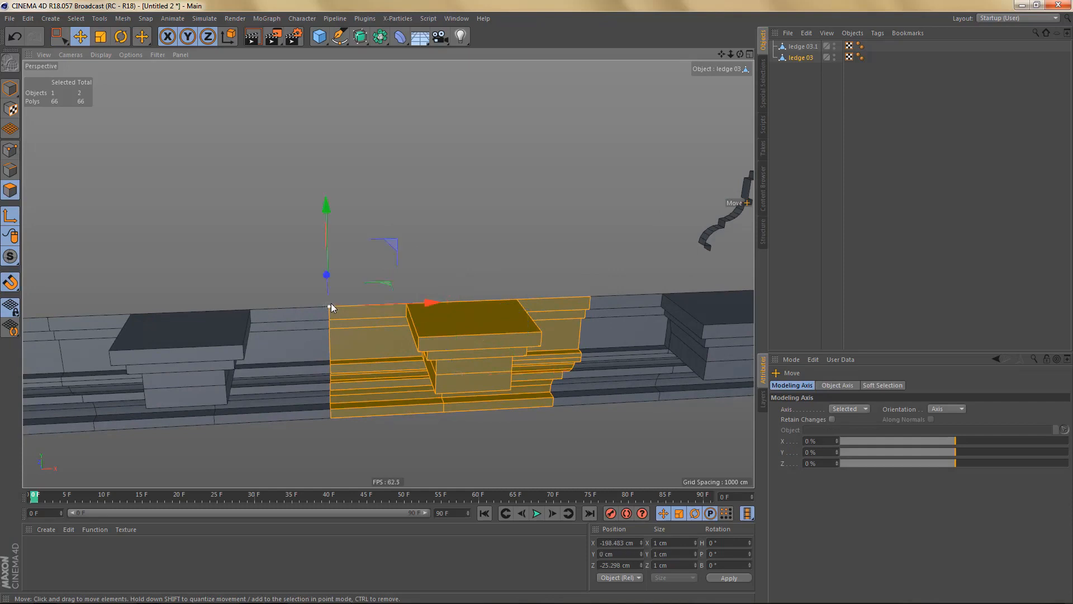
scroll(358, 330, "down", 3)
key("l")
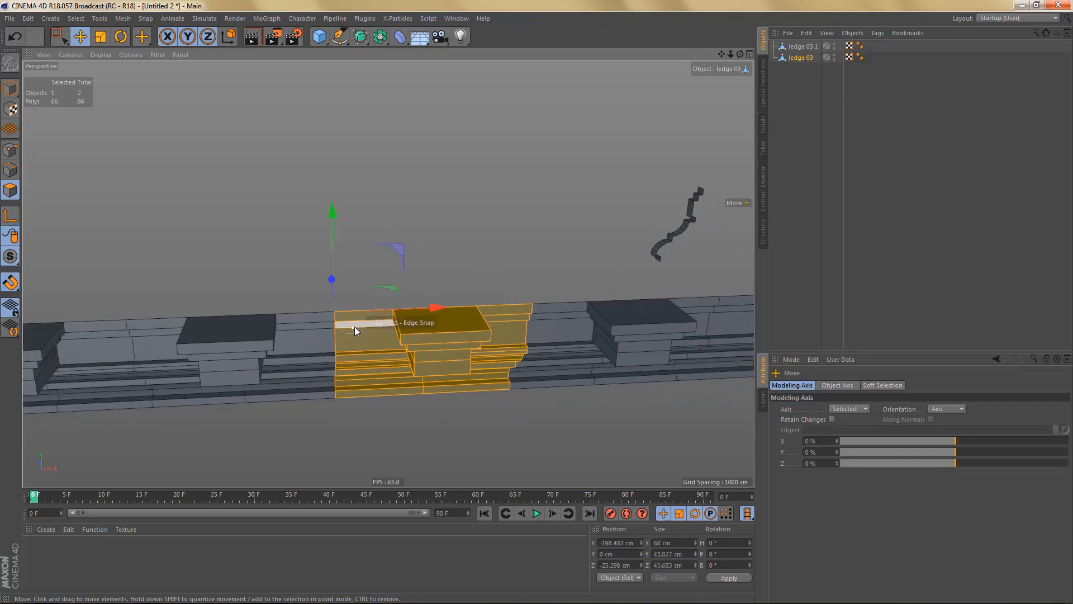
- Move the copied section along X to the ledge's corner, at about 22.3 cm
scroll(385, 333, "down", 3)
middle_click_drag(356, 328, 308, 320, "alt")
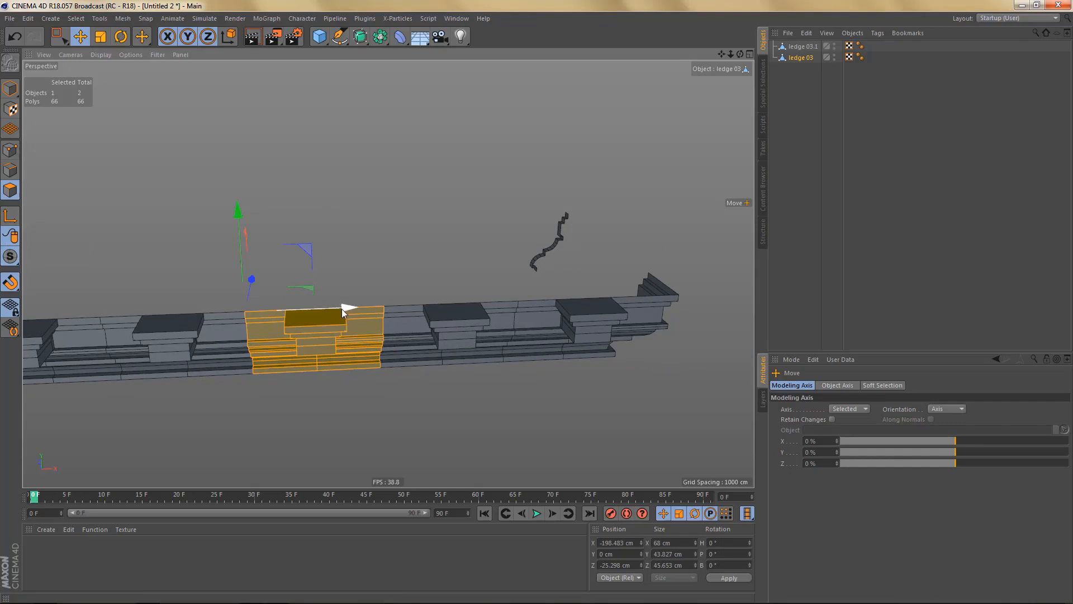
left_click_drag(344, 308, 688, 292)
left_click_drag(545, 346, 416, 369, "alt")
right_click_drag(417, 368, 519, 366, "alt")
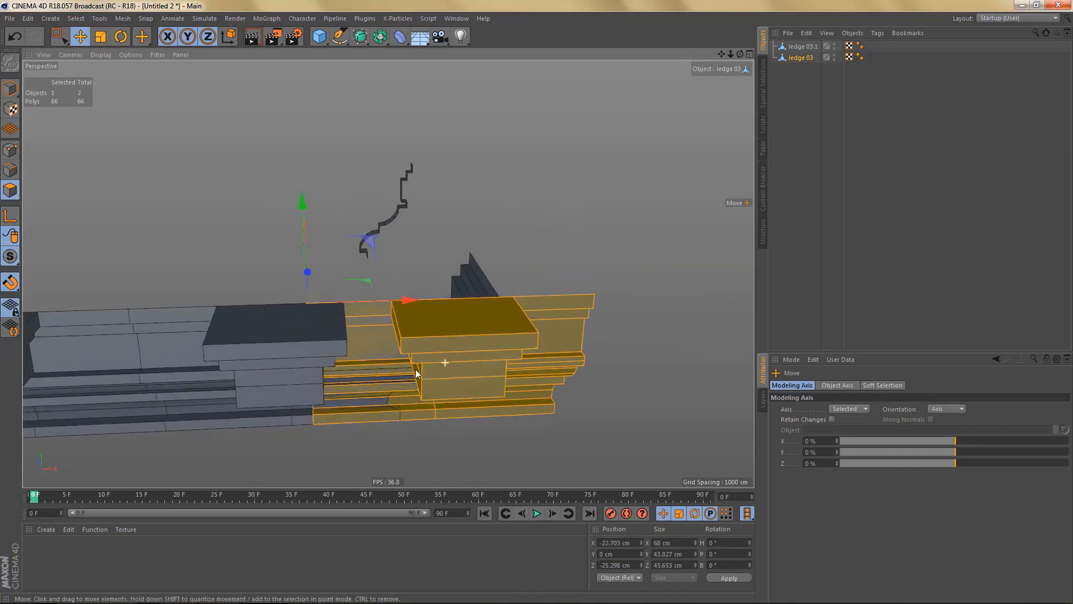
left_click_drag(445, 365, 412, 369, "alt")
left_click_drag(437, 294, 388, 298)
- Rotate the copied section 90° about the vertical axis and move it 35.752 cm along Z to meet the corner piece's open end
key("r")
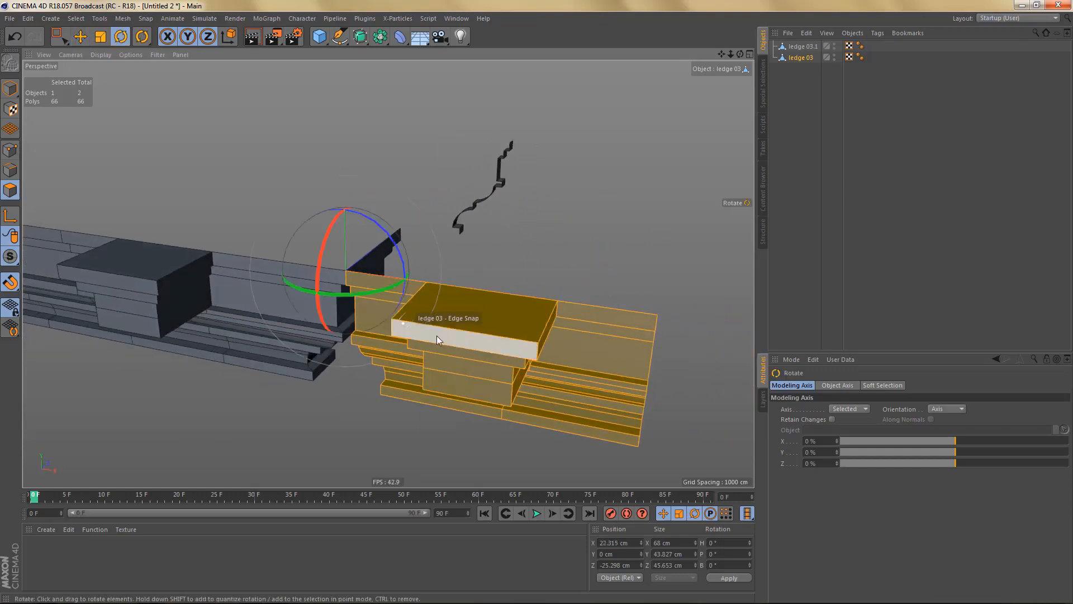
left_click_drag(345, 293, 326, 271)
key("e")
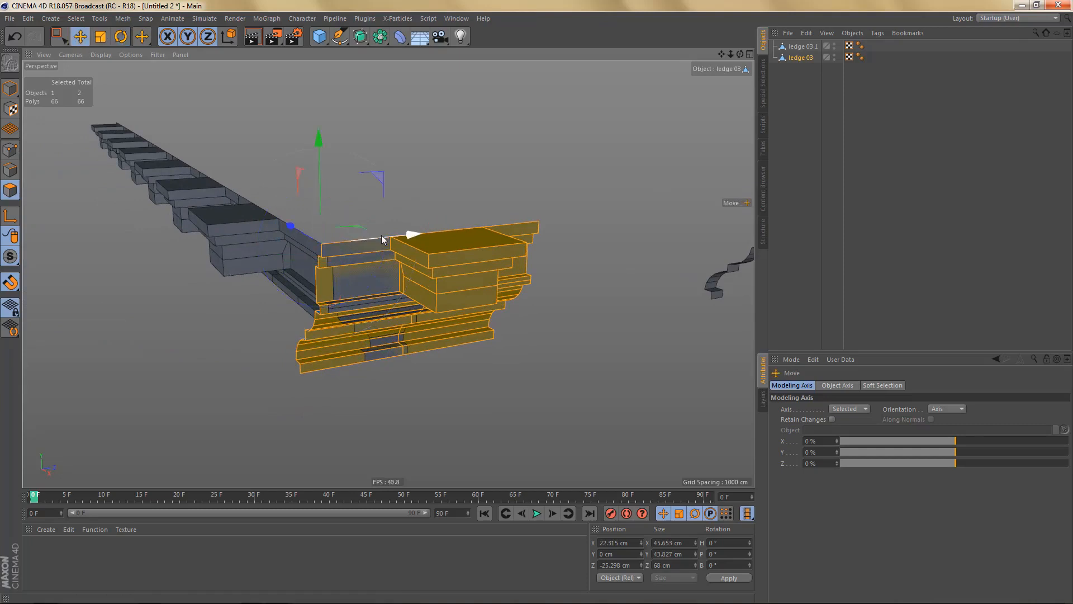
scroll(387, 242, "up", 3)
left_click_drag(388, 243, 552, 219)
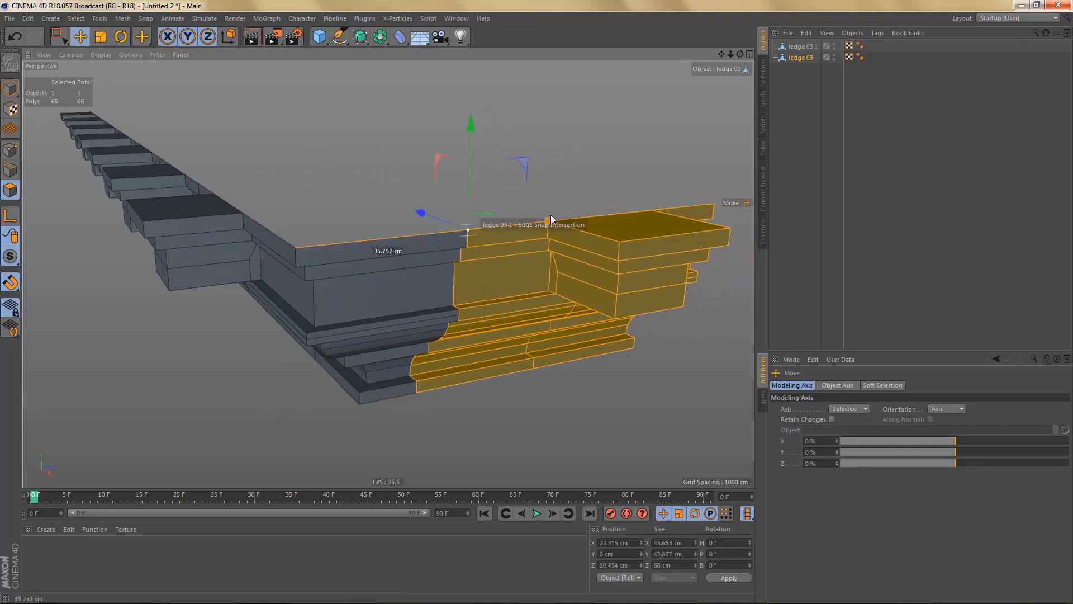
- Mirror the copied section across the XY plane at its far end with the Mirror tool, extending the side ledge by one section
mouse_move(421, 278)
right_mouse_down("alt")
mouse_move(410, 300)
mouse_move(363, 318)
right_mouse_up("alt")
mouse_move(490, 298)
left_mouse_down("alt")
mouse_move(461, 280)
mouse_move(388, 284)
mouse_move(408, 293)
mouse_move(342, 300)
left_mouse_up("alt")
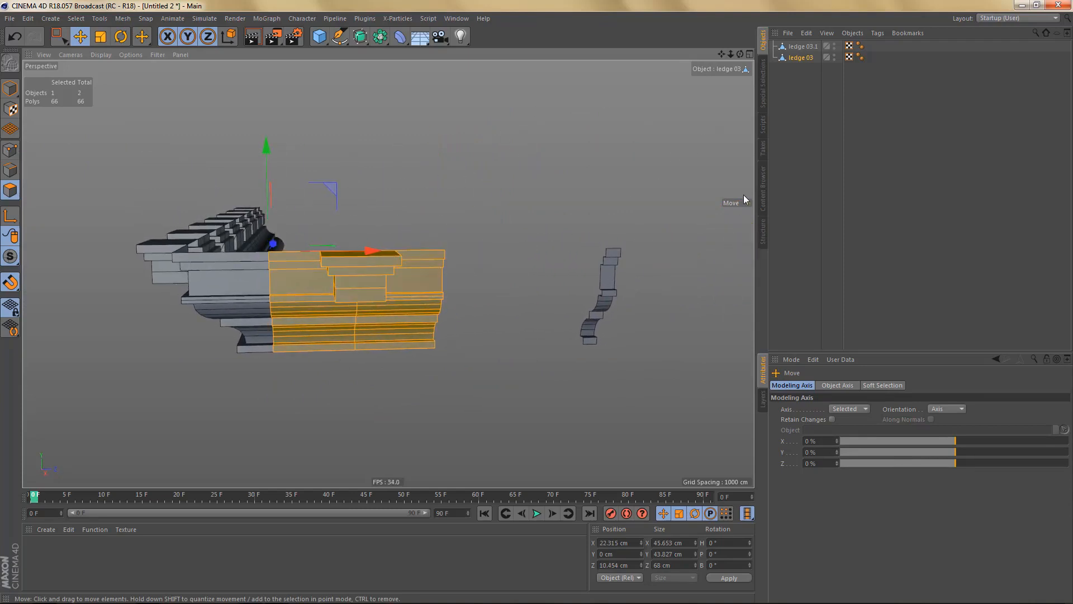
left_click(736, 202)
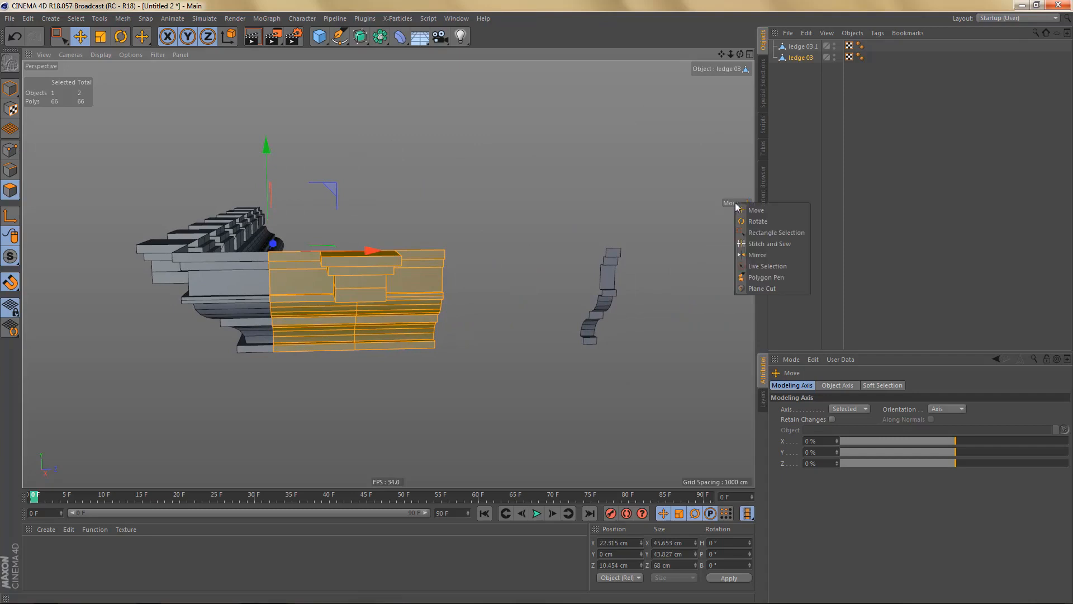
left_click(773, 255)
left_click_drag(445, 254, 454, 275)
key("ctrl+z")
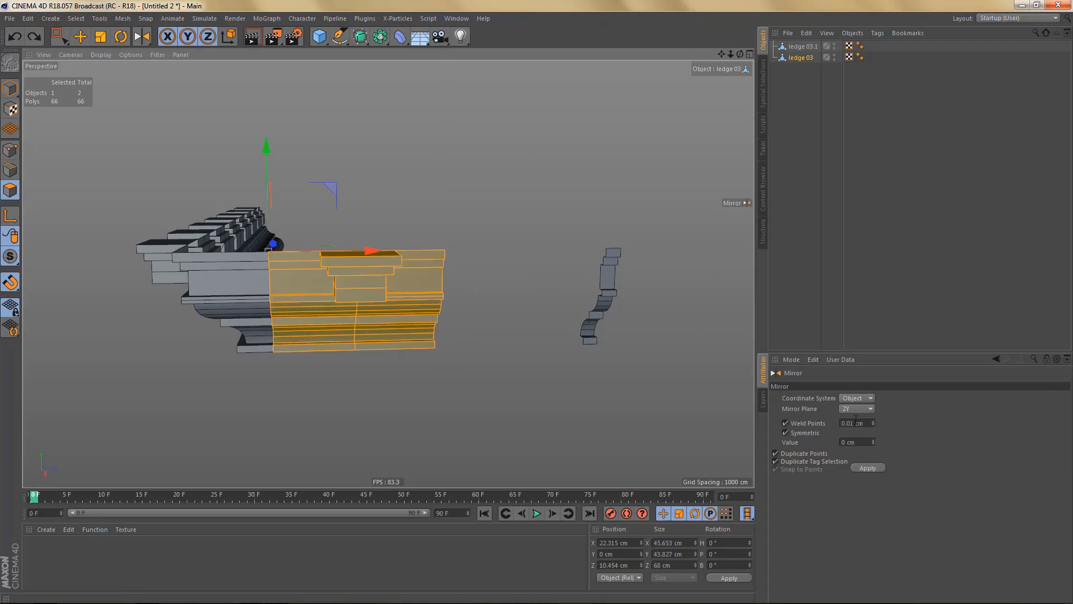
left_click(854, 409)
left_click(853, 420)
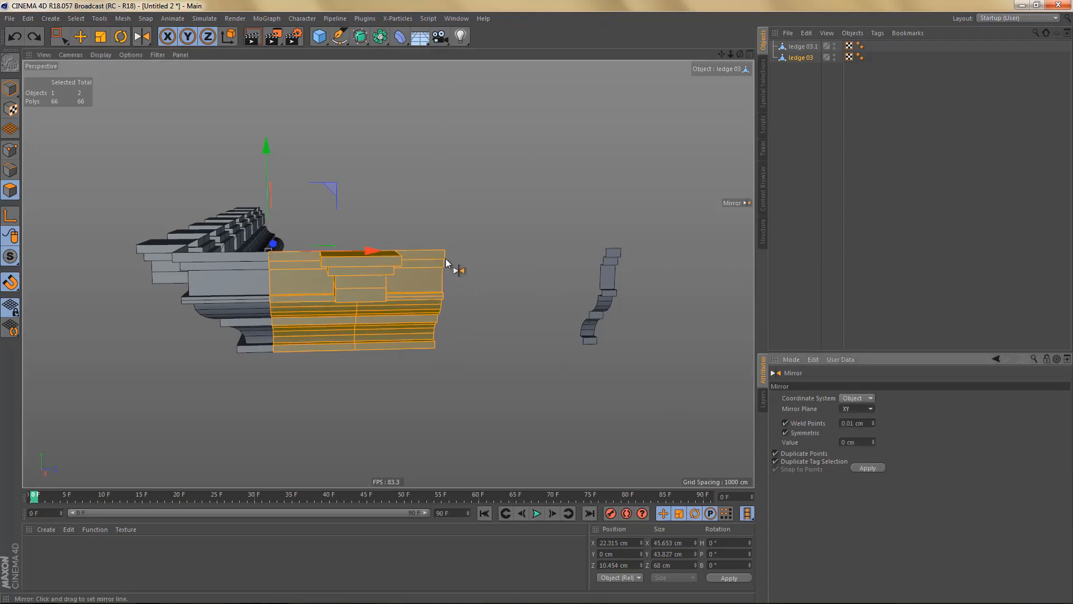
left_click(445, 256)
left_click_drag(501, 258, 462, 293, "alt")
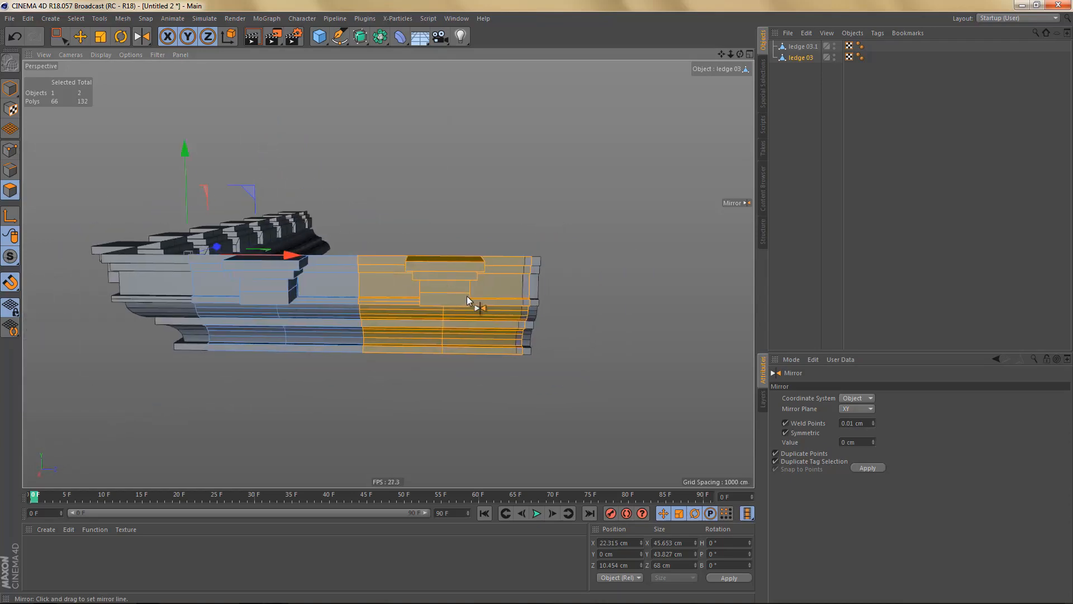
- Switch to edge mode and select the border edges at the mirrored section's open end
key("Return")
key("0")
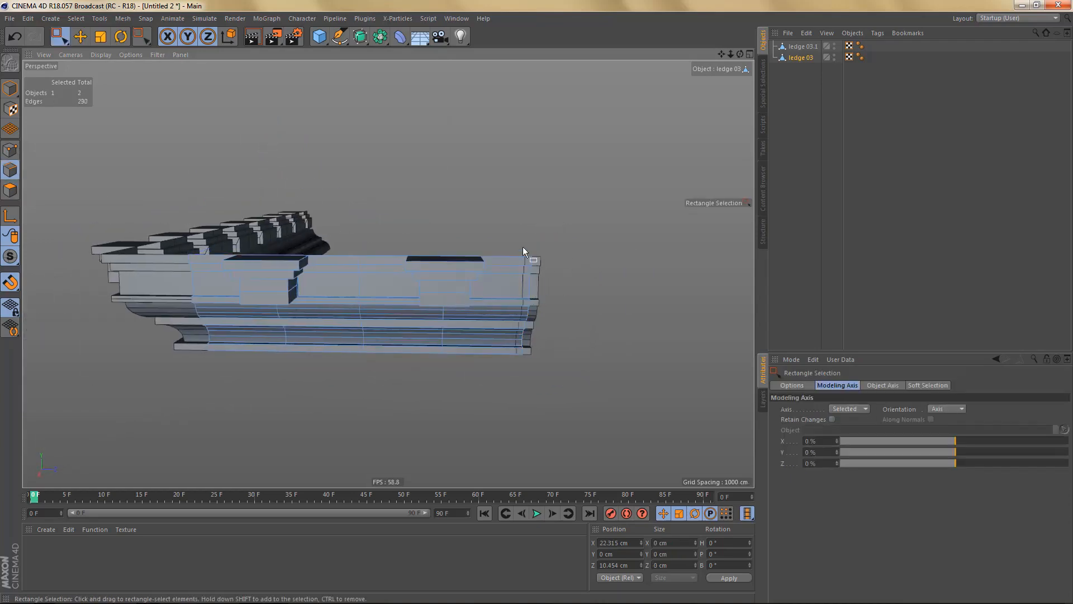
left_click_drag(454, 273, 421, 263, "alt")
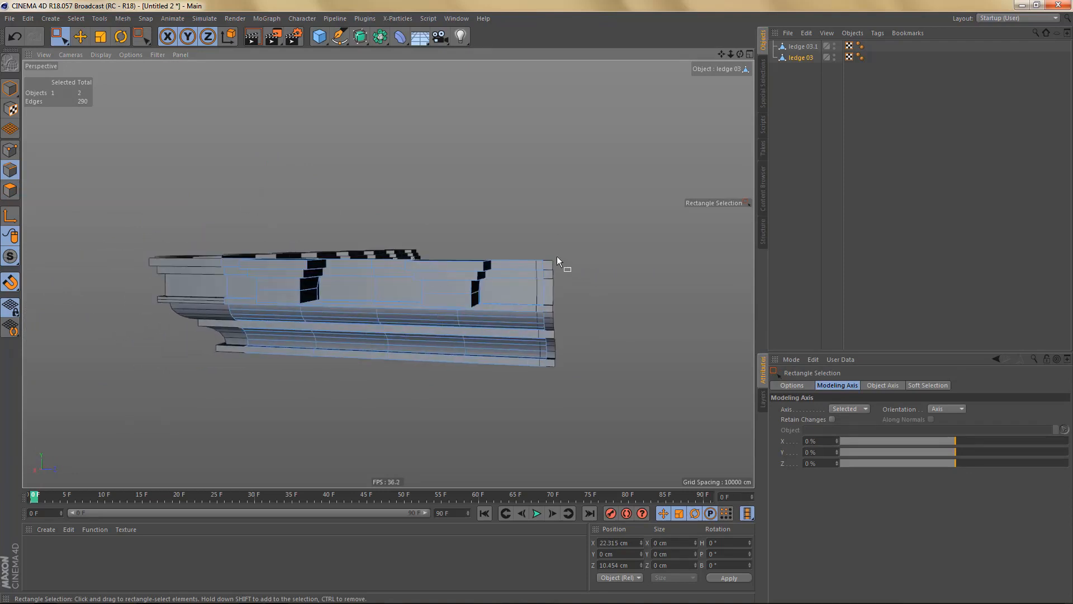
left_click_drag(522, 239, 635, 322)
left_click_drag(347, 309, 471, 299, "alt")
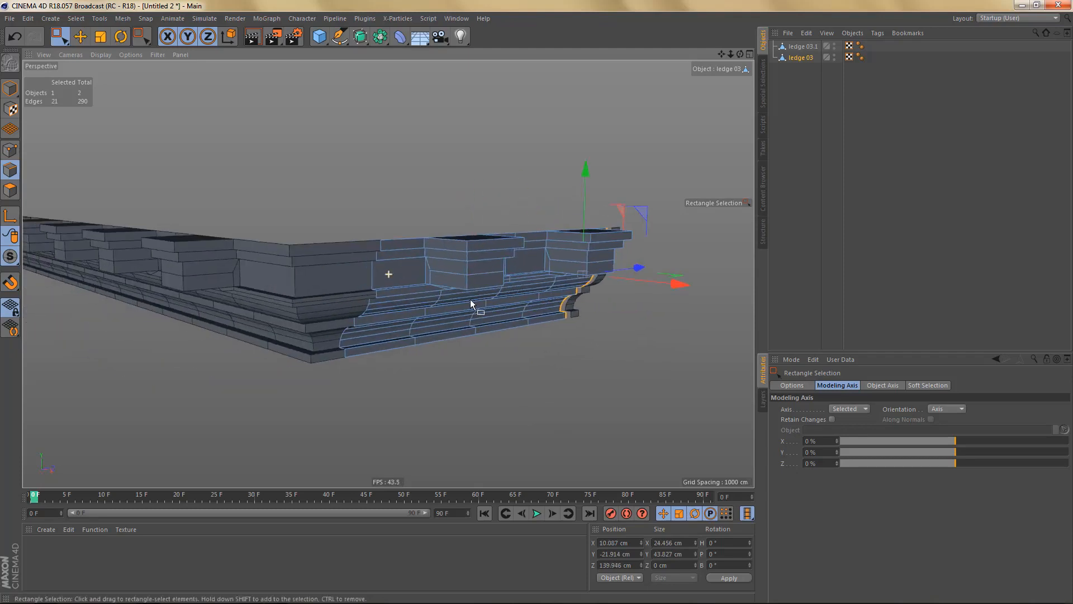
- Merge the main ledge and the side ledge sections with Connect Objects + Delete, and clear the edge selection
left_click(801, 46, "ctrl")
right_click(800, 48)
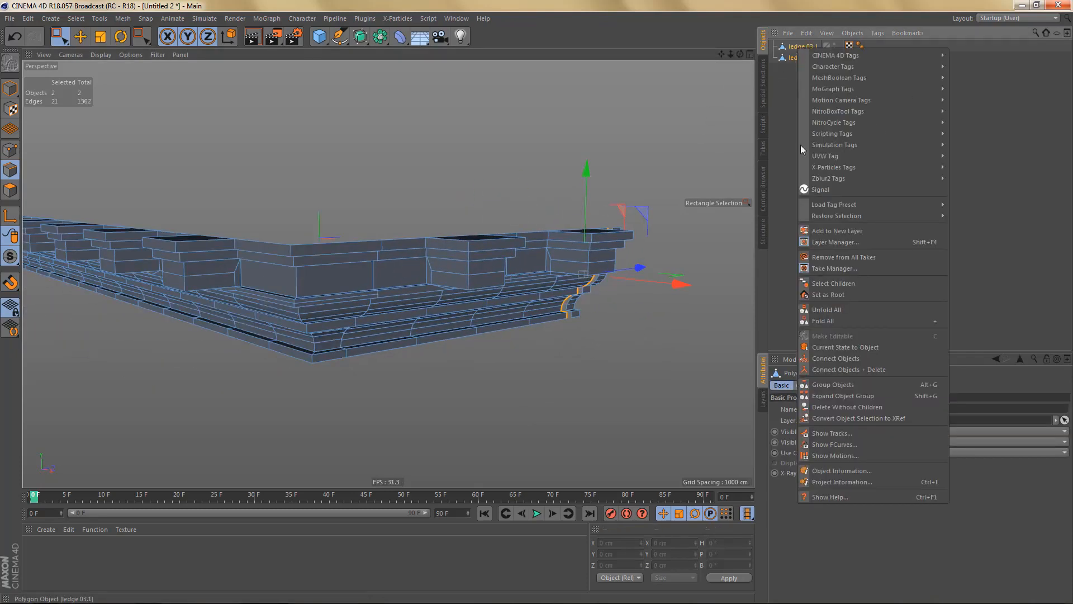
left_click(848, 369)
left_click_drag(462, 317, 451, 314, "alt")
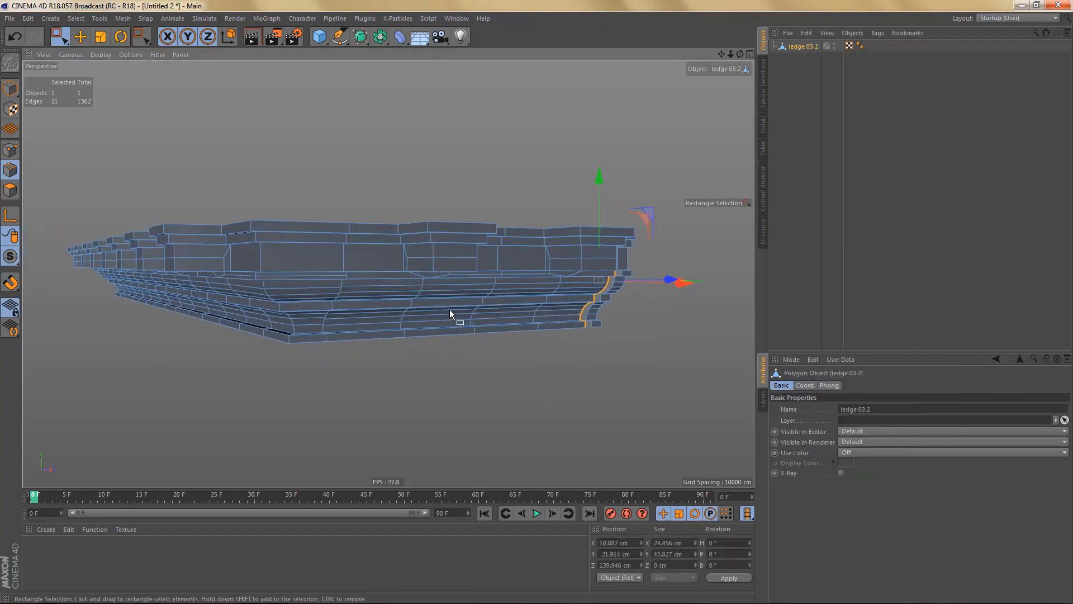
left_click(454, 312)
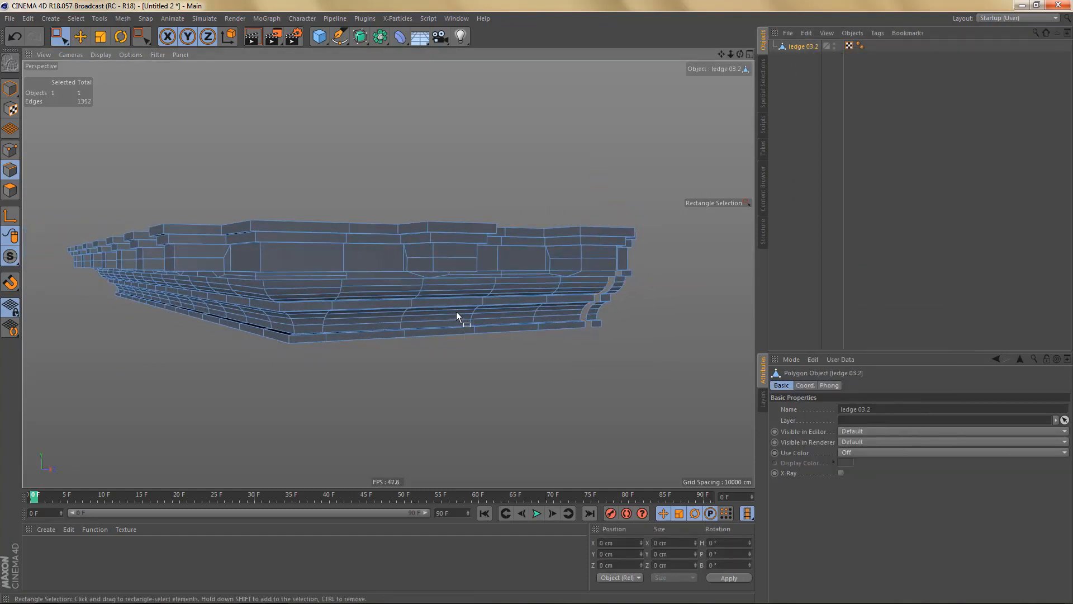
- Select the two border loops facing the gap at the side ledge's far end and bridge them with polygons using Stitch and Sew
right_click_drag(505, 292, 540, 277, "alt")
middle_click_drag(540, 278, 388, 274, "alt")
left_click_drag(388, 274, 333, 320, "alt")
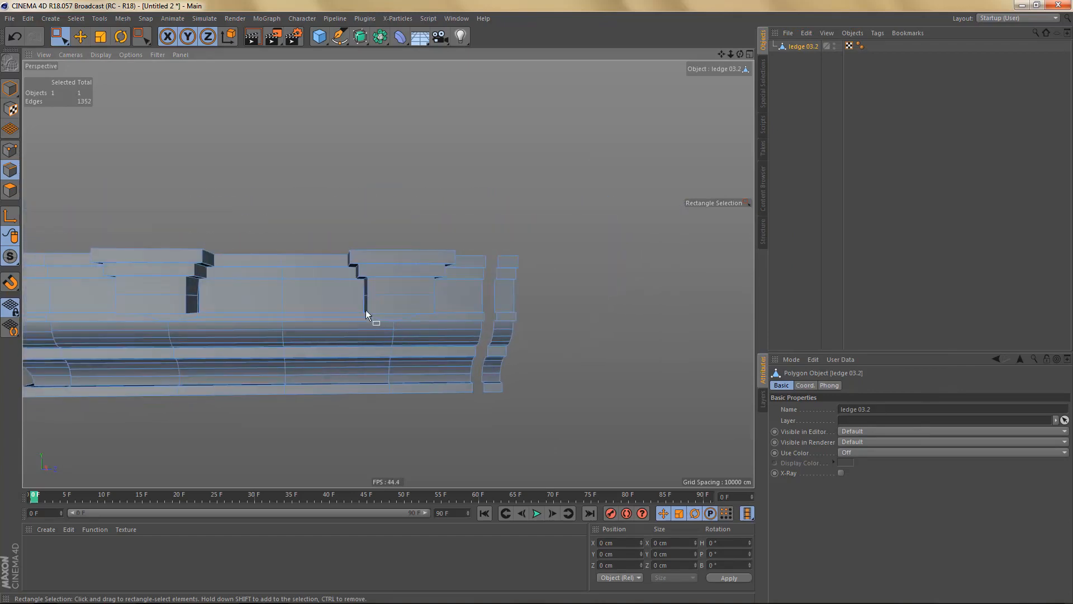
right_click_drag(362, 304, 399, 299, "alt")
left_click_drag(412, 313, 466, 313, "alt")
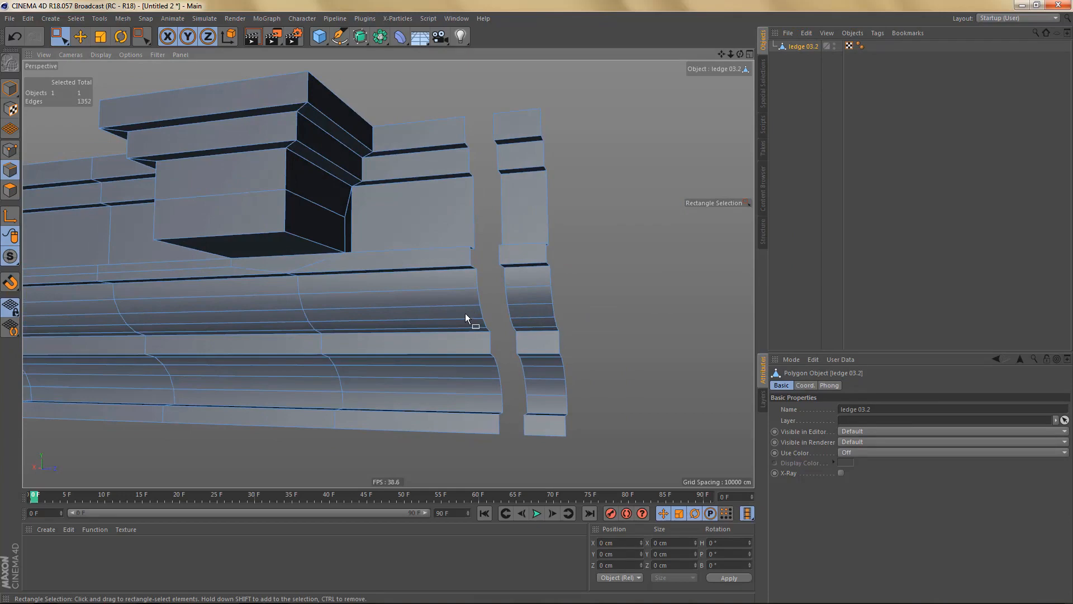
key("e")
left_click_drag(417, 273, 387, 242, "alt")
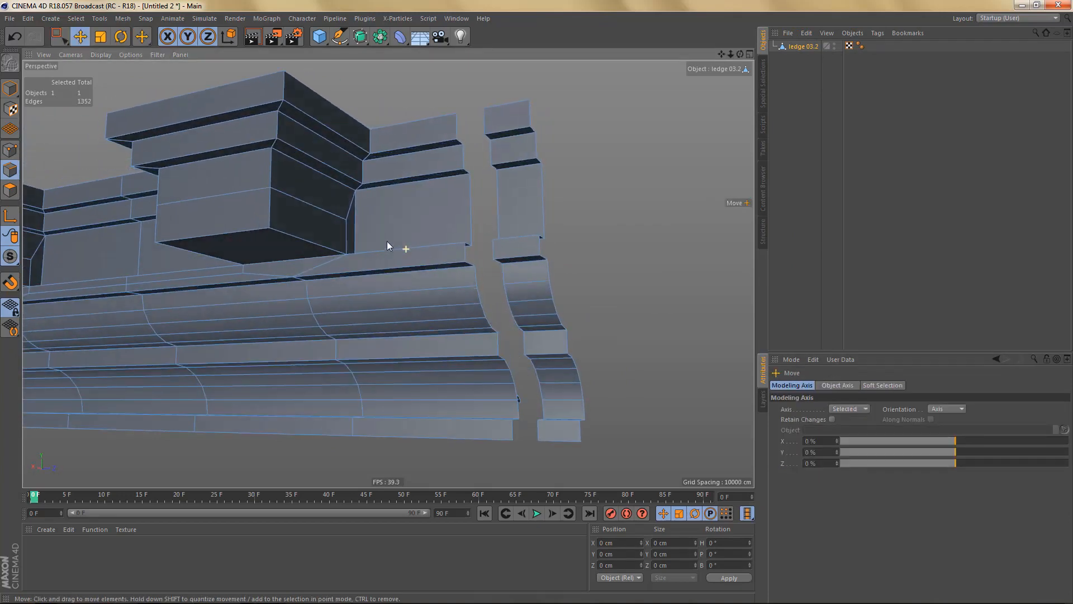
double_click(471, 199)
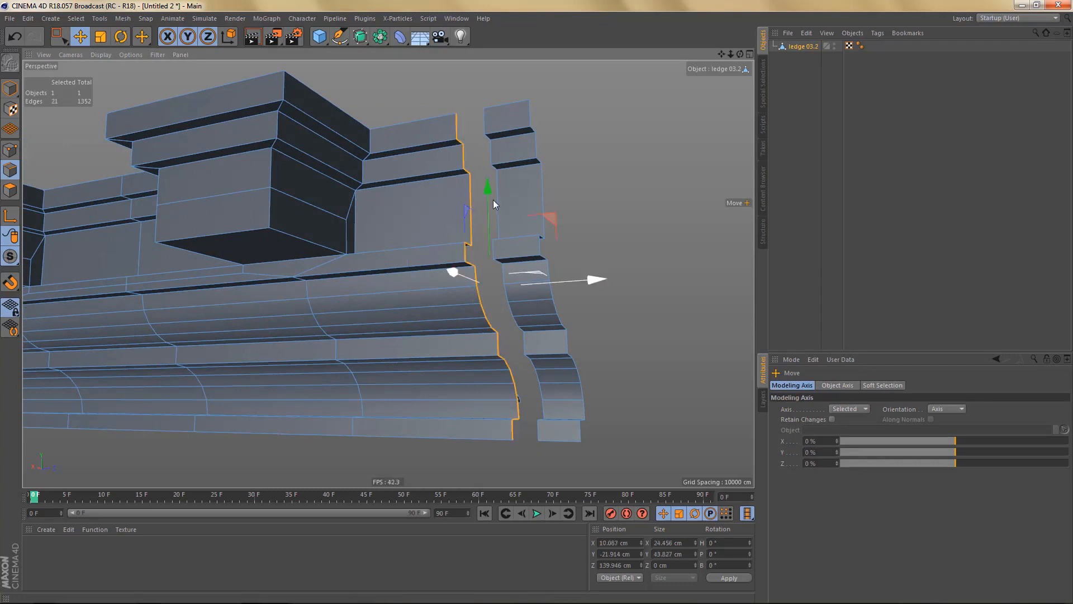
double_click(498, 199, "shift")
scroll(556, 401, "up", 3)
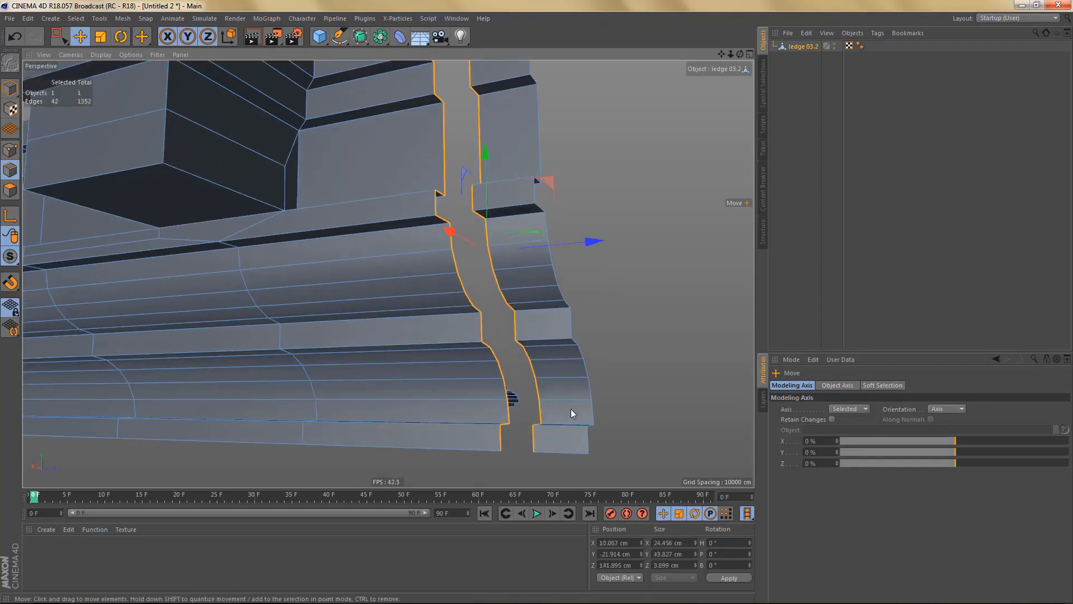
right_click(539, 405)
left_click(542, 457)
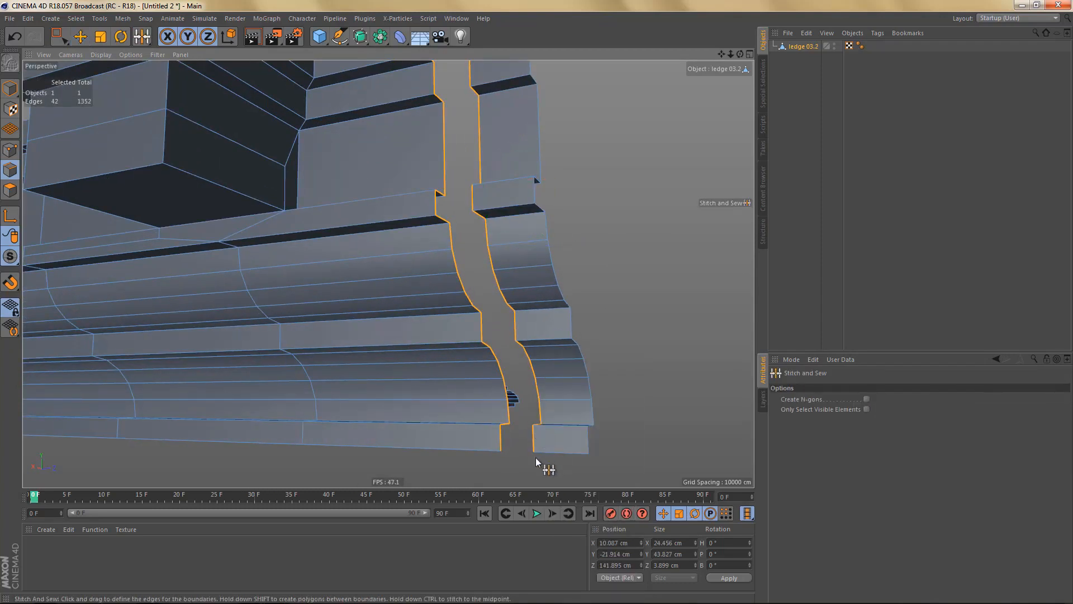
left_click_drag(501, 450, 534, 447)
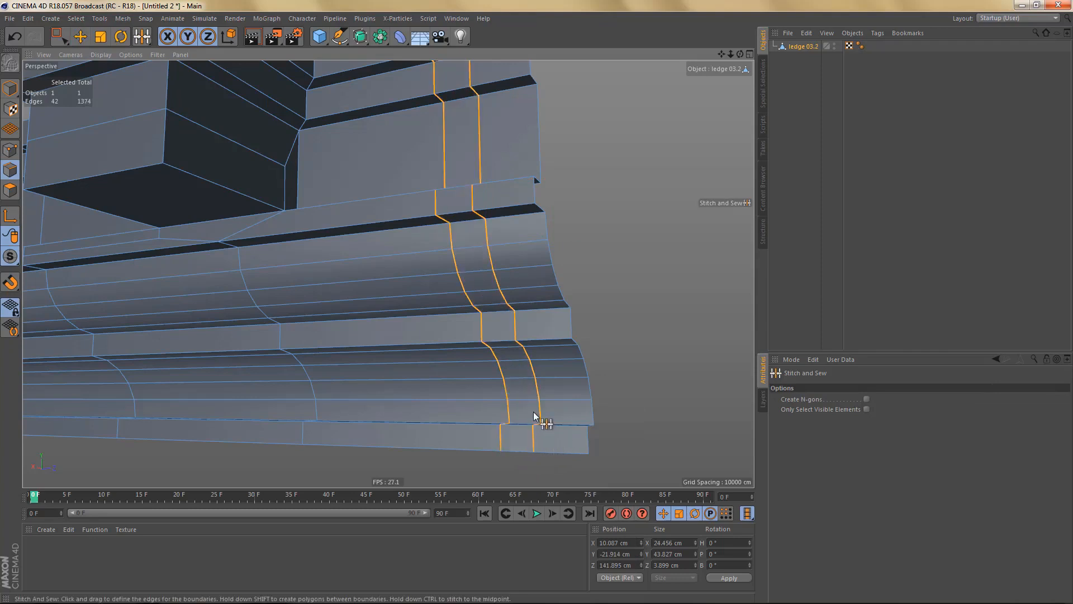
key("e")
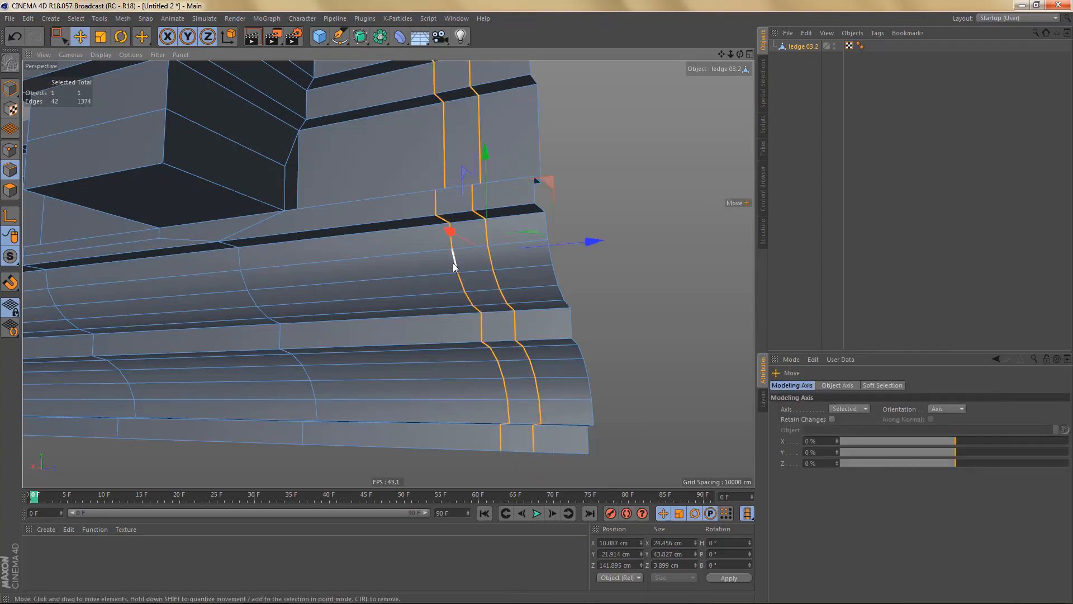
- Dissolve the two extra vertical edge loops near the side ledge's far end
double_click(456, 274)
key("Delete")
double_click(492, 259)
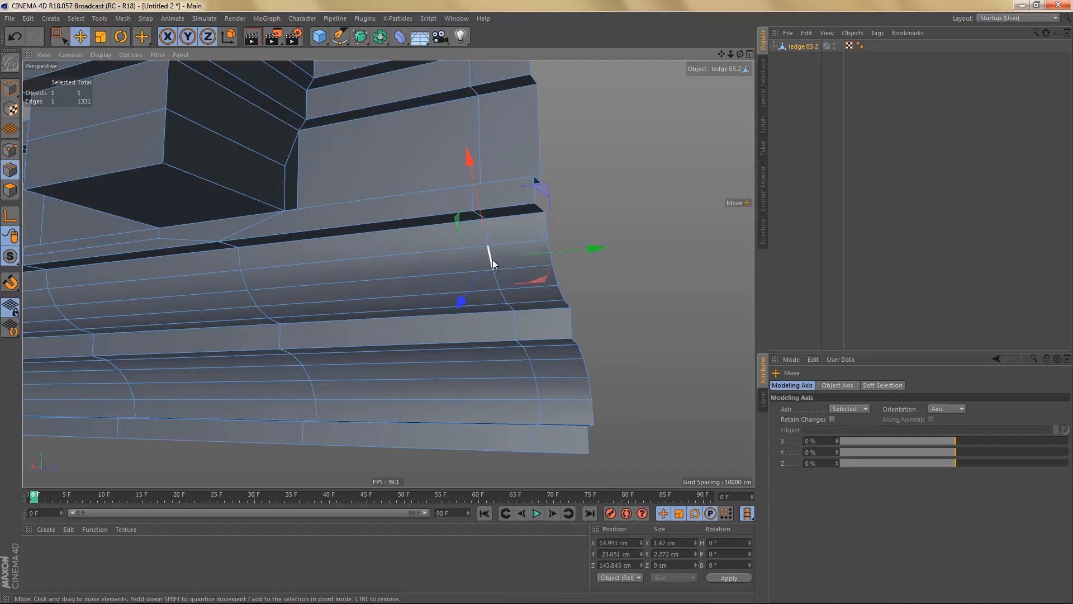
key("ctrl+BackSpace")
scroll(526, 282, "down", 2)
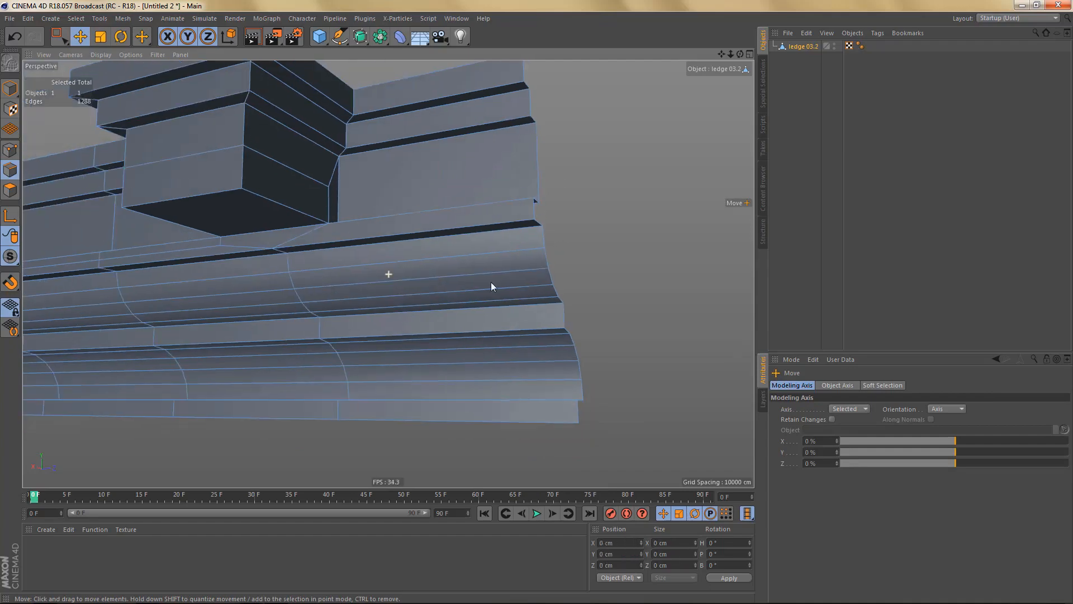
- Add a midpoint to the diagonal edge under the bracket nearest the corner with Connect Points/Edges, and switch to point mode
middle_click_drag(492, 281, 634, 276, "alt")
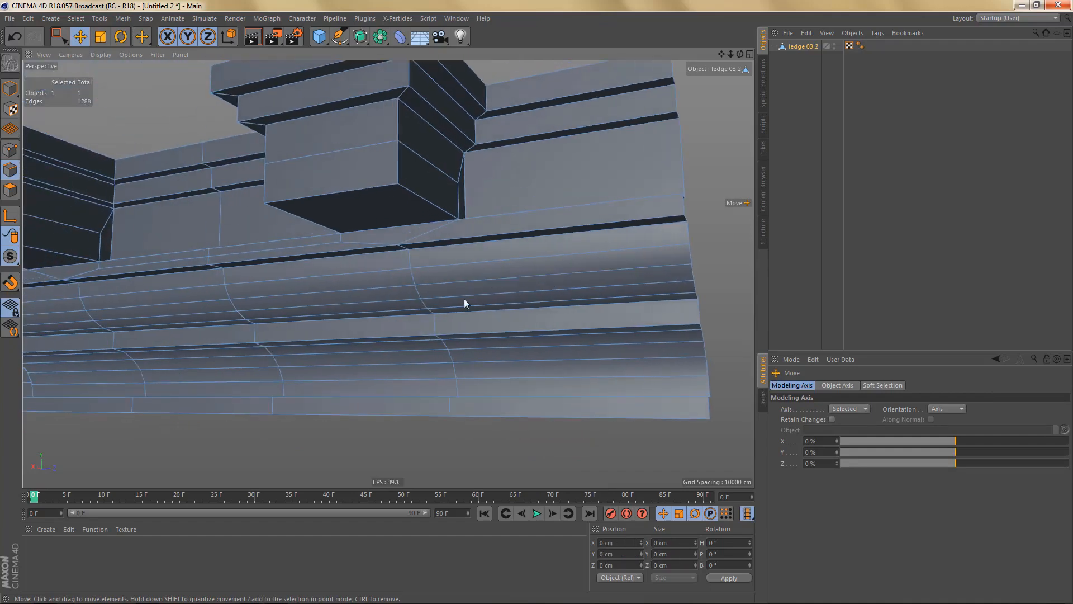
scroll(462, 298, "down", 3)
middle_click_drag(313, 268, 410, 278, "alt")
left_click_drag(392, 276, 460, 298, "alt")
right_click_drag(399, 280, 440, 271, "alt")
left_click_drag(440, 271, 397, 249, "alt")
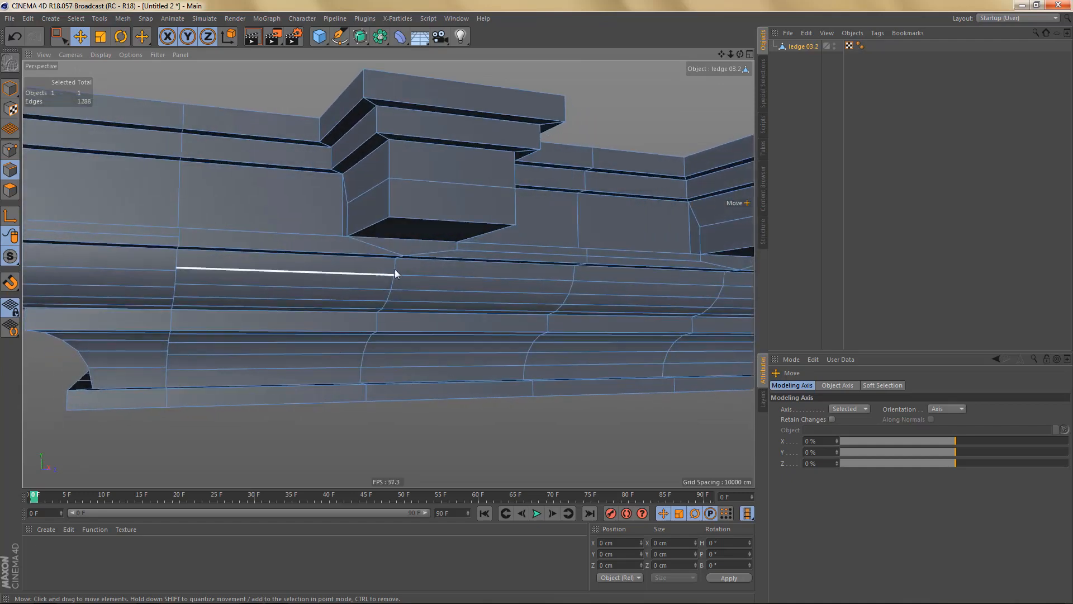
right_click_drag(395, 270, 418, 268, "alt")
middle_click_drag(414, 269, 510, 272, "alt")
right_click_drag(404, 255, 424, 260, "alt")
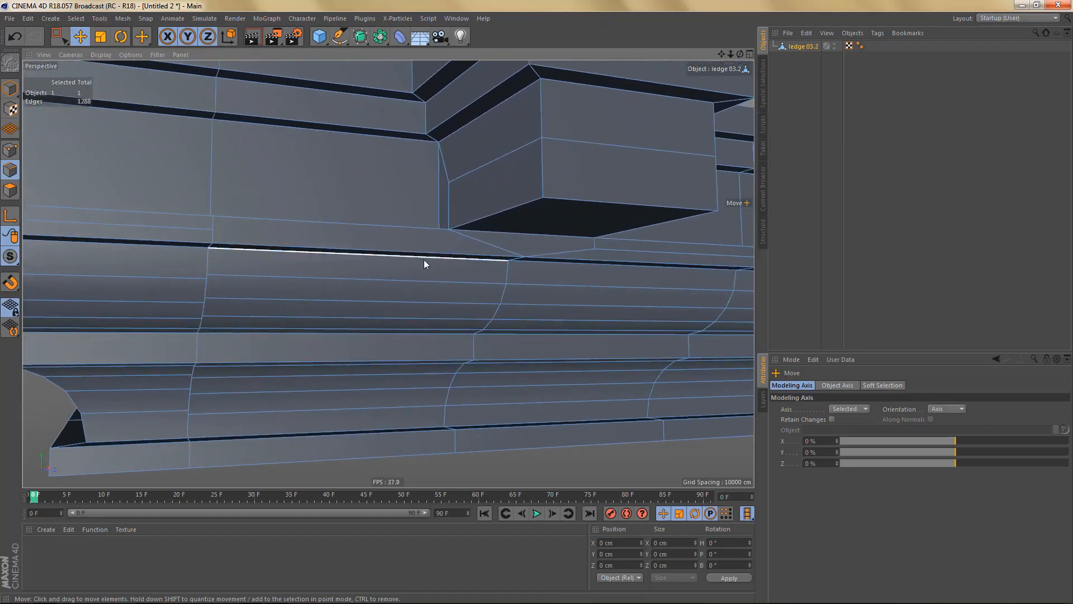
left_click_drag(423, 259, 454, 256, "alt")
left_click(452, 254)
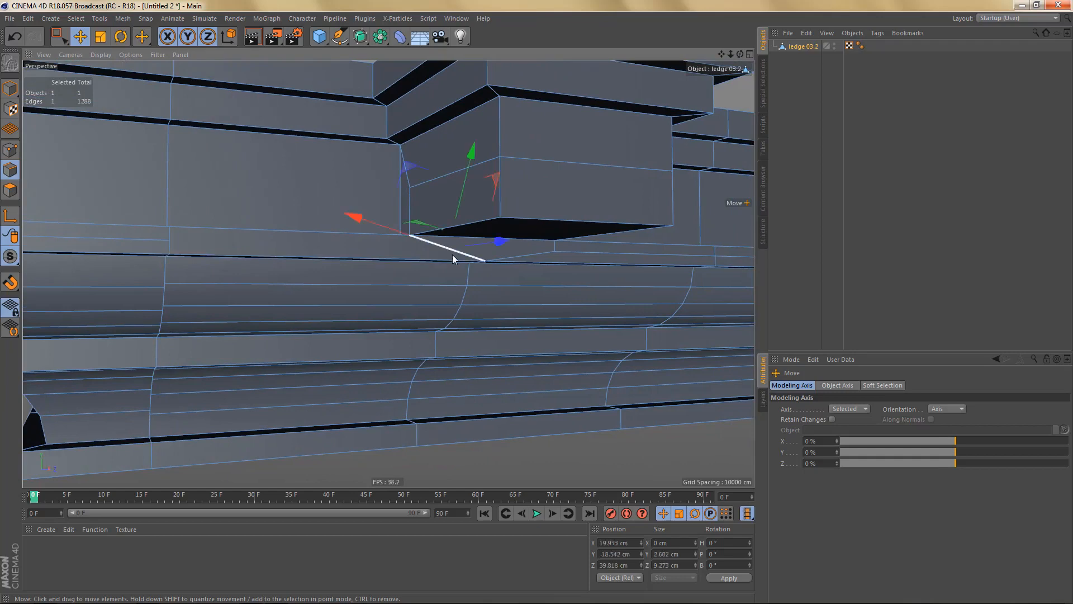
key("m")
key("m")
key("Return")
key("Return")
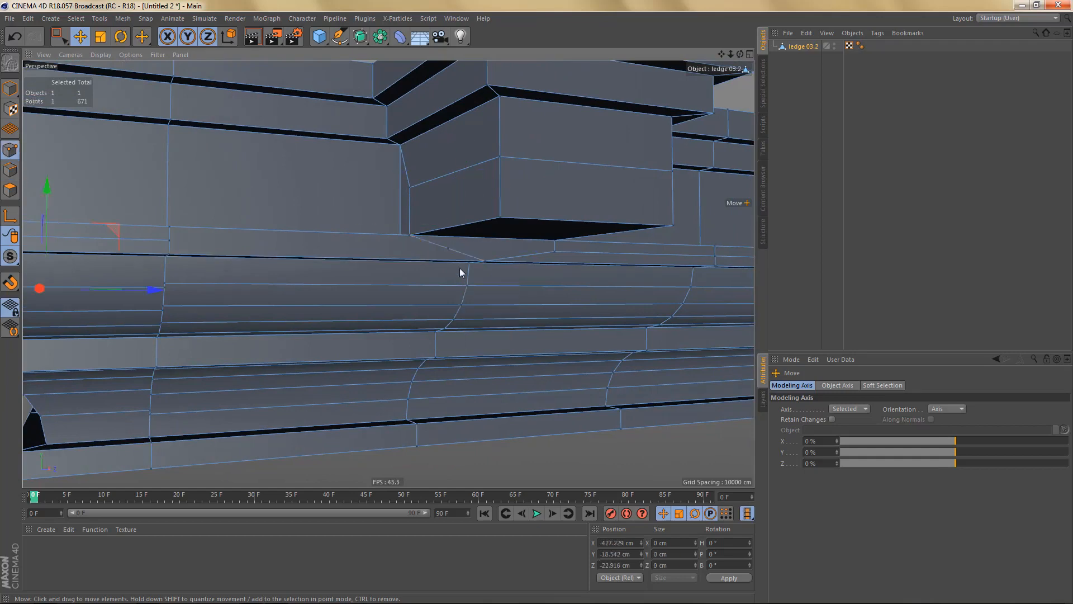
left_click(448, 249)
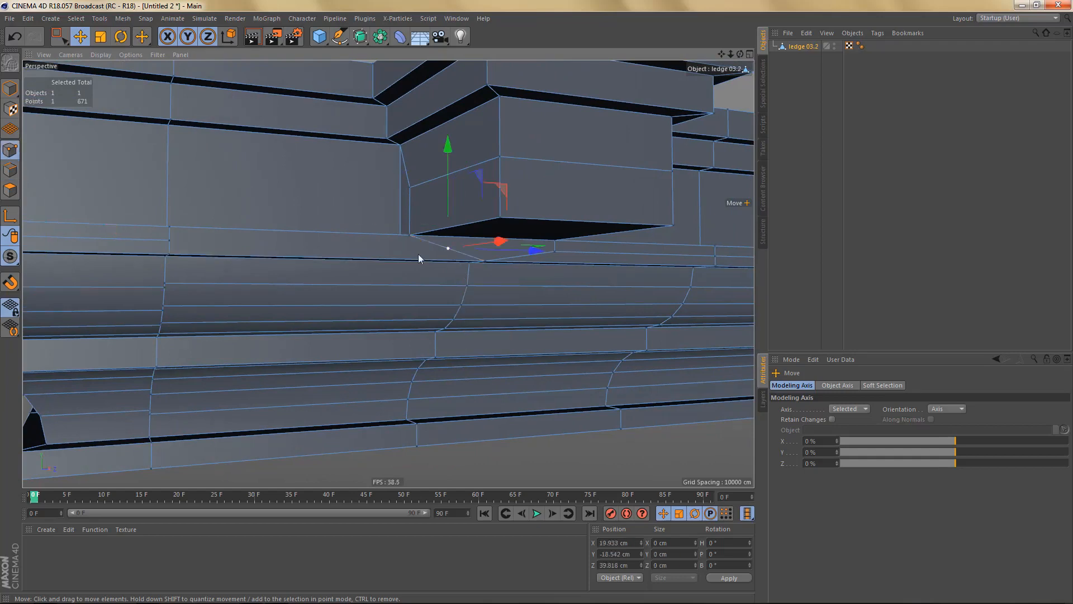
left_click(171, 240, "shift")
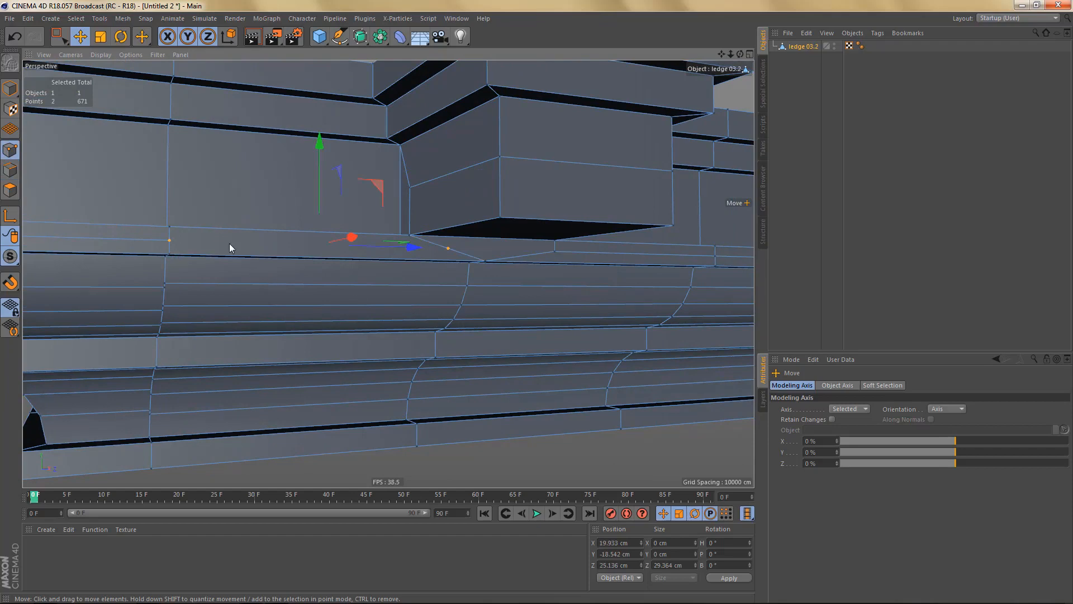
left_click_drag(229, 243, 200, 263, "alt")
middle_click_drag(222, 258, 331, 293, "alt")
scroll(331, 293, "down", 3)
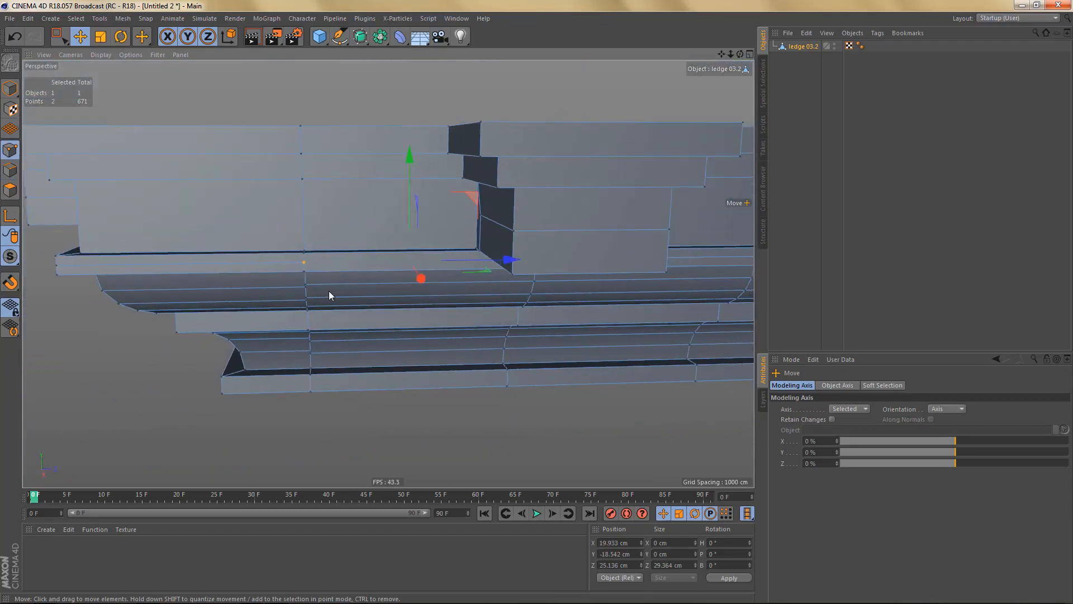
left_click_drag(329, 290, 403, 229, "alt")
scroll(391, 262, "up", 2)
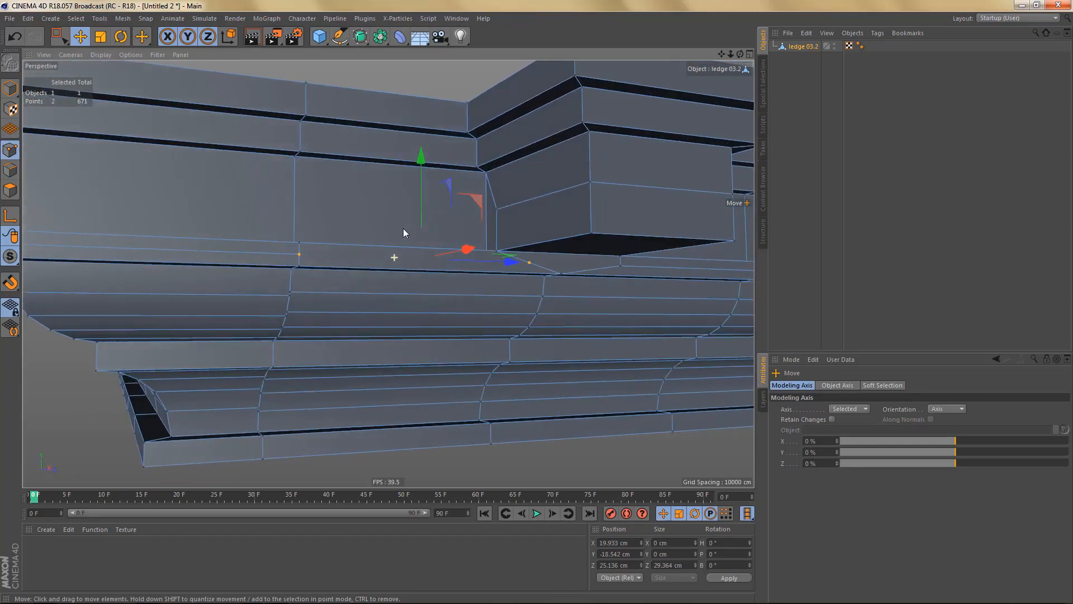
left_click(354, 260)
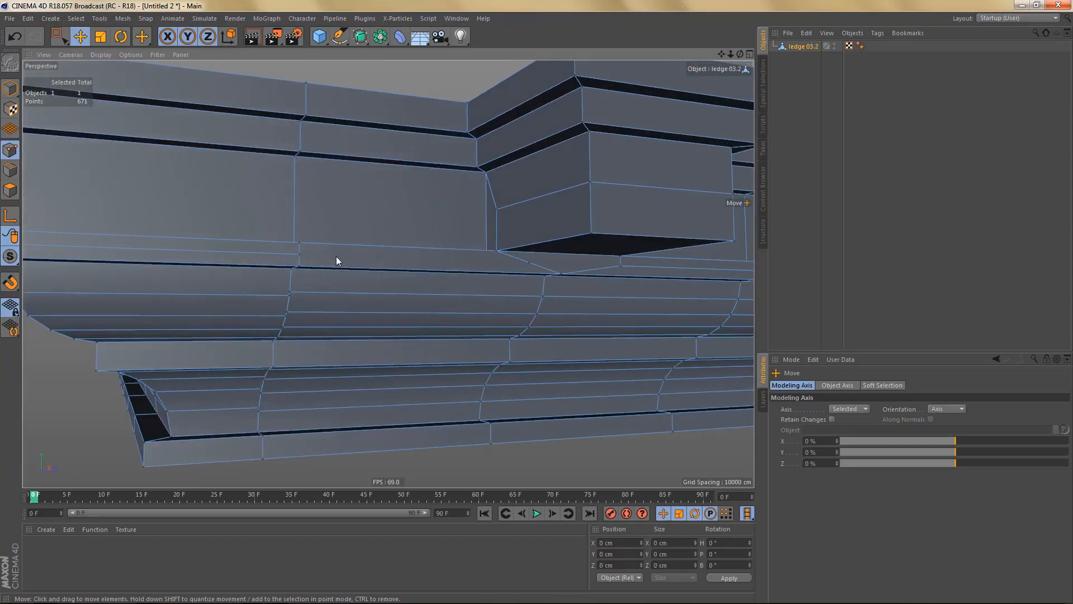
- Cut a line from the corner-side loop's middle point through the diagonal's midpoint to the point on the bracket's other side with Line Cut
scroll(337, 256, "up", 2)
mouse_move(332, 256)
left_mouse_down("alt")
mouse_move(326, 274)
mouse_move(346, 259)
left_mouse_up("alt")
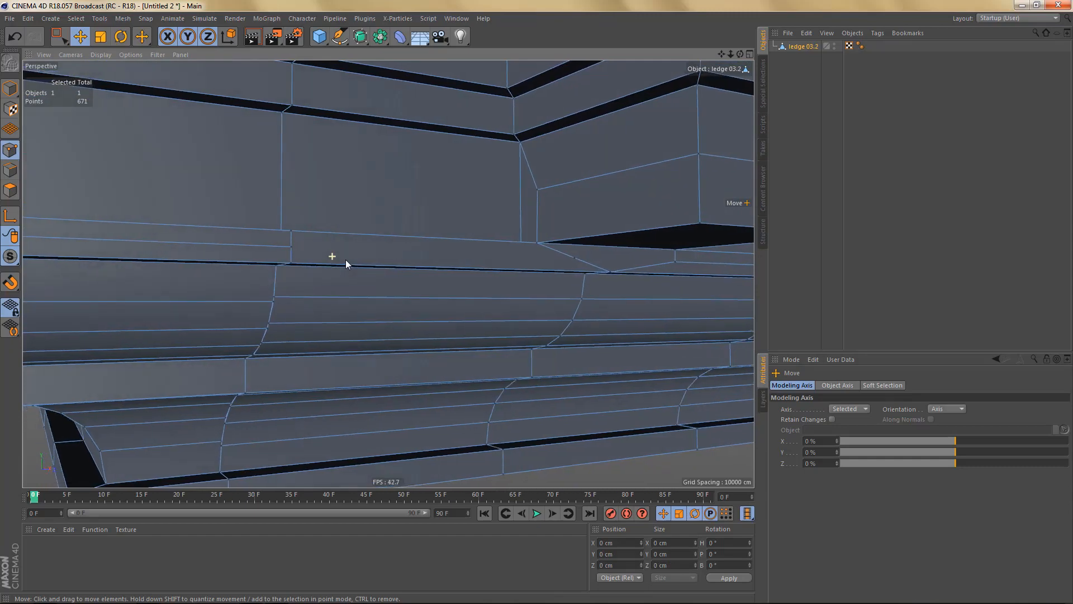
key("k")
key("k")
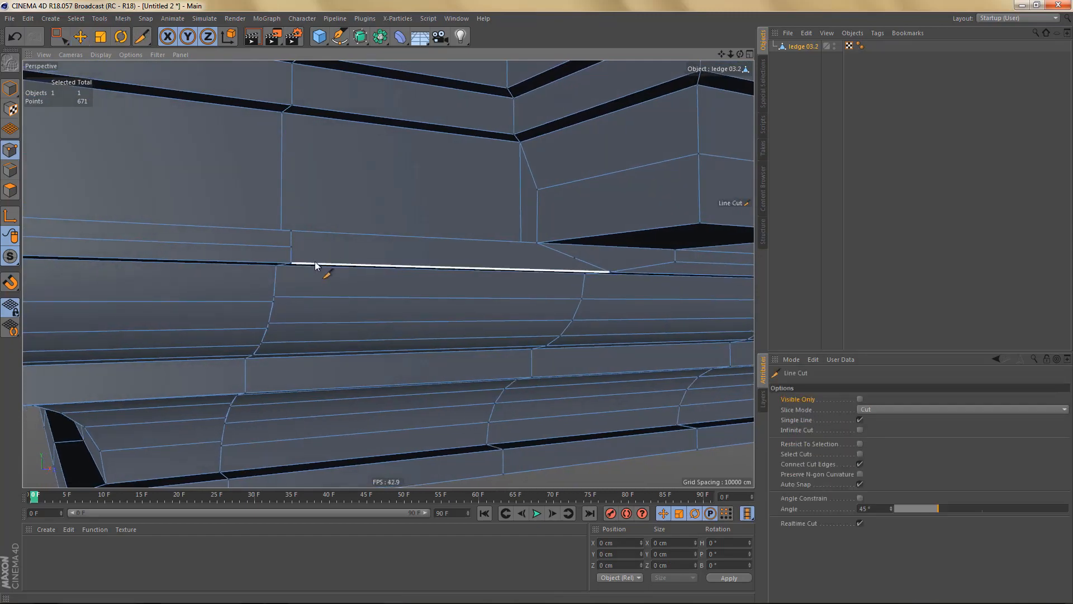
left_click(291, 247)
left_click(575, 257)
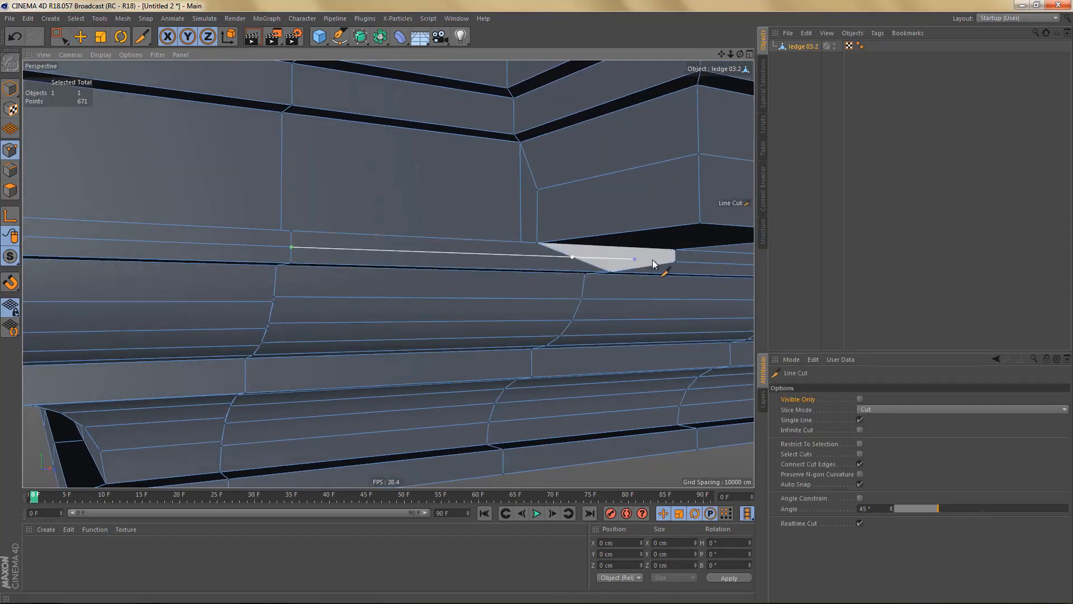
left_click(674, 262)
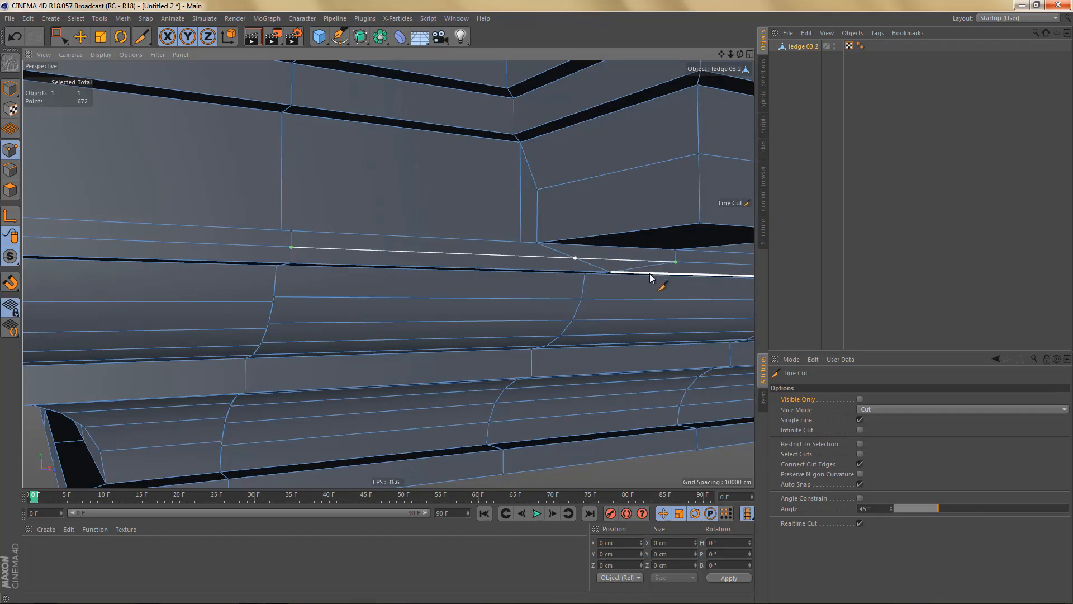
key("e")
- Dissolve the cut segment running under the bracket between the diagonal edge and the bracket's other side
middle_click_drag(592, 280, 502, 301, "alt")
right_click_drag(518, 302, 538, 296, "alt")
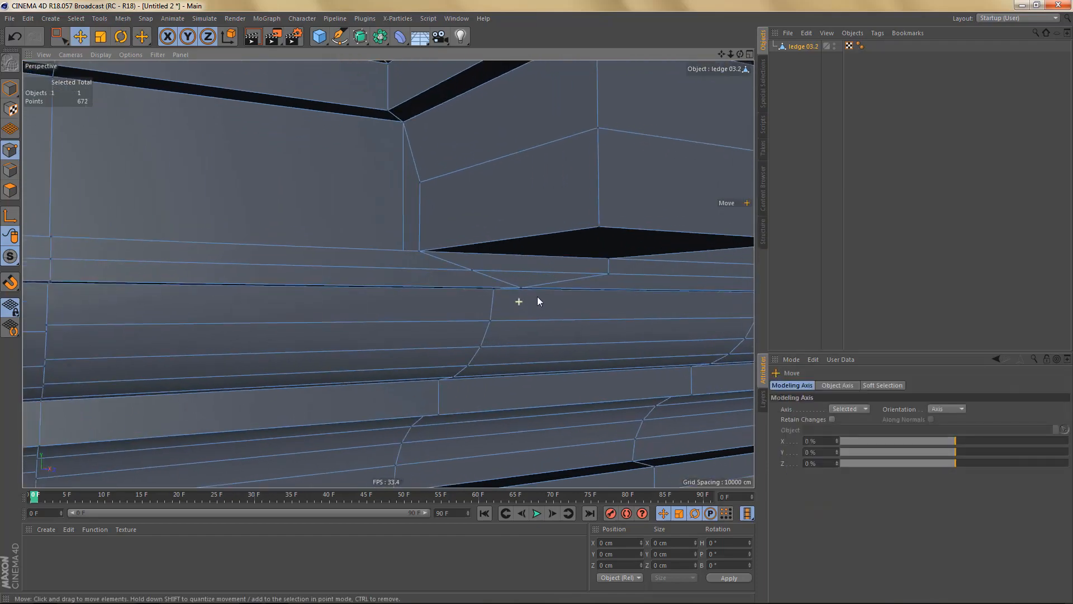
left_click_drag(460, 297, 441, 260, "alt")
key("Return")
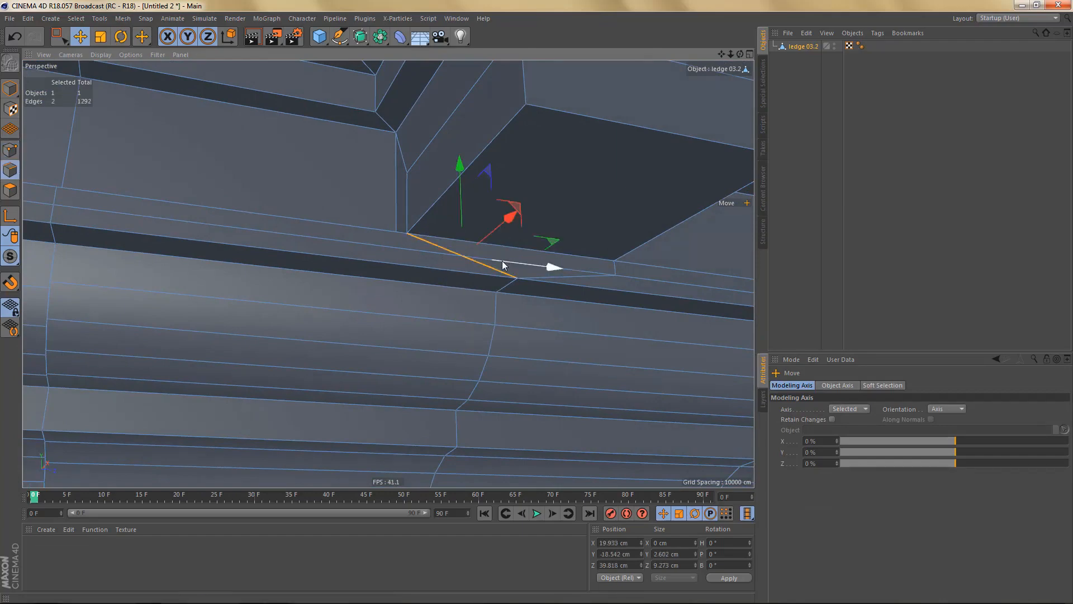
left_click(602, 273)
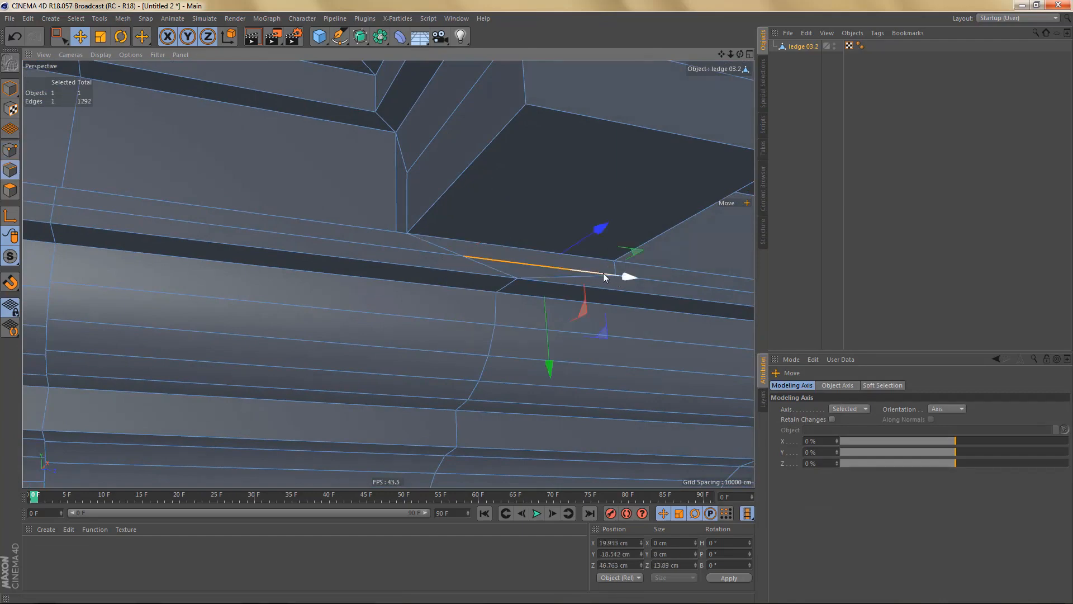
key("ctrl+Delete")
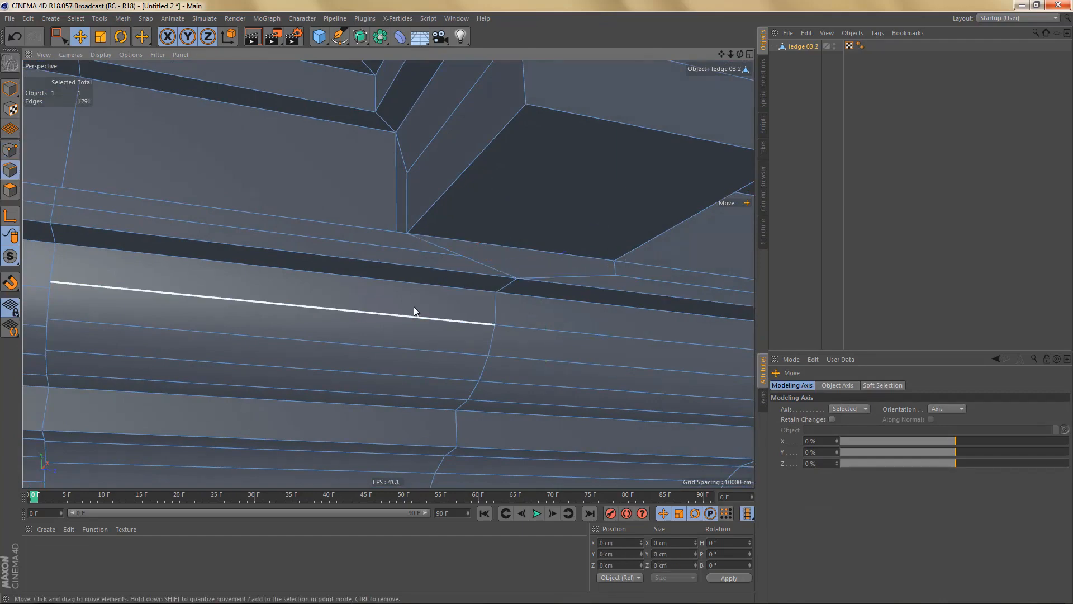
mouse_move(414, 312)
left_mouse_down("alt")
mouse_move(532, 335)
mouse_move(426, 318)
left_mouse_up("alt")
middle_click_drag(419, 319, 478, 331, "alt")
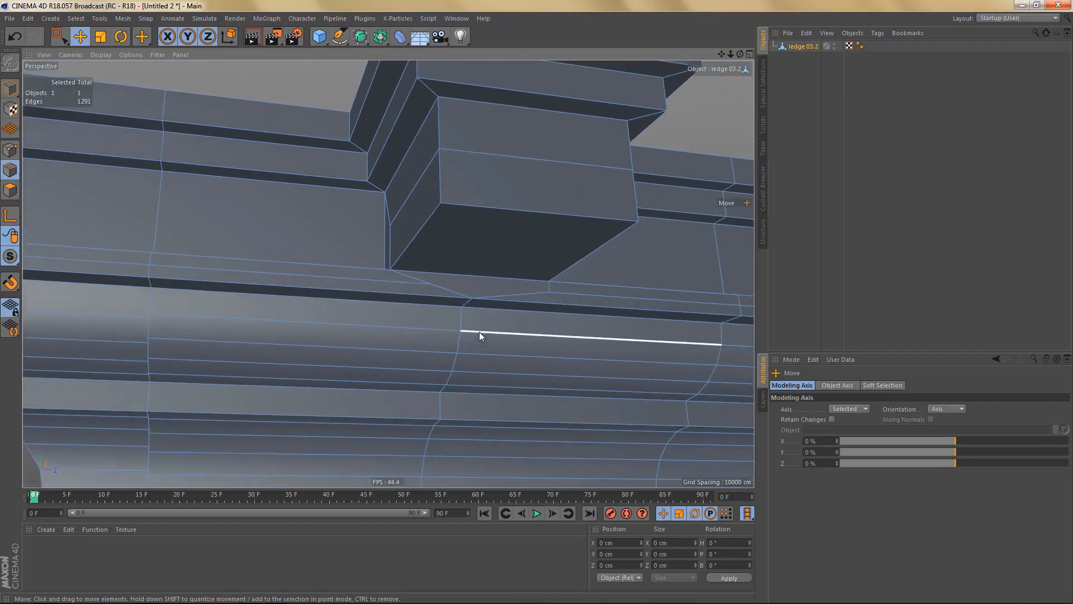
- Move the diagonal edge's new point along Z to about 35.23 cm, toward the bracket's corner
key("Return")
key("Return")
left_click(434, 286)
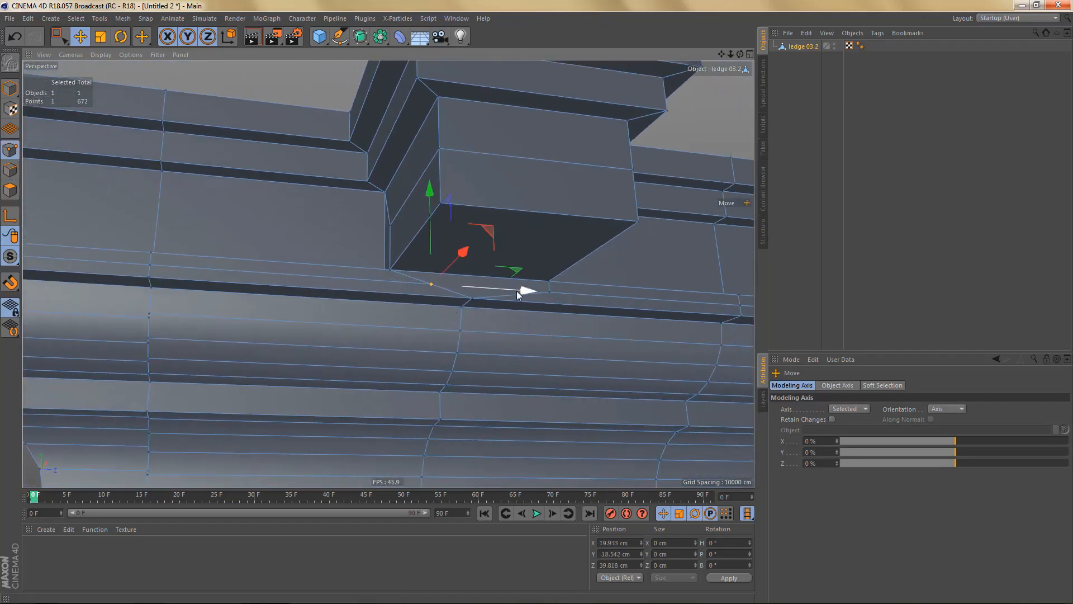
left_click_drag(517, 291, 382, 311)
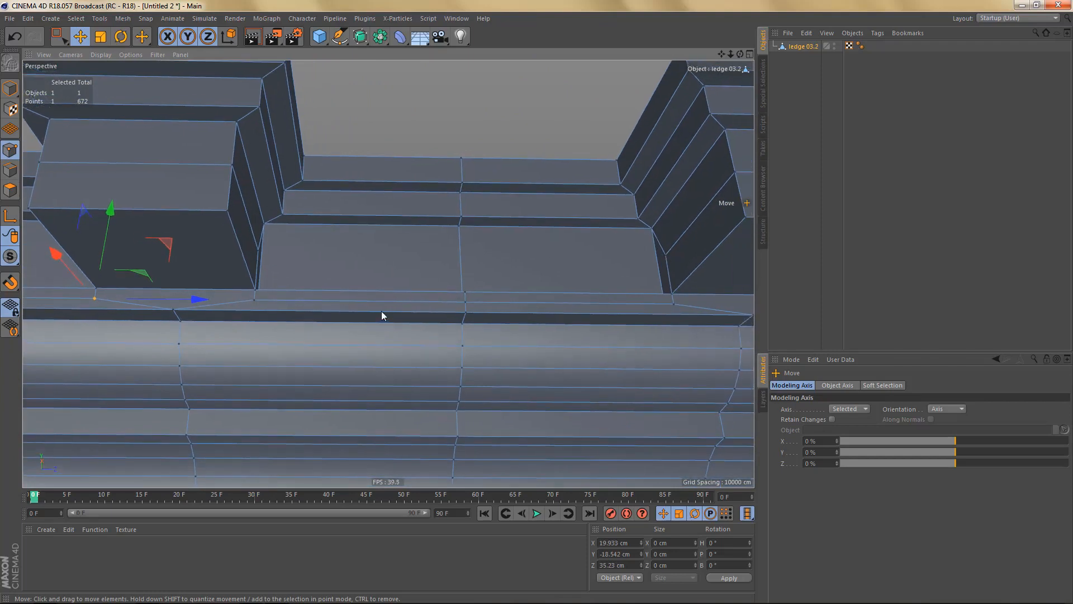
- Dissolve the horizontal edges along the thin strip between the side ledge's two brackets, on both sides of the middle loop
key("Return")
left_click(379, 309)
key("ctrl+BackSpace")
left_click_drag(520, 349, 330, 358, "alt")
left_click(412, 320)
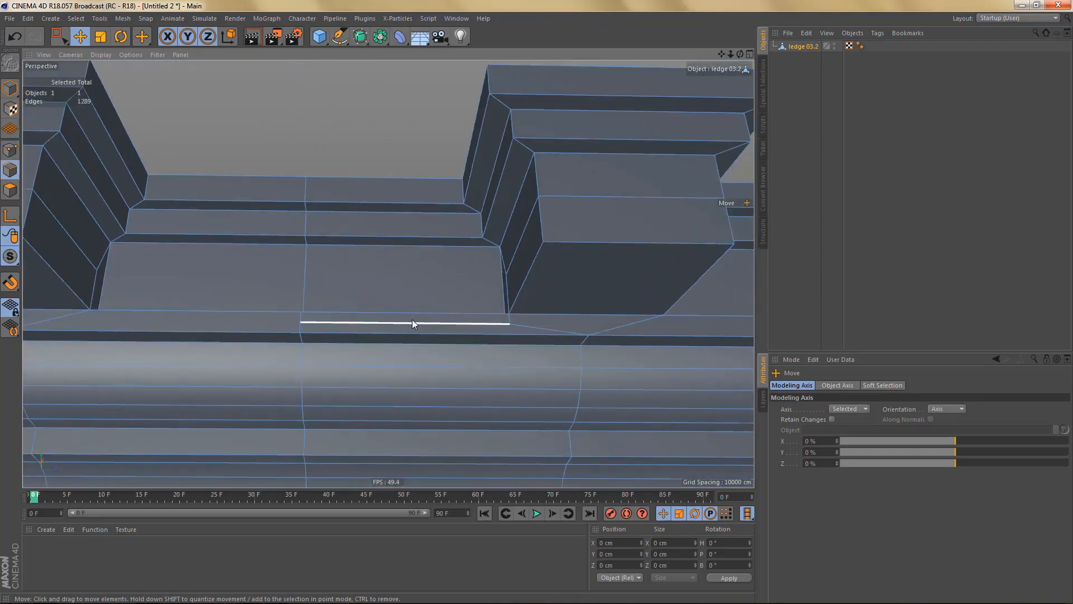
key("ctrl+BackSpace")
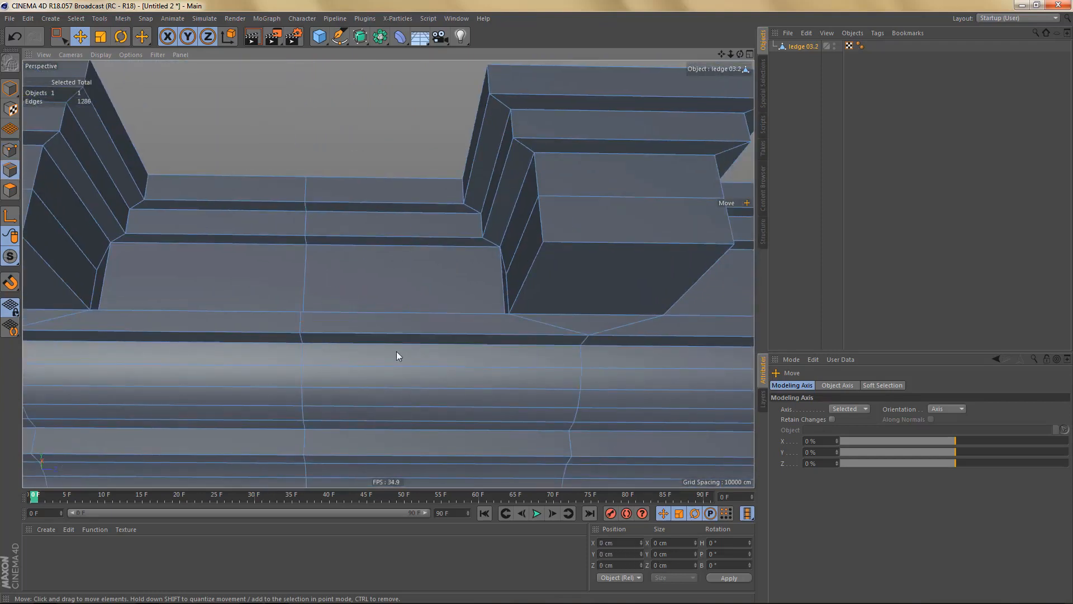
left_click_drag(512, 367, 328, 354, "alt")
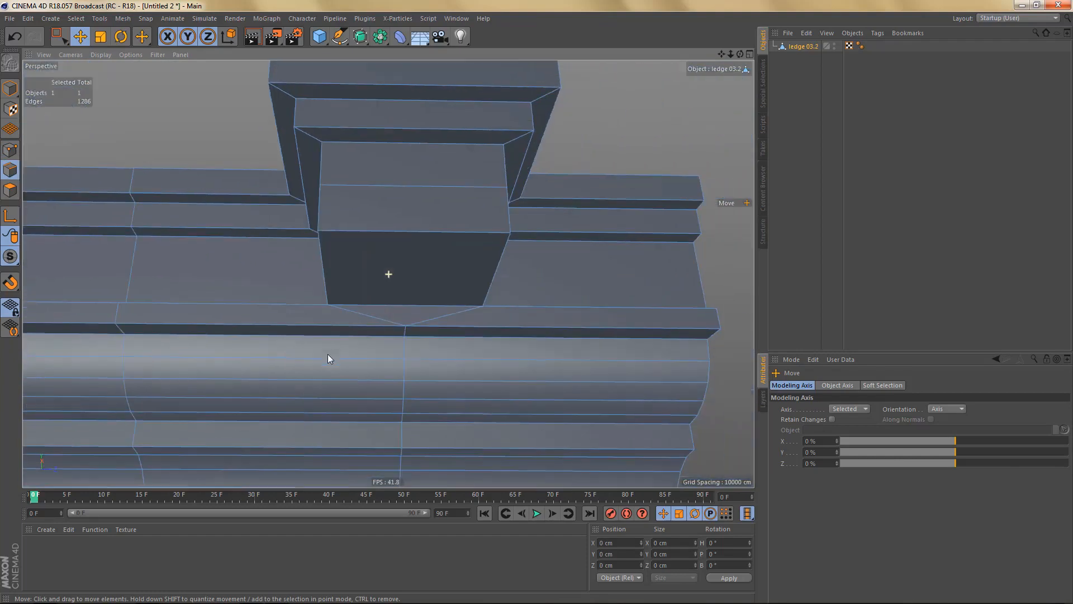
- Connect the second bracket's outer diagonal edge to the ledge's end border edge with a new edge, and switch to point mode
left_click(462, 314)
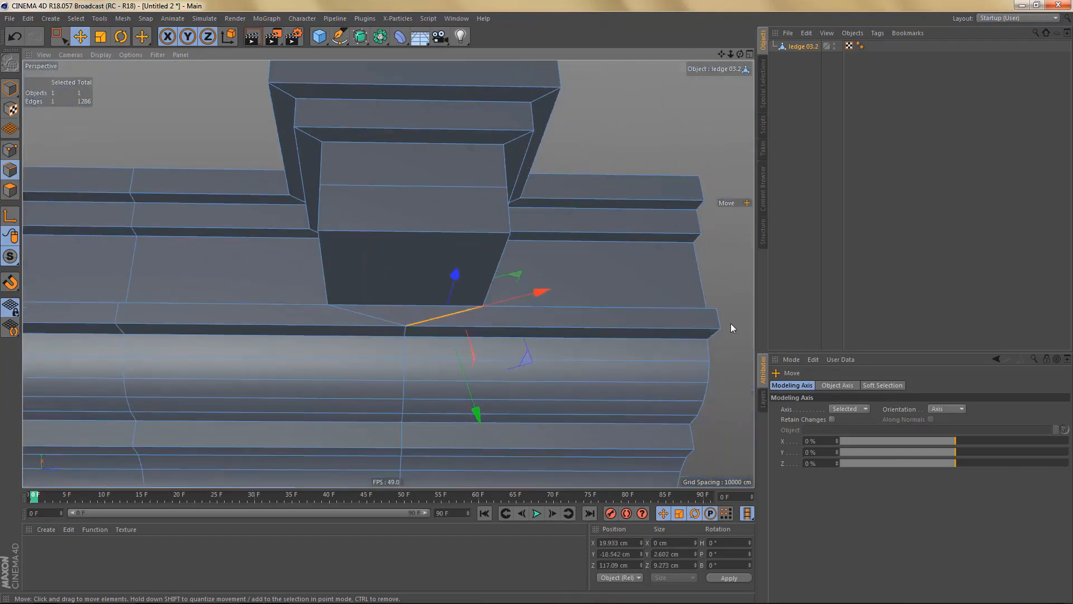
left_click(719, 320, "shift")
key("m")
key("m")
key("Return")
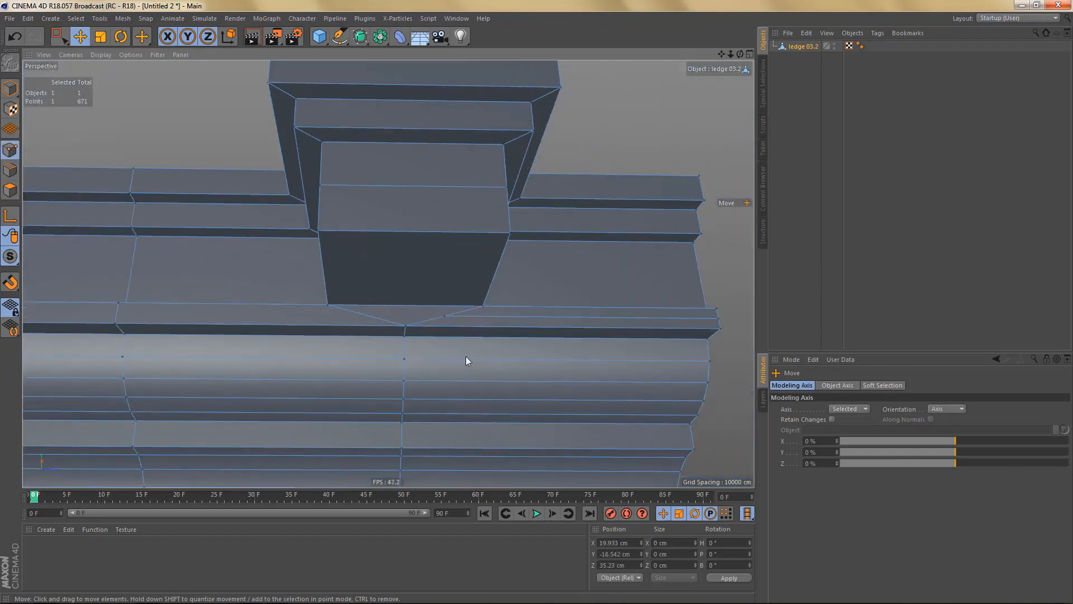
- Move the new point on the second bracket's diagonal edge along Z to about 121.7 cm
left_click(445, 316)
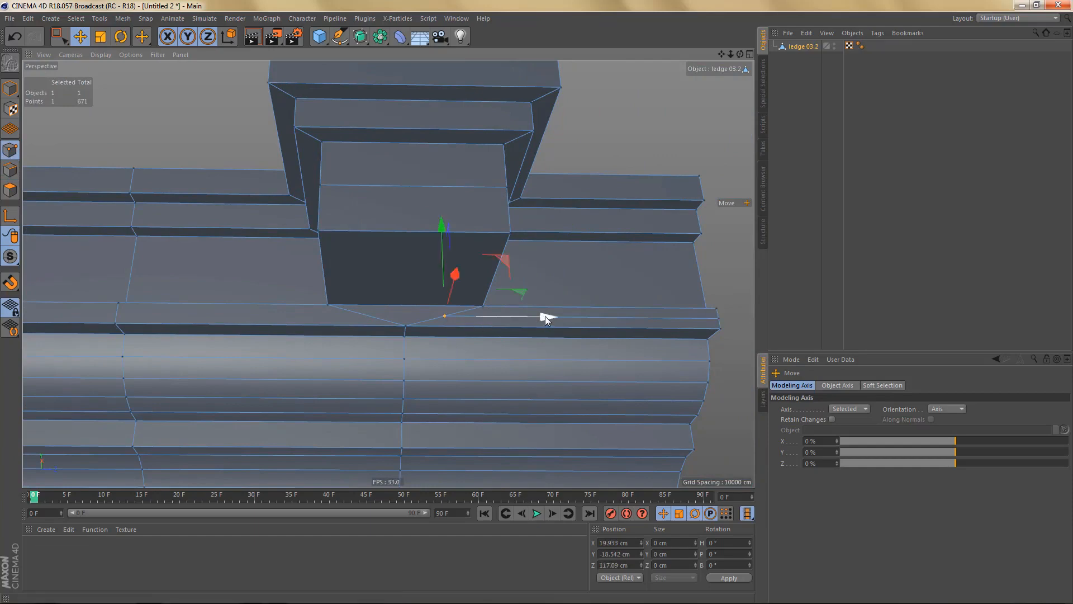
left_click_drag(545, 317, 583, 319)
right_click_drag(545, 356, 456, 375, "alt")
middle_click_drag(456, 375, 561, 315, "alt")
right_click_drag(561, 314, 445, 321, "alt")
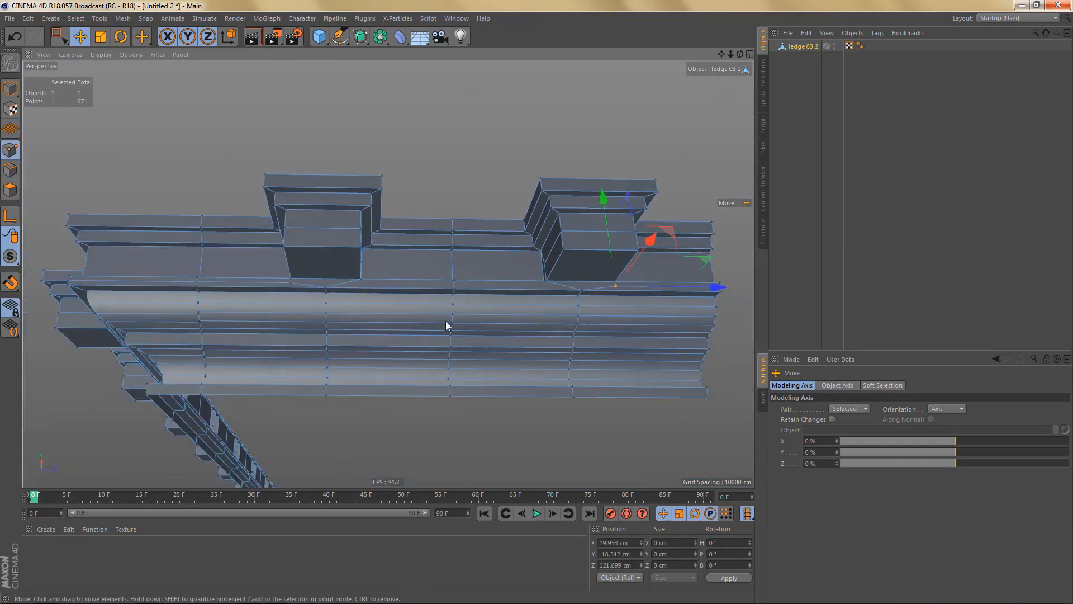
- Examine the side ledge's underside and the edges around its brackets from several angles
left_click_drag(445, 321, 402, 342, "alt")
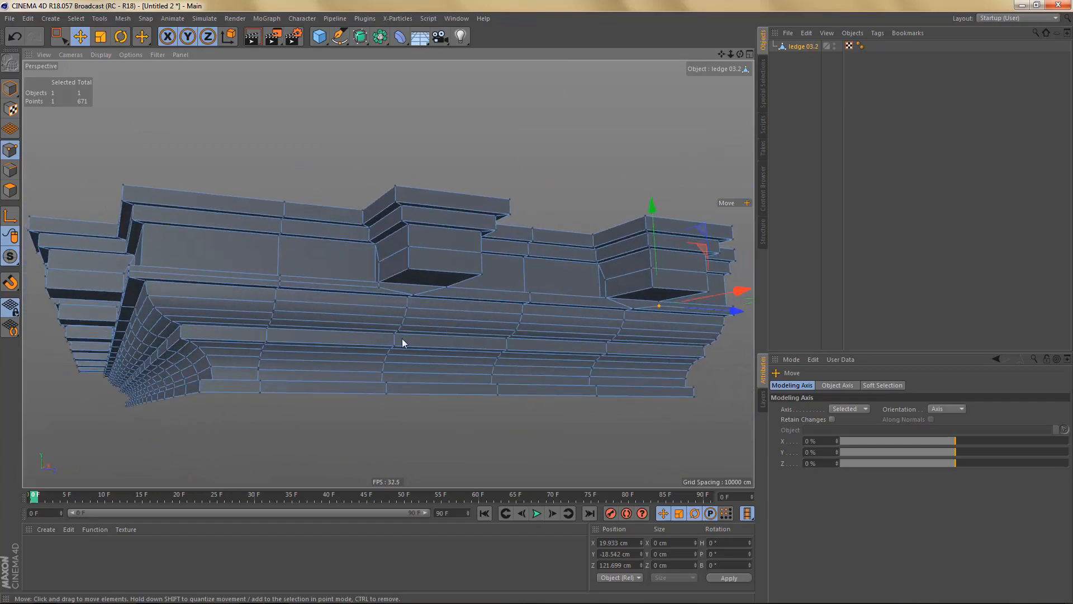
right_click_drag(344, 284, 384, 286, "alt")
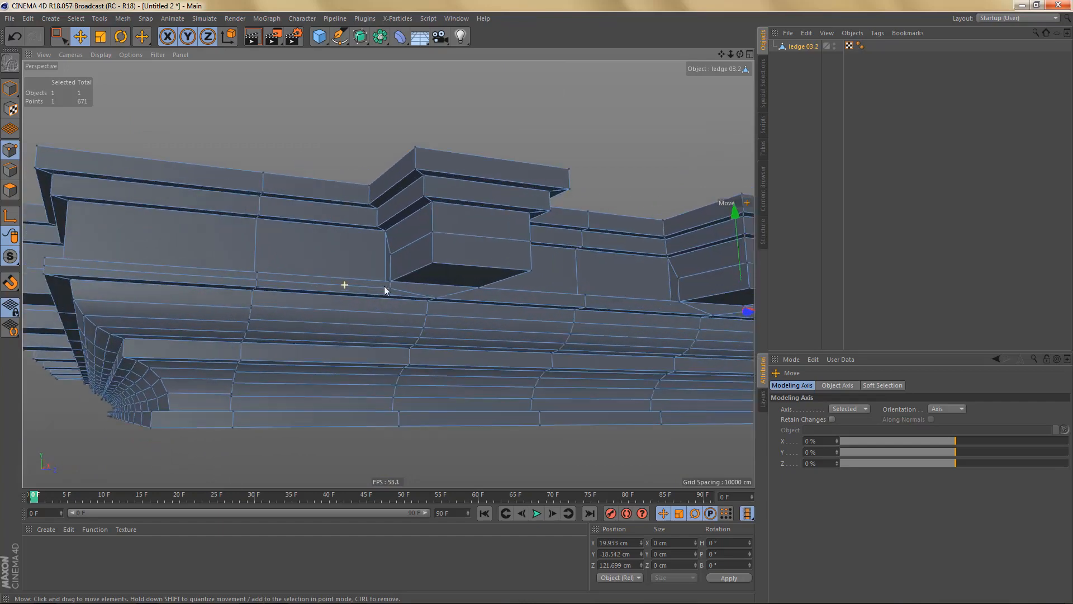
left_click_drag(338, 290, 388, 310, "alt")
left_click_drag(495, 321, 326, 296, "alt")
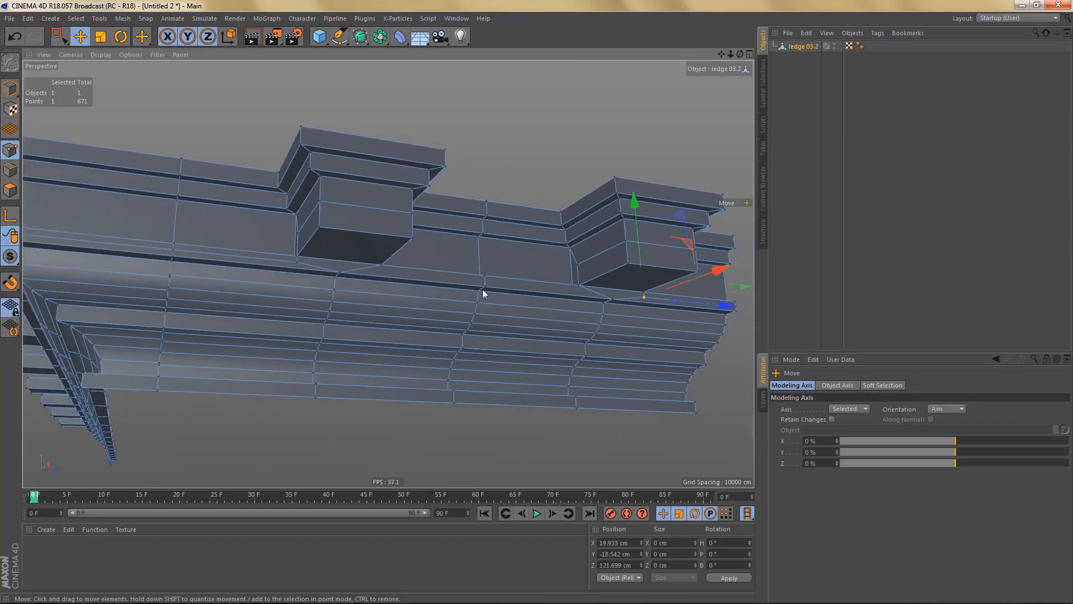
left_click_drag(593, 321, 582, 286, "alt")
right_click_drag(582, 286, 478, 299, "alt")
left_click_drag(479, 298, 425, 273, "alt")
left_click(486, 307)
- Switch to edge mode with the side ledge's corner and first bracket in view
key("Return")
scroll(340, 226, "up", 3)
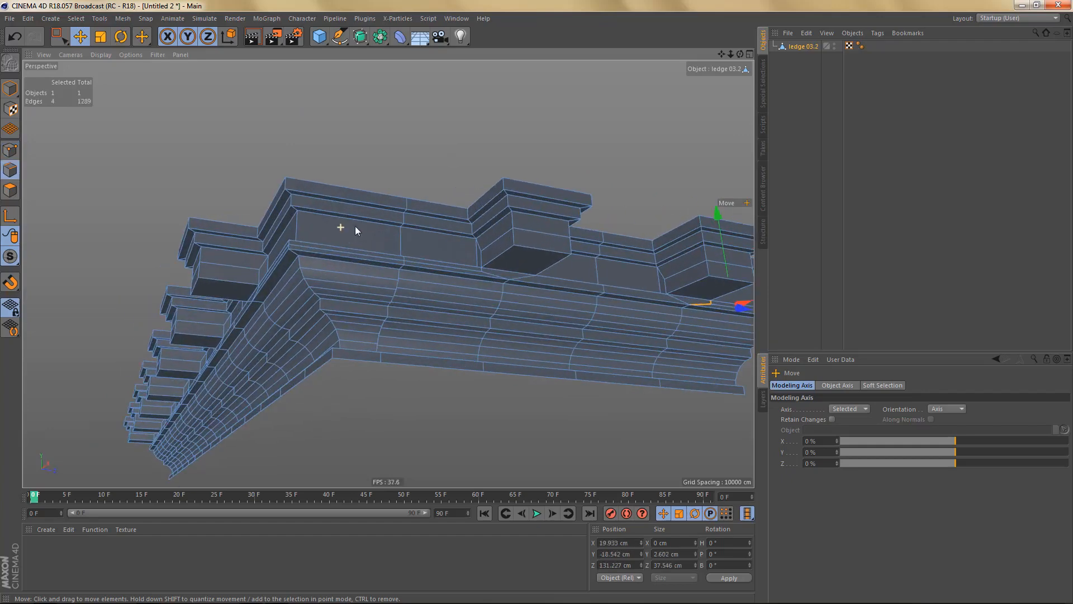
double_click(401, 237)
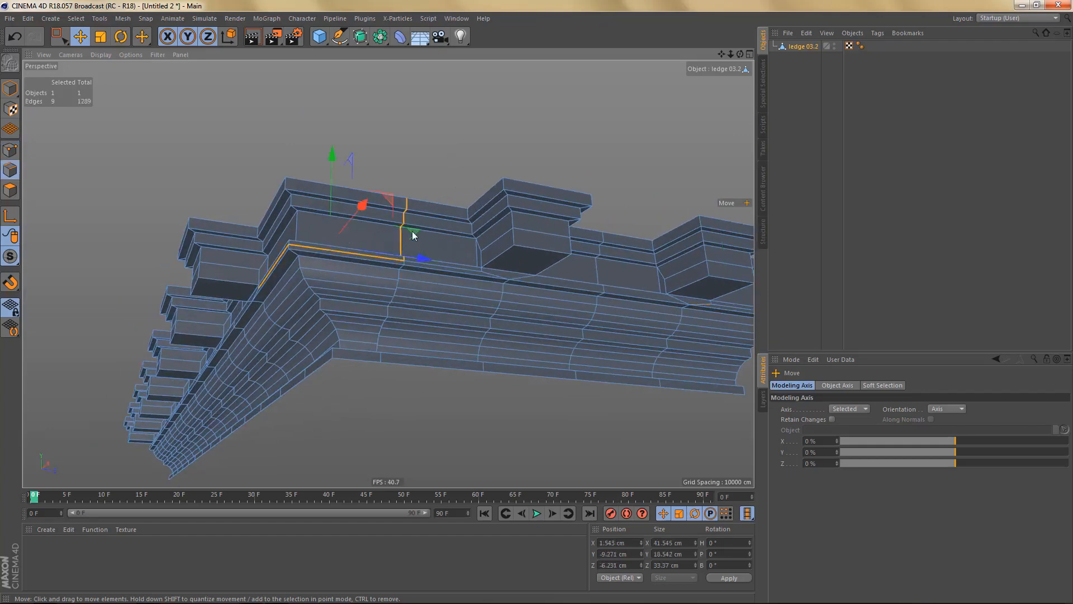
left_click(407, 203)
double_click(406, 202)
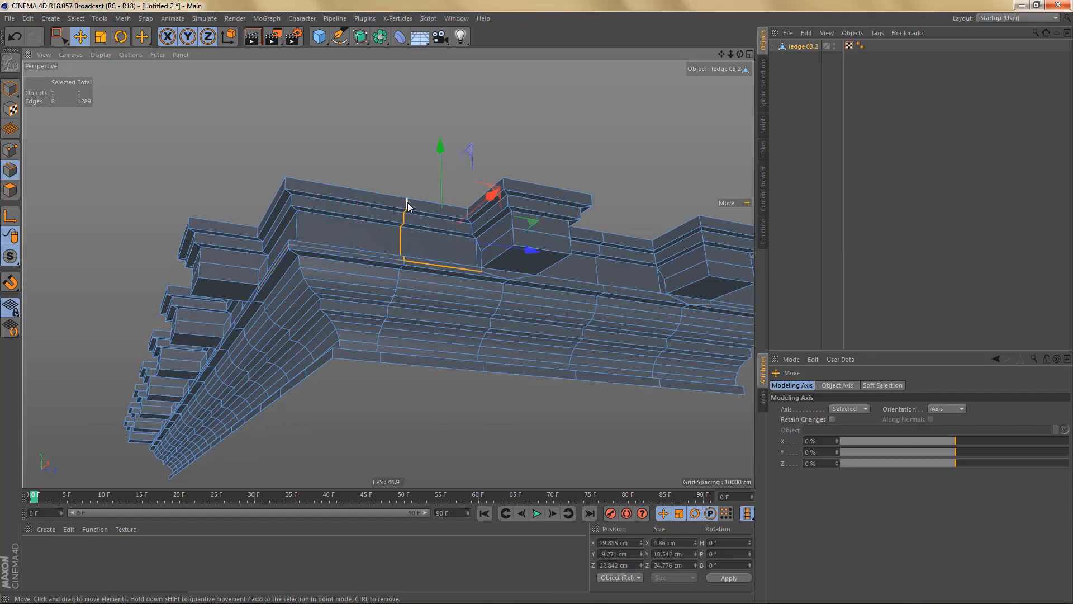
left_click_drag(428, 276, 385, 288, "alt")
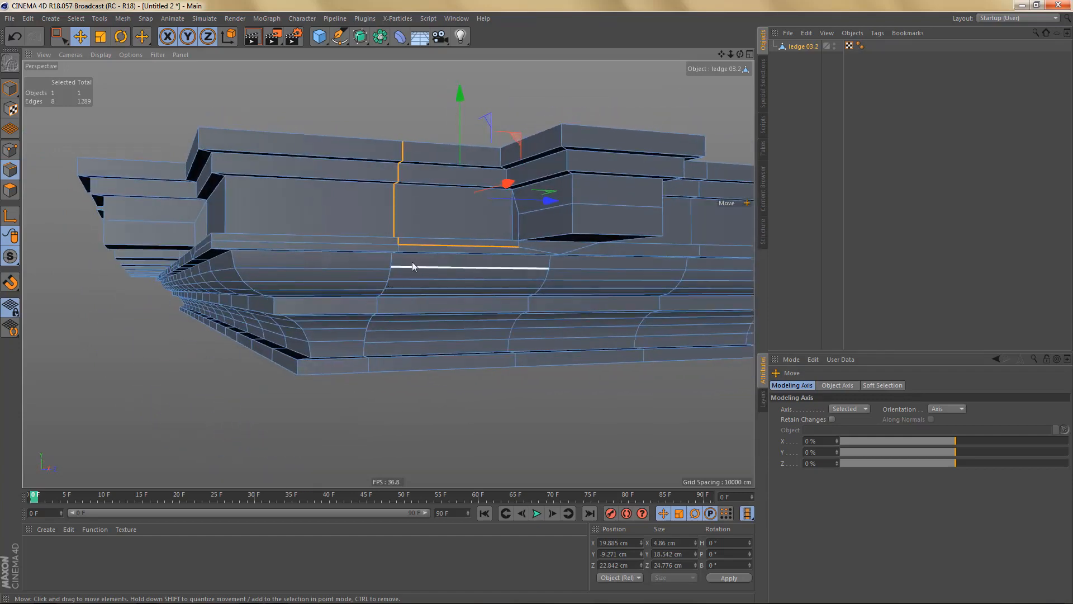
key("ctrl+shift+a")
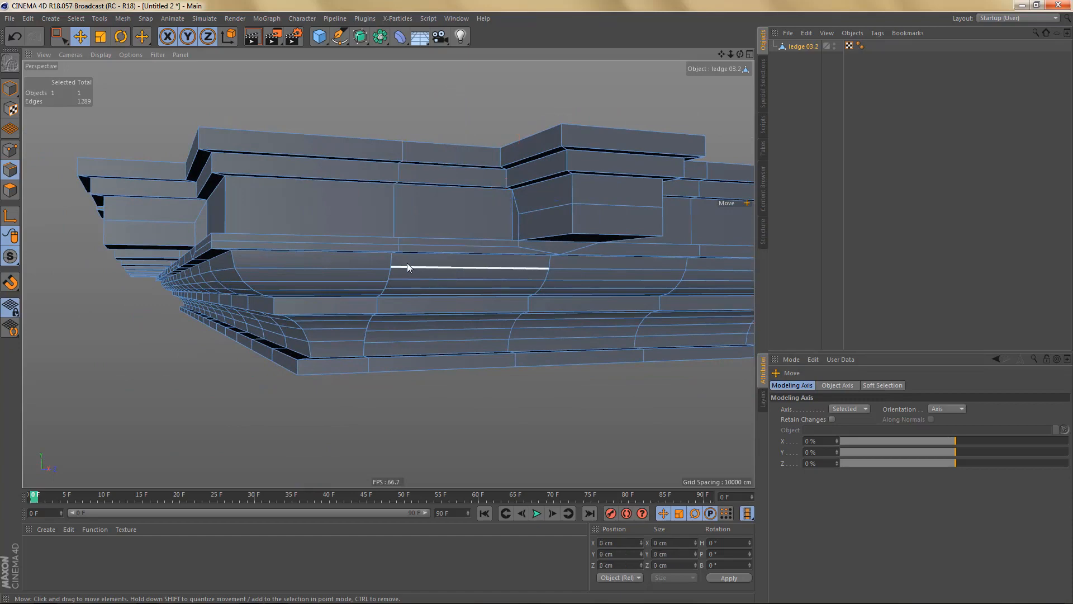
- Dissolve the vertical edge loop running down the side ledge's upper face between the corner and the first bracket
key("n")
key("b")
double_click(395, 211)
left_click_drag(447, 276, 426, 270, "alt")
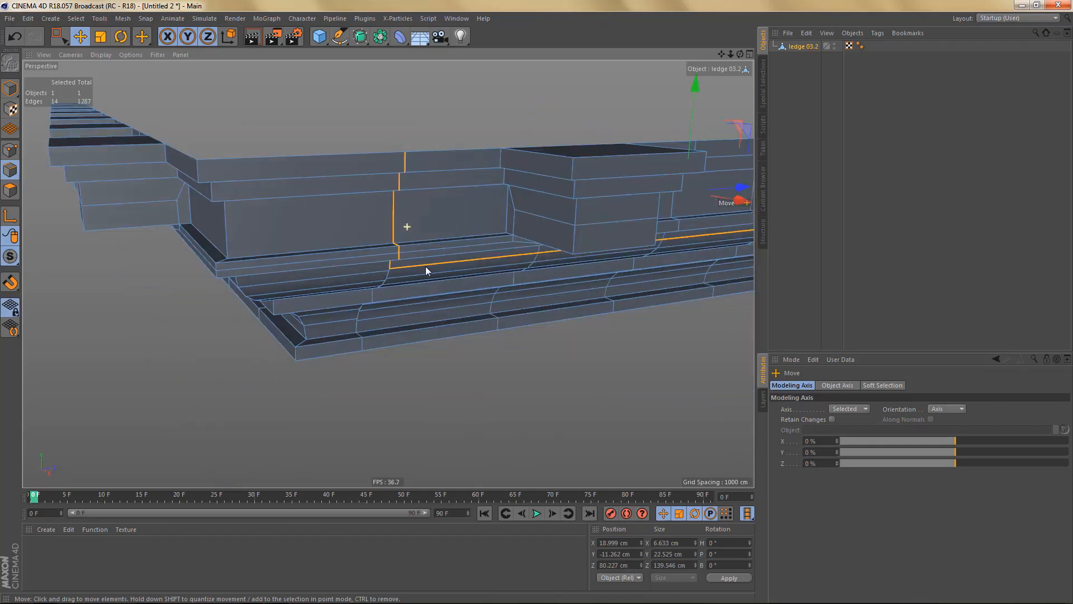
left_click(399, 256)
double_click(408, 163)
key("Delete")
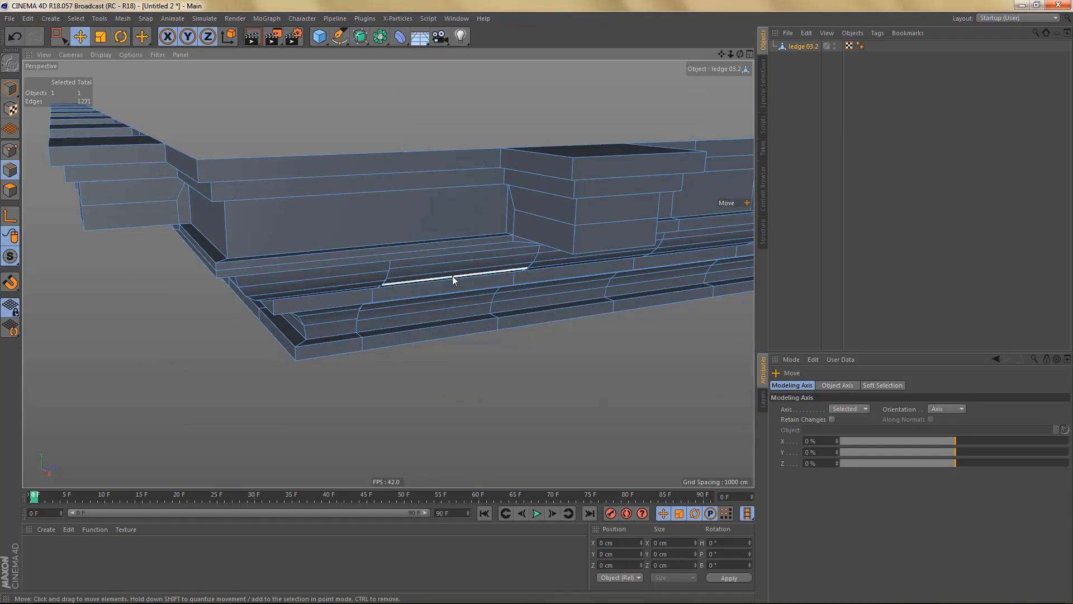
- Dissolve the short cross edges of the same loop under the ledge's lip and on its lowest strip
left_click_drag(451, 276, 397, 249, "alt")
left_click(393, 255)
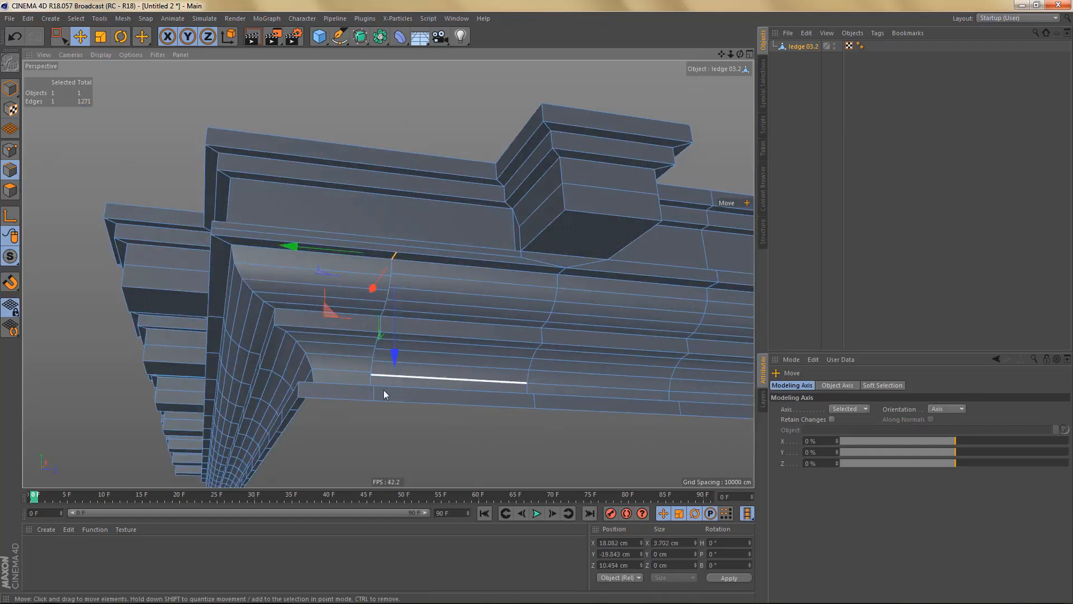
double_click(373, 394)
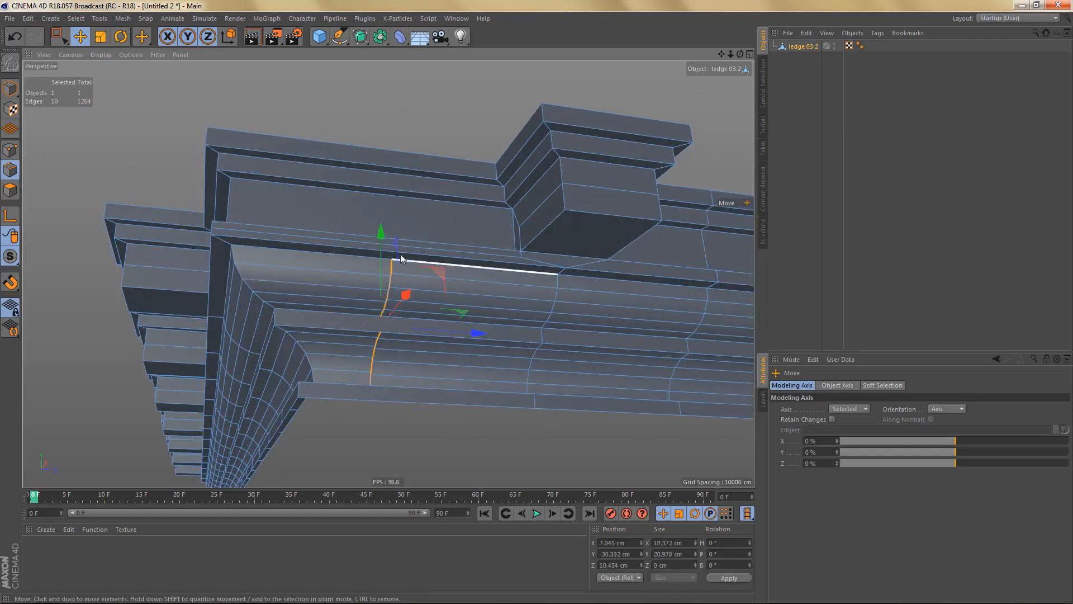
- Try to dissolve the loop's curved edges across both coves beside the corner, and undo the removal
left_click_drag(400, 253, 401, 238, "alt")
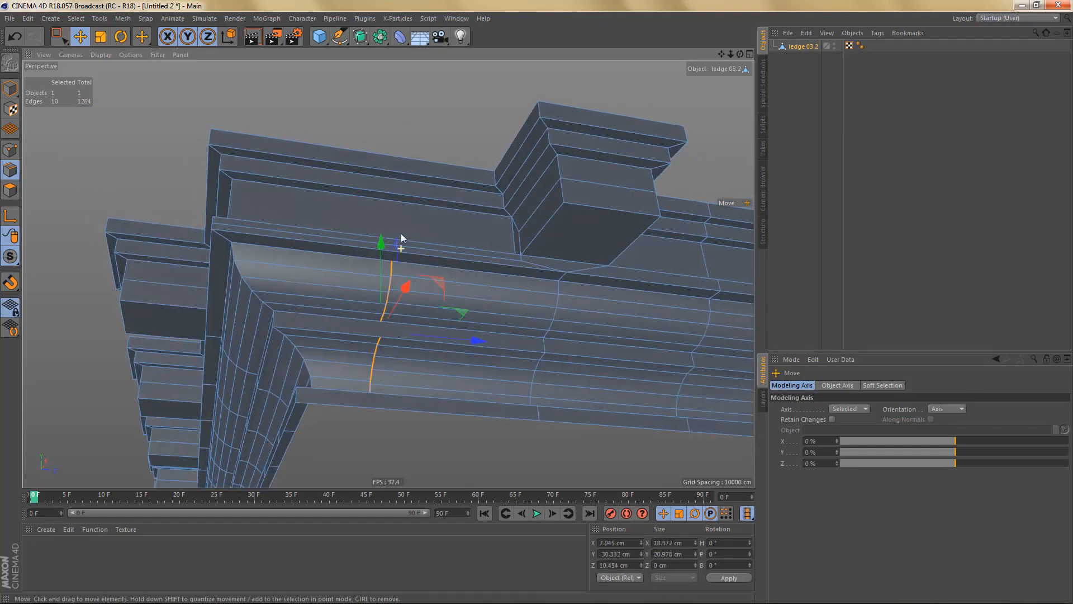
left_click(379, 339)
double_click(379, 339)
left_click_drag(391, 342, 439, 415, "alt")
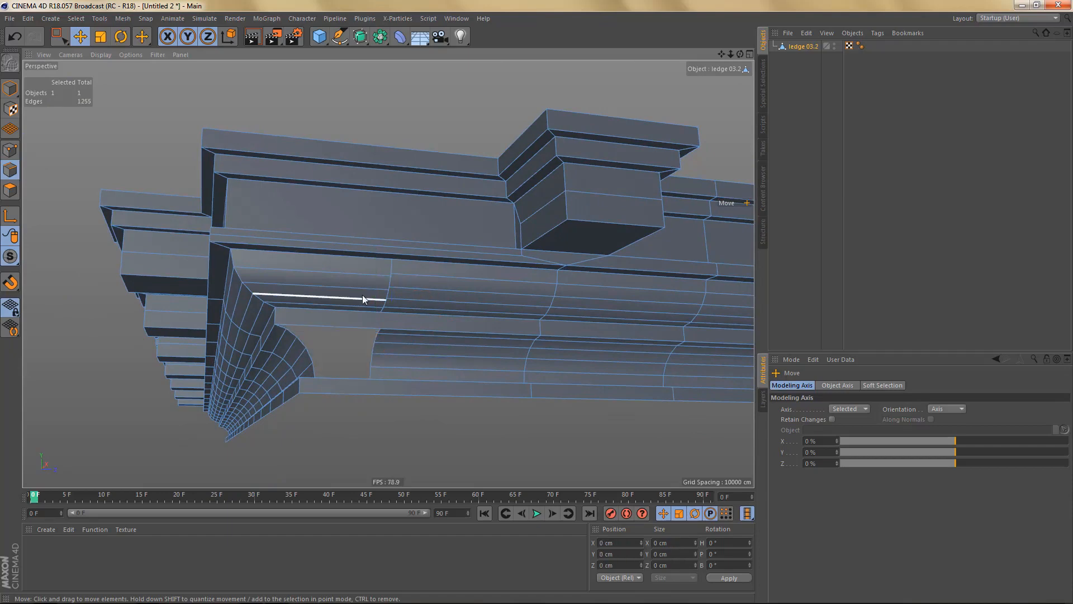
key("ctrl+z")
- Examine up close where the horizontal edges meet the curved cross edges on the ledge's two coves
scroll(374, 340, "up", 3)
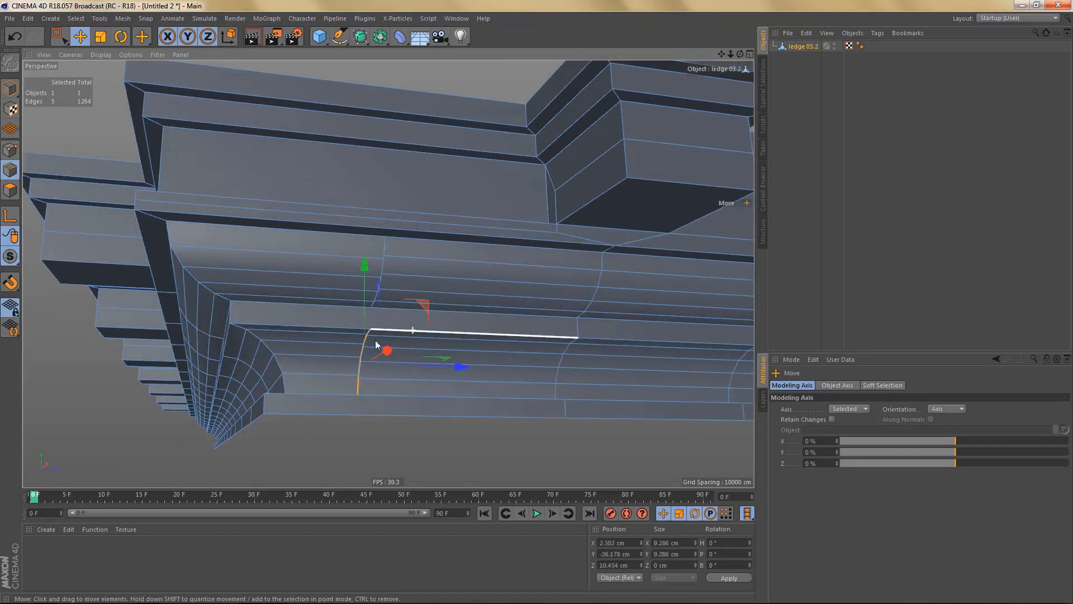
left_click_drag(360, 335, 408, 351, "alt")
left_click_drag(346, 300, 336, 260, "alt")
scroll(422, 287, "up", 3)
left_click_drag(401, 266, 455, 349, "alt")
scroll(405, 303, "up", 4)
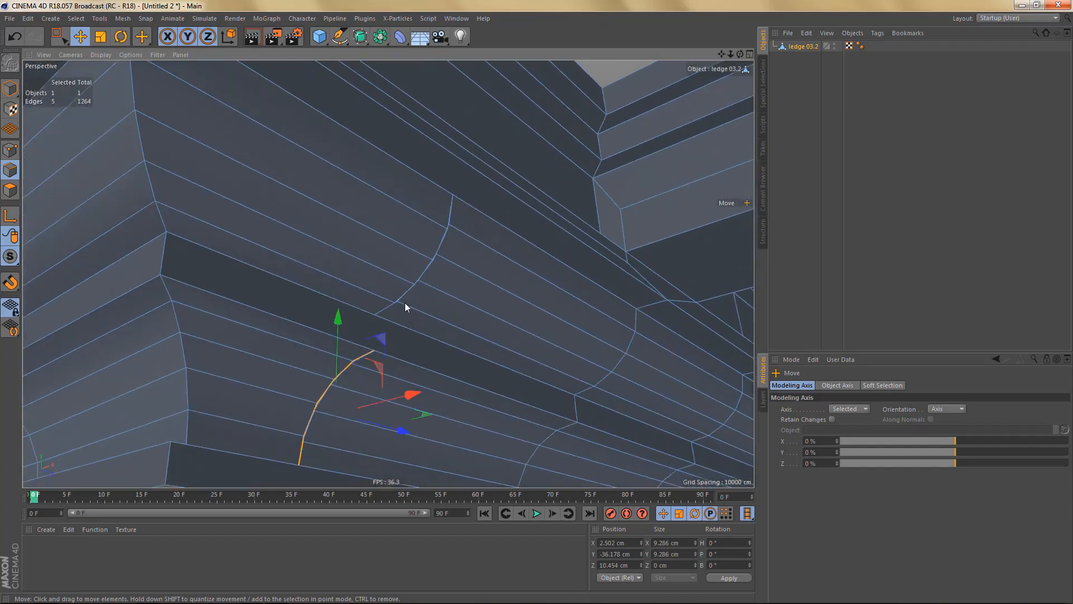
left_click_drag(484, 251, 447, 240, "alt")
middle_click_drag(461, 248, 484, 265, "alt")
right_click_drag(462, 256, 491, 254, "alt")
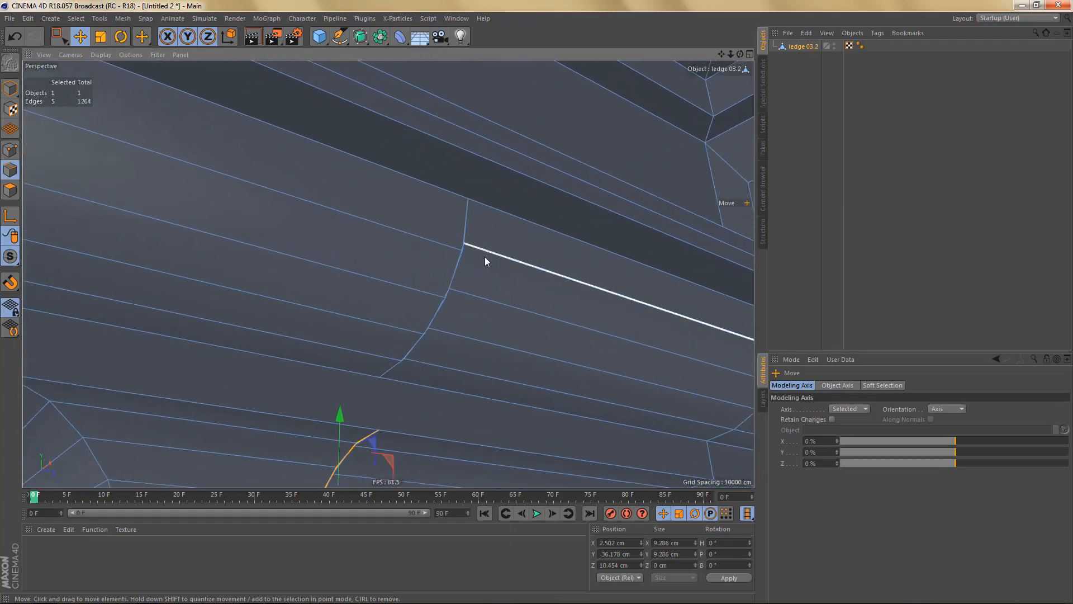
- Switch to point mode and weld the uppermost pair of split points on the upper cove's curved cross edge
key("Return")
key("space")
left_click_drag(457, 235, 474, 276)
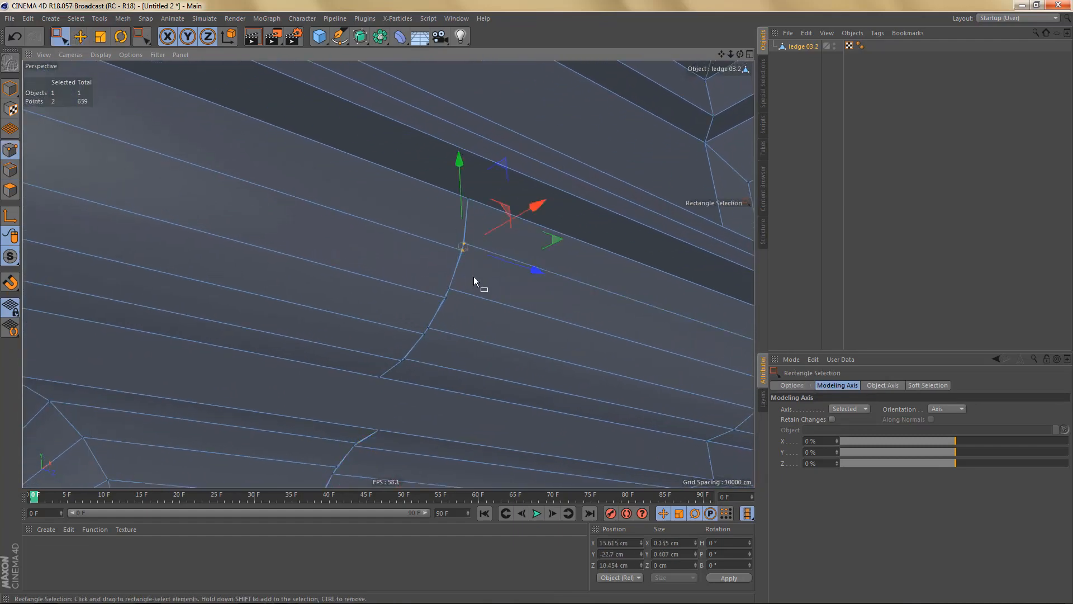
key("m")
key("q")
left_click(464, 252)
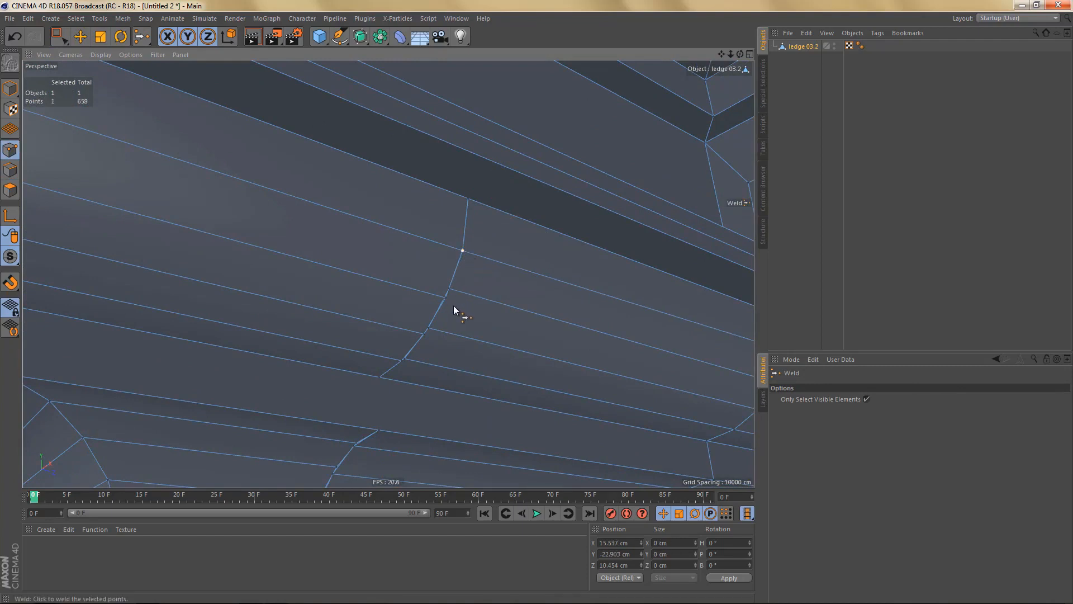
- Weld the three remaining pairs of split points further down the upper cove's curved cross edge
key("space")
left_click_drag(437, 279, 411, 372)
key("m")
key("q")
left_click(446, 300)
key("space")
key("m")
key("q")
left_click(424, 334)
key("space")
key("m")
key("q")
left_click(401, 361)
- Dissolve the curved cross edges of the upper cove between the corner and the first bracket in edge mode
right_click_drag(411, 366, 445, 327, "alt")
middle_click_drag(405, 424, 414, 355, "alt")
key("space")
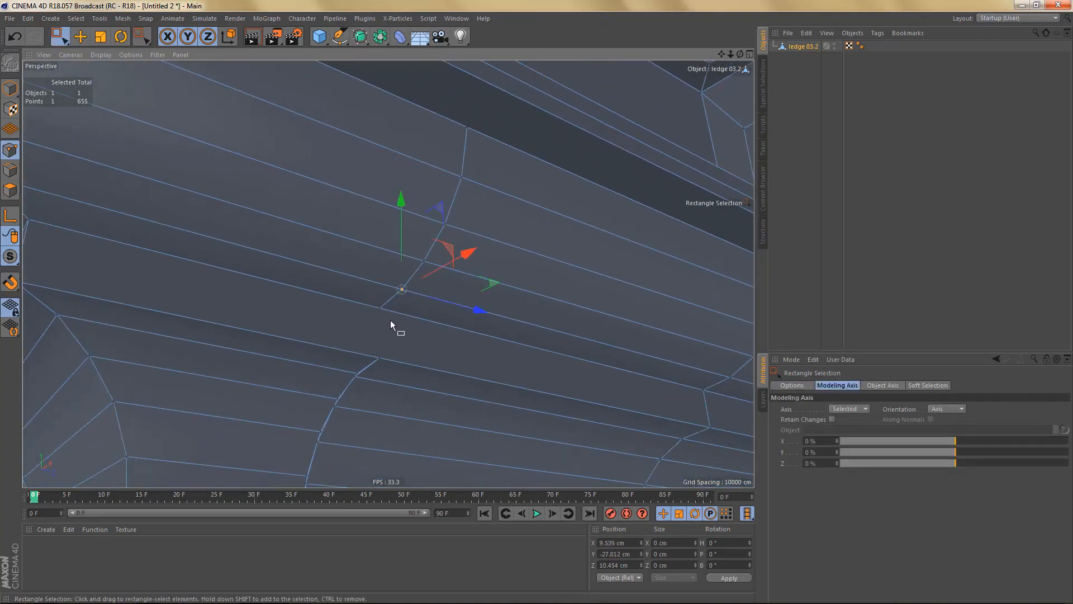
key("Return")
key("e")
double_click(457, 203)
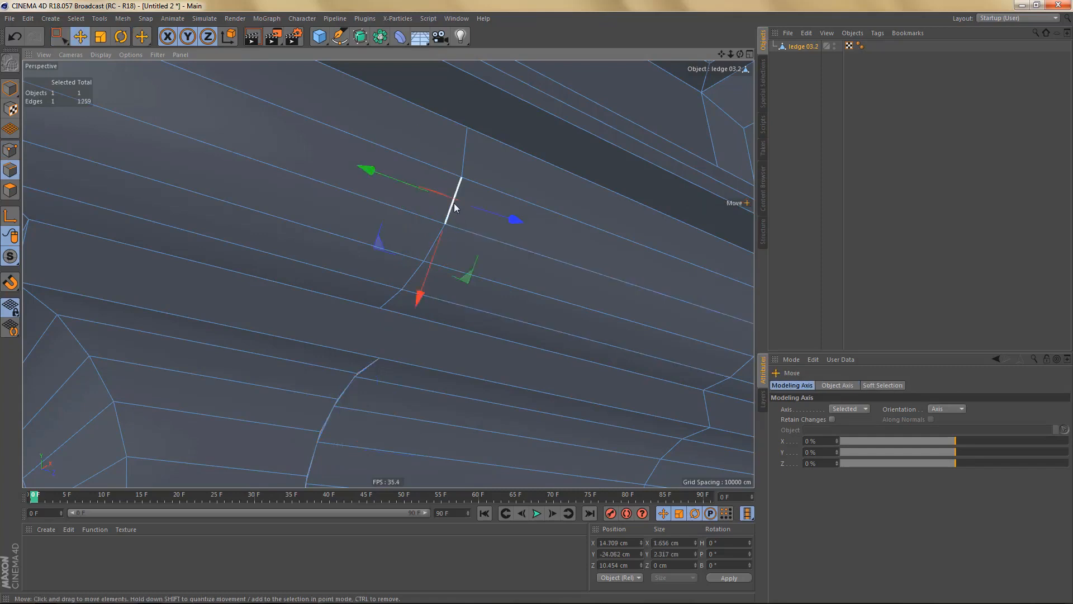
key("ctrl+BackSpace")
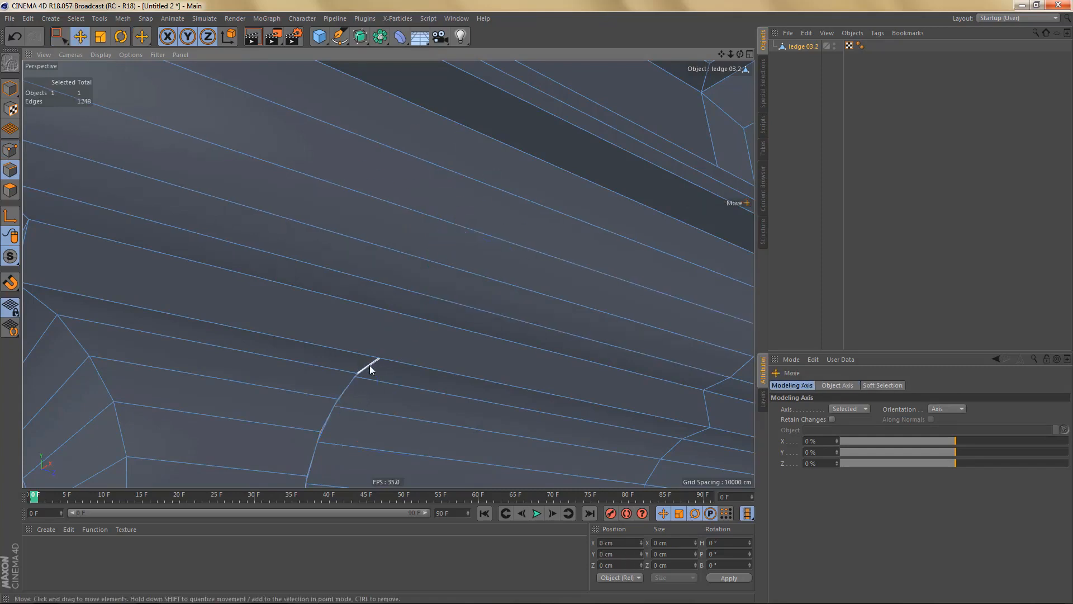
- Weld the lowest pair of split points on the lower cove's curved cross edge
double_click(370, 364)
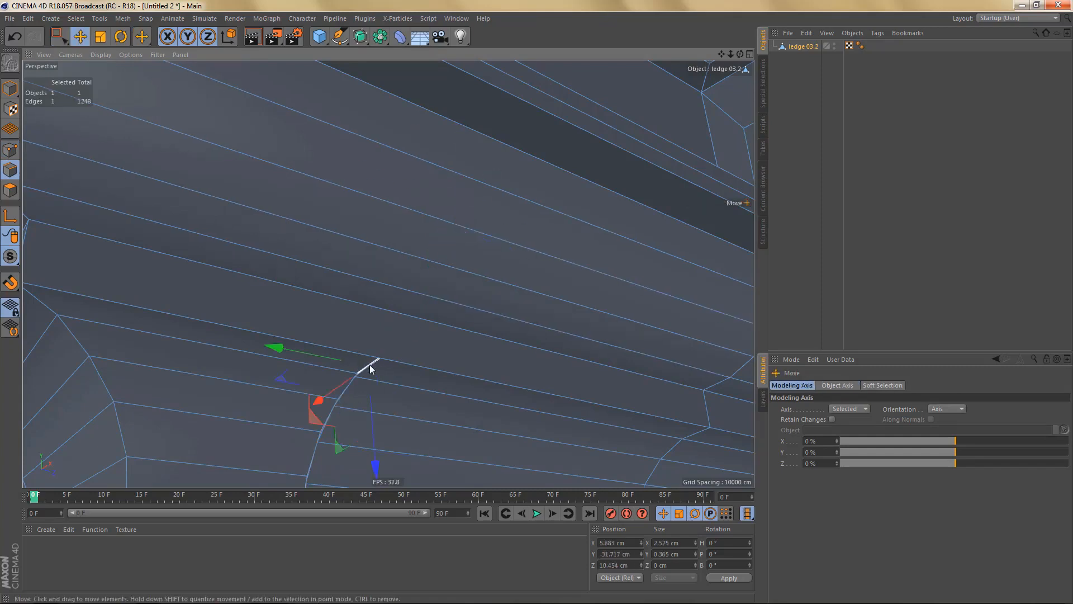
middle_click_drag(411, 385, 405, 319, "alt")
left_click_drag(404, 319, 335, 376, "alt")
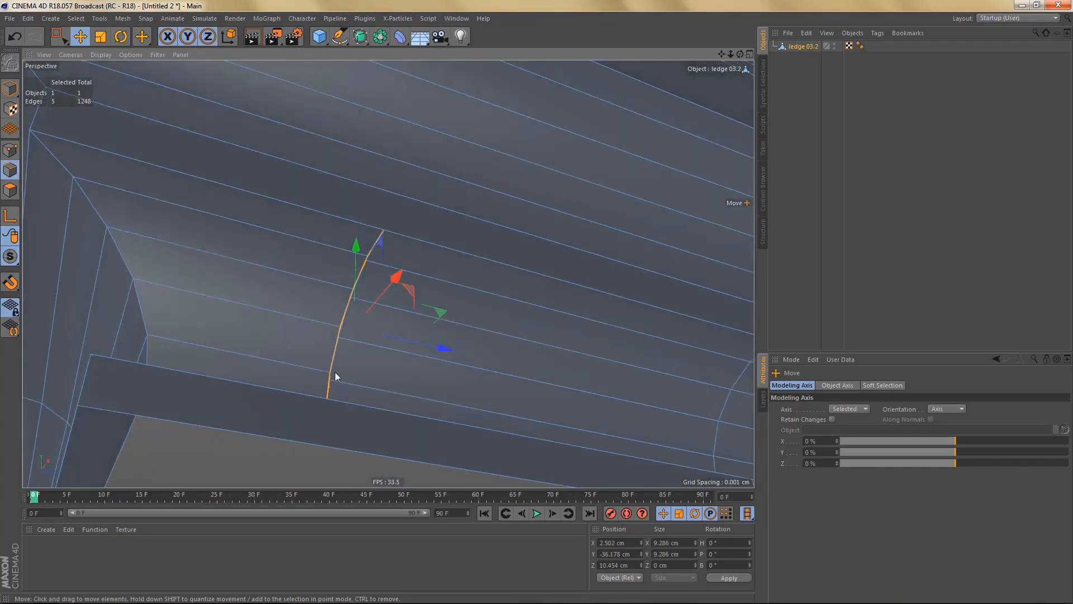
right_click_drag(335, 377, 370, 397, "alt")
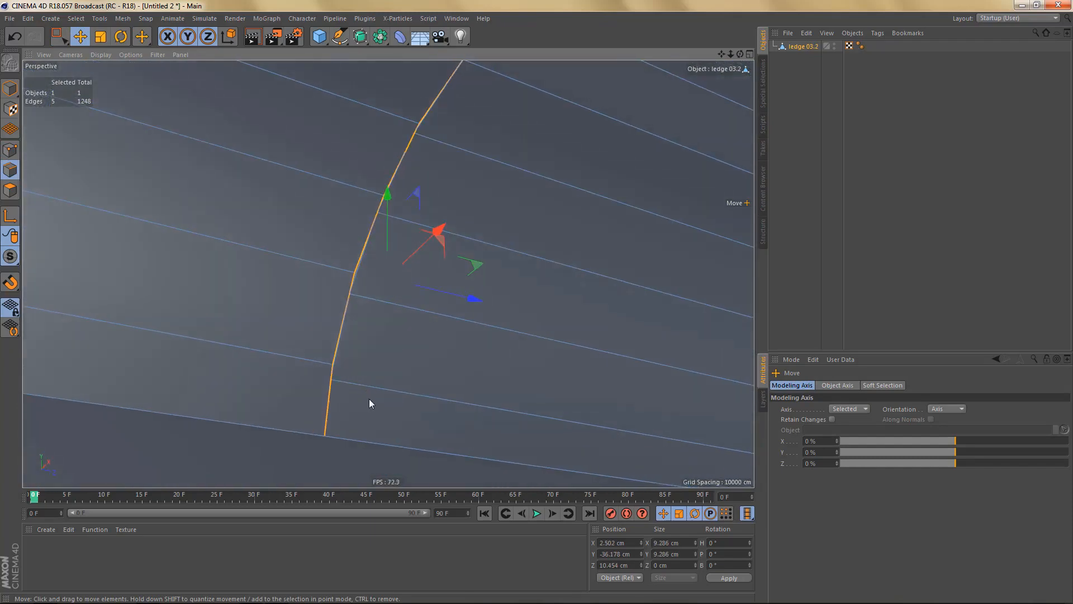
key("Return")
key("space")
left_click_drag(347, 397, 320, 354)
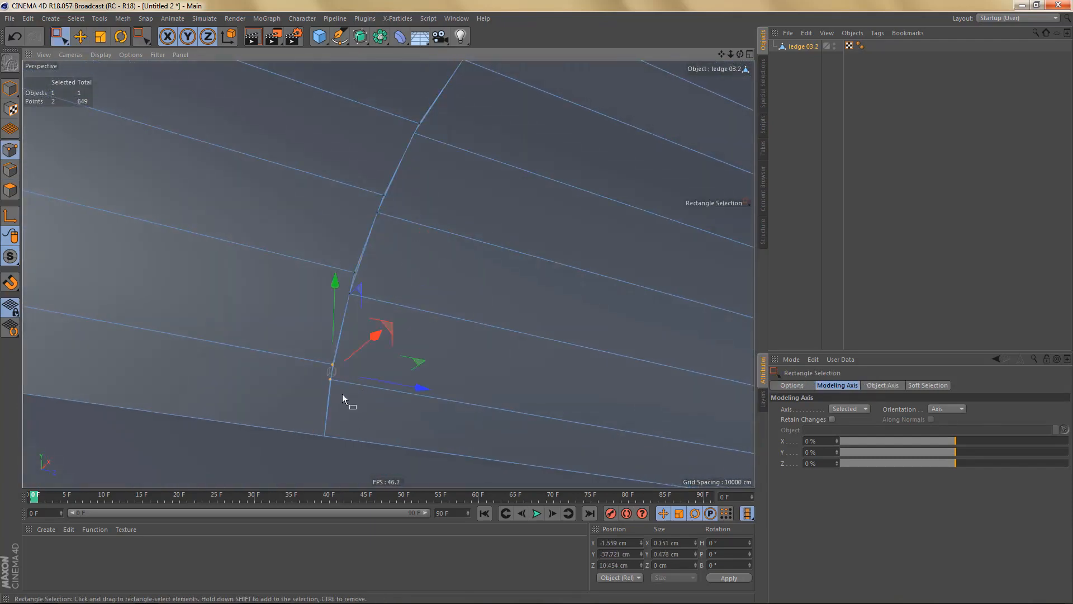
key("m")
key("q")
left_click(334, 365)
- Weld the three remaining split point pairs up the lower cove's curved cross edge, each onto its left-hand point
key("space")
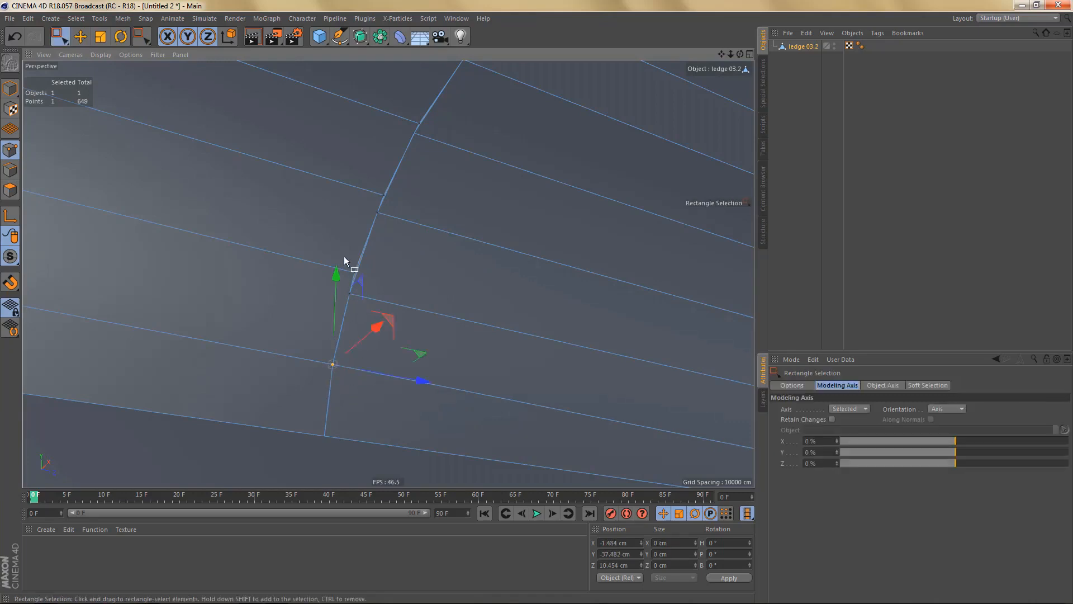
left_click_drag(347, 261, 373, 305)
key("space")
left_click(356, 276)
key("space")
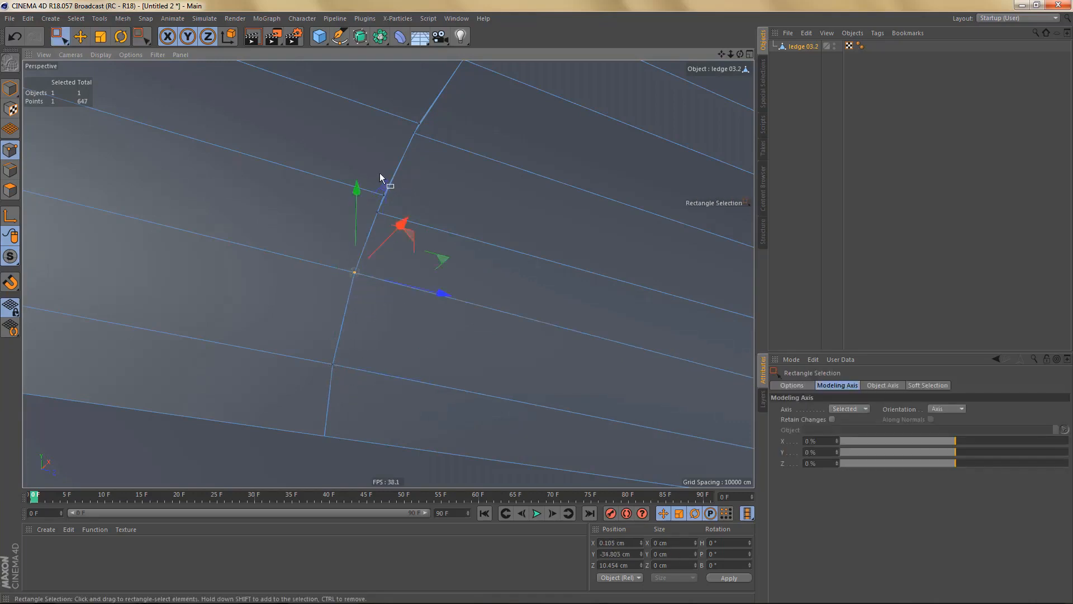
left_click_drag(361, 179, 395, 228)
key("space")
left_click(385, 202)
key("space")
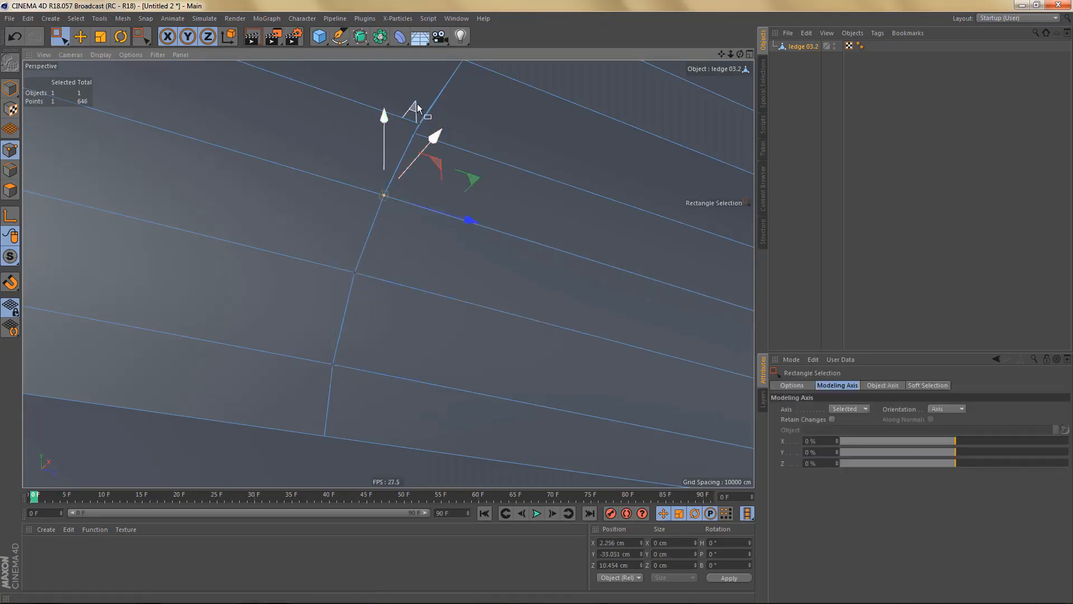
left_click_drag(407, 103, 431, 149)
key("space")
left_click(418, 127)
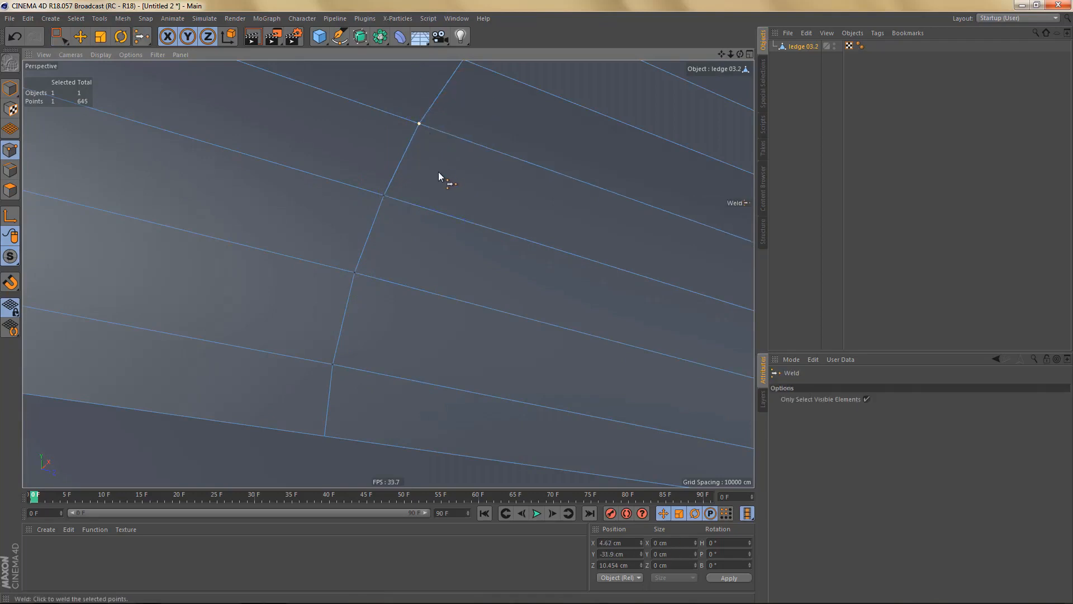
- Dissolve the short curved edge path running down the ledge's lower moulding near the corner
scroll(439, 185, "down", 3)
scroll(451, 162, "up", 3)
key("space")
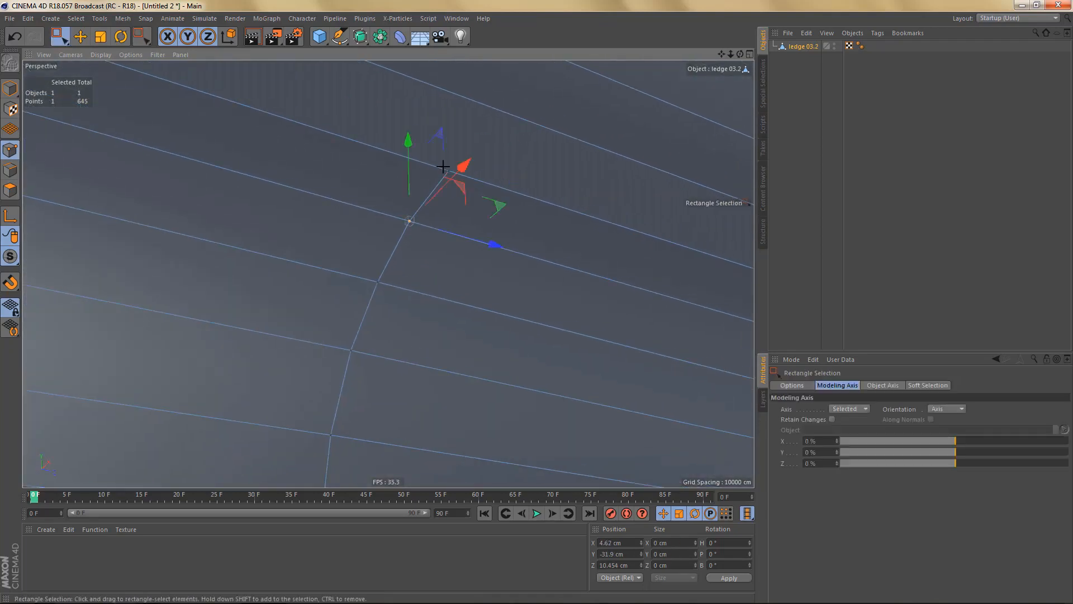
key("Return")
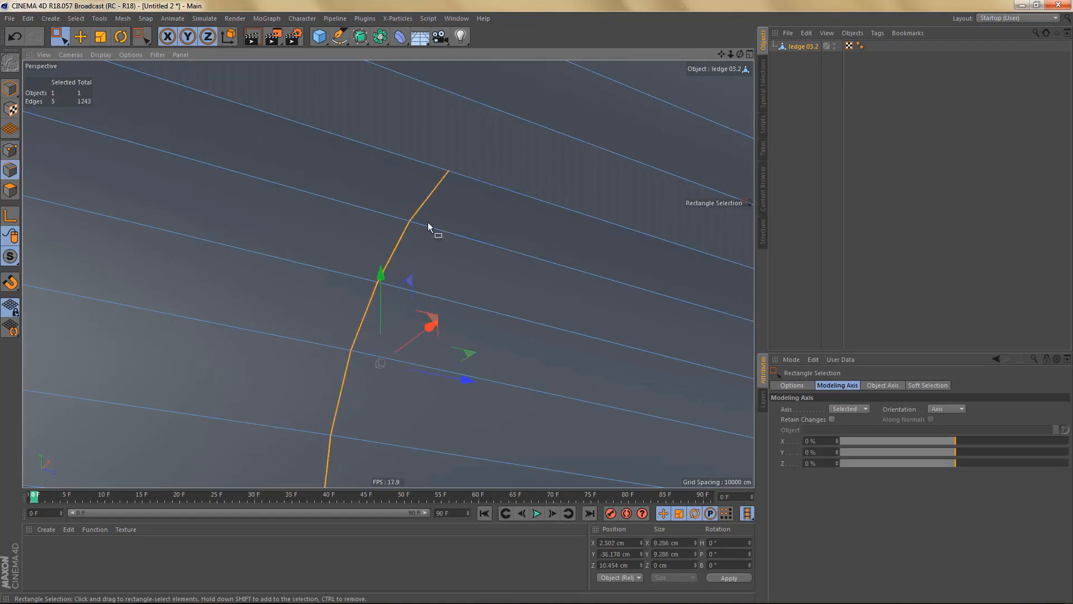
key("Delete")
scroll(359, 369, "down", 5)
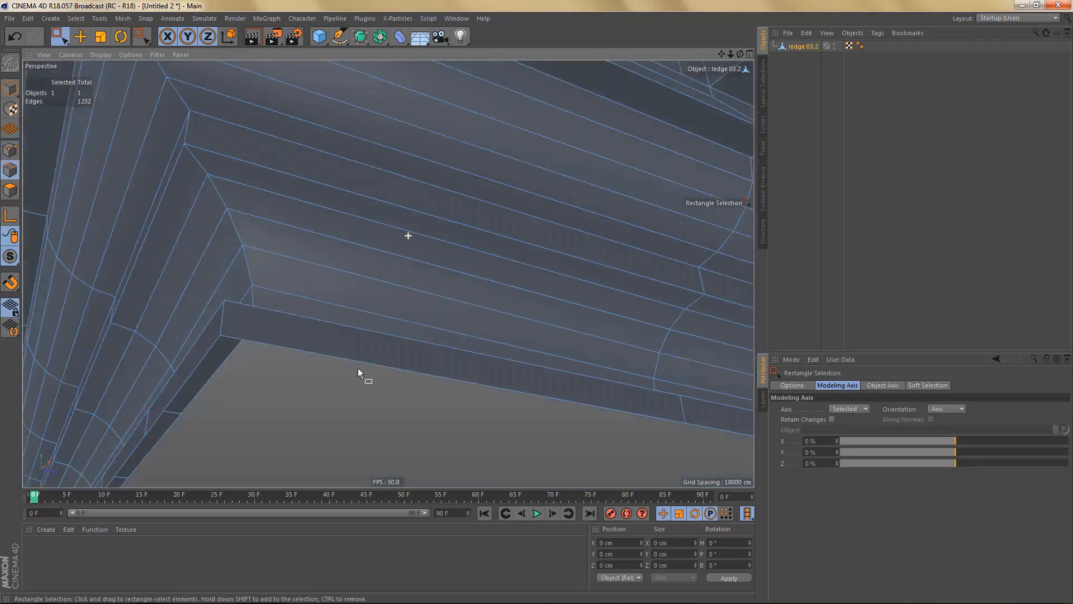
scroll(388, 229, "up", 5)
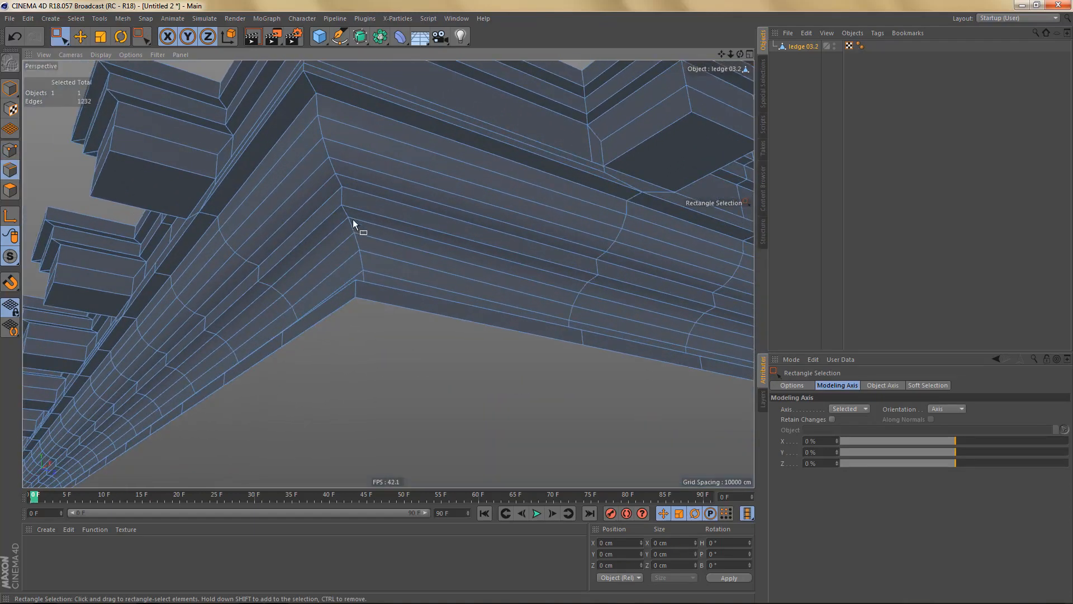
- Check the curved edge paths on the lower moulding, at the ledge's corner and at the first division beside it
key("e")
scroll(357, 235, "up", 1)
left_click(337, 204)
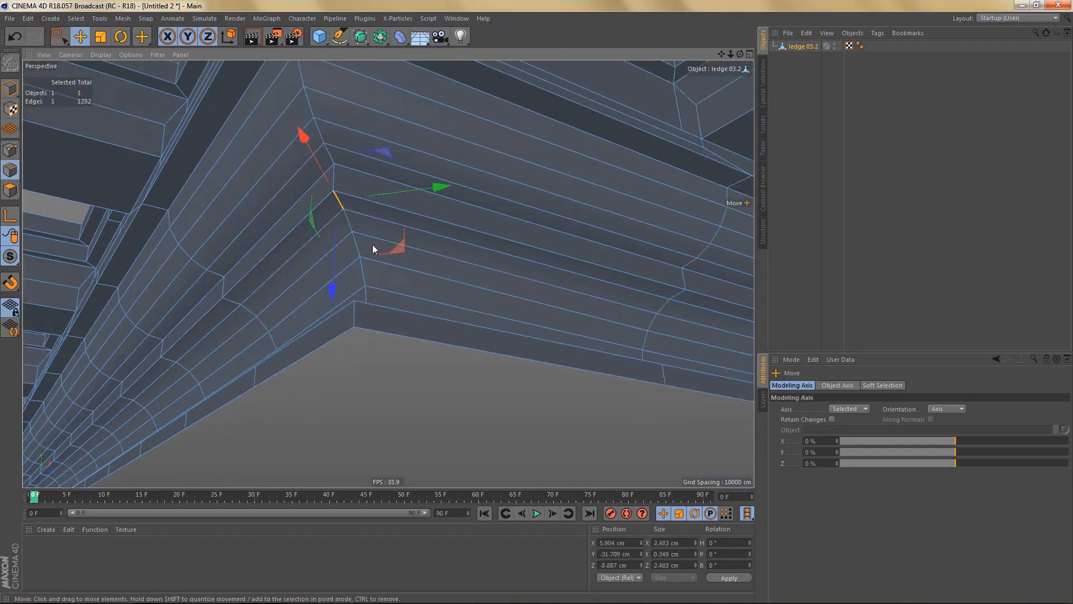
left_click_drag(390, 243, 394, 285, "alt")
double_click(368, 300)
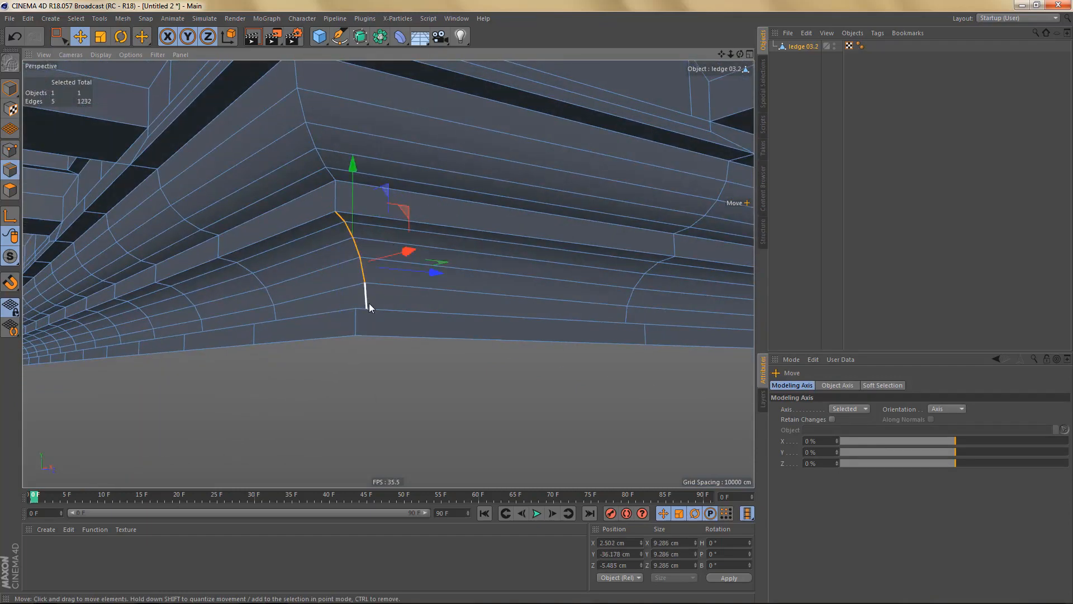
left_click_drag(663, 254, 643, 345, "alt")
left_click(666, 260)
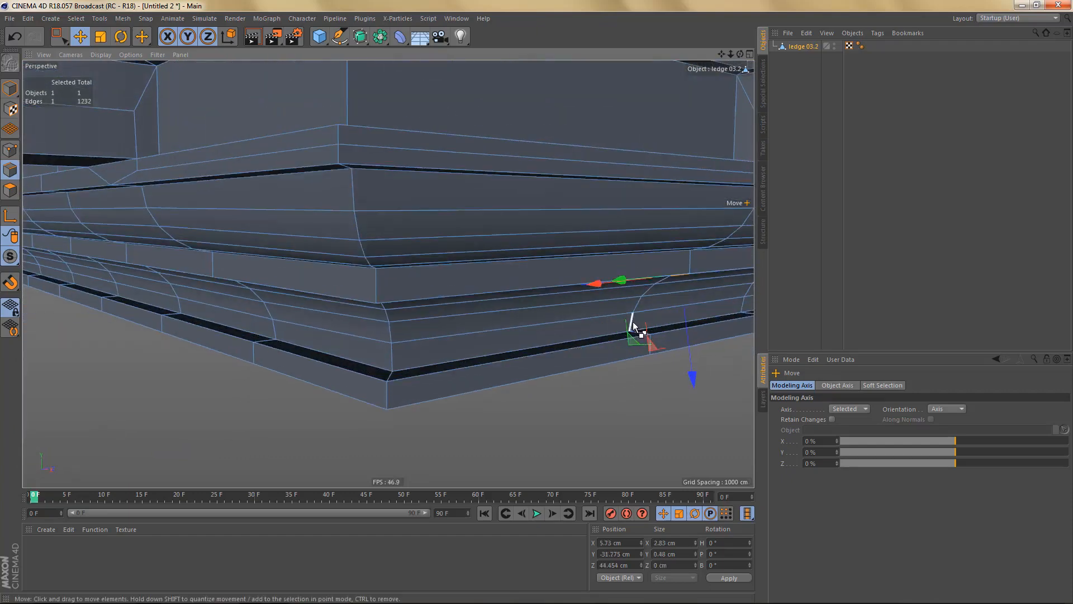
double_click(633, 323)
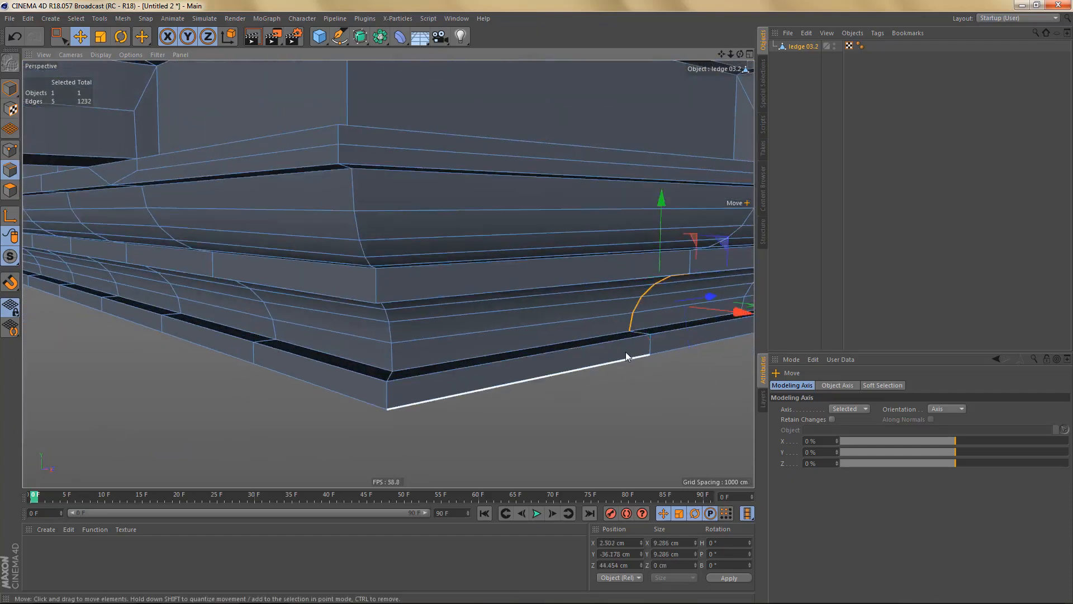
- Inspect the second curved edge path along the short side's lower moulding and examine that side from below
left_click_drag(626, 351, 396, 355, "alt")
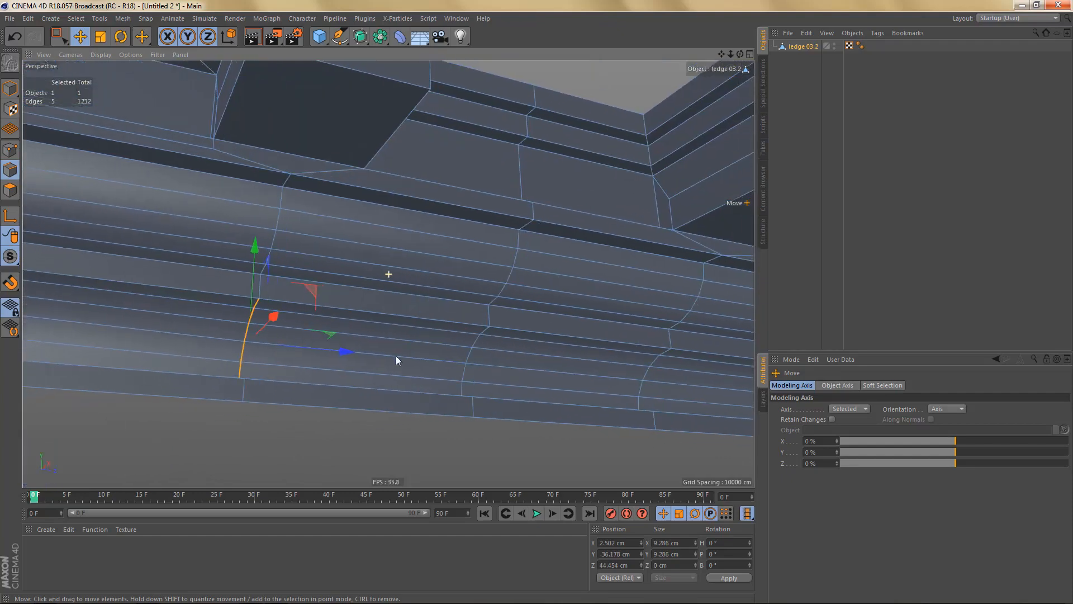
left_click(485, 329)
left_click_drag(485, 328, 485, 401, "alt")
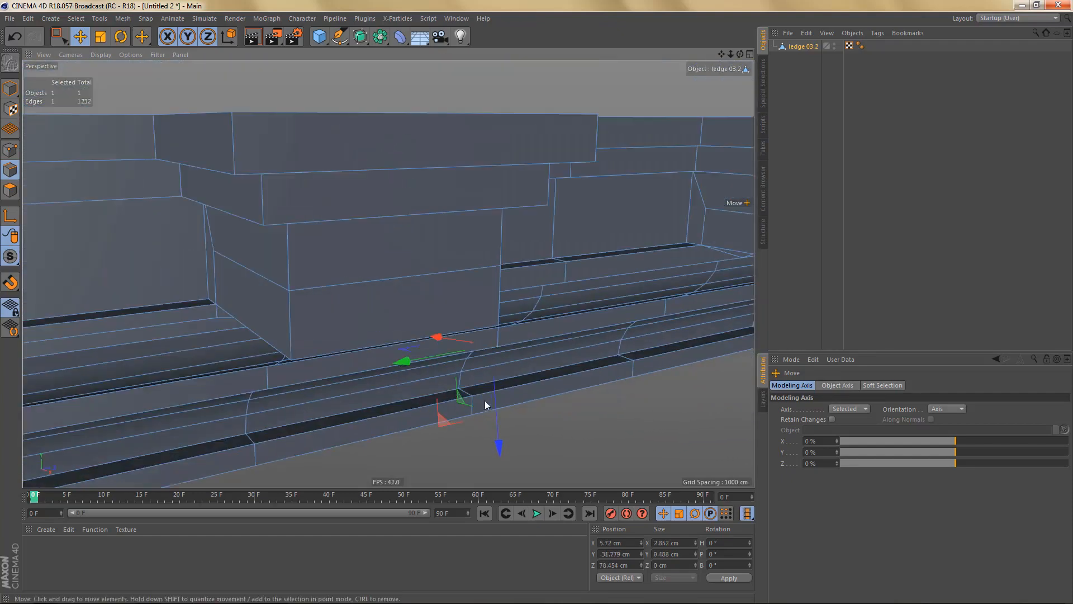
right_click_drag(484, 401, 545, 392, "alt")
double_click(461, 368)
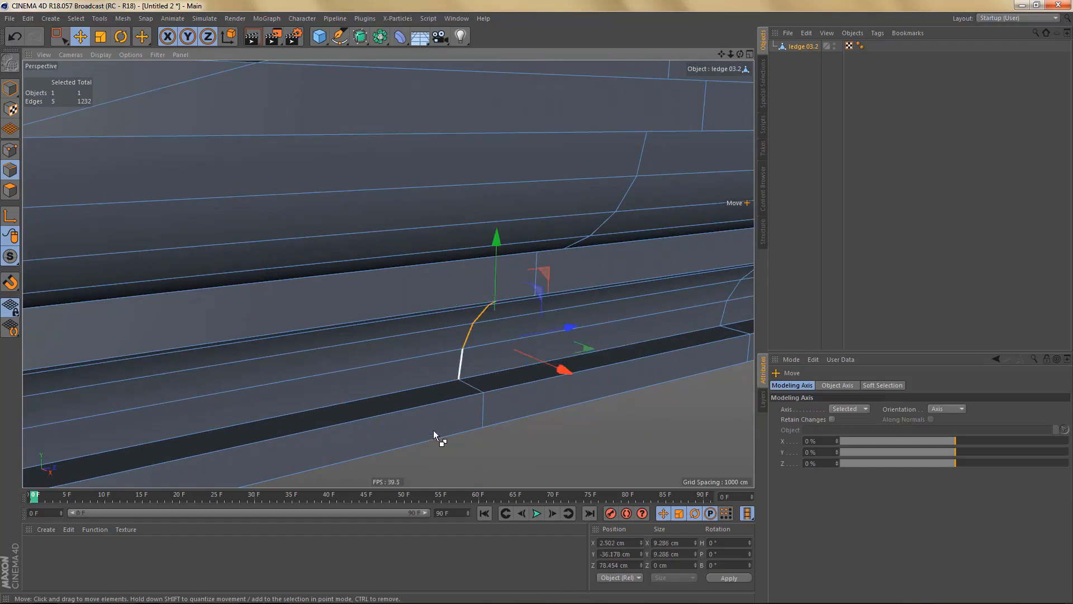
scroll(433, 396, "down", 3)
left_click_drag(431, 393, 480, 332, "alt")
scroll(456, 366, "down", 3)
left_click_drag(452, 369, 426, 304, "alt")
scroll(427, 355, "down", 4)
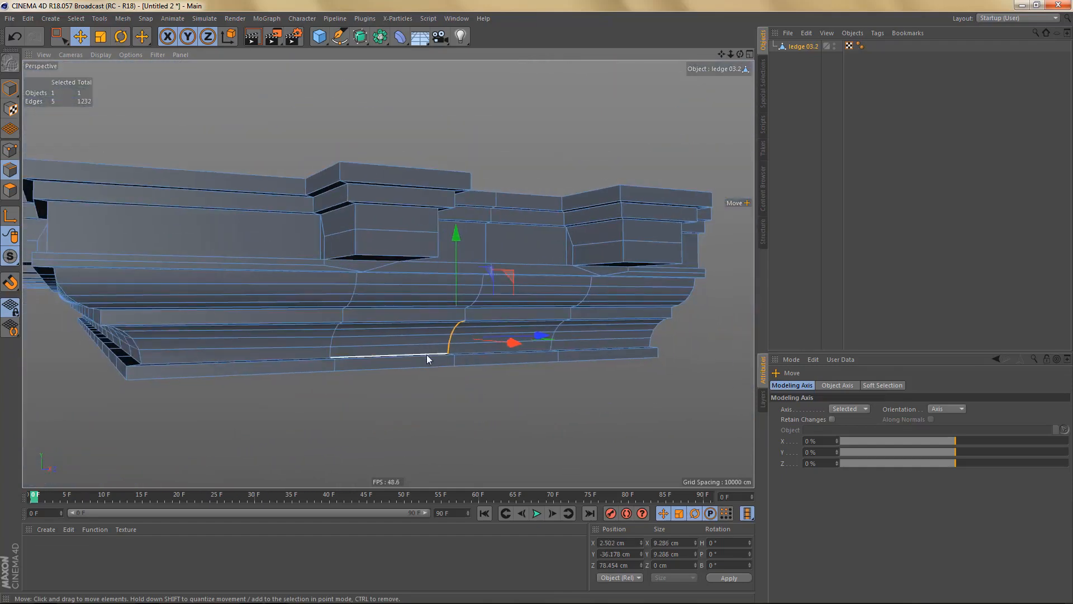
left_click_drag(427, 354, 391, 304, "alt")
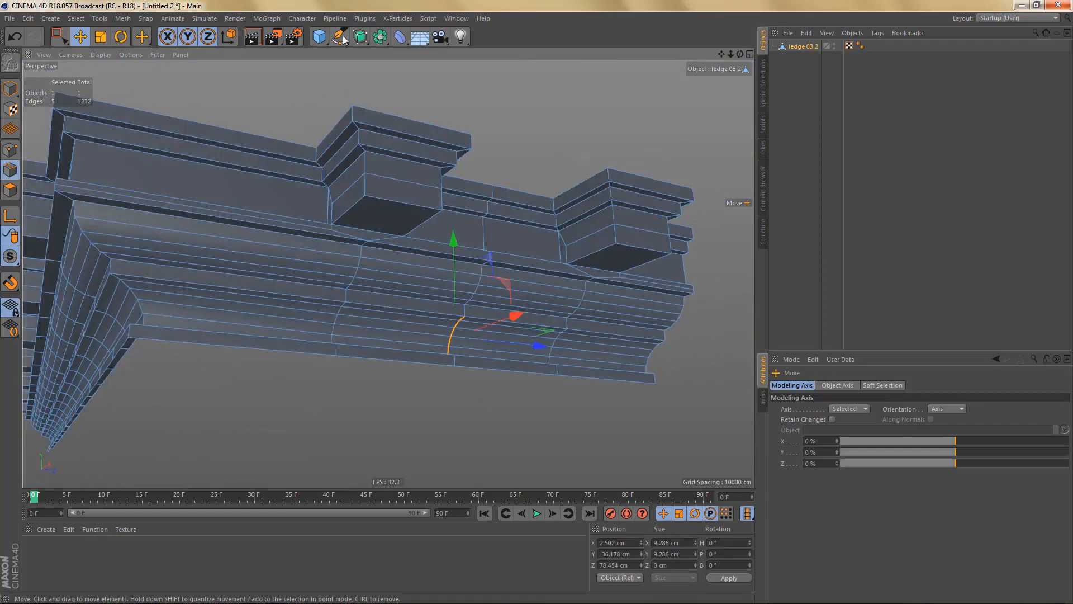
- Try placing the ledge under a Subdivision Surface, and undo it
left_click(359, 38, "alt")
middle_click_drag(436, 182, 469, 195, "alt")
left_click_drag(466, 206, 438, 206, "alt")
key("ctrl+z")
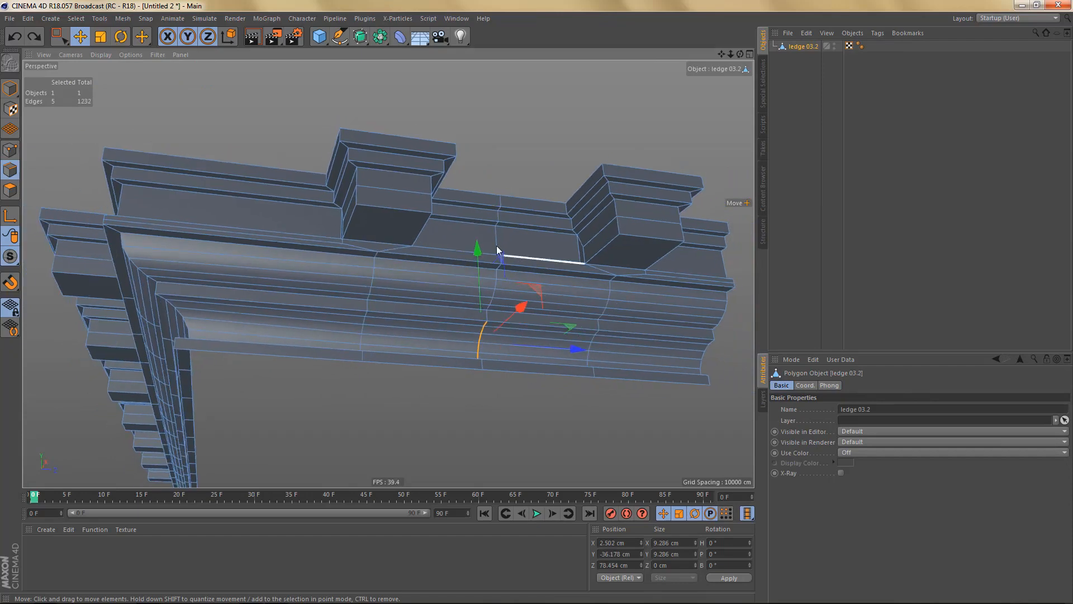
- Dissolve the vertical edge loop midway between the two brackets on the ledge's short side
double_click(497, 240)
key("ctrl+Delete")
right_click_drag(552, 271, 528, 296, "alt")
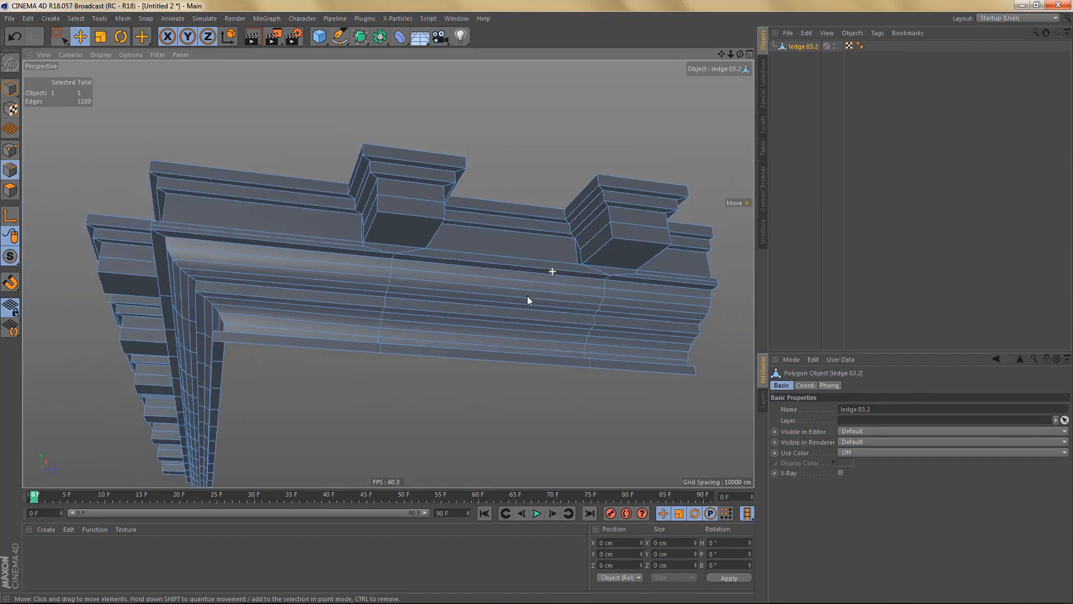
- Dissolve all vertical edge loops midway between the brackets along the ledge's long side
left_click_drag(528, 296, 497, 175, "alt")
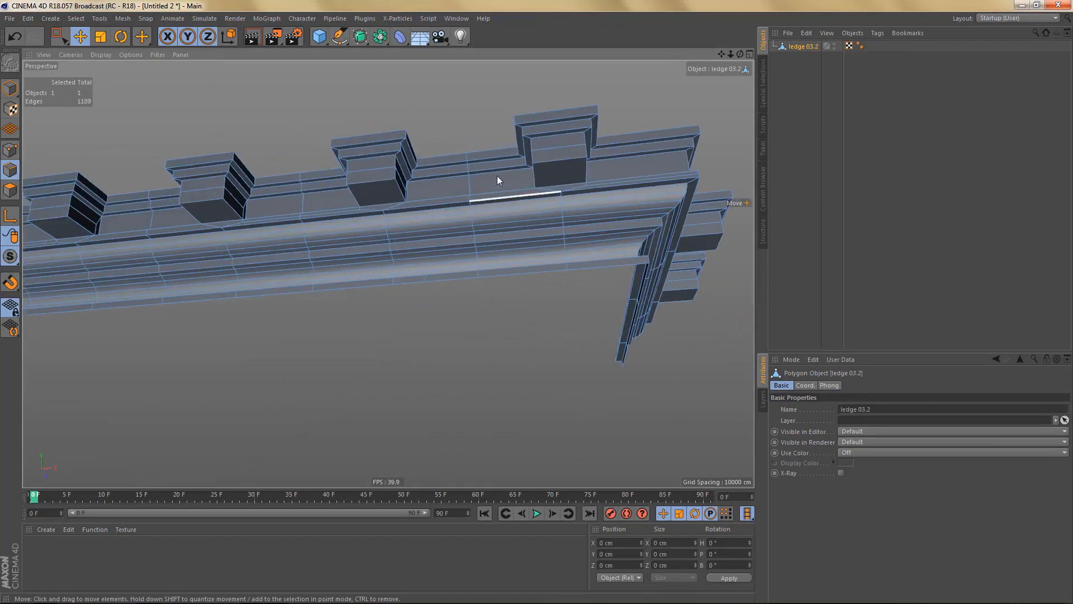
double_click(469, 181)
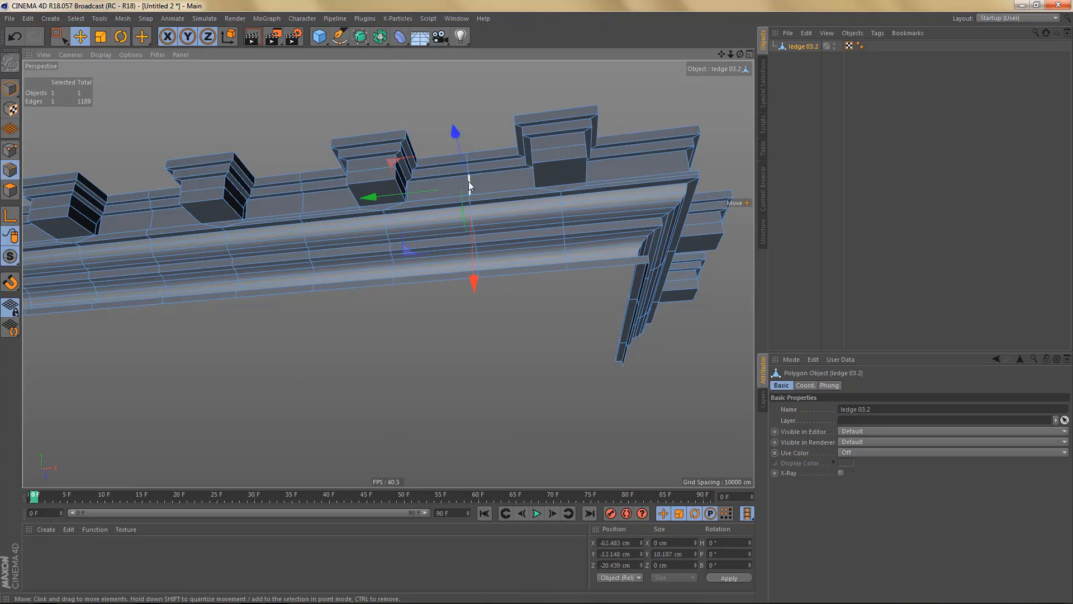
double_click(301, 201, "shift")
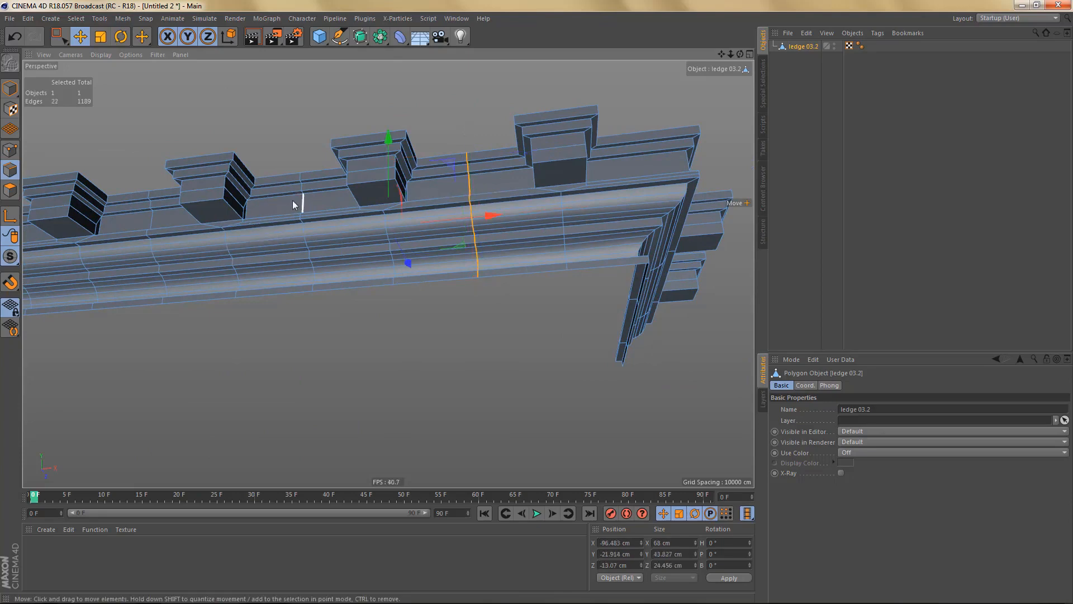
left_click(155, 222, "shift")
middle_click_drag(177, 237, 500, 229, "alt")
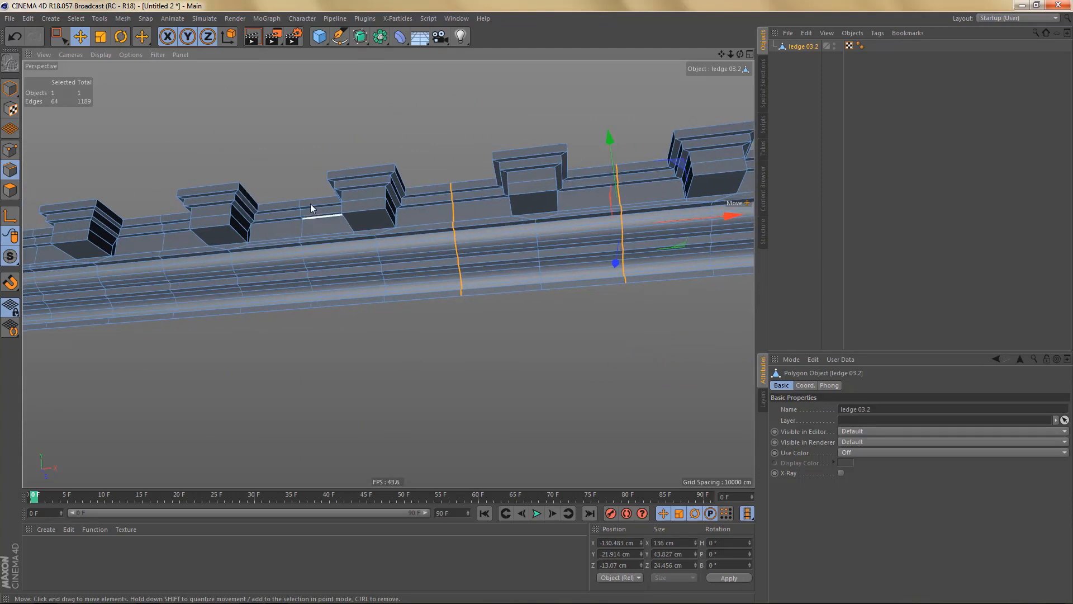
left_click(162, 244, "shift")
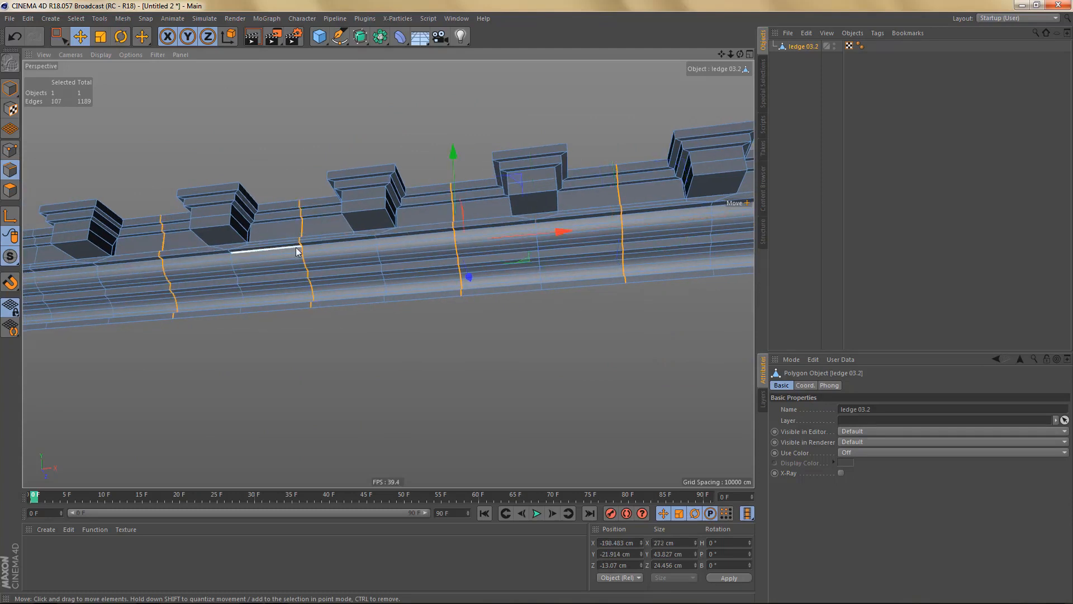
key("ctrl+shift+a")
middle_click_drag(300, 245, 433, 200, "alt")
right_click_drag(364, 201, 414, 202, "alt")
double_click(368, 216)
key("ctrl+BackSpace")
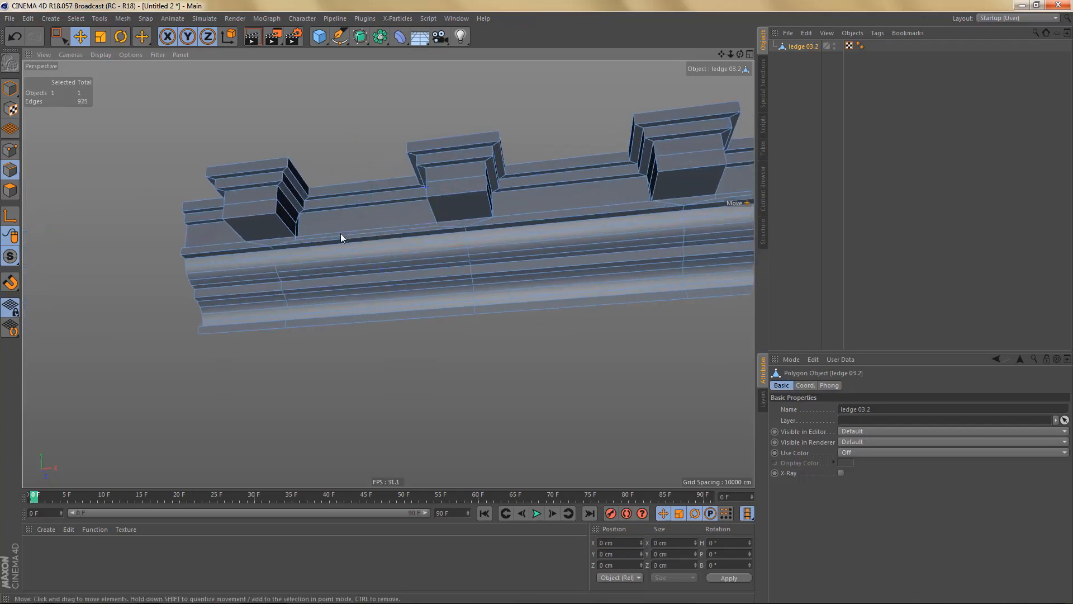
- Examine the cleaned-up ledge along its long side and from above the corner
right_click_drag(341, 233, 296, 233, "alt")
left_click_drag(460, 211, 475, 278, "alt")
middle_click_drag(475, 278, 80, 347, "alt")
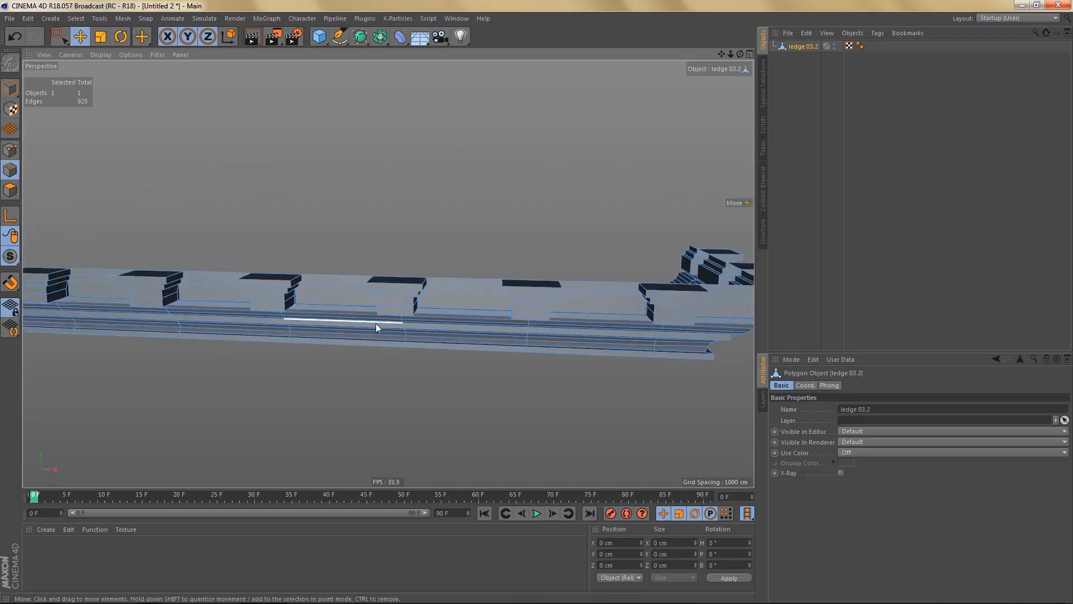
left_click_drag(376, 323, 393, 331, "alt")
right_click_drag(394, 330, 388, 345, "alt")
middle_click_drag(440, 345, 320, 312, "alt")
left_click_drag(320, 315, 394, 319, "alt")
middle_click_drag(491, 322, 453, 338, "alt")
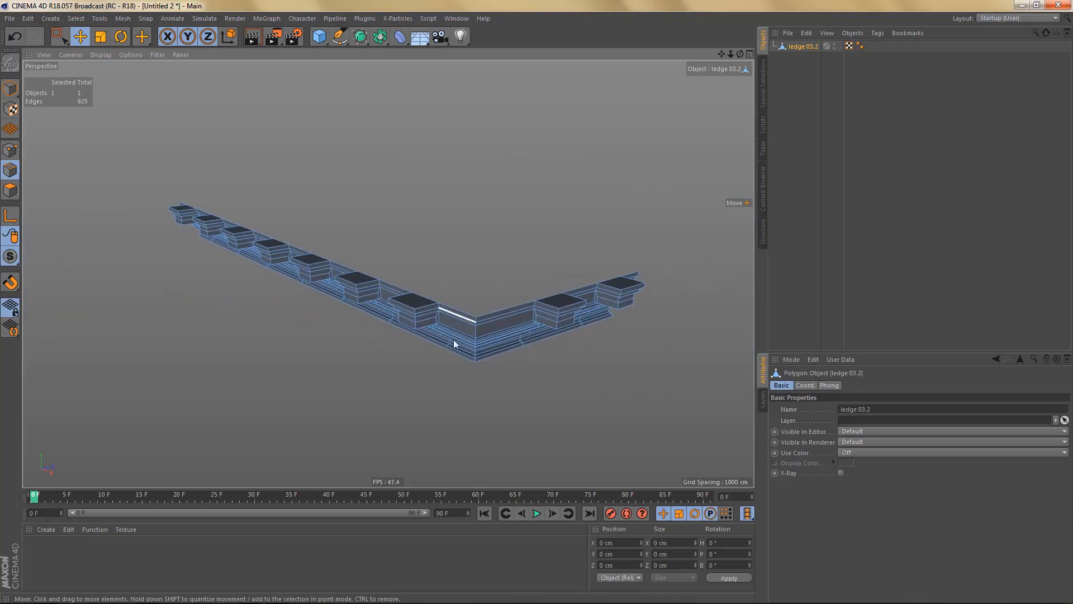
right_click_drag(471, 321, 522, 325, "alt")
left_click_drag(487, 328, 491, 351, "alt")
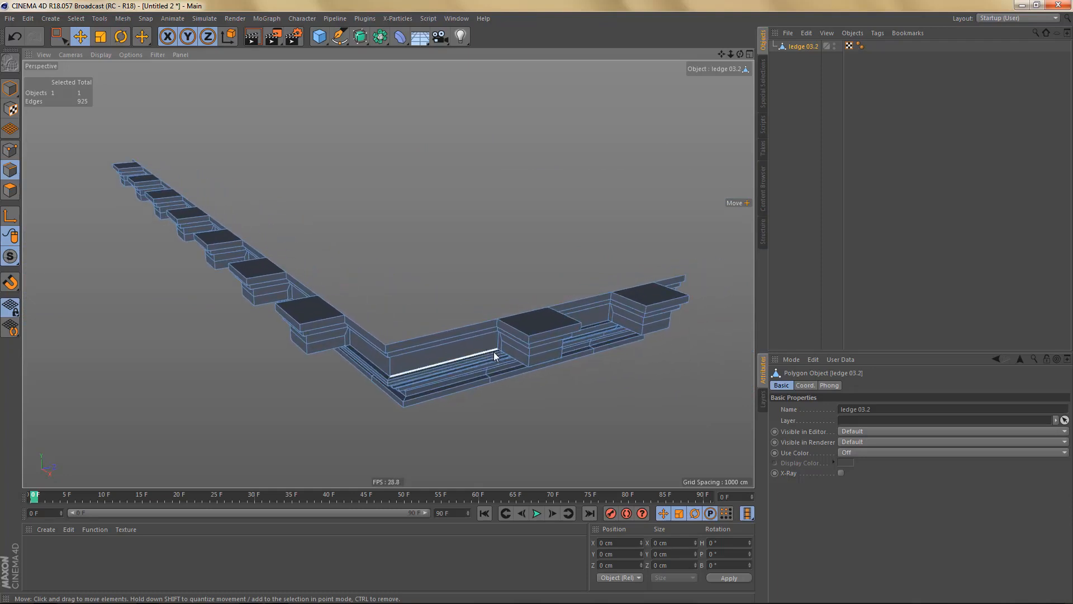
middle_click_drag(492, 347, 492, 358, "alt")
left_click_drag(502, 343, 506, 349, "alt")
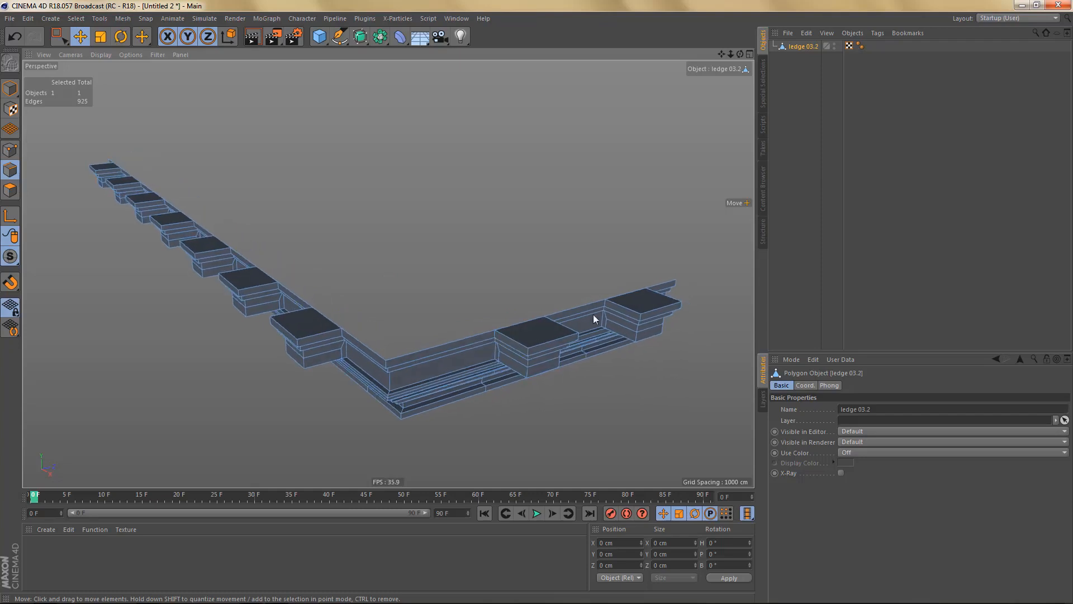
- Extrude the top end edge at the short side's open end and set its X position to 0 cm
left_click(660, 284)
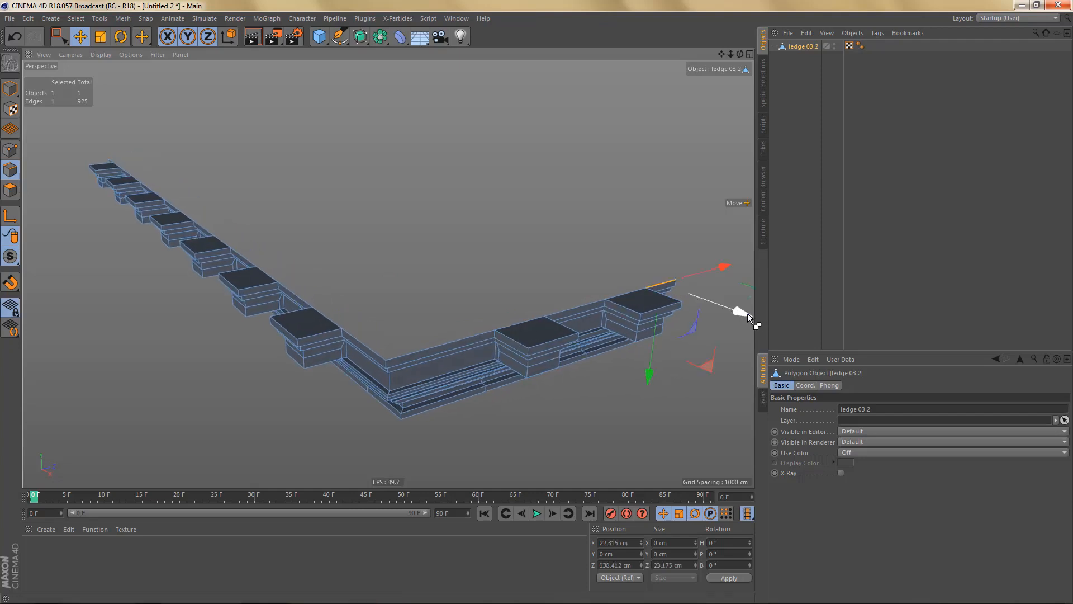
left_click_drag(747, 313, 490, 225, "ctrl")
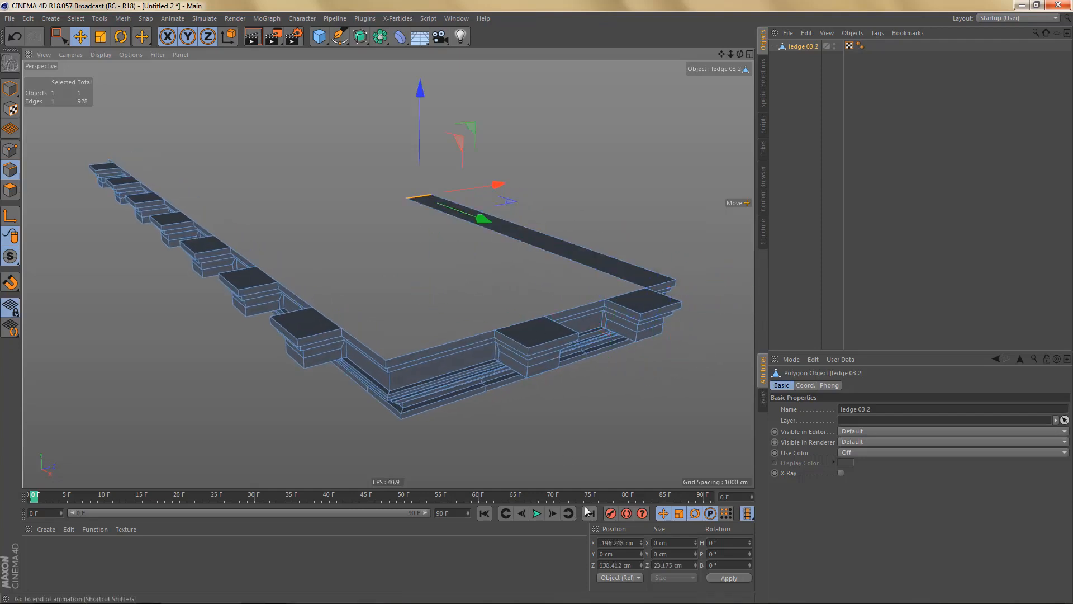
left_click(615, 542)
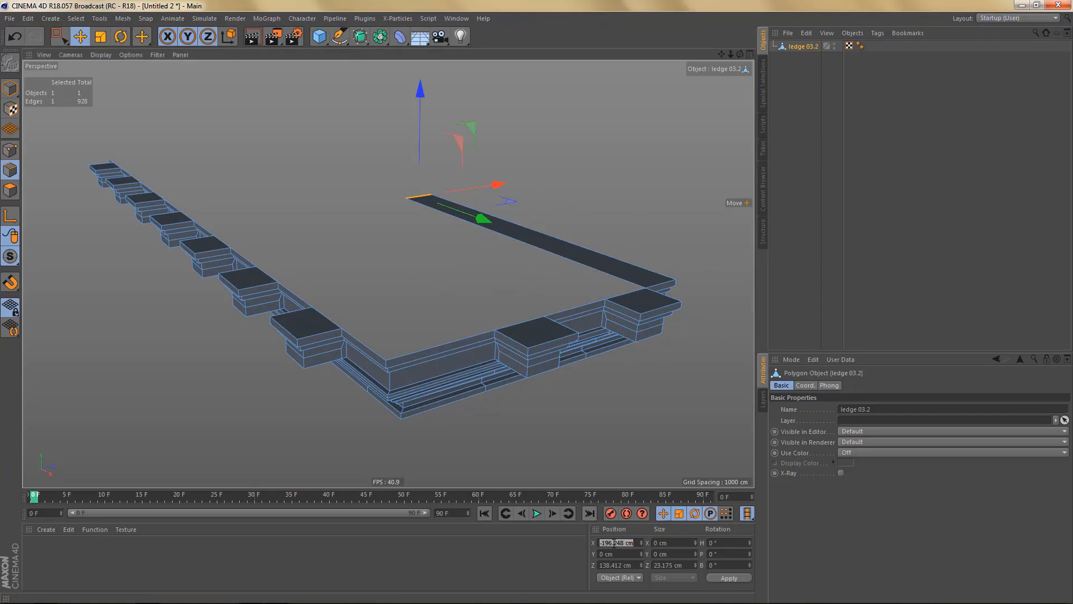
type("8")
key("Return")
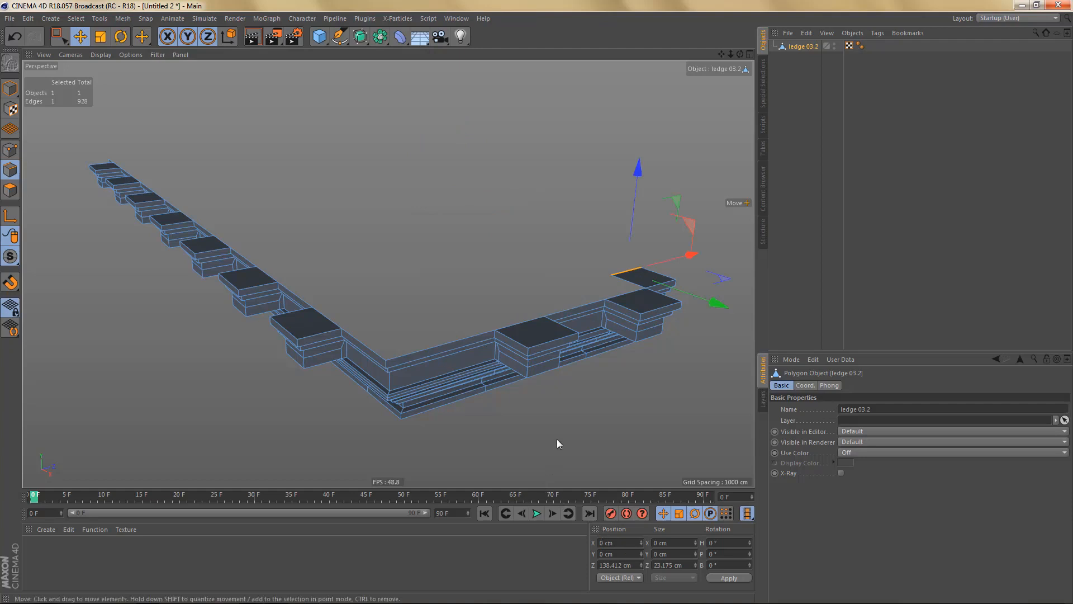
- Move the ledge's axis to -100 % on X and Z of all its points with Axis Center
scroll(500, 436, "down", 3)
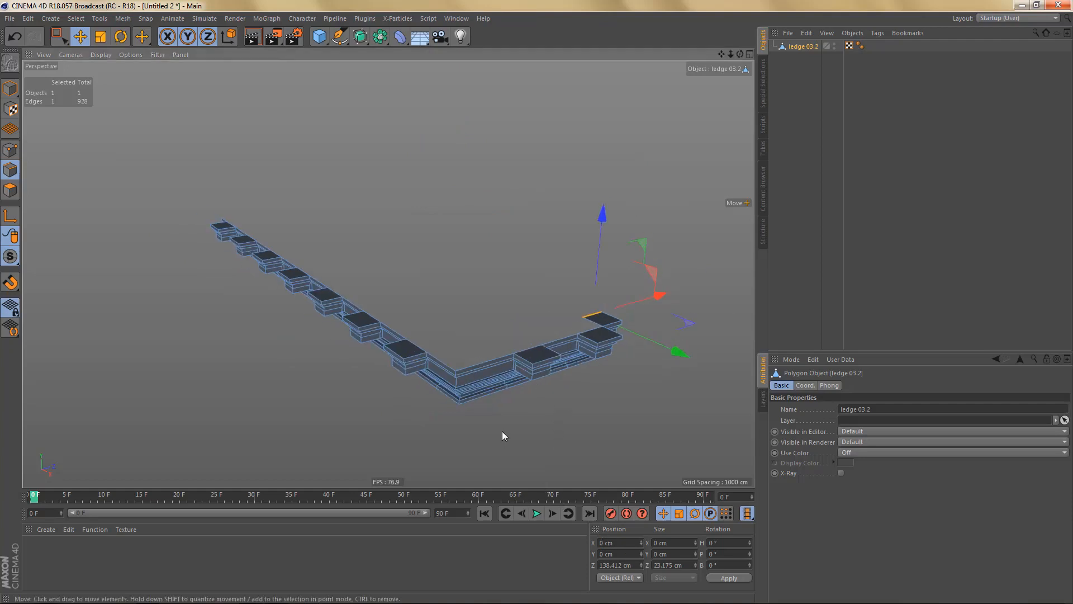
key("Return")
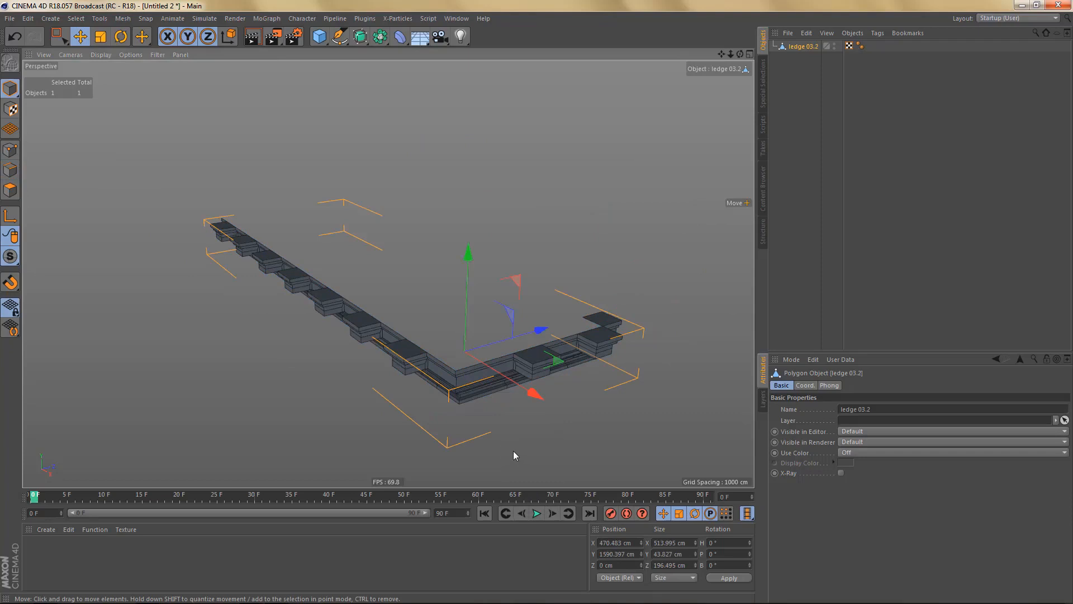
key("a")
key("c")
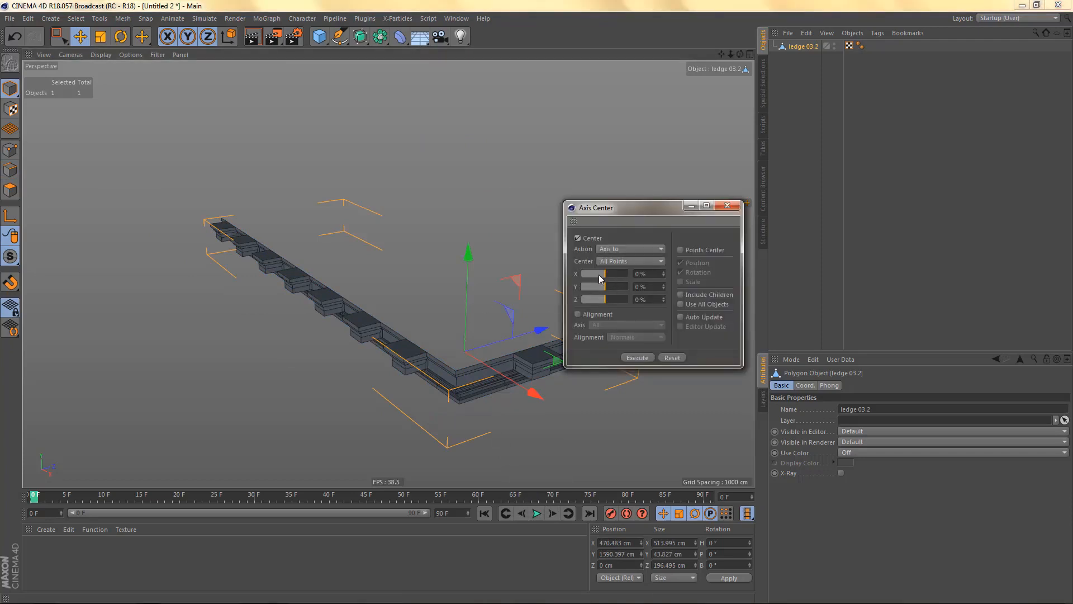
left_click_drag(599, 276, 564, 276)
left_click(644, 359)
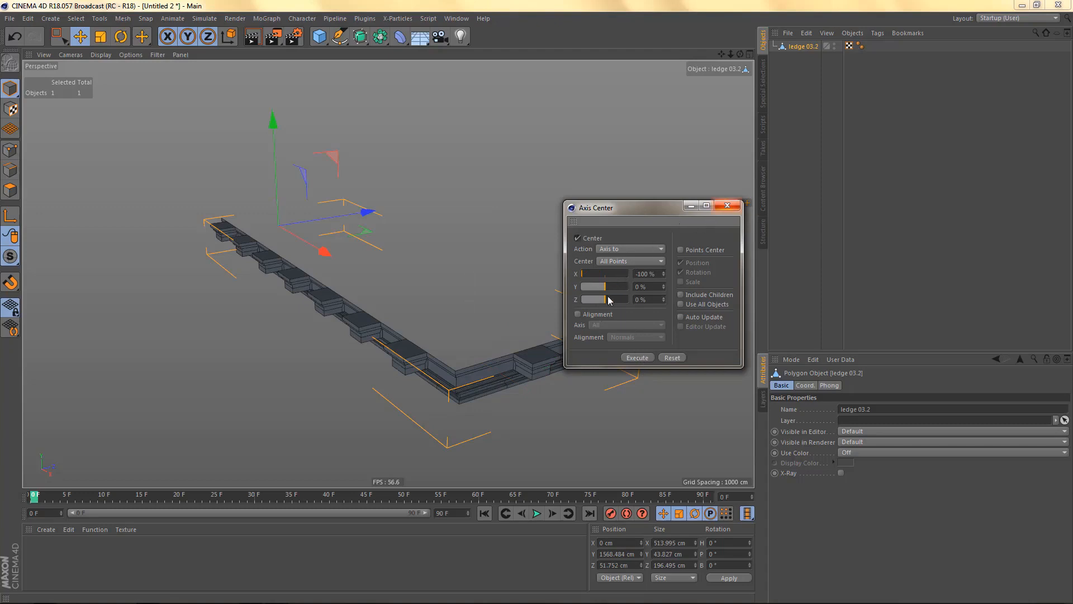
left_click_drag(609, 301, 571, 309)
left_click(638, 357)
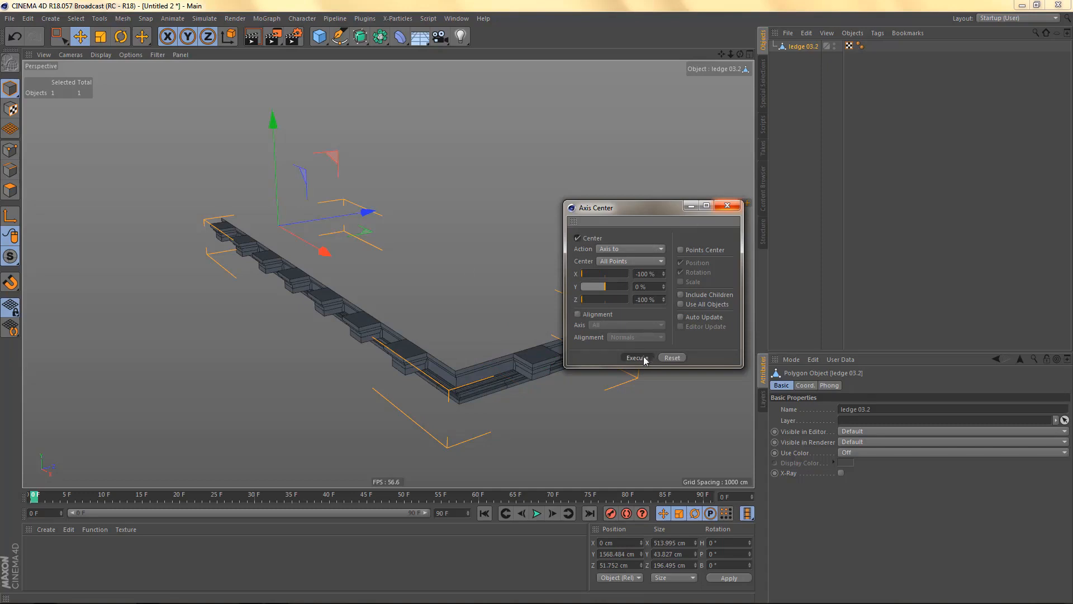
left_click(734, 206)
scroll(390, 275, "up", 5)
scroll(400, 244, "up", 3)
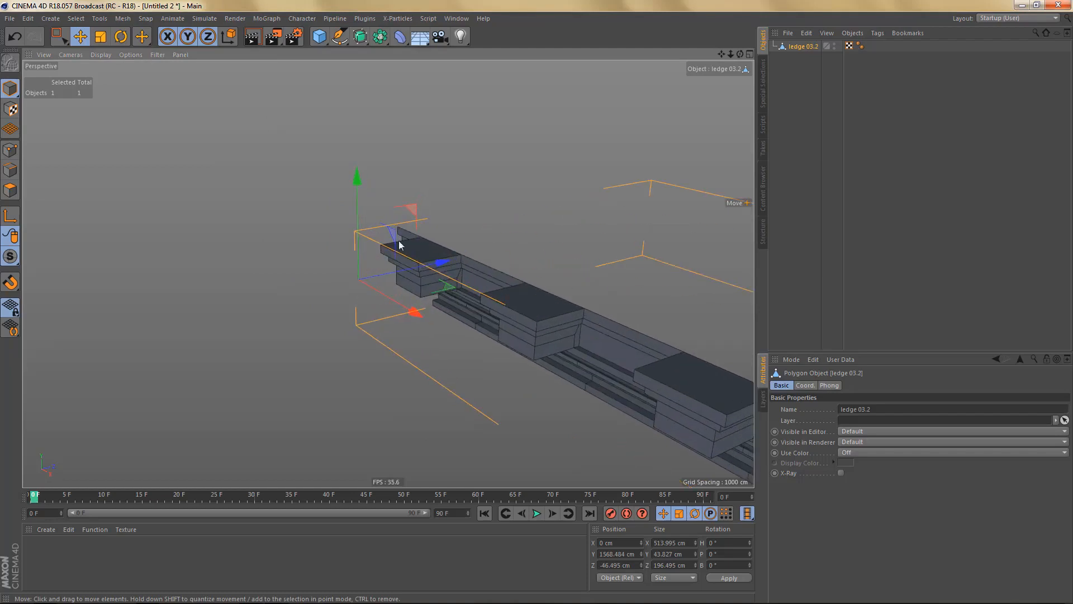
- Snap the ledge's axis to the top corner of the long side's open end, with axis editing and snapping switched off at the end
left_click_drag(400, 244, 485, 215, "alt")
scroll(379, 257, "up", 4)
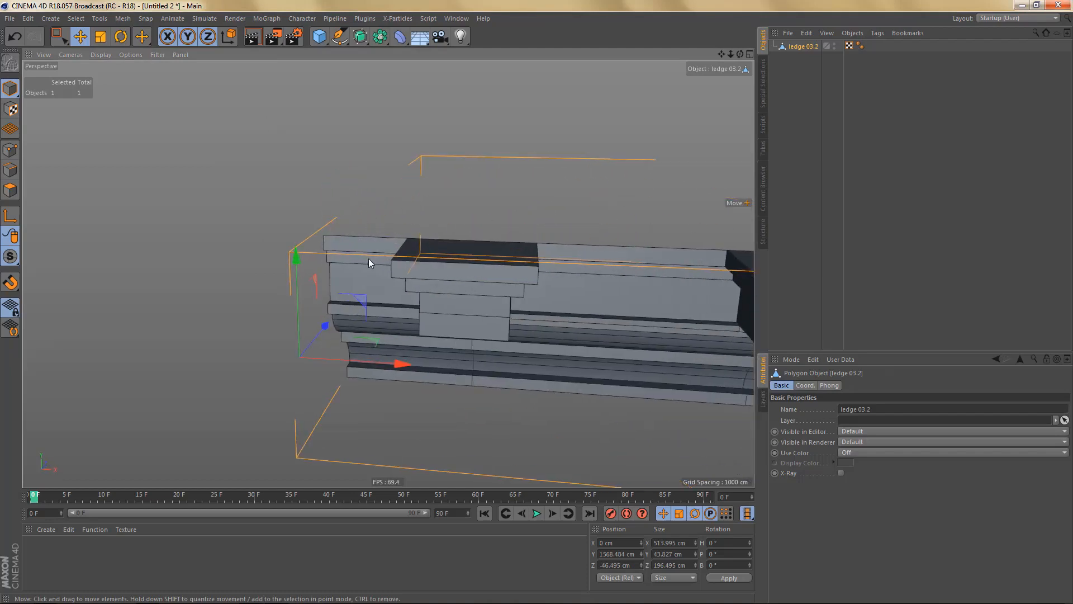
key("l")
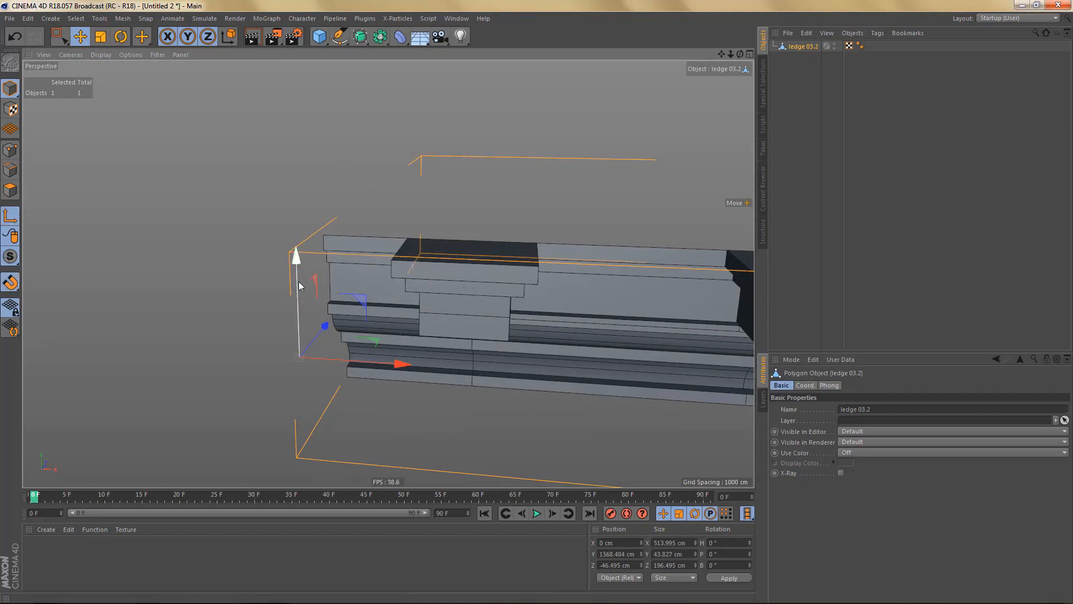
left_click_drag(300, 286, 339, 265)
key("l")
key("shift+s")
scroll(341, 268, "down", 6)
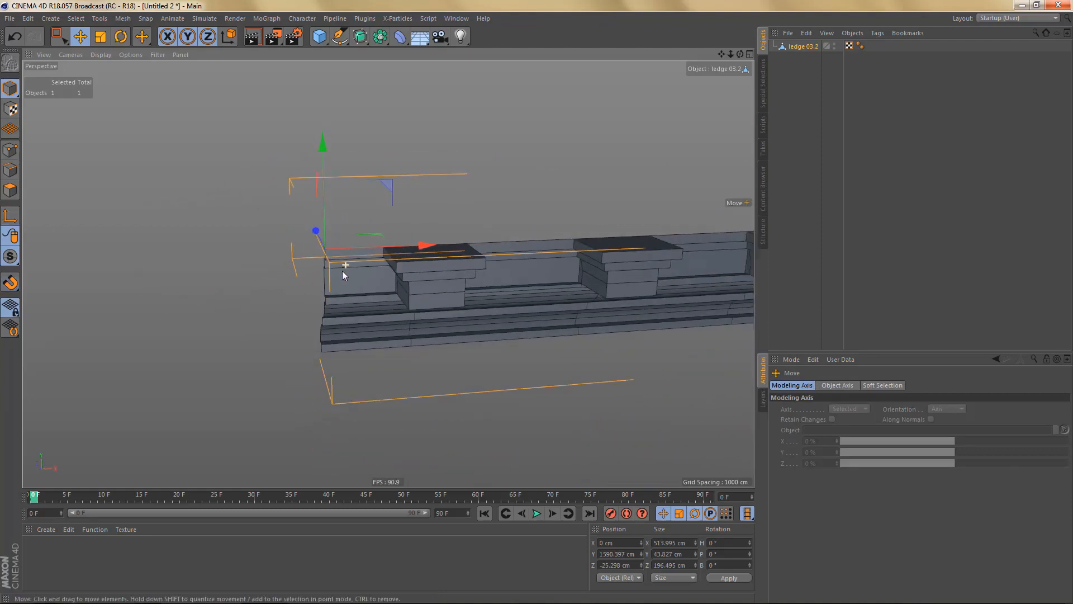
- Set the X position of the extruded top end edge on the short side to 0 cm
middle_click_drag(398, 271, 308, 306, "alt")
key("Return")
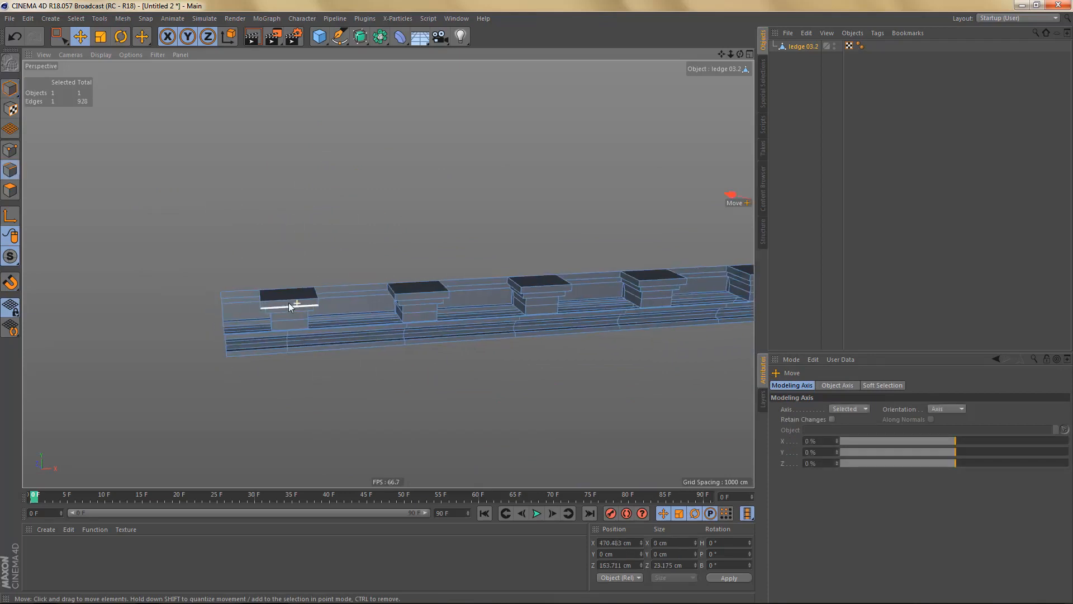
scroll(289, 303, "down", 5)
middle_click_drag(469, 309, 435, 323, "alt")
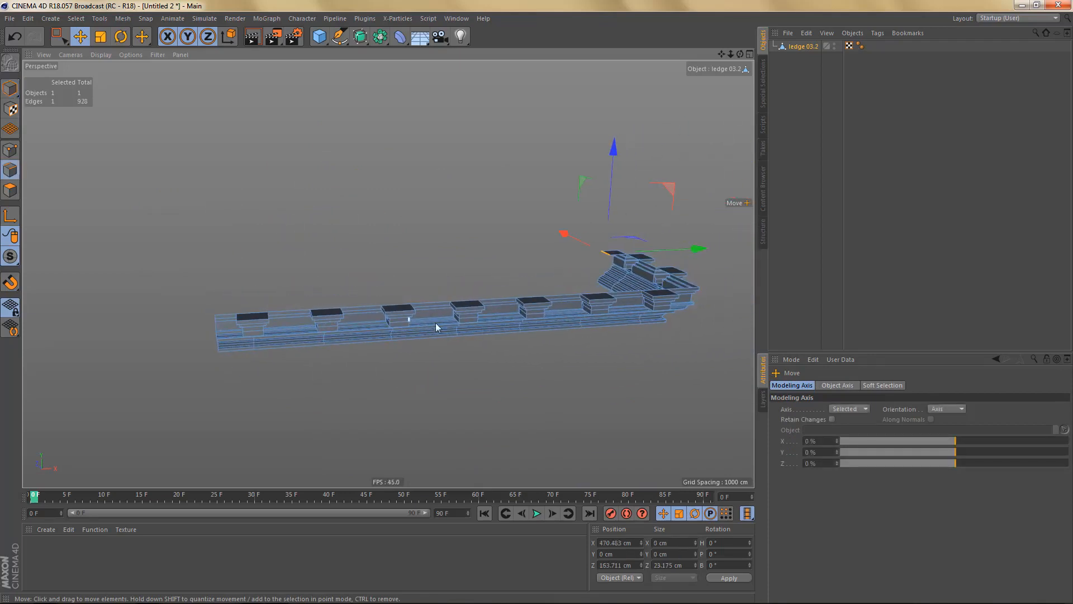
left_click(613, 543)
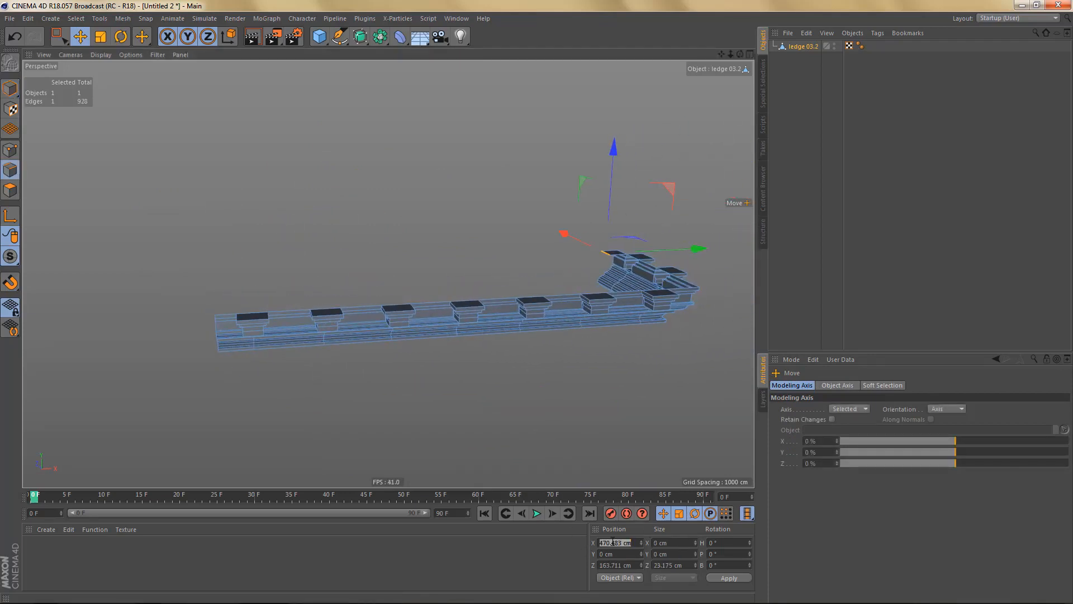
type("0")
key("Return")
- Connect the long side's top end edge to the extruded strip with the Polygon Pen, and close the remaining top hole
left_click_drag(258, 330, 281, 360, "alt")
right_click_drag(224, 290, 279, 295, "alt")
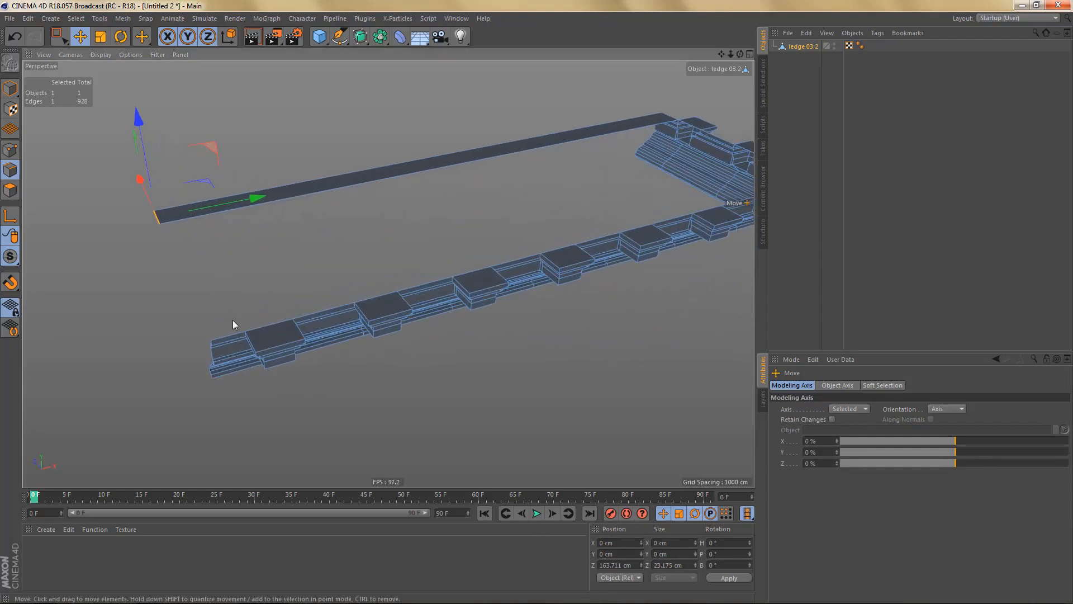
key("m")
key("e")
left_click_drag(228, 331, 184, 223, "ctrl")
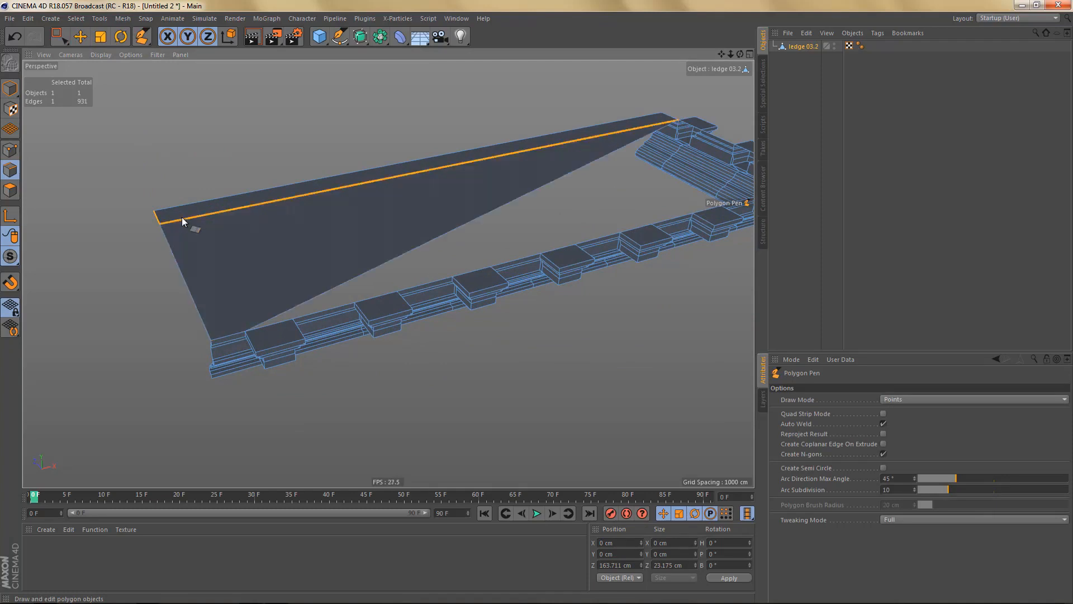
right_click(579, 202)
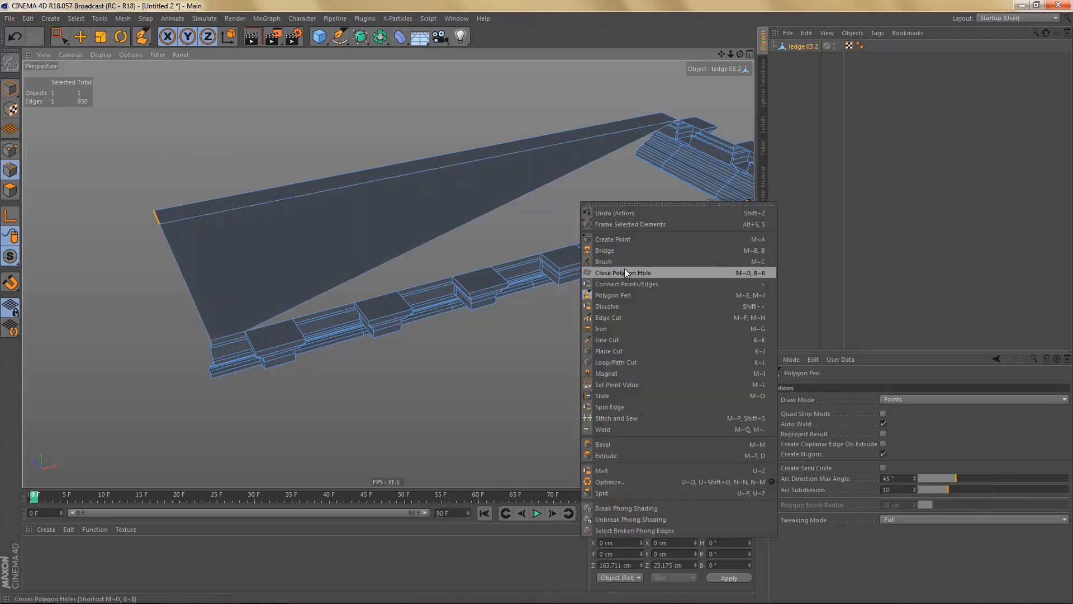
left_click(626, 272)
left_click(588, 230)
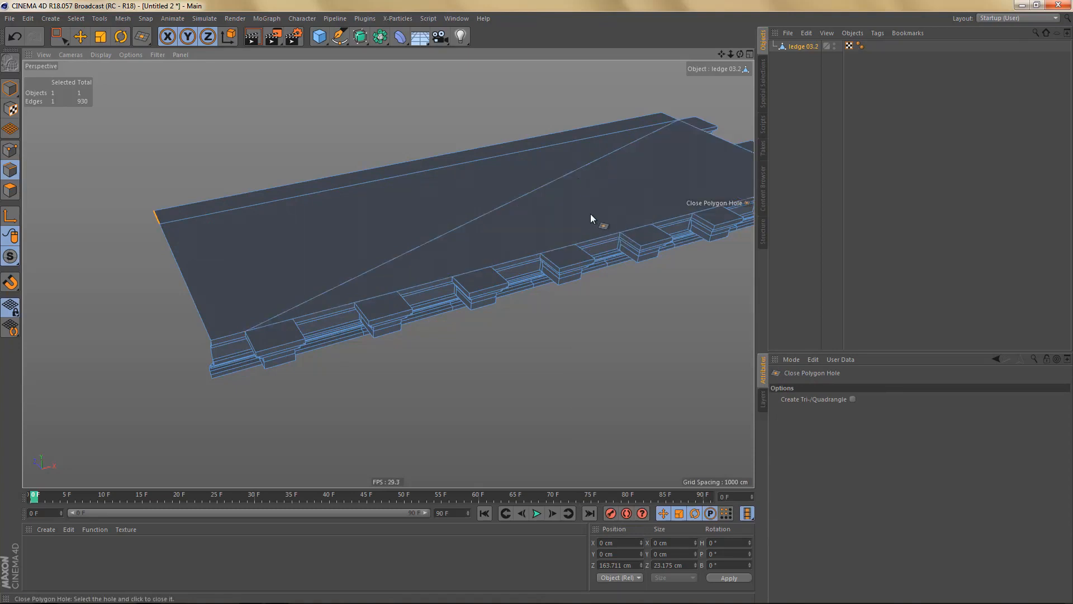
- Select all polygons of the flat top surface and melt them into one polygon
key("Return")
key("9")
left_click_drag(482, 154, 552, 197)
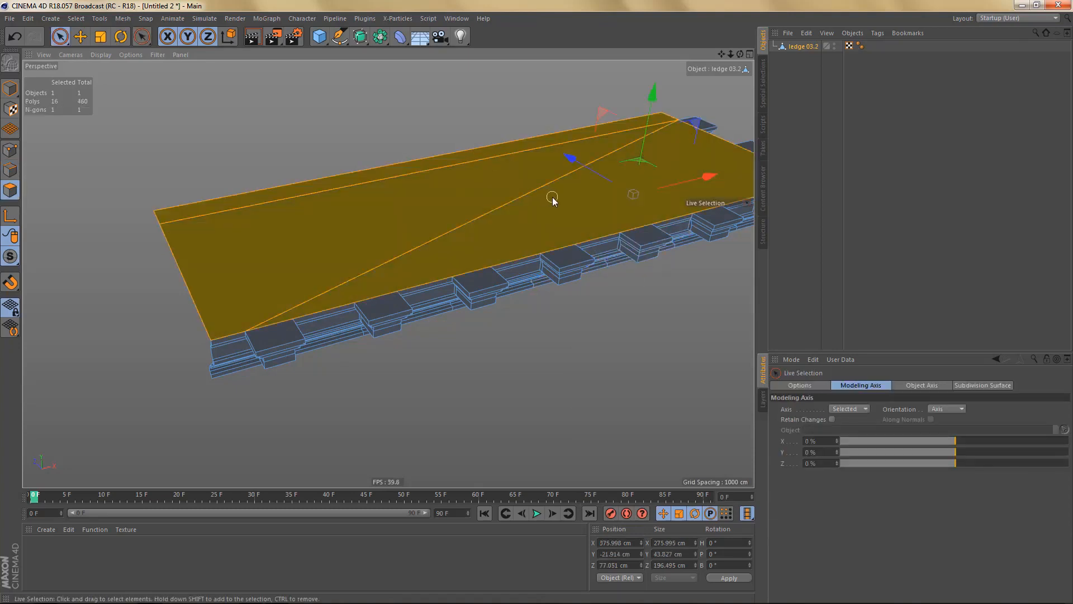
left_click(553, 200, "ctrl")
right_click(547, 215)
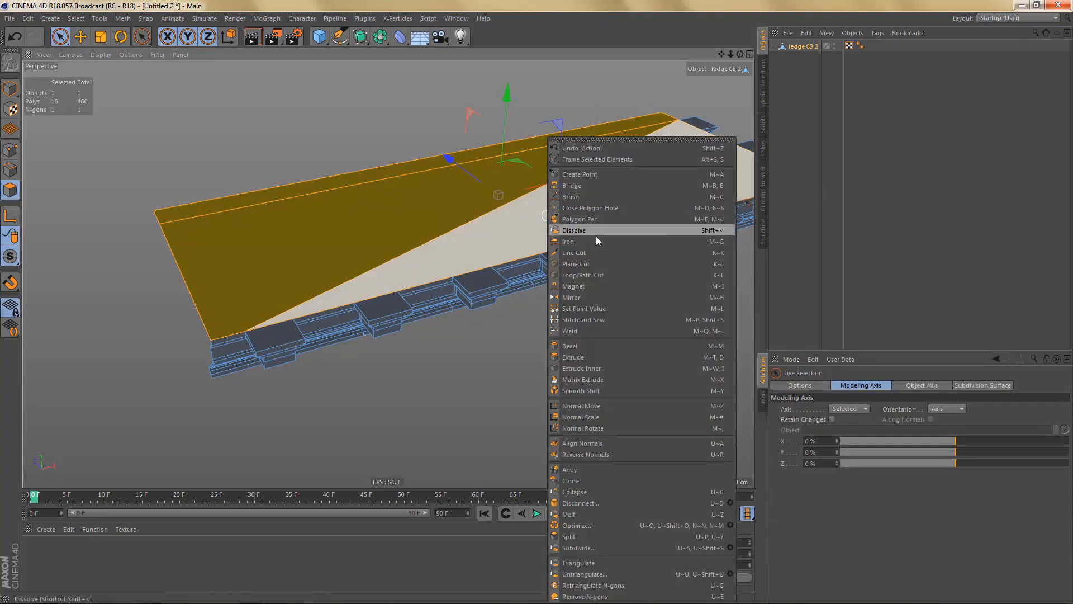
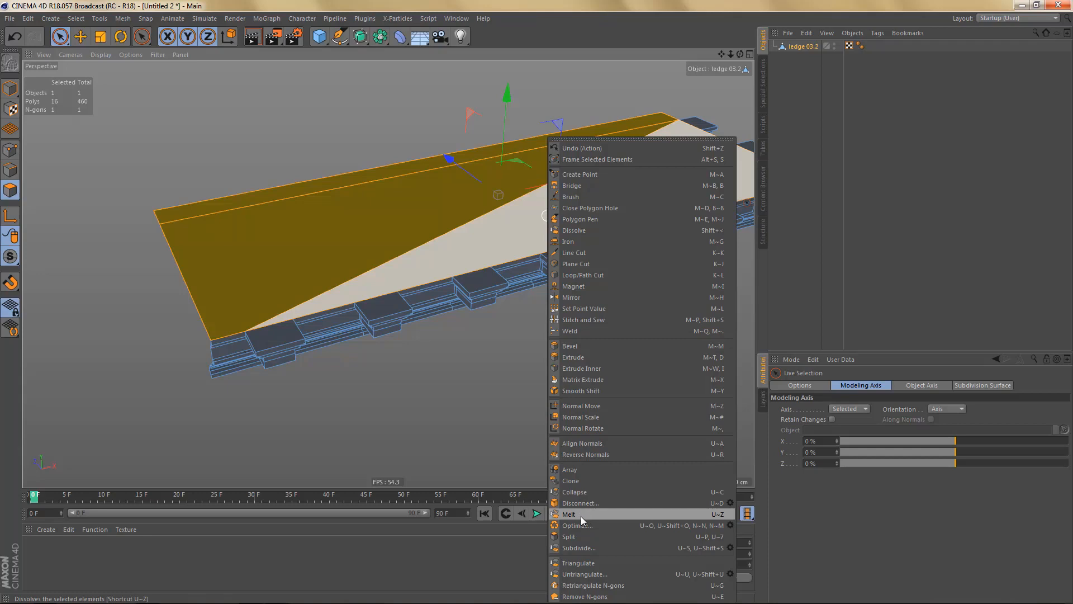
left_click(581, 516)
- Select the top face's outer edges along the ledge's long side and short side
left_click_drag(479, 282, 355, 323, "alt")
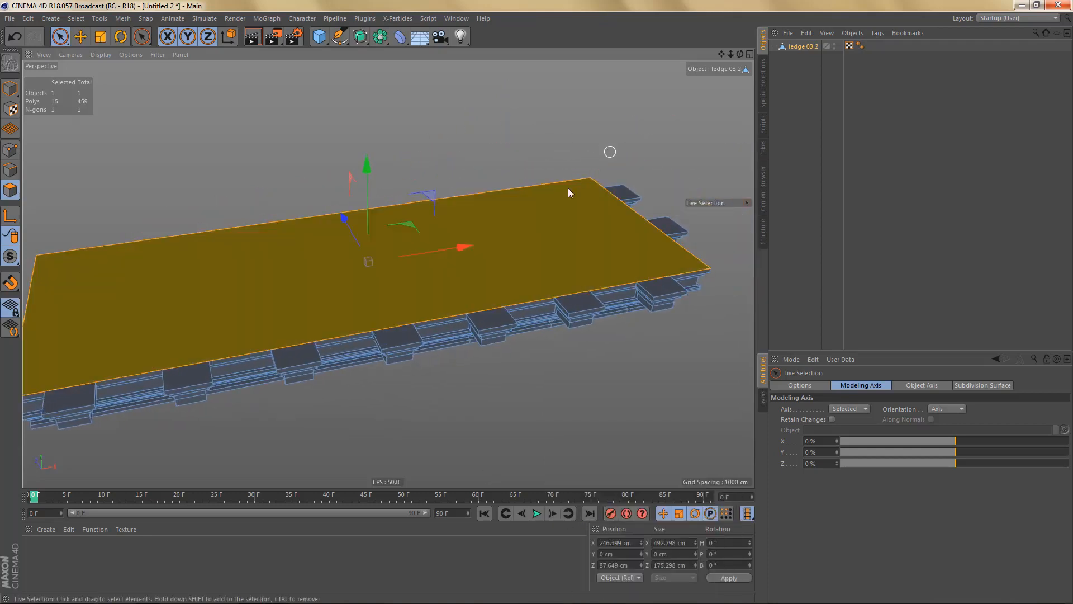
left_click_drag(569, 192, 445, 278, "alt")
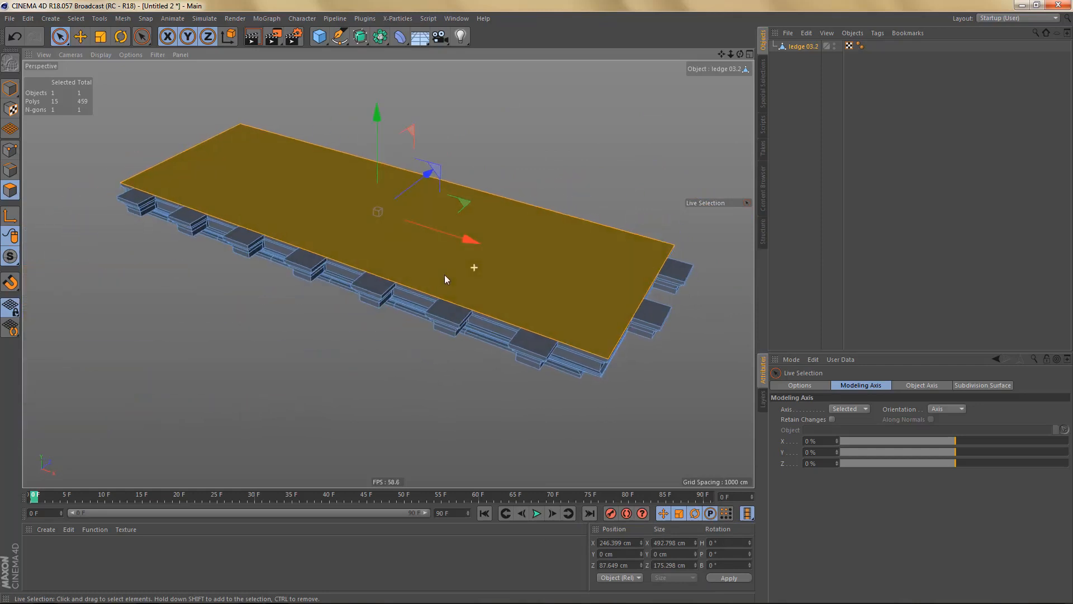
left_click(11, 169)
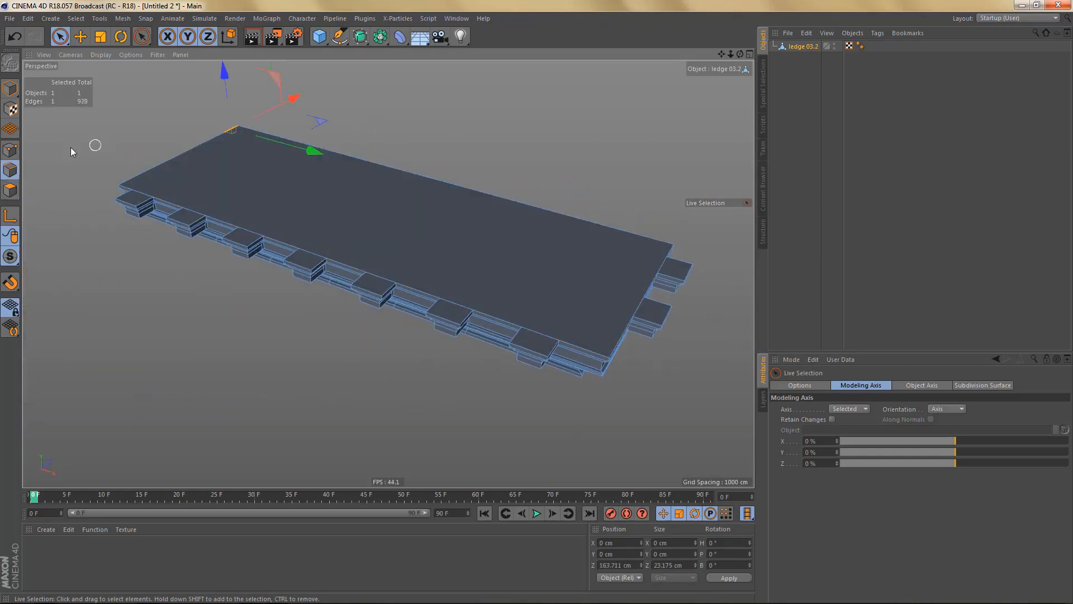
left_click(124, 182)
key("e")
double_click(579, 341)
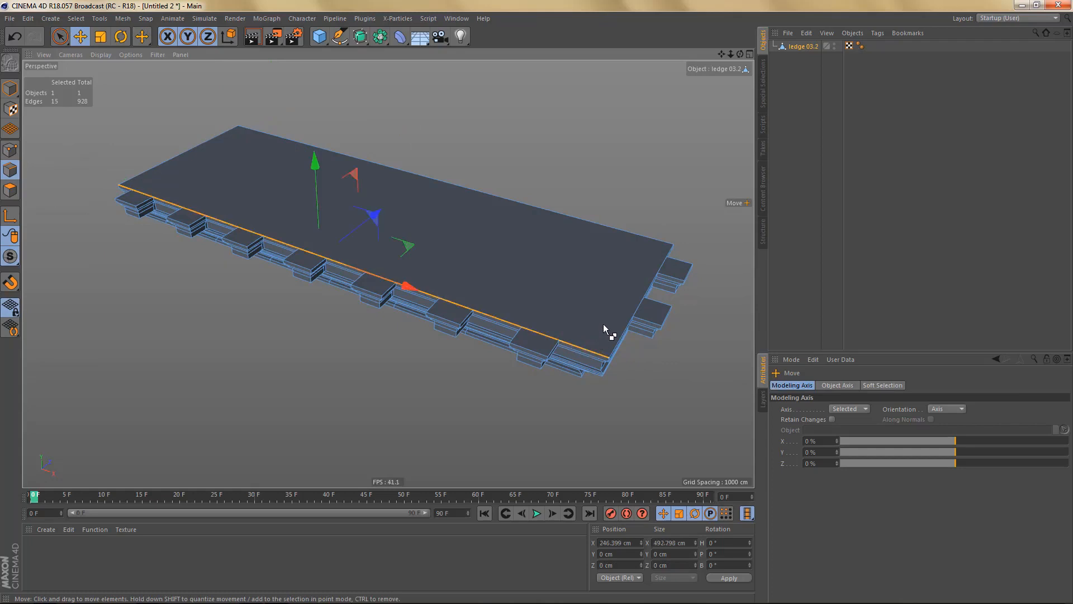
left_click_drag(590, 299, 487, 270, "alt")
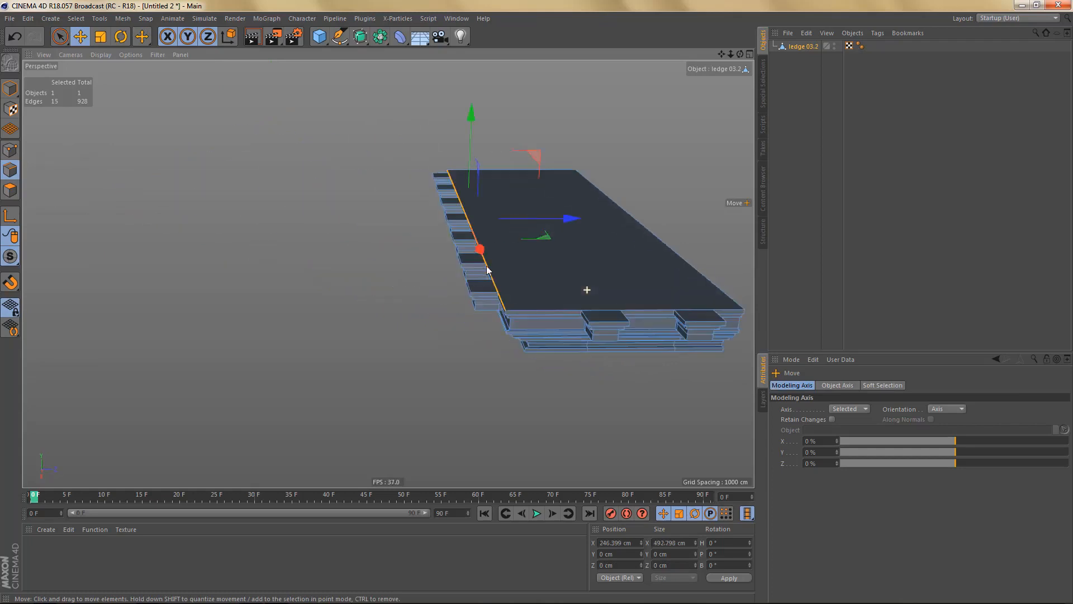
left_click(559, 311, "shift")
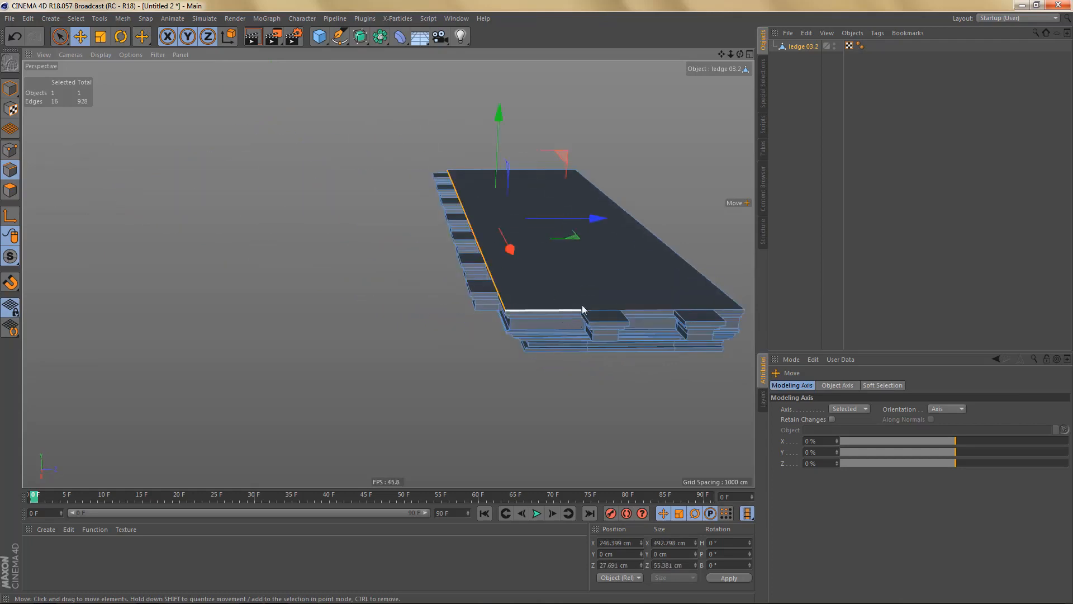
double_click(728, 311, "shift")
left_click_drag(538, 273, 578, 277, "alt")
left_click_drag(388, 274, 446, 290, "alt")
- Slide a cloned copy of the selected top edges about 12.8 cm inward across the top face
right_click(448, 287)
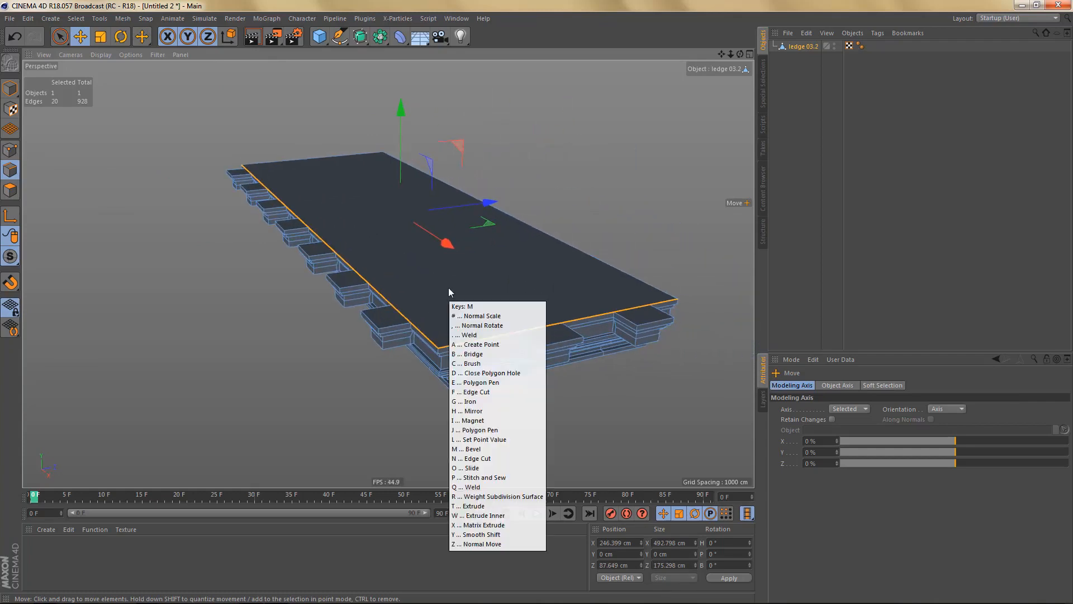
left_click(475, 453)
middle_click_drag(498, 276, 431, 267, "alt")
right_click_drag(424, 314, 547, 325, "alt")
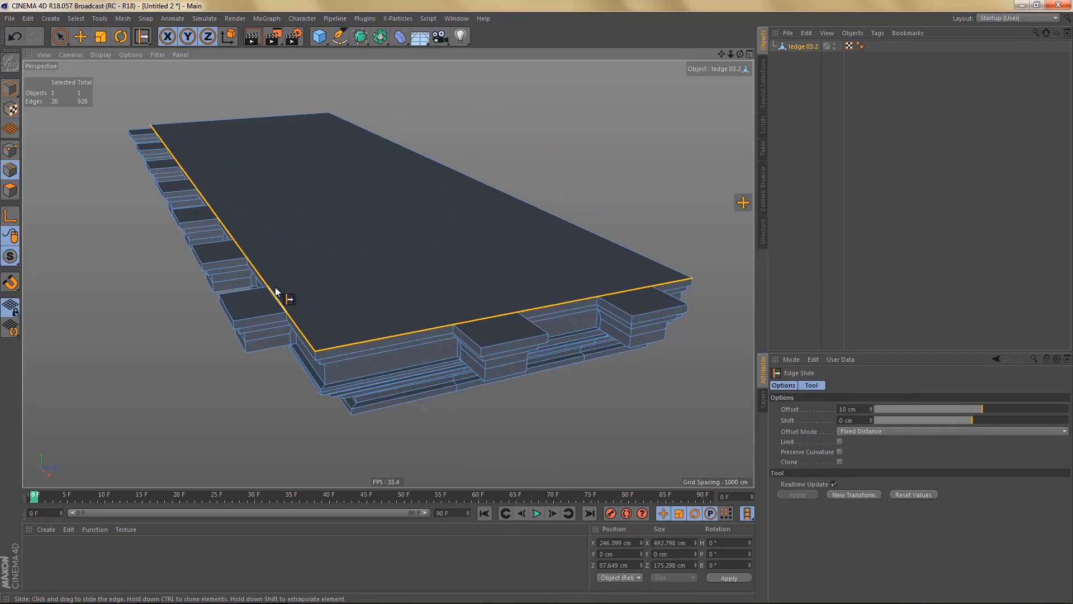
left_click_drag(276, 291, 297, 283, "ctrl")
middle_click_drag(362, 278, 373, 307, "alt")
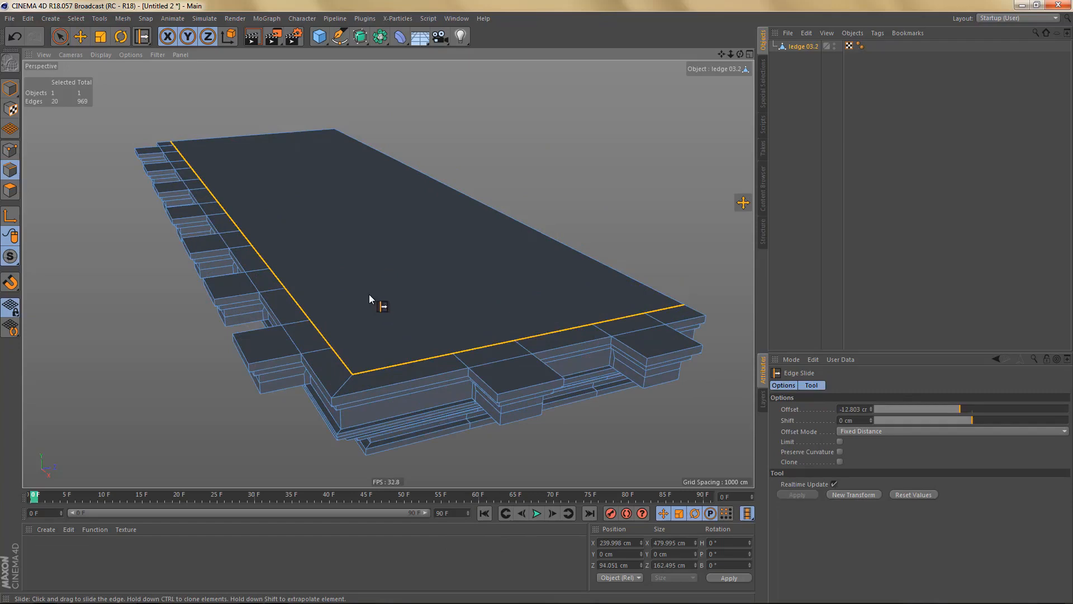
- Delete the large inner polygon of the top face, keeping the narrow border along the ledge
key("Return")
key("space")
left_click(383, 223)
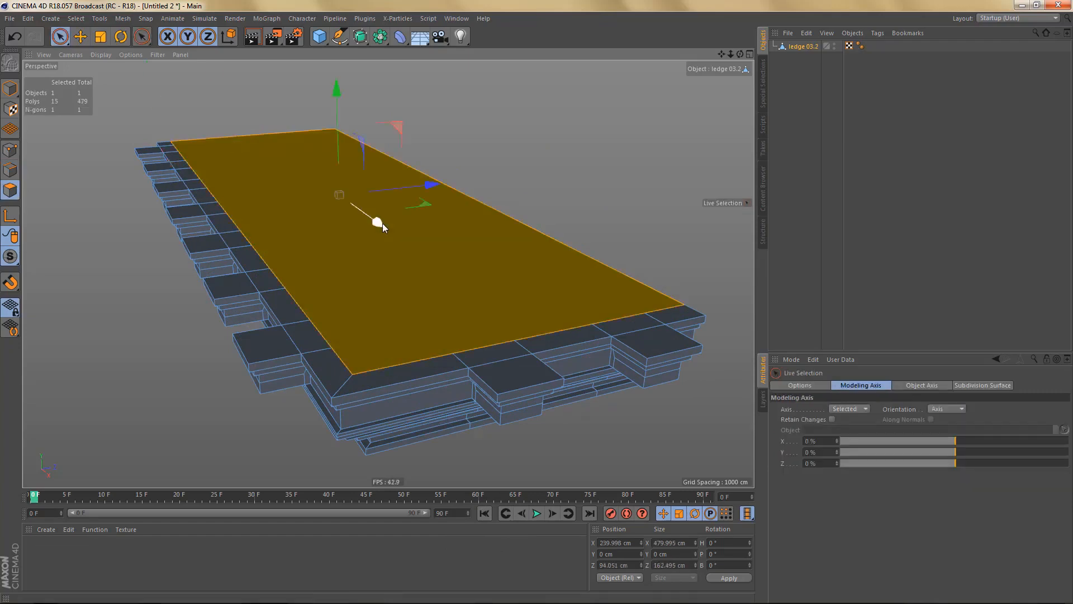
key("Delete")
- Extrude the bottom end edge at the short side's open end and set its X position to 0 cm
left_click_drag(321, 369, 357, 284, "alt")
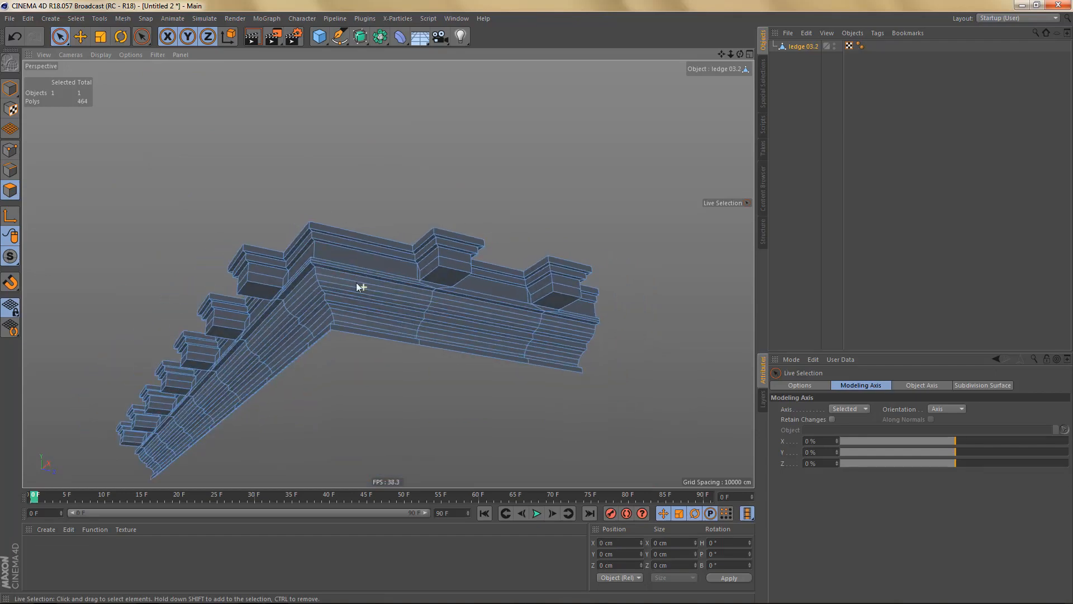
scroll(534, 332, "up", 3)
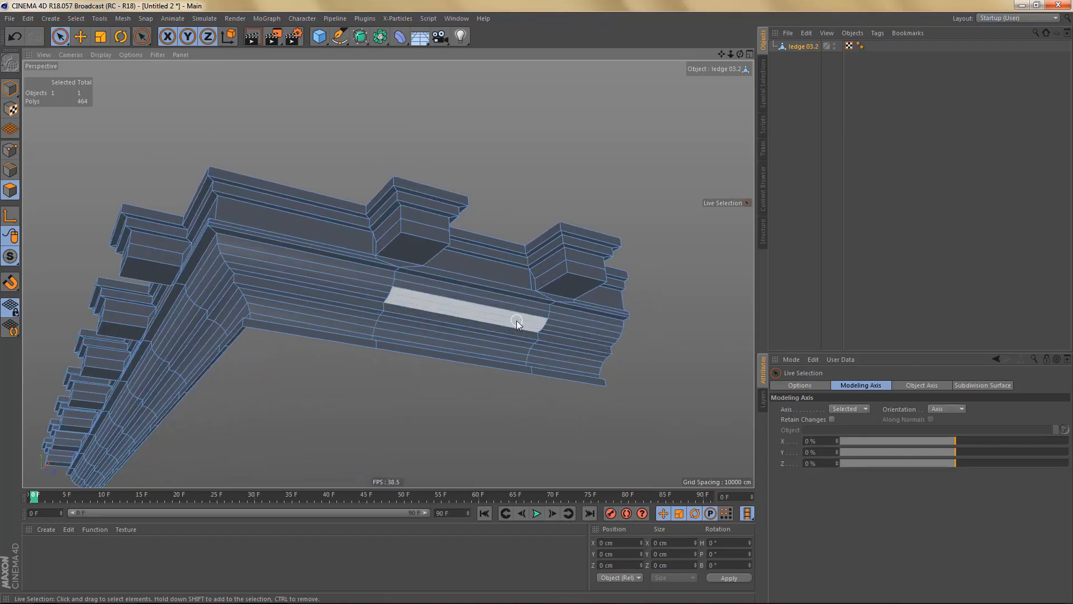
key("e")
key("Return")
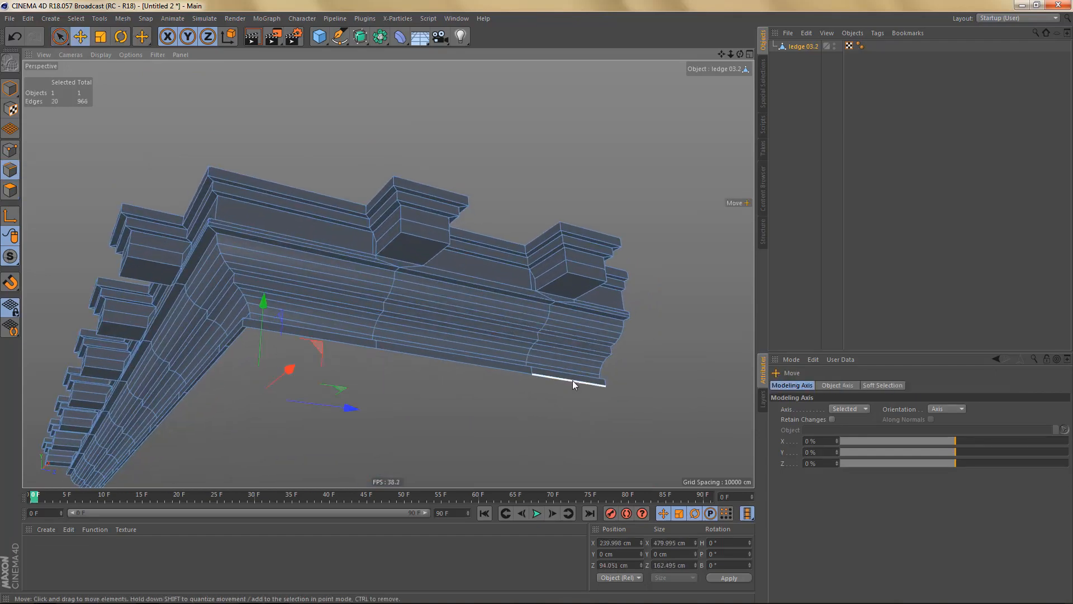
left_click(572, 382)
left_click_drag(645, 348, 540, 421, "ctrl")
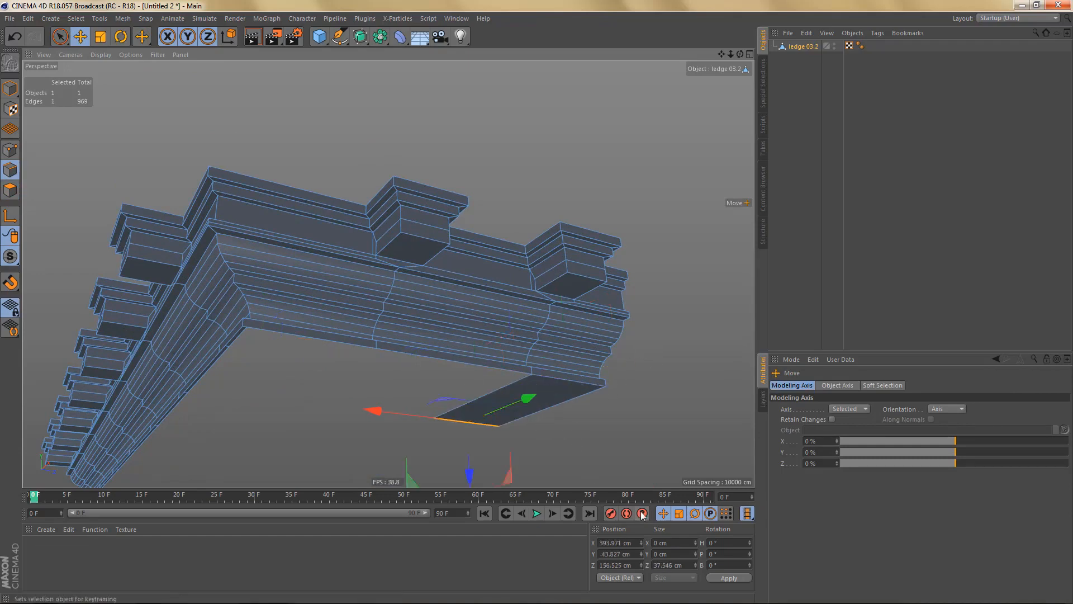
left_click(616, 543)
type("0")
key("Return")
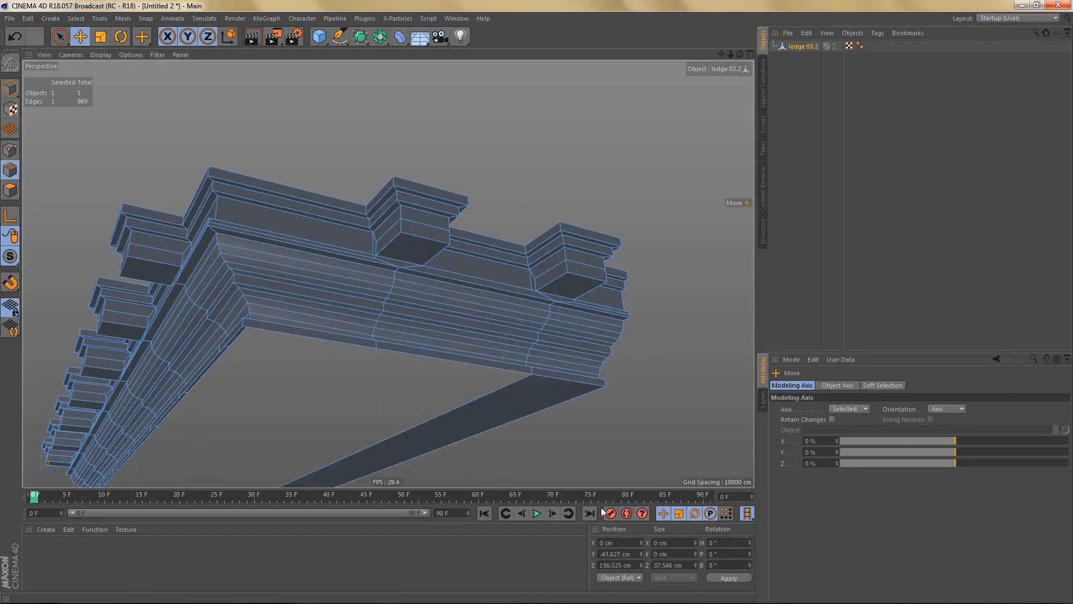
- Connect the long side's bottom end edge to the extruded strip with the Polygon Pen, and close the remaining underside hole
scroll(478, 297, "down", 3)
left_click_drag(312, 304, 389, 203, "alt")
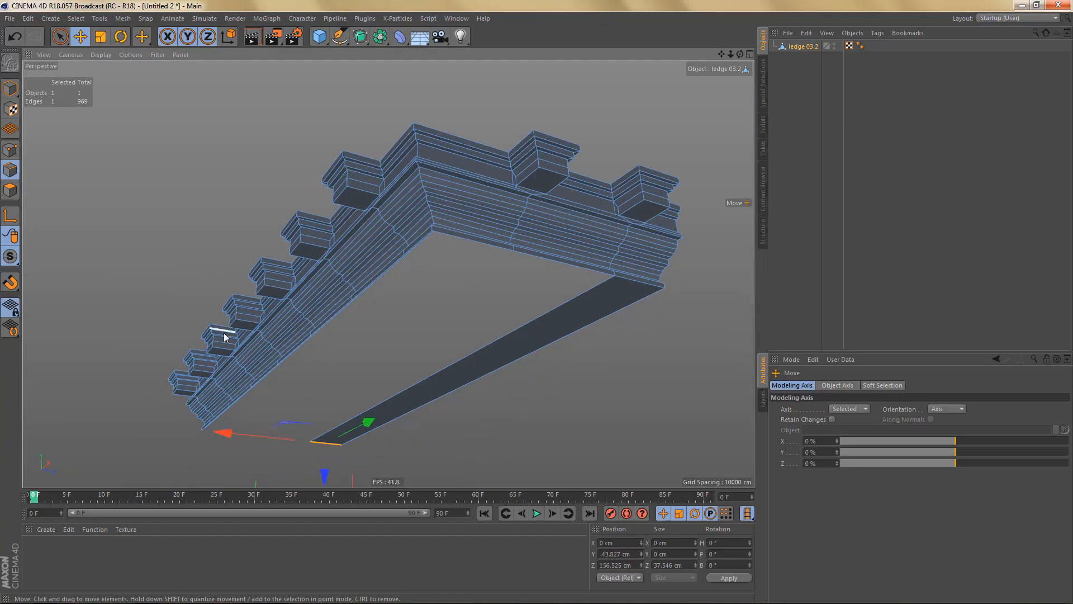
middle_click_drag(202, 431, 240, 357, "alt")
right_click_drag(223, 331, 285, 319, "alt")
left_click_drag(285, 319, 360, 315, "alt")
key("m")
key("e")
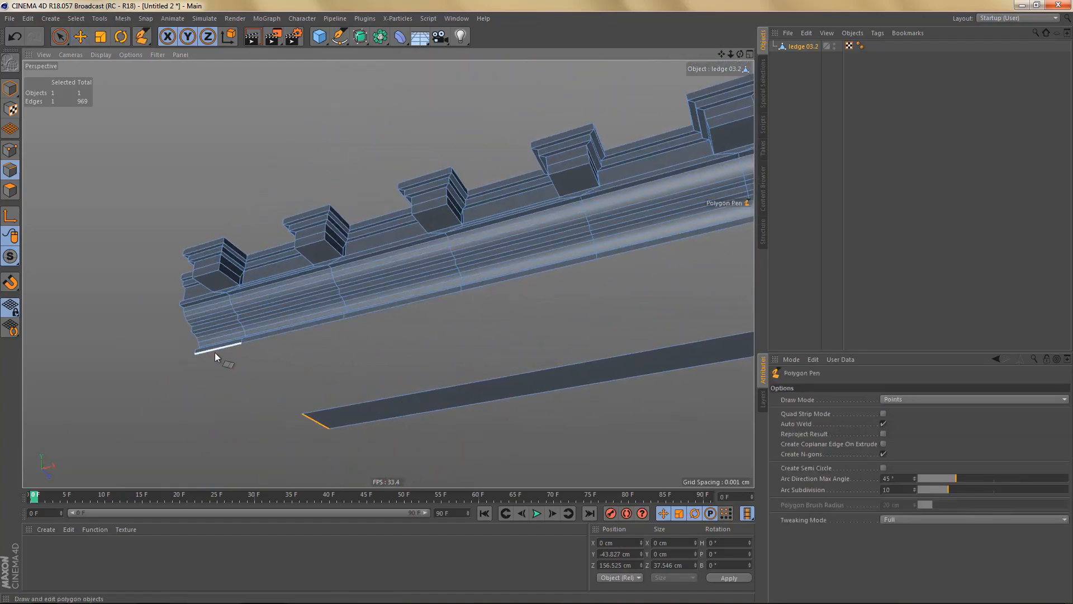
left_click_drag(214, 352, 316, 414, "ctrl")
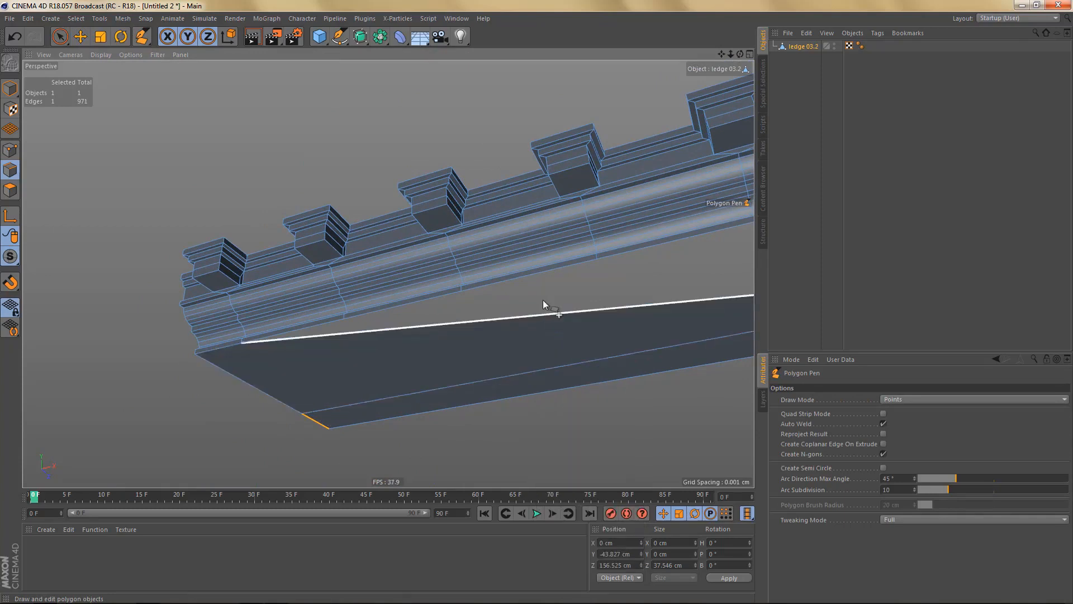
key("m")
key("d")
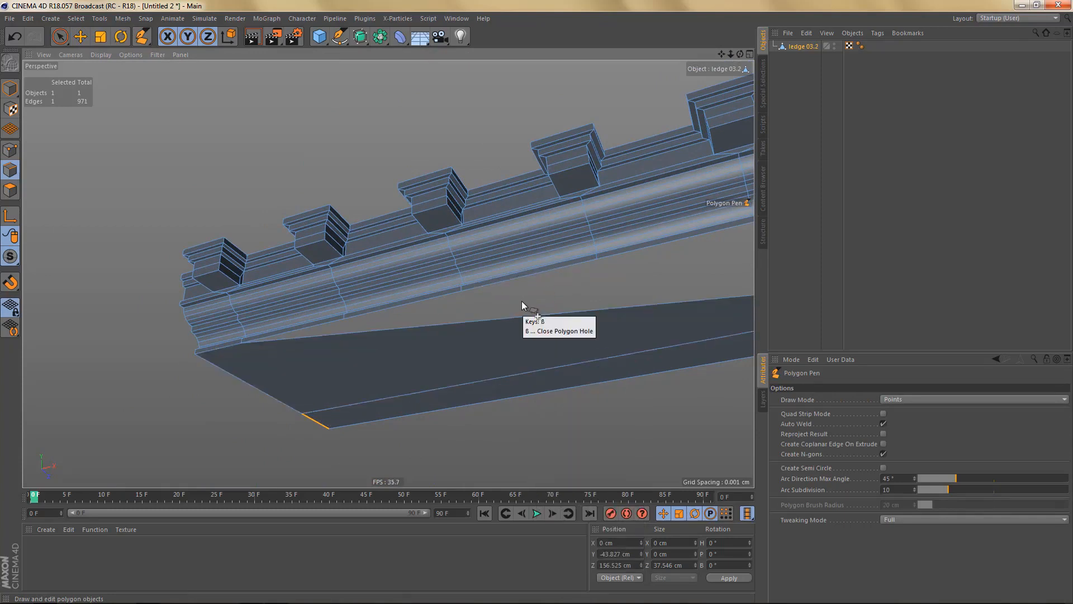
left_click(540, 276)
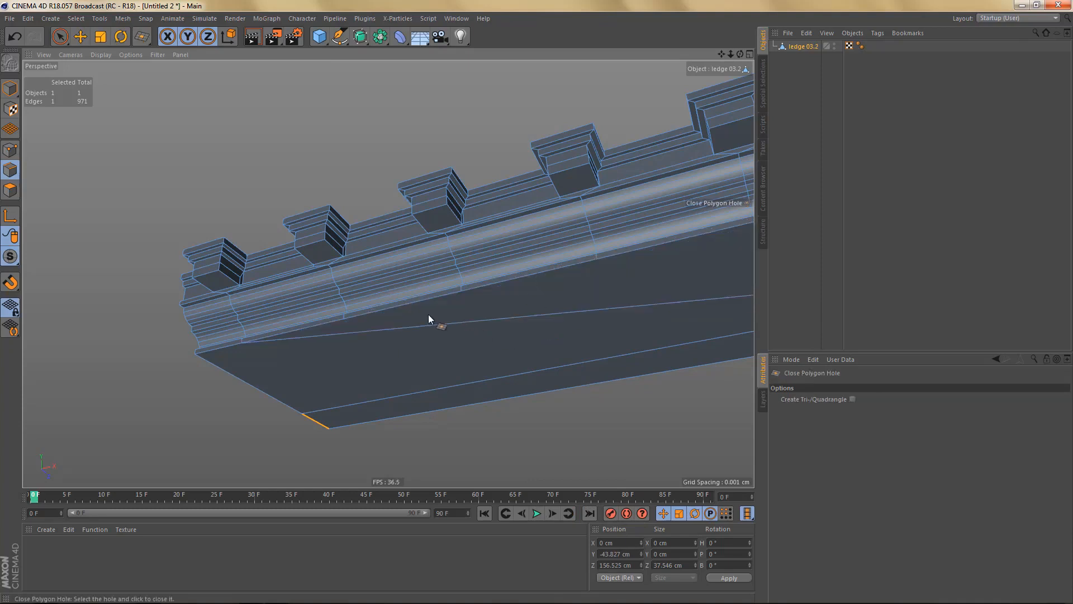
- Select all polygons of the flat underside and melt them into one polygon
left_click_drag(428, 314, 316, 354, "alt")
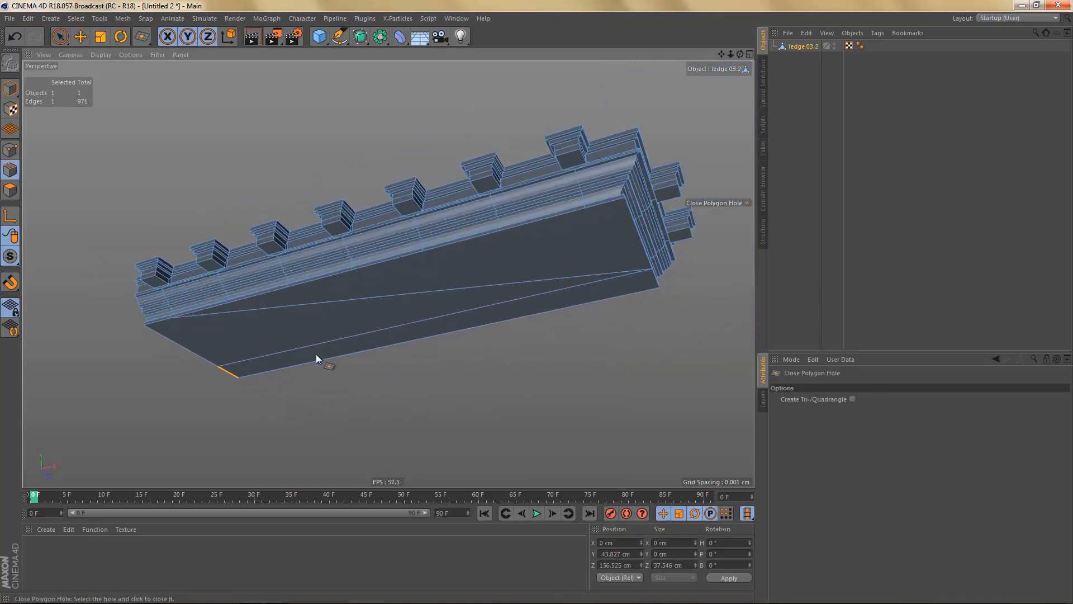
key("Return")
key("space")
left_click_drag(395, 285, 321, 364)
key("u")
key("z")
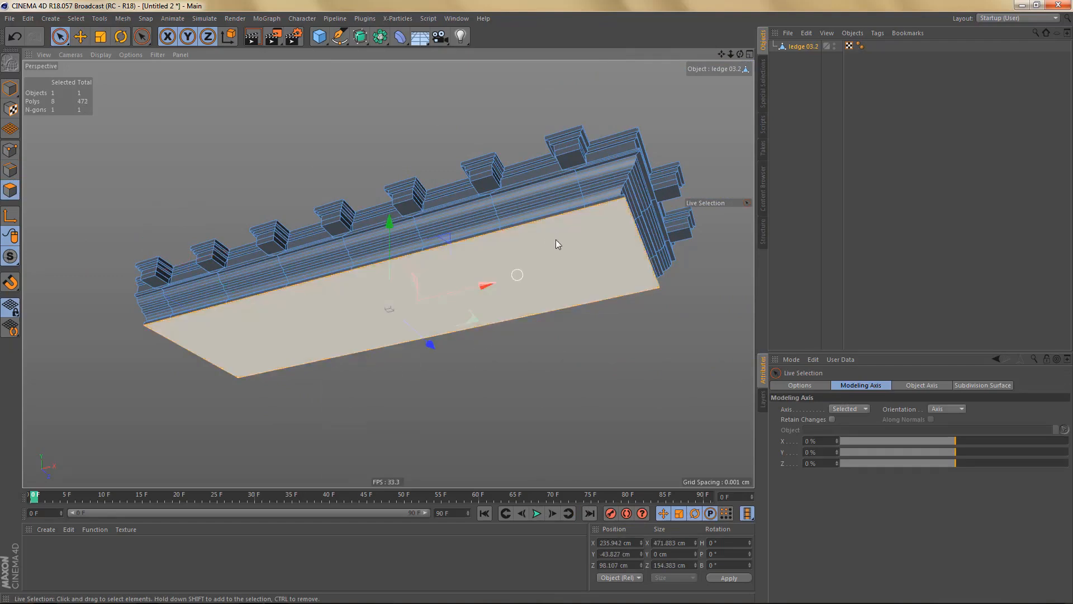
- Select the outer edges of the underside along both profiled sides and slide a cloned edge row inward to form a narrow border
left_click_drag(557, 240, 501, 237, "alt")
left_click_drag(596, 231, 567, 254, "alt")
key("Return")
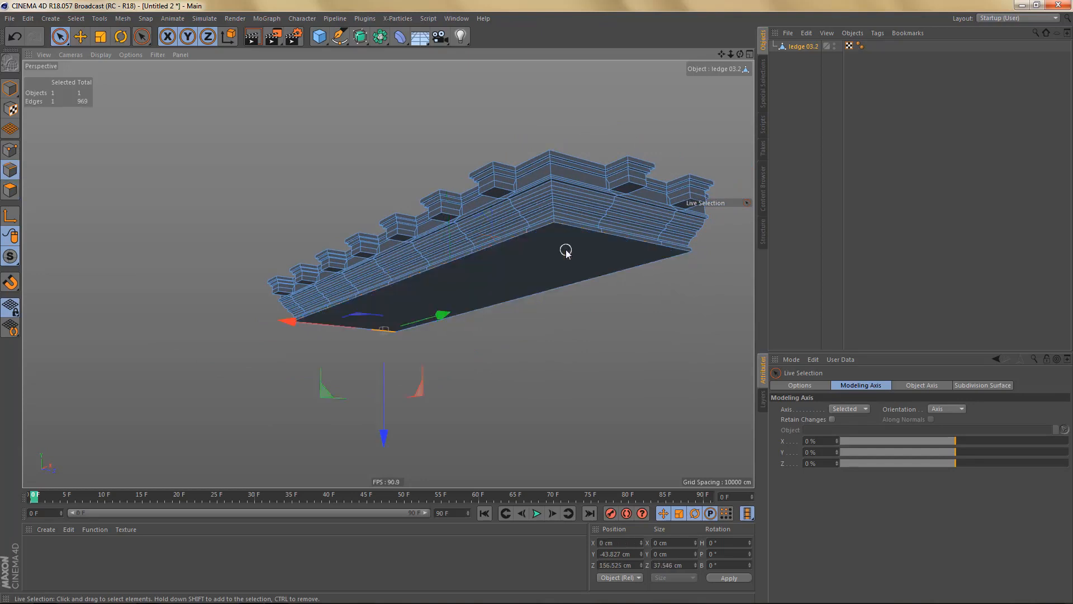
key("e")
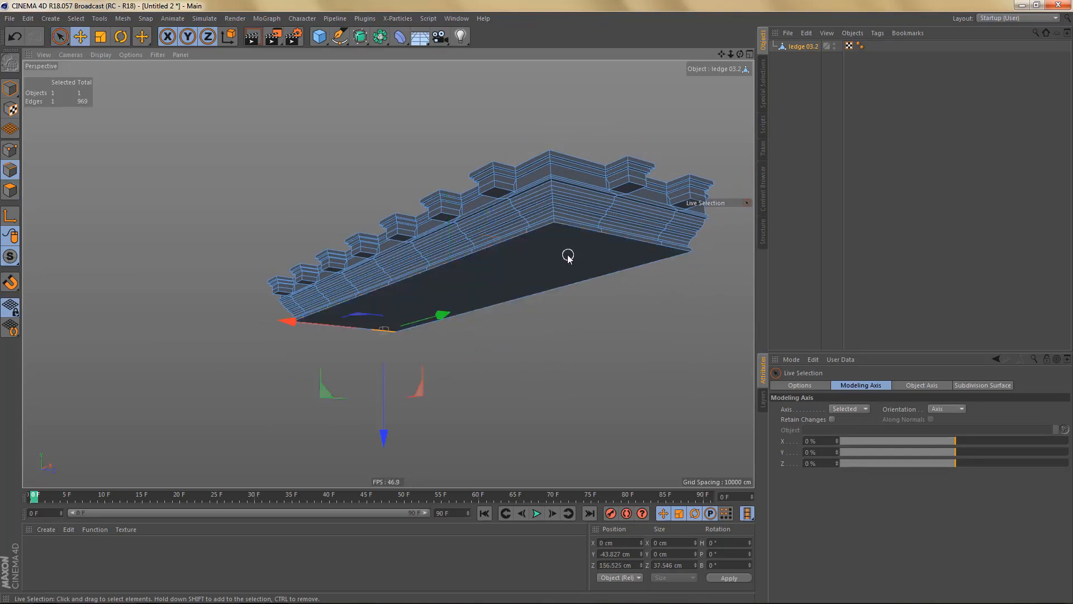
right_click_drag(567, 253, 680, 243, "alt")
left_click(687, 247)
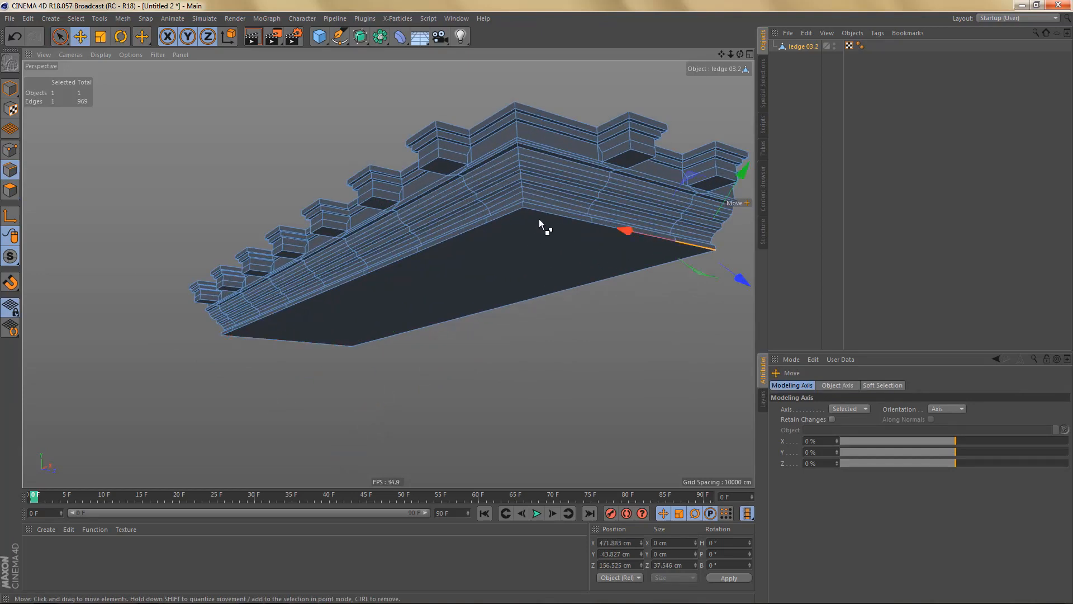
left_click(547, 217)
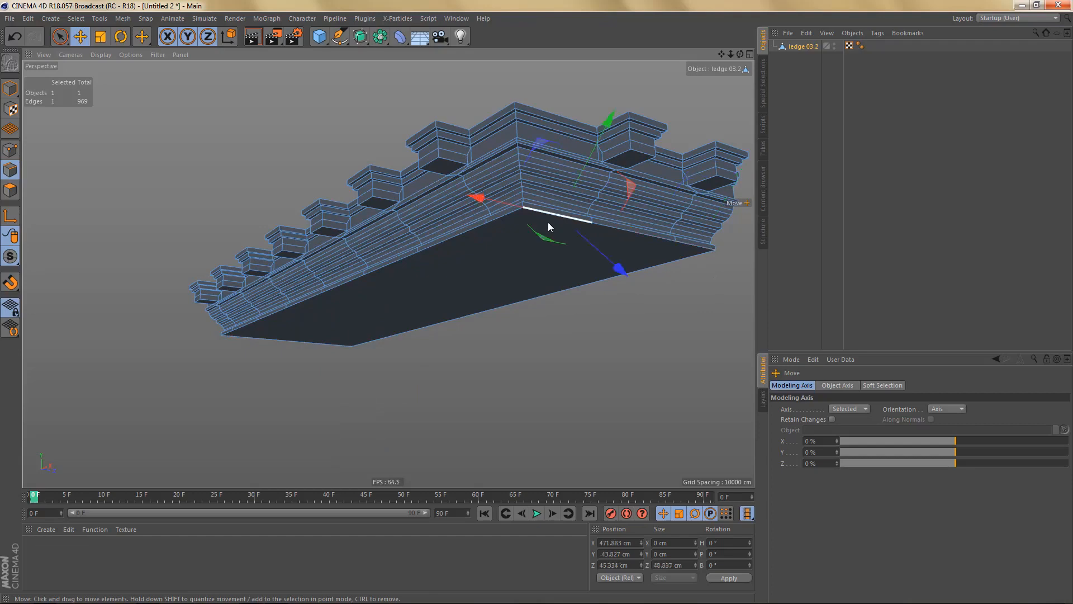
left_click(699, 247, "shift")
left_click(503, 217, "shift")
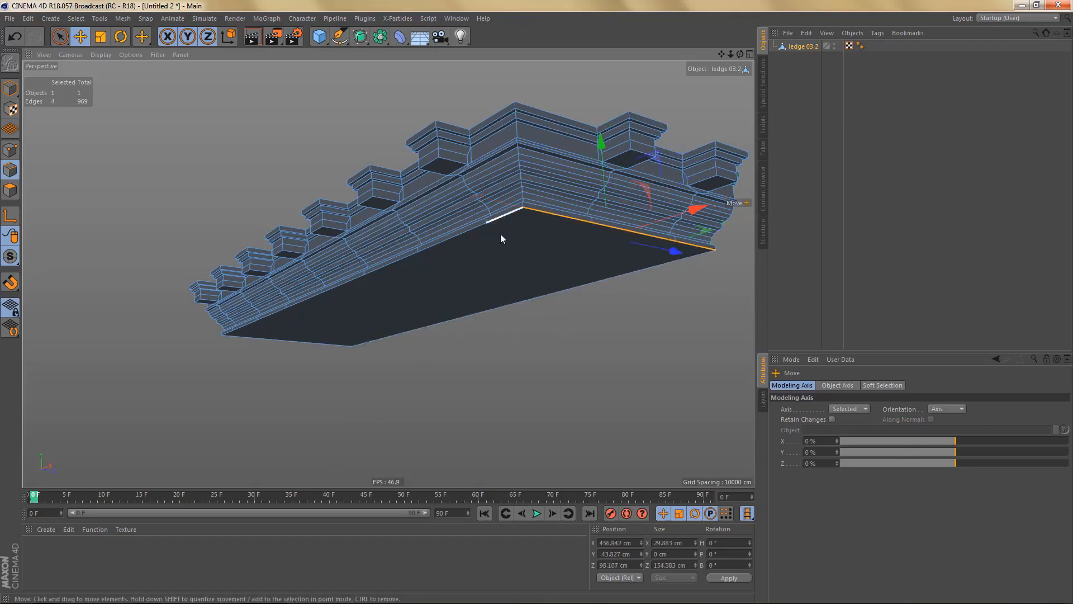
middle_click_drag(550, 219, 696, 186, "alt")
left_click(324, 311, "shift")
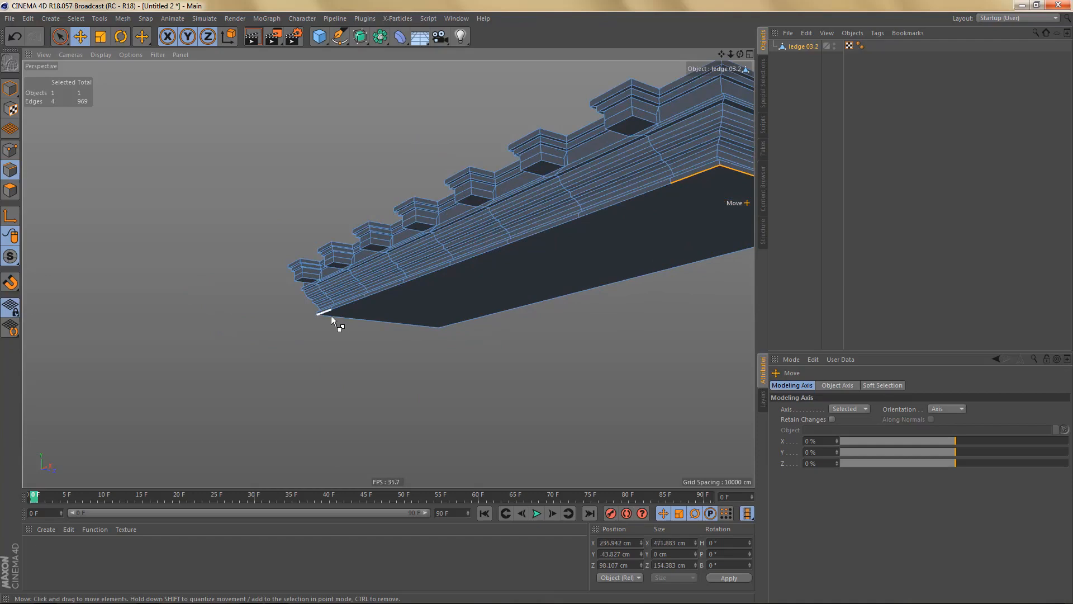
key("s")
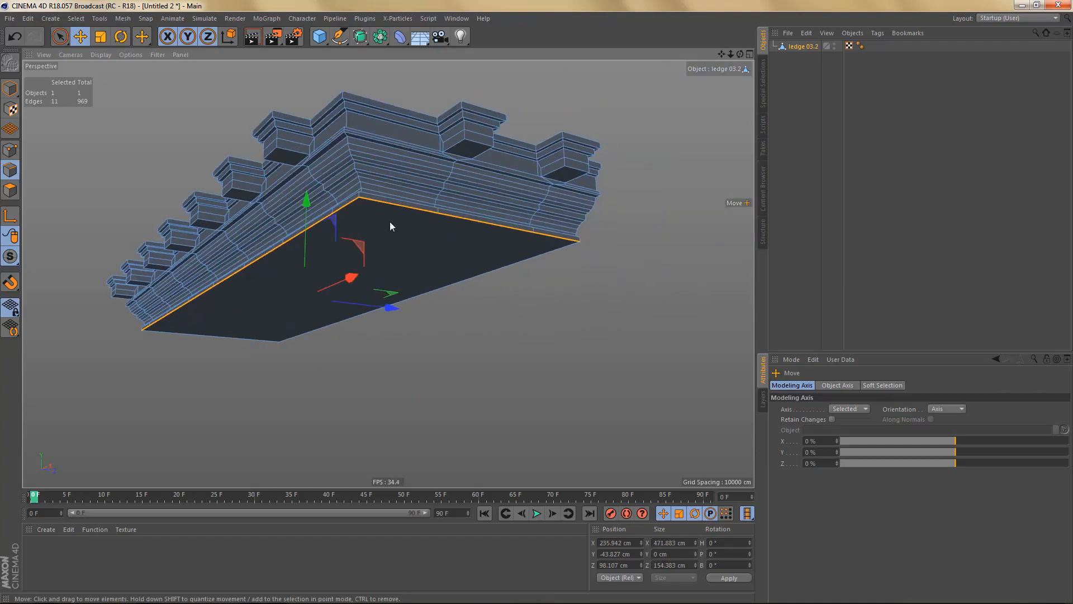
key("m")
key("o")
left_click_drag(391, 206, 394, 226)
key("Return")
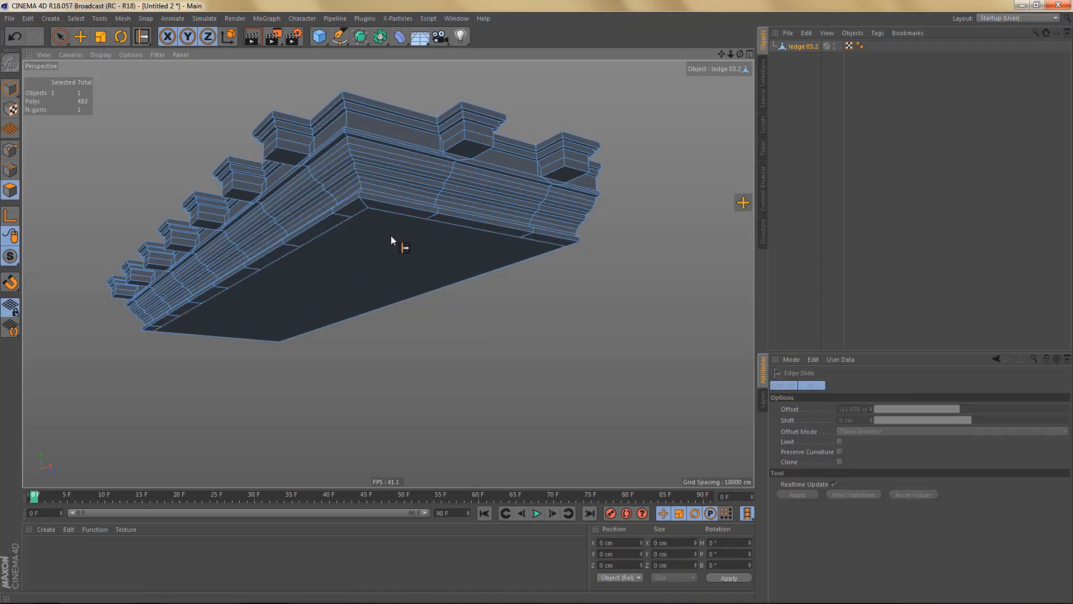
- Delete the large inner polygon of the underside, keeping the narrow border along both sides
key("9")
left_click(383, 244)
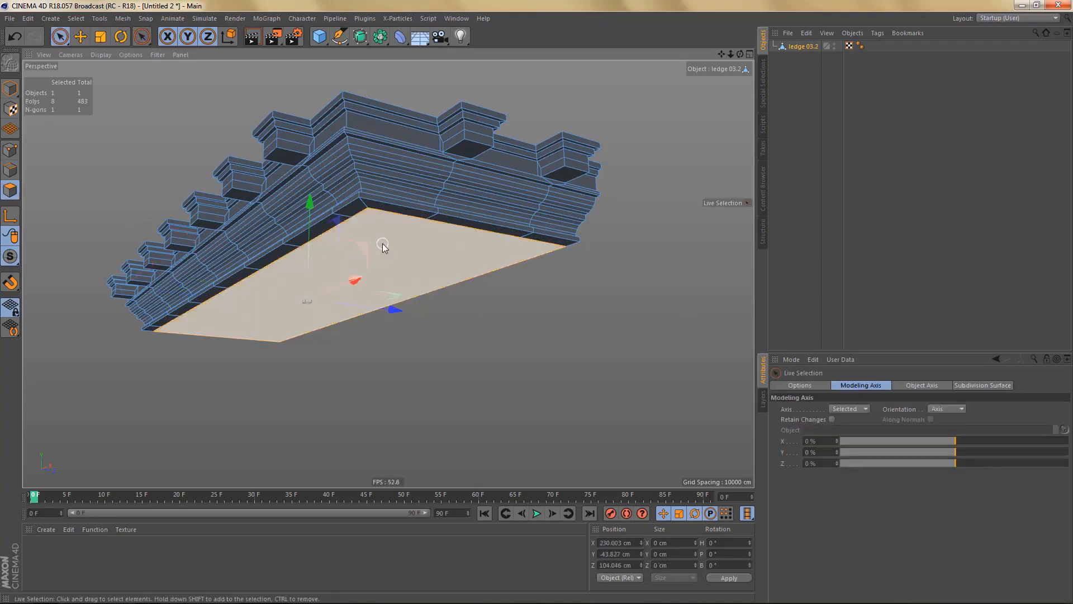
key("Delete")
- Render a preview of the ledge and examine the wall polygon and bracket joint near the corner up close
mouse_move(383, 246)
left_mouse_down("alt")
mouse_move(452, 266)
mouse_move(424, 233)
mouse_move(421, 210)
mouse_move(424, 252)
mouse_move(468, 232)
mouse_move(474, 277)
mouse_move(465, 223)
mouse_move(455, 263)
mouse_move(465, 217)
mouse_move(491, 251)
mouse_move(482, 249)
left_mouse_up("alt")
key("ctrl+r")
scroll(478, 244, "up", 4)
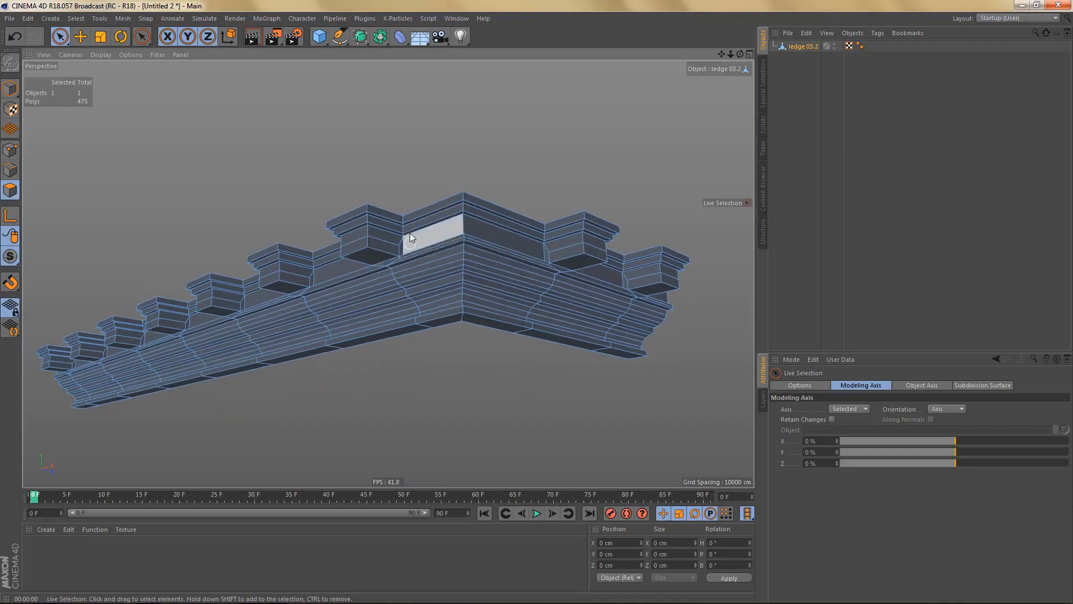
left_click_drag(410, 258, 417, 254, "alt")
scroll(408, 241, "up", 6)
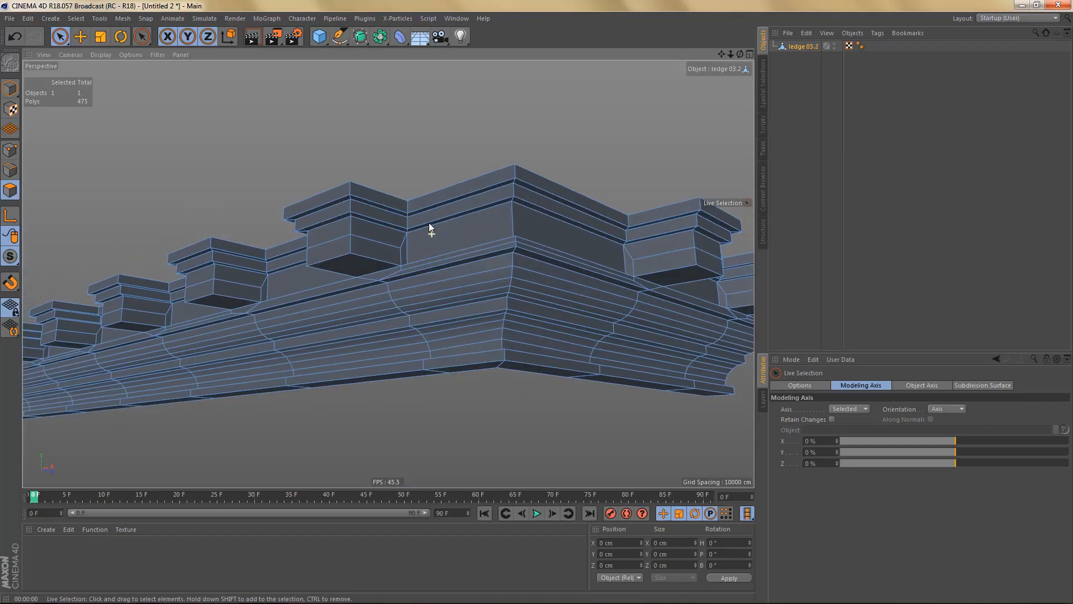
mouse_move(435, 212)
left_mouse_down("alt")
mouse_move(442, 222)
mouse_move(408, 245)
left_mouse_up("alt")
left_click(412, 244)
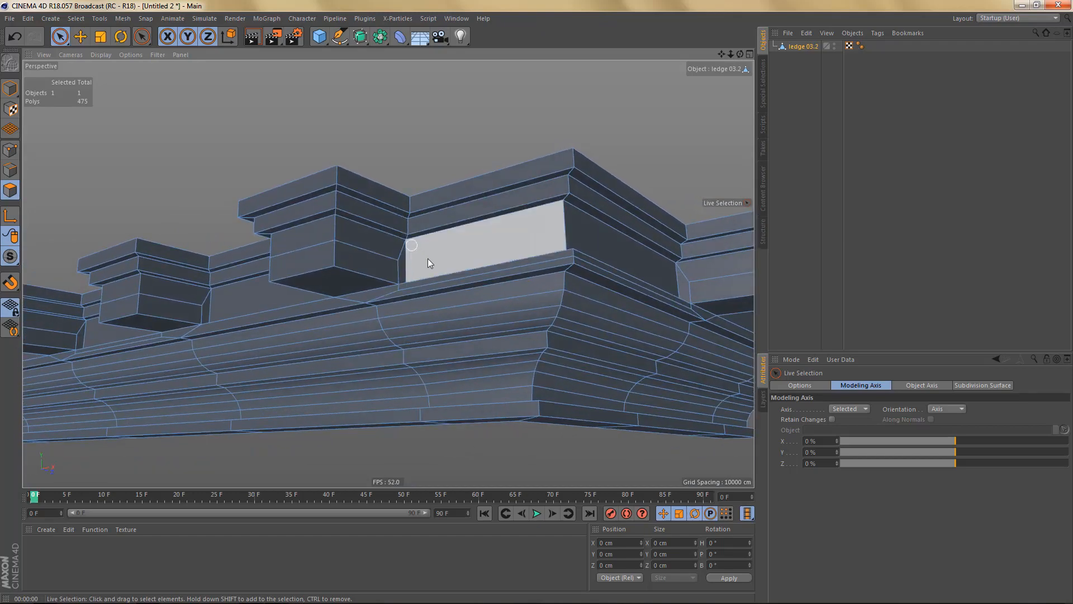
right_click_drag(396, 243, 427, 228, "alt")
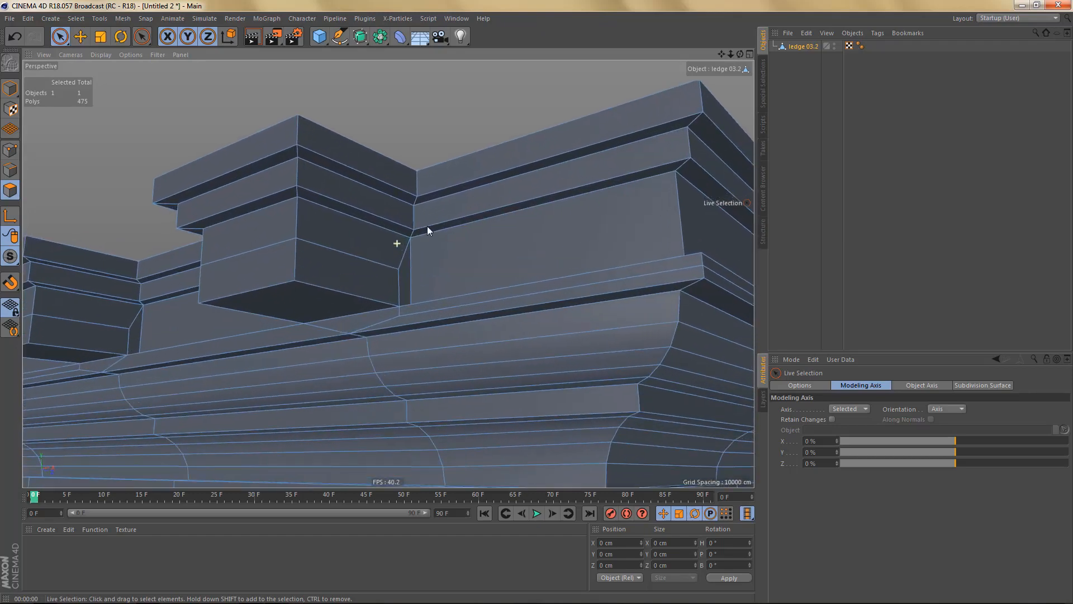
left_click(416, 206)
left_click(413, 248)
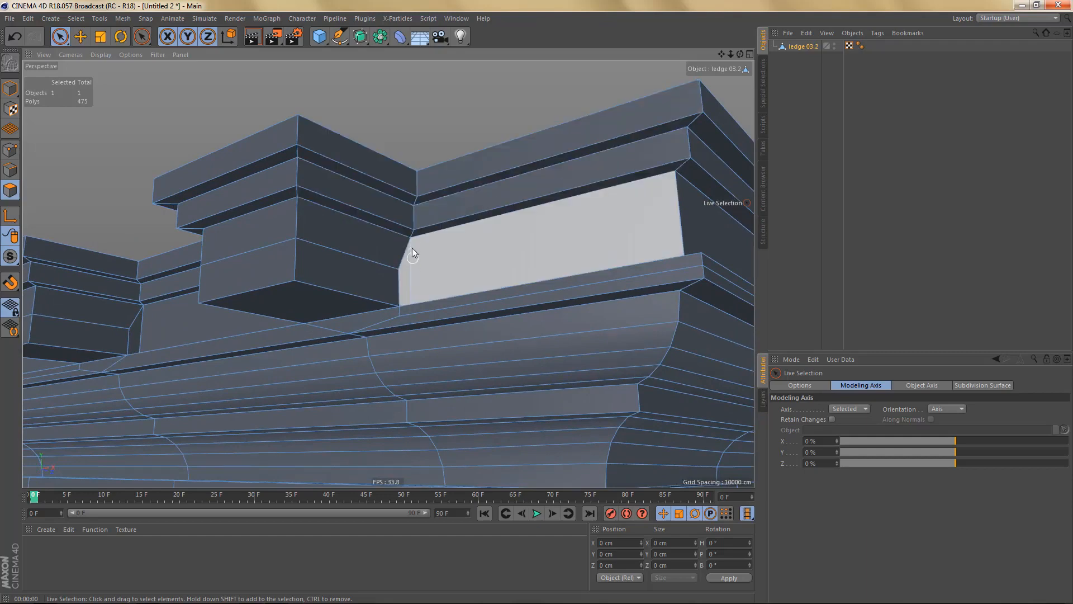
- Add a Bevel deformer as a child of ledge 03.2 and enable Use Angle with a 40° threshold
key("Return")
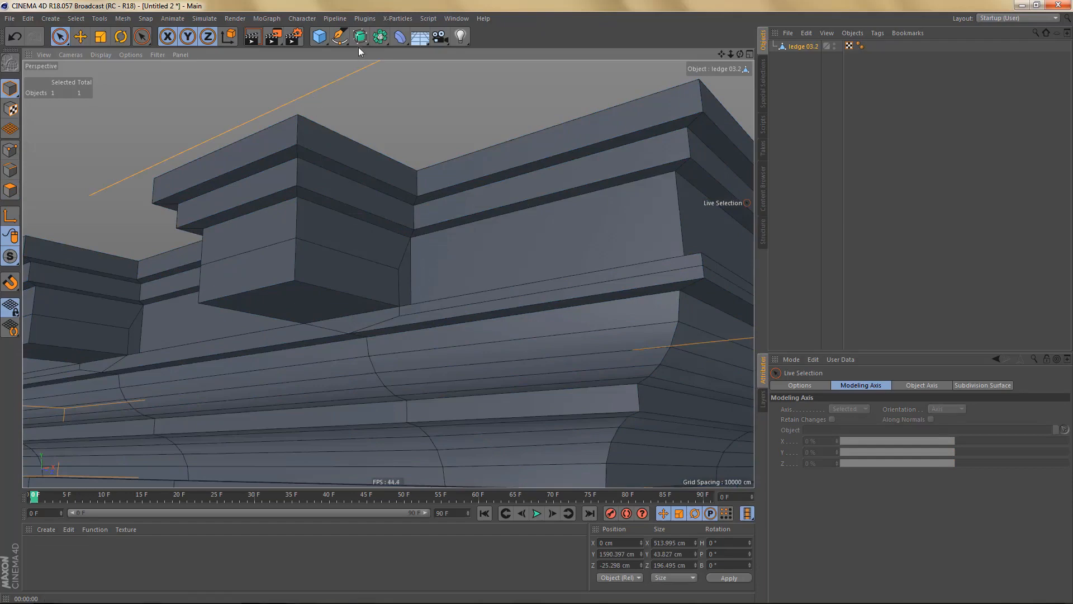
left_click(395, 40)
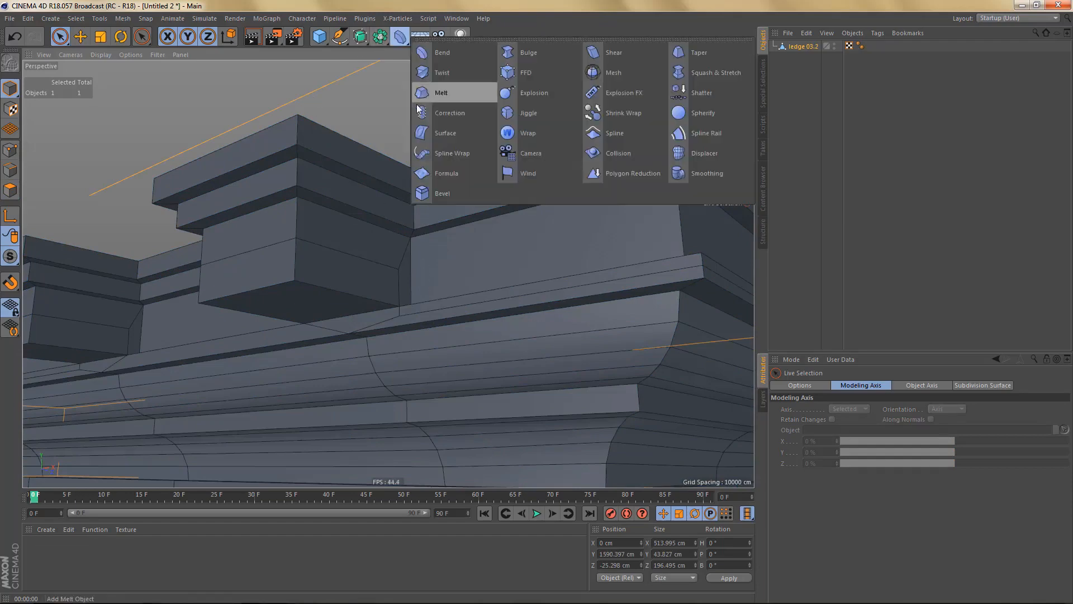
left_click(433, 189, "shift")
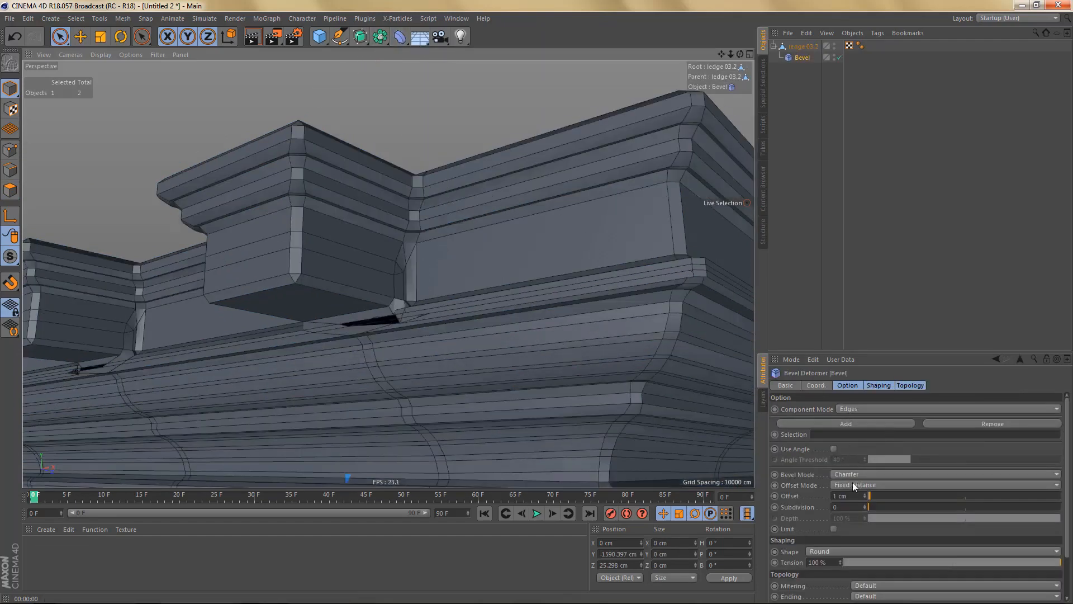
left_click(833, 449)
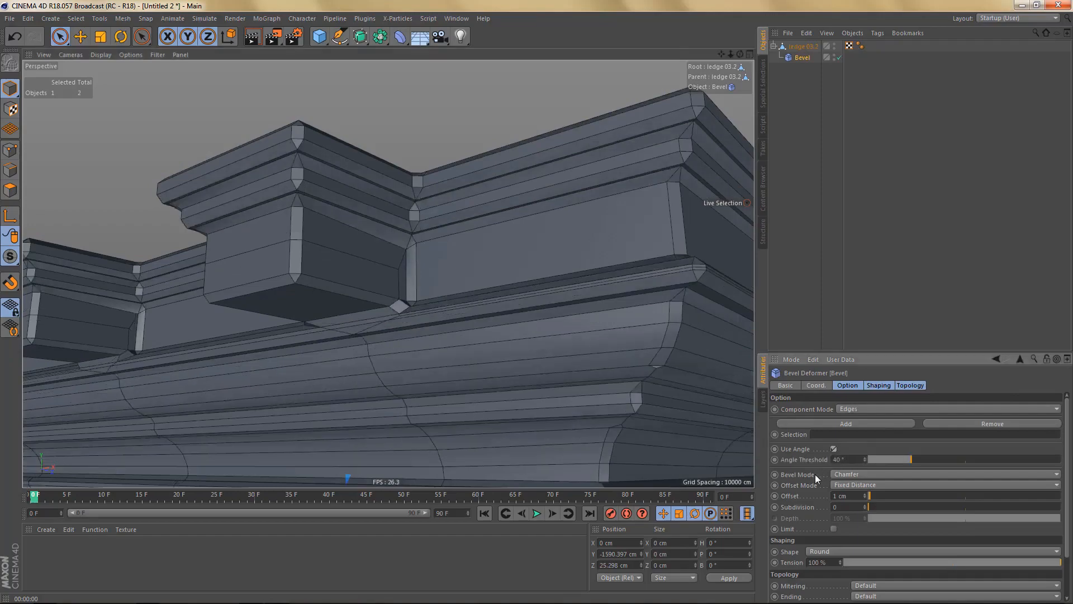
- Set the Bevel deformer's offset to 0.4 cm and its subdivision to 3
left_click_drag(470, 424, 738, 362, "alt")
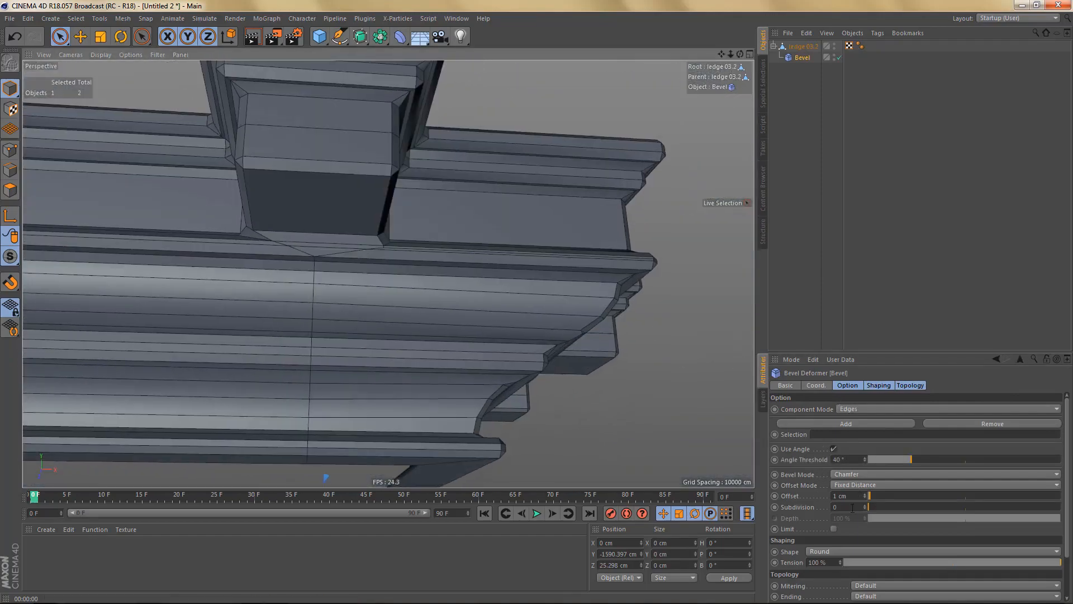
left_click_drag(868, 499, 867, 498)
left_click_drag(343, 311, 416, 219, "alt")
scroll(364, 257, "up", 4)
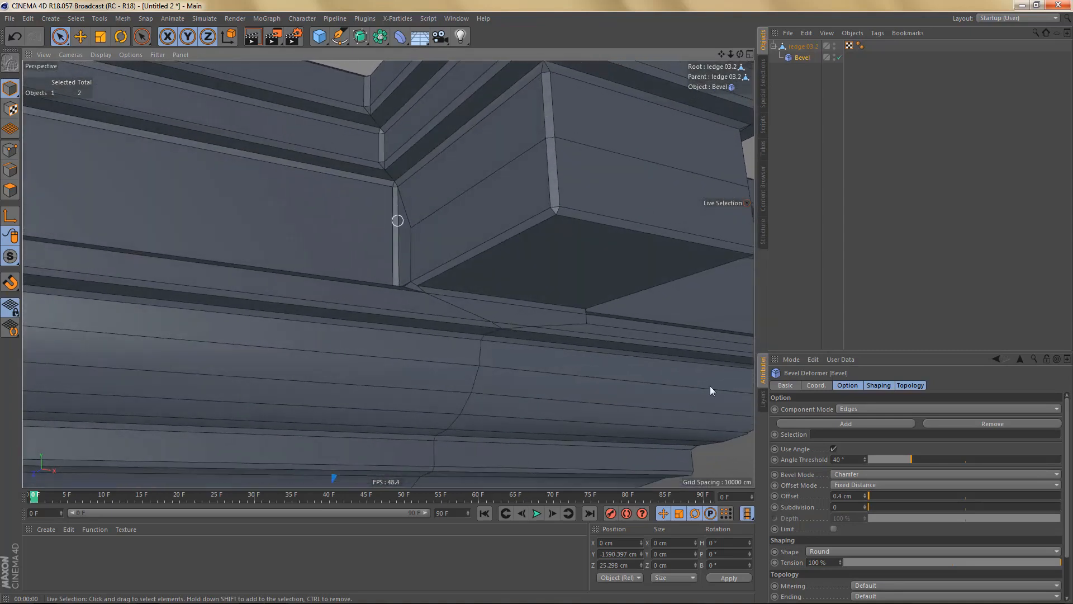
left_click(865, 506)
left_click(866, 505)
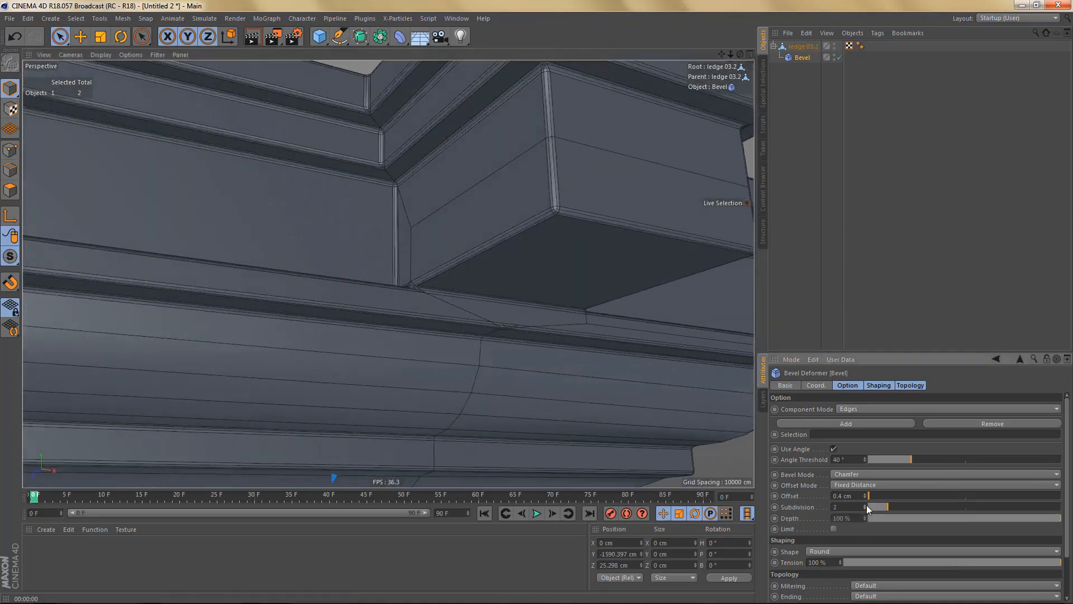
- Render previews of the beveled ledge from two viewing angles to check its edge highlights
mouse_move(488, 324)
left_mouse_down("alt")
mouse_move(450, 304)
mouse_move(456, 244)
mouse_move(460, 252)
mouse_move(454, 267)
mouse_move(439, 227)
mouse_move(454, 251)
mouse_move(422, 351)
left_mouse_up("alt")
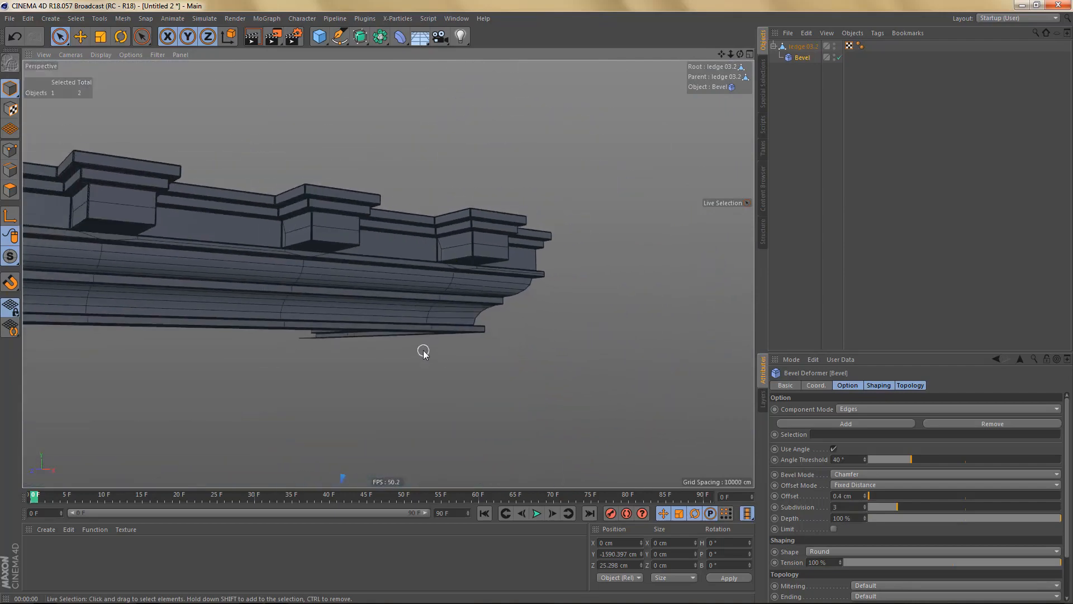
key("ctrl+r")
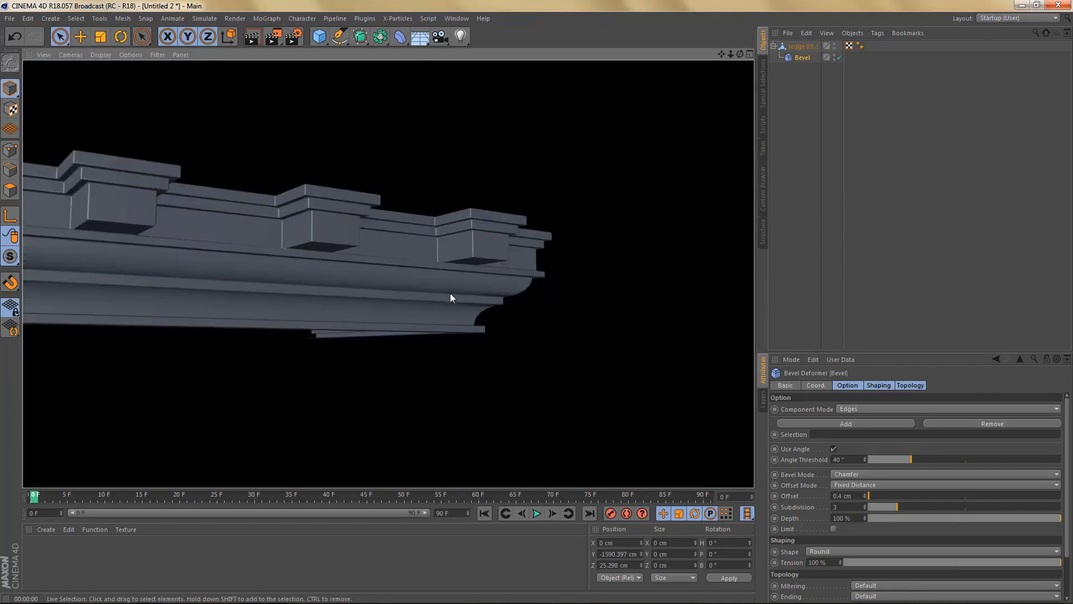
left_click_drag(465, 253, 563, 267, "alt")
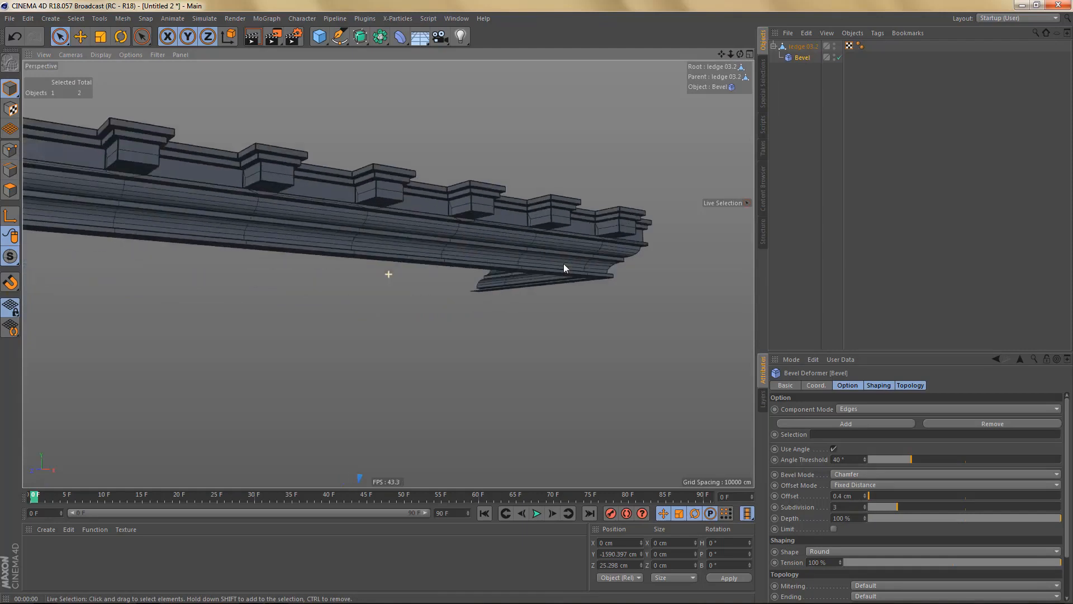
key("ctrl+r")
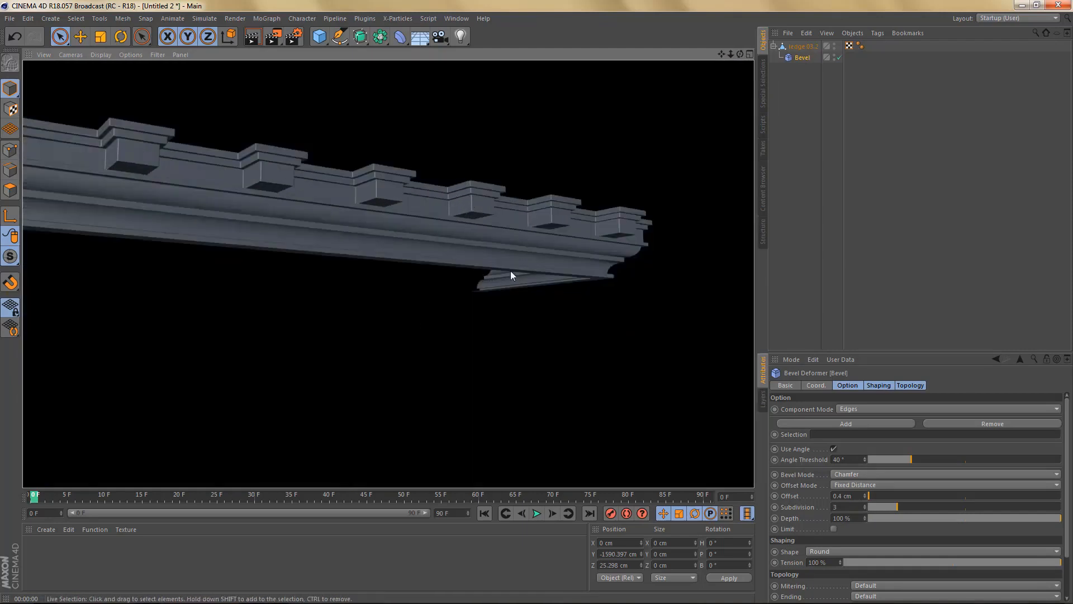
- Move the Bevel deformer out of the ledge 03.2 hierarchy and select ledge 03.2
left_click(798, 61)
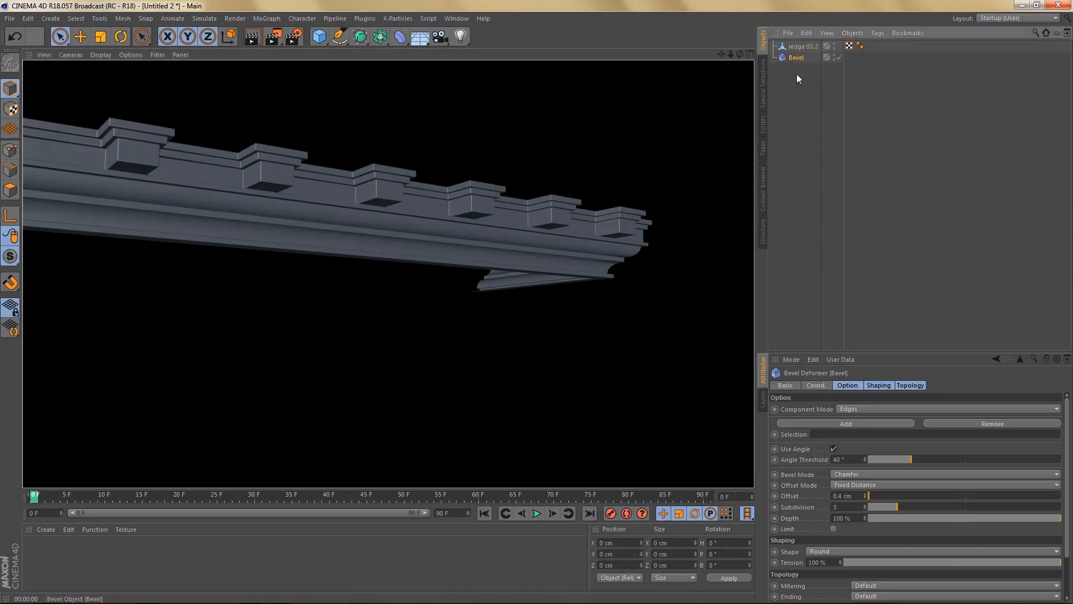
left_click_drag(519, 204, 498, 227, "alt")
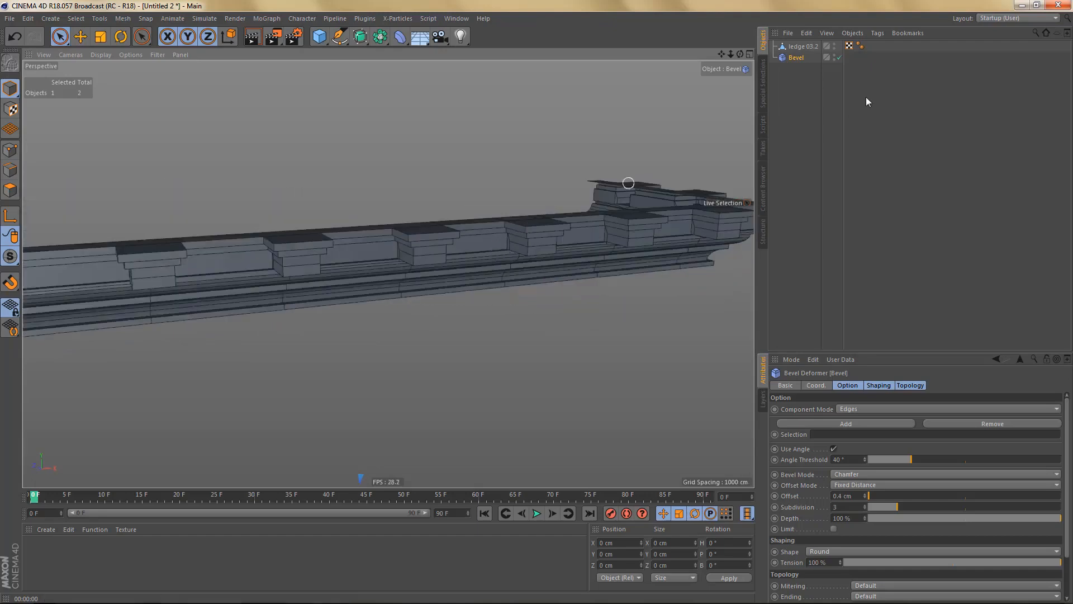
left_click(805, 47)
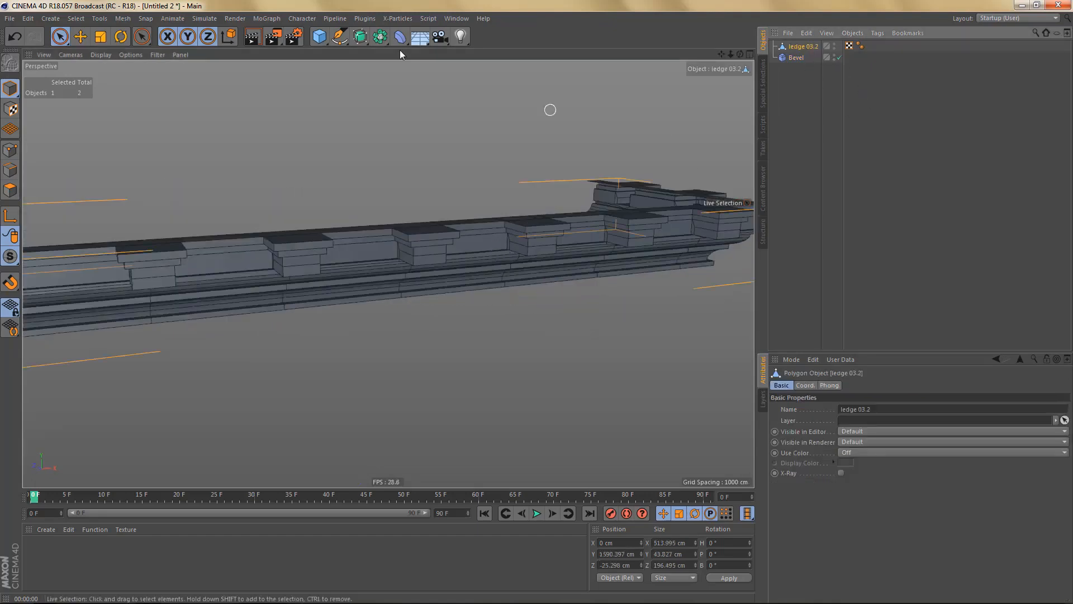
- Switch to the Neoclassical Facade 02.c4d document, collapse ledge 03 and hide it in the editor and renderer
left_click(457, 19)
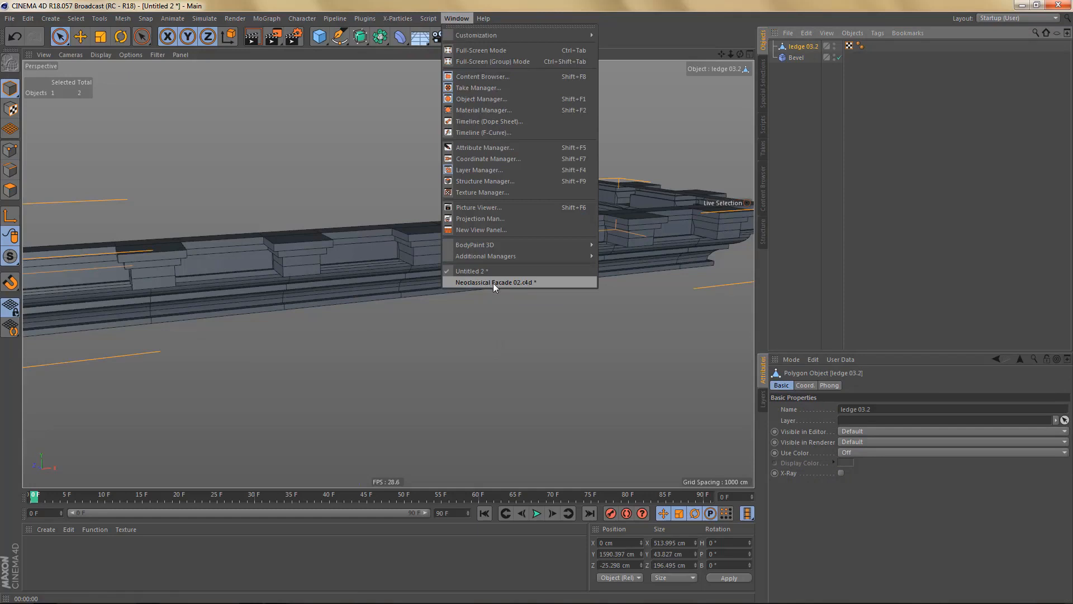
left_click(494, 283)
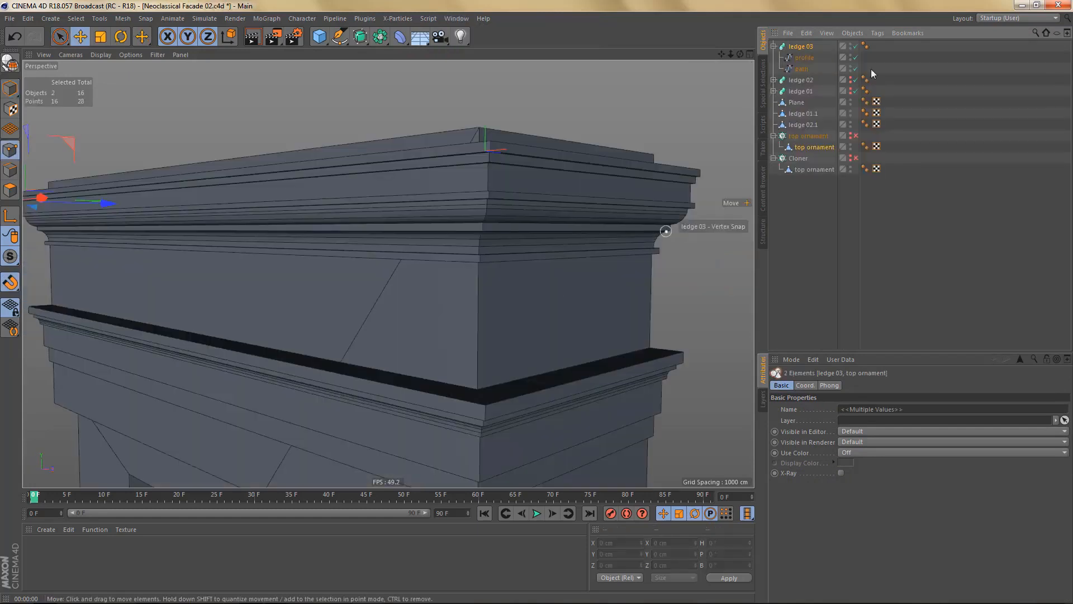
left_click(774, 47)
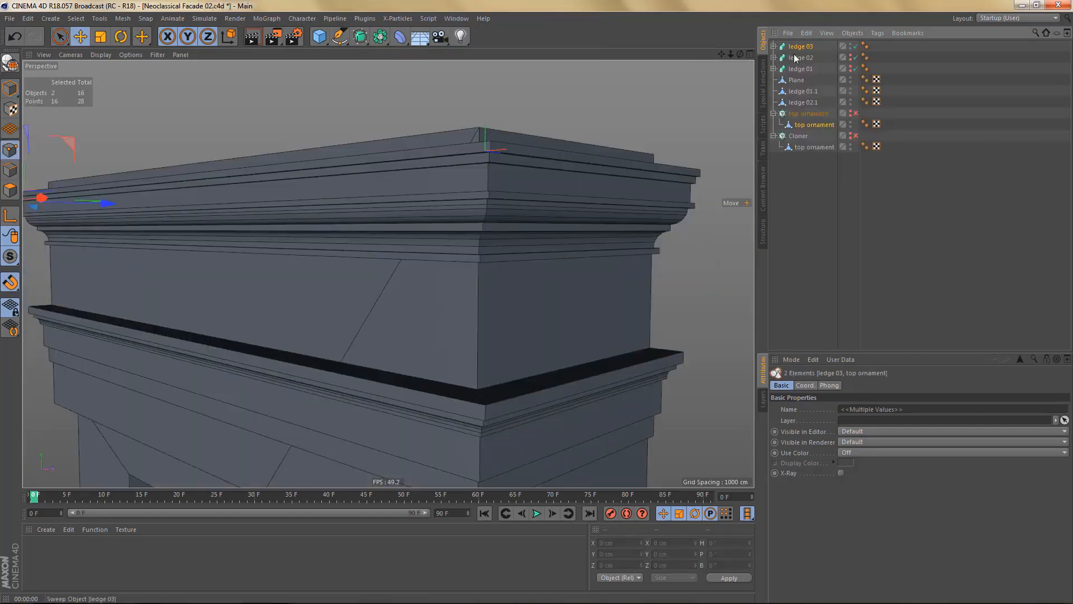
double_click(850, 47, "alt")
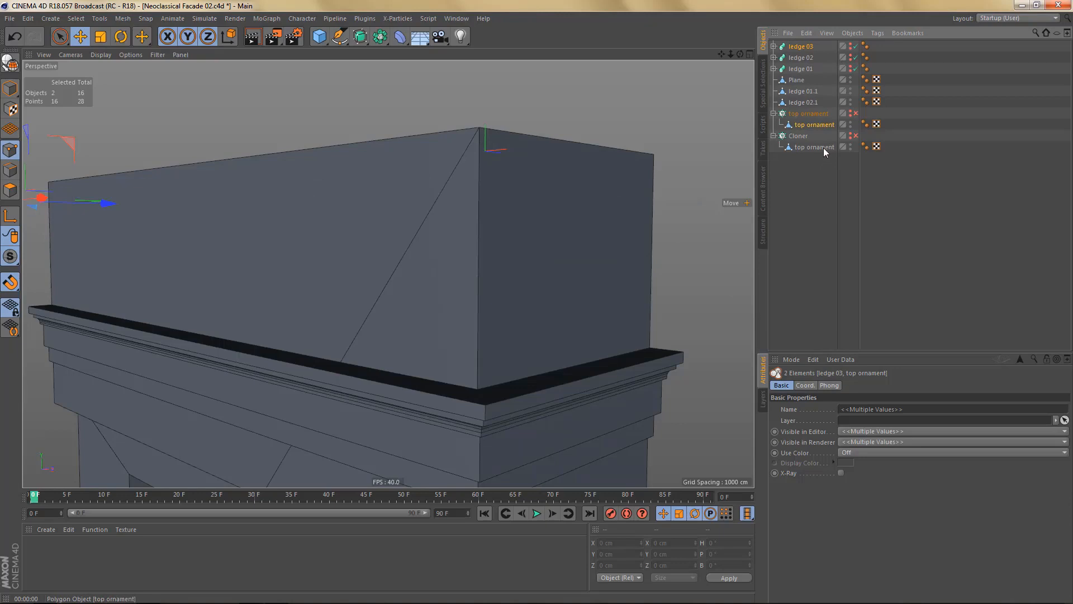
- Collapse the Cloner object and rename it as top ornament, copying the name from the existing ornament
left_click(773, 136)
double_click(805, 124)
key("ctrl+c")
double_click(799, 135)
key("ctrl+v")
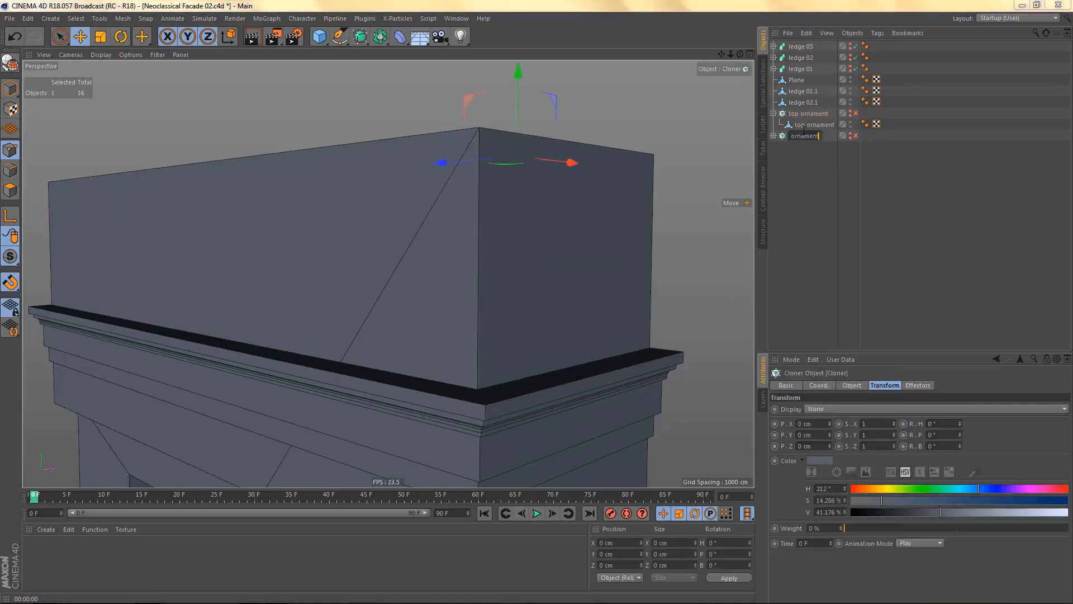
key("Return")
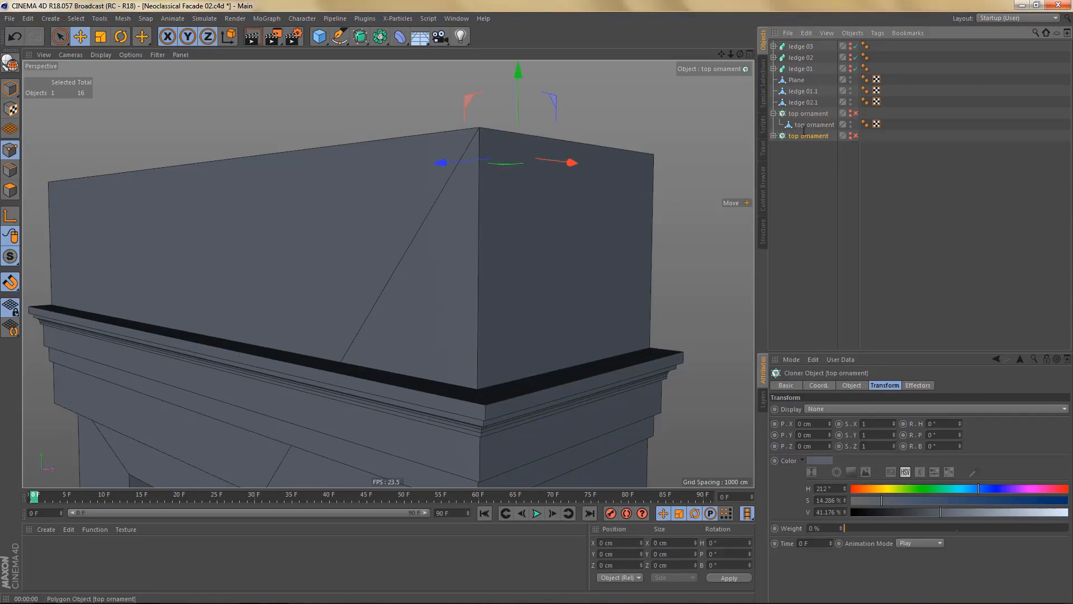
- Rename the second top ornament cloner as top ornament side and collapse both ornament cloners in the hierarchy
left_click(773, 136)
double_click(824, 136)
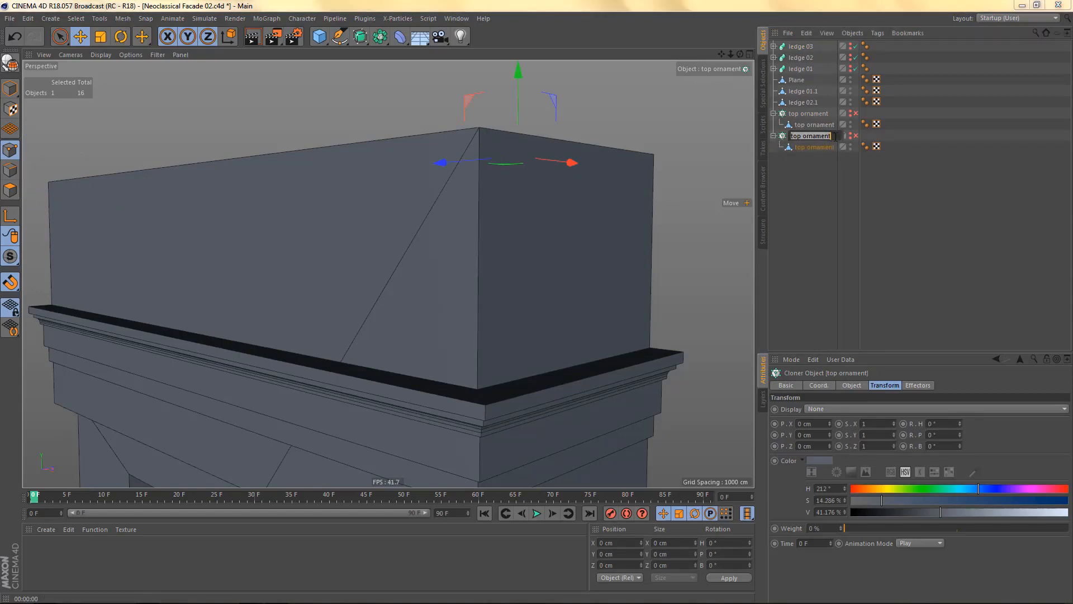
type("side")
key("Return")
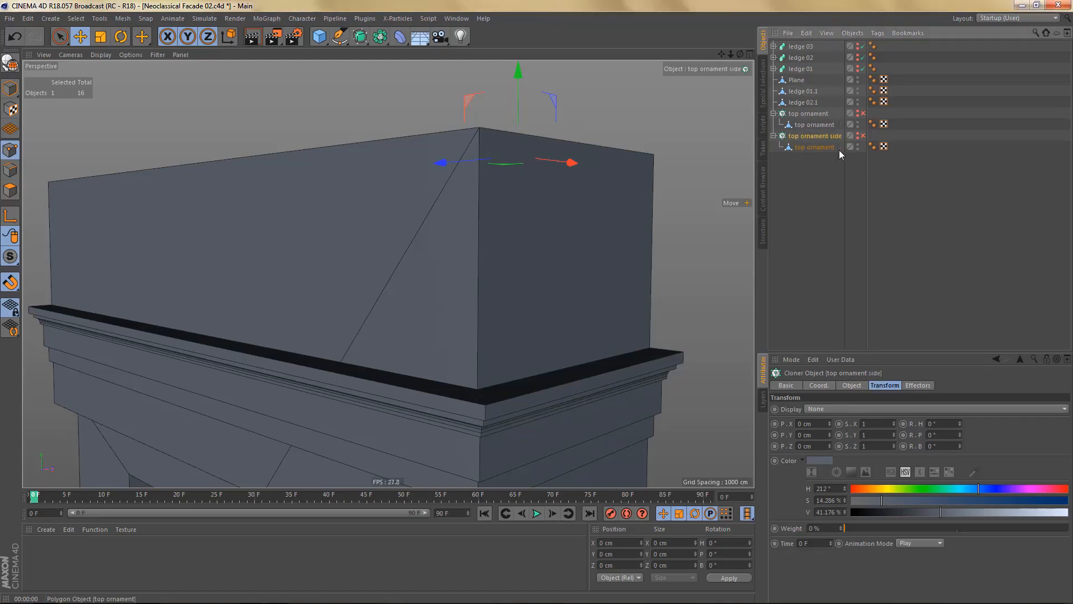
left_click(773, 136)
left_click(773, 114)
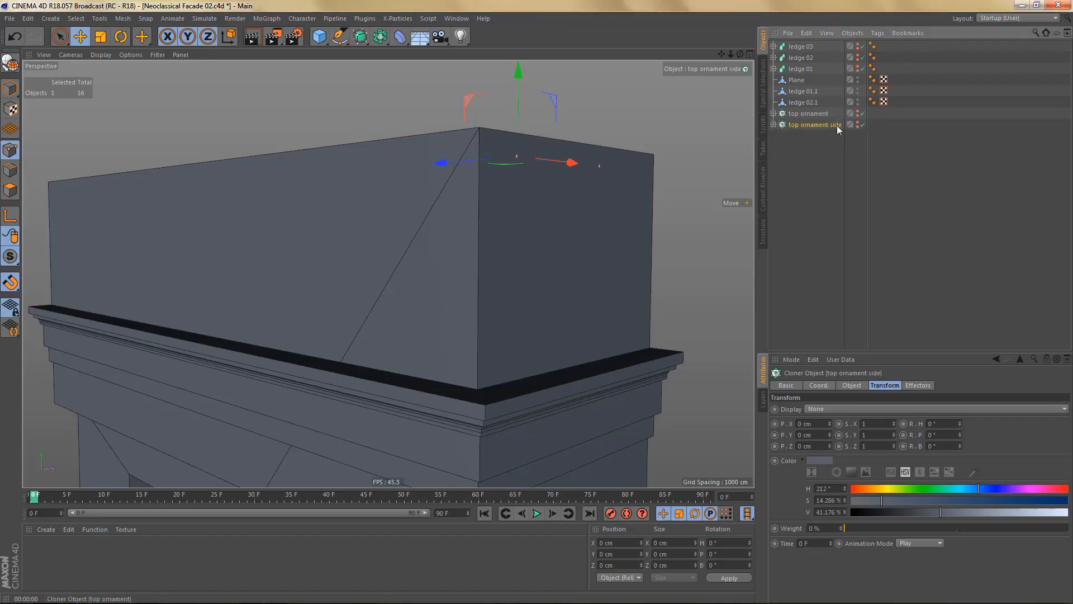
- Move both ornament cloners above ledges 03, 02 and 01 and group all five objects in a null named backup
left_click(807, 114, "ctrl")
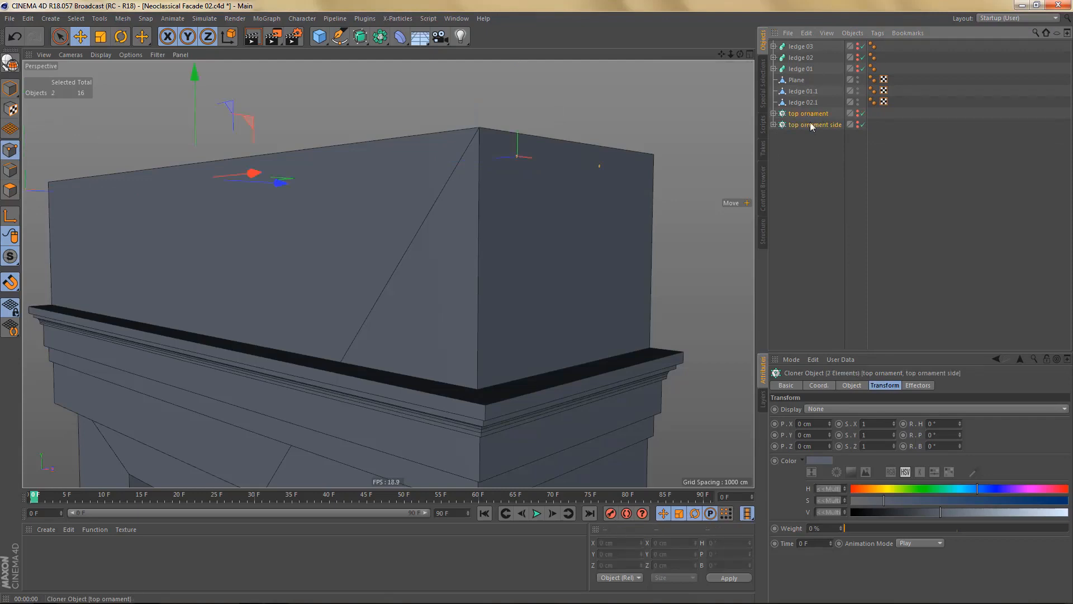
left_click_drag(807, 115, 803, 46)
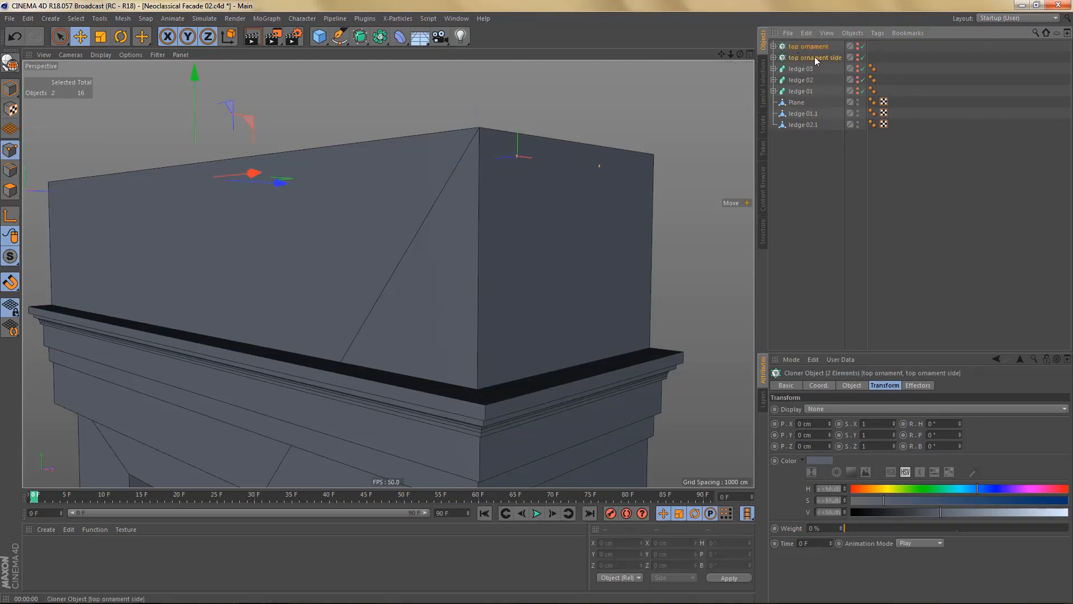
left_click(804, 92, "shift")
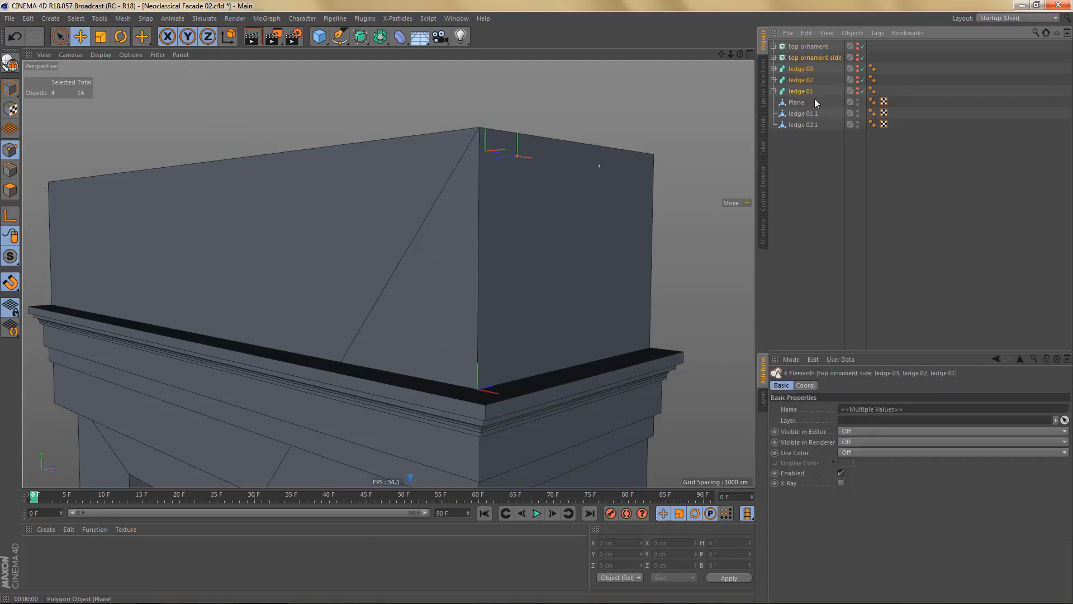
left_click(808, 48, "shift")
key("alt+g")
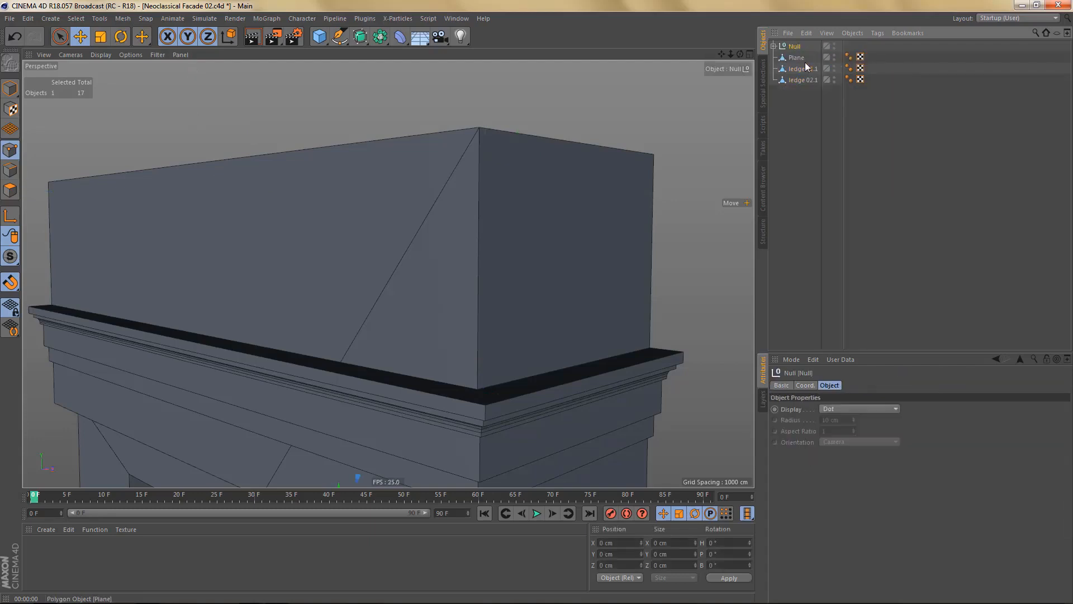
double_click(796, 47)
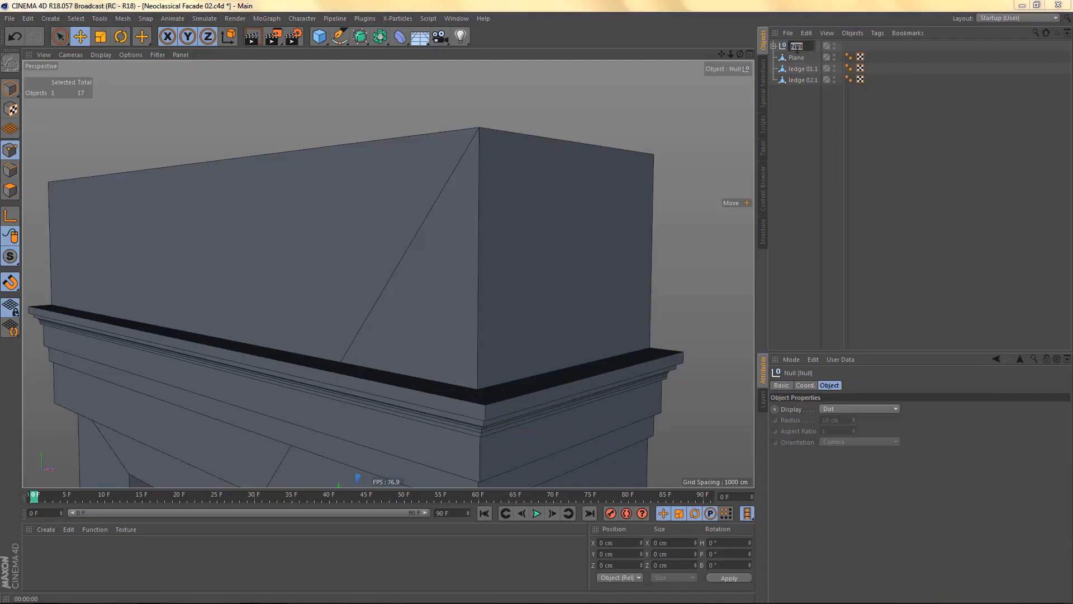
key("Return")
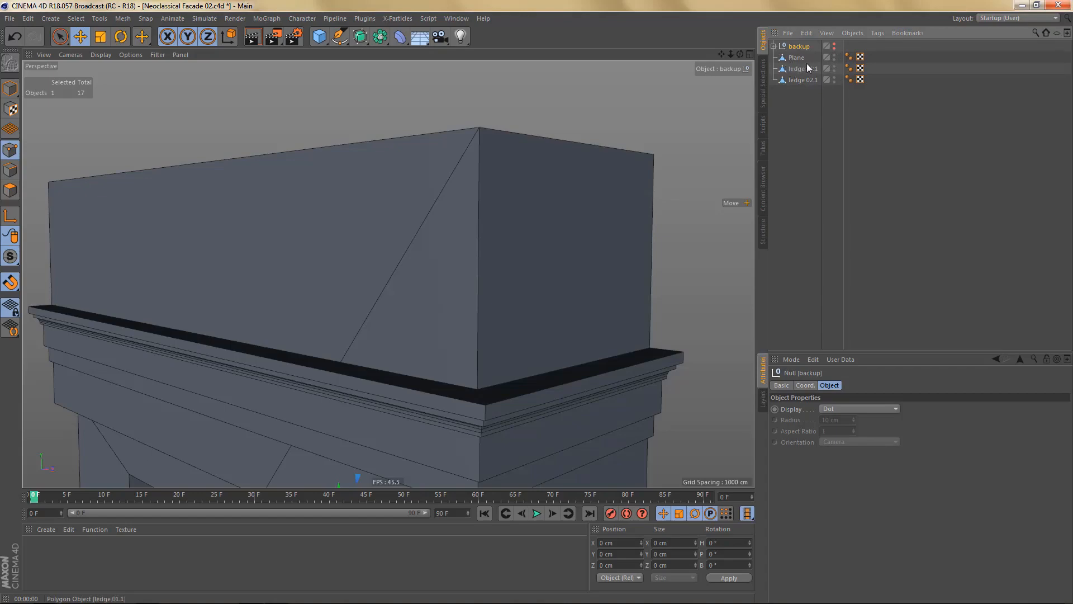
- Paste ledge 03.2 into the facade document and examine its inner back edges against the wall
key("ctrl+v")
left_click_drag(595, 189, 532, 155, "alt")
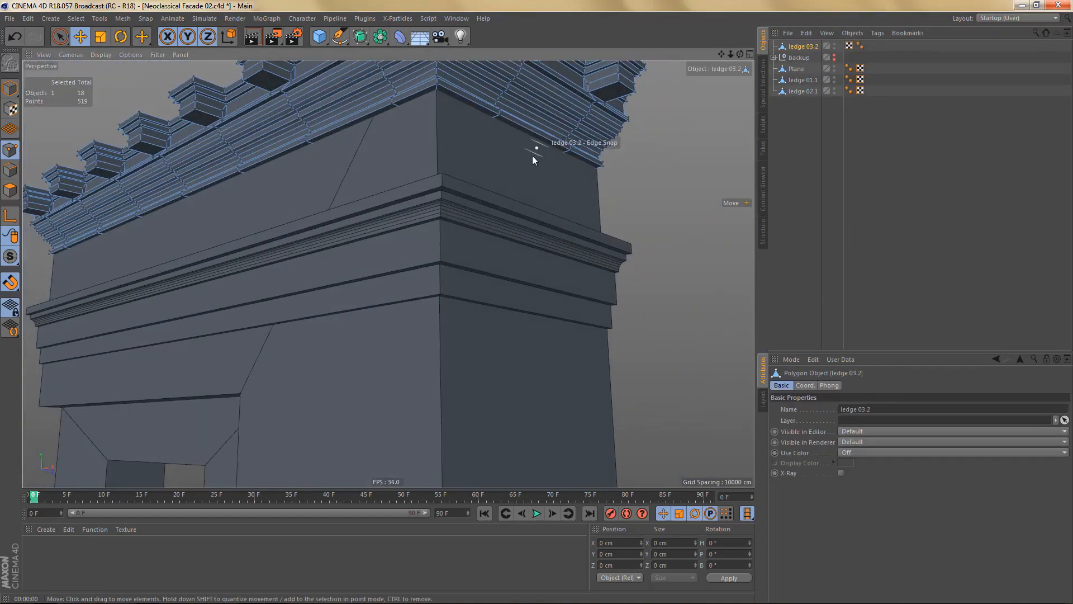
middle_click_drag(532, 155, 539, 206, "alt")
right_click_drag(530, 199, 584, 193, "alt")
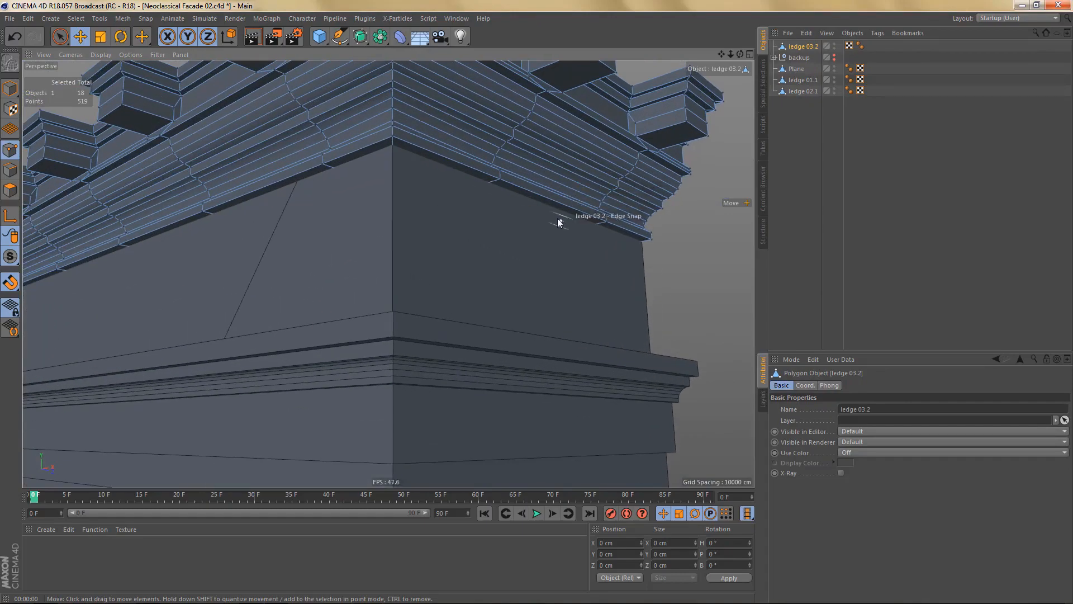
left_click_drag(557, 222, 485, 204, "alt")
middle_click_drag(486, 204, 431, 230, "alt")
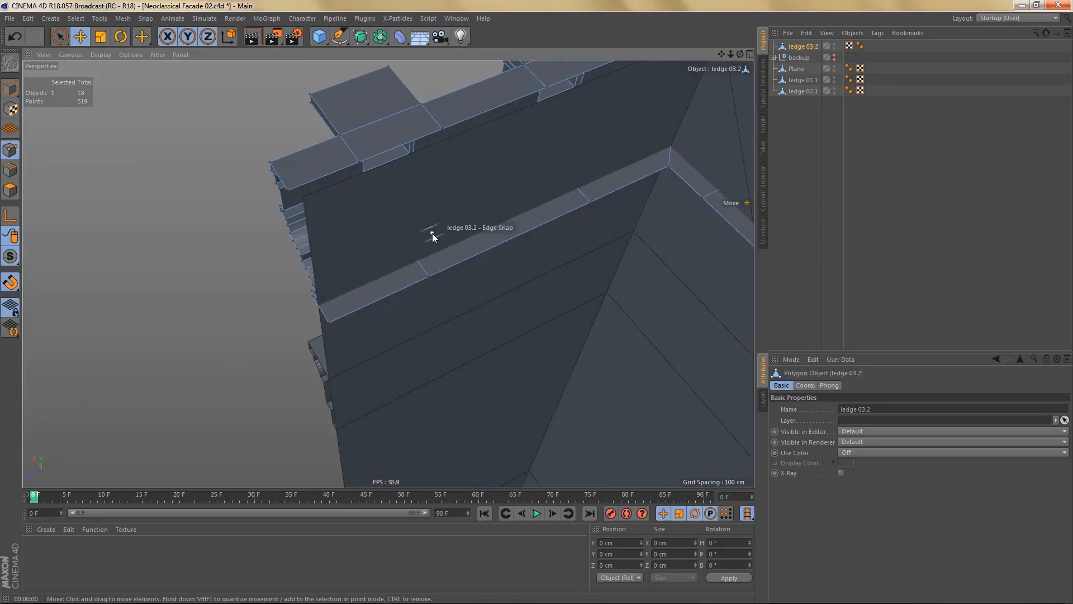
- Select the three lower back edges on the short side of ledge 03.2 and move them to about X 466.7 cm
key("Return")
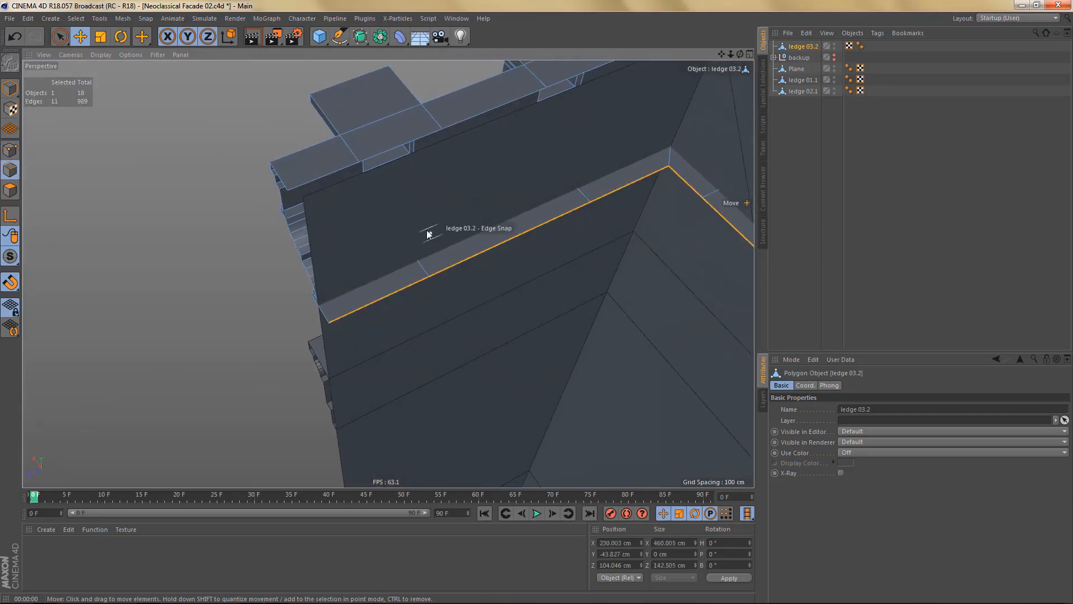
left_click(395, 293)
left_click(426, 276)
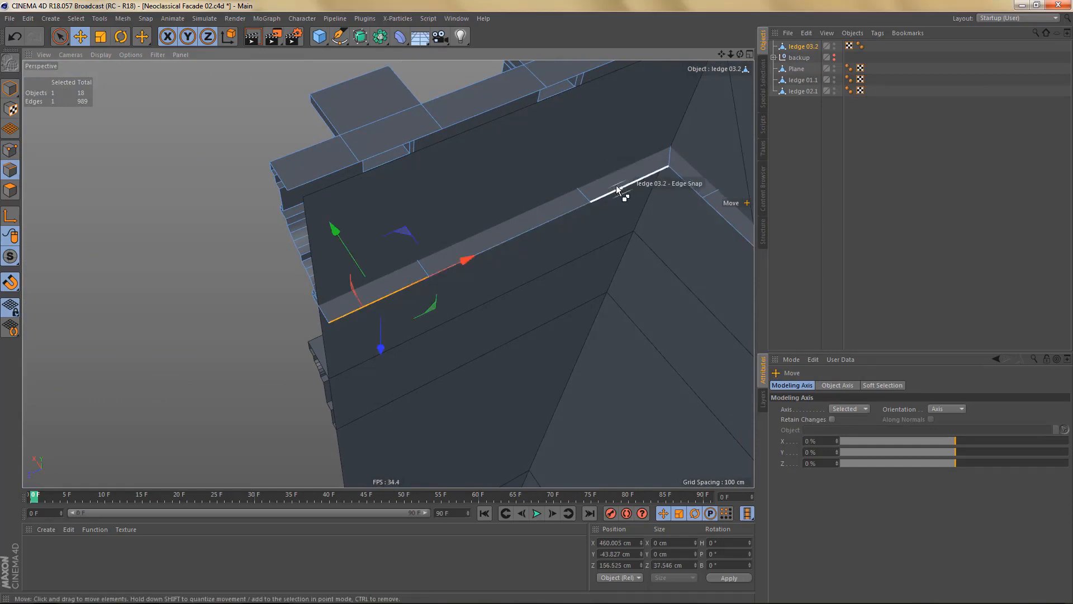
left_click(617, 186, "shift")
left_click(528, 230, "shift")
left_click_drag(460, 174, 449, 167)
- Snap the selected short-side edges onto the wall Plane's edge at X 467.5 cm, working in the Top view
middle_click(555, 165)
middle_click(597, 154)
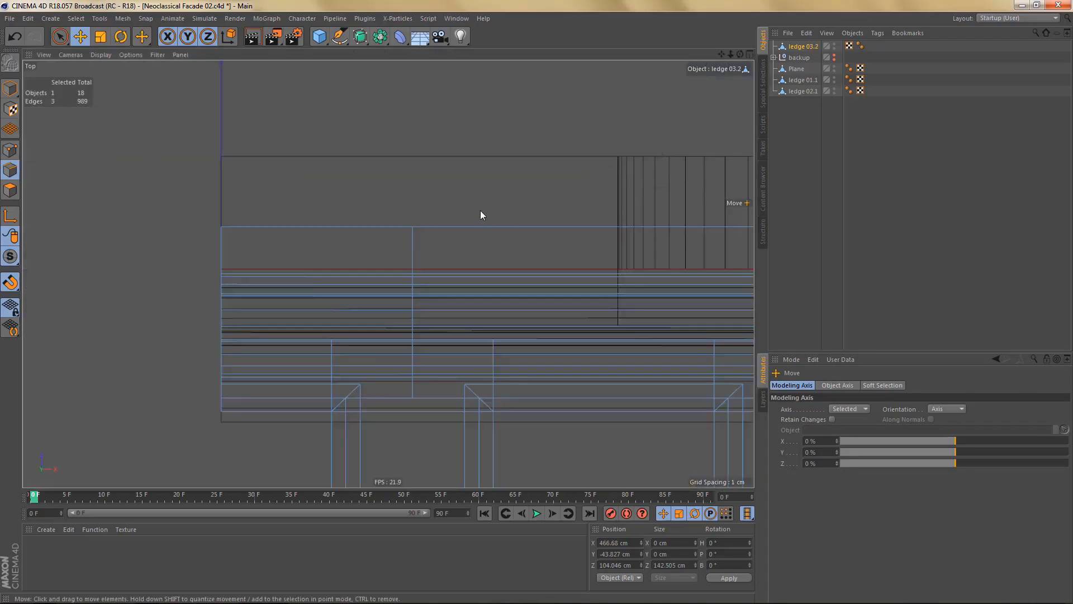
key("s")
right_click_drag(383, 208, 493, 226, "alt")
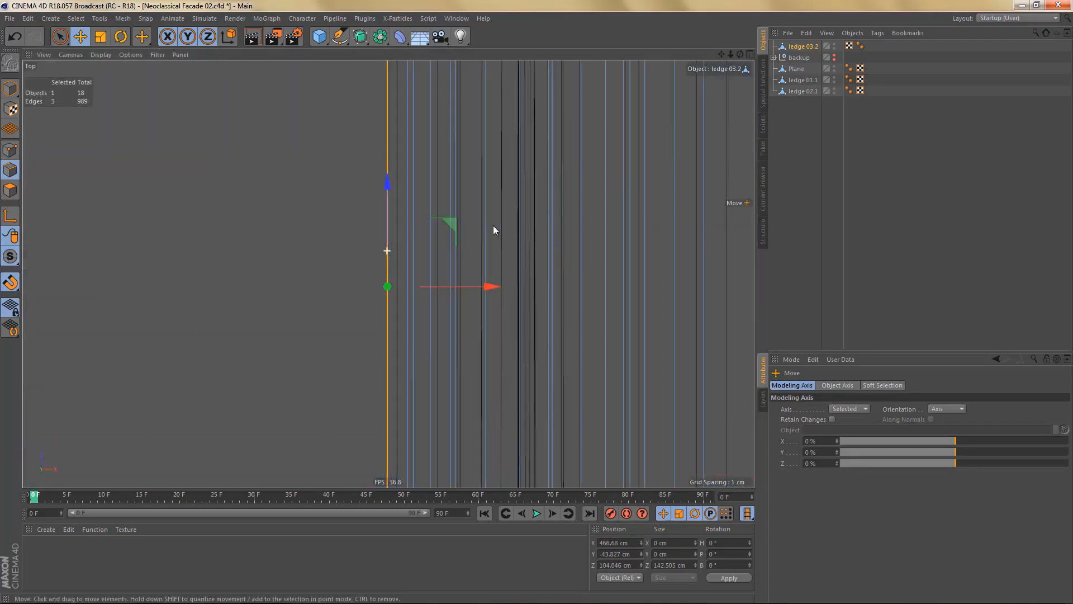
middle_click_drag(506, 231, 509, 263, "alt")
left_click_drag(496, 319, 508, 318)
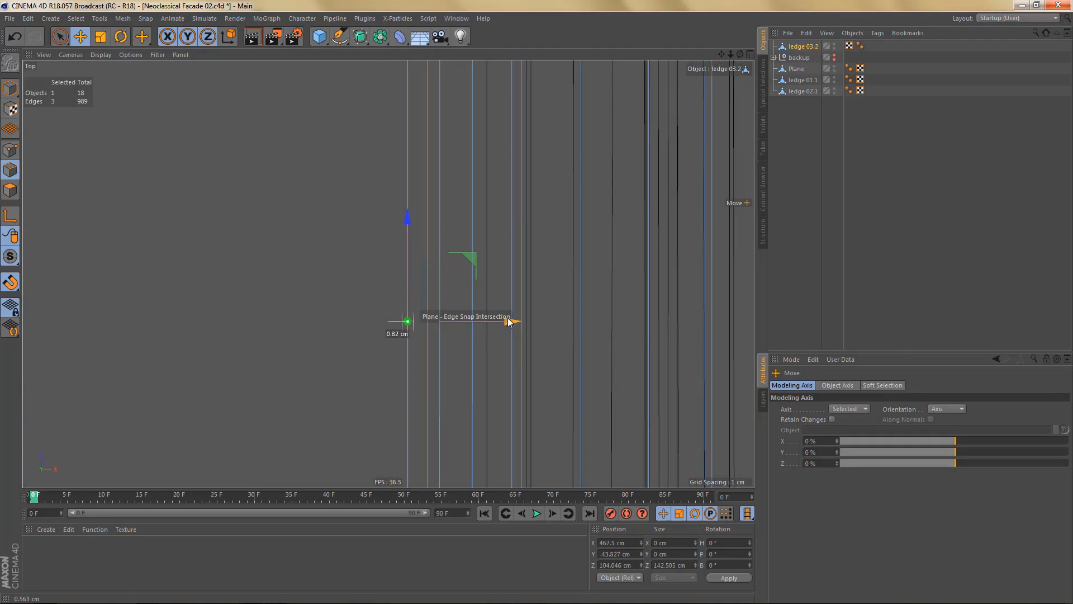
right_click_drag(502, 260, 450, 338, "alt")
- Select the lower back edge loop of ledge 03.2 and deselect its short-side edges, keeping only the long-side ones
middle_click(443, 314)
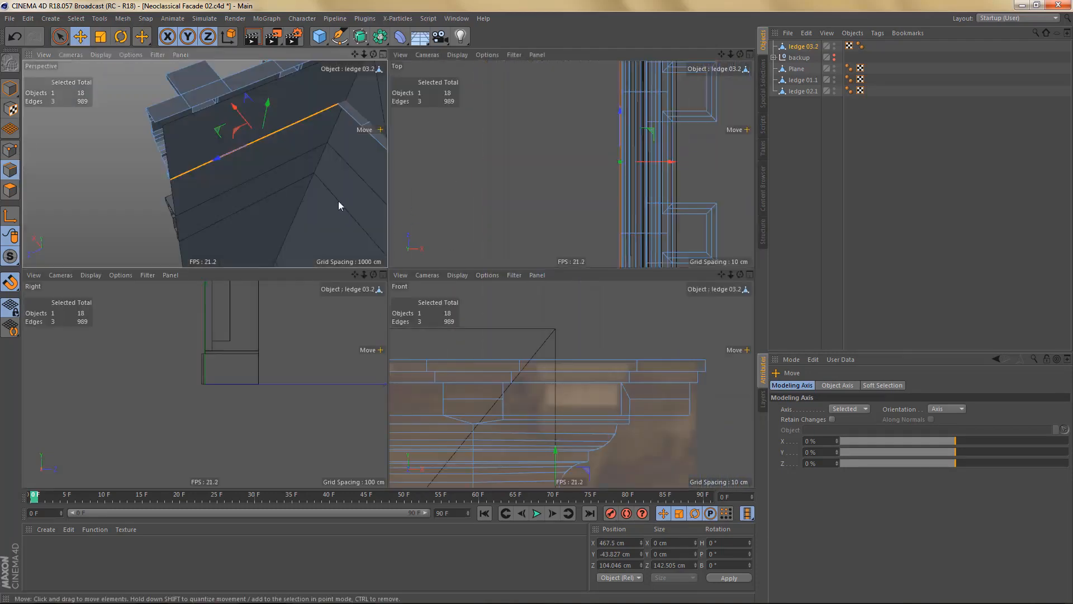
middle_click(339, 202)
right_click_drag(369, 220, 269, 285, "alt")
left_click_drag(479, 234, 507, 205, "alt")
middle_click_drag(546, 184, 408, 180, "alt")
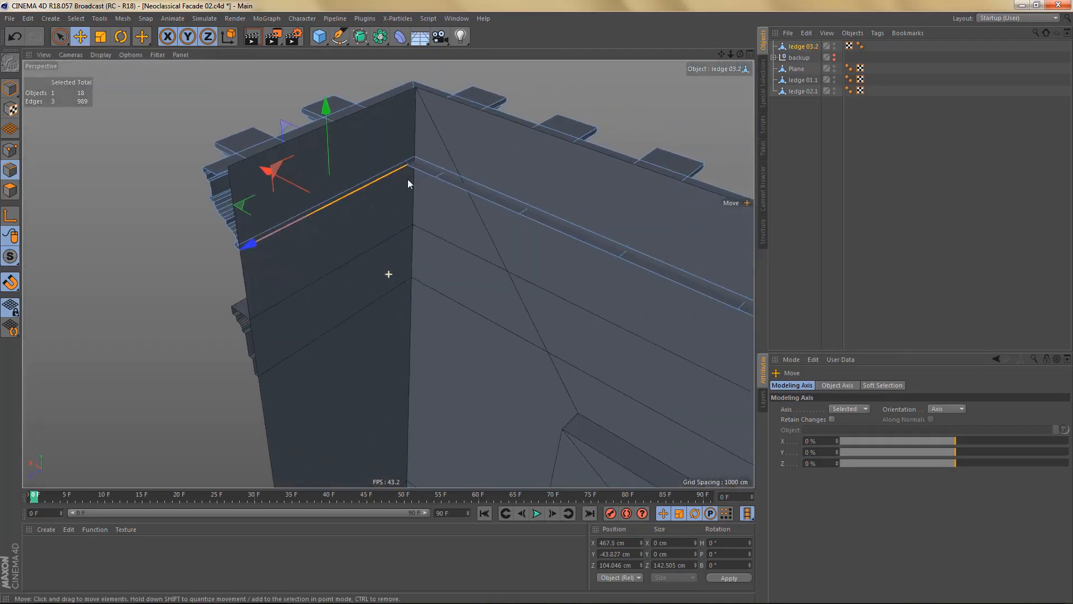
left_click_drag(407, 179, 251, 309, "alt")
double_click(474, 188)
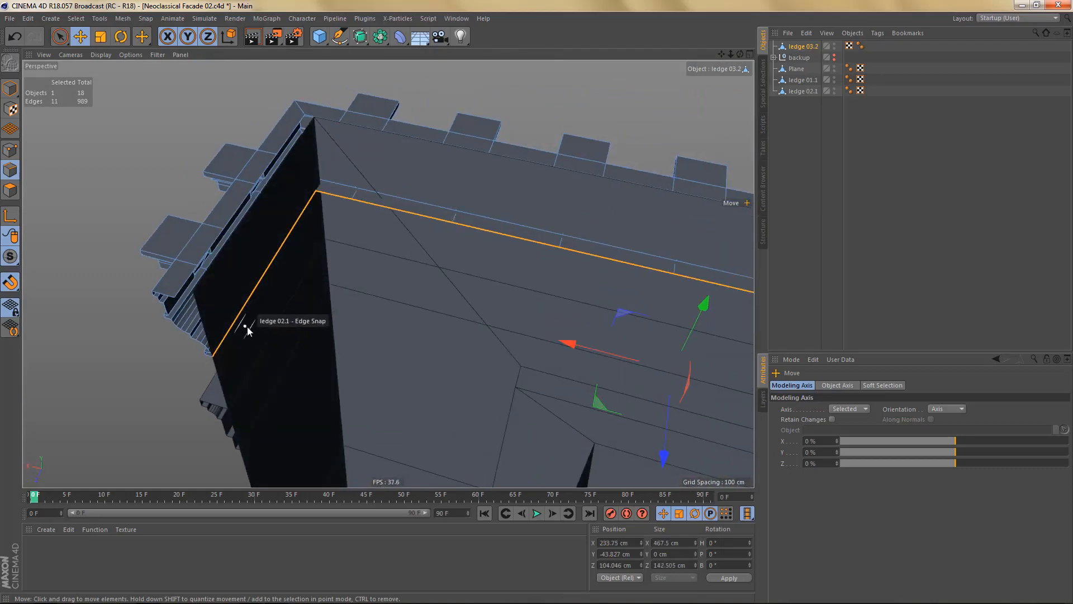
key("9")
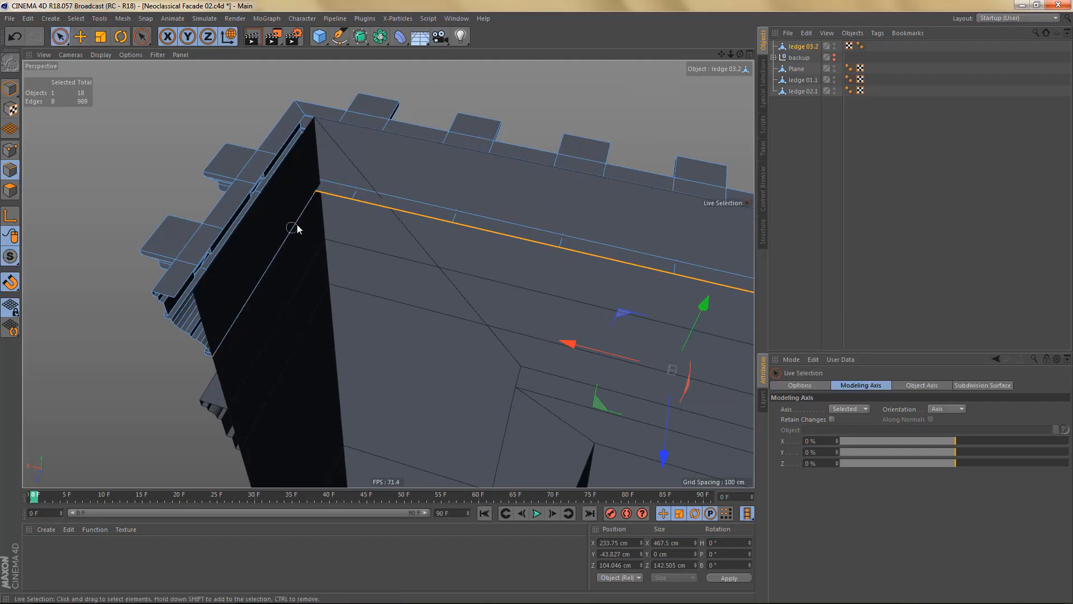
- Move the long-side lower back edges along Z and snap them to the wall's inner face at Z 25.298 cm in the Top view
middle_click_drag(520, 242, 410, 243, "alt")
left_click_drag(485, 280, 402, 265, "alt")
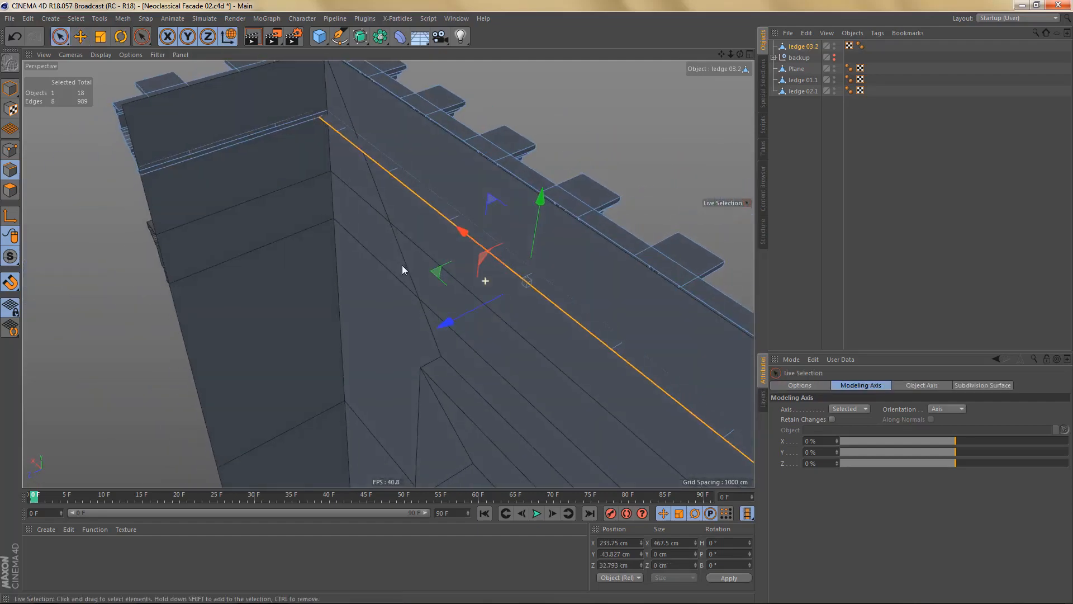
left_click_drag(449, 326, 460, 320)
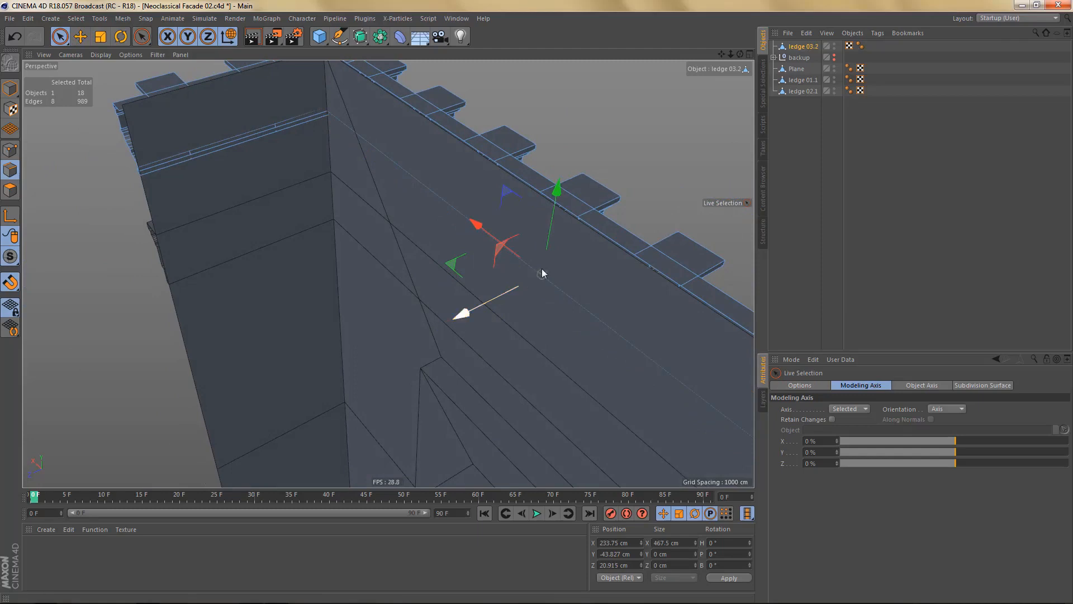
middle_click(594, 170)
middle_click(592, 168)
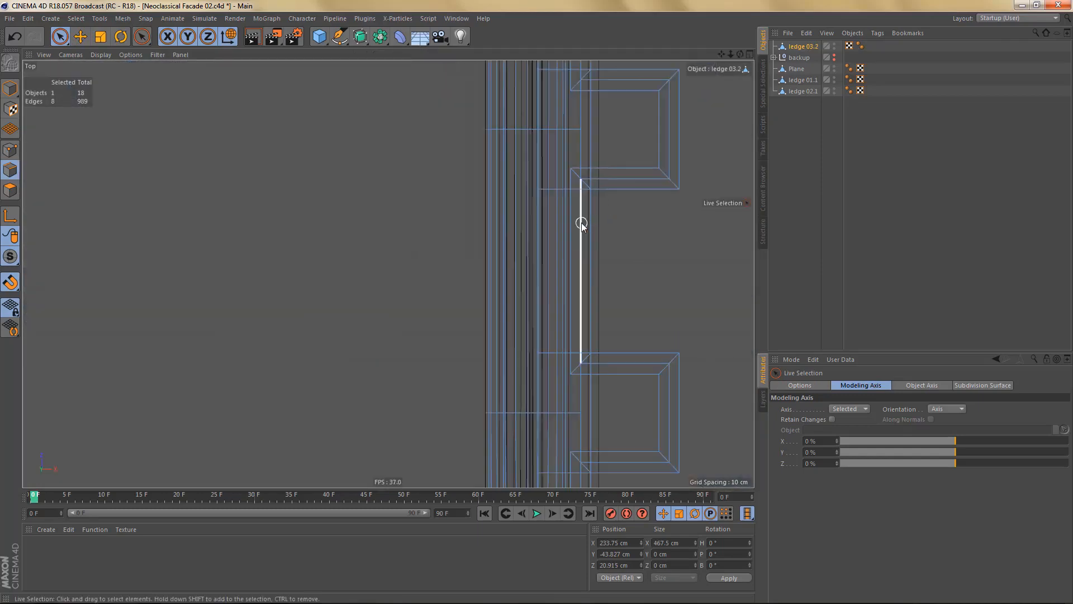
key("s")
right_click_drag(421, 284, 505, 283, "alt")
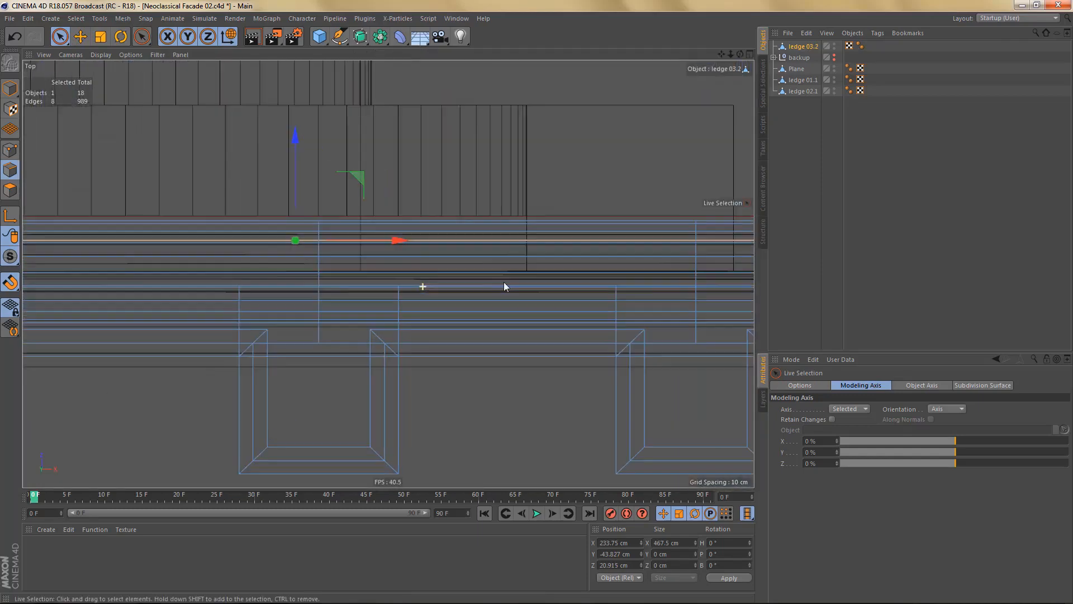
middle_click_drag(393, 251, 468, 291, "alt")
scroll(408, 259, "up", 5)
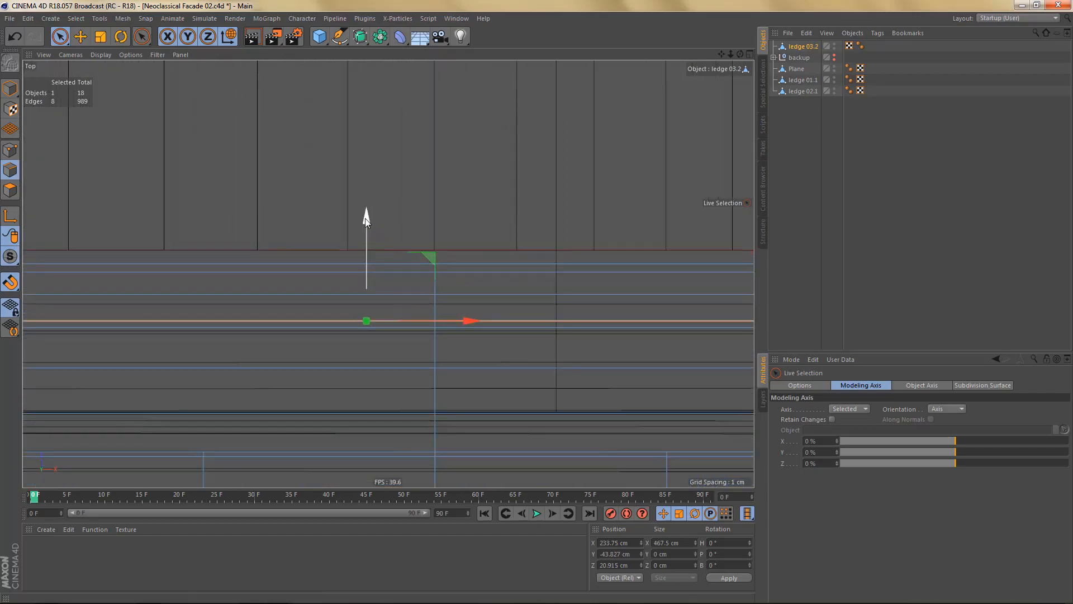
left_click_drag(365, 218, 371, 149)
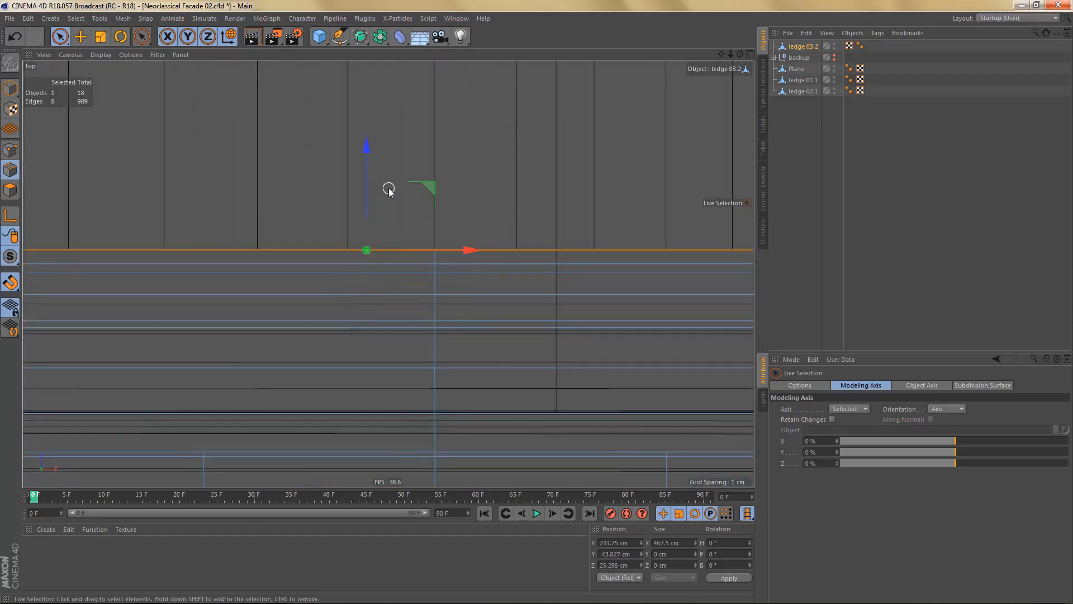
- Select the upper back edge loop of ledge 03.2 and deselect its short-side edges
middle_click(387, 253)
middle_click(371, 224)
left_click_drag(378, 200, 362, 176, "alt")
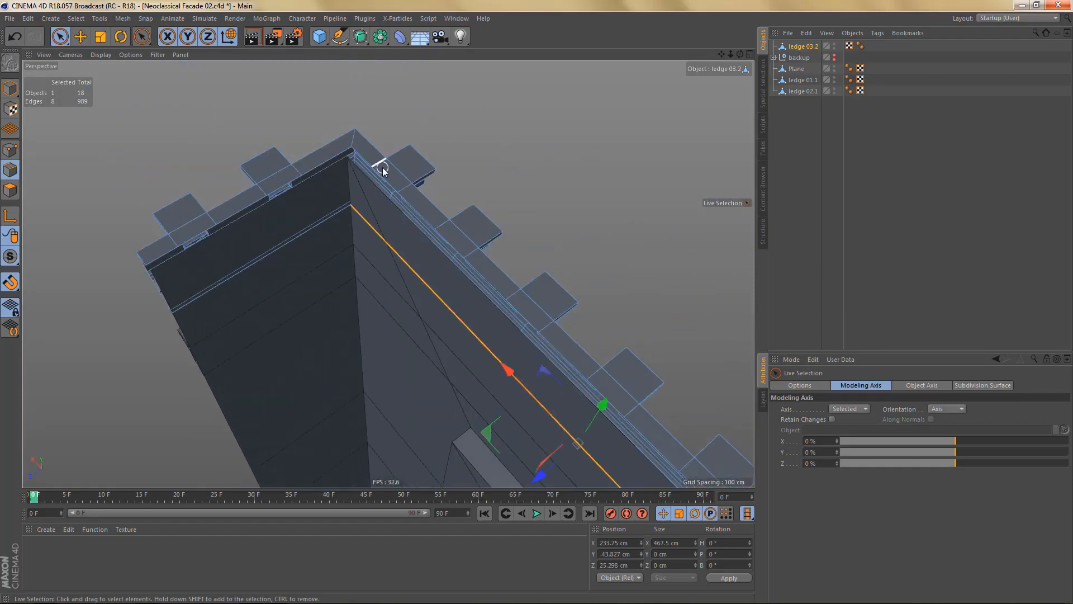
scroll(383, 168, "up", 2)
key("e")
left_click(361, 151)
left_click(354, 148, "shift")
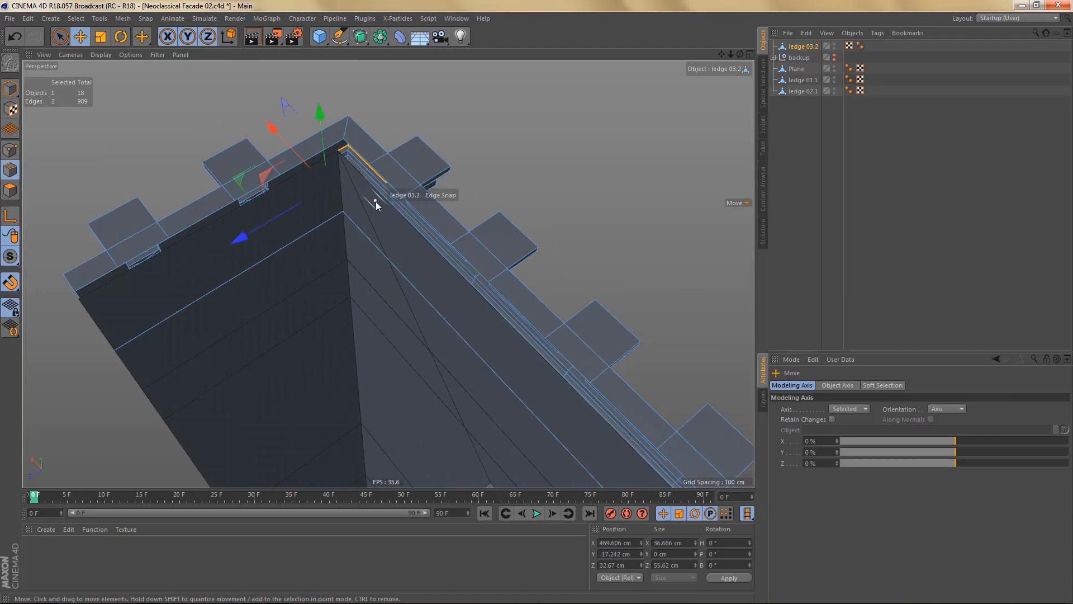
double_click(421, 213)
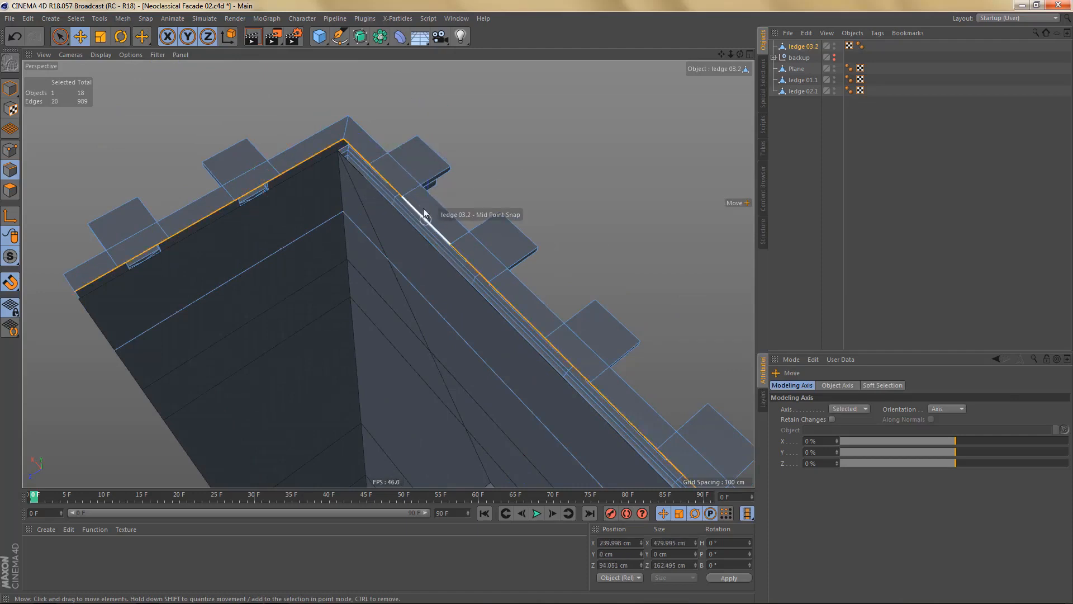
key("space")
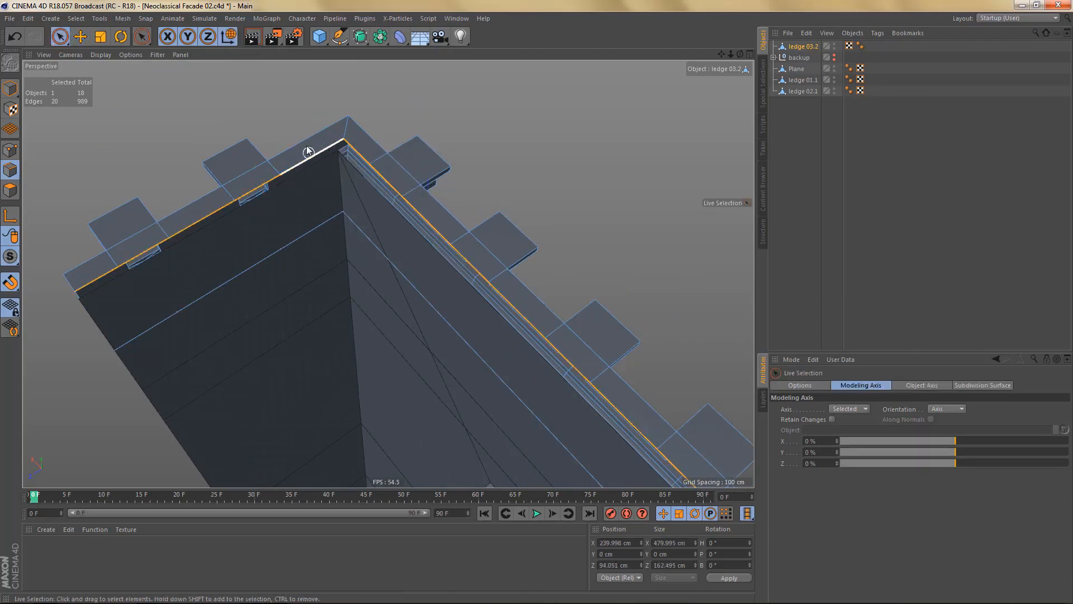
left_click_drag(306, 146, 260, 184, "ctrl")
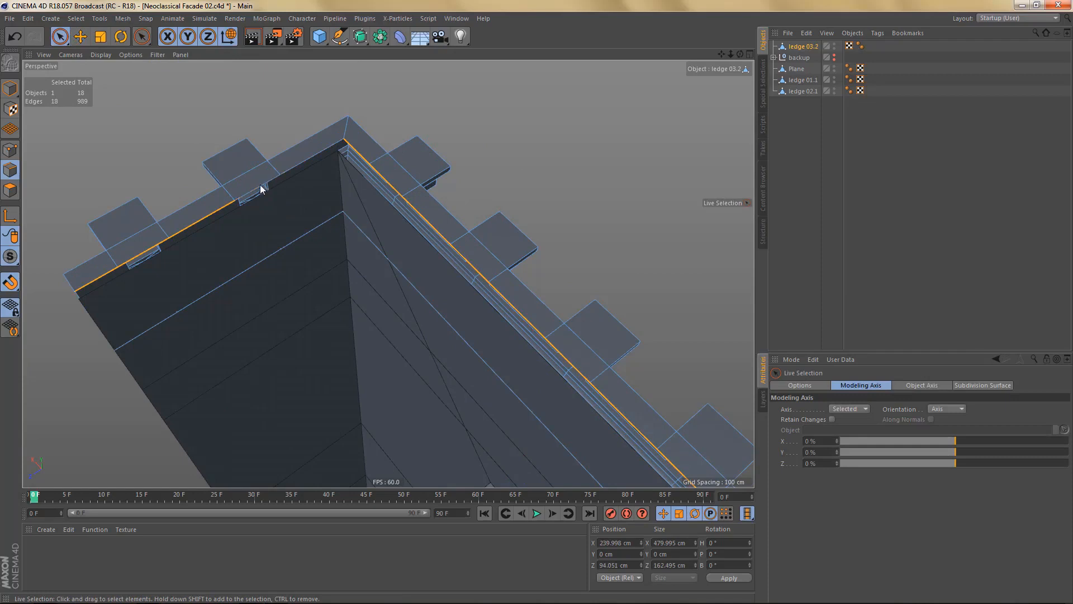
left_click(109, 275, "ctrl")
- Snap the long-side upper back edges to the wall's inner face at Z 25.298 cm in the Top view
middle_click(532, 192)
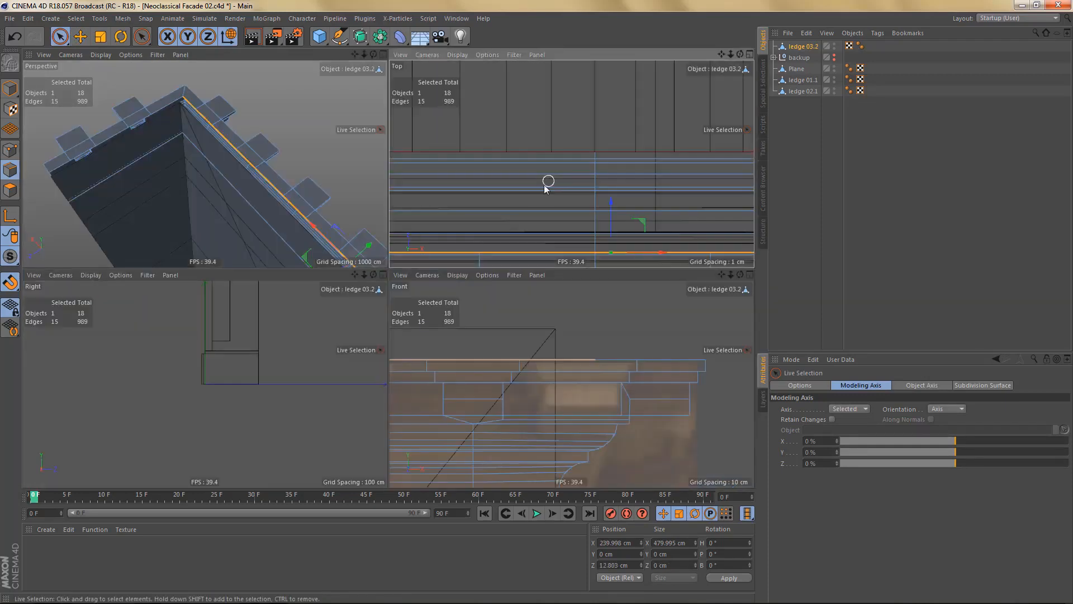
middle_click(548, 179)
left_click_drag(470, 351, 424, 152)
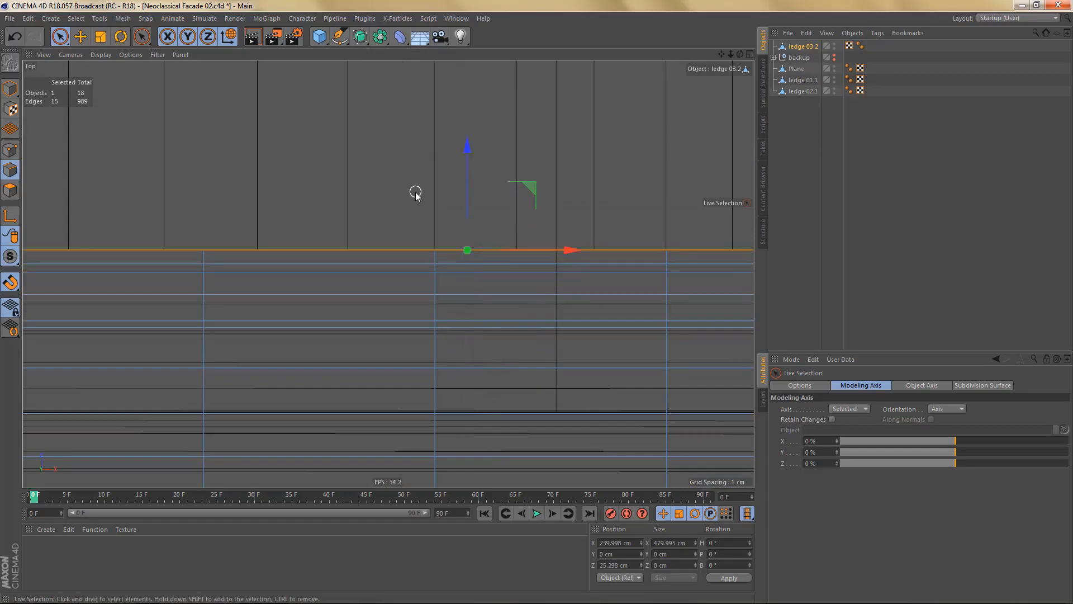
middle_click(412, 192)
scroll(244, 160, "up", 5)
middle_click(281, 176)
mouse_move(335, 175)
left_mouse_down("alt")
mouse_move(317, 173)
mouse_move(338, 173)
left_mouse_up("alt")
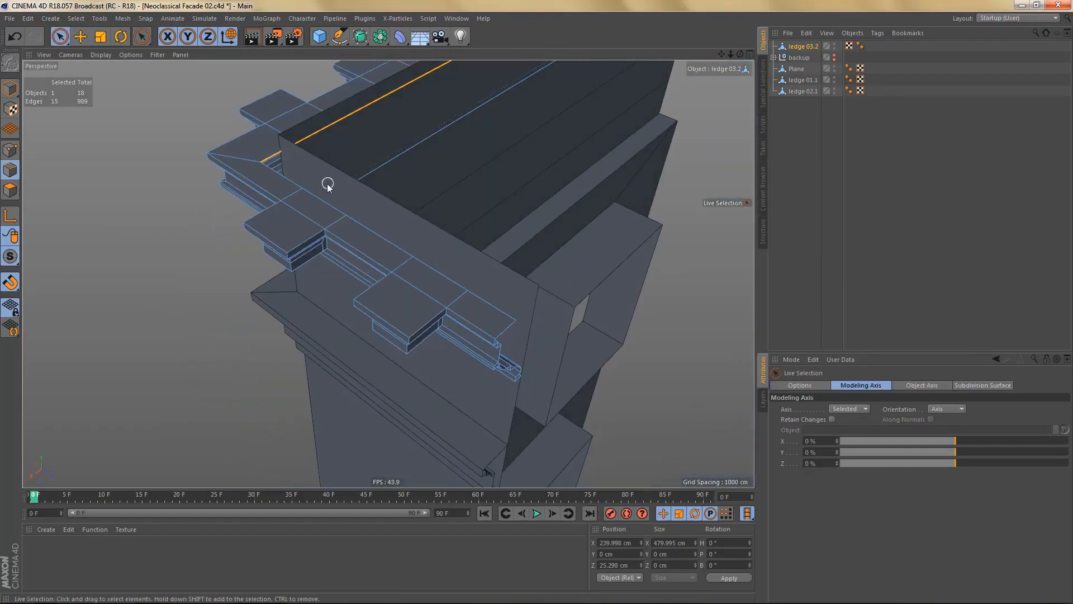
- Select the short-side upper back edges of ledge 03.2 and snap them along X to the wall face at X 467.5 cm in the Top view
key("e")
left_click(280, 177)
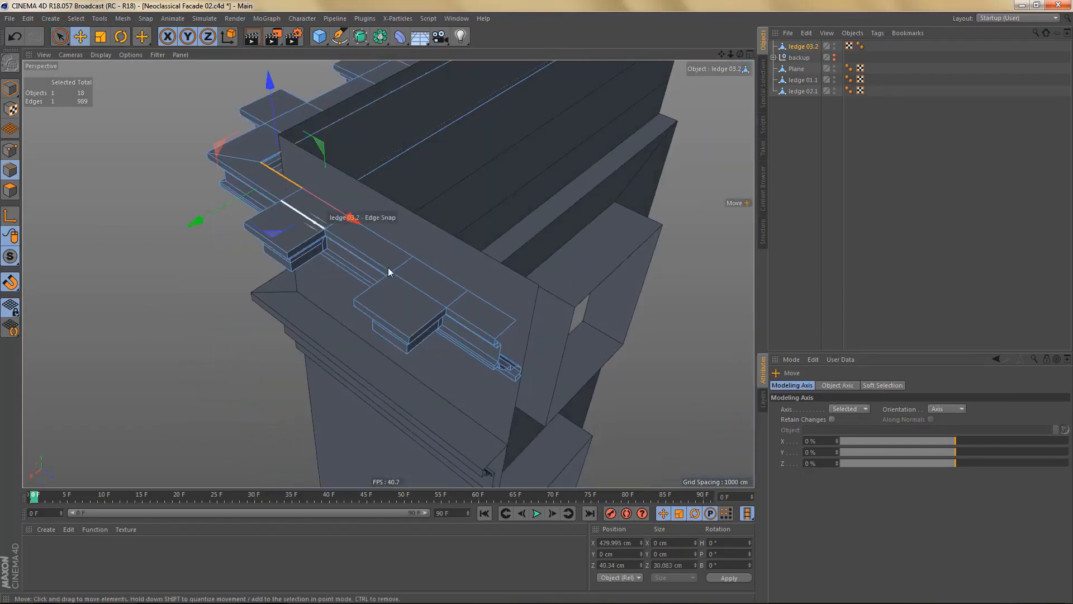
left_click(481, 295, "ctrl+shift")
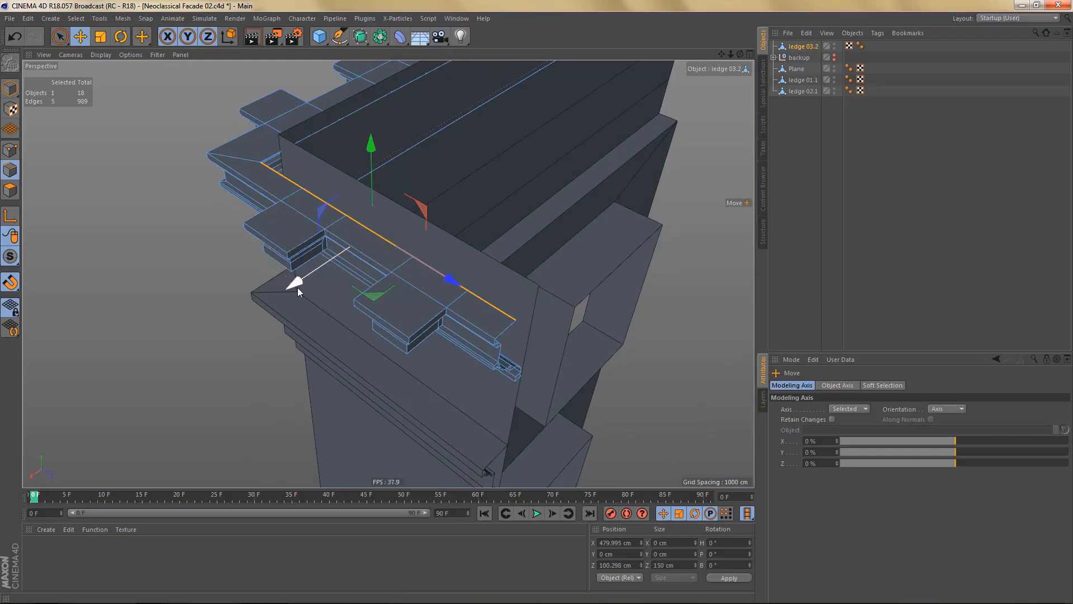
left_click_drag(297, 288, 317, 280)
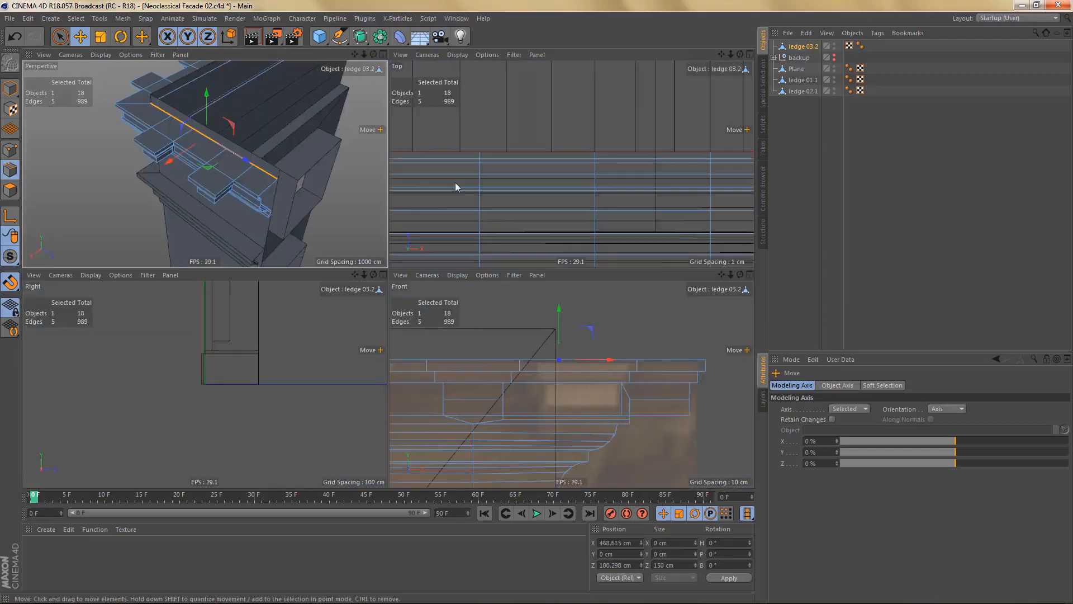
key("s")
middle_click(498, 182)
right_click_drag(438, 220, 491, 266, "alt")
middle_click_drag(492, 266, 561, 221, "alt")
right_click_drag(398, 325, 447, 311, "alt")
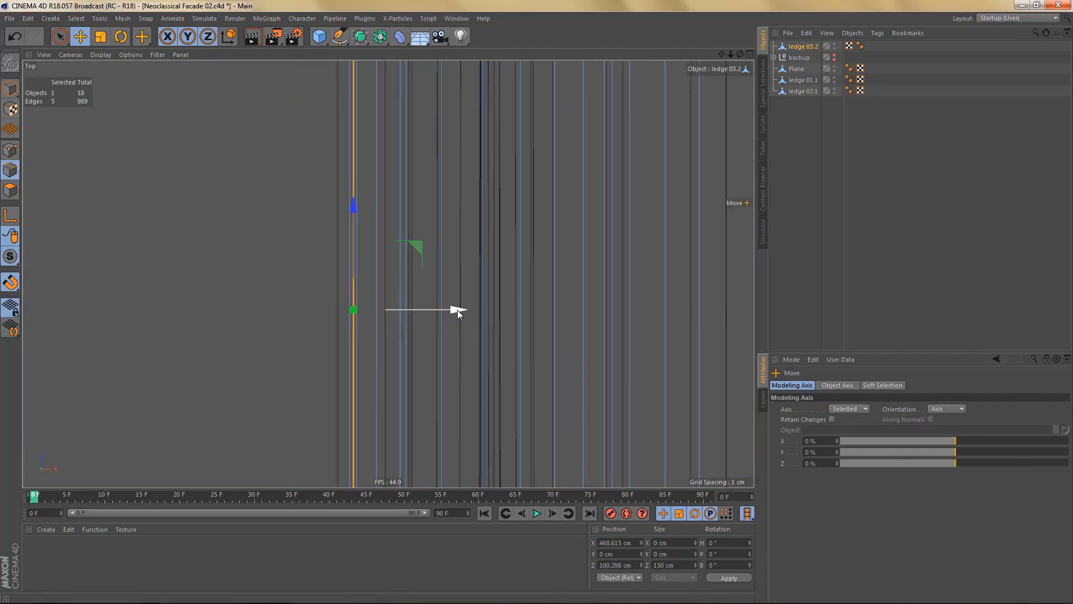
left_click_drag(457, 310, 438, 314)
middle_click(421, 285)
middle_click(284, 172)
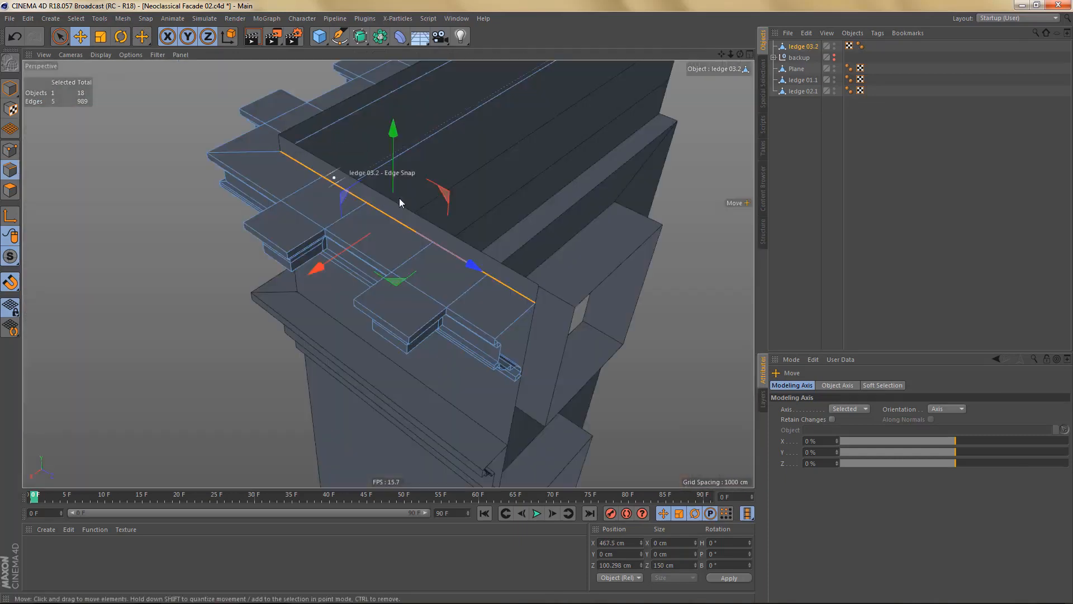
- Render a preview of the view and inspect how ledge 03.2 meets the wall around the corner
left_click_drag(399, 198, 428, 235, "alt")
key("ctrl+r")
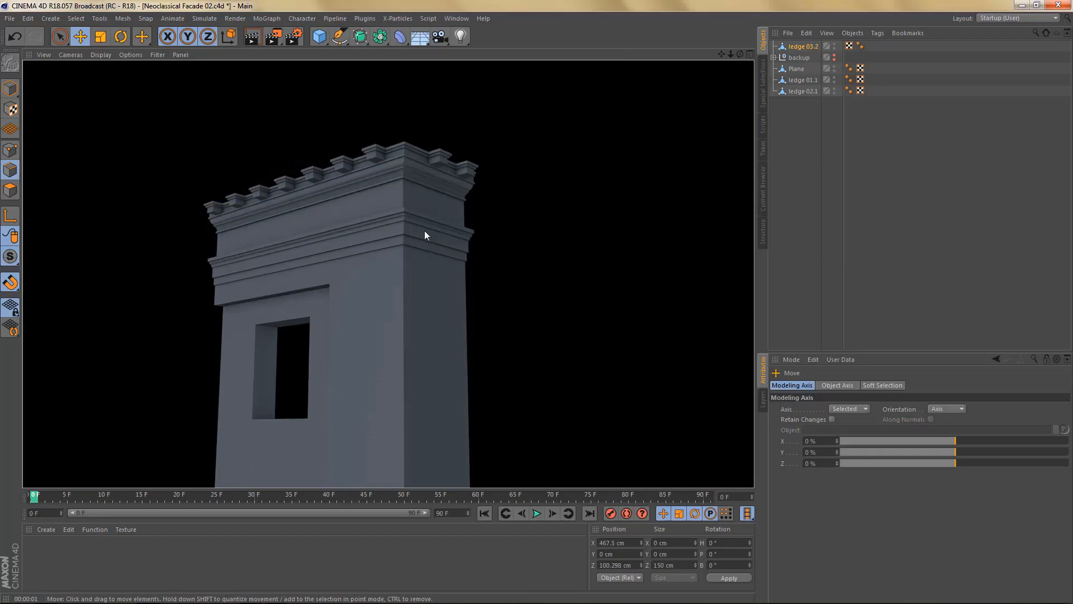
right_click_drag(381, 199, 444, 173, "alt")
mouse_move(443, 172)
left_mouse_down("alt")
mouse_move(417, 234)
mouse_move(415, 275)
left_mouse_up("alt")
mouse_move(421, 204)
left_mouse_down("alt")
mouse_move(414, 220)
mouse_move(401, 214)
mouse_move(407, 194)
left_mouse_up("alt")
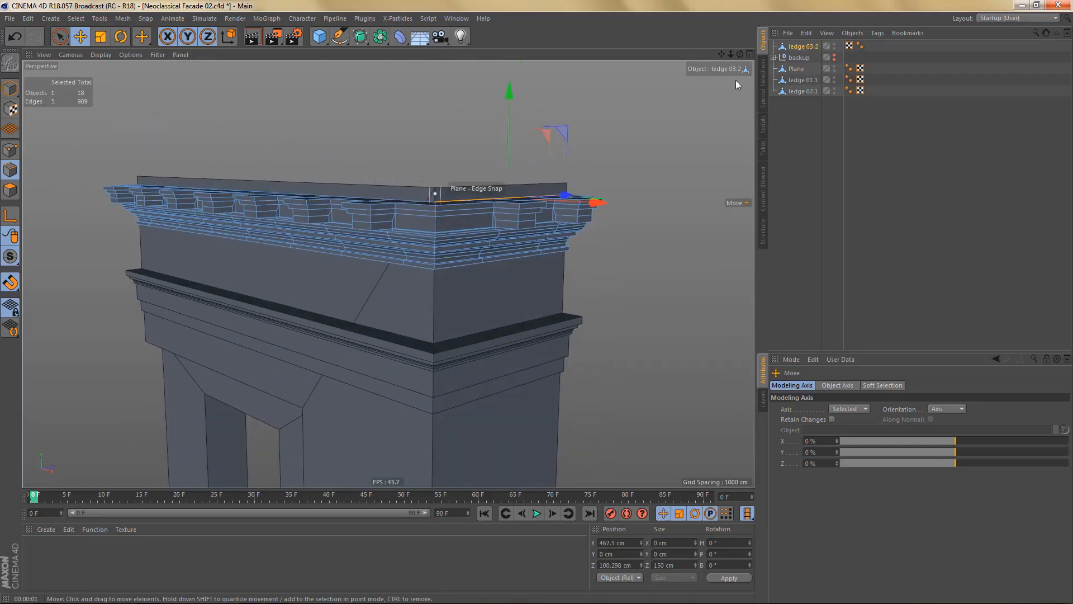
- Rename the Plane object as wall
double_click(799, 68)
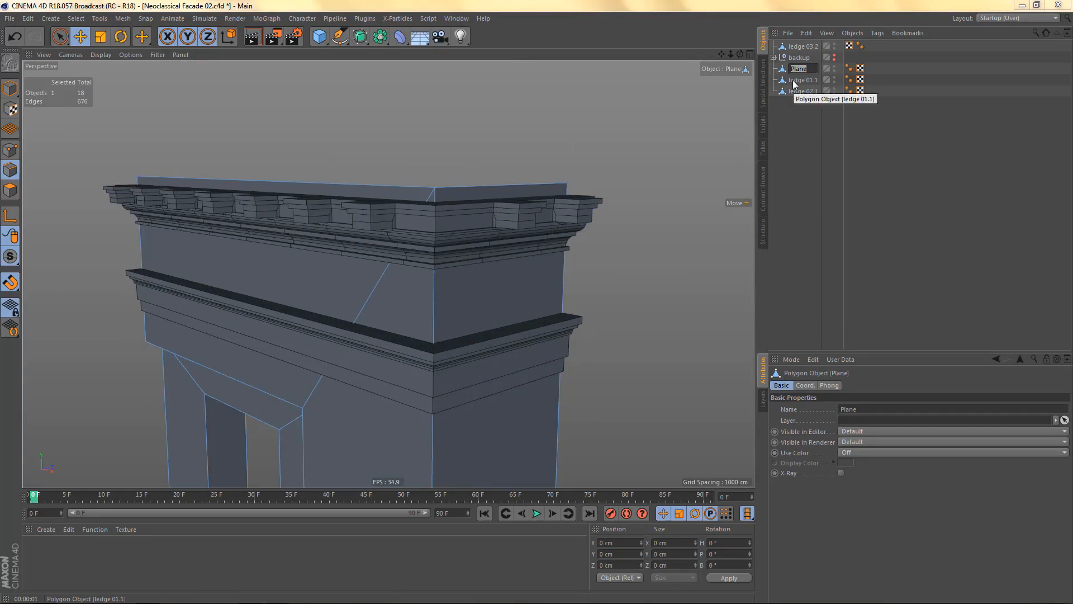
type("wall")
key("Return")
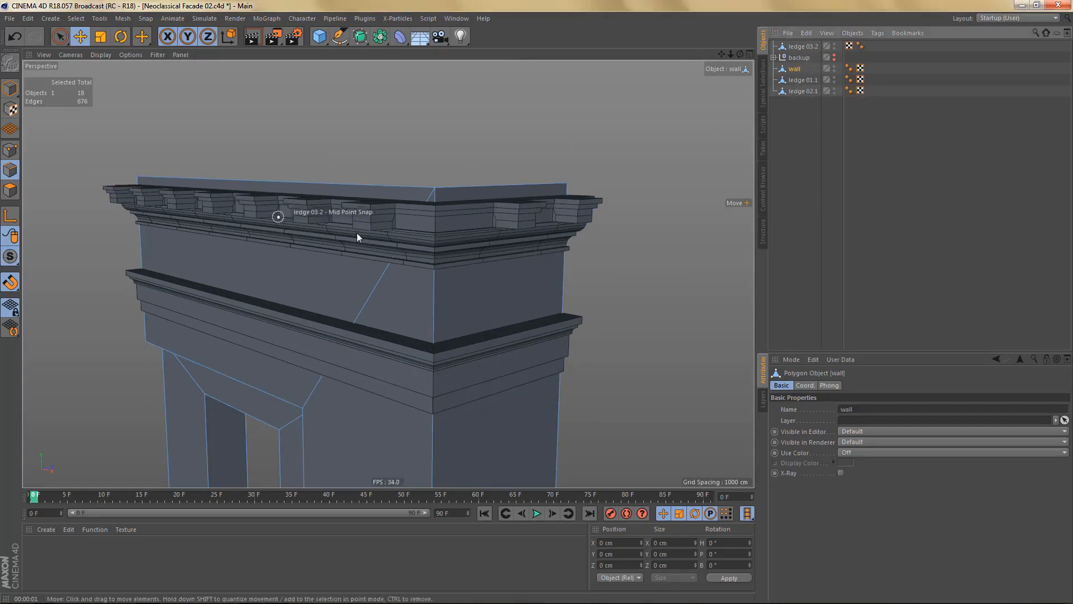
- Line Cut straight across the full width of the wall in the Front view, level with the upper edge of ledge 03.2
scroll(449, 213, "up", 3)
left_click_drag(448, 196, 475, 213, "alt")
middle_click(559, 317)
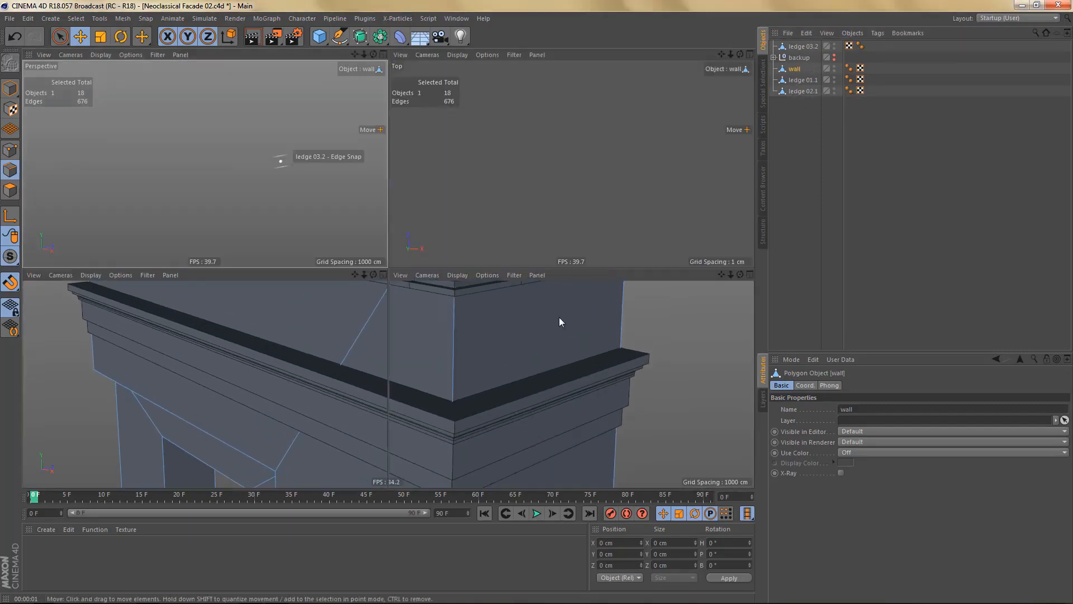
middle_click(607, 381)
scroll(519, 344, "down", 2)
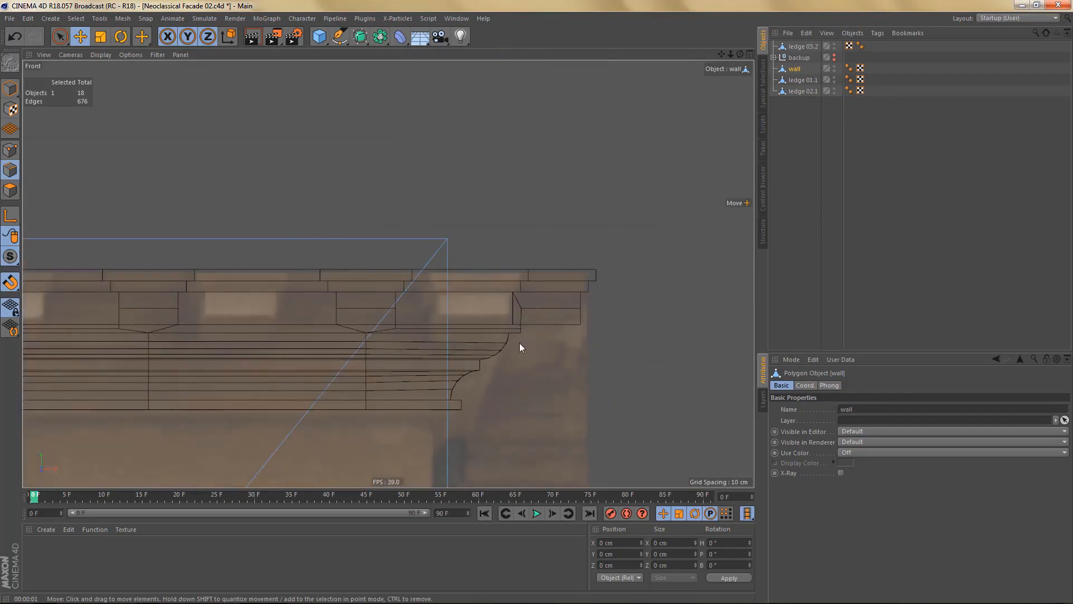
key("k")
key("k")
middle_click_drag(561, 292, 626, 302, "alt")
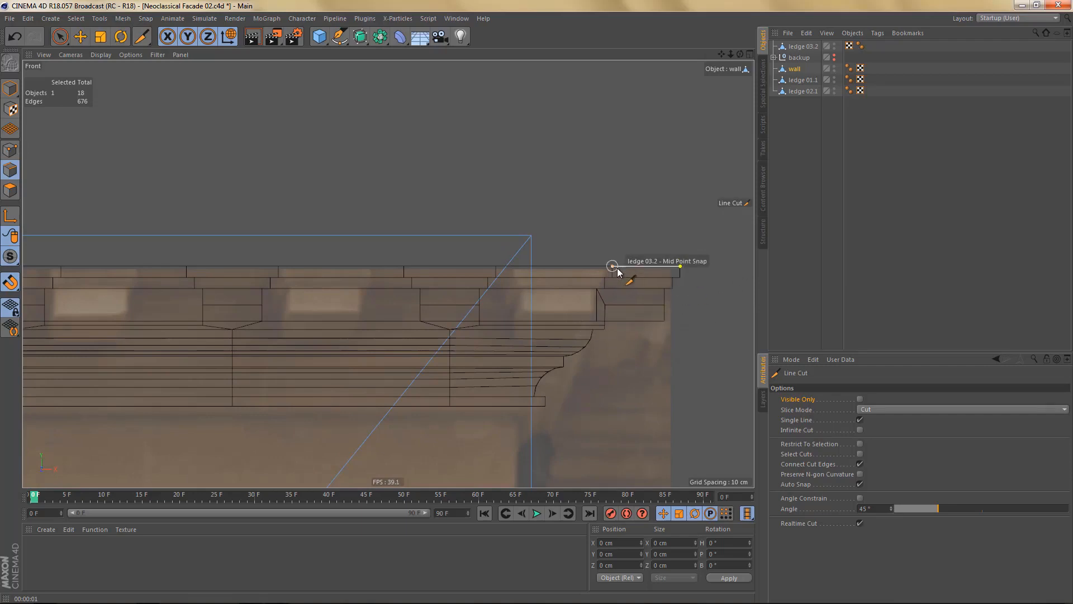
scroll(564, 292, "down", 6)
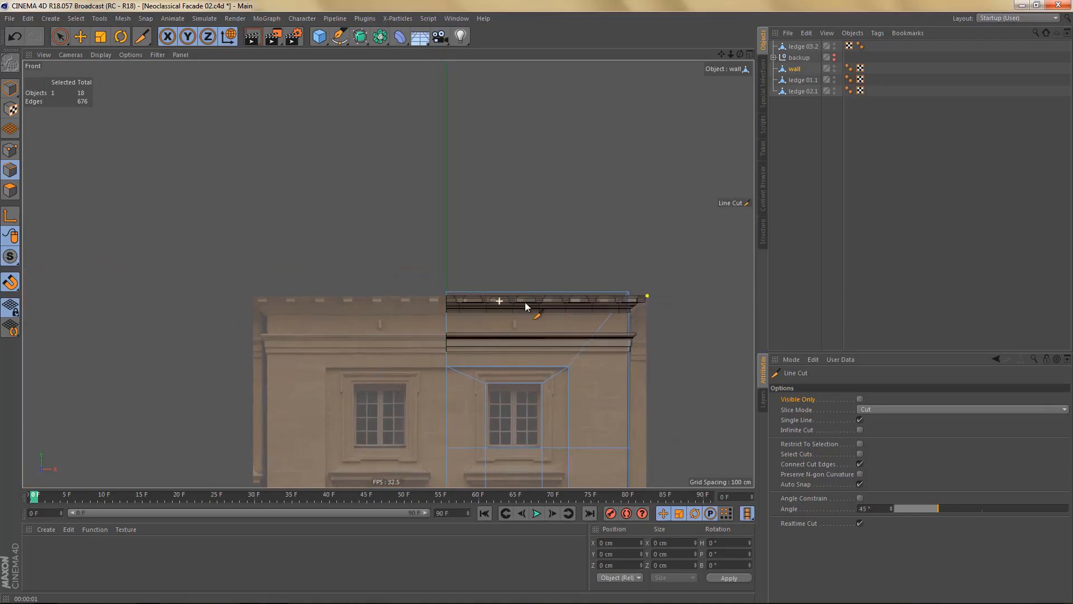
scroll(526, 306, "up", 6)
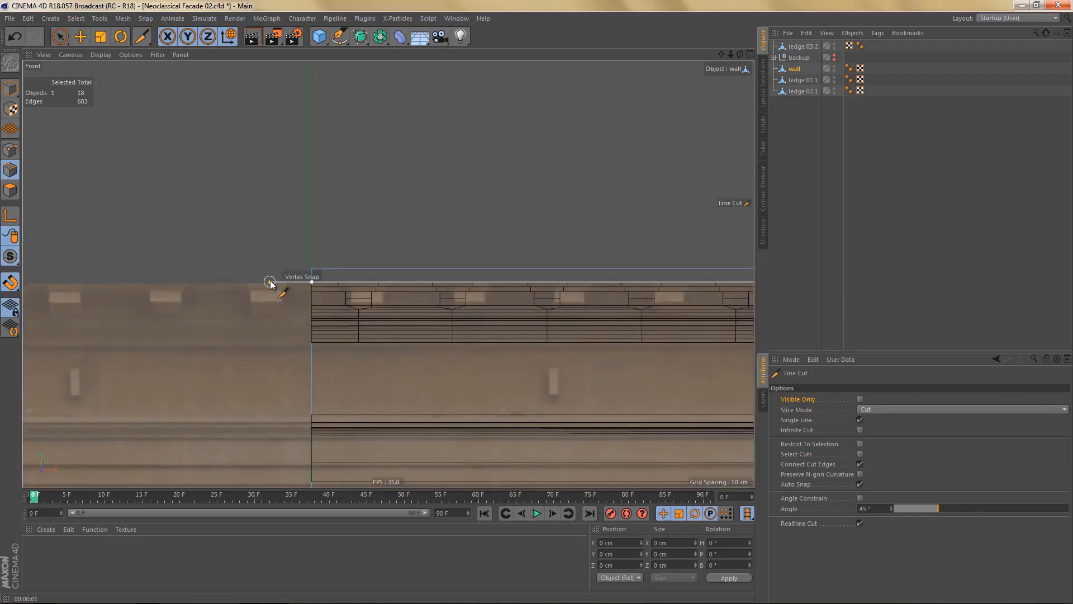
key("e")
middle_click(272, 277)
middle_click(256, 168)
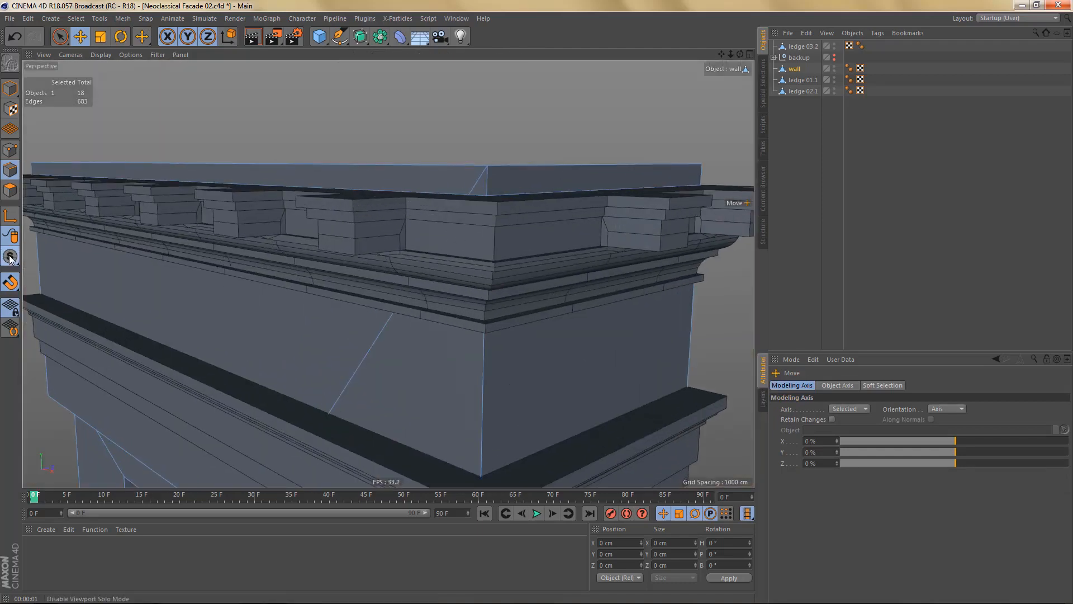
- Isolate the wall, disable snapping and use Polygon Pen to weld the diagonal edge's cut point onto the corner point of the new cut
left_click_drag(10, 259, 91, 276)
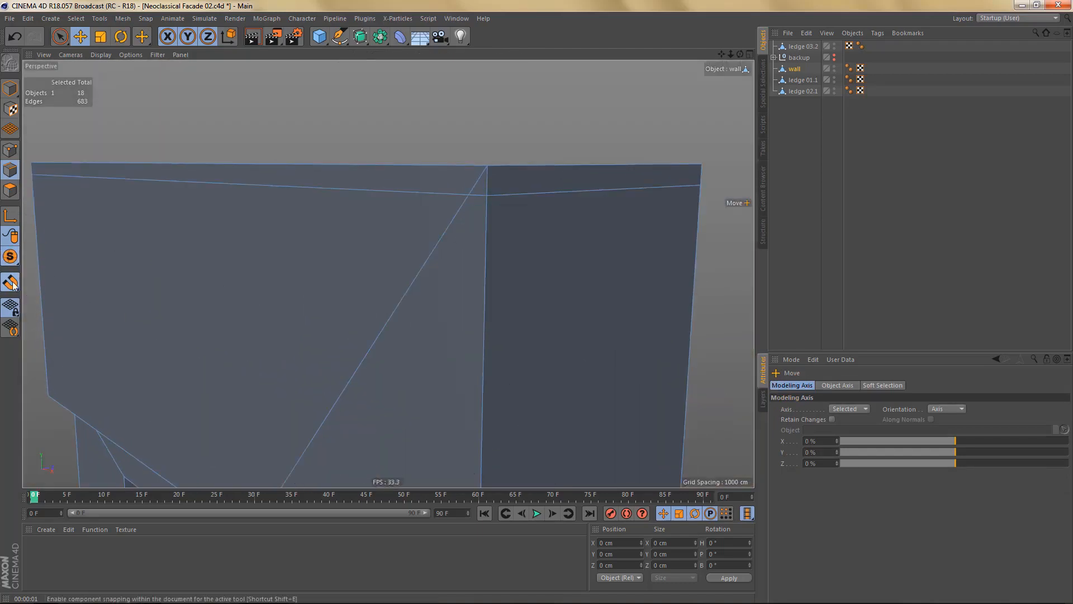
right_click(447, 209)
left_click(492, 383)
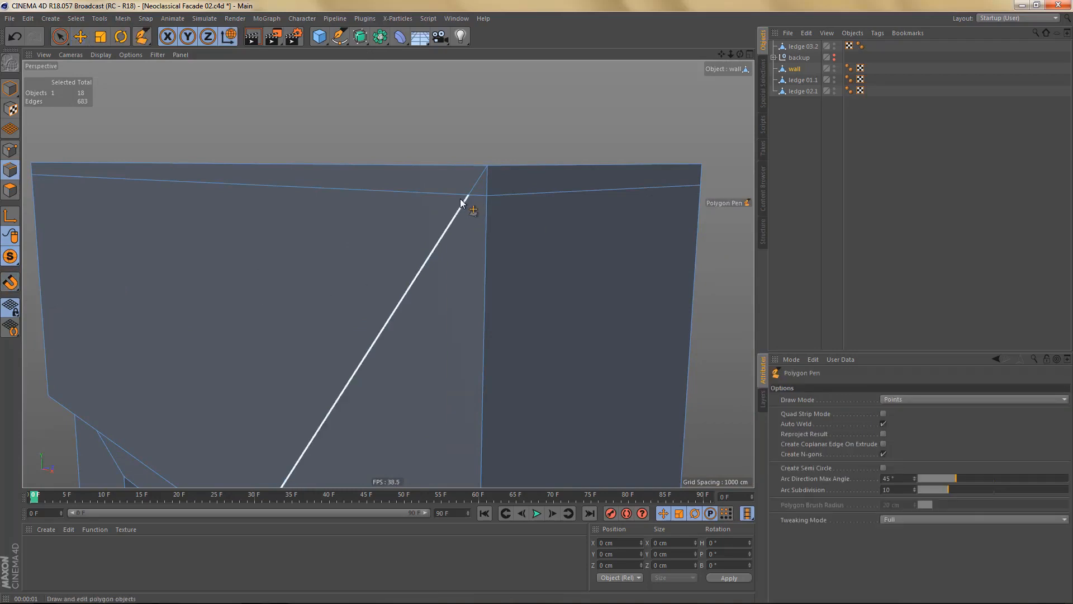
left_click_drag(478, 196, 622, 239)
left_click(622, 247)
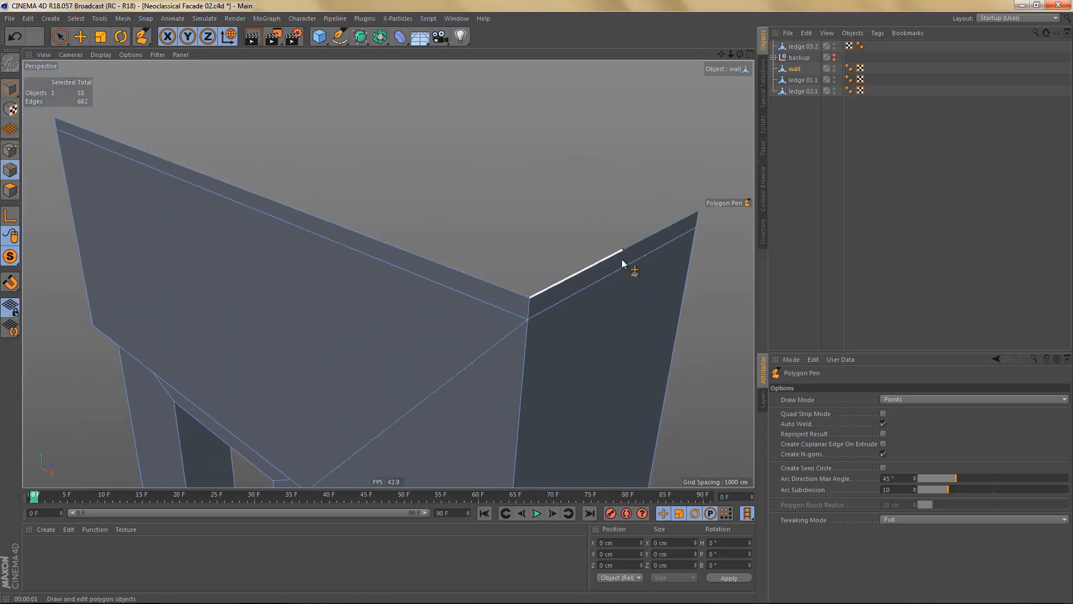
key("ctrl+z")
- Extrude the wall's short-side top edge inward and set its X position to 0 cm to cap the wall
key("e")
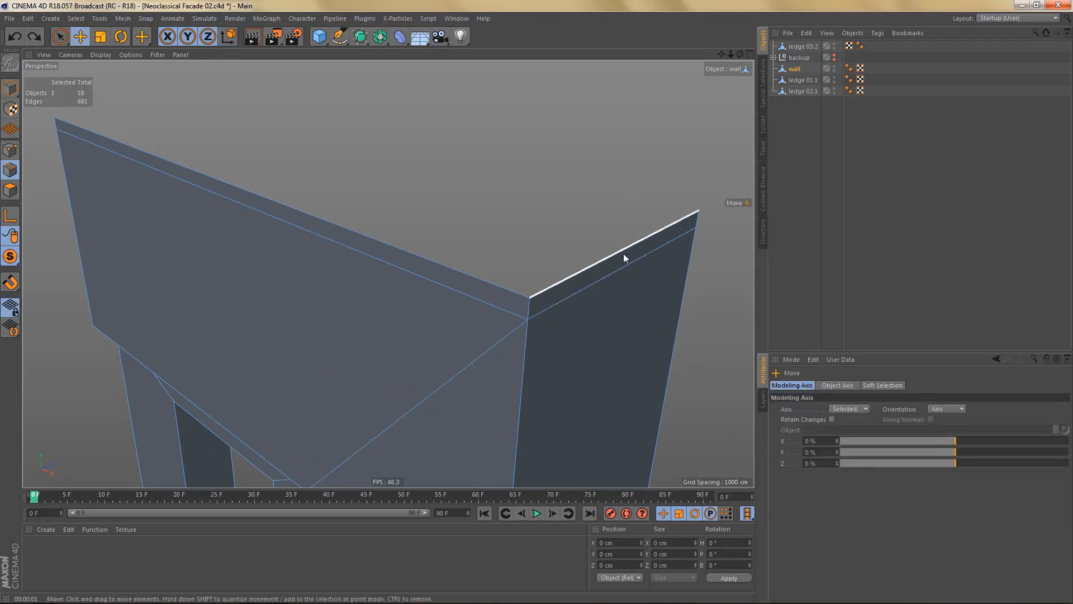
left_click(622, 253)
left_click_drag(722, 280, 612, 270, "ctrl")
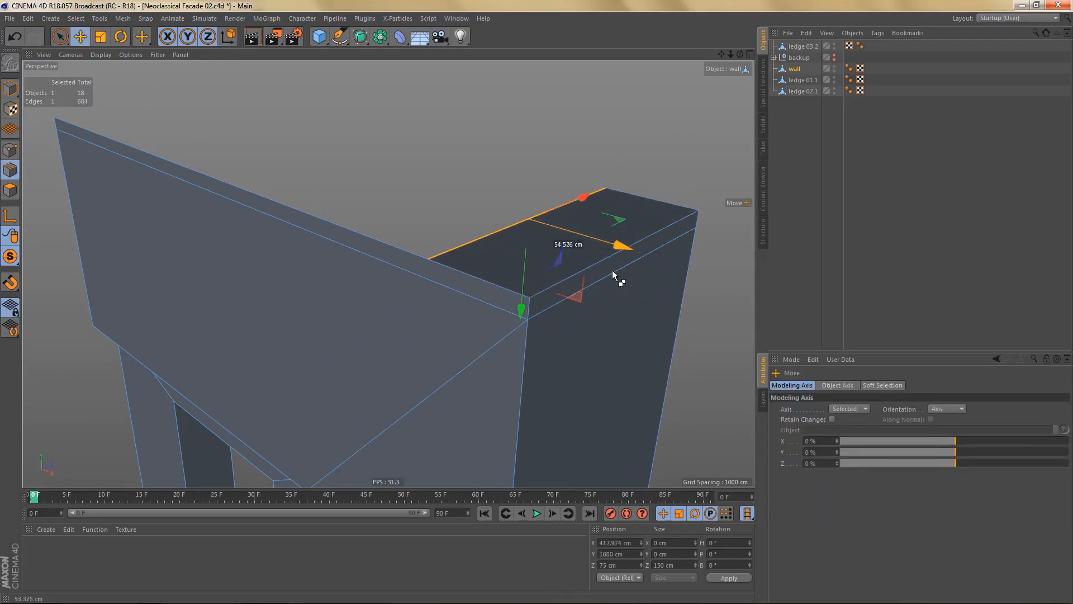
left_click(626, 540)
type("0")
key("Return")
left_click(117, 365)
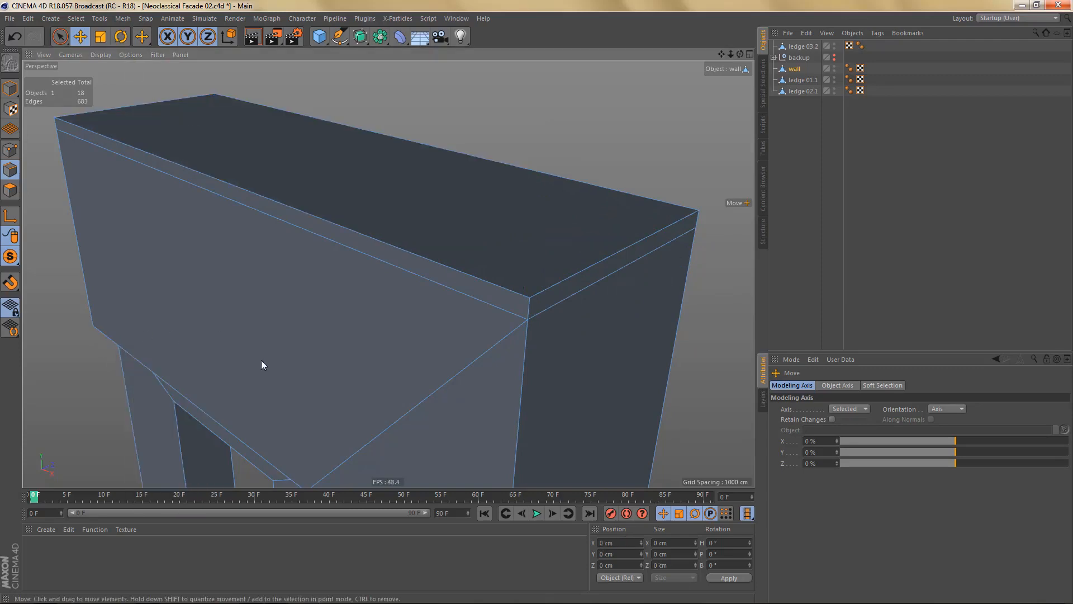
- Ring-select the narrow polygon strip around the wall's top, turn off solo mode and activate Extrude
key("Return")
key("u")
key("b")
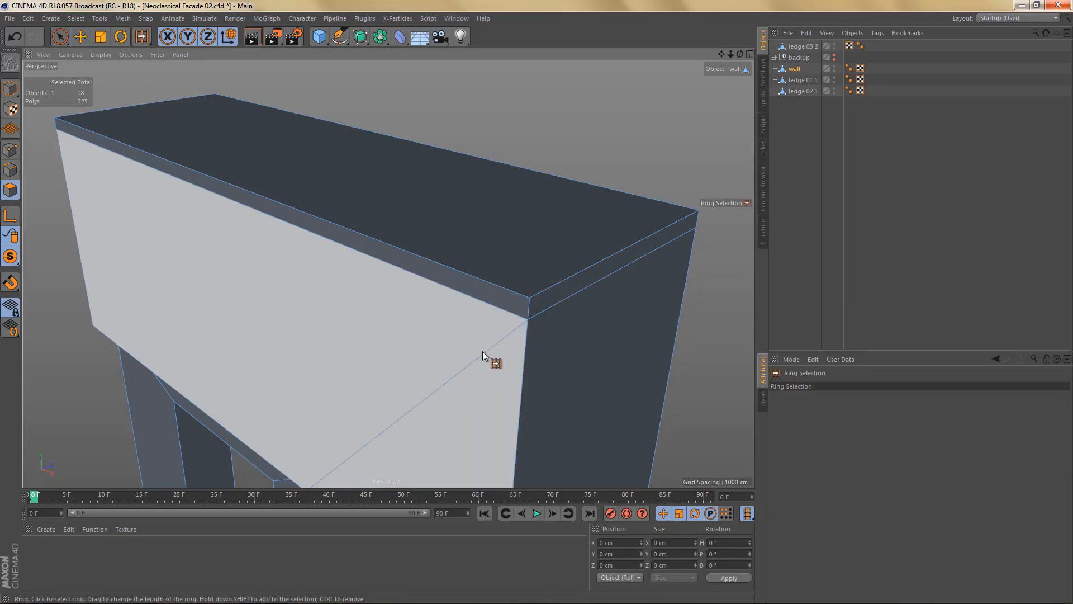
left_click(523, 303)
left_click_drag(574, 306, 420, 223, "alt")
mouse_move(499, 228)
left_mouse_down("alt")
mouse_move(494, 235)
mouse_move(505, 235)
left_mouse_up("alt")
left_click_drag(10, 256, 59, 275)
left_click(60, 275)
mouse_move(430, 279)
left_mouse_down("alt")
mouse_move(431, 290)
mouse_move(431, 280)
left_mouse_up("alt")
key("d")
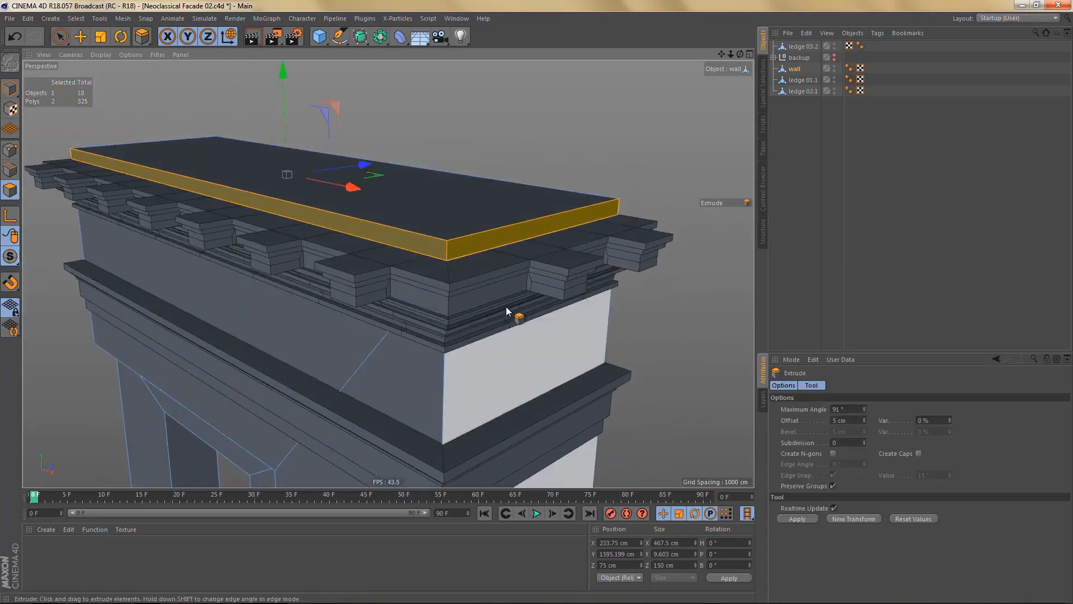
- Try extruding the top strip outward by 36 cm and undo the extrusion
left_click_drag(505, 306, 586, 306)
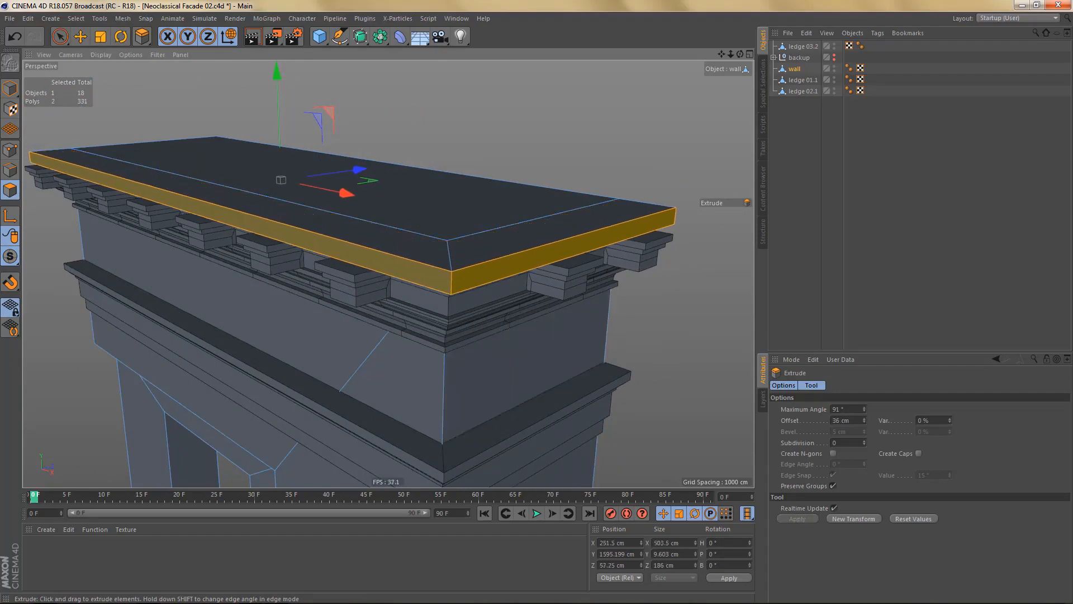
left_click_drag(450, 302, 451, 244, "alt")
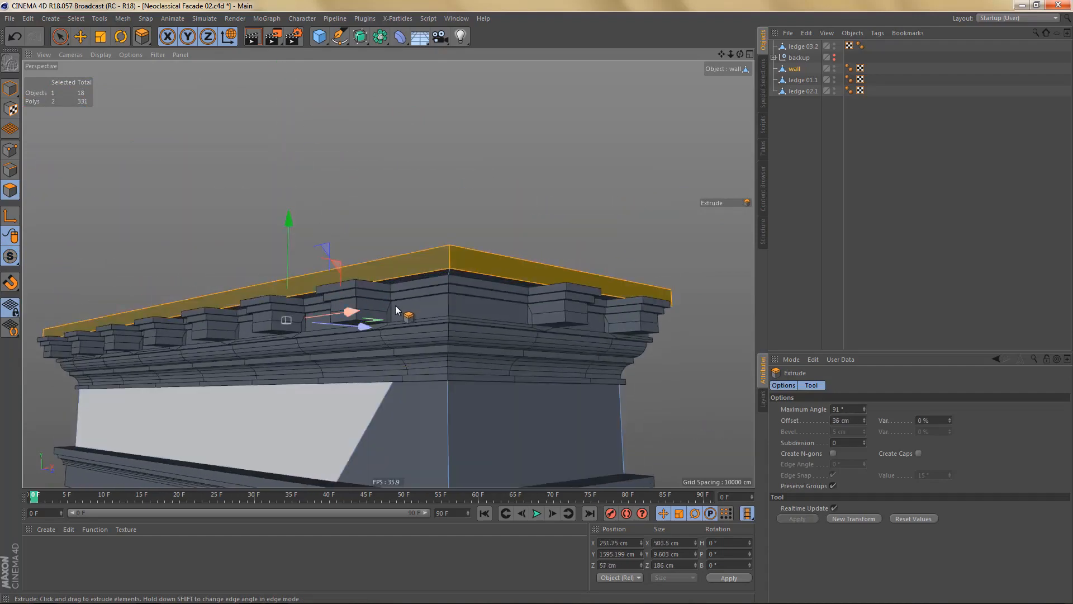
left_click_drag(398, 309, 401, 270, "alt")
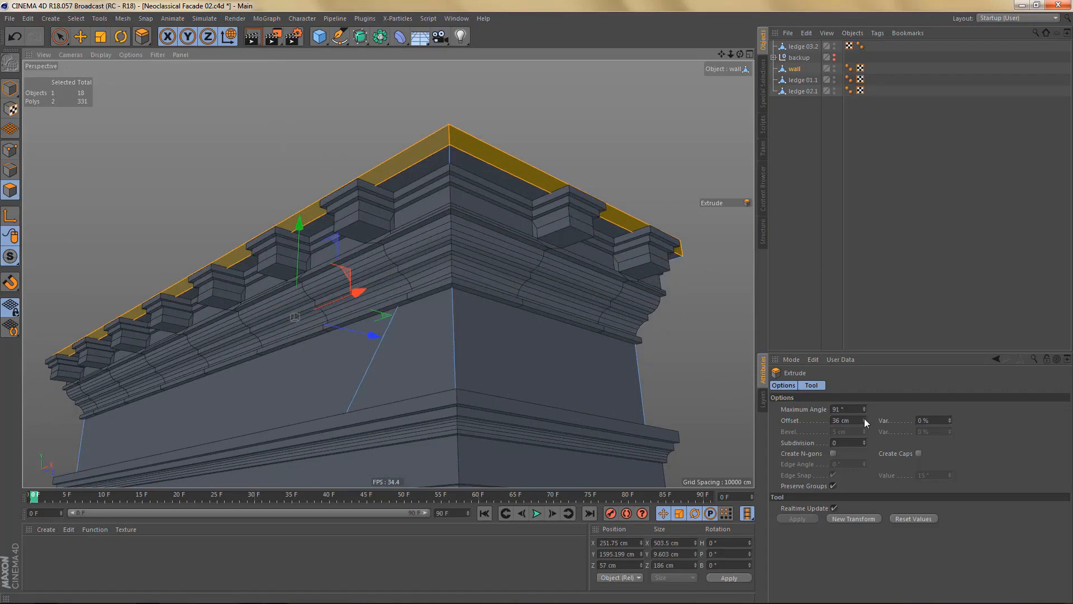
left_click_drag(864, 419, 864, 416)
key("ctrl+z")
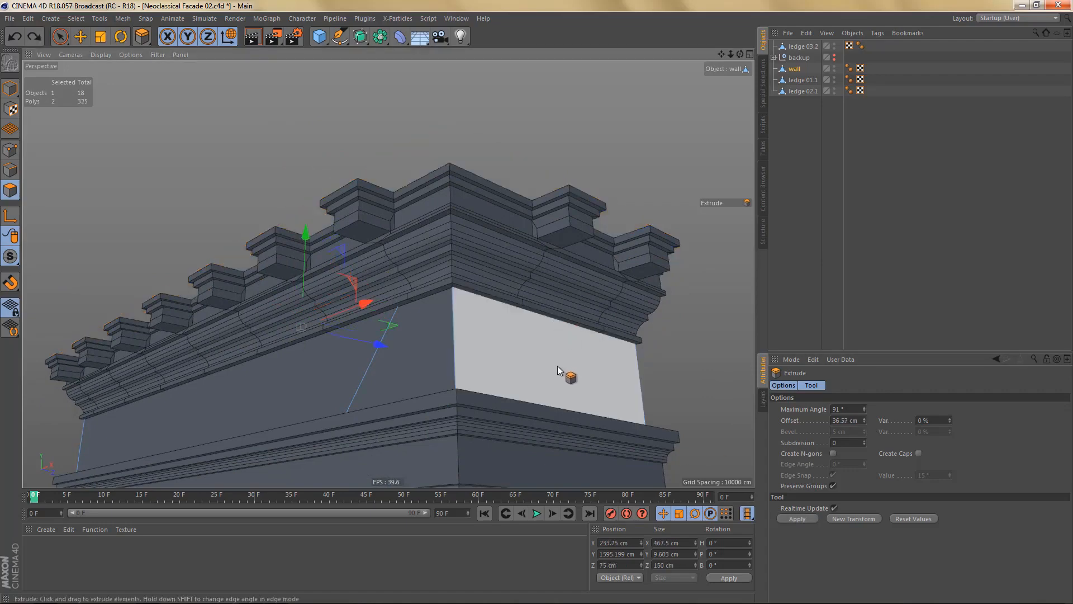
- Extrude the wall's top strip outward by 52.5 cm as an overhang above the ledge and render a preview of the facade
left_click_drag(558, 365, 671, 365)
scroll(468, 330, "down", 6)
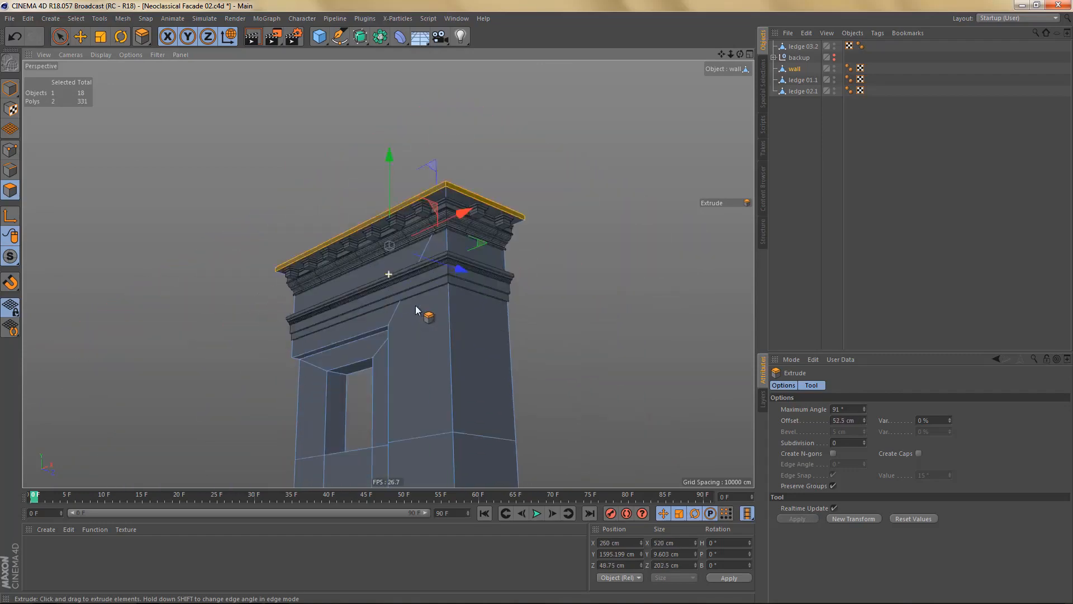
scroll(416, 308, "down", 5)
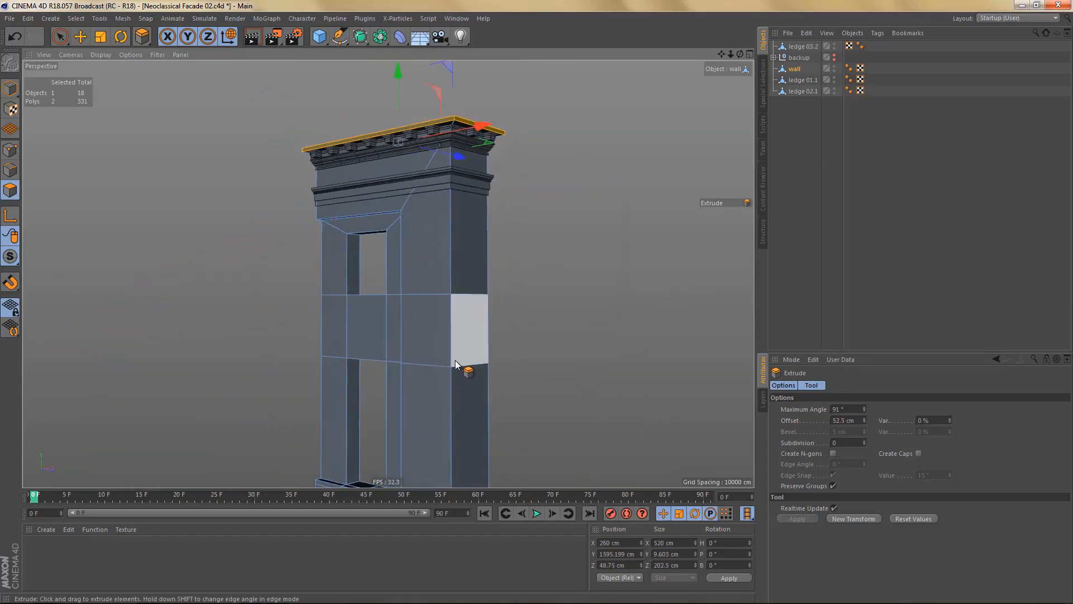
key("ctrl+r")
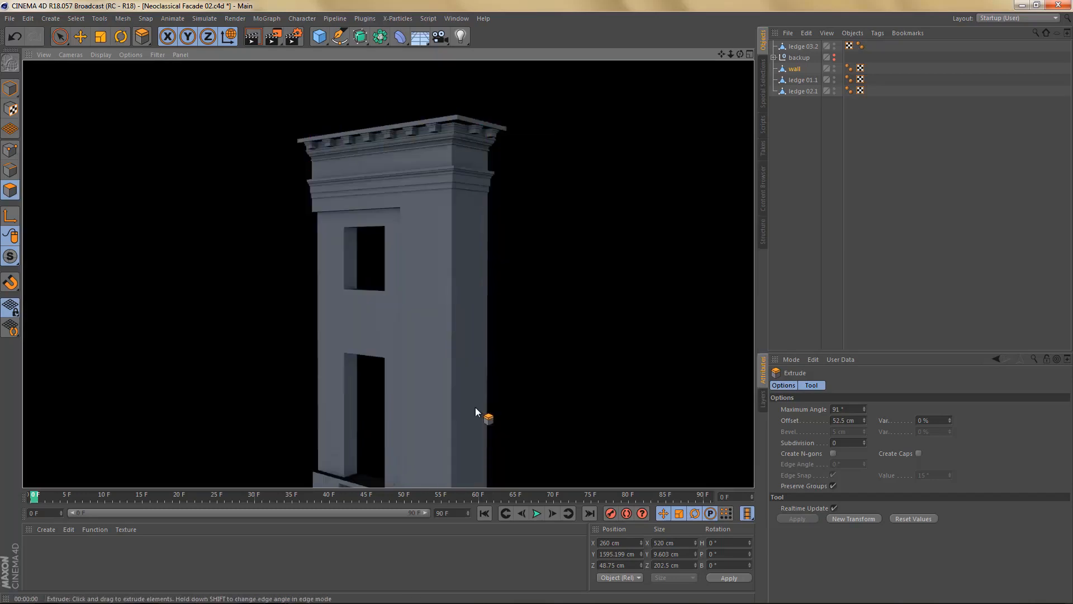
mouse_move(427, 143)
left_mouse_down("alt")
mouse_move(466, 150)
mouse_move(467, 175)
left_mouse_up("alt")
left_click_drag(388, 273, 520, 223, "alt")
left_click_drag(440, 152, 535, 149, "alt")
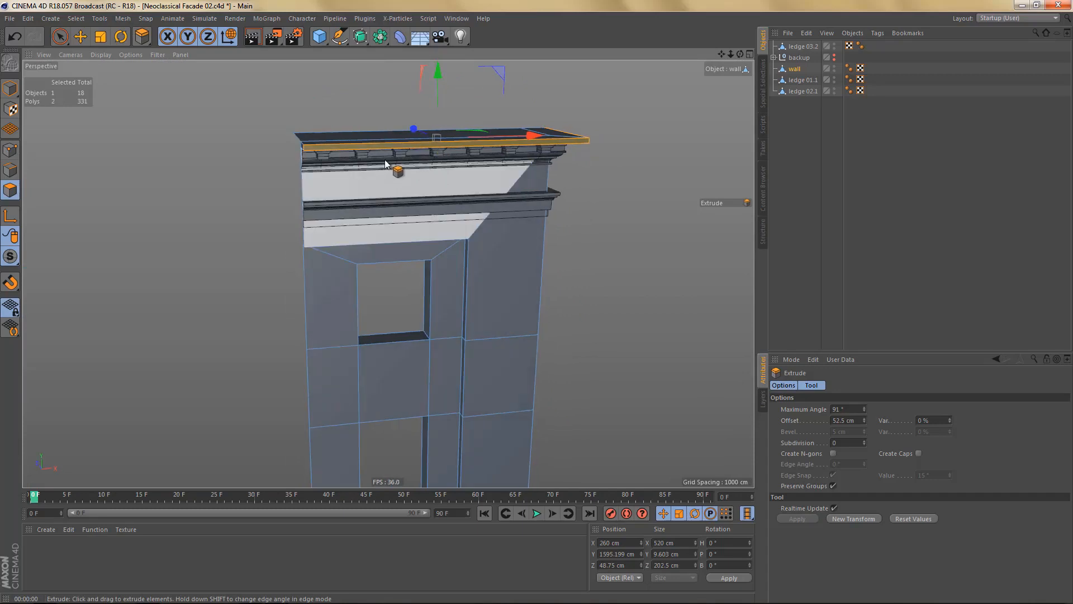
- Delete the small end polygon of the overhang on the facade's mirror side at X 0 cm
middle_click_drag(383, 156, 434, 216, "alt")
scroll(435, 217, "up", 5)
left_click_drag(431, 216, 462, 217, "alt")
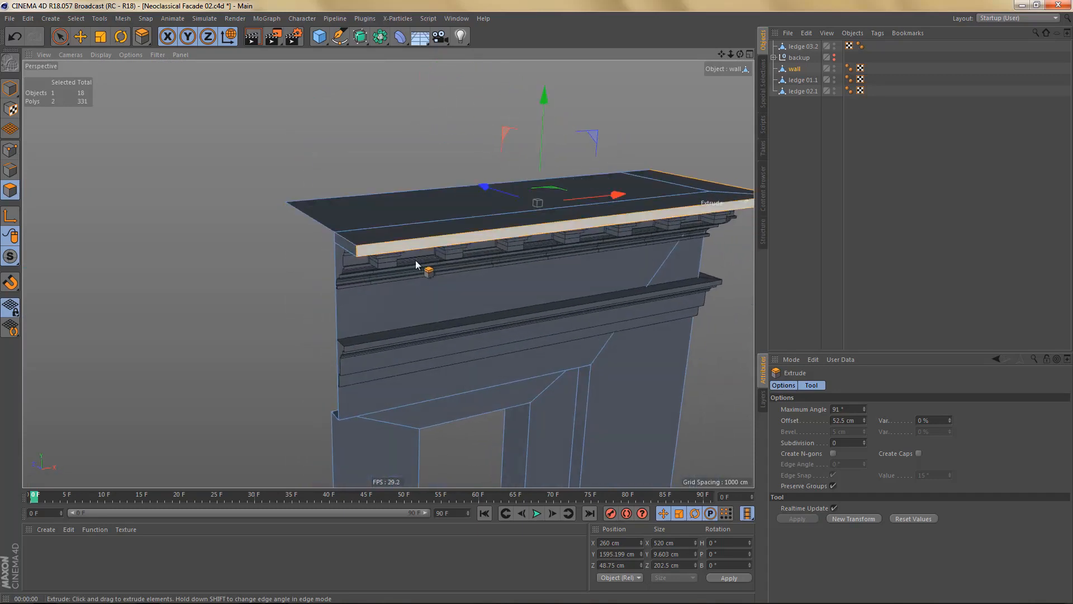
key("e")
scroll(348, 266, "up", 2)
left_click_drag(348, 265, 340, 238, "alt")
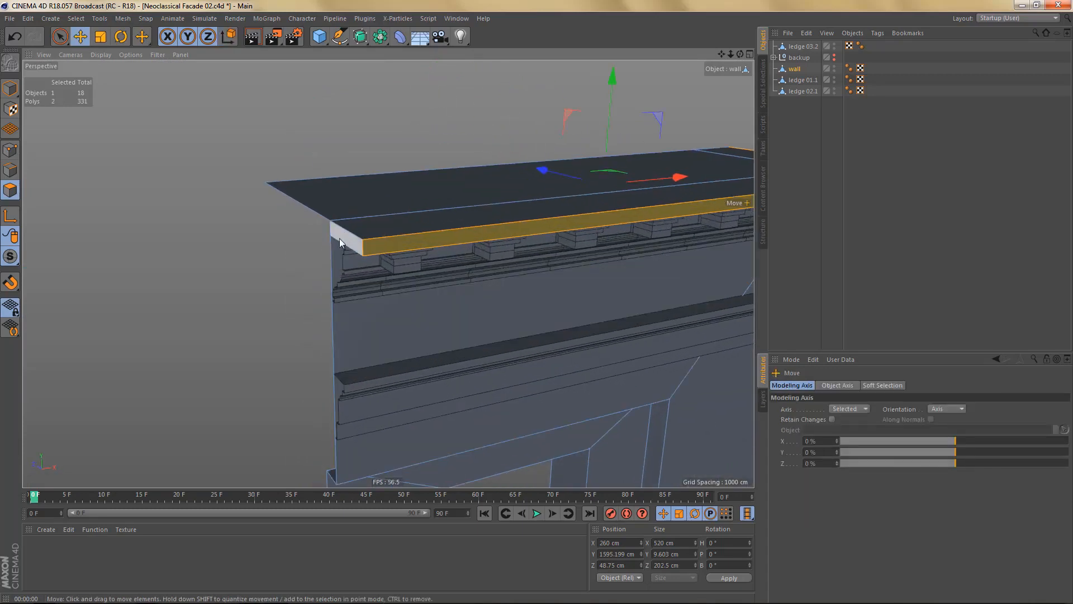
left_click(344, 239)
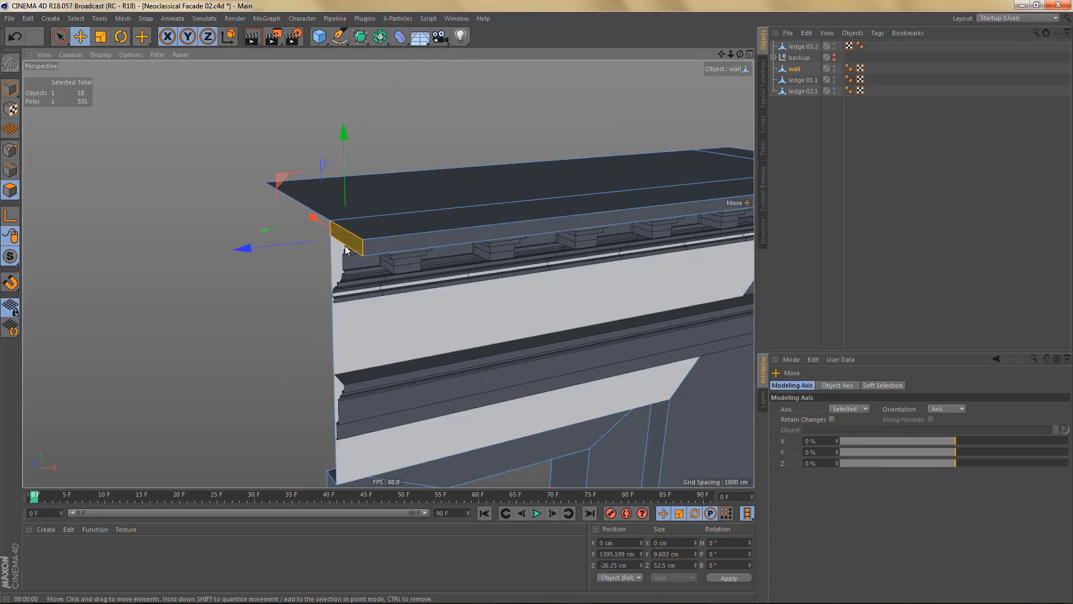
key("Delete")
- Select the three top polygons of the roof slab on the wall and melt them into one N-gon
left_click_drag(344, 250, 303, 323, "alt")
key("9")
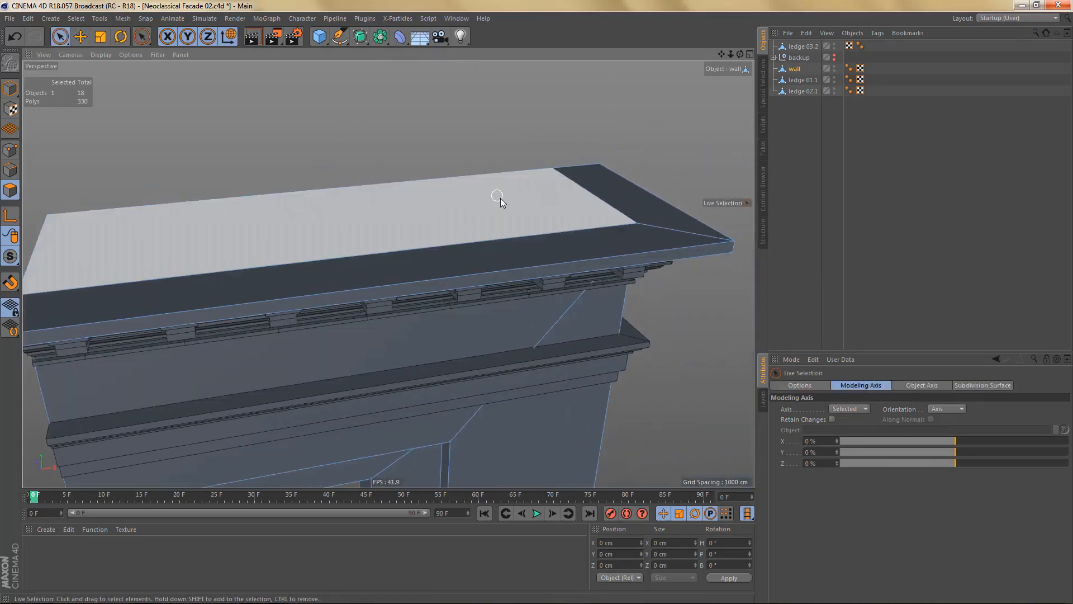
mouse_move(501, 198)
left_mouse_down()
mouse_move(630, 196)
mouse_move(620, 206)
left_mouse_up()
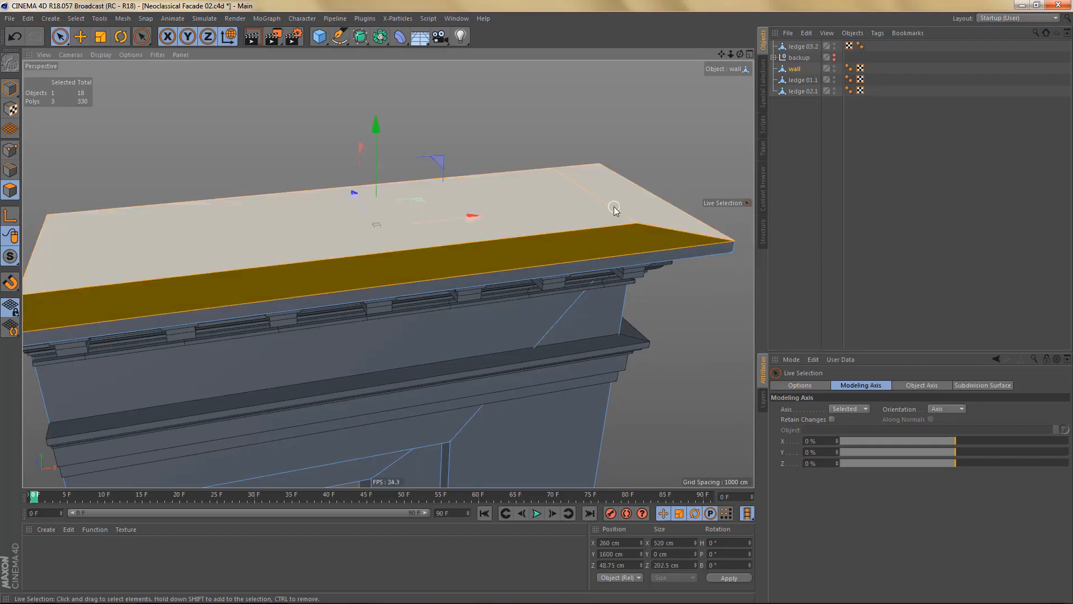
key("u")
key("z")
scroll(440, 212, "down", 5)
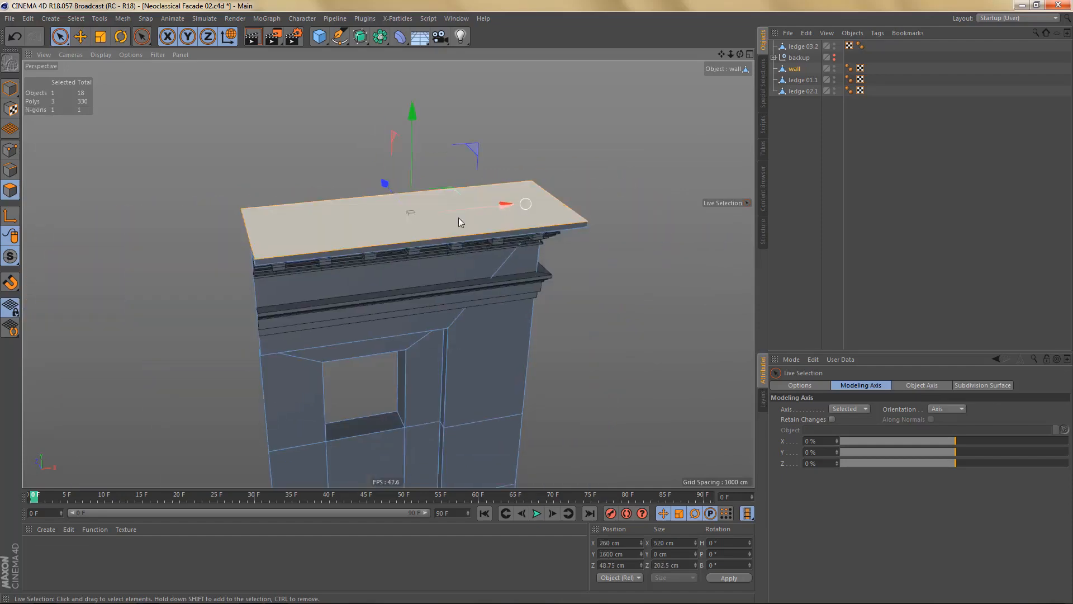
- Delete the small leftover end polygon of the overhang on the wall's back side
left_click_drag(458, 218, 387, 233, "alt")
scroll(508, 320, "up", 4)
left_click_drag(508, 320, 446, 302, "alt")
left_click(480, 224)
key("Delete")
- Inspect the whole facade from below and render a preview of it
scroll(446, 302, "down", 5)
middle_click_drag(448, 337, 444, 240, "alt")
scroll(444, 240, "down", 3)
left_click_drag(444, 322, 497, 321, "alt")
middle_click_drag(496, 331, 497, 254, "alt")
left_click_drag(497, 250, 487, 323, "alt")
scroll(485, 280, "down", 3)
middle_click_drag(487, 323, 492, 227, "alt")
left_click_drag(492, 227, 494, 220, "alt")
right_click_drag(494, 221, 477, 278, "alt")
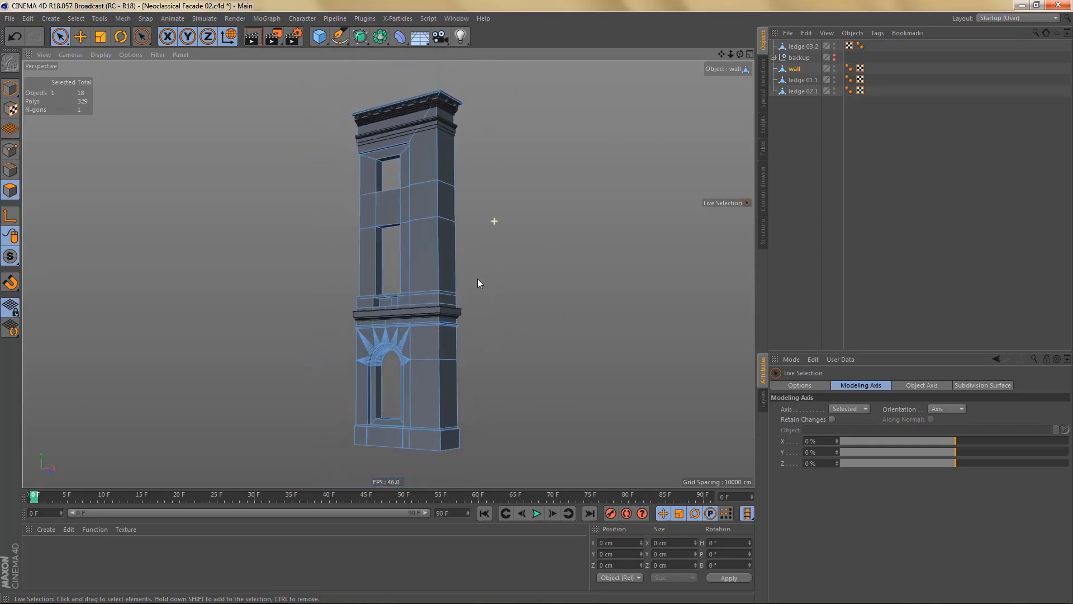
left_click_drag(477, 278, 443, 345, "alt")
key("ctrl+r")
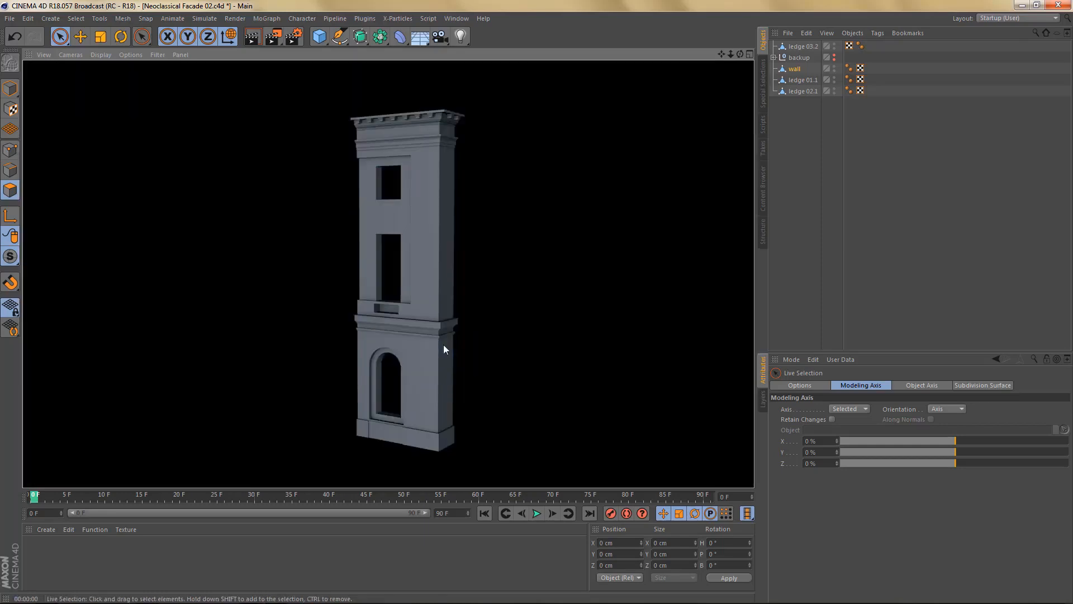
- Clear the stray polygon selection on the wall and save the document as Neoclassical Facade 03.c4d
left_click(408, 270)
scroll(565, 203, "up", 1)
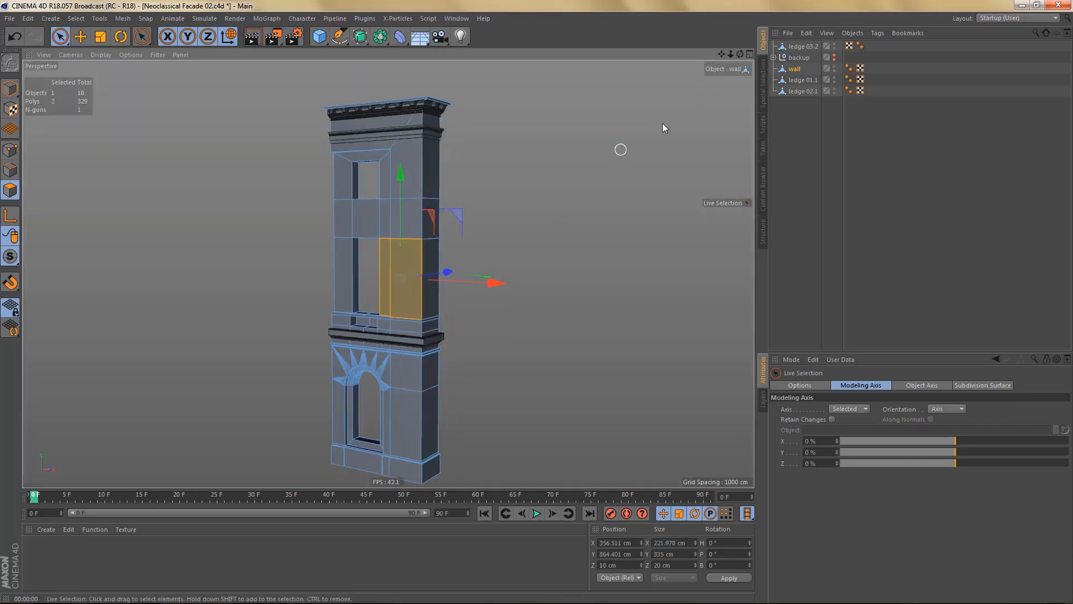
left_click(650, 139)
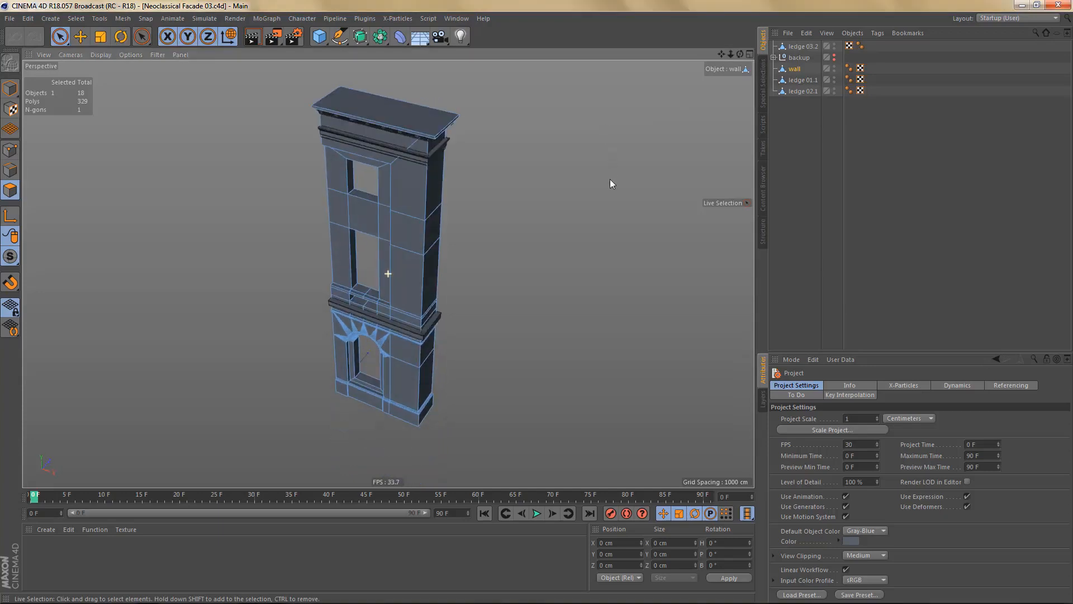
left_click_drag(609, 180, 610, 172, "alt")
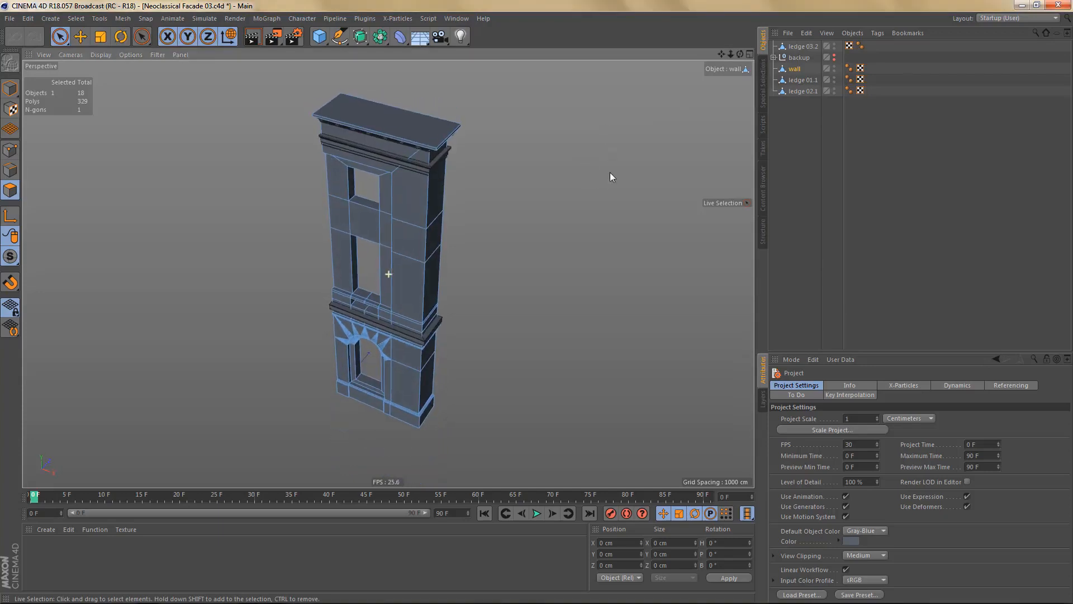
- Select the wall's N-gon on the roof top and remove its two leftover edge points to make it a single polygon
left_click(762, 83)
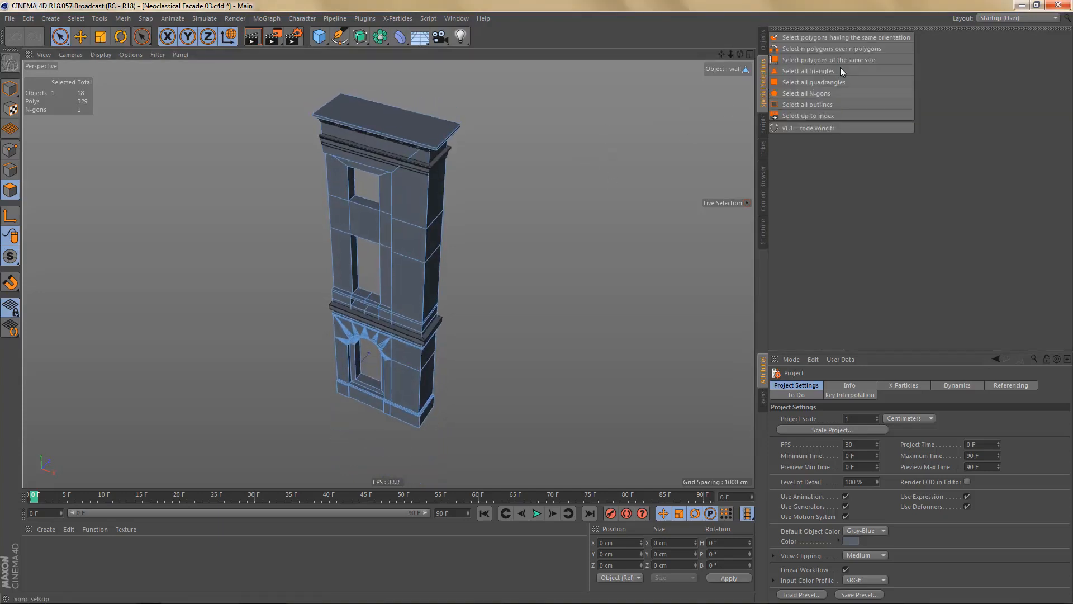
left_click(816, 92)
scroll(429, 134, "up", 2)
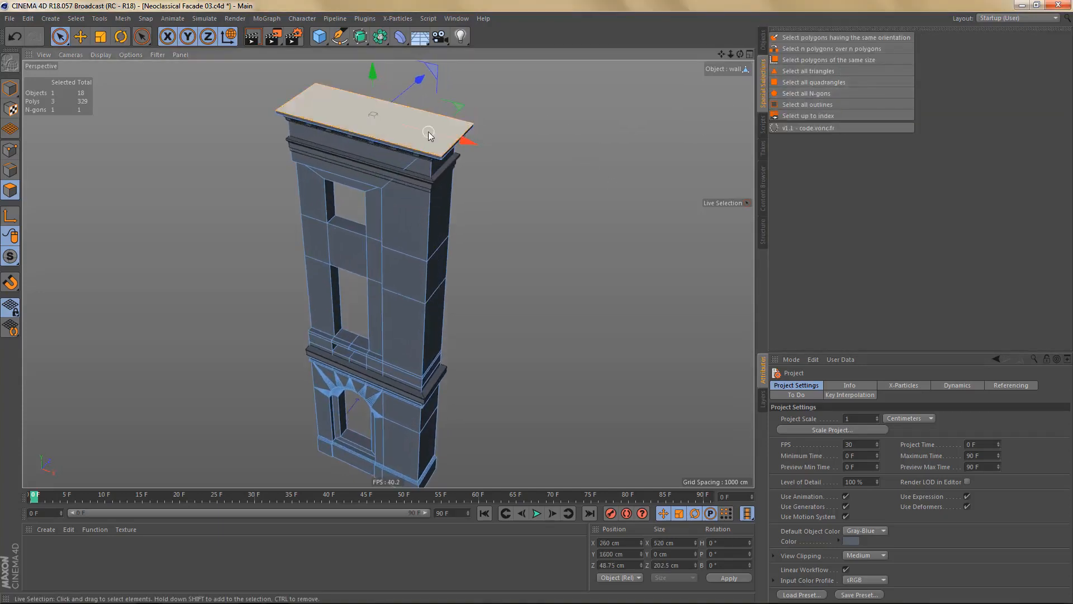
scroll(436, 180, "up", 4)
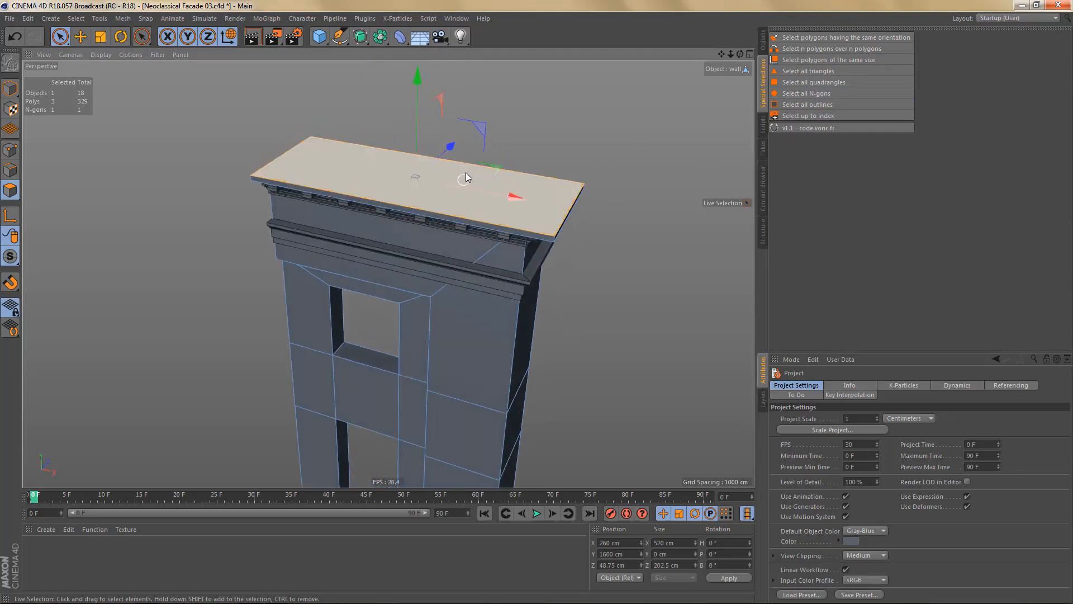
key("Return")
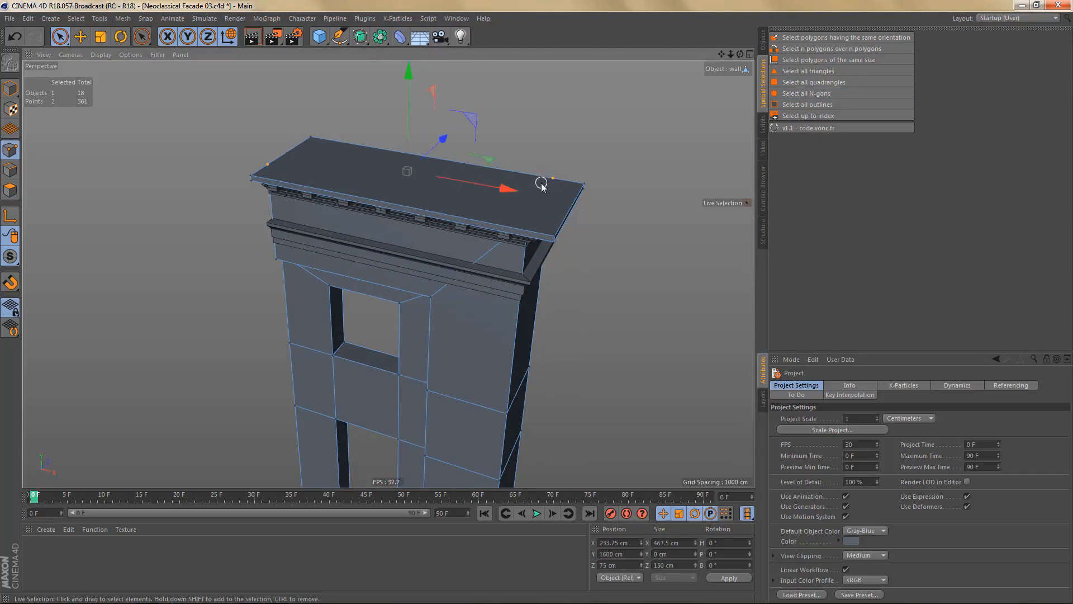
key("Return")
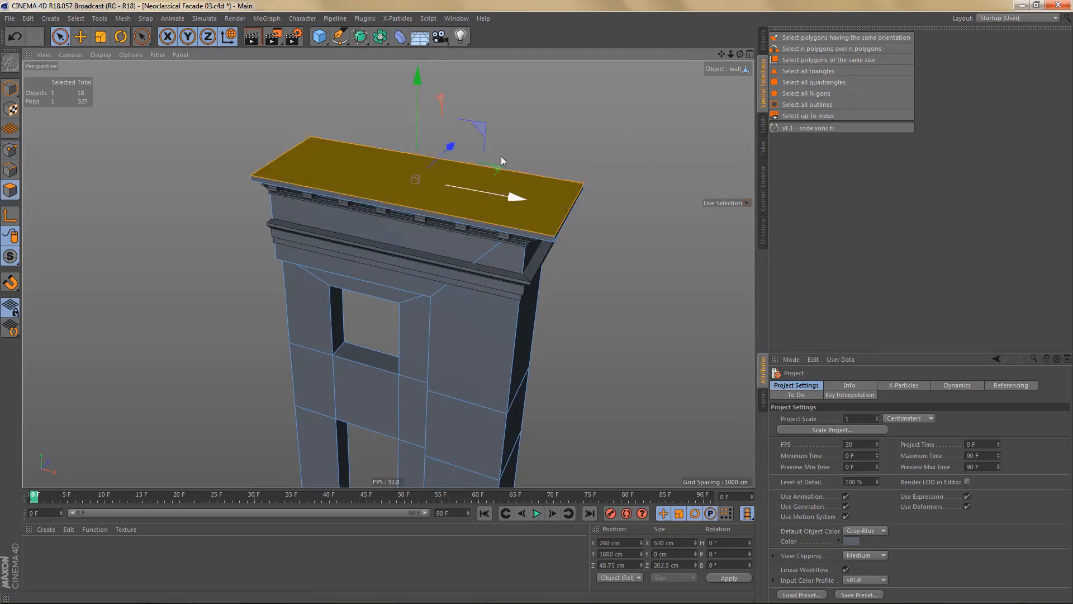
- Move ledge 03.2 below ledge 02.1 in the object hierarchy
scroll(479, 162, "down", 3)
left_click_drag(461, 199, 434, 207, "alt")
scroll(497, 201, "up", 4)
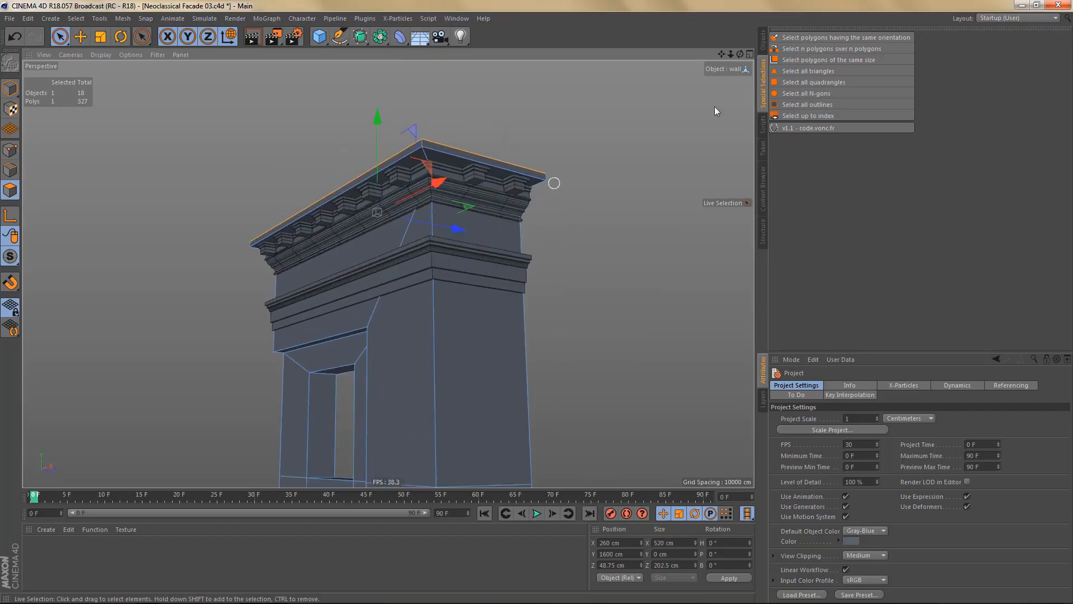
left_click(764, 42)
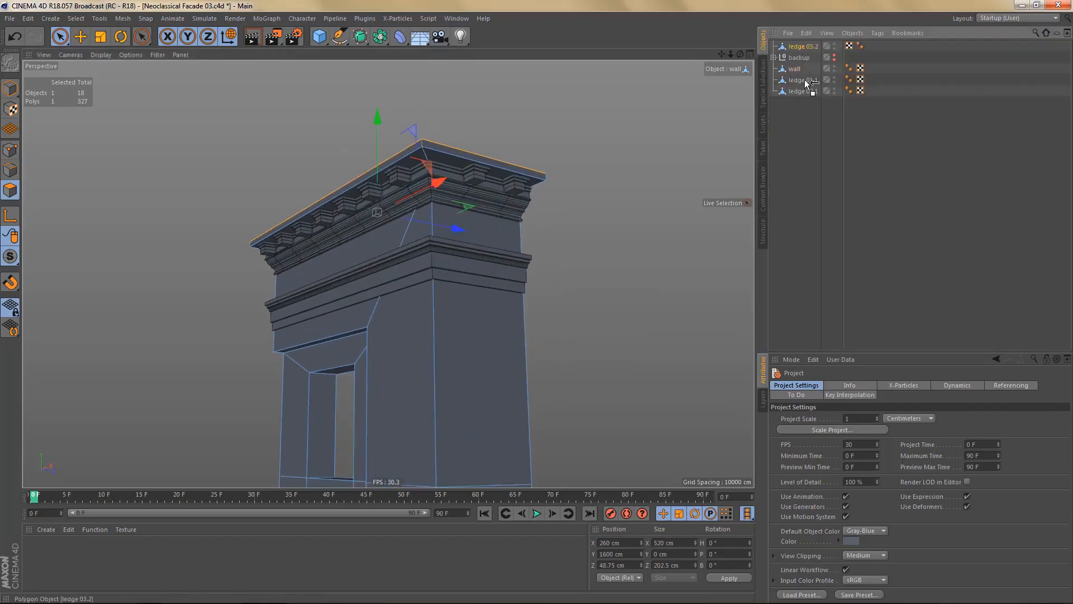
left_click_drag(805, 82, 805, 95)
- Select the points of the side-face brackets on ledge 03.2 and shift them along Z to about 81.85 cm
right_click_drag(505, 183, 545, 187, "alt")
left_click_drag(486, 218, 445, 220, "alt")
key("Return")
key("0")
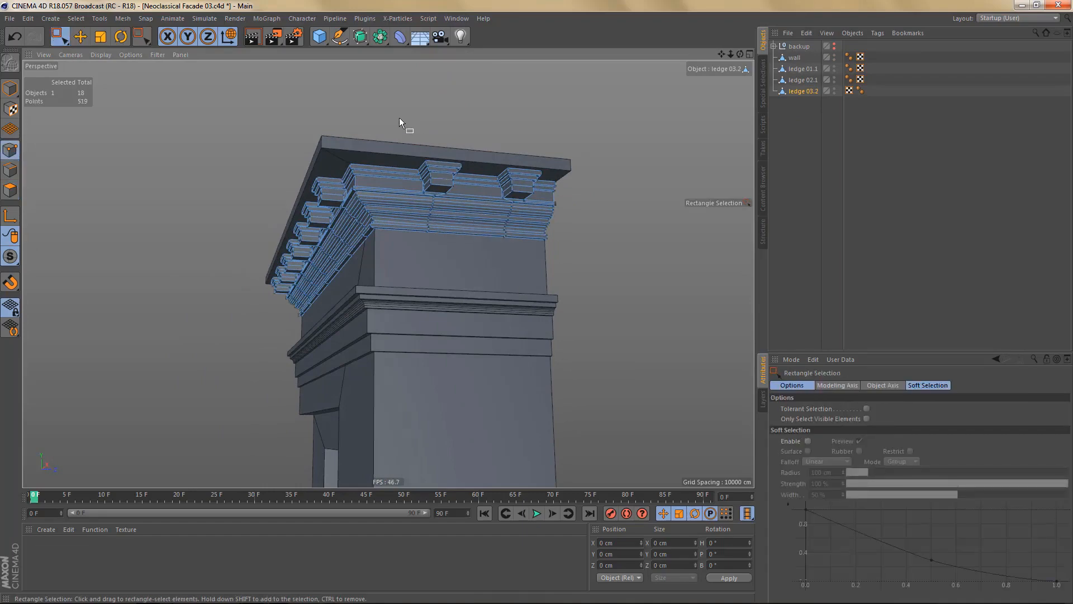
left_click_drag(540, 266, 537, 206)
left_click_drag(427, 230, 562, 241, "alt")
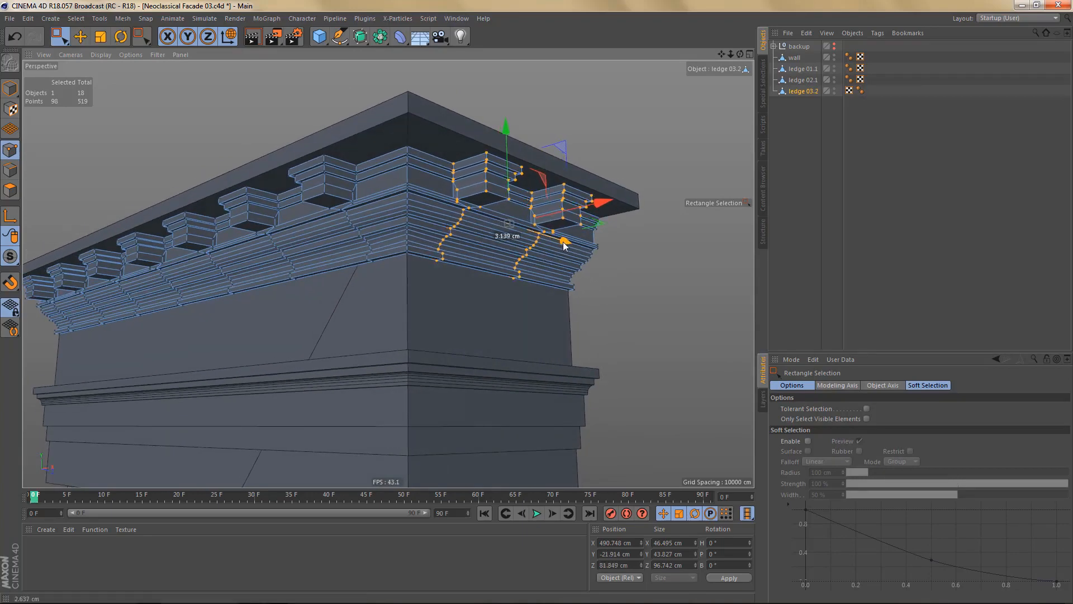
- Render a preview of the upper facade to check the bracket spacing on the side face
mouse_move(501, 215)
left_mouse_down("alt")
mouse_move(468, 230)
mouse_move(495, 223)
left_mouse_up("alt")
right_click_drag(495, 223, 450, 260, "alt")
middle_click_drag(450, 260, 450, 199, "alt")
right_click_drag(449, 199, 427, 256, "alt")
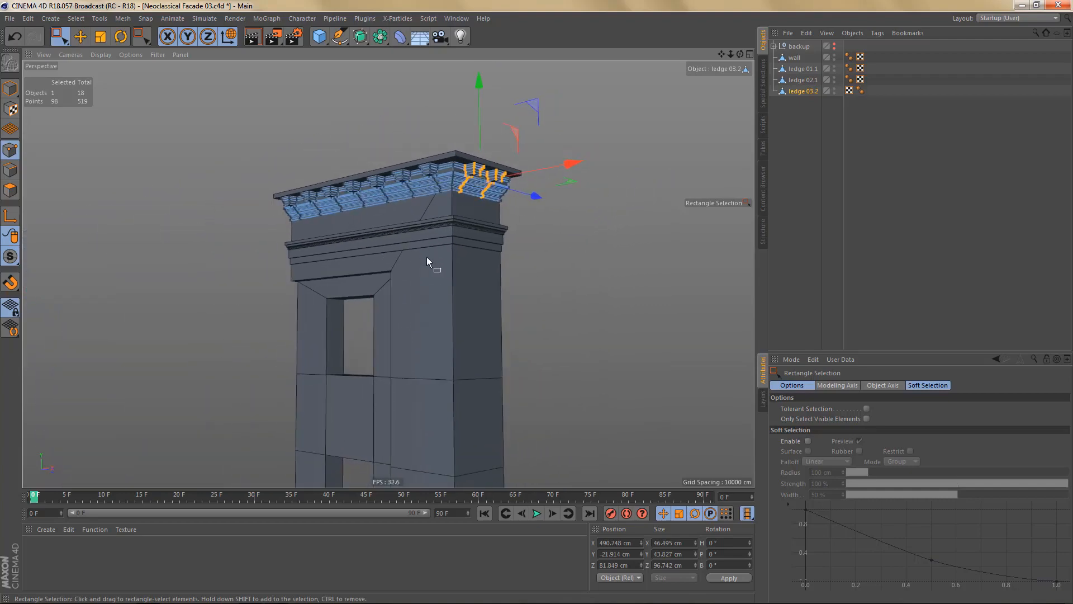
key("ctrl+r")
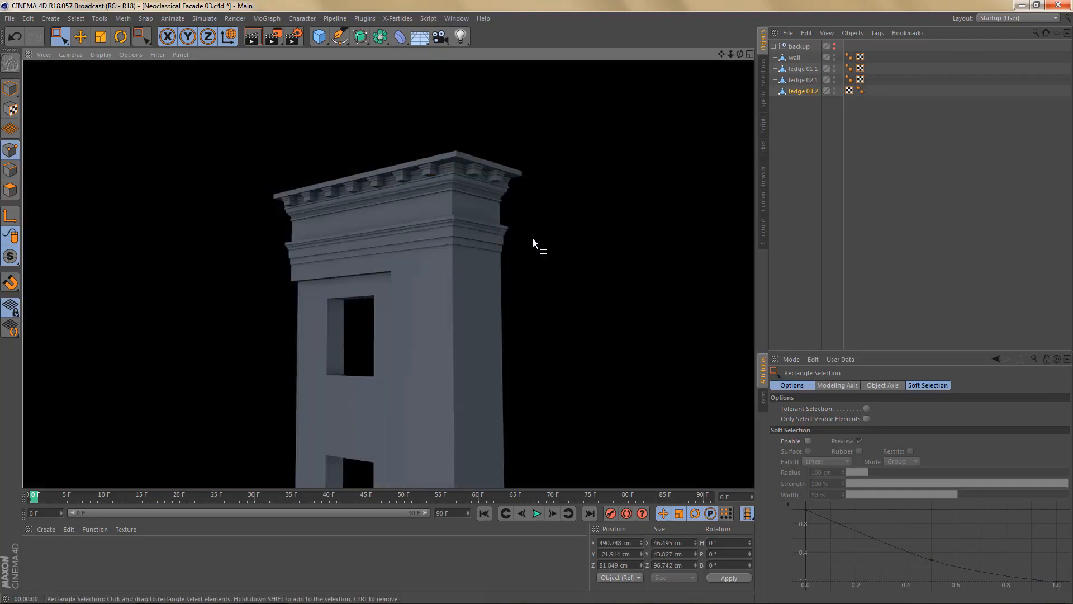
- Shift the selected side bracket points of ledge 03.2 further along Z to 83.5 cm
right_click_drag(520, 167, 569, 197, "alt")
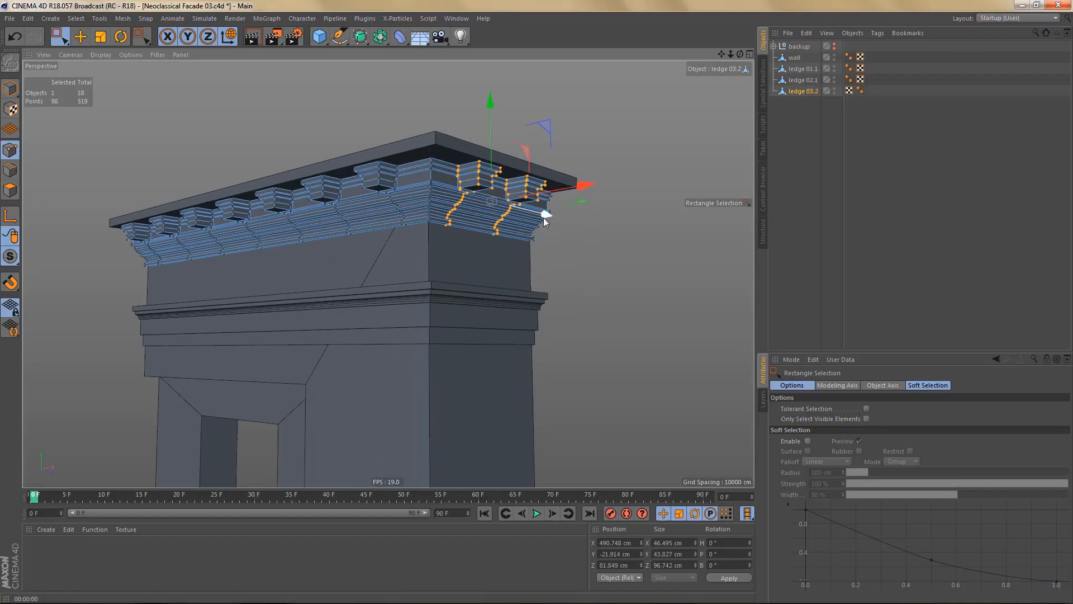
left_click_drag(545, 216, 548, 217)
left_click_drag(482, 208, 466, 187, "alt")
right_click_drag(466, 187, 489, 182, "alt")
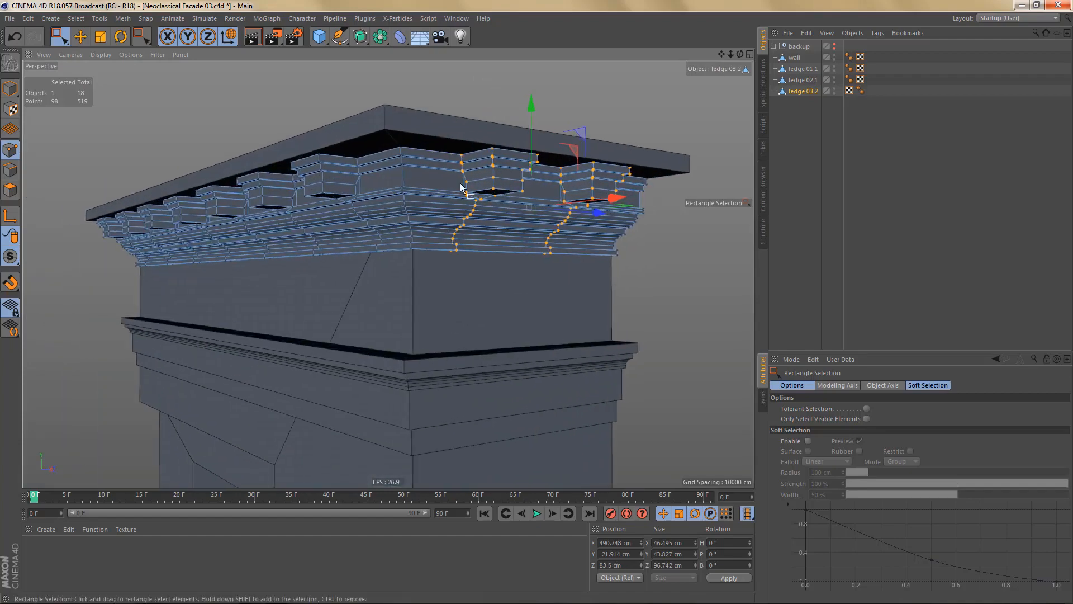
mouse_move(463, 186)
left_mouse_down("alt")
mouse_move(485, 177)
mouse_move(459, 185)
left_mouse_up("alt")
right_click_drag(457, 184, 394, 271, "alt")
left_click_drag(393, 271, 462, 218, "alt")
- In the front view, hide ledges 01.1, 02.1 and 03.2 and put ledge 03.2's tags in the same order as the others
middle_click(544, 316)
middle_click(549, 324)
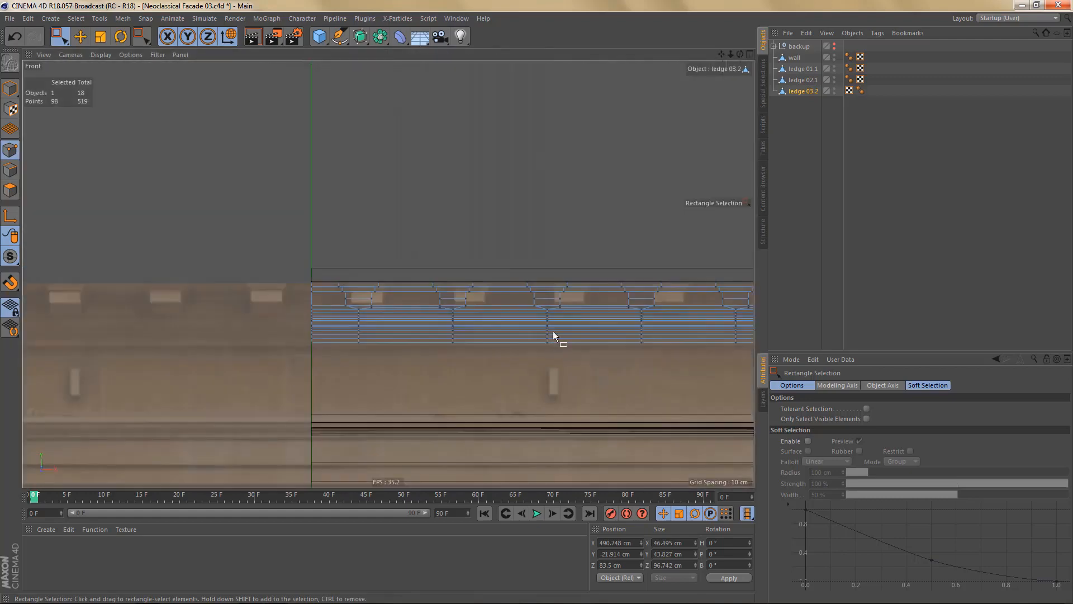
right_click_drag(517, 268, 478, 341, "alt")
middle_click_drag(510, 332, 498, 299, "alt")
right_click_drag(517, 302, 467, 222, "alt")
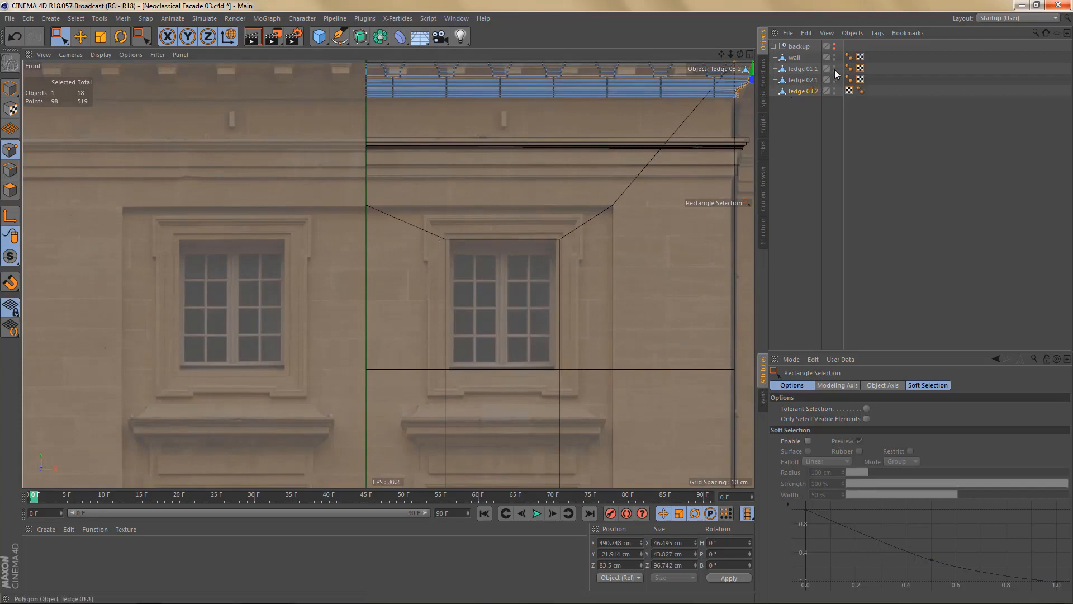
left_click_drag(834, 70, 866, 92, "alt")
left_click(799, 61)
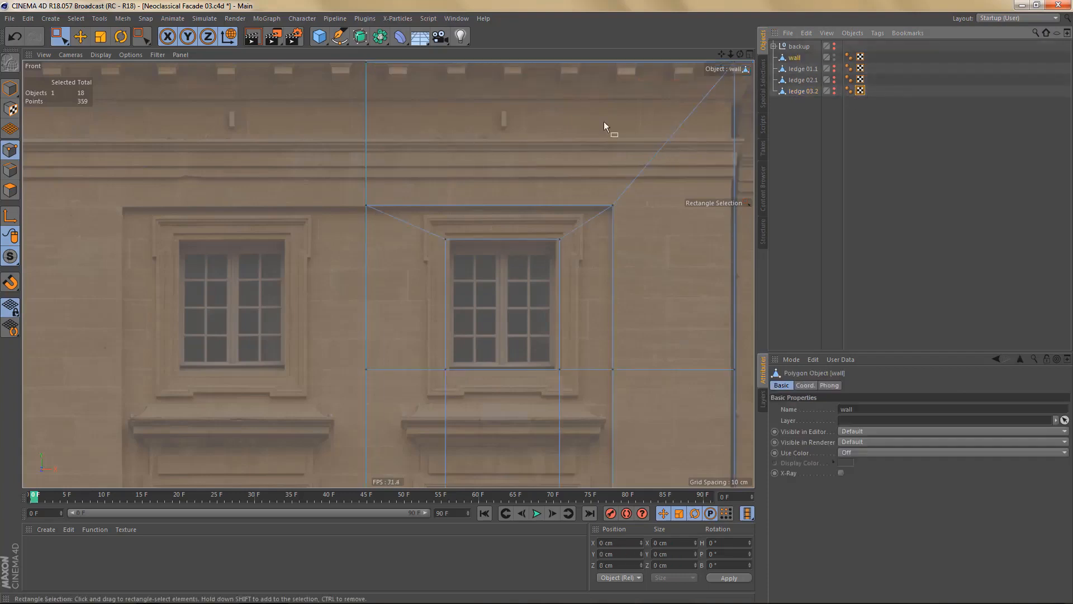
- Fill the back of the wall's upper window opening with Close Polygon Hole and select the new polygon
middle_click(314, 178)
middle_click(315, 178)
scroll(341, 214, "up", 4)
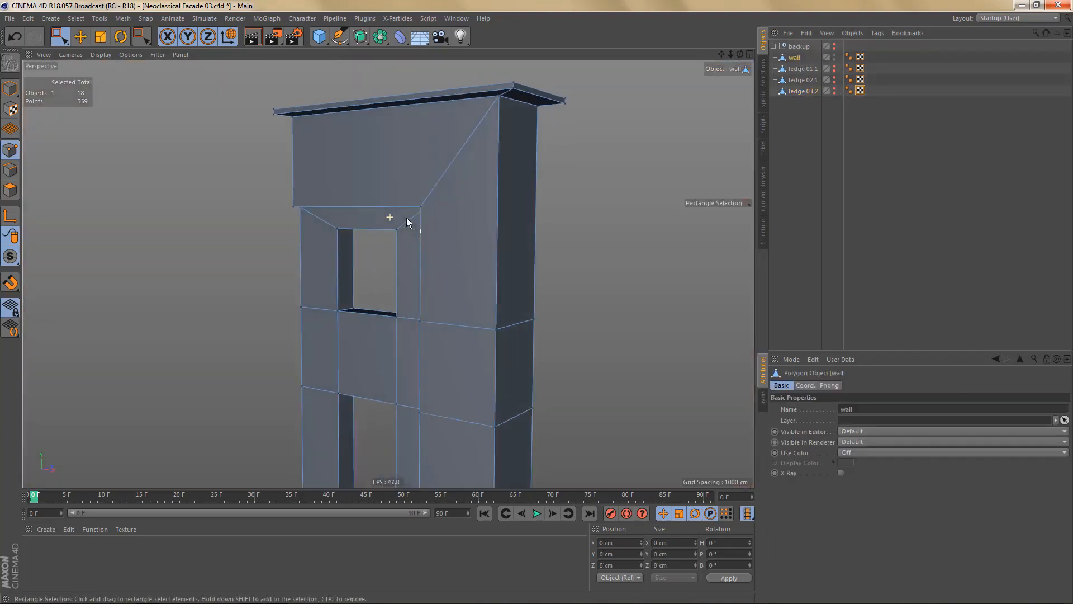
key("m")
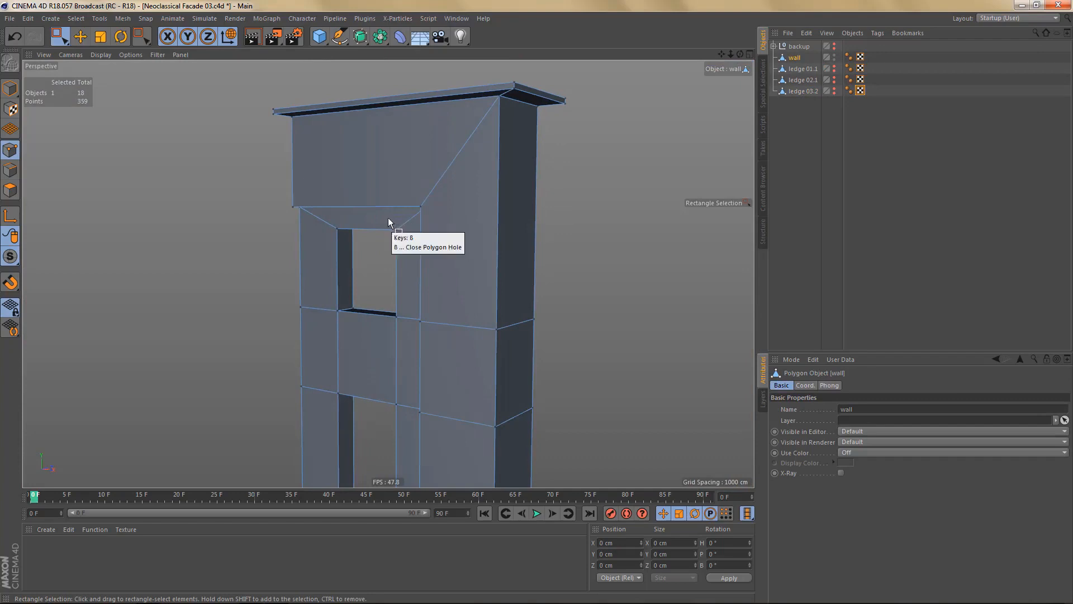
key("d")
scroll(387, 241, "up", 1)
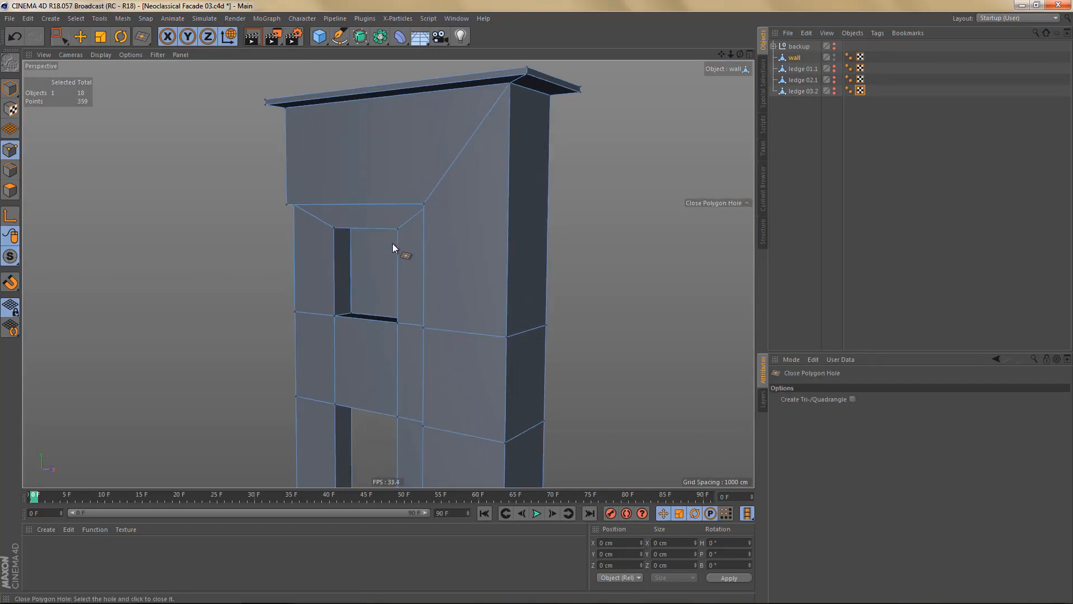
key("Return")
key("Return")
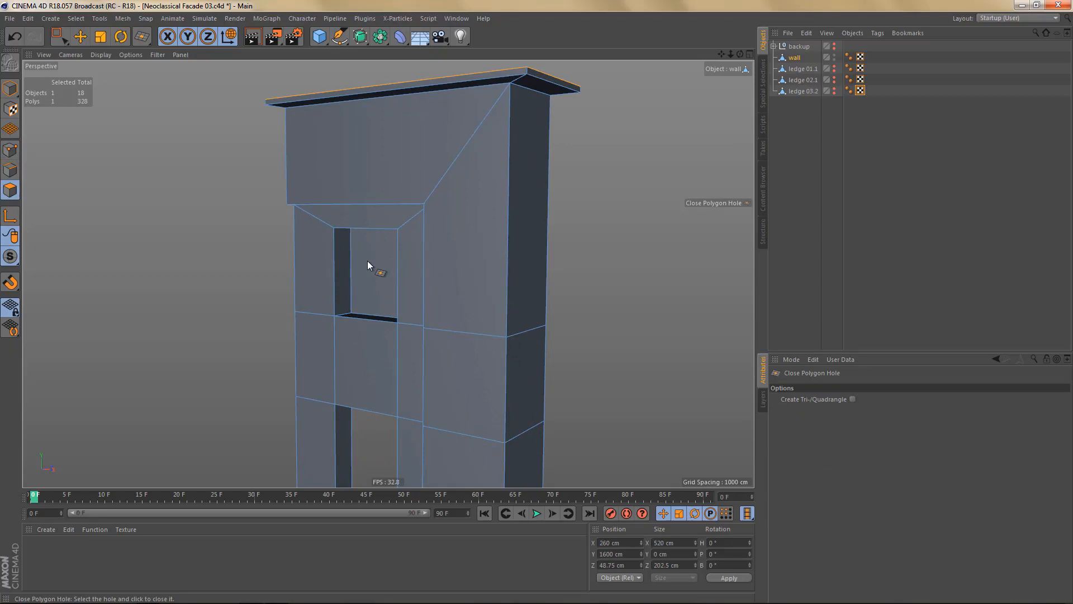
left_click(368, 260)
key("space")
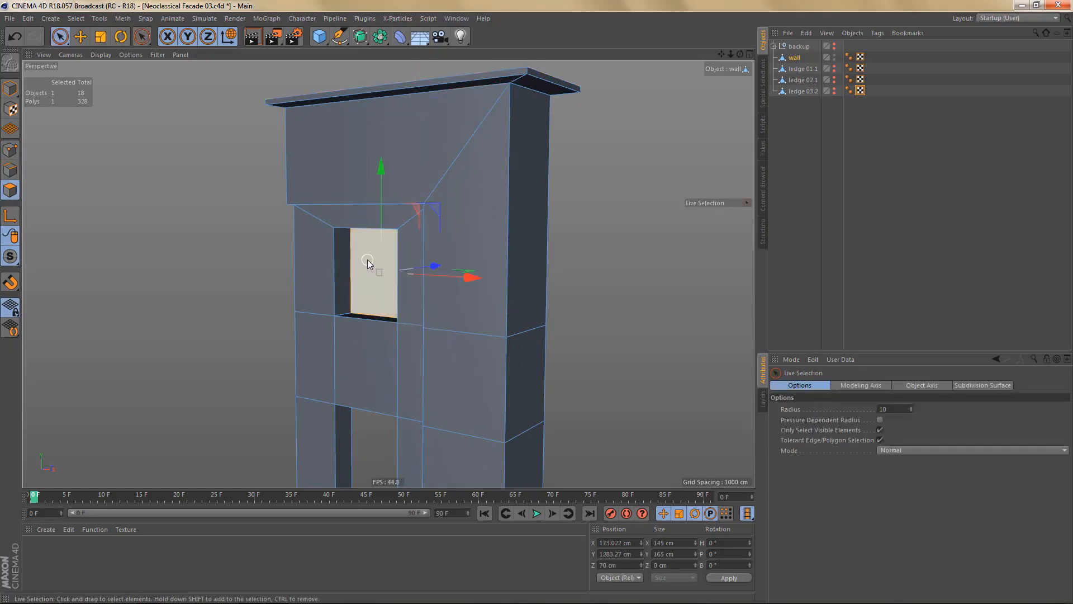
- Split the polygon filling the window into its own object and delete the original polygon from the wall
key("u")
key("p")
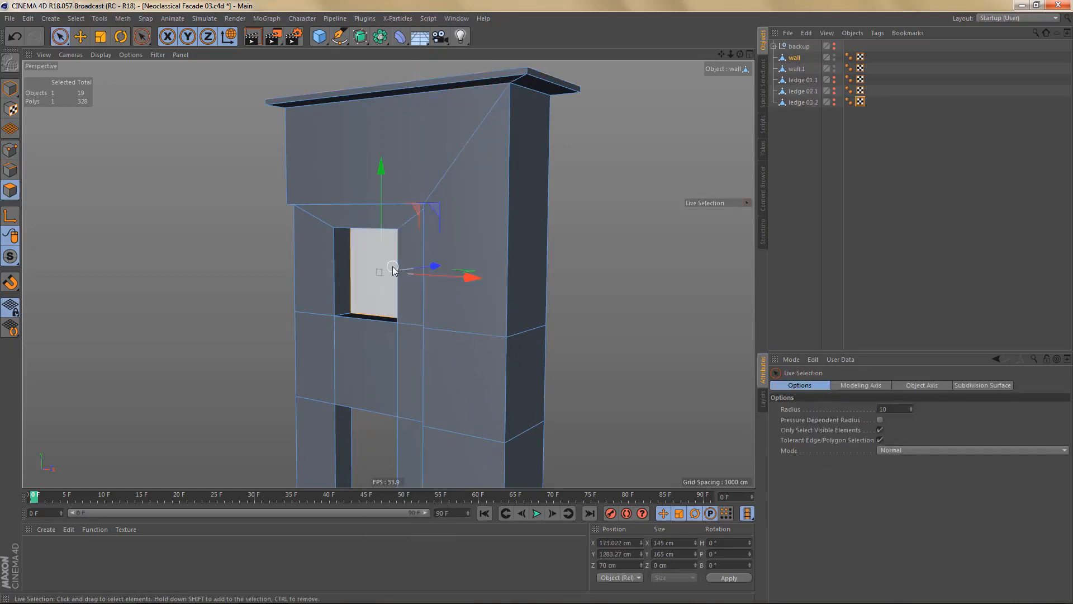
key("Delete")
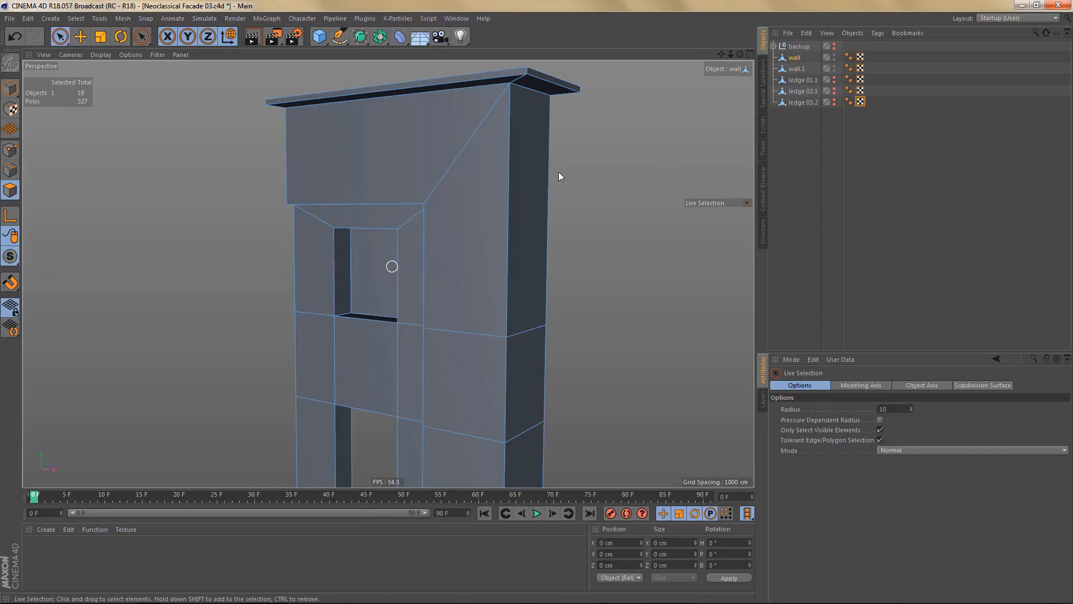
left_click(834, 57)
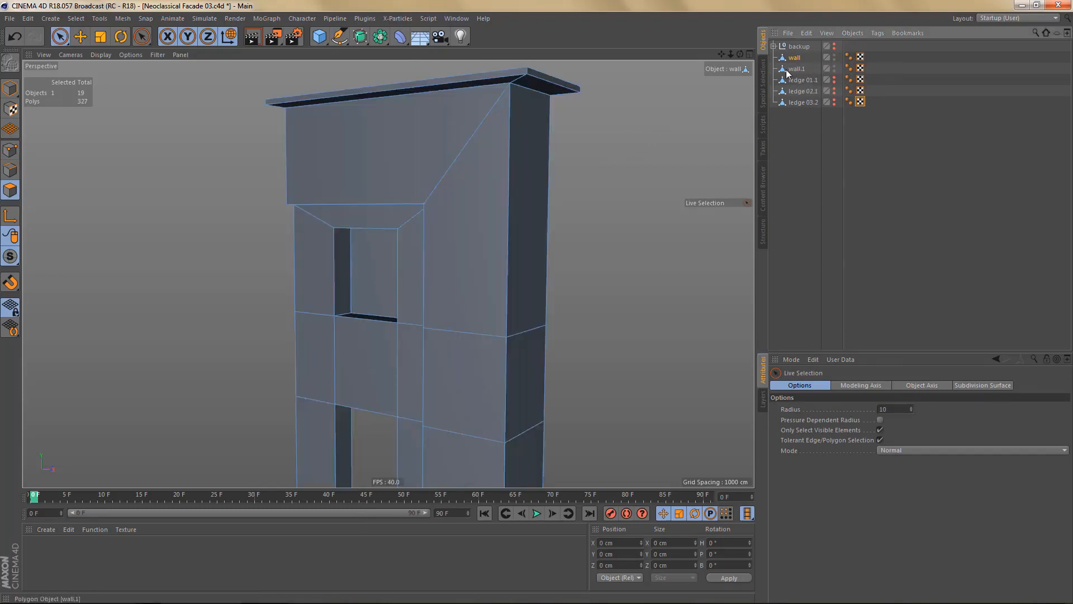
- Rename the split-off window polygon object to "stone frame second floor"
double_click(797, 69)
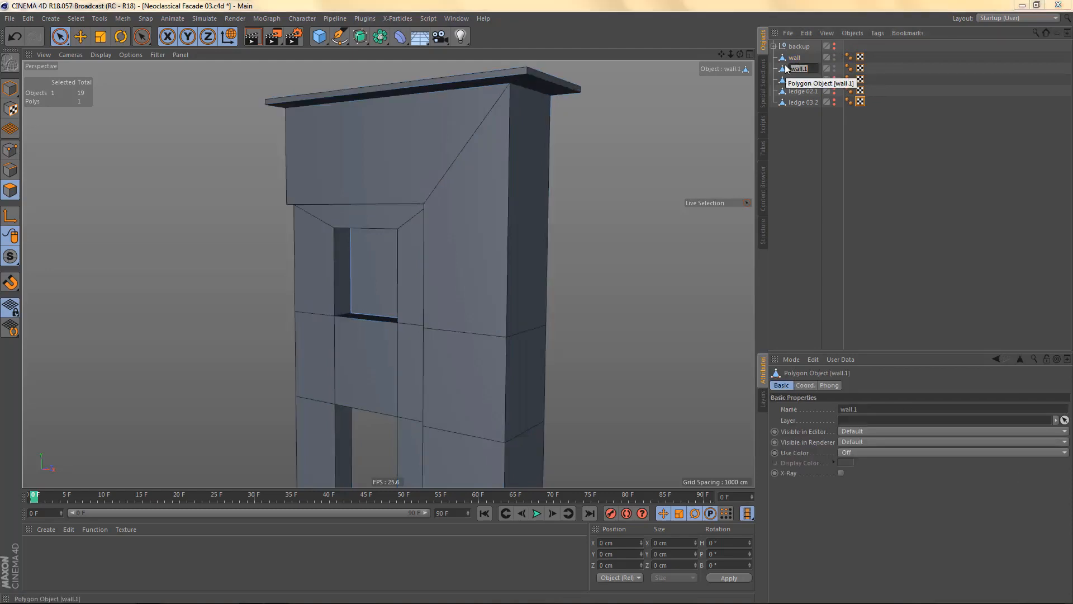
type("stone fram")
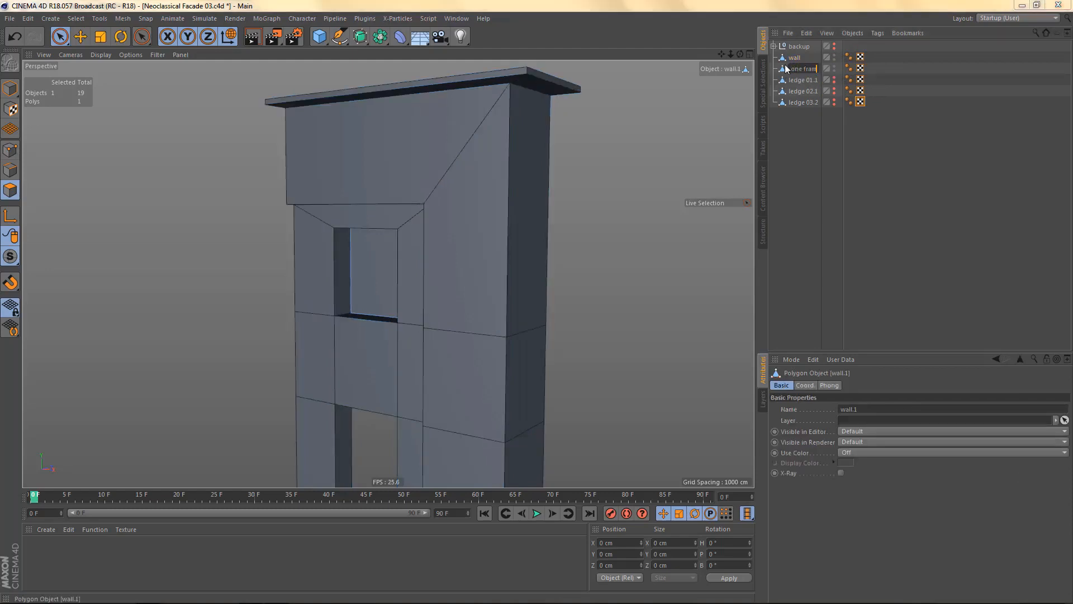
type("e se")
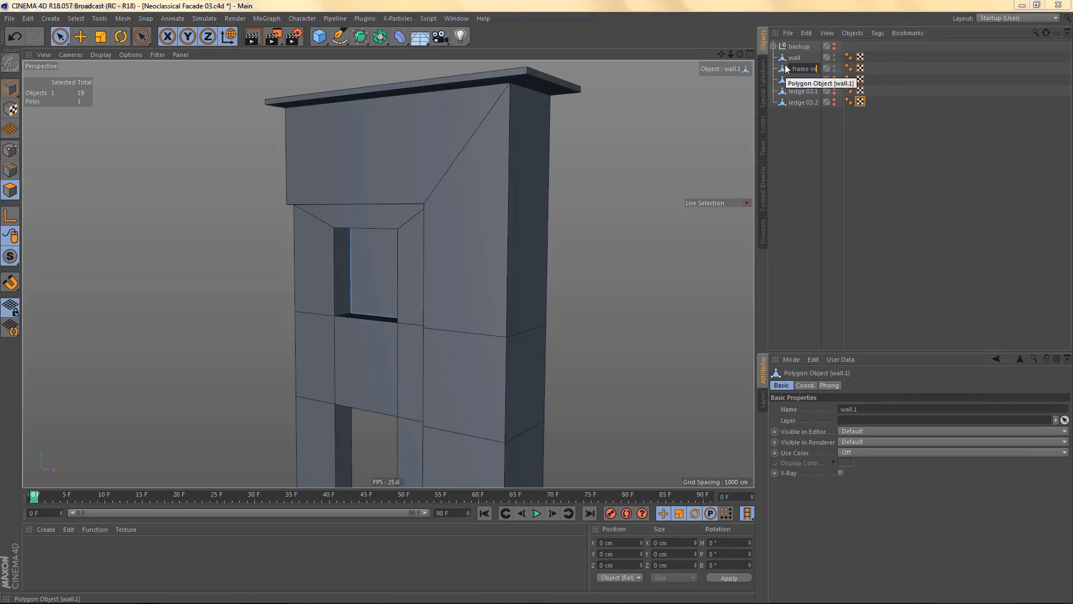
type("cond floor")
key("Return")
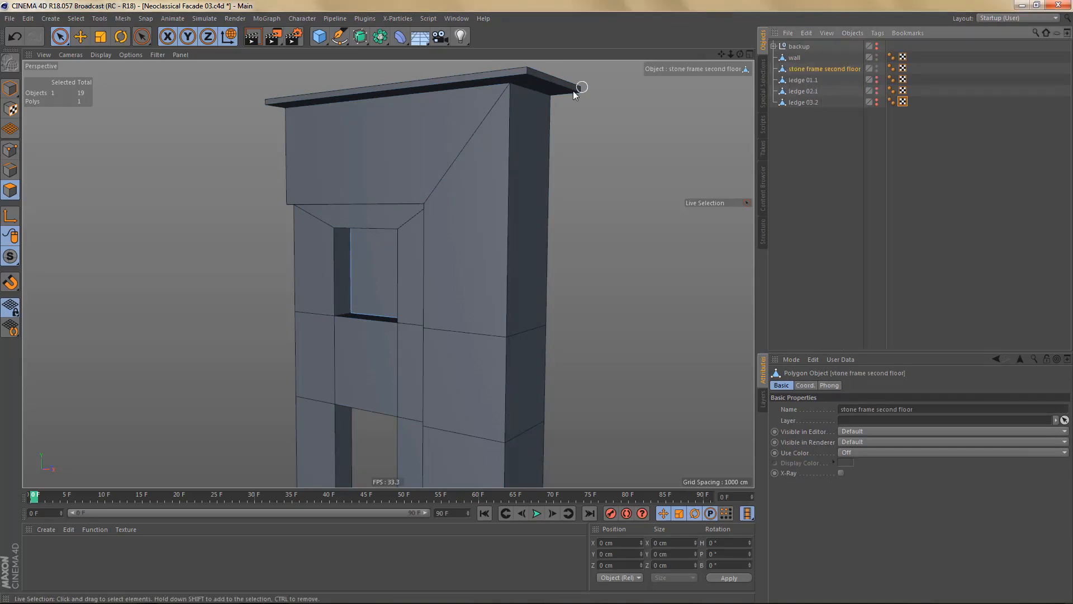
- Centre the stone frame's axis on its points using Axis Center with reset settings
key("Return")
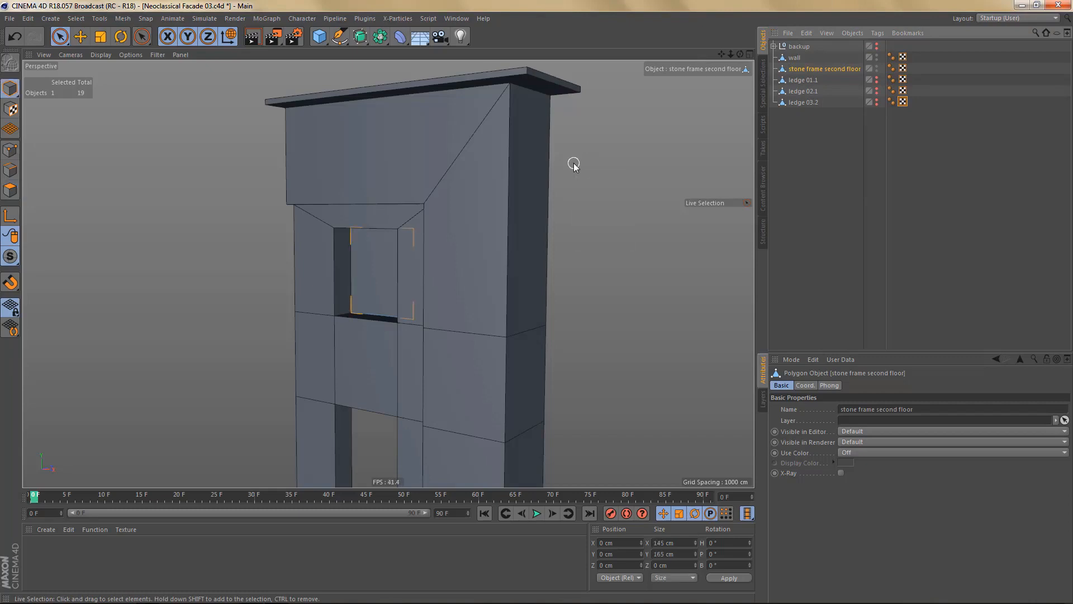
key("a")
key("c")
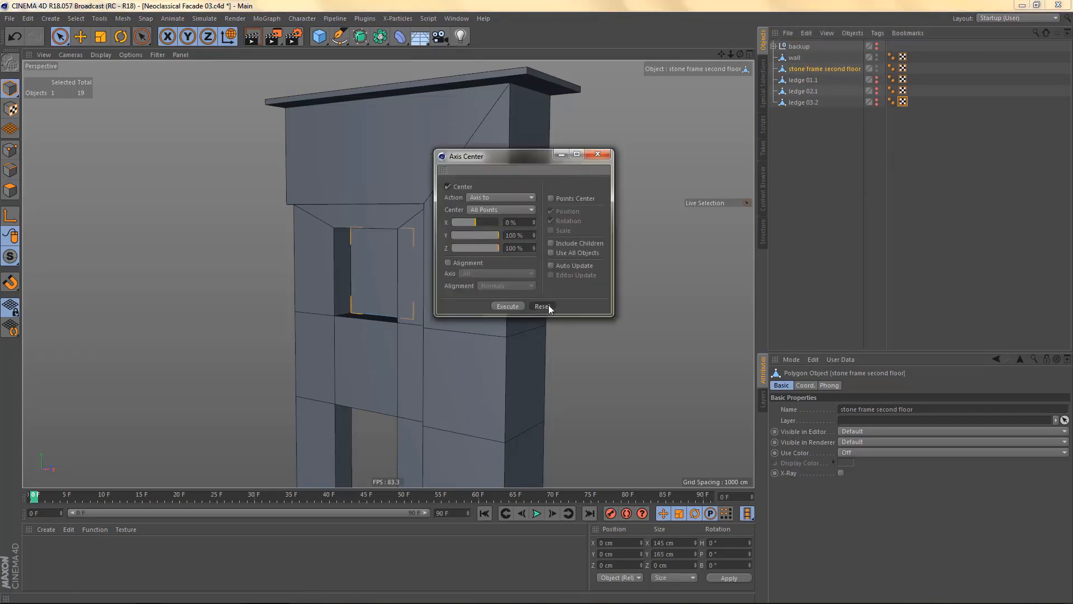
left_click(549, 306)
left_click(508, 306)
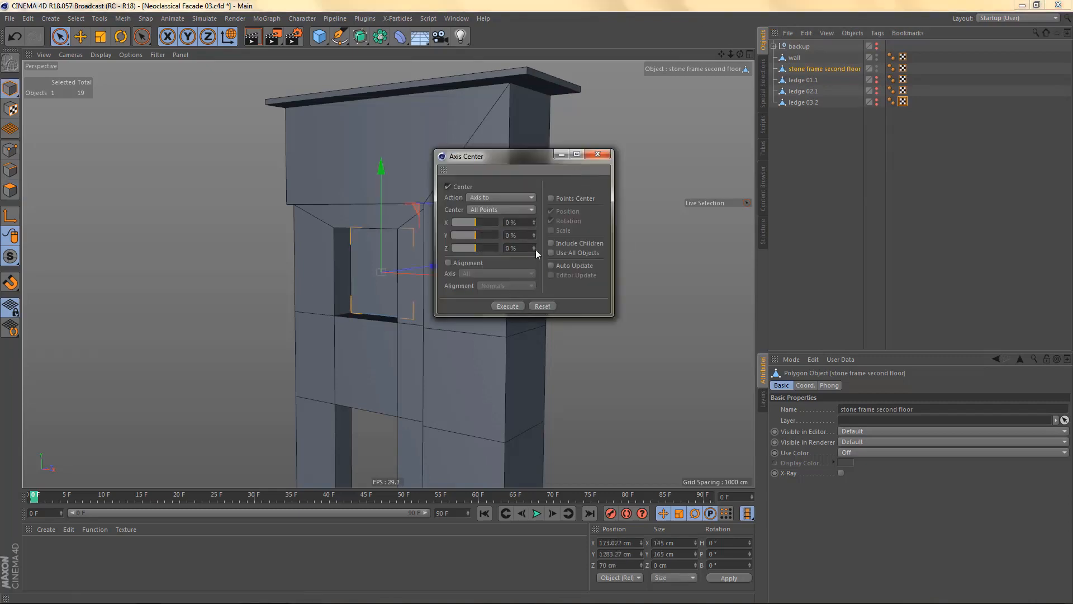
left_click(597, 154)
- In the top view, move the stone frame polygon forward along Z to 20 cm, level with the wall's front face
key("F2")
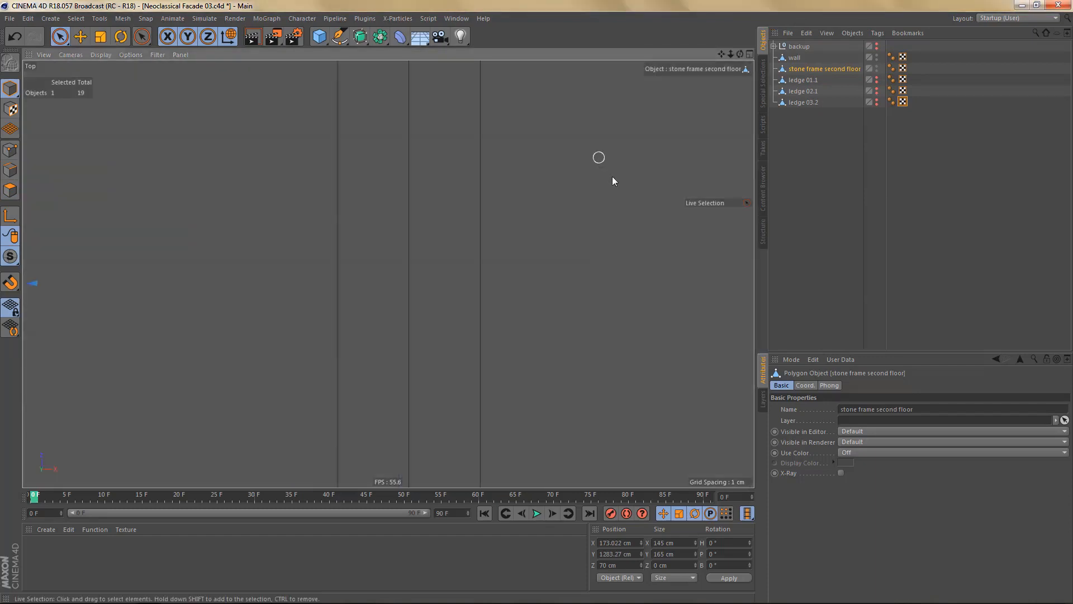
key("s")
right_click_drag(563, 178, 544, 222, "alt")
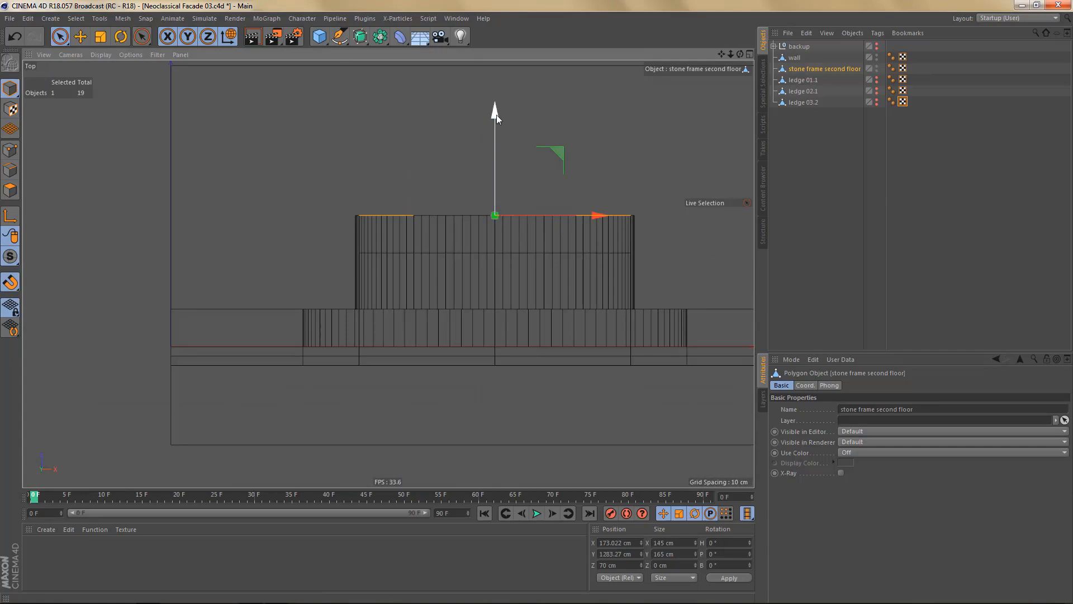
left_click_drag(496, 115, 496, 204)
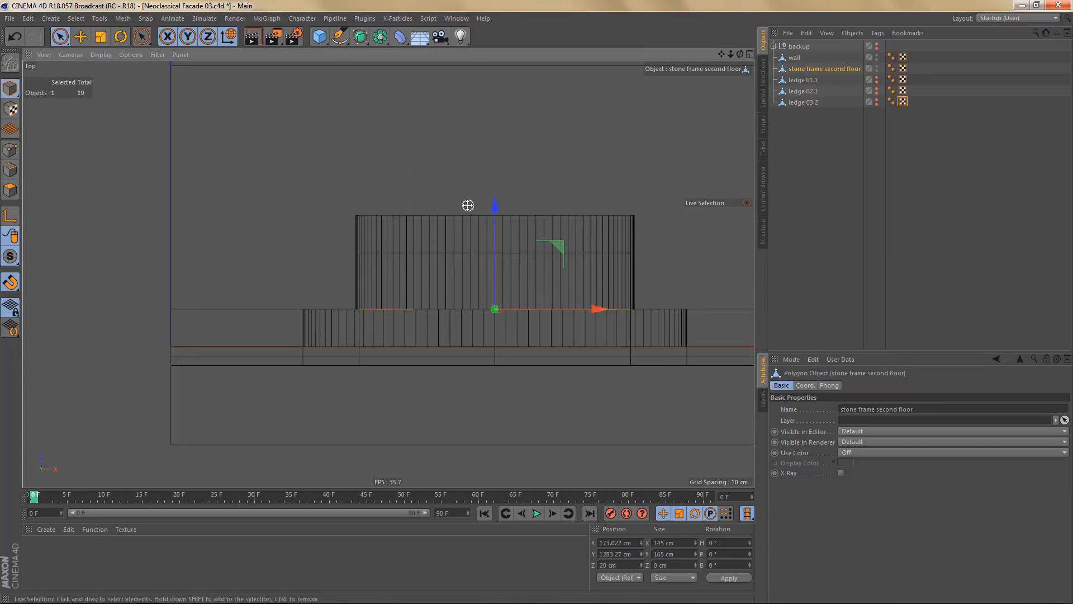
key("F5")
middle_click(339, 174)
left_click_drag(422, 214, 430, 220, "alt")
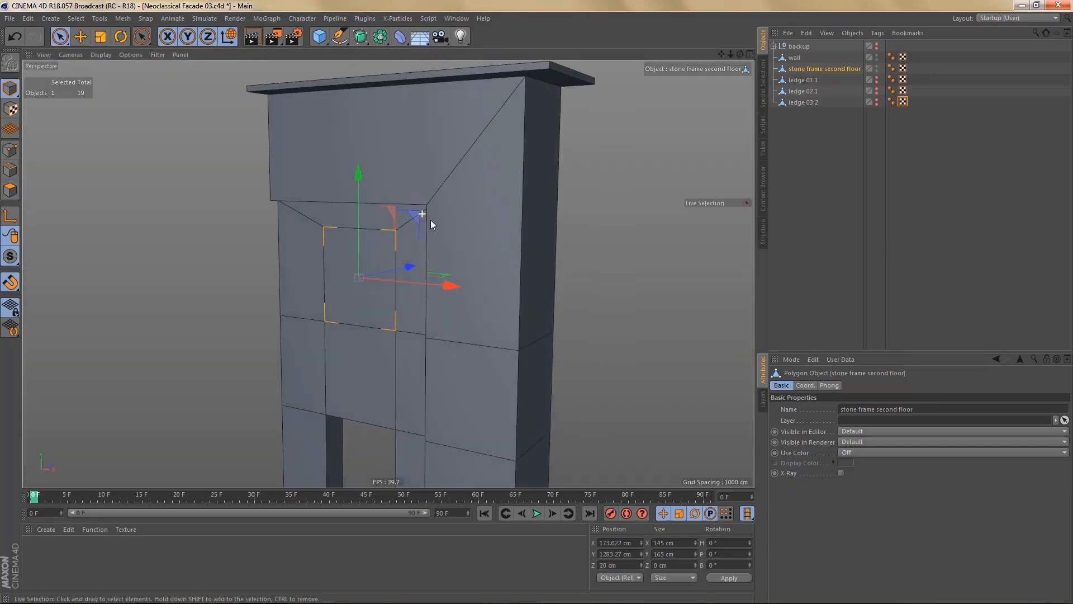
- Hide the wall and scale the stone frame polygon in the front view to the photographed frame's outline, about 190 by 229 cm
left_click(876, 57)
key("F5")
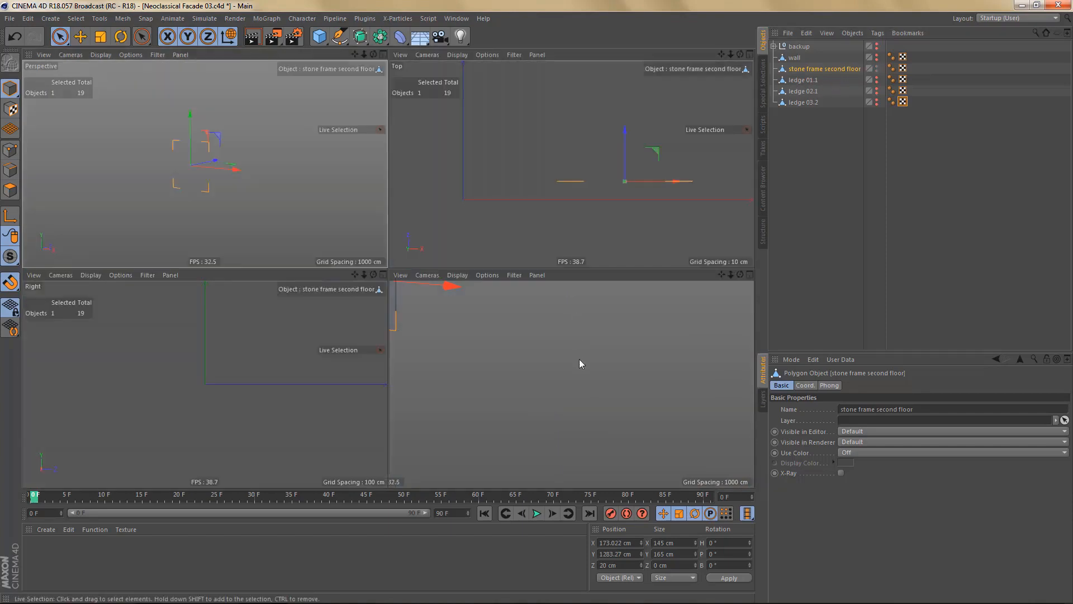
middle_click(579, 359)
middle_click_drag(525, 334, 489, 302, "alt")
right_click_drag(468, 252, 508, 256, "alt")
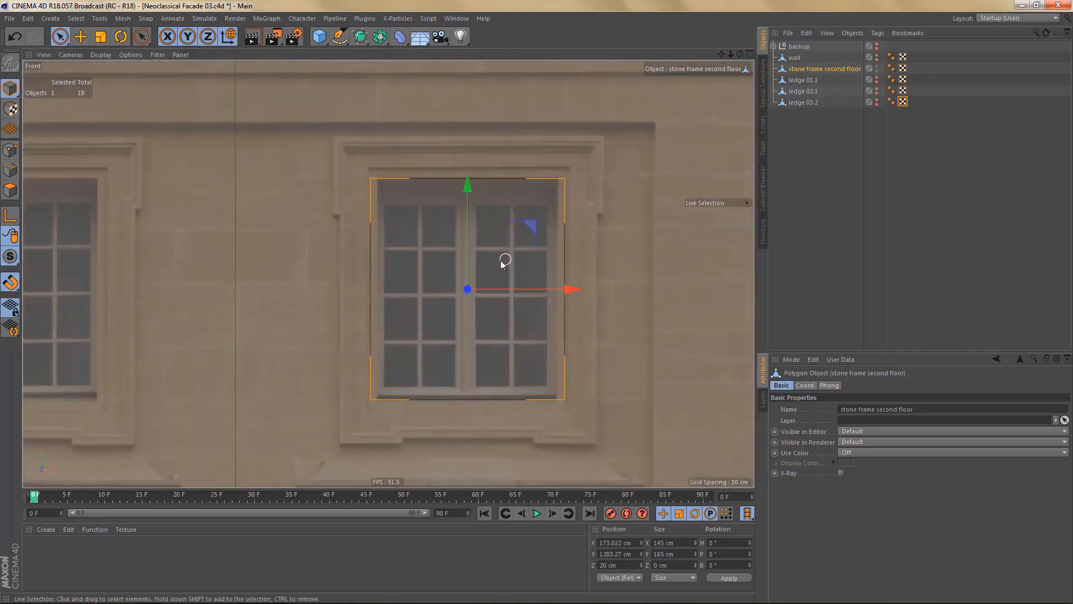
key("t")
left_click_drag(498, 256, 643, 232)
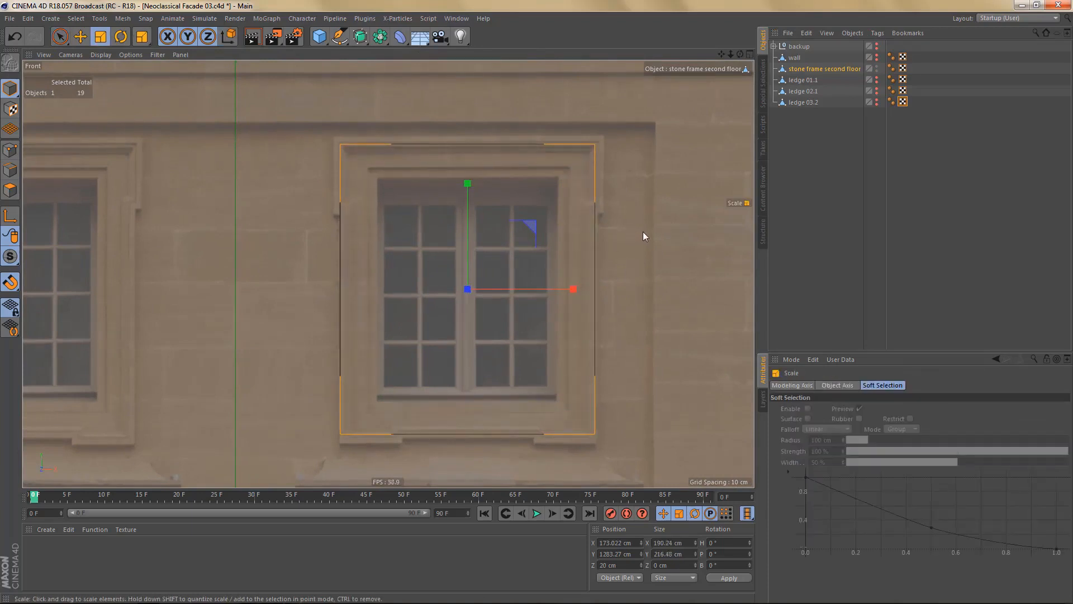
scroll(496, 226, "up", 3)
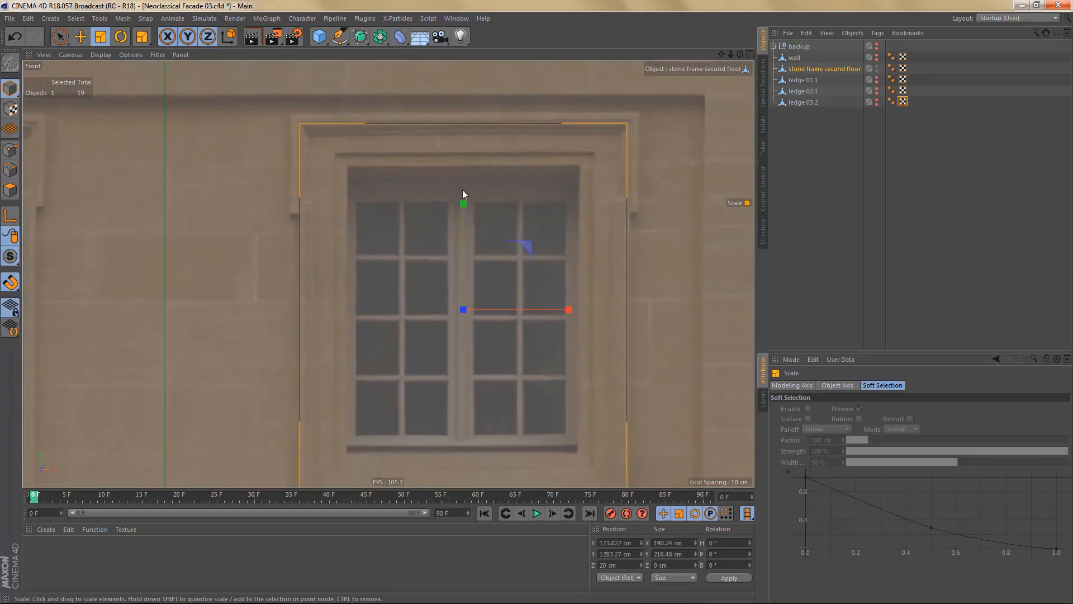
left_click_drag(464, 196, 472, 195)
scroll(527, 219, "down", 3)
middle_click_drag(515, 351, 514, 322, "alt")
scroll(527, 341, "up", 2)
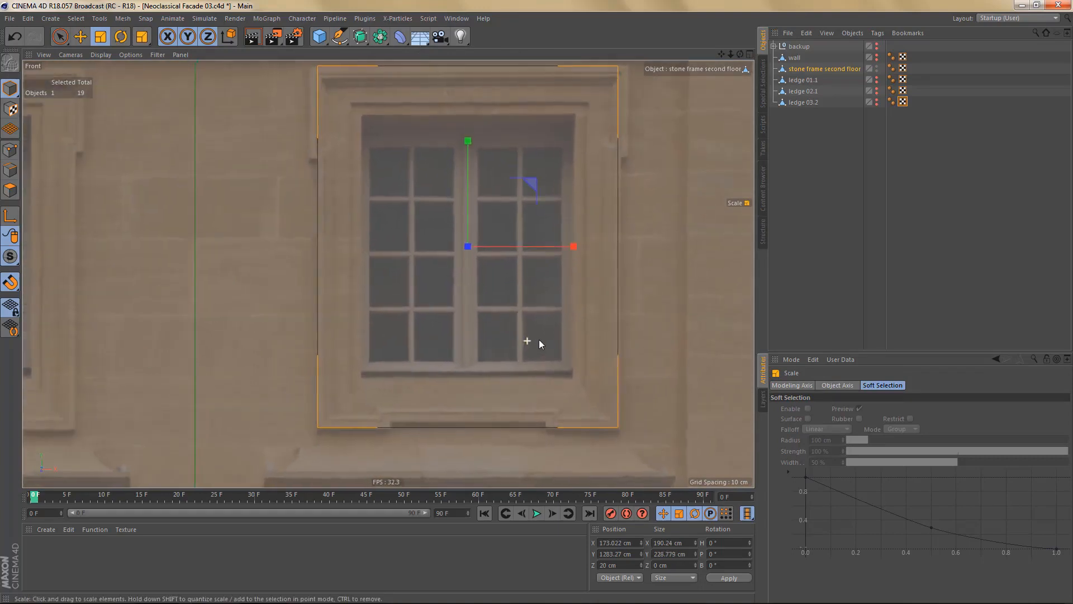
- Set the stone frame's size to exactly 190 cm in X and 230 cm in Y
scroll(539, 342, "up", 1)
left_click_drag(663, 541, 702, 542)
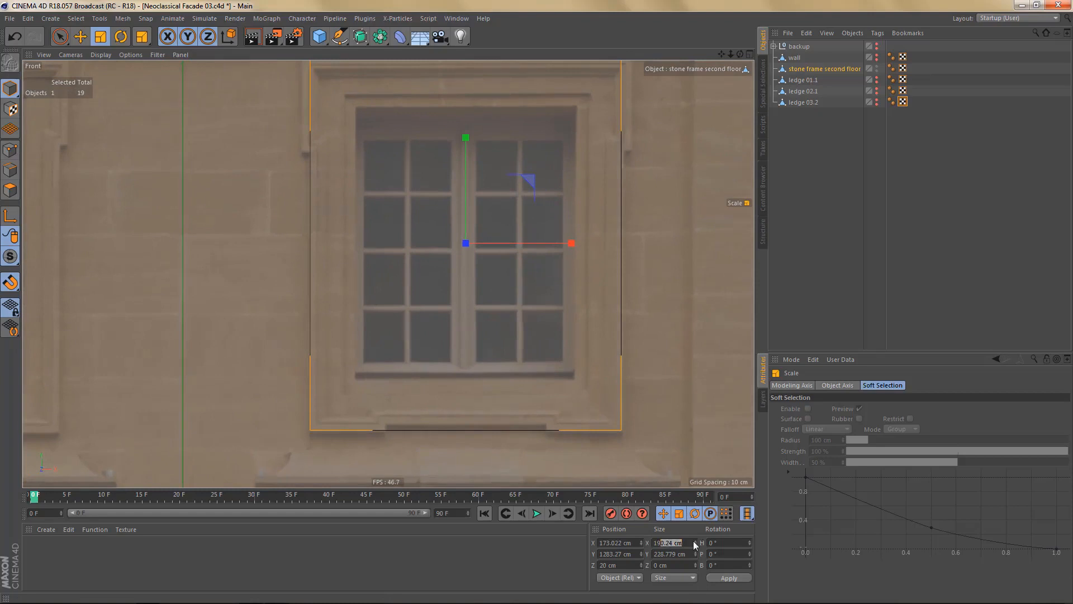
type("0")
key("Return")
left_click_drag(657, 554, 685, 554)
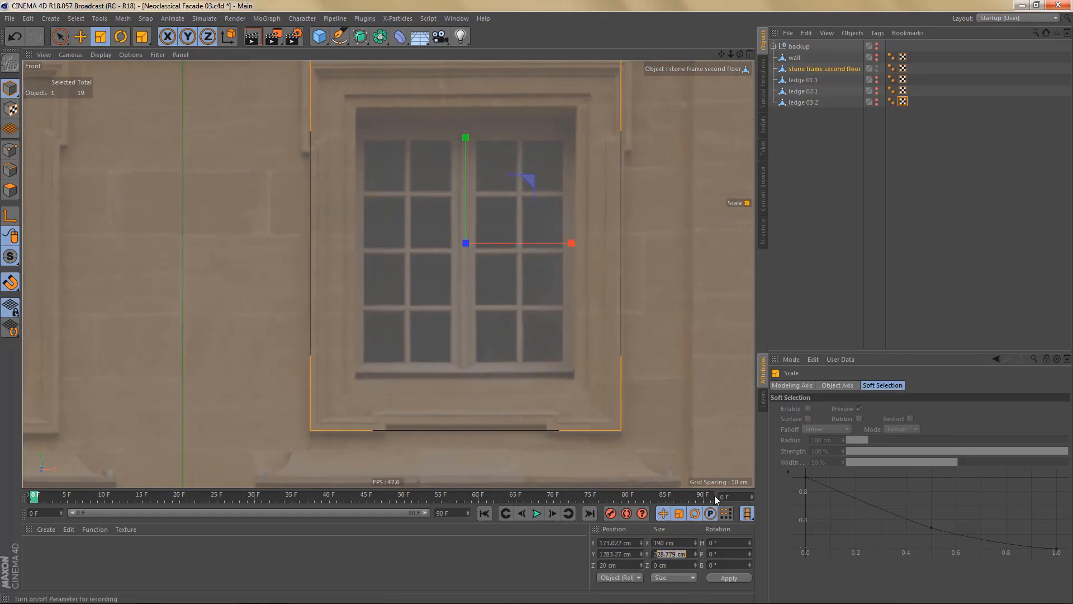
type("30")
key("Return")
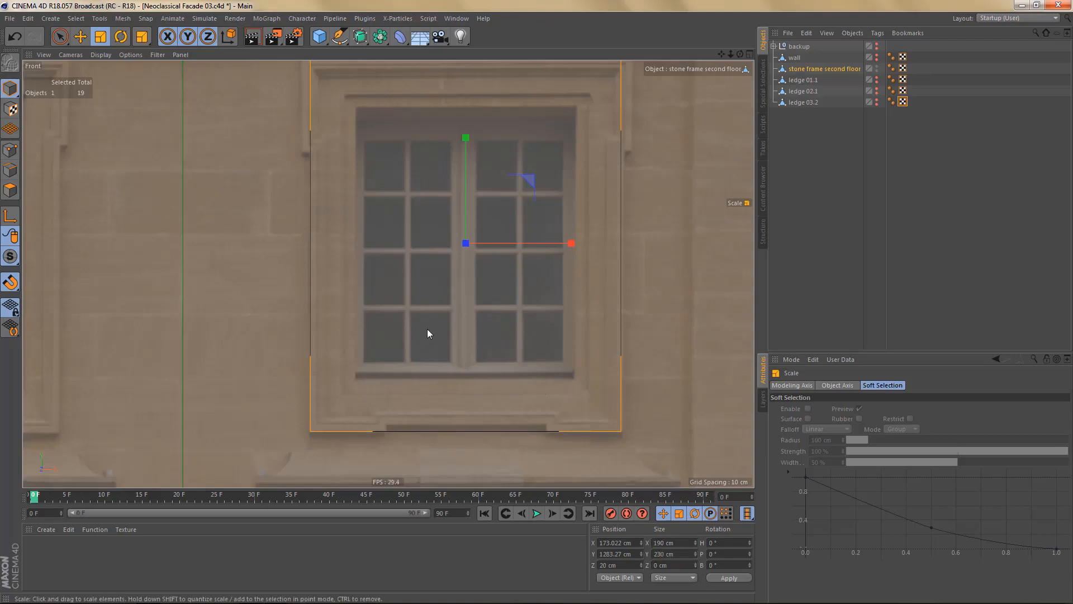
- Add a horizontal loop cut across the stone frame at the lower end of its upper side projections, at about 74% offset
middle_click_drag(427, 334, 449, 331, "alt")
scroll(447, 314, "up", 1)
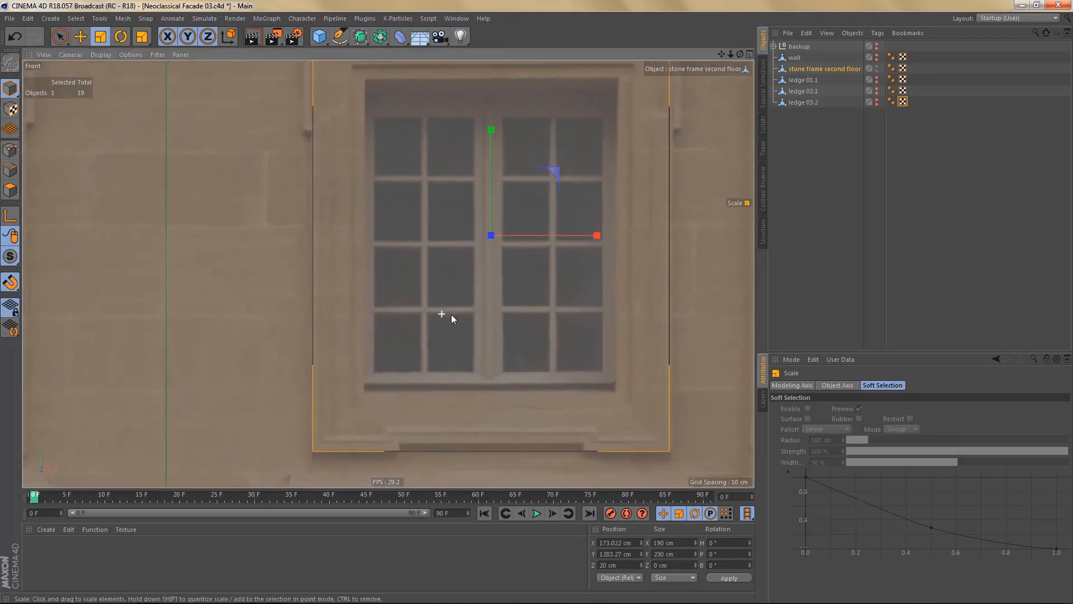
key("Return")
key("k")
key("l")
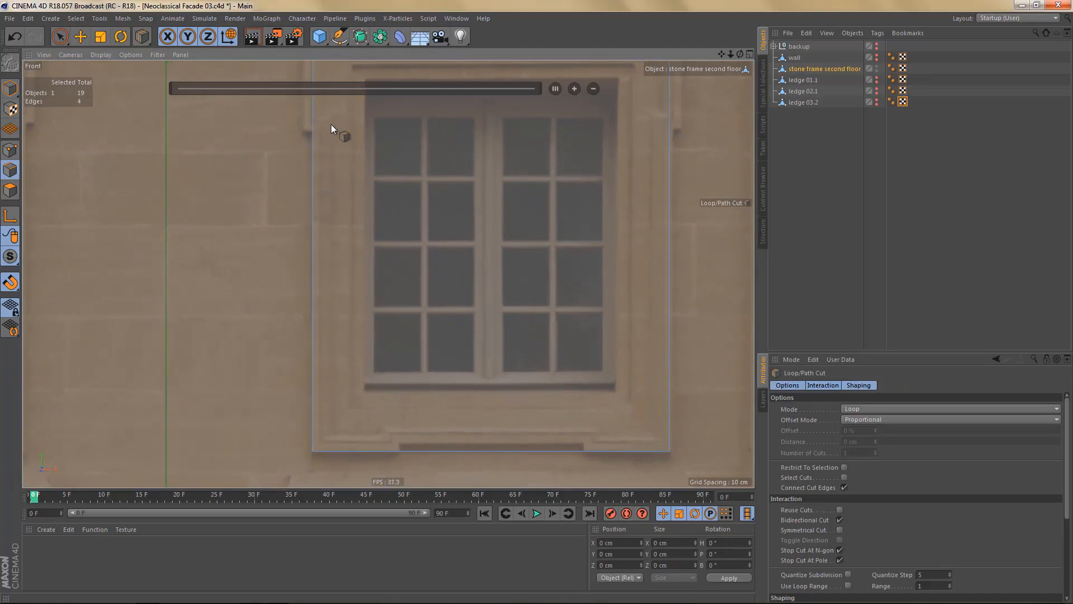
middle_click_drag(339, 124, 347, 190, "alt")
scroll(342, 195, "up", 2)
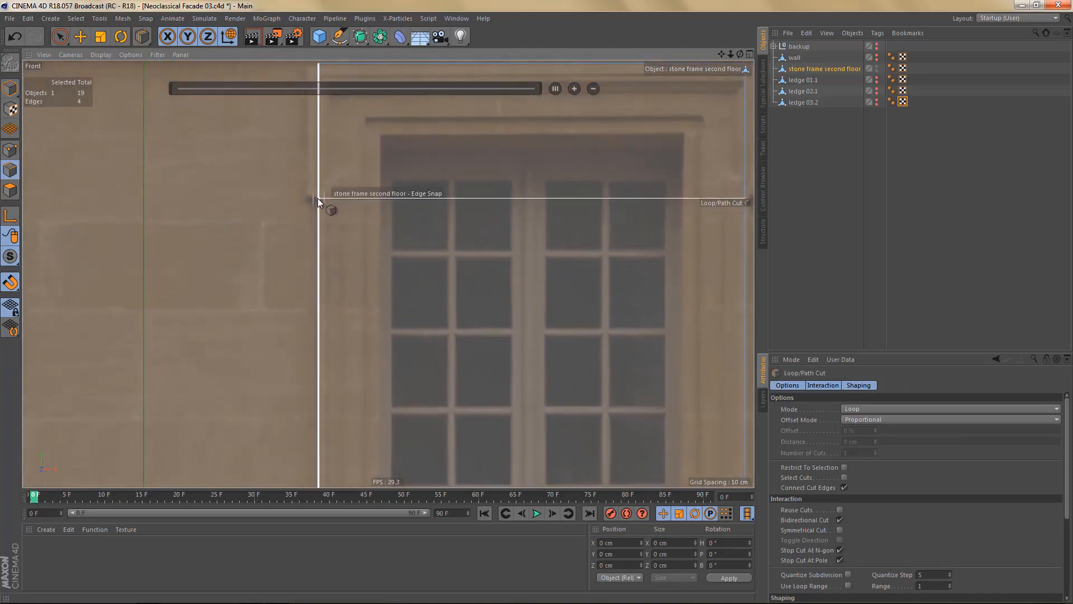
left_click(318, 198)
scroll(373, 233, "down", 3)
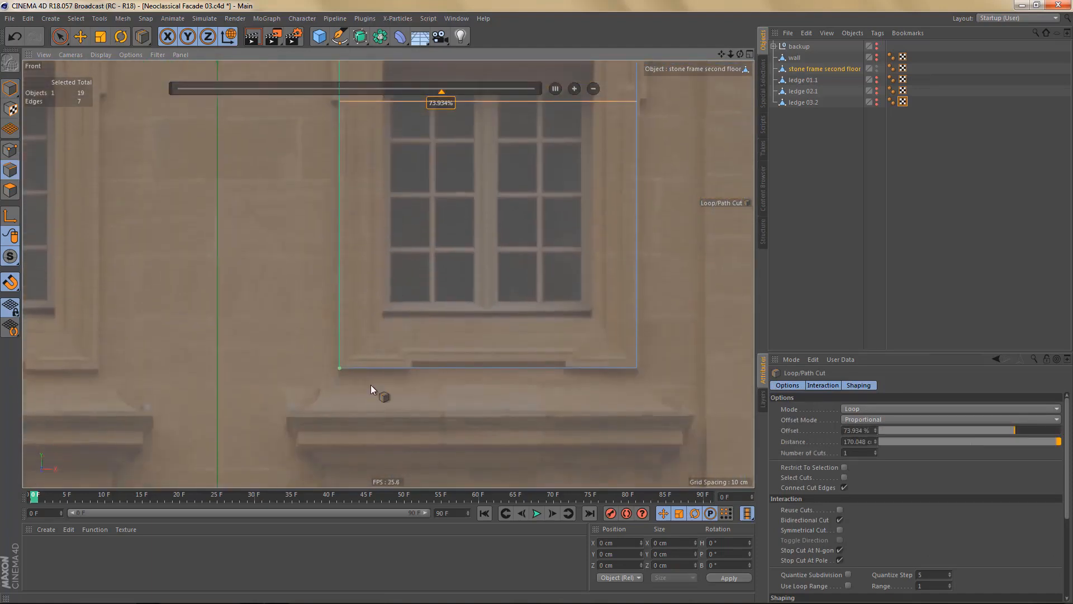
- Add another horizontal loop cut just above the stone frame's lower edge, at about 3% offset
scroll(391, 382, "up", 3)
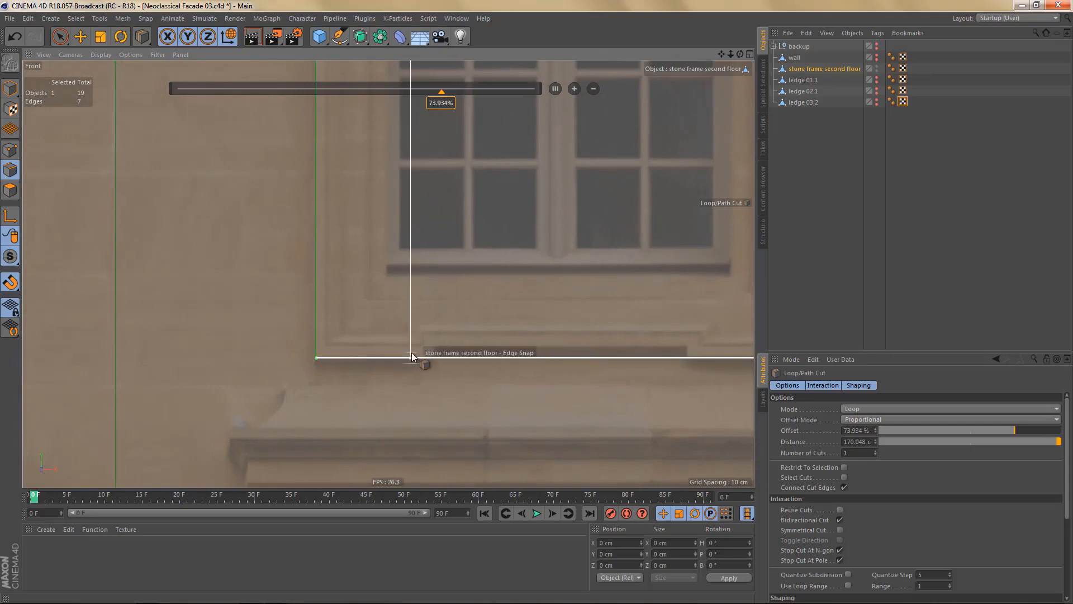
scroll(412, 352, "up", 2)
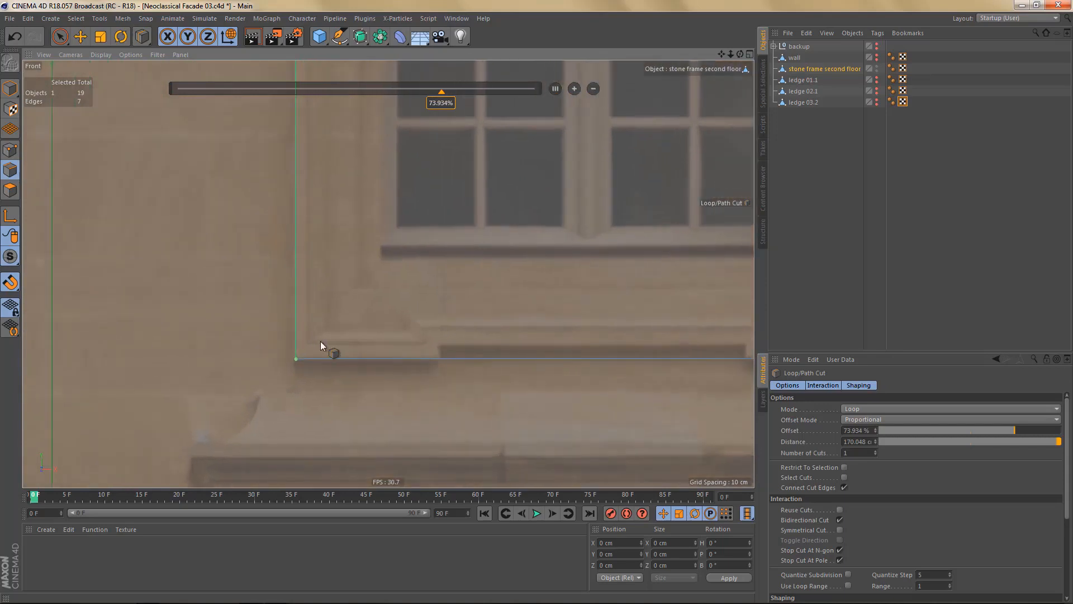
left_click(291, 343)
scroll(313, 343, "down", 3)
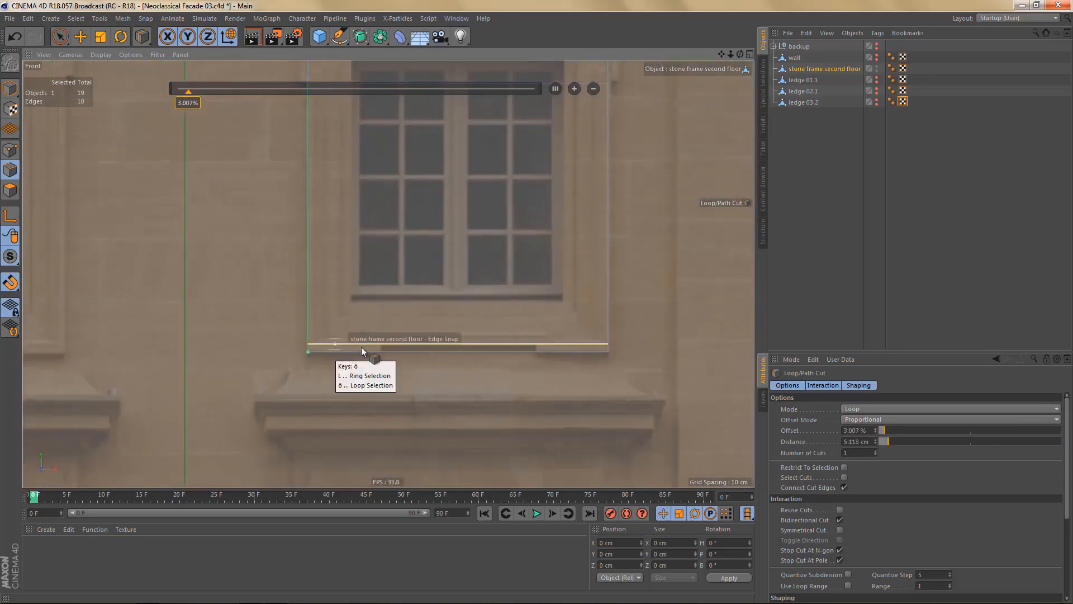
- Ring-select the frame's horizontal edges and divide them with Edge Cut, using 2 subdivisions and about 157% scale to match the sill recess
key("l")
left_click(456, 347)
key("m")
key("f")
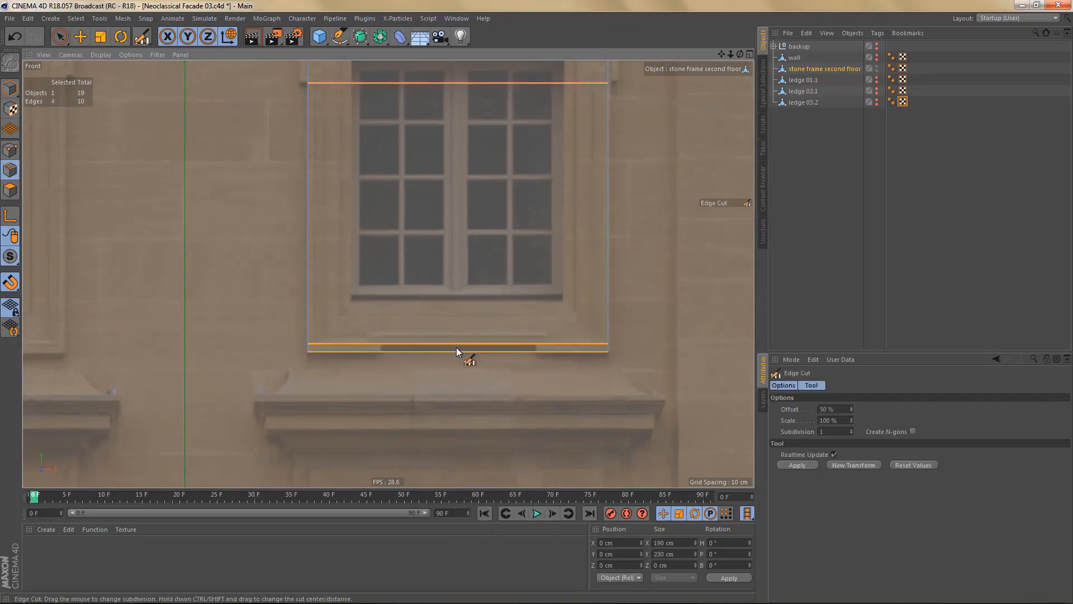
left_click_drag(456, 351, 511, 351)
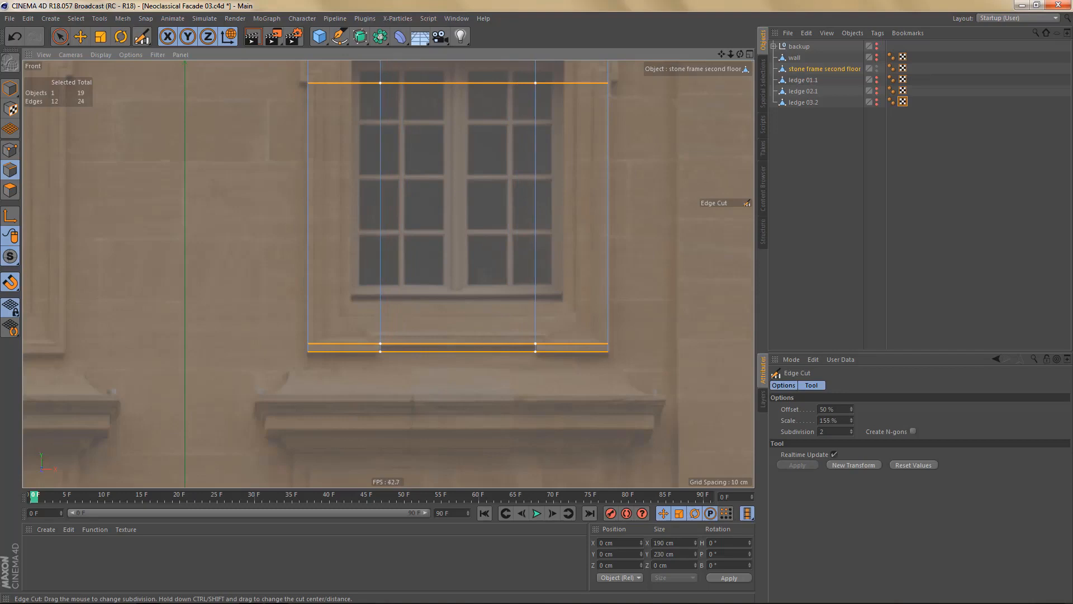
scroll(452, 321, "down", 2)
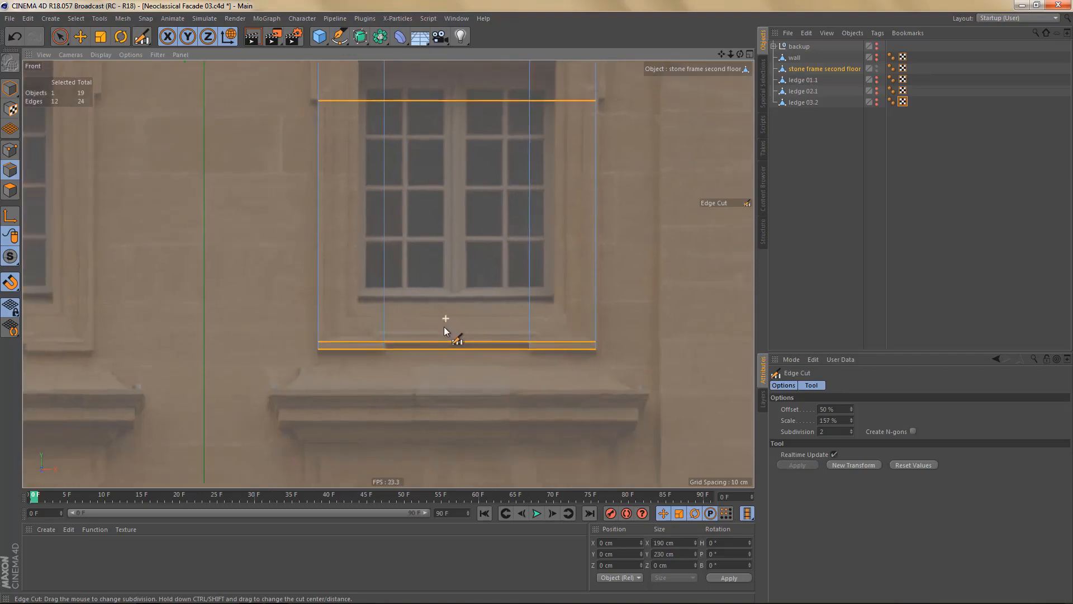
- Delete the middle segment of the frame's lowest edge to open the recess between the two feet
key("e")
scroll(434, 331, "up", 3)
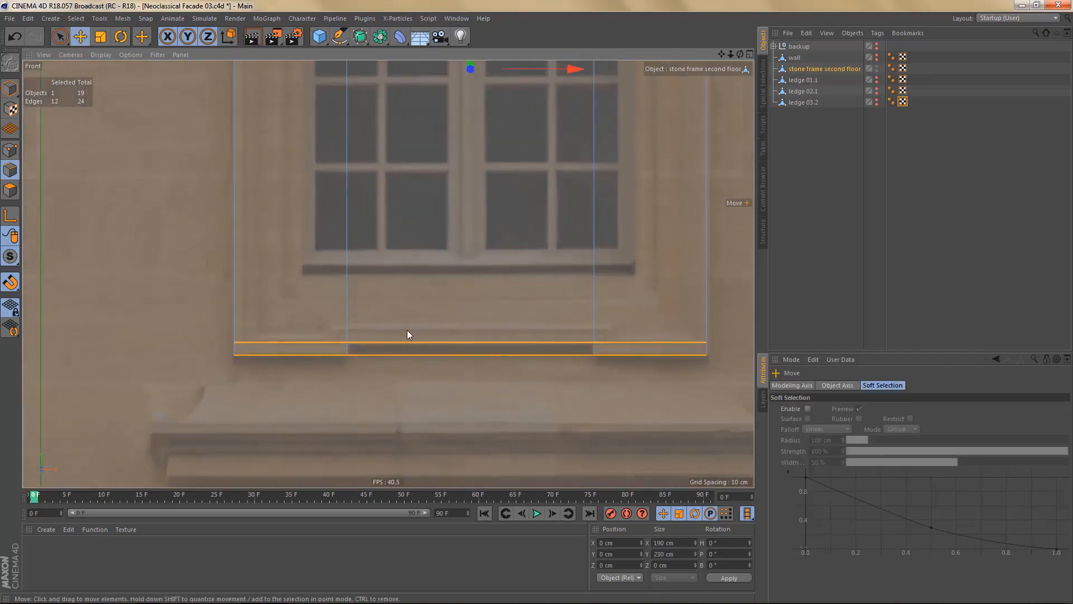
left_click(436, 354)
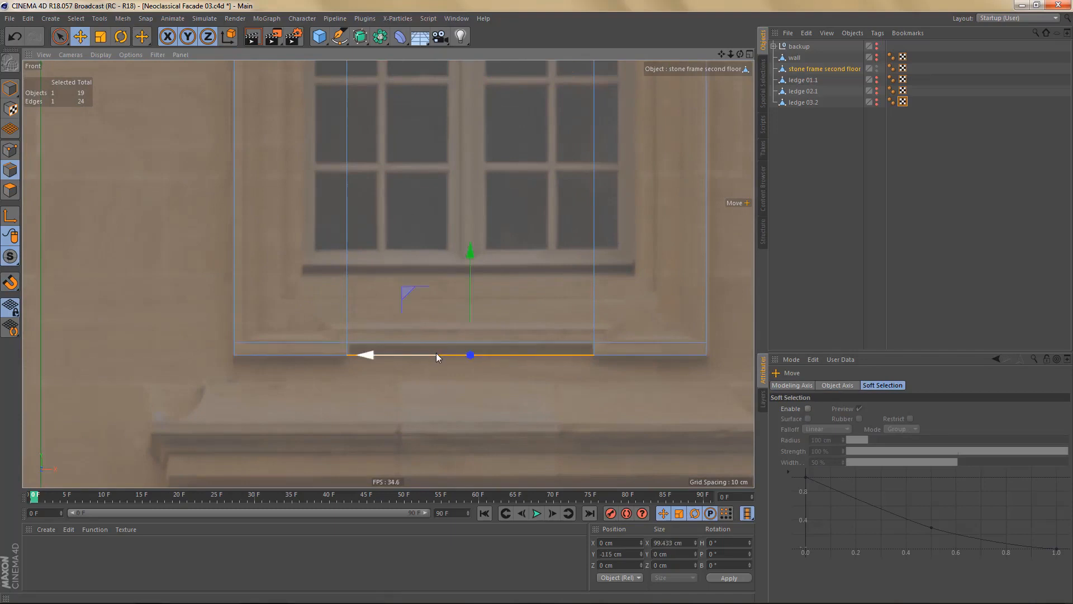
key("Delete")
scroll(436, 361, "down", 3)
middle_click_drag(443, 284, 441, 314, "alt")
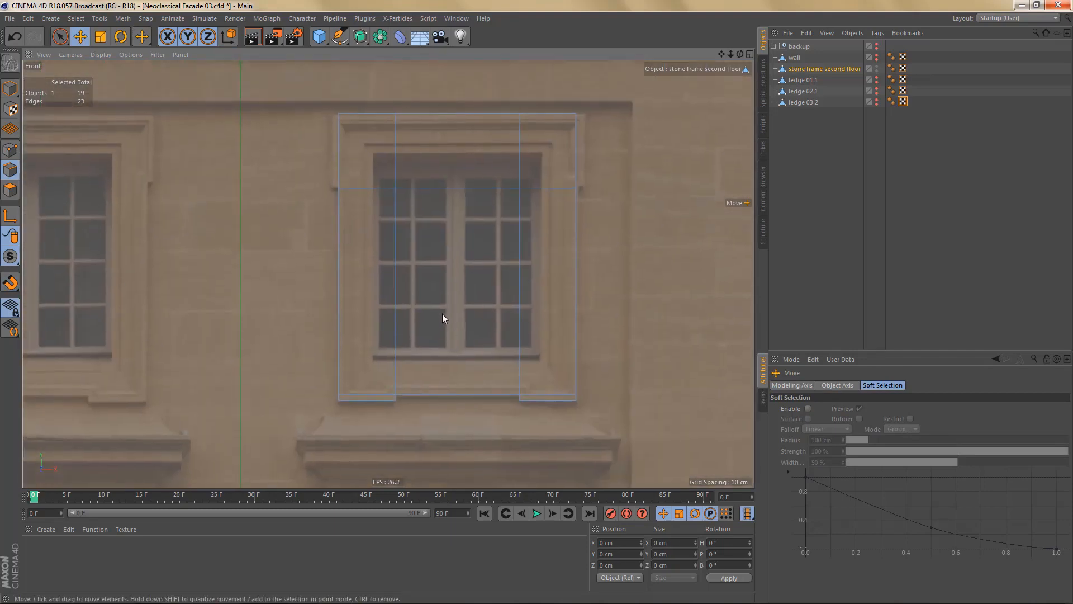
- Extrude the two upper outer side edges of the stone frame outward by 5.3 cm
left_click(339, 160)
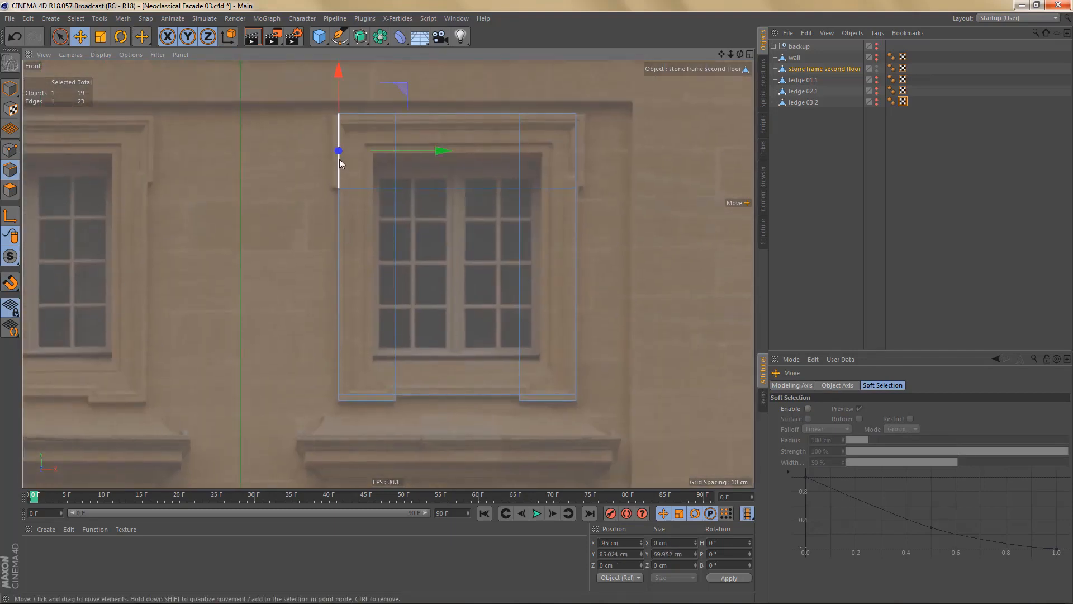
left_click(577, 154, "shift")
key("d")
scroll(381, 130, "up", 3)
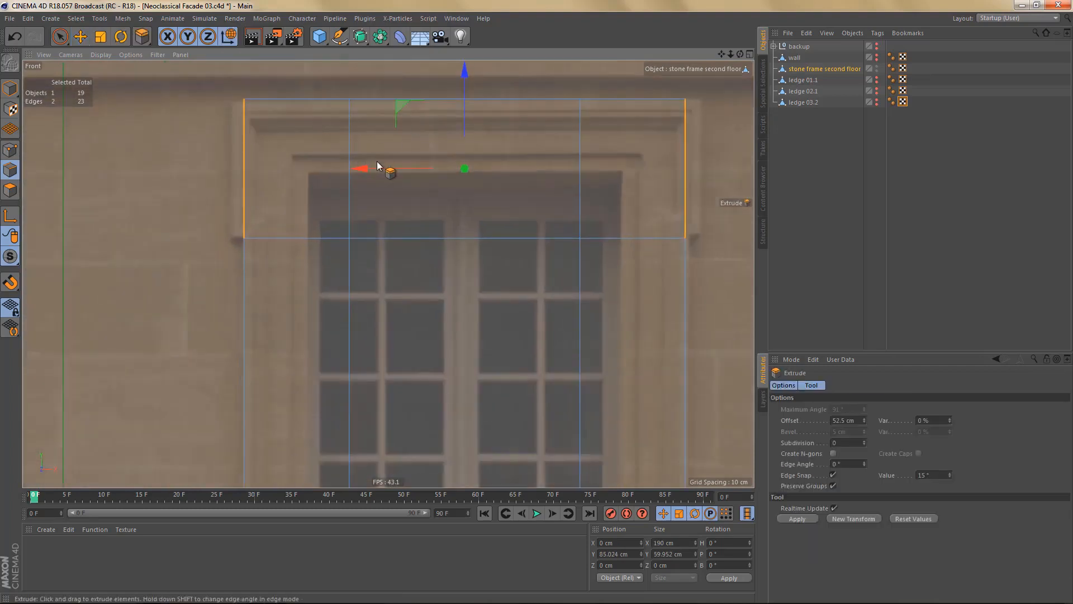
left_click_drag(377, 161, 382, 161)
scroll(371, 173, "down", 5)
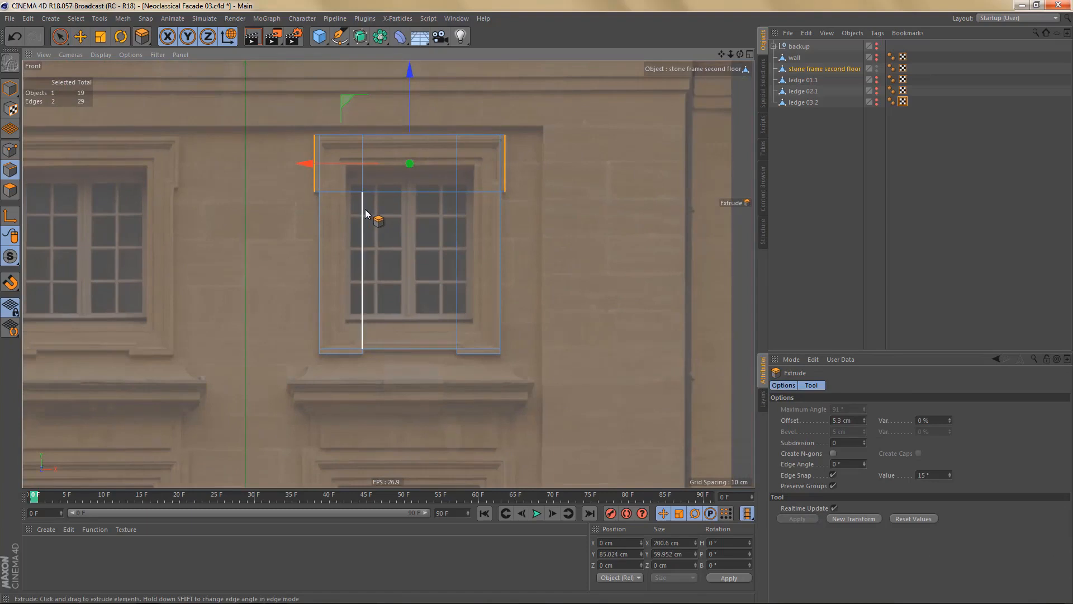
- Check the frame's silhouette with a quick render, and melt all of its polygons into a single N-gon
key("ctrl+r")
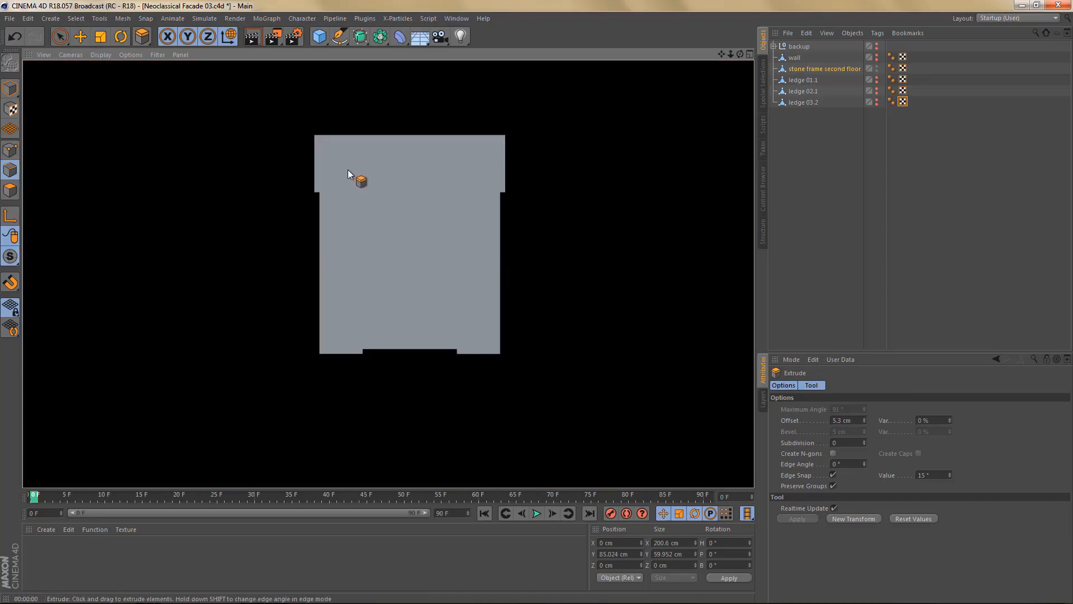
right_click_drag(362, 206, 380, 207, "alt")
middle_click_drag(380, 207, 380, 221, "alt")
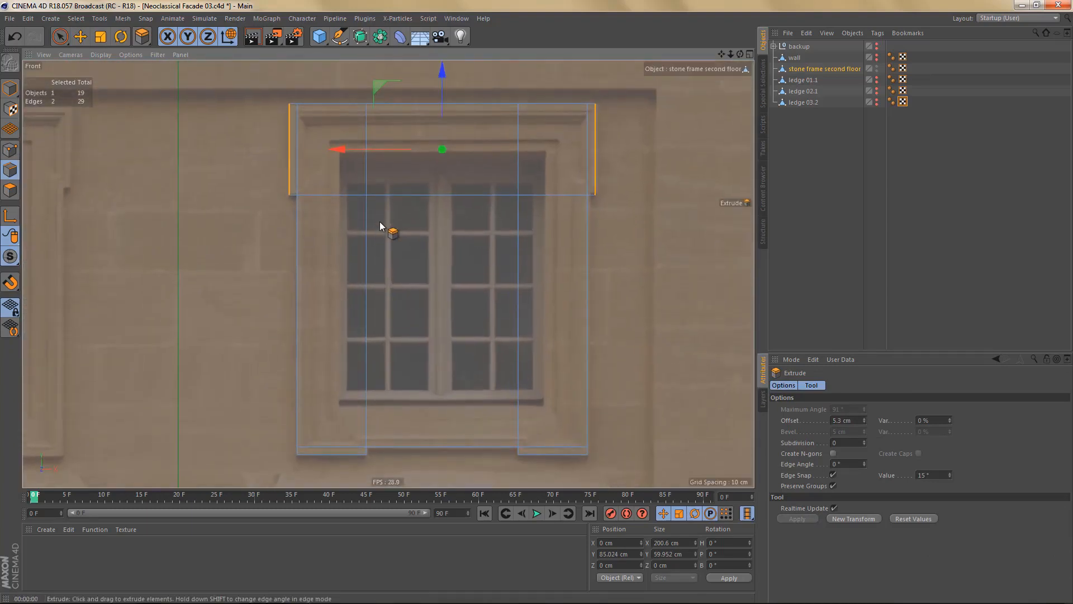
key("v")
key("p")
key("ctrl+a")
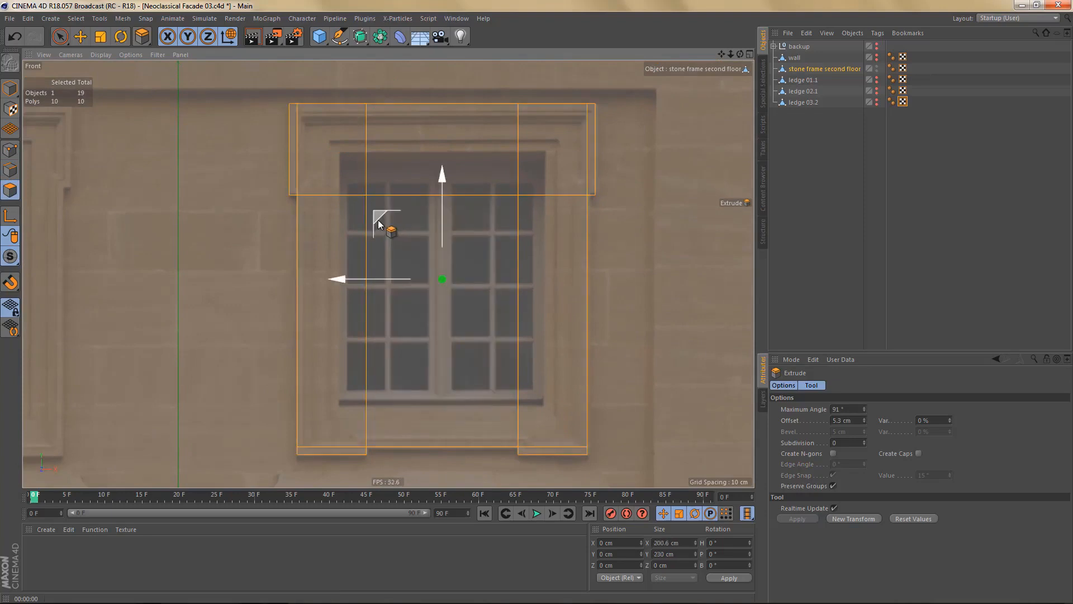
right_click(378, 223)
left_click(378, 237)
key("Tab")
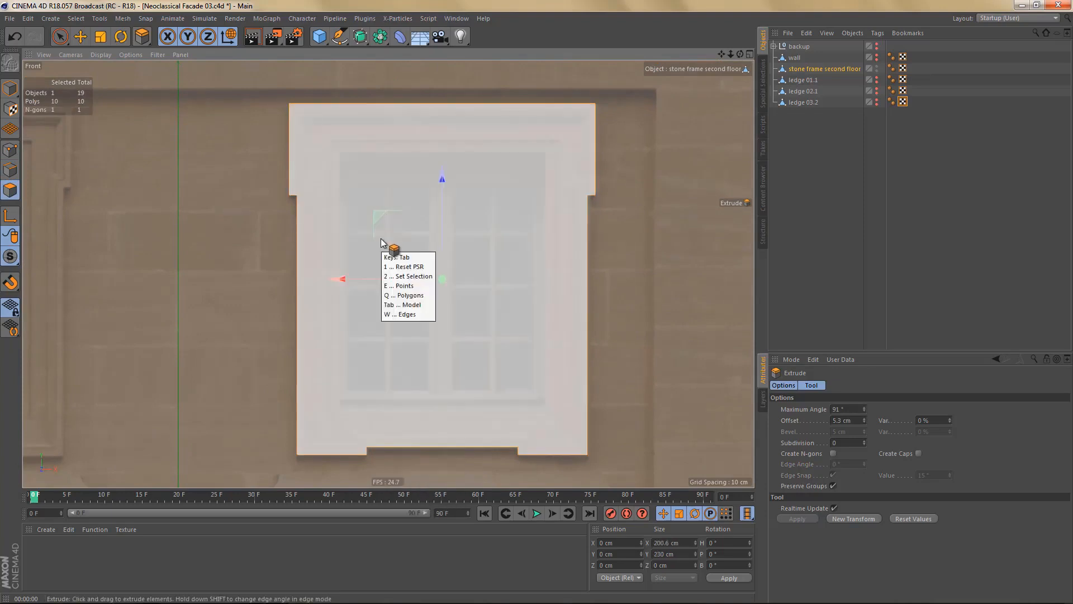
- Delete the redundant points along the stone frame's top edge and on the side edges just above its feet
key("e")
key("0")
left_click_drag(293, 99, 591, 133)
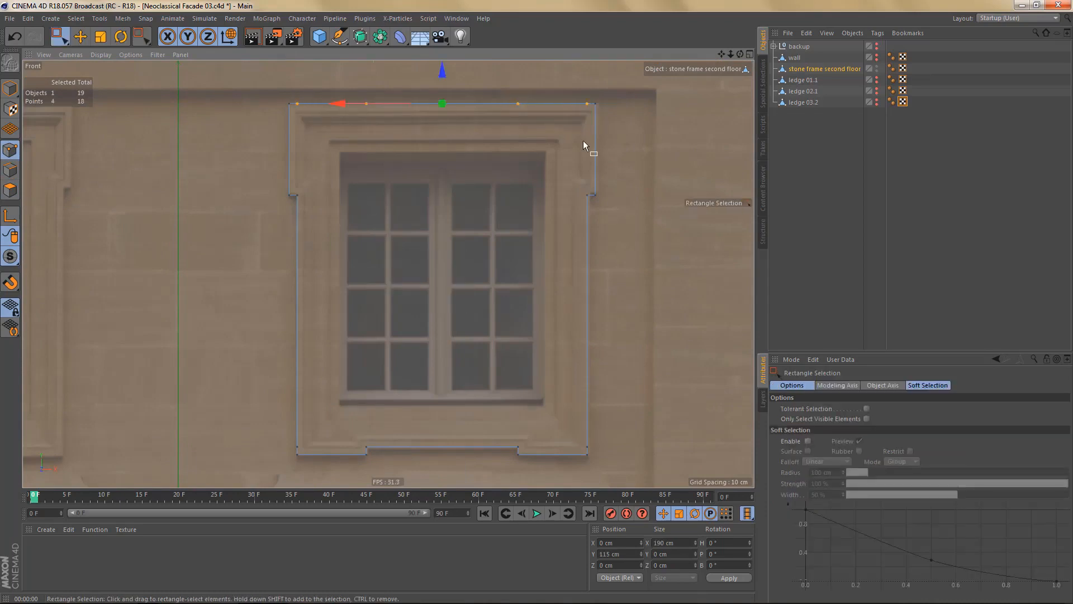
key("Delete")
left_click_drag(315, 451, 317, 449)
key("Delete")
left_click_drag(603, 442, 613, 451)
key("Return")
key("Return")
- Inset the whole frame polygon in successive Extrude Inner passes along the photo's outer moulding lines, the last by 4.4 cm
key("ctrl+a")
right_click_drag(339, 130, 397, 175, "alt")
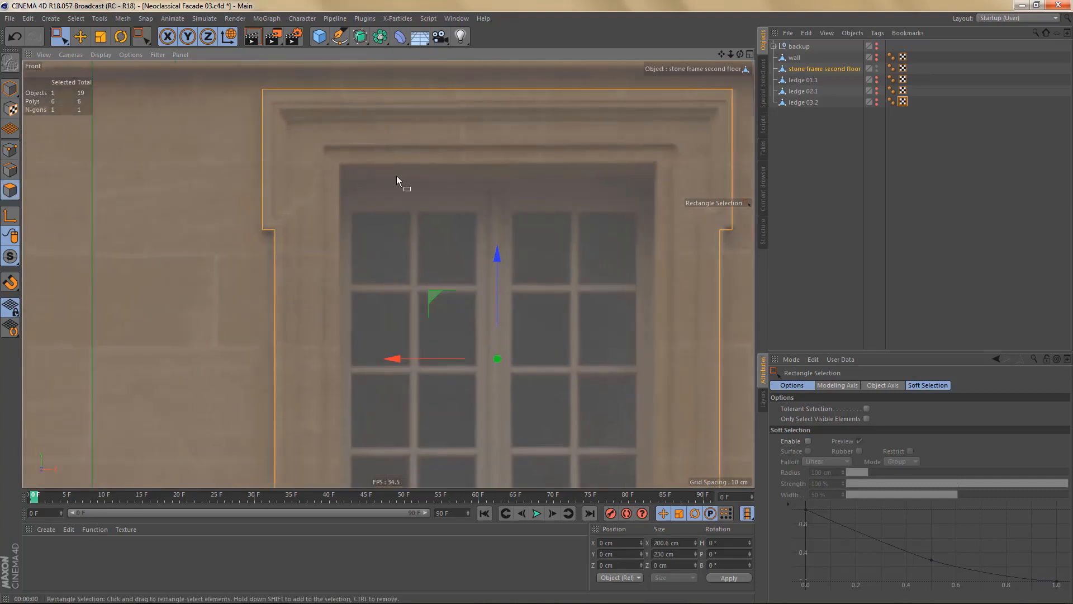
middle_click_drag(397, 176, 418, 215, "alt")
right_click_drag(367, 169, 391, 179, "alt")
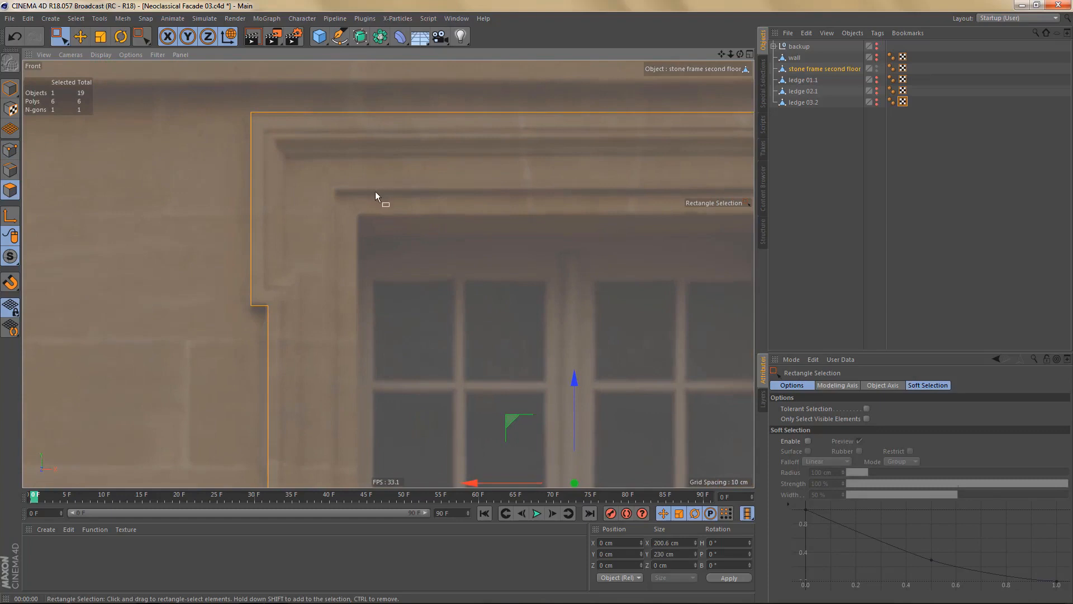
key("i")
right_click_drag(321, 150, 330, 153, "alt")
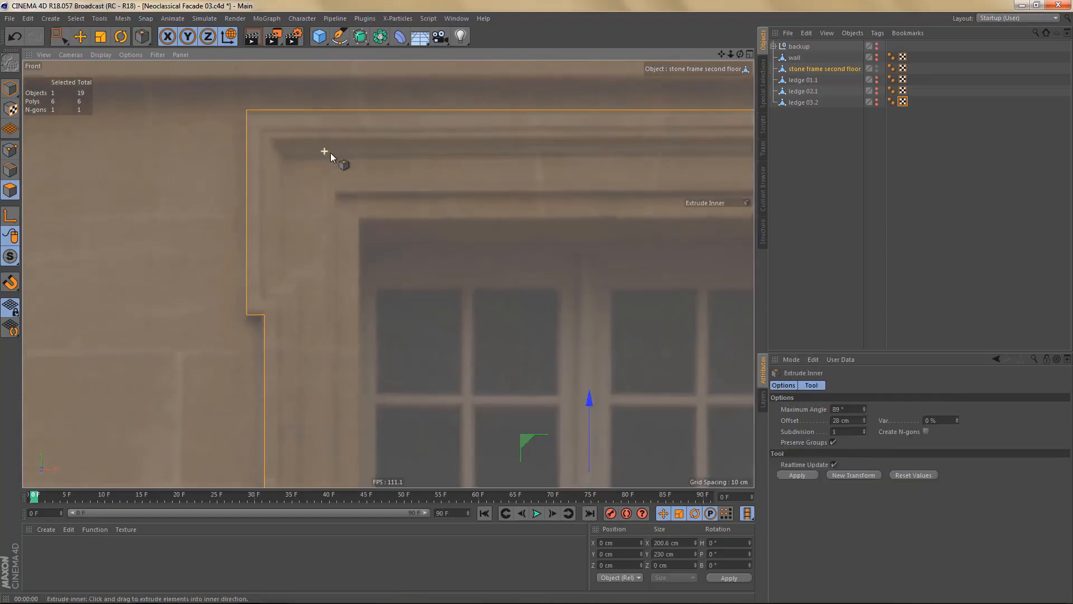
left_click_drag(438, 215, 446, 218)
mouse_move(481, 258)
left_mouse_down()
mouse_move(501, 276)
mouse_move(491, 269)
left_mouse_up()
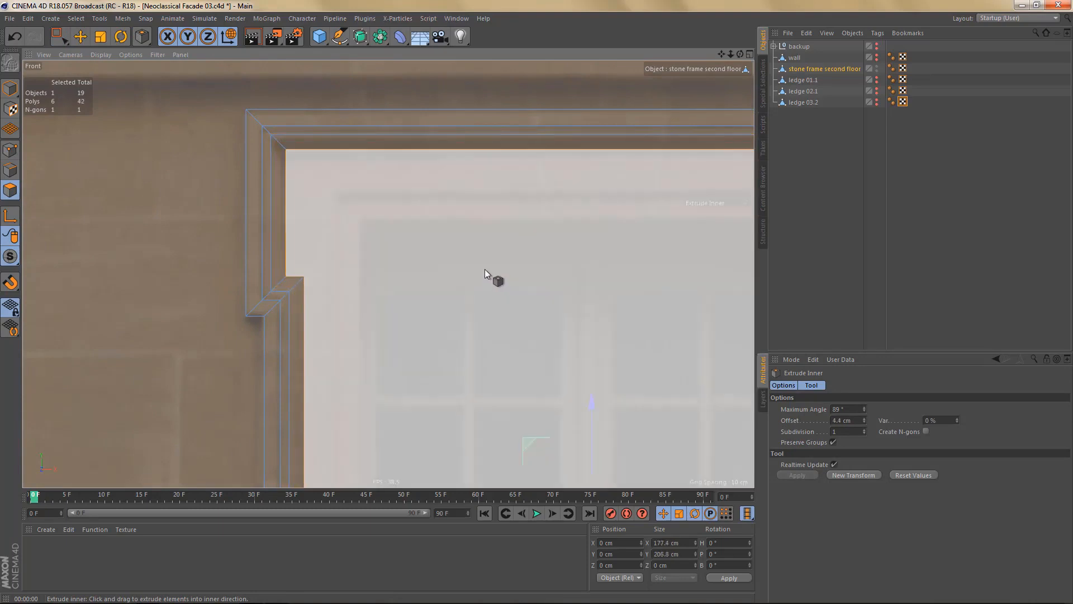
- Inset the inner polygon by another 9.5 cm with Extrude Inner to reach the photo's inner moulding line
right_click_drag(467, 256, 463, 309, "alt")
middle_click_drag(462, 305, 431, 137, "alt")
middle_click_drag(441, 266, 488, 407, "alt")
right_click_drag(440, 206, 460, 214, "alt")
left_click_drag(461, 224, 488, 224)
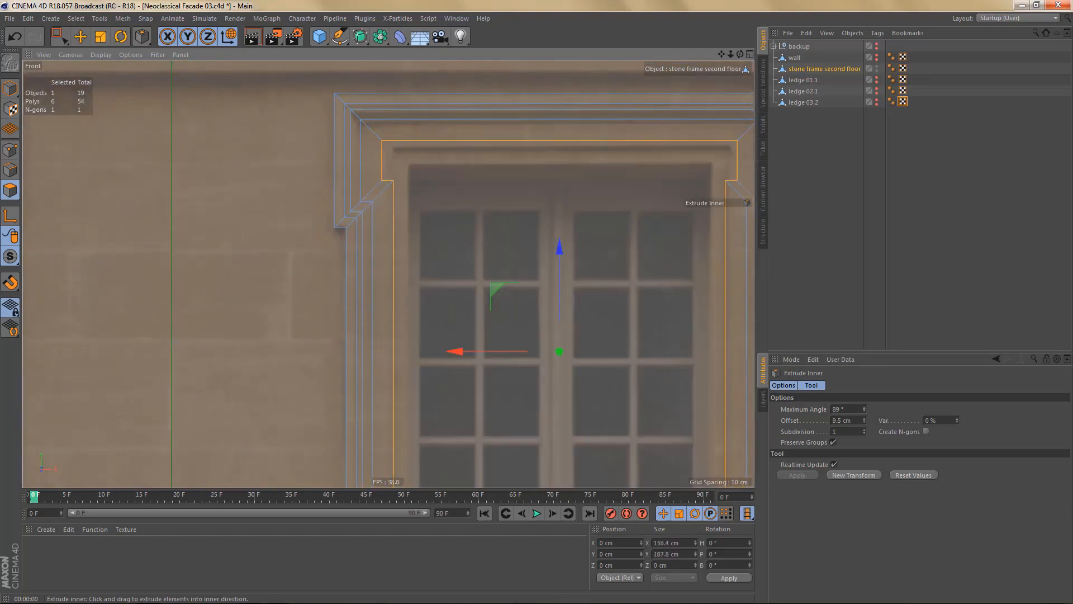
- Line-cut horizontally outward from the opening's two lower notch corners through the frame's left and right sides
middle_click_drag(451, 223, 405, 56, "alt")
middle_click_drag(396, 311, 441, 261, "alt")
right_click_drag(374, 361, 406, 356, "alt")
key("k")
key("k")
scroll(394, 346, "up", 2)
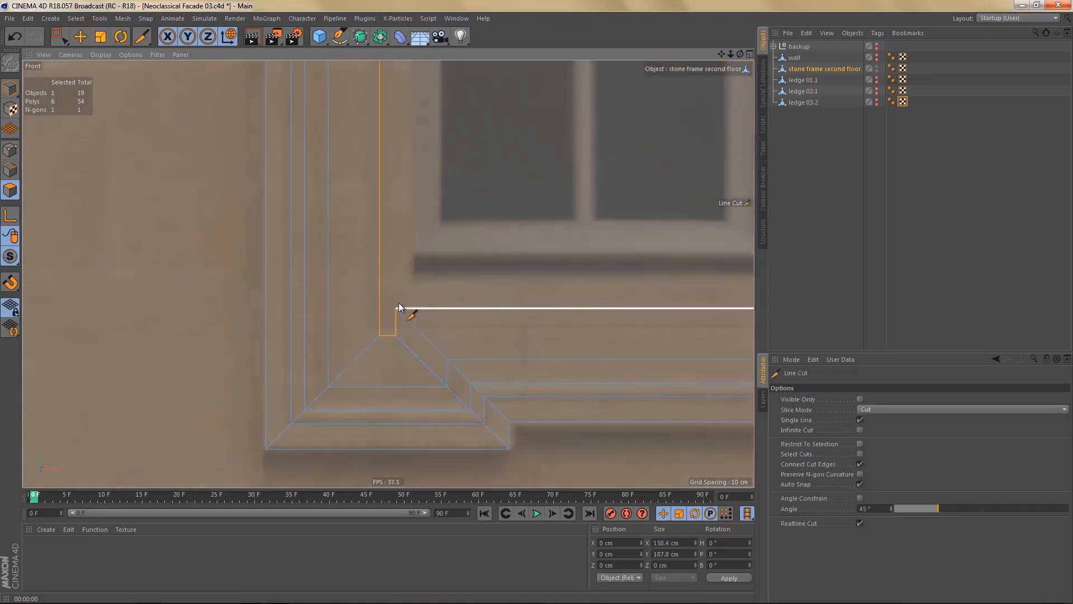
left_click_drag(396, 307, 133, 313)
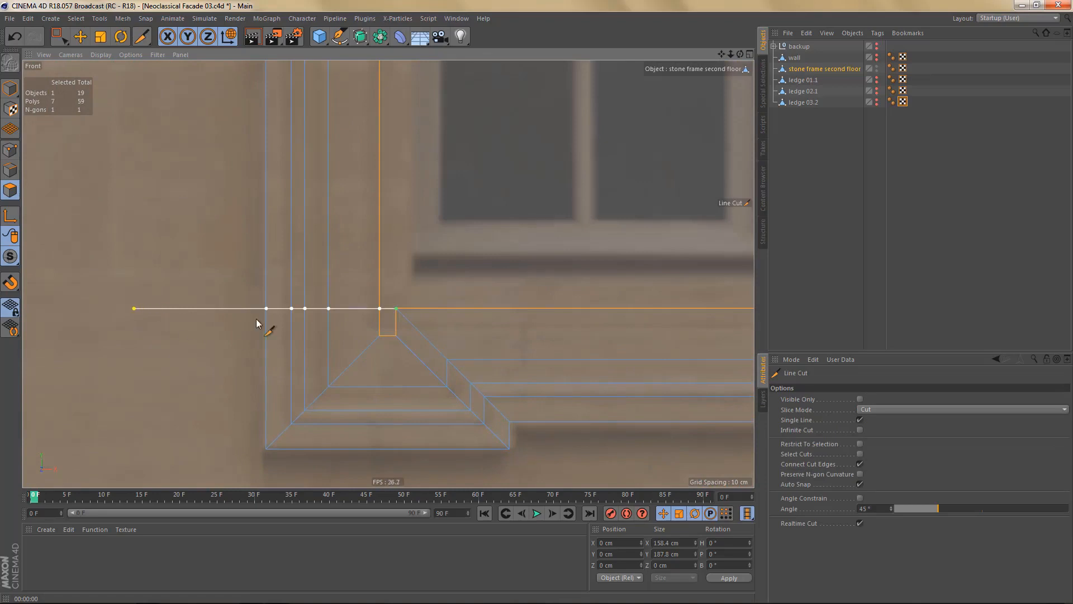
scroll(264, 323, "down", 1)
right_click_drag(251, 339, 267, 348, "alt")
middle_click_drag(324, 386, 289, 403, "alt")
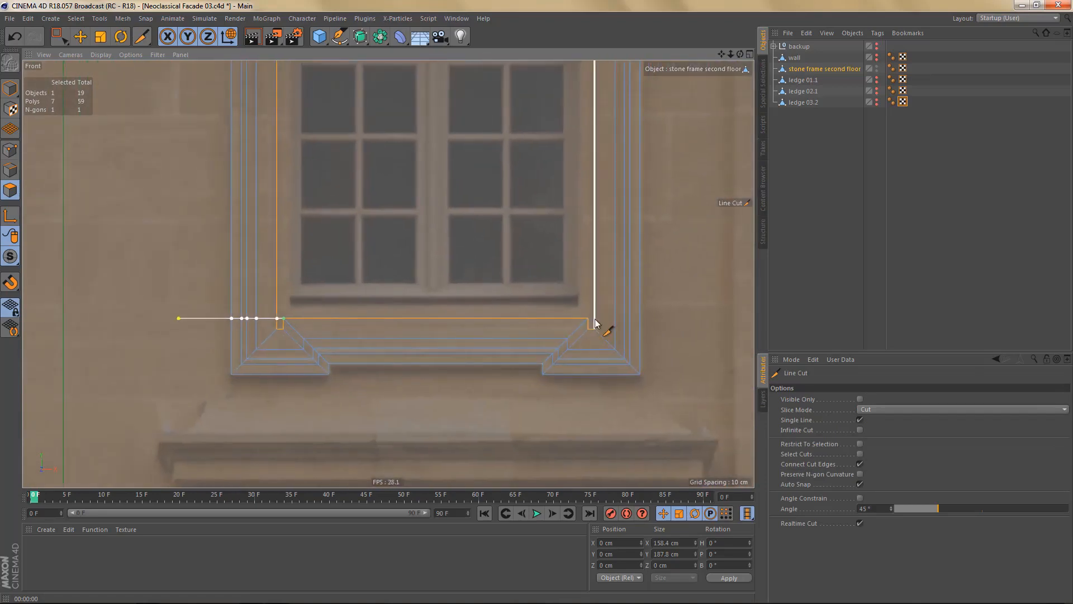
left_click_drag(587, 319, 692, 319)
- Line-cut vertically upward from the opening's two upper notch corners through the top of the frame
middle_click_drag(511, 311, 551, 553, "alt")
left_click_drag(317, 206, 317, 87)
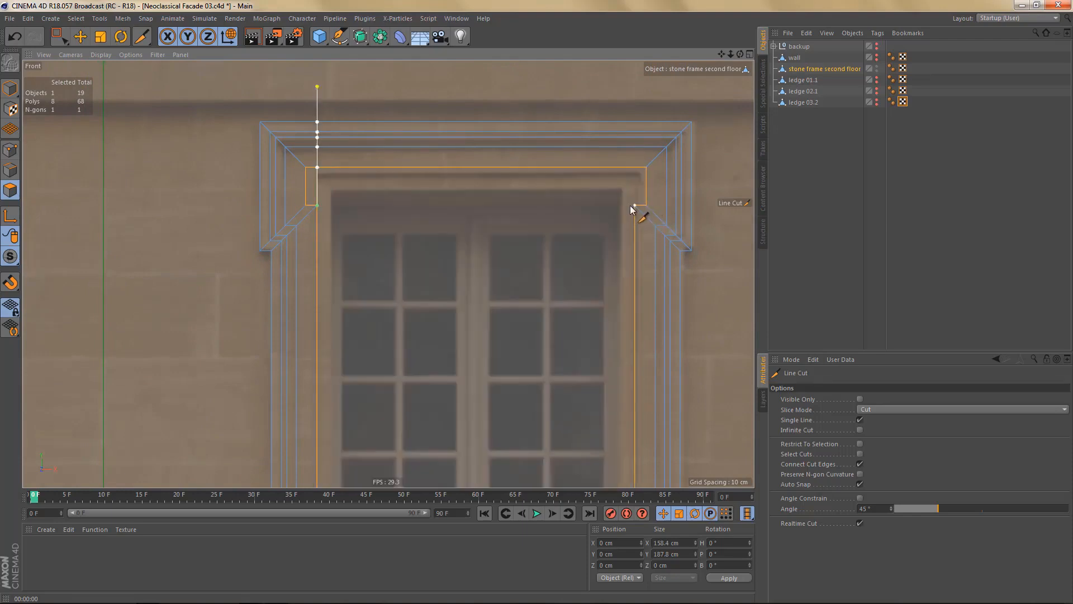
left_click_drag(633, 205, 629, 100)
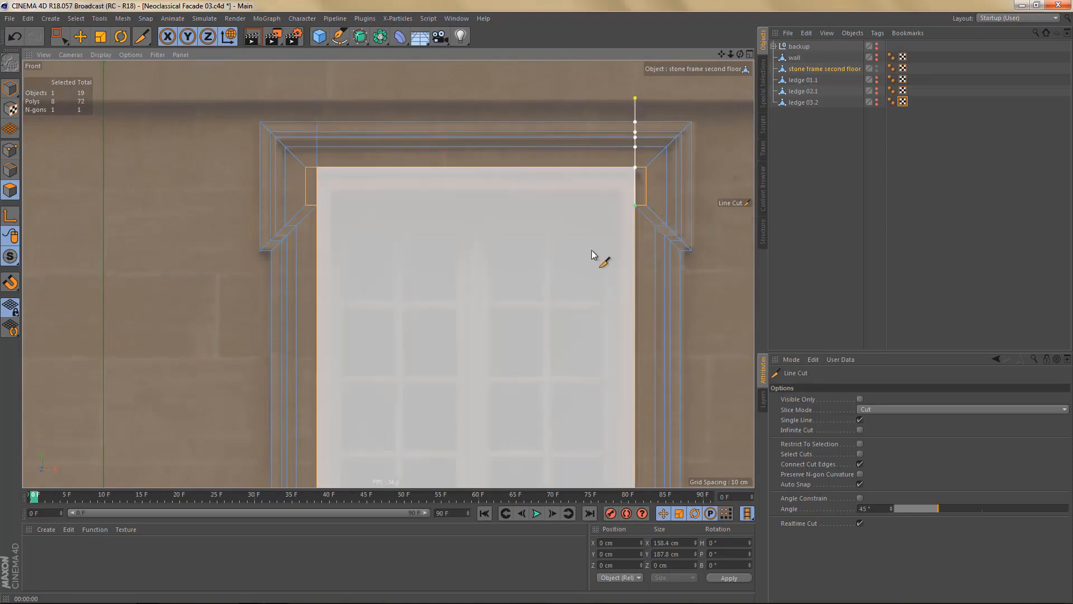
- Select the central opening polygon and scale it along X to about 152.5 cm wide
scroll(629, 247, "up", 3)
key("e")
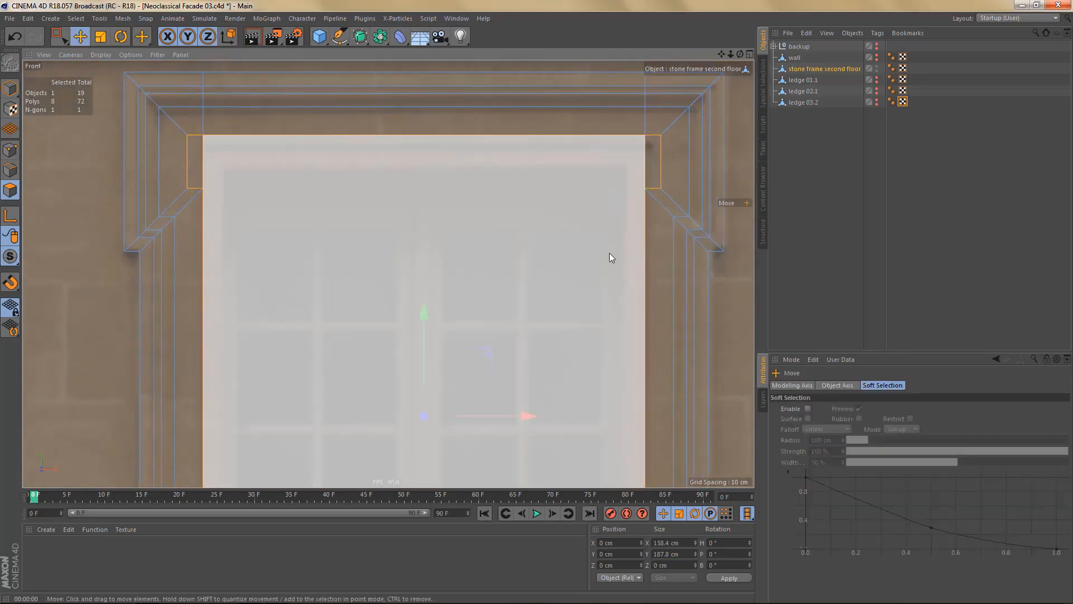
middle_click_drag(483, 240, 564, 206, "alt")
key("9")
left_click(509, 246)
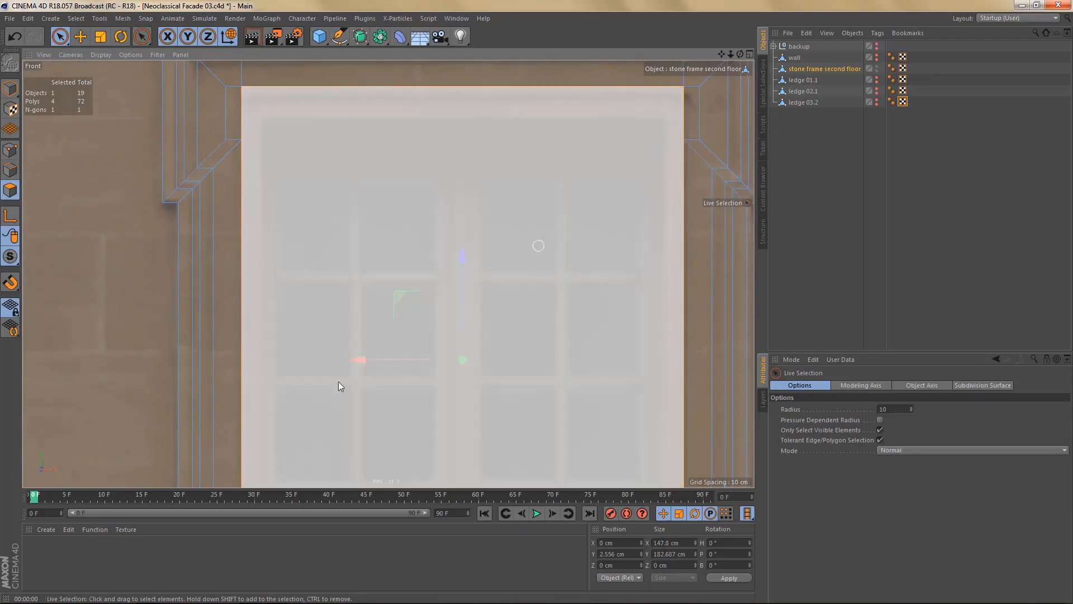
scroll(347, 354, "up", 2)
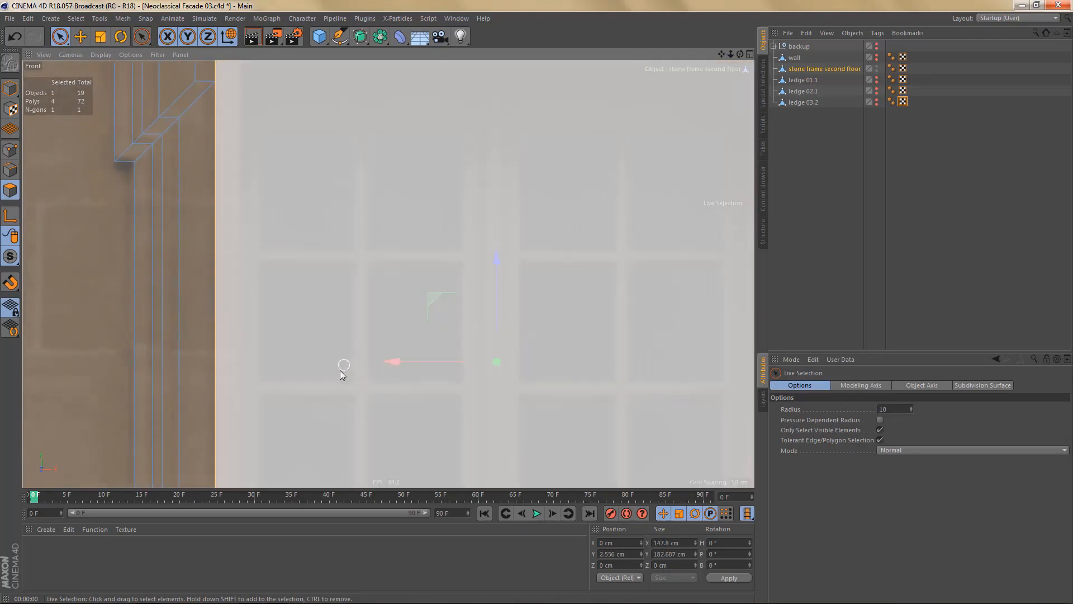
key("t")
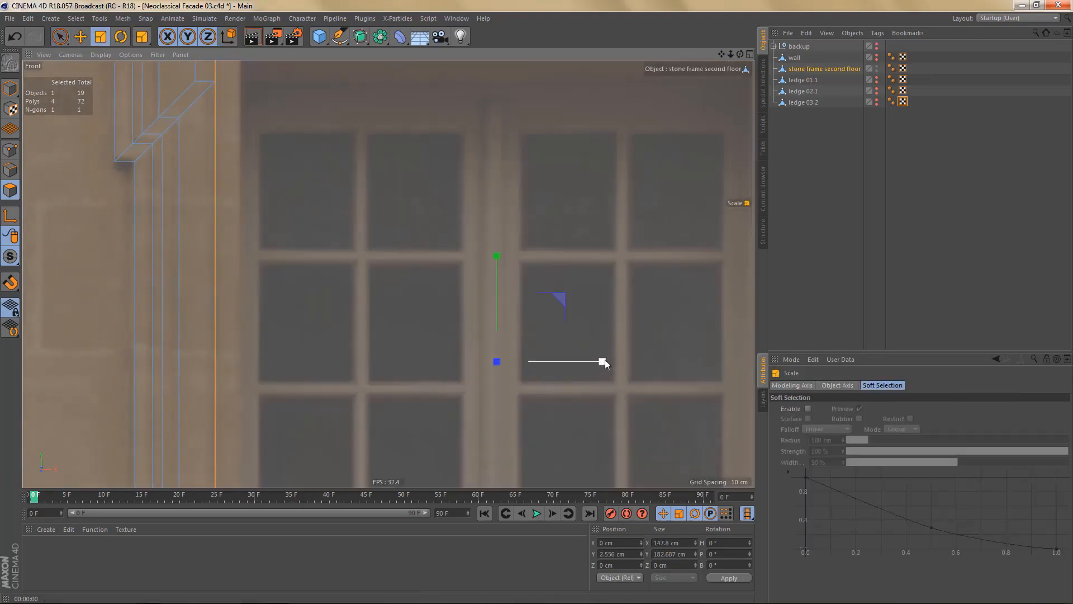
left_click_drag(604, 360, 606, 361)
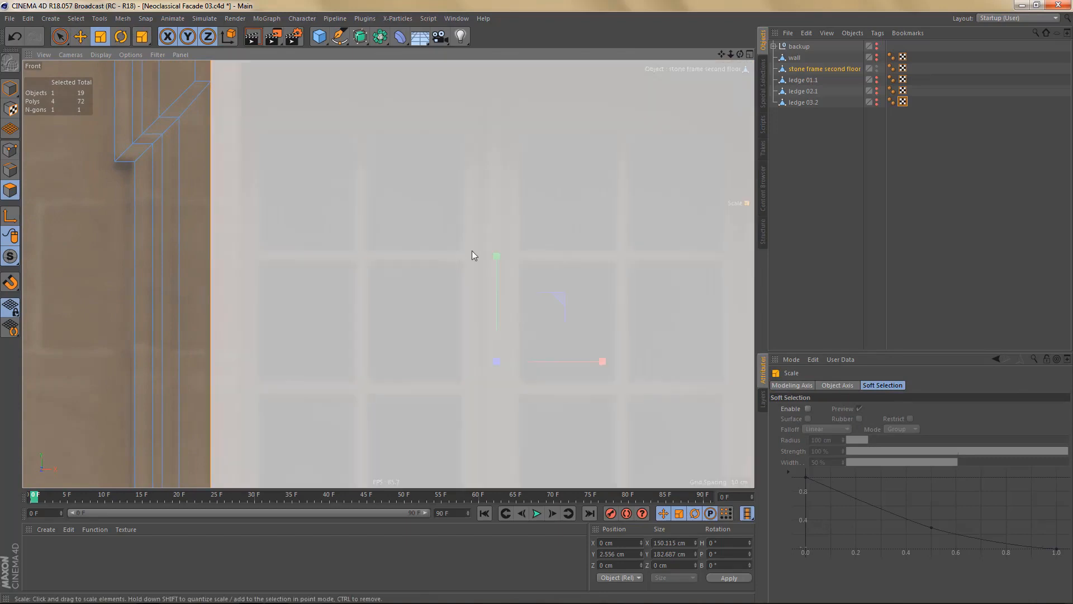
middle_click_drag(457, 241, 455, 364, "alt")
middle_click_drag(601, 399, 600, 336, "alt")
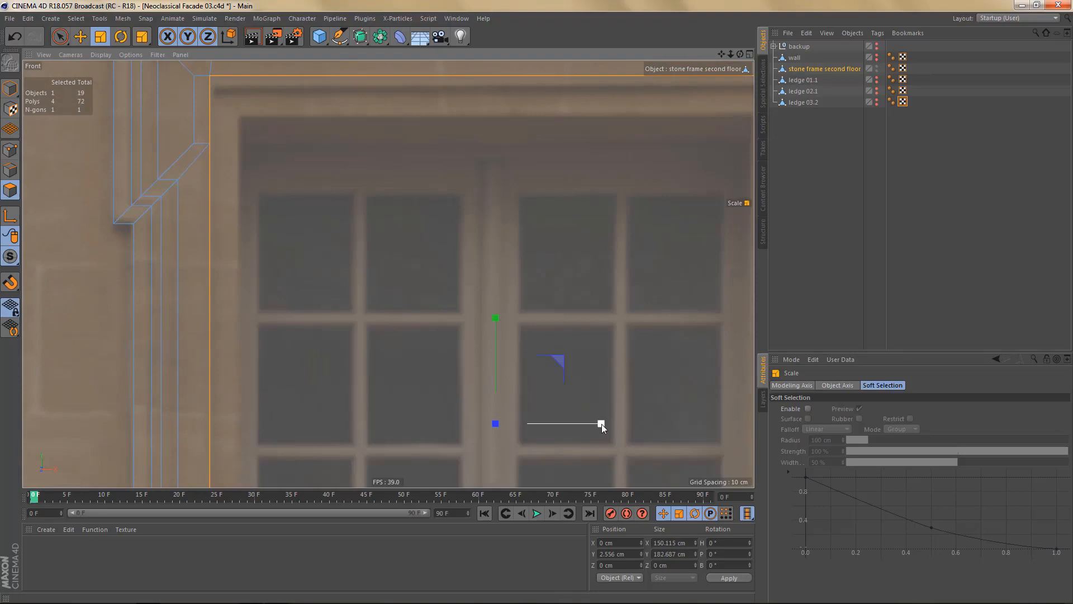
left_click_drag(601, 424, 602, 423)
scroll(462, 306, "down", 5)
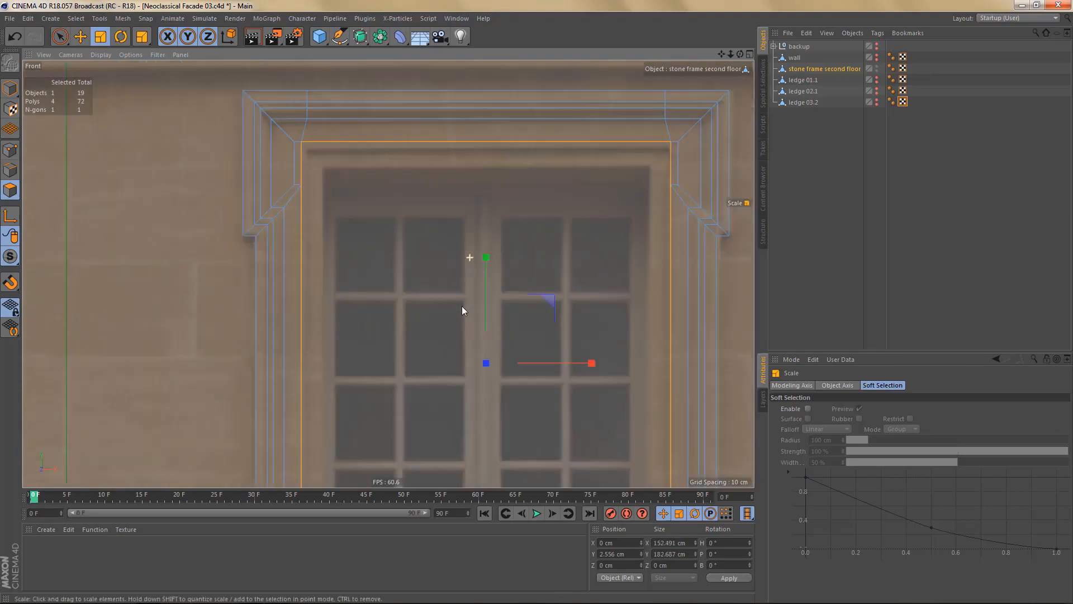
- Try insetting the central opening polygon in two passes, the second by 6.9 cm, and undo it after checking the mesh in perspective
scroll(474, 356, "up", 4)
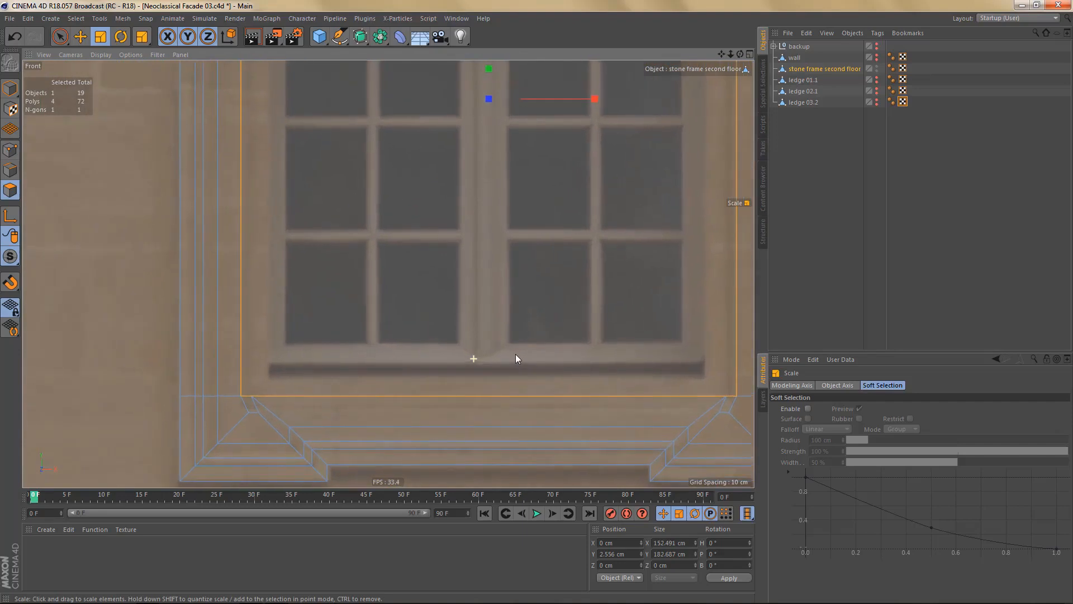
right_click_drag(516, 354, 515, 351, "alt")
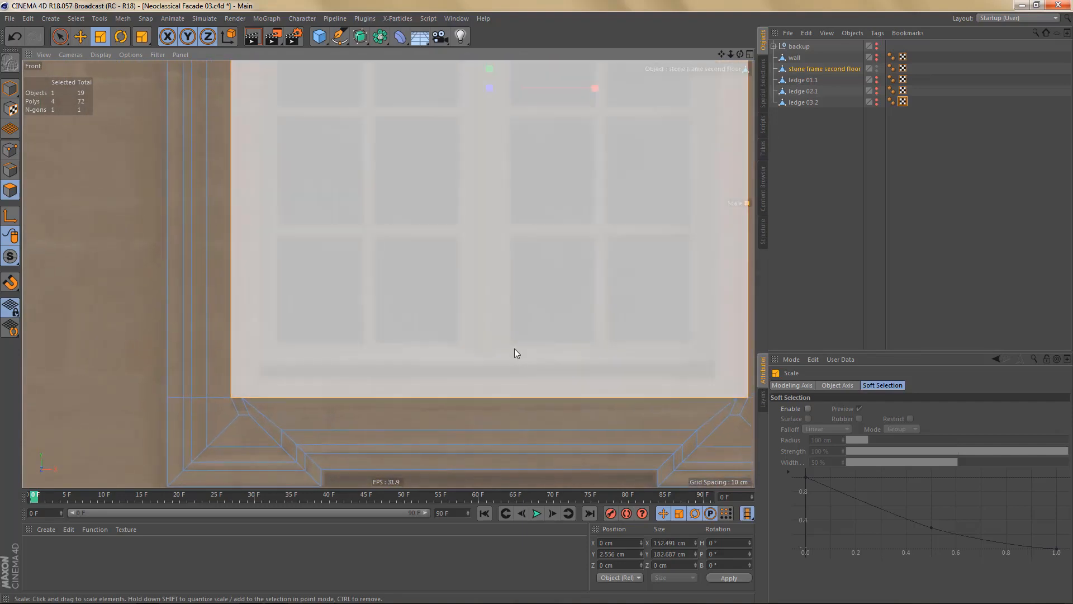
middle_click_drag(514, 348, 506, 574, "alt")
middle_click_drag(458, 308, 476, 404, "alt")
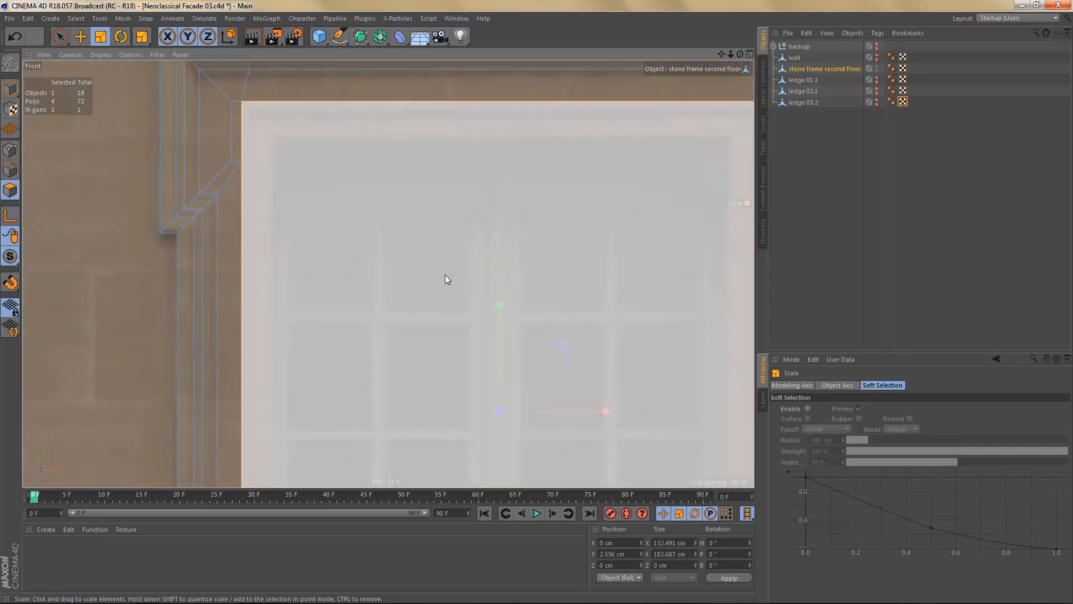
key("i")
left_click_drag(475, 225, 491, 226)
left_click_drag(496, 237, 520, 239)
right_click_drag(465, 202, 472, 244, "alt")
middle_click(464, 133)
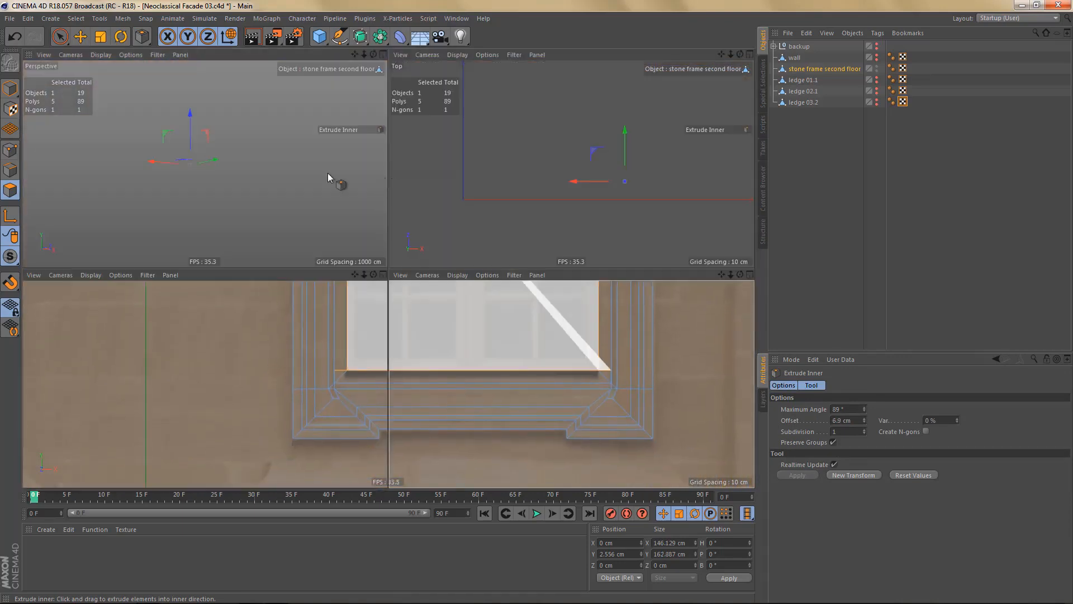
middle_click(246, 149)
right_click_drag(391, 263, 443, 251, "alt")
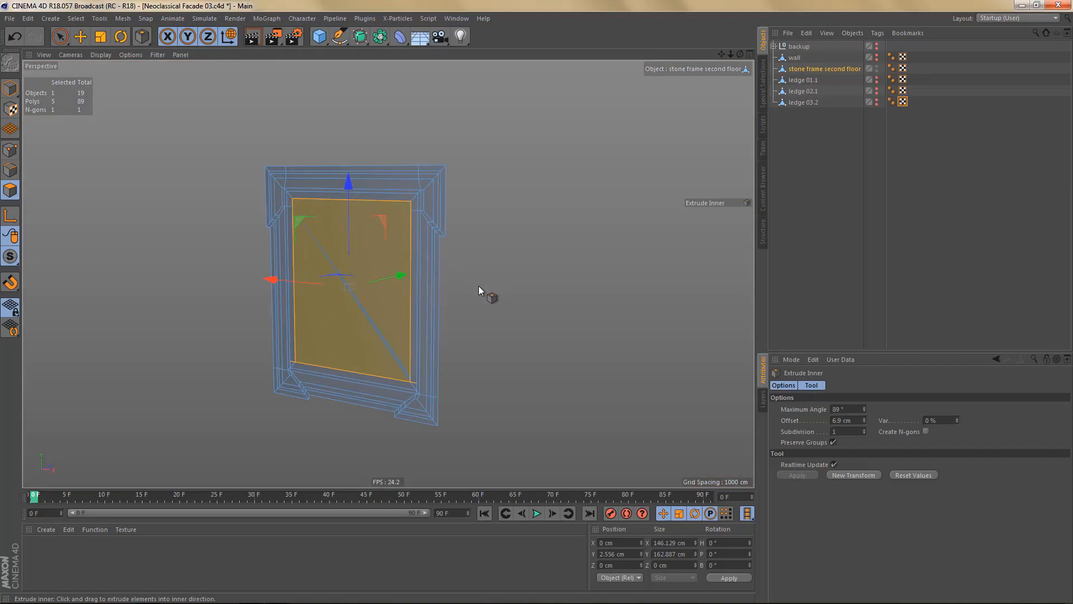
left_click_drag(479, 286, 513, 280, "alt")
middle_click_drag(448, 333, 510, 293, "alt")
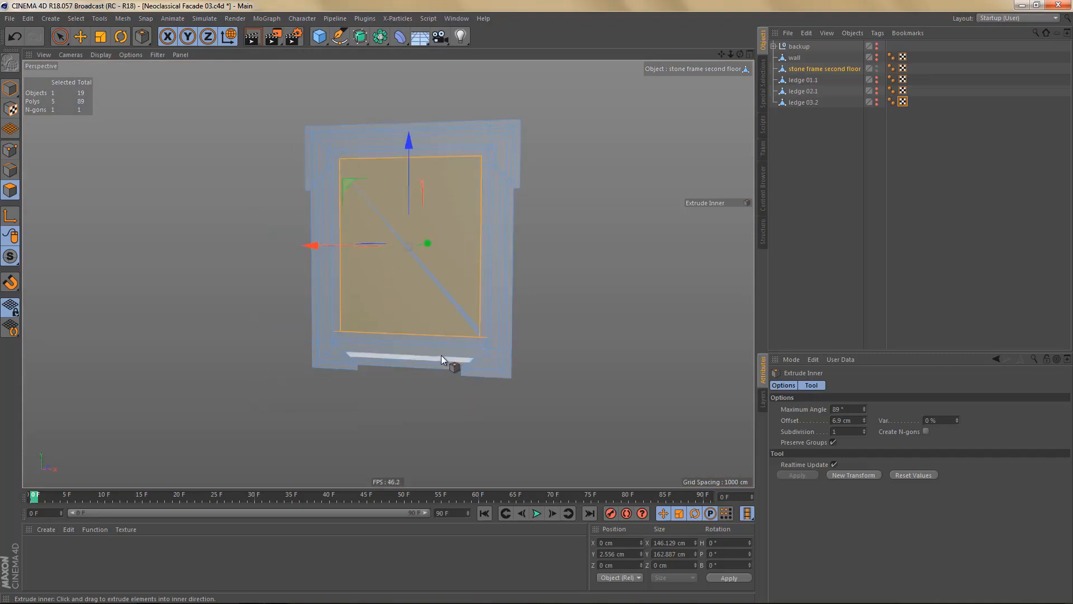
right_click_drag(441, 355, 485, 343, "alt")
key("ctrl+z")
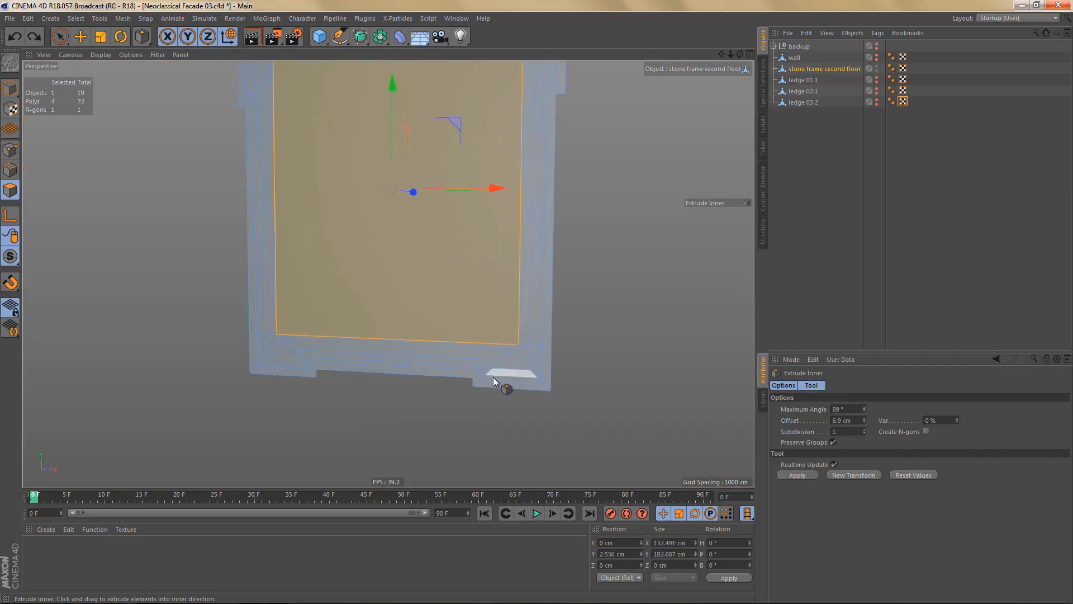
- Inset the central opening polygon by 3.1 cm with Extrude Inner in the front view
right_click_drag(494, 337, 564, 364, "alt")
middle_click(565, 371)
middle_click(581, 400)
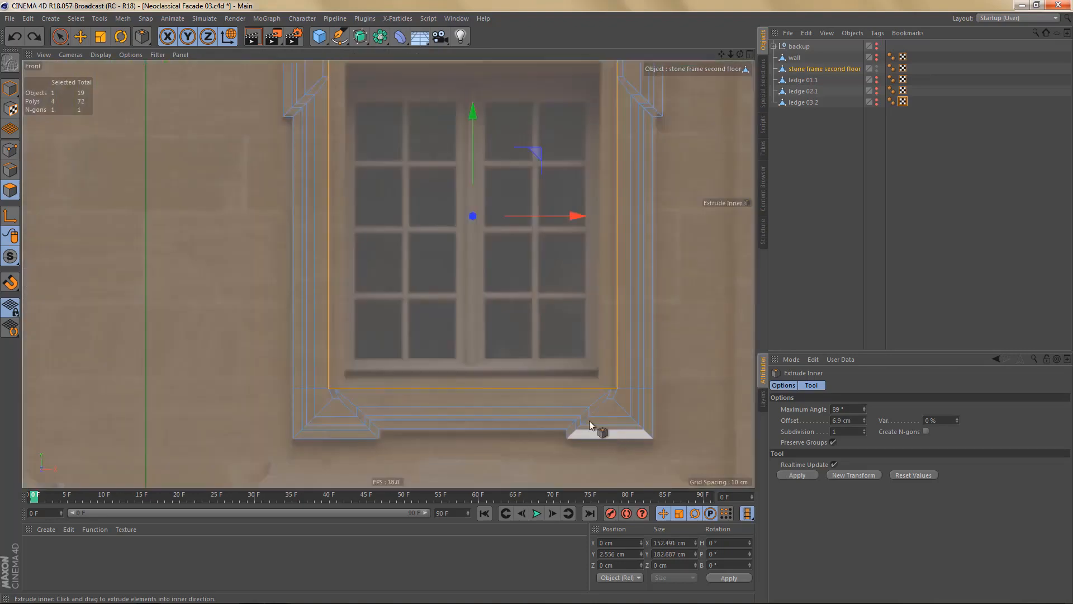
scroll(604, 427, "up", 2)
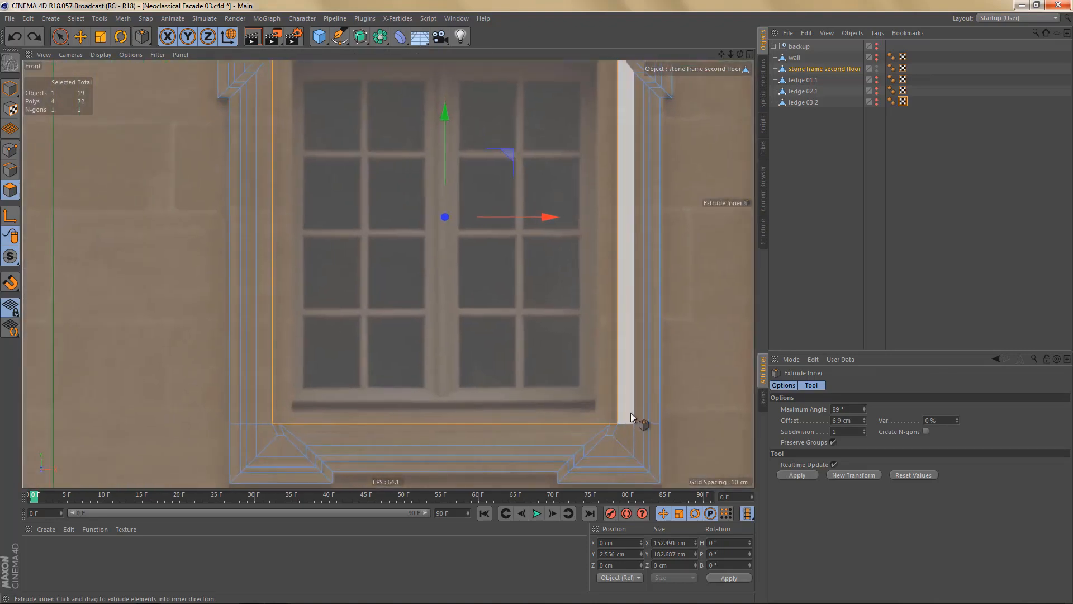
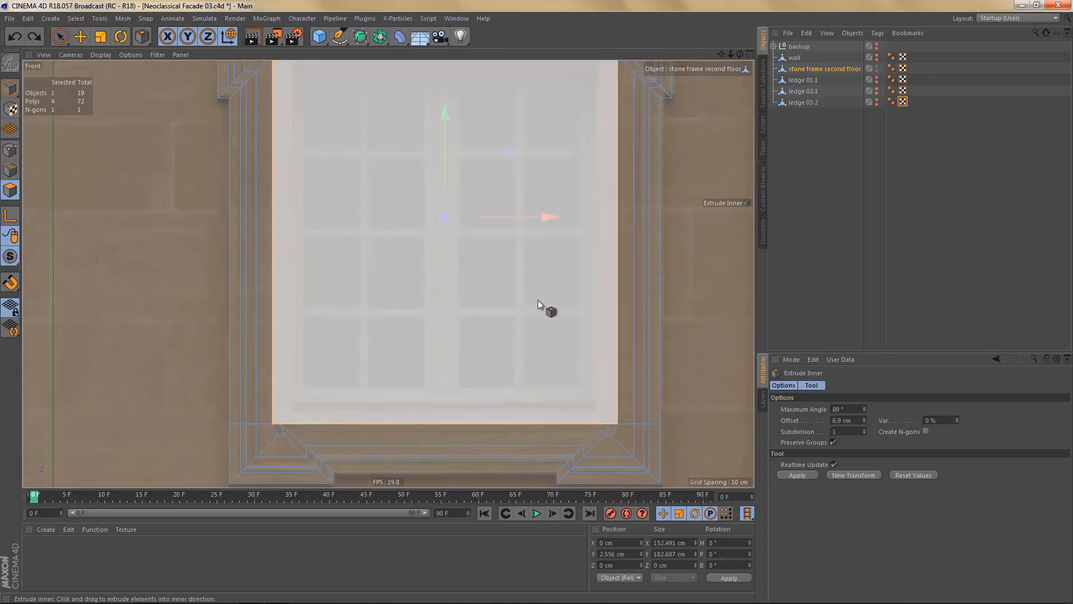
middle_click_drag(398, 211, 432, 354, "alt")
right_click_drag(381, 240, 407, 240, "alt")
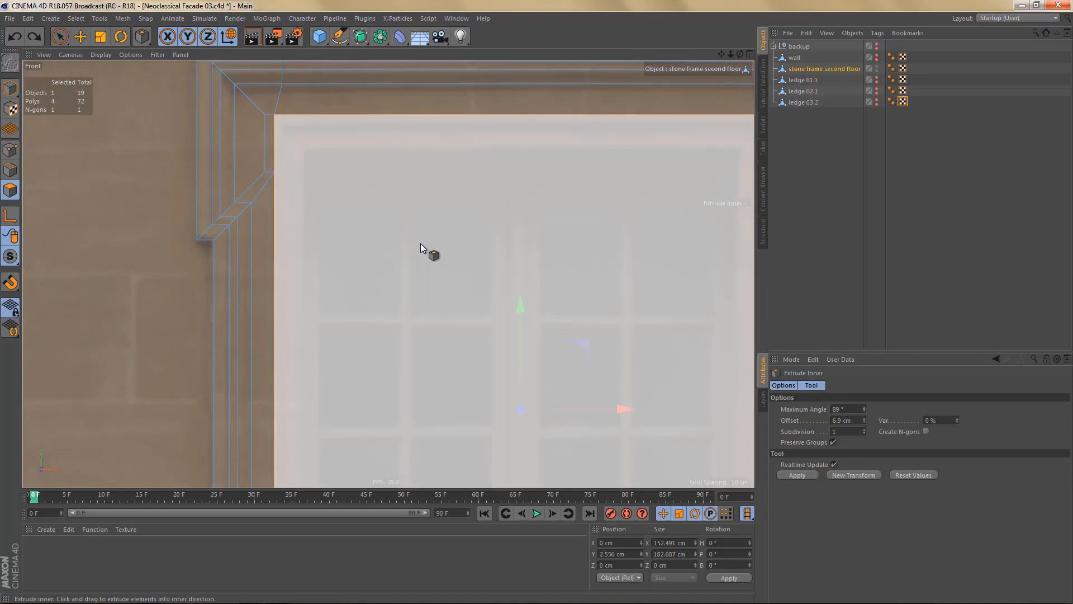
left_click_drag(420, 243, 447, 244)
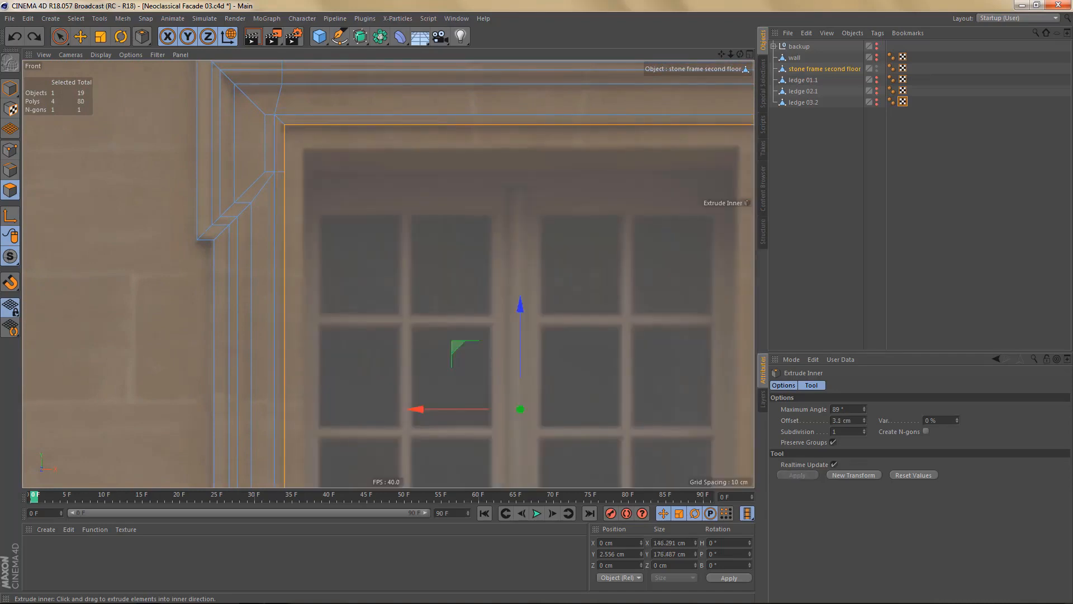
- Weld the two nearly coincident points at the opening's lower-right inner corner into one
scroll(481, 233, "down", 5)
right_click_drag(530, 347, 683, 300, "alt")
key("Return")
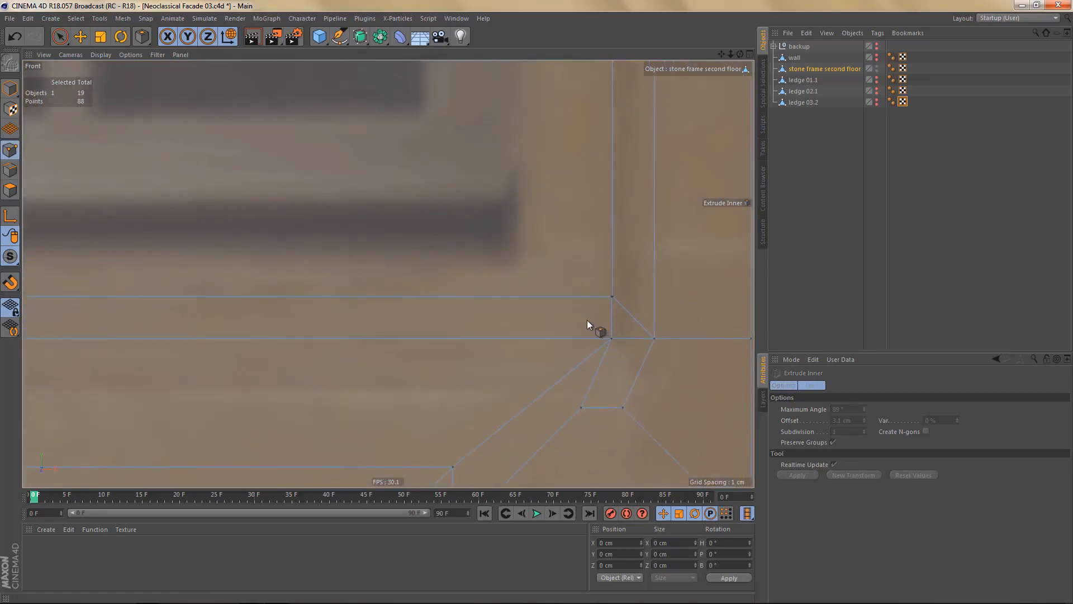
key("0")
right_click_drag(597, 315, 650, 289, "alt")
left_click_drag(641, 277, 645, 282)
right_click_drag(648, 289, 680, 283, "alt")
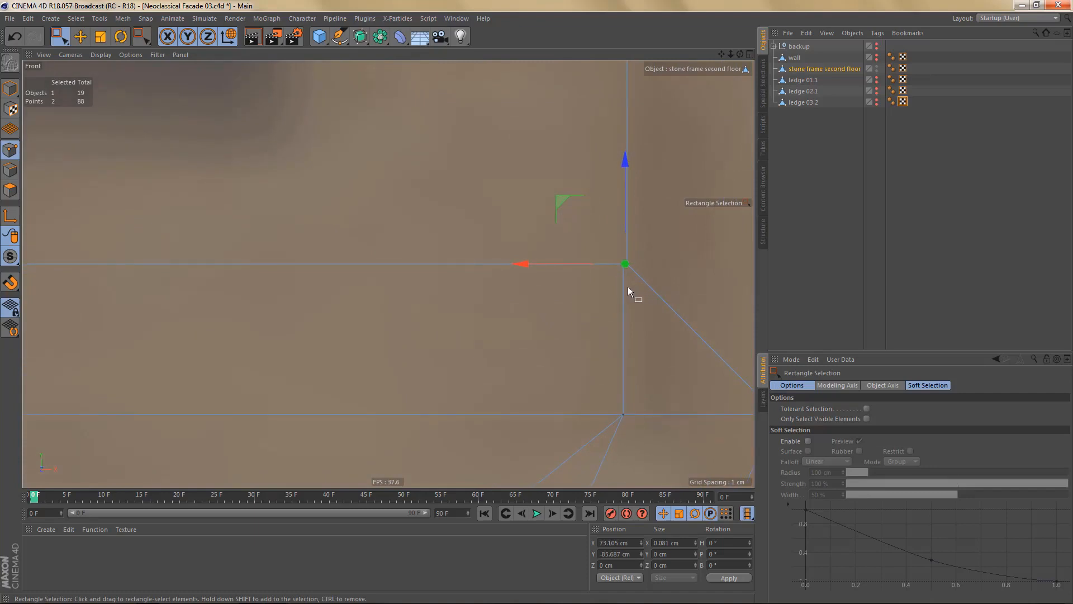
key("m")
key("q")
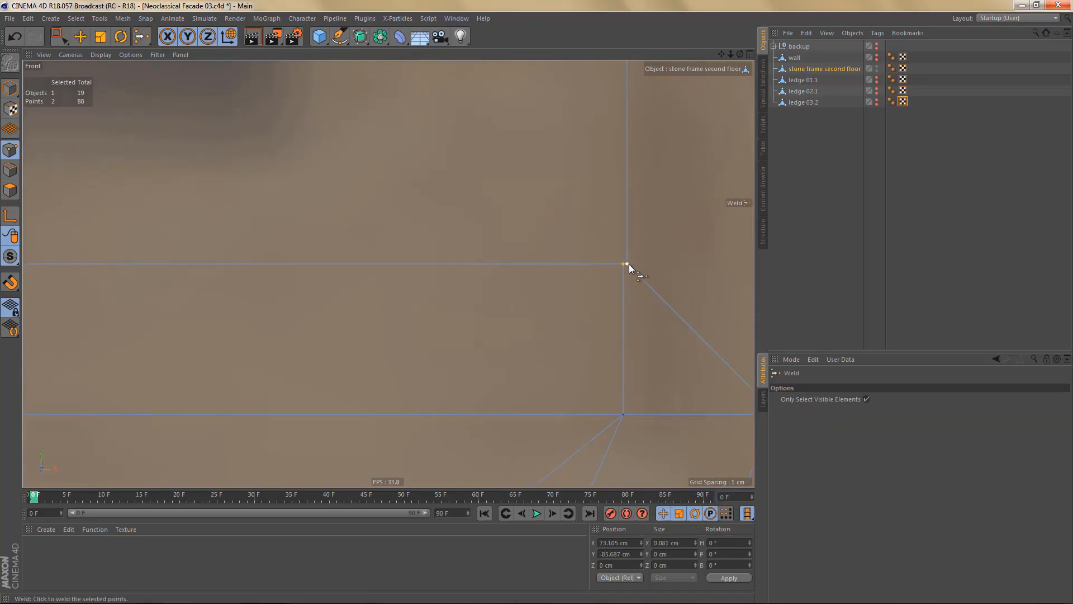
left_click(629, 264)
- Weld the matching pair of points at the opening's lower-left inner corner
right_click_drag(625, 272, 588, 305, "alt")
middle_click_drag(359, 272, 655, 263, "alt")
right_click_drag(360, 264, 537, 310, "alt")
middle_click_drag(192, 297, 564, 304, "alt")
middle_click_drag(132, 301, 320, 313, "alt")
key("0")
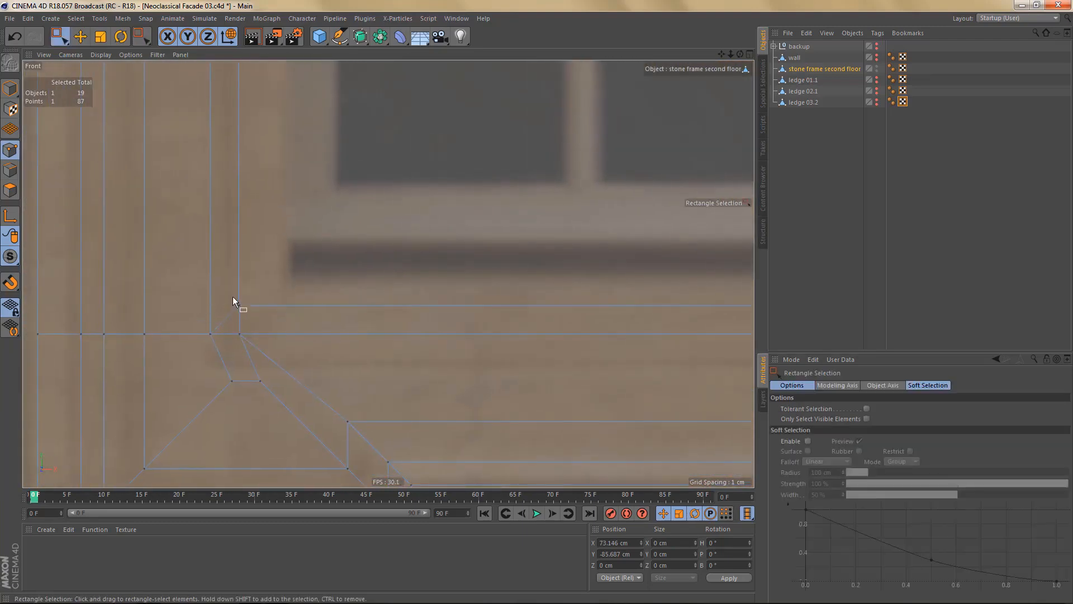
key("space")
right_click_drag(225, 304, 243, 398, "alt")
left_click(306, 317)
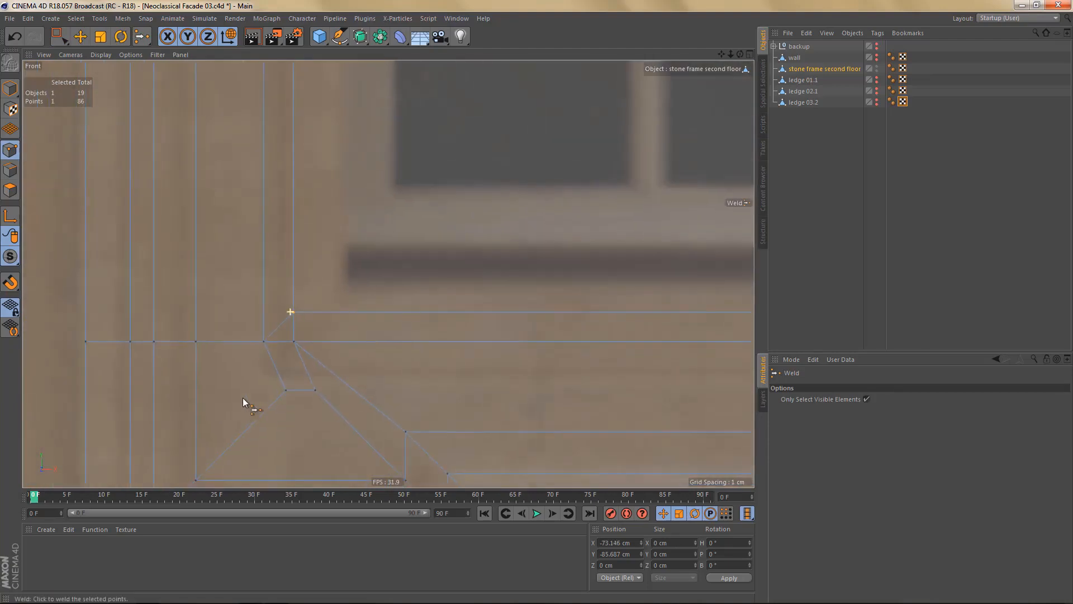
- Inset the central opening polygons by 7.7 cm with Extrude Inner
key("Return")
key("Return")
scroll(281, 386, "down", 10)
middle_click_drag(388, 274, 391, 535, "alt")
scroll(343, 176, "up", 3)
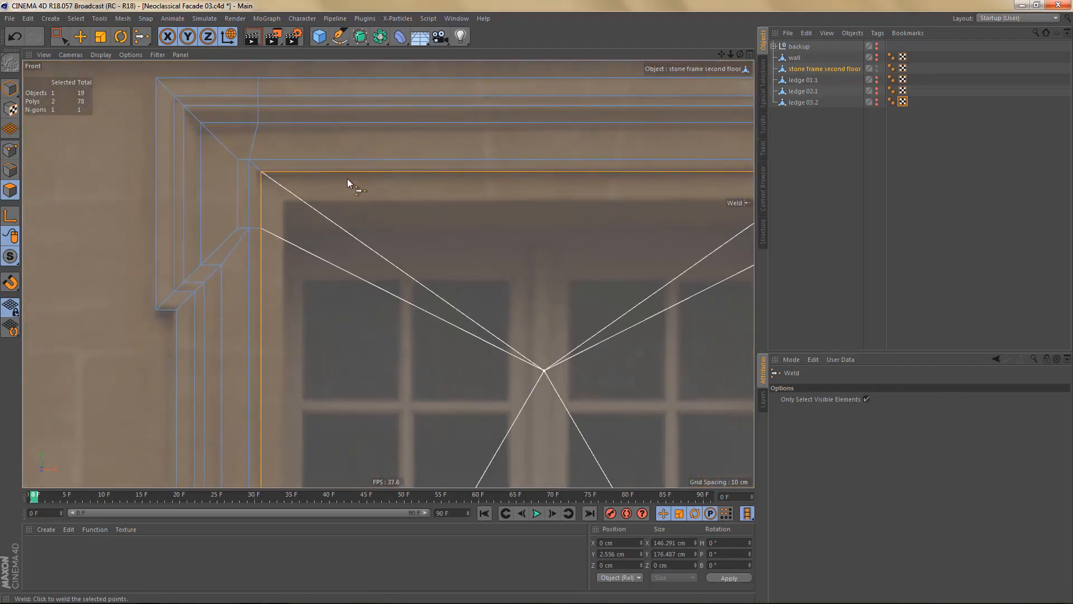
key("i")
left_click_drag(421, 226, 473, 226)
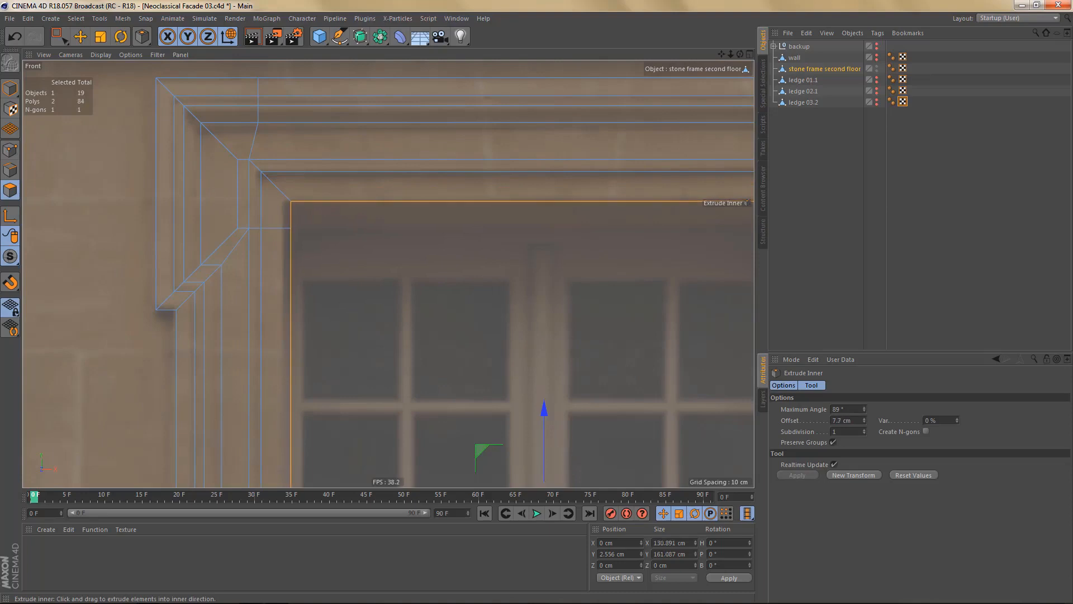
- Scale the inset opening polygons along X to about 134.3 cm wide, matching the window edge in the reference
middle_click_drag(425, 252, 401, 34, "alt")
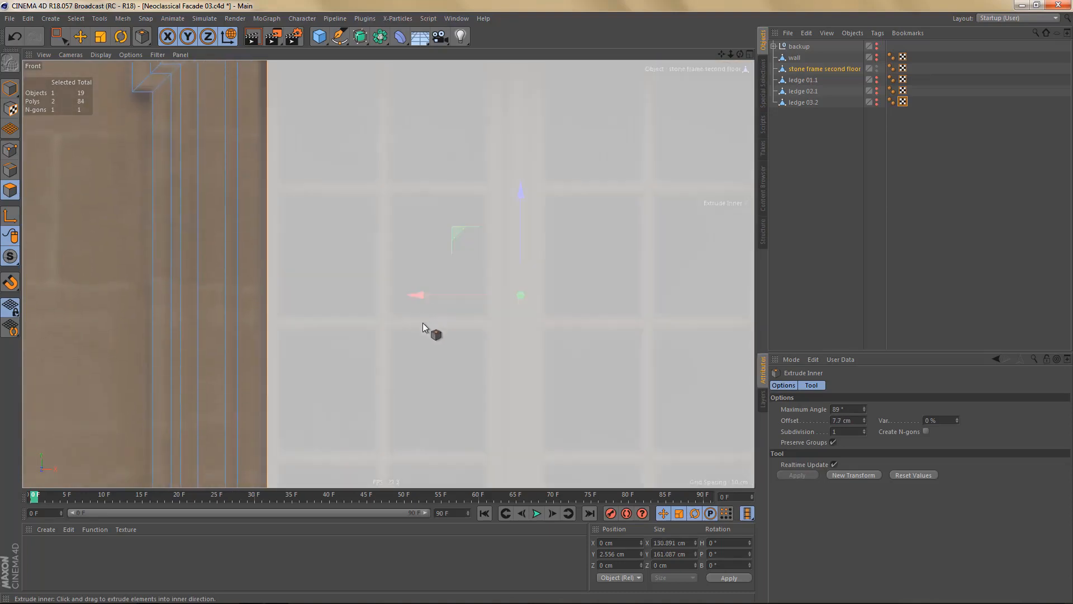
key("t")
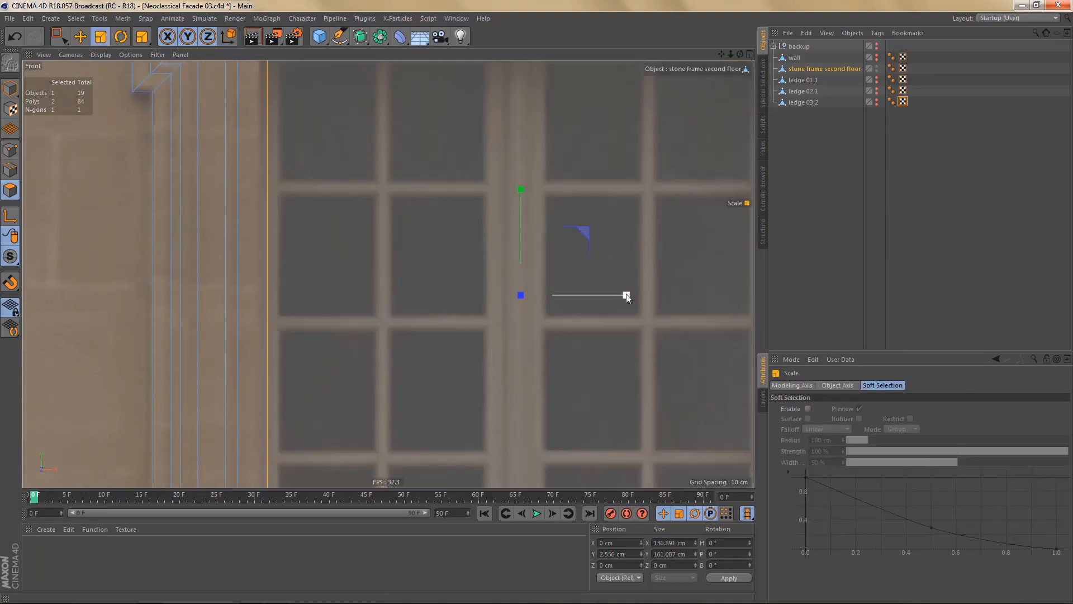
left_click_drag(627, 294, 629, 294)
right_click_drag(500, 245, 495, 316, "alt")
middle_click_drag(511, 317, 507, 295, "alt")
right_click_drag(490, 388, 531, 373, "alt")
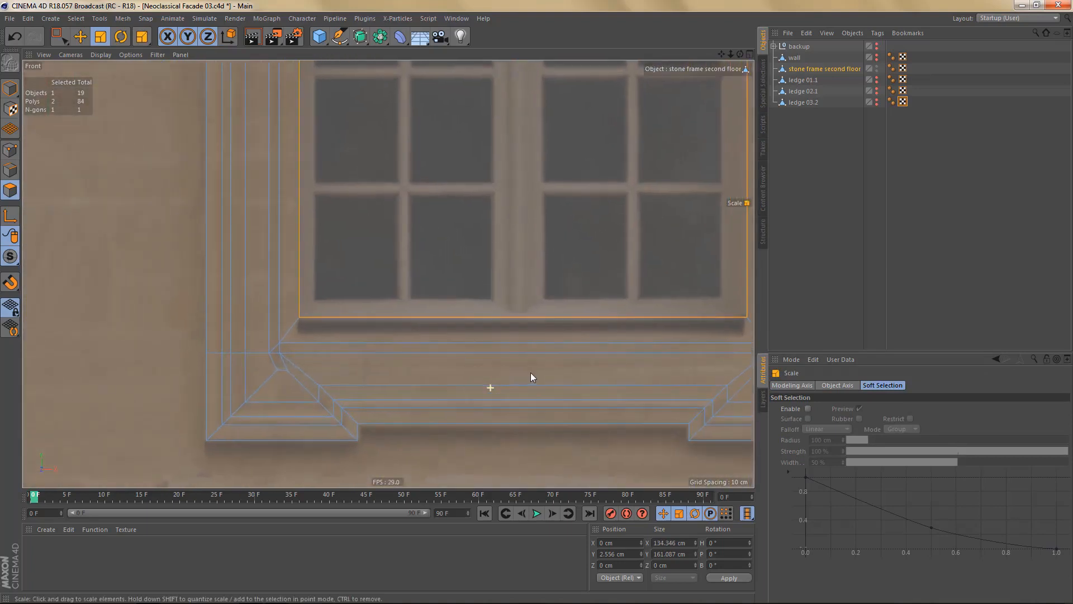
middle_click_drag(531, 371, 484, 306, "alt")
right_click_drag(492, 350, 508, 351, "alt")
middle_click_drag(508, 351, 482, 332, "alt")
- Select the horizontal cut's points and the adjacent lower corner points on both sides, and move them down to about Y -94.9 cm
key("Return")
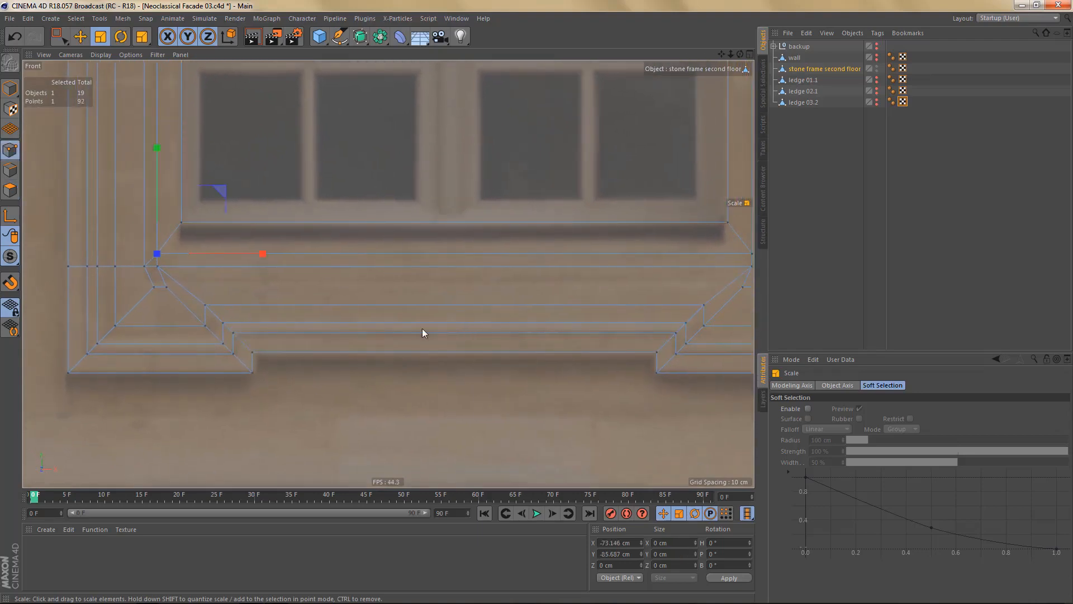
key("space")
left_click_drag(59, 262, 432, 307)
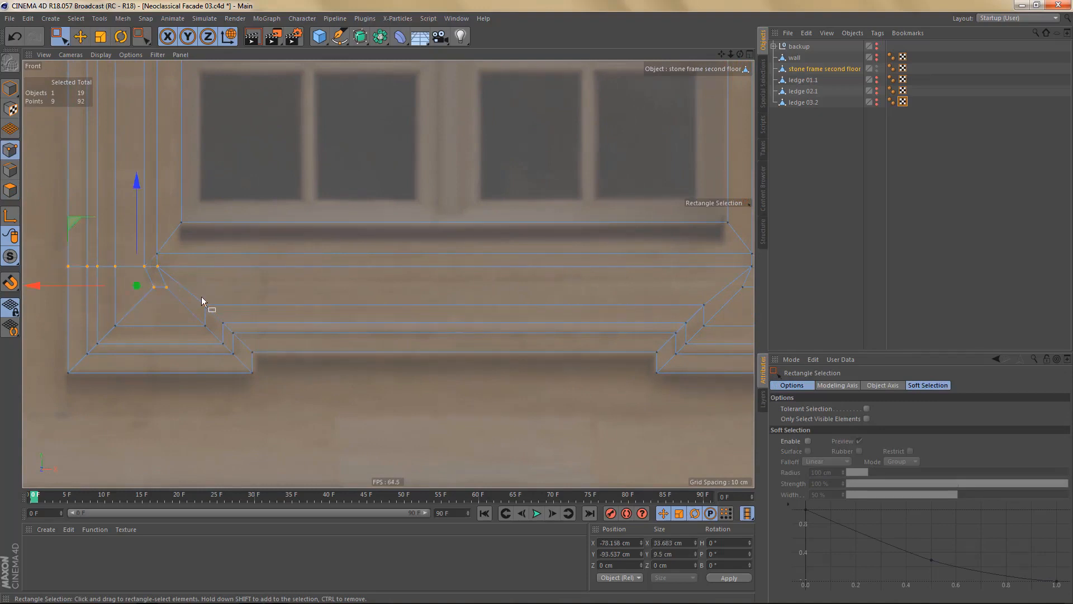
left_click_drag(200, 297, 224, 318, "ctrl")
scroll(310, 319, "down", 3)
middle_click_drag(464, 329, 401, 334, "alt")
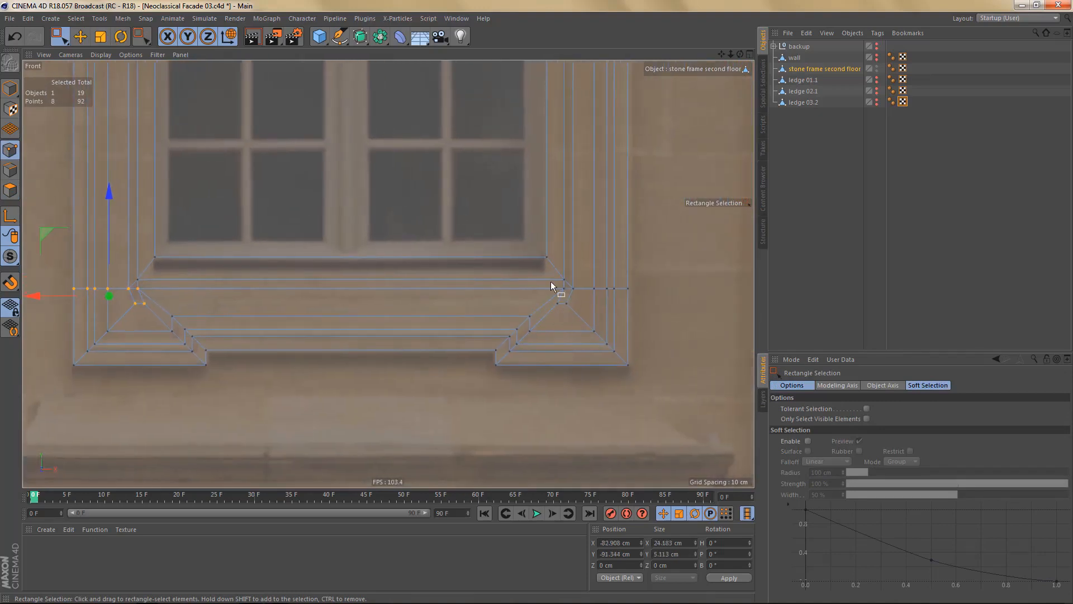
left_click_drag(550, 283, 649, 309, "shift")
scroll(293, 297, "up", 4)
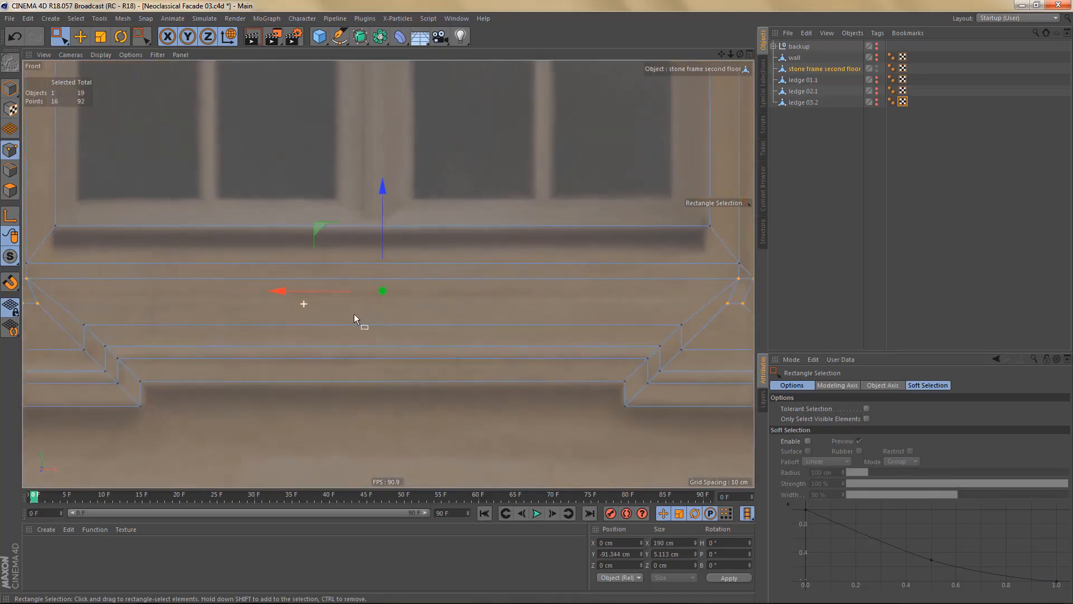
left_click_drag(389, 191, 390, 209)
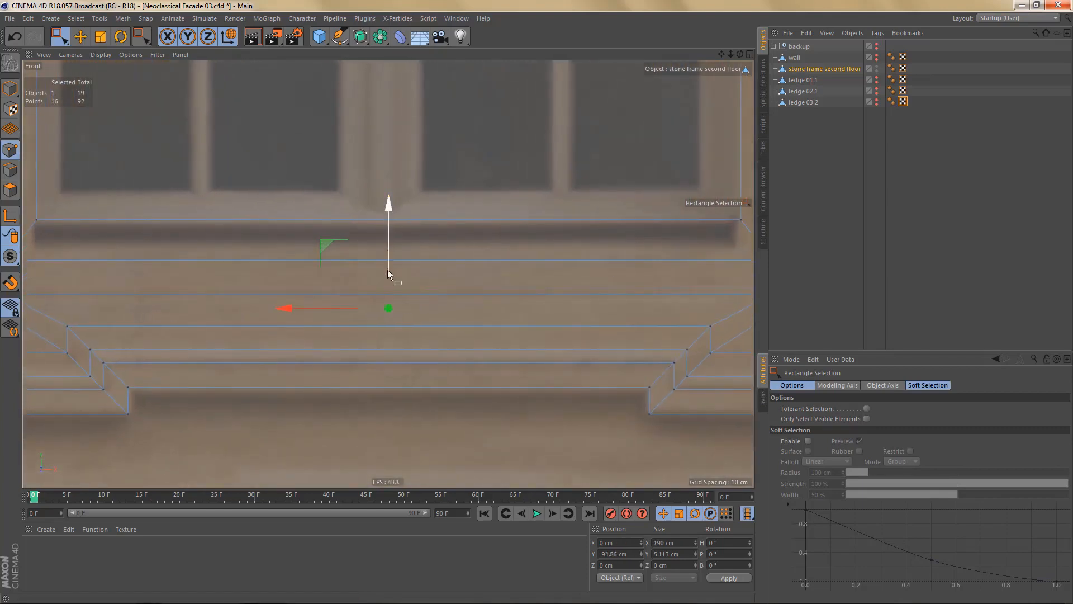
- Examine the frame's edges against the reference photo from the sill to the upper corners, and check the mesh in perspective
right_click_drag(416, 286, 374, 306, "alt")
middle_click_drag(259, 332, 389, 322, "alt")
right_click_drag(244, 333, 293, 308, "alt")
middle_click_drag(293, 308, 247, 357, "alt")
right_click_drag(250, 347, 230, 374, "alt")
middle_click_drag(249, 342, 247, 382, "alt")
right_click_drag(247, 382, 313, 295, "alt")
middle_click_drag(371, 170, 380, 198, "alt")
right_click_drag(379, 200, 414, 186, "alt")
middle_click_drag(481, 129, 470, 190, "alt")
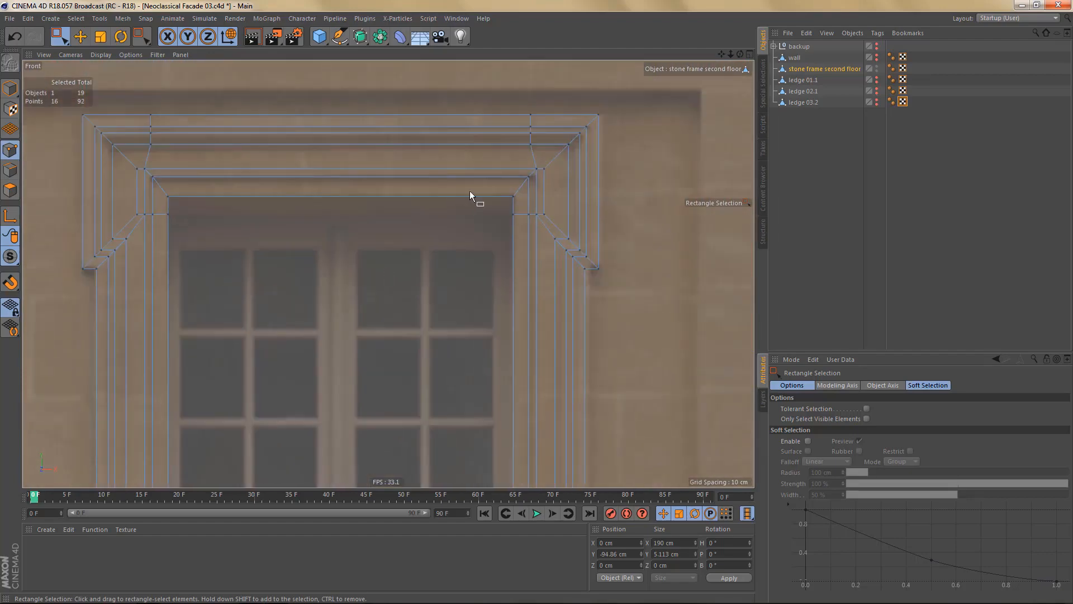
right_click_drag(515, 161, 561, 156, "alt")
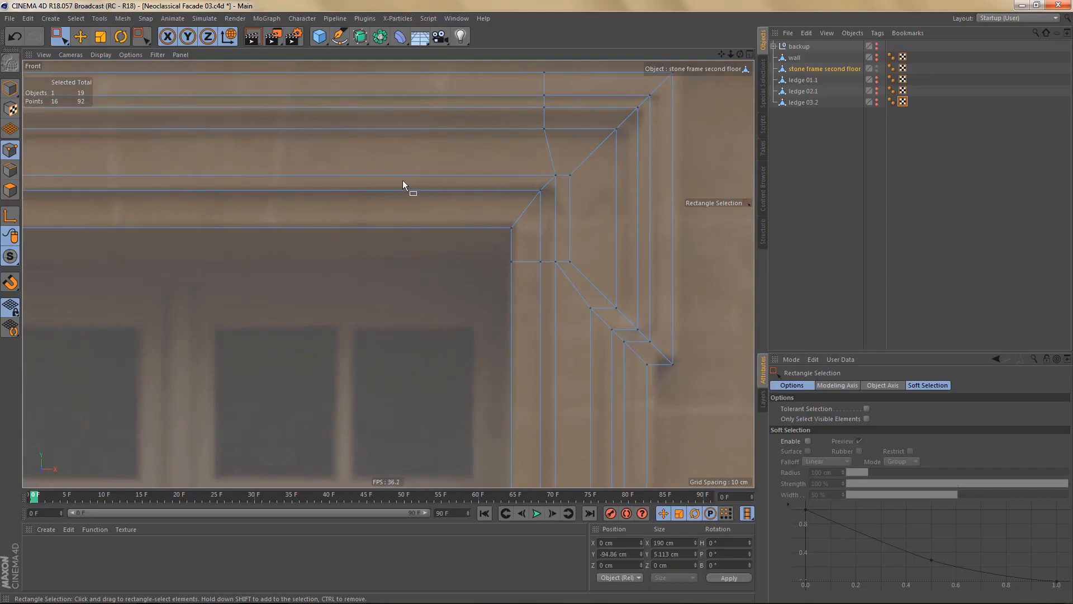
key("F1")
left_click_drag(387, 273, 417, 247, "alt")
middle_click_drag(391, 179, 398, 257, "alt")
left_click_drag(398, 257, 362, 285, "alt")
right_click_drag(364, 272, 296, 335, "alt")
middle_click_drag(368, 252, 358, 283, "alt")
- Select all frame polygons, shrink the selection by one ring and extrude it by -3 cm
key("Return")
key("Return")
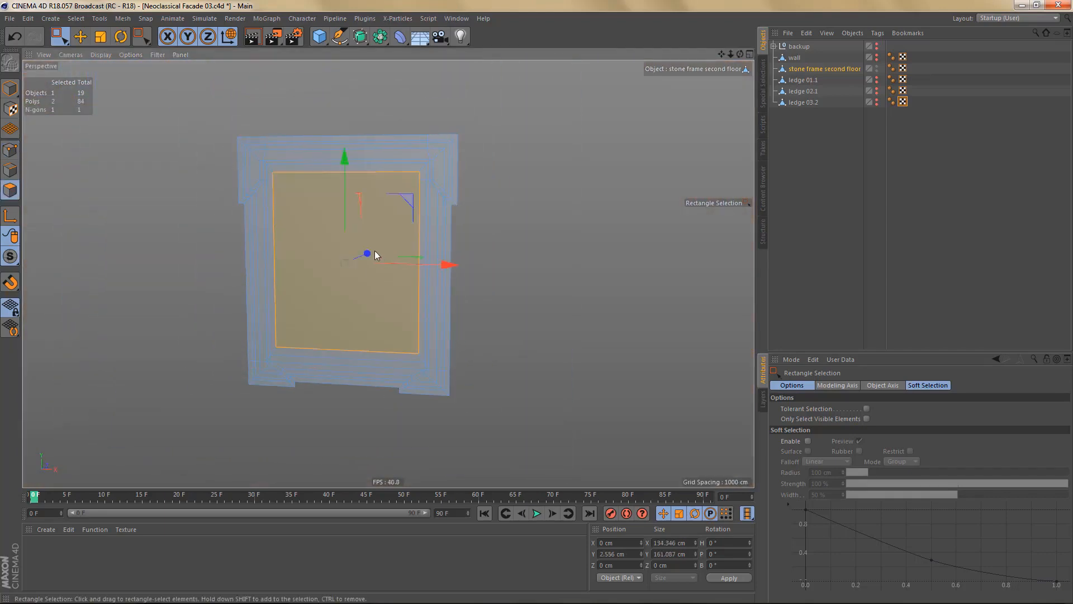
key("ctrl+a")
right_click_drag(277, 147, 343, 161, "alt")
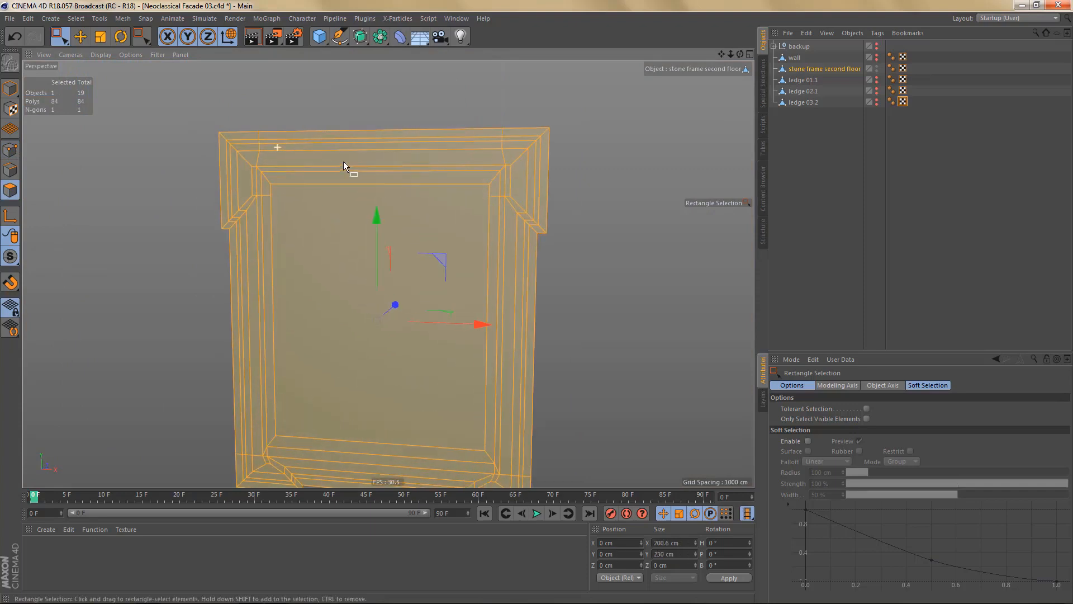
key("u")
key("k")
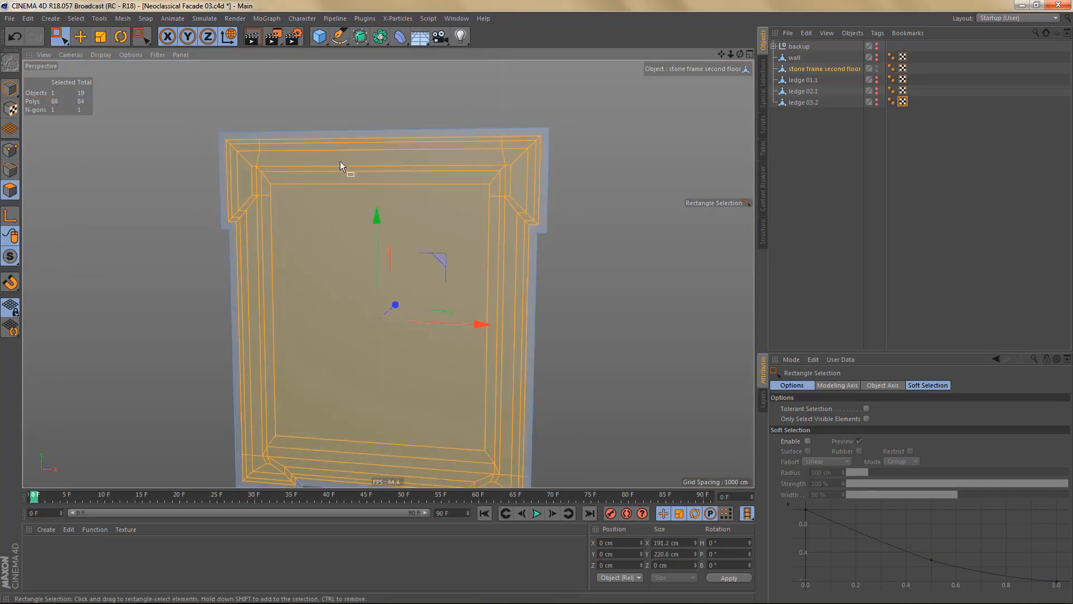
middle_click_drag(316, 176, 310, 168, "alt")
right_click_drag(283, 196, 300, 201, "alt")
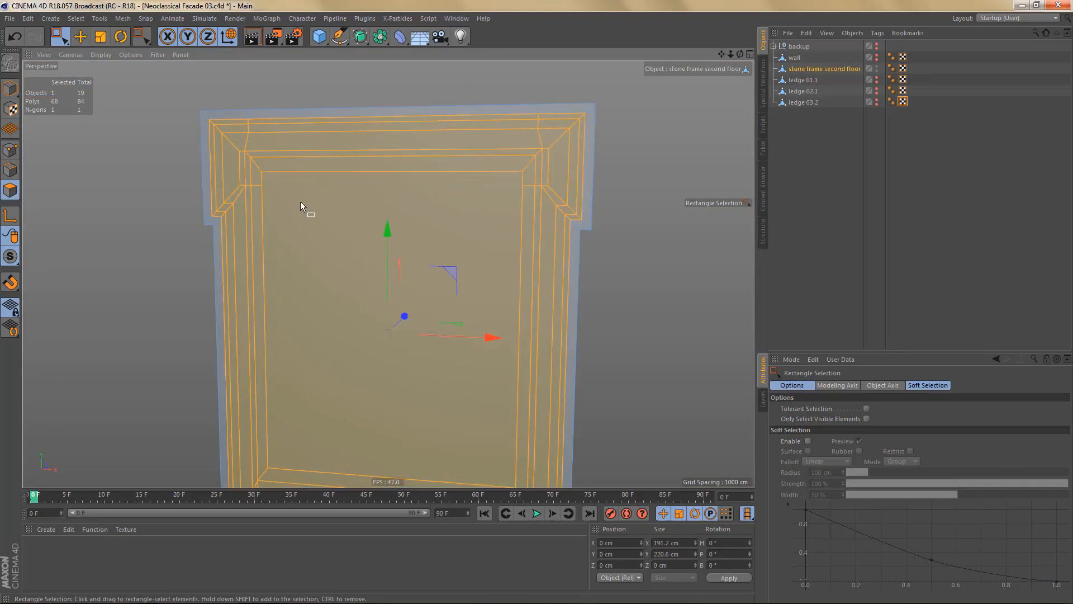
key("d")
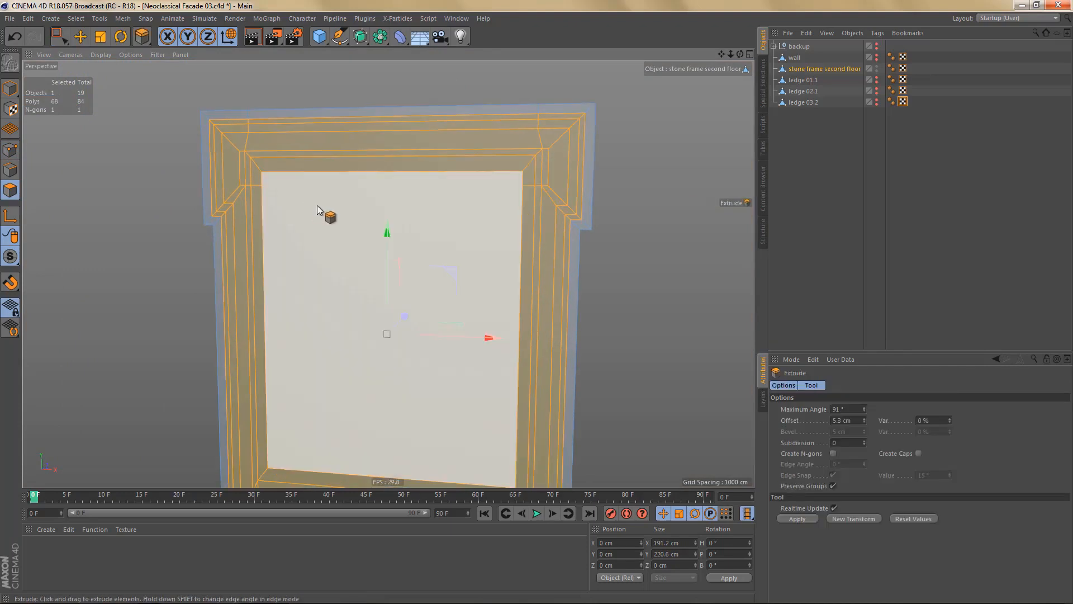
double_click(837, 420)
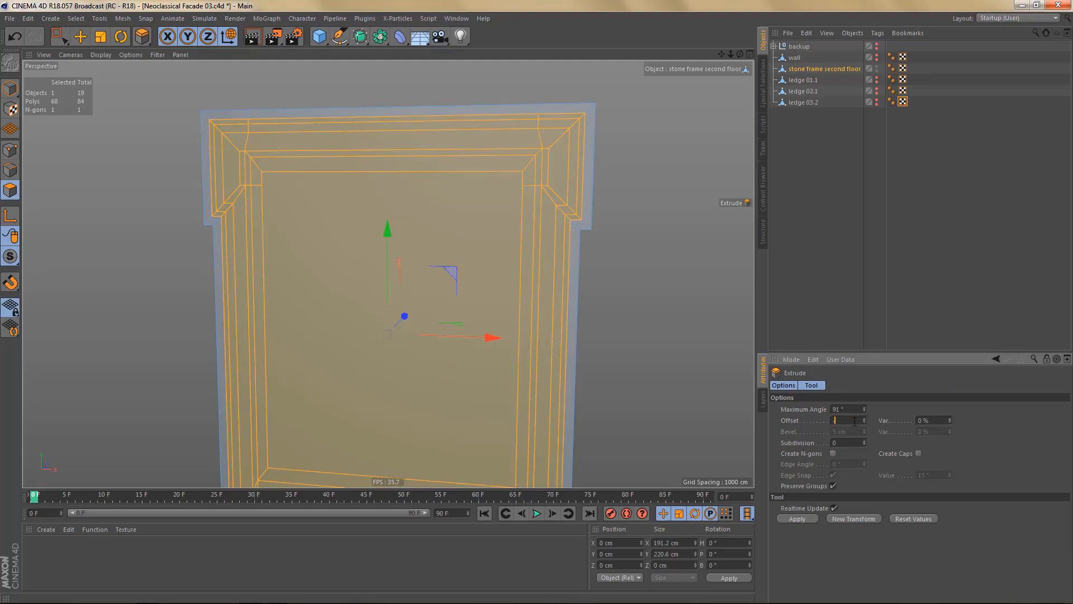
type("-3")
key("Return")
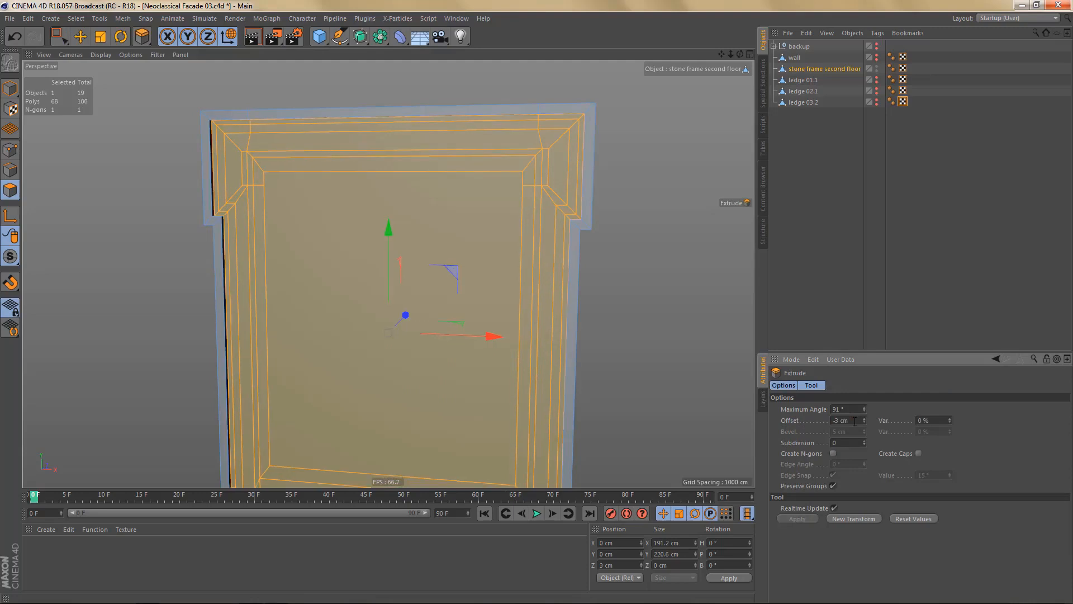
- Check the profile against the reference, shrink the polygon selection by another ring and extrude it by -5 cm
key("F4")
scroll(582, 335, "up", 6)
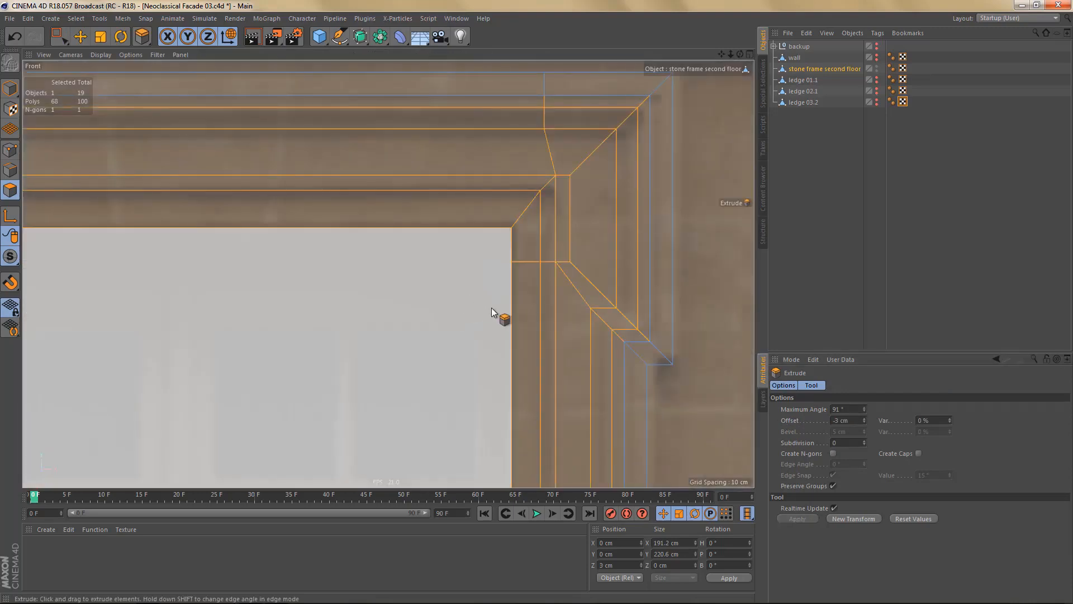
middle_click_drag(474, 340, 473, 385, "alt")
middle_click(475, 335)
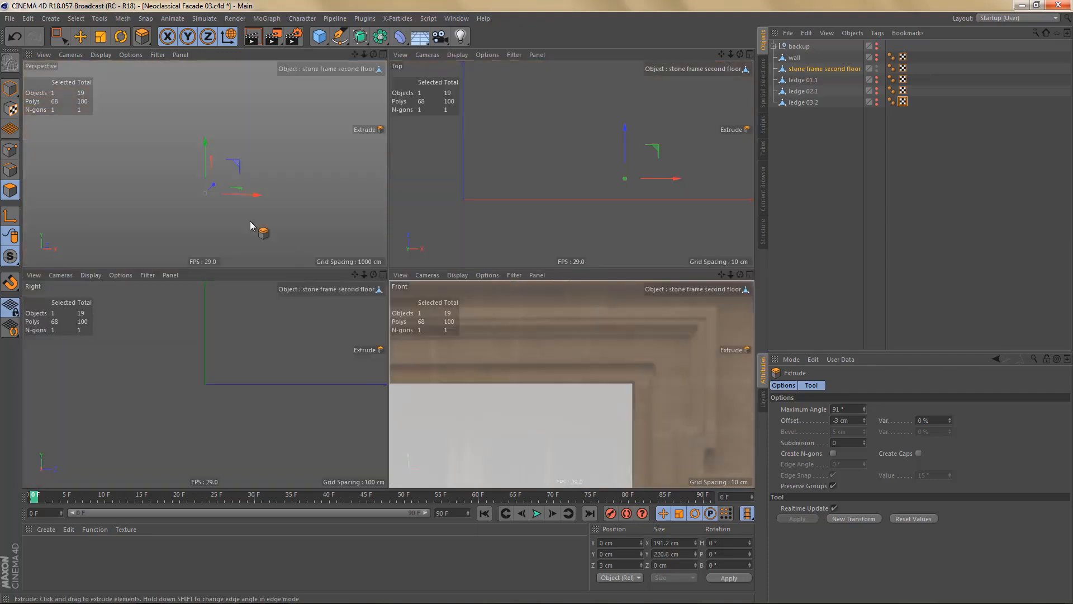
middle_click(247, 213)
key("u")
key("k")
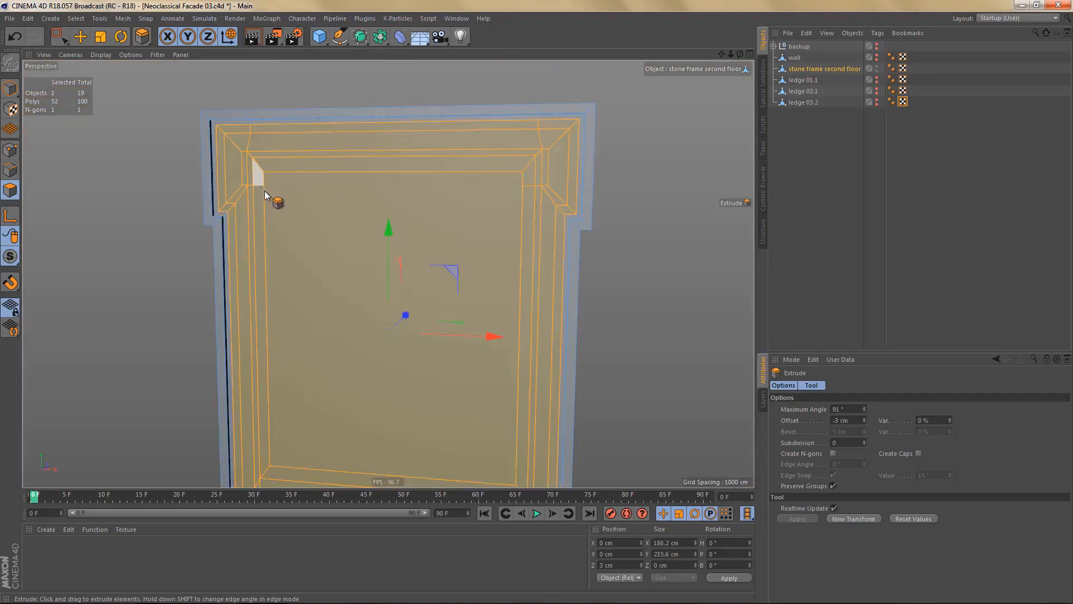
scroll(271, 184, "up", 4)
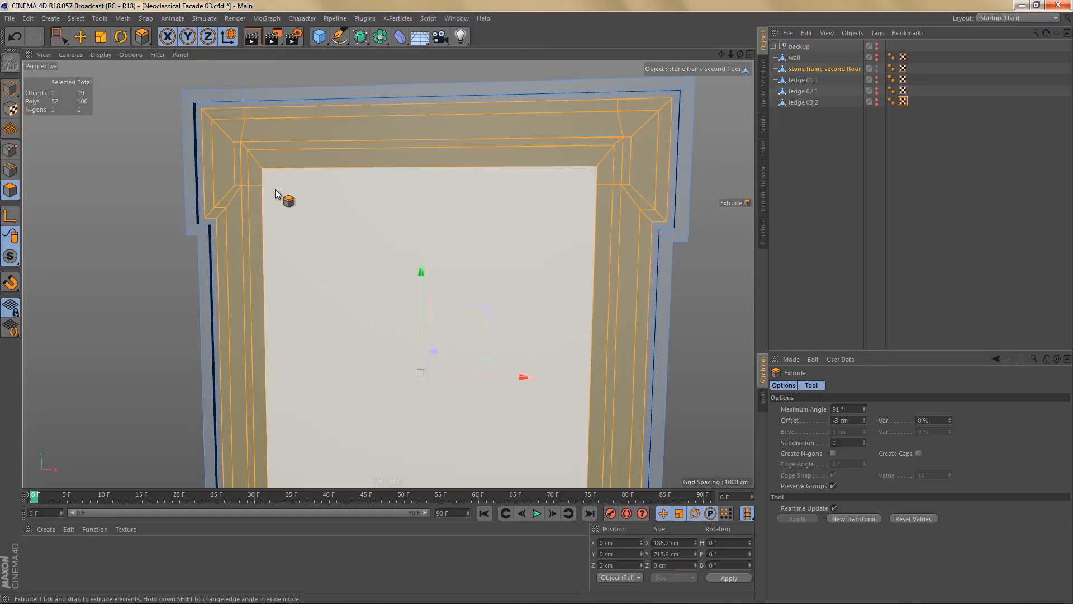
left_click_drag(835, 420, 859, 420)
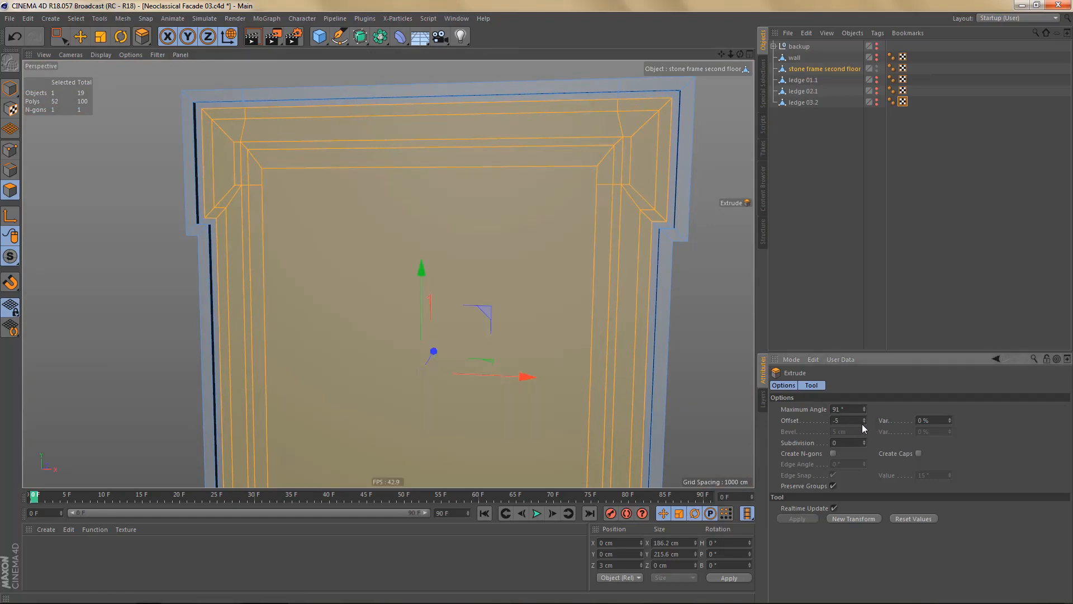
key("Return")
- Shrink the selection past the next moulding band and apply another -5 cm extrusion to the remaining inner polygons
key("u")
key("k")
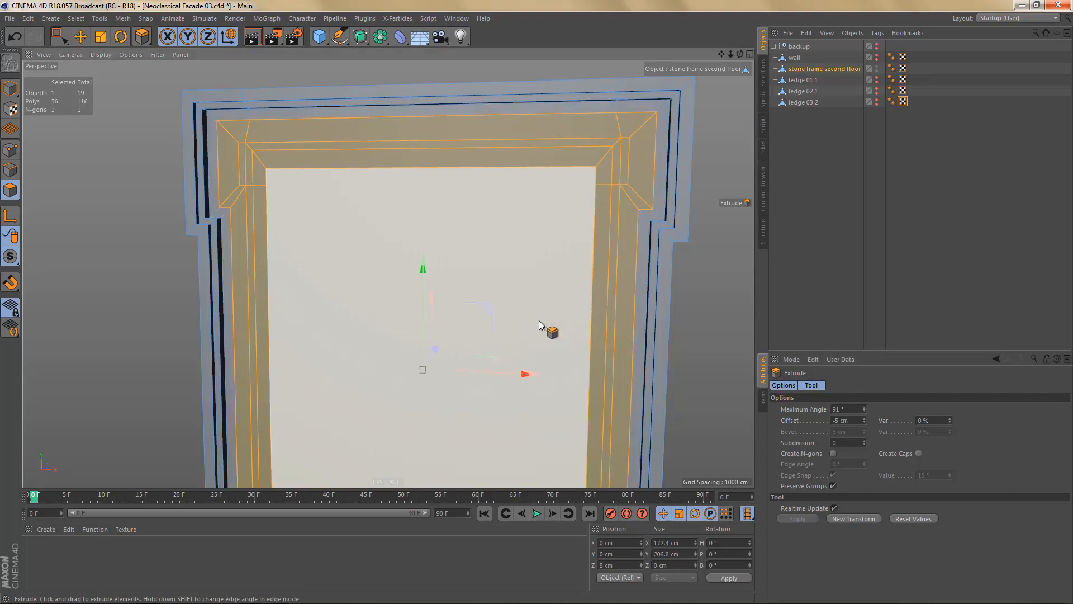
middle_click(538, 309)
middle_click(659, 343)
scroll(587, 281, "up", 5)
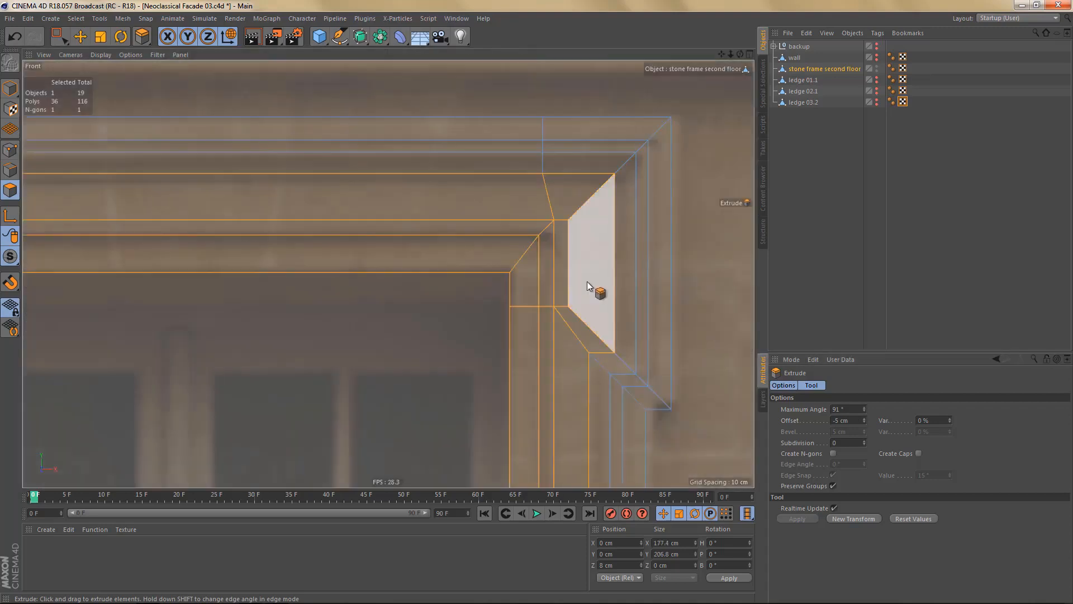
scroll(602, 283, "down", 2)
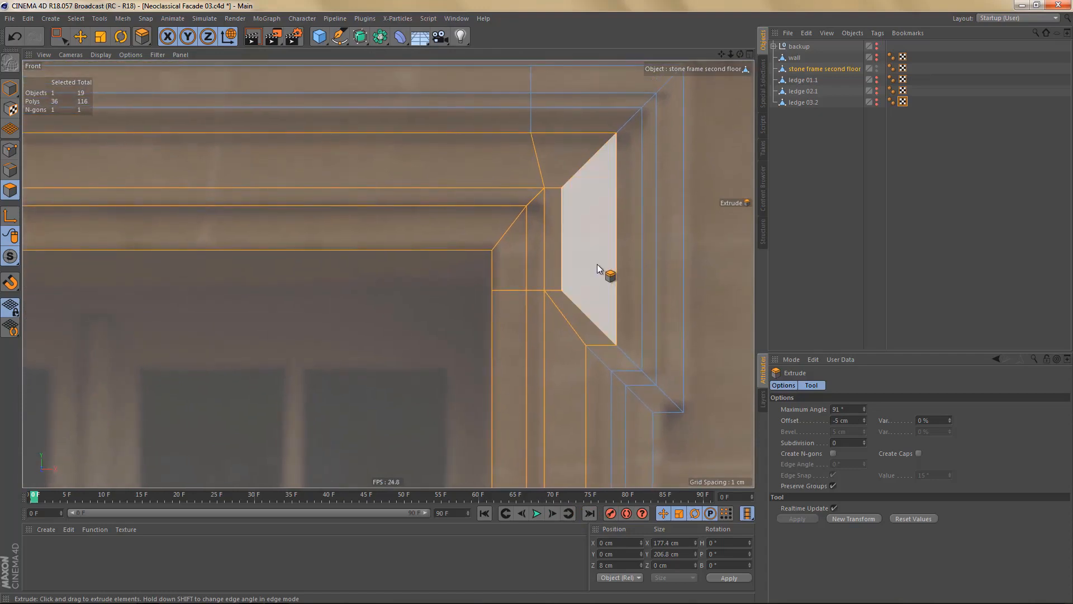
middle_click(597, 268)
middle_click(354, 192)
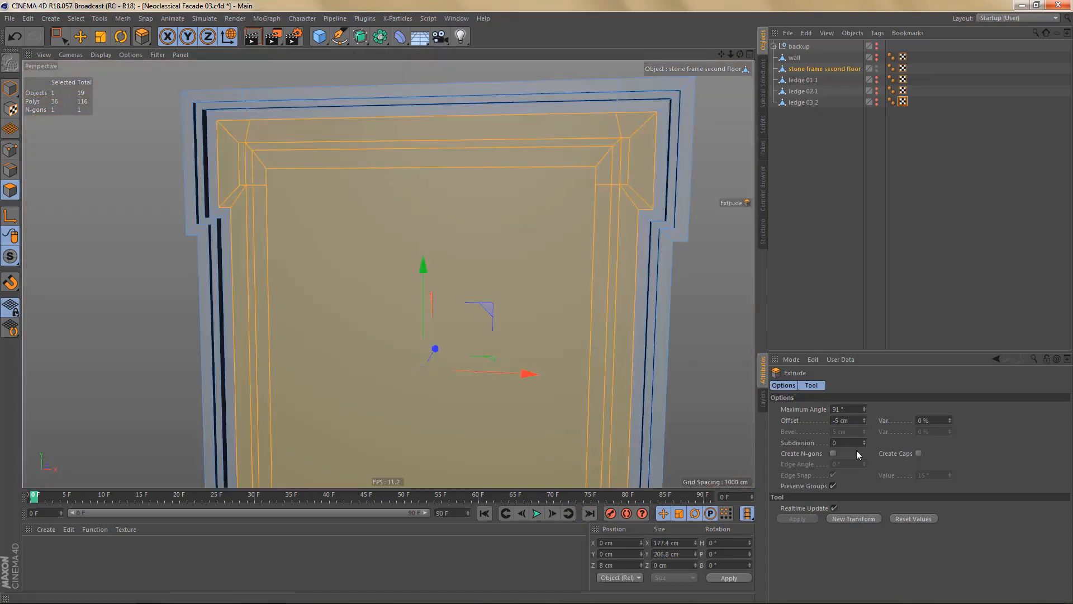
left_click(853, 518)
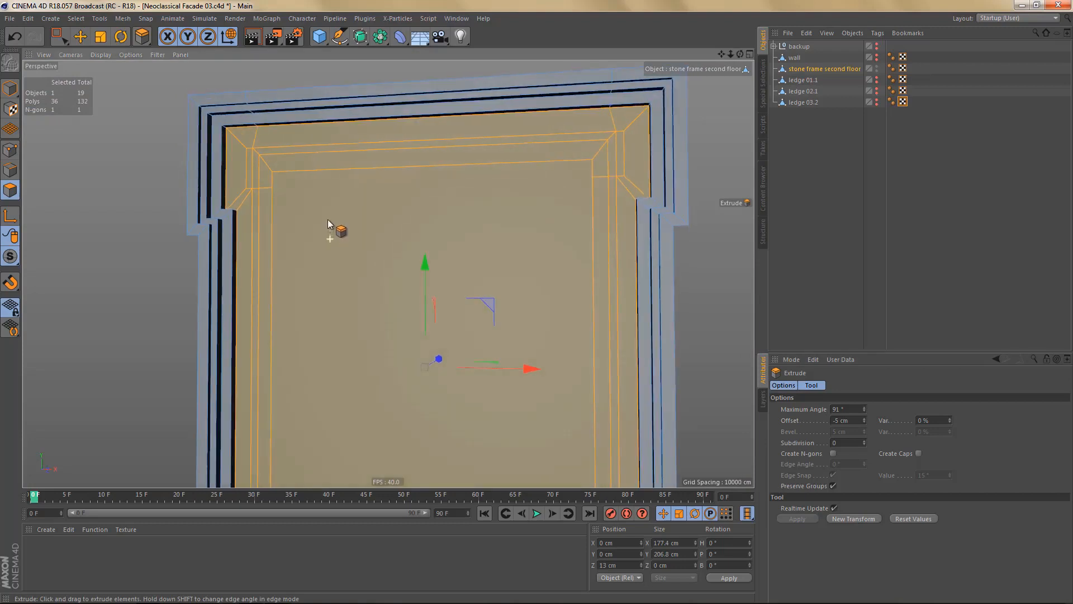
left_click_drag(327, 220, 327, 219, "alt")
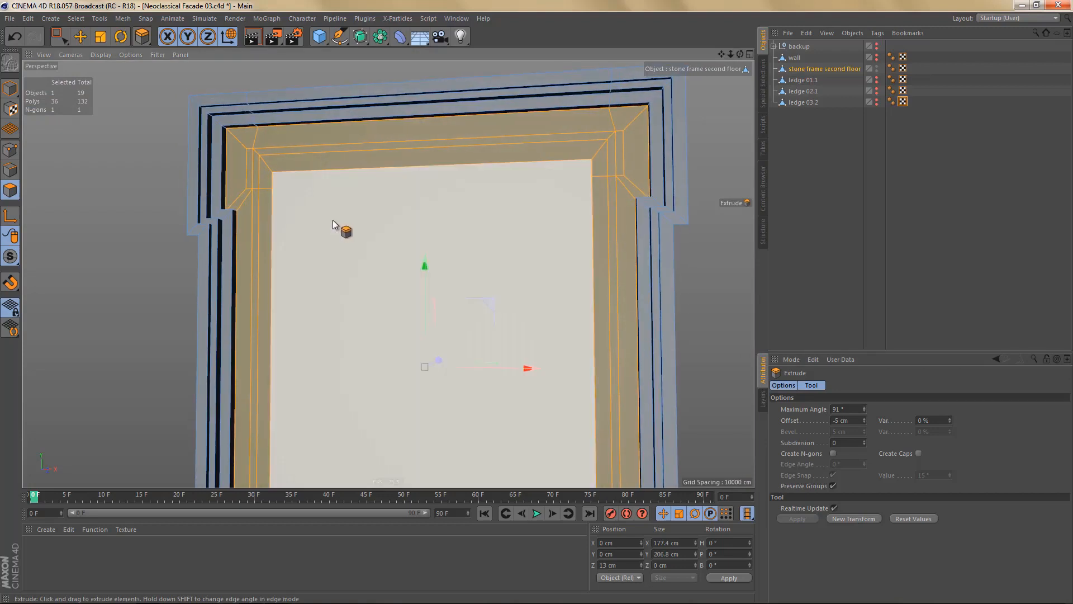
- Shrink the frame's polygon selection by another ring and deselect the two stray polygons in the lower corners
key("u")
key("k")
left_click_drag(328, 193, 353, 217, "alt")
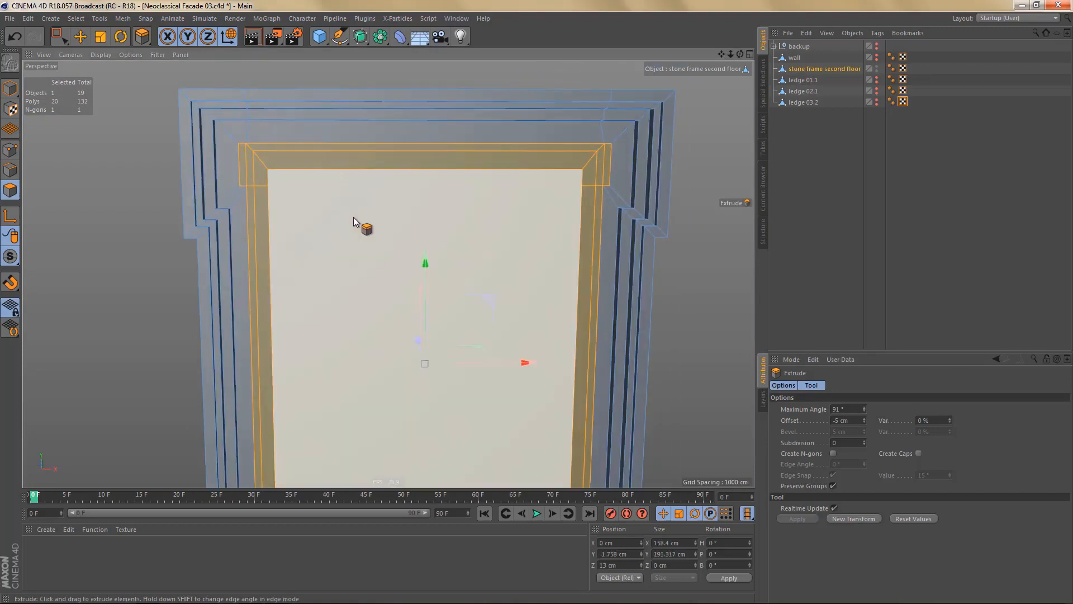
right_click_drag(377, 208, 400, 211, "alt")
middle_click_drag(402, 207, 408, 91, "alt")
right_click_drag(408, 91, 389, 227, "alt")
middle_click_drag(390, 224, 398, 212, "alt")
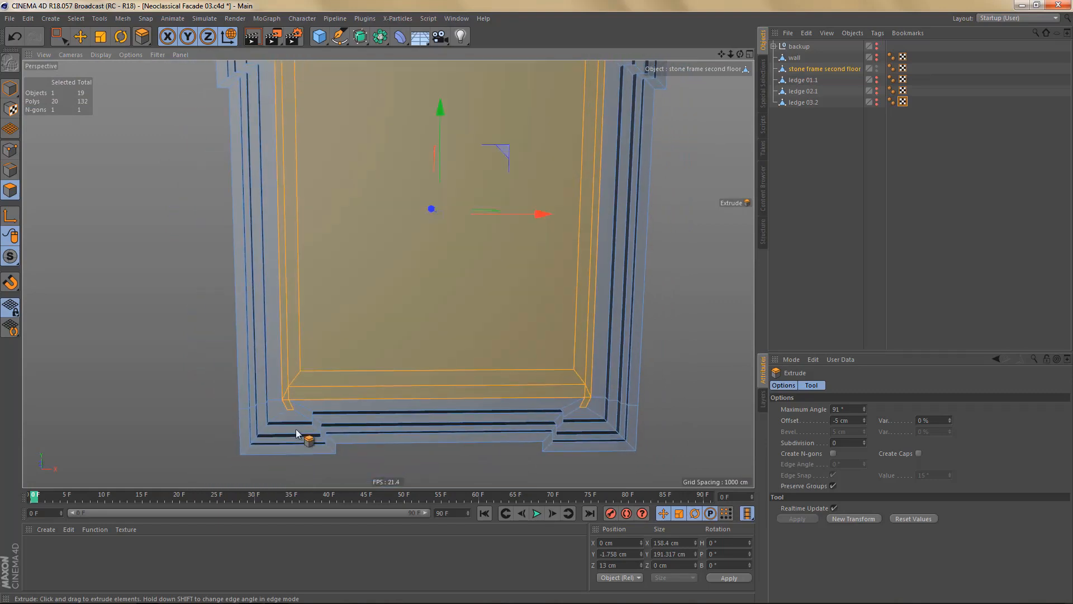
key("9")
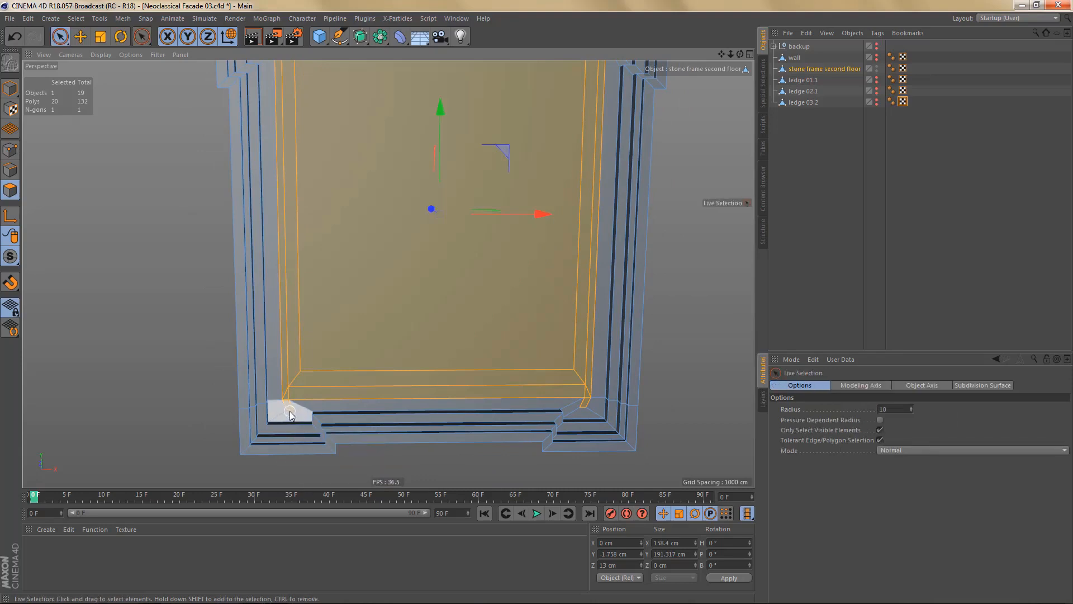
left_click(289, 407, "ctrl")
left_click(582, 408, "ctrl")
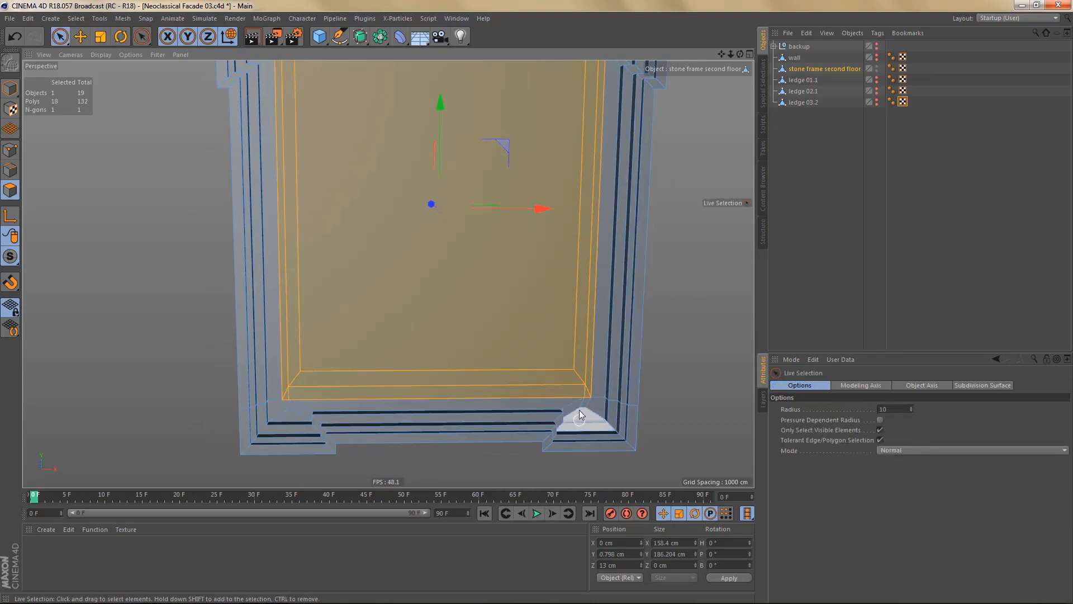
- Deselect the two stray side polygons in the frame's upper corners, keeping only the clean inner rings and pane
left_click_drag(579, 410, 578, 168, "alt")
scroll(637, 176, "up", 3)
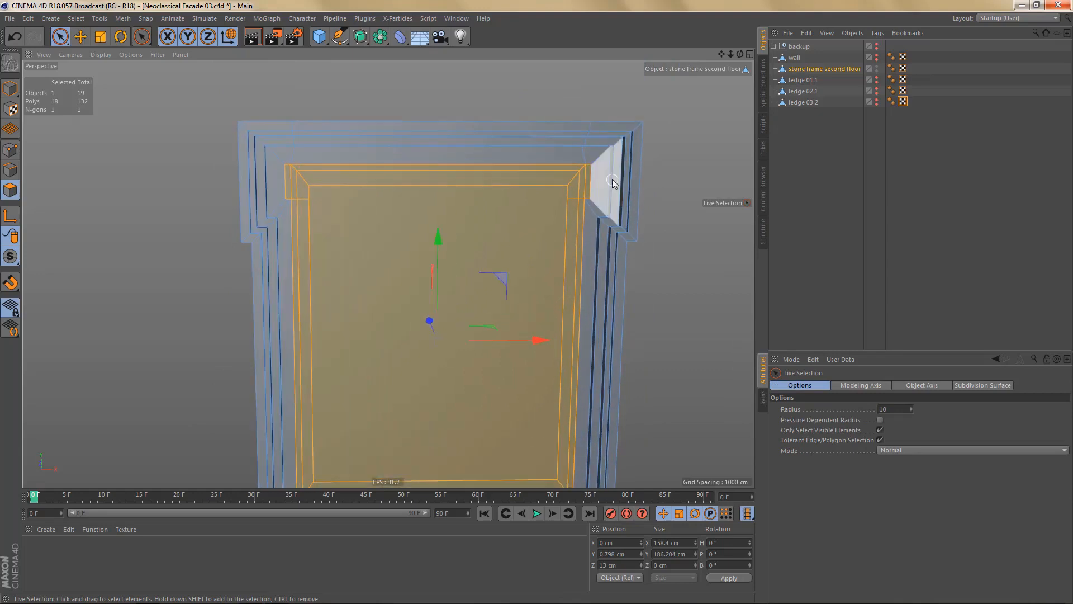
left_click(593, 175, "ctrl")
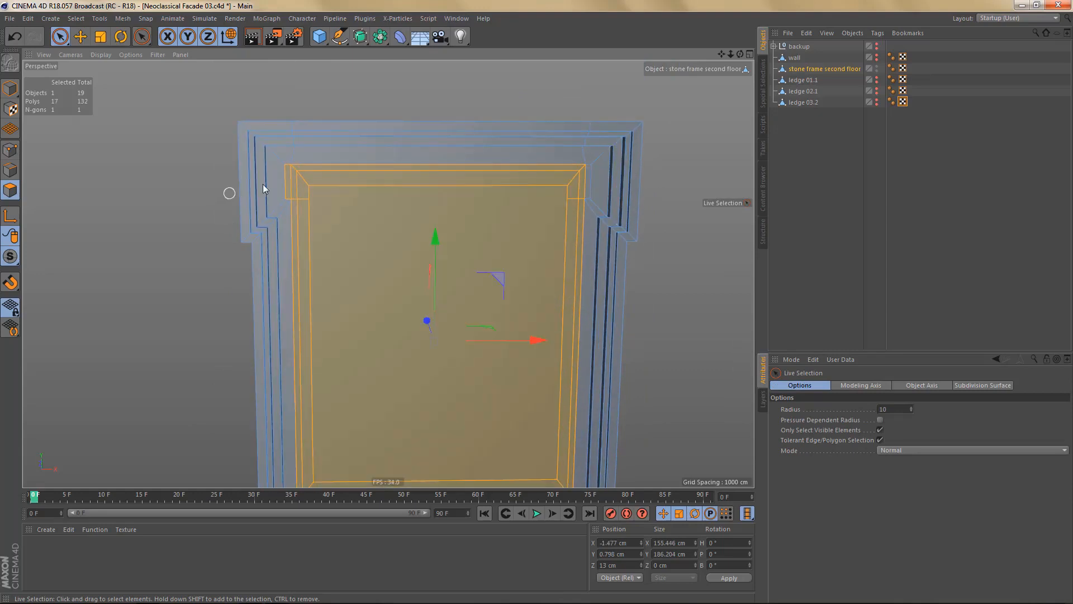
left_click(282, 183, "ctrl")
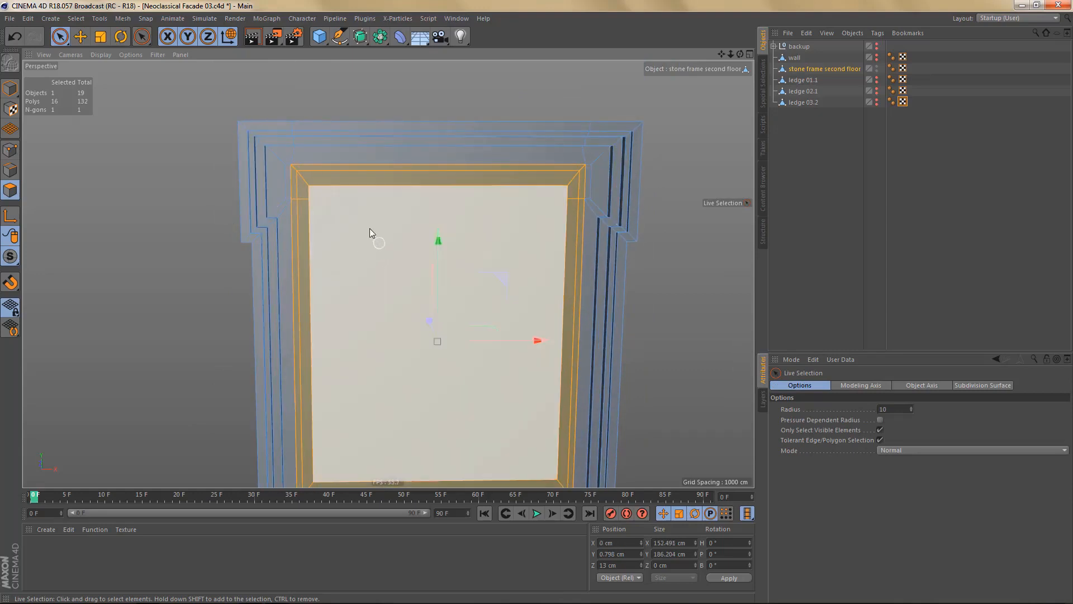
- Extrude the remaining inner ring and pane polygons by -3 cm
scroll(401, 215, "up", 4)
key("d")
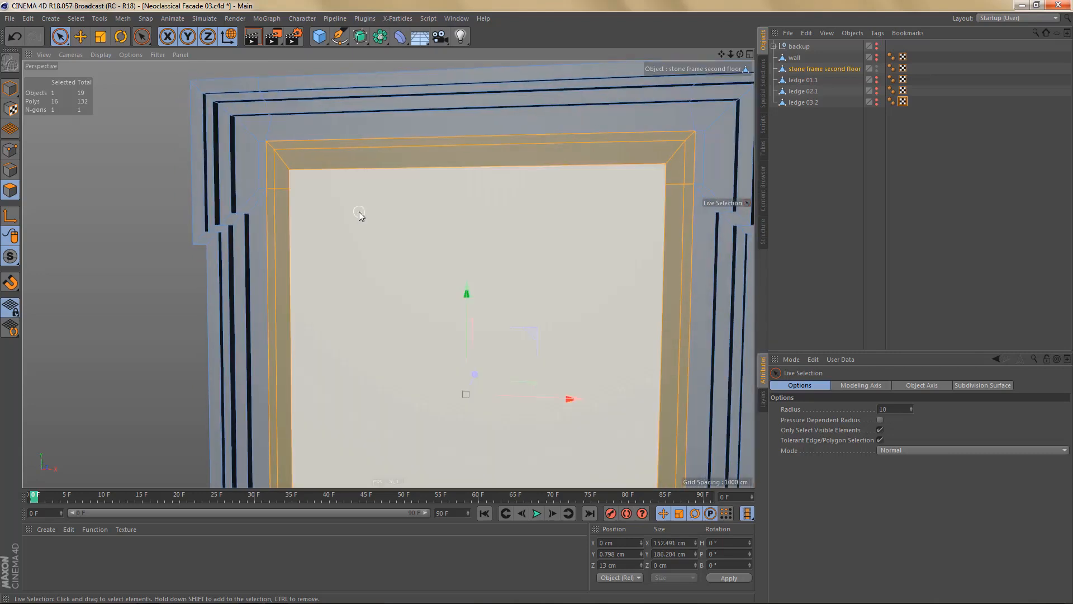
left_click(836, 420)
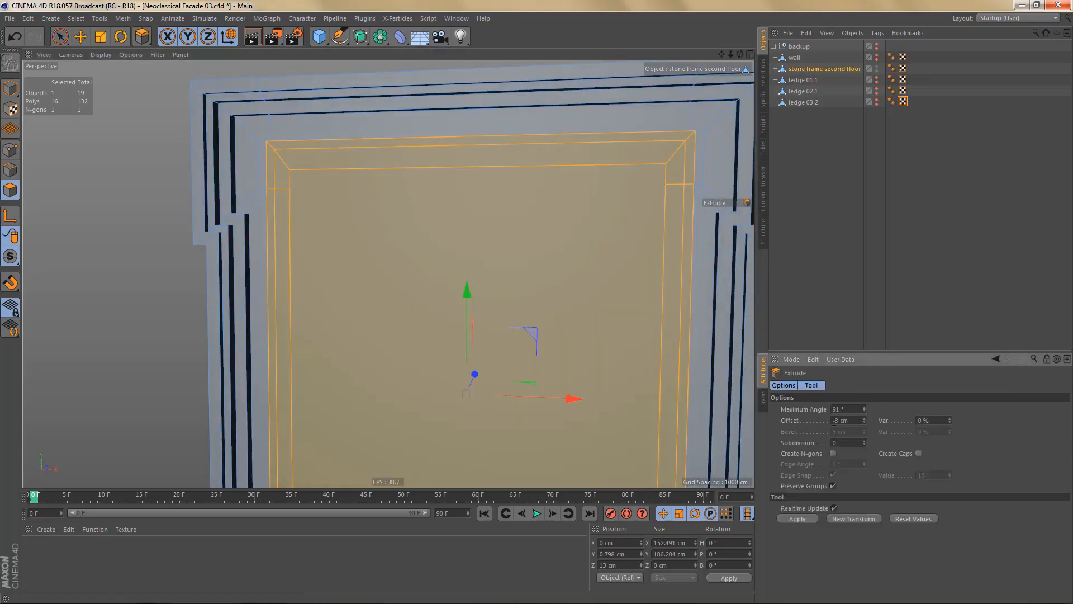
type("-")
key("Return")
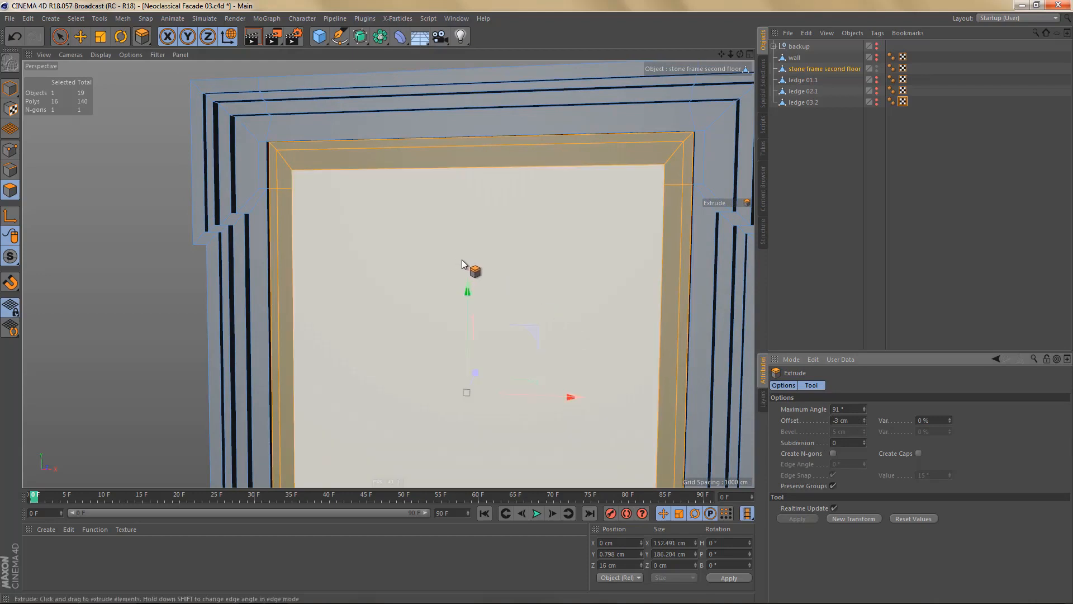
- Shrink the selection by one more ring and extrude the inner polygons with an offset of -10 cm
key("u")
key("k")
scroll(471, 207, "down", 2)
middle_click_drag(463, 222, 462, 192, "alt")
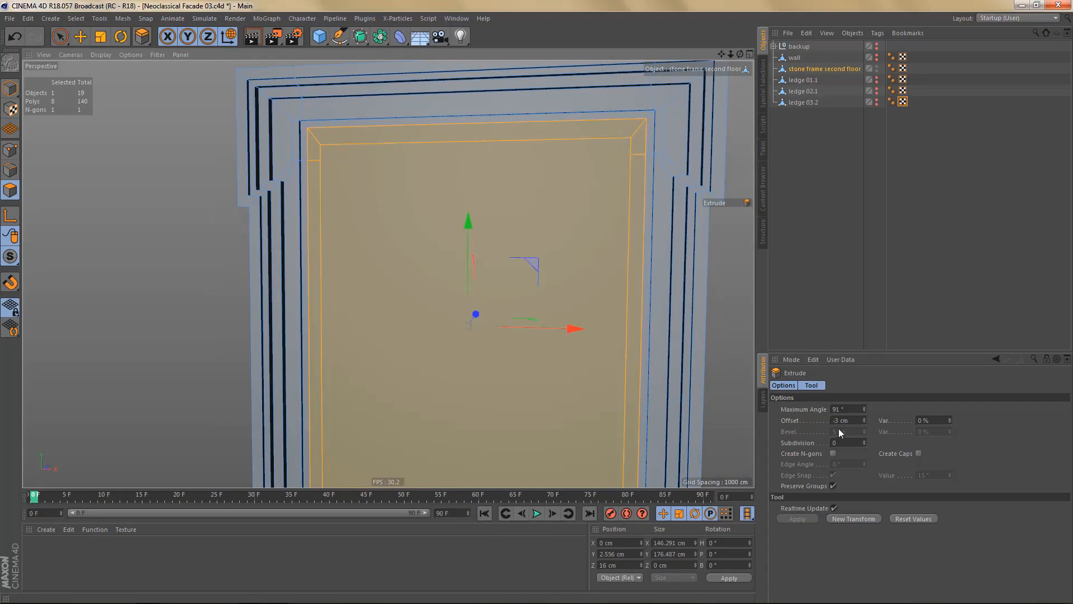
double_click(836, 420)
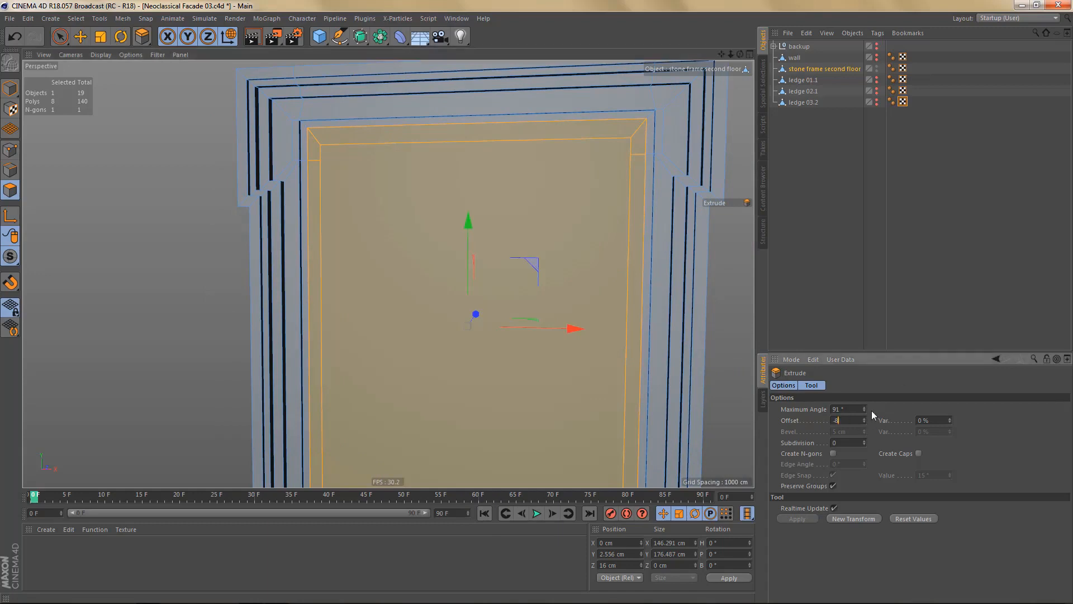
key("Return")
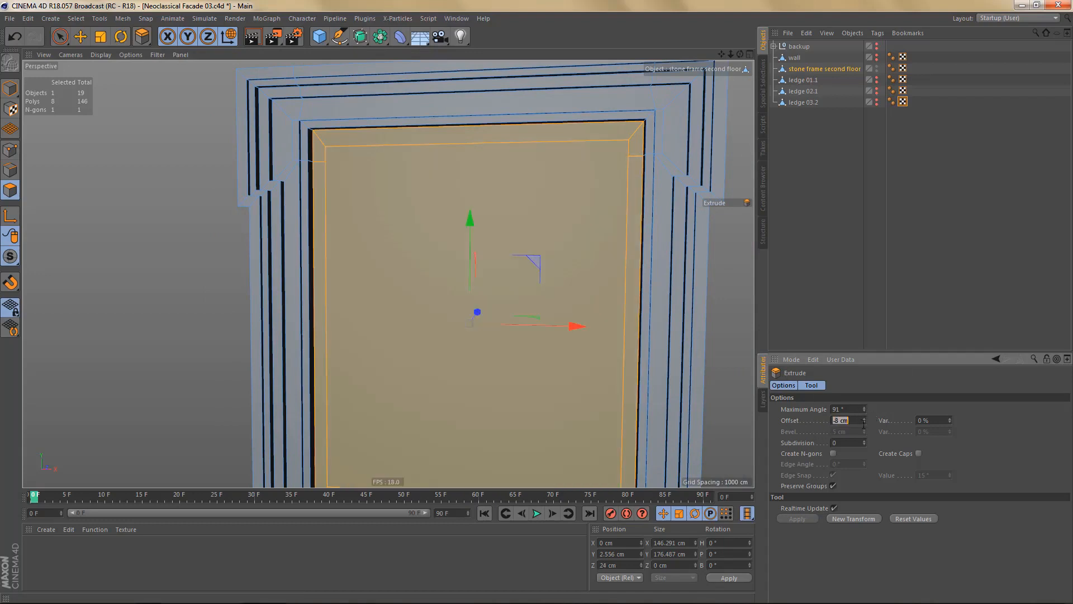
type("-10")
key("Return")
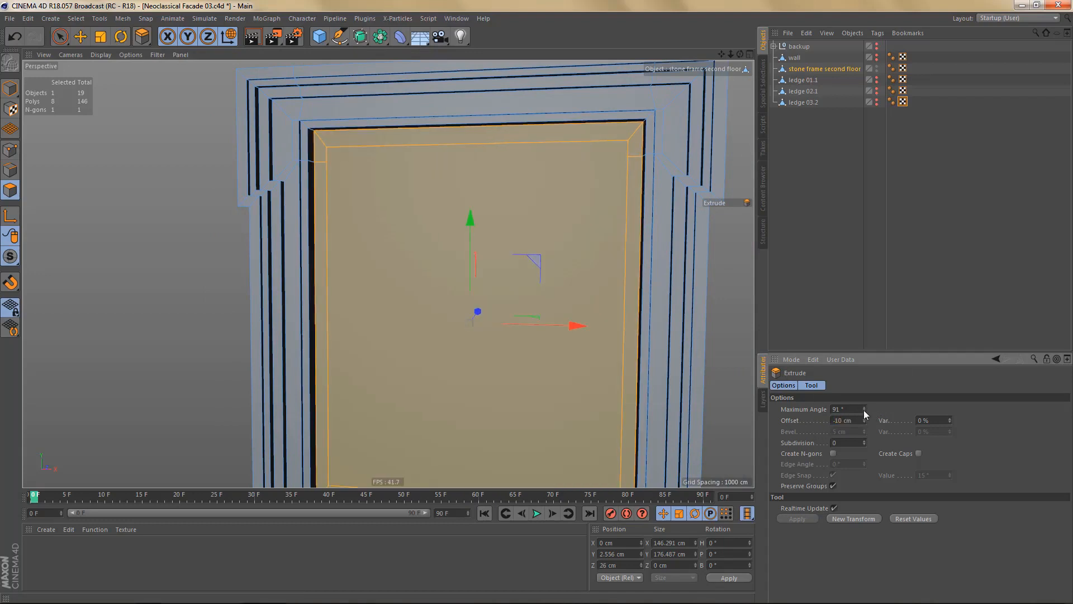
- Reduce the selection to the pane polygons, extrude them by -50 cm and delete them to open the window
left_click(395, 195)
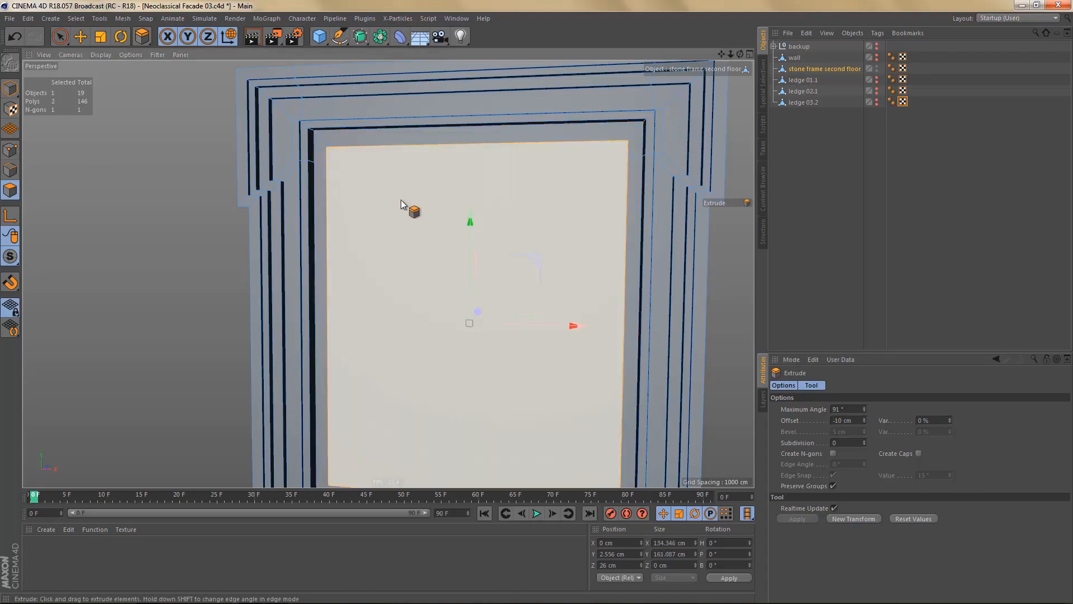
scroll(473, 197, "down", 3)
left_click_drag(458, 204, 455, 235, "alt")
double_click(837, 420)
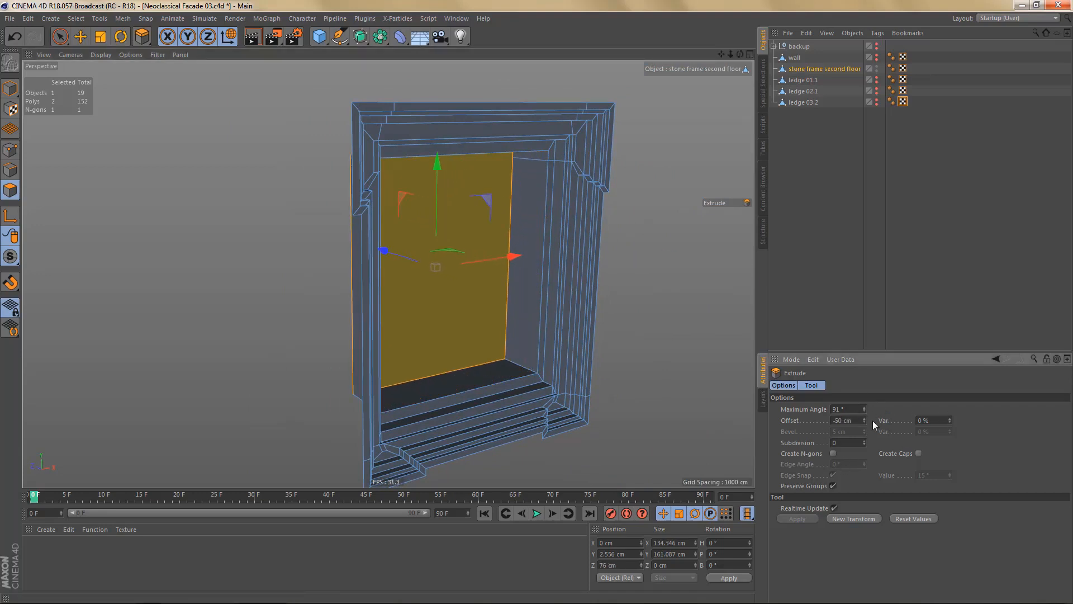
left_click_drag(548, 303, 504, 280, "alt")
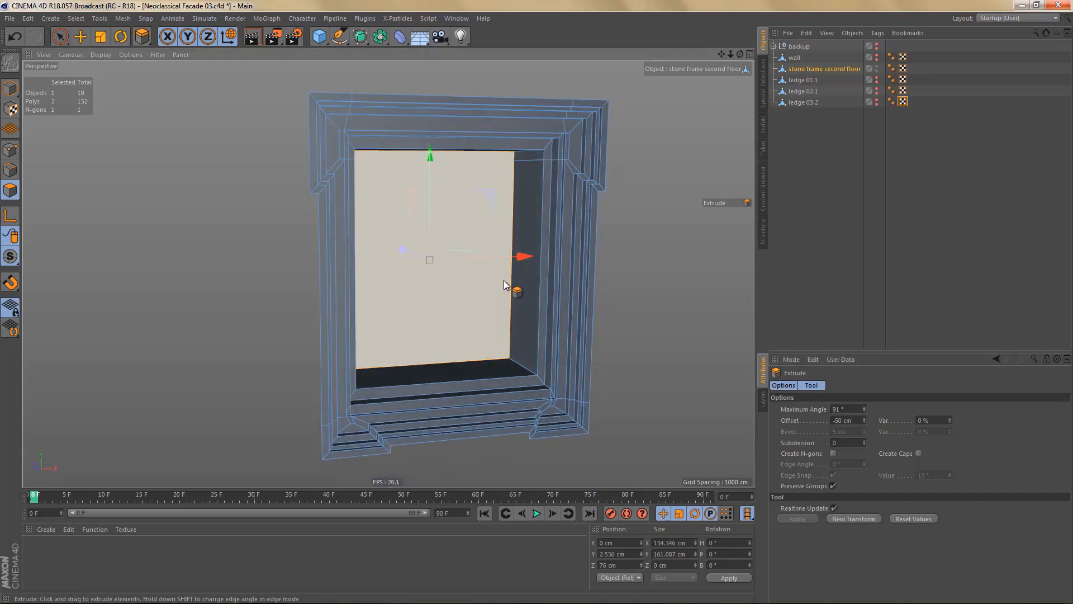
key("Delete")
- Render a preview of the open frame and compare its upper corner with the reference photo in the Front view
left_click_drag(576, 310, 563, 277, "alt")
key("ctrl+r")
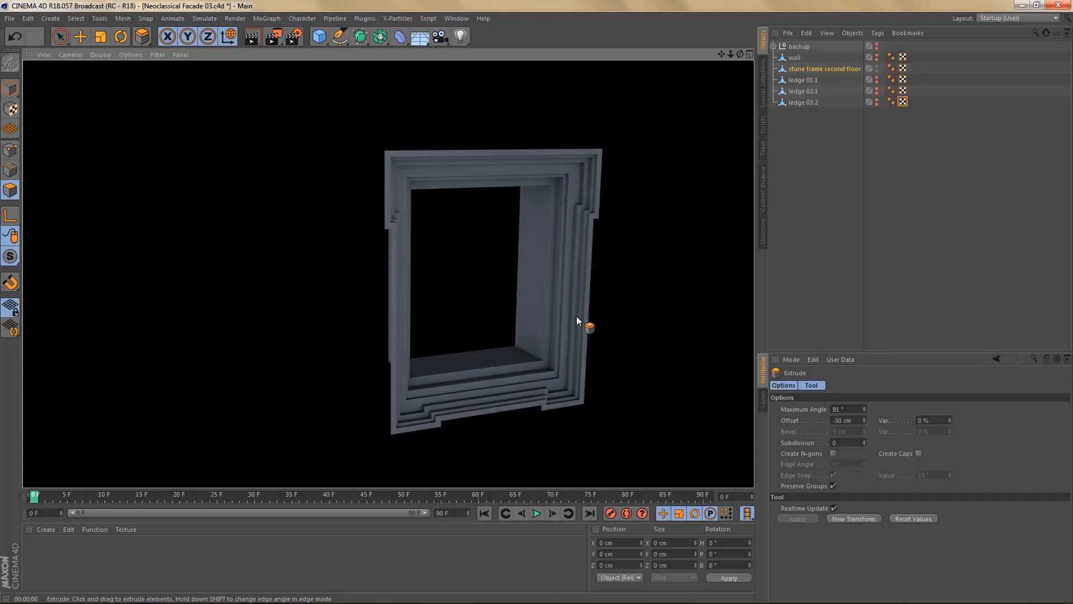
middle_click(575, 317)
middle_click(601, 376)
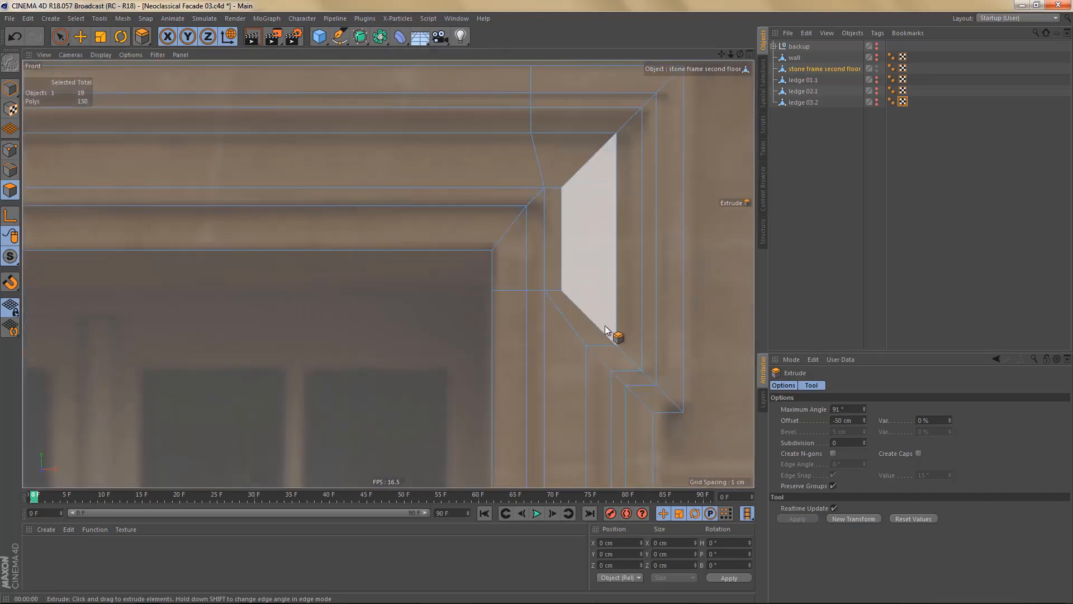
scroll(604, 327, "down", 3)
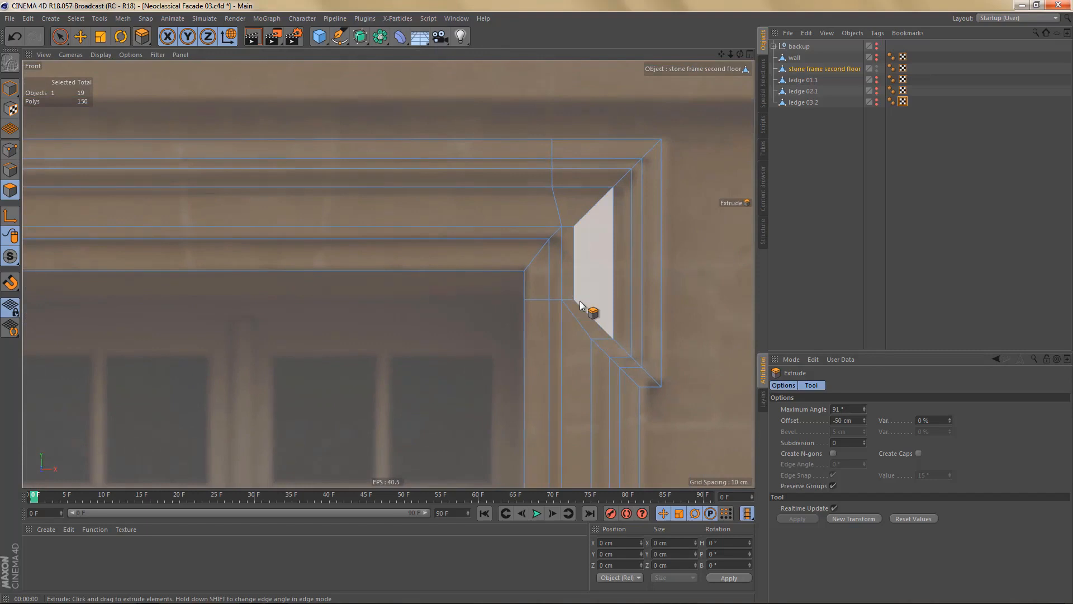
middle_click(579, 300)
middle_click(333, 199)
mouse_move(501, 211)
left_mouse_down("alt")
mouse_move(478, 211)
mouse_move(524, 221)
mouse_move(503, 215)
left_mouse_up("alt")
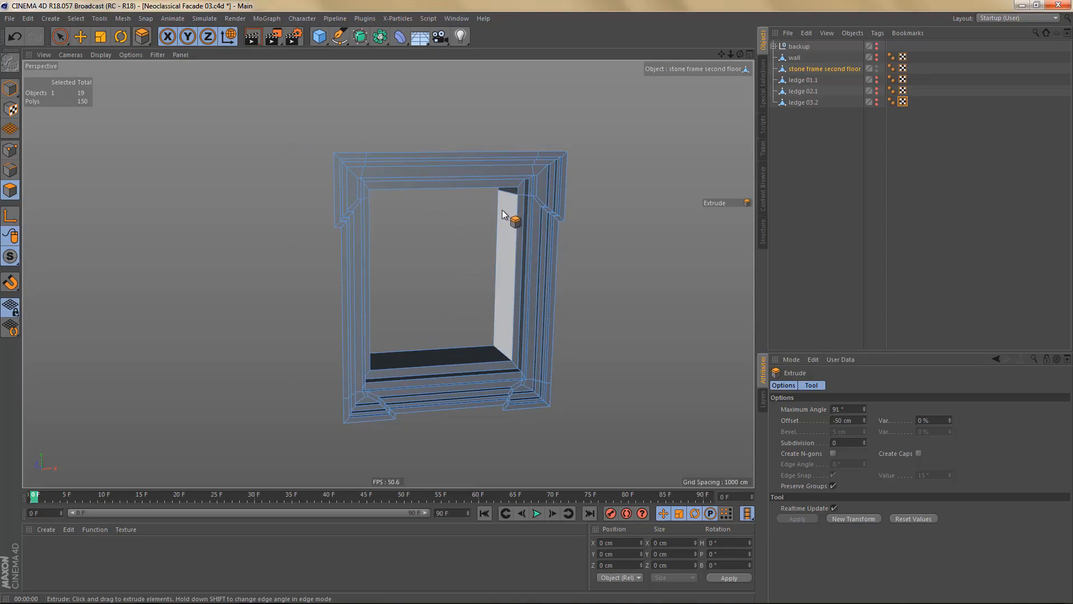
- Cut vertical edges through the middle of the frame's top and bottom bars
key("Return")
key("u")
key("b")
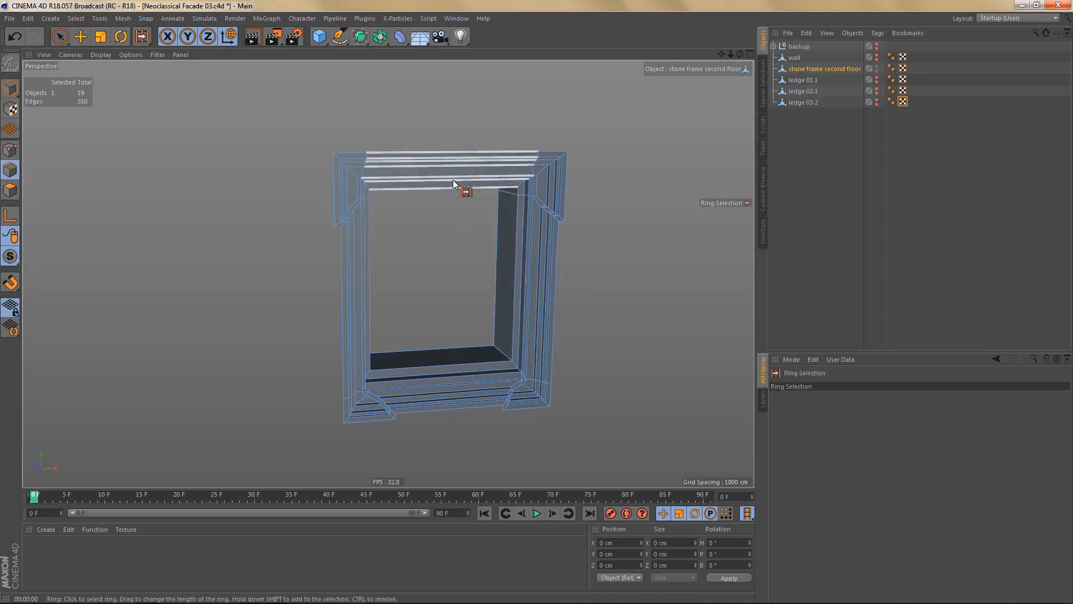
left_click(453, 179)
left_click(449, 372)
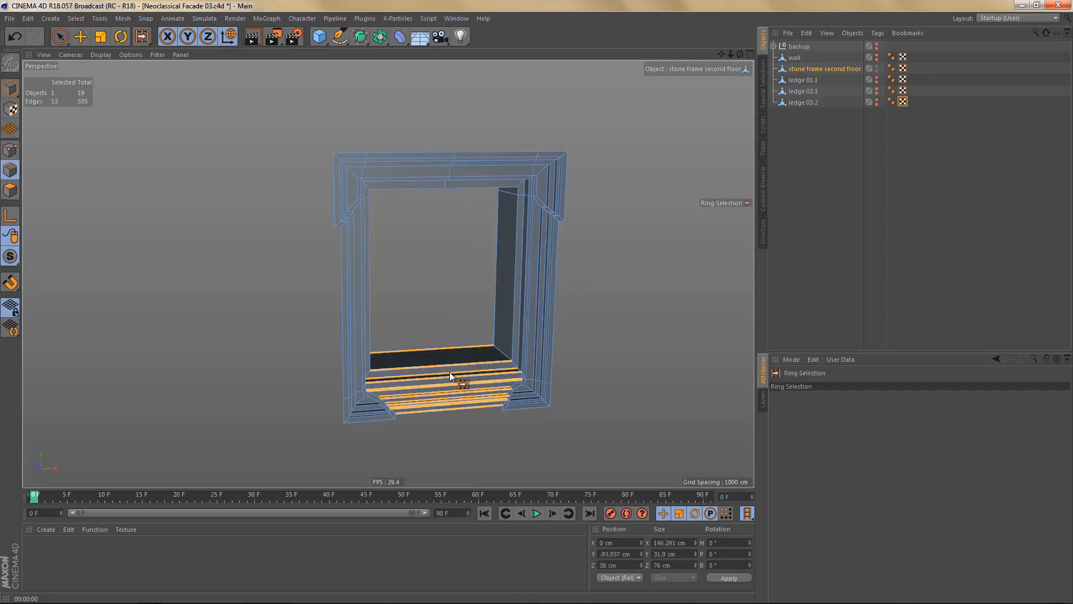
- Select and delete all points of the frame's left half, and check the remaining half against the reference
left_click_drag(565, 317, 526, 313, "alt")
key("Return")
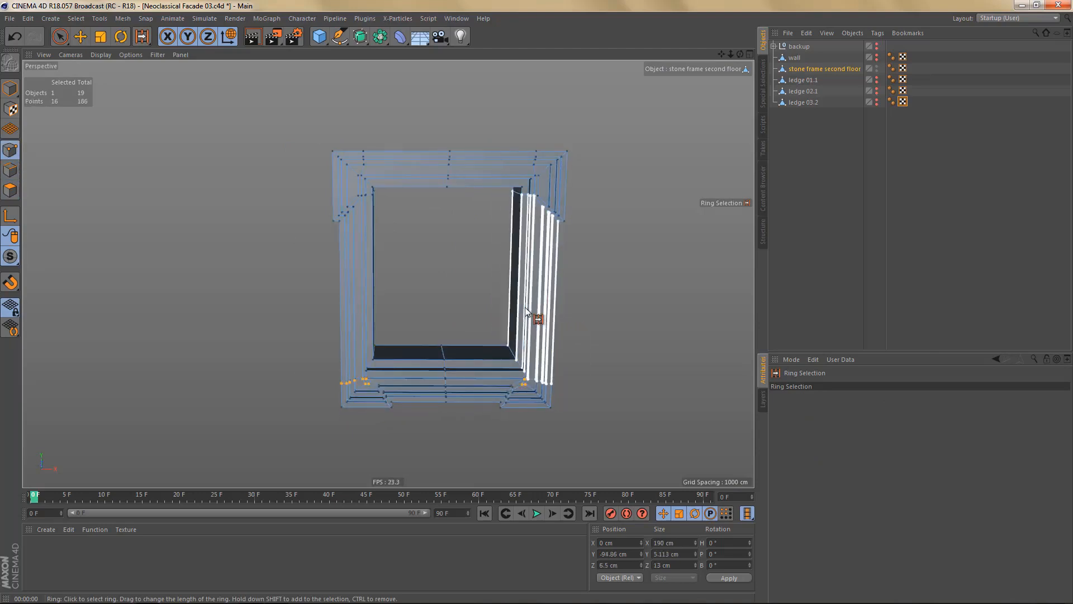
key("0")
left_click_drag(294, 107, 431, 437)
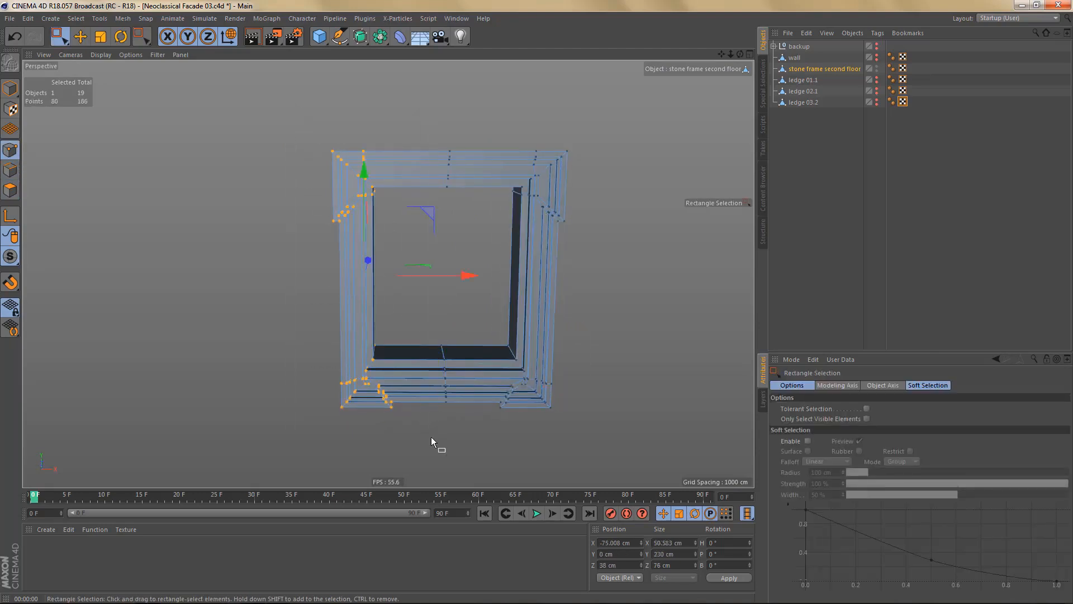
key("Delete")
left_click_drag(521, 223, 528, 262, "alt")
middle_click(555, 239)
middle_click(596, 306)
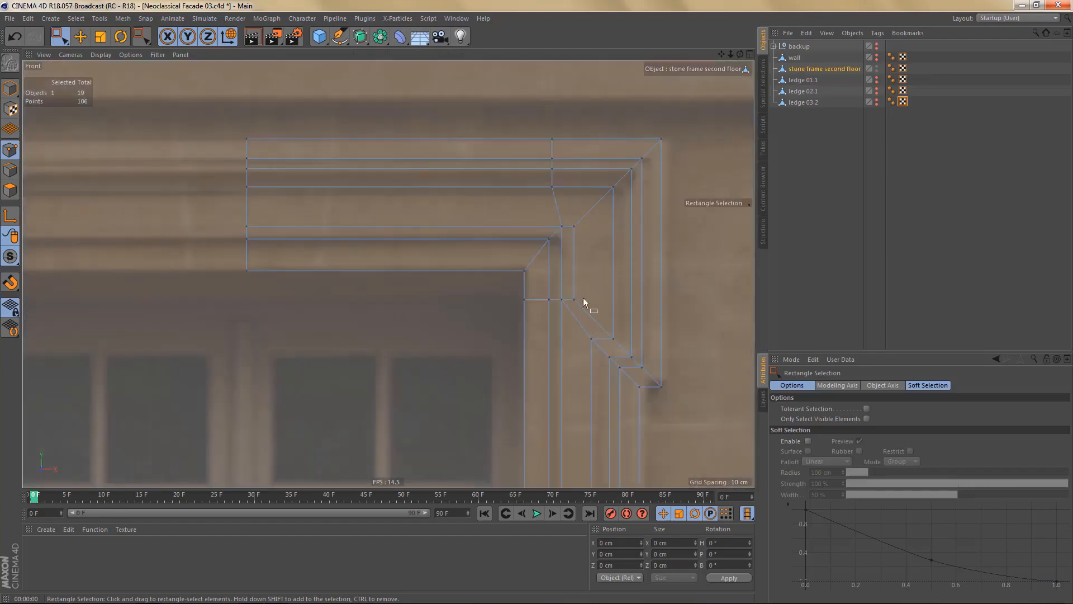
middle_click(585, 304)
middle_click(307, 180)
- Weld the stray points around the upper right corner onto the mitre corner points with the Polygon Pen
right_click_drag(510, 223, 738, 195, "alt")
left_click_drag(589, 215, 561, 224, "alt")
right_click_drag(575, 177, 660, 171, "alt")
left_click_drag(576, 195, 565, 246, "alt")
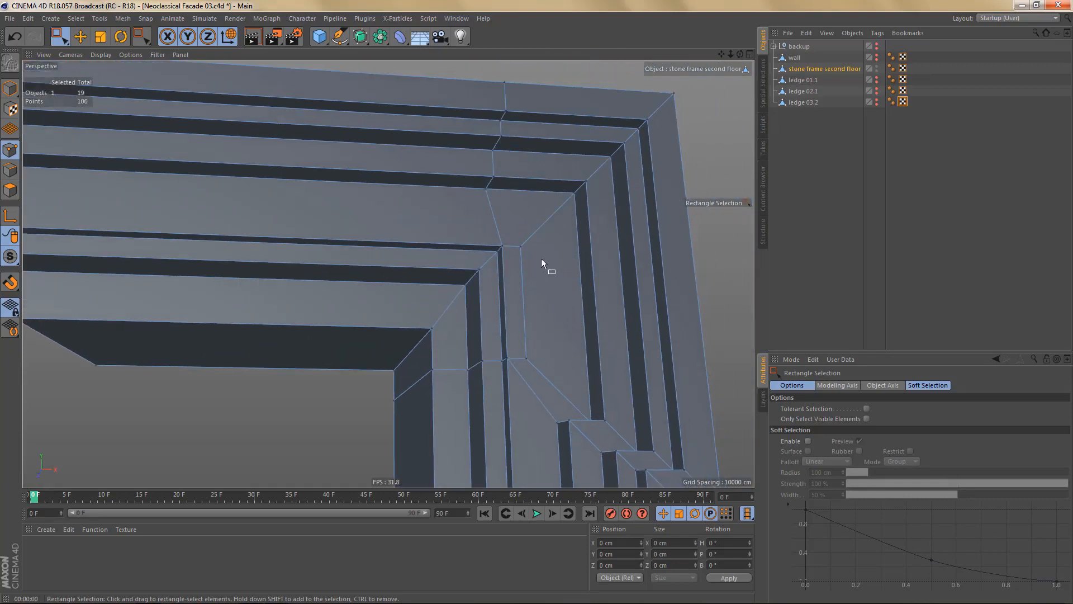
key("m")
key("e")
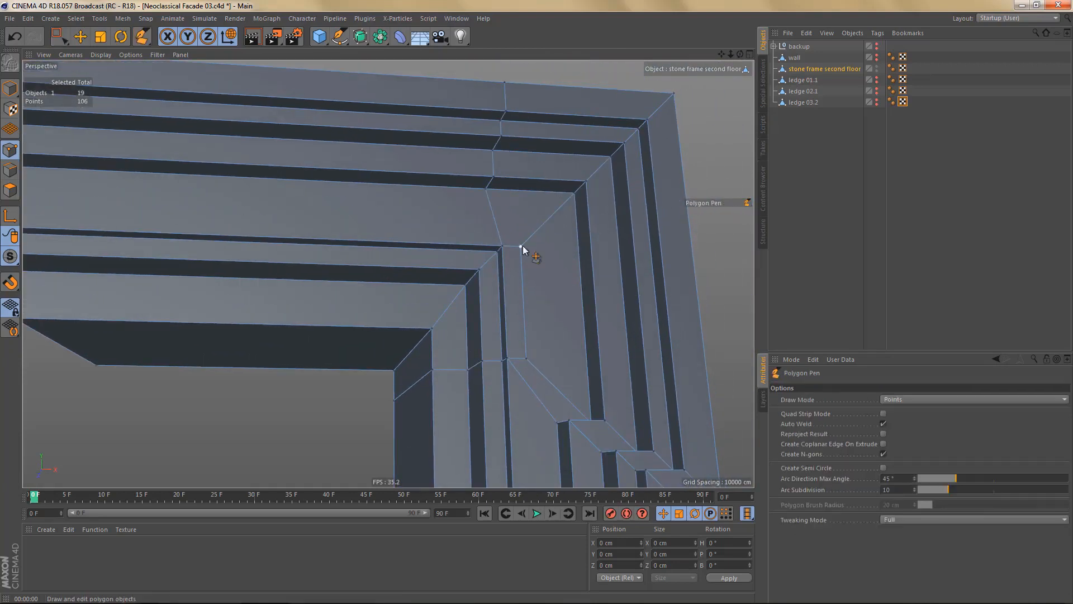
left_click_drag(522, 246, 503, 246)
left_click_drag(485, 192, 574, 198)
left_click_drag(529, 361, 504, 251)
left_click_drag(506, 355, 502, 247)
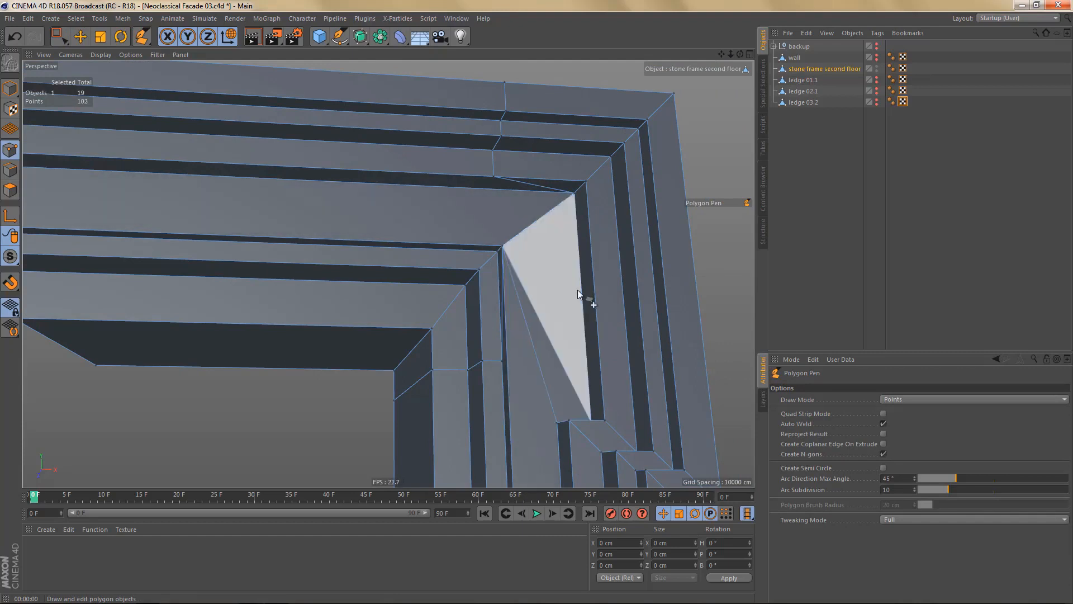
- Dissolve the leftover edge loop across the top bar and the extra diagonal edge in the corner panel
middle_click_drag(578, 289, 586, 272, "alt")
key("m")
key("e")
key("e")
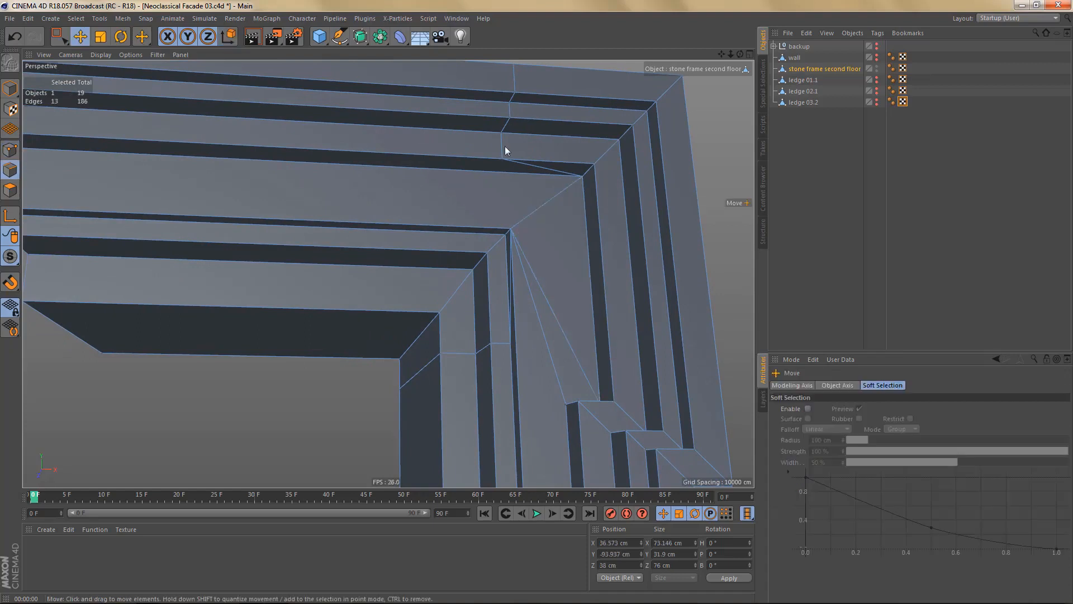
double_click(510, 106)
key("ctrl+BackSpace")
left_click(573, 353)
key("ctrl+BackSpace")
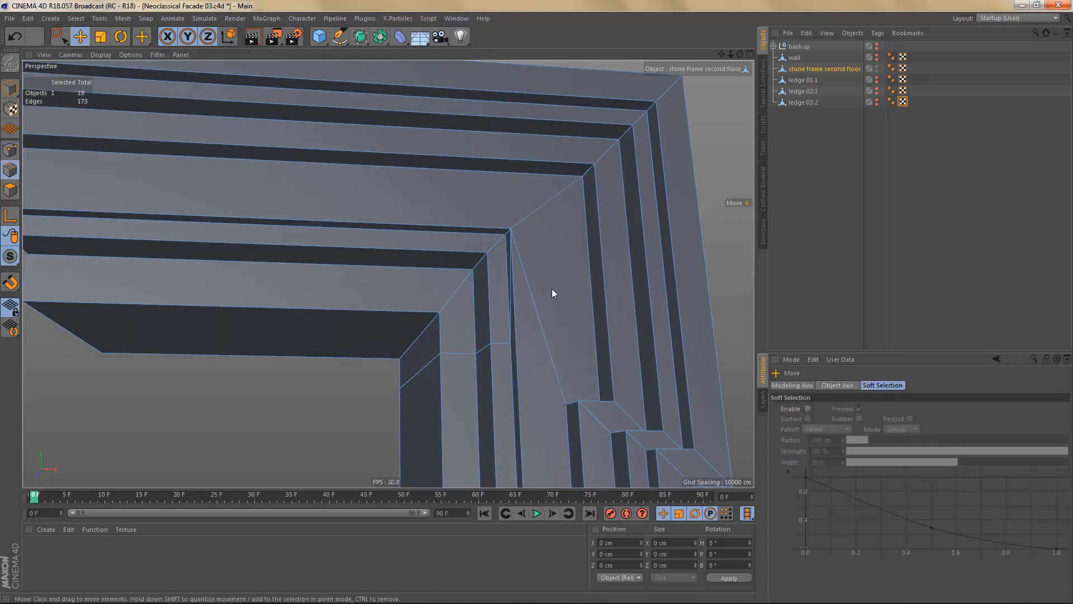
- Dissolve the redundant horizontal edge loop crossing the inner side bands below the upper corner
left_click_drag(551, 289, 539, 210, "alt")
double_click(451, 348)
key("ctrl+BackSpace")
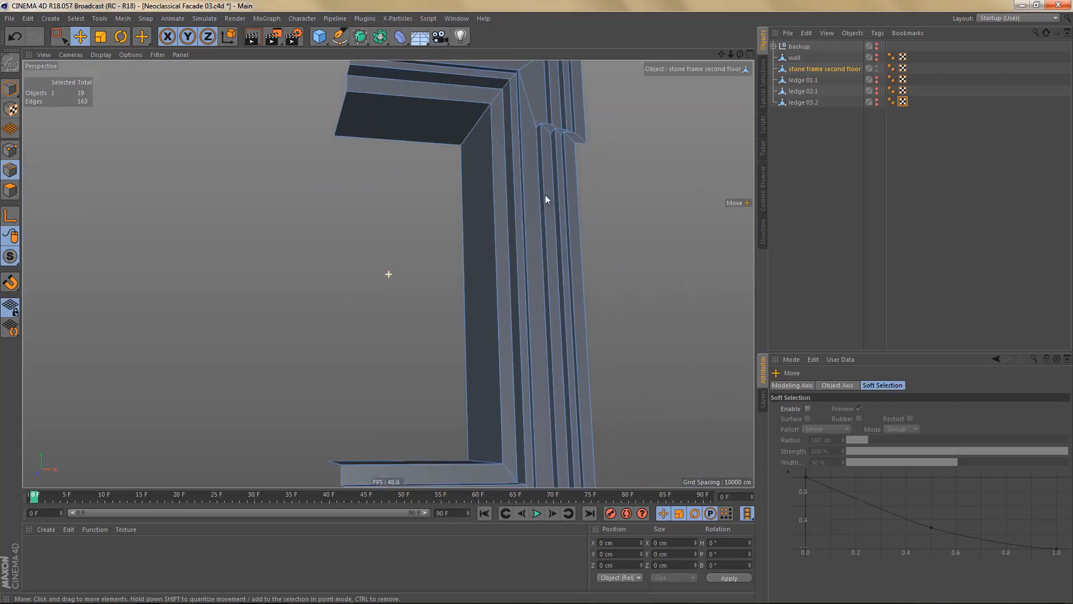
- Weld the stray points around the lower right corner onto the mitre corner points with the Polygon Pen
right_click_drag(539, 211, 536, 232, "alt")
left_click_drag(535, 232, 541, 234, "alt")
middle_click_drag(541, 235, 537, 131, "alt")
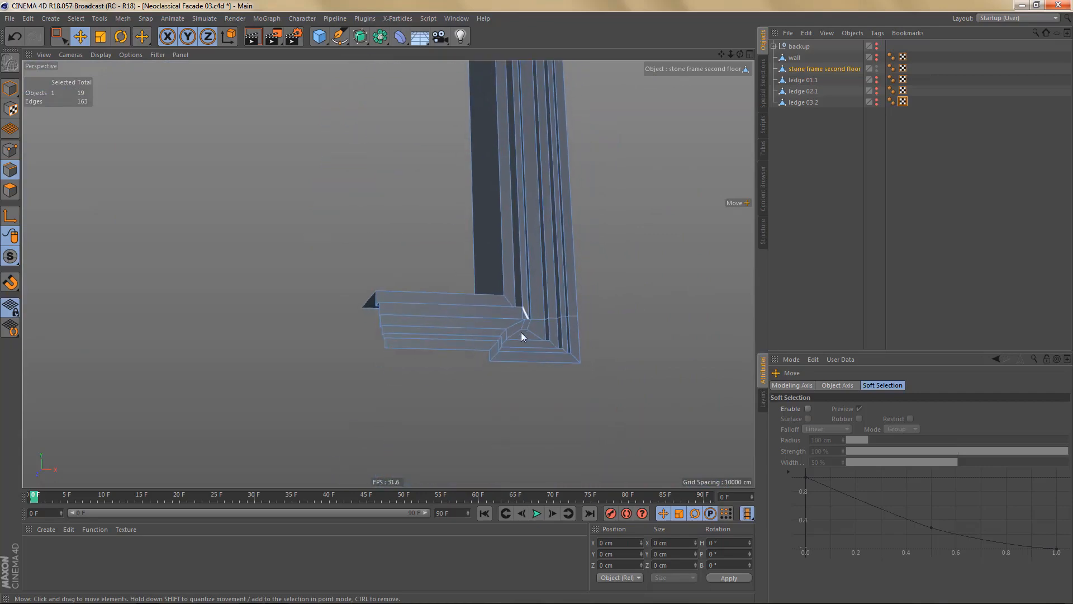
right_click_drag(516, 319, 616, 303, "alt")
left_click_drag(616, 302, 587, 360, "alt")
right_click_drag(587, 360, 599, 333, "alt")
left_click_drag(600, 334, 594, 331, "alt")
middle_click_drag(593, 331, 582, 337, "alt")
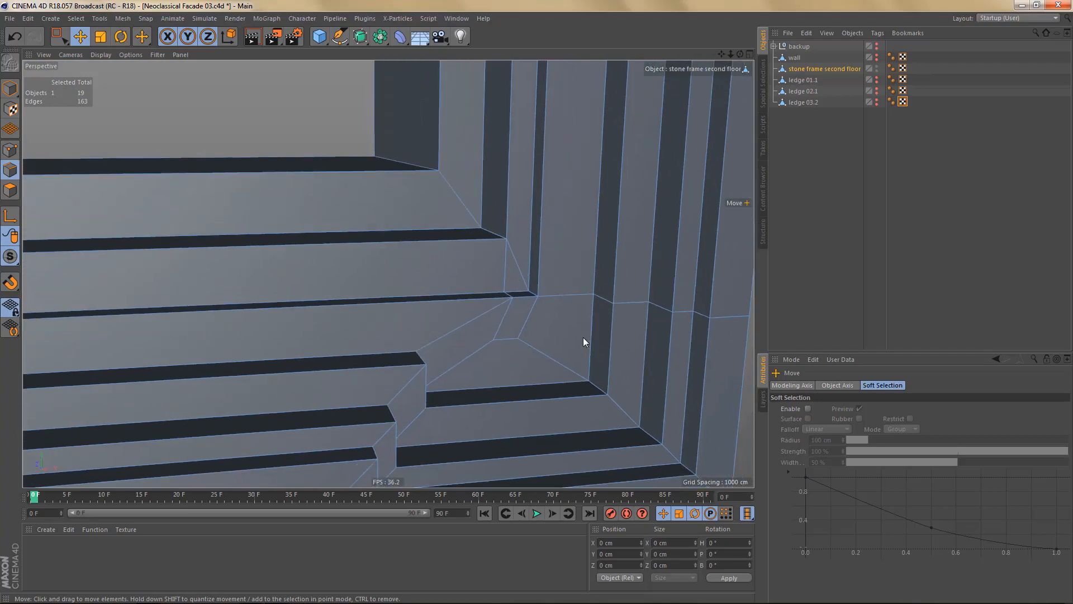
key("m")
key("e")
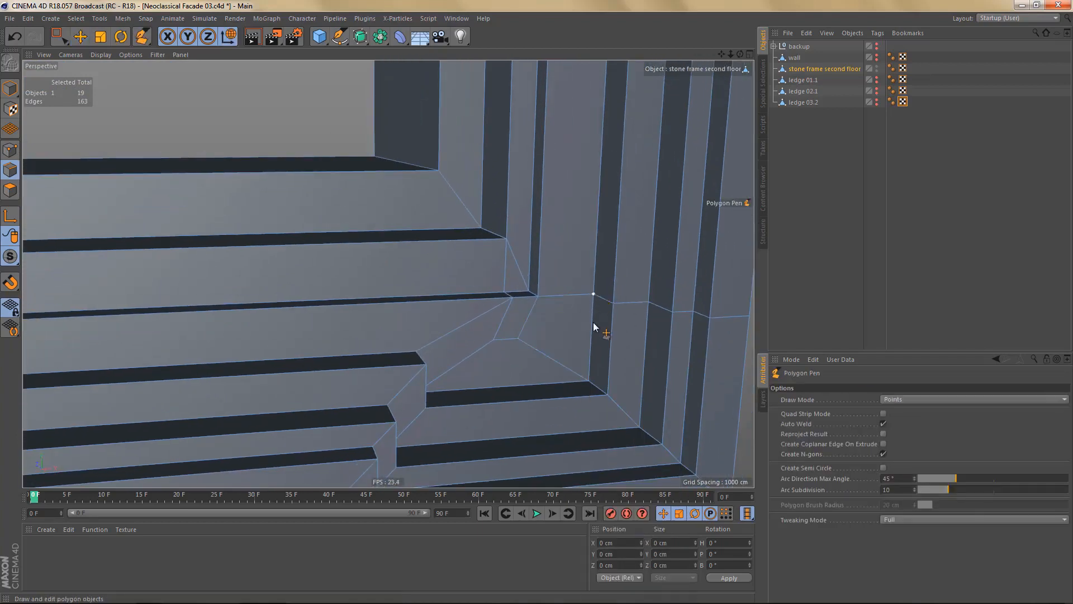
left_click_drag(594, 293, 589, 380)
left_click_drag(510, 298, 539, 302)
left_click_drag(448, 350, 474, 347, "alt")
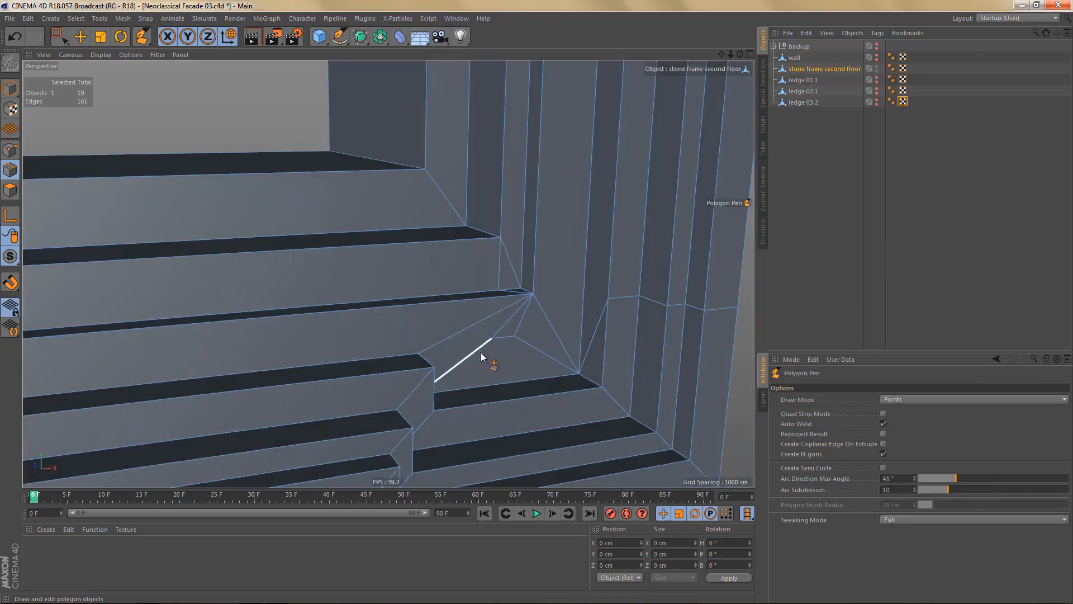
- Dissolve the leftover edges around the lower corner panel and the redundant horizontal edge loop crossing the outer side bands
key("e")
left_click(504, 324)
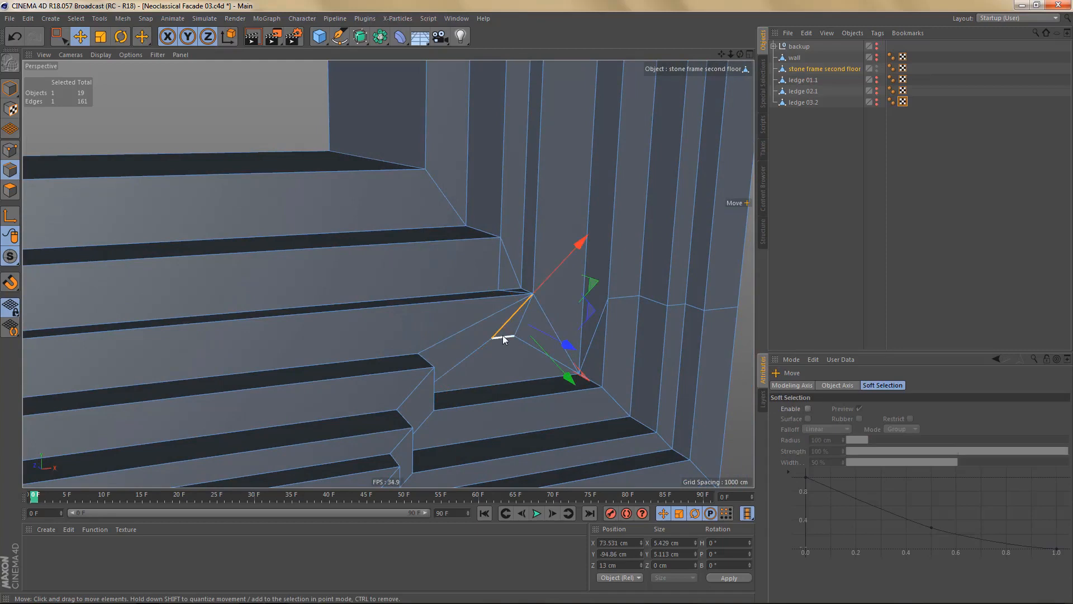
key("Delete")
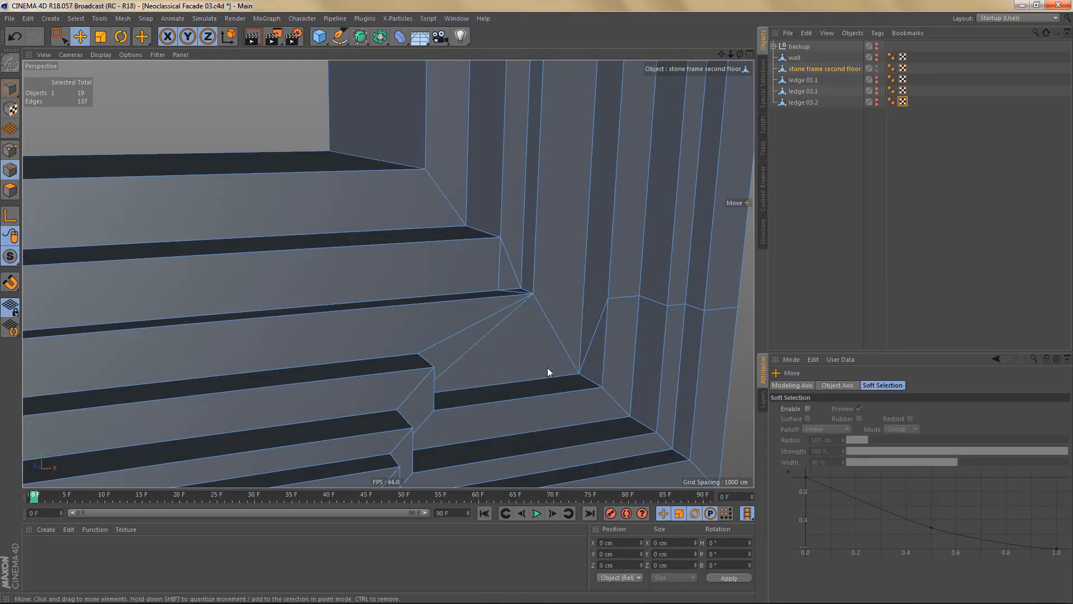
left_click(482, 332)
key("Delete")
left_click(500, 268)
key("Delete")
left_click(598, 327)
key("Delete")
- Check the half frame's topology by selecting all quadrangles in polygon mode, and clear the selection
left_click_drag(596, 328, 575, 303, "alt")
key("Return")
scroll(531, 316, "down", 3)
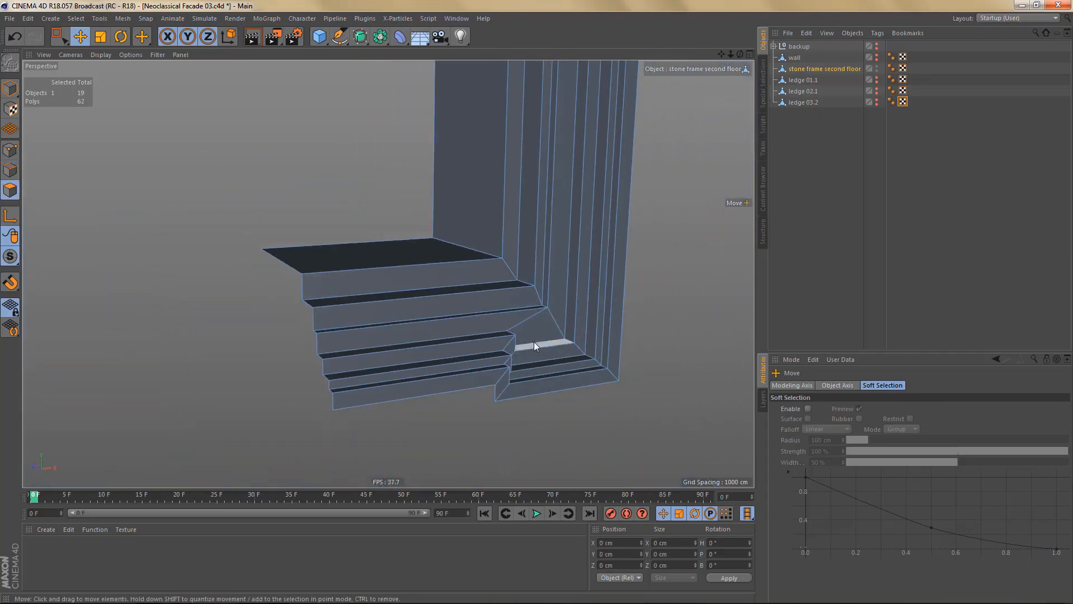
middle_click_drag(548, 336, 536, 366, "alt")
left_click_drag(556, 345, 403, 355, "alt")
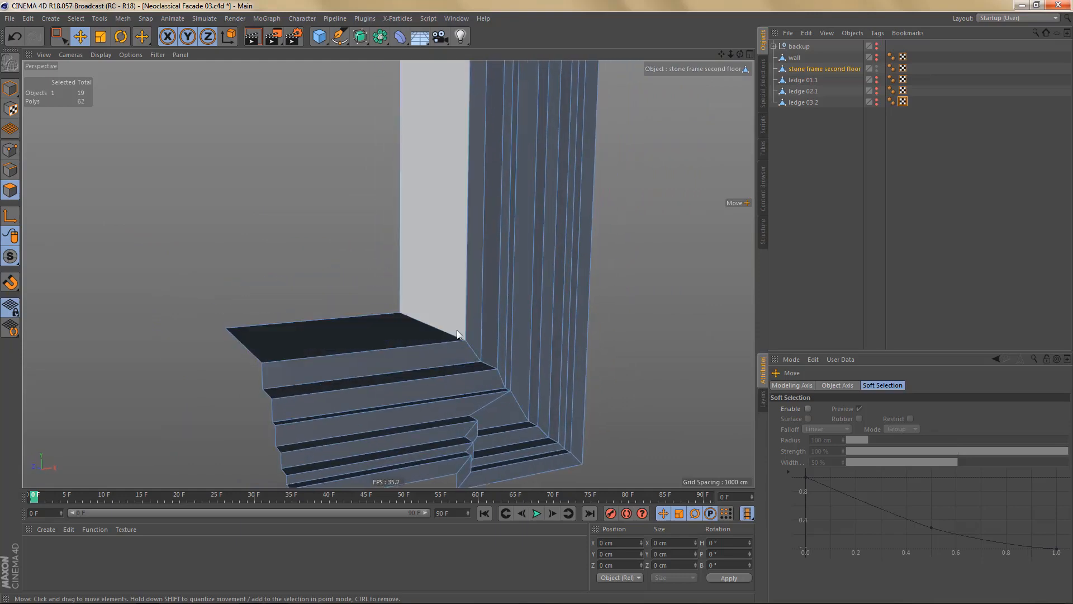
left_click(762, 83)
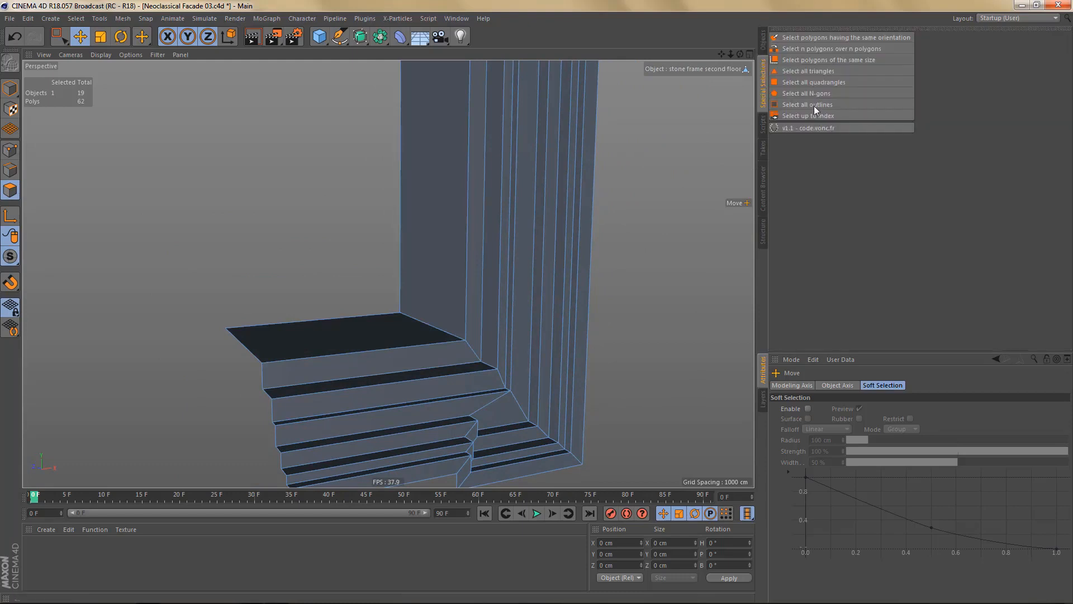
left_click(814, 83)
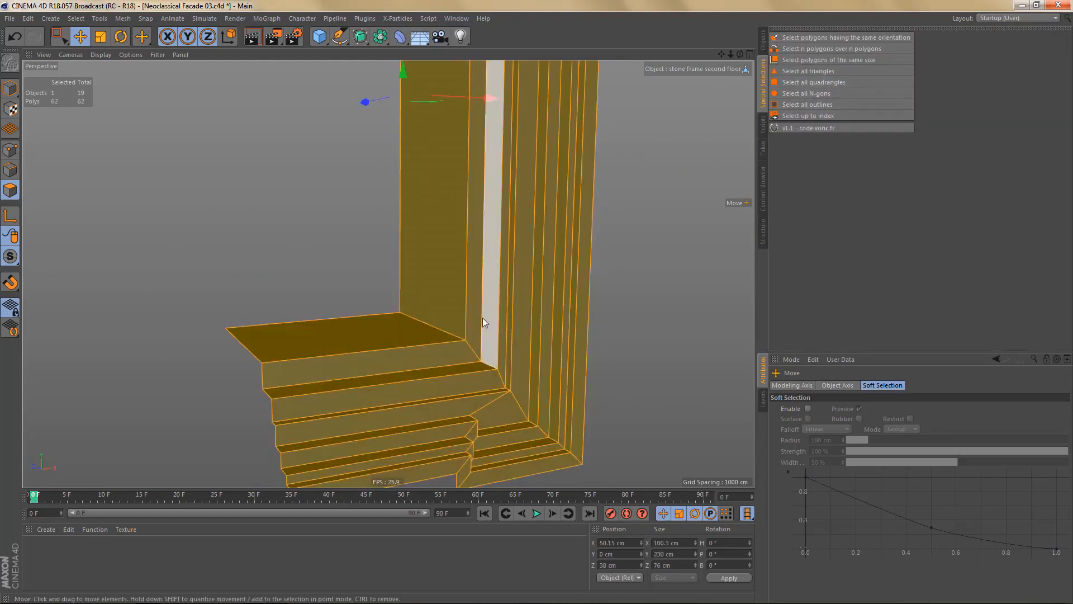
key("ctrl+shift+a")
- Mirror the half frame across the ZY plane with a parent Symmetry object, and place it below ledge 03.2 in the object list
scroll(503, 321, "down", 6)
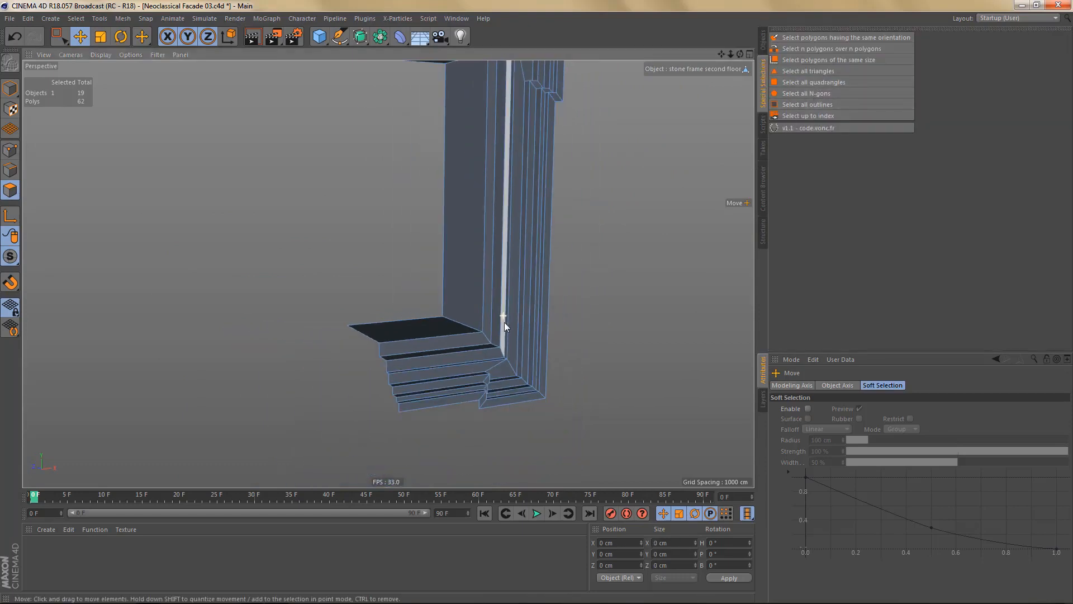
middle_click_drag(504, 322, 510, 374, "alt")
scroll(511, 375, "down", 3)
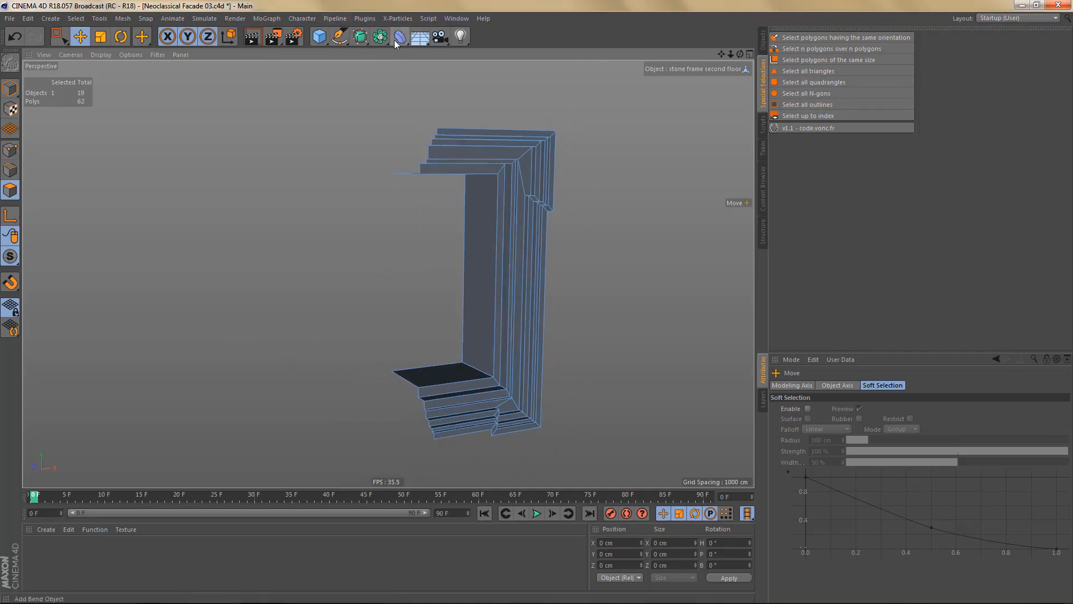
left_click_drag(386, 43, 495, 93)
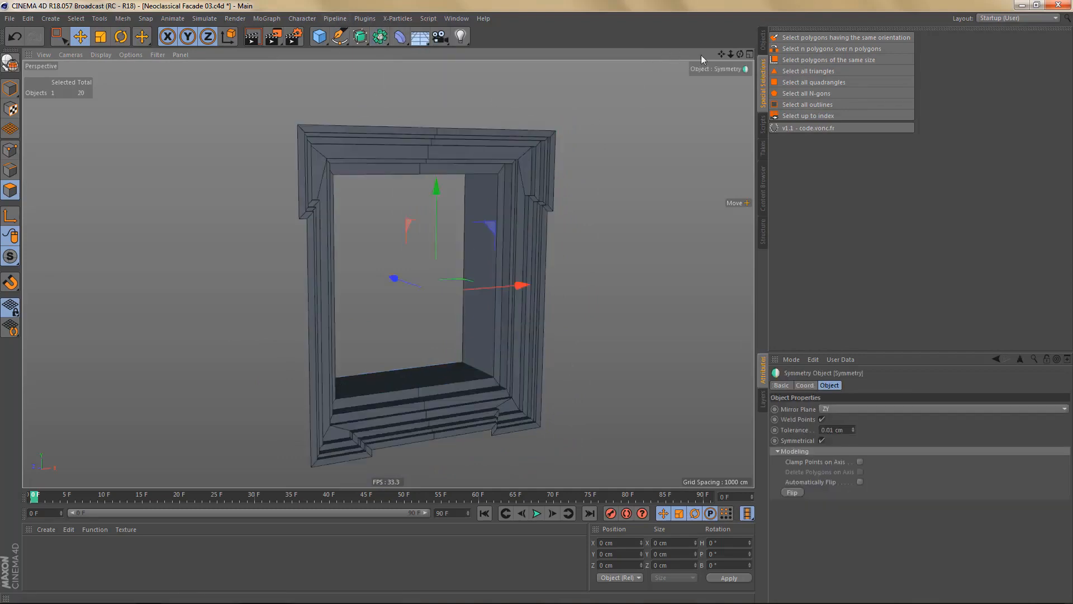
left_click(763, 42)
middle_click_drag(558, 230, 563, 253, "alt")
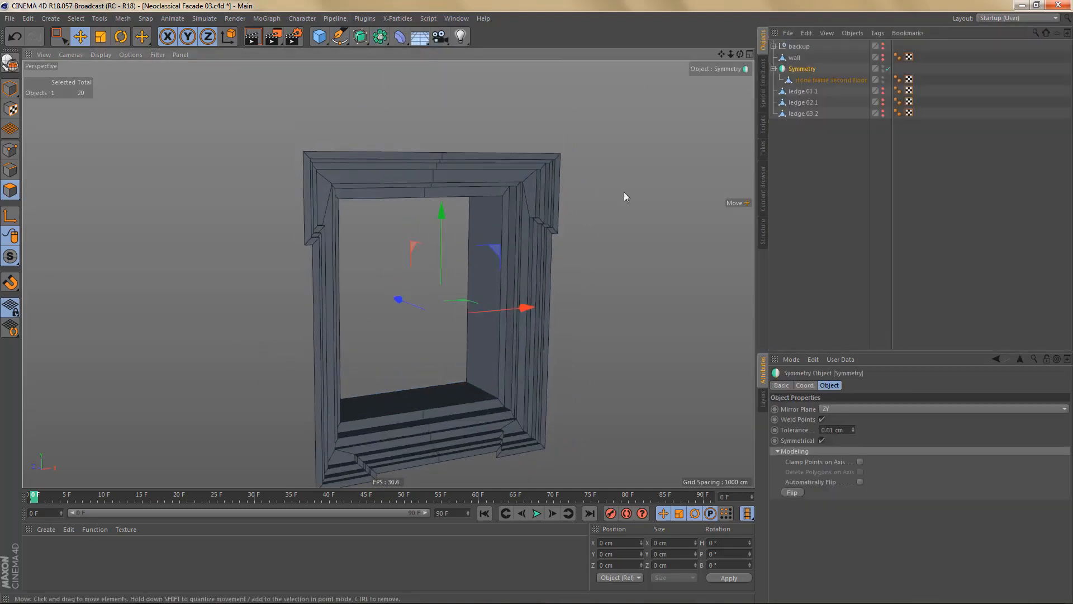
left_click_drag(809, 67, 815, 130)
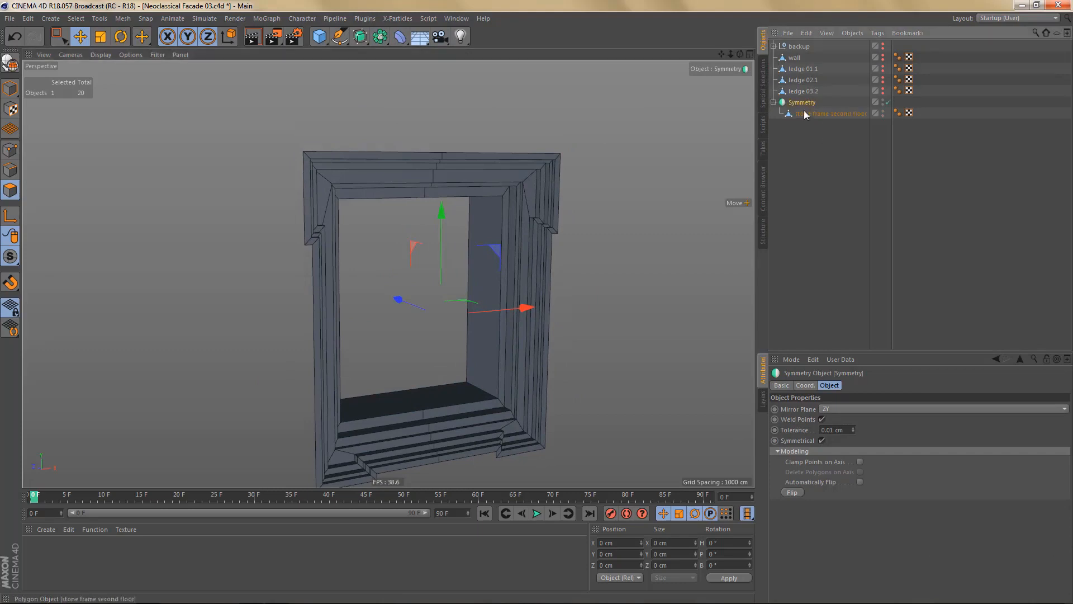
- Make the Symmetry object editable, move the stone frame out of it and delete the empty null
key("c")
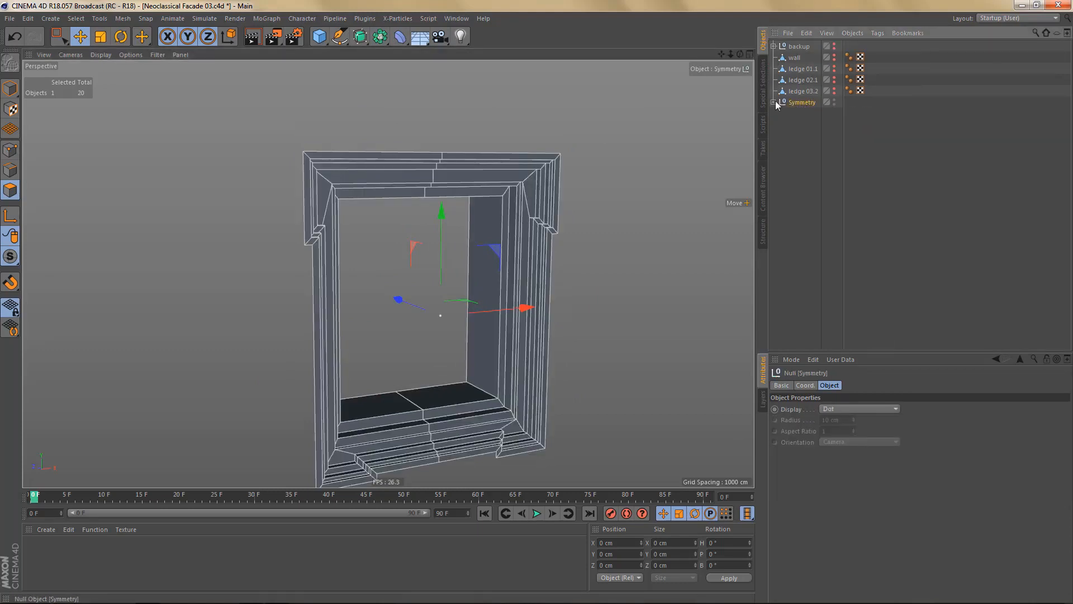
left_click(773, 102)
left_click(811, 113)
left_click(800, 105)
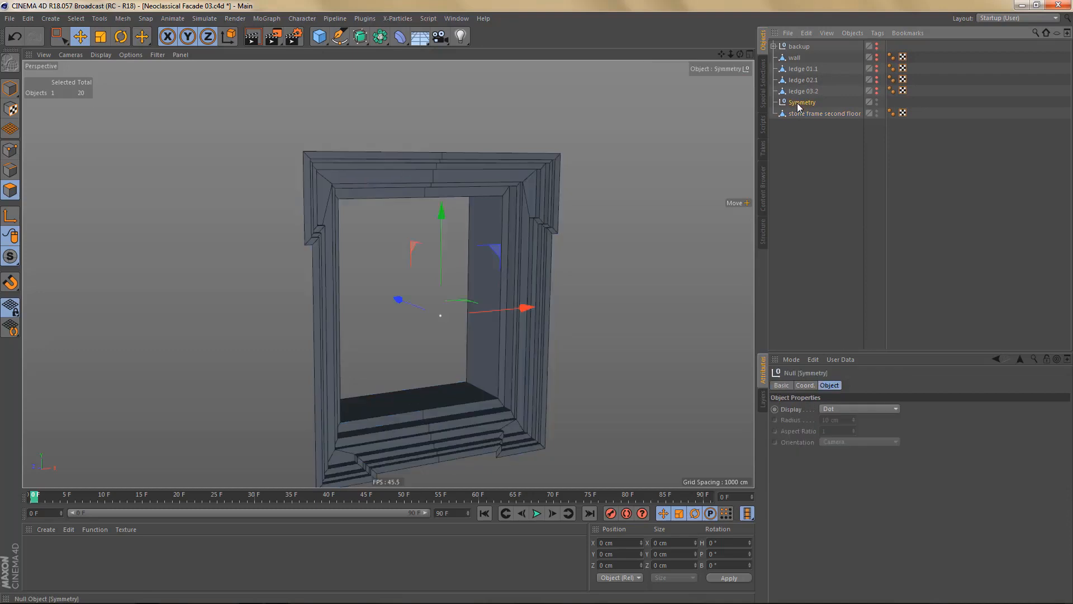
key("Delete")
left_click(799, 105)
- Dissolve the vertical centre edge loops across the frame's top bar and bottom sill
right_click_drag(435, 172, 459, 174, "alt")
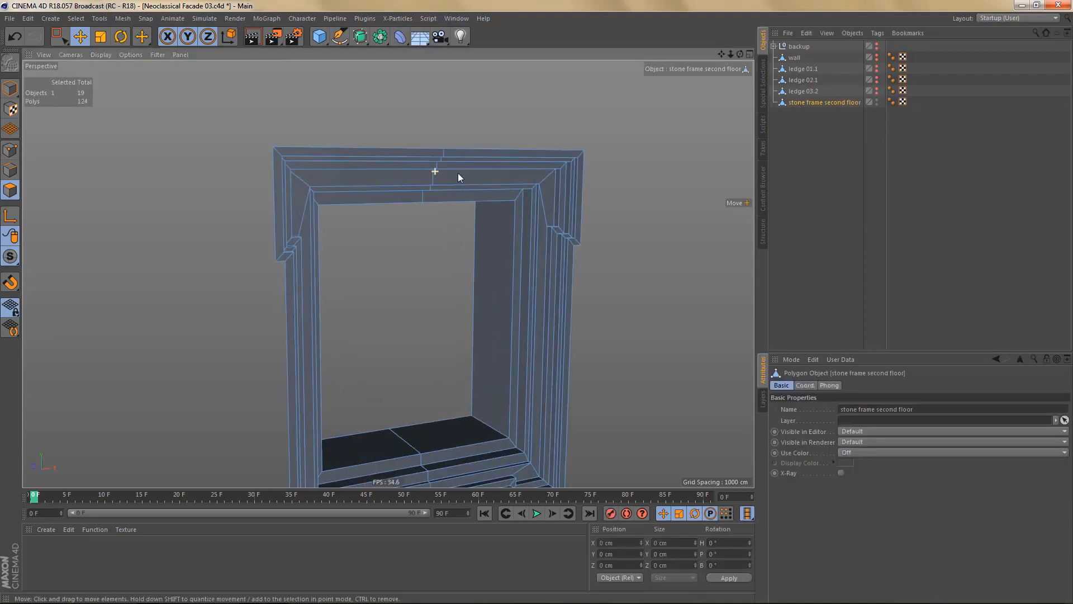
key("Return")
double_click(432, 176)
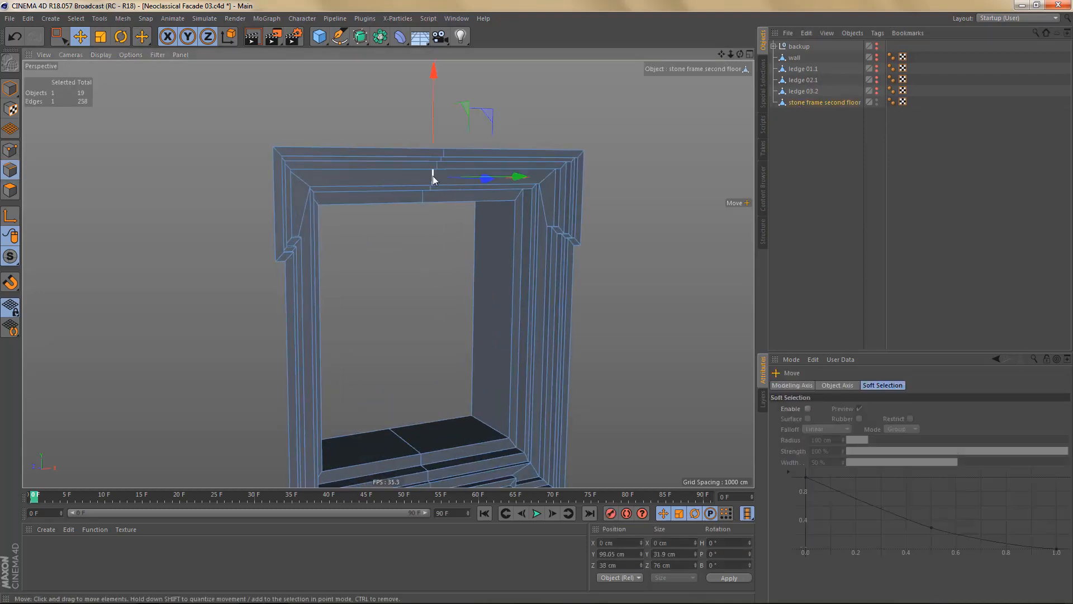
key("ctrl+Delete")
left_click(412, 446)
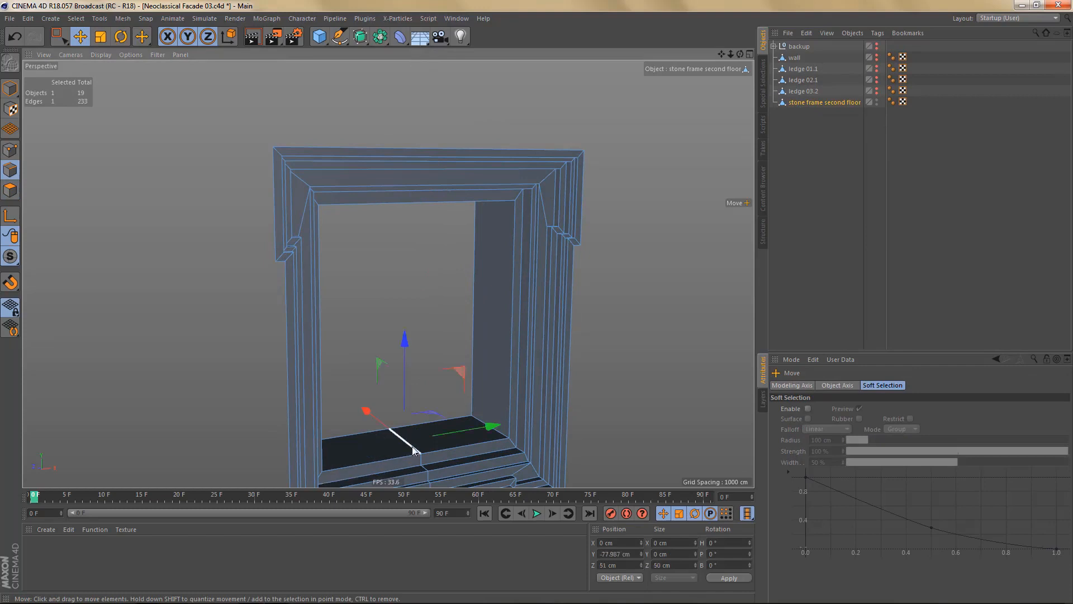
double_click(411, 446)
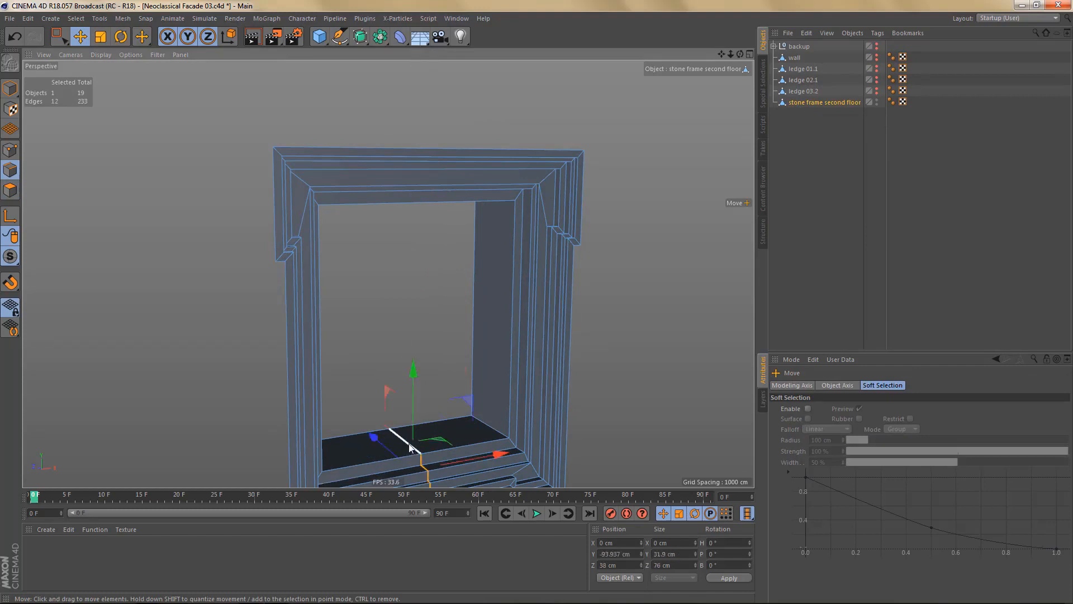
key("ctrl+Delete")
- Select the outermost boundary edge loop around the whole frame with Loop Selection
right_click_drag(458, 354, 419, 335, "alt")
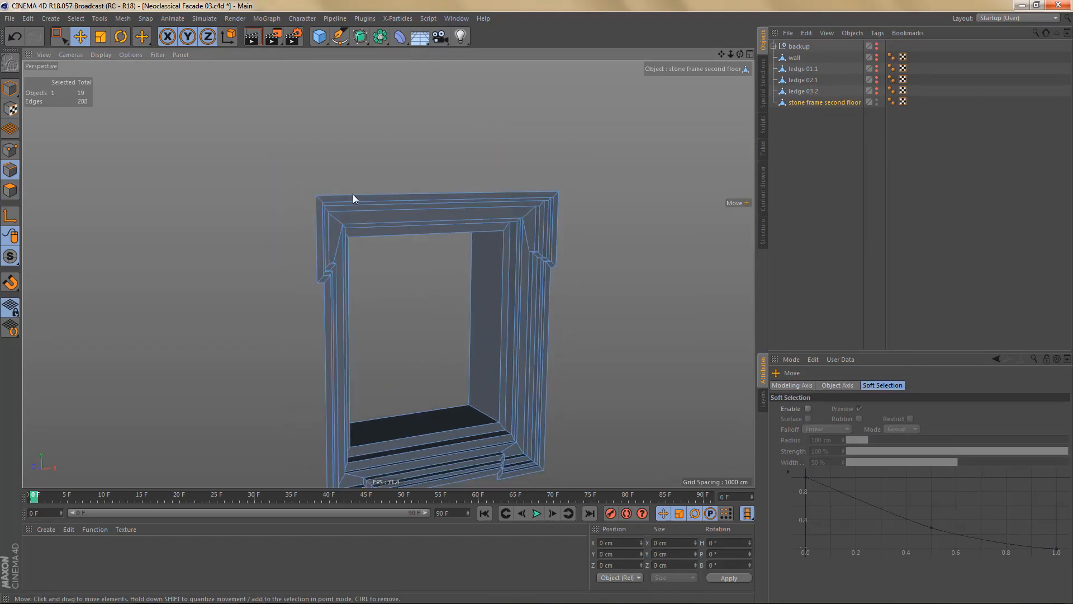
key("u")
key("l")
mouse_move(348, 194)
left_mouse_down("alt")
mouse_move(384, 212)
mouse_move(346, 208)
mouse_move(357, 192)
mouse_move(333, 190)
left_mouse_up("alt")
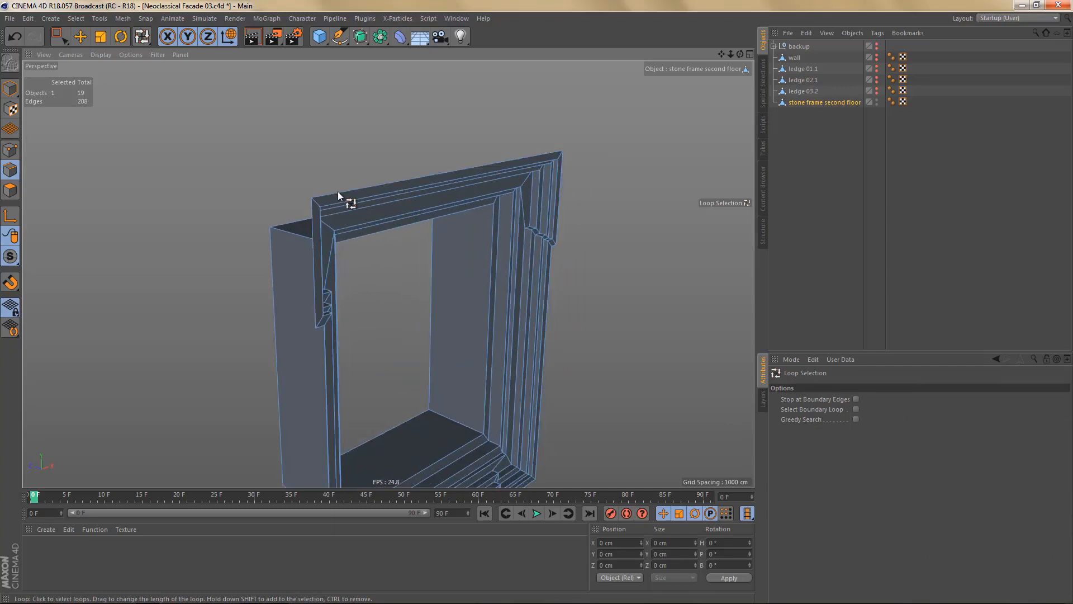
left_click(400, 196)
left_click_drag(401, 195, 458, 214, "alt")
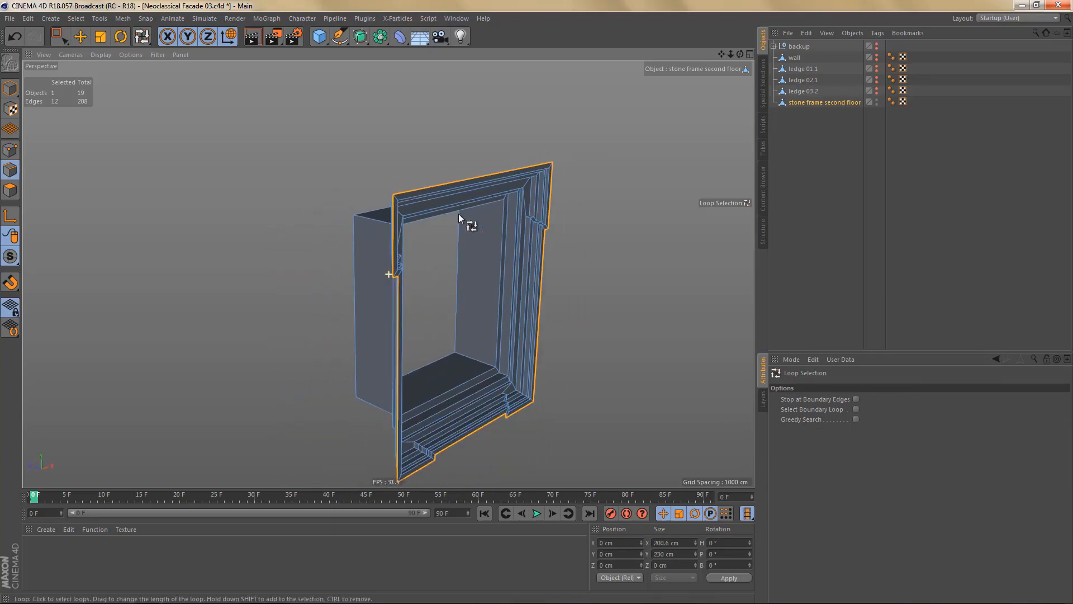
- Extrude the outer boundary loop backwards to Z 76 cm, snapping it level with the rear edge of the inner reveal
key("e")
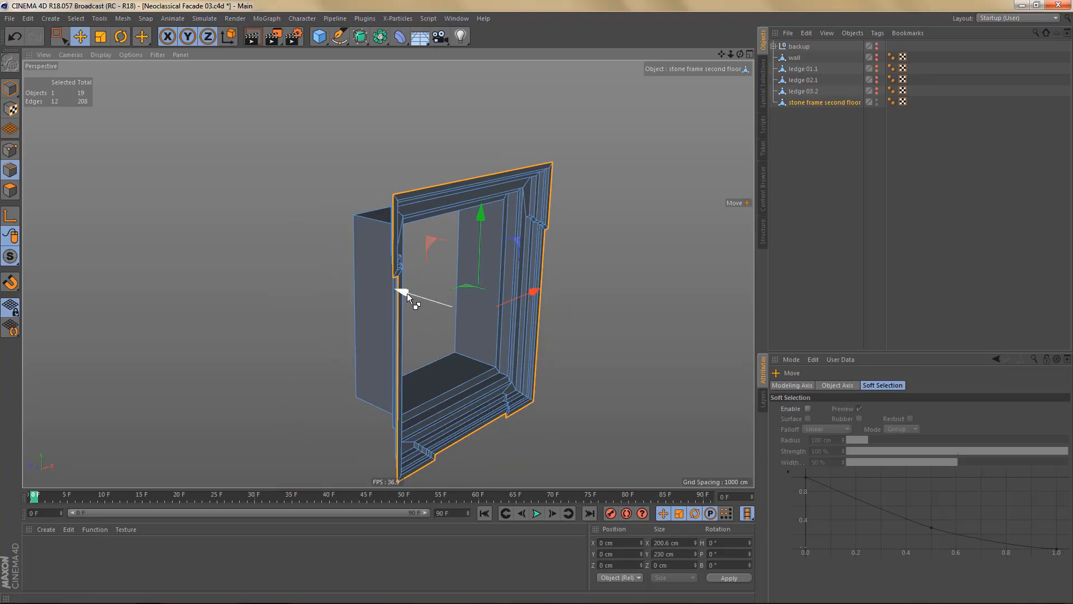
left_click_drag(407, 293, 368, 283, "alt")
middle_click(367, 283)
middle_click(581, 163)
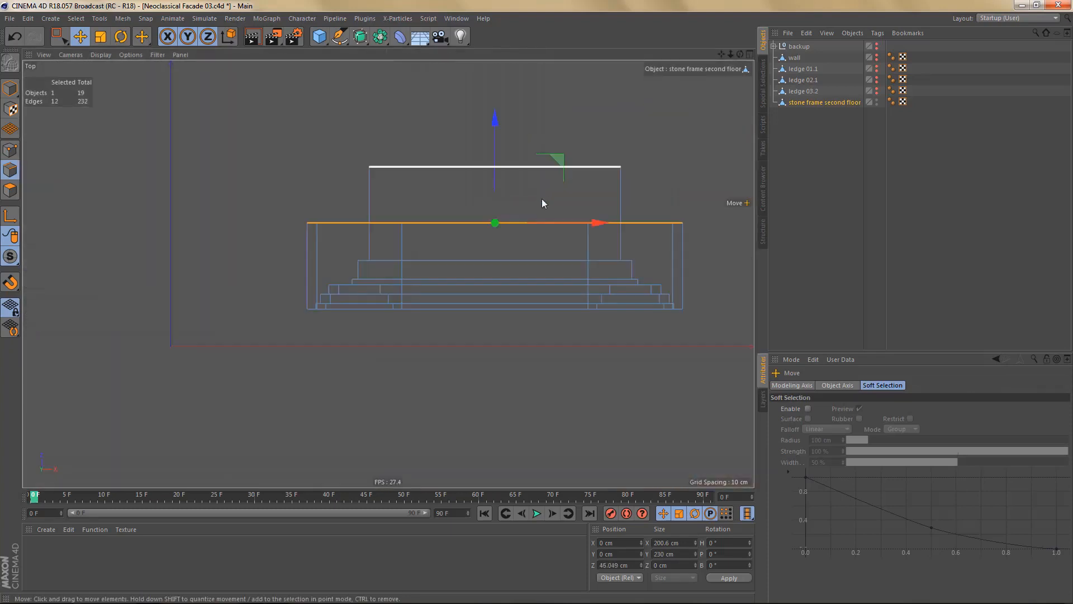
middle_click_drag(542, 203, 477, 259, "alt")
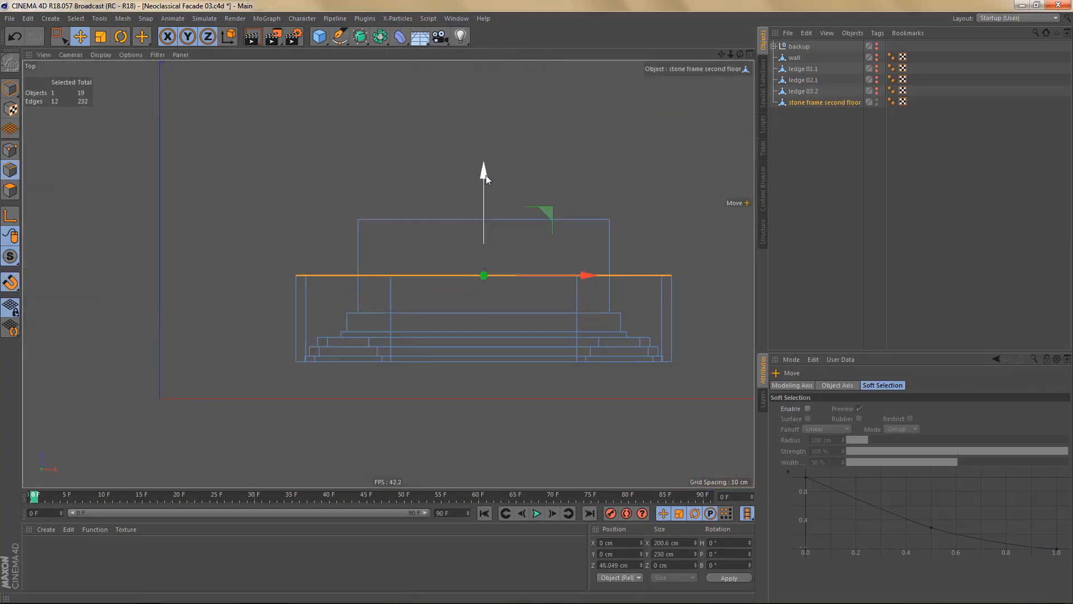
left_click_drag(484, 174, 479, 122)
middle_click(414, 219)
middle_click(309, 179)
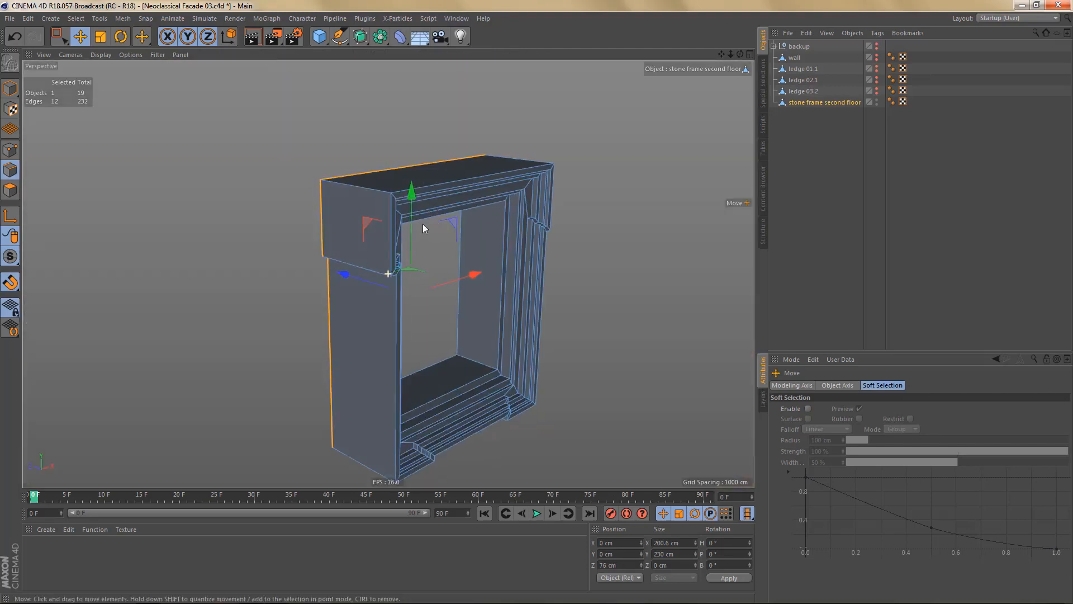
- Render a preview of the finished stone frame in the perspective view and inspect its shape
left_click_drag(422, 224, 407, 240, "alt")
right_click_drag(407, 236, 378, 215, "alt")
middle_click_drag(378, 215, 401, 238, "alt")
key("ctrl+r")
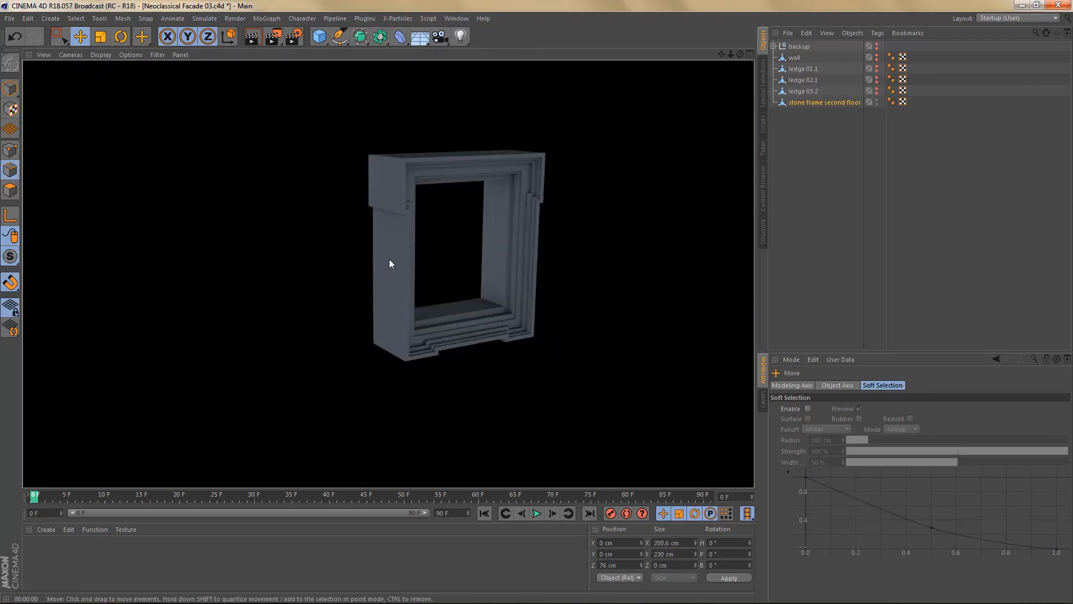
right_click_drag(507, 287, 534, 292, "alt")
mouse_move(528, 289)
left_mouse_down("alt")
mouse_move(505, 286)
mouse_move(520, 293)
left_mouse_up("alt")
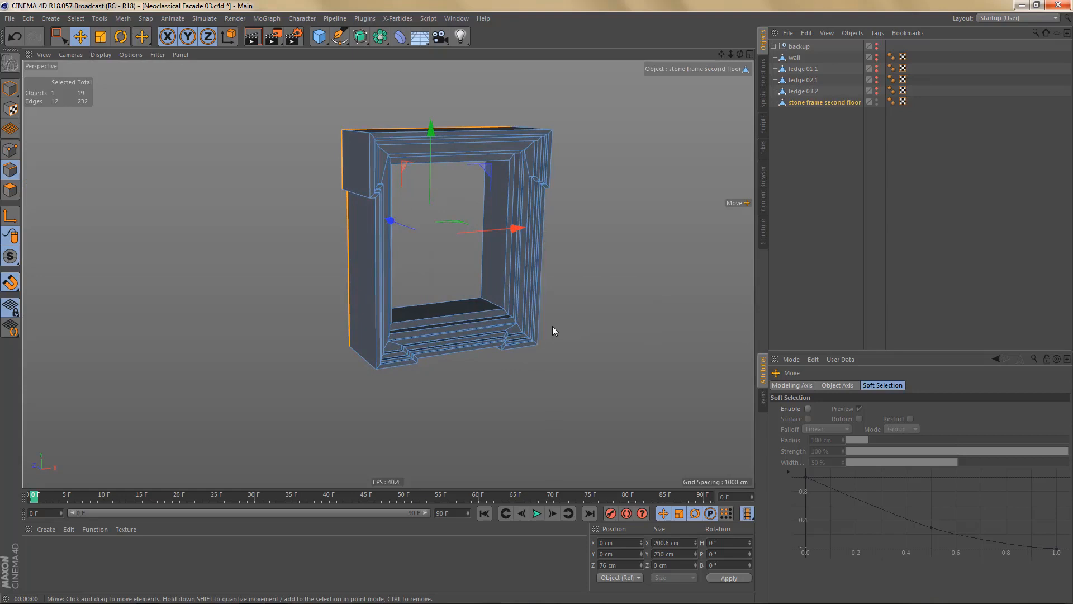
- Examine the ledge and window surround below the finished frame on the front-view reference photo
middle_click(550, 333)
middle_click(579, 398)
right_click_drag(484, 227, 488, 312, "alt")
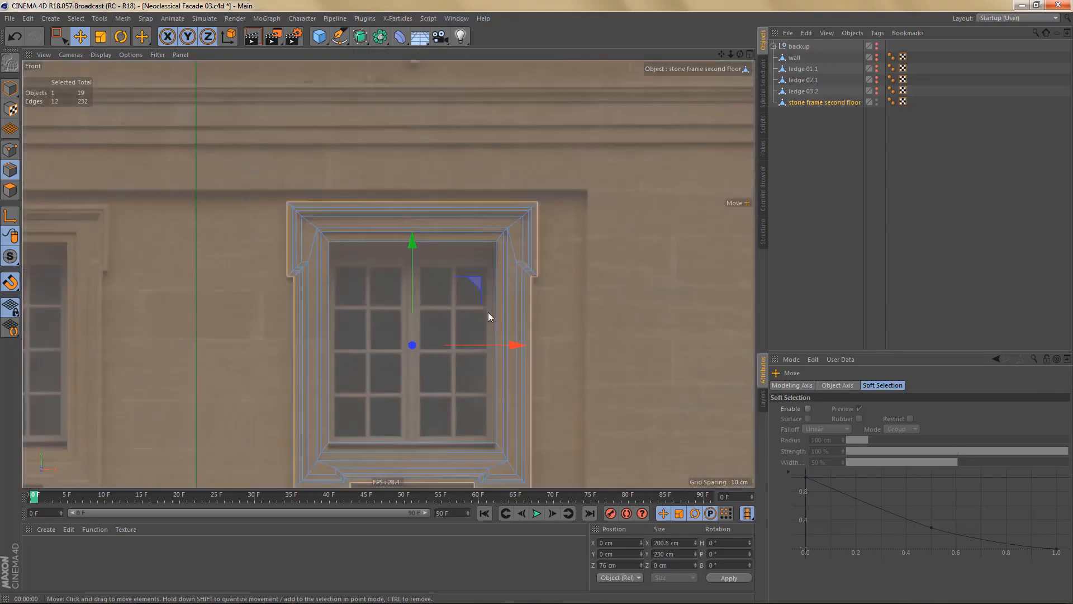
middle_click_drag(488, 312, 485, 179, "alt")
right_click_drag(484, 179, 469, 254, "alt")
middle_click_drag(457, 361, 458, 267, "alt")
right_click_drag(441, 280, 492, 271, "alt")
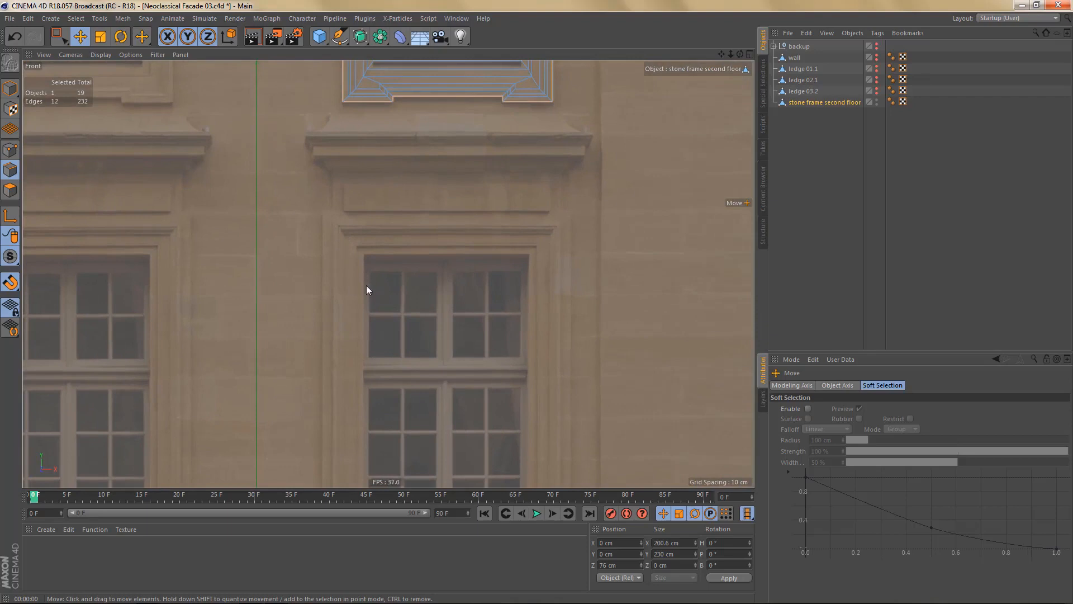
right_click_drag(341, 318, 384, 315, "alt")
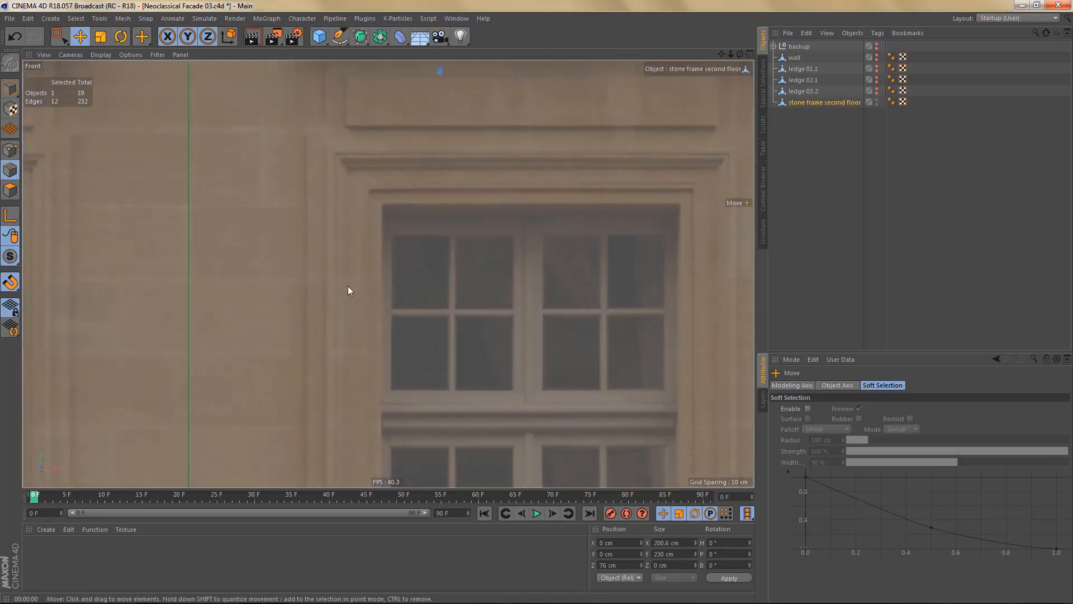
right_click_drag(354, 271, 339, 300, "alt")
middle_click_drag(388, 273, 387, 390, "alt")
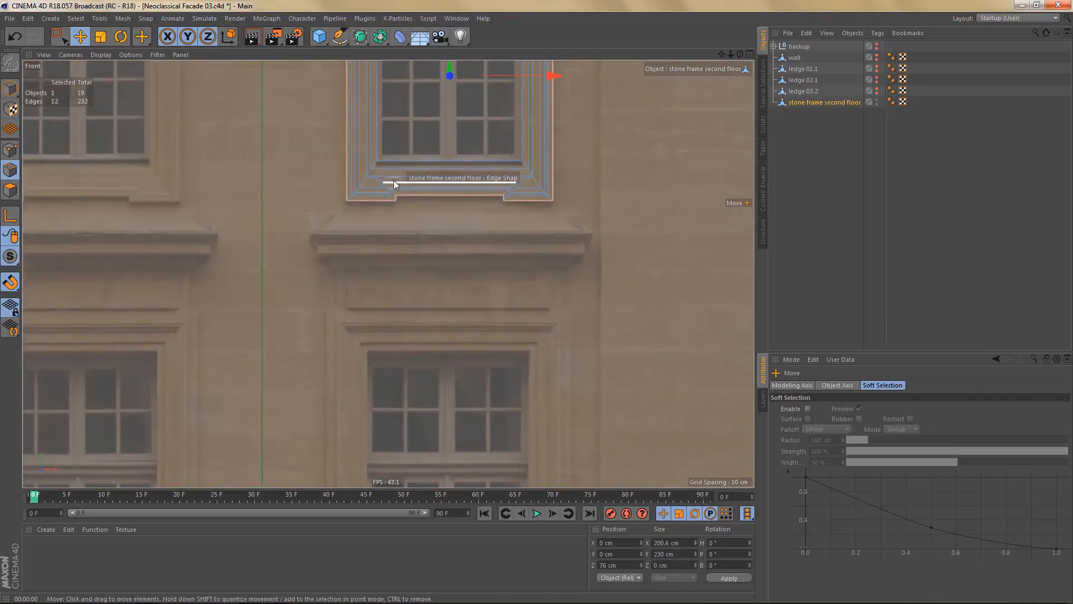
middle_click_drag(436, 243, 421, 226, "alt")
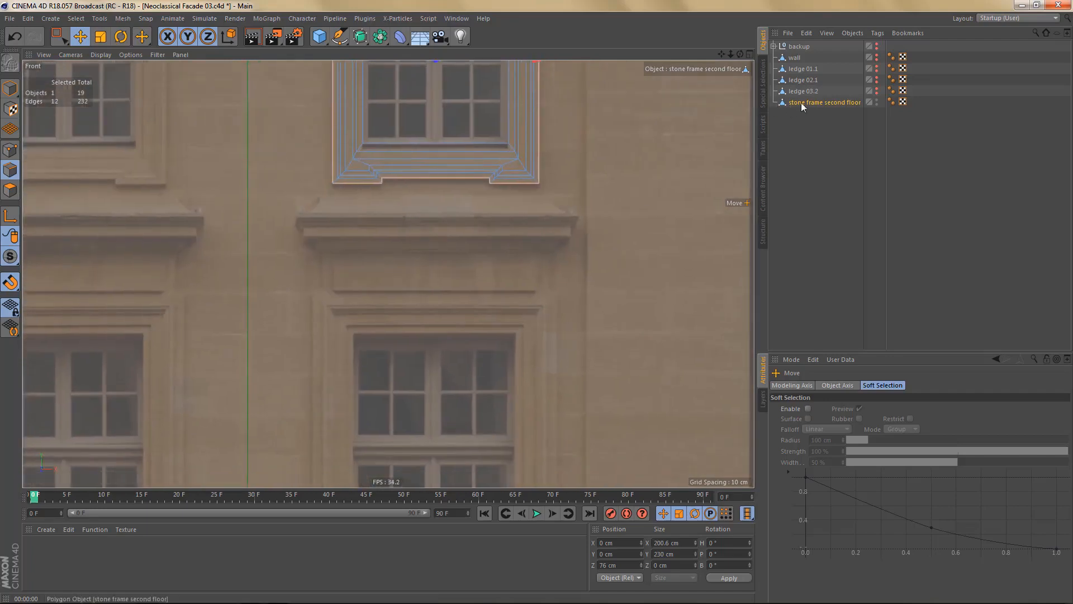
- Duplicate the stone frame second floor object and rename the copy "stone frame first floor"
left_click_drag(801, 102, 796, 132, "ctrl")
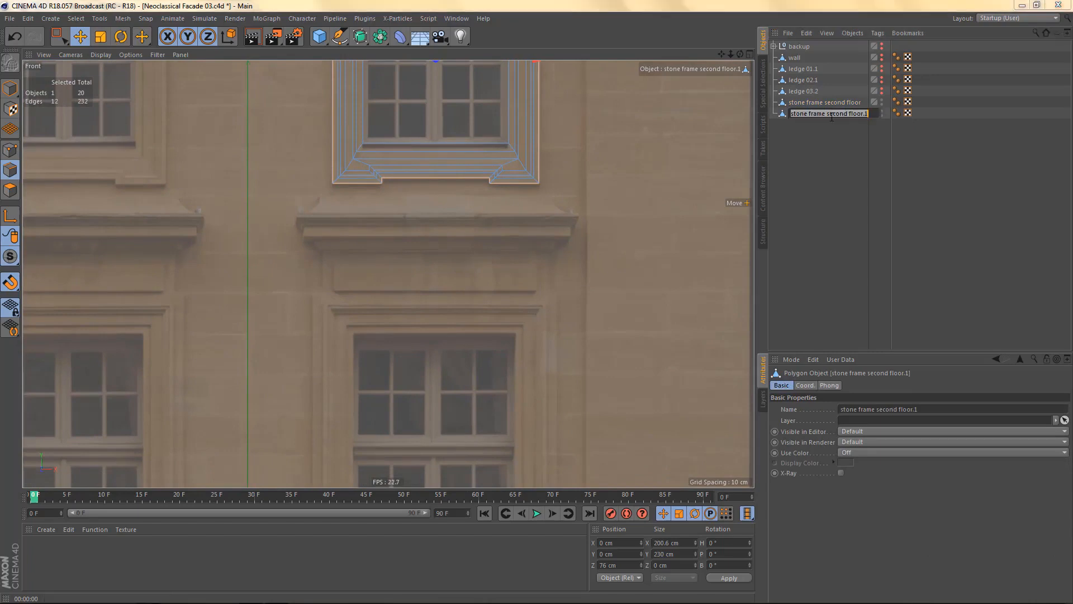
double_click(829, 113)
type("stone frame first floor")
key("Return")
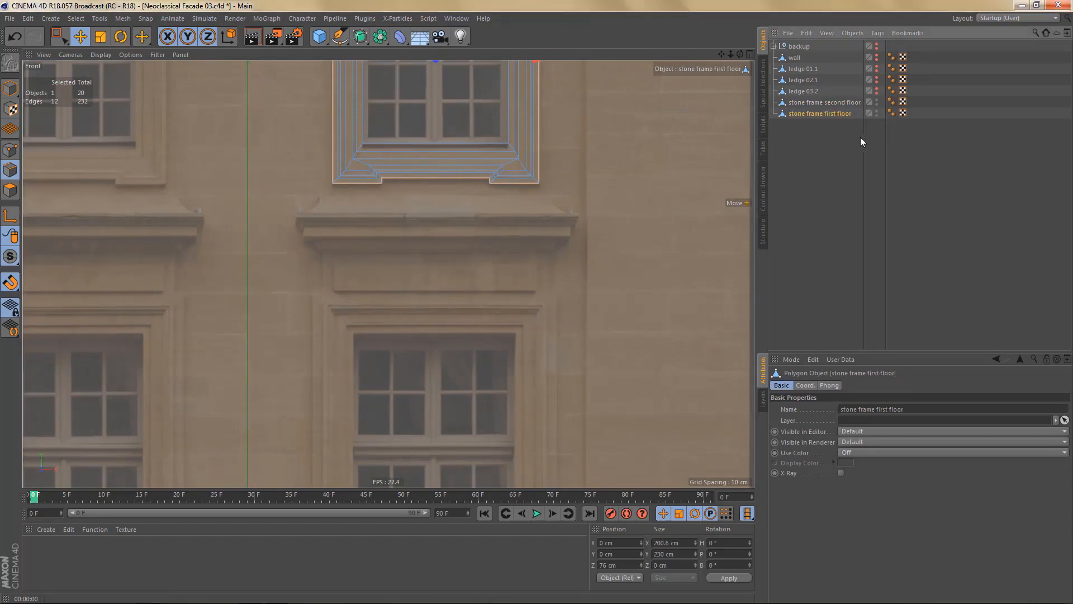
- Move the first-floor frame copy straight down over the tall first-floor window, to about Y 892.5 cm
key("Return")
scroll(526, 240, "down", 5)
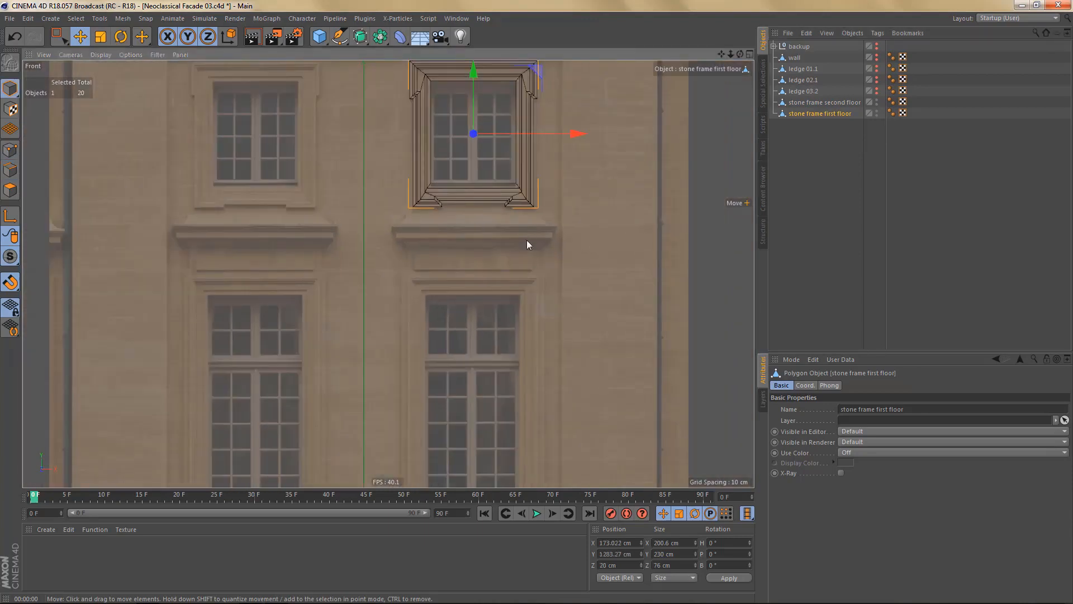
scroll(526, 240, "down", 3)
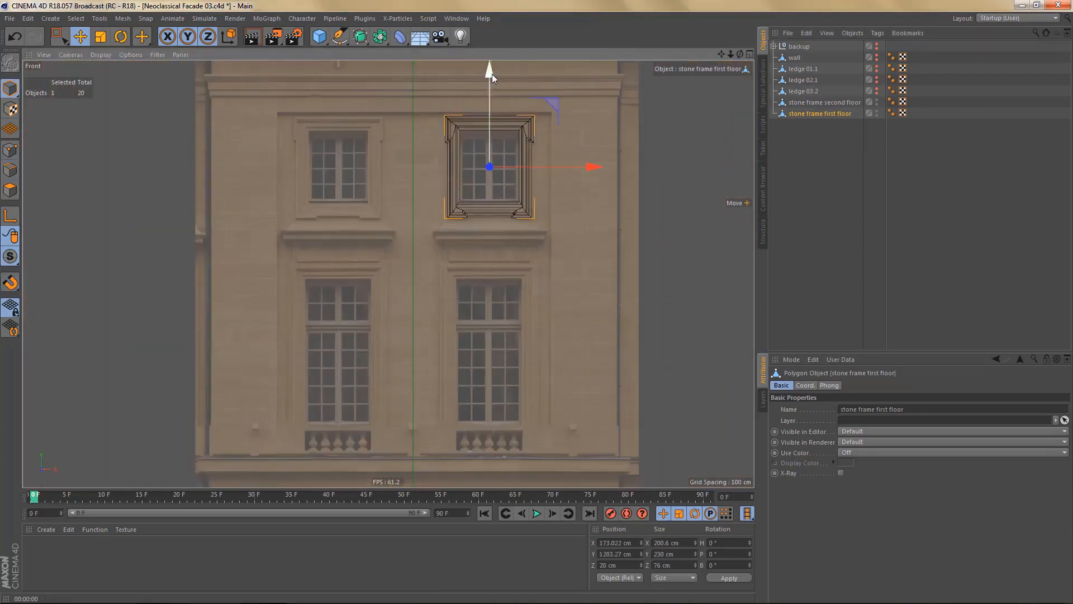
left_click_drag(491, 87, 498, 246)
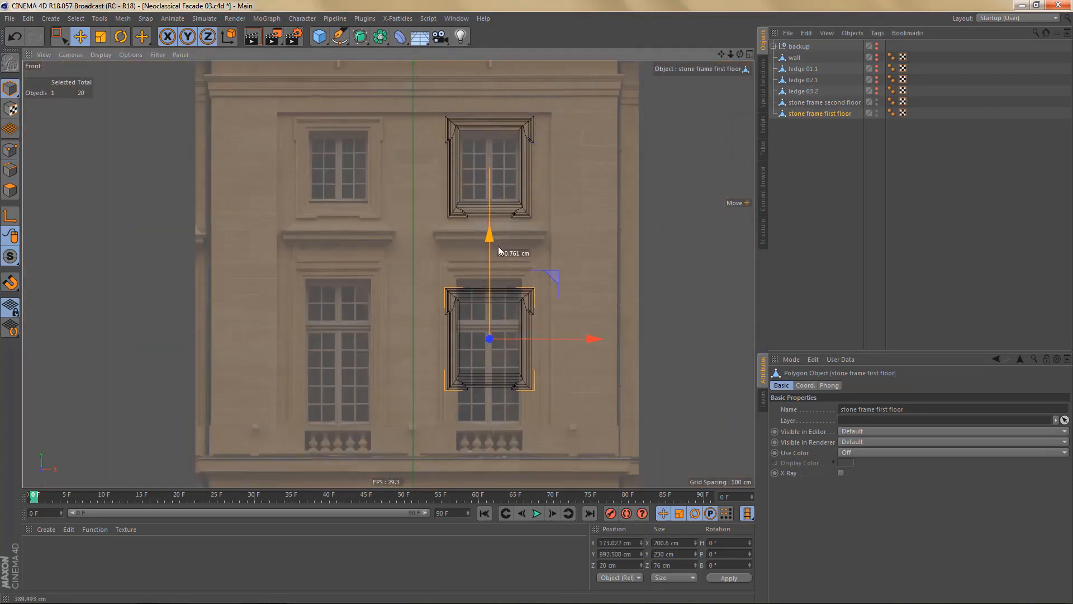
scroll(498, 358, "up", 3)
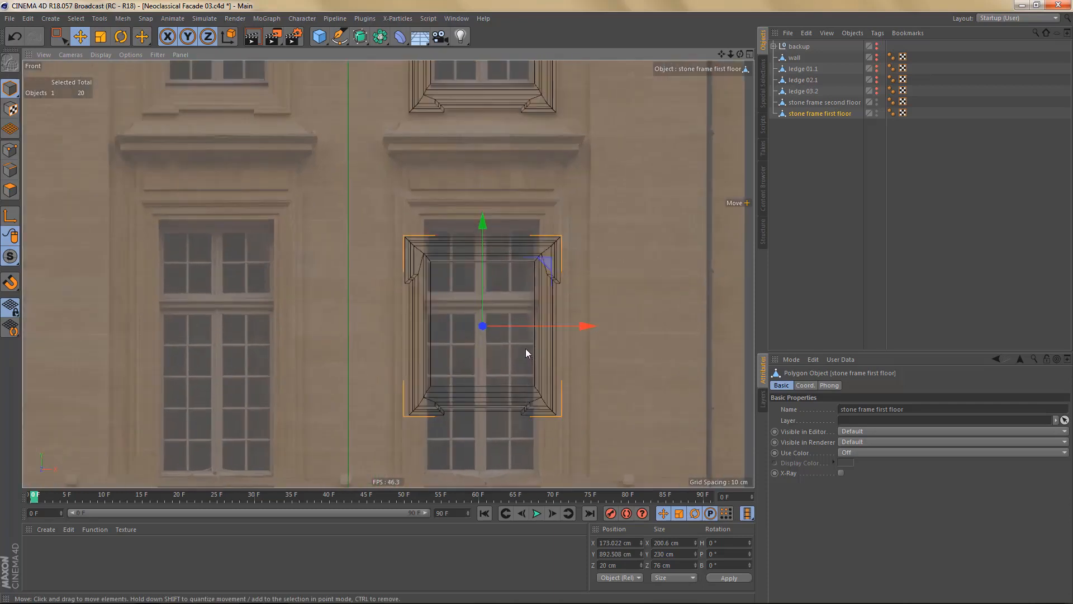
- Make two horizontal Line Cuts across the frame's side members, one below the upper corner ears and one above the lower corners
key("Return")
key("k")
key("k")
scroll(504, 338, "up", 3)
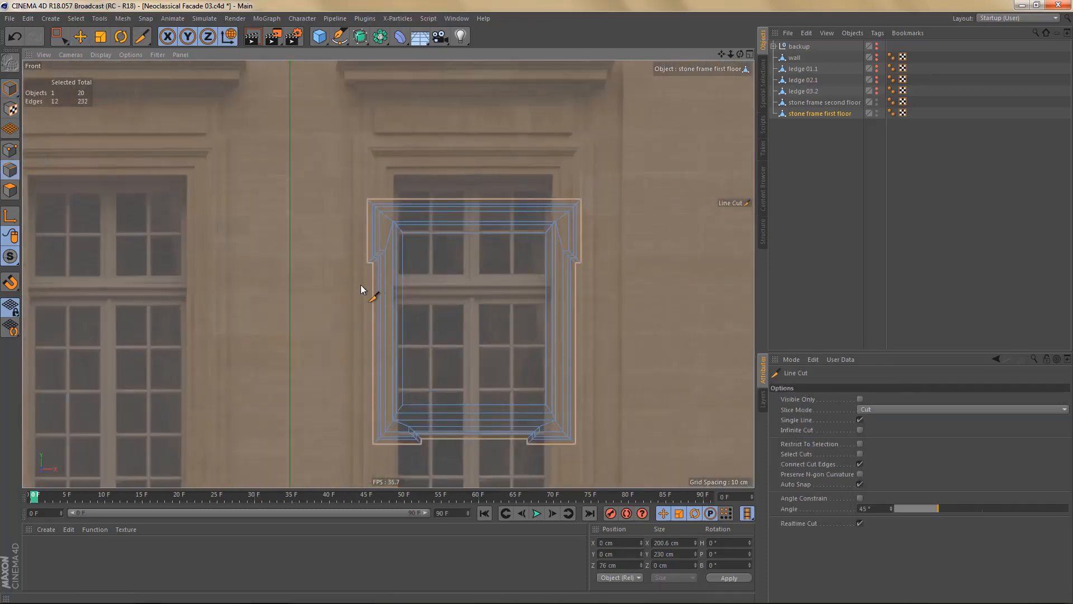
left_click_drag(360, 281, 646, 281)
left_click_drag(338, 387, 512, 387)
- Delete the frame's points above and below the cuts and on the right side, leaving only the straight left strip
key("Return")
key("Return")
key("space")
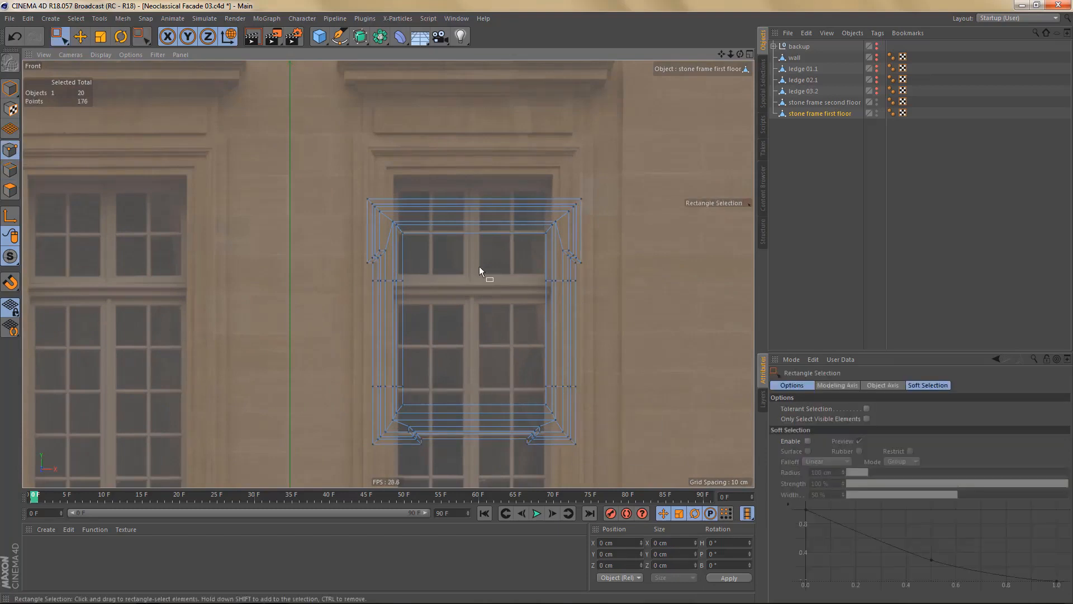
left_click_drag(344, 176, 652, 269)
key("Delete")
left_click_drag(361, 395, 648, 471)
key("Delete")
left_click_drag(514, 255, 636, 420)
key("Delete")
- Select all remaining strip points and move them left to about X -91 cm, beside the left edge of the window opening
scroll(376, 385, "up", 3)
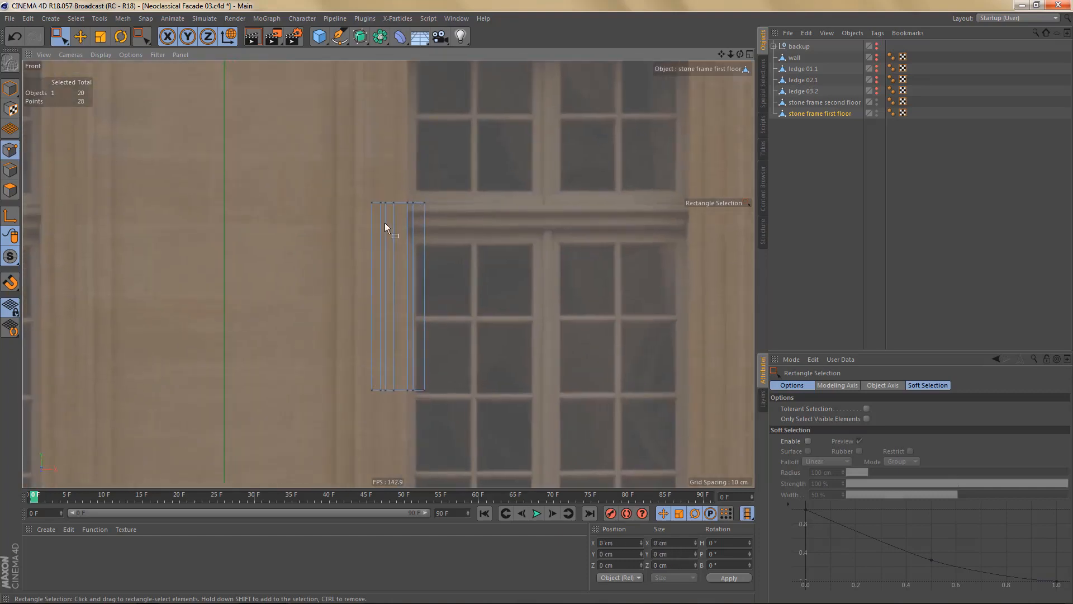
left_click_drag(357, 156, 439, 394)
scroll(396, 355, "up", 2)
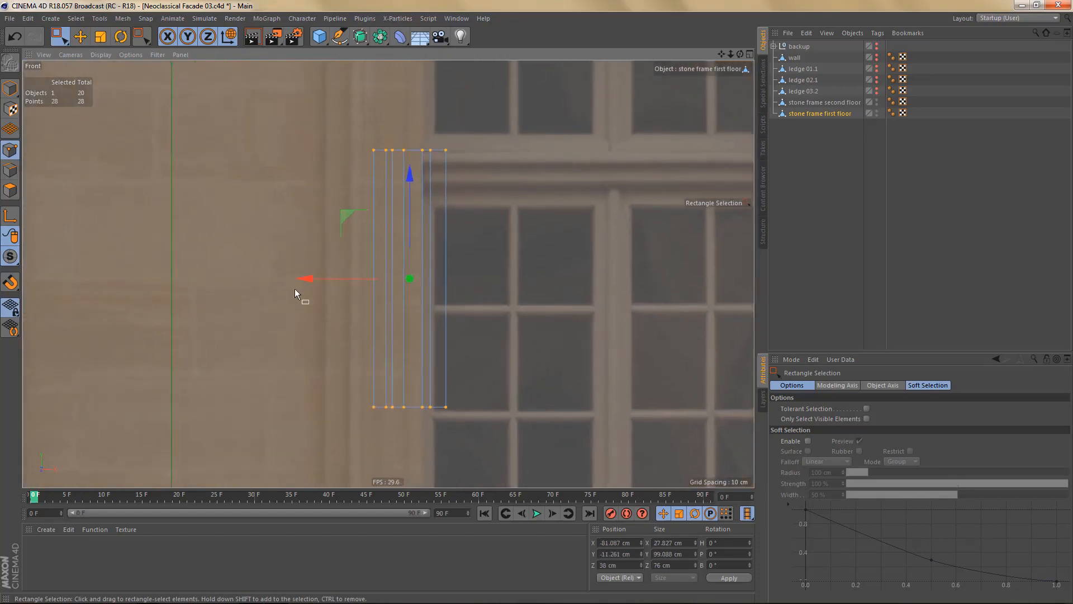
left_click_drag(311, 278, 287, 281)
scroll(329, 292, "down", 2)
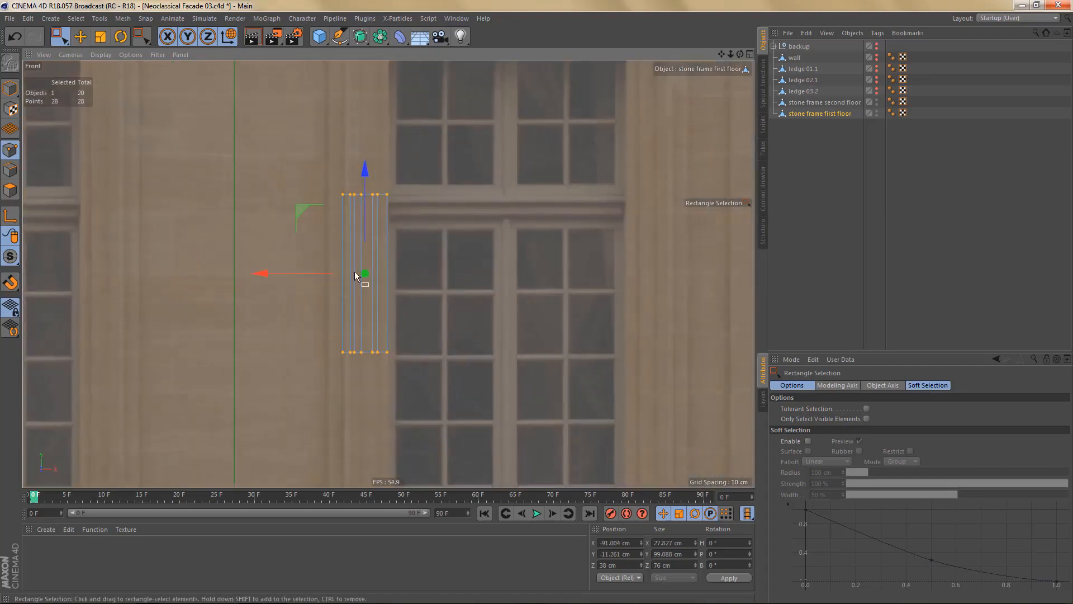
- Select the two outermost points of the strip in the perspective view and convert them to the outer vertical edge
middle_click(356, 274)
middle_click(287, 159)
key("s")
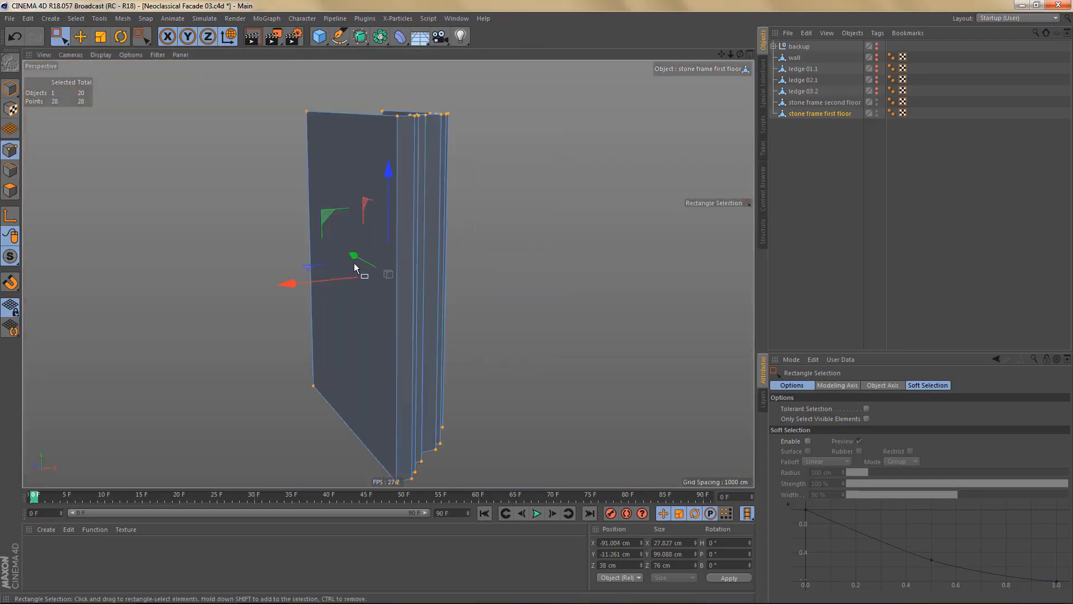
left_click_drag(404, 227, 324, 385, "alt")
left_click_drag(281, 237, 356, 275)
right_click_drag(388, 256, 439, 222, "alt")
left_click_drag(433, 186, 474, 219, "alt")
left_click_drag(333, 257, 336, 257)
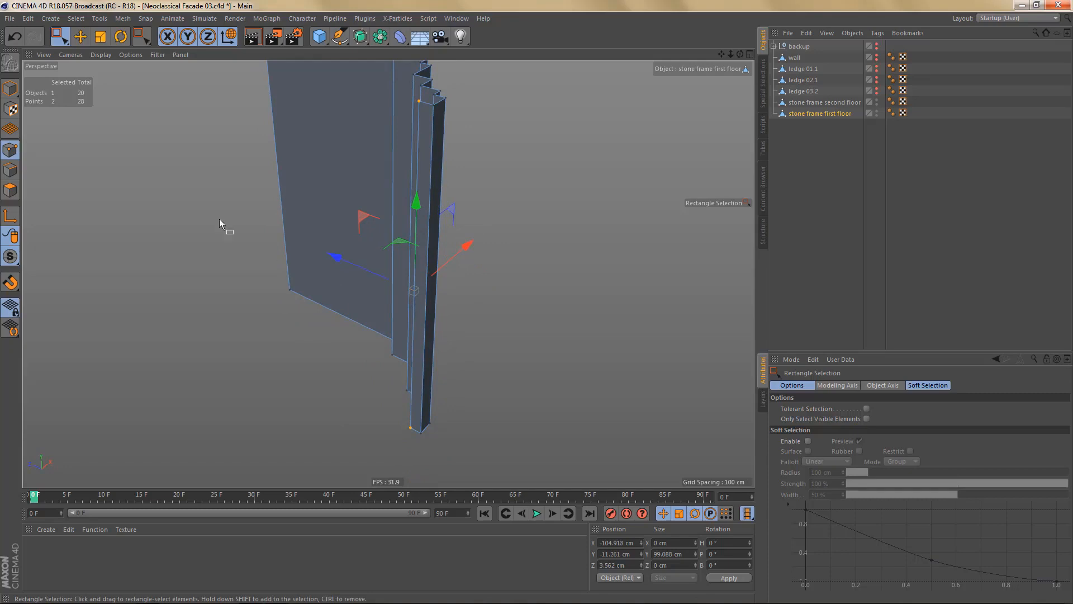
left_click(12, 170, "ctrl")
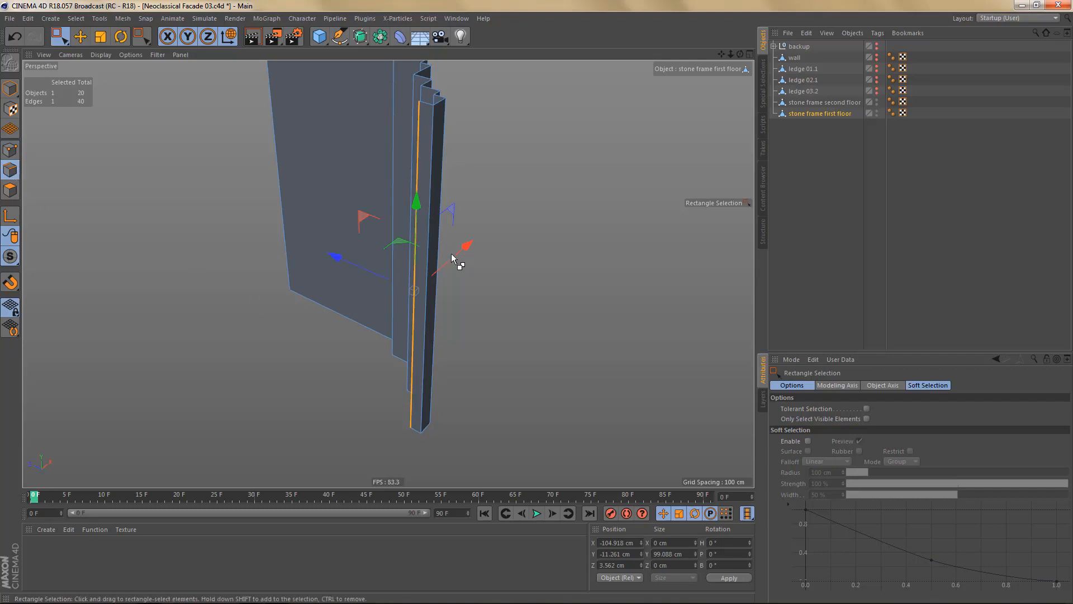
- Extrude the outer vertical edge sideways and adjust it to about X -113.6 cm to match the moulding on the reference photo
left_click_drag(467, 244, 448, 250, "ctrl")
middle_click(542, 381)
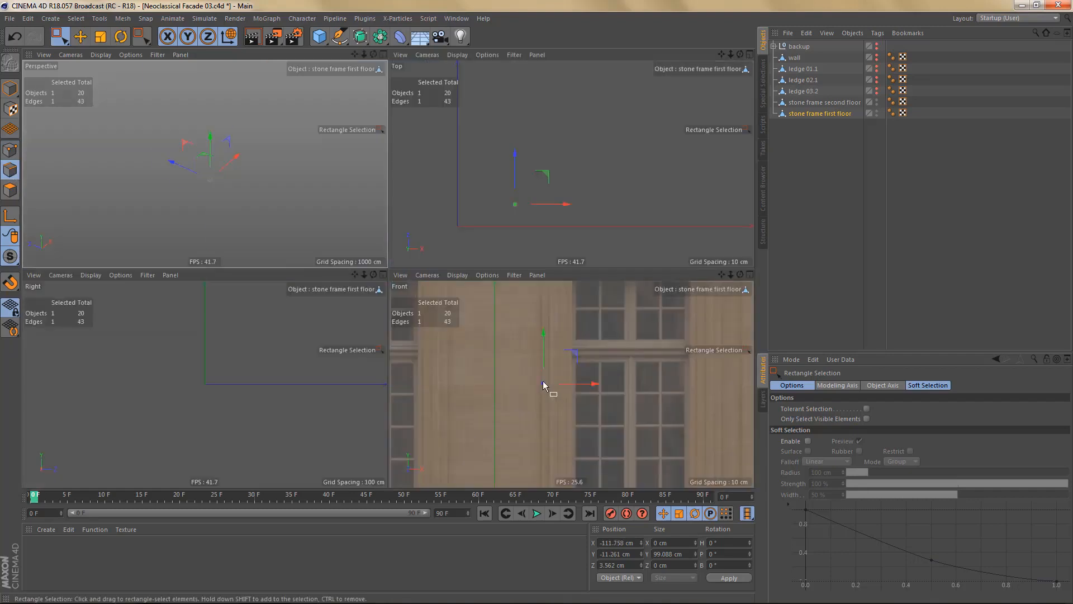
middle_click(544, 382)
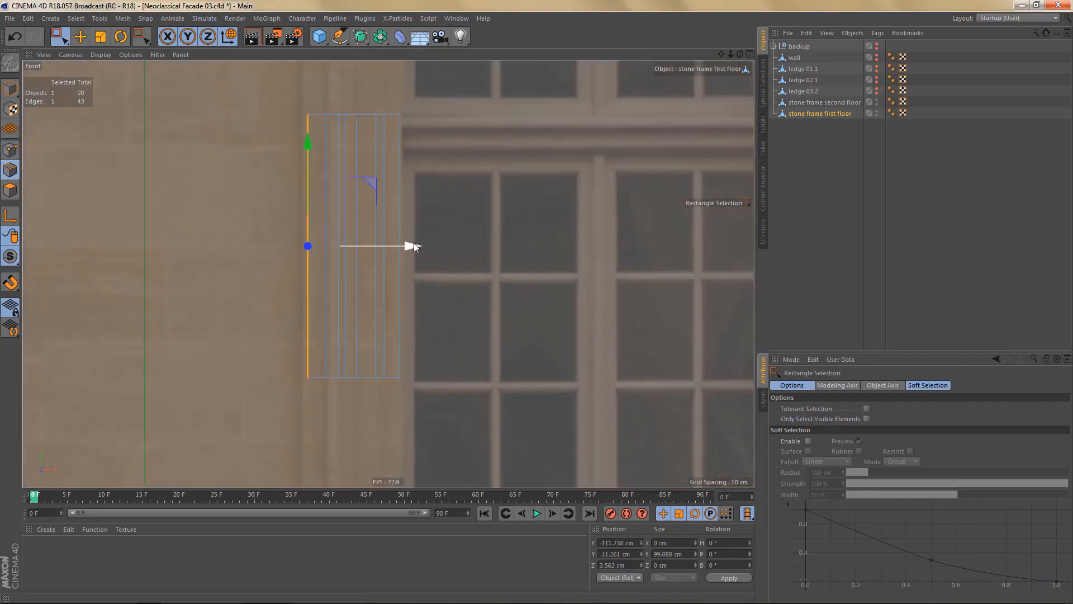
left_click_drag(413, 243, 409, 246)
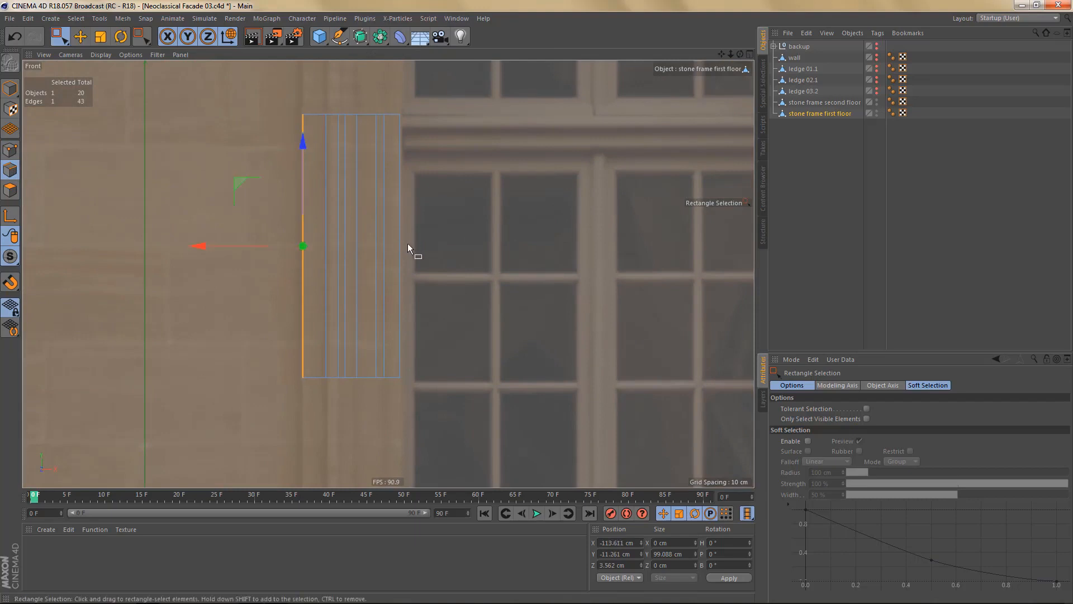
- Extrude the strip's new outer edge backwards to about Z 38.6 cm to form its side face
middle_click(409, 246)
middle_click(223, 174)
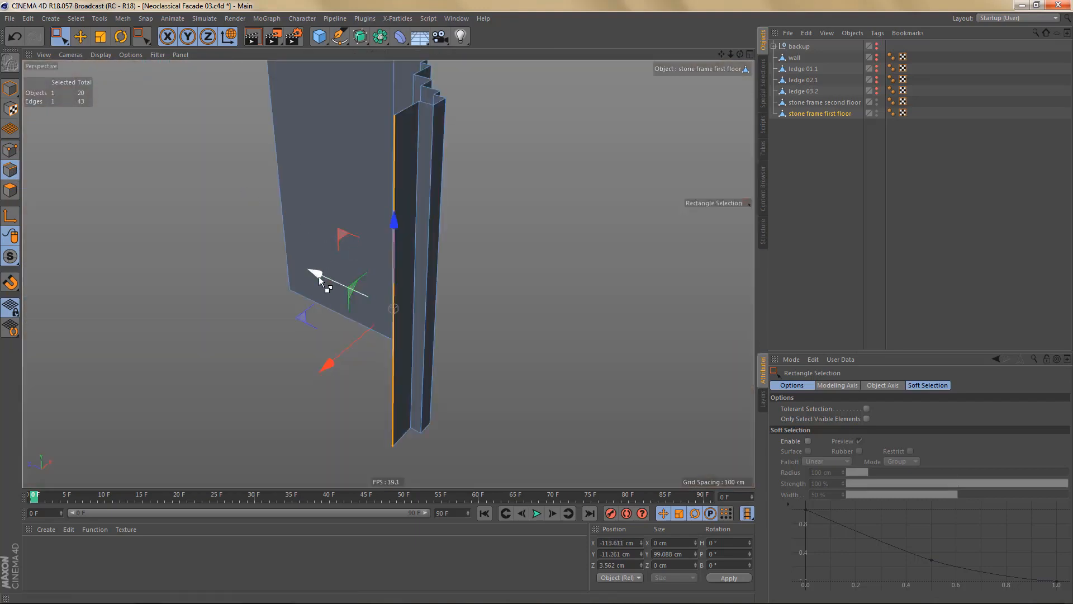
left_click_drag(318, 276, 213, 239, "ctrl")
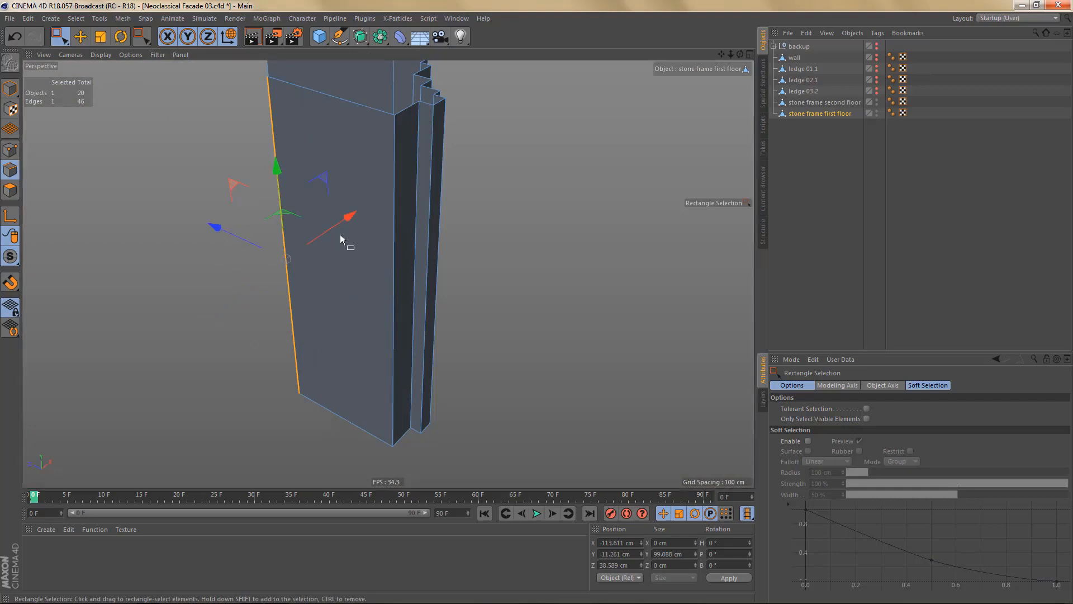
key("F2")
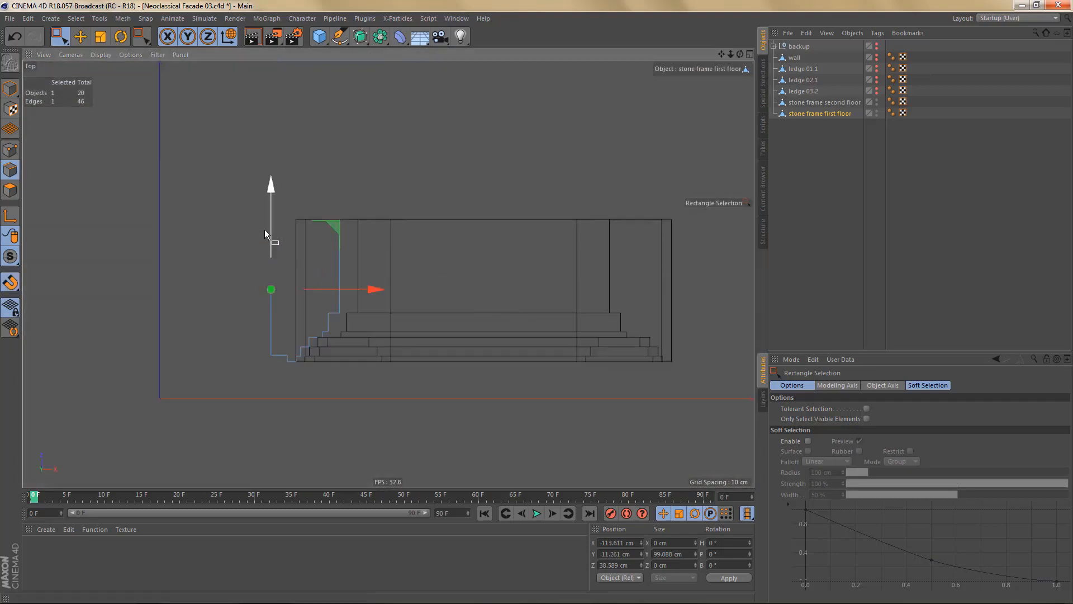
key("e")
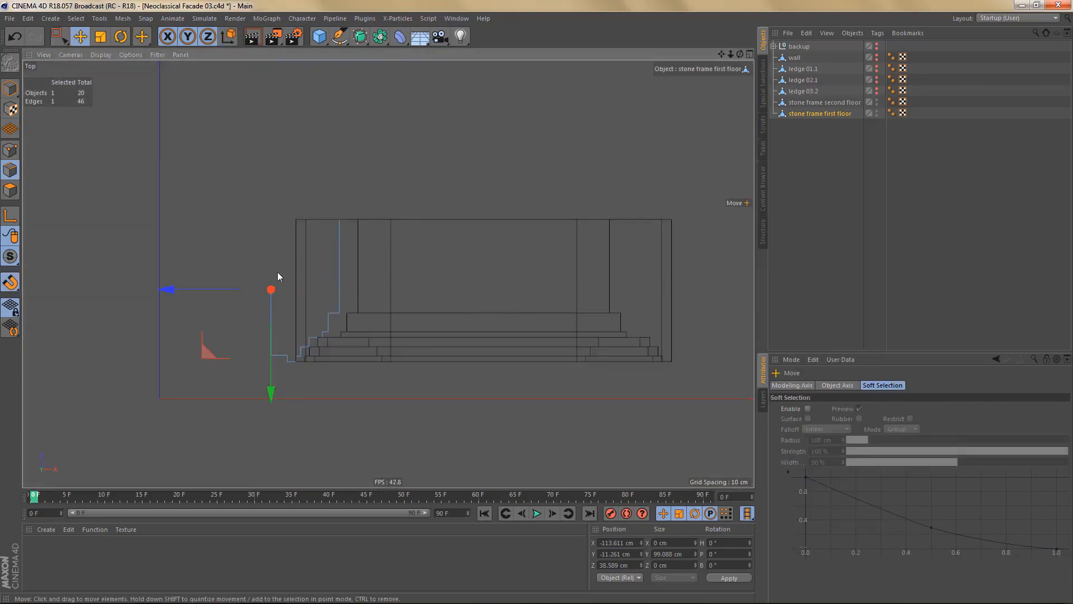
- Move the selected outer edge of the first-floor stone frame back to Z 76 cm, level with the existing frame's back
left_click_drag(273, 391, 336, 222)
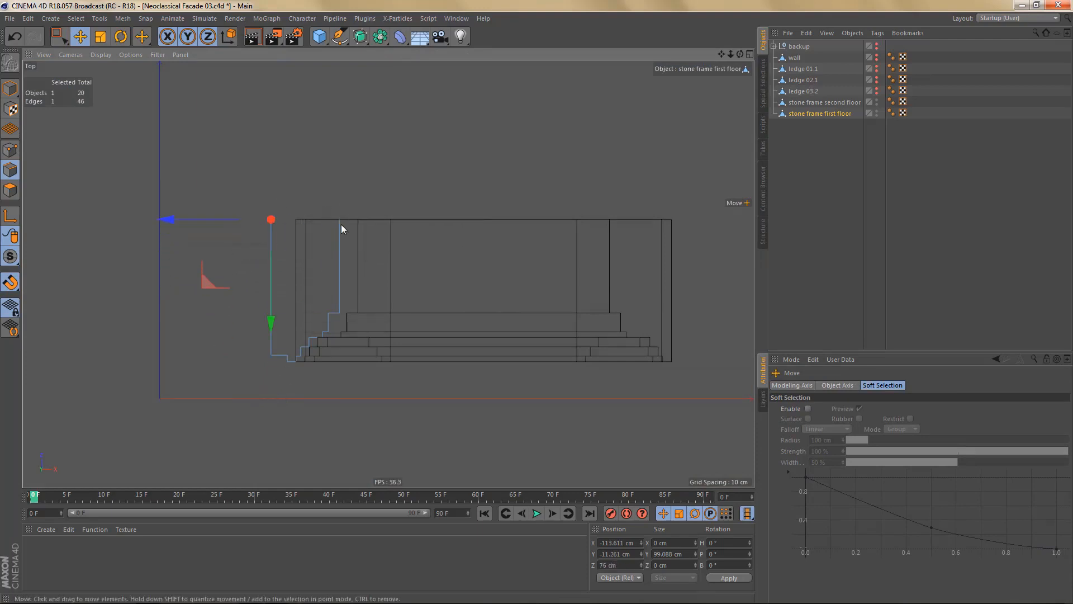
middle_click(313, 236)
middle_click(223, 173)
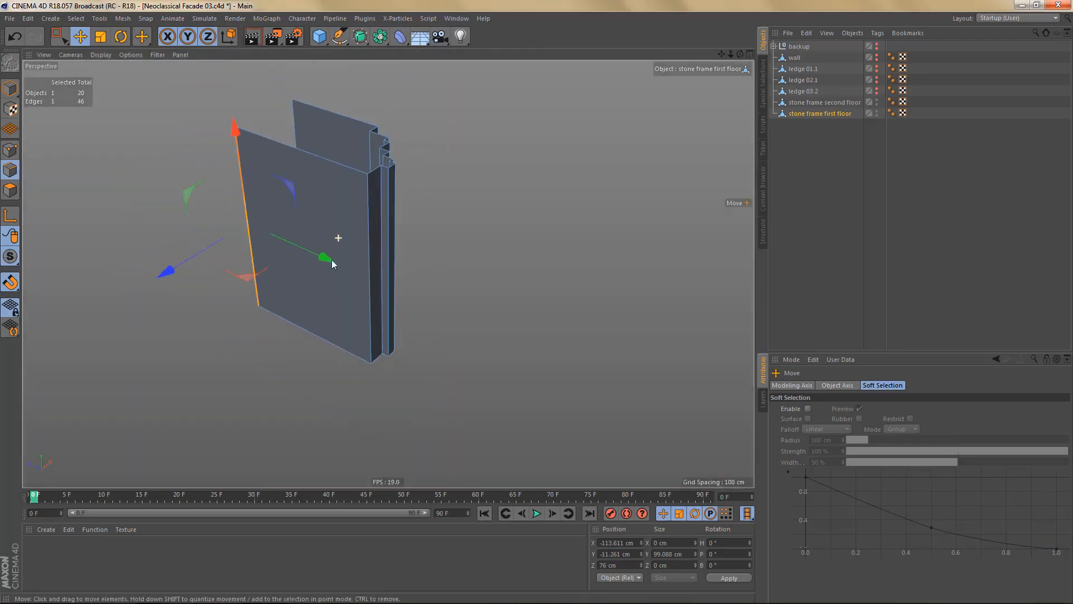
left_click_drag(332, 260, 313, 214, "alt")
- Raise the top points of the first-floor frame profile to the upper edge of the reference window surround, at Y about 176.3 cm
middle_click(314, 215)
middle_click(512, 363)
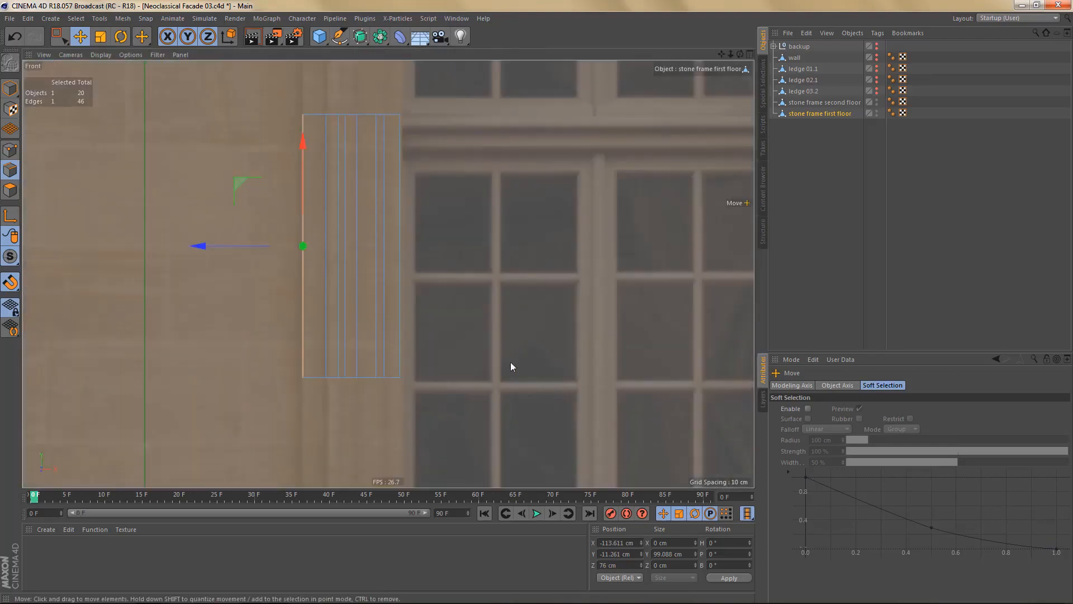
scroll(453, 308, "down", 2)
key("Return")
key("shift+s")
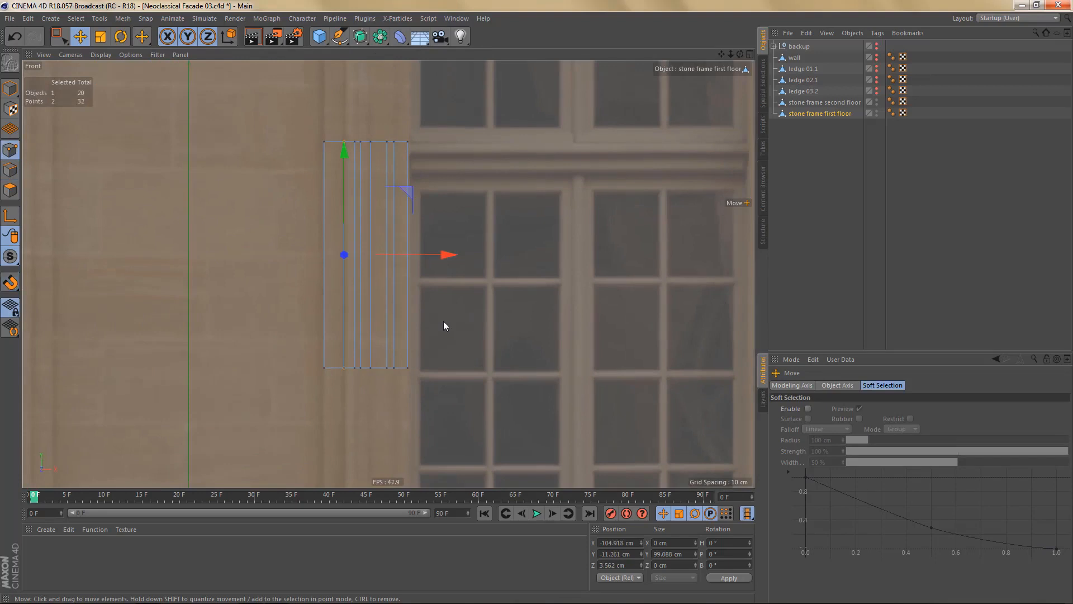
key("0")
left_click_drag(284, 118, 475, 205)
middle_click_drag(452, 153, 468, 403, "alt")
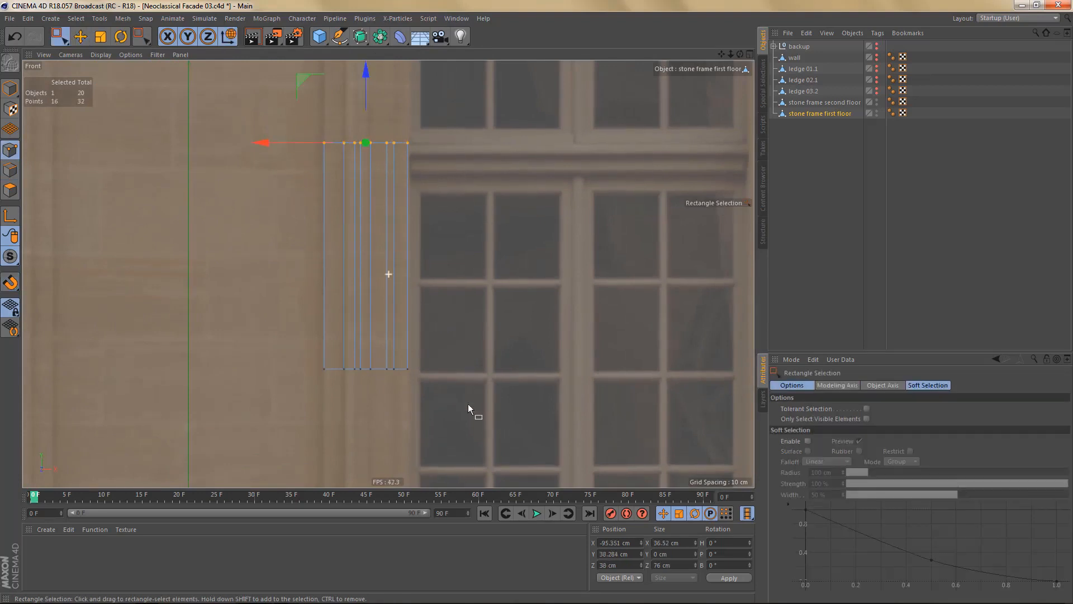
left_click_drag(385, 330, 391, 67)
middle_click_drag(379, 287, 385, 394, "alt")
right_click_drag(364, 265, 416, 269, "alt")
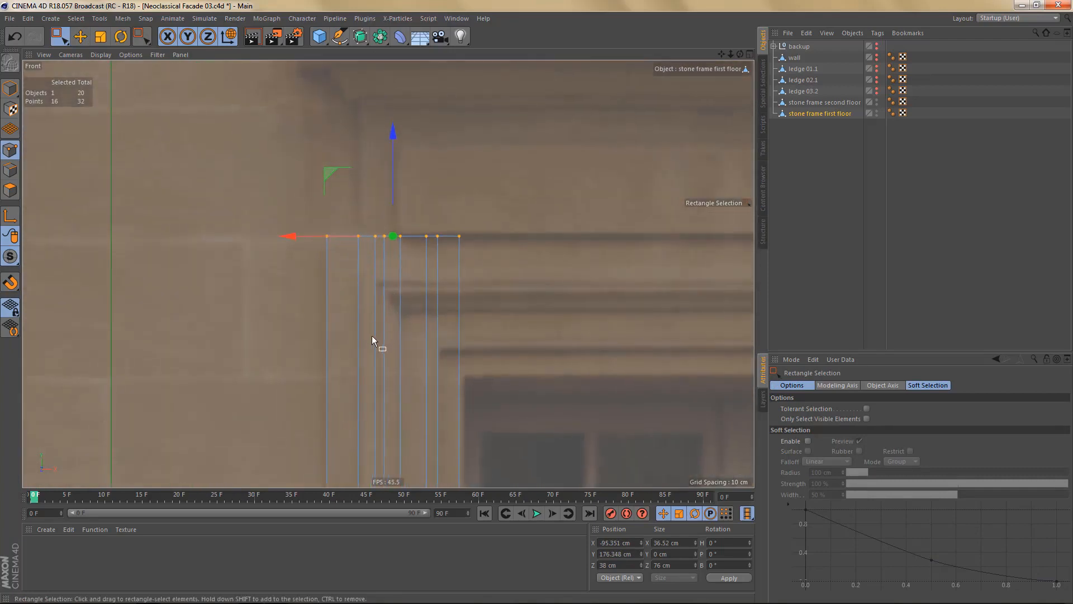
- Line-cut the profile's top diagonally at 45° from its outer corner and delete the points above the cut
key("k")
key("k")
left_click(331, 247)
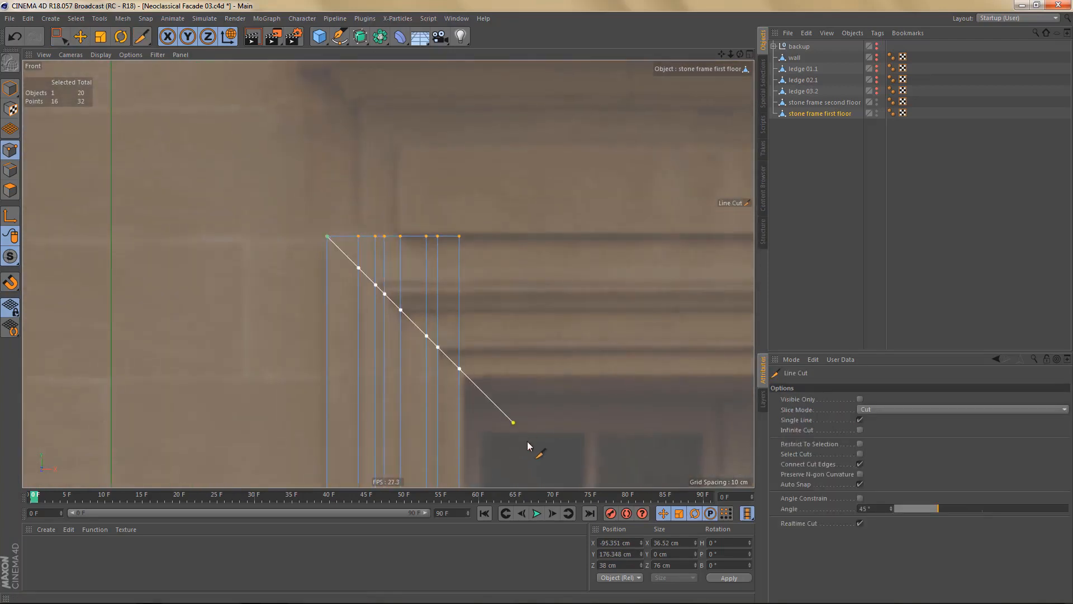
left_click(540, 450)
key("space")
left_click_drag(350, 217, 515, 252)
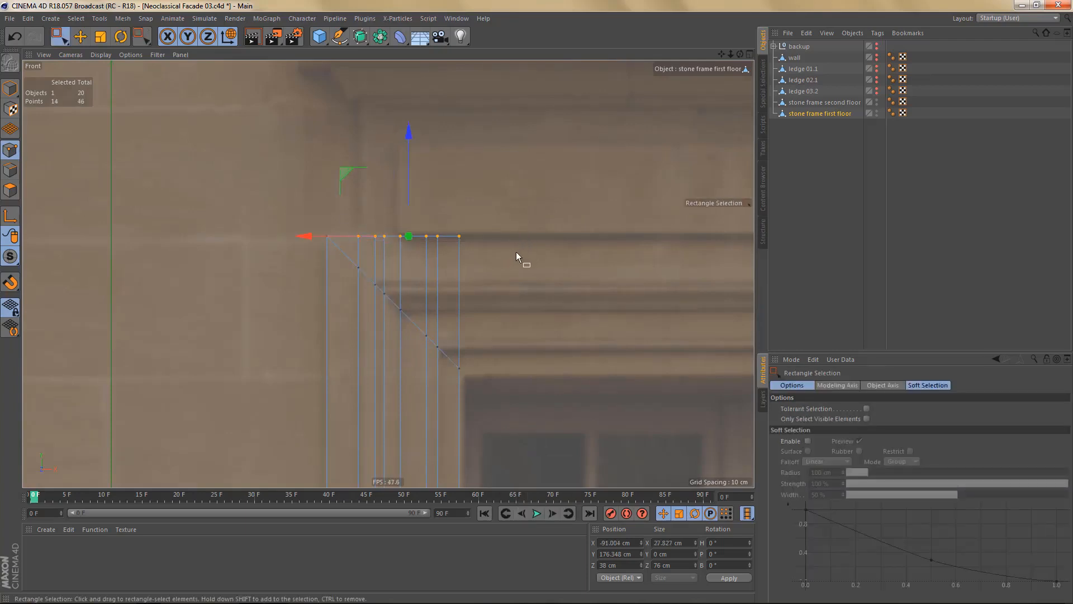
key("Delete")
- Extrude the diagonal end edges sideways across the window head and flatten them to 0 cm in X
key("Return")
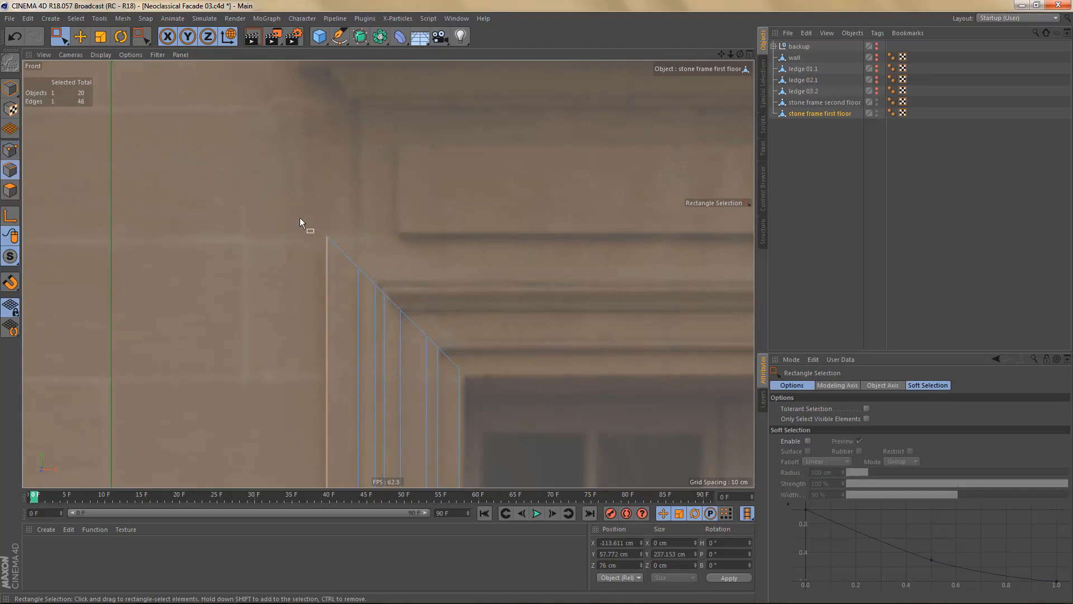
left_click_drag(309, 217, 542, 429)
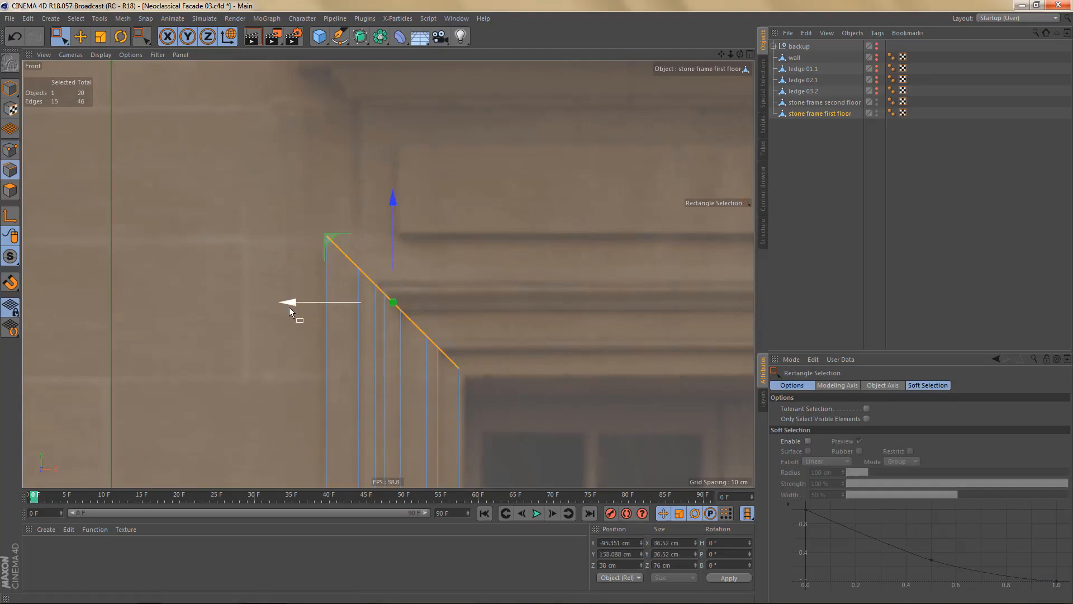
left_click_drag(289, 307, 492, 334)
key("t")
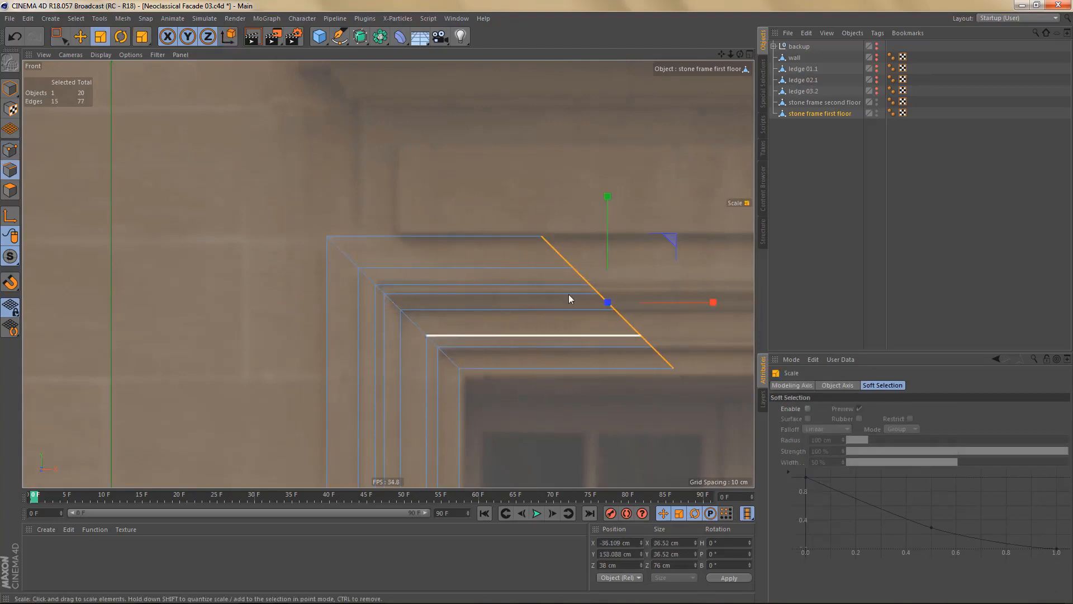
left_click_drag(715, 301, 607, 308)
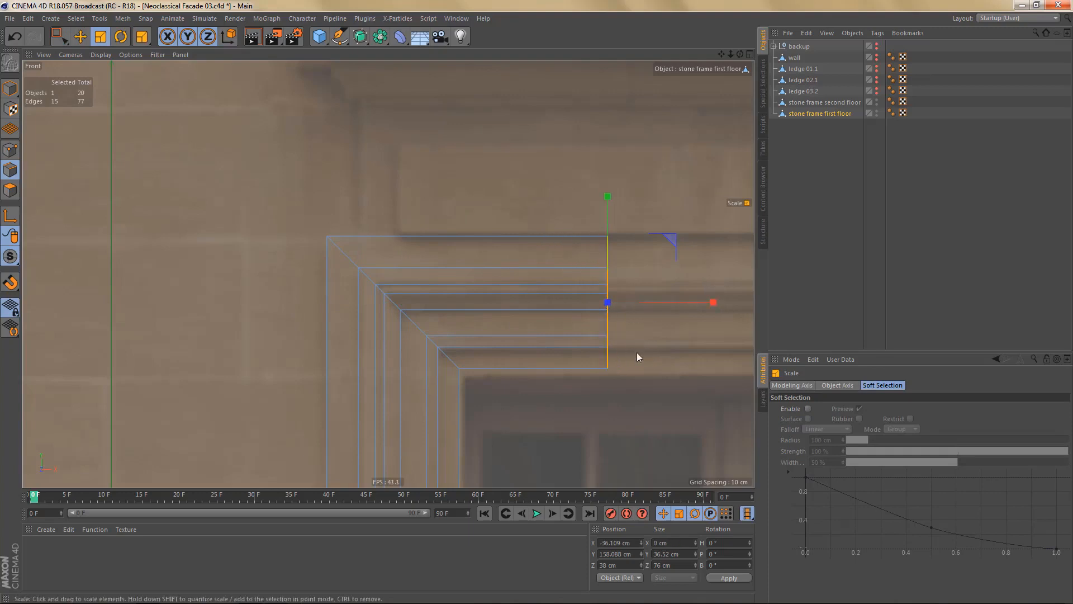
- Set the X position of the extruded end edges to 0 cm
left_click(614, 542)
type("0")
key("Return")
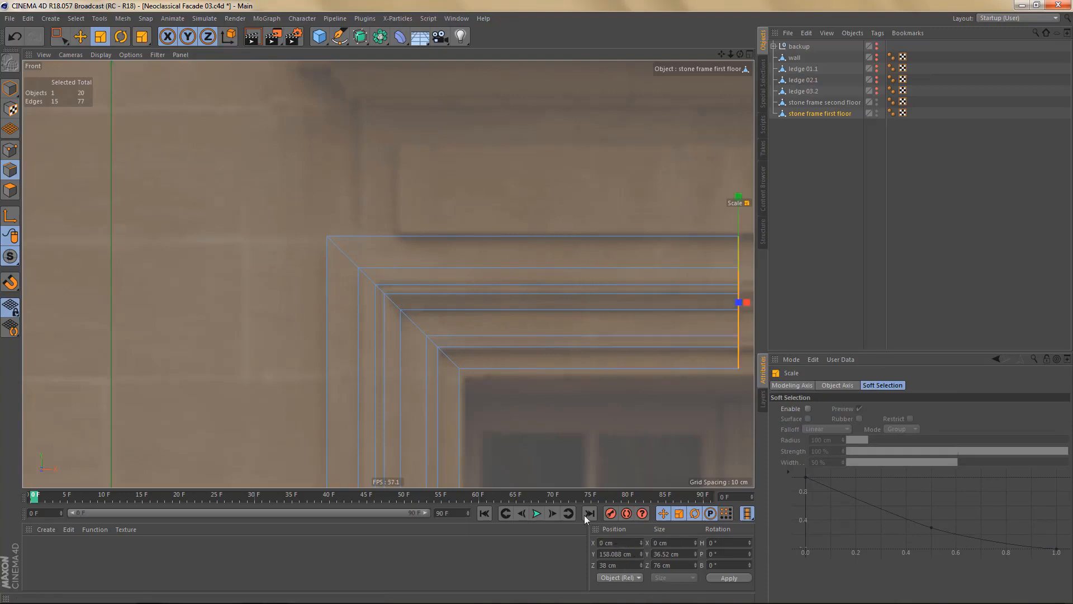
- Lower the bottom points of the frame's vertical side to the window sill, at Y about -193 cm
scroll(338, 255, "down", 3)
right_click_drag(365, 334, 372, 383, "alt")
middle_click_drag(389, 271, 415, 167, "alt")
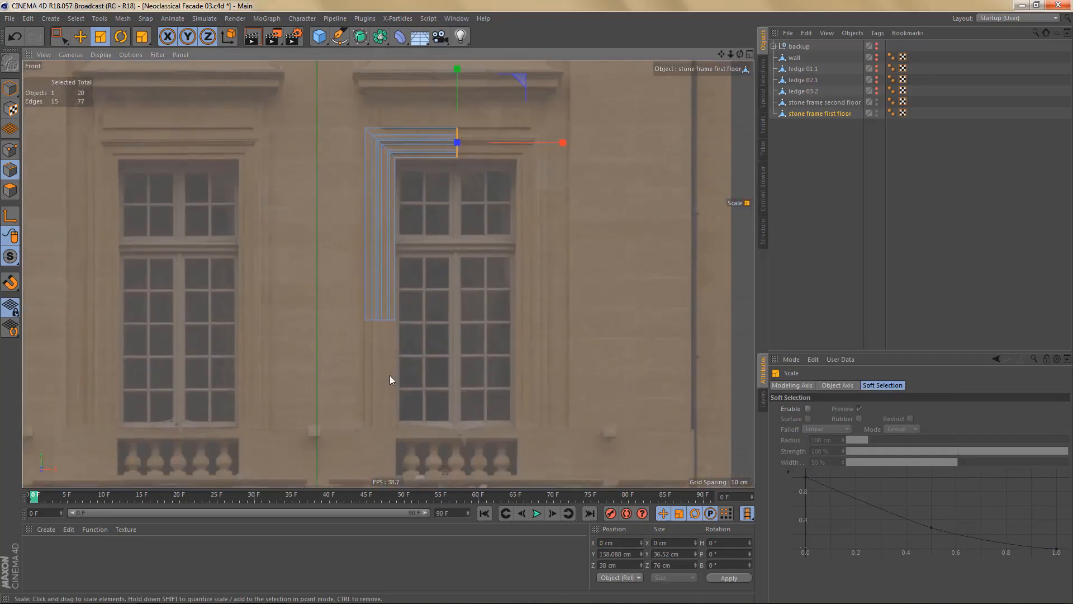
key("Return")
key("Return")
key("0")
left_click_drag(355, 307, 431, 351)
scroll(377, 383, "up", 3)
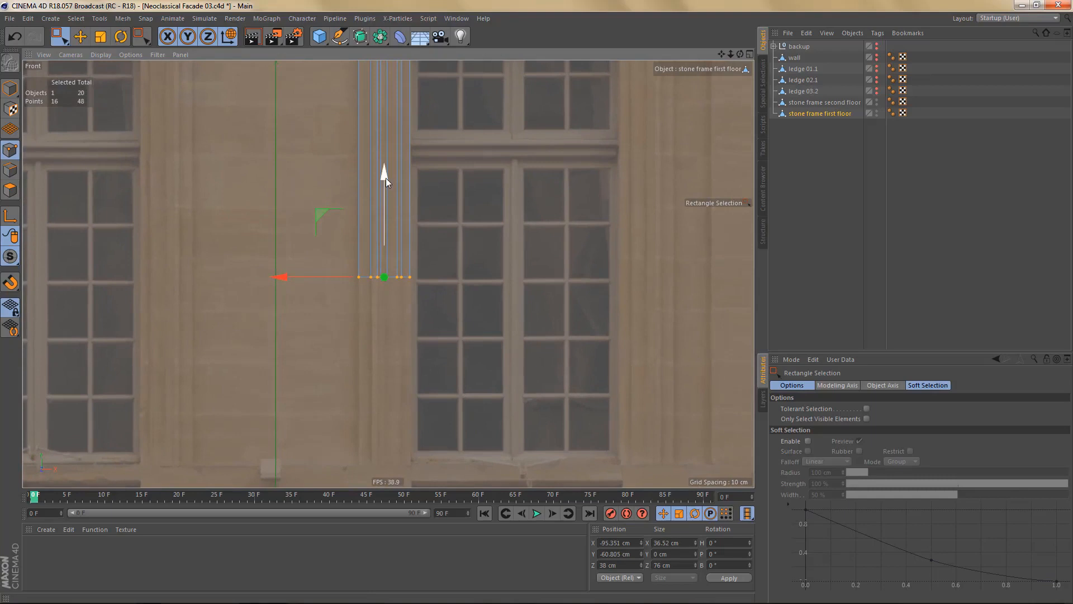
left_click_drag(386, 178, 394, 365)
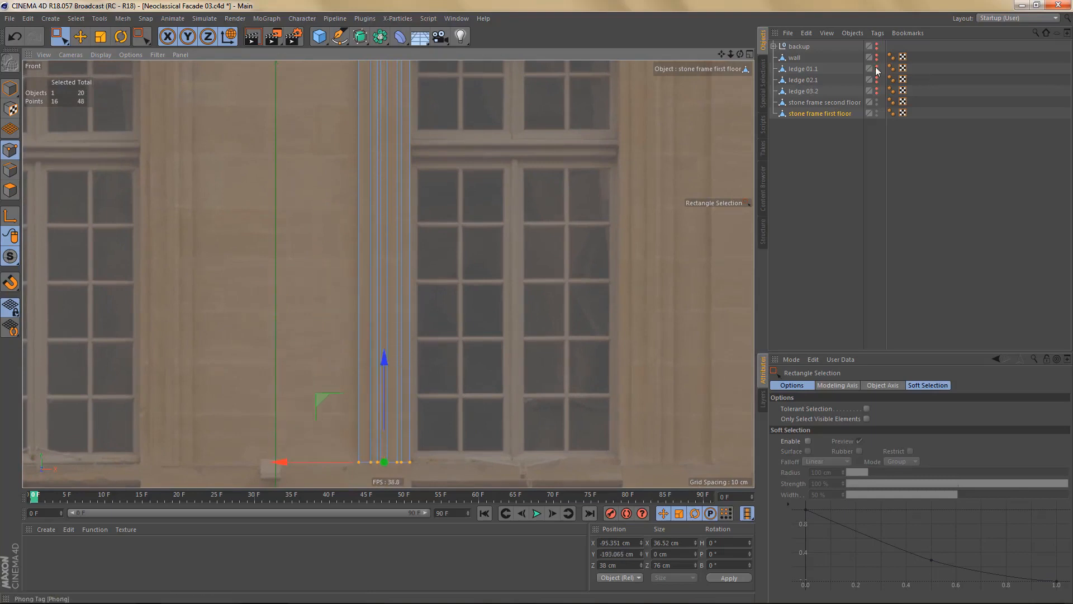
- Unhide the wall and lower the frame's bottom points onto its sill line, at Y about -195.6 cm
left_click(876, 57, "ctrl")
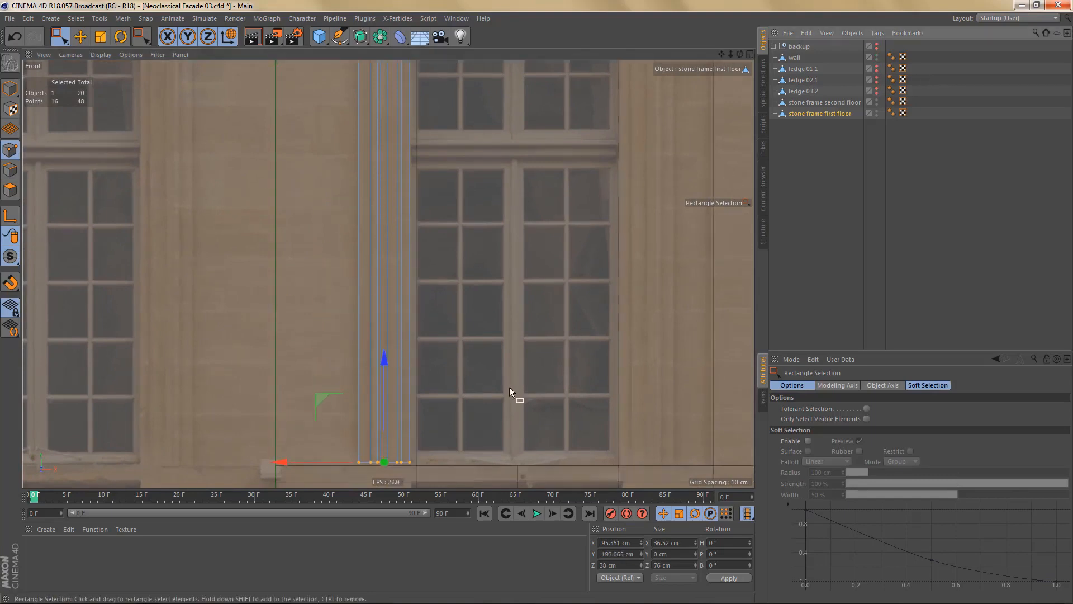
middle_click_drag(509, 386, 527, 306)
scroll(404, 385, "up", 4)
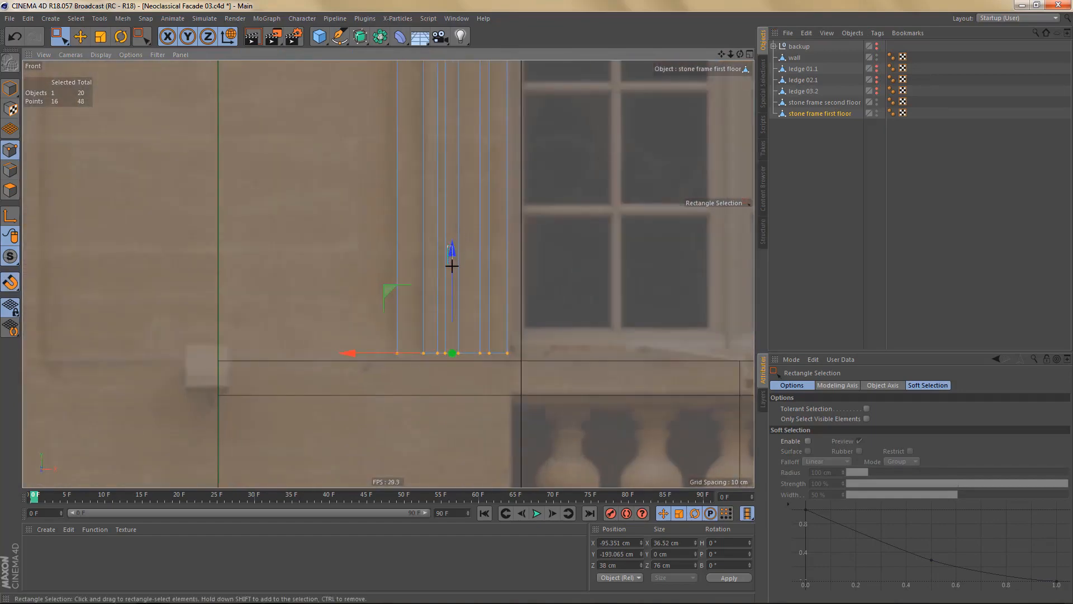
left_click_drag(452, 269, 453, 257)
scroll(459, 392, "up", 4)
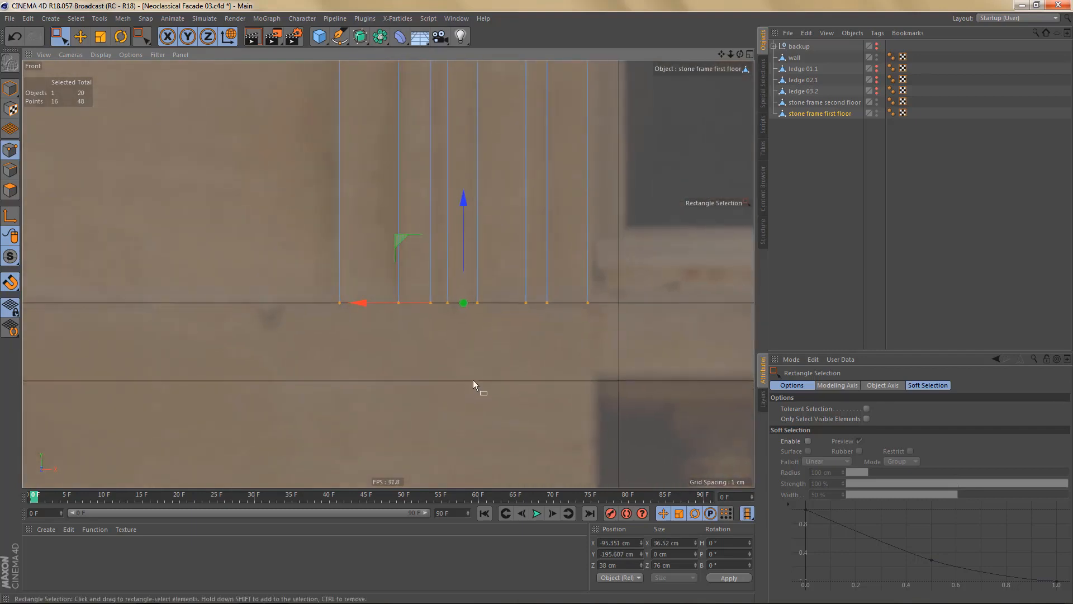
- Mirror the first-floor stone frame across the ZY plane with a Symmetry object and make it editable
scroll(457, 350, "down", 5)
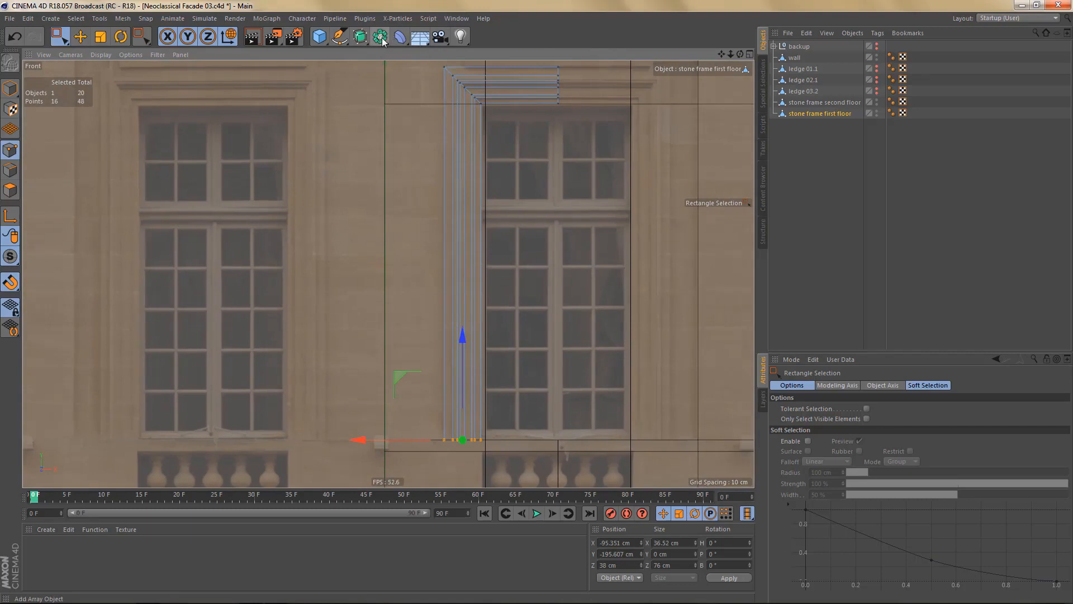
left_click_drag(380, 37, 525, 75)
left_click(522, 95, "alt")
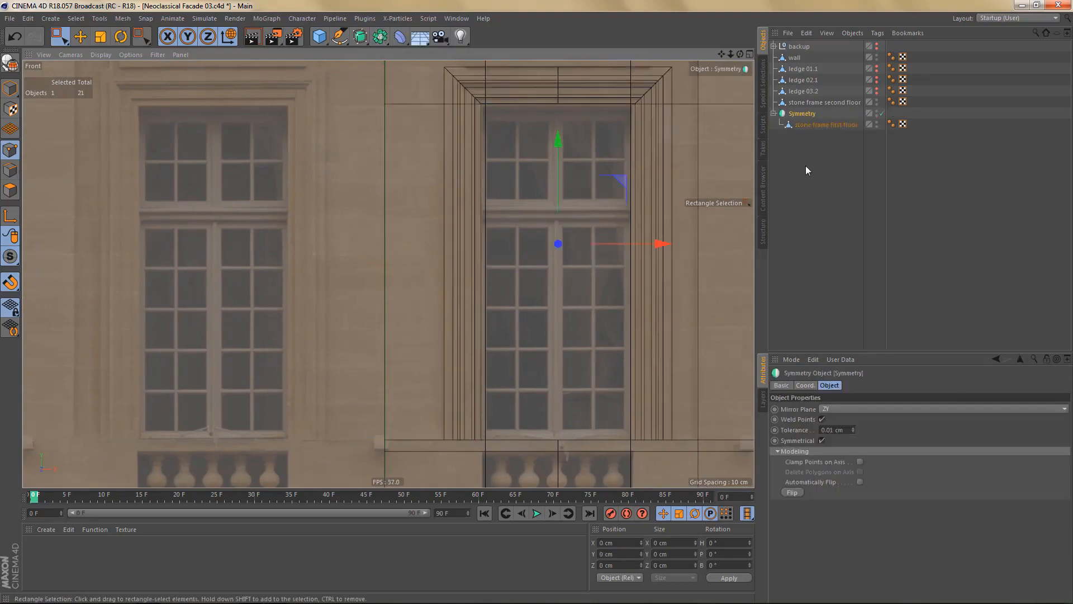
key("c")
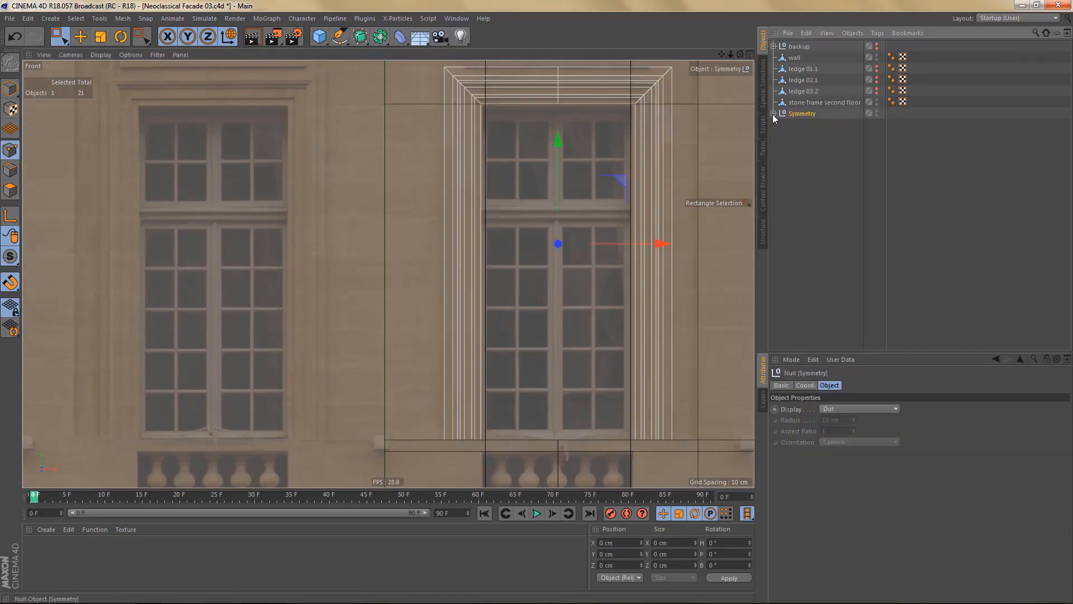
- Take the first-floor stone frame out of the Symmetry null and delete the empty null
left_click(774, 114)
left_click_drag(801, 125, 802, 142)
left_click(800, 113)
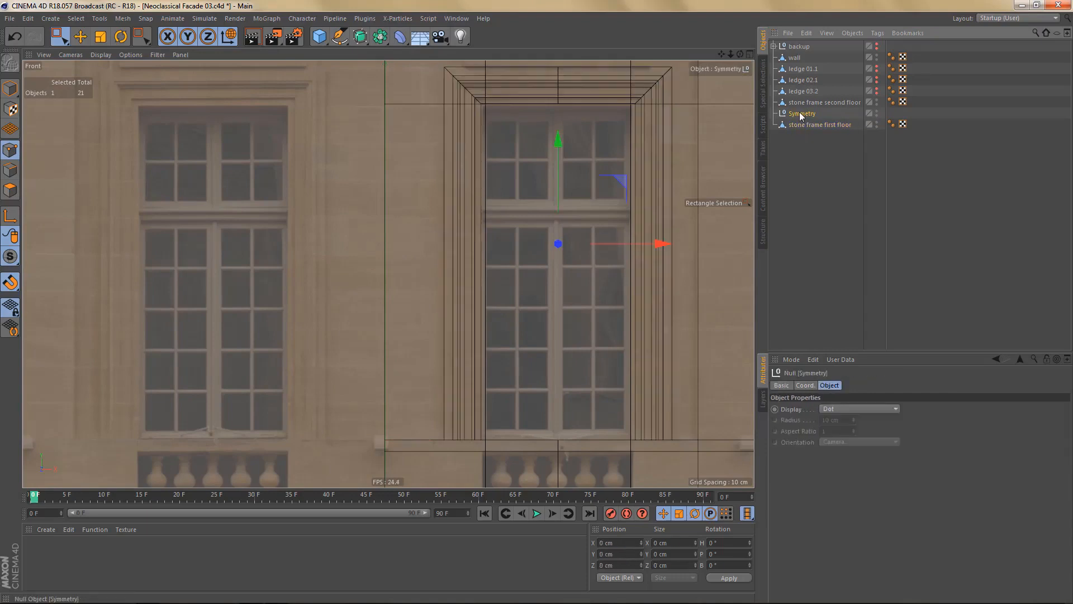
key("Delete")
- Hide the wall in the perspective view and dissolve the middle seam edges of the first-floor stone frame
middle_click(598, 192)
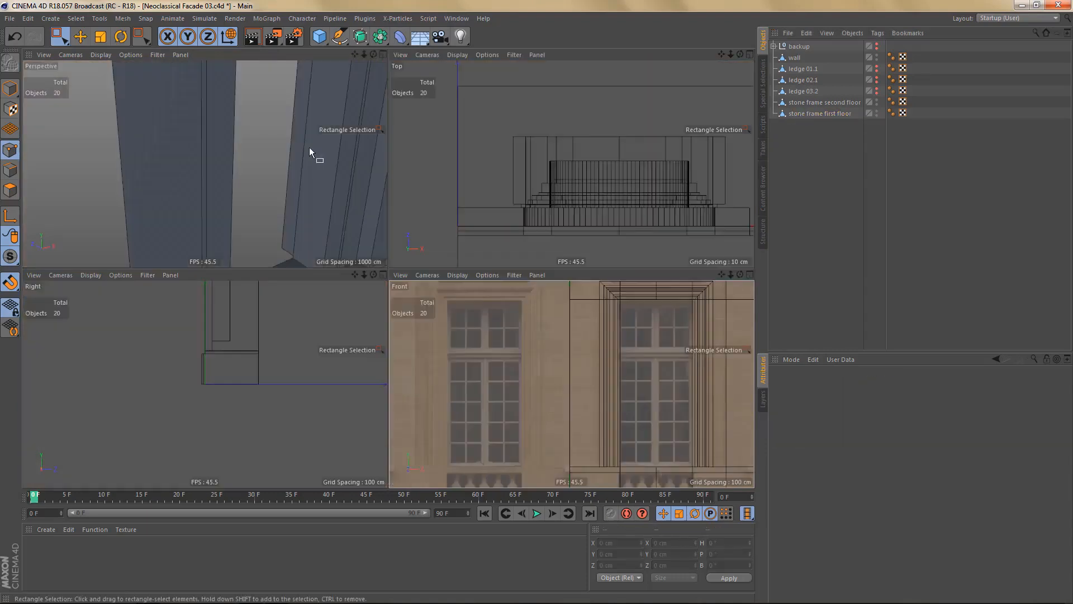
middle_click(310, 148)
right_click_drag(378, 237, 330, 341, "alt")
middle_click_drag(374, 219, 388, 273, "alt")
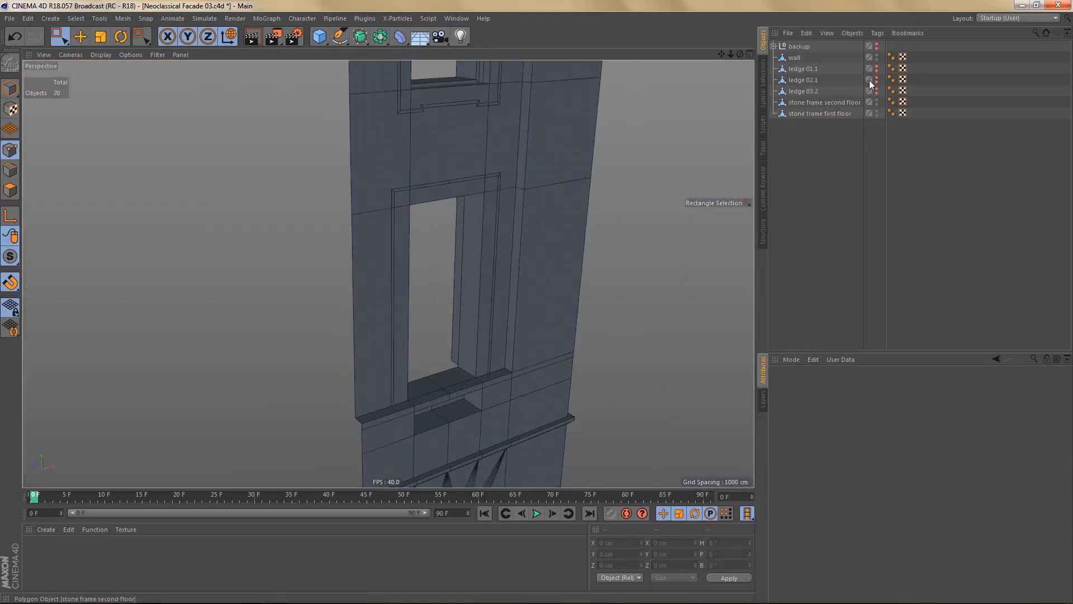
left_click(875, 57)
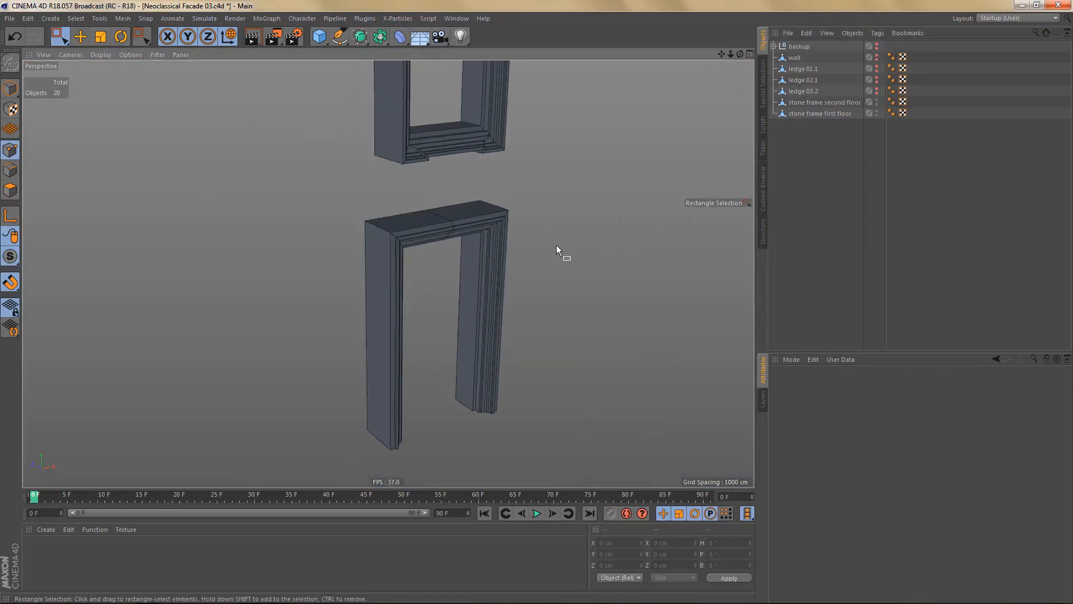
key("q")
key("w")
left_click(804, 114)
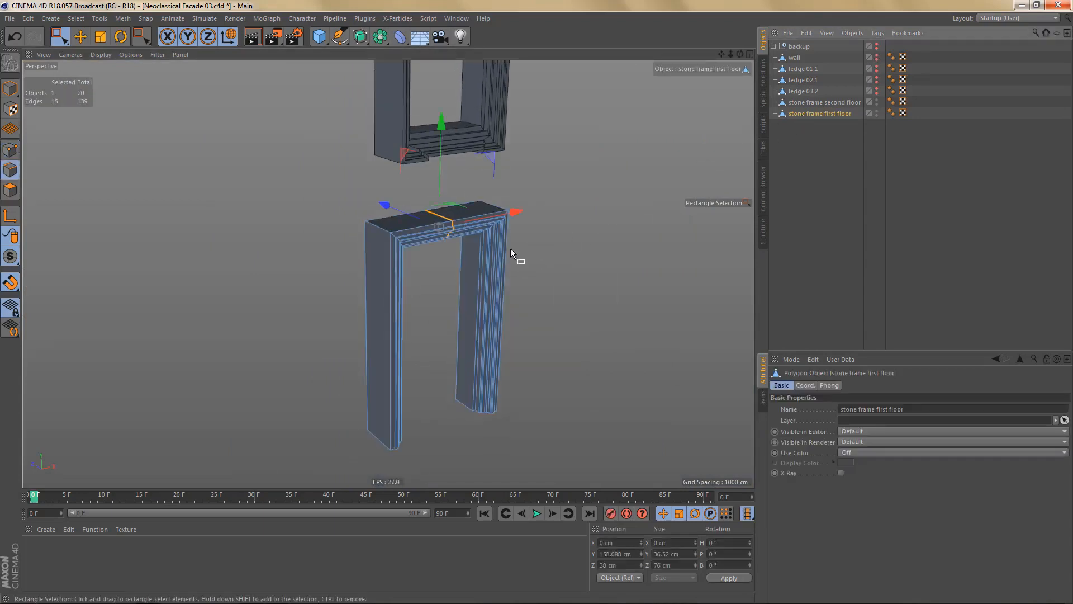
key("ctrl+BackSpace")
- Switch to model mode and make the wall and ledges 01.1, 02.1 and 03.2 visible
left_click_drag(448, 216, 504, 284, "alt")
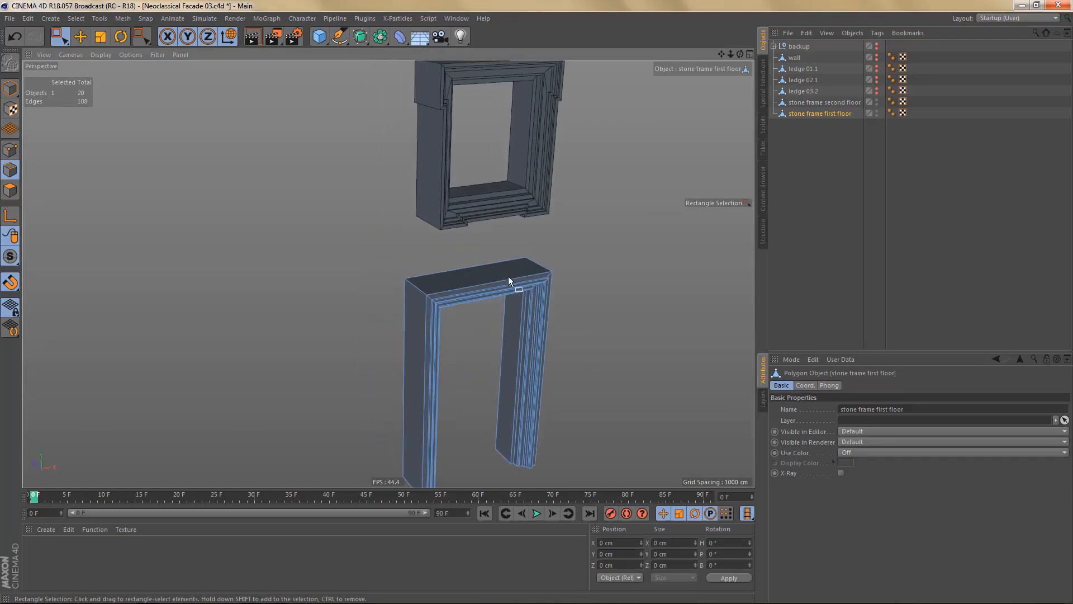
key("Return")
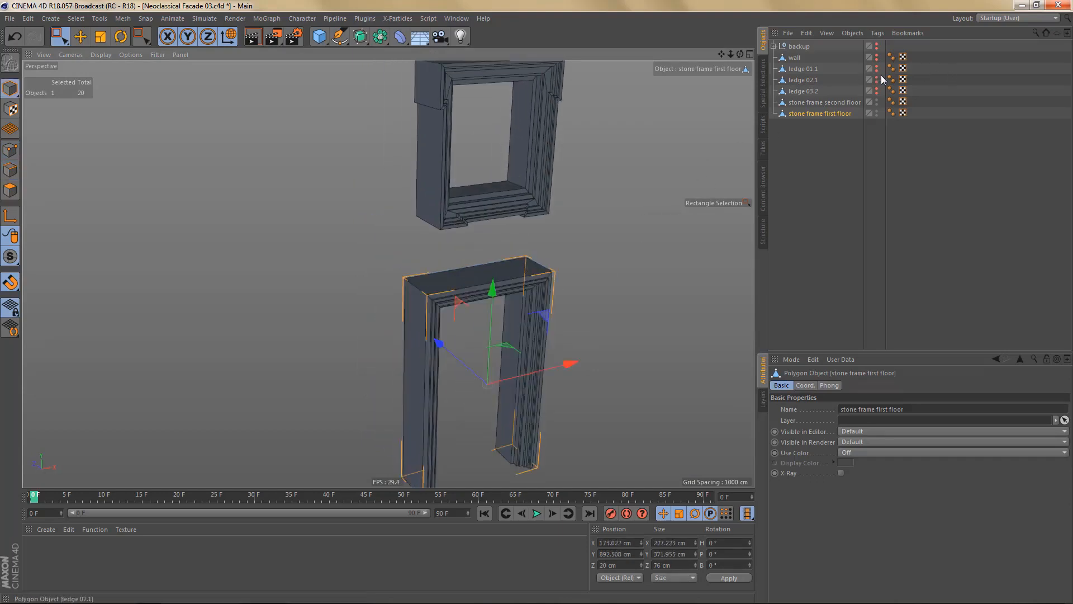
left_click_drag(877, 57, 877, 91, "alt")
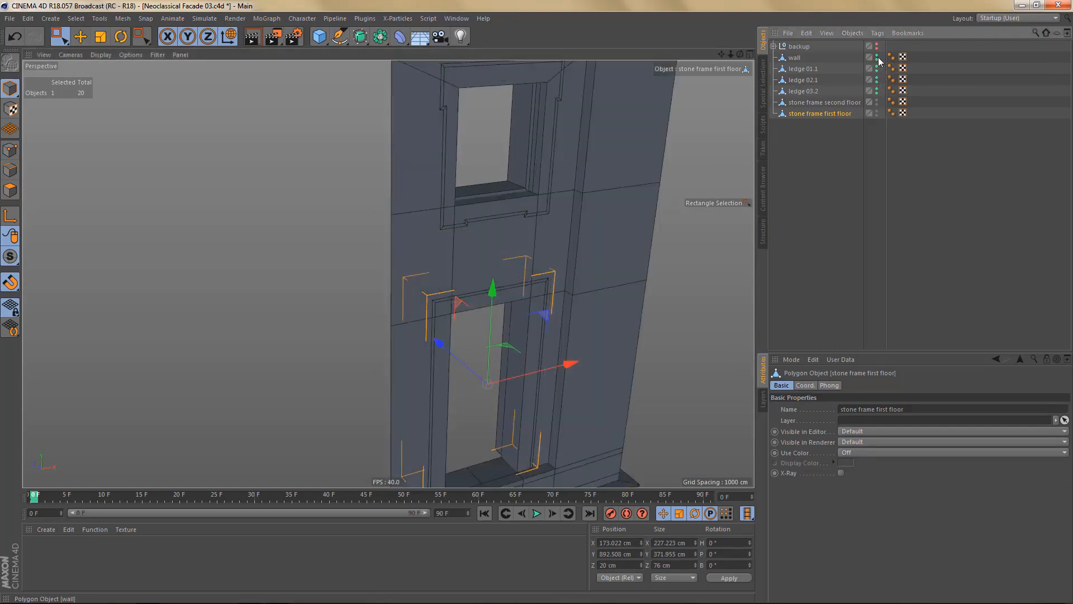
- Select both stone frames and move them forward out of the wall to Z about 11.3 cm
left_click(801, 106)
left_click(804, 114, "shift")
middle_click_drag(486, 246, 523, 303, "alt")
right_click_drag(510, 289, 531, 281, "alt")
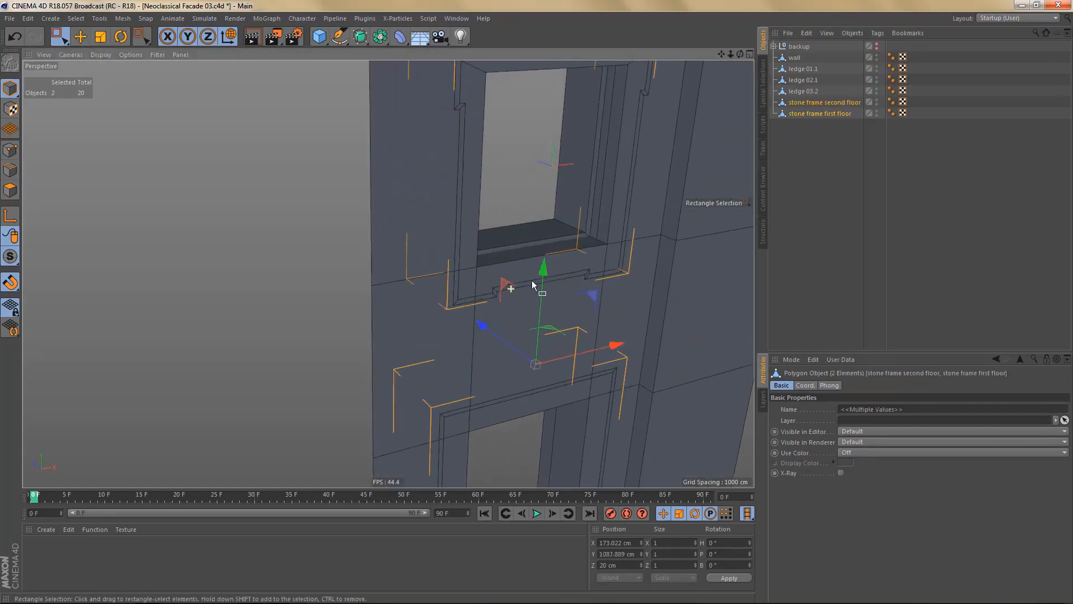
left_click_drag(531, 285, 469, 343, "alt")
right_click_drag(495, 320, 437, 364, "alt")
left_click_drag(438, 364, 471, 317, "alt")
- Render the perspective view and examine how both stone frames protrude from the facade wall
key("ctrl+r")
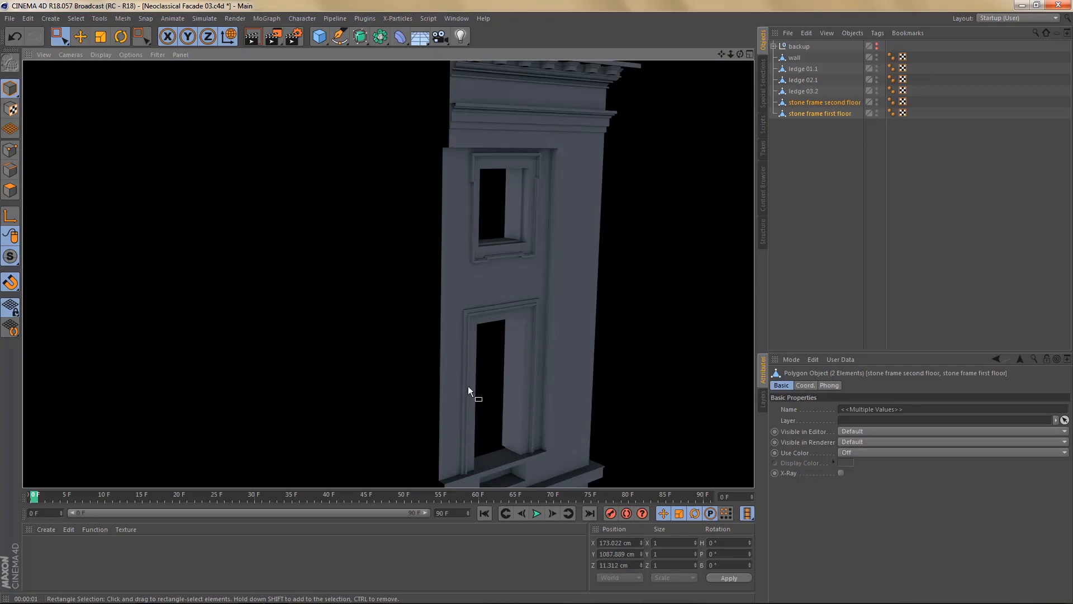
right_click_drag(528, 248, 546, 261, "alt")
left_click_drag(546, 261, 518, 257, "alt")
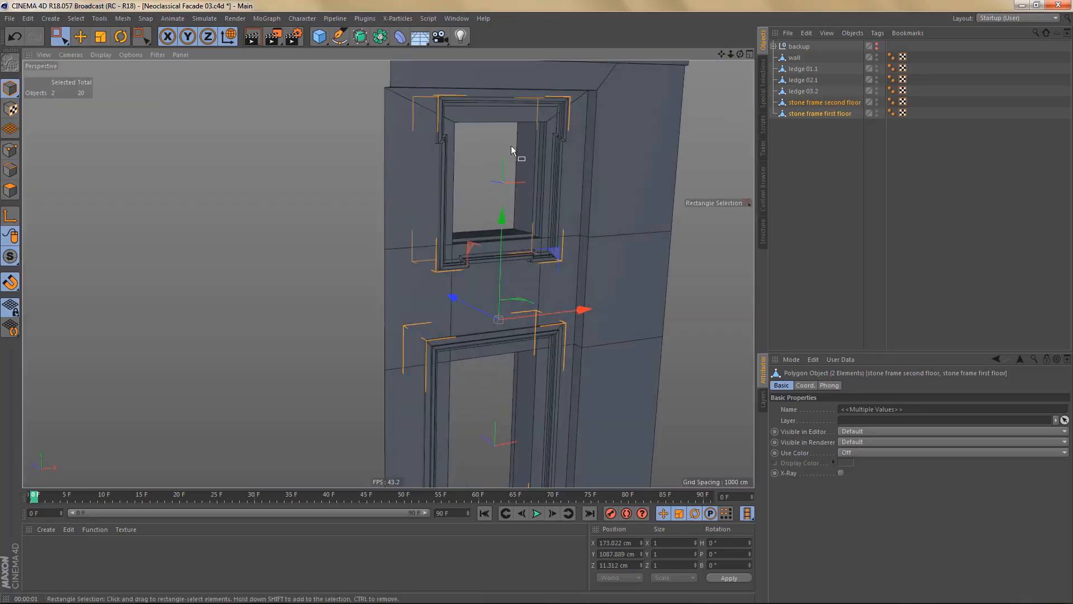
middle_click_drag(545, 233, 536, 246, "alt")
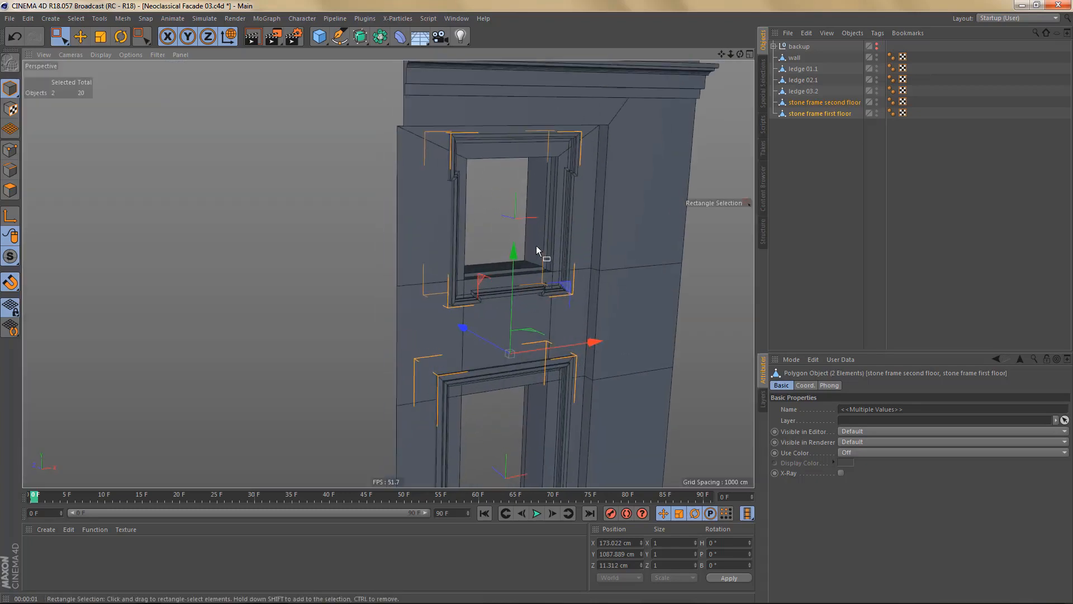
left_click_drag(535, 244, 560, 198, "alt")
middle_click_drag(576, 255, 547, 240, "alt")
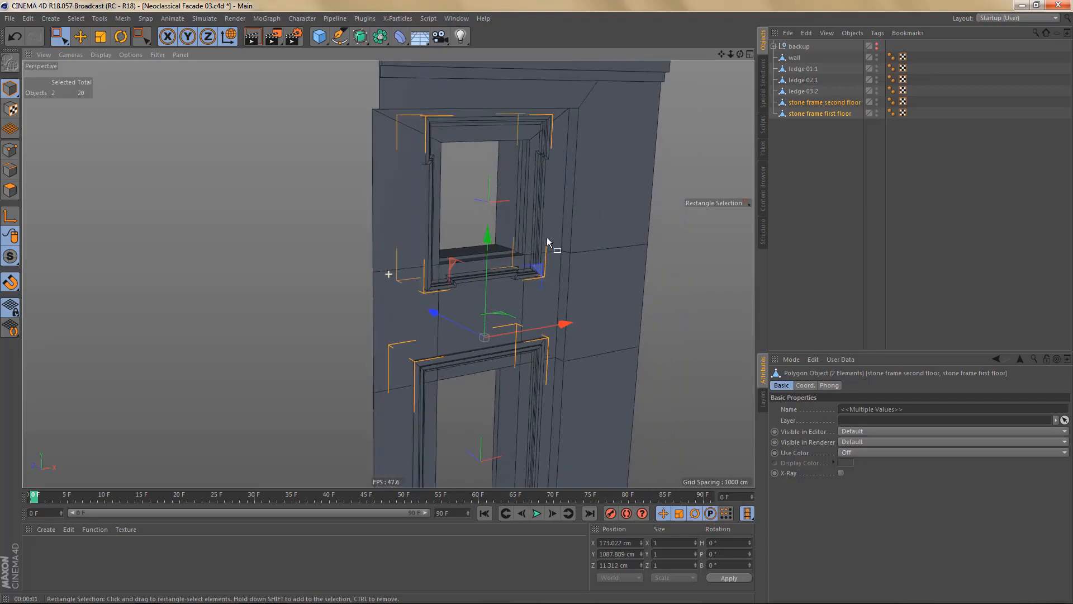
- Select the wall's points around both window openings in the front view and scale them horizontally to a width of about 206 cm
left_click(794, 57)
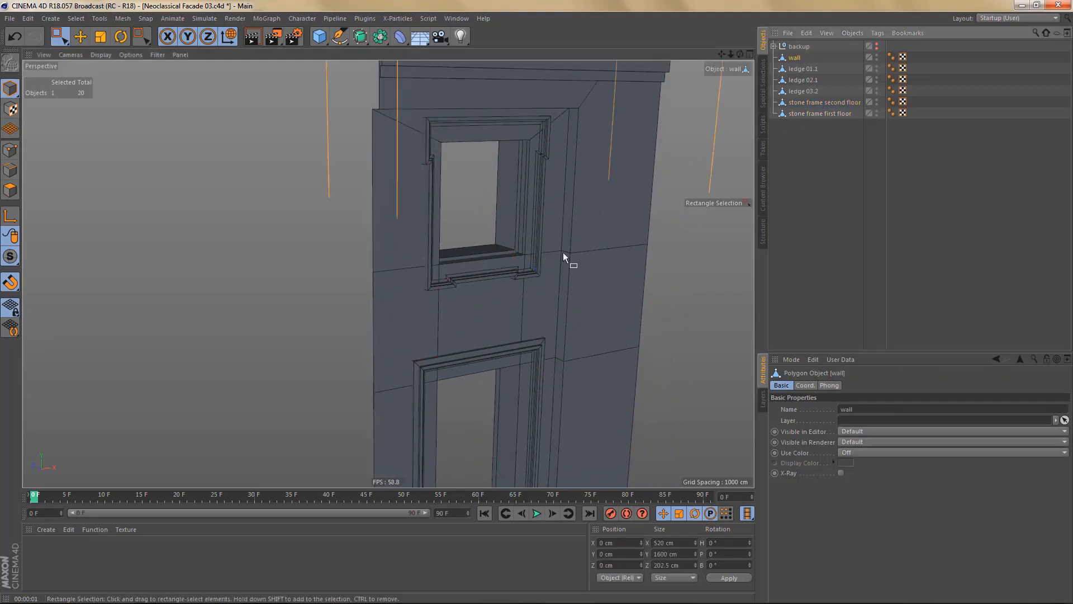
right_click_drag(559, 249, 548, 270, "alt")
key("Return")
middle_click(556, 305)
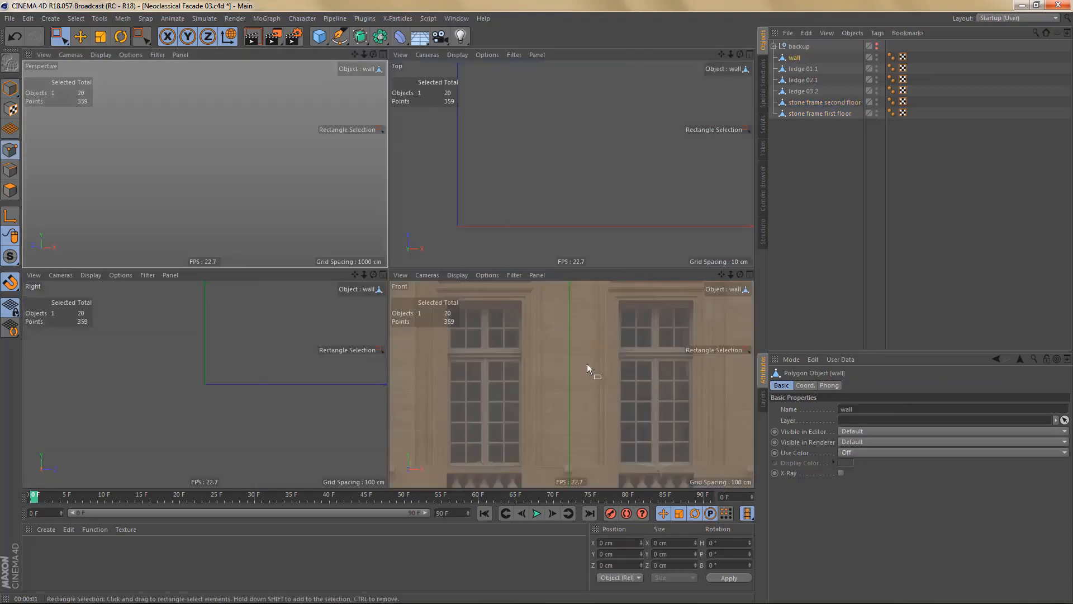
middle_click(587, 363)
right_click_drag(491, 318, 468, 375, "alt")
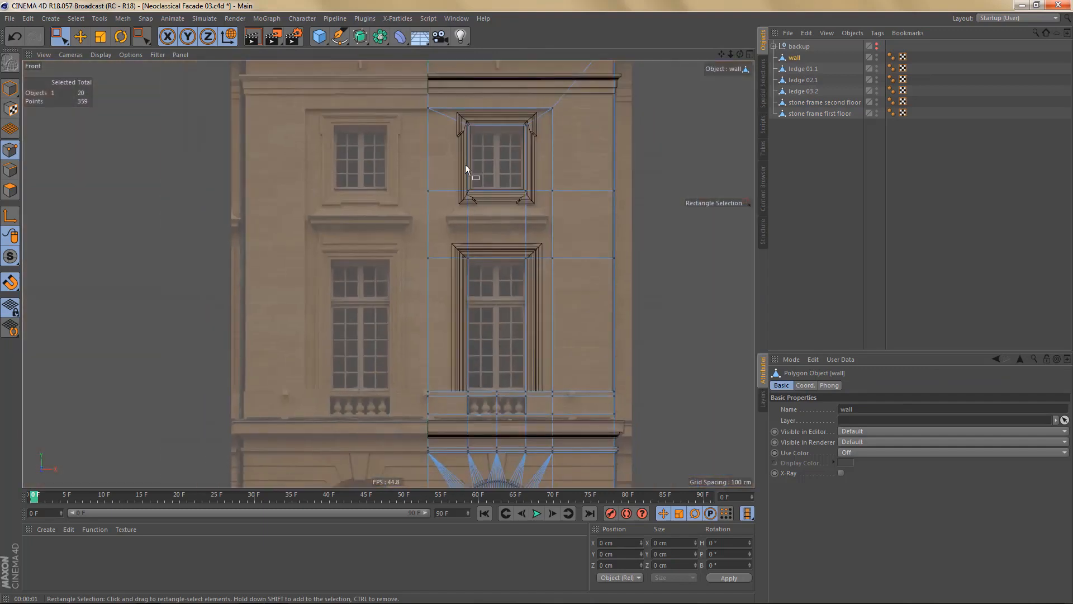
left_click_drag(458, 113, 541, 400)
scroll(545, 263, "up", 3)
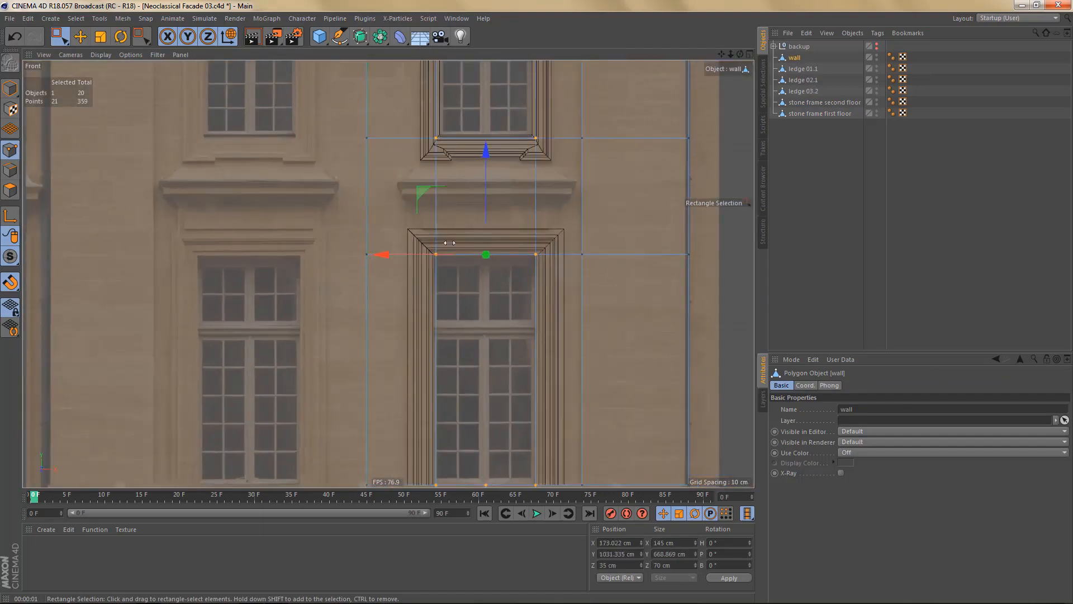
scroll(436, 238, "up", 4)
key("t")
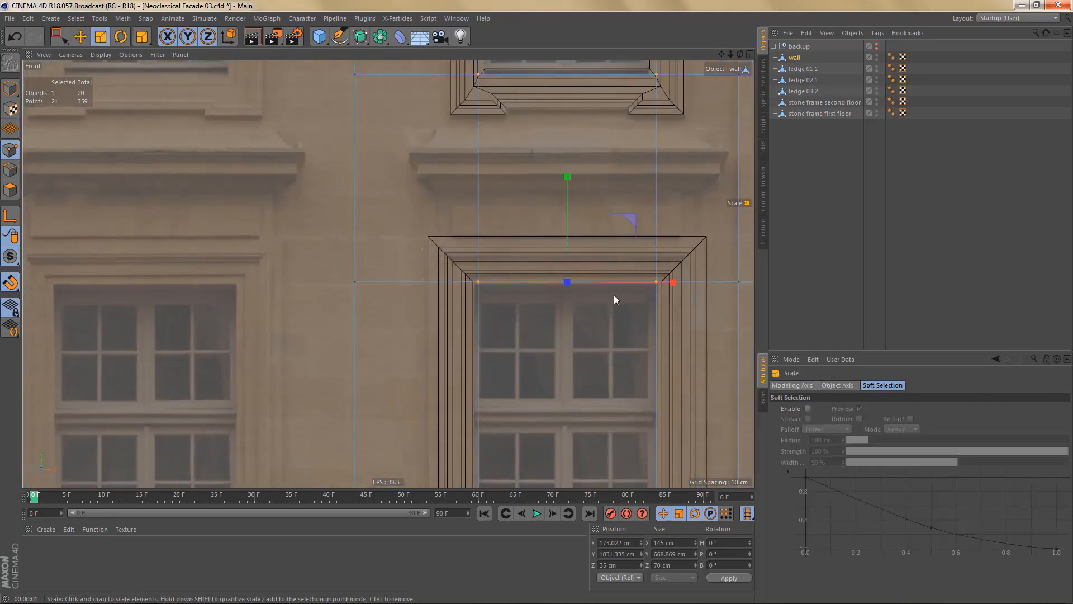
left_click_drag(675, 283, 699, 282)
- Render the perspective view and examine how the wall meets both stone frames
middle_click(460, 182)
middle_click(306, 129)
left_click_drag(430, 247, 422, 262, "alt")
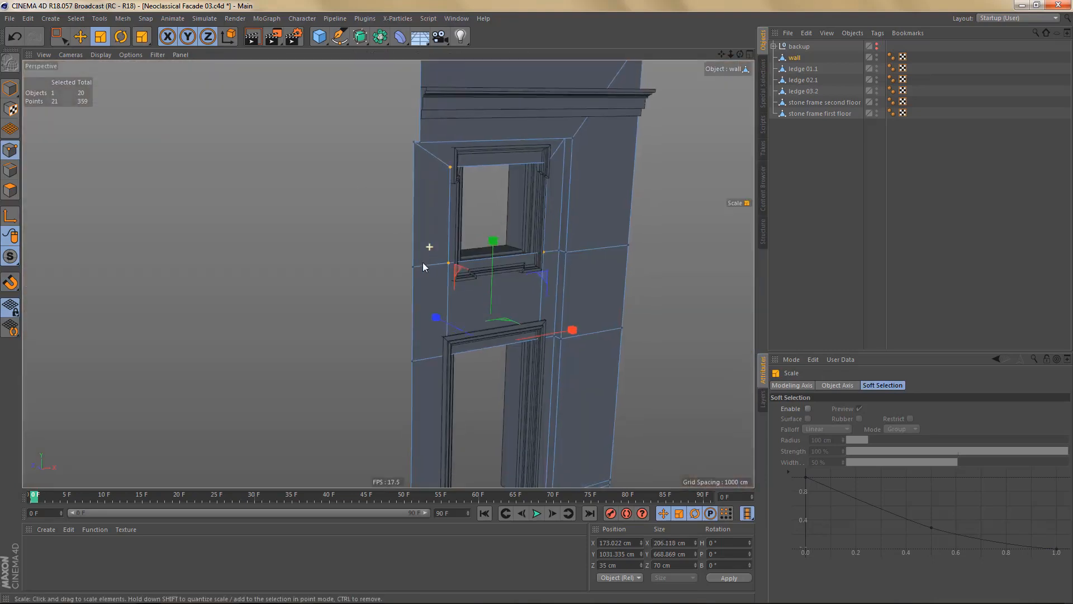
right_click_drag(422, 263, 403, 267, "alt")
middle_click_drag(460, 215, 450, 127, "alt")
right_click_drag(506, 317, 524, 318, "alt")
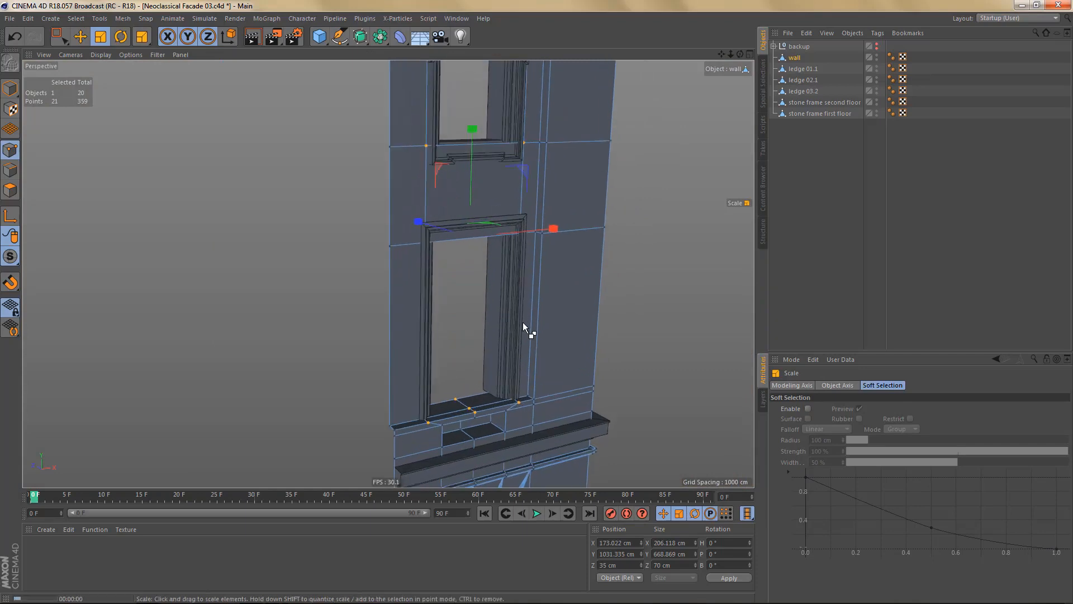
key("ctrl+r")
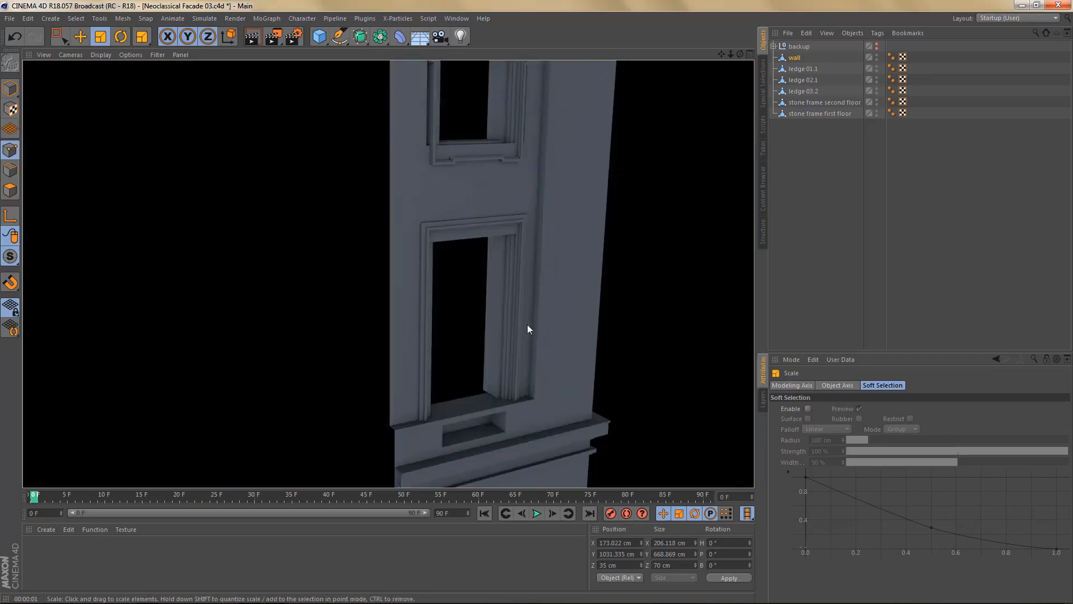
scroll(529, 324, "up", 4)
mouse_move(528, 272)
left_mouse_down("alt")
mouse_move(525, 225)
mouse_move(507, 237)
mouse_move(532, 269)
left_mouse_up("alt")
middle_click_drag(534, 271, 534, 417, "alt")
- Select the wall points around the second-floor opening plus the adjoining sill-level points and scale them vertically to about 211 cm
middle_click(551, 359)
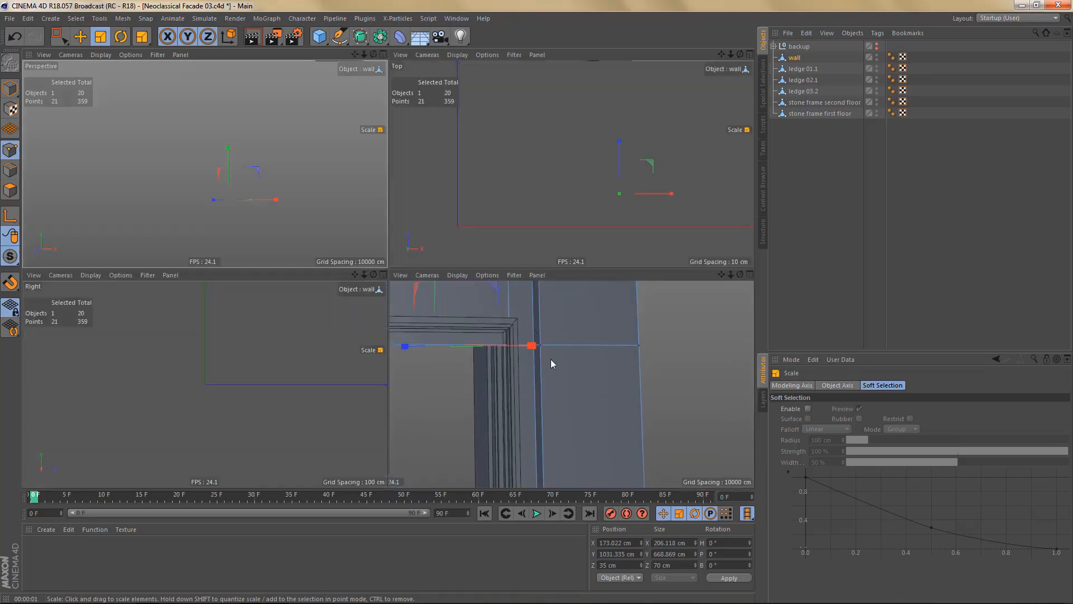
middle_click(569, 372)
middle_click_drag(391, 241, 344, 458, "alt")
middle_click_drag(502, 195, 468, 222, "alt")
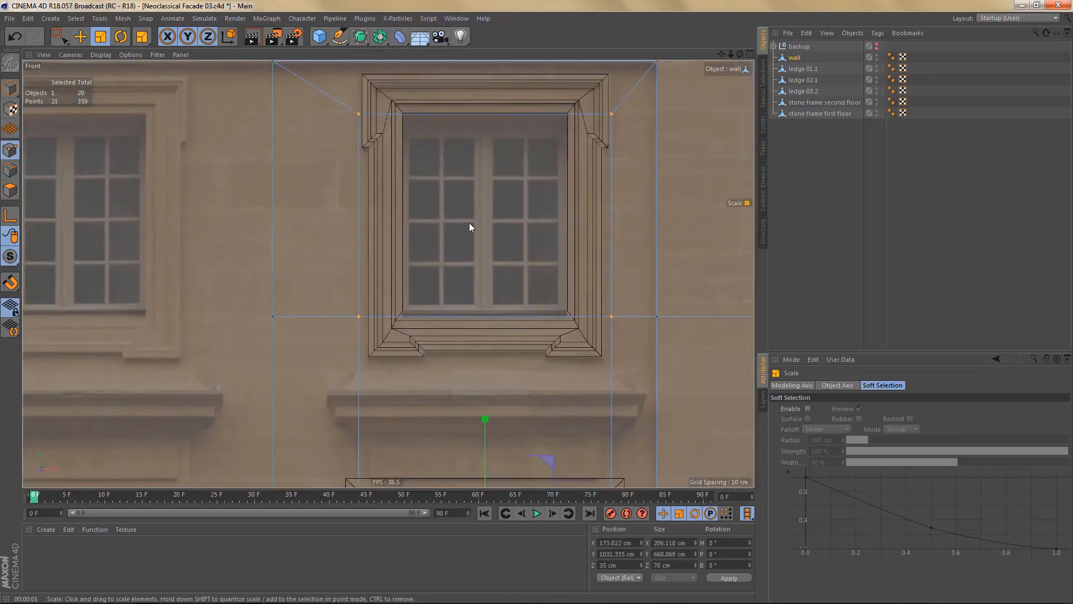
key("0")
left_click_drag(337, 94, 627, 334)
scroll(460, 289, "down", 3)
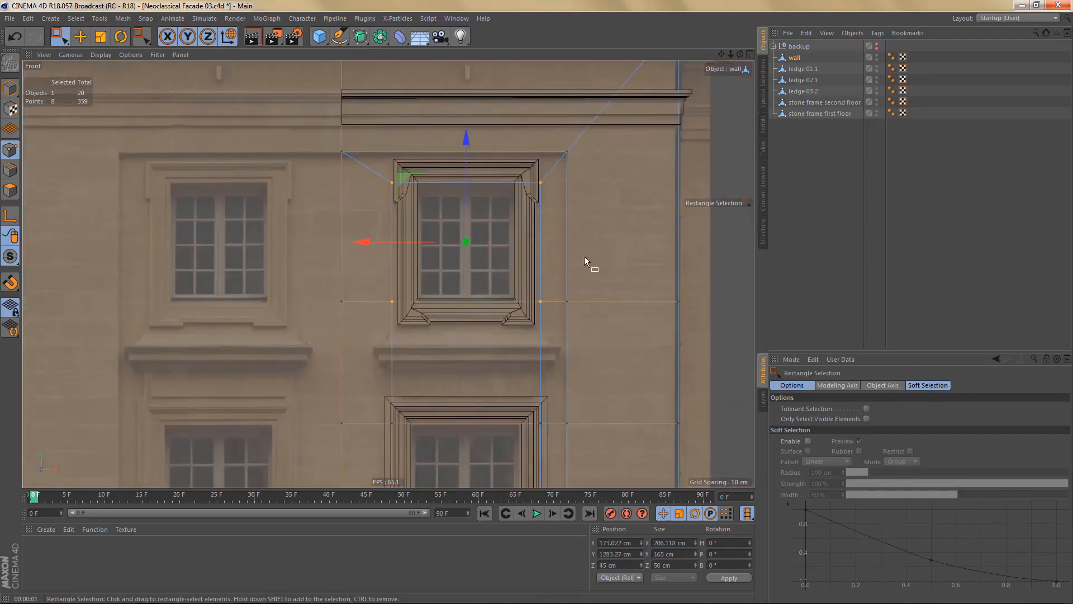
left_click_drag(509, 274, 738, 330, "shift")
scroll(469, 235, "up", 3)
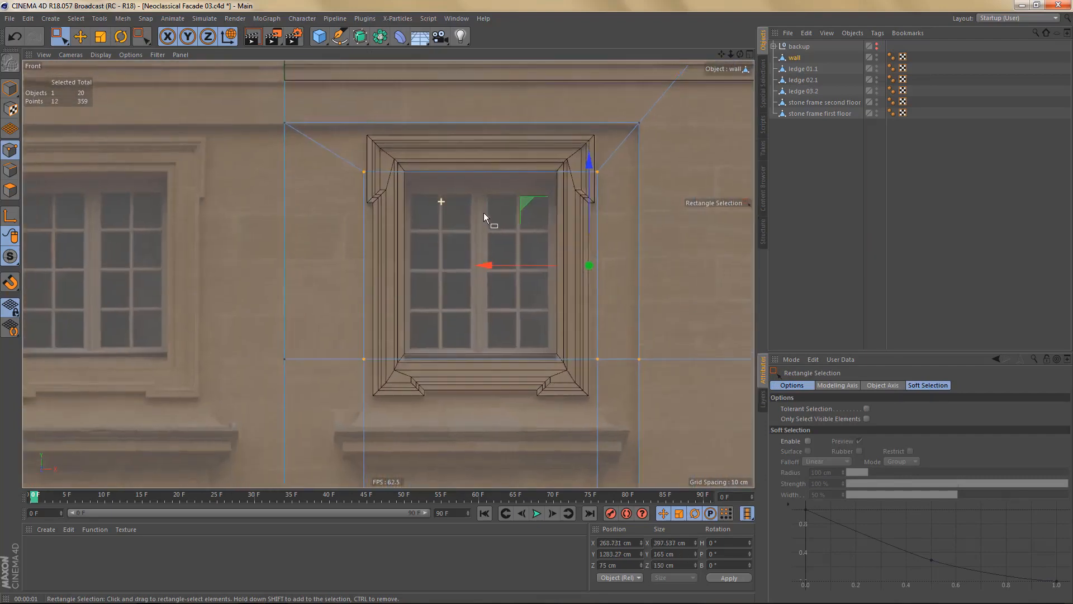
key("t")
scroll(536, 179, "up", 3)
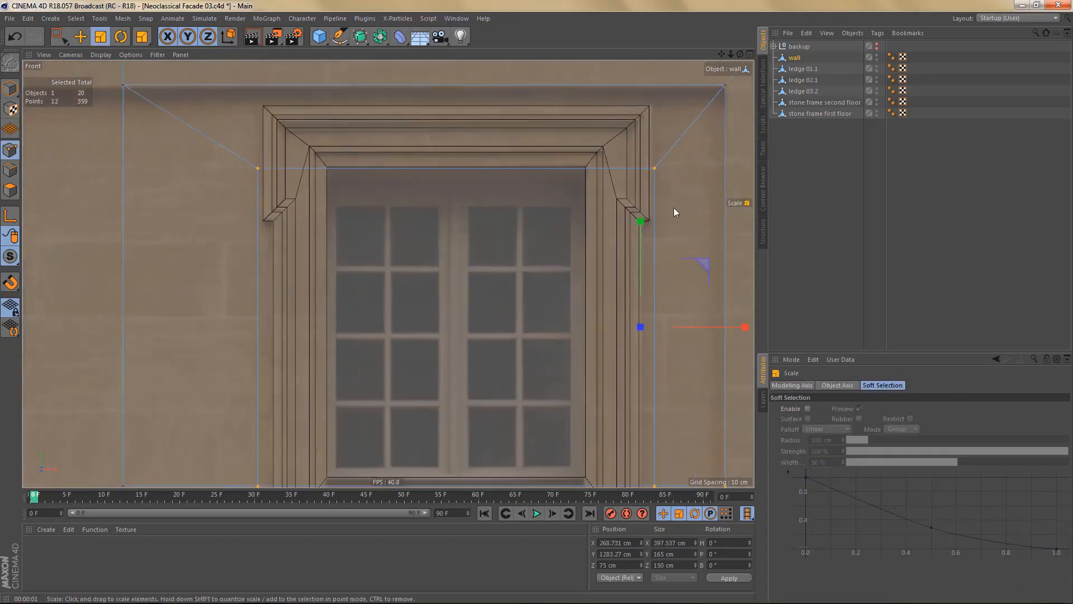
left_click_drag(641, 221, 640, 193)
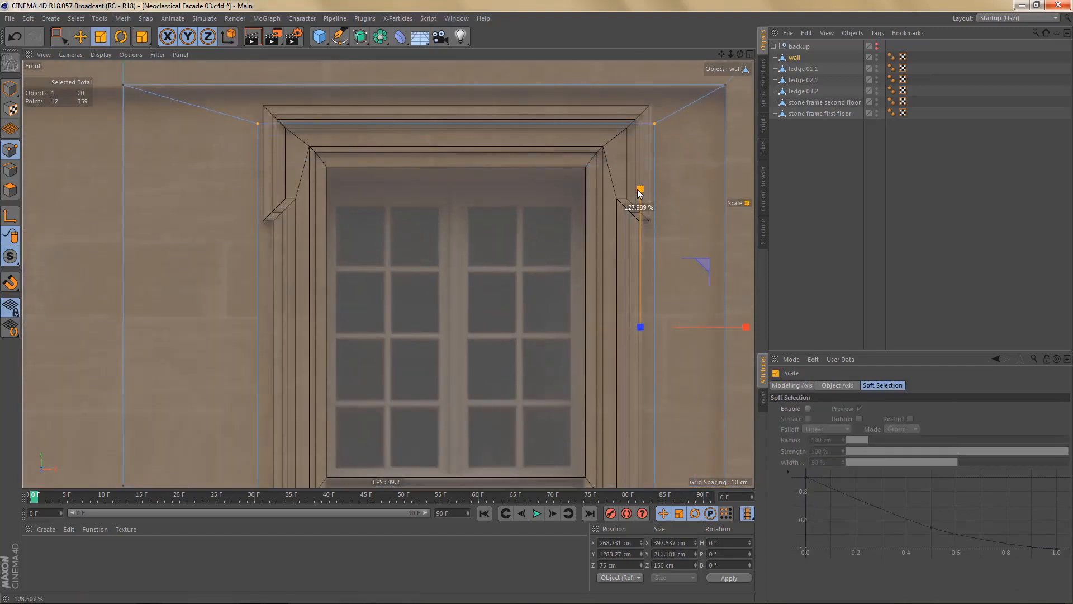
middle_click_drag(572, 239, 564, 156, "alt")
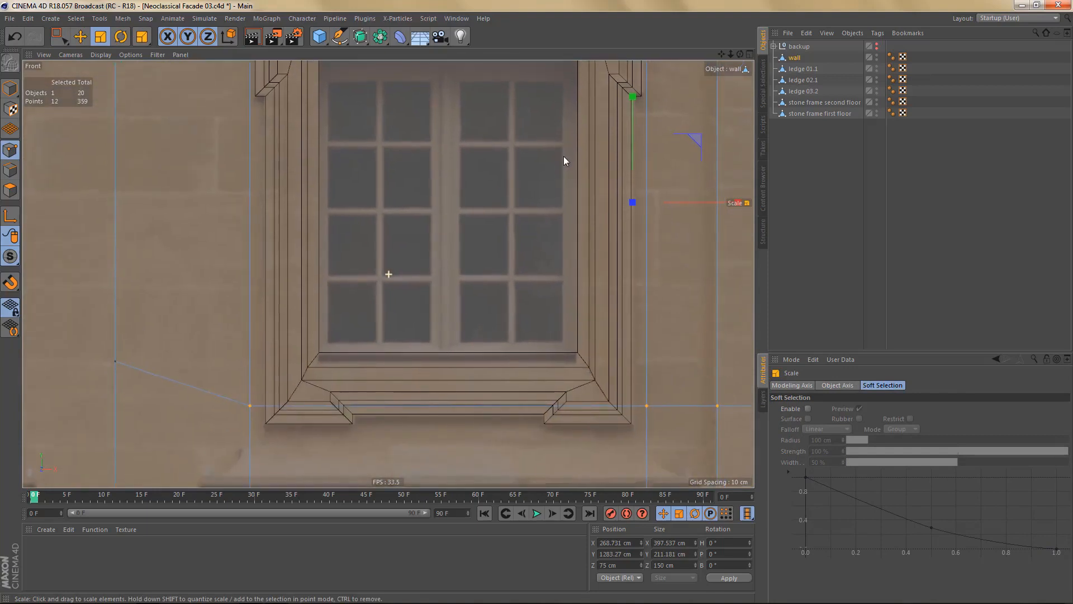
- Render the perspective view and examine the wall surface around the second-floor stone frame from several angles
middle_click(528, 193)
middle_click(289, 144)
left_click_drag(391, 217, 425, 270, "alt")
key("ctrl+r")
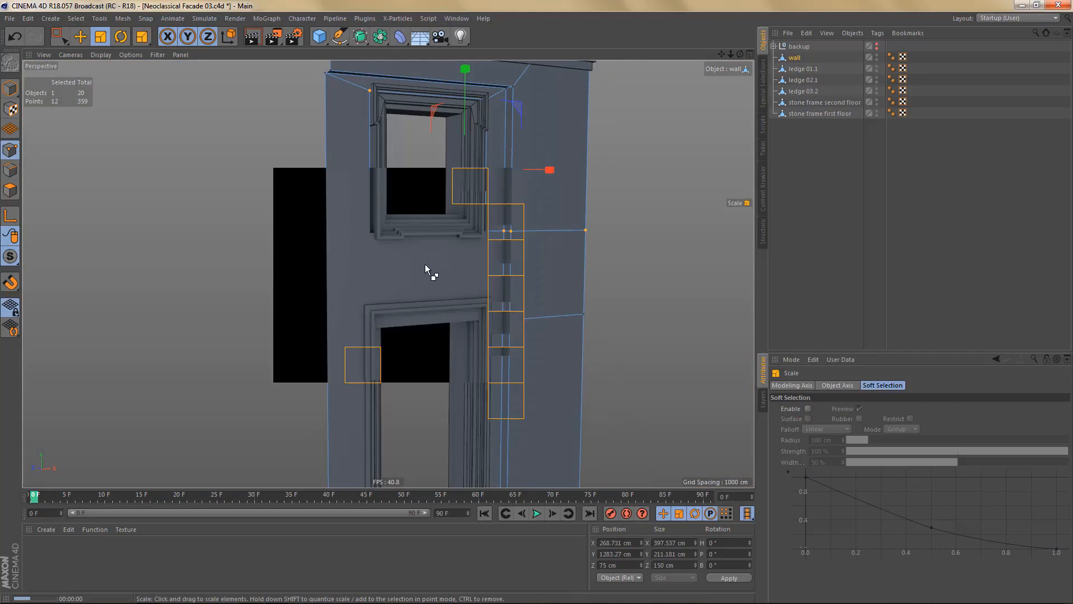
left_click_drag(414, 258, 357, 187, "alt")
middle_click_drag(432, 203, 419, 140, "alt")
right_click_drag(425, 164, 420, 196, "alt")
middle_click_drag(416, 203, 396, 188, "alt")
middle_click_drag(504, 276, 488, 249, "alt")
- Select the row of wall points level with the top of the first-floor window and raise it to Y about 1050.8 cm
middle_click(488, 249)
middle_click(578, 400)
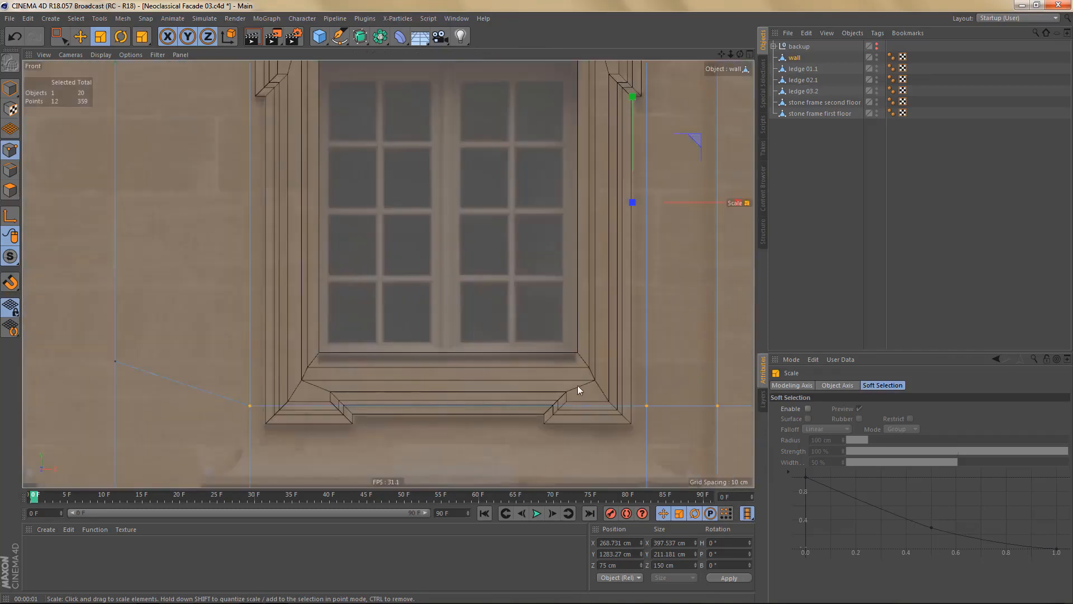
middle_click_drag(517, 322, 504, 223, "alt")
right_click_drag(503, 223, 510, 318, "alt")
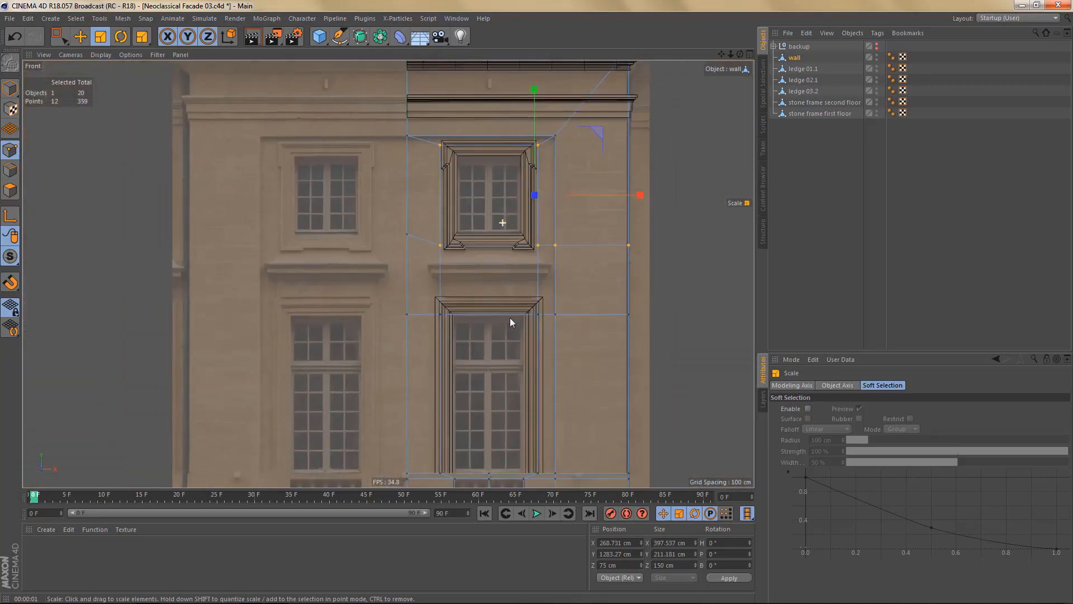
middle_click_drag(506, 328, 489, 272, "alt")
right_click_drag(470, 296, 490, 305, "alt")
key("0")
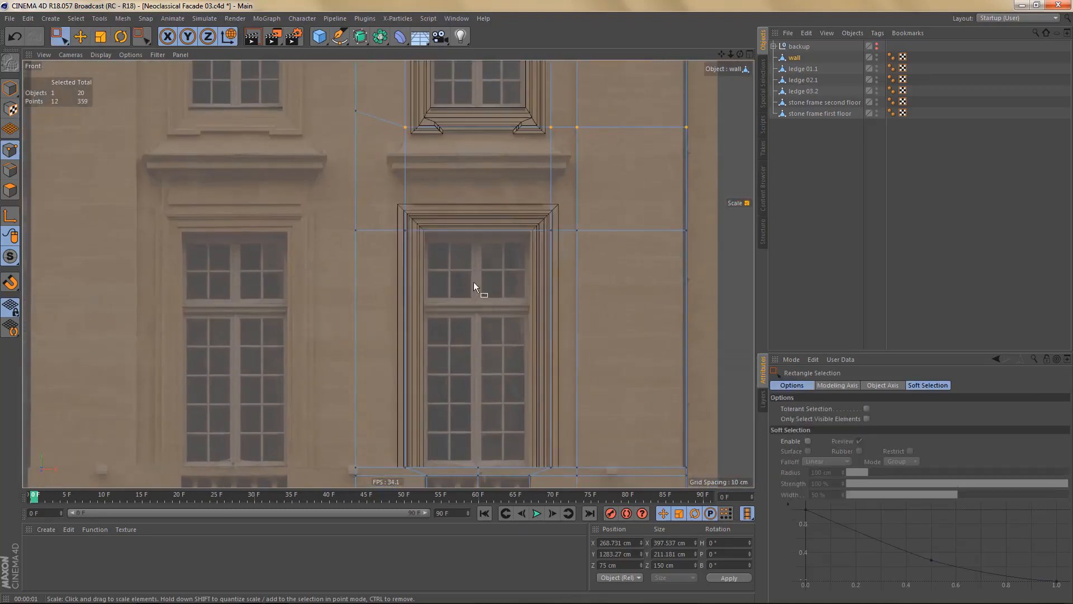
left_click_drag(309, 202, 726, 260)
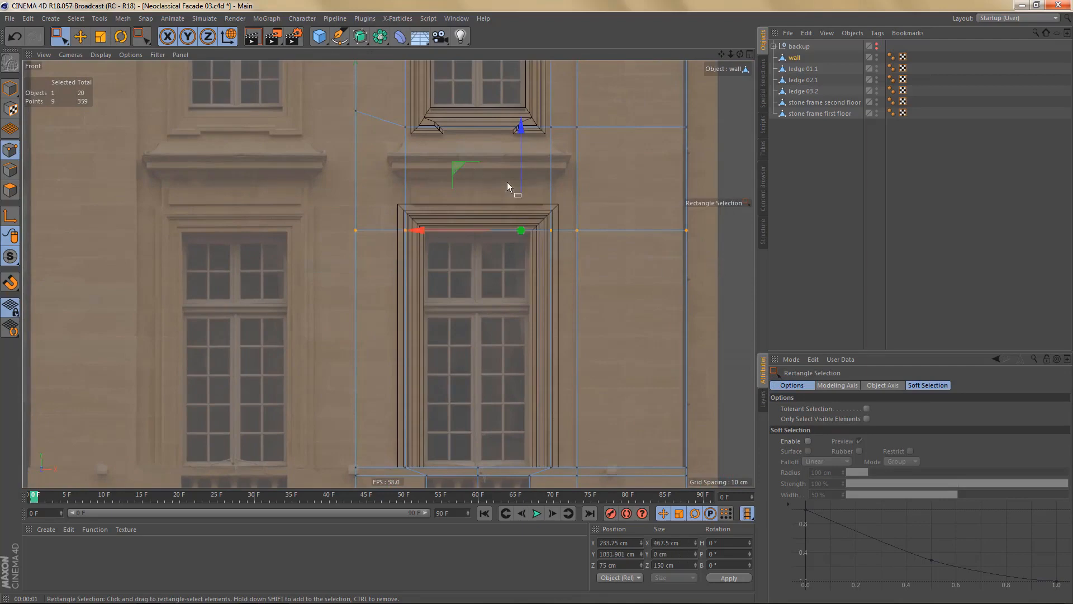
right_click_drag(508, 182, 564, 194, "alt")
left_click_drag(583, 218, 587, 184)
middle_click(556, 190)
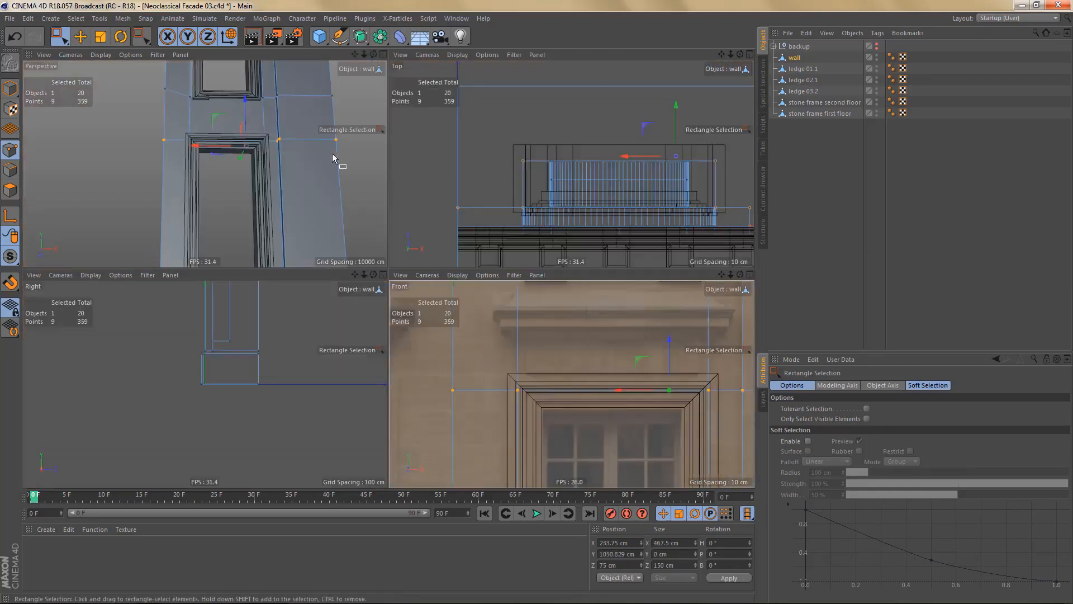
- Fine-tune the height of the selected wall point row behind the first-floor stone frame to Y about 1052.2 cm
middle_click(332, 153)
left_click_drag(442, 201, 438, 206, "alt")
right_click_drag(445, 199, 548, 187, "alt")
left_click_drag(467, 222, 469, 223, "alt")
right_click_drag(469, 223, 518, 225, "alt")
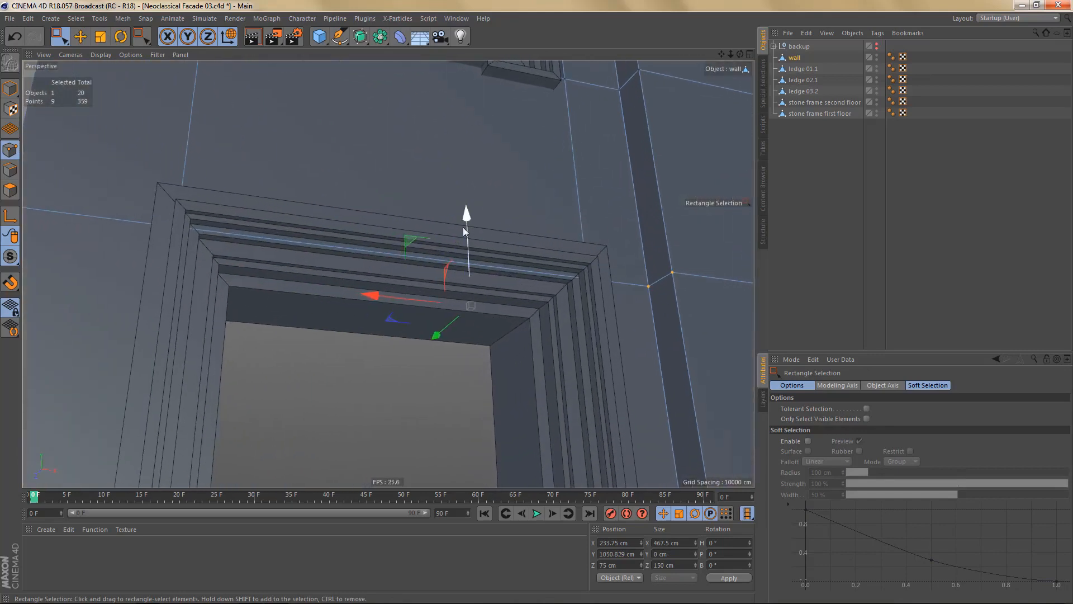
left_click_drag(466, 216, 470, 215)
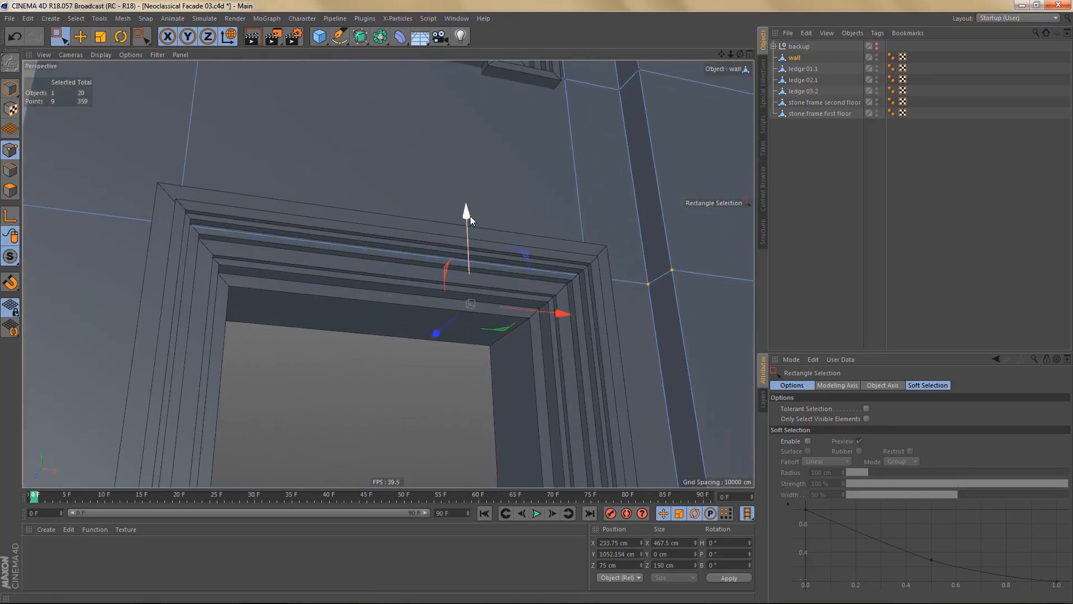
right_click_drag(461, 229, 419, 338, "alt")
left_click_drag(419, 338, 373, 173, "alt")
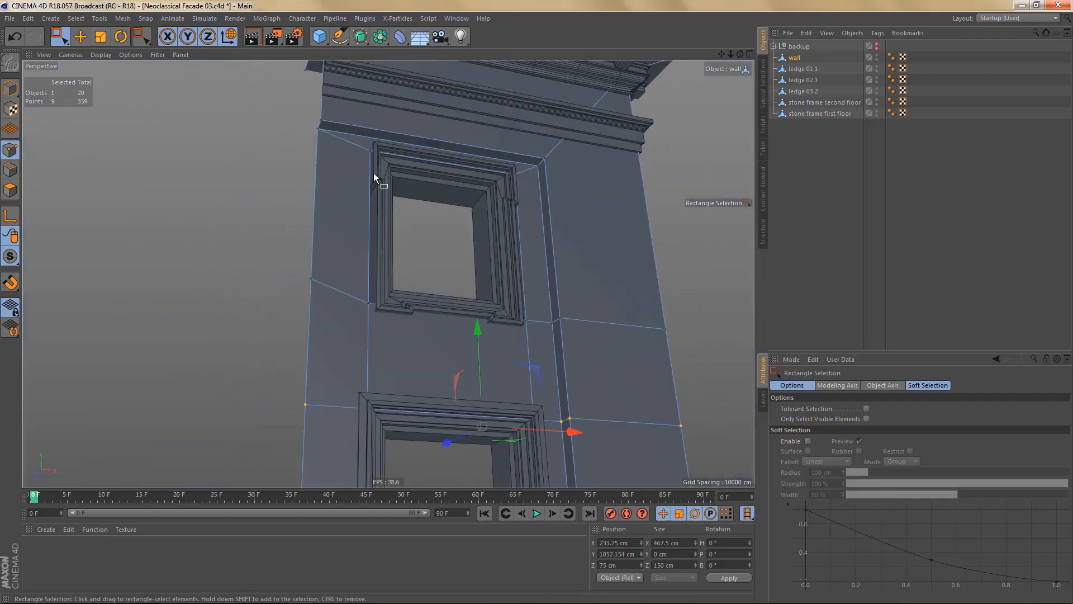
- Reselect the wall points around both window openings in the front view and narrow them horizontally to about 196 cm
middle_click(380, 223)
middle_click(577, 337)
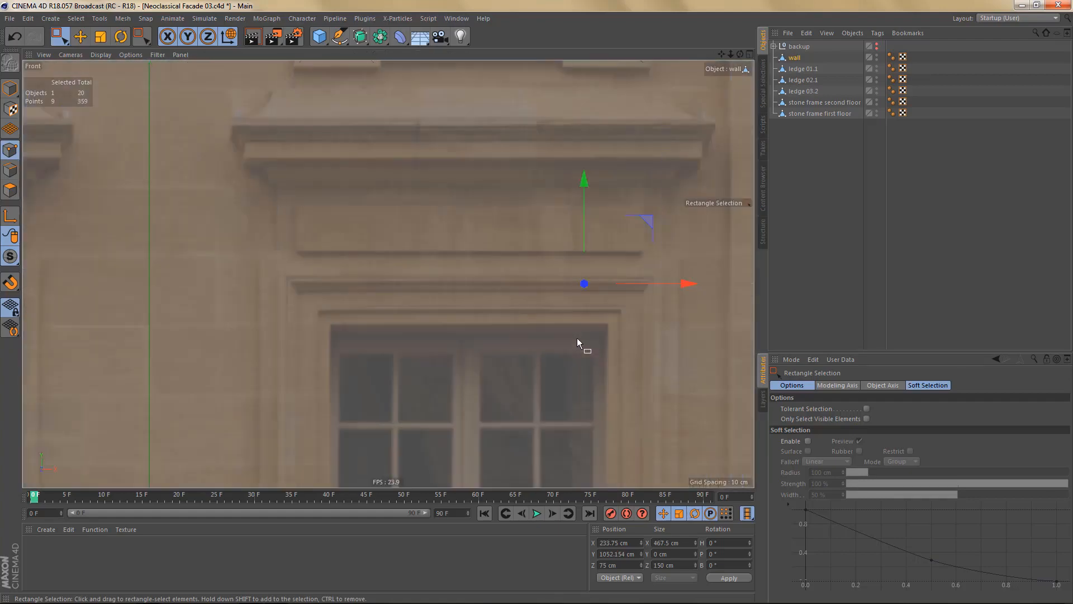
right_click_drag(480, 230, 455, 304, "alt")
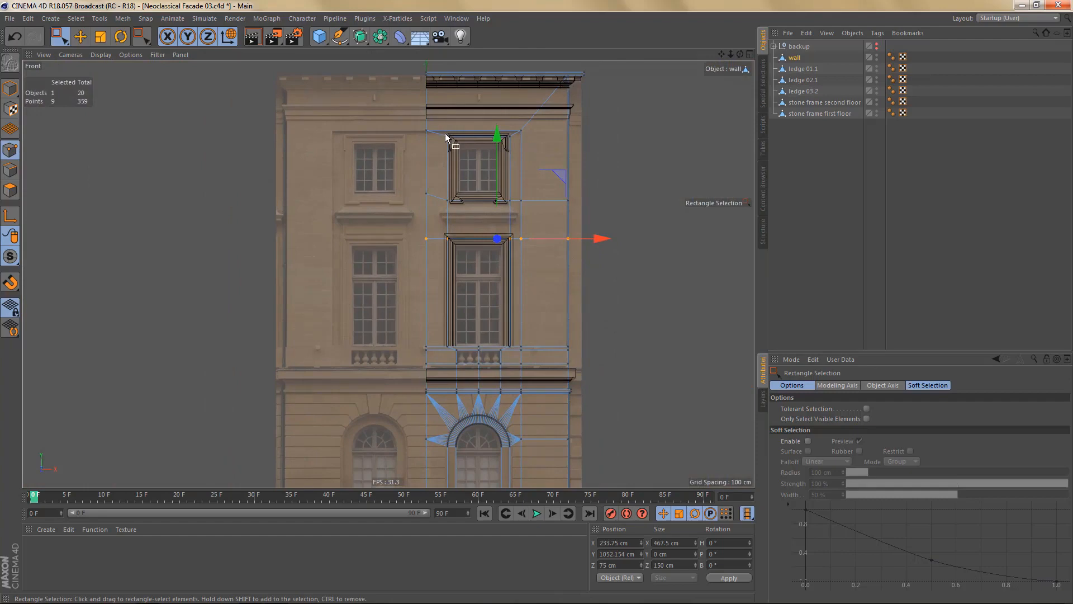
left_click_drag(445, 133, 512, 346)
scroll(519, 253, "up", 5)
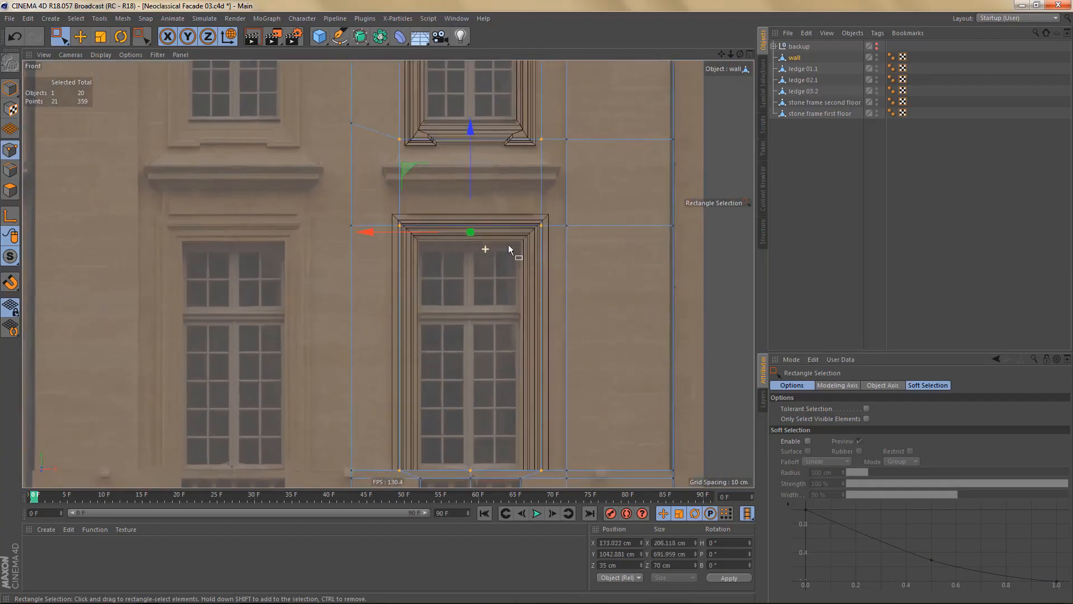
middle_click_drag(469, 214, 479, 274, "alt")
right_click_drag(472, 238, 508, 249, "alt")
middle_click_drag(501, 261, 517, 305, "alt")
right_click_drag(498, 319, 512, 321, "alt")
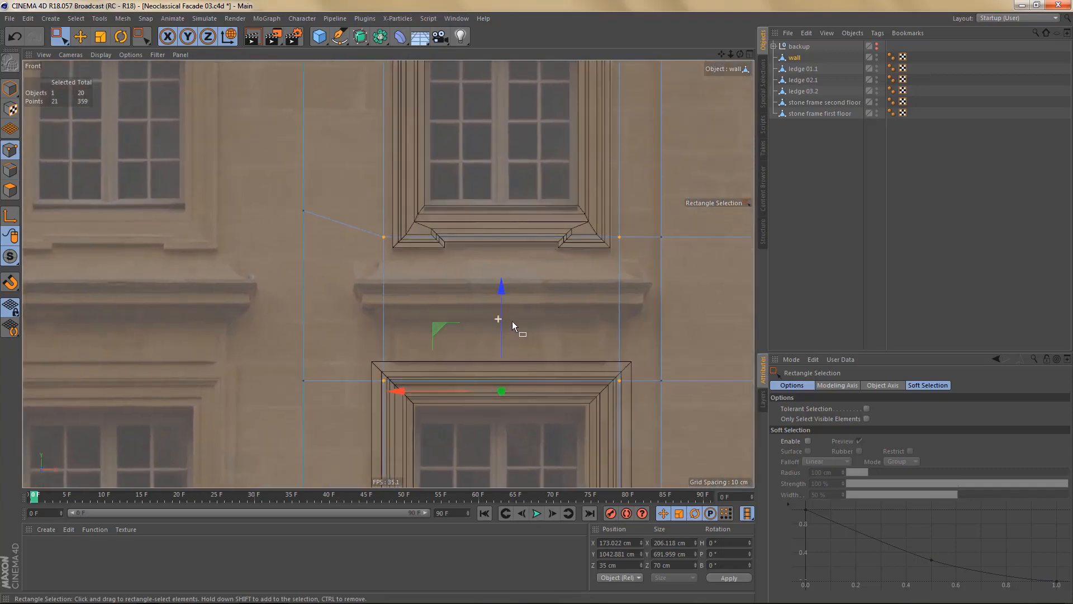
key("t")
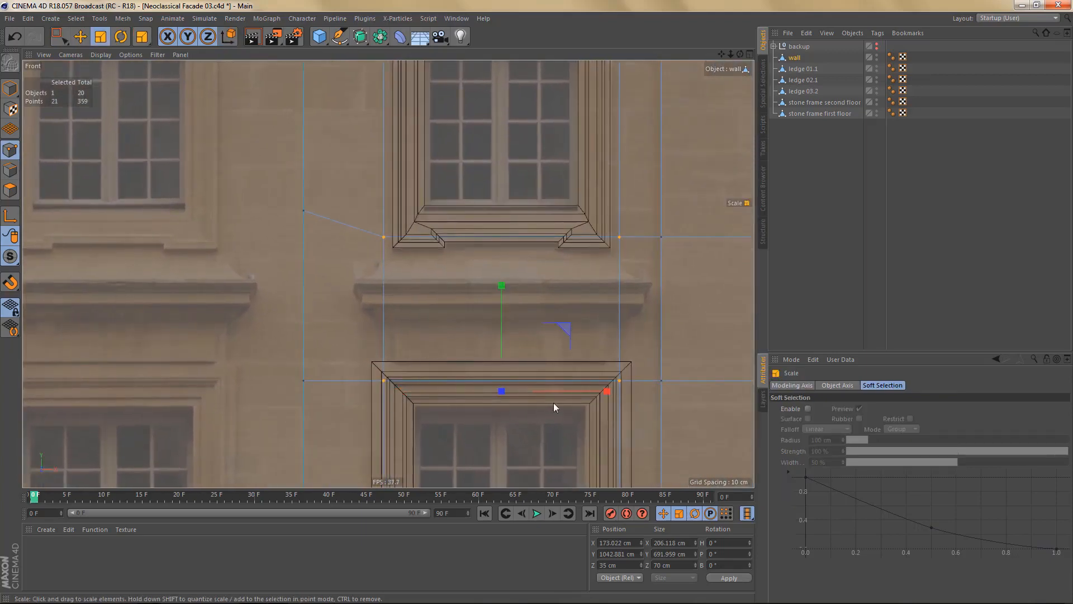
left_click_drag(608, 393, 602, 393)
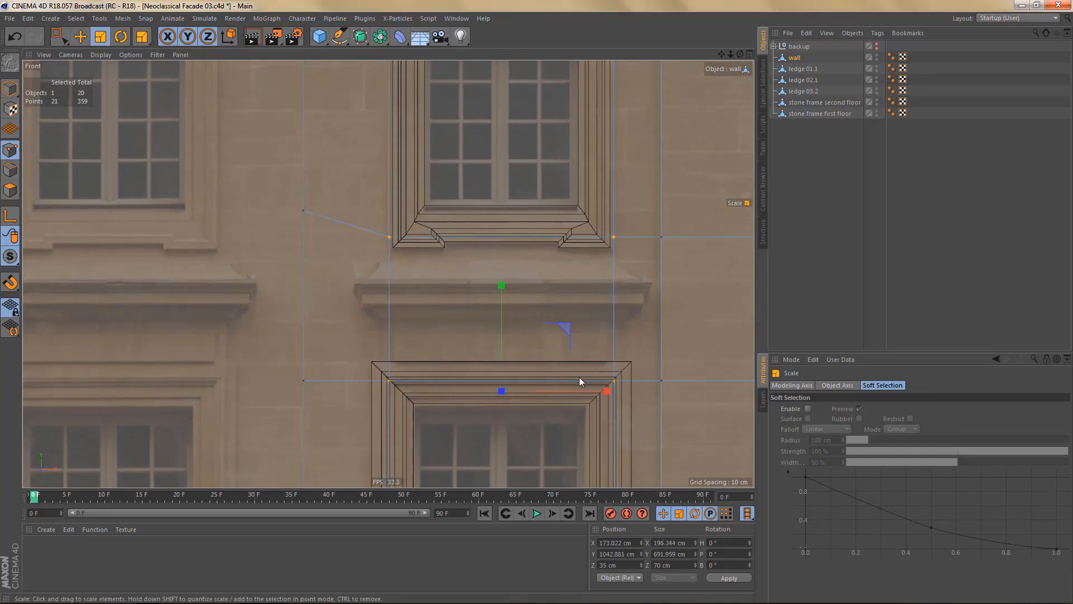
- Render the front view and examine how the wall fits around the second-floor stone frame
middle_click_drag(442, 164, 485, 303, "alt")
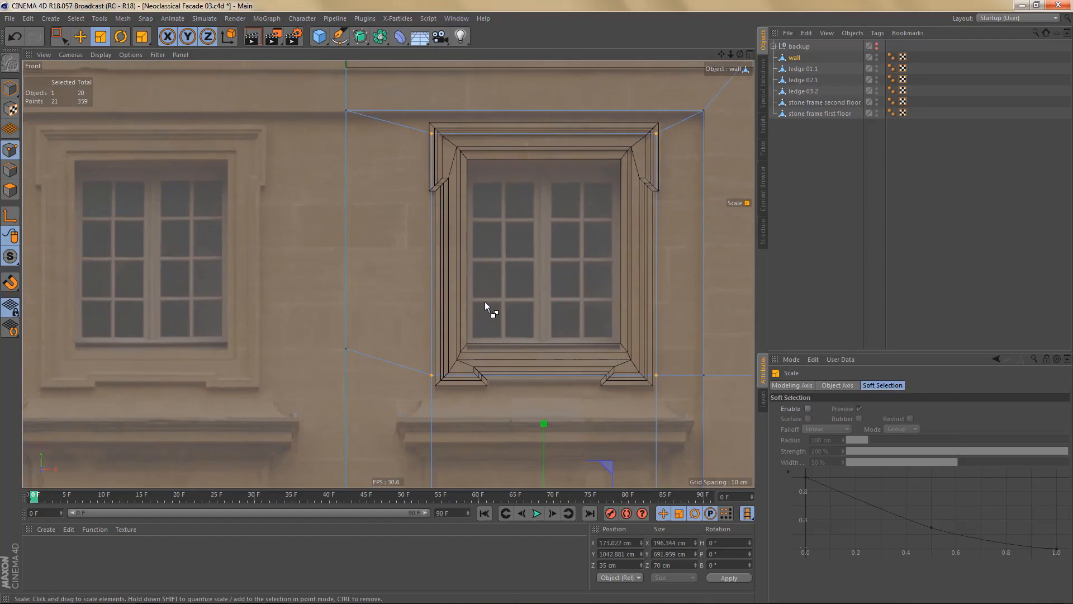
key("ctrl+r")
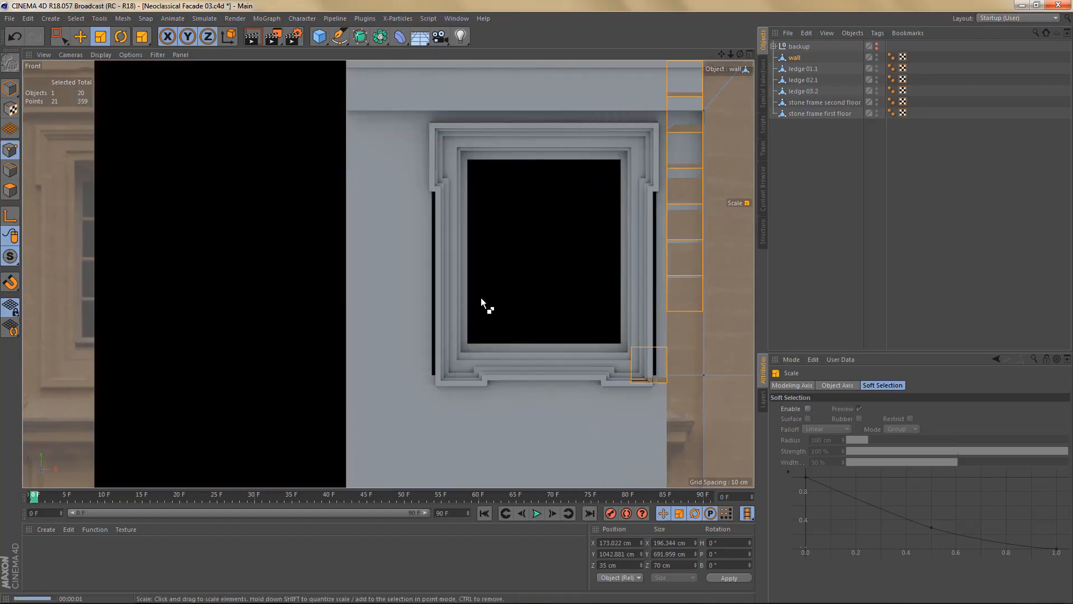
scroll(481, 297, "down", 3)
- Select the wall points around the second-floor window opening, narrow them horizontally to about 187 cm, and render the front view
key("0")
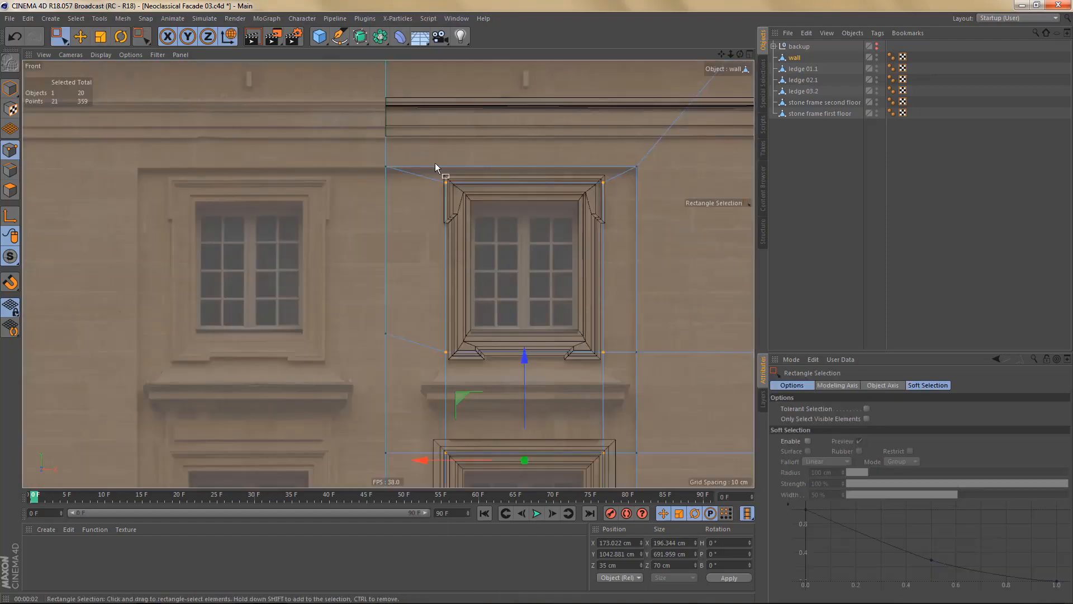
left_click_drag(428, 163, 611, 364)
scroll(582, 336, "up", 4)
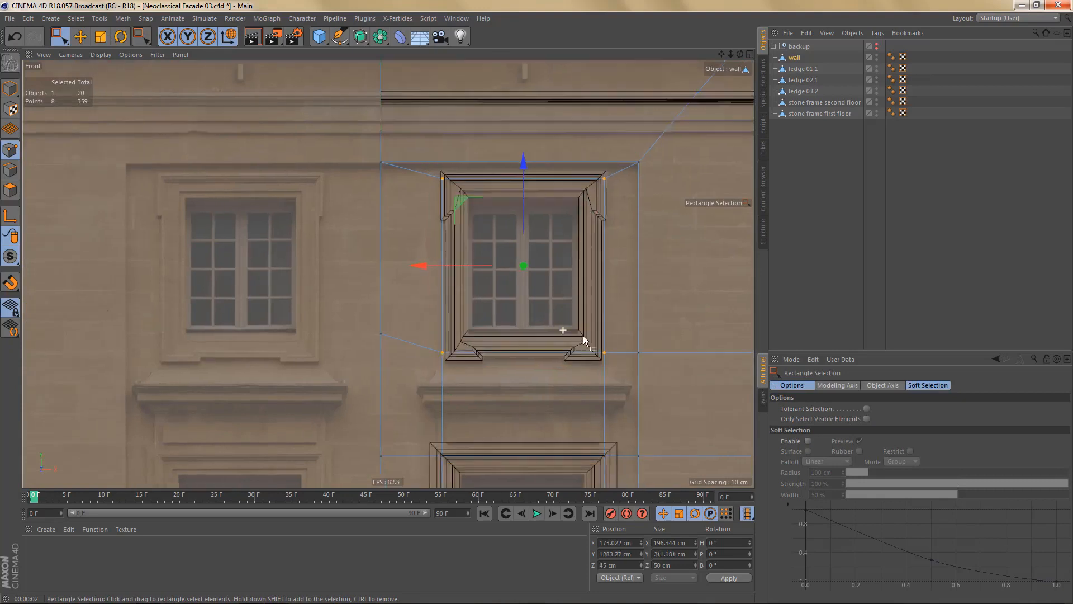
scroll(437, 235, "up", 2)
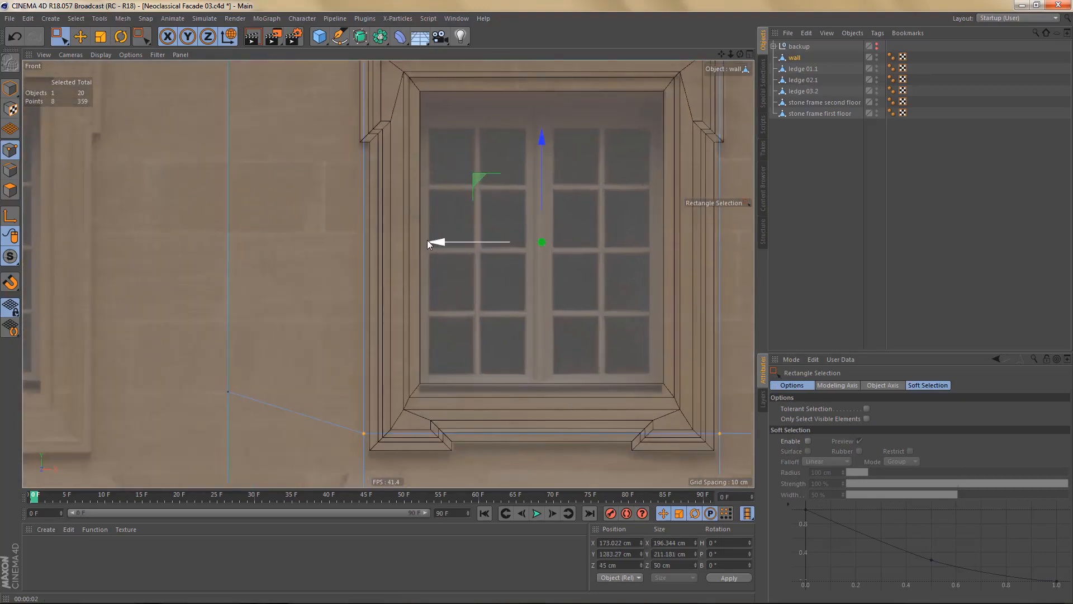
key("t")
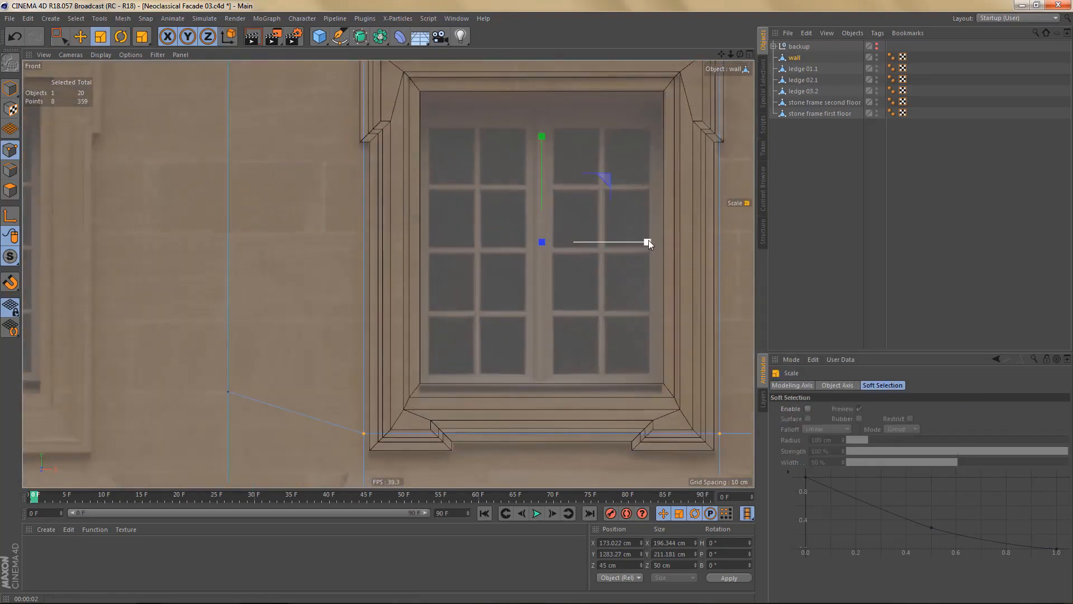
left_click_drag(649, 241, 642, 240)
scroll(544, 210, "down", 2)
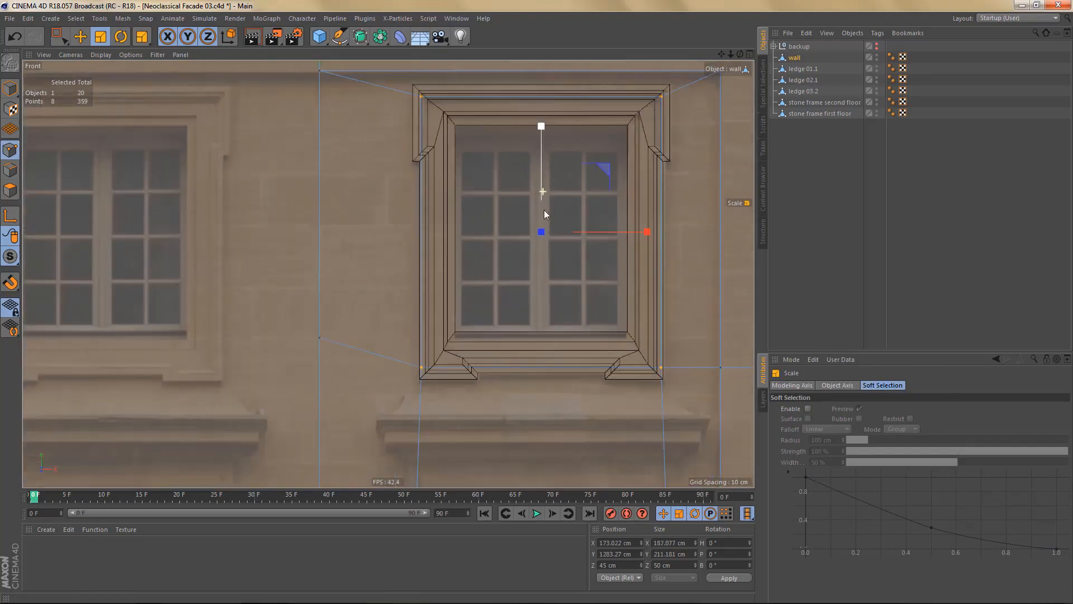
key("ctrl+r")
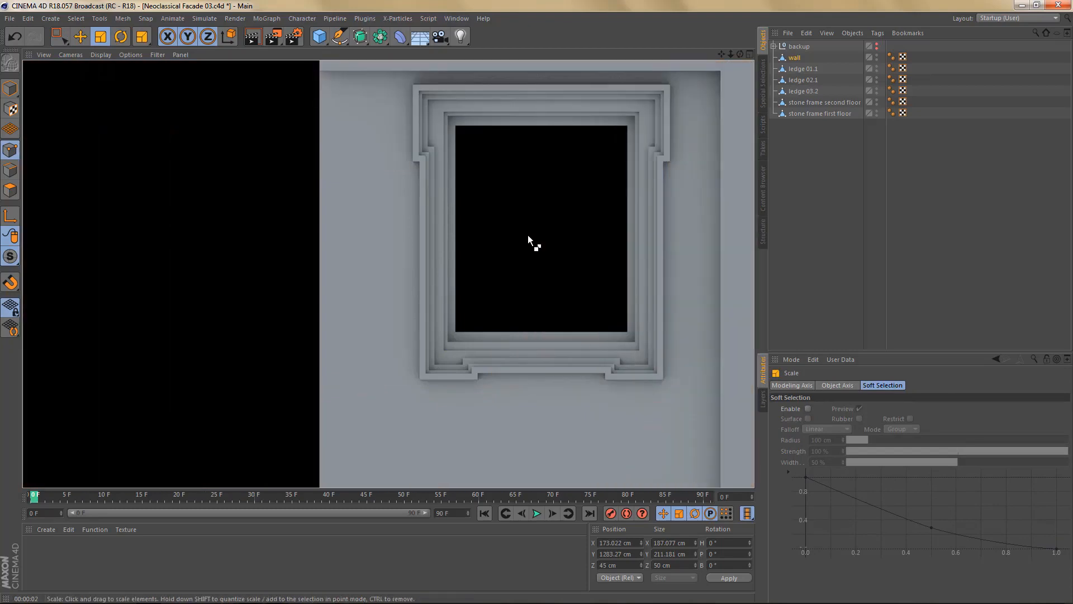
- Select the wall points of the recess edge above the second-floor window and raise them to Y about 1417.3 cm
middle_click(527, 235)
middle_click(541, 327)
scroll(541, 326, "down", 3)
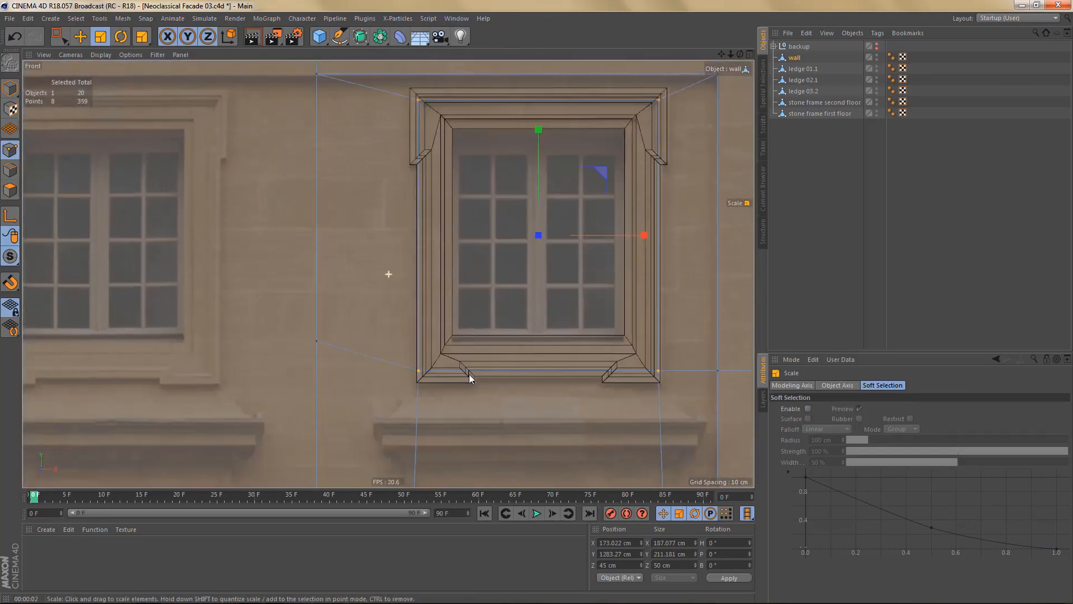
scroll(430, 380, "down", 2)
scroll(428, 388, "down", 2)
scroll(390, 354, "down", 2)
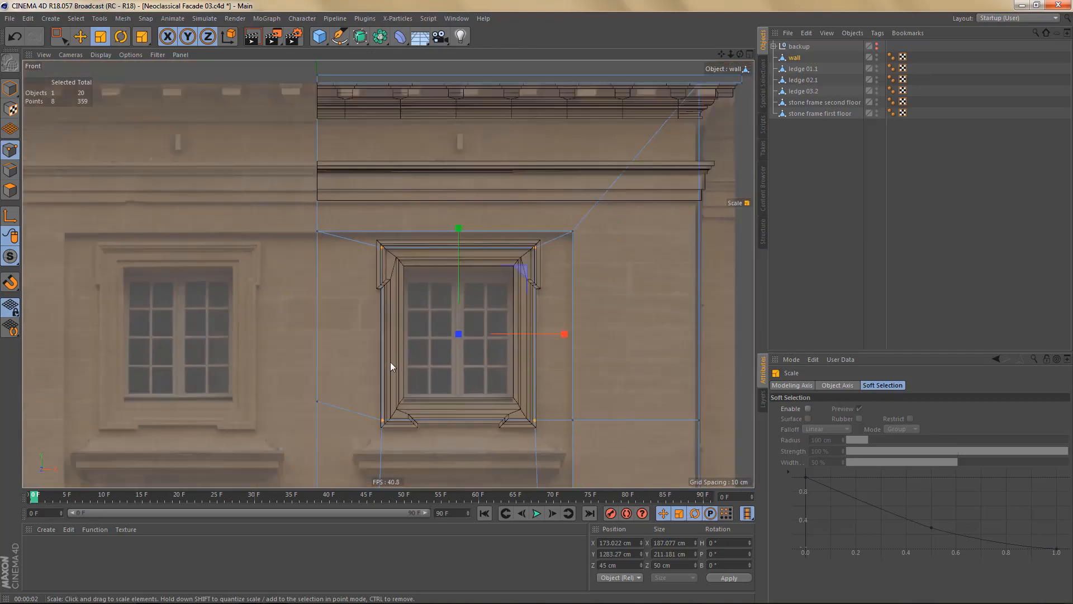
key("0")
left_click_drag(283, 203, 635, 236)
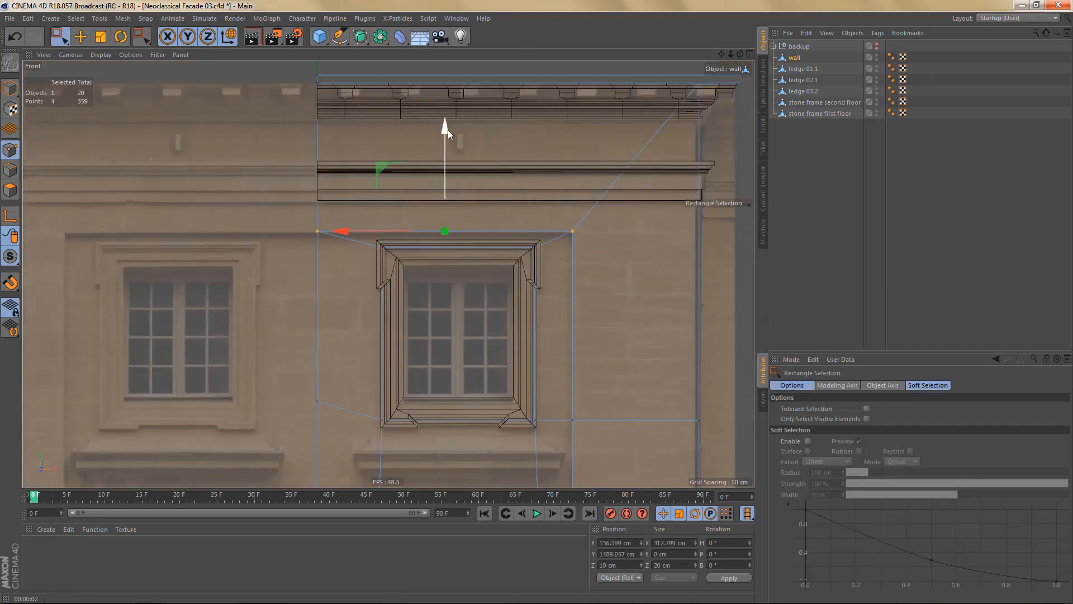
left_click_drag(447, 129, 449, 122)
- Render the facade in the perspective view and examine how both stone frames sit in the wall
middle_click(376, 151)
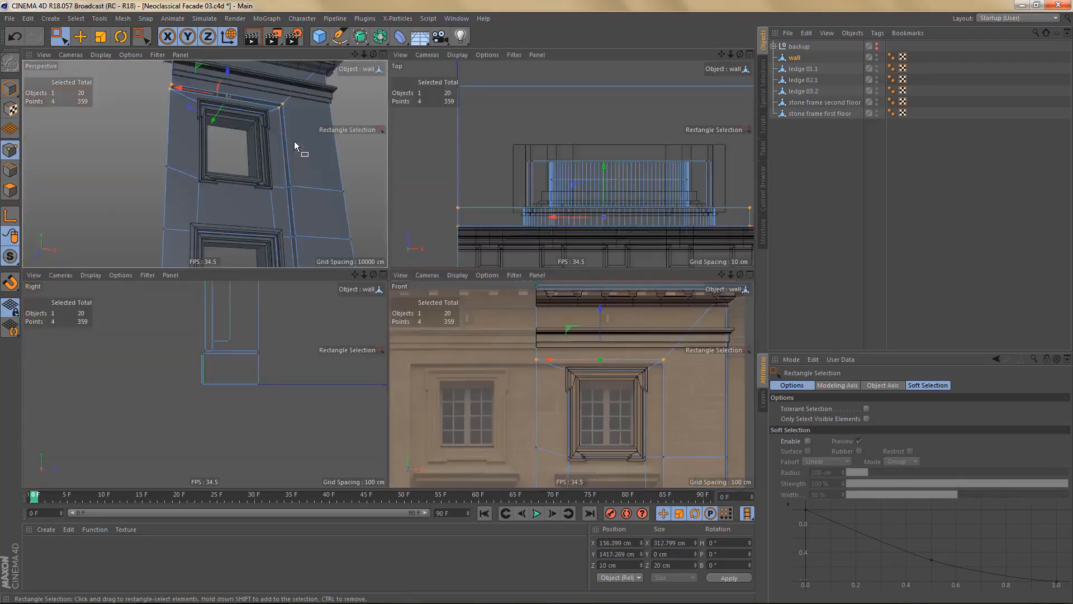
middle_click(296, 146)
scroll(358, 217, "down", 3)
left_click_drag(359, 217, 375, 288, "alt")
scroll(389, 281, "down", 3)
scroll(428, 260, "down", 2)
left_click_drag(428, 259, 397, 296, "alt")
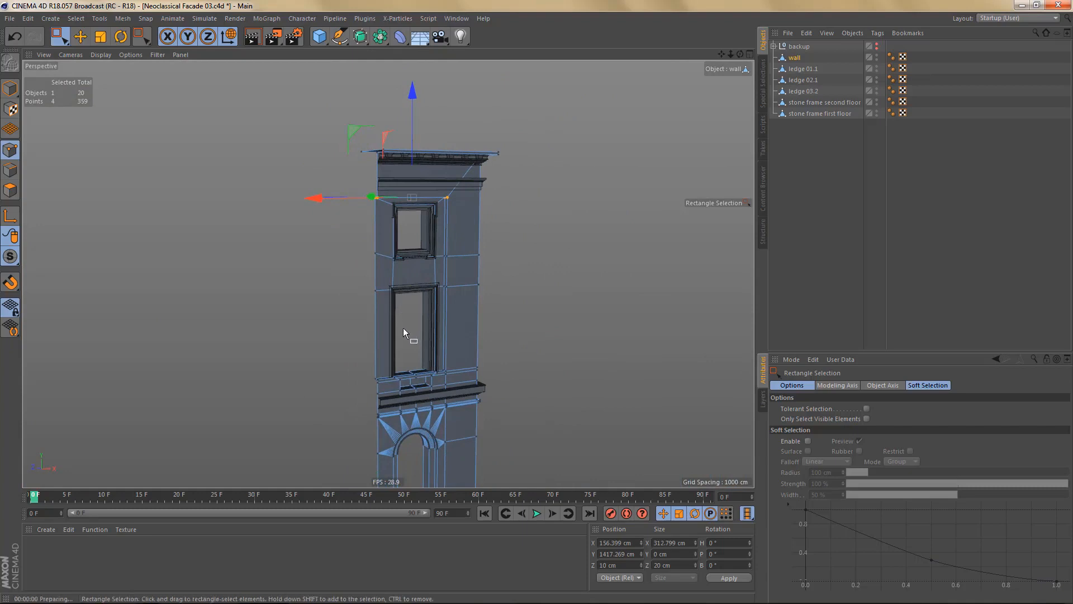
key("ctrl+r")
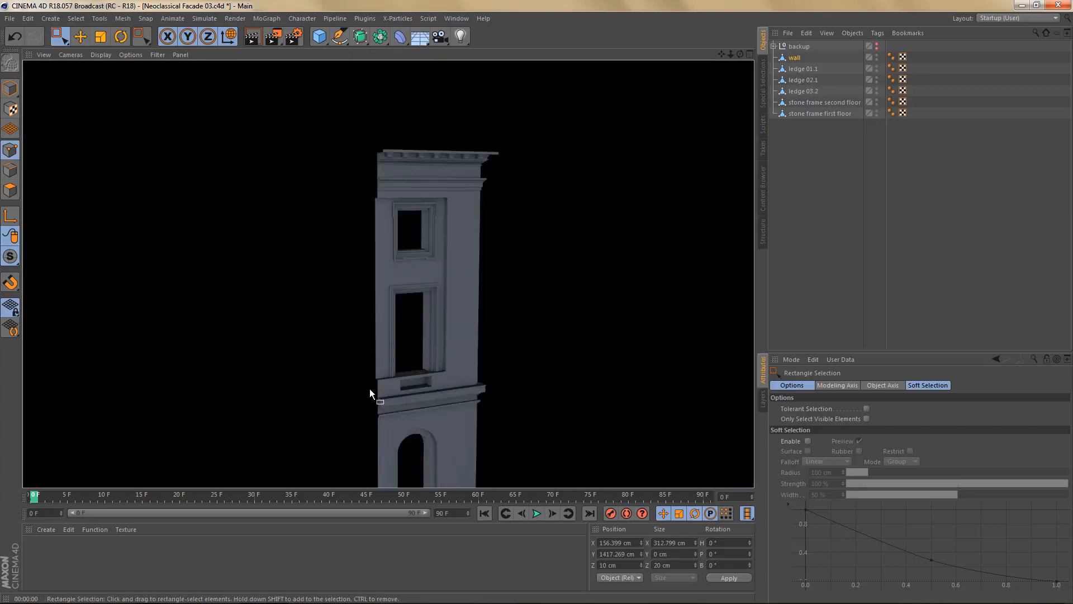
right_click_drag(395, 383, 475, 363, "alt")
left_click_drag(390, 314, 394, 290, "alt")
right_click_drag(377, 257, 446, 245, "alt")
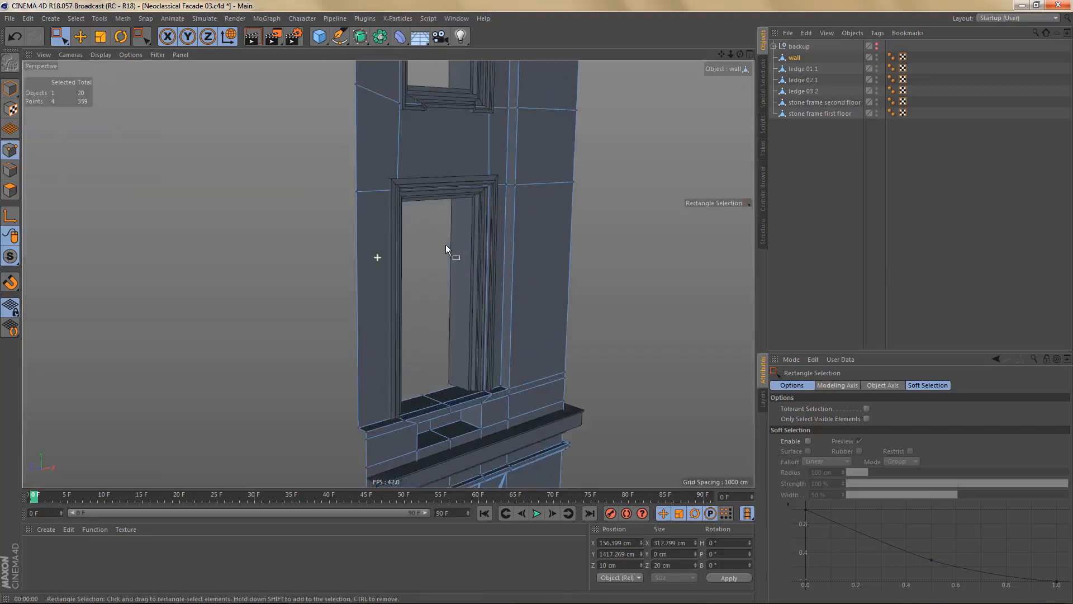
left_click_drag(446, 249, 416, 235, "alt")
- Select the second-floor and first-floor stone frame objects together and move them in depth to Z about 5.7 cm
left_click(806, 102)
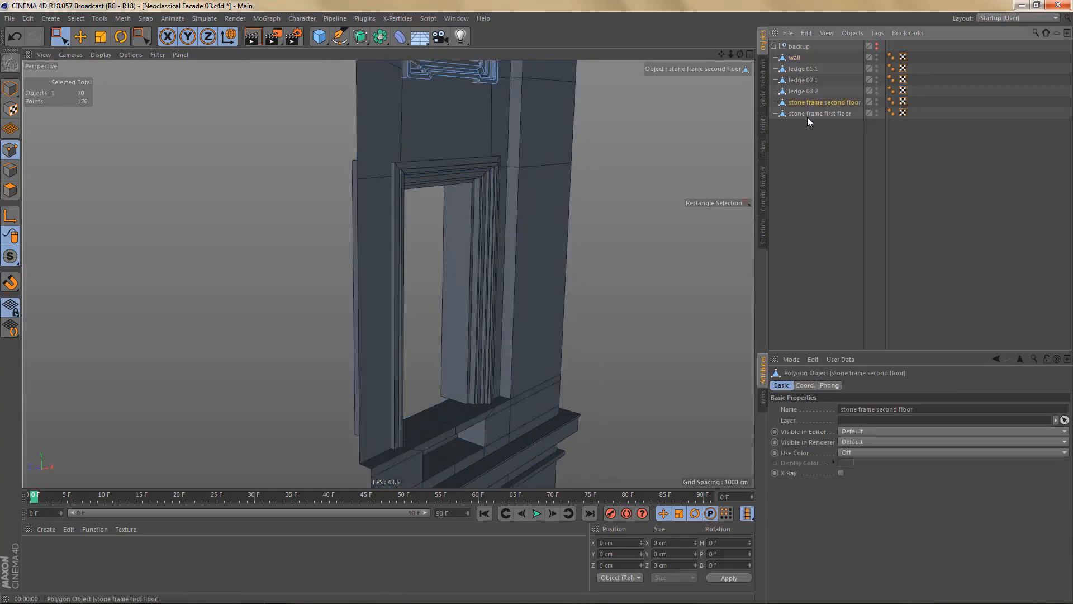
left_click(807, 114, "ctrl")
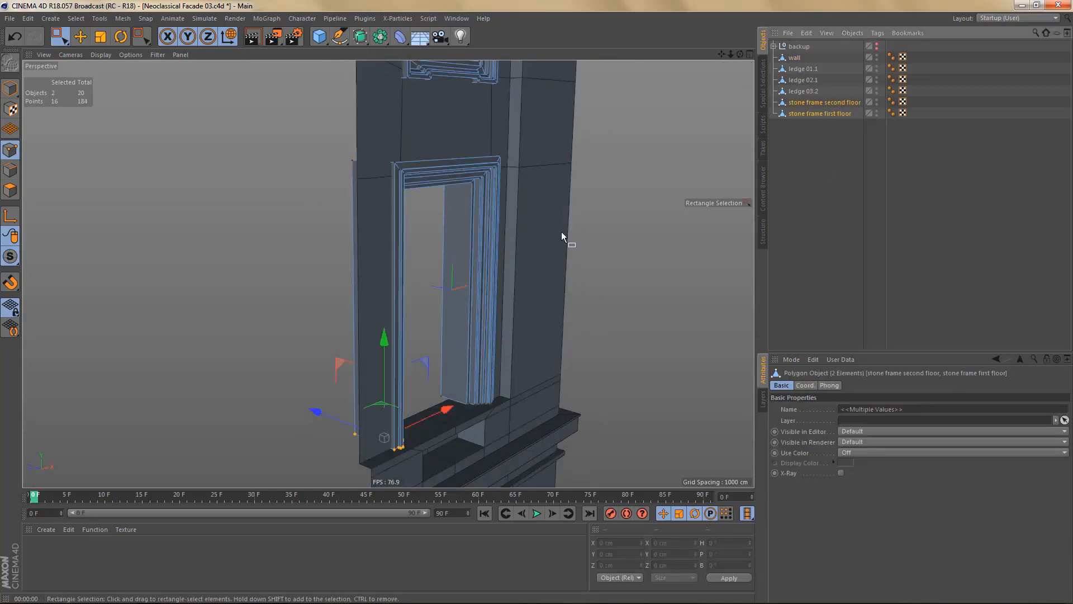
key("e")
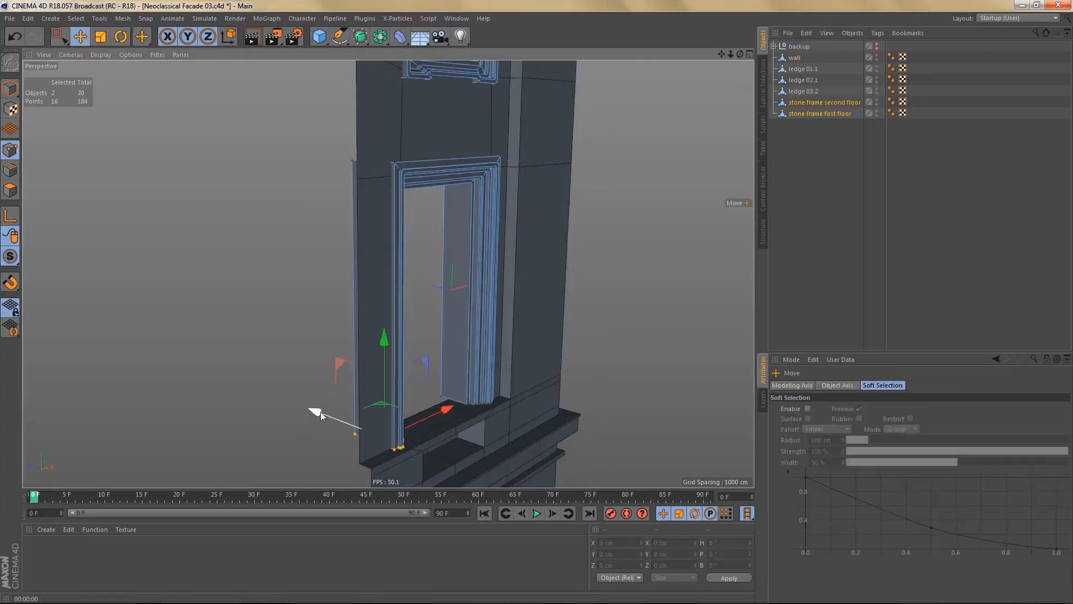
key("Tab")
middle_click_drag(390, 214, 389, 252, "alt")
left_click_drag(384, 176, 385, 178)
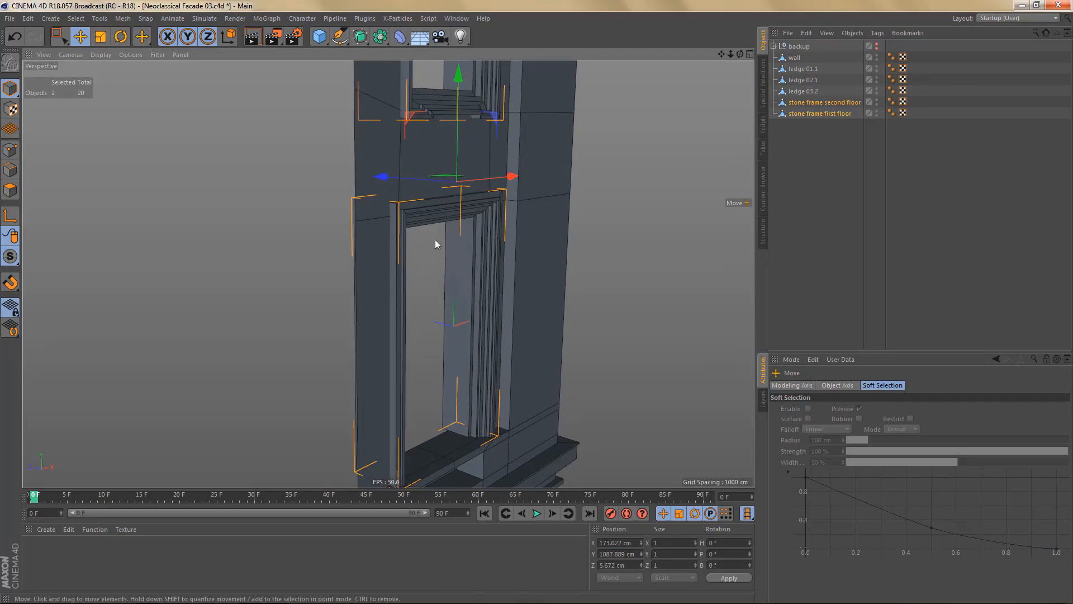
- Render the repositioned frames in perspective and examine the front view around the balustrade and ledge below the first-floor window
scroll(436, 239, "down", 5)
key("ctrl+r")
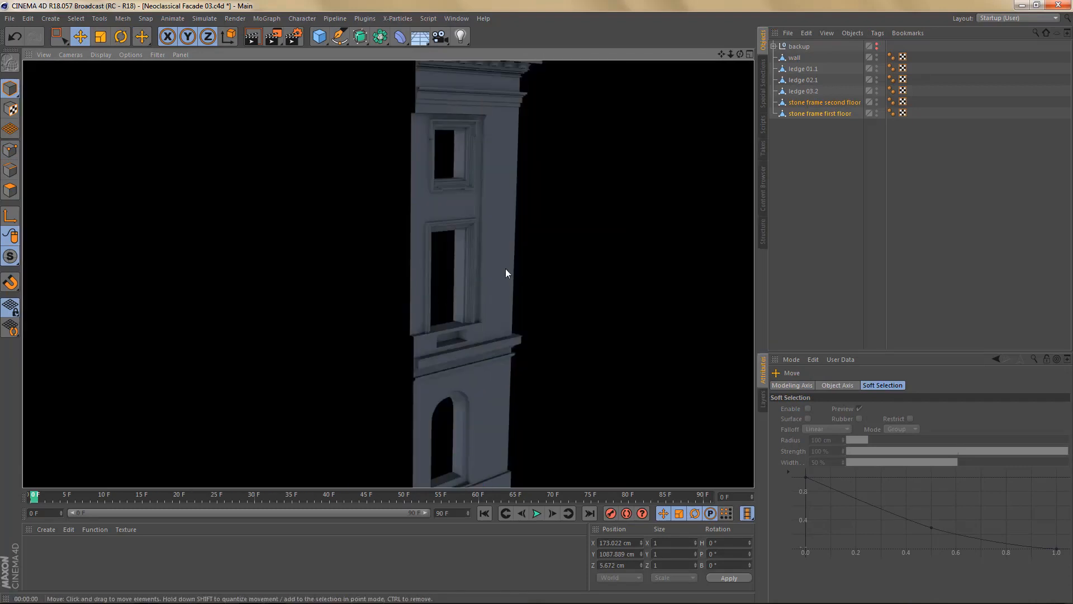
left_click_drag(505, 269, 474, 254, "alt")
middle_click(529, 349)
middle_click(583, 401)
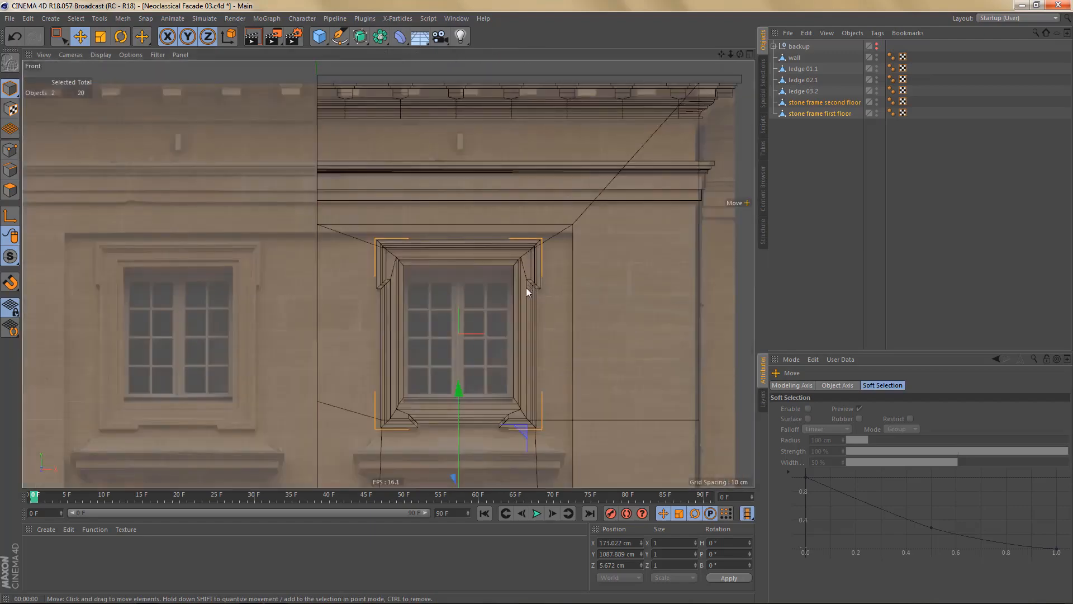
scroll(527, 288, "down", 7)
middle_click_drag(483, 469, 478, 283, "alt")
right_click_drag(430, 326, 511, 335, "alt")
middle_click_drag(511, 336, 146, 283, "alt")
right_click_drag(580, 307, 559, 322, "alt")
middle_click_drag(575, 297, 668, 291, "alt")
right_click_drag(418, 299, 440, 301, "alt")
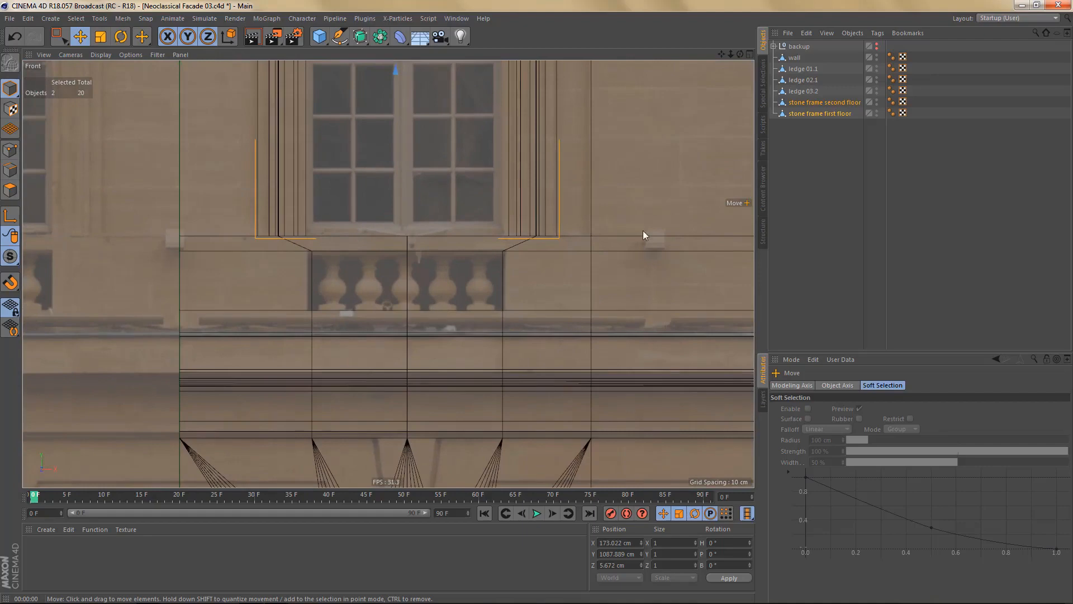
scroll(466, 285, "down", 1)
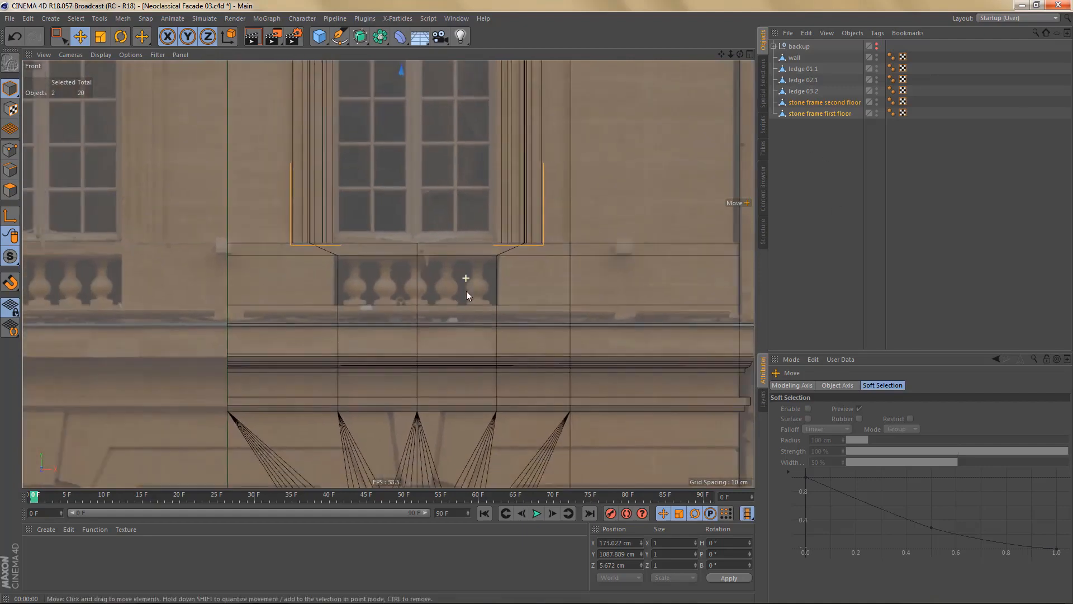
- Cut the wall's edges with a horizontal Line Cut snapped to the upper edge of ledge 01.1, across the whole wall width
left_click(796, 58)
middle_click_drag(464, 327, 424, 311, "alt")
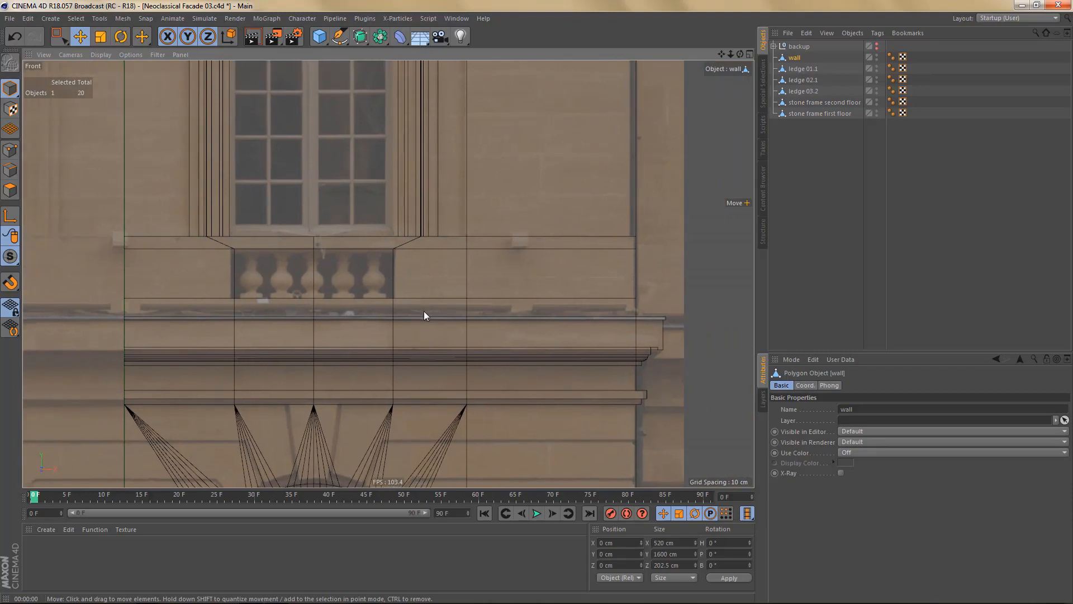
key("k")
key("k")
scroll(578, 342, "up", 1)
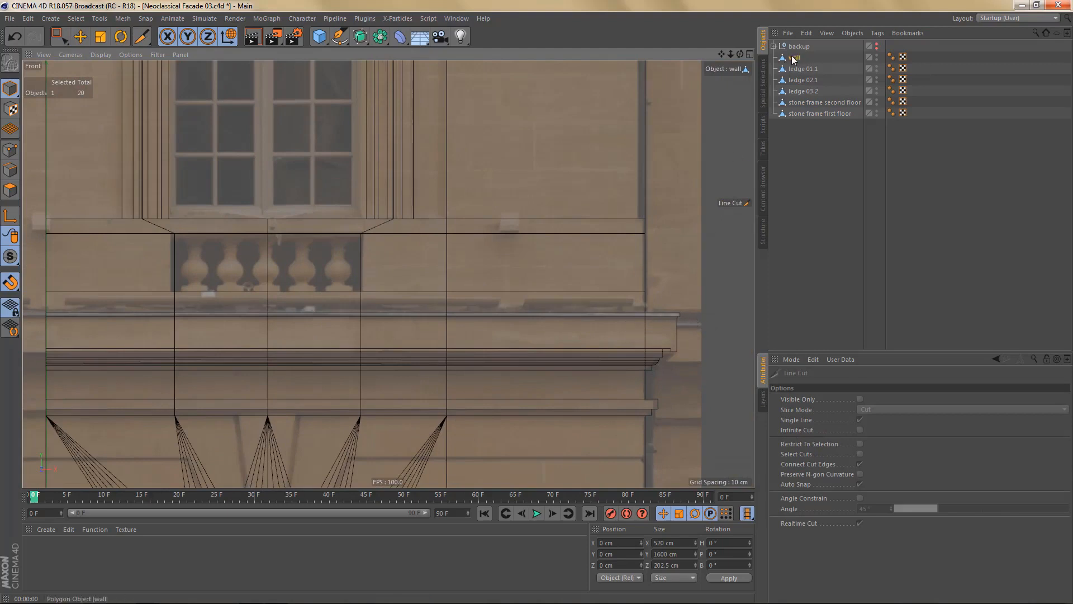
left_click(10, 88)
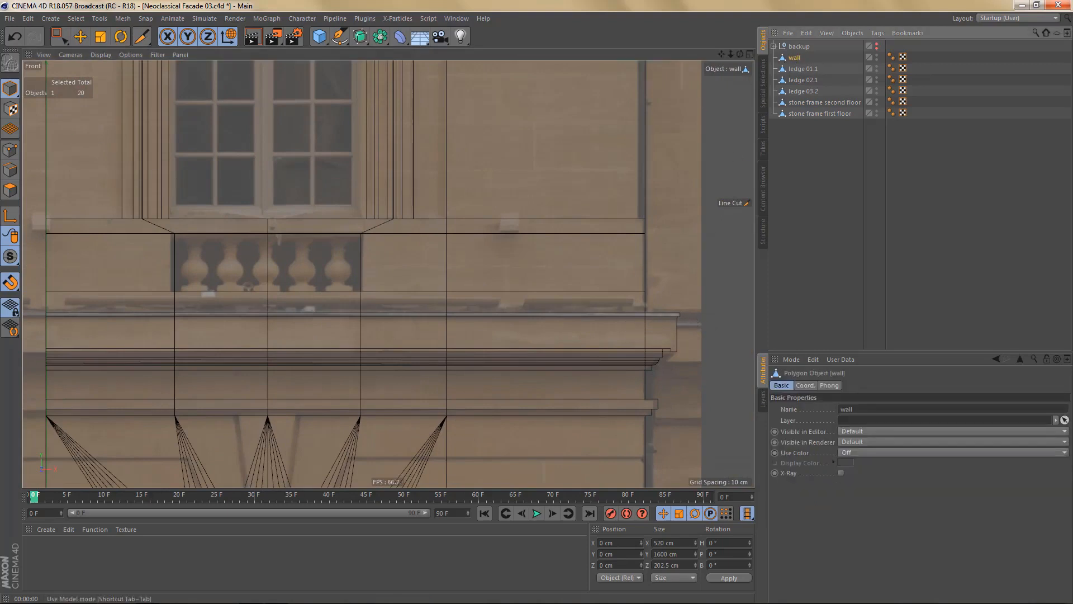
left_click(10, 169)
scroll(699, 324, "up", 5)
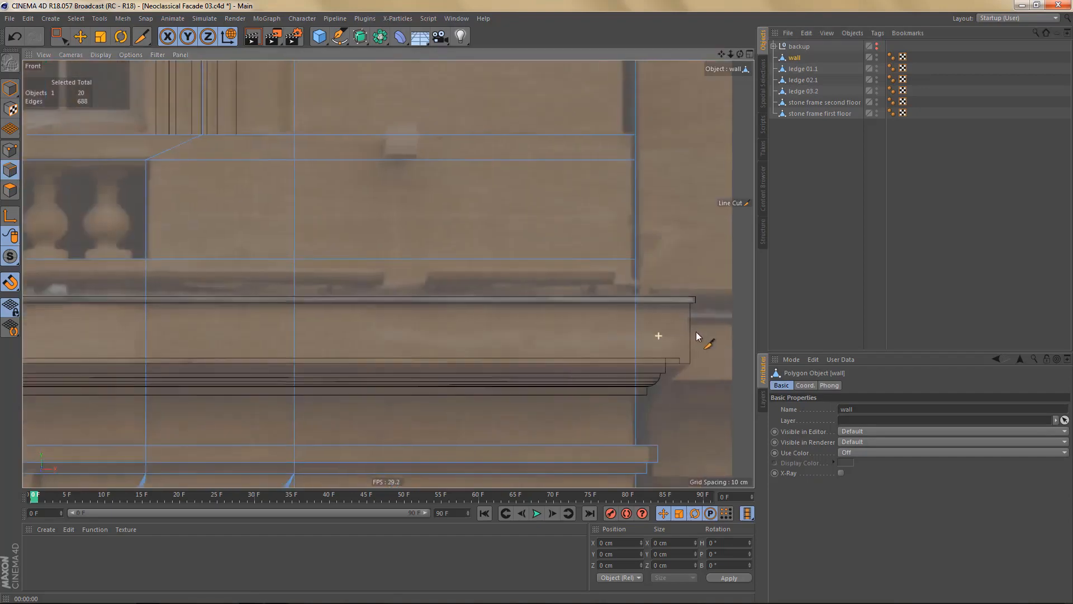
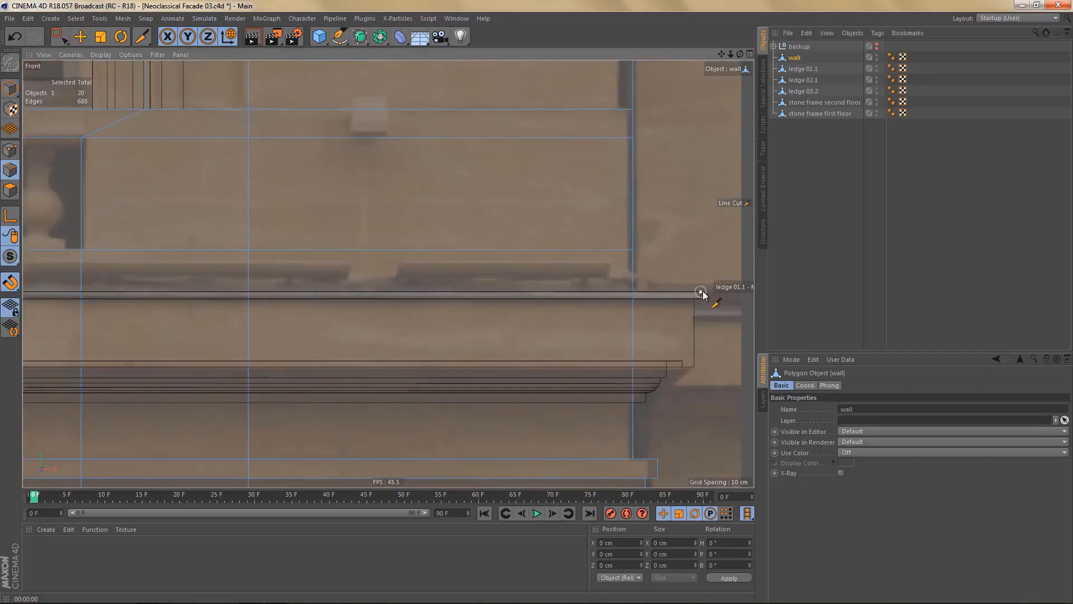
left_click(701, 292)
scroll(553, 307, "down", 4)
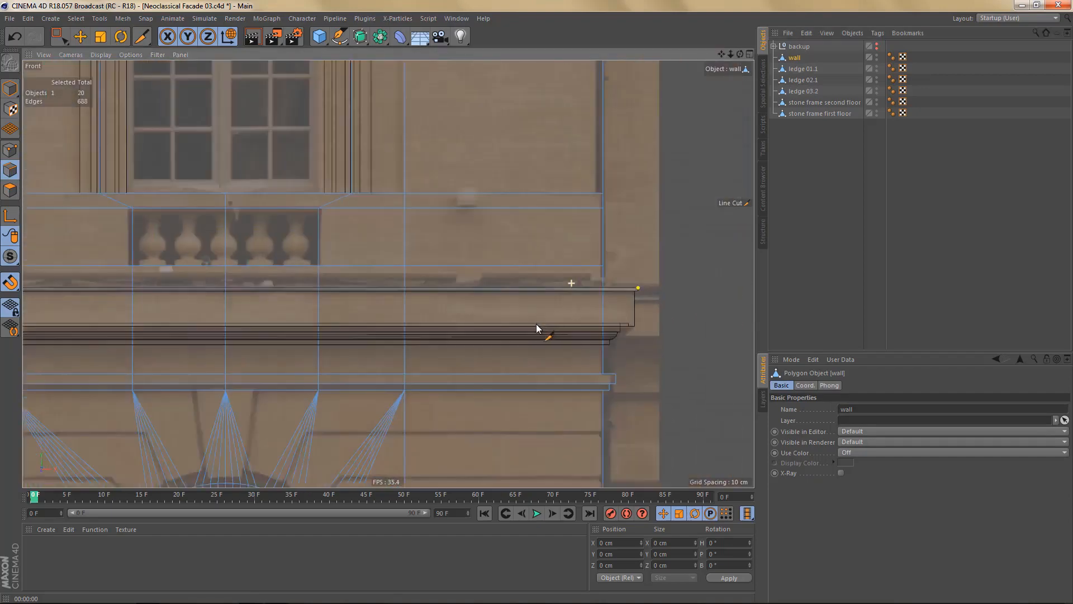
middle_click_drag(434, 305, 496, 321)
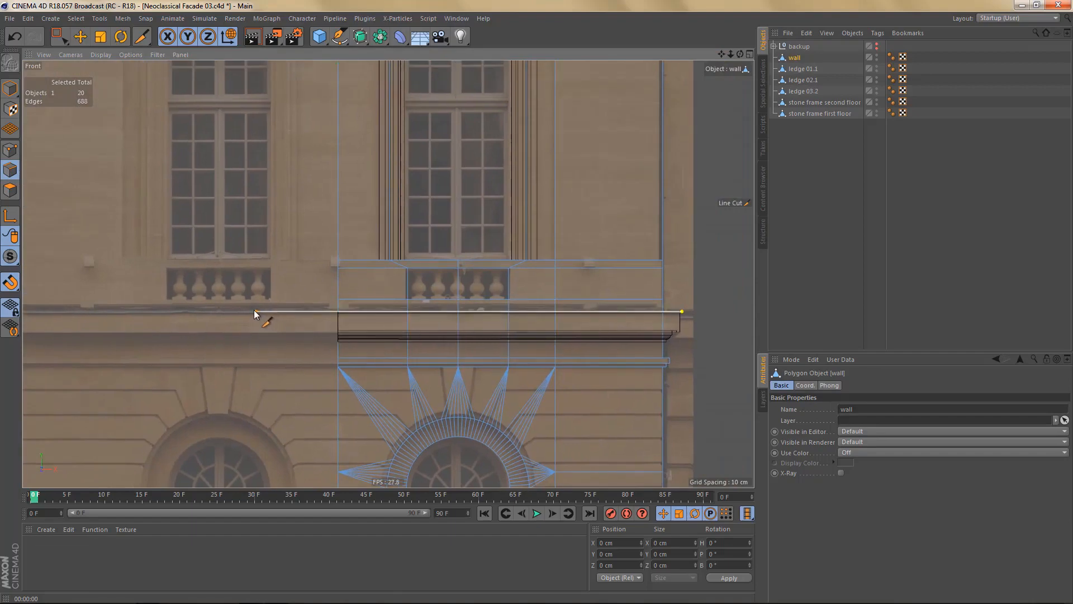
left_click(253, 311)
- Ring-select the narrow strip of wall polygons directly above ledge 01.1 in the perspective view
key("F1")
key("e")
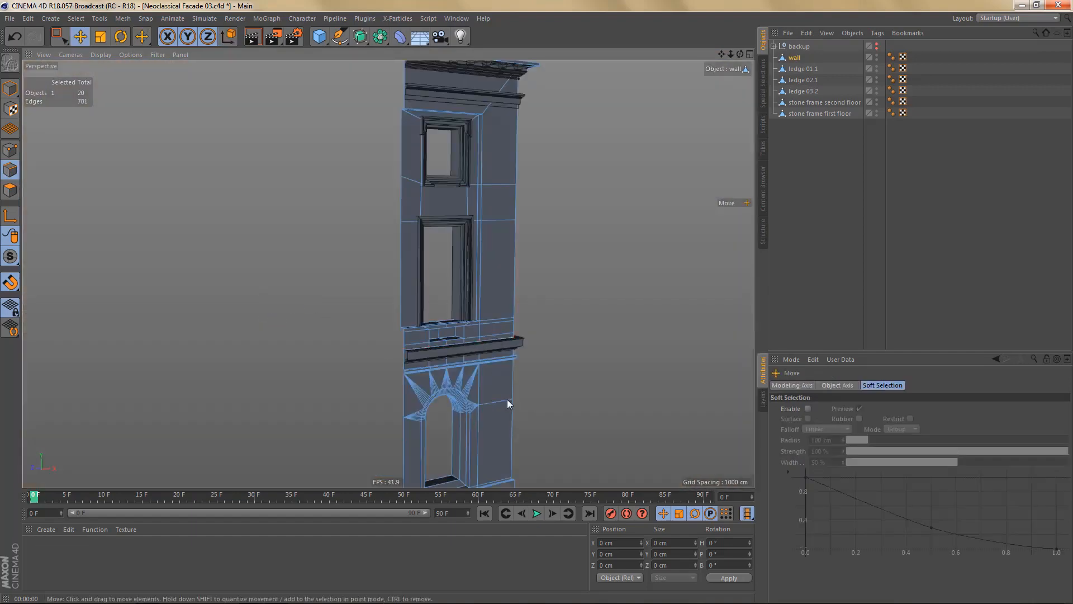
right_click_drag(467, 336, 579, 328, "alt")
key("Return")
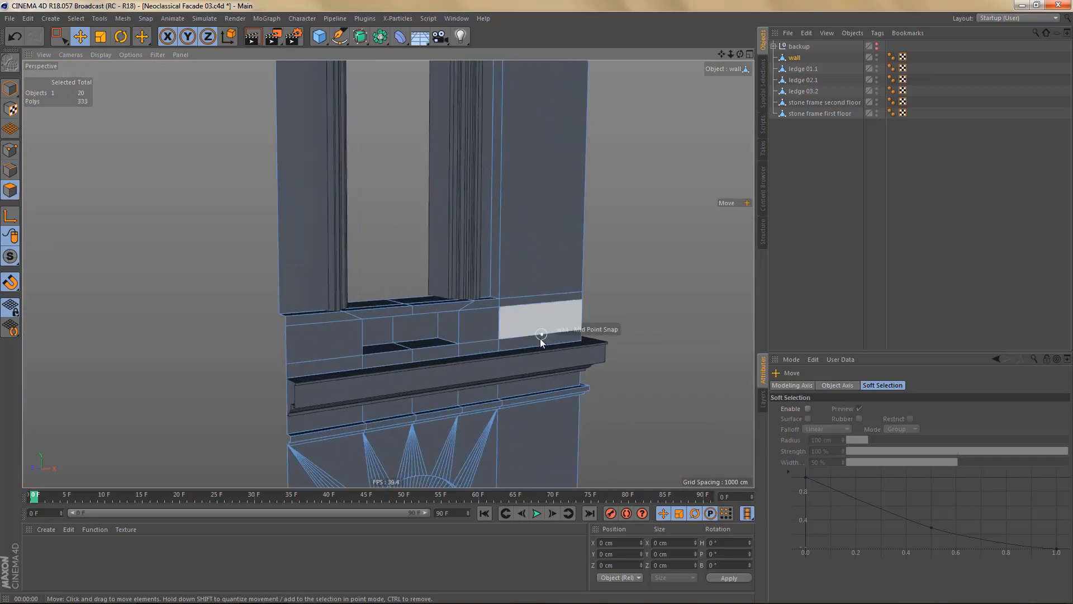
key("u")
key("b")
left_click(457, 350)
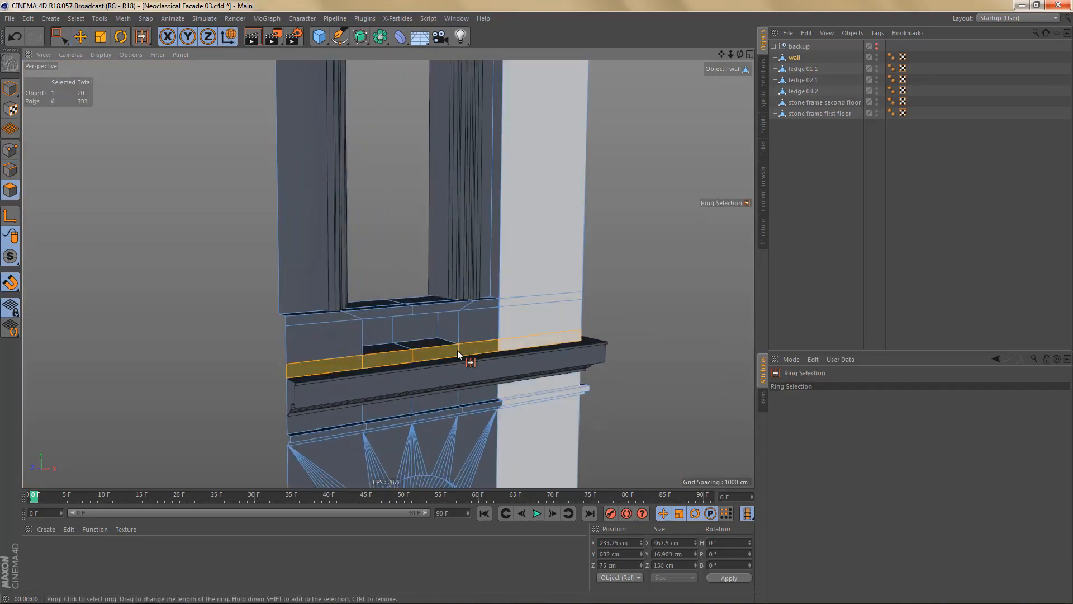
- Add the front wall polygons on both sides of and above the balustrade opening to the selection
right_click_drag(415, 350, 469, 349, "alt")
left_click_drag(469, 349, 480, 355, "alt")
key("9")
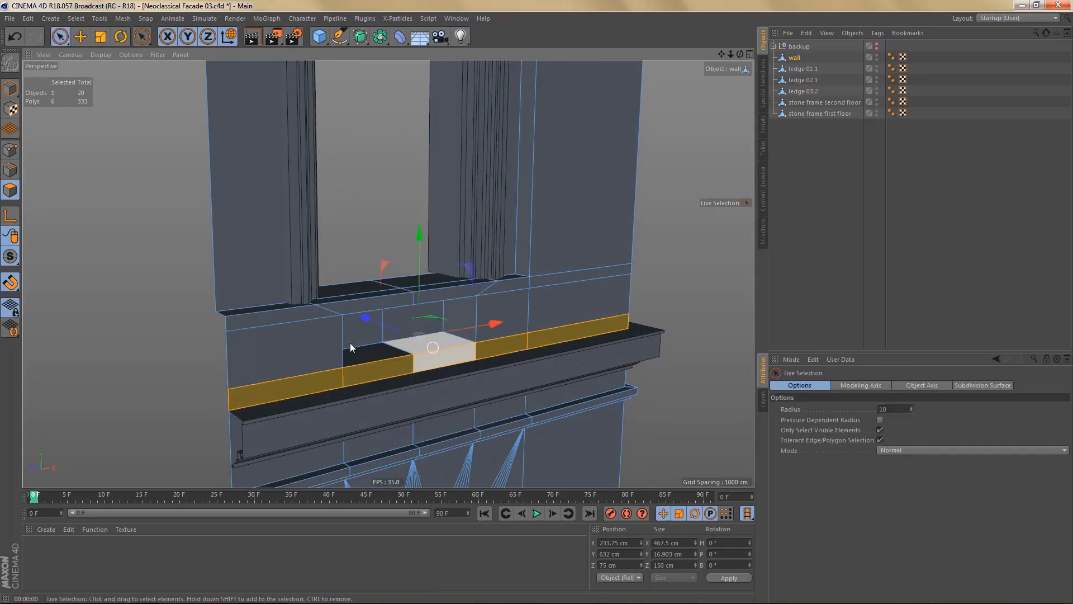
left_click_drag(281, 357, 312, 321, "shift")
right_click_drag(375, 285, 471, 252, "alt")
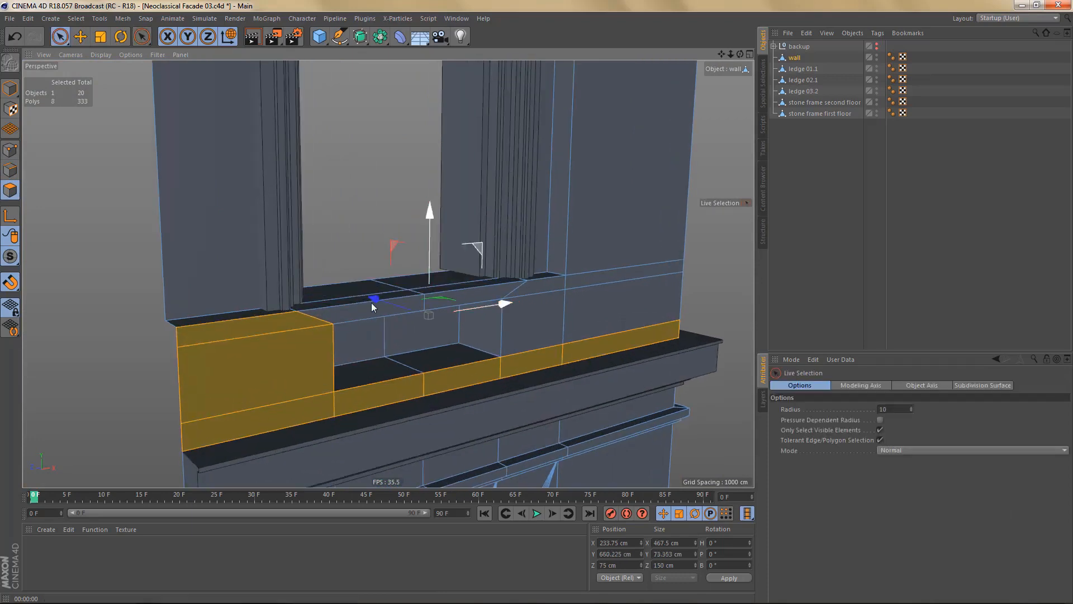
left_click(374, 308, "shift")
mouse_move(545, 297)
left_mouse_down("shift")
mouse_move(516, 290)
mouse_move(588, 287)
left_mouse_up("shift")
- Add the parapet band's polygons on the wall's side face to the selection
right_click_drag(588, 302, 574, 300, "alt")
left_click_drag(573, 300, 480, 294, "alt")
middle_click_drag(593, 328, 546, 344, "alt")
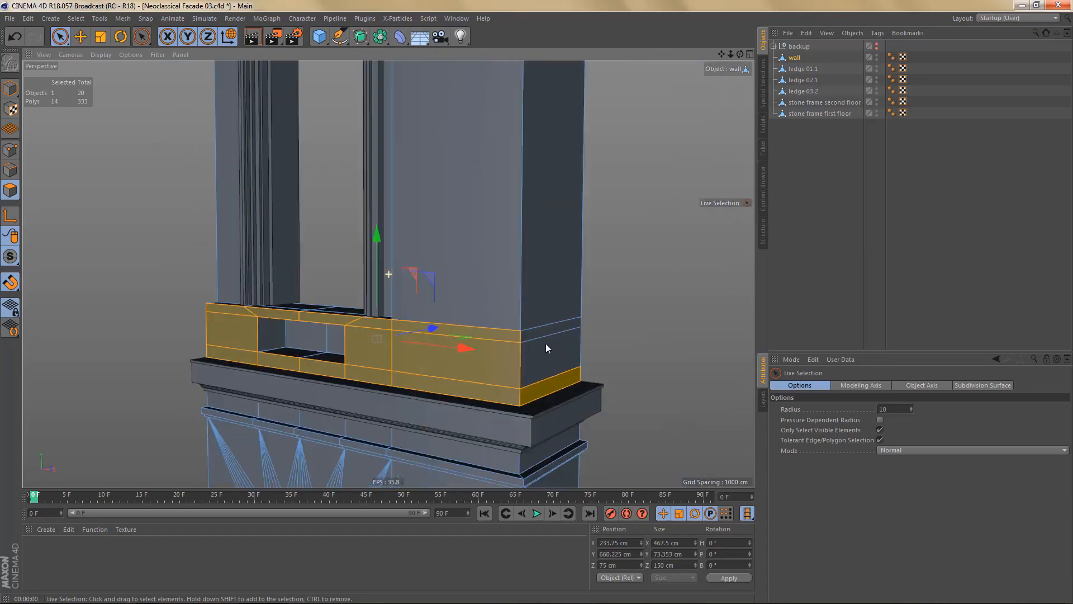
left_click(541, 340, "shift")
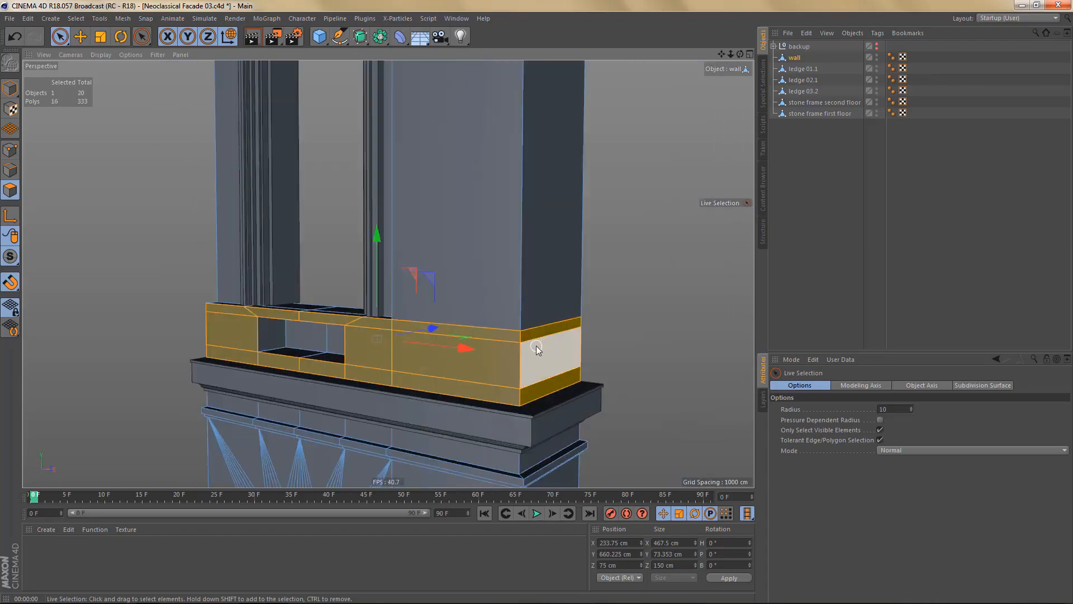
- Extrude the selected parapet band polygons outward with an offset of 6 cm
key("d")
left_click_drag(591, 376, 610, 376)
mouse_move(498, 334)
left_mouse_down("alt")
mouse_move(509, 351)
mouse_move(570, 344)
mouse_move(615, 307)
mouse_move(559, 319)
left_mouse_up("alt")
scroll(353, 360, "up", 2)
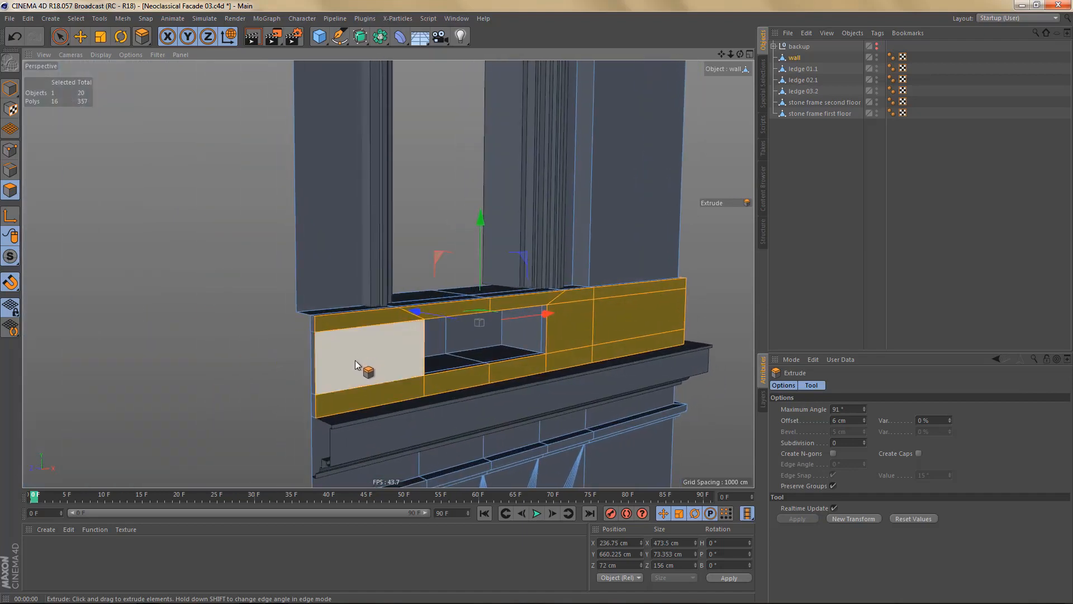
- Select and delete the extrusion's thin end polygons at the wall's inner side and at its rear edge
key("0")
left_click_drag(280, 289, 529, 389)
key("Delete")
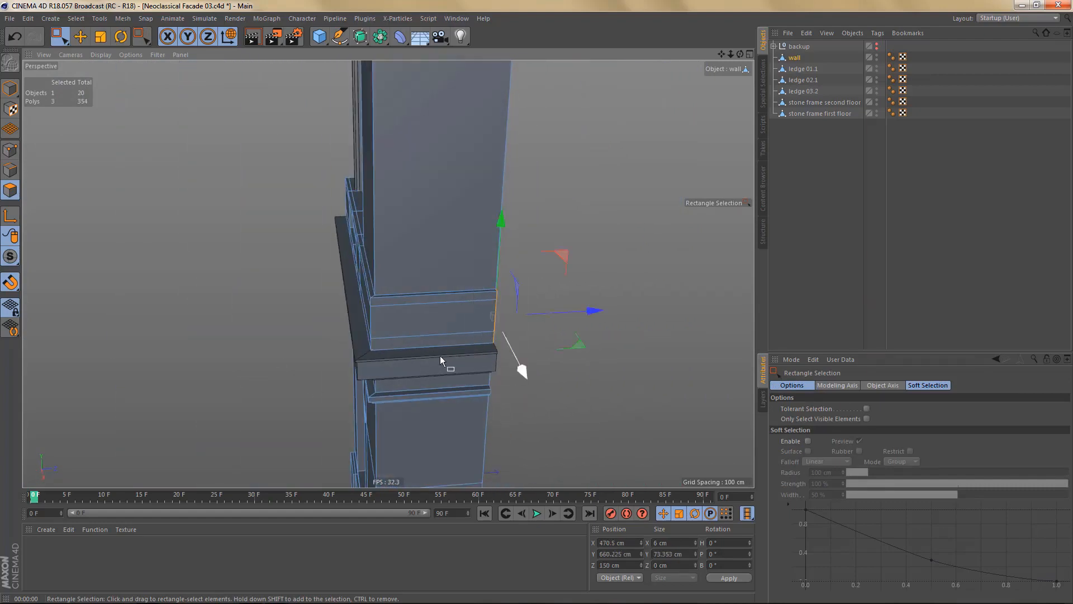
left_click_drag(441, 358, 320, 308, "alt")
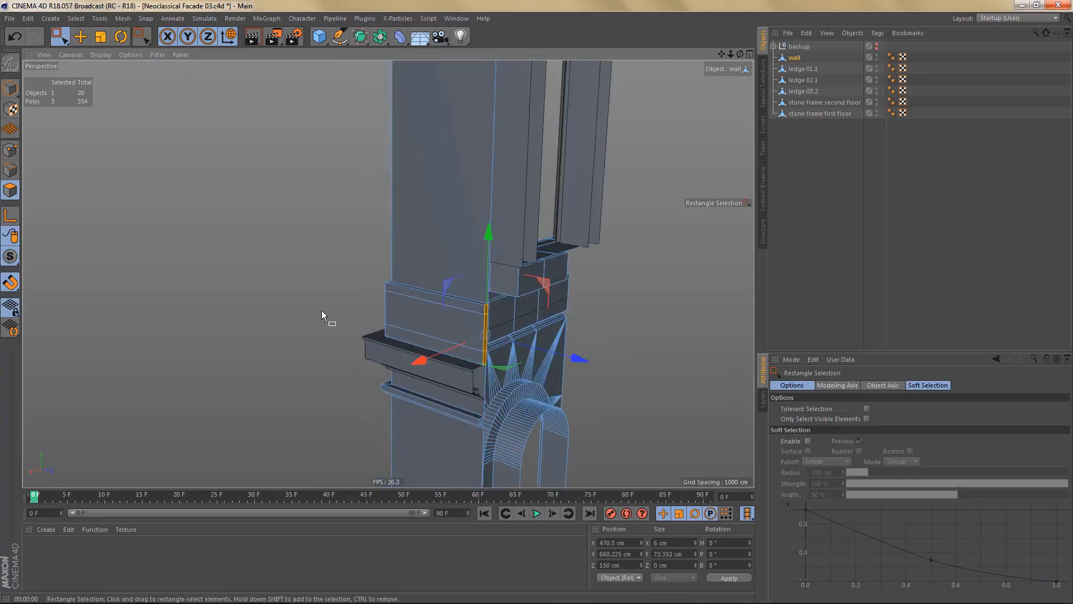
key("Delete")
- Render a preview of the whole facade in the perspective view
left_click_drag(393, 298, 457, 397, "alt")
key("ctrl+r")
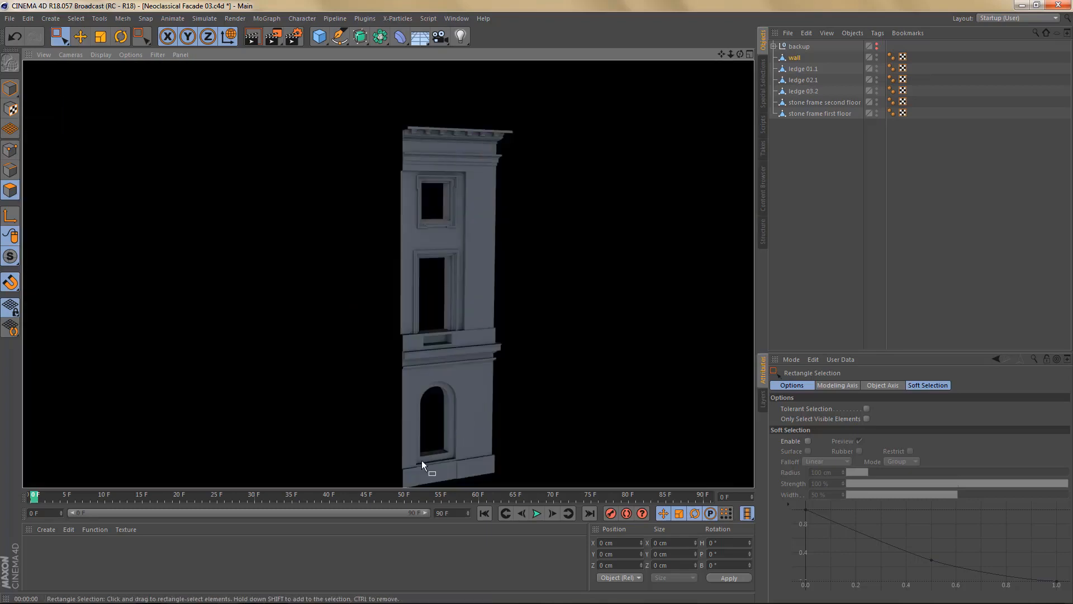
mouse_move(450, 343)
left_mouse_down("alt")
mouse_move(495, 333)
mouse_move(495, 357)
mouse_move(511, 296)
mouse_move(478, 309)
mouse_move(514, 307)
mouse_move(495, 266)
mouse_move(514, 274)
left_mouse_up("alt")
- In the front view, Line Cut the wall horizontally from the second-floor frame's lower left corner past the wall's left vertical edge
key("Return")
middle_click(550, 332)
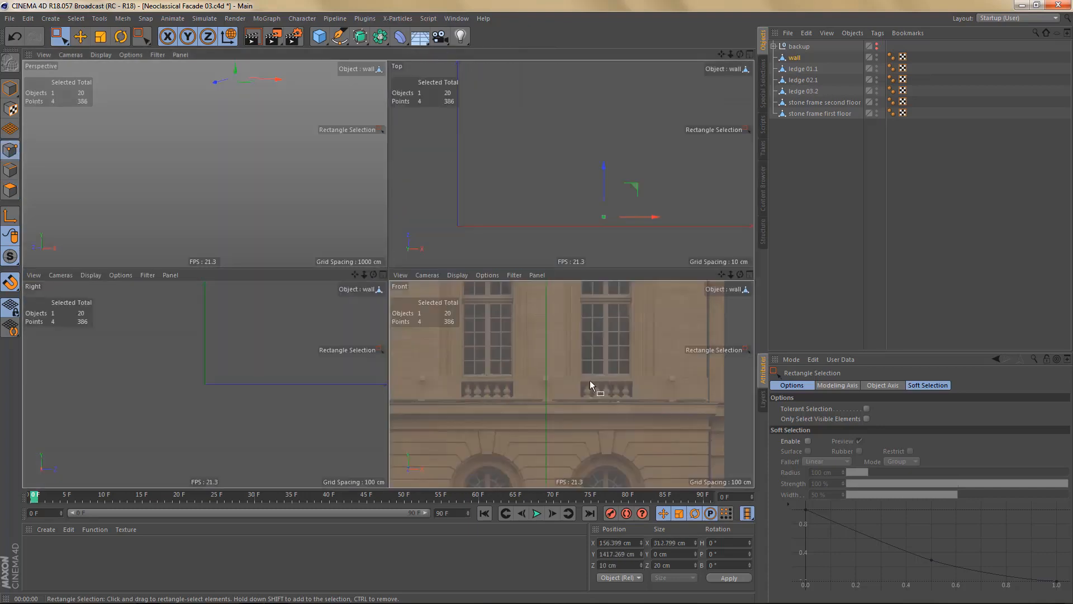
middle_click(589, 380)
scroll(531, 345, "down", 3)
middle_click_drag(448, 347, 474, 531, "alt")
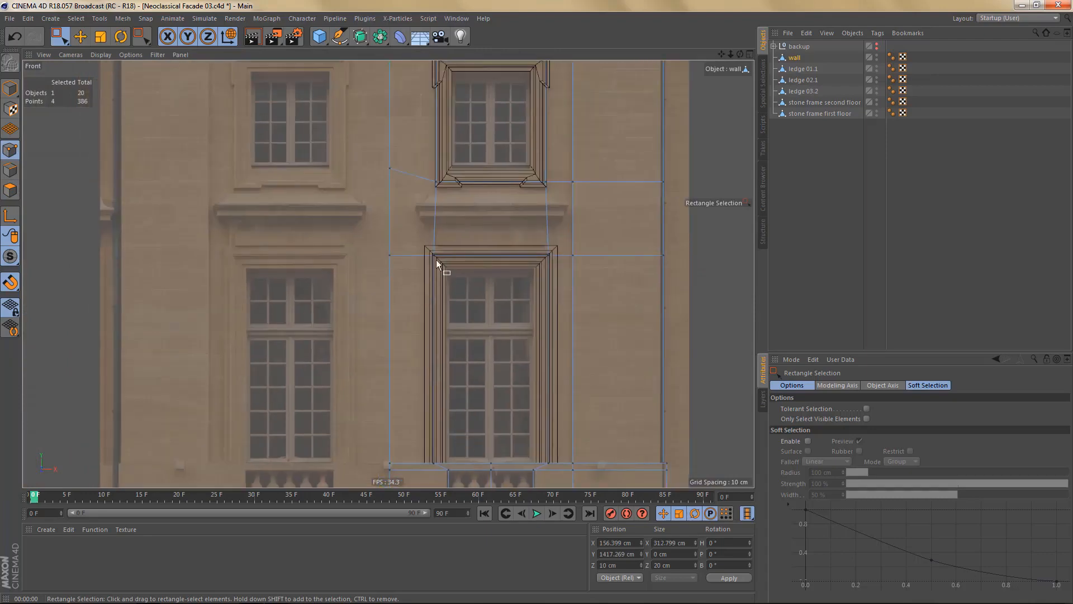
right_click_drag(422, 176, 553, 193, "alt")
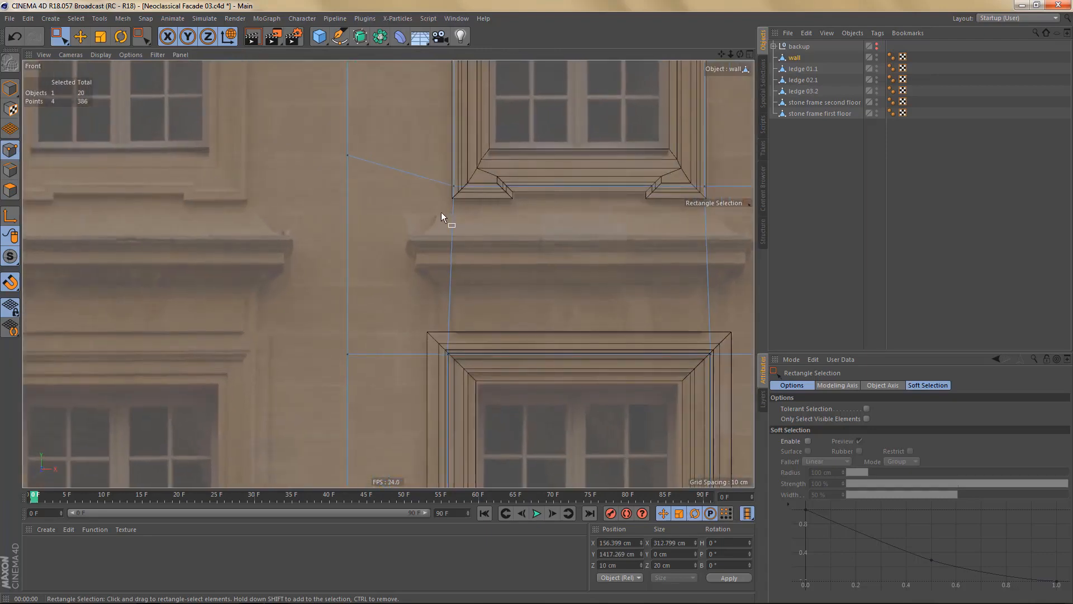
key("k")
key("k")
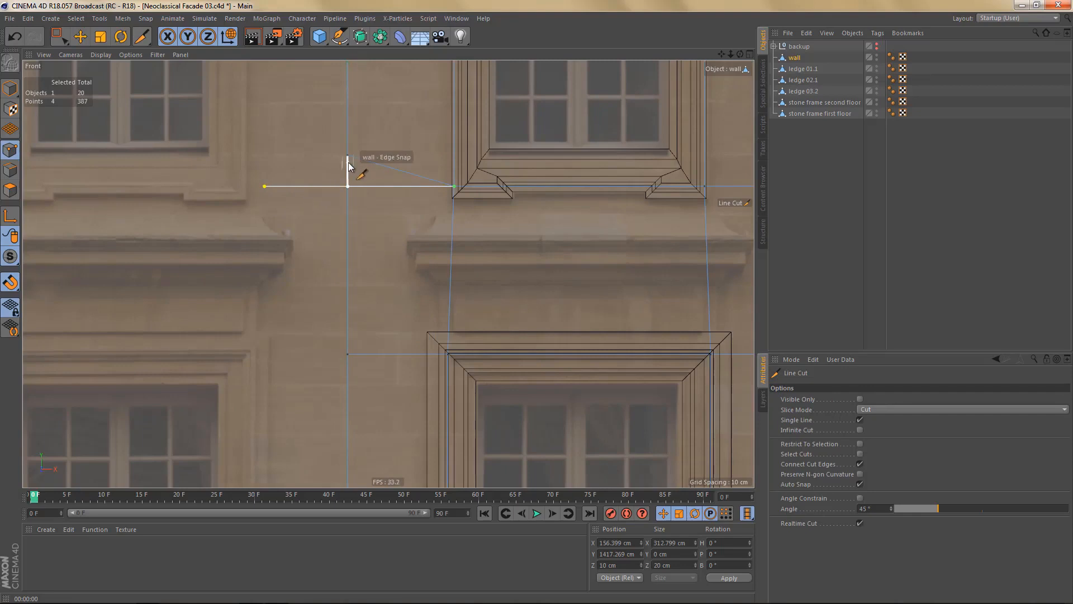
key("Return")
- Delete the slanted wall edge above the new horizontal cut beside the second-floor stone frame
key("e")
left_click(371, 162)
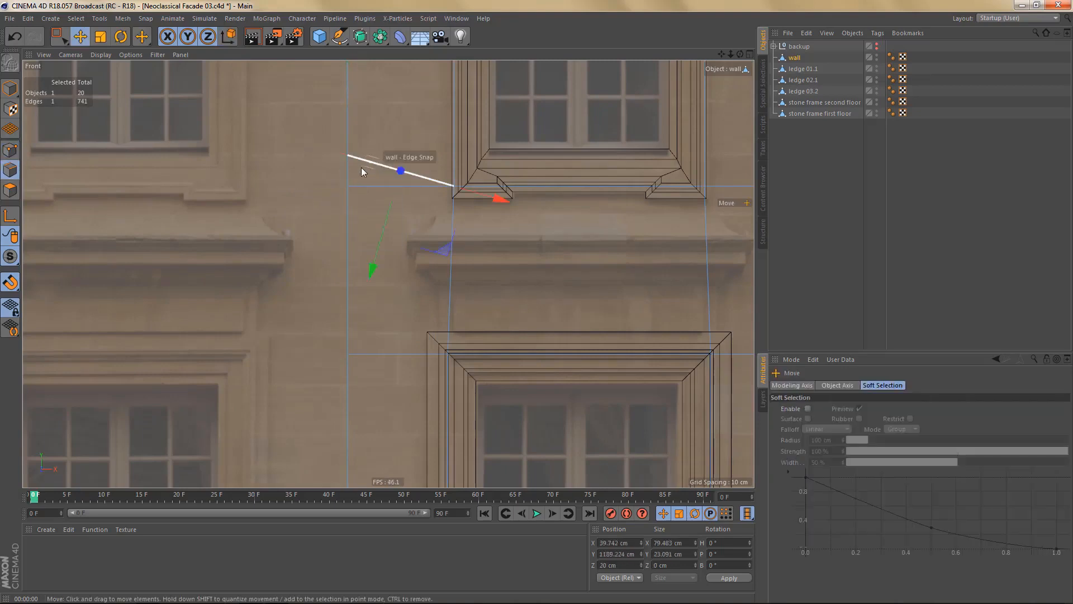
key("Delete")
middle_click(394, 188)
middle_click(274, 166)
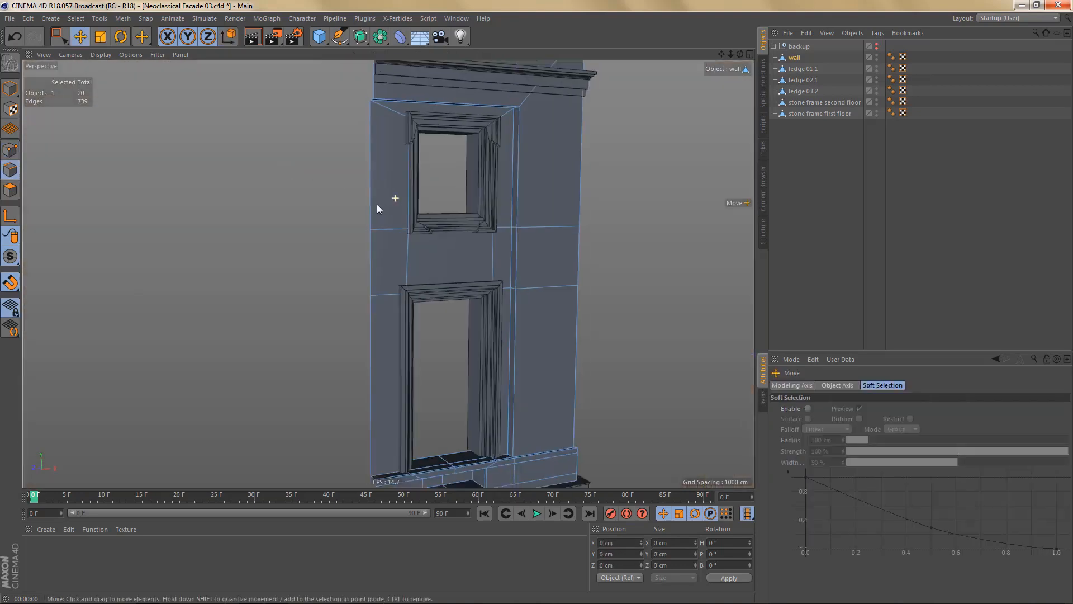
mouse_move(377, 203)
left_mouse_down("alt")
mouse_move(385, 243)
mouse_move(344, 243)
mouse_move(390, 263)
mouse_move(395, 212)
left_mouse_up("alt")
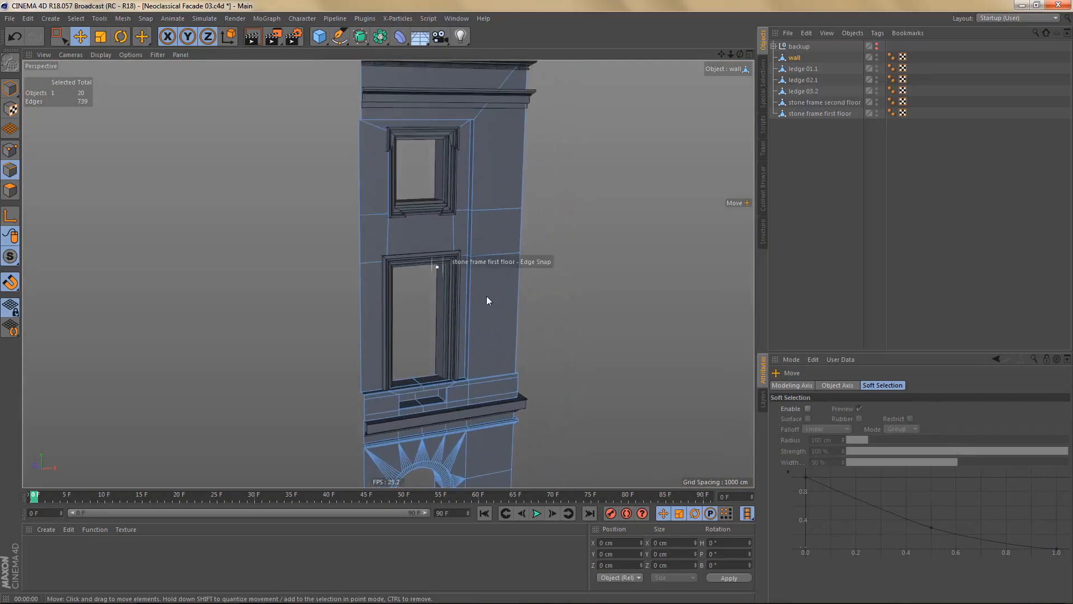
- Deselect all objects and start a linear Pen spline at the upper tip of the cornice between the two windows, about X 66.8, Y 1159.4 cm
middle_click(486, 296)
middle_click(582, 367)
scroll(488, 290, "down", 2)
scroll(481, 311, "up", 3)
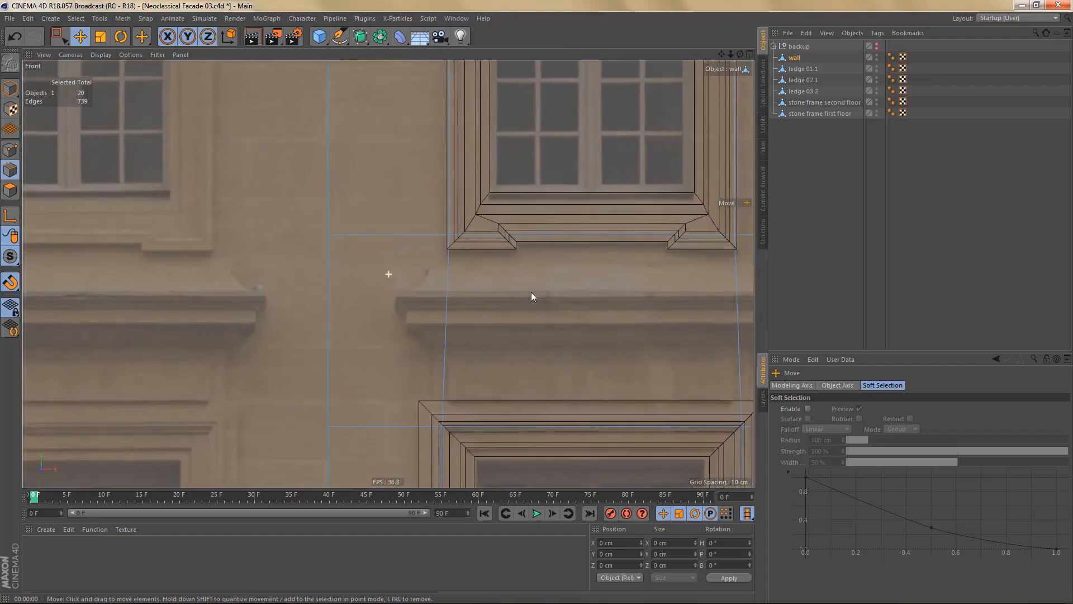
middle_click_drag(532, 295, 434, 290, "alt")
left_click(818, 185)
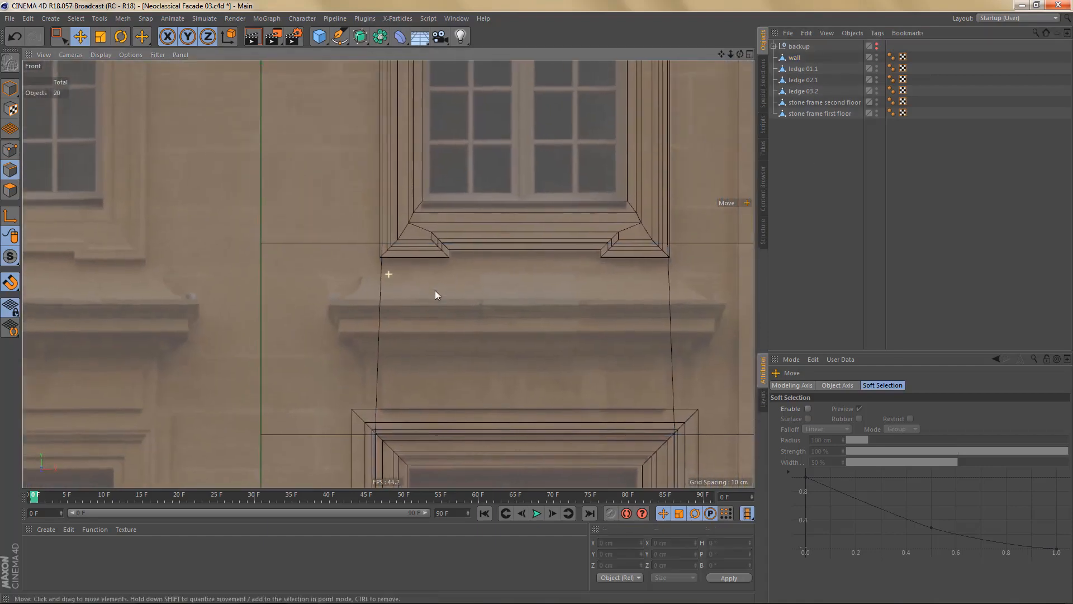
left_click(339, 36)
scroll(355, 274, "up", 3)
middle_click_drag(400, 297, 430, 256, "alt")
right_click_drag(401, 283, 450, 273, "alt")
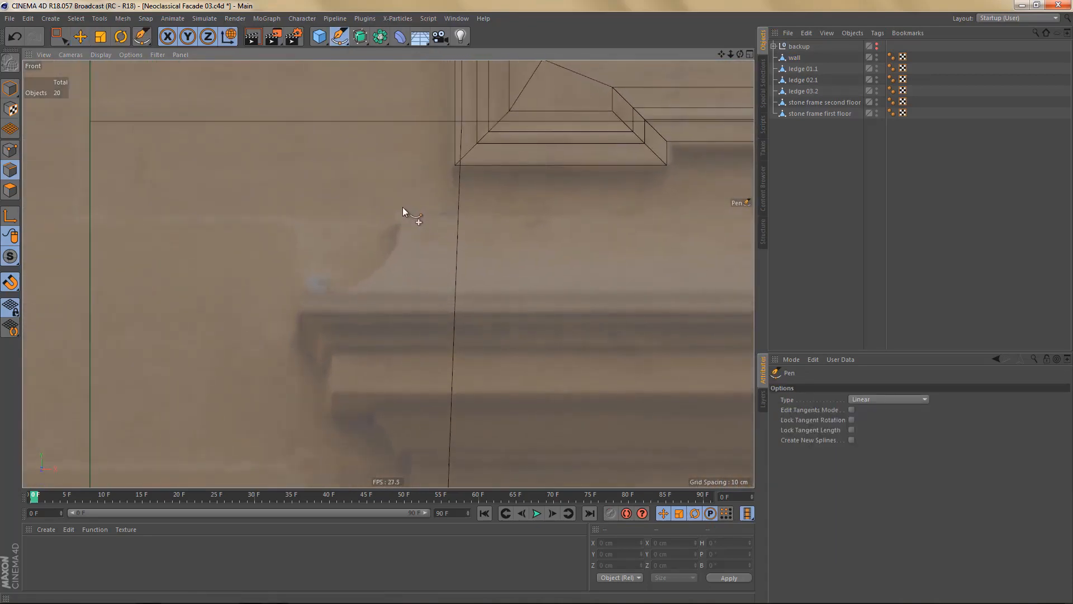
left_click(402, 207)
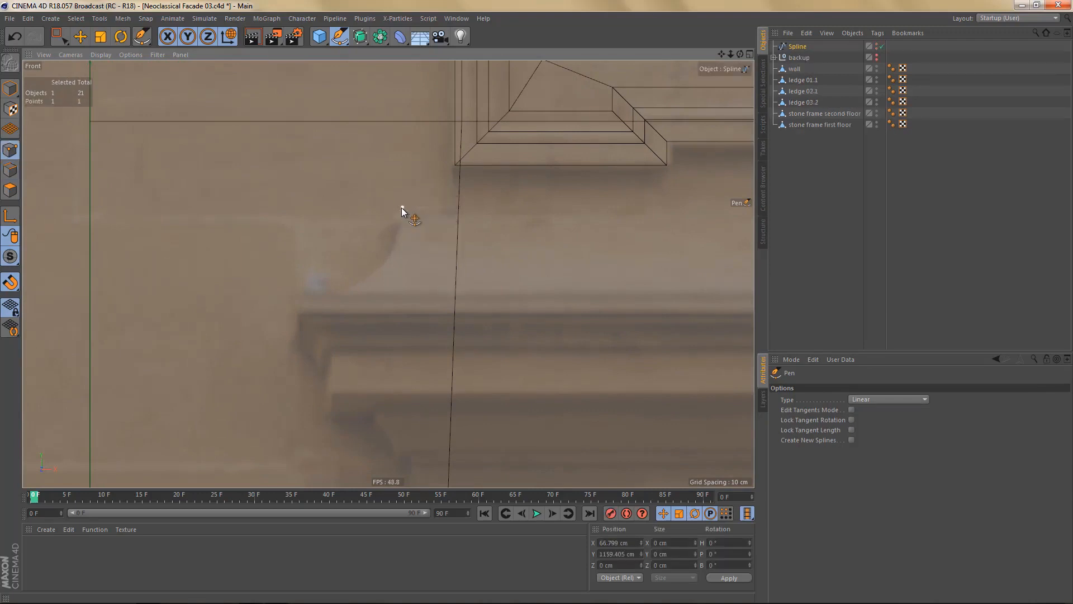
- Extend the spline down to the cornice top at Y 1141.244 cm, out to X 44.555 cm, and down to Y 1136.584 cm
key("e")
left_click_drag(401, 103, 407, 189, "ctrl")
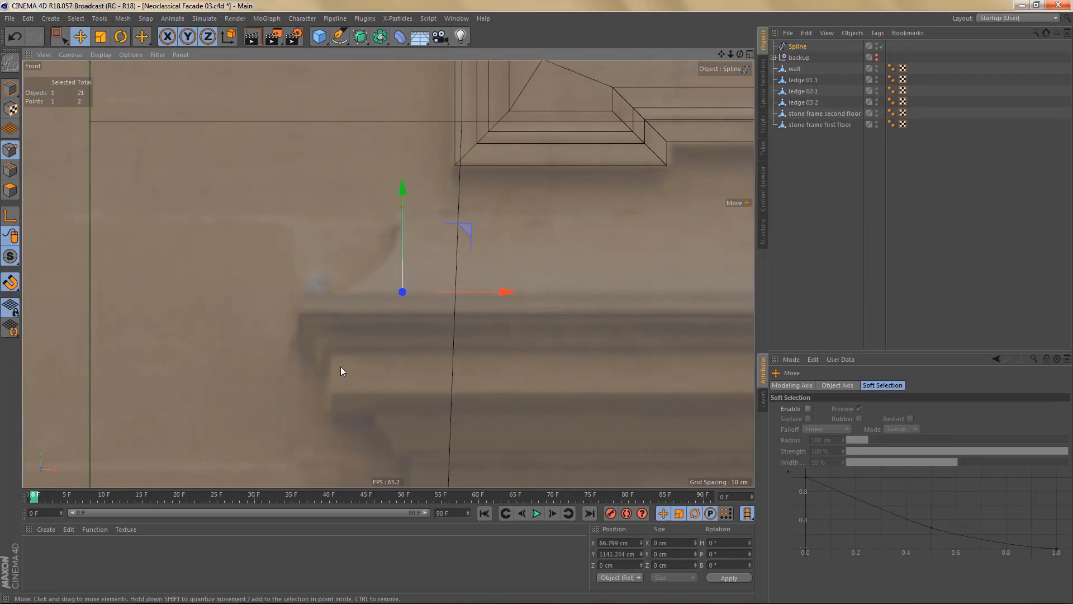
left_click_drag(512, 288, 400, 297)
left_click_drag(297, 184, 301, 207, "ctrl")
scroll(312, 330, "up", 2)
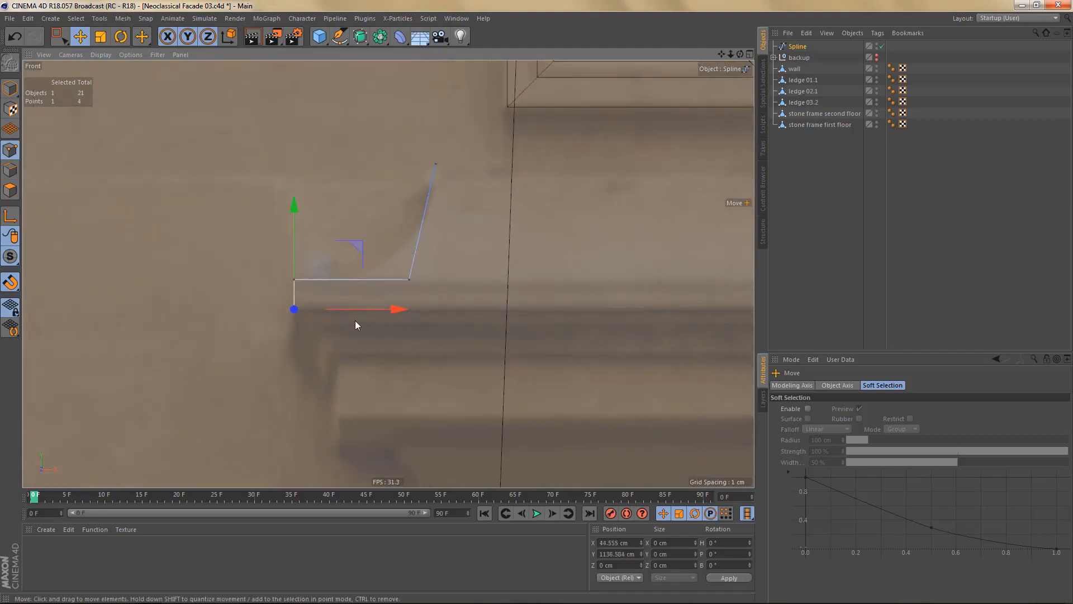
- Continue the stepped profile inward and down, through X 51.274, Y 1134.127 cm, ending with a short inward step below it
left_click_drag(395, 309, 408, 311, "ctrl")
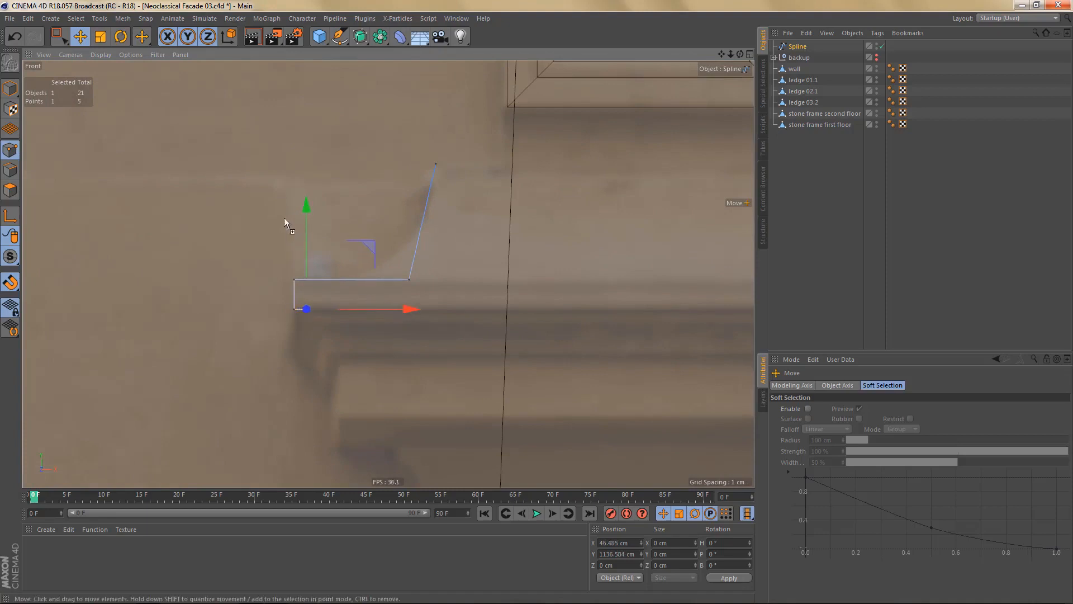
left_click_drag(310, 204, 311, 219, "ctrl")
scroll(333, 361, "up", 2)
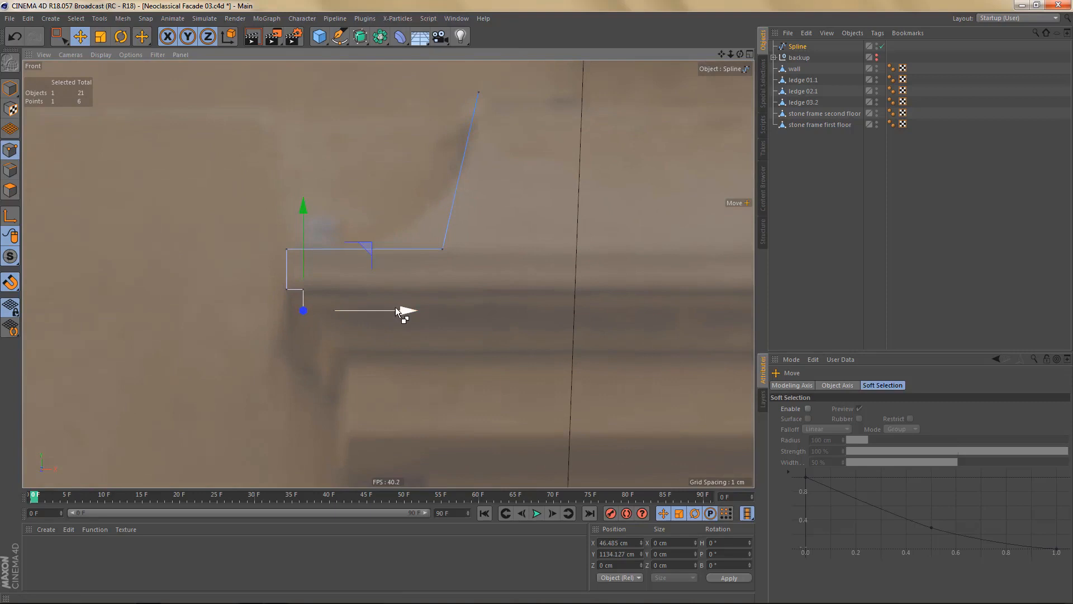
left_click_drag(405, 309, 438, 314, "ctrl")
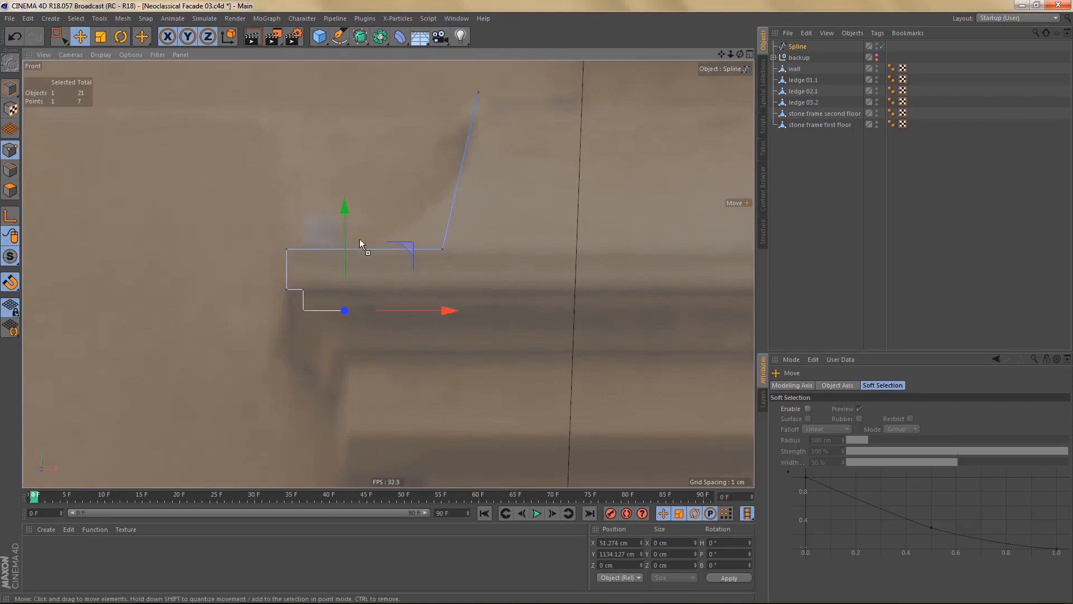
left_click_drag(341, 218, 346, 254, "ctrl")
left_click_drag(453, 346, 464, 349, "ctrl")
left_click(360, 249, "ctrl")
key("ctrl+z")
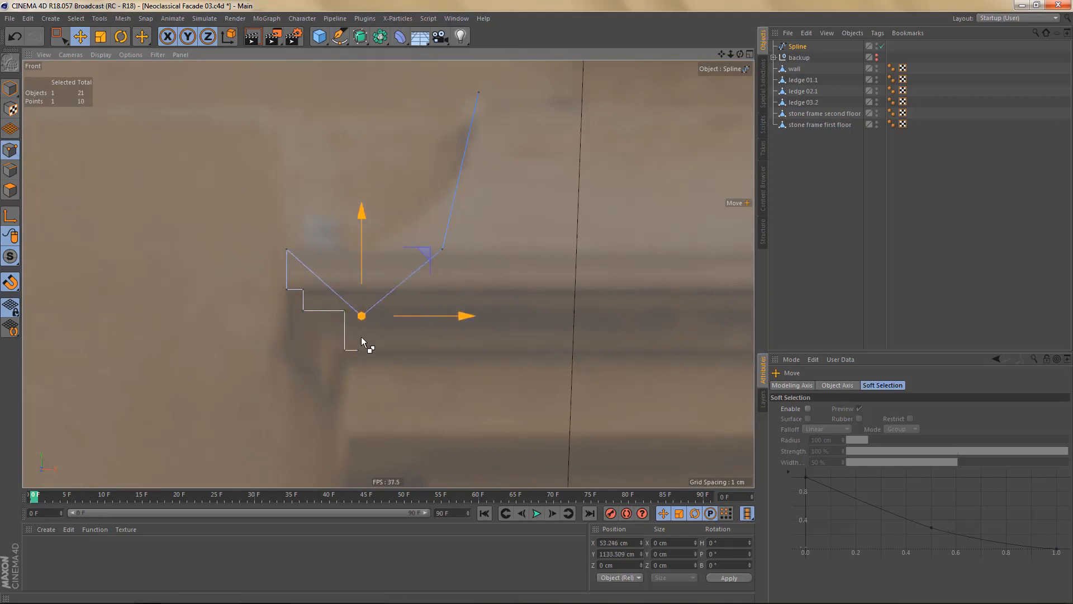
left_click(360, 249, "ctrl")
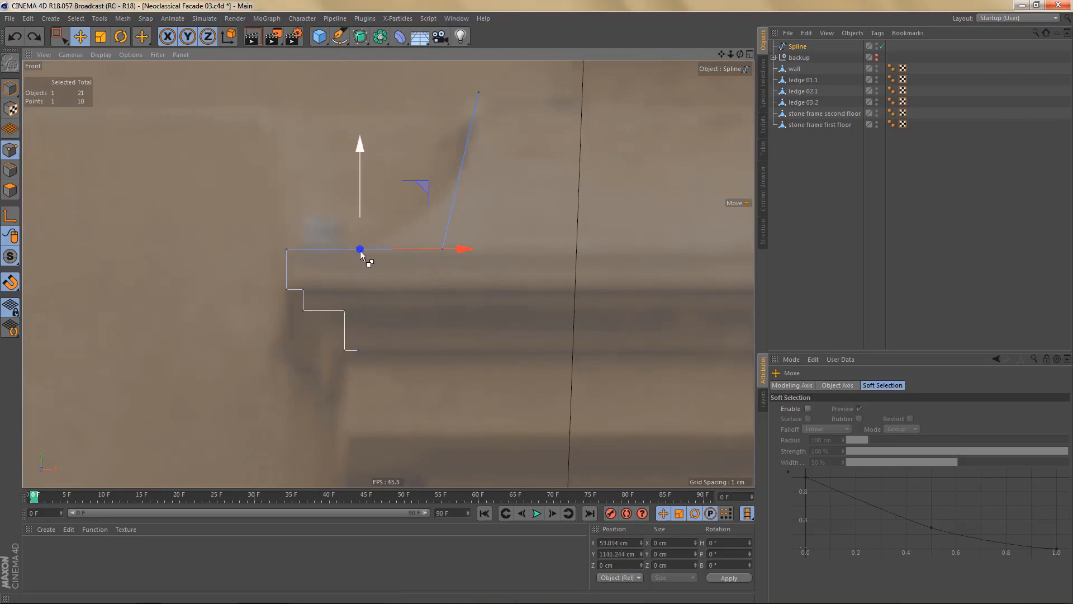
left_click_drag(360, 251, 361, 337)
key("ctrl+z")
key("ctrl+z")
- Extend the profile down to the cornice band's lower edge at Y 1120.002 cm and inward to X 61.269 cm
left_click(356, 250, "ctrl")
left_click_drag(357, 250, 363, 394)
key("ctrl+z")
key("ctrl+z")
scroll(364, 322, "up", 3)
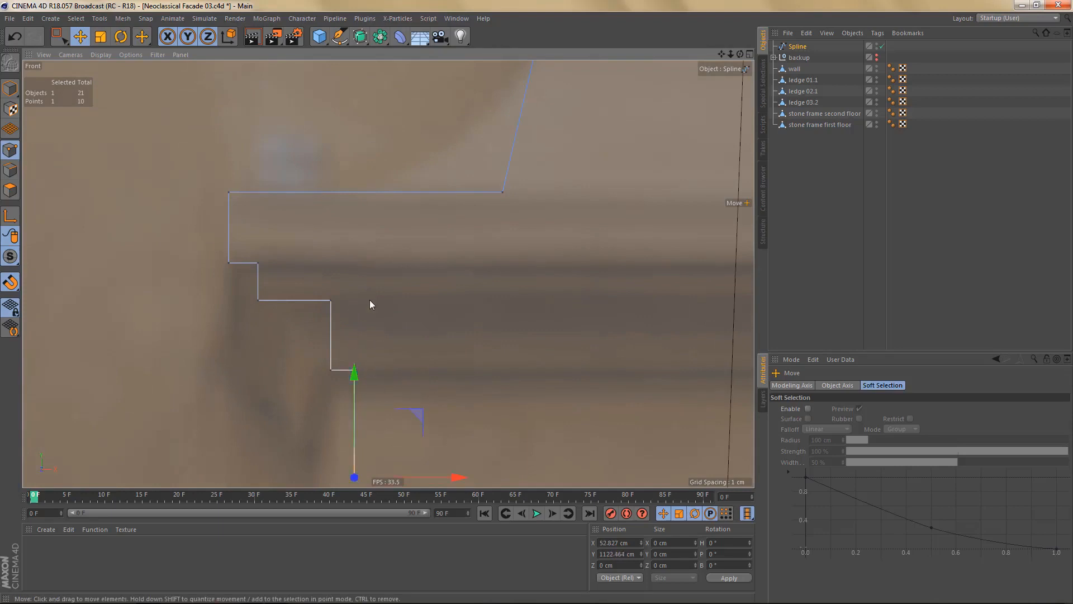
scroll(371, 295, "down", 3)
middle_click_drag(391, 320, 395, 255, "alt")
left_click_drag(373, 191, 377, 204)
left_click_drag(478, 301, 520, 303, "ctrl")
scroll(450, 358, "up", 3)
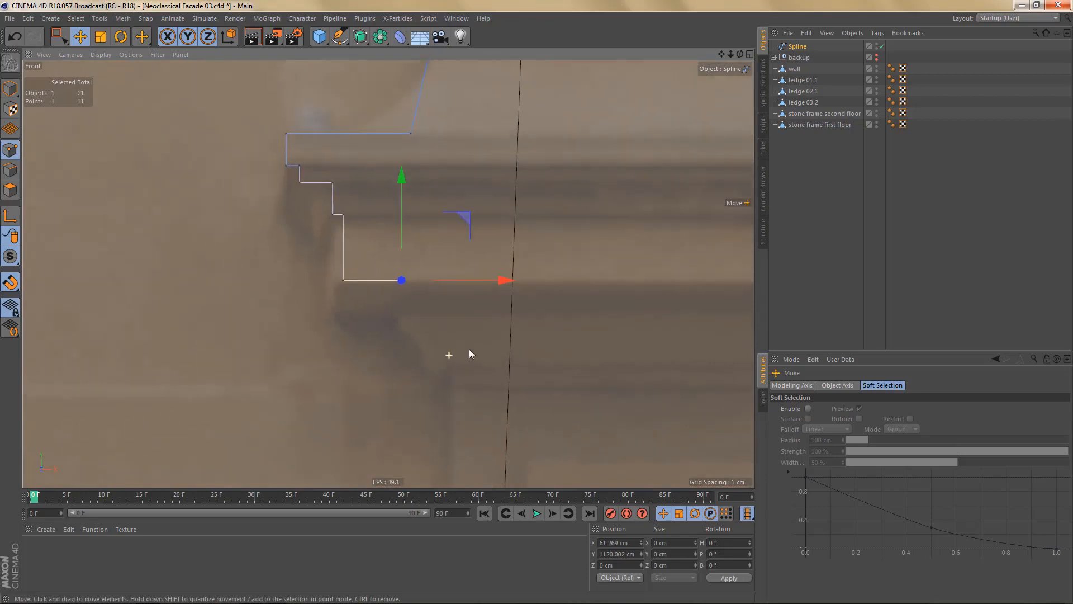
- Add two further inward steps below the cornice band, ending at X 70.757, Y 1104.112 cm
left_click_drag(394, 179, 397, 201, "ctrl")
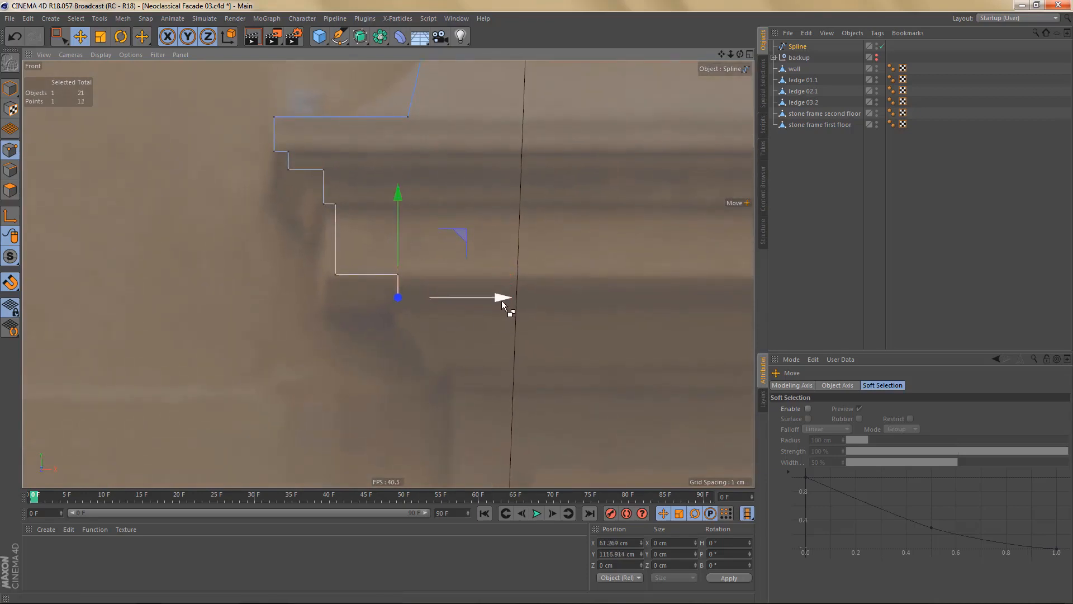
left_click_drag(502, 300, 554, 302, "ctrl")
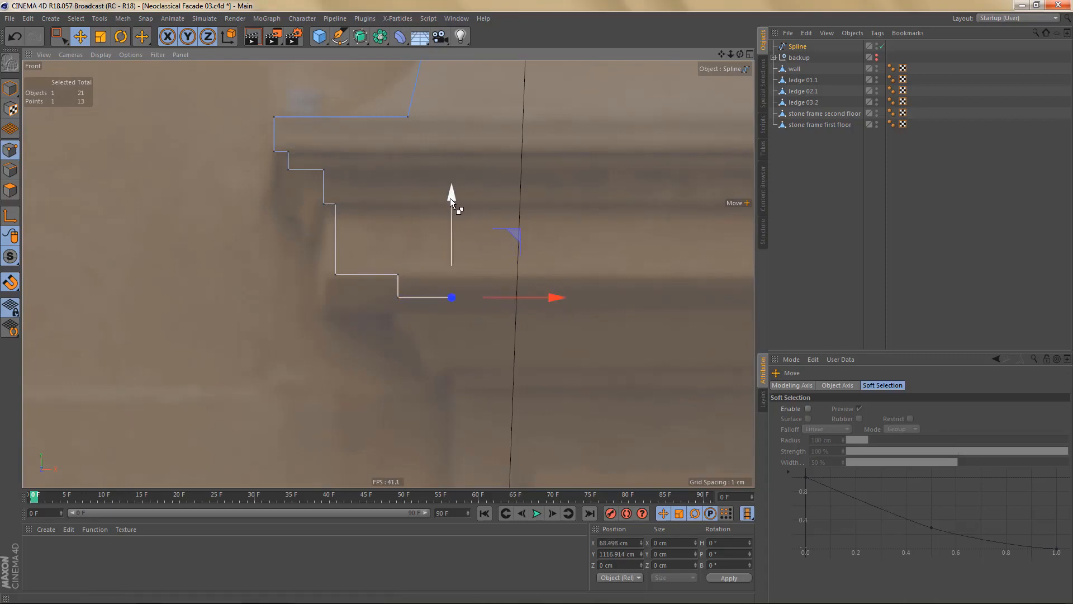
left_click_drag(450, 198, 447, 265, "ctrl")
left_click_drag(553, 364, 567, 364, "ctrl")
left_click_drag(471, 264, 481, 294, "ctrl")
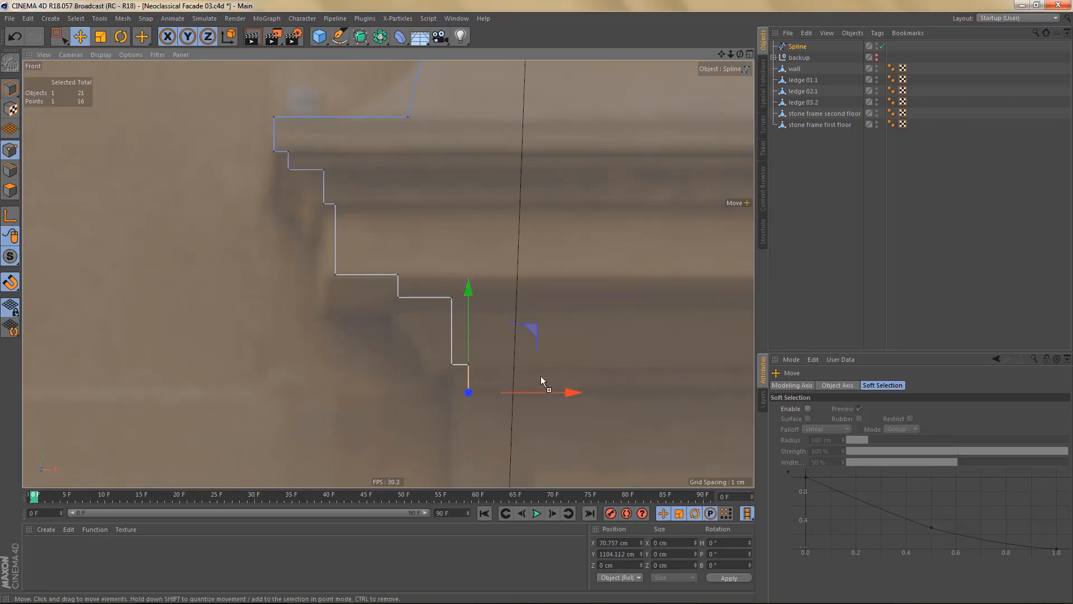
- Extend the profile inward to X 73.468 cm and down to the first-floor stone frame's upper edge at Y 1068.857 cm
left_click_drag(576, 391, 583, 393, "ctrl")
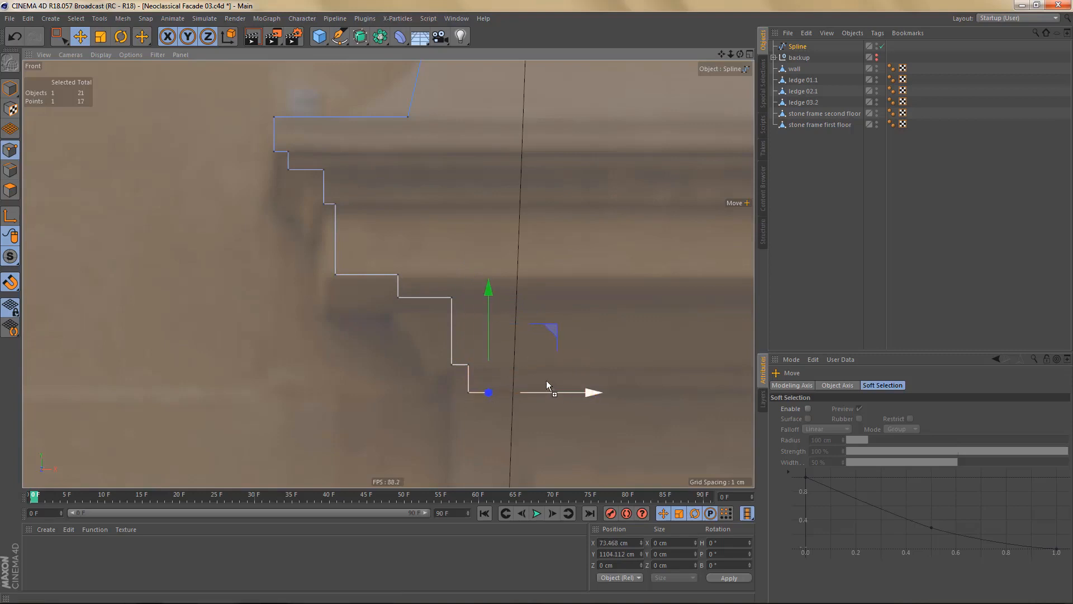
scroll(479, 223, "down", 4)
left_click_drag(460, 100, 465, 255, "ctrl")
middle_click_drag(537, 359, 521, 372, "alt")
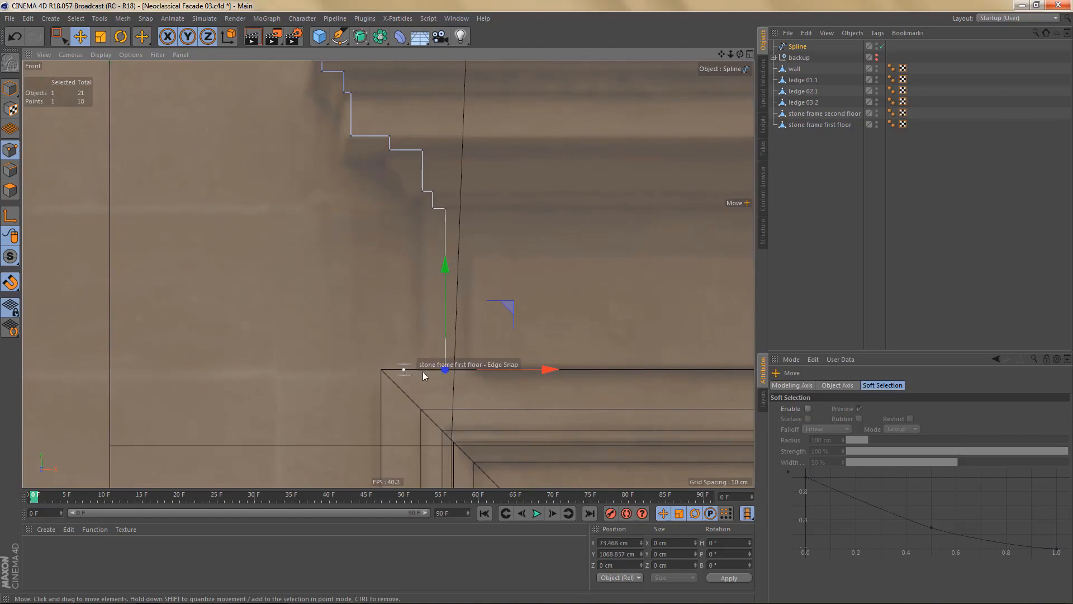
- Chamfer the profile's corner point at X 51.274, Y 1134.127 cm into a quarter-round arc about 4.6 cm across
right_click_drag(443, 304, 439, 372, "alt")
middle_click_drag(384, 198, 385, 255, "alt")
right_click_drag(374, 203, 442, 223, "alt")
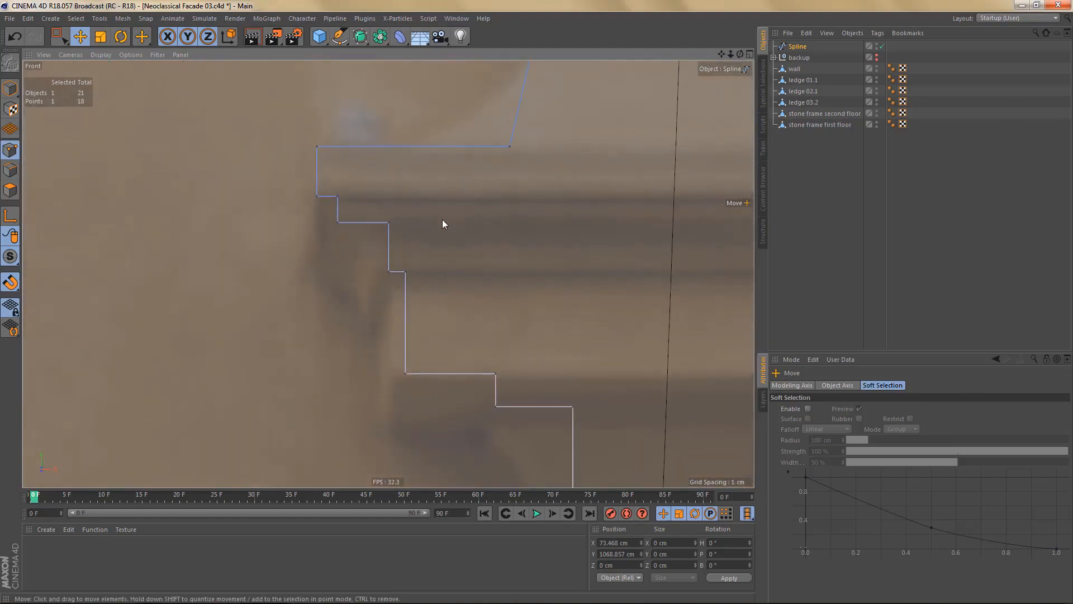
left_click(388, 223)
right_click_drag(421, 254, 428, 255, "alt")
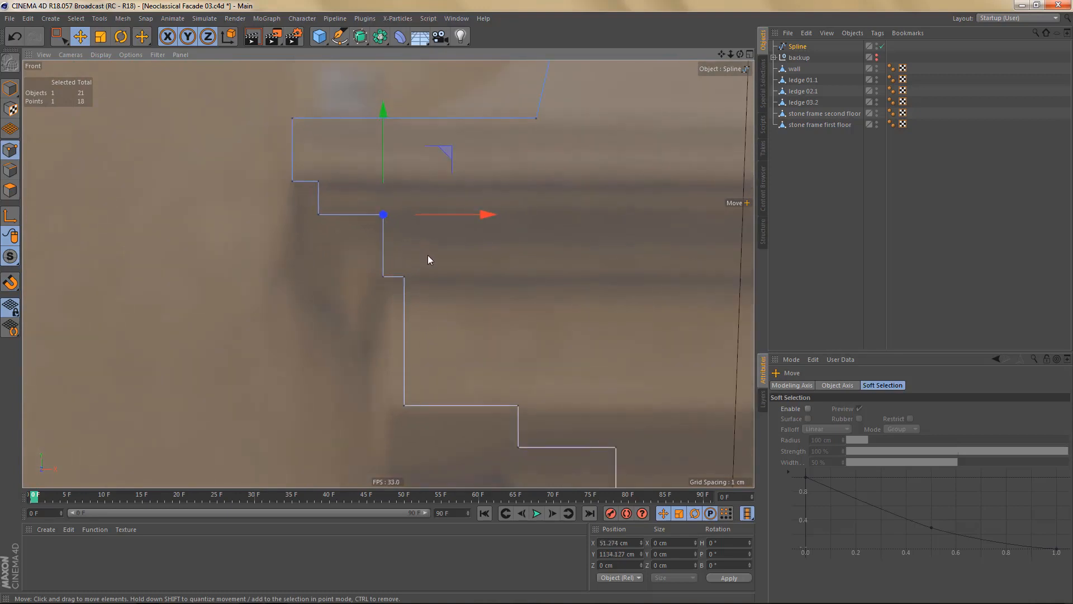
right_click(428, 256)
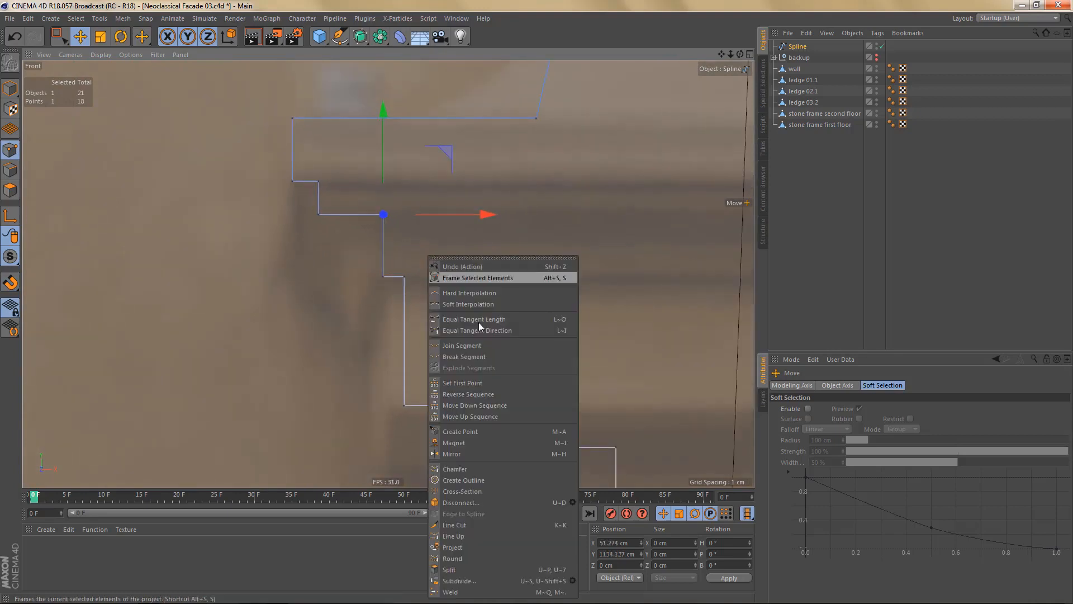
left_click(474, 470)
left_click_drag(474, 468, 526, 468)
right_click_drag(299, 159, 334, 229, "alt")
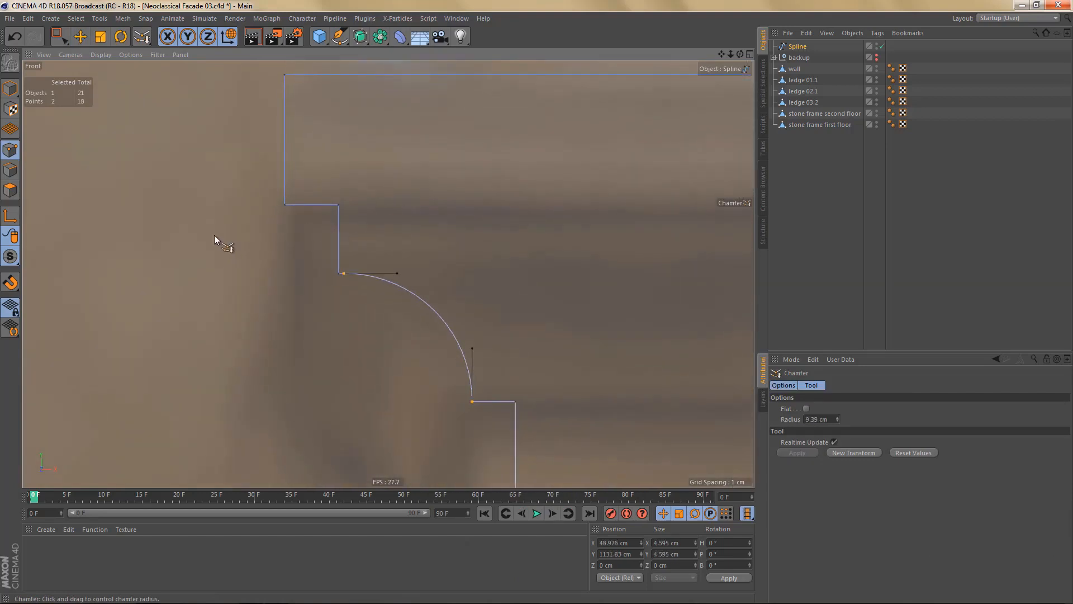
- Select and delete the leftover corner point right beside the arc's upper end
key("space")
right_click_drag(242, 295, 407, 280, "alt")
left_click_drag(398, 251, 411, 270)
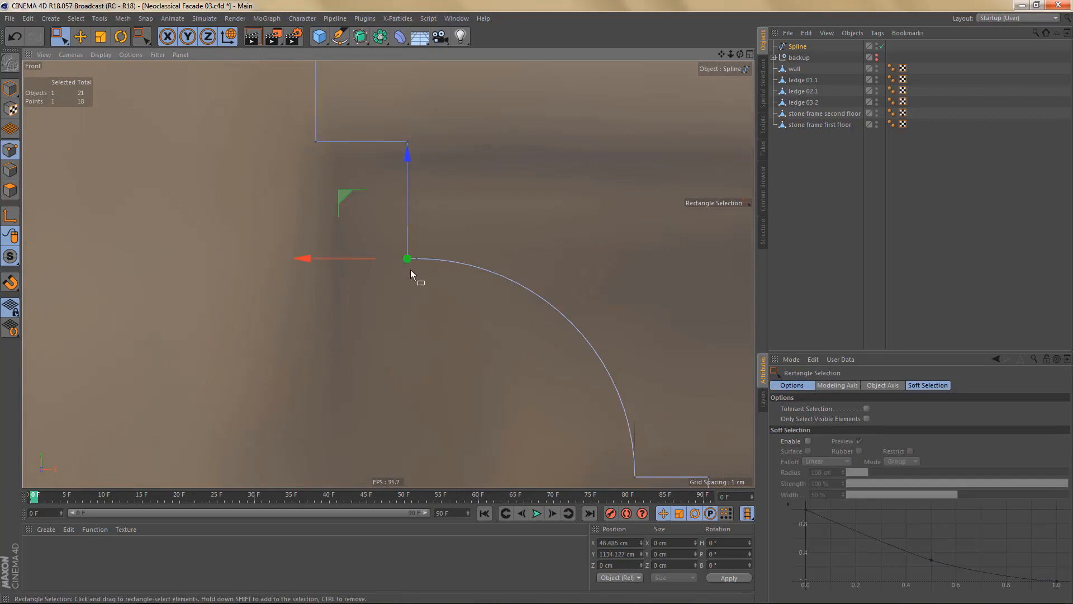
key("Delete")
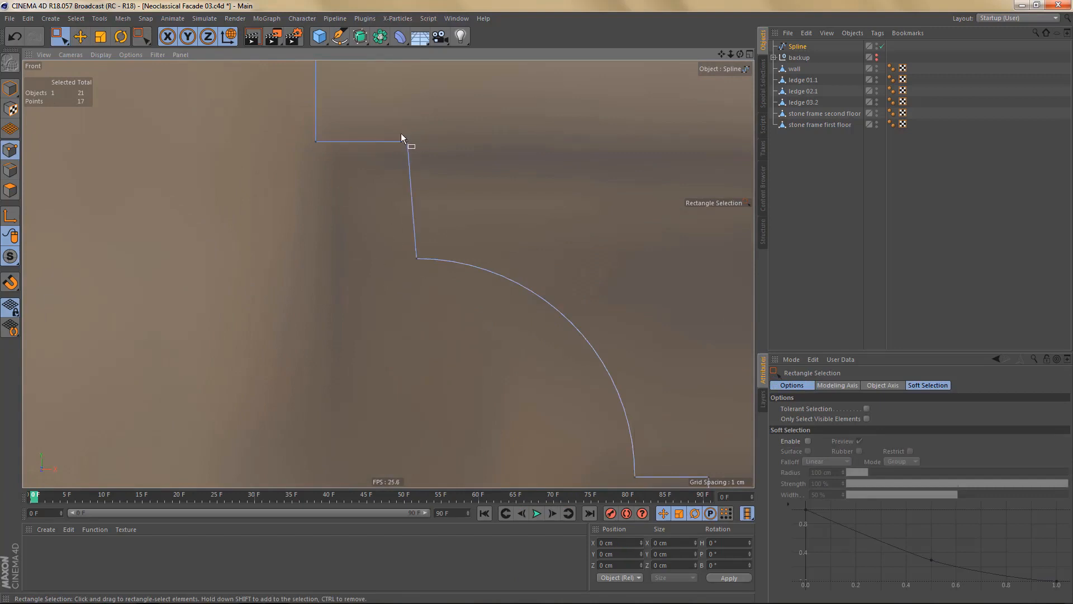
- Align the corner point directly above the quarter-round arc with the arc's upper end by setting its X position to 46.679 cm
left_click_drag(410, 249, 427, 267)
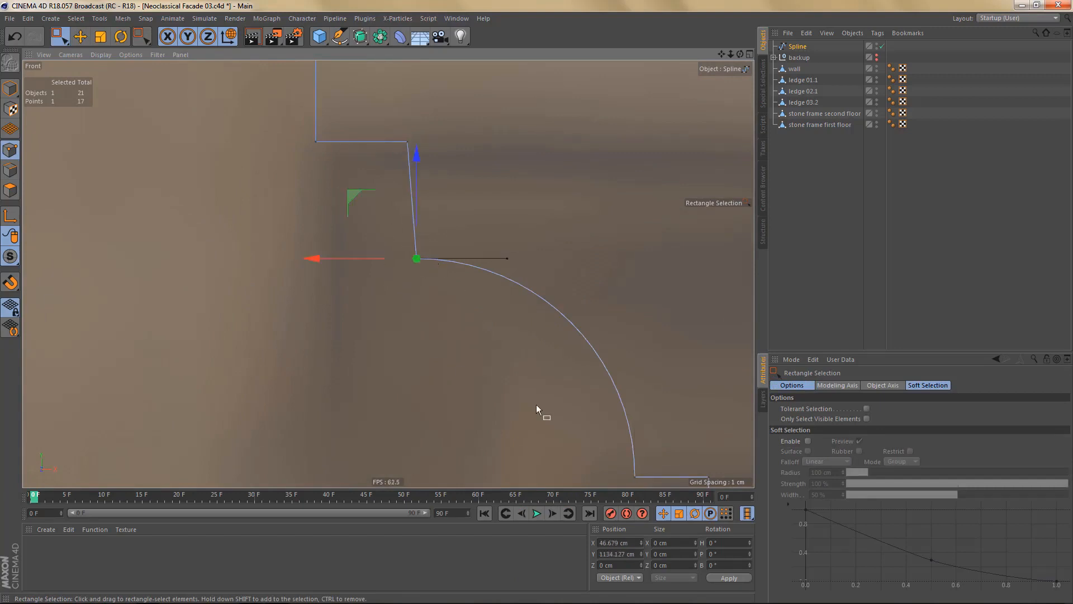
left_click(614, 542)
left_click_drag(384, 123, 420, 165)
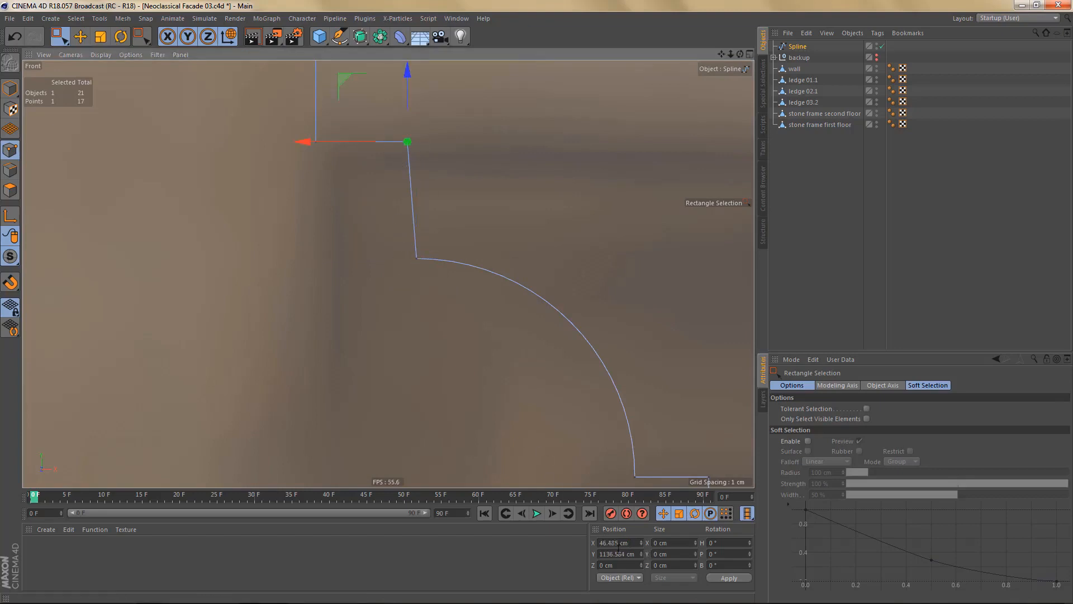
left_click(613, 543)
type("46.679")
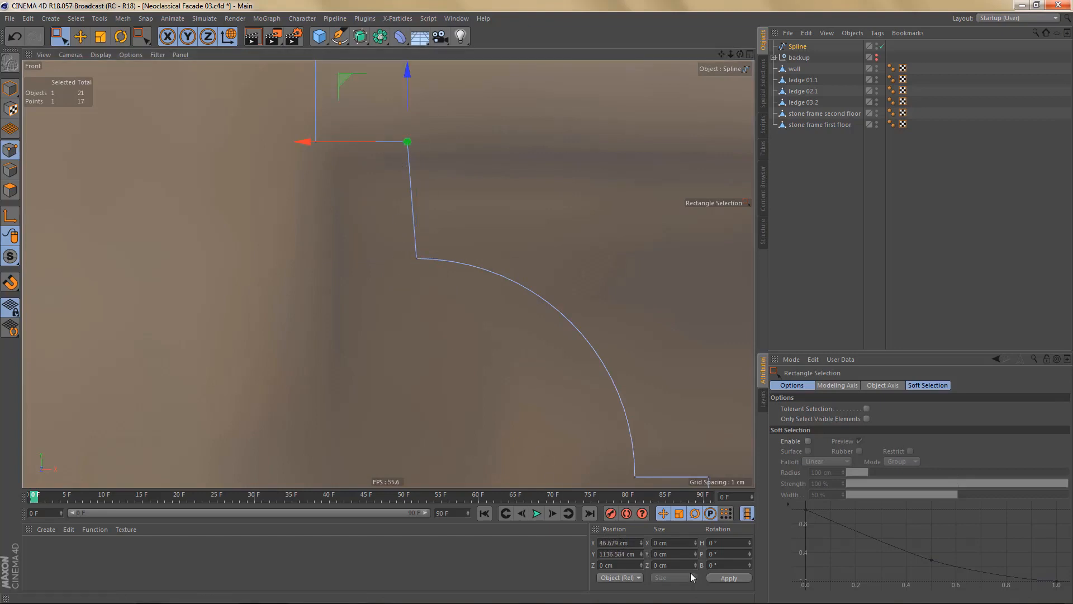
left_click(735, 576)
- Chamfer the inner corner of the second step below the cornice band into a quarter-round arc with a radius of about 14.9 cm
right_click_drag(389, 232, 453, 355, "alt")
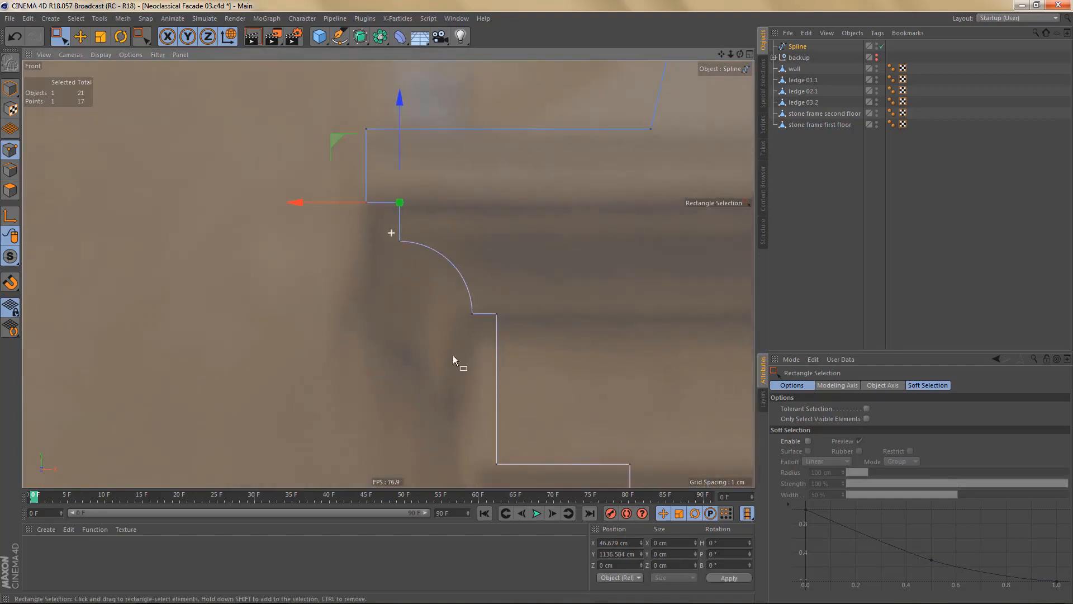
middle_click_drag(486, 335, 441, 208, "alt")
right_click_drag(445, 215, 447, 249, "alt")
middle_click_drag(681, 345, 556, 290, "alt")
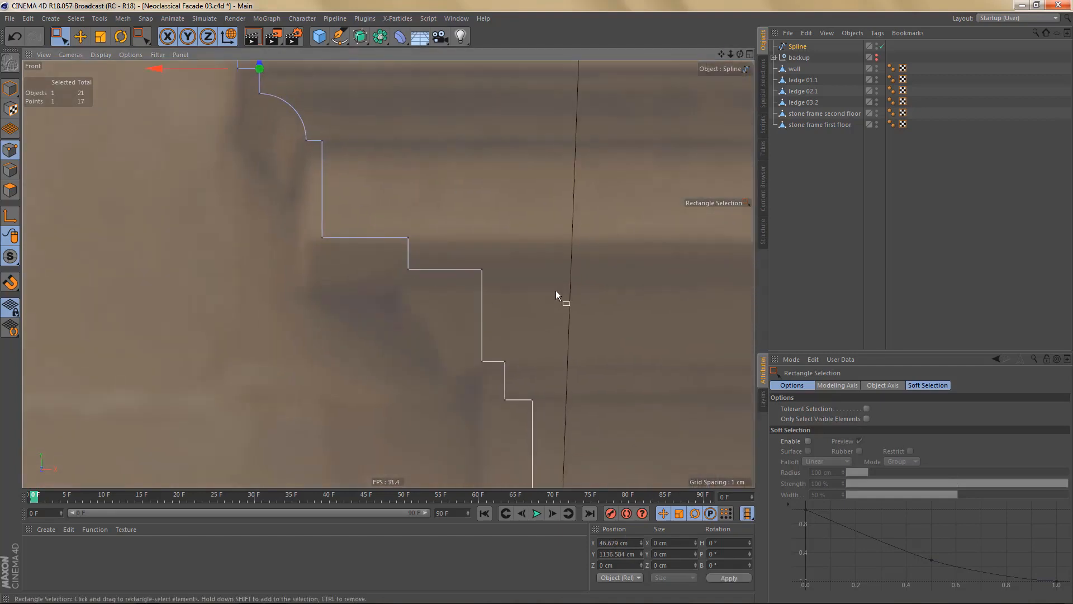
left_click_drag(470, 253, 510, 302)
right_click(539, 344)
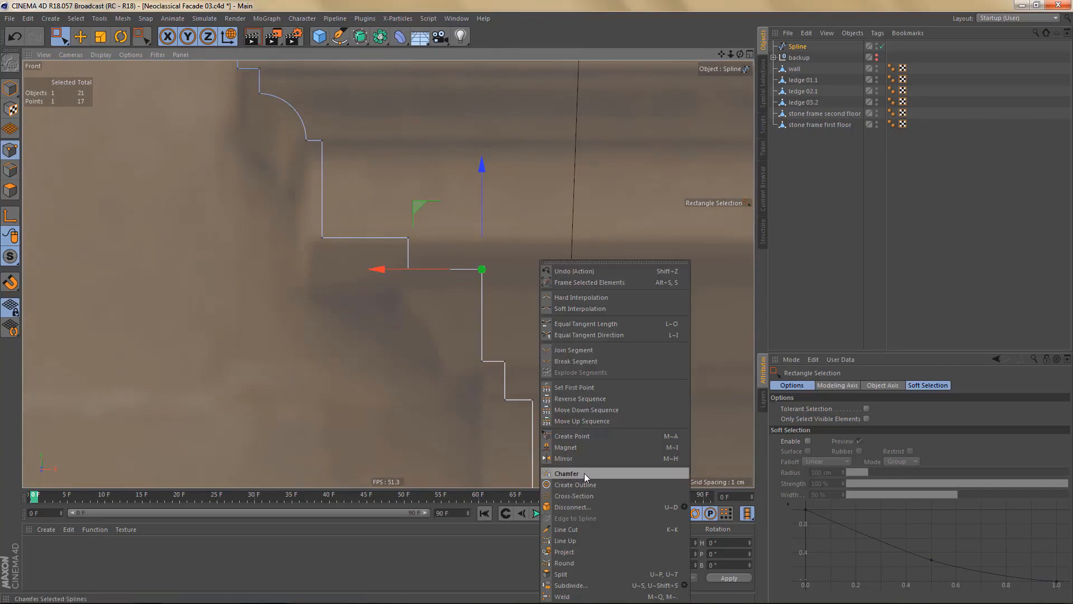
left_click(585, 473)
left_click_drag(509, 381, 656, 380)
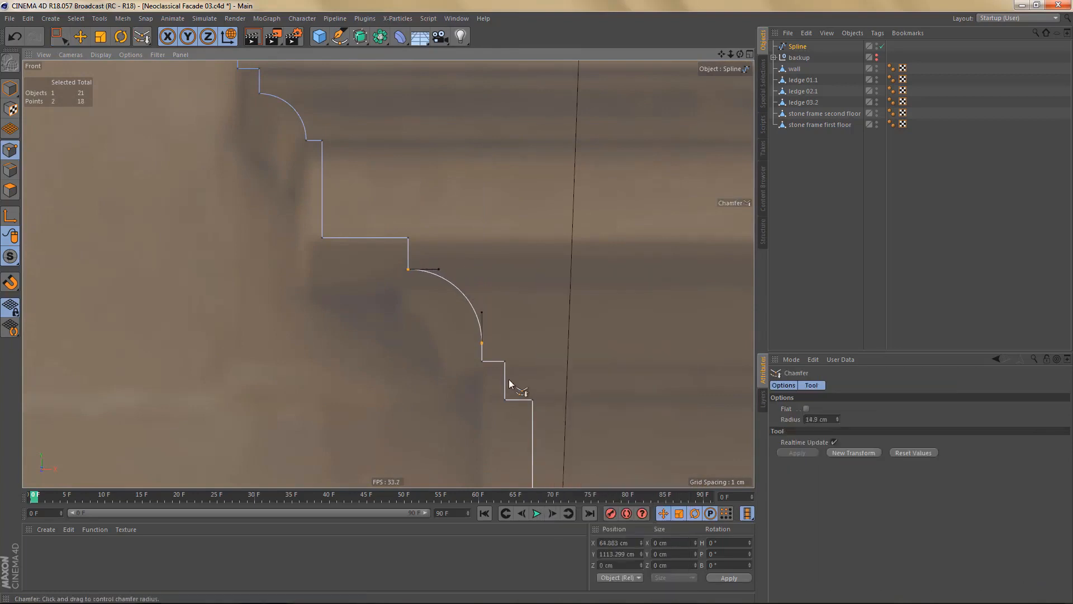
- Examine the lower profile and its vertical end segment against the reference image and the first-floor stone frame
right_click_drag(433, 280, 454, 323, "alt")
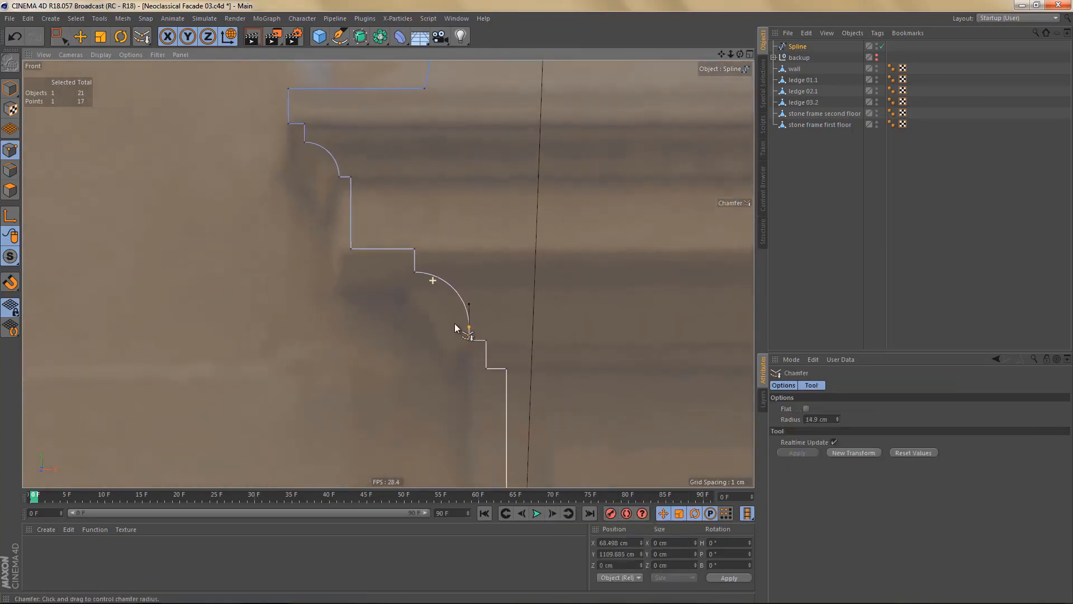
middle_click_drag(452, 290, 417, 227, "alt")
right_click_drag(417, 227, 421, 270, "alt")
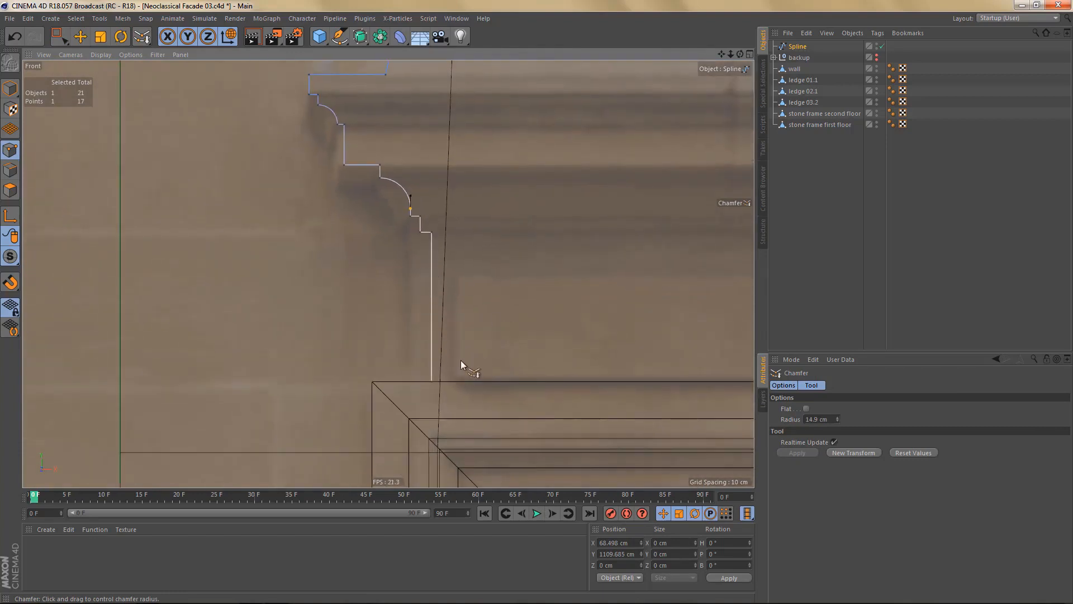
mouse_move(460, 360)
right_mouse_down("alt")
mouse_move(484, 360)
mouse_move(454, 360)
right_mouse_up("alt")
key("0")
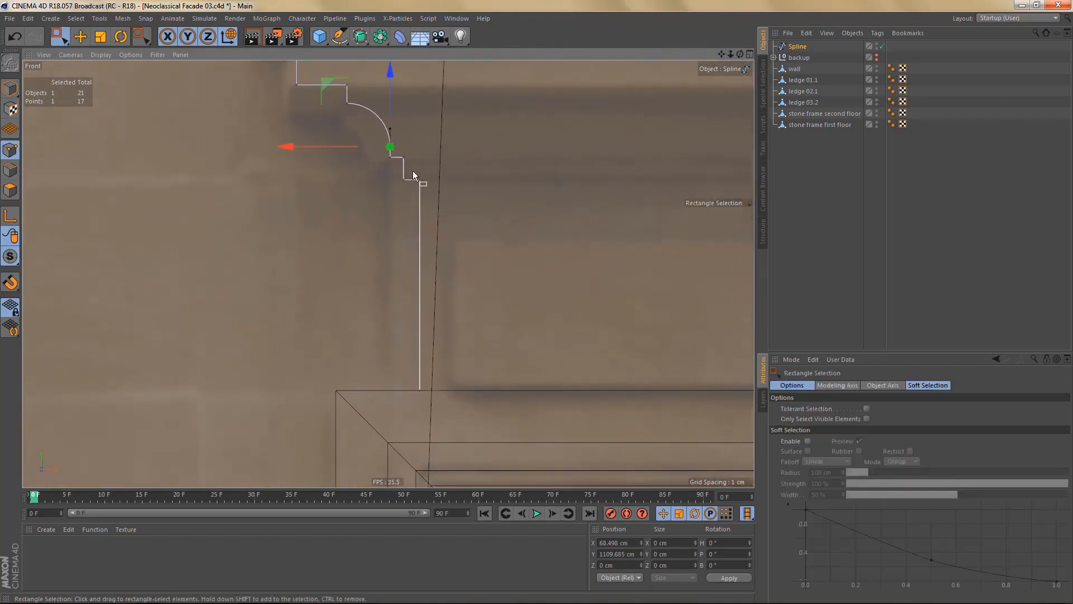
left_click_drag(414, 173, 471, 429)
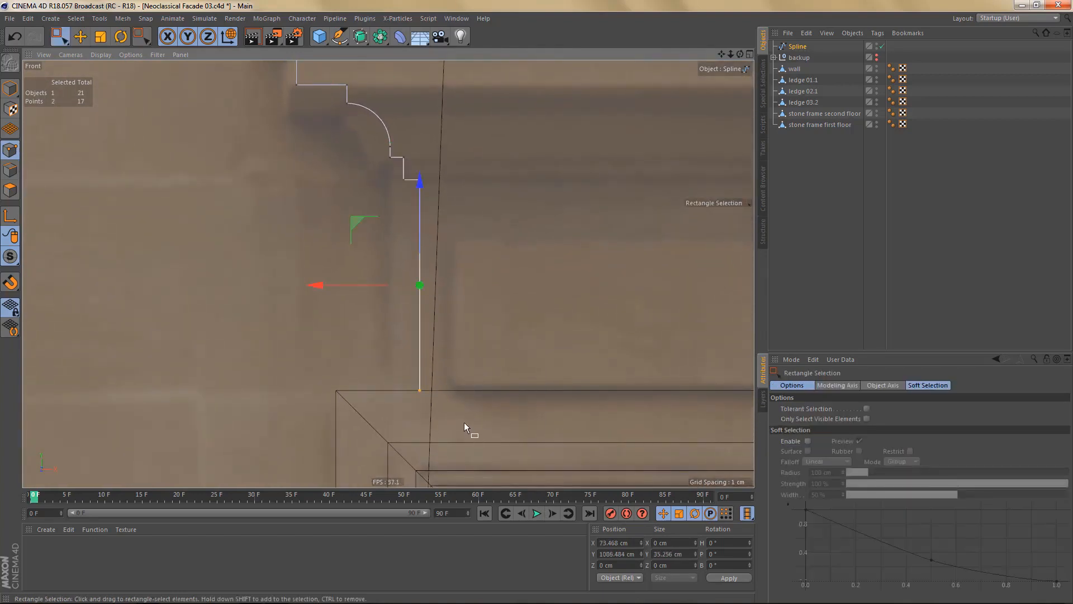
middle_click_drag(437, 316, 461, 381, "alt")
right_click_drag(460, 381, 414, 381, "alt")
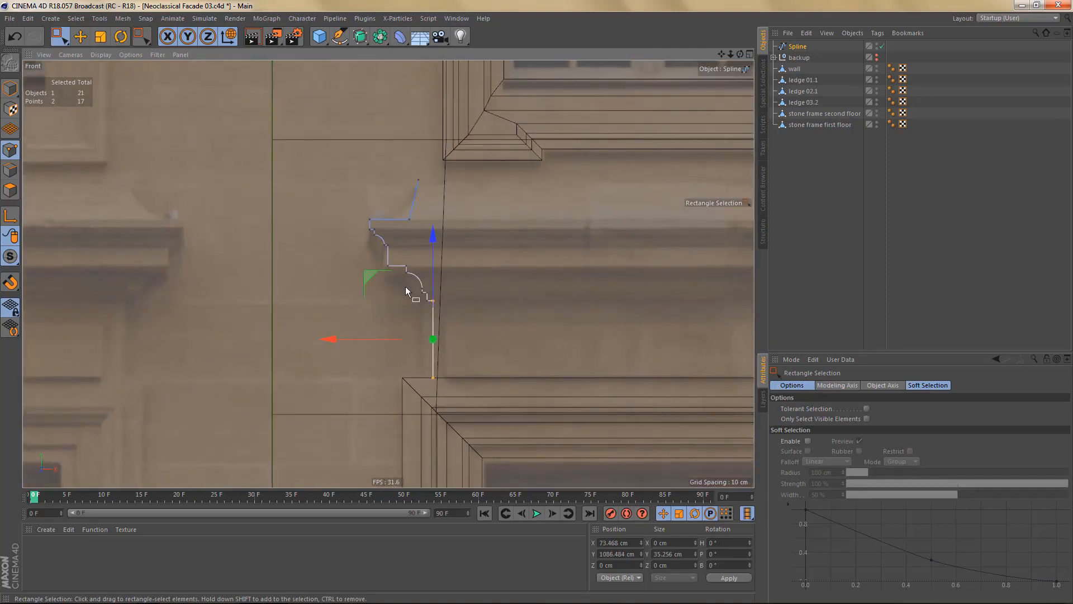
- Hide the wall, all ledges and both stone frames, then select the profile spline
key("F1")
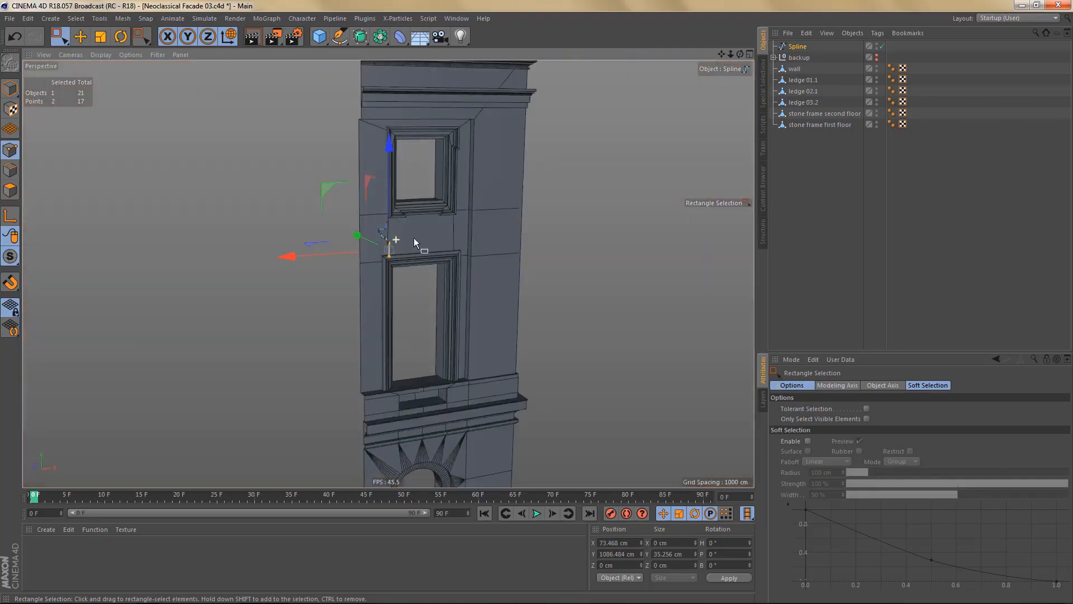
scroll(423, 233, "up", 3)
left_click_drag(430, 225, 417, 229, "alt")
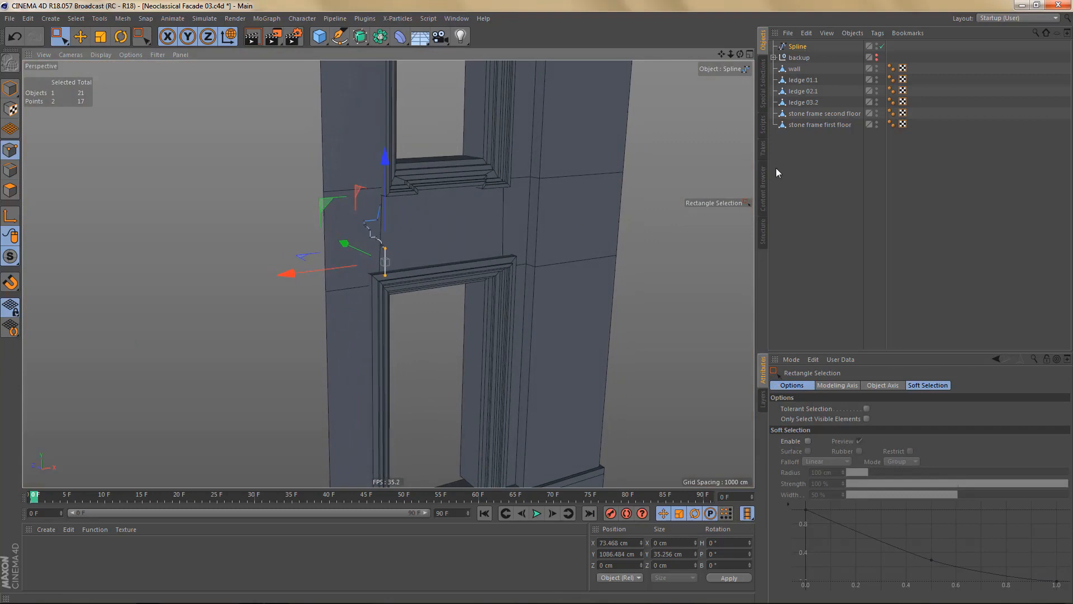
left_click(876, 68, "alt")
left_click_drag(877, 67, 884, 130, "alt")
left_click(800, 46)
- Chamfer the corner point at X 62.996, Y 1141.244 cm into a large concave arc with a radius of about 48.17 cm
middle_click_drag(415, 242, 437, 277, "alt")
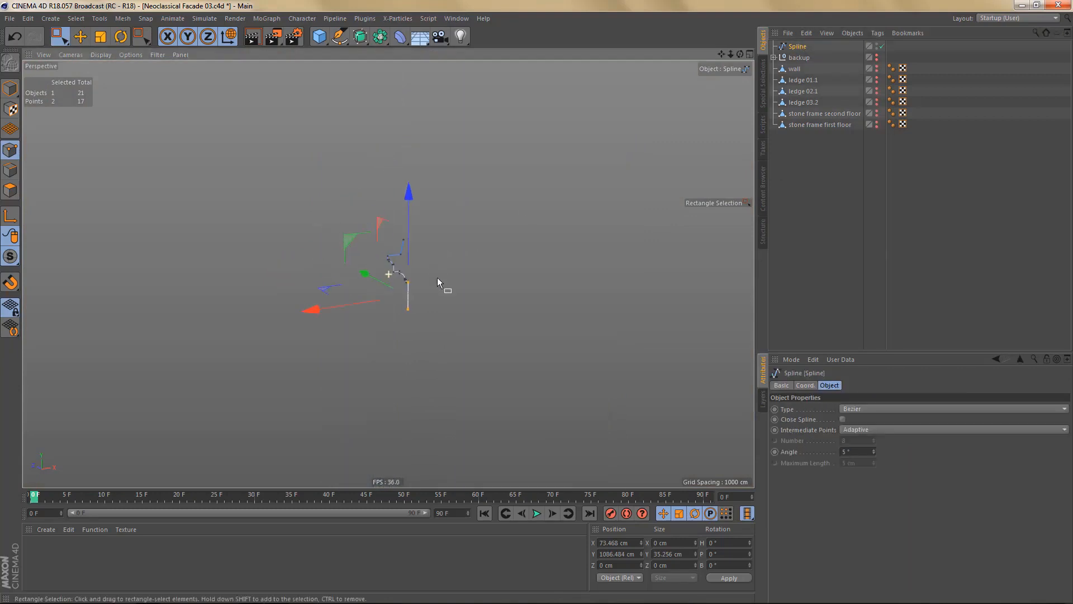
left_click_drag(438, 277, 434, 264, "alt")
scroll(434, 264, "up", 4)
left_click_drag(400, 231, 421, 253)
middle_click(499, 416)
middle_click(534, 455)
middle_click_drag(383, 244, 381, 310, "alt")
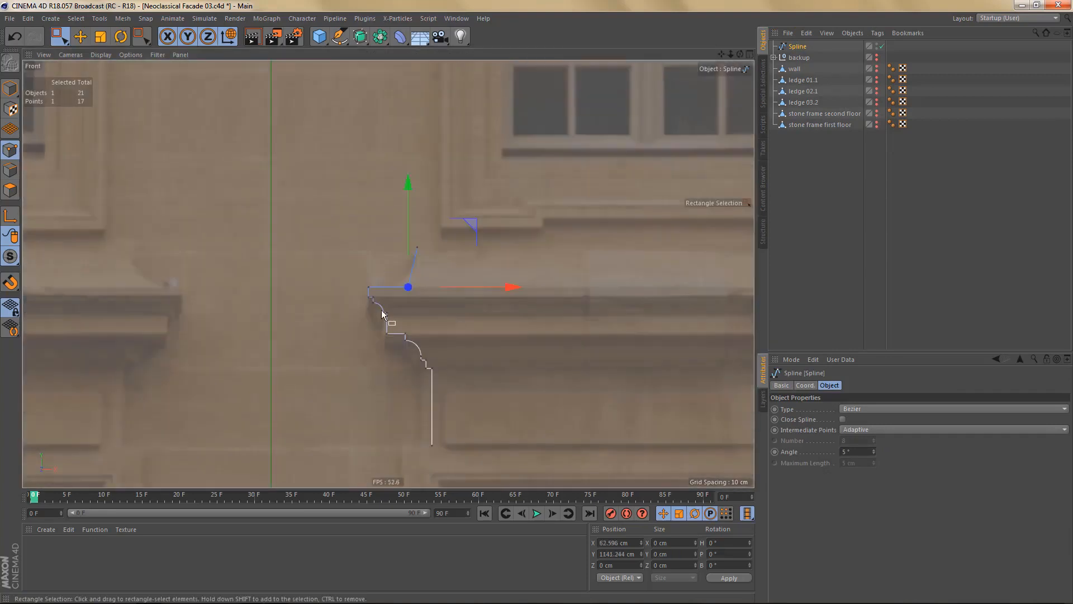
right_click_drag(379, 291, 471, 336, "alt")
right_click(470, 336)
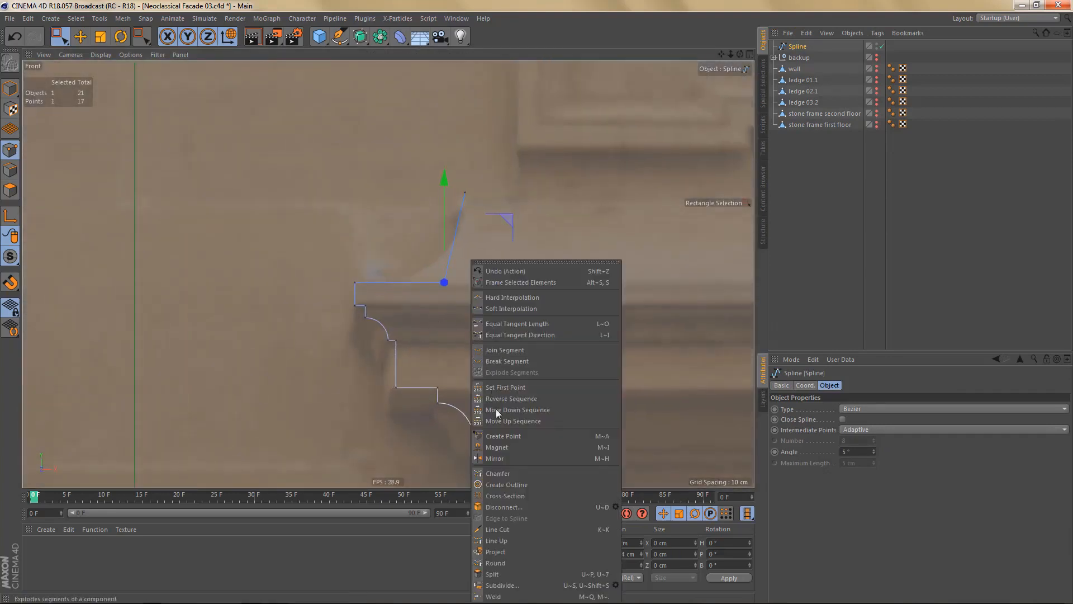
left_click(515, 475)
left_click_drag(515, 472, 655, 473)
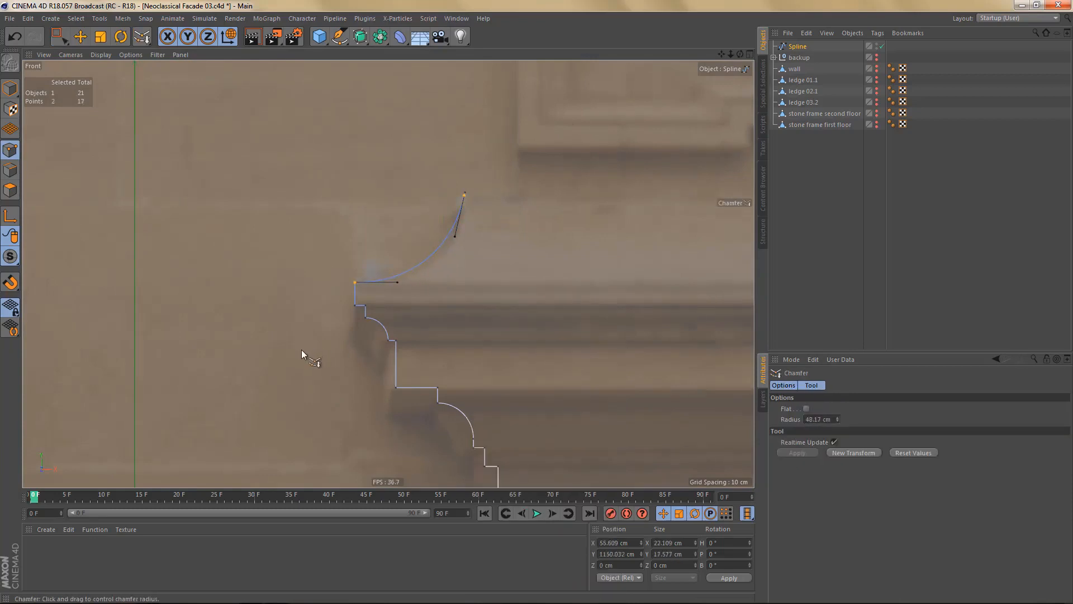
- Select and delete the leftover end point just above the large concave arc's upper end
scroll(371, 279, "up", 10)
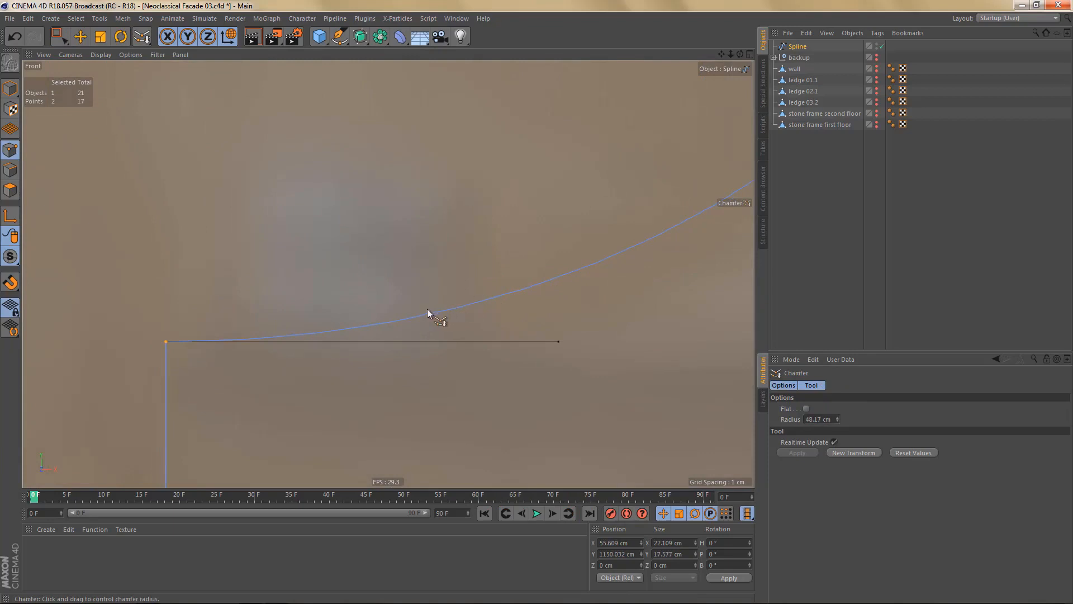
scroll(427, 310, "down", 6)
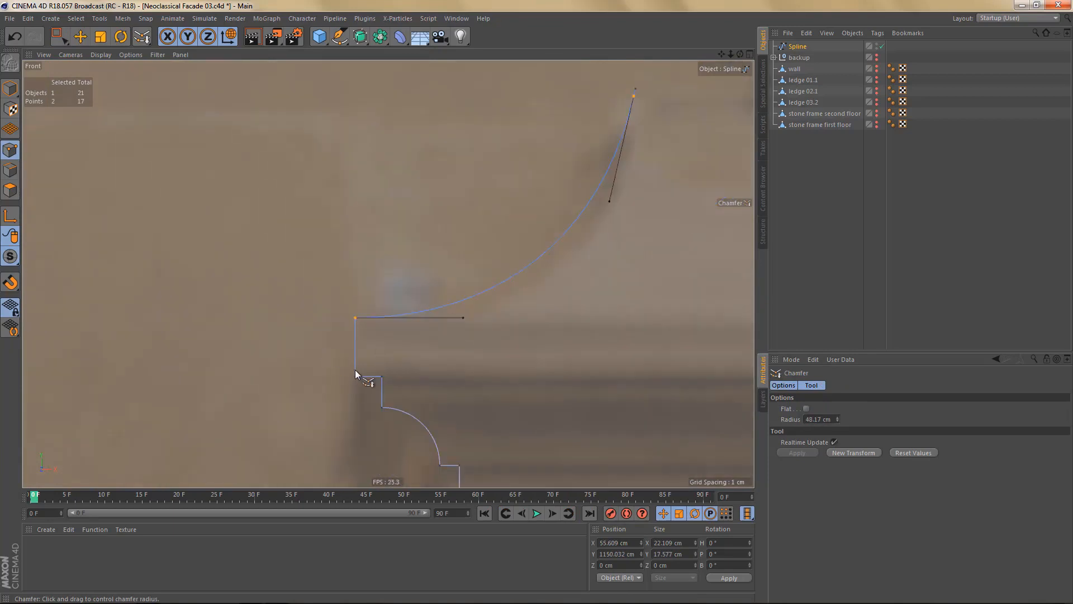
key("space")
left_click_drag(621, 81, 664, 103)
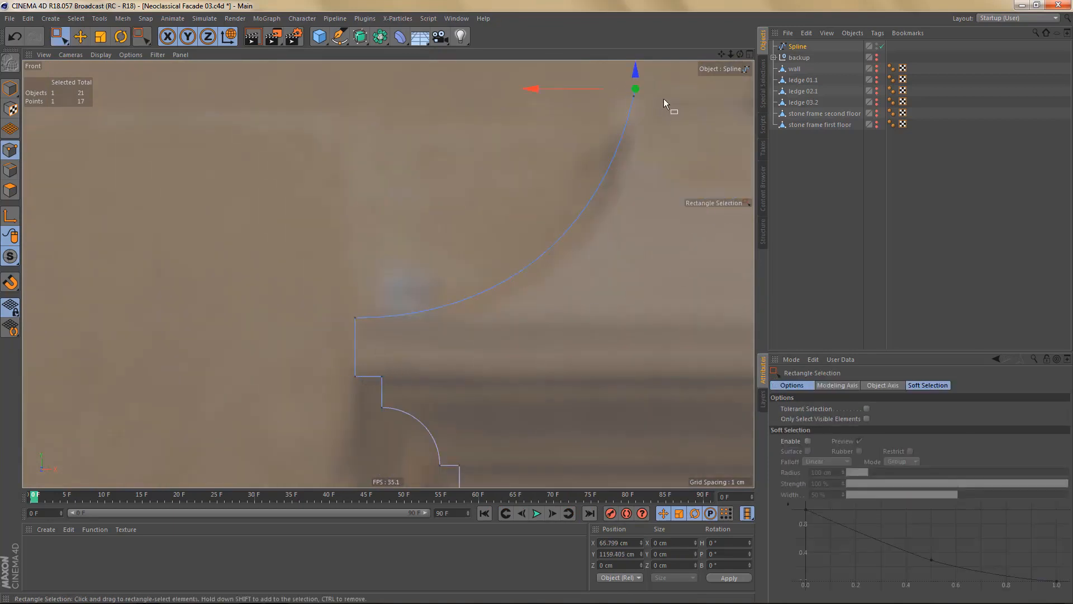
middle_click_drag(659, 137, 625, 170, "alt")
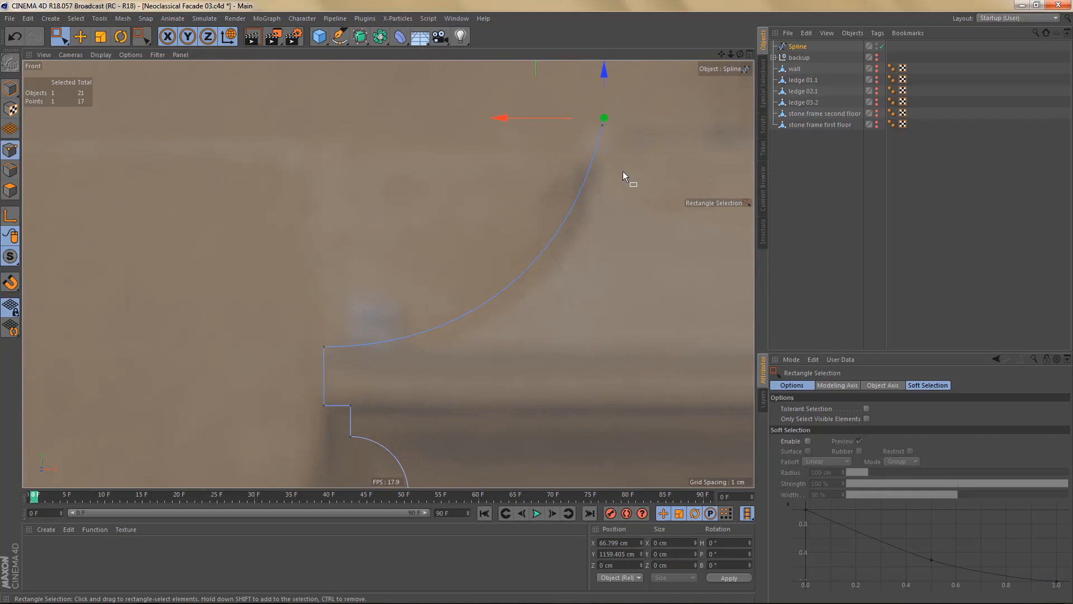
key("Delete")
scroll(297, 367, "up", 3)
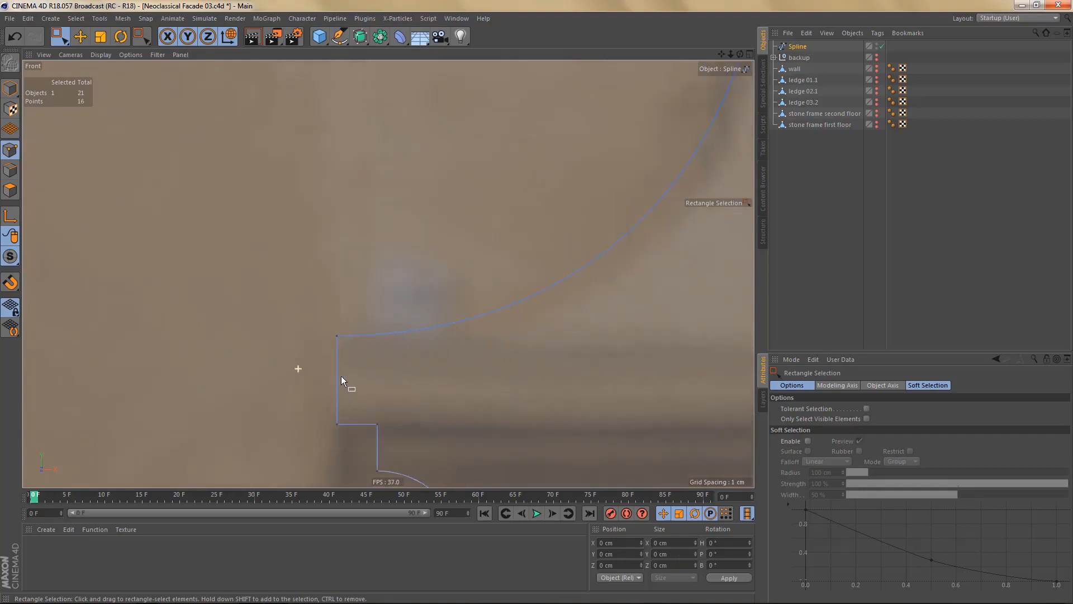
left_click_drag(321, 325, 359, 359)
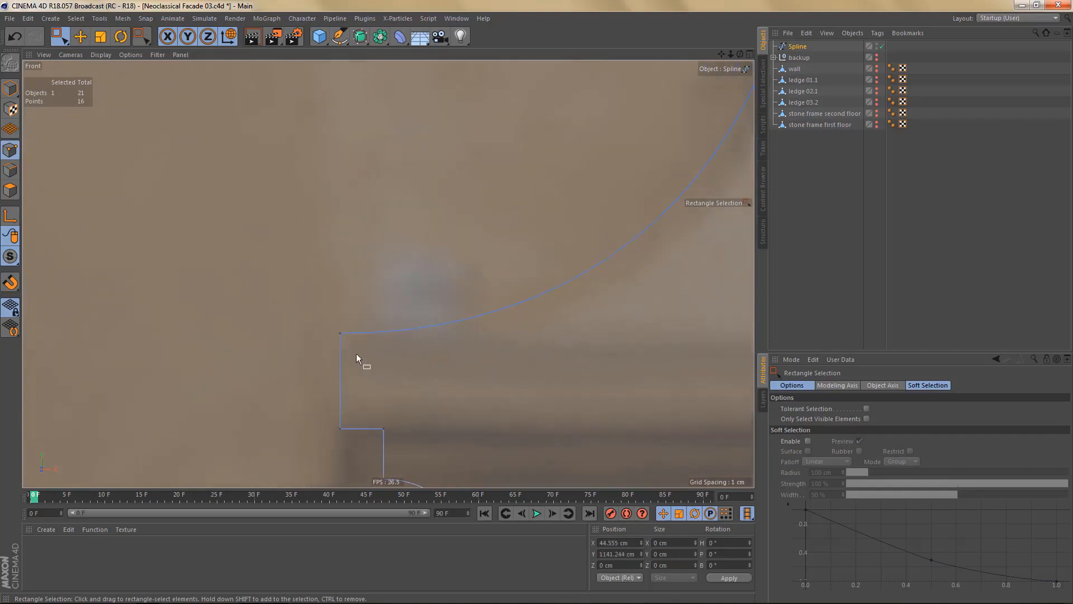
left_click(404, 326)
scroll(446, 298, "down", 3)
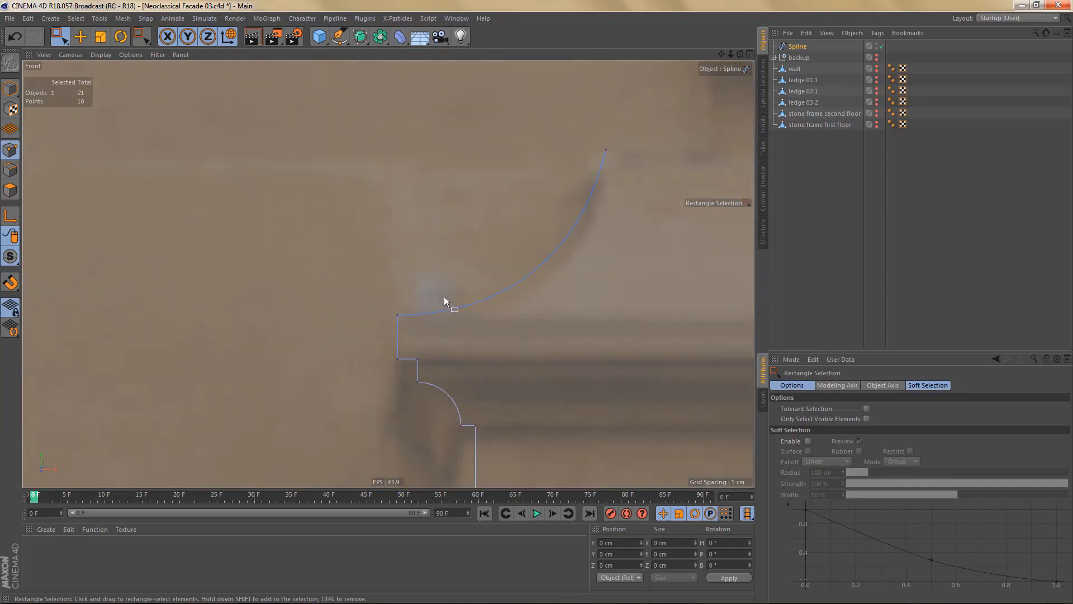
- Put the profile spline into an Extrude object and set its Z movement to about 98 cm
key("F1")
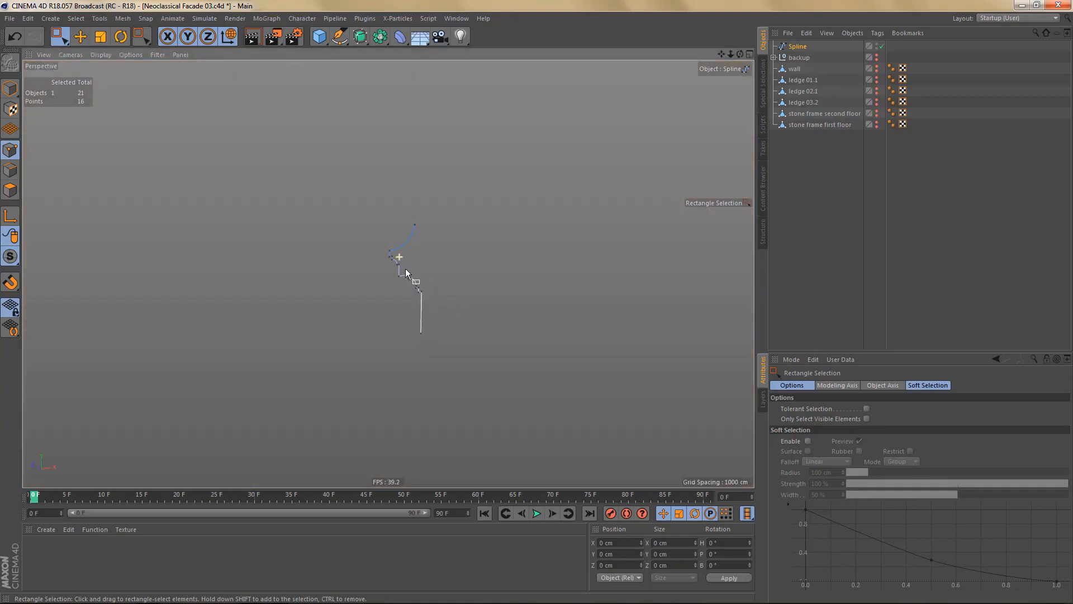
left_click(360, 37)
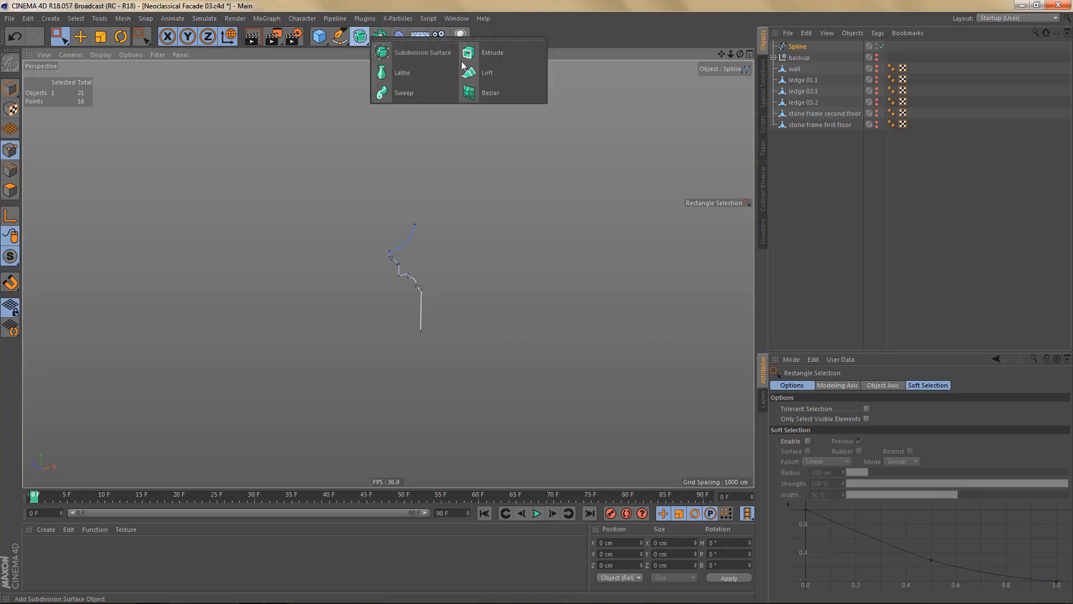
left_click(488, 58, "alt")
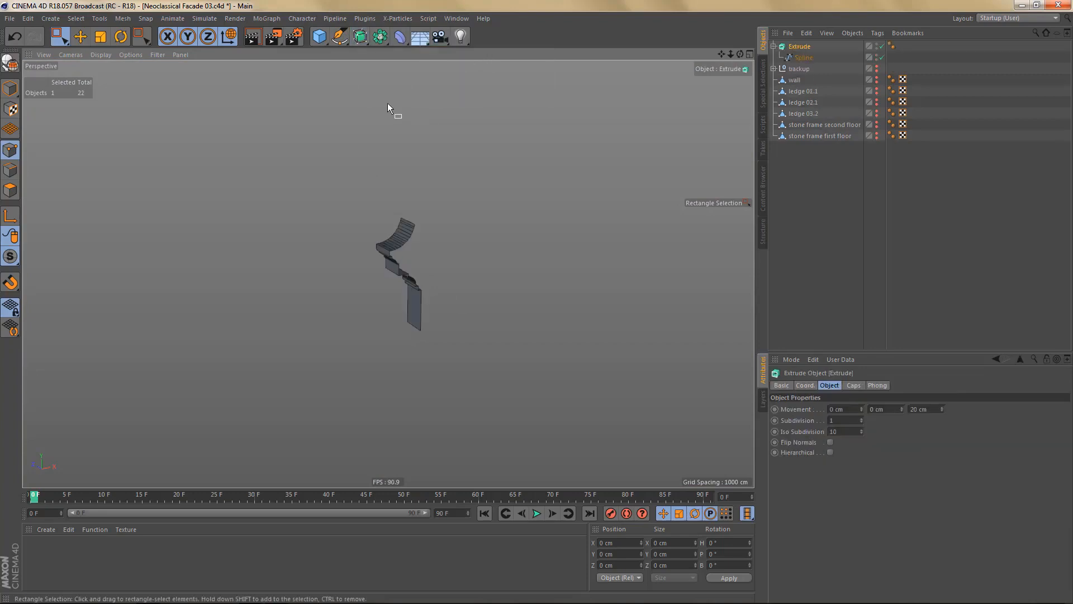
scroll(403, 232, "up", 6)
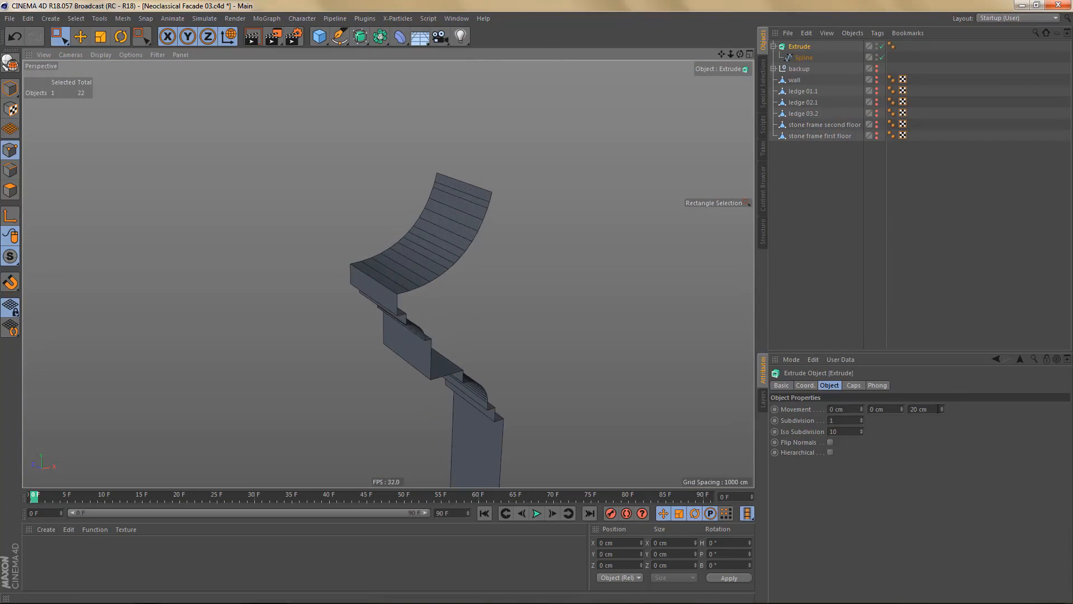
left_click_drag(941, 408, 942, 365)
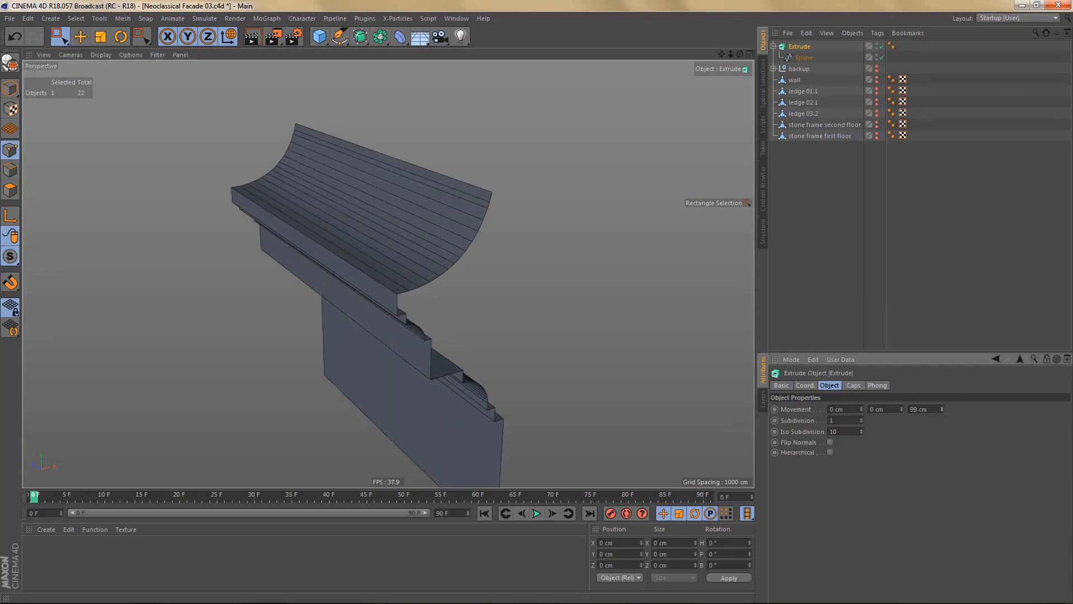
- Reduce the segments in the extruded arcs by setting the spline's adaptive interpolation angle to 20°
left_click_drag(395, 337, 382, 228, "alt")
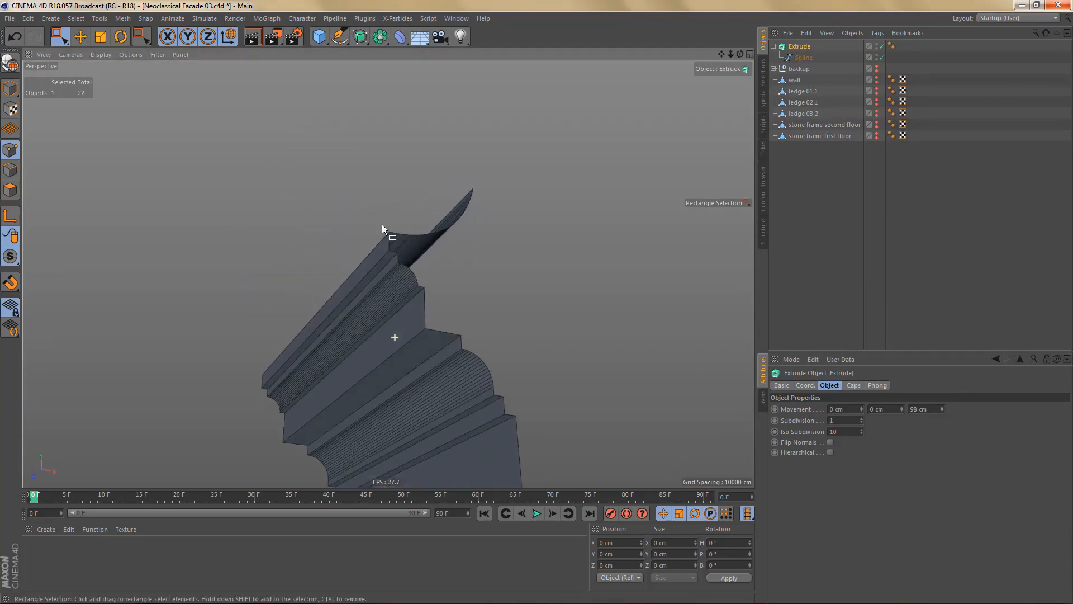
left_click_drag(407, 334, 368, 229, "alt")
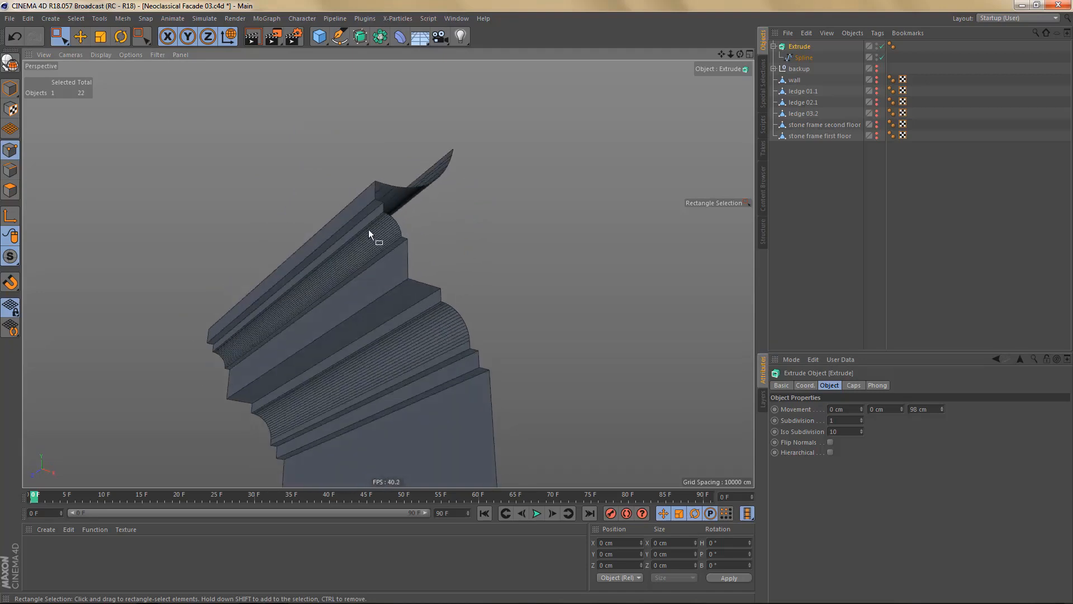
left_click_drag(385, 281, 421, 321, "alt")
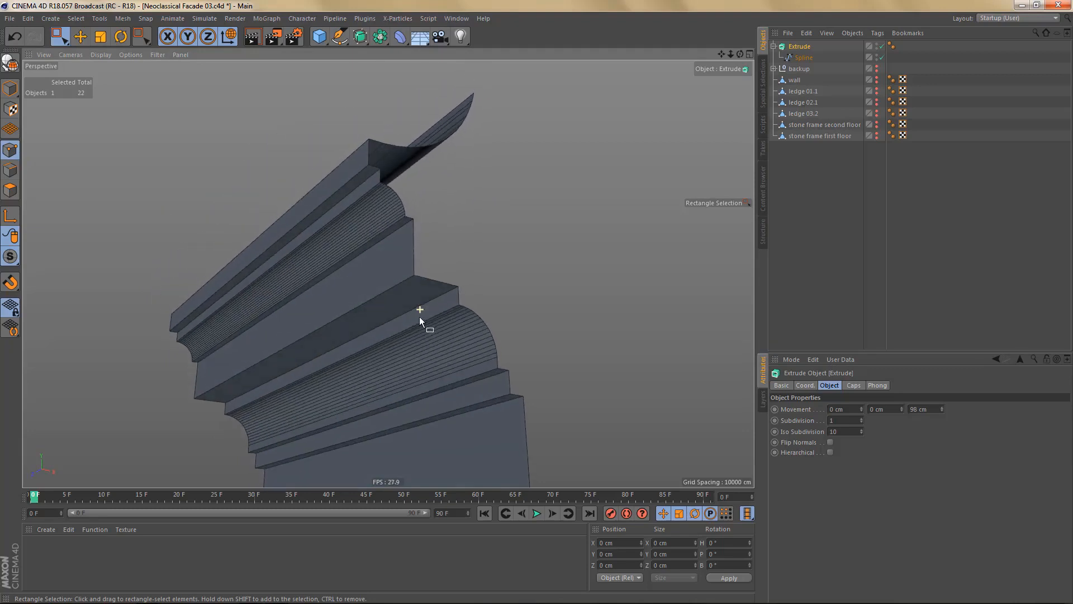
left_click(805, 58)
left_click(863, 452)
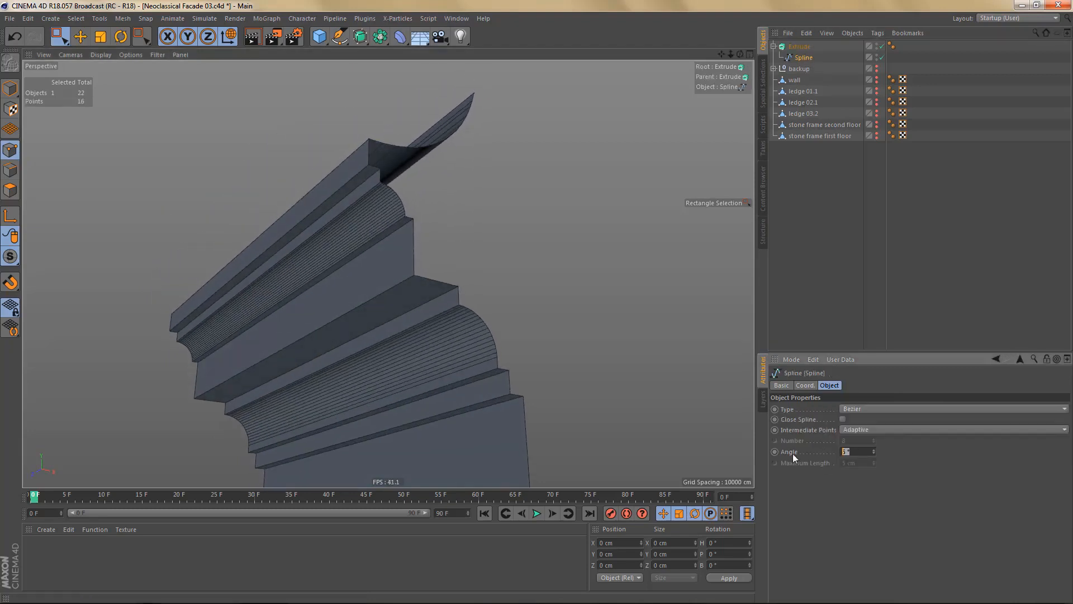
type("20")
key("Return")
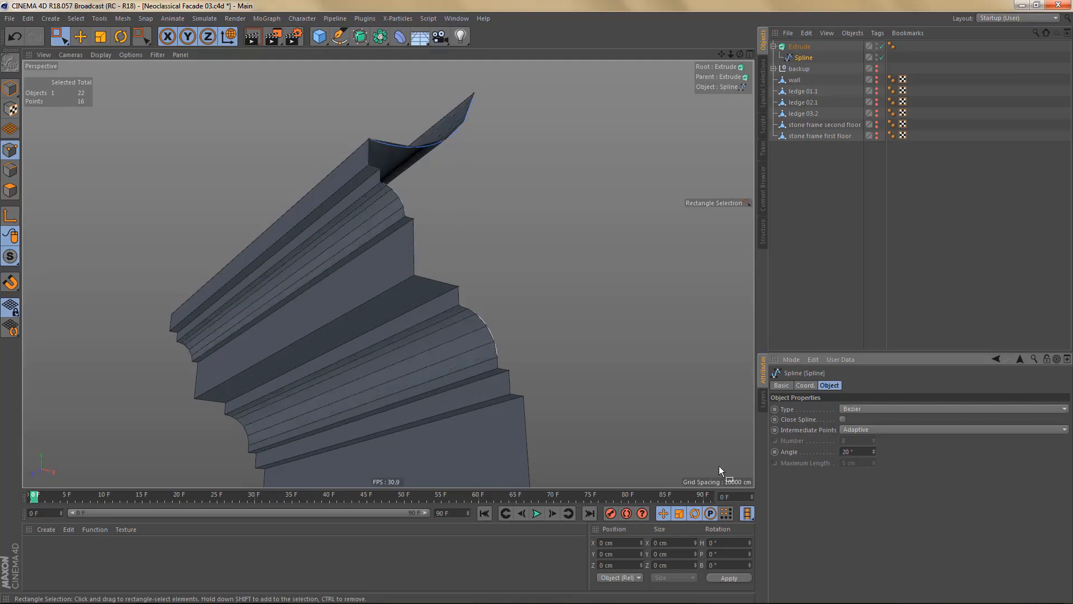
- Undo the last change to the spline's adaptive interpolation angle
left_click_drag(441, 313, 390, 391, "alt")
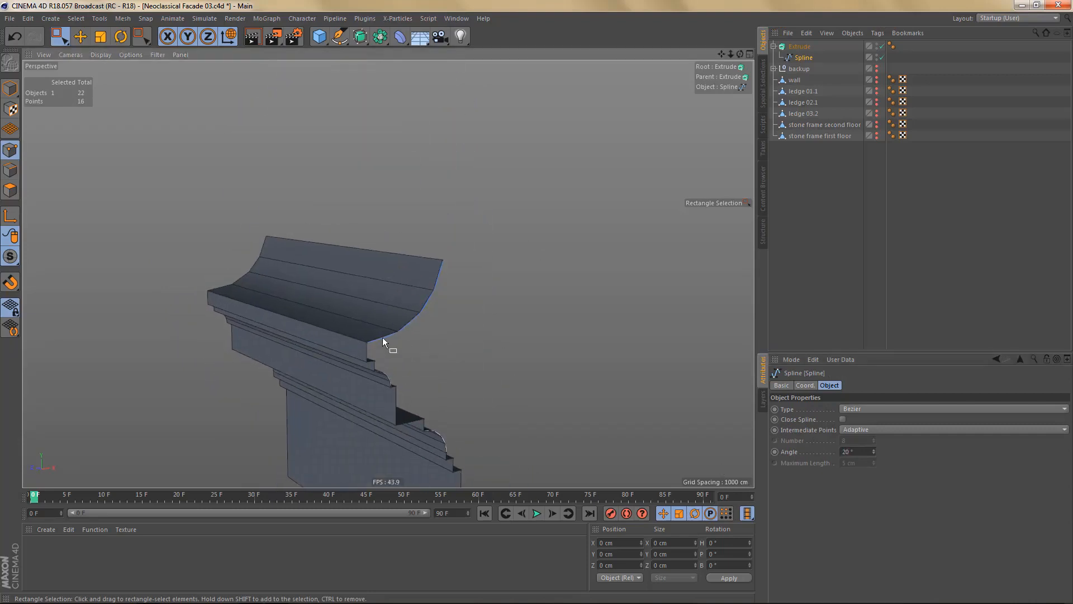
left_click_drag(383, 339, 403, 283, "alt")
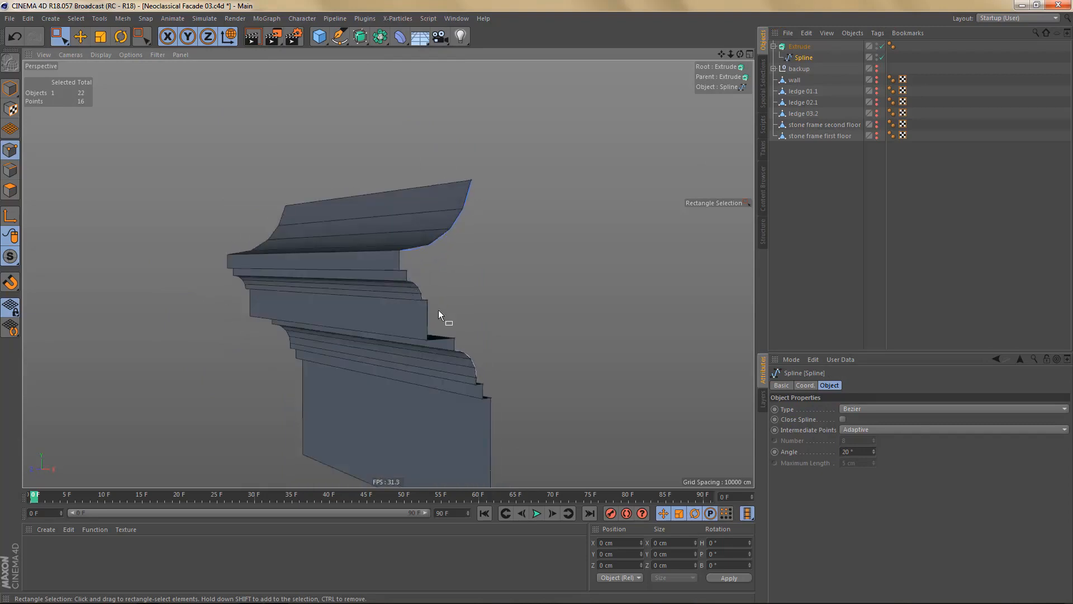
key("ctrl+z")
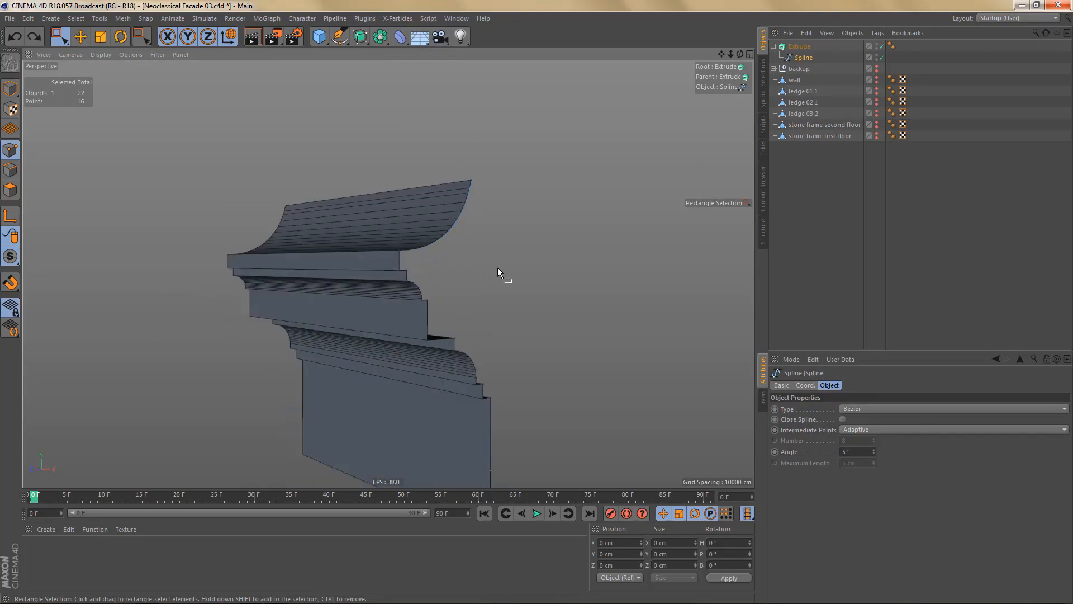
- Convert the Extrude object to an editable polygon object and place it below stone frame first floor in the object hierarchy
left_click(799, 46)
key("c")
left_click_drag(804, 51, 802, 155)
- In edge mode, select the edge path along each end of the large concave arc and space its points evenly
left_click_drag(358, 381, 428, 314, "alt")
key("Return")
key("e")
scroll(475, 236, "up", 3)
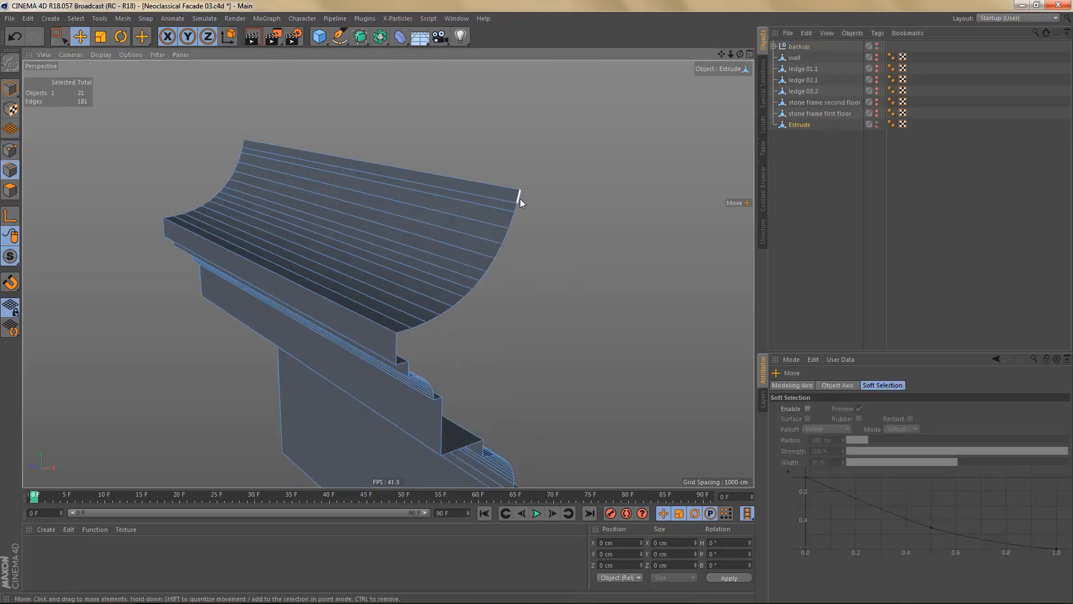
left_click(520, 199)
double_click(406, 334)
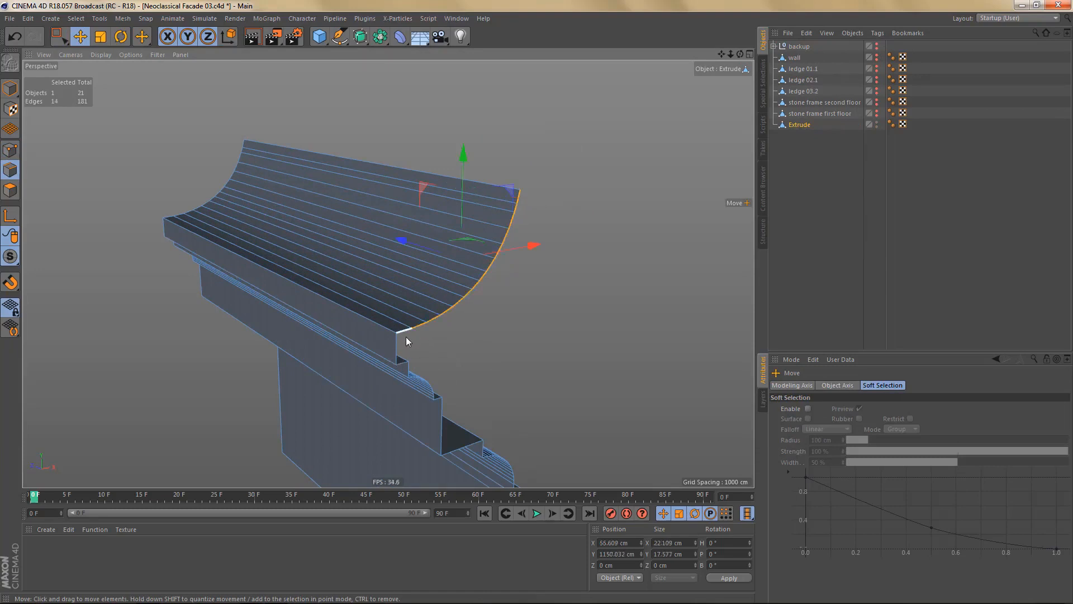
double_click(244, 147)
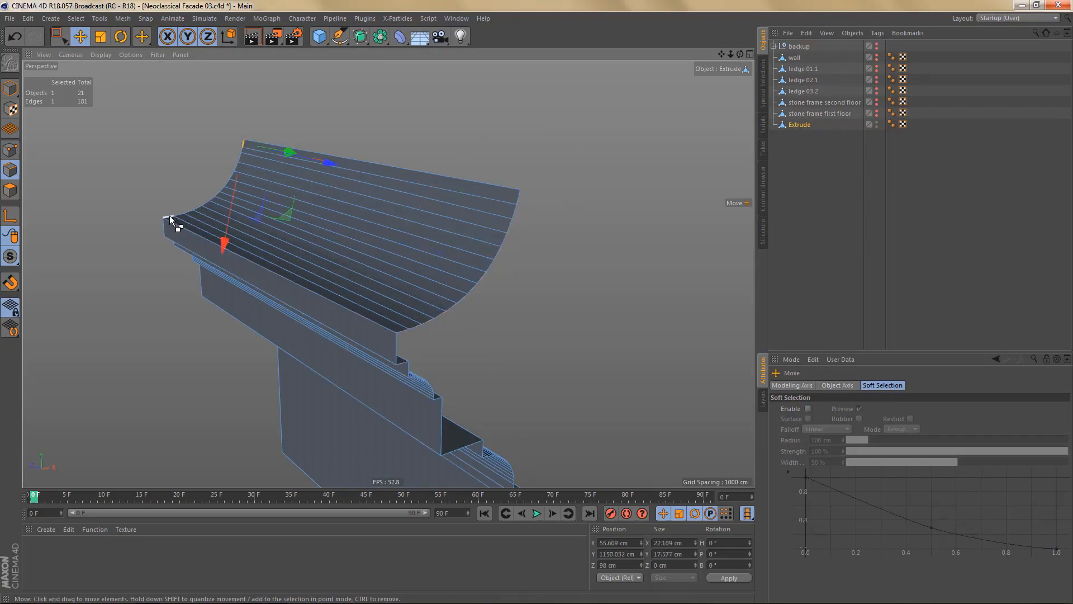
scroll(399, 230, "up", 3)
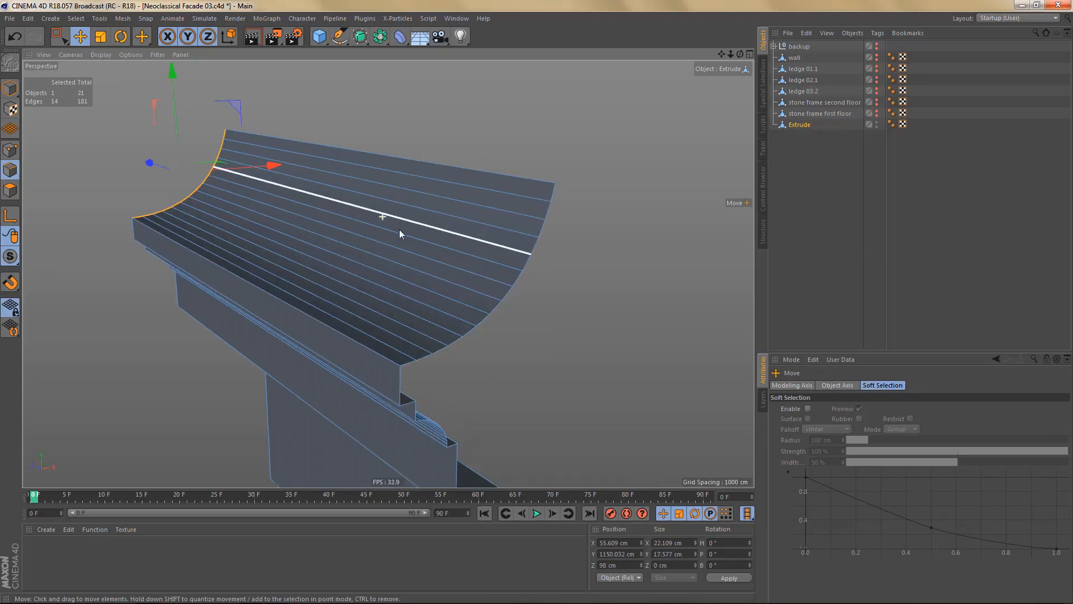
- Dissolve every second lengthwise edge on the large concave arc, six edges in all
left_click_drag(429, 276, 432, 279, "alt")
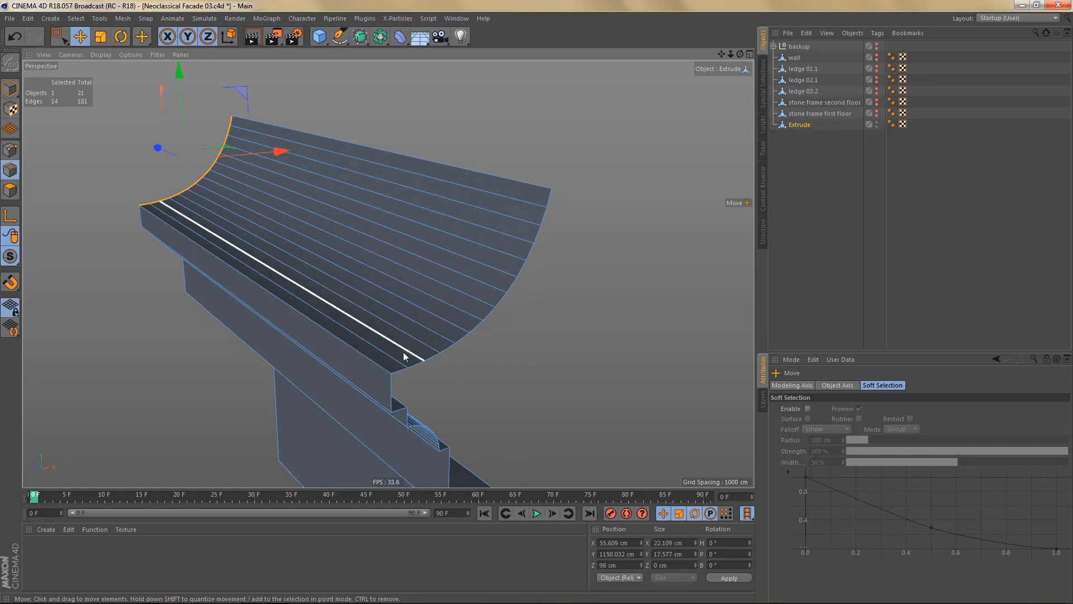
left_click(421, 348)
left_click(435, 333, "shift")
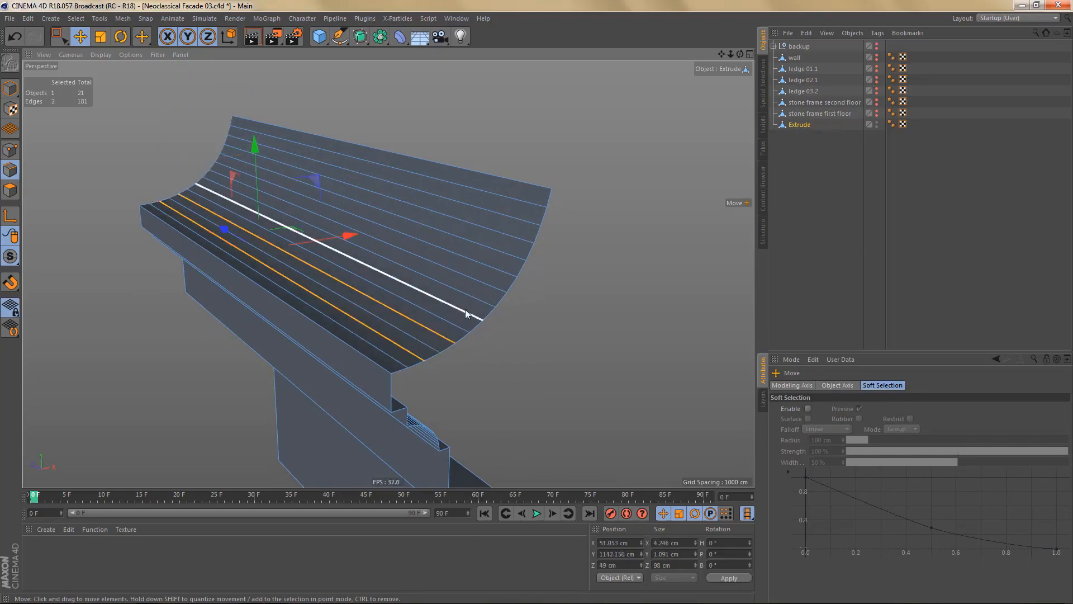
left_click(465, 309, "shift")
left_click(489, 280, "shift")
left_click(504, 247, "shift")
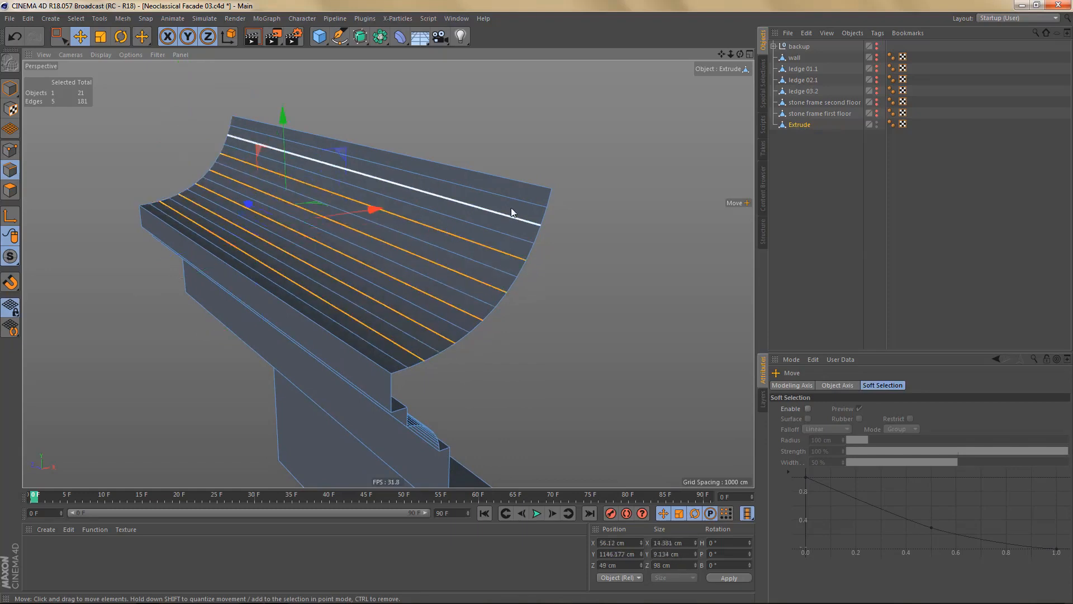
key("Delete")
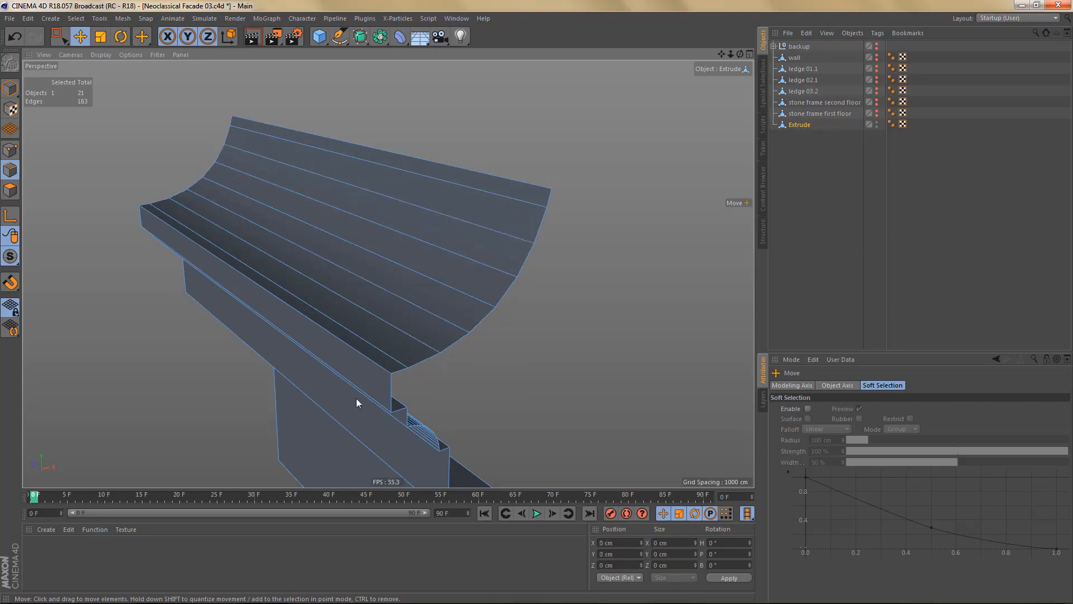
- Select the reduced edge path at each end of the large concave arc and redistribute its points evenly
left_click(549, 199)
double_click(403, 374)
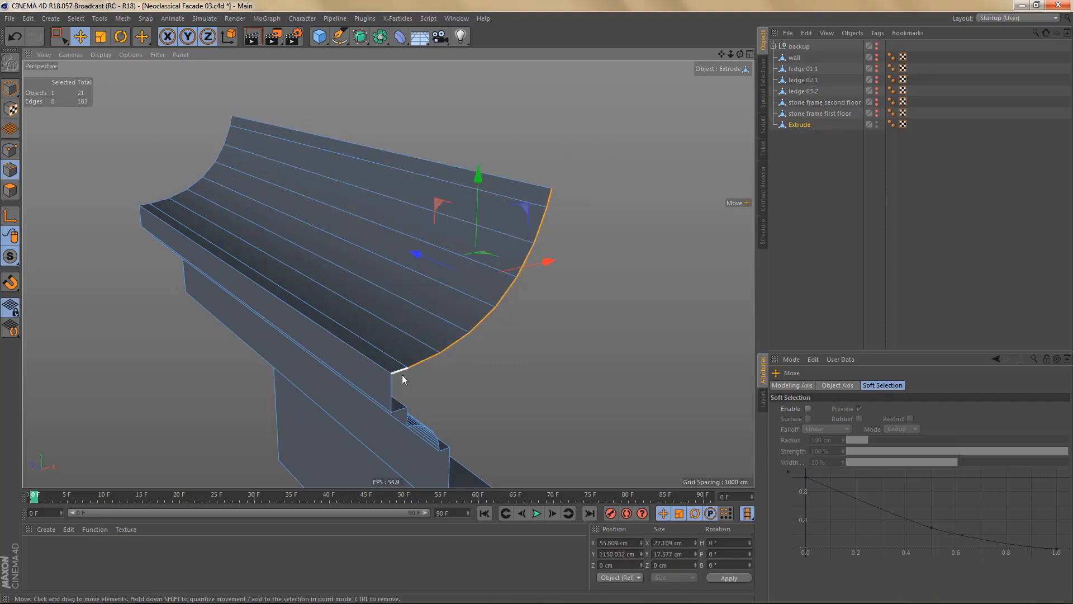
left_click(232, 121)
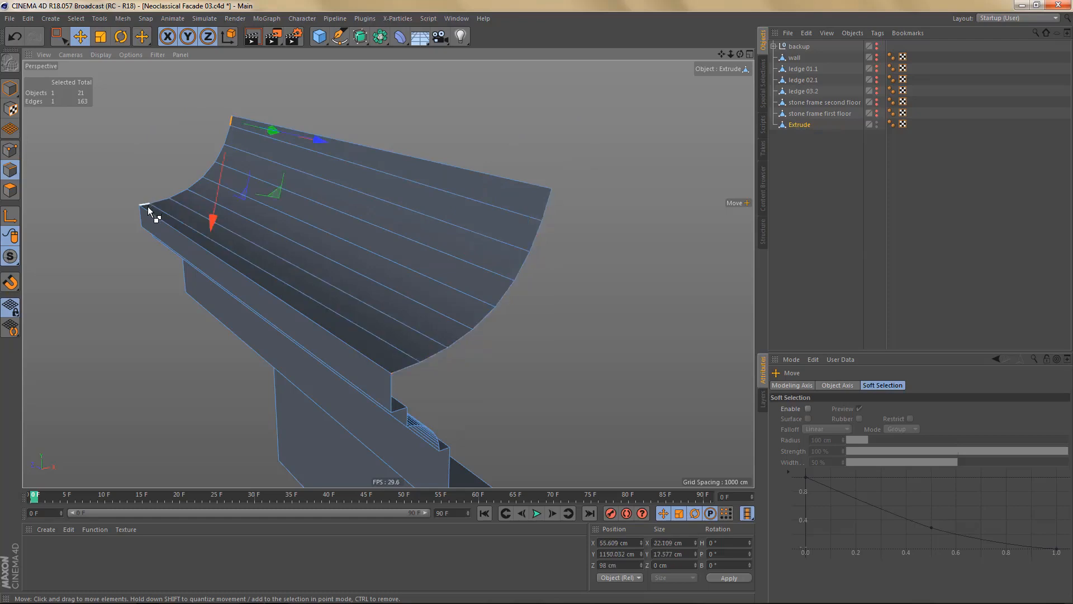
double_click(148, 206)
key("udiaeresis")
key("udiaeresis")
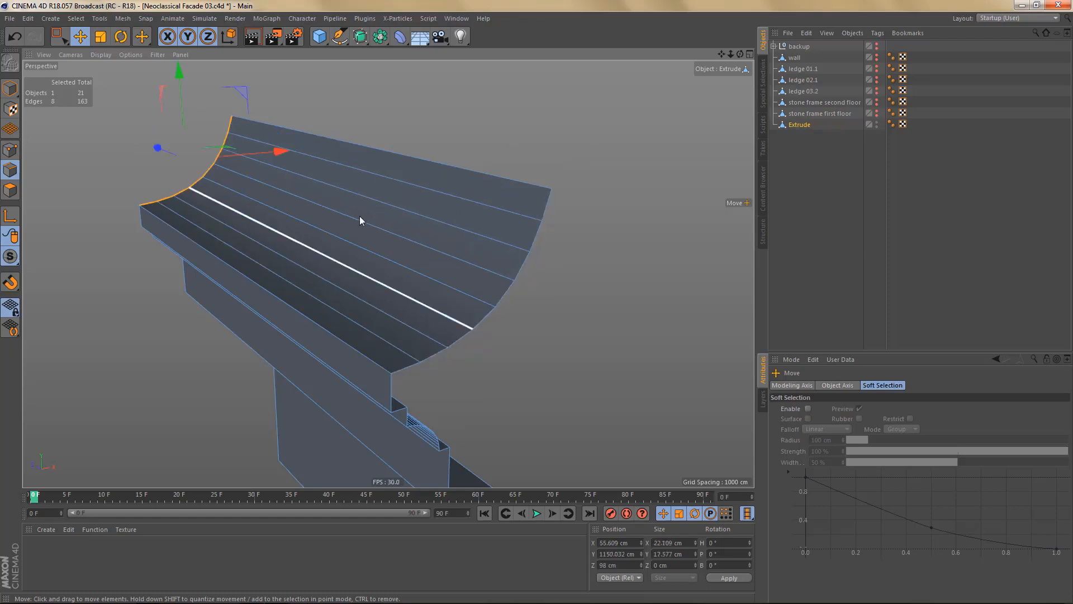
- Dissolve every second lengthwise edge on the upper convex arc, eight edges in all
scroll(443, 213, "down", 4)
scroll(456, 357, "up", 5)
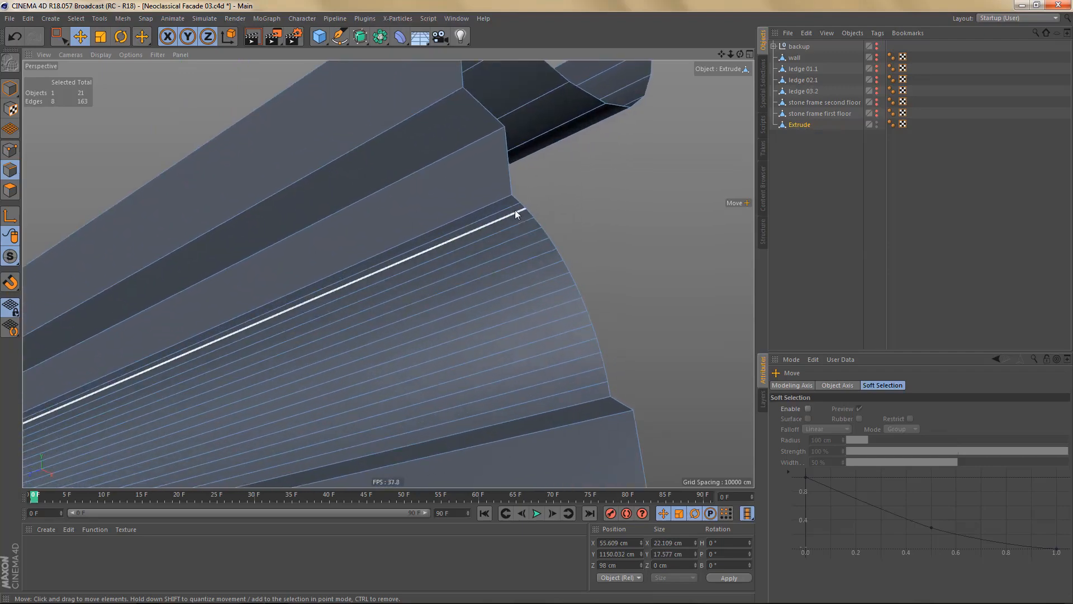
left_click(515, 209)
left_click(521, 221, "shift")
left_click(533, 241, "shift")
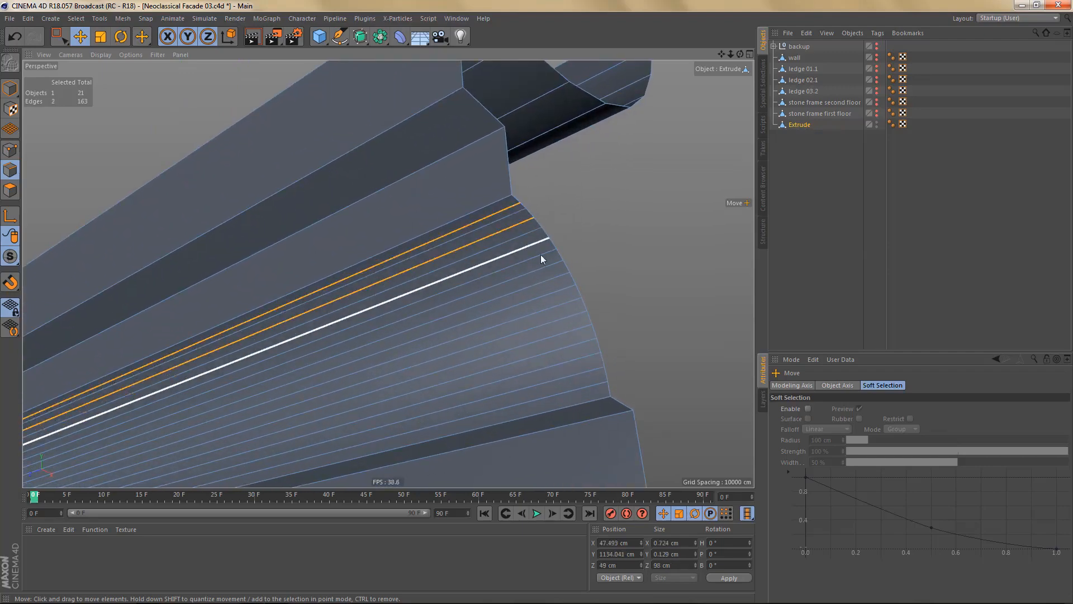
left_click(541, 254, "shift")
left_click(546, 270, "shift")
left_click(565, 321, "shift")
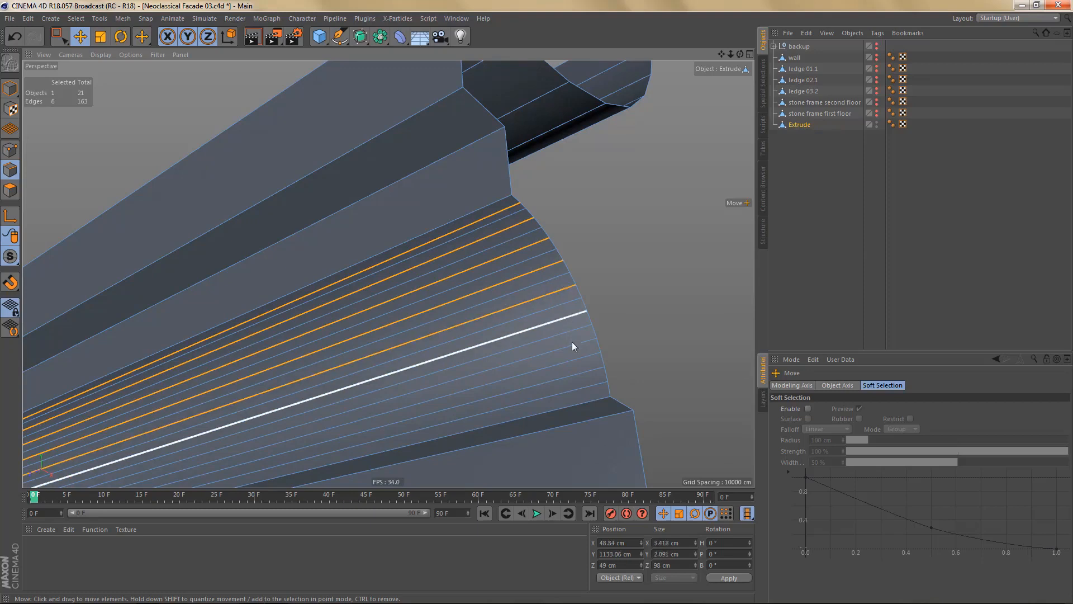
left_click(575, 343, "shift")
left_click(577, 374, "shift")
key("Delete")
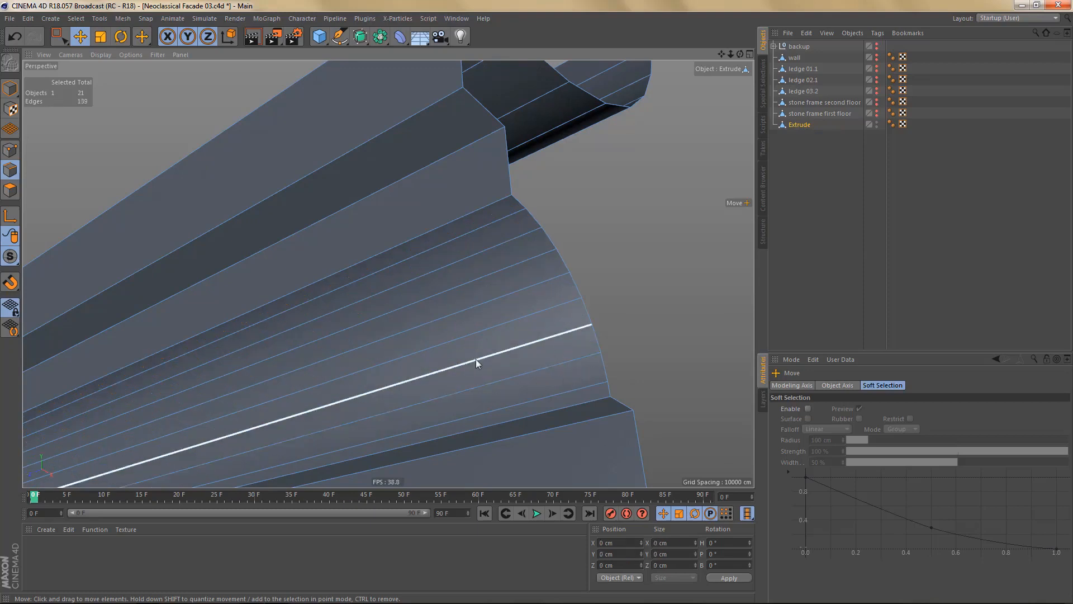
- Dissolve three more lengthwise edges spread across the upper convex arc
left_click(507, 220)
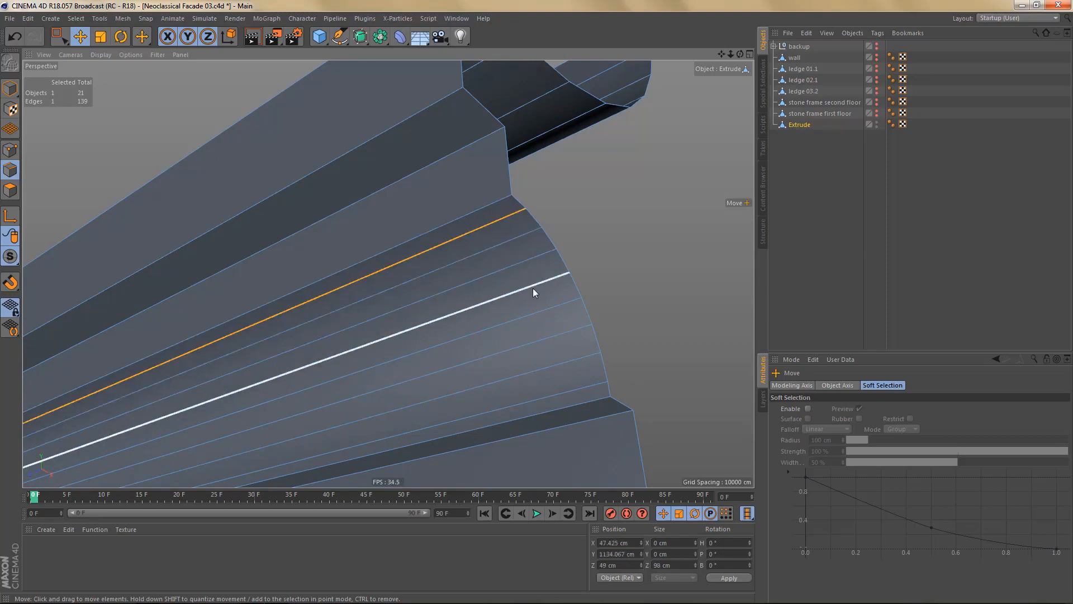
key("Delete")
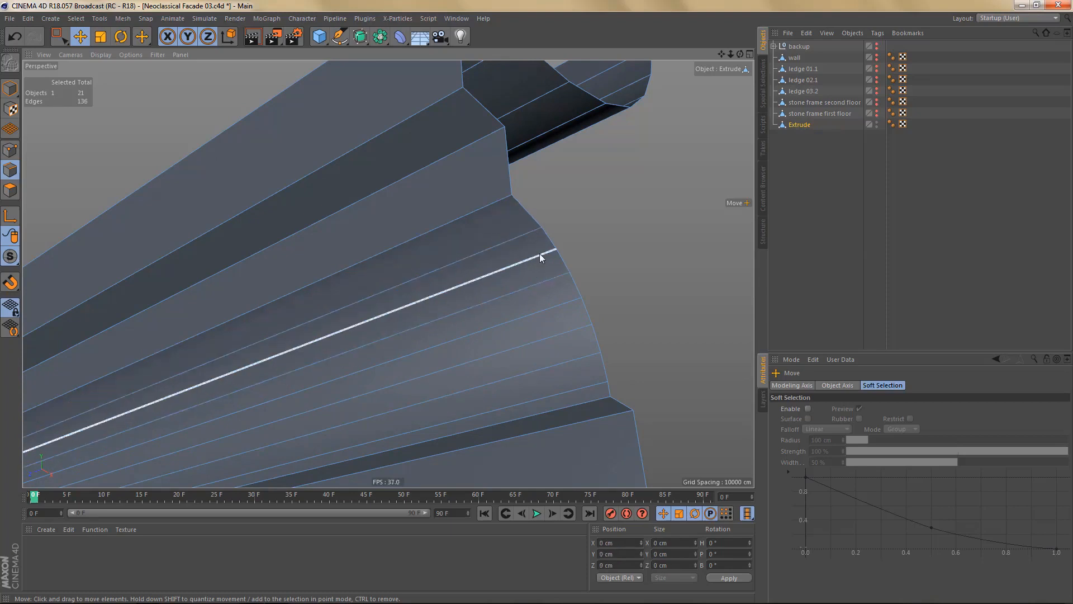
left_click(539, 254)
key("ctrl+Delete")
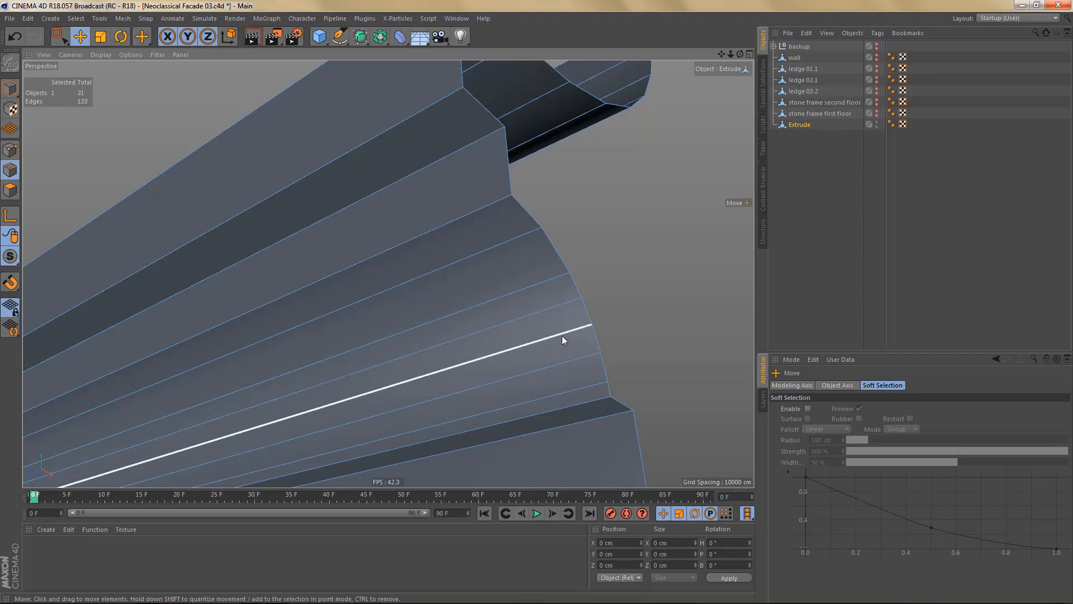
left_click(562, 336)
key("ctrl+Delete")
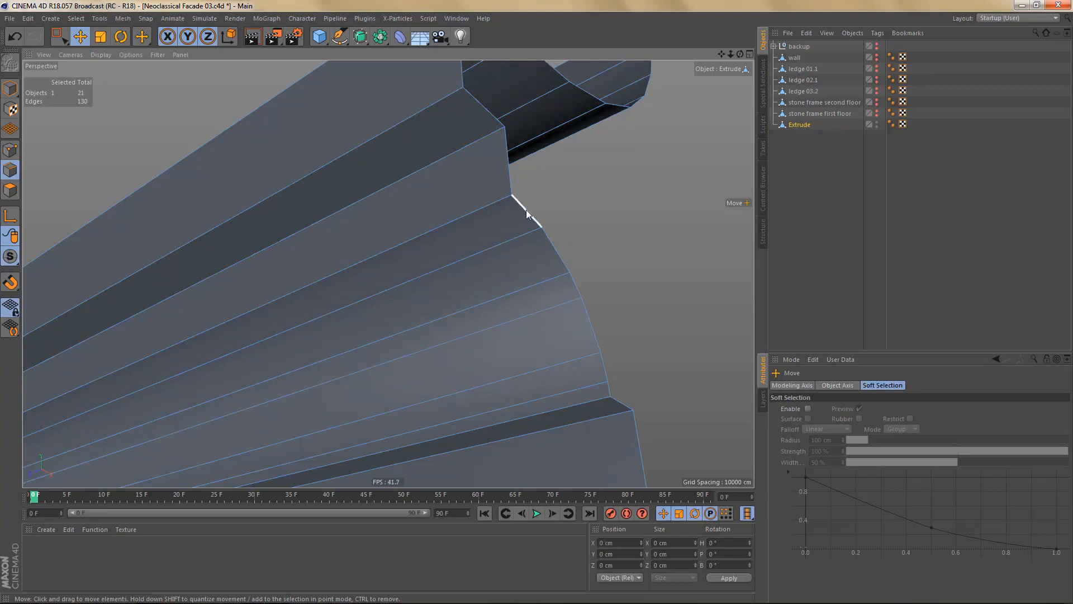
- Select the edge path along each end of the upper convex arc and space its points evenly
left_click(527, 214)
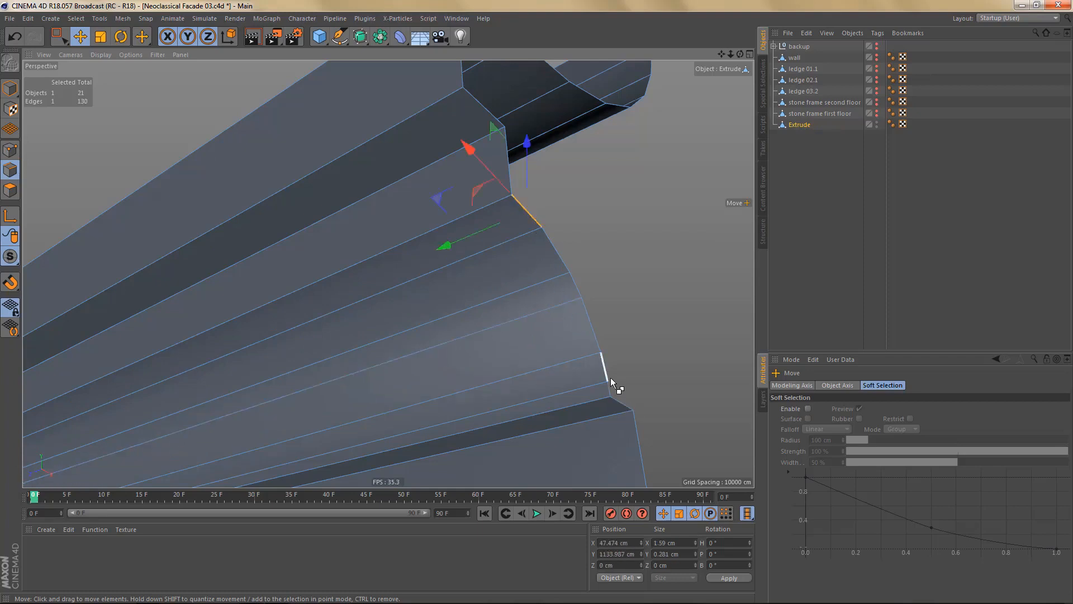
double_click(608, 389)
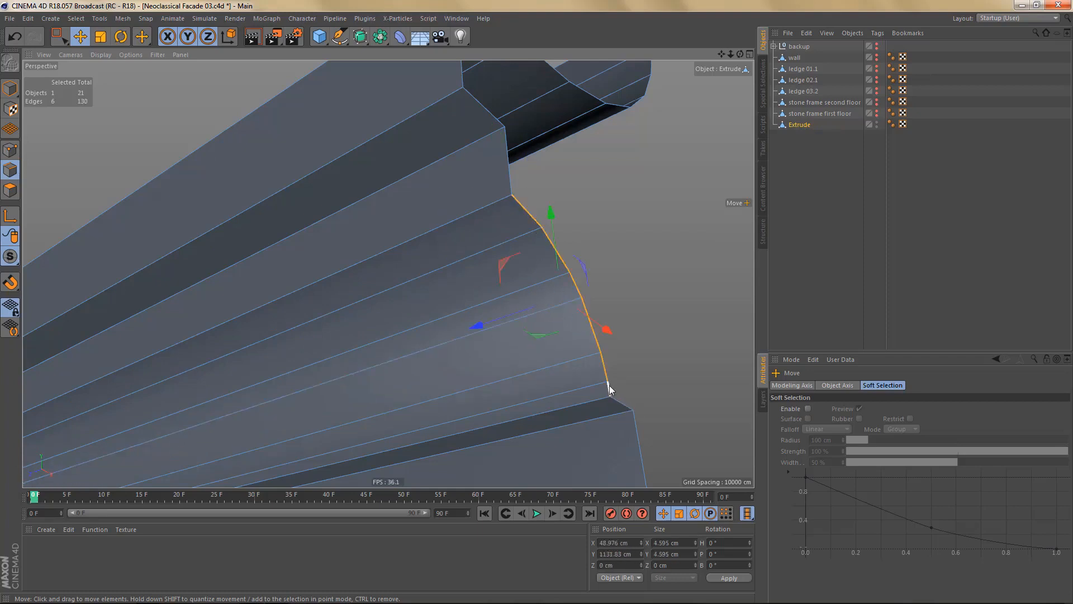
left_click_drag(601, 403, 374, 314, "alt")
middle_click_drag(374, 314, 550, 263, "alt")
right_click_drag(208, 384, 346, 387, "alt")
left_click(226, 348)
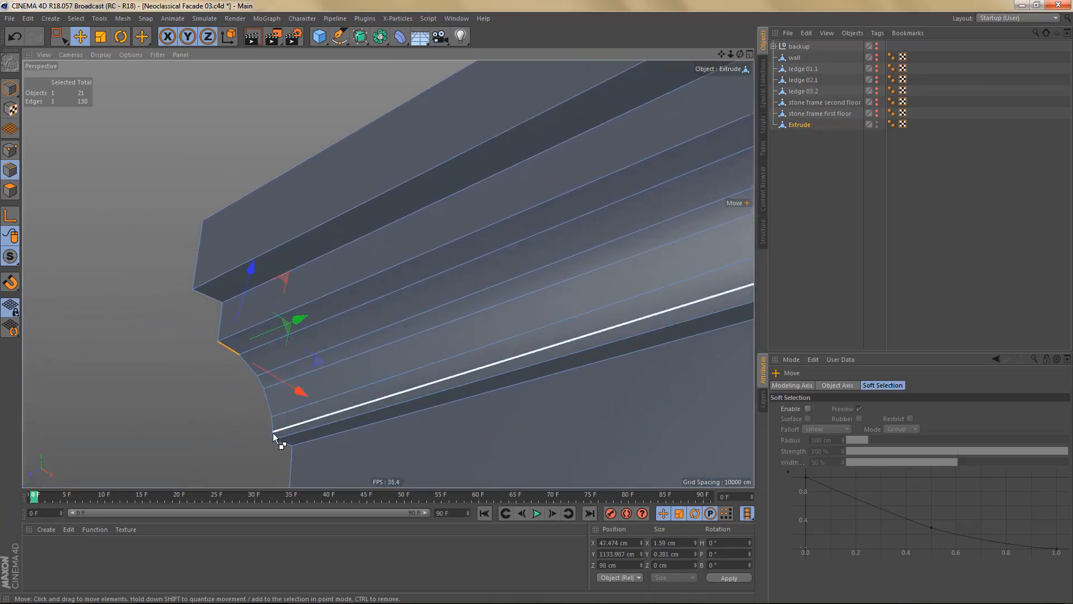
left_click(273, 433, "ctrl+shift")
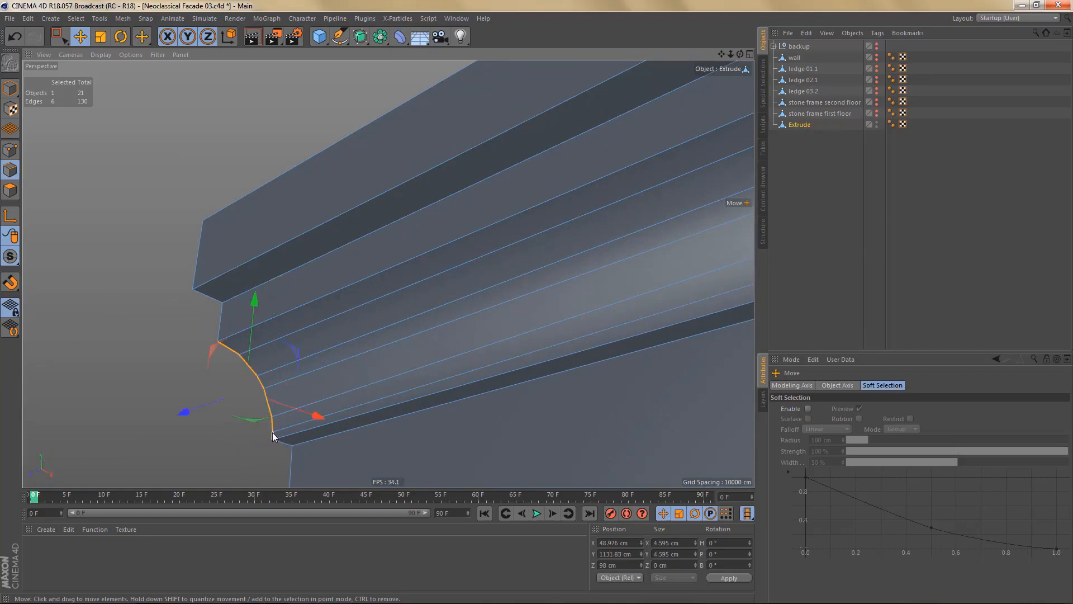
right_click_drag(251, 277, 419, 326, "alt")
left_click_drag(420, 330, 360, 306, "alt")
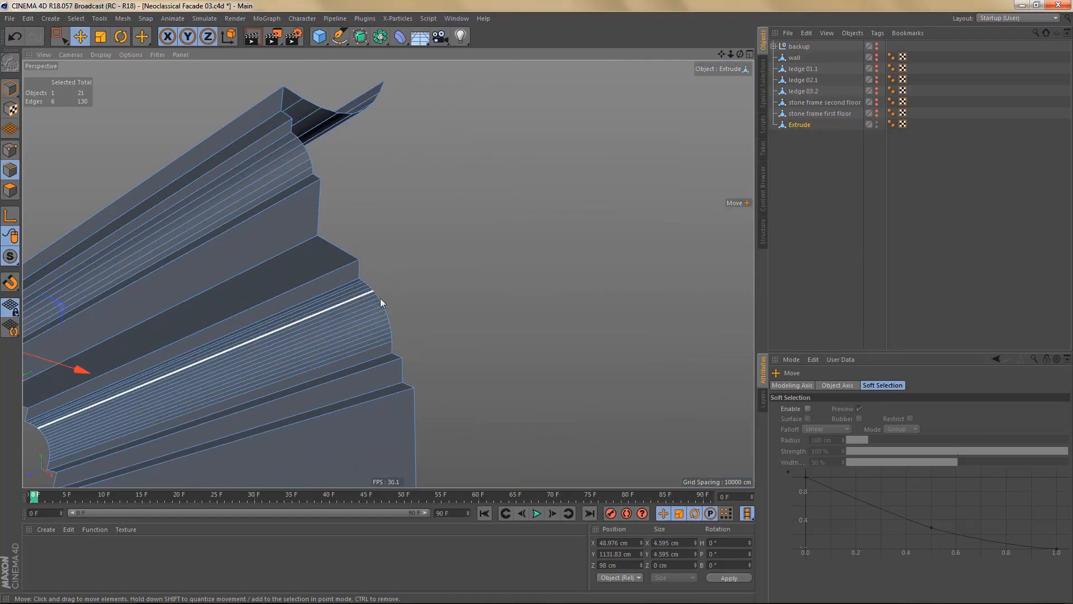
- Dissolve every second lengthwise edge on the lower convex arc, eight edges in all
scroll(376, 295, "up", 5)
left_click(377, 217)
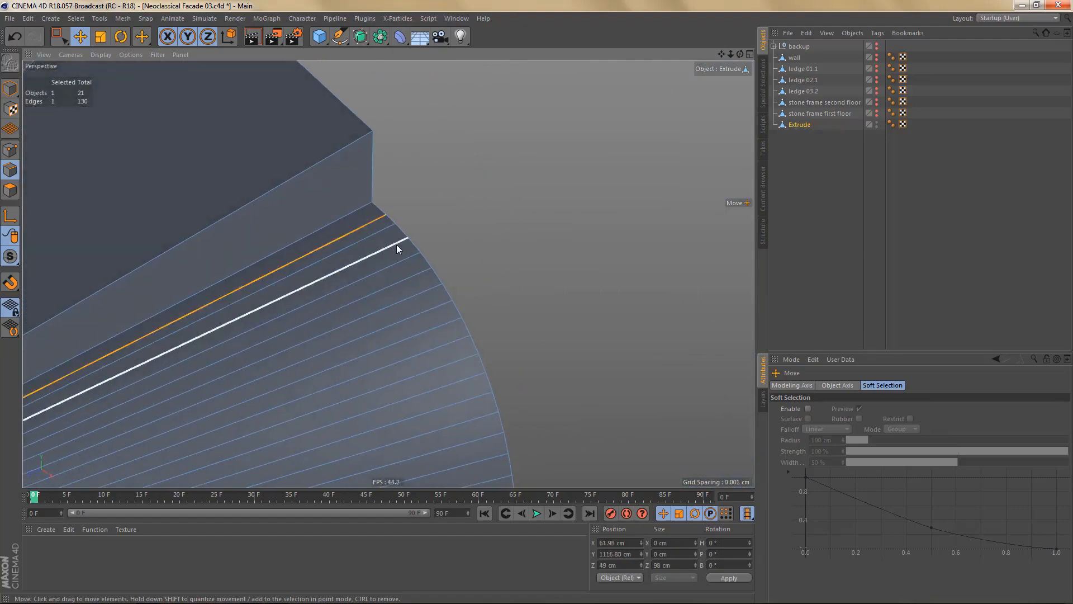
left_click(398, 246, "shift")
left_click(407, 276, "shift")
scroll(414, 296, "down", 1)
left_click(423, 320, "shift")
middle_click_drag(423, 319, 441, 241, "alt")
left_click(448, 263, "shift")
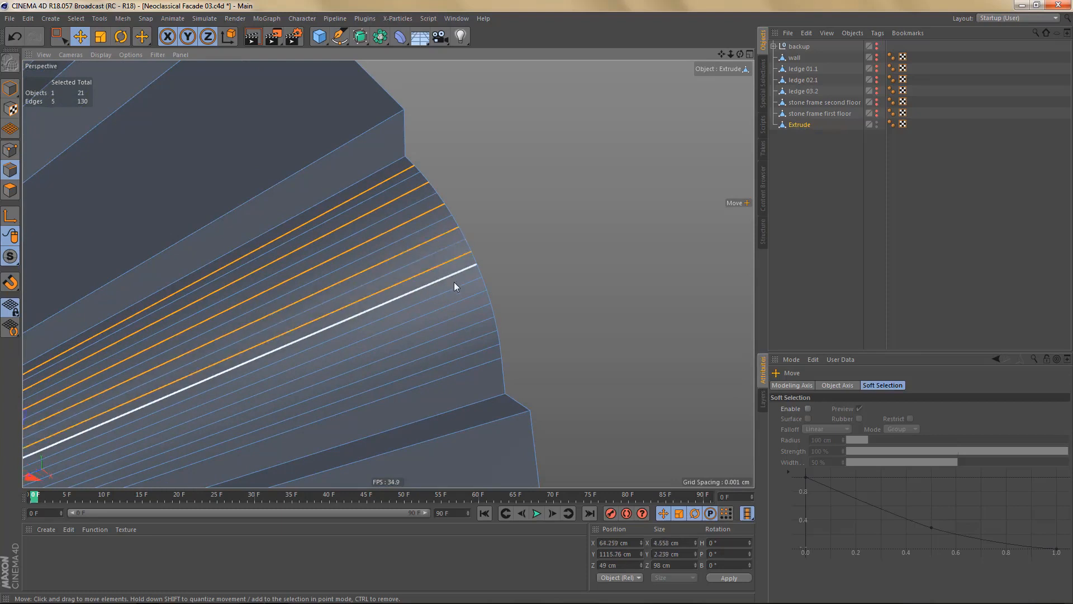
left_click(455, 292, "shift")
left_click(461, 316, "shift")
left_click(470, 337, "shift")
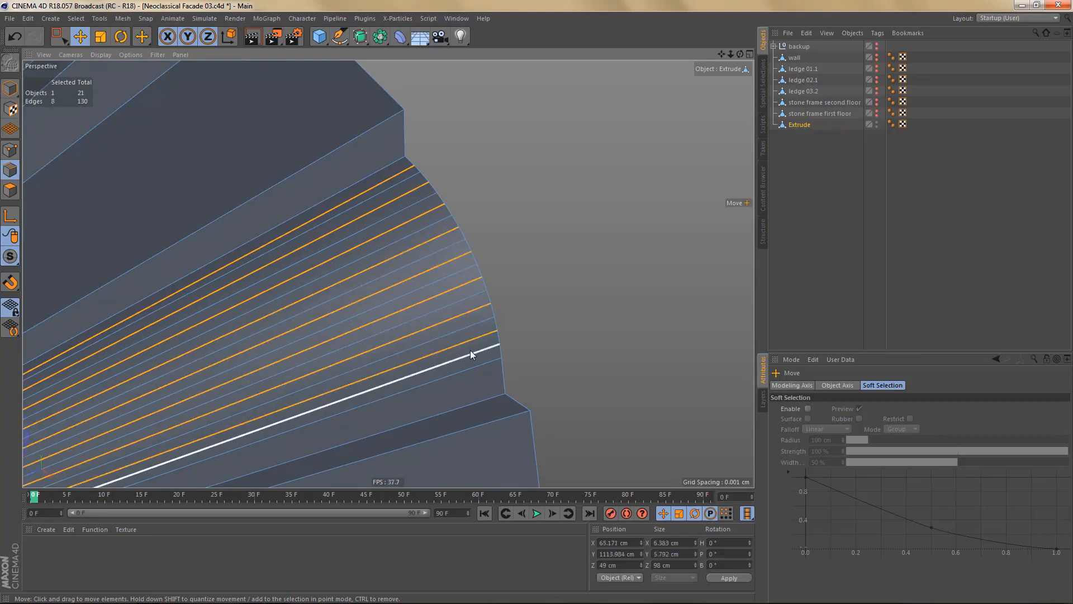
key("Delete")
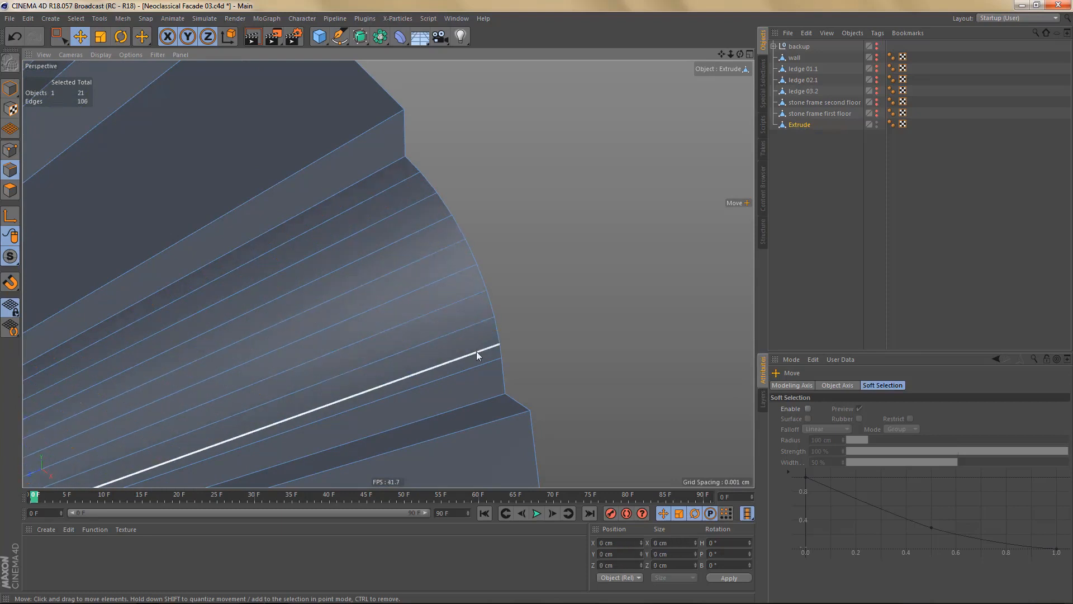
- Dissolve four more lengthwise edges spread across the lower convex arc
left_click(394, 194)
left_click(424, 229, "shift")
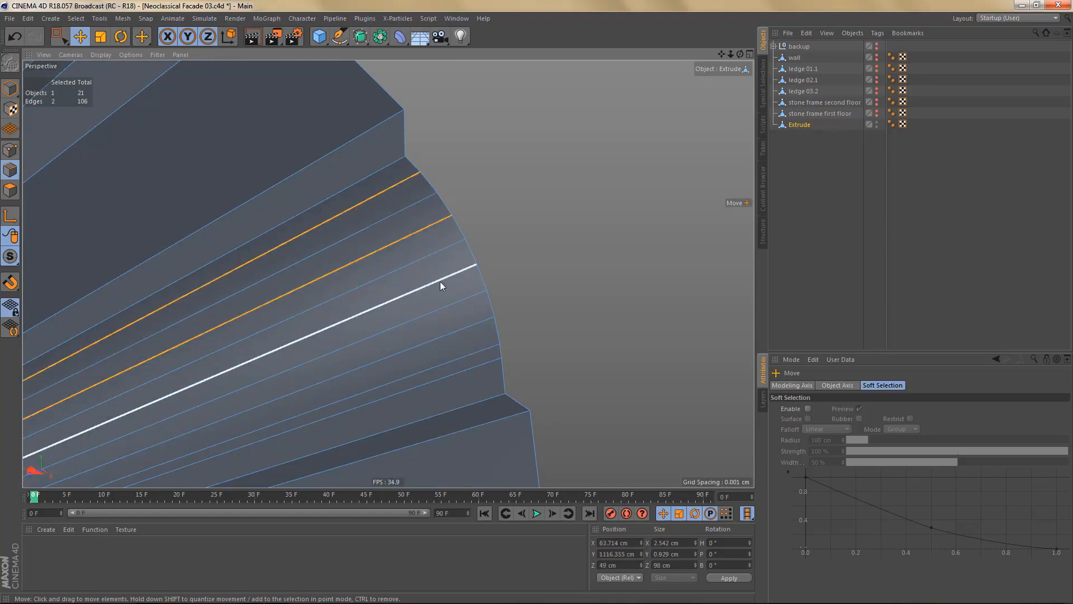
left_click(440, 283, "shift")
left_click(475, 344, "shift")
key("Delete")
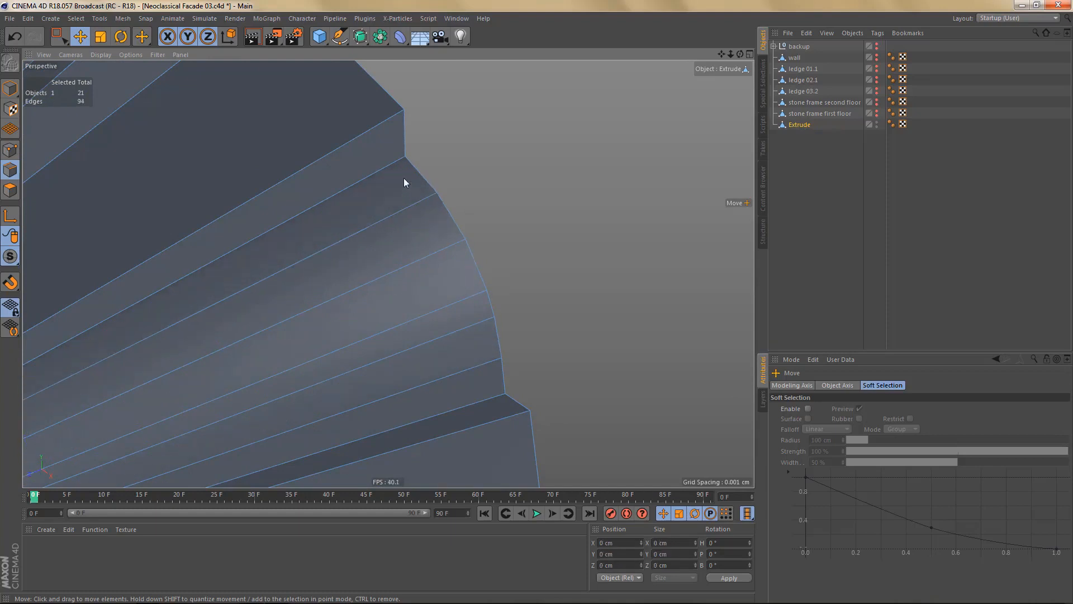
- Select the edge path along each end of the lower convex arc and space its points evenly
left_click(420, 175)
left_click(502, 379, "ctrl+shift")
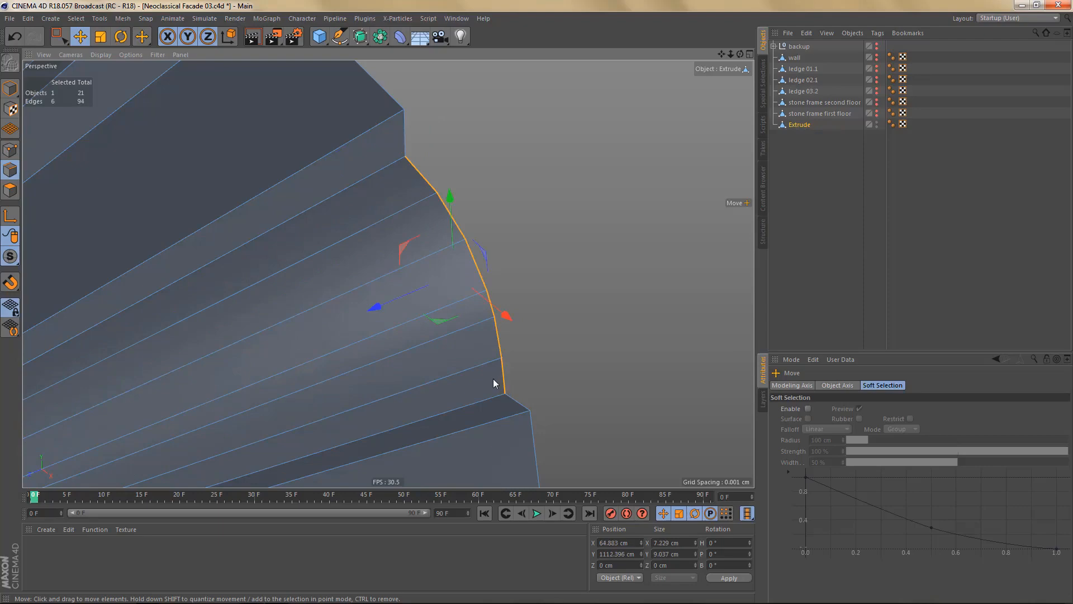
right_click_drag(518, 306, 336, 316, "alt")
middle_click_drag(291, 316, 496, 216, "alt")
right_click_drag(496, 216, 349, 290, "alt")
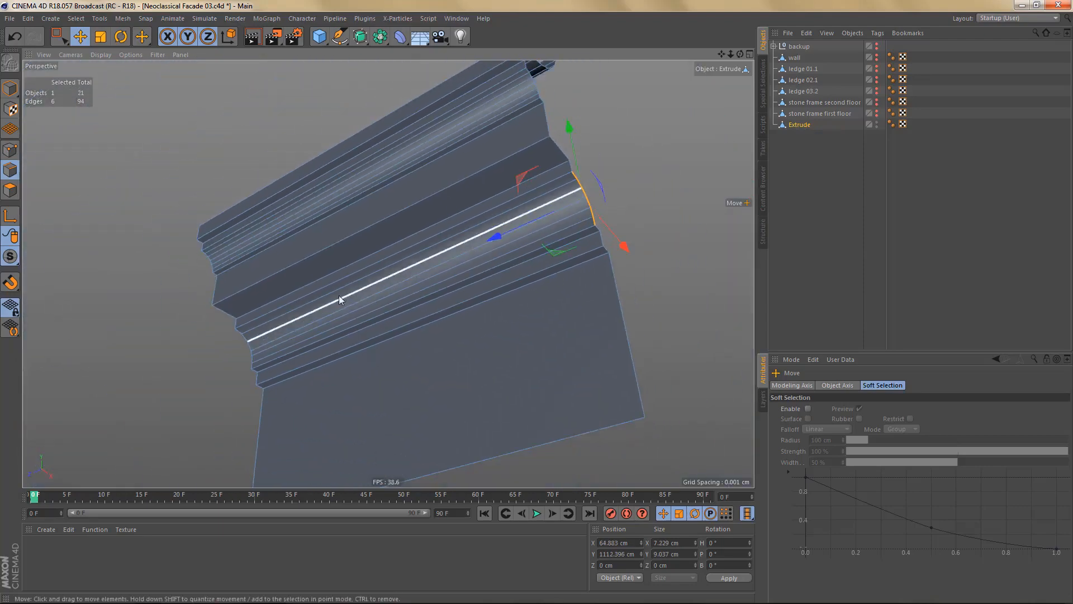
middle_click_drag(230, 390, 287, 365, "alt")
right_click_drag(300, 324, 390, 313, "alt")
left_click(298, 267)
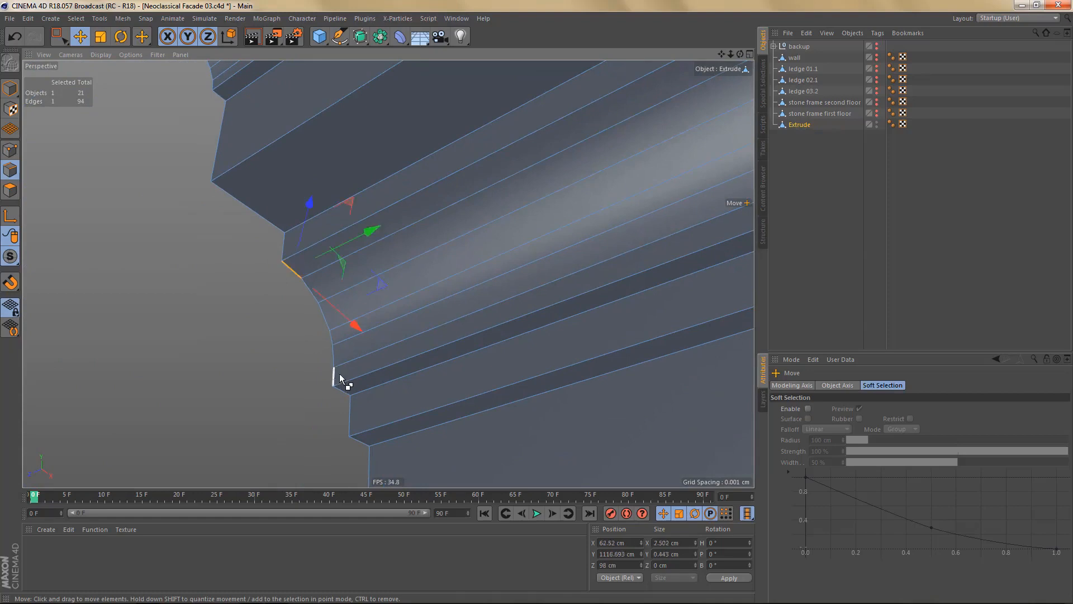
left_click(338, 373, "ctrl+shift")
right_click_drag(343, 375, 411, 281, "alt")
left_click_drag(412, 279, 425, 305, "alt")
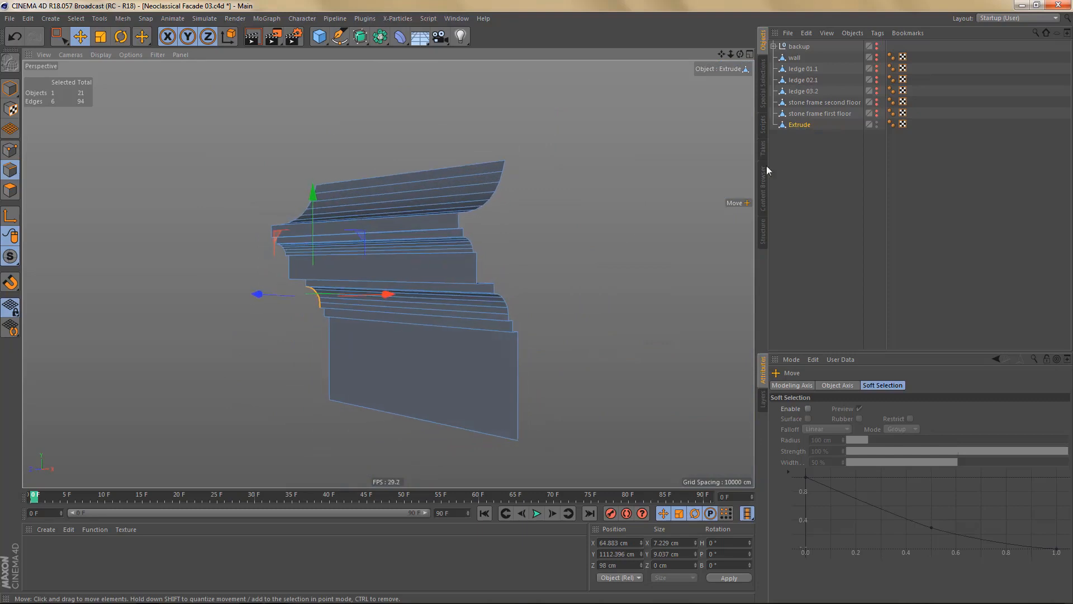
- Rename the Extrude object as "roof-shaped ornament"
double_click(793, 124)
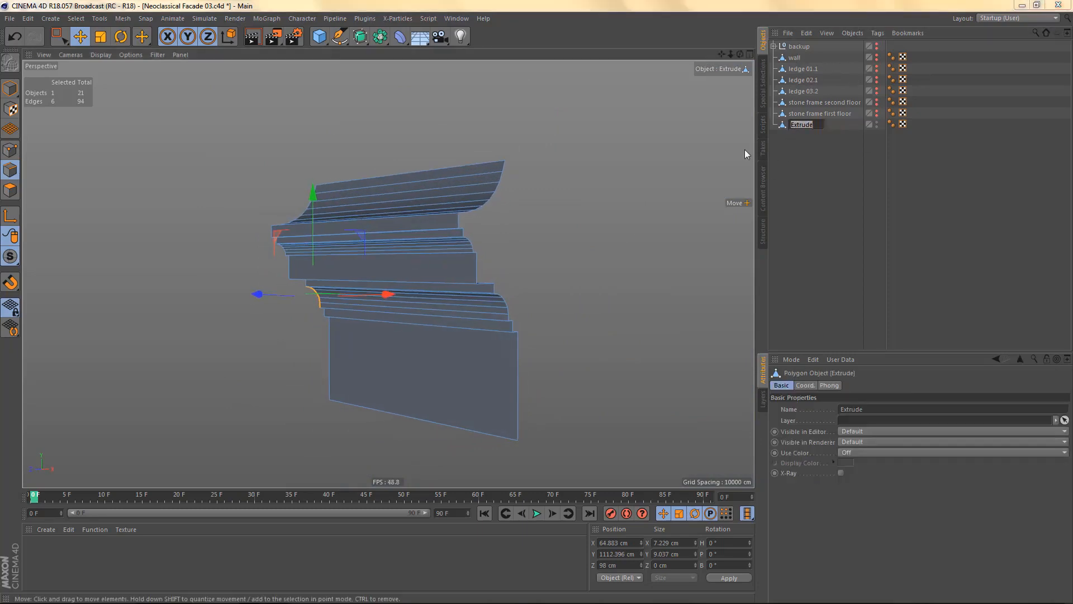
key("BackSpace")
type("r")
type("oof-sh")
type("aped orname")
type("nt")
key("Return")
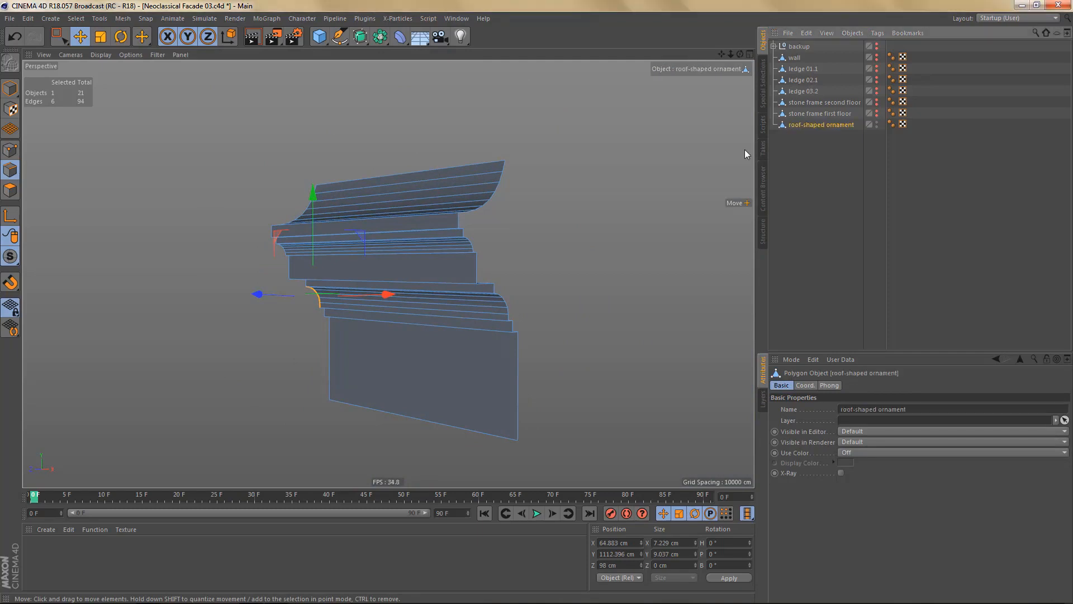
- Set the ornament's Phong angle to 33° and render a preview of its shading
left_click(891, 124)
left_click(847, 418)
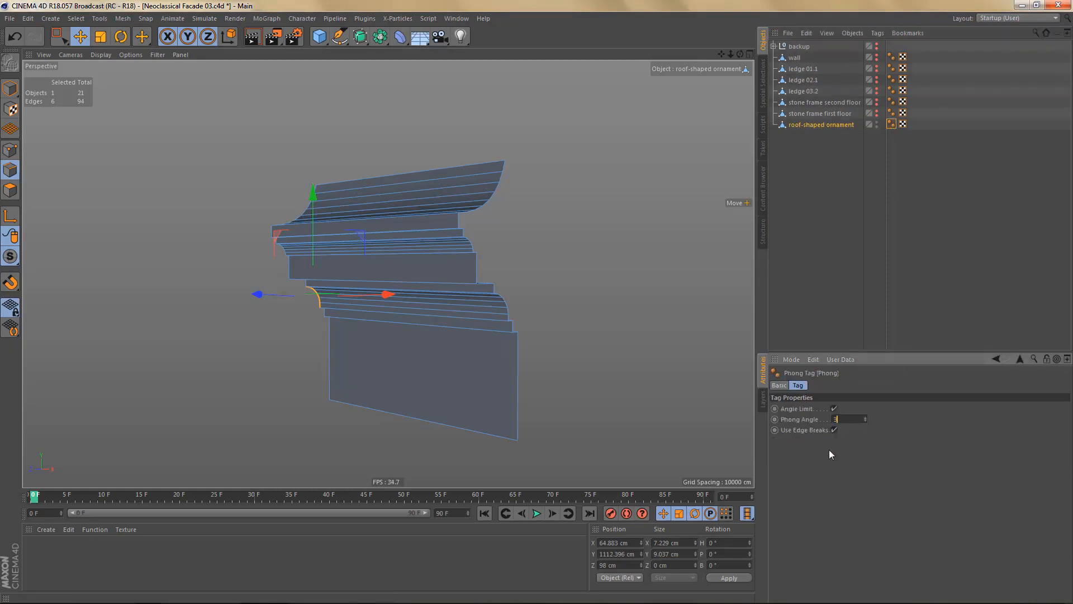
left_click_drag(391, 266, 376, 303, "alt")
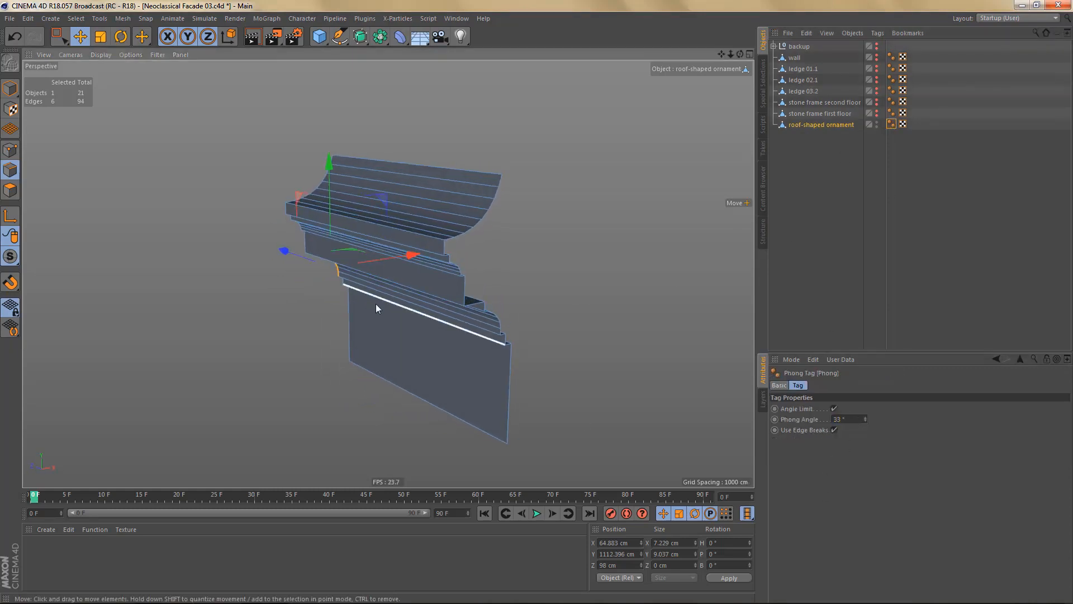
scroll(376, 305, "down", 2)
key("ctrl+r")
scroll(463, 307, "up", 3)
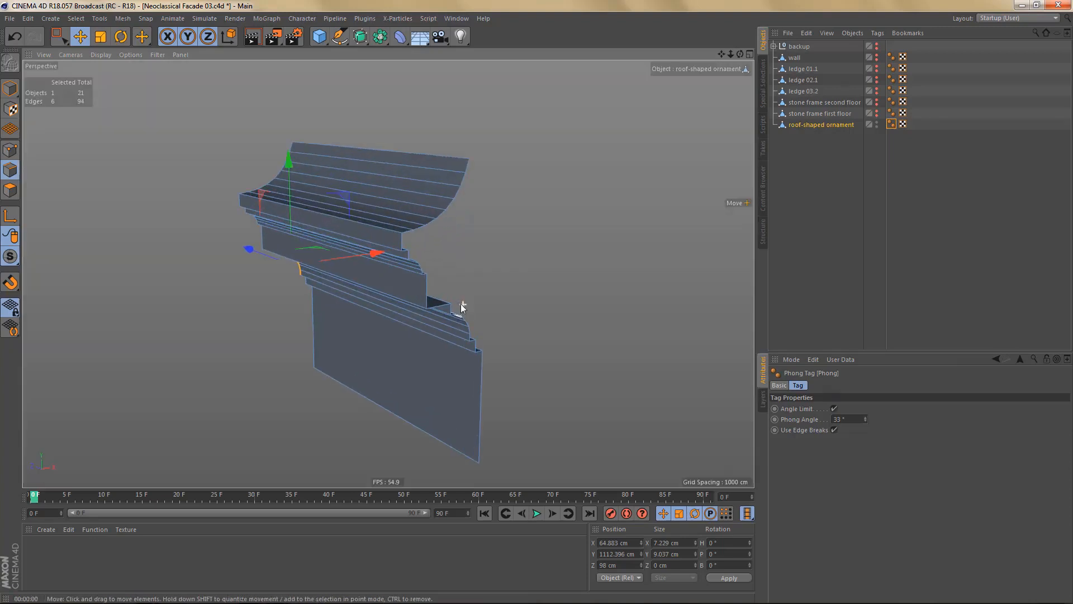
- In the top view, cut the ornament with a 45° diagonal line starting at its front outer corner and crossing its full width
middle_click(463, 306)
middle_click(593, 147)
scroll(274, 396, "up", 6)
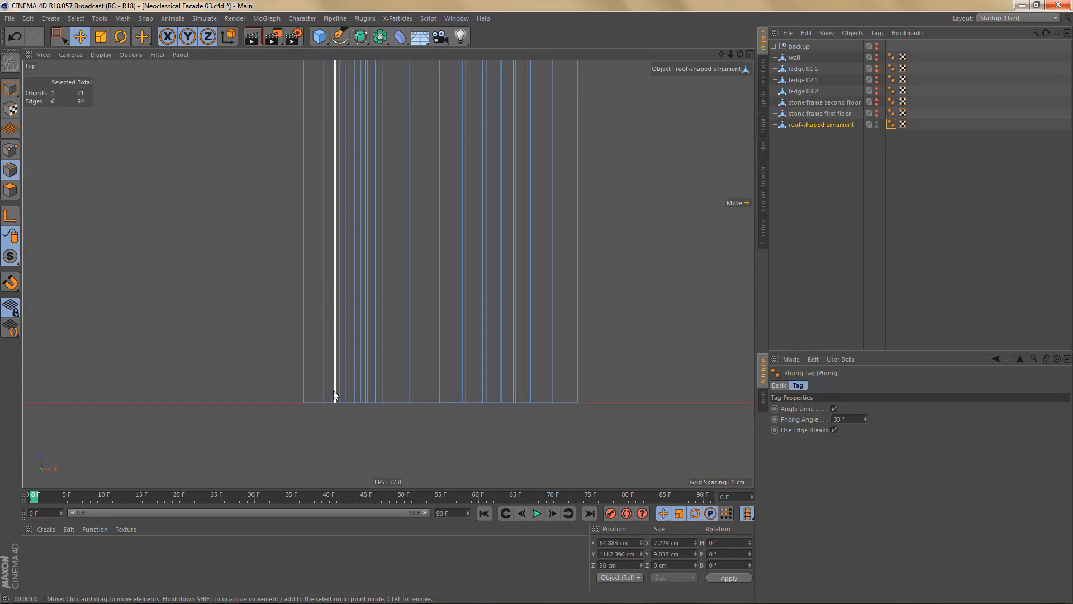
key("k")
key("k")
mouse_move(302, 408)
left_mouse_down("shift")
mouse_move(548, 291)
mouse_move(720, 161)
left_mouse_up("shift")
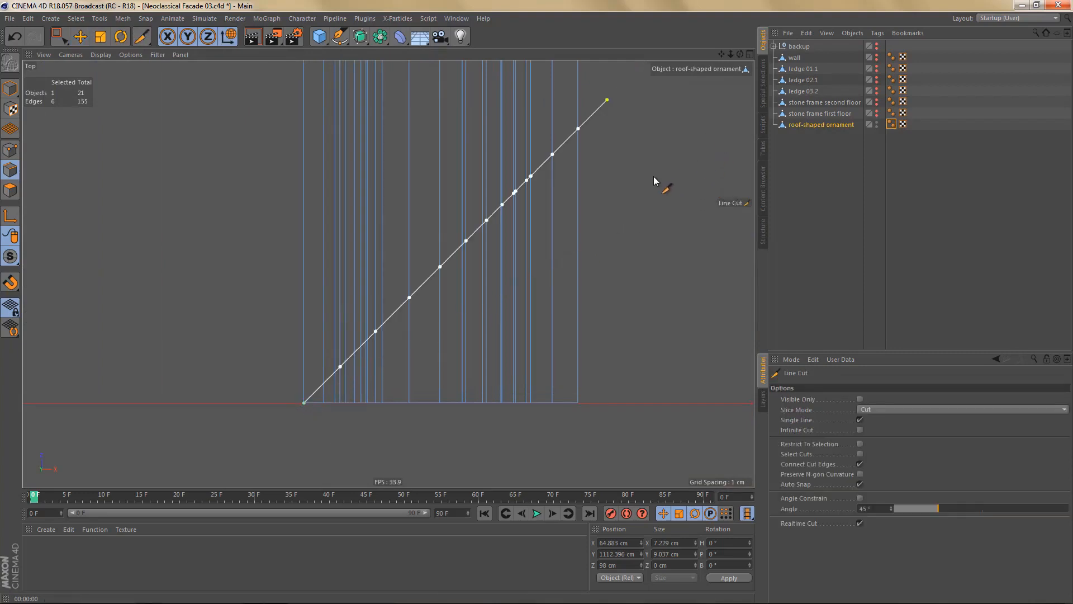
key("Return")
- Delete all the ornament's front-end points ahead of the diagonal cut, keeping only the mitred end
key("space")
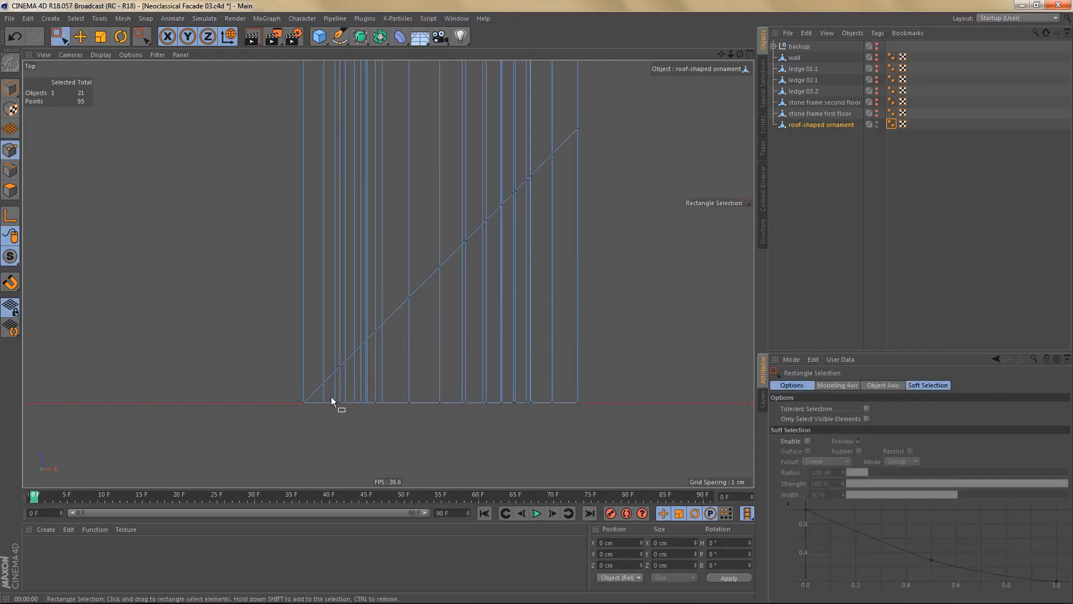
left_click_drag(330, 397, 625, 420)
key("Delete")
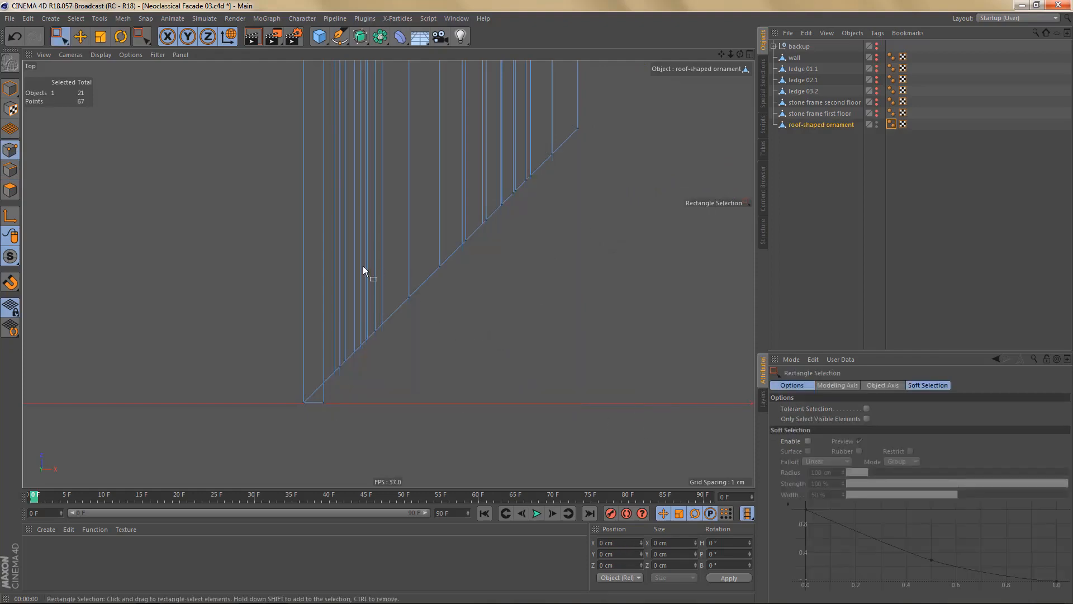
left_click_drag(316, 394, 337, 417)
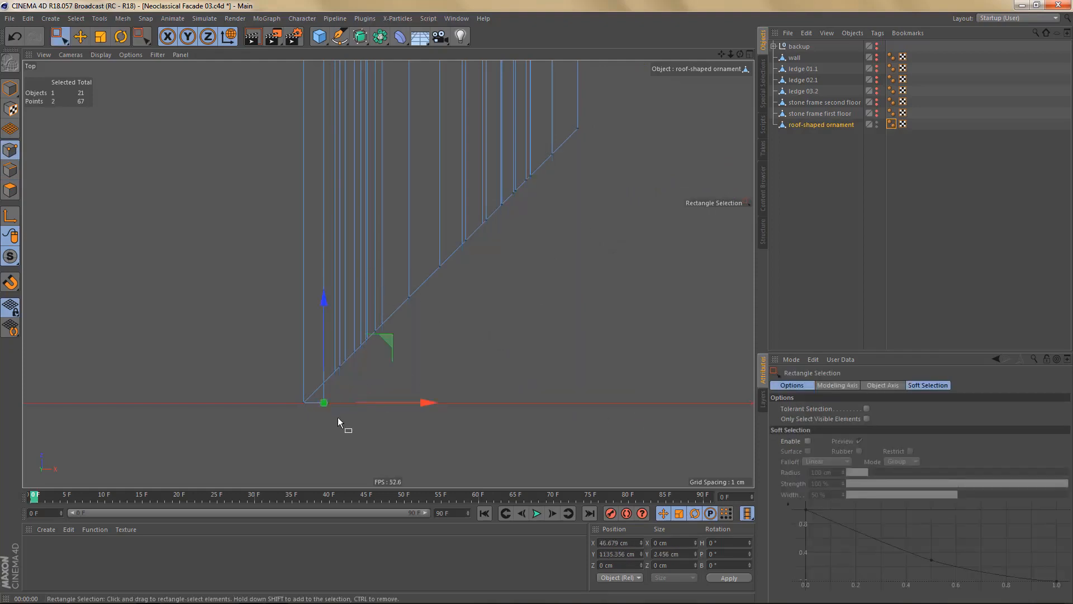
key("Delete")
- Select the mitred end's diagonal edges, extrude them along X, and flatten the new end edges to 0% along X
key("Return")
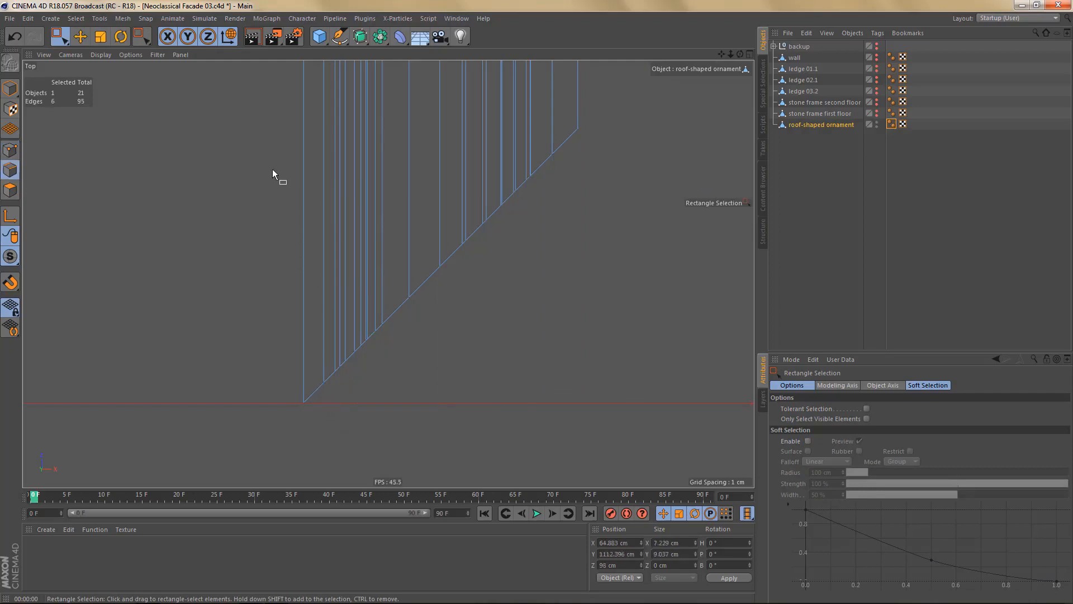
left_click_drag(280, 83, 652, 450)
scroll(491, 321, "down", 2)
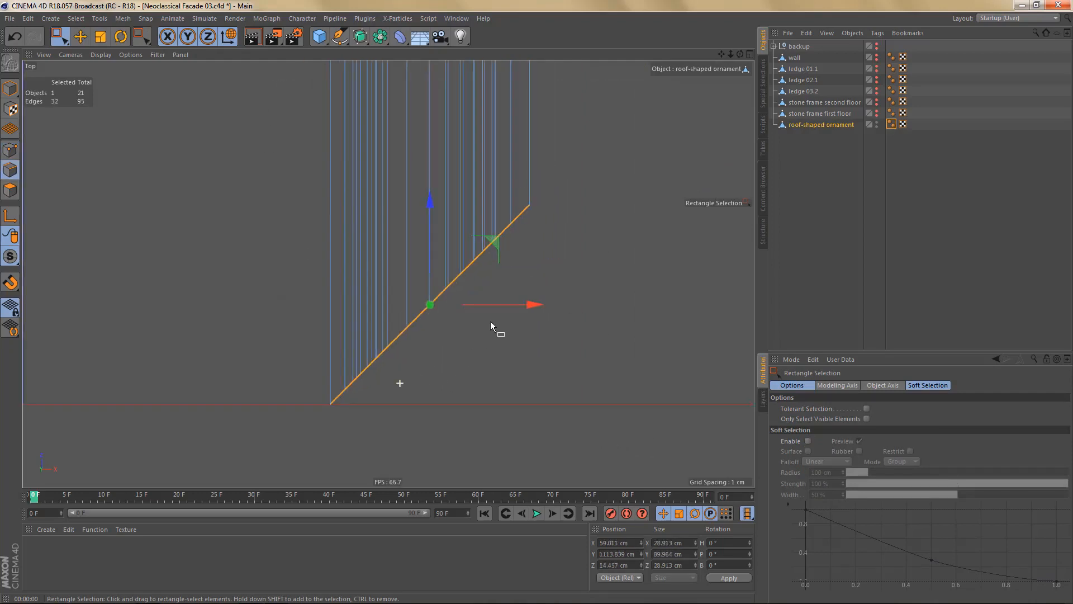
left_click_drag(533, 304, 591, 309, "ctrl")
key("t")
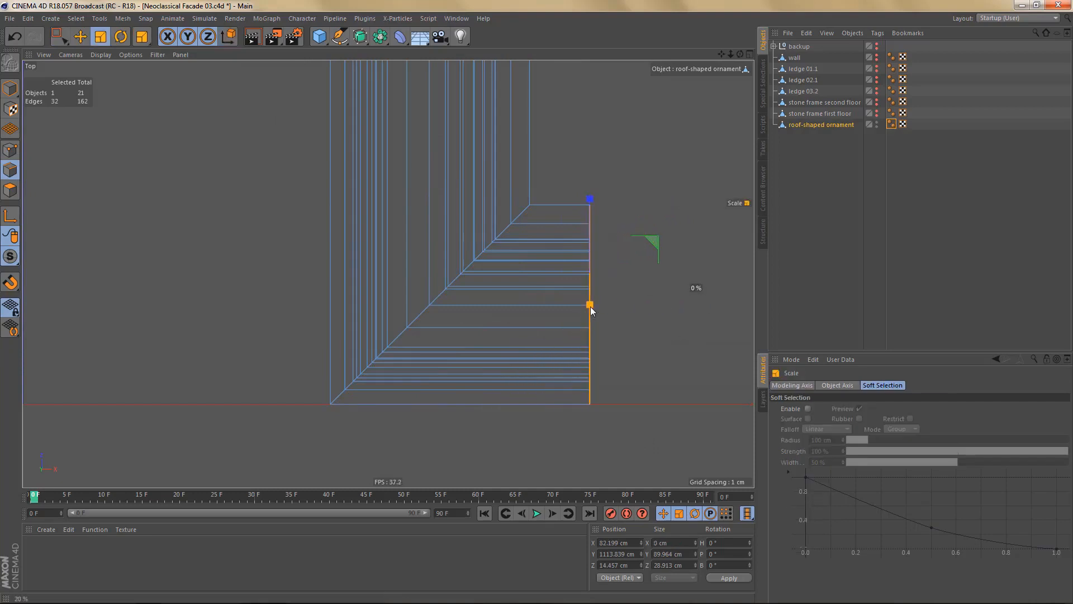
- In the front view, move the flattened end edges along X to the window's centre, at X 176.888 cm
middle_click(592, 309)
middle_click(613, 405)
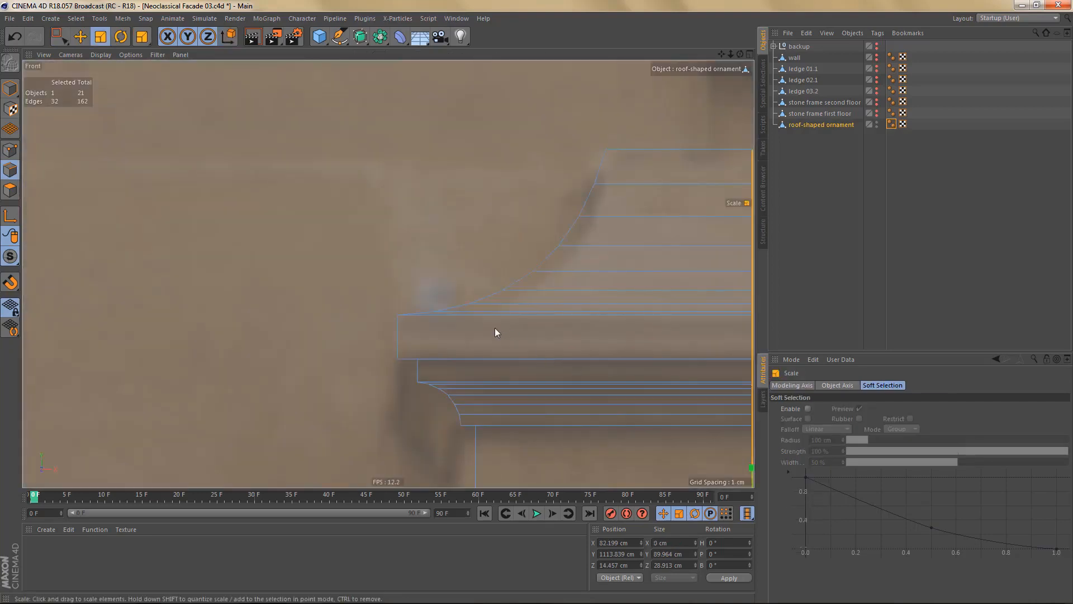
scroll(500, 343, "down", 2)
middle_click_drag(493, 345, 381, 265, "alt")
scroll(408, 300, "down", 2)
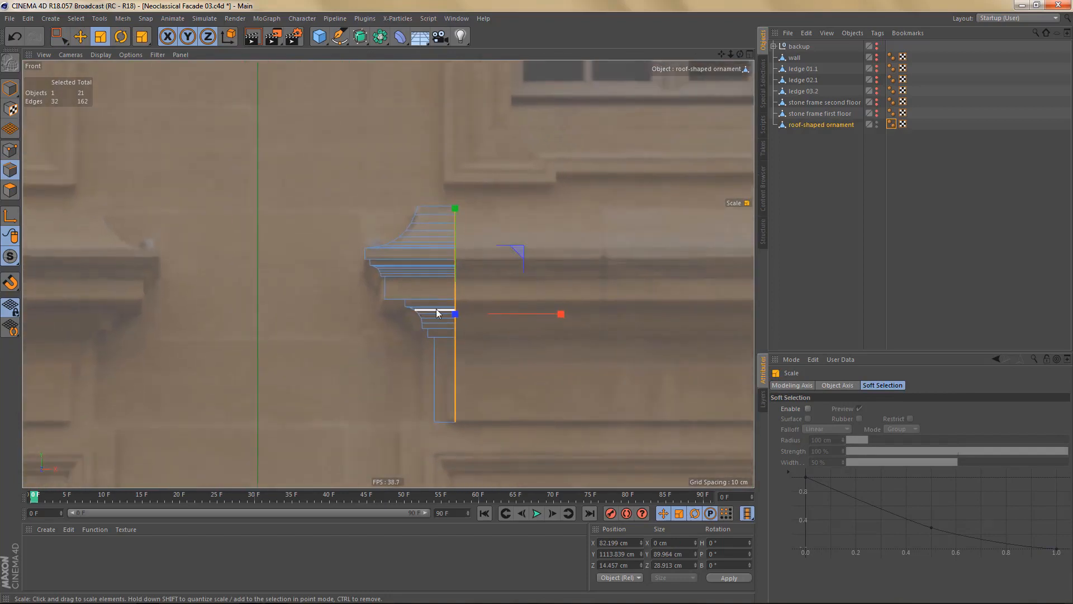
middle_click_drag(475, 314, 422, 322, "alt")
middle_click_drag(545, 294, 441, 311, "alt")
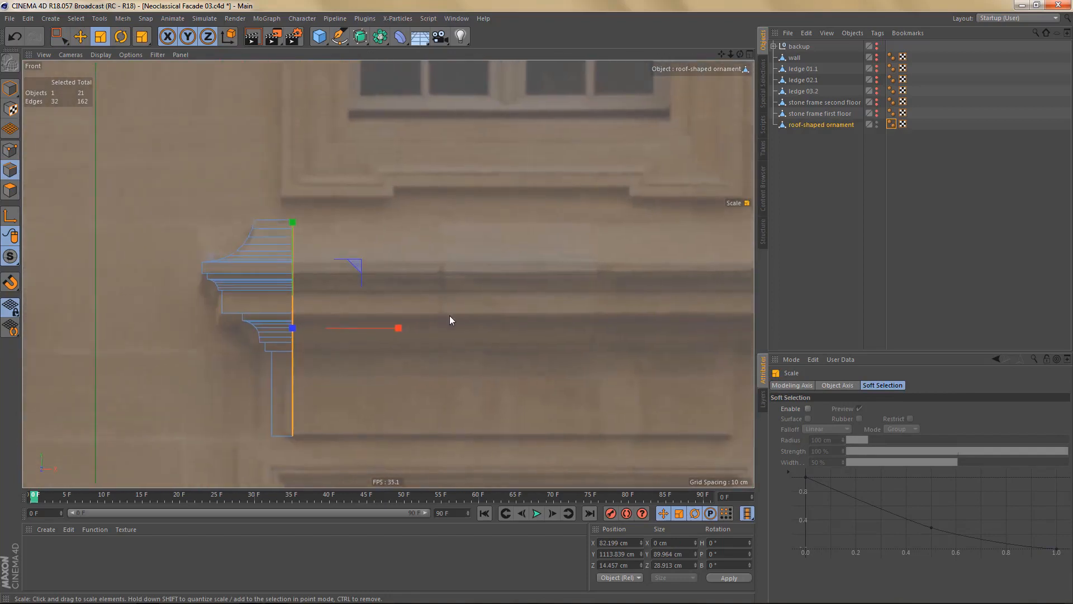
key("e")
left_click_drag(397, 327, 626, 333)
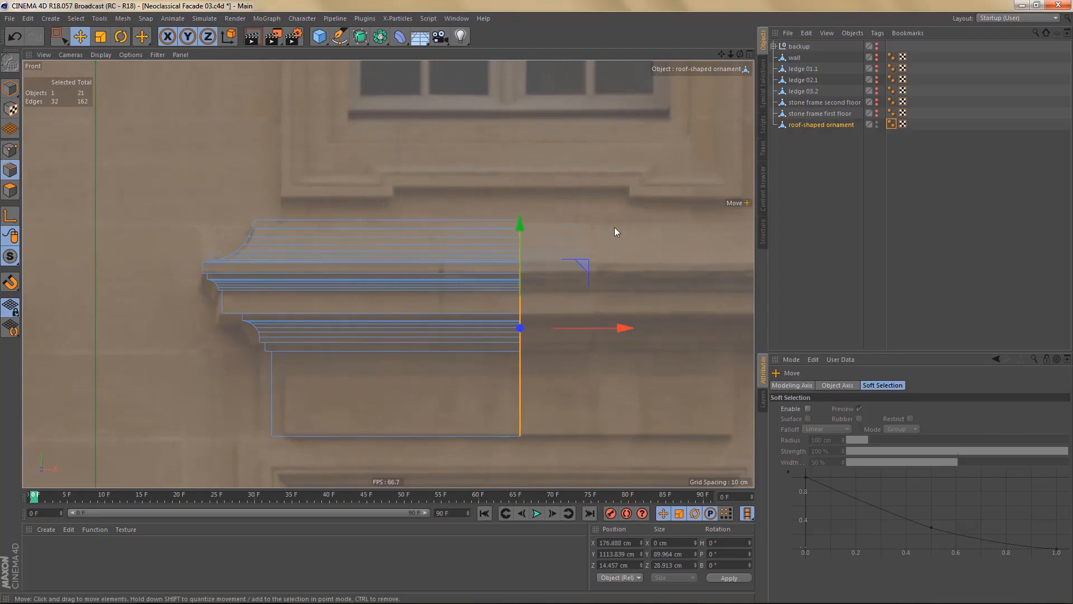
- Show the wall, ledge and stone frame objects, and move the ornament's outer profile points inward along X to 69.67 cm
middle_click_drag(551, 317, 610, 314, "alt")
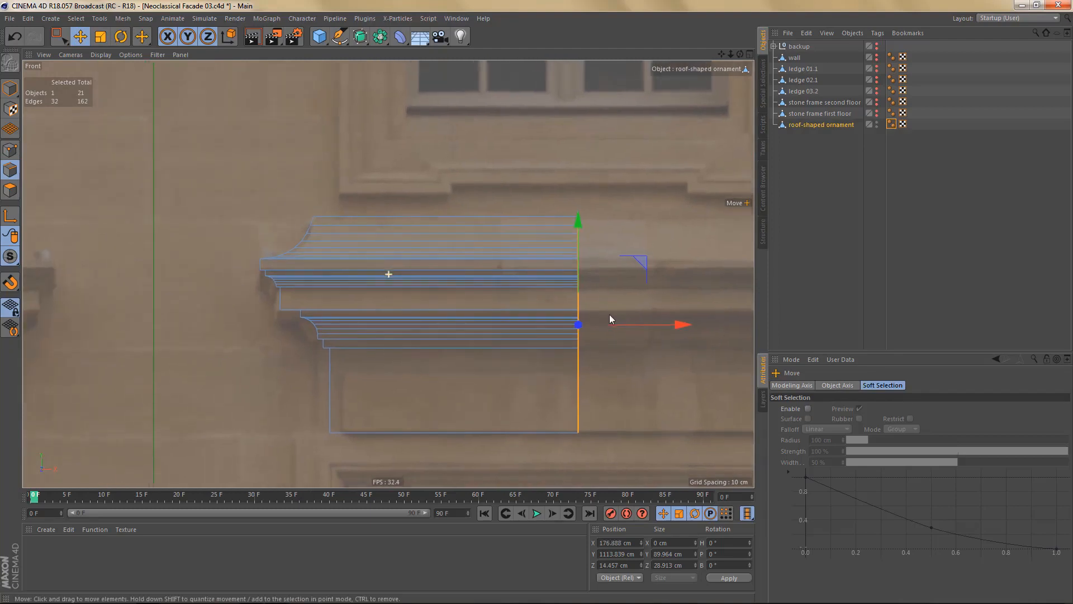
right_click_drag(454, 309, 464, 308, "alt")
middle_click_drag(445, 317, 489, 305, "alt")
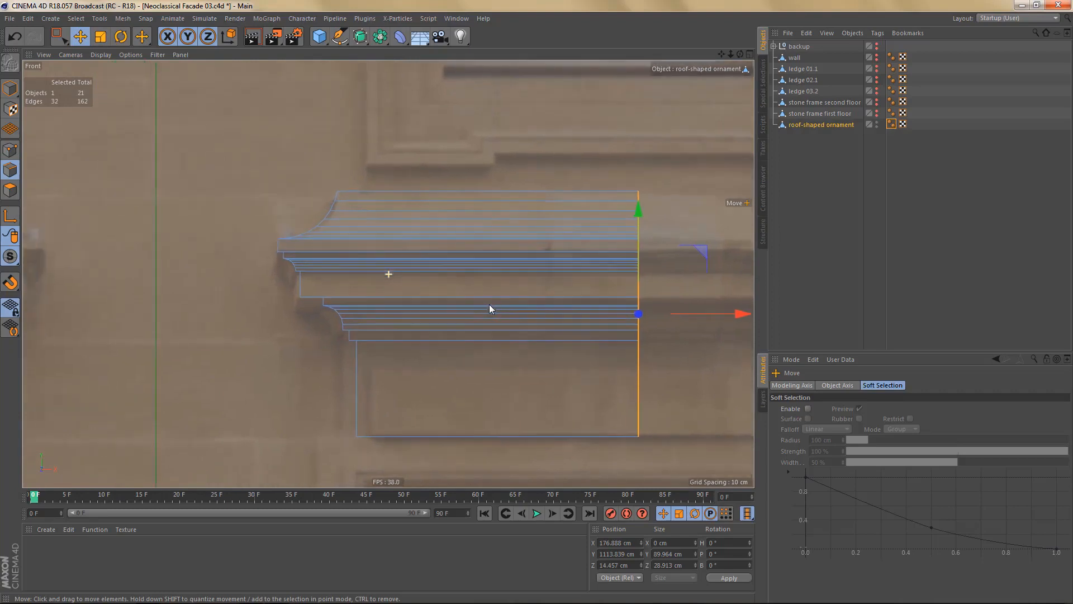
key("Return")
key("0")
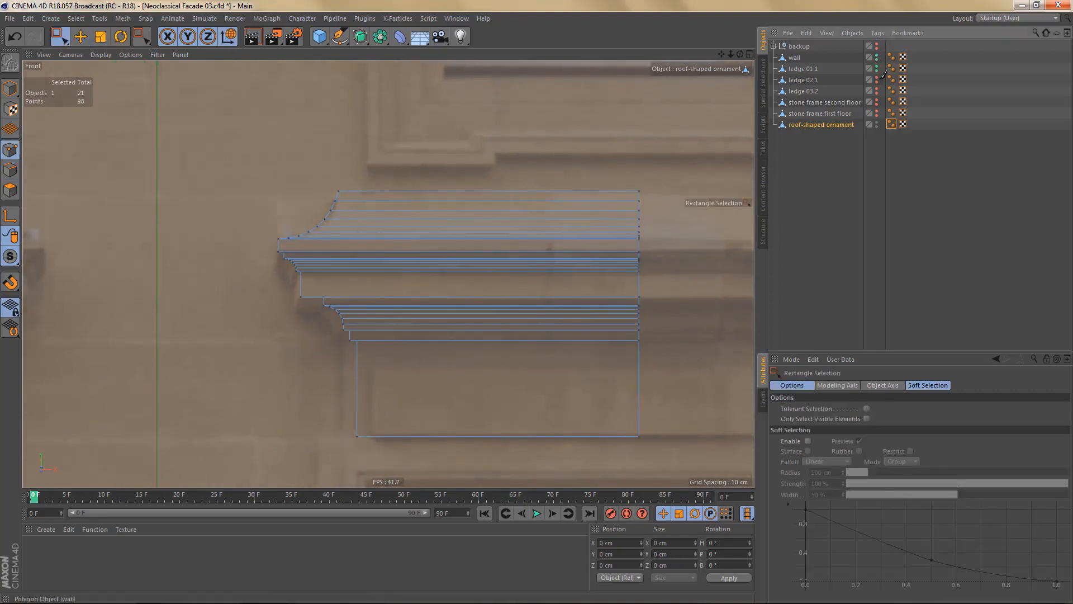
left_click_drag(883, 108, 881, 113)
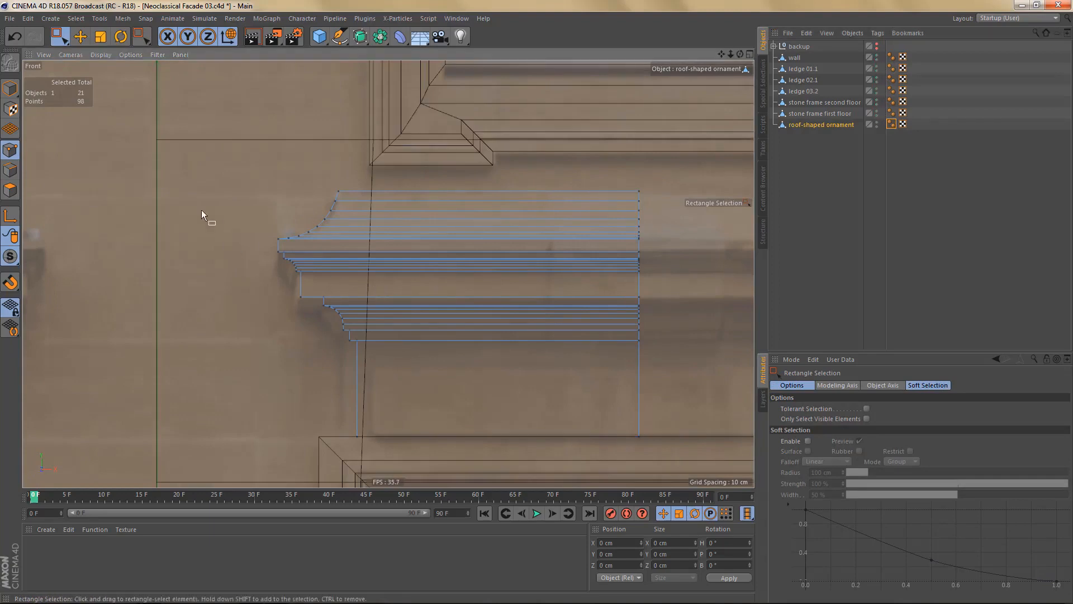
left_click_drag(235, 155, 394, 443)
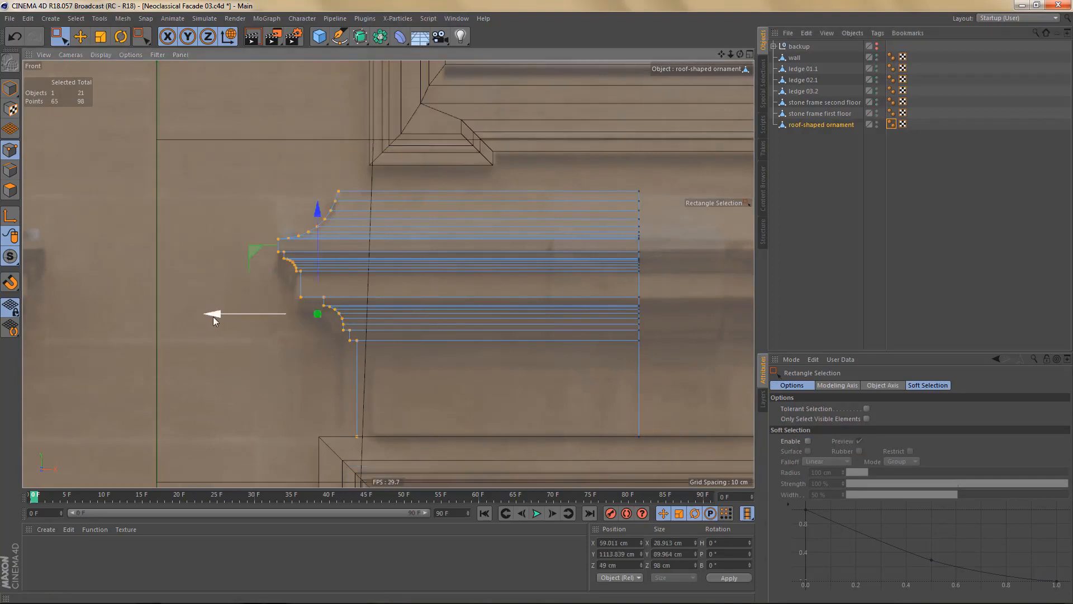
left_click_drag(216, 314, 242, 322)
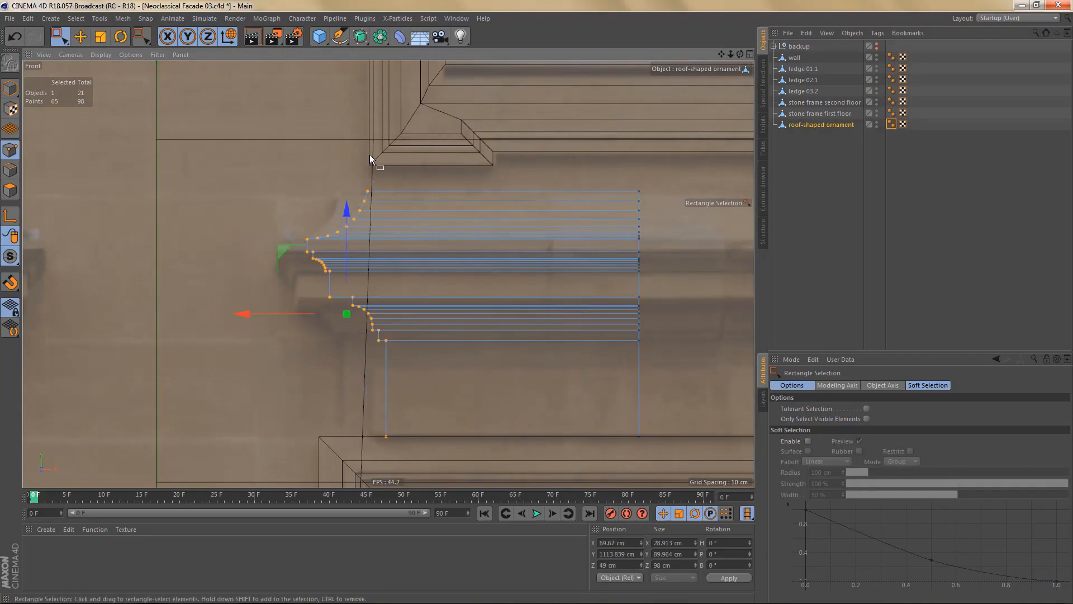
- Place the ornament's axis at its inner end with Axis Center, using all points and X at 100%
middle_click_drag(431, 257, 370, 370, "alt")
right_click_drag(400, 240, 373, 324, "alt")
middle_click_drag(374, 323, 387, 273, "alt")
key("m")
key("m")
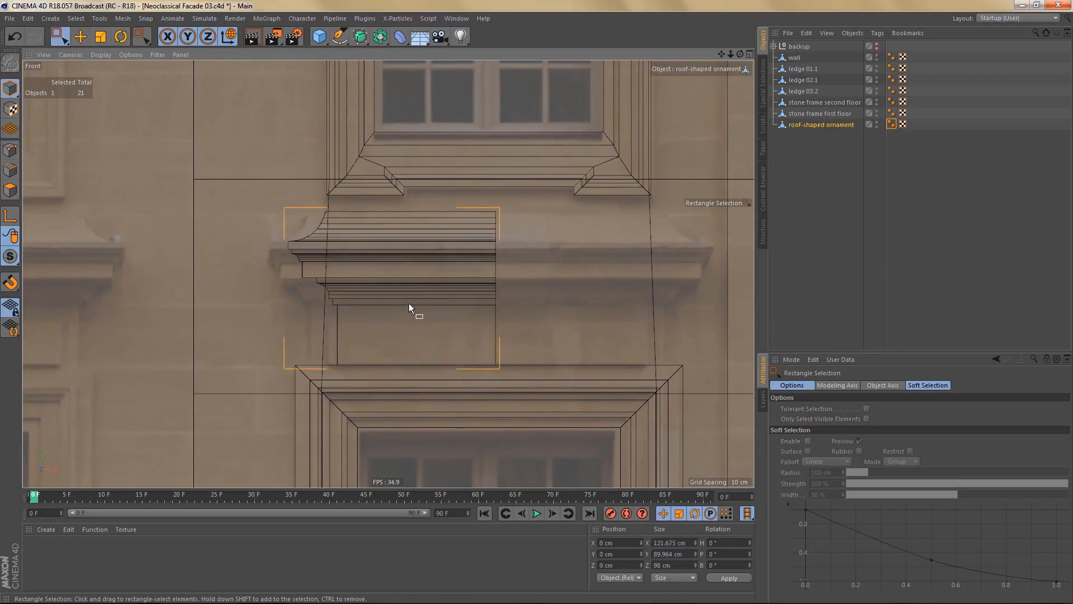
key("a")
key("c")
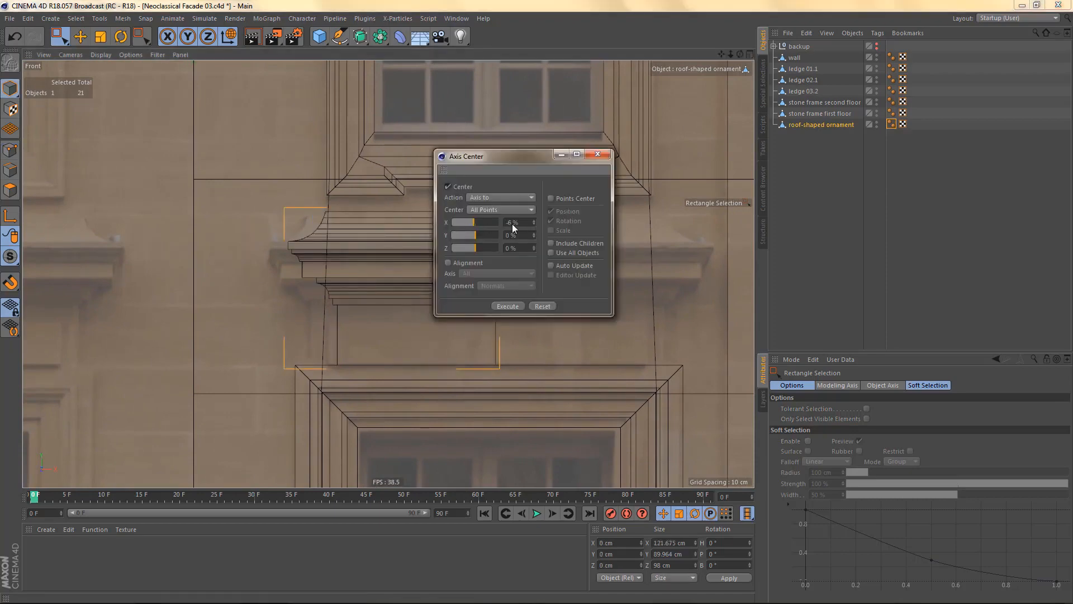
left_click(508, 306)
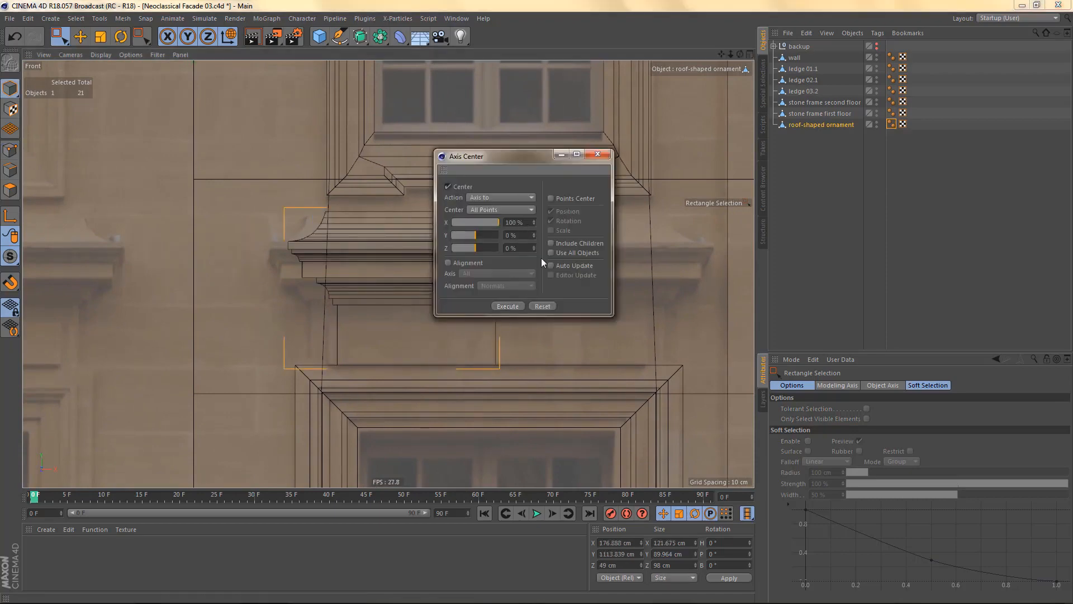
left_click(597, 154)
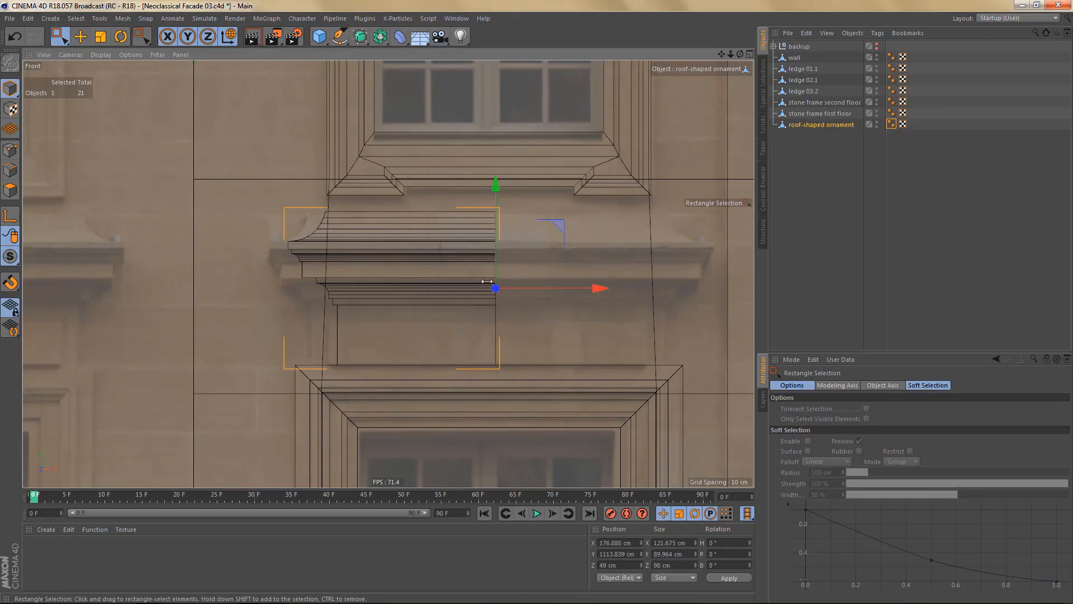
- Put the ornament under a Symmetry object mirrored across the ZY plane and view it in perspective
left_click(380, 36)
left_click(532, 95, "alt")
middle_click(398, 254)
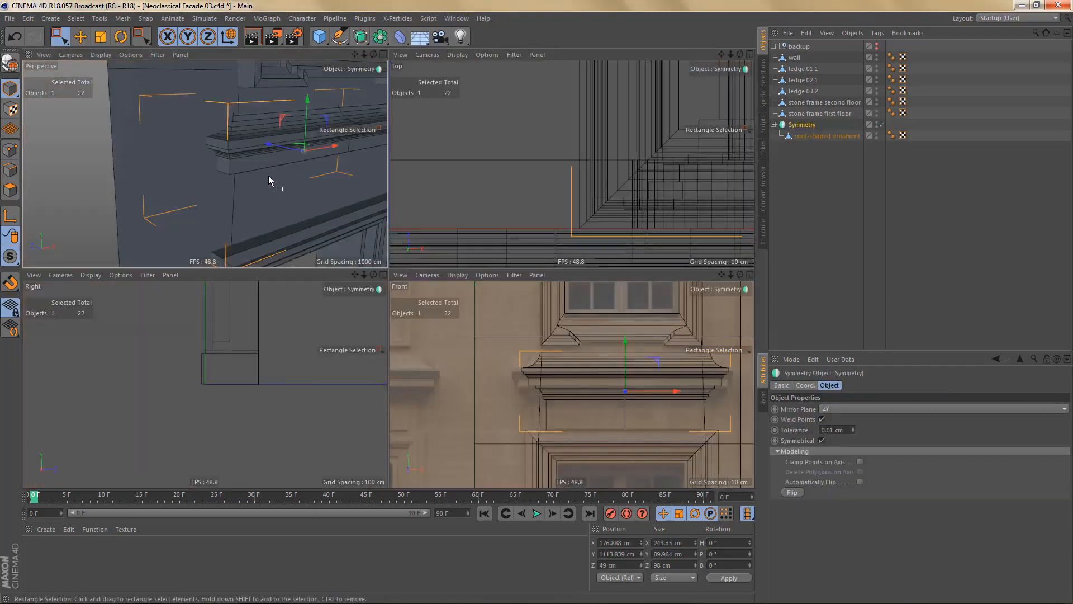
middle_click(269, 175)
middle_click_drag(565, 206, 545, 229, "alt")
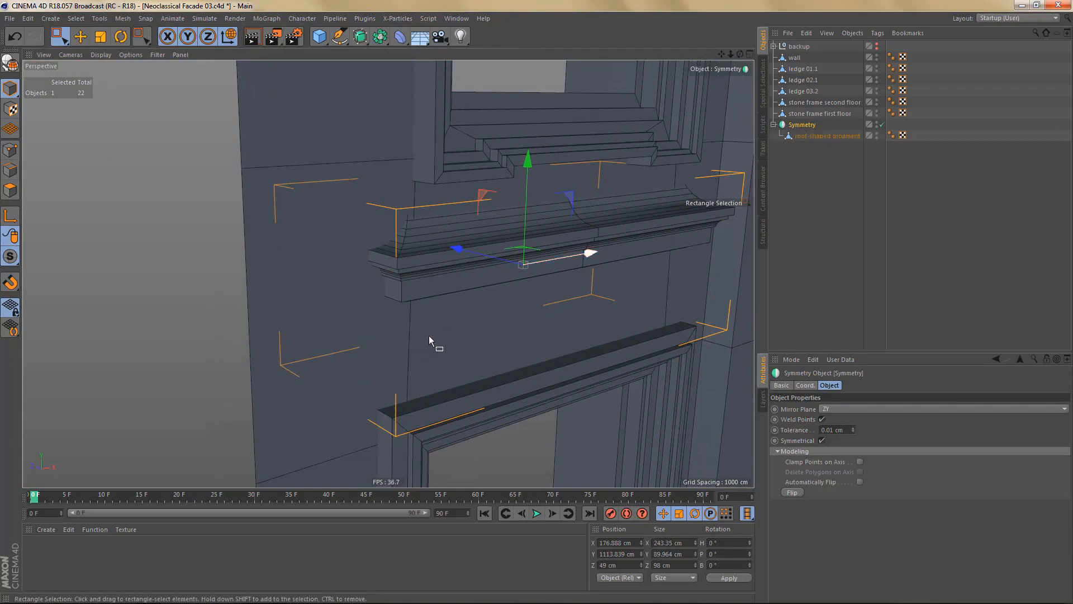
- Pull the mirrored ornament out from the wall along Z to a Z position of 29.559 cm
left_click_drag(454, 249, 477, 253)
right_click_drag(488, 311, 510, 263, "alt")
left_click_drag(501, 239, 506, 240)
left_click_drag(496, 345, 468, 309, "alt")
right_click_drag(468, 308, 459, 347, "alt")
left_click_drag(459, 348, 485, 386, "alt")
right_click_drag(446, 373, 501, 343, "alt")
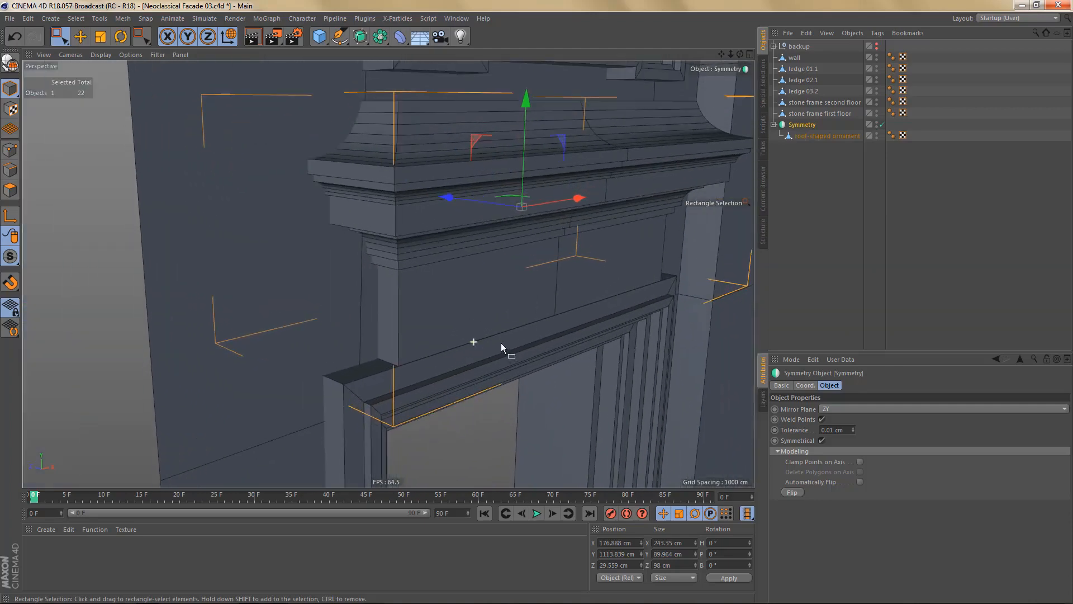
key("e")
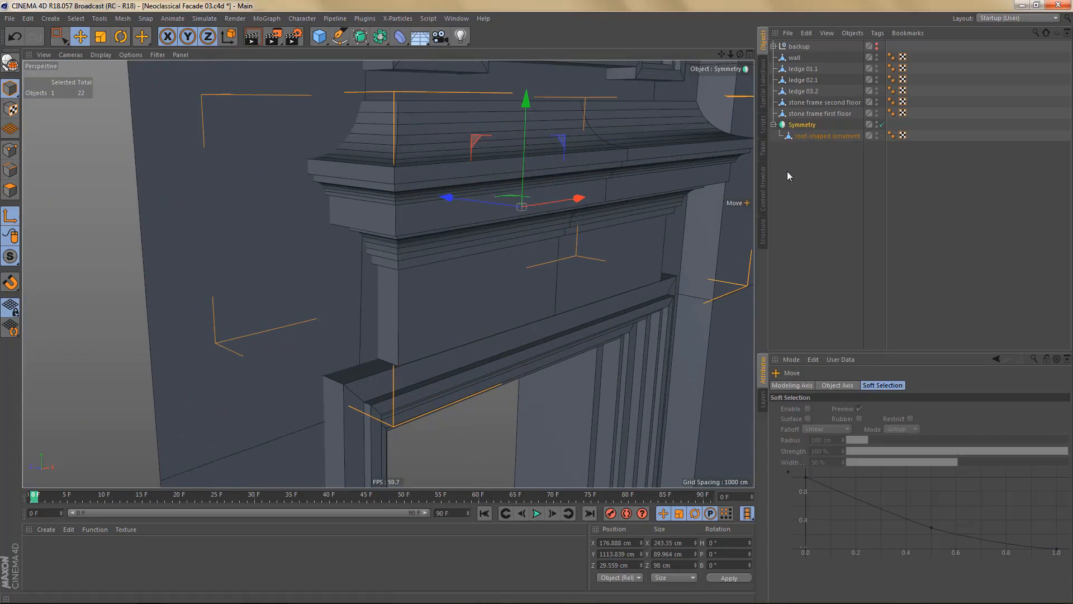
- Move the ornament's axis to its lower front edge, and align the ornament with the stone frame at Z -20.324 cm
left_click(812, 136)
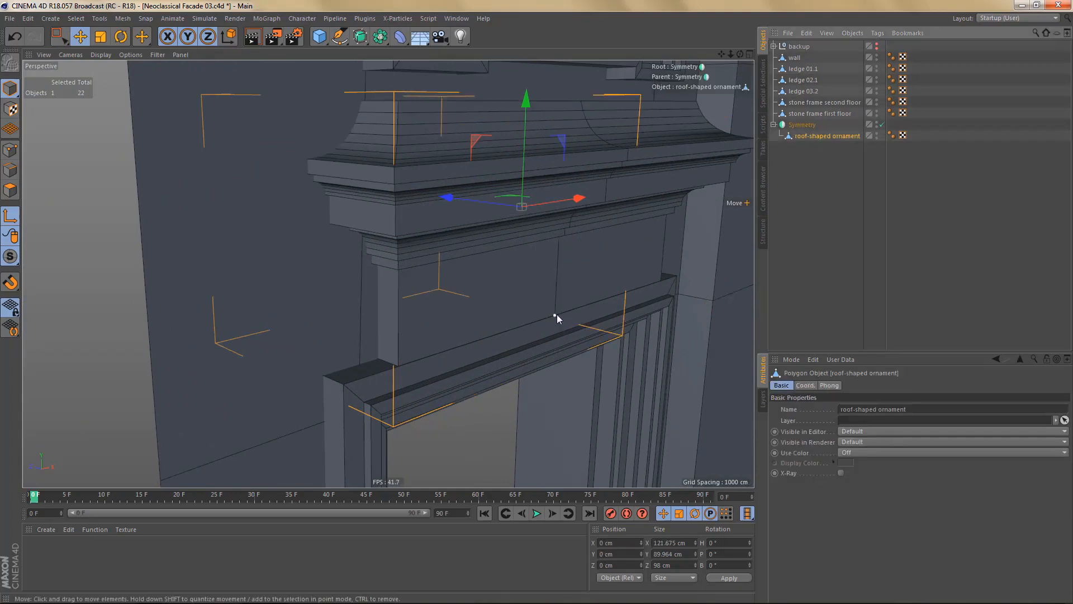
left_click_drag(557, 314, 564, 327)
scroll(569, 320, "up", 5)
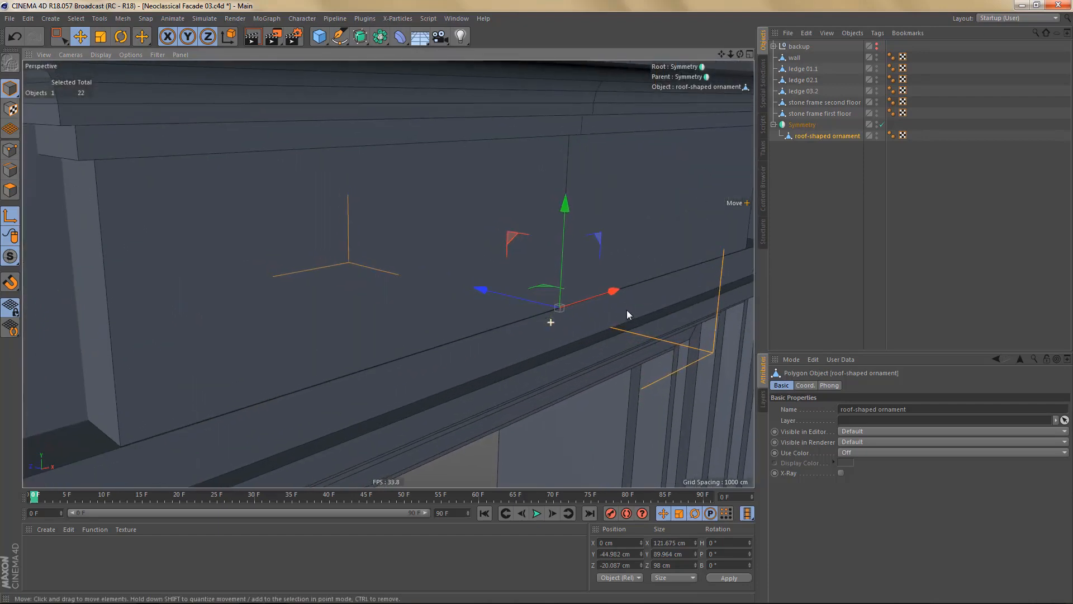
scroll(588, 296, "up", 2)
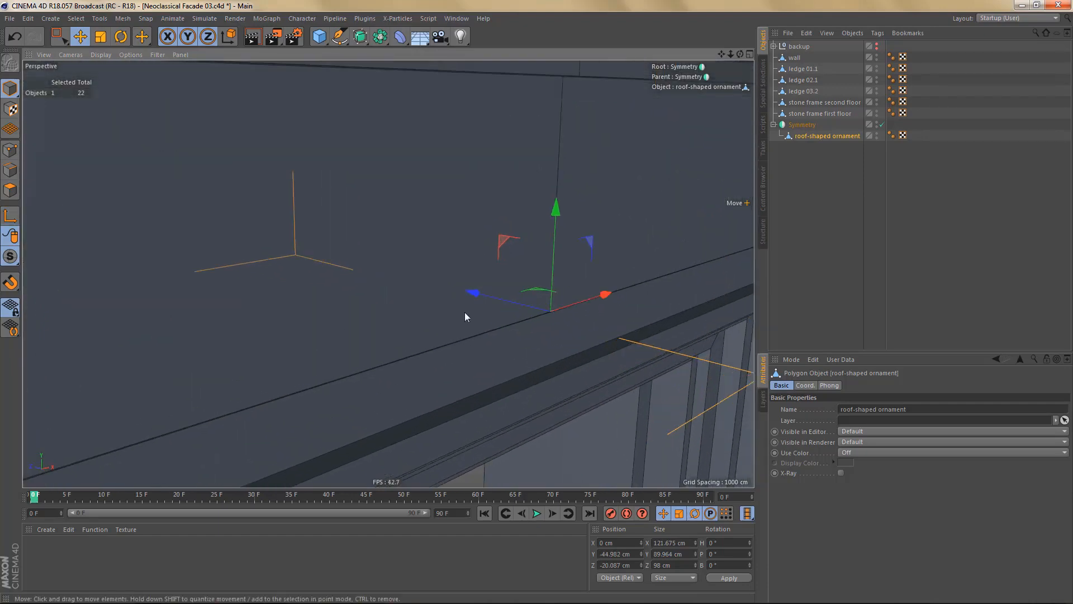
mouse_move(473, 293)
left_mouse_down()
mouse_move(484, 295)
mouse_move(474, 293)
left_mouse_up()
scroll(466, 316, "down", 4)
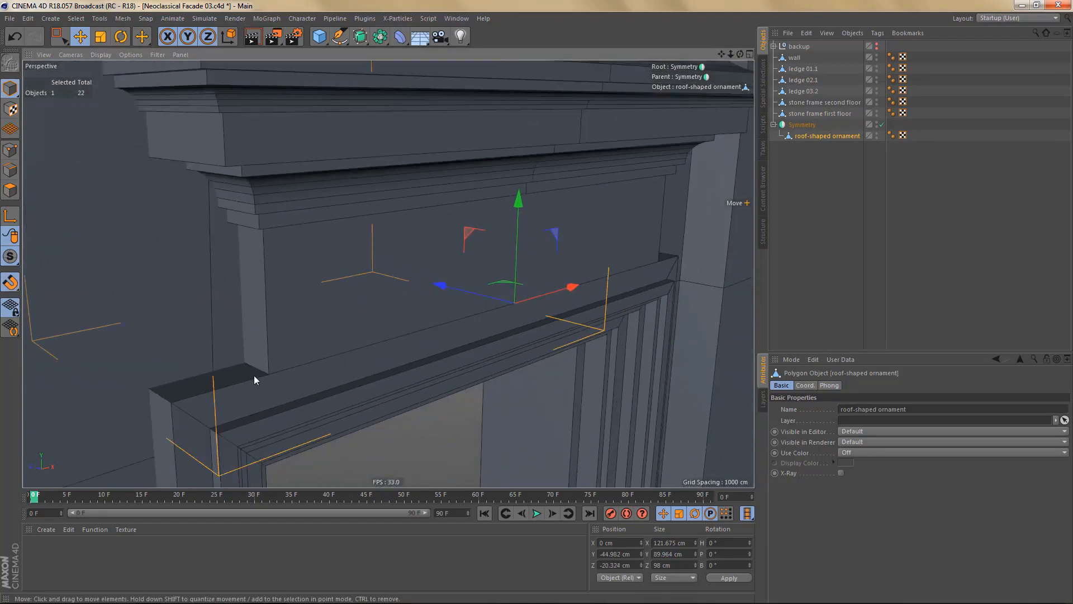
- Render the perspective view close up and from farther away to examine how the ornament sits on the facade
scroll(410, 294, "down", 6)
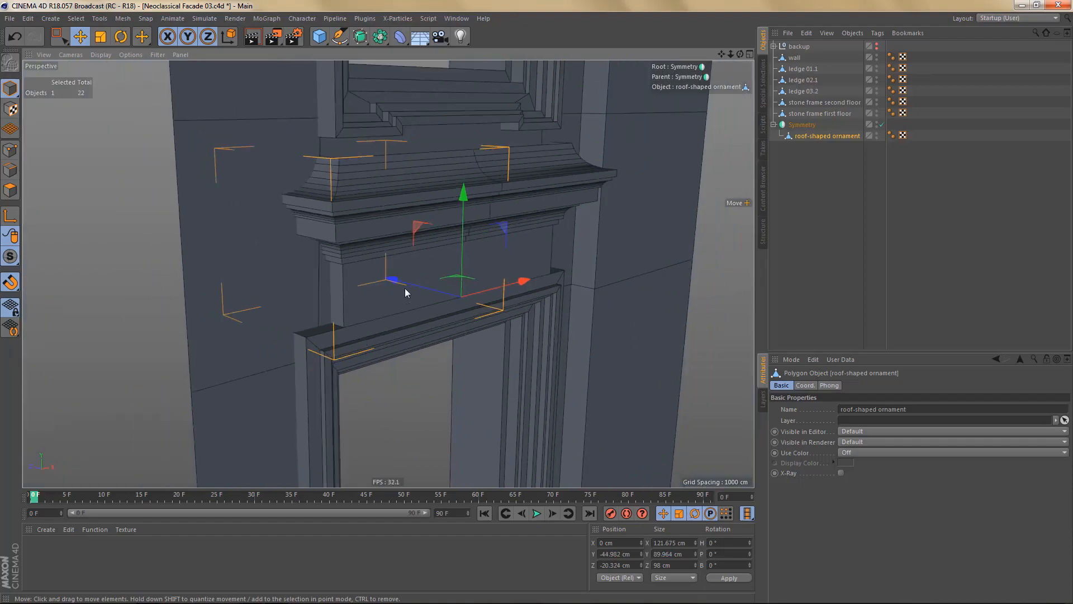
key("ctrl+r")
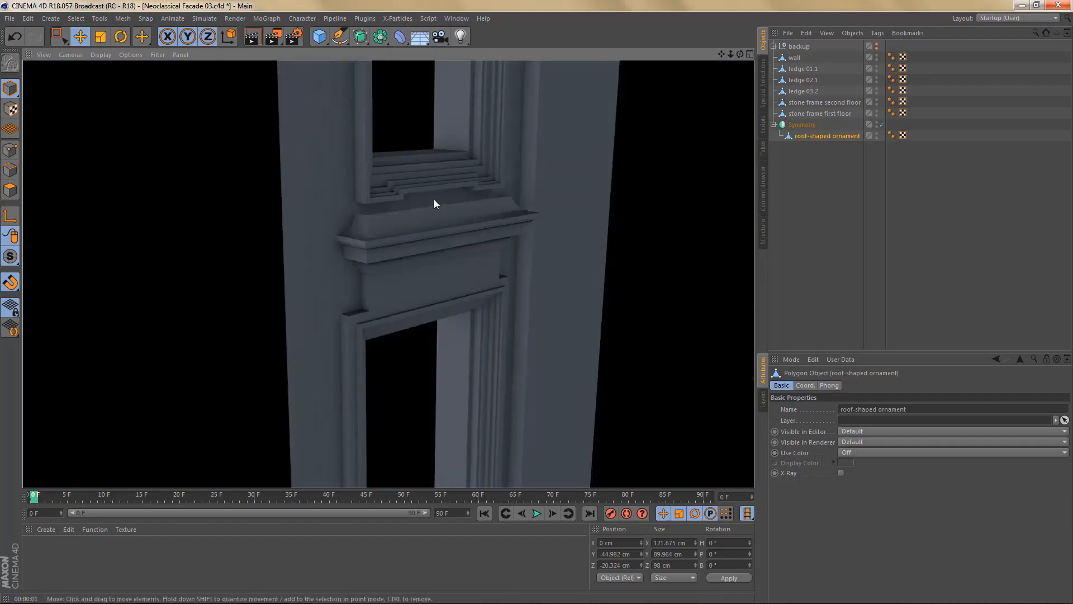
right_click_drag(434, 199, 421, 269, "alt")
mouse_move(444, 250)
left_mouse_down("alt")
mouse_move(278, 252)
mouse_move(425, 247)
mouse_move(348, 243)
mouse_move(410, 237)
mouse_move(382, 314)
left_mouse_up("alt")
key("ctrl+r")
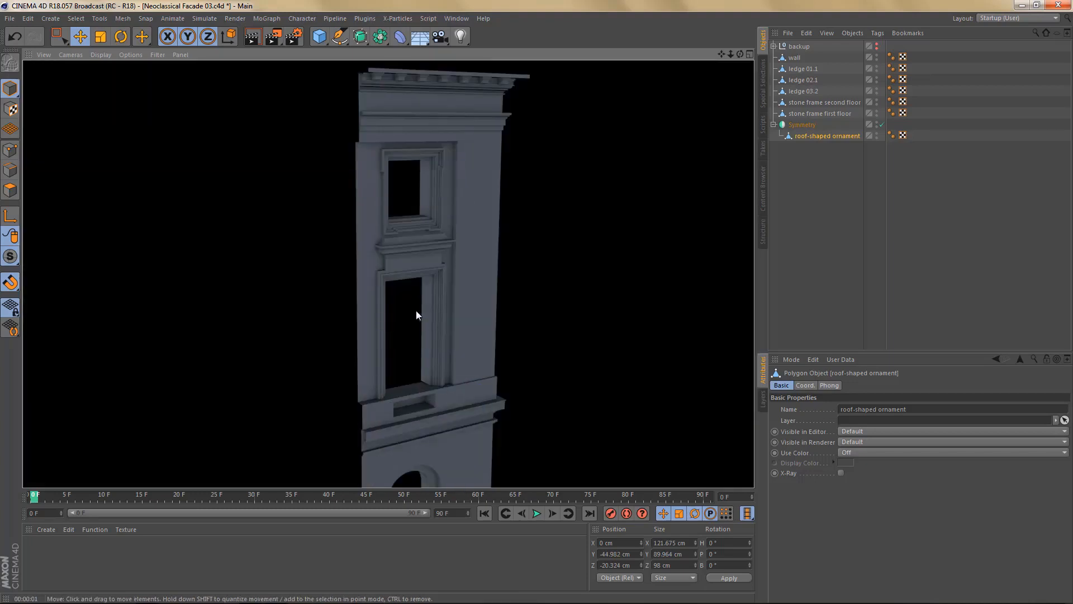
right_click_drag(388, 230, 491, 233, "alt")
left_click_drag(410, 270, 408, 269, "alt")
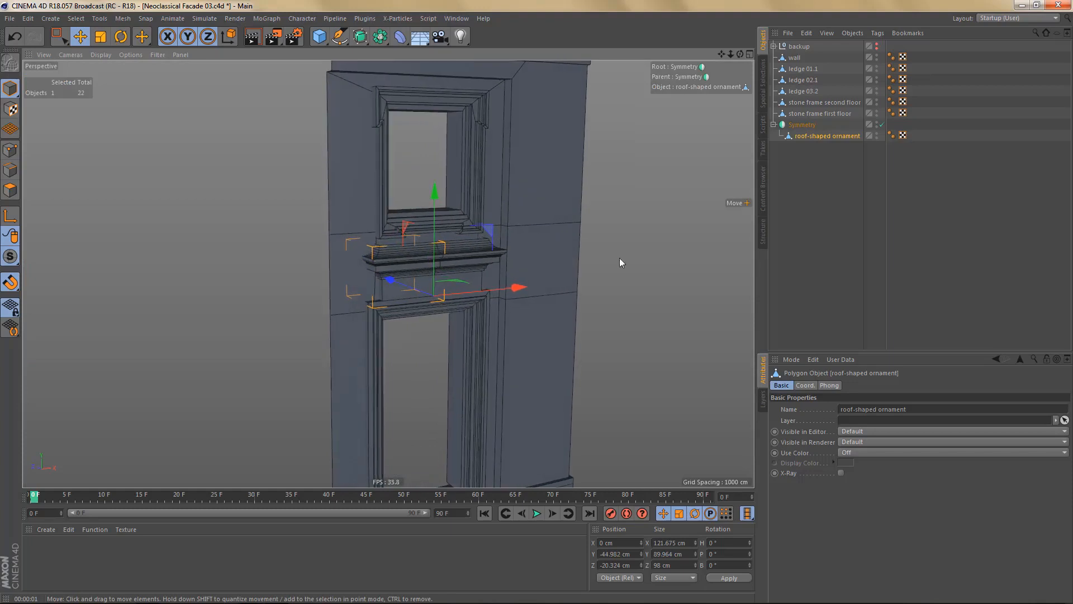
- Make the Symmetry object editable, take the roof-shaped ornament out of the resulting null and delete the null
left_click(802, 124)
key("c")
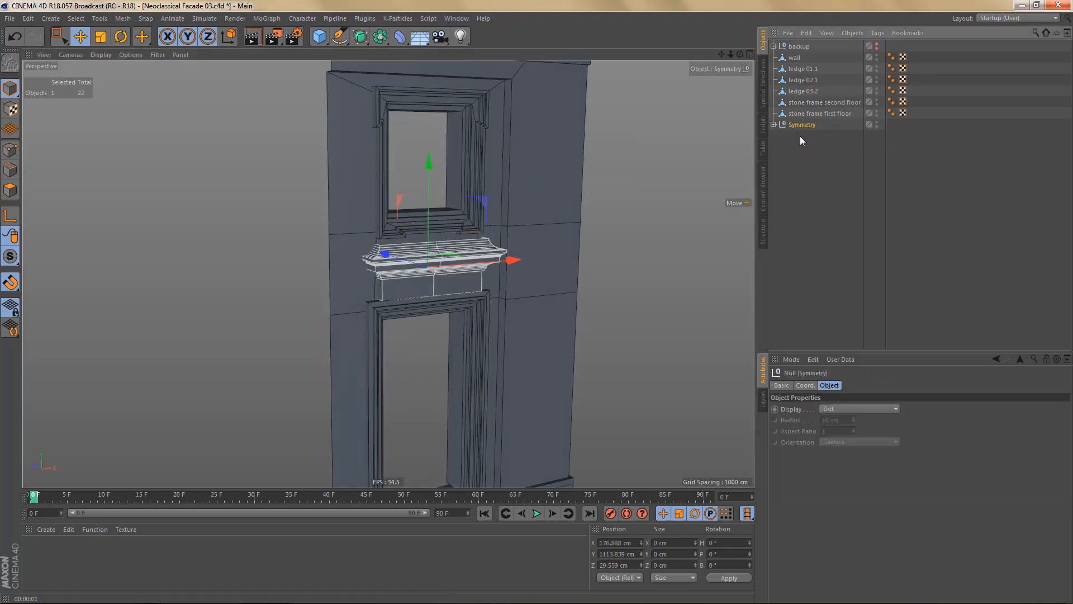
left_click(773, 124)
left_click_drag(804, 137, 802, 171)
left_click(805, 124)
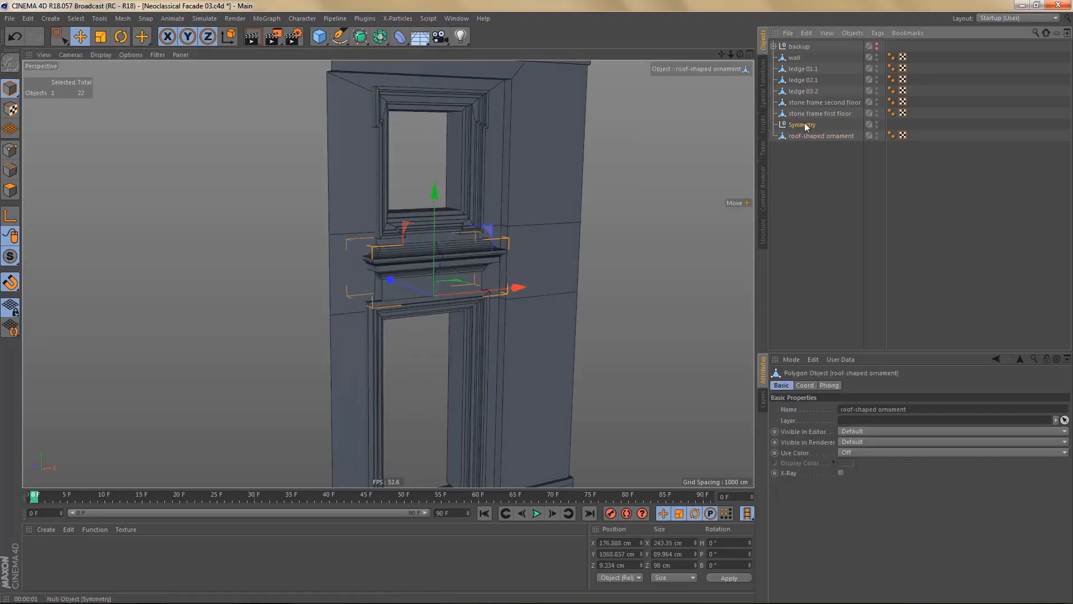
key("Delete")
left_click(805, 125)
- Dissolve the vertical seam edges along the middle of the ornament
right_click_drag(471, 262, 532, 266, "alt")
key("Return")
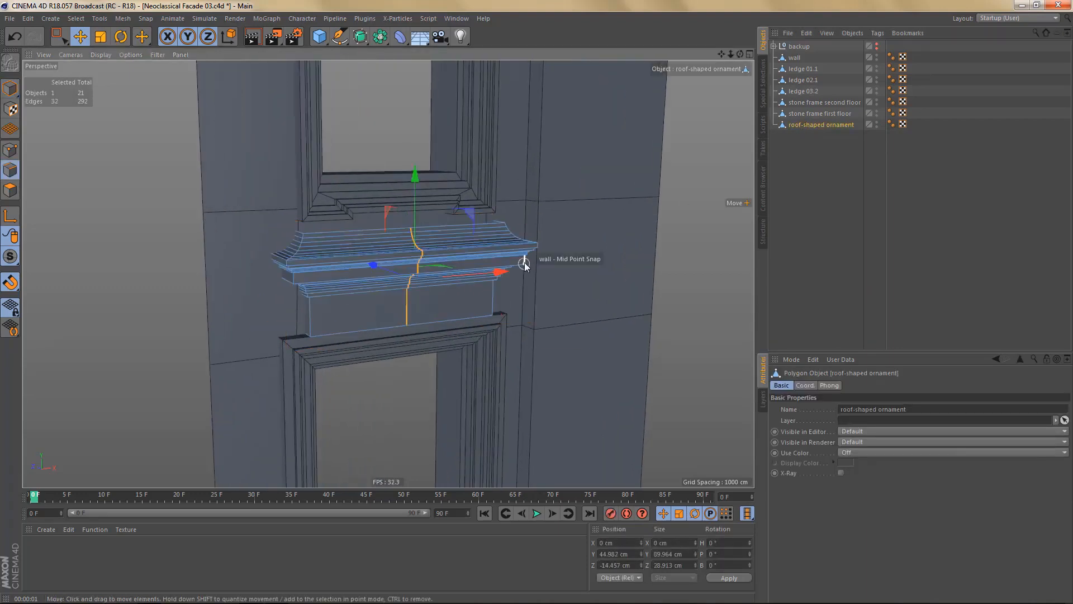
key("e")
key("ctrl+BackSpace")
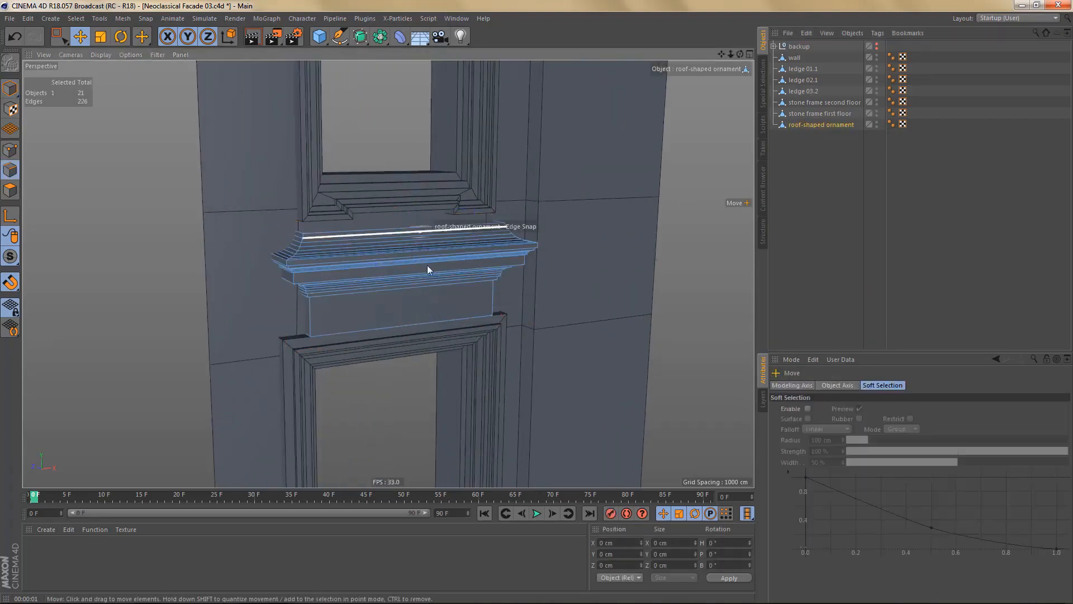
left_click_drag(396, 288, 407, 250, "alt")
- Clone the side and top edges of the ornament's lower front panel inward by 6.005 cm with Edge Slide
middle_click(516, 346)
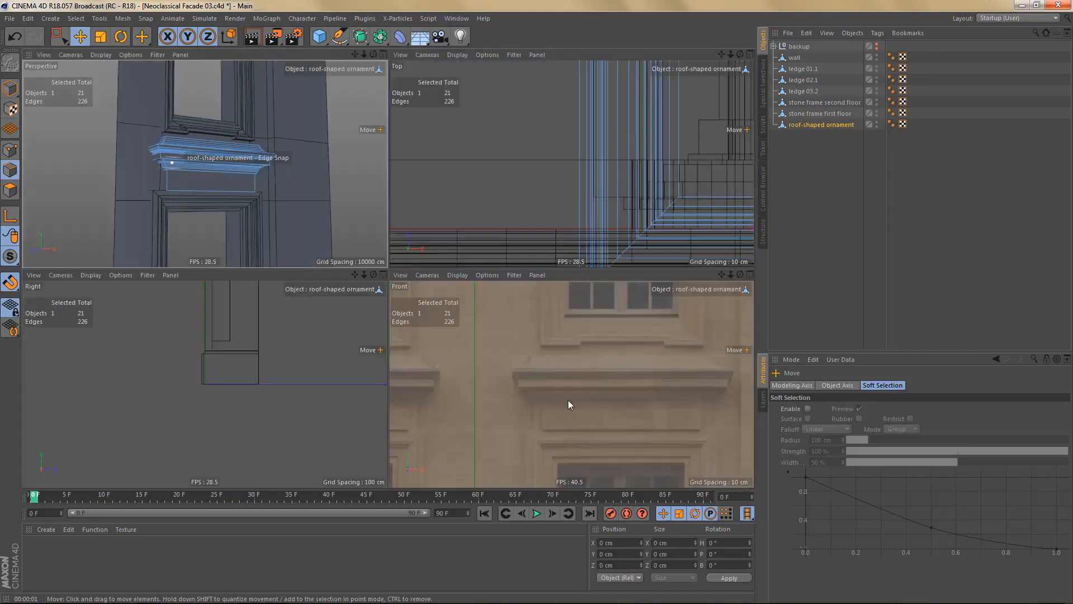
middle_click(568, 400)
scroll(514, 386, "up", 3)
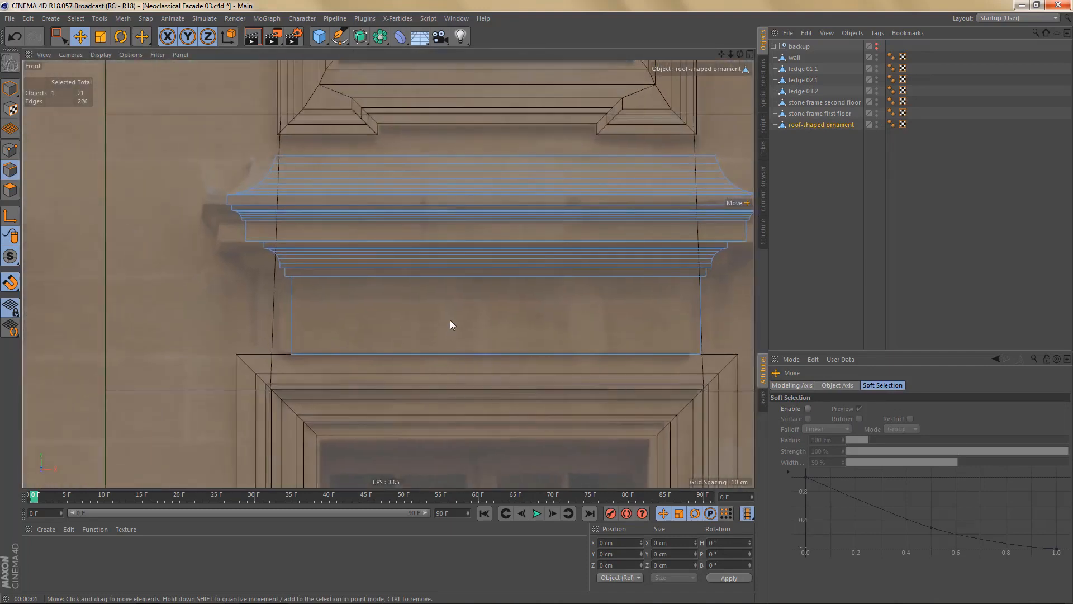
key("space")
left_click(291, 317)
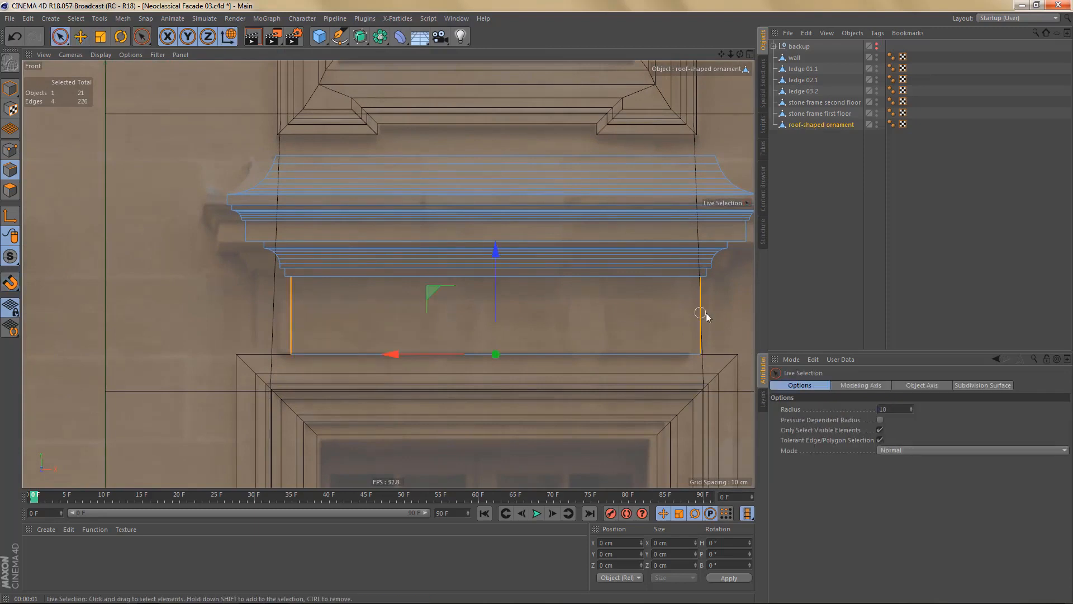
middle_click(472, 250)
middle_click(312, 162)
right_click_drag(370, 321, 447, 292, "alt")
left_click_drag(419, 269, 408, 244, "alt")
right_click_drag(243, 259, 313, 245, "alt")
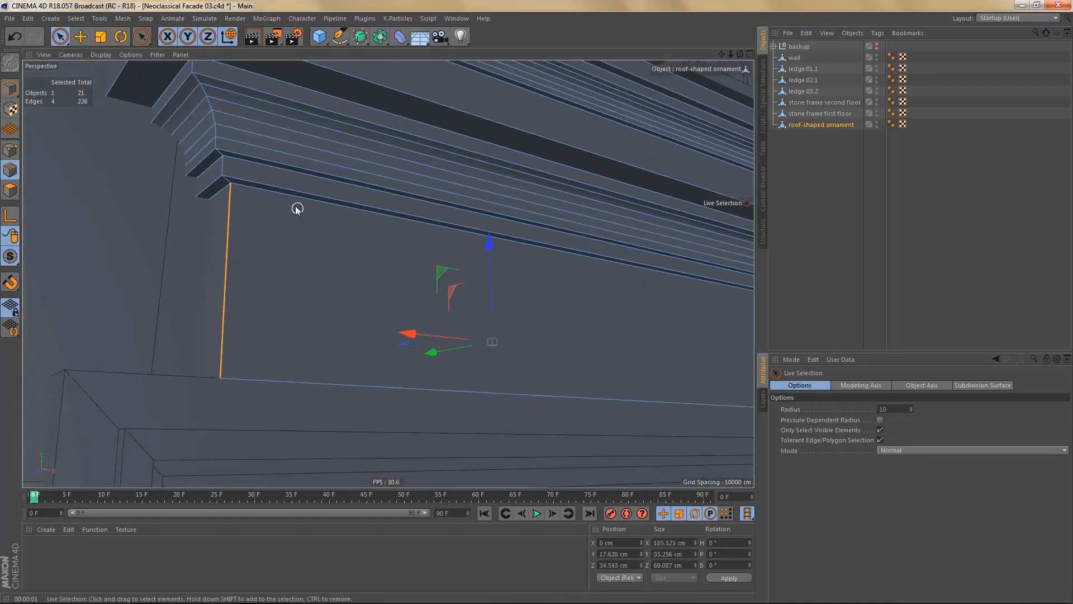
left_click(291, 200, "shift")
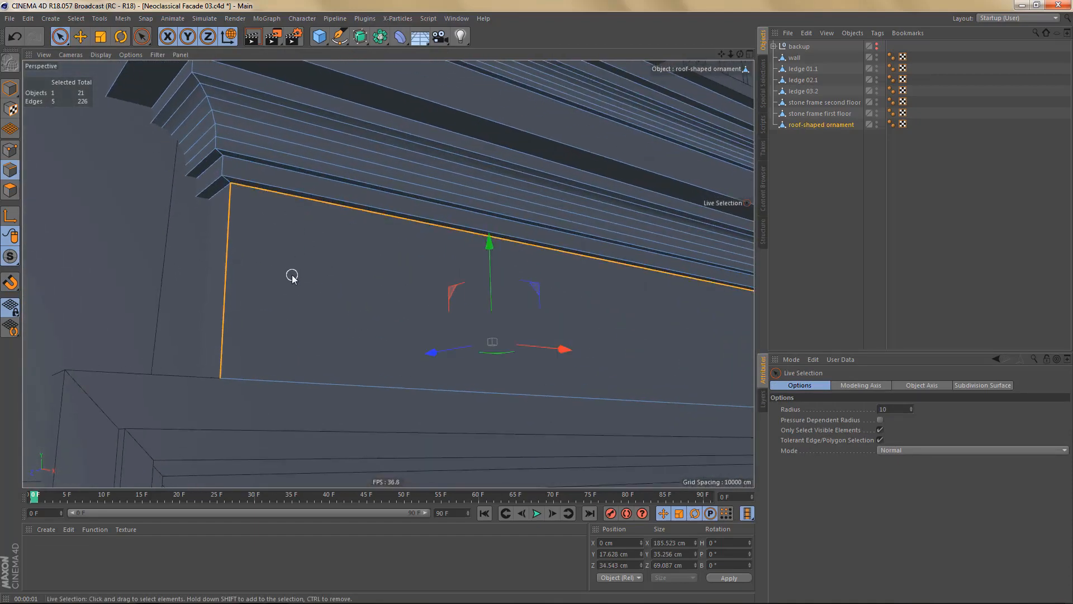
key("m")
key("o")
left_click_drag(226, 259, 361, 332)
- Move the inner top edge of the front panel down about 2.6 cm in the front view
middle_click(362, 332)
middle_click(524, 389)
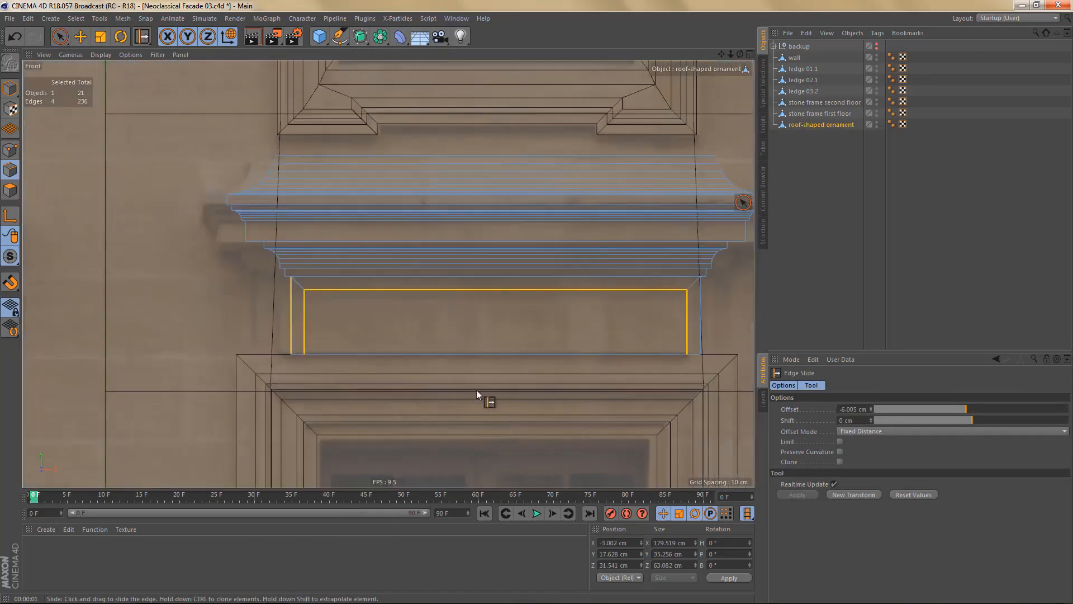
right_click_drag(383, 347, 407, 344, "alt")
middle_click_drag(407, 338, 357, 333, "alt")
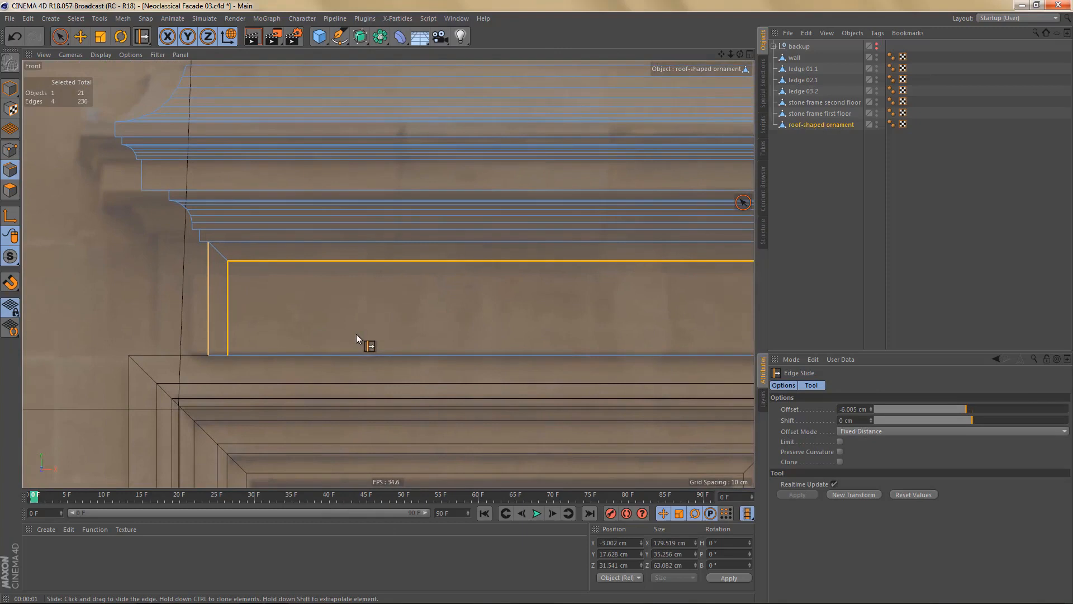
key("e")
left_click(430, 260)
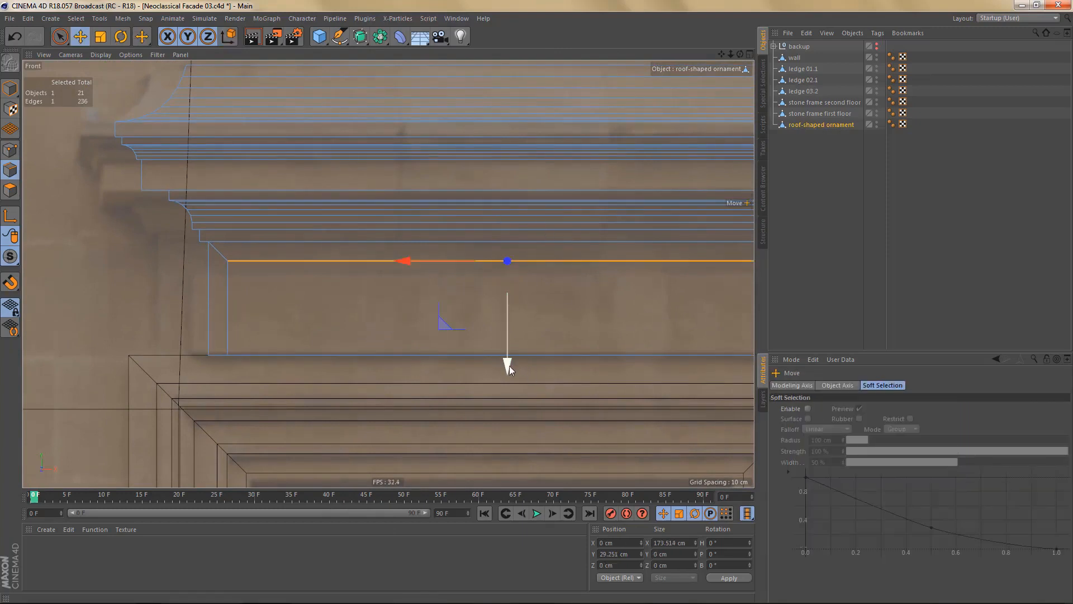
left_click_drag(507, 366, 514, 375)
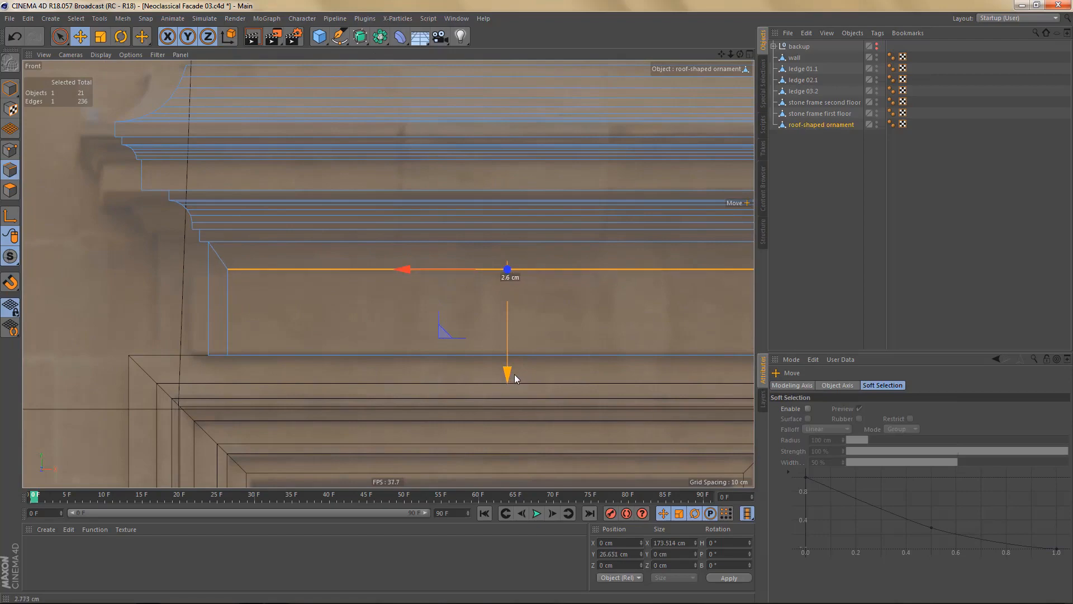
- Reverse the normals of all the ornament's polygons
middle_click(287, 271)
middle_click(206, 201)
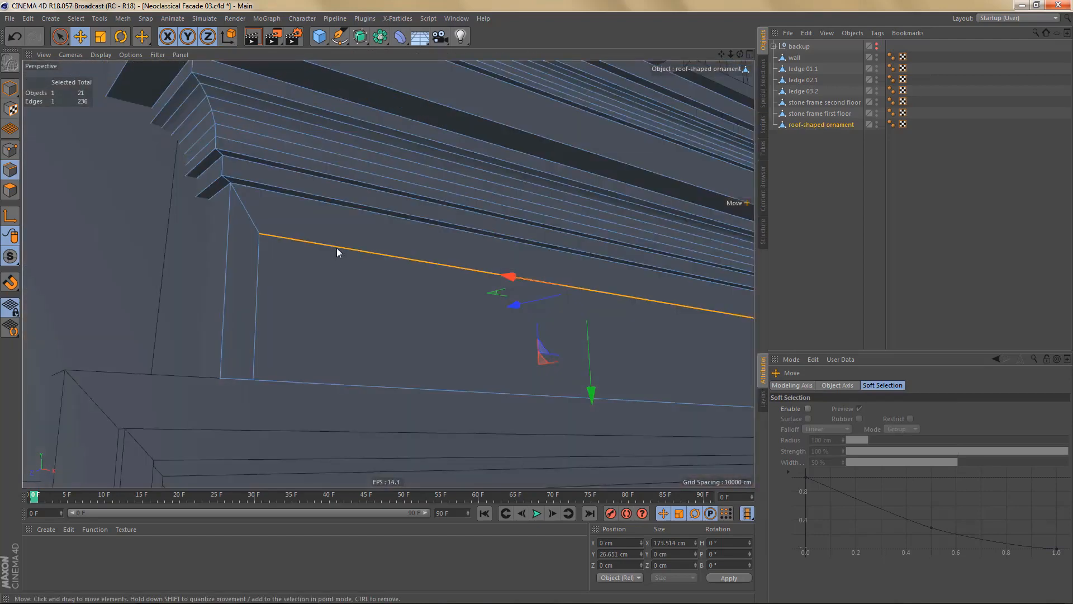
scroll(336, 247, "down", 5)
left_click_drag(367, 270, 381, 290, "alt")
key("Return")
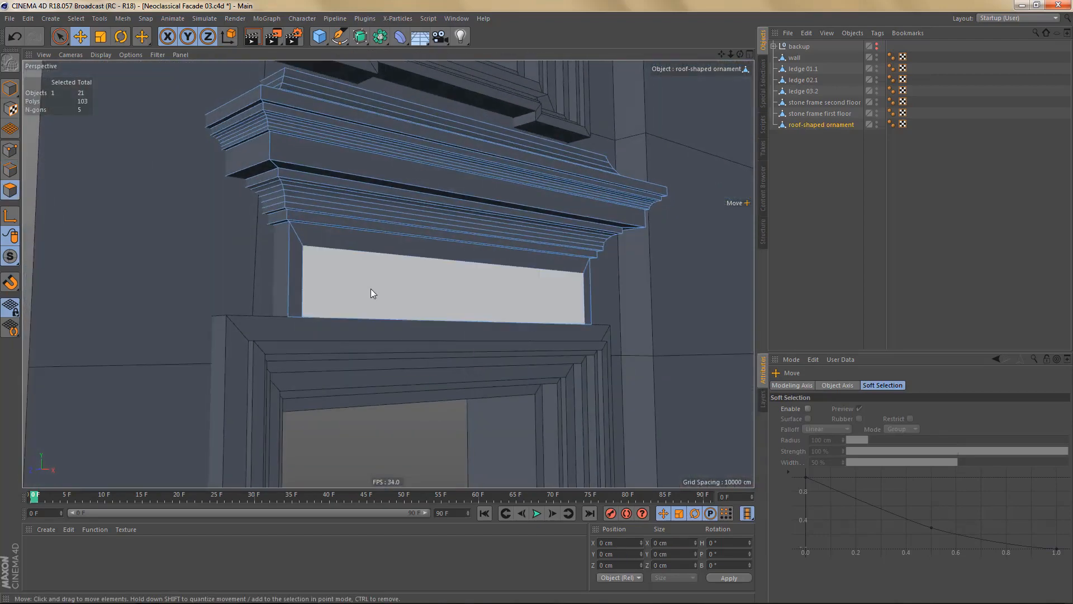
key("space")
left_click(384, 277)
left_click_drag(490, 268, 385, 297, "alt")
left_click_drag(489, 321, 492, 332, "alt")
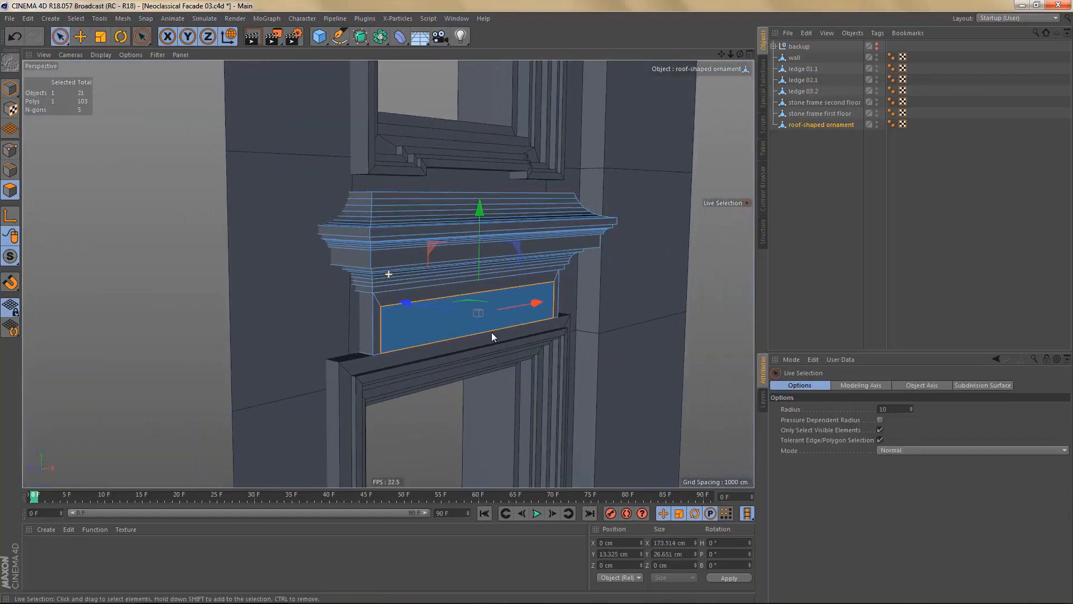
key("ctrl+a")
right_click(591, 330)
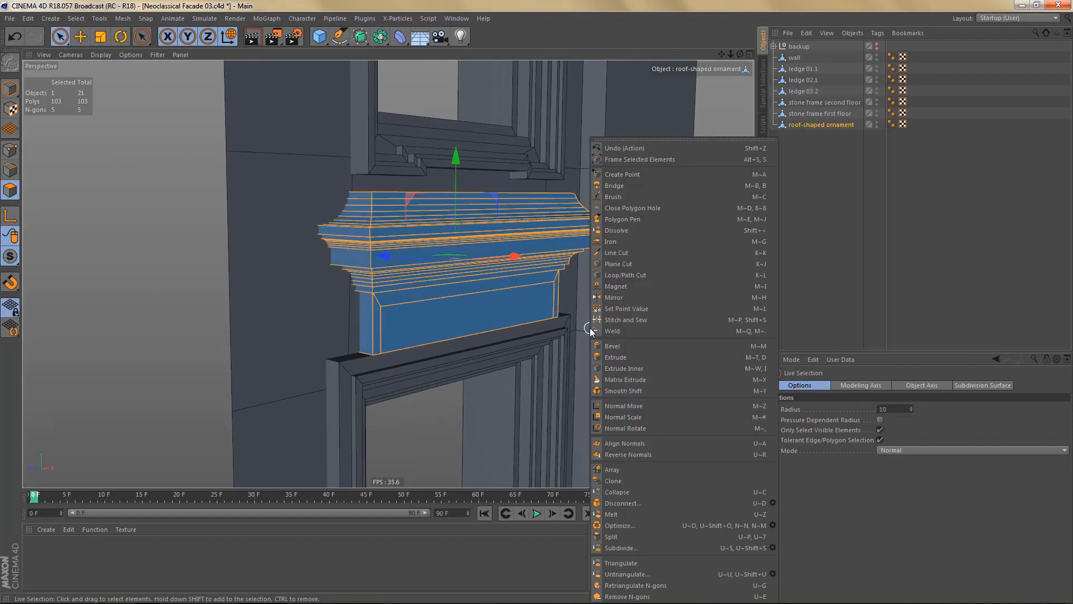
left_click(633, 454)
key("ctrl+shift+a")
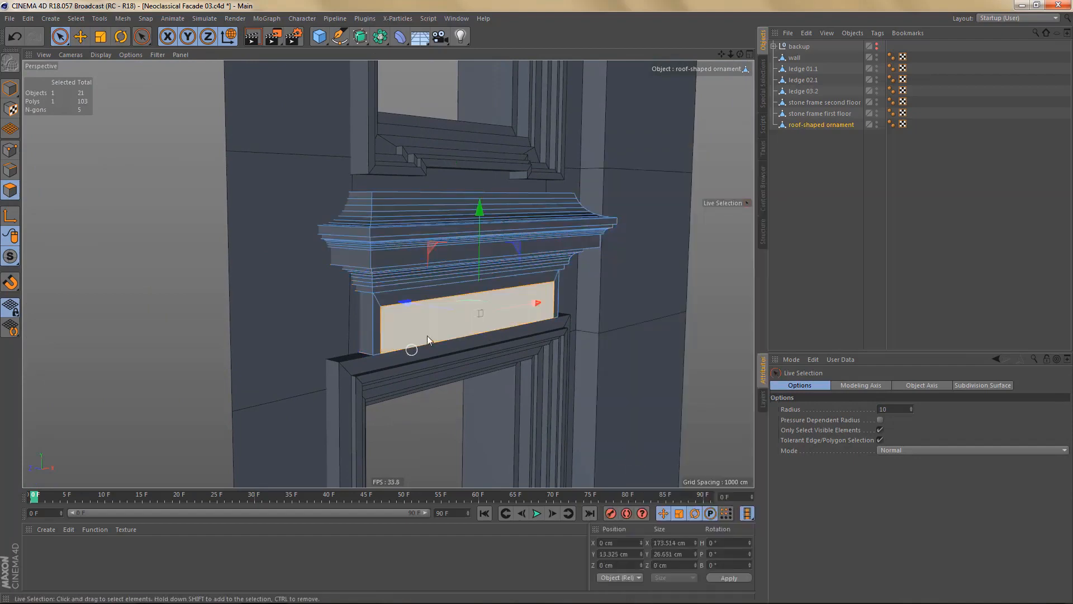
- Recess the ornament's inner front panel polygon by extruding it about 3.27 cm toward the wall
left_click_drag(427, 335, 434, 296, "alt")
left_click(429, 300)
right_click_drag(441, 294, 377, 354, "alt")
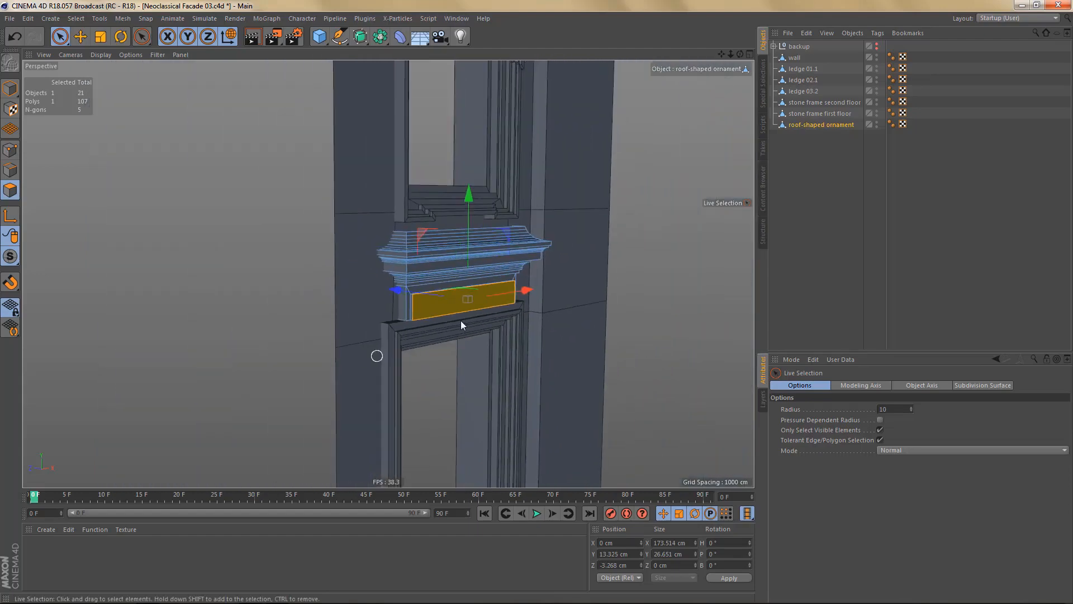
left_click_drag(459, 319, 435, 324, "alt")
right_click_drag(431, 326, 387, 360, "alt")
left_click_drag(388, 274, 401, 303, "alt")
right_click_drag(400, 303, 359, 390, "alt")
middle_click_drag(386, 338, 384, 307, "alt")
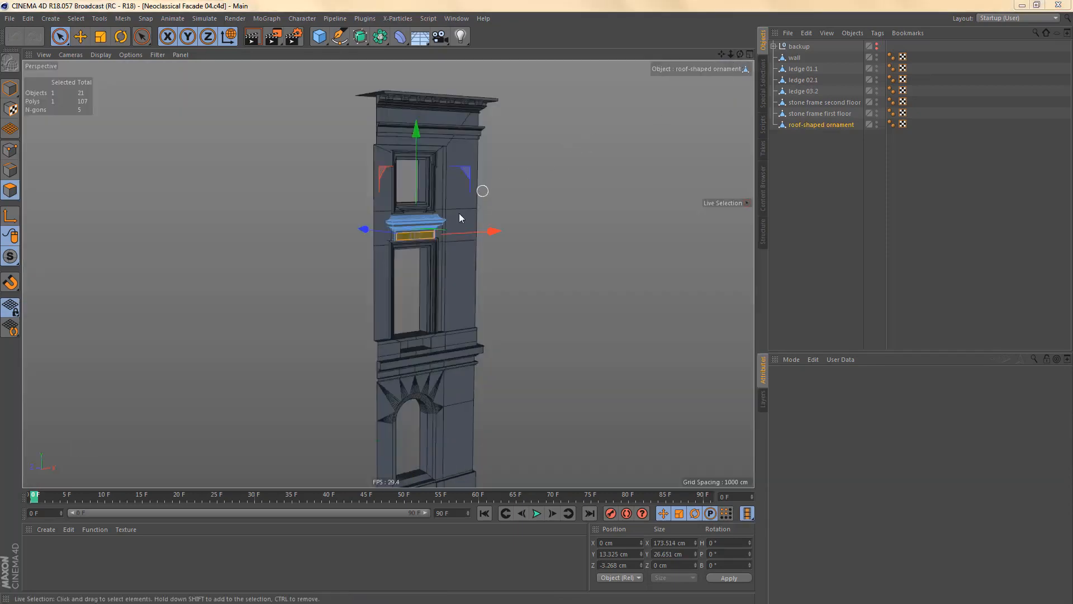
- Isolate the roof-shaped ornament in the viewport with solo mode
left_click(425, 235)
scroll(457, 224, "up", 6)
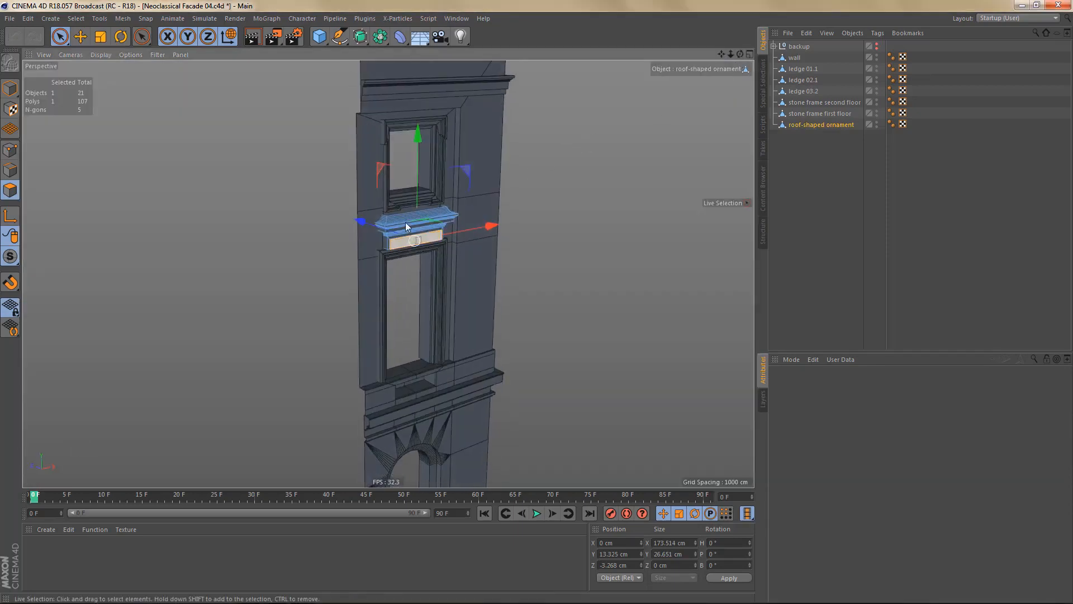
right_click_drag(464, 223, 470, 224, "alt")
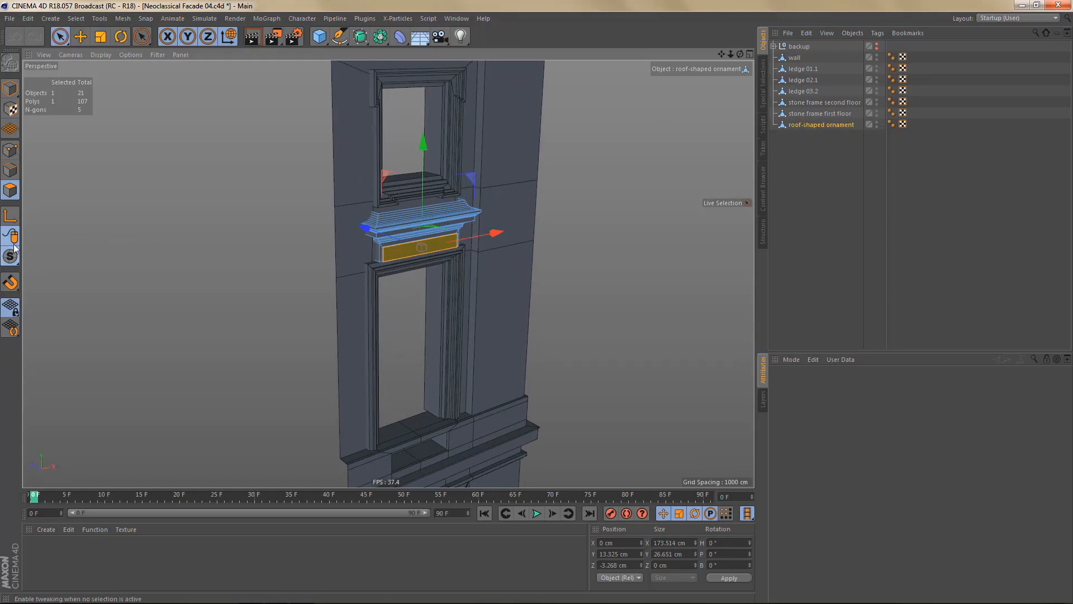
left_click_drag(10, 256, 42, 285)
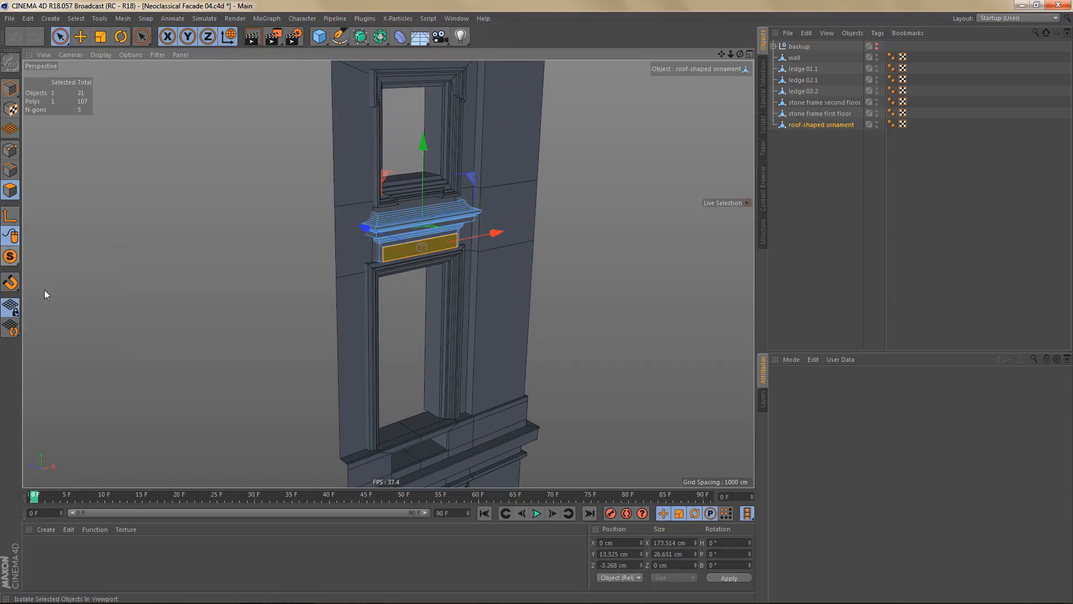
- Close the open top of the ornament with a polygon spanning its two short side edges using the Polygon Pen
right_click_drag(397, 210, 575, 219, "alt")
left_click_drag(427, 215, 423, 283, "alt")
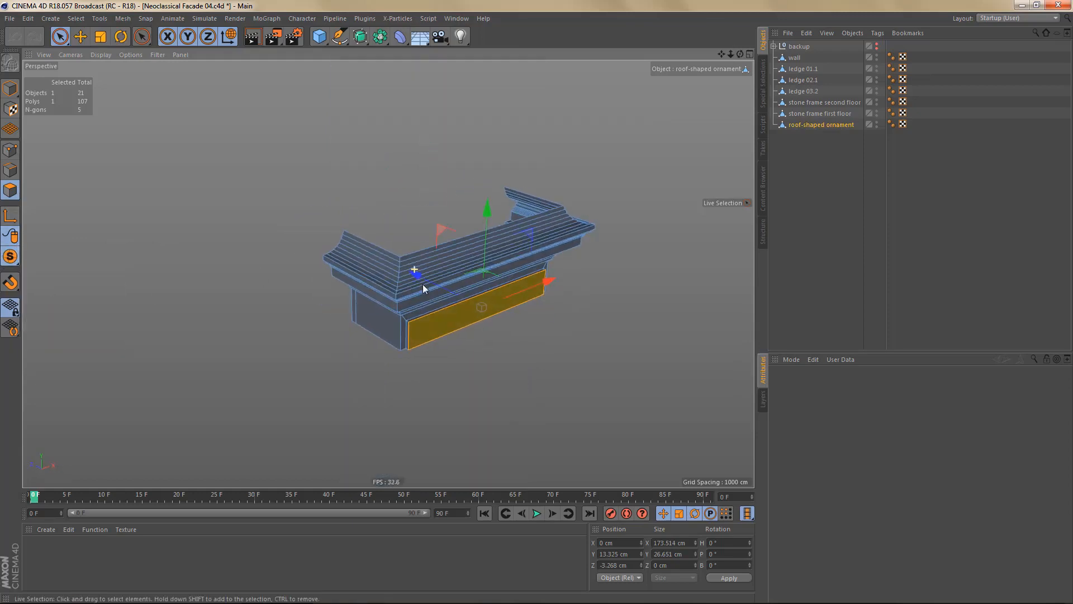
key("m")
key("e")
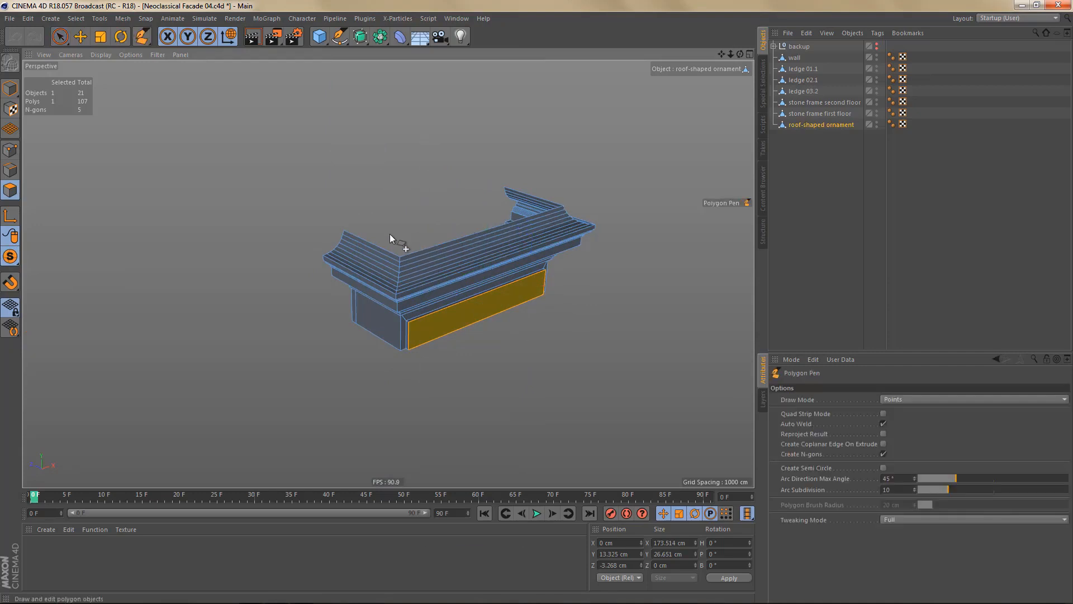
left_click_drag(386, 240, 531, 191)
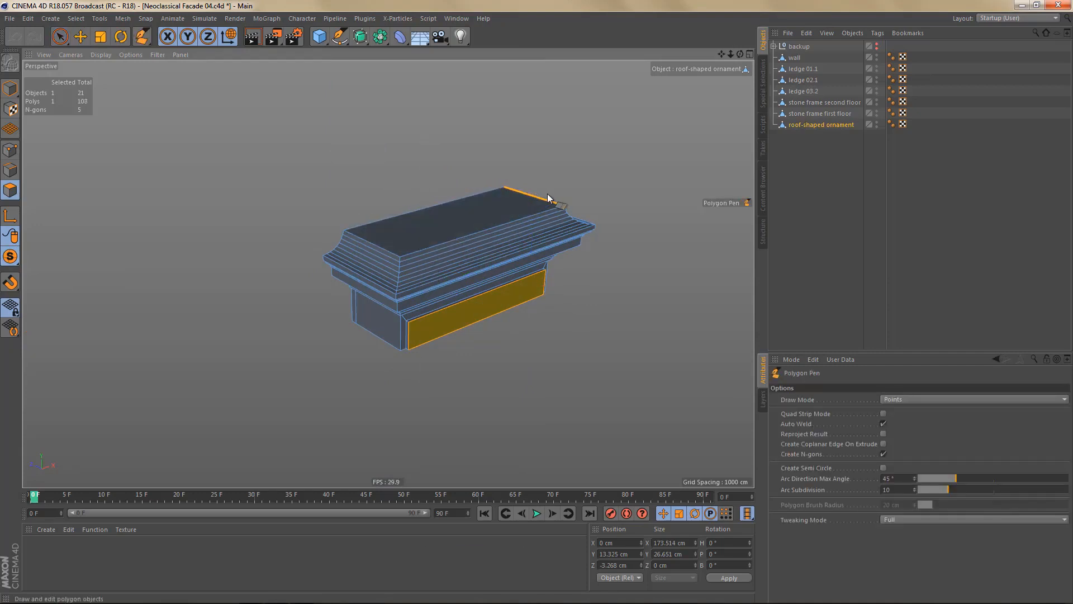
left_click_drag(492, 297, 485, 111, "alt")
right_click_drag(463, 252, 514, 249, "alt")
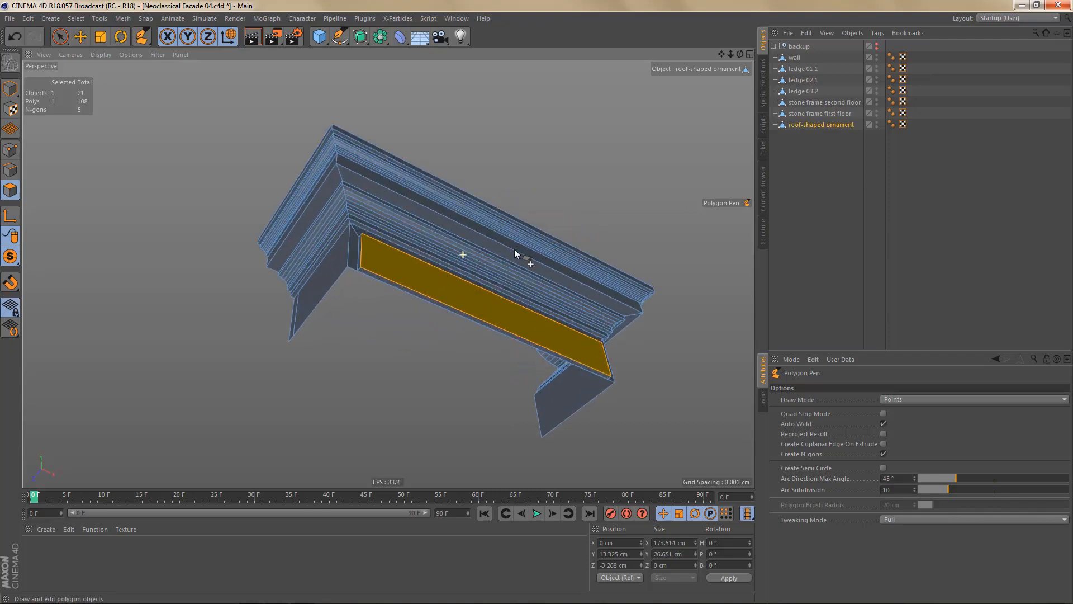
- Extrude the ornament's lower front panel edge backward and snap it to the rear edge line at Z 69.087 cm in the top view
key("Return")
key("e")
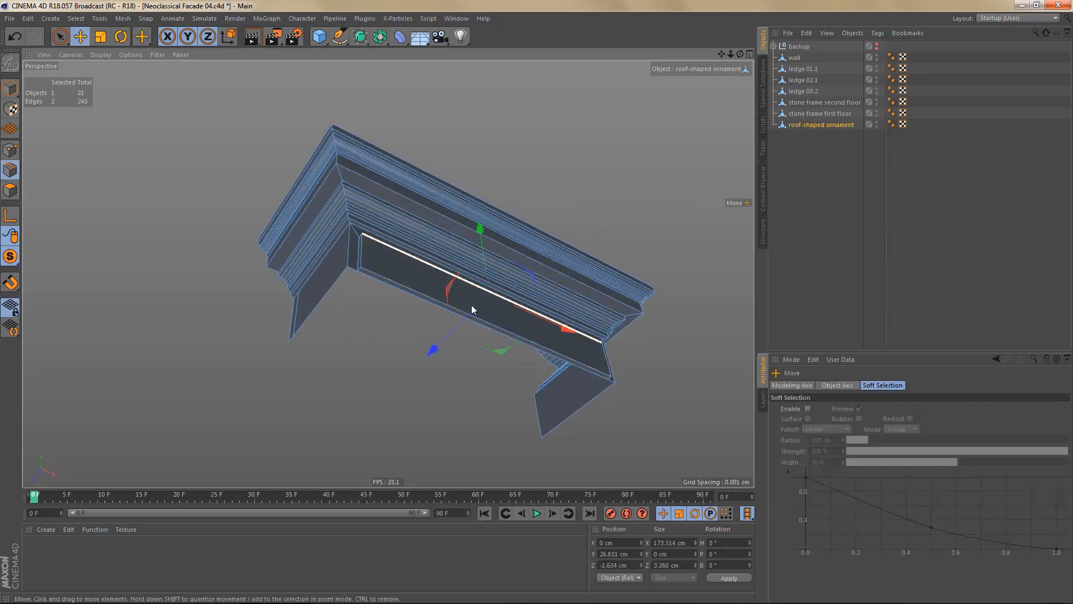
left_click(436, 307)
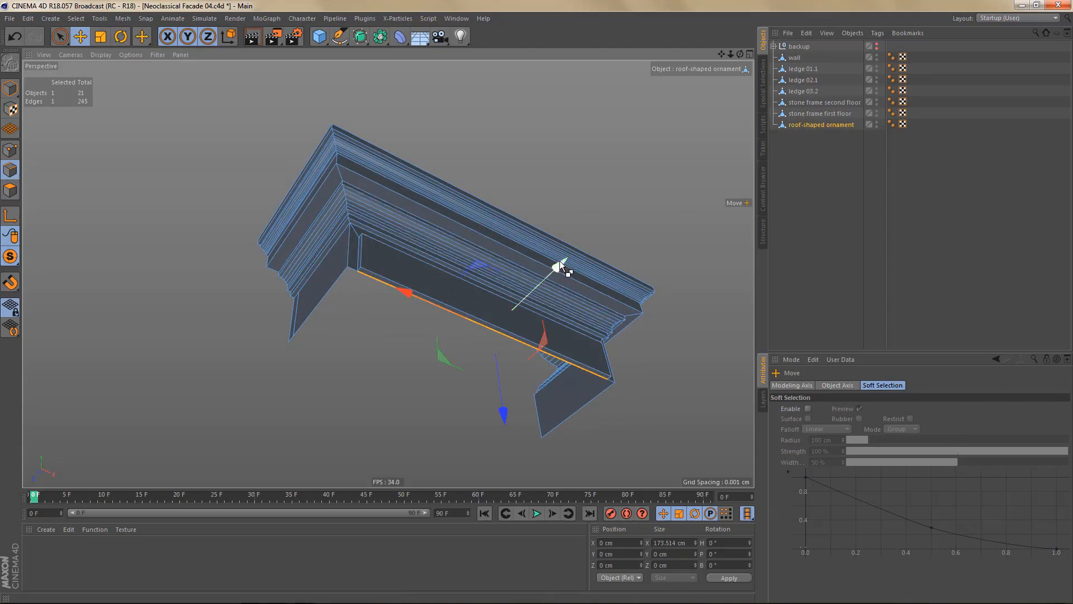
left_click_drag(559, 260, 535, 308, "ctrl")
middle_click(535, 308)
middle_click(580, 211)
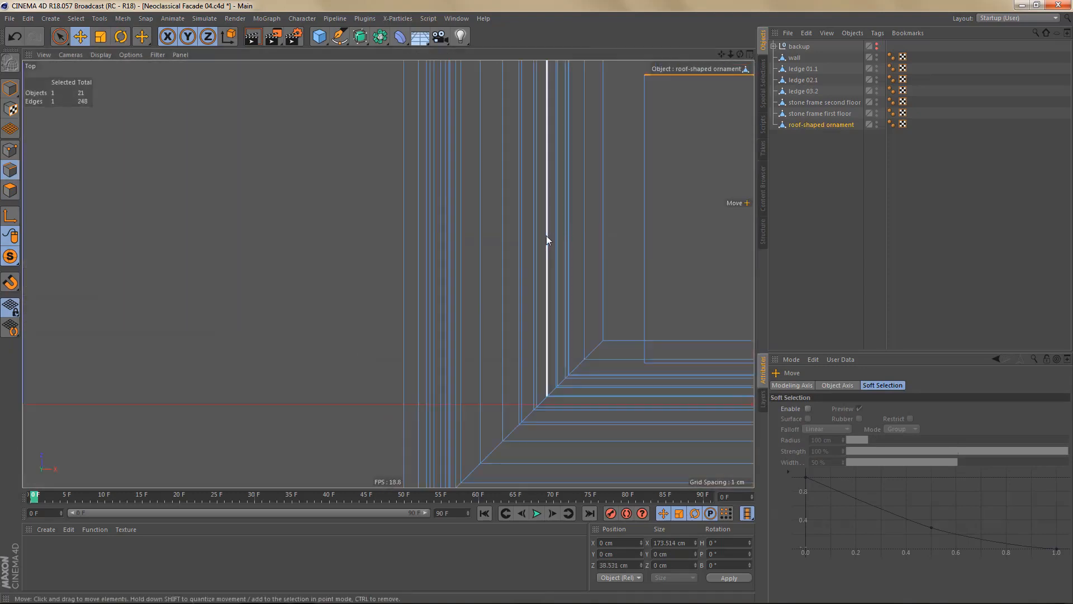
key("s")
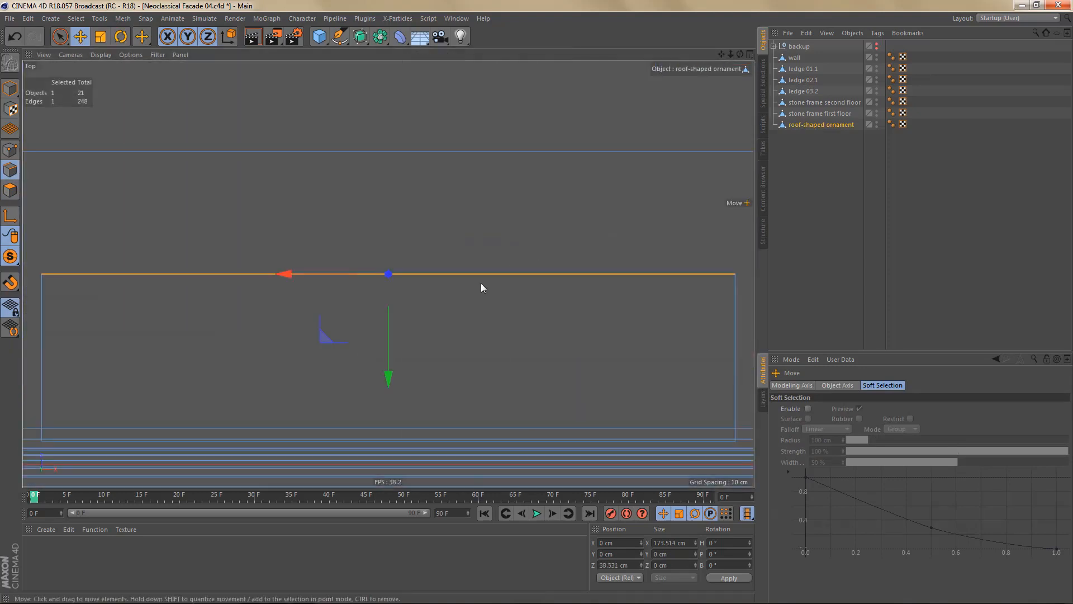
left_click_drag(388, 378, 411, 263)
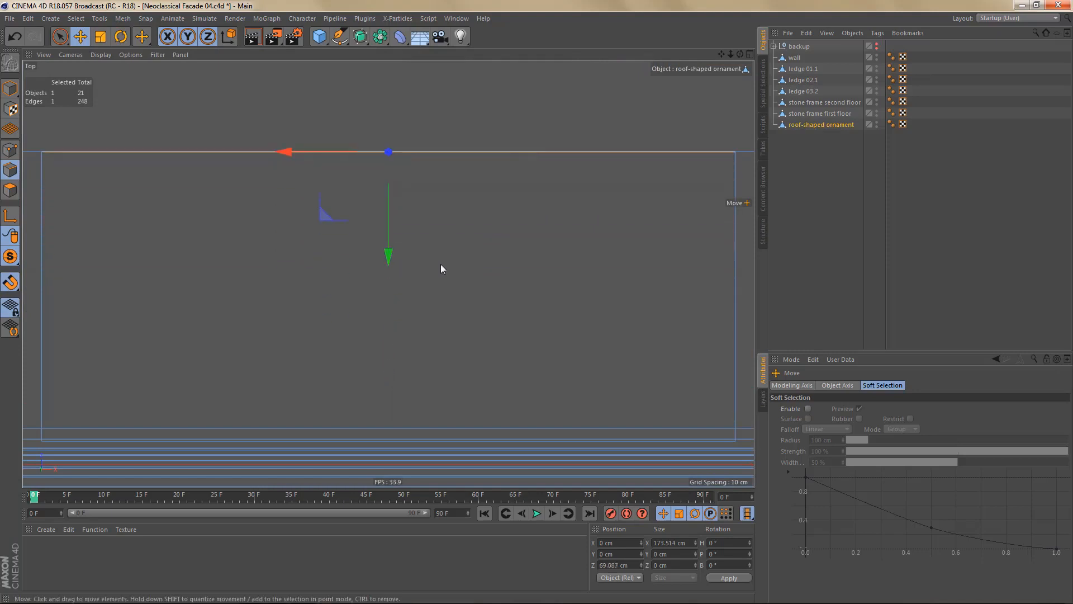
- Remove the extra vertical edge near the rear of the ornament's side face
key("F1")
scroll(360, 316, "up", 5)
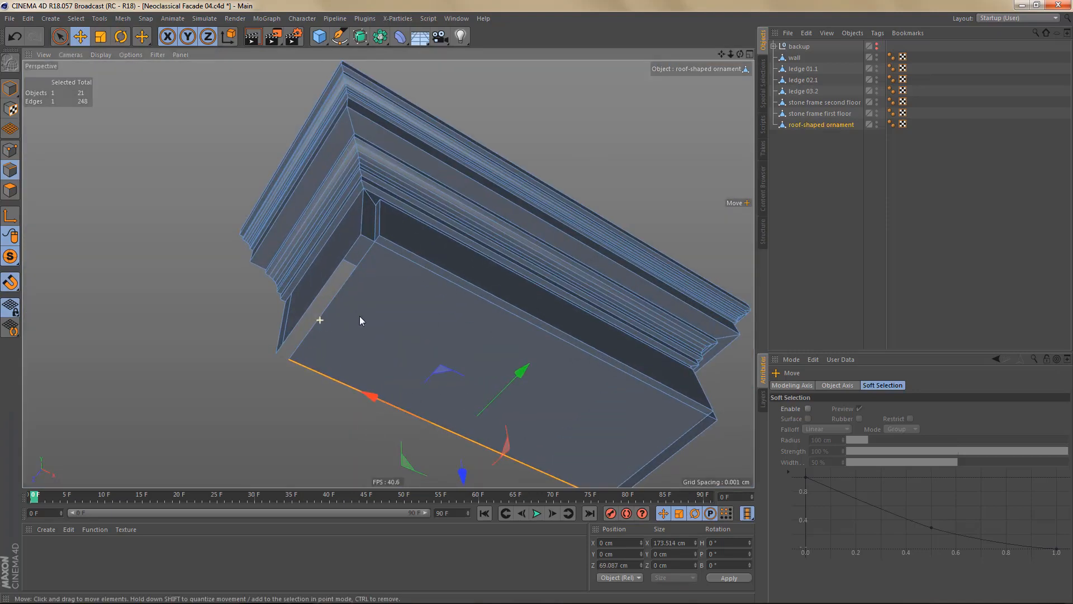
left_click_drag(359, 316, 408, 348, "alt")
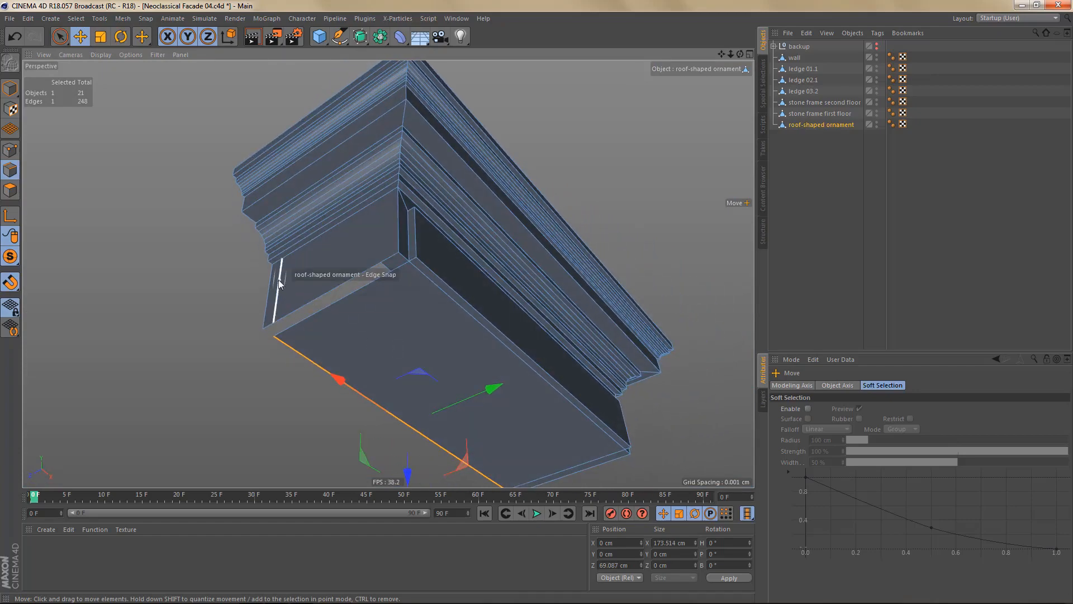
left_click(279, 283)
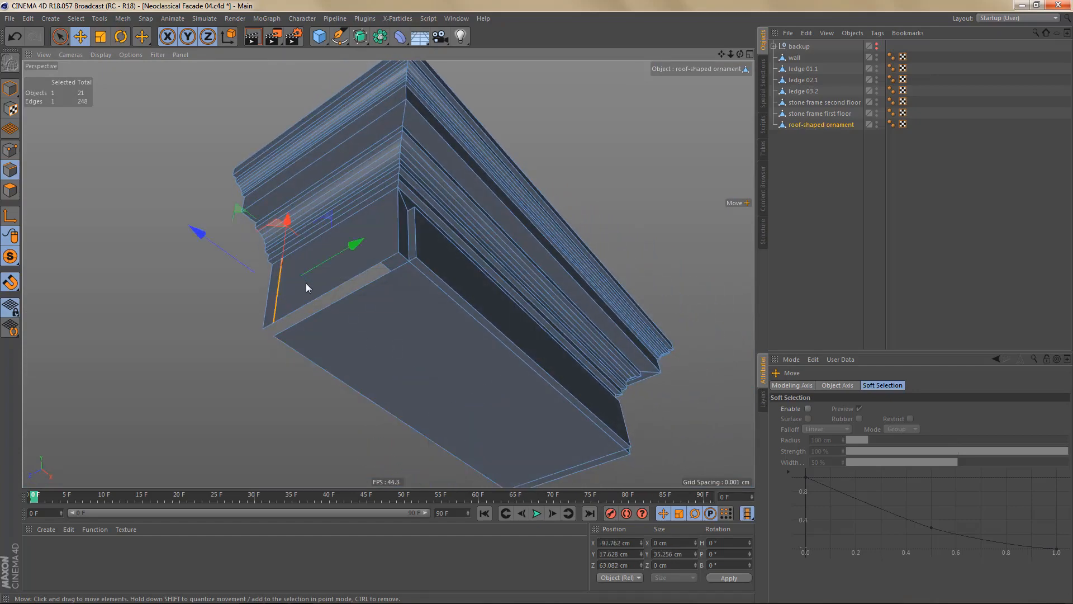
key("Delete")
- Bridge the narrow gaps between the ornament's bottom face and the lower edges of both side faces
key("m")
key("b")
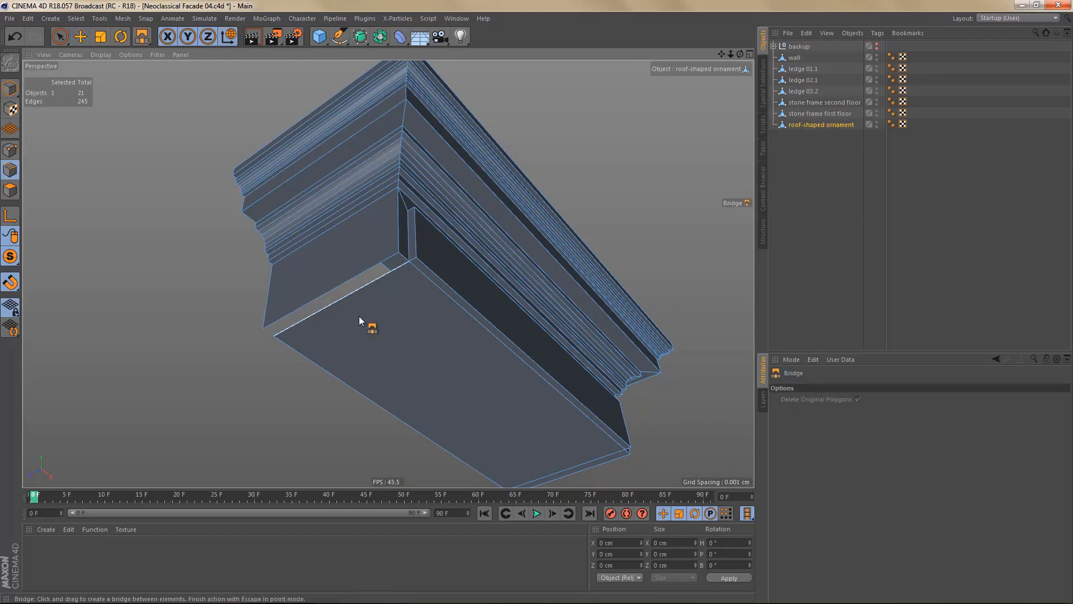
left_click_drag(343, 296, 339, 288)
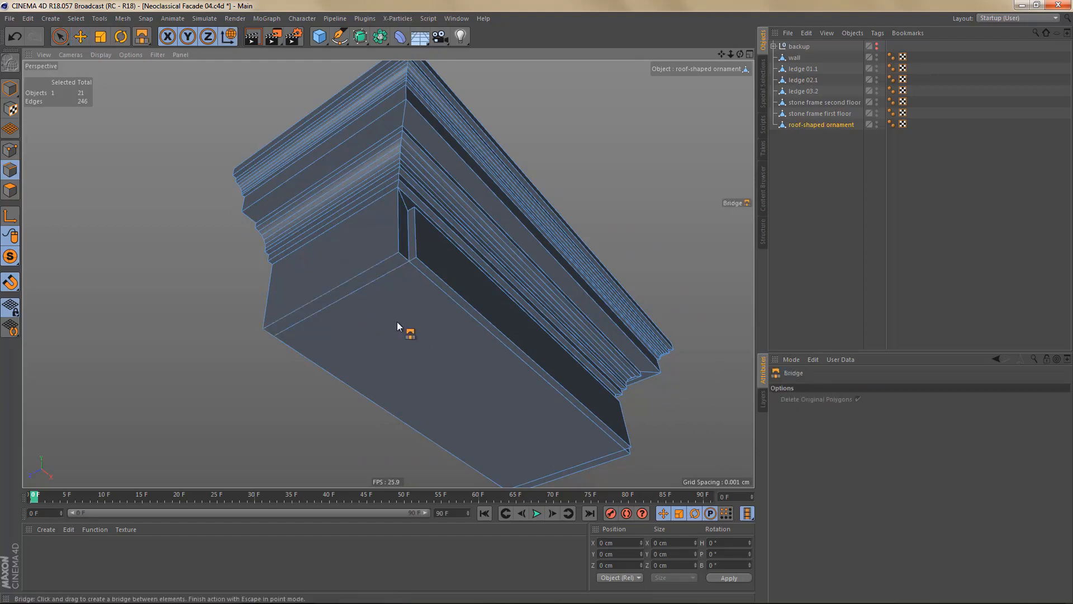
middle_click_drag(537, 436, 463, 373, "alt")
left_click_drag(514, 405, 522, 408)
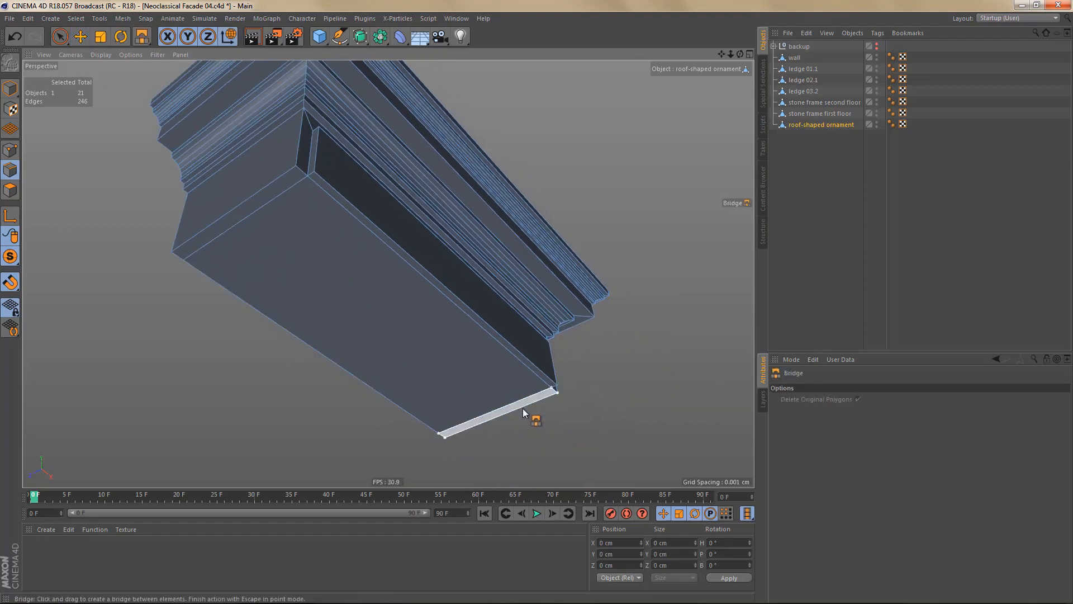
- Turn off solo mode to bring the rest of the facade back into the viewport
scroll(458, 360, "down", 3)
left_click_drag(442, 360, 333, 373, "alt")
left_click_drag(10, 256, 63, 269)
scroll(455, 310, "down", 8)
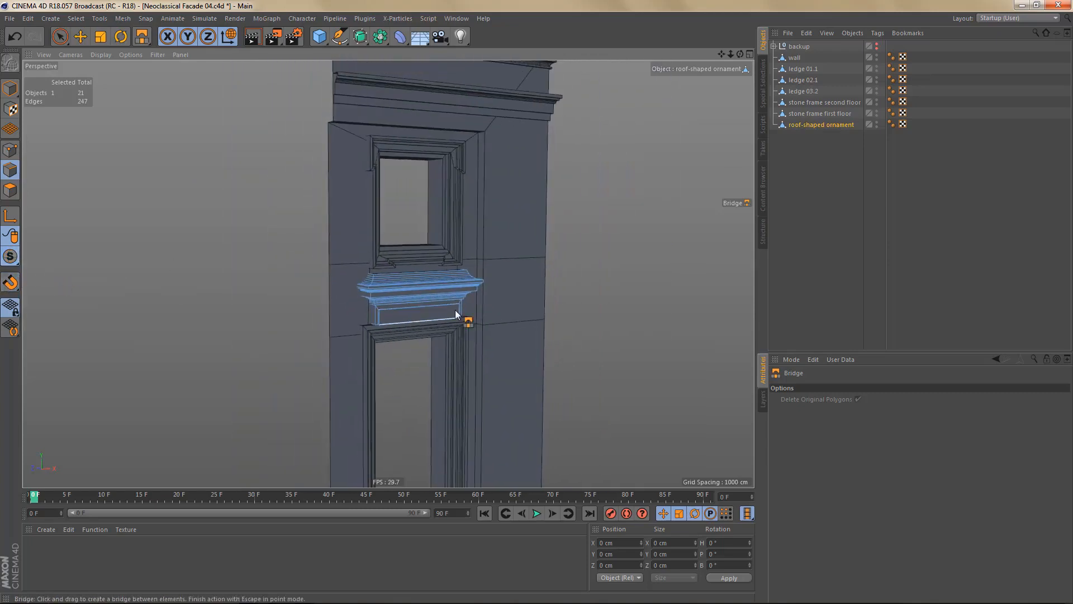
middle_click_drag(475, 329, 455, 310, "alt")
left_click_drag(455, 310, 442, 318, "alt")
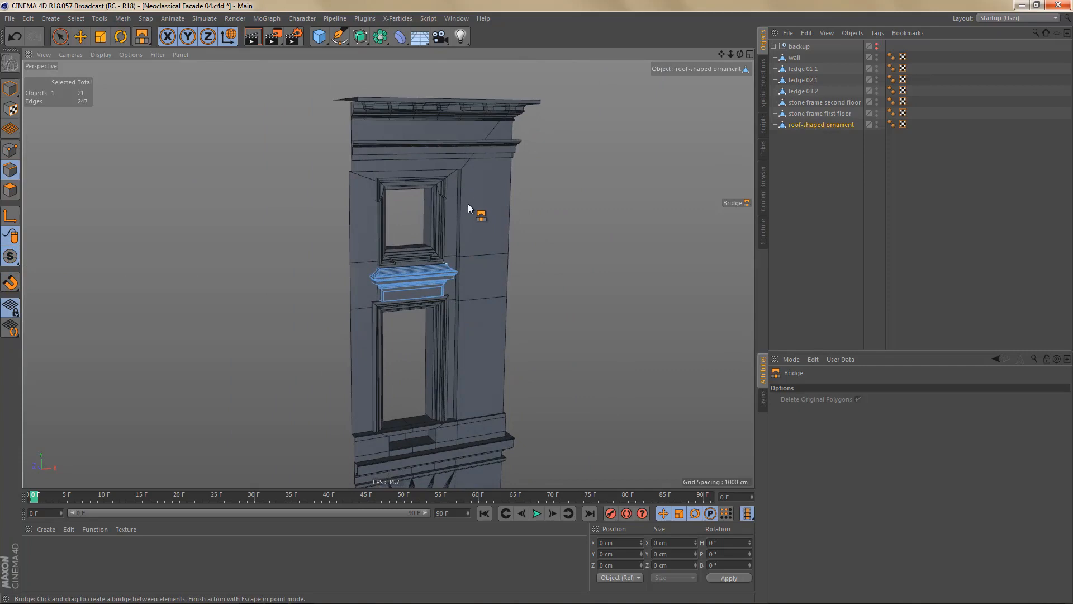
- Duplicate the wall object below the roof-shaped ornament and rename the copy "bricks"
left_click(797, 61)
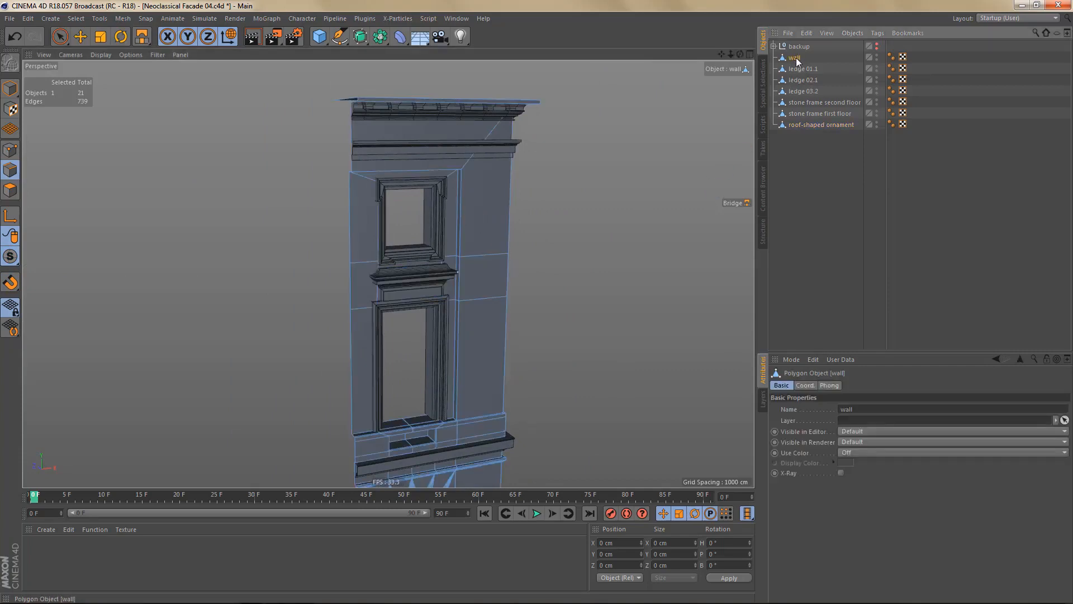
left_click_drag(815, 154, 807, 141, "ctrl")
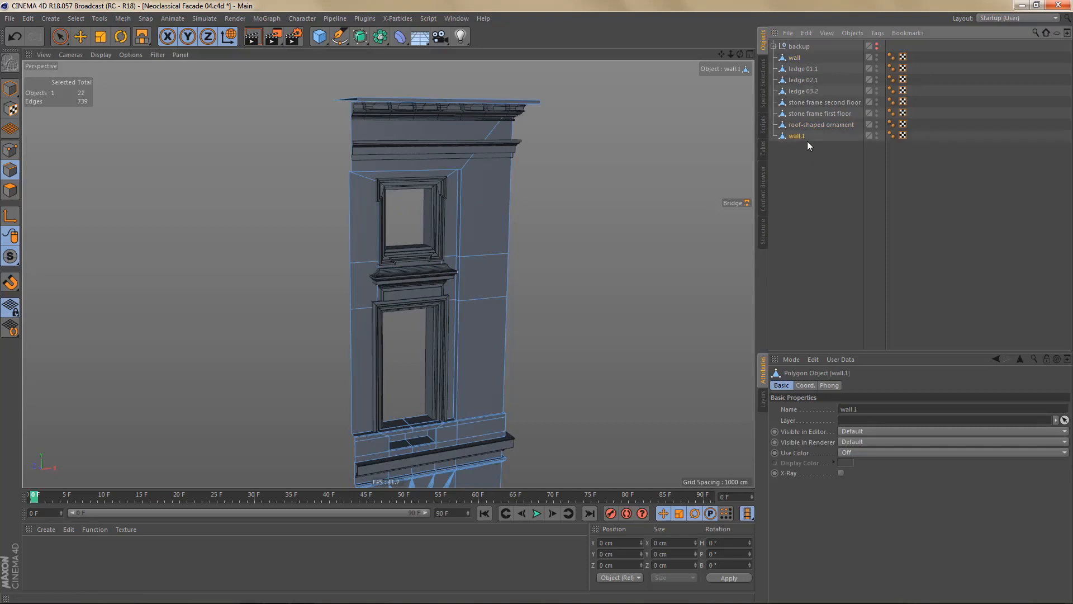
double_click(797, 136)
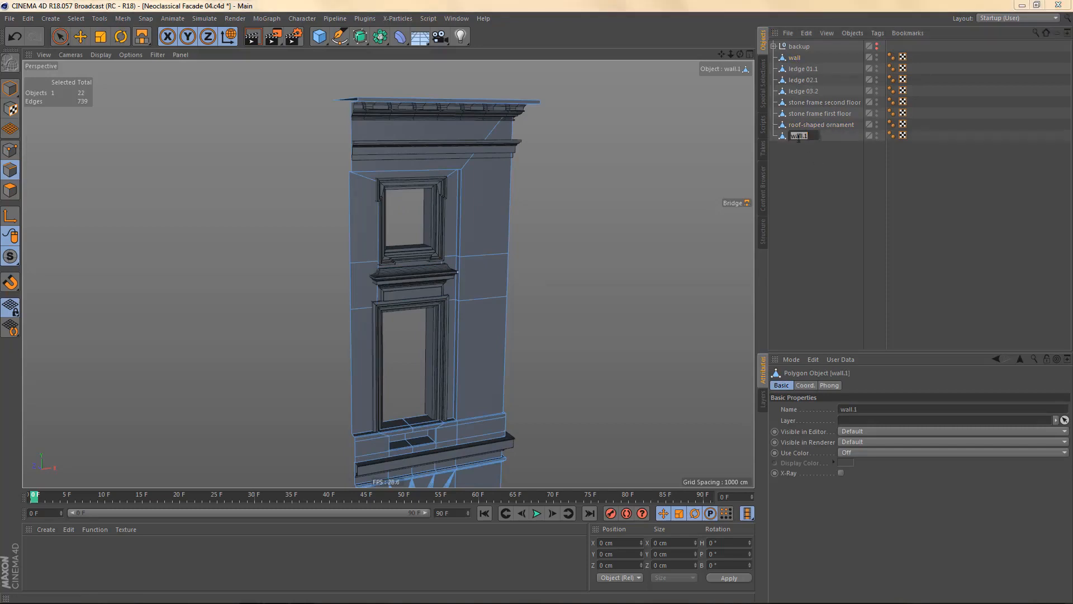
key("Return")
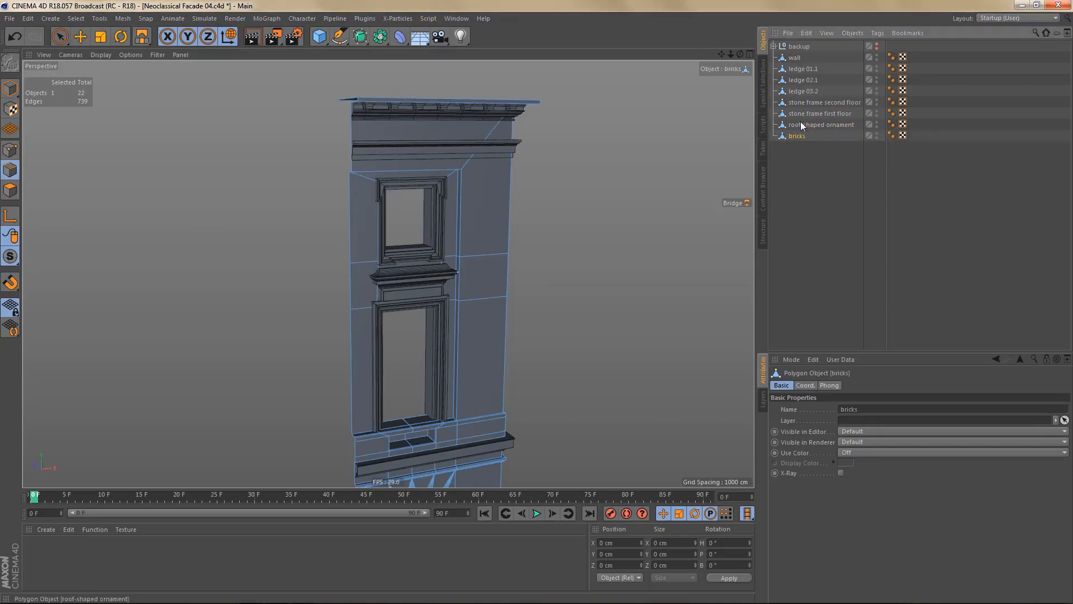
- Group all objects from wall through roof-shaped ornament into a null and name it "facace"
left_click(801, 124)
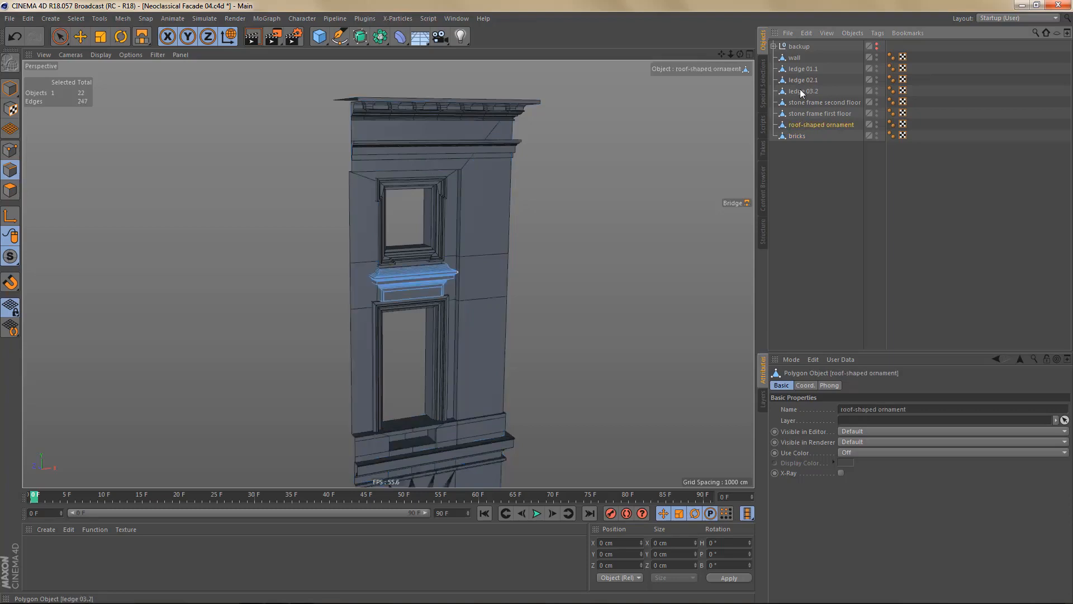
left_click(796, 58, "shift")
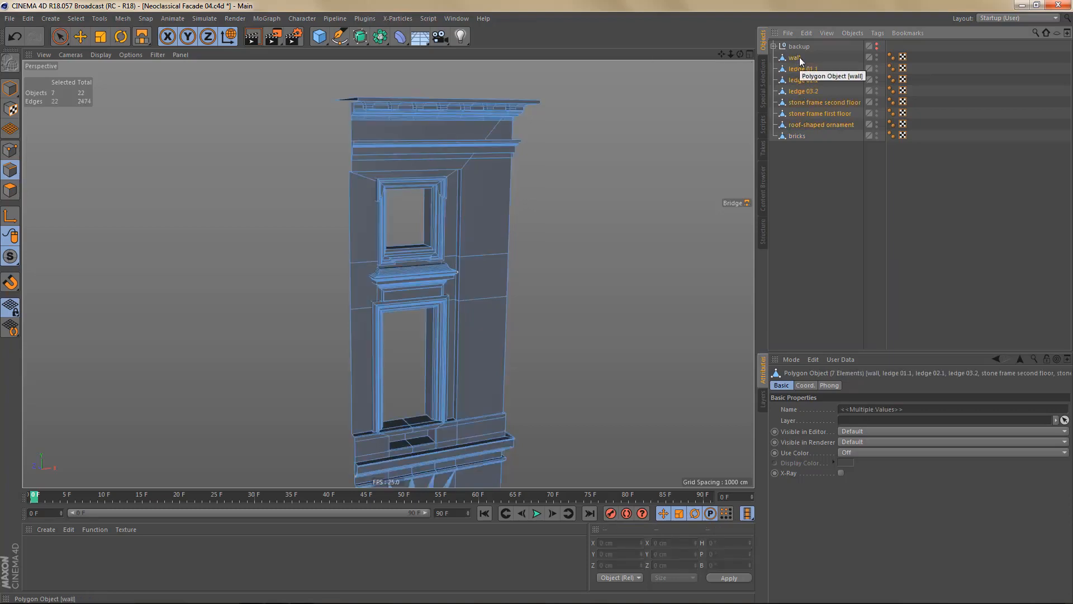
key("alt+g")
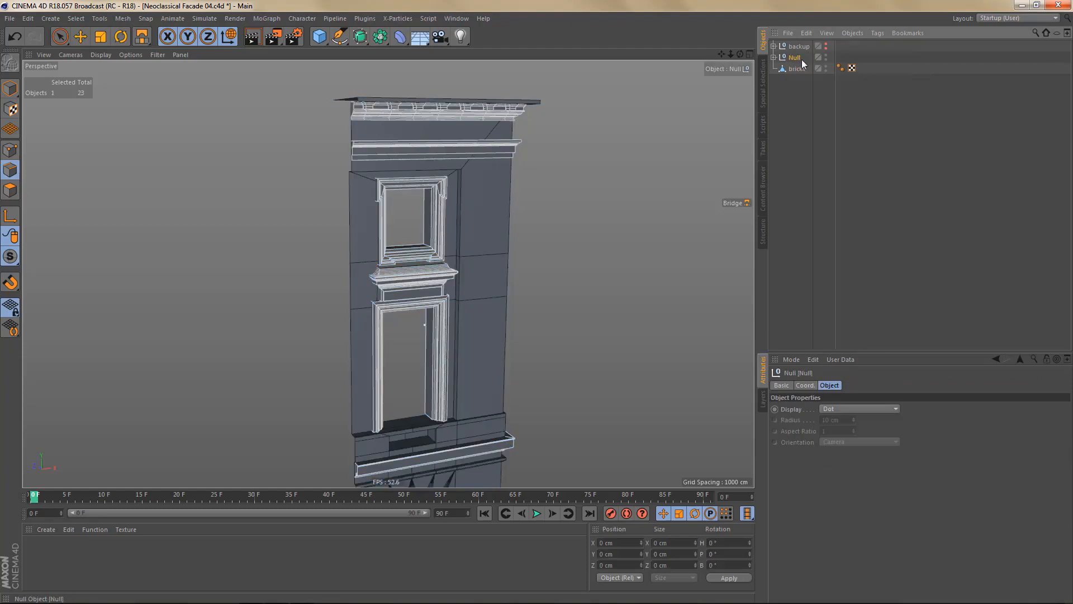
double_click(796, 57)
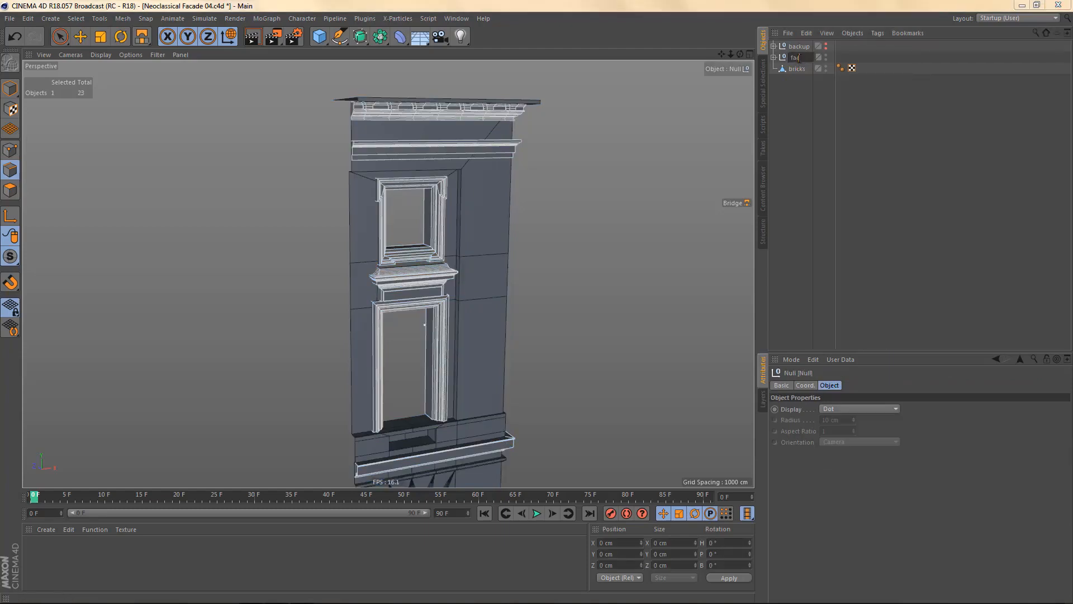
key("Return")
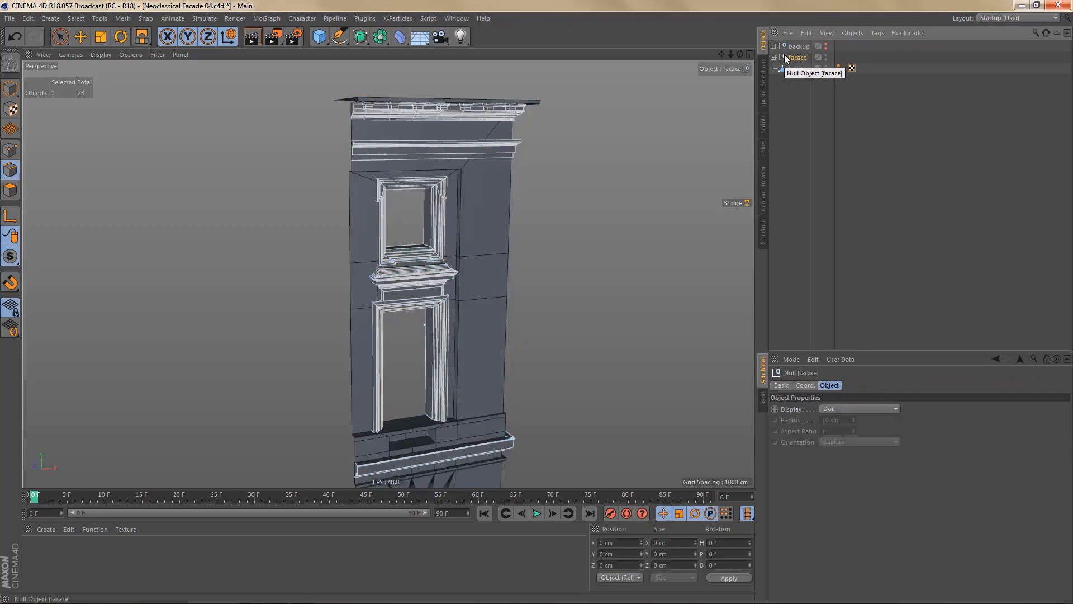
- Rename the three ledge objects inside the facace group to ledge 01, ledge 02 and ledge 03
left_click(774, 57)
double_click(816, 79)
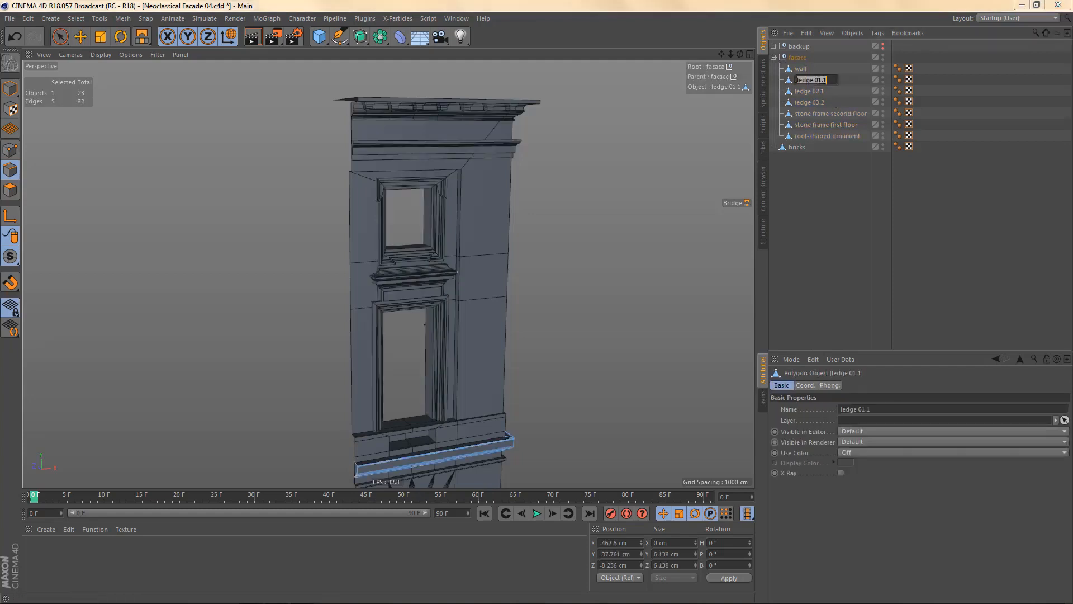
left_click(816, 93)
double_click(822, 91)
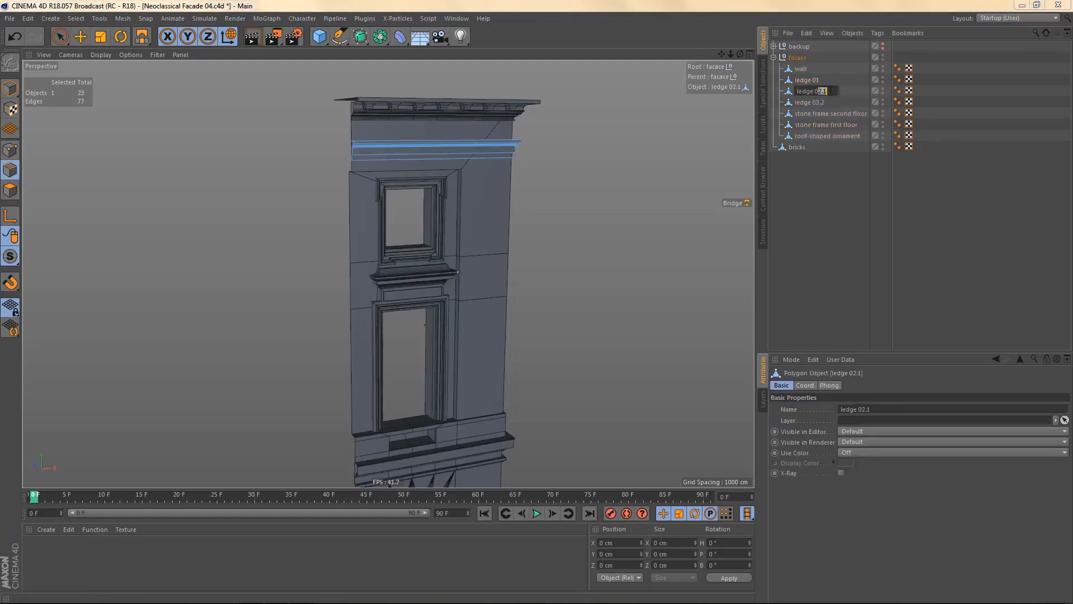
double_click(817, 103)
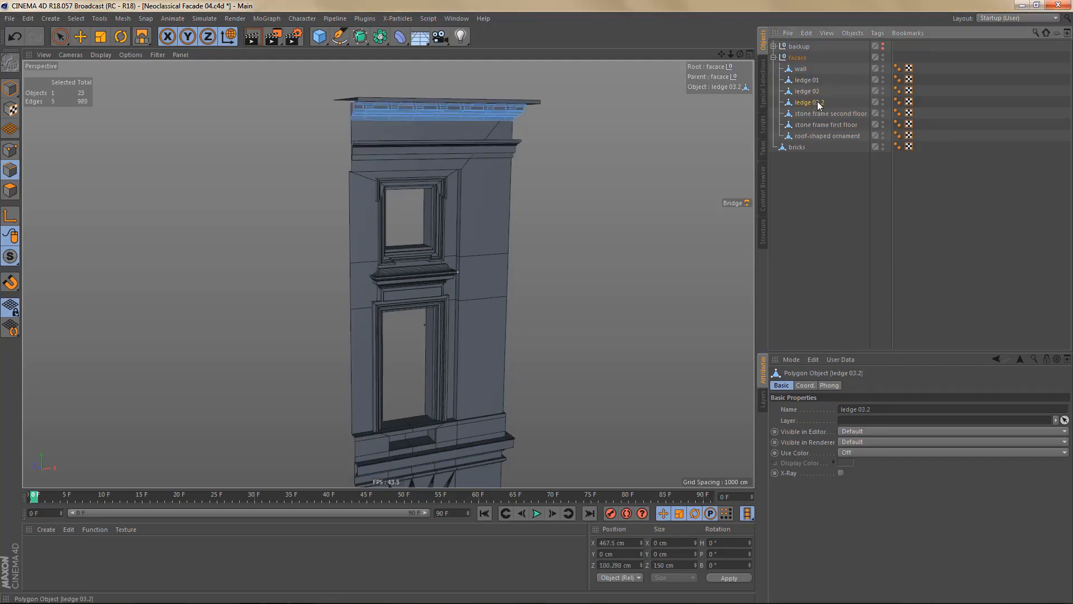
left_click_drag(817, 102, 837, 102)
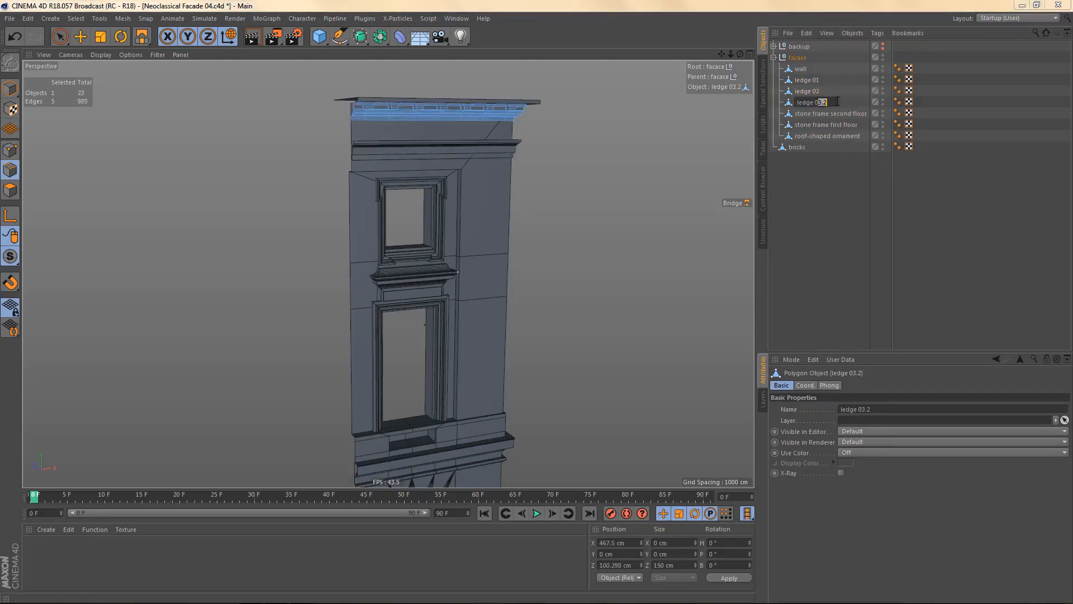
type("3")
key("Return")
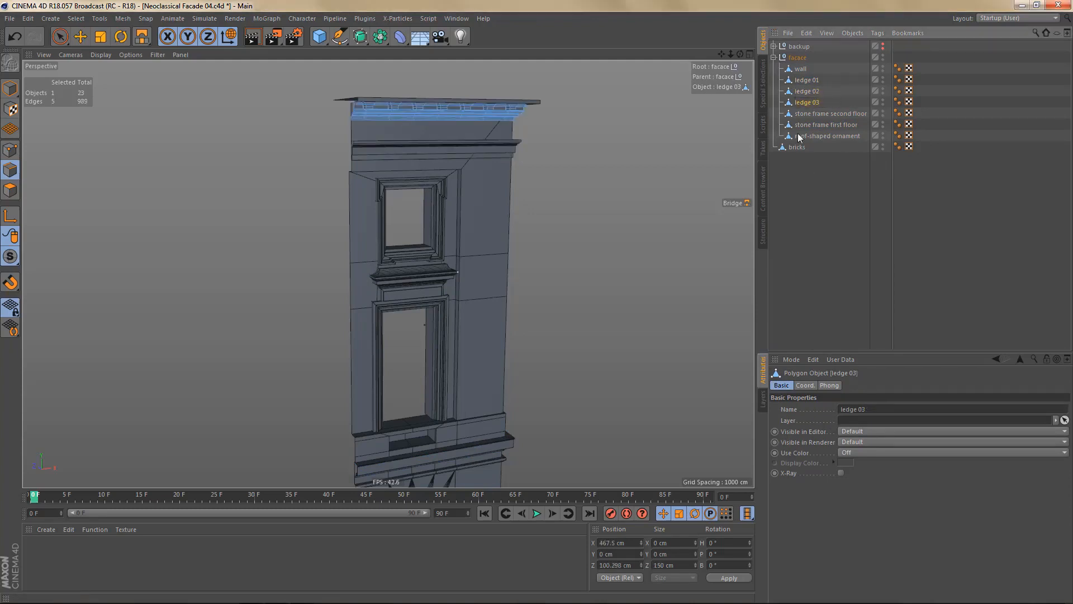
- Collapse the facace group and hide it in the viewport, with the bricks object selected
left_click(773, 57)
left_click(792, 69)
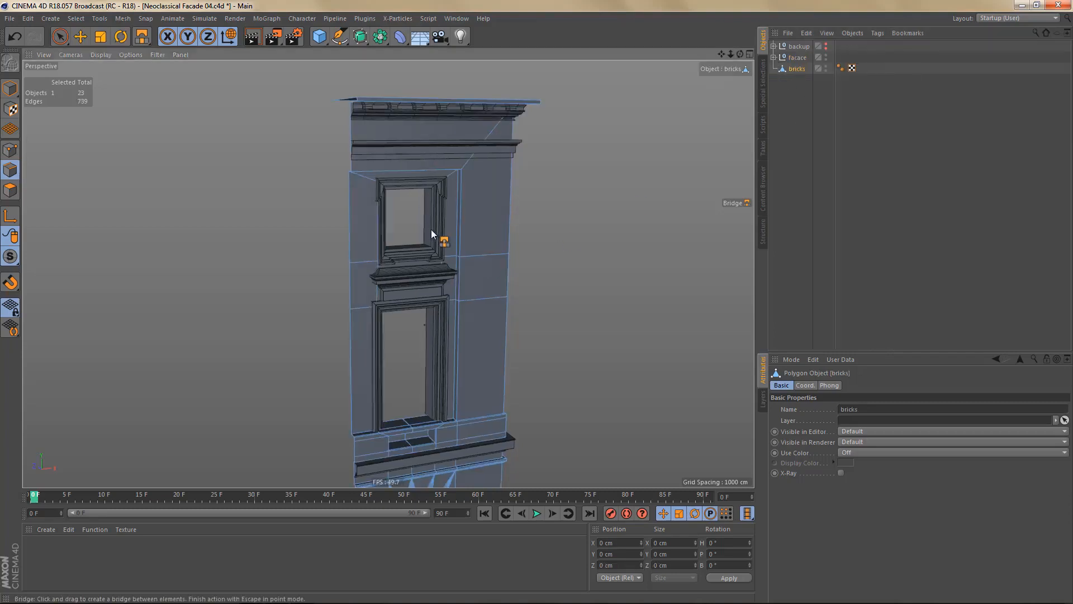
left_click(825, 59)
- Delete all polygons of the projecting roof slab at the top of the bricks object, including the leftover side strip
left_click_drag(365, 226, 420, 254, "alt")
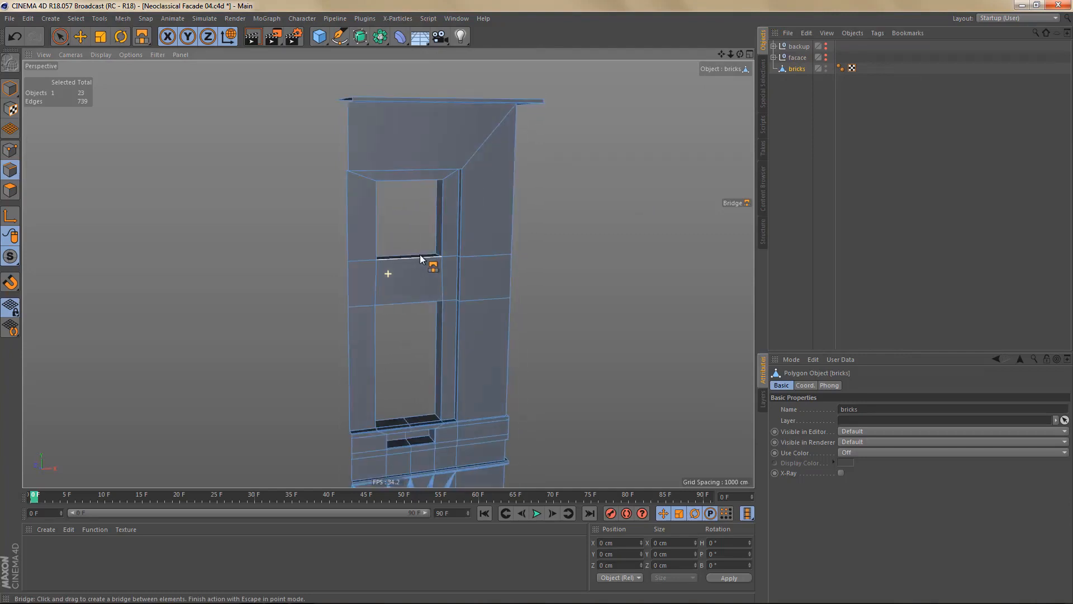
right_click_drag(447, 183, 475, 184, "alt")
middle_click_drag(474, 183, 463, 201, "alt")
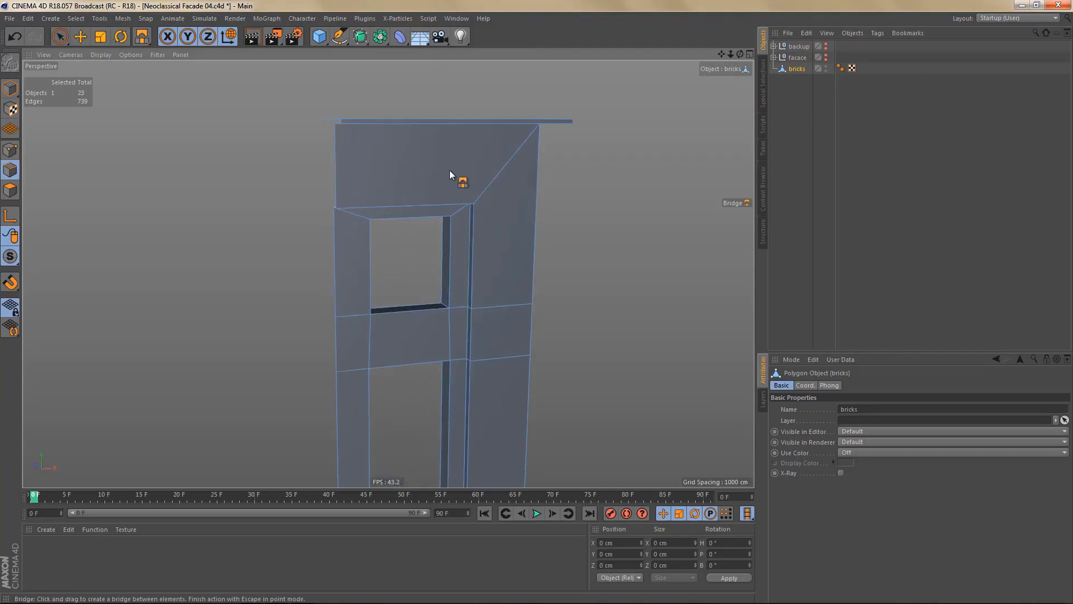
left_click_drag(494, 179, 472, 139, "alt")
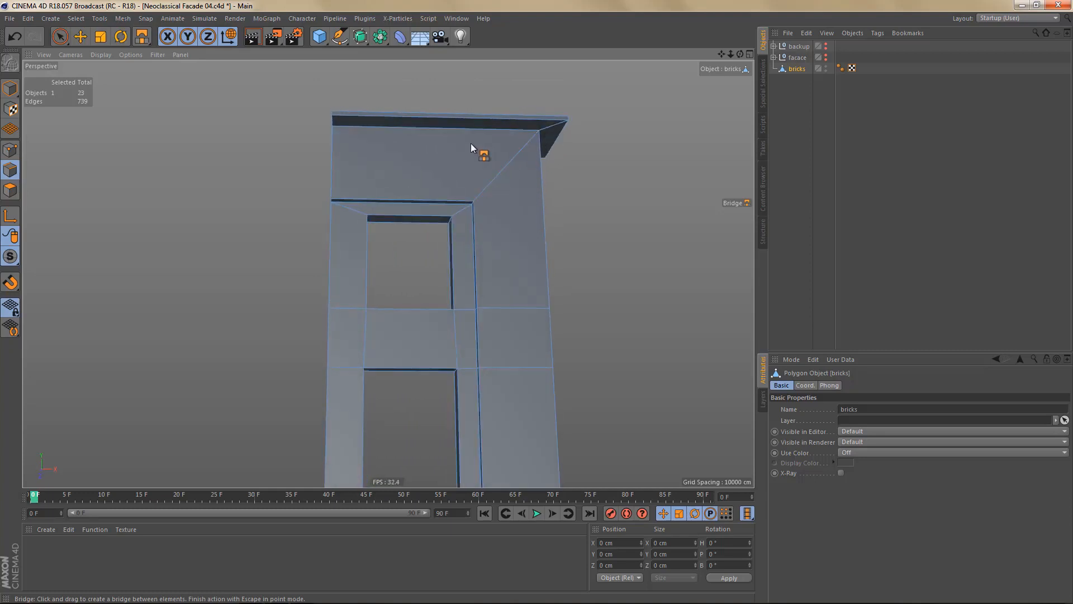
key("Return")
key("s")
key("l")
scroll(520, 154, "up", 3)
scroll(519, 153, "up", 1)
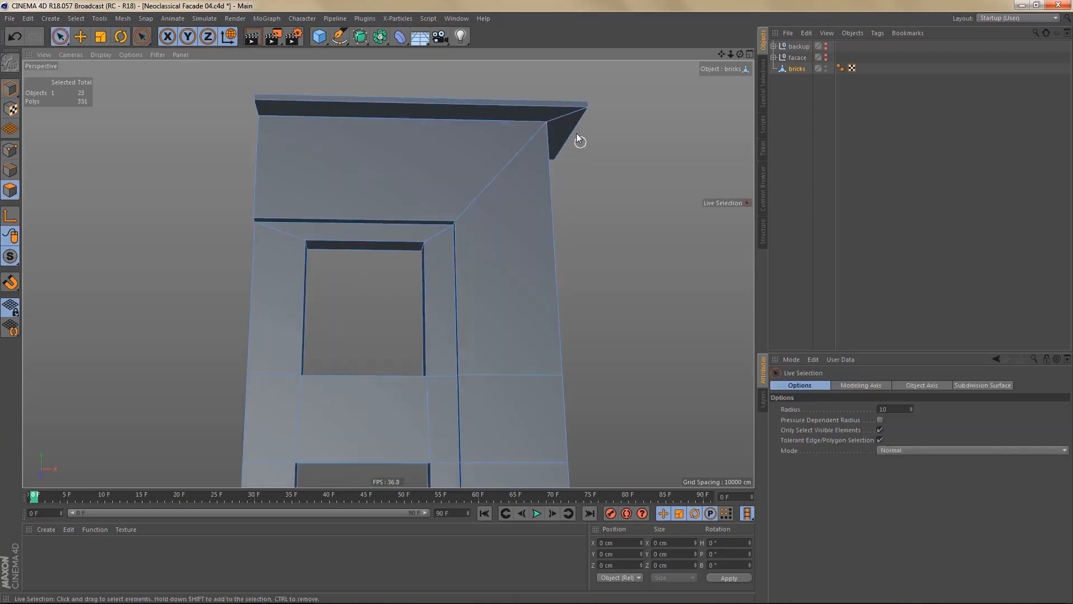
mouse_move(573, 130)
left_mouse_down()
mouse_move(563, 106)
mouse_move(554, 202)
left_mouse_up()
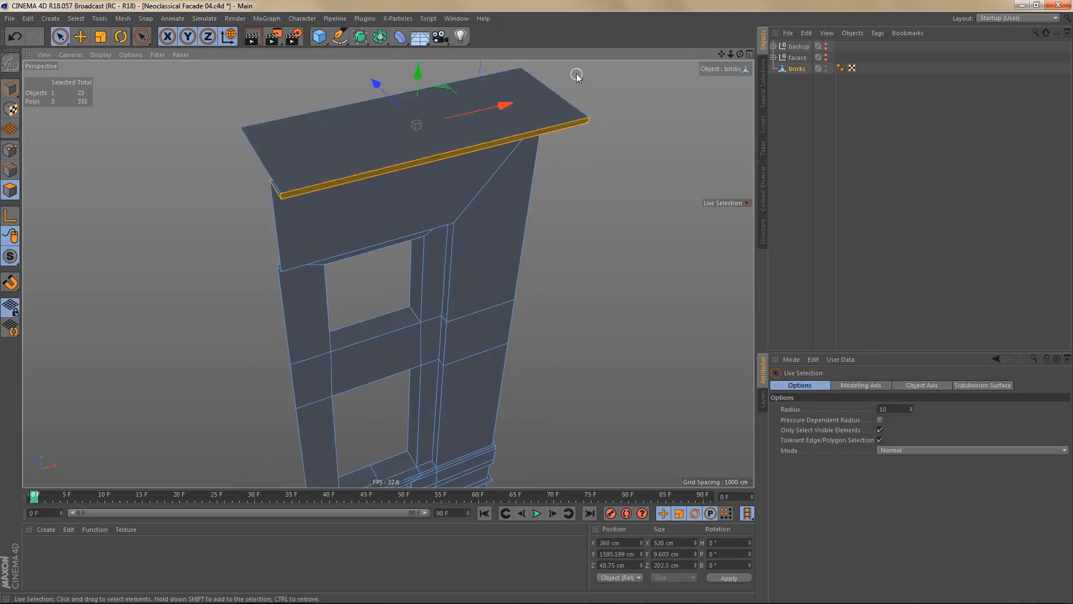
left_click(550, 98, "shift")
key("Delete")
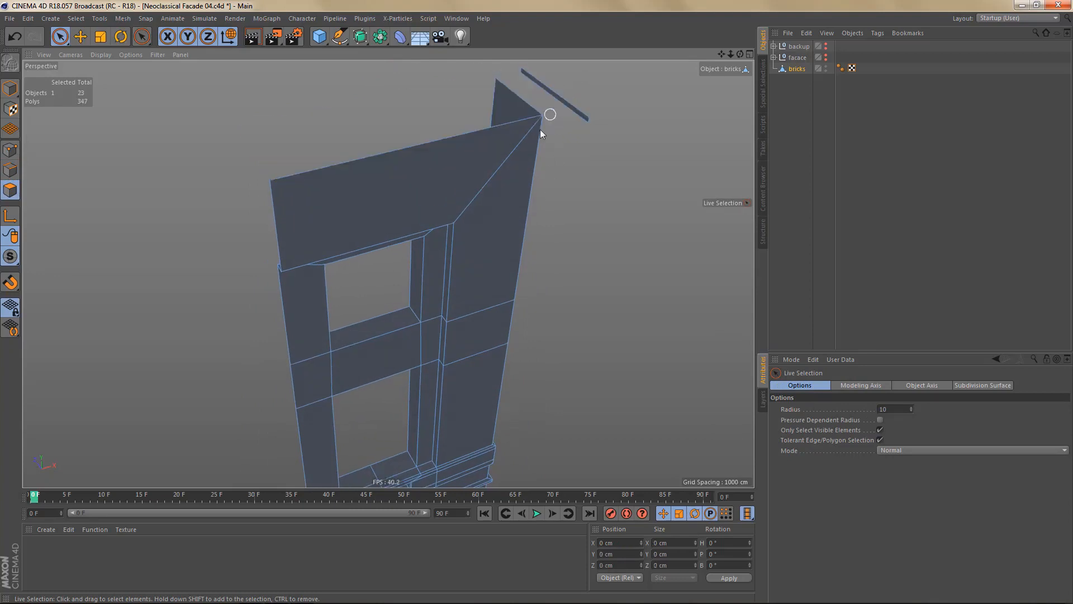
left_click(576, 116)
key("Delete")
- Delete the polygon rings forming the upper window opening's inner reveal and the stepped edge around the window recess
scroll(466, 232, "up", 2)
left_click_drag(483, 200, 490, 152, "alt")
mouse_move(522, 220)
left_mouse_down("alt")
mouse_move(532, 168)
mouse_move(525, 177)
left_mouse_up("alt")
key("u")
key("b")
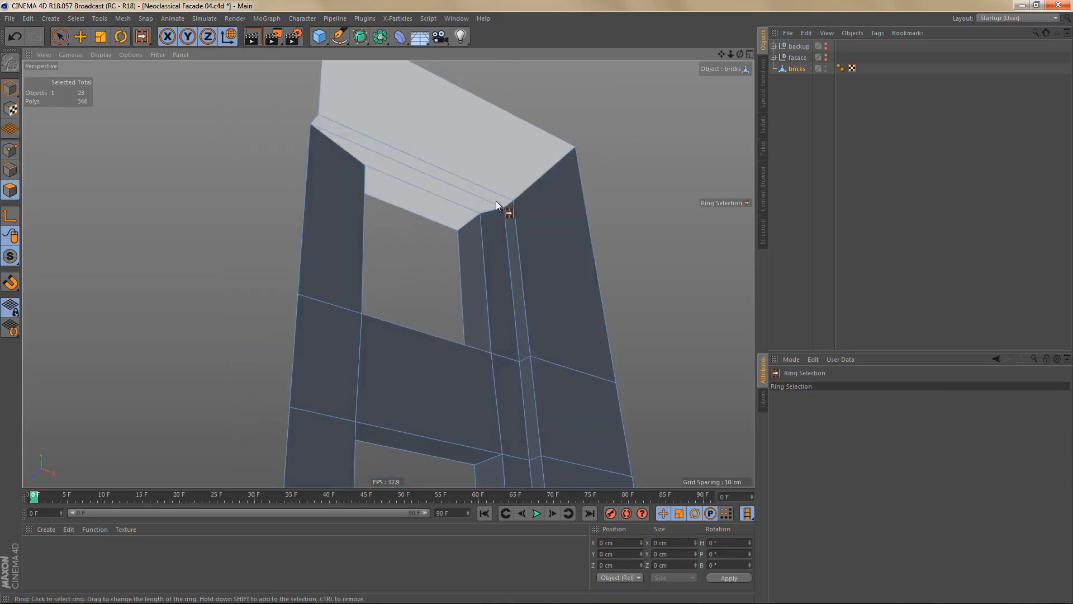
left_click(489, 207)
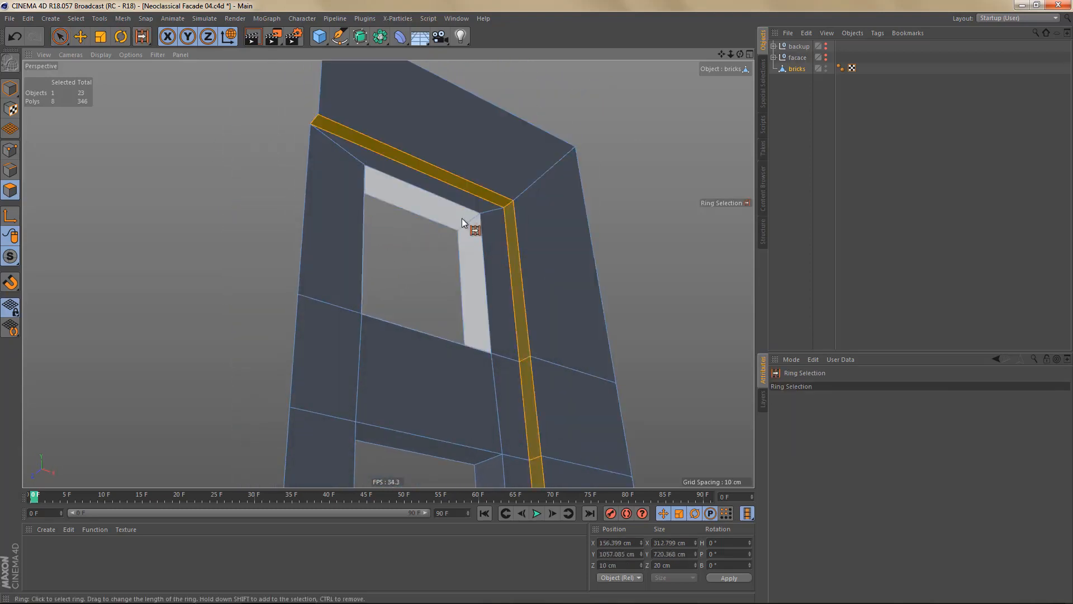
left_click(463, 223, "shift")
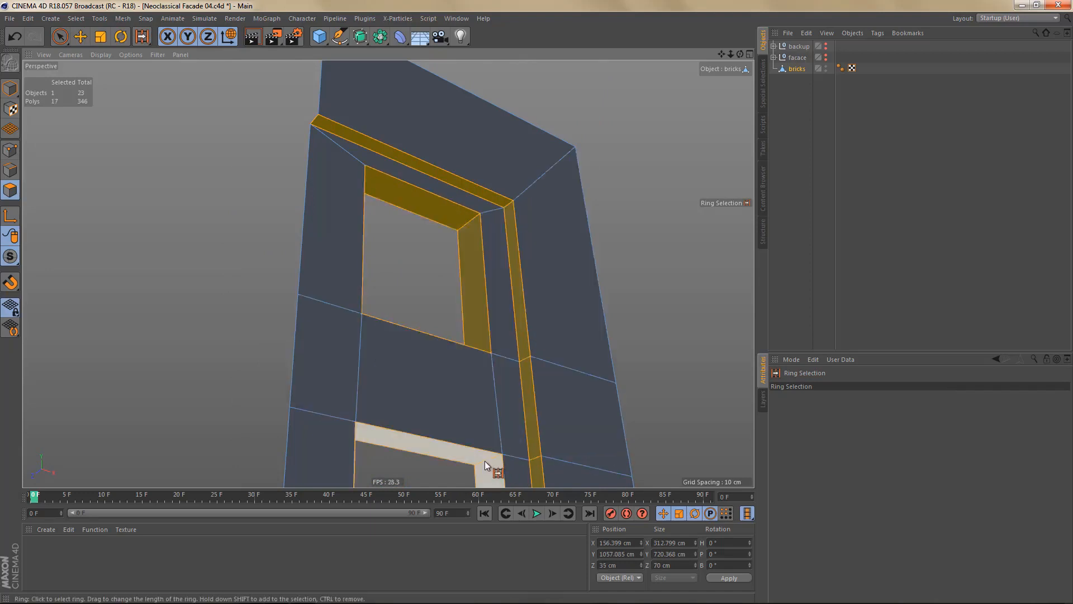
key("Delete")
- Delete the recessed polygon ring inside the balustrade opening and its leftover back panels
left_click_drag(453, 220, 501, 475, "alt")
middle_click_drag(507, 418, 523, 337, "alt")
right_click_drag(516, 354, 551, 371, "alt")
left_click_drag(551, 371, 538, 324, "alt")
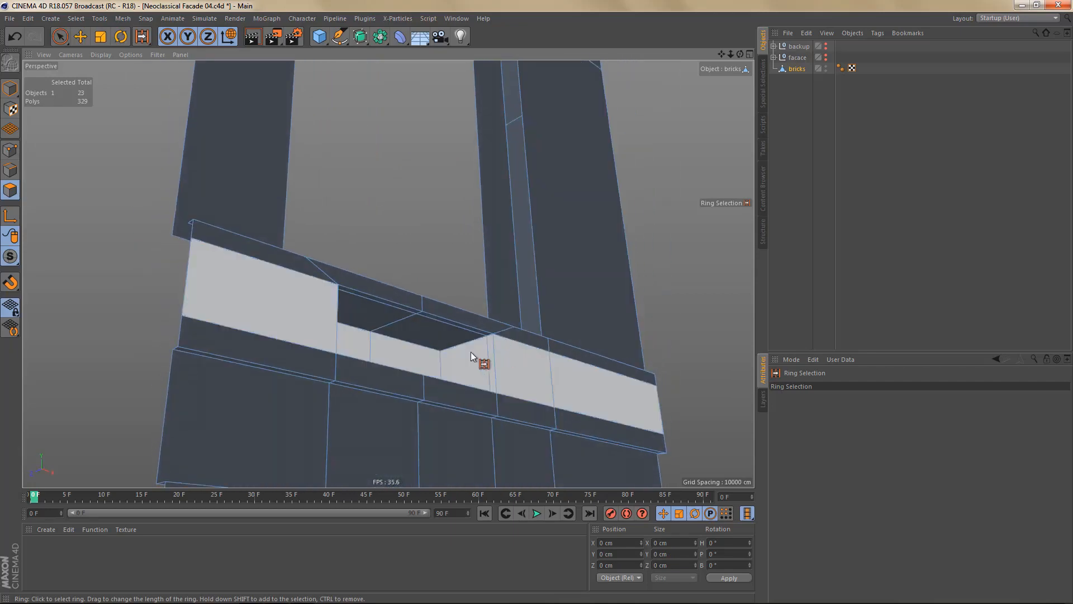
left_click(453, 351)
key("Delete")
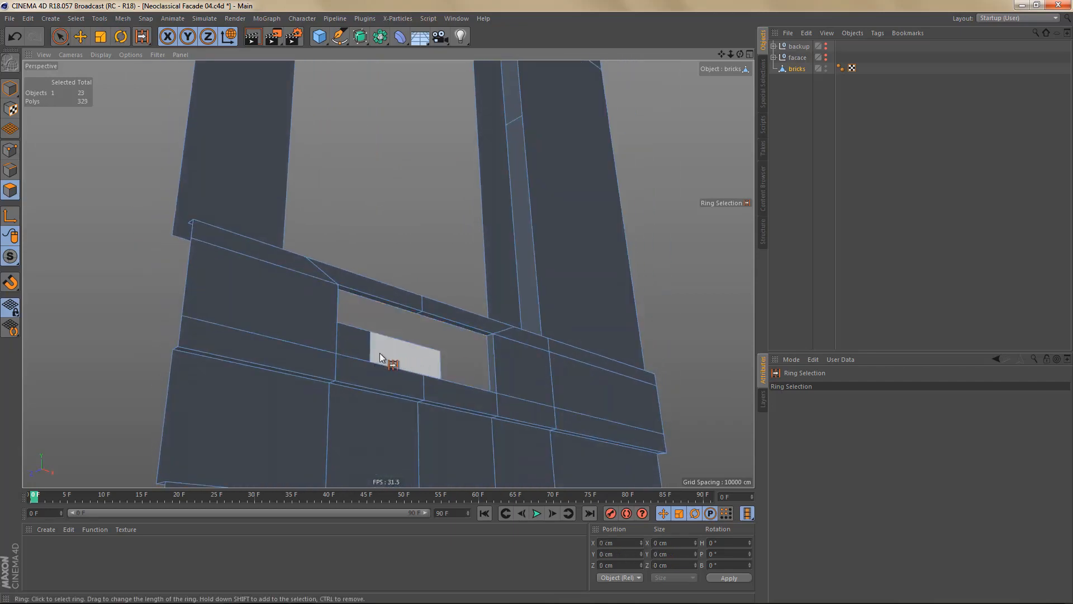
left_click(364, 351)
key("Delete")
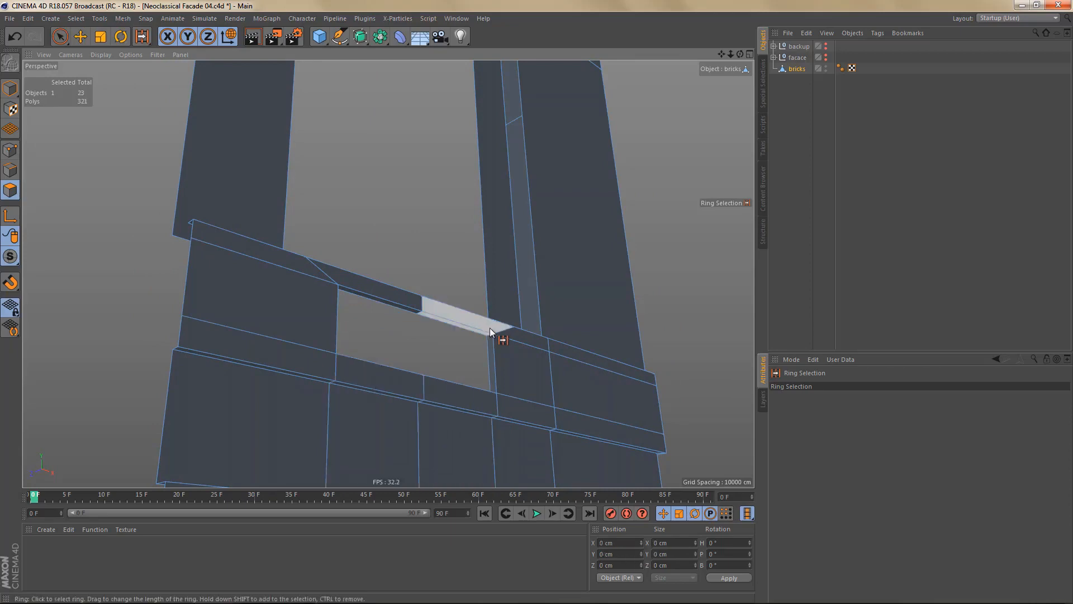
- Delete the horizontal strips on the top and underside of the projecting balustrade band
left_click_drag(489, 327, 577, 293, "alt")
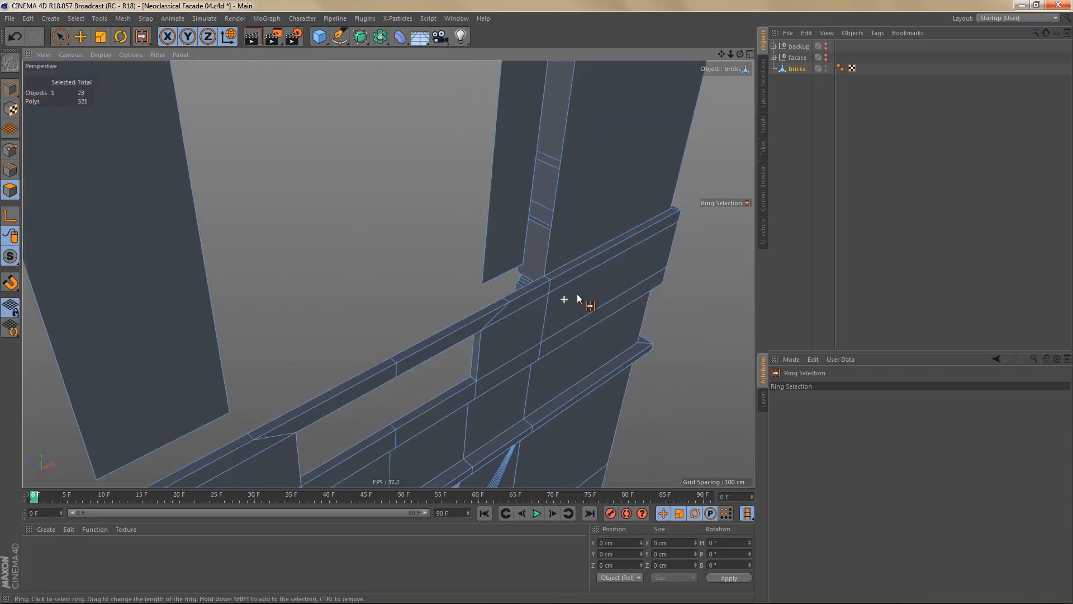
left_click(547, 277)
key("Delete")
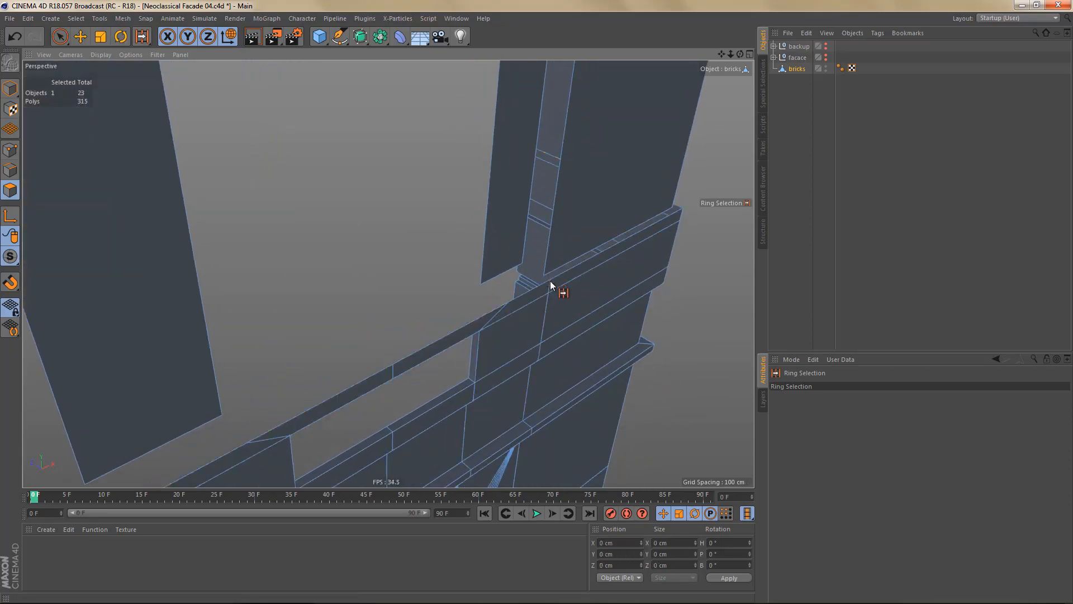
left_click_drag(578, 327, 543, 265, "alt")
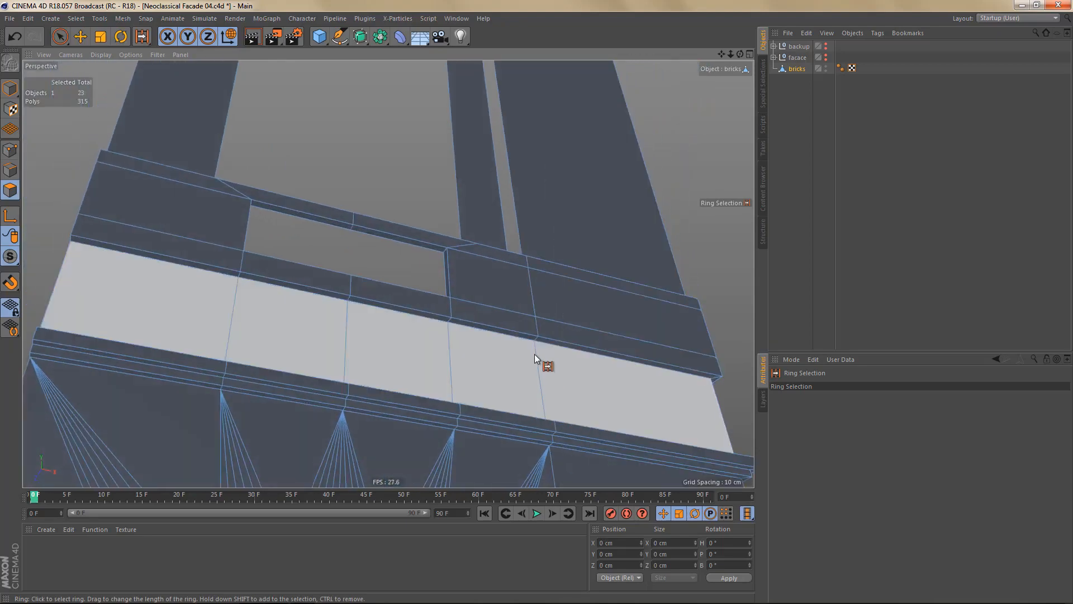
left_click(536, 340)
key("Delete")
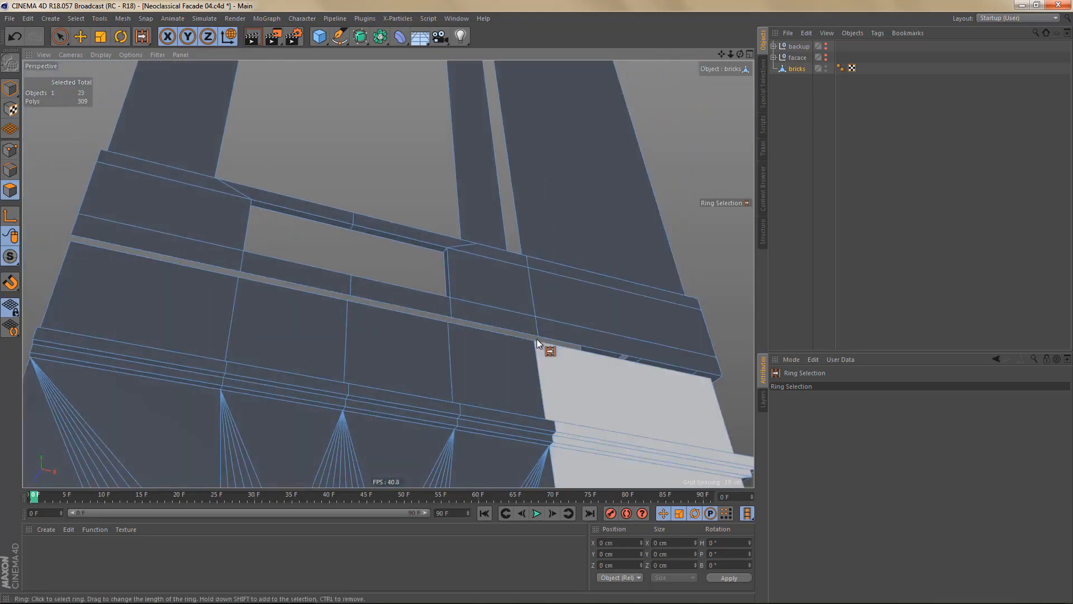
- Delete the remaining reveal polygons around the inside of the balustrade opening
left_click_drag(445, 250, 493, 296, "alt")
right_click_drag(425, 245, 456, 257, "alt")
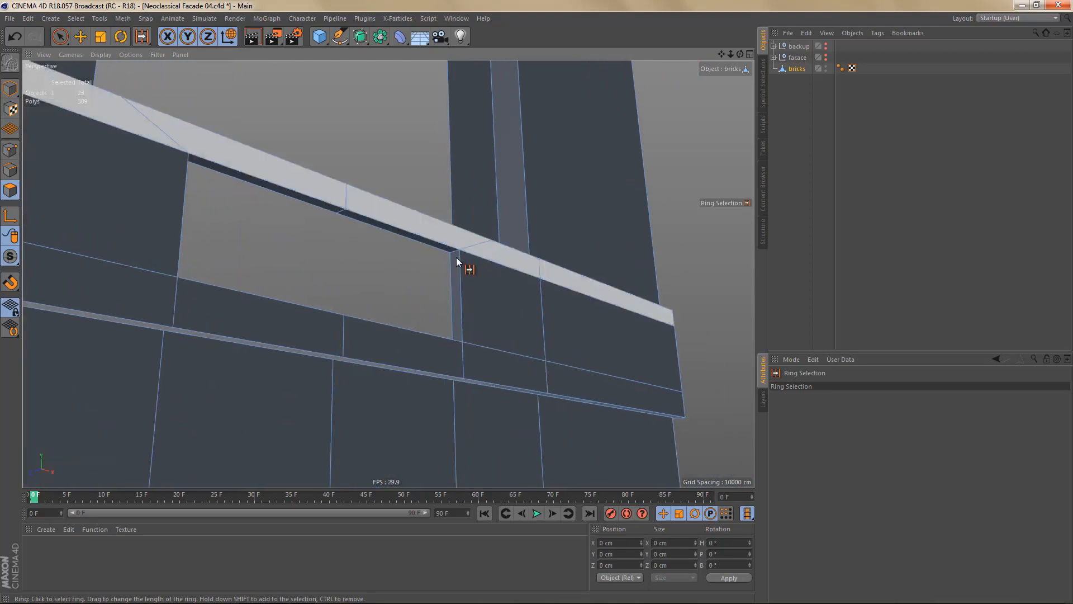
left_click(454, 256)
key("Delete")
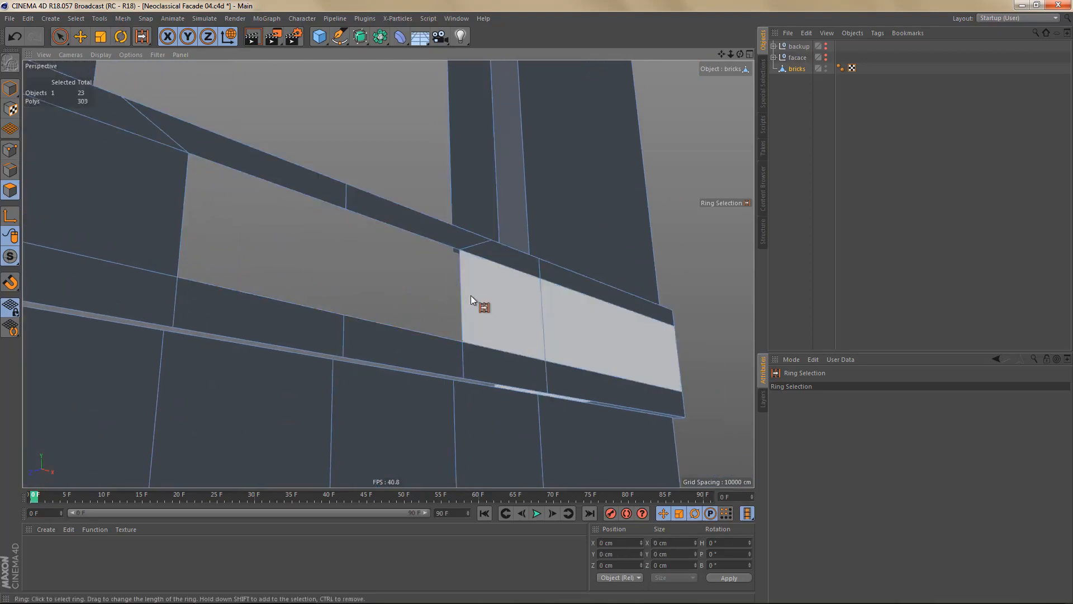
- Ring-select all strips of the projecting ledge above the arched opening and delete them
left_click_drag(531, 287, 503, 330, "alt")
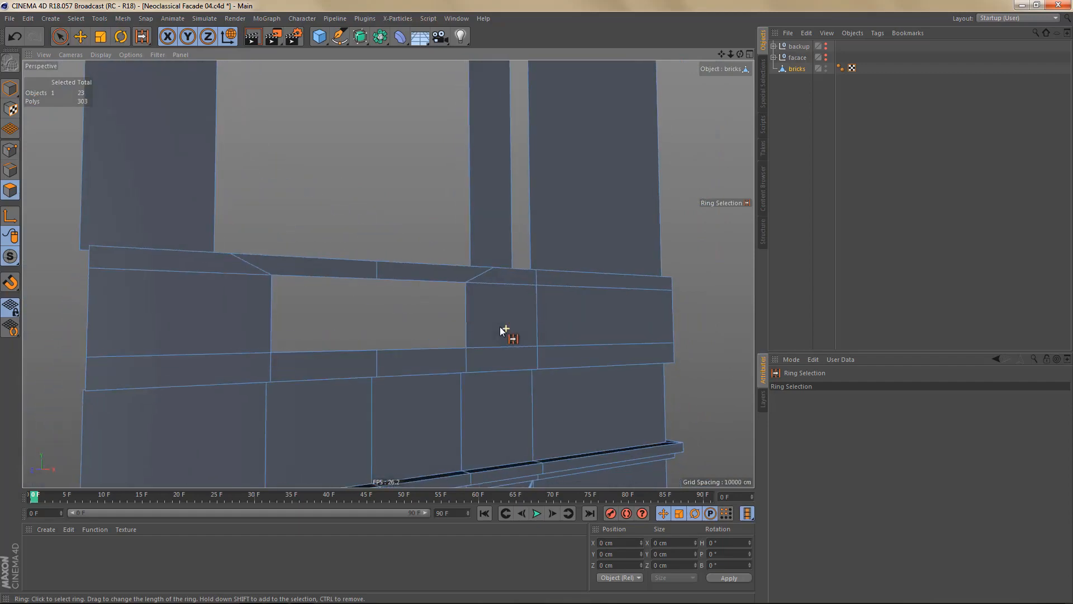
middle_click_drag(501, 338, 527, 315, "alt")
right_click_drag(527, 315, 575, 320, "alt")
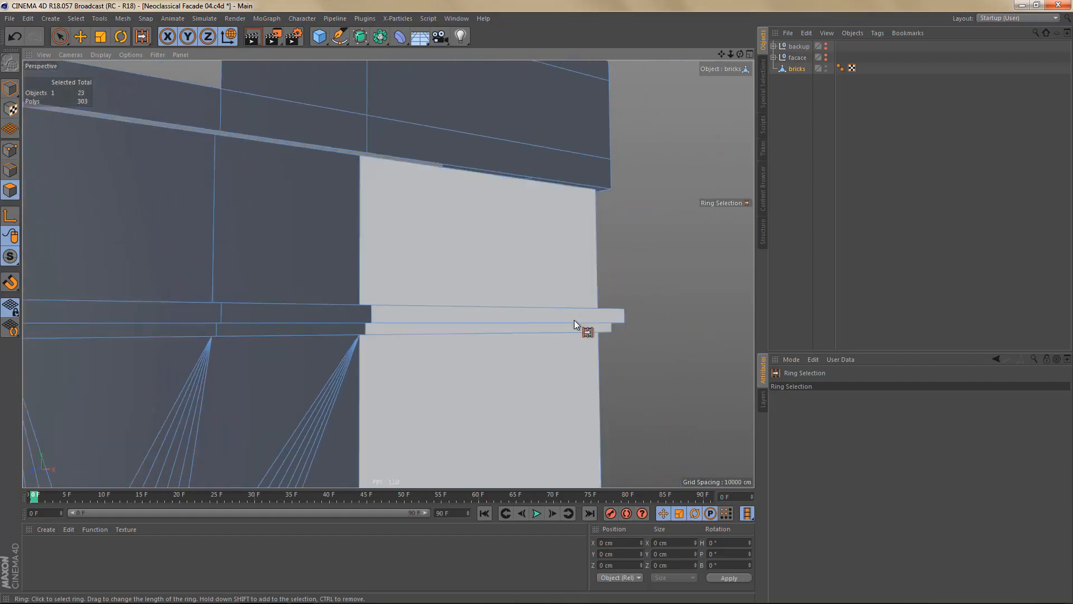
left_click_drag(577, 314, 575, 351, "alt")
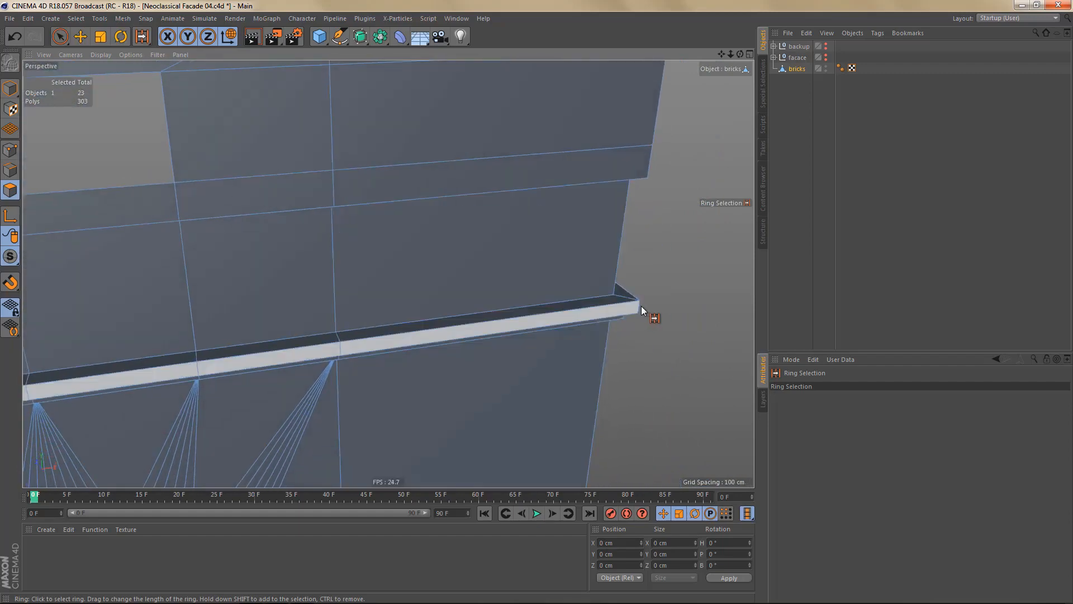
left_click(640, 307)
mouse_move(629, 314)
left_mouse_down("alt")
mouse_move(606, 253)
mouse_move(616, 297)
mouse_move(628, 238)
mouse_move(633, 326)
left_mouse_up("alt")
left_click(628, 300, "shift")
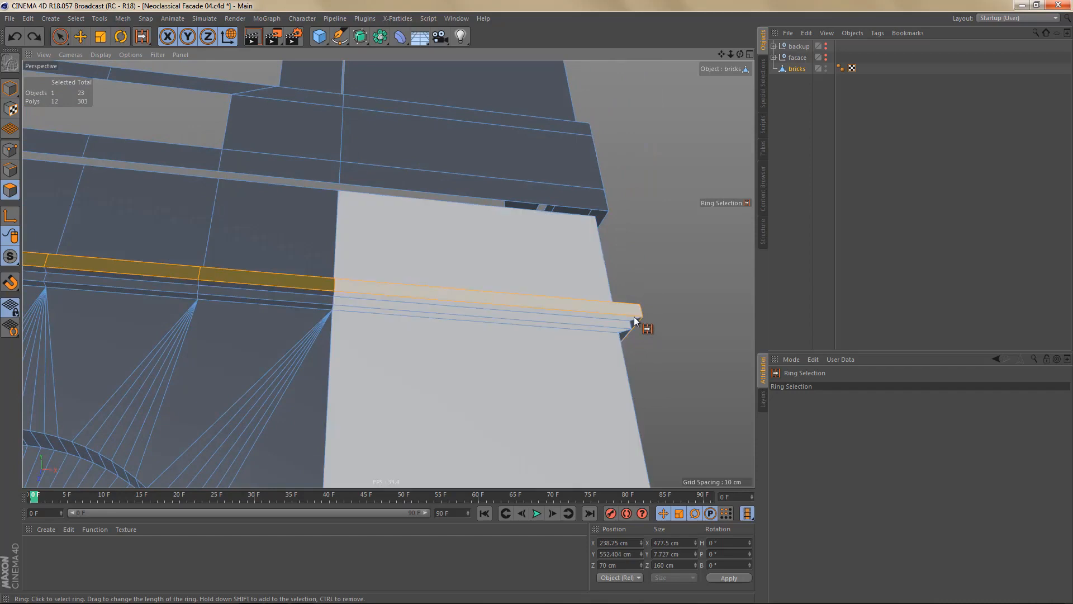
left_click(626, 332, "shift")
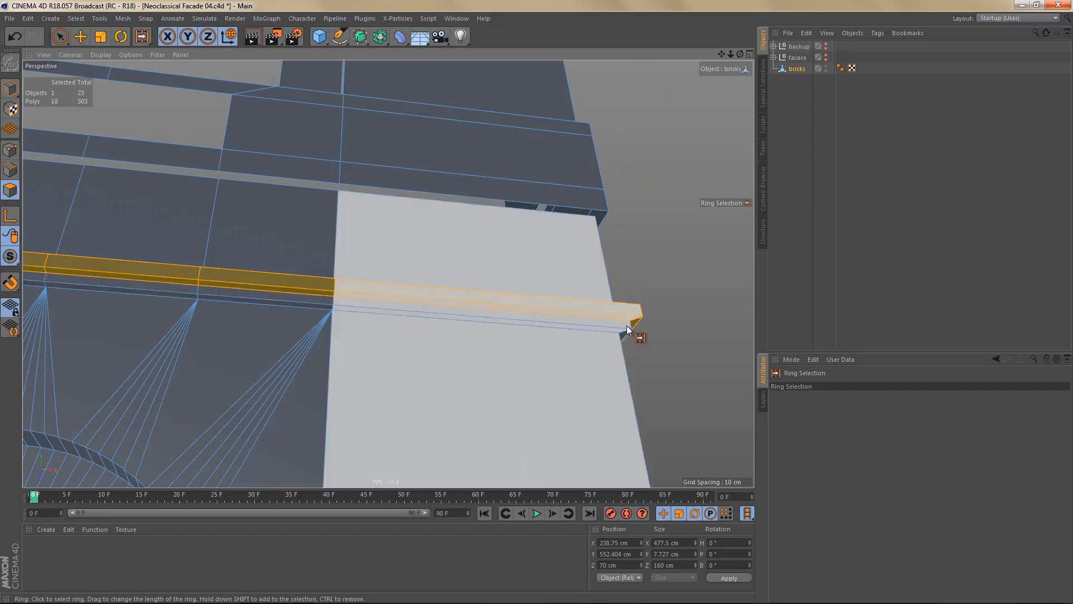
left_click(629, 325, "shift")
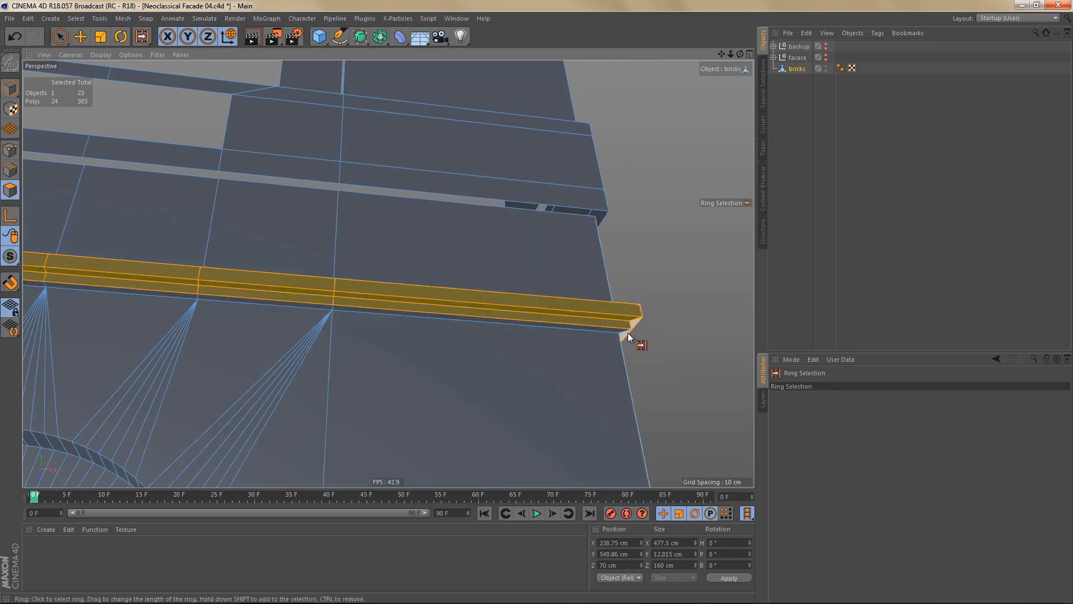
left_click(624, 333, "shift")
key("Delete")
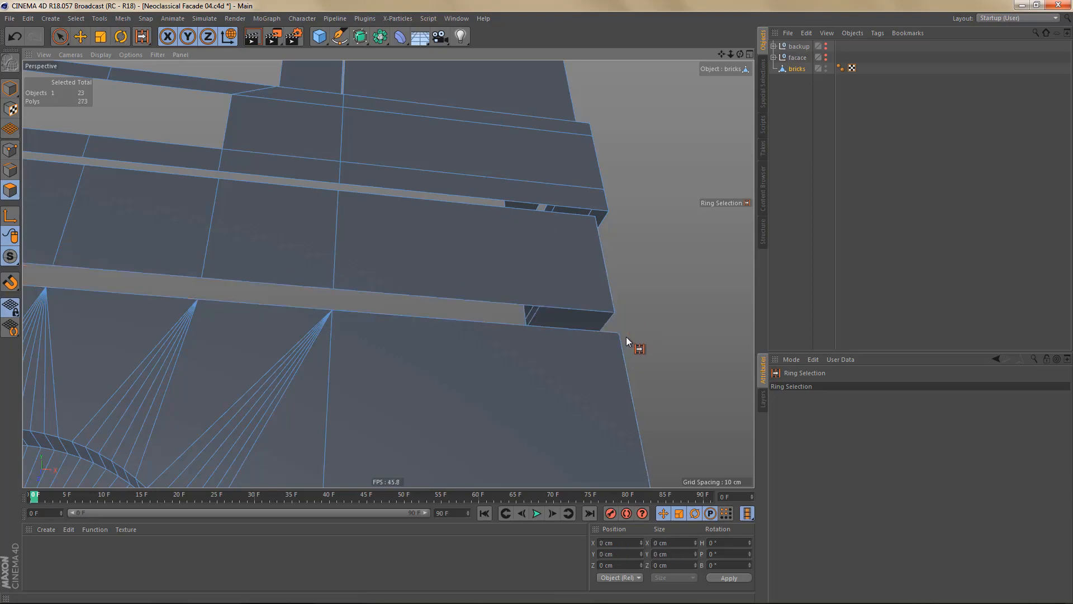
- Delete the ring of front and side polygons that forms the plinth at the wall's base
left_click_drag(482, 228, 453, 286, "alt")
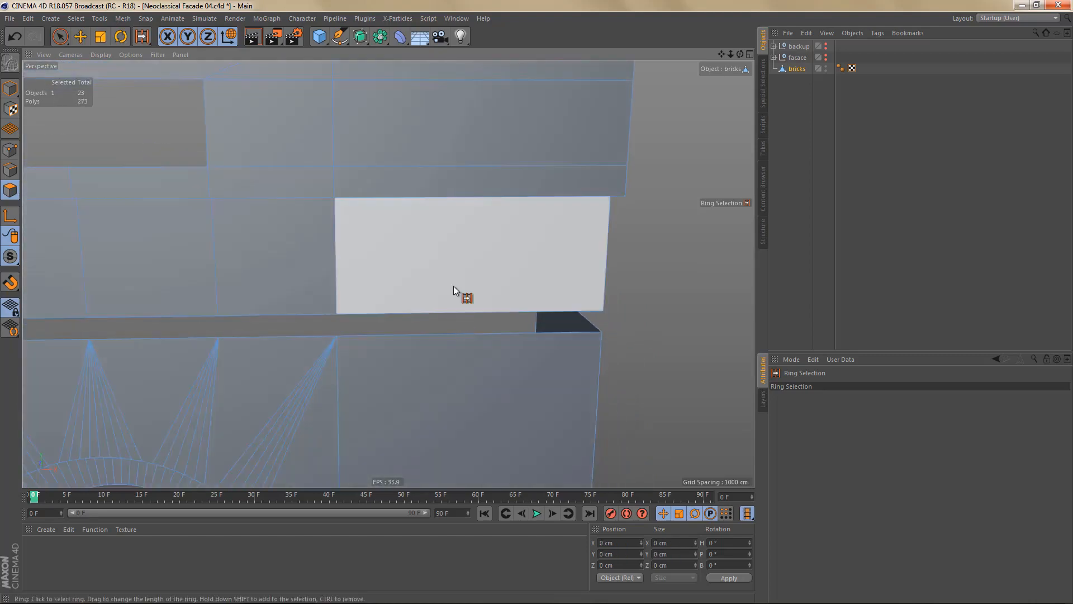
right_click_drag(455, 272, 417, 336, "alt")
middle_click_drag(418, 337, 473, 321, "alt")
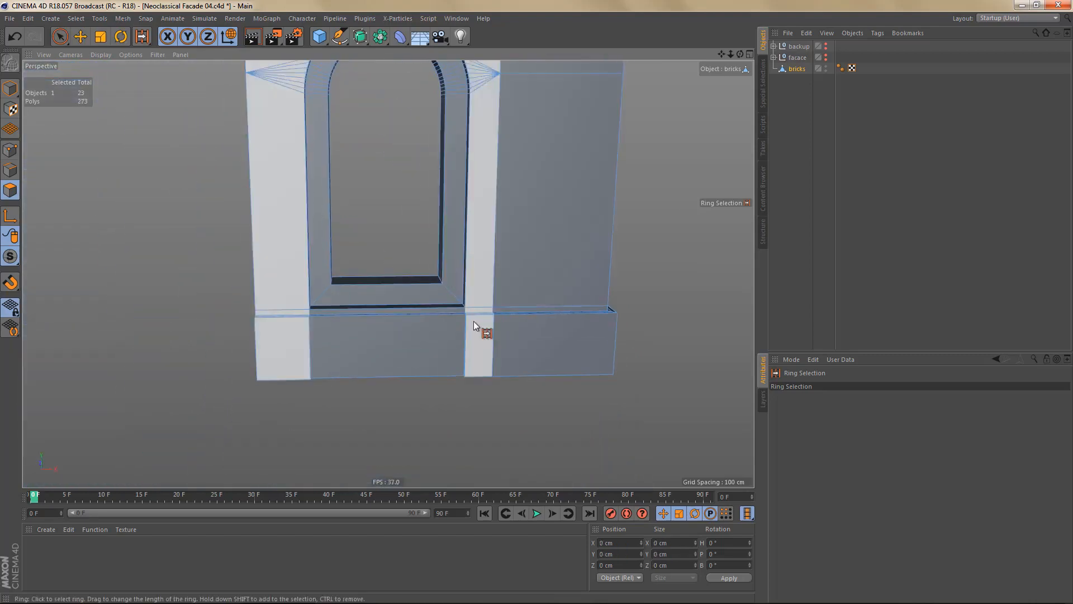
scroll(474, 321, "up", 3)
left_click_drag(473, 334, 494, 353, "alt")
left_click(492, 352)
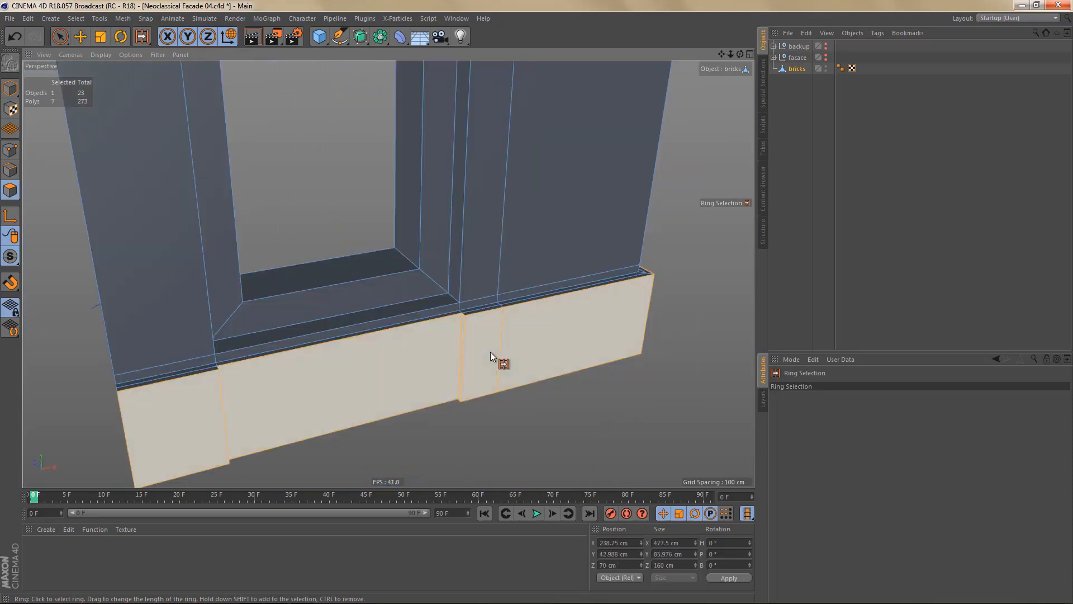
key("Delete")
- Delete the narrow horizontal strips left from the top of the plinth
middle_click_drag(501, 347, 483, 315, "alt")
scroll(483, 315, "up", 3)
left_click_drag(483, 315, 494, 335, "alt")
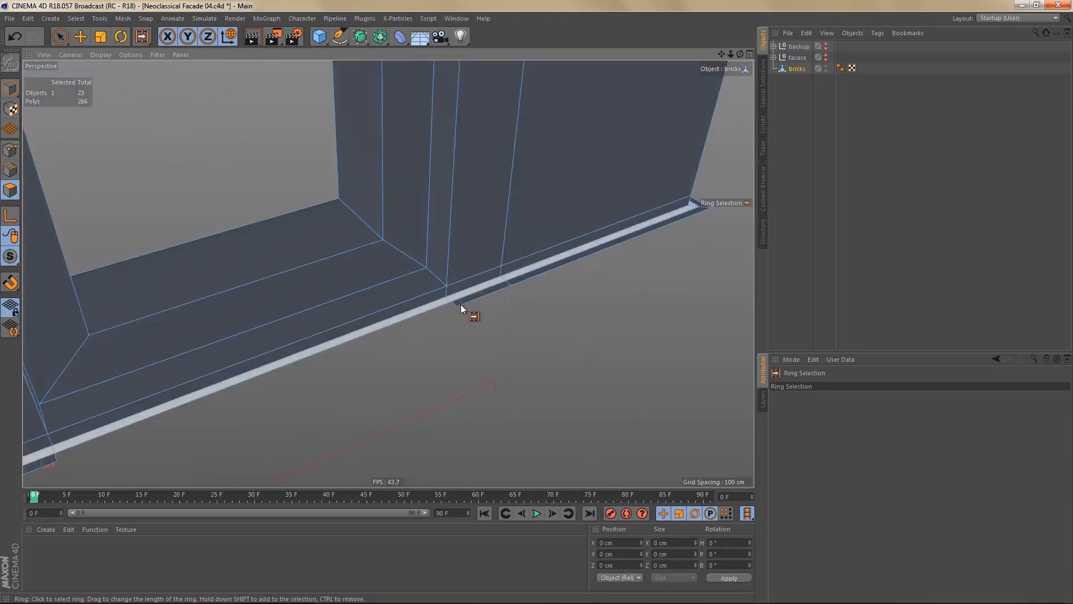
left_click(509, 282)
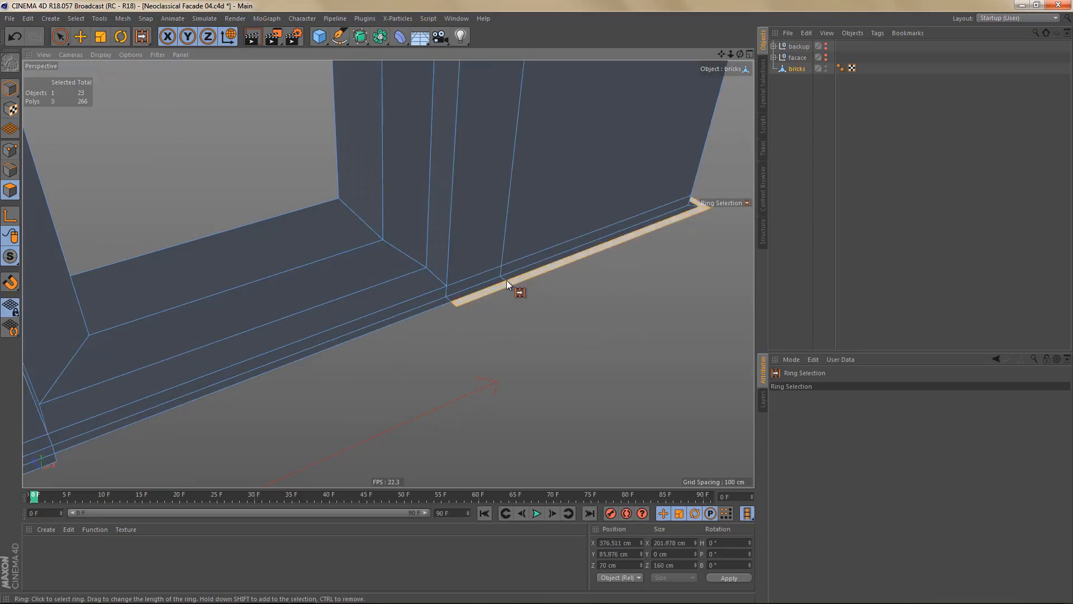
key("Delete")
- Delete the inner reveal, frame face and outer step polygon rings of the arched opening
left_click_drag(502, 280, 461, 351, "alt")
left_click(448, 377)
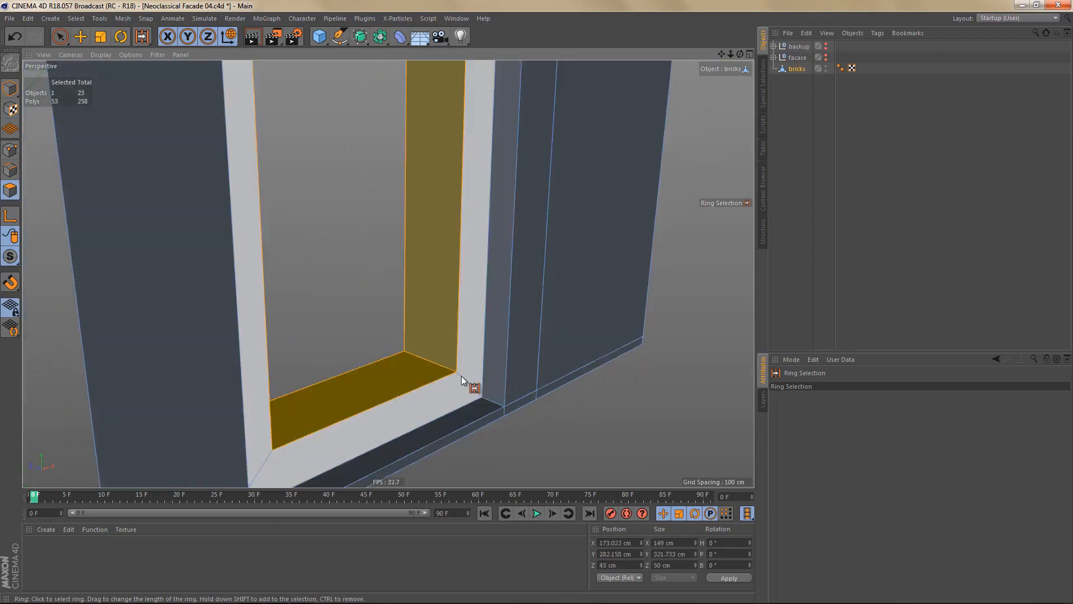
left_click(467, 381, "shift")
left_click(487, 397, "shift")
left_click_drag(483, 396, 478, 317, "alt")
key("Delete")
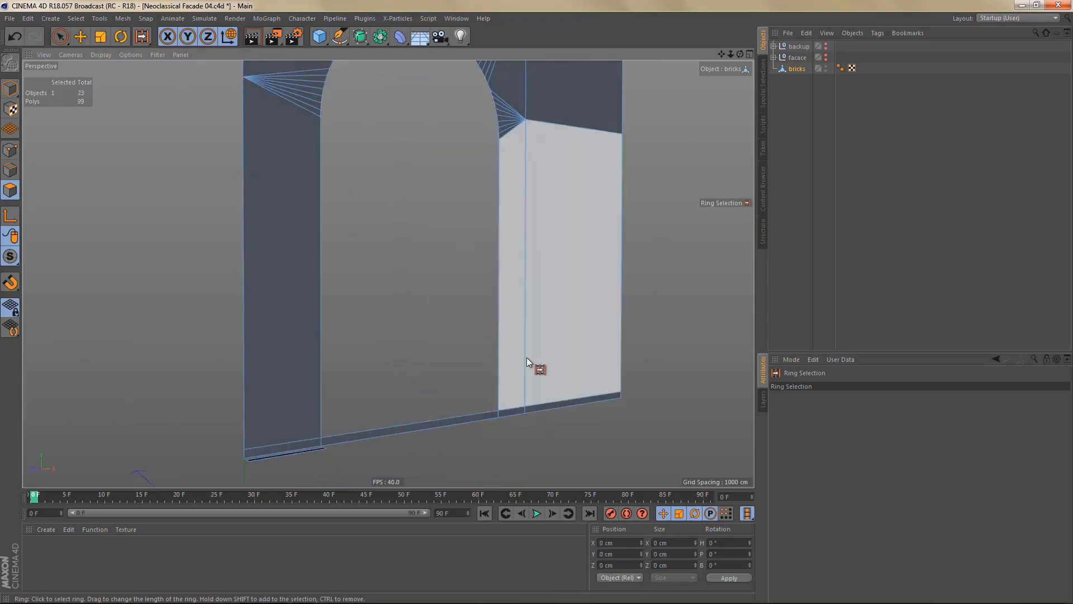
- Delete the loose strip beneath the wall pier and the thin strip spanning the arched opening's base
left_click_drag(526, 357, 355, 460, "alt")
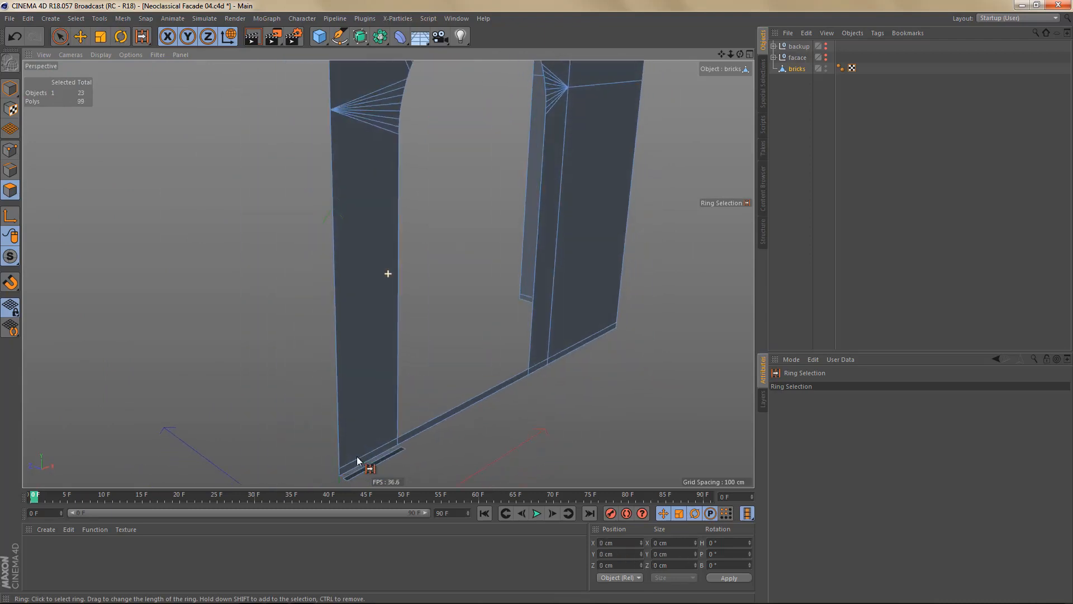
left_click(393, 454)
key("Delete")
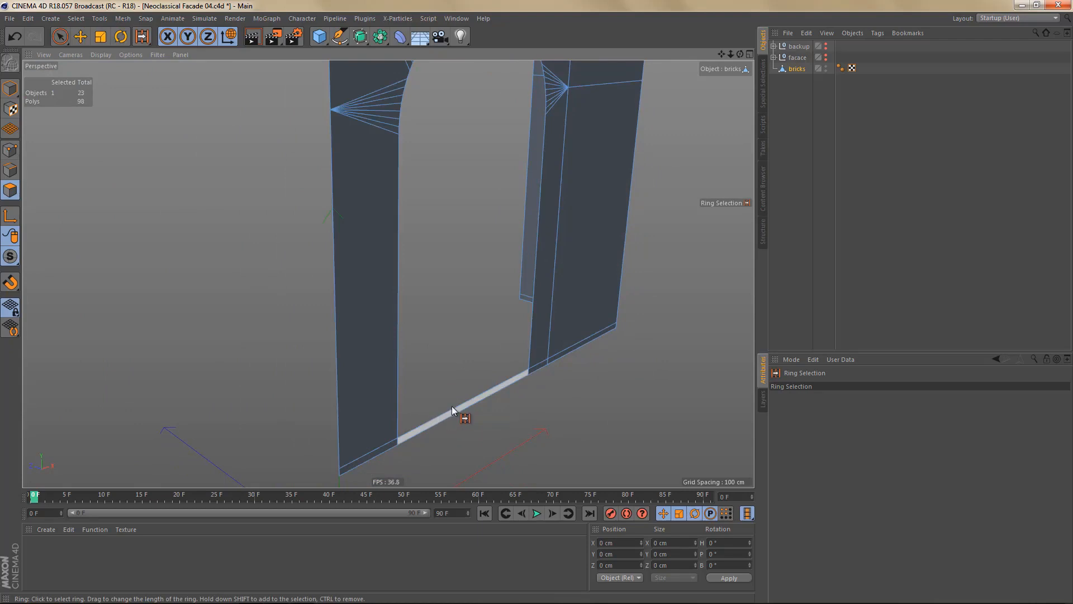
left_click(452, 406)
key("Delete")
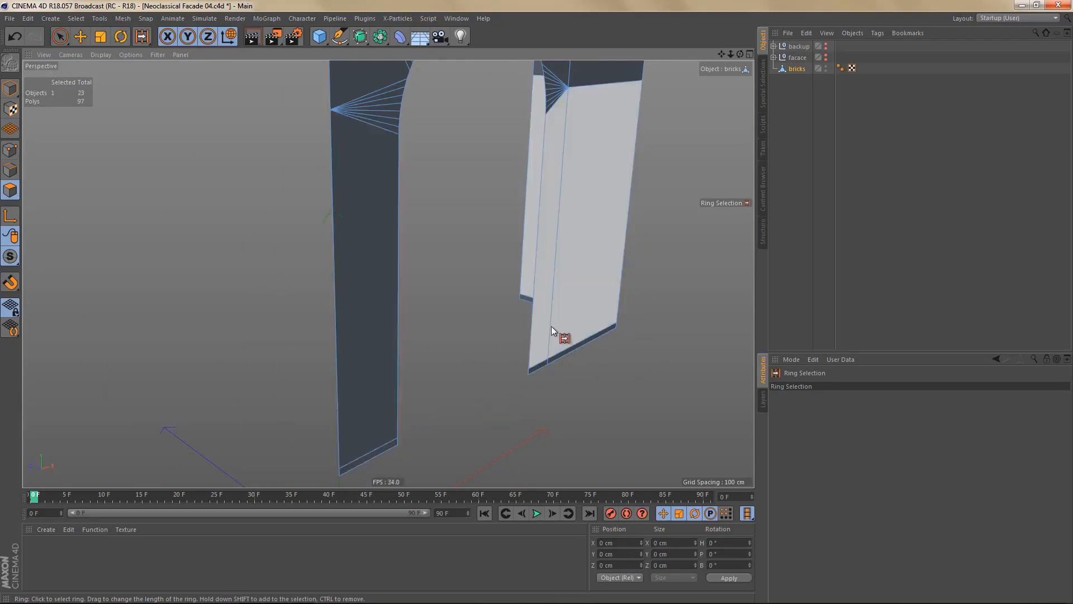
- Optimize the bricks mesh in point mode to remove its stray unused points
right_click_drag(532, 328, 493, 398, "alt")
middle_click_drag(529, 364, 486, 451, "alt")
right_click_drag(508, 379, 498, 393, "alt")
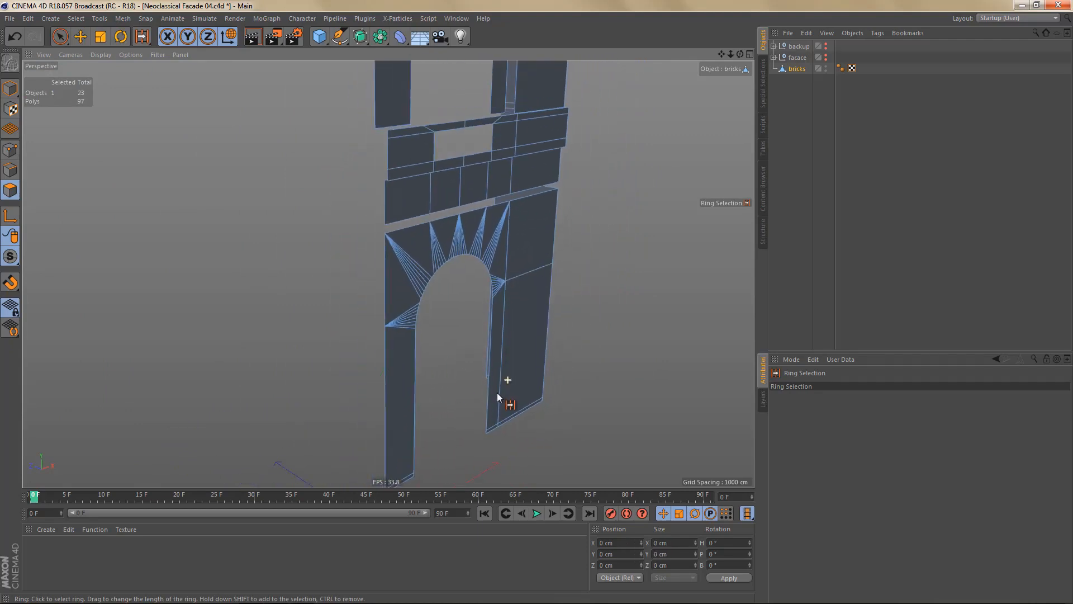
left_click_drag(517, 378, 492, 372, "alt")
key("Return")
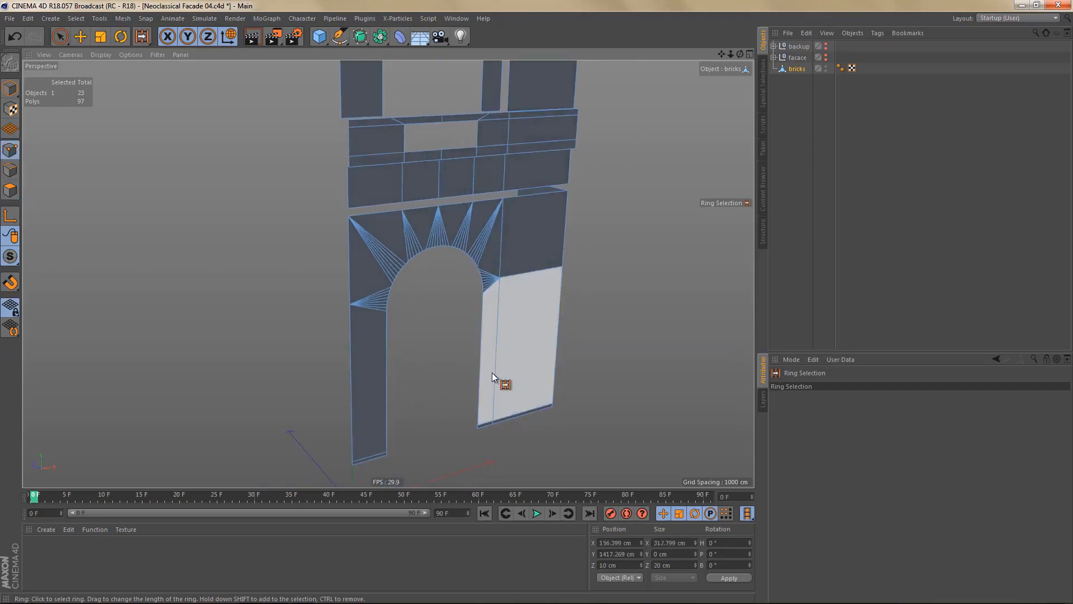
left_click_drag(531, 343, 494, 333, "alt")
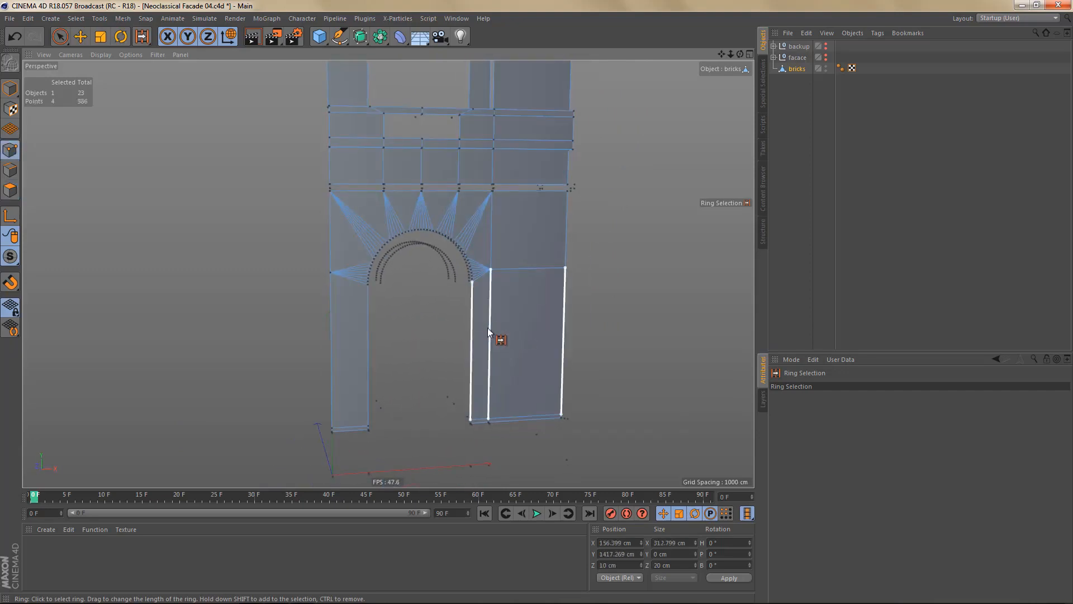
key("u")
key("o")
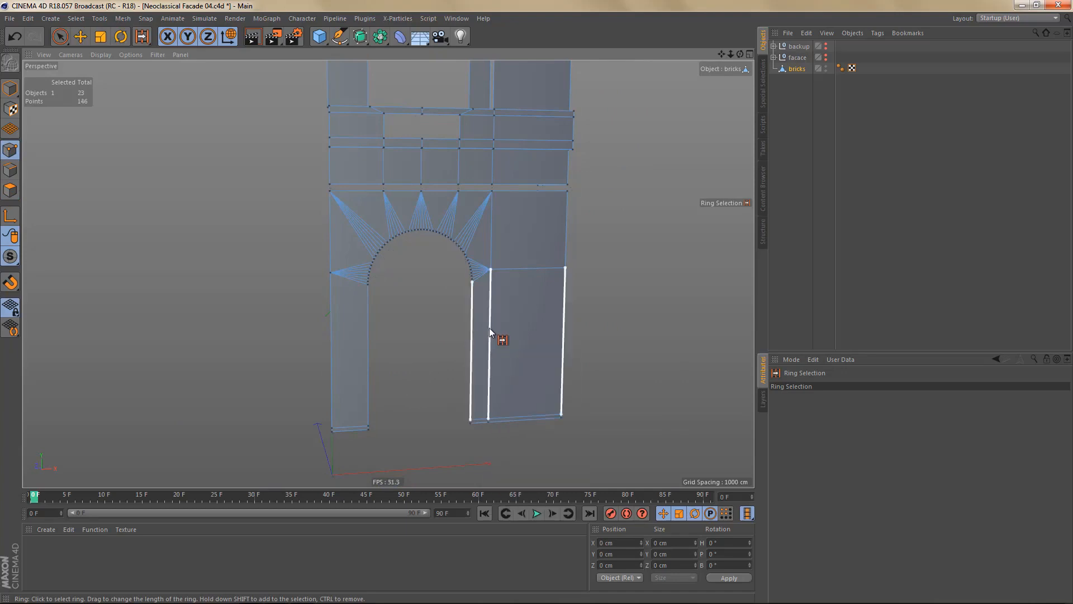
- Dissolve the redundant upper horizontal edge at the base of the narrow pier beside the arched opening
left_click_drag(537, 312, 537, 396, "alt")
middle_click_drag(538, 391, 521, 273, "alt")
middle_click(525, 376)
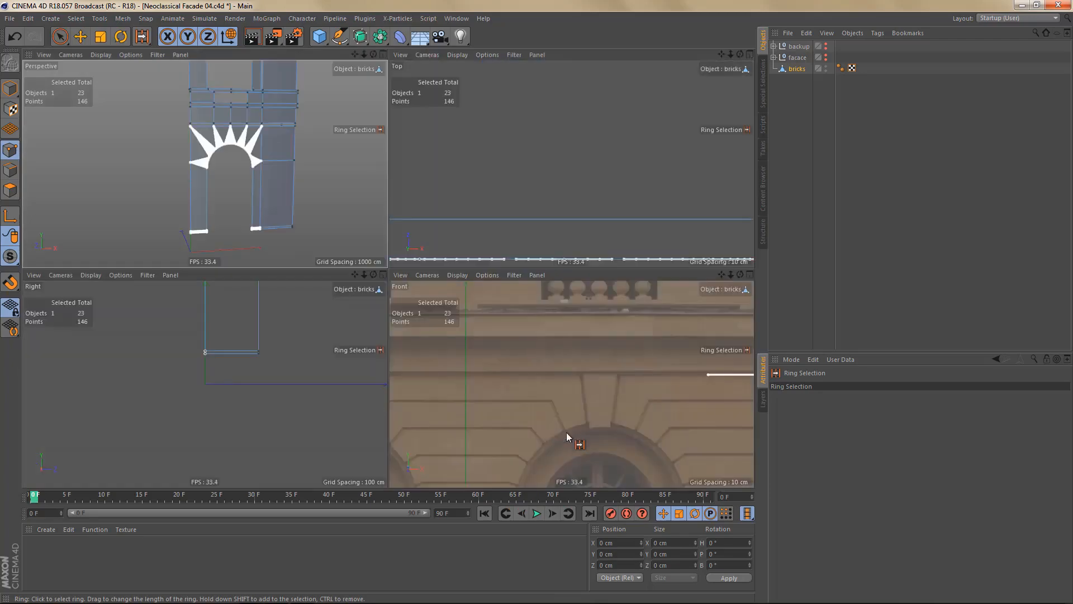
middle_click(539, 331)
right_click_drag(538, 328, 512, 382, "alt")
middle_click_drag(512, 381, 500, 272, "alt")
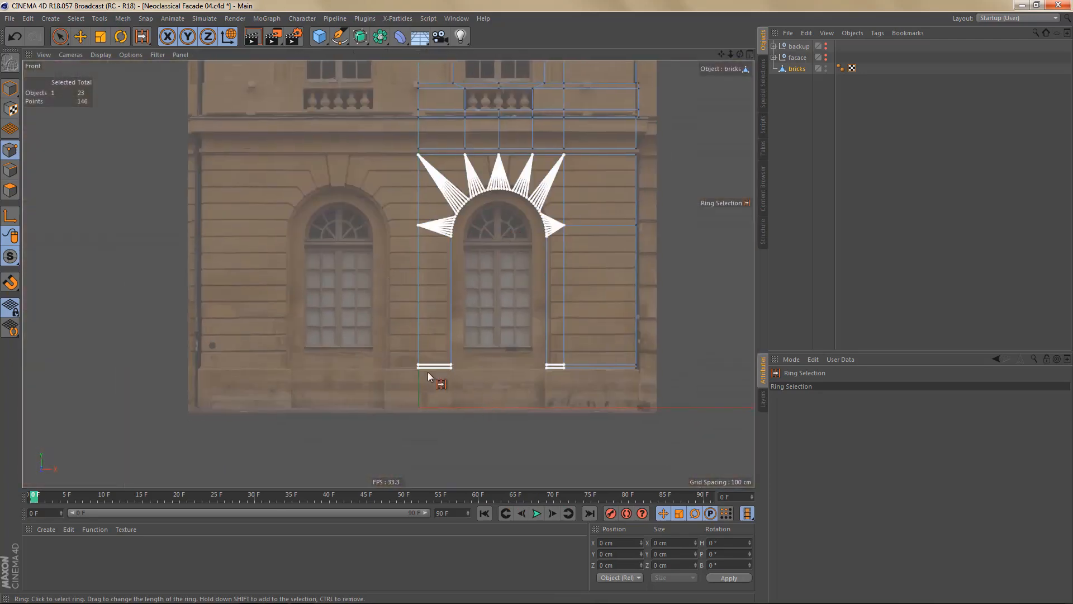
right_click_drag(428, 370, 501, 370, "alt")
key("Return")
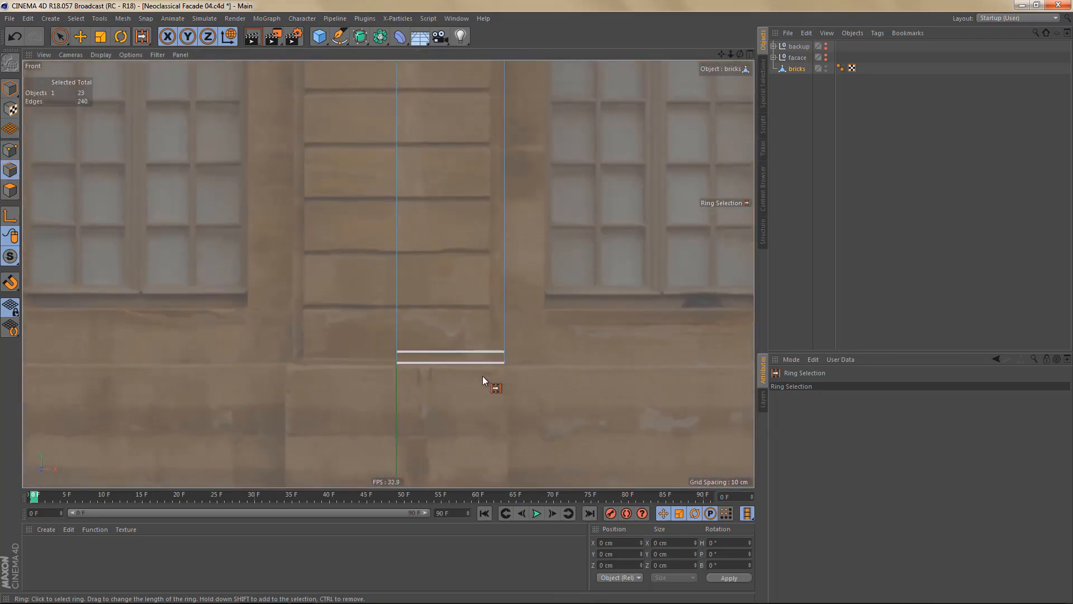
key("e")
left_click(451, 353)
key("ctrl+BackSpace")
- Dissolve the redundant horizontal edge loop just above the base of the corner wall pier
right_click_drag(407, 393, 363, 391, "alt")
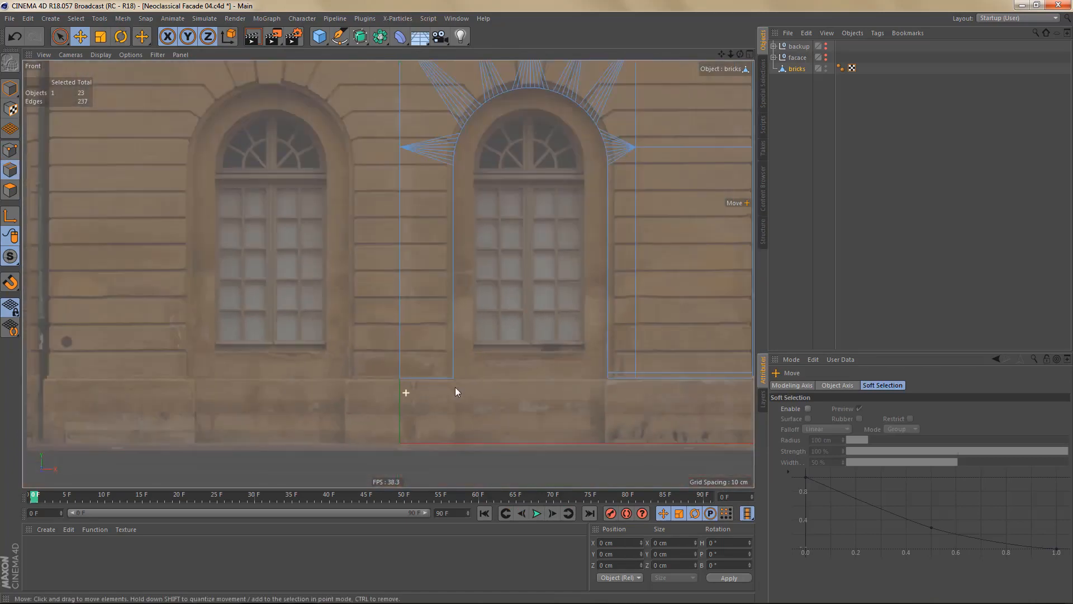
middle_click_drag(507, 382, 371, 390, "alt")
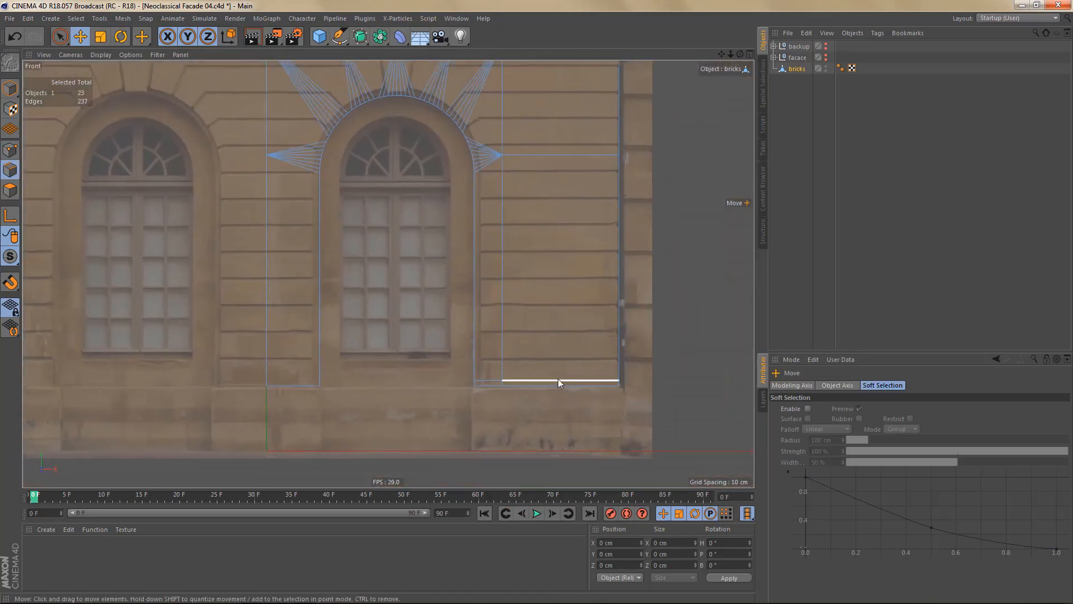
left_click(557, 379)
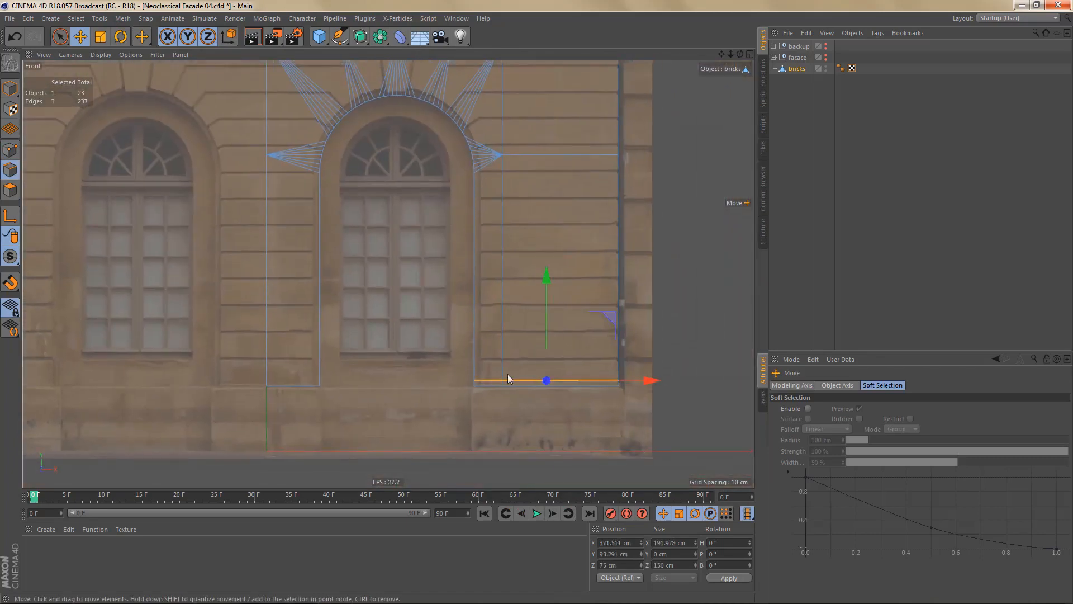
key("F1")
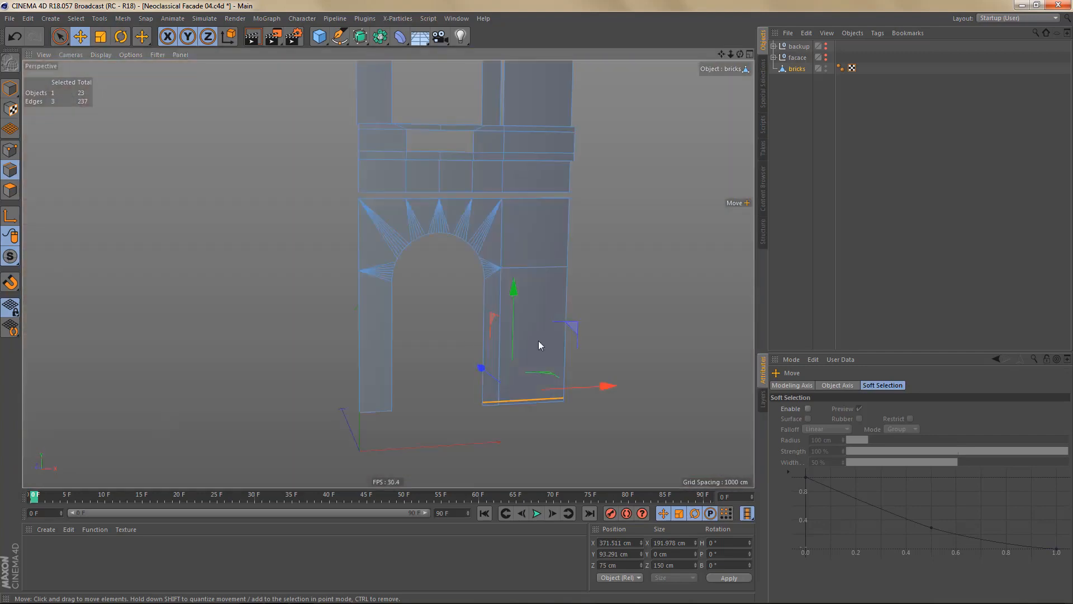
left_click_drag(538, 340, 425, 346, "alt")
key("Delete")
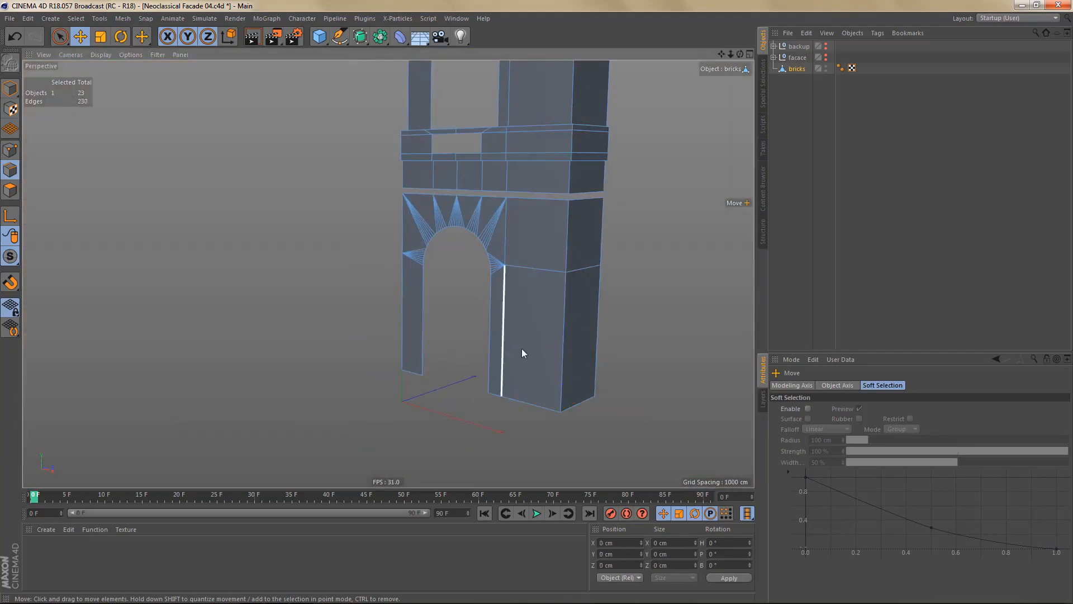
- Make the facade geometry visible as a guide over the bricks mesh in the front view
left_click_drag(508, 347, 576, 341, "alt")
middle_click_drag(559, 343, 579, 417, "alt")
scroll(525, 386, "down", 2)
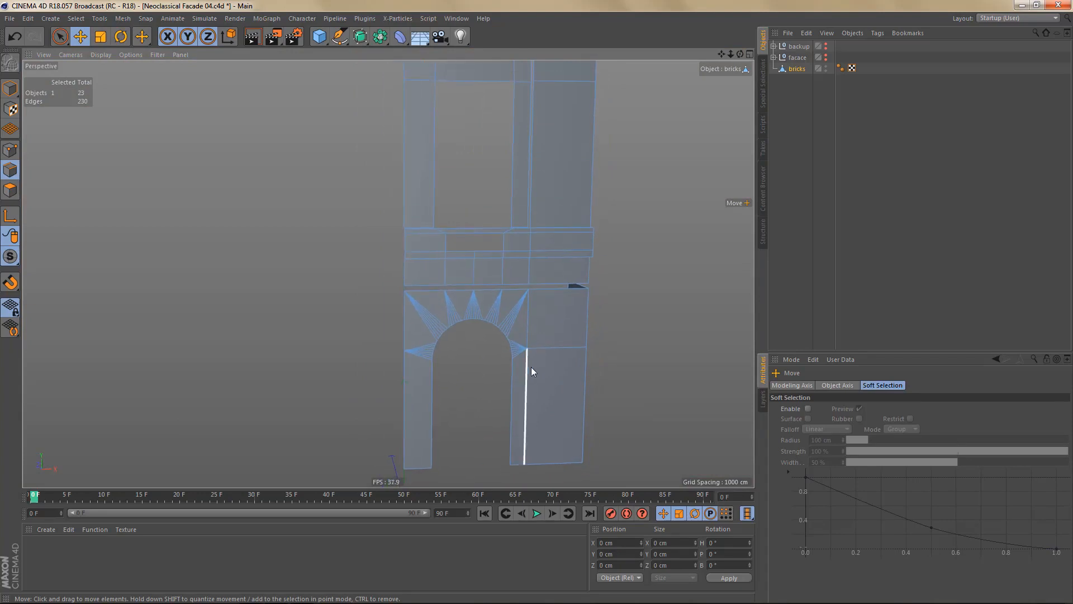
middle_click_drag(531, 367, 542, 575, "alt")
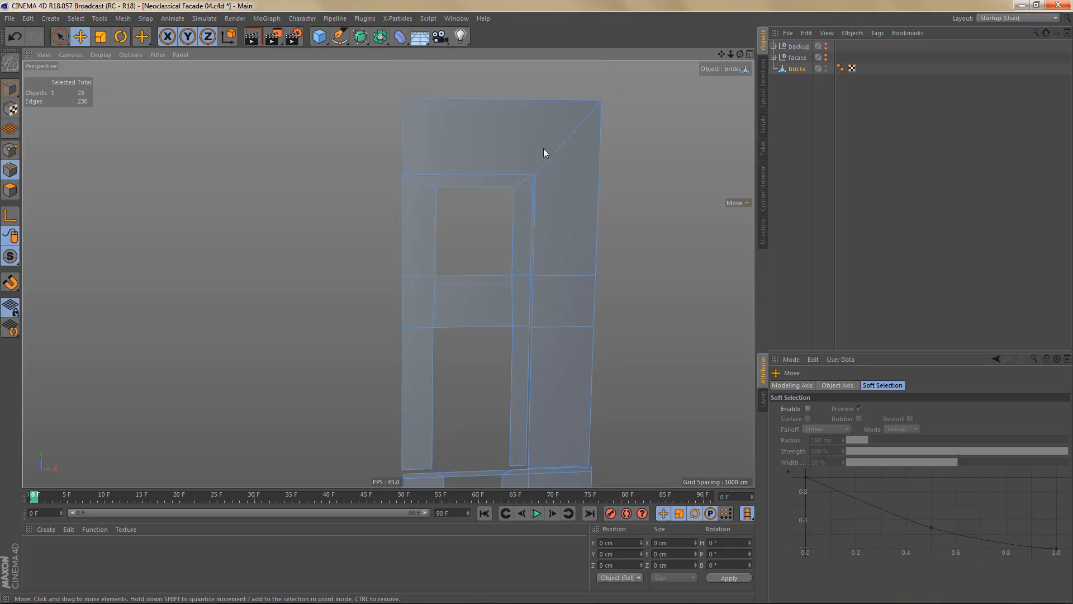
left_click(825, 55)
middle_click(612, 327)
middle_click(612, 357)
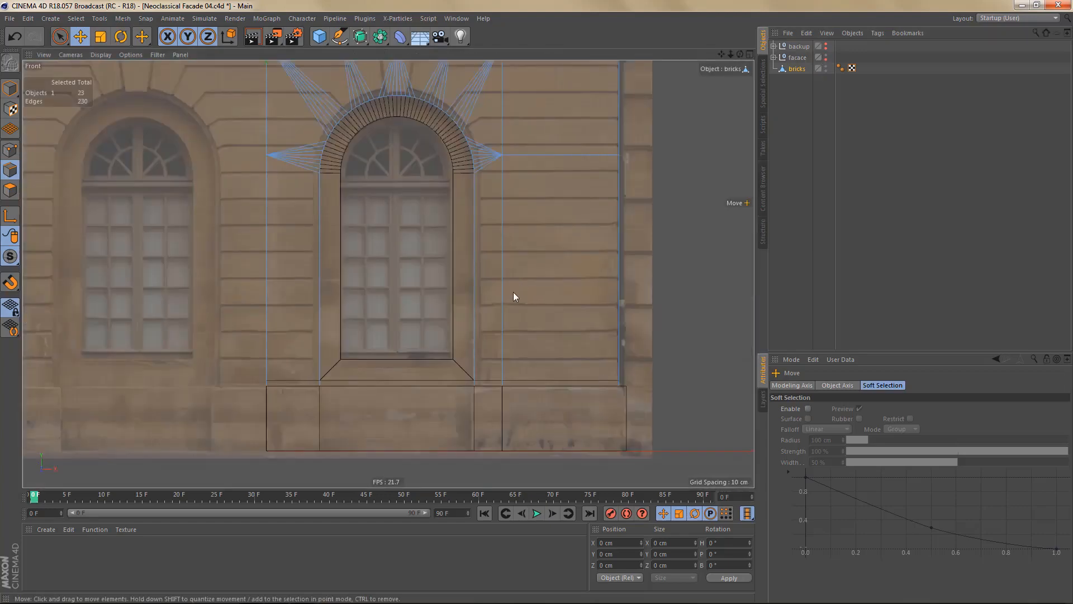
scroll(513, 291, "down", 3)
middle_click_drag(511, 220, 528, 287, "alt")
middle_click_drag(531, 389, 526, 241, "alt")
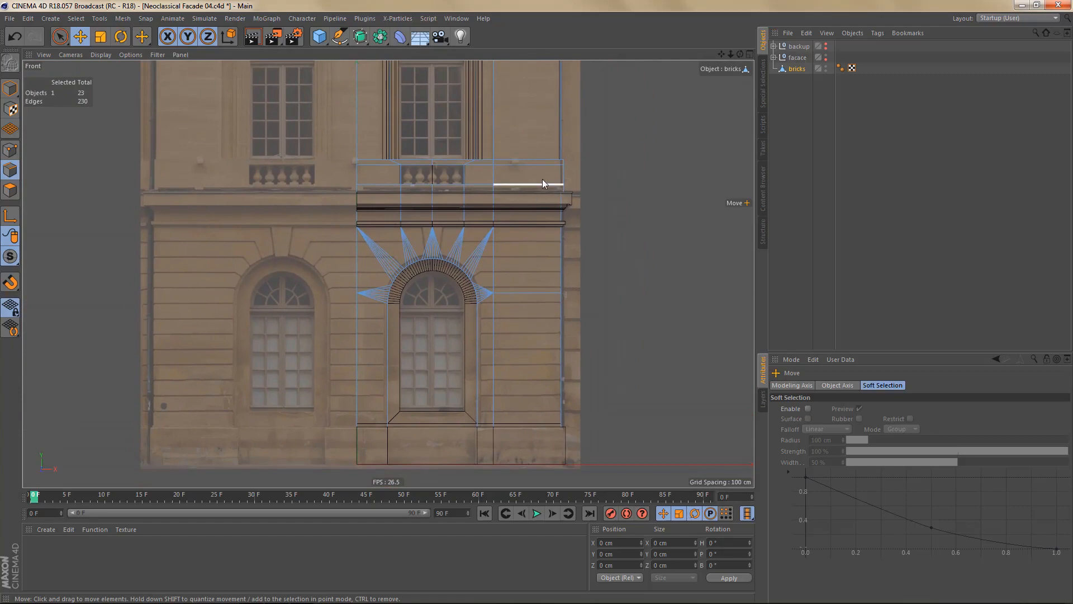
- Line-cut the bricks mesh straight across along the bottom edge of the ledge above the arched opening, snapping to the facade
right_click_drag(542, 179, 569, 178, "alt")
middle_click_drag(569, 178, 550, 283, "alt")
right_click_drag(532, 223, 558, 326, "alt")
key("k")
key("k")
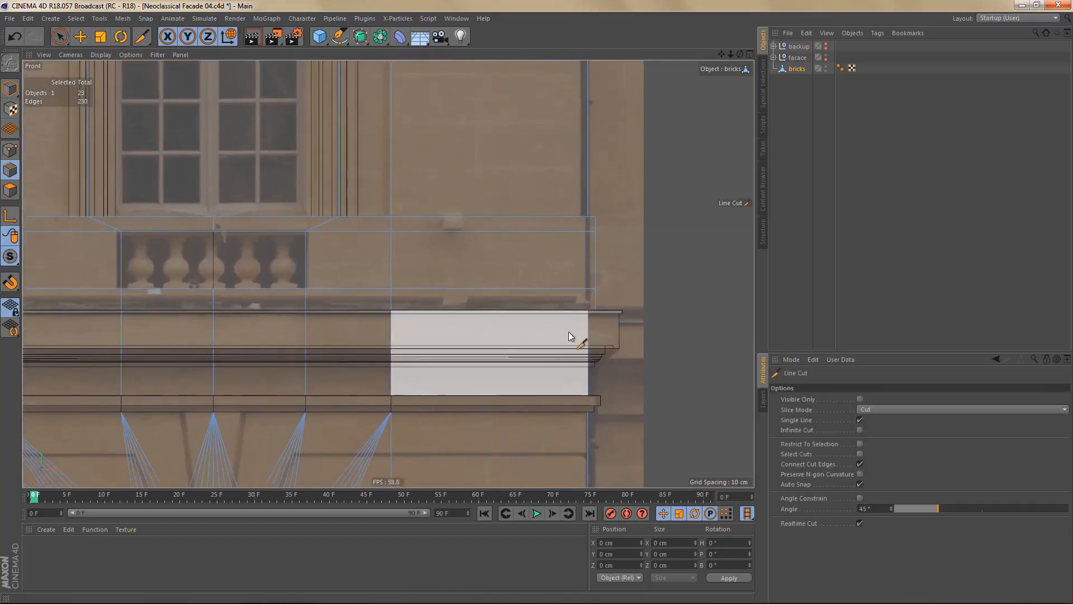
middle_click_drag(545, 362, 592, 337, "alt")
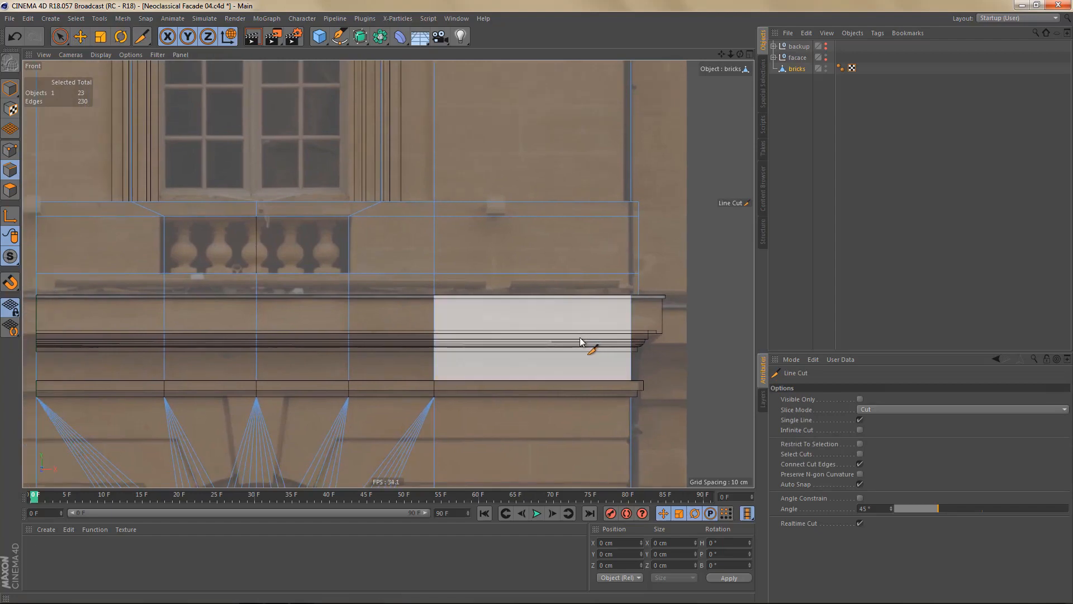
middle_click_drag(647, 384, 682, 393, "alt")
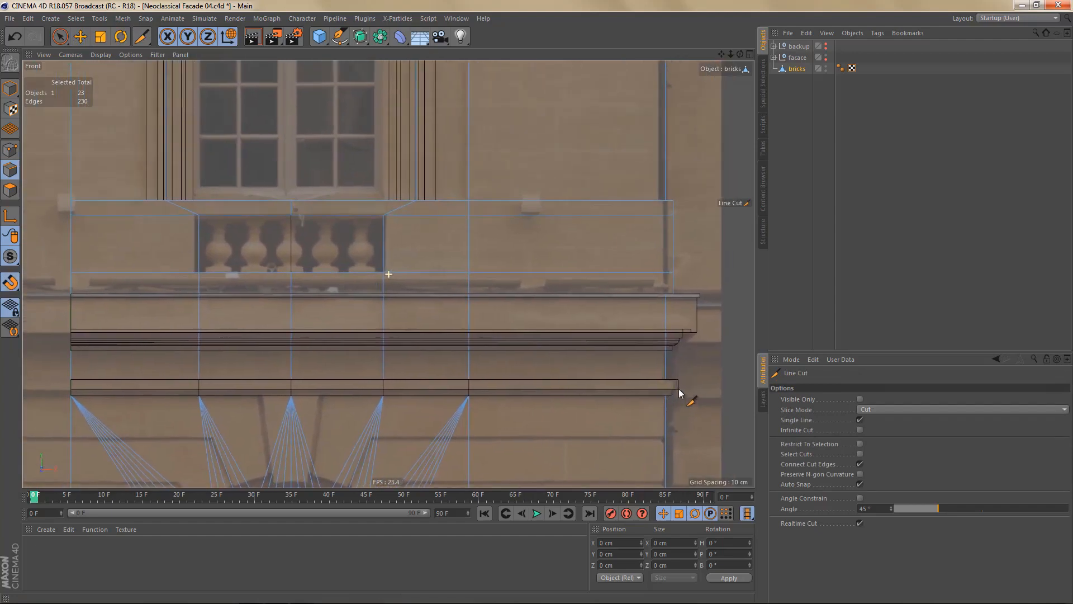
left_click(674, 353)
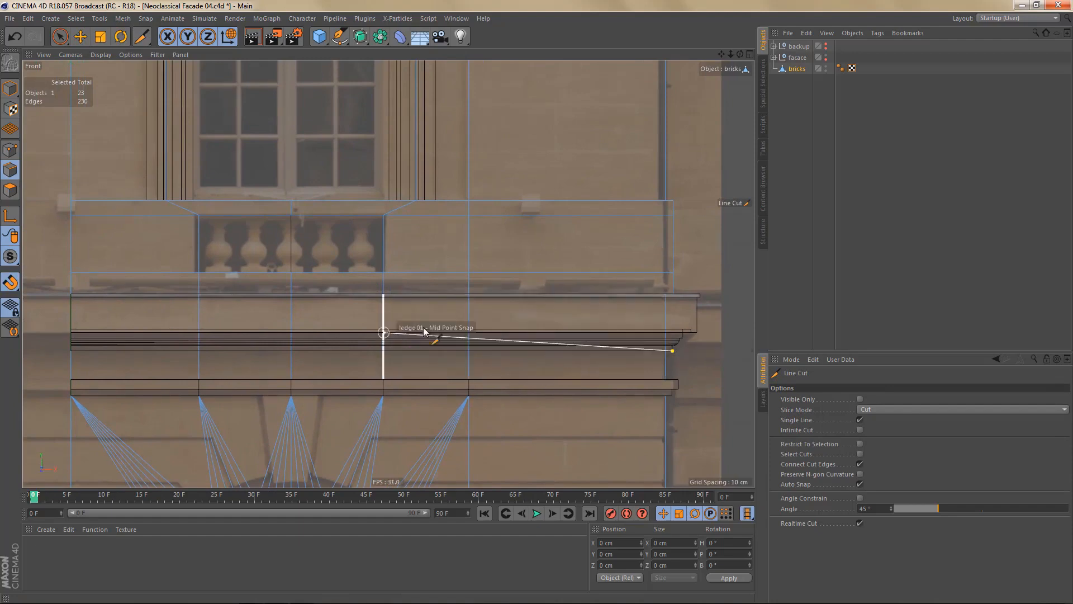
middle_click_drag(423, 330, 503, 324, "alt")
left_click(102, 345)
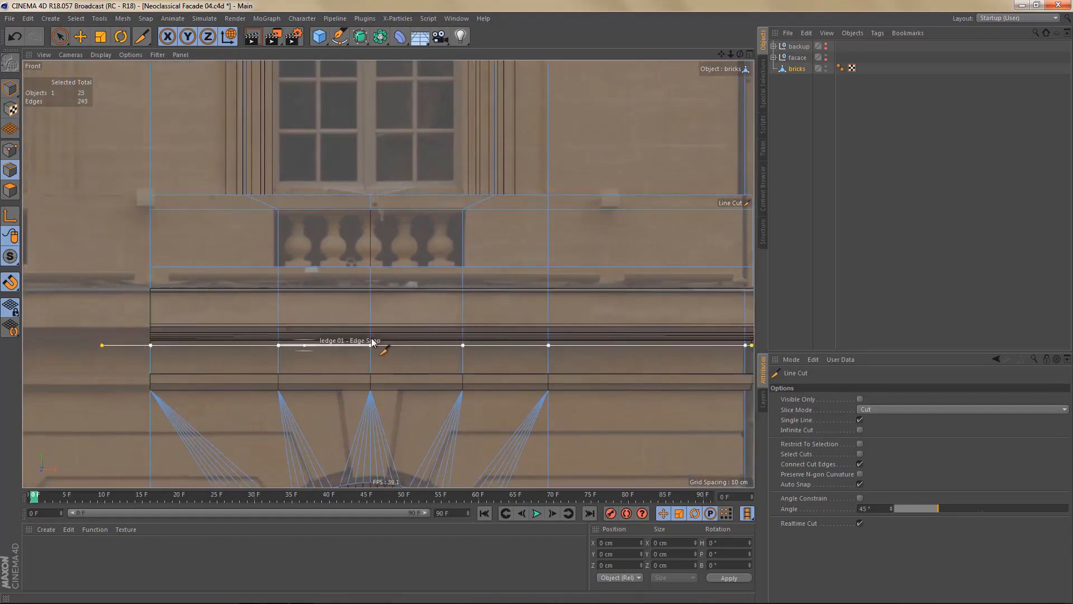
- Line-cut the bricks mesh straight across along the top edge of the same ledge and change to polygon mode
middle_click_drag(648, 307, 508, 311, "alt")
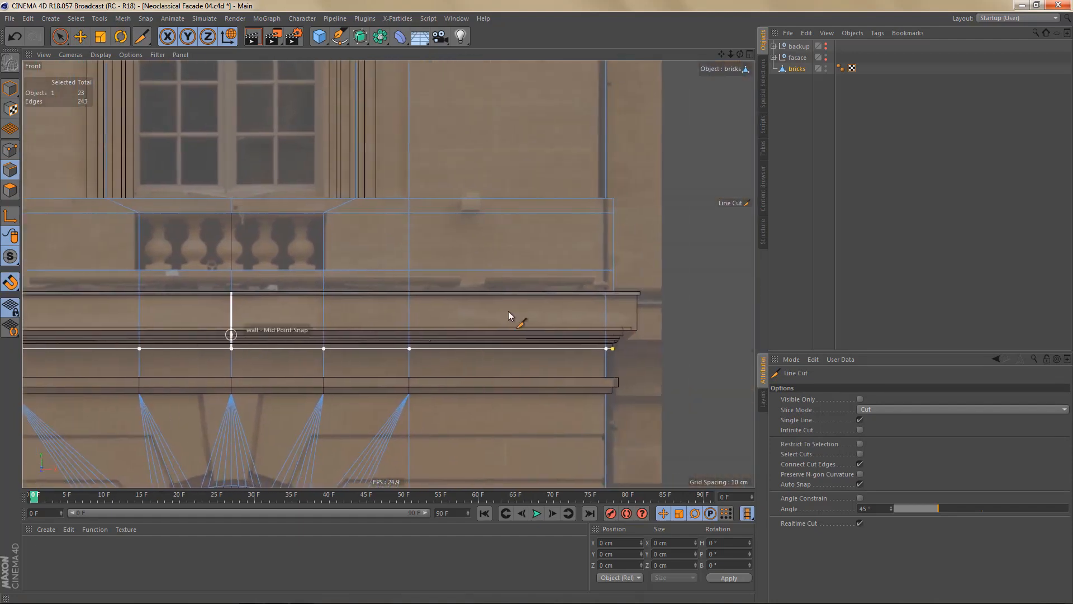
left_click(641, 291)
middle_click_drag(490, 323, 663, 299, "alt")
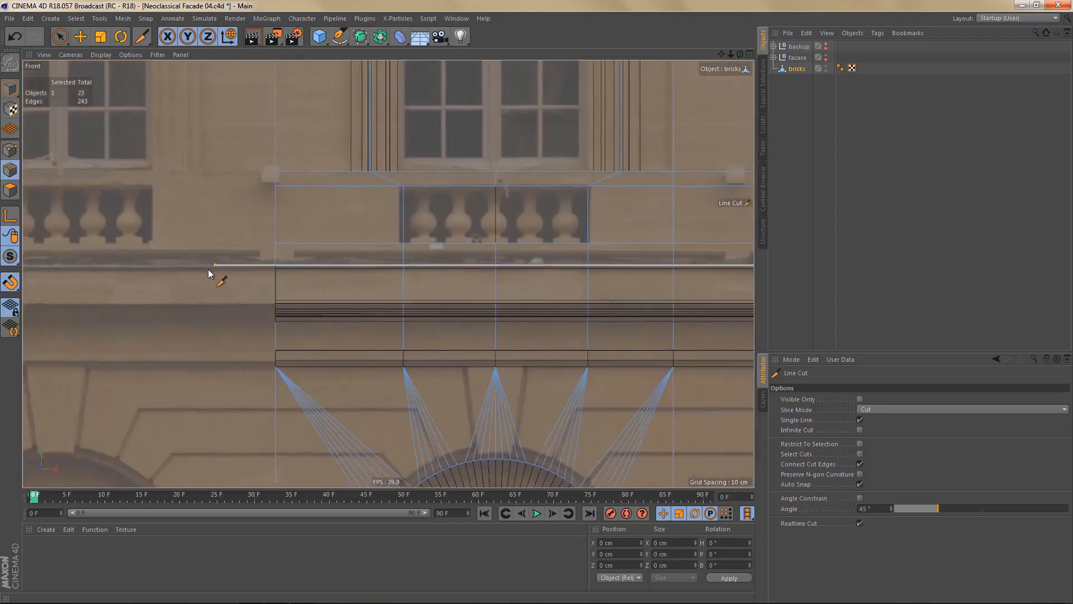
key("Return")
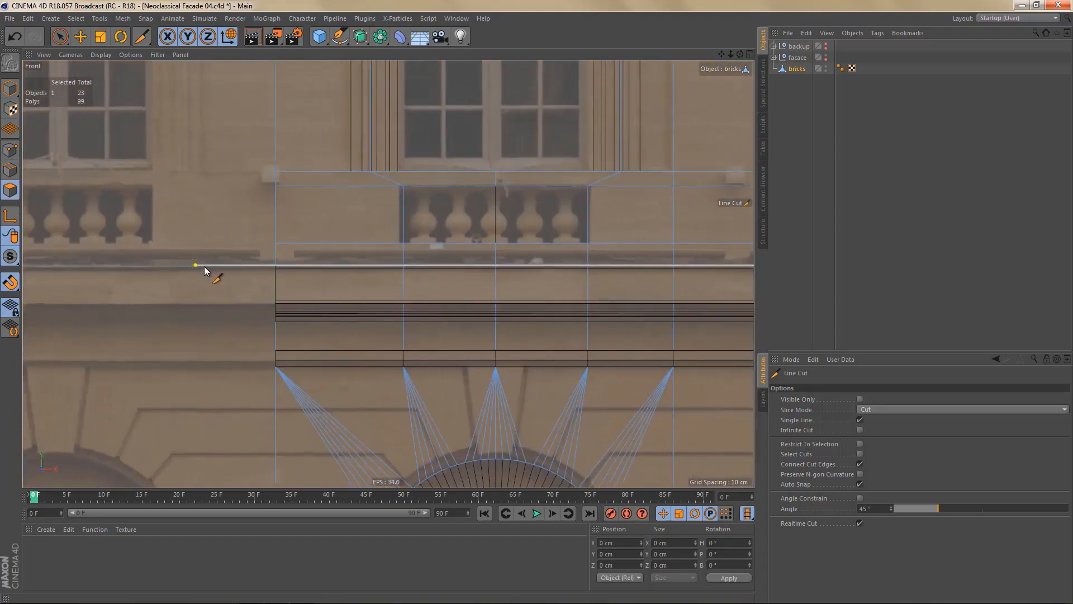
- Delete the polygon ring between the two cuts behind the ledge above the arched opening
key("u")
key("b")
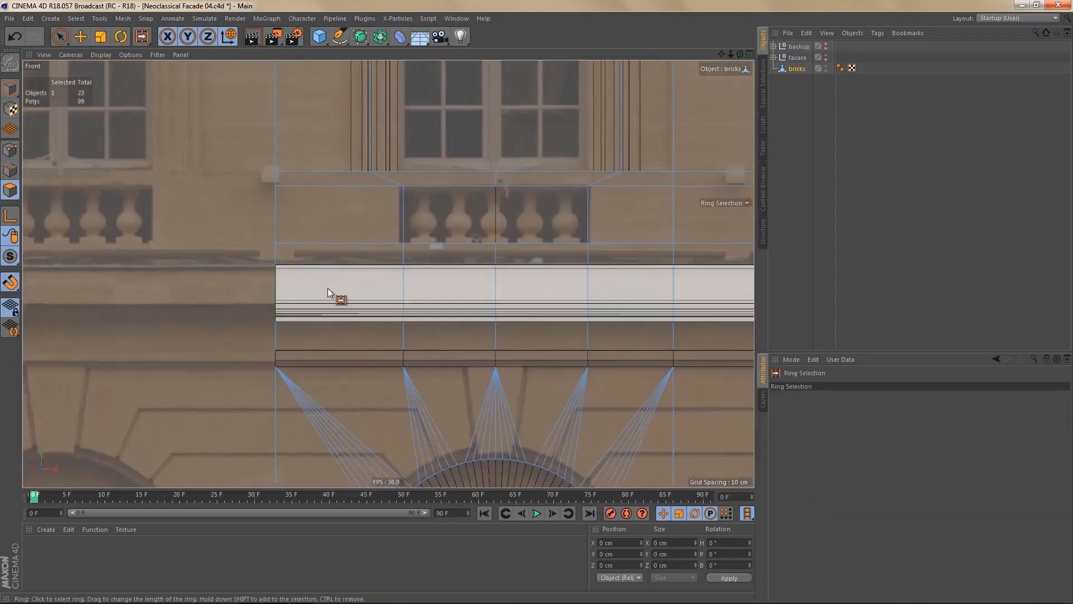
left_click(414, 302)
key("Delete")
- Line-cut the bricks mesh straight across along the top and bottom edges of the upper ledge beneath the cornice
scroll(281, 358, "down", 3)
scroll(281, 358, "down", 2)
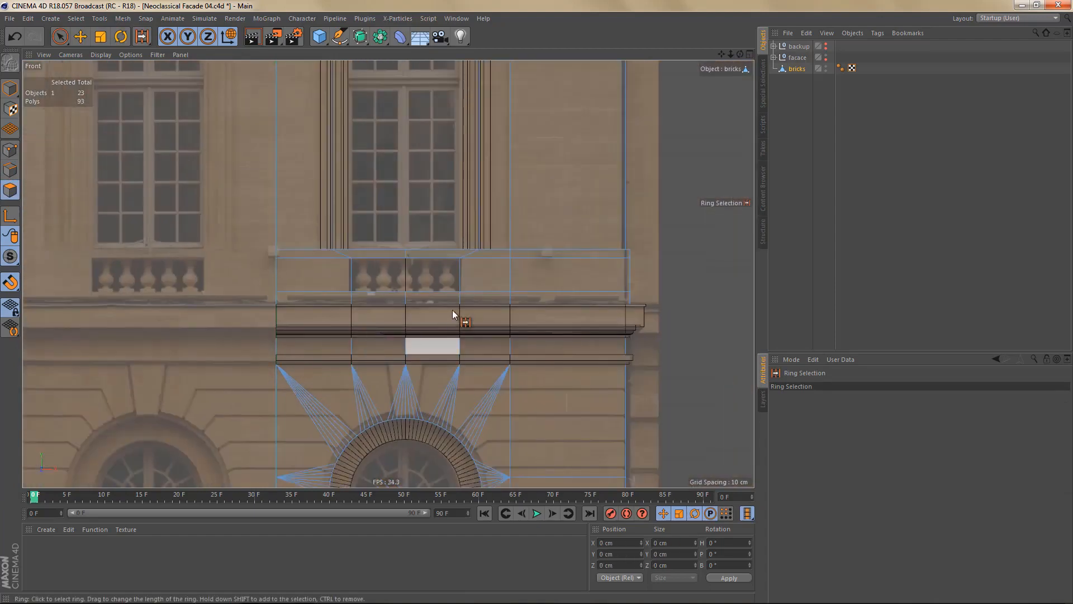
middle_click_drag(412, 93, 387, 276, "alt")
middle_click_drag(502, 148, 460, 428, "alt")
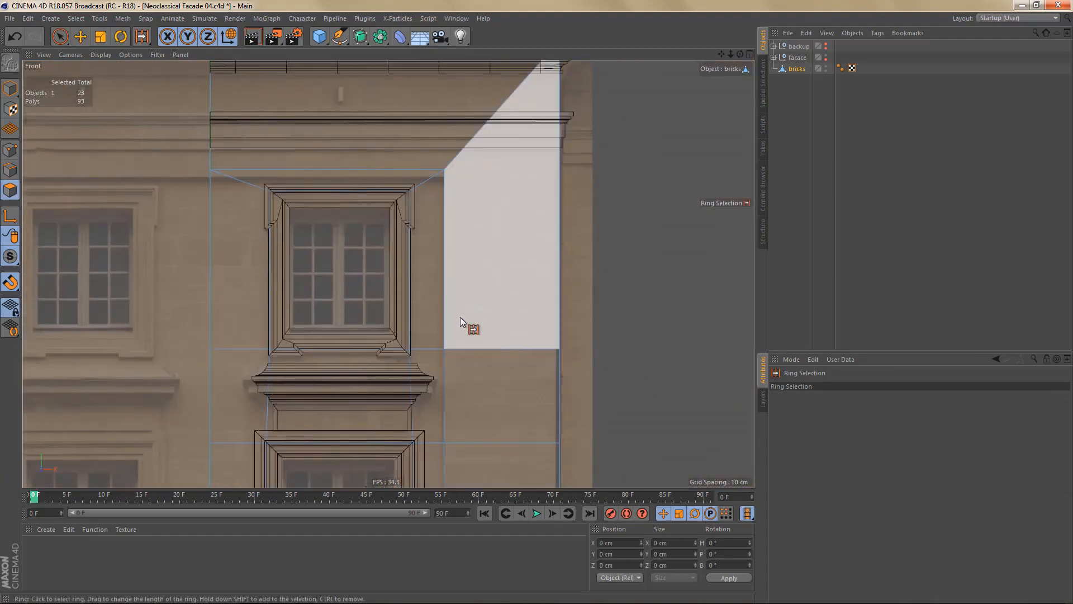
middle_click_drag(460, 317, 449, 432, "alt")
right_click_drag(529, 233, 587, 241, "alt")
middle_click_drag(517, 284, 567, 304, "alt")
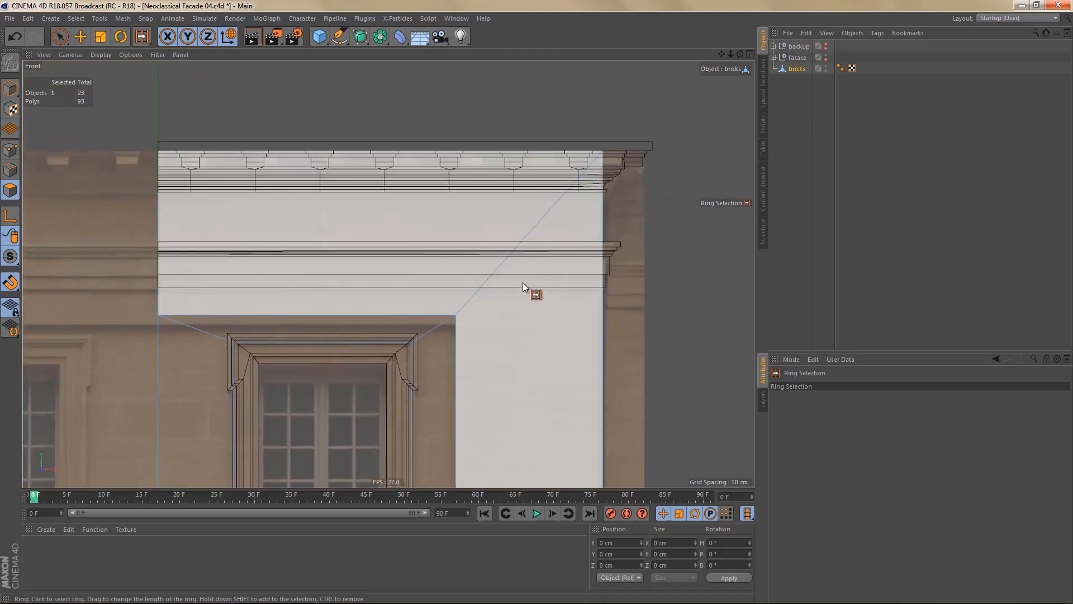
right_click_drag(522, 283, 521, 276, "alt")
middle_click_drag(521, 277, 556, 291, "alt")
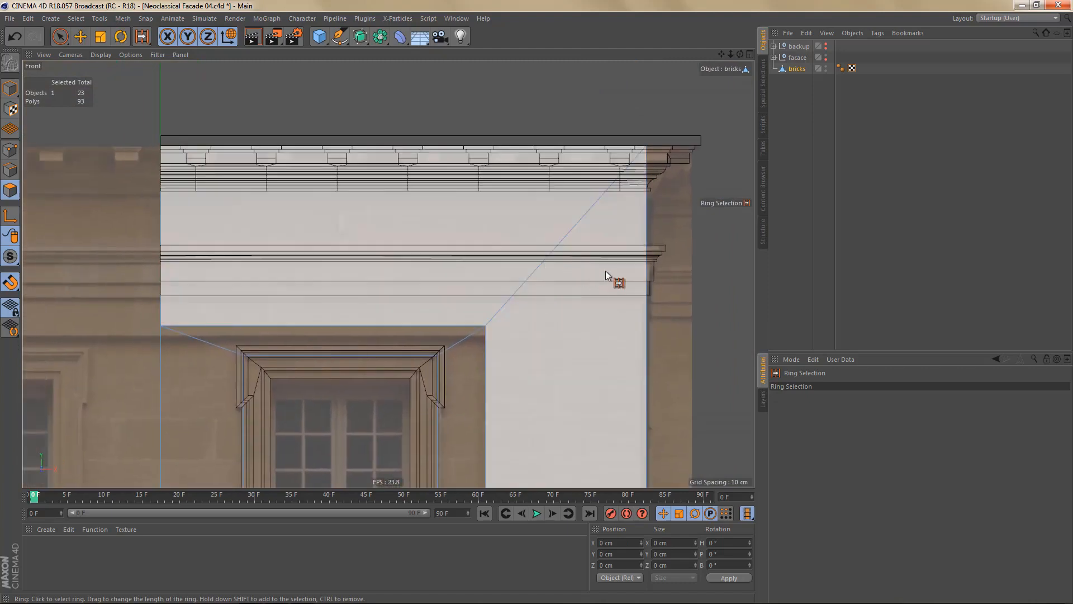
key("k")
key("k")
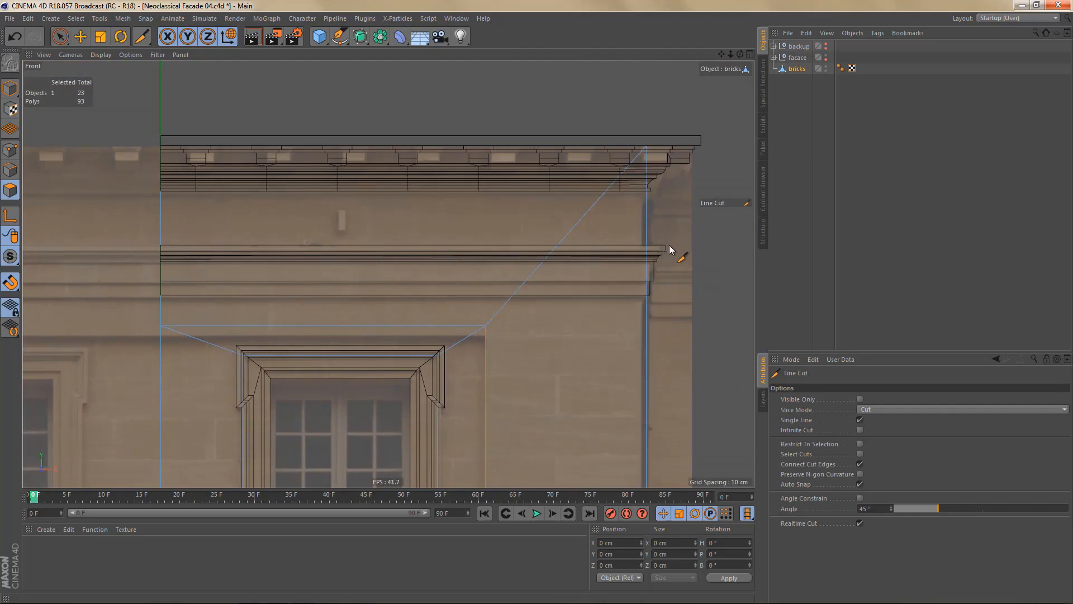
left_click(665, 245)
left_click(89, 206, "shift")
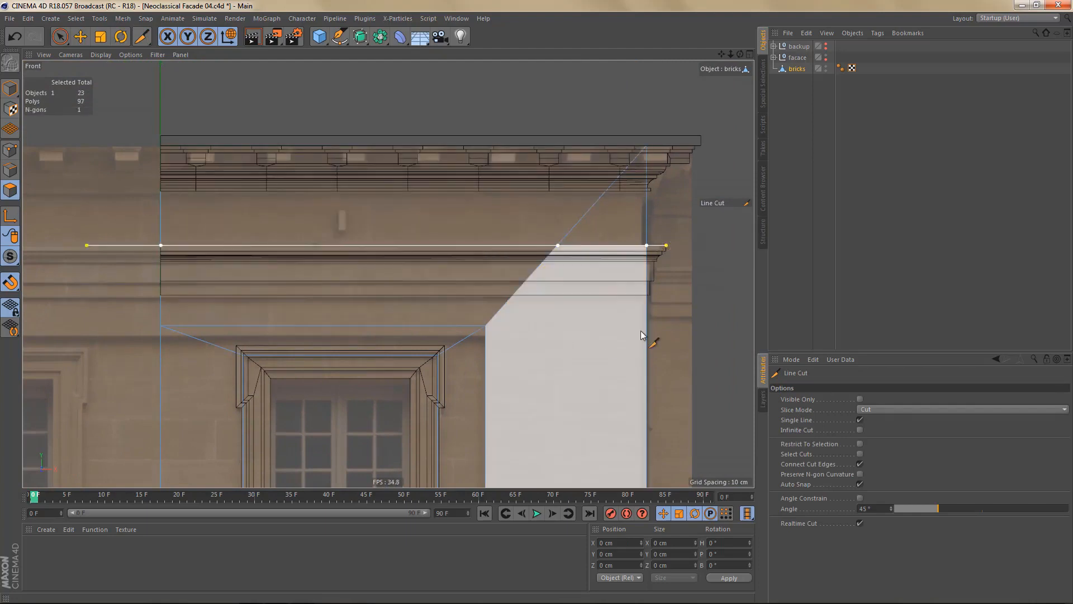
left_click(647, 296)
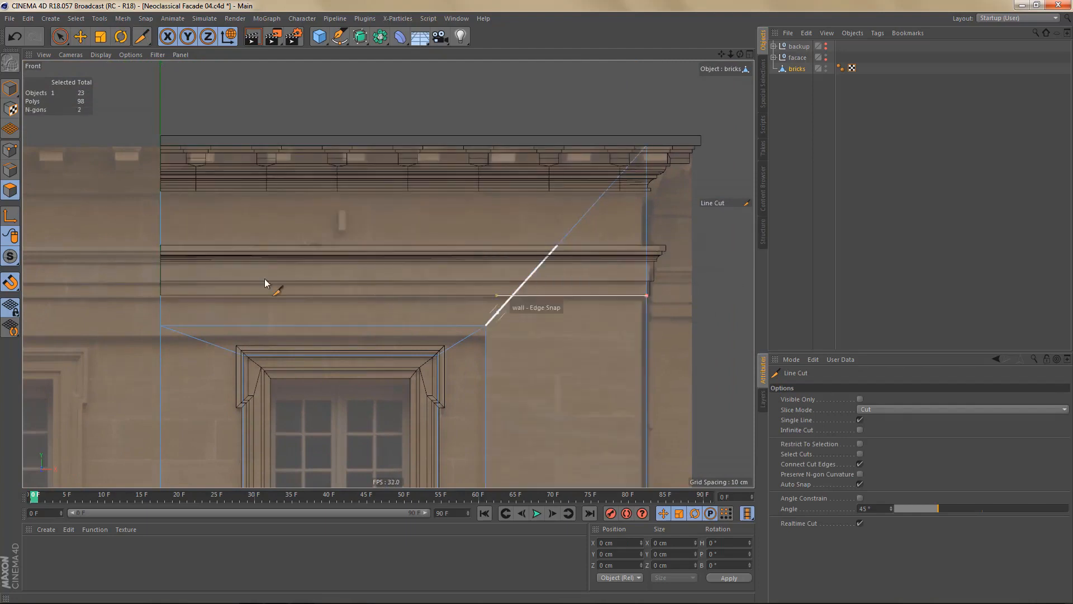
left_click(102, 297)
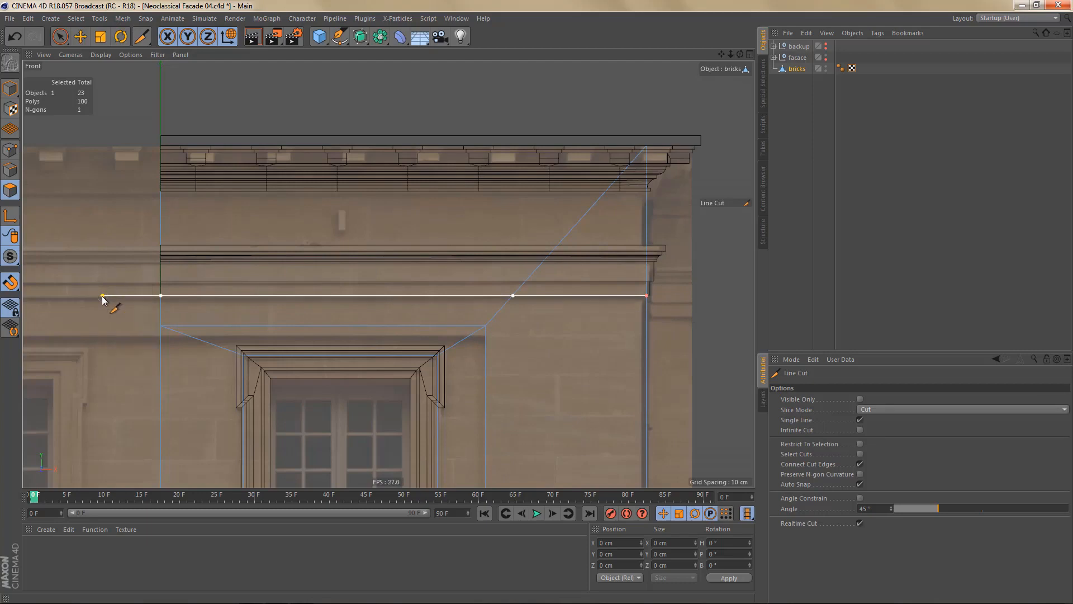
- Delete the polygon ring behind the upper ledge beneath the cornice
key("u")
key("b")
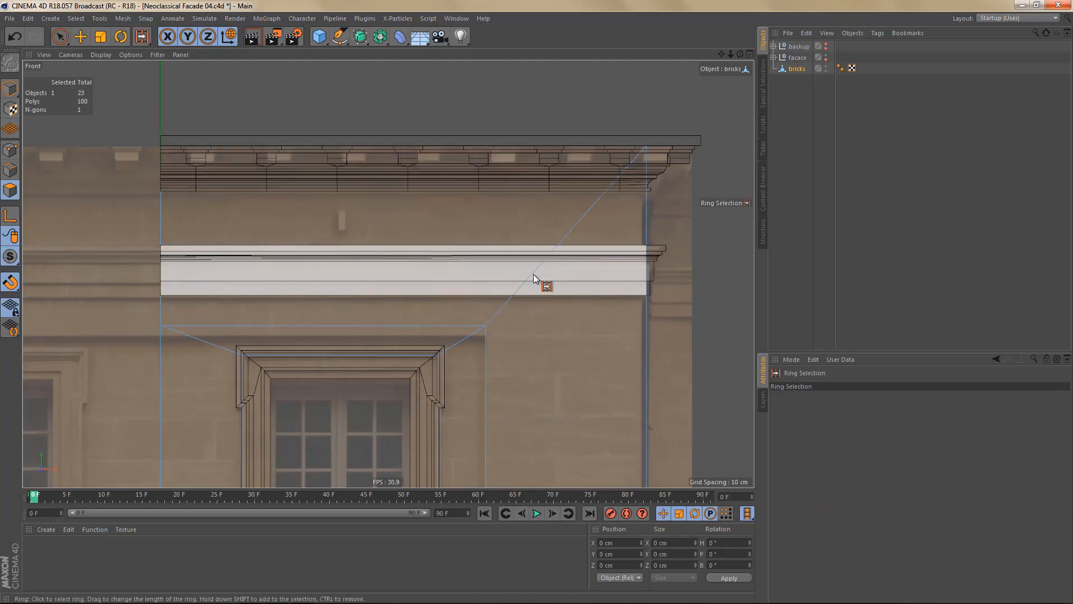
left_click(531, 276)
key("Delete")
- Line-cut the bricks mesh straight across along the bottom edge of the roof cornice
middle_click_drag(561, 220, 524, 265, "alt")
scroll(561, 253, "up", 3)
key("k")
key("k")
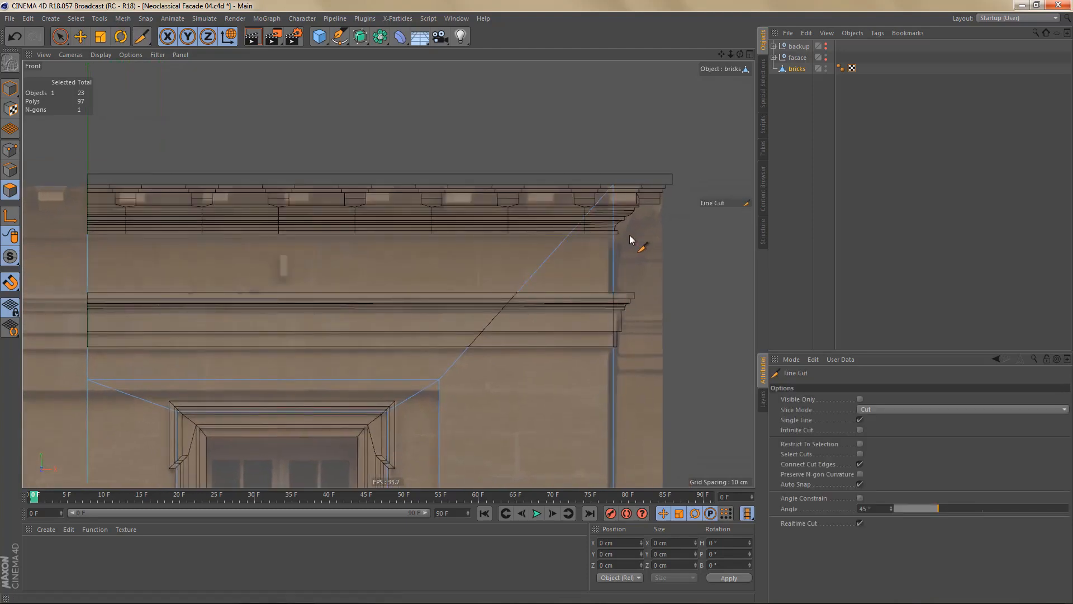
left_click(618, 233)
left_click(43, 259, "shift")
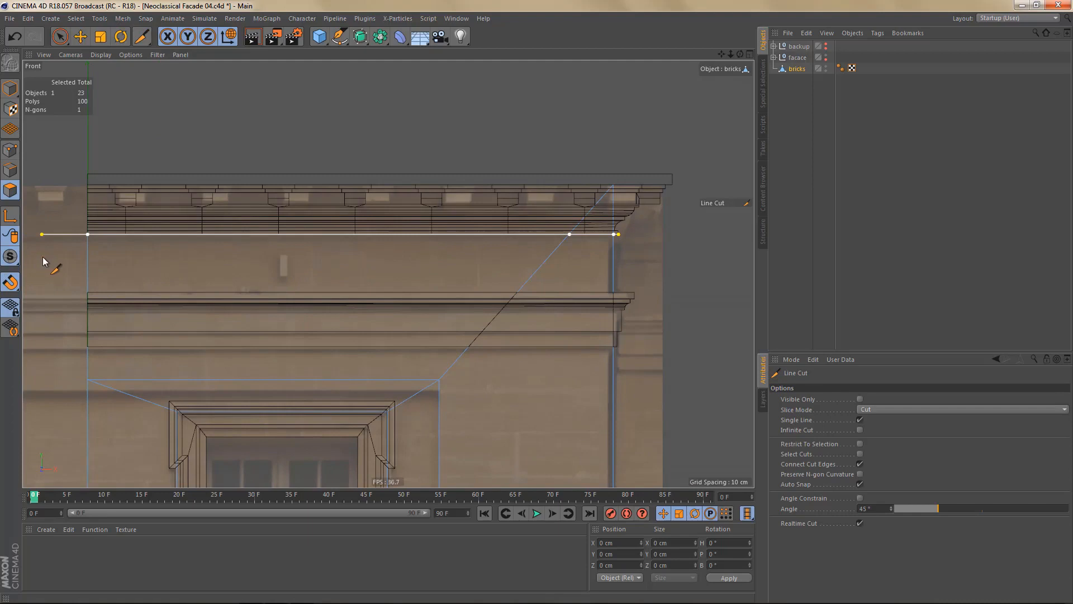
- Delete the bricks mesh points above the cornice cut and hide the facade geometry
key("0")
key("Return")
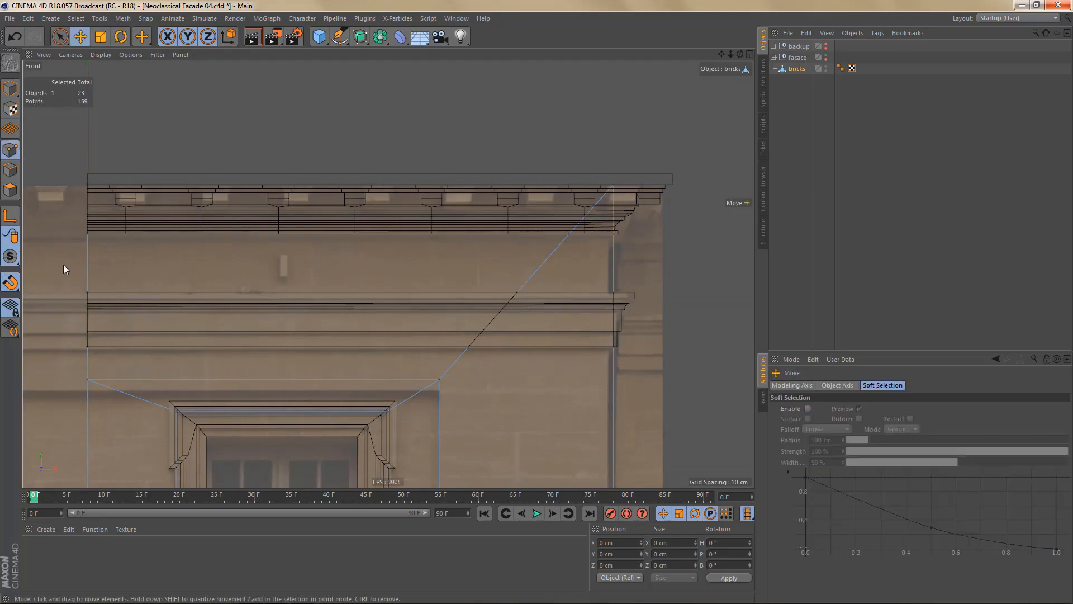
left_click_drag(75, 163, 641, 210)
key("Delete")
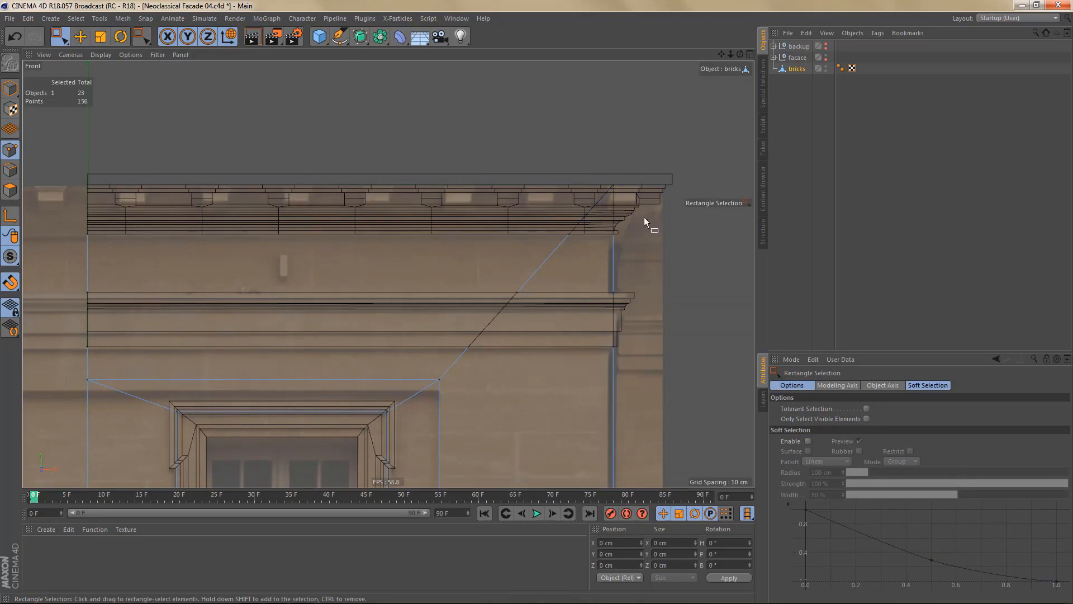
left_click(826, 56)
scroll(532, 192, "down", 3)
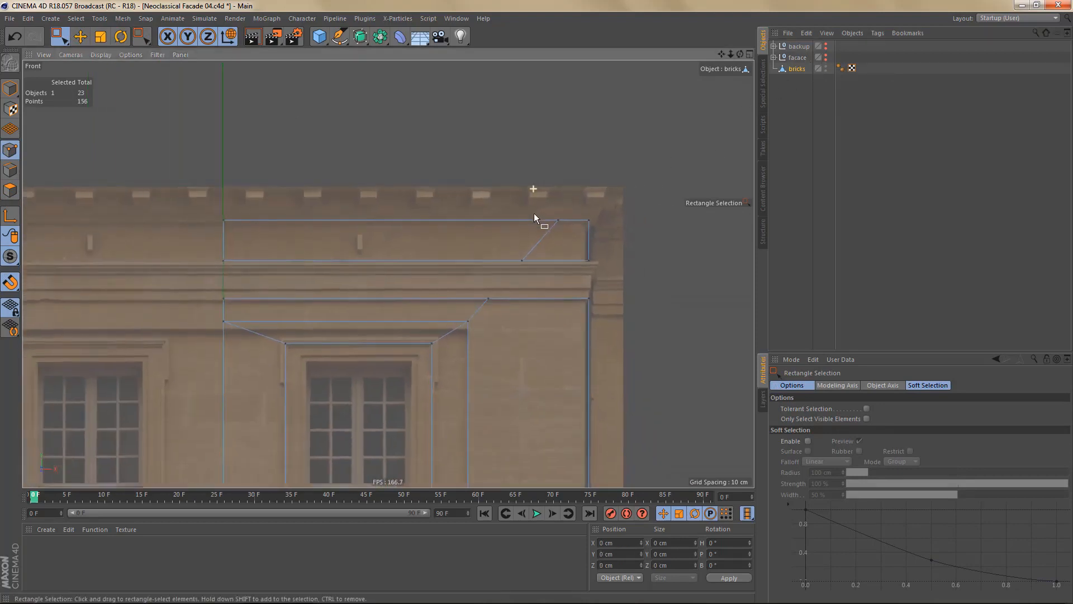
- Delete the diagonal edge crossing the bricks mesh strip directly beneath the roof cornice
key("Return")
key("e")
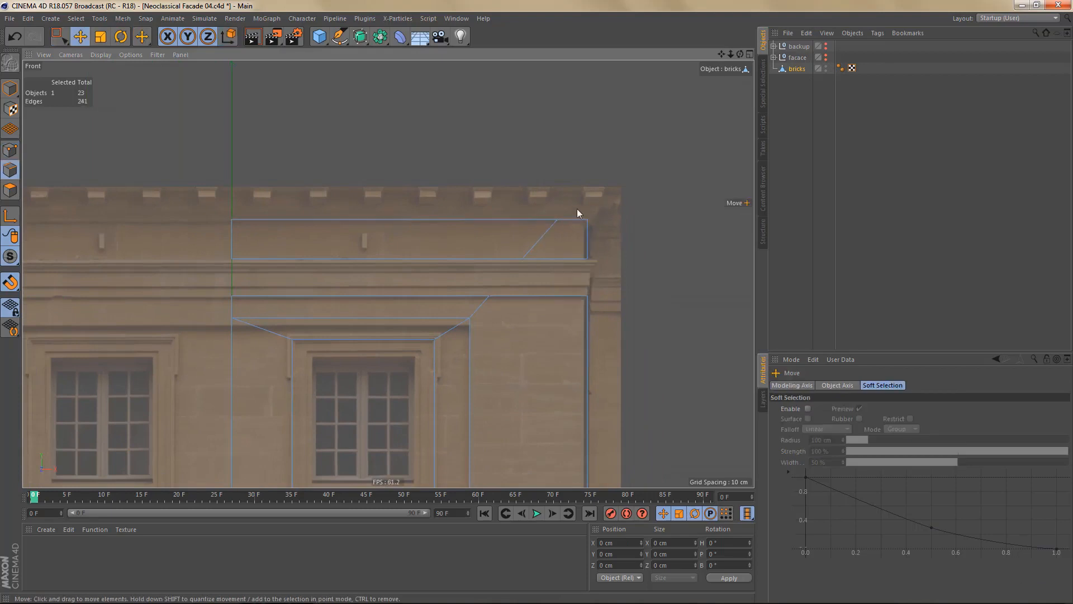
left_click(548, 235)
key("Delete")
- Line-cut the bricks mesh horizontally from the recessed window panel's upper right corner past the wall's right edge
middle_click_drag(482, 334, 516, 203, "alt")
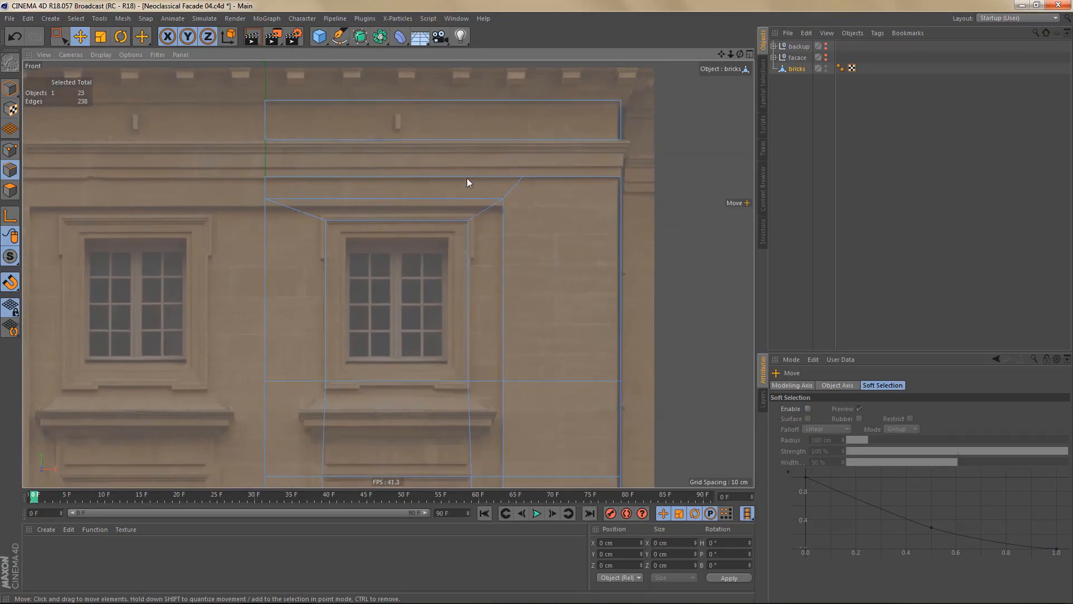
scroll(514, 202, "up", 3)
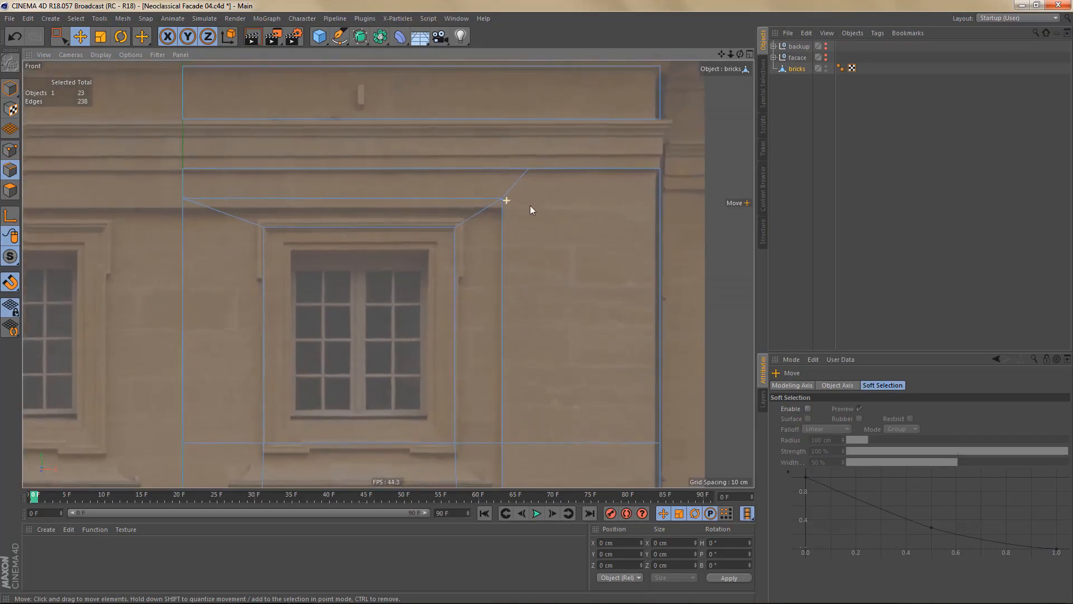
scroll(530, 207, "up", 1)
key("k")
key("k")
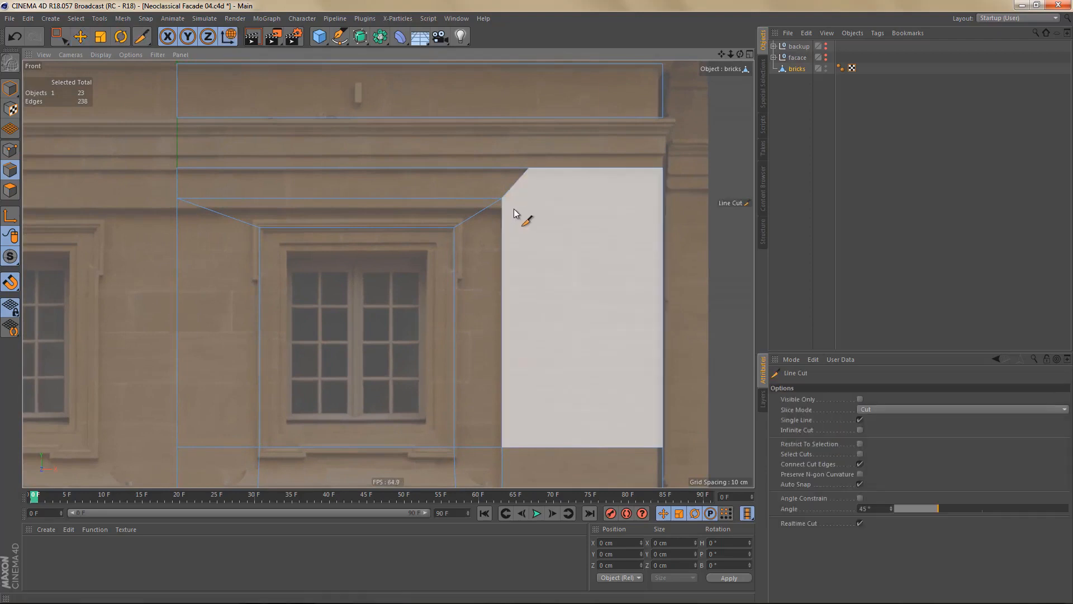
left_click(502, 198)
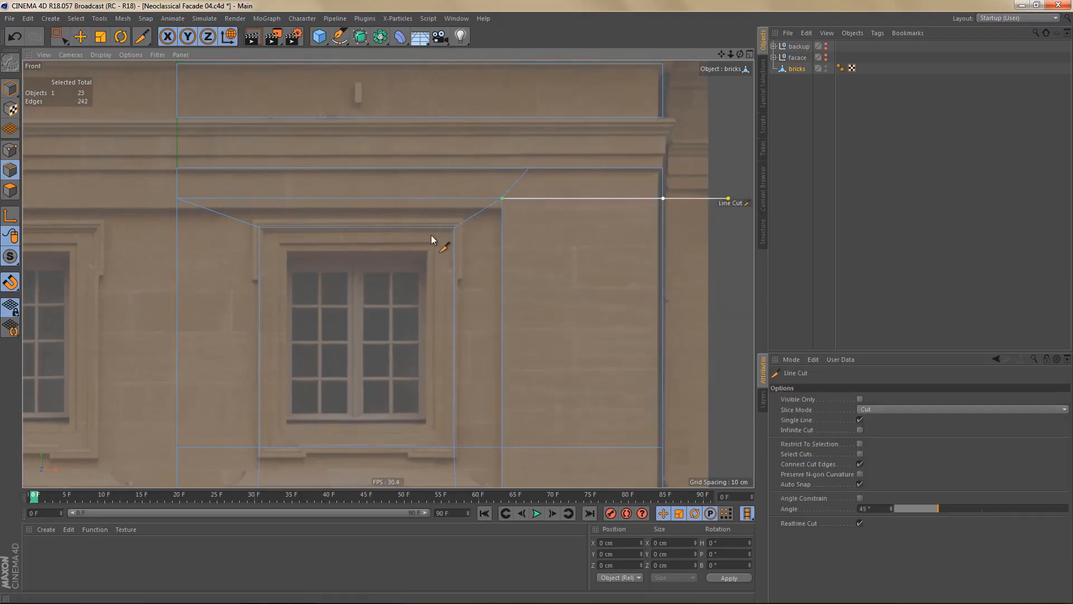
- Line-cut the bricks mesh from both upper corners of the window opening, straight up and horizontally outward to the wall edges
left_click_drag(454, 228, 454, 109)
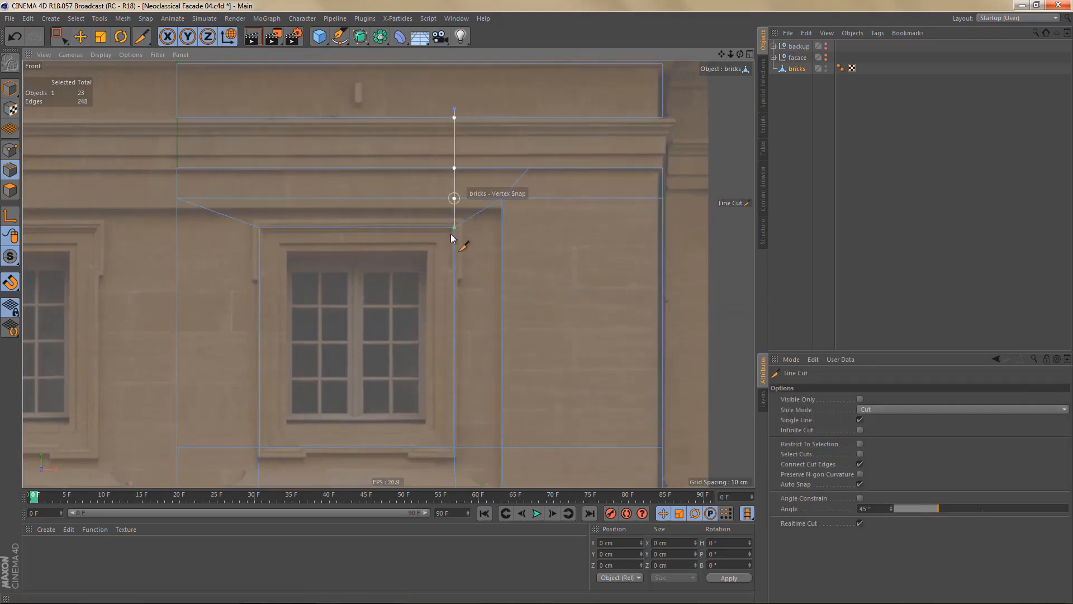
left_click_drag(260, 228, 260, 168)
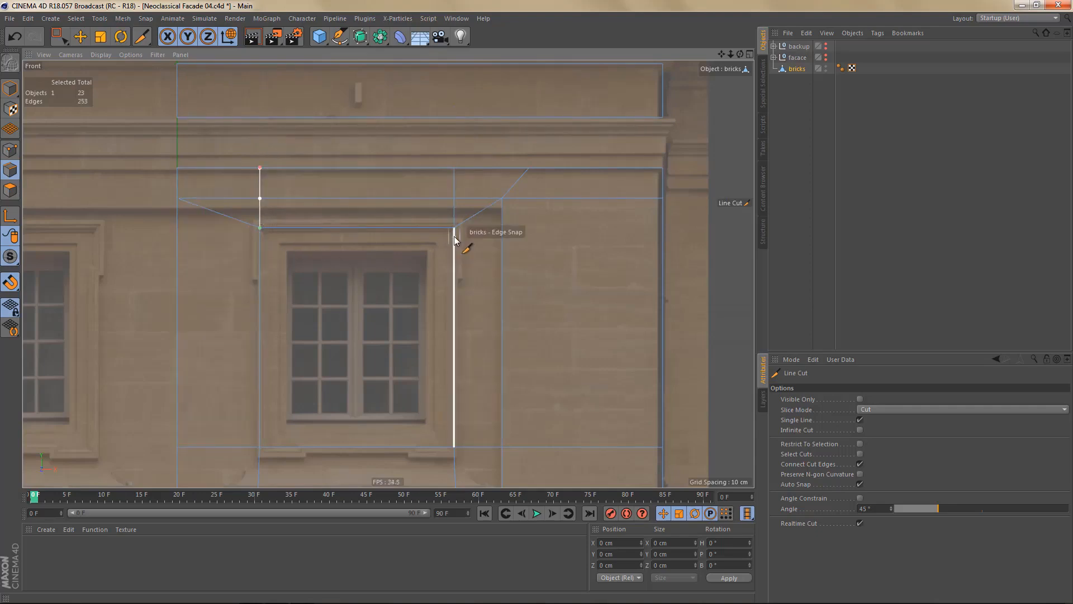
left_click_drag(455, 229, 699, 227)
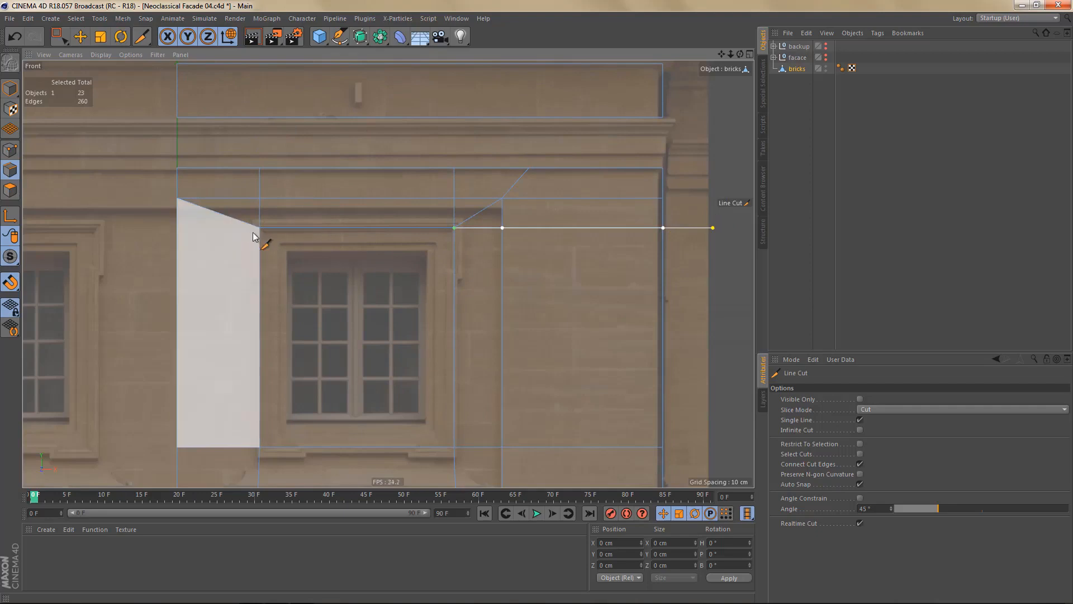
left_click_drag(260, 228, 120, 227)
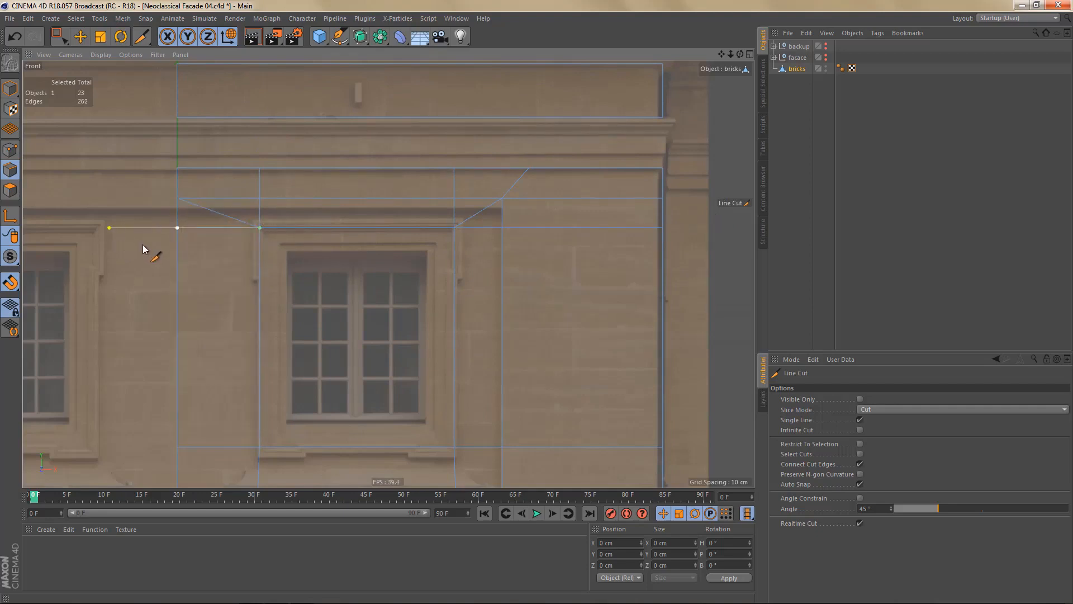
key("e")
- Delete the diagonal edge at the upper left corner of the window opening on the recessed panel
key("F1")
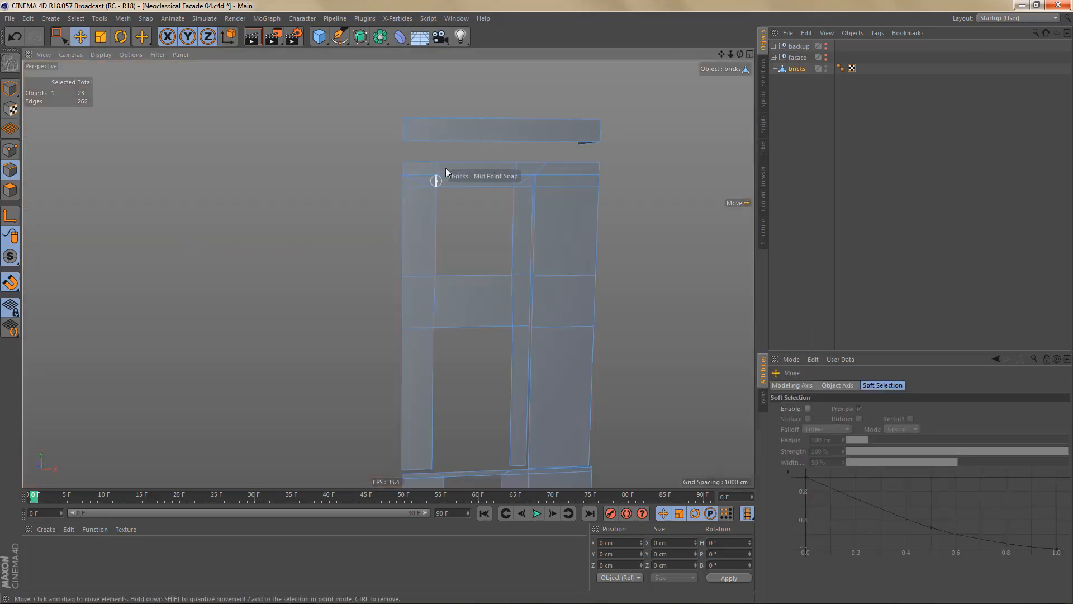
right_click_drag(446, 168, 532, 156, "alt")
left_click_drag(431, 190, 467, 246, "alt")
right_click_drag(437, 191, 559, 182, "alt")
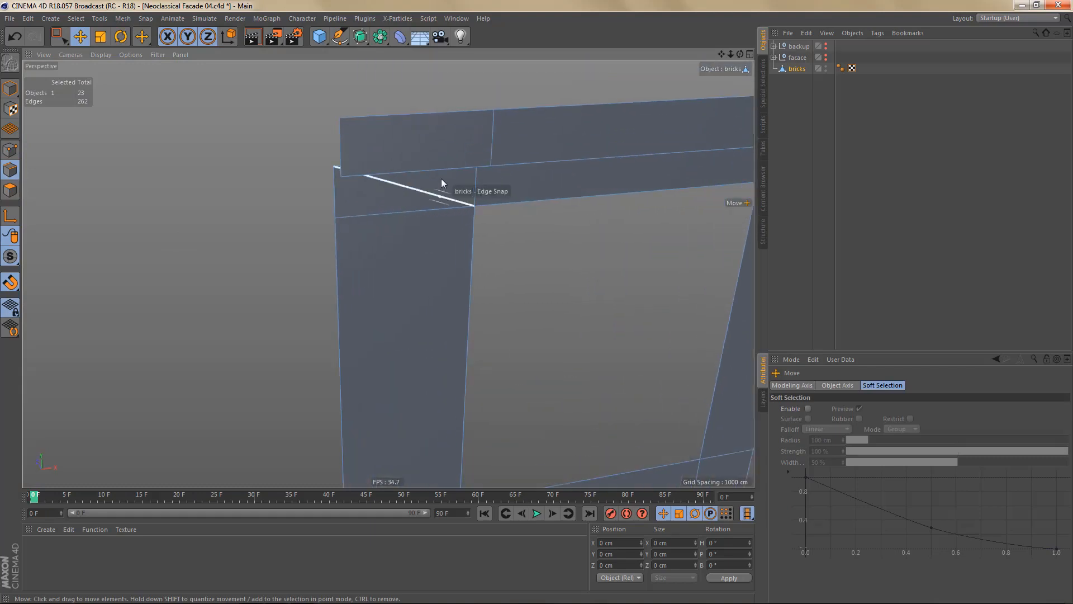
left_click_drag(441, 182, 436, 125, "alt")
left_click(406, 183)
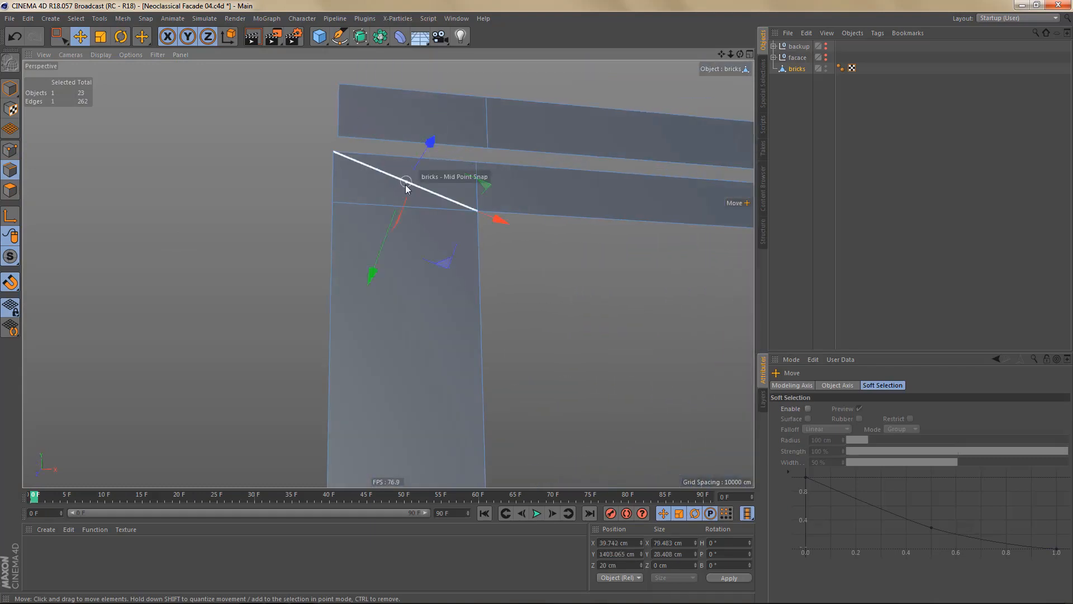
key("Delete")
- Delete the diagonal edge at the window opening's upper right corner, keeping the recessed panel's outer corner square
left_click_drag(321, 235, 569, 218, "alt")
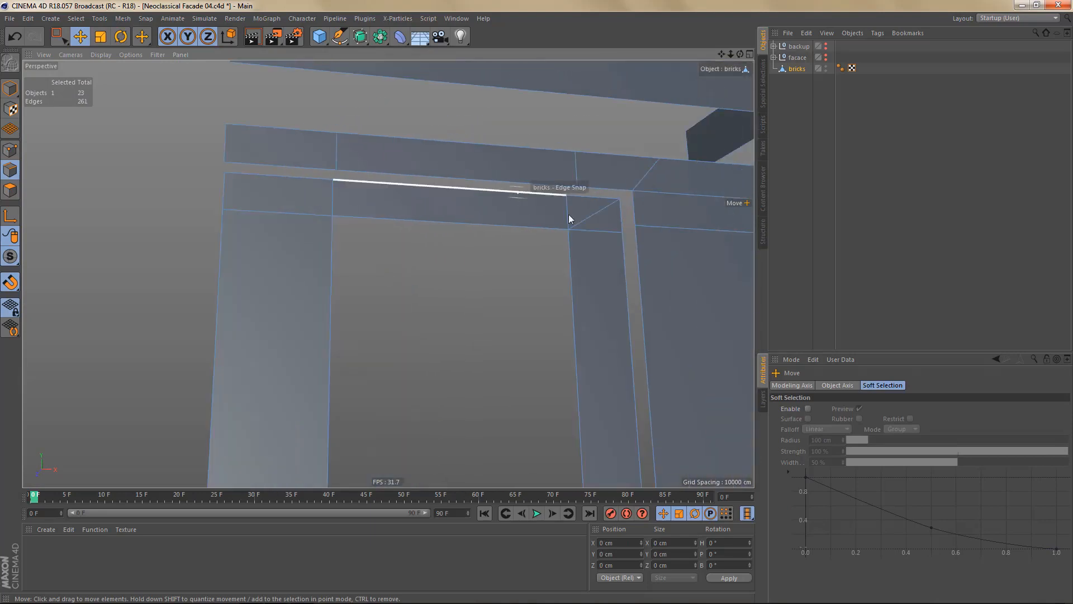
left_click(598, 213)
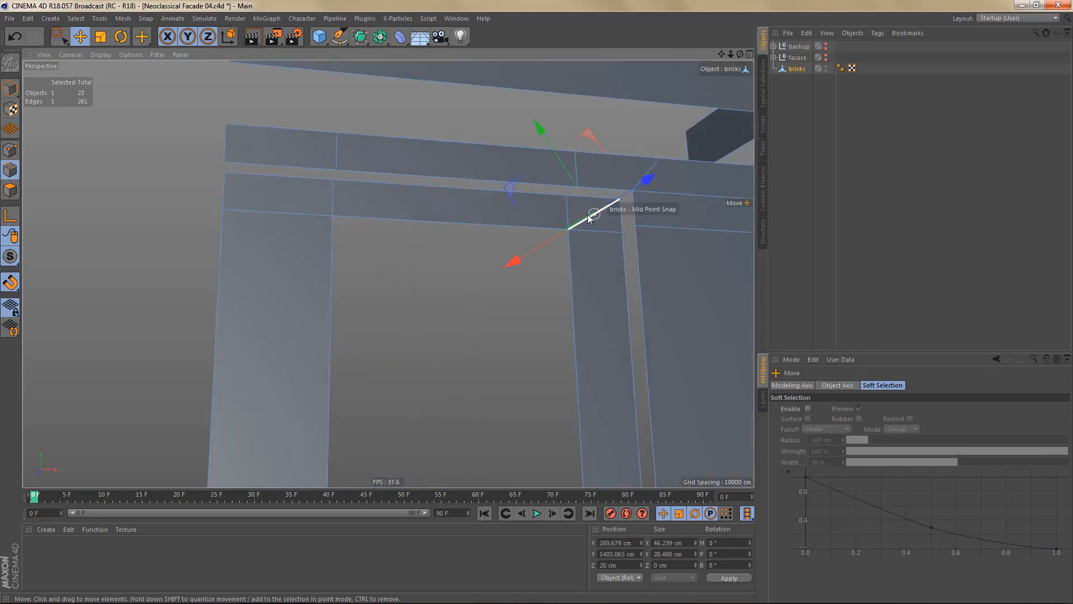
key("Delete")
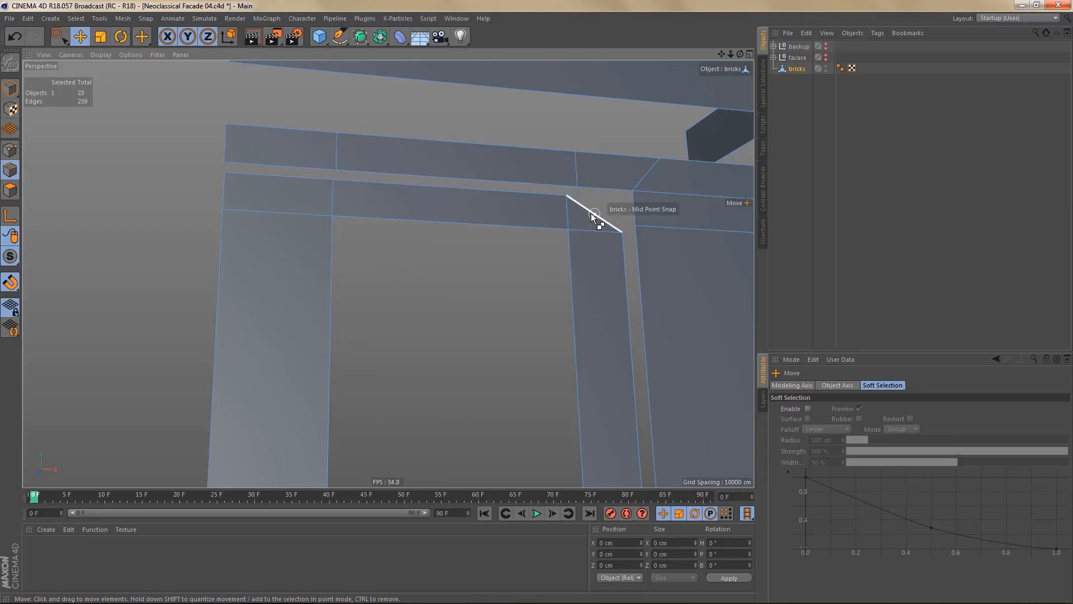
key("ctrl+z")
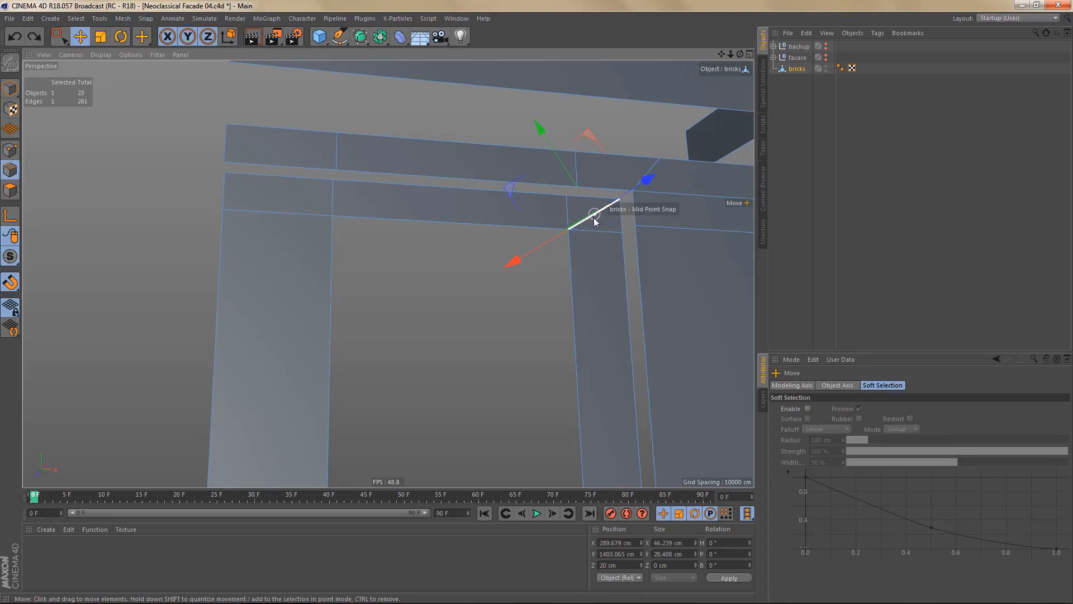
key("Delete")
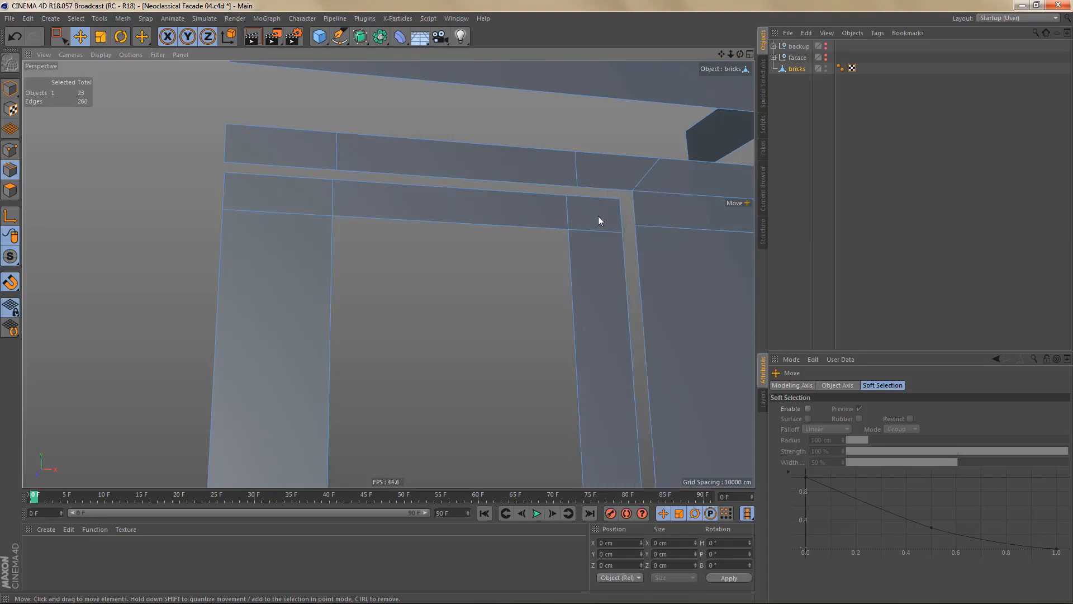
middle_click_drag(598, 217, 437, 217, "alt")
right_click_drag(437, 217, 445, 234, "alt")
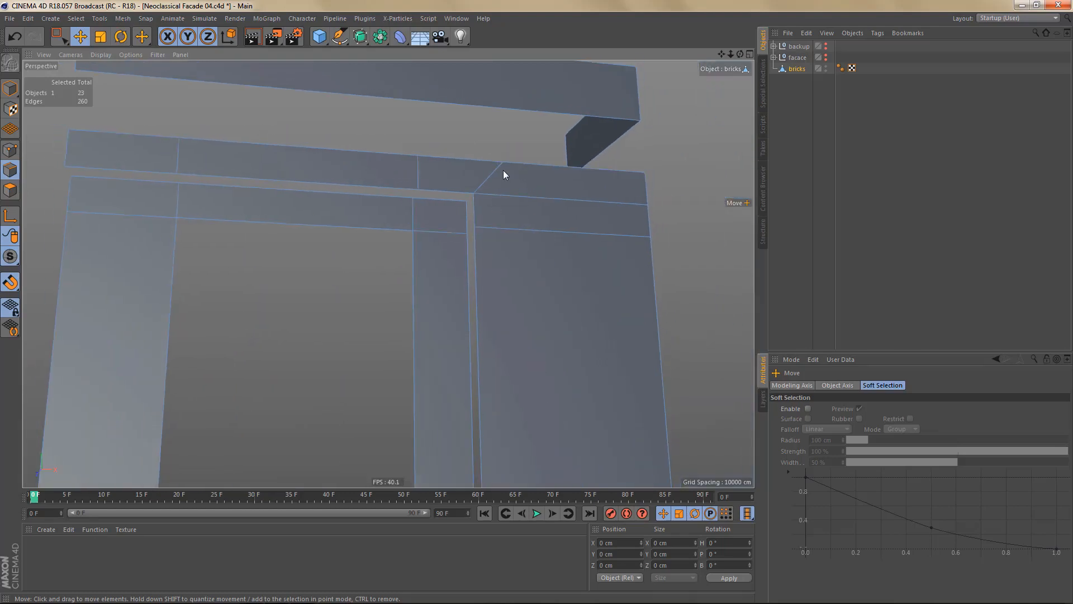
left_click_drag(503, 170, 488, 191, "alt")
middle_click(488, 191)
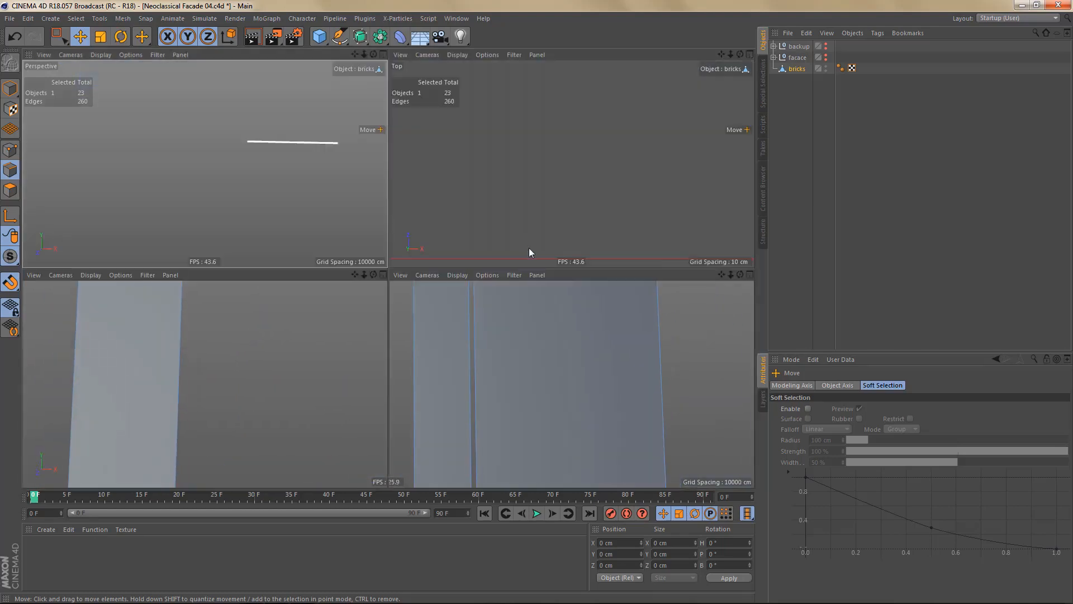
- Line-cut a vertical edge from the corner beside the upper window to the wall's top edge and remove the diagonal edge there
middle_click(561, 316)
scroll(529, 186, "up", 2)
scroll(526, 189, "up", 1)
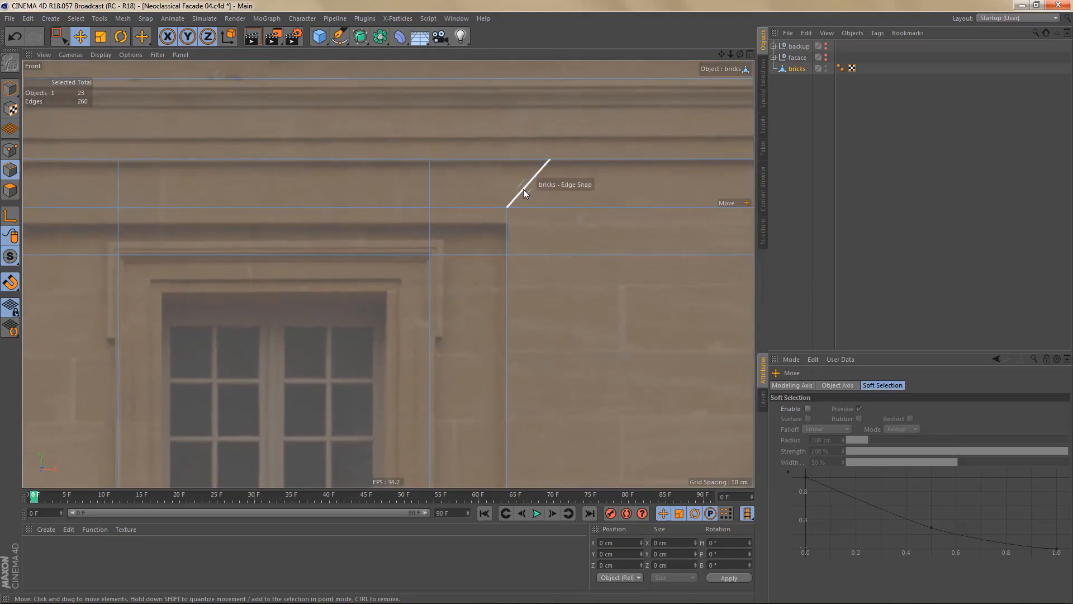
key("k")
key("k")
left_click(506, 207)
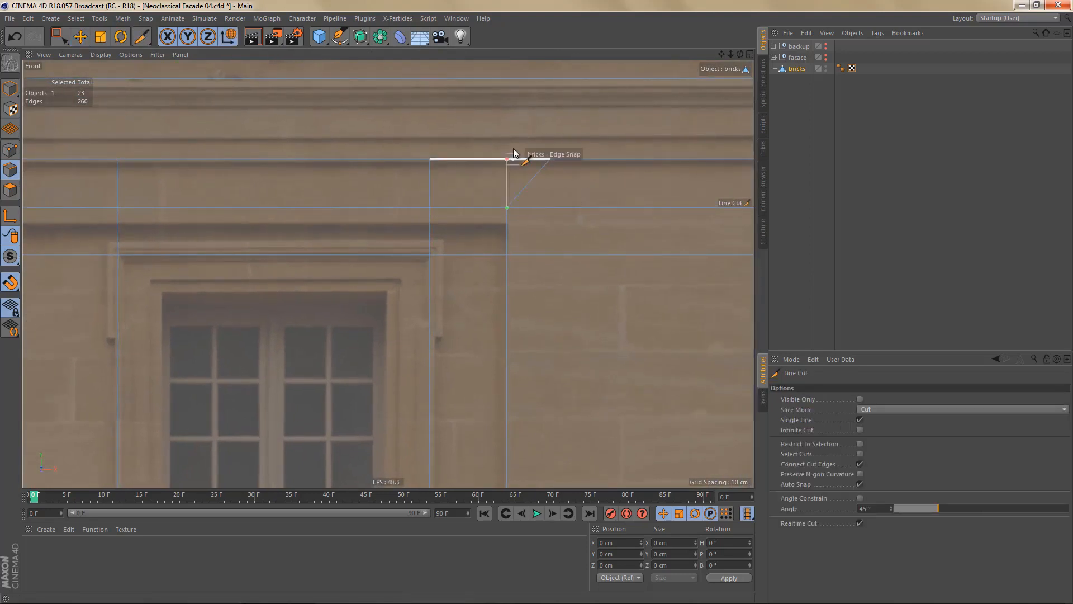
left_click(513, 146)
key("e")
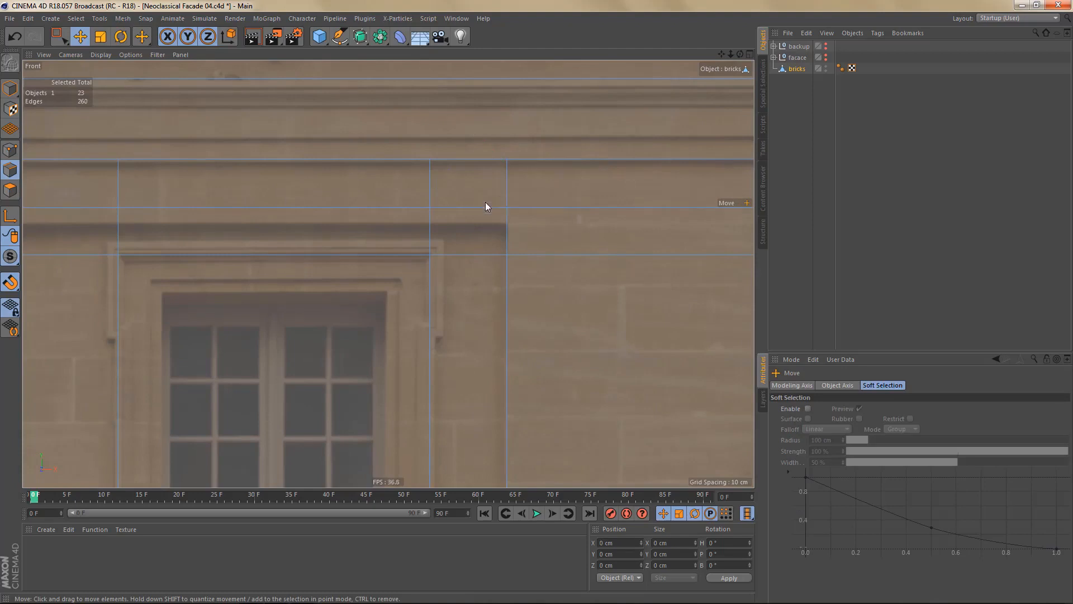
- Examine the bricks mesh in perspective from the upper window down to the balustrade band and the arch
key("F1")
middle_click_drag(496, 253, 501, 129, "alt")
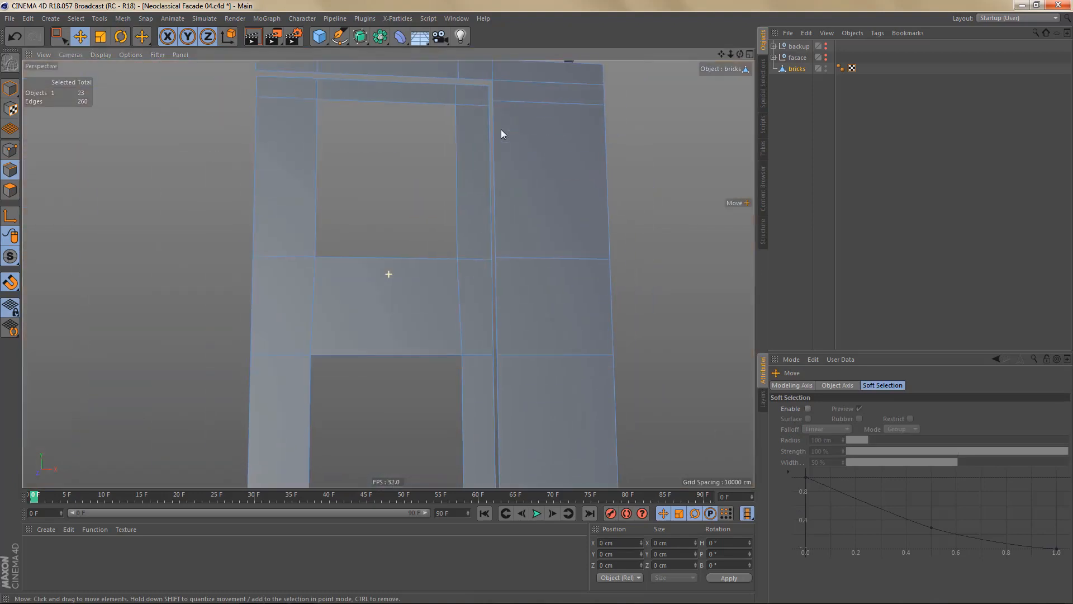
right_click_drag(501, 131, 503, 215, "alt")
middle_click_drag(503, 216, 509, 96, "alt")
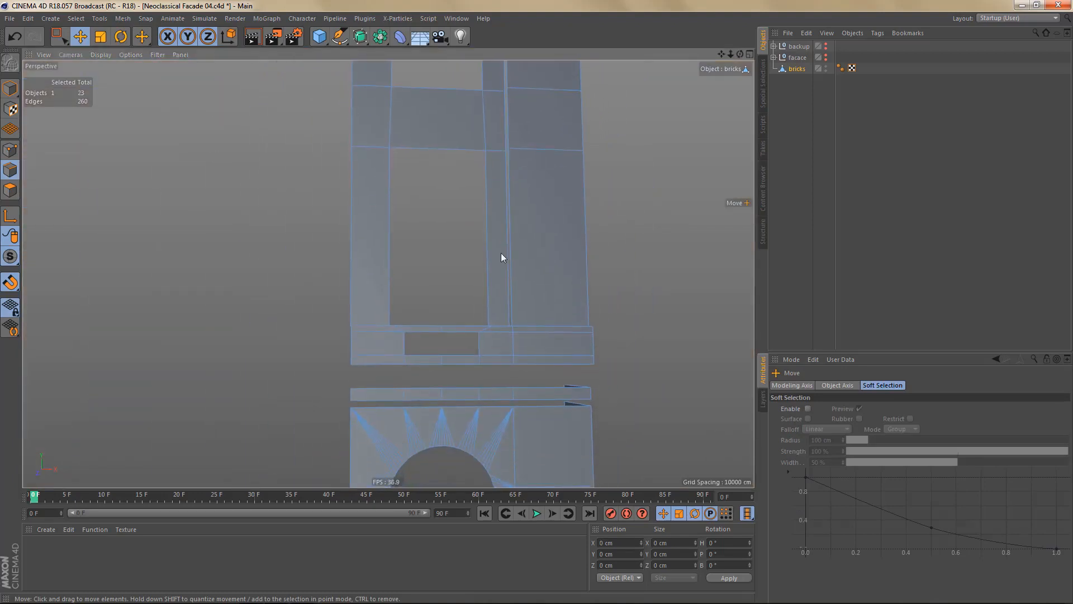
middle_click_drag(501, 255, 523, 155, "alt")
right_click_drag(502, 240, 575, 231, "alt")
left_click_drag(548, 230, 532, 257, "alt")
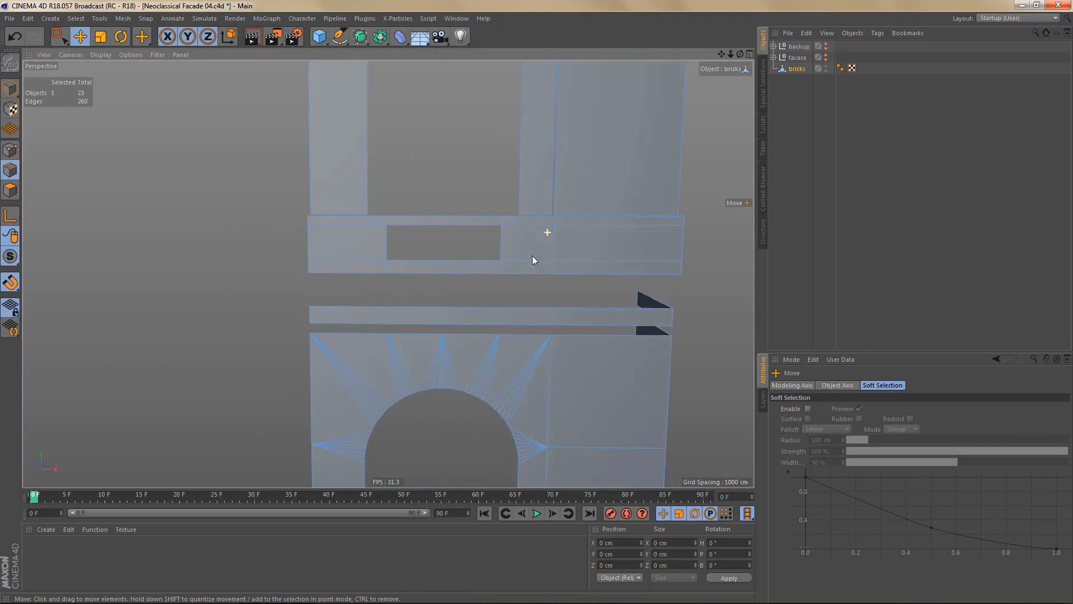
middle_click_drag(531, 297, 556, 293, "alt")
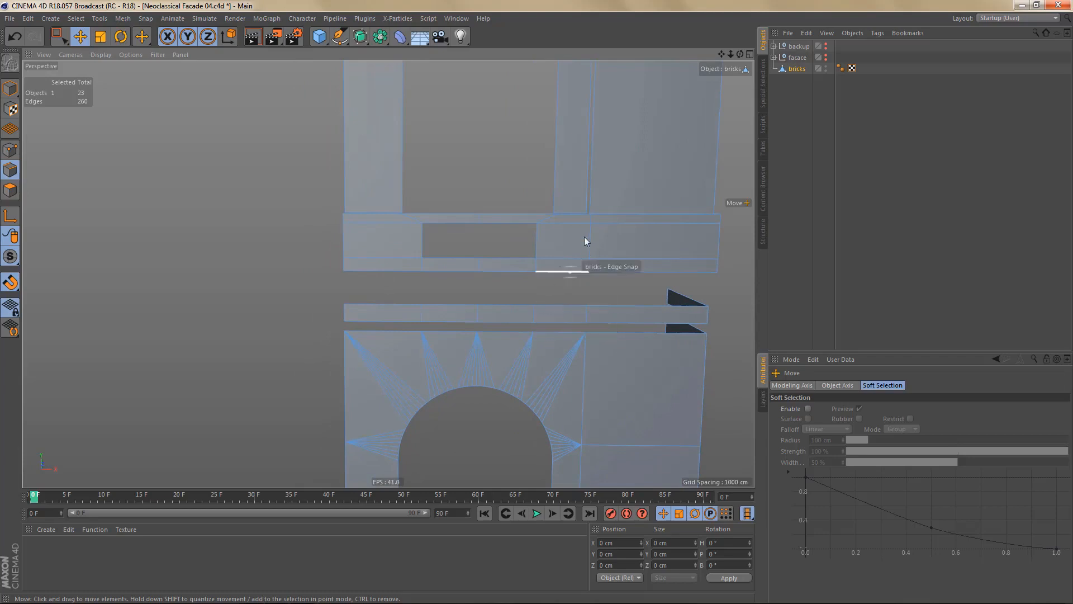
middle_click_drag(559, 230, 535, 282, "alt")
- Line-cut vertical edges right of the balustrade opening: up from its upper corner, and down through the band from the window's lower corner
middle_click(555, 314)
middle_click(558, 375)
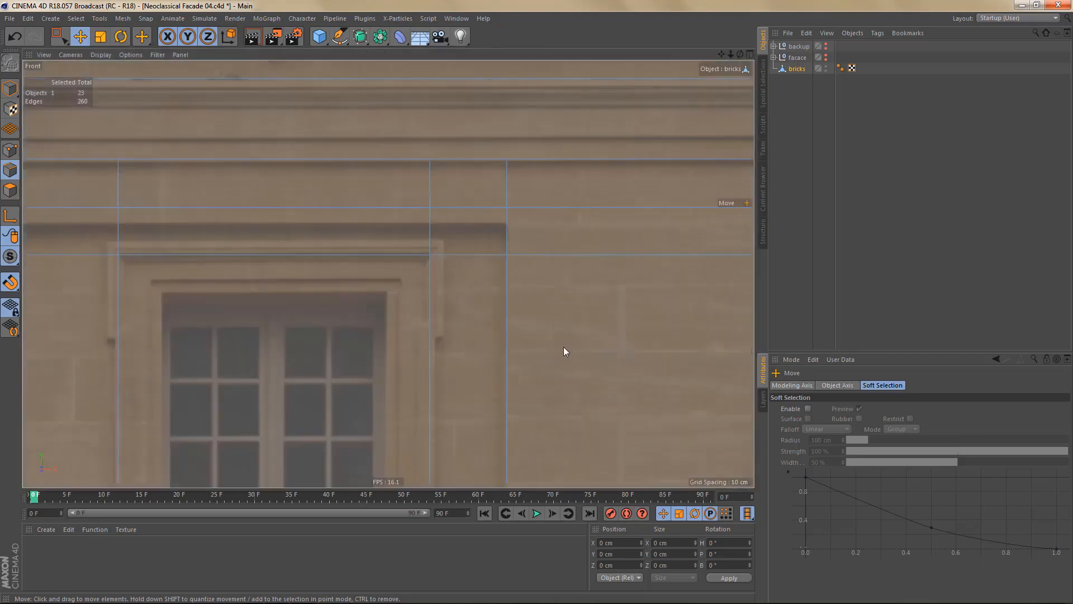
right_click_drag(554, 330, 545, 361, "alt")
middle_click_drag(544, 363, 594, 46, "alt")
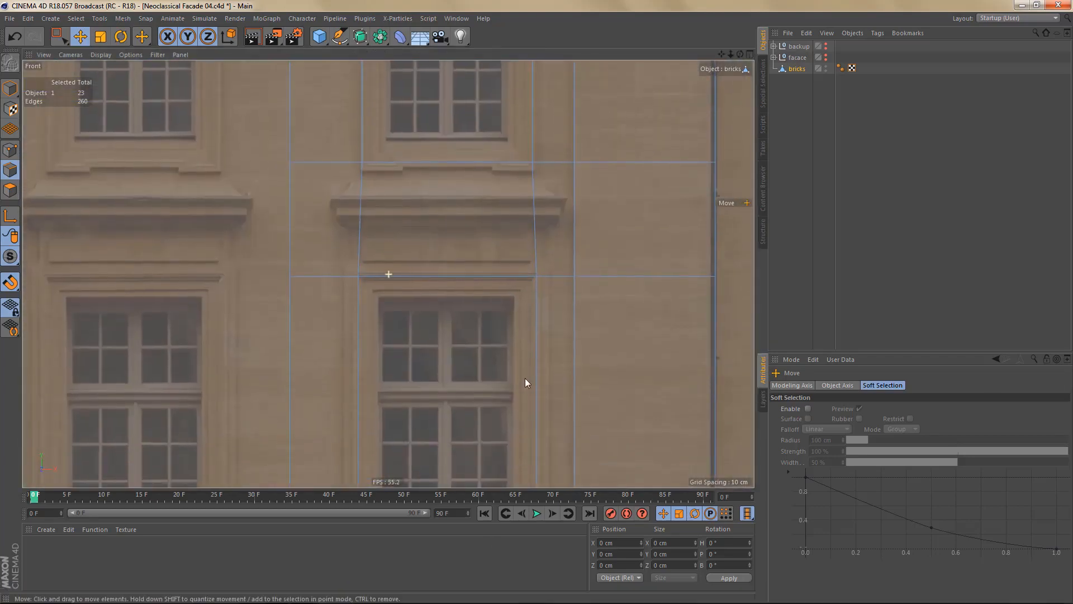
middle_click_drag(525, 377, 523, 172, "alt")
right_click_drag(503, 363, 529, 362, "alt")
middle_click_drag(529, 363, 522, 334, "alt")
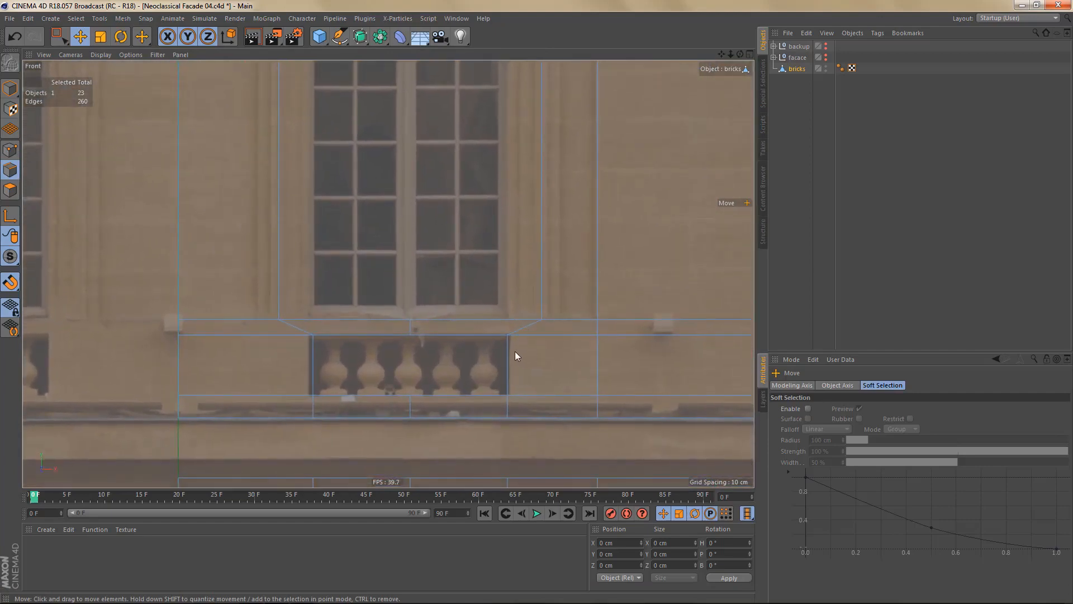
key("k")
key("k")
scroll(516, 352, "up", 3)
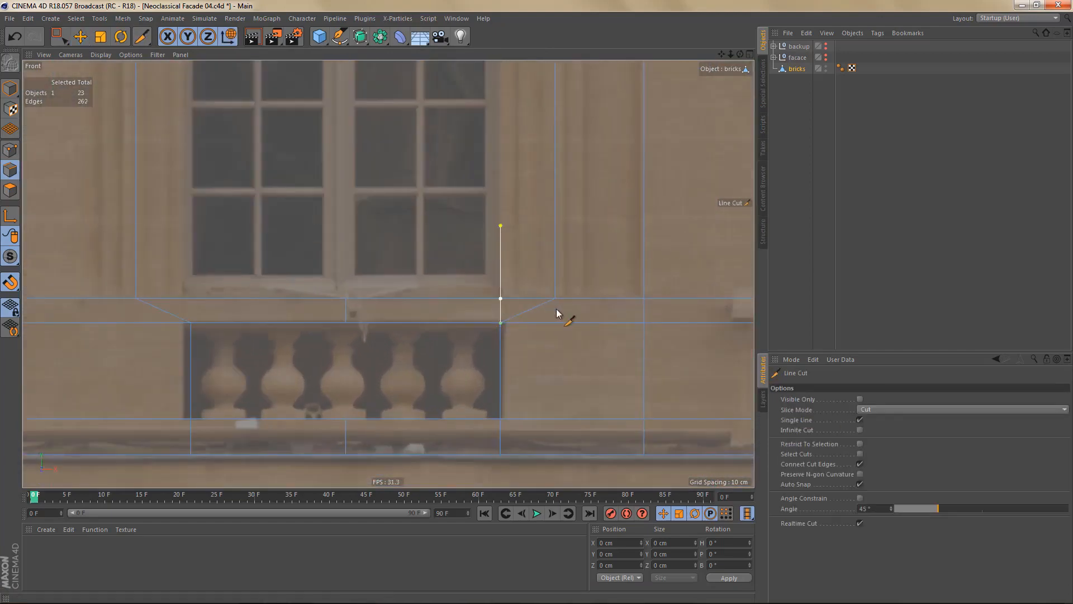
left_click(555, 298)
left_click(553, 464)
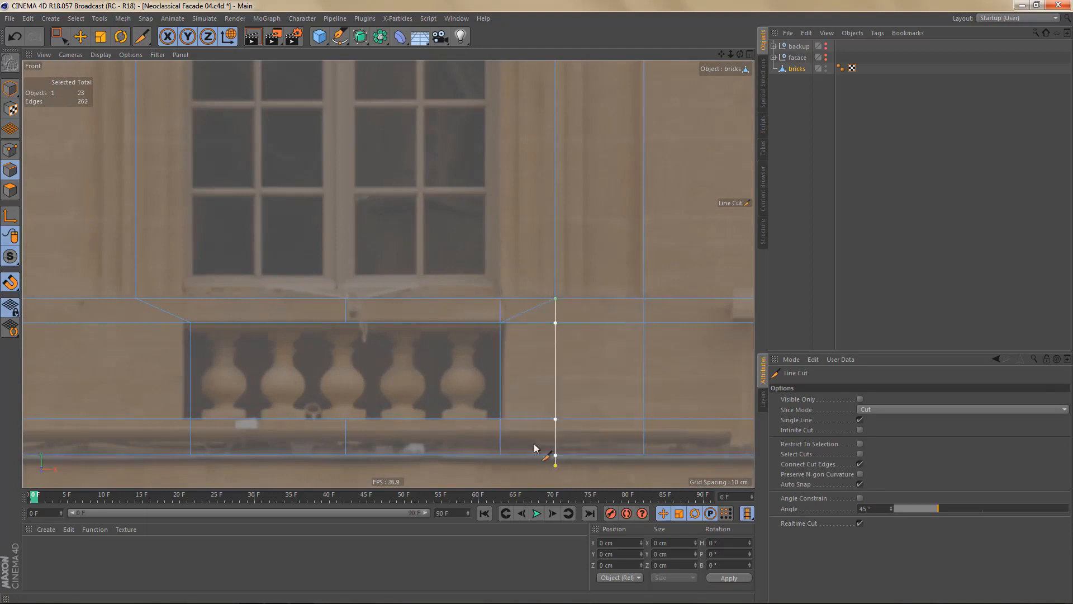
- Line-cut the matching vertical edges left of the balustrade opening, up from its upper corner and down from the window's lower corner
left_click(192, 323)
left_click(191, 257)
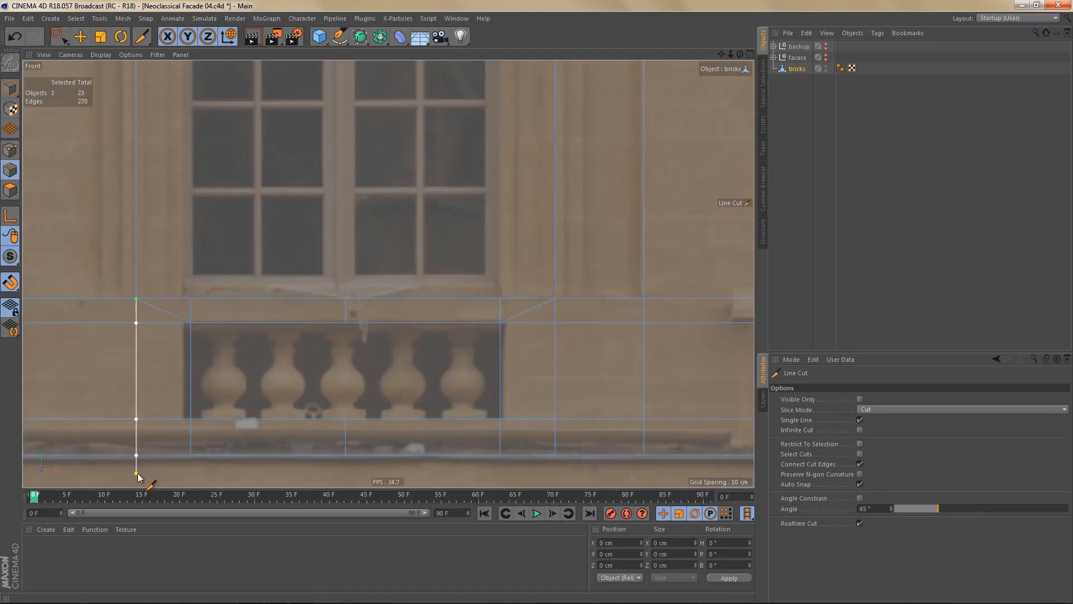
key("e")
- Dissolve the two diagonal edges at the upper corners of the balustrade opening
key("F1")
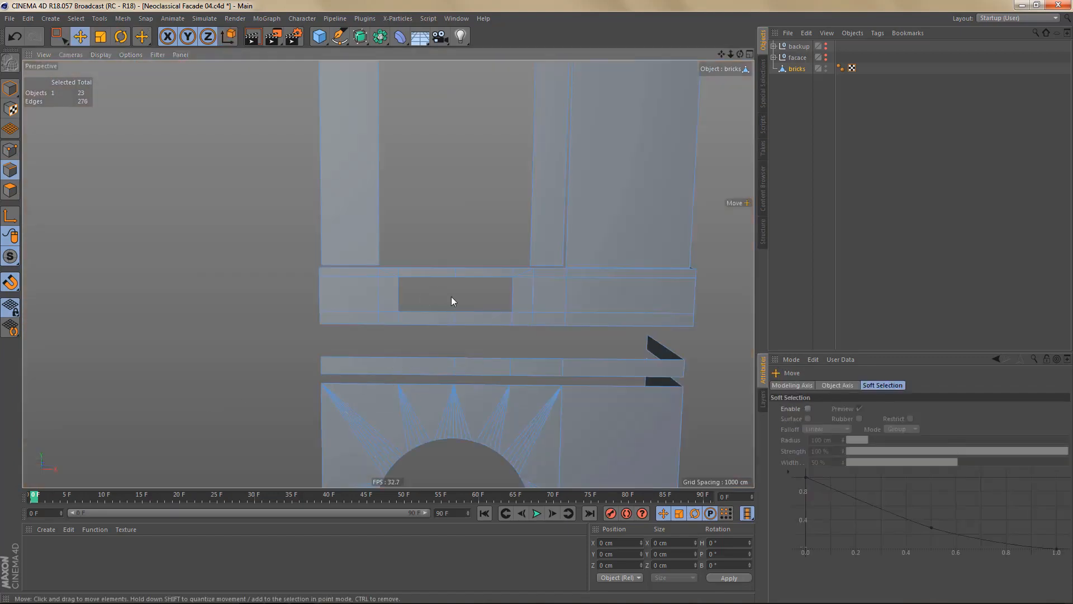
left_click_drag(451, 296, 431, 267, "alt")
scroll(430, 267, "up", 2)
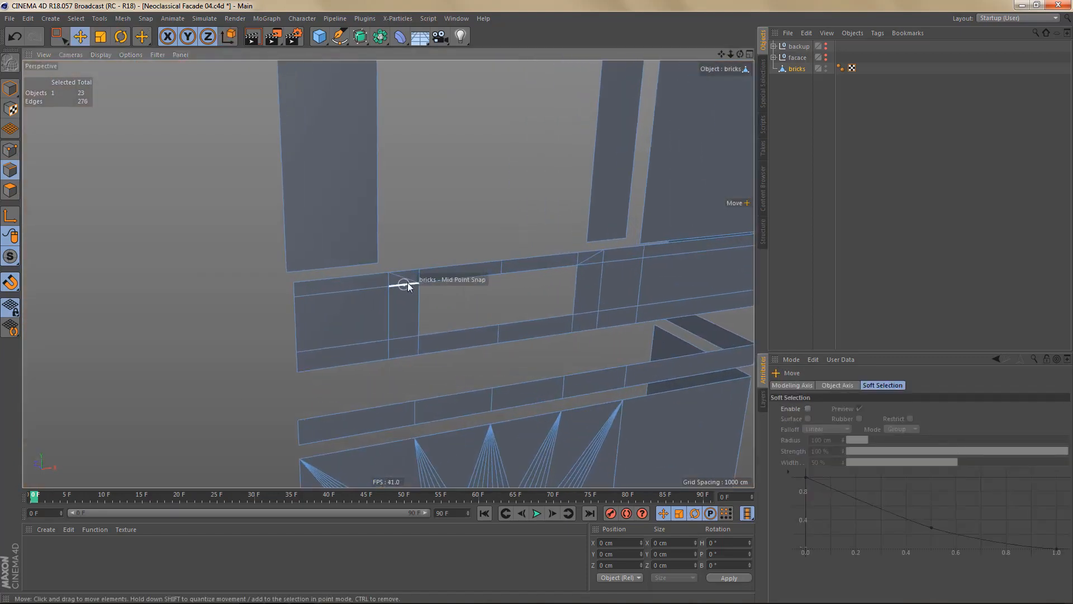
left_click(404, 278)
key("ctrl+BackSpace")
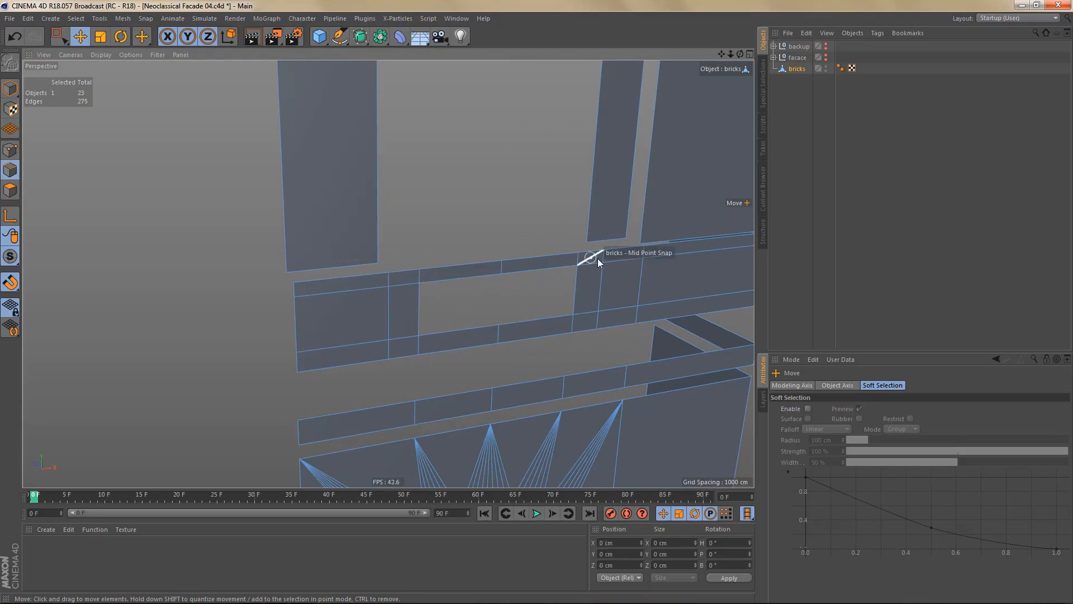
left_click(596, 257)
key("ctrl+BackSpace")
- Compare the narrow strip above the arch with the facade reference photo in the front view
scroll(559, 325, "down", 3)
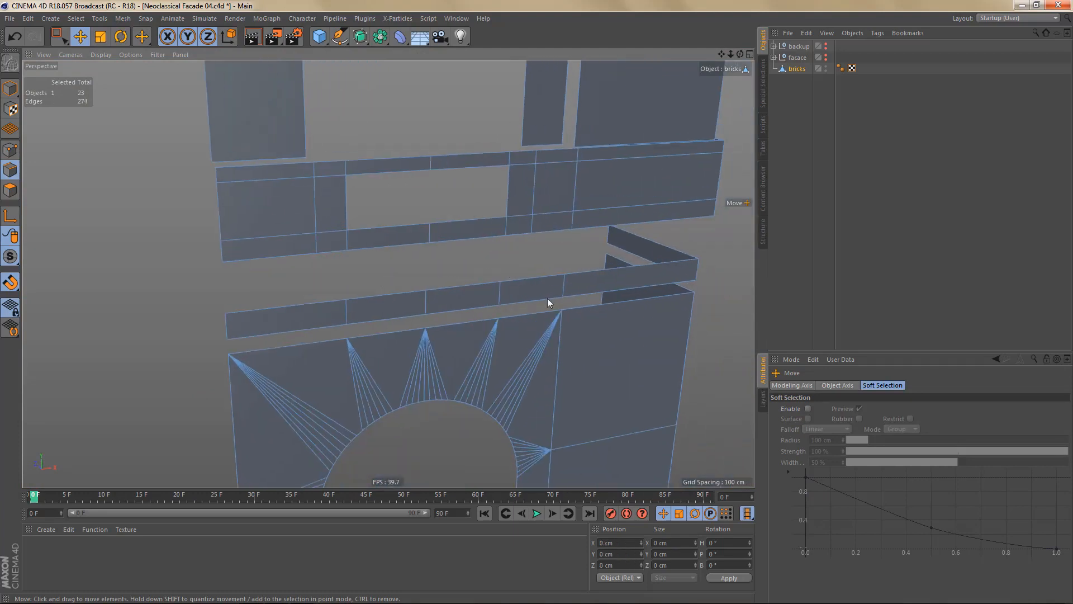
scroll(524, 294, "up", 2)
left_click(527, 274)
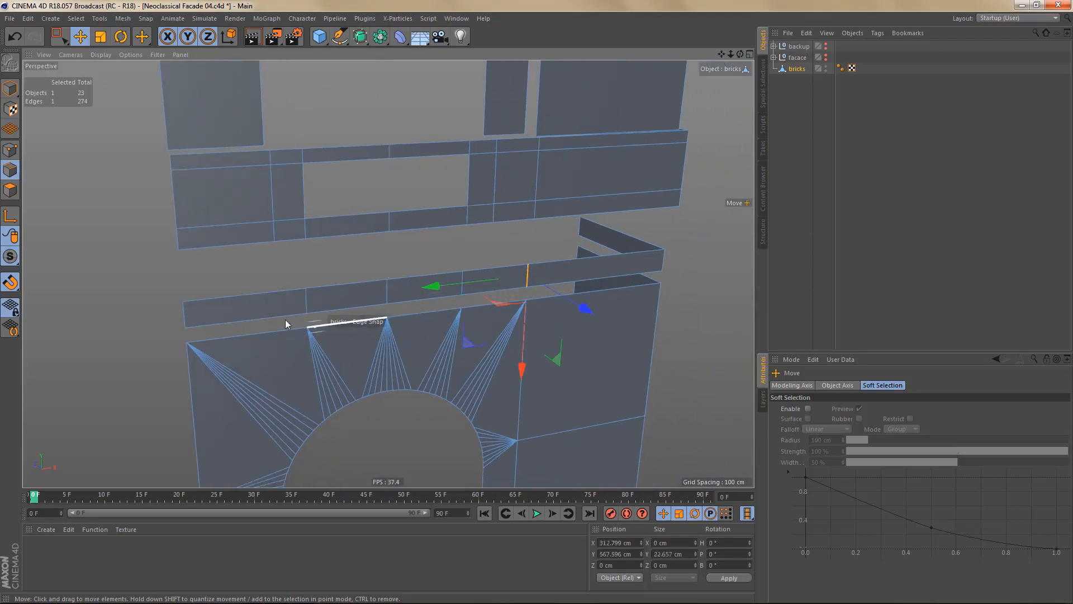
middle_click(618, 370)
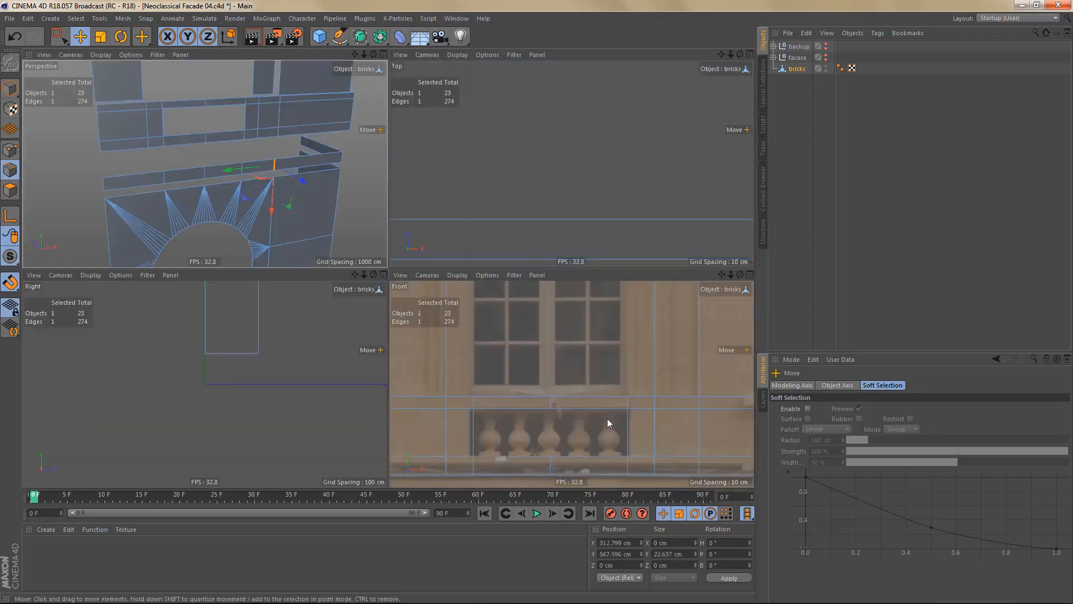
middle_click(599, 400)
right_click_drag(535, 309, 512, 391, "alt")
middle_click_drag(496, 226, 479, 153, "alt")
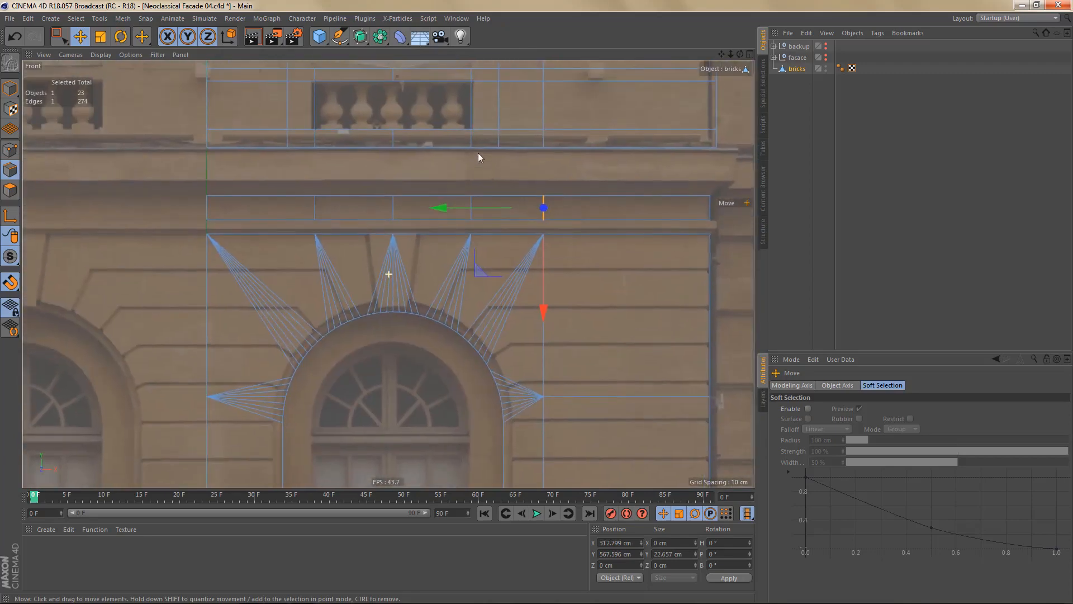
- Ring-select the polygons of the narrow strip between the arch wall and the balustrade band, and delete them
middle_click(473, 151)
middle_click(334, 186)
left_click_drag(336, 189, 380, 244, "alt")
key("Return")
key("u")
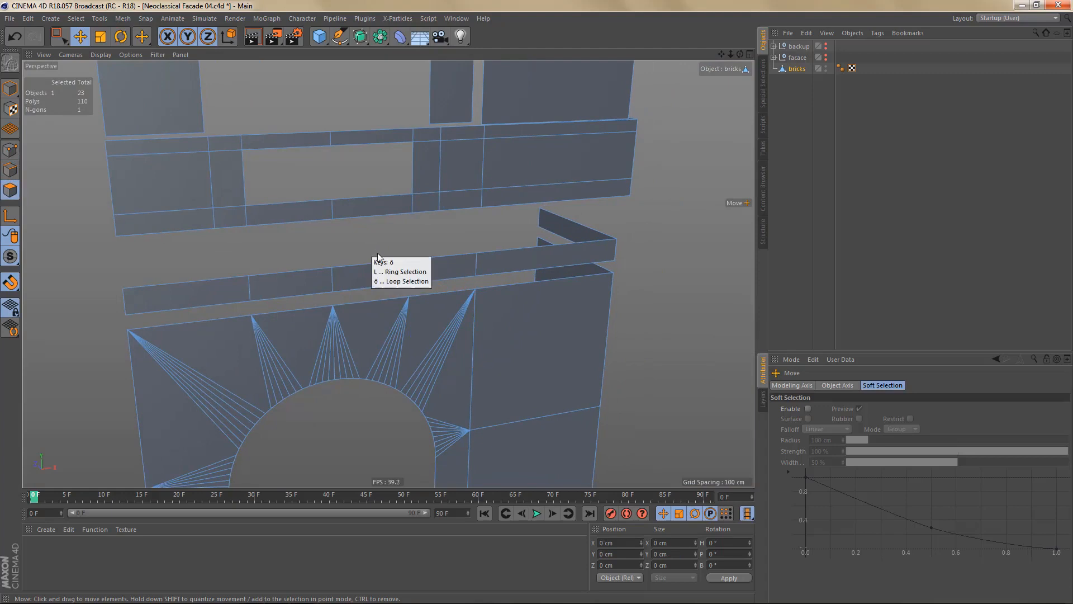
key("b")
left_click(410, 270)
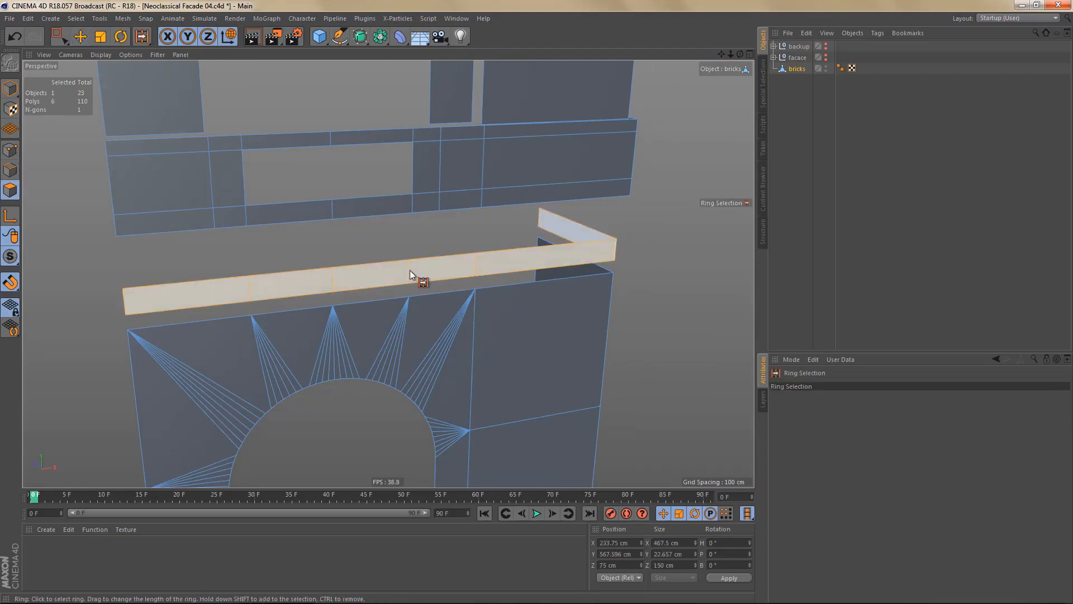
key("Delete")
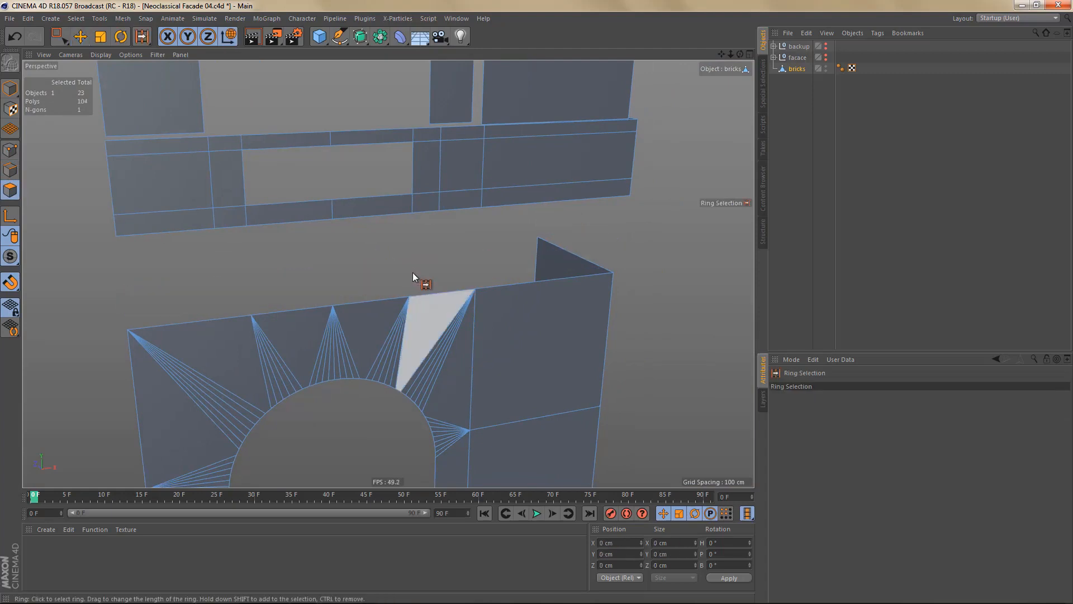
- Examine the remaining bricks mesh in perspective, from the arch wall up to the separate top band
scroll(442, 297, "down", 8)
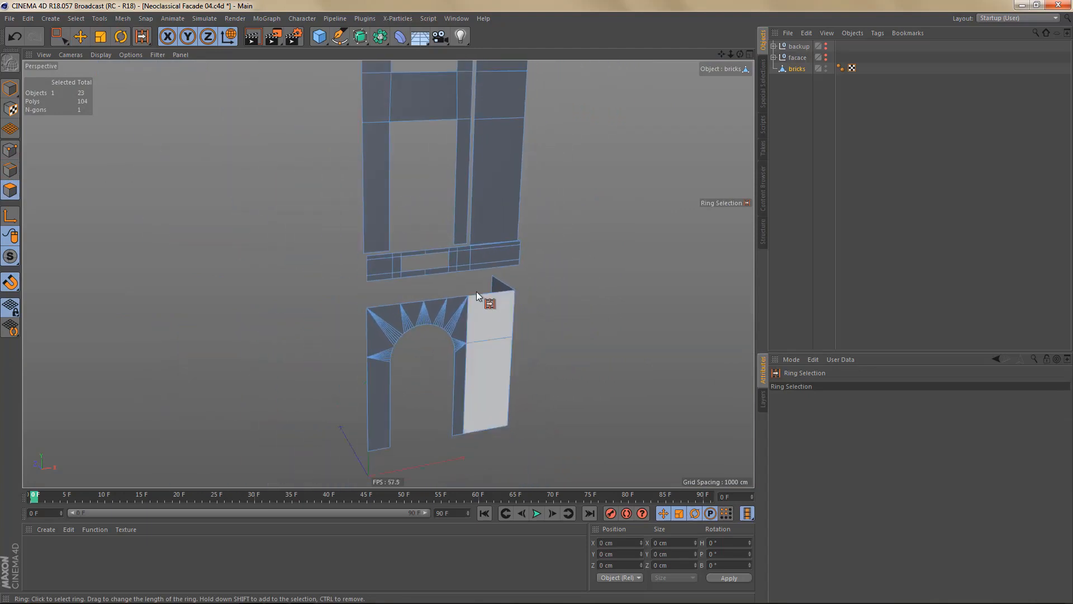
left_click_drag(477, 291, 560, 302, "alt")
scroll(606, 291, "up", 6)
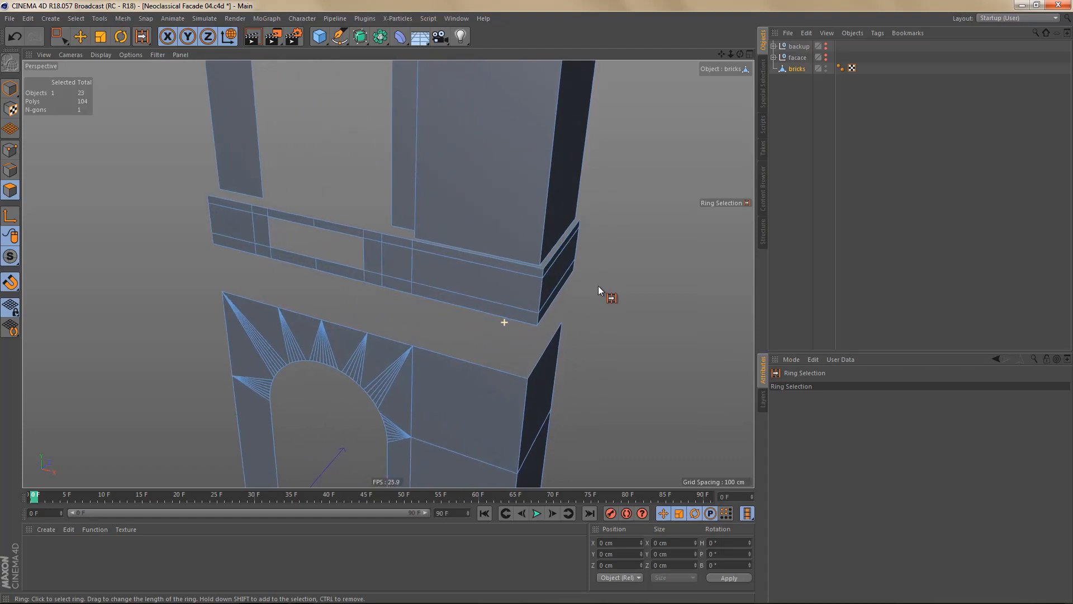
right_click_drag(598, 286, 495, 341, "alt")
middle_click_drag(502, 280, 523, 408, "alt")
mouse_move(520, 378)
left_mouse_down("alt")
mouse_move(551, 327)
mouse_move(580, 307)
mouse_move(532, 371)
left_mouse_up("alt")
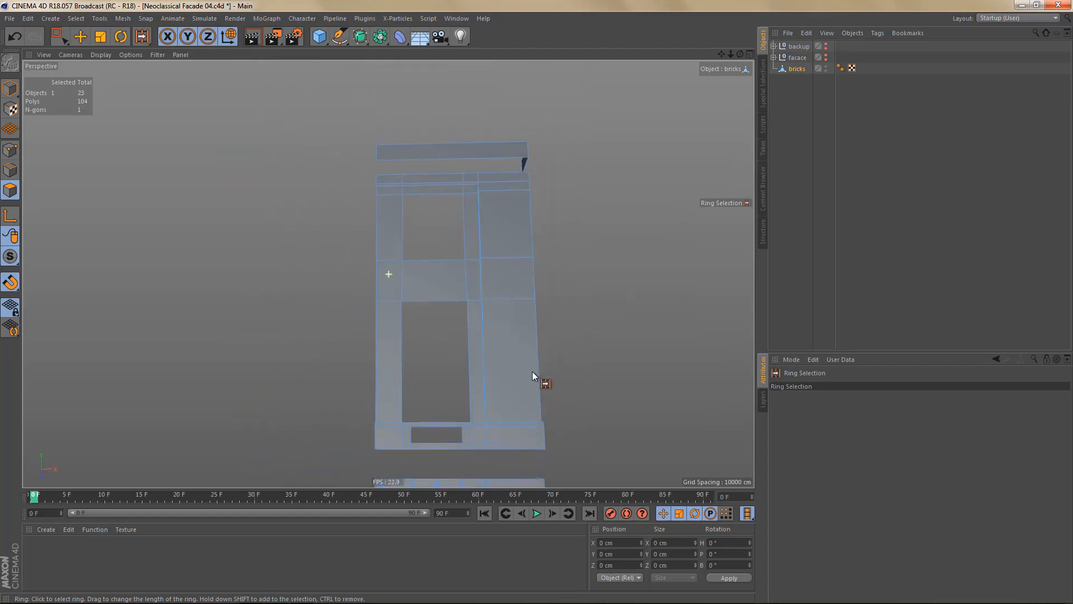
middle_click_drag(532, 371, 547, 448, "alt")
right_click_drag(484, 281, 526, 277, "alt")
left_click_drag(529, 275, 469, 310, "alt")
- Line-cut three spaced vertical edges across the top band below the cornice blocks in the front view
middle_click(549, 394)
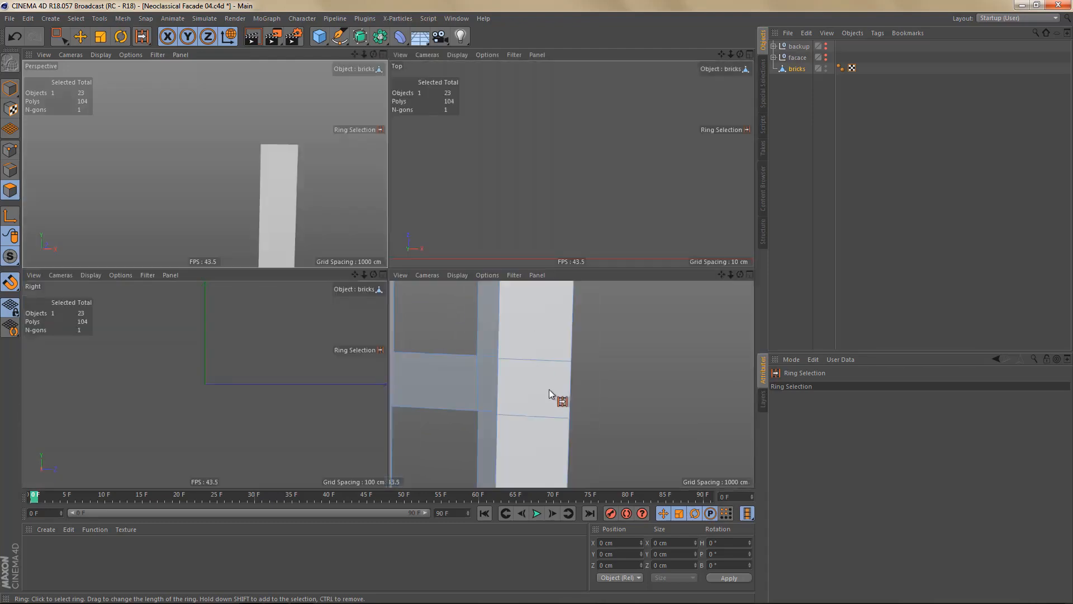
middle_click(549, 394)
scroll(491, 366, "down", 6)
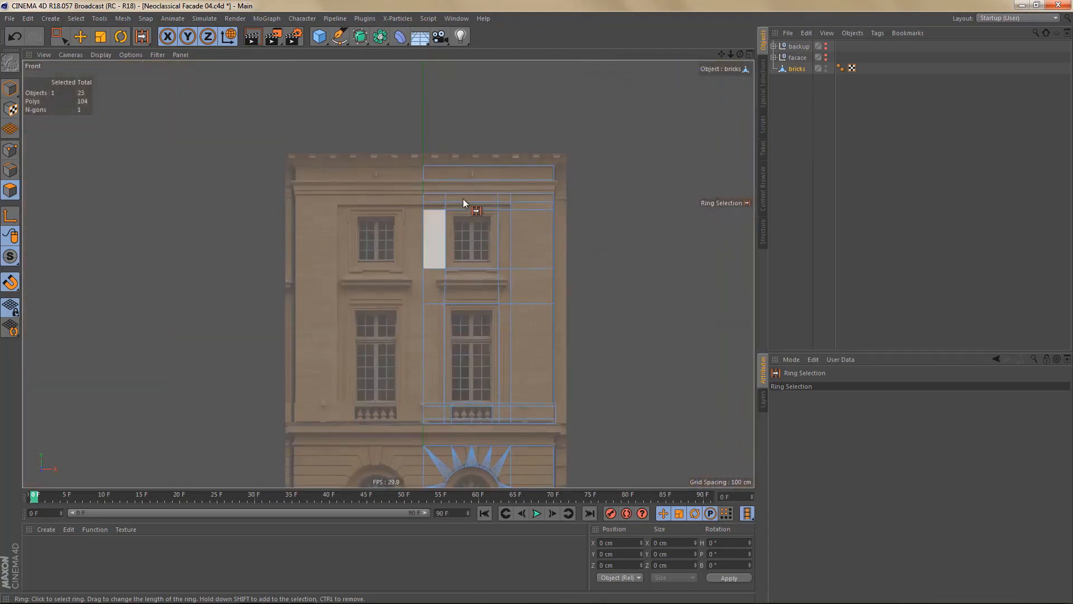
scroll(463, 199, "up", 12)
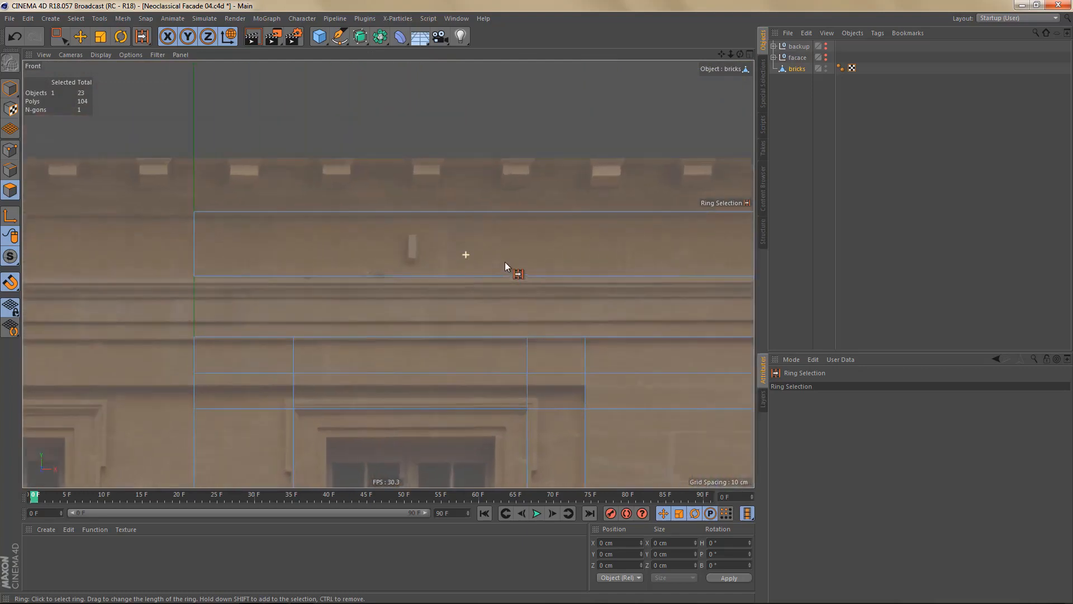
key("k")
key("k")
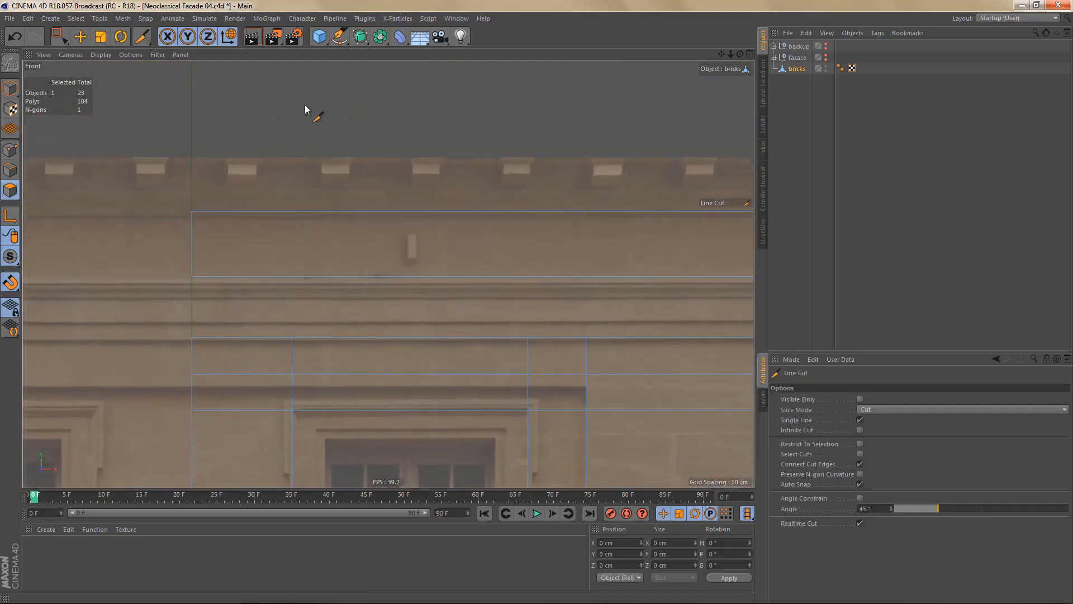
left_click_drag(275, 186, 275, 307)
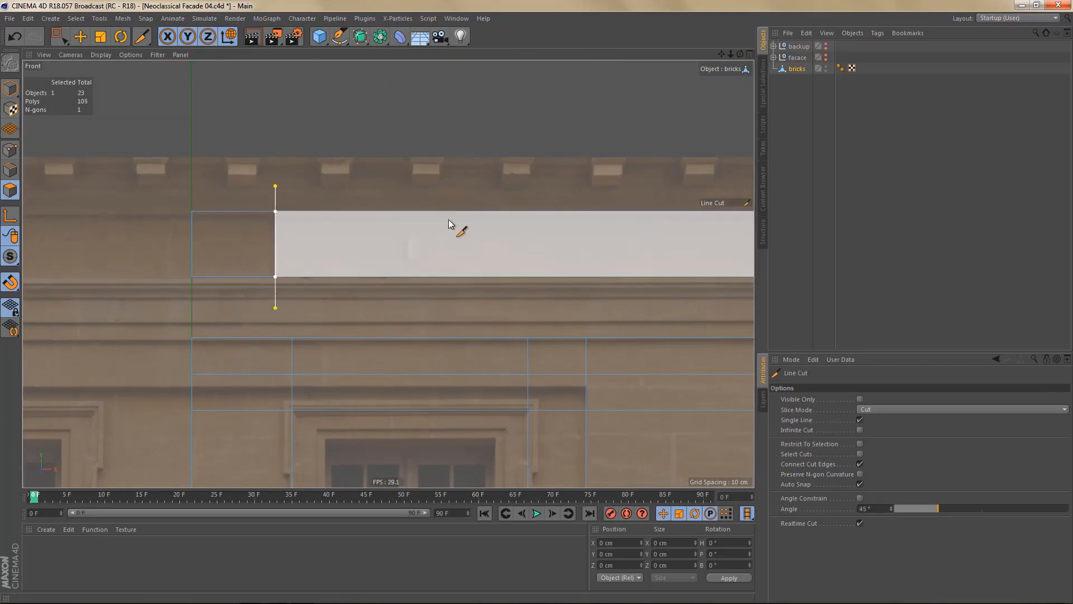
left_click_drag(447, 187, 450, 307)
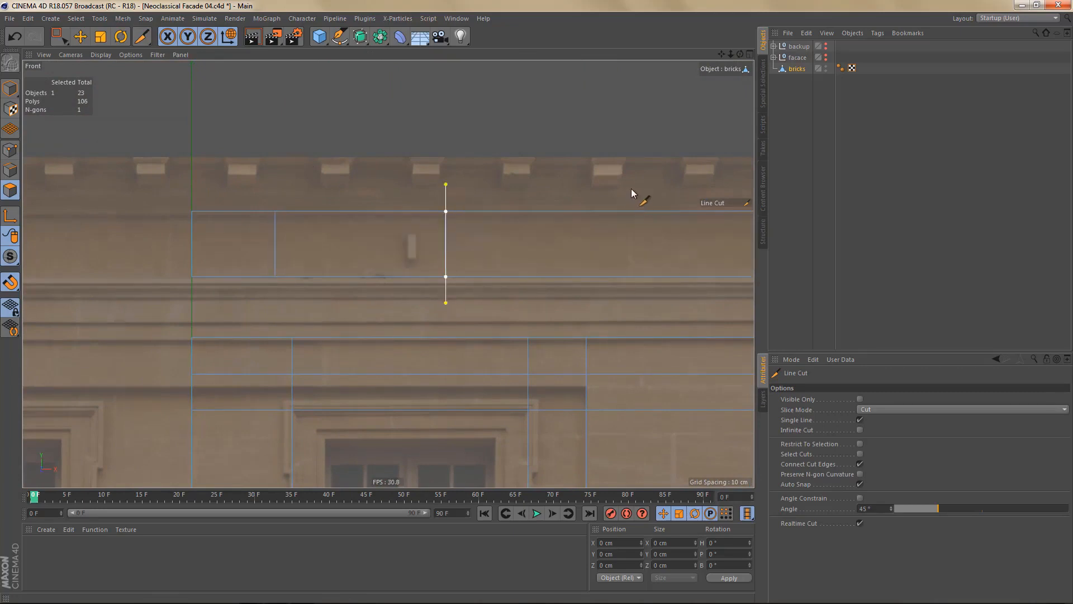
left_click_drag(632, 189, 637, 308)
- Select the three new vertical edges in the top band and bevel them with subdivision 0 and an offset of 1 cm
key("space")
left_click(274, 247)
key("Return")
key("Return")
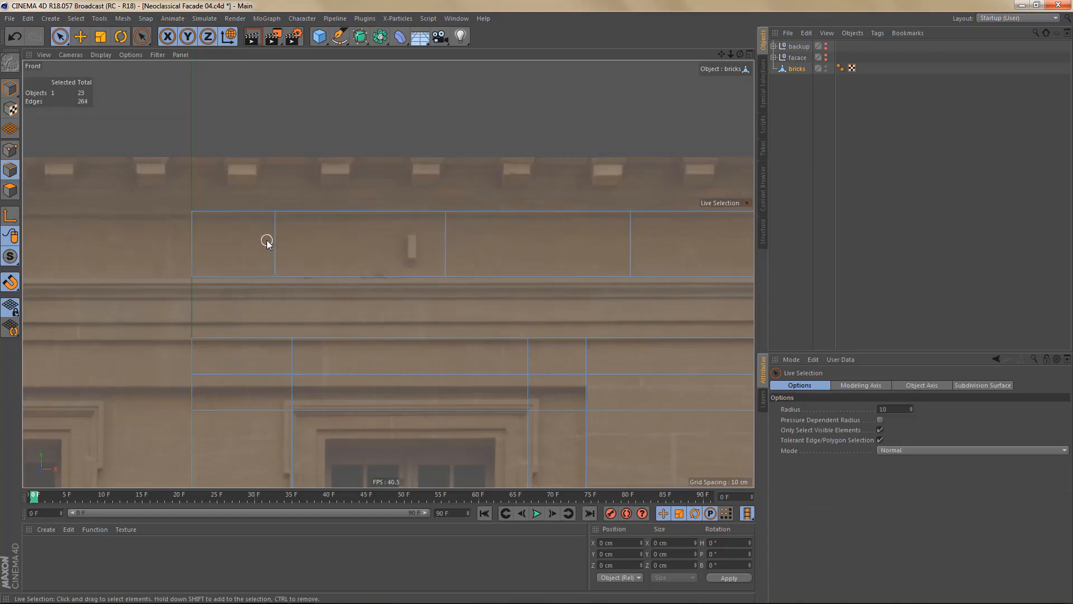
key("m")
key("s")
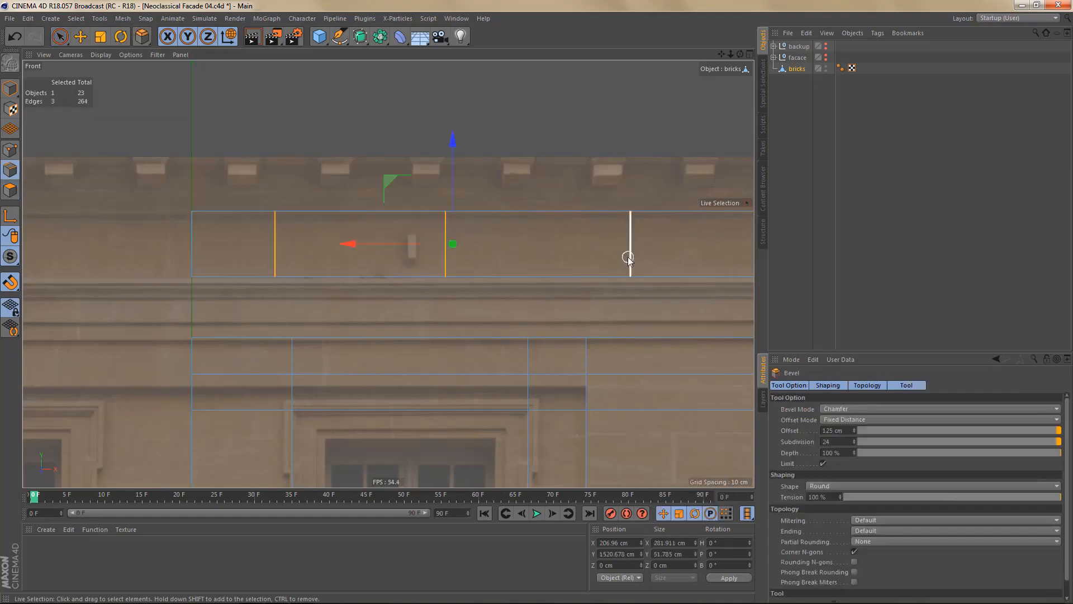
double_click(832, 442)
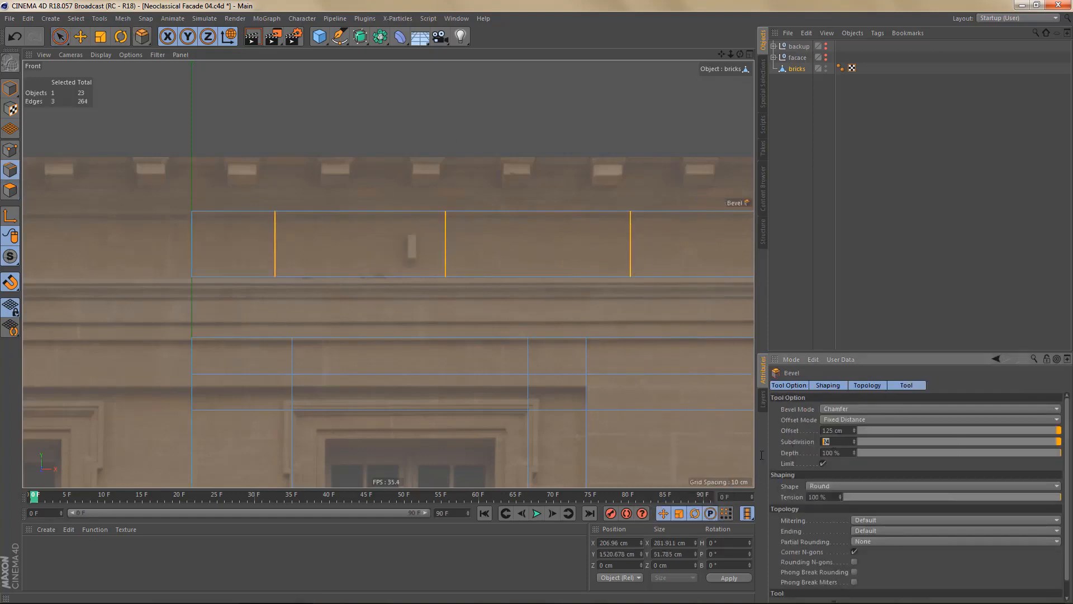
type("0")
left_click(848, 429)
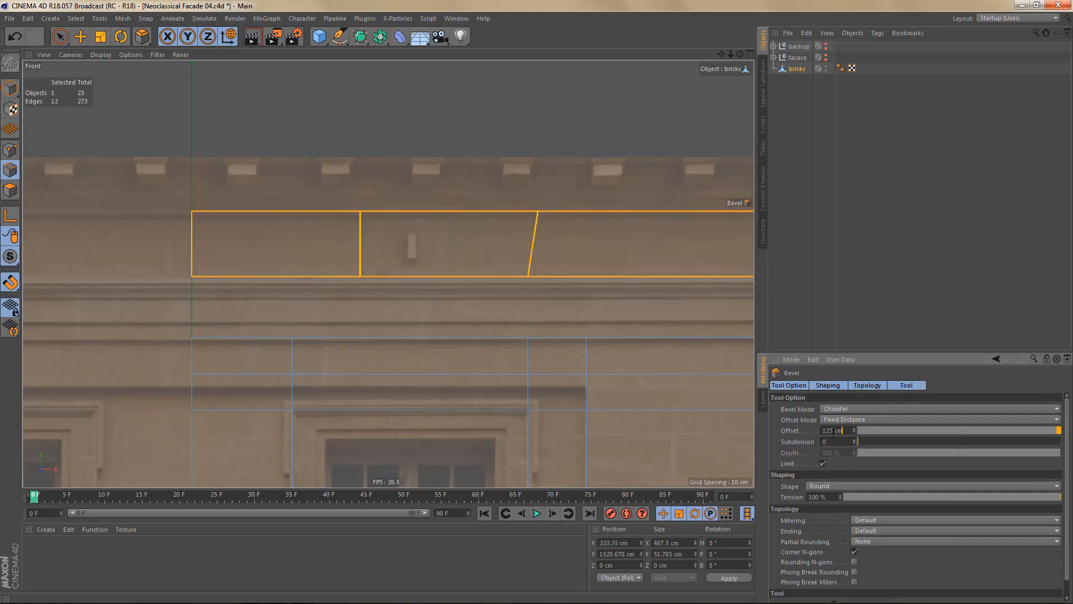
type("1")
key("Return")
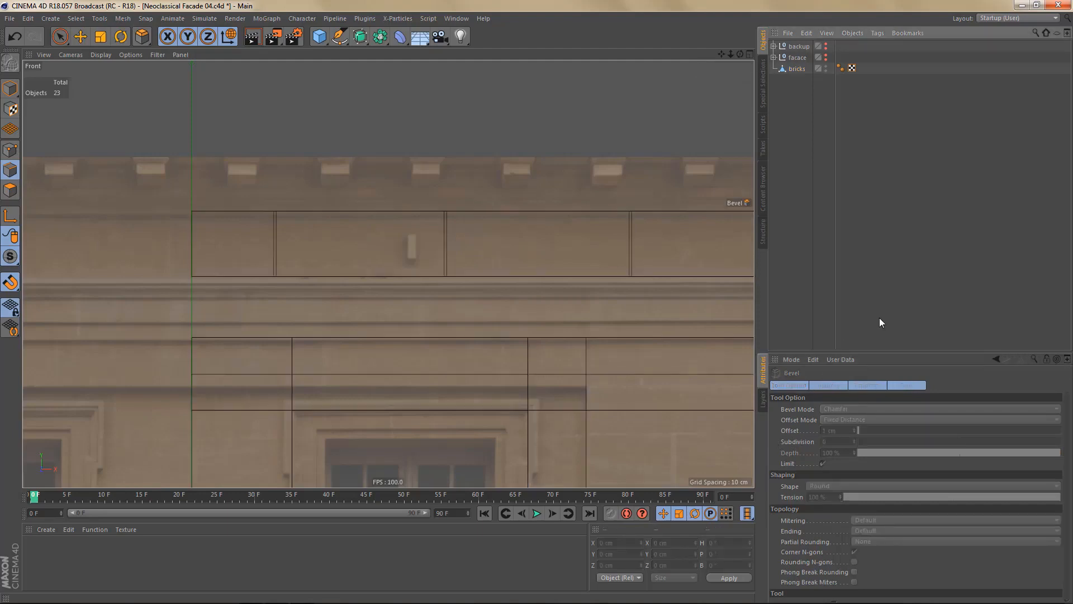
- Transfer the beveled edge selection to polygons and delete the three narrow joint strips from the top band's front
scroll(441, 270, "down", 4)
middle_click(436, 269)
middle_click(286, 183)
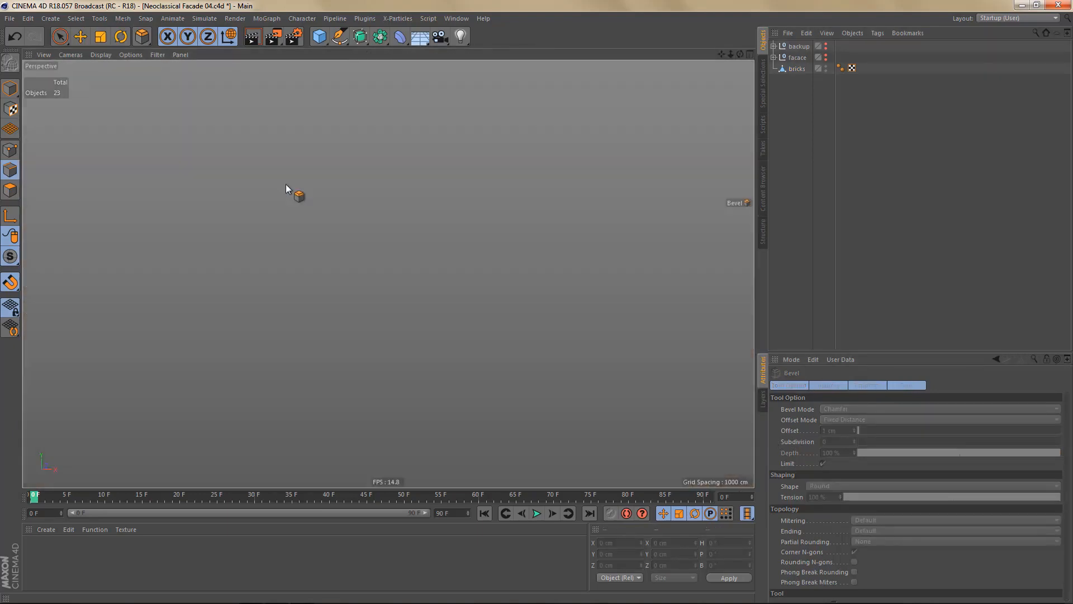
scroll(502, 209, "up", 3)
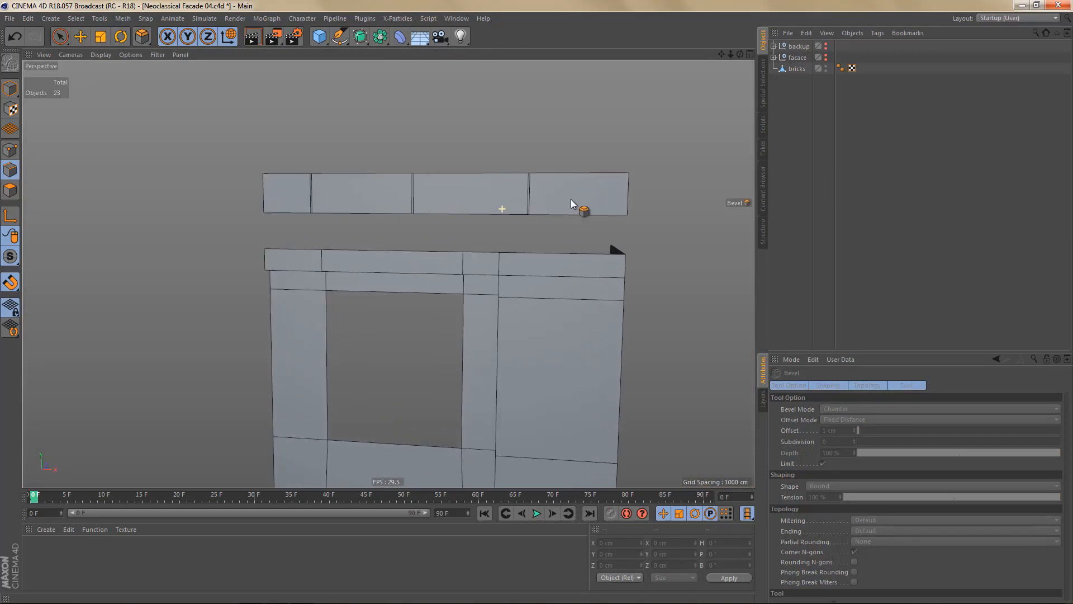
left_click(797, 69)
scroll(498, 215, "up", 4)
left_click_drag(519, 210, 338, 240, "alt")
left_click(10, 191)
key("ctrl+z")
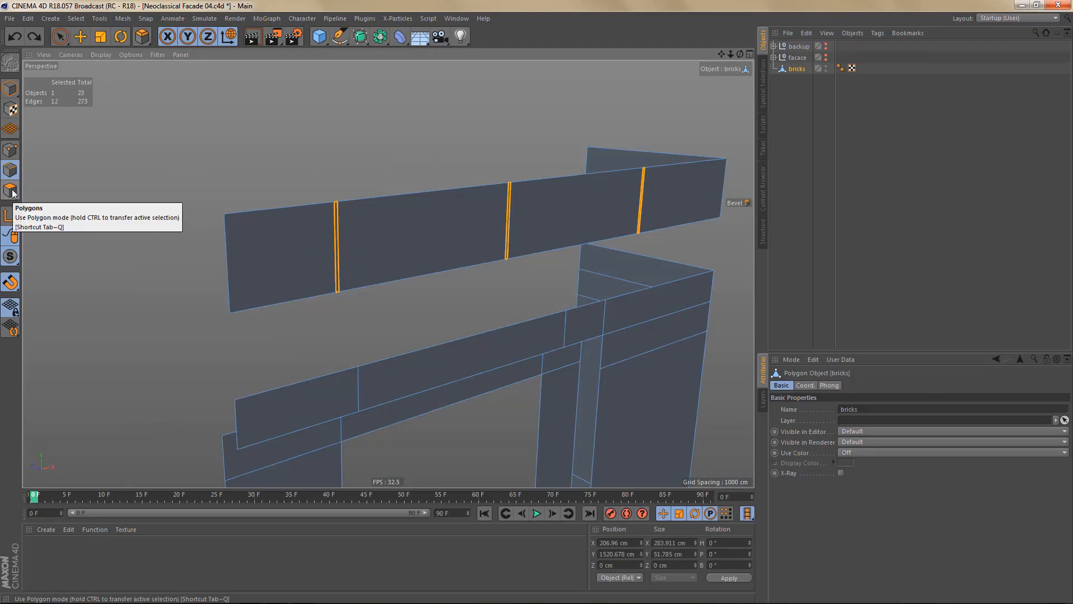
left_click(10, 191)
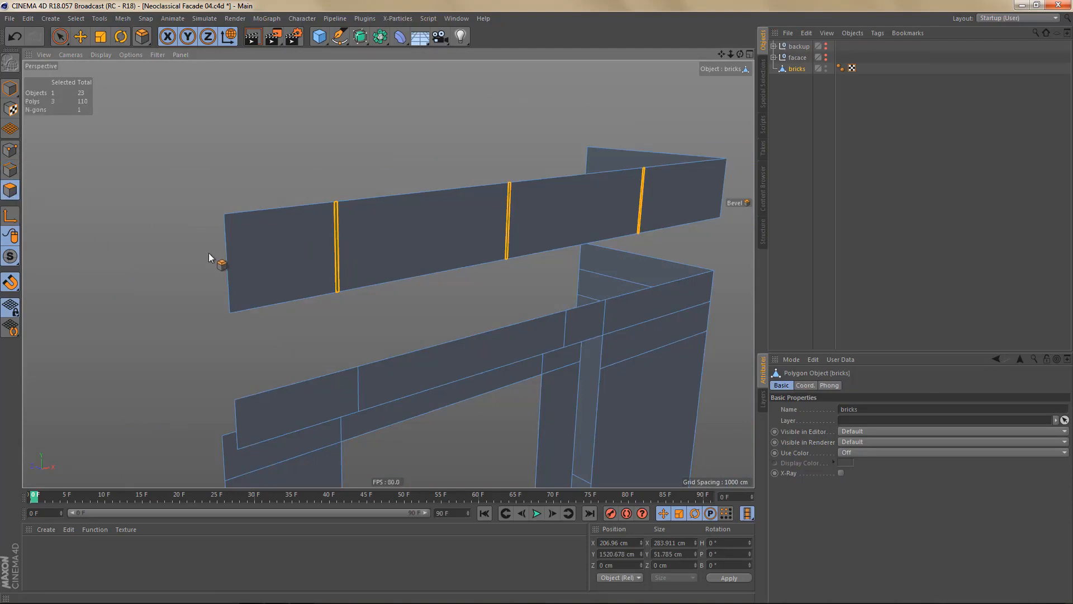
key("Delete")
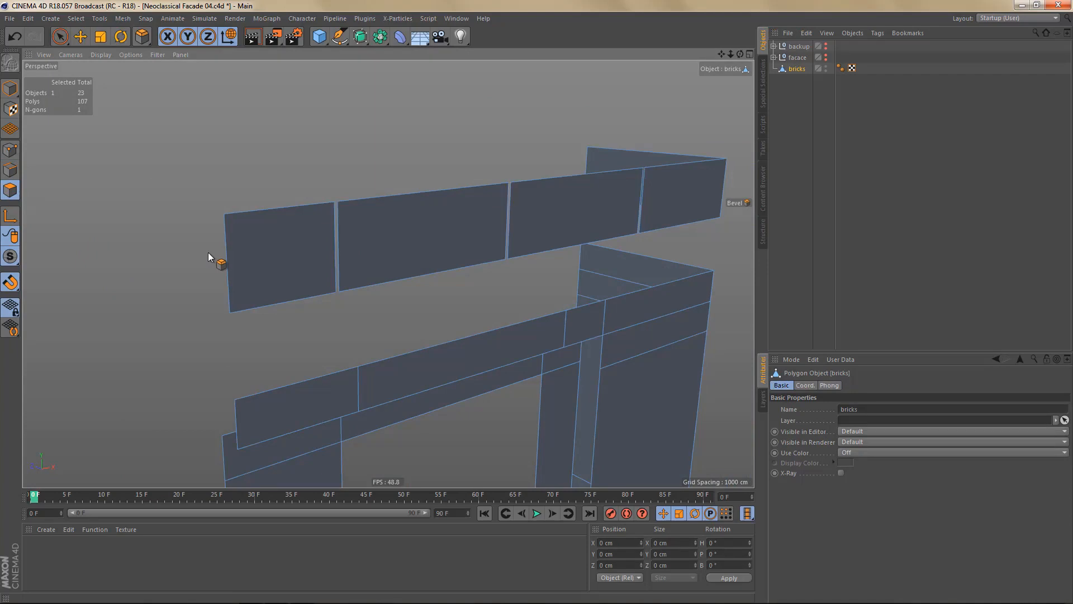
- Render the front view to check the gaps between the top band's blocks
middle_click(508, 365)
middle_click(508, 365)
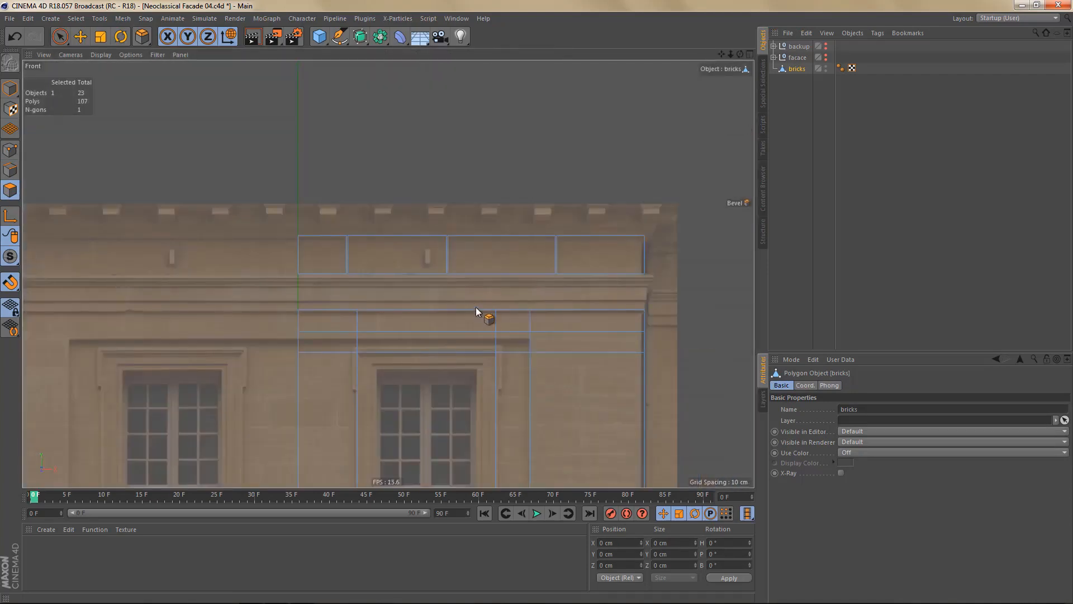
key("ctrl+r")
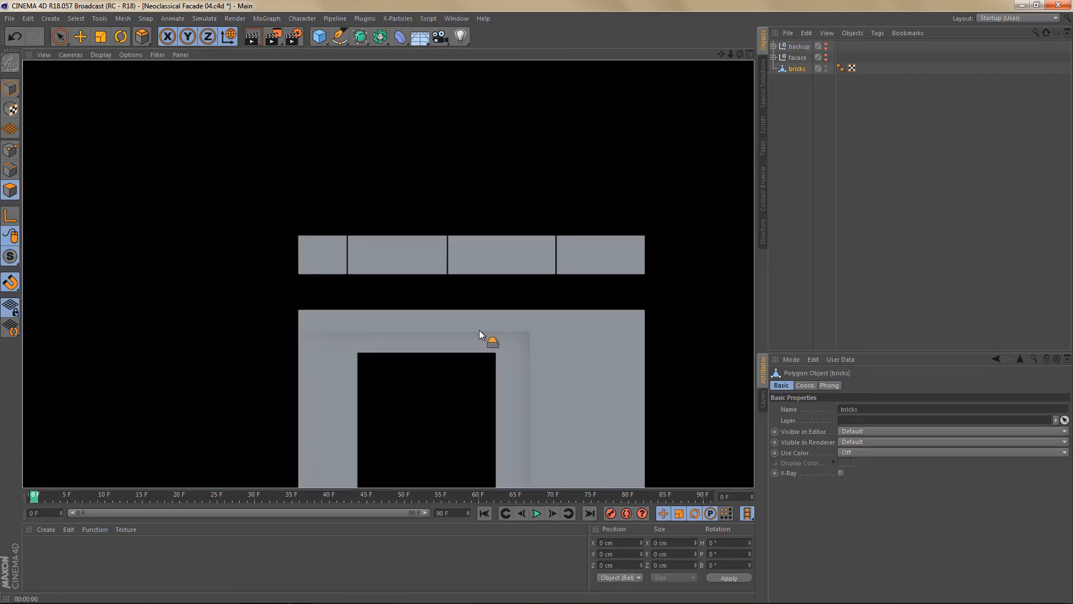
middle_click(479, 334)
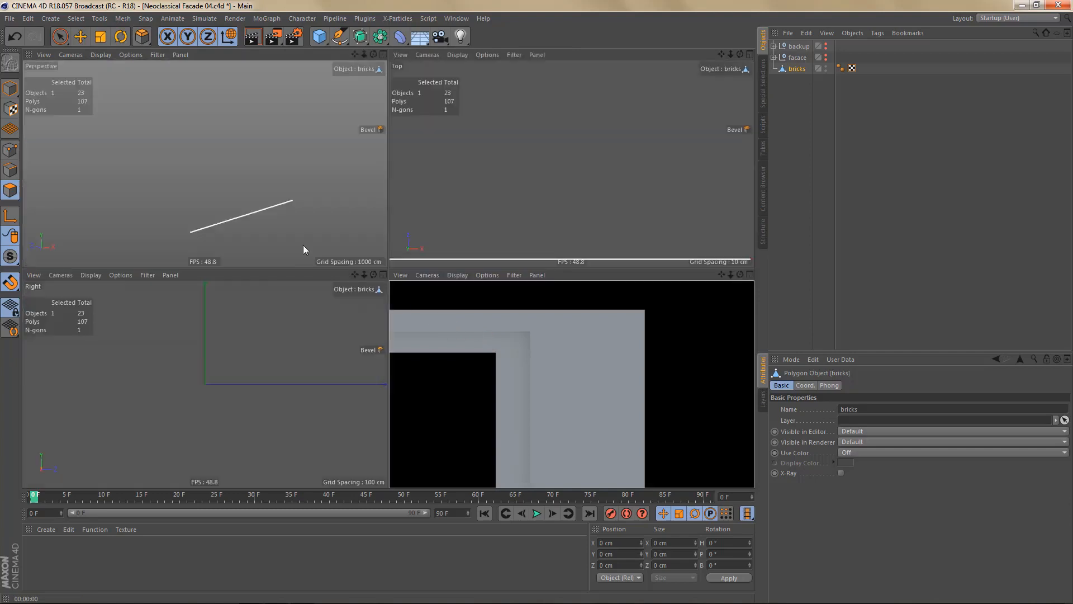
- Add a vertical edge through the middle of the top band's side face by ring-cutting its upper and lower edges
middle_click(282, 196)
left_click_drag(288, 222, 510, 277, "alt")
key("Return")
key("u")
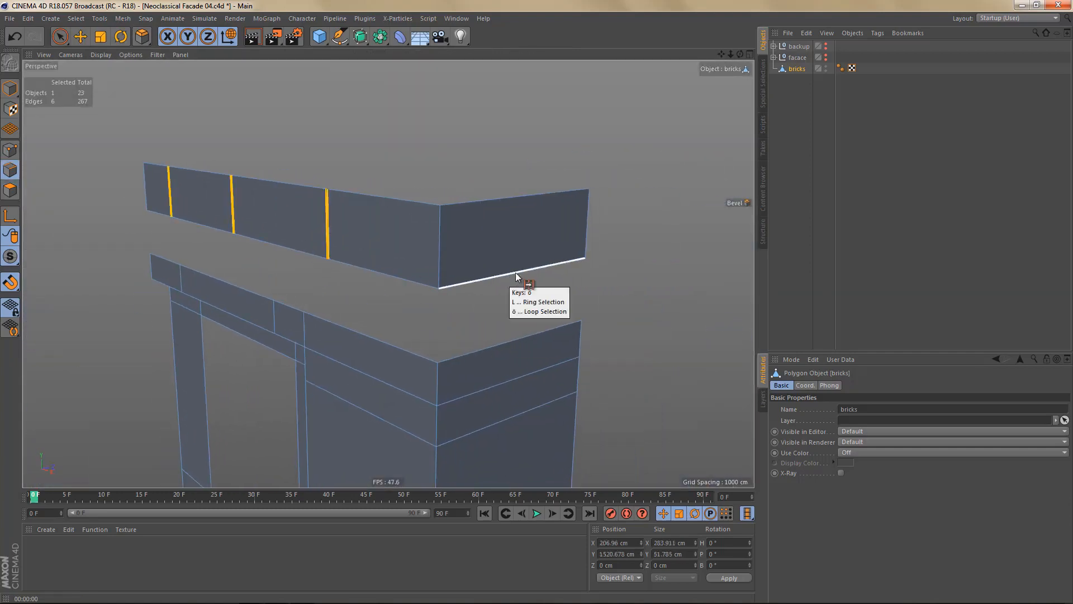
key("b")
left_click(552, 264)
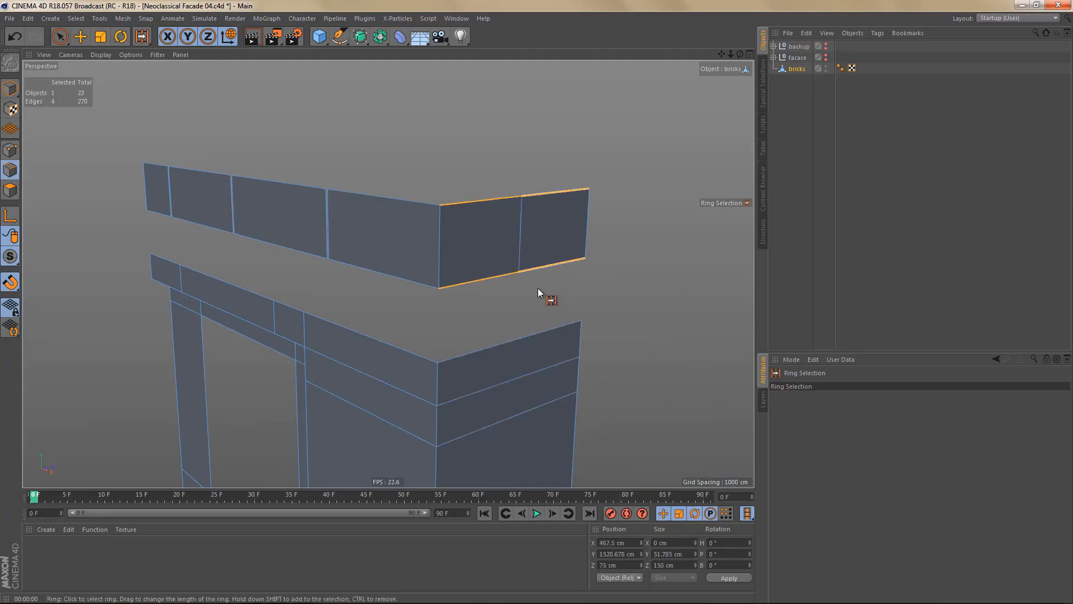
- Select the side face's new middle edge and bevel it with a 1 cm offset and subdivision 0
key("space")
left_click(520, 248)
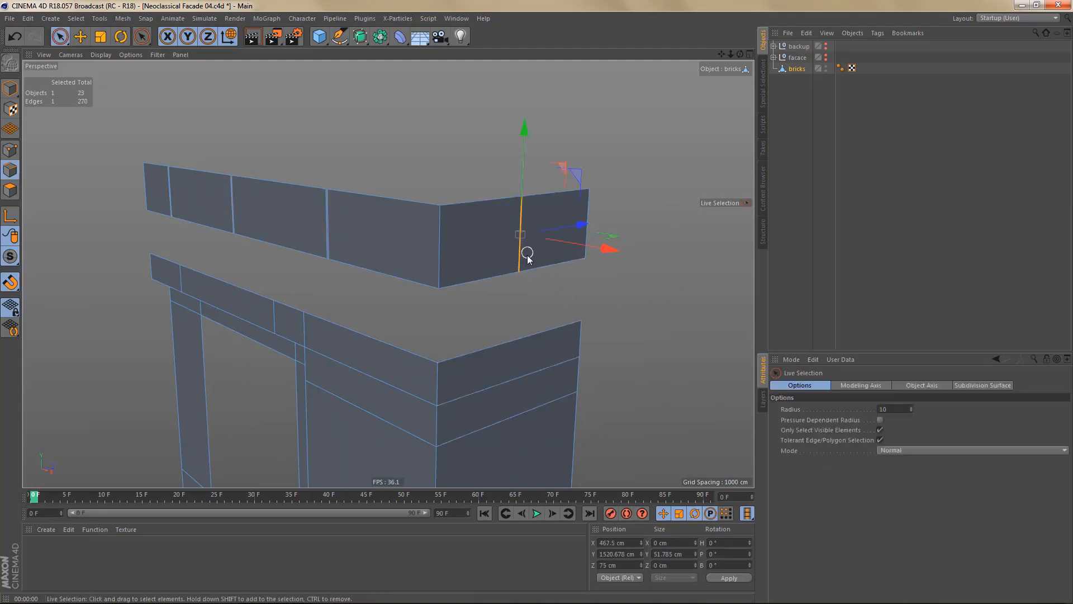
key("m")
key("s")
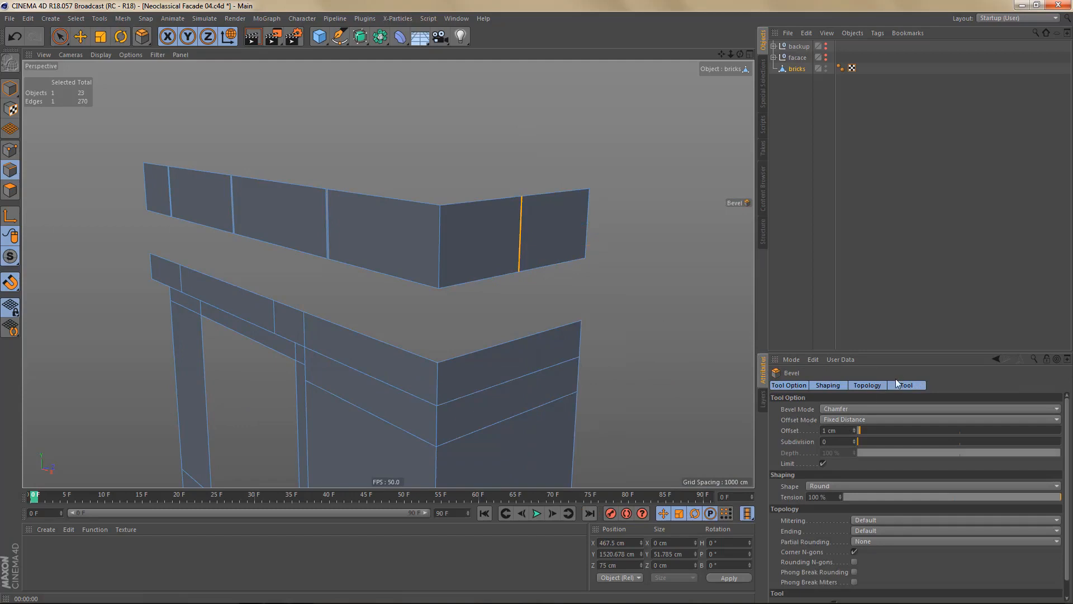
left_click(901, 385)
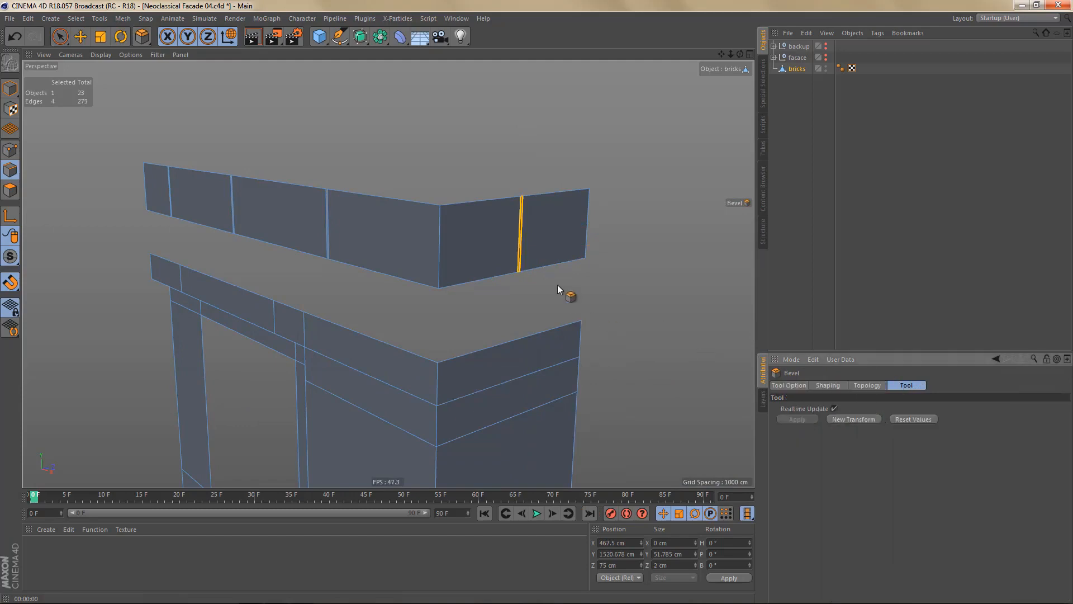
- Delete the narrow polygon strip in the top band's side face and preview the result in a render
left_click(10, 190)
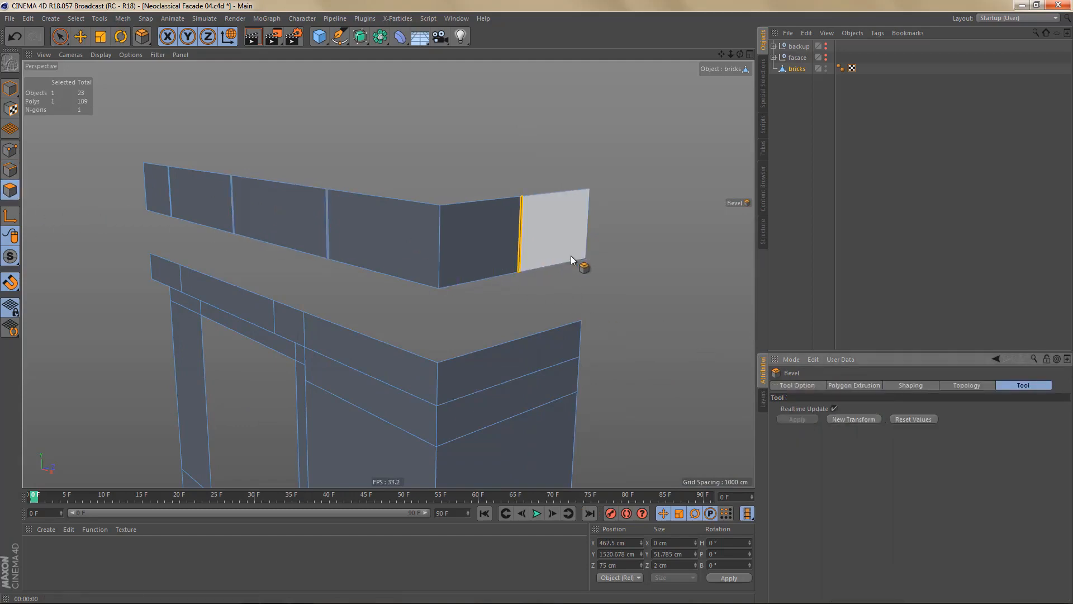
key("Delete")
scroll(537, 219, "down", 3)
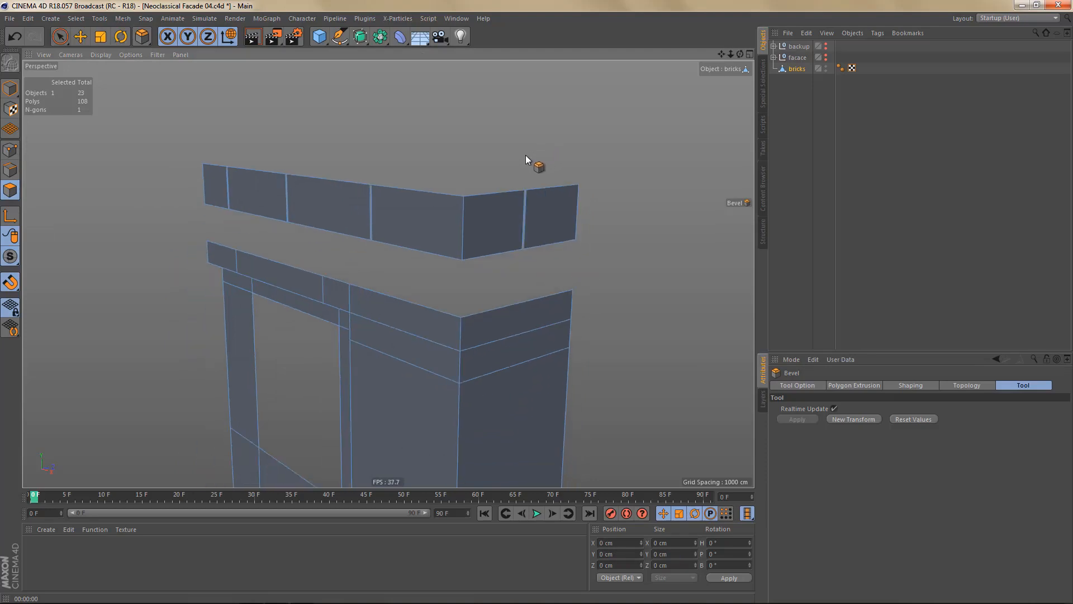
key("ctrl+r")
- Examine the bricks mesh against the reference photo in the front view, from the top band down to the ground-floor arch
middle_click(588, 397)
middle_click(590, 401)
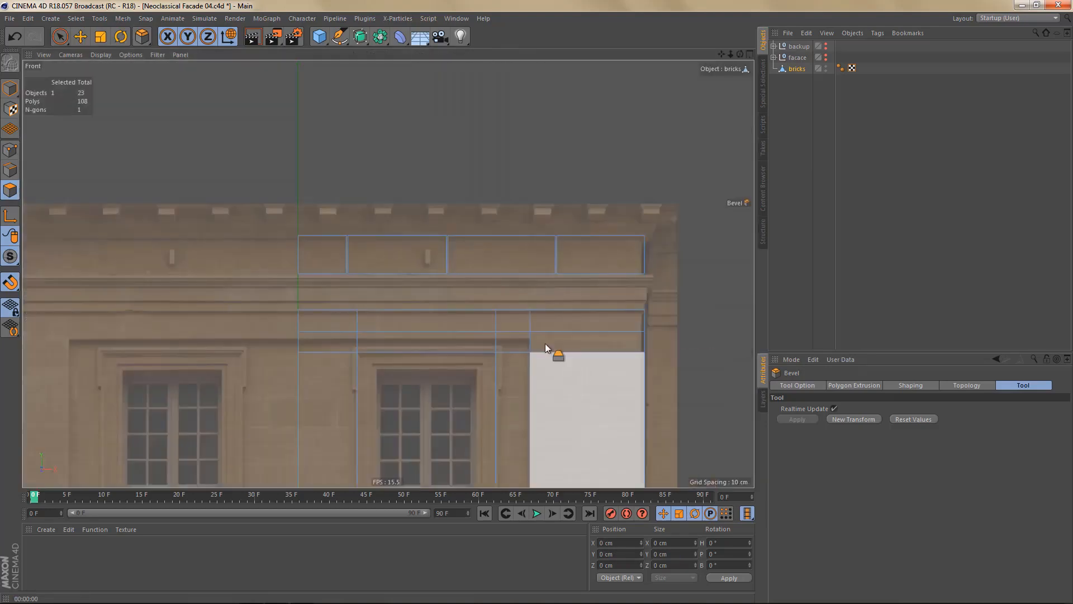
right_click_drag(504, 282, 515, 352, "alt")
middle_click_drag(514, 352, 485, 258, "alt")
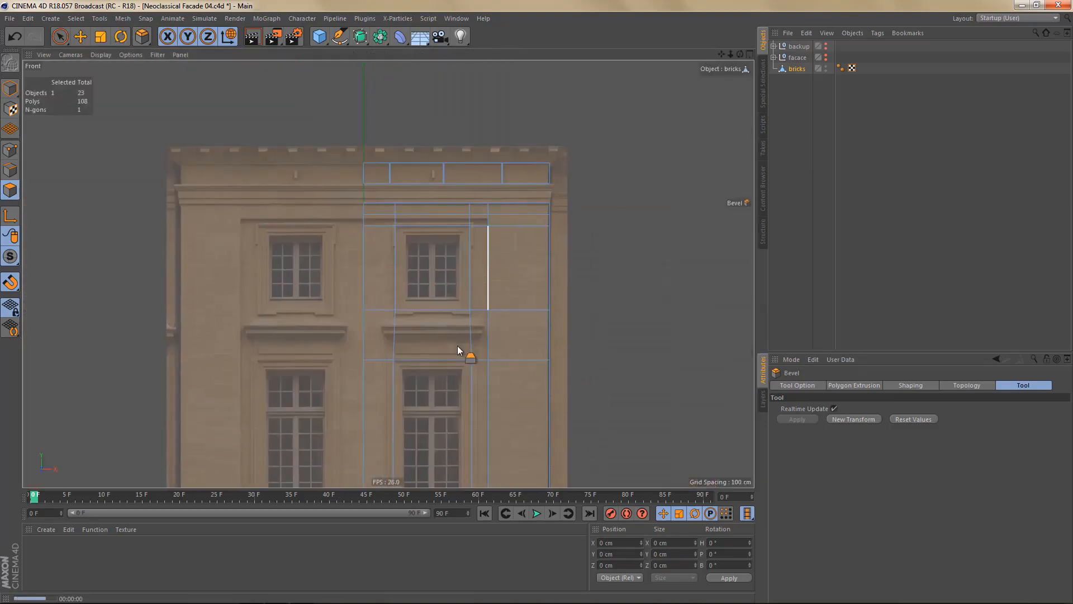
key("ctrl+r")
right_click_drag(499, 310, 504, 344, "alt")
middle_click_drag(504, 344, 509, 280, "alt")
right_click_drag(475, 366, 517, 348, "alt")
middle_click_drag(518, 272, 518, 341, "alt")
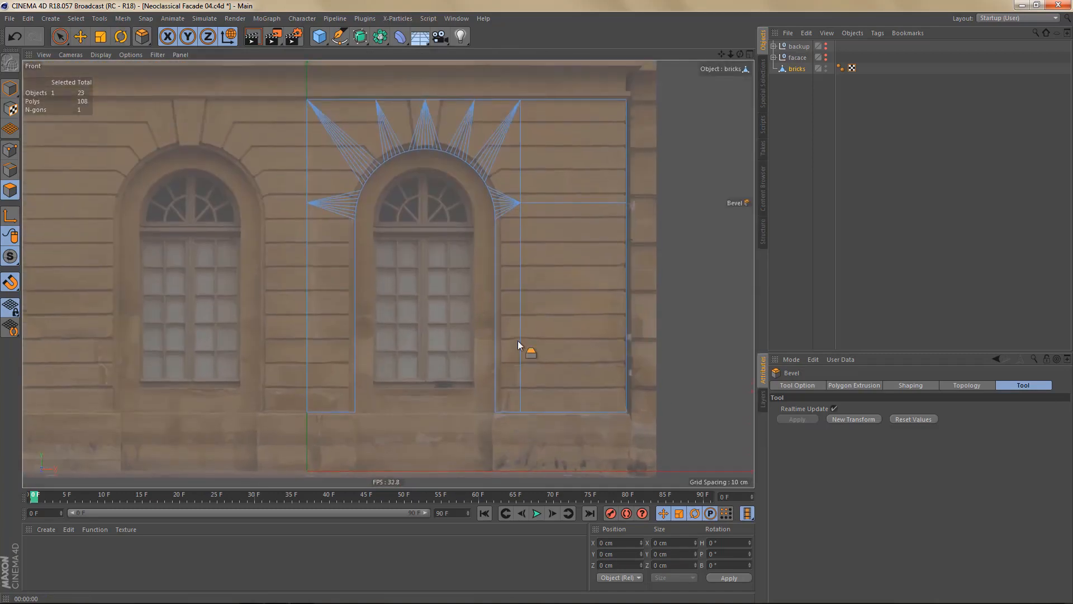
mouse_move(575, 403)
middle_mouse_down("alt")
mouse_move(582, 346)
mouse_move(590, 393)
middle_mouse_up("alt")
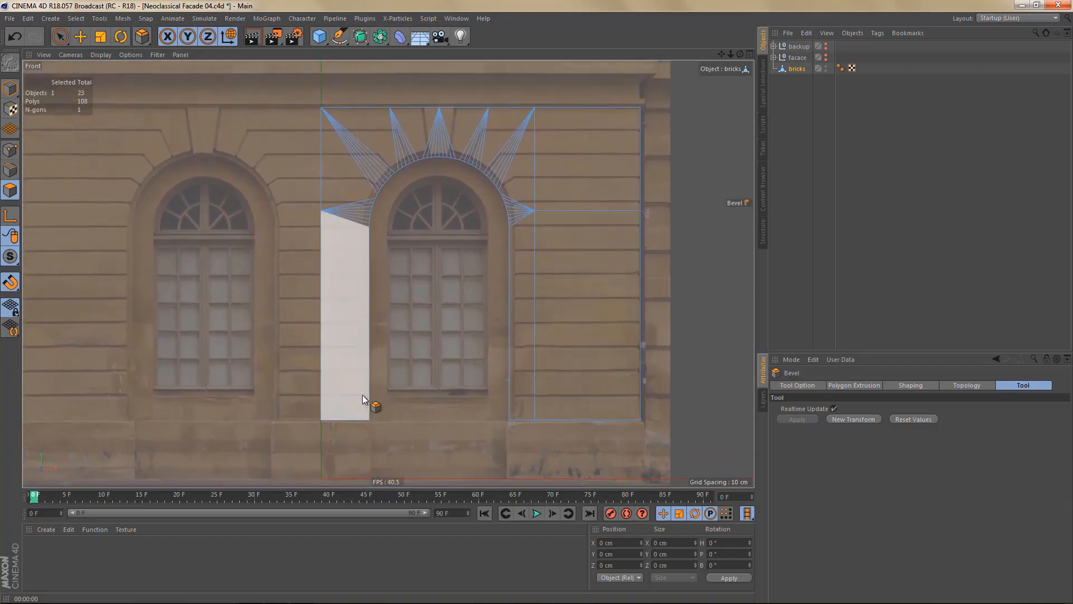
right_click_drag(320, 413, 340, 410, "alt")
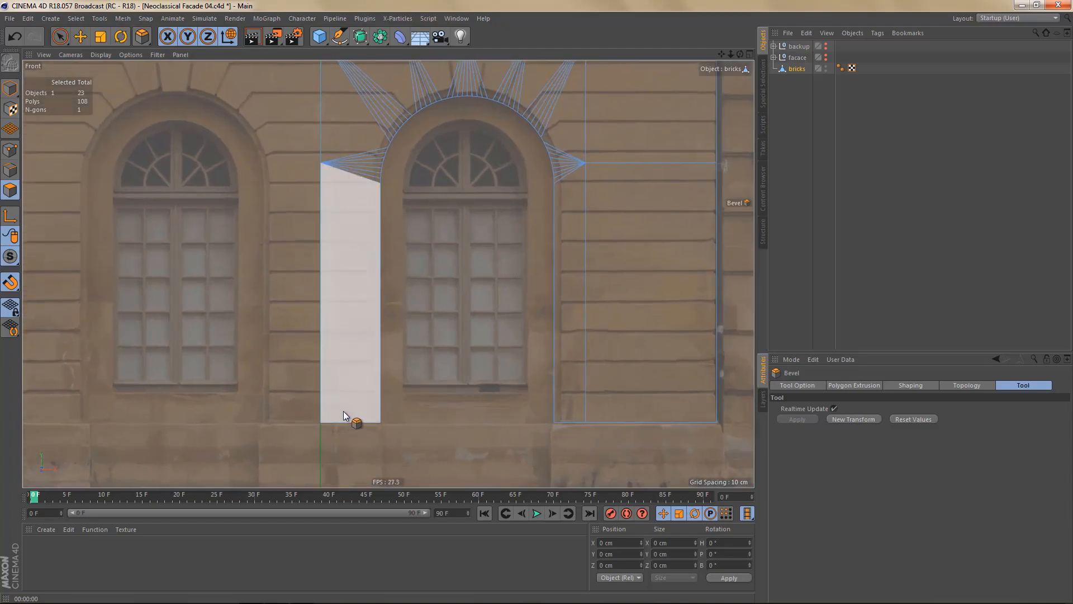
- Plane-cut the bricks mesh horizontally along the lowest brick joint beside the ground-floor arch
key("k")
key("j")
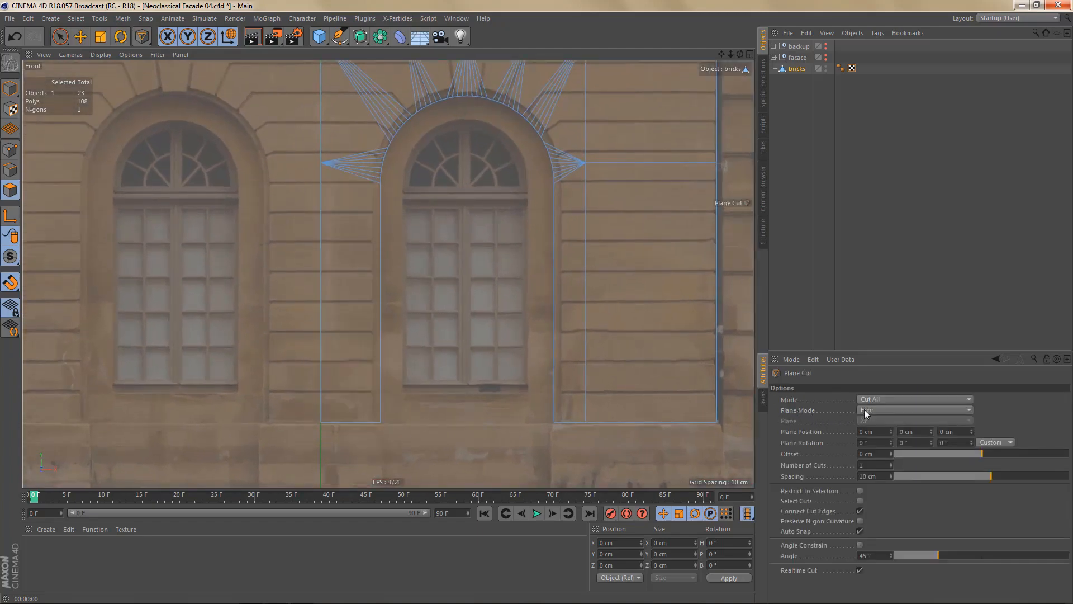
right_click_drag(331, 400, 363, 407, "alt")
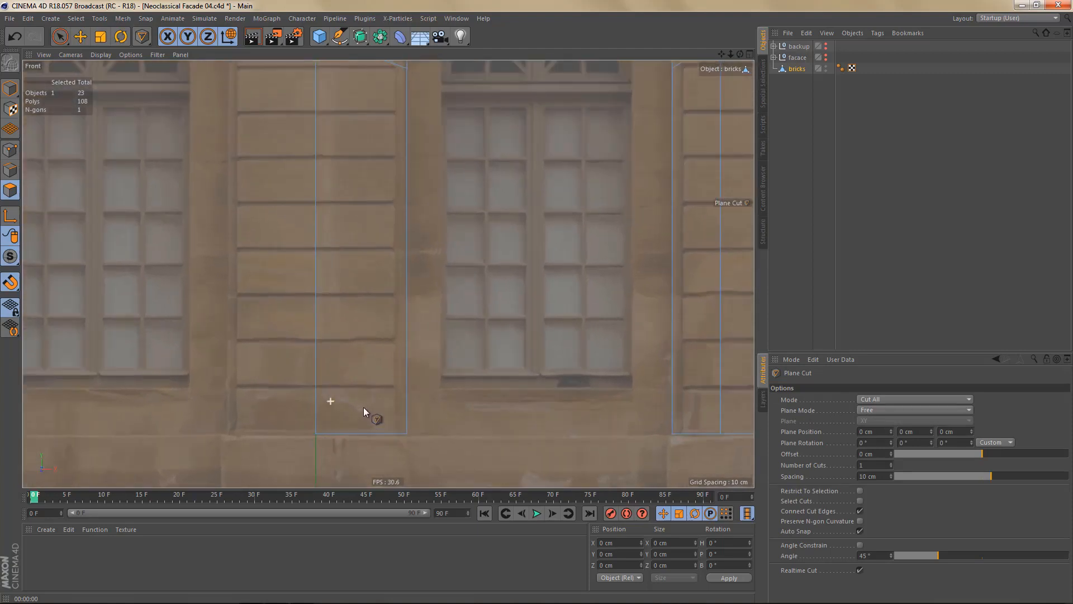
left_click(315, 386)
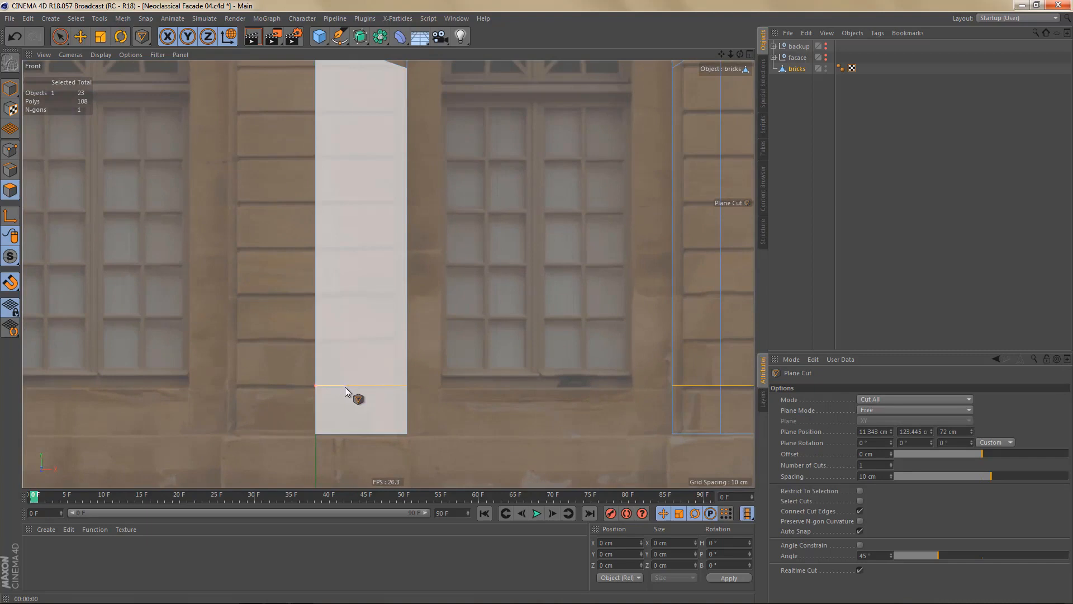
left_click(344, 387)
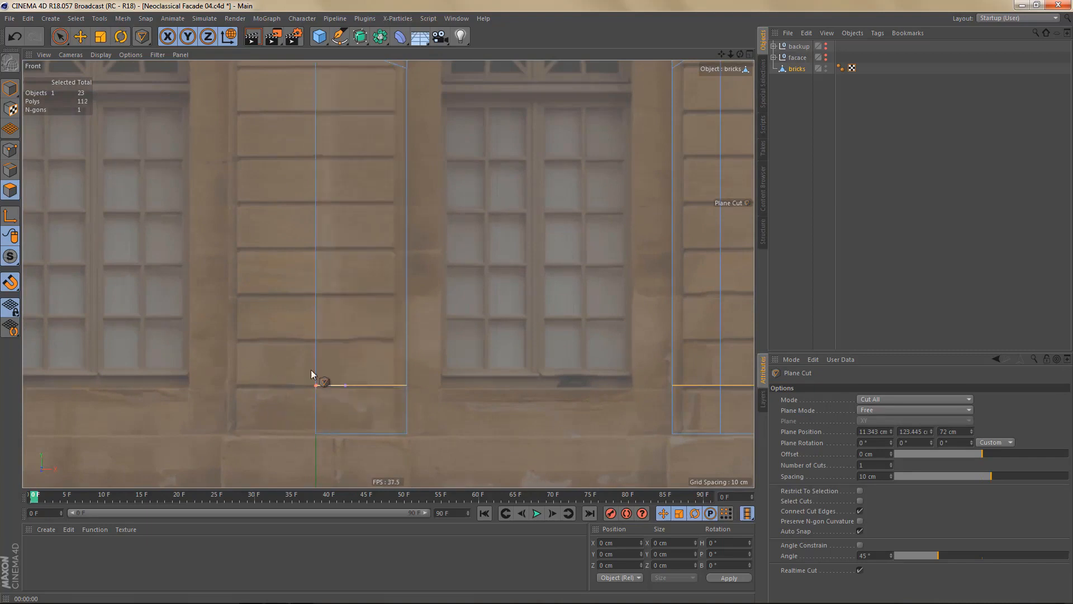
- Offset the horizontal plane cut by 1.7 cm and repeat it as three cuts spaced -37 cm apart
middle_click_drag(381, 347, 253, 303, "alt")
middle_click_drag(472, 348, 389, 339, "alt")
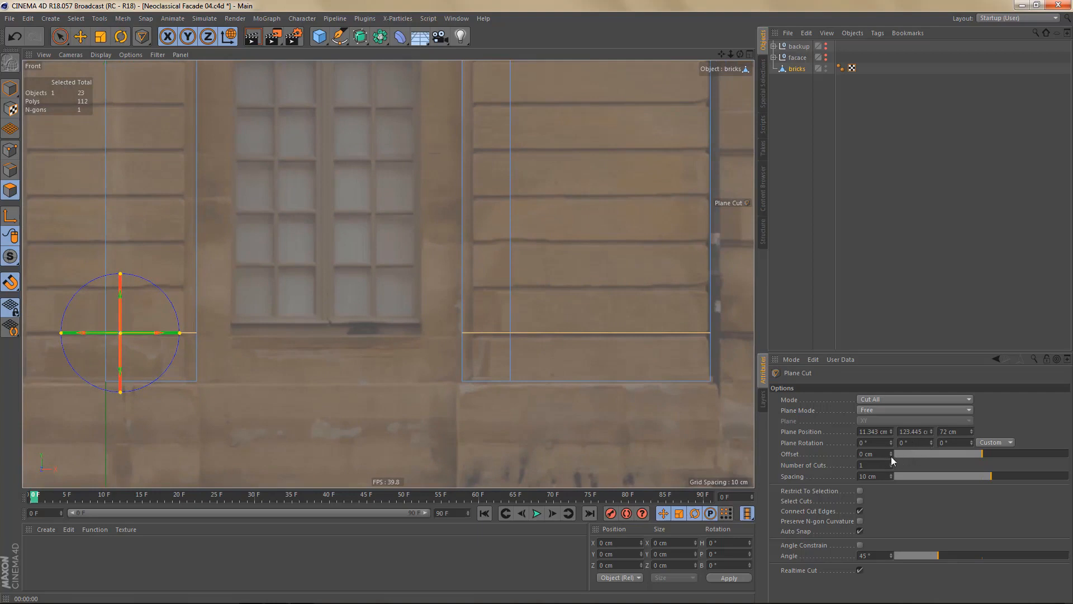
left_click_drag(891, 456, 891, 449)
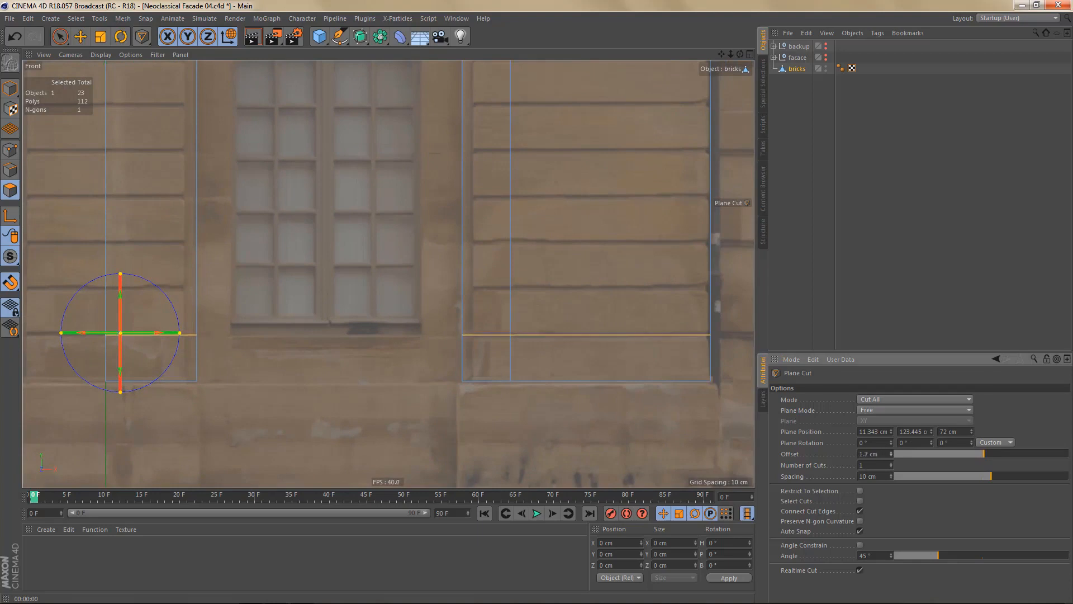
left_click(890, 462)
left_click(891, 463)
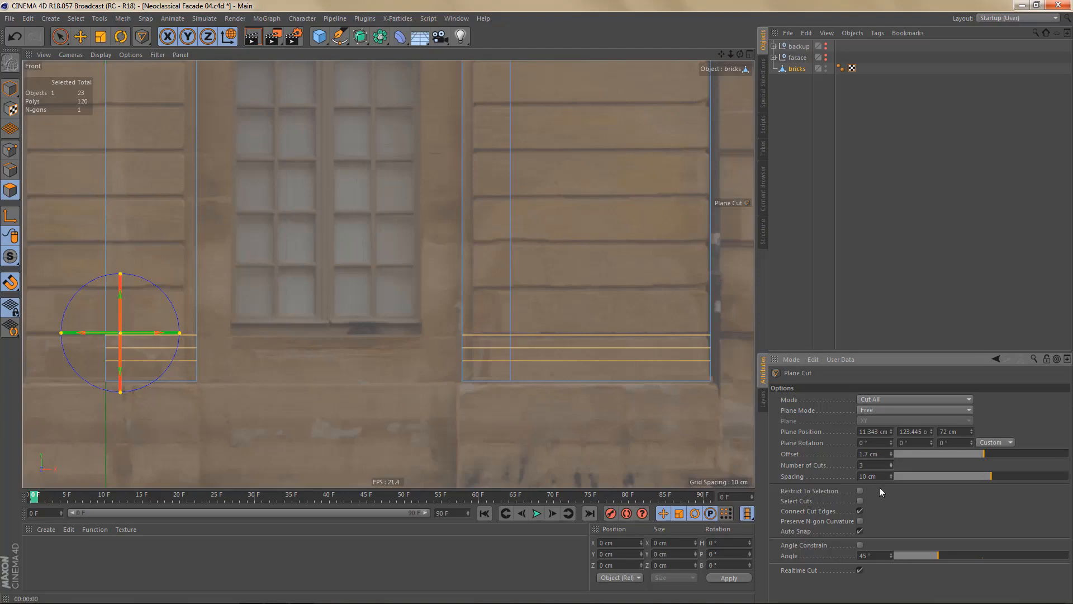
left_click_drag(891, 476, 891, 490)
- Try repeating the horizontal plane cut beside the ground-floor arch as seven cuts spaced -35.5 cm apart
middle_click_drag(381, 137, 388, 273, "alt")
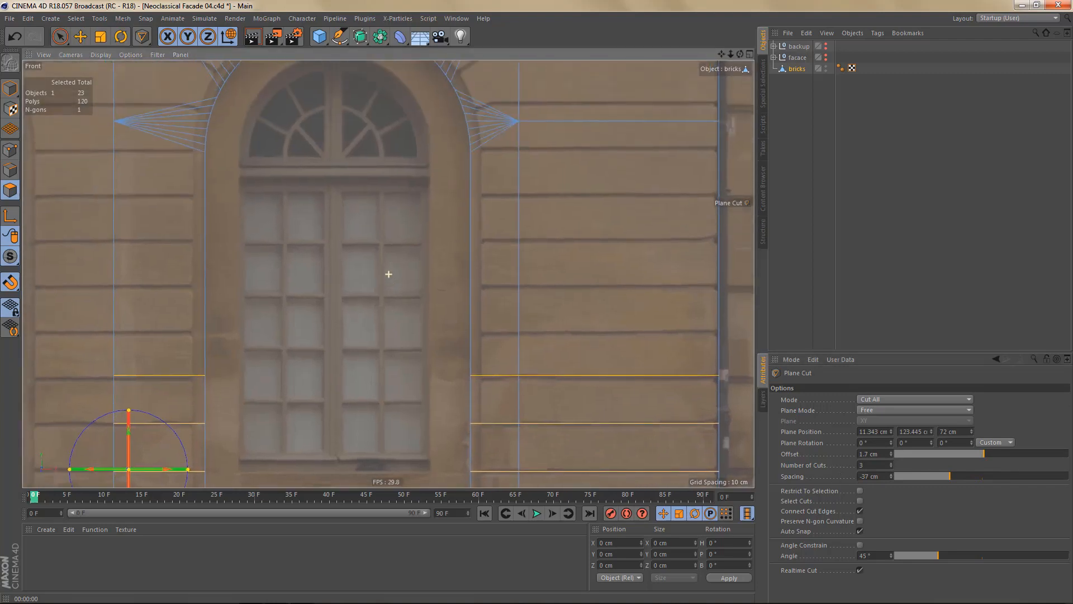
right_click_drag(597, 290, 597, 322, "alt")
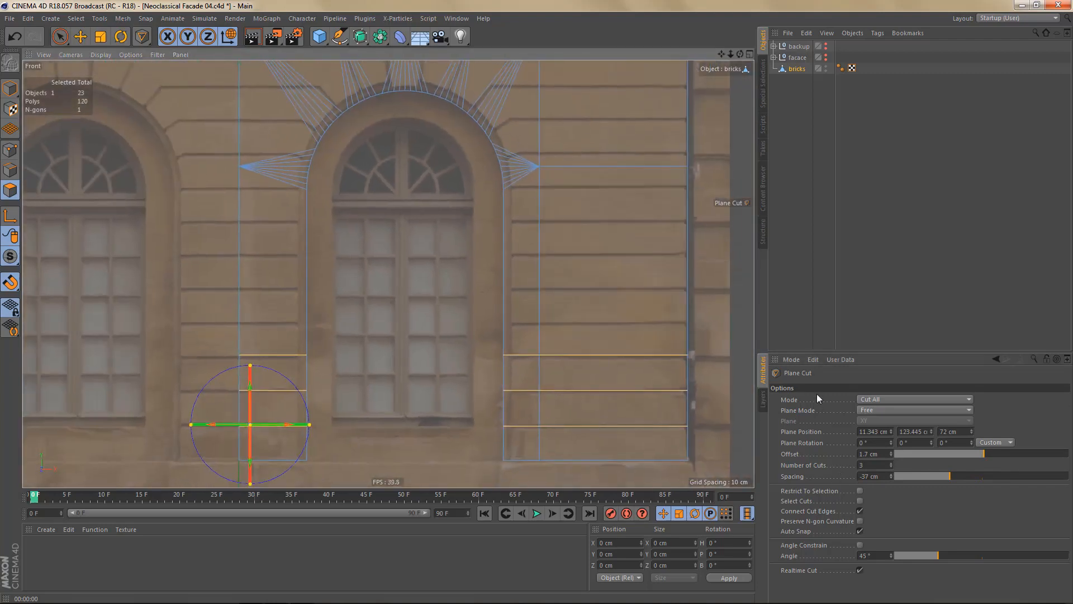
left_click(891, 463)
left_click(891, 464)
left_click(891, 463)
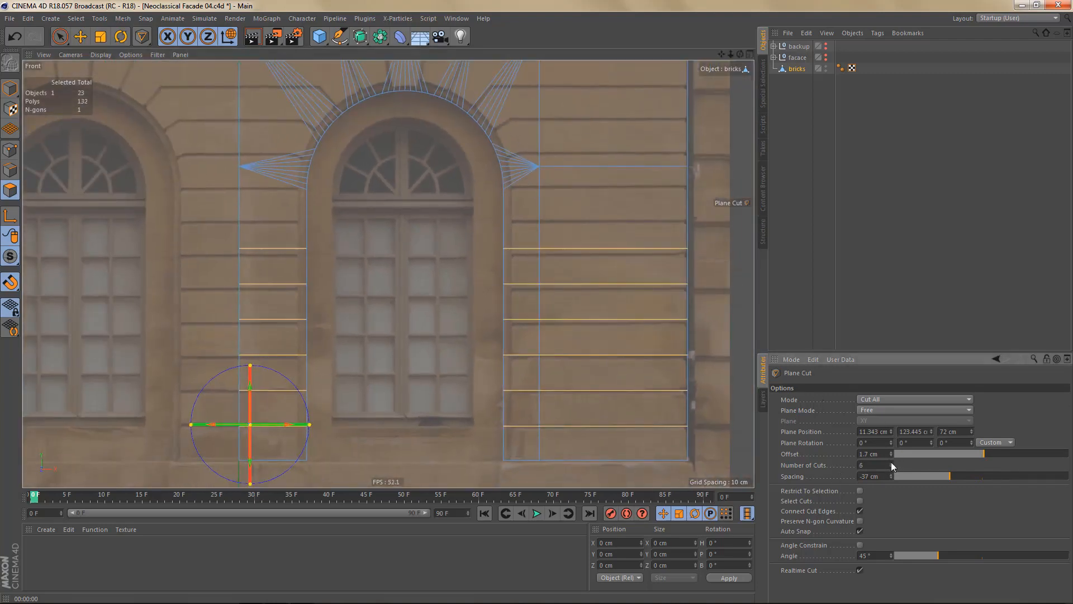
left_click(891, 463)
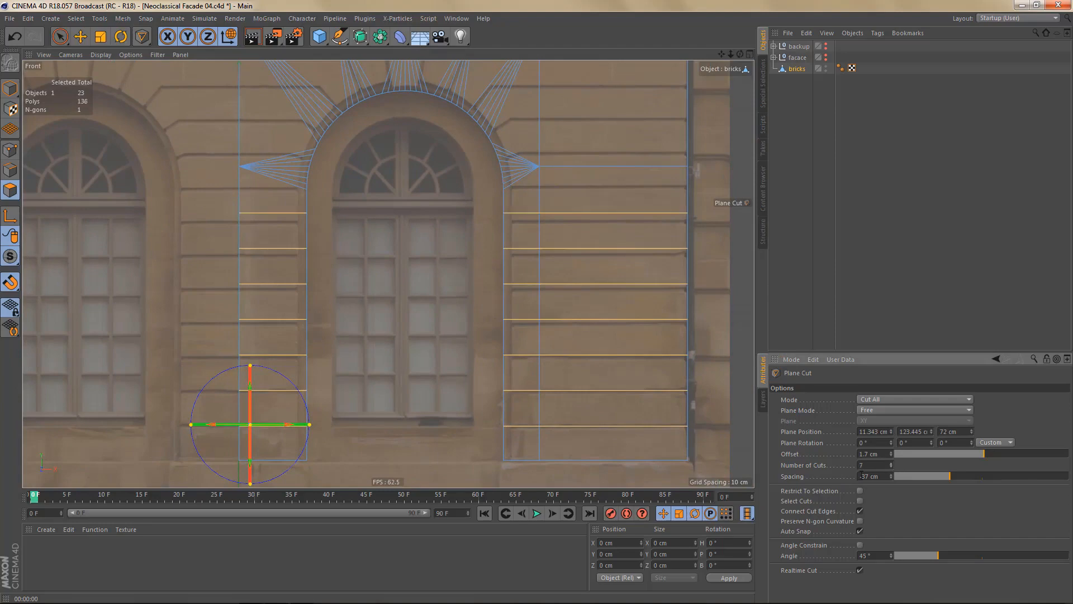
left_click_drag(890, 474, 891, 470)
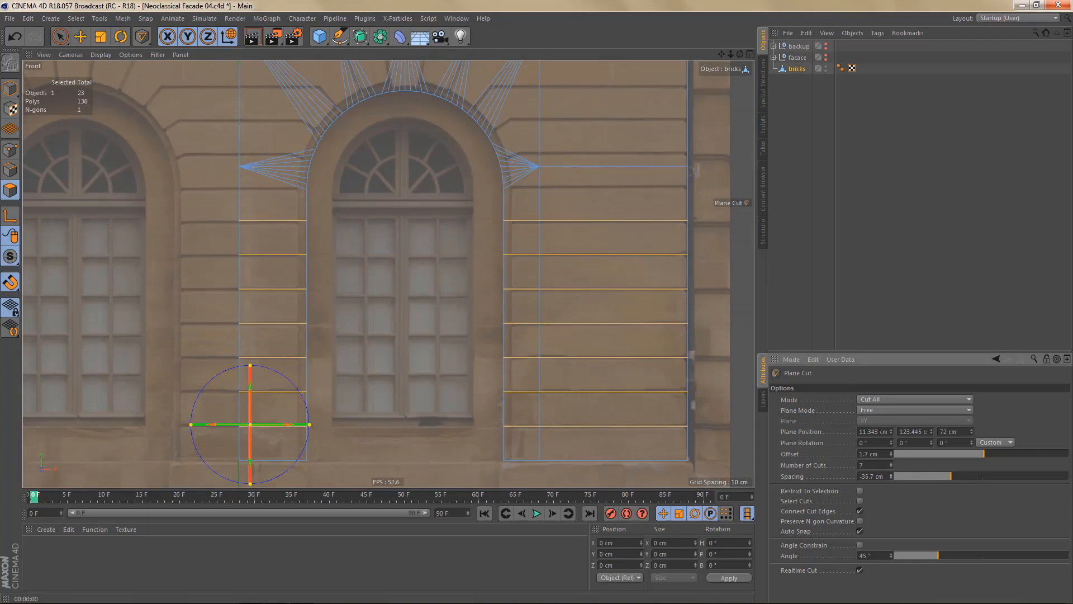
left_click_drag(891, 470, 890, 469)
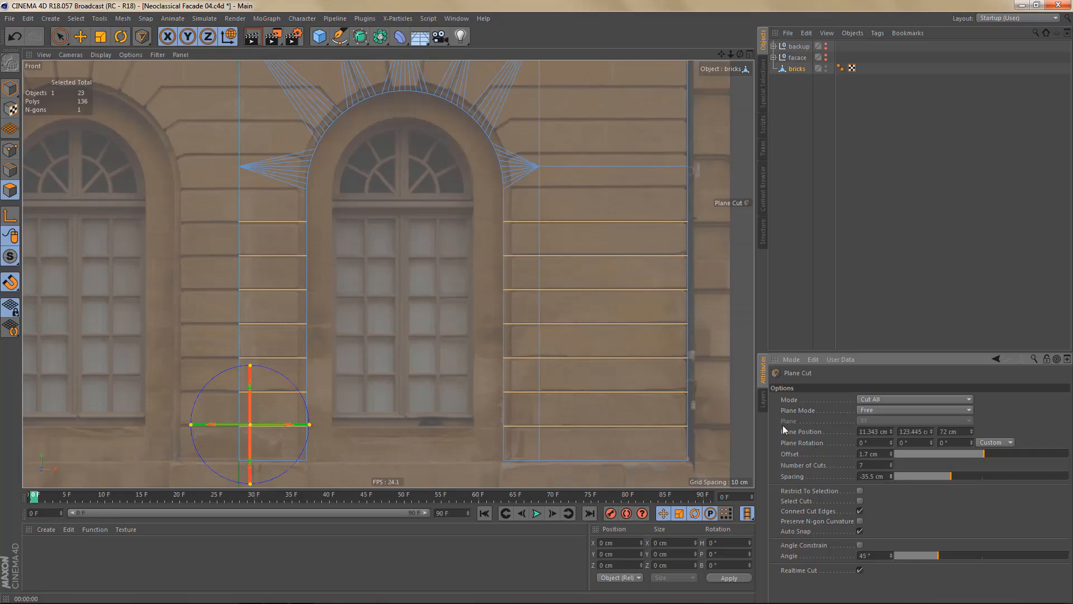
middle_click_drag(558, 259, 597, 315, "alt")
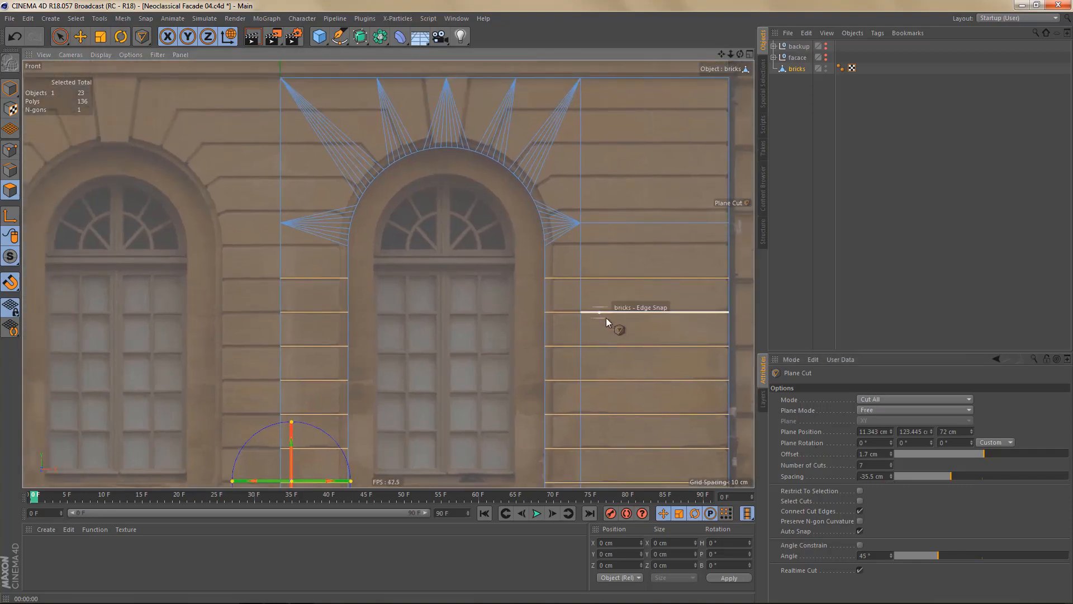
key("e")
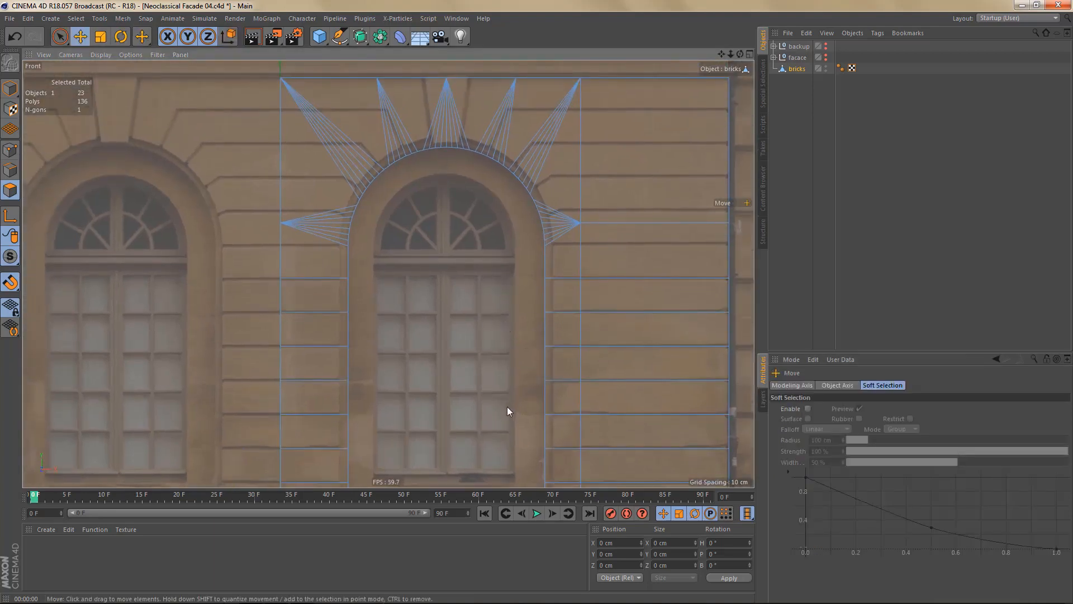
- Compare the horizontal cuts with the reference brick joints beside the arch, and undo the plane cuts
middle_click_drag(596, 326, 541, 224, "alt")
scroll(562, 320, "up", 3)
scroll(548, 257, "down", 5)
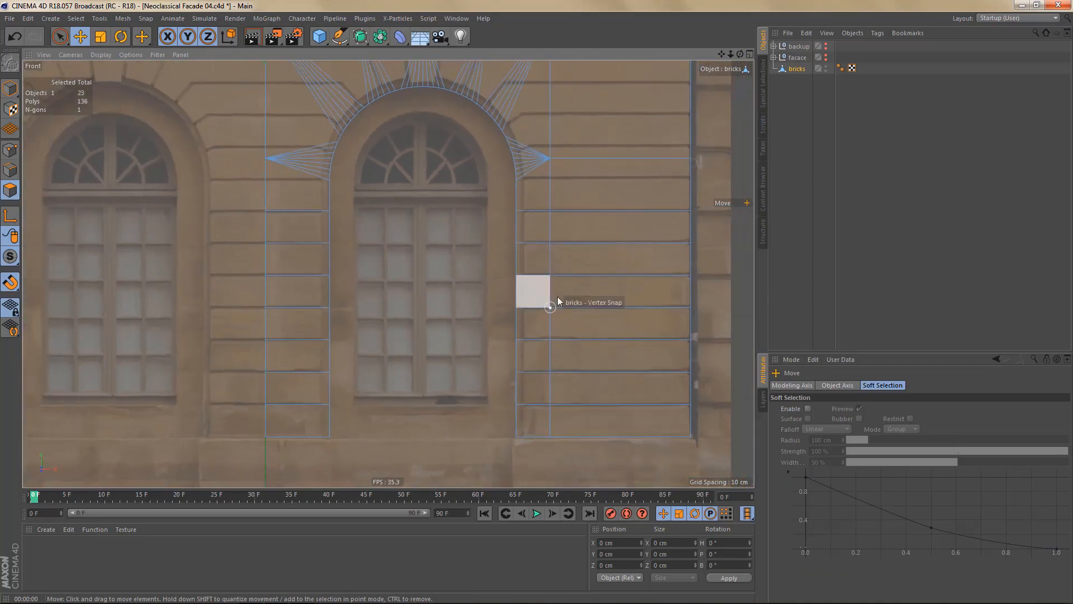
right_click_drag(563, 295, 671, 295, "alt")
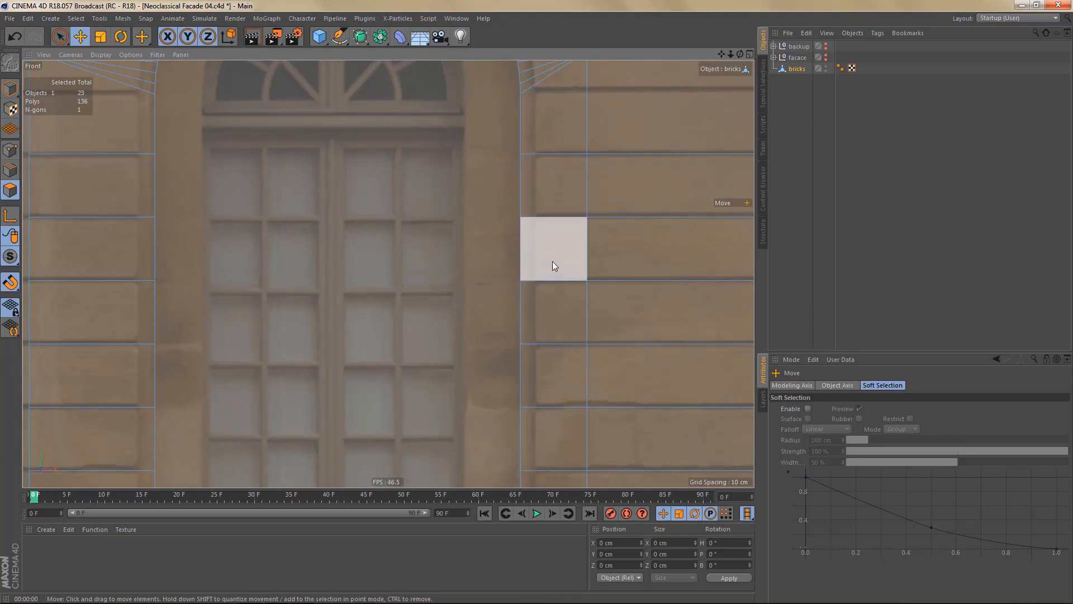
middle_click_drag(552, 317, 565, 410, "alt")
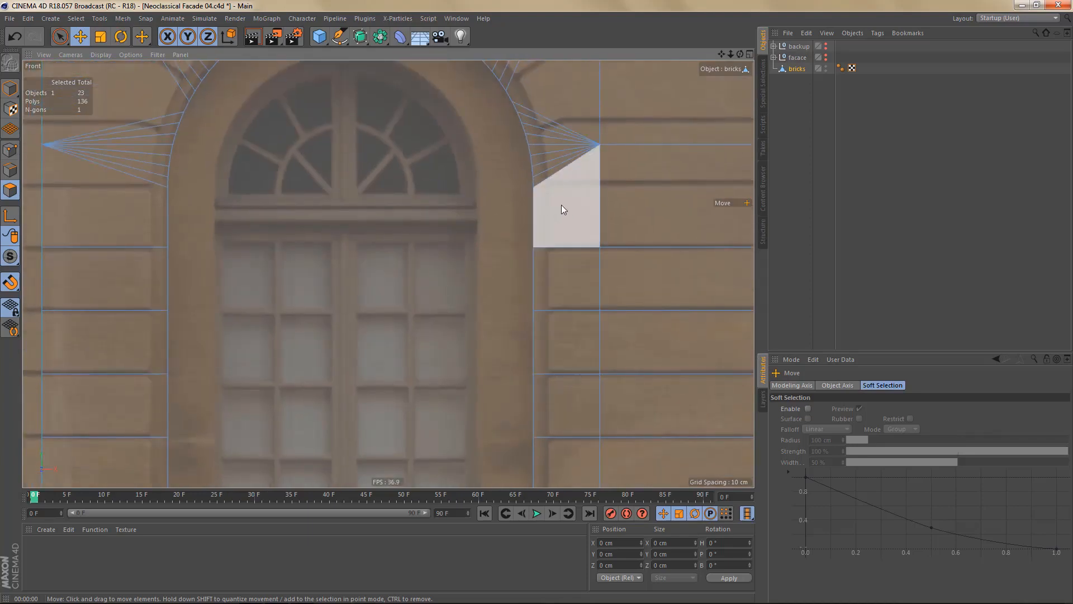
right_click_drag(561, 204, 566, 255, "alt")
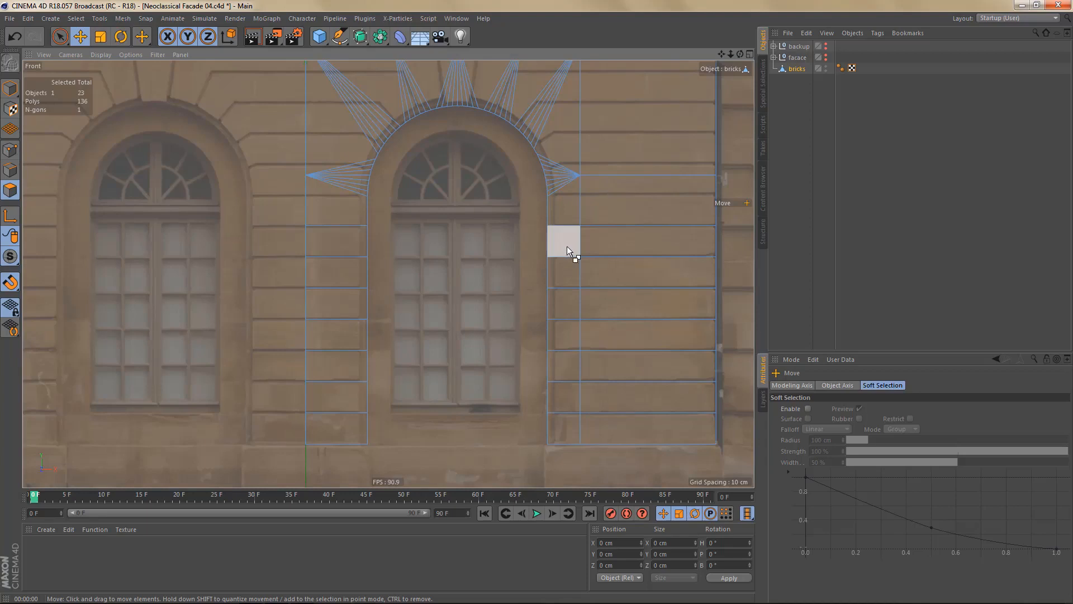
key("ctrl+z")
key("ctrl+z")
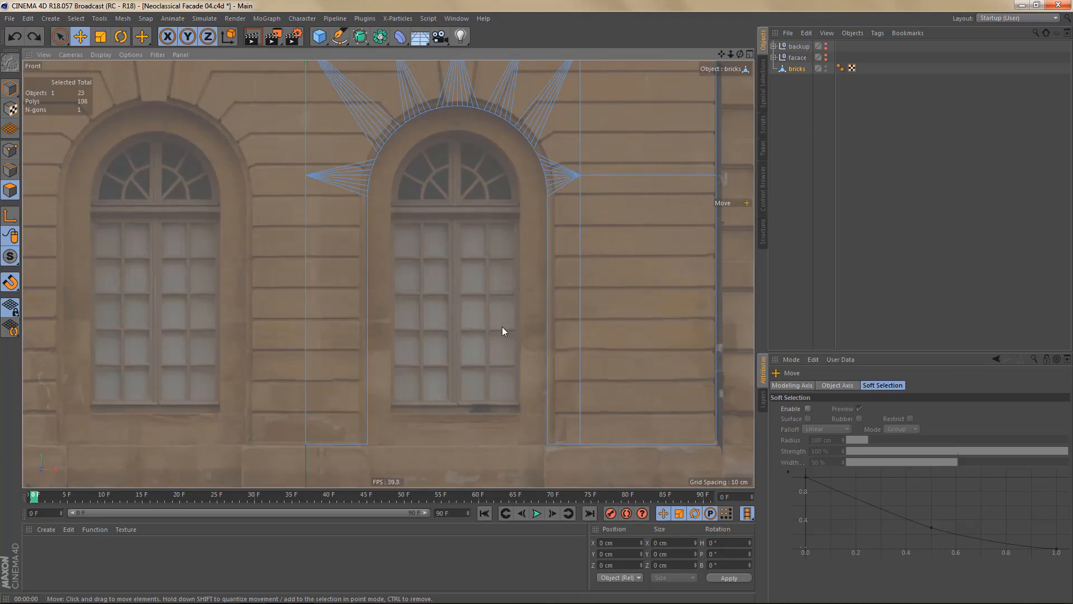
- Select the front polygons surrounding the ground-floor arch and inset them by about 7 cm with Extrude Inner
middle_click_drag(422, 293, 422, 295, "alt")
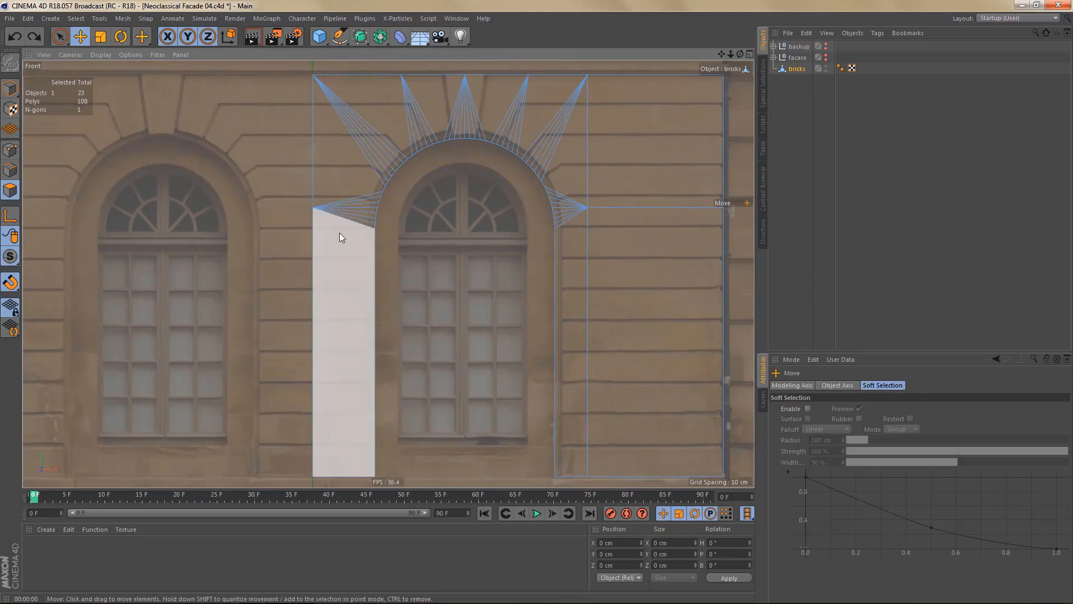
key("9")
mouse_move(342, 248)
left_mouse_down()
mouse_move(358, 129)
mouse_move(511, 112)
mouse_move(565, 221)
left_mouse_up()
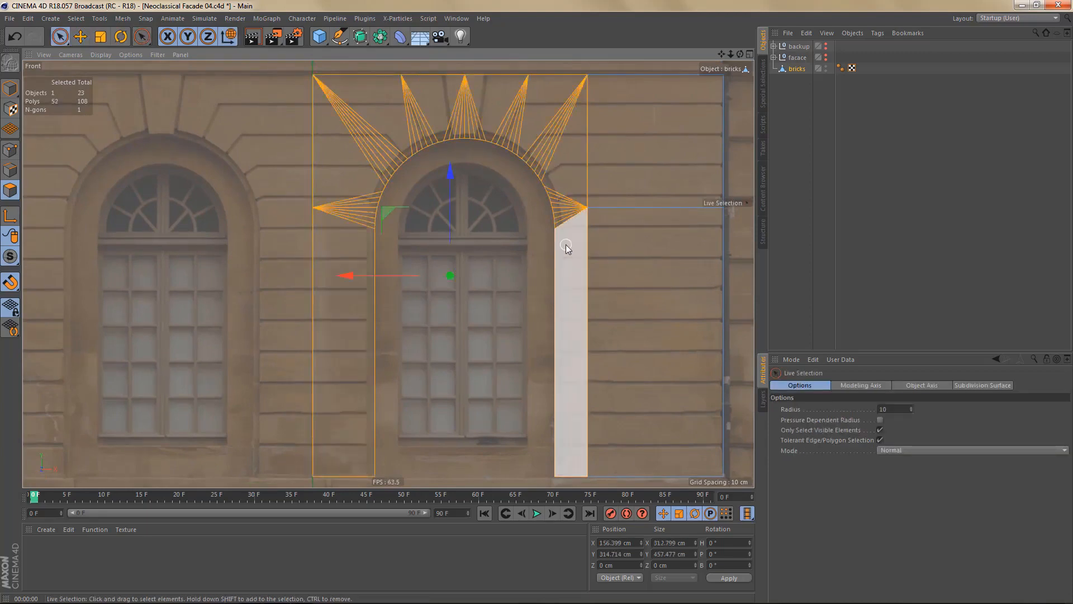
key("i")
scroll(579, 376, "up", 5)
left_click_drag(660, 349, 638, 348)
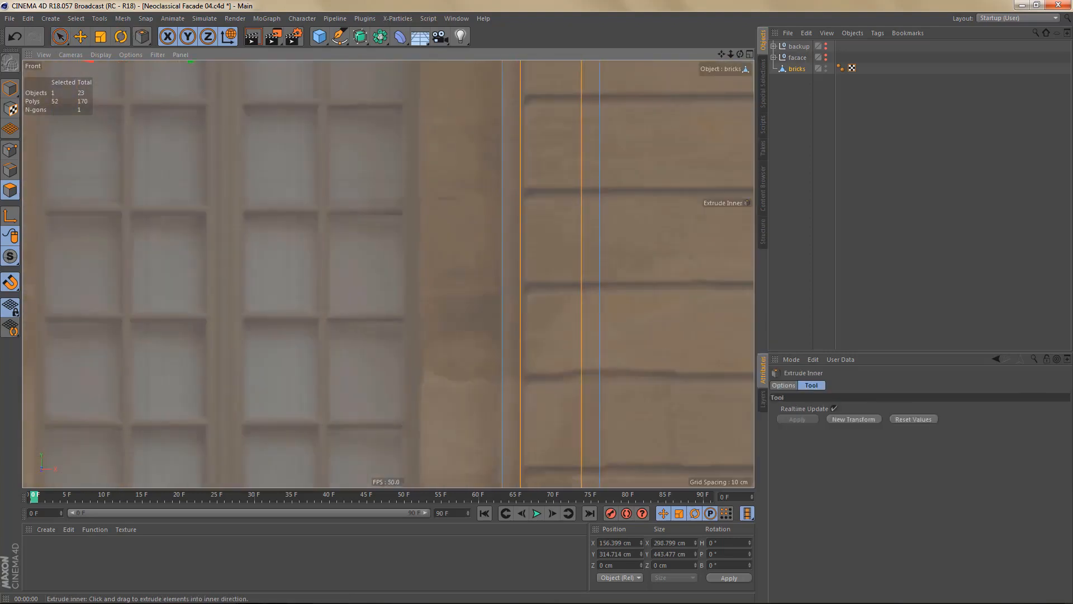
- Line-cut vertically from each lower inset corner to the bottom edge on both legs of the arch surround
scroll(615, 289, "down", 5)
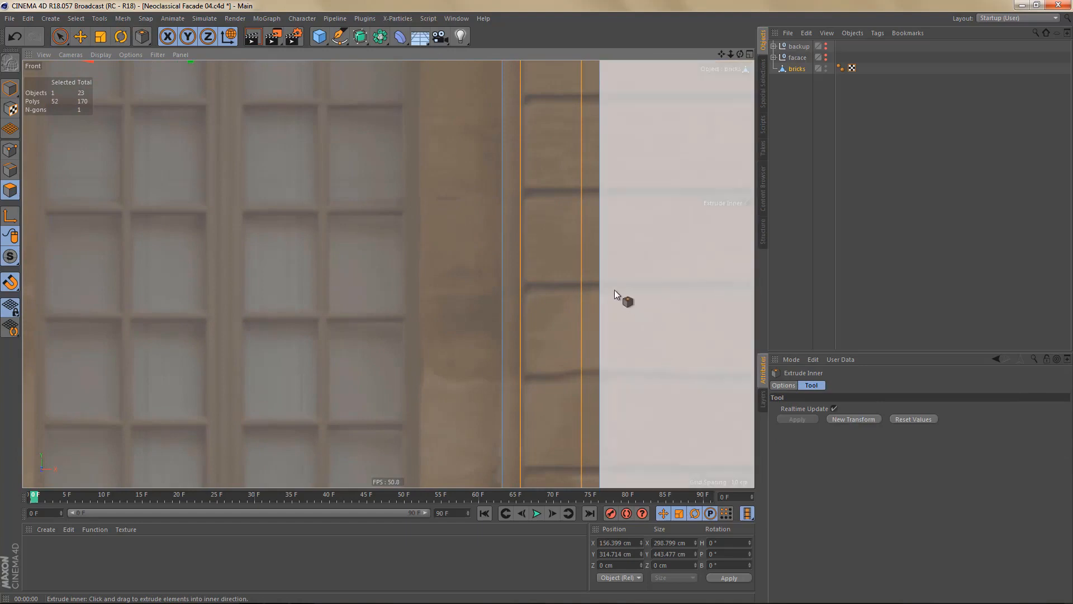
scroll(587, 319, "up", 6)
scroll(615, 313, "up", 1)
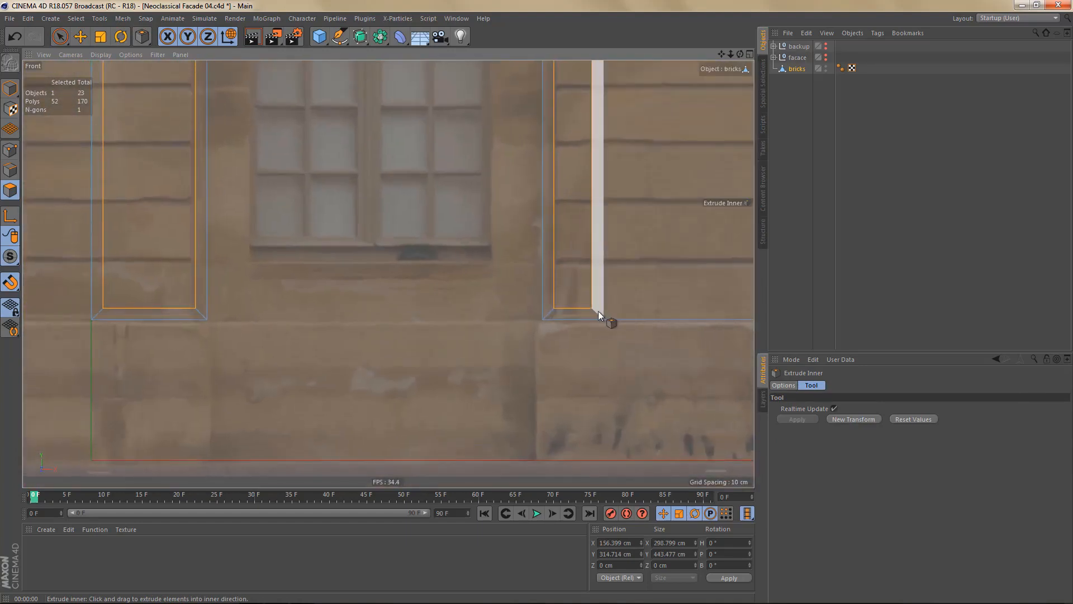
key("k")
key("k")
left_click_drag(591, 307, 583, 380, "shift")
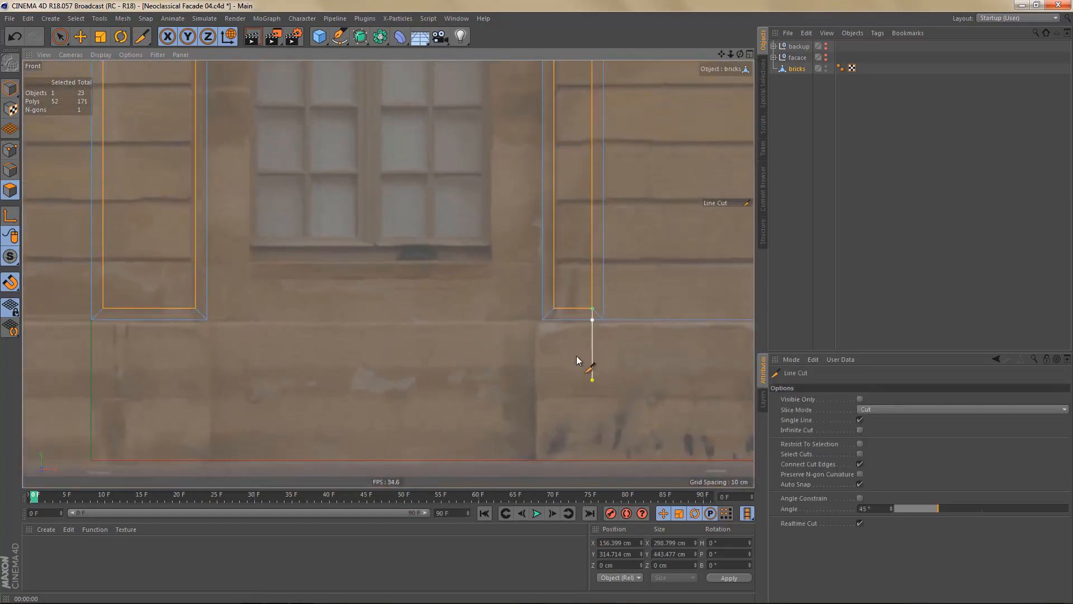
left_click_drag(554, 308, 541, 395, "shift")
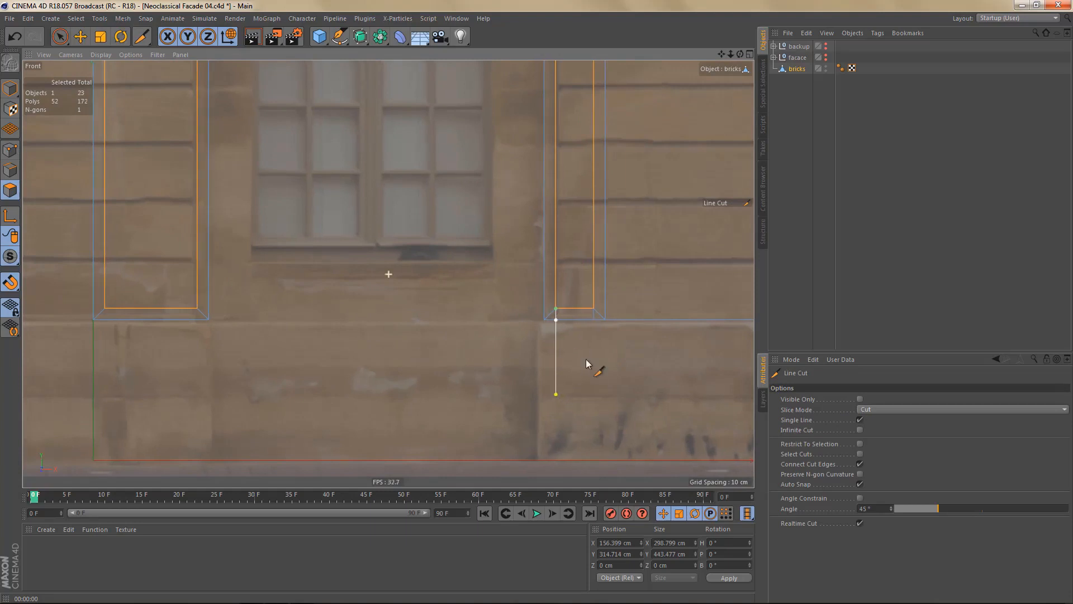
middle_click_drag(587, 364, 853, 372, "alt")
left_click_drag(370, 316, 378, 374, "shift")
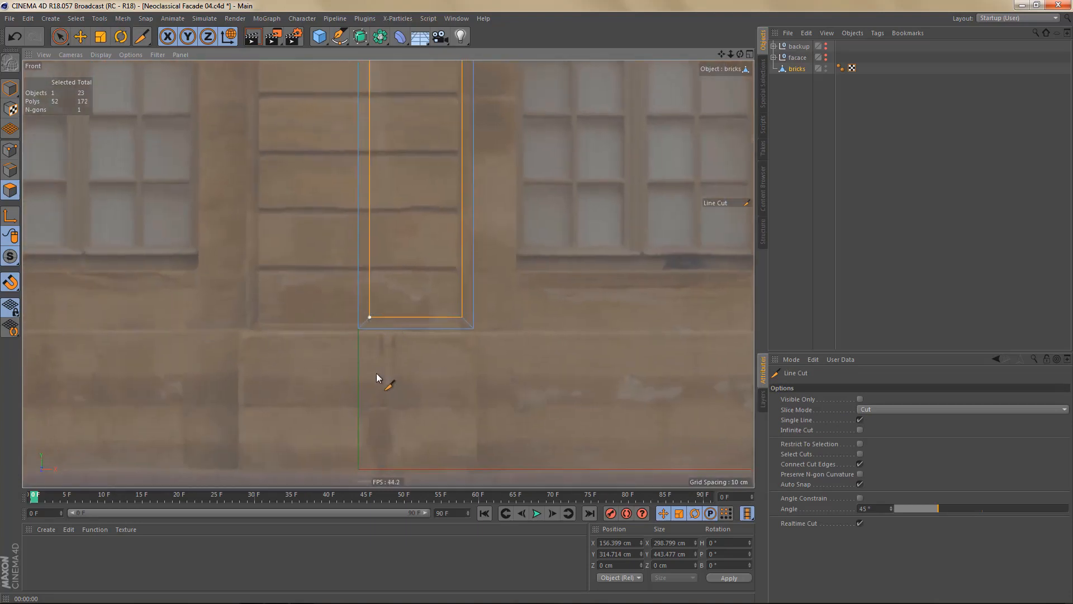
left_click_drag(462, 317, 463, 395, "shift")
- Add the polygon ring along the arch opening's inner edge to the selected inset faces
middle_click_drag(384, 367, 347, 438, "alt")
scroll(342, 455, "down", 3)
right_click_drag(338, 475, 337, 483, "alt")
middle_click_drag(387, 255, 388, 273, "alt")
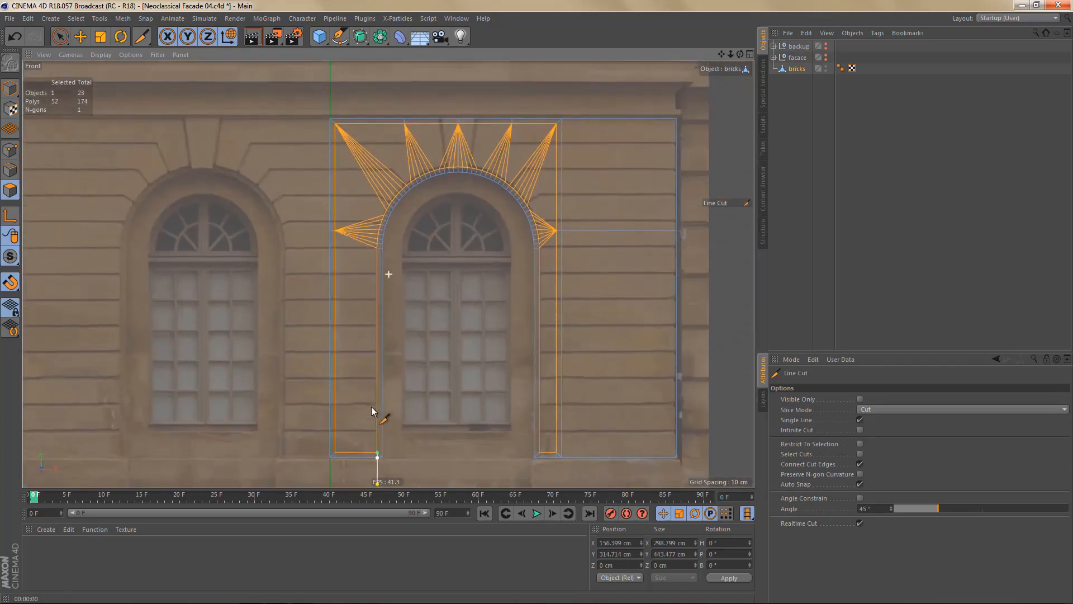
right_click_drag(406, 357, 415, 355, "alt")
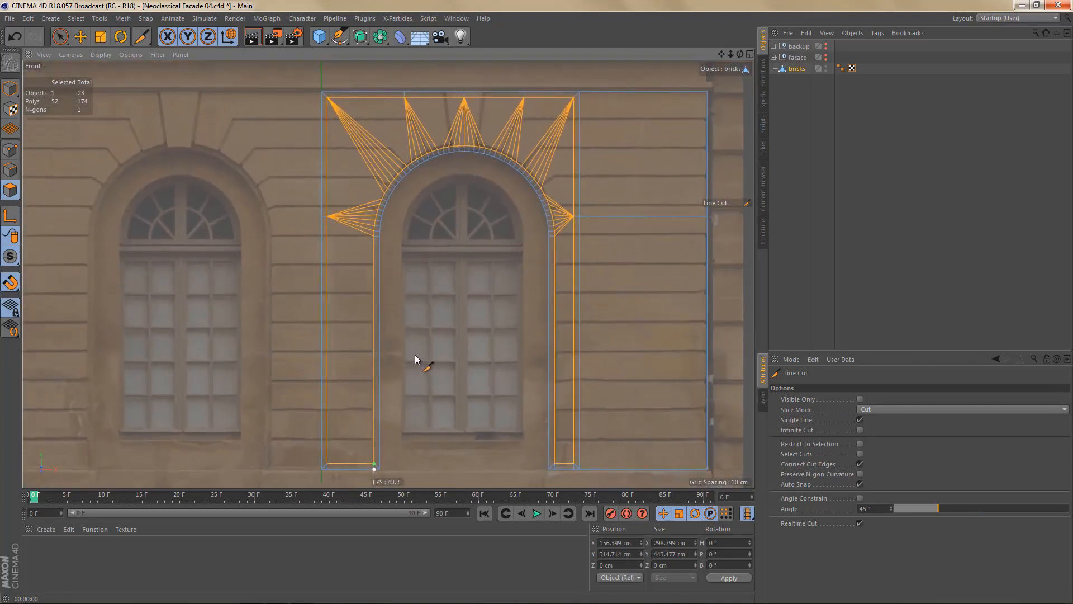
key("u")
key("b")
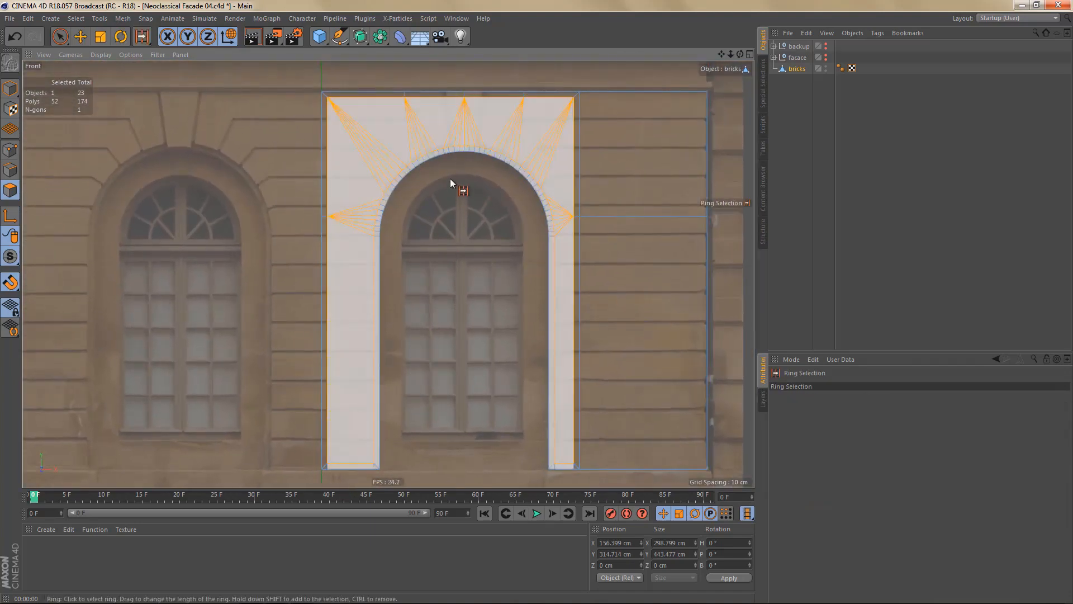
left_click(452, 150, "shift")
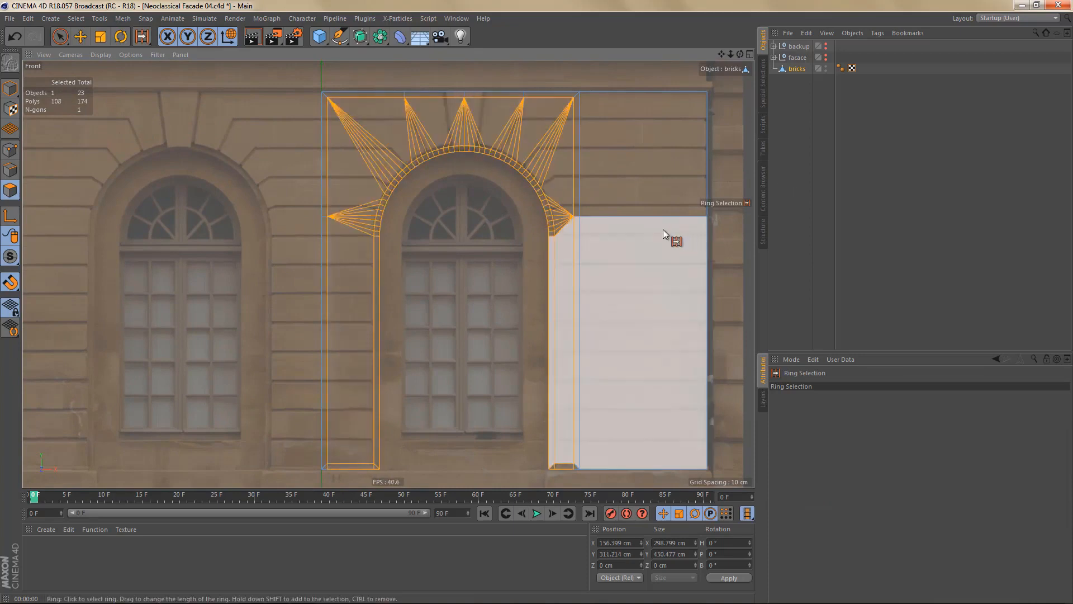
- In the perspective view, weld the right inset corner point at the left leg's base onto the bottom edge
middle_click(506, 195)
middle_click(257, 141)
middle_click_drag(431, 236, 427, 148, "alt")
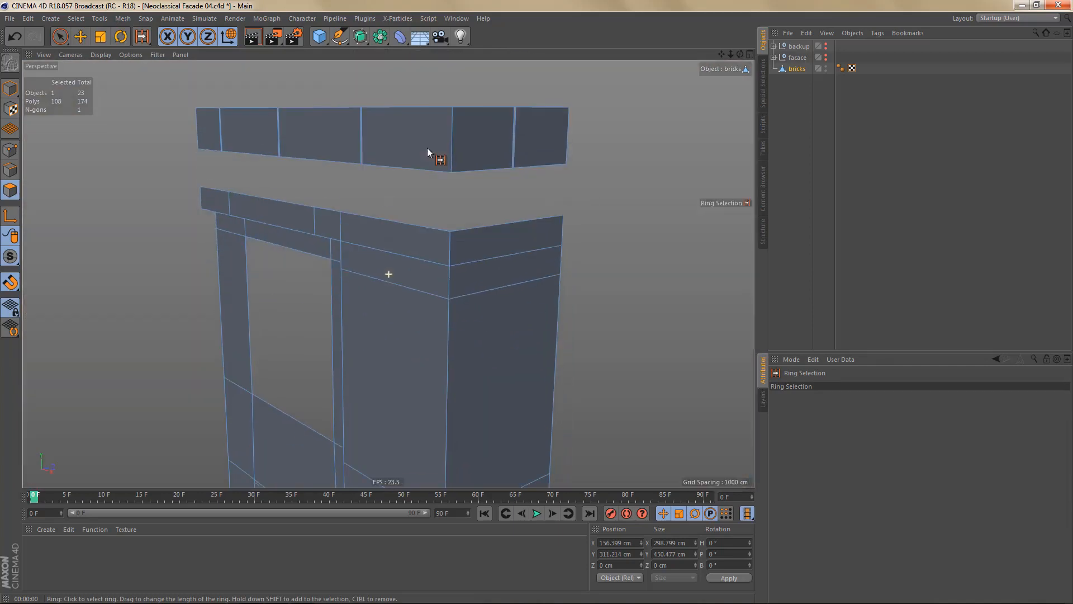
right_click_drag(426, 171, 397, 268, "alt")
middle_click_drag(455, 280, 491, 114, "alt")
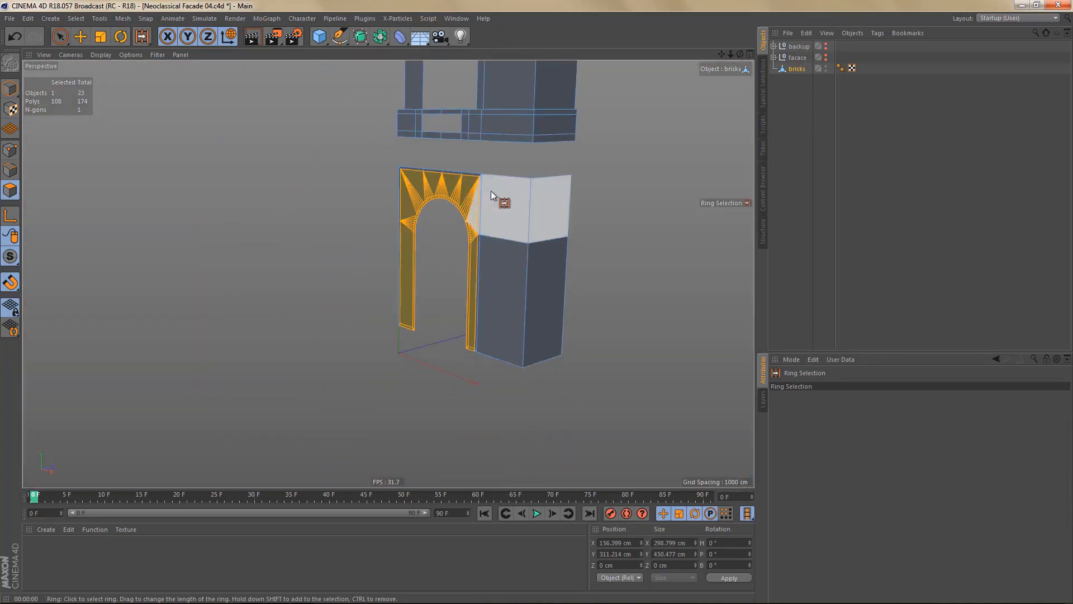
left_click_drag(491, 190, 537, 194, "alt")
key("Return")
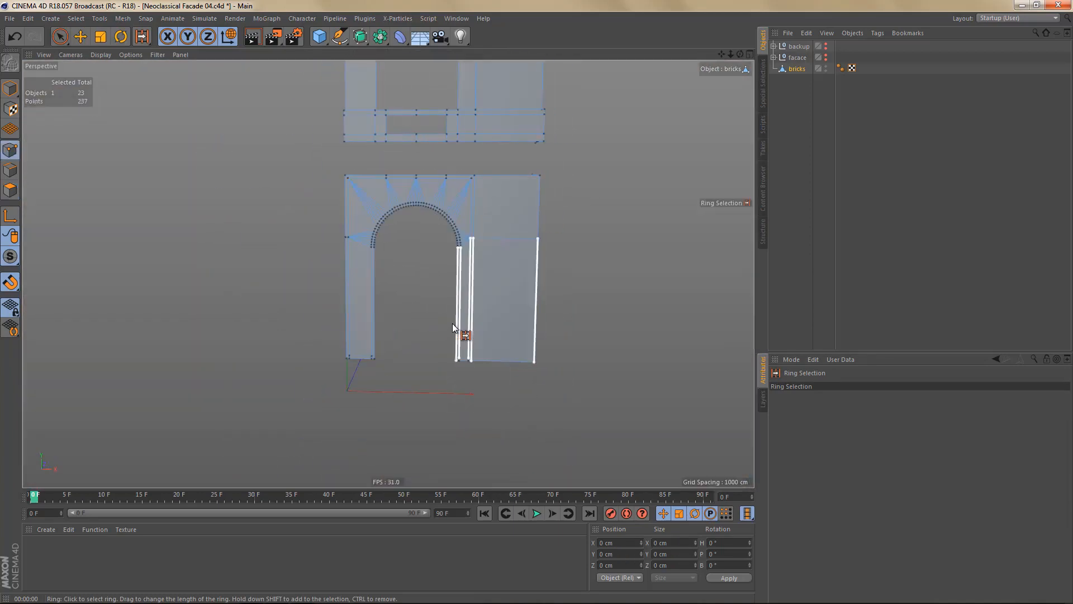
key("0")
scroll(428, 314, "up", 6)
scroll(321, 358, "up", 3)
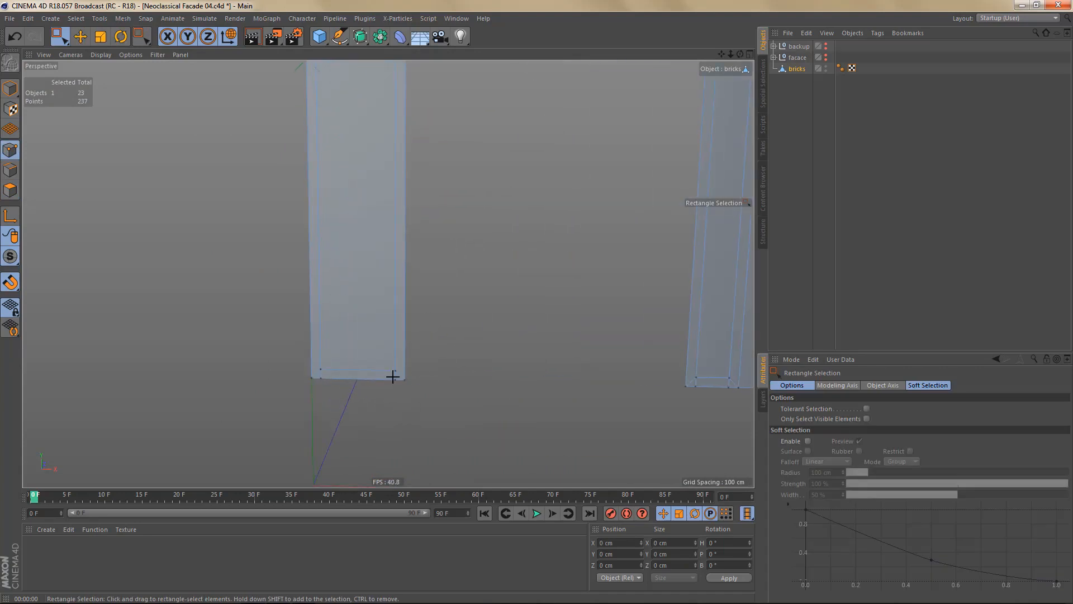
left_click_drag(386, 365, 397, 408)
key("m")
key("q")
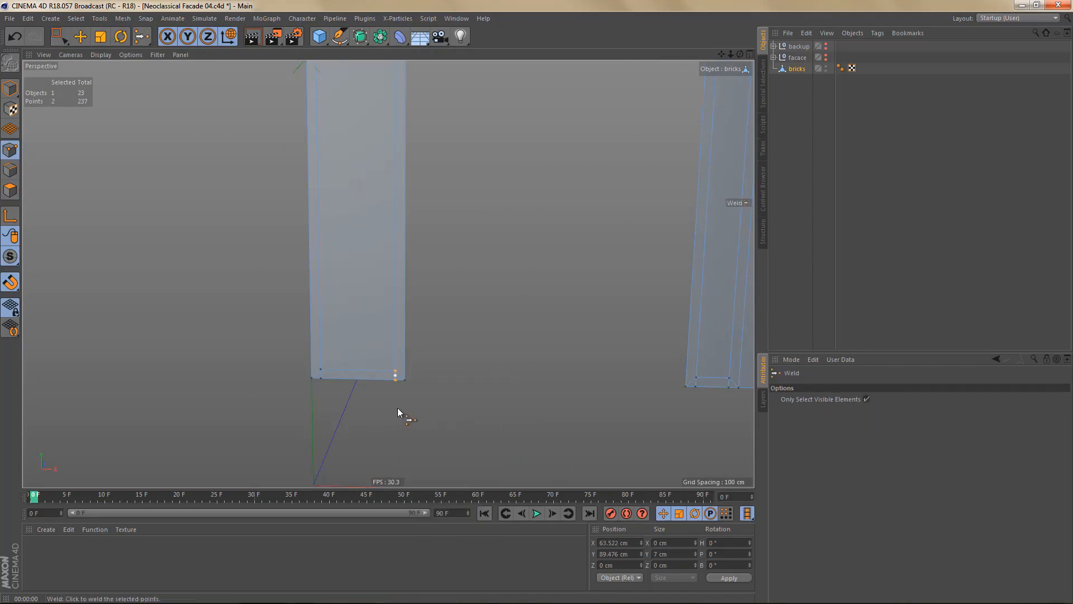
- Weld the left inset corner point at the left leg's base onto the bottom edge point below it
key("space")
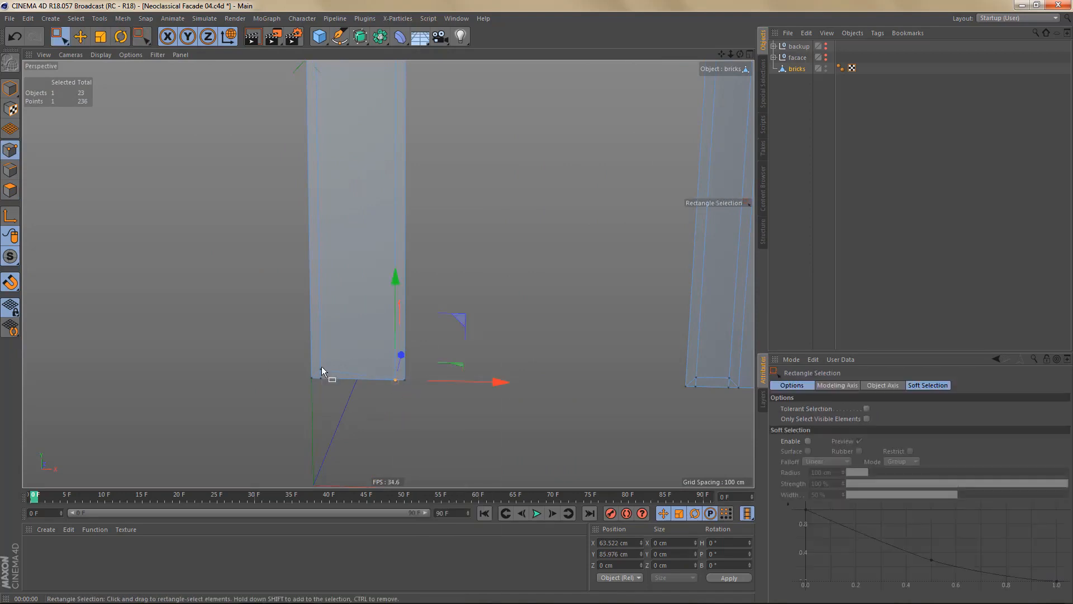
left_click_drag(317, 361, 327, 395)
key("space")
left_click(323, 382)
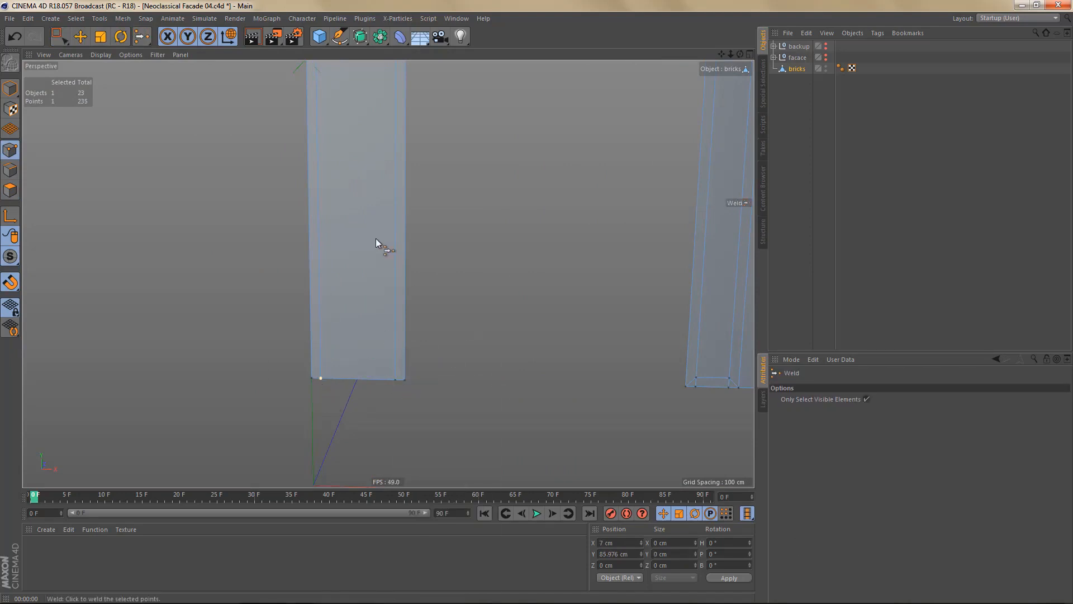
- Weld the inset's left side point and upper-left corner point onto the outer border of the arch surround
middle_click_drag(376, 238, 417, 551, "alt")
left_click_drag(431, 240, 418, 239, "alt")
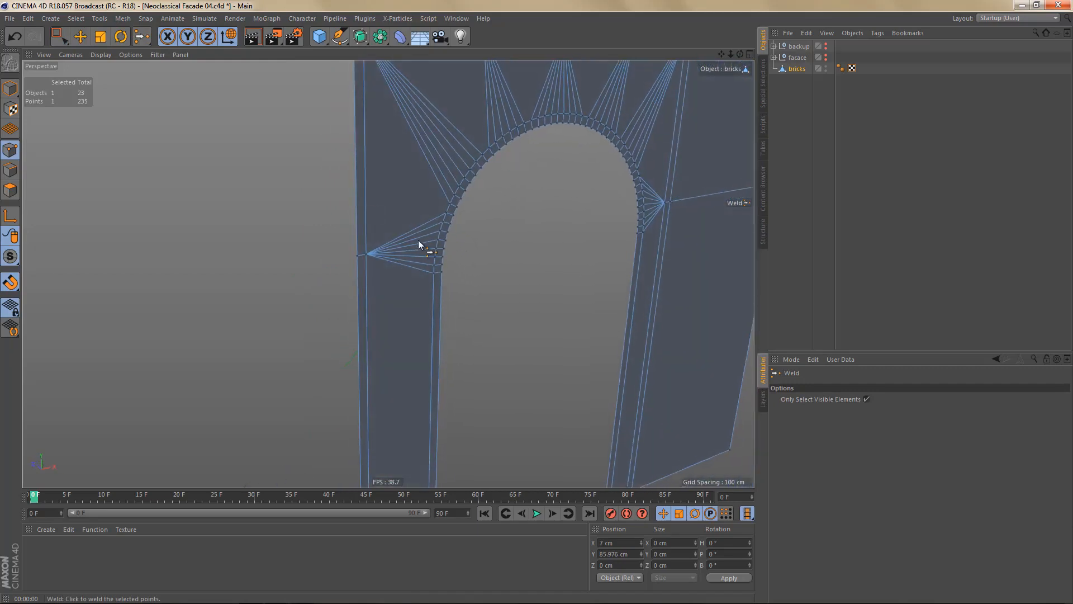
key("space")
key("space")
left_click_drag(333, 234, 319, 149)
left_click(353, 256)
key("space")
left_click_drag(309, 110, 364, 169)
key("space")
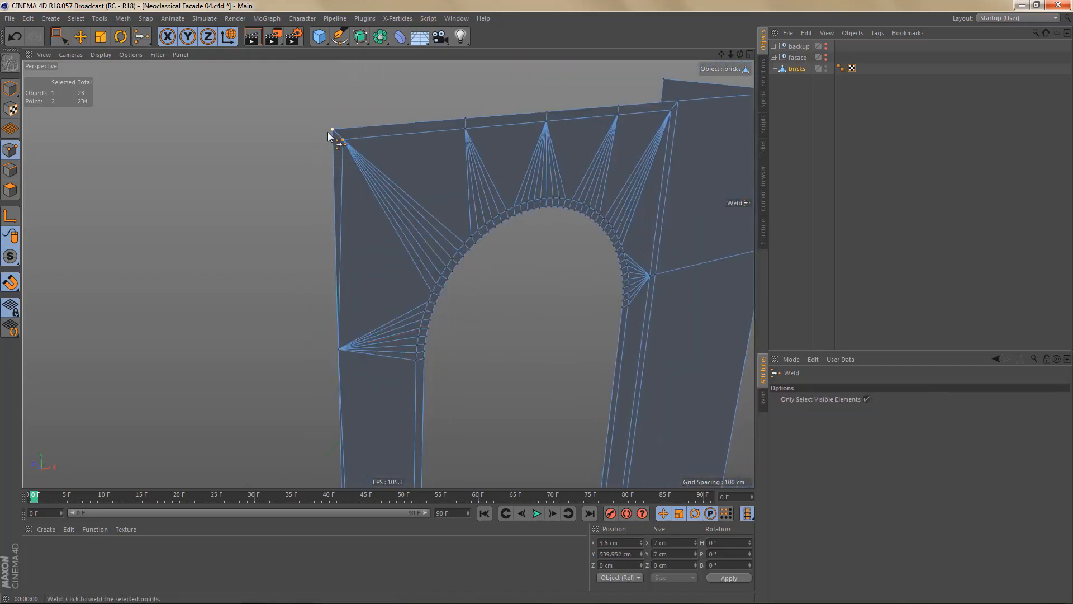
left_click(330, 130)
- Weld the upper-right inset corner point of the arch surround onto the outer border's corner point
key("space")
left_click_drag(436, 112, 466, 133)
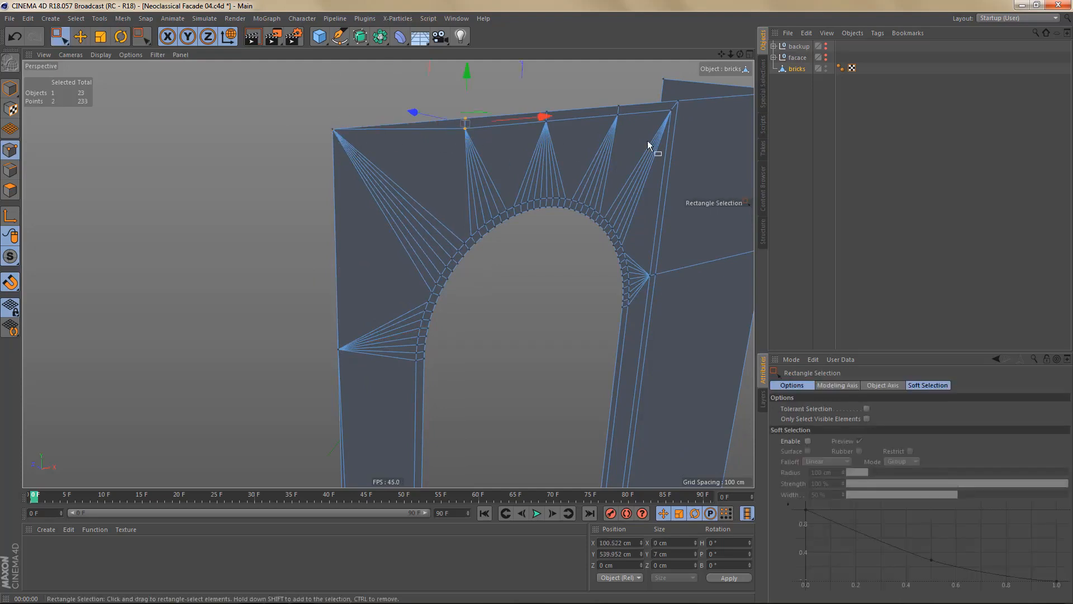
left_click_drag(666, 98, 689, 133, "alt")
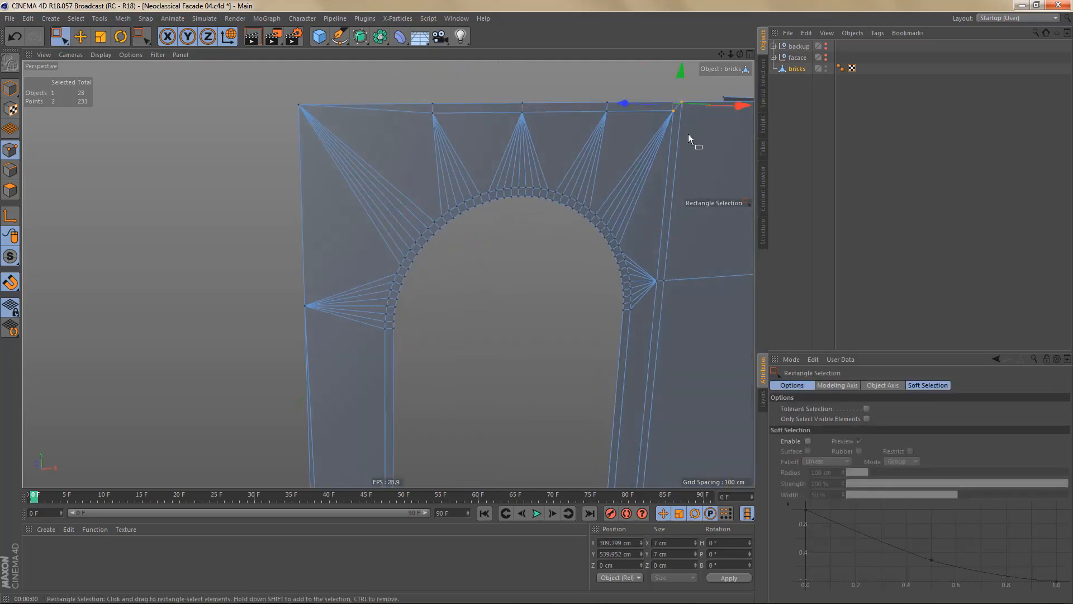
key("space")
left_click(682, 103)
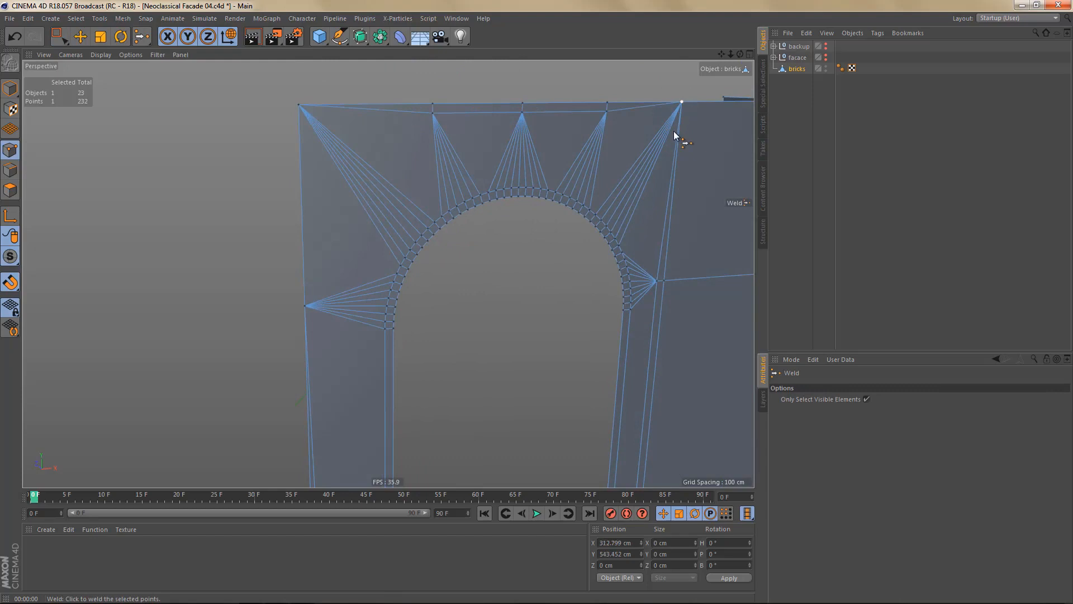
- Remove the four inset edges that run just below the upper border between the surround's two corners
key("Return")
key("space")
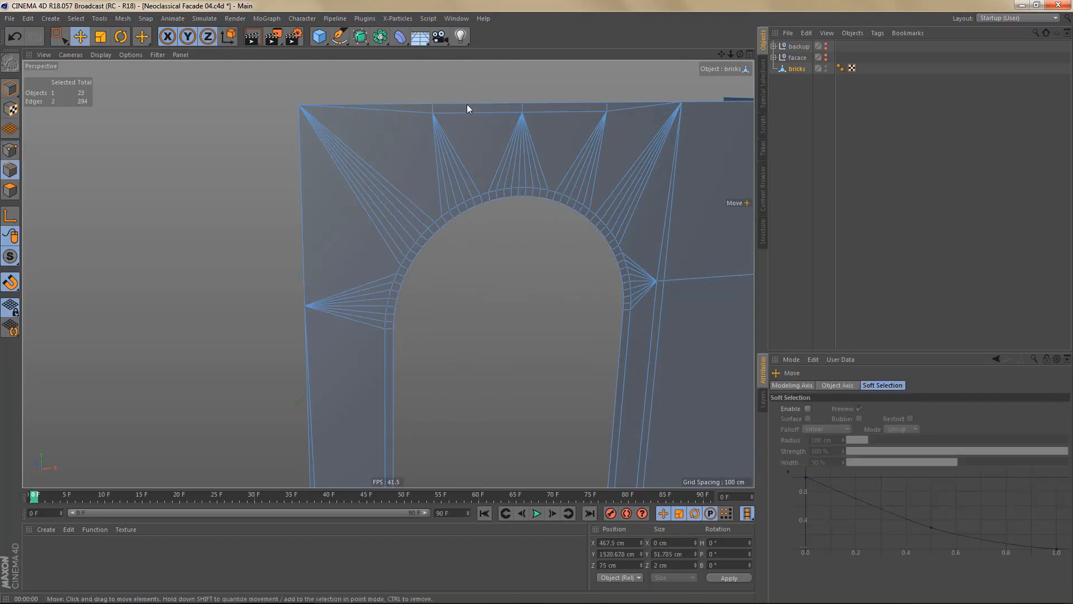
left_click(471, 114)
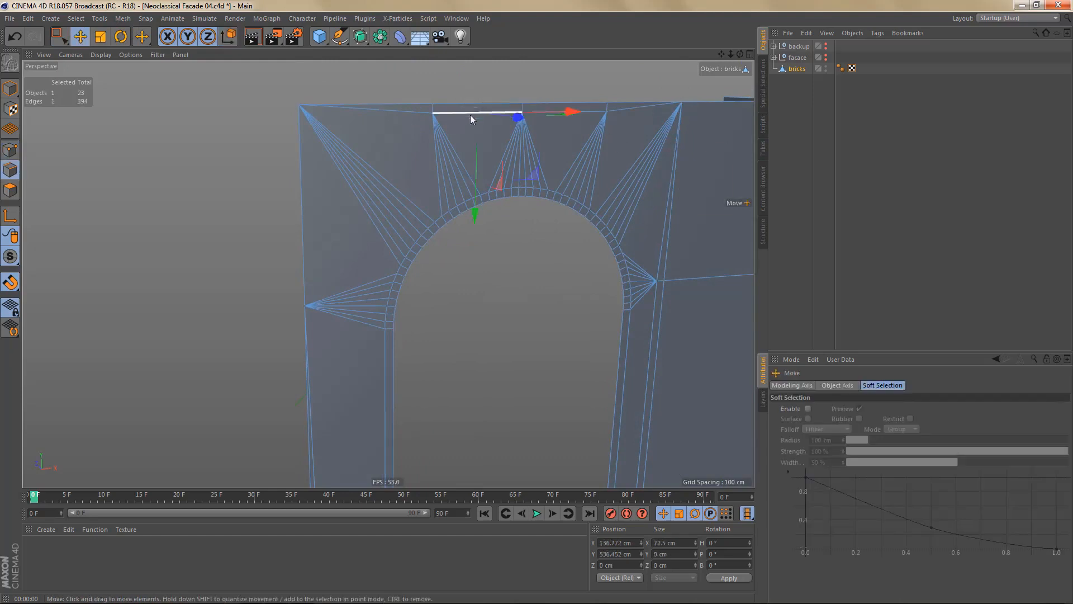
left_click(394, 109, "shift")
left_click(565, 114, "shift")
left_click(639, 109, "shift")
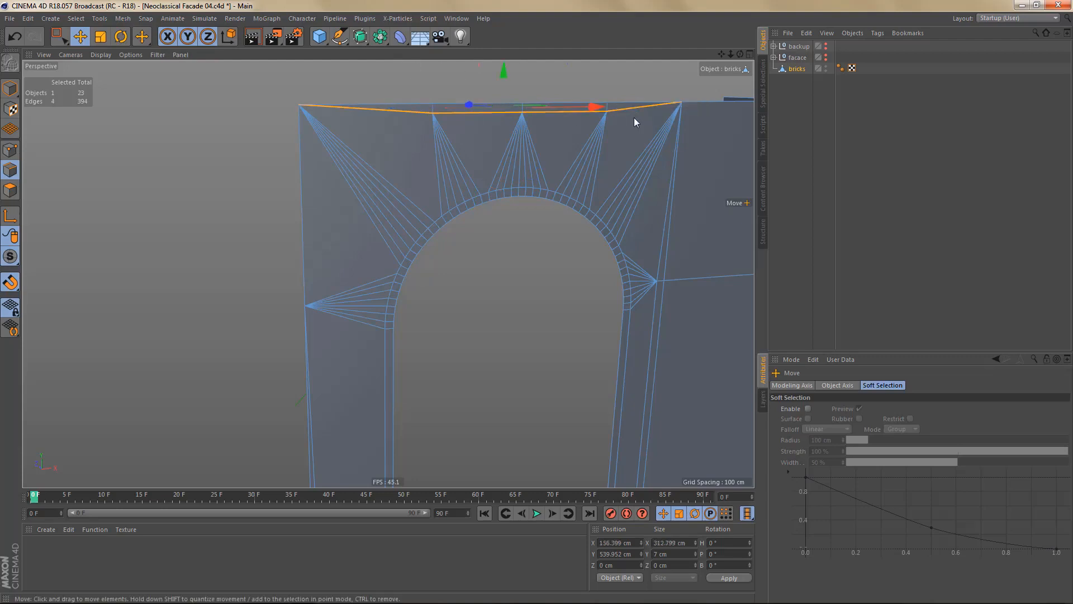
key("Delete")
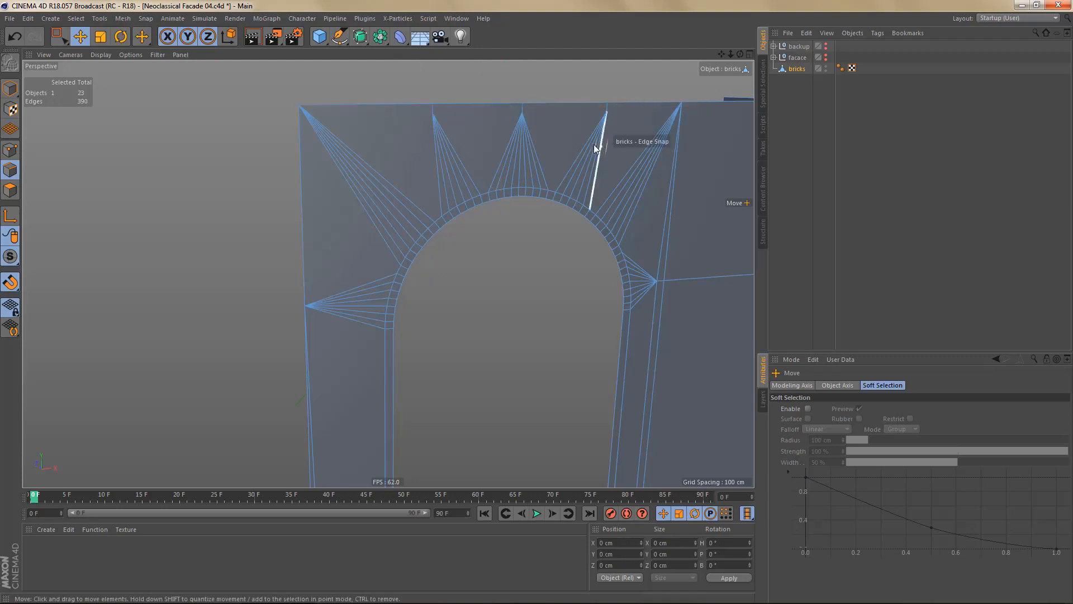
- Weld the left of the three inset fan points above the arch onto the upper border point directly above it
key("Return")
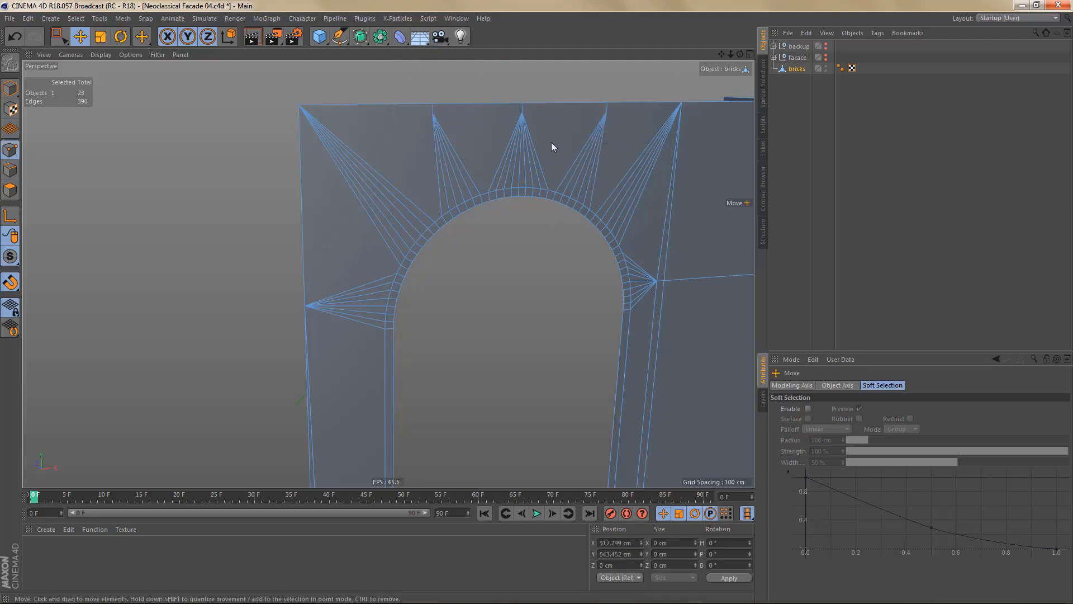
key("0")
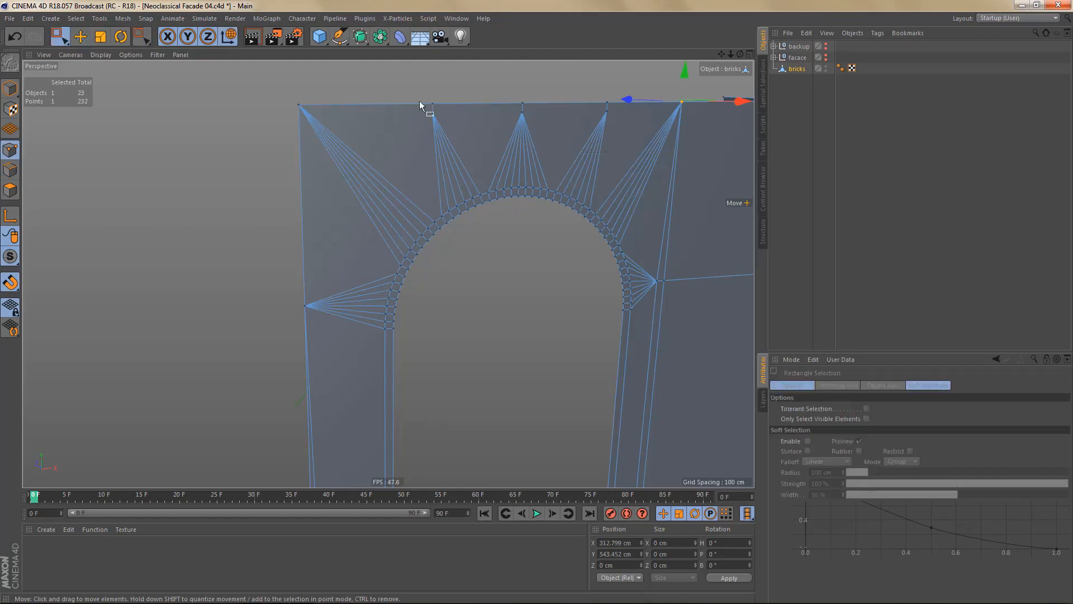
left_click_drag(425, 96, 463, 138)
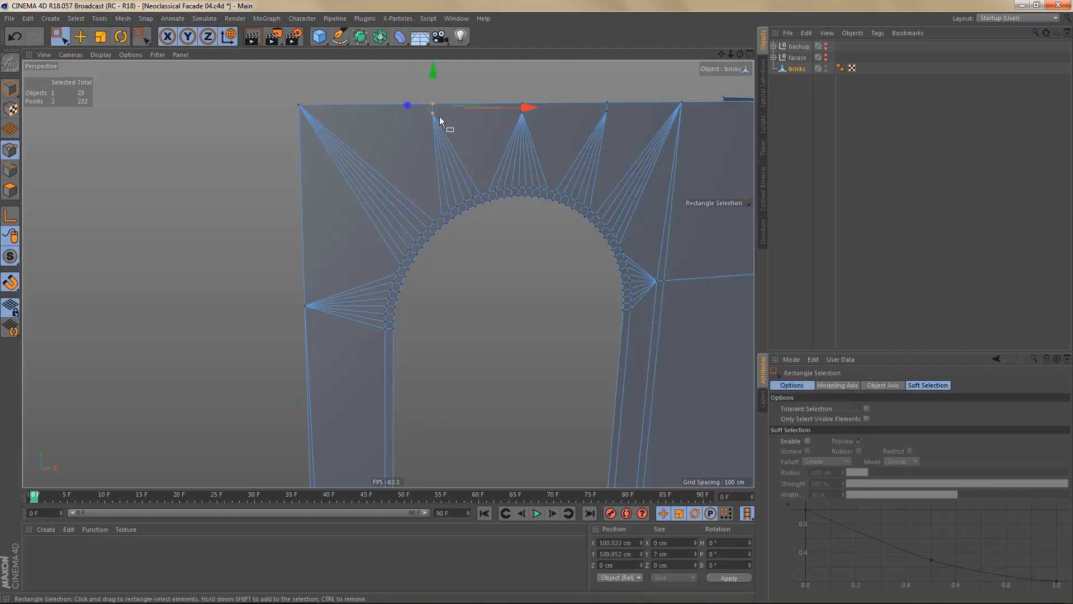
key("m")
key("q")
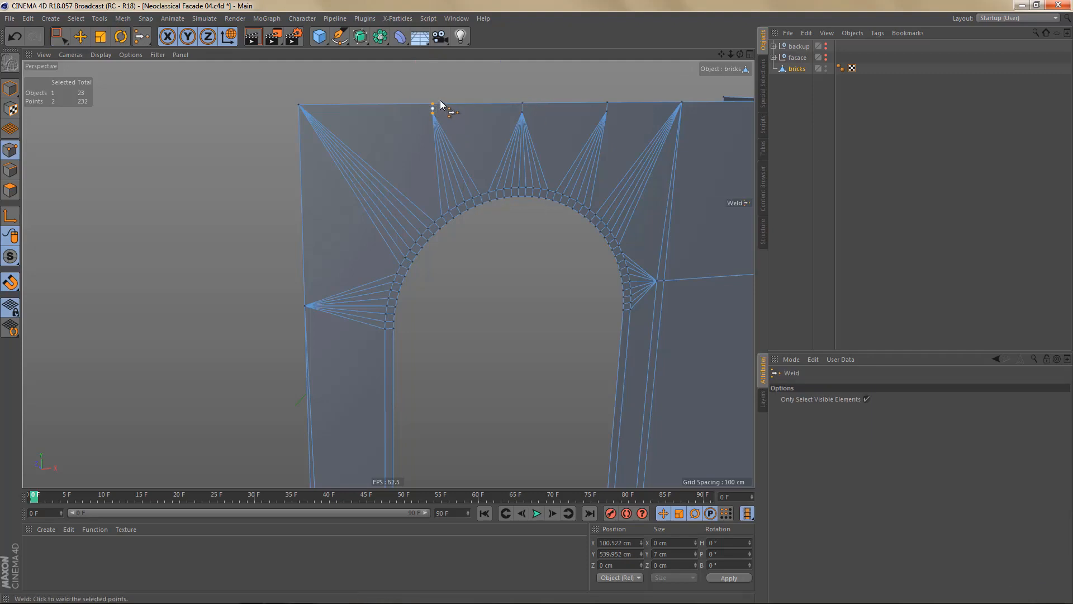
left_click(434, 108)
key("0")
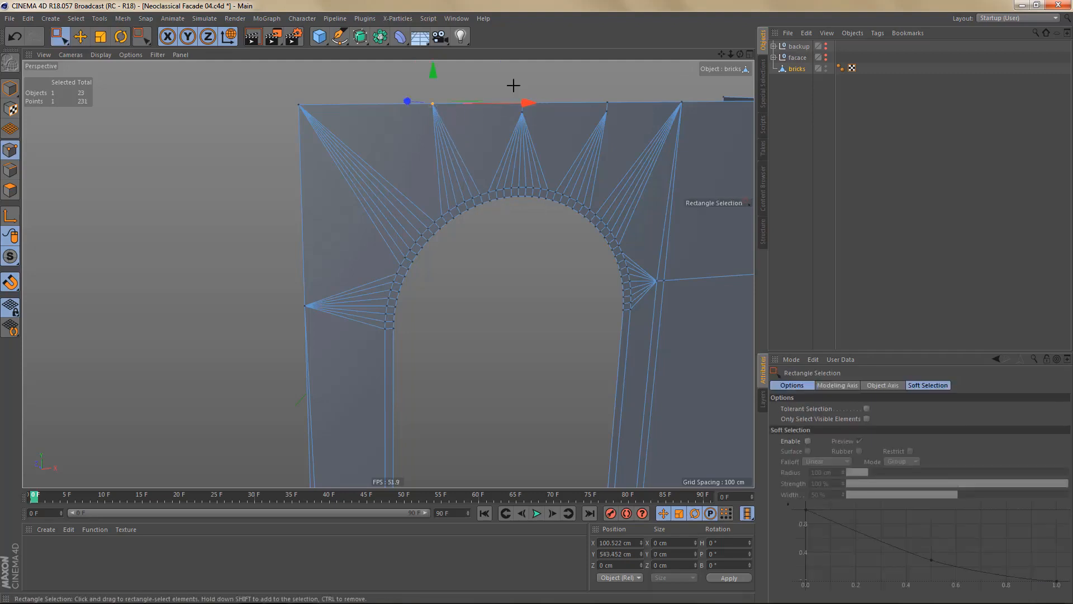
- Weld the middle and right inset fan points above the arch onto the upper border points directly above them
left_click_drag(513, 85, 549, 131)
key("m")
key("q")
left_click(525, 106)
key("0")
left_click_drag(598, 82, 624, 133)
key("m")
key("q")
left_click(608, 105)
key("0")
- Weld the two neighbouring points at the right side fan of the arch surround into one
middle_click_drag(637, 175, 522, 55, "alt")
left_click_drag(543, 152, 564, 183)
key("m")
key("q")
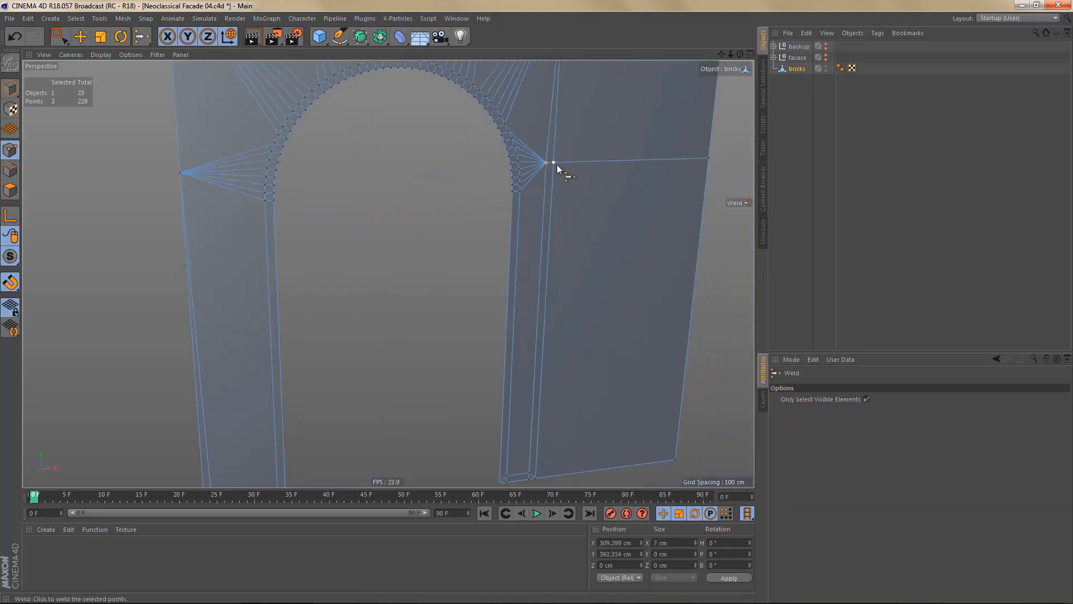
left_click(545, 159)
- Weld the three points at the outer corner of the right leg's base onto the bottom border point
middle_click_drag(570, 204, 565, 56, "alt")
key("0")
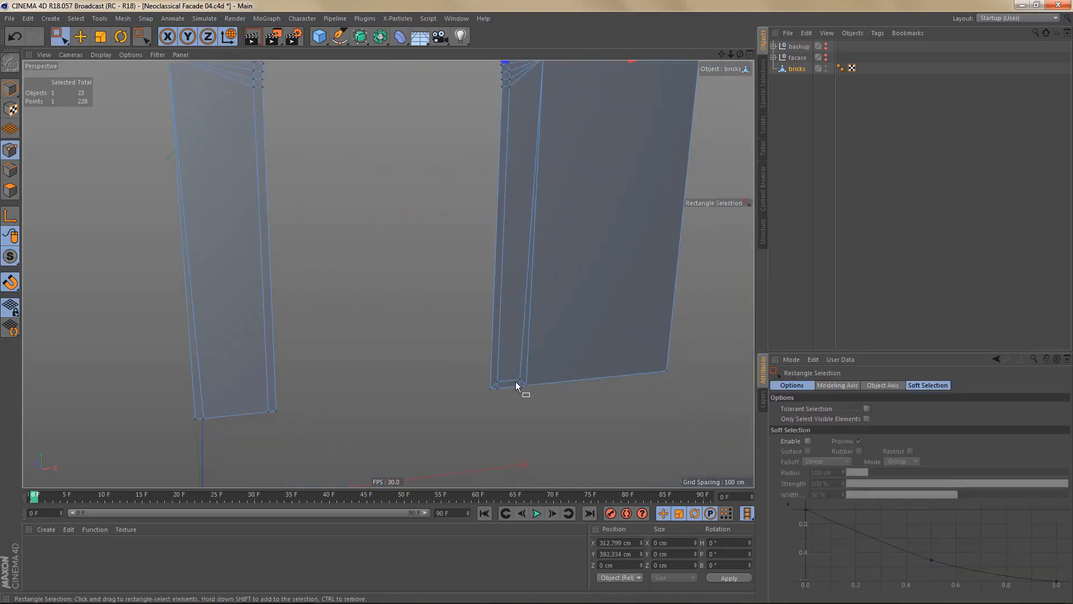
left_click_drag(515, 371, 538, 398)
key("m")
key("q")
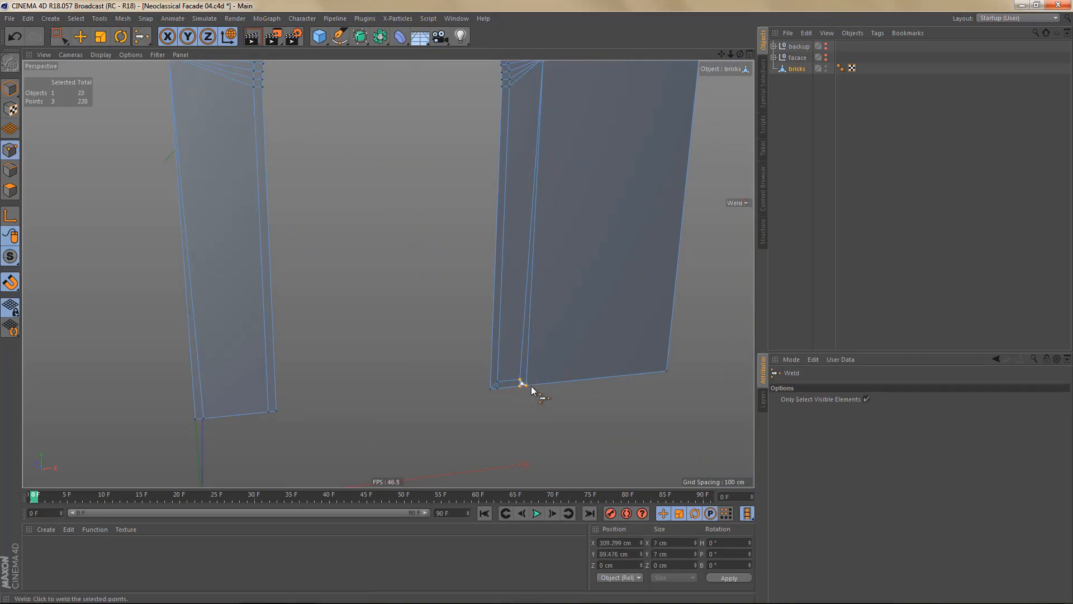
left_click(531, 387)
key("0")
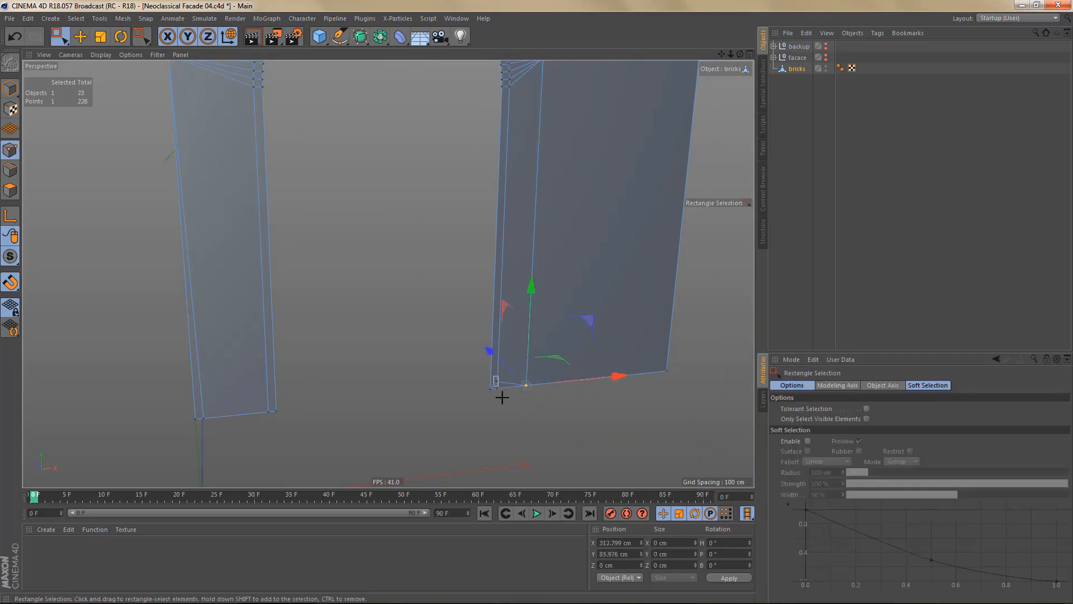
- Weld the two points at the inner corner of the right leg's base
left_click_drag(494, 373, 501, 398)
key("m")
key("q")
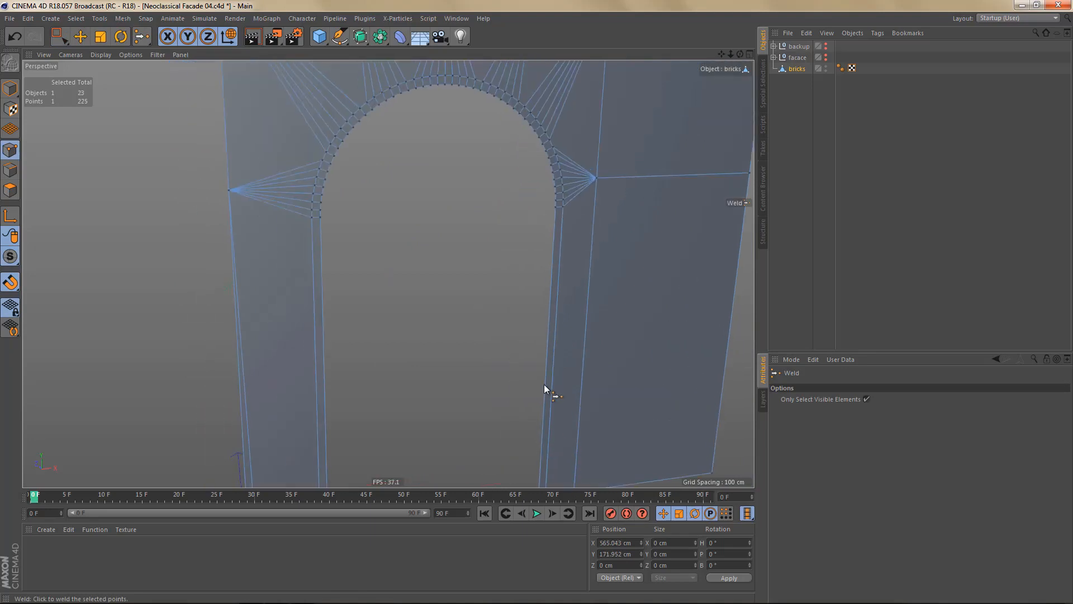
- Select the narrow polygon ring along the arch opening's inner edge and delete it
key("Return")
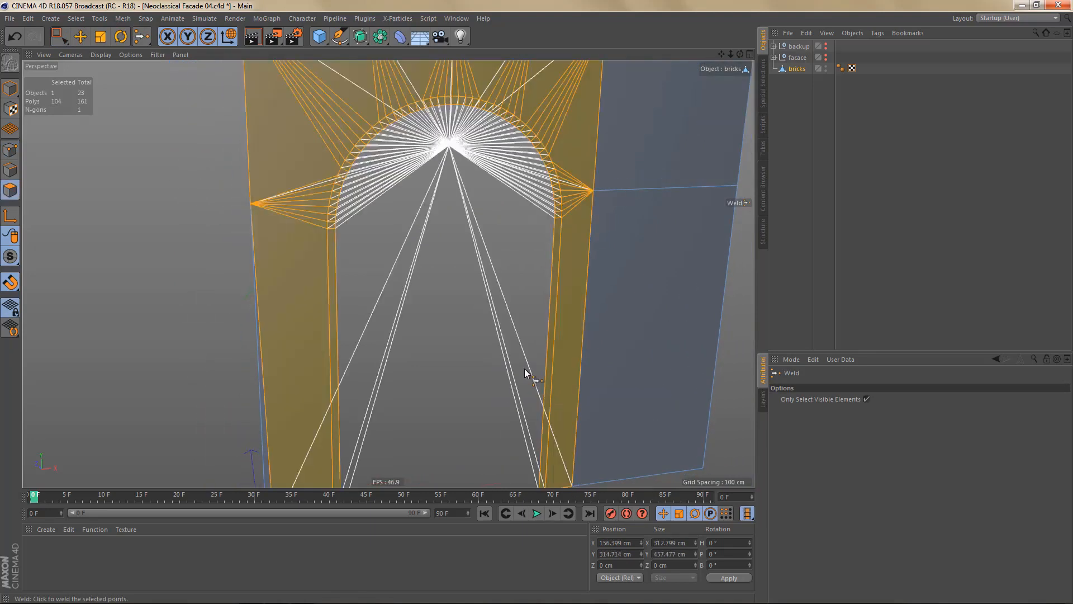
key("u")
key("b")
left_click(437, 104)
scroll(422, 237, "down", 5)
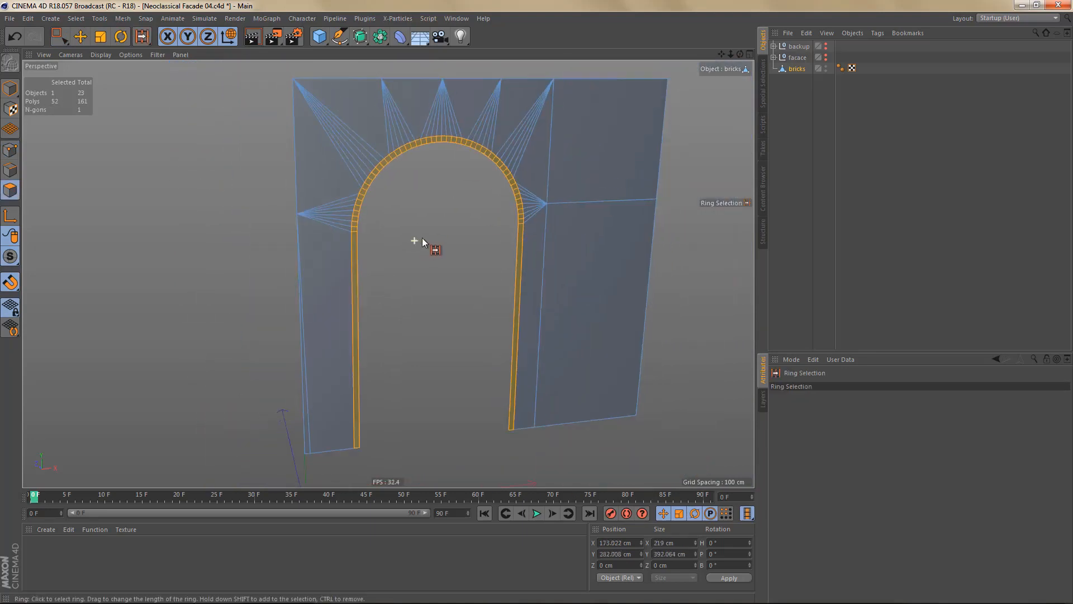
key("Delete")
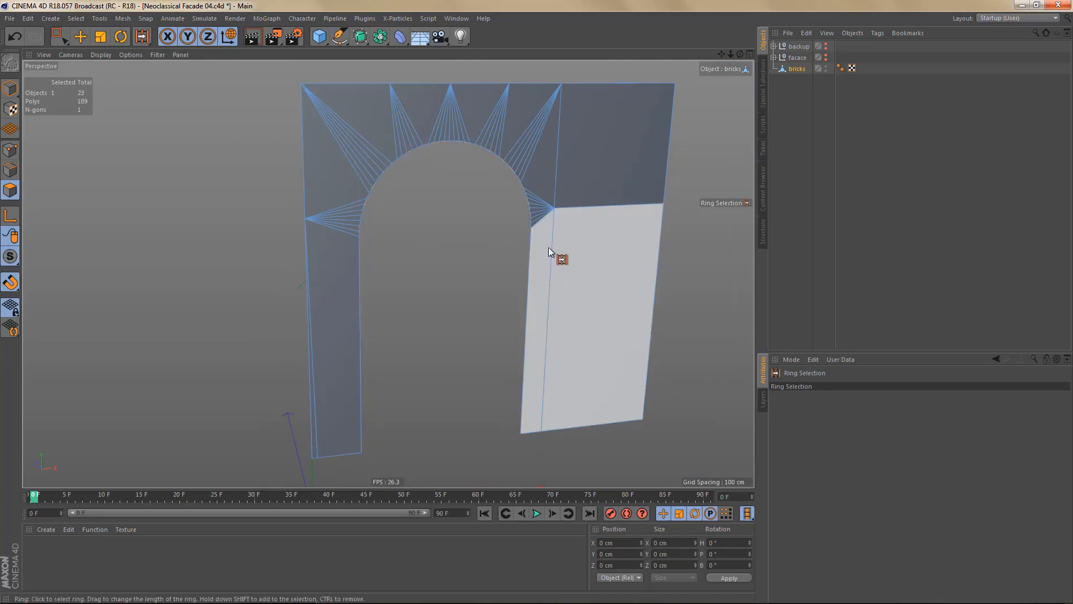
- In the front view, weld the stray bottom point of the left leg onto its outer bottom corner
middle_click(555, 324)
middle_click(566, 378)
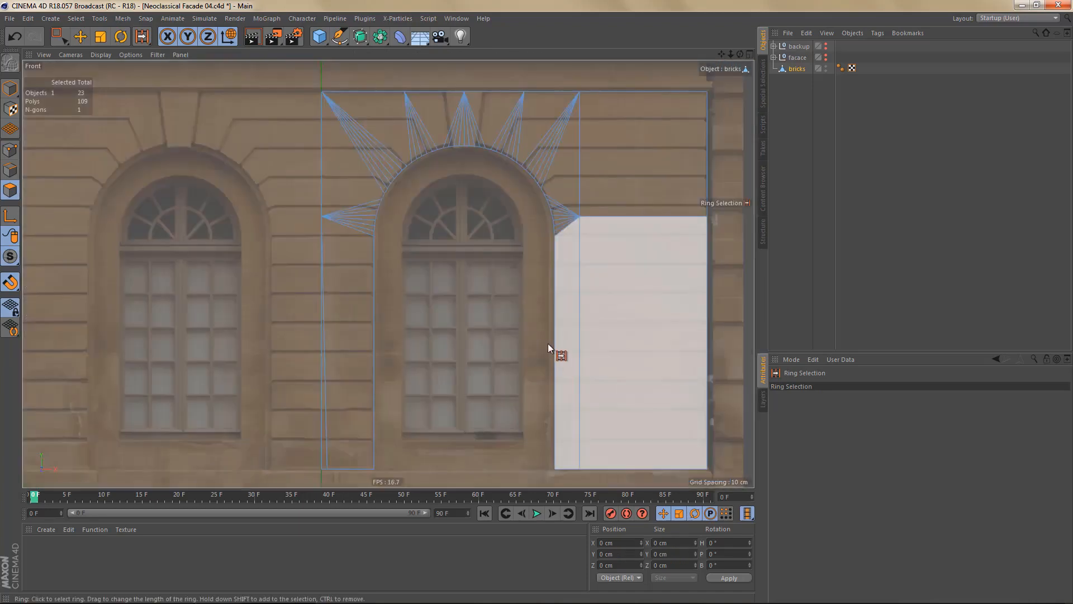
scroll(548, 343, "down", 2)
middle_click_drag(486, 351, 533, 338, "alt")
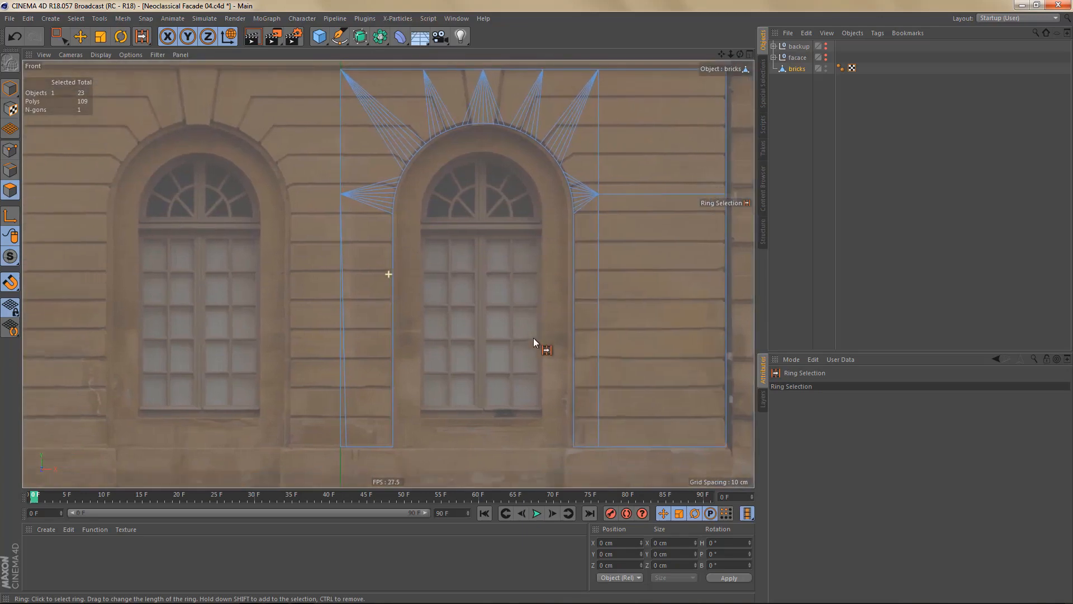
middle_click_drag(366, 423, 409, 343, "alt")
right_click_drag(390, 354, 463, 354, "alt")
key("v")
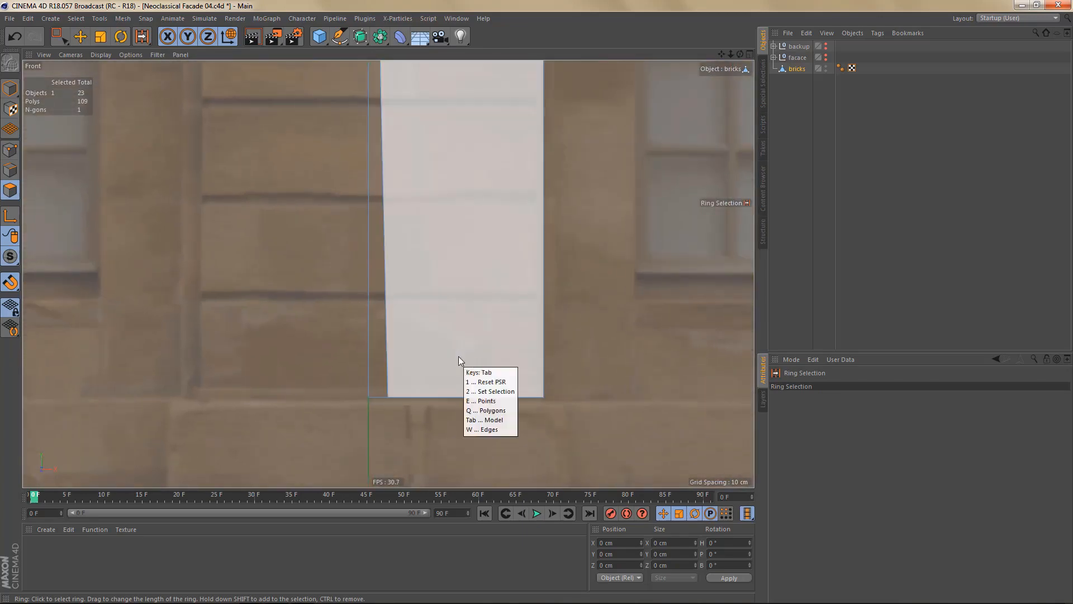
key("p")
key("0")
left_click_drag(341, 385, 397, 432)
key("m")
key("q")
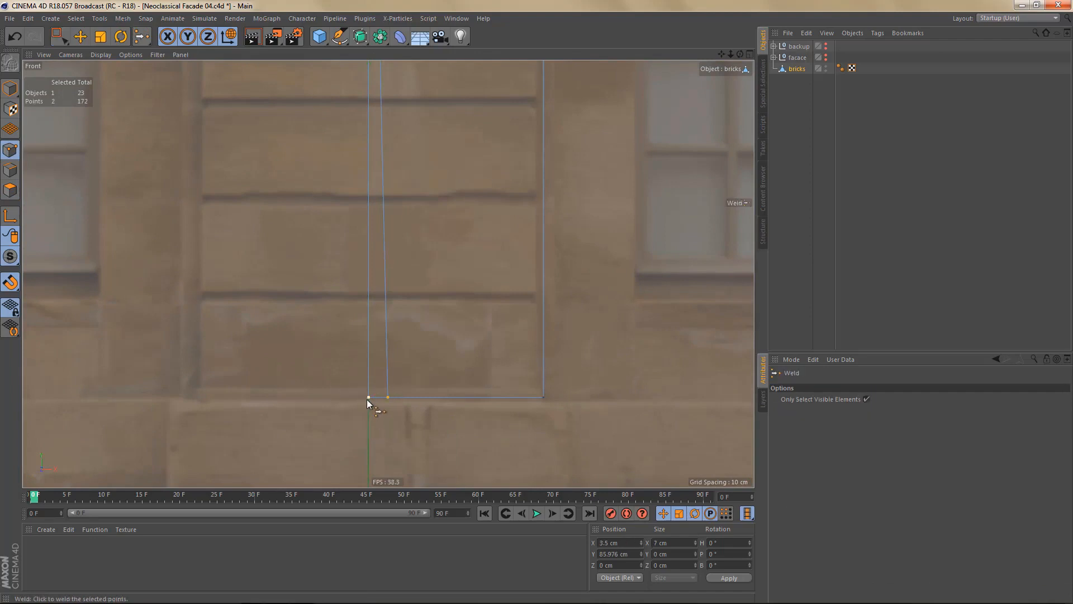
left_click(368, 399)
- Plane-cut seven horizontal joints spaced -35.5 cm through both arch legs, starting at the lowest brick joint in the photo, with the offset set to 1.3 cm
scroll(360, 397, "down", 5)
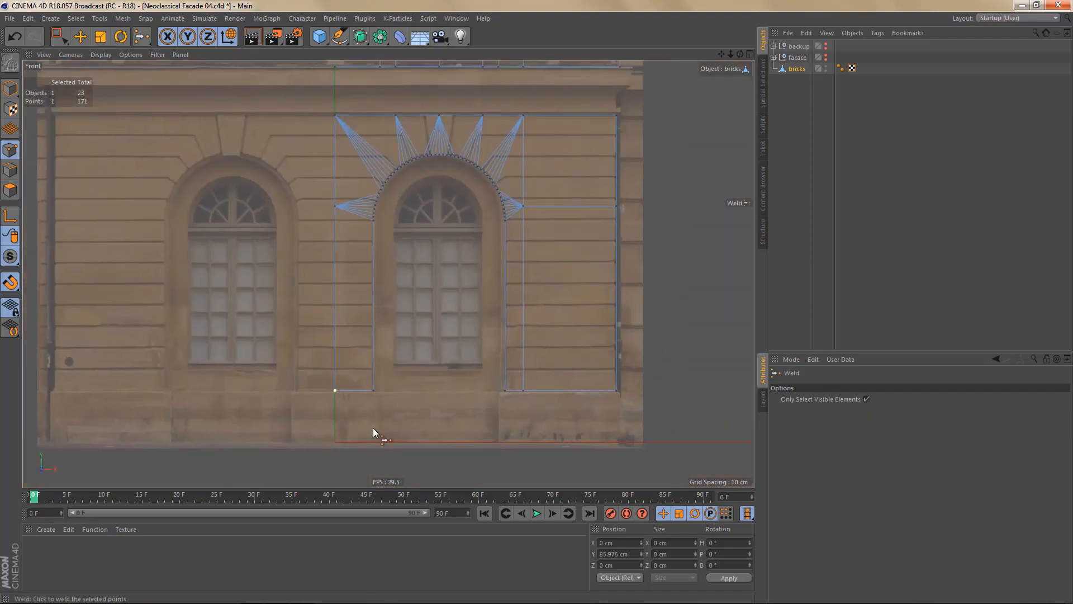
middle_click_drag(469, 374, 484, 388, "alt")
key("k")
key("j")
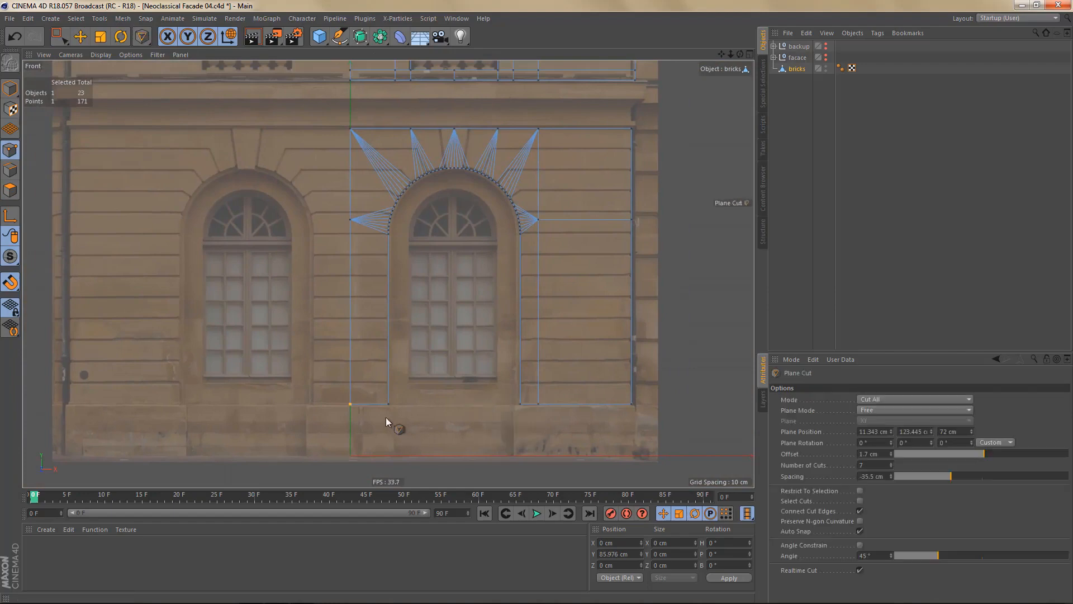
scroll(386, 417, "up", 5)
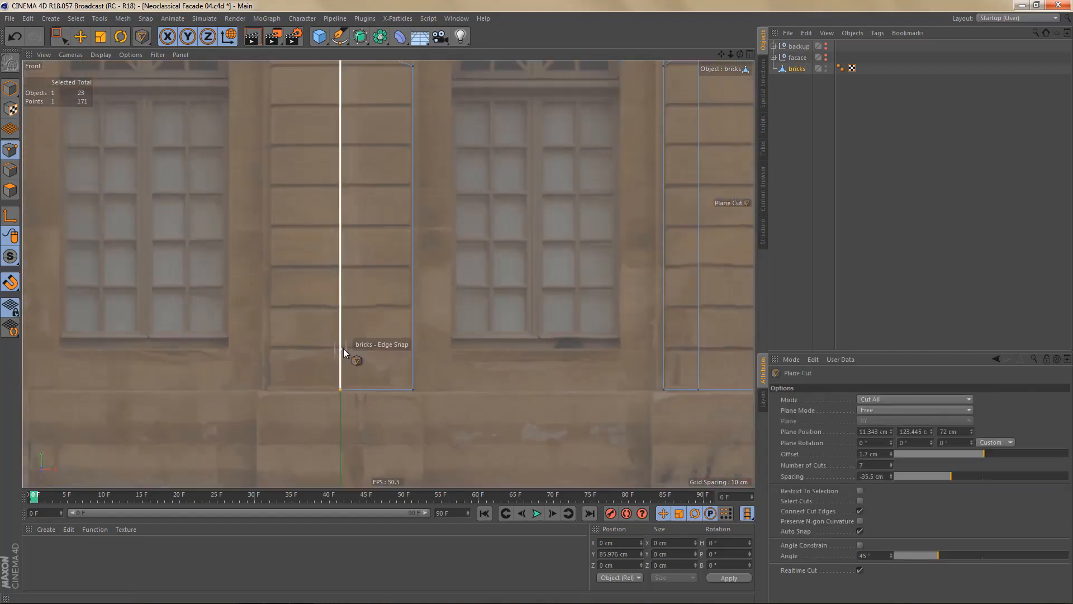
left_click_drag(343, 347, 363, 350)
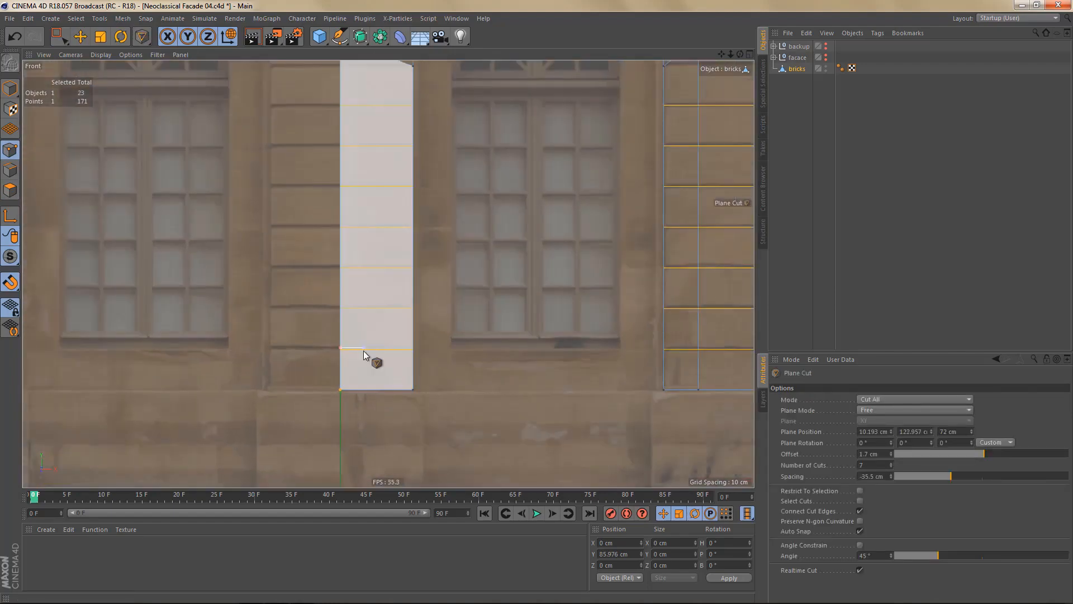
left_click(364, 350, "shift")
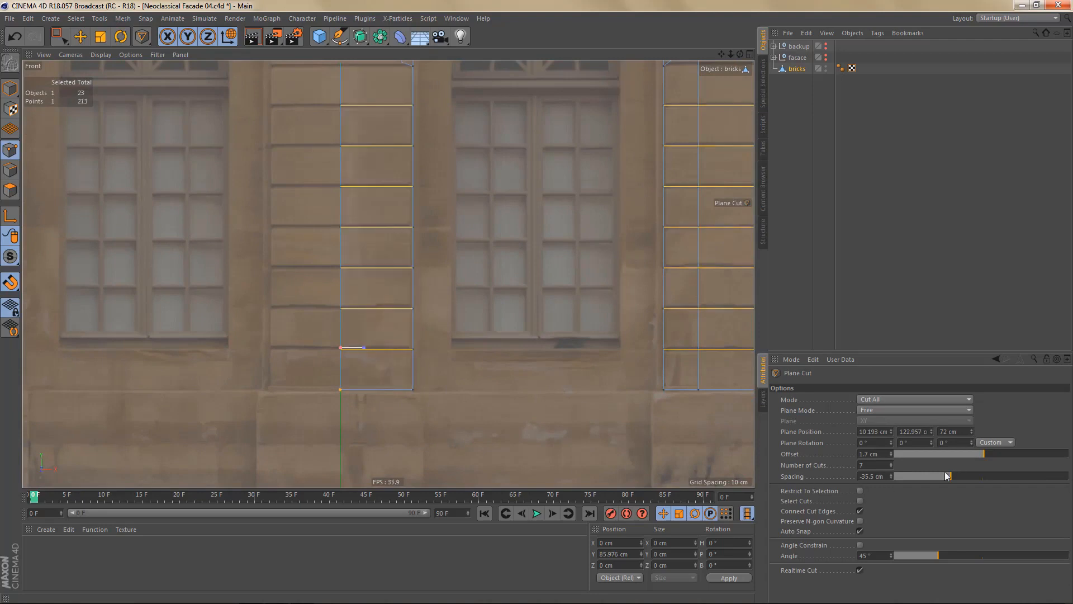
left_click_drag(891, 452, 890, 452)
middle_click_drag(525, 307, 480, 463, "alt")
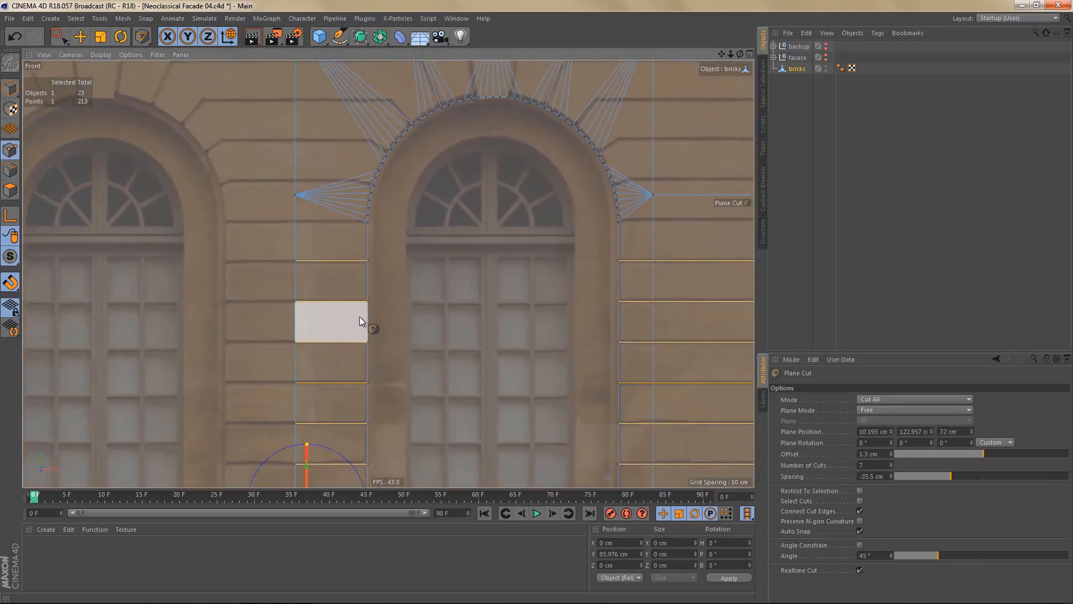
key("e")
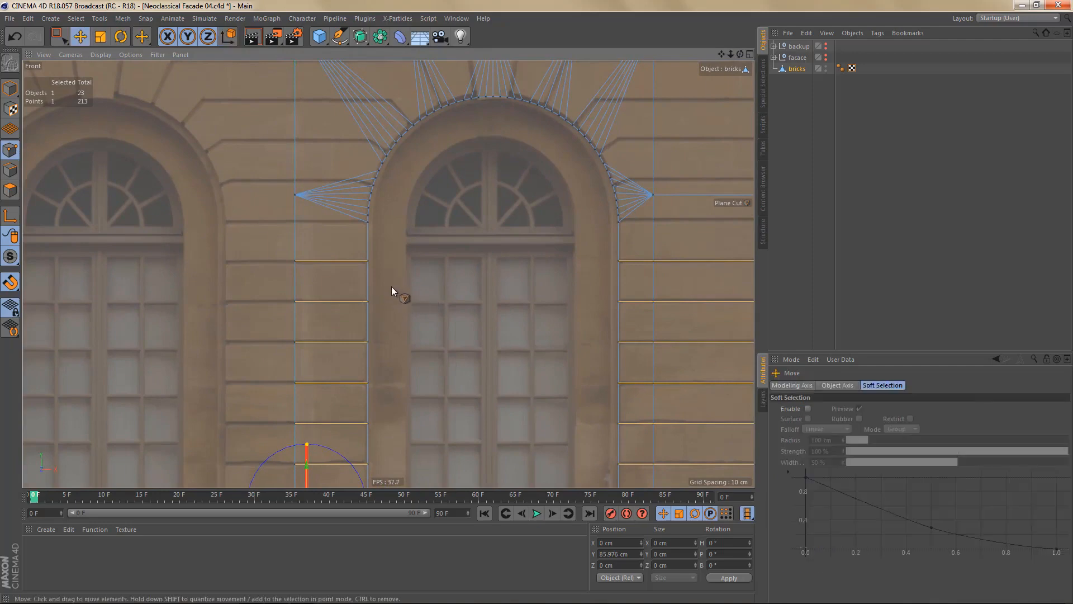
- Duplicate the bricks object, hide the original, and put the copy in polygon mode
mouse_move(522, 309)
middle_mouse_down("alt")
mouse_move(432, 407)
mouse_move(562, 324)
mouse_move(522, 365)
middle_mouse_up("alt")
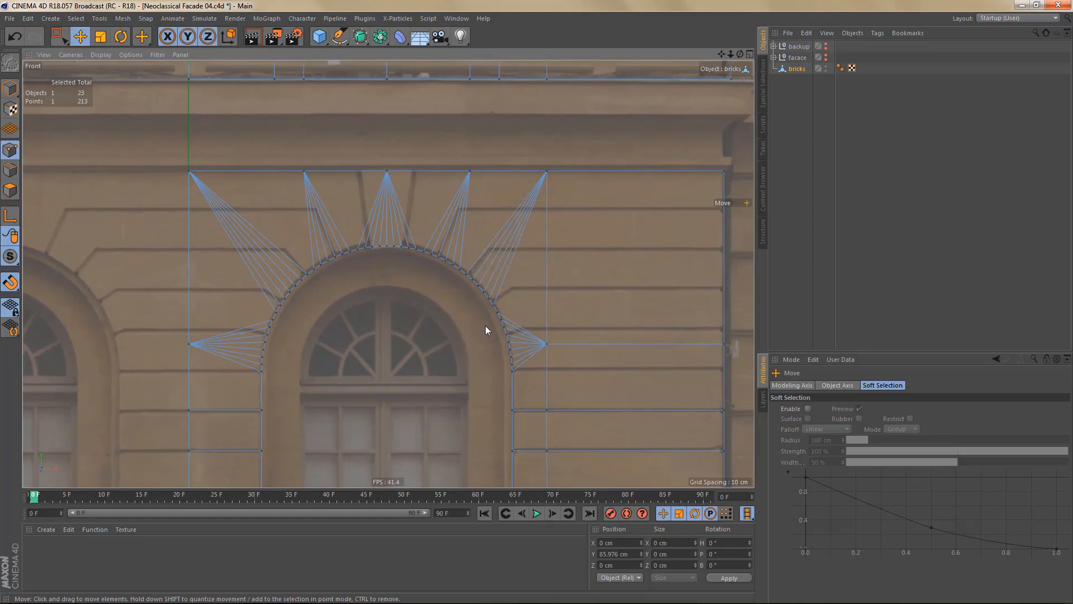
middle_click_drag(562, 294, 575, 287, "alt")
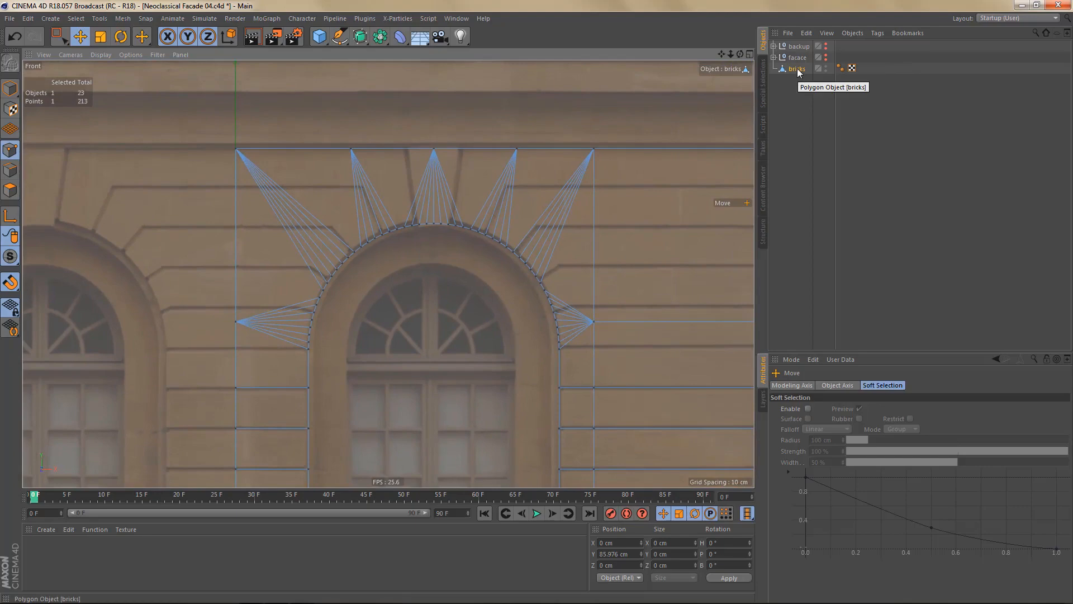
left_click_drag(798, 71, 797, 76, "ctrl")
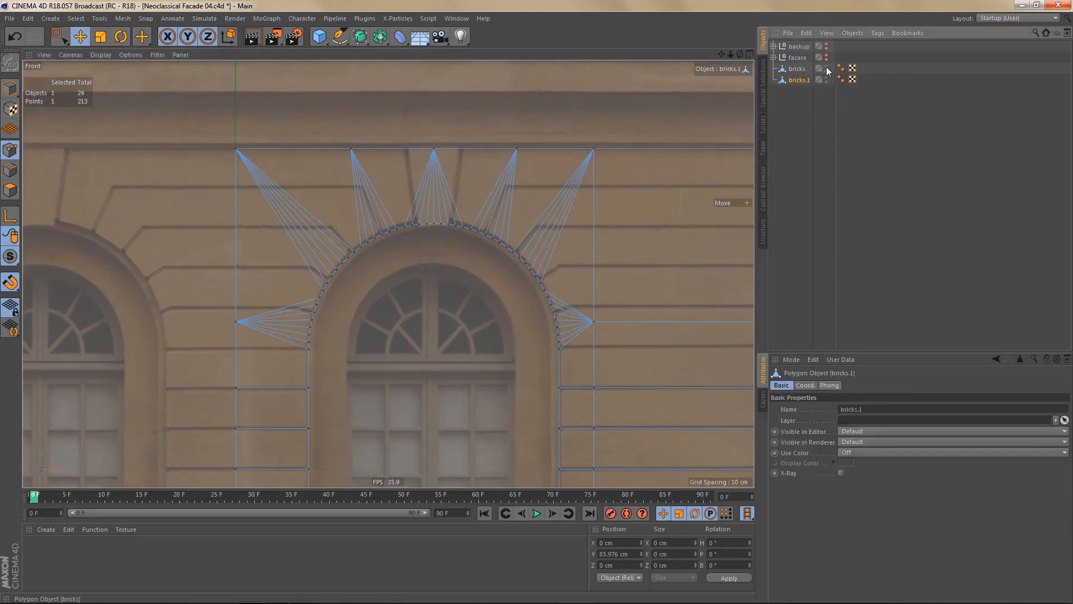
middle_click_drag(526, 327, 488, 273, "alt")
key("Return")
key("Return")
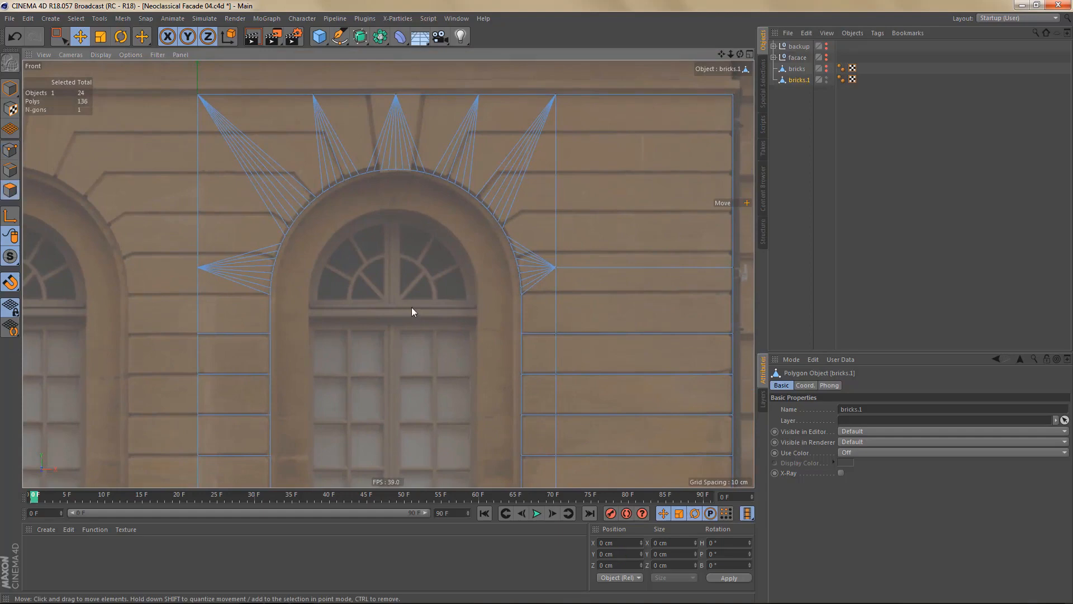
- Select the triangulated polygons surrounding the arch from one leg over the top to the other, and melt them into a single n-gon
key("s")
key("l")
mouse_move(233, 273)
left_mouse_down()
mouse_move(420, 107)
mouse_move(537, 213)
mouse_move(539, 288)
left_mouse_up()
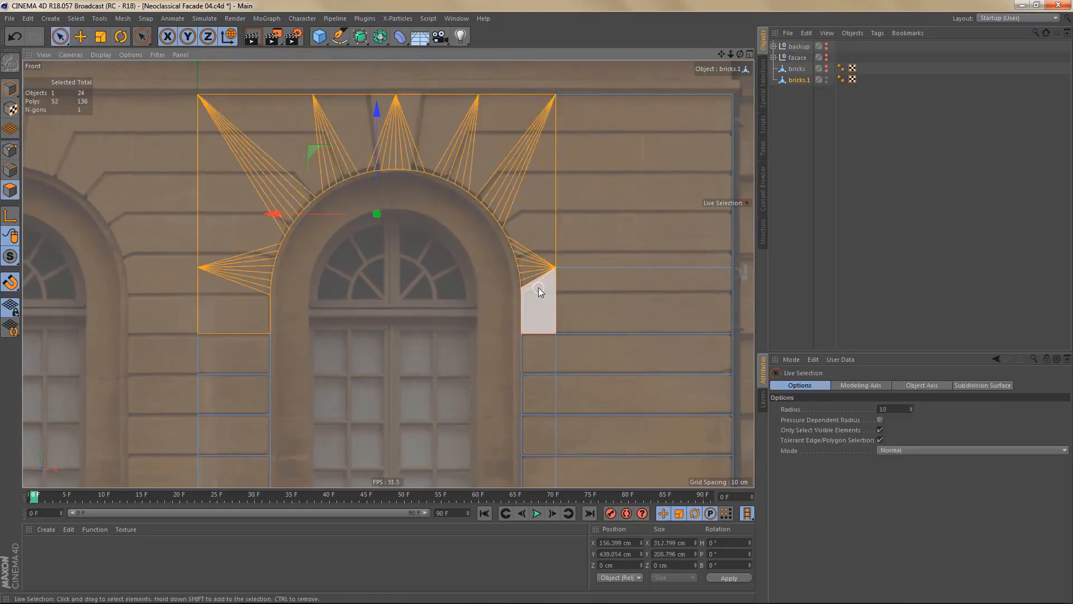
key("u")
key("z")
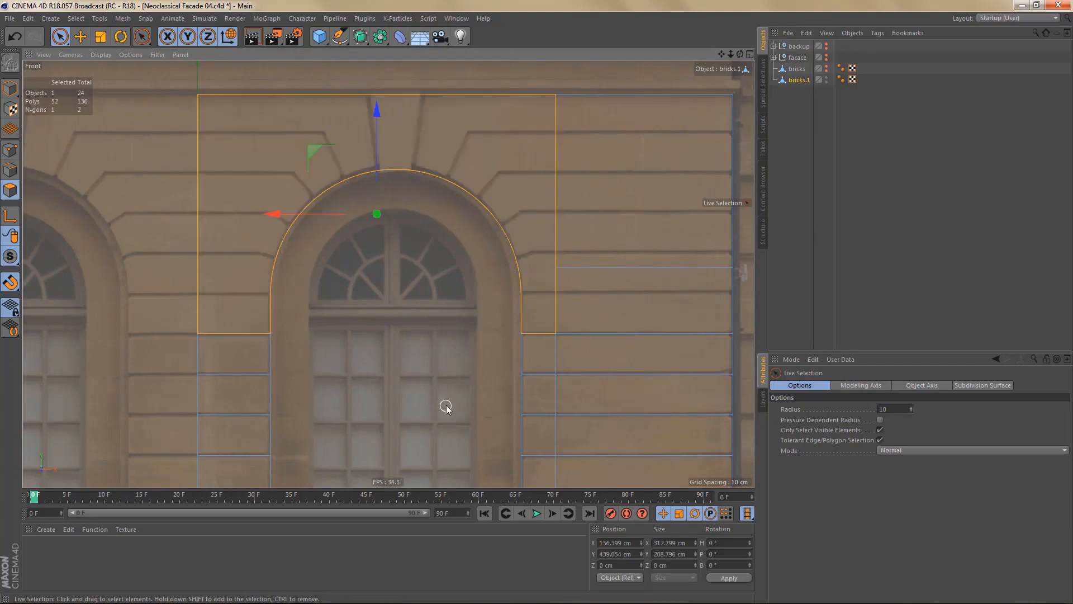
- In edge mode, select the stray horizontal edge between the arch block and the wall's right border and delete it
key("Return")
middle_click_drag(606, 262, 564, 269, "alt")
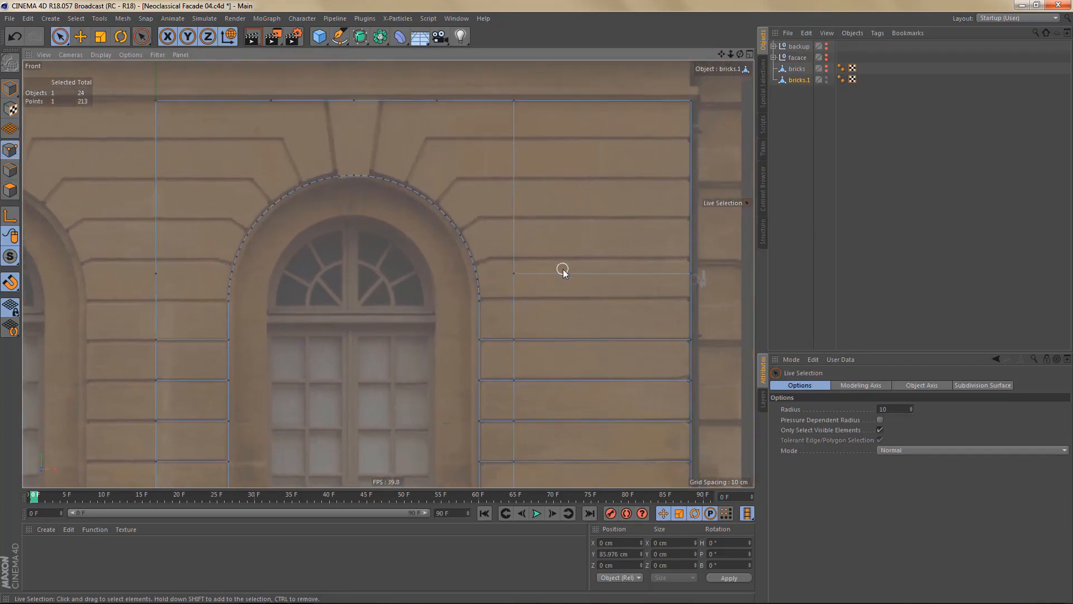
key("Return")
key("0")
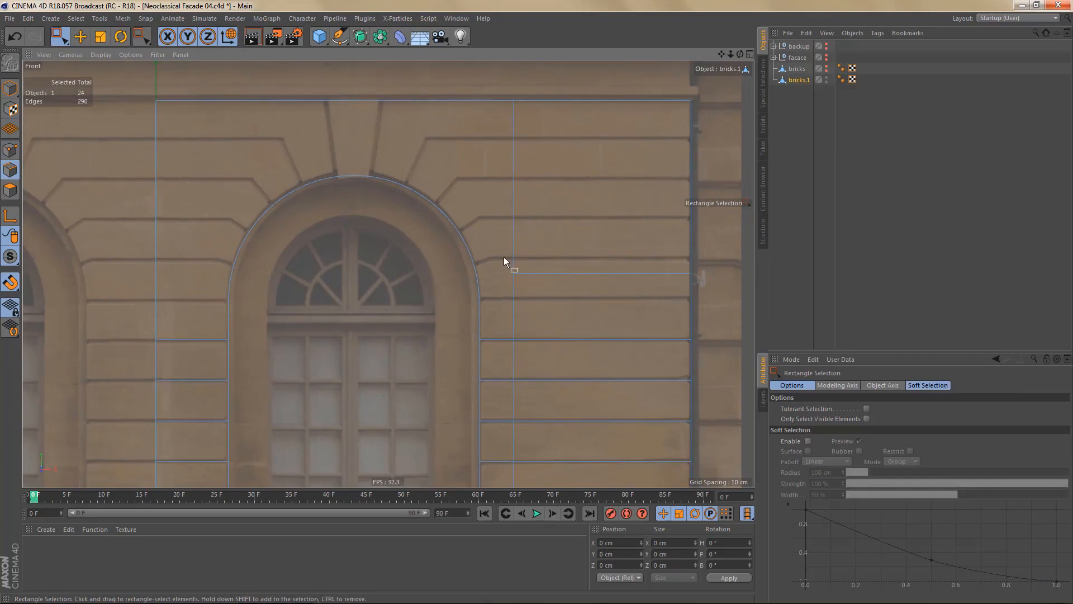
left_click_drag(504, 258, 724, 301)
key("Delete")
- In point mode, line-cut a straight horizontal joint from the arch curve's lowest right point outward past the wall's right border
middle_click_drag(498, 313, 544, 303, "alt")
key("Return")
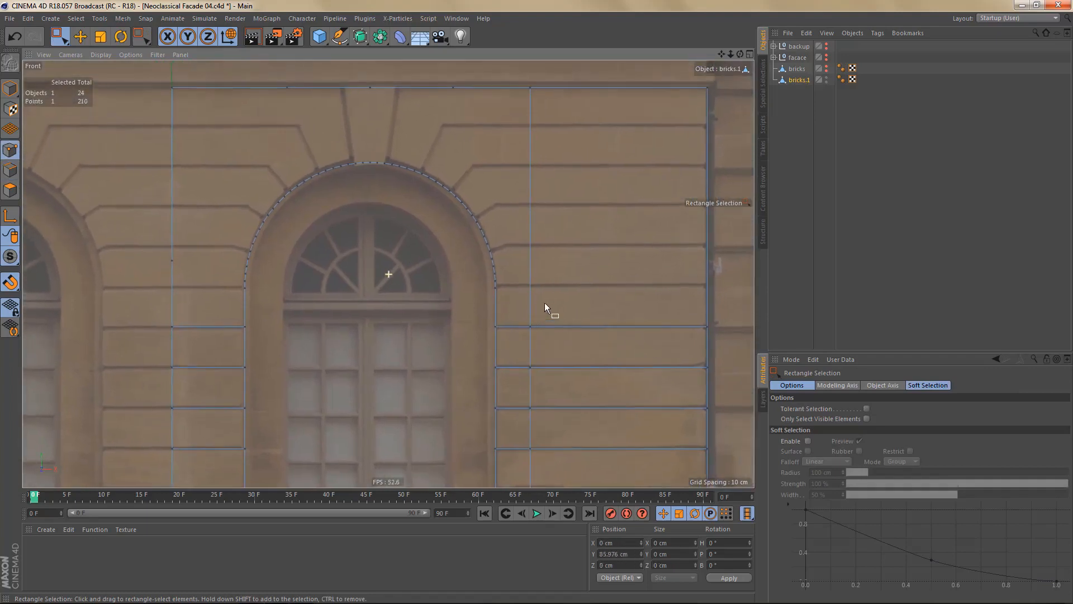
key("k")
key("k")
scroll(514, 302, "up", 3)
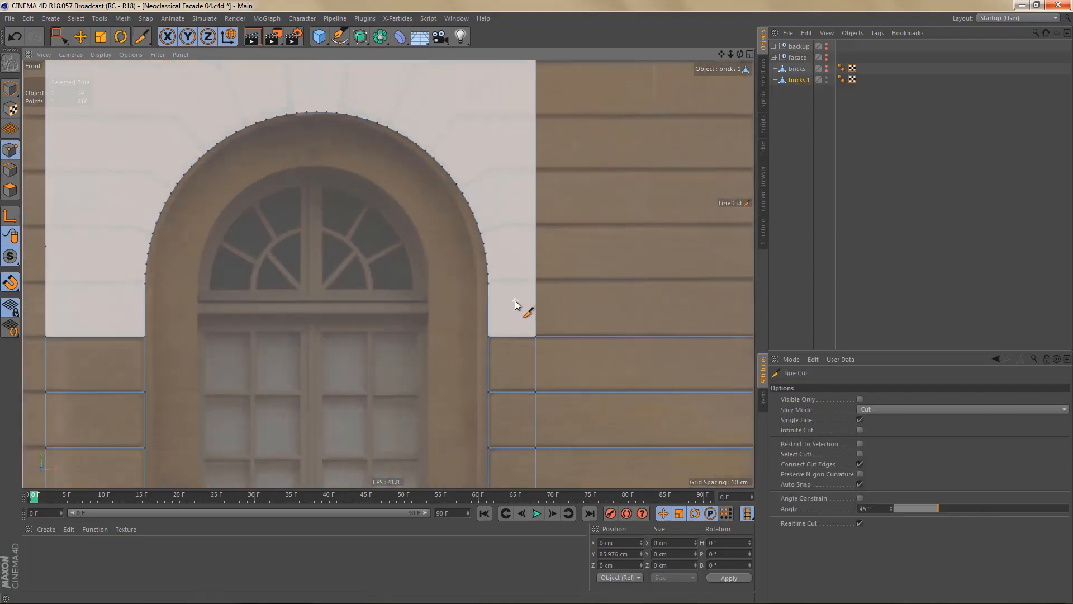
middle_click_drag(514, 289, 418, 284, "alt")
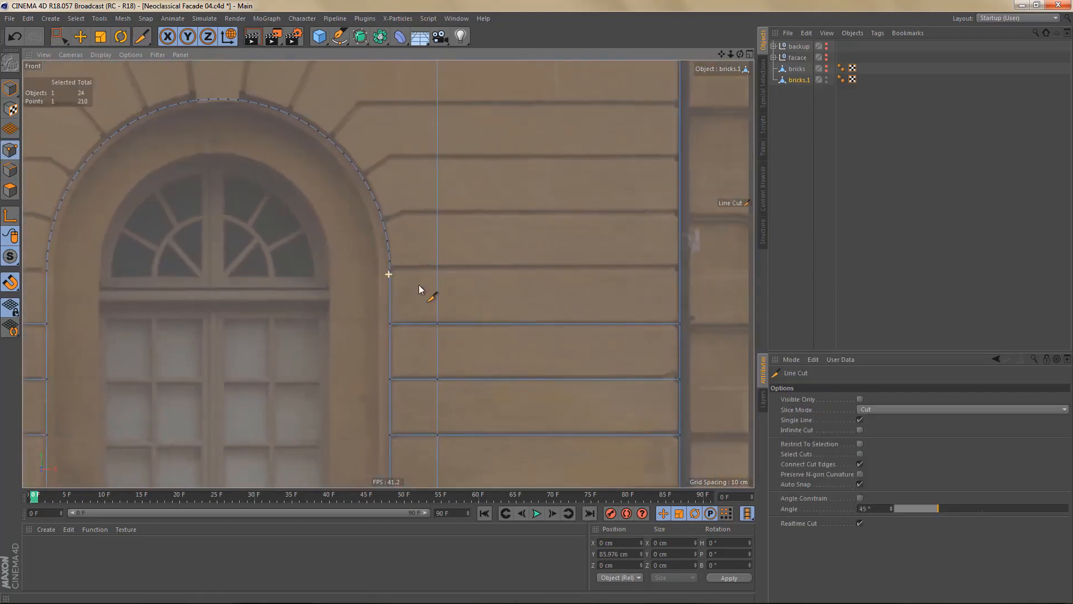
left_click(390, 271)
left_click(713, 271)
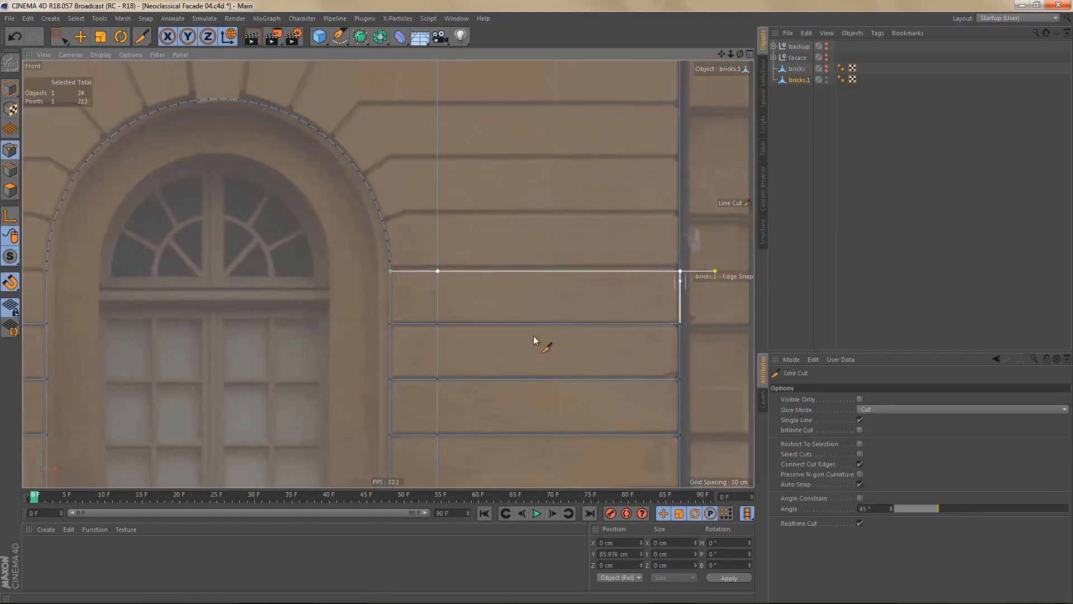
- Line-cut the matching horizontal joint from the arch curve's lowest left point outward past the mesh's left border
middle_click_drag(476, 309, 814, 285, "alt")
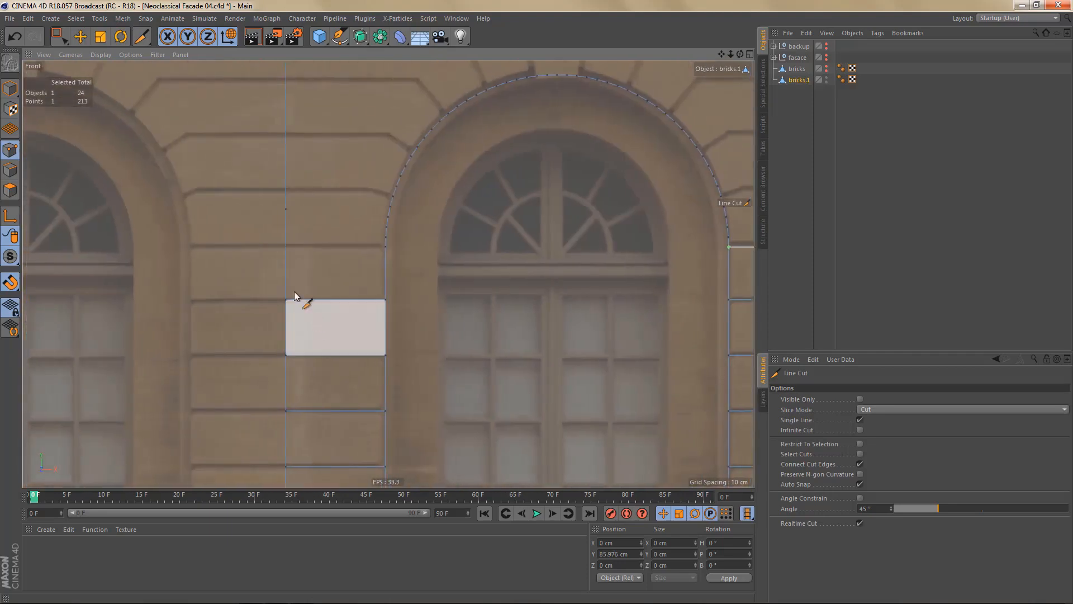
left_click(386, 247)
left_click(148, 247)
middle_click_drag(331, 311, 284, 429, "alt")
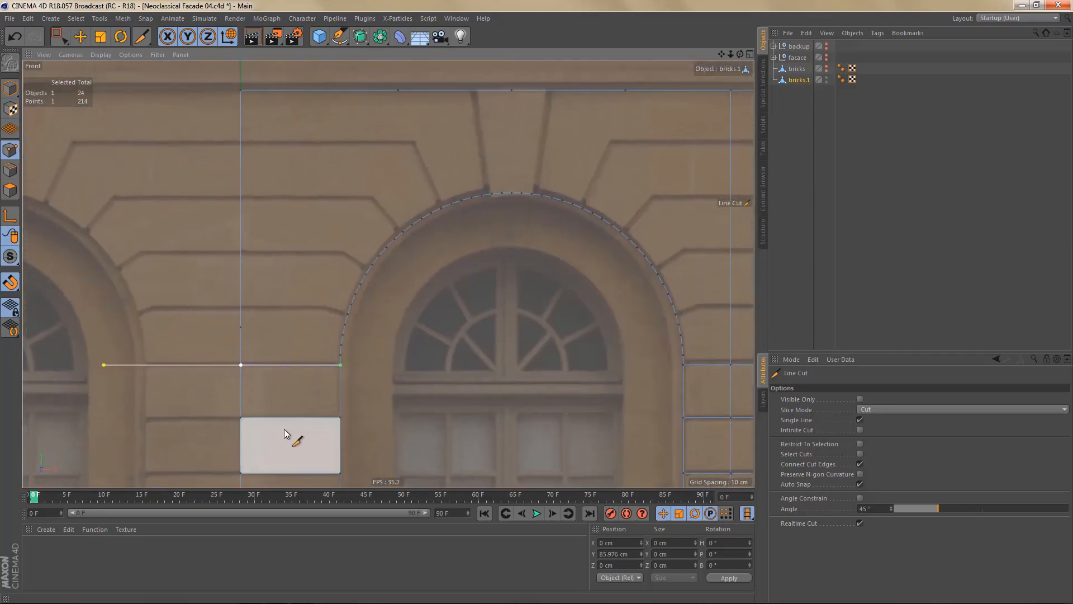
scroll(284, 429, "down", 1)
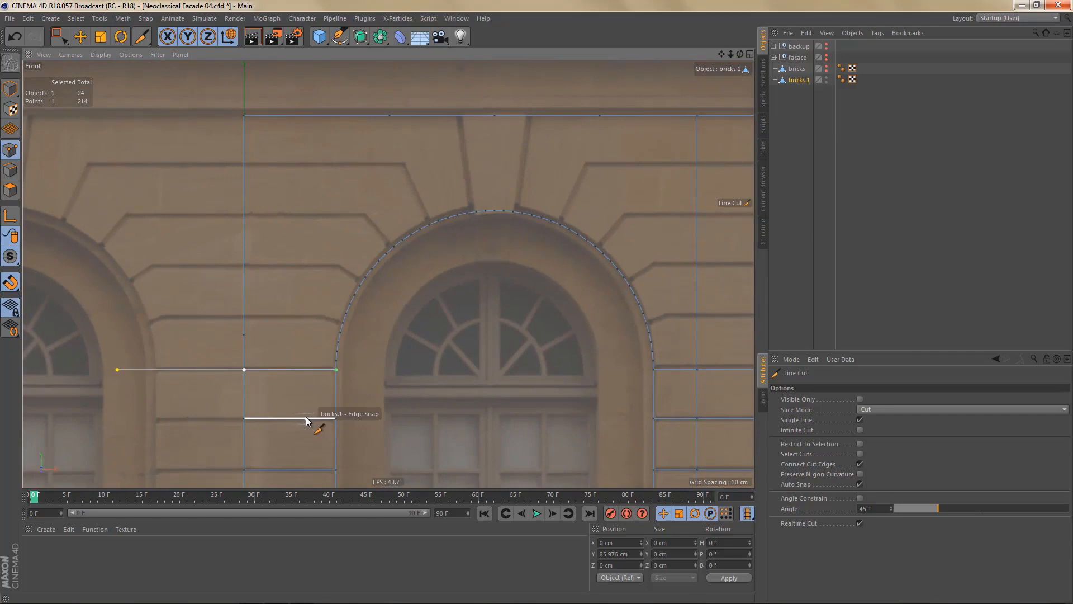
- Select the leftover points on the arch block's left border and top edge and delete them
key("0")
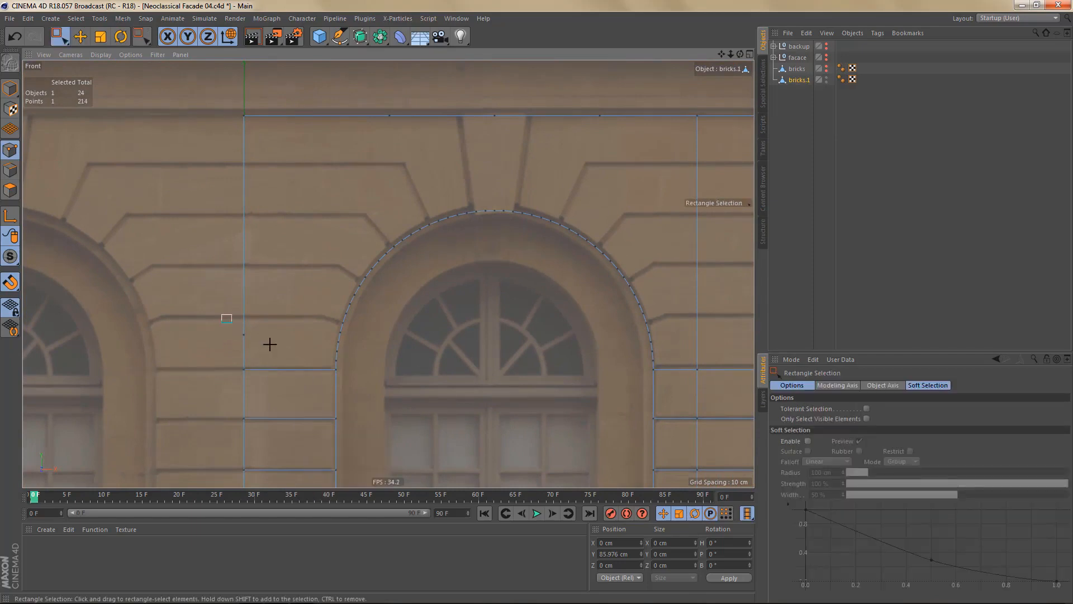
left_click_drag(361, 101, 426, 134, "shift")
left_click_drag(473, 91, 621, 141, "shift")
key("Delete")
- Line-cut a vertical edge from the arch's apex point straight up past the top edge, splitting the block in half
middle_click_drag(556, 313, 439, 278, "alt")
middle_click_drag(509, 283, 575, 308, "alt")
scroll(469, 248, "up", 5)
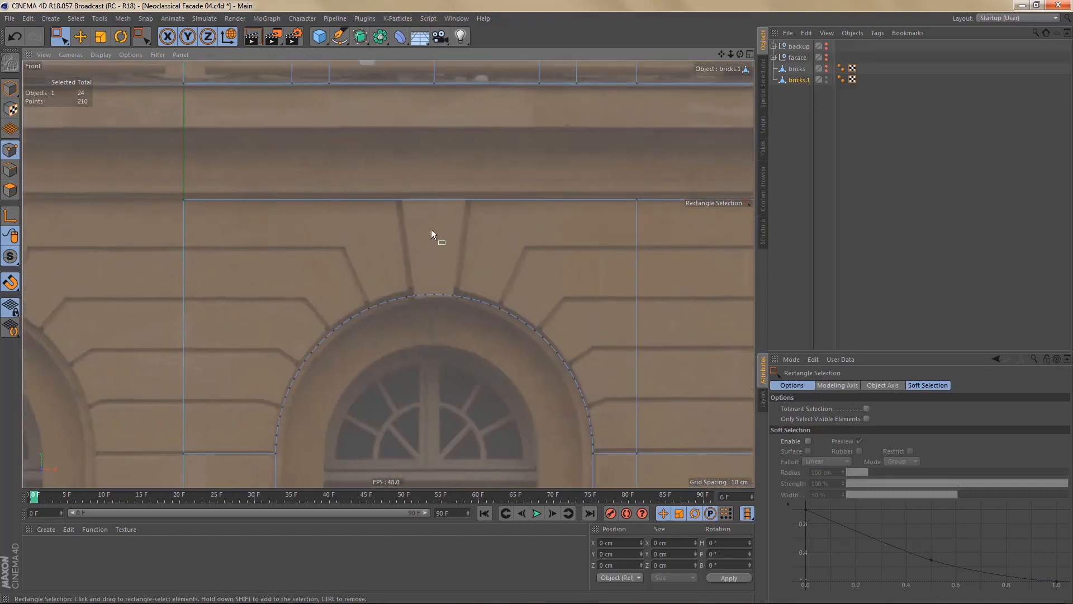
key("k")
key("k")
left_click(436, 362)
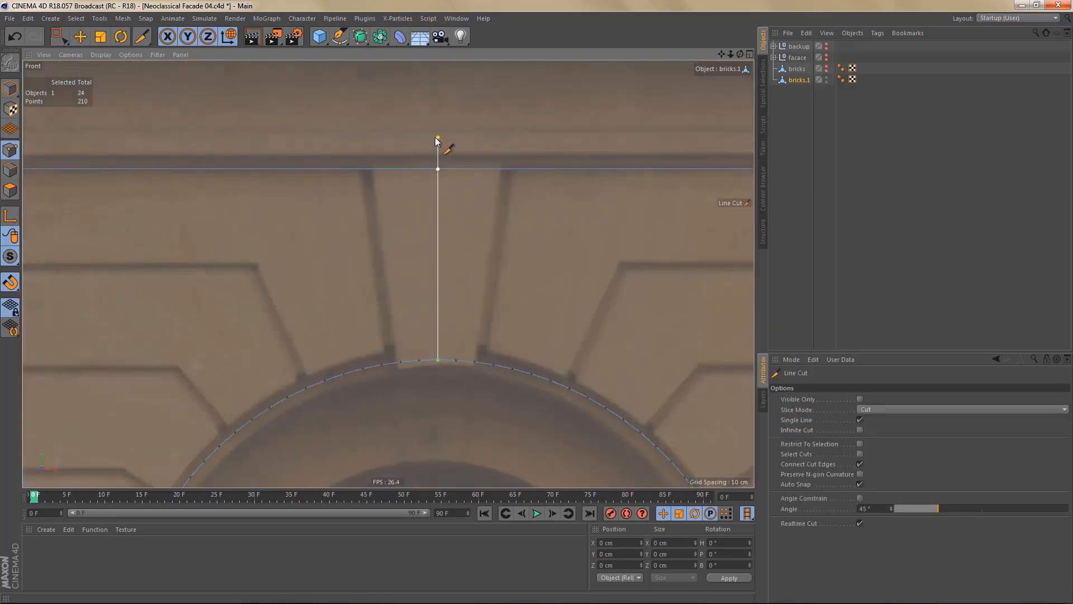
left_click(438, 139)
key("e")
- Select all points left of the arch's centre line, including the left leg, and delete them
scroll(454, 128, "down", 5)
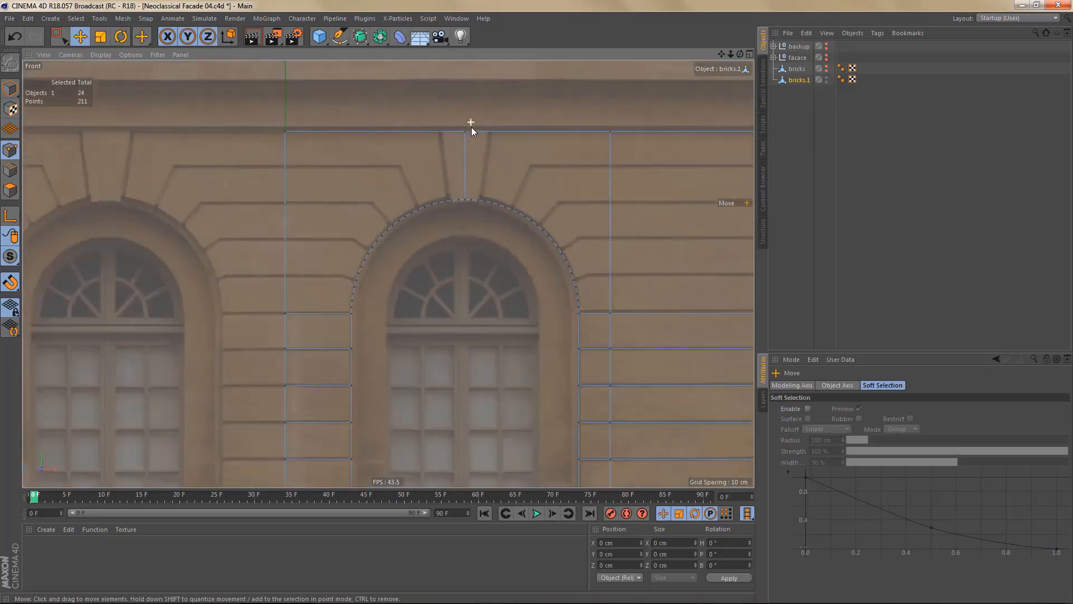
scroll(468, 183, "down", 1)
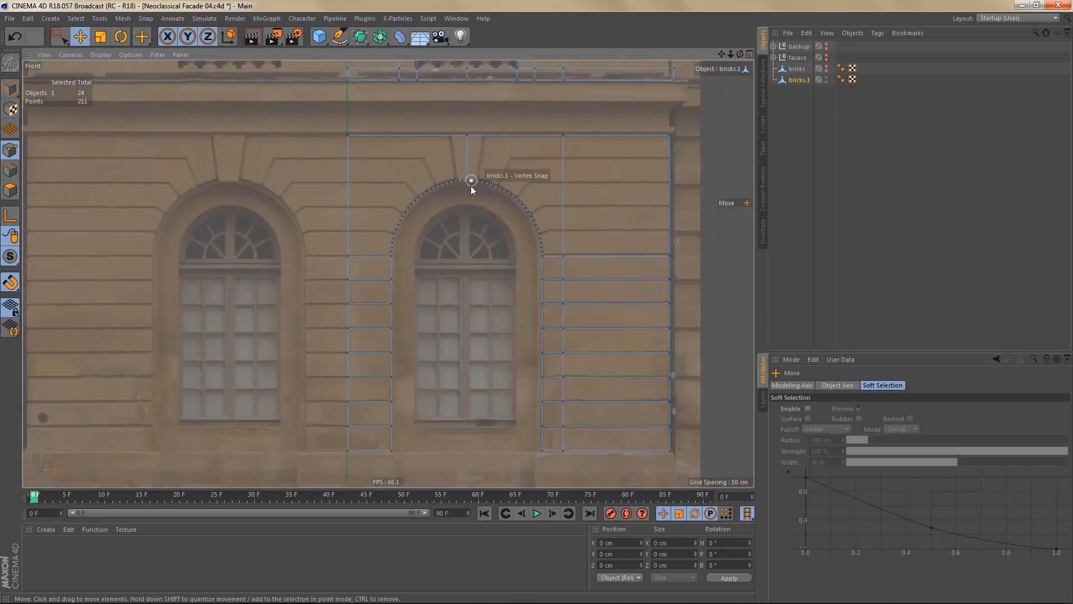
key("0")
left_click_drag(295, 97, 463, 512)
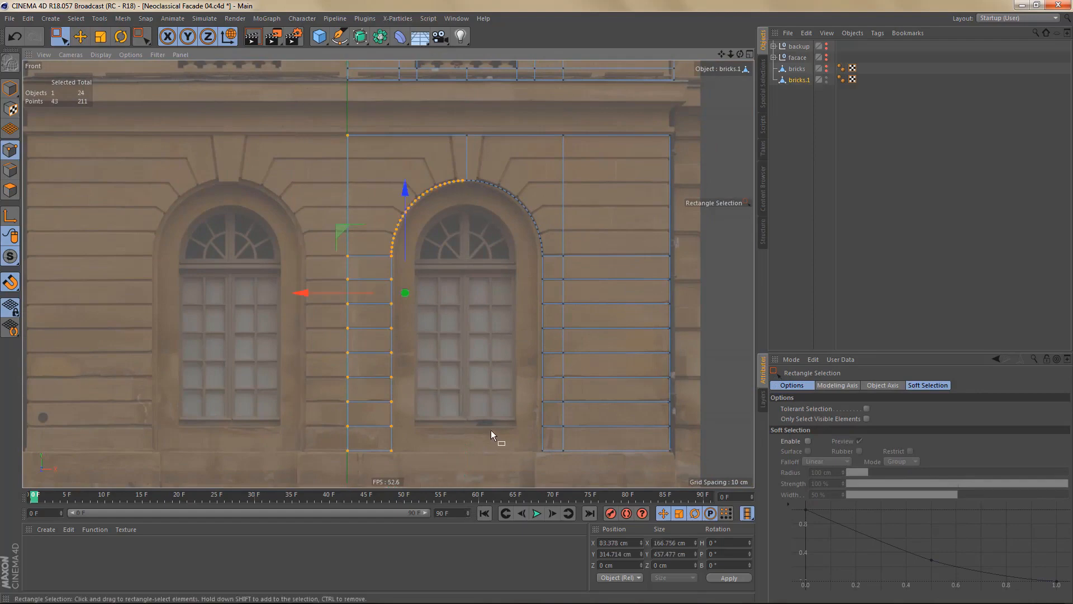
key("Delete")
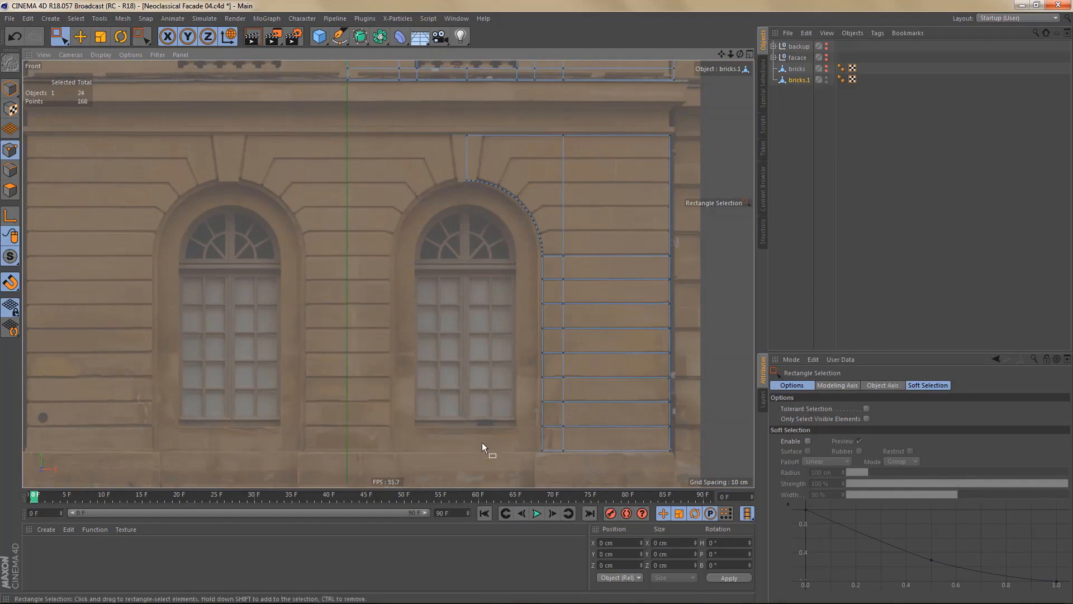
- With Single Line turned off in Line Cut, cut the first bent joint above the springing, from the arch curve horizontally past the wall's right border
scroll(512, 290, "down", 2)
scroll(571, 276, "up", 8)
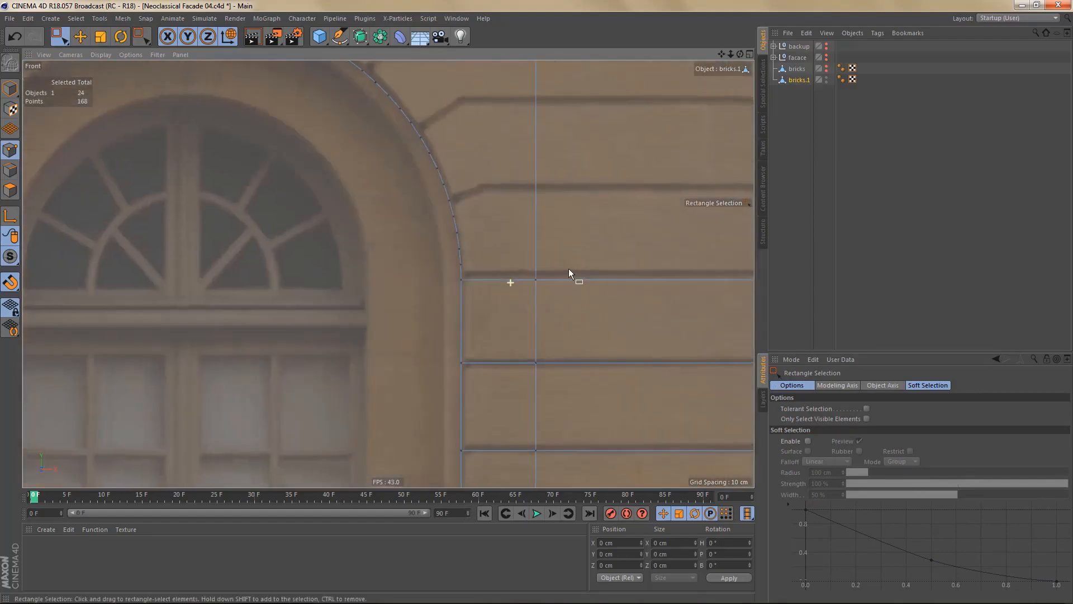
middle_click_drag(389, 292, 319, 327, "alt")
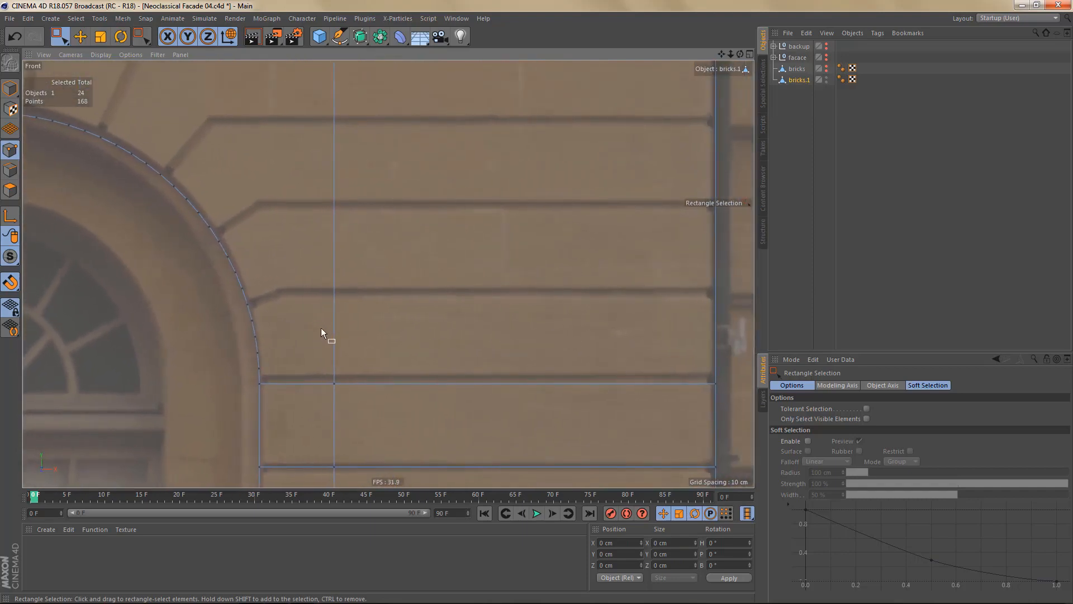
key("k")
key("k")
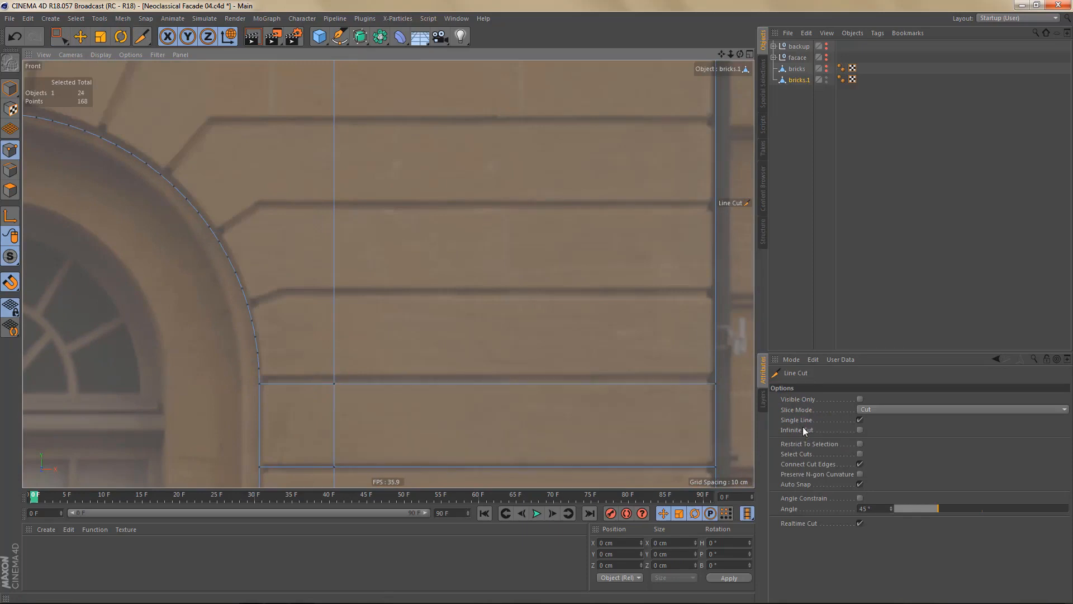
left_click(804, 419)
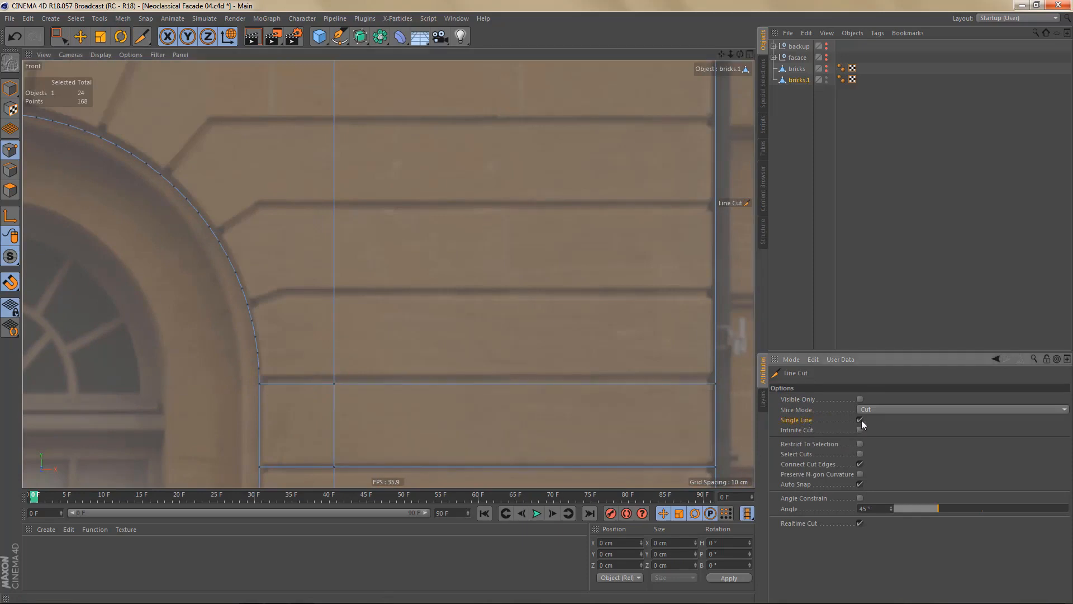
left_click(860, 420)
scroll(417, 333, "up", 5)
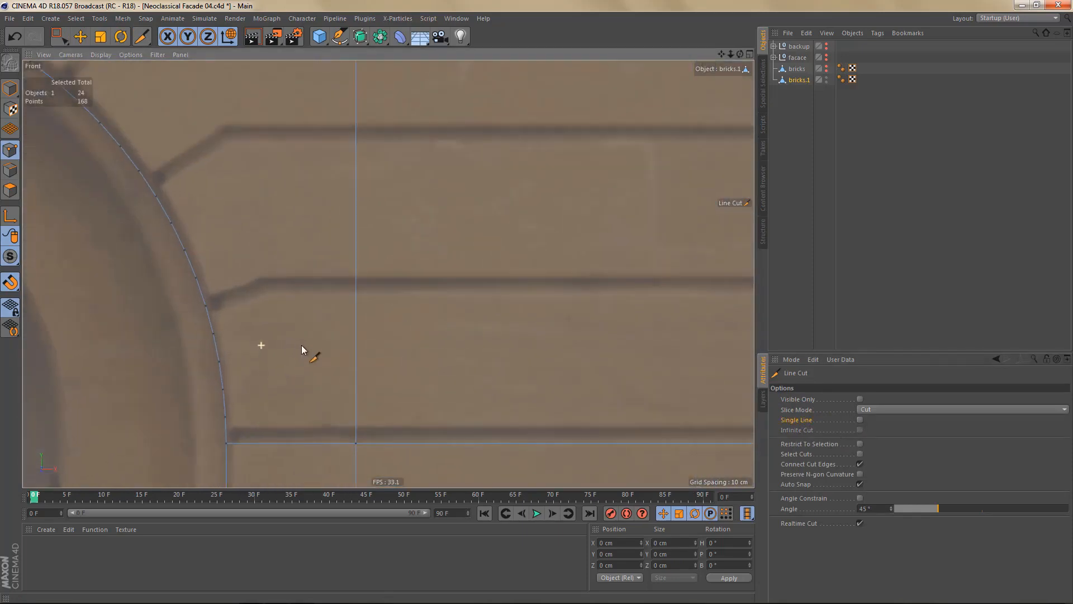
scroll(291, 346, "up", 3)
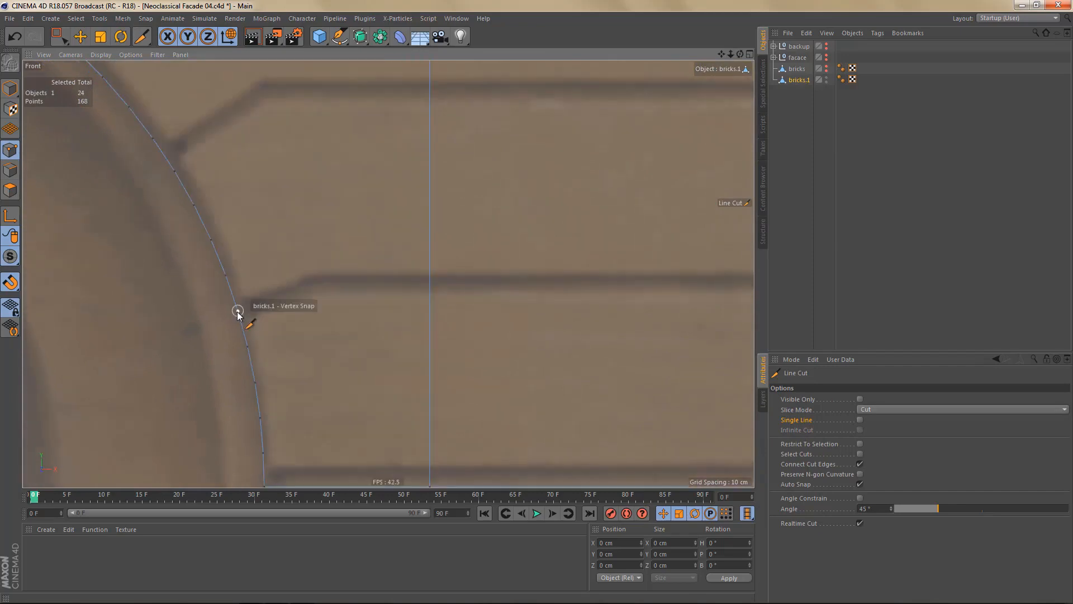
left_click(237, 310)
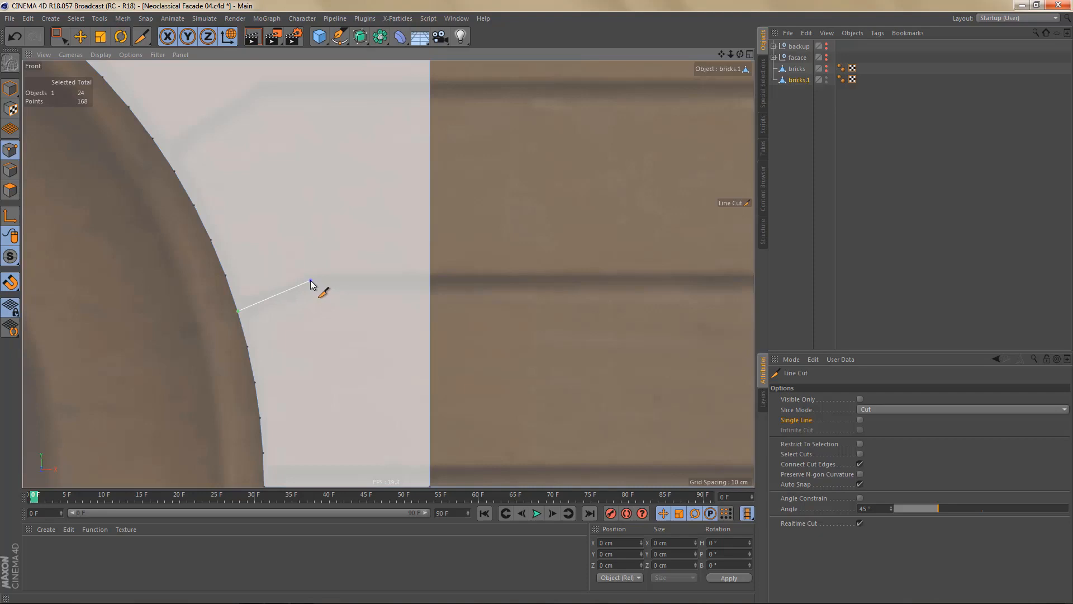
scroll(349, 322, "down", 2)
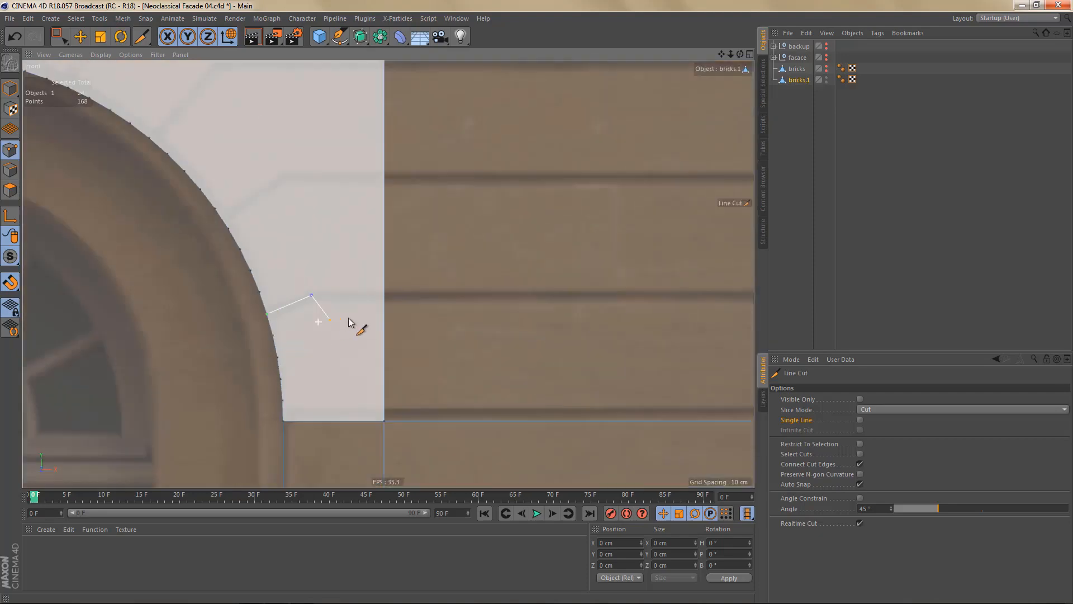
scroll(371, 330, "down", 3)
middle_click_drag(413, 331, 370, 328, "alt")
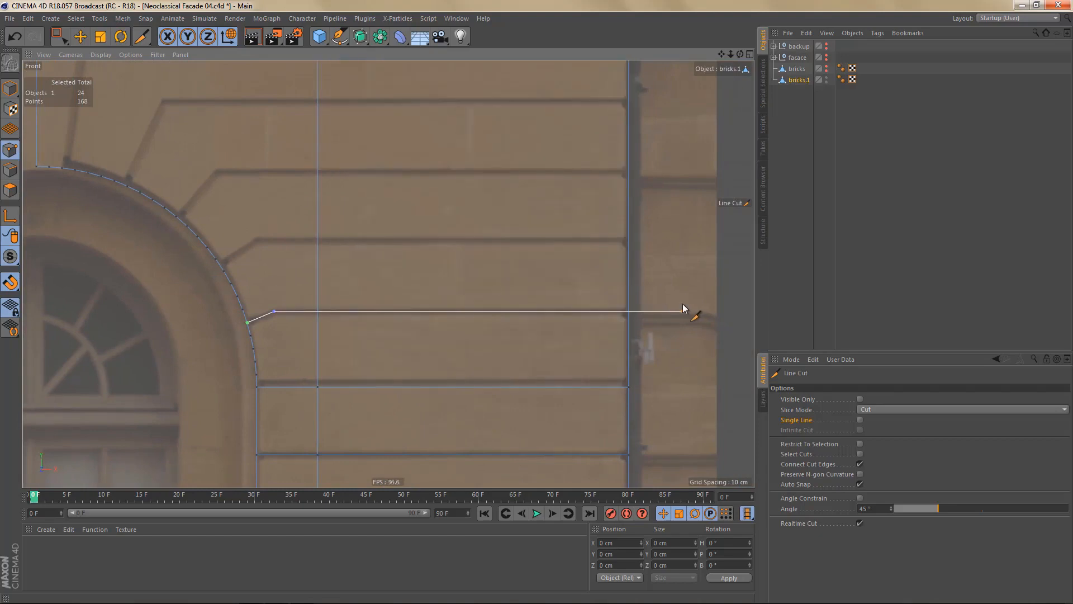
left_click(683, 308)
middle_click_drag(360, 319, 511, 323, "alt")
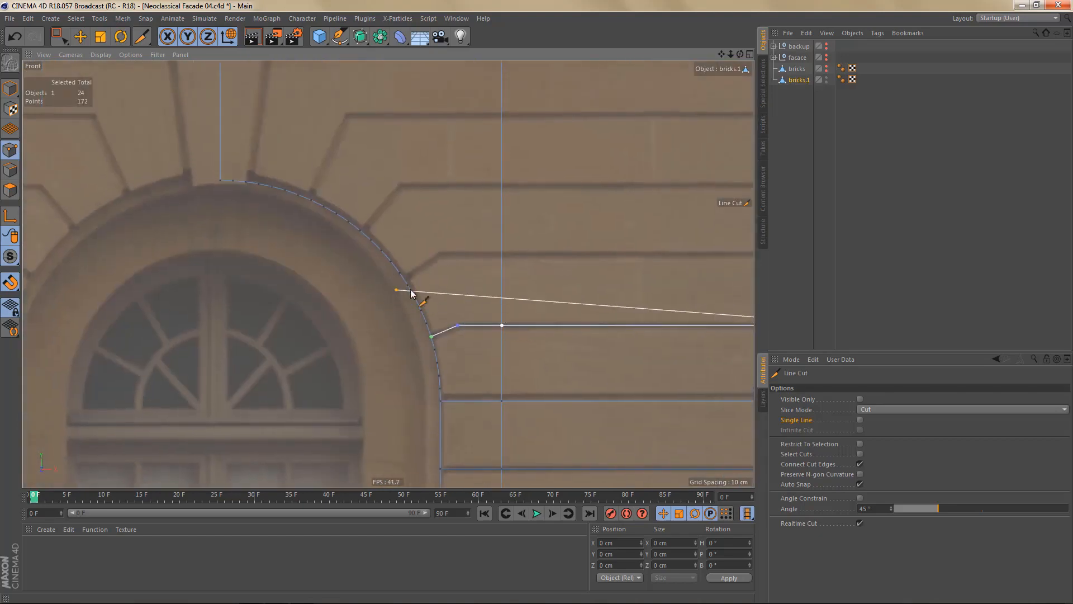
scroll(411, 293, "up", 5)
key("e")
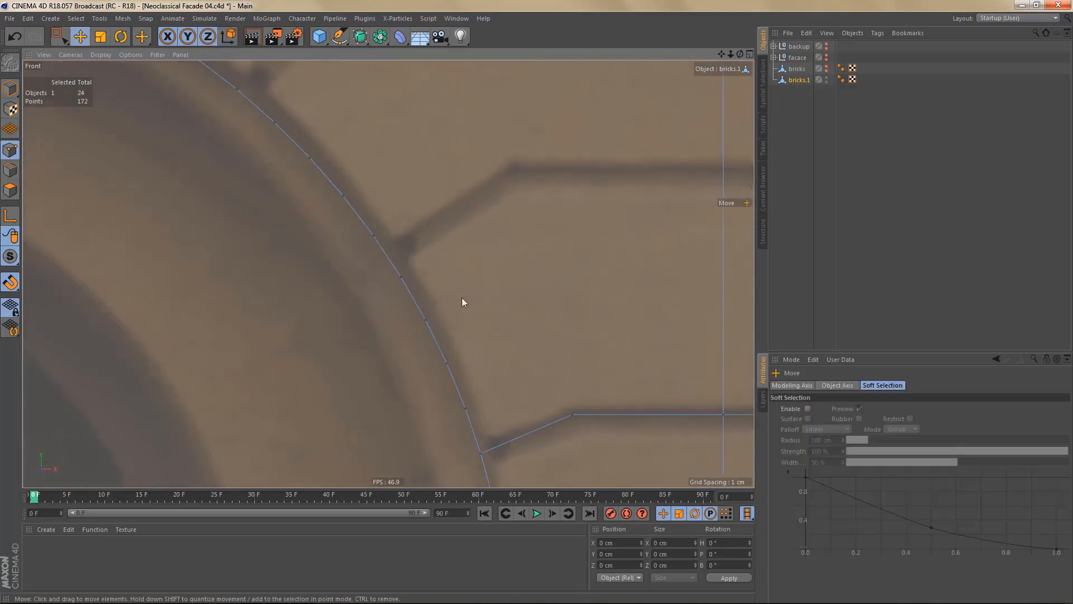
- Line-cut the second bent joint above the springing, following the photo's slanted segment and running horizontally past the wall's right border
middle_click_drag(462, 301, 446, 335, "alt")
key("k")
key("k")
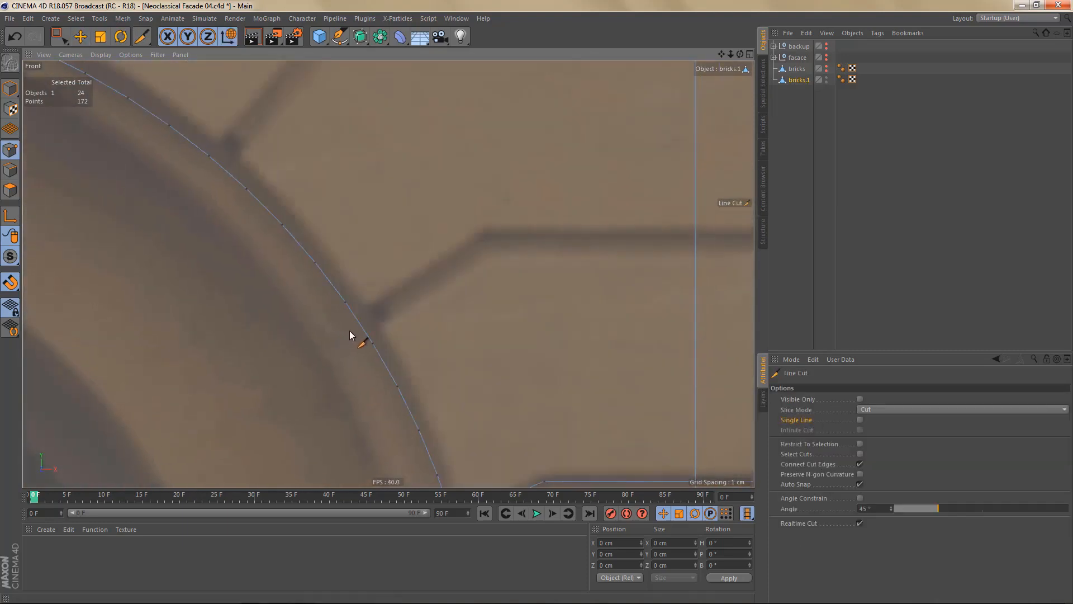
left_click(350, 330)
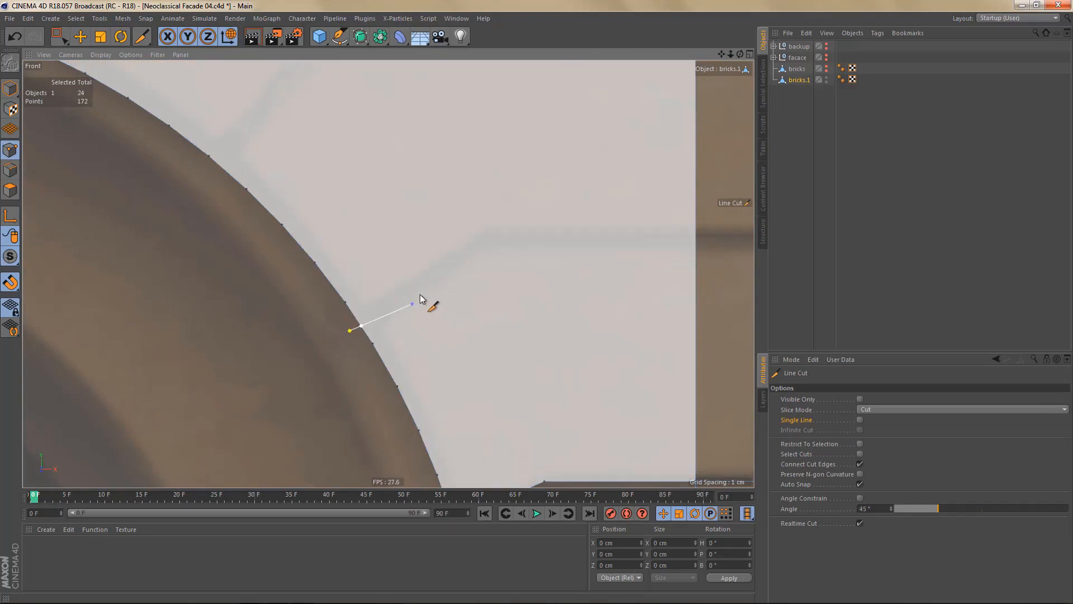
left_click(488, 249)
scroll(431, 268, "down", 8)
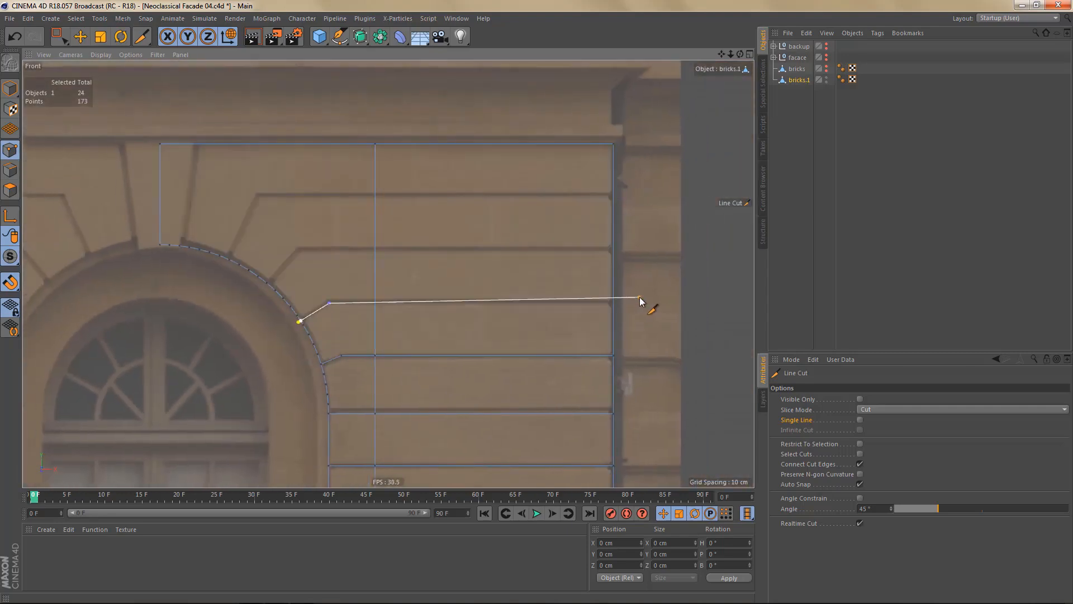
left_click(641, 303)
middle_click_drag(225, 322, 410, 359, "alt")
scroll(528, 314, "up", 5)
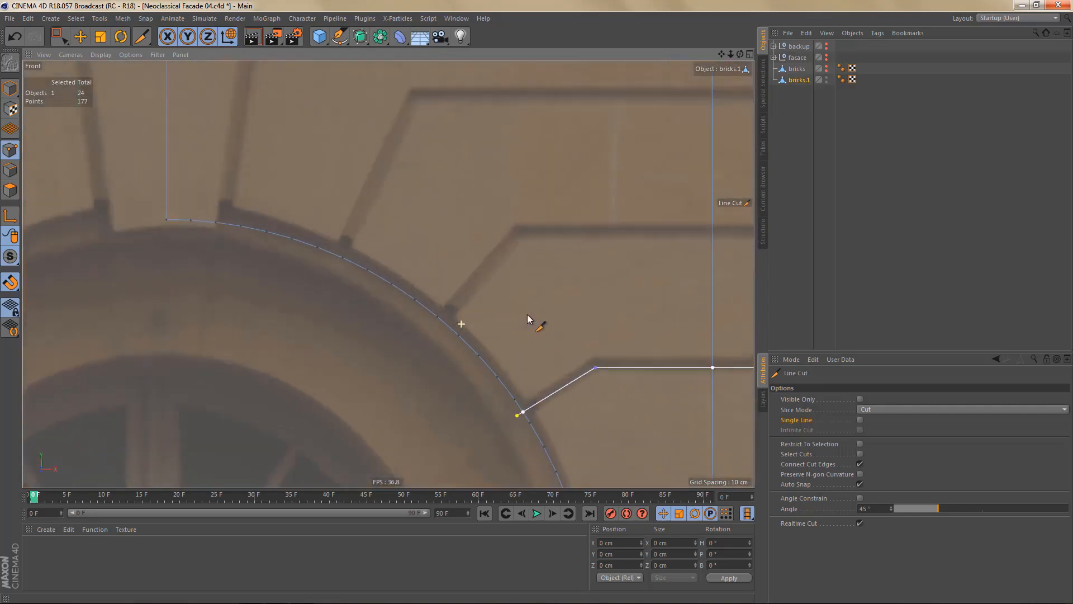
key("e")
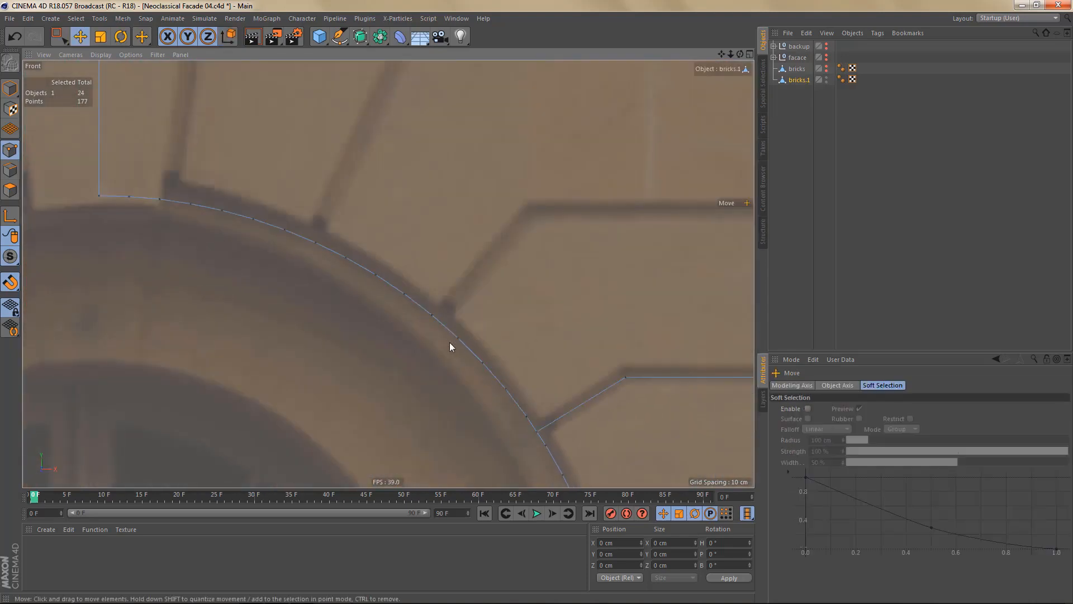
- Line-cut the third bent joint above the springing, from the arch curve along the photo's slanted segment and horizontally past the wall's right border
key("k")
key("k")
scroll(448, 316, "up", 3)
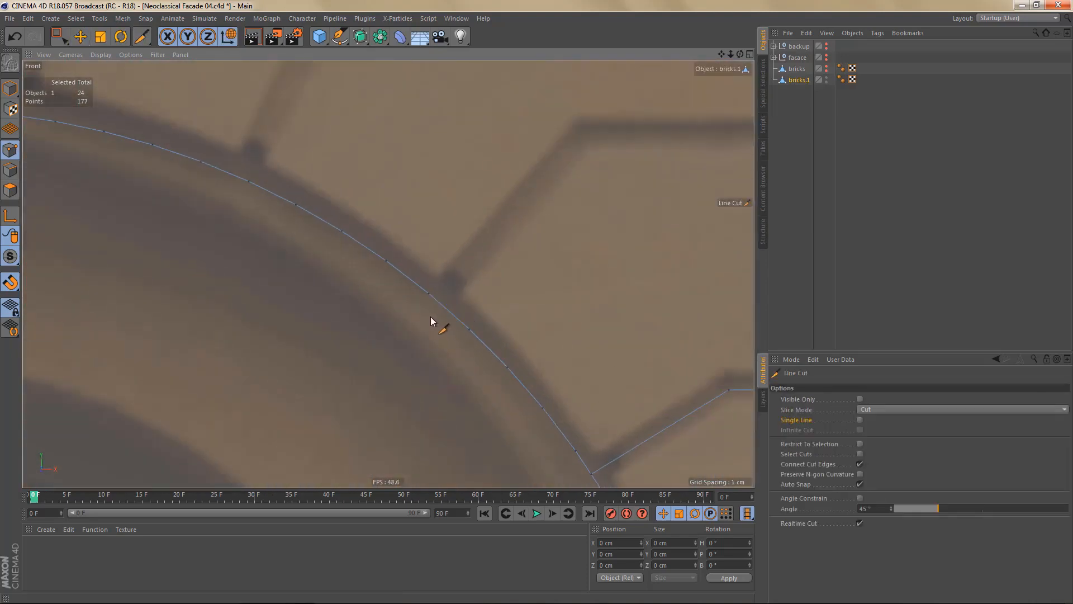
left_click(431, 317)
left_click(581, 142)
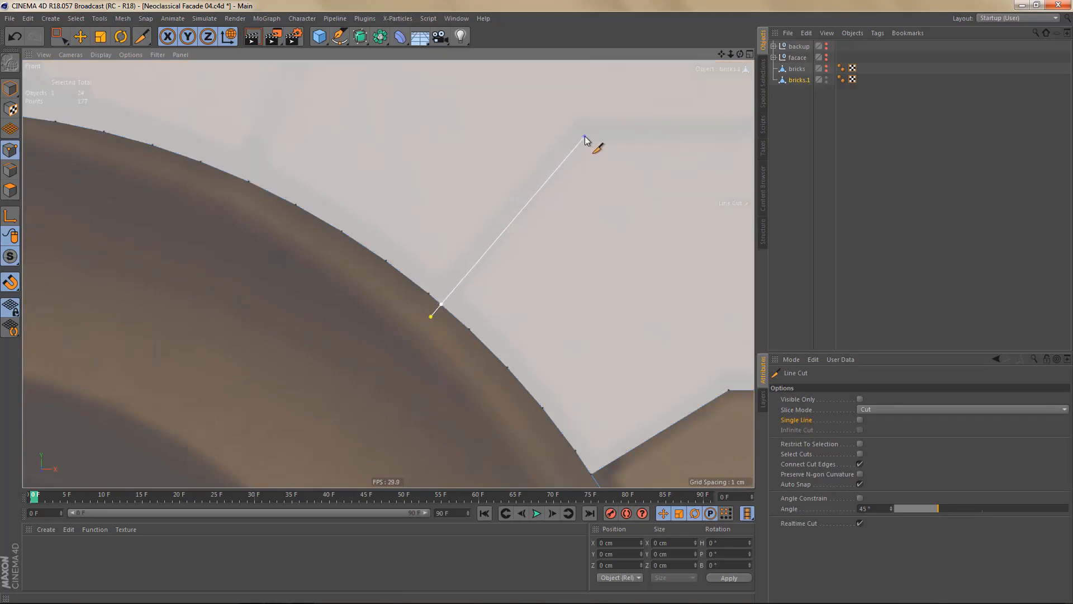
scroll(486, 257, "down", 3)
middle_click_drag(303, 293, 295, 293, "alt")
right_click_drag(295, 293, 287, 348, "alt")
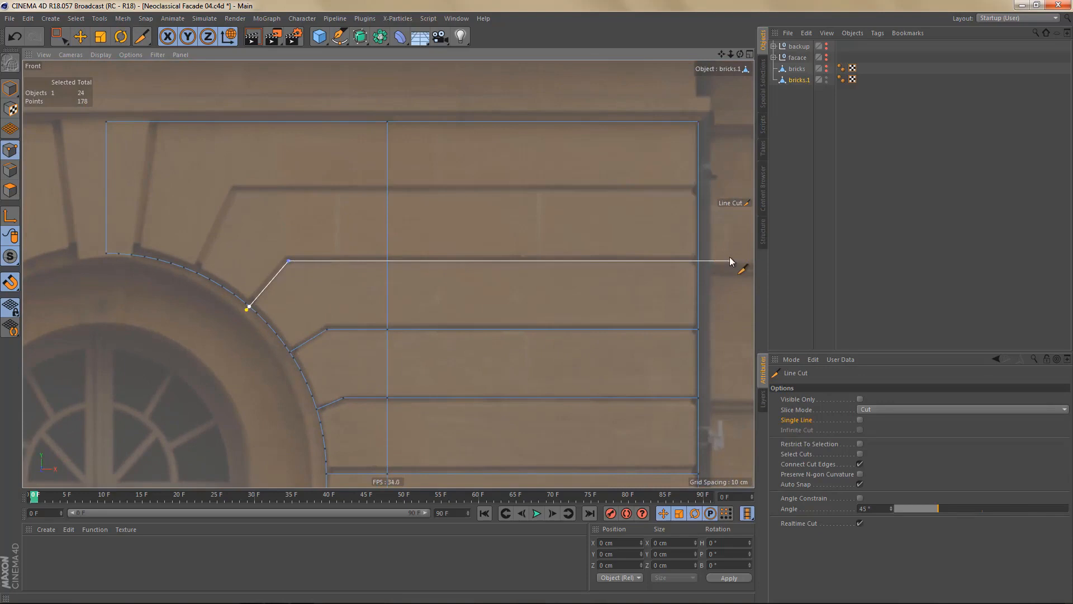
left_click(731, 258)
key("Escape")
- Line-cut the fourth, topmost bent joint from the arch curve up the steep slant, running horizontally past the wall's right border
middle_click_drag(366, 316, 534, 366, "alt")
right_click_drag(383, 316, 458, 313, "alt")
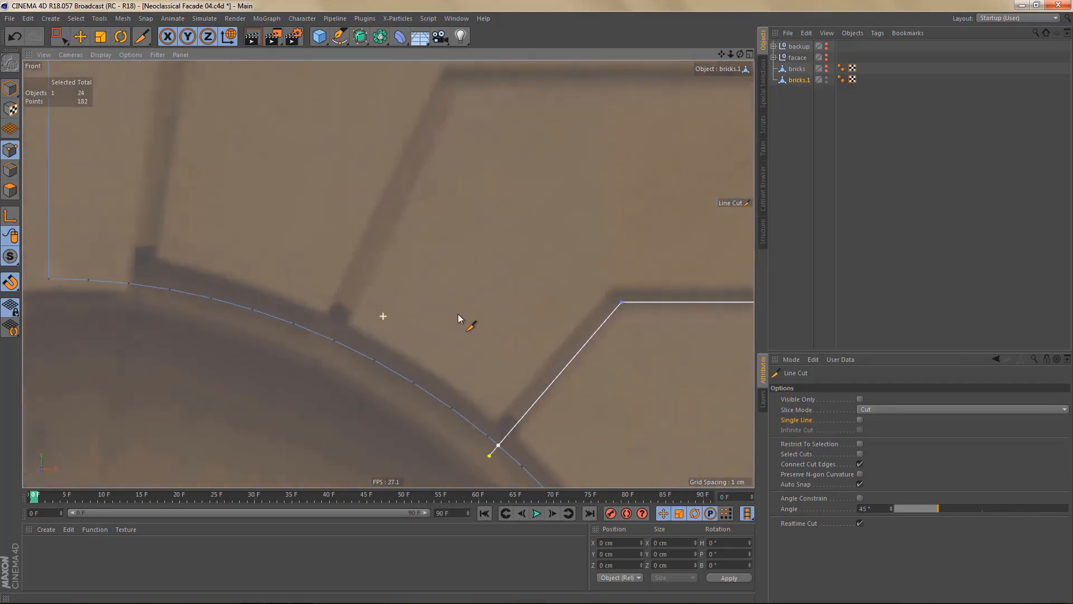
key("e")
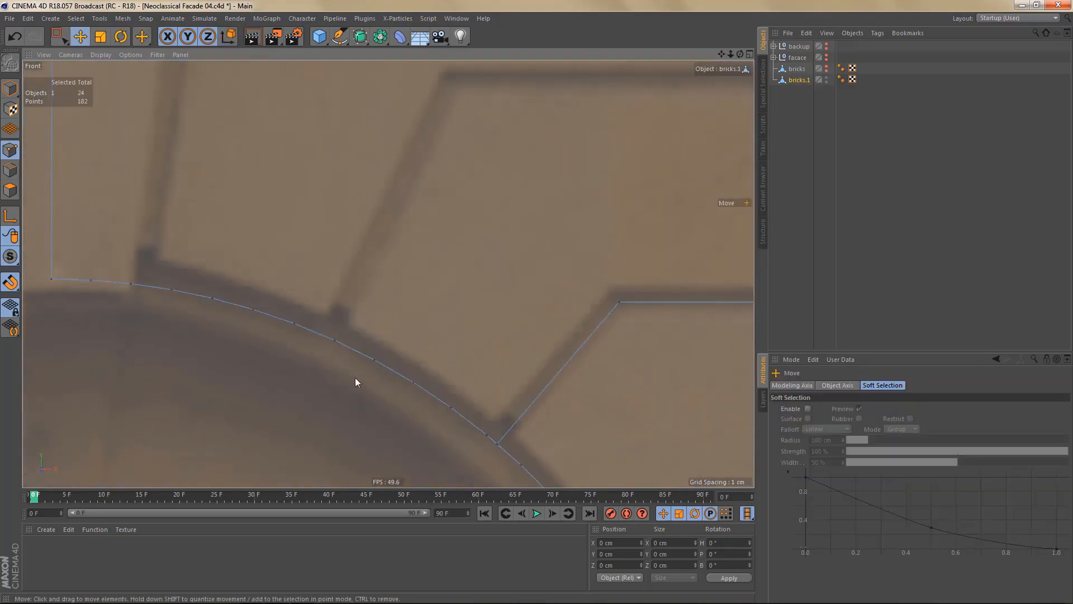
key("k")
key("k")
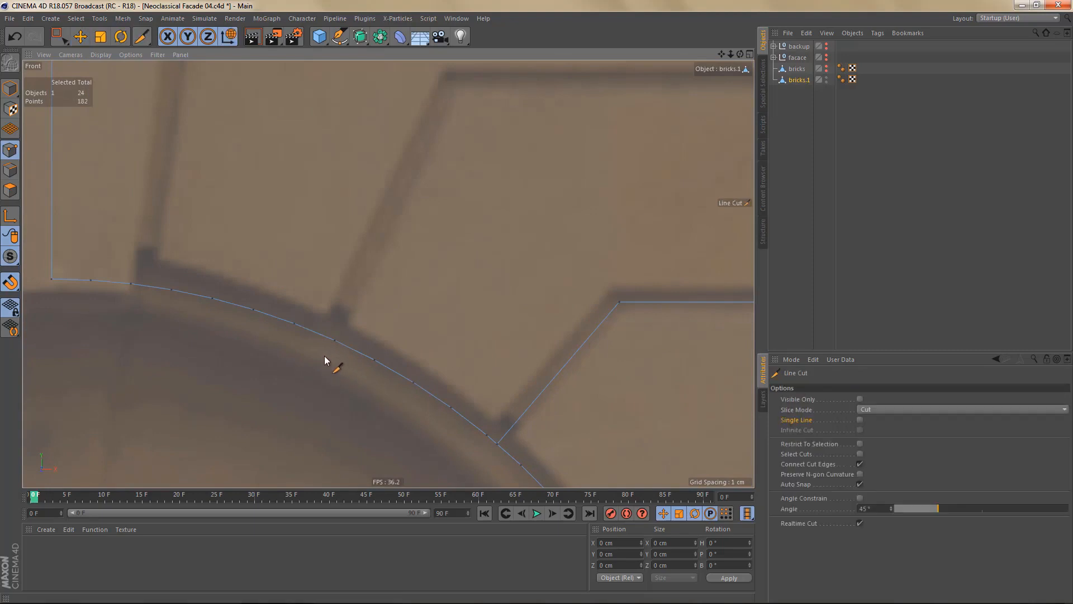
left_click(327, 355)
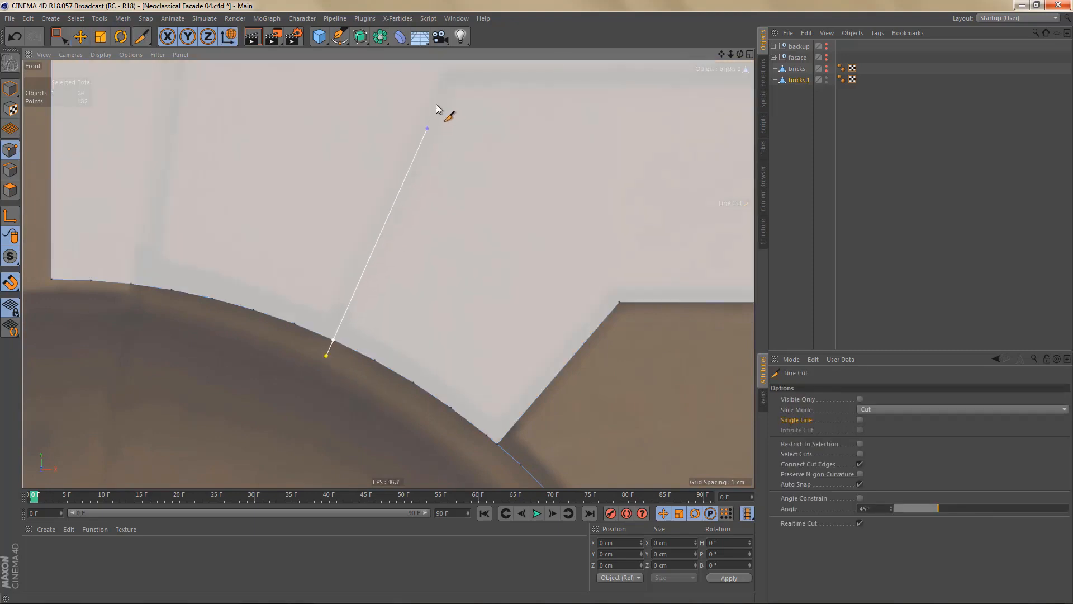
left_click(454, 84)
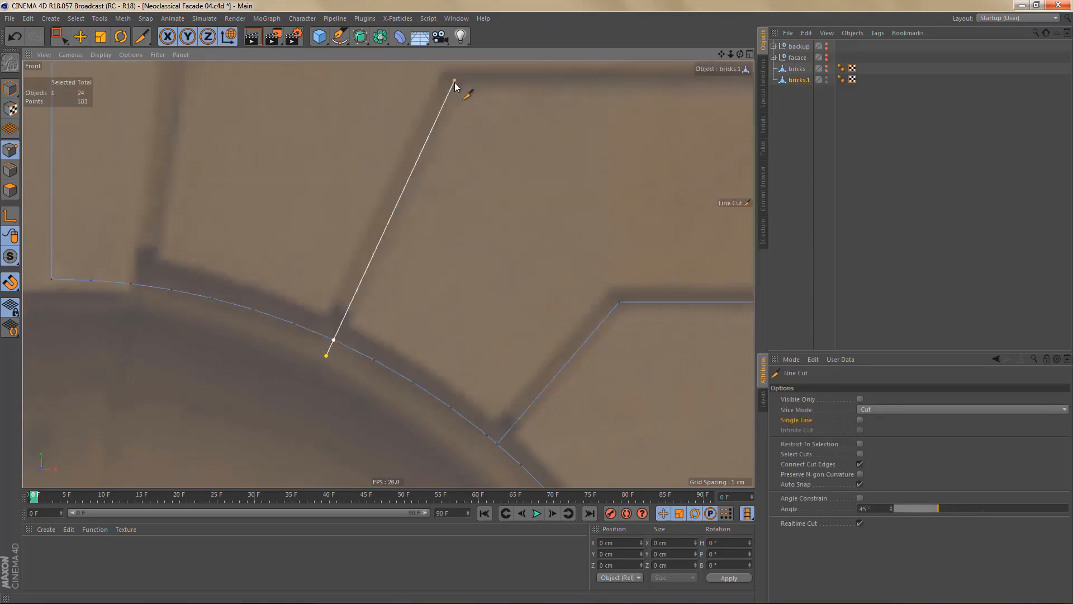
scroll(371, 187, "down", 10)
scroll(495, 280, "up", 5)
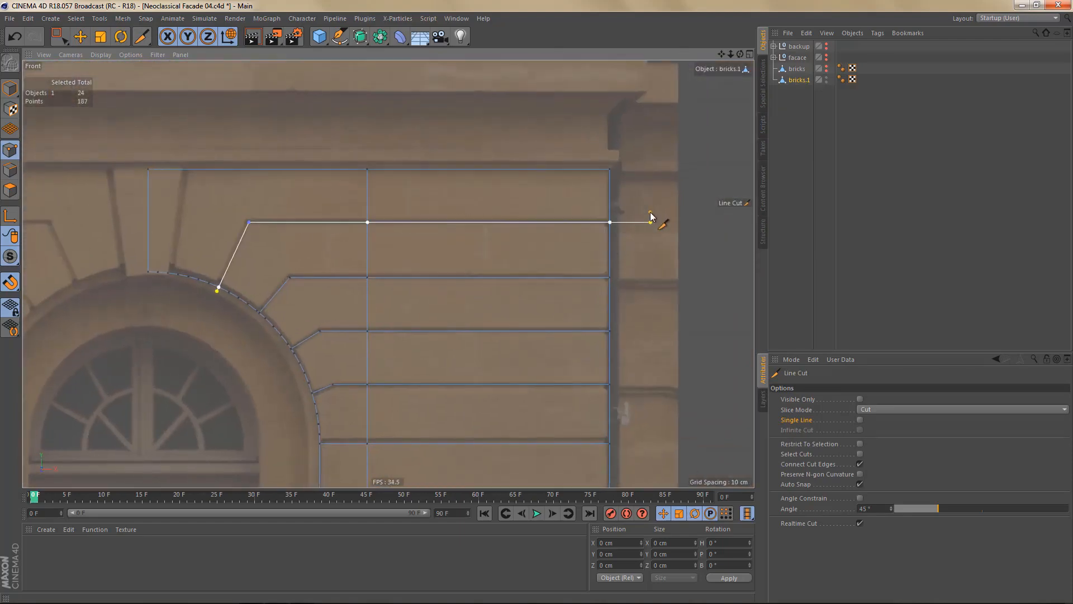
key("e")
- Line-cut the keystone's slanted right edge from below the arch curve straight up past the block's top edge
scroll(384, 286, "up", 6)
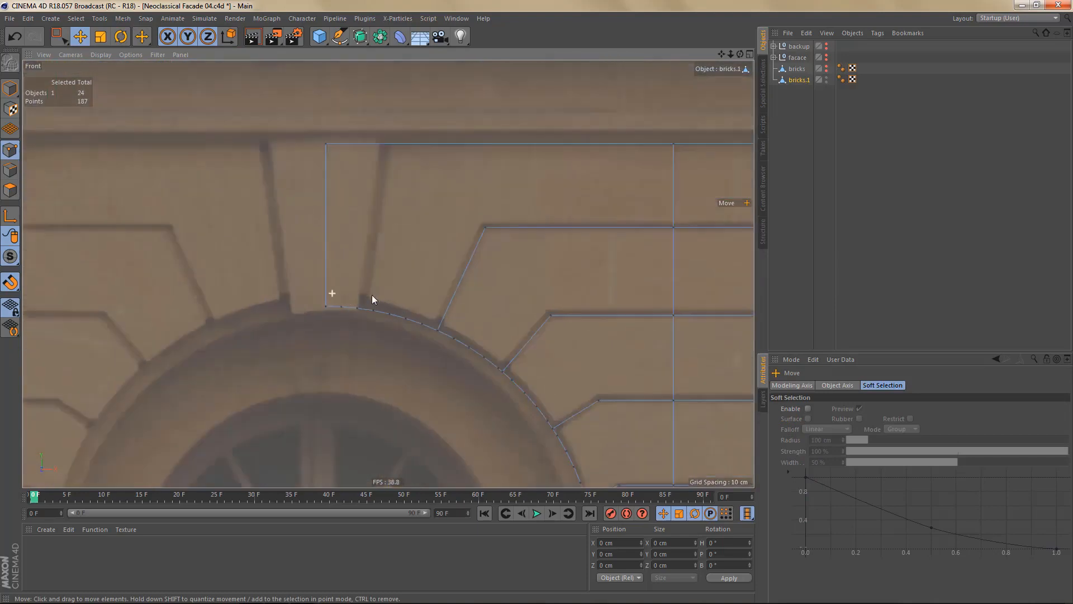
middle_click_drag(391, 343, 402, 388, "alt")
right_click_drag(401, 388, 362, 414, "alt")
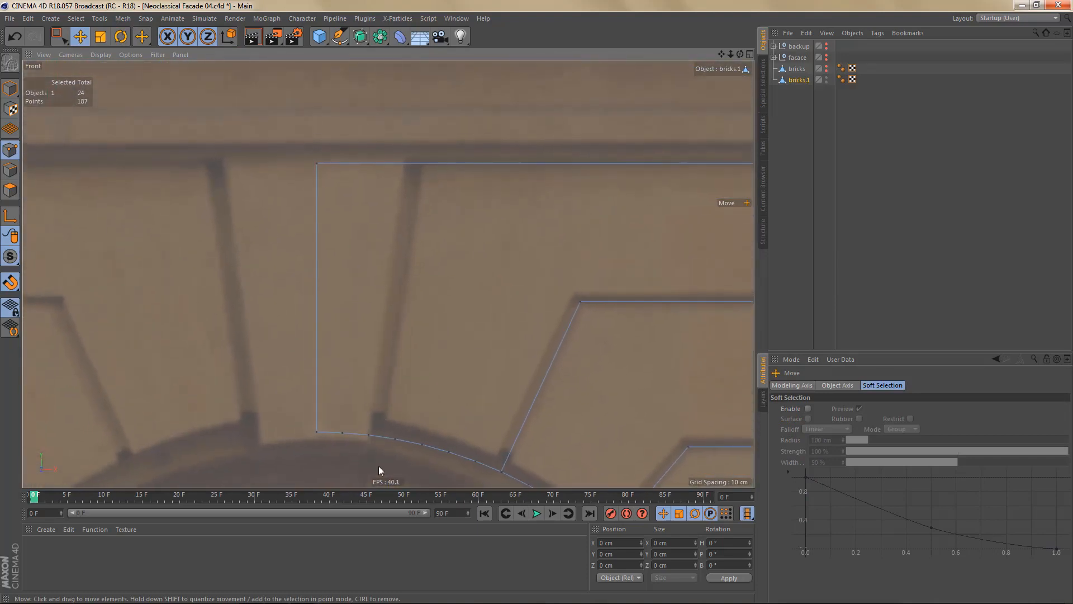
key("k")
key("k")
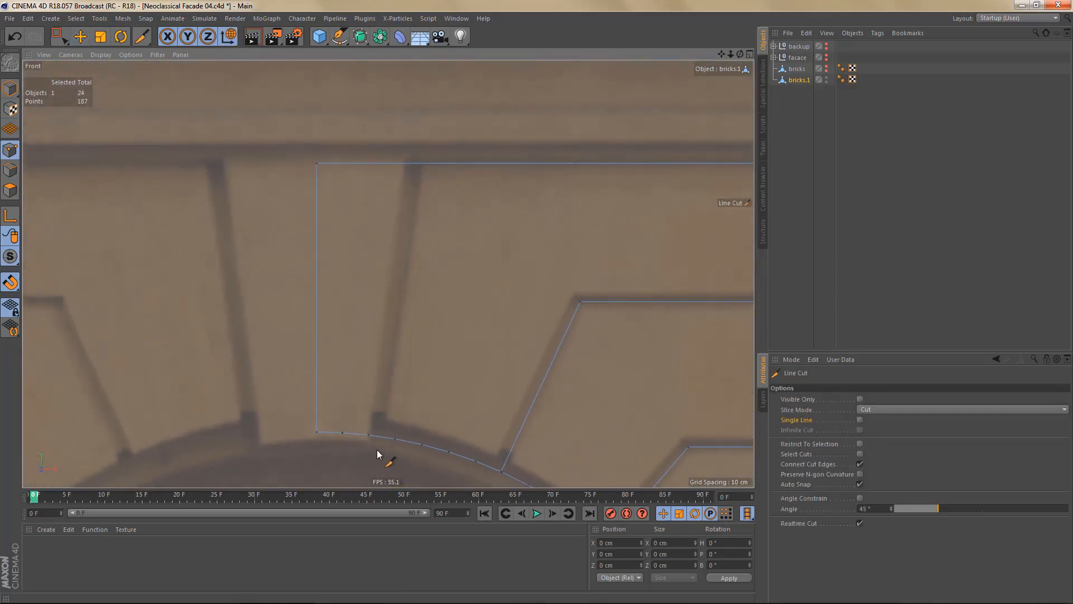
left_click_drag(375, 451, 419, 121)
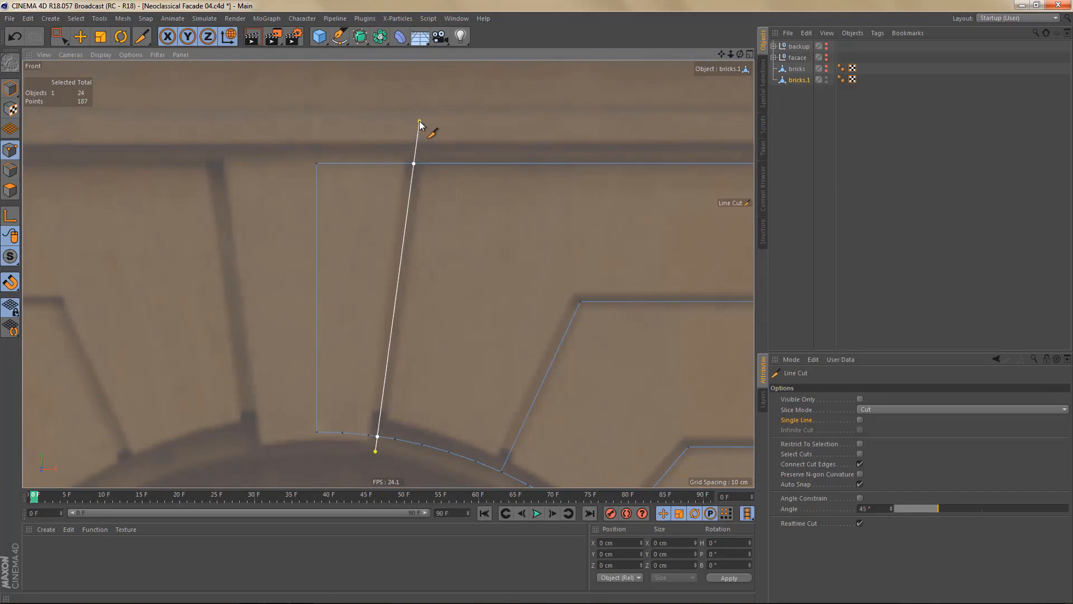
key("e")
- Examine the finished joint cuts against the reference photo, from the keystone around the arch to the wall's right border
scroll(398, 137, "down", 2)
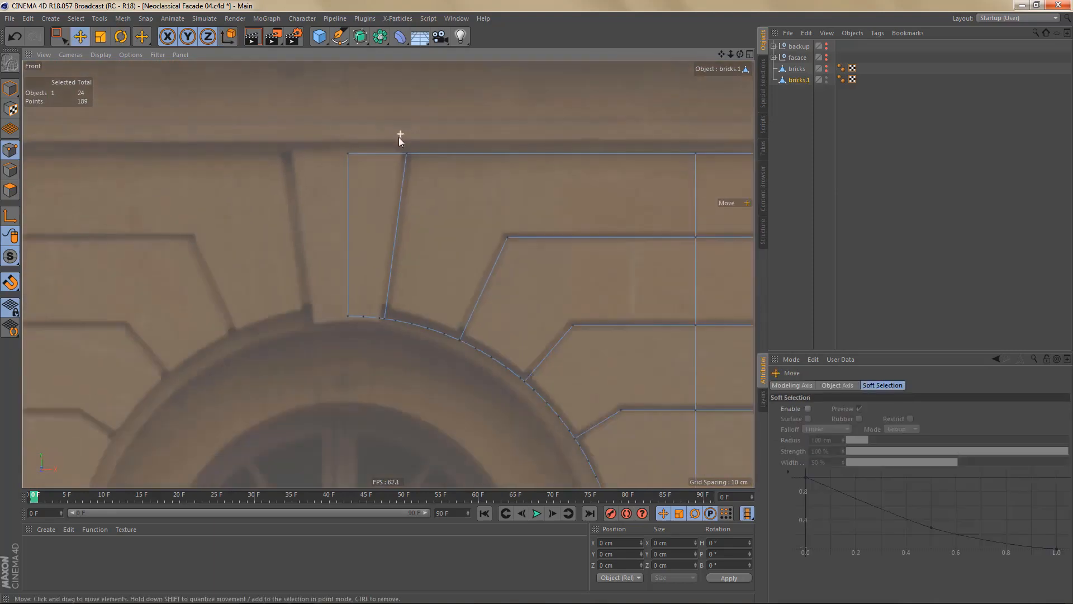
scroll(392, 268, "down", 3)
scroll(336, 241, "down", 1)
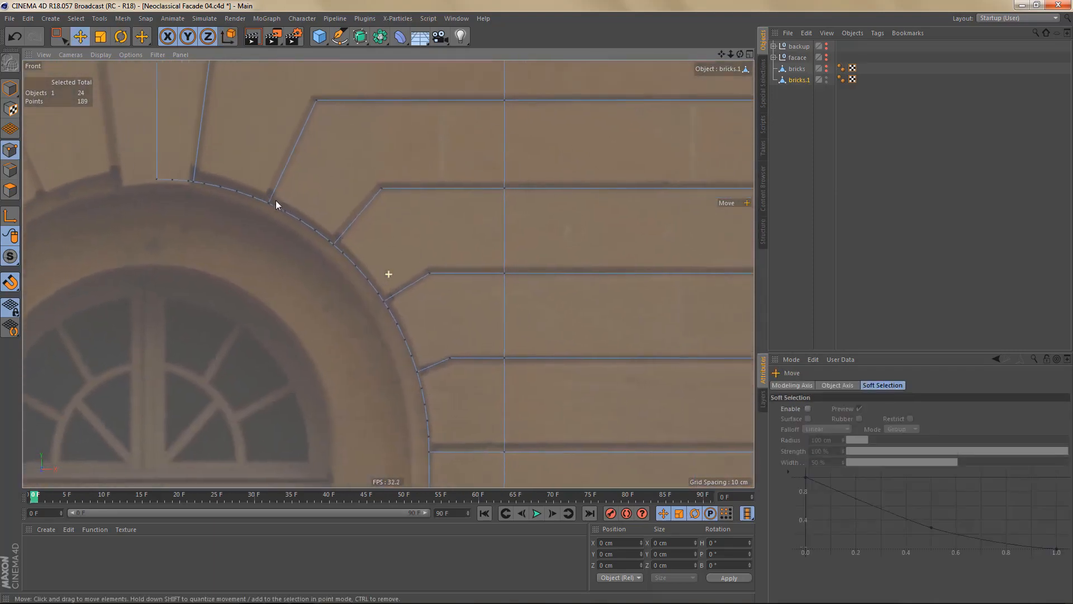
scroll(290, 210, "down", 1)
scroll(292, 253, "down", 2)
middle_click_drag(372, 293, 400, 380, "alt")
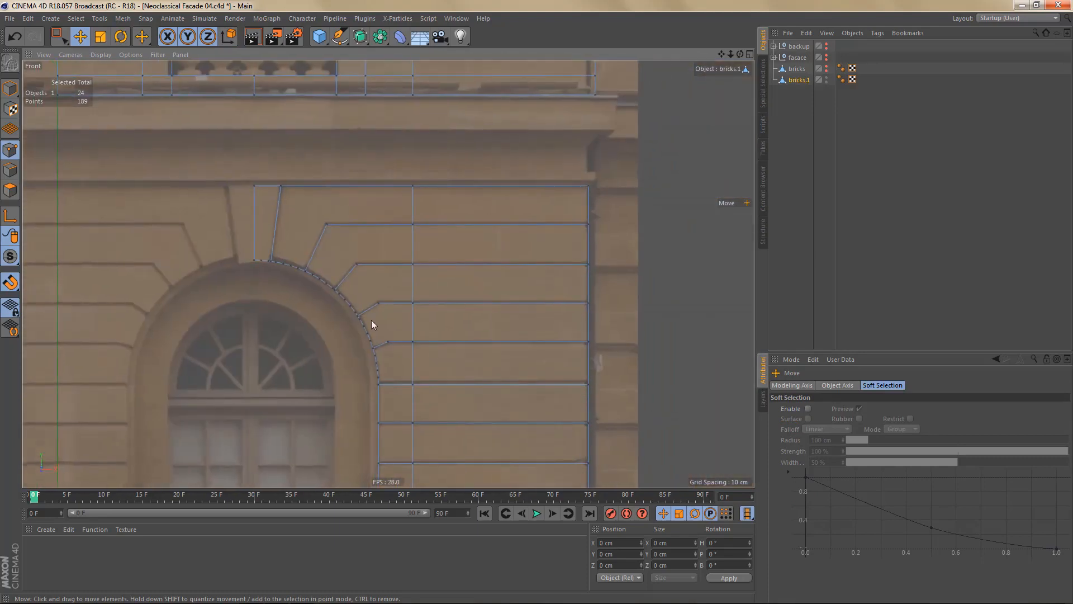
right_click_drag(379, 288, 426, 286, "alt")
middle_click_drag(424, 293, 416, 217, "alt")
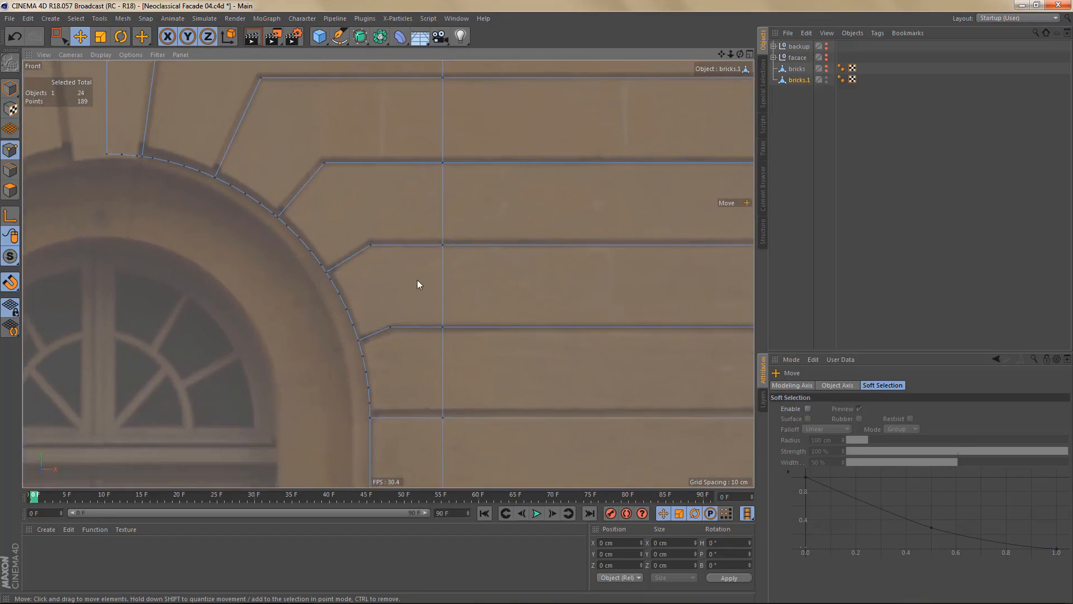
right_click_drag(418, 276, 438, 379, "alt")
middle_click_drag(449, 345, 388, 273, "alt")
middle_click_drag(358, 340, 292, 336, "alt")
scroll(292, 335, "down", 3)
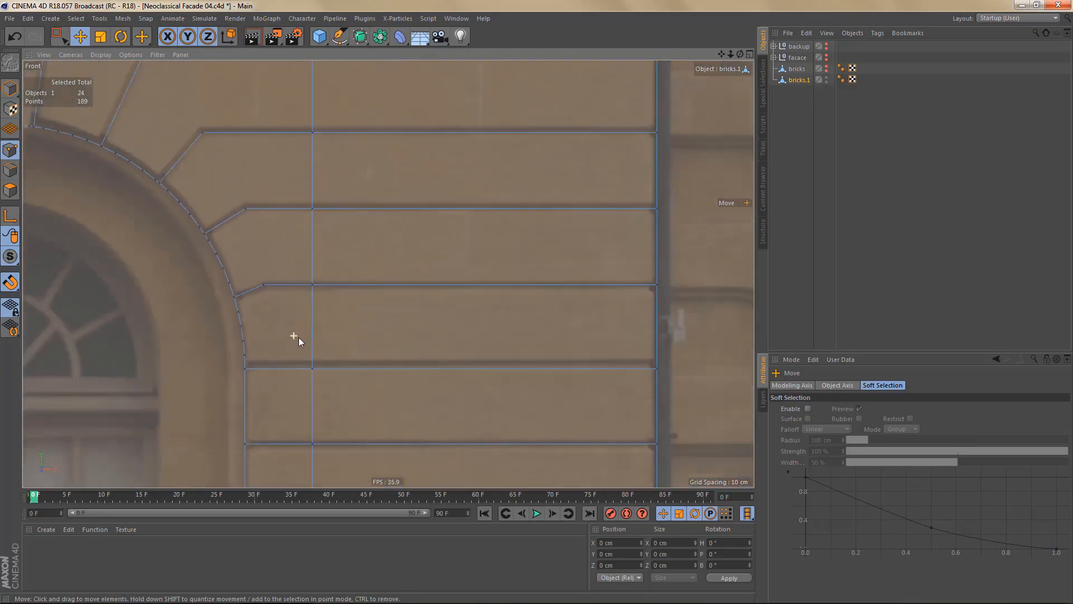
- Lower the lowest bent joint's horizontal points to about Y 405.6 cm and shift its bend point to about X 292.1 cm
key("0")
left_click_drag(252, 274, 690, 292)
scroll(361, 320, "up", 4)
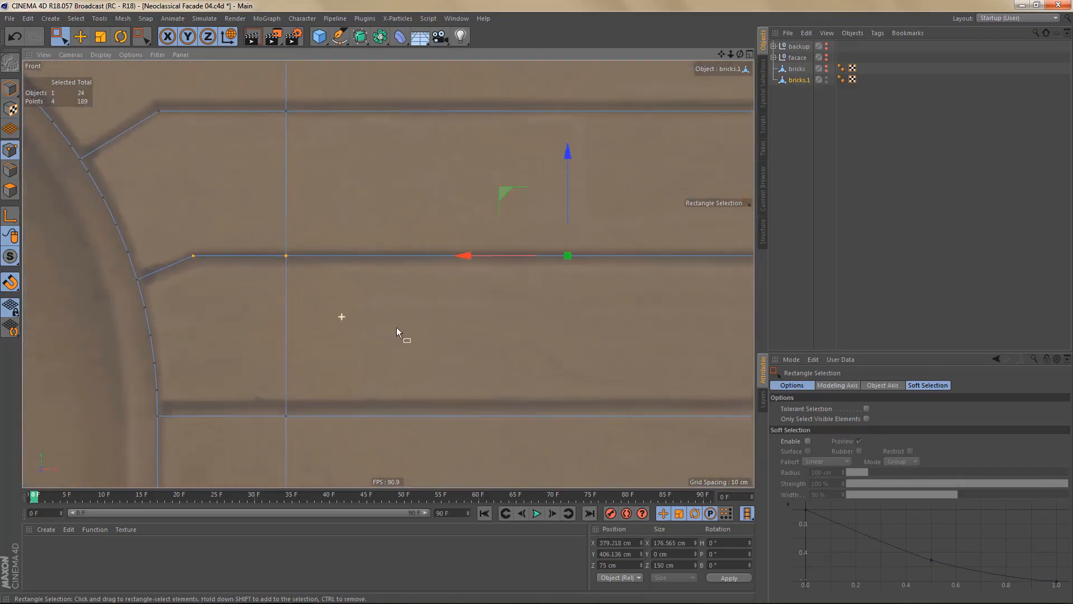
left_click_drag(571, 152, 579, 159)
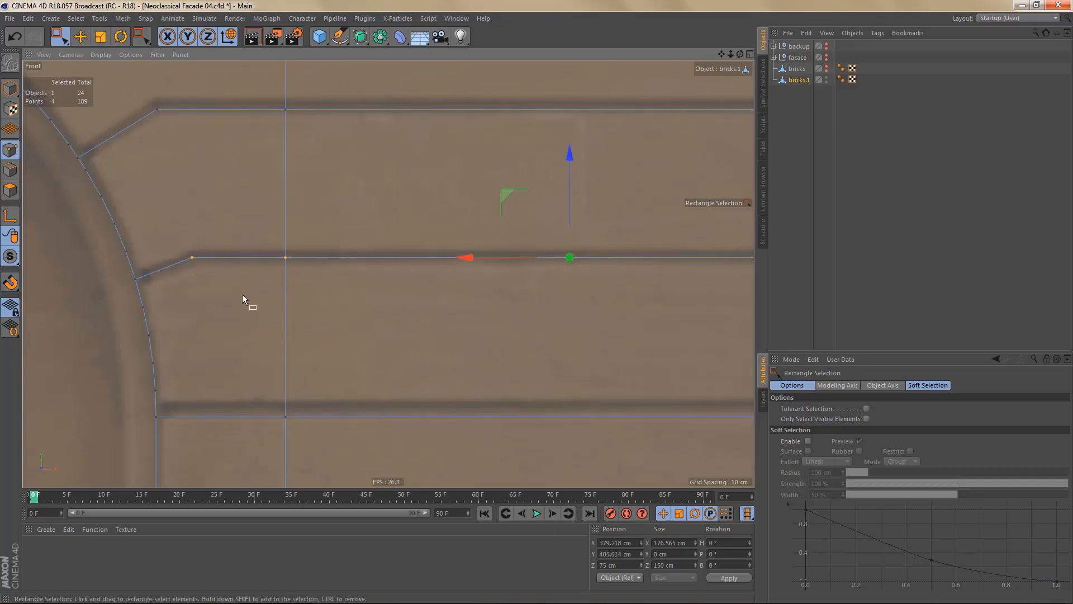
left_click_drag(177, 240, 253, 273)
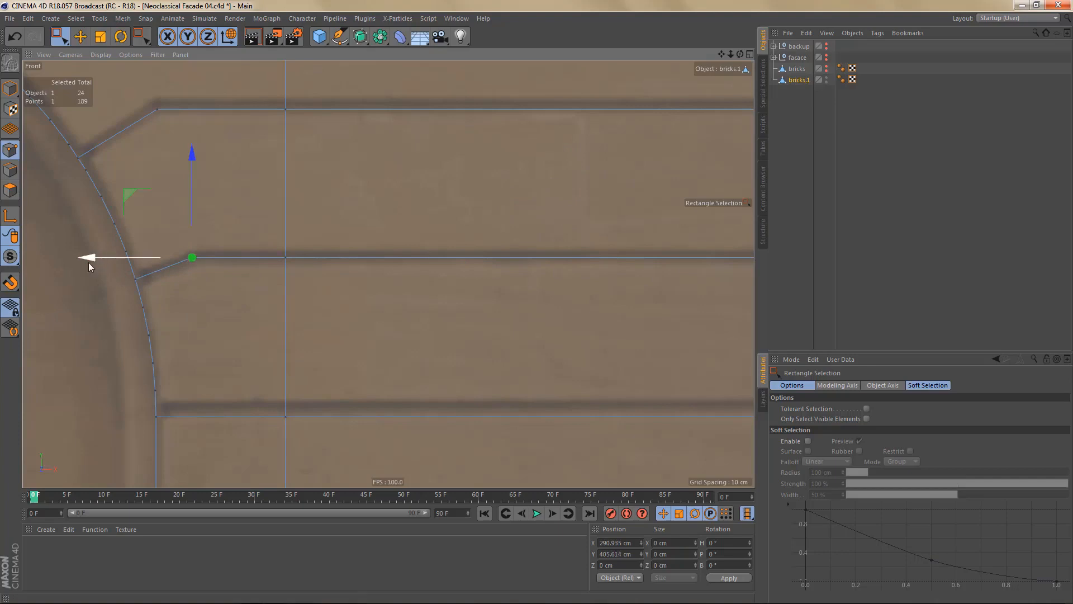
left_click_drag(88, 258, 96, 259)
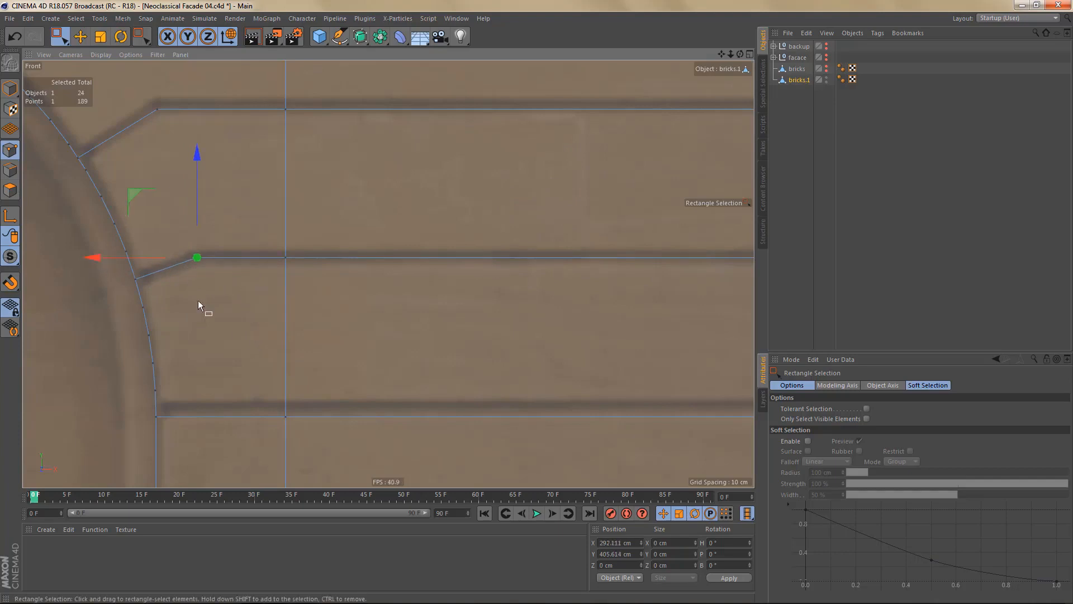
- Reselect the horizontal points of the lowest bent joint and raise them to about Y 405.9 cm
scroll(198, 305, "down", 3)
left_click_drag(229, 257, 543, 318)
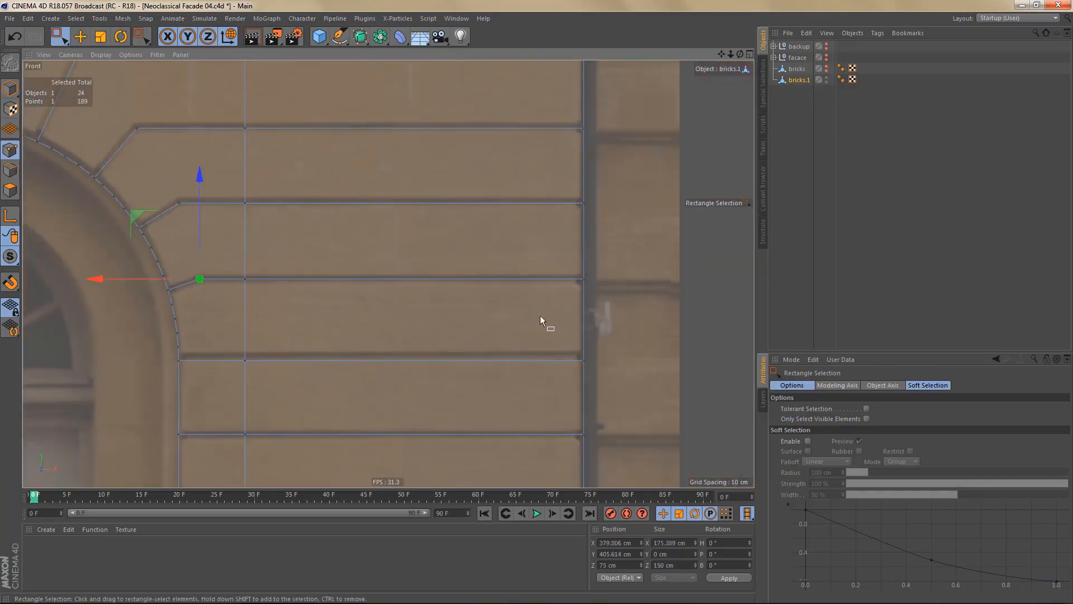
scroll(307, 249, "up", 2)
scroll(349, 254, "up", 1)
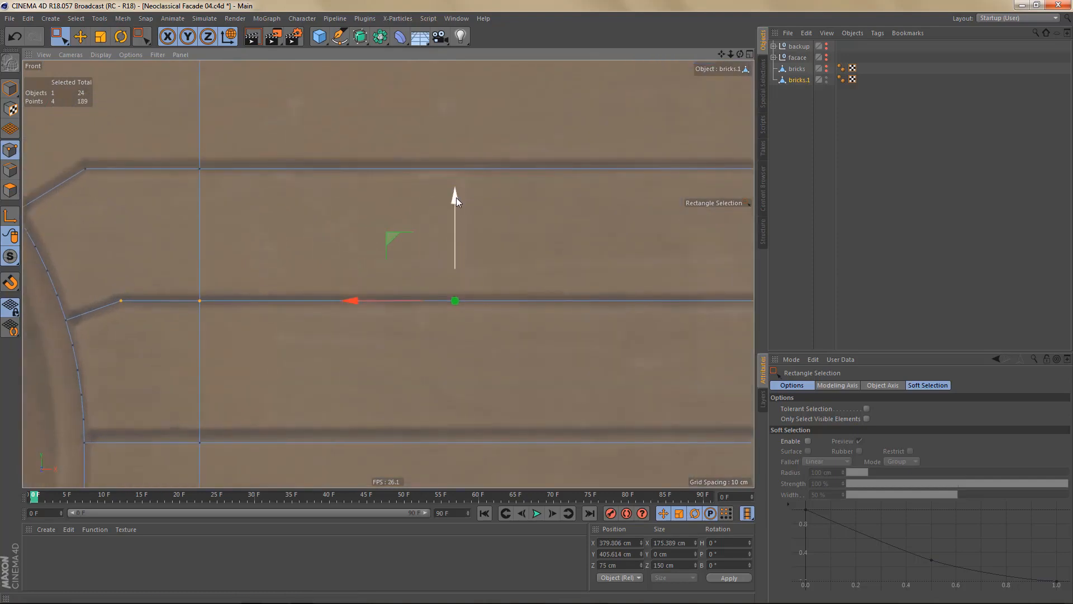
left_click_drag(456, 197, 464, 198)
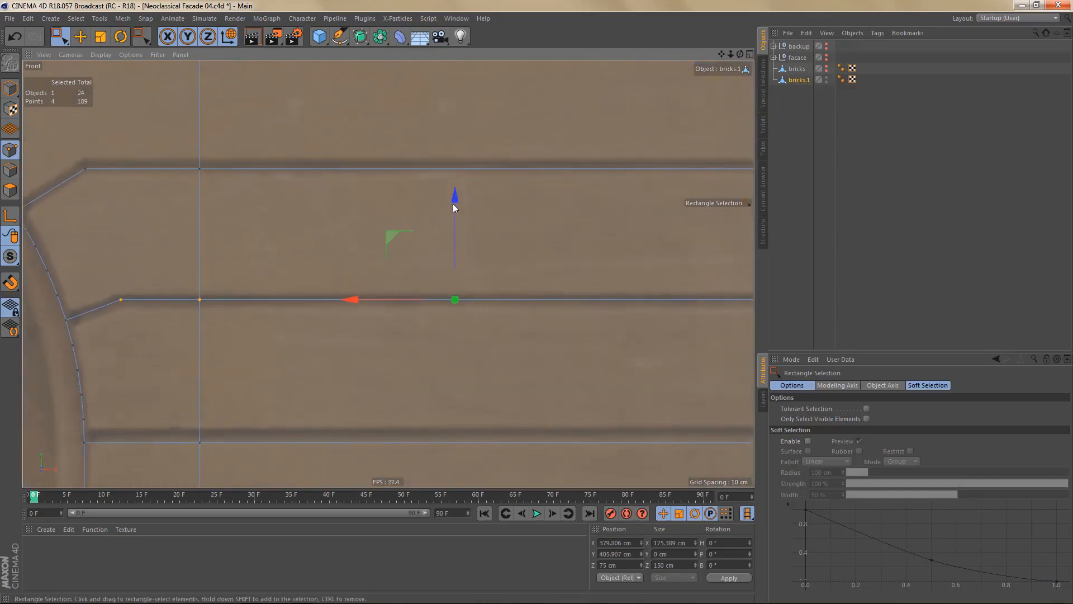
scroll(413, 244, "down", 4)
scroll(476, 224, "down", 3)
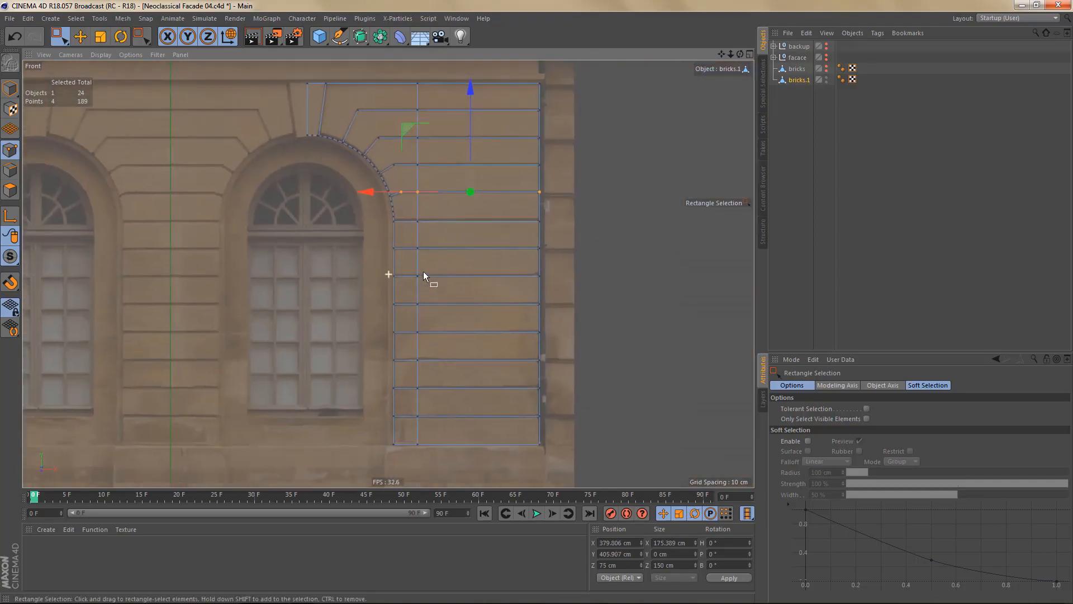
- Switch to edge mode and rectangle-select all edges of the two lowest horizontal joints on the wall
key("Return")
key("k")
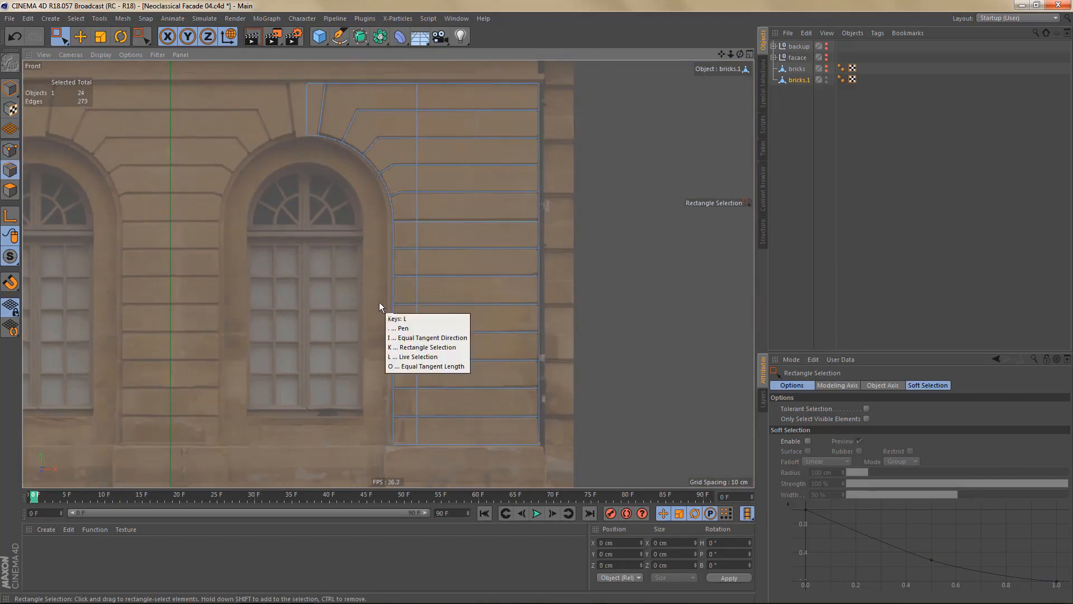
middle_click_drag(478, 380, 445, 379, "alt")
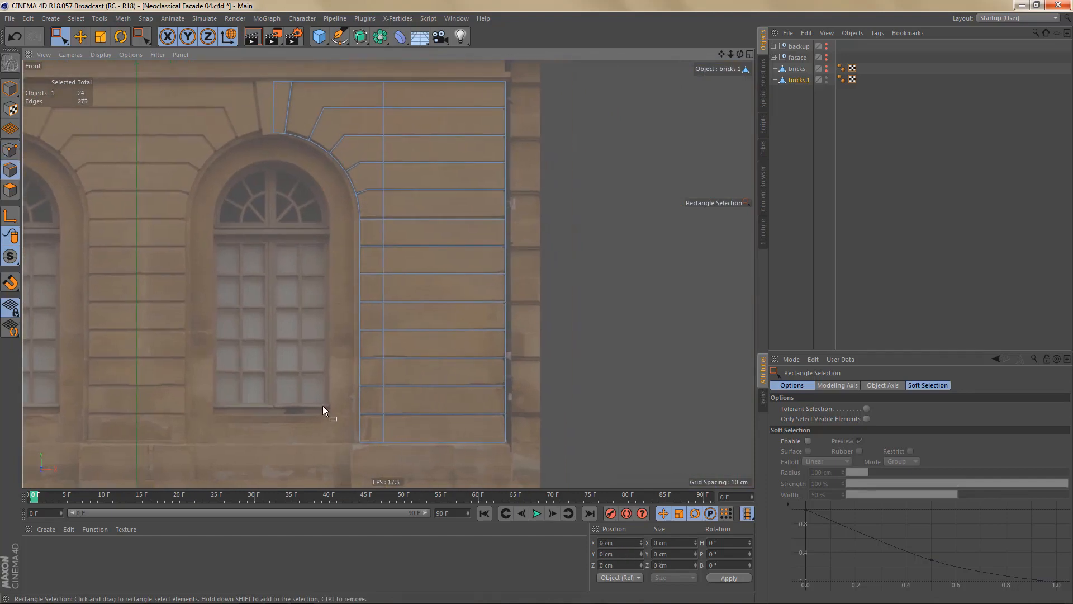
left_click_drag(323, 406, 611, 422)
left_click_drag(332, 377, 609, 389)
- In the Perspective view, add the keystone's slanted front edge to the edge selection with the Move tool
middle_click(334, 284)
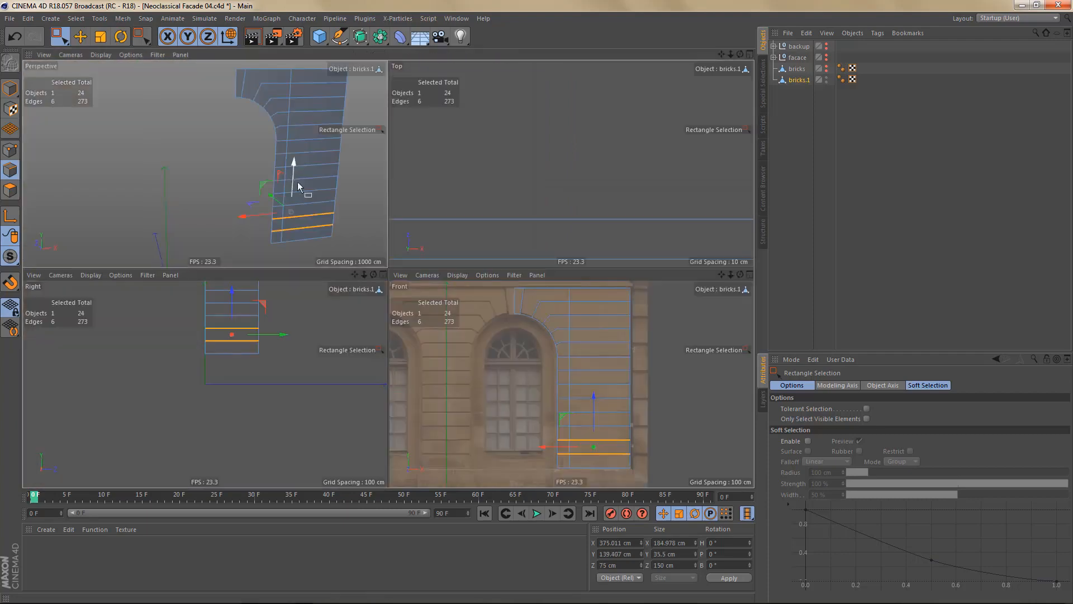
middle_click(296, 183)
middle_click_drag(347, 299, 147, 338, "alt")
left_click_drag(378, 311, 341, 312, "alt")
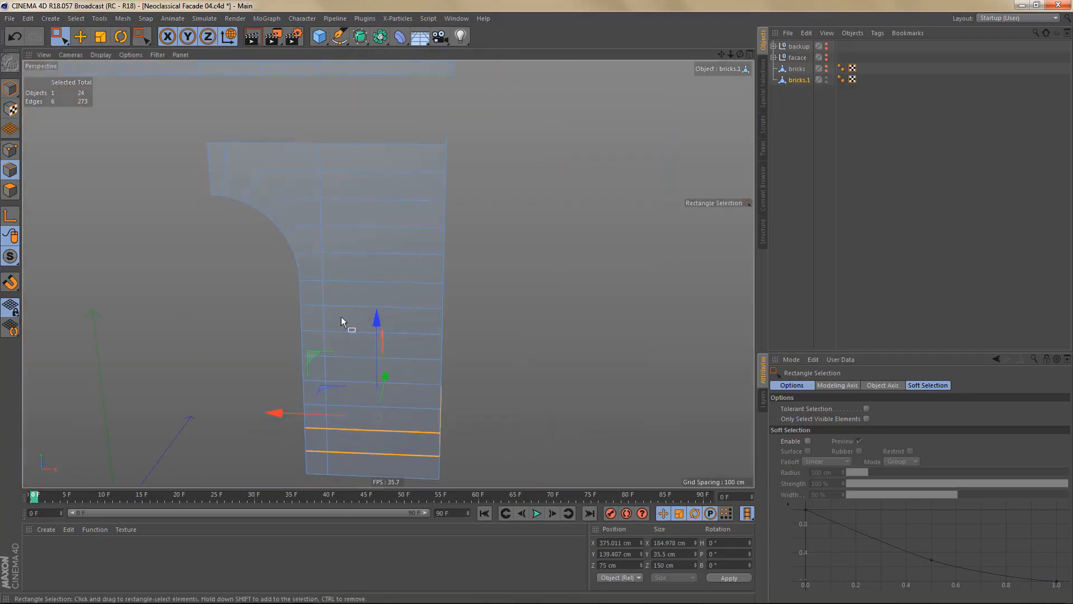
key("e")
scroll(339, 255, "up", 3)
middle_click_drag(350, 245, 326, 237, "alt")
left_click_drag(327, 237, 236, 261, "alt")
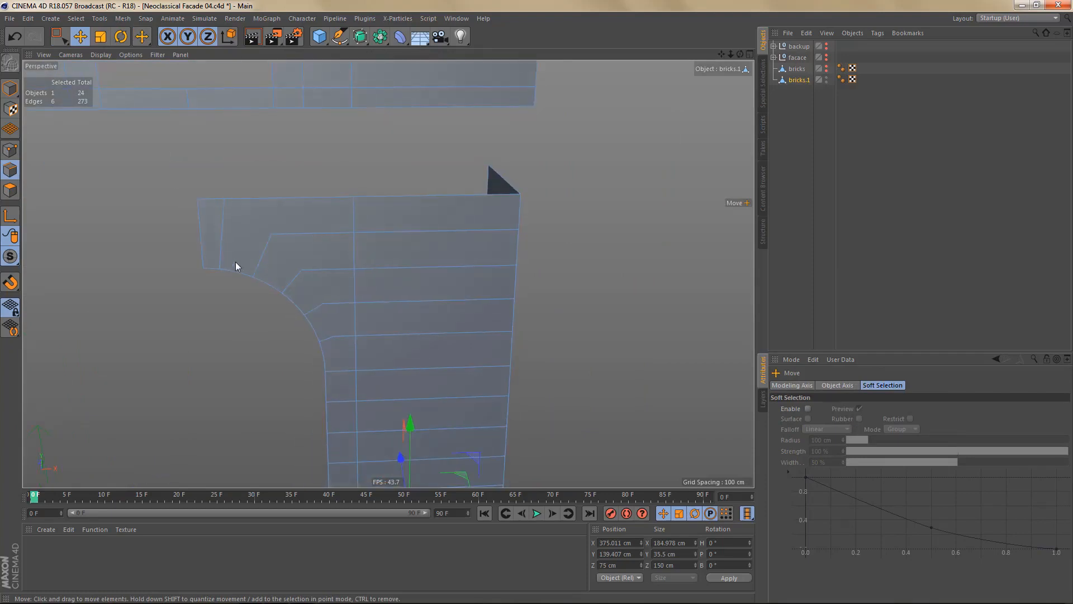
left_click(222, 227, "shift")
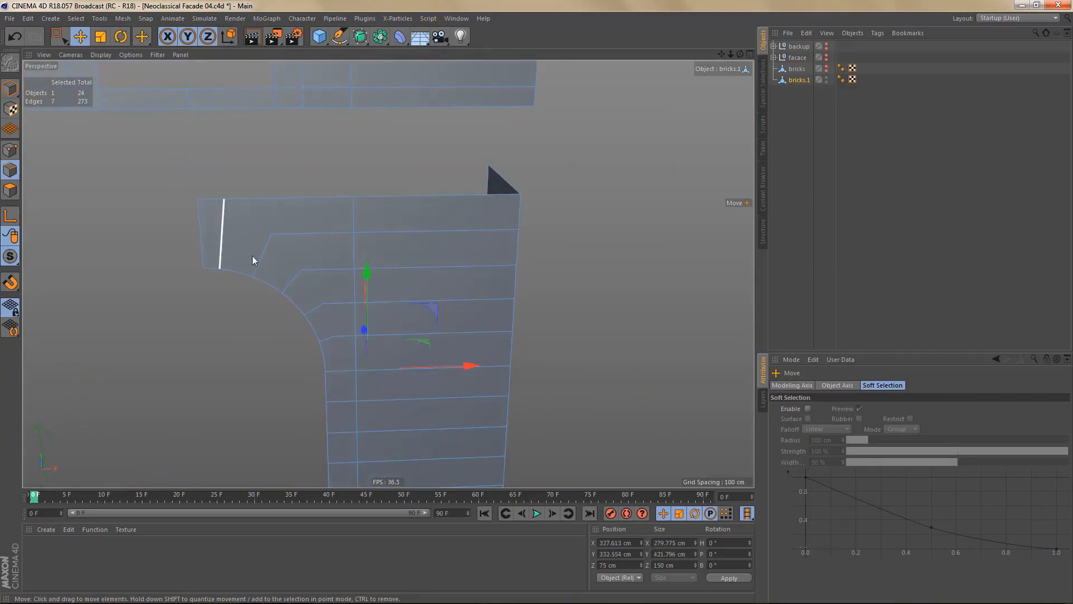
- Add the four bent arch joints, including their horizontal runs, to the edge selection
double_click(417, 232, "shift")
double_click(414, 268, "shift")
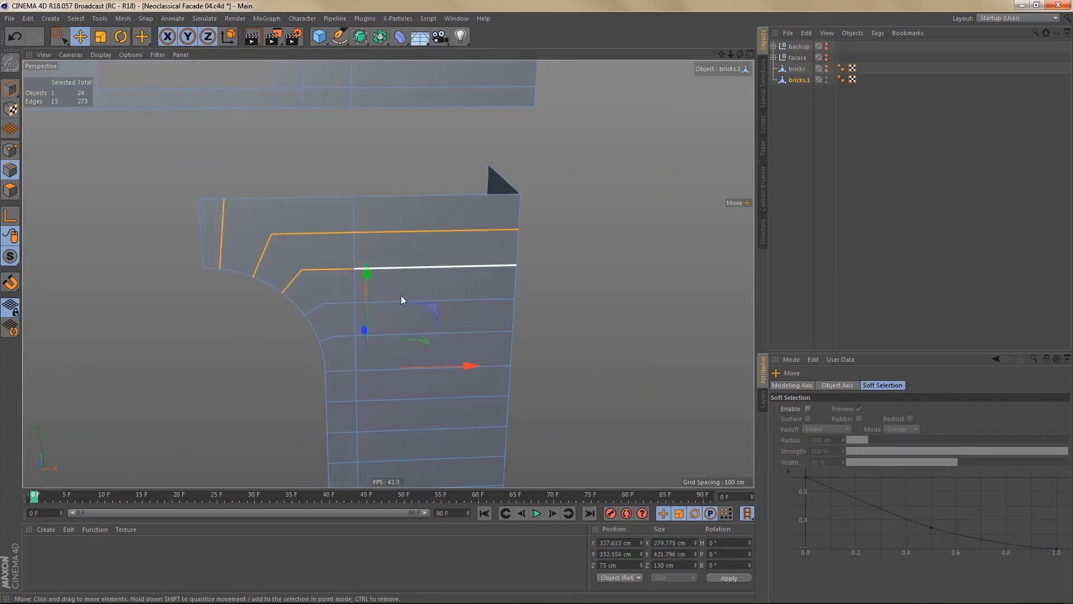
double_click(478, 300, "shift")
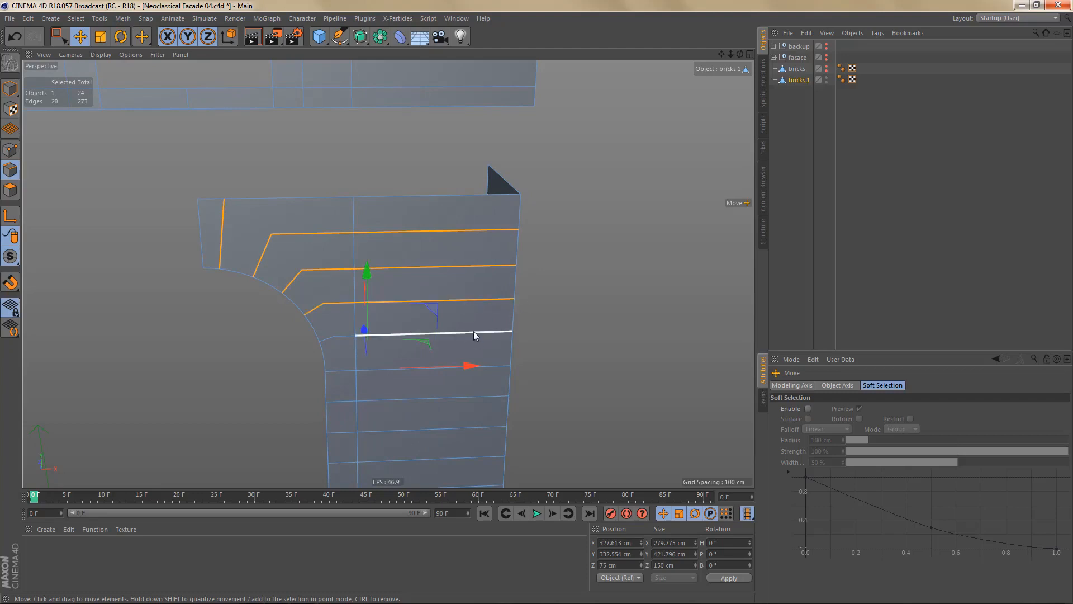
double_click(490, 334, "shift")
- Add all remaining straight joints on the pier, from the arch springing downward, to the edge selection as complete loops
left_click_drag(512, 374, 383, 339, "alt")
double_click(382, 309, "shift")
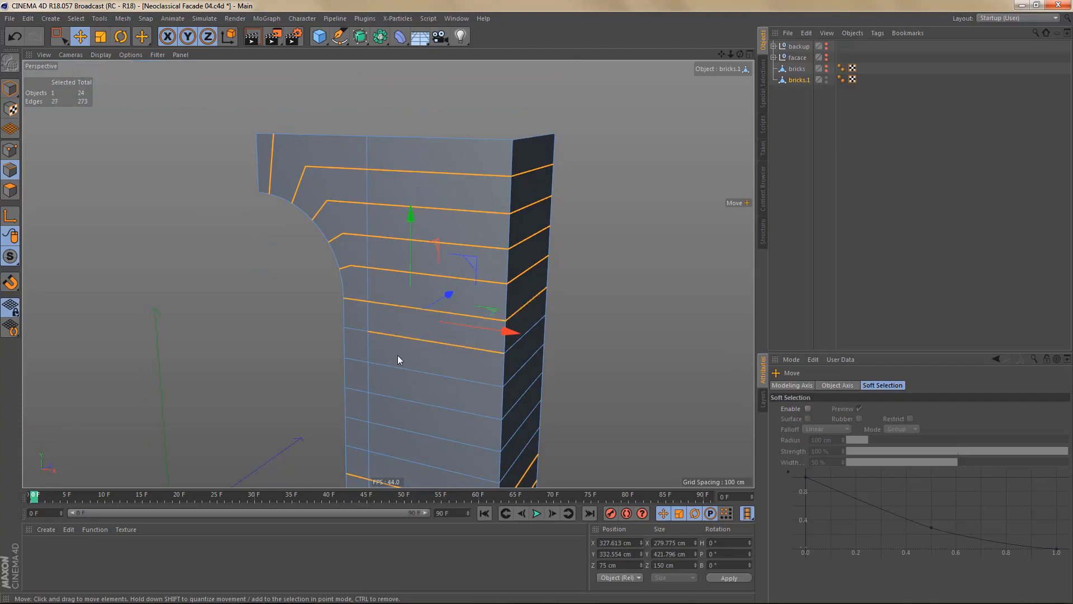
left_click(398, 335, "ctrl")
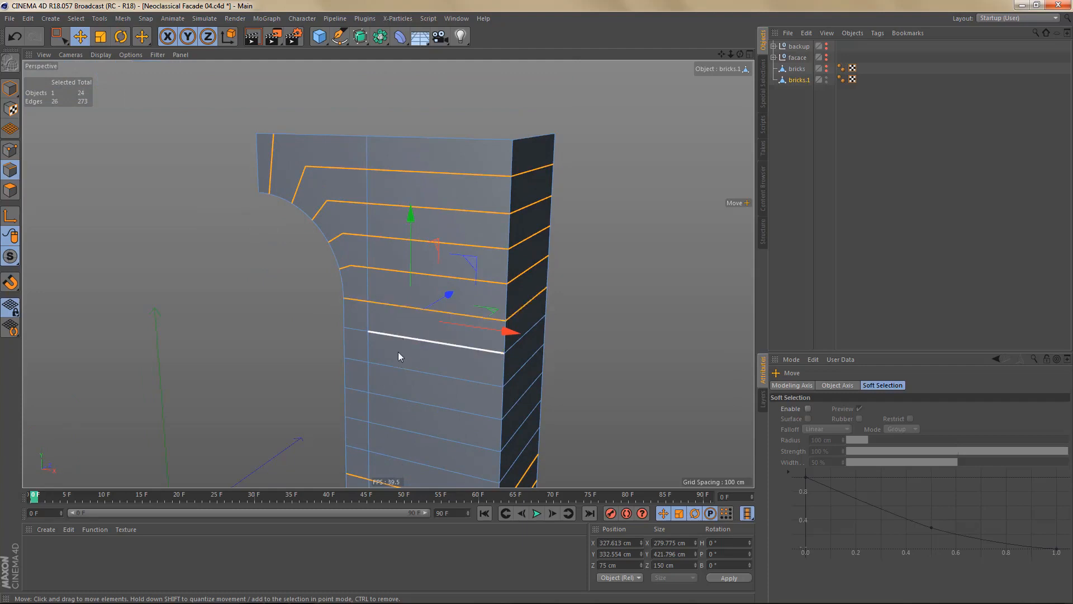
double_click(459, 346, "shift")
double_click(441, 373, "shift")
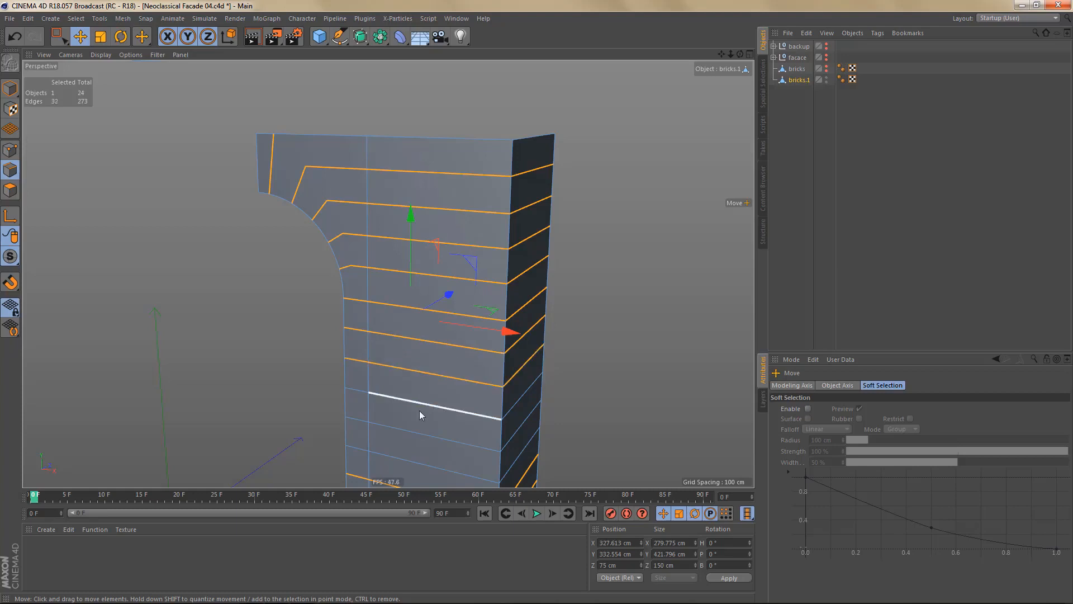
double_click(422, 404, "shift")
double_click(410, 430, "shift")
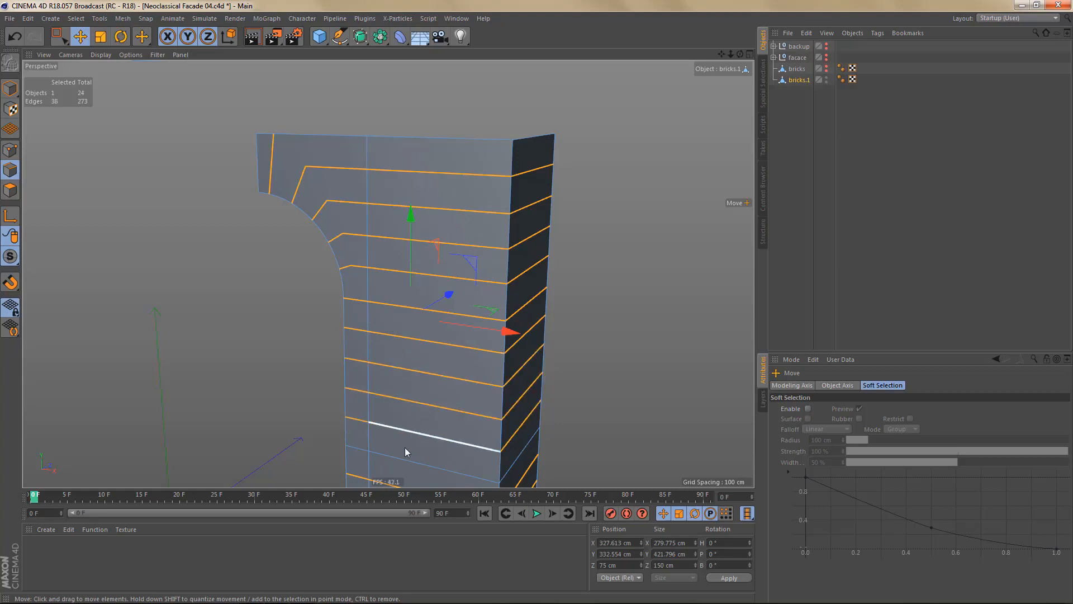
double_click(404, 461, "shift")
middle_click_drag(481, 394, 483, 358, "alt")
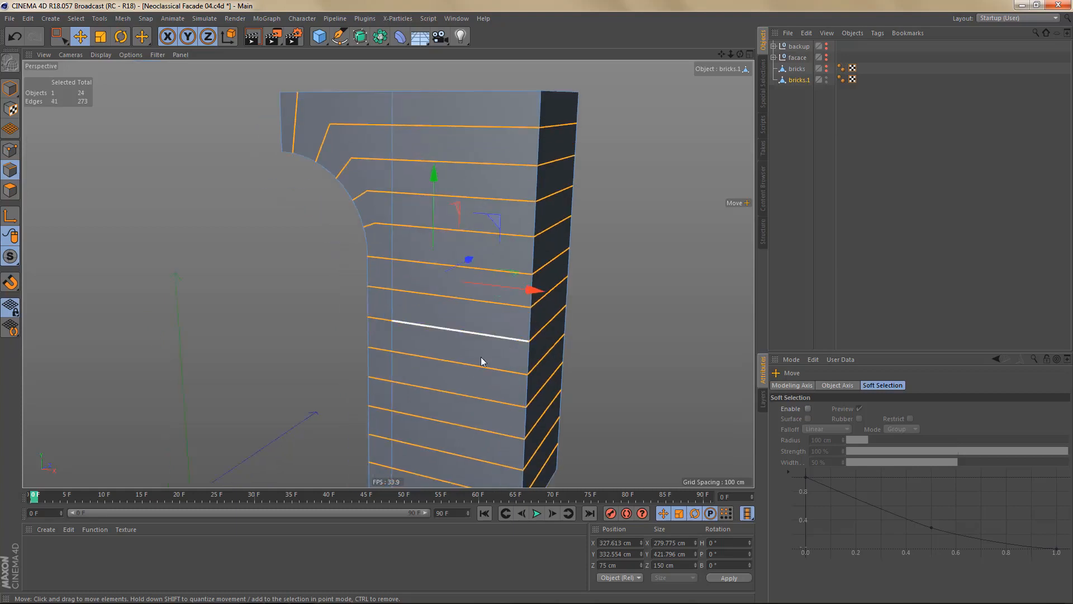
- Bevel all the selected joint edges into thin strips using the Bevel tool's new transform
left_click_drag(483, 359, 484, 349, "alt")
key("m")
key("s")
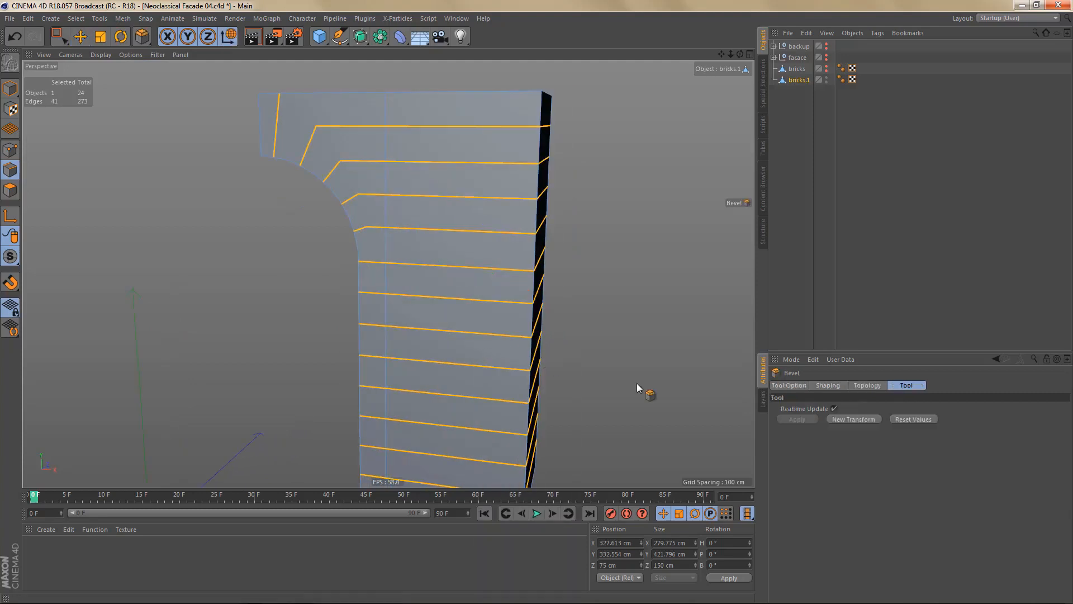
left_click(860, 422)
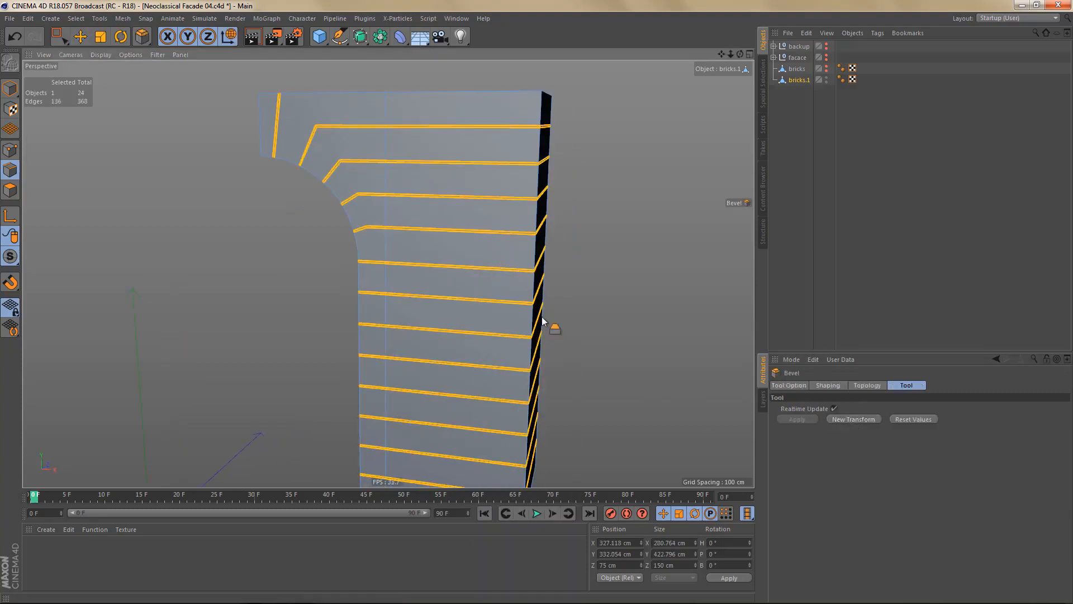
- Switch to polygon mode and delete the selected bevel strips to open gaps between the bricks
left_click_drag(550, 323, 281, 284, "alt")
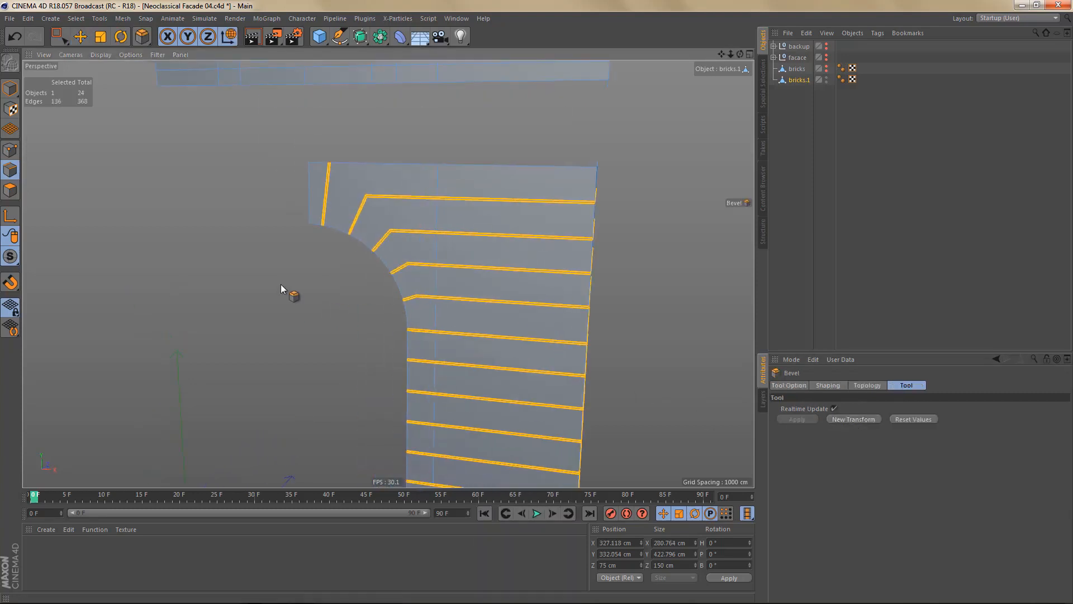
left_click(11, 191)
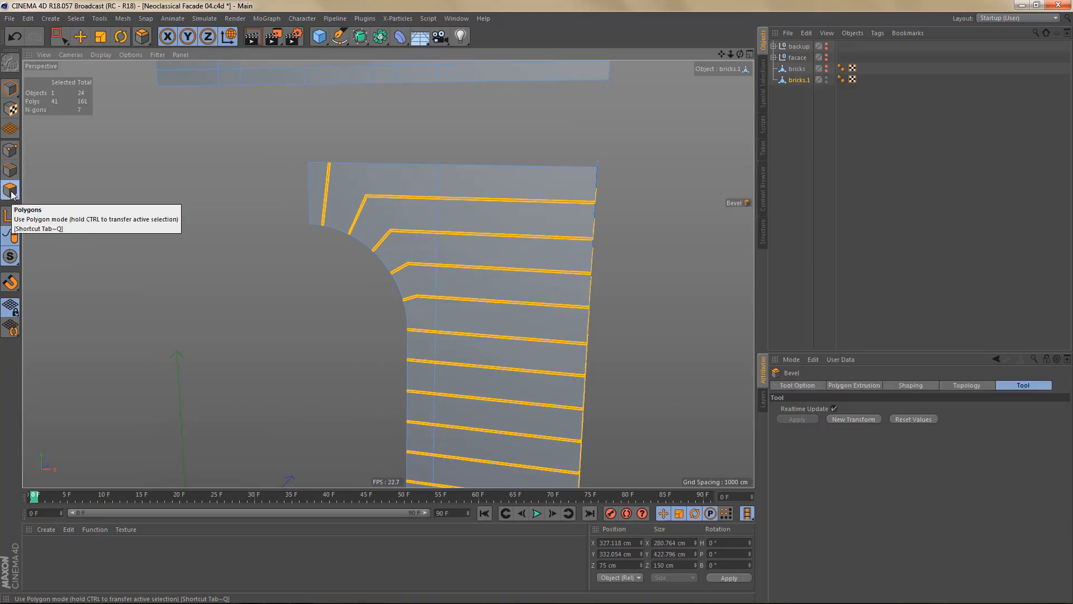
key("Delete")
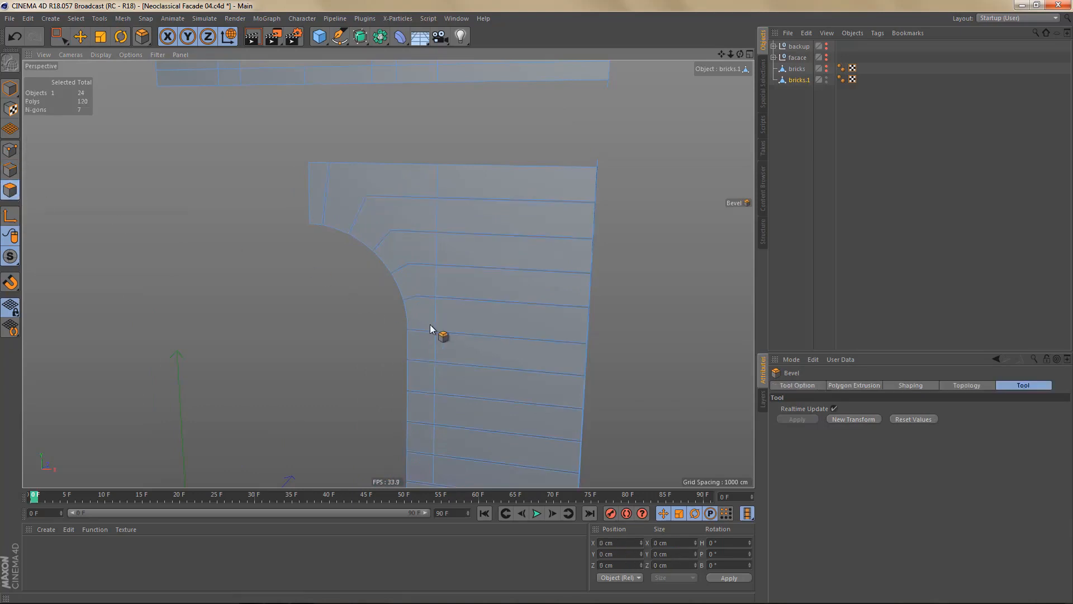
- Render the Front view to check the brick gaps against the reference photo
middle_click(475, 324)
middle_click(529, 368)
scroll(516, 368, "down", 4)
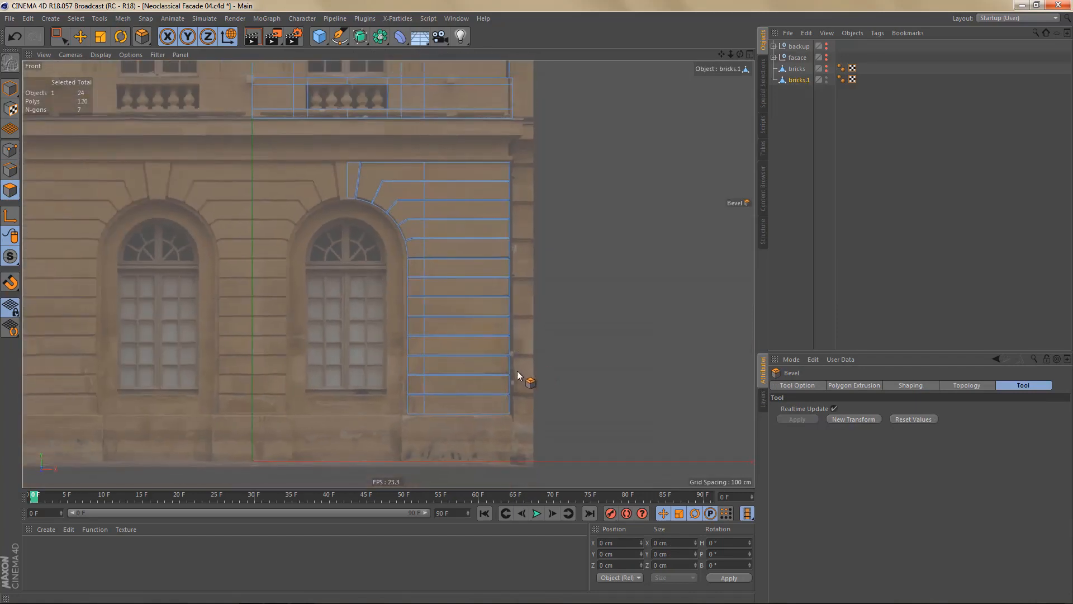
key("ctrl+r")
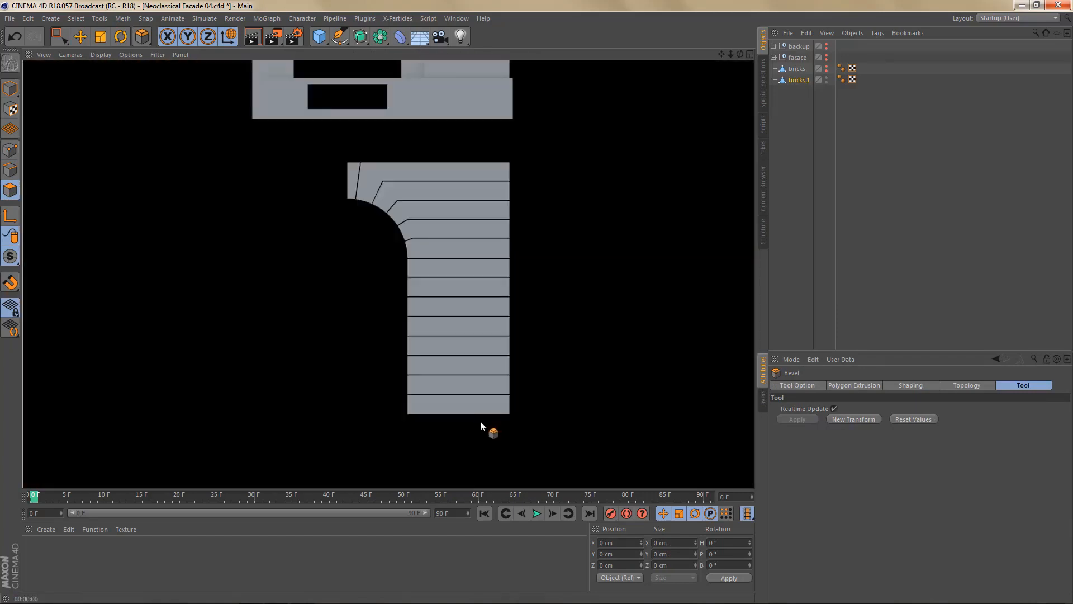
scroll(420, 223, "up", 3)
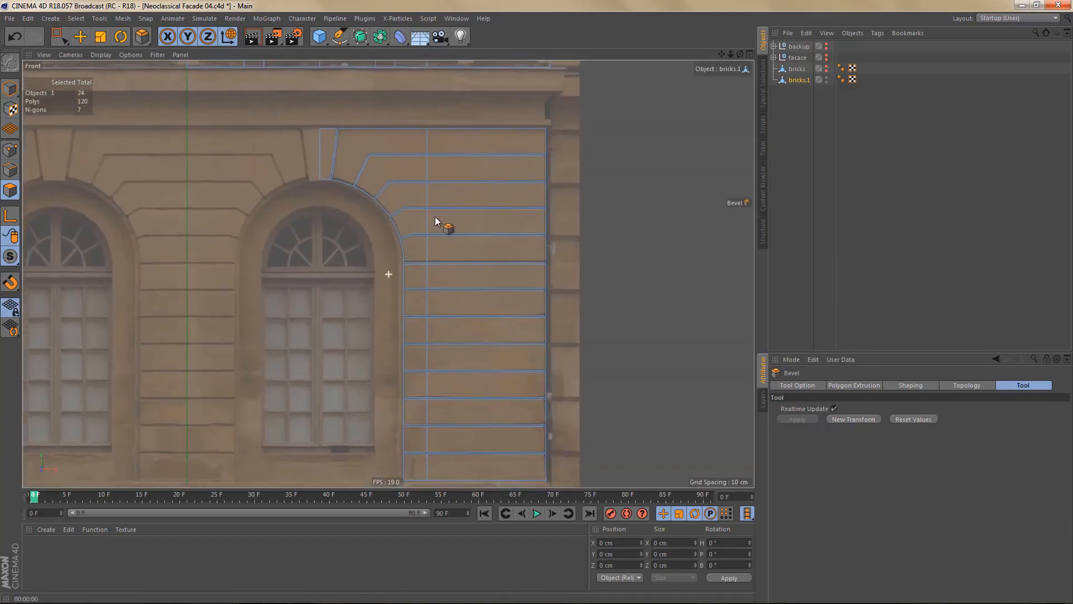
scroll(468, 227, "down", 1)
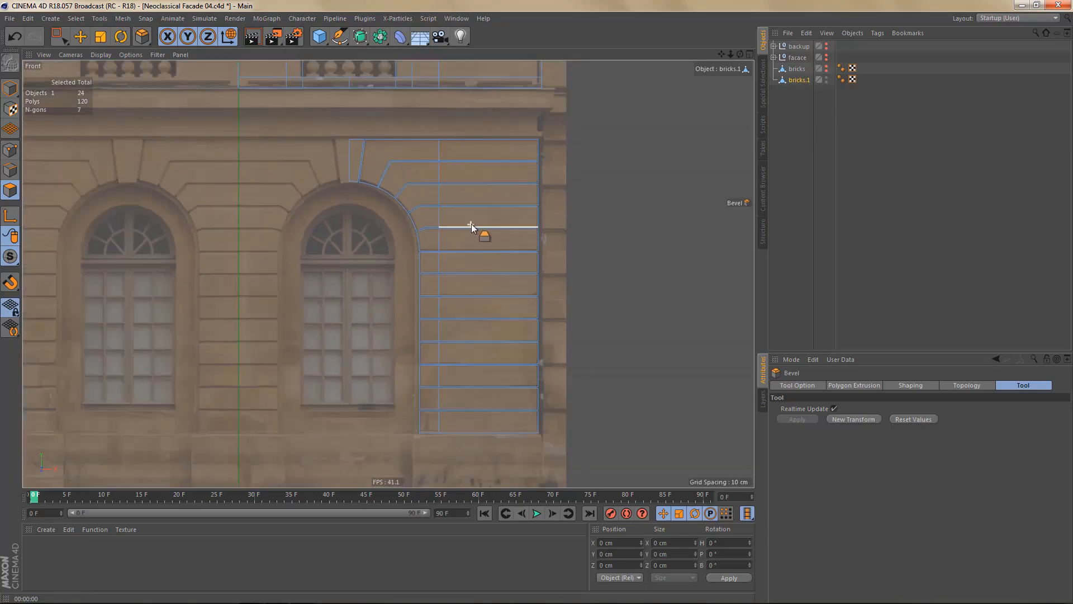
- Rectangle-select the arch-side polygons up to the wall's vertical edge and split them into a separate object
key("0")
left_click_drag(321, 124, 468, 465)
middle_click_drag(472, 391, 503, 384, "alt")
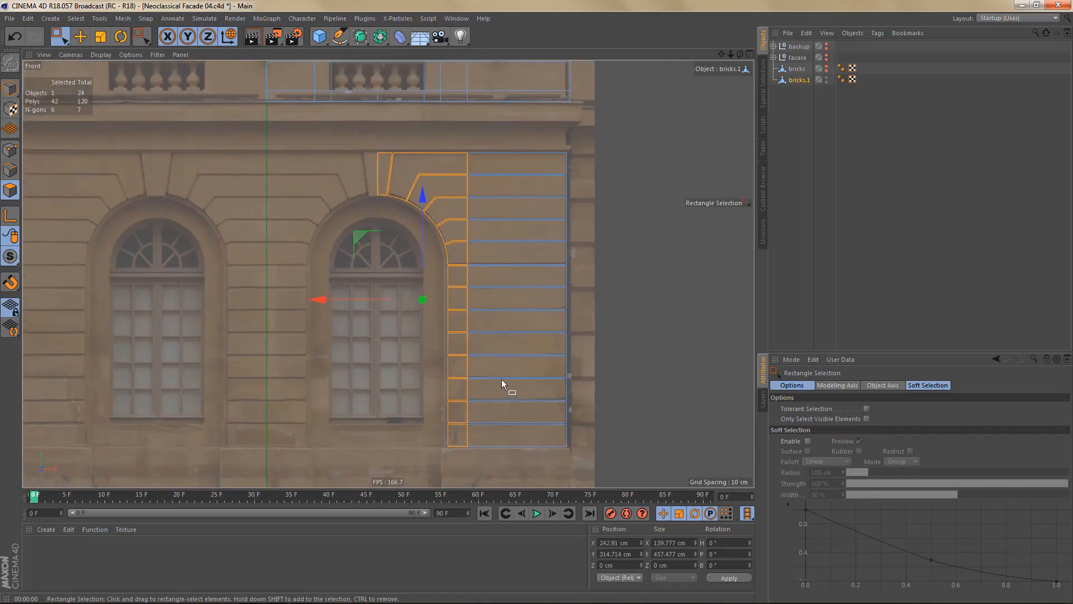
key("u")
key("p")
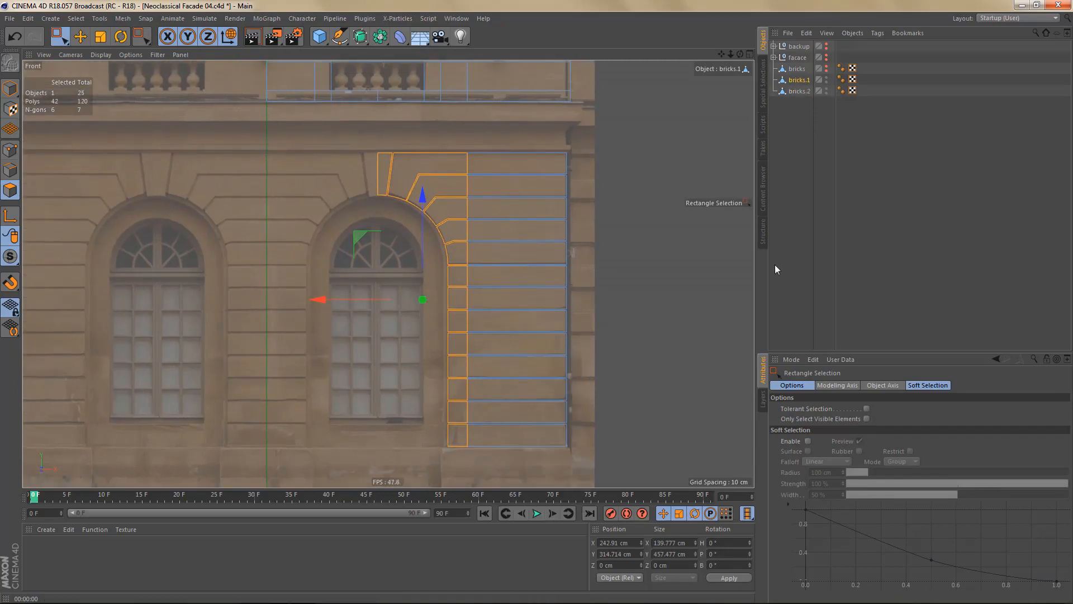
- With axis editing and snapping enabled in model mode, move the split-off arch half's axis onto the keystone's lower centre-line vertex
left_click(796, 90)
scroll(374, 256, "up", 5)
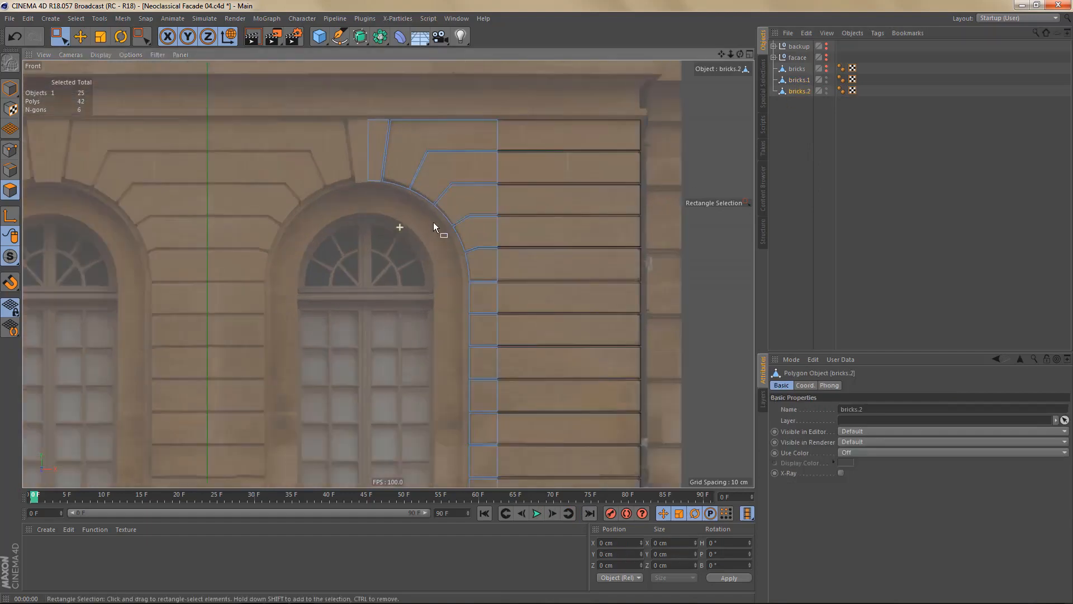
middle_click_drag(372, 187, 408, 290, "alt")
right_click_drag(405, 283, 463, 283, "alt")
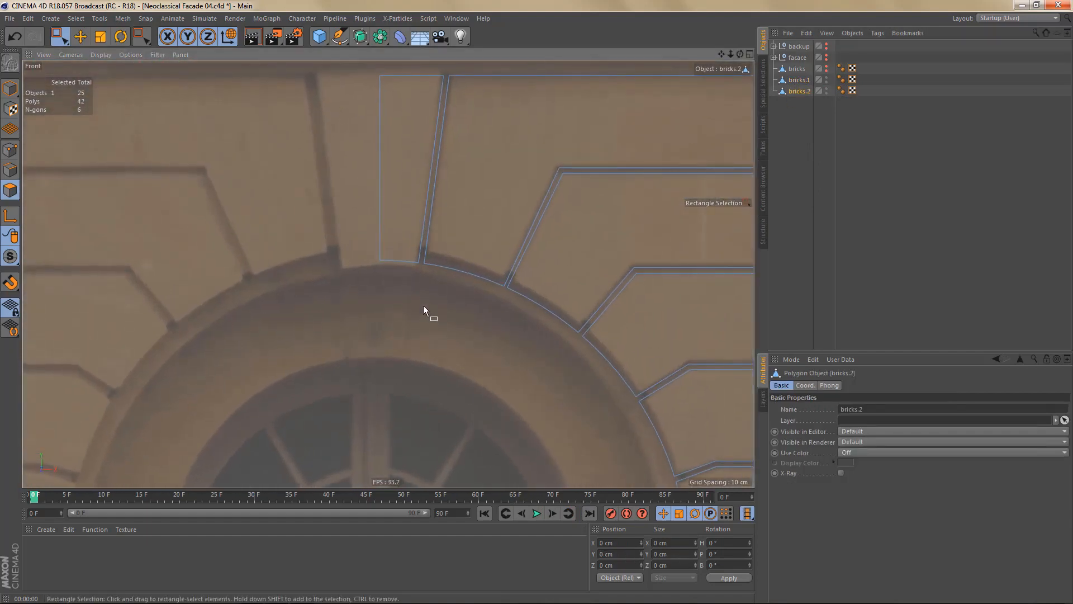
key("Tab")
key("Tab")
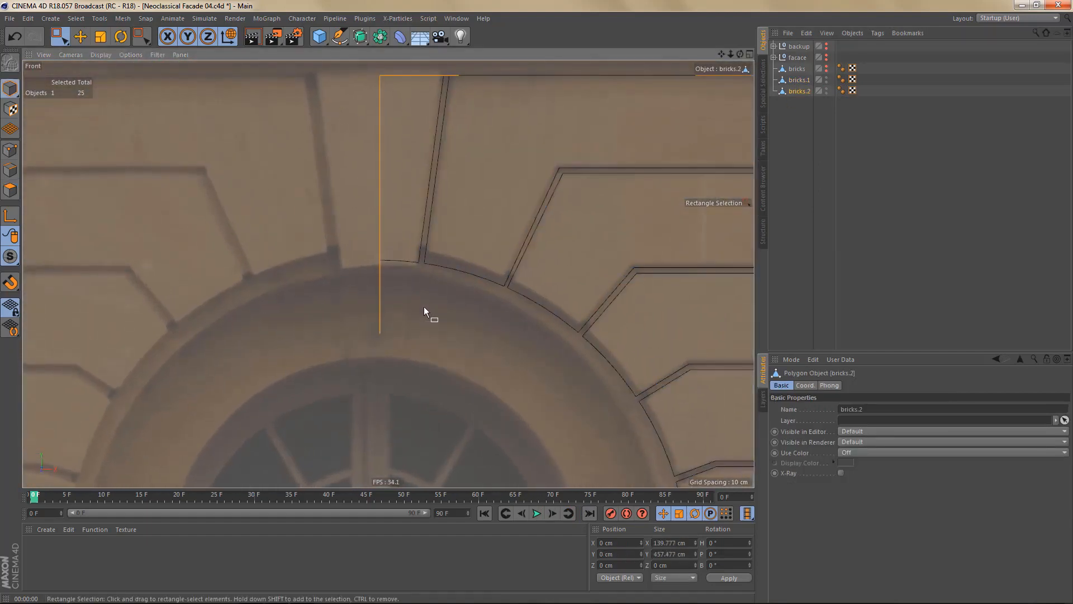
key("l")
key("shift+s")
key("e")
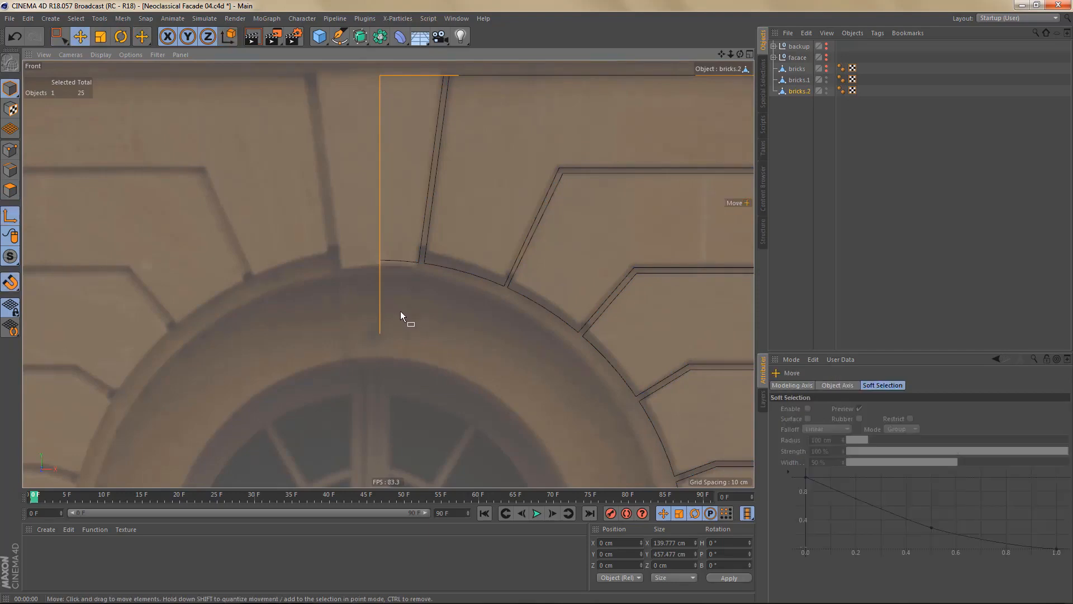
scroll(400, 311, "up", 3)
left_click_drag(397, 302, 361, 247)
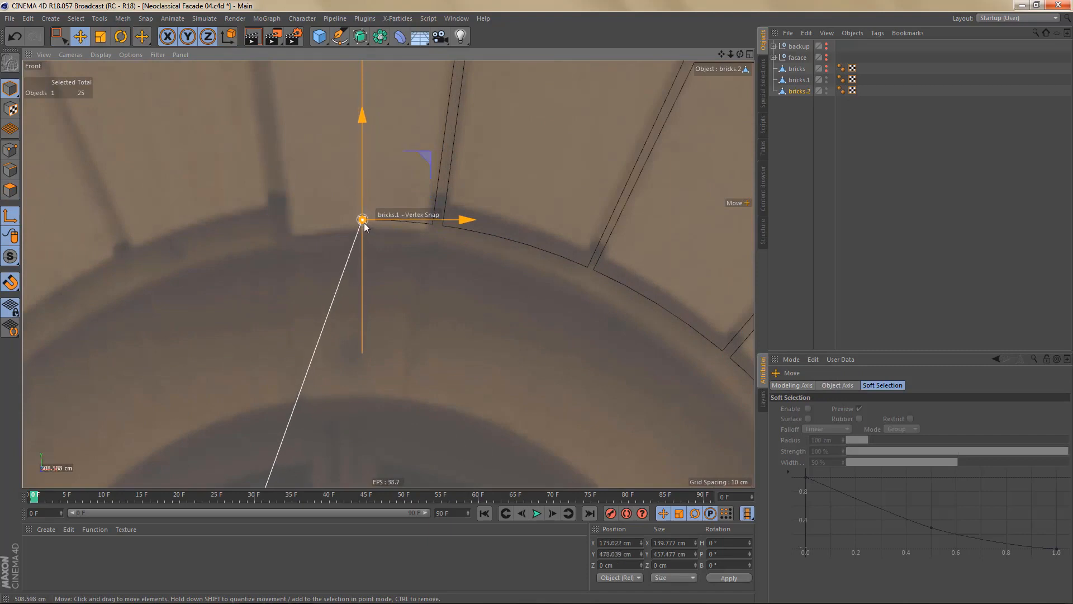
left_click_drag(364, 224, 364, 224)
scroll(388, 280, "down", 3)
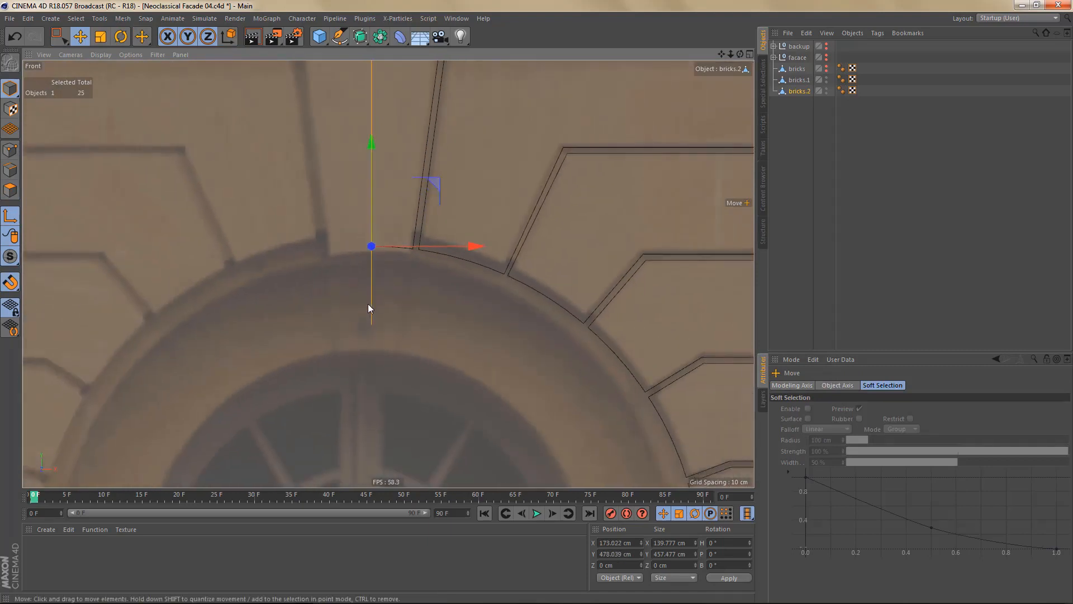
- Leave axis editing and rotate the split-off arch half to a heading of -180° to complete the arch
key("l")
key("r")
scroll(377, 307, "down", 2)
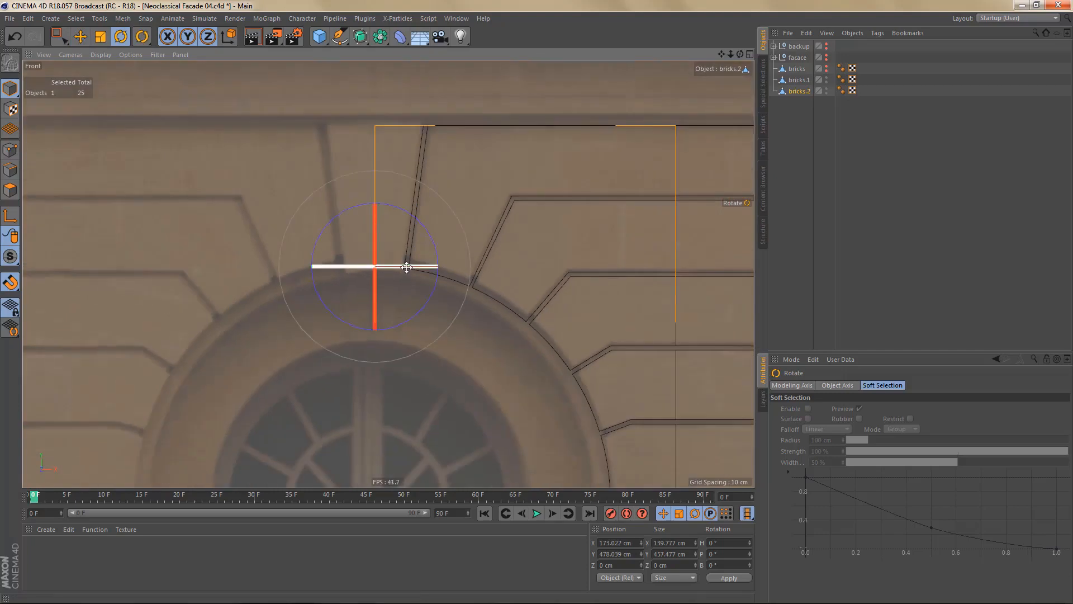
left_click_drag(407, 267, 154, 299)
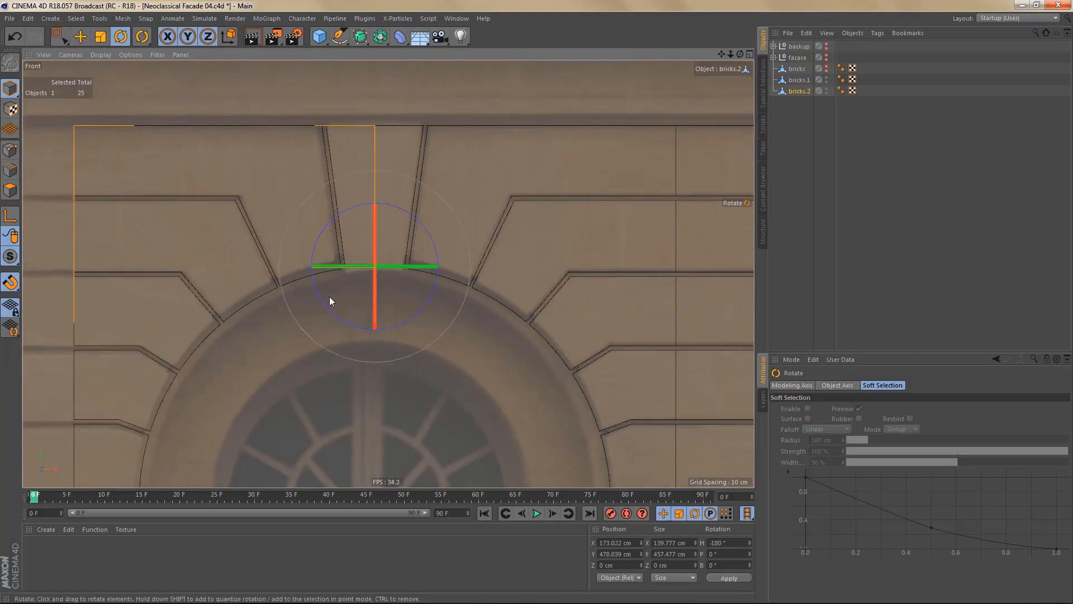
- In the Perspective view, select all polygons of the rotated arch half and reverse their normals
middle_click(242, 246)
middle_click(268, 241)
left_click_drag(370, 240, 370, 241, "alt")
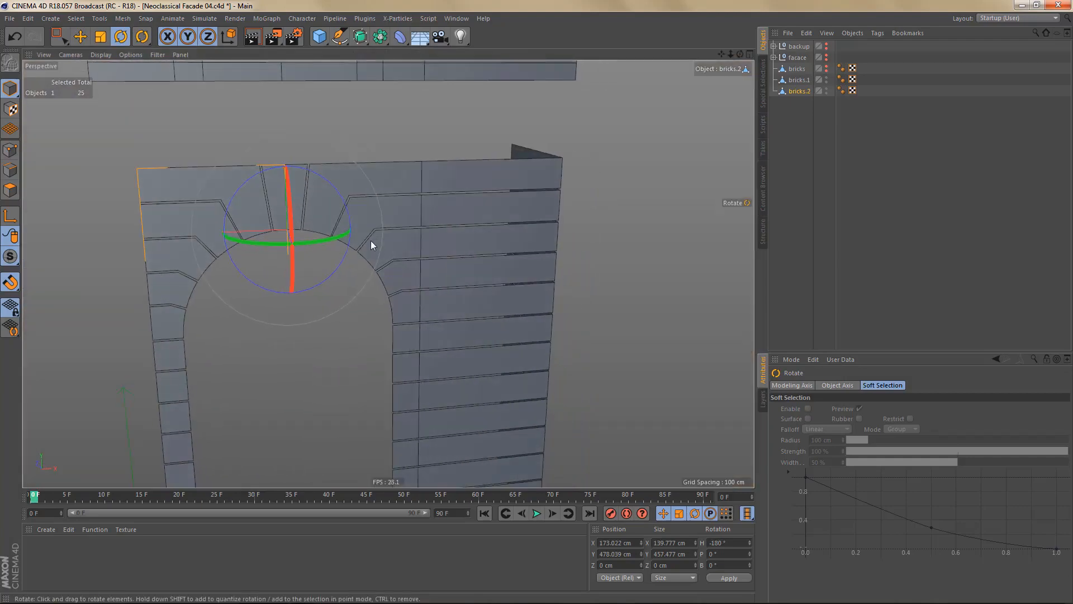
key("Return")
key("ctrl+a")
right_click(399, 236)
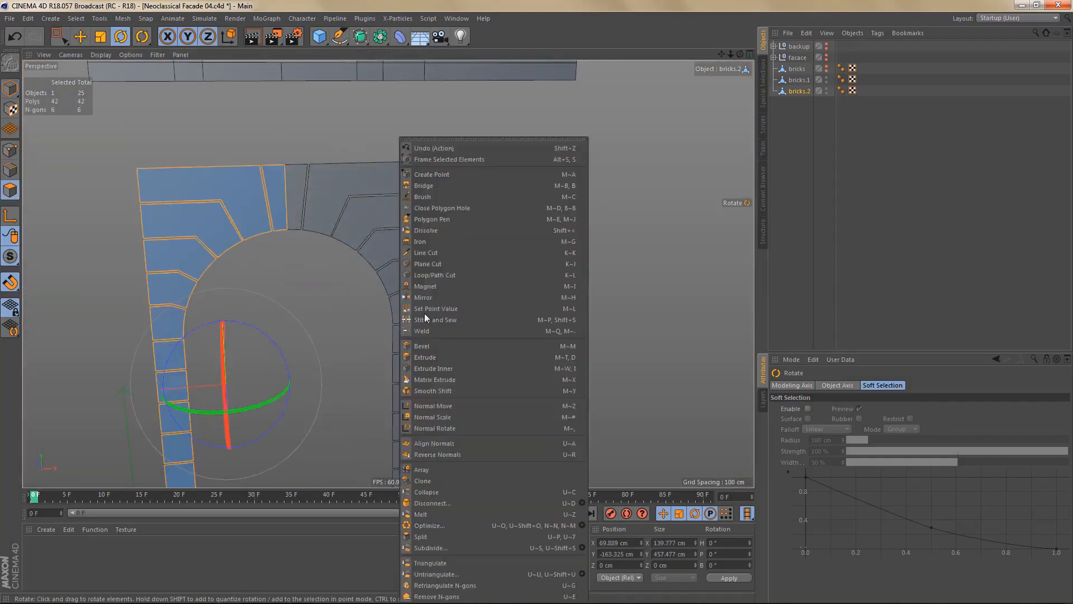
left_click(478, 454)
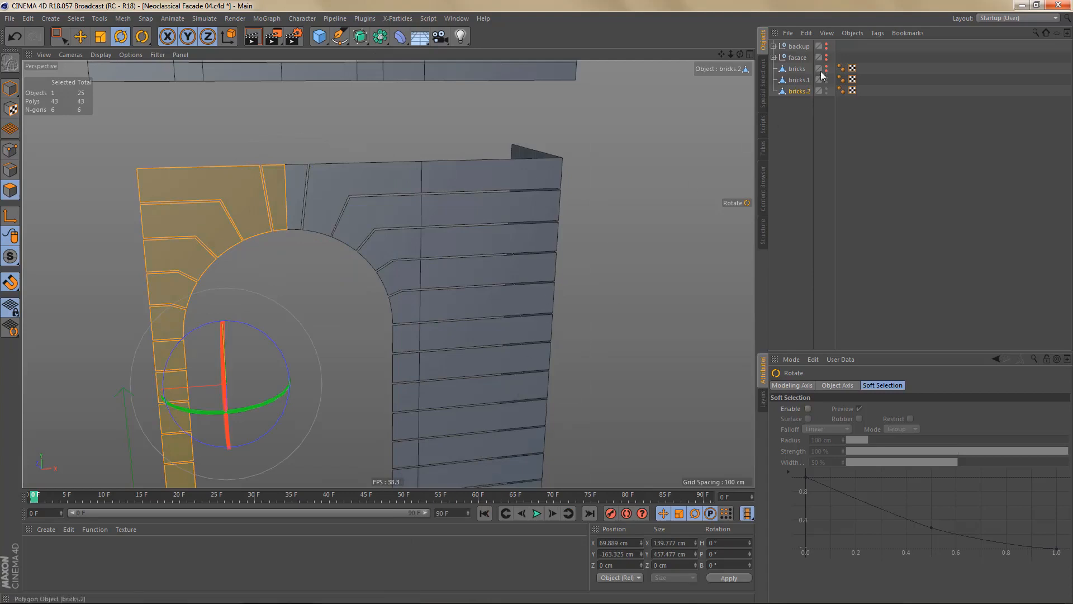
- Connect bricks.1 and bricks.2 into a single object and delete the originals
left_click(801, 79, "ctrl")
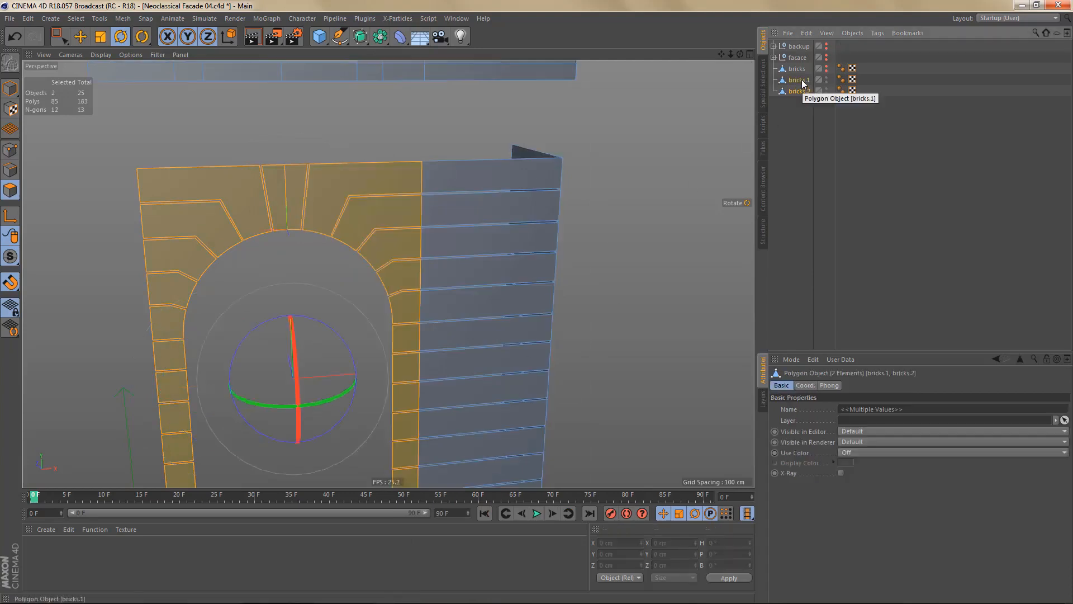
right_click(801, 79)
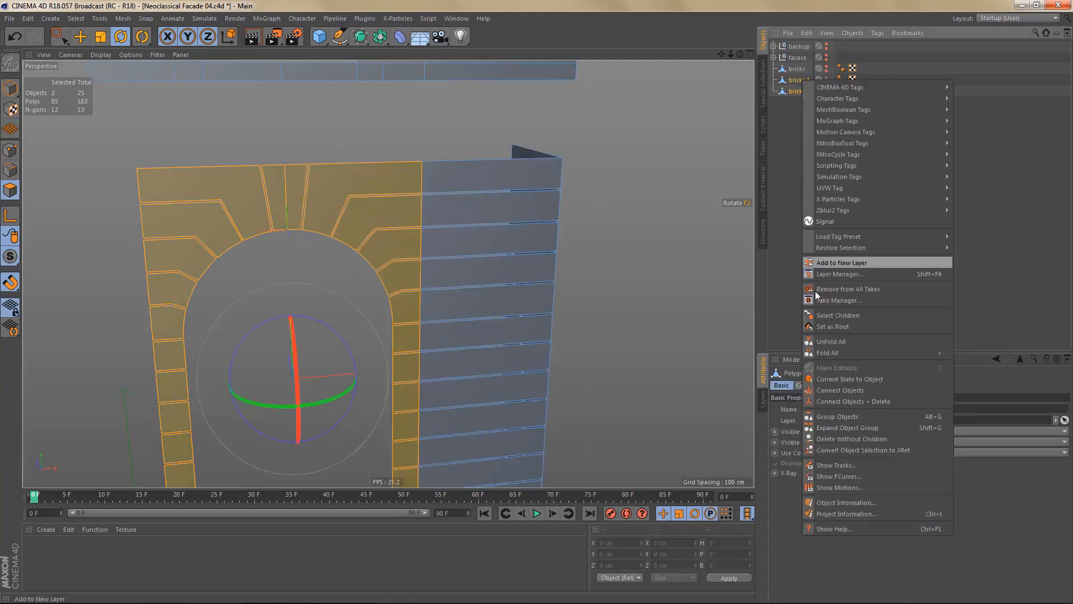
left_click(857, 401)
middle_click_drag(269, 225, 346, 246, "alt")
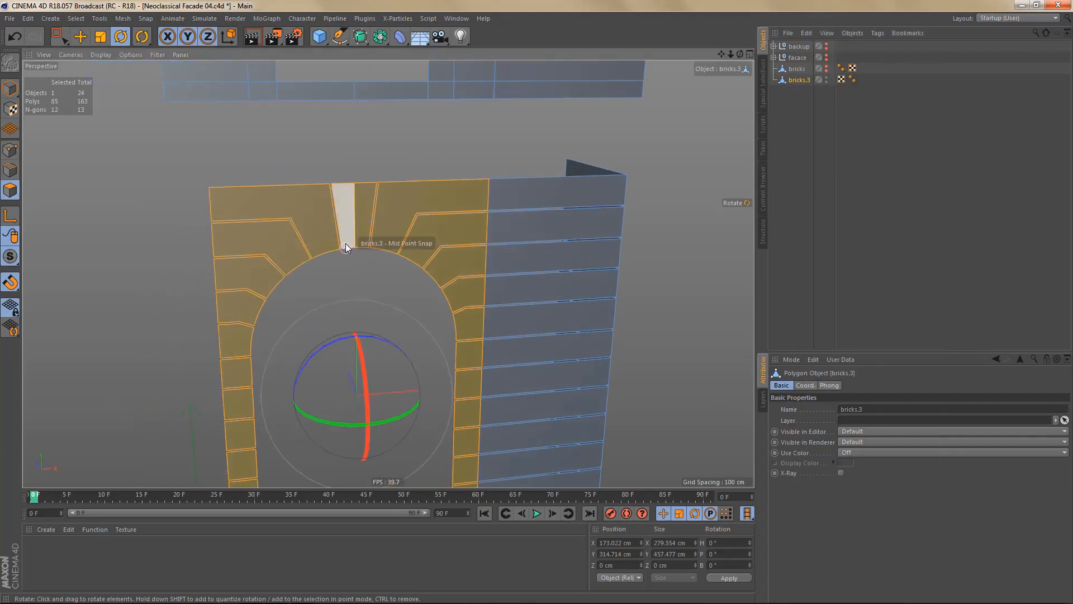
- Deselect all polygons and run Optimize on the merged brick mesh to weld its duplicate points
key("ctrl+shift+a")
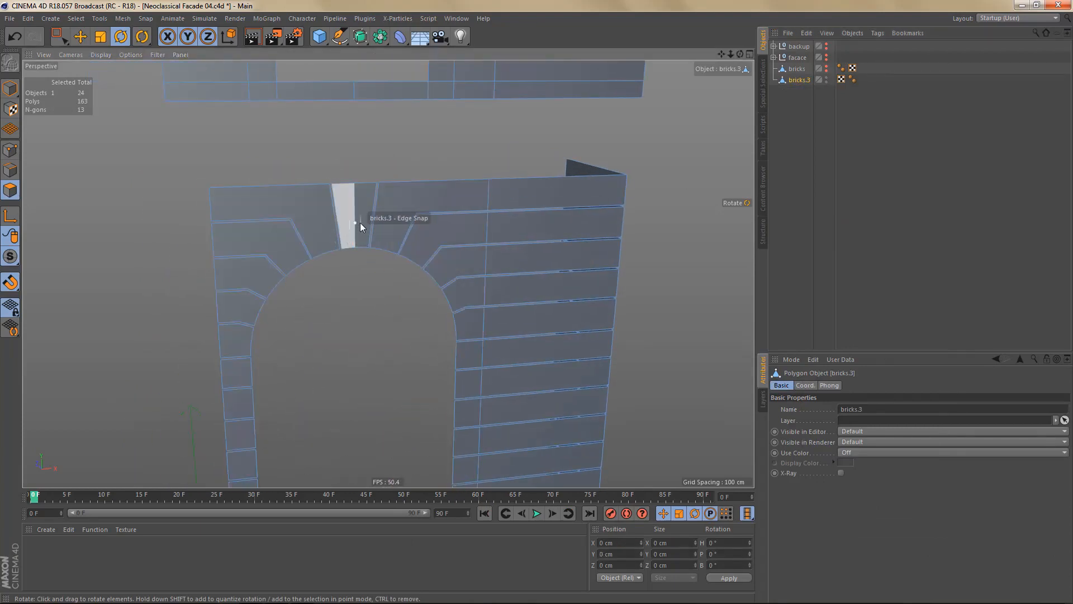
key("u")
key("o")
right_click_drag(371, 246, 492, 223, "alt")
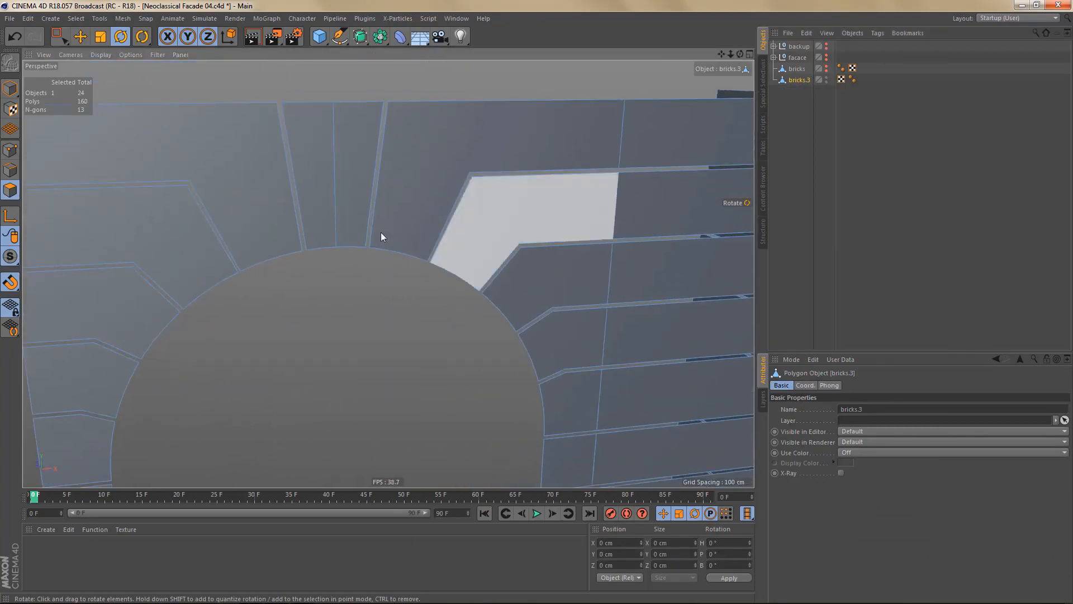
left_click_drag(366, 196, 372, 217, "alt")
right_click_drag(372, 217, 297, 284, "alt")
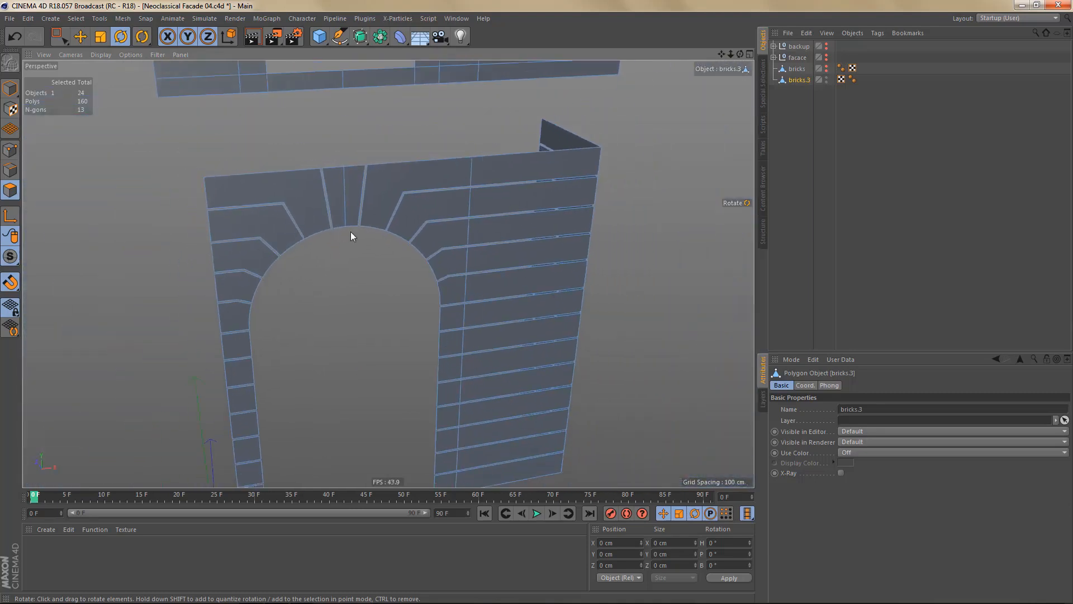
- In the Front view, move the column of points along the arched wall's inner vertical edge to X 0 cm
middle_click_drag(350, 232, 374, 201, "alt")
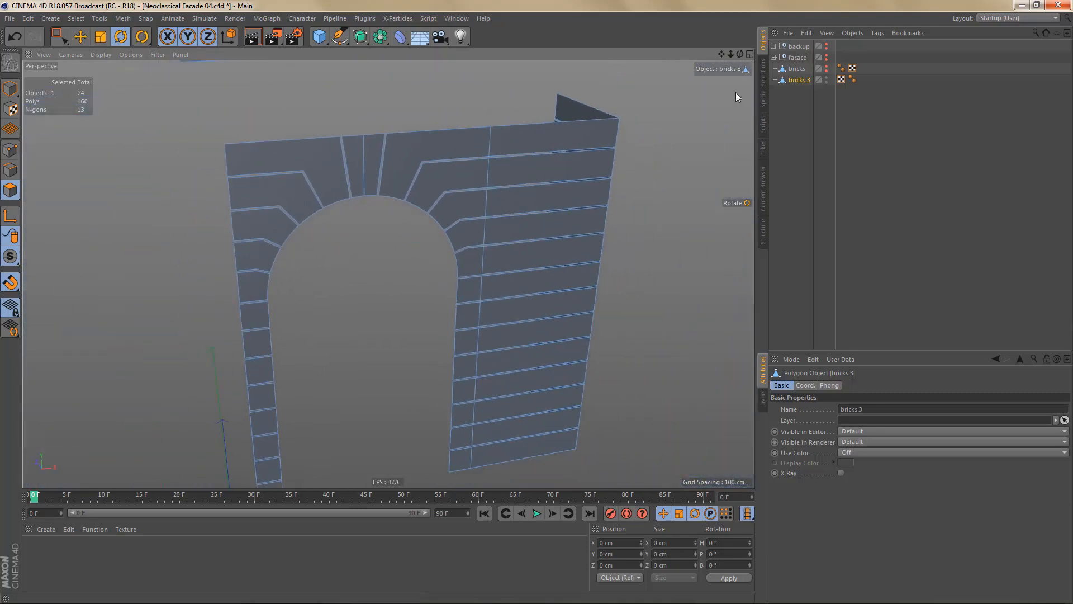
left_click(826, 66)
middle_click(596, 311)
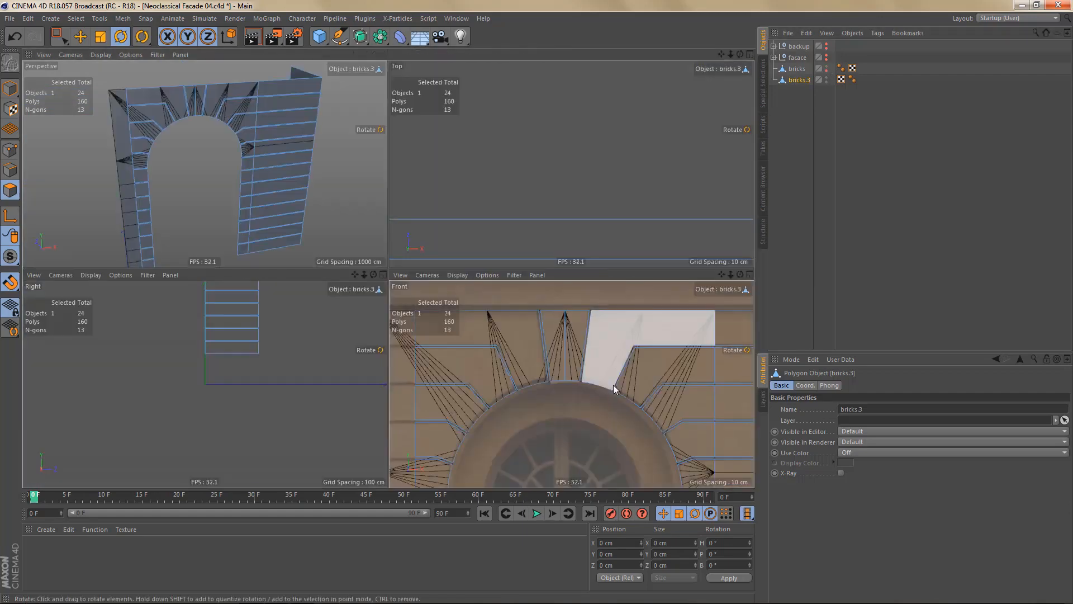
middle_click(613, 384)
right_click_drag(539, 237, 527, 294, "alt")
middle_click_drag(527, 294, 529, 249, "alt")
key("v")
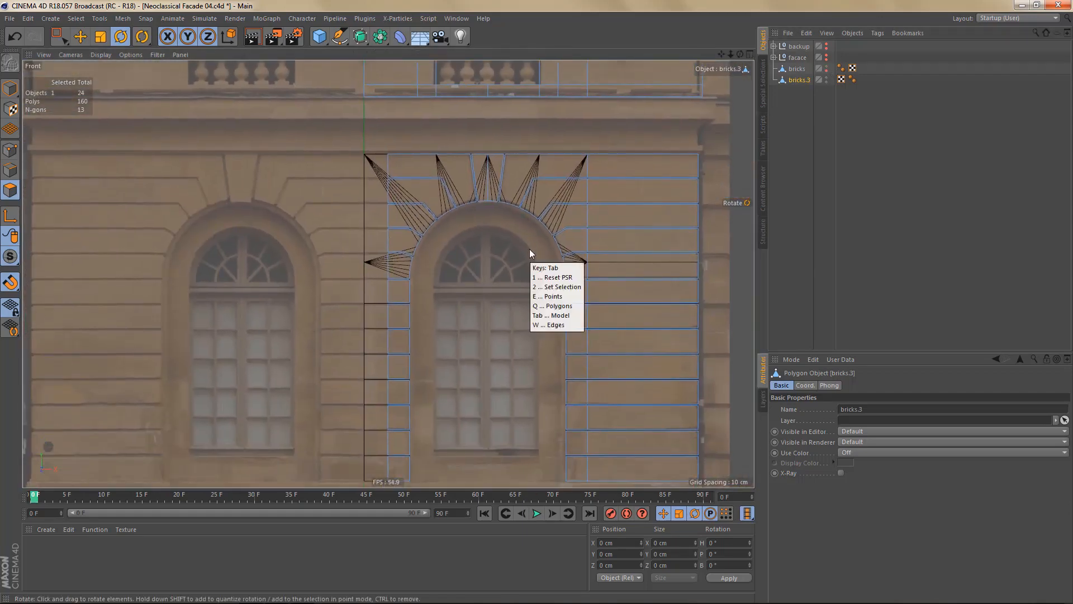
key("p")
key("0")
left_click_drag(377, 143, 393, 485)
scroll(444, 329, "up", 5)
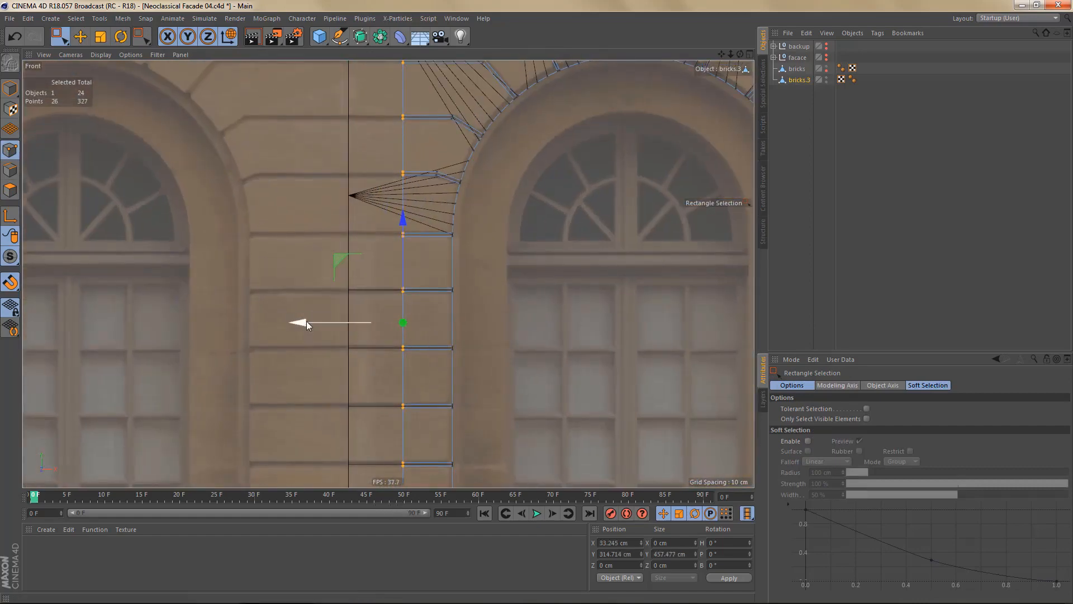
left_click_drag(305, 321, 252, 321)
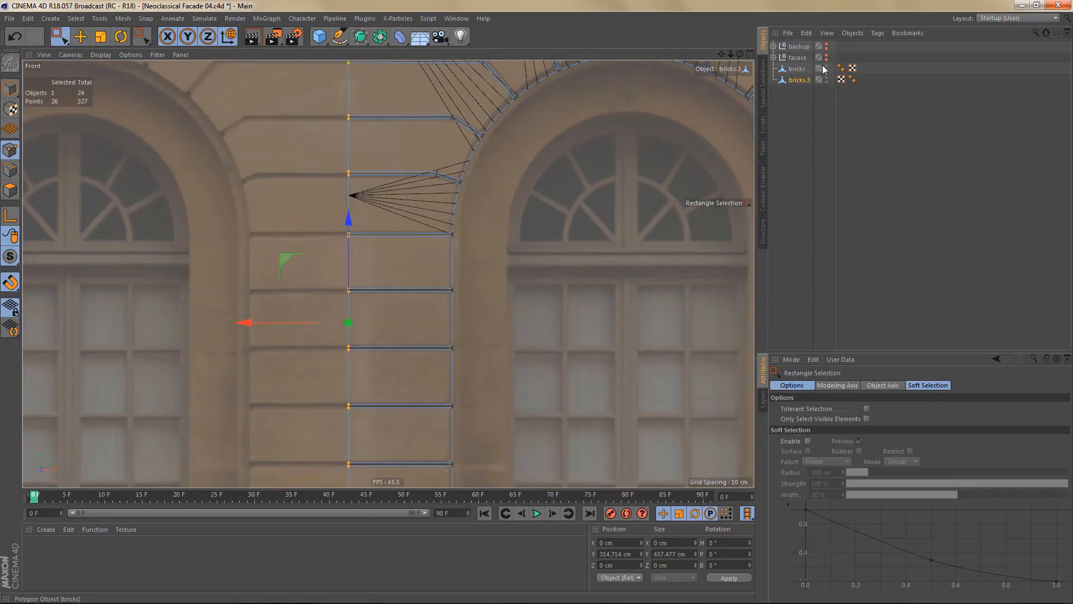
- Store the old bricks object in the backup group and select bricks.3 again
left_click_drag(796, 70, 800, 47)
left_click(774, 47)
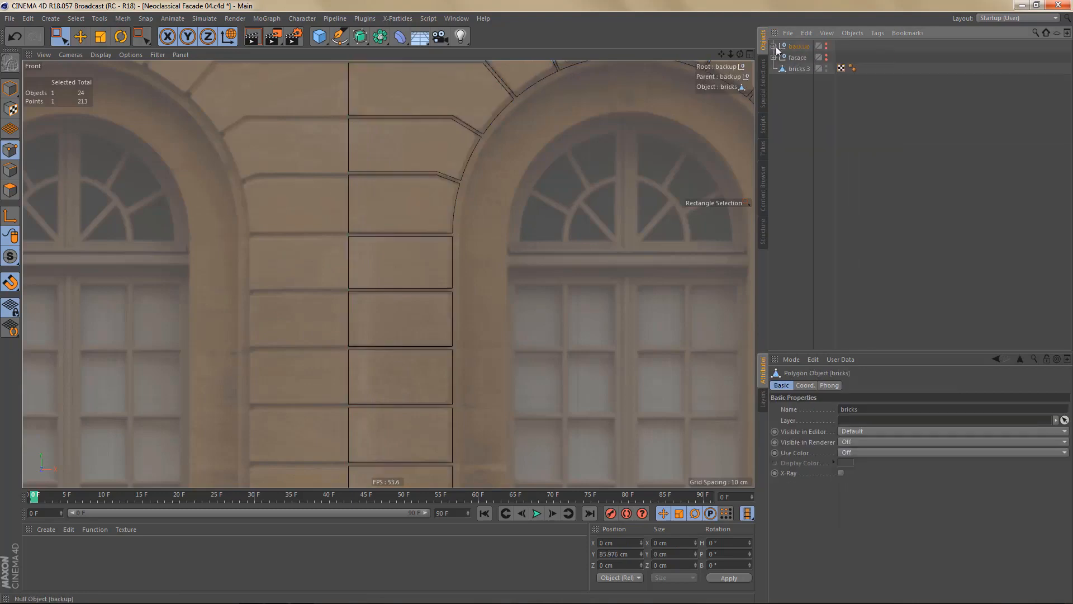
left_click(793, 68)
- Inspect the merged brick wall in Perspective and render the Front view to check the joints
middle_click(463, 303)
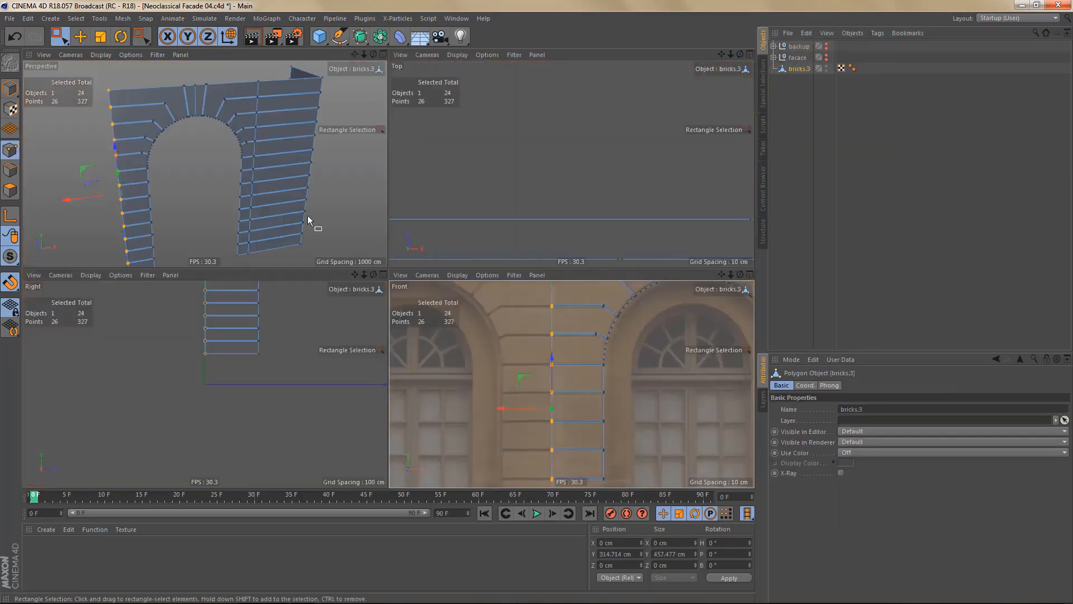
middle_click(307, 216)
scroll(398, 239, "down", 2)
left_click_drag(448, 162, 592, 371, "alt")
middle_click(601, 362)
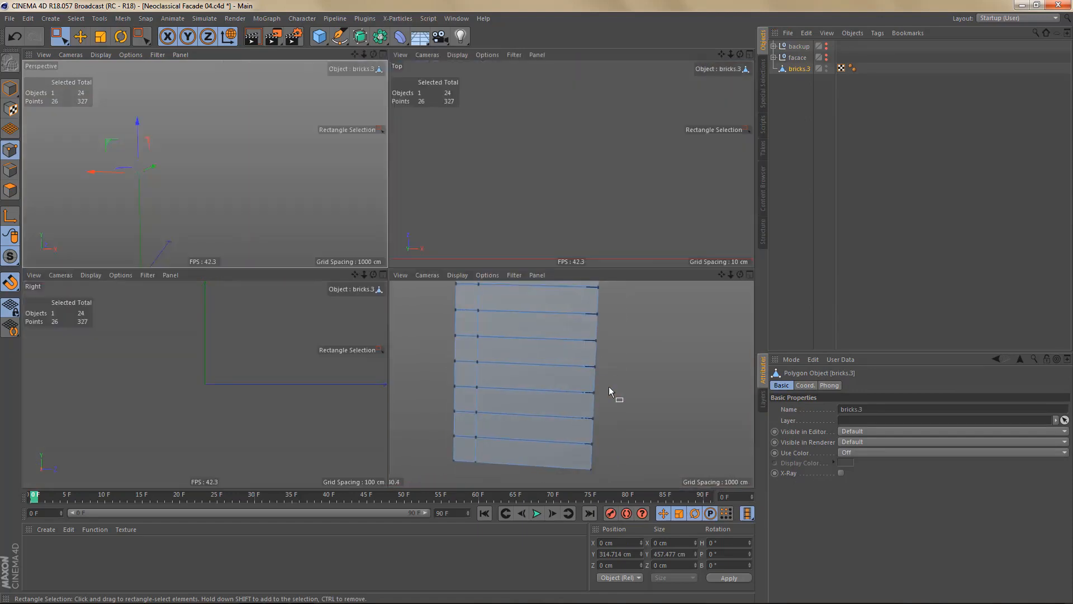
middle_click(608, 388)
scroll(582, 381, "down", 4)
middle_click_drag(429, 361, 392, 376, "alt")
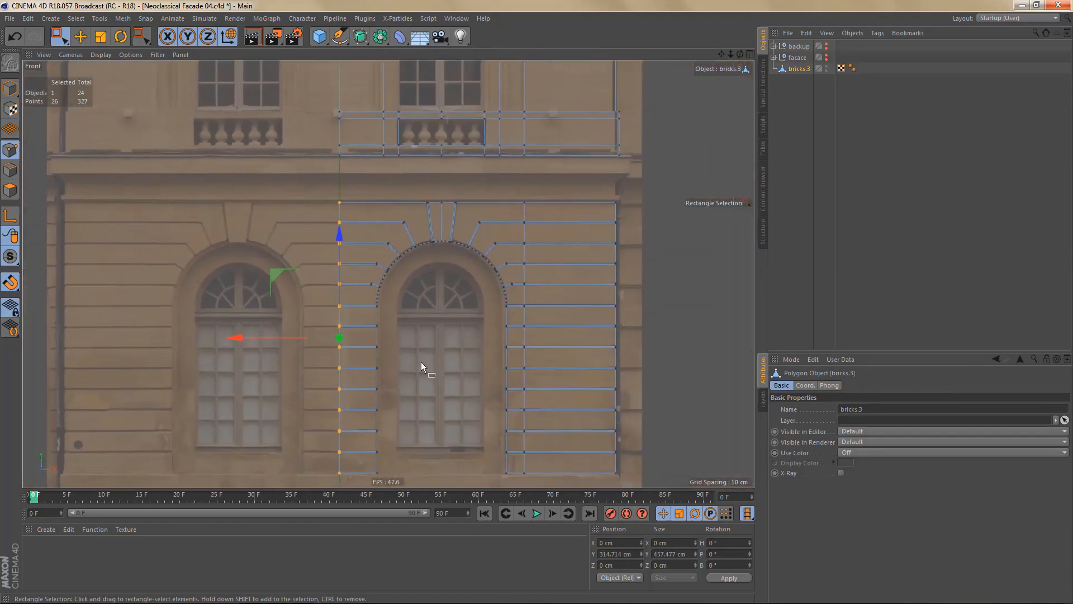
middle_click_drag(447, 331, 424, 306, "alt")
key("ctrl+s")
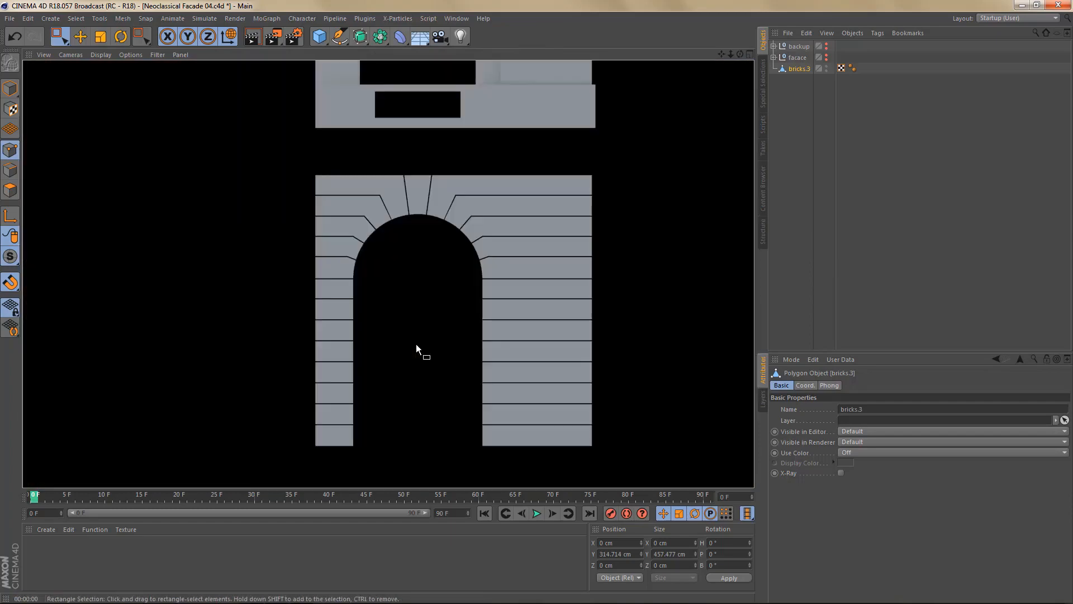
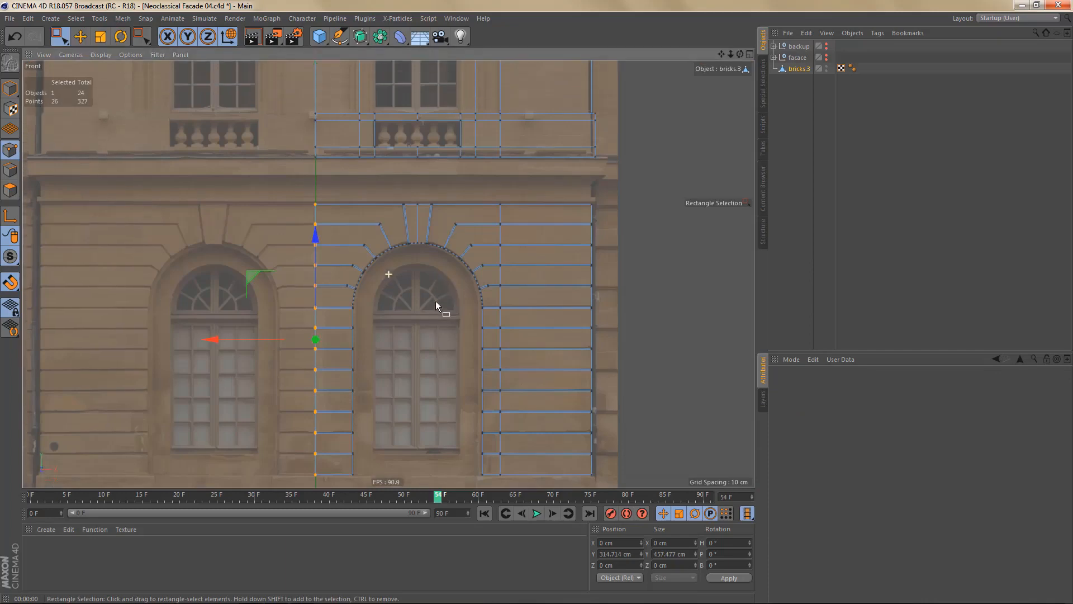
- With Line Cut, cut one horizontal edge line across the full width of the balustrade band below the tall window
middle_click_drag(436, 305, 448, 344, "alt")
scroll(427, 322, "up", 4)
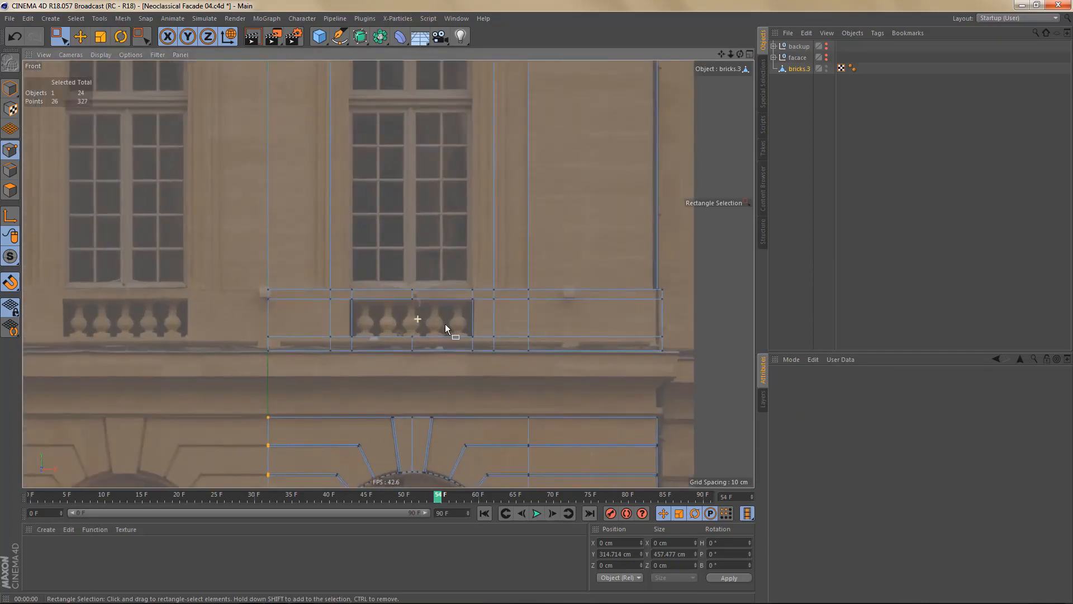
key("Return")
key("k")
key("k")
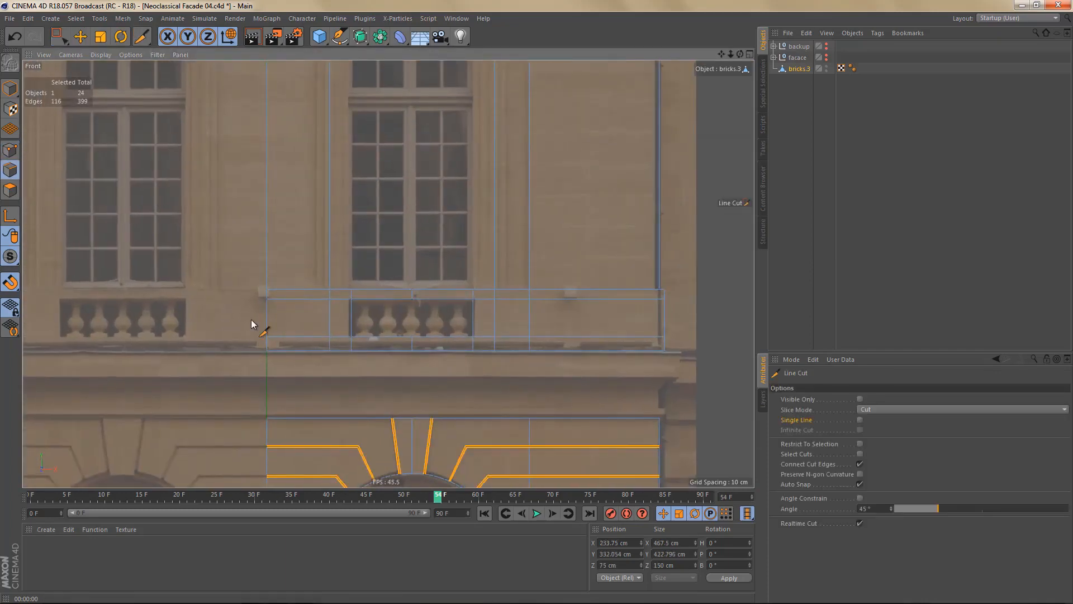
left_click_drag(252, 319, 702, 311)
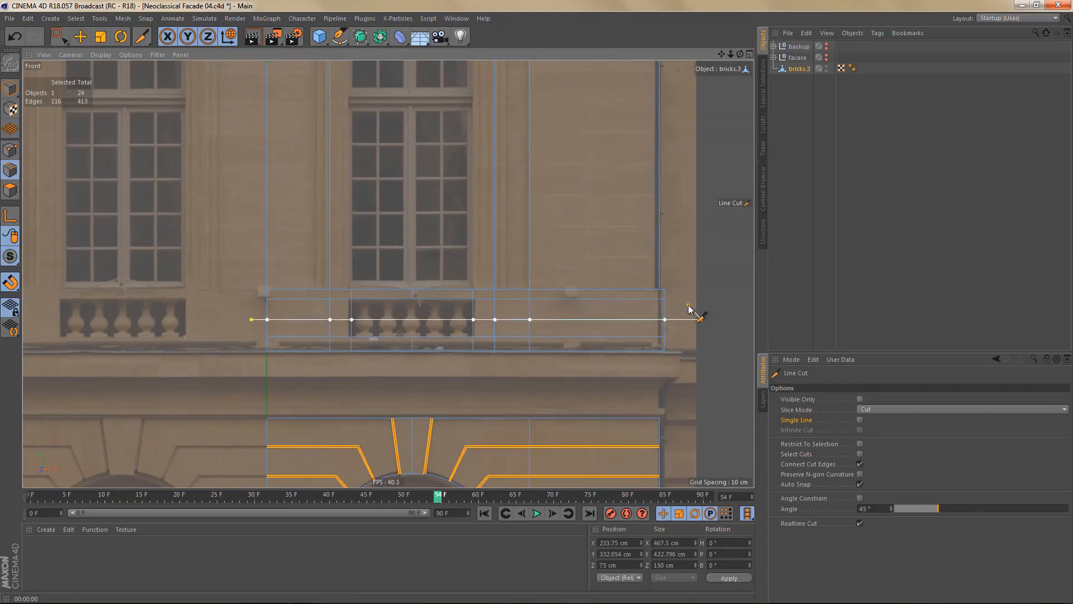
key("e")
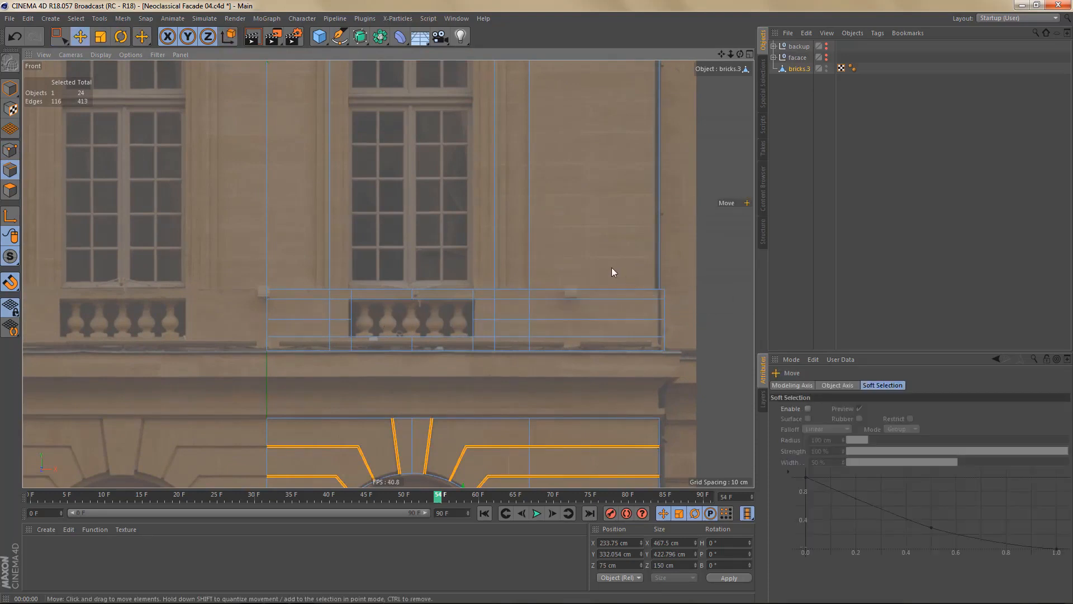
- Place a horizontal multiple Plane Cut across the upper wall, starting just above the balustrade band
middle_click_drag(611, 267, 609, 313, "alt")
key("k")
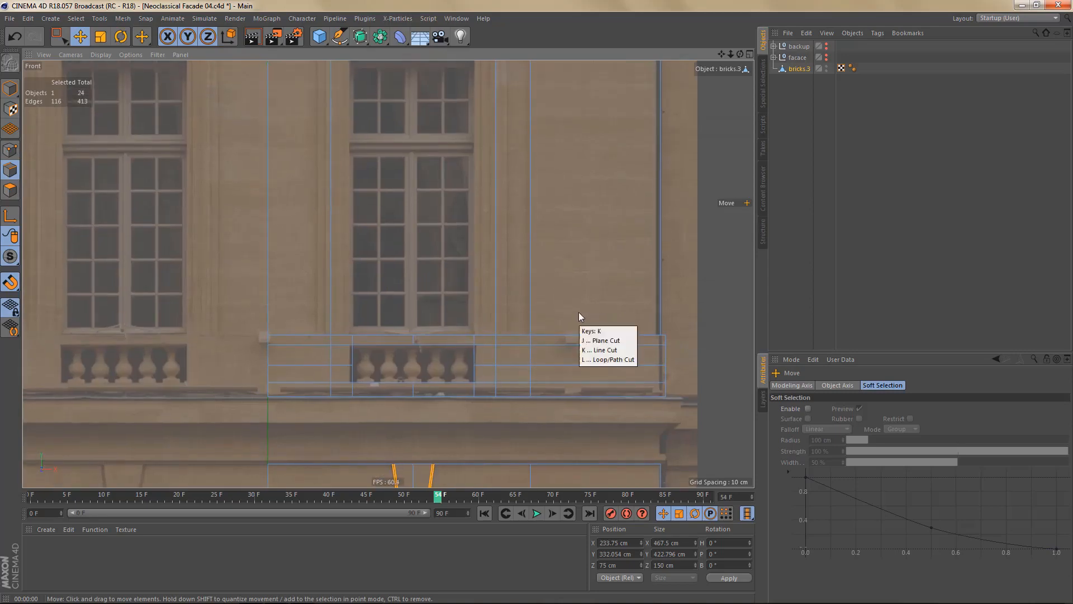
key("j")
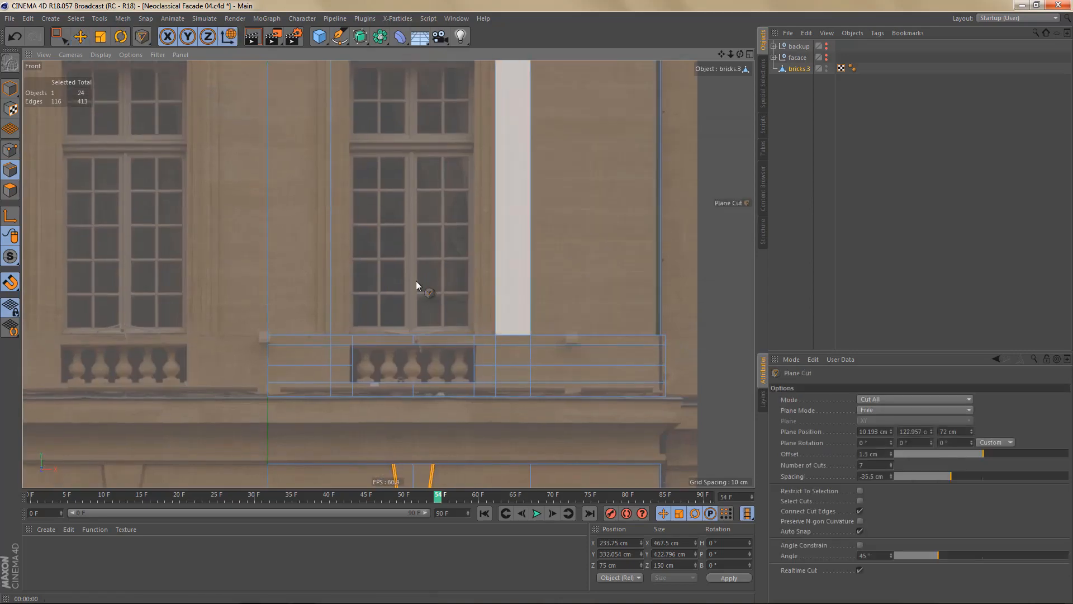
left_click(268, 303)
left_click(285, 304)
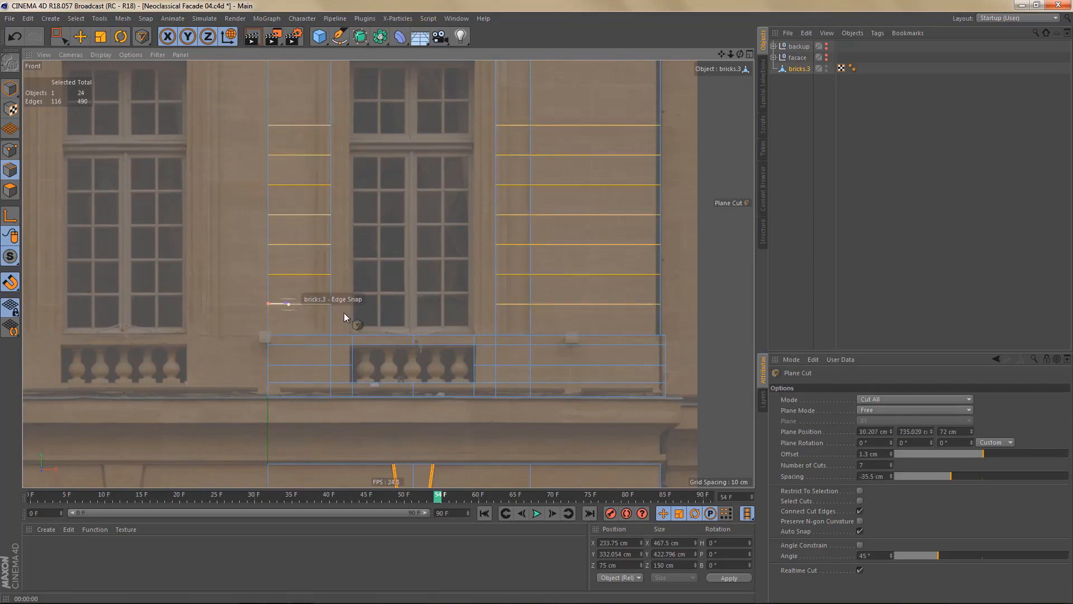
- Set the Plane Cut's spacing to -36.9 cm to match the stone courses in the reference photo
middle_click_drag(448, 327, 443, 398, "alt")
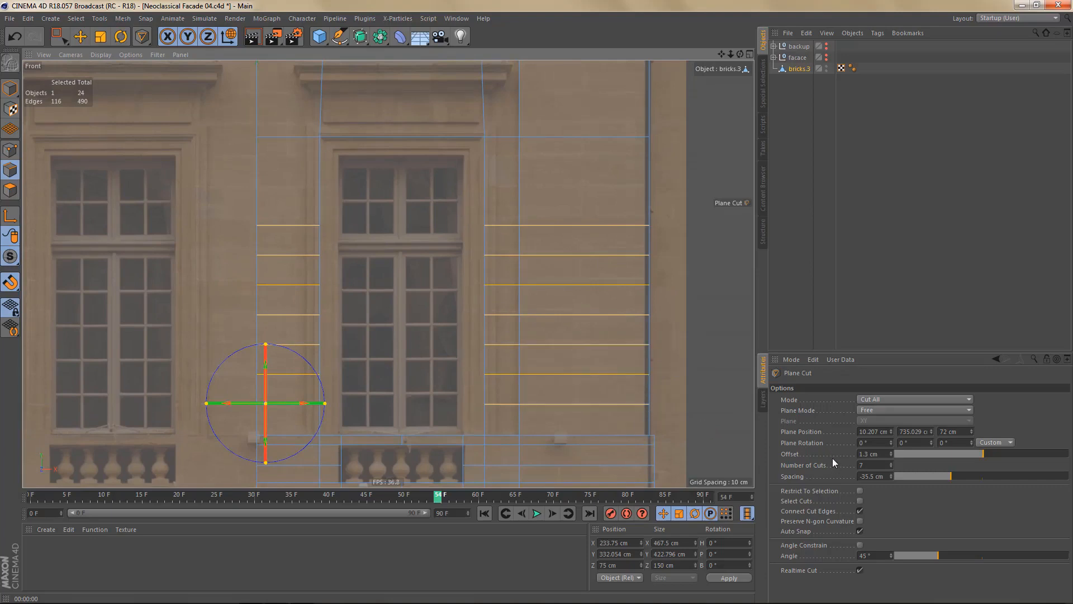
middle_click_drag(618, 379, 616, 395, "alt")
right_click_drag(604, 378, 614, 384, "alt")
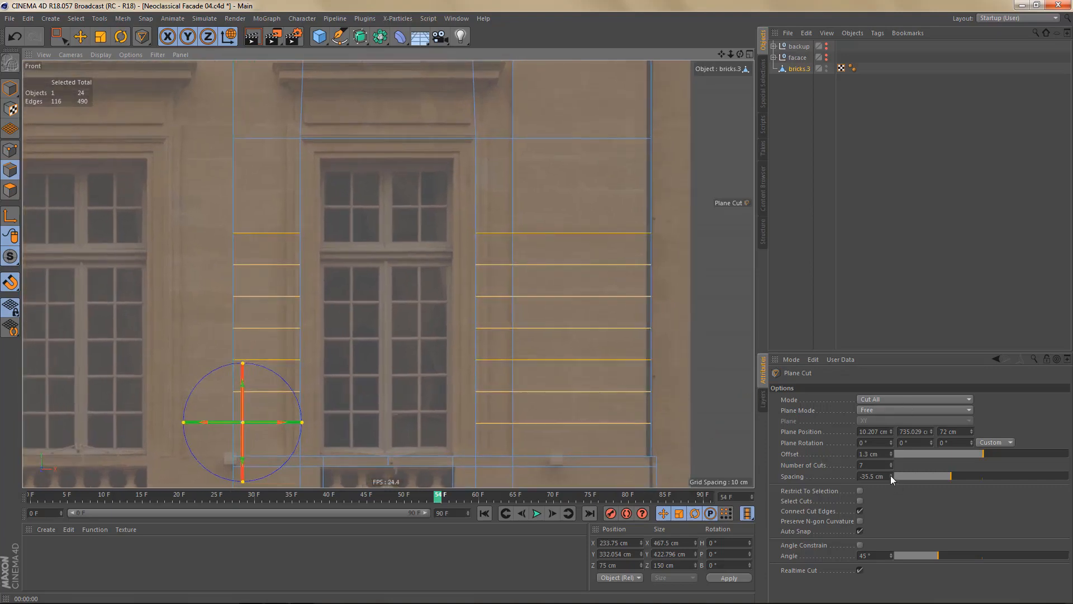
left_click_drag(891, 478, 891, 486)
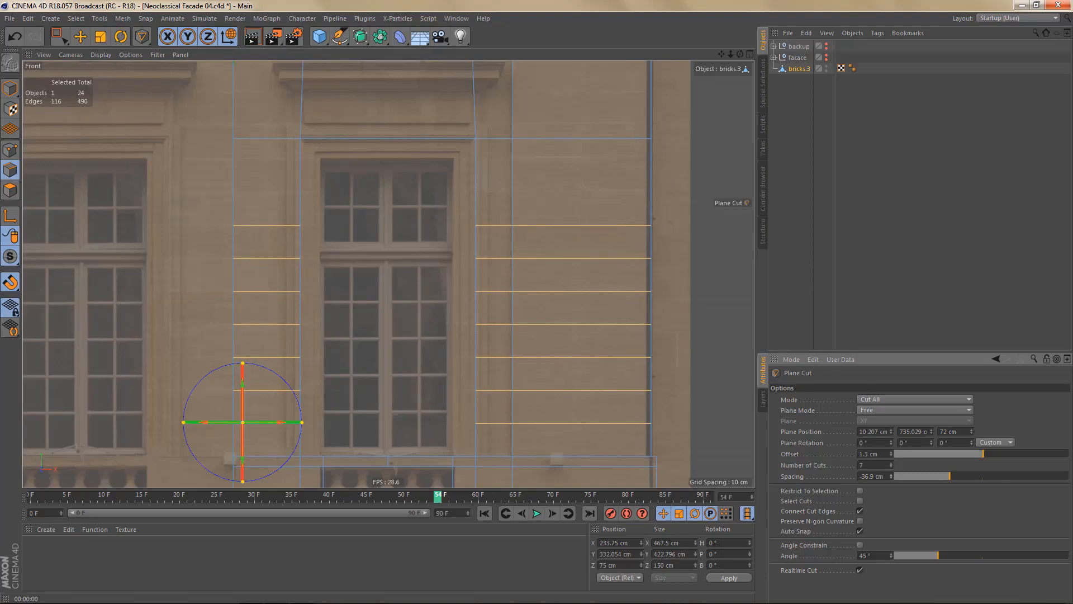
- Raise the Plane Cut's number of cuts to 19 so the courses continue up past the upper window
left_click(891, 463)
left_click(891, 463)
left_click(891, 463)
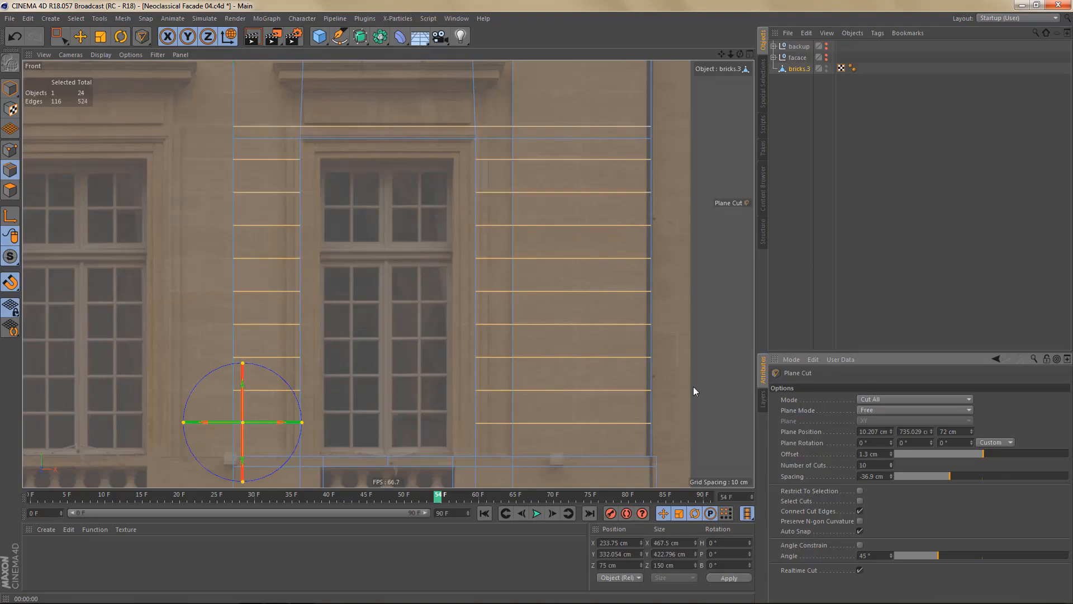
middle_click_drag(492, 251, 505, 351, "alt")
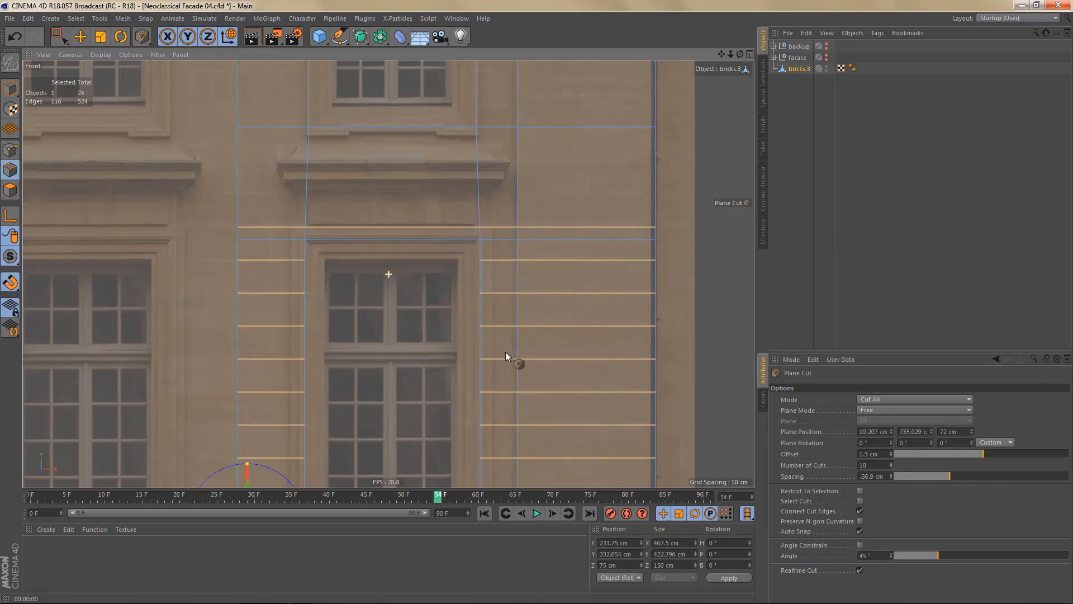
left_click(890, 462)
left_click(891, 462)
left_click(890, 462)
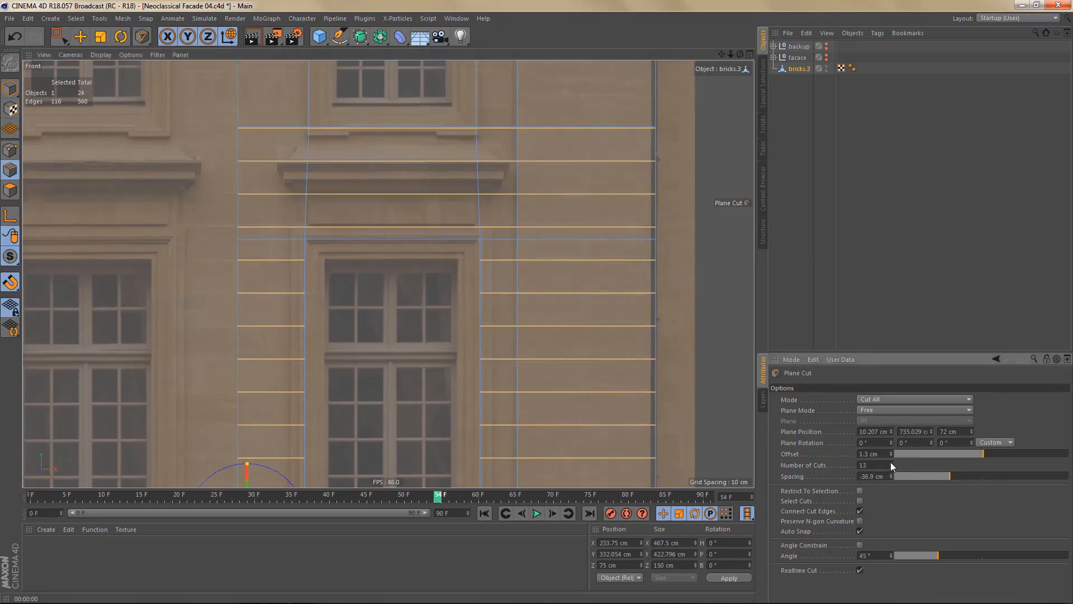
left_click(890, 462)
middle_click_drag(598, 253, 596, 419, "alt")
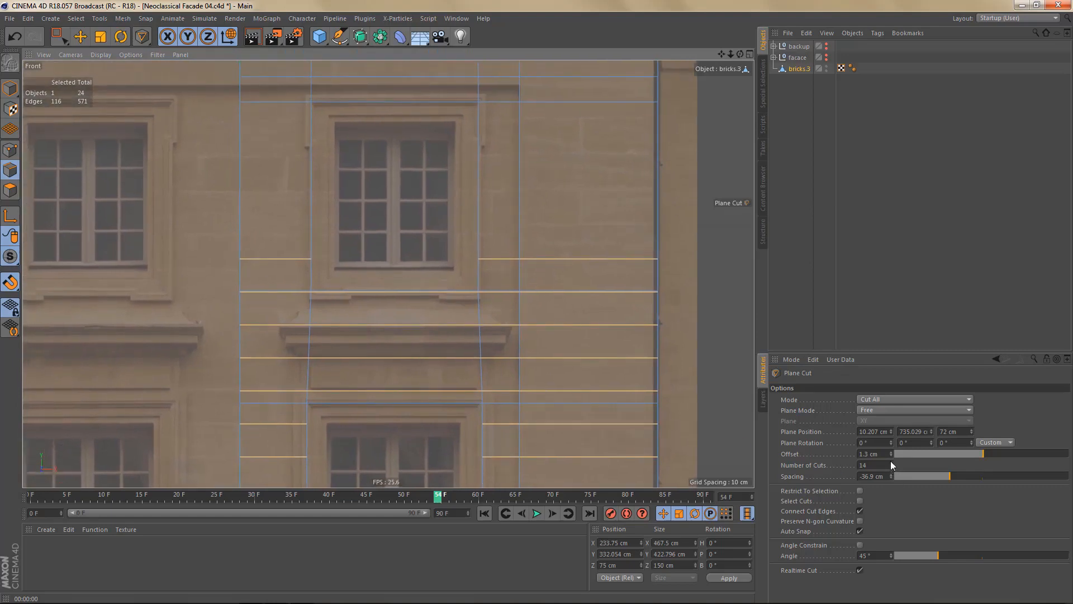
left_click(891, 463)
left_click(890, 462)
left_click(891, 462)
left_click(890, 462)
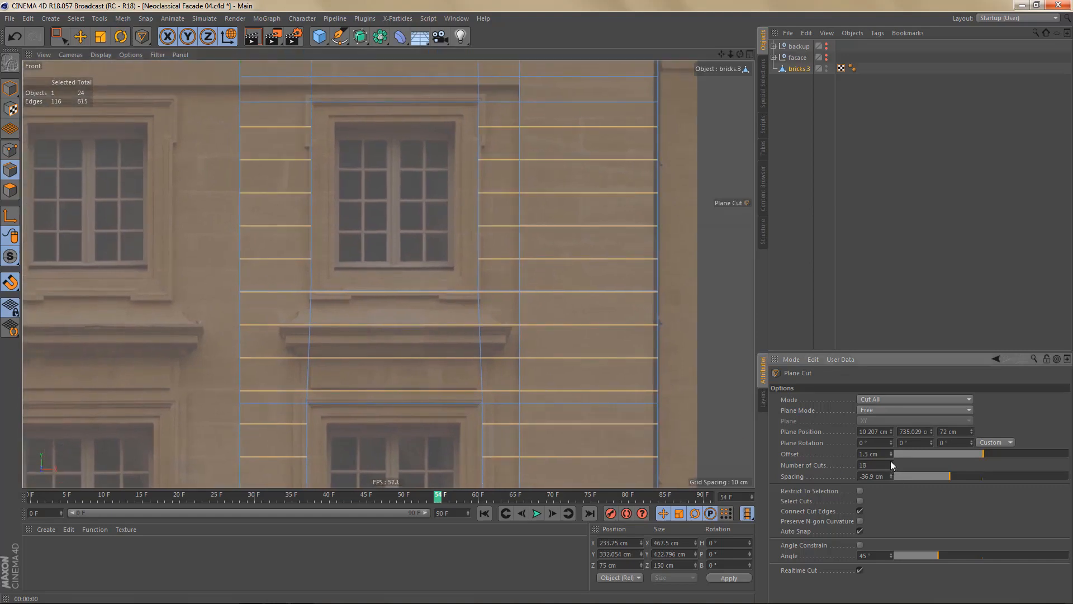
middle_click_drag(675, 331, 632, 378, "alt")
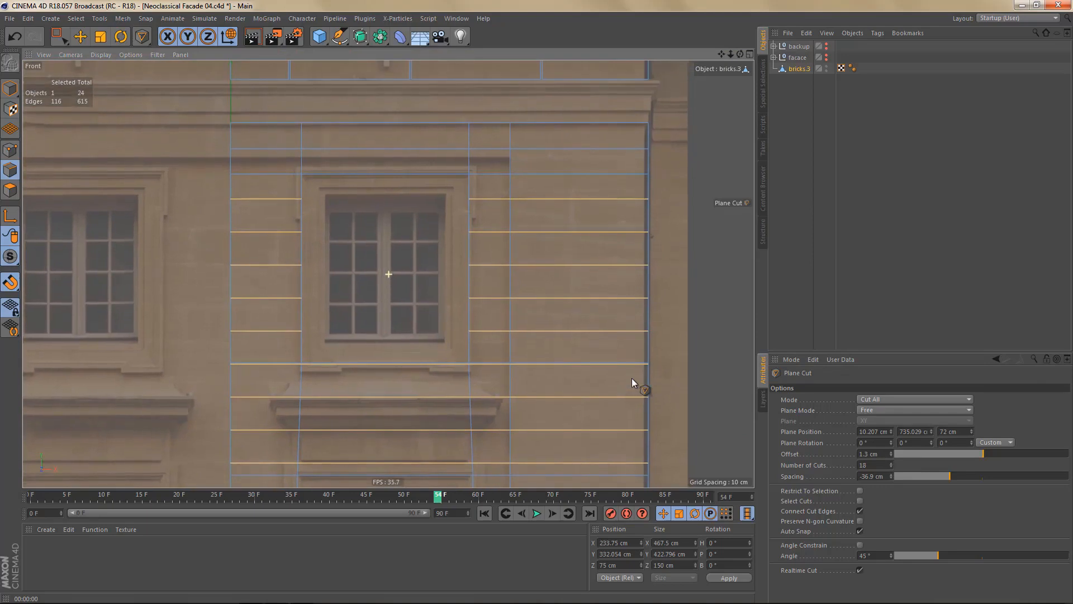
left_click(891, 463)
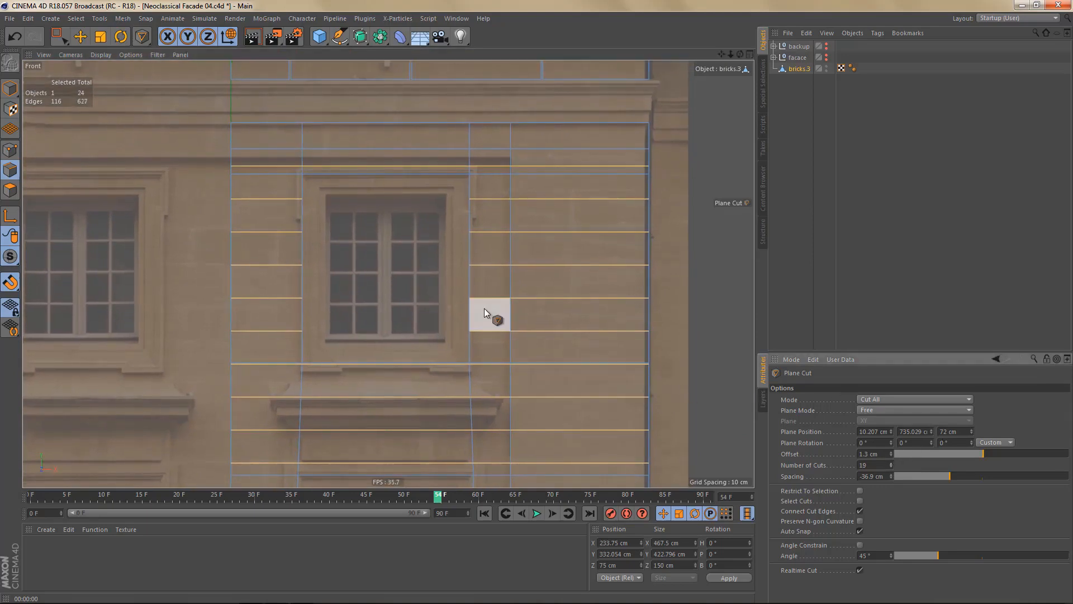
- Set the Plane Cut's spacing to -37.4 cm and finish the cut
middle_click_drag(484, 307, 498, 203, "alt")
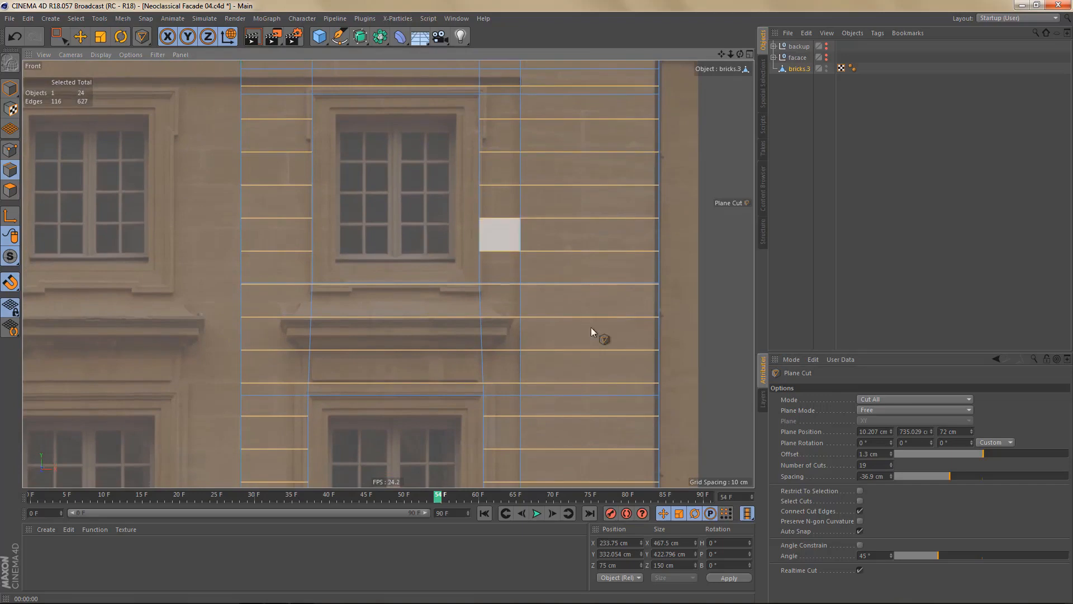
left_click(891, 478)
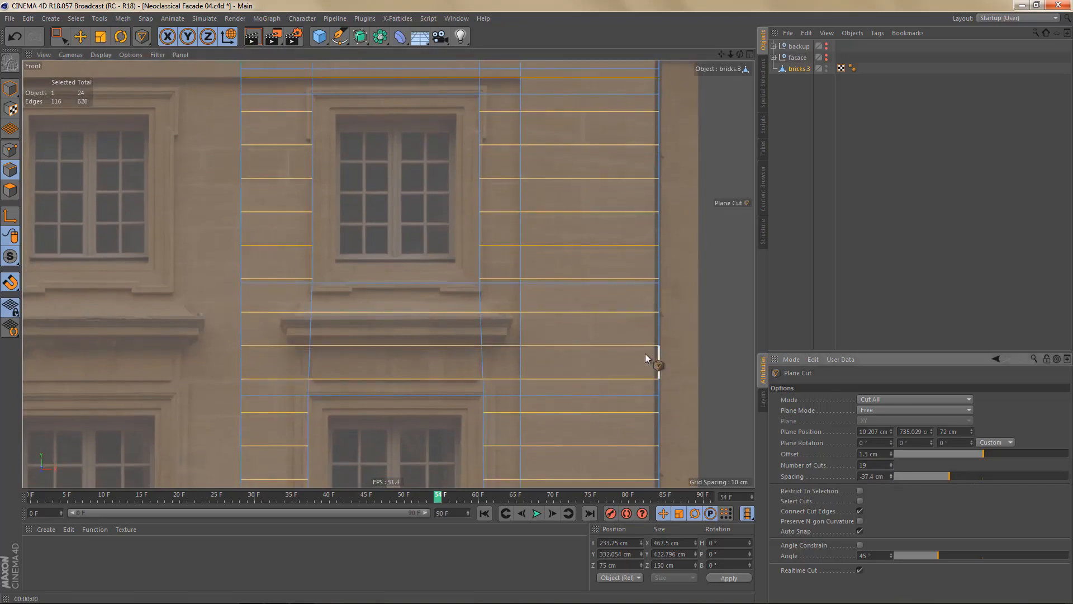
middle_click_drag(645, 353, 641, 98, "alt")
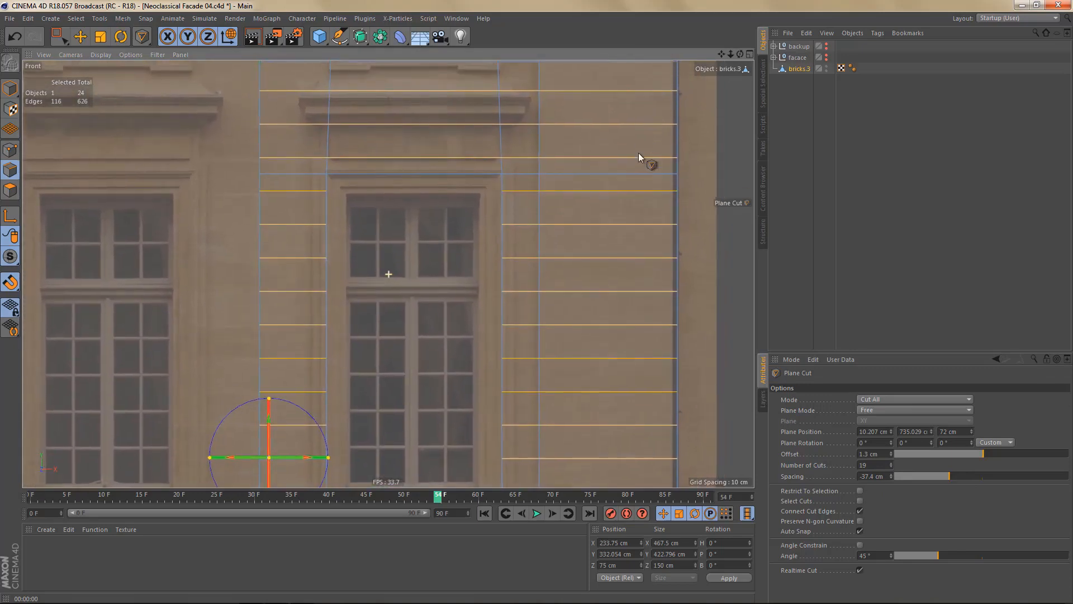
middle_click_drag(639, 154, 650, 238, "alt")
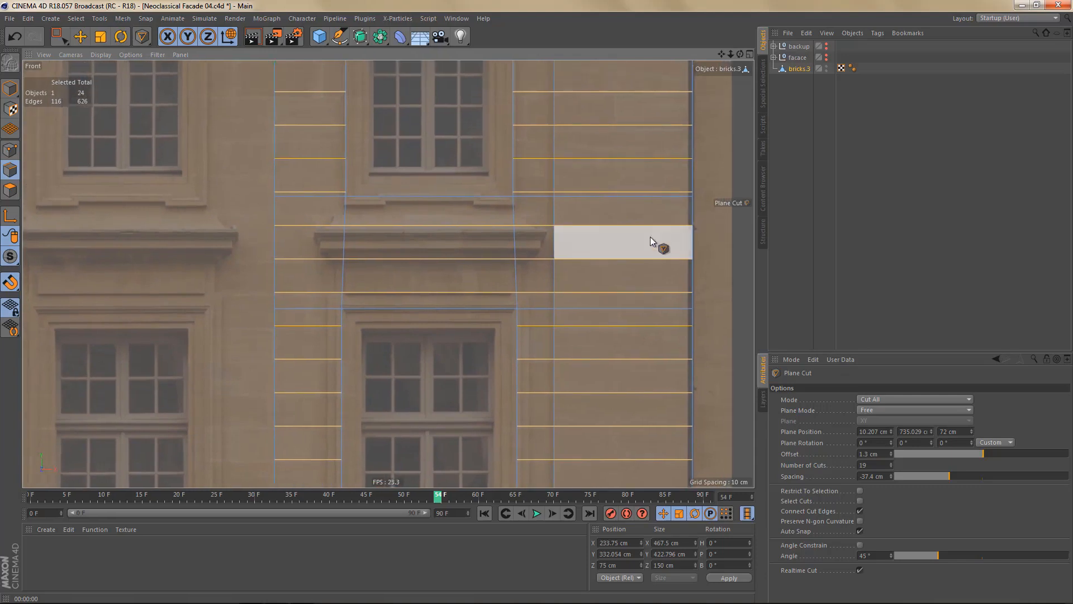
key("e")
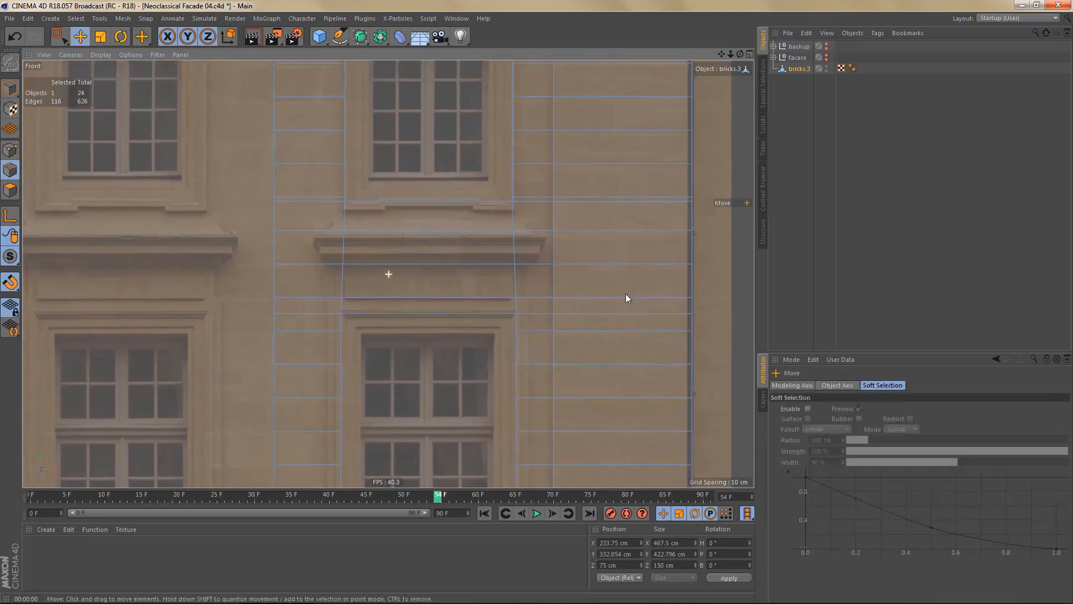
scroll(625, 293, "down", 5)
middle_click_drag(606, 289, 578, 160, "alt")
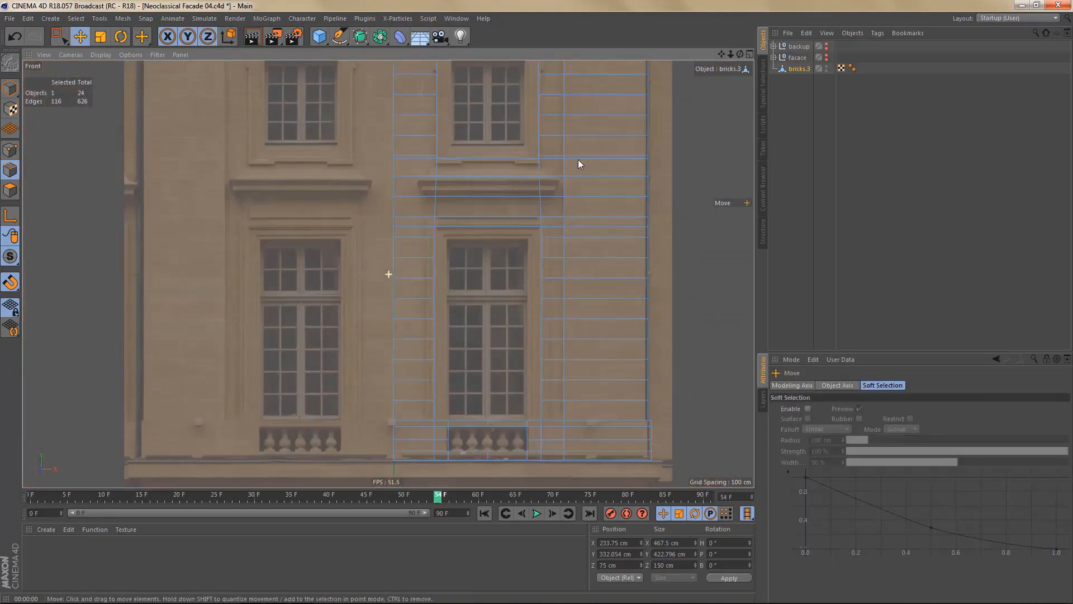
middle_click_drag(590, 337, 530, 303, "alt")
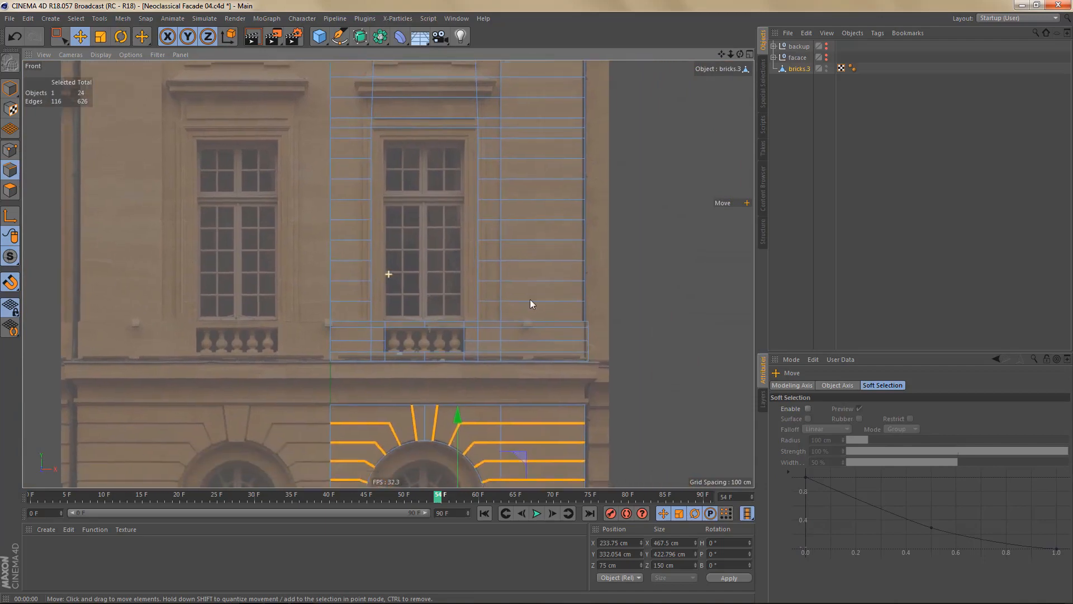
- Rectangle-select the balustrade band's middle horizontal edges and the lowest three course edges beside the tall window
scroll(552, 347, "up", 4)
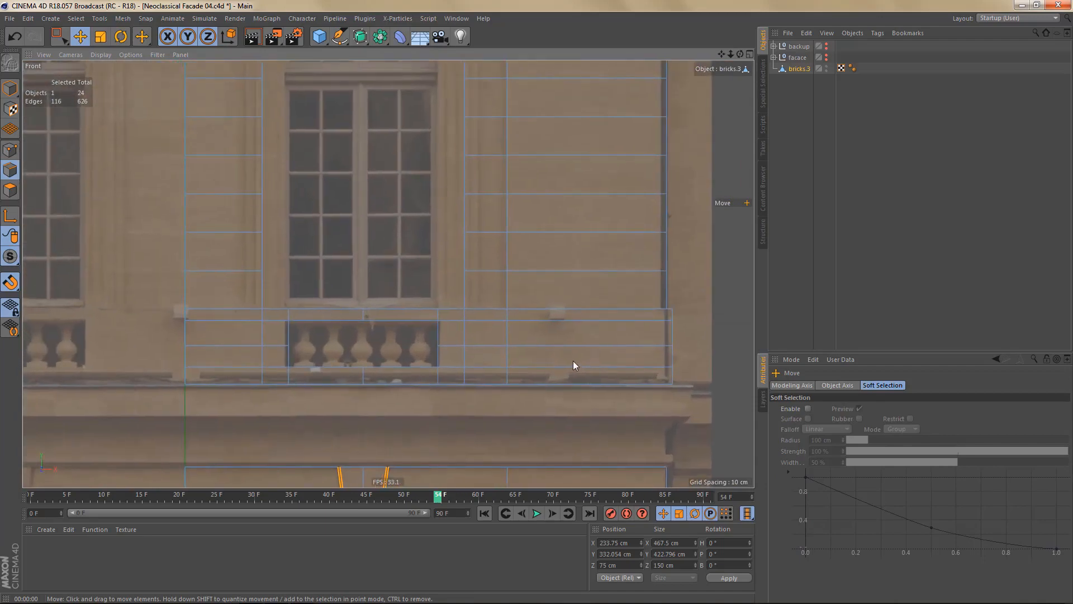
key("0")
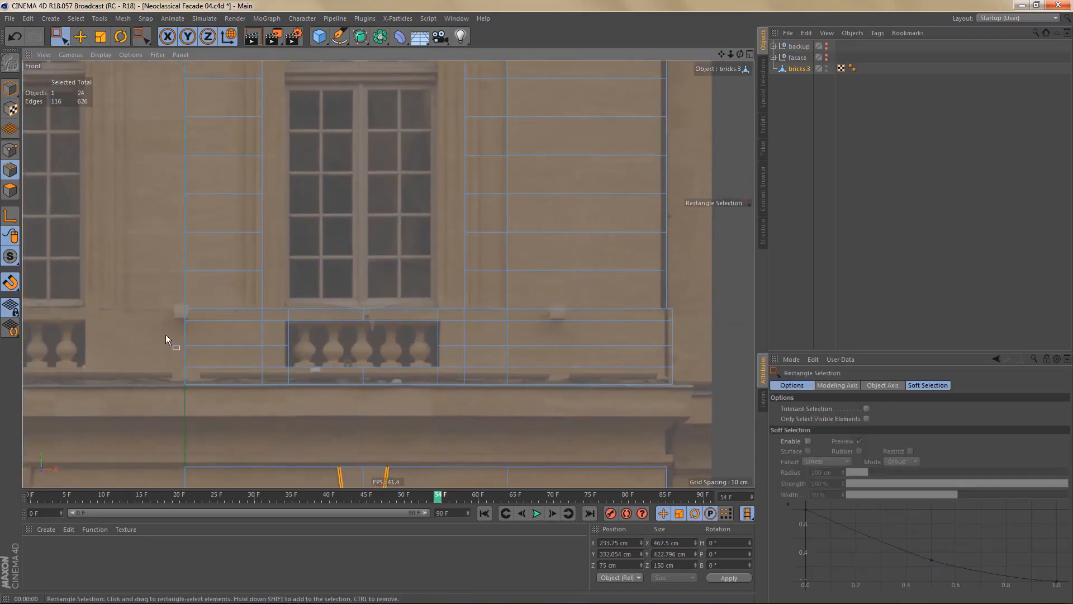
left_click_drag(160, 335, 723, 354)
middle_click_drag(571, 347, 584, 417, "alt")
left_click_drag(336, 349, 721, 347, "shift")
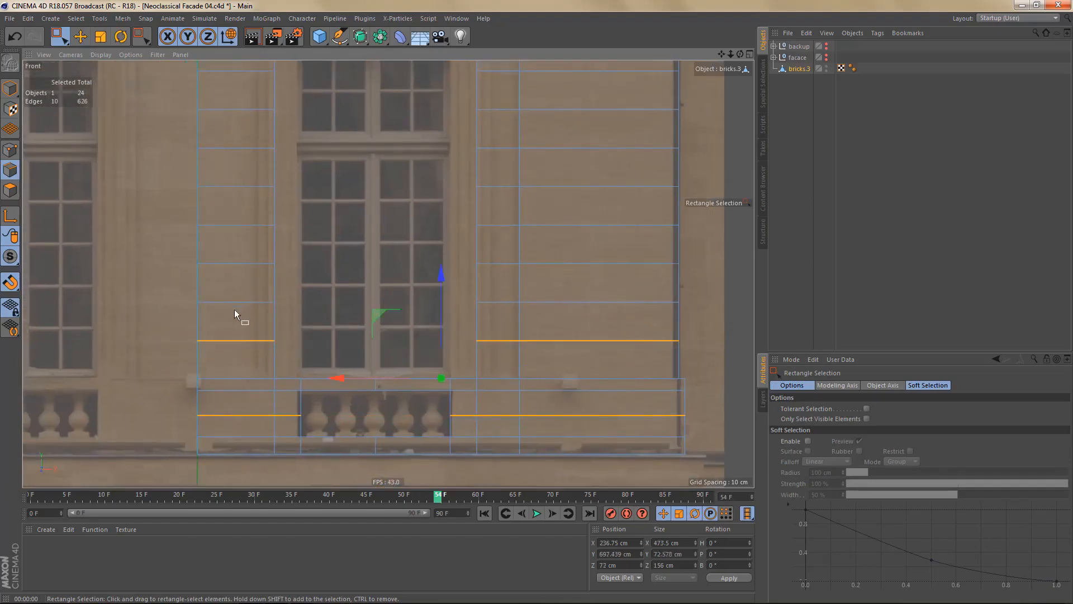
left_click_drag(168, 288, 620, 314, "shift")
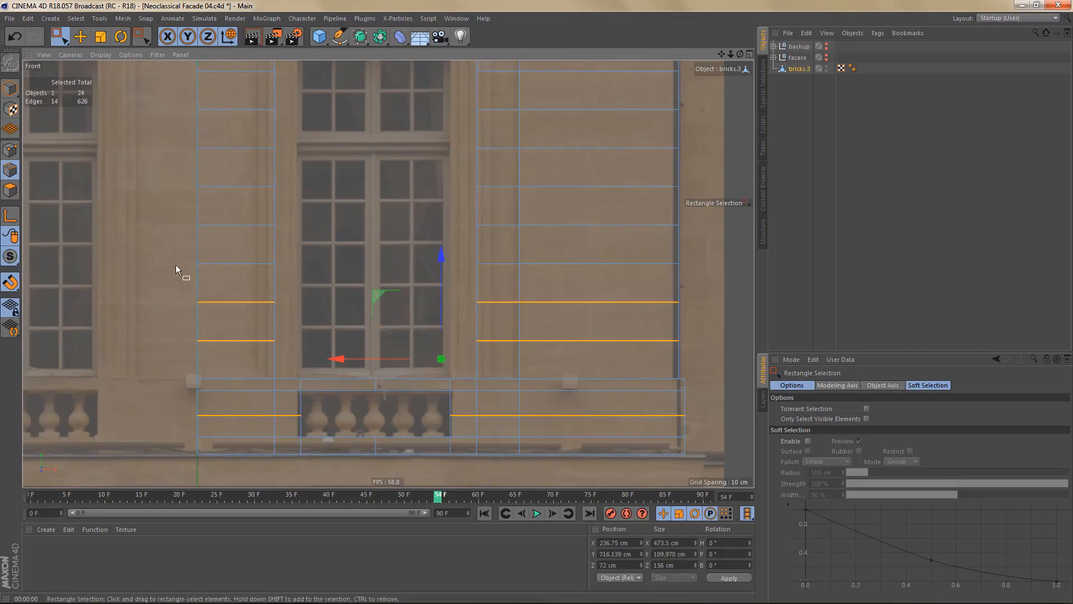
left_click_drag(161, 258, 709, 279, "shift")
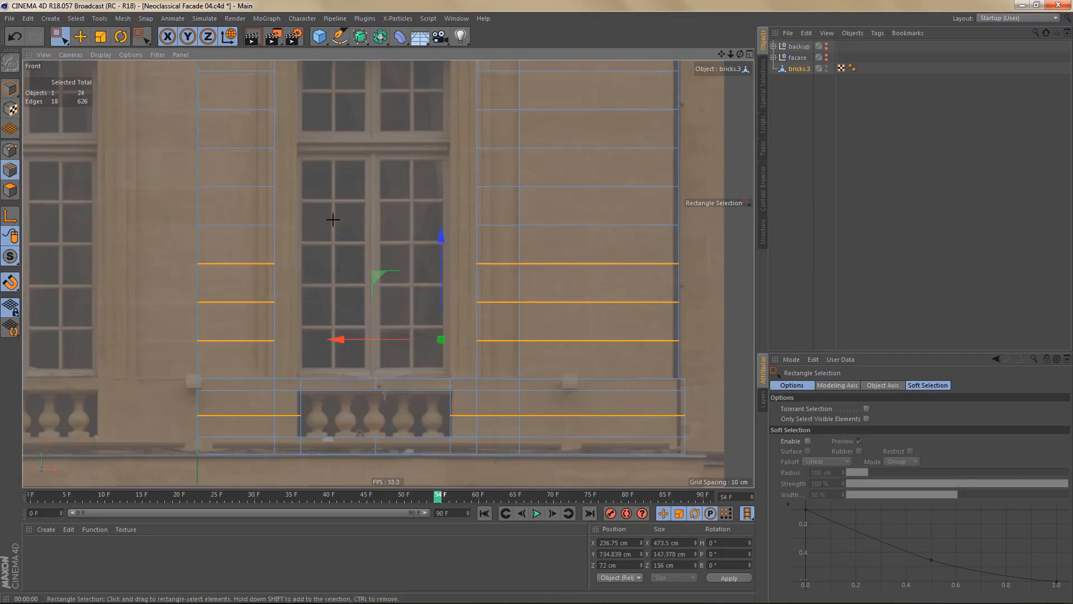
- Add the next four rows of horizontal course edges beside the tall window to the selection
left_click_drag(184, 217, 698, 233, "shift")
left_click_drag(175, 179, 671, 187, "shift")
left_click_drag(172, 141, 676, 160, "shift")
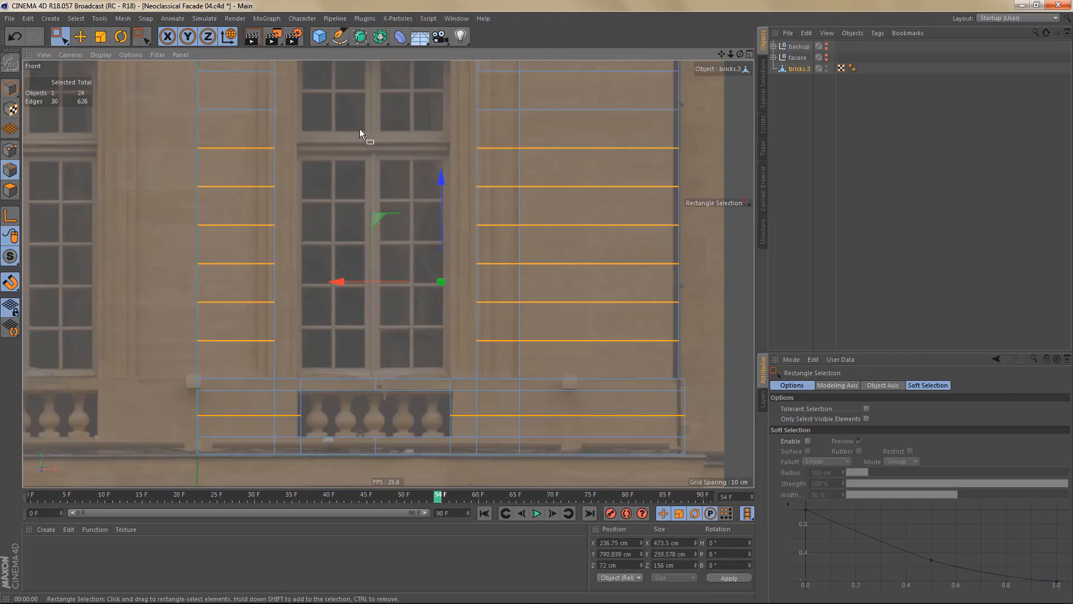
left_click_drag(169, 103, 731, 108, "shift")
left_click_drag(199, 110, 737, 122, "shift")
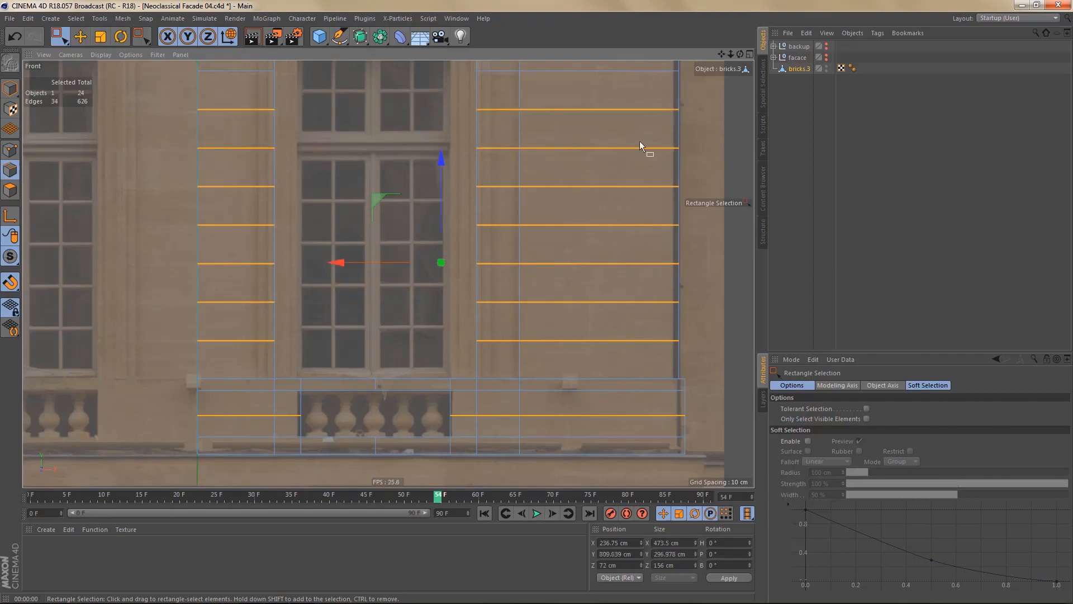
- Add the course edges beside the tall window's head and the row just above it, and check the selection in perspective
middle_click_drag(548, 183, 559, 380, "alt")
left_click_drag(190, 260, 725, 279, "shift")
left_click_drag(210, 225, 765, 246, "shift")
left_click_drag(185, 180, 720, 202, "shift")
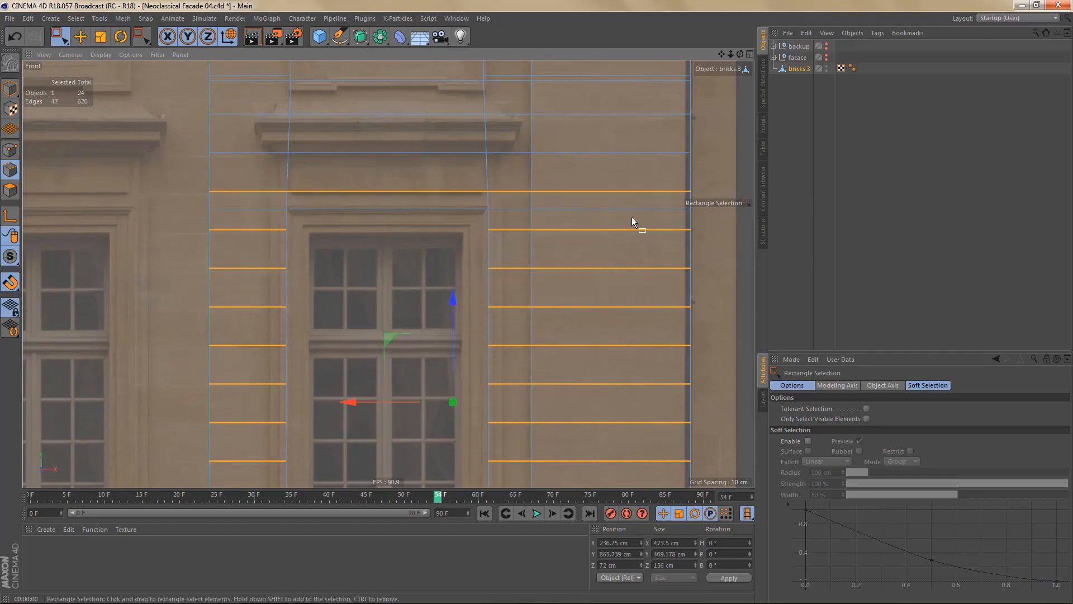
key("F1")
key("s")
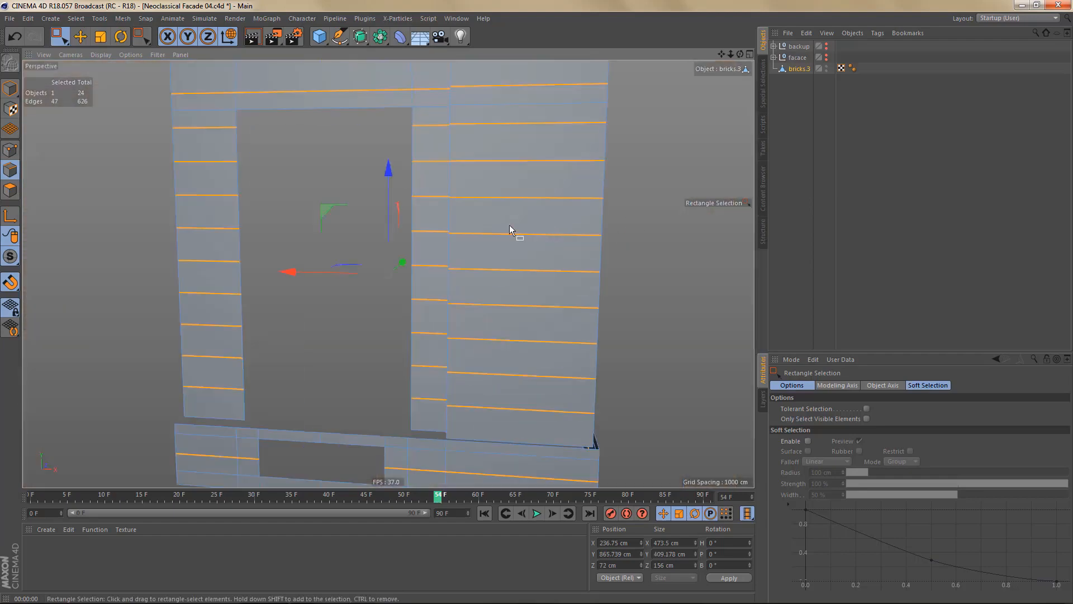
right_click_drag(509, 224, 463, 186, "alt")
left_click_drag(464, 186, 508, 226, "alt")
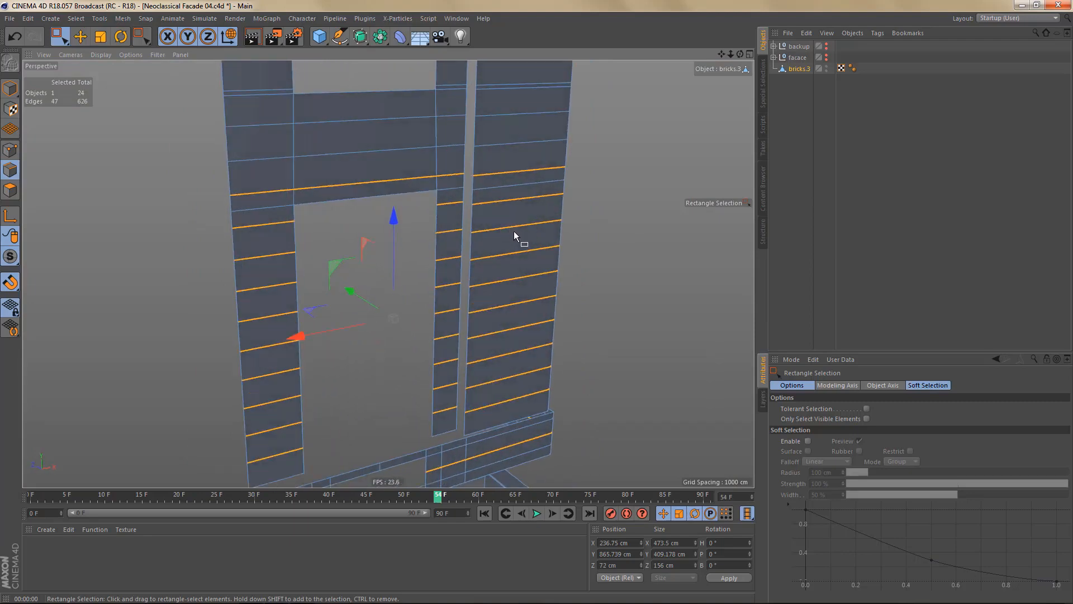
- Add the course edges across the wall between the two windows, up to the row at the small window's sill
key("F4")
middle_click_drag(570, 228, 564, 324, "alt")
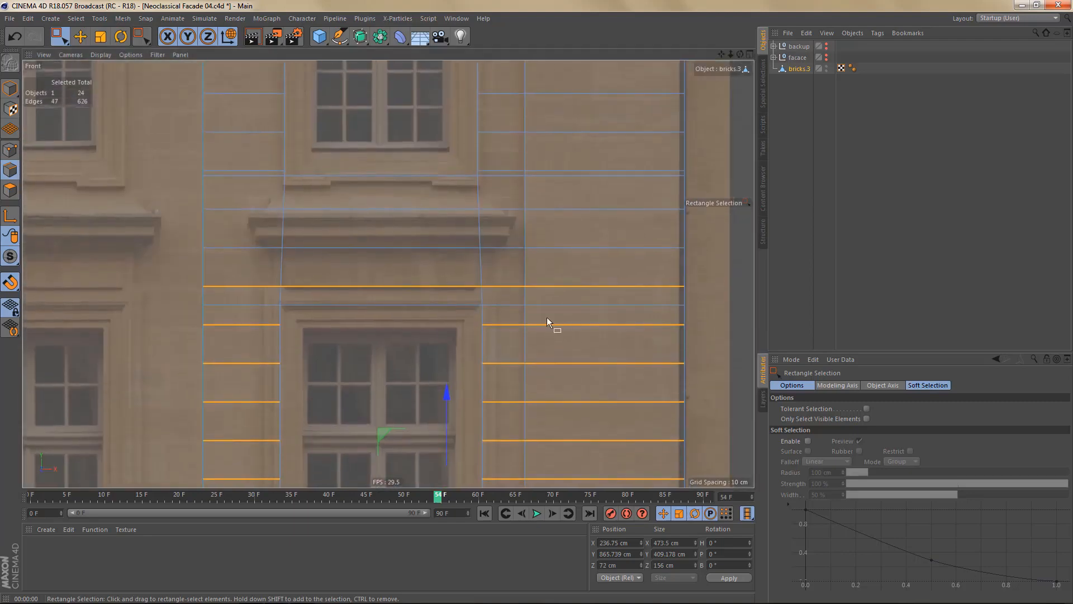
left_click_drag(193, 240, 724, 264, "shift")
middle_click_drag(460, 275, 467, 359, "alt")
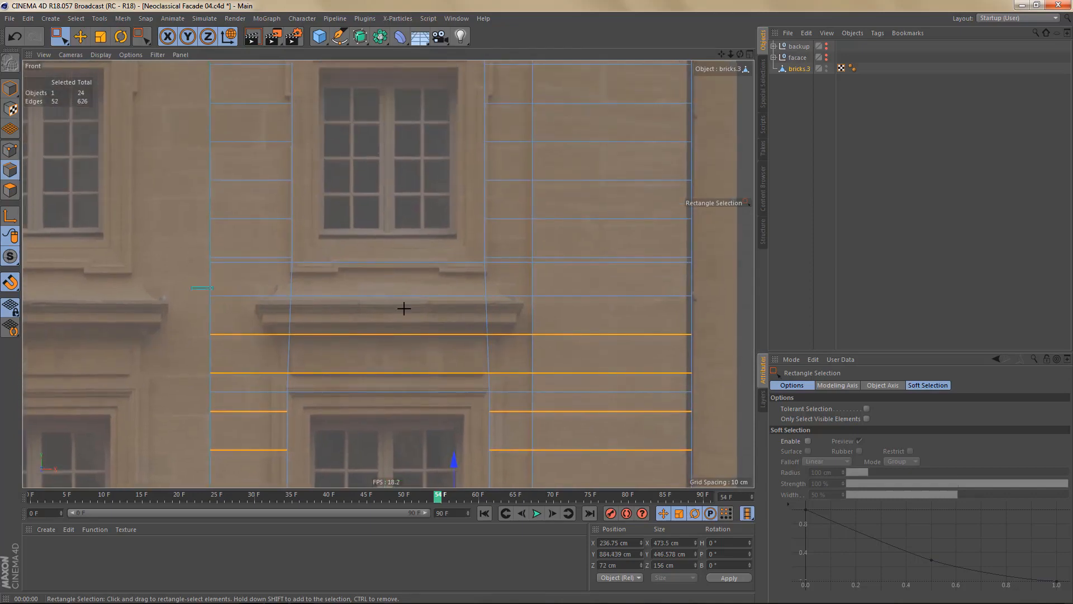
left_click_drag(404, 308, 725, 306, "shift")
scroll(346, 274, "up", 1)
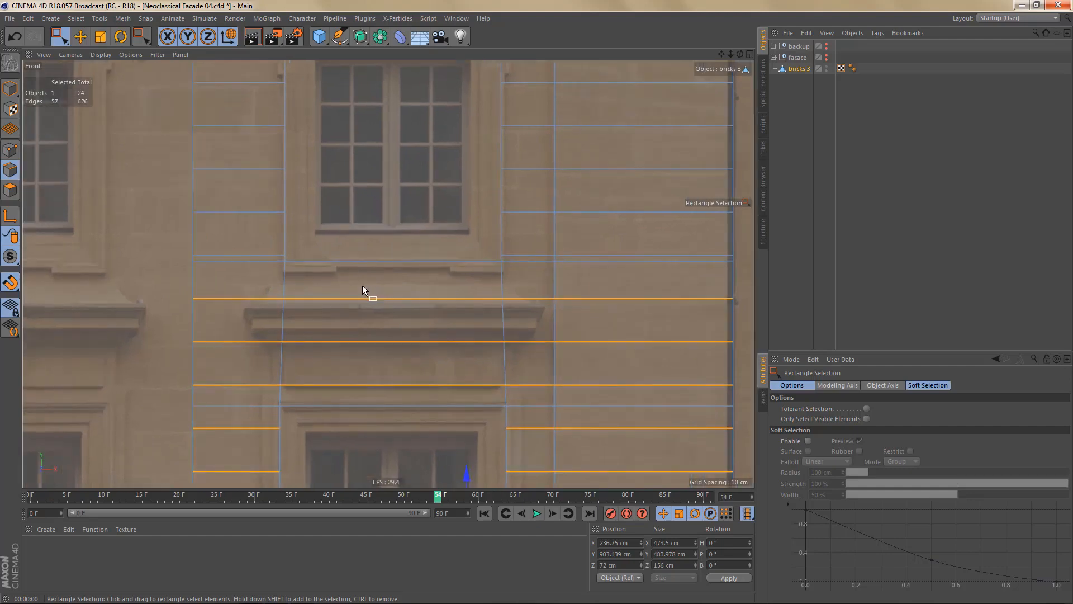
left_click_drag(157, 241, 573, 244, "shift")
middle_click_drag(523, 283, 525, 337, "alt")
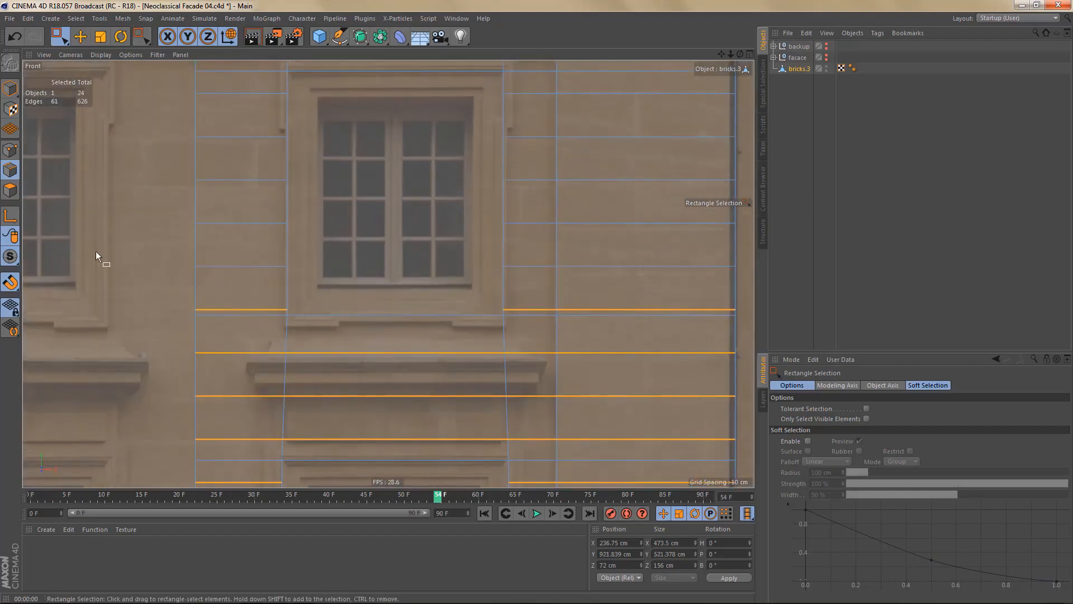
- Add the remaining course edges beside the small upper window and the row just above it to the selection
left_click_drag(188, 261, 743, 277, "shift")
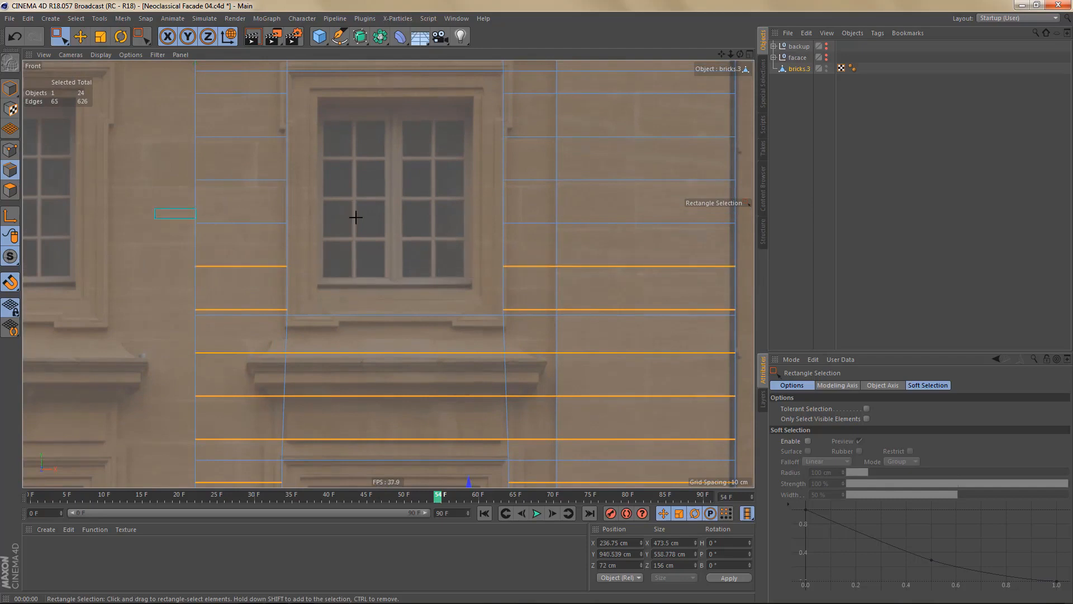
left_click_drag(355, 217, 766, 240, "shift")
left_click_drag(236, 179, 766, 200, "shift")
left_click_drag(185, 123, 755, 152, "shift")
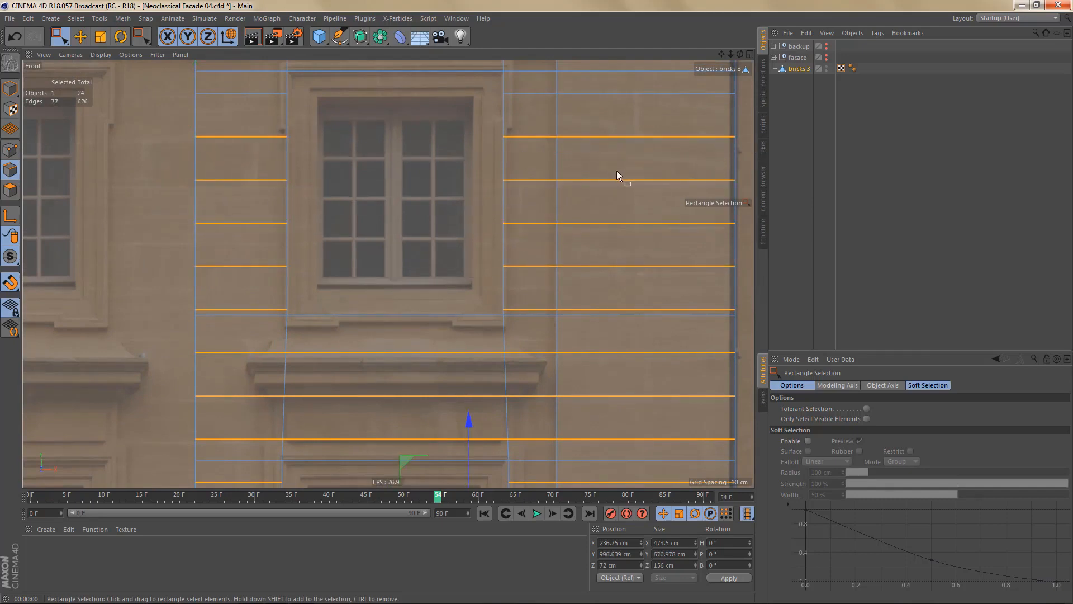
middle_click_drag(606, 187, 596, 307, "alt")
left_click_drag(168, 209, 764, 232, "shift")
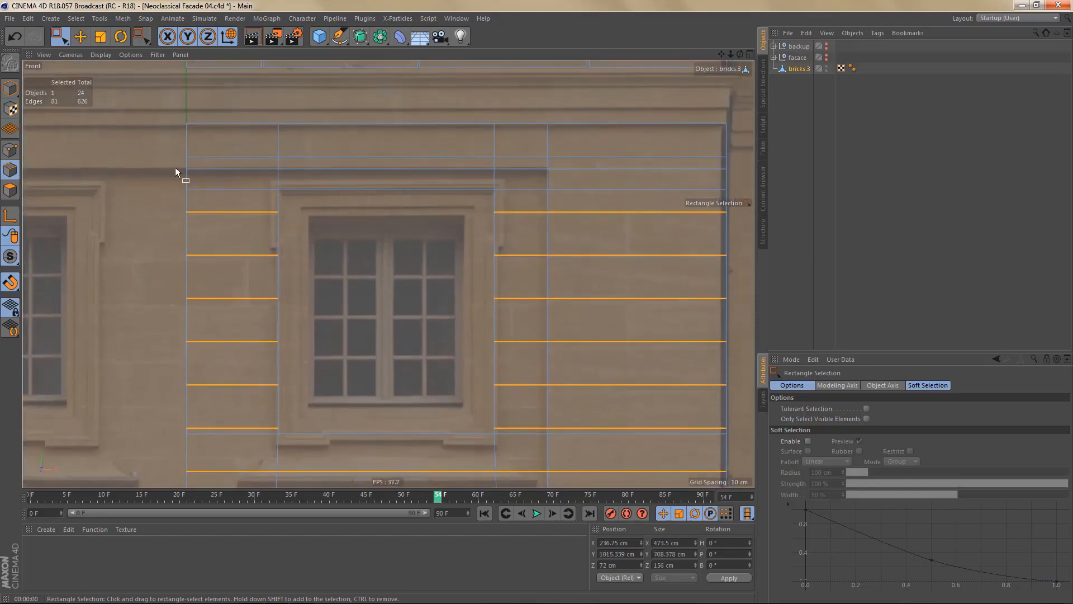
left_click_drag(171, 167, 766, 177, "shift")
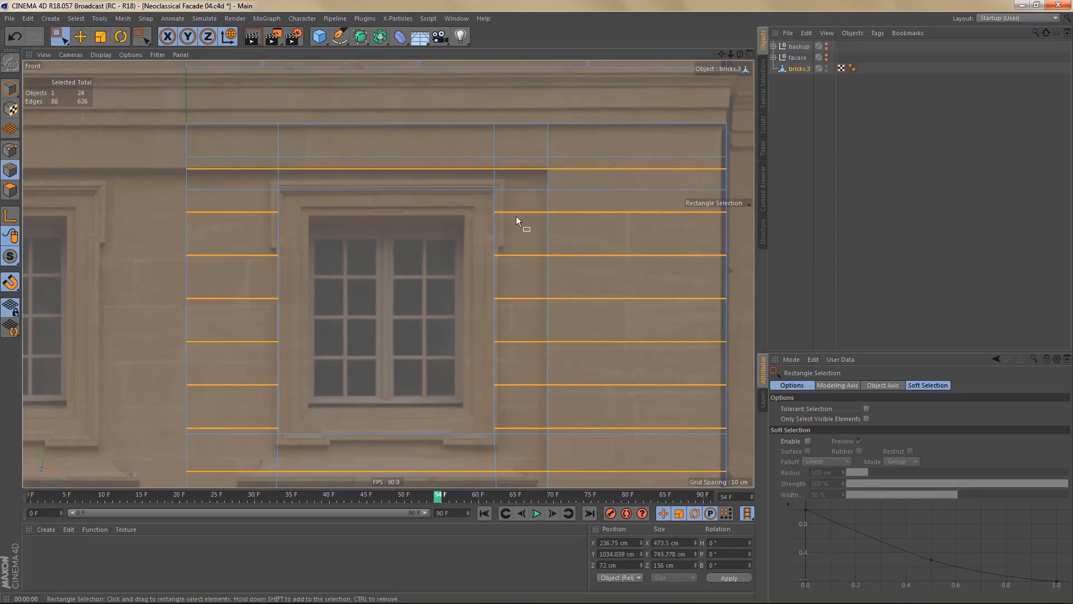
- Examine the selected course edges along the whole upper wall in the perspective view
middle_click(515, 215)
middle_click(358, 153)
middle_click_drag(391, 129, 430, 320, "alt")
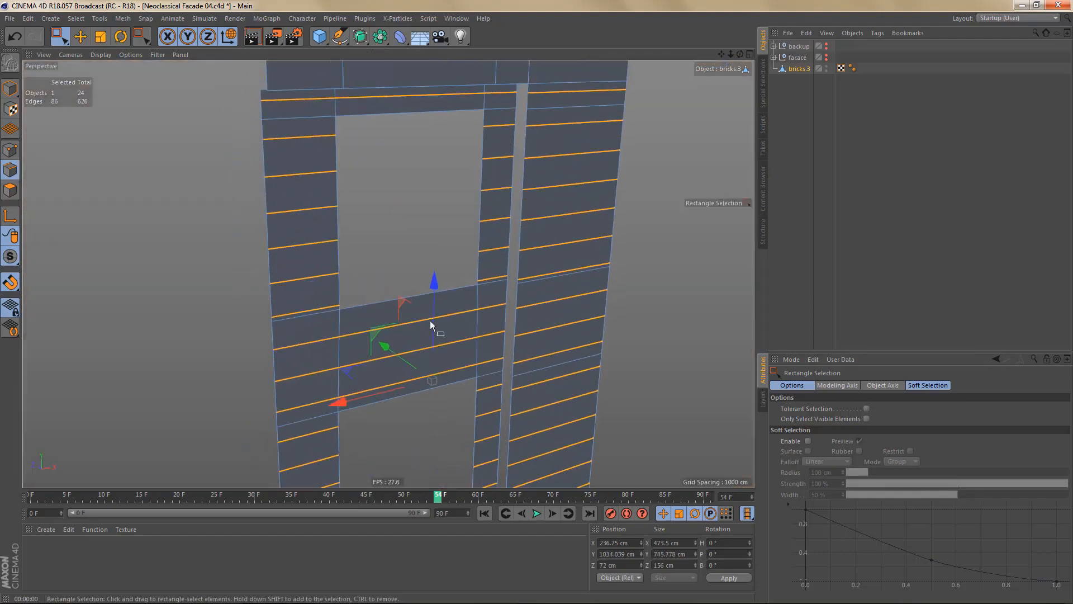
middle_click_drag(509, 193, 504, 284, "alt")
left_click_drag(487, 206, 552, 165, "alt")
left_click_drag(539, 160, 513, 226, "alt")
middle_click(513, 227)
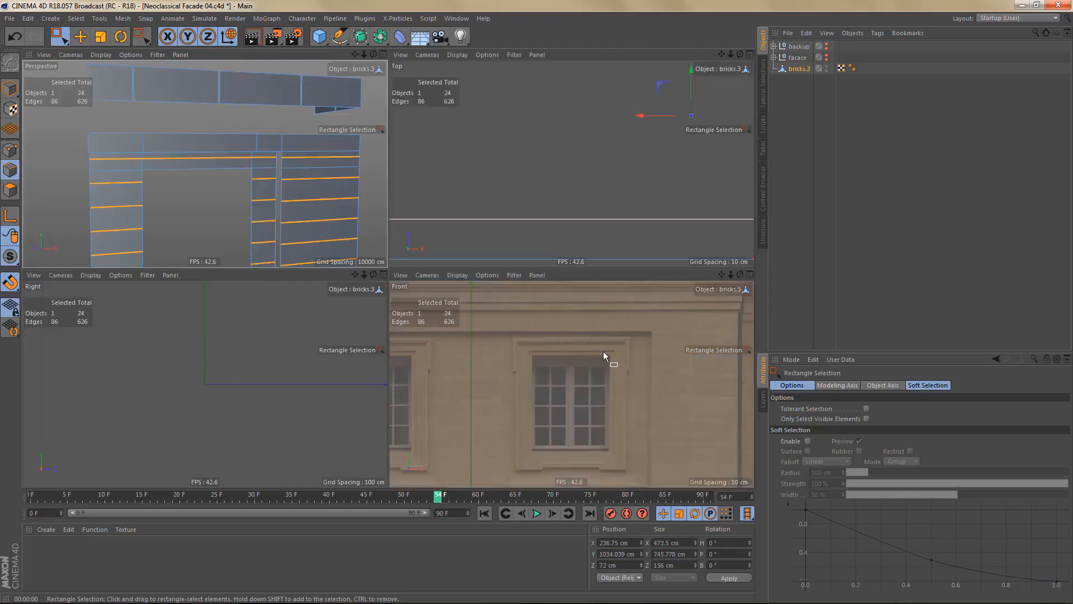
middle_click(602, 351)
middle_click_drag(560, 312, 478, 314, "alt")
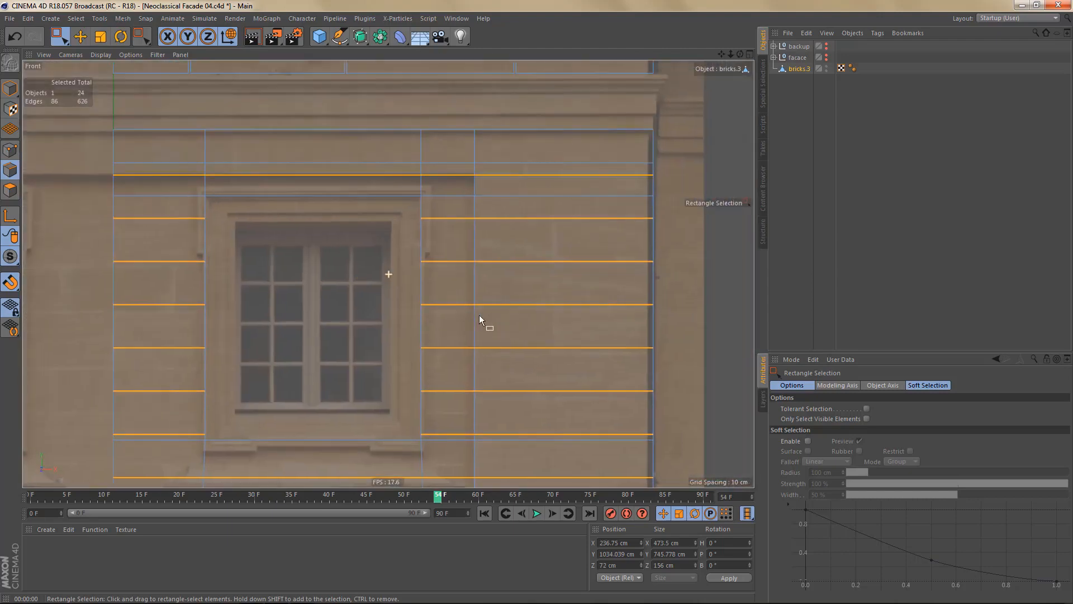
- Bevel the selected course edges and delete the resulting thin polygon strips to open the horizontal joints
right_click(546, 271)
left_click(576, 335)
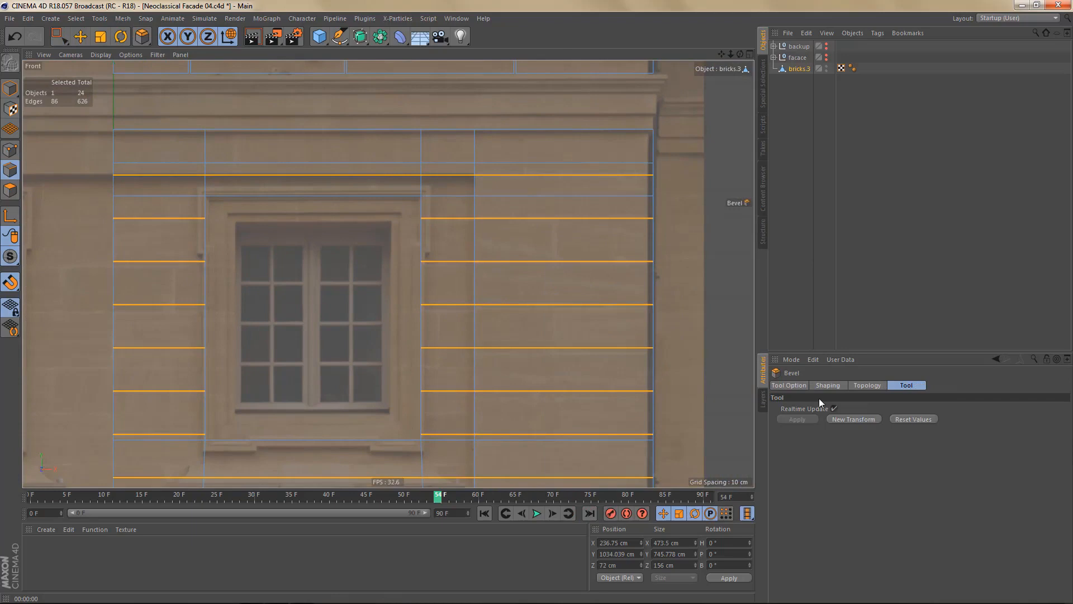
left_click(856, 419)
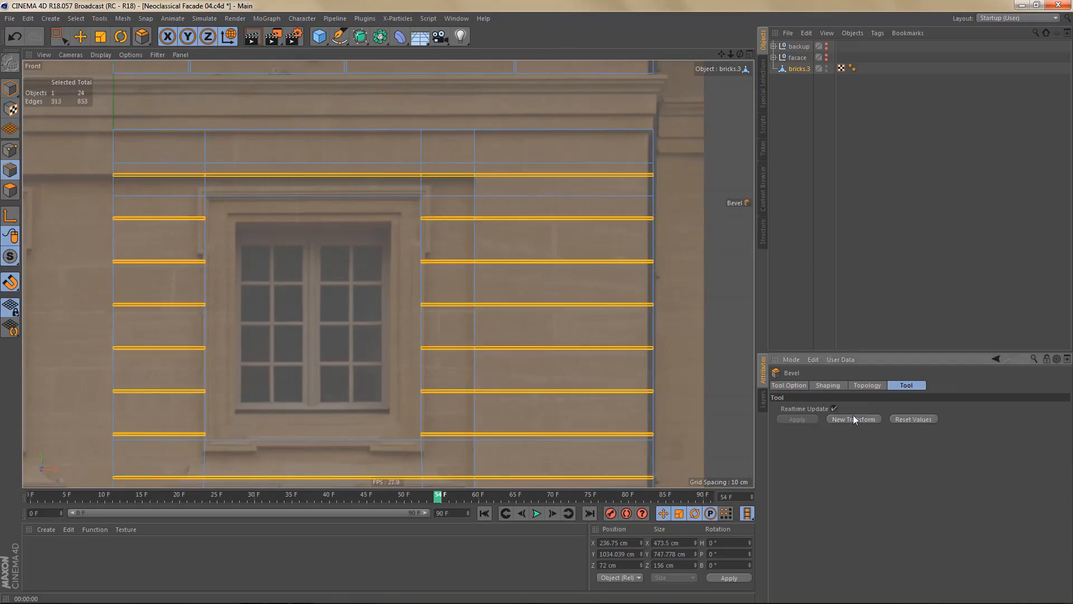
left_click(11, 191)
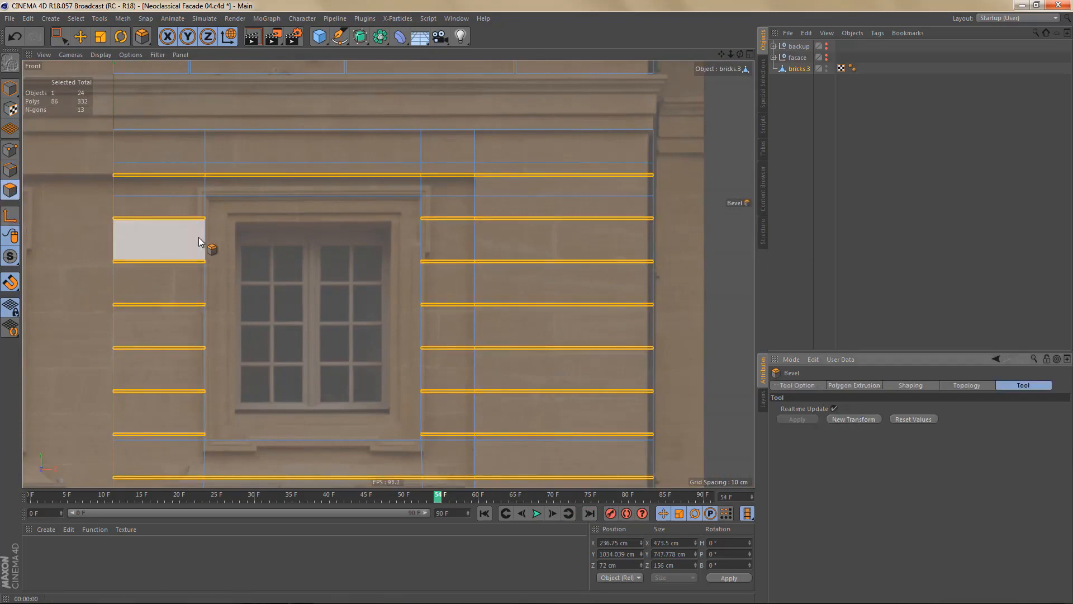
key("Delete")
scroll(494, 220, "down", 3)
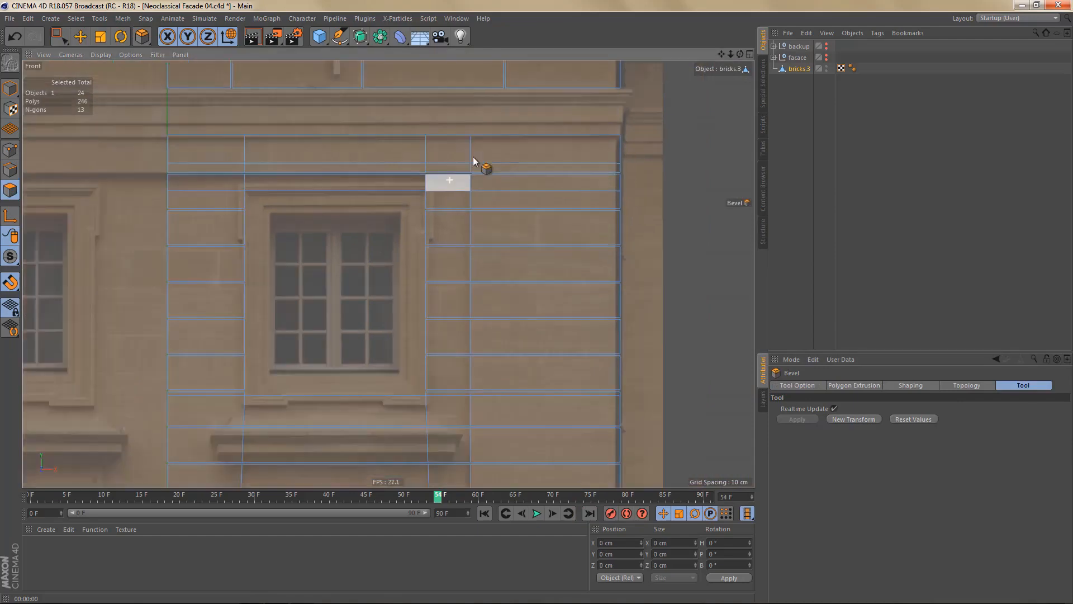
- Render a preview of the upper wall to examine the horizontal joints
key("ctrl+r")
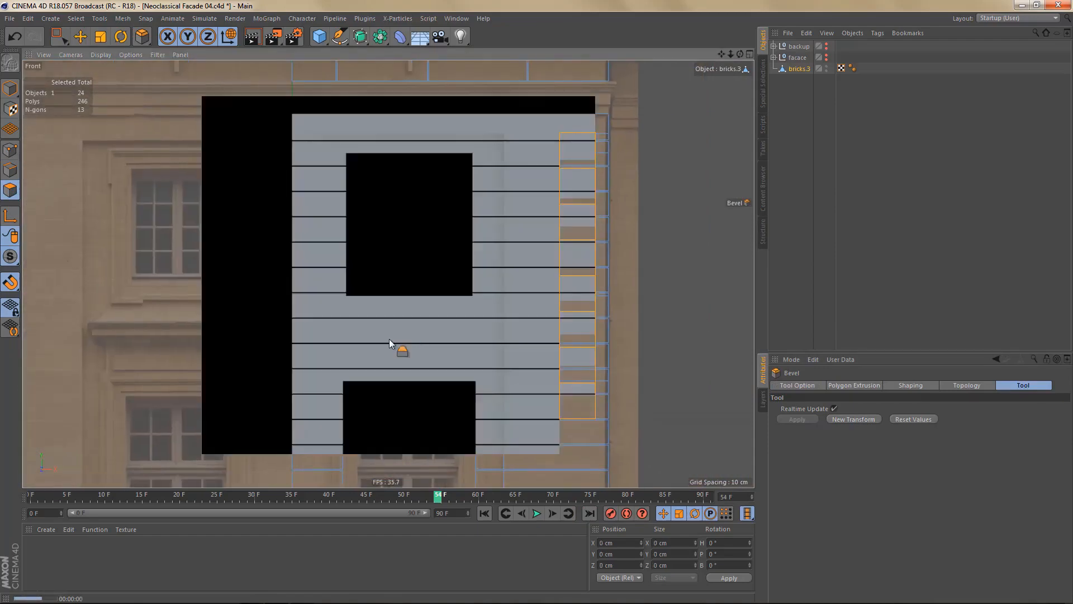
scroll(439, 234, "down", 5)
middle_click_drag(483, 282, 458, 249, "alt")
scroll(452, 233, "up", 6)
- In edge mode, ring-select the horizontal edges of the top two and then alternate stone courses in the corner strip beside the small window
key("Return")
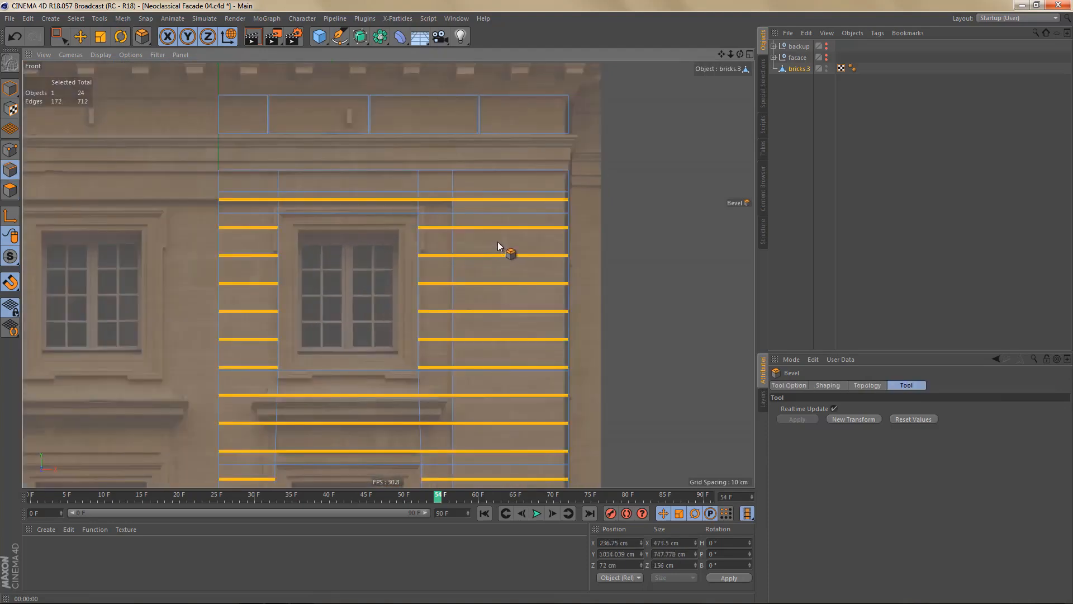
scroll(497, 241, "up", 6)
middle_click_drag(465, 259, 444, 314, "alt")
right_click_drag(481, 274, 494, 275, "alt")
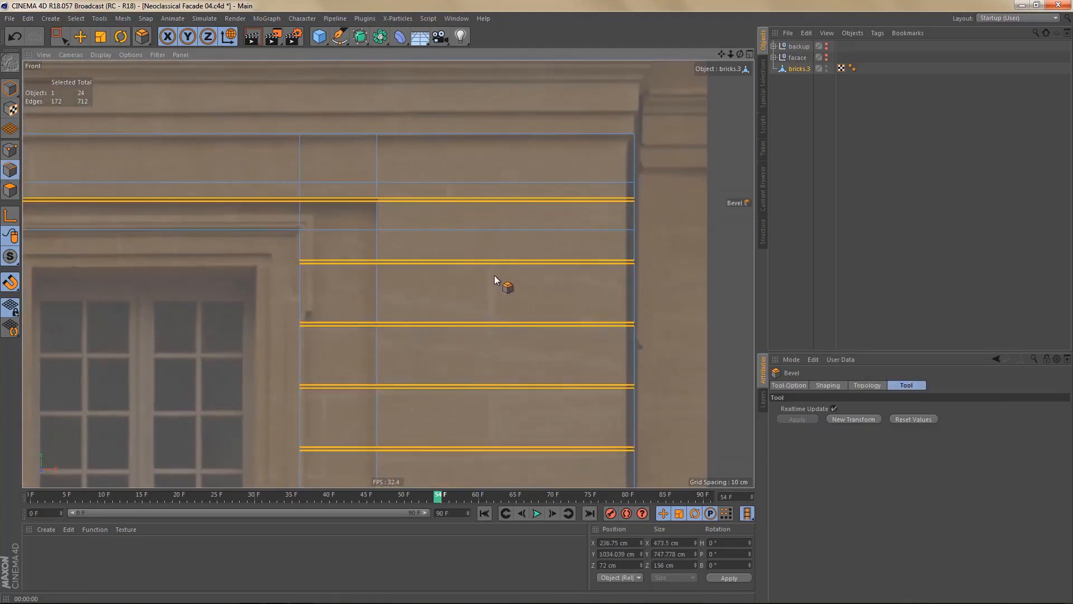
key("u")
key("b")
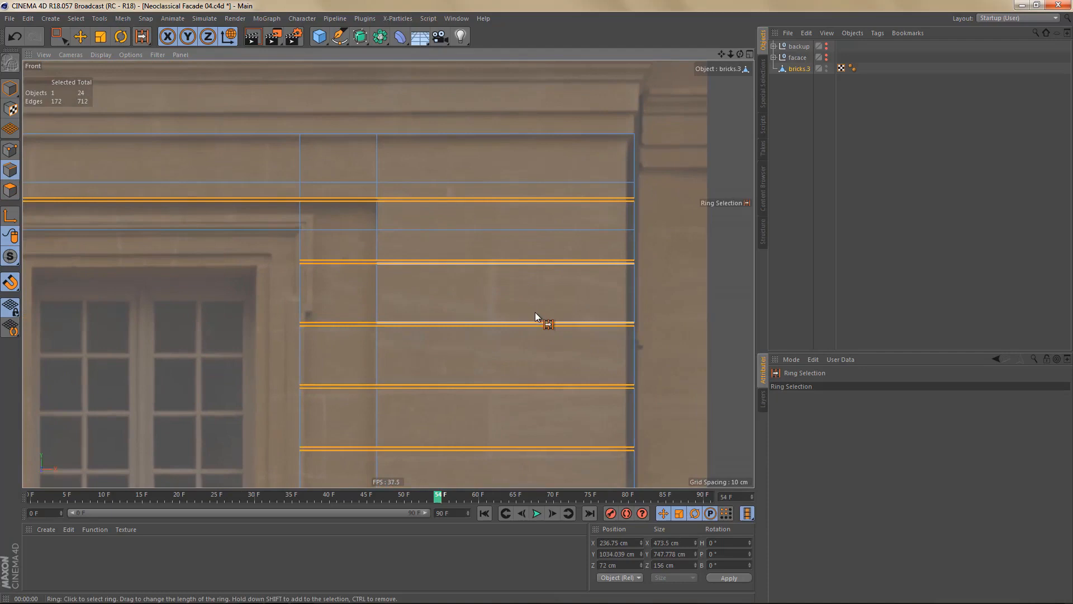
left_click(494, 296)
middle_click_drag(656, 299, 683, 301, "alt")
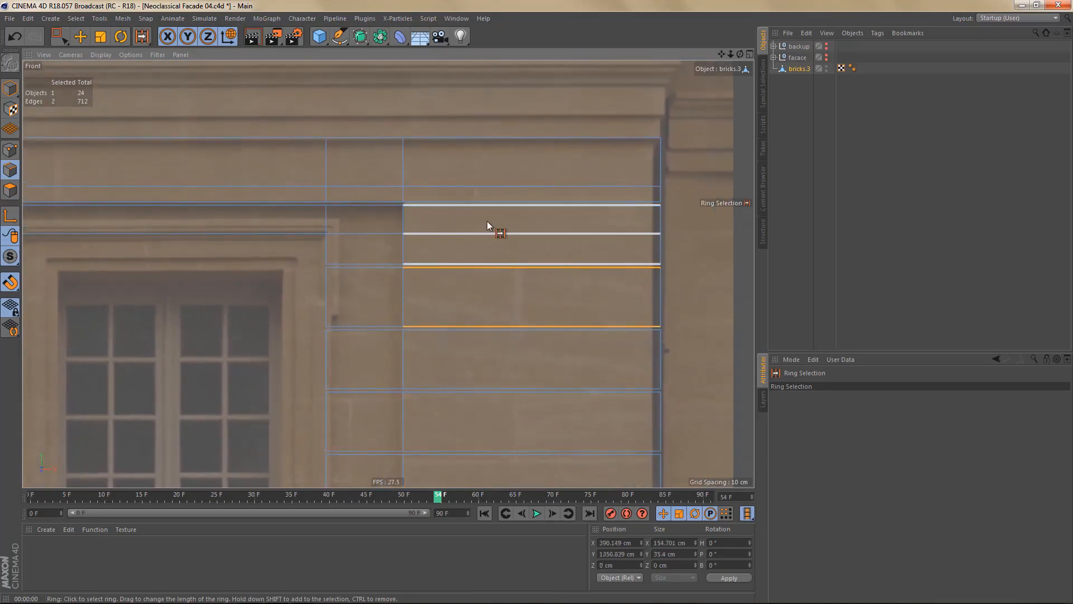
left_click(526, 210, "shift")
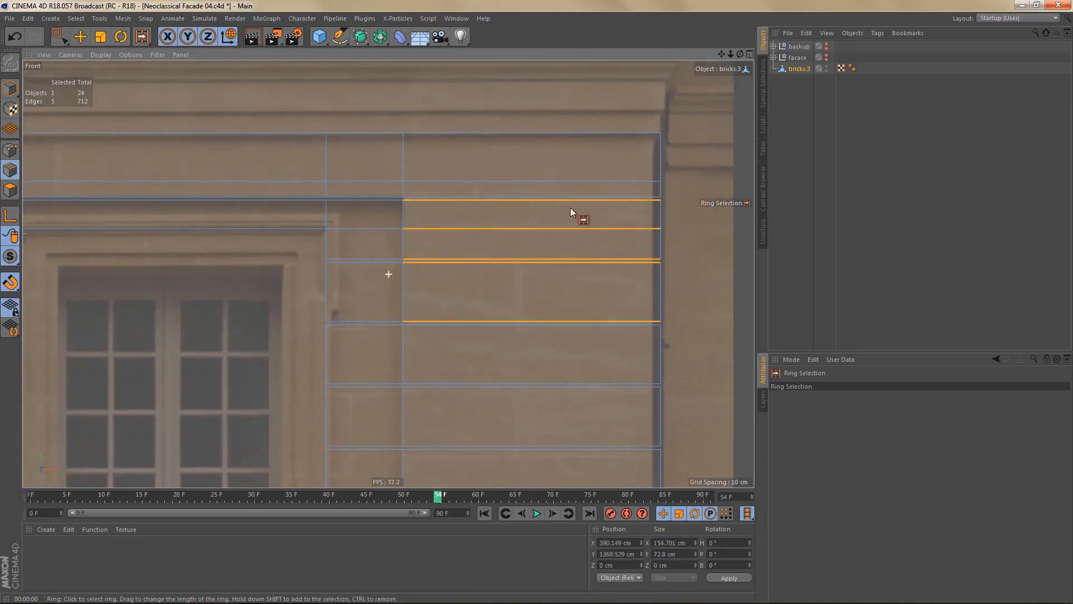
middle_click_drag(570, 206, 558, 136, "alt")
left_click(540, 223, "shift")
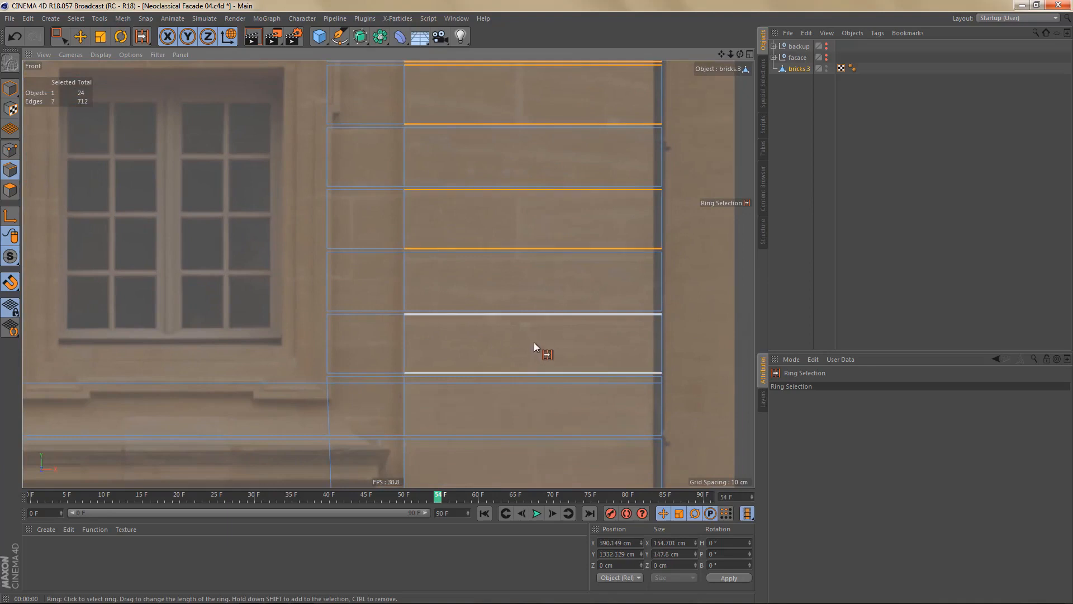
left_click(535, 342, "shift")
- Add the horizontal edges of alternate stone courses beside the cornice and the upper part of the tall window to the ring selection
middle_click_drag(565, 308, 565, 193, "alt")
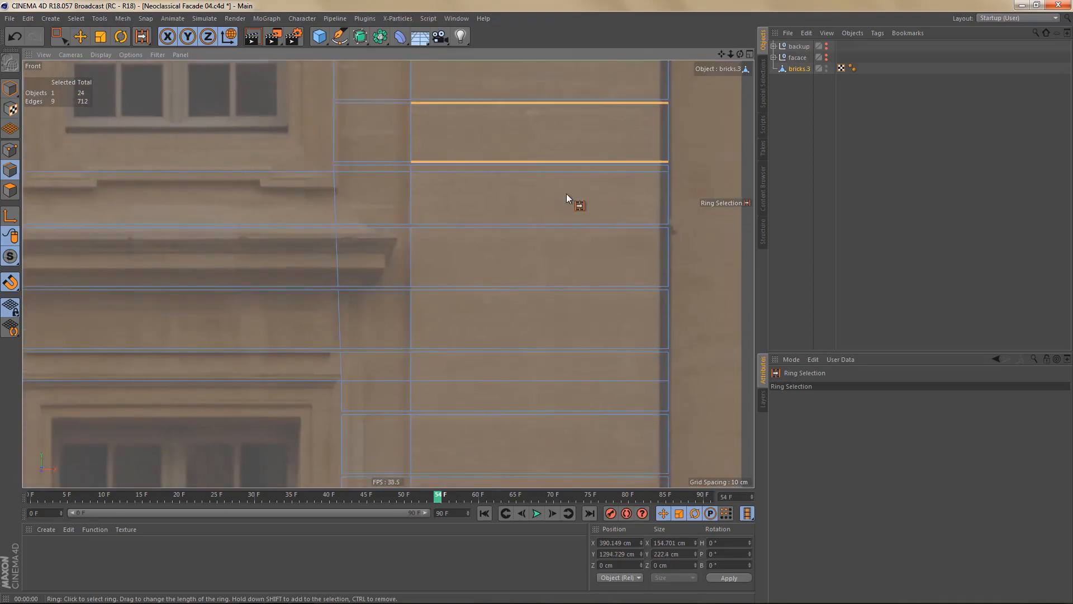
left_click(550, 280, "shift")
left_click(543, 384, "shift")
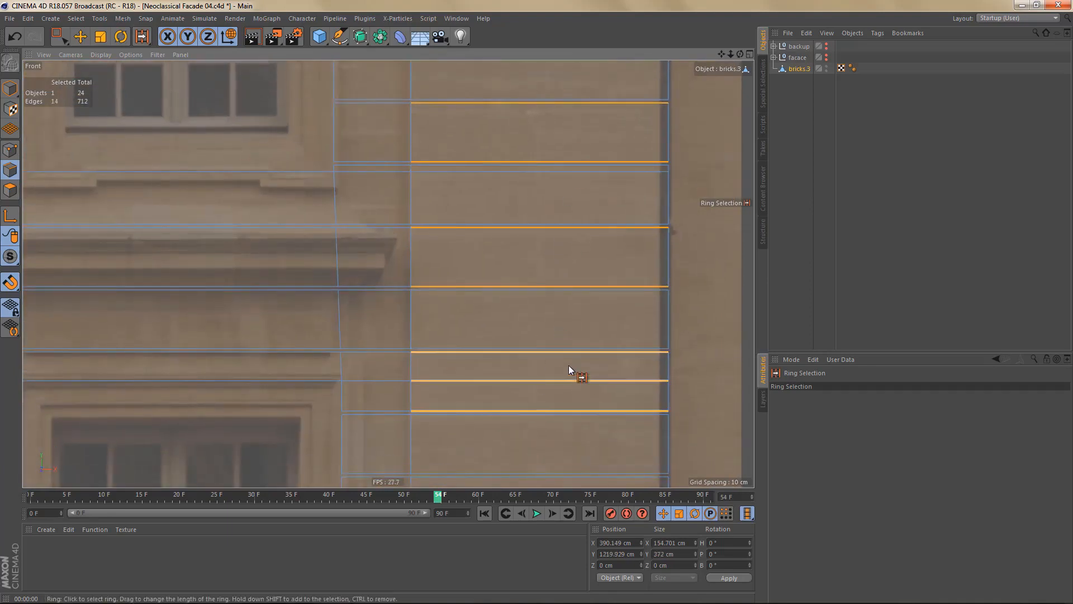
middle_click_drag(570, 374, 551, 96, "alt")
left_click(541, 301, "shift")
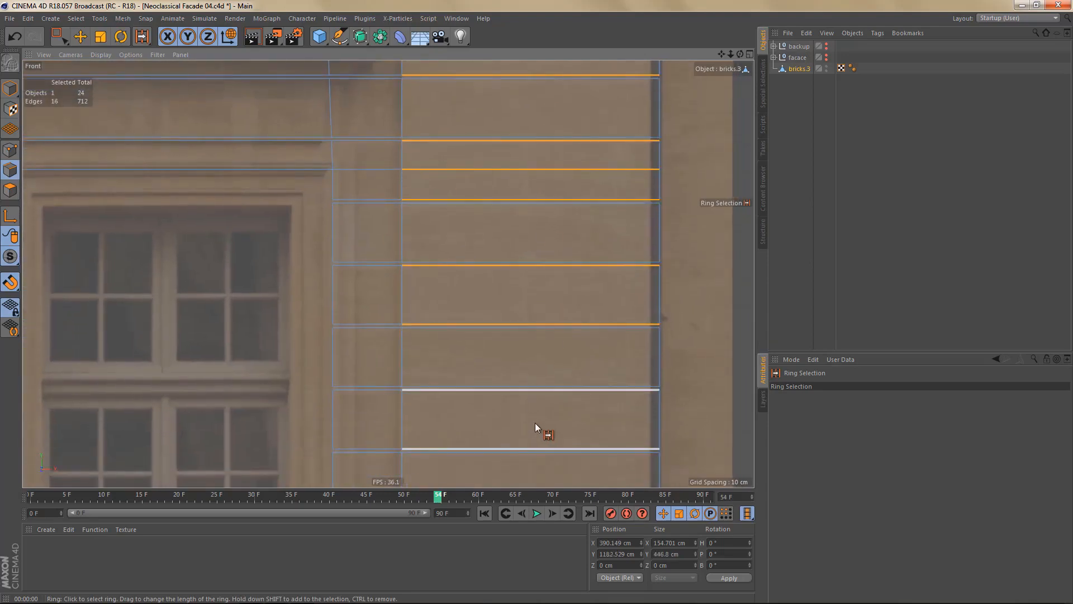
left_click(537, 428, "shift")
middle_click_drag(578, 362, 564, 78, "alt")
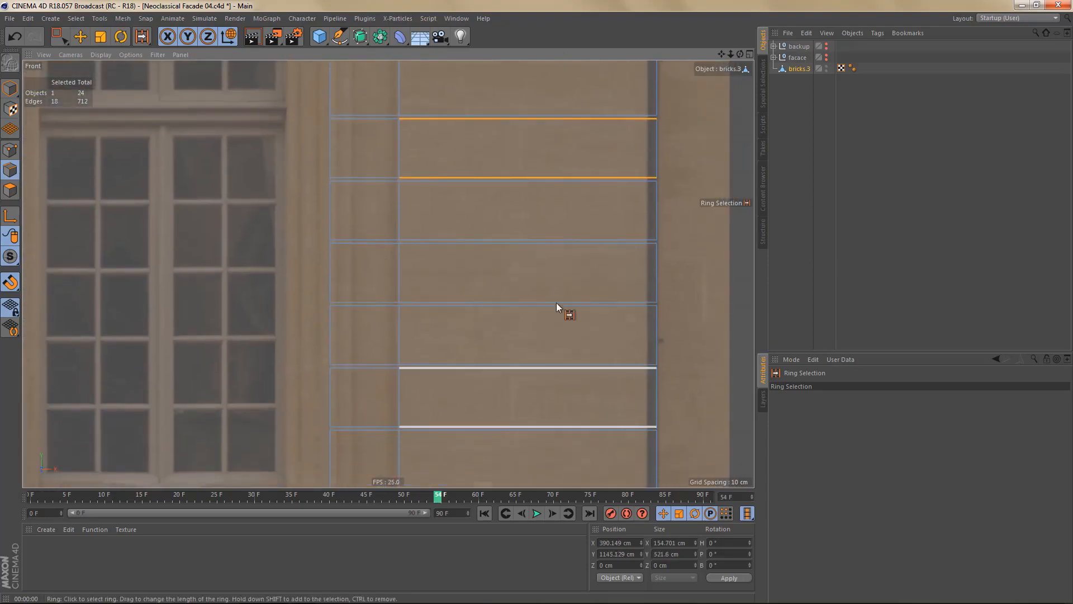
- Extend the ring selection through the remaining alternate courses beside the tall window and both courses at balustrade level
left_click(552, 285, "shift")
left_click(538, 390, "shift")
middle_click_drag(574, 424, 555, 239, "alt")
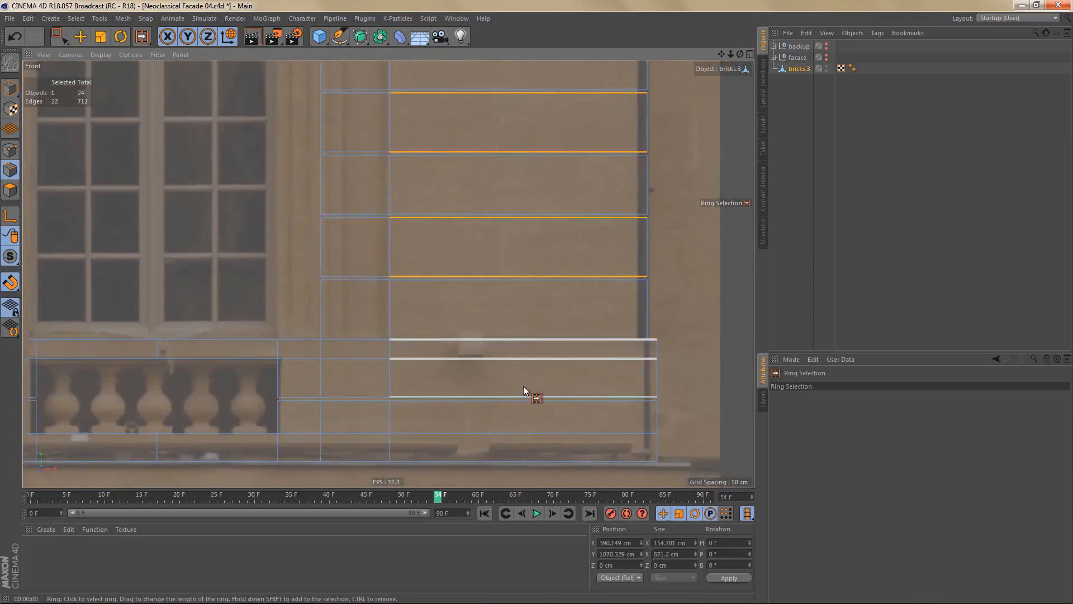
scroll(529, 377, "up", 4)
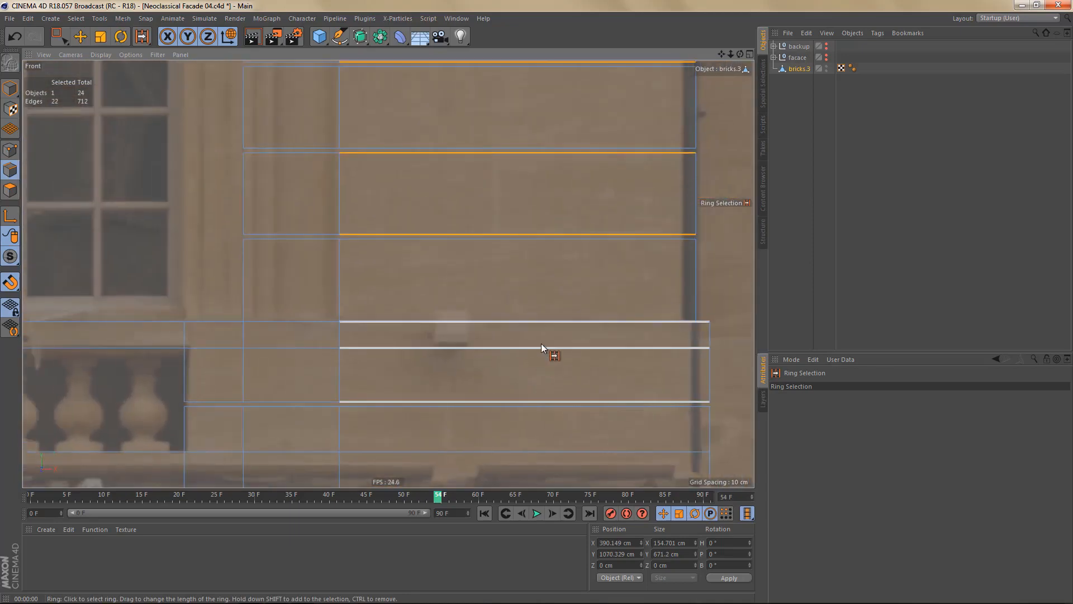
left_click(541, 347, "shift")
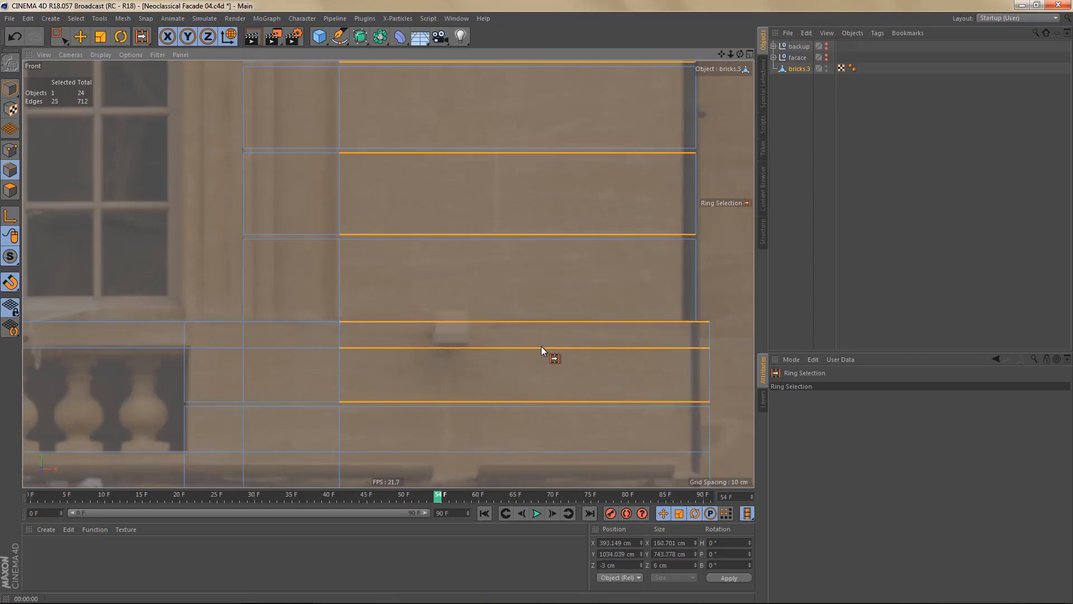
left_click(537, 432, "shift")
scroll(553, 349, "down", 3)
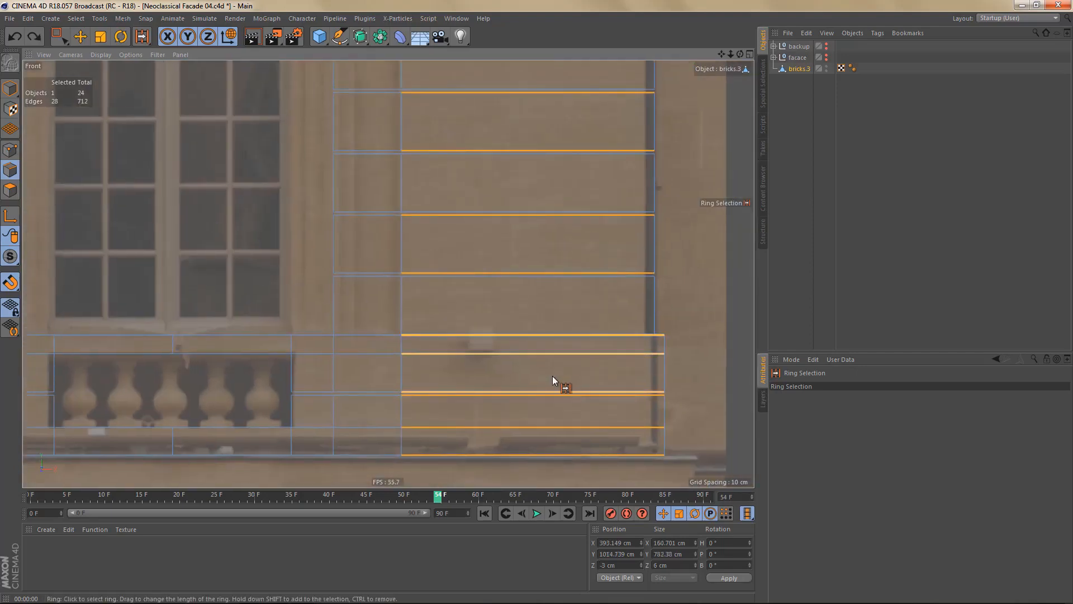
- Connect the selected edges to cut a centred vertical joint line through each selected course of the corner strip
key("m")
key("m")
mouse_move(558, 417)
middle_mouse_down("alt")
mouse_move(558, 559)
mouse_move(553, 529)
middle_mouse_up("alt")
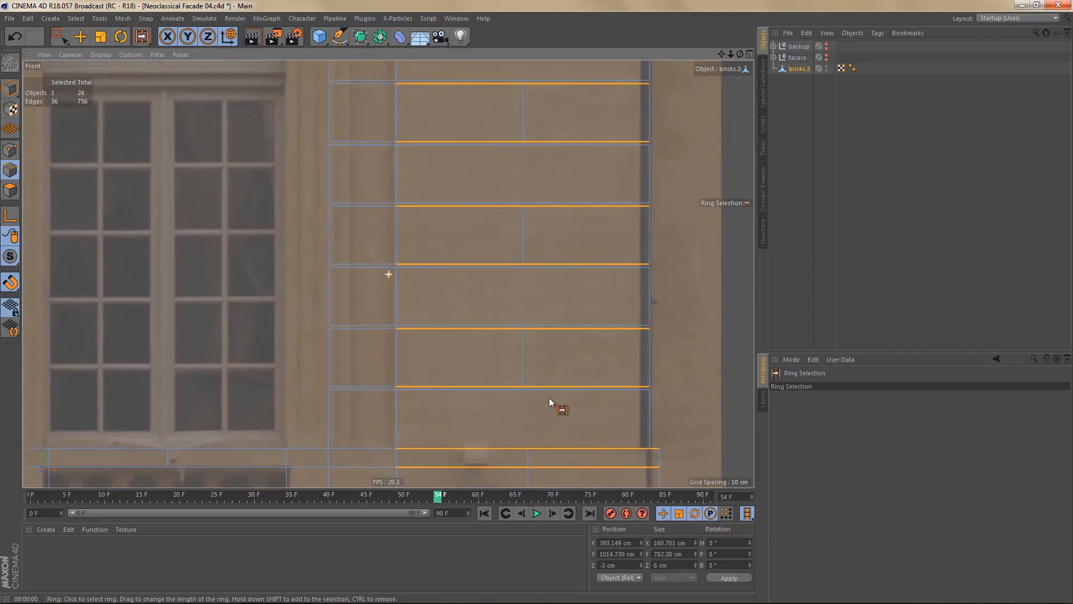
mouse_move(531, 150)
middle_mouse_down("alt")
mouse_move(527, 546)
mouse_move(508, 344)
middle_mouse_up("alt")
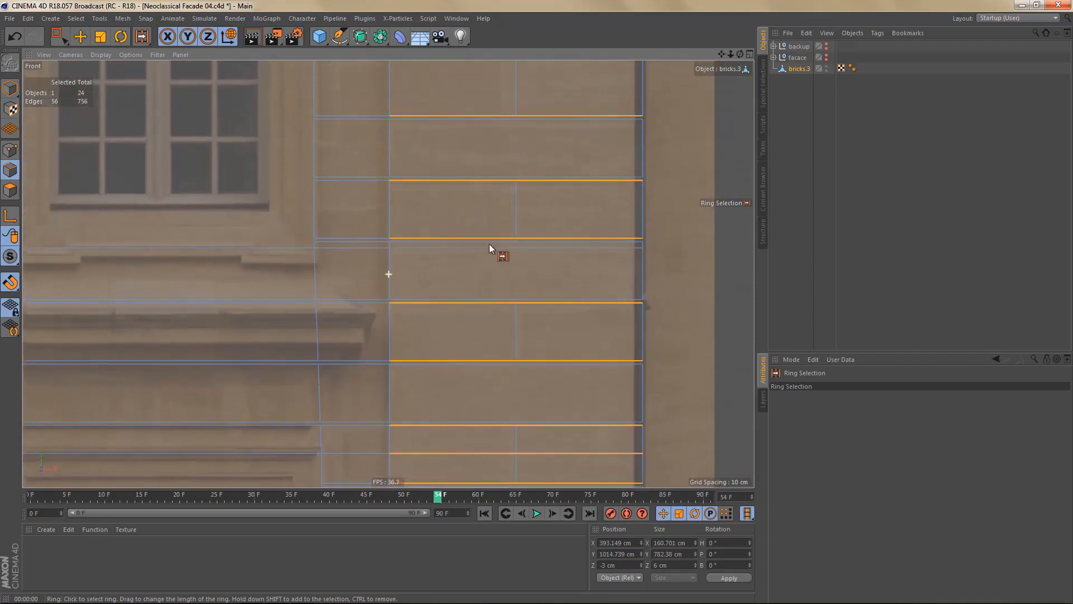
middle_click_drag(489, 243, 494, 353, "alt")
middle_click_drag(515, 144, 509, 265, "alt")
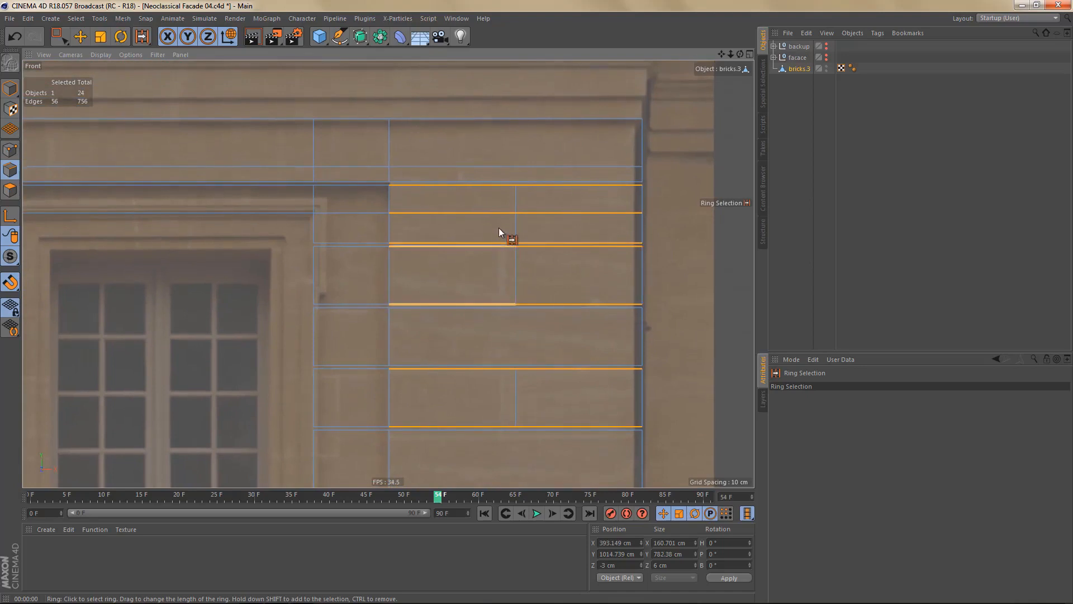
right_click_drag(500, 226, 520, 231, "alt")
middle_click_drag(528, 232, 544, 192, "alt")
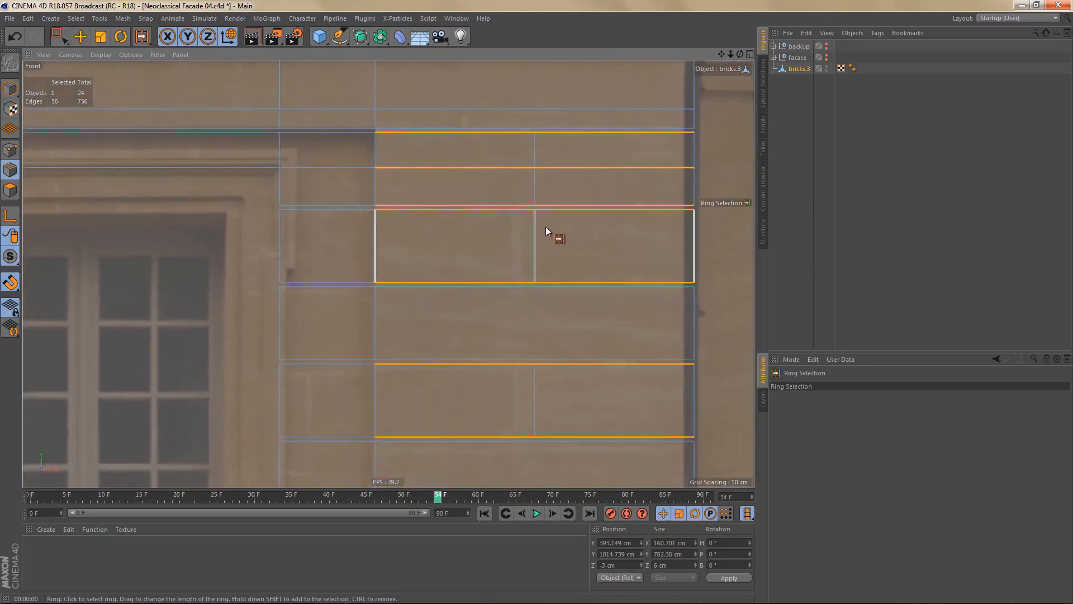
- Move the second and third vertical joint edges from the top about 8.4 cm toward the small window to match the photo
key("space")
left_click(534, 247)
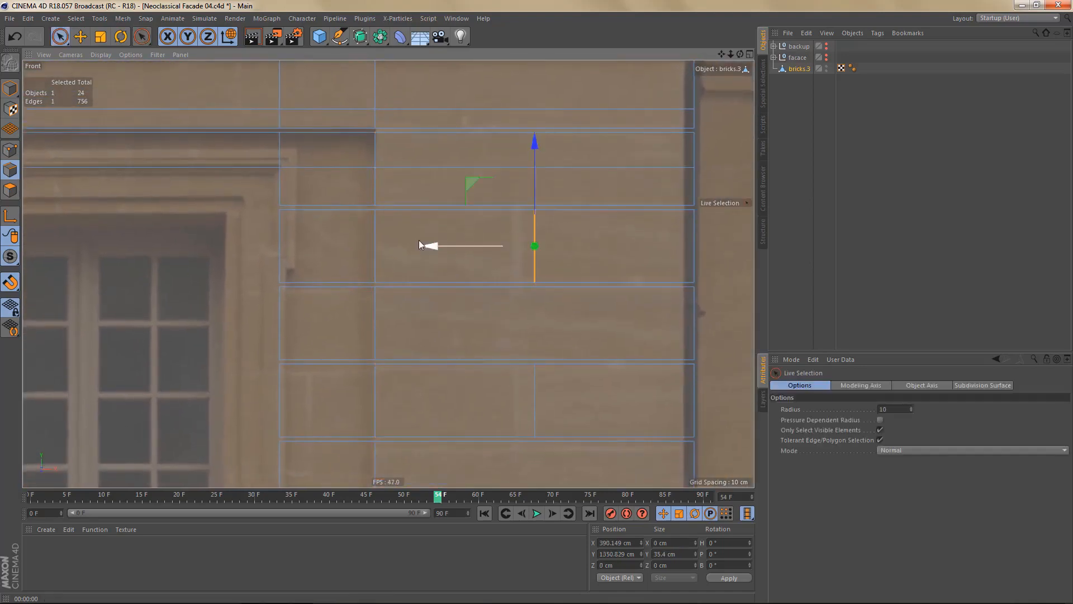
mouse_move(437, 244)
left_mouse_down()
mouse_move(420, 244)
mouse_move(425, 252)
left_mouse_up()
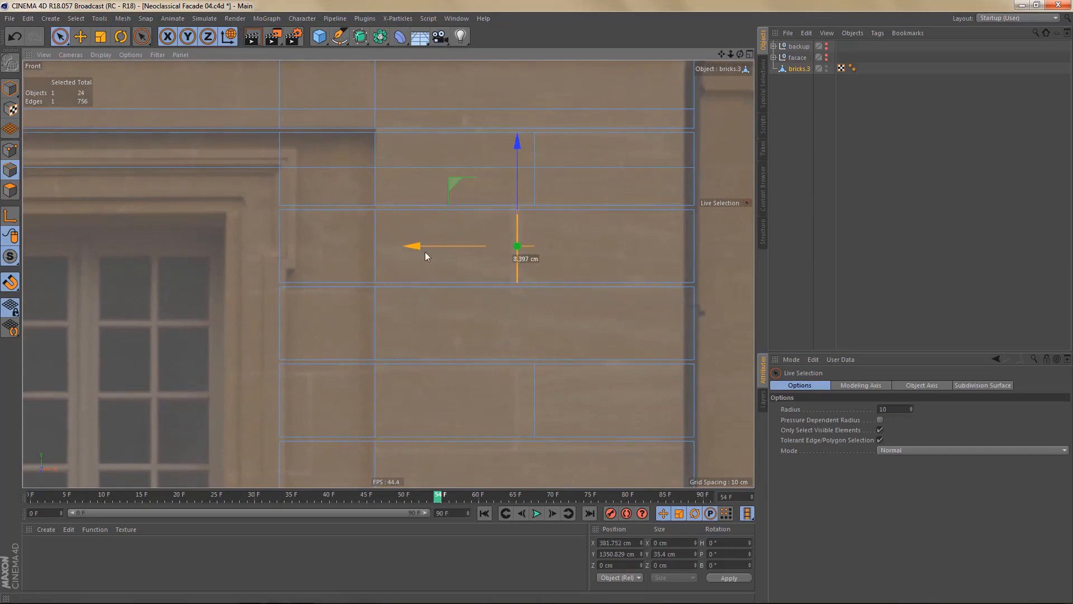
middle_click_drag(515, 272, 525, 162, "alt")
left_click(545, 291)
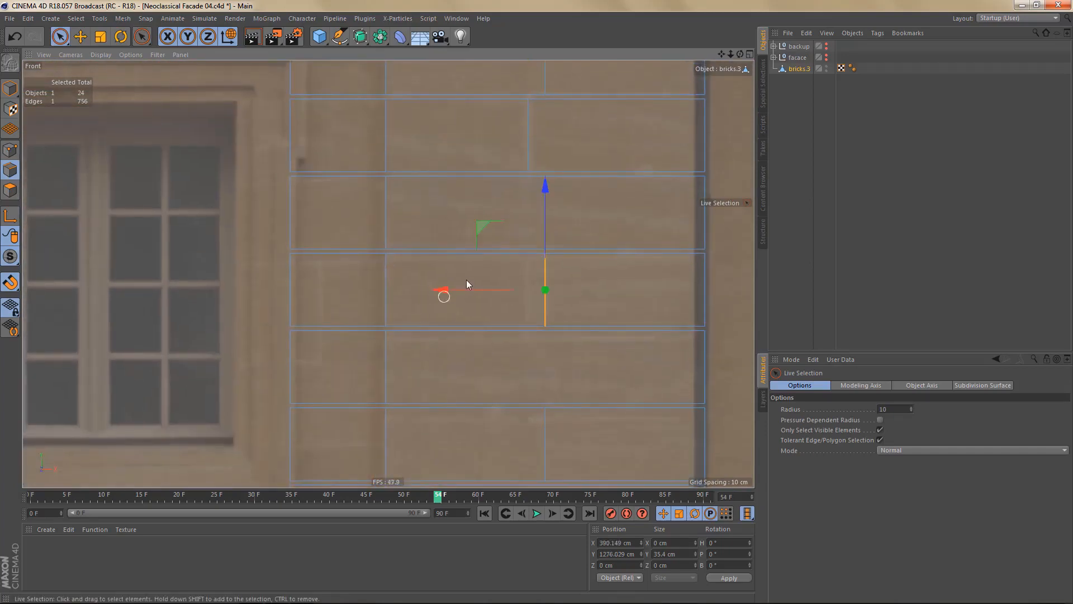
left_click_drag(439, 291, 422, 290)
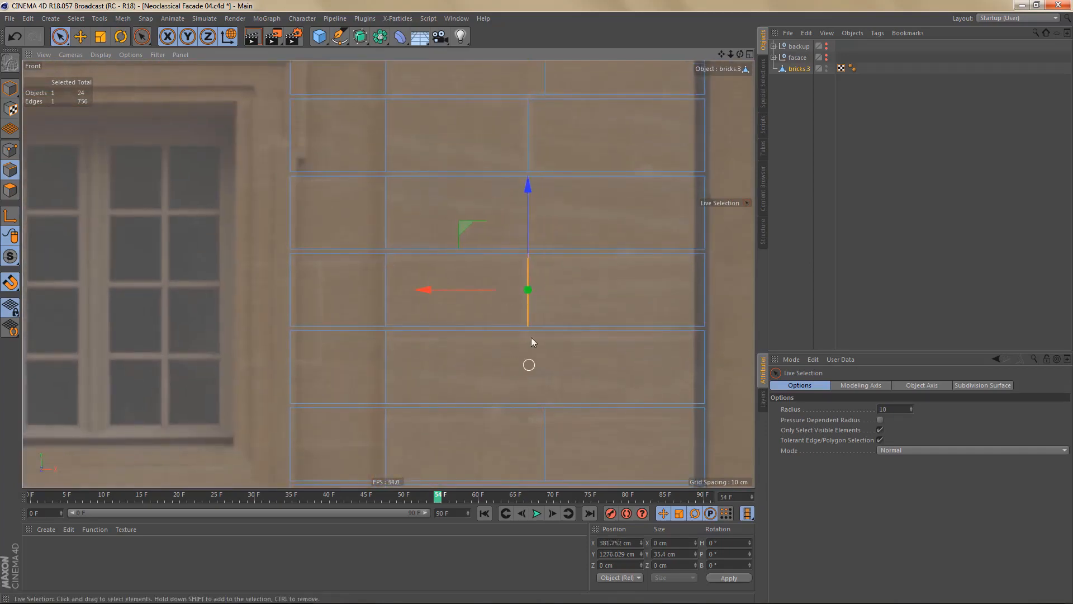
- Shift the vertical joint edges beside the cornice and just above the tall window sideways to match the reference photo
middle_click_drag(531, 337, 518, 122, "alt")
middle_click_drag(572, 323, 589, 179, "alt")
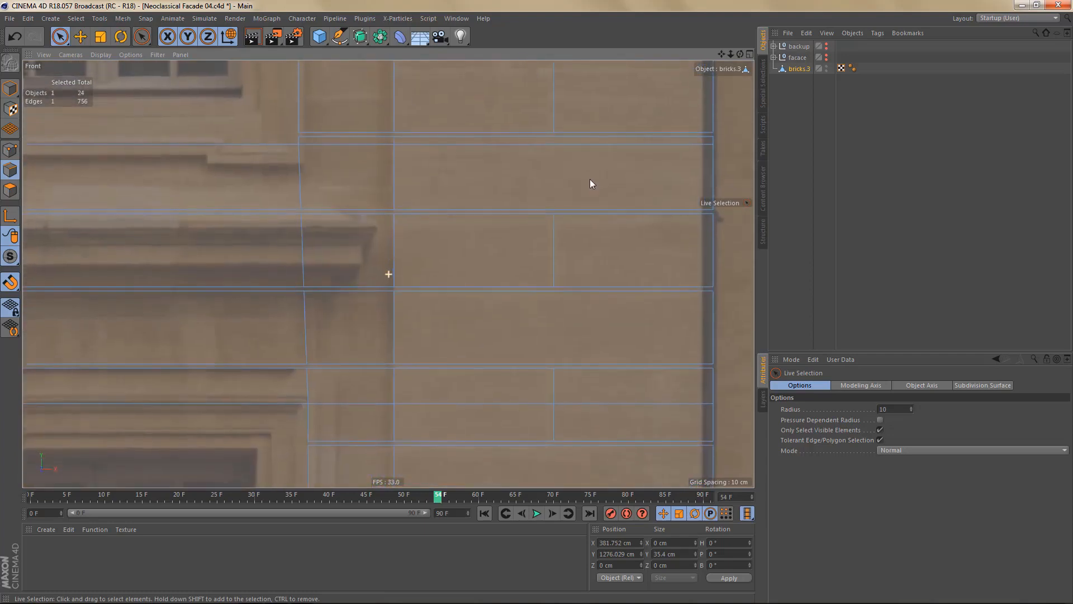
left_click(541, 272)
left_click_drag(446, 252, 453, 252)
middle_click_drag(586, 231, 598, 78, "alt")
left_click_drag(564, 230, 566, 267)
left_click_drag(464, 250, 455, 250)
- Move the first vertical joint beside the tall window about 3 cm away from it and the next about 6.5 cm toward it
middle_click_drag(550, 246, 552, 115, "alt")
left_click(565, 276)
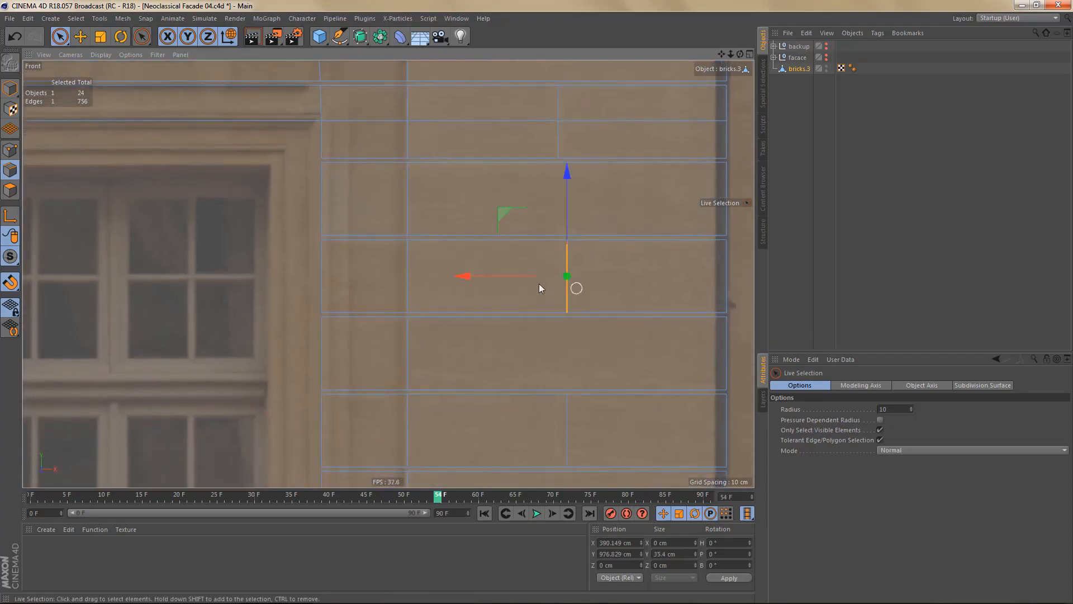
left_click_drag(474, 279, 480, 279)
middle_click_drag(571, 341, 570, 214, "alt")
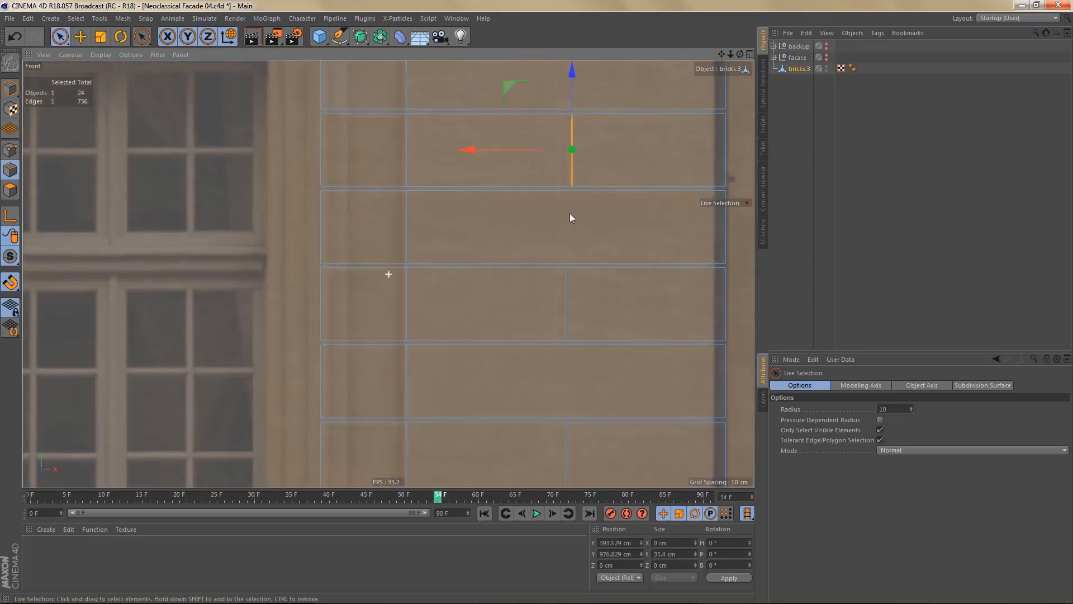
left_click(566, 304)
left_click_drag(467, 304, 454, 304)
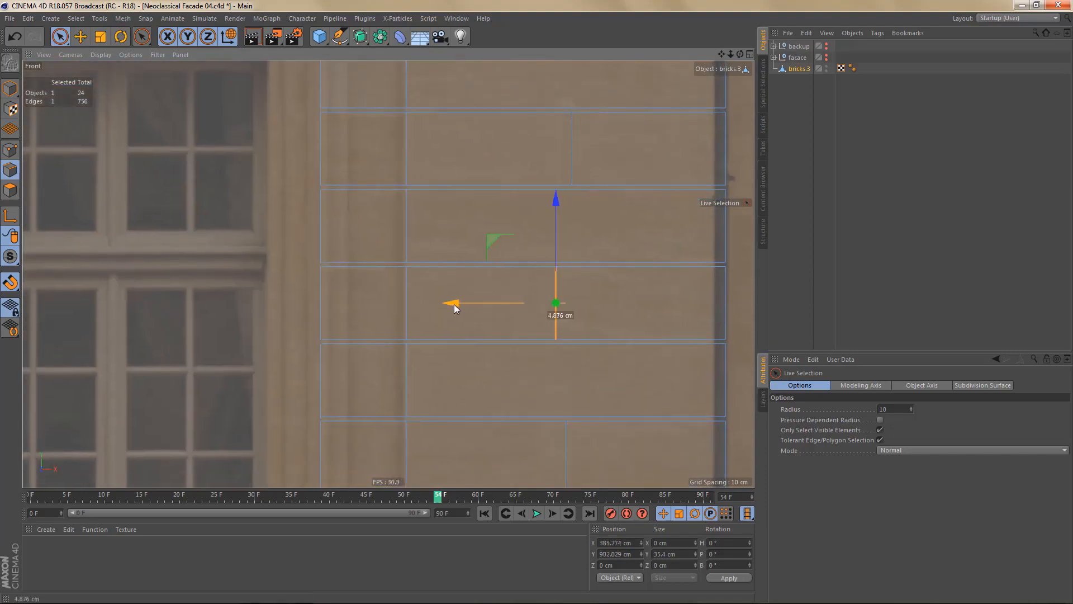
- Move the two lowest vertical joints beside the tall window about 13.8 cm and 9.2 cm toward the window
middle_click_drag(543, 243, 533, 160, "alt")
middle_click_drag(560, 333, 561, 200, "alt")
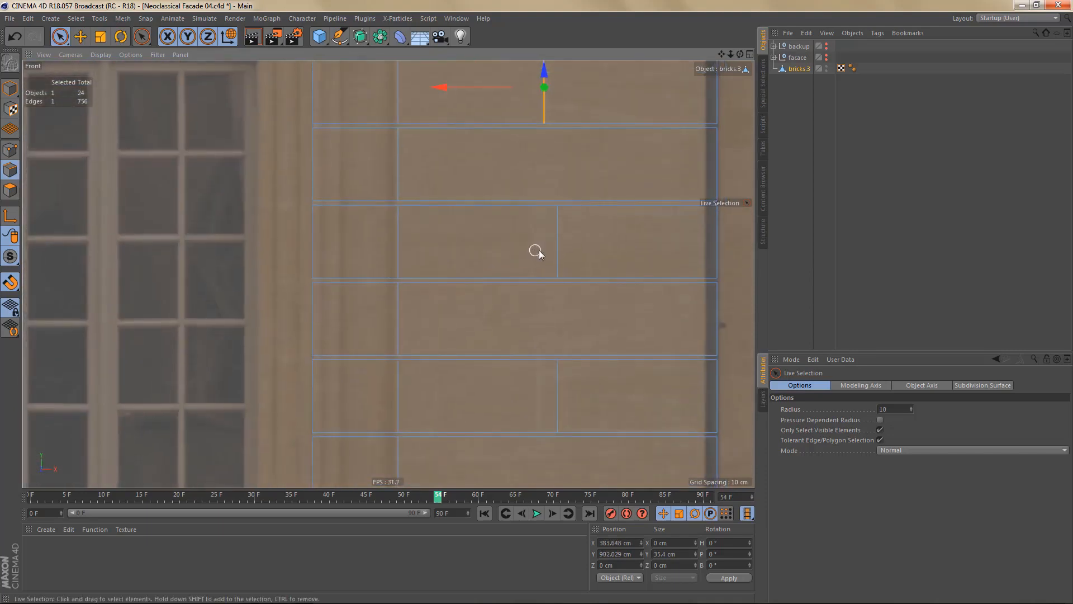
left_click(556, 246)
left_click_drag(457, 239, 428, 240)
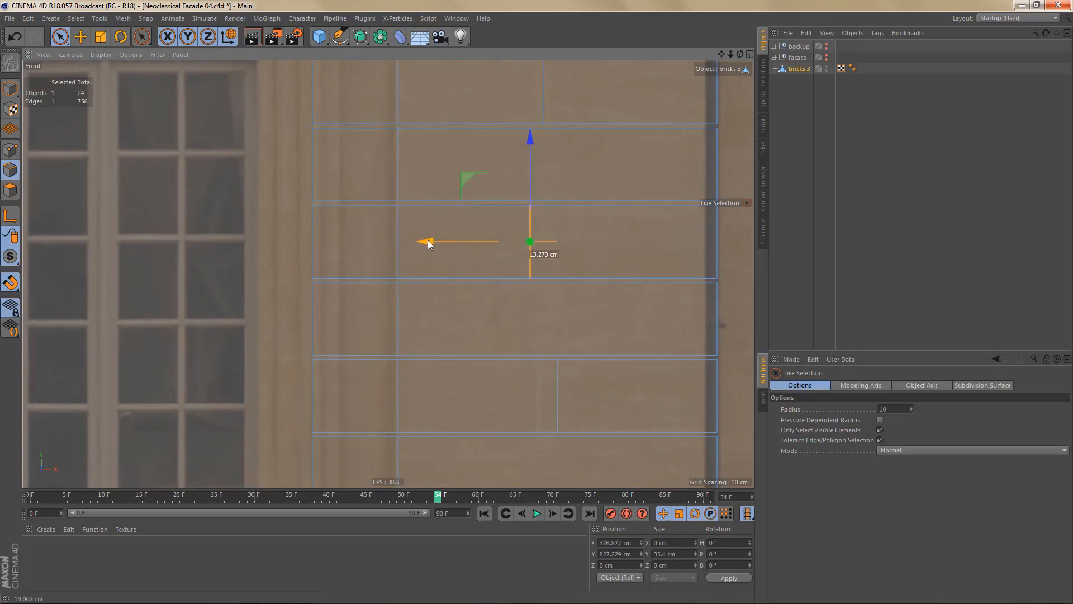
middle_click_drag(557, 219, 558, 214, "alt")
middle_click_drag(544, 380, 551, 219, "alt")
left_click(566, 240)
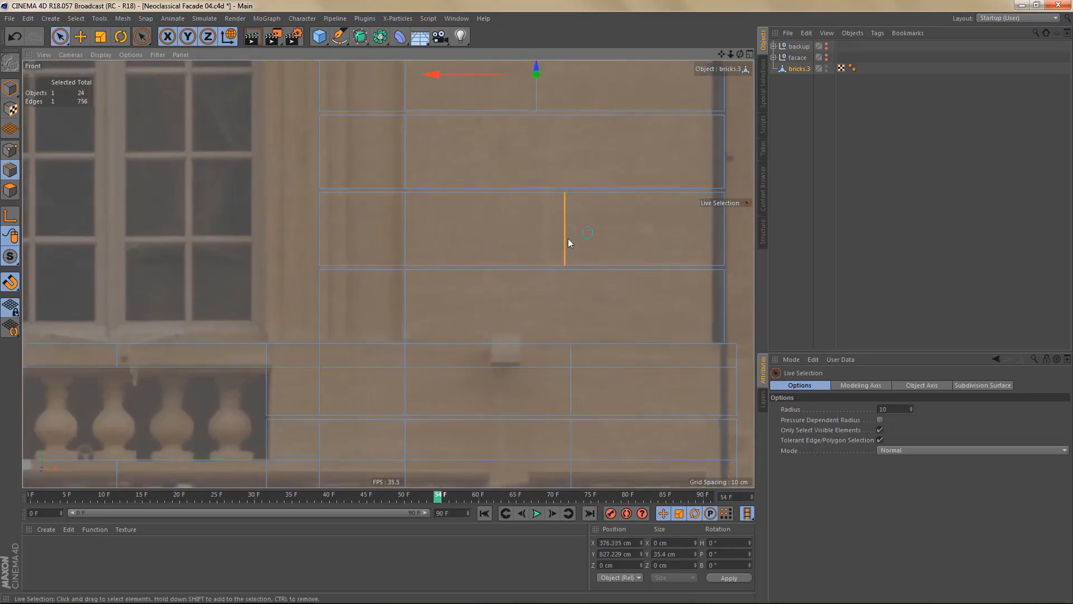
left_click_drag(472, 227, 451, 233)
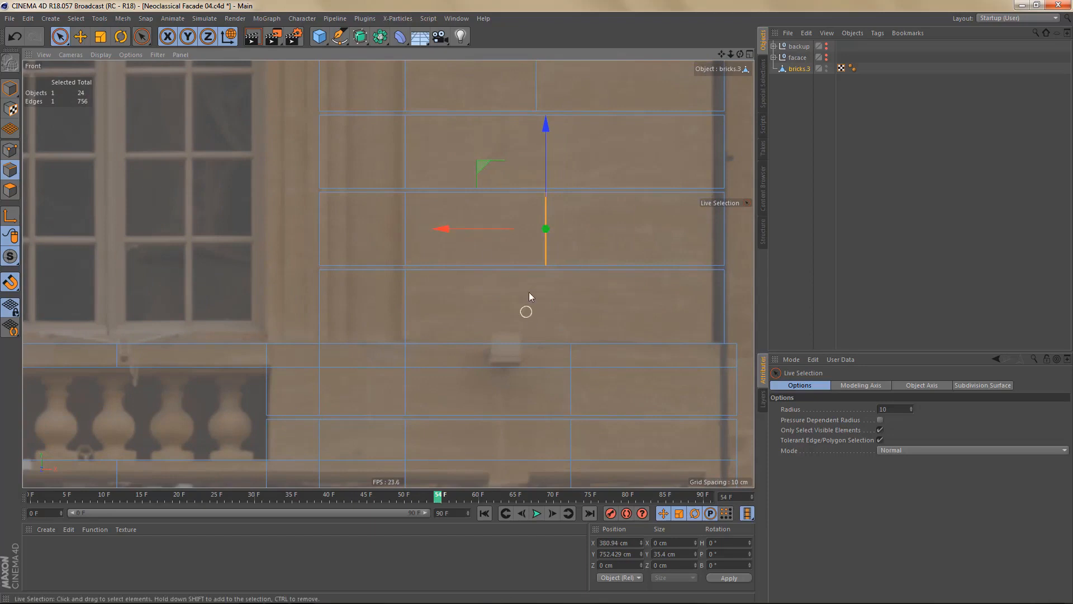
- Move the two stacked vertical joint edges in the upper balustrade-level course about 33 cm toward the balustrade
middle_click_drag(534, 372, 543, 231, "alt")
right_click_drag(566, 294, 595, 235, "alt")
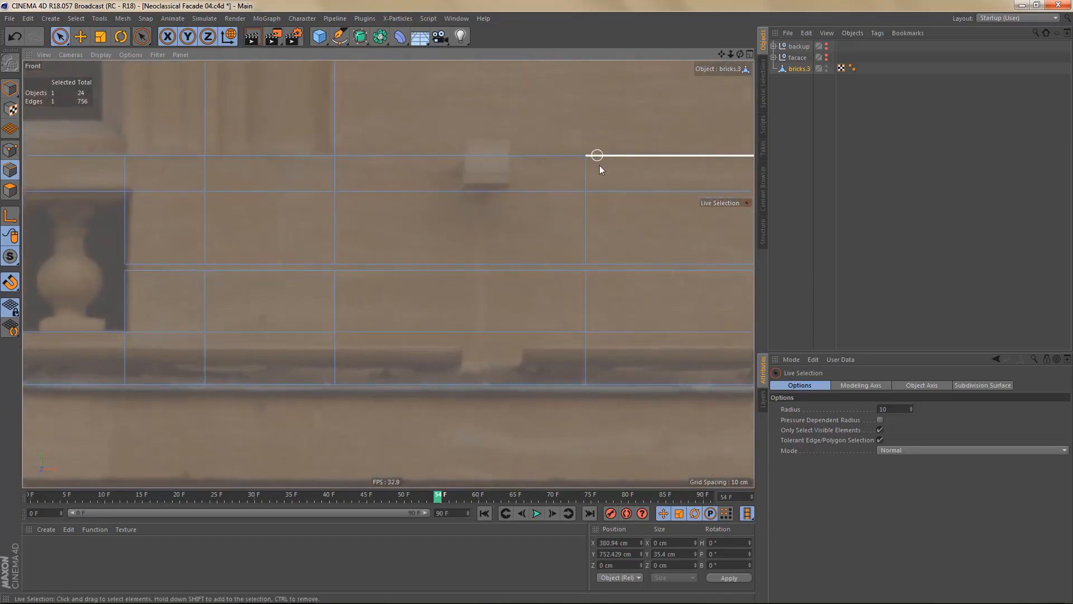
left_click(586, 174)
left_click(585, 235, "shift")
left_click_drag(492, 210, 388, 211)
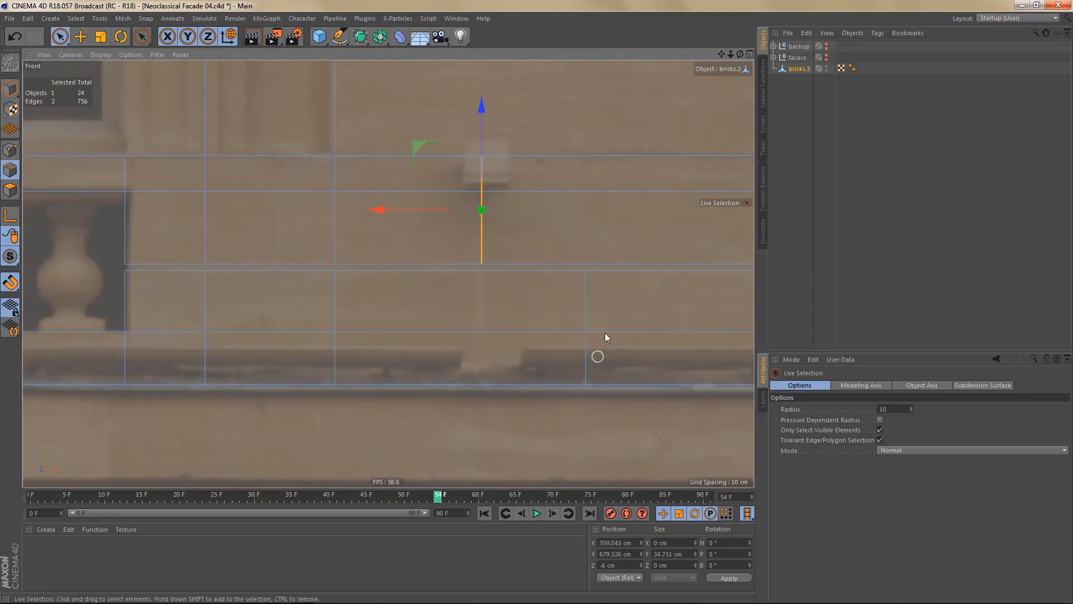
- Rectangle-select all the vertical joint edges in the corner strip, from the balustrade-level courses up to the top course
scroll(581, 330, "down", 3)
key("0")
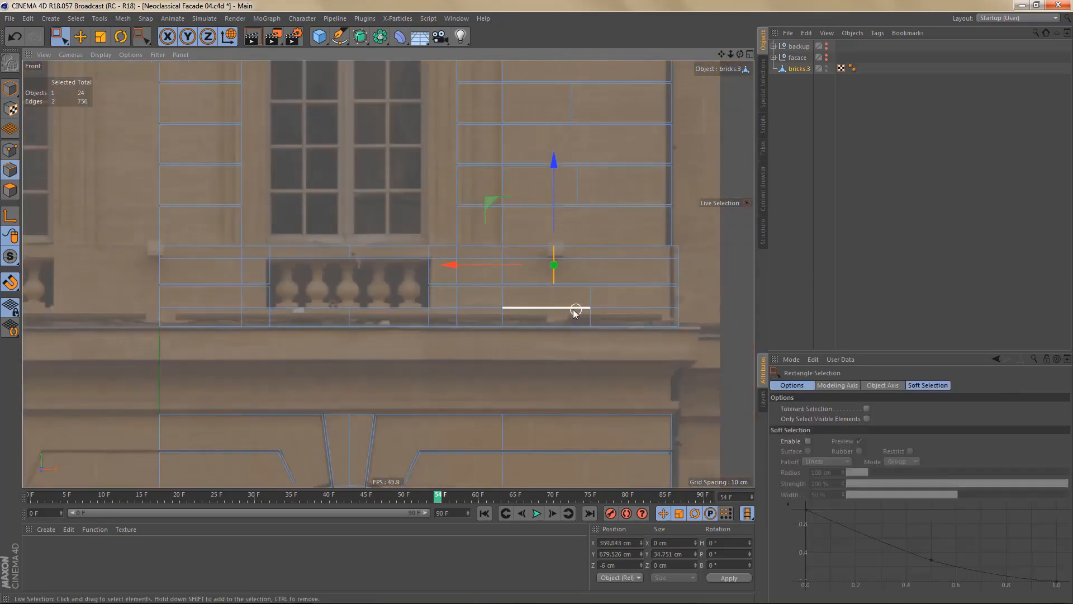
left_click_drag(581, 276, 604, 344)
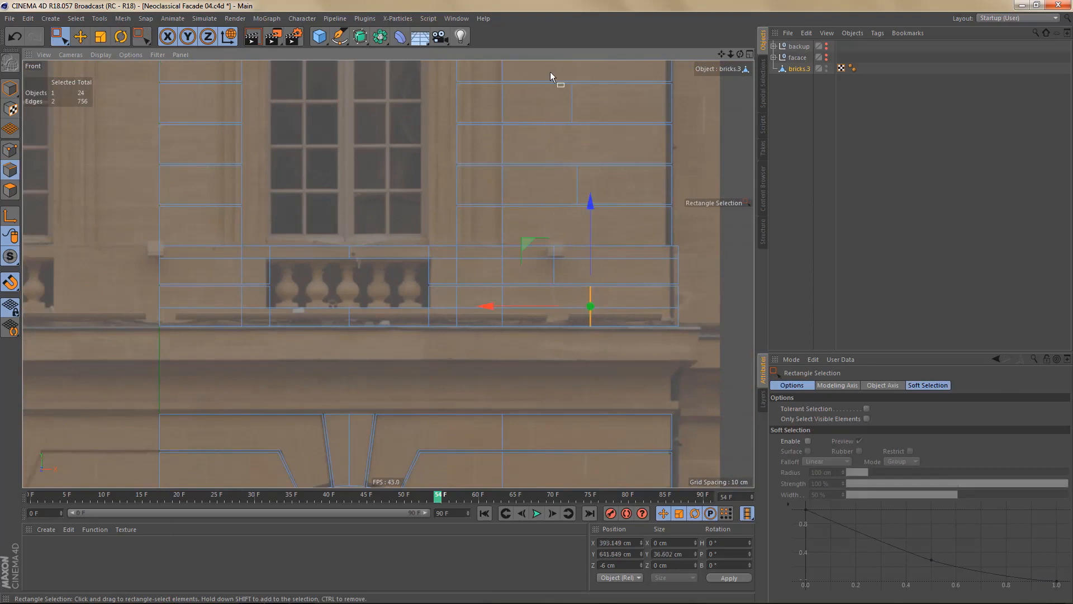
left_click_drag(550, 72, 579, 294, "shift")
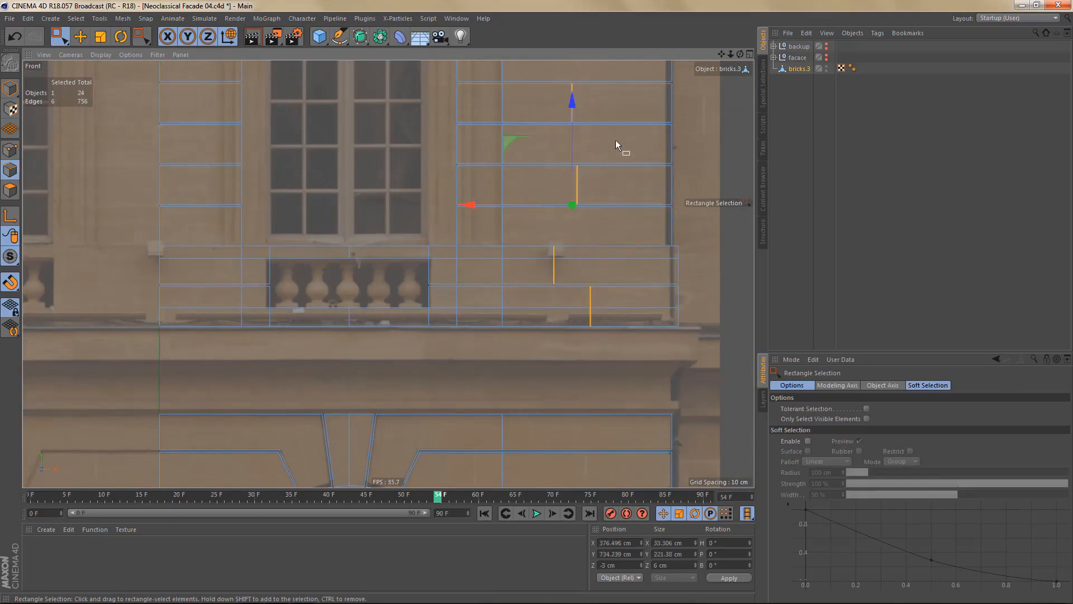
middle_click_drag(635, 162, 595, 380)
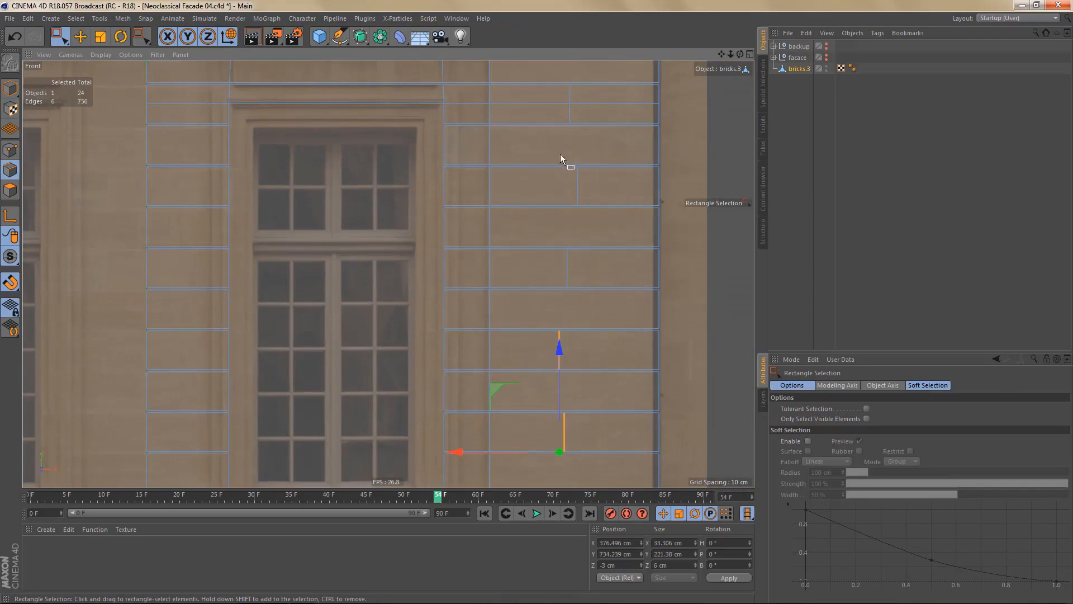
left_click_drag(594, 287, 562, 80, "shift")
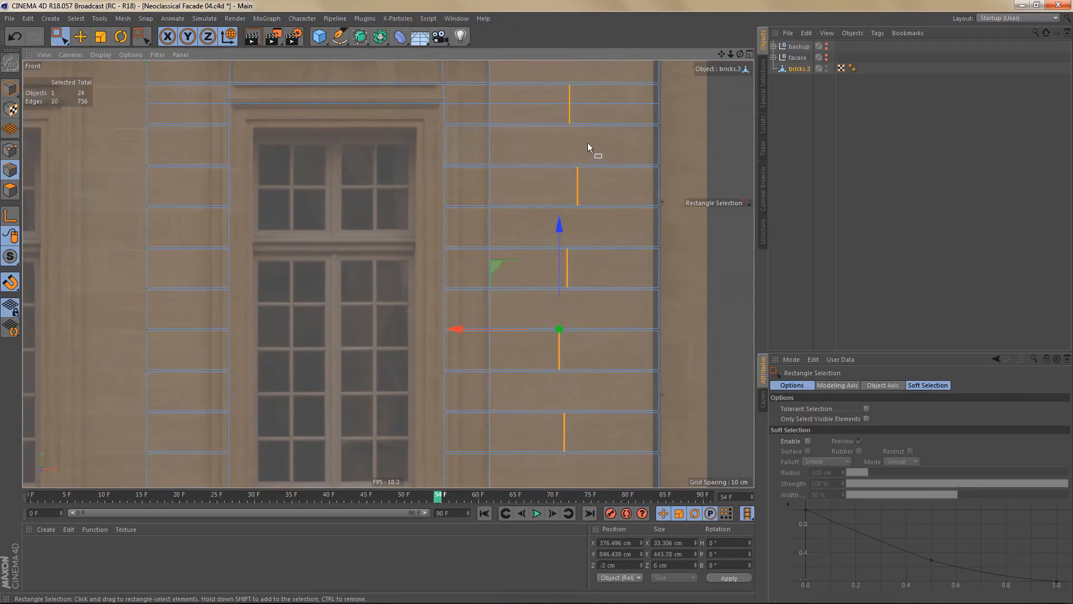
middle_click_drag(588, 144, 559, 364)
left_click_drag(541, 95, 572, 252, "shift")
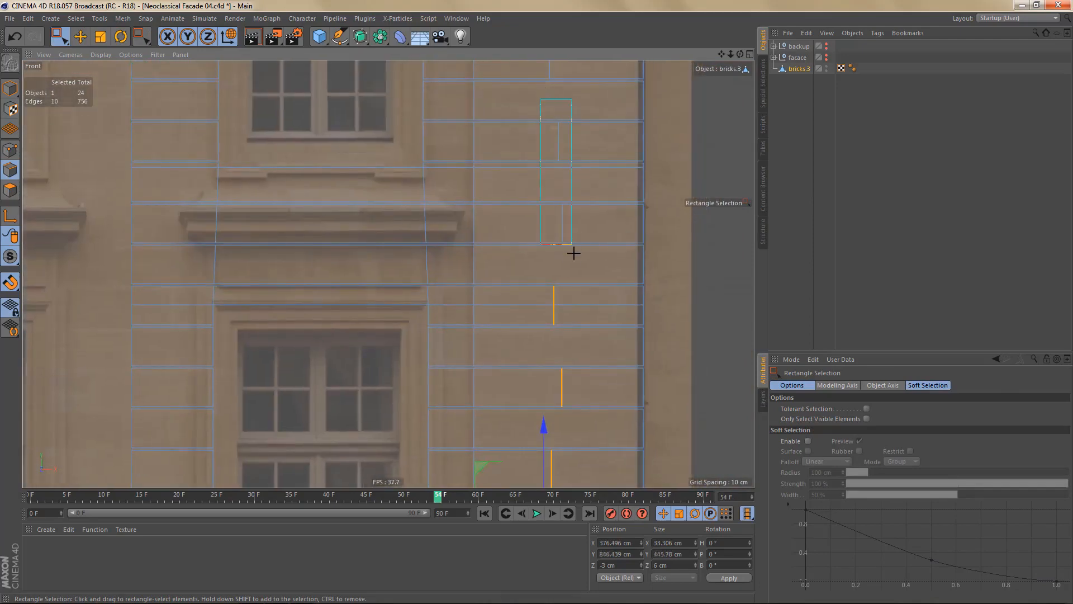
middle_click_drag(568, 156, 540, 381)
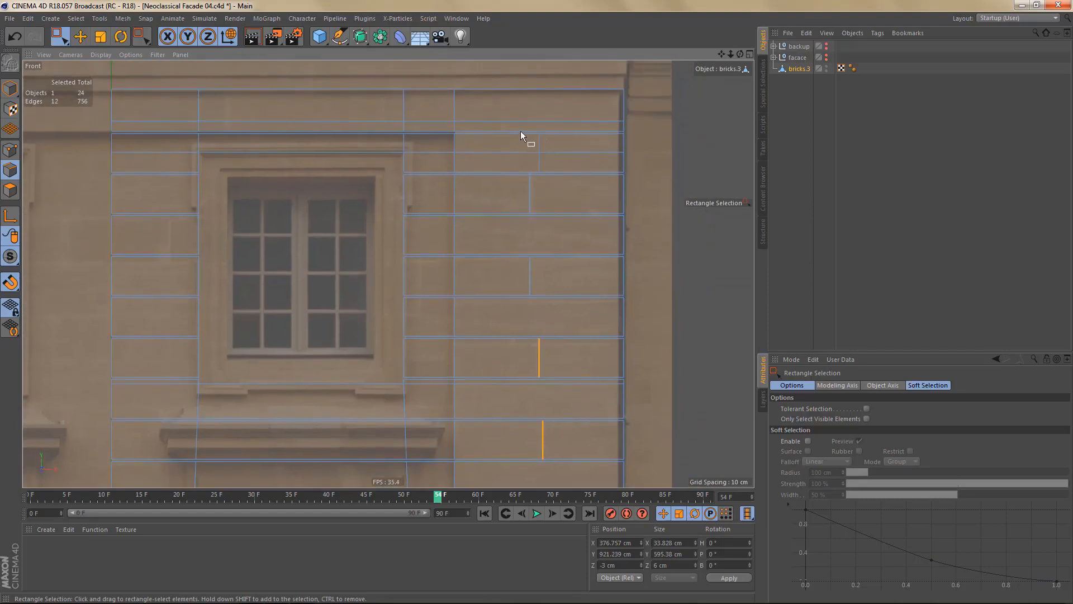
left_click_drag(521, 131, 564, 304, "shift")
- Bevel the selected vertical joint edges into thin strips and switch to polygon mode
key("m")
key("s")
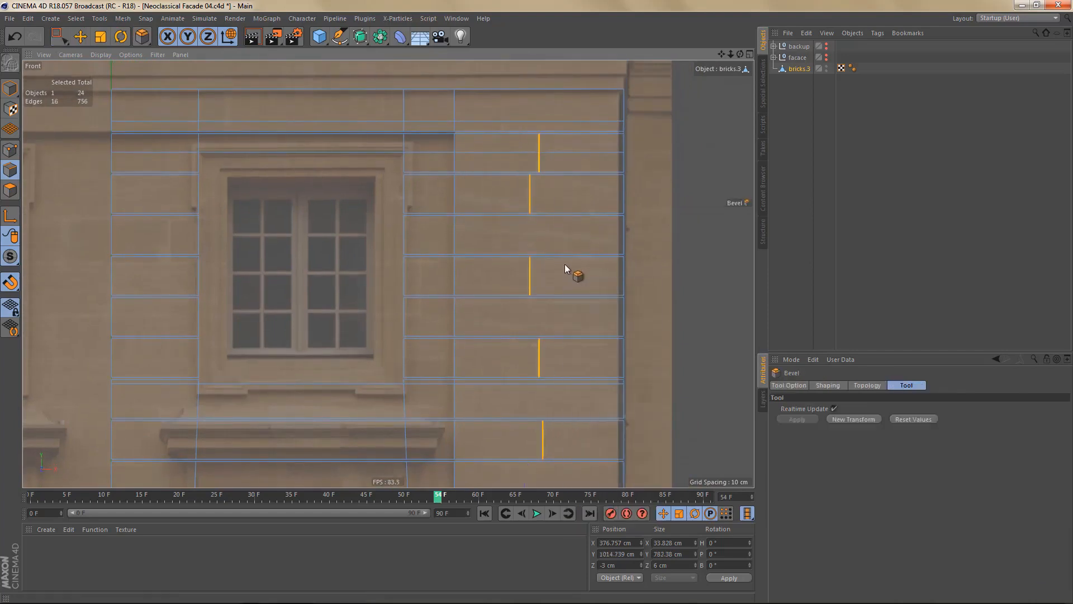
left_click(855, 419)
left_click(10, 190)
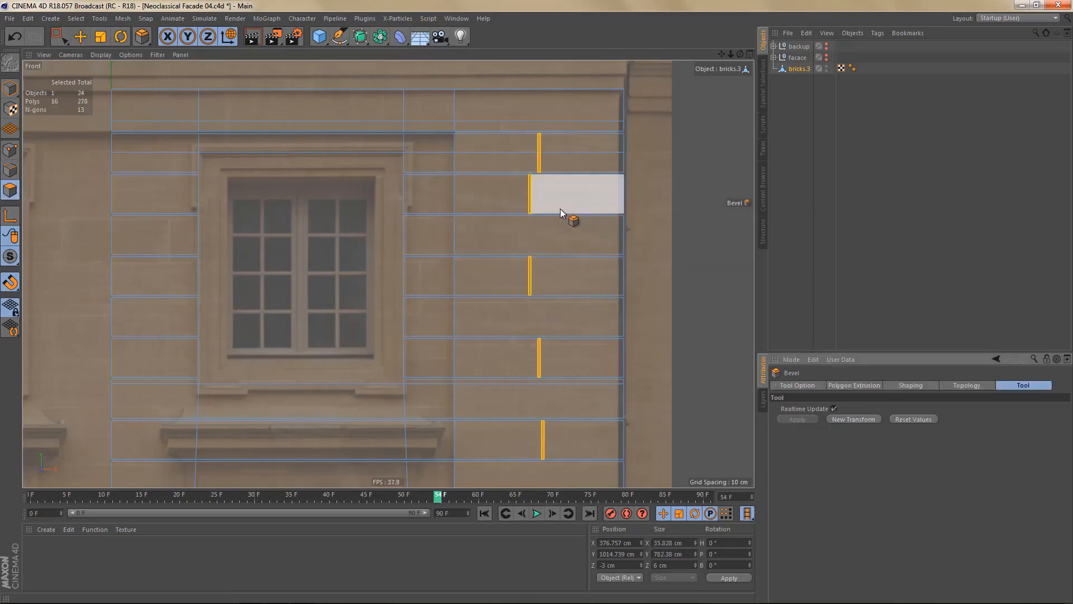
- Delete the beveled strip polygons in the corner strip and preview-render the front view to check the open joints
key("Delete")
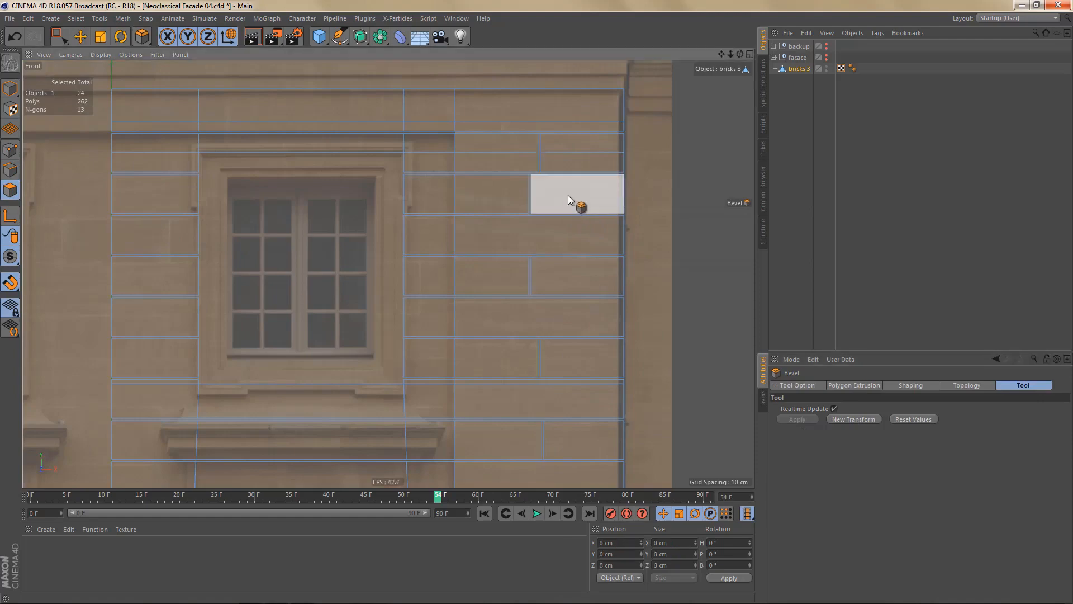
scroll(585, 152, "down", 4)
key("ctrl+r")
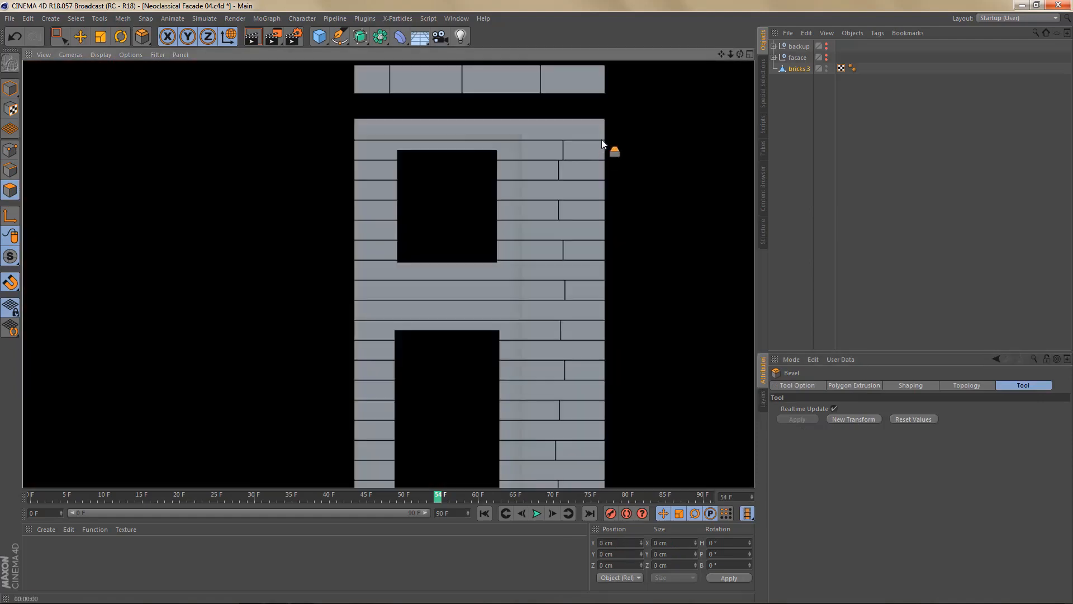
- Ring-select the edges of three alternating courses between the upper window and the corner strip and connect them with vertical edges
scroll(562, 172, "up", 6)
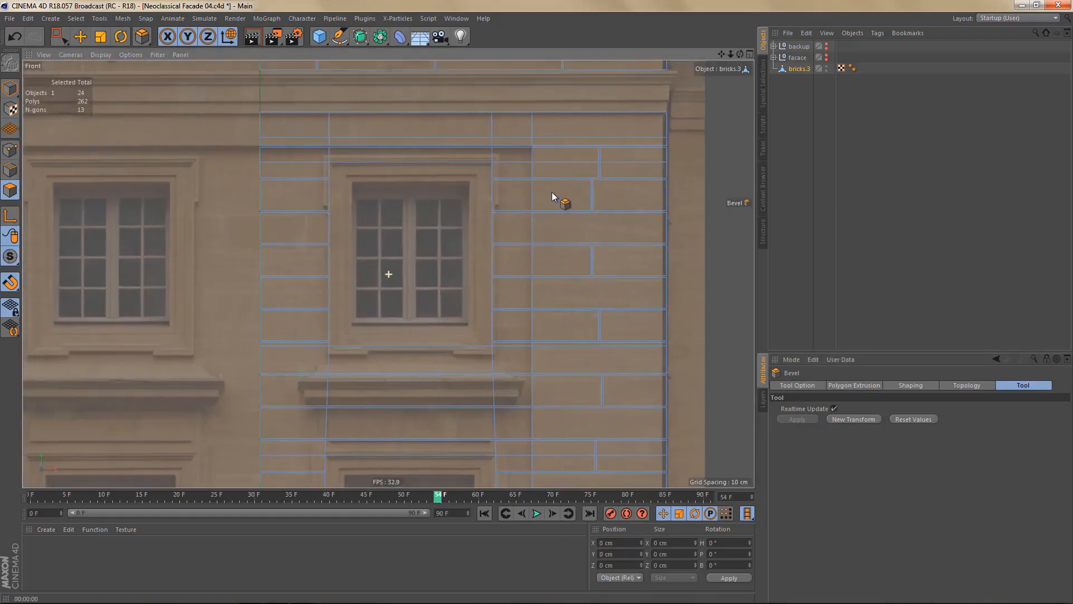
middle_click_drag(584, 216, 596, 203, "alt")
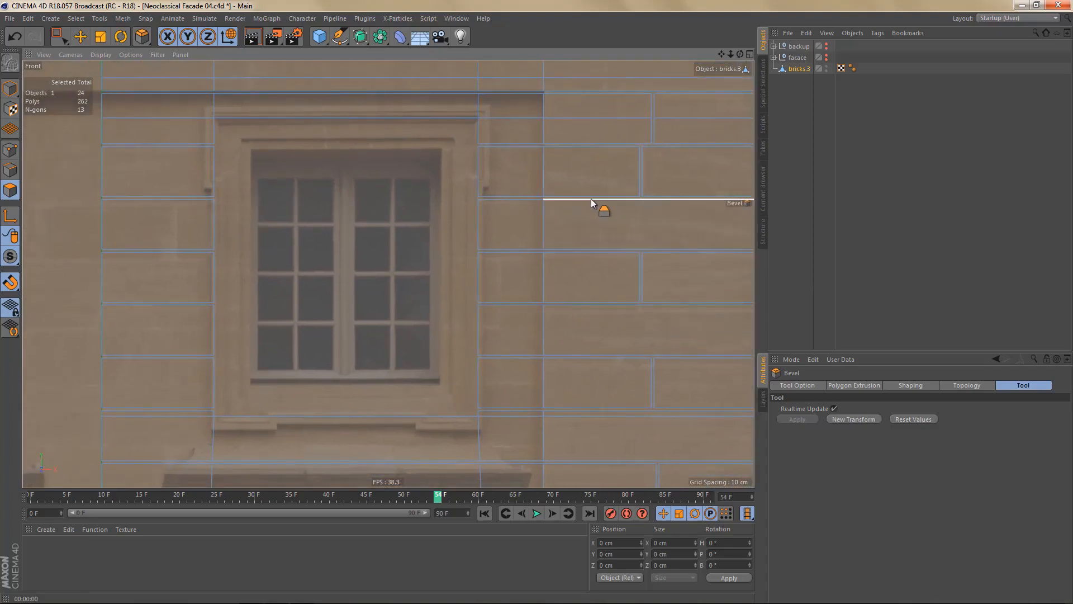
key("Return")
key("u")
key("b")
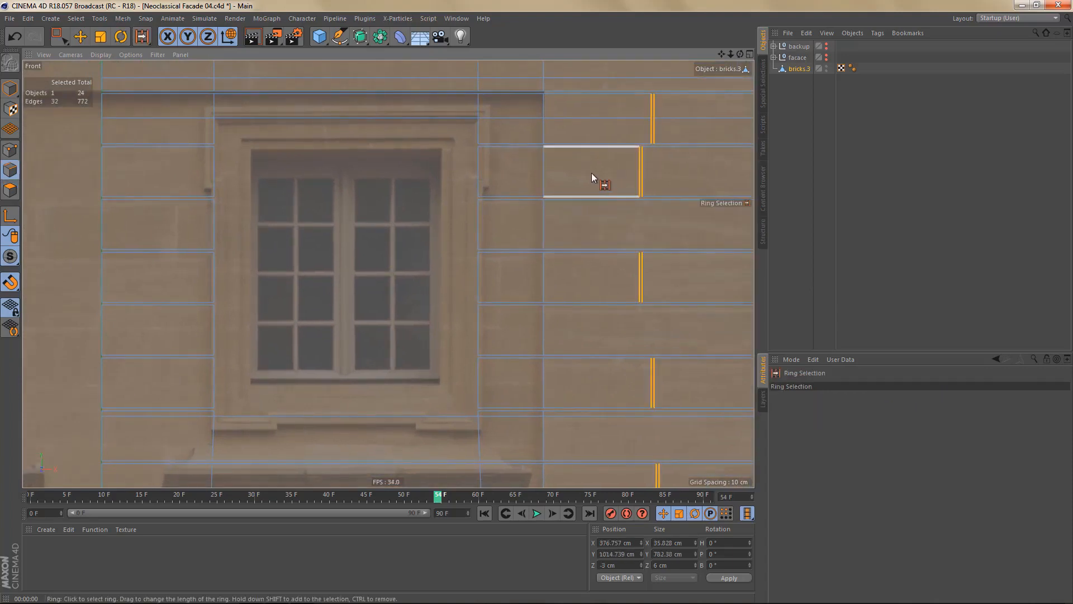
left_click_drag(516, 178, 514, 382)
middle_click_drag(606, 369, 584, 150, "alt")
right_click_drag(581, 153, 569, 199, "alt")
mouse_move(568, 228)
middle_mouse_down("alt")
mouse_move(572, 16)
mouse_move(548, 199)
mouse_move(551, 341)
middle_mouse_up("alt")
mouse_move(529, 218)
right_mouse_down("alt")
mouse_move(590, 227)
mouse_move(571, 213)
right_mouse_up("alt")
key("m")
key("m")
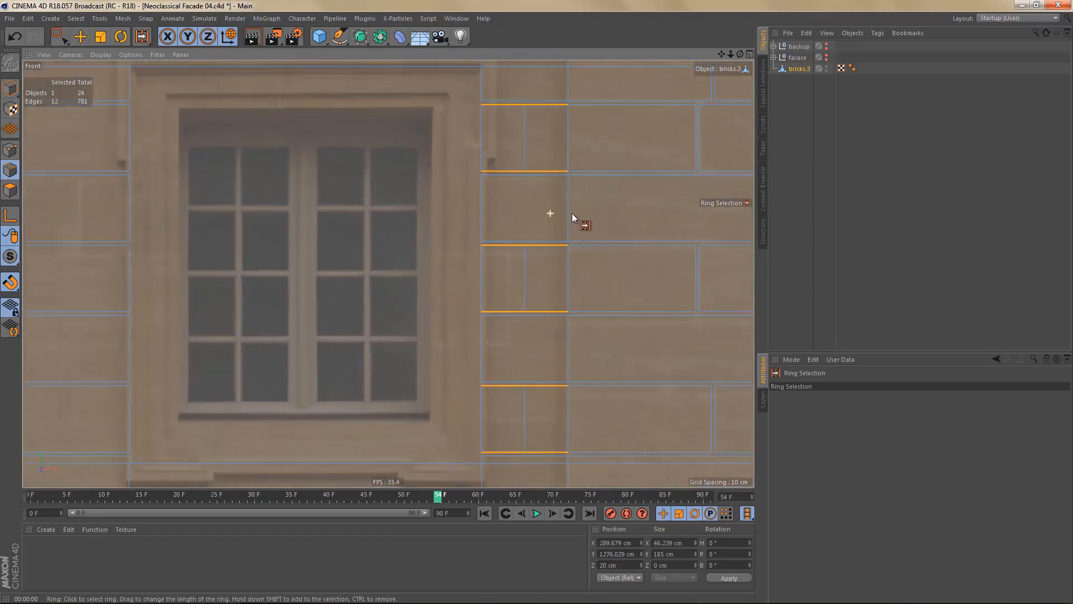
- Move the middle of the three new vertical joints about 7.7 cm toward the upper window
key("space")
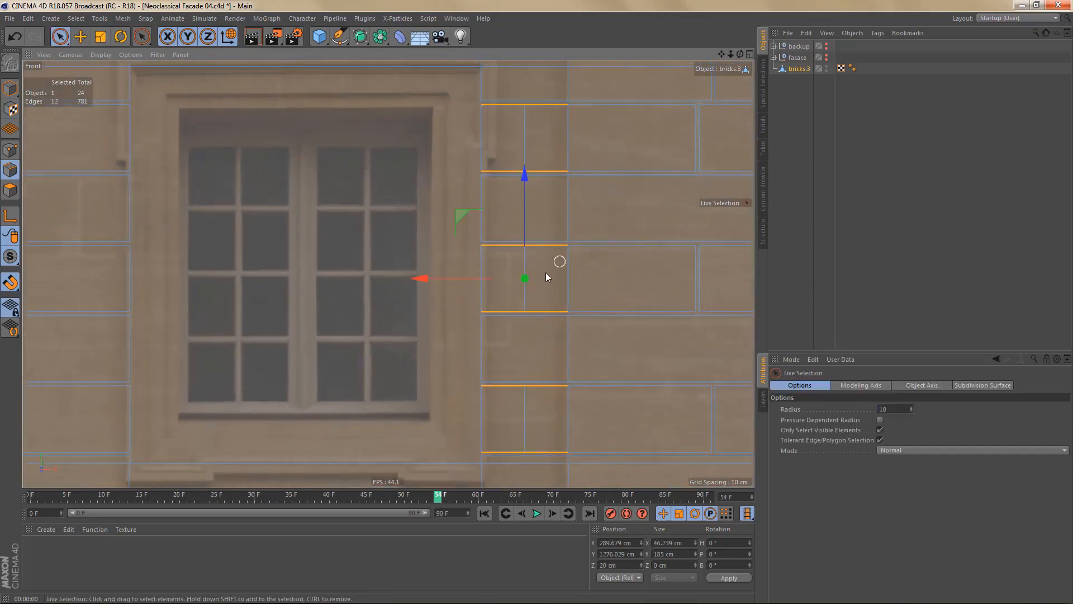
left_click(524, 288)
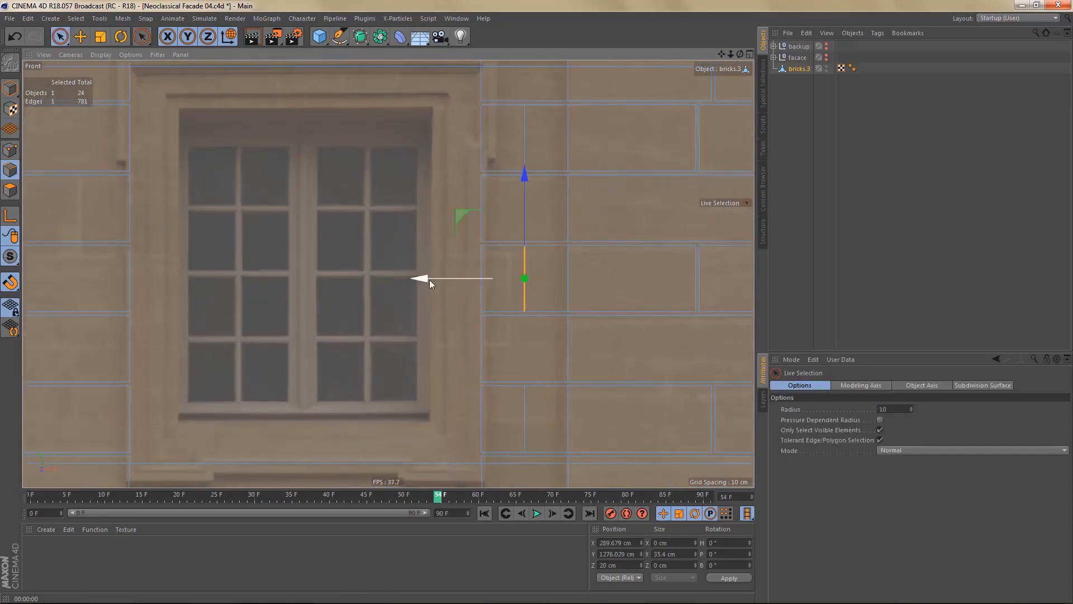
left_click_drag(430, 280, 422, 281)
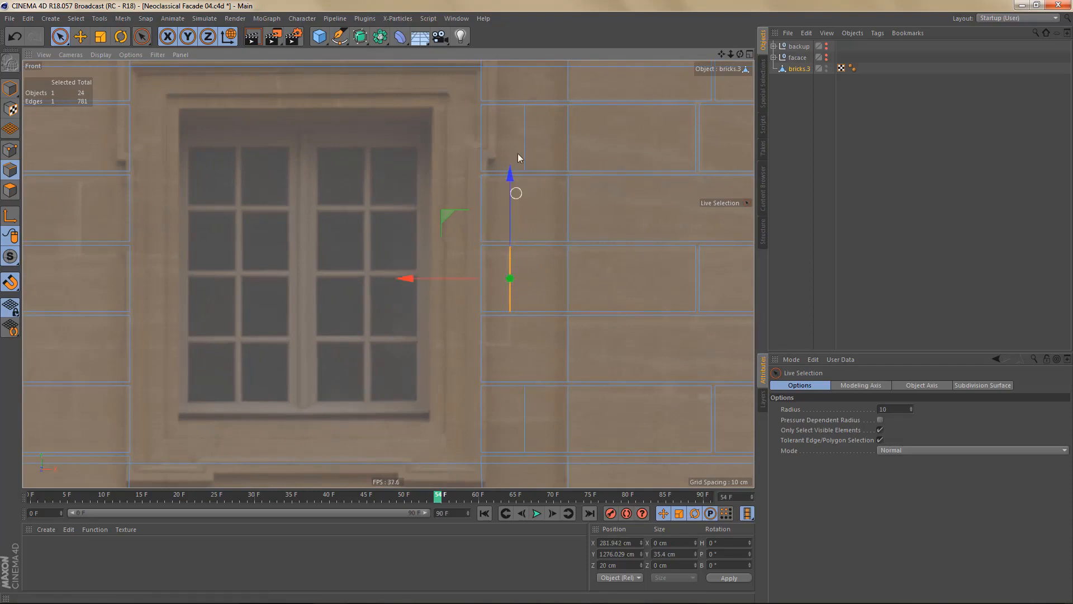
- Select all three vertical joint edges beside the upper window and bevel them into thin strips
left_click(525, 137)
left_click(512, 288, "shift")
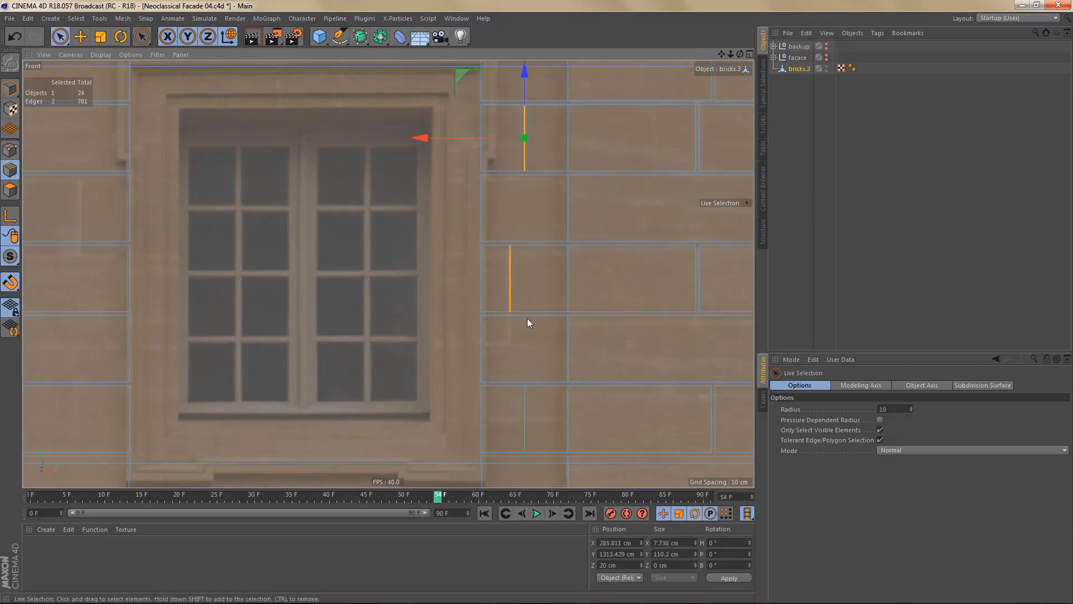
left_click(526, 416, "shift")
middle_click_drag(580, 352, 554, 264, "alt")
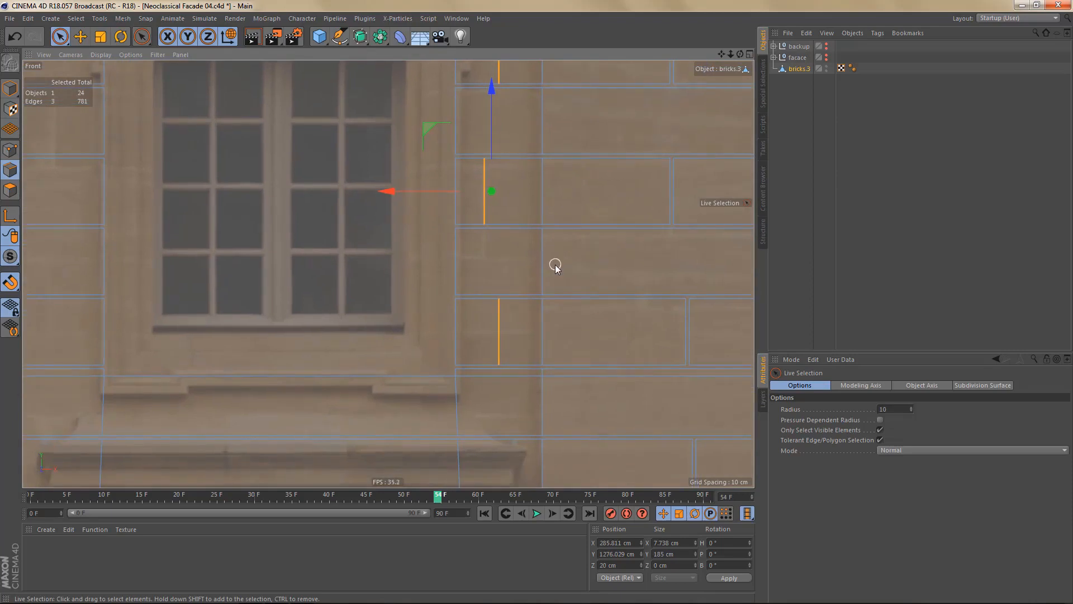
key("m")
key("s")
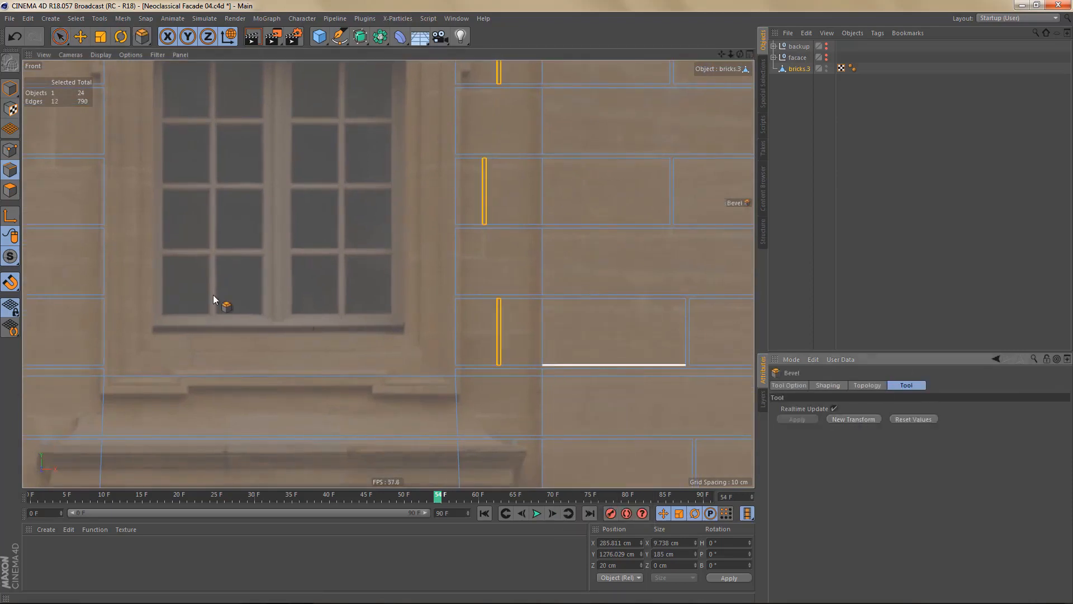
- Switch to polygon mode, delete the three beveled strips beside the upper window, and preview-render the view
left_click(10, 190)
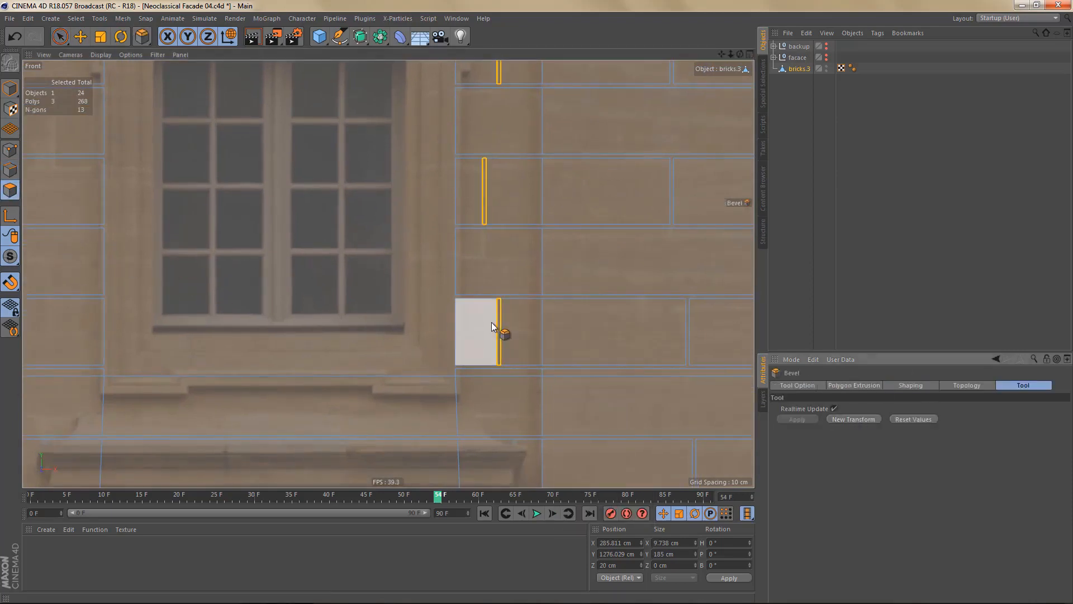
key("Delete")
scroll(492, 306, "down", 6)
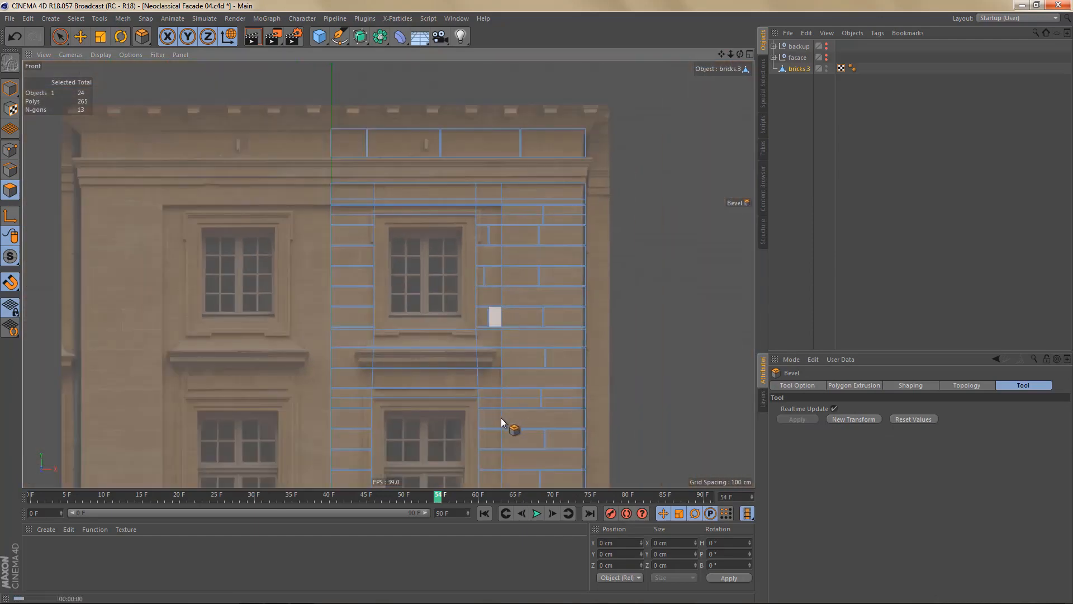
key("ctrl+r")
- In edge mode, ring-select the horizontal edges of the alternating upper courses in the wall strip between the upper windows
middle_click_drag(513, 354, 590, 330, "alt")
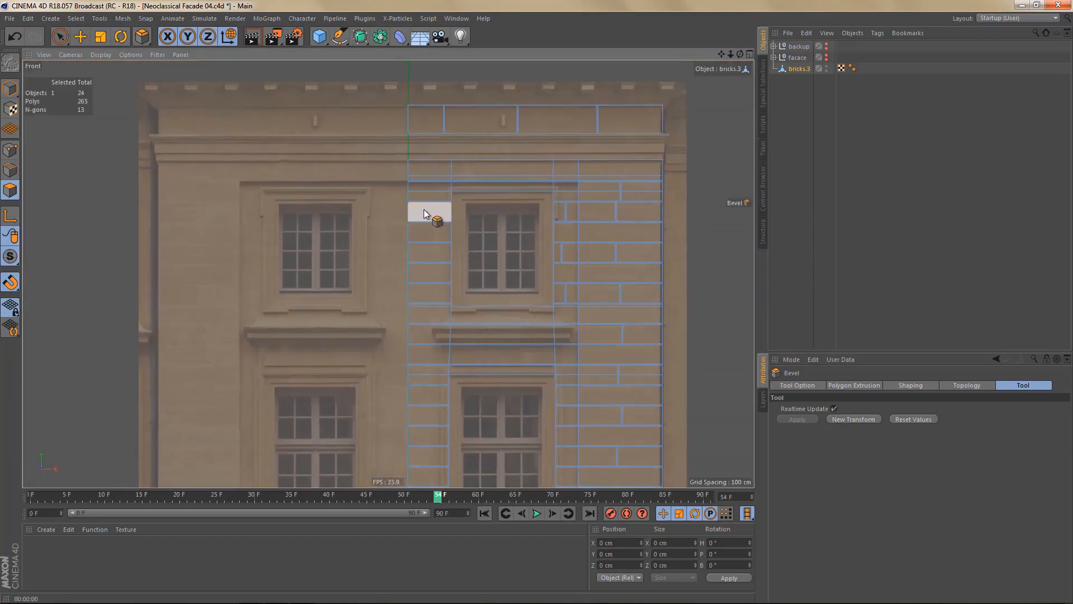
scroll(484, 219, "up", 8)
middle_click_drag(504, 229, 505, 225, "alt")
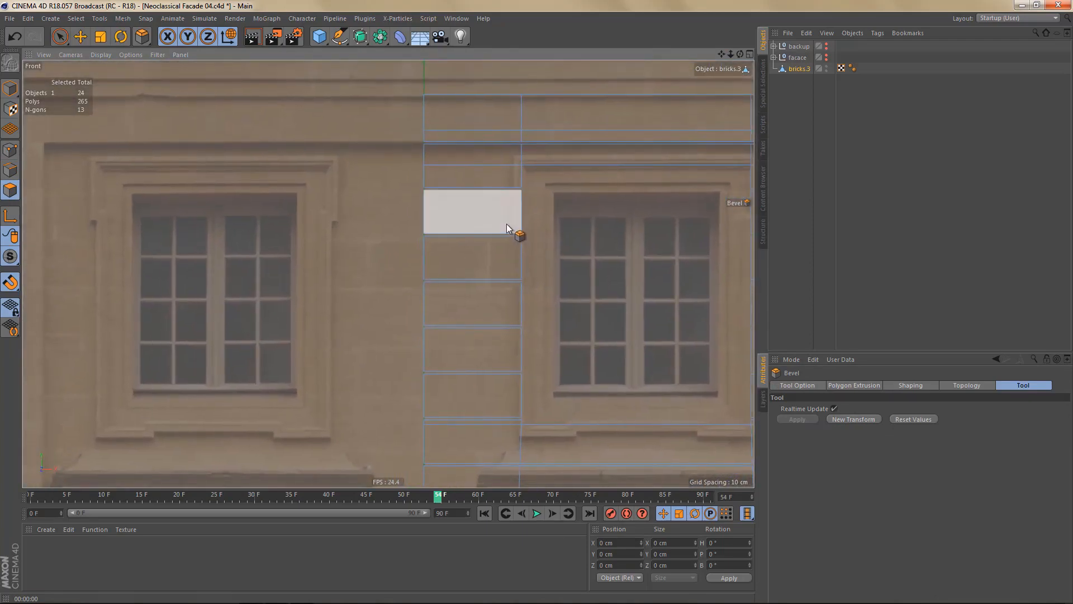
key("Return")
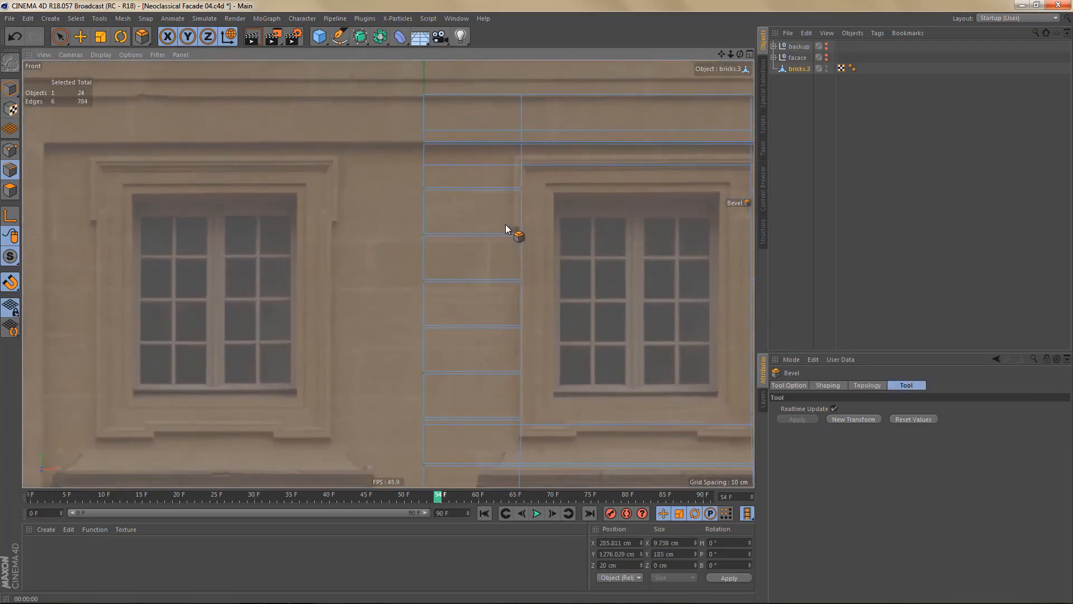
key("u")
key("b")
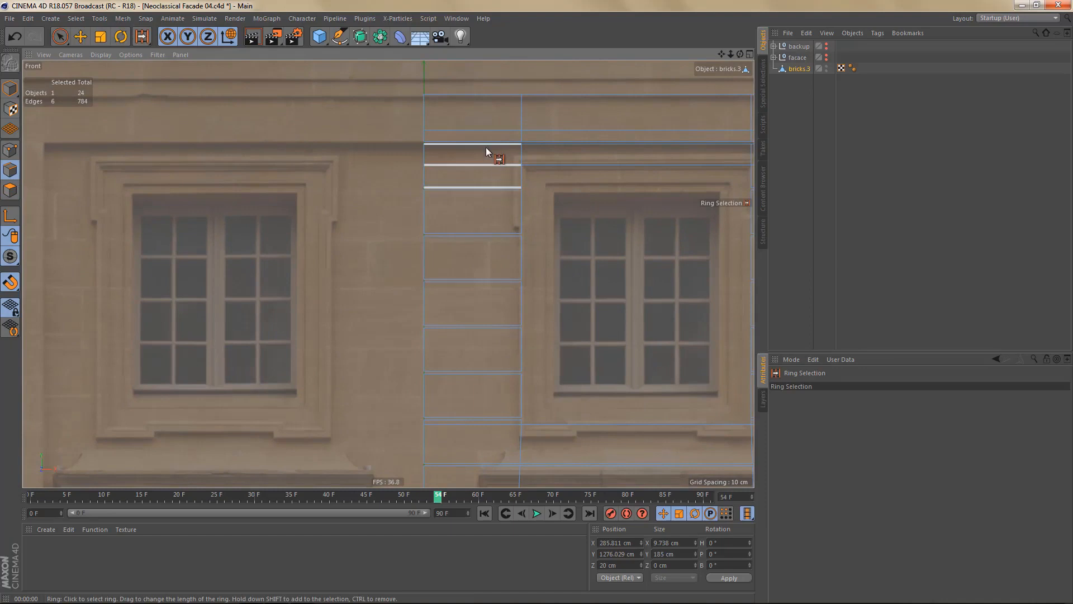
mouse_move(485, 156)
left_mouse_down()
mouse_move(455, 330)
mouse_move(465, 362)
left_mouse_up()
- Add the alternating courses down to the balustrade to the ring selection and connect the selected edges with vertical joints
middle_click_drag(515, 246, 524, 135, "alt")
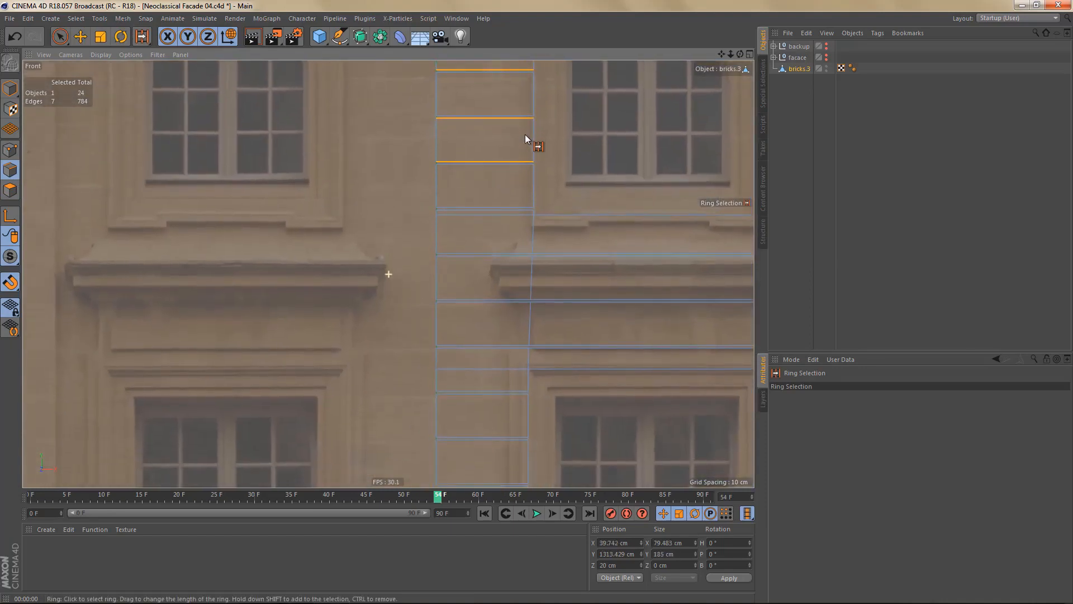
mouse_move(470, 233)
left_mouse_down("shift")
mouse_move(461, 330)
mouse_move(471, 415)
left_mouse_up("shift")
left_click(471, 414, "shift")
middle_click_drag(523, 274, 550, 49, "alt")
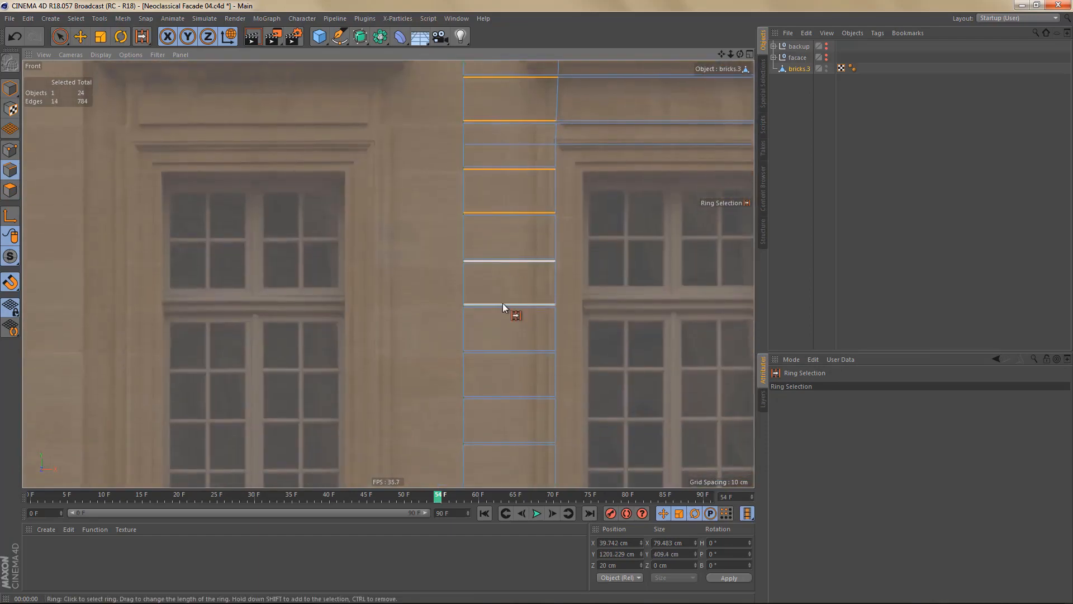
mouse_move(508, 282)
left_mouse_down("shift")
mouse_move(501, 378)
mouse_move(517, 403)
left_mouse_up("shift")
middle_click_drag(518, 402, 481, 278, "alt")
left_click(474, 277, "shift")
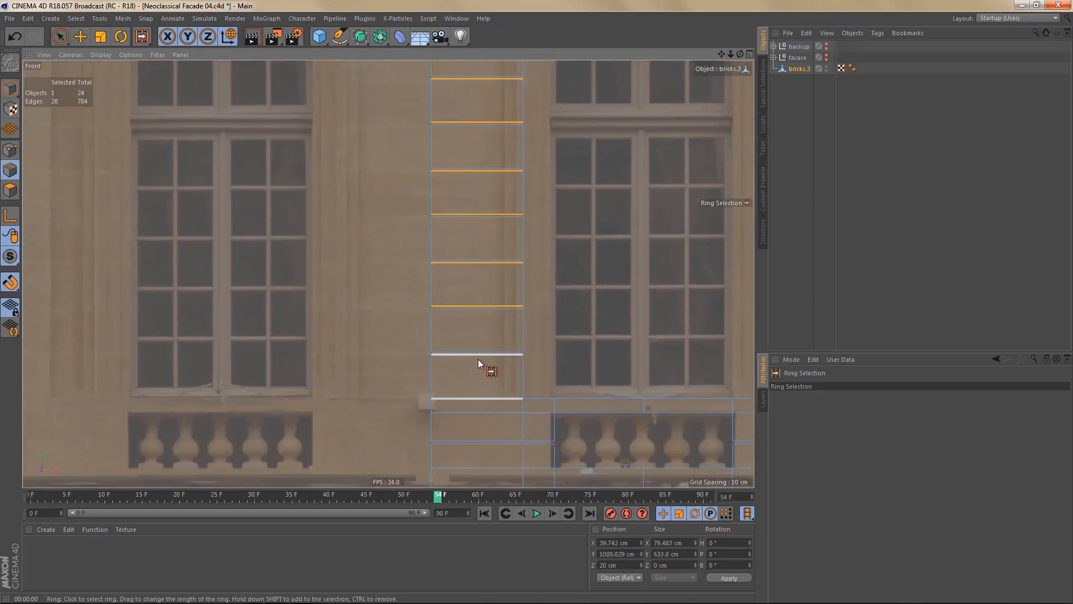
left_click(478, 359, "shift")
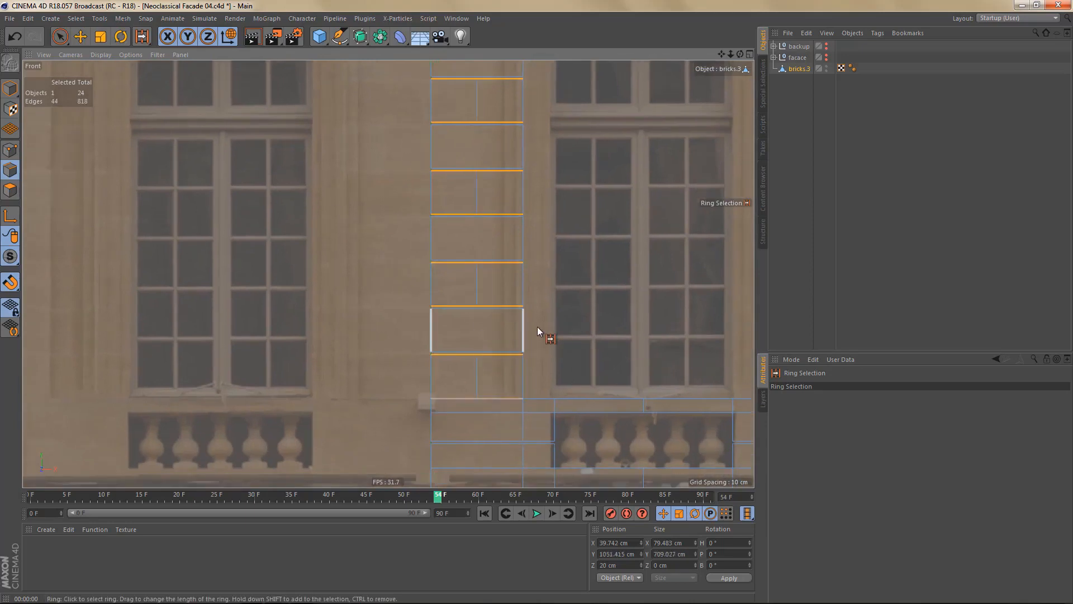
- Move the vertical joint beside the top of the tall window toward the facade's centre axis, to about X 31.9 cm
scroll(481, 367, "up", 3)
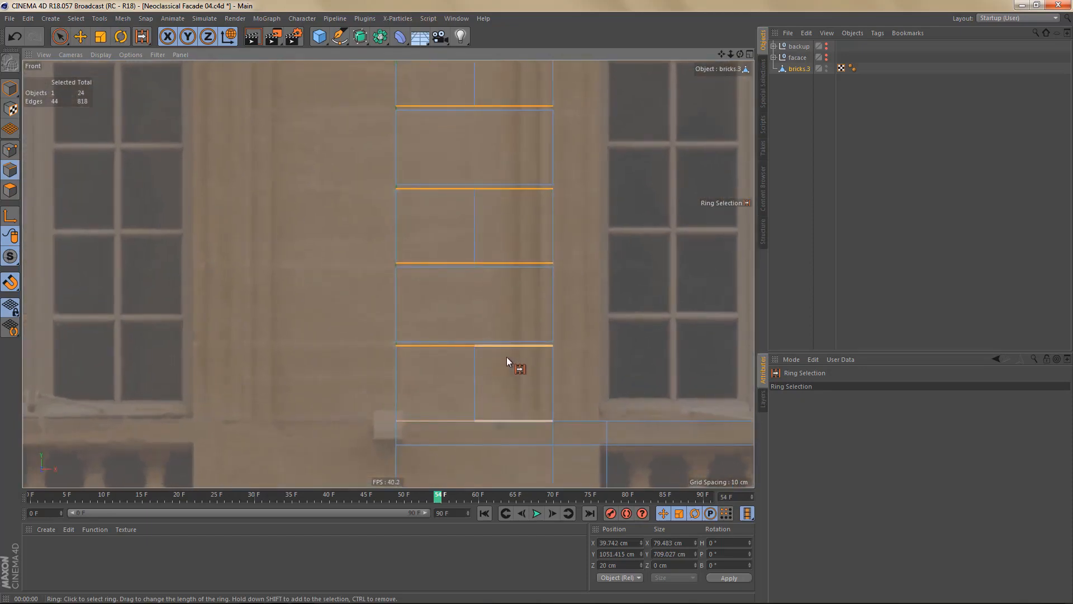
scroll(506, 358, "down", 3)
scroll(514, 336, "up", 3)
middle_click_drag(488, 257, 495, 460, "alt")
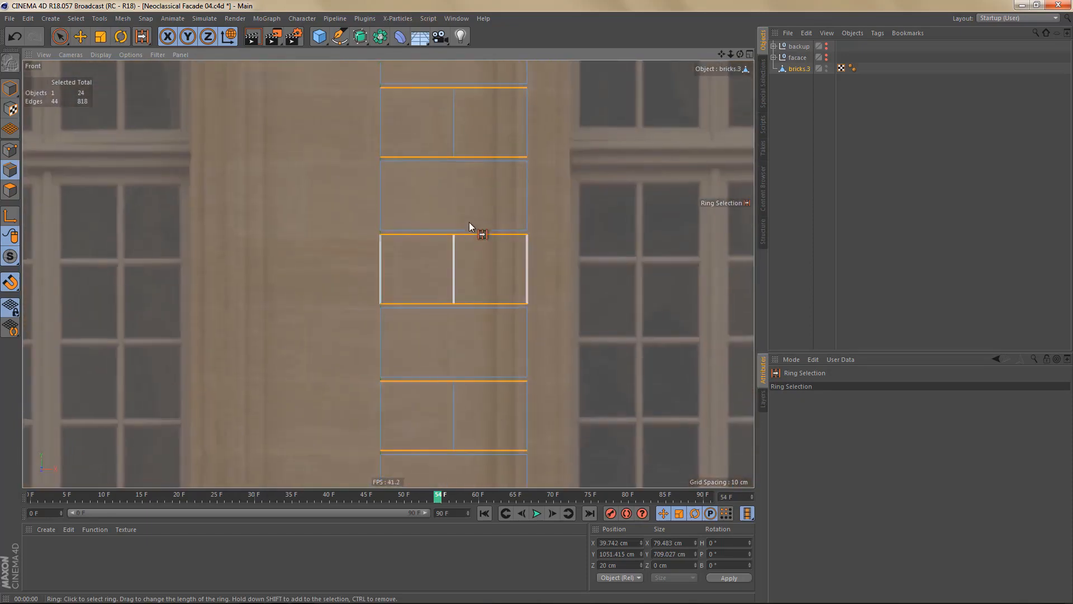
middle_click_drag(469, 222, 468, 370, "alt")
middle_click_drag(462, 312, 451, 484, "alt")
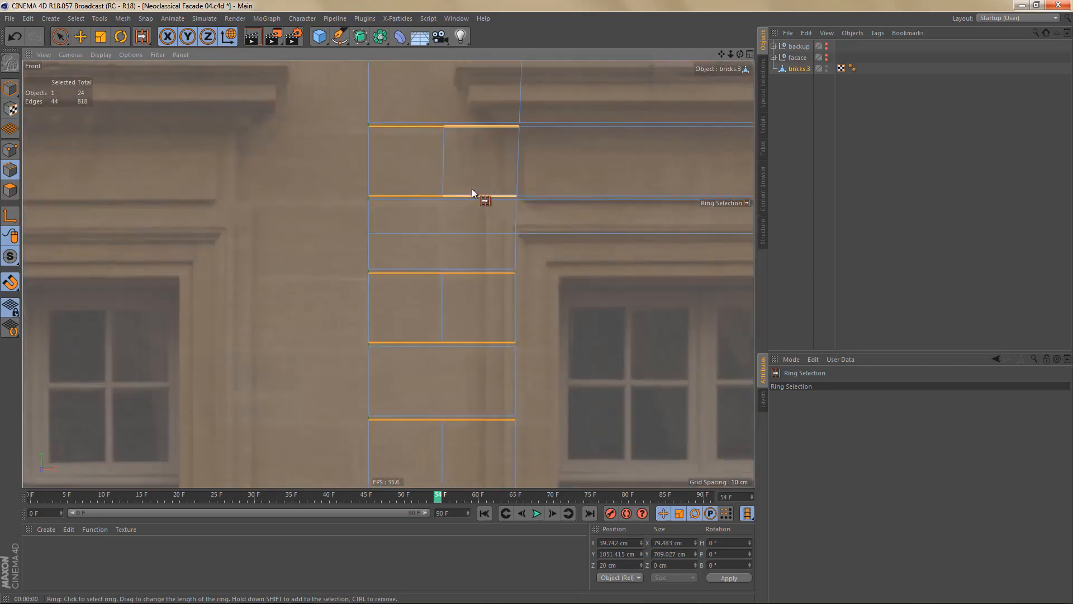
scroll(475, 193, "up", 1)
key("space")
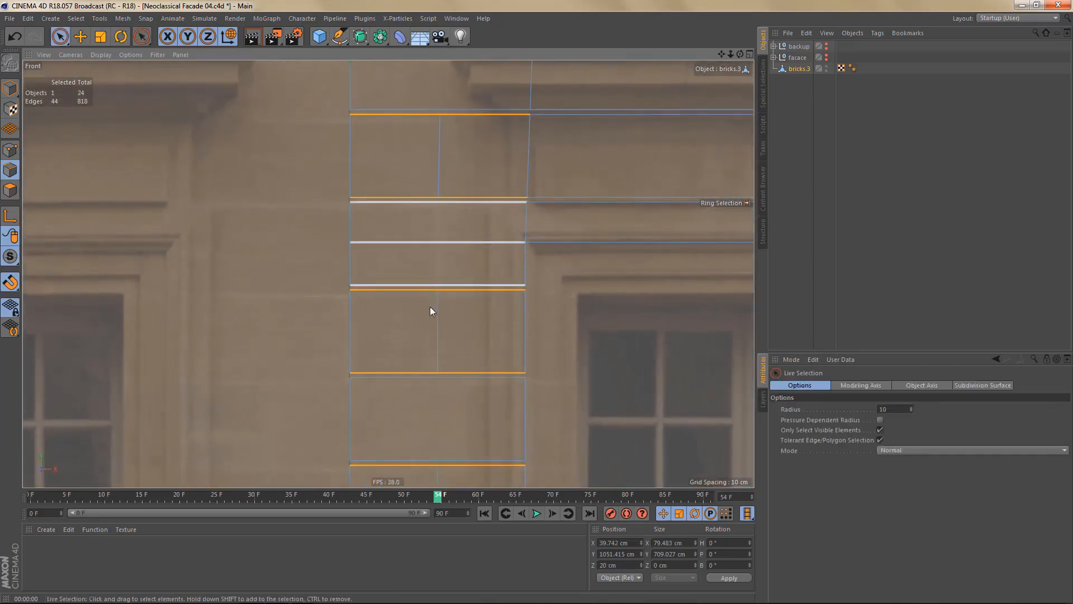
left_click(454, 329)
left_click_drag(334, 331, 321, 331)
middle_click_drag(432, 334, 410, 19, "alt")
middle_click_drag(388, 274, 433, 251, "alt")
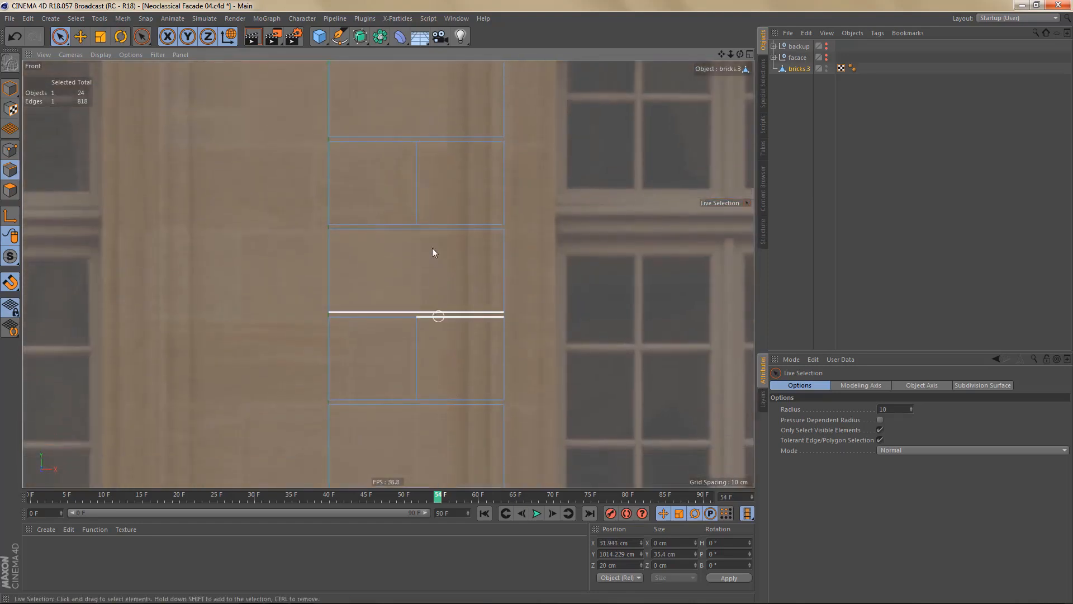
- Move the next three vertical joints down the strip about 5 cm toward the window, 4 cm toward the centre axis and 2 cm toward the window
left_click(411, 183)
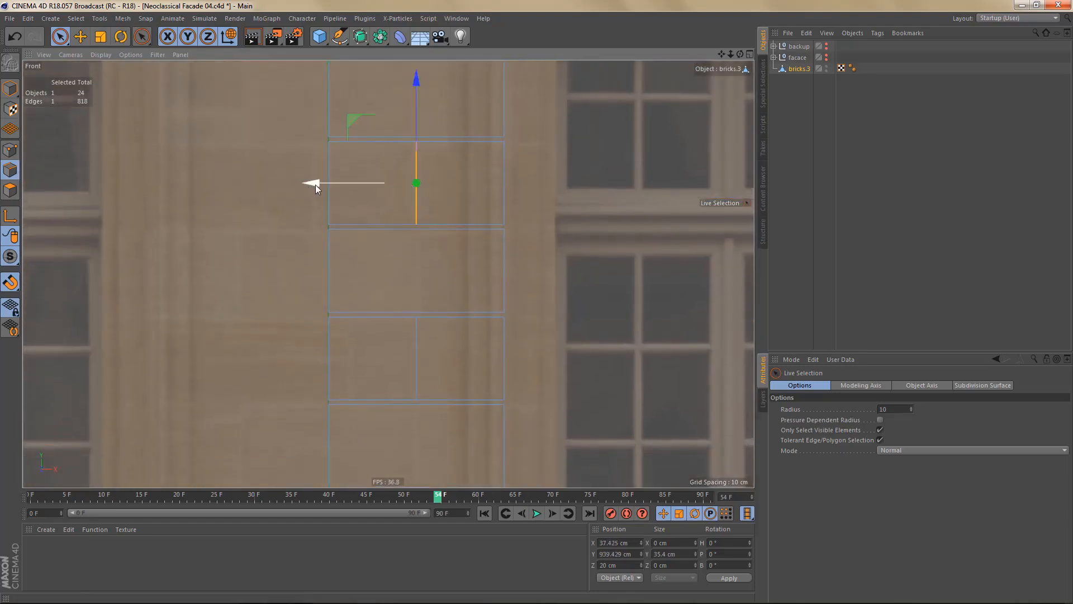
left_click_drag(316, 185, 325, 184)
middle_click_drag(433, 321, 467, 201, "alt")
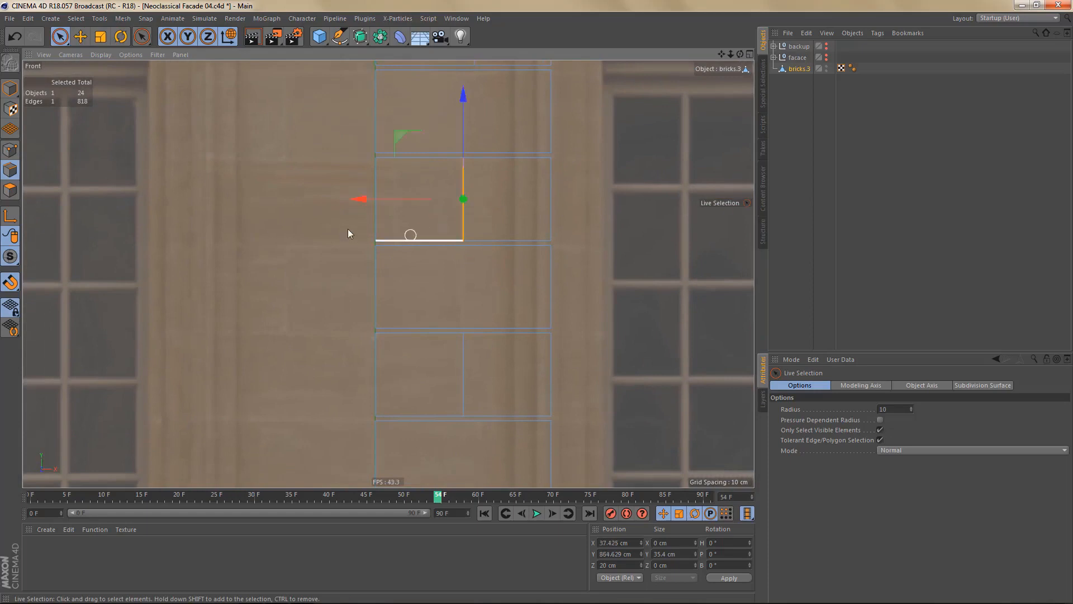
left_click_drag(357, 198, 348, 202)
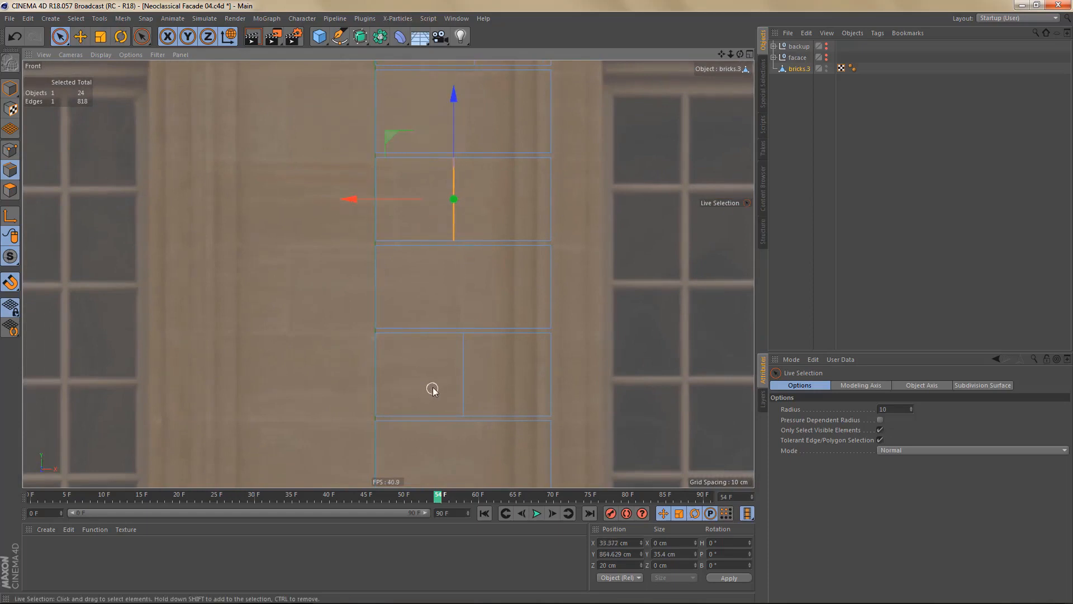
left_click(462, 393)
middle_click_drag(497, 364, 518, 213, "alt")
left_click_drag(390, 234, 394, 234)
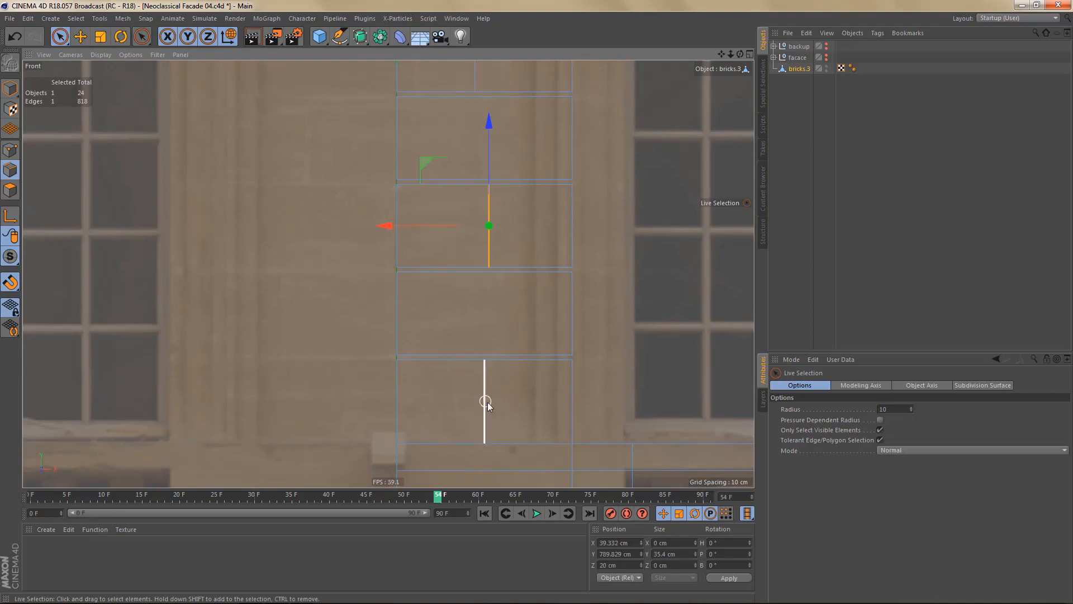
- Add the remaining repositioned vertical joints up the strip between the tall windows to the edge selection, six edges in all
scroll(502, 413, "down", 3)
left_click(479, 196, "shift")
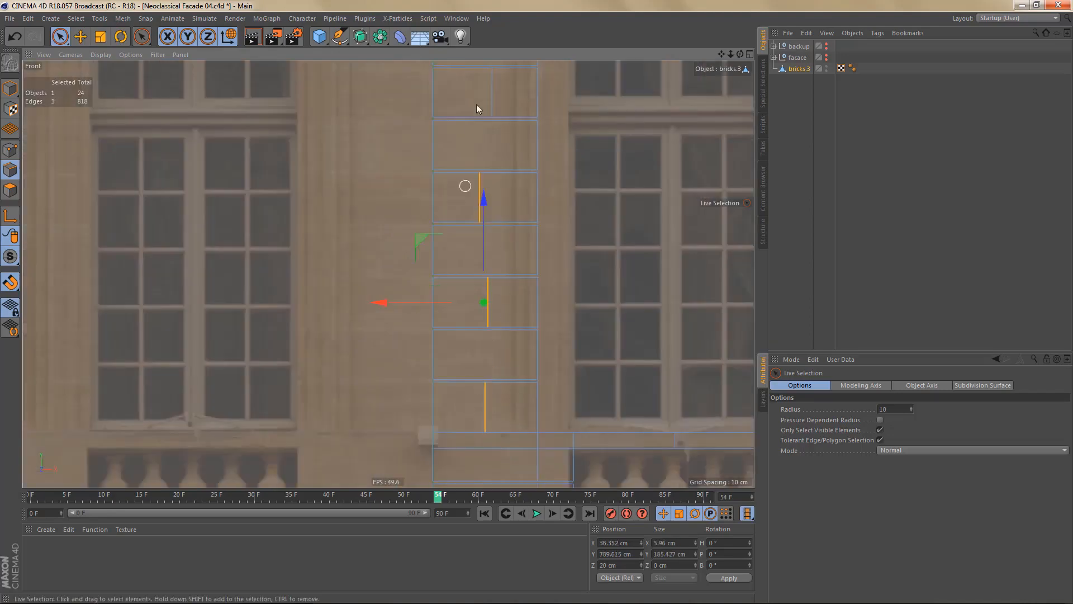
left_click(492, 95, "shift")
middle_click_drag(484, 367, 460, 598, "alt")
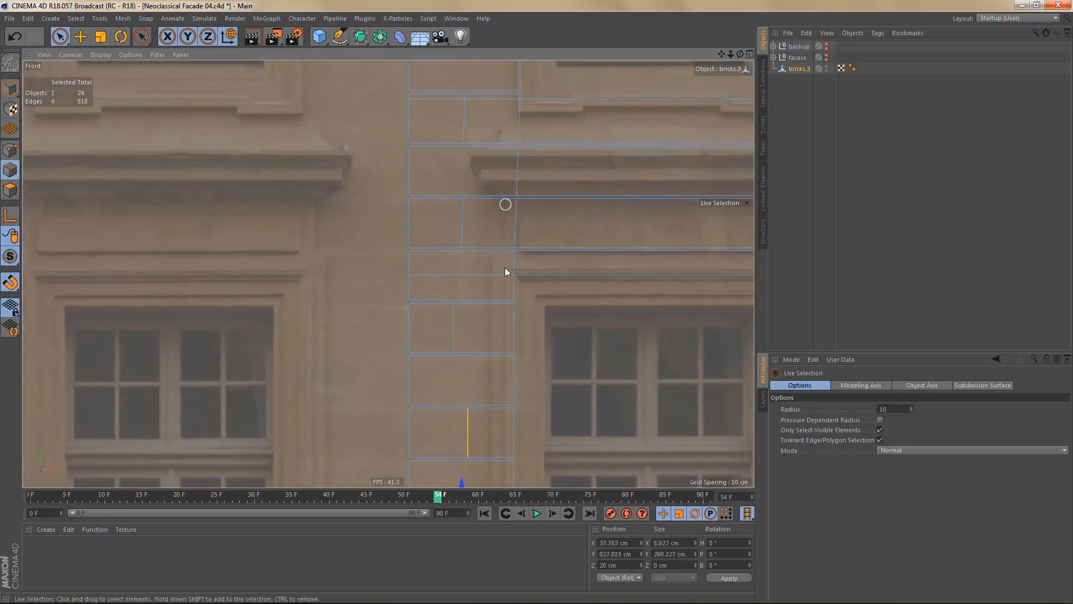
left_click(463, 225, "shift")
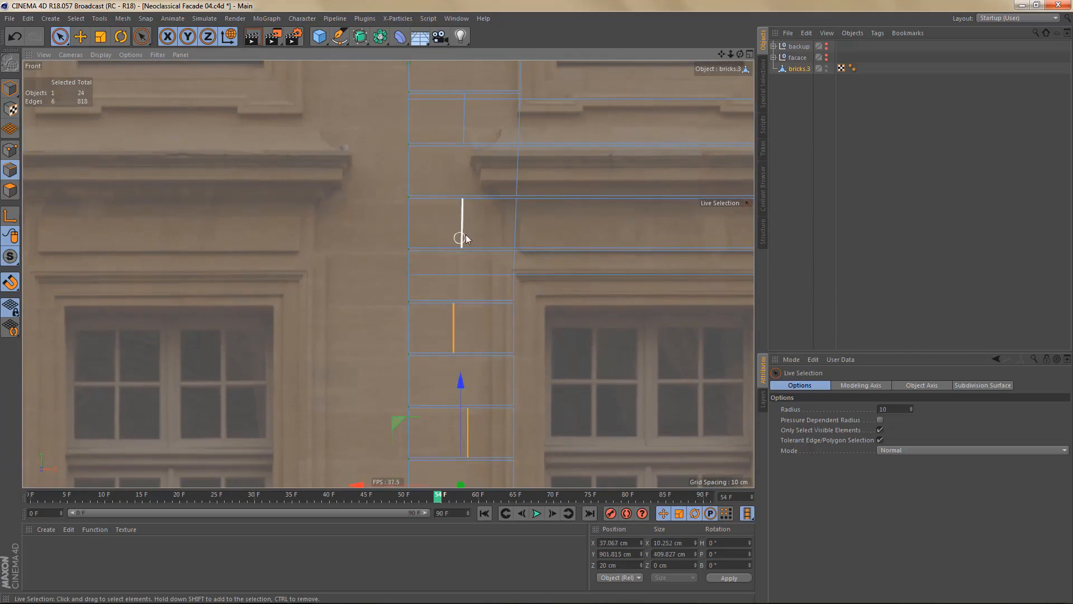
- Bevel the selected vertical joints with the existing bevel settings and delete the resulting narrow polygons to open the gaps
key("m")
key("s")
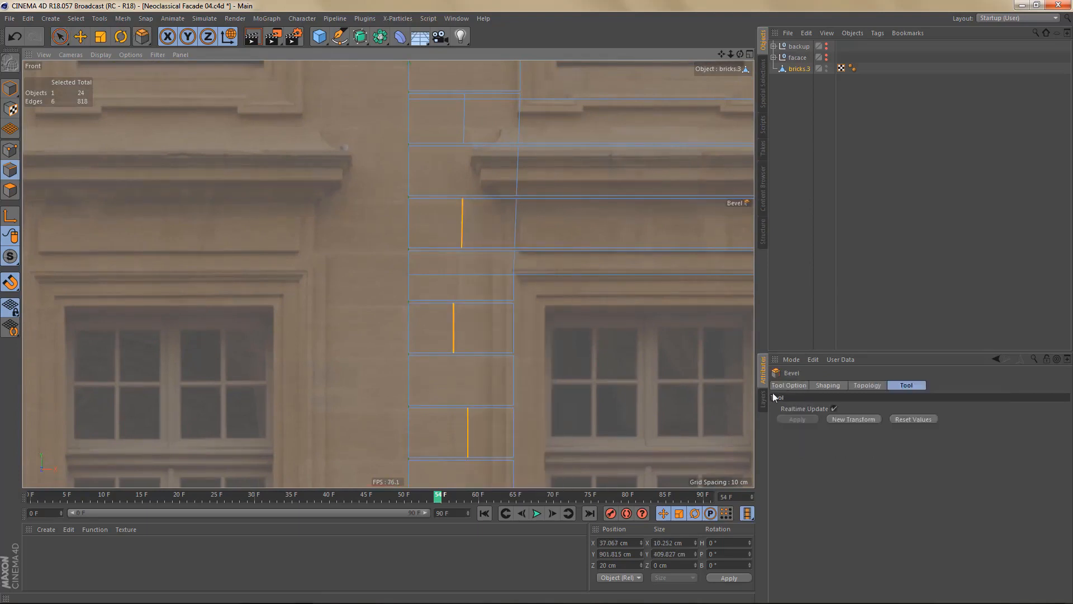
left_click(869, 417)
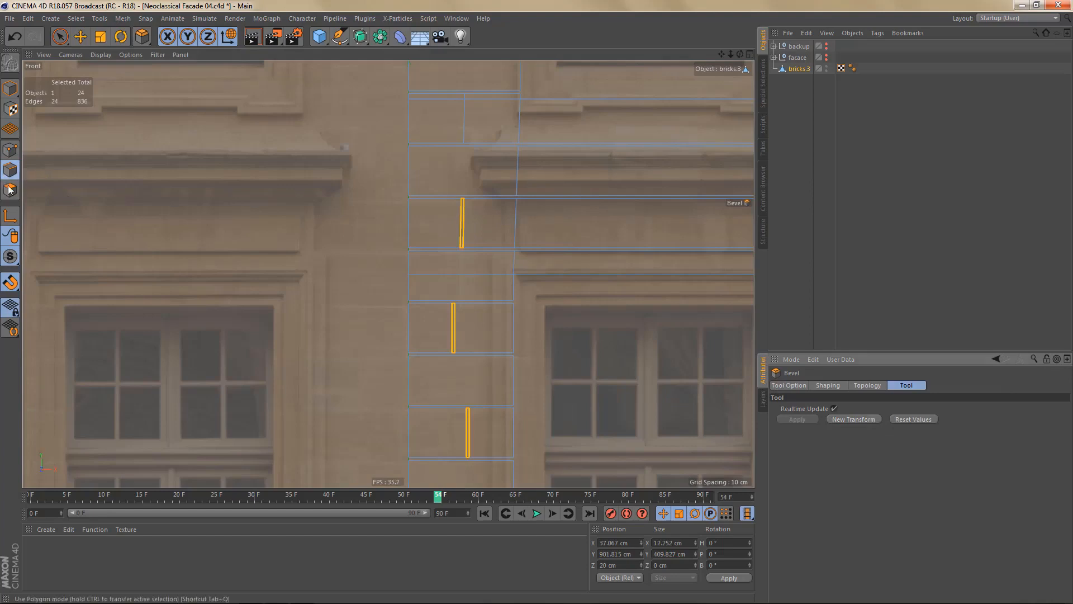
left_click(13, 190)
key("Delete")
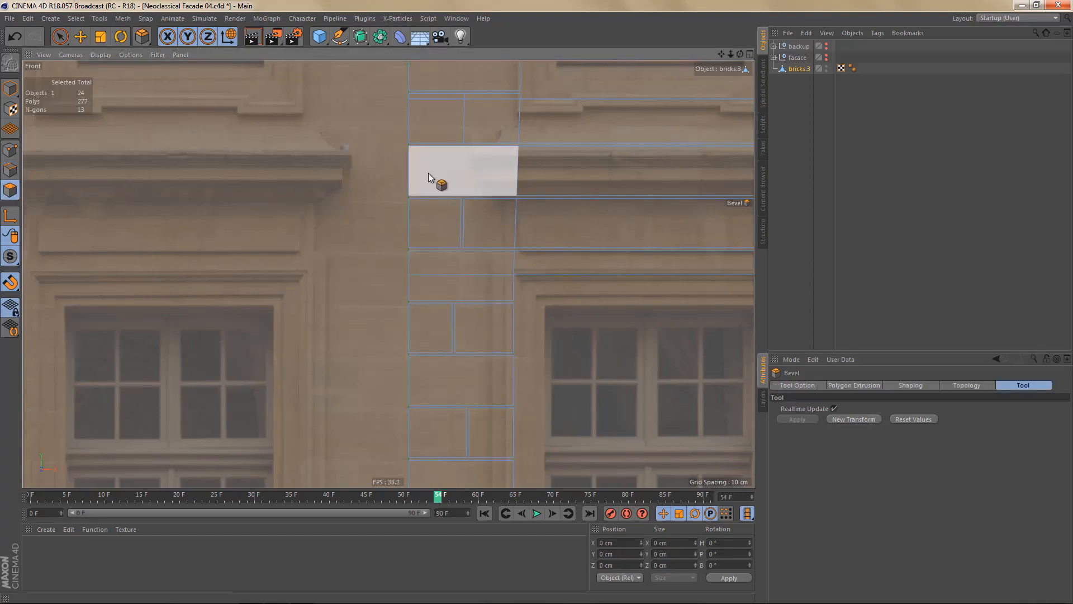
- In edge mode, box-select the four vertical joints in the strip between the facade's centre axis and the upper window
scroll(430, 177, "down", 3)
middle_click_drag(458, 226, 457, 327)
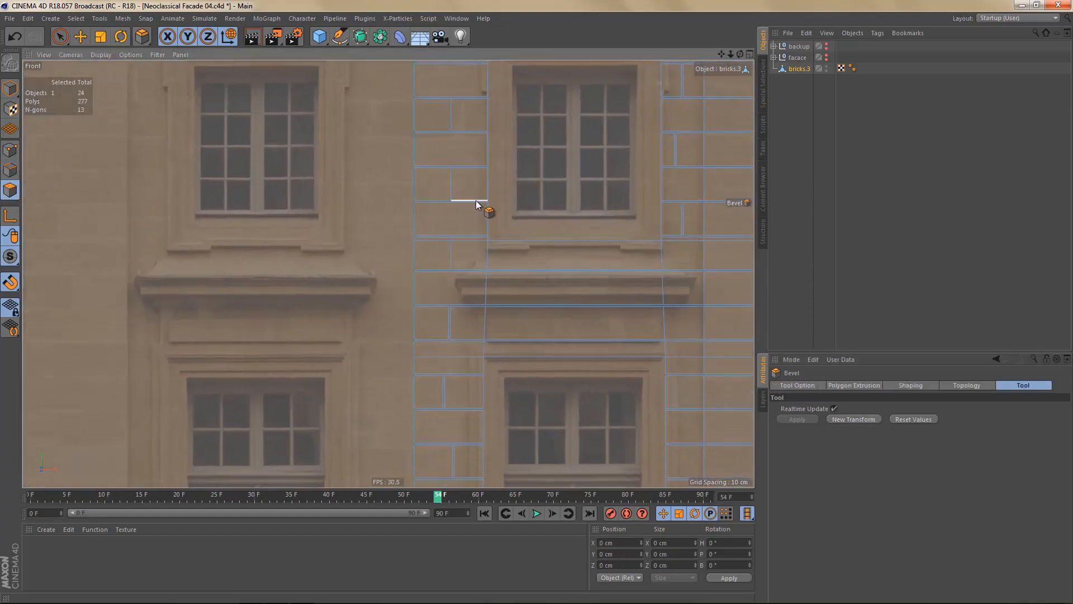
middle_click_drag(475, 200, 483, 323)
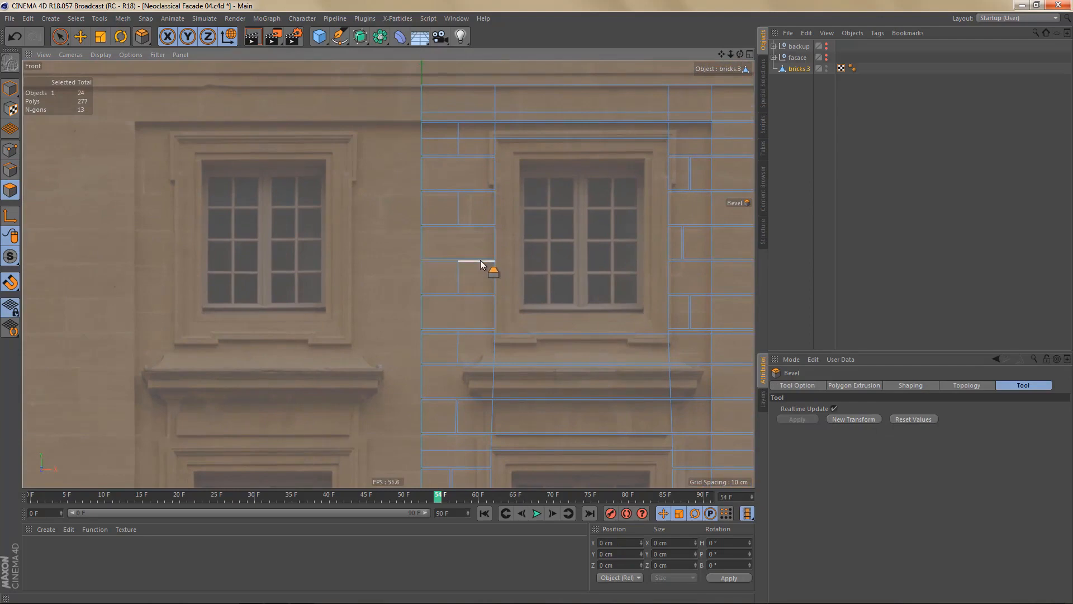
key("0")
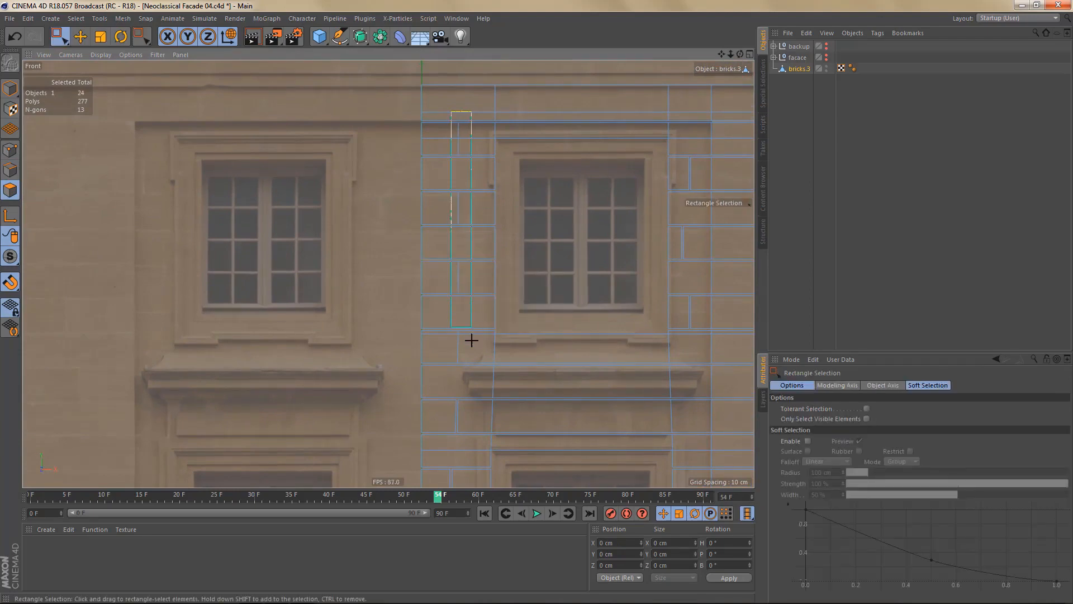
key("Return")
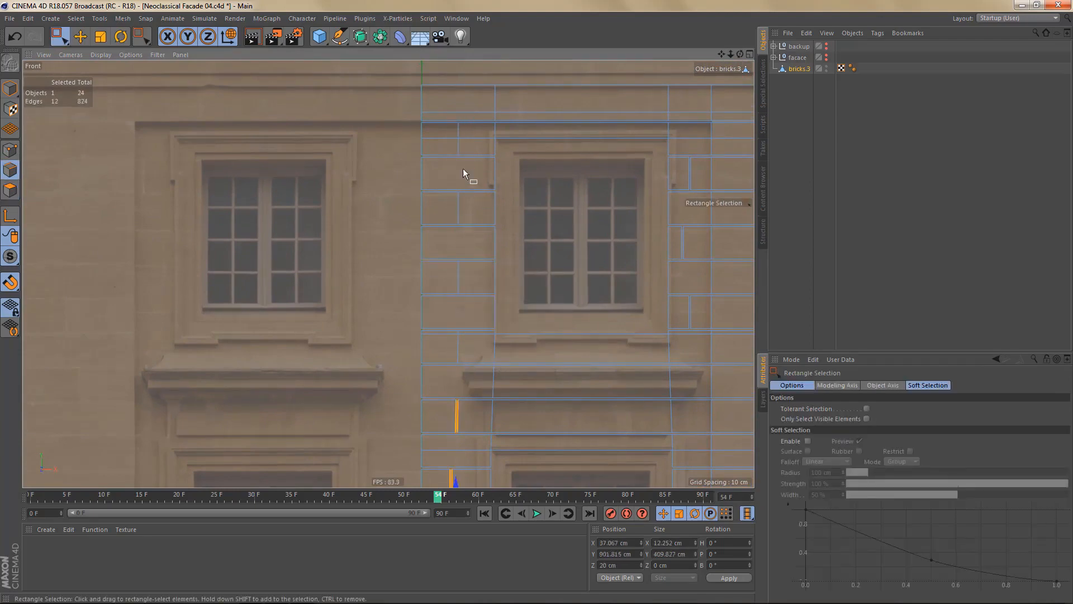
left_click_drag(444, 112, 469, 384)
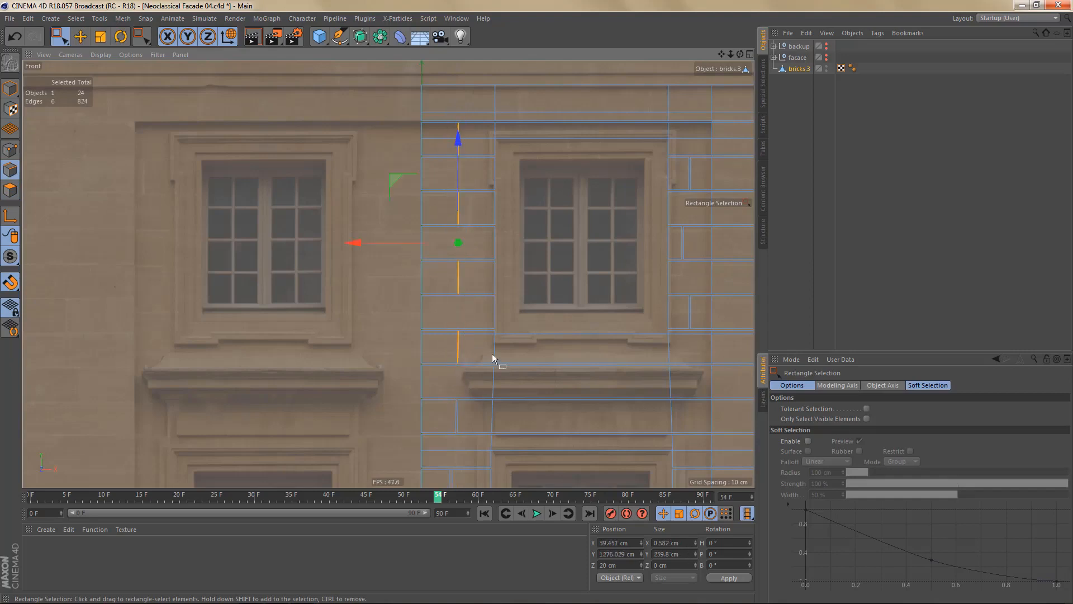
- Bevel the selected upper-strip joints with the same bevel settings and delete the narrow polygons this creates
key("m")
key("s")
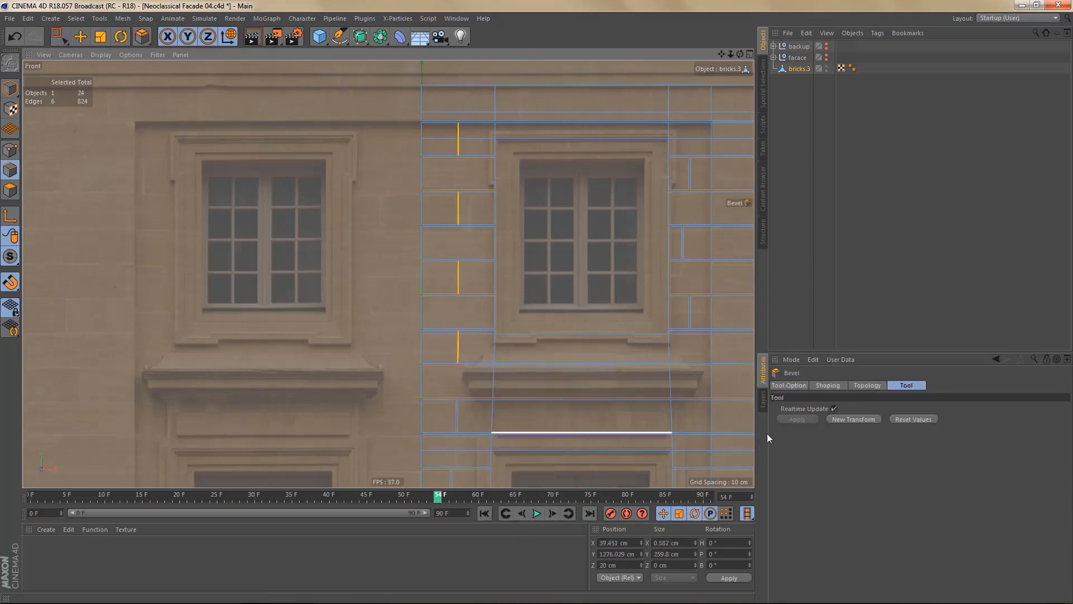
left_click(849, 418)
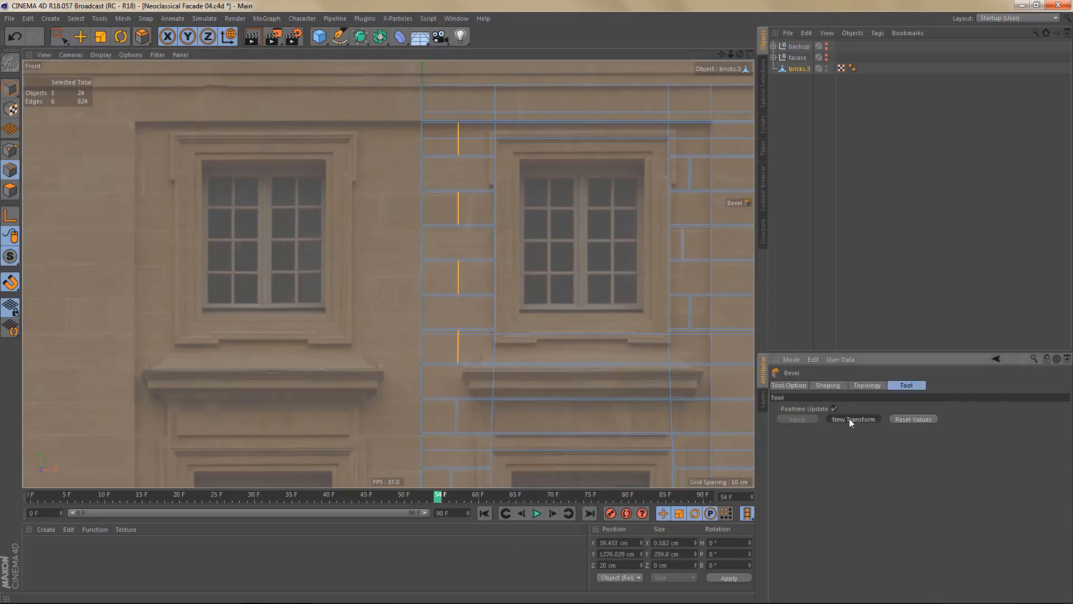
left_click(10, 190)
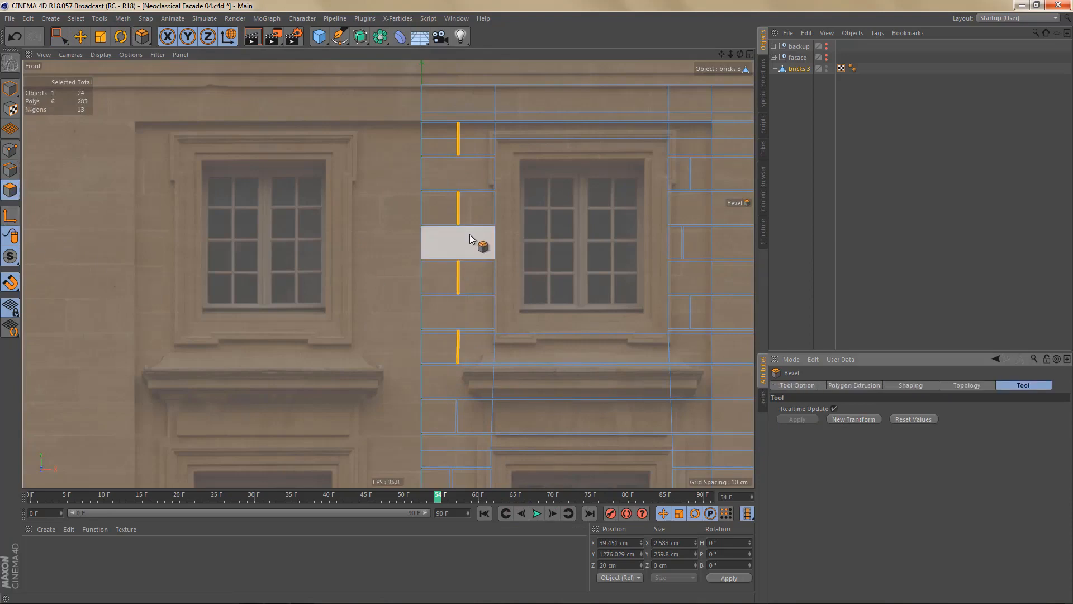
- Examine the whole brickwork in a preview render, then compare the courses above the upper window in the perspective and front views
scroll(467, 225, "down", 5)
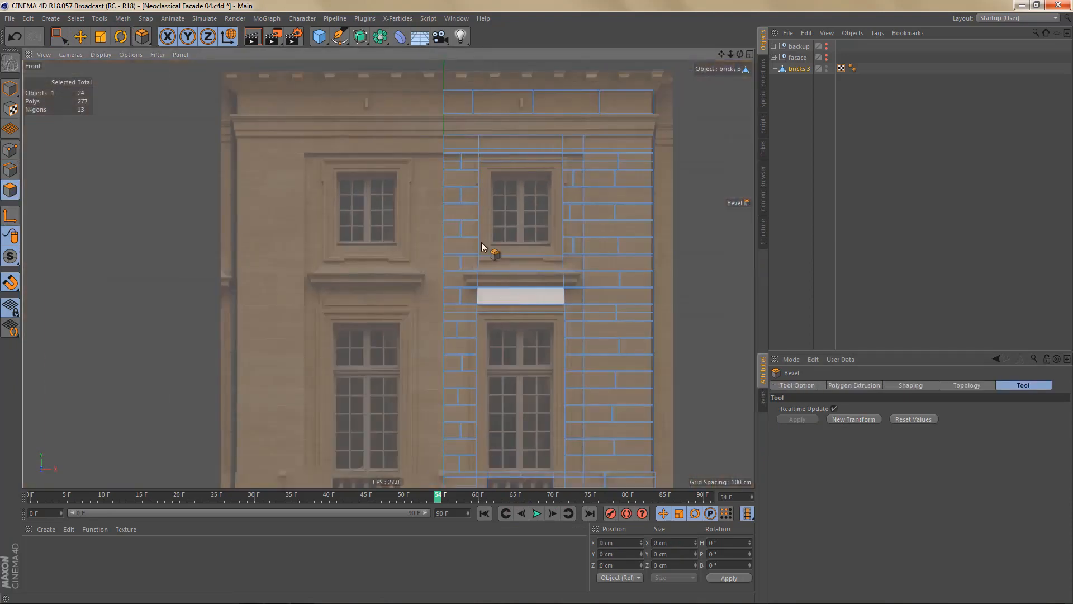
scroll(475, 235, "down", 3)
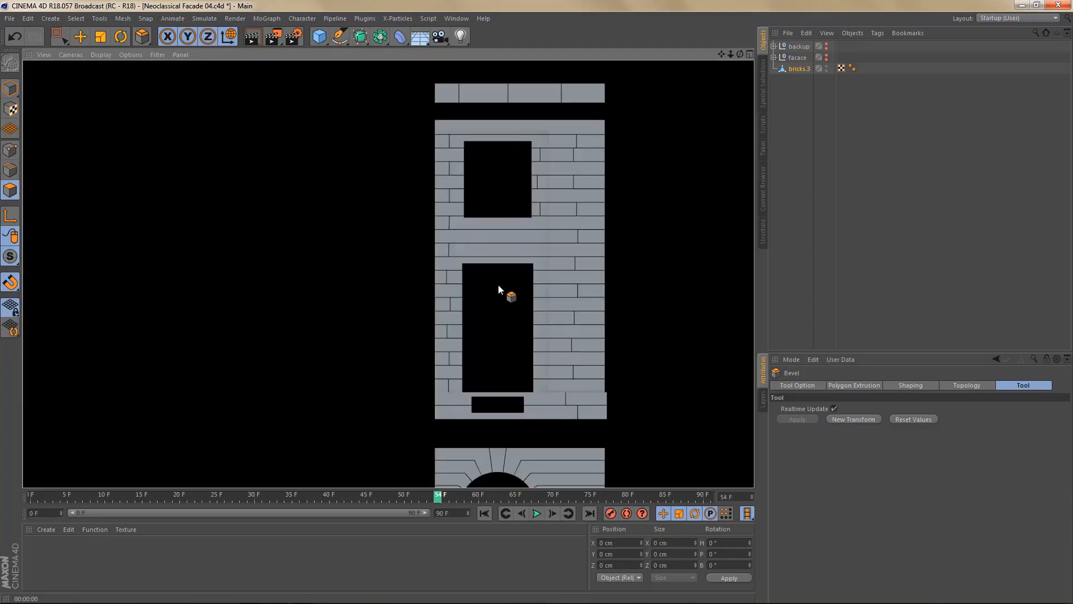
scroll(498, 286, "up", 4)
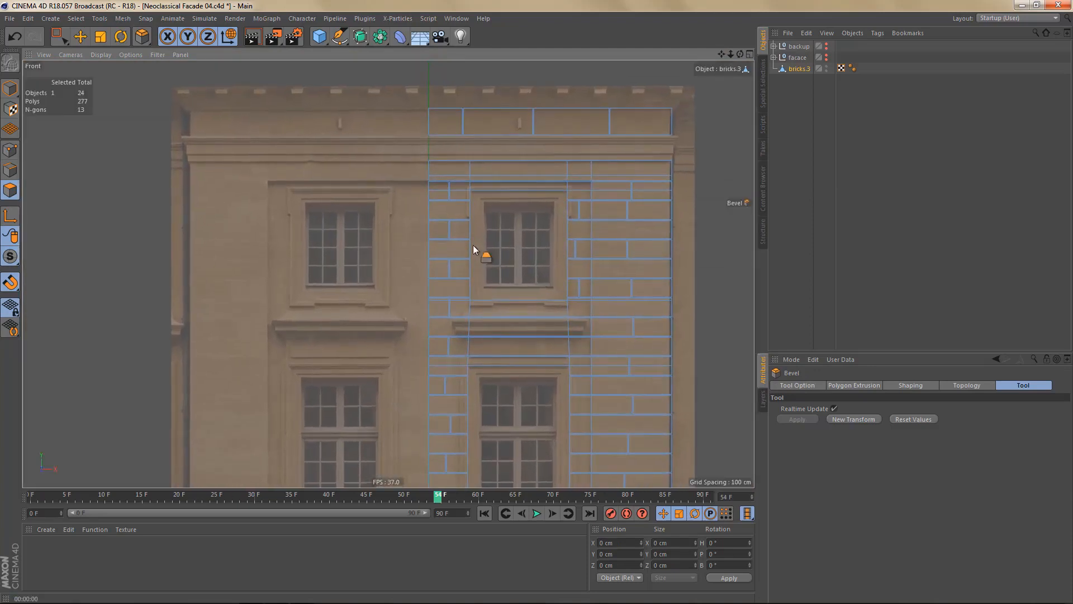
middle_click(473, 250)
middle_click(323, 194)
left_click_drag(441, 258, 498, 217, "alt")
left_click_drag(318, 250, 339, 261, "alt")
right_click_drag(359, 247, 399, 247, "alt")
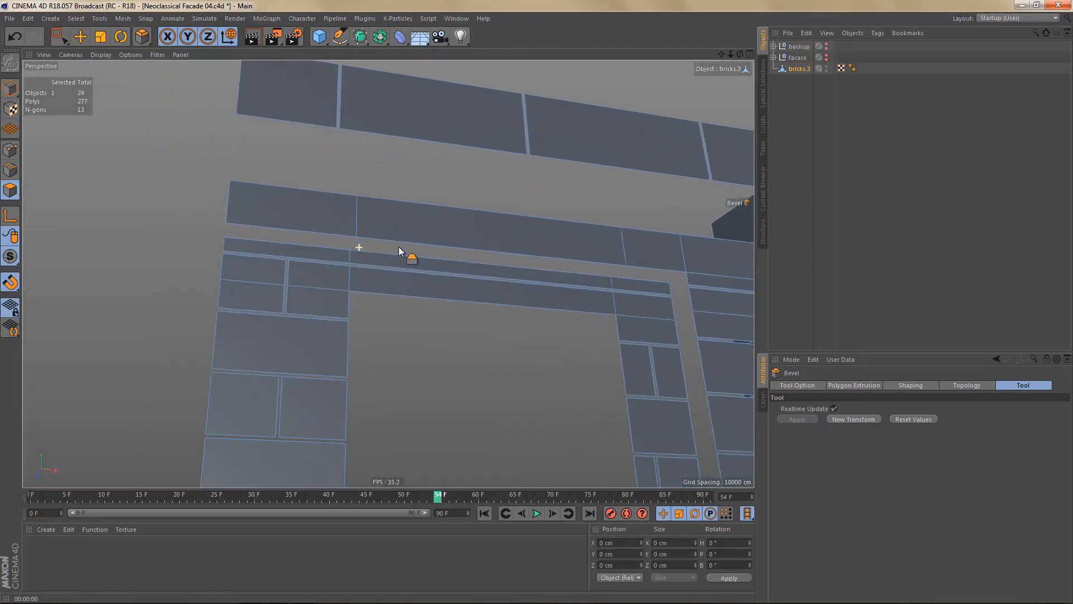
left_click_drag(393, 242, 388, 271, "alt")
middle_click_drag(388, 273, 457, 289, "alt")
mouse_move(428, 253)
left_mouse_down("alt")
mouse_move(428, 285)
mouse_move(420, 253)
mouse_move(446, 254)
mouse_move(418, 242)
left_mouse_up("alt")
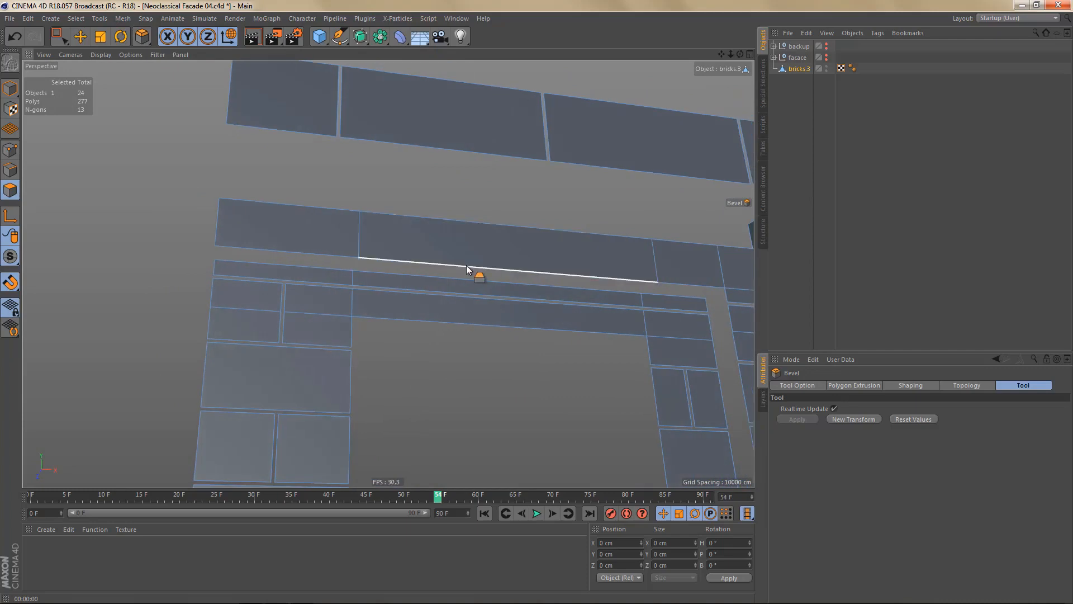
key("F5")
key("F4")
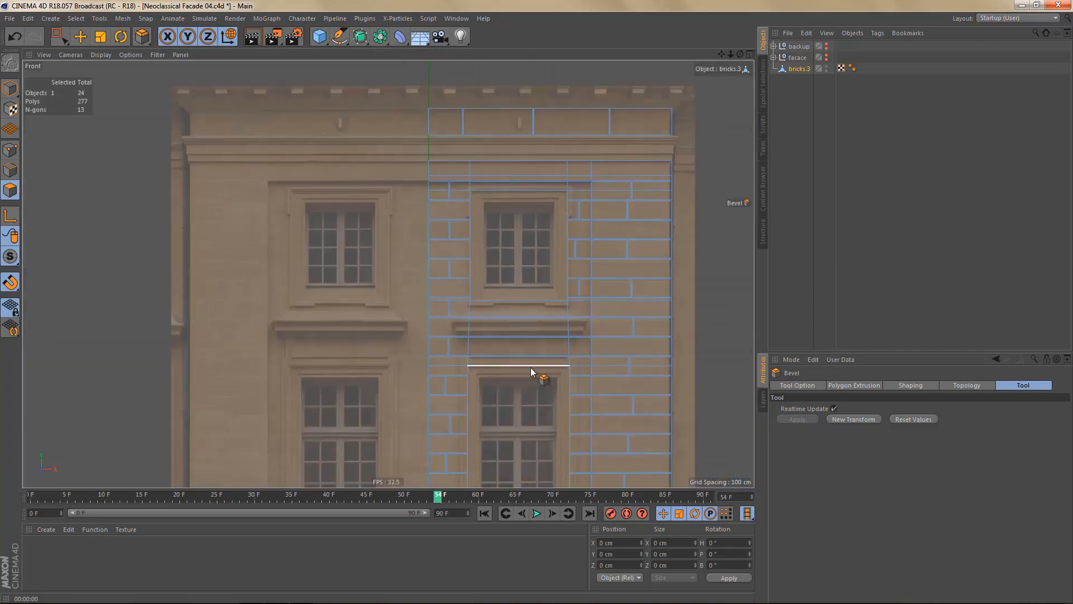
key("F5")
key("F1")
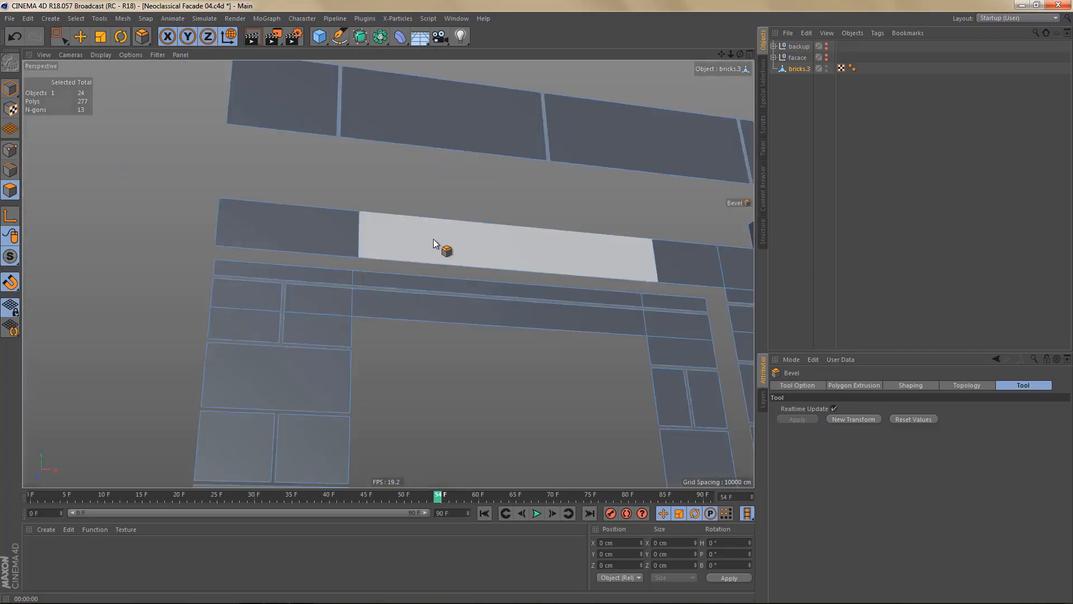
key("F5")
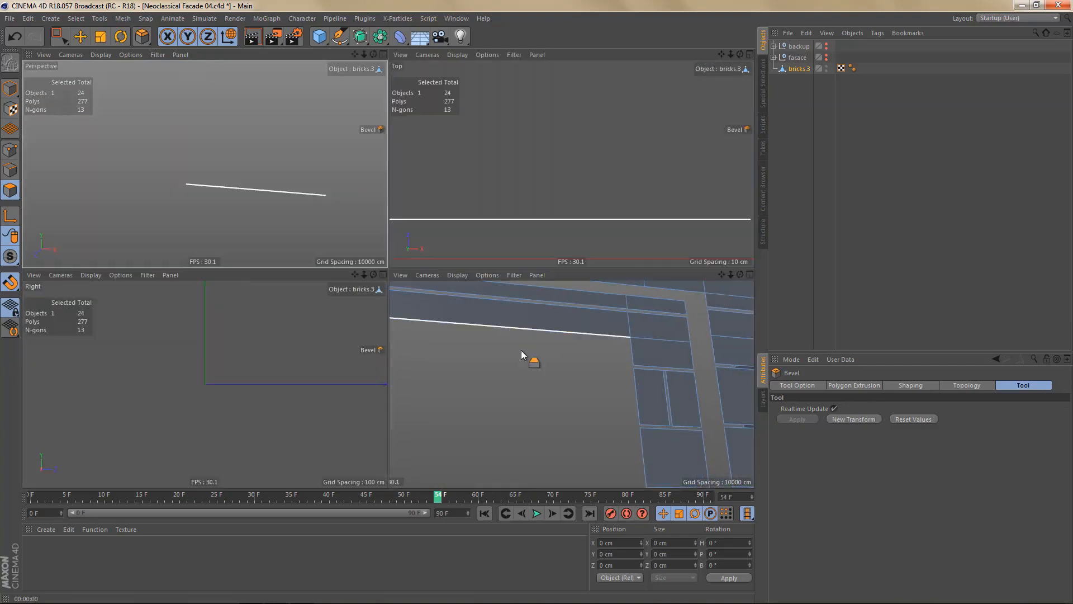
key("F4")
- Line-cut two vertical joints through the courses above the upper window near both window sides, enabling Single Line for the second cut
scroll(519, 176, "up", 5)
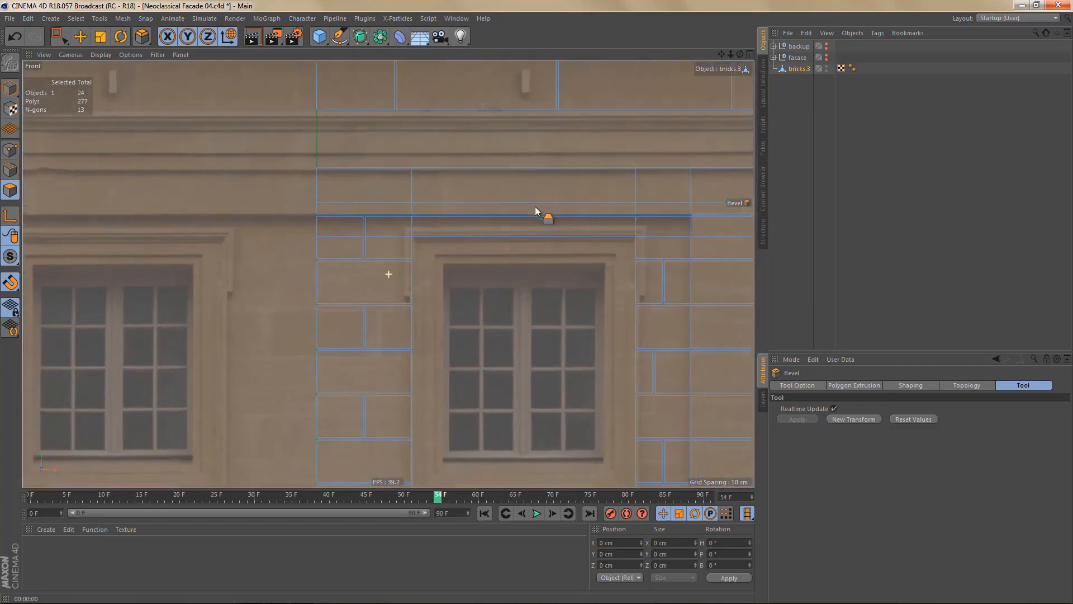
key("k")
key("k")
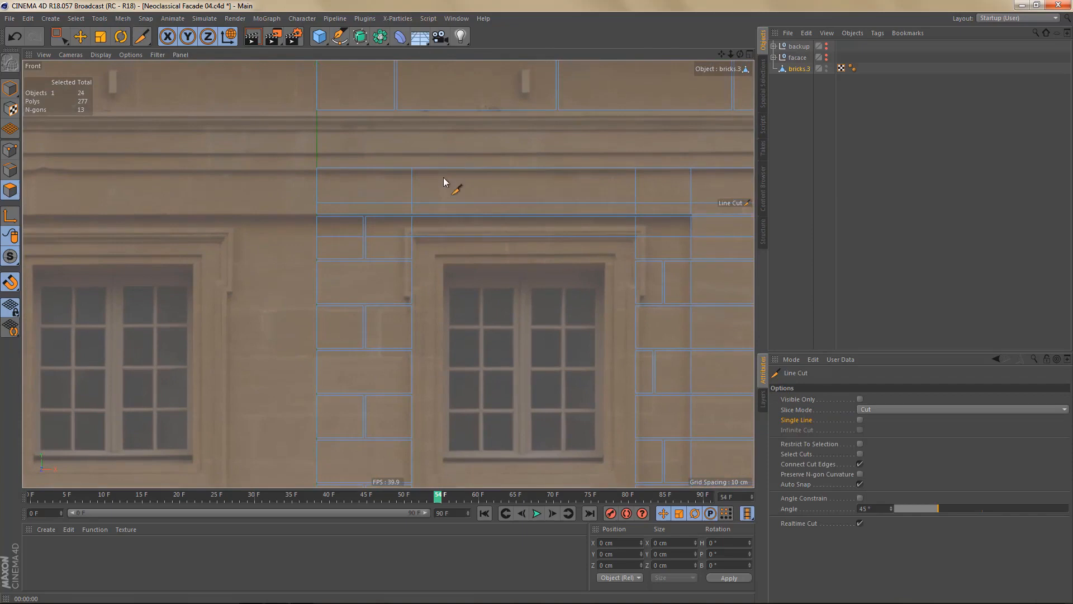
left_click(443, 148)
left_click(443, 305)
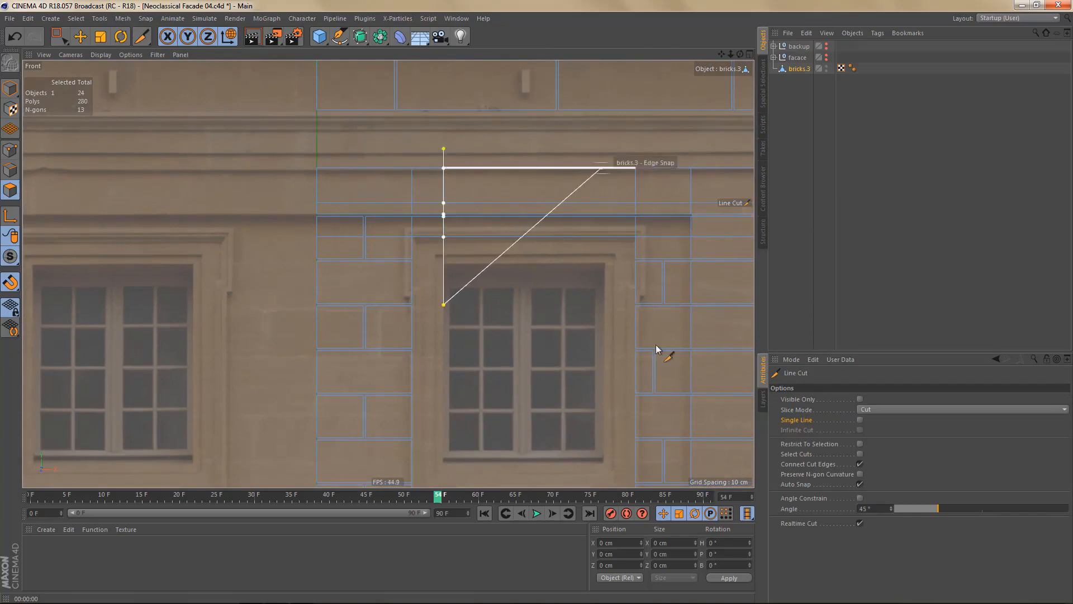
left_click(859, 420)
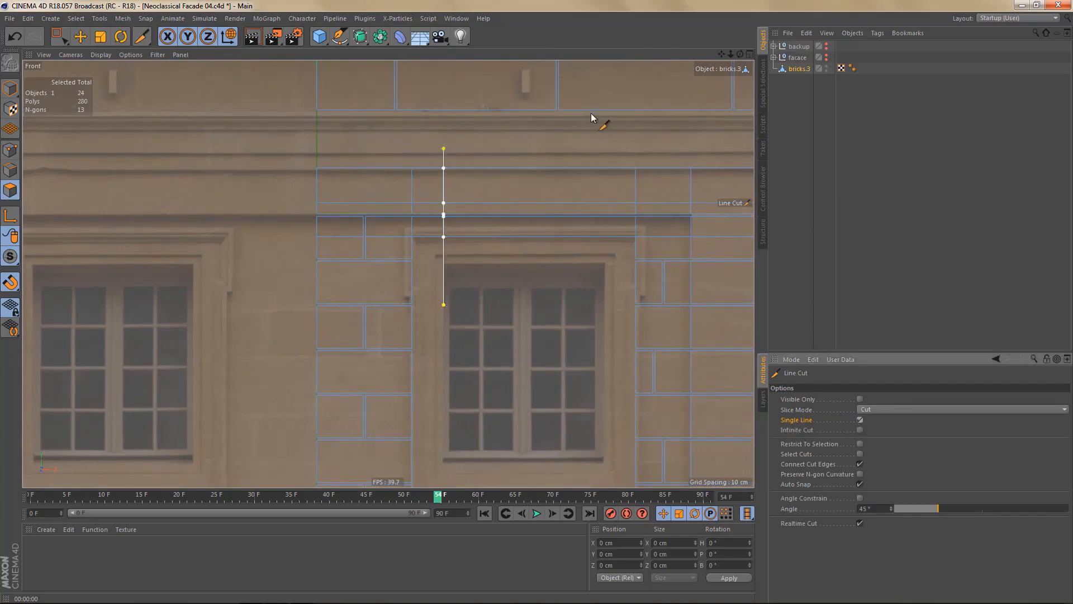
left_click(588, 148)
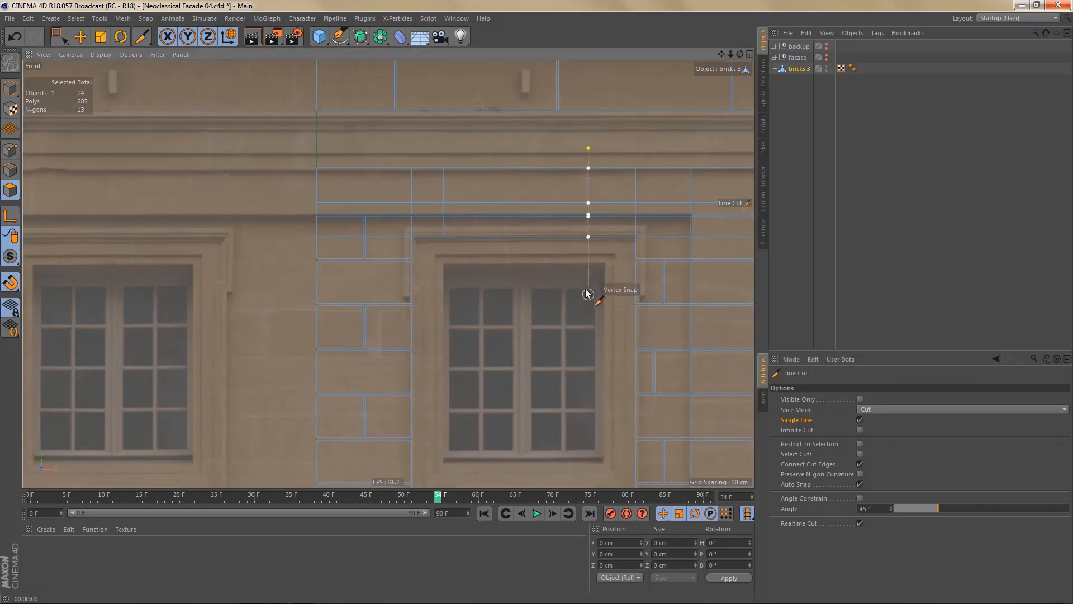
- In edge mode, box-select the edges of both new cuts above the upper window and start the Bevel tool on them
key("space")
key("Return")
left_click_drag(439, 166, 450, 241)
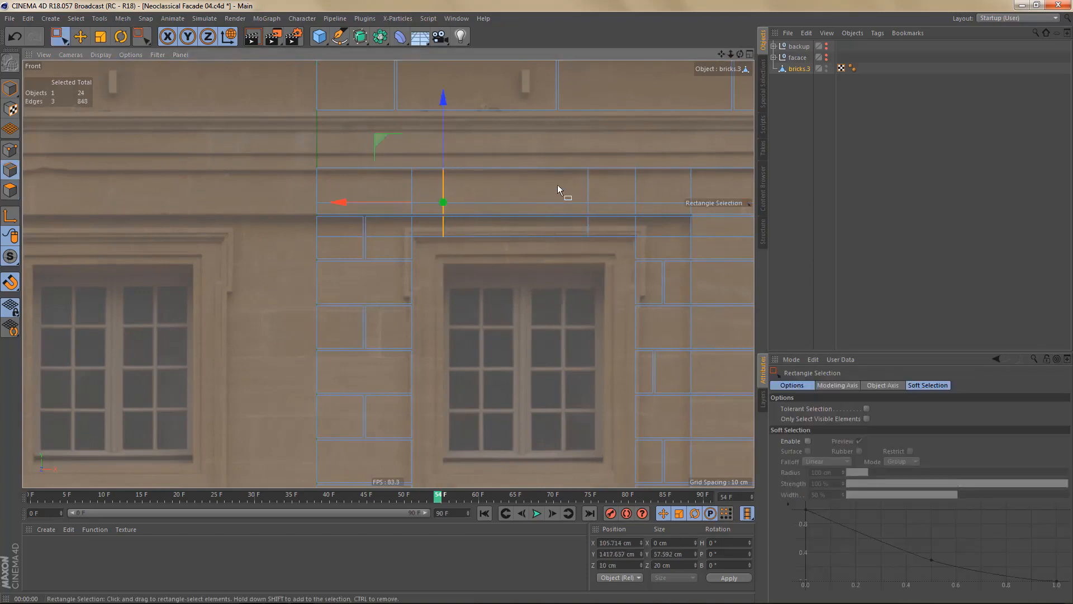
left_click_drag(561, 162, 595, 292, "shift")
key("m")
key("s")
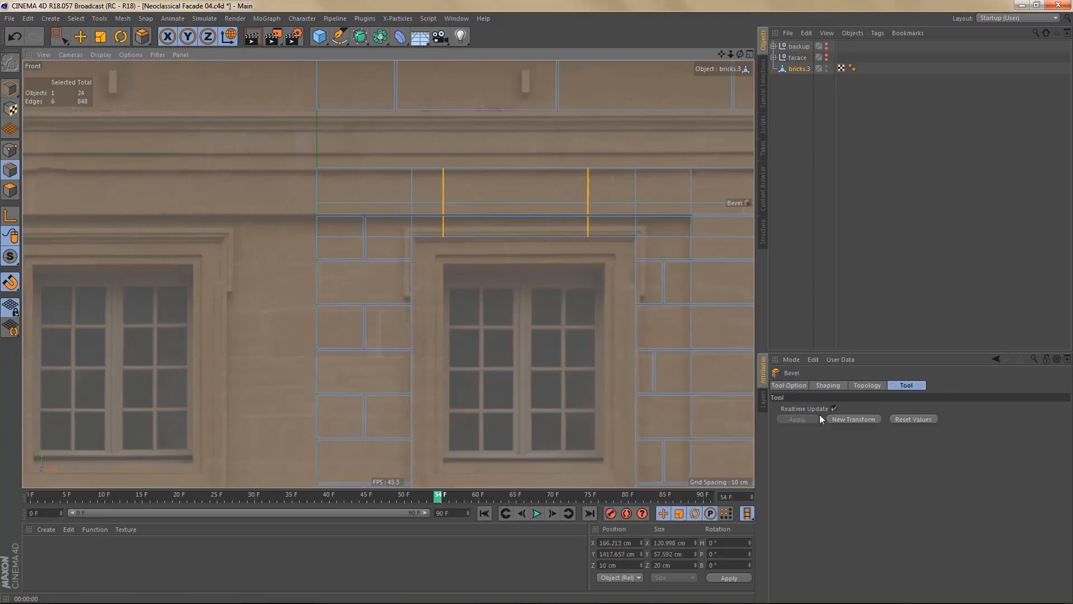
- Delete the narrow polygons in the new vertical joints above the upper window and switch to the perspective view
left_click(11, 190)
key("Delete")
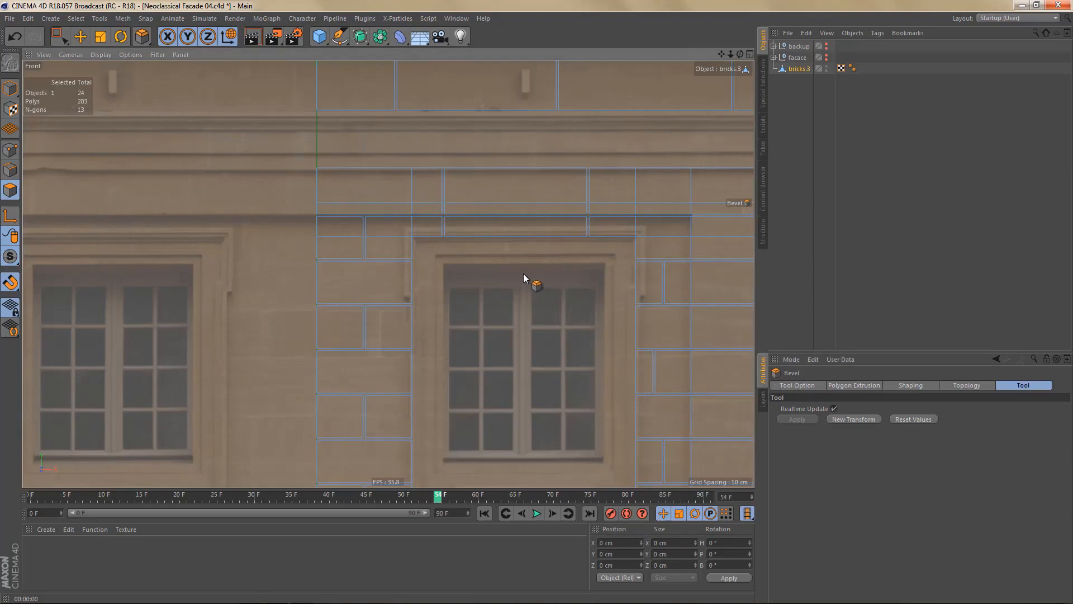
scroll(514, 258, "down", 3)
key("ctrl+r")
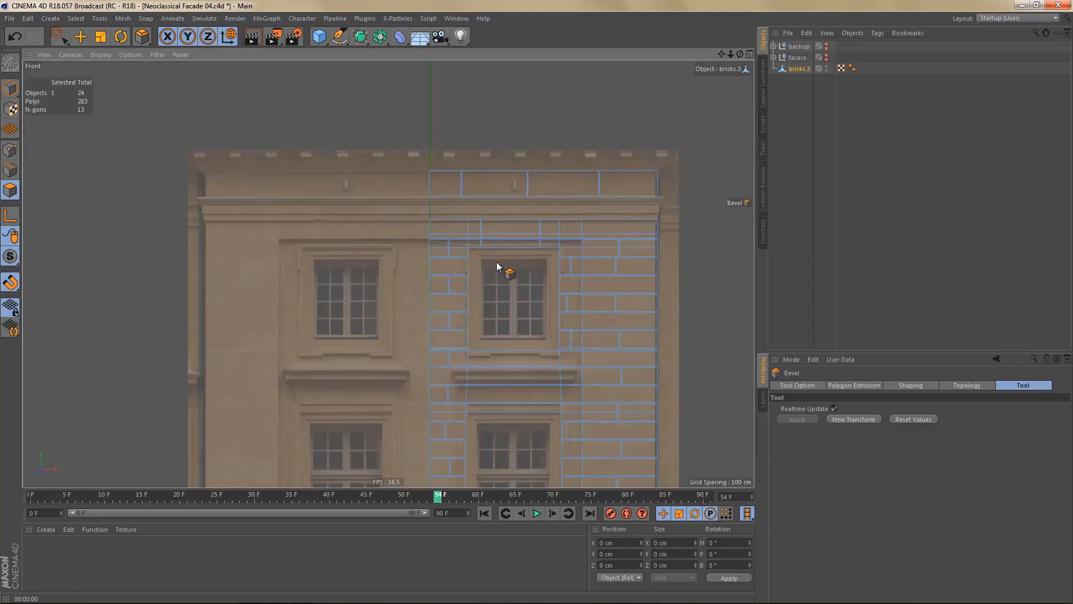
middle_click(497, 261)
middle_click(281, 158)
left_click_drag(407, 193, 429, 273, "alt")
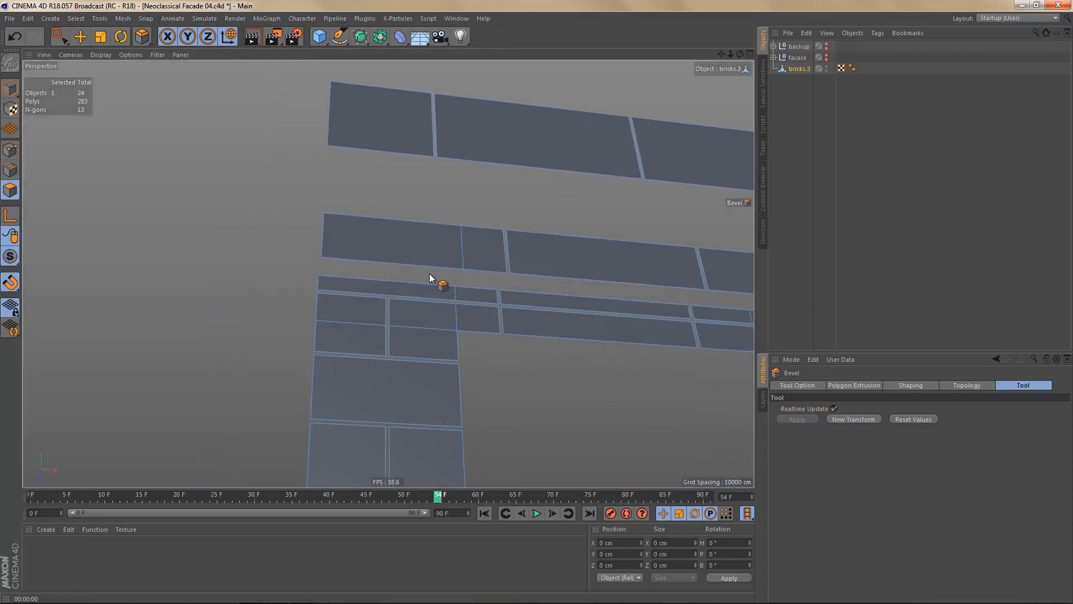
- Bridge the gap between the projecting top band and the brick row below it at the wall's left end
key("m")
key("b")
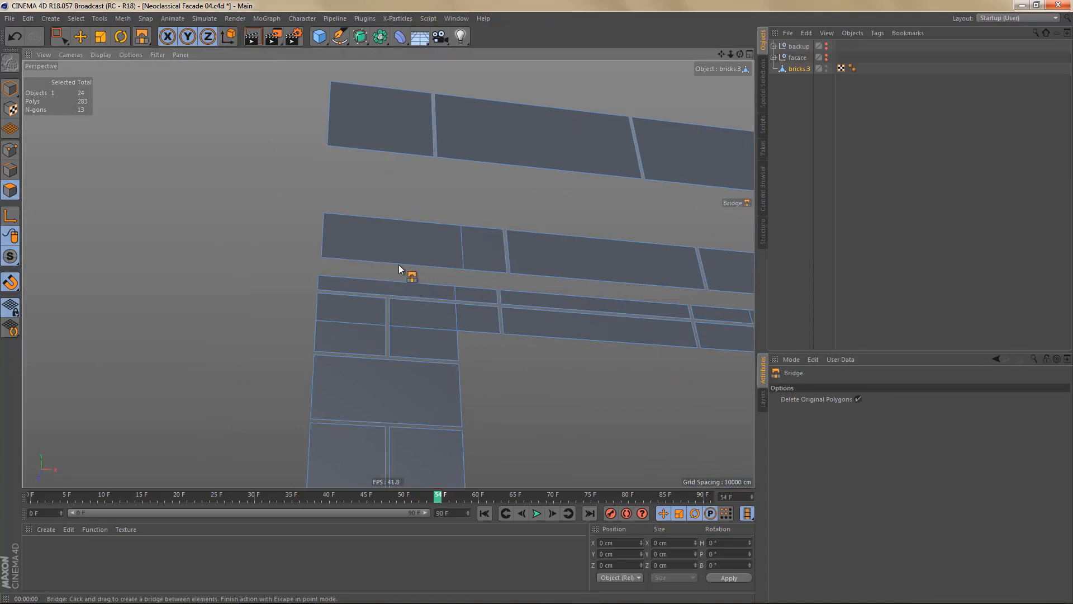
mouse_move(397, 264)
left_mouse_down("alt")
mouse_move(436, 296)
mouse_move(427, 270)
mouse_move(385, 266)
mouse_move(395, 276)
left_mouse_up("alt")
key("Return")
right_click_drag(478, 310, 543, 308, "alt")
left_click_drag(477, 304, 462, 262, "alt")
middle_click_drag(458, 316, 381, 313, "alt")
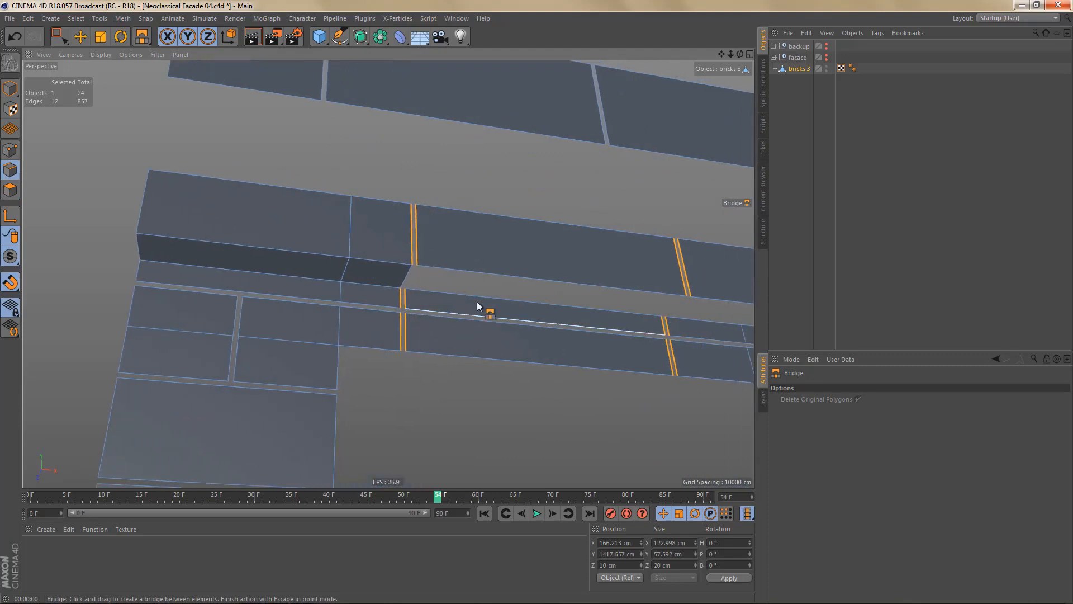
- Bridge the remaining gaps along the top band's underside and down the side of the inner corner
left_click_drag(495, 292, 497, 274)
middle_click_drag(610, 331, 350, 343, "alt")
left_click_drag(474, 322, 470, 316)
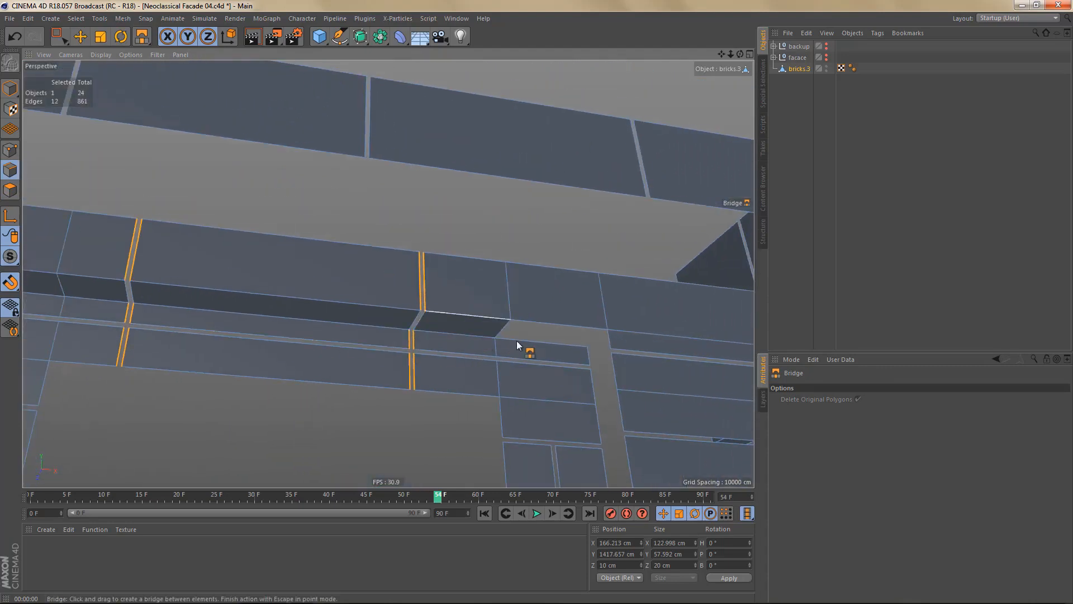
left_click_drag(538, 343, 606, 343)
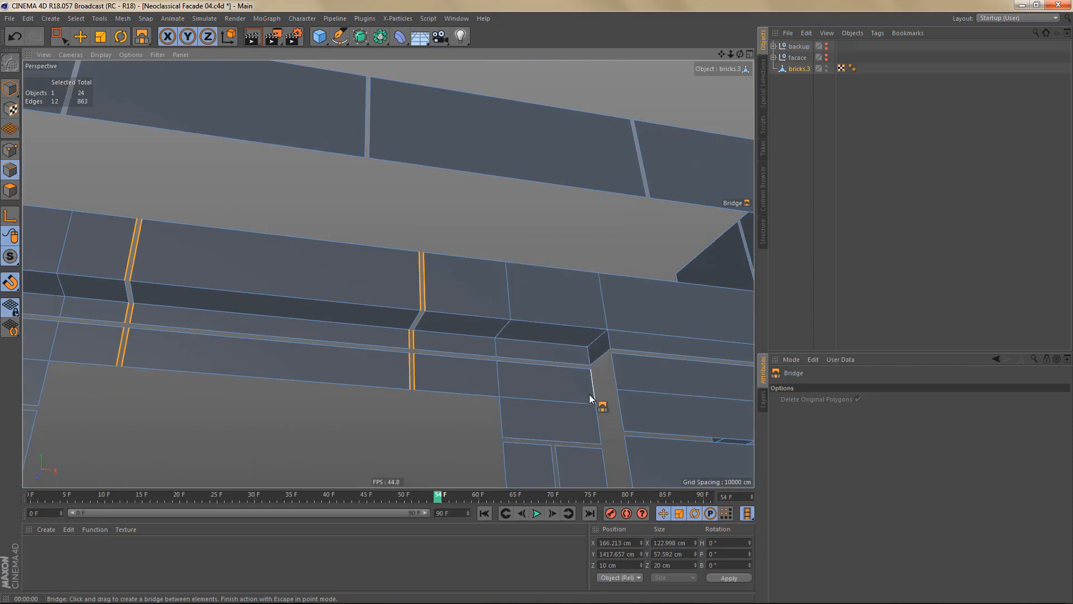
middle_click_drag(592, 396, 514, 319, "alt")
left_click_drag(519, 315, 535, 336)
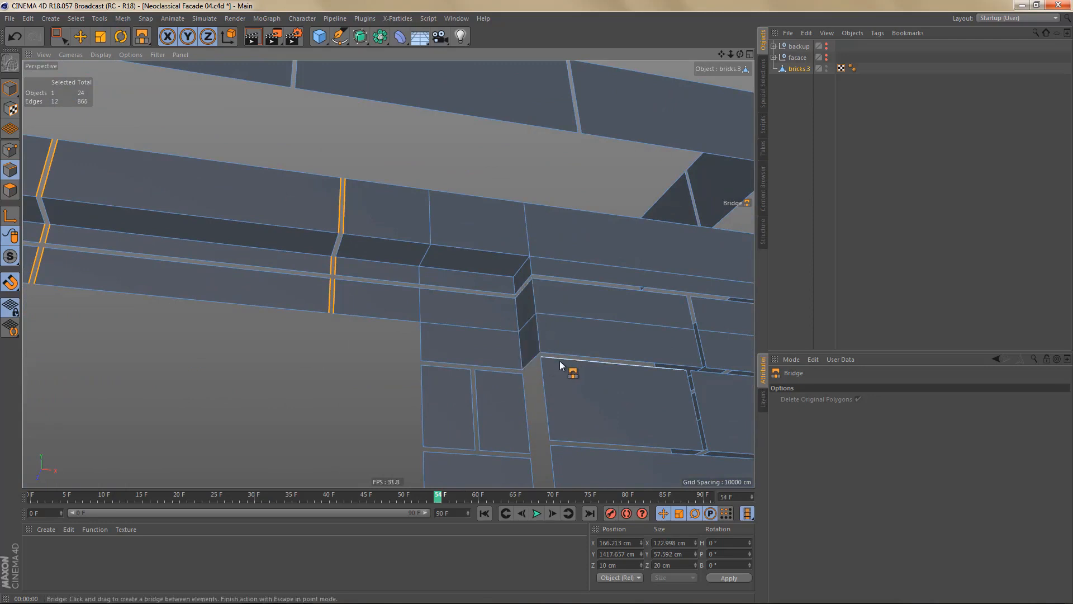
- Dissolve the surplus vertical edge loop running through the top band's left block, keeping its surfaces
middle_click_drag(579, 341, 752, 380, "alt")
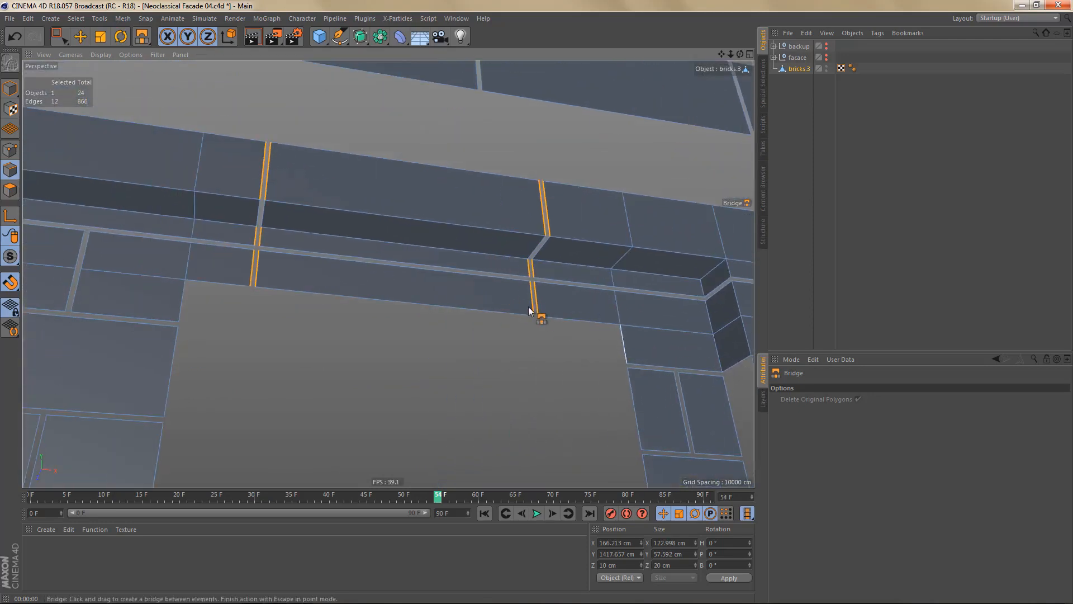
left_click_drag(465, 283, 499, 311, "alt")
middle_click_drag(499, 310, 687, 370, "alt")
right_click_drag(460, 290, 491, 286, "alt")
middle_click_drag(493, 287, 502, 294, "alt")
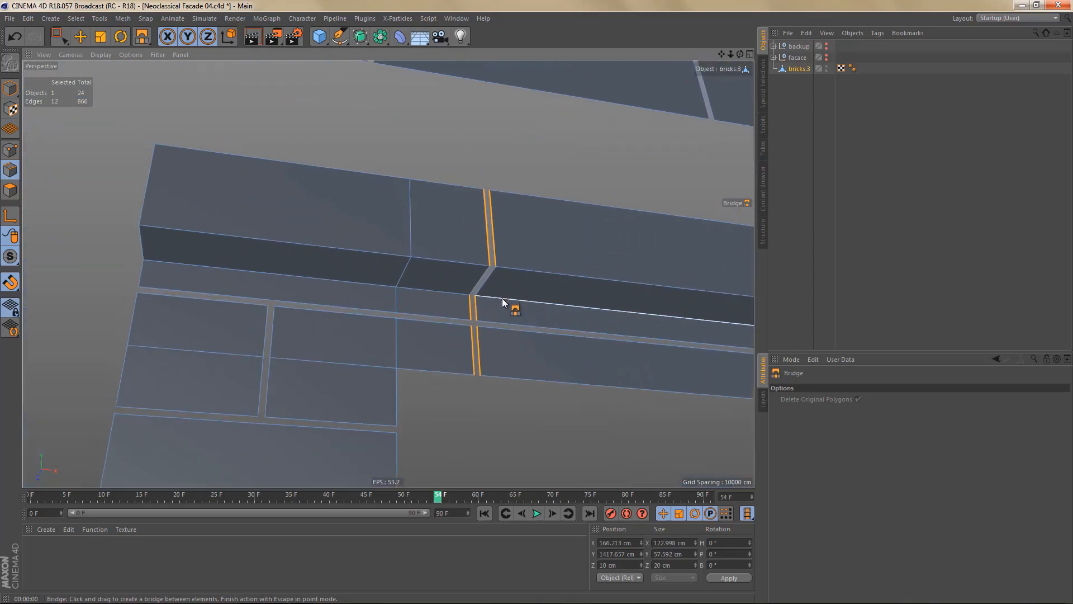
key("e")
double_click(406, 218)
key("ctrl+Delete")
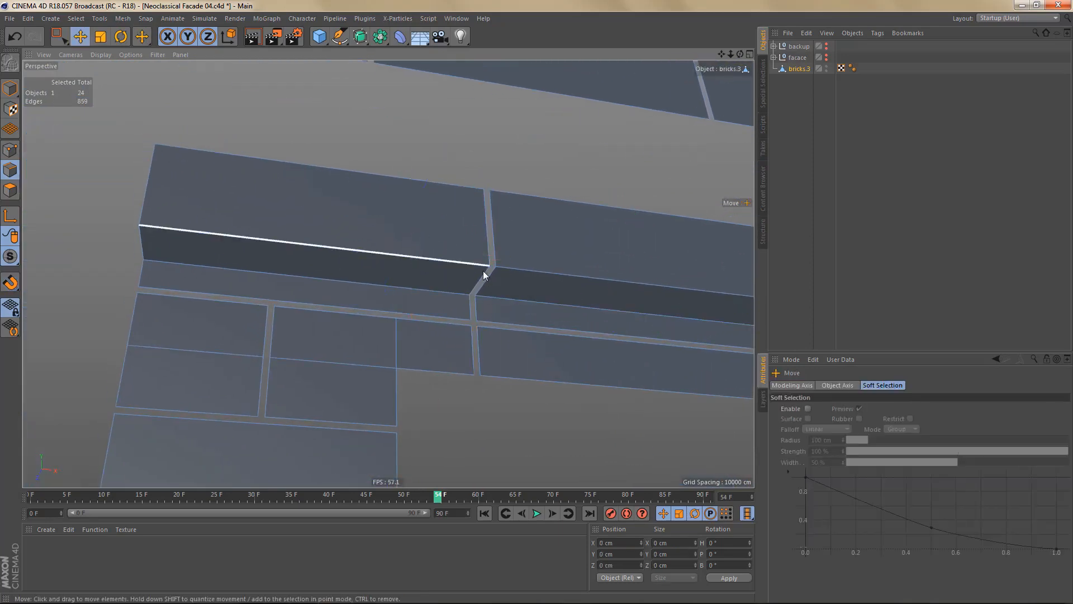
- Dissolve the horizontal edge across the leftmost brick beneath the top band
middle_click_drag(389, 253, 312, 255, "alt")
right_click_drag(367, 253, 375, 294, "alt")
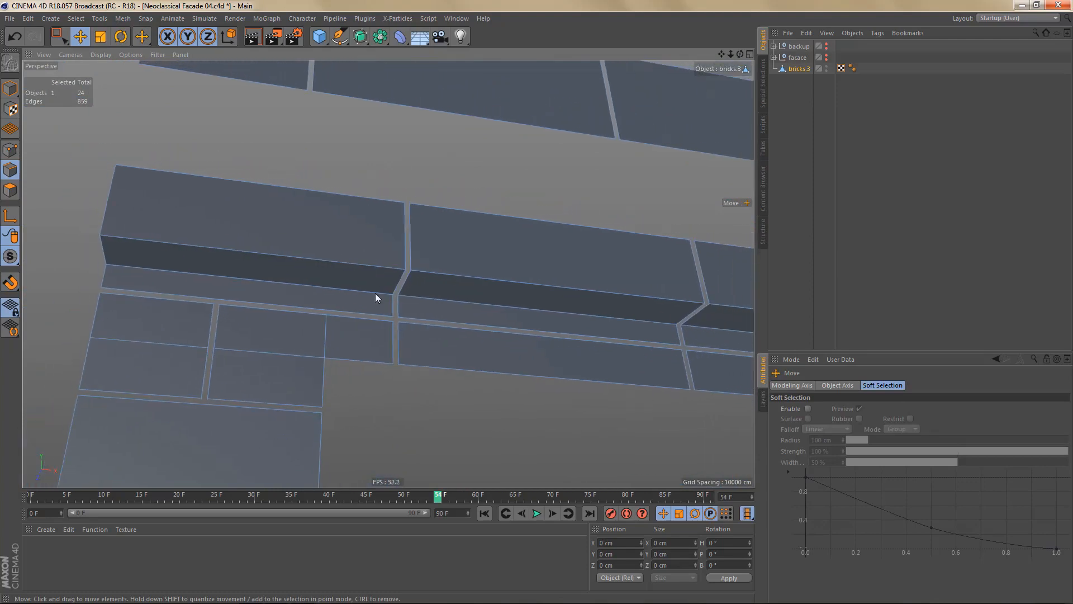
middle_click_drag(391, 311, 480, 298, "alt")
right_click_drag(374, 314, 389, 309, "alt")
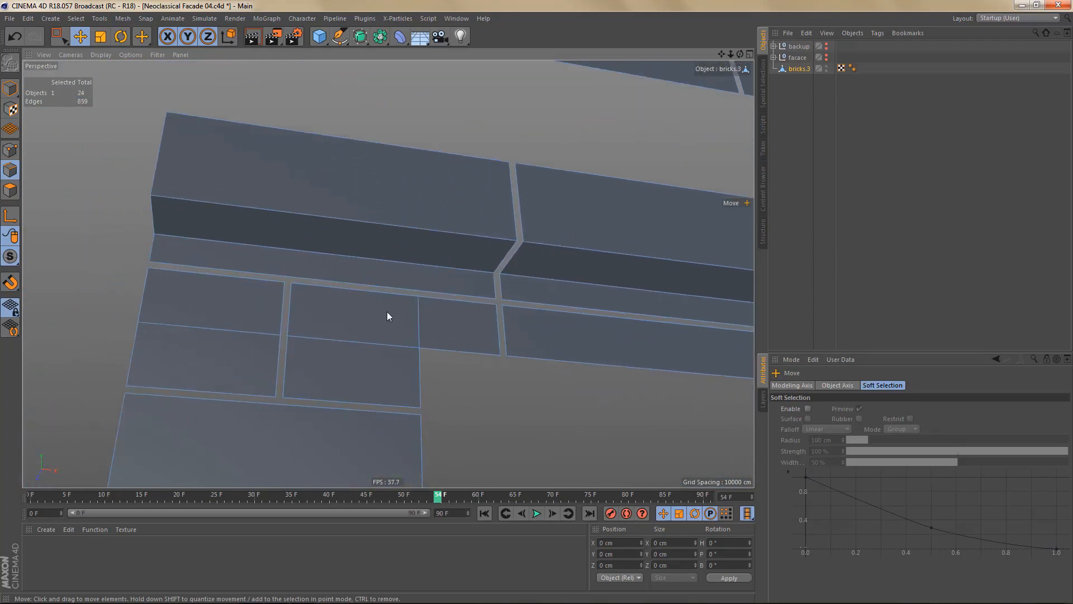
double_click(225, 331)
key("ctrl+Delete")
- Weld three points of the brick beside the window opening onto its upper outer corner point
key("Return")
key("9")
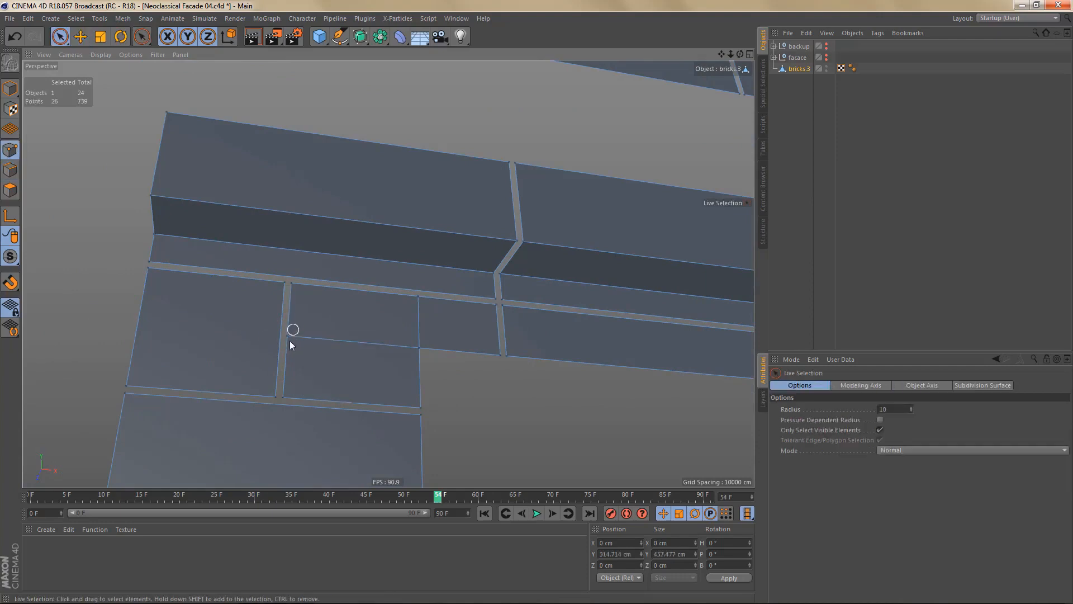
left_click(288, 336)
key("m")
key("q")
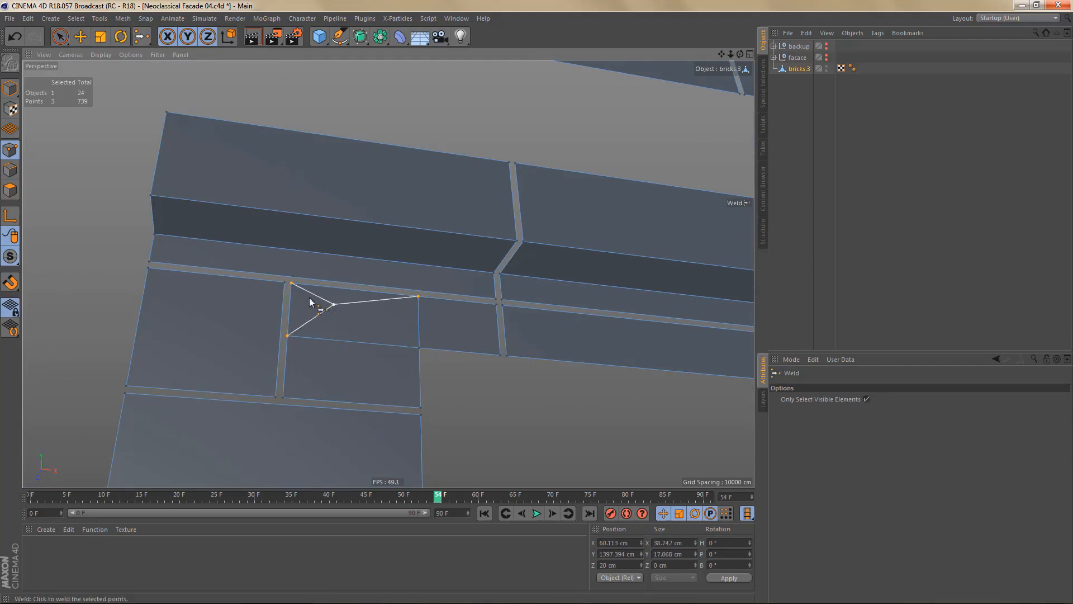
left_click(291, 283)
- Dissolve the surplus vertical edge loop in the top band's block near the inner corner
middle_click_drag(423, 303, 288, 268, "alt")
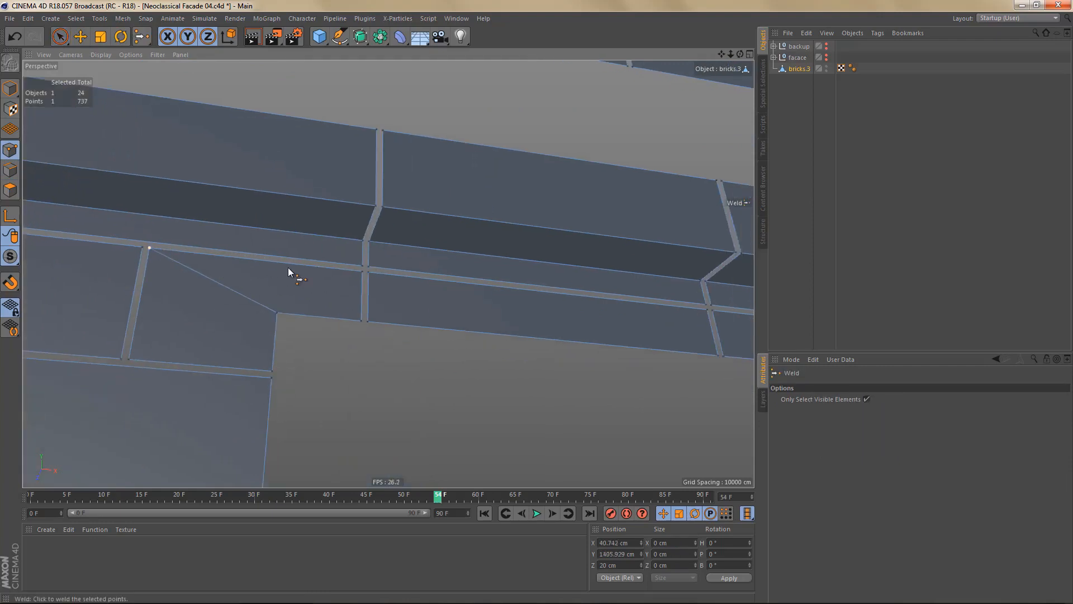
right_click_drag(288, 269, 289, 312, "alt")
middle_click_drag(233, 281, 26, 285, "alt")
right_click_drag(574, 332, 631, 333, "alt")
middle_click_drag(577, 327, 550, 318, "alt")
right_click_drag(549, 291, 575, 290, "alt")
middle_click_drag(575, 289, 541, 307, "alt")
key("Return")
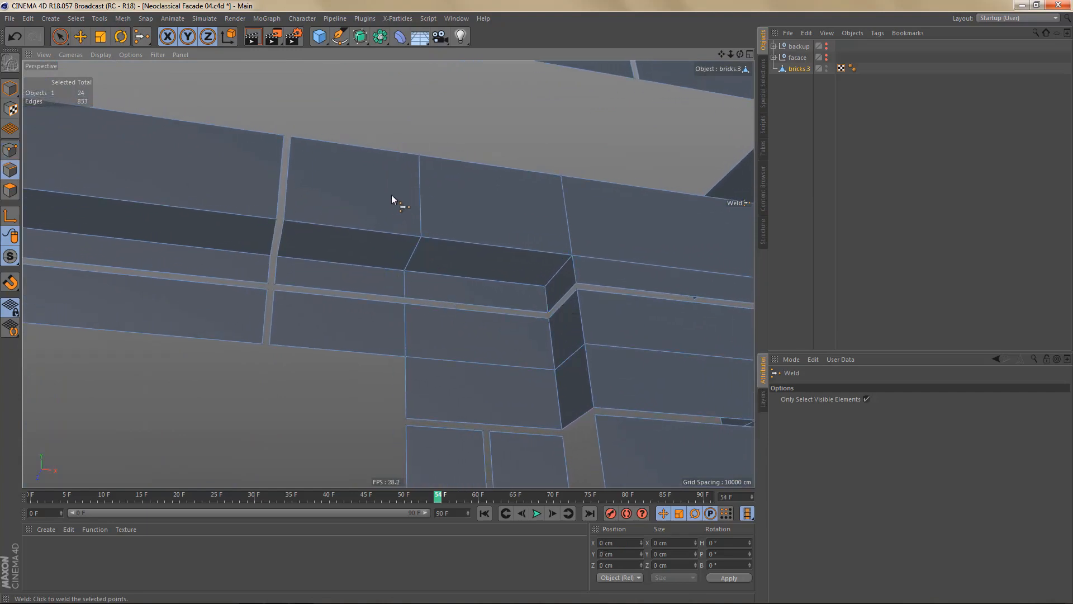
key("e")
double_click(421, 194)
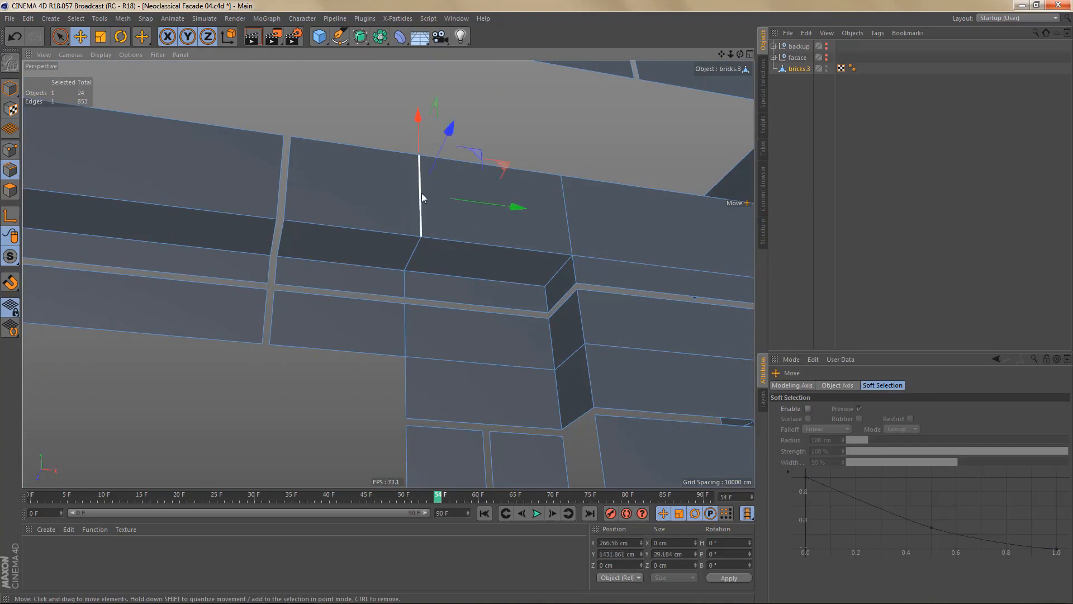
key("ctrl+BackSpace")
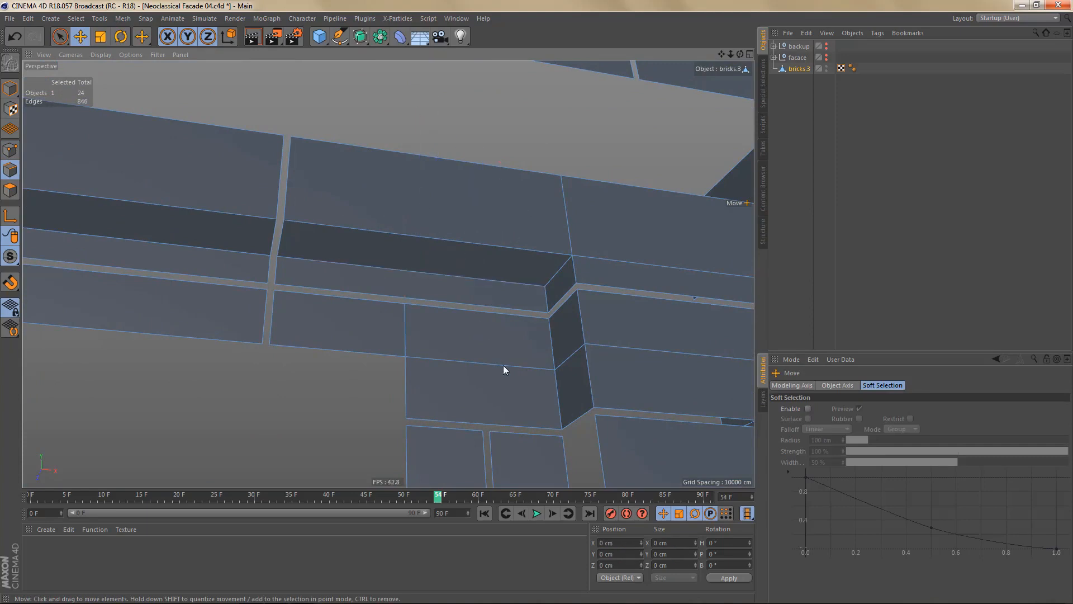
- Weld three points of the brick right of the window opening onto its upper point at the inner corner
middle_click_drag(504, 366, 462, 294, "alt")
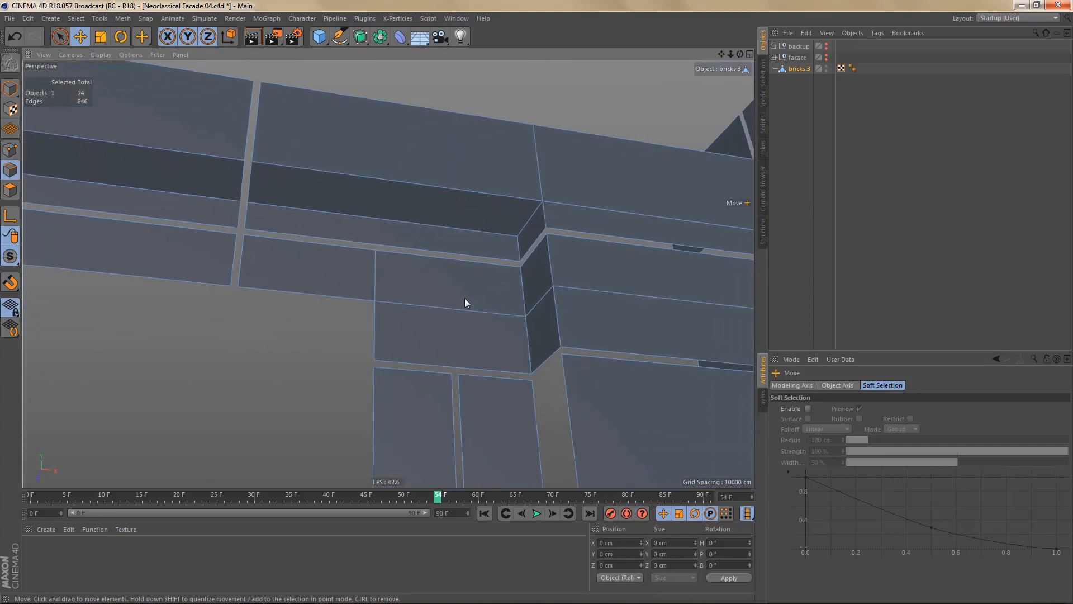
right_click_drag(457, 299, 441, 328, "alt")
middle_click_drag(482, 338, 403, 339, "alt")
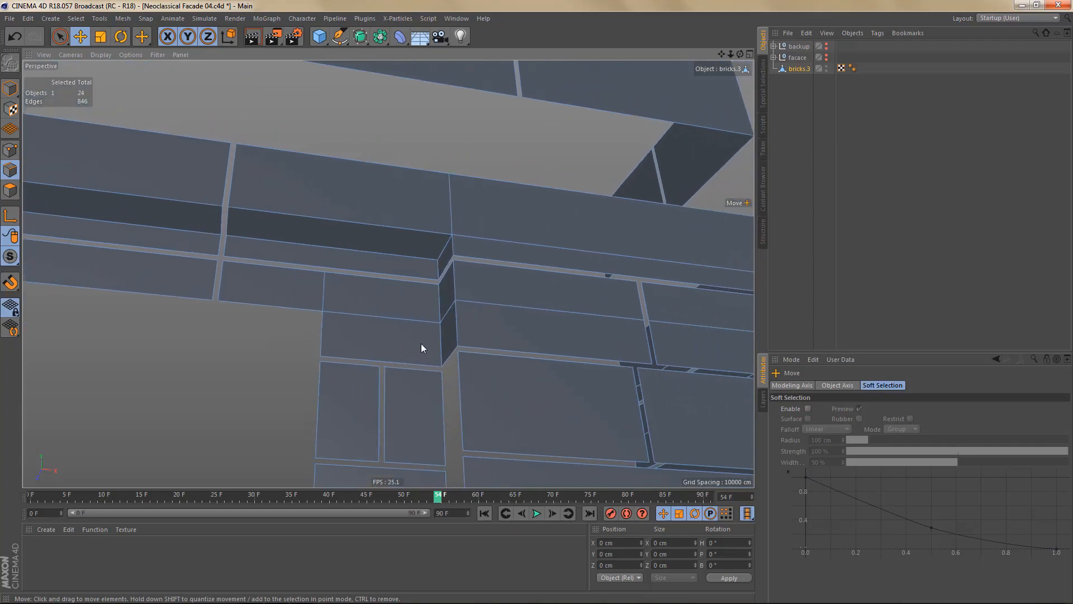
right_click_drag(429, 326, 435, 327, "alt")
key("Return")
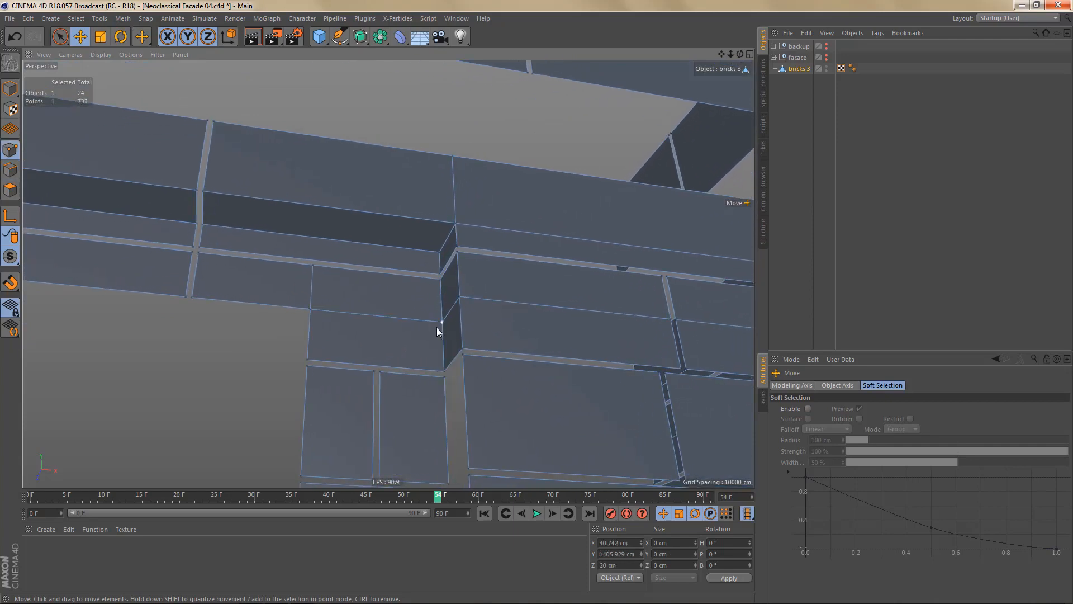
key("space")
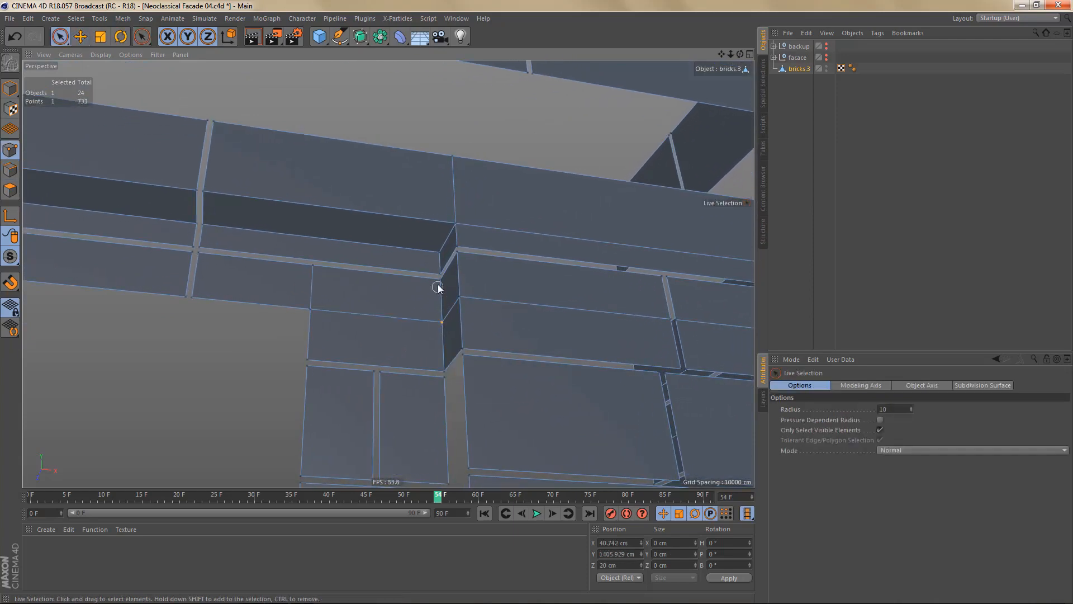
left_click(313, 266, "shift")
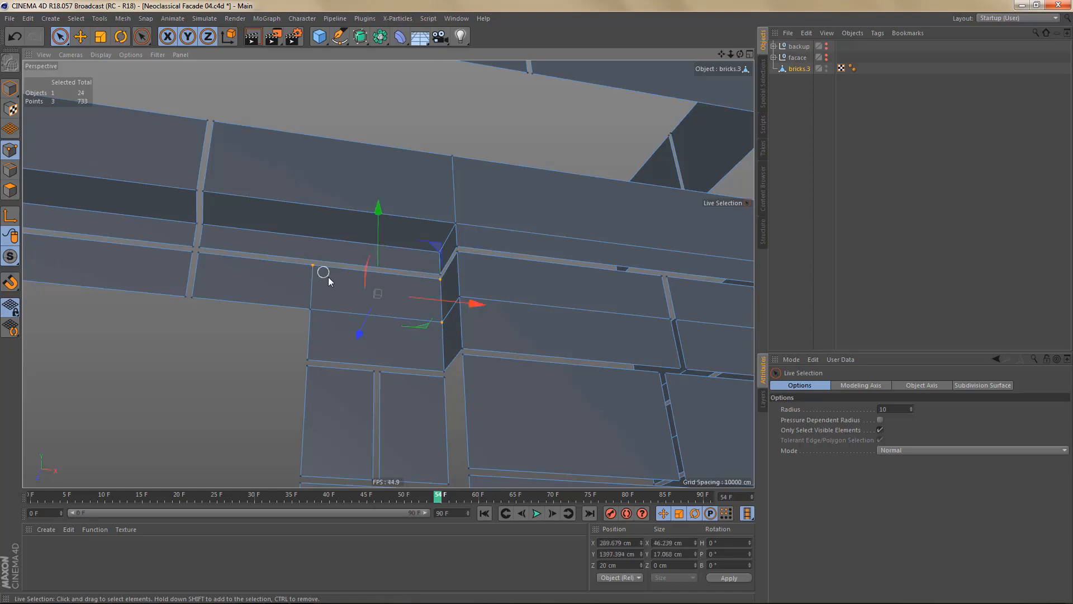
key("m")
key("q")
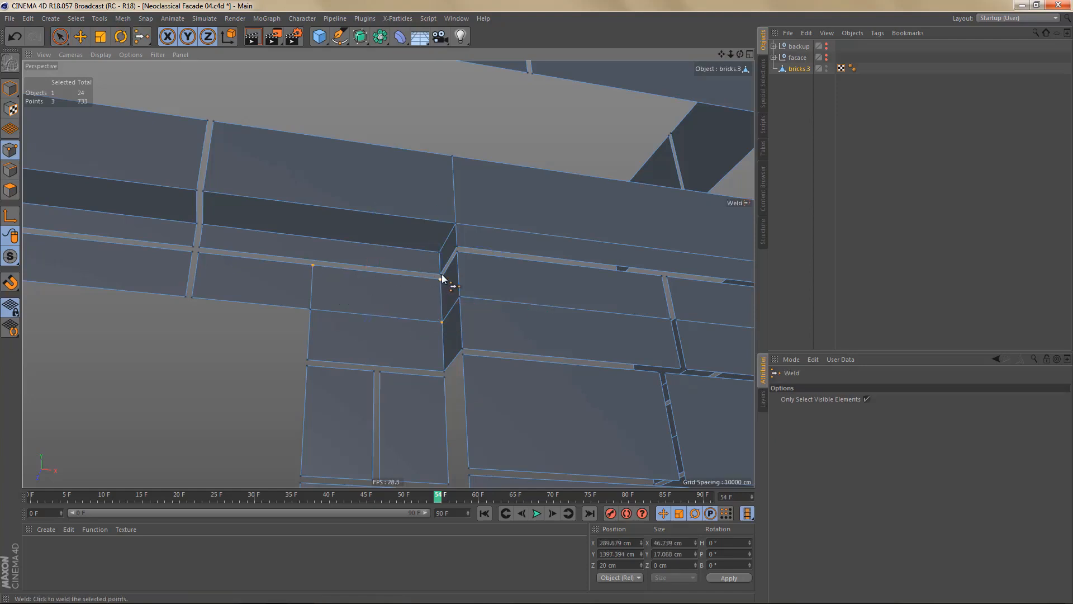
left_click(441, 278)
left_click_drag(447, 307, 391, 347, "alt")
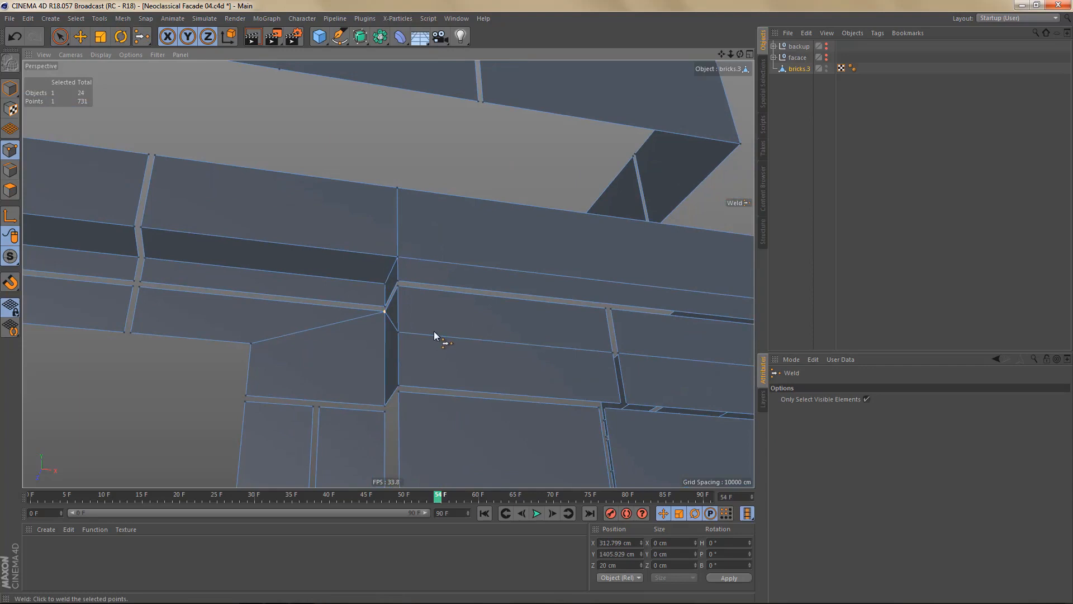
- Remove the leftover horizontal edges across the two bricks below the top band, between the inner and outer corners
key("Return")
key("e")
left_click(455, 338)
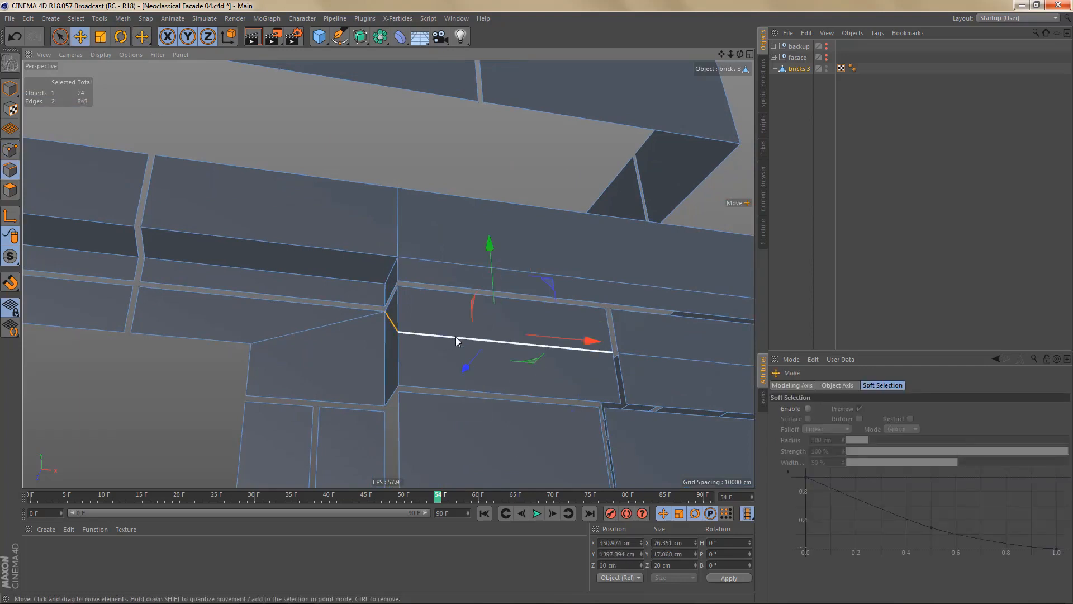
key("Delete")
left_click_drag(467, 331, 595, 369, "alt")
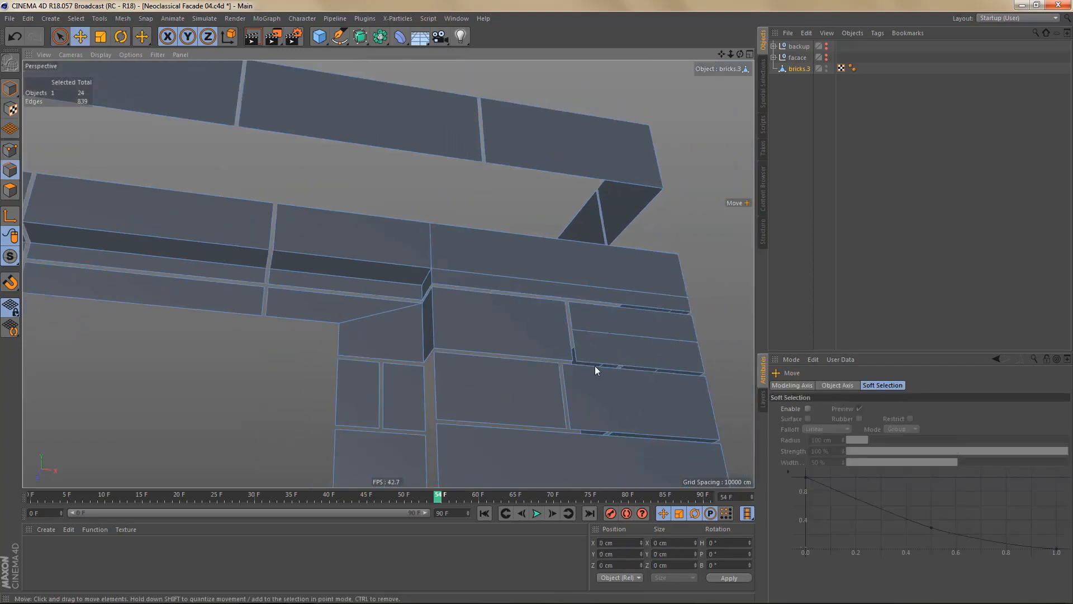
left_click(611, 337)
key("Delete")
- Weld the top band's intermediate upper point and the lower outer corner point onto its upper outer corner point
left_click_drag(551, 355, 424, 364, "alt")
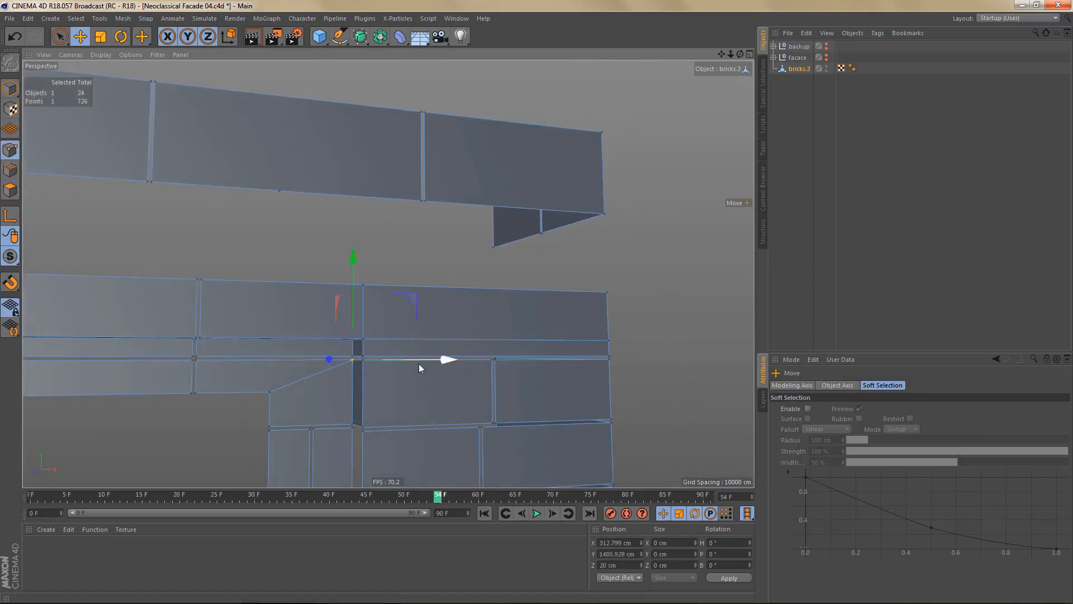
key("space")
left_click(380, 270)
left_click(365, 284)
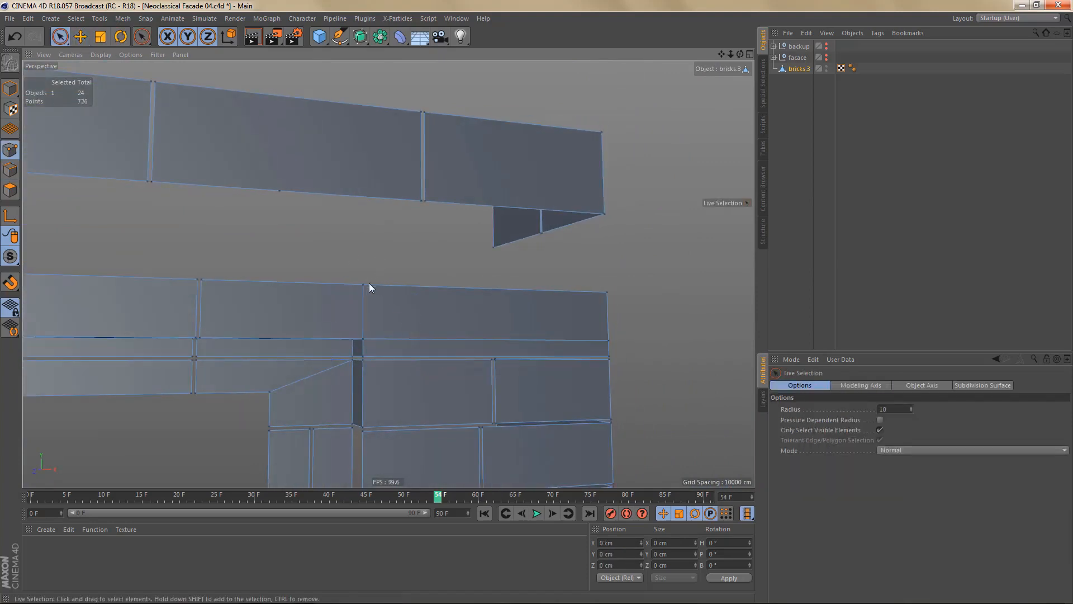
left_click(608, 292, "shift")
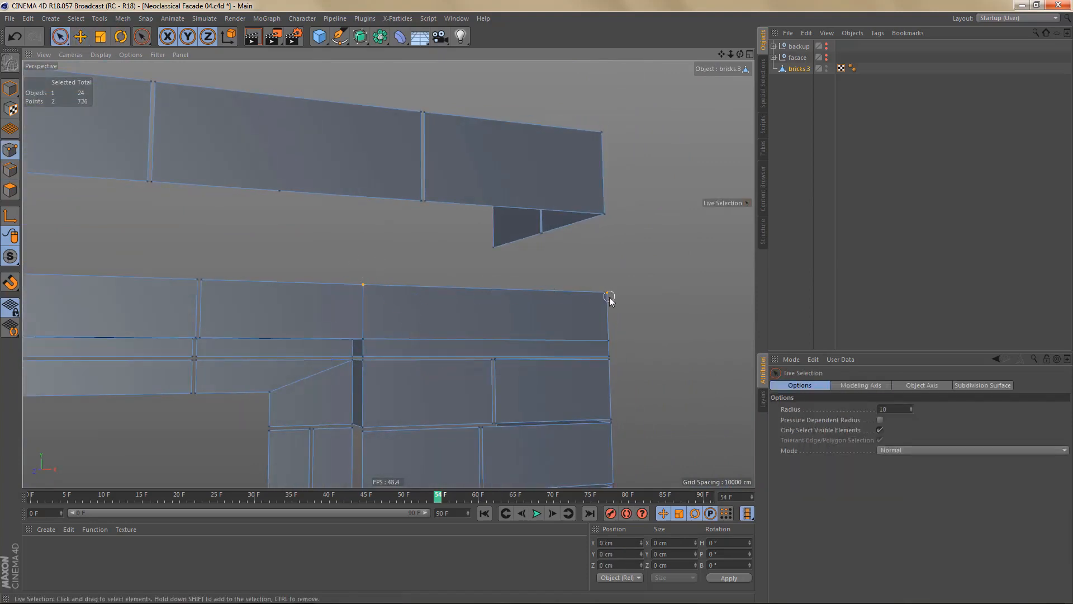
left_click(608, 339, "shift")
key("m")
key("q")
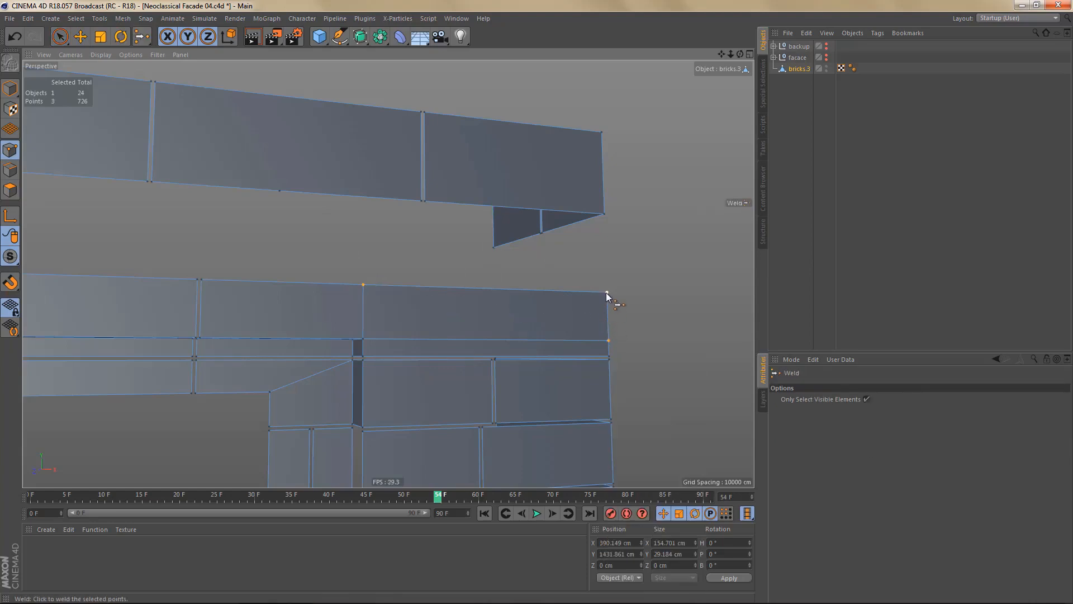
left_click(606, 293)
left_click_drag(573, 320, 461, 326, "alt")
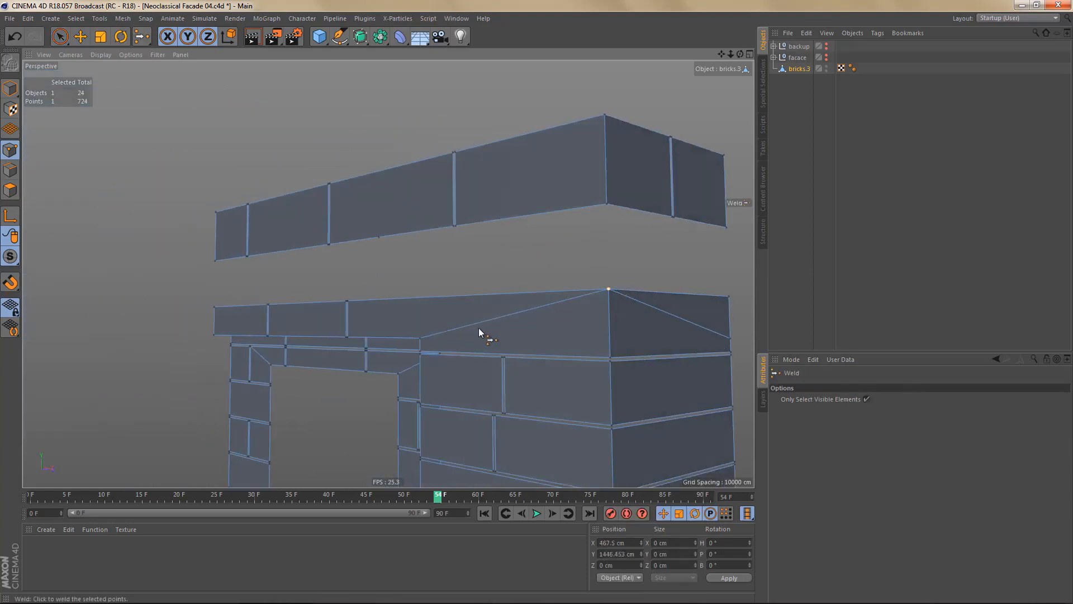
- Remove the diagonal edge across the top band's side face beyond the outer corner
key("Return")
key("e")
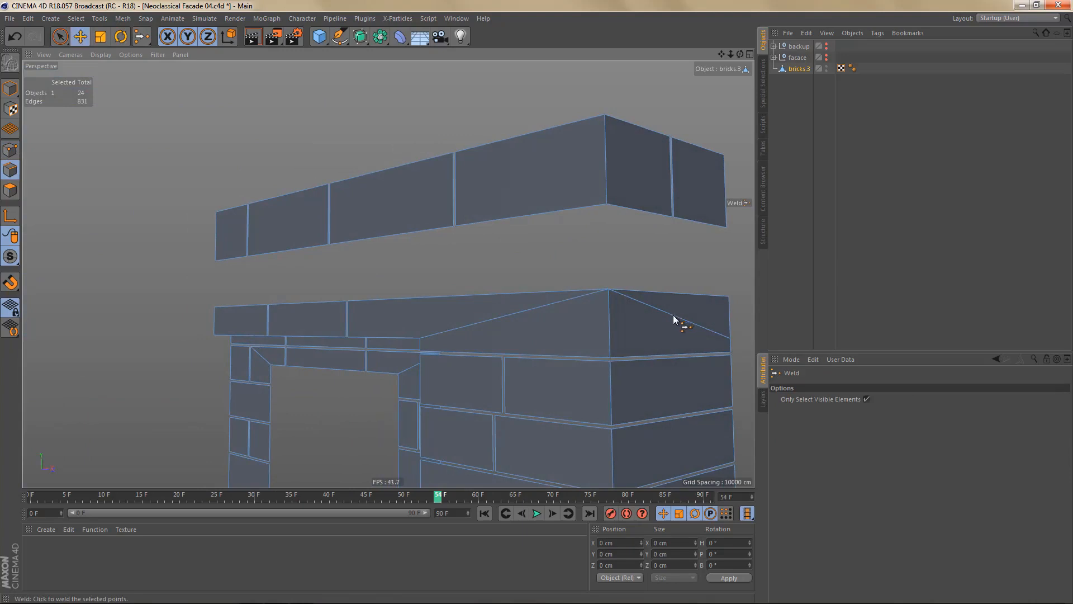
left_click(681, 322)
key("Delete")
left_click_drag(639, 332, 562, 345, "alt")
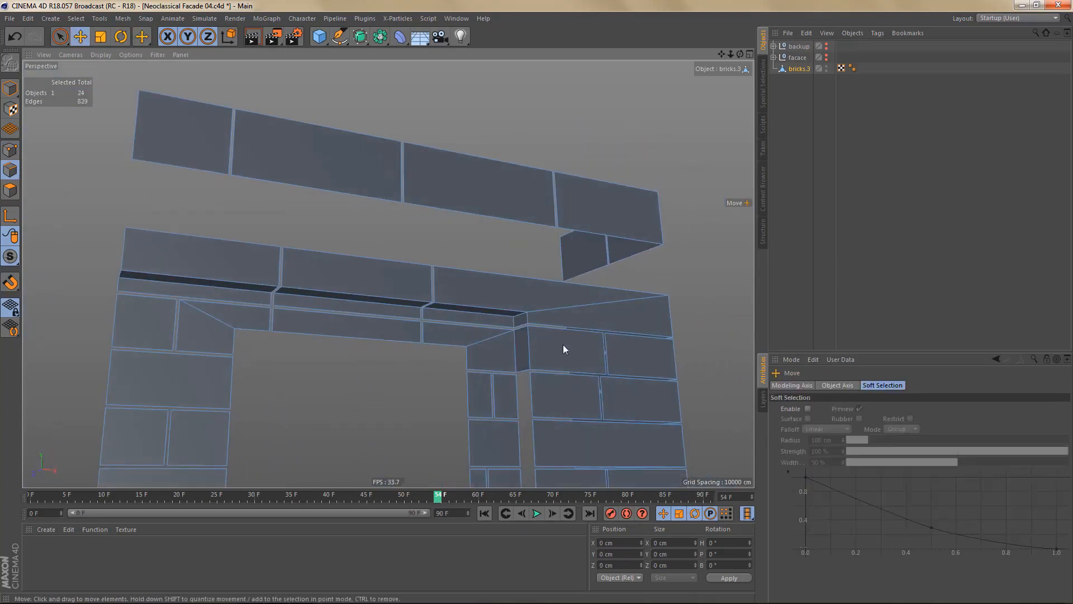
- Bridge the open gap at the inner corner on the five brick courses beside the window opening, below the already closed upper brick
middle_click_drag(562, 345, 571, 267, "alt")
right_click_drag(526, 324, 545, 322, "alt")
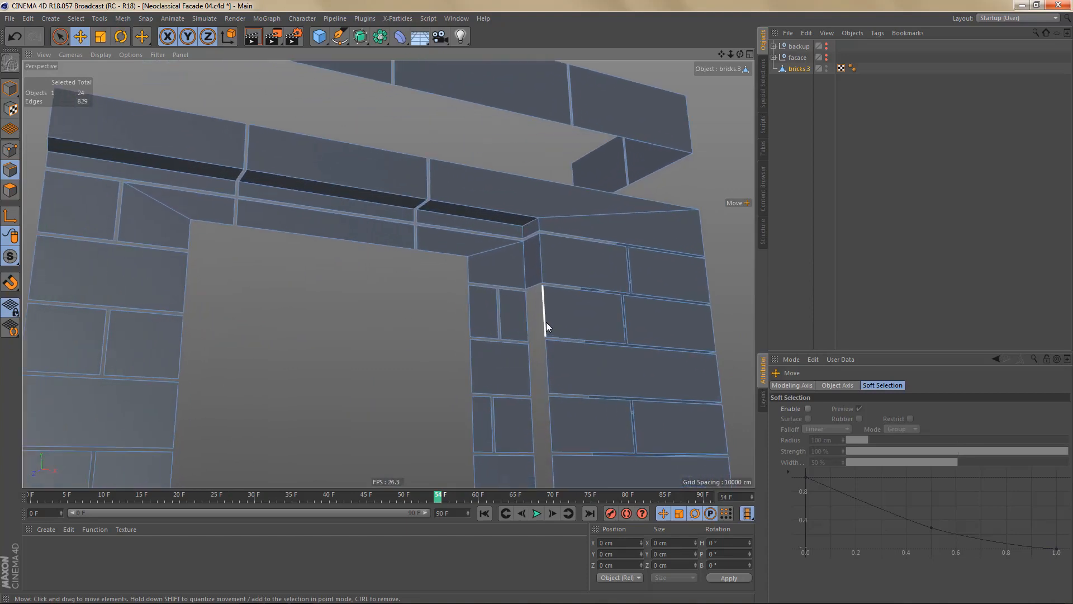
middle_click_drag(546, 322, 571, 287, "alt")
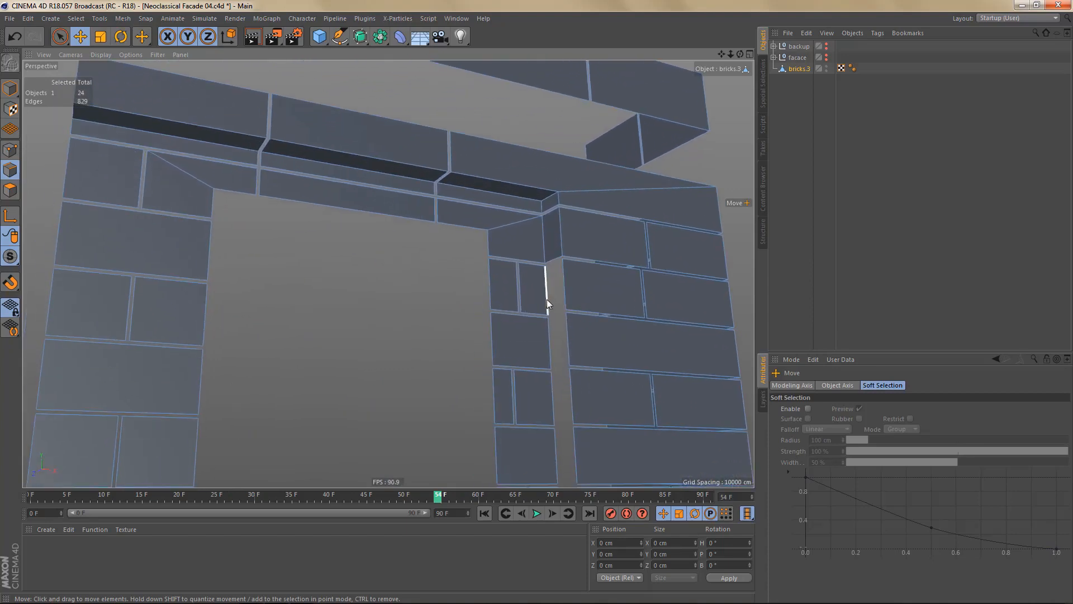
key("b")
scroll(554, 299, "up", 3)
left_click_drag(542, 282, 564, 280)
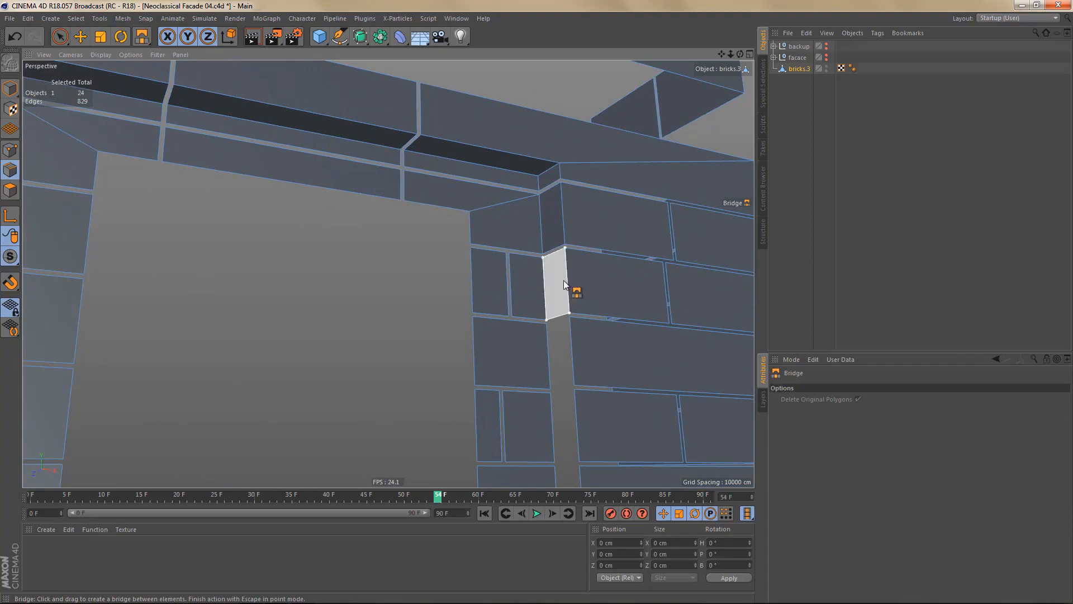
left_click_drag(551, 344, 568, 344)
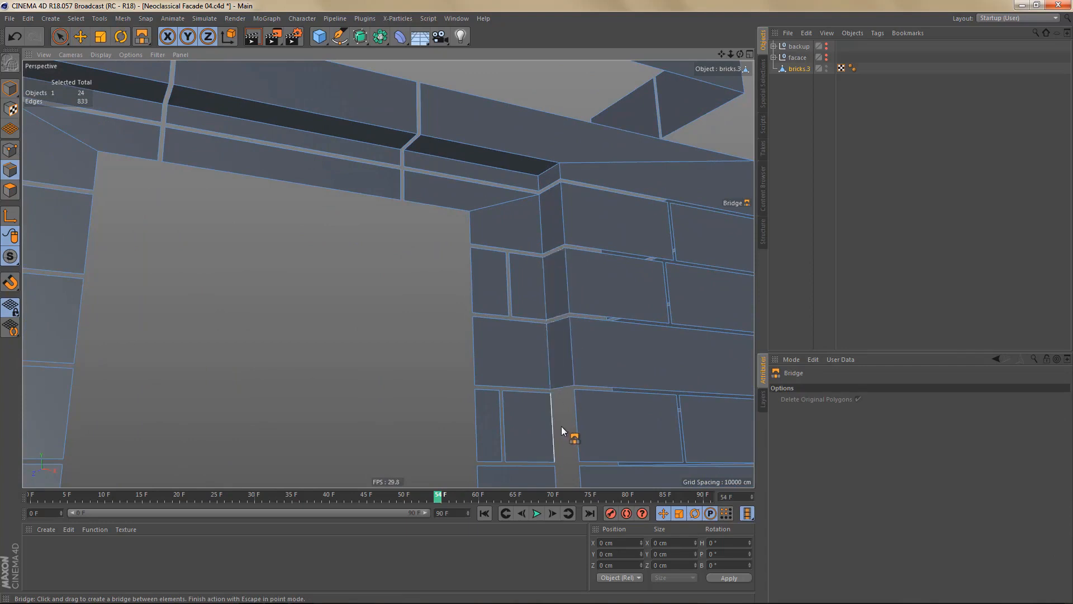
left_click_drag(561, 426, 575, 422)
middle_click_drag(574, 423, 562, 265, "alt")
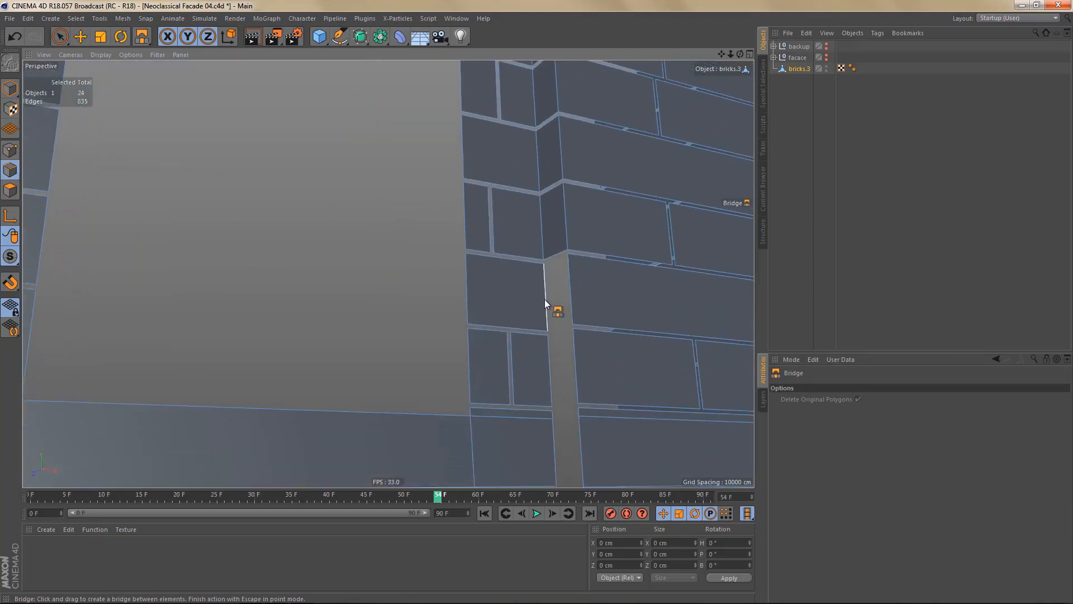
left_click_drag(544, 300, 565, 296)
left_click_drag(551, 368, 568, 367)
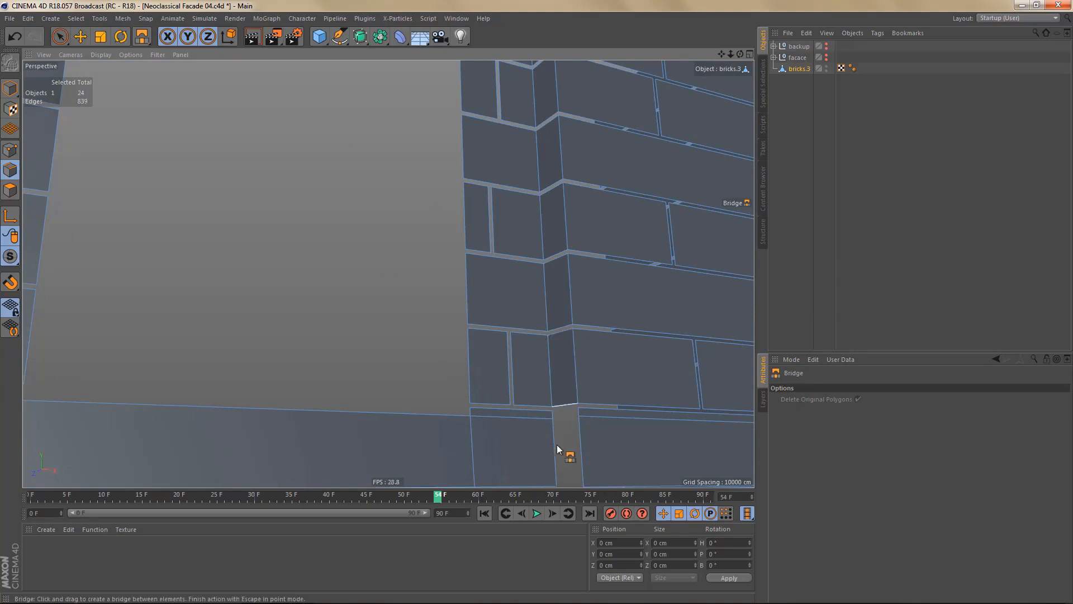
- Bridge the inner corner gap on both parts of the brick course level with the window opening's lower edge
middle_click_drag(574, 435, 510, 314, "alt")
left_click_drag(501, 359, 505, 341, "alt")
right_click_drag(523, 323, 537, 317, "alt")
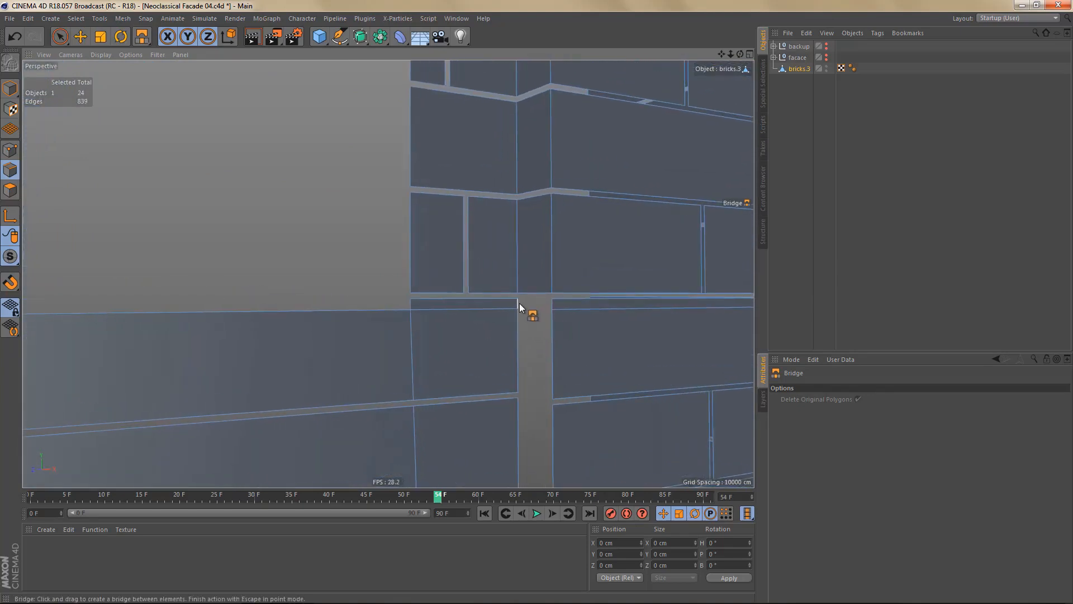
left_click_drag(545, 307, 549, 341)
left_click_drag(477, 388, 482, 347, "alt")
- Weld three points of the brick right of the window opening's lower corner onto its lower point at the inner corner
key("e")
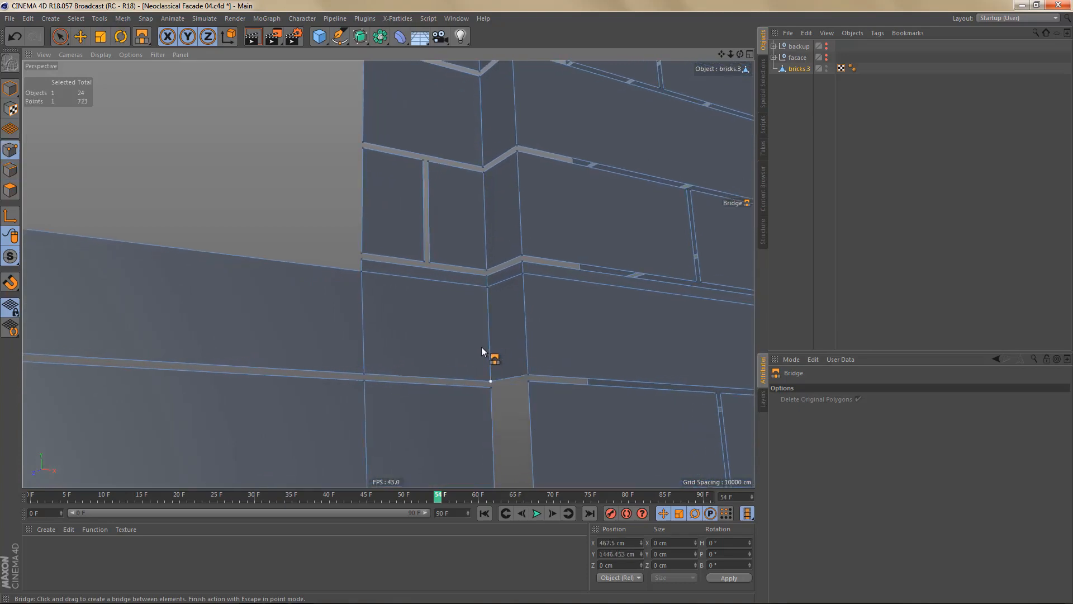
key("space")
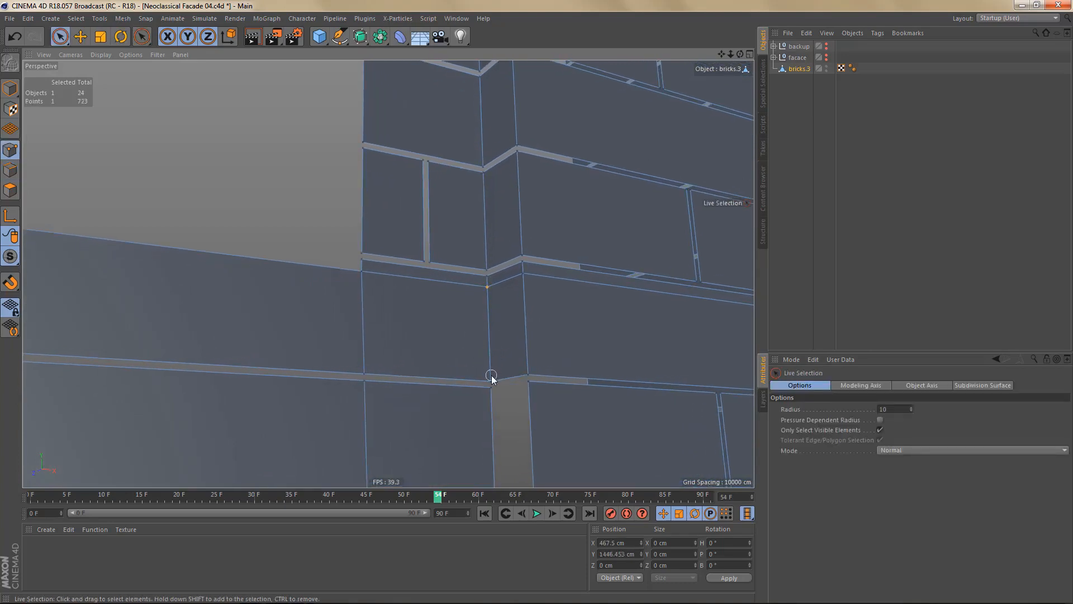
right_click(362, 372)
left_click(402, 451)
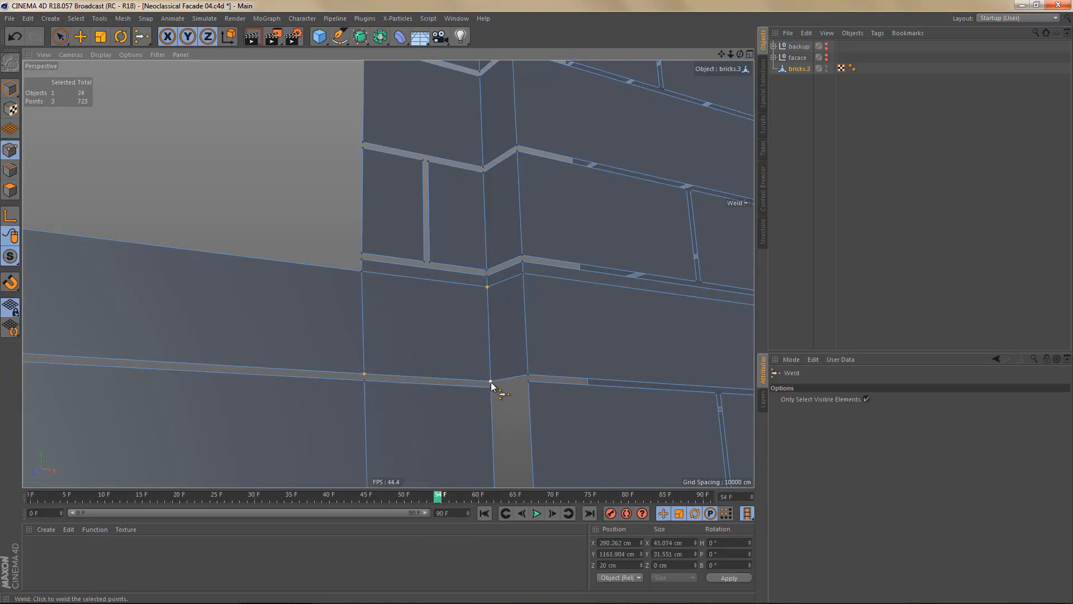
left_click(491, 383)
middle_click_drag(509, 348, 388, 364, "alt")
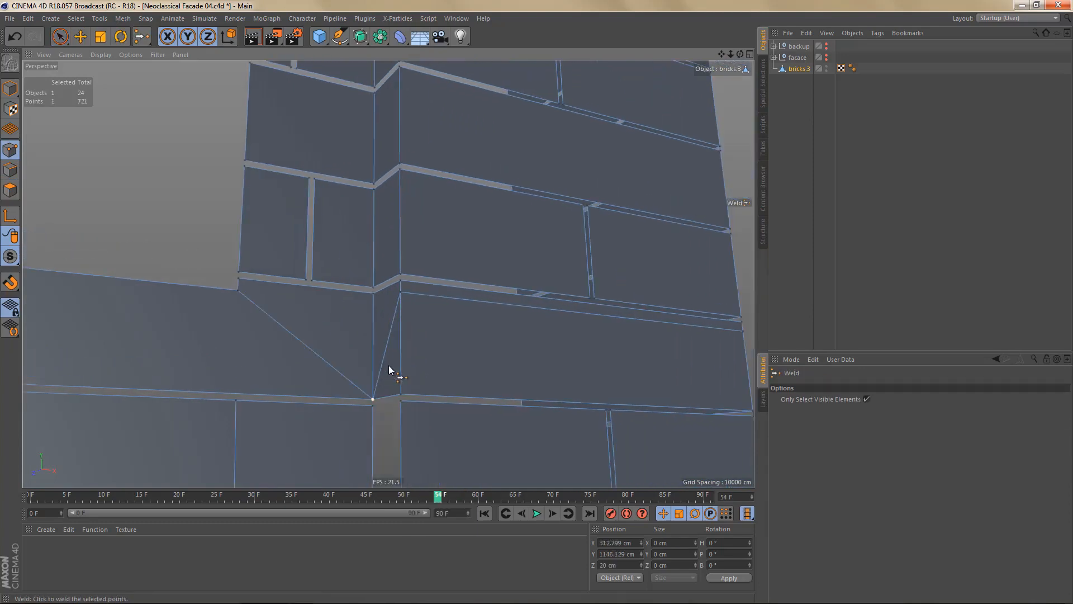
- Remove the diagonal edge across the corner's side face and the horizontal edge across the adjoining outer brick below the window opening
key("Return")
key("e")
double_click(448, 302)
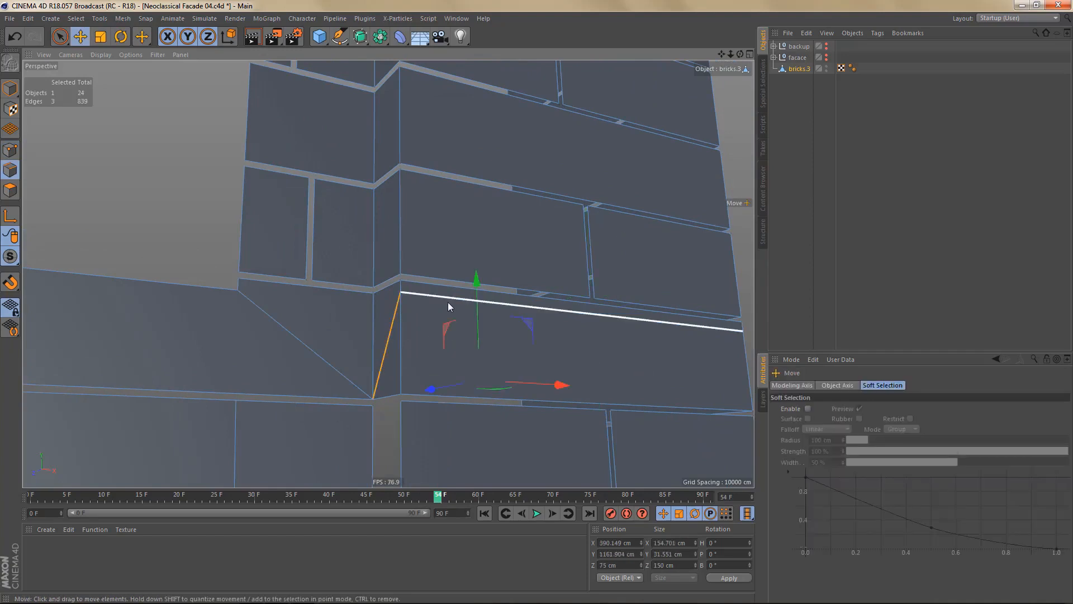
key("ctrl+BackSpace")
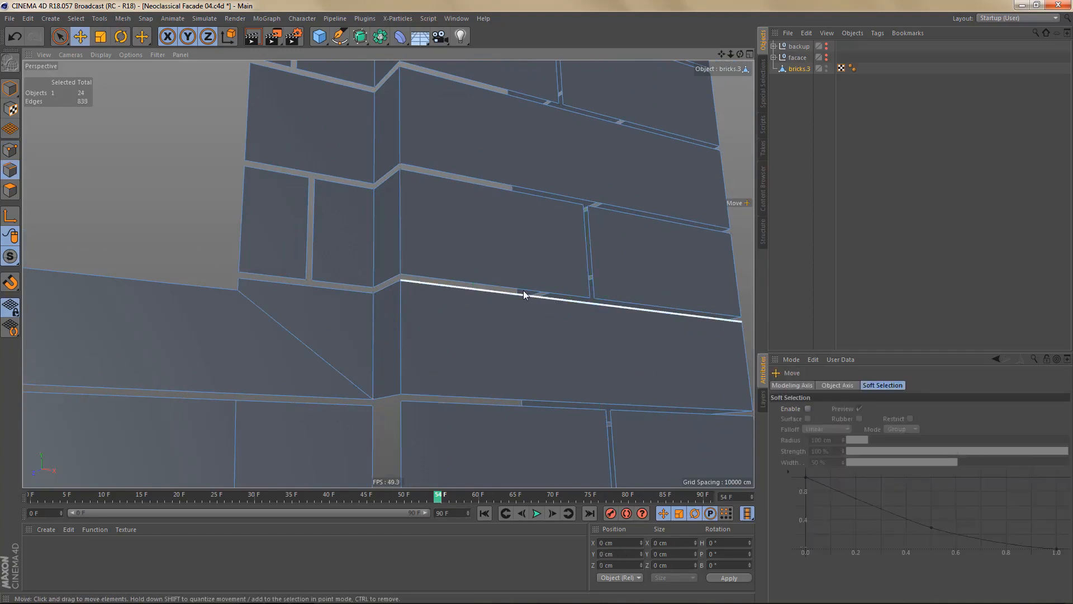
- Remove the two vertical edges crossing the second brick course below the window opening, in line with the opening's sides
scroll(523, 291, "down", 3)
middle_click_drag(472, 334, 508, 286, "alt")
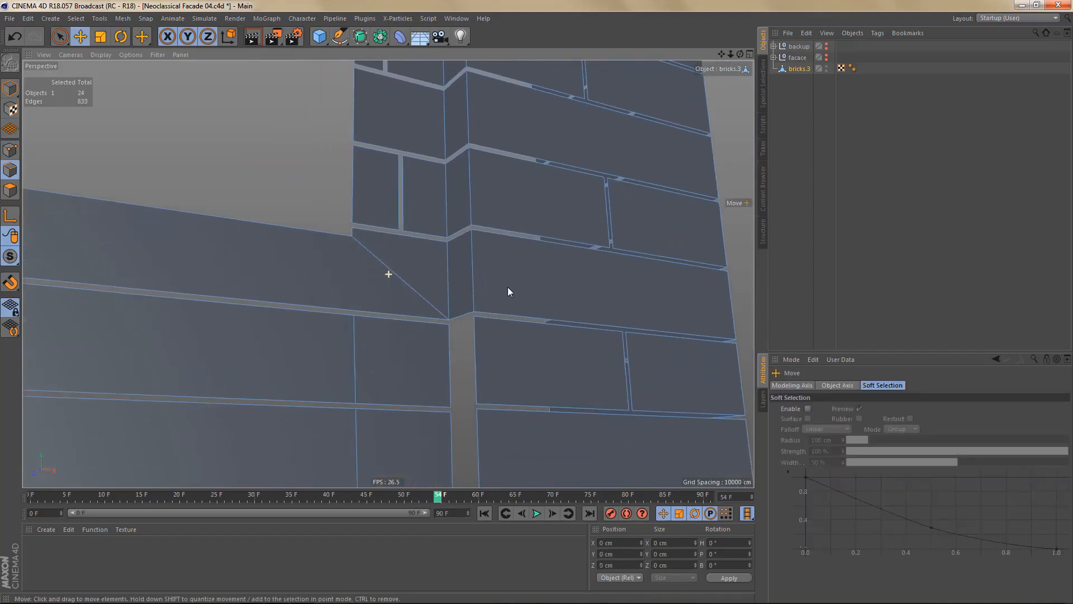
middle_click_drag(476, 353, 511, 294, "alt")
scroll(459, 307, "down", 5)
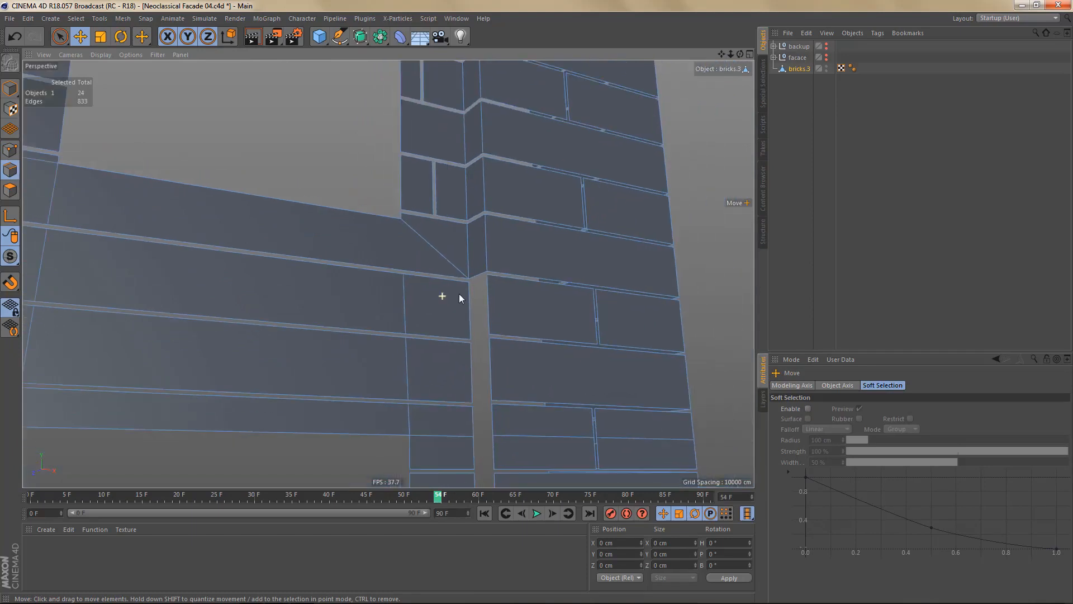
left_click(422, 296)
key("ctrl+BackSpace")
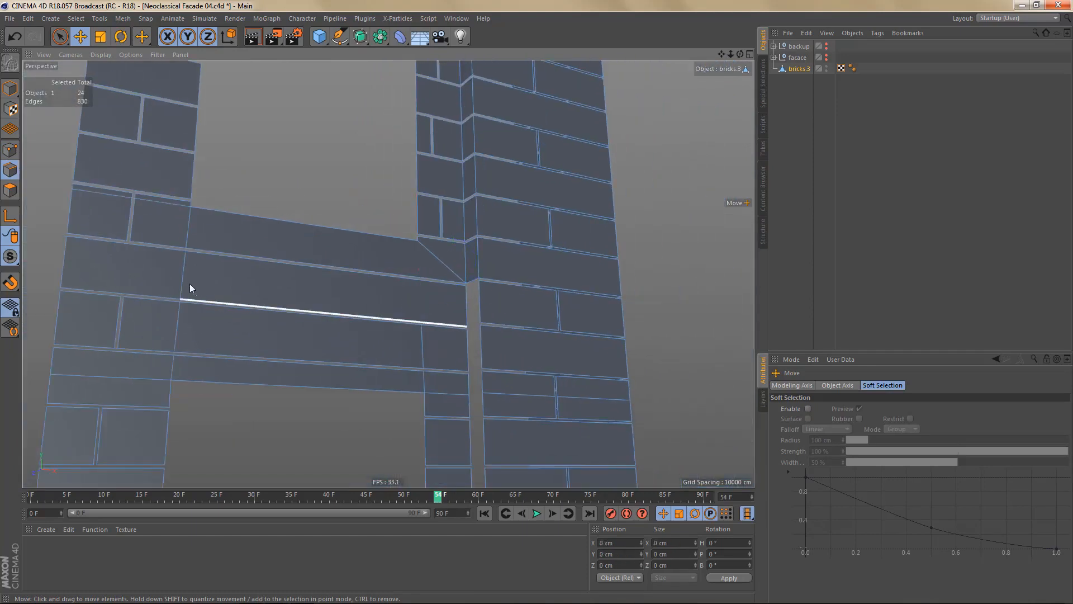
left_click(186, 276)
key("ctrl+BackSpace")
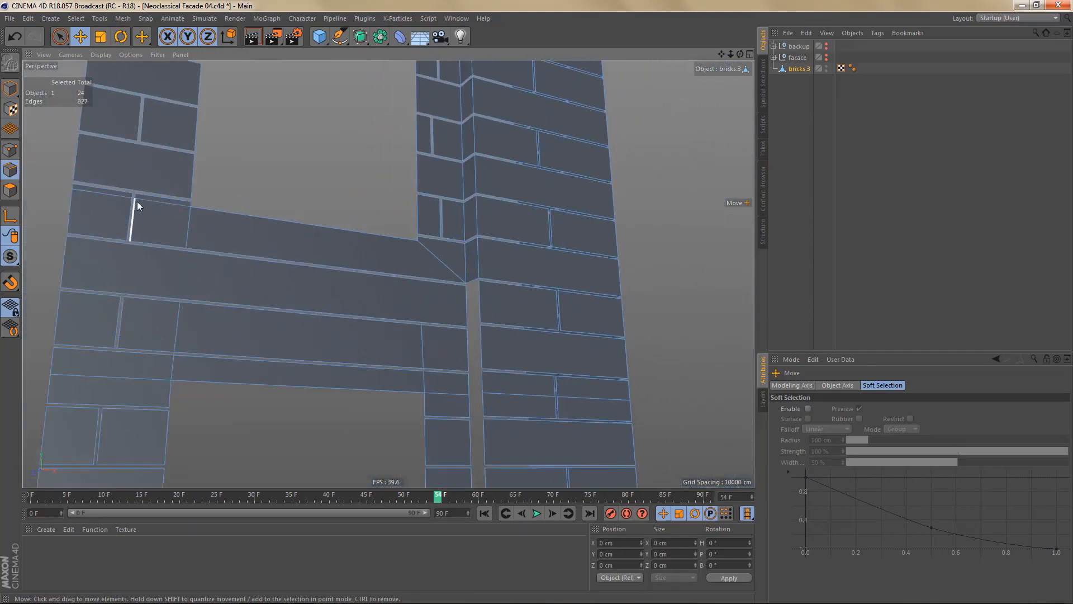
- Remove the leftover horizontal edge across the outer brick to the left of the window opening's lower corner
scroll(136, 202, "up", 3)
left_click(79, 196)
key("ctrl+BackSpace")
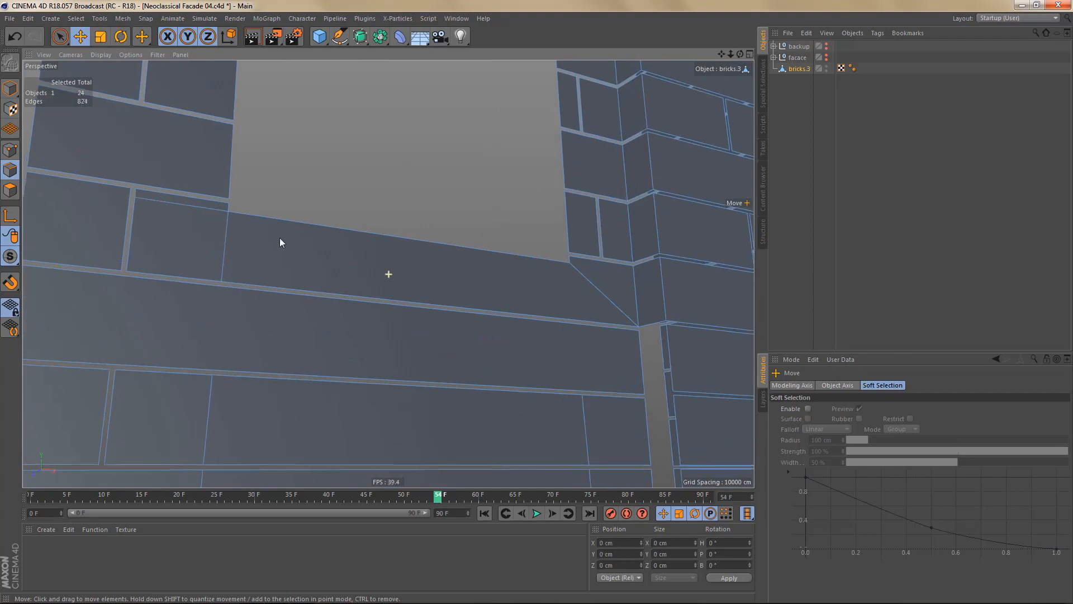
- Weld three points of the brick at the window opening's lower left corner onto its lower point at the vertical joint
left_click_drag(280, 237, 277, 258, "alt")
key("Return")
key("Return")
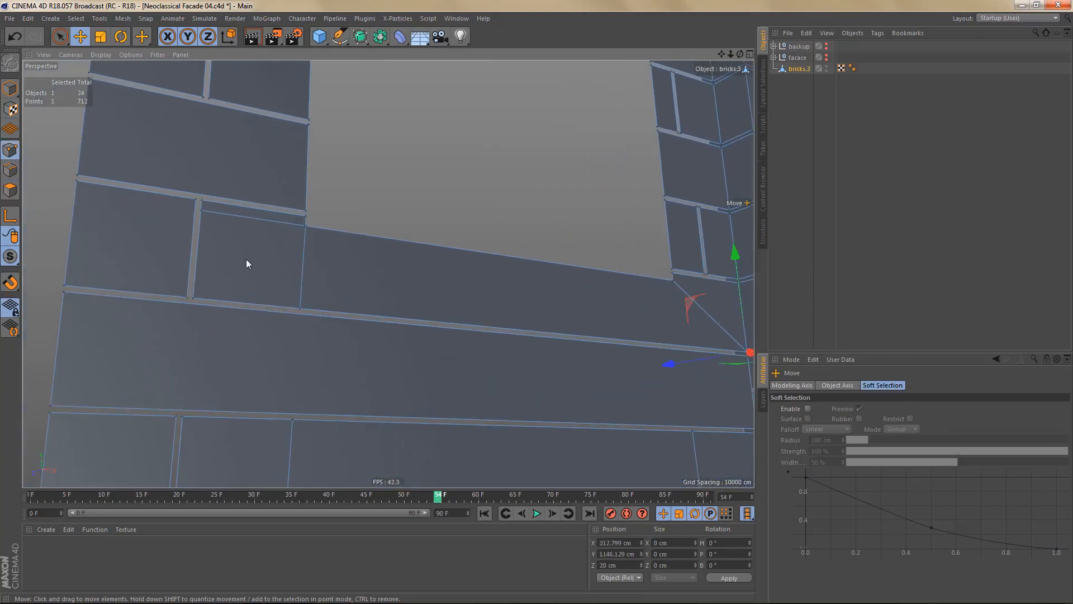
key("9")
left_click(194, 295, "shift")
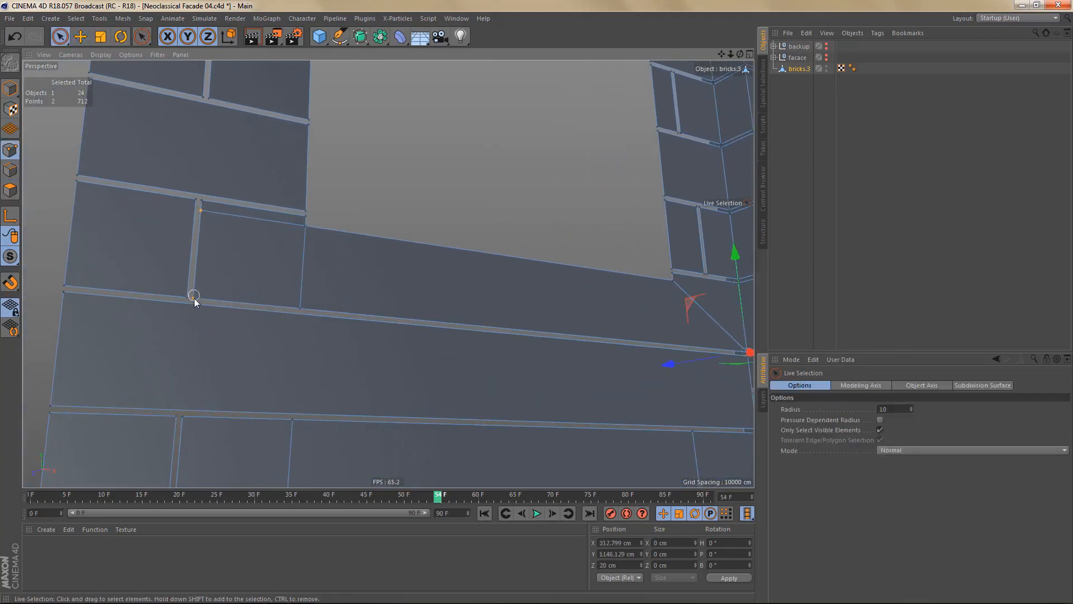
key("m")
key("q")
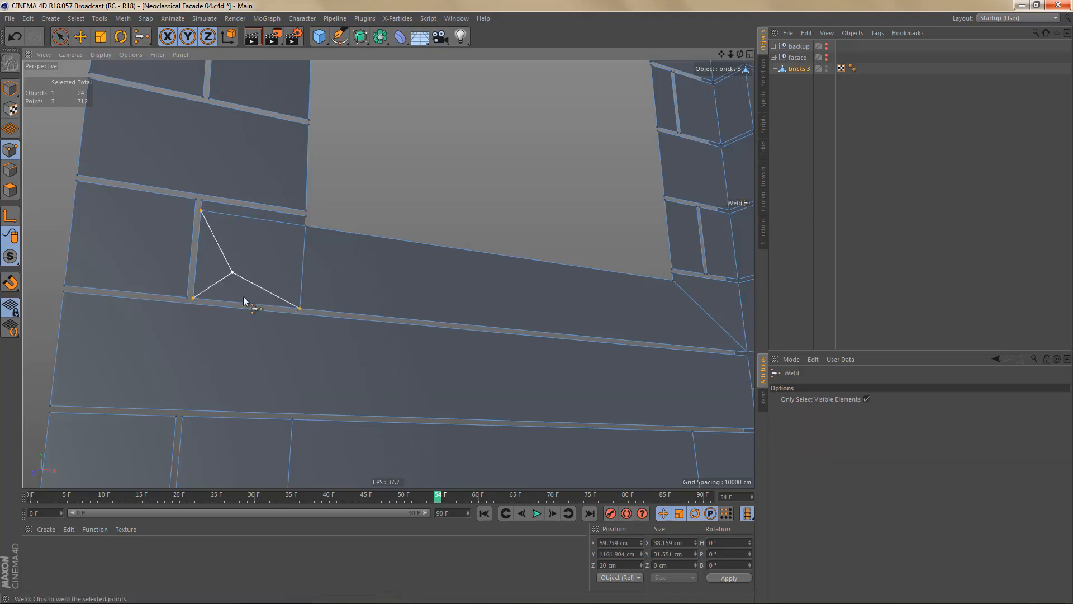
left_click(195, 300)
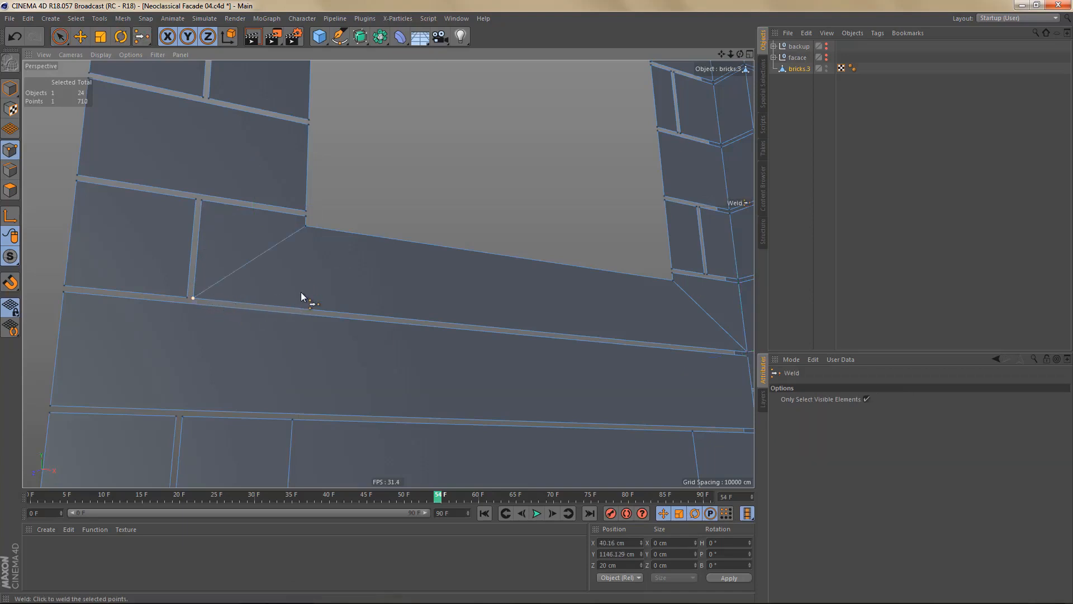
- Bridge the inner corner gap on the second and third brick courses below the window opening
middle_click_drag(296, 274, 266, 297, "alt")
right_click_drag(249, 292, 279, 327, "alt")
middle_click_drag(409, 329, 335, 240, "alt")
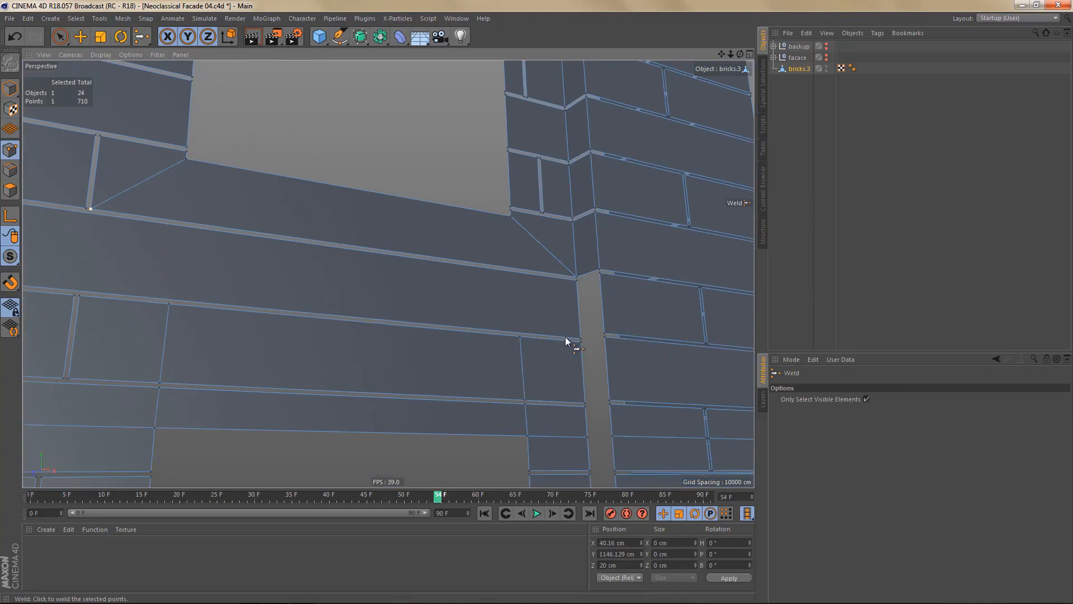
right_click_drag(566, 337, 599, 328, "alt")
middle_click_drag(599, 328, 541, 300, "alt")
key("Return")
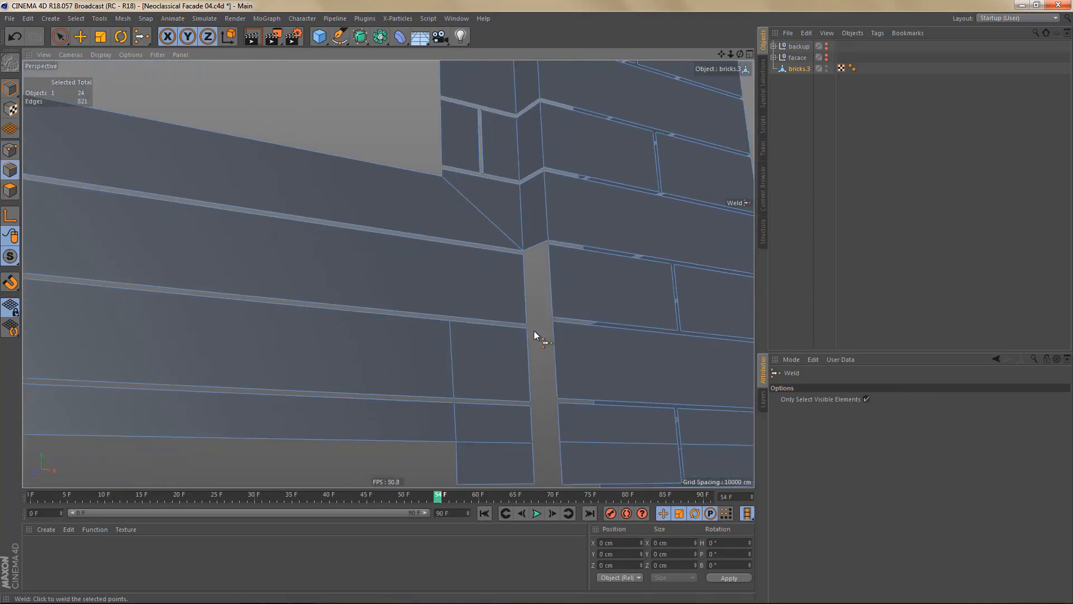
key("n")
key("Escape")
key("b")
left_click_drag(524, 273, 545, 271)
left_click_drag(542, 355, 543, 359)
- Bridge the inner corner gap on both parts of the course above the lower opening and on the two courses beneath it
middle_click_drag(582, 290, 580, 168, "alt")
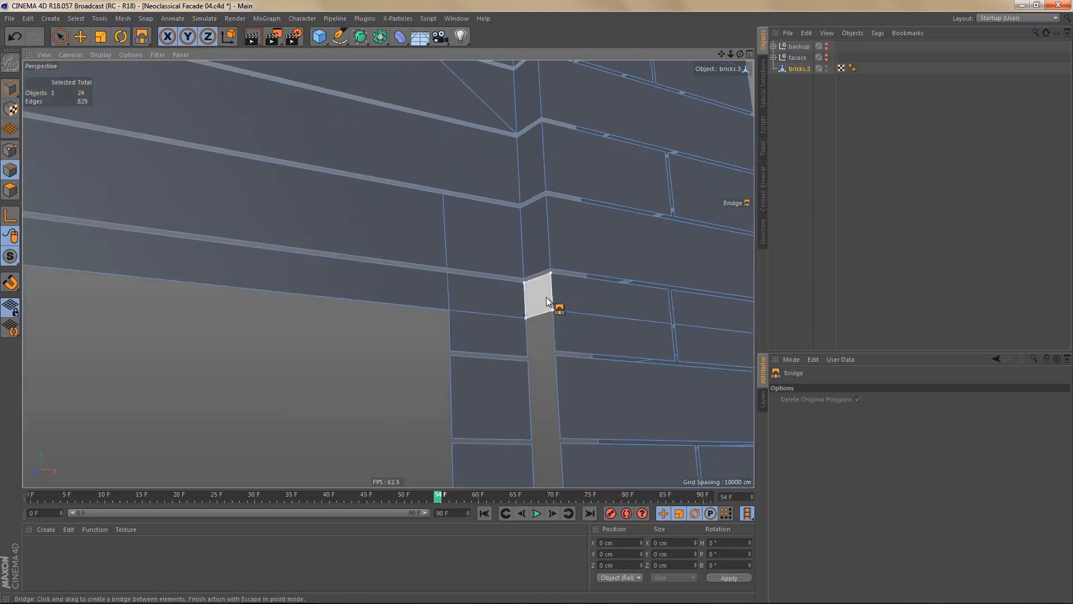
left_click_drag(543, 340, 546, 338)
left_click_drag(531, 395, 553, 399)
middle_click_drag(565, 407, 559, 287, "alt")
left_click_drag(527, 312, 546, 363)
- Remove the vertical edge crossing the second course above the lower opening, in line with the opening's right side
middle_click_drag(527, 297, 536, 355, "alt")
right_click_drag(531, 321, 565, 321, "alt")
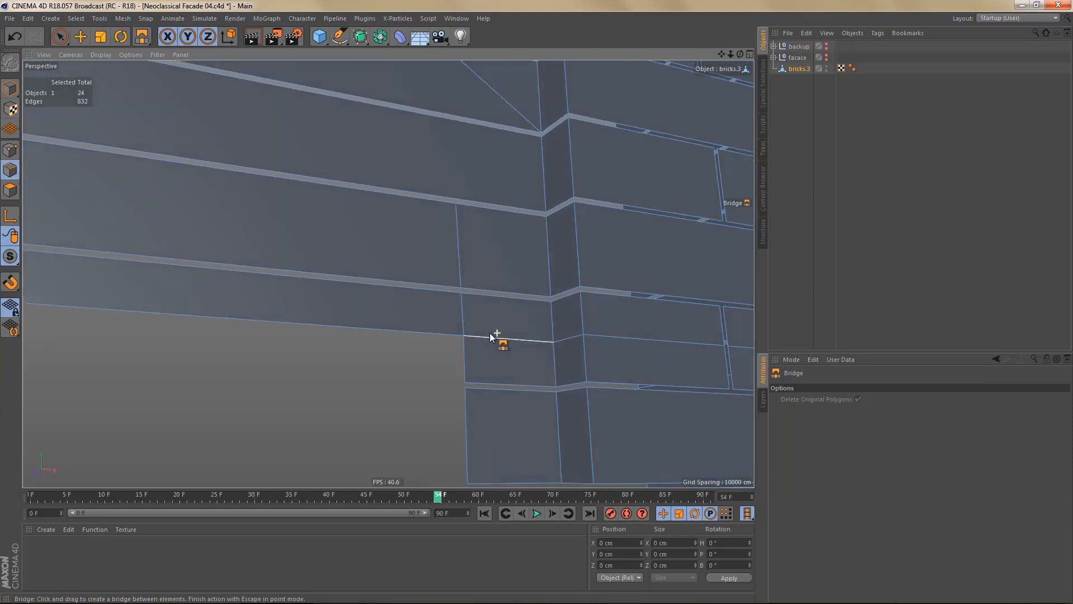
key("e")
left_click(457, 242)
key("ctrl+BackSpace")
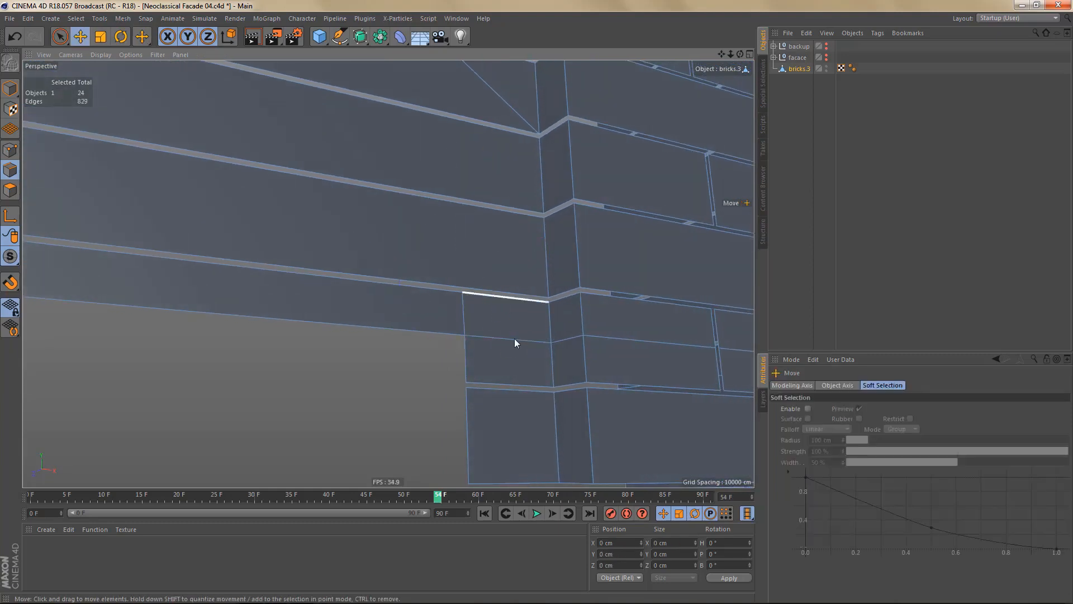
- Weld three points of the brick left of the lower opening's upper corner onto its upper outer corner point
scroll(521, 315, "down", 3)
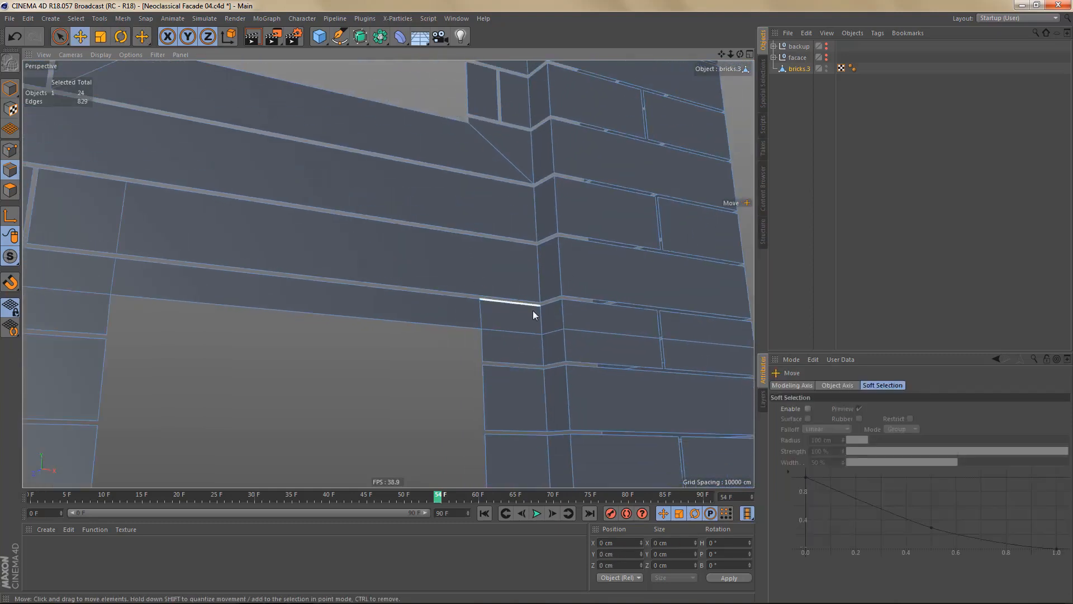
middle_click_drag(532, 311, 617, 312, "alt")
key("Return")
key("Return")
key("space")
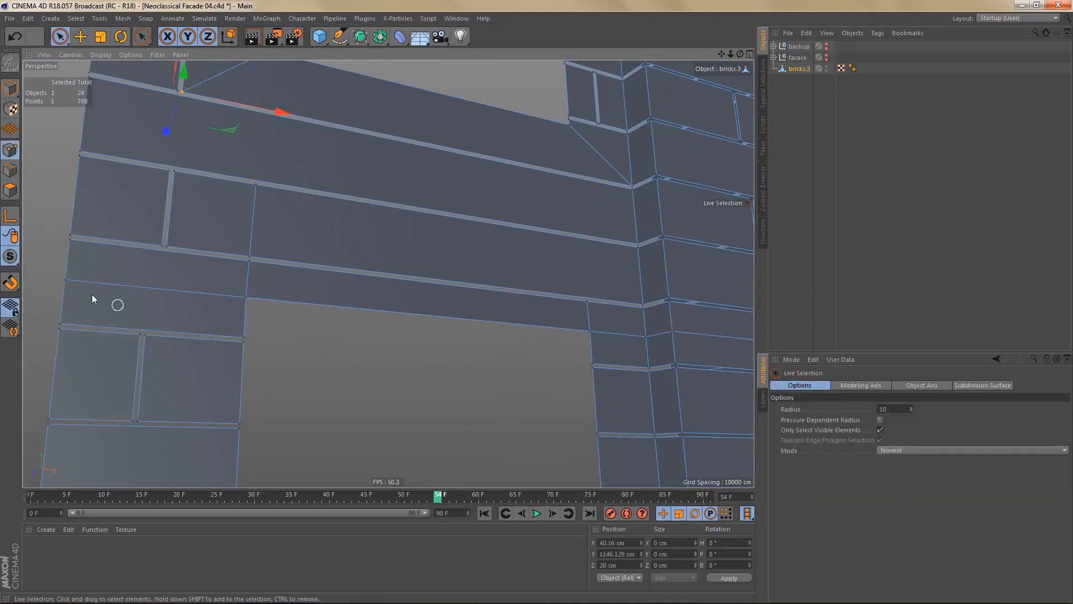
left_click_drag(65, 280, 66, 258)
key("m")
key("q")
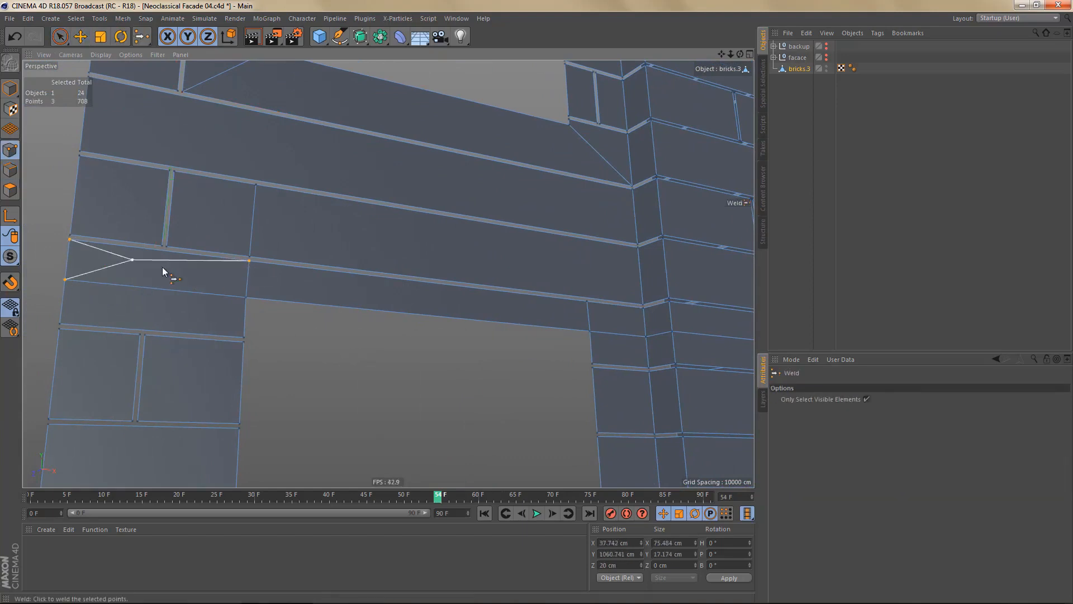
left_click(71, 241)
- Weld three points of the brick right of the lower opening's upper corner onto its upper point at the inner corner
middle_click_drag(342, 297, 207, 265, "alt")
right_click_drag(531, 310, 671, 313, "alt")
key("space")
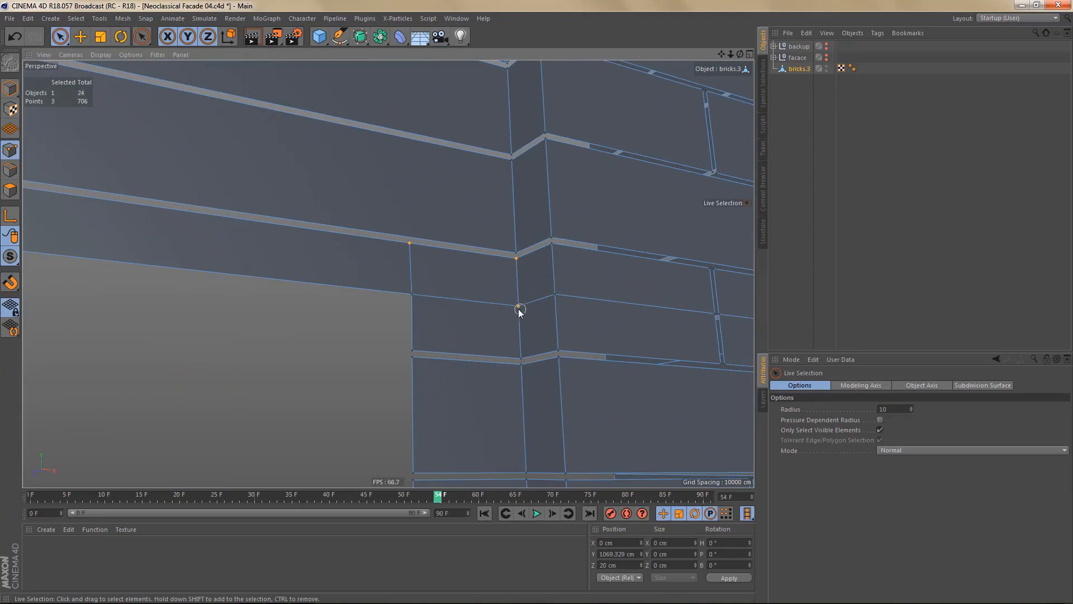
key("space")
left_click(517, 259)
middle_click_drag(512, 312, 460, 334, "alt")
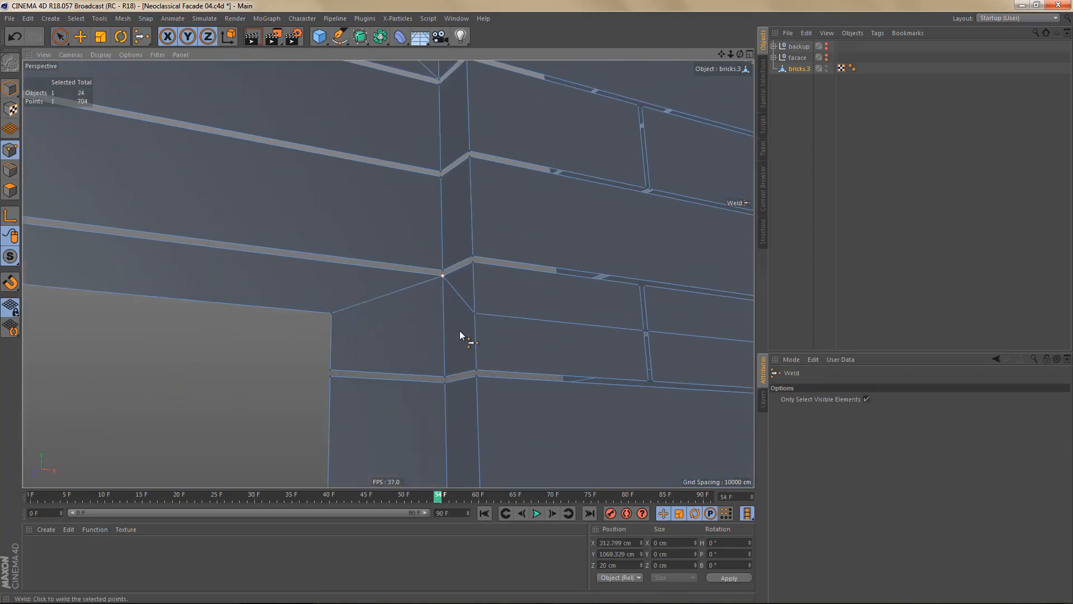
- Dissolve the diagonal edge across the inner corner return and the horizontal edge through the adjoining brick at the lower opening's upper corner
key("Return")
key("e")
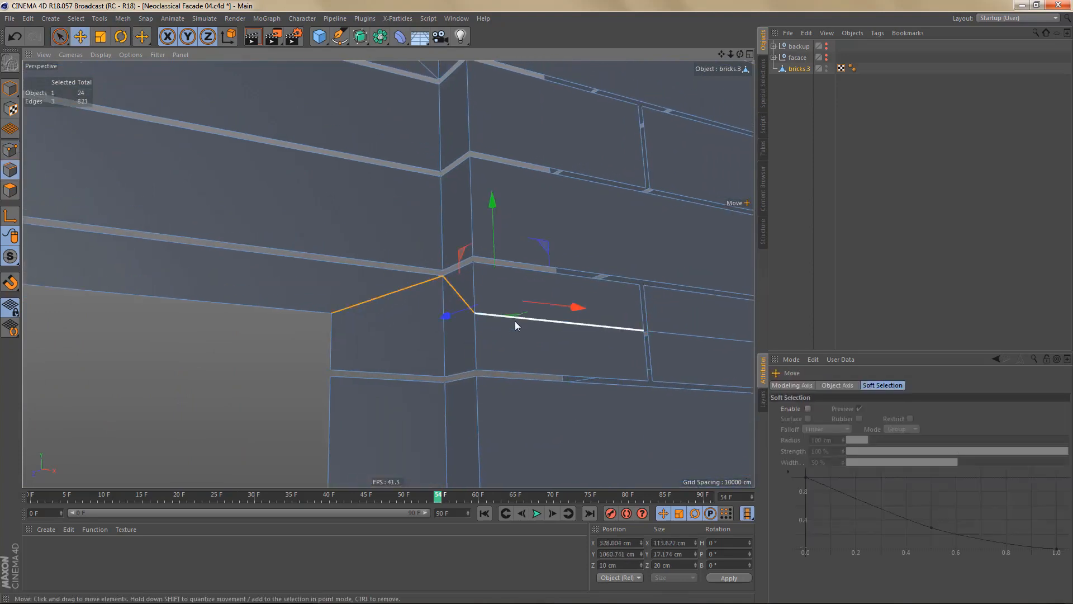
key("ctrl+BackSpace")
key("ctrl+z")
left_click(453, 287)
left_click(536, 317, "shift")
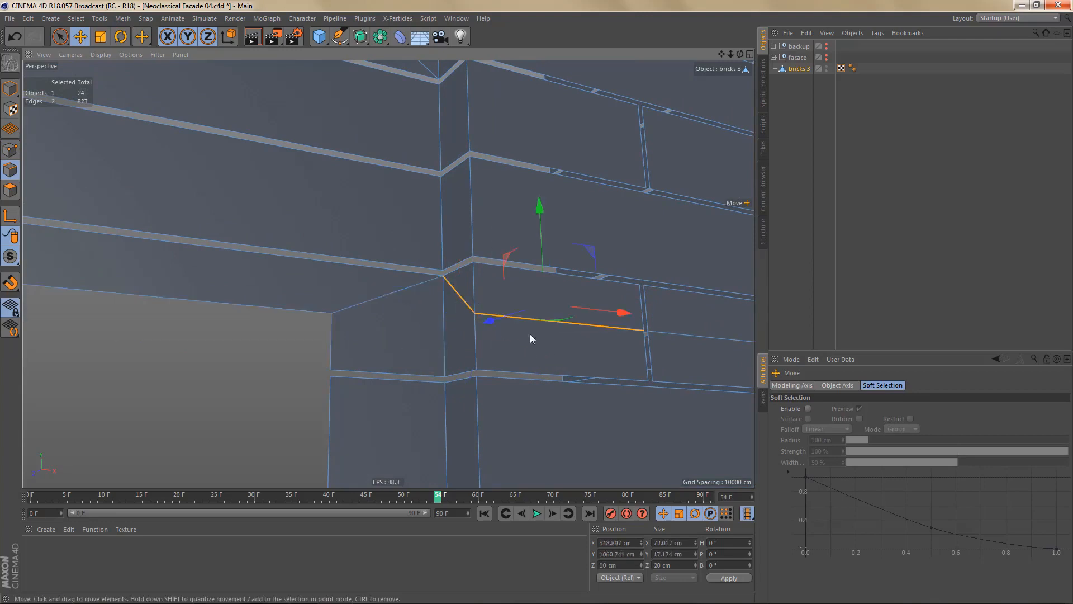
key("ctrl+BackSpace")
- Dissolve the horizontal edge crossing the outer brick of that course and the surplus edge along the joint below it
left_click(667, 335)
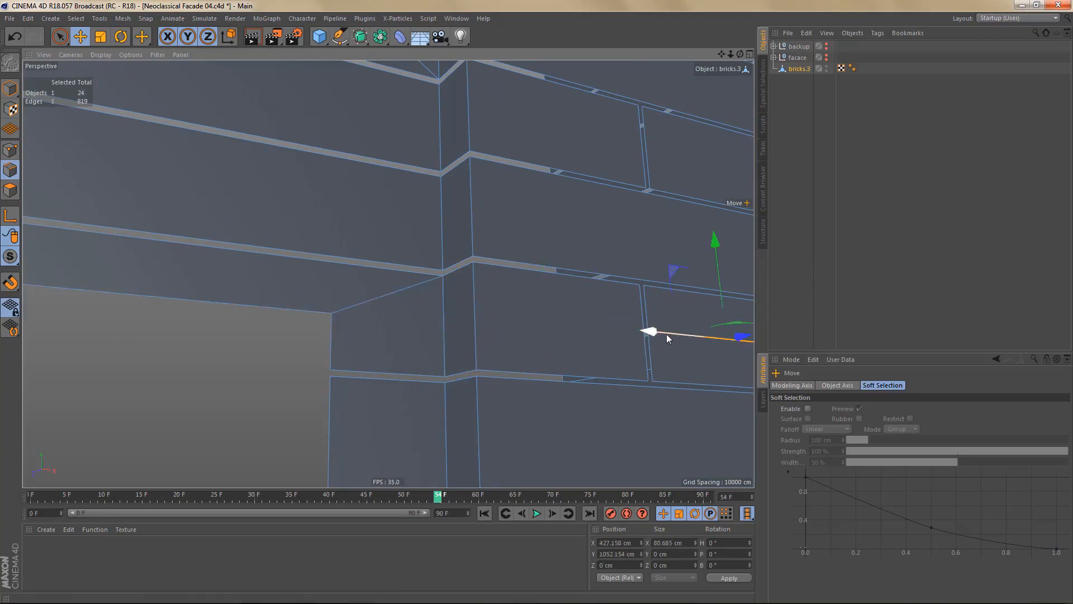
left_click(580, 380, "shift")
scroll(491, 300, "down", 3)
key("ctrl+BackSpace")
scroll(572, 289, "down", 3)
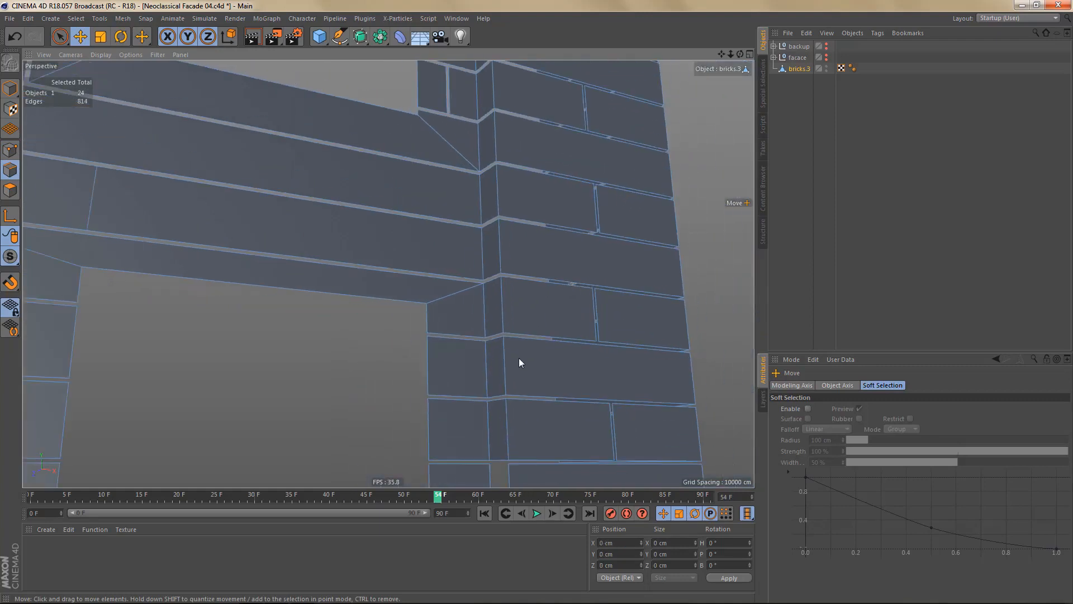
- Bridge the inner corner gap on the next four open courses down the pier right of the lower opening
middle_click_drag(519, 357, 522, 238, "alt")
right_click_drag(523, 346, 554, 335, "alt")
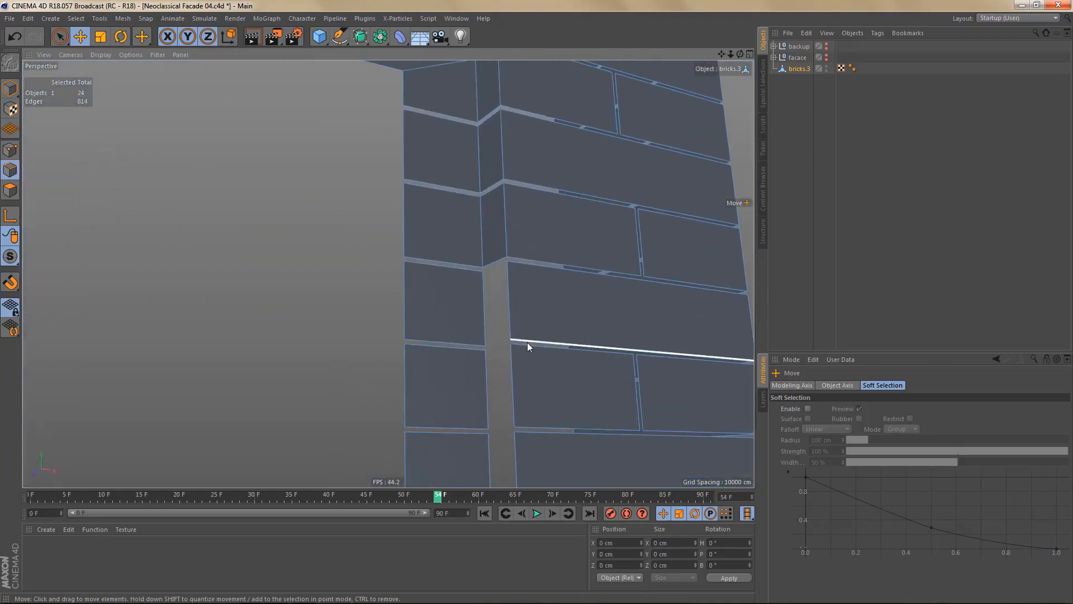
key("m")
key("b")
left_click_drag(482, 311, 505, 314)
left_click_drag(495, 375, 509, 373)
middle_click_drag(553, 297, 558, 142, "alt")
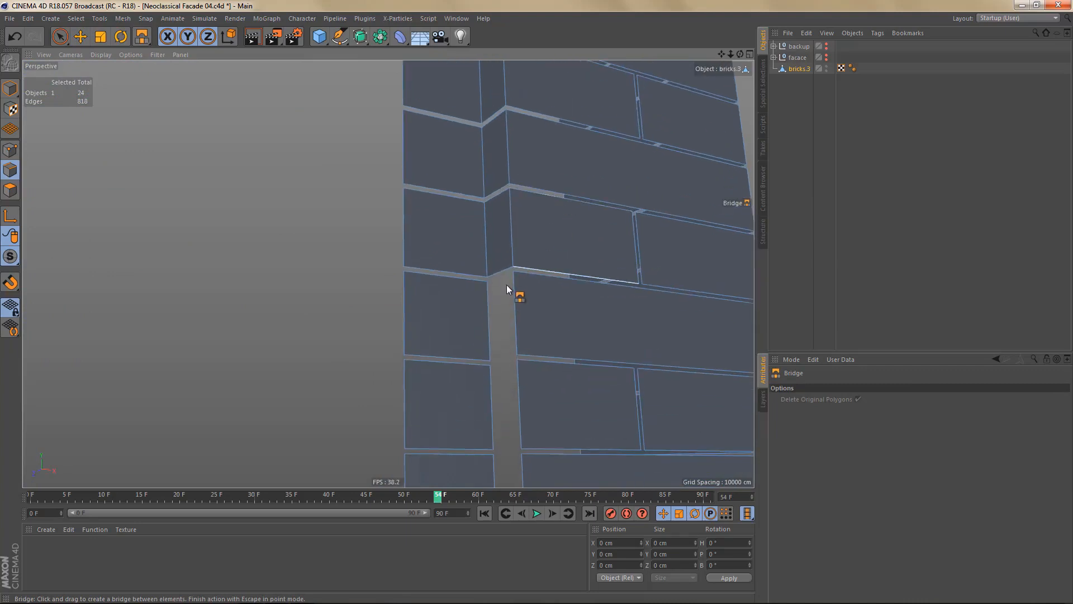
left_click_drag(494, 322, 511, 323)
left_click_drag(499, 403, 519, 411)
- Bridge the inner corner gap on the last three courses above the lower band, and save the scene
middle_click_drag(519, 412, 553, 153, "alt")
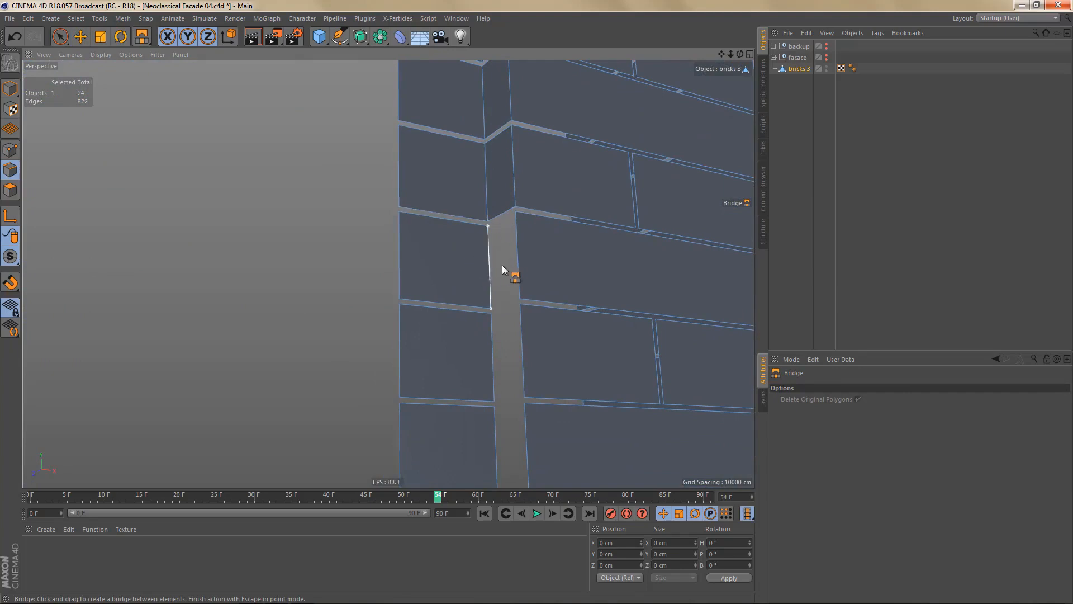
left_click_drag(502, 265, 516, 268)
left_click_drag(501, 350, 518, 347)
middle_click_drag(548, 209, 564, 29, "alt")
left_click_drag(514, 260, 536, 258)
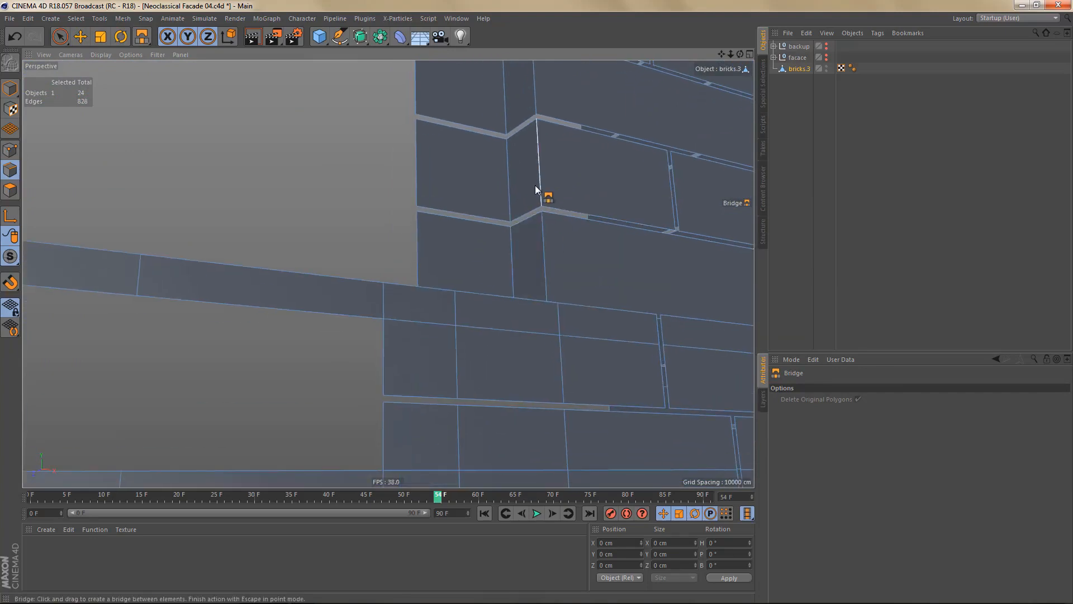
right_click_drag(537, 175, 536, 212, "alt")
middle_click_drag(536, 218, 538, 352, "alt")
left_click_drag(544, 290, 551, 347, "alt")
right_click_drag(539, 332, 523, 356, "alt")
middle_click_drag(526, 348, 506, 321, "alt")
key("ctrl+s")
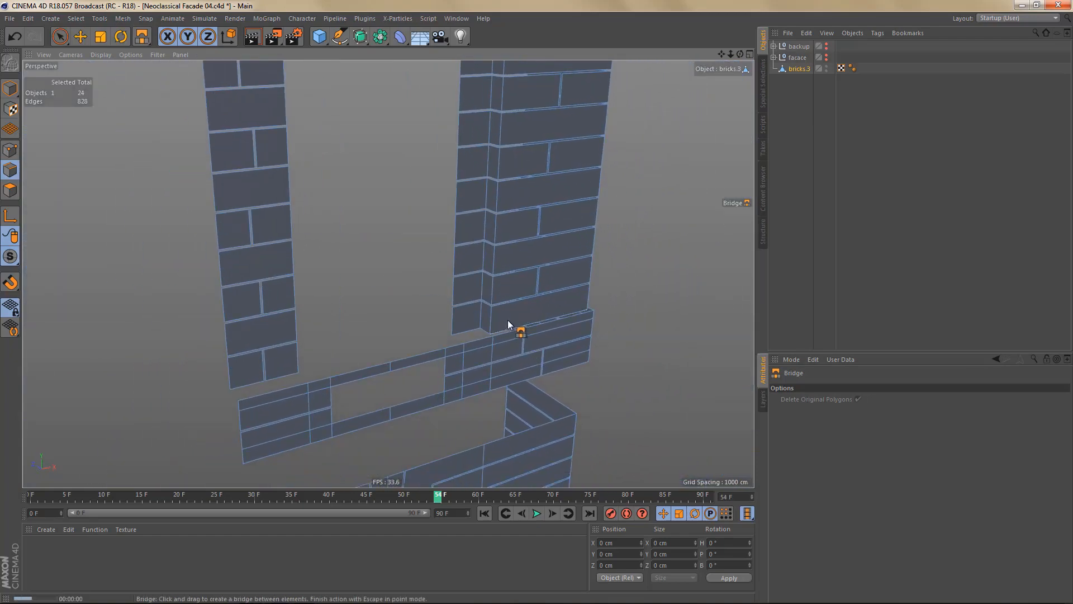
- Bevel the two middle vertical edges above and below the lower band's rectangular opening into strips 2 cm wide
scroll(514, 316, "down", 3)
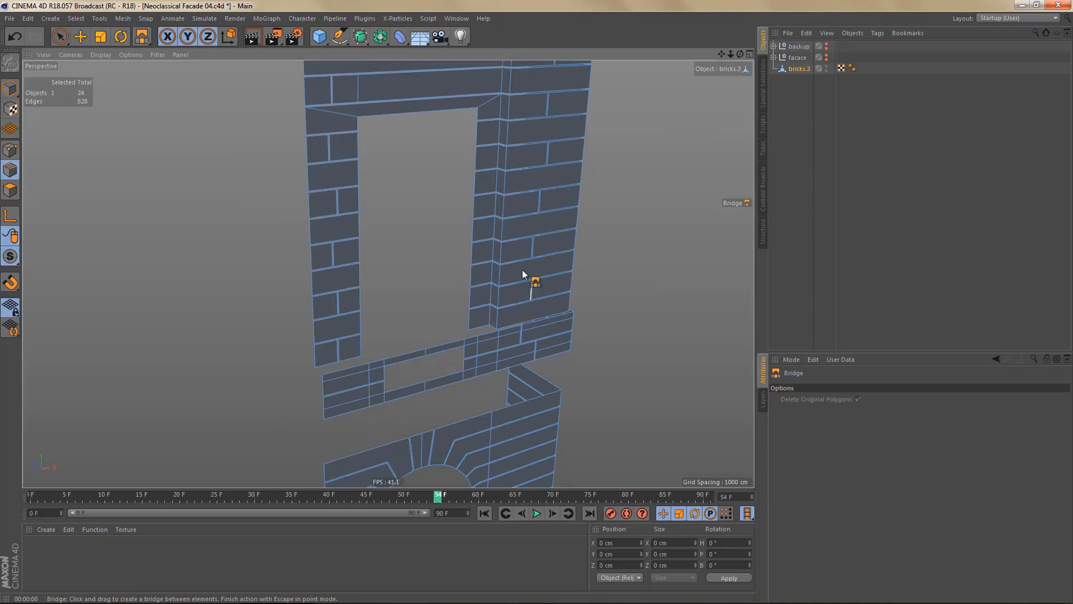
left_click_drag(522, 269, 511, 229, "alt")
right_click_drag(450, 334, 531, 325, "alt")
scroll(531, 326, "up", 10)
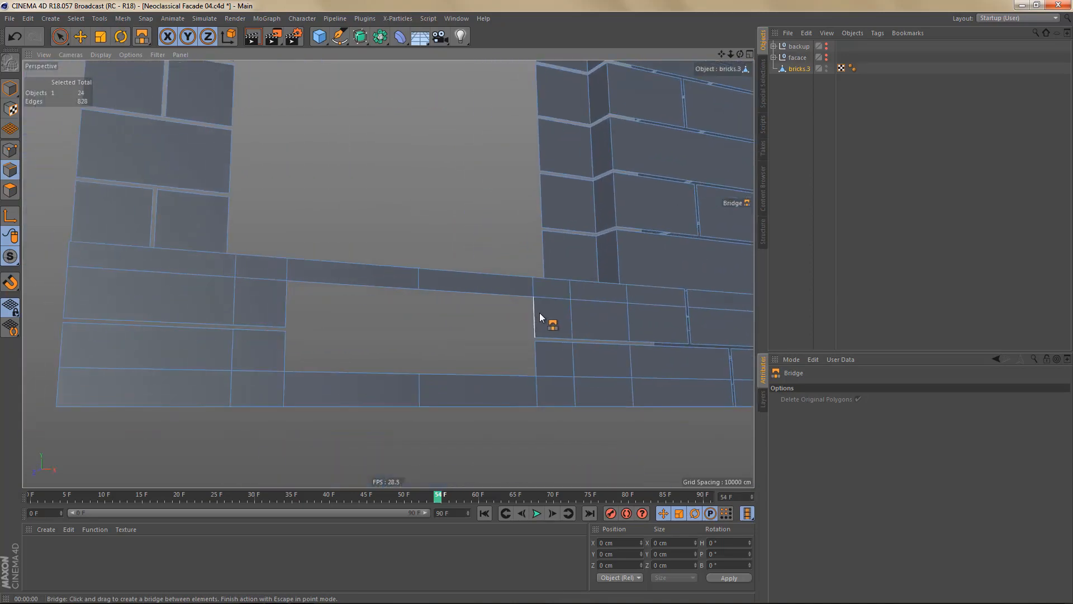
middle_click_drag(551, 327, 586, 315, "alt")
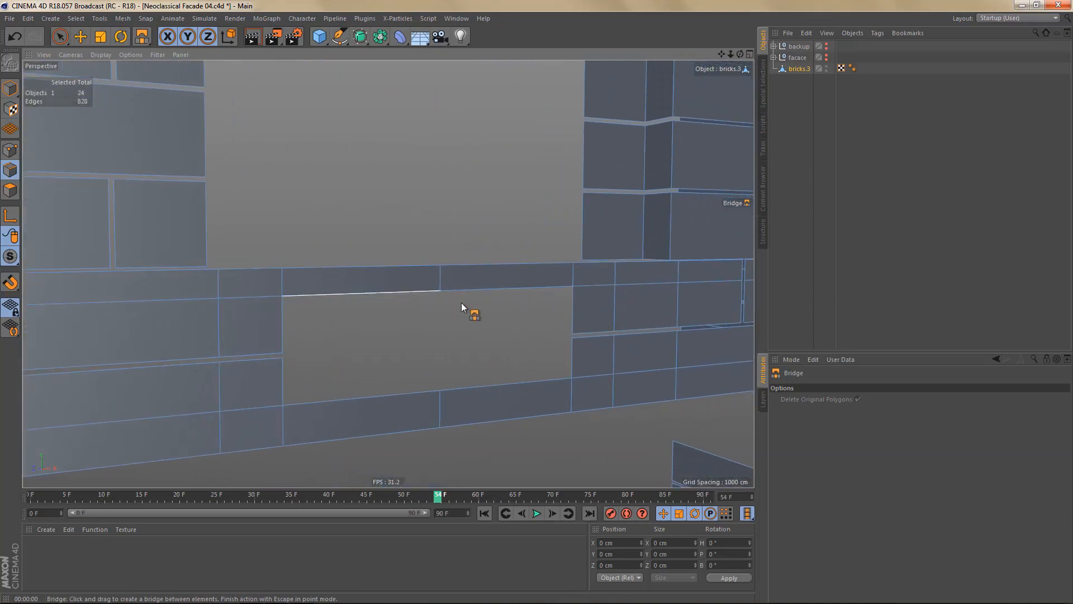
left_click_drag(404, 314, 358, 306, "alt")
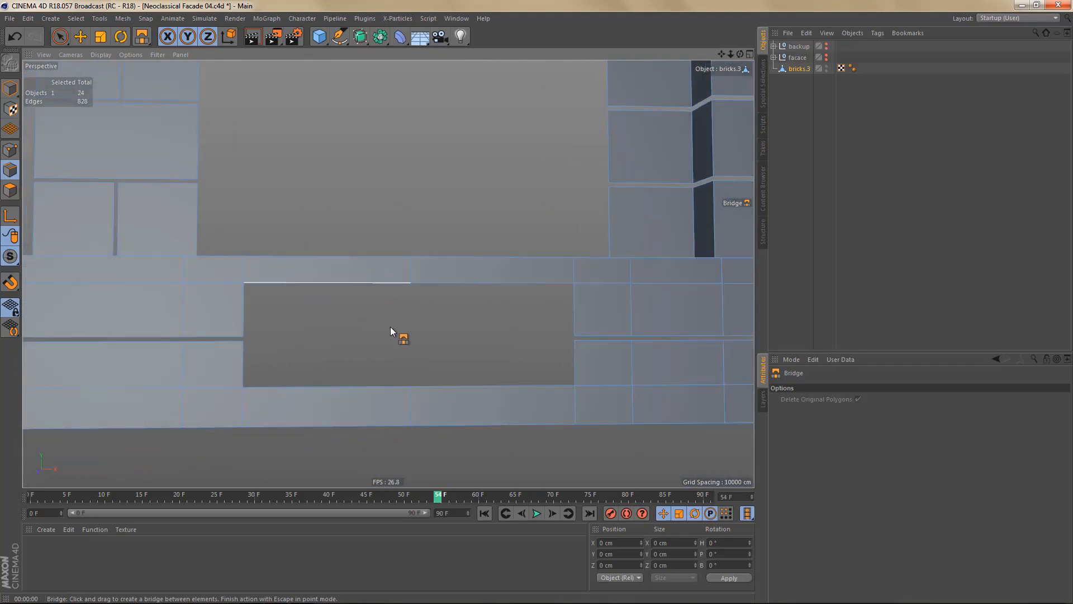
key("0")
left_click_drag(378, 236, 459, 458)
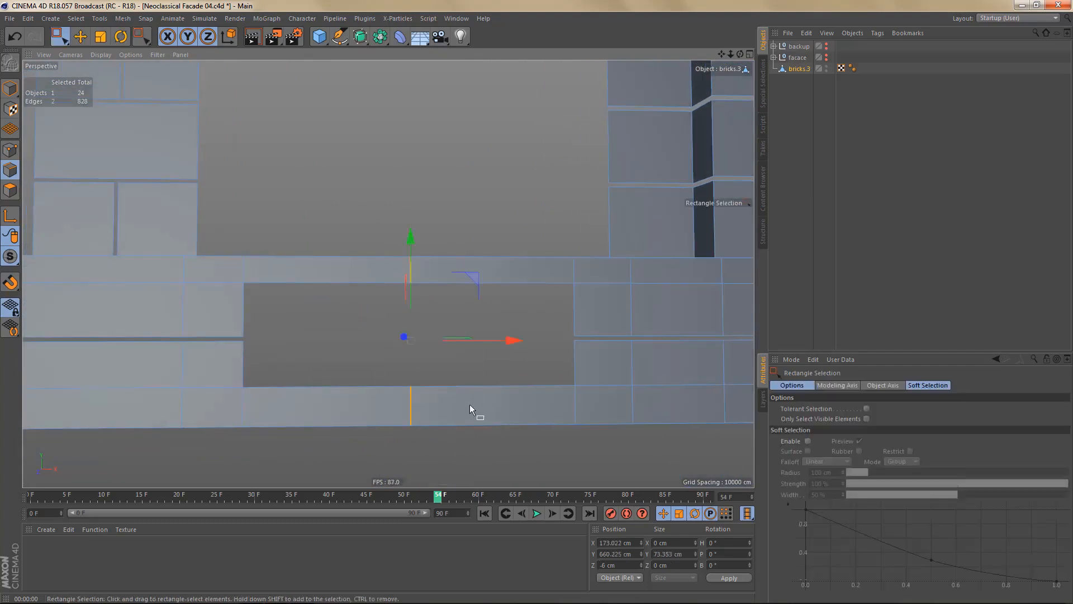
key("m")
key("s")
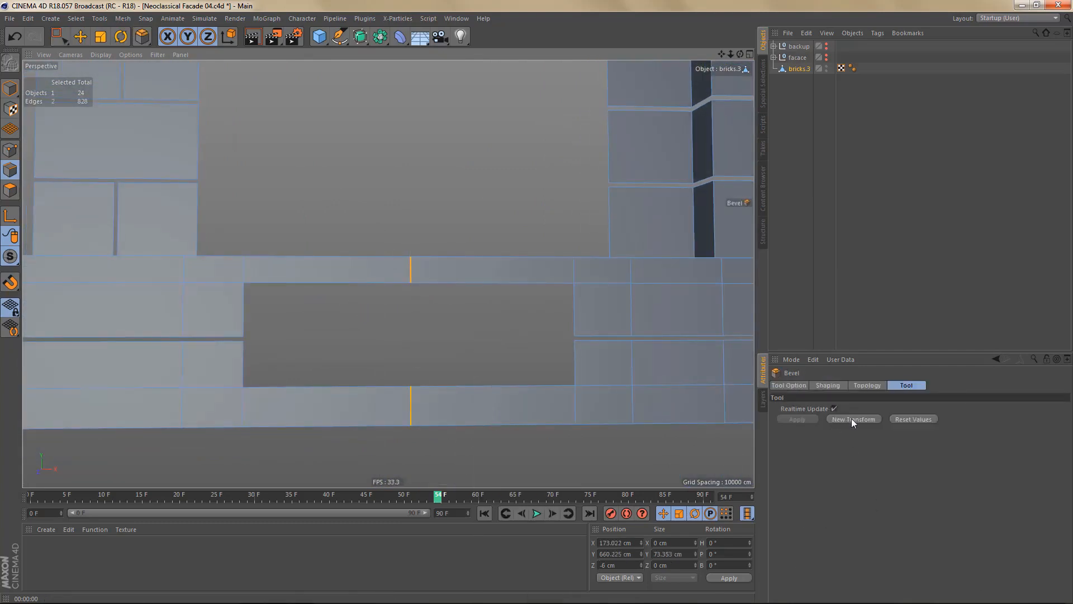
left_click(335, 417)
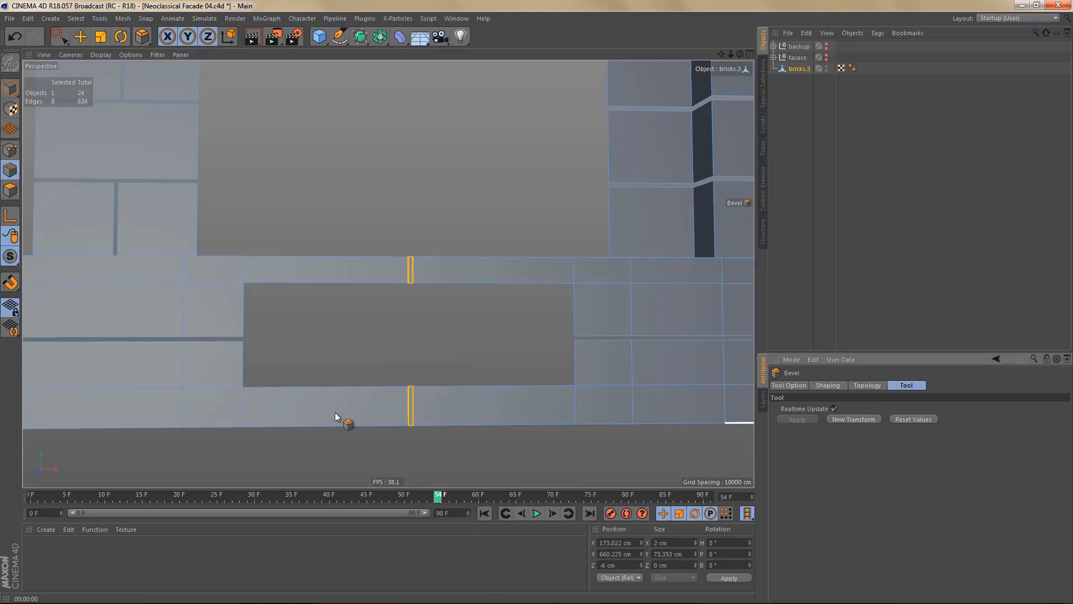
- Delete the two beveled strip polygons to open vertical joints above and below the band's rectangular opening
left_click(10, 190)
key("Delete")
scroll(469, 334, "down", 2)
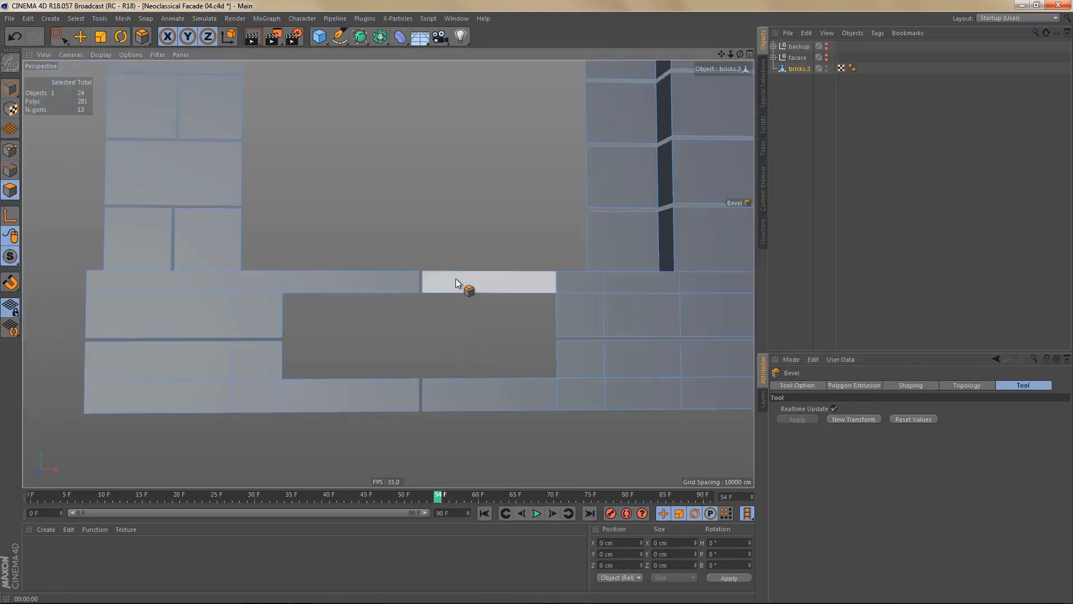
left_click_drag(456, 279, 413, 302, "alt")
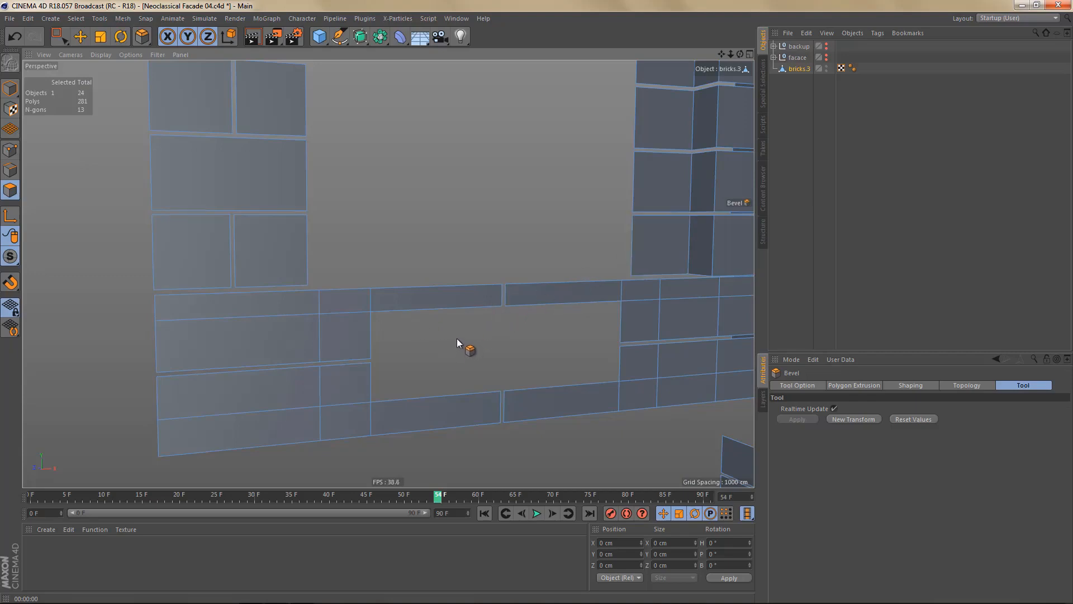
- Select all outline edges of the band's rectangular opening and extrude them about 27 cm back into the wall
key("9")
left_click(429, 308)
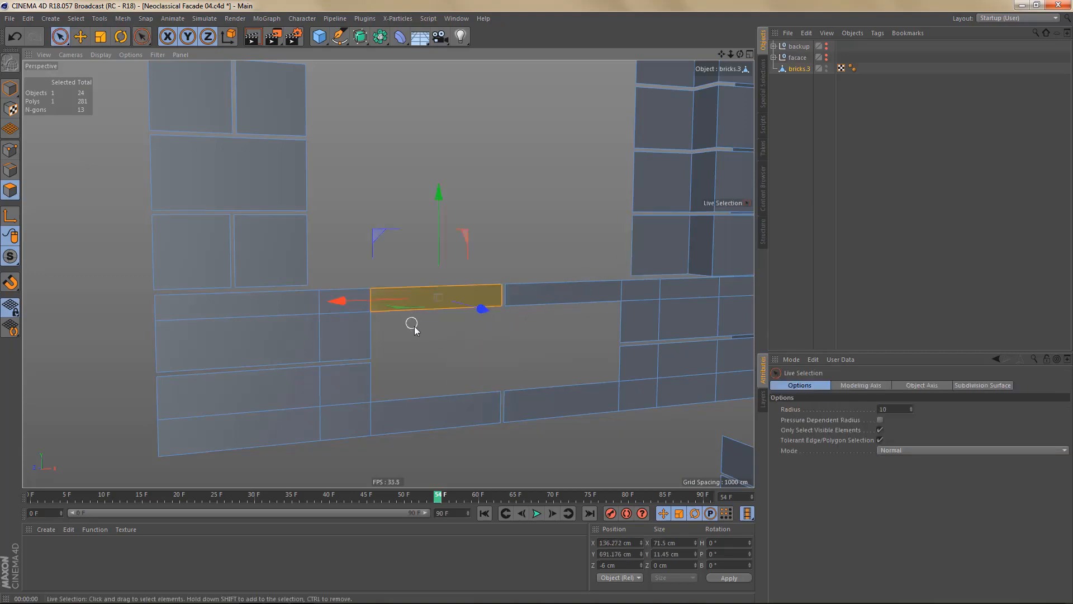
key("Return")
left_click_drag(394, 311, 376, 340)
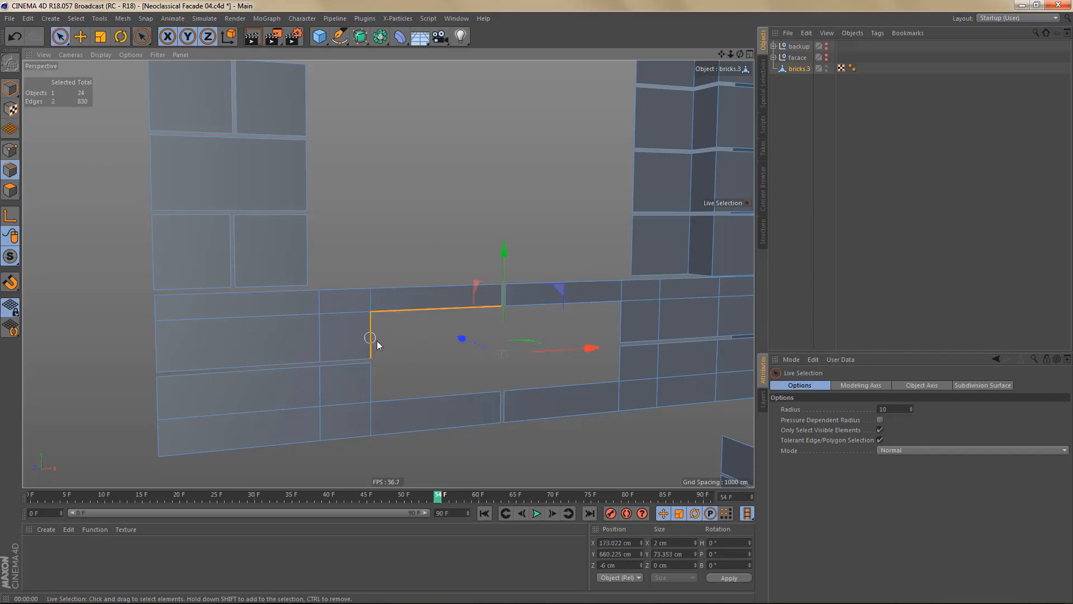
mouse_move(556, 390)
left_mouse_down()
mouse_move(606, 364)
mouse_move(602, 336)
mouse_move(619, 326)
left_mouse_up()
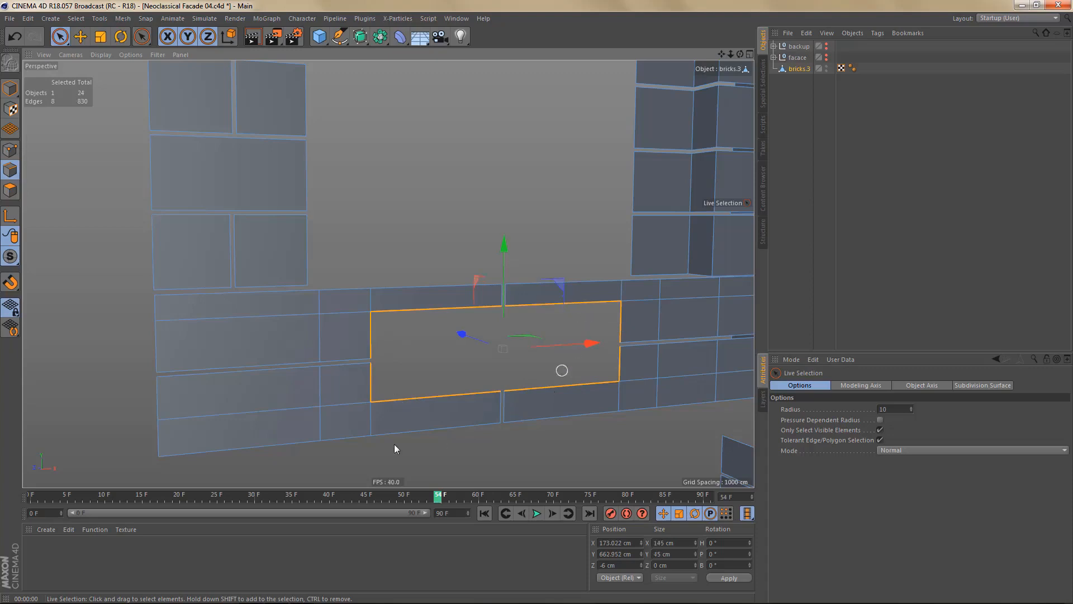
left_click_drag(466, 335, 442, 325, "ctrl")
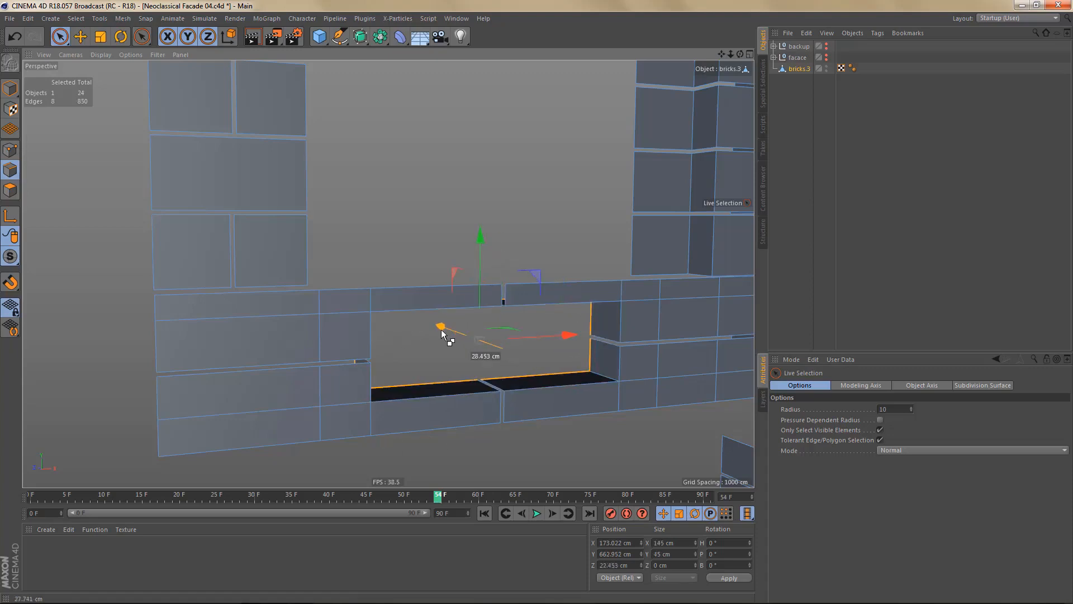
- With the facade shown as reference, snap the extruded opening edges back to Z 30 cm, and hide the facade again
left_click(827, 55)
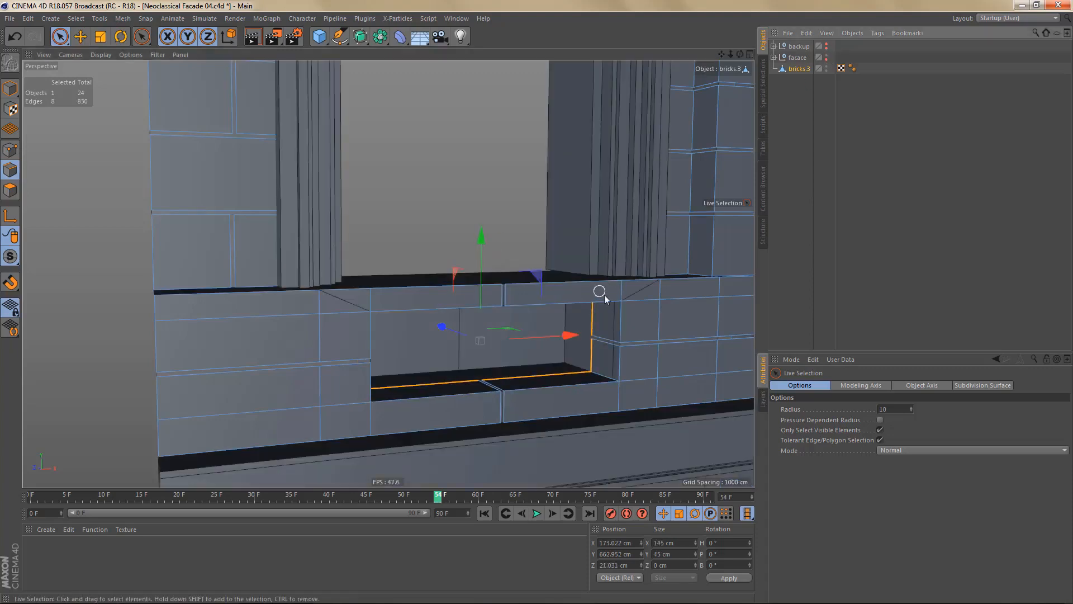
middle_click_drag(589, 296, 635, 307, "alt")
key("shift+s")
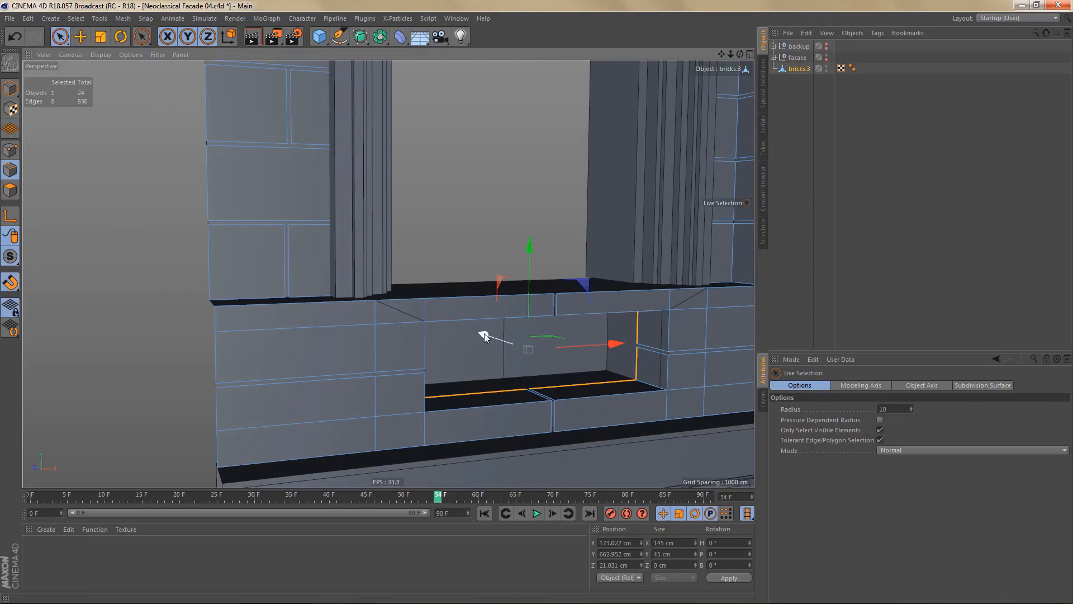
left_click_drag(485, 335, 464, 327)
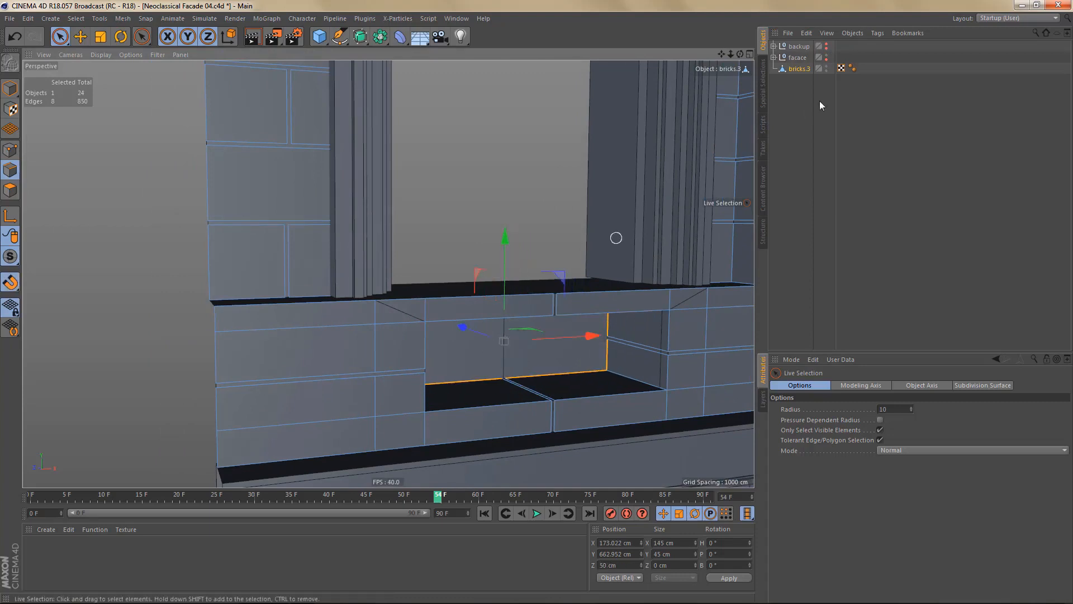
left_click(828, 55)
left_click(827, 55)
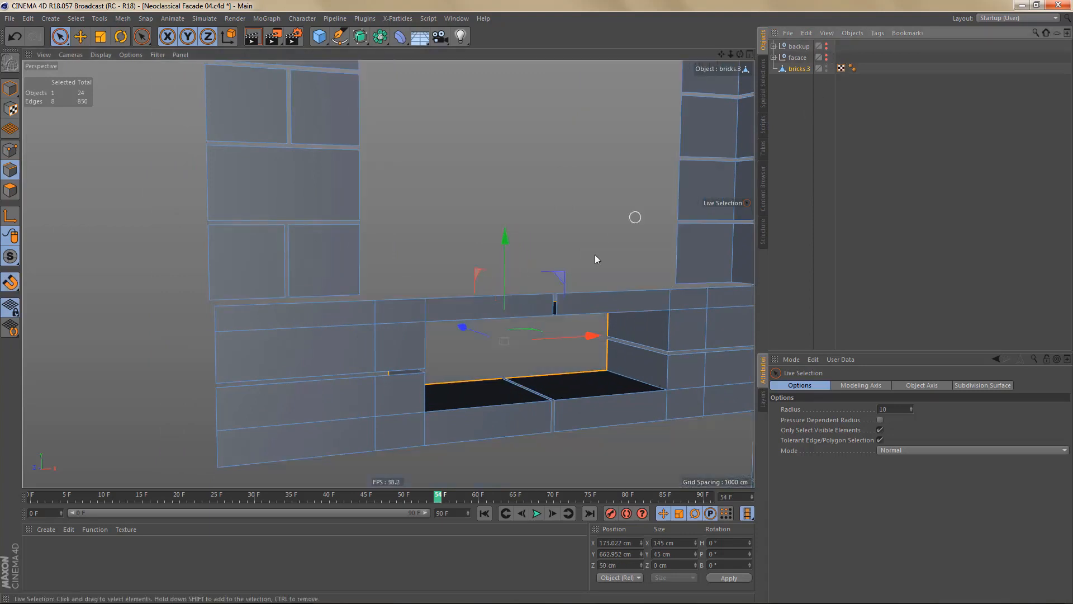
- Weld the three upper points of the band's left brick onto its upper outer corner point
middle_click_drag(485, 314, 597, 269, "alt")
right_click_drag(439, 293, 483, 291, "alt")
left_click_drag(477, 297, 483, 308, "alt")
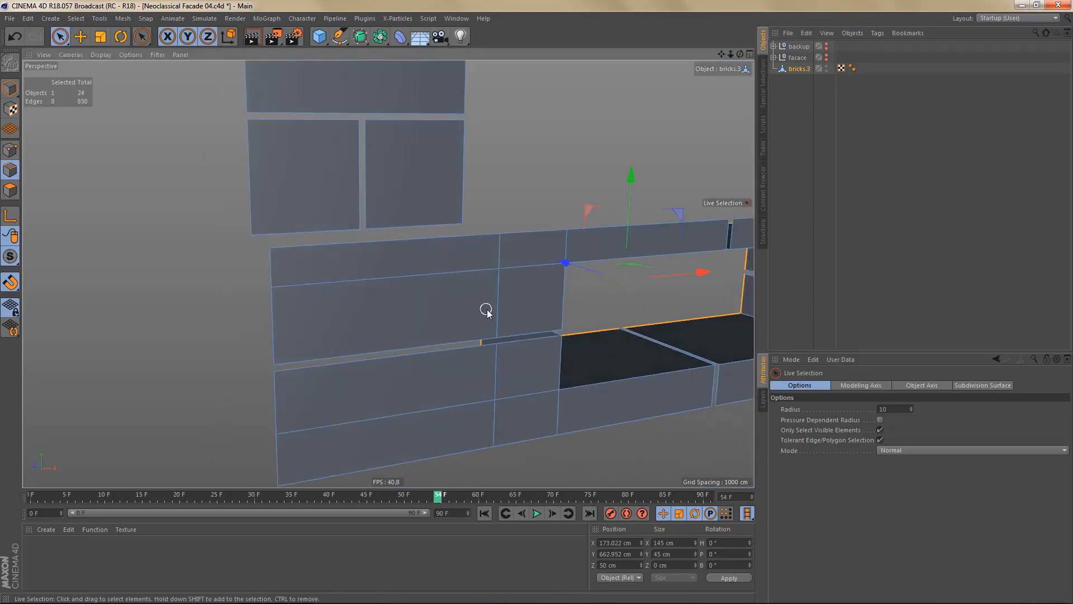
key("Return")
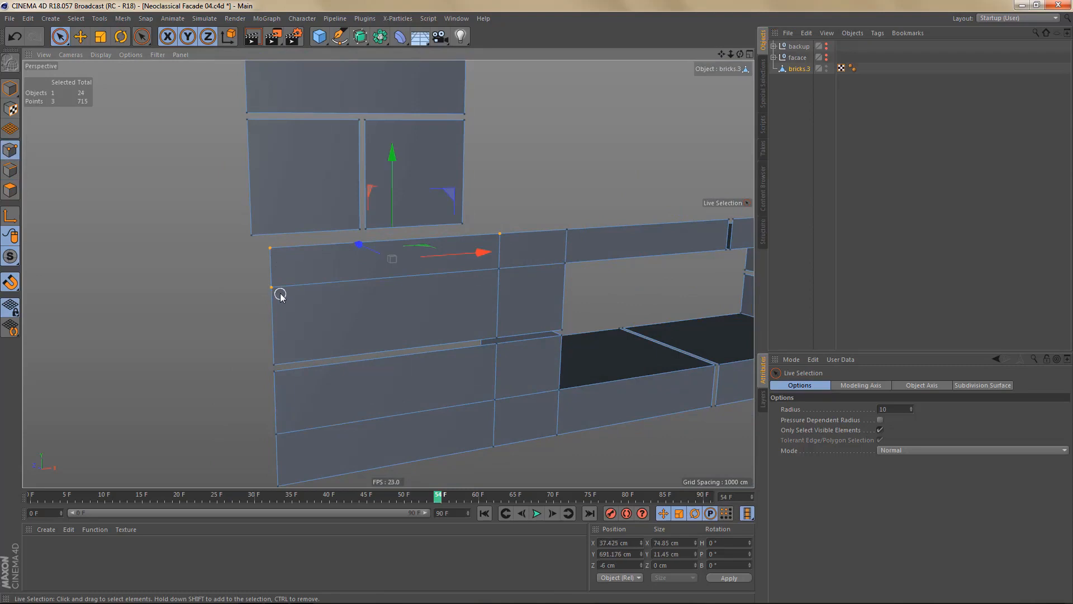
key("m")
key("q")
left_click(271, 246)
- Weld the point inside the band's upper left brick onto the brick's upper outer corner point
left_click_drag(436, 323, 464, 286, "alt")
key("space")
key("space")
key("space")
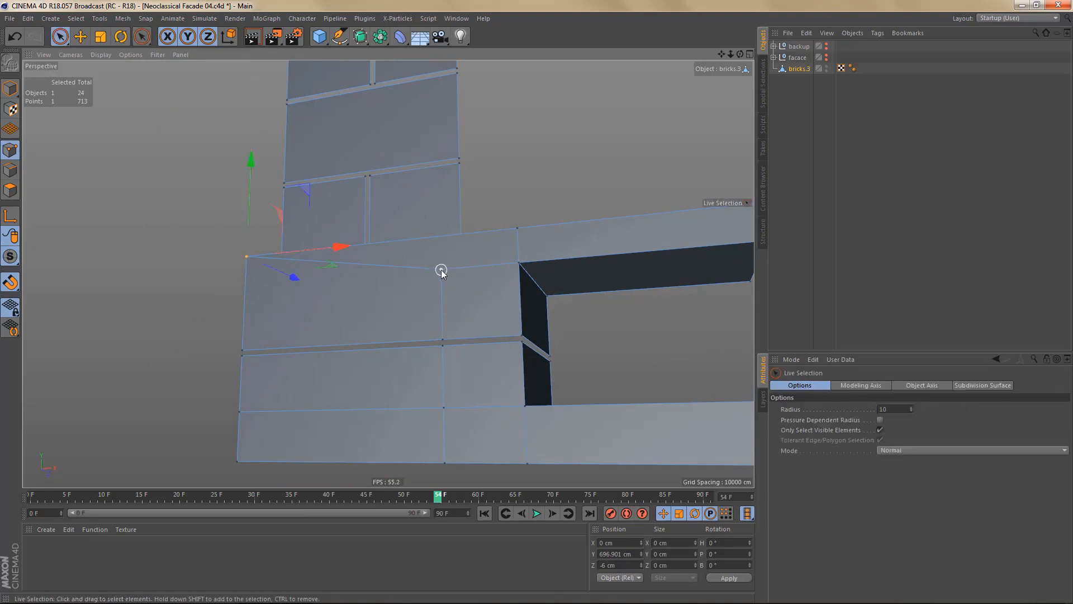
left_click(441, 269)
left_click(246, 257, "shift")
right_click(278, 311)
left_click(302, 506)
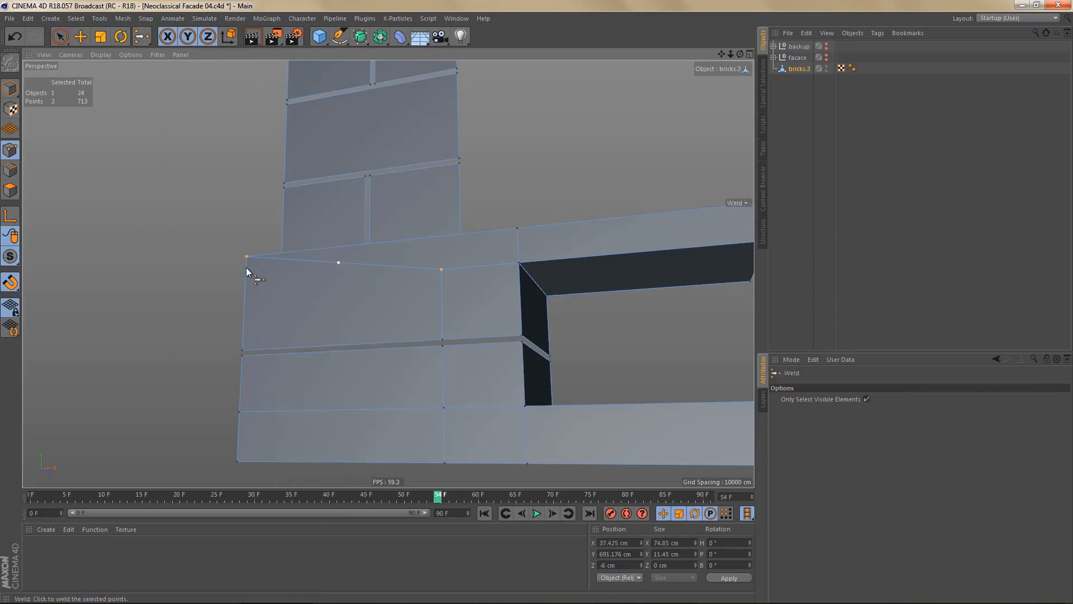
left_click(246, 260)
- Weld the middle point on the upper left brick's lower edge onto the brick's lower outer corner point
key("space")
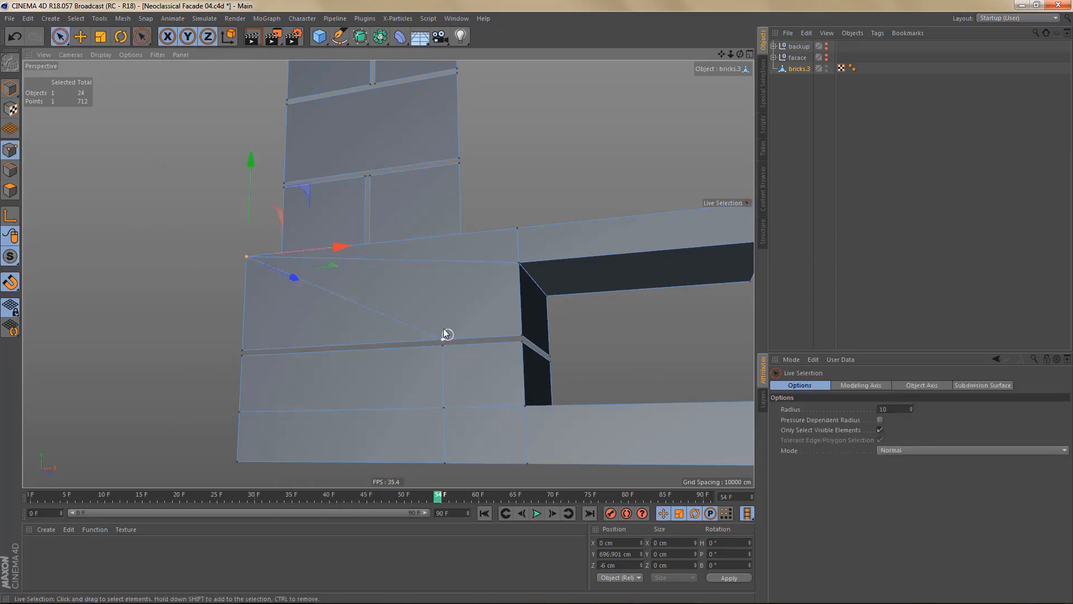
left_click(243, 351)
key("space")
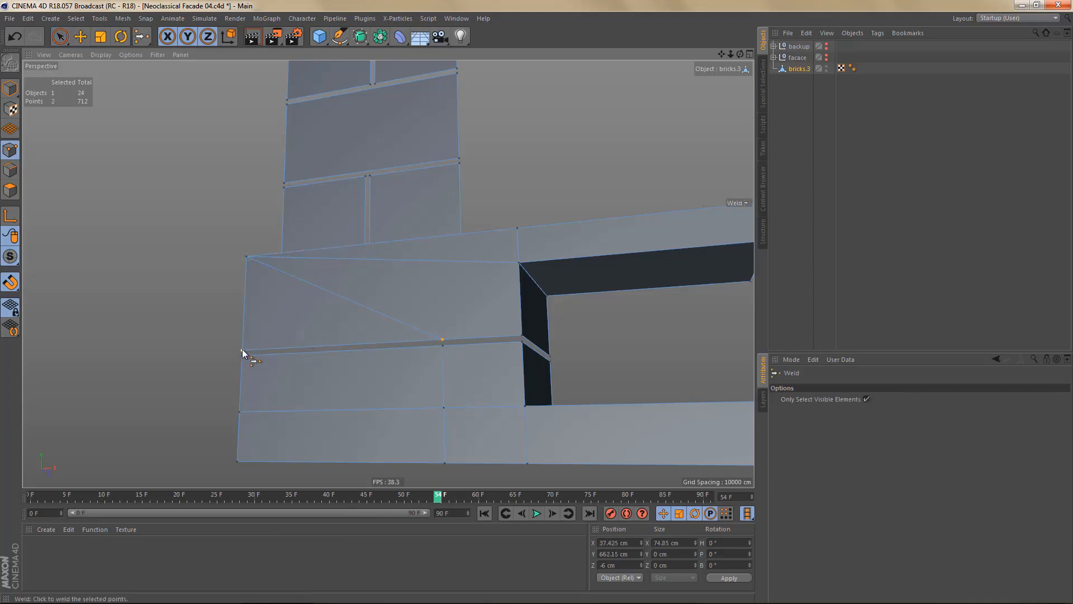
left_click(243, 349)
- Dissolve the short vertical edge above the upper left corner of the band's rectangular opening
middle_click_drag(391, 327, 374, 346, "alt")
left_click_drag(435, 326, 537, 336, "alt")
key("Return")
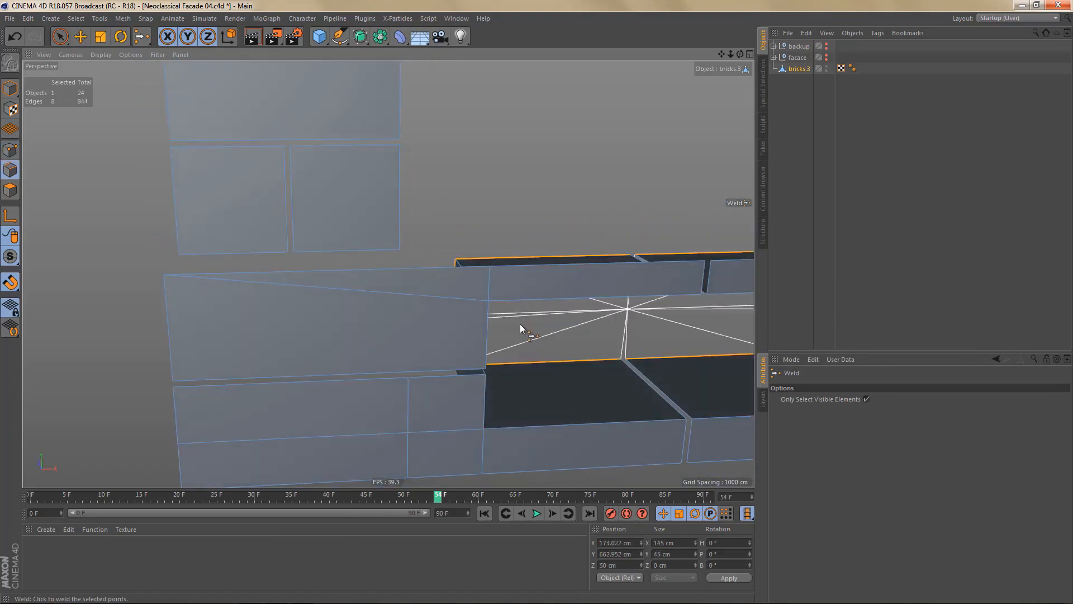
key("e")
left_click(491, 281)
key("ctrl+BackSpace")
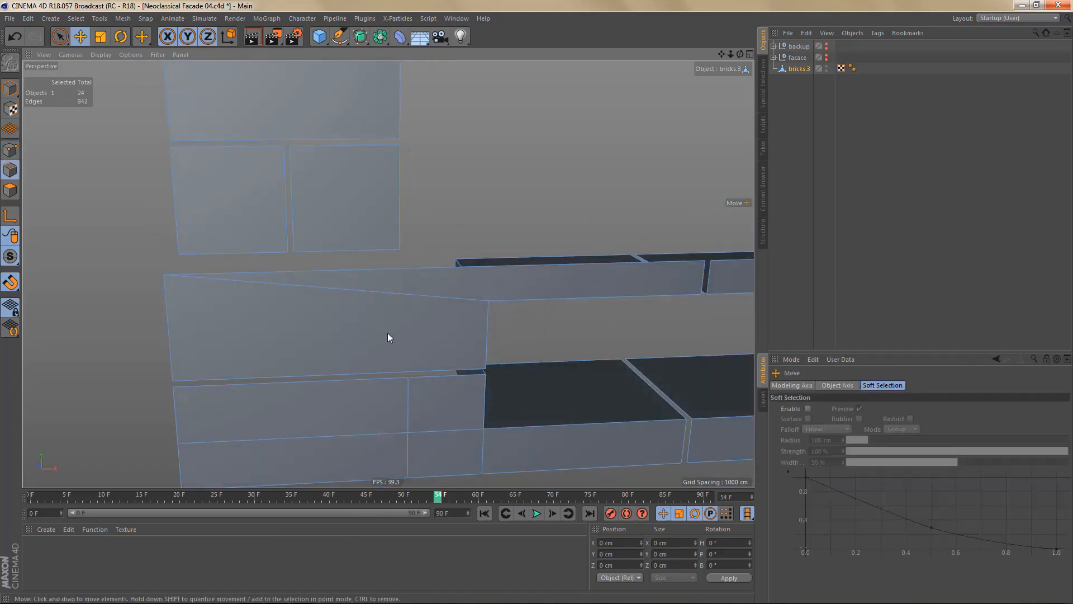
left_click_drag(388, 335, 452, 331, "alt")
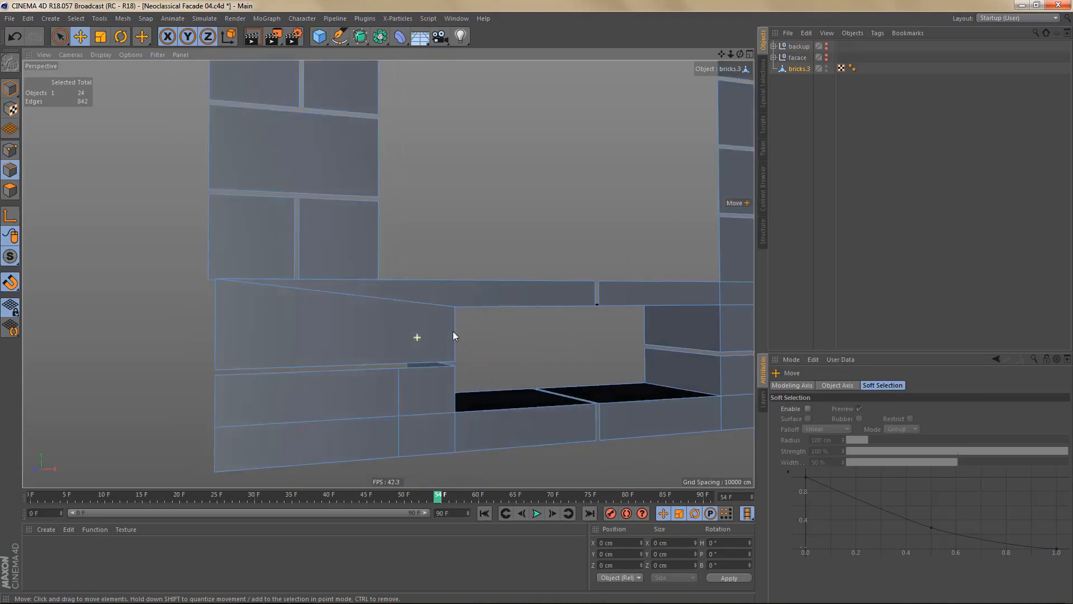
- Weld the two outer points and the lower middle point of the band's lower left brick onto its lower outer corner point
left_click_drag(558, 309, 493, 285, "alt")
left_click_drag(321, 387, 408, 388, "alt")
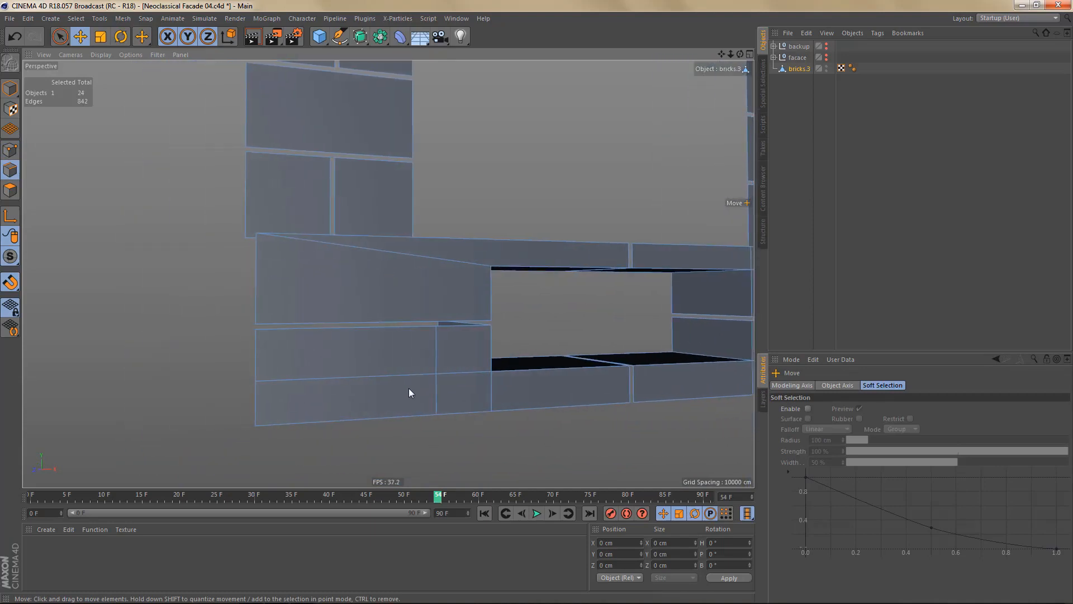
key("p")
key("9")
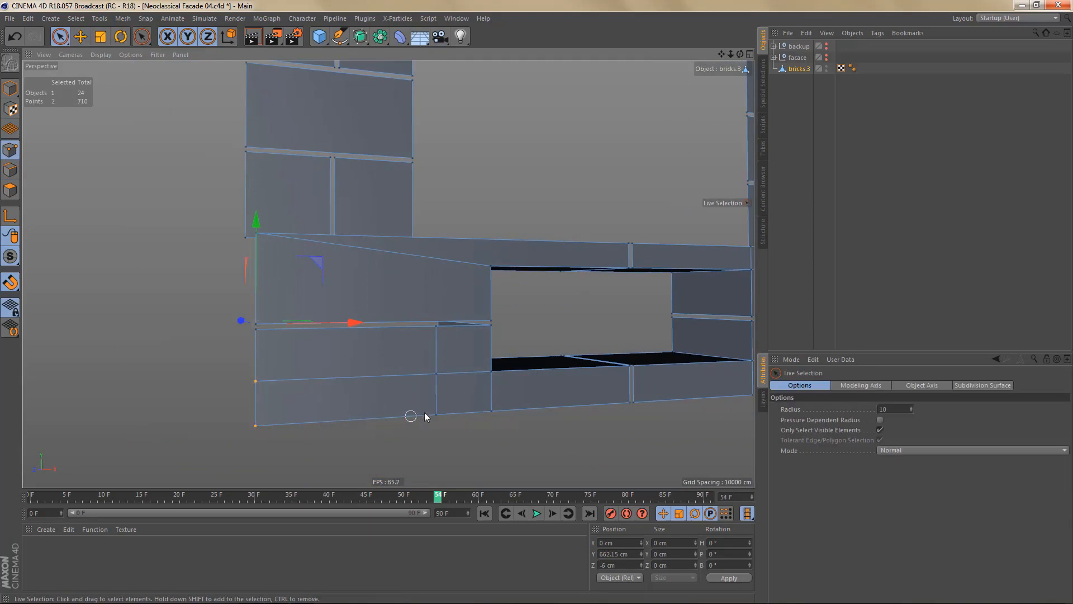
left_click(440, 417, "shift")
key("m")
key("q")
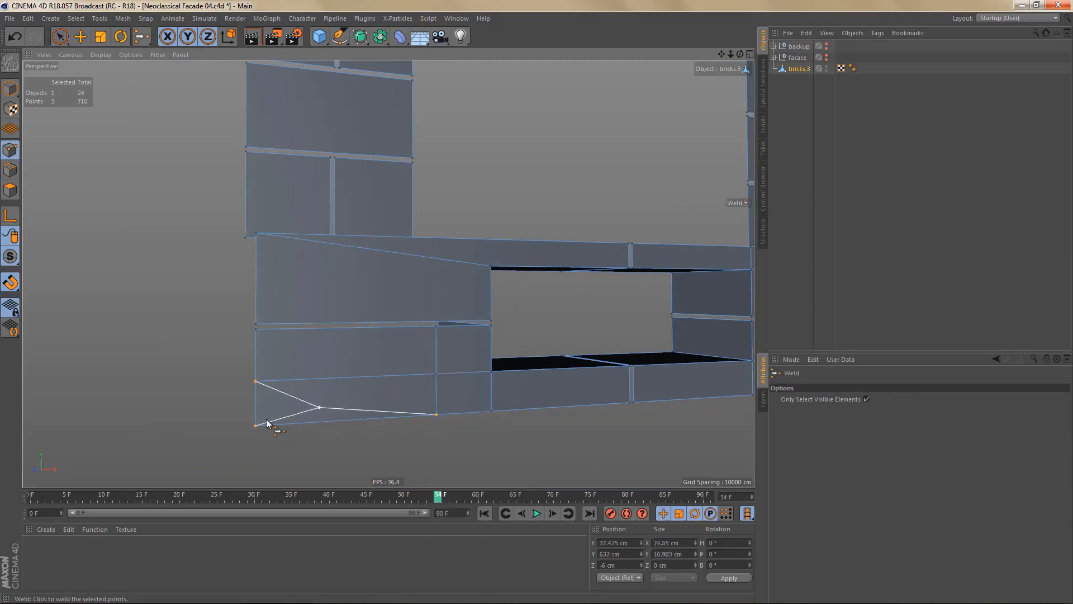
left_click(256, 427)
- Weld the point inside the band's lower left brick onto the brick's lower outer corner point
middle_click_drag(404, 393, 390, 399, "alt")
key("9")
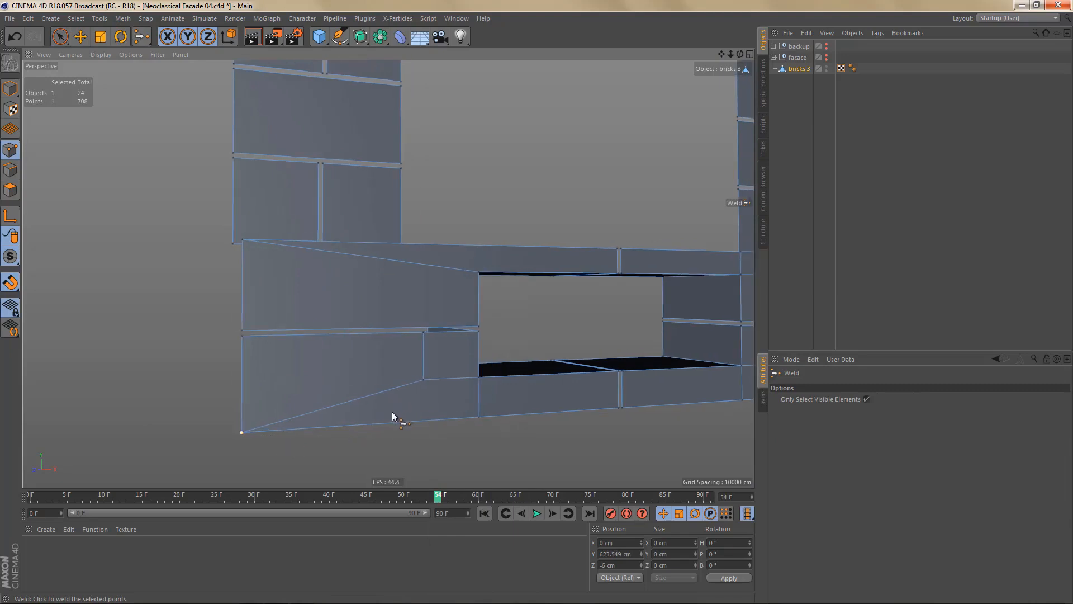
mouse_move(424, 385)
left_mouse_down()
mouse_move(424, 334)
mouse_move(425, 353)
left_mouse_up()
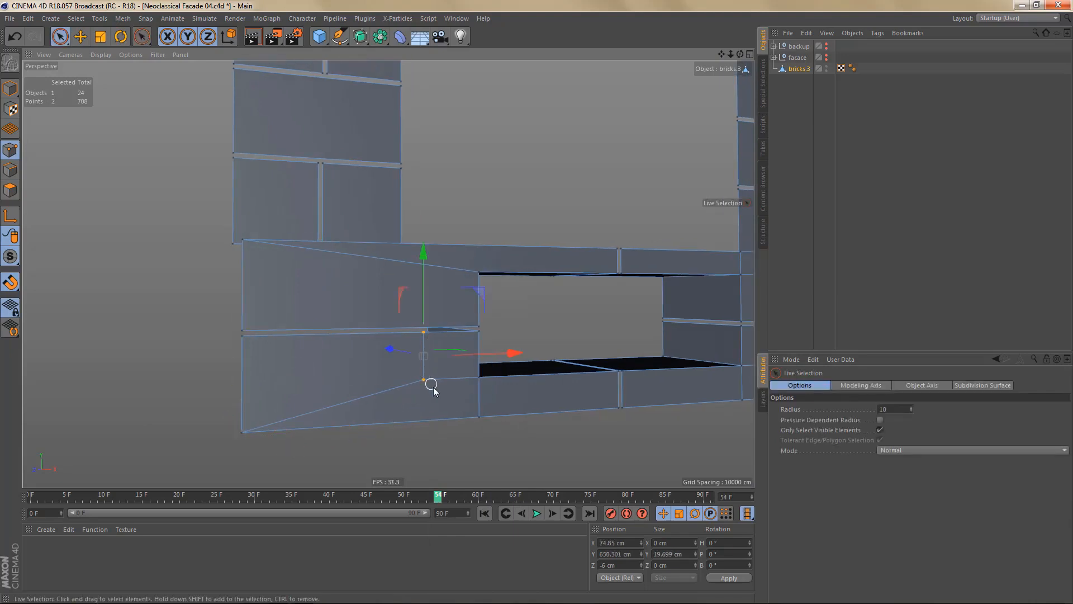
left_click(243, 430, "shift")
key("m")
key("q")
left_click(241, 432)
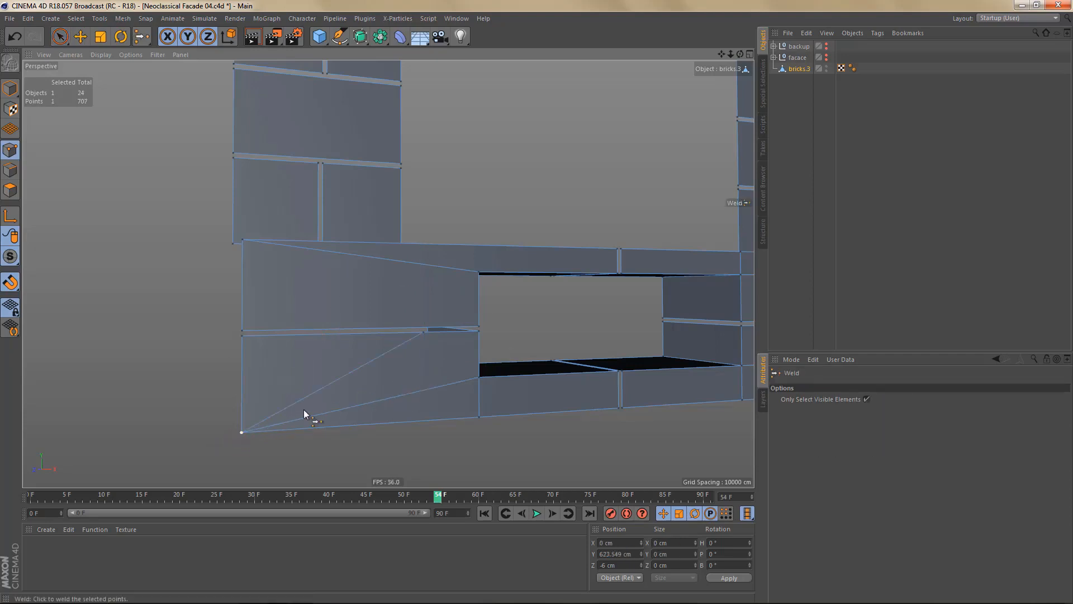
- Weld the middle point on the lower left brick's upper edge onto the brick's upper outer corner point
key("space")
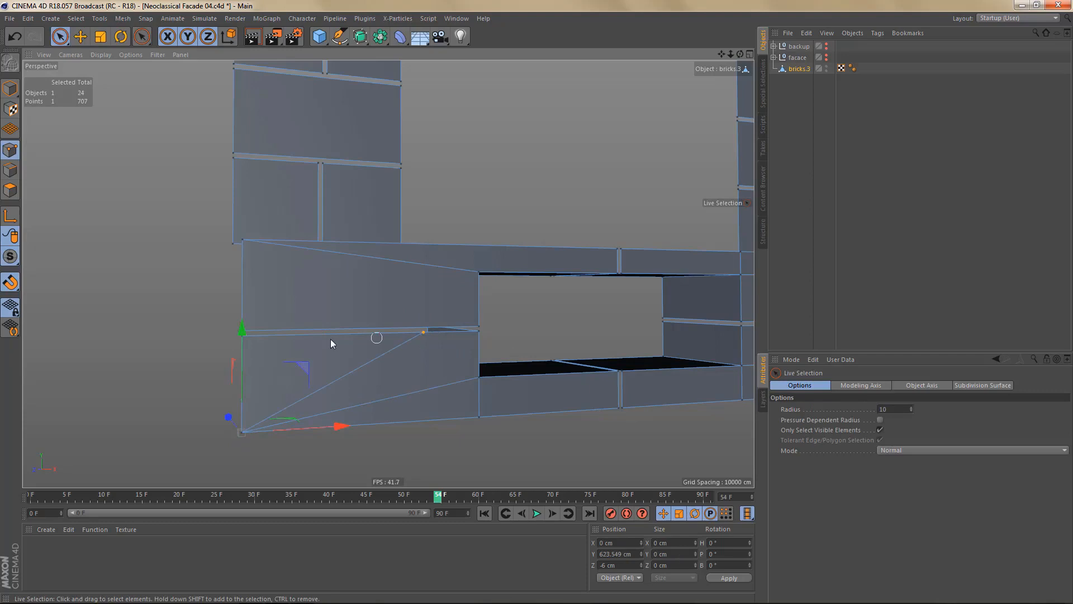
key("m")
key("q")
left_click(242, 335)
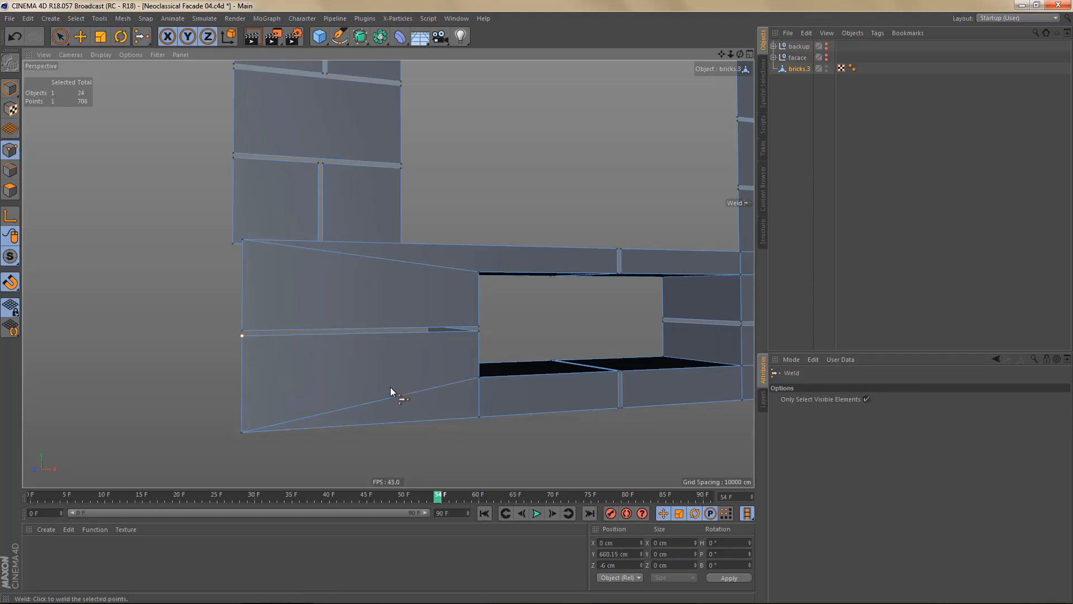
- Dissolve the short vertical edge below the lower left corner of the band's rectangular opening
middle_click_drag(324, 380, 266, 392, "alt")
key("Return")
key("Return")
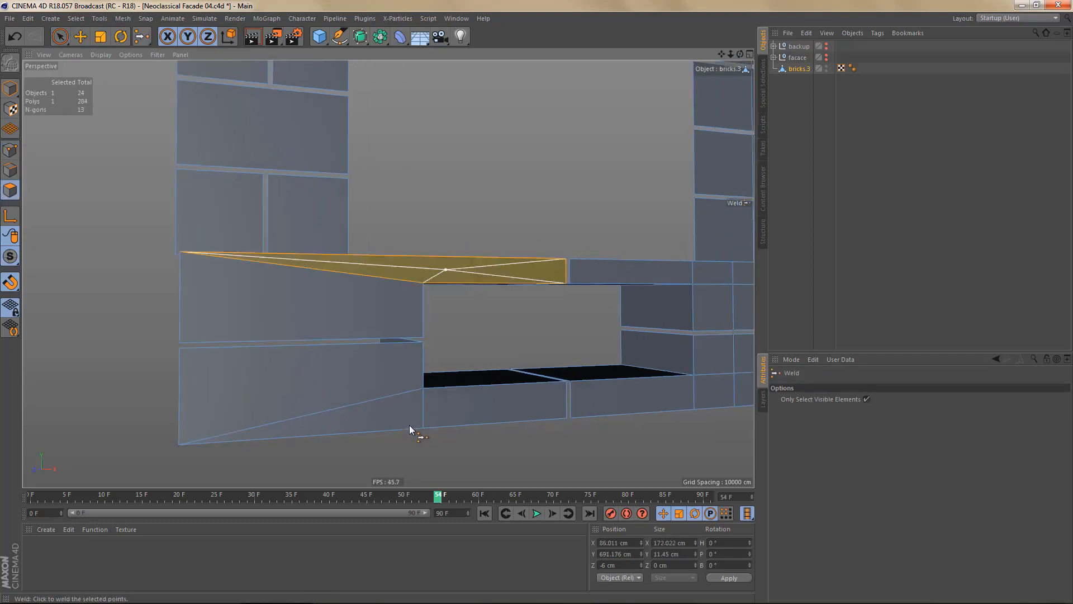
key("e")
key("Return")
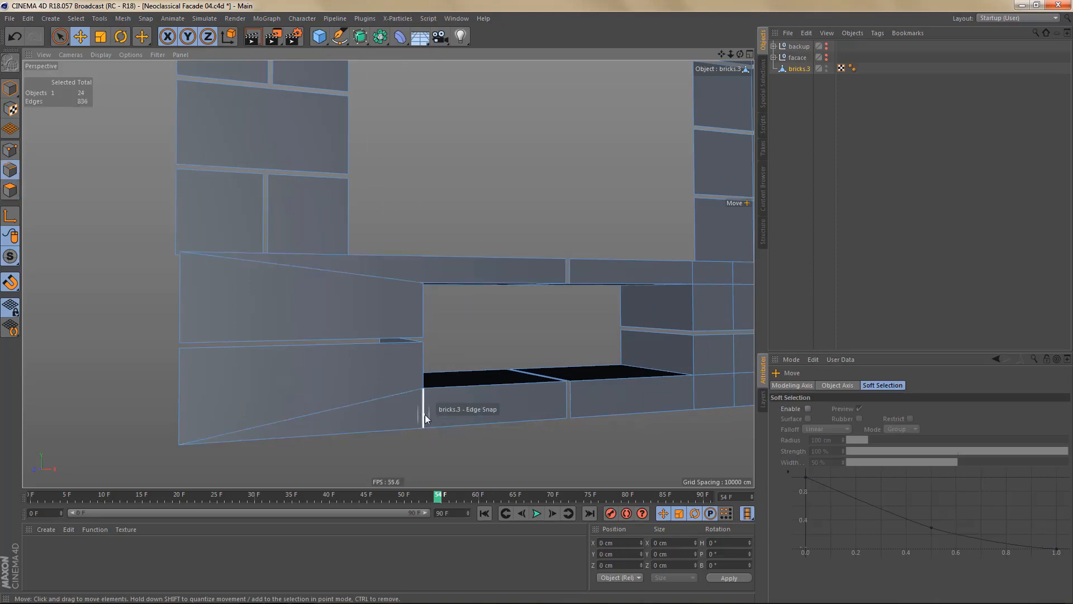
- Weld the point below the opening's lower right corner and the point inside the adjacent brick onto the neighbouring lower-edge point
middle_click_drag(600, 347, 526, 385, "alt")
left_click_drag(537, 387, 569, 405, "alt")
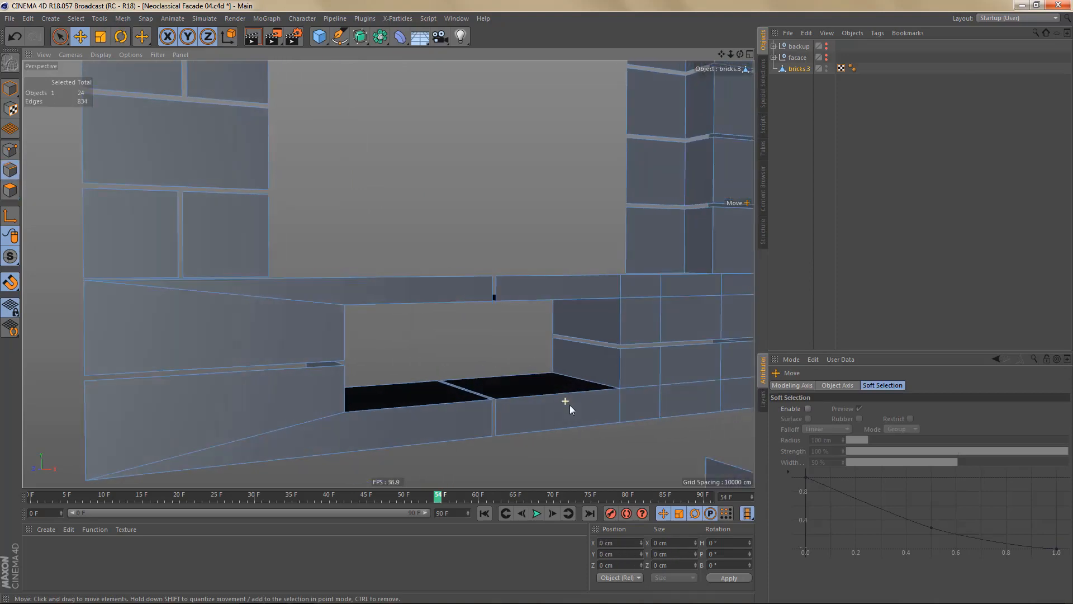
middle_click_drag(572, 405, 385, 403, "alt")
right_click_drag(495, 415, 515, 407, "alt")
left_click_drag(515, 406, 475, 419, "alt")
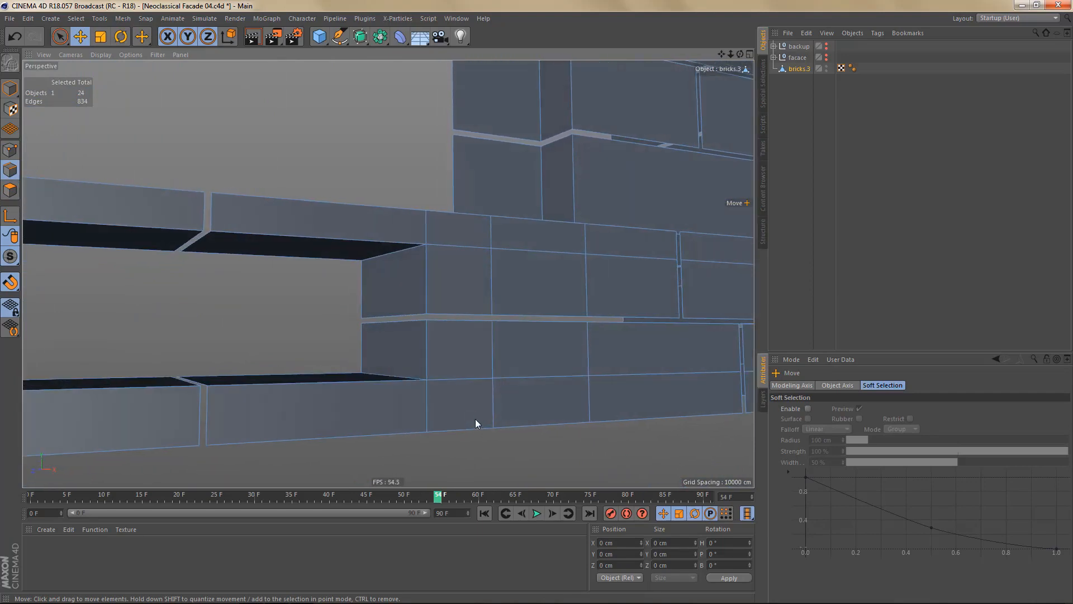
key("Return")
key("s")
key("l")
left_click(490, 382)
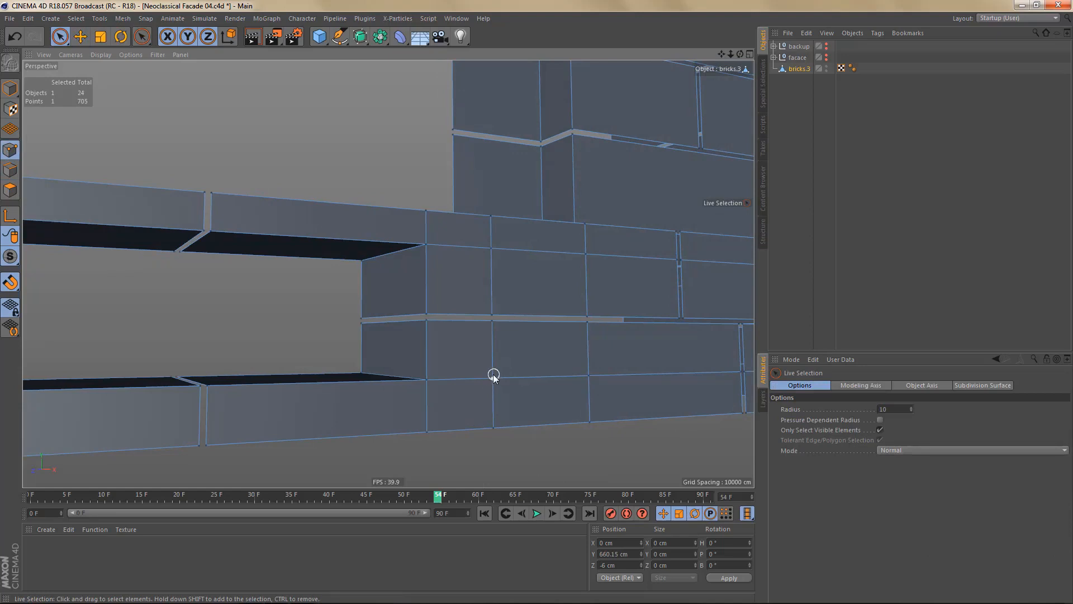
key("m")
key("q")
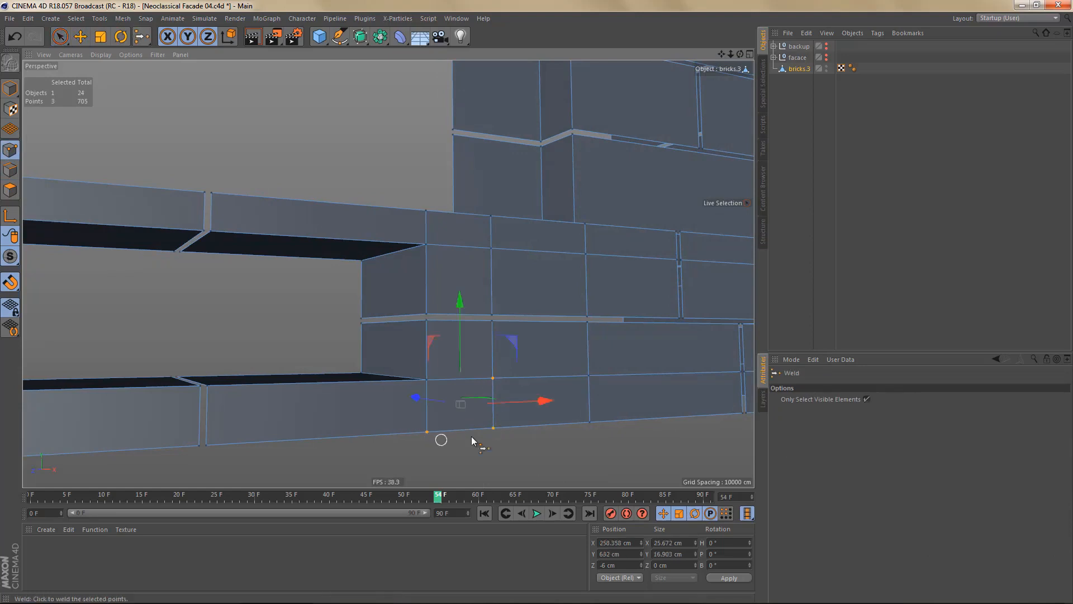
left_click(492, 429)
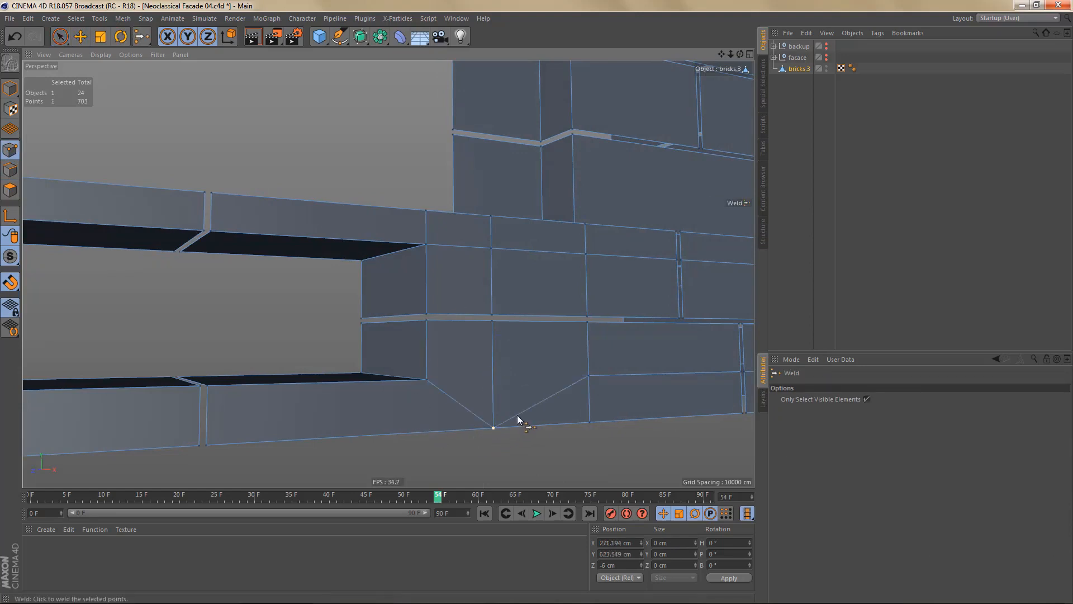
- Dissolve the surplus diagonal and horizontal edges crossing the band's lower bricks to the right of the opening
middle_click_drag(517, 414, 421, 421, "alt")
key("Return")
key("e")
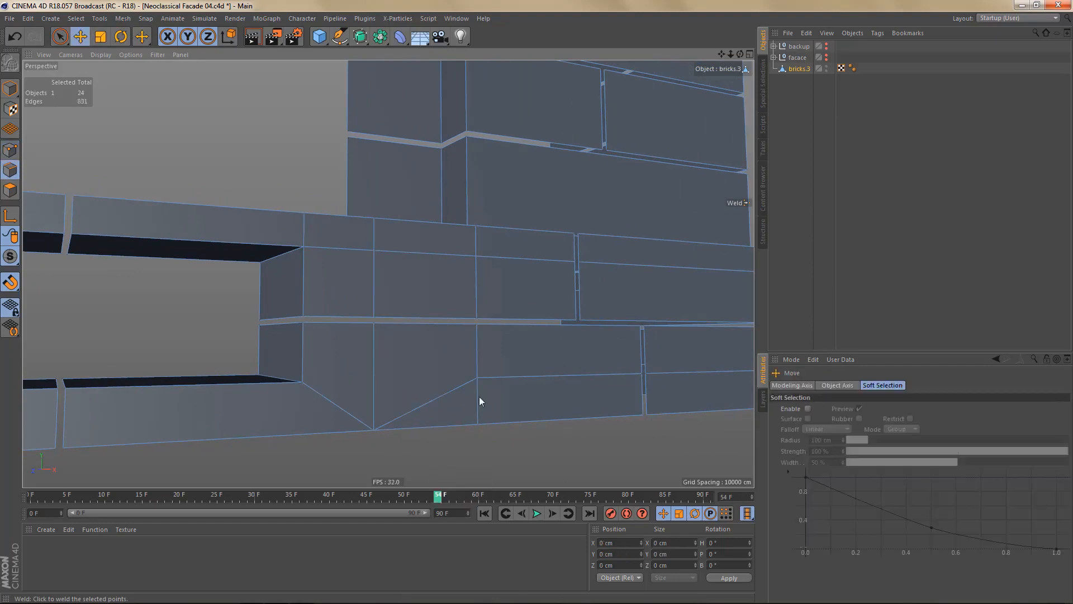
left_click(523, 380)
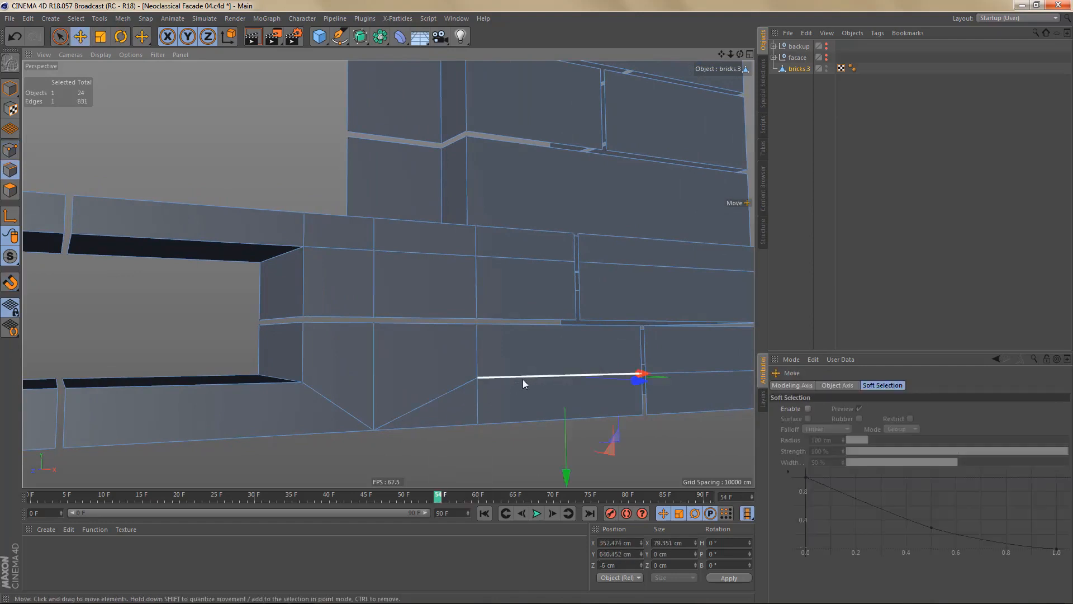
left_click_drag(518, 378, 709, 368)
double_click(709, 369)
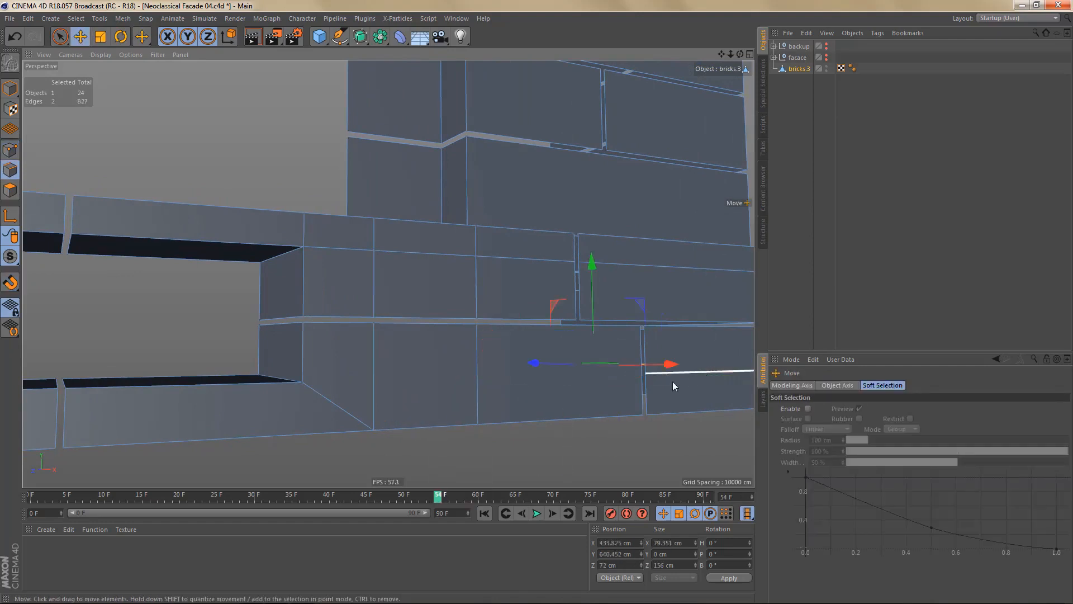
key("ctrl+BackSpace")
- Dissolve the horizontal edge crossing the outermost upper brick at the right end of the band
scroll(493, 371, "down", 2)
middle_click_drag(493, 371, 525, 434, "alt")
left_click_drag(451, 361, 449, 385, "alt")
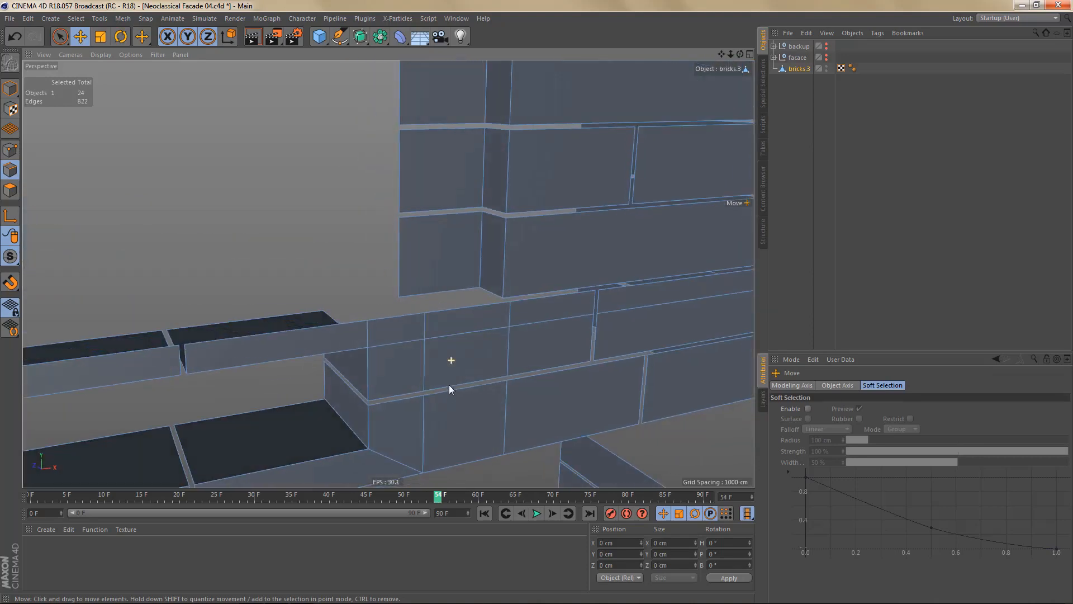
left_click_drag(525, 351, 575, 336, "alt")
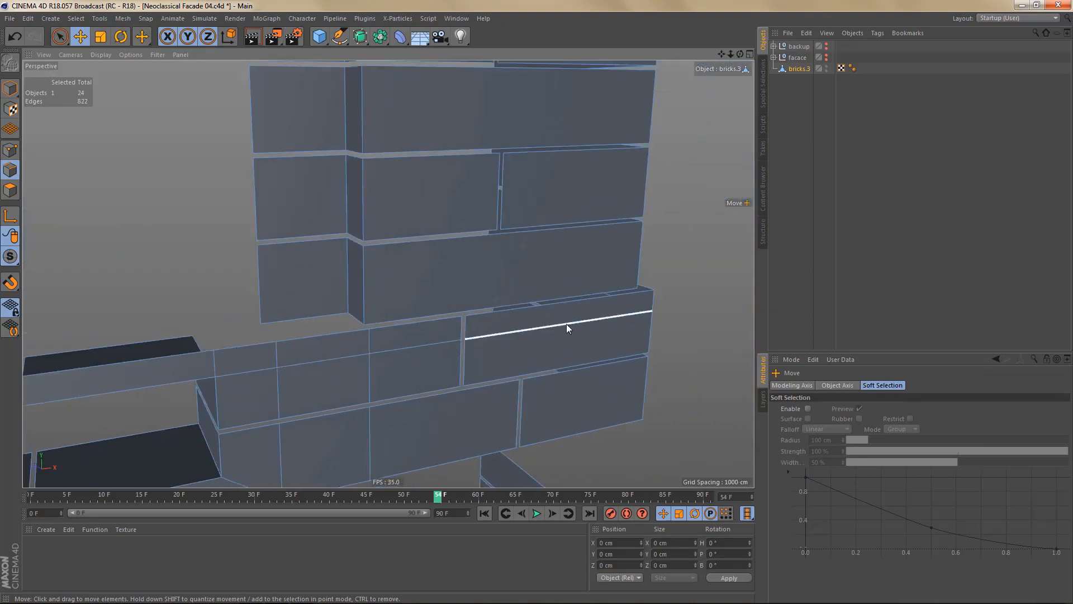
left_click(566, 323)
key("ctrl+BackSpace")
- Weld the point above the opening's upper right corner and the point inside the adjacent brick onto the neighbouring upper-edge point
middle_click_drag(507, 359, 693, 346, "alt")
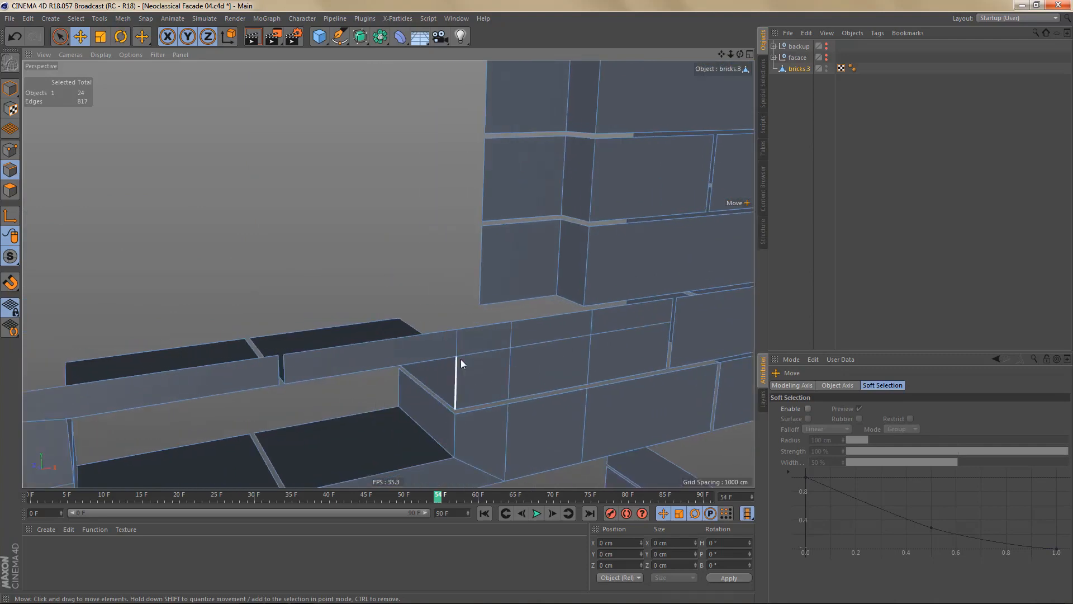
scroll(482, 356, "up", 2)
key("Return")
key("Return")
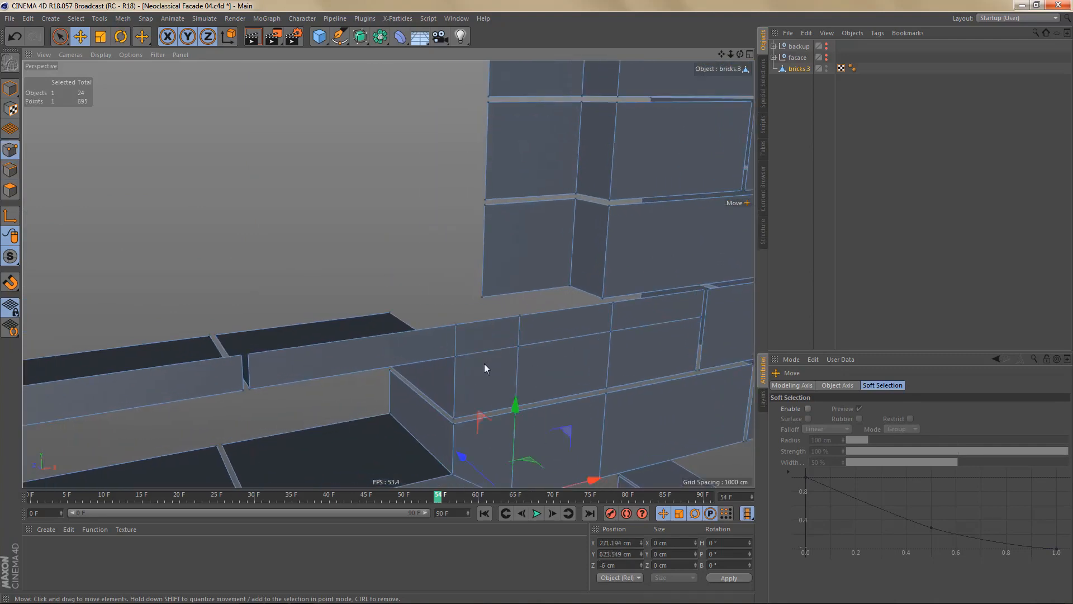
key("space")
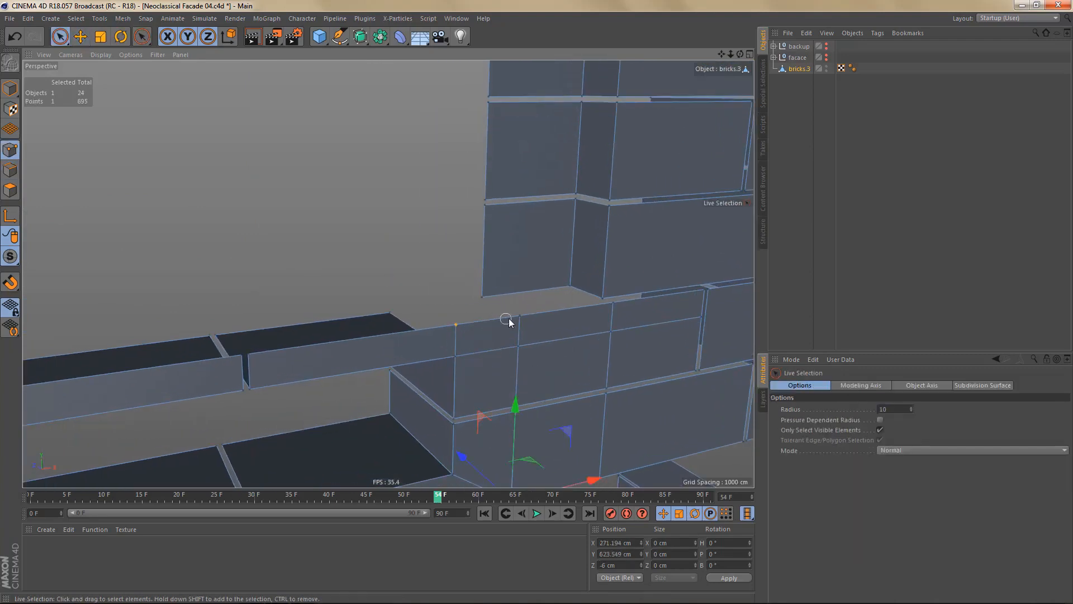
left_click_drag(509, 319, 515, 360)
key("m")
key("q")
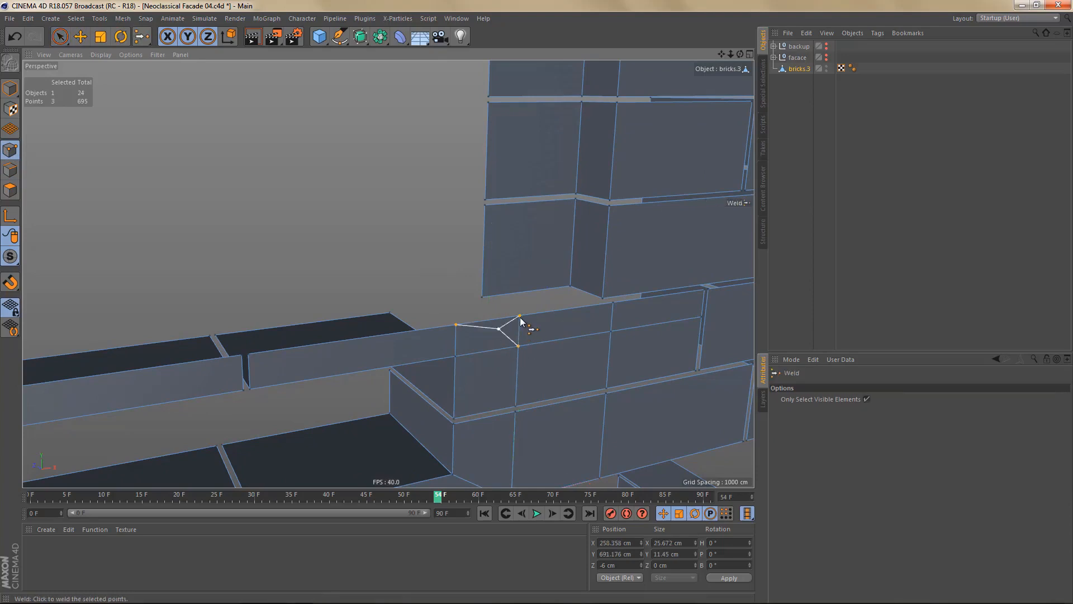
left_click(520, 317)
- Dissolve the two surplus edges across the band's upper bricks right of the opening, leaving the diagonal corner edge and the rear edge out
middle_click_drag(551, 367, 471, 385, "alt")
key("Return")
key("e")
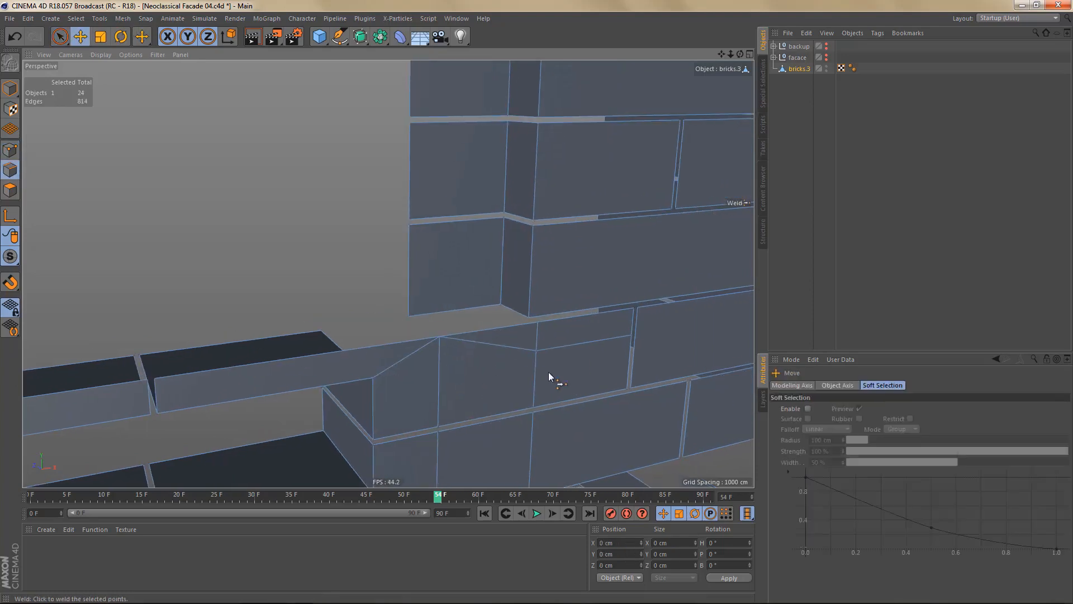
double_click(566, 349)
key("ctrl+Delete")
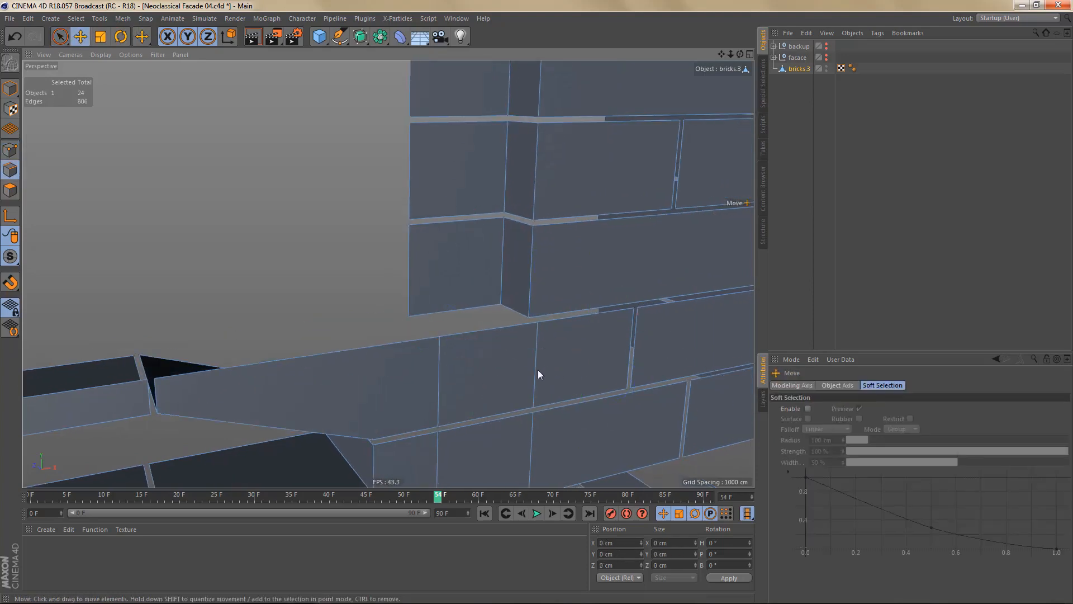
key("ctrl+z")
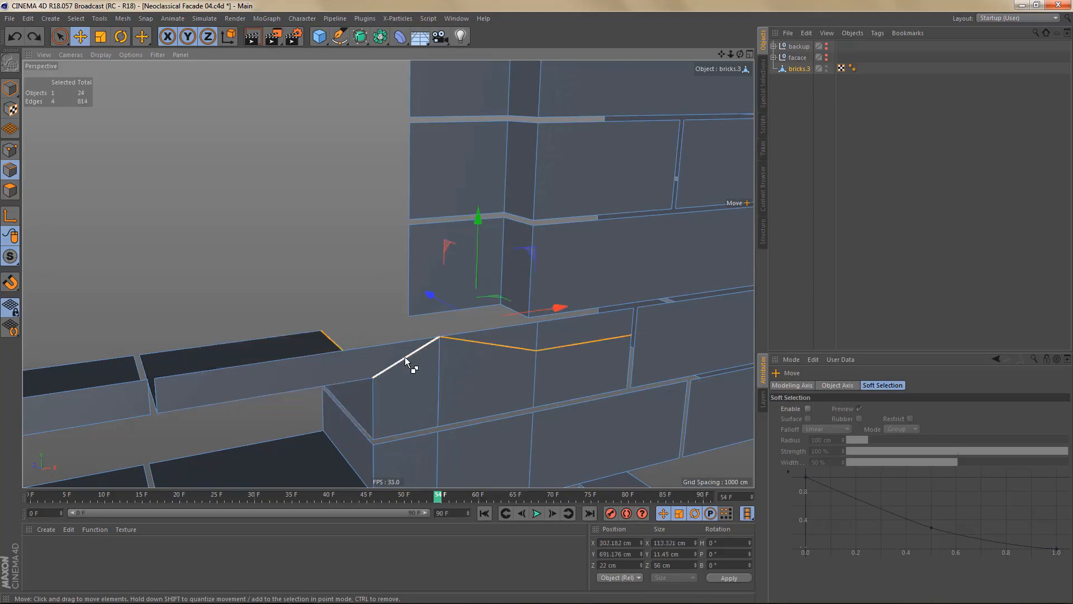
left_click(406, 358, "ctrl")
left_click(327, 331, "ctrl")
left_click_drag(390, 366, 404, 291, "alt")
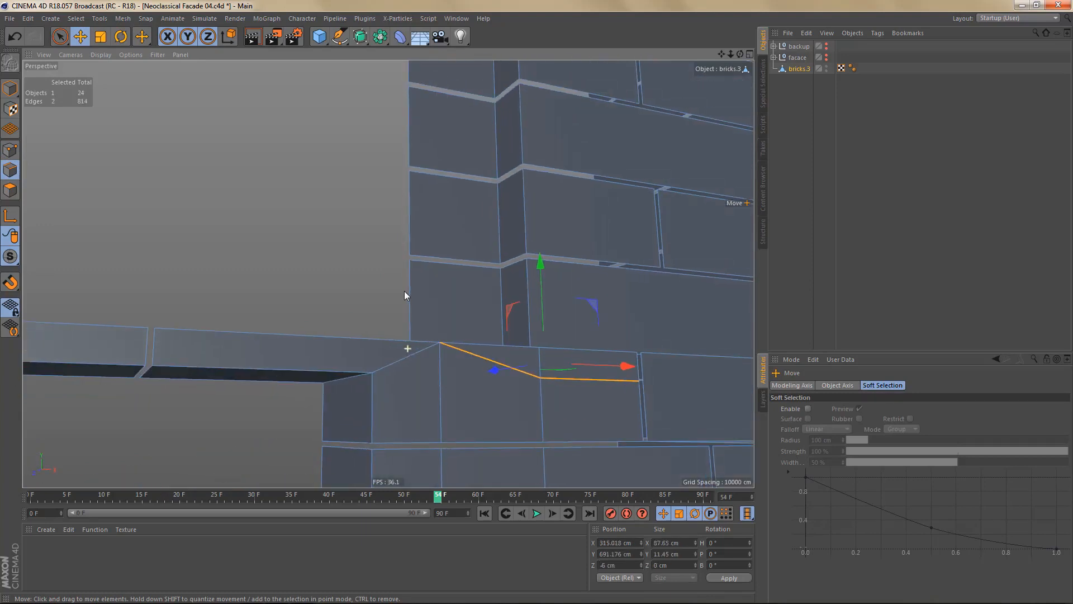
key("ctrl+BackSpace")
- Connect the upper outer point of the keystone's right joint with the four bent joint corners right of the arch
left_click_drag(469, 376, 555, 340, "alt")
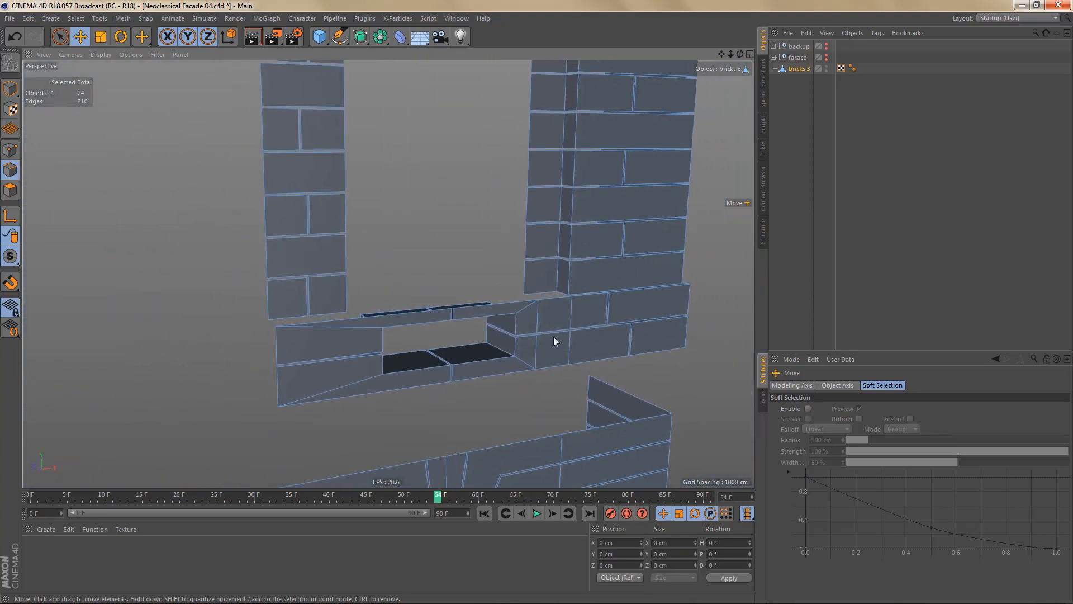
middle_click_drag(553, 337, 460, 190, "alt")
middle_click_drag(463, 106, 451, 140, "alt")
middle_click_drag(485, 277, 491, 235, "alt")
right_click_drag(491, 236, 509, 286, "alt")
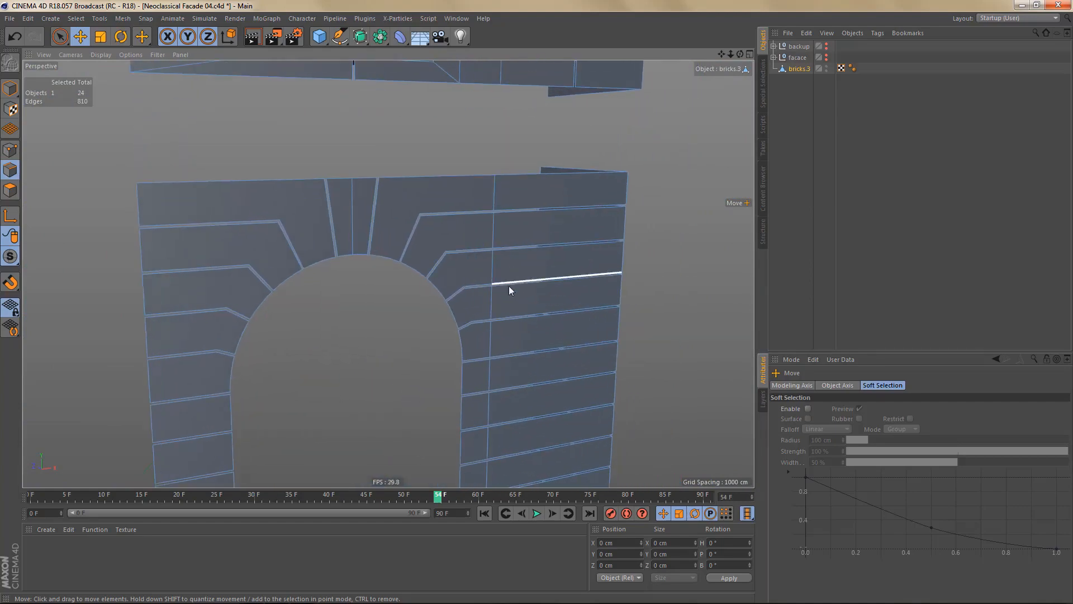
mouse_move(496, 284)
left_mouse_down("alt")
mouse_move(475, 267)
mouse_move(491, 276)
mouse_move(470, 280)
mouse_move(483, 290)
mouse_move(448, 280)
mouse_move(489, 288)
left_mouse_up("alt")
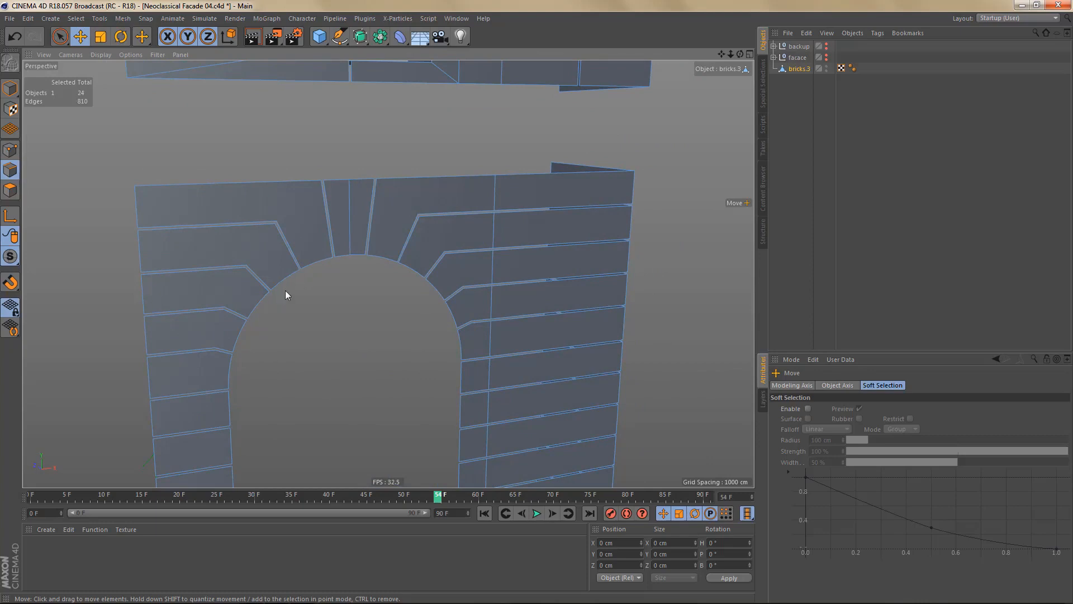
key("Return")
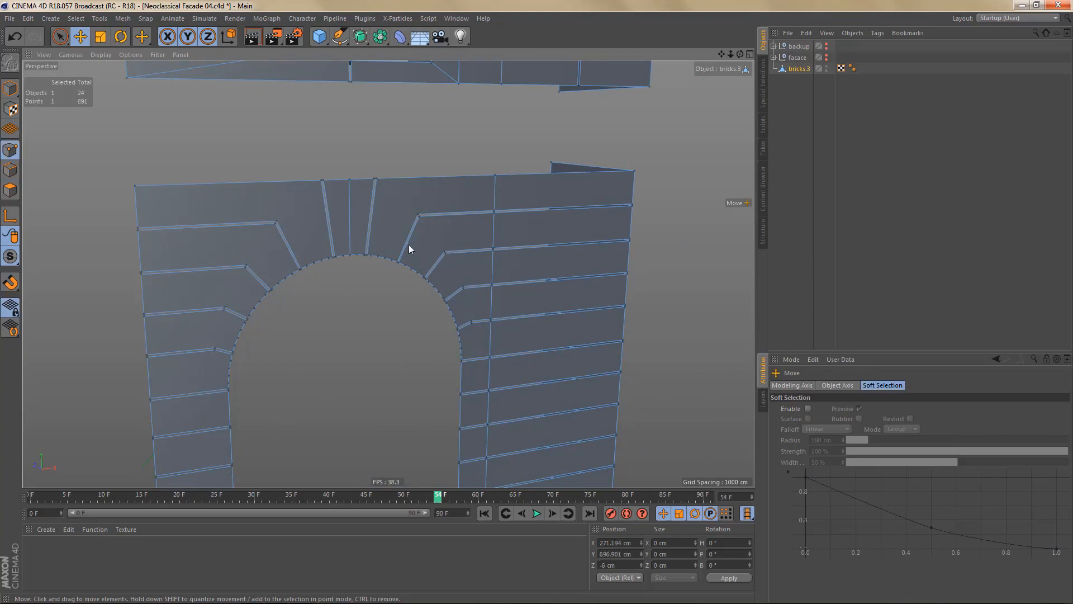
right_click_drag(411, 242, 459, 249, "alt")
middle_click_drag(459, 250, 481, 304, "alt")
left_click_drag(405, 251, 392, 240, "alt")
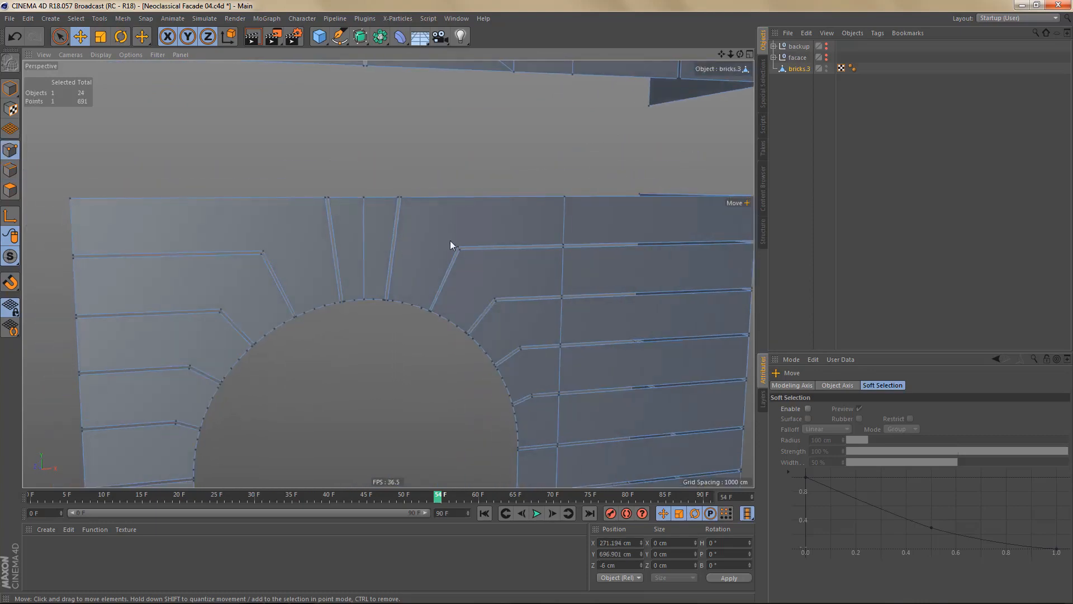
right_click_drag(433, 235, 478, 250, "alt")
key("space")
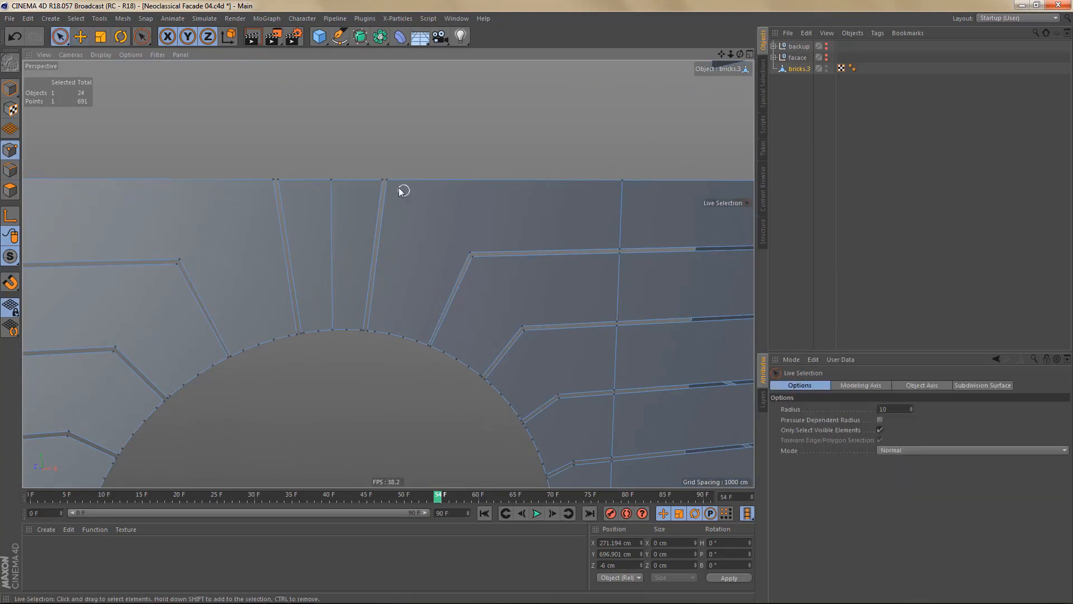
left_click(387, 180)
left_click(470, 253, "shift")
left_click_drag(578, 476, 579, 478, "shift")
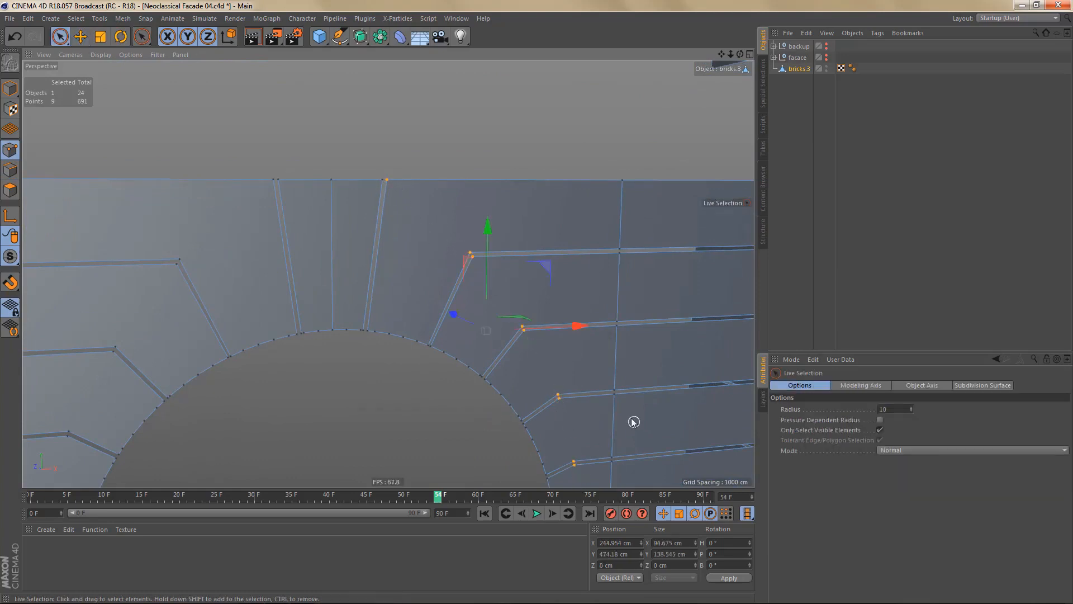
mouse_move(632, 421)
middle_mouse_down("alt")
mouse_move(569, 153)
mouse_move(577, 235)
middle_mouse_up("alt")
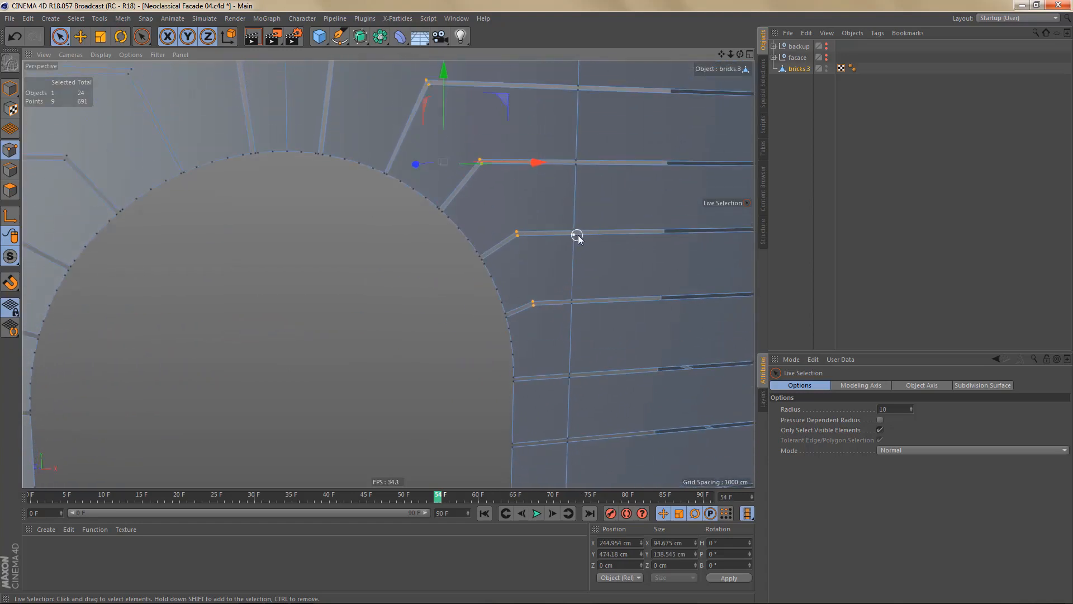
- Connect the points at the four bent joint corners left of the arch with new edges
middle_click_drag(570, 271, 694, 318, "alt")
scroll(680, 318, "down", 3)
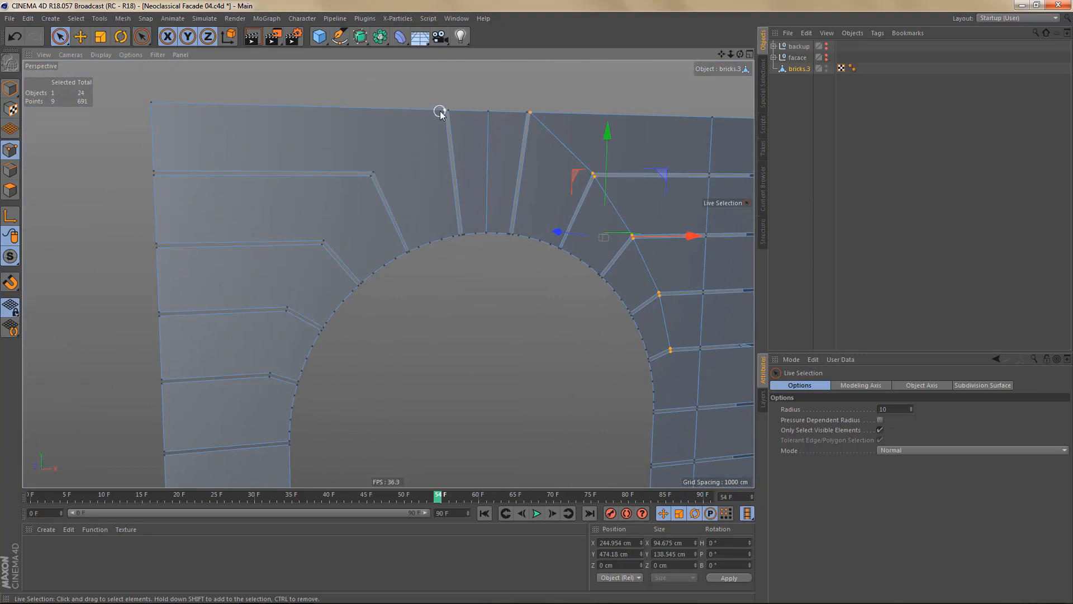
left_click_drag(438, 112, 372, 173)
left_click(323, 243, "shift")
left_click(270, 374, "shift")
key("m")
key("m")
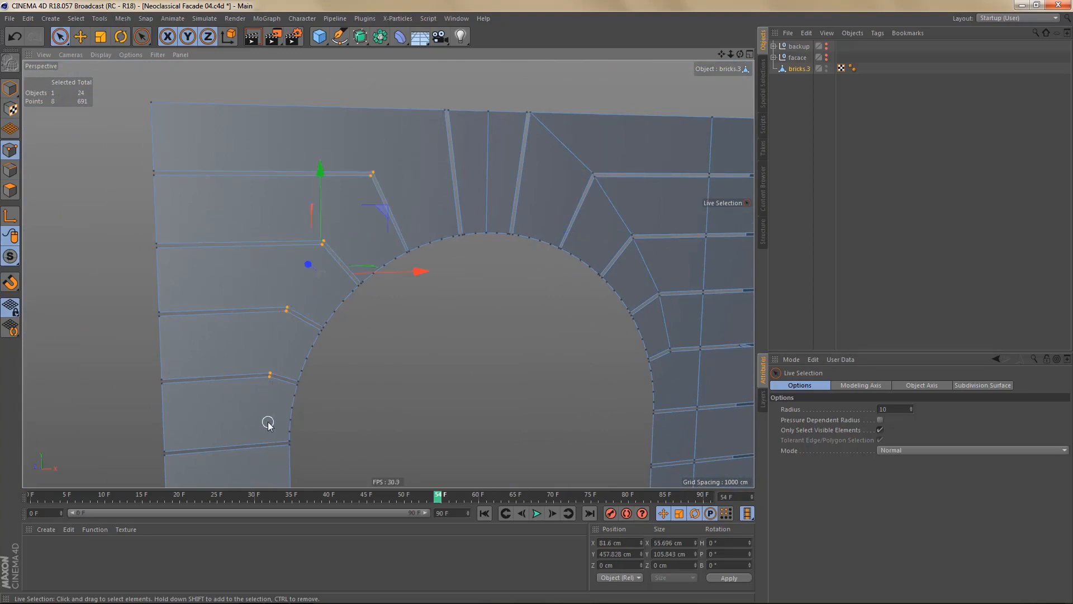
- Connect the uppermost bent joint corner left of the arch to the upper outer point of the keystone's left joint
middle_click_drag(481, 248, 381, 258, "alt")
left_click_drag(407, 190, 411, 223, "alt")
scroll(296, 144, "up", 4)
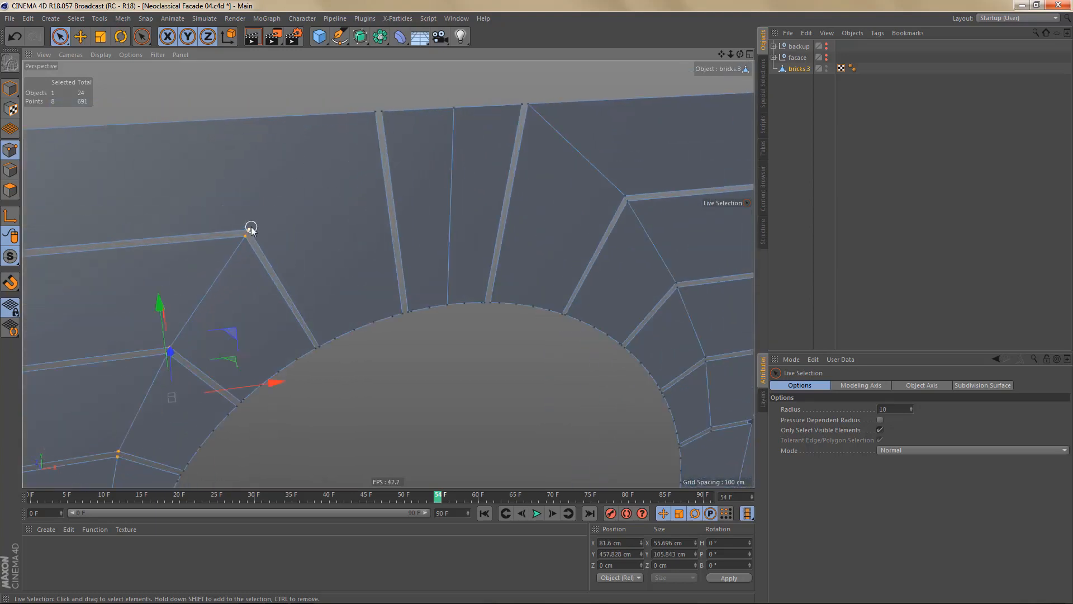
left_click(249, 230)
left_click_drag(373, 116, 372, 113)
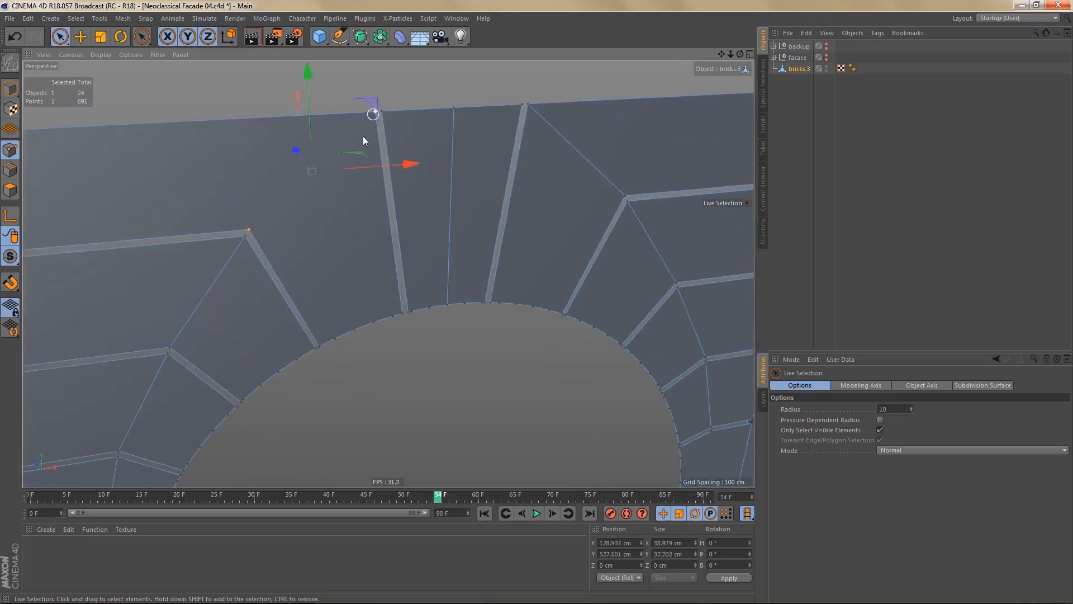
key("m")
key("m")
- In the front view, line-cut the brick from the lowest bent joint corner right of the arch straight down to the next joint
scroll(340, 229, "down", 4)
left_click_drag(336, 243, 325, 220, "alt")
middle_click_drag(448, 163, 387, 19, "alt")
scroll(556, 217, "down", 2)
left_click_drag(555, 217, 542, 231, "alt")
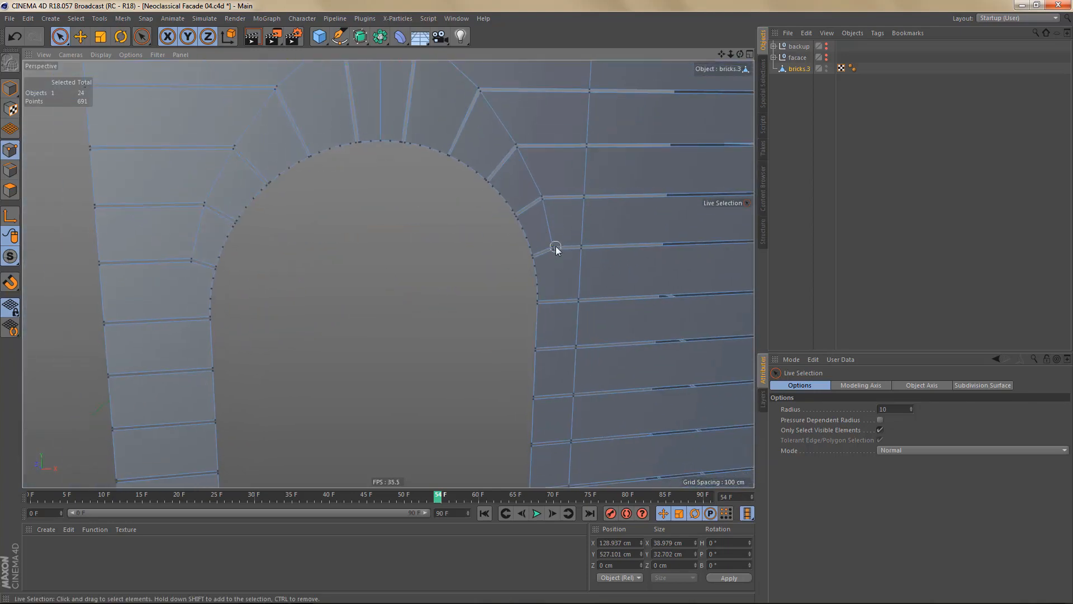
left_click(554, 247)
middle_click(586, 344)
middle_click(593, 402)
key("s")
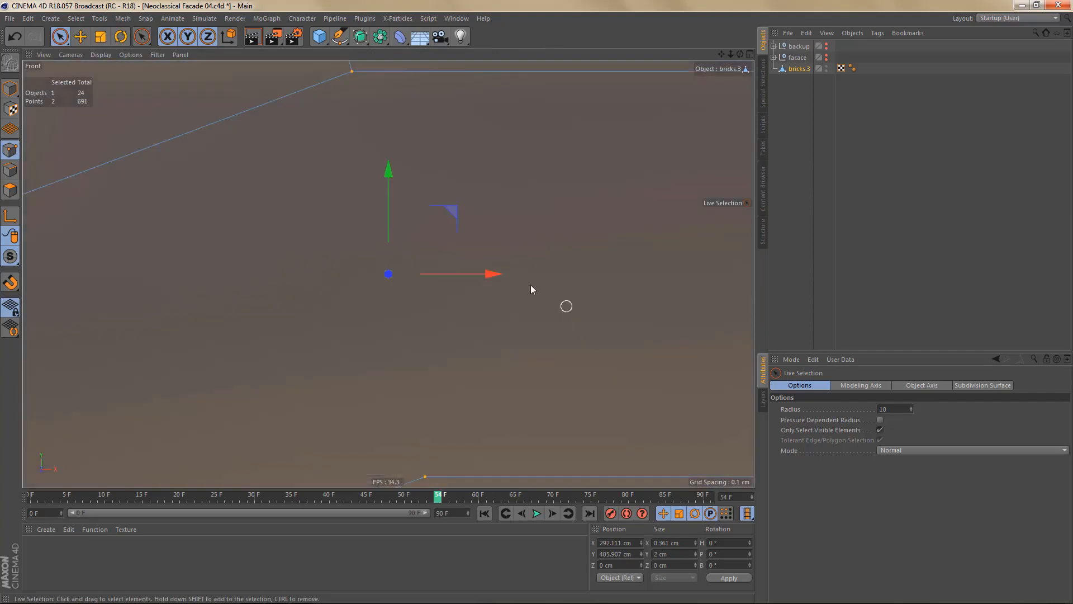
right_click_drag(531, 284, 440, 455, "alt")
middle_click_drag(468, 427, 474, 259, "alt")
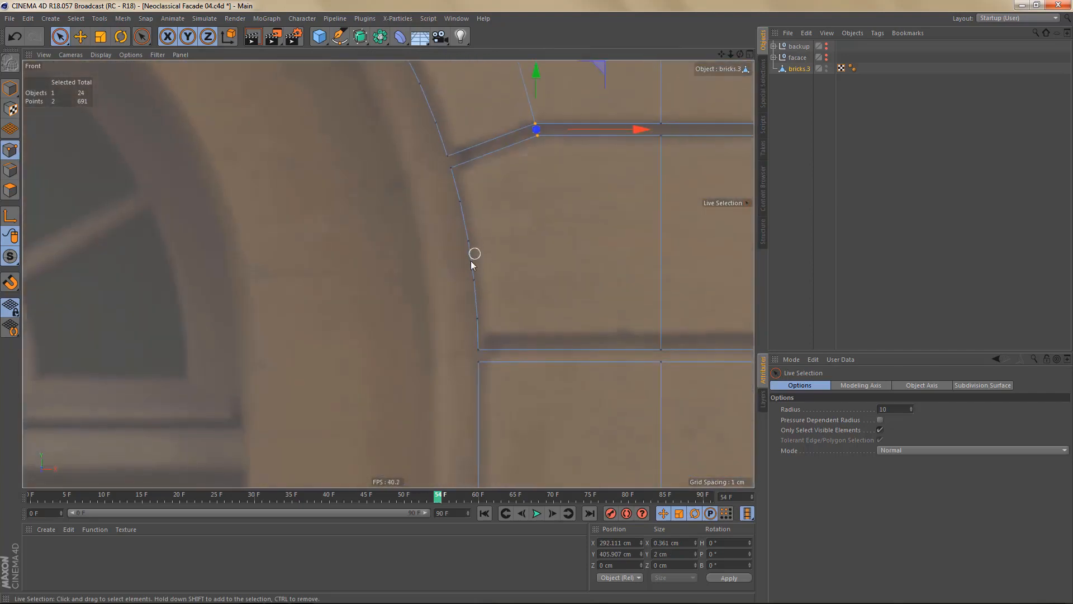
right_click_drag(473, 259, 468, 293, "alt")
key("k")
key("k")
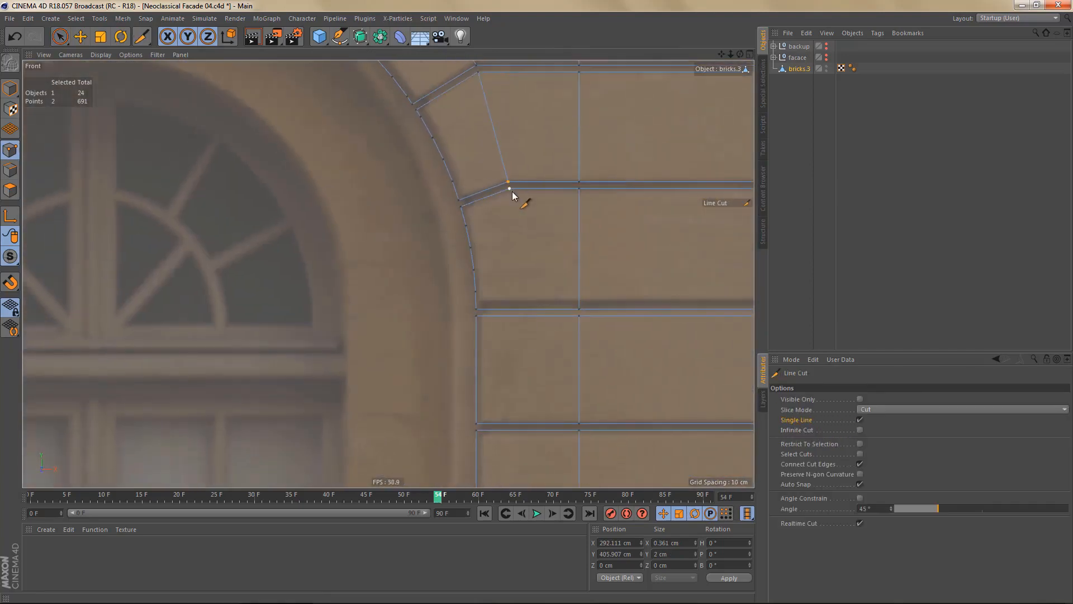
left_click_drag(510, 189, 514, 311)
left_click(514, 310)
- Line-cut the matching brick from the lowest bent joint corner left of the arch straight down to the next joint
right_click_drag(565, 311, 551, 306, "alt")
middle_click_drag(551, 306, 797, 308, "alt")
right_click_drag(272, 308, 319, 306, "alt")
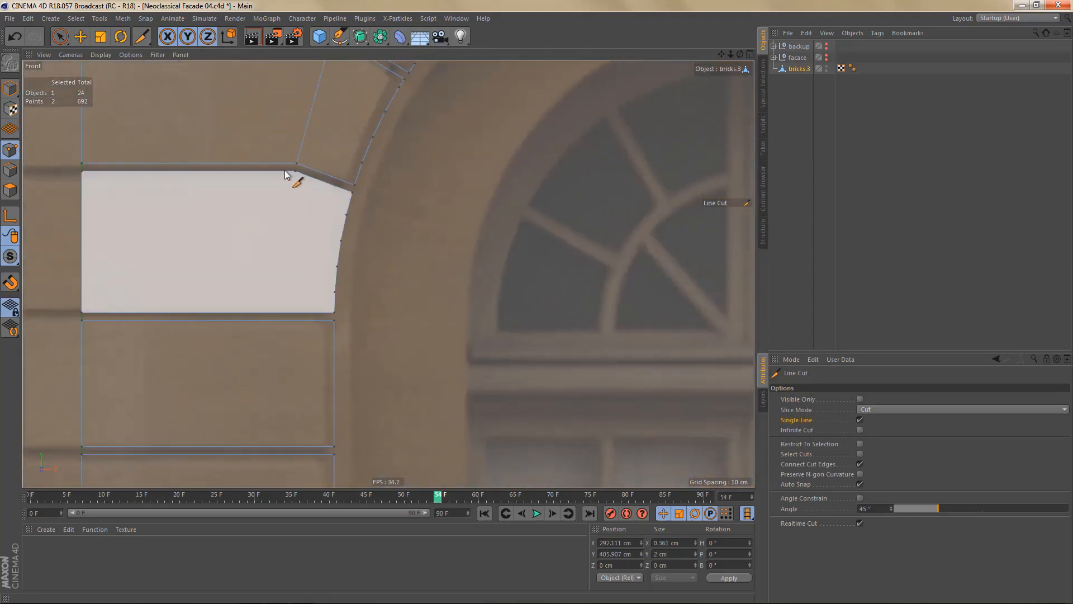
left_click_drag(295, 171, 294, 314)
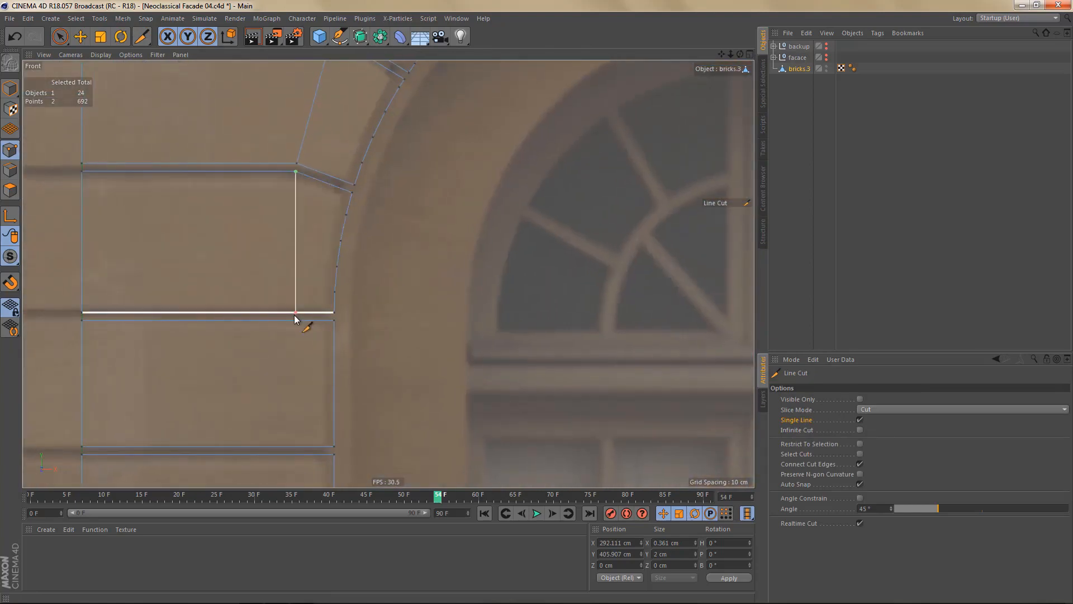
left_click(296, 317)
key("e")
scroll(297, 299, "down", 8)
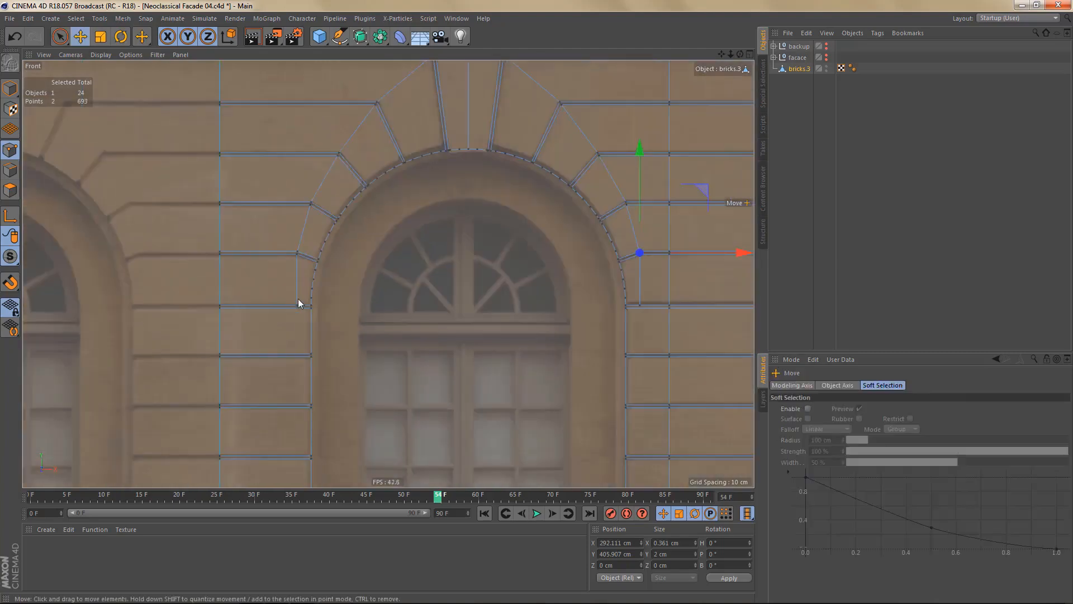
- Dissolve the entire vertical edge line crossing the brick courses to the right of the arched opening
middle_click_drag(314, 301, 271, 297, "alt")
right_click_drag(343, 271, 346, 284, "alt")
middle_click_drag(366, 283, 366, 271, "alt")
key("Return")
key("0")
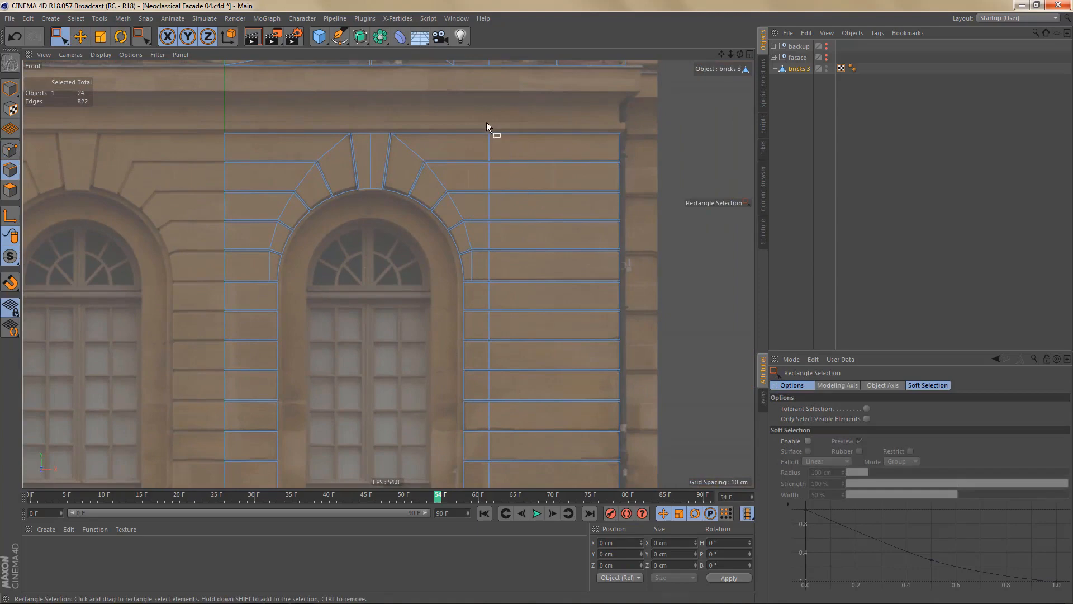
left_click_drag(487, 126, 504, 475)
middle_click_drag(540, 339, 540, 214, "alt")
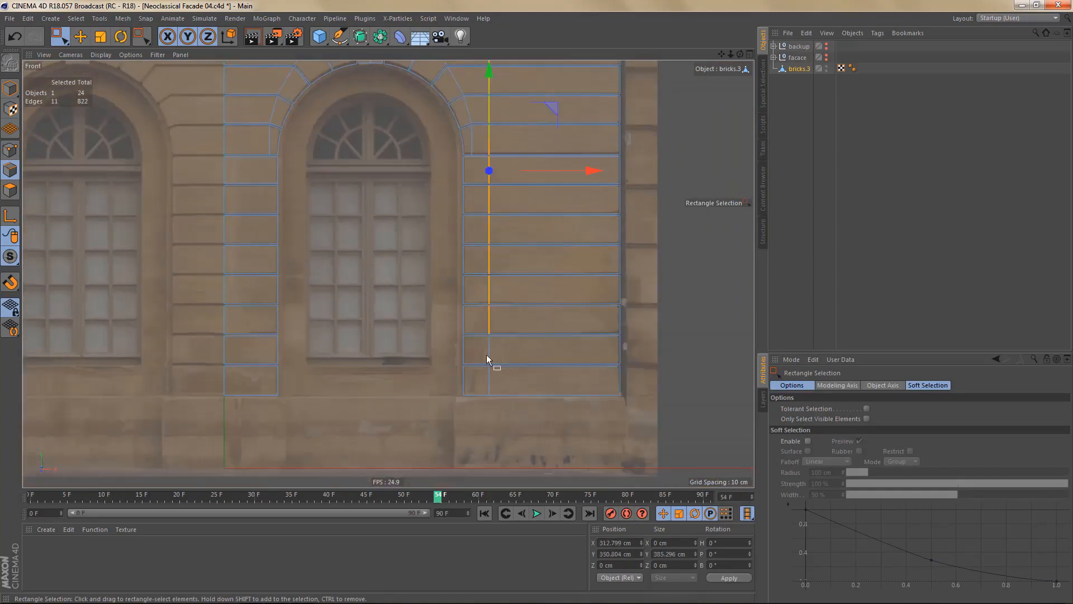
left_click_drag(484, 320, 507, 411, "shift")
key("Delete")
middle_click_drag(494, 193, 530, 329, "alt")
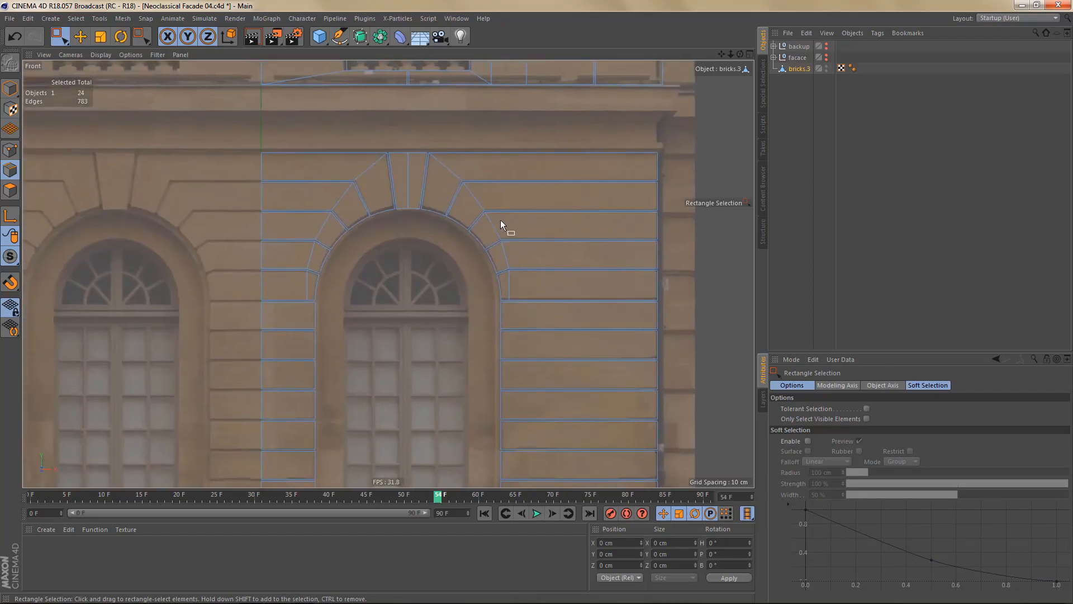
- Select the ring of wedge-brick and joint polygons around the arch and remove their N-gons
right_click_drag(492, 220, 522, 236, "alt")
key("Return")
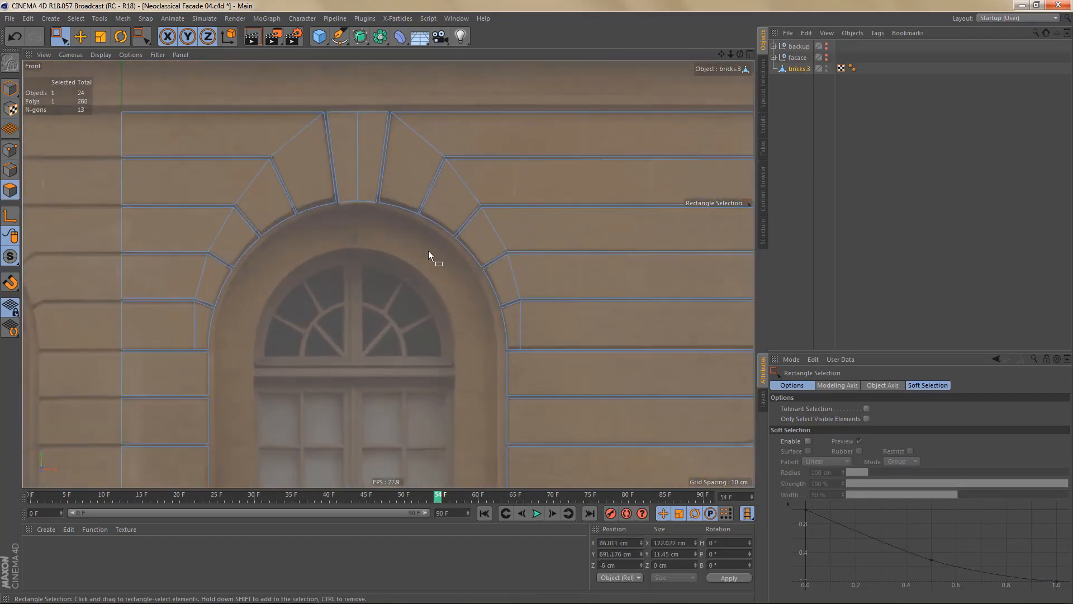
key("9")
mouse_move(207, 323)
left_mouse_down()
mouse_move(229, 247)
mouse_move(325, 166)
mouse_move(371, 165)
mouse_move(440, 221)
left_mouse_up()
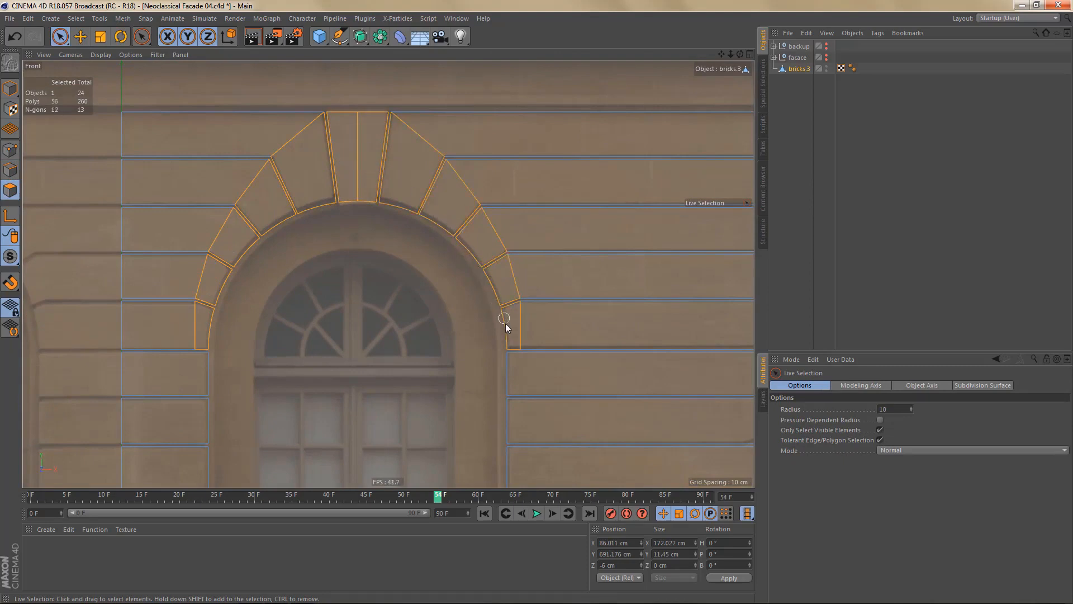
left_click_drag(506, 323, 506, 324)
right_click(448, 355)
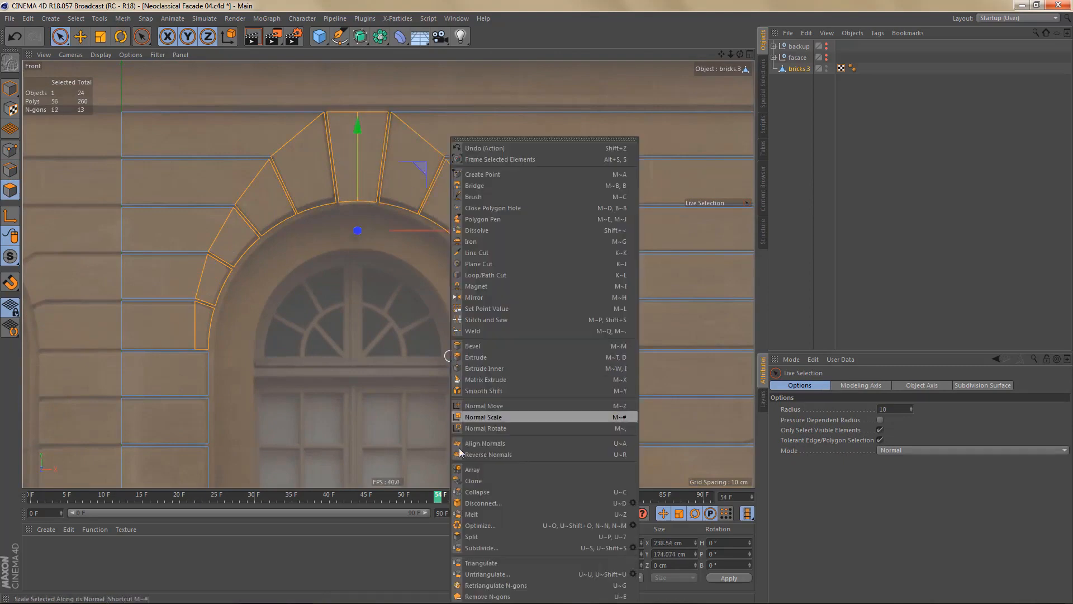
left_click(487, 596)
- Evenly space the points along the arch-side edge of the lowest wedge brick at the arch's right end
scroll(475, 230, "up", 4)
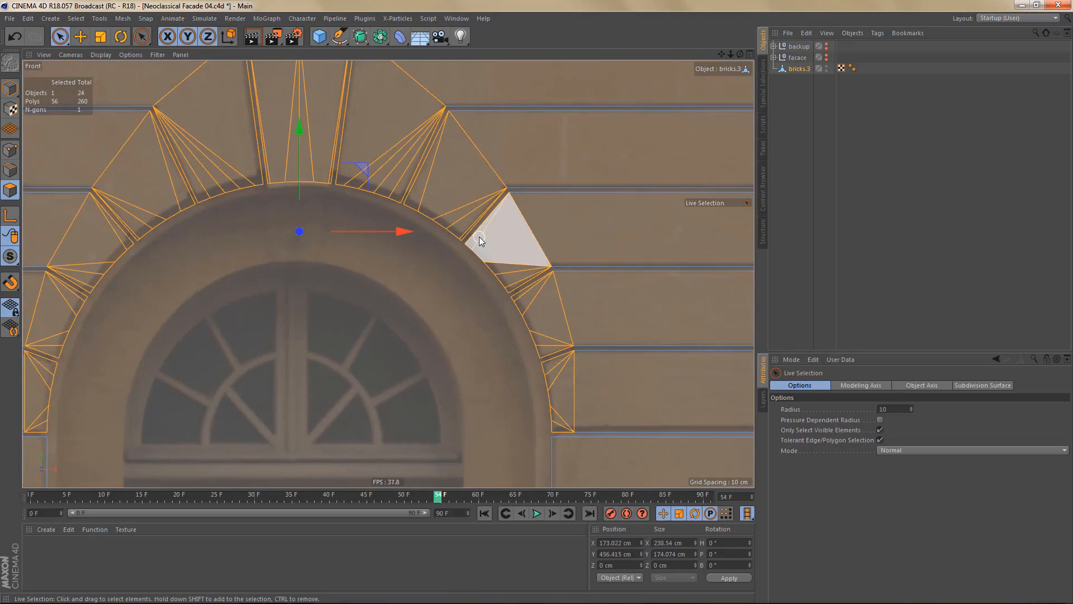
key("Page_Up")
key("e")
middle_click_drag(521, 231, 513, 189, "alt")
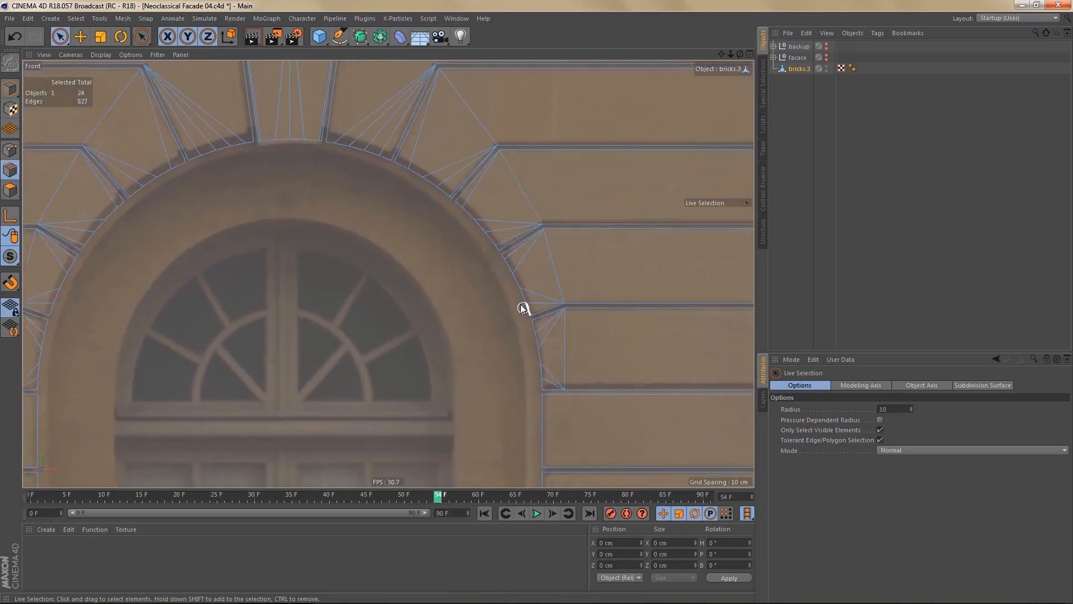
key("e")
scroll(546, 341, "up", 8)
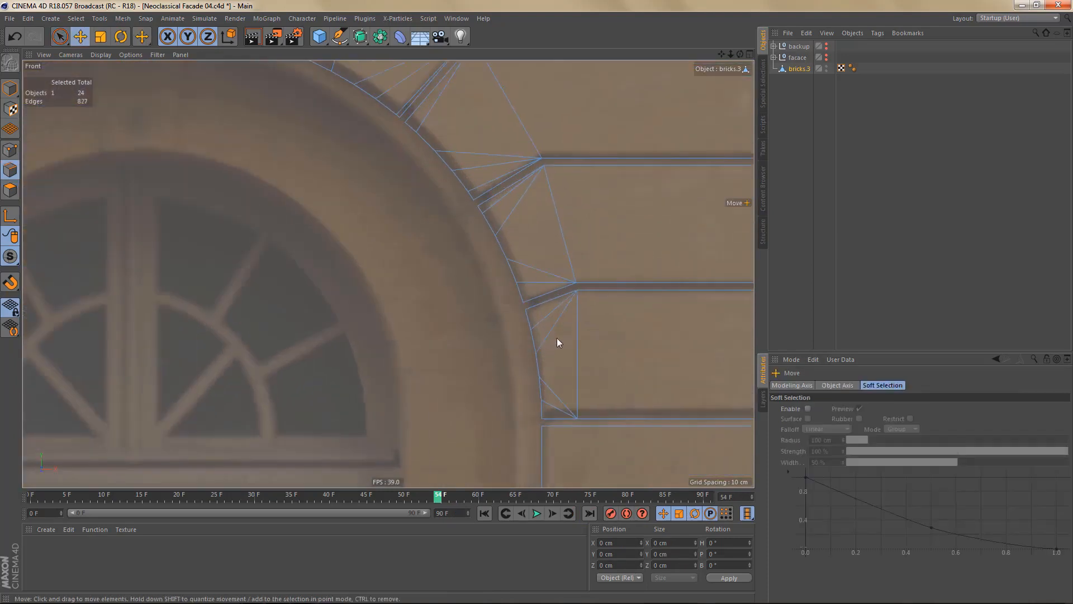
left_click(510, 305)
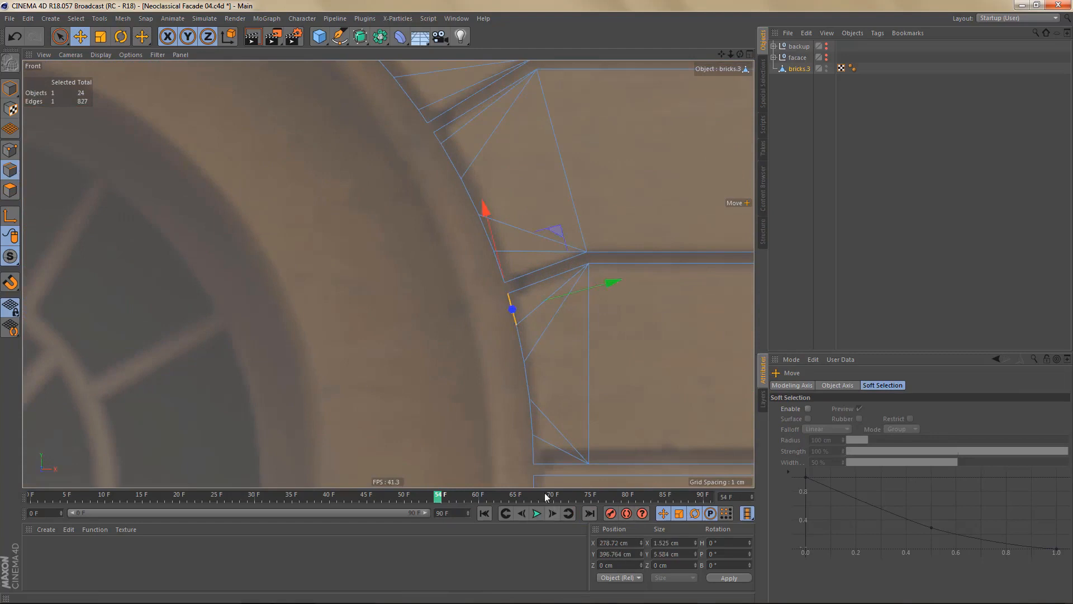
left_click(534, 452, "ctrl+shift")
middle_click_drag(575, 333, 562, 278, "alt")
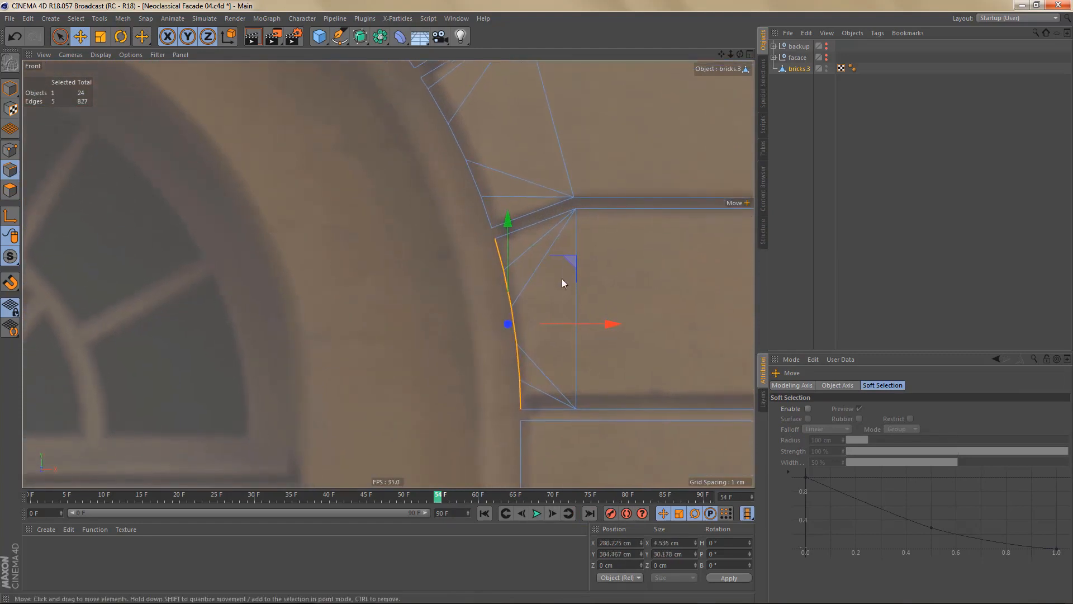
- Evenly space the points along the arch-side edges of the second and third wedge bricks up from the arch's right end
middle_click_drag(471, 224, 495, 337, "alt")
left_click(449, 199)
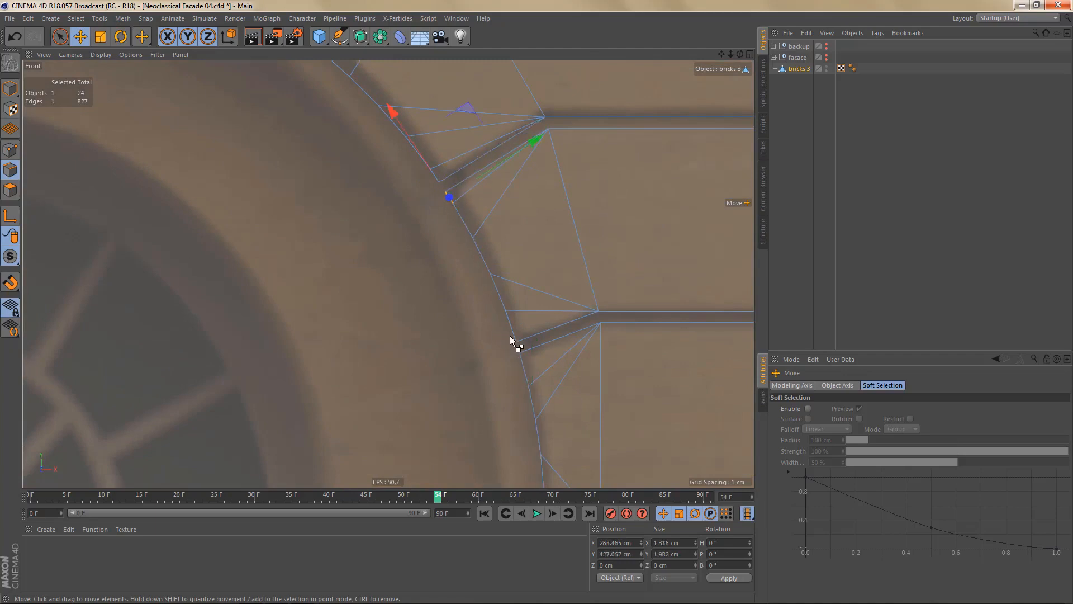
double_click(511, 327)
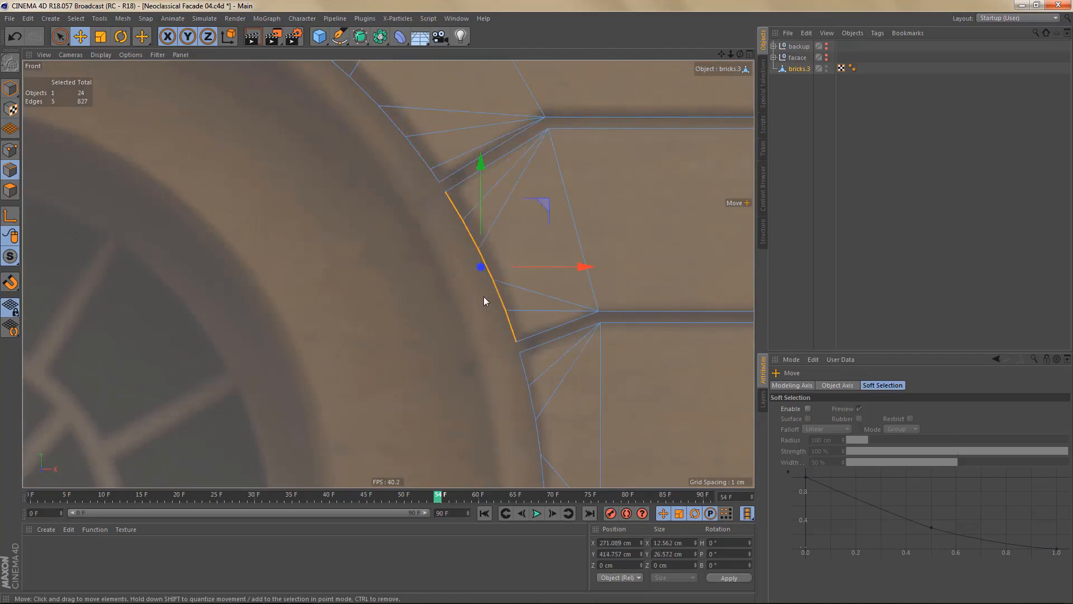
middle_click_drag(412, 172, 486, 282, "alt")
left_click(470, 226)
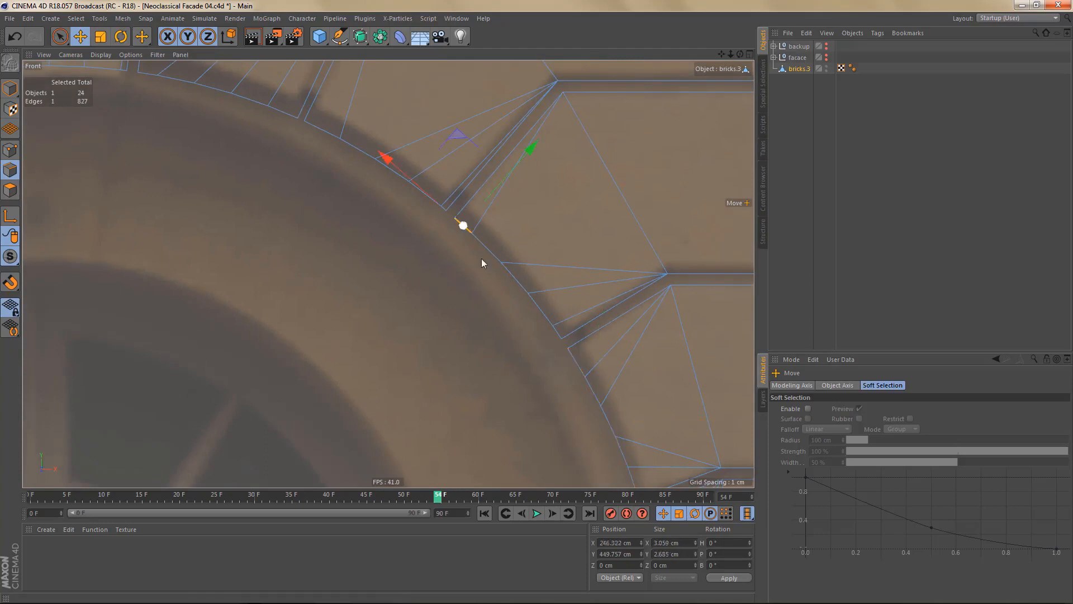
double_click(555, 331)
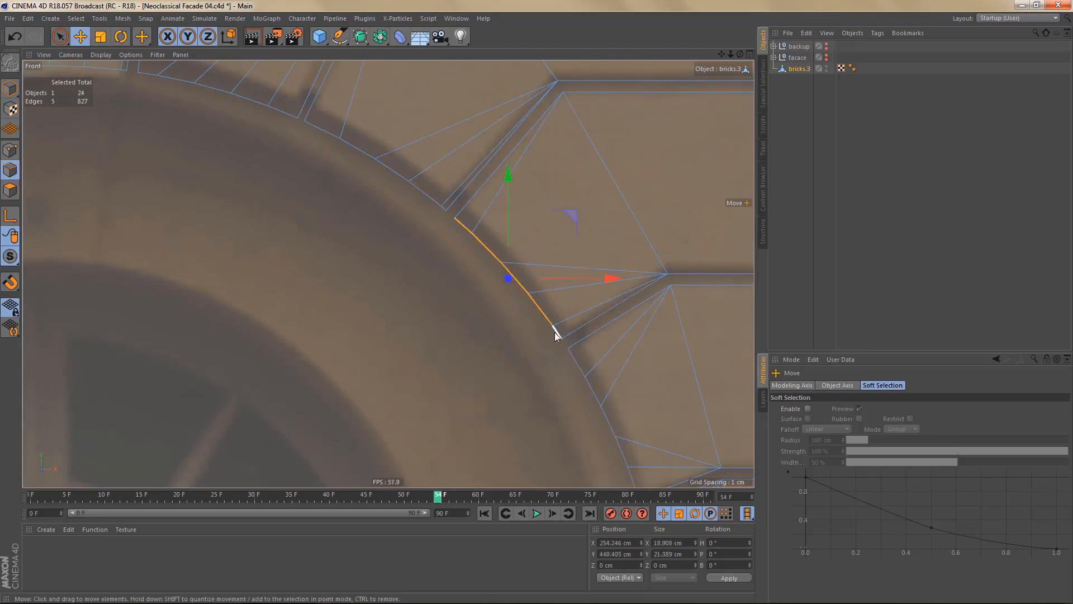
- Weld the two nearly coincident points at the lower arch-side corner of the fourth wedge brick on the arch's right half
left_click(327, 132)
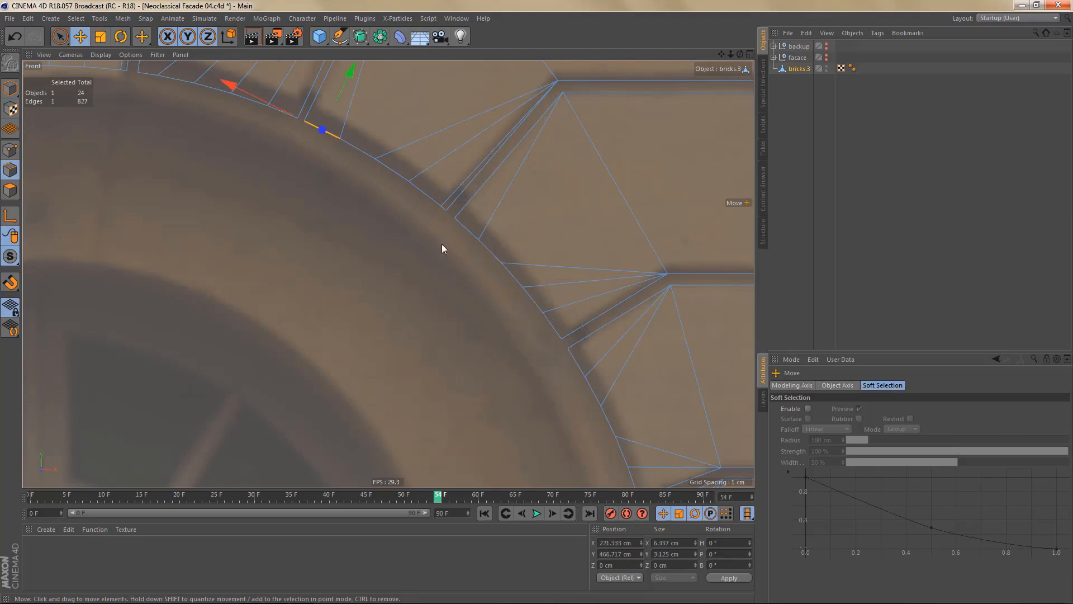
key("Return")
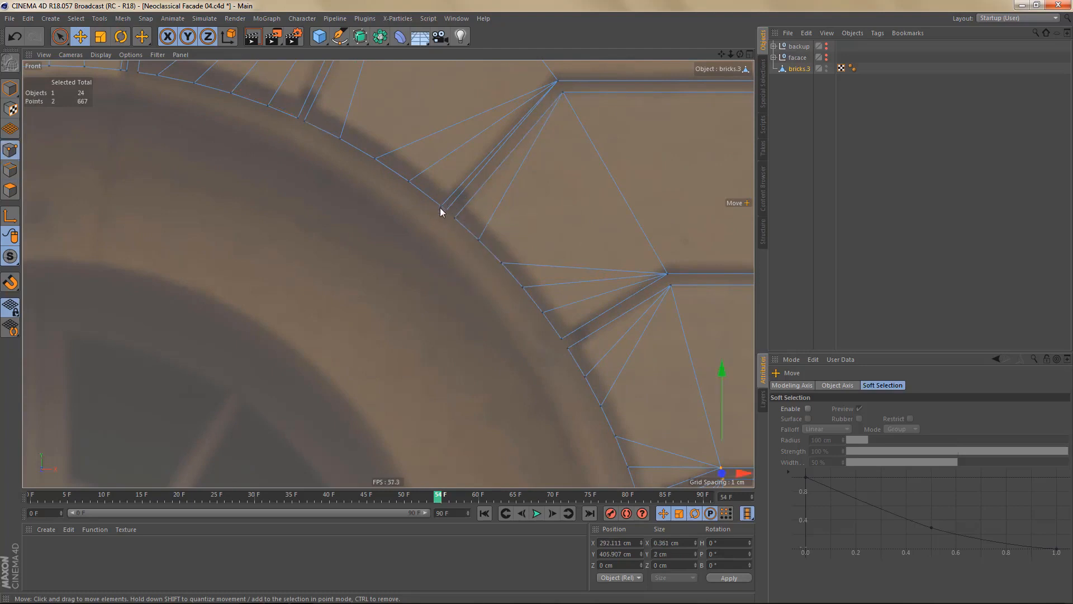
key("0")
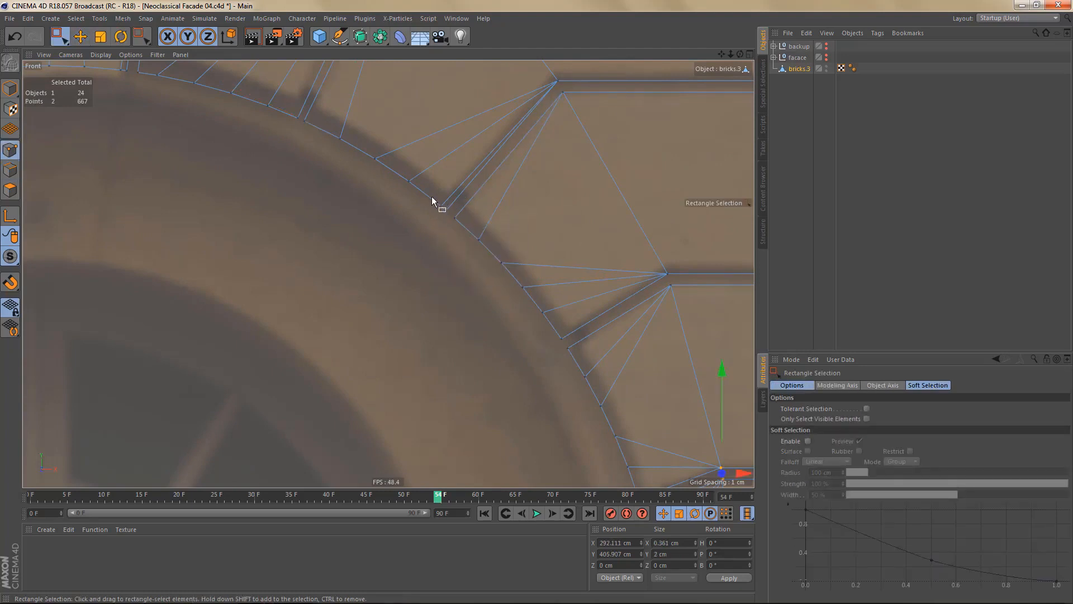
left_click_drag(431, 198, 446, 226)
key("m")
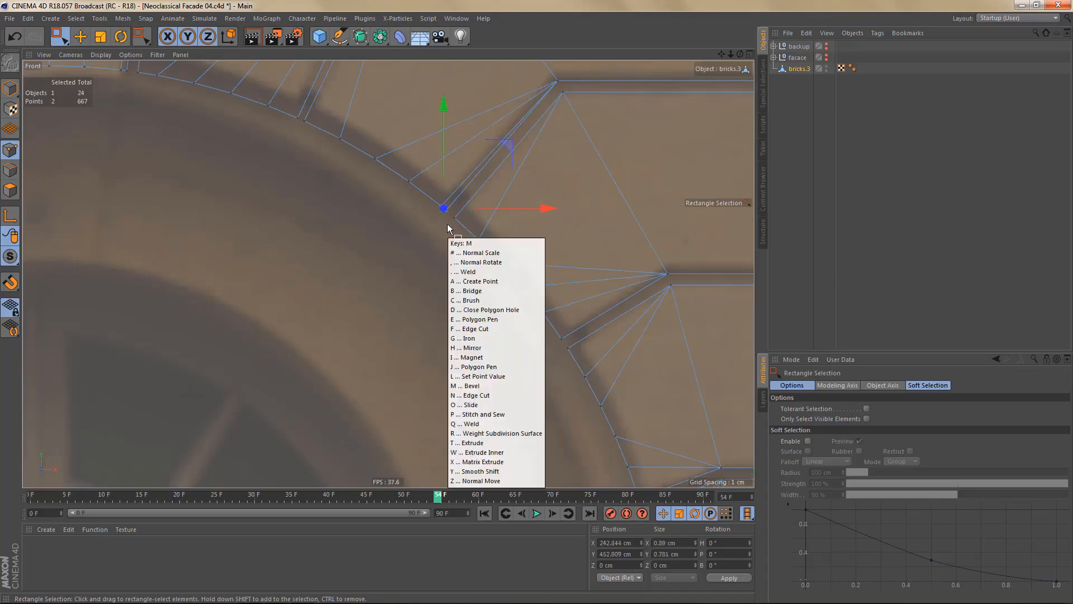
key("q")
left_click(447, 210)
middle_click_drag(454, 202, 491, 255, "alt")
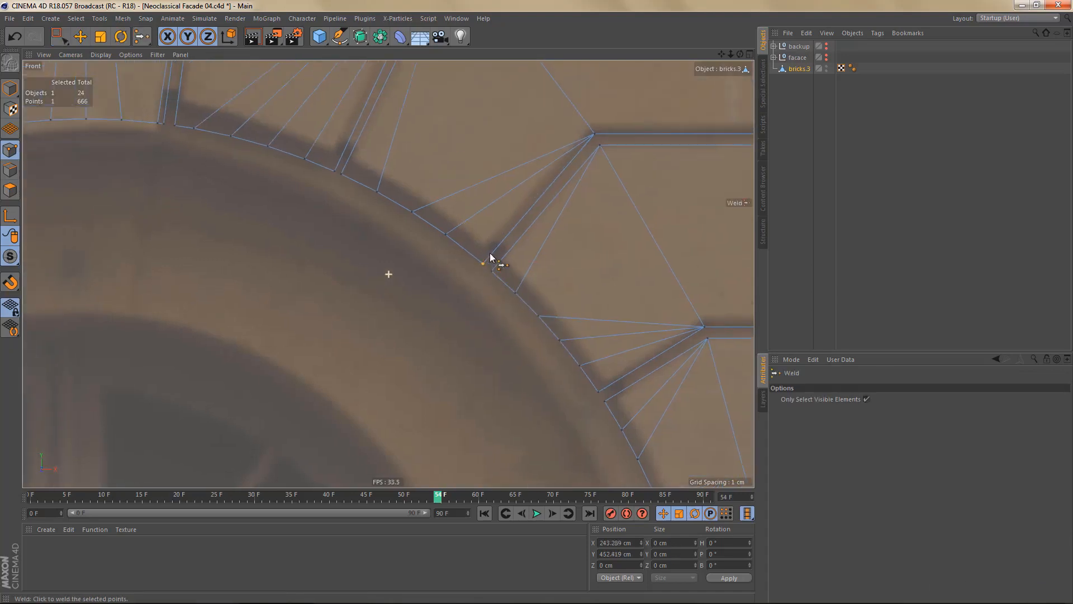
- Evenly space the points along the arch-side edges of the two wedge bricks directly right of the keystone
key("Return")
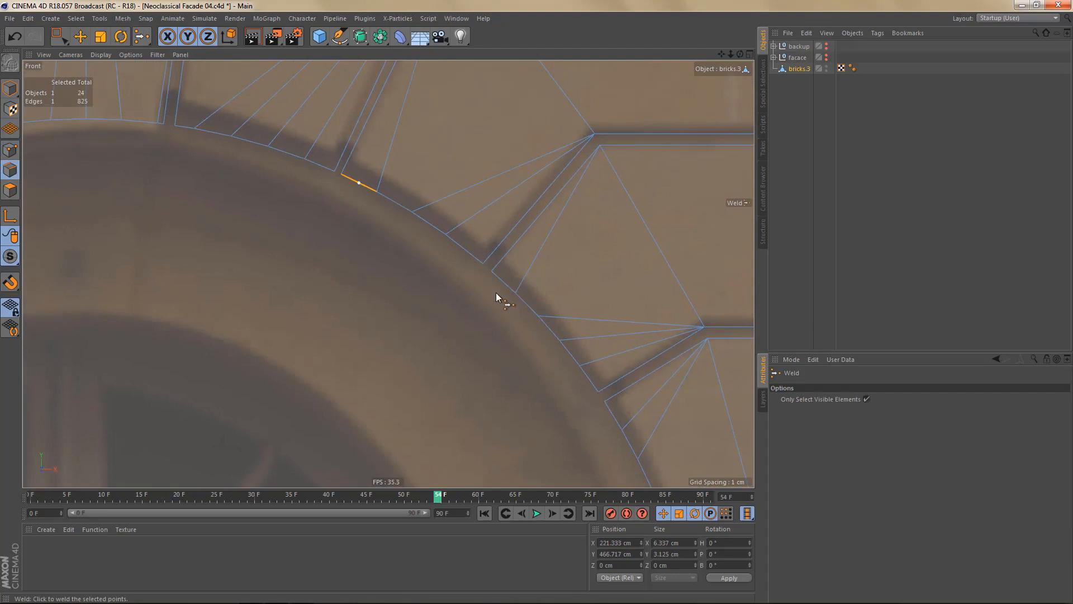
key("e")
left_click(474, 256, "shift")
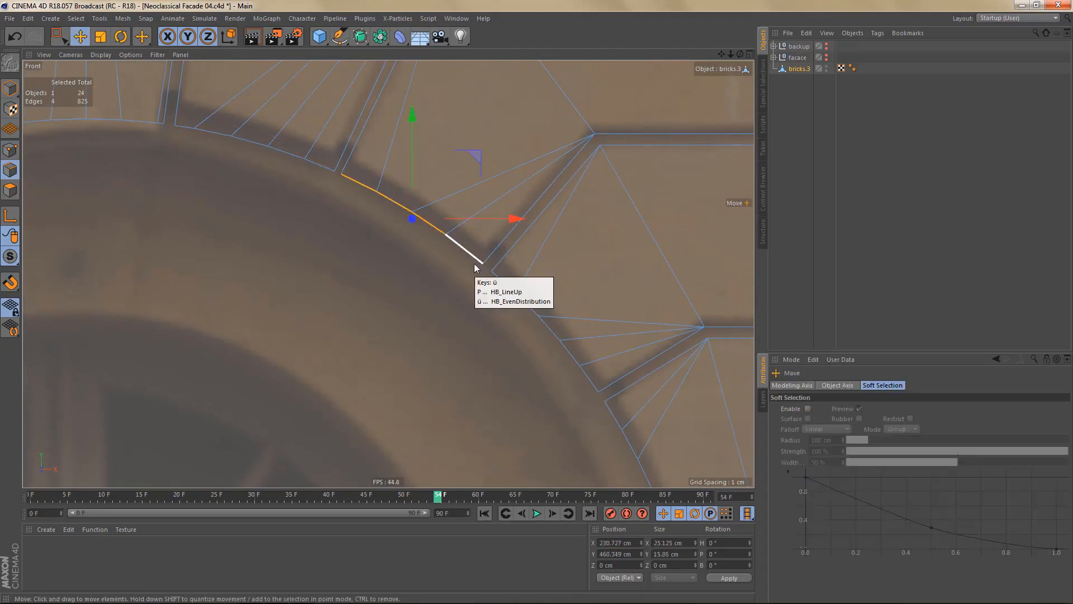
middle_click_drag(295, 160, 456, 227, "alt")
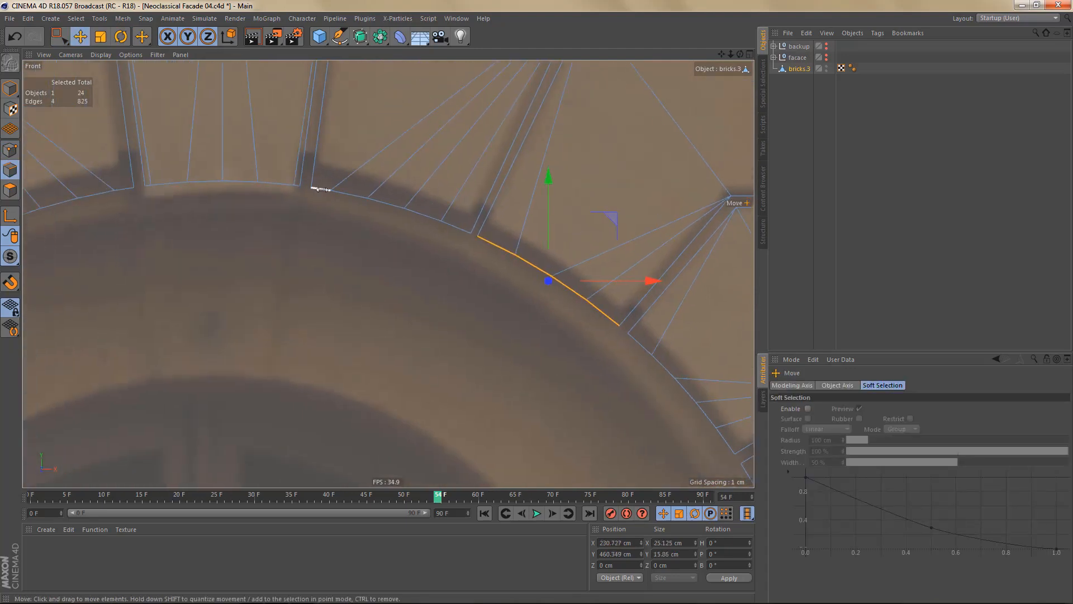
left_click(321, 189)
left_click(450, 226, "ctrl+shift")
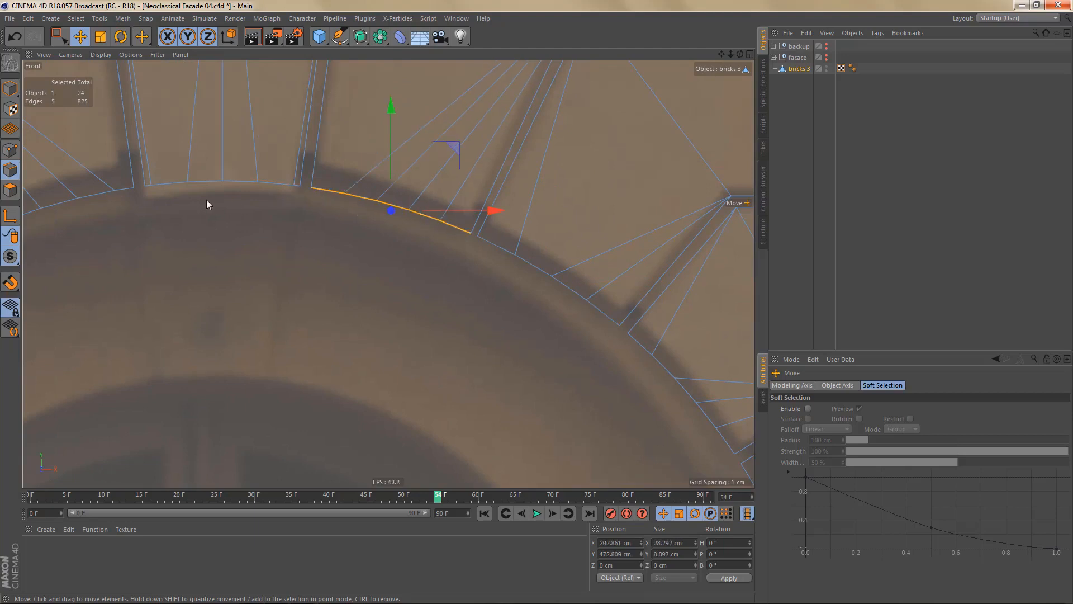
- Weld the two nearly coincident points at the keystone's lower right corner
middle_click_drag(219, 151, 347, 235, "alt")
right_click_drag(337, 242, 364, 244, "alt")
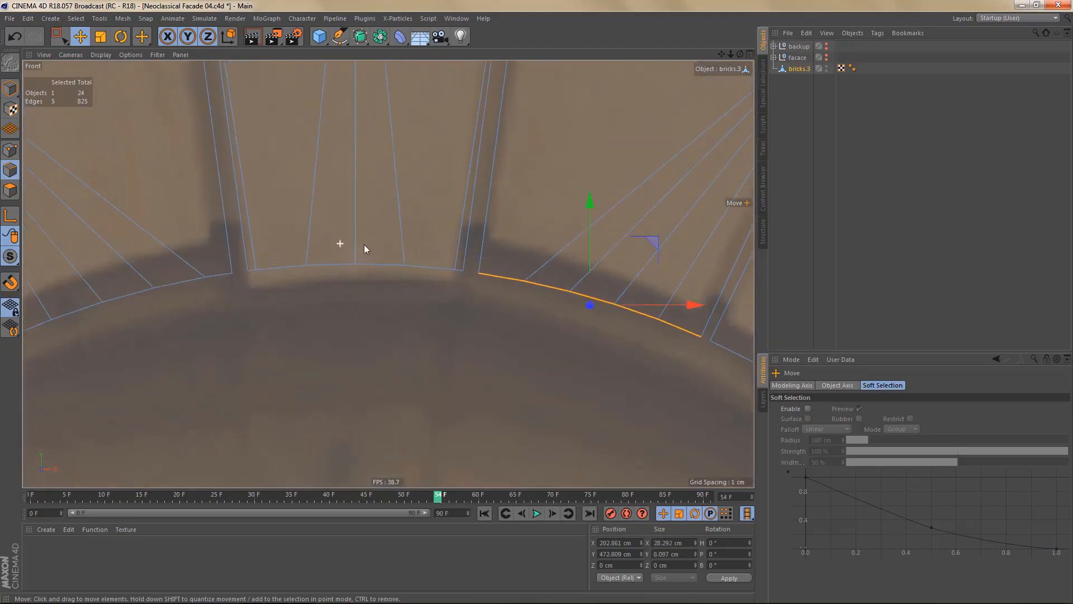
key("Return")
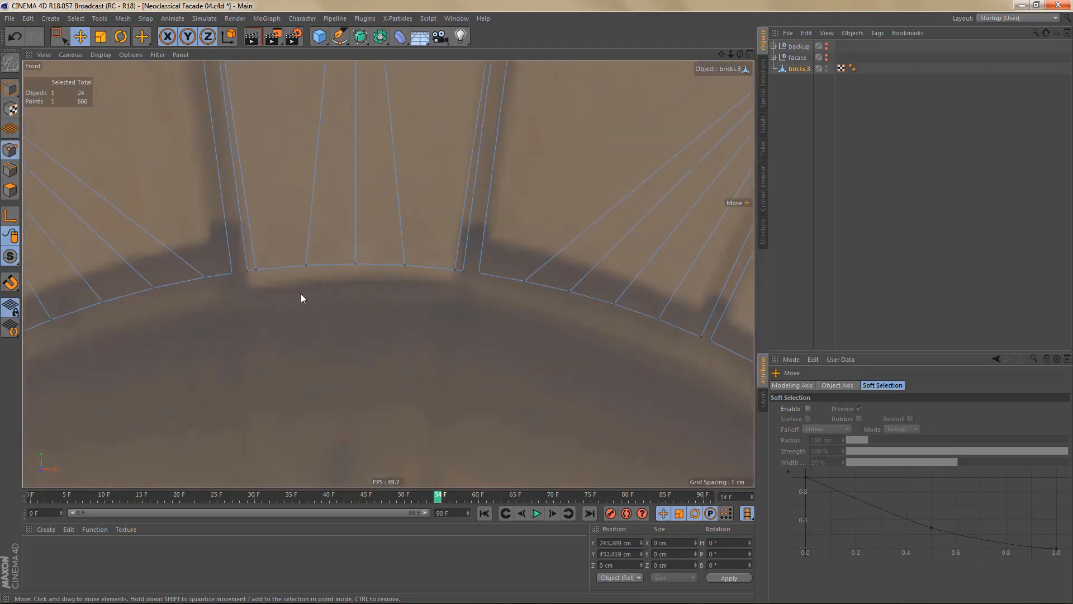
key("0")
left_click_drag(465, 289, 470, 296)
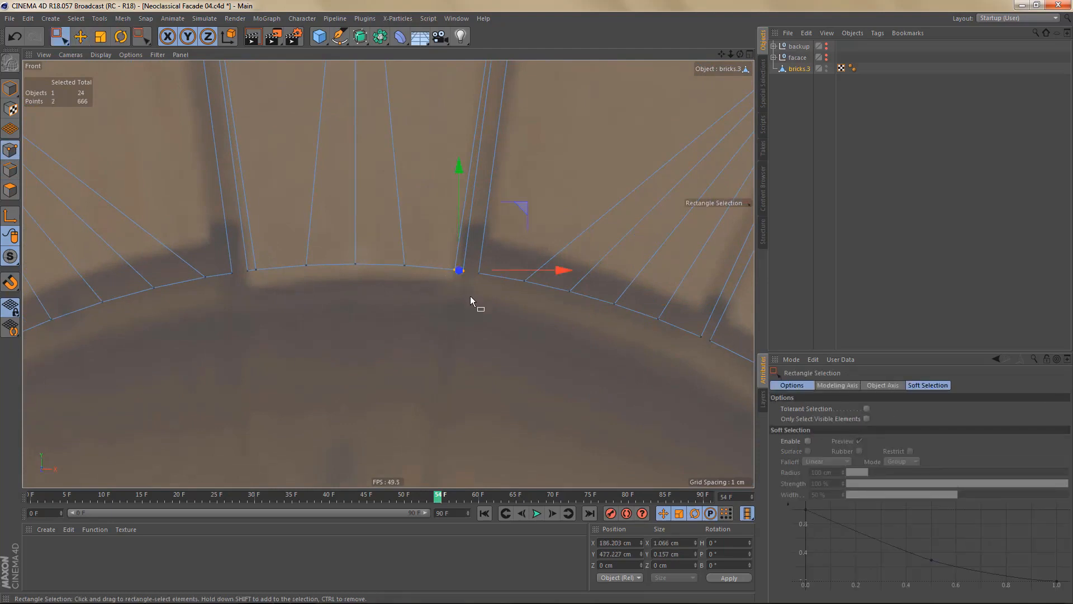
key("m")
key("q")
left_click(460, 273)
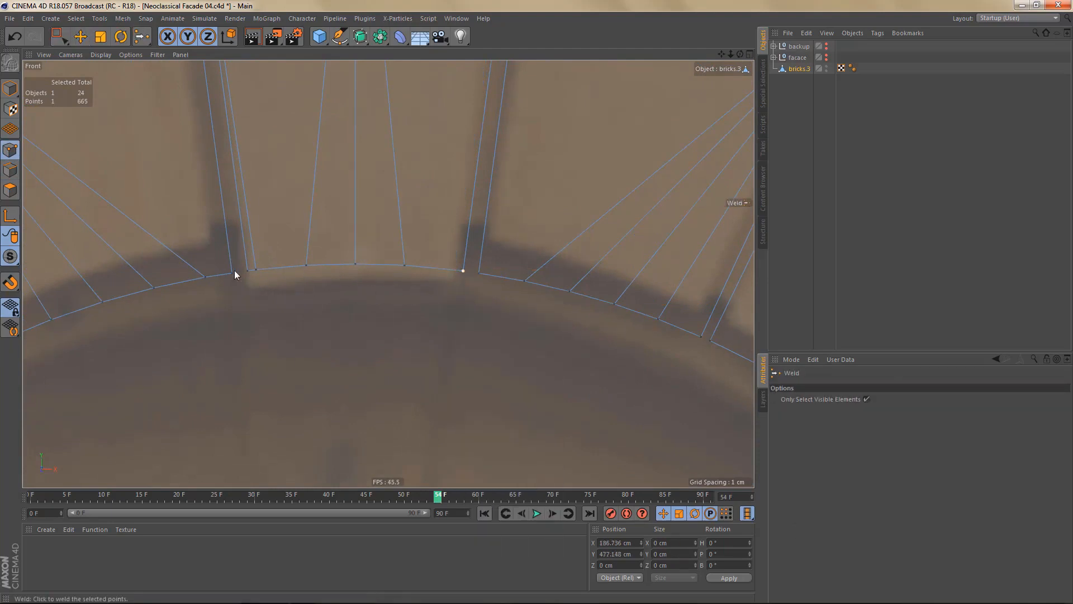
- Weld the two nearly coincident points at the keystone's lower left corner
key("0")
left_click_drag(242, 264, 260, 276)
key("m")
key("q")
left_click(250, 273)
- Select the keystone's entire bottom edge and evenly space its points
key("Return")
key("e")
left_click(294, 269)
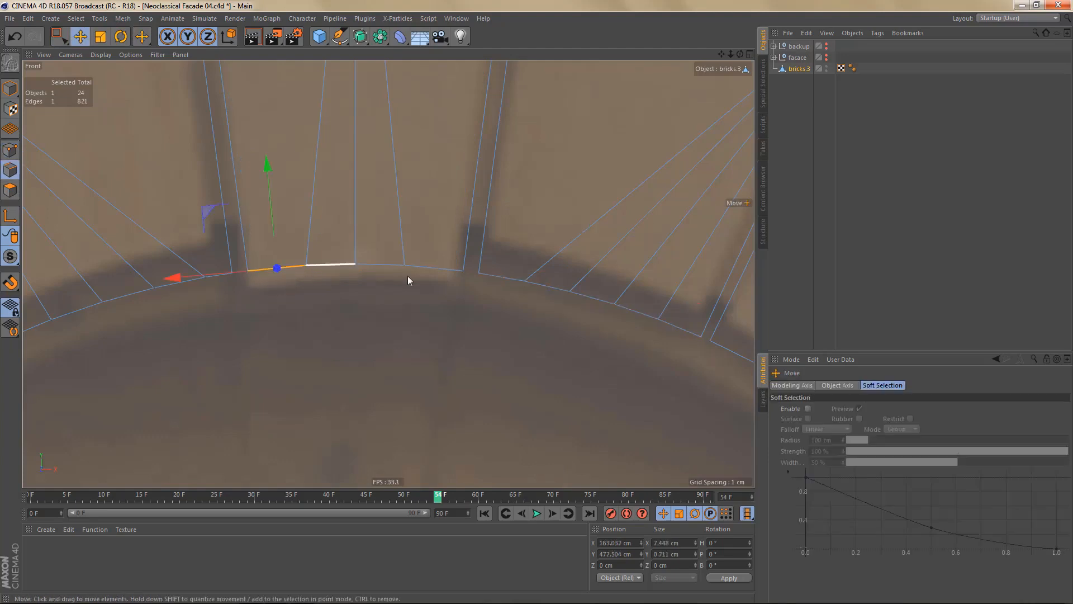
left_click(438, 266, "ctrl+shift")
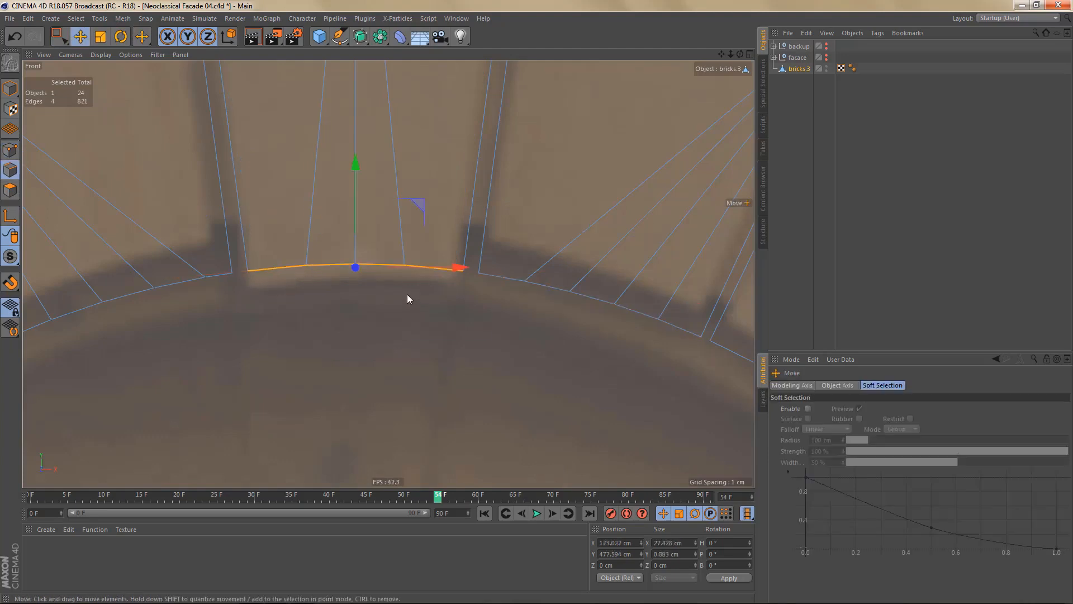
key("shift+e")
- Extrude the keystone's bottom edge about 4 cm downward past the neighbouring wedge bricks
scroll(383, 272, "down", 1)
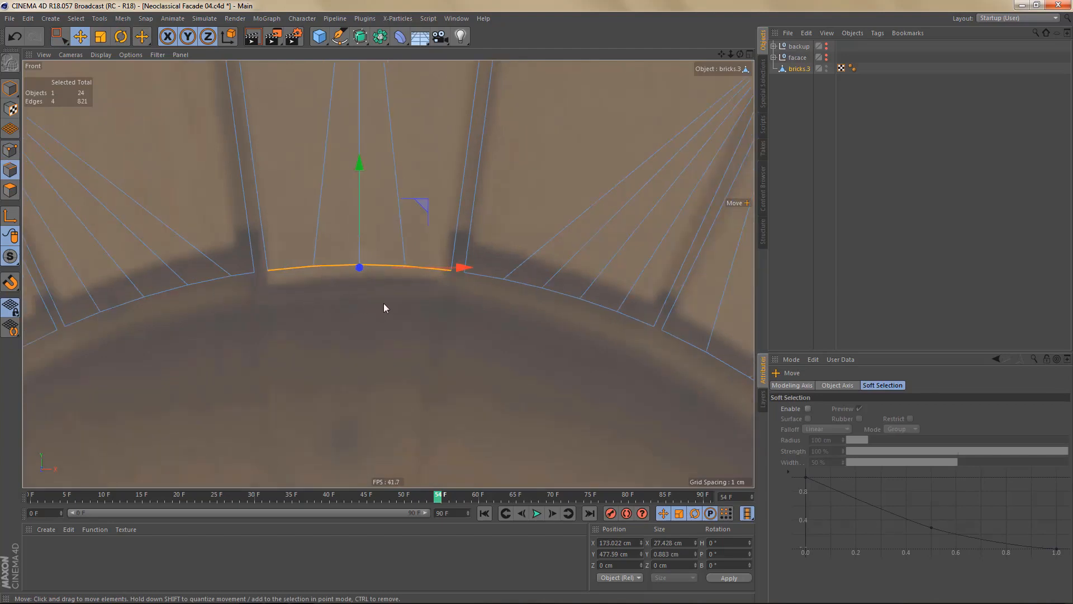
key("d")
mouse_move(384, 303)
left_mouse_down()
mouse_move(384, 364)
mouse_move(384, 294)
left_mouse_up()
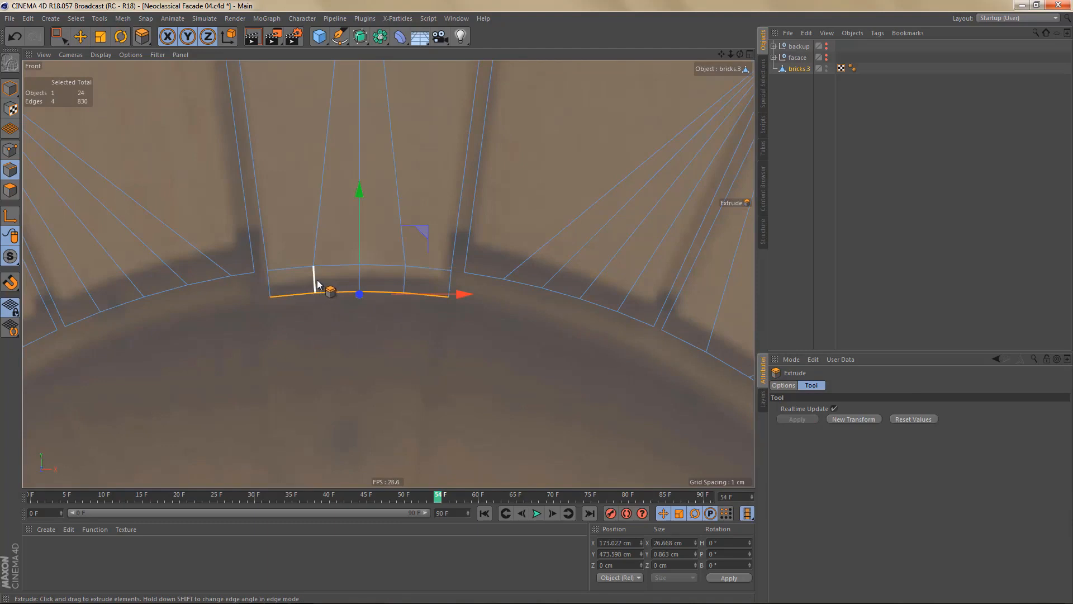
key("e")
double_click(341, 267)
key("ctrl+BackSpace")
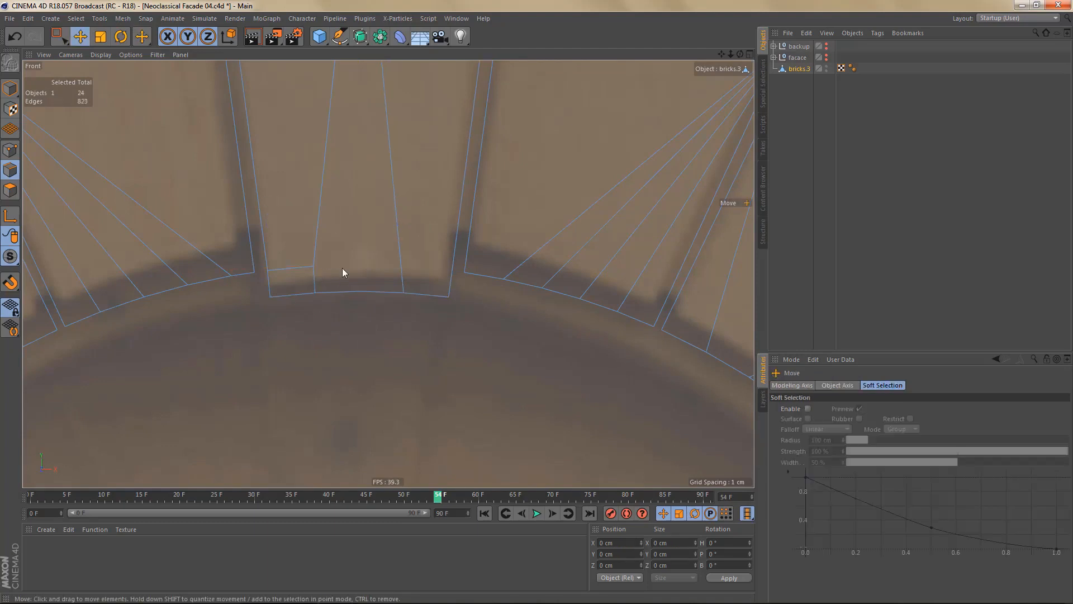
key("ctrl+z")
- Dissolve the full edge line across the keystone where its original bottom edge was
left_click(294, 269)
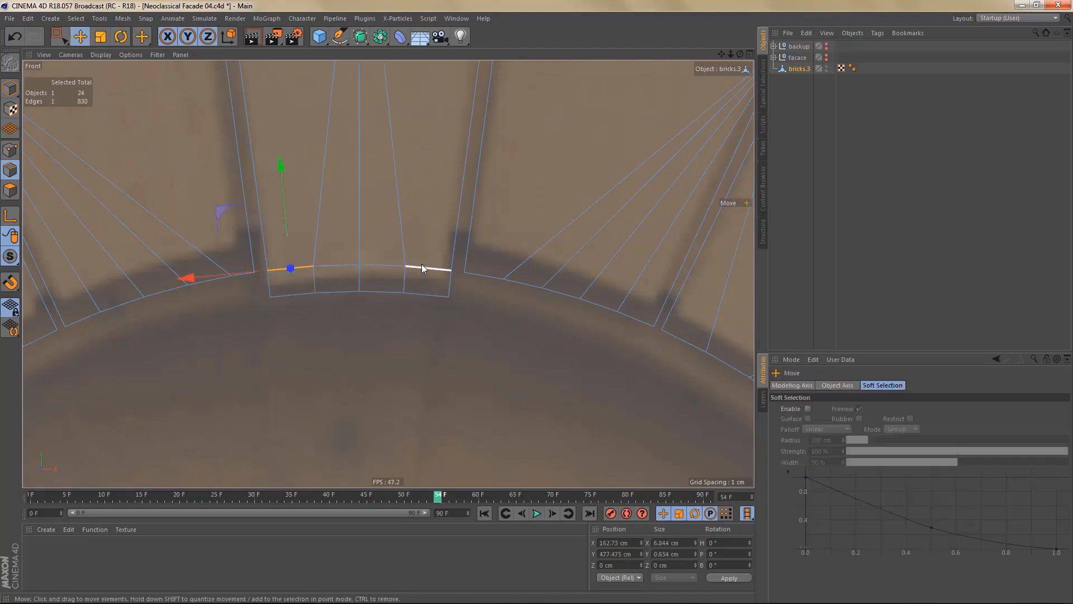
double_click(428, 270)
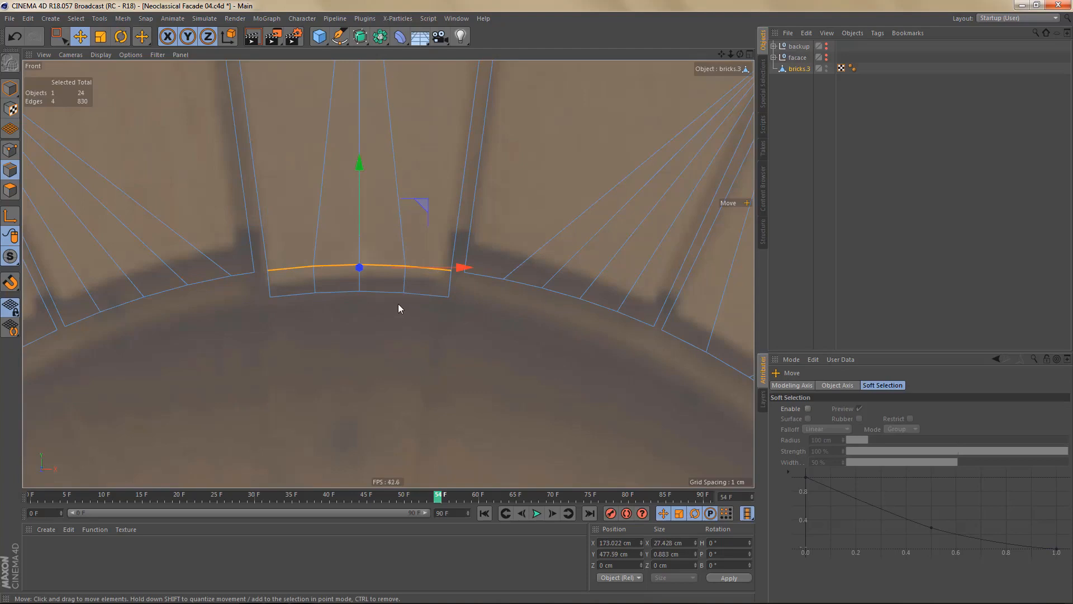
key("ctrl+BackSpace")
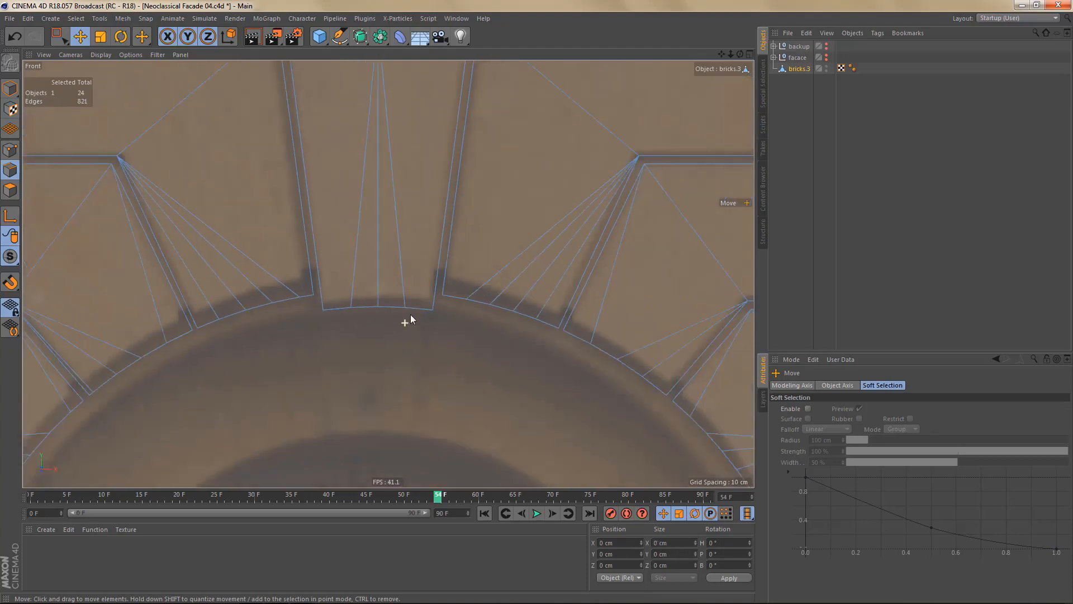
- Evenly space the points along the arch-side edge of the wedge brick directly left of the keystone
middle_click_drag(395, 265, 476, 269, "alt")
key("Return")
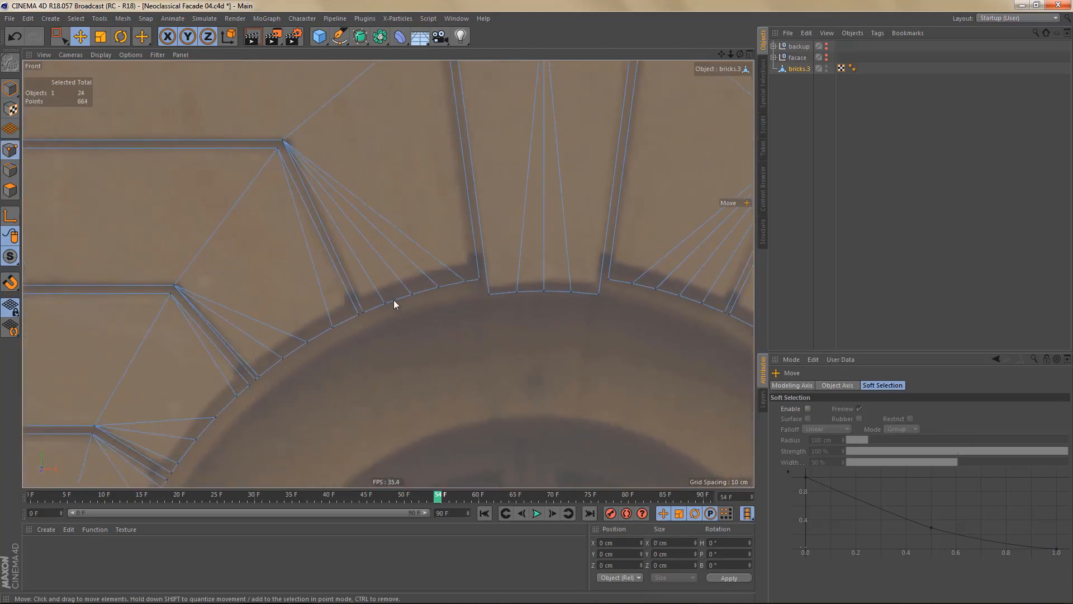
scroll(441, 303, "up", 5)
key("Return")
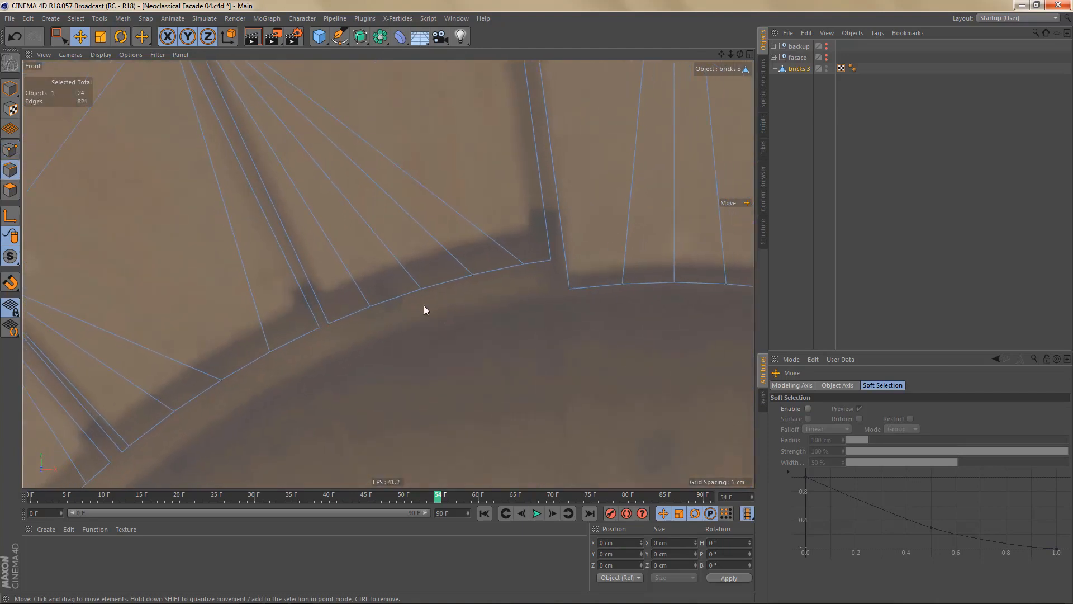
left_click(343, 318)
left_click(532, 261, "ctrl+shift")
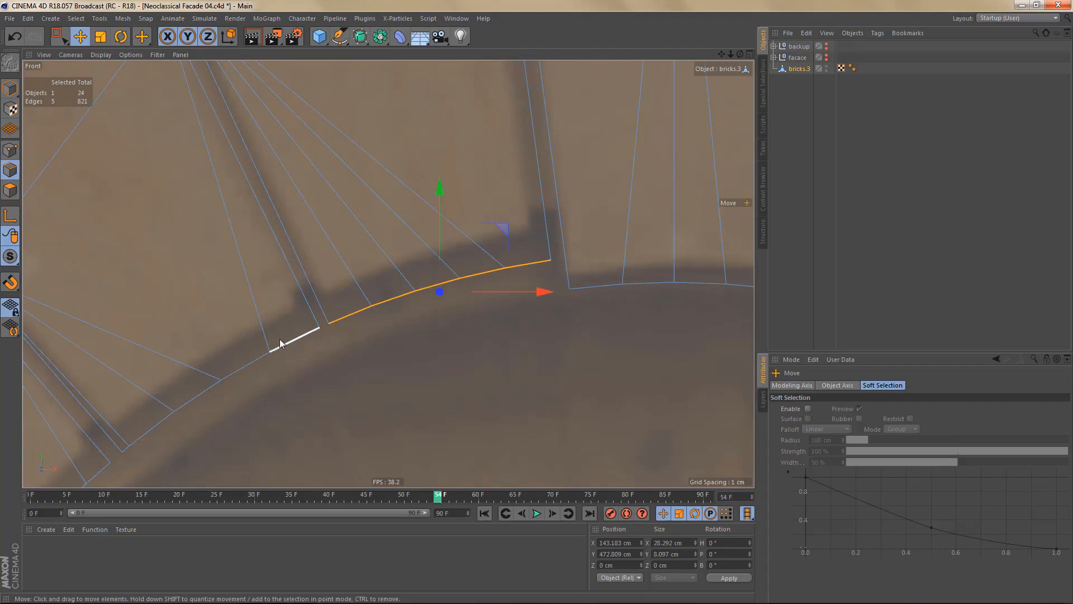
- Weld the two nearly coincident points at the lower arch-side corner of the second wedge brick left of the keystone
middle_click_drag(279, 349, 456, 224, "alt")
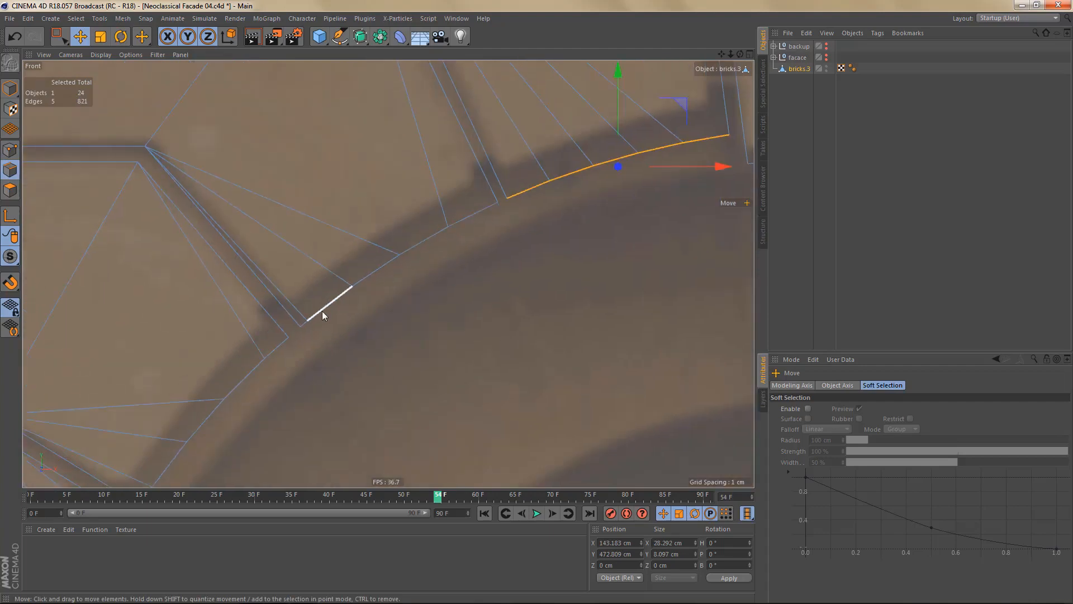
key("Return")
key("0")
left_click_drag(293, 311, 328, 341)
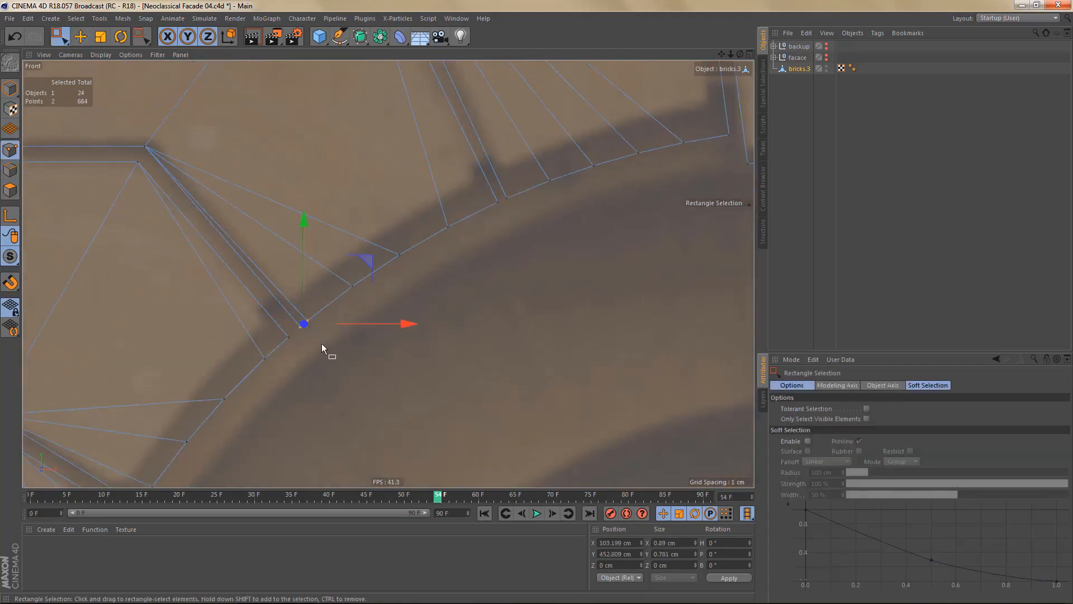
key("m")
key("q")
left_click(302, 329)
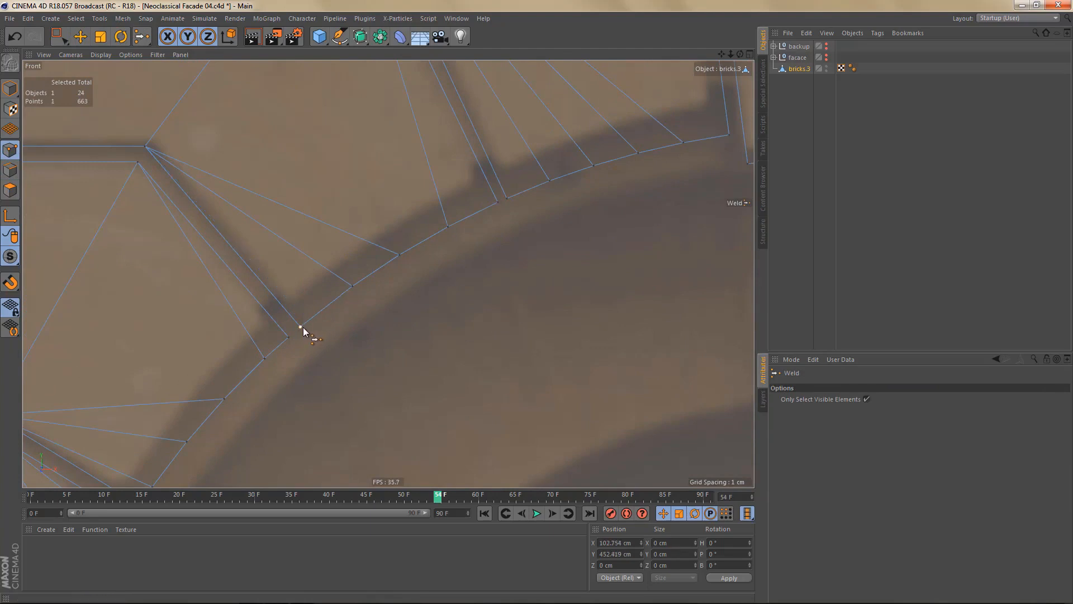
- Evenly space the points along the arch-side edge of the second wedge brick left of the keystone
key("Return")
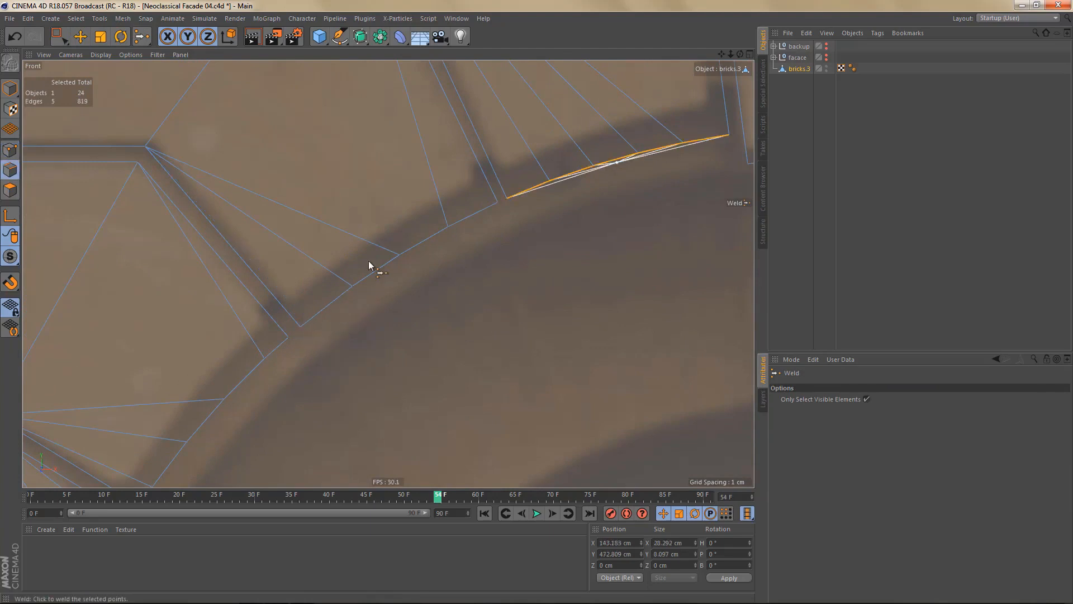
key("e")
left_click(447, 230)
left_click(314, 313, "ctrl+shift")
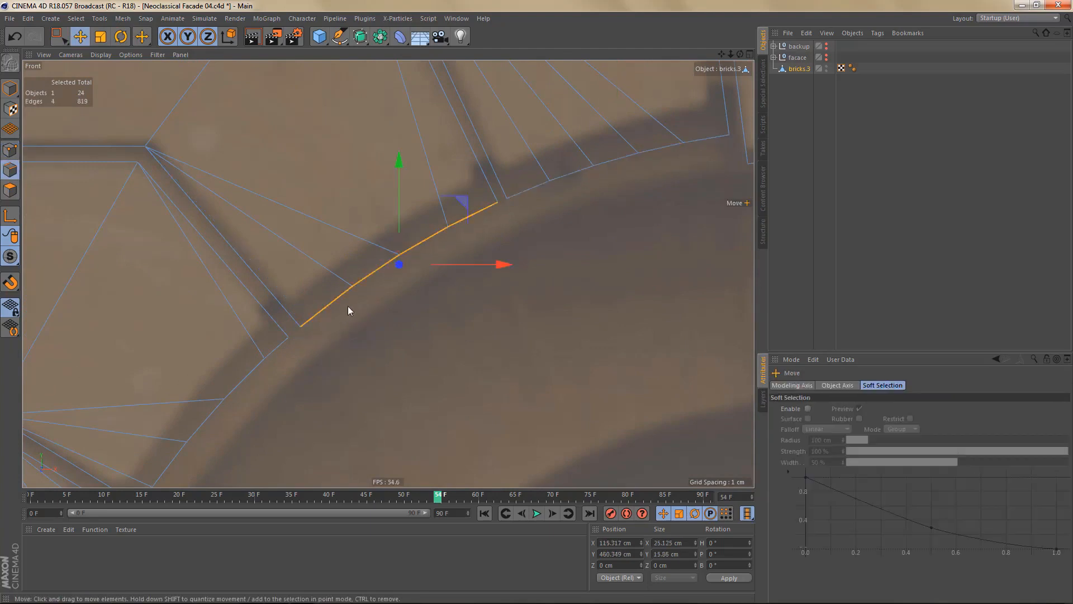
- Evenly space the points along the arch-side edge of the third wedge brick left of the keystone
scroll(398, 251, "down", 3)
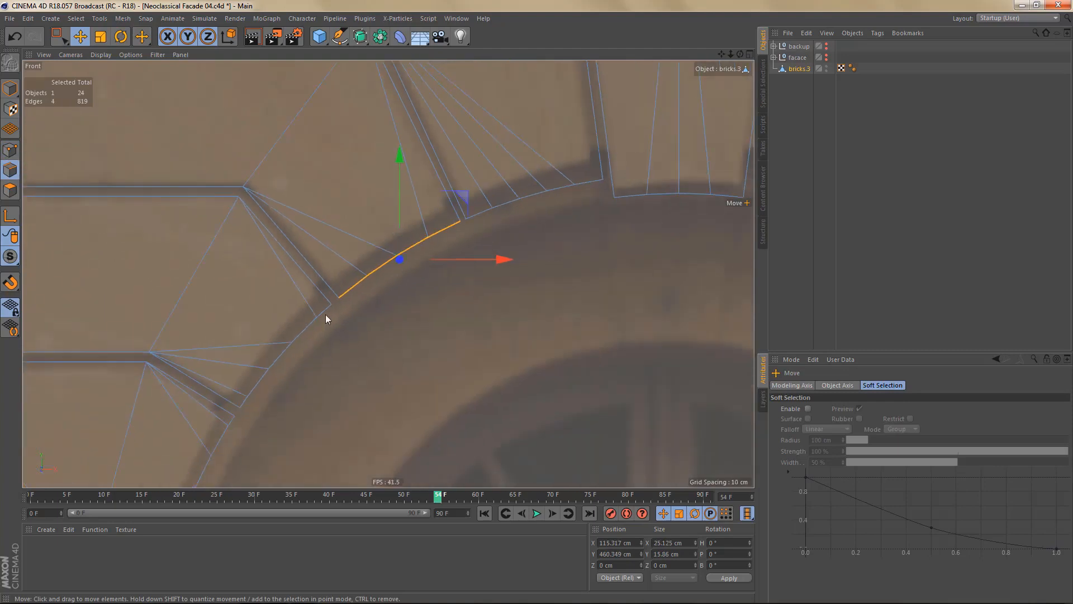
middle_click_drag(313, 324, 394, 249, "alt")
left_click(402, 234)
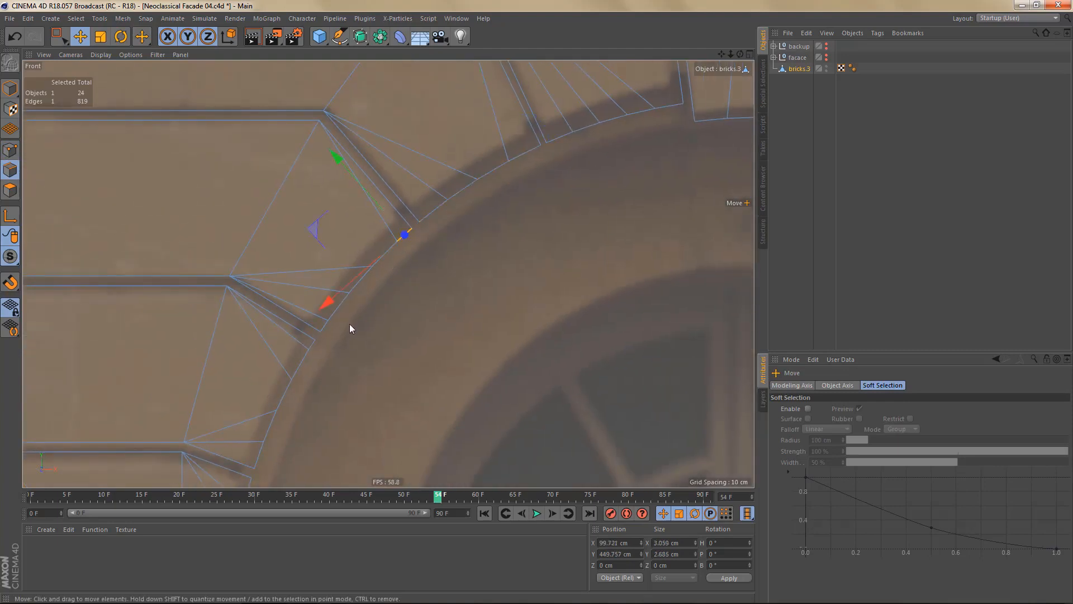
left_click(331, 328, "ctrl+shift")
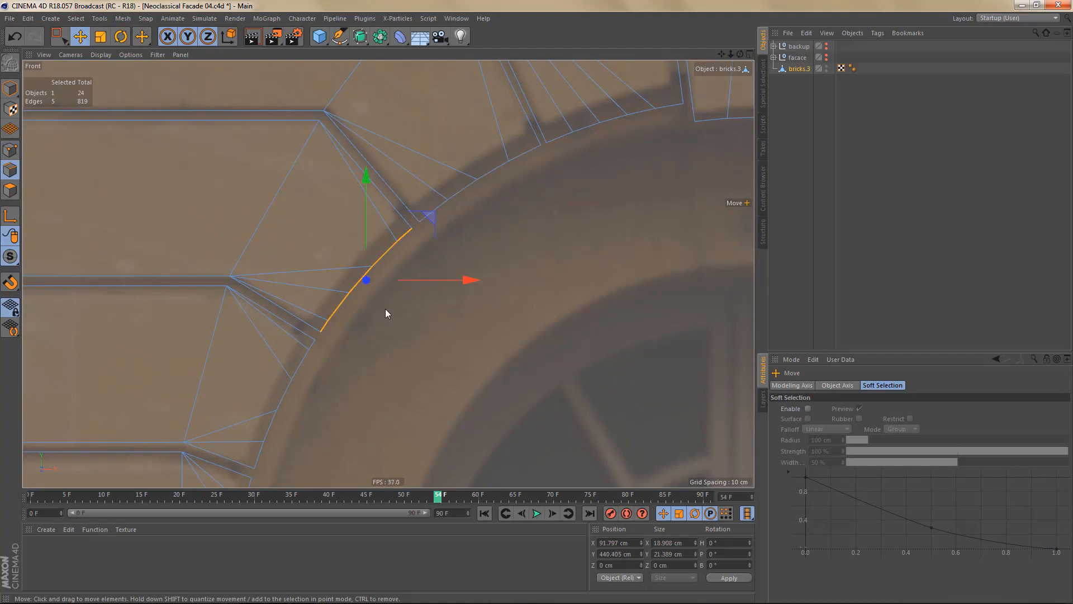
- Evenly space the points along the arch-side edge of the fourth wedge brick left of the keystone
middle_click_drag(253, 411, 327, 329, "alt")
mouse_move(315, 366)
right_mouse_down("alt")
mouse_move(335, 363)
mouse_move(425, 223)
right_mouse_up("alt")
left_click(425, 213)
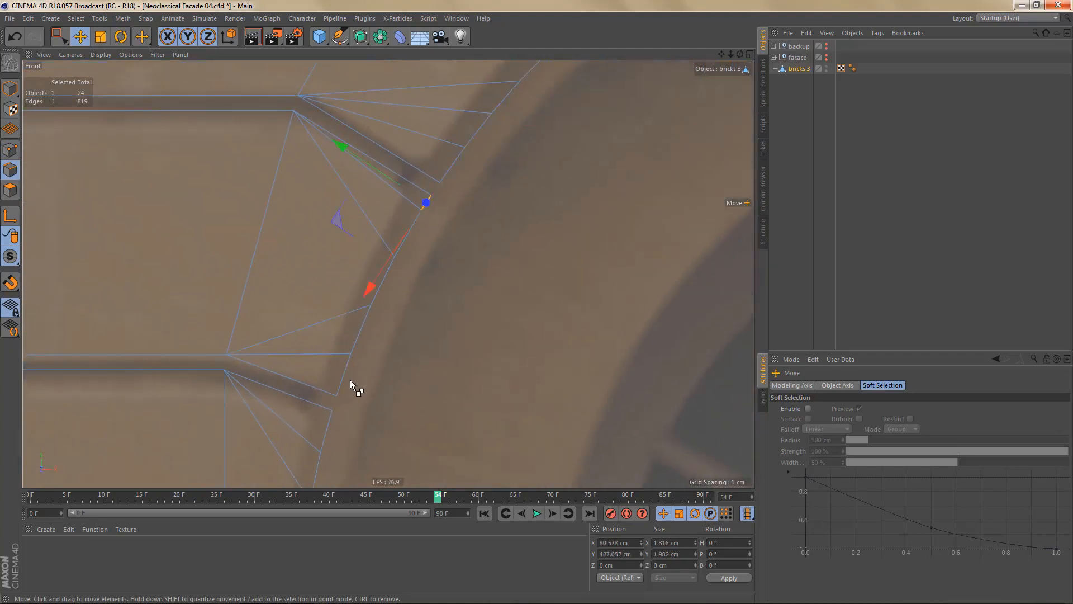
left_click(350, 379, "ctrl+shift")
key("shift+h")
key("e")
- Evenly space the points along the arch-side edge of the lowest wedge brick left of the keystone
right_click_drag(414, 291, 362, 374, "alt")
middle_click_drag(362, 374, 408, 272, "alt")
left_click(408, 274)
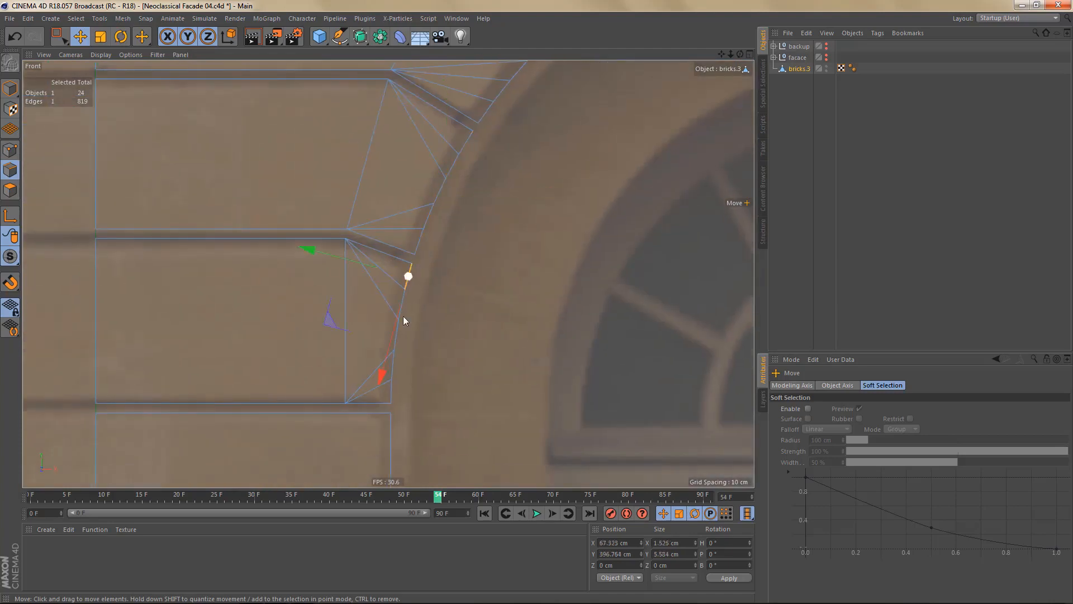
left_click(392, 393, "ctrl+shift")
- Switch to the perspective view and examine the brick courses on the facade's narrow side wall
middle_click_drag(354, 335, 341, 226, "alt")
right_click_drag(338, 238, 325, 311, "alt")
middle_click(357, 295)
middle_click(239, 232)
right_click_drag(342, 221, 304, 267, "alt")
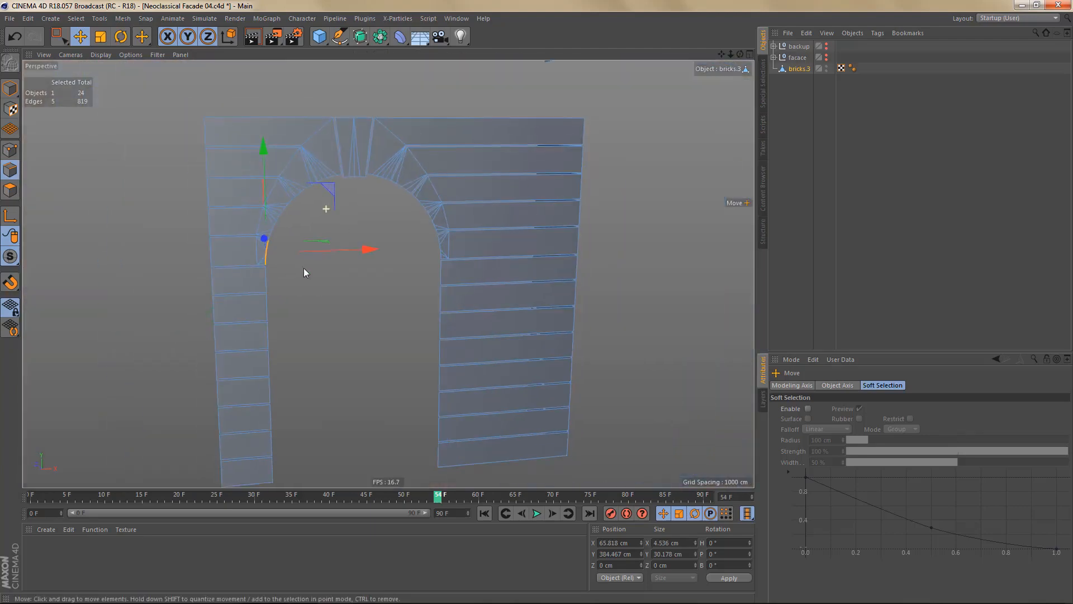
middle_click_drag(447, 229, 416, 183, "alt")
left_click_drag(497, 195, 421, 215, "alt")
middle_click_drag(367, 283, 373, 439, "alt")
middle_click_drag(439, 304, 417, 317, "alt")
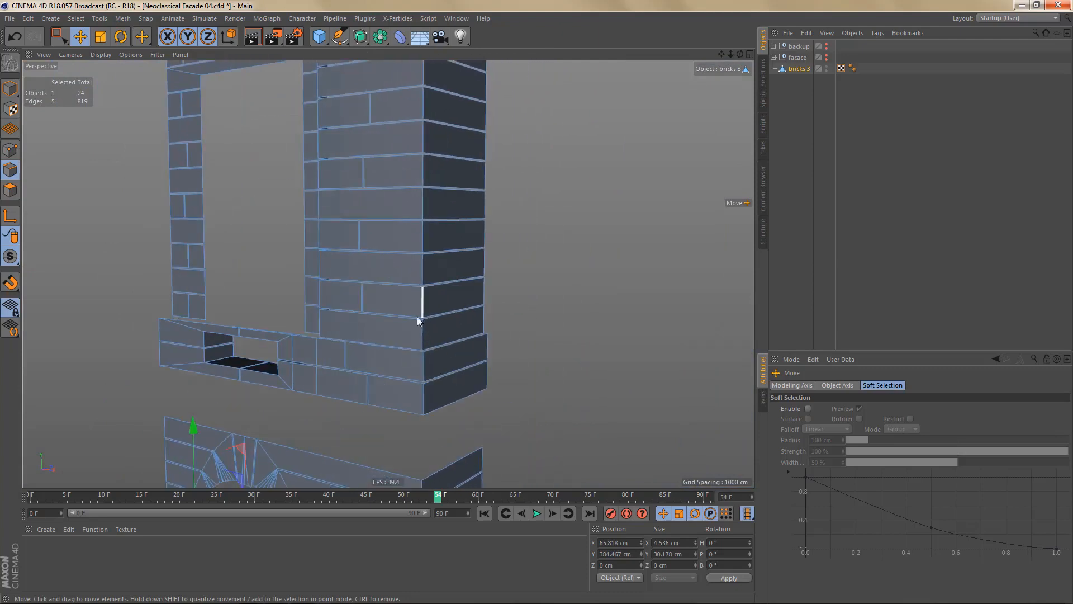
left_click_drag(417, 316, 421, 319, "alt")
right_click_drag(420, 319, 382, 368, "alt")
middle_click_drag(403, 276, 382, 431, "alt")
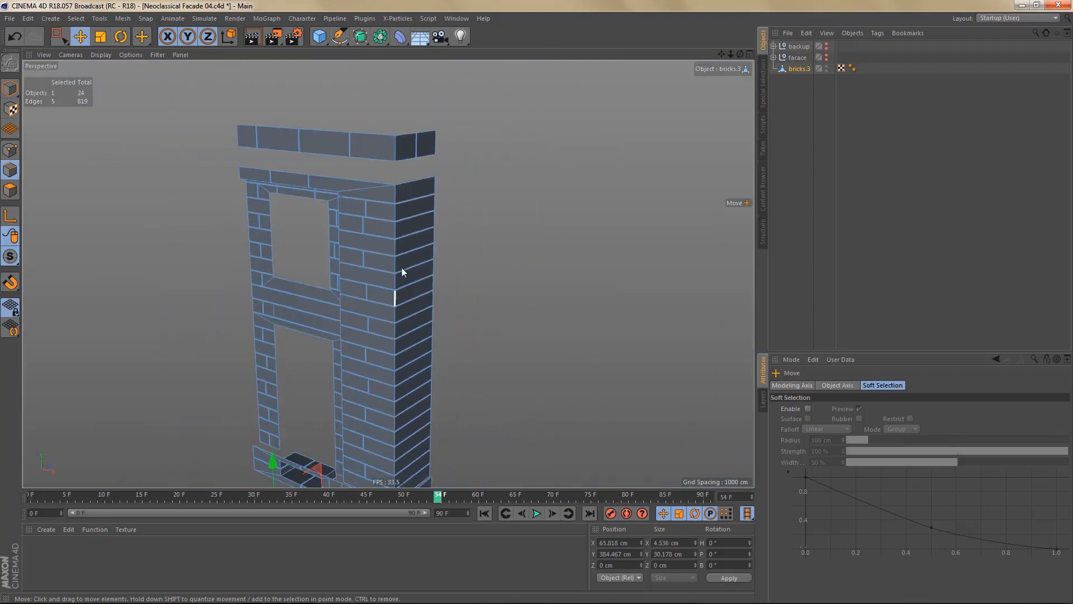
right_click_drag(403, 271, 456, 249, "alt")
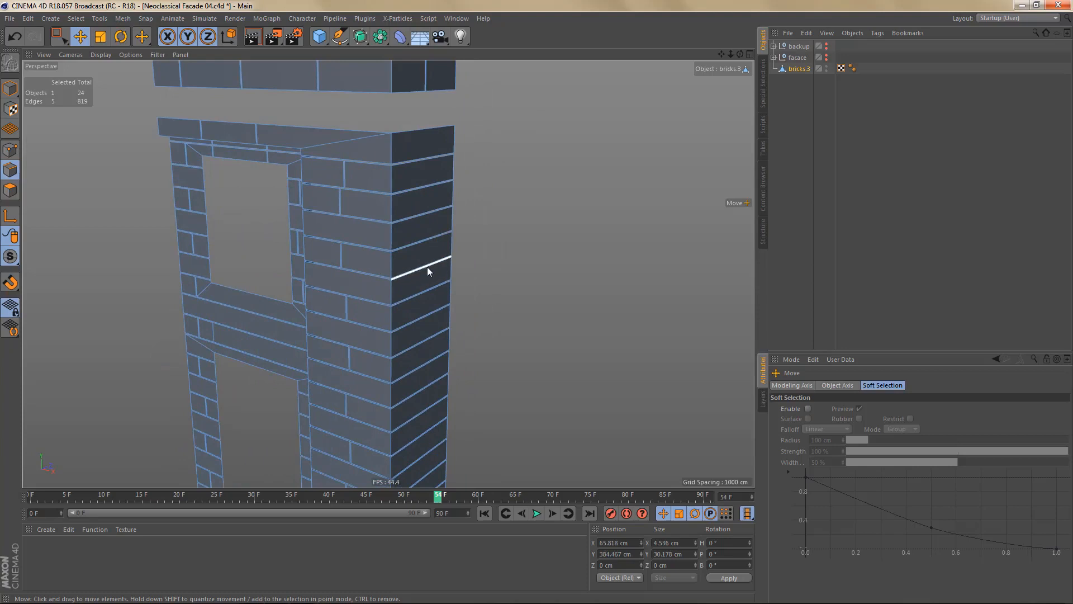
- Split every second brick course on the narrow side wall with a vertical edge through its middle, using ring-selected horizontal edges
key("u")
key("b")
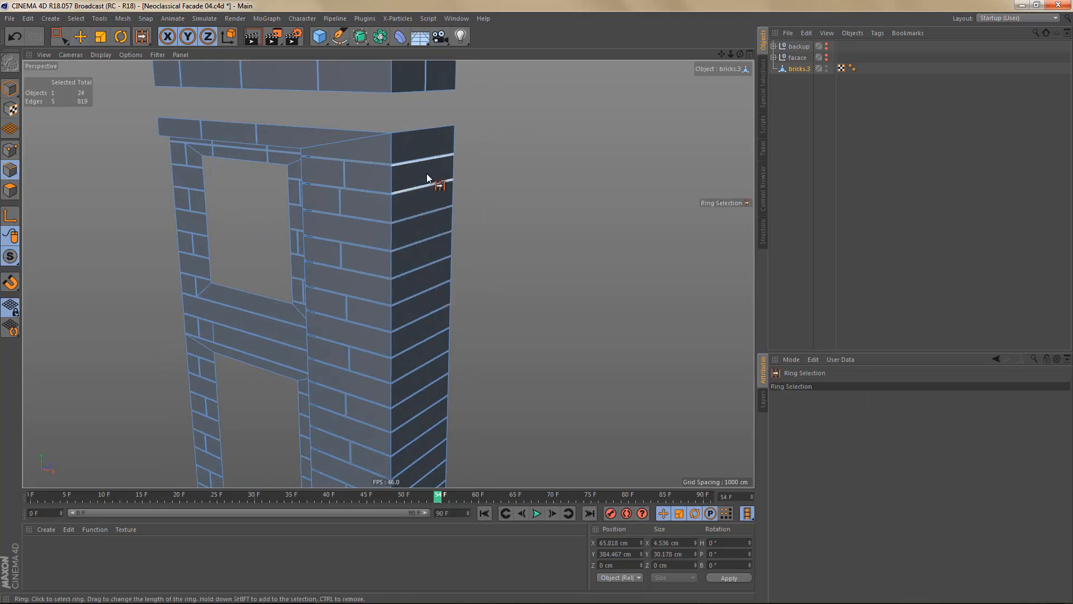
mouse_move(427, 174)
left_mouse_down()
mouse_move(420, 324)
mouse_move(436, 335)
mouse_move(435, 376)
left_mouse_up()
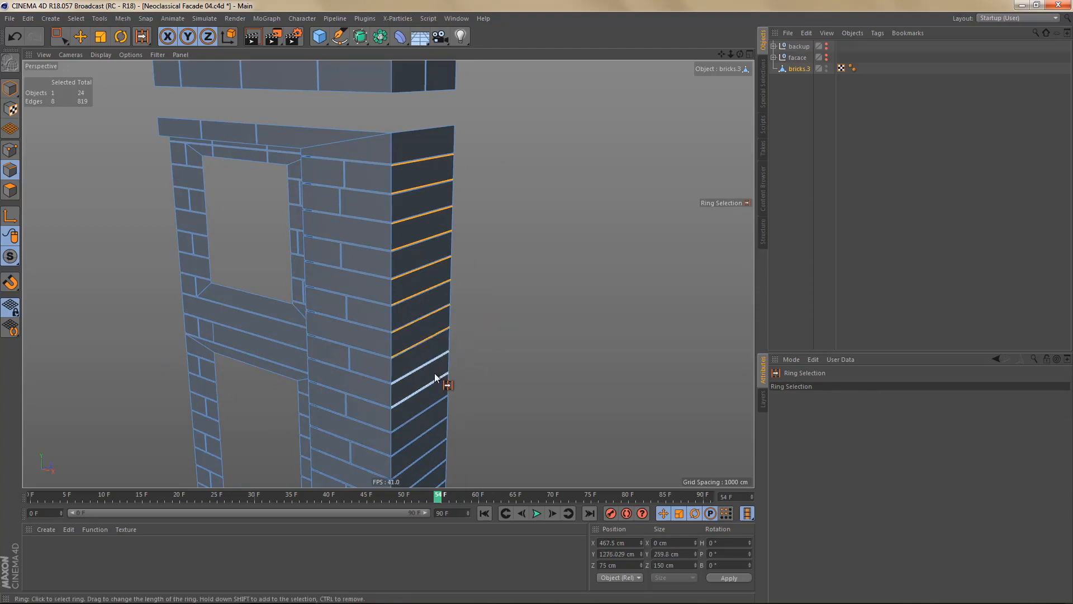
left_click(435, 373, "shift")
left_click(434, 414, "shift")
middle_click_drag(478, 432, 508, 252, "alt")
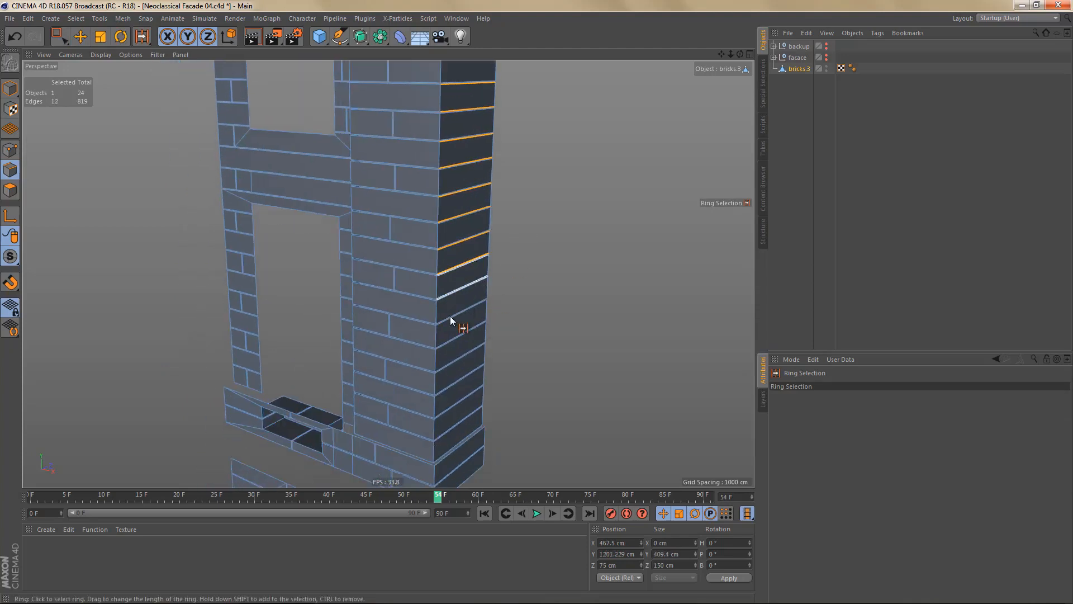
right_click_drag(455, 315, 490, 315, "alt")
left_click(468, 291, "shift")
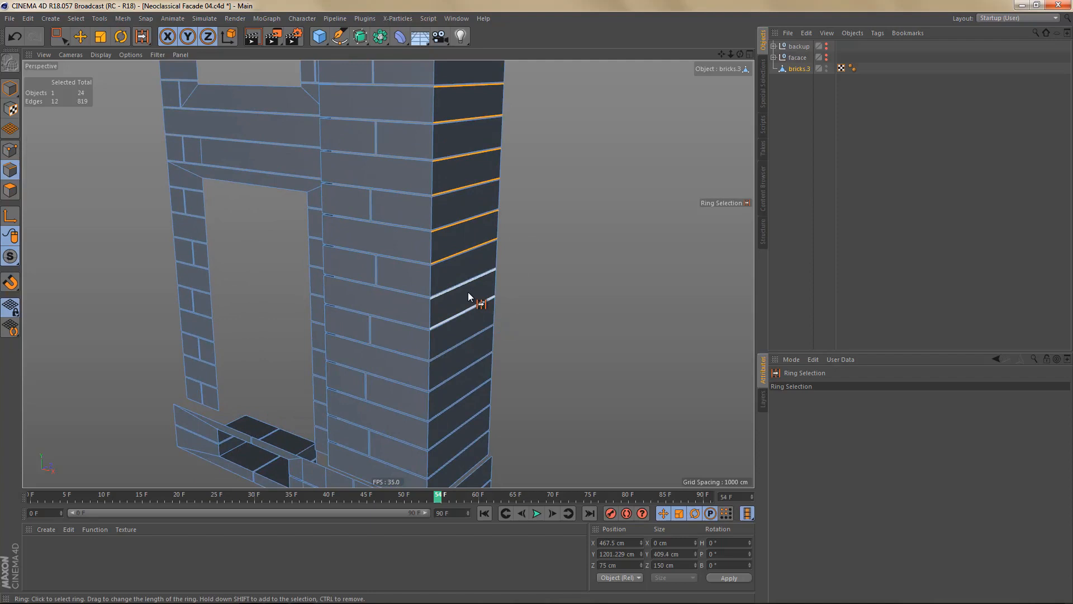
left_click(460, 371, "shift")
left_click(473, 406, "shift")
left_click(475, 455, "shift")
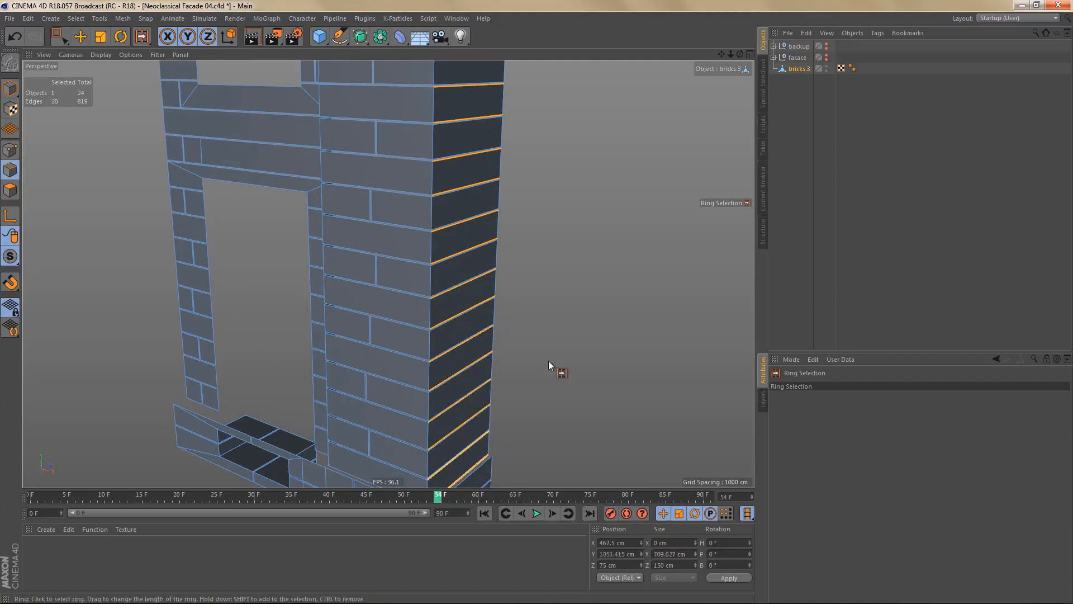
key("m")
key("m")
- Split the lowest course of the projecting base on the side wall with a vertical edge through its middle
left_click_drag(446, 343, 418, 267, "alt")
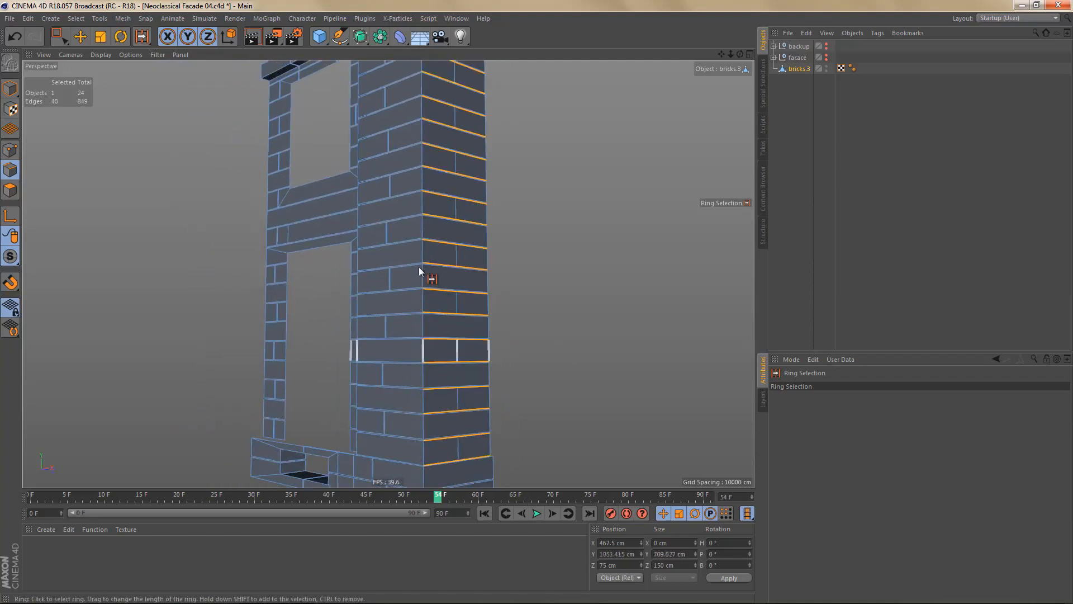
middle_click_drag(418, 267, 416, 233, "alt")
right_click_drag(442, 411, 469, 391, "alt")
left_click_drag(468, 397, 476, 416, "alt")
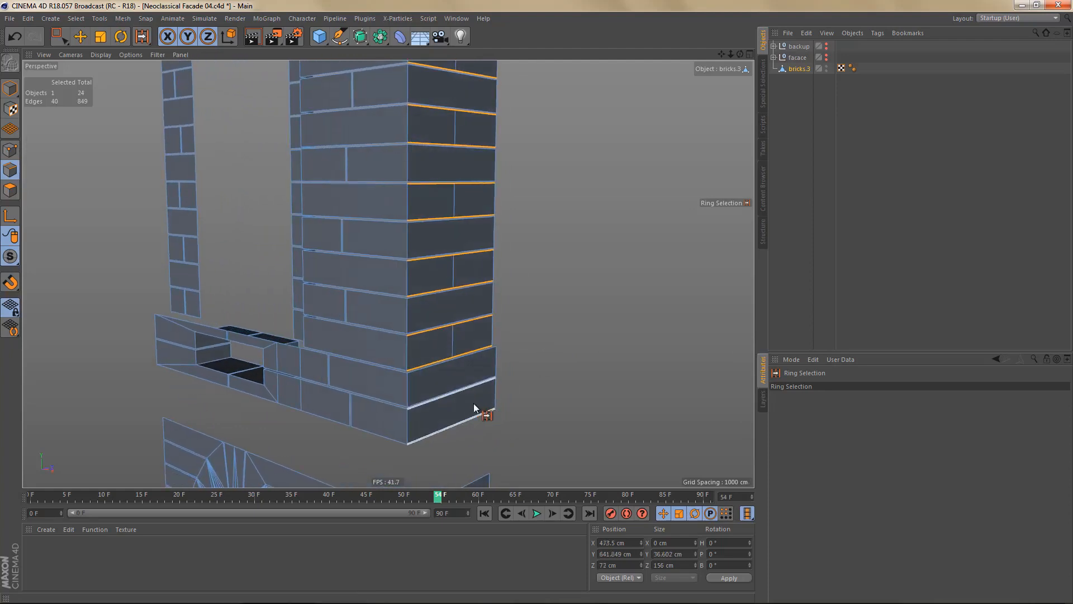
left_click(475, 403)
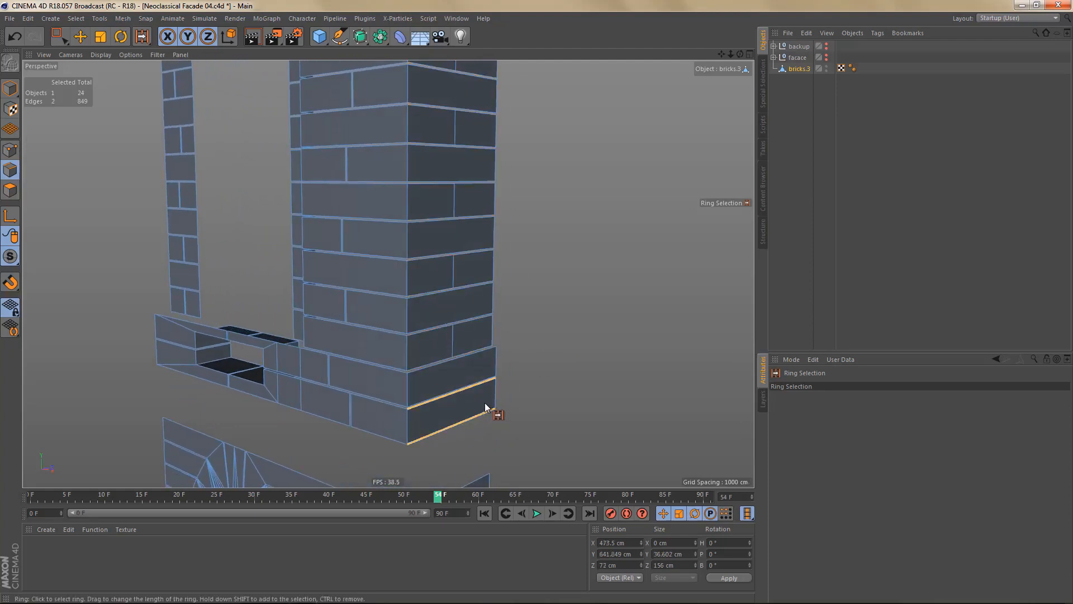
key("m")
key("m")
- Offset the side wall's topmost vertical joint away from the front corner and move the third joint from the top to about Z 68.8 cm
middle_click_drag(450, 383, 449, 399, "alt")
left_click_drag(477, 386, 361, 337, "alt")
middle_click_drag(388, 273, 394, 431, "alt")
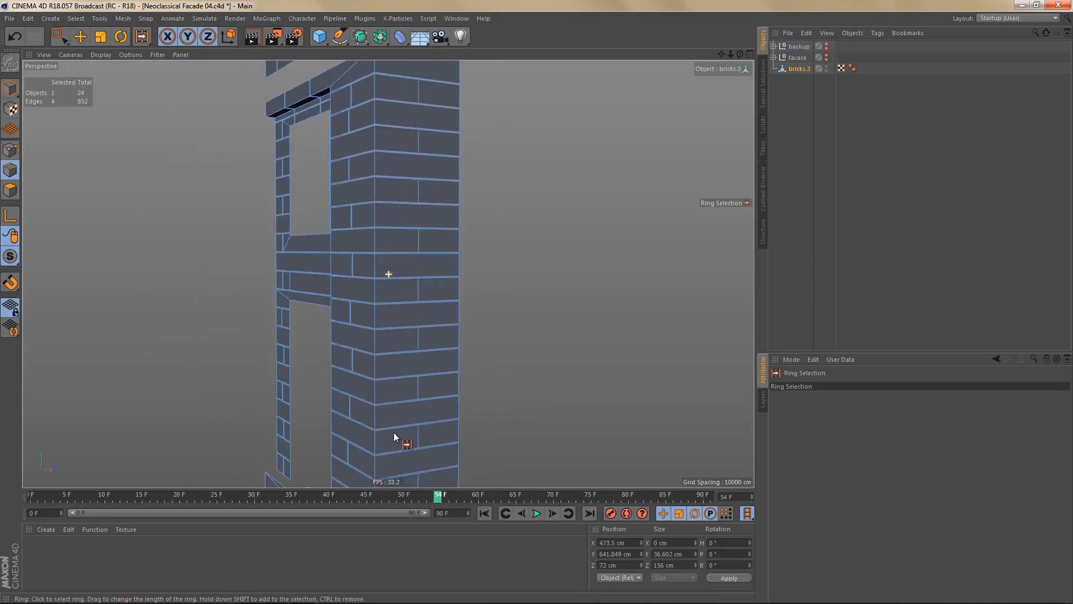
middle_click_drag(401, 240, 405, 359, "alt")
scroll(411, 276, "up", 3)
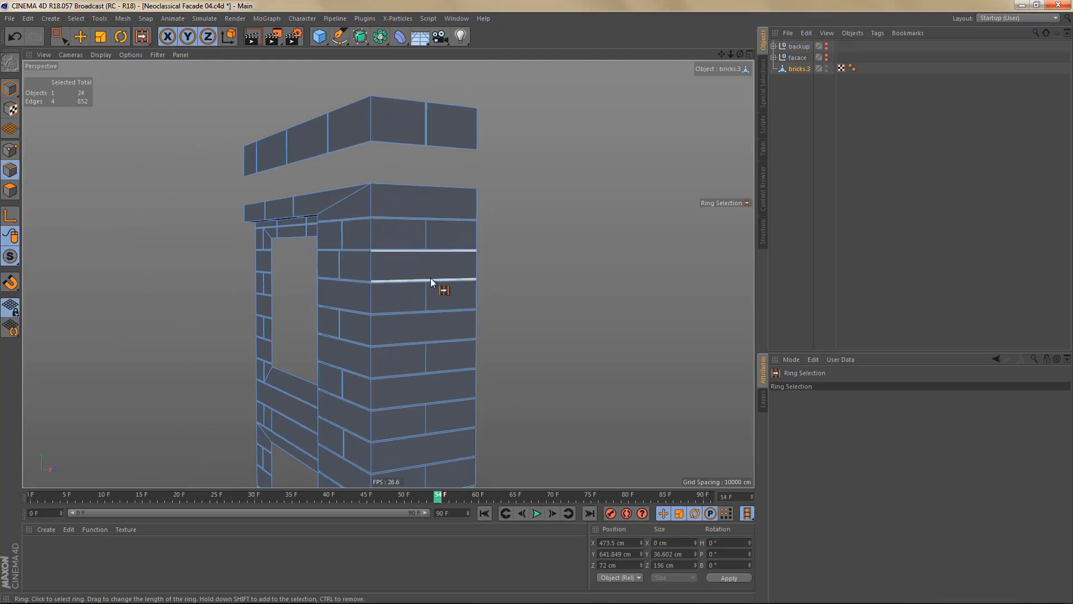
key("9")
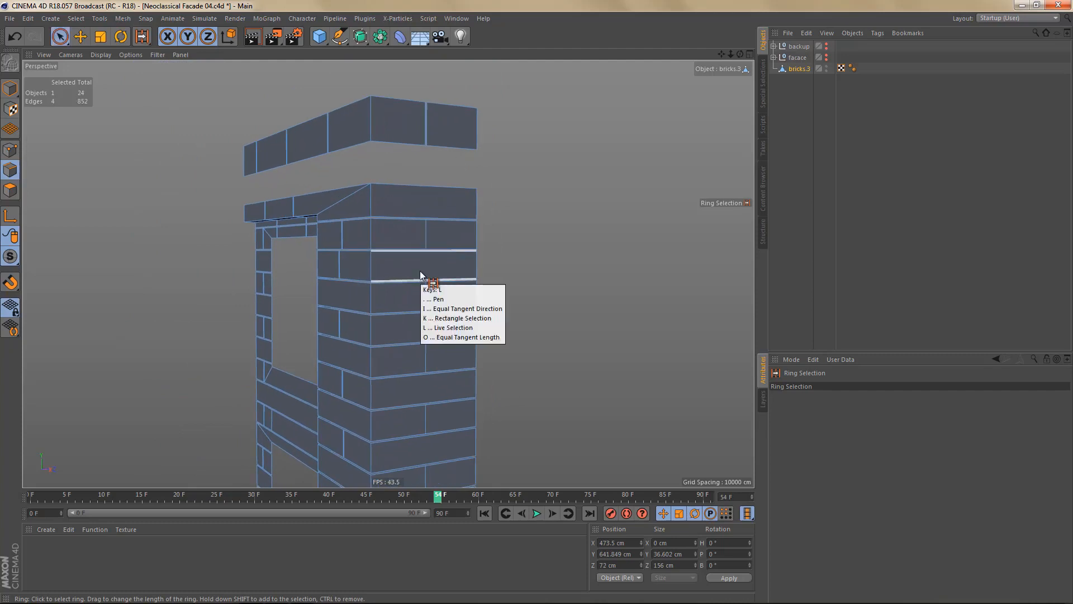
left_click(429, 235)
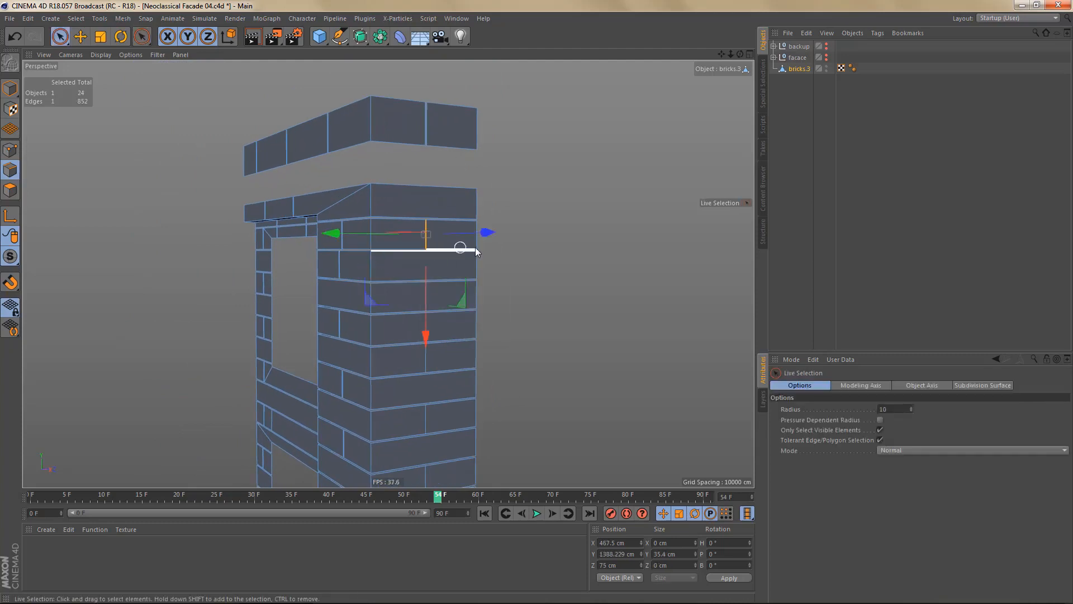
left_click_drag(427, 290, 416, 301, "alt")
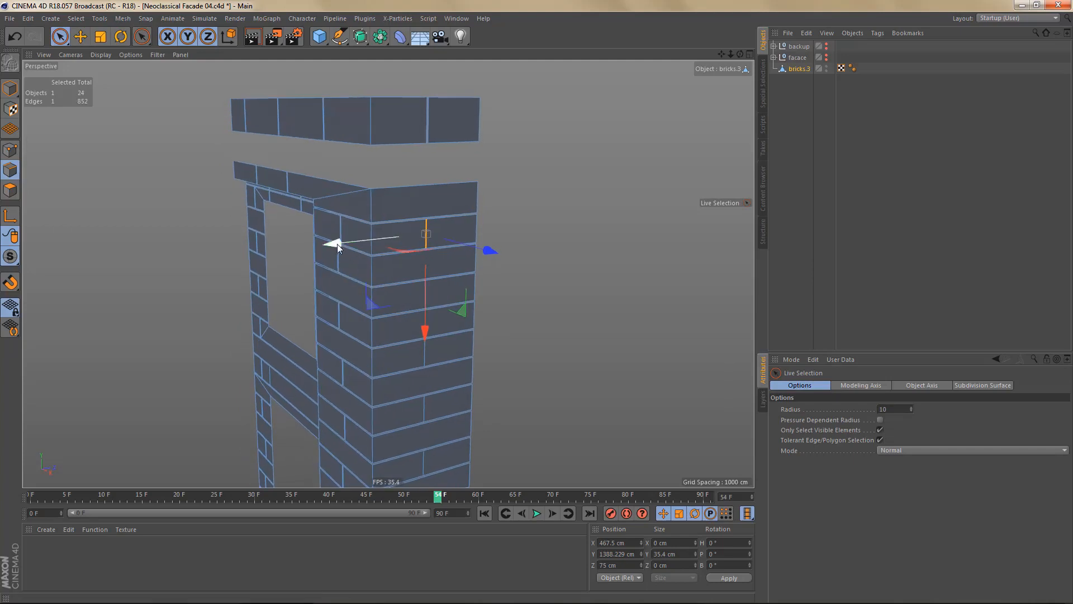
left_click_drag(335, 244, 344, 242)
left_click(425, 353)
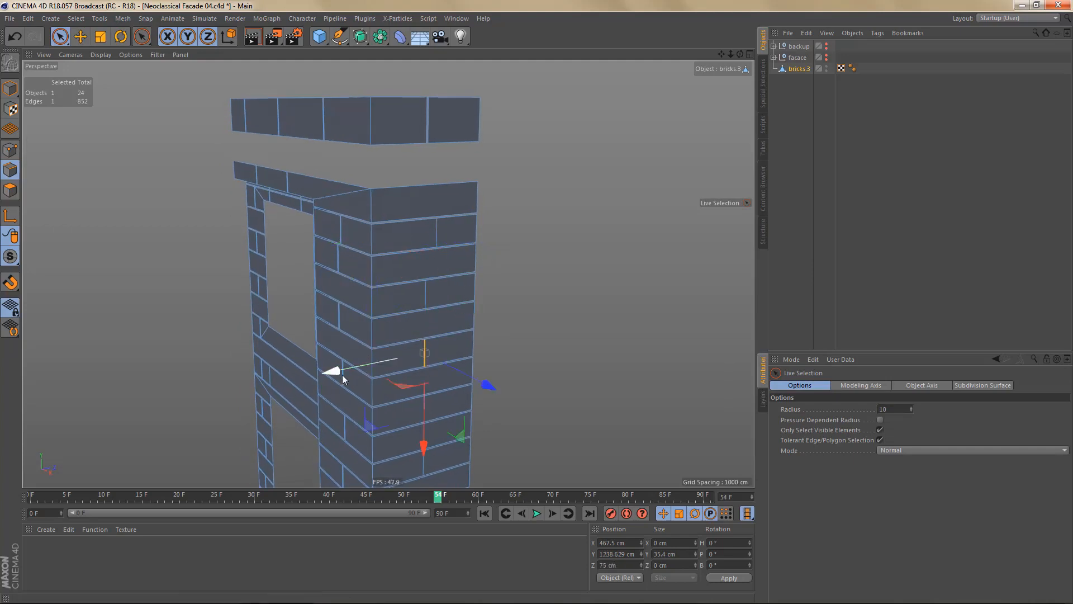
left_click_drag(366, 390, 369, 390)
- Shift the side wall's fifth vertical joint from the top away from the front corner and the sixth slightly toward it
middle_click_drag(441, 342, 441, 170, "alt")
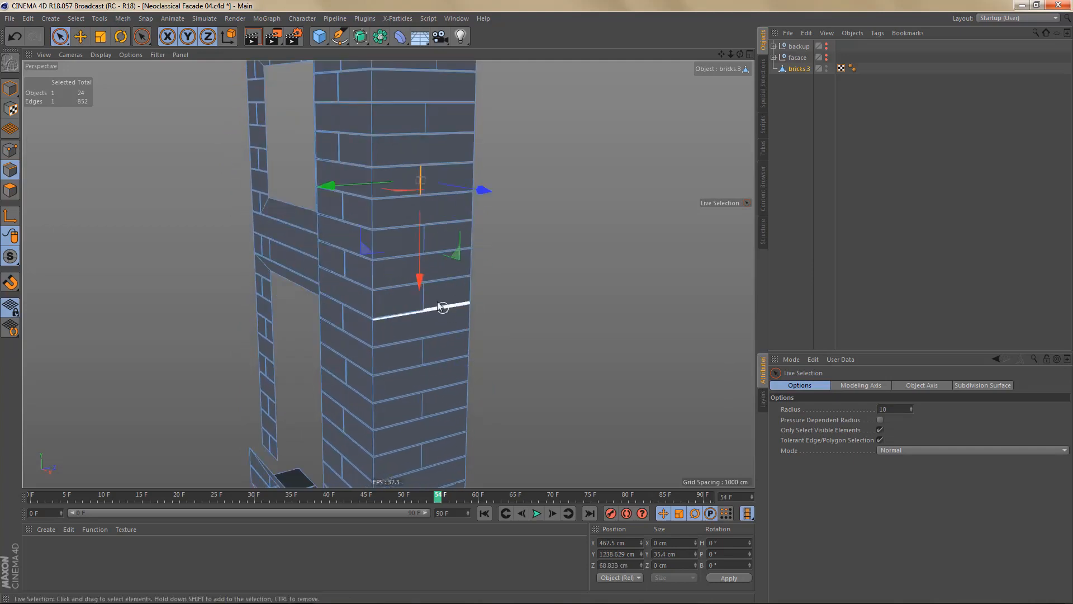
left_click(433, 301)
left_click(426, 302)
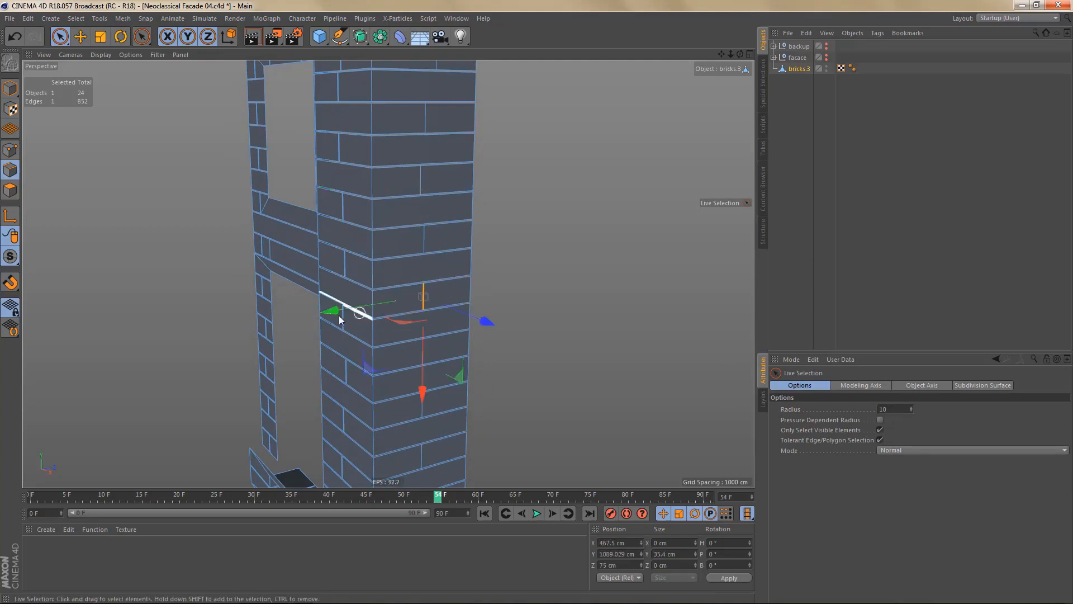
left_click(422, 352)
left_click_drag(505, 335, 501, 337)
- Move the side wall's eighth vertical joint from the top to about Z 82.2 cm and the lowest one above the base to about Z 62.5 cm
left_click_drag(452, 290, 458, 162, "alt")
left_click(429, 335)
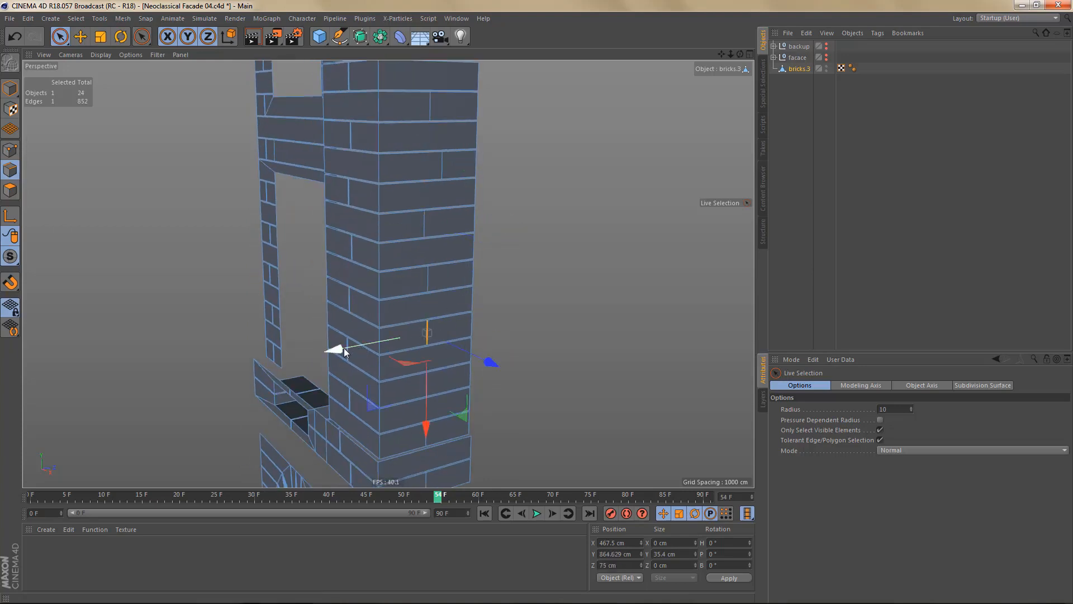
left_click_drag(335, 347, 348, 353)
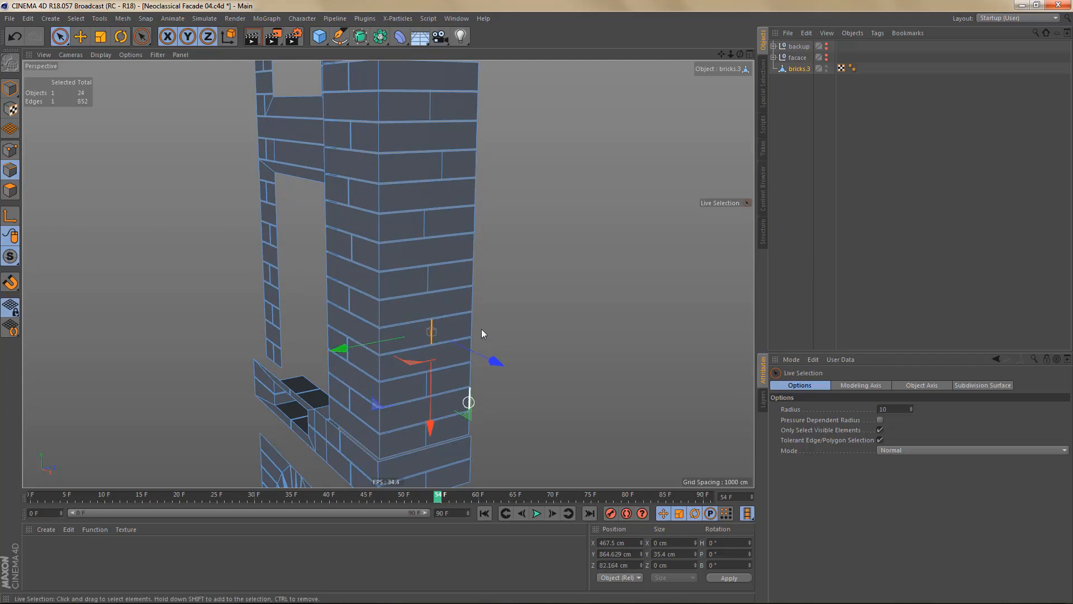
middle_click_drag(482, 328, 499, 257, "alt")
scroll(482, 370, "up", 3)
left_click(438, 364)
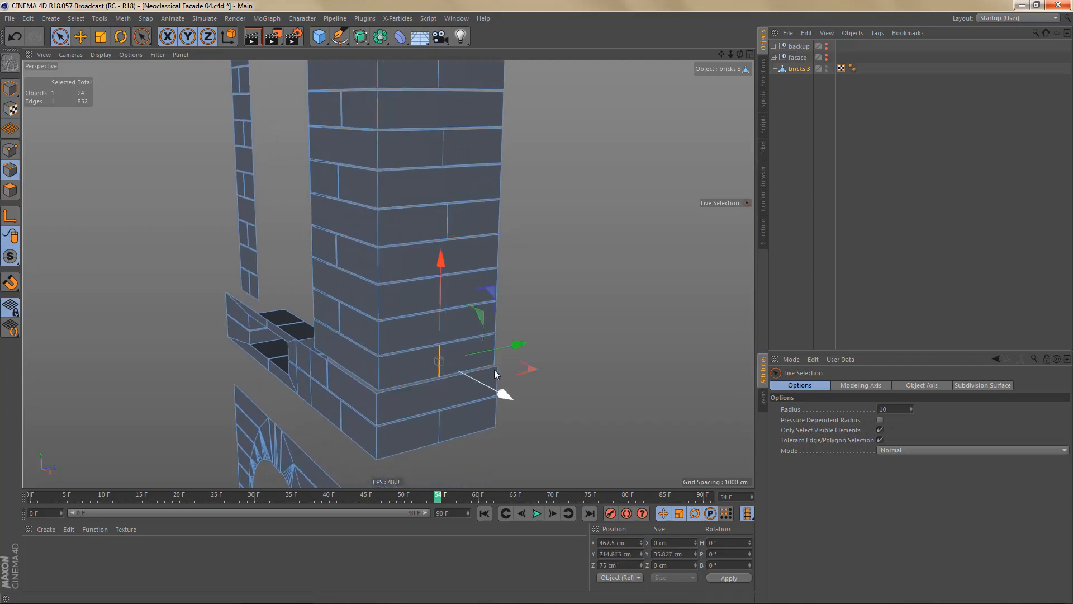
left_click_drag(510, 346, 507, 347)
- Bevel all vertical joint edges of the side wall into narrow strips and delete those strips to open the joints
scroll(449, 329, "down", 3)
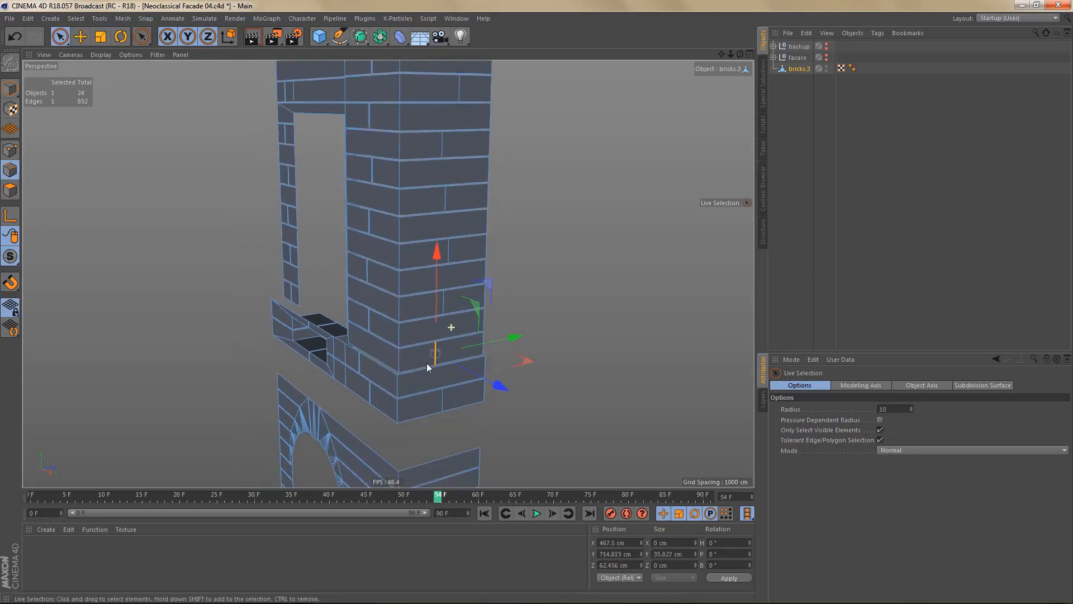
scroll(520, 318, "up", 3)
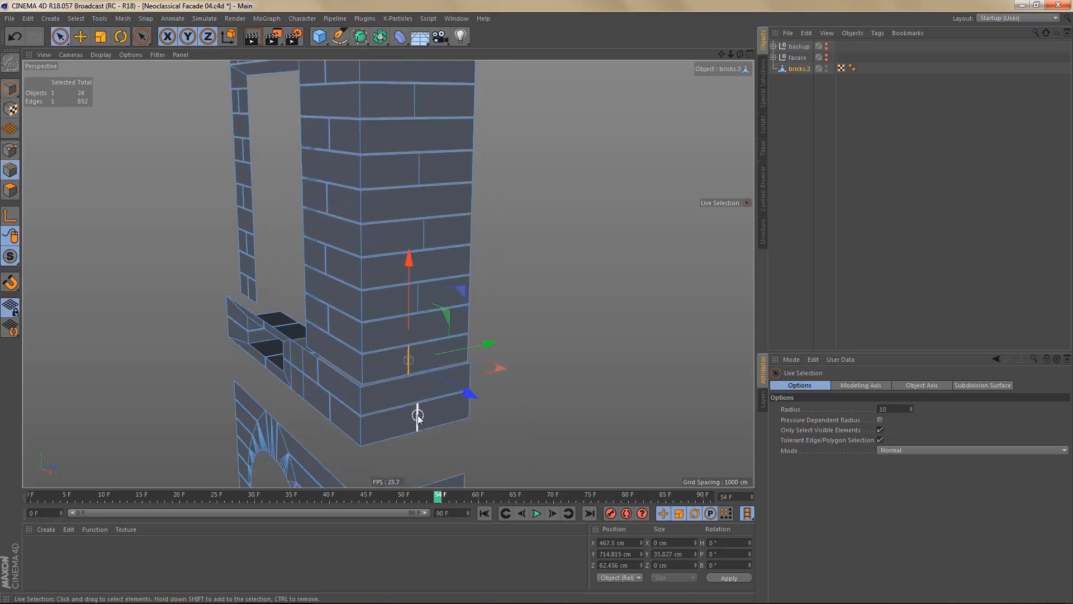
left_click(413, 352)
left_click(430, 244)
left_click(425, 231, "shift")
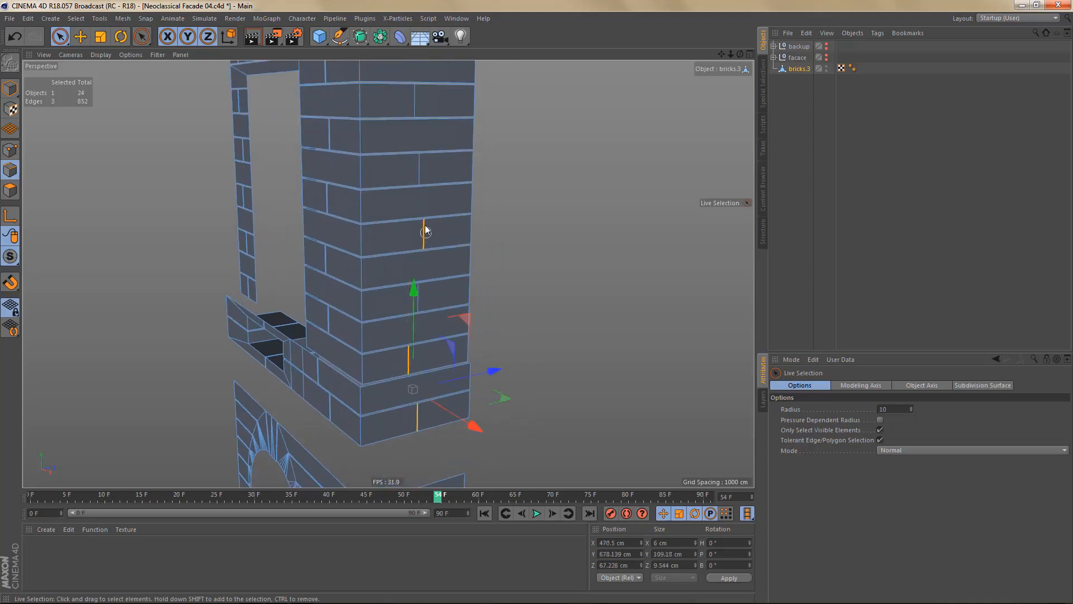
left_click(419, 170, "shift")
left_click(414, 108, "shift")
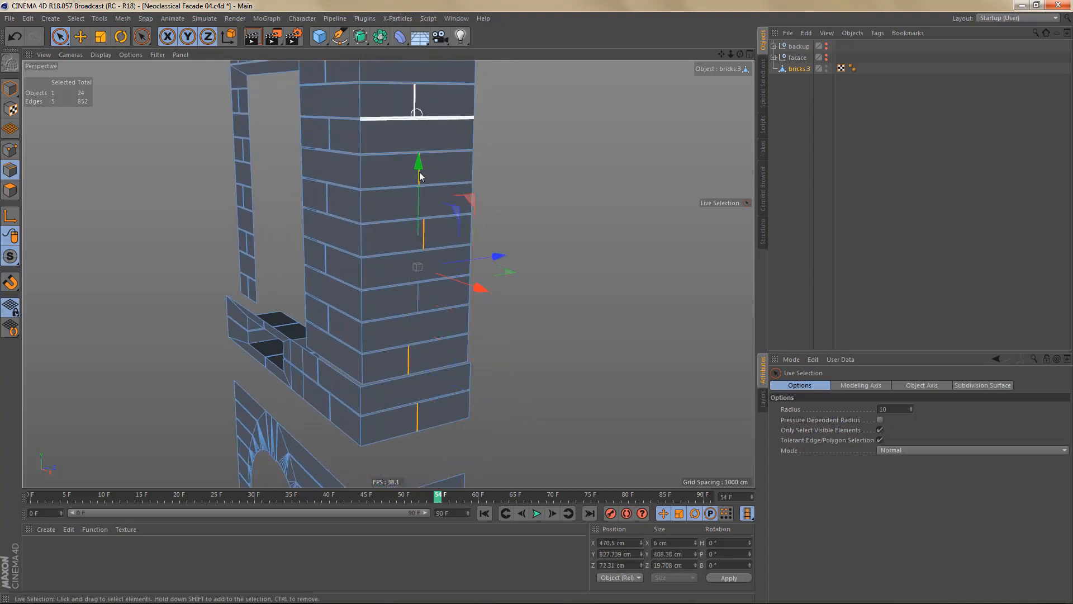
left_click(419, 296, "shift")
middle_click_drag(451, 263, 457, 425)
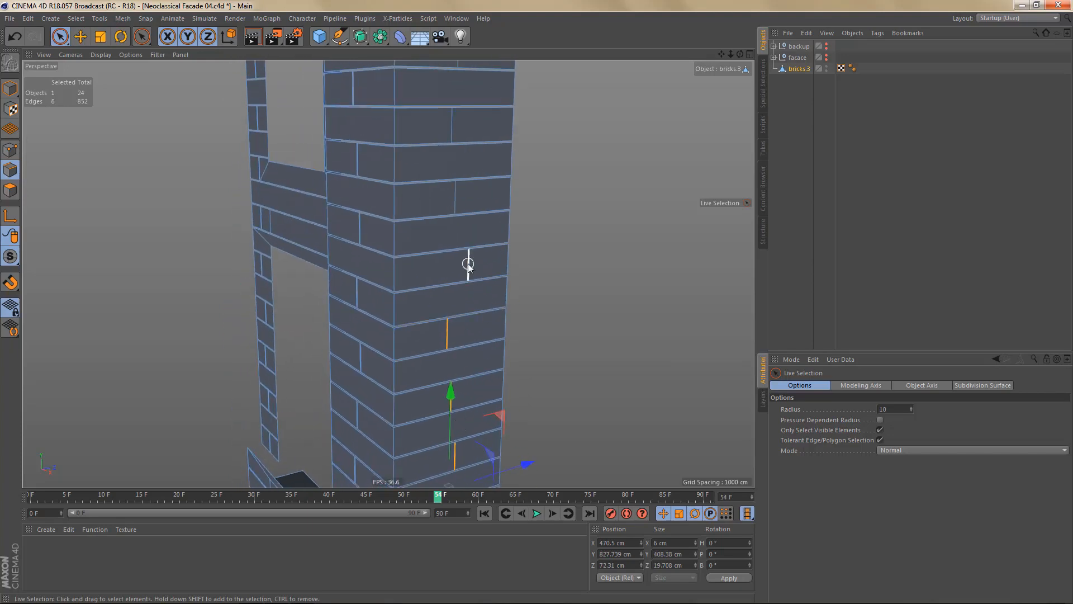
left_click(468, 264, "shift")
left_click(455, 196, "shift")
left_click(451, 127, "shift")
middle_click_drag(480, 260, 482, 395, "alt")
left_click(460, 187, "shift")
left_click(474, 115, "shift")
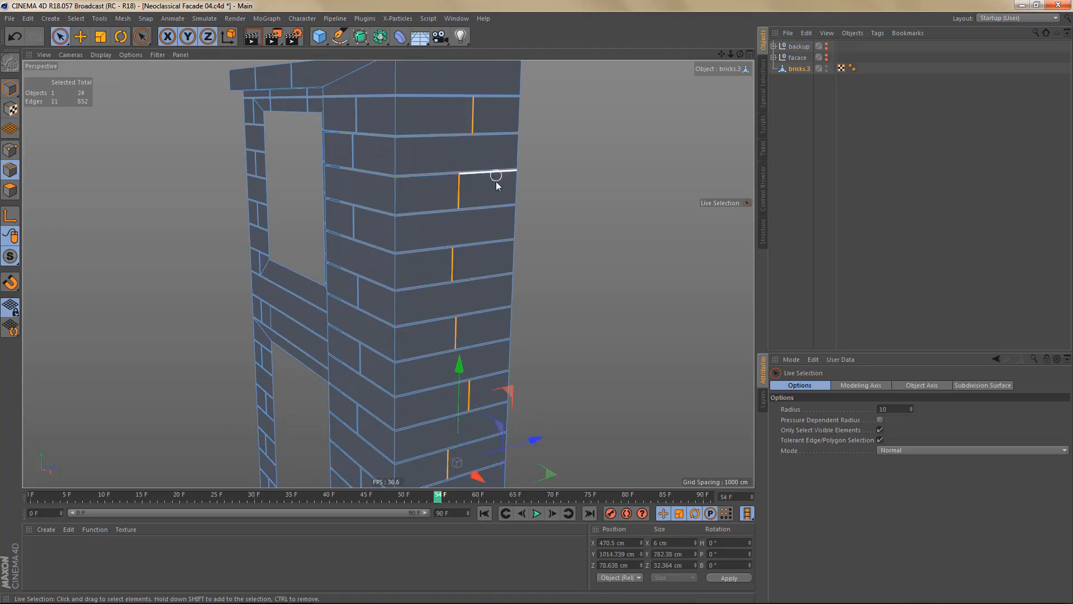
key("m")
key("s")
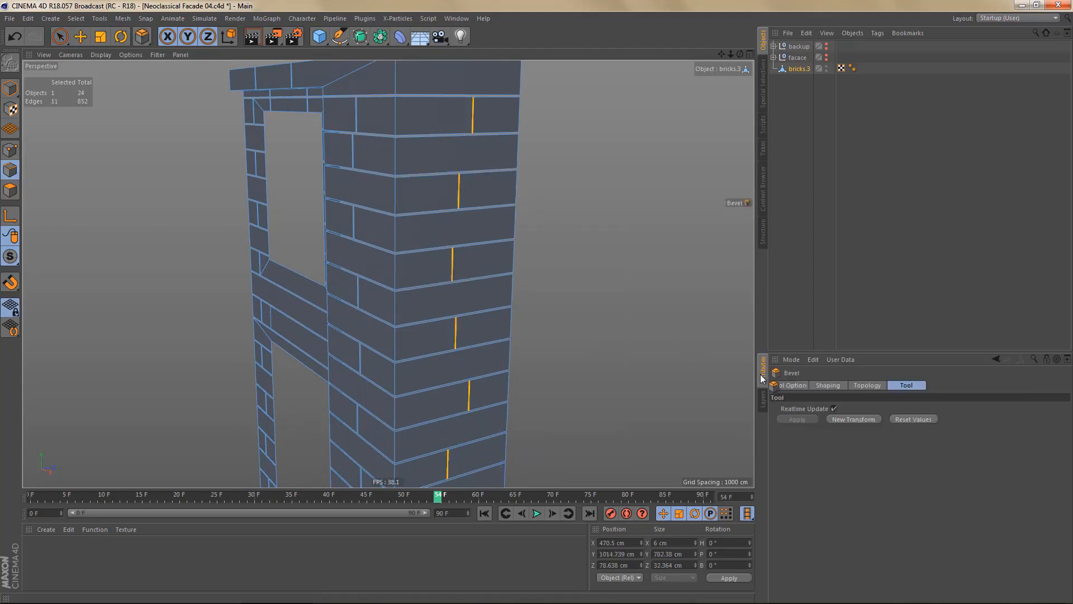
left_click(856, 418)
left_click_drag(487, 274, 544, 293, "alt")
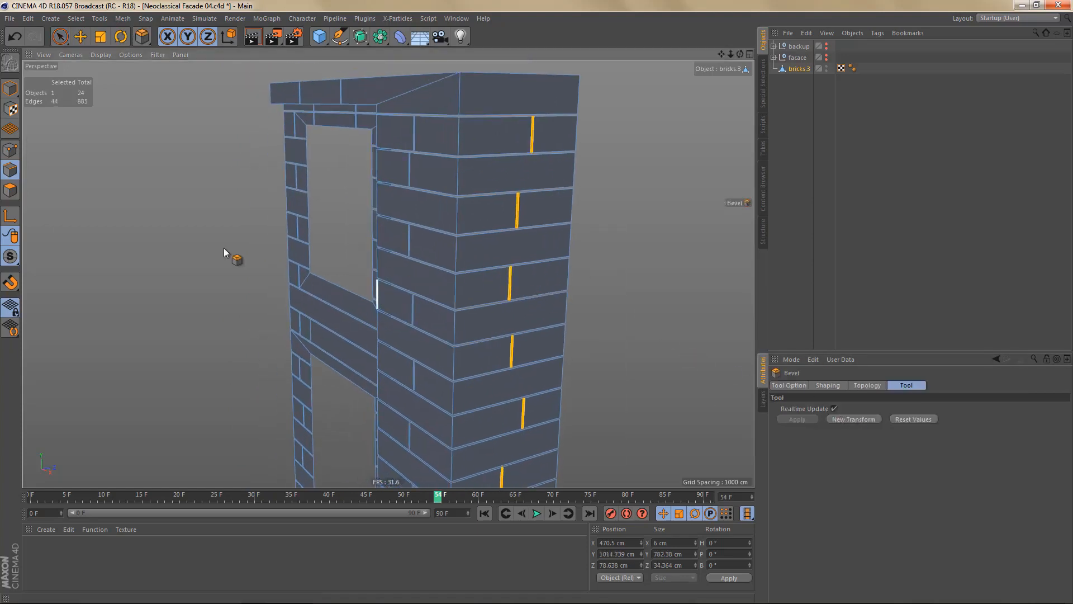
left_click(10, 191)
key("Delete")
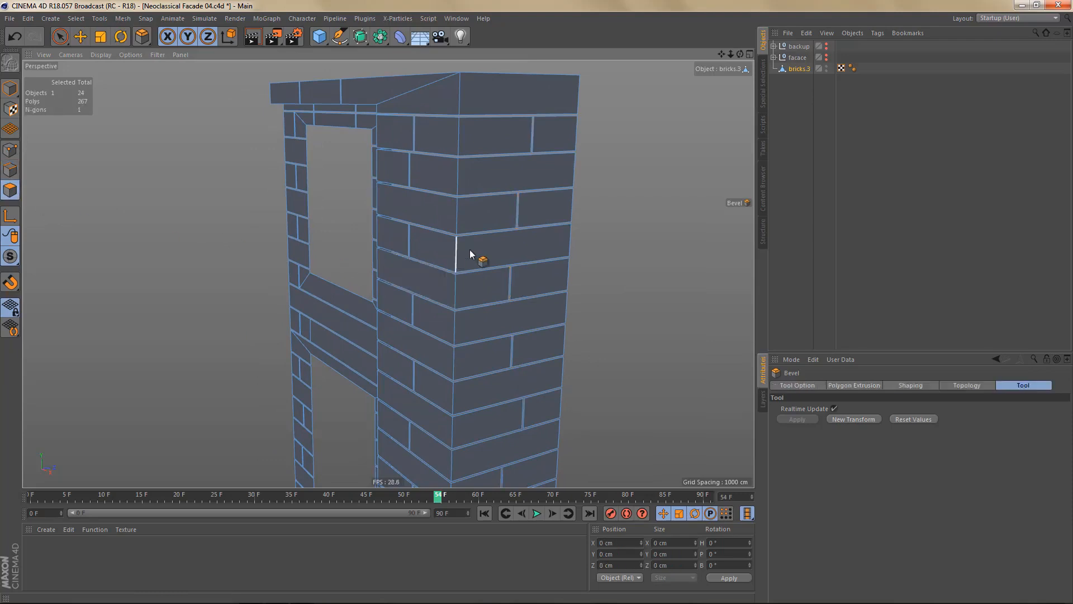
- Render the whole facade in the viewport and examine the joints around the upper window
scroll(461, 161, "down", 7)
scroll(461, 178, "down", 8)
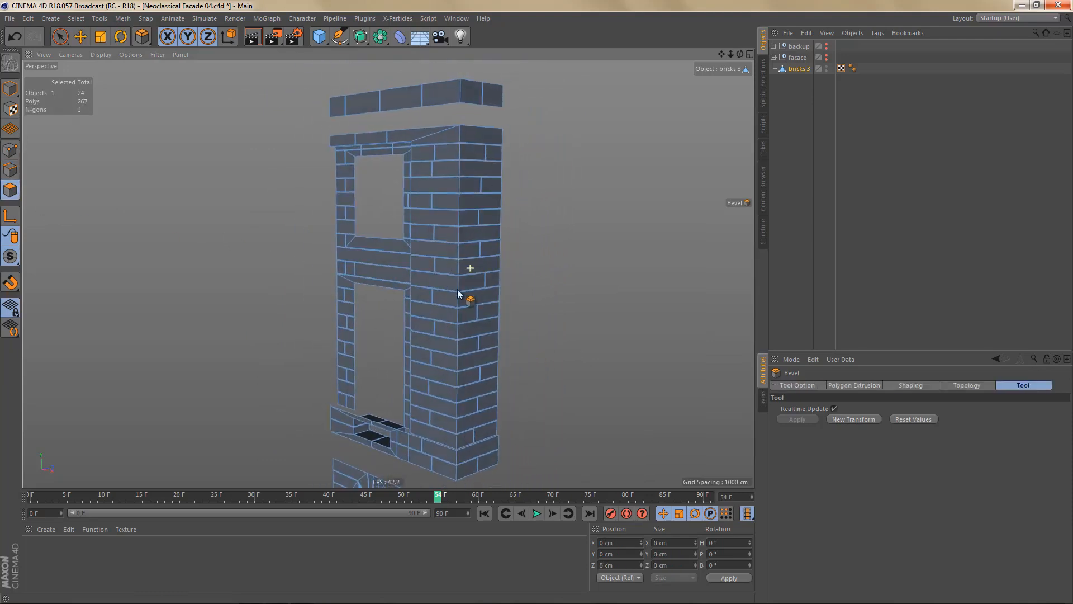
scroll(442, 255, "down", 2)
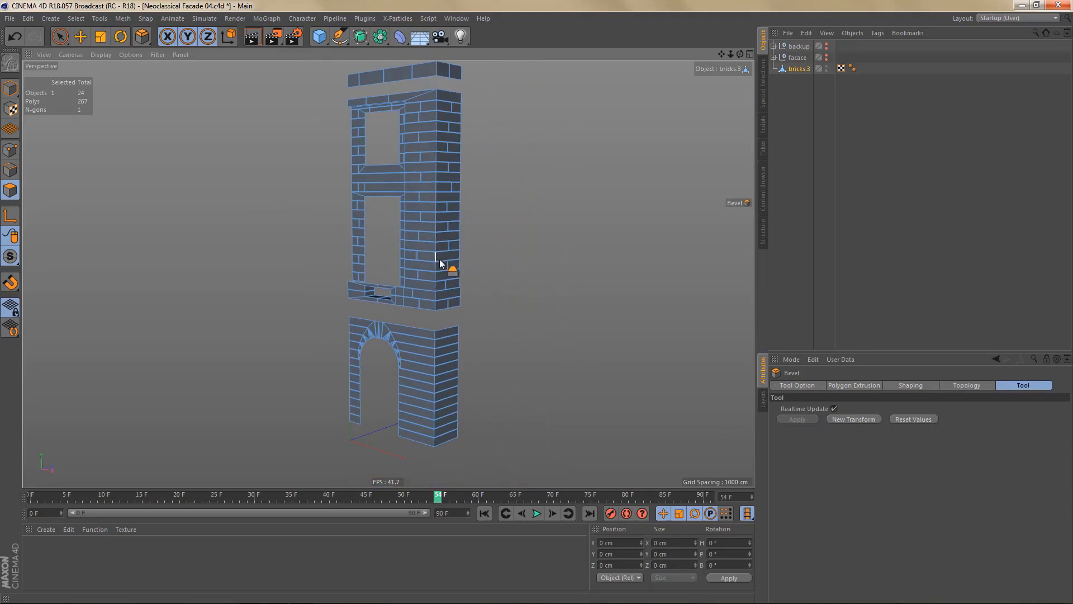
key("ctrl+r")
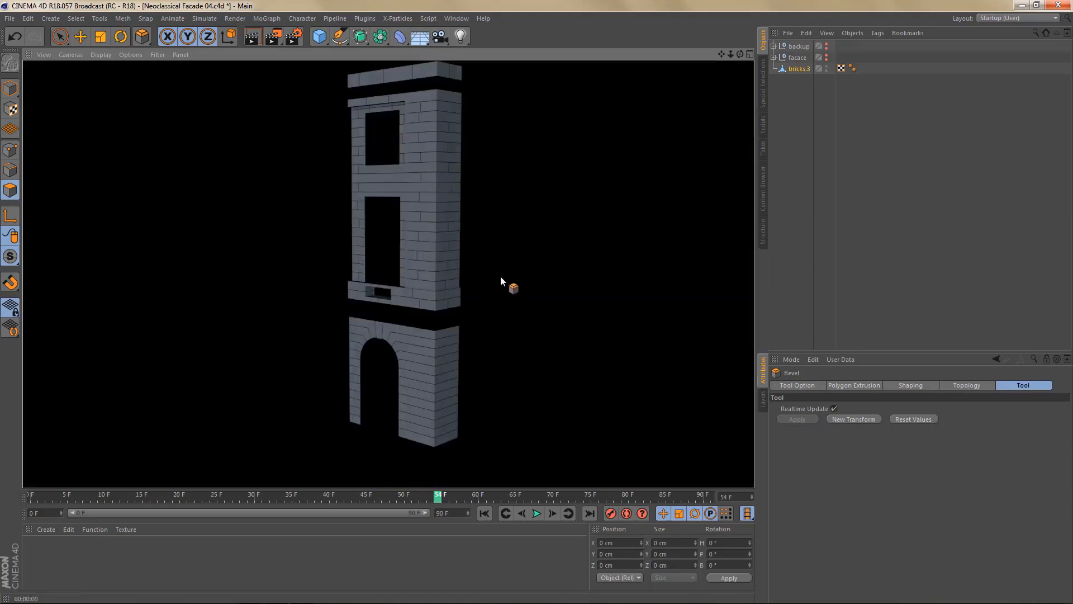
scroll(521, 218, "up", 5)
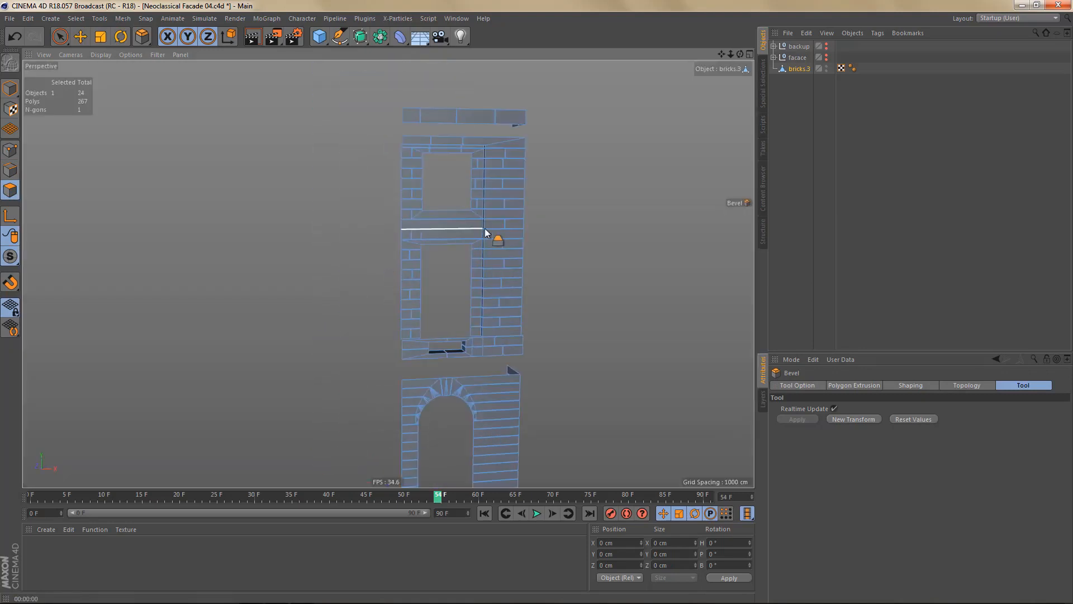
scroll(536, 237, "up", 6)
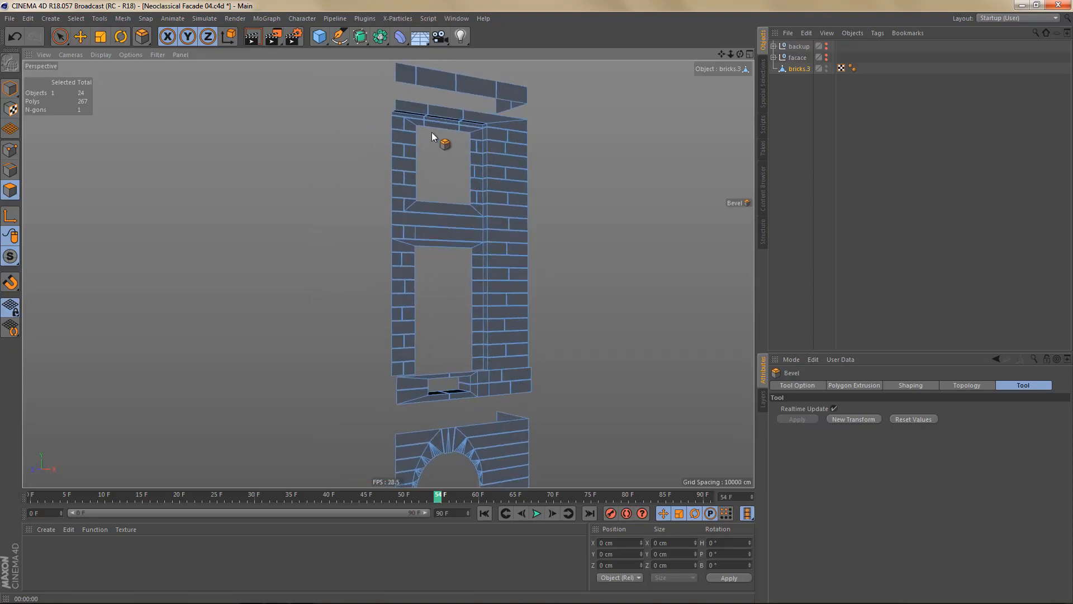
right_click_drag(551, 108, 486, 126, "alt")
middle_click_drag(485, 158, 445, 131, "alt")
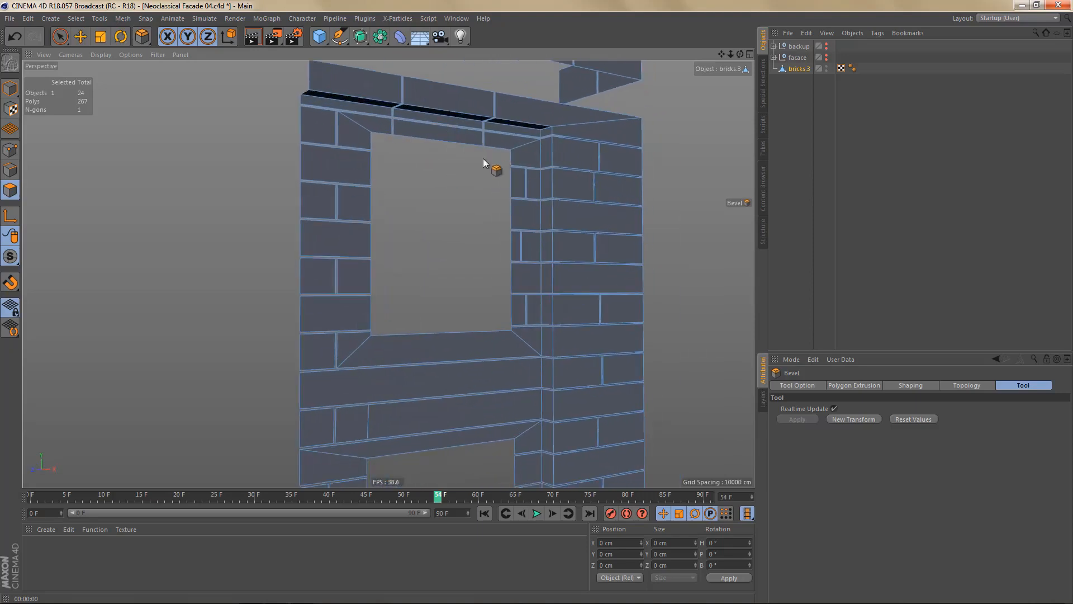
right_click_drag(485, 157, 709, 143, "alt")
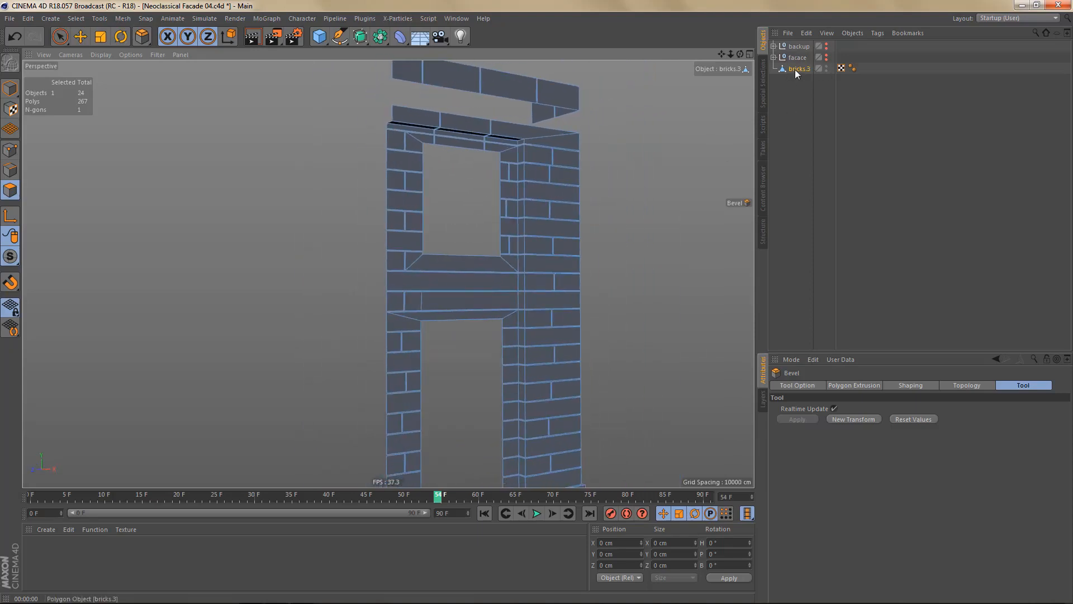
- Place a copy of bricks.3 in the backup group and make the facace group visible in the viewport
left_click_drag(795, 69, 803, 47)
left_click(774, 46)
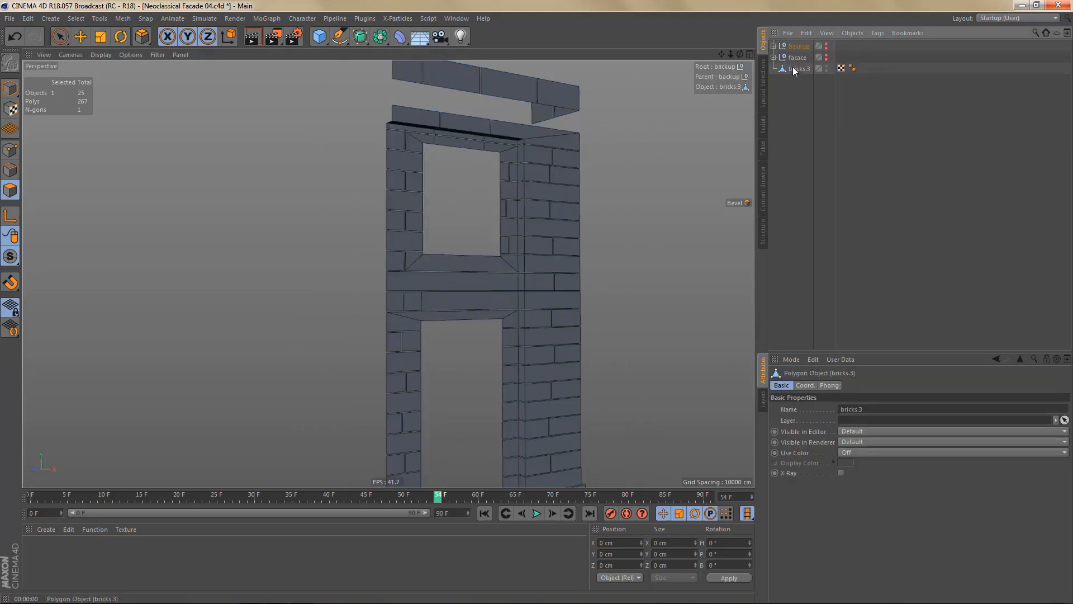
left_click(827, 56)
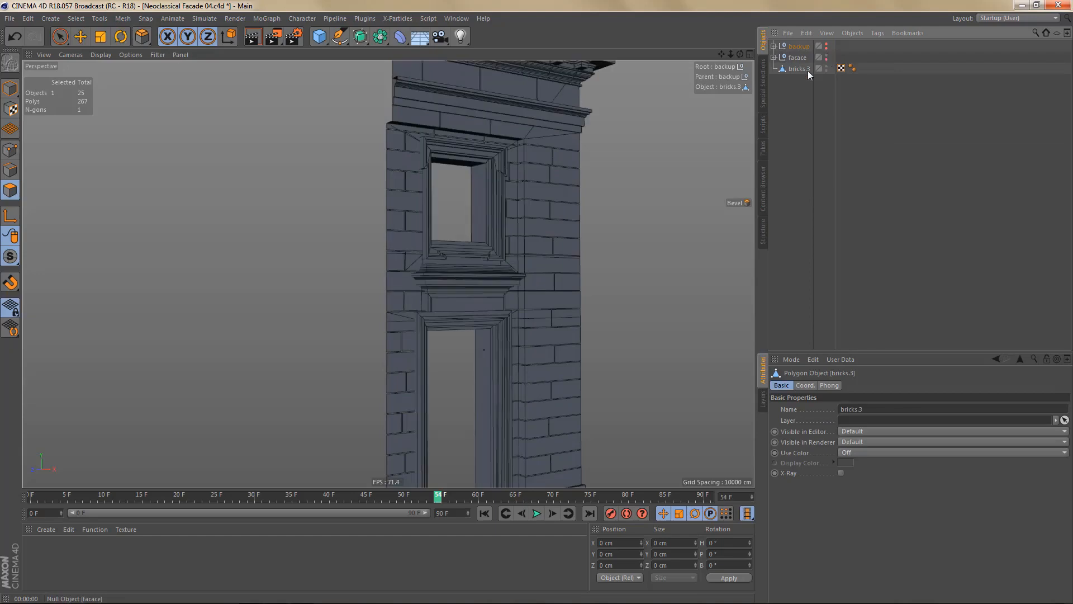
left_click_drag(541, 253, 541, 280, "alt")
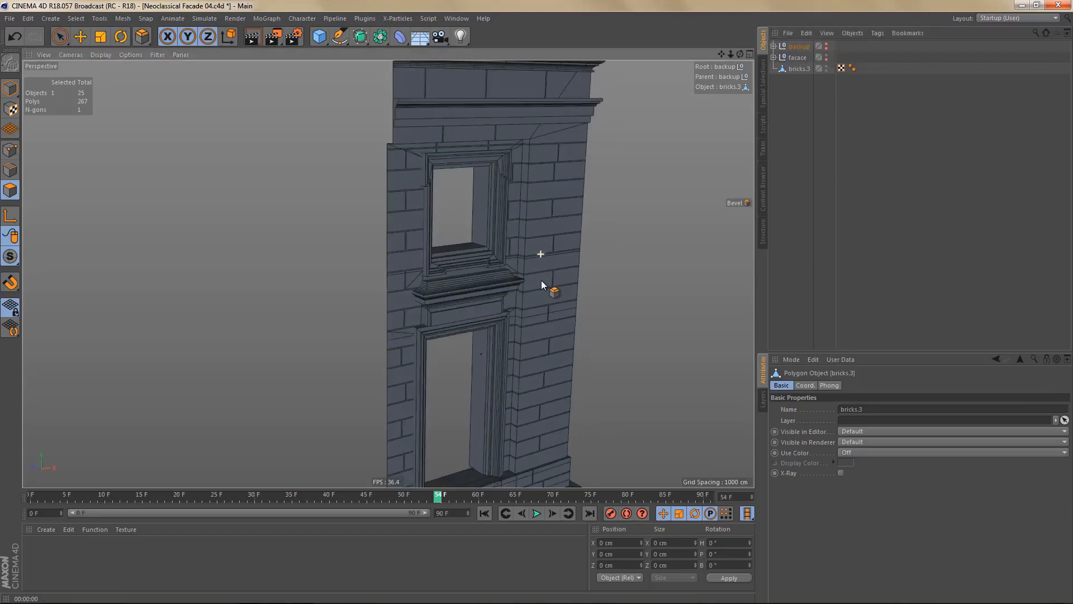
- Extrude all polygons of the original bricks.3 with a 4 cm offset, 91° maximum angle, preserved groups and no caps
left_click(797, 68)
right_click_drag(498, 281, 579, 273, "alt")
middle_click_drag(579, 273, 598, 275, "alt")
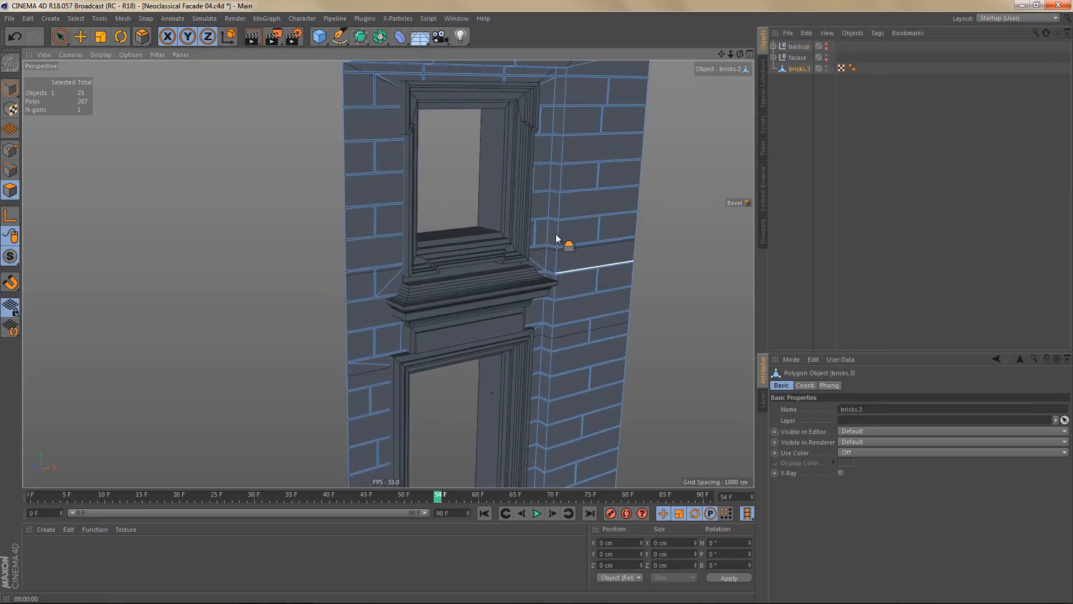
right_click_drag(556, 231, 648, 217, "alt")
mouse_move(594, 225)
left_mouse_down("alt")
mouse_move(605, 226)
mouse_move(594, 224)
left_mouse_up("alt")
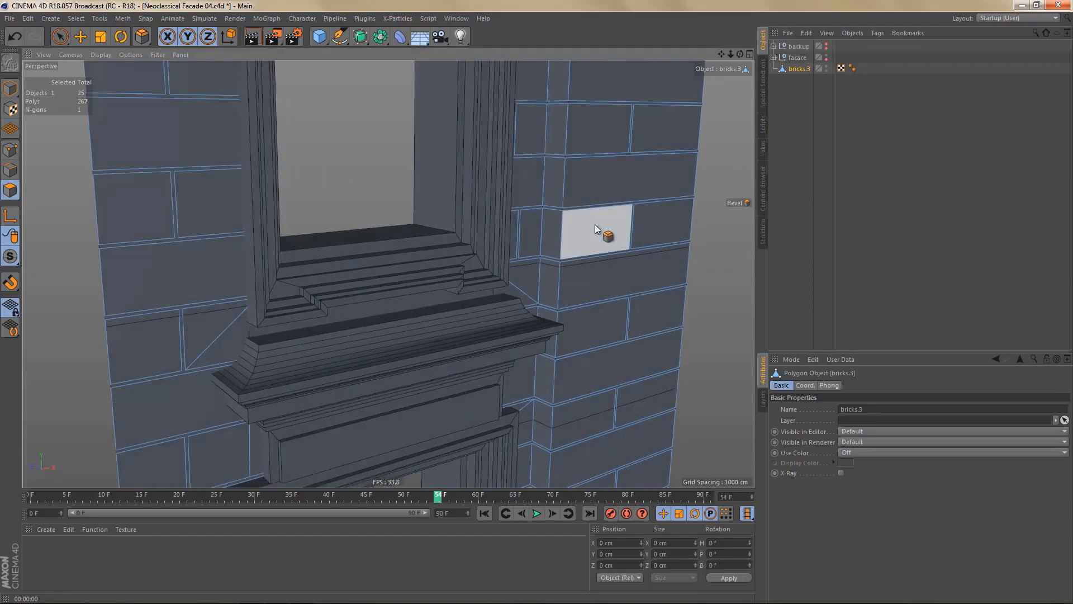
key("ctrl+a")
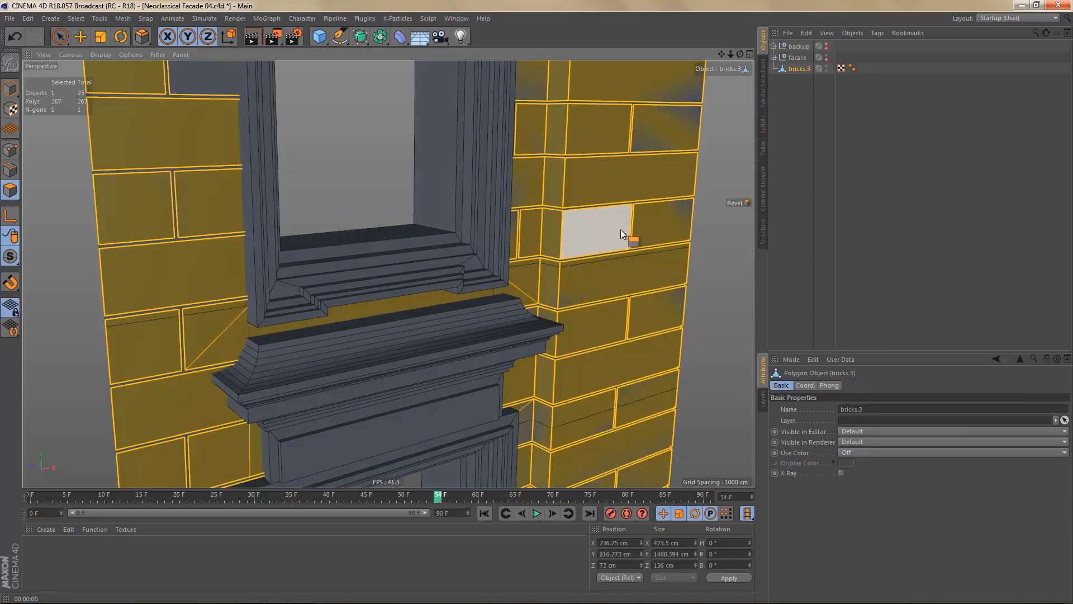
scroll(626, 267, "up", 3)
middle_click_drag(625, 267, 609, 274, "alt")
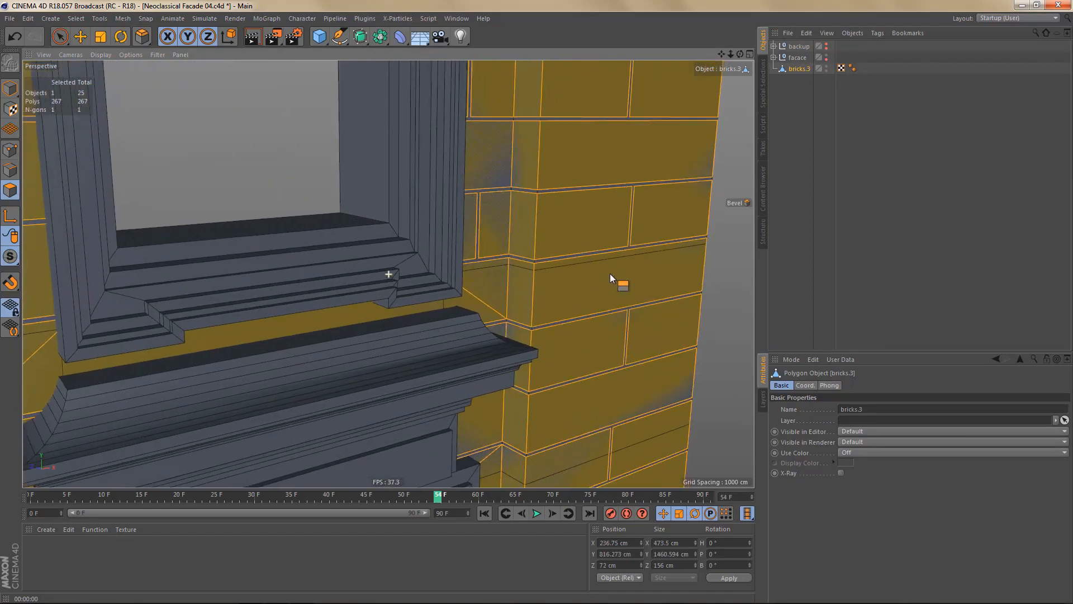
key("d")
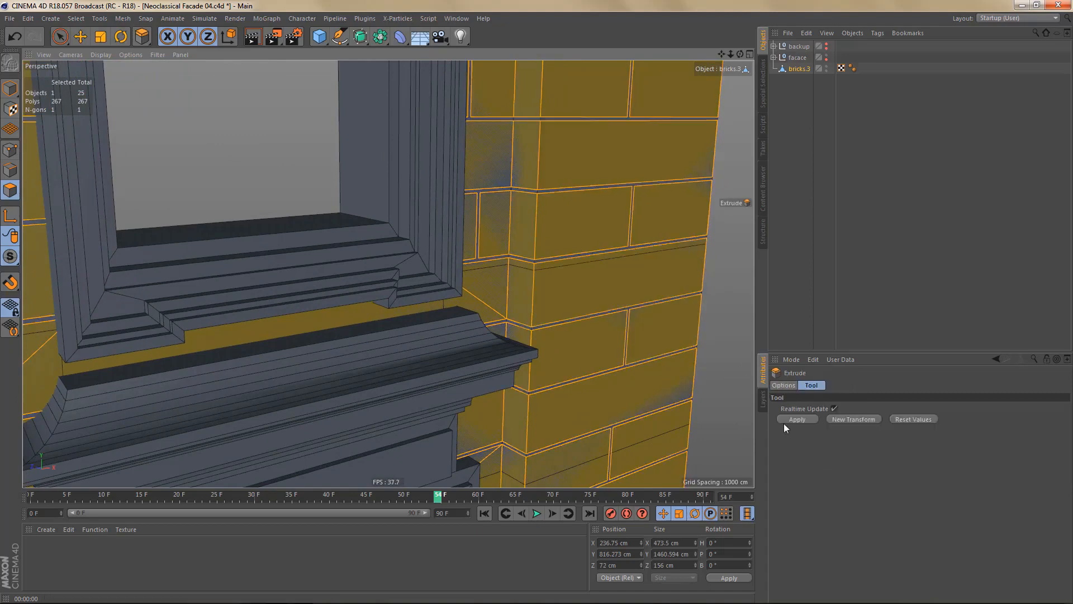
left_click(784, 385)
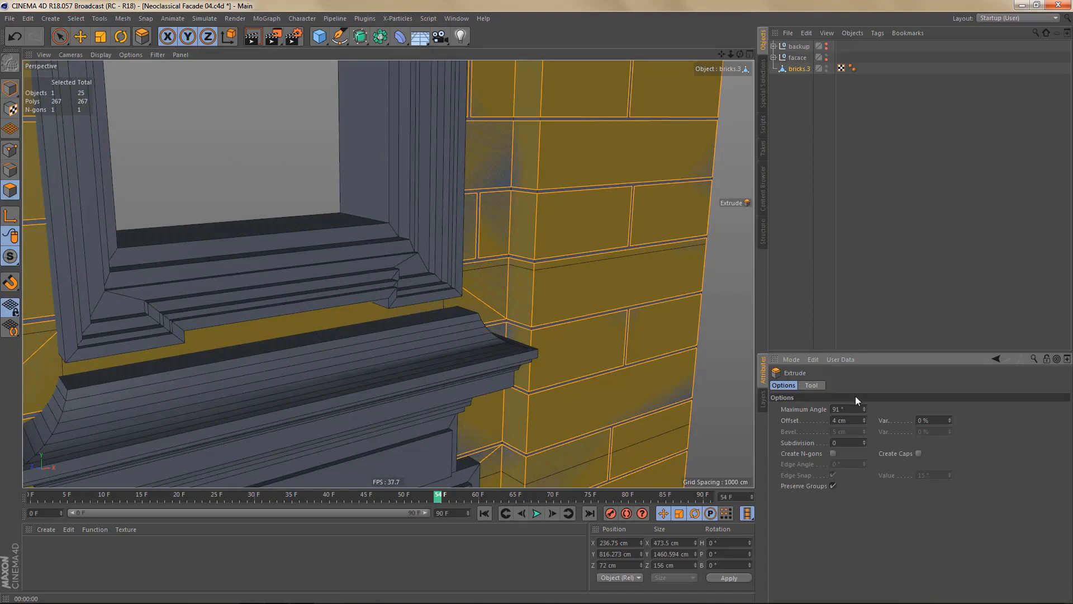
left_click(815, 385, "shift")
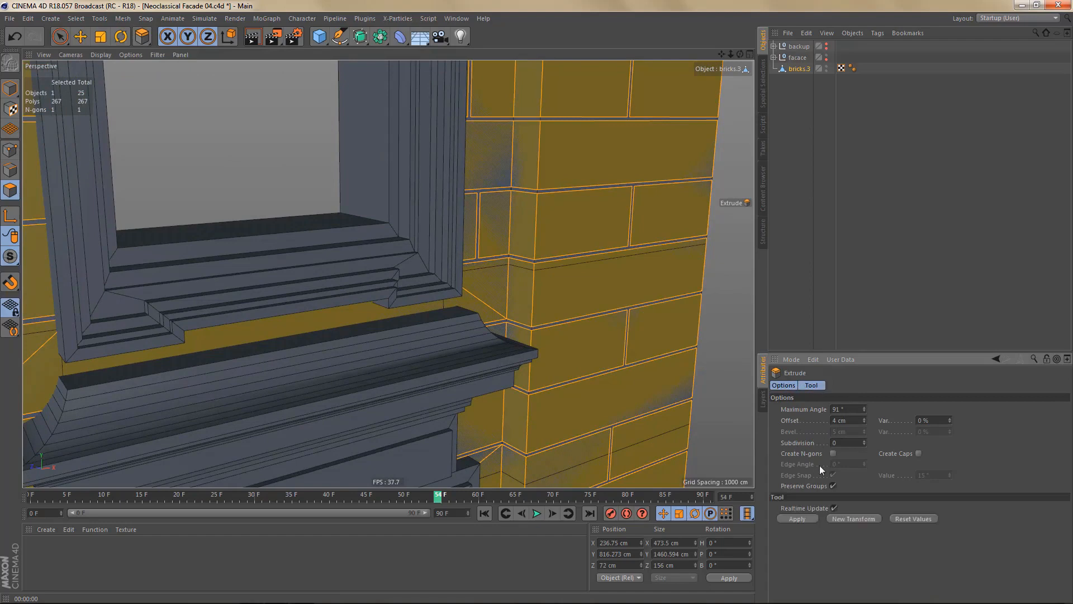
left_click(853, 518)
- Render the full facade and its upper storeys in the viewport to check the extruded bricks
scroll(503, 335, "down", 5)
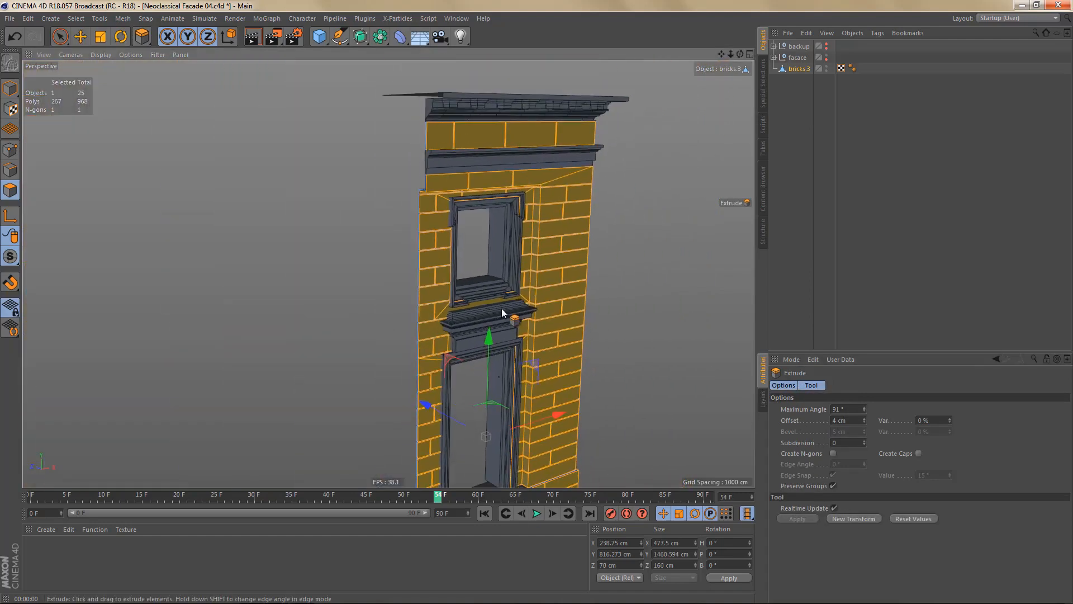
scroll(501, 308, "down", 2)
middle_click_drag(537, 354, 483, 240, "alt")
scroll(483, 240, "down", 4)
left_click_drag(479, 316, 465, 307, "alt")
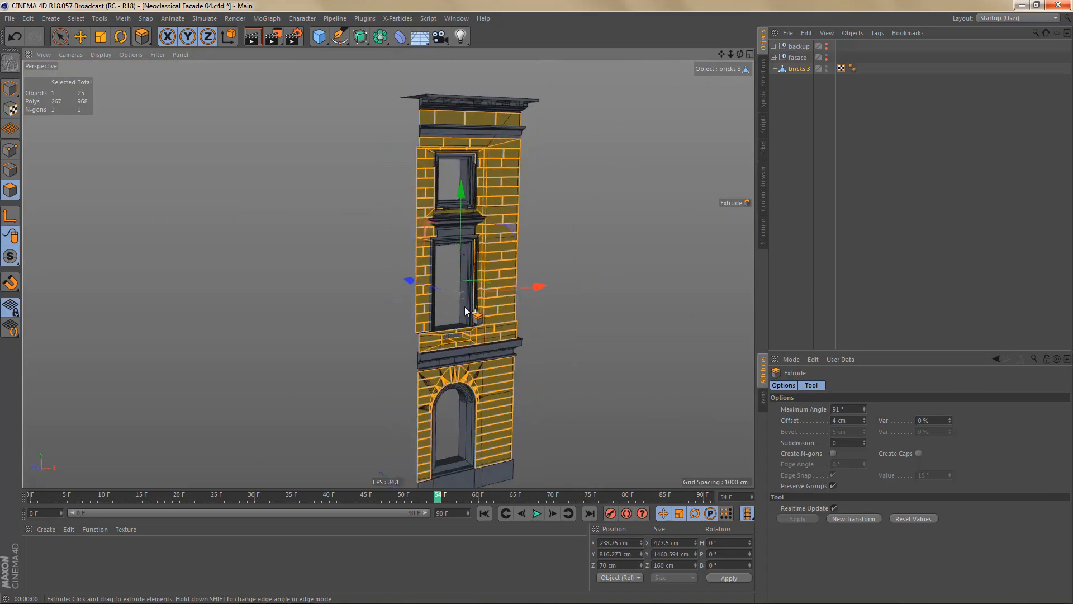
key("ctrl+r")
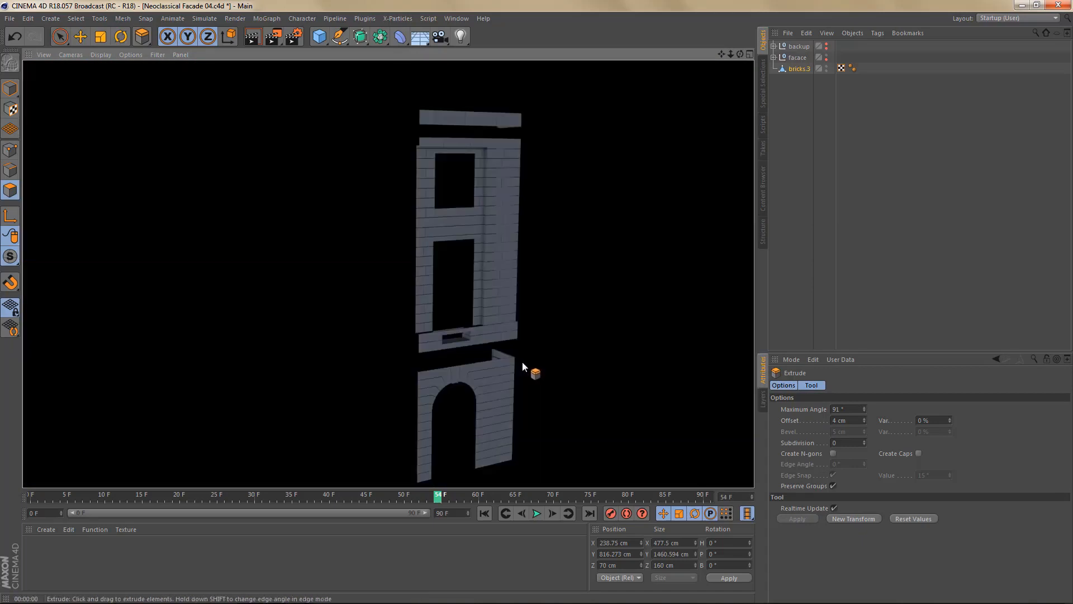
scroll(485, 156, "up", 8)
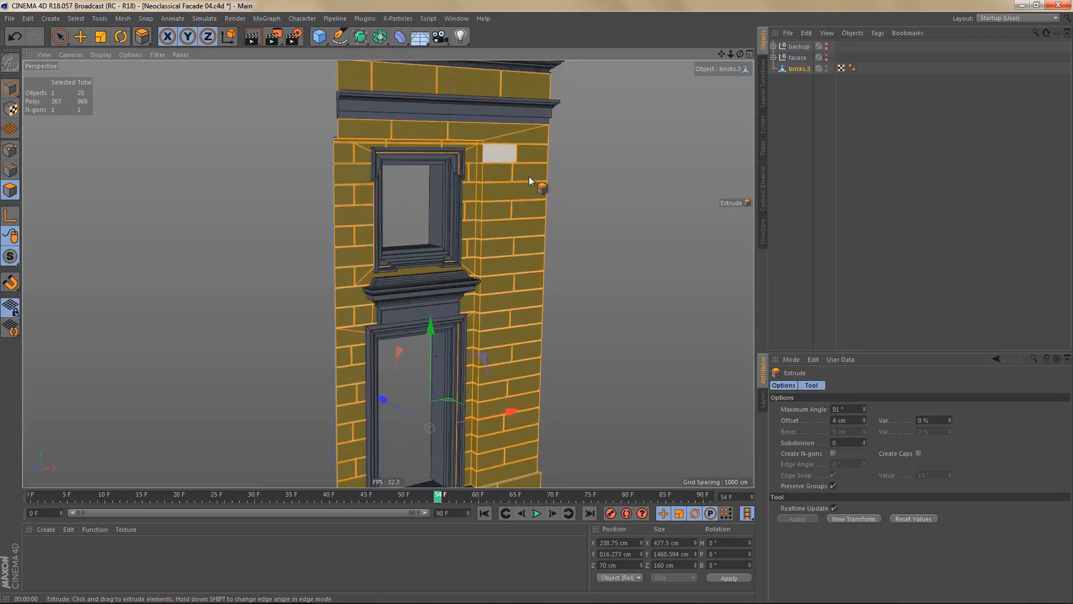
left_click_drag(522, 179, 482, 145, "alt")
scroll(499, 179, "down", 2)
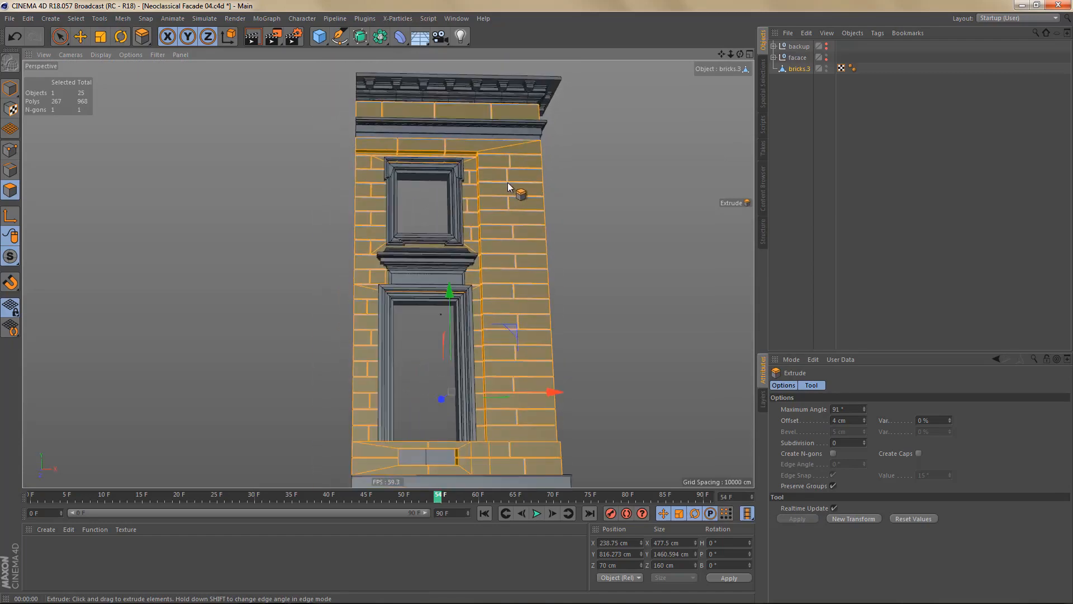
key("ctrl+r")
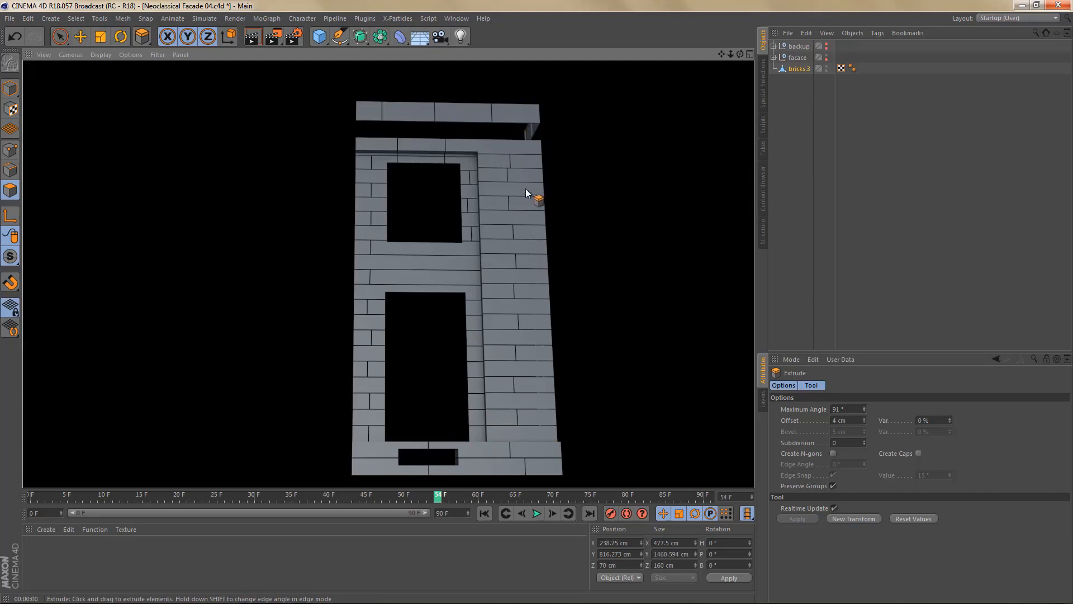
- Inspect the extruded bricks beneath the cornice at the front corner and around the upper storey
scroll(528, 191, "up", 3)
left_click_drag(467, 250, 474, 281, "alt")
middle_click_drag(520, 316, 531, 470, "alt")
right_click_drag(538, 258, 673, 234, "alt")
left_click_drag(599, 237, 546, 245, "alt")
scroll(689, 197, "up", 10)
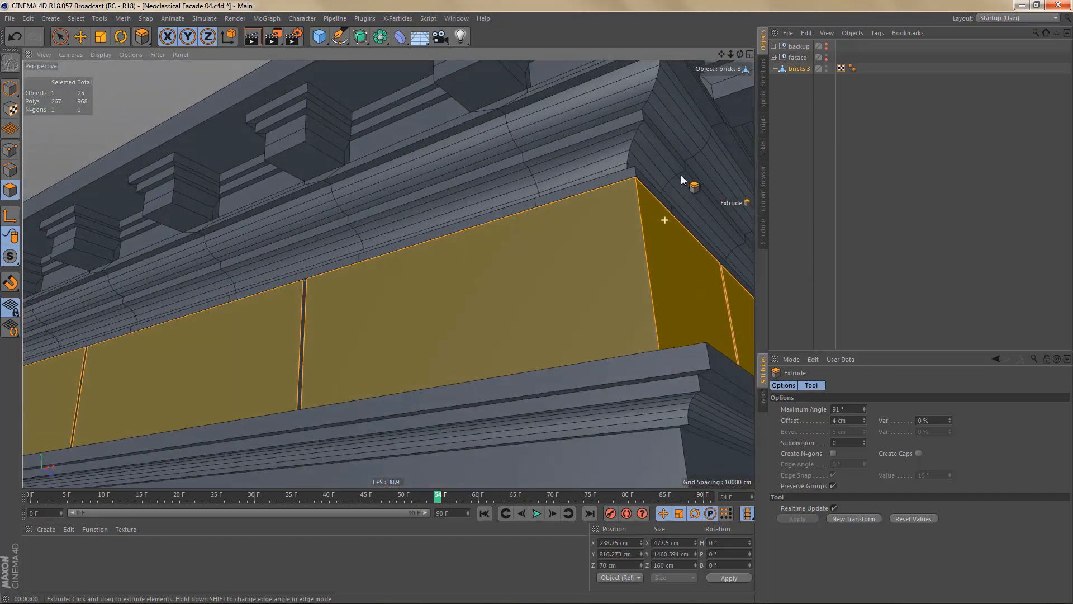
left_click_drag(681, 176, 577, 200, "alt")
scroll(578, 202, "down", 8)
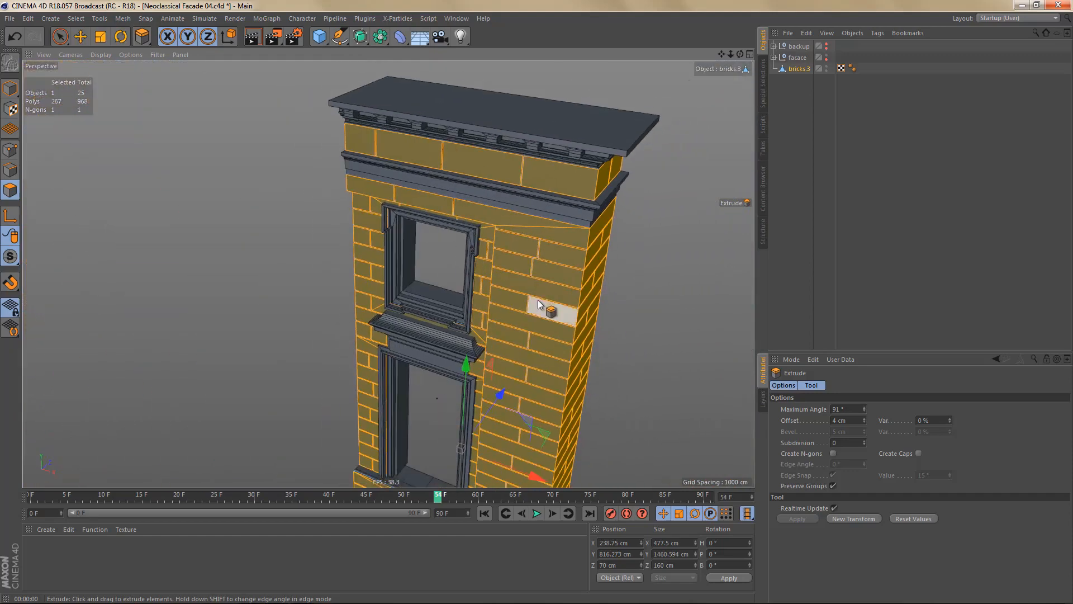
left_click_drag(541, 302, 540, 225, "alt")
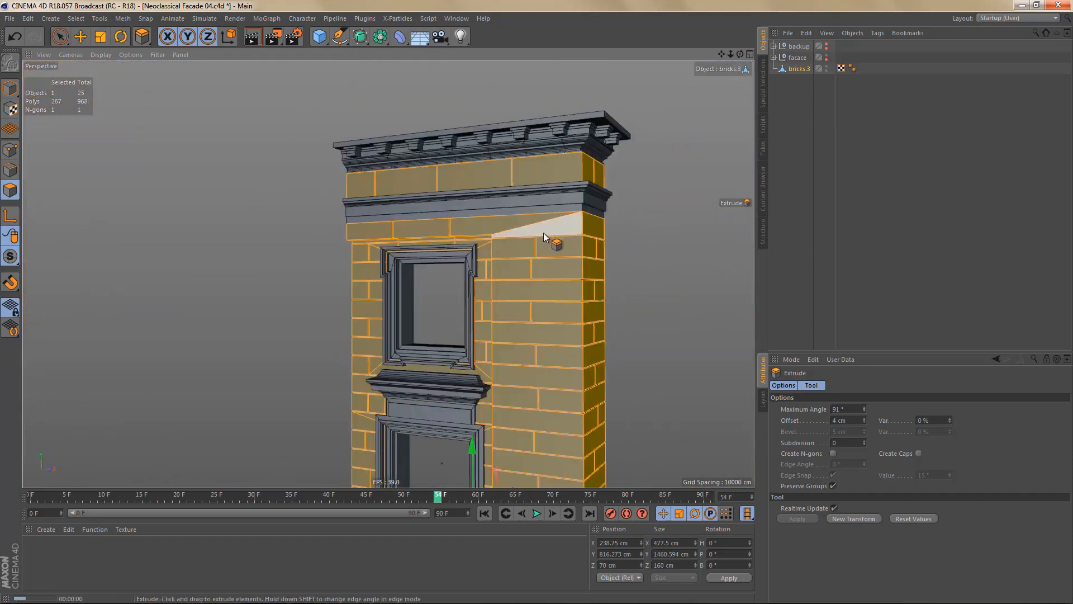
- Render the bricks alone and examine the joints on the lower storeys, around the arch and balustrade opening
key("ctrl+r")
scroll(541, 217, "down", 2)
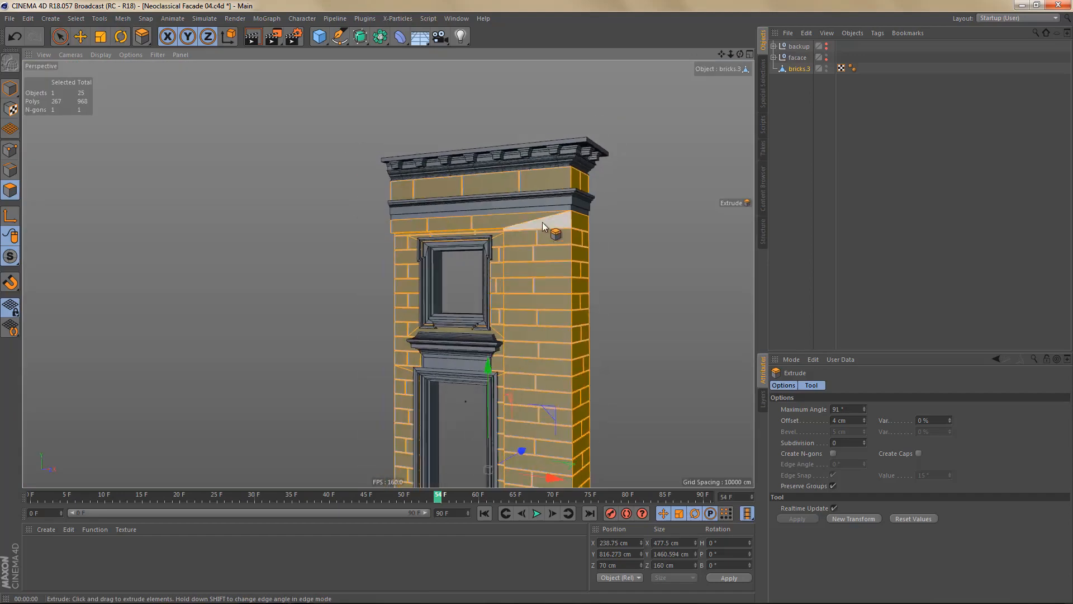
middle_click_drag(542, 223, 510, 113, "alt")
scroll(511, 112, "down", 3)
middle_click_drag(508, 313, 504, 150, "alt")
scroll(501, 190, "down", 1)
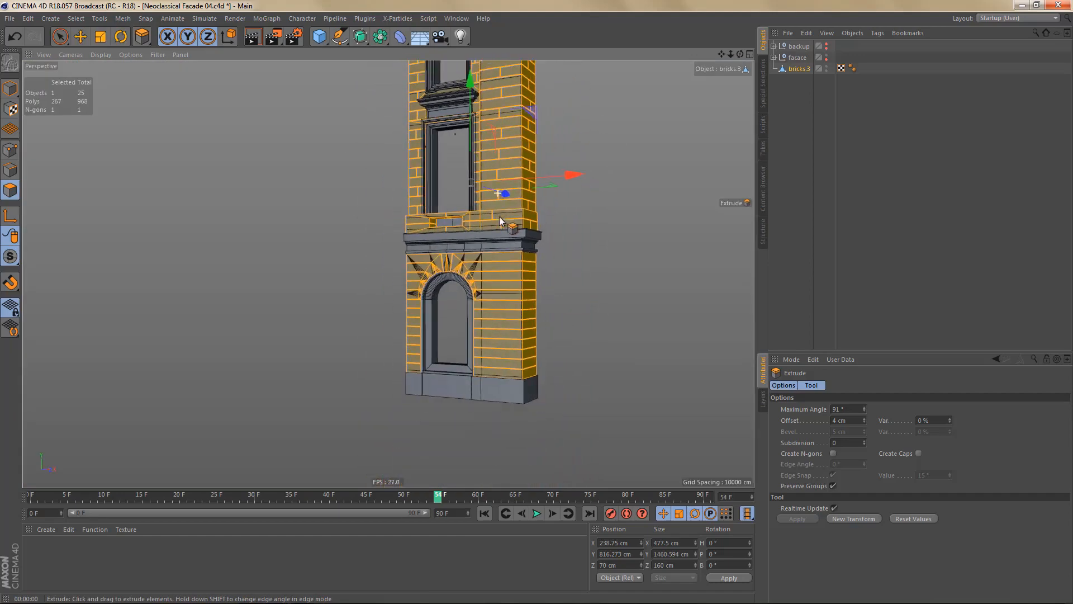
middle_click_drag(511, 235, 524, 259, "alt")
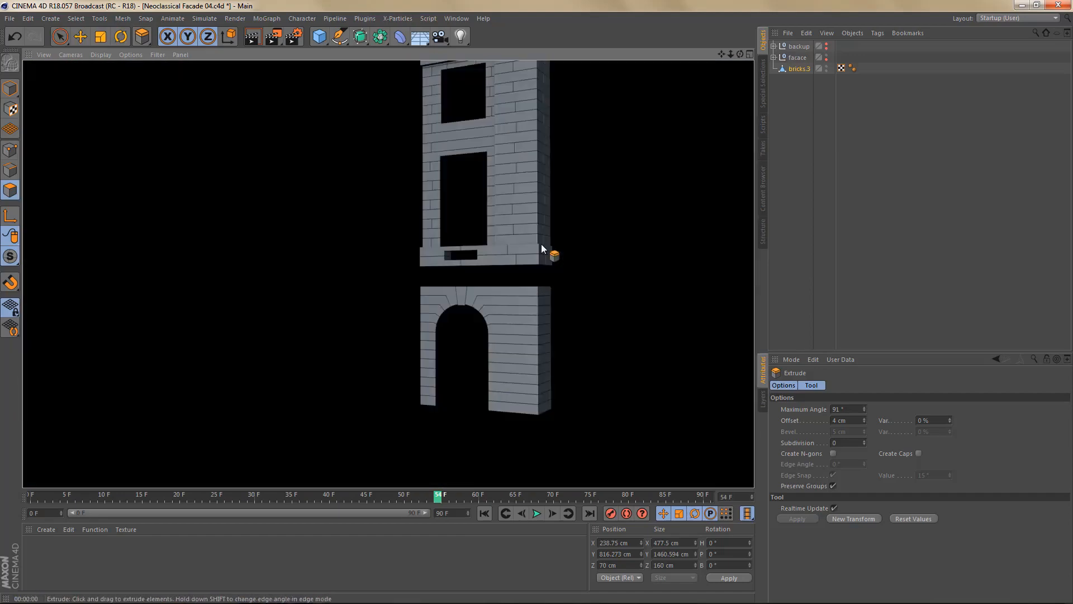
- Make the facace group visible in renders and render the whole facade with its bricks in the perspective view
left_click(826, 59)
key("ctrl+r")
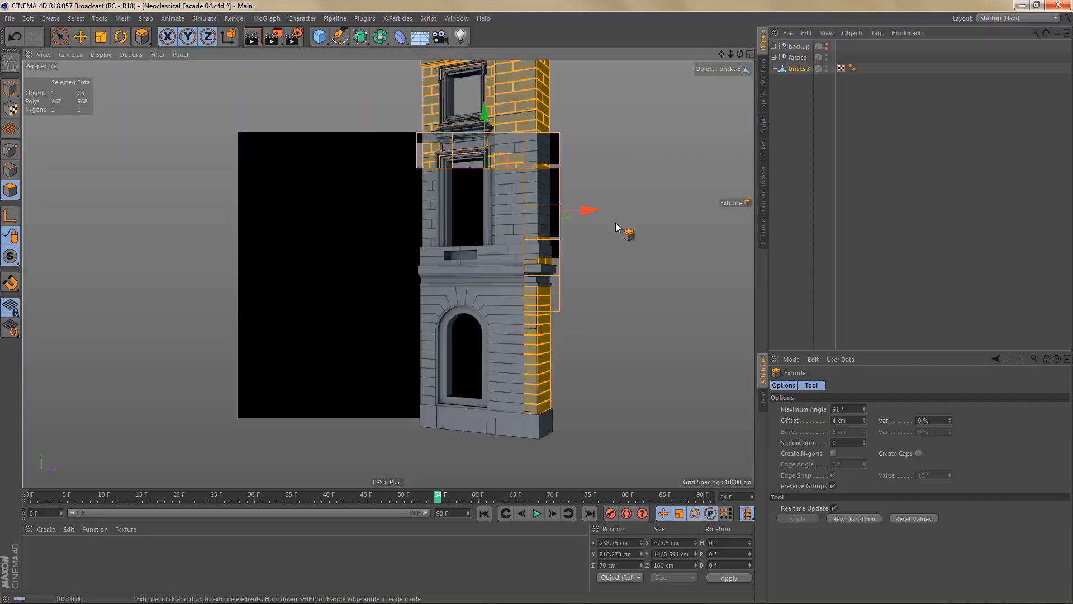
middle_click_drag(552, 250, 548, 341, "alt")
left_click_drag(515, 244, 530, 288, "alt")
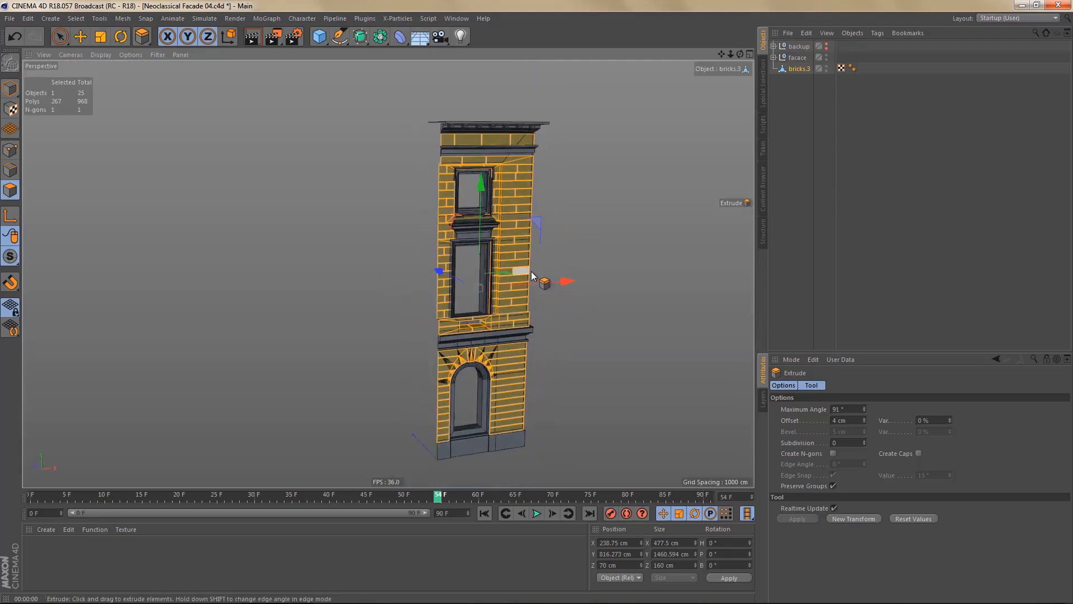
key("ctrl+r")
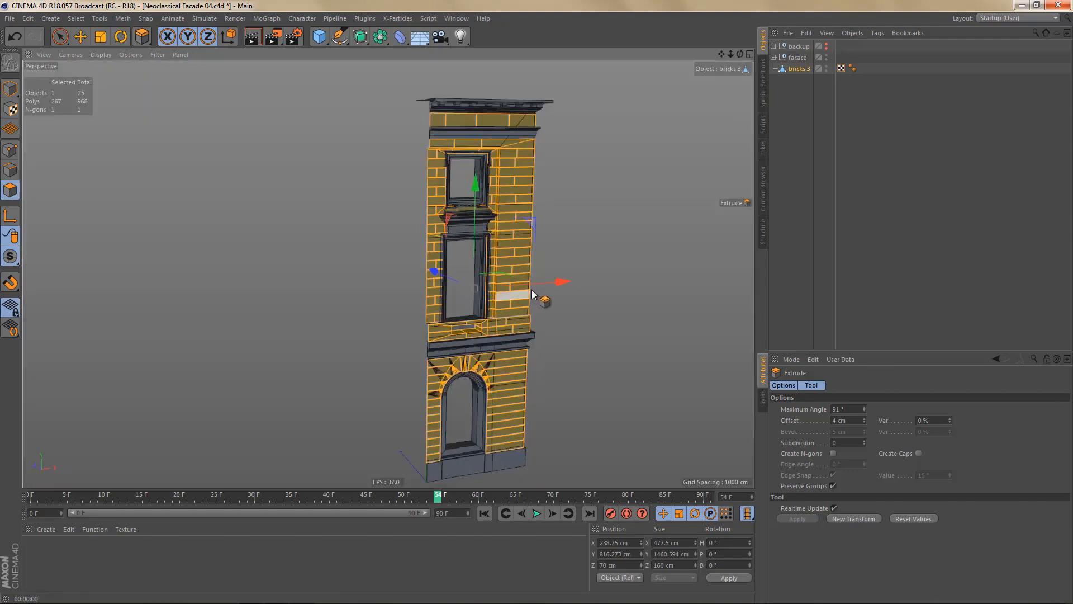
- Select the bricks.3 polygons along the facade's left edge over its full height and check the selection in perspective
middle_click(532, 289)
middle_click(582, 352)
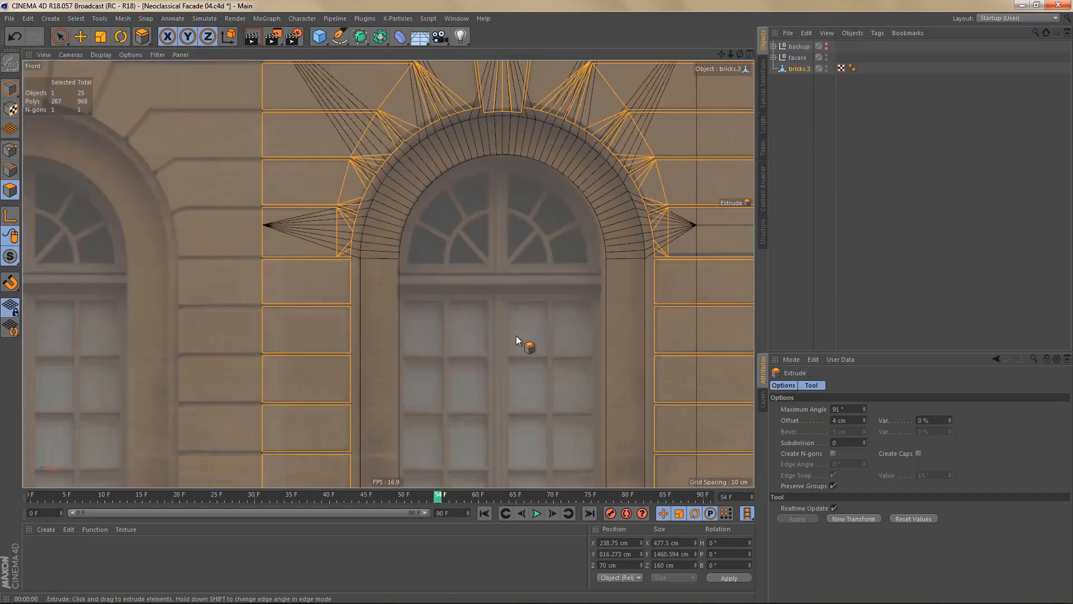
scroll(515, 347, "down", 10)
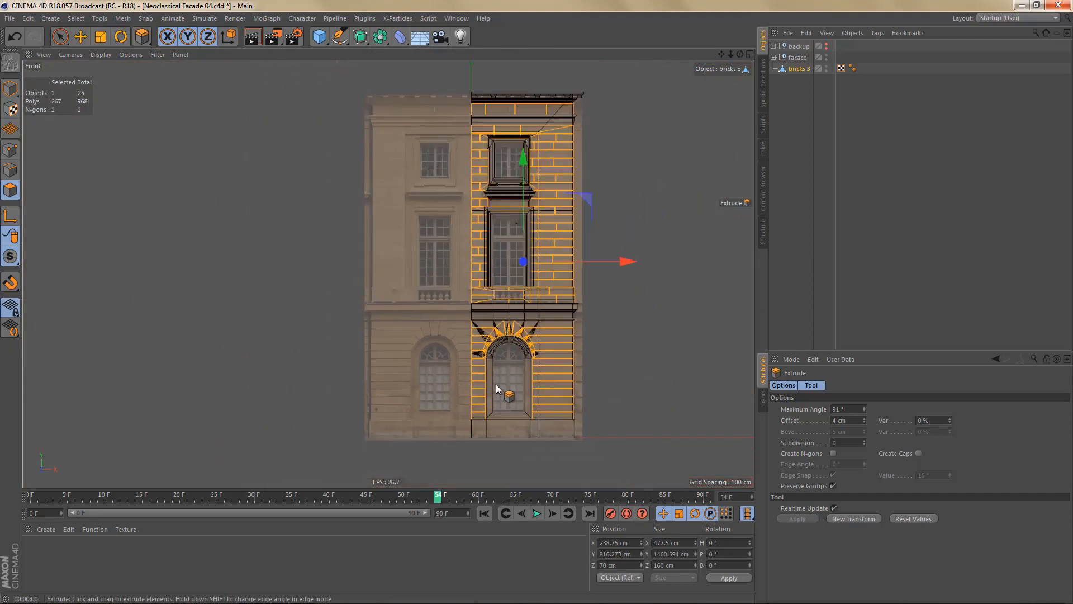
key("0")
left_click_drag(425, 77, 477, 499)
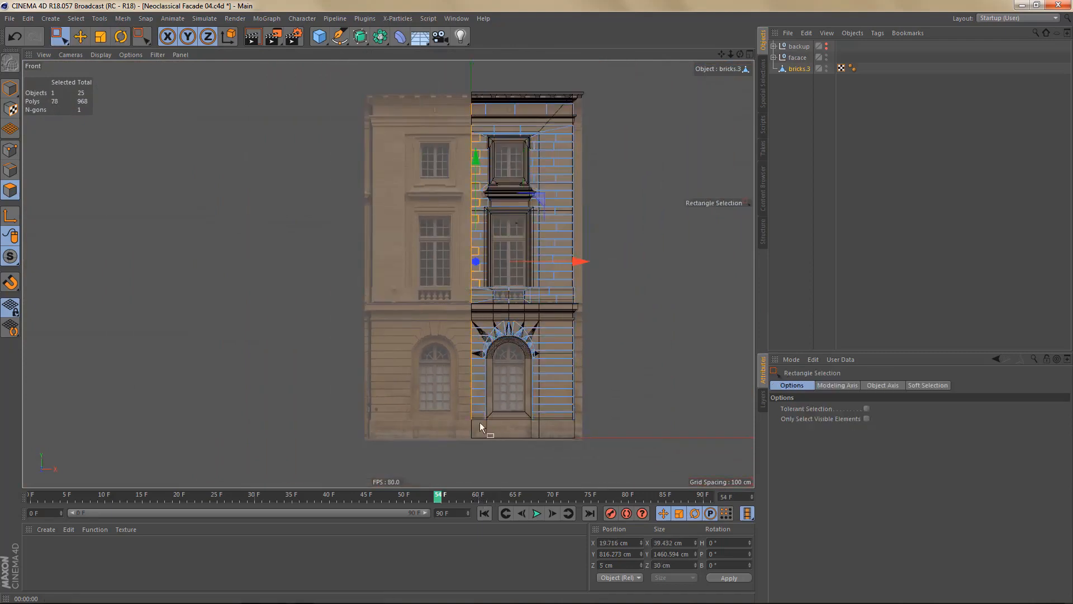
middle_click(428, 338)
middle_click(340, 205)
scroll(425, 243, "up", 8)
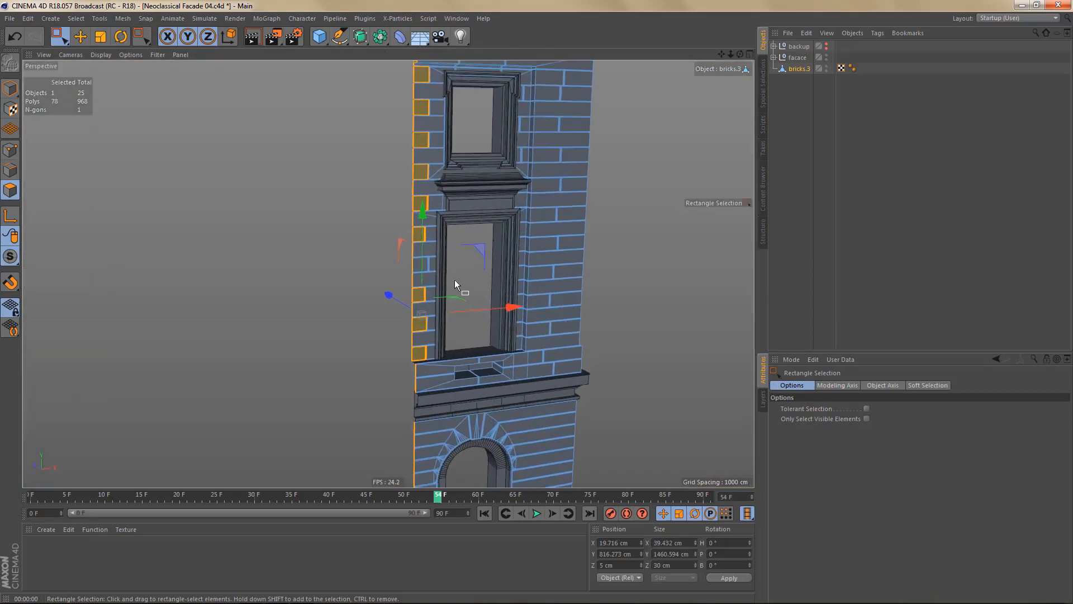
right_click_drag(544, 223, 557, 219, "alt")
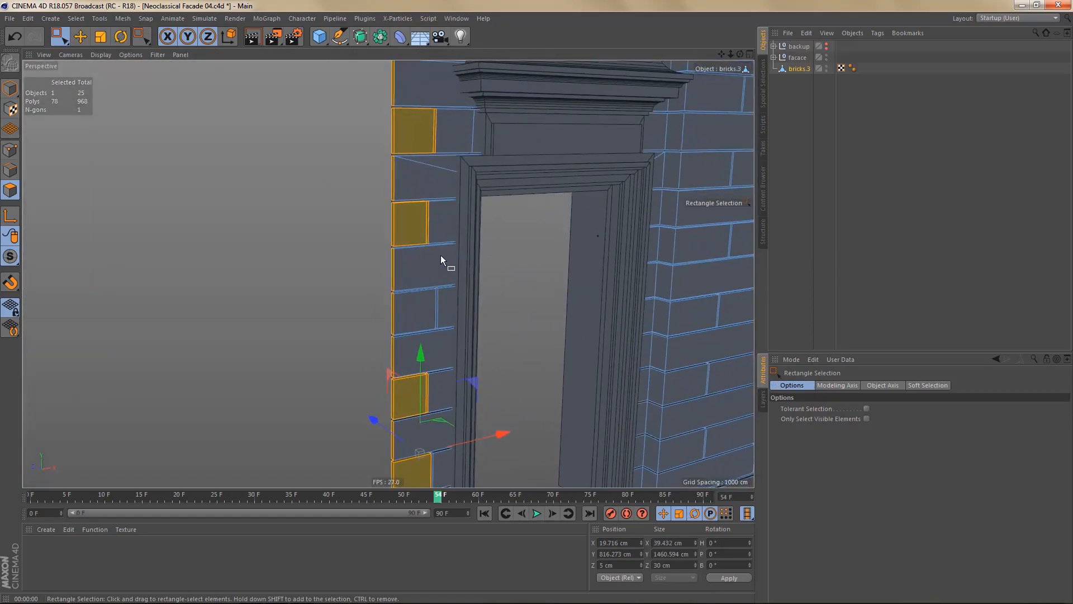
mouse_move(443, 256)
left_mouse_down("alt")
mouse_move(501, 276)
mouse_move(441, 259)
left_mouse_up("alt")
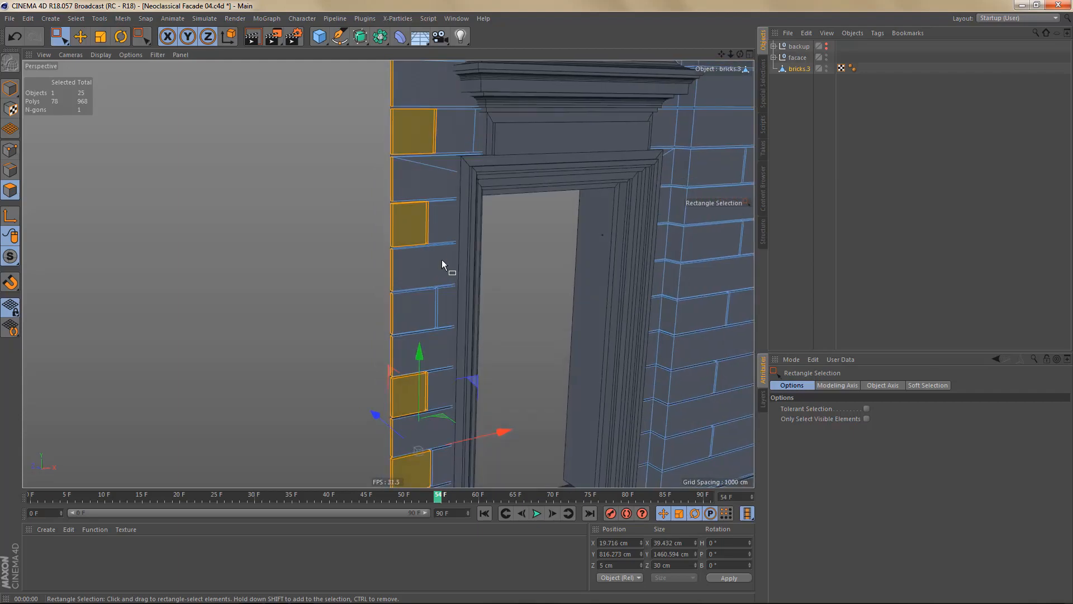
- Select only the extruded side polygons on the facade's left edge over its full height and delete them
middle_click(468, 321)
middle_click(548, 370)
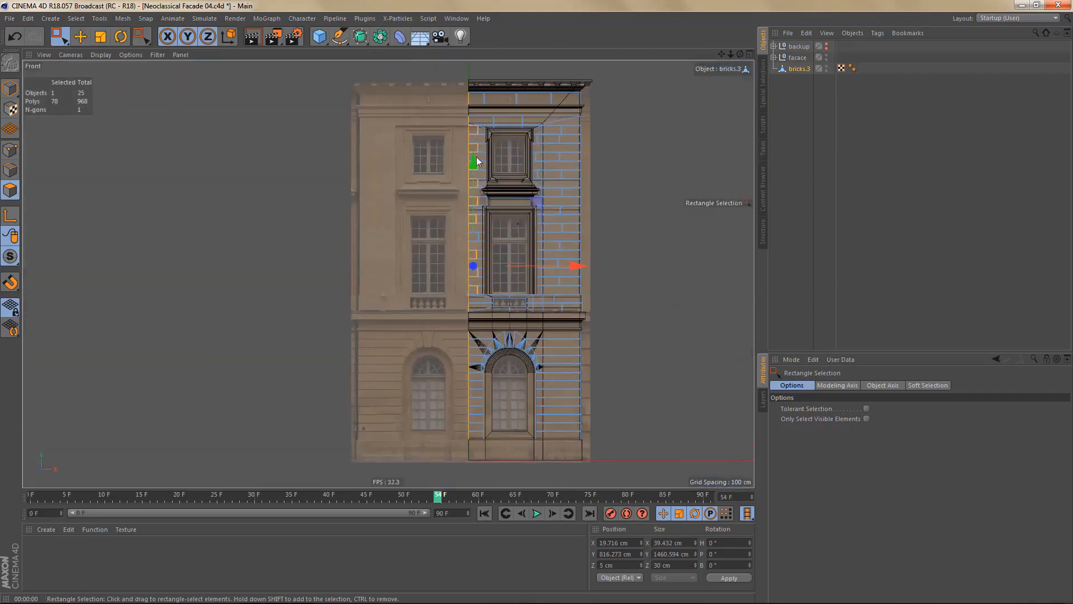
left_click_drag(441, 70, 474, 470)
middle_click(474, 470)
middle_click(339, 224)
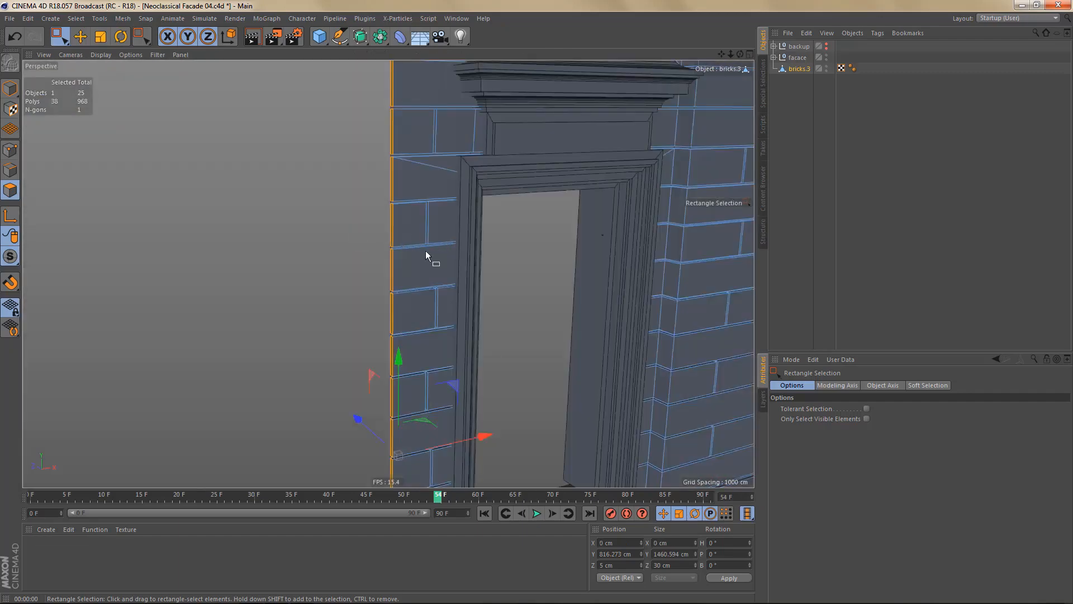
scroll(428, 257, "down", 3)
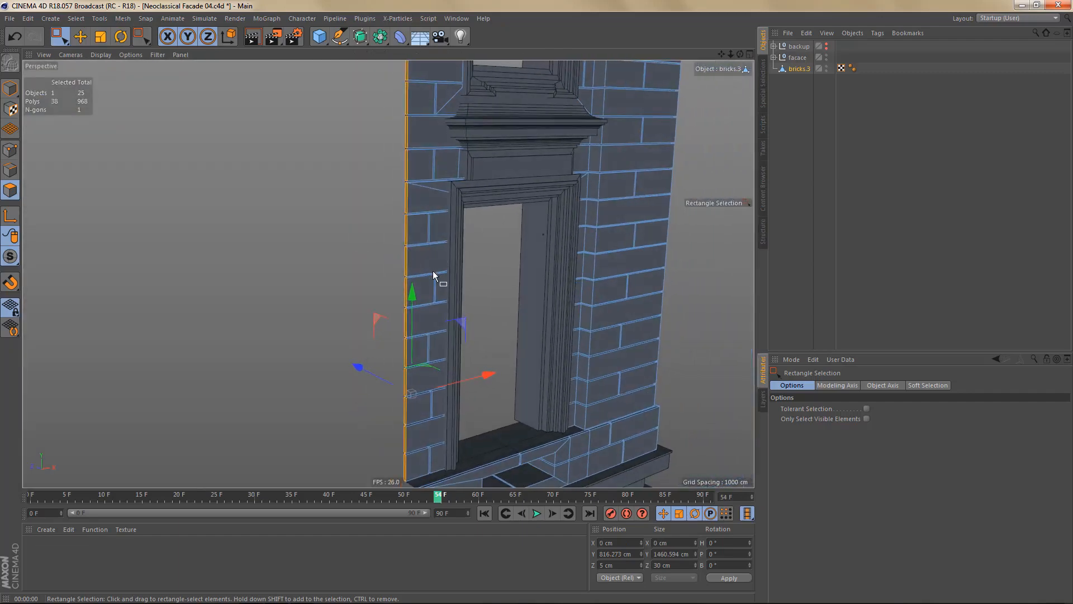
key("Delete")
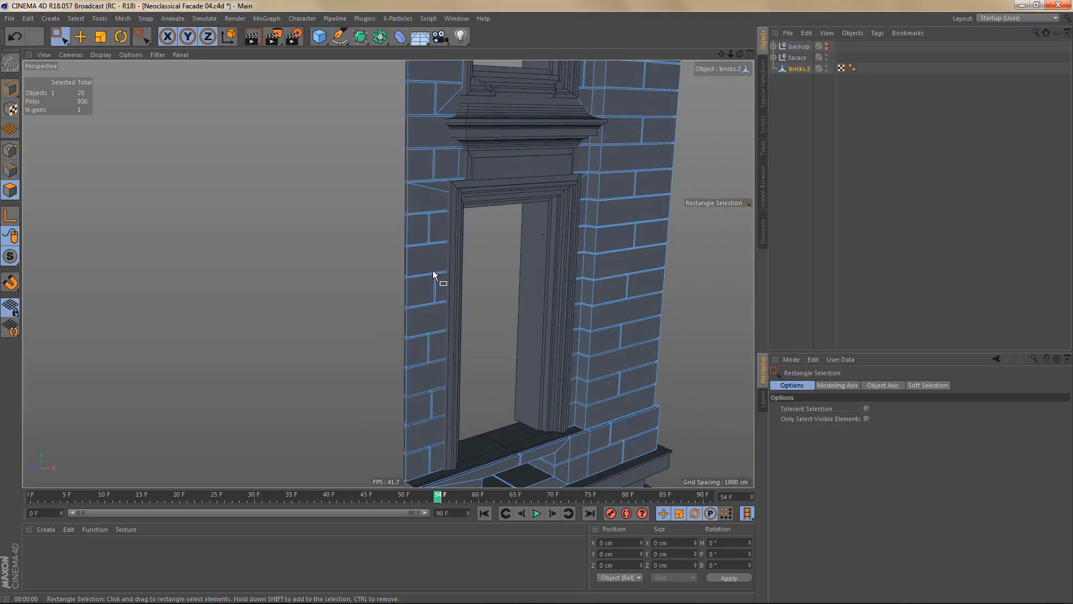
- Examine how the extruded bricks meet the balustrade opening beneath the middle window
key("n")
key("b")
mouse_move(395, 257)
right_mouse_down("alt")
mouse_move(395, 314)
mouse_move(581, 287)
right_mouse_up("alt")
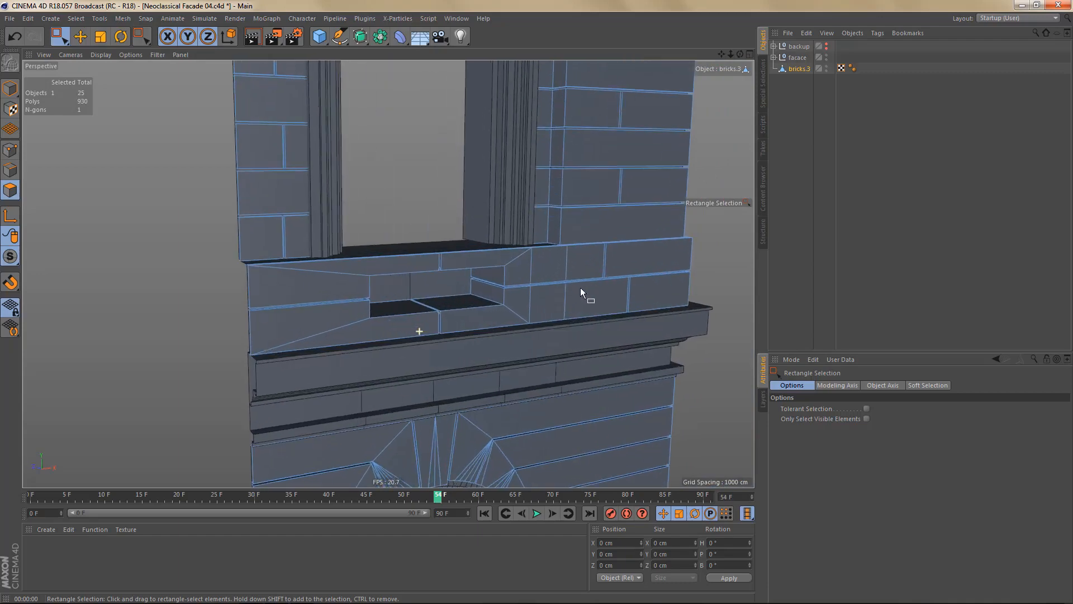
mouse_move(536, 299)
left_mouse_down("alt")
mouse_move(505, 286)
mouse_move(522, 297)
left_mouse_up("alt")
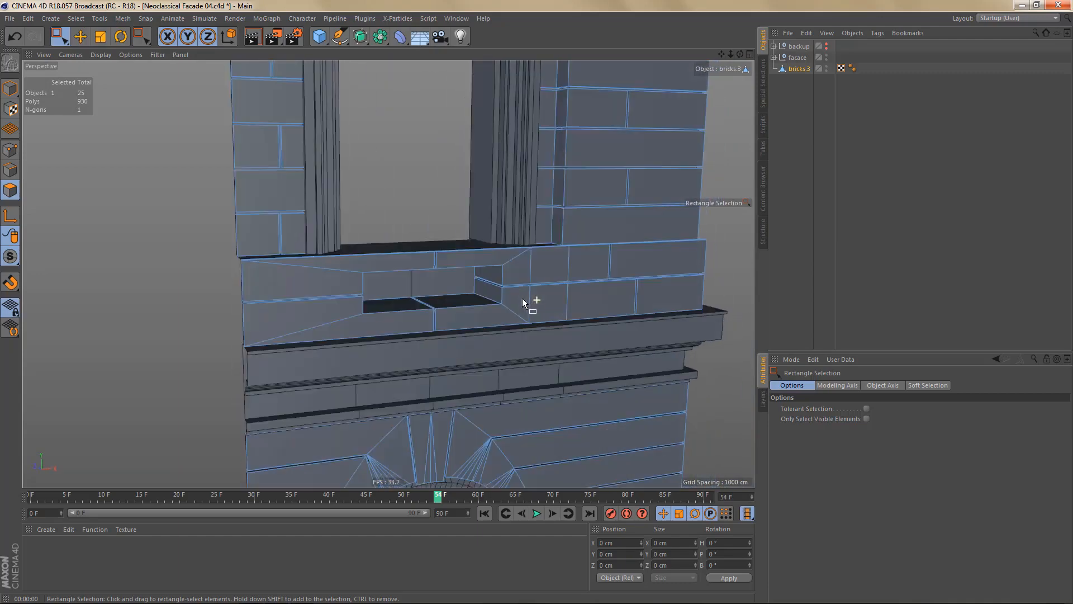
right_click_drag(452, 340, 515, 325, "alt")
left_click_drag(516, 326, 408, 294, "alt")
left_click_drag(421, 230, 421, 296, "alt")
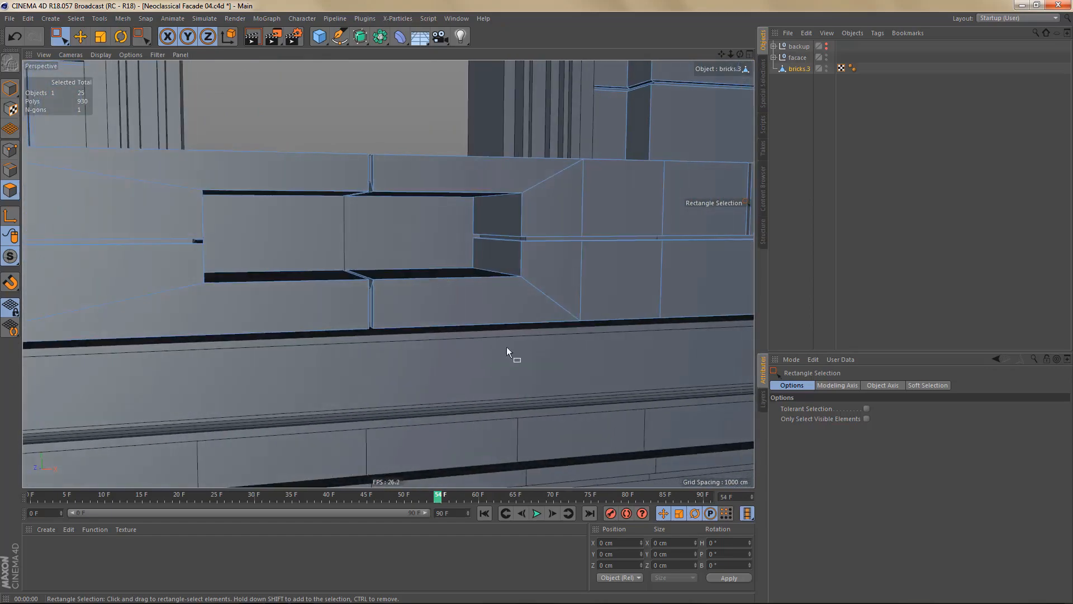
- Raise the brick points along the balustrade opening's upper edge by about 3.5 cm to align with the facade opening
middle_click(565, 418)
middle_click(574, 428)
right_click_drag(513, 305, 555, 307, "alt")
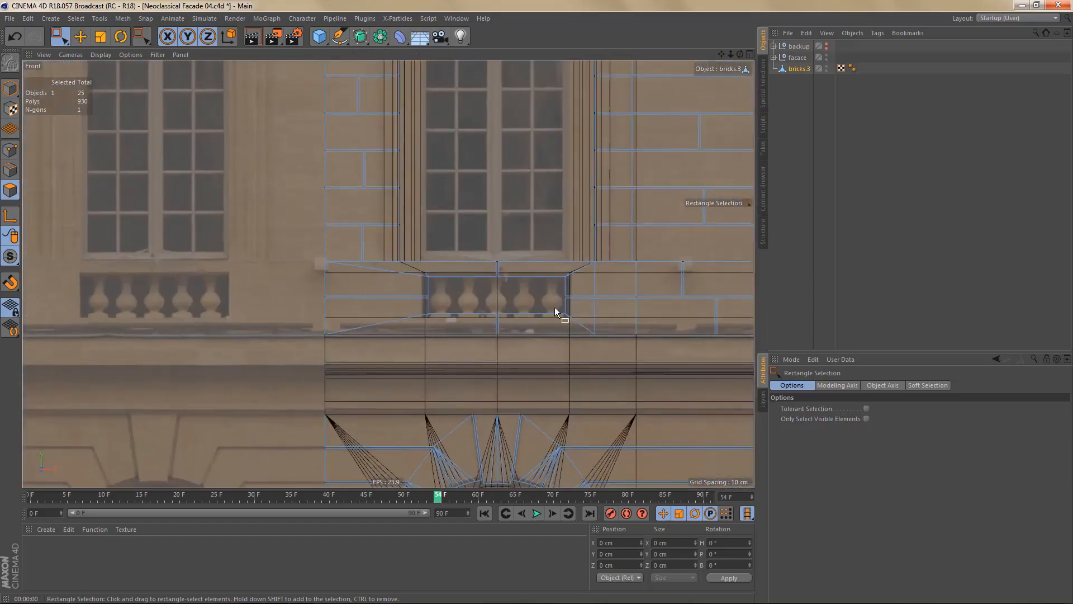
middle_click_drag(555, 307, 430, 351, "alt")
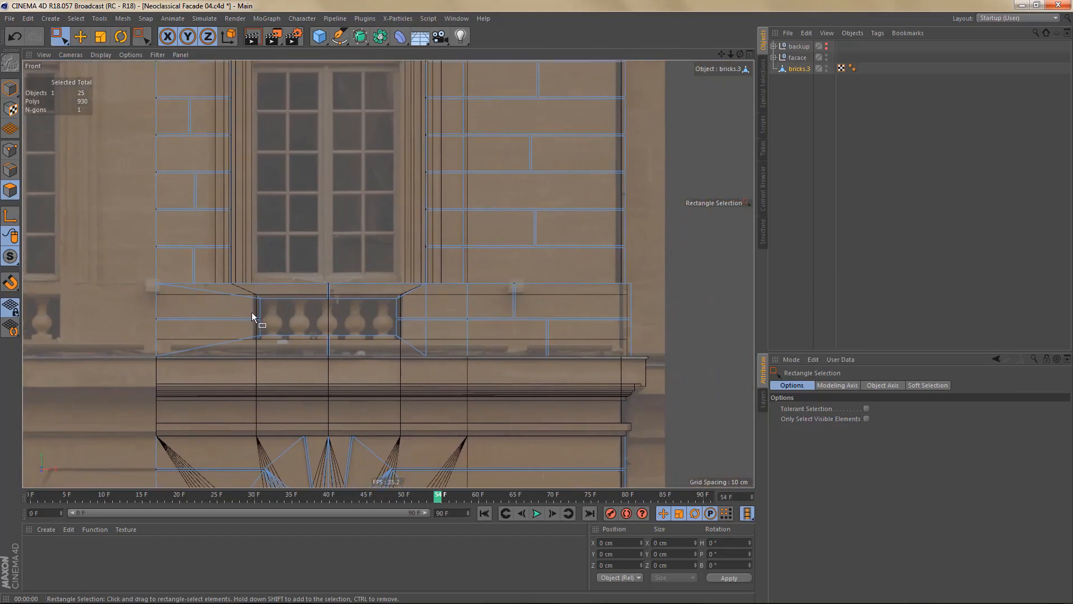
key("Return")
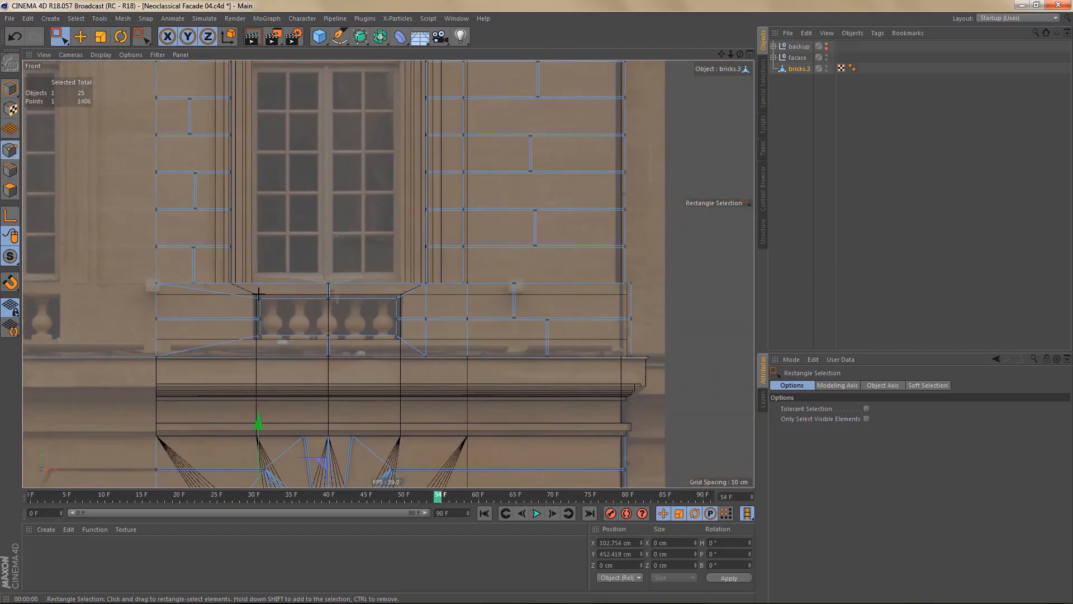
left_click_drag(258, 293, 408, 320)
scroll(373, 293, "up", 5)
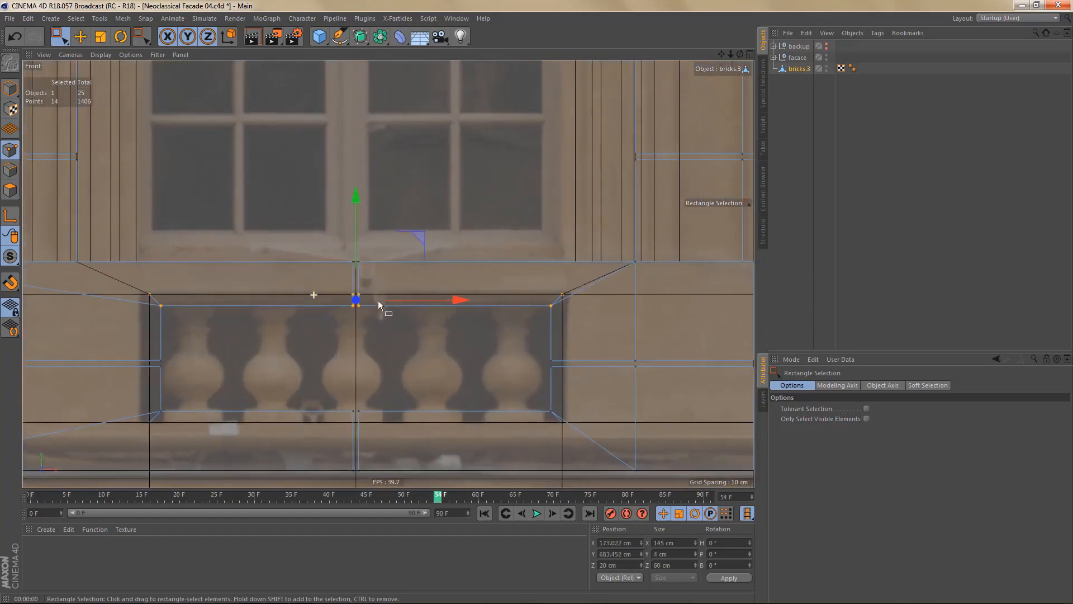
scroll(378, 301, "up", 4)
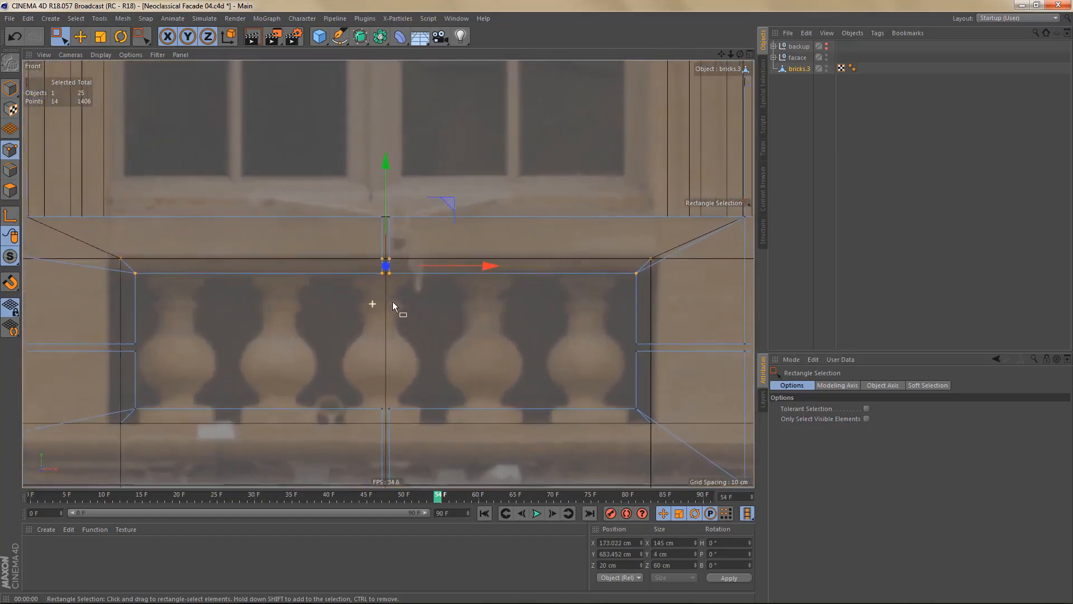
scroll(393, 303, "up", 2)
left_click_drag(389, 160, 403, 147)
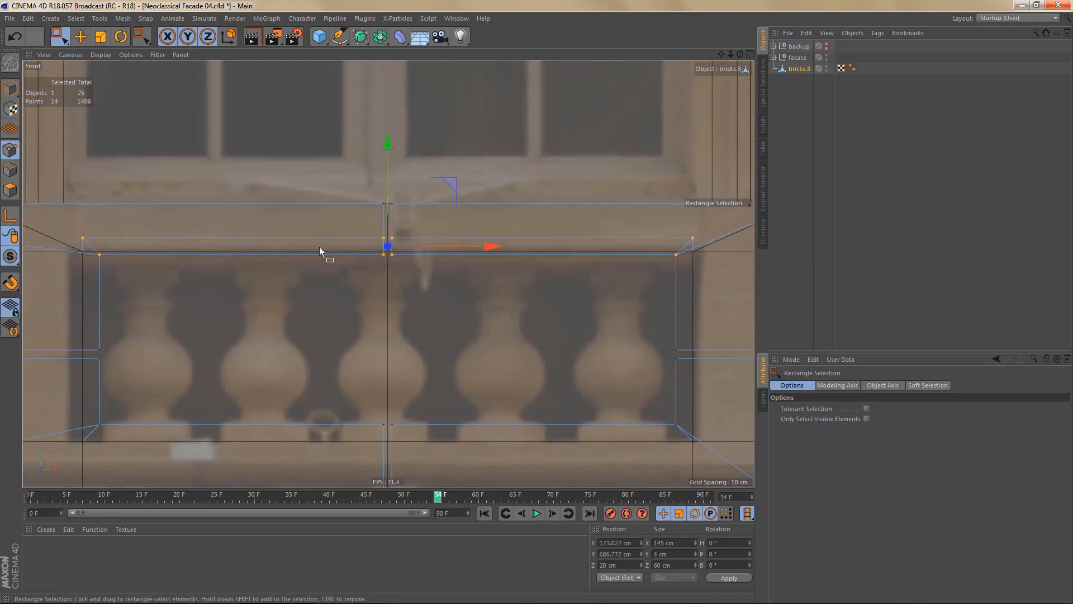
scroll(298, 249, "up", 3)
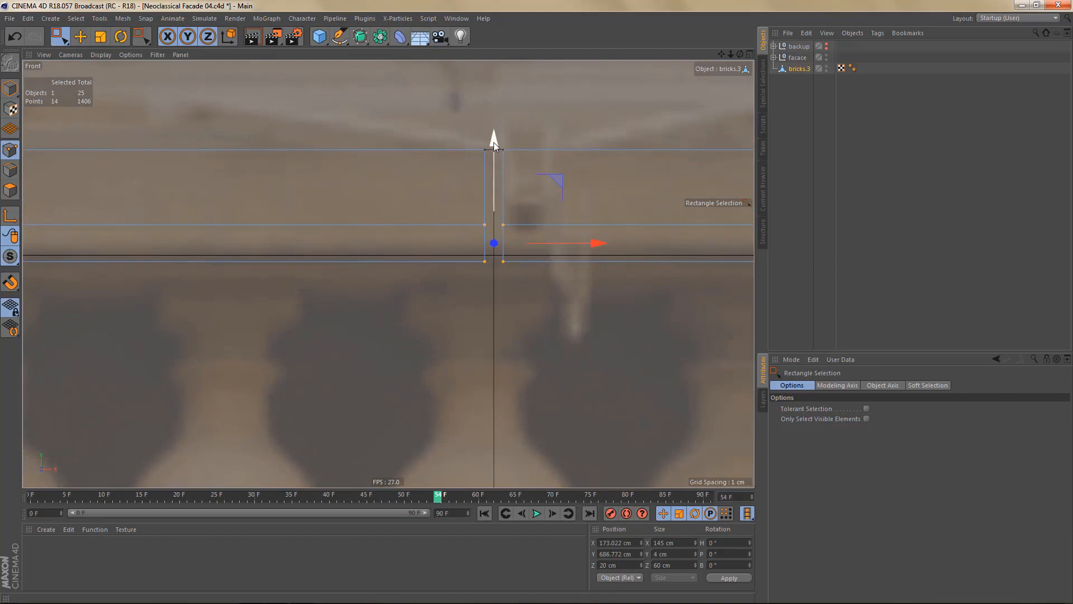
left_click_drag(494, 142, 498, 140)
- Lower the brick points along the balustrade opening's bottom edge by about 3.3 cm
scroll(480, 188, "down", 5)
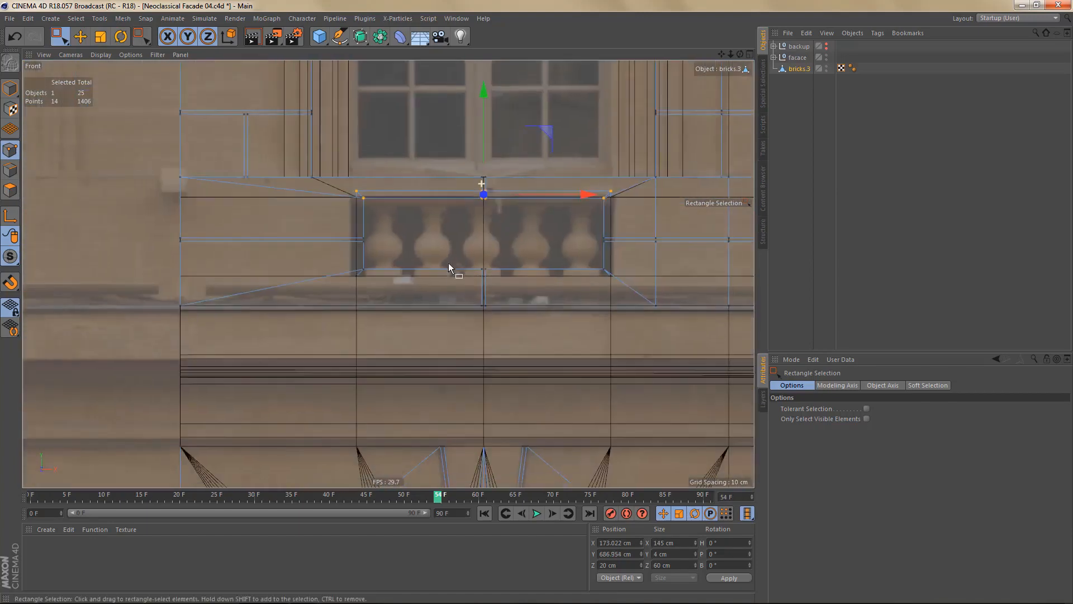
left_click_drag(480, 262, 610, 290)
scroll(521, 313, "up", 4)
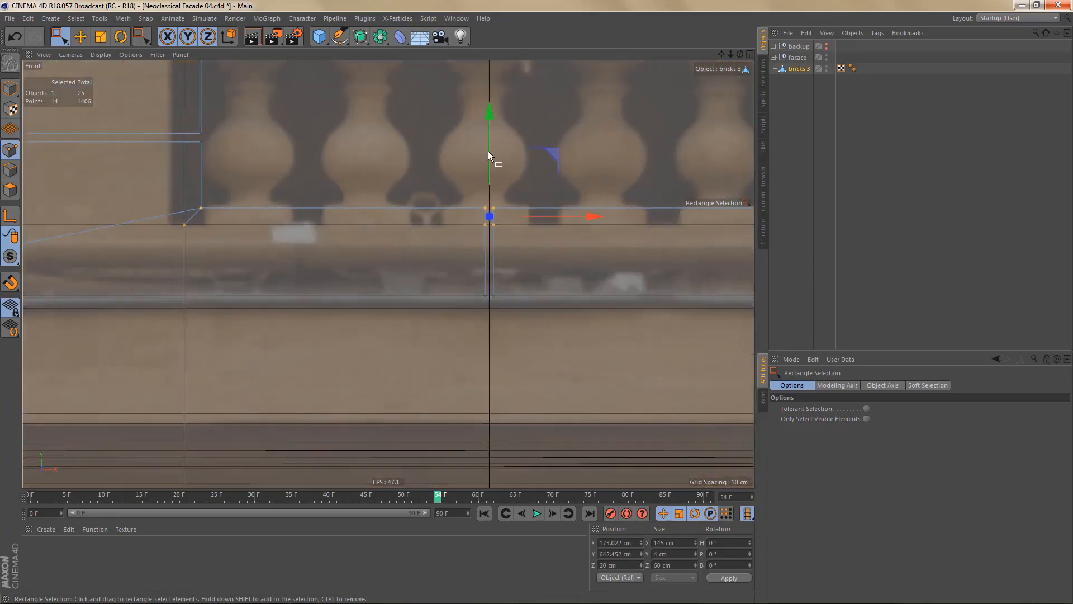
middle_click_drag(489, 156, 482, 262, "alt")
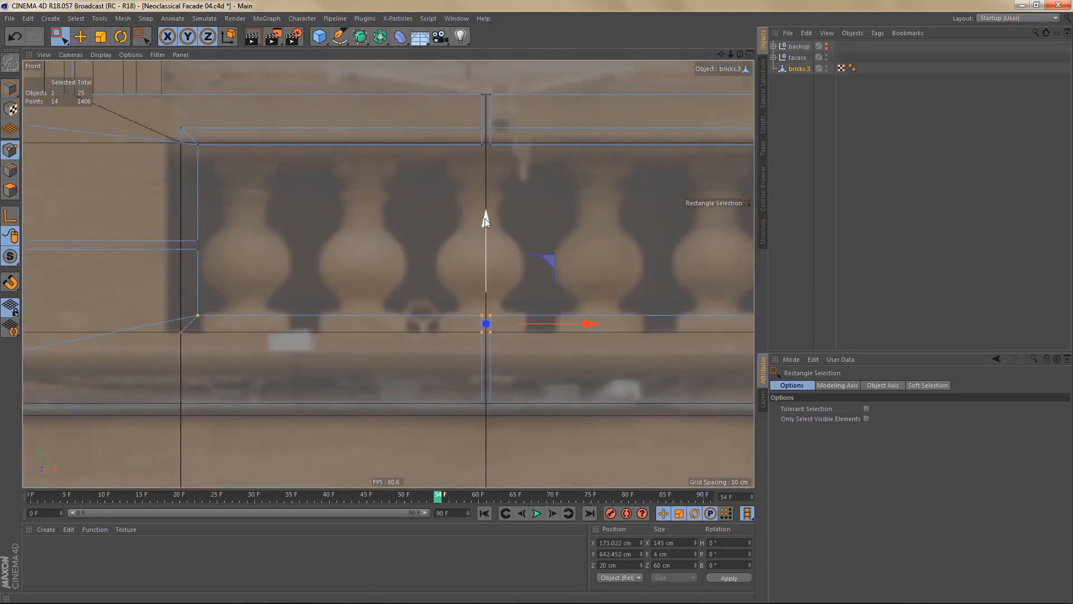
left_click_drag(484, 218, 488, 232)
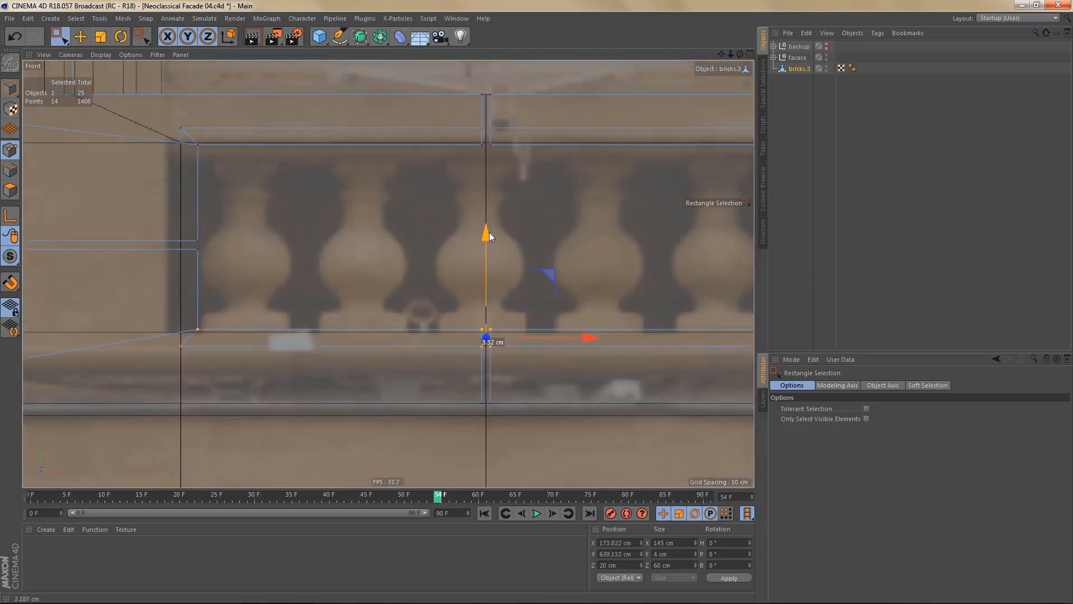
- Move the brick points on the balustrade opening's left and right sides outward by about 3.5 cm each
middle_click_drag(405, 350, 466, 383, "alt")
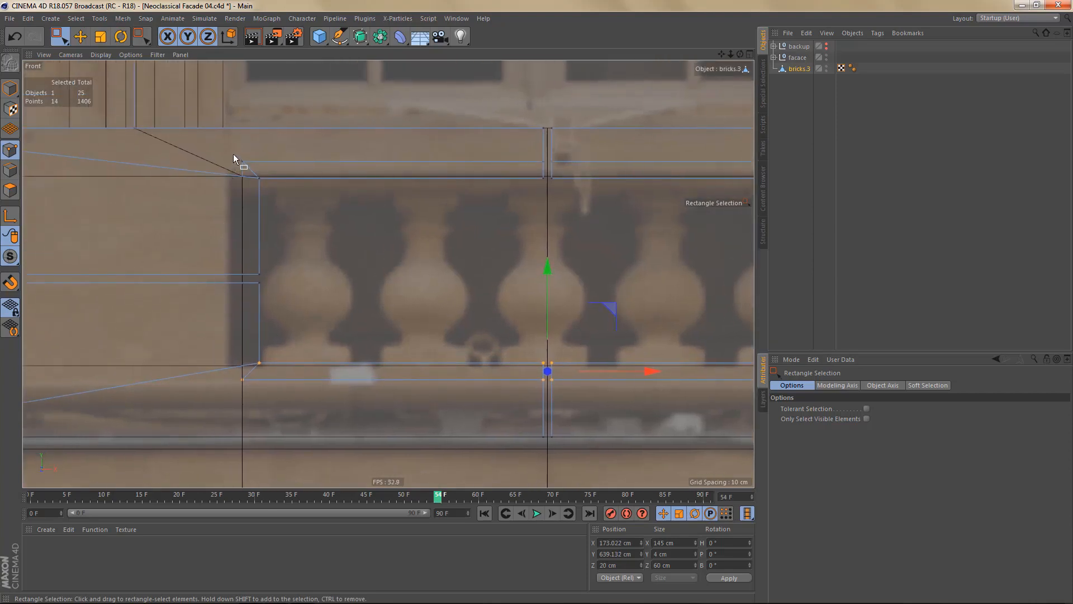
left_click_drag(230, 152, 302, 397)
left_click_drag(353, 273, 342, 273)
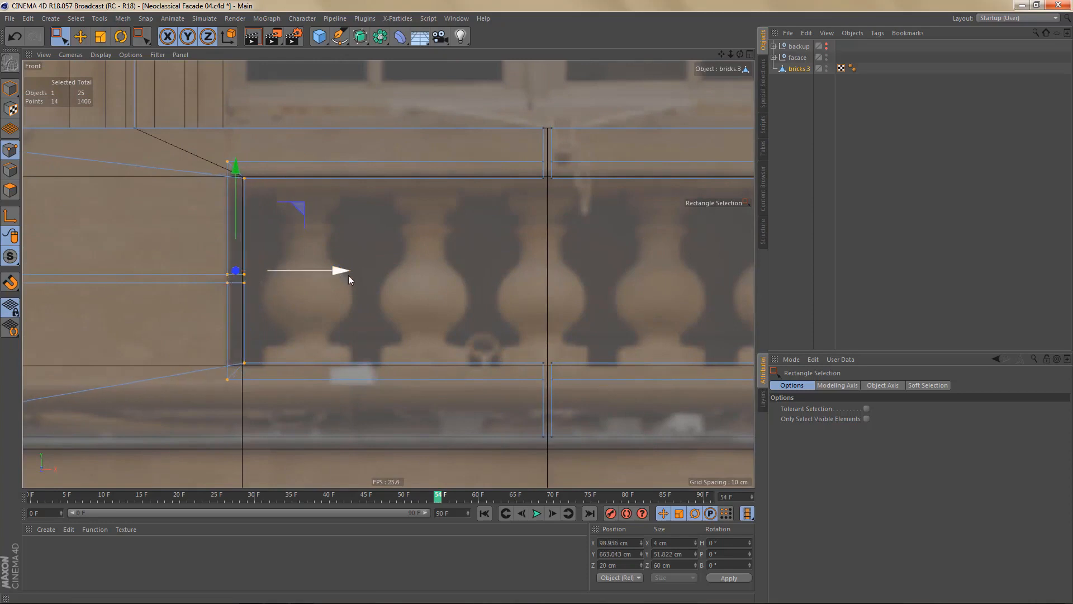
middle_click_drag(342, 274, 566, 180, "alt")
left_click_drag(465, 130, 559, 386)
scroll(531, 322, "up", 2)
scroll(550, 323, "up", 1)
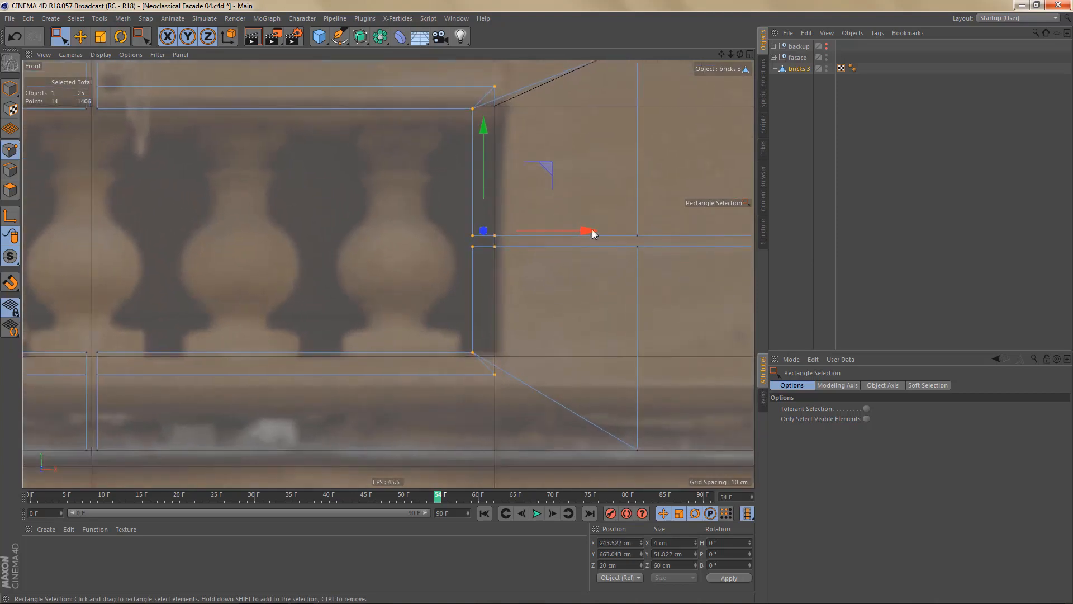
left_click_drag(589, 226, 610, 233)
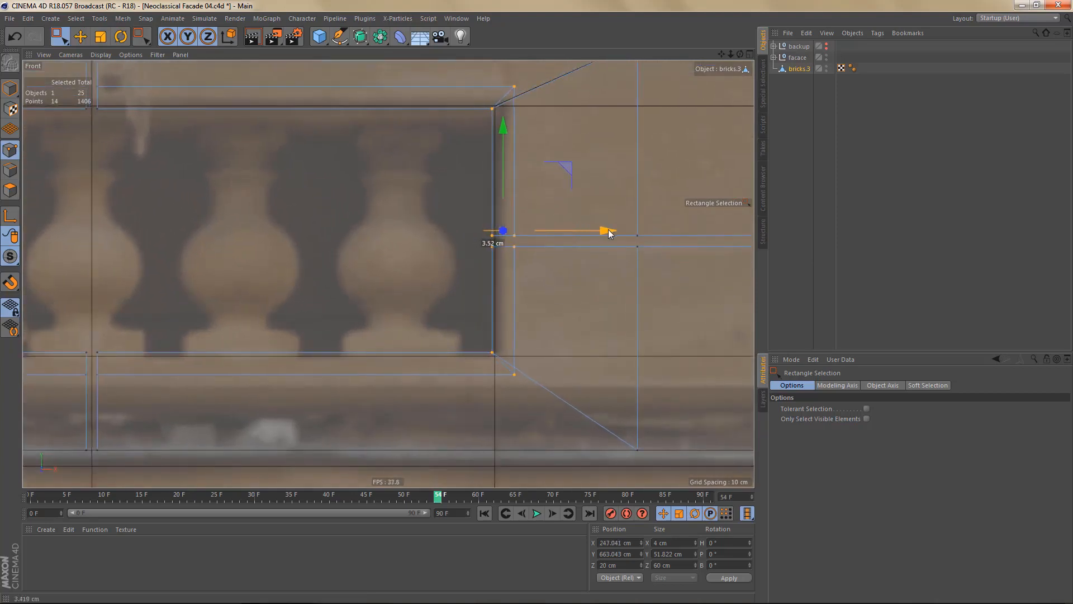
middle_click(528, 236)
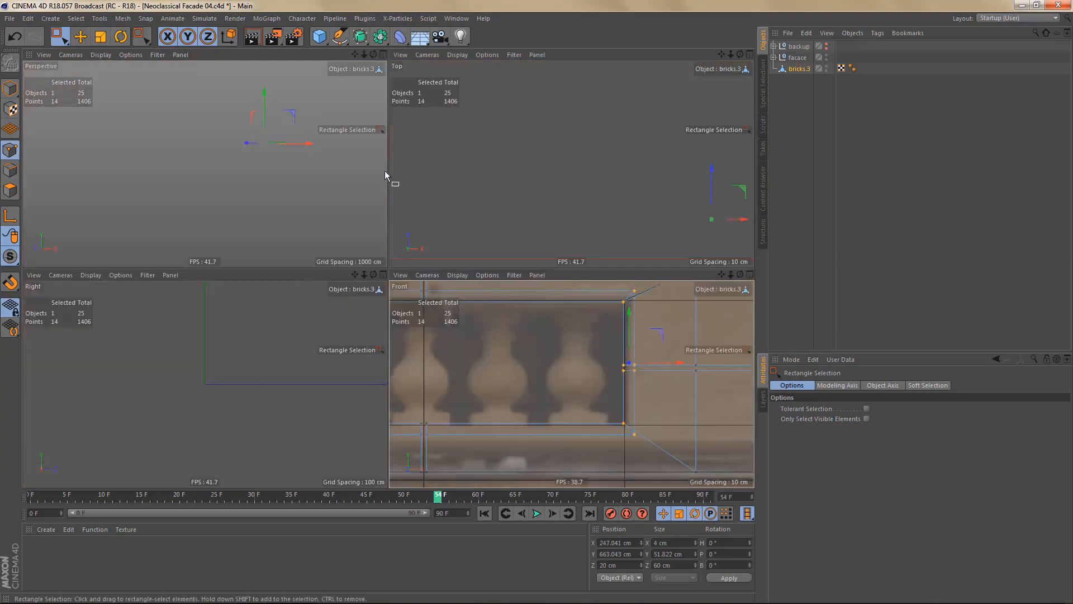
- Render a preview of the facade to examine the bricks around the balustrade opening
middle_click(354, 175)
scroll(459, 285, "down", 2)
left_click_drag(483, 277, 457, 330, "alt")
key("ctrl+r")
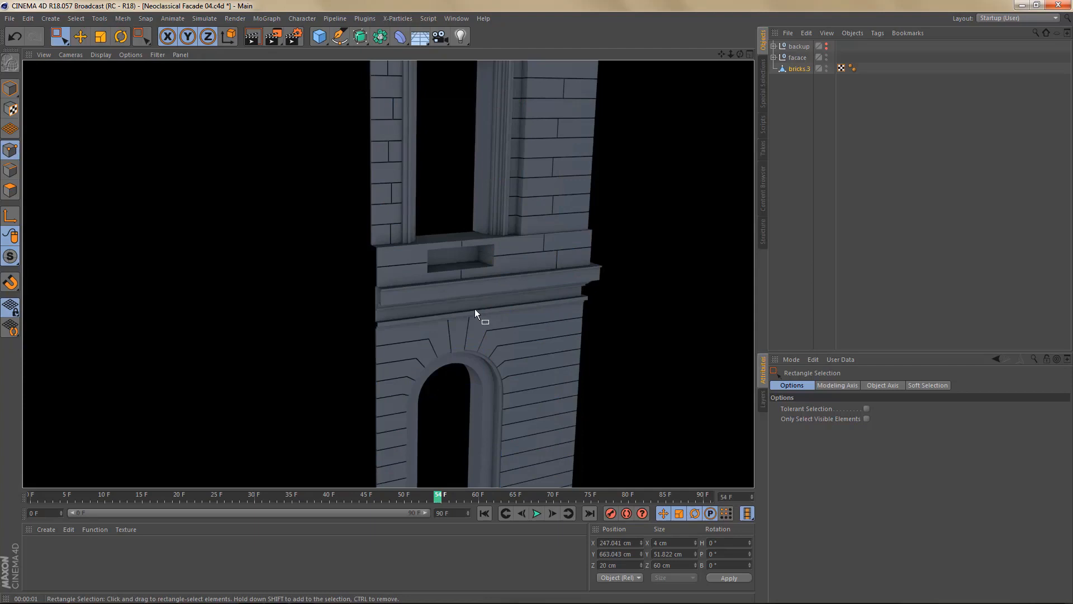
scroll(474, 308, "down", 6)
scroll(491, 317, "down", 3)
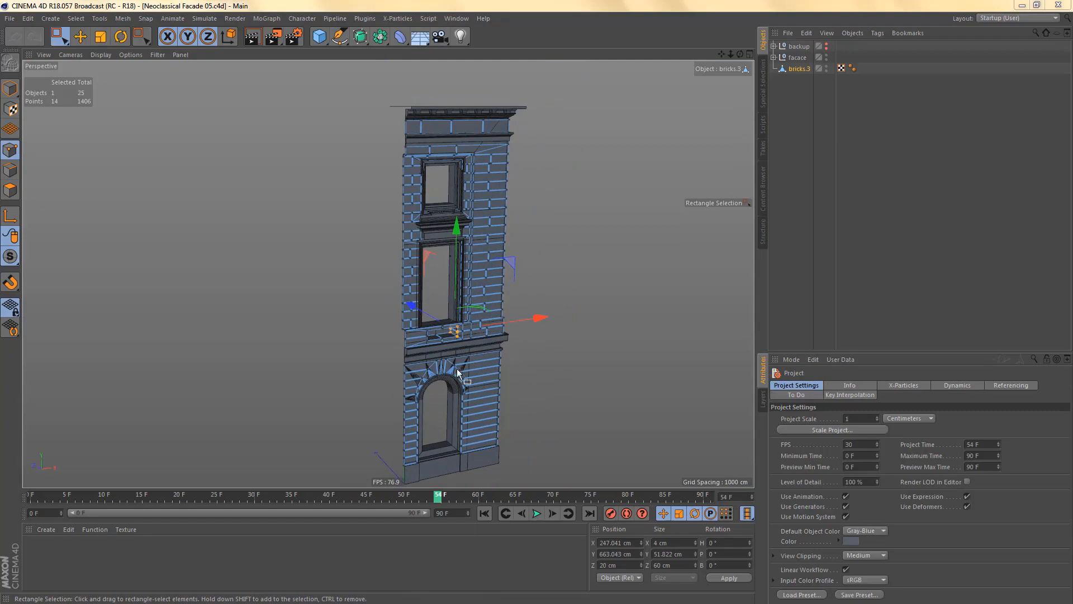
- Delete the two surplus vertical edges on the upper and lower brick rows just right of the balustrade opening
scroll(458, 368, "up", 10)
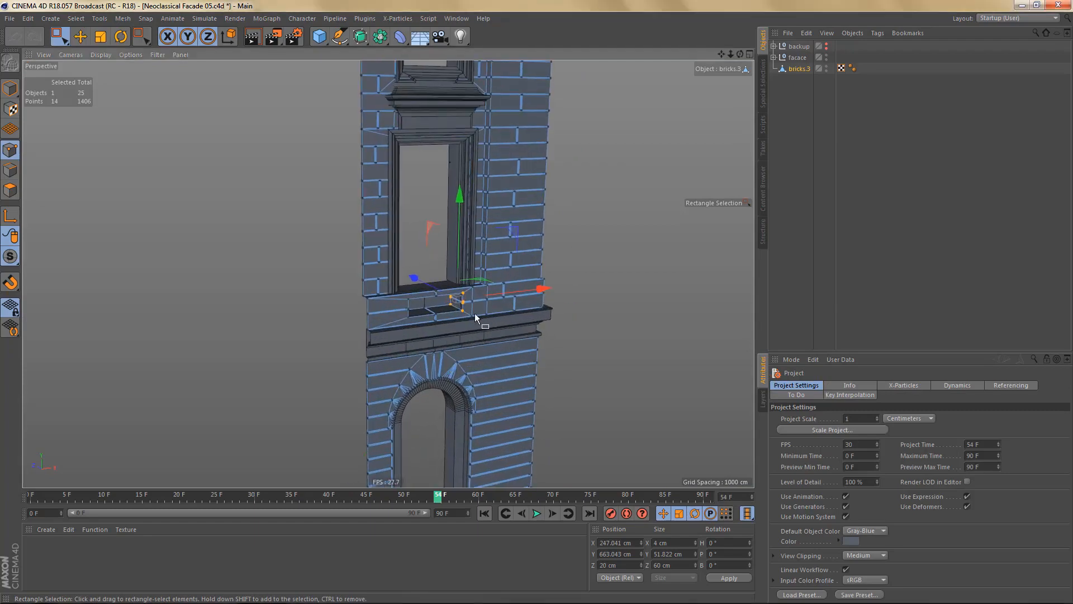
scroll(515, 298, "up", 5)
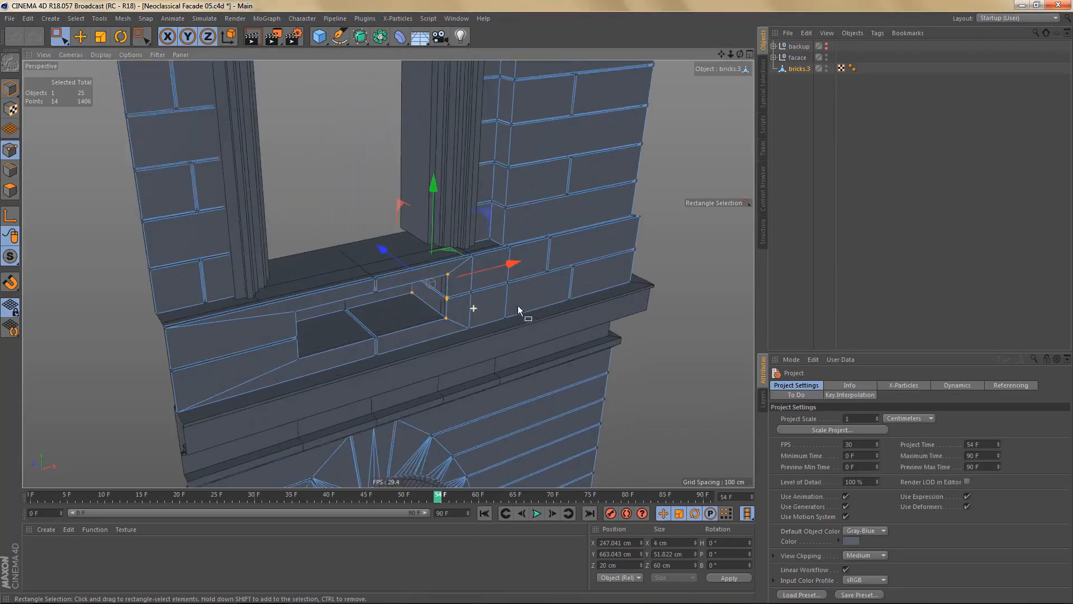
scroll(498, 297, "up", 2)
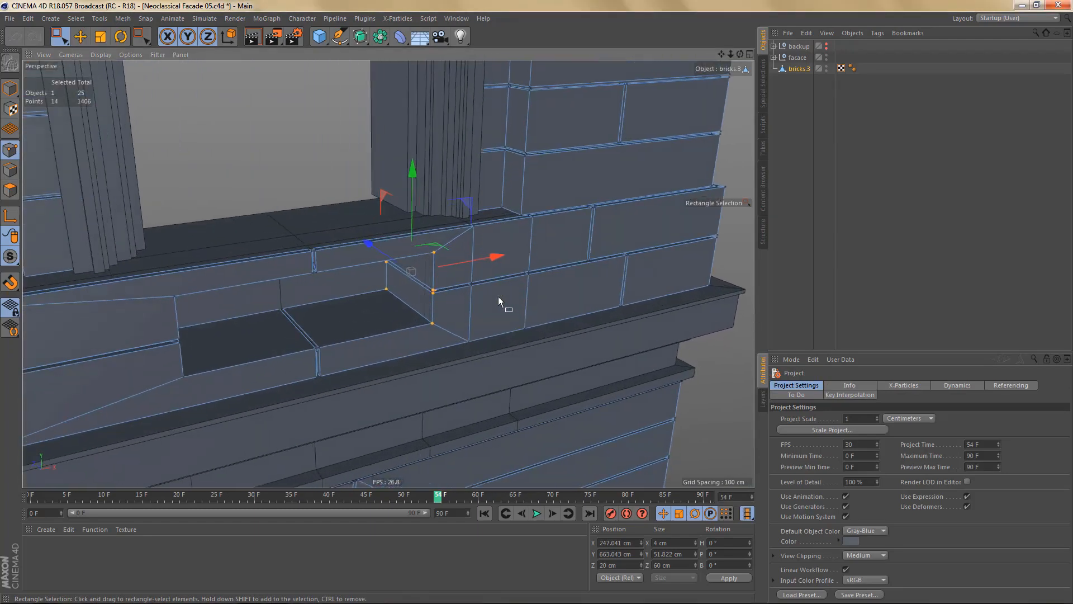
key("Return")
key("e")
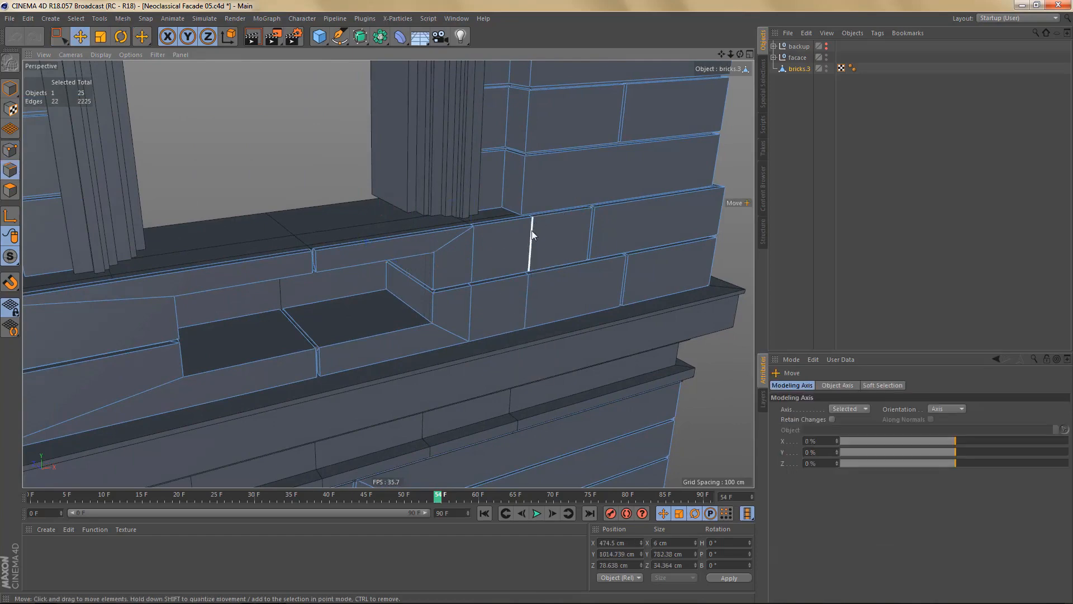
left_click(531, 230)
key("Delete")
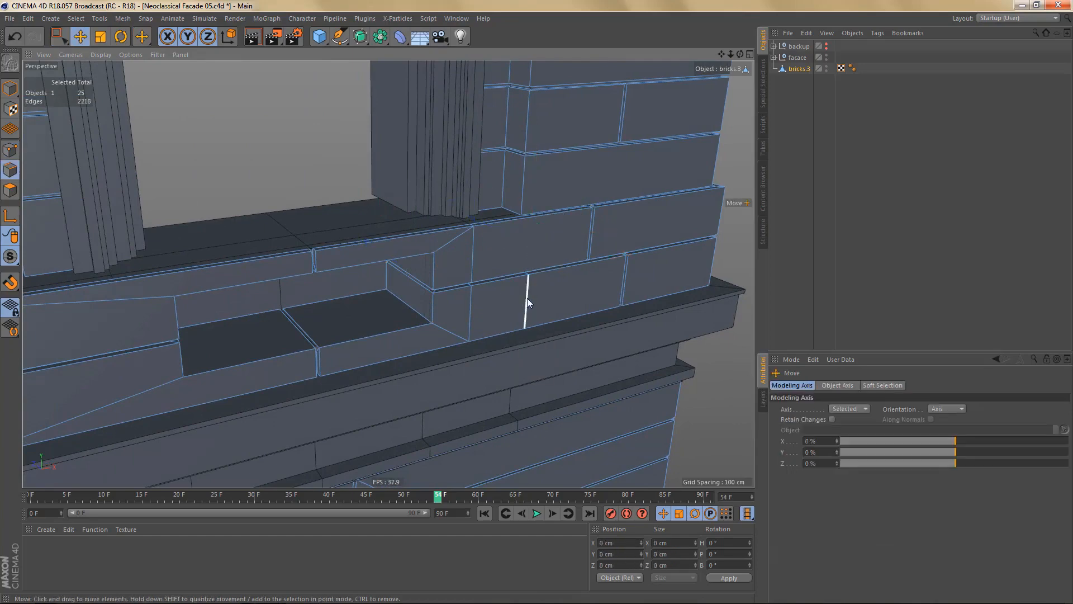
left_click(527, 298)
key("Delete")
- Line Cut vertically from the balustrade opening's upper-left and lower-left corners through the brick faces above and below it
middle_click_drag(576, 246, 699, 218, "alt")
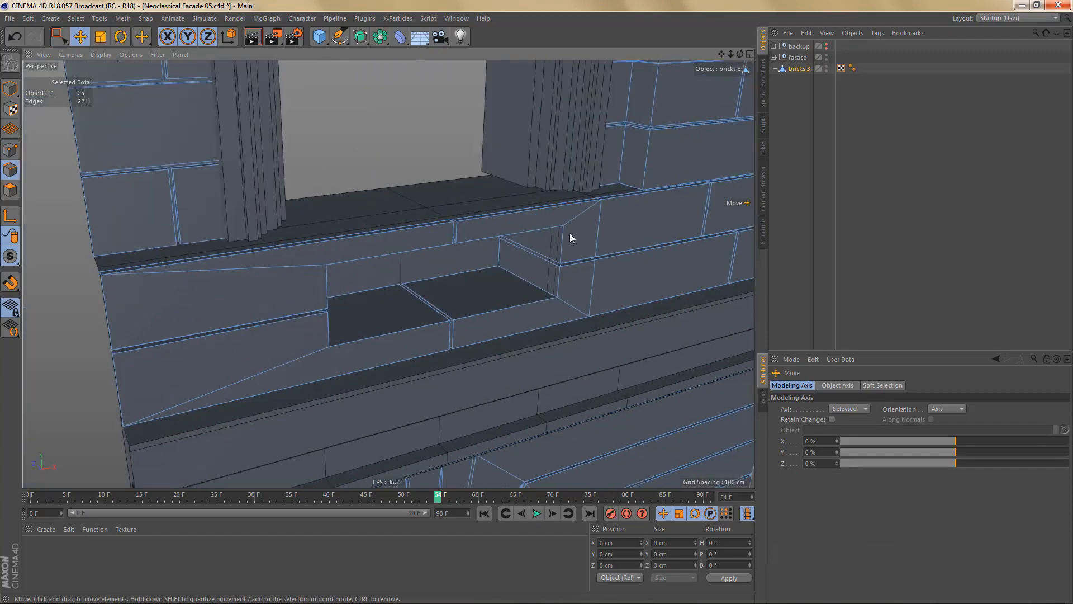
left_click_drag(569, 233, 503, 240, "alt")
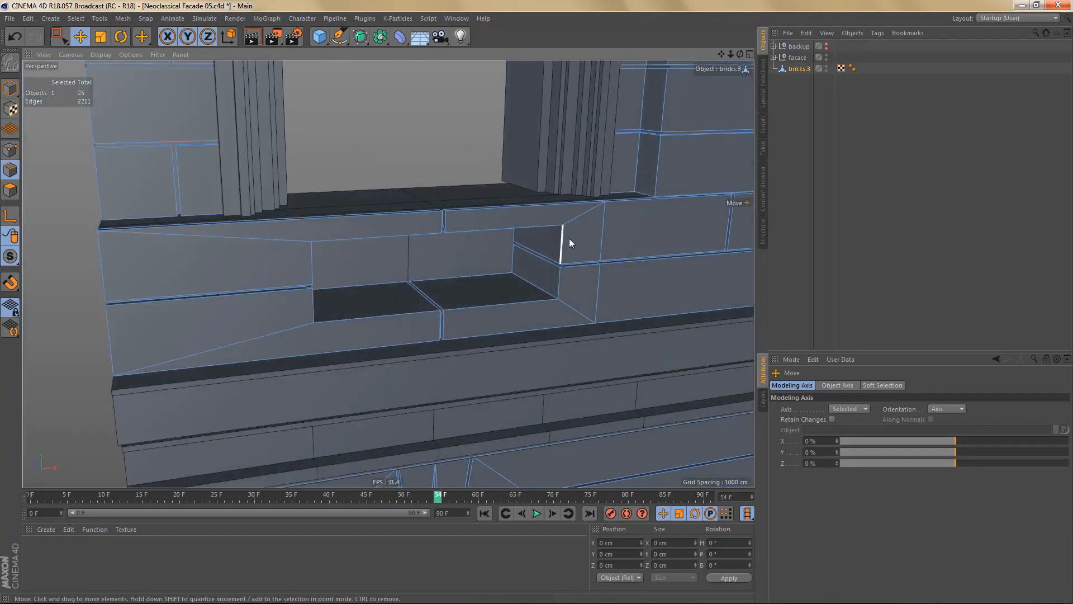
left_click(465, 335)
key("F4")
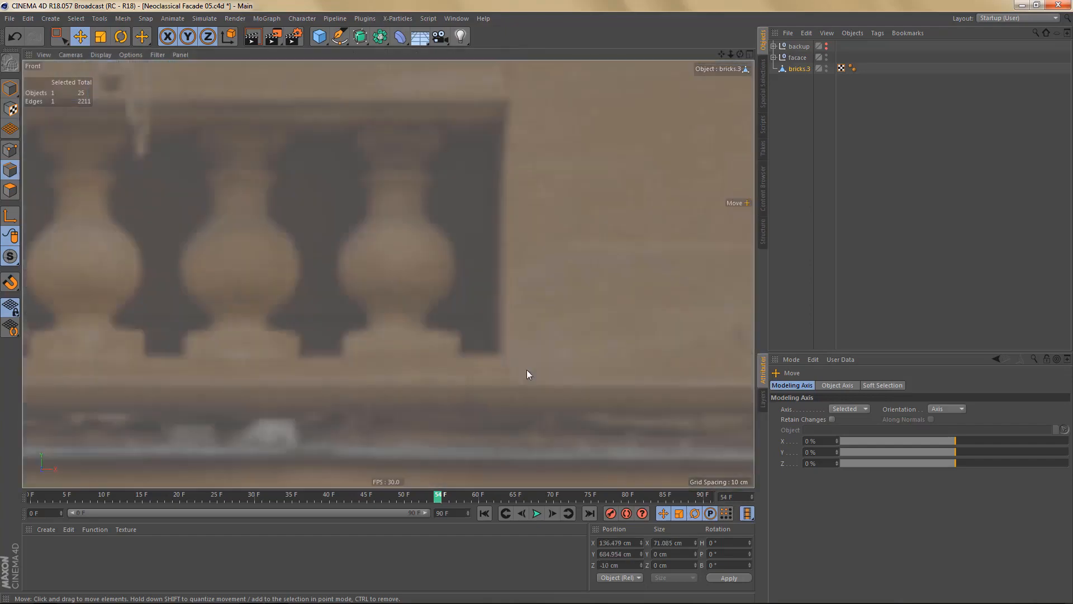
scroll(503, 340, "down", 6)
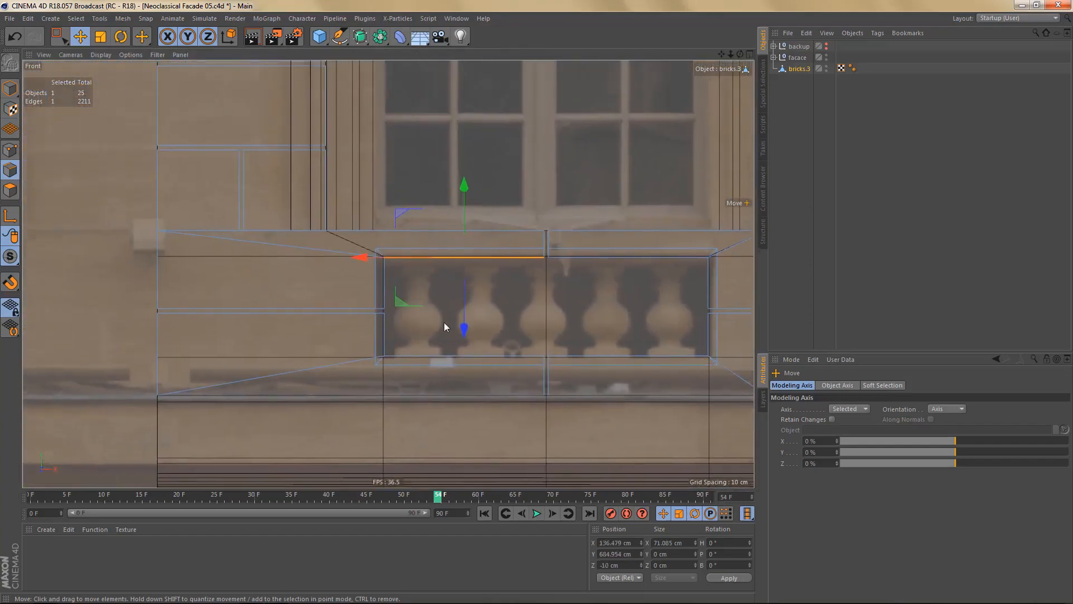
scroll(385, 285, "up", 4)
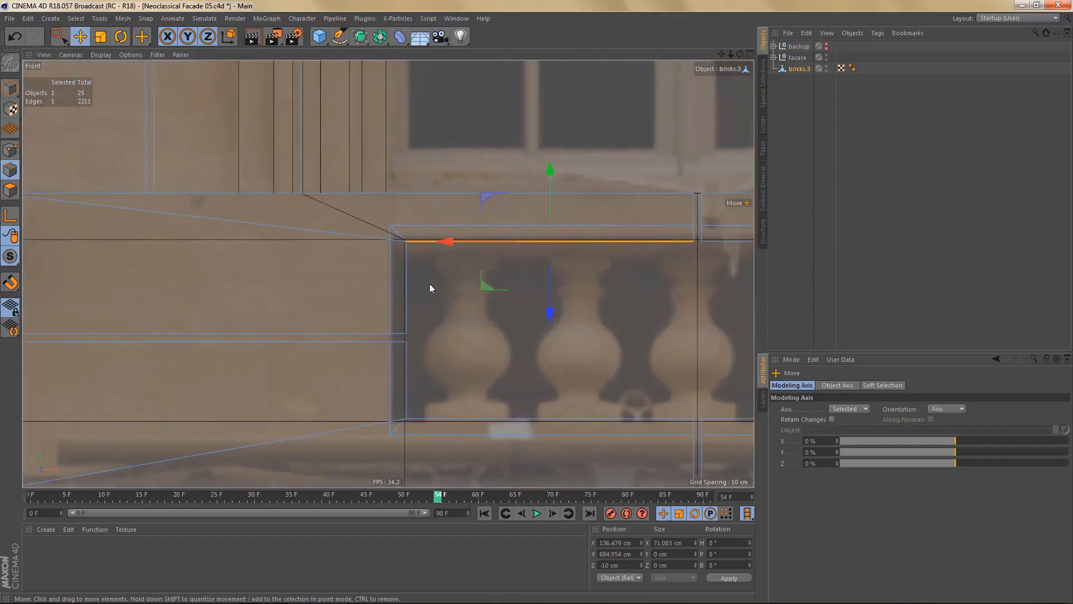
key("k")
key("k")
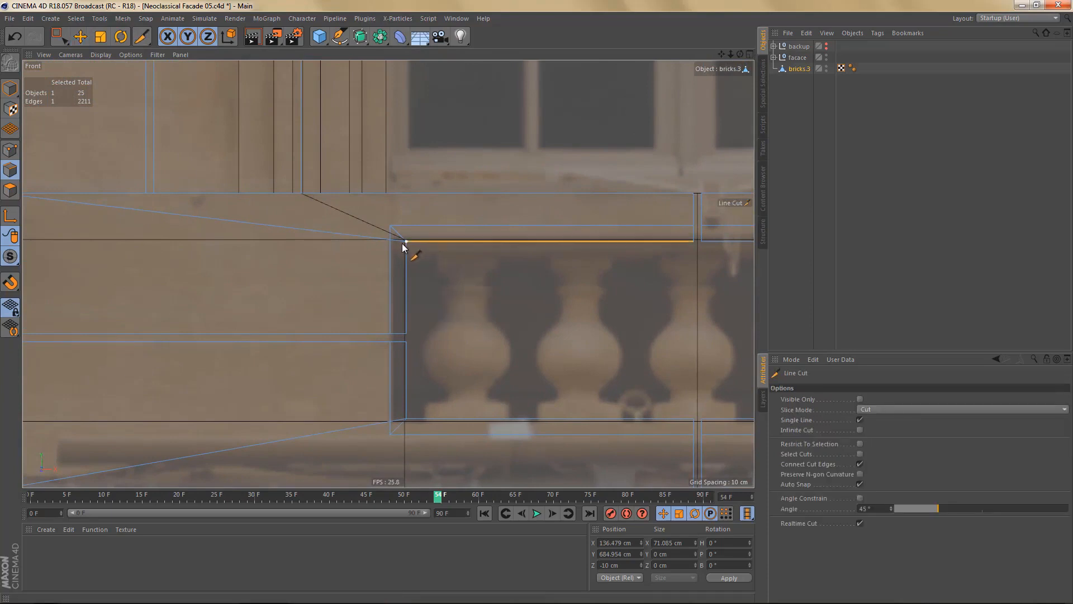
left_click(405, 148, "shift")
middle_click_drag(444, 342, 480, 226, "alt")
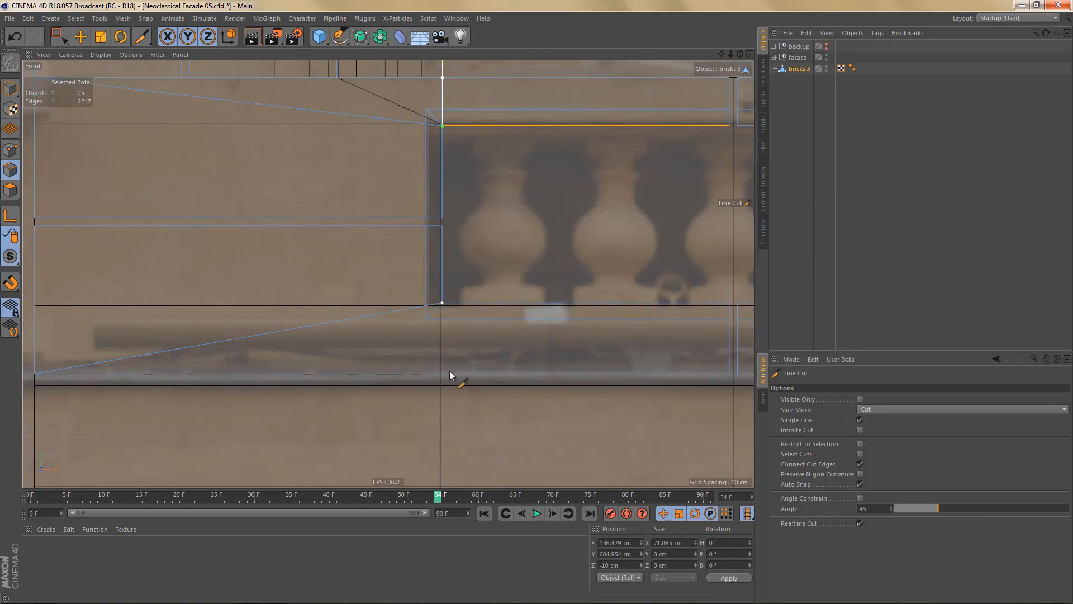
left_click(451, 413, "shift")
middle_click(423, 356)
middle_click(296, 212)
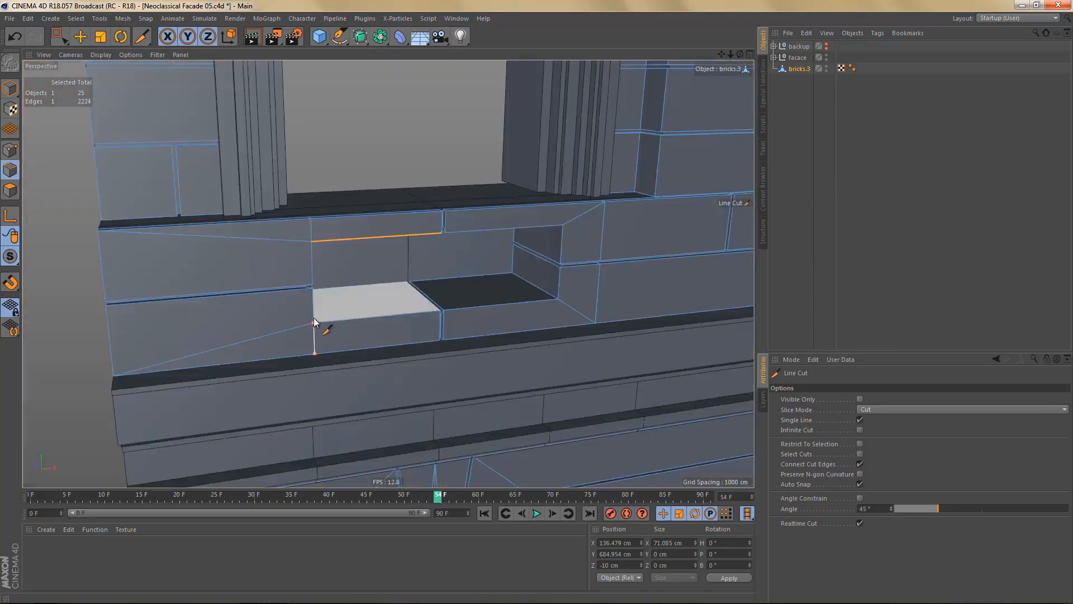
- Isolate the bricks object with Viewport Solo and look at the brick faces left of the opening
scroll(313, 321, "up", 3)
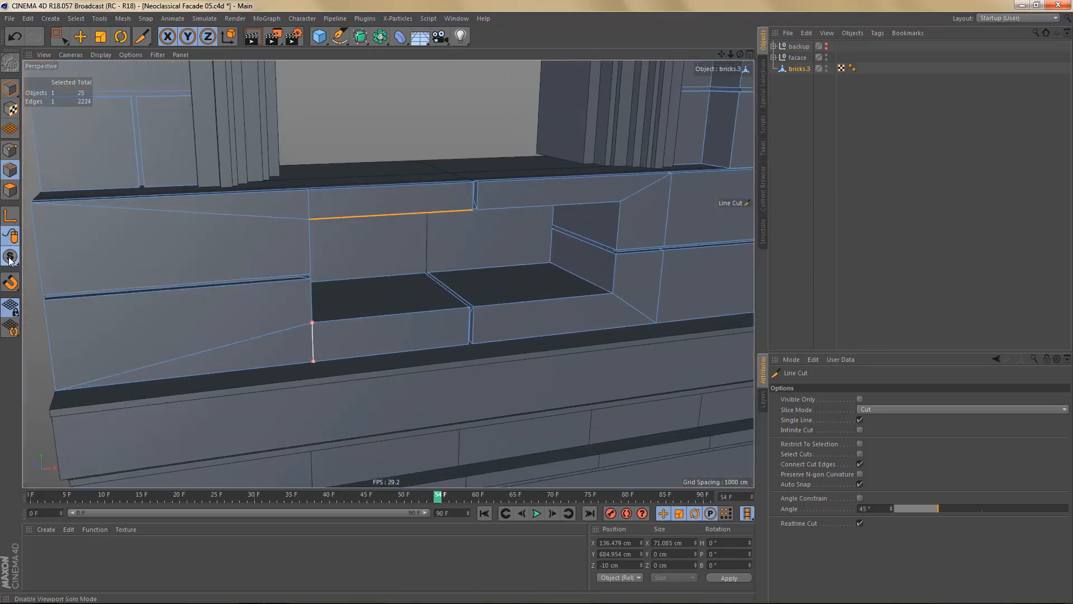
left_click_drag(11, 258, 49, 291)
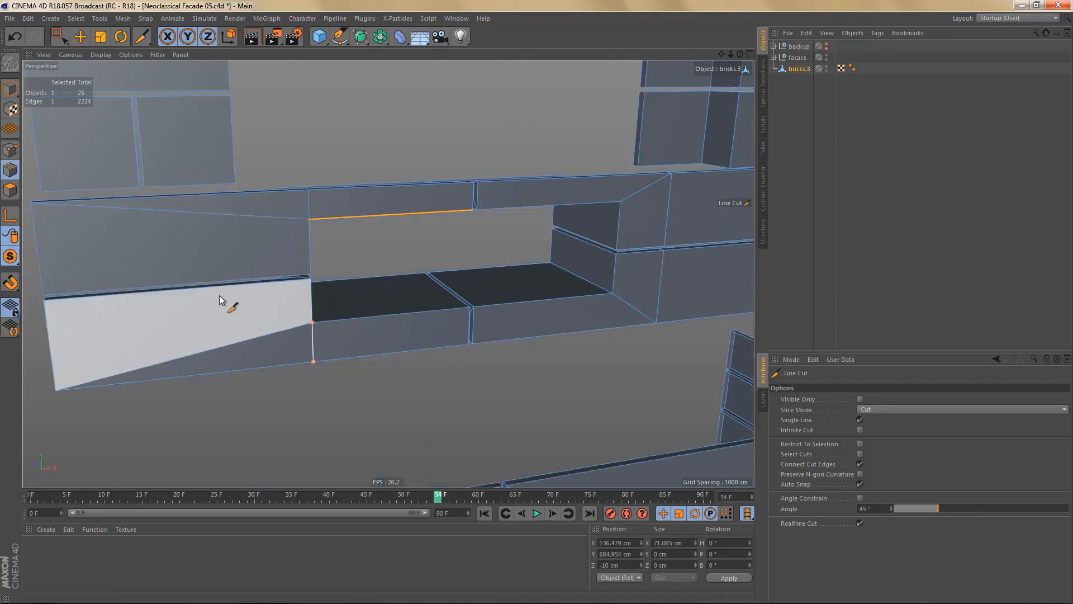
left_click_drag(219, 295, 331, 355, "alt")
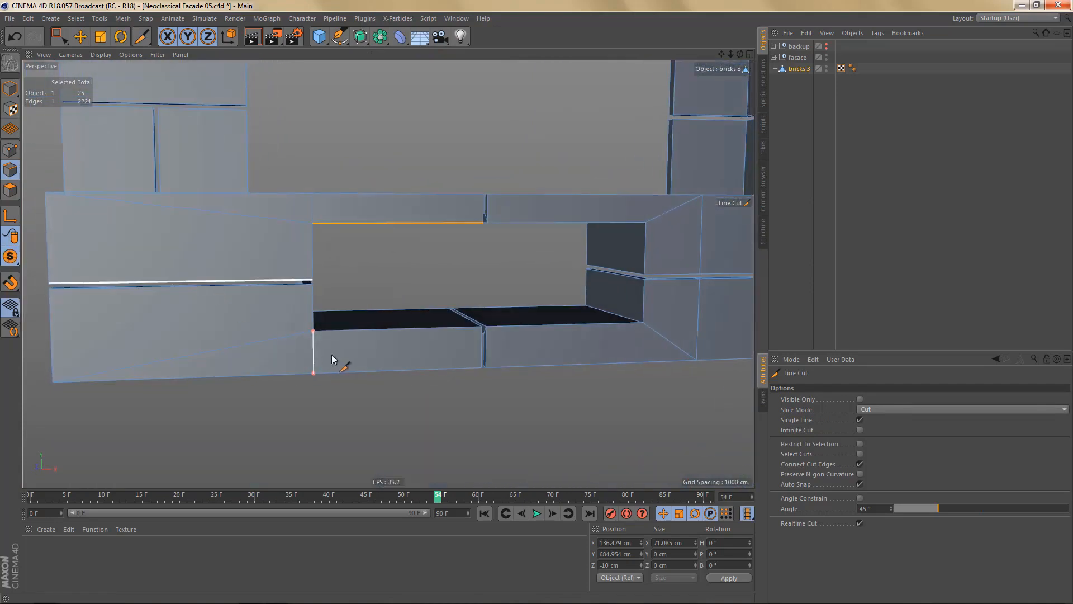
- Line Cut horizontally from the opening's upper-left and lower-left corners outward past the facade's left edge
middle_click(331, 354)
middle_click(445, 422)
scroll(392, 391, "up", 4)
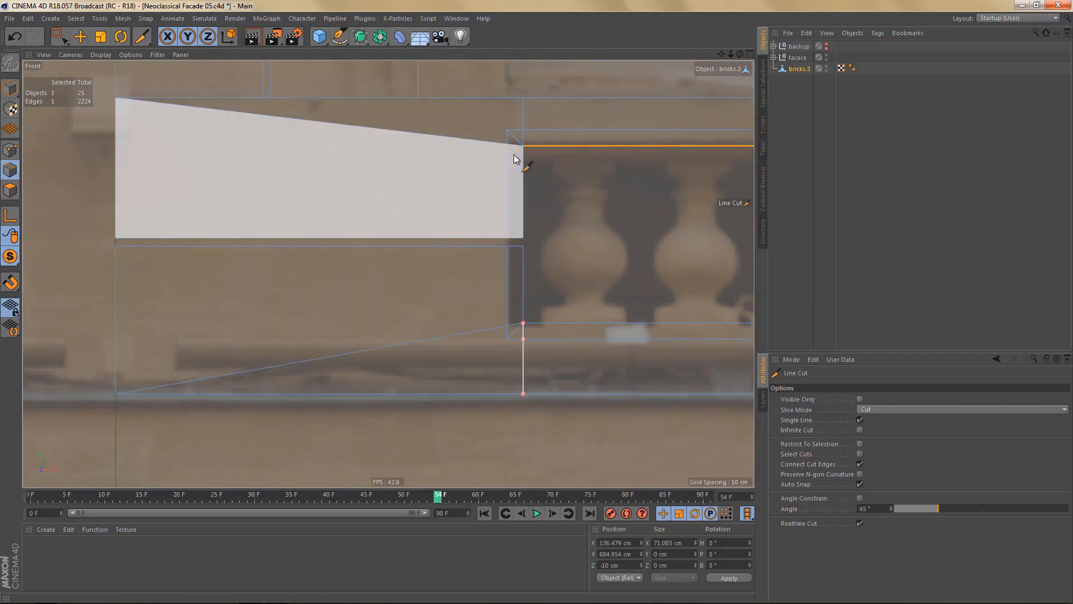
left_click_drag(523, 146, 322, 146)
left_click(43, 206)
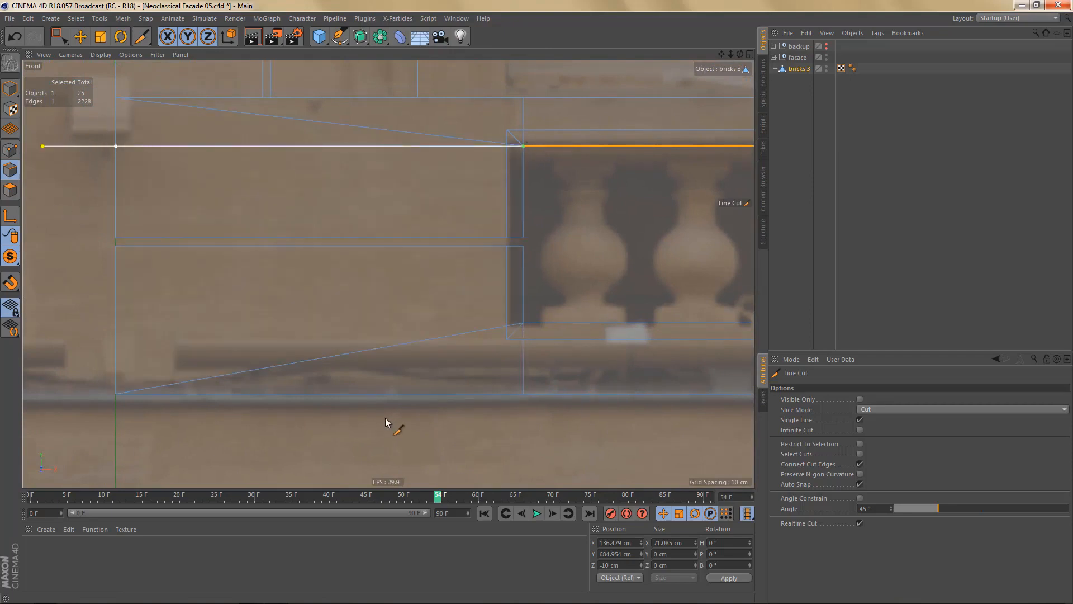
mouse_move(525, 323)
left_mouse_down("shift")
mouse_move(68, 337)
mouse_move(1, 356)
mouse_move(8, 362)
left_mouse_up("shift")
middle_click(271, 261)
middle_click(239, 197)
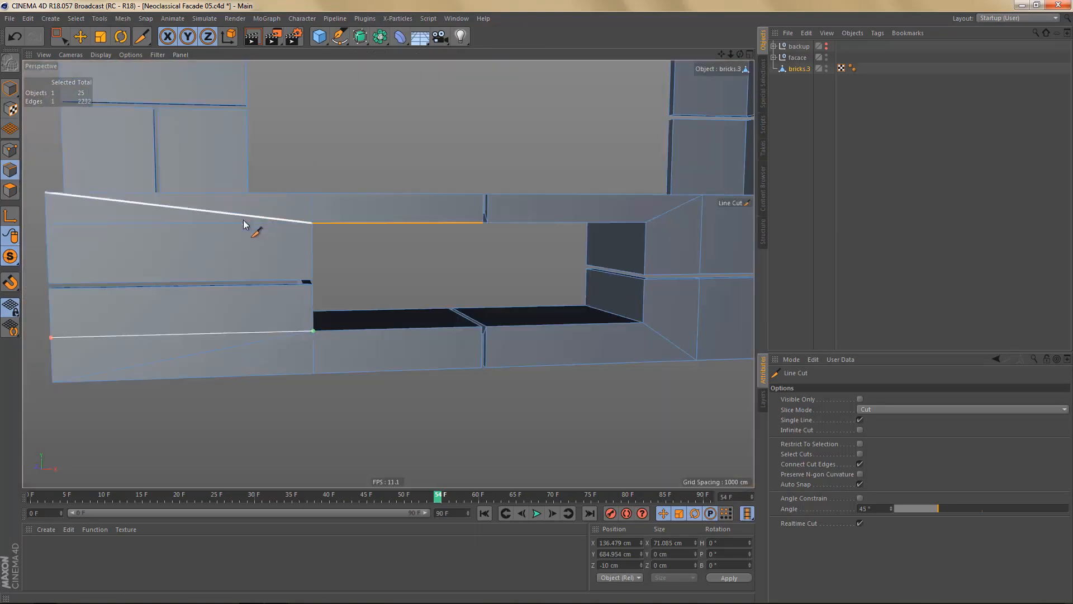
left_click_drag(244, 219, 251, 259, "alt")
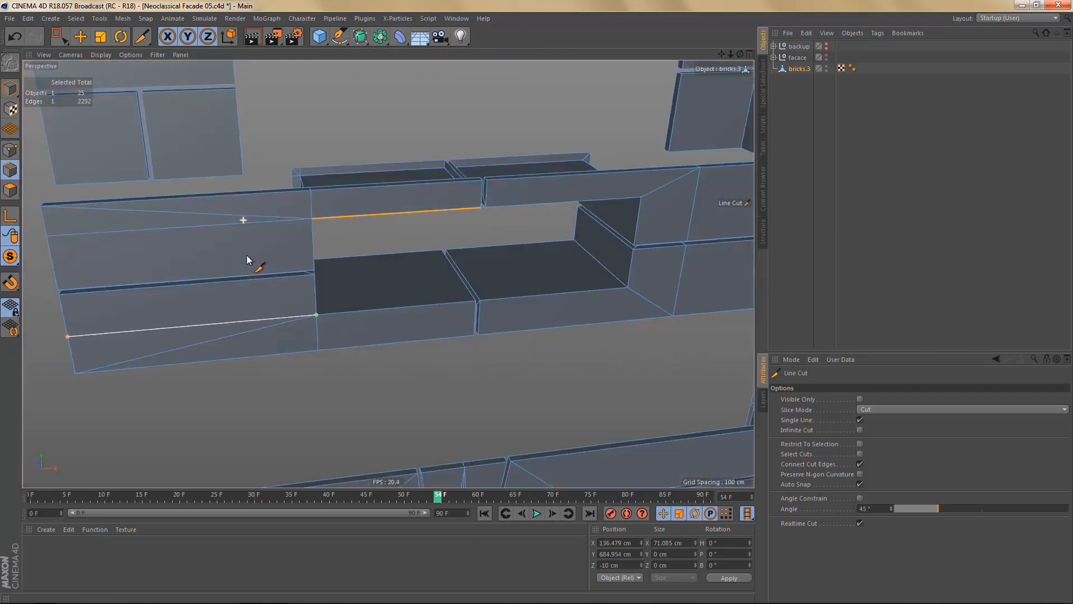
- Line Cut vertically through both brick rows left of the opening, in line with the window-side edge of the bricks above
middle_click(323, 337)
middle_click(396, 403)
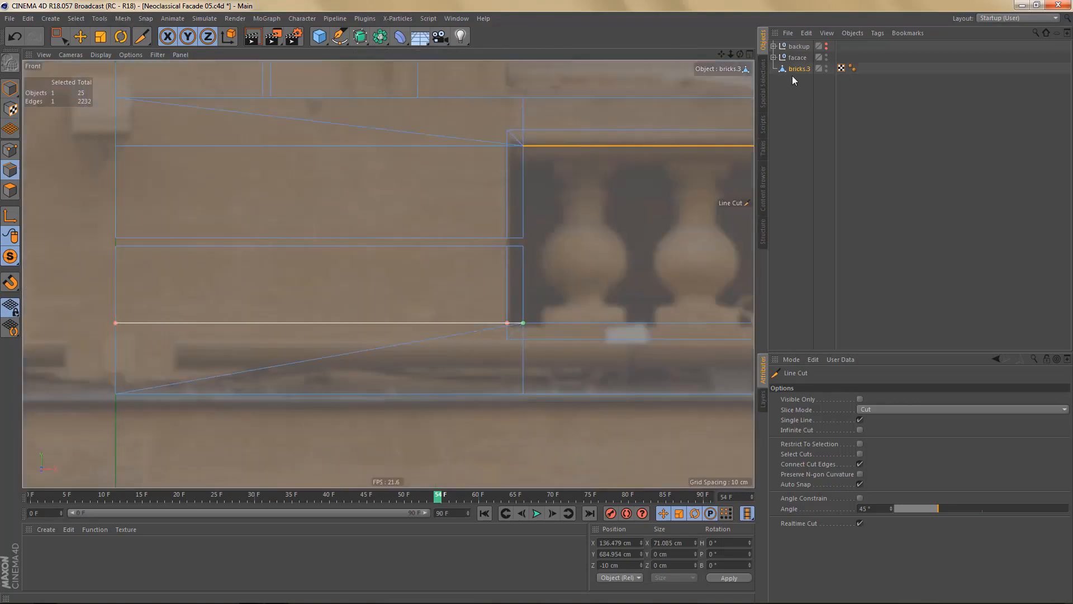
middle_click_drag(511, 221, 495, 246, "alt")
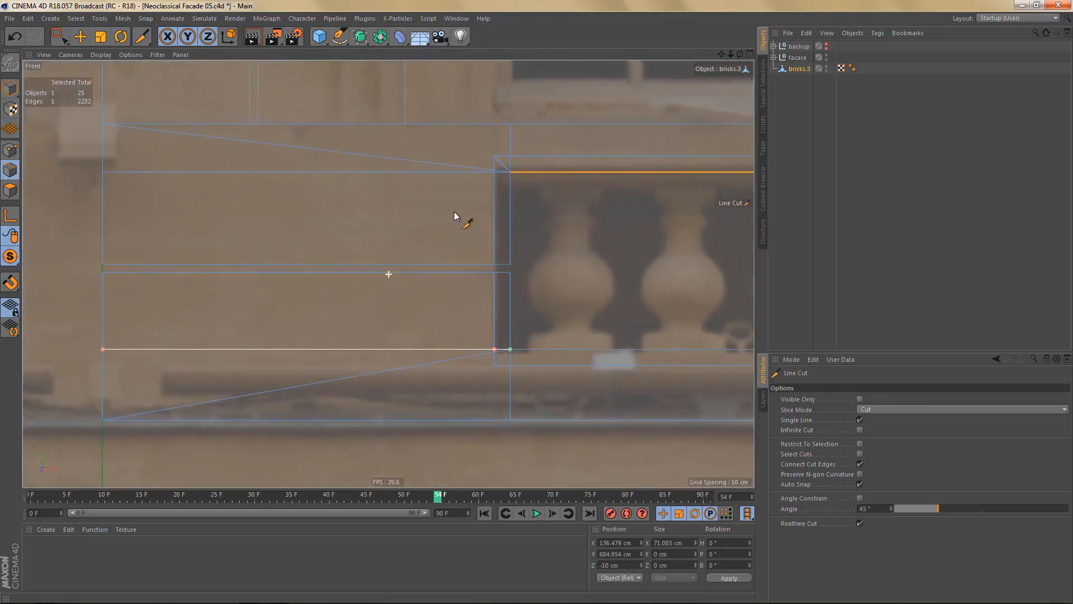
left_click(405, 123)
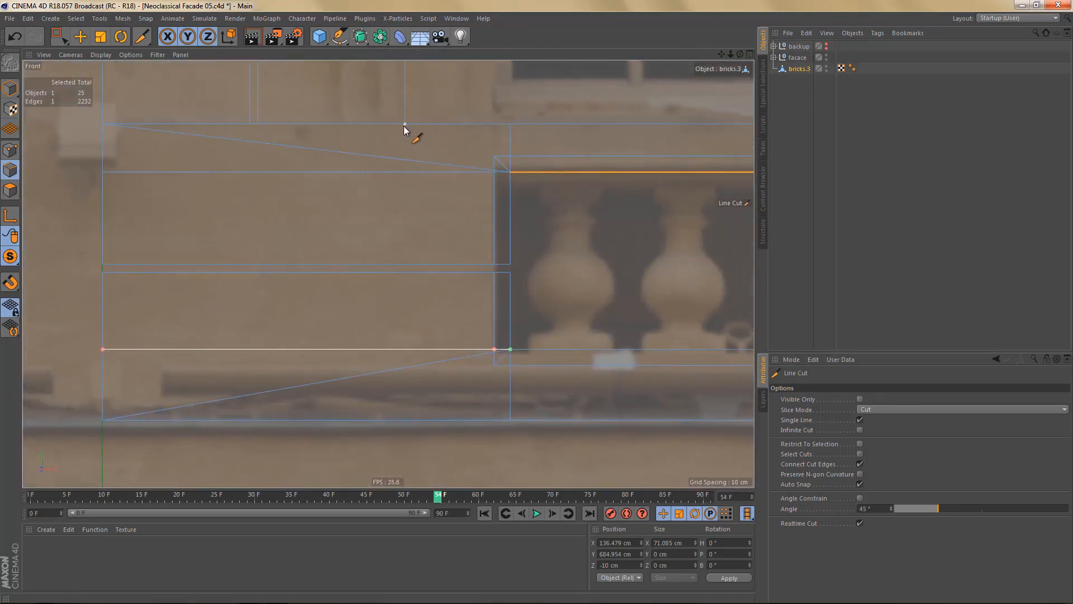
left_click(405, 464)
middle_click(405, 310)
middle_click(237, 223)
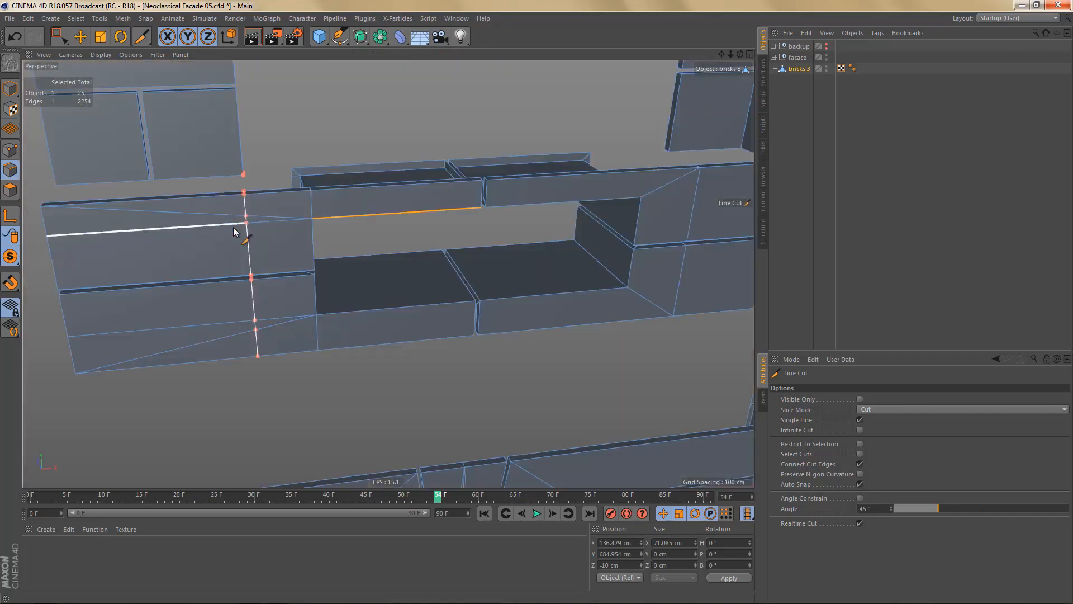
scroll(278, 229, "up", 3)
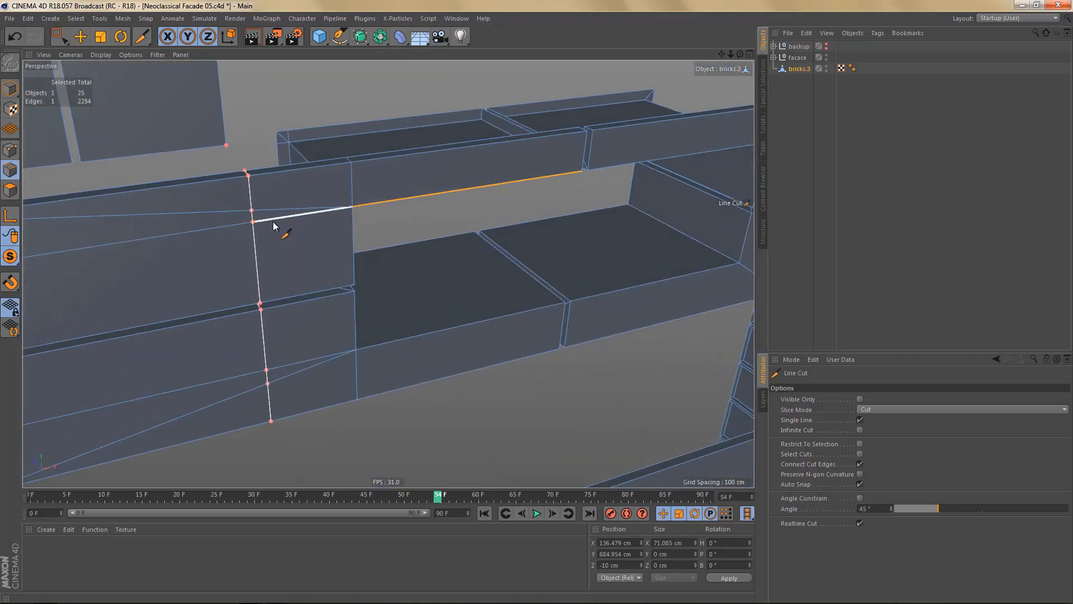
- Weld the intermediate points on the new vertical cut to its top and bottom end points with the Polygon Pen
key("m")
key("e")
left_click_drag(252, 212, 248, 175)
middle_click_drag(288, 194, 291, 178, "alt")
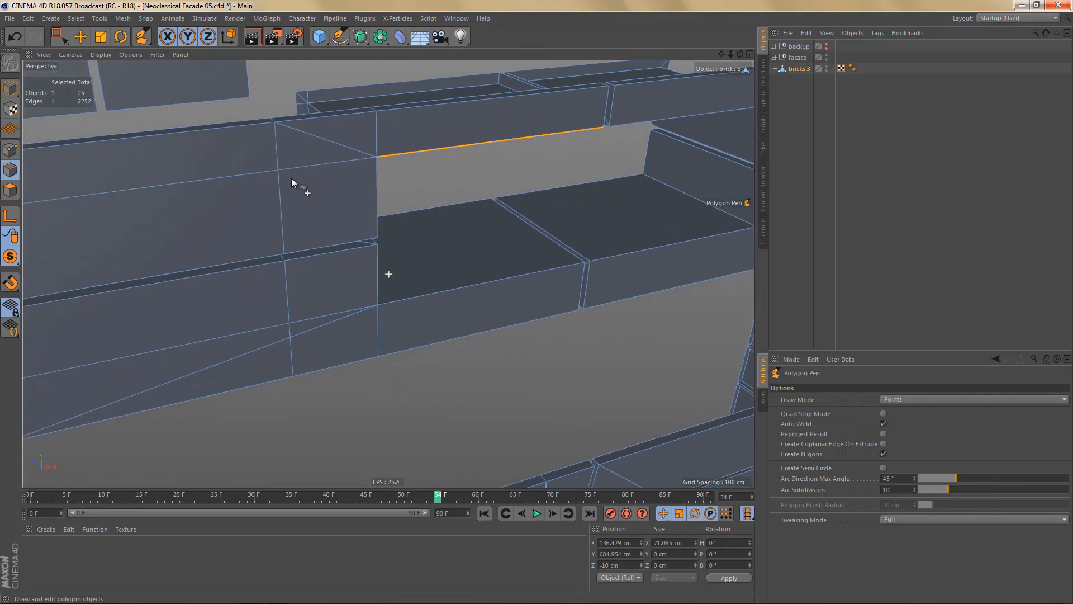
left_click_drag(280, 171, 275, 123)
middle_click_drag(279, 171, 234, 215, "alt")
right_click_drag(234, 215, 225, 243, "alt")
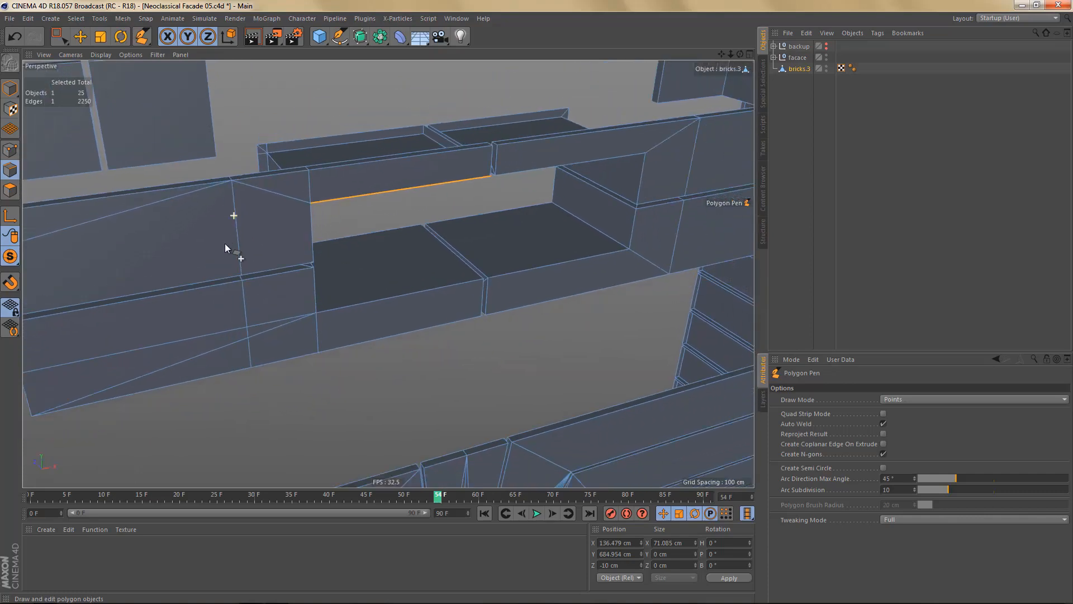
middle_click_drag(239, 249, 223, 247, "alt")
right_click_drag(222, 246, 221, 258, "alt")
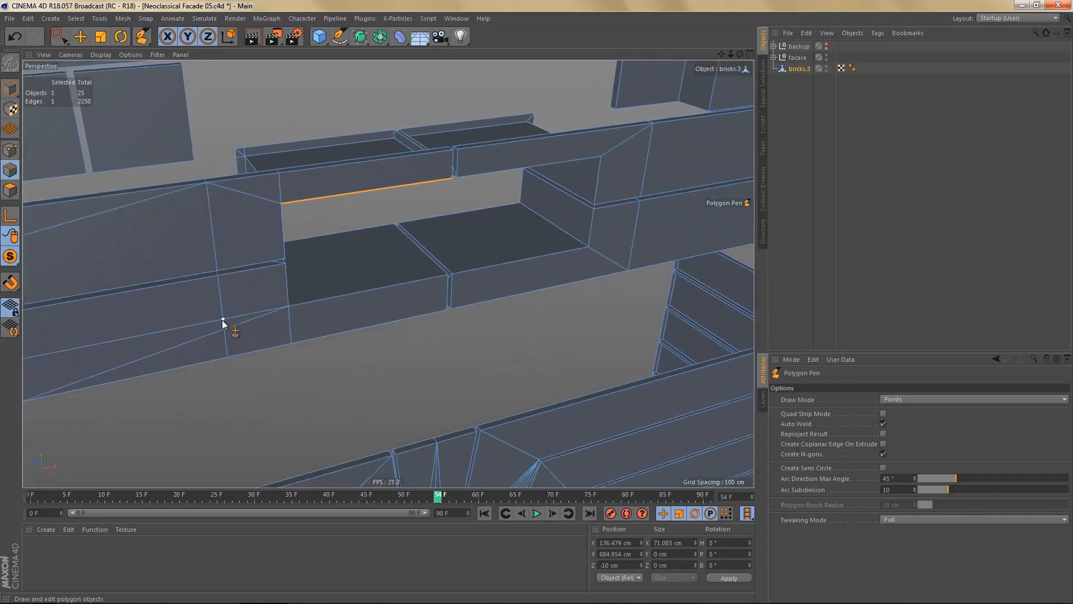
left_click_drag(222, 320, 227, 356)
middle_click_drag(291, 293, 427, 268, "alt")
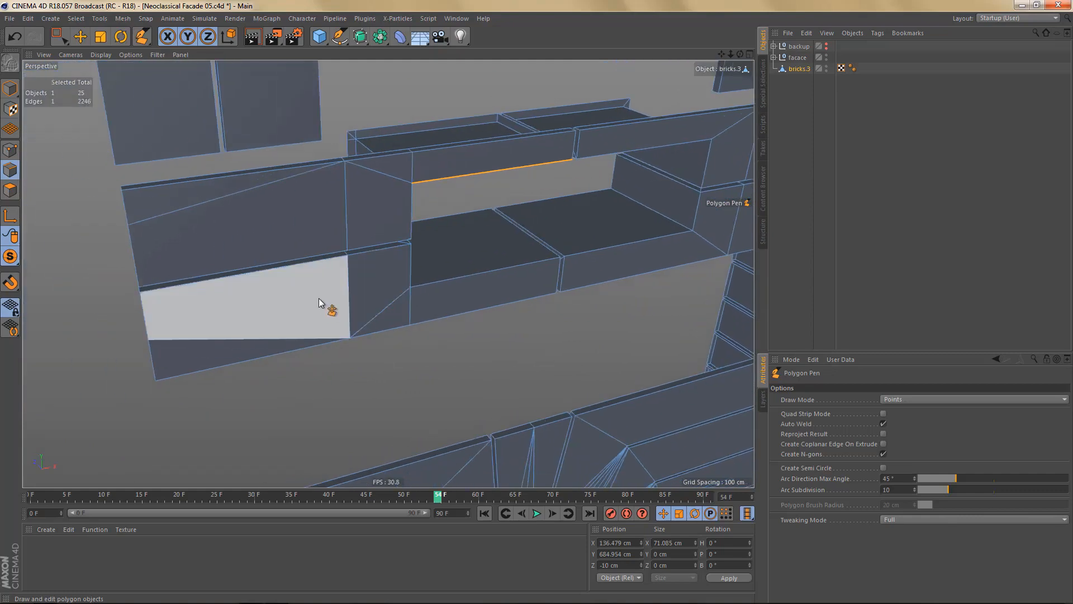
- Delete the leftover slanted edges across the outer left parts of the lower and upper bricks
key("e")
left_click(199, 337)
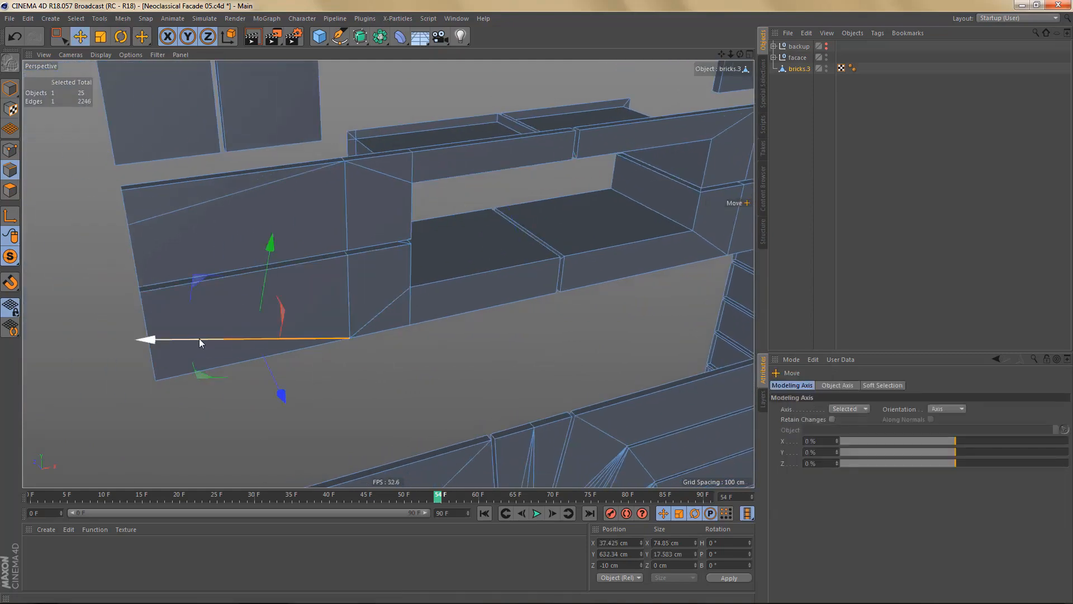
key("Delete")
left_click(173, 216)
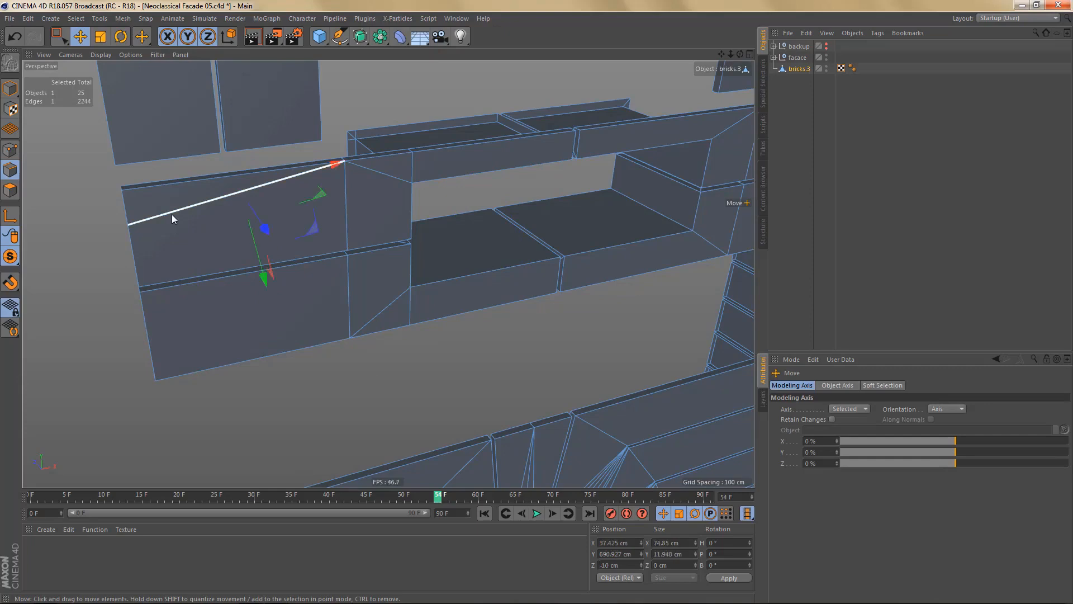
key("Delete")
left_click_drag(378, 190, 343, 207, "alt")
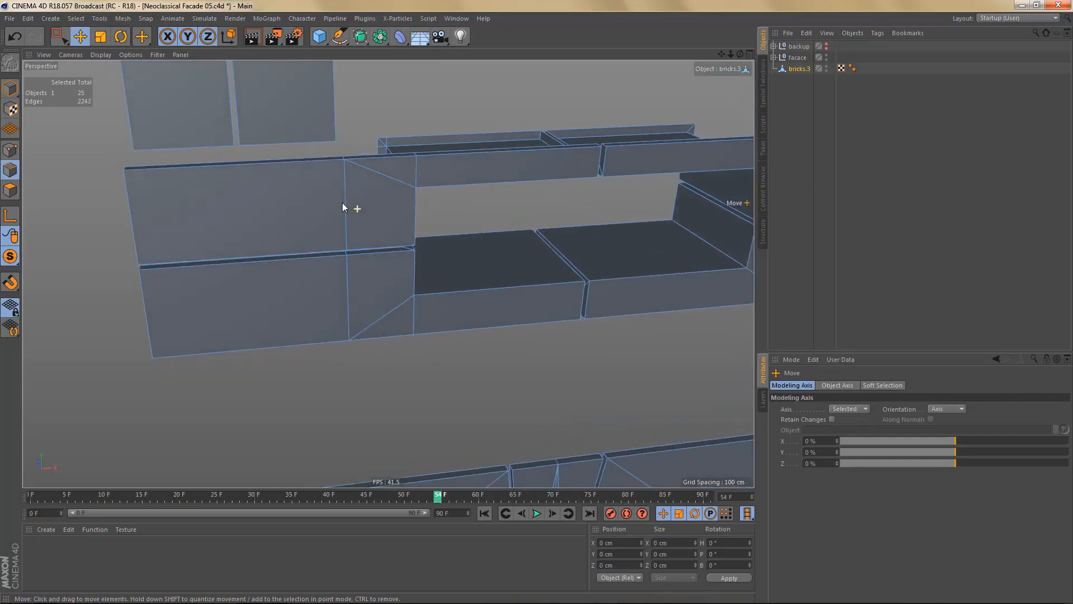
- Delete the short vertical edges directly above and below the opening's left corners
left_click(418, 172)
key("Delete")
left_click(415, 318)
key("Delete")
left_click_drag(380, 337, 408, 219, "alt")
middle_click_drag(408, 217, 388, 274, "alt")
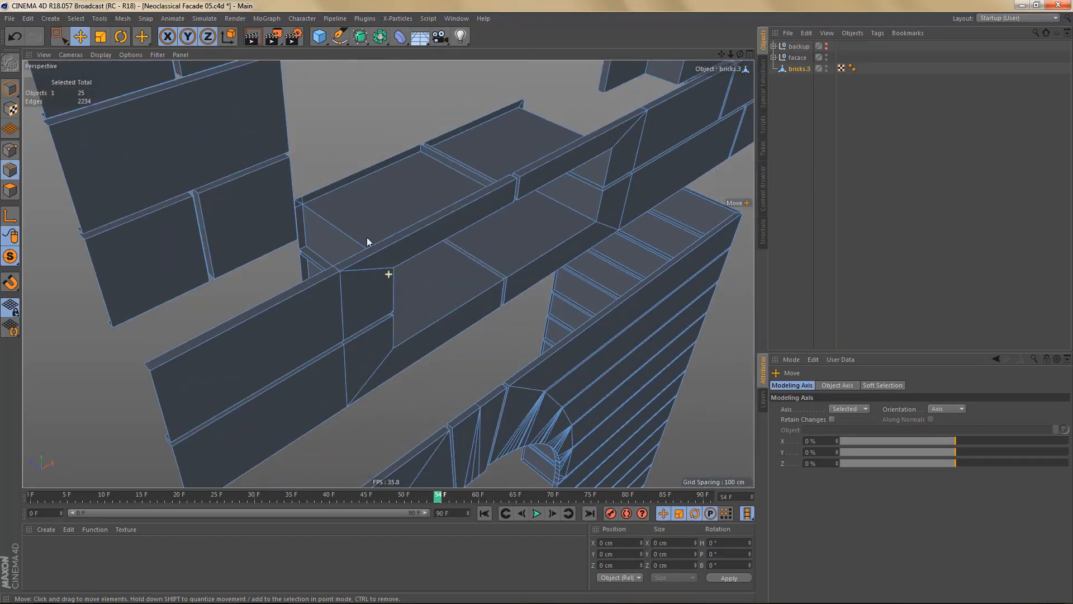
- Delete the short leftover edge at the upper outer corner of the upper brick's rear end
right_click_drag(321, 206, 411, 210, "alt")
left_click_drag(322, 217, 297, 208, "alt")
scroll(284, 200, "up", 3)
left_click(283, 191)
key("ctrl+Delete")
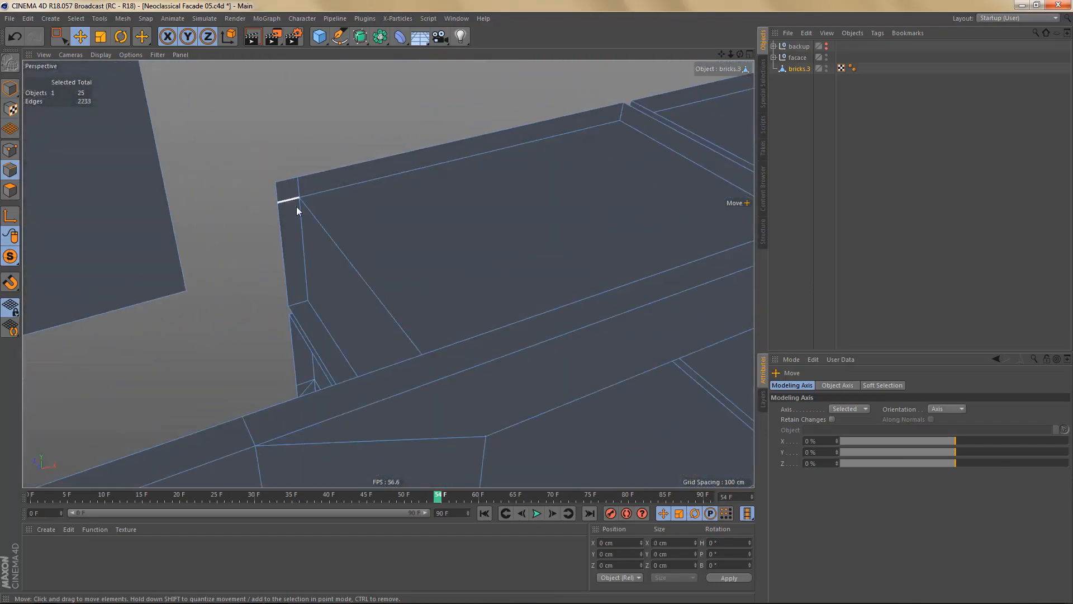
- Weld the three selected points at the upper brick's upper rear corner to the outermost corner point
scroll(356, 202, "down", 4)
middle_click_drag(369, 223, 320, 234, "alt")
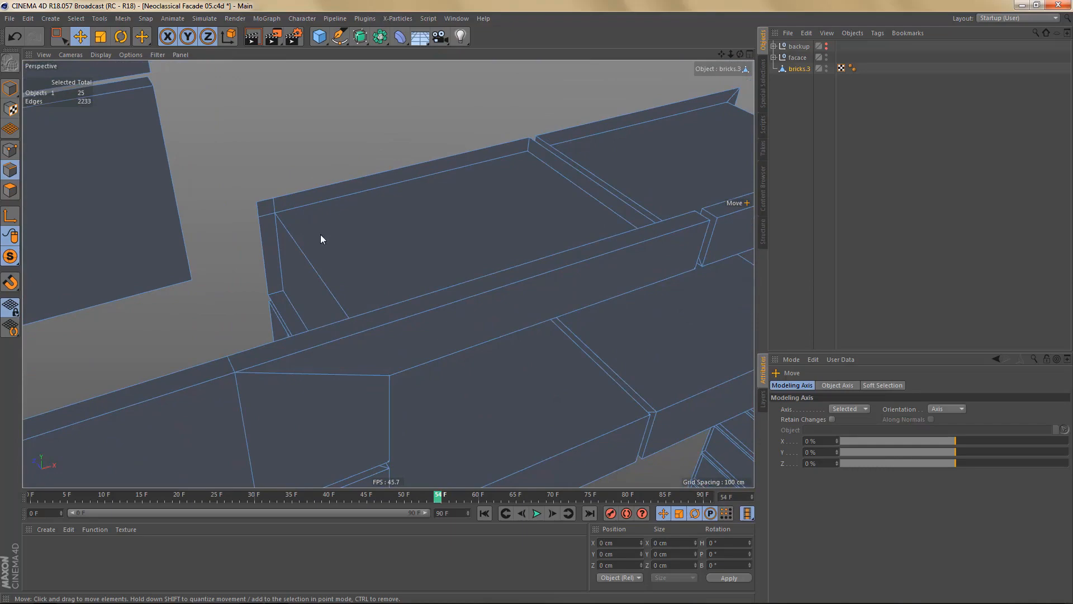
left_click_drag(320, 240, 214, 227, "alt")
scroll(335, 229, "up", 2)
left_click_drag(274, 207, 321, 207, "alt")
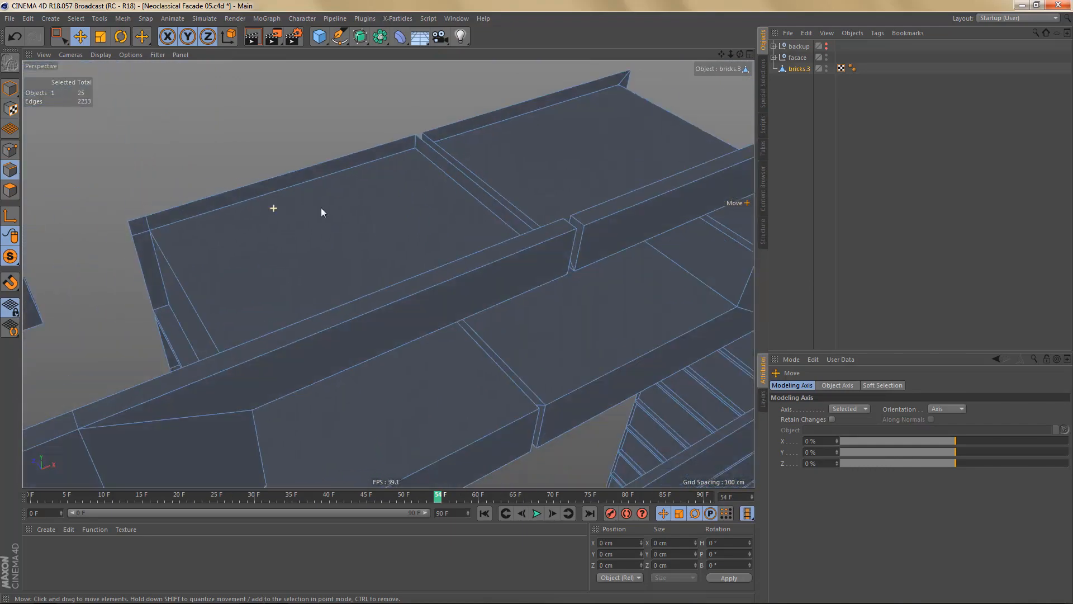
middle_click_drag(273, 241, 386, 243, "alt")
right_click_drag(223, 251, 249, 246, "alt")
key("Return")
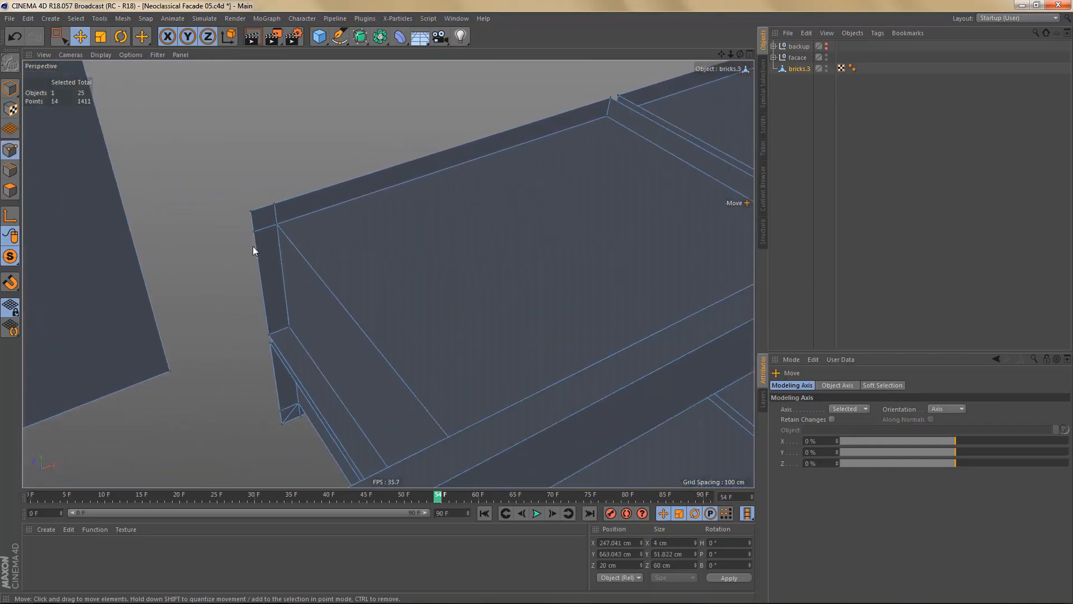
key("9")
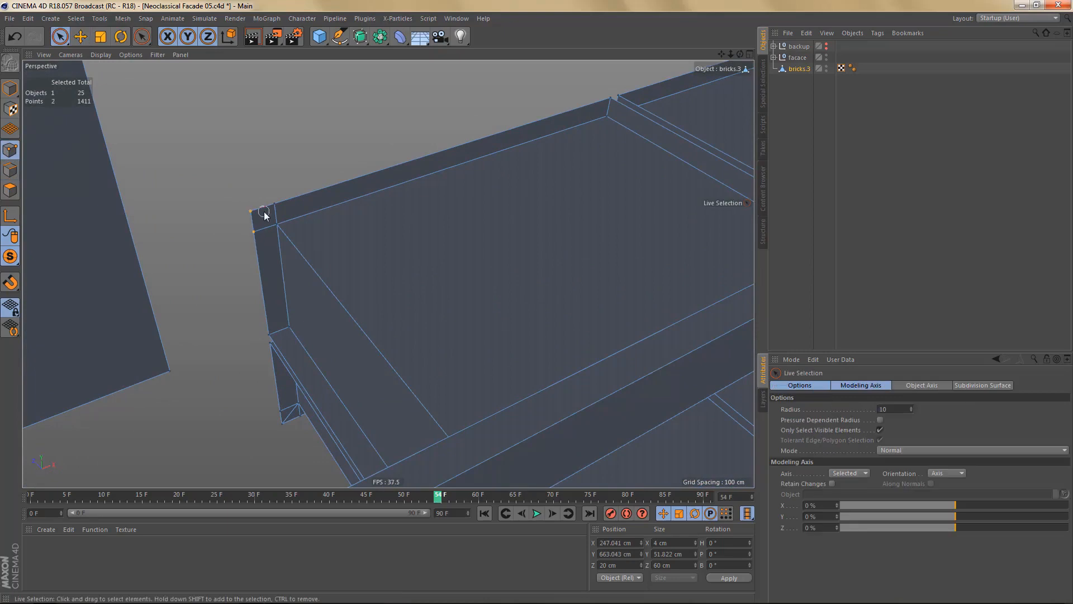
left_click(276, 209)
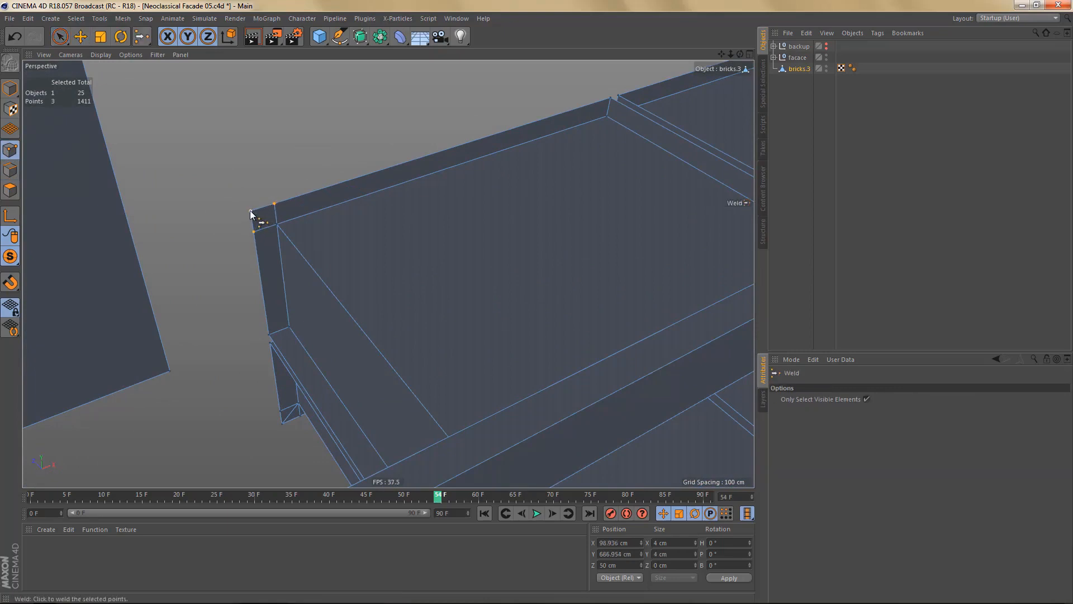
left_click(250, 212)
left_click_drag(304, 230, 302, 232, "alt")
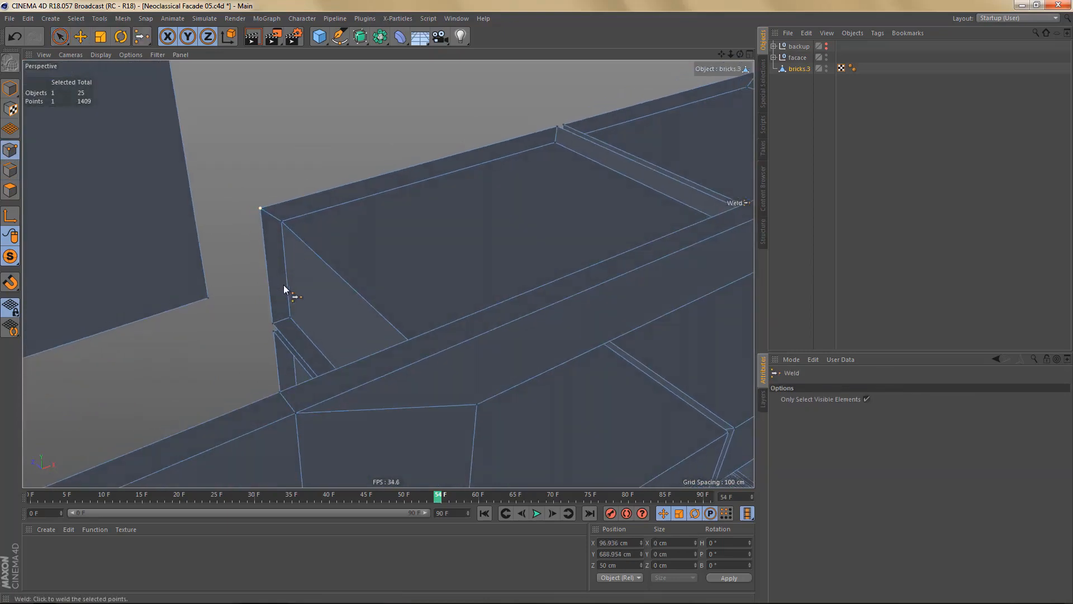
- Weld the extra points at the lower brick's bottom rear corner to the outermost corner point
left_click_drag(284, 288, 380, 377, "alt")
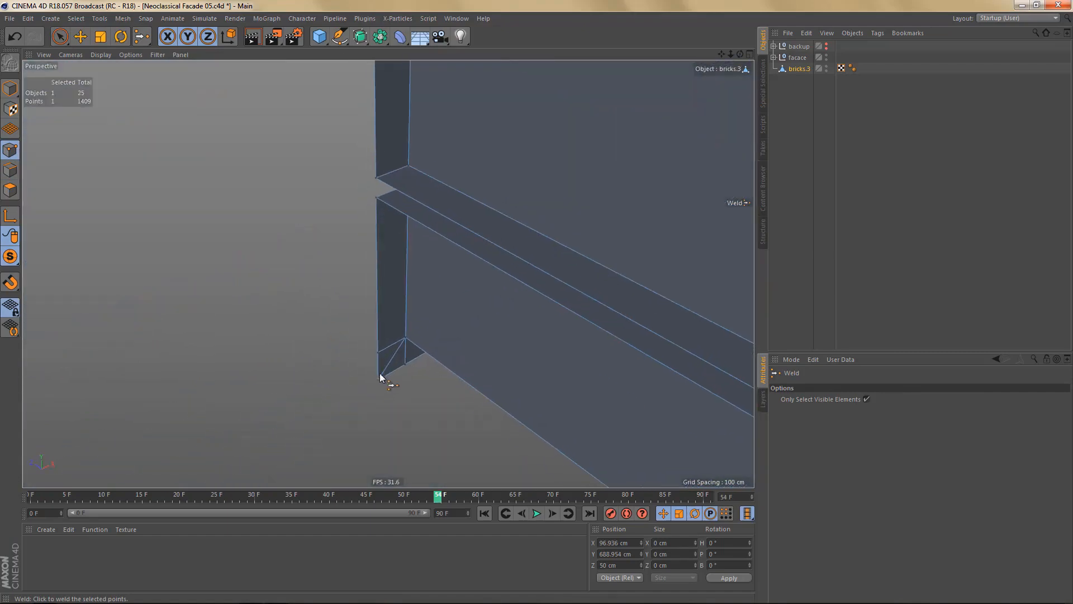
key("space")
key("space")
left_click(377, 383)
- Turn off viewport solo mode and review the brickwork on the complete facade
right_click_drag(341, 314, 233, 368, "alt")
middle_click_drag(387, 272, 244, 248, "alt")
left_click_drag(548, 221, 506, 211, "alt")
right_click_drag(472, 195, 395, 280, "alt")
middle_click_drag(435, 266, 423, 305, "alt")
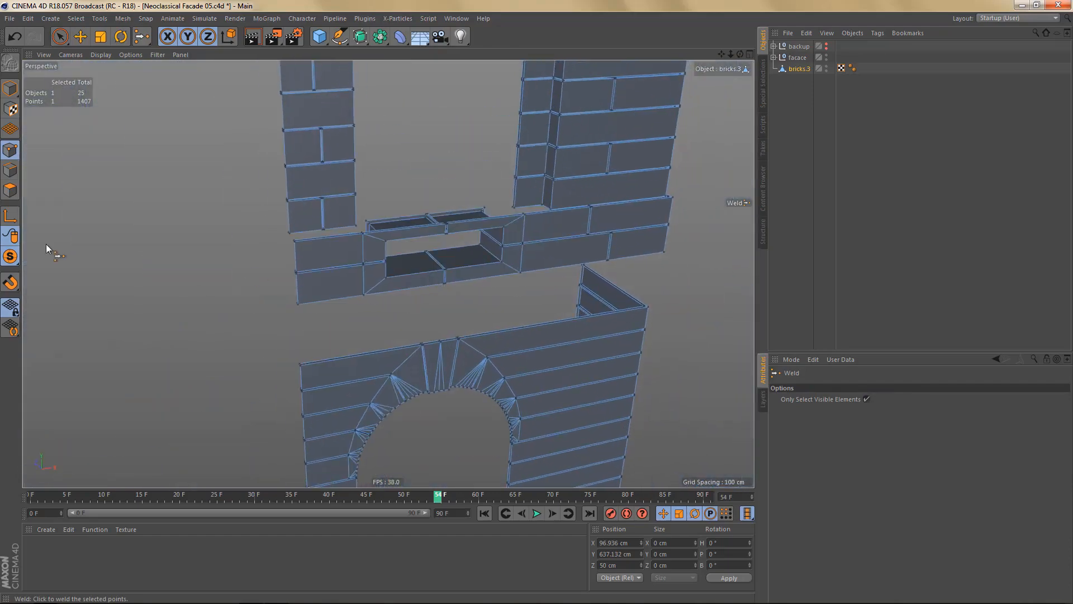
left_click_drag(10, 257, 72, 267)
right_click_drag(427, 244, 386, 312, "alt")
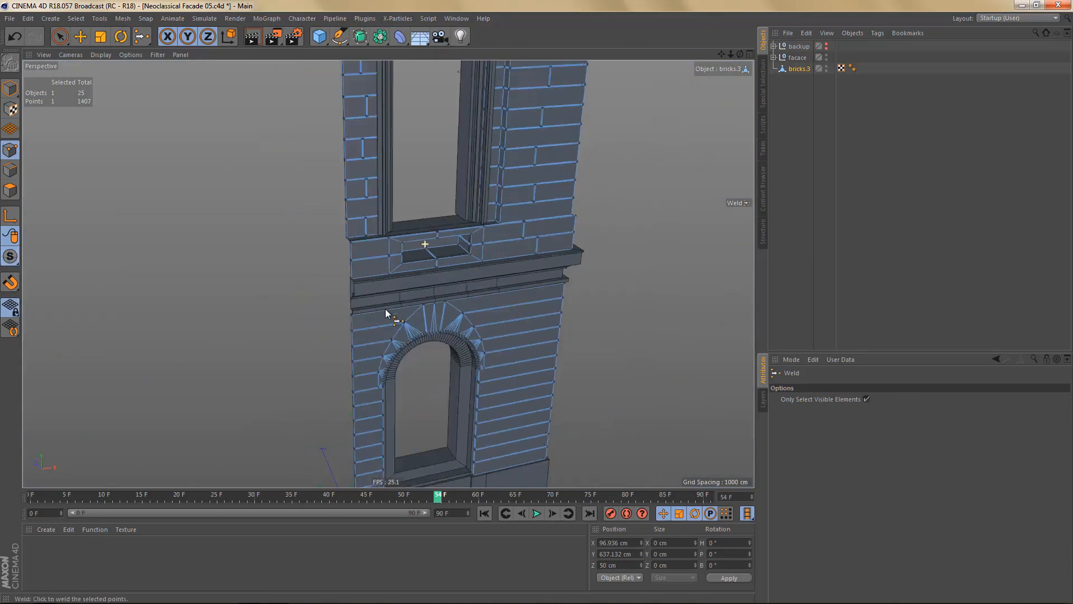
middle_click_drag(392, 251, 389, 274, "alt")
right_click_drag(388, 274, 390, 329, "alt")
middle_click_drag(429, 261, 411, 291, "alt")
right_click_drag(411, 290, 402, 342, "alt")
middle_click_drag(430, 276, 432, 304, "alt")
right_click_drag(432, 304, 434, 315, "alt")
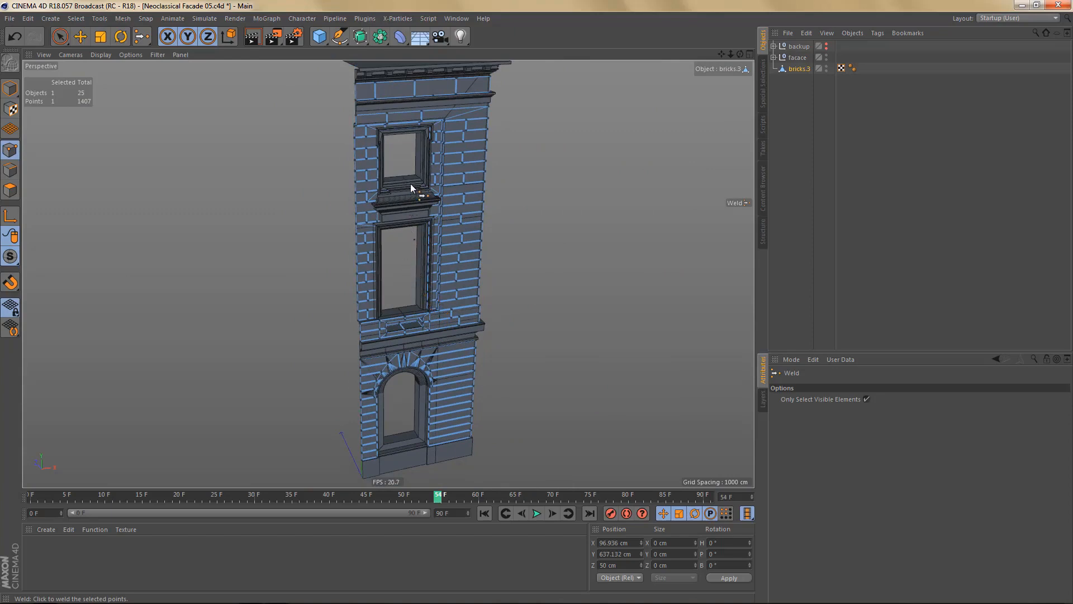
- Rename the bricks.3 object to "bricks" and place it as the first object inside the facace group
left_click(774, 57)
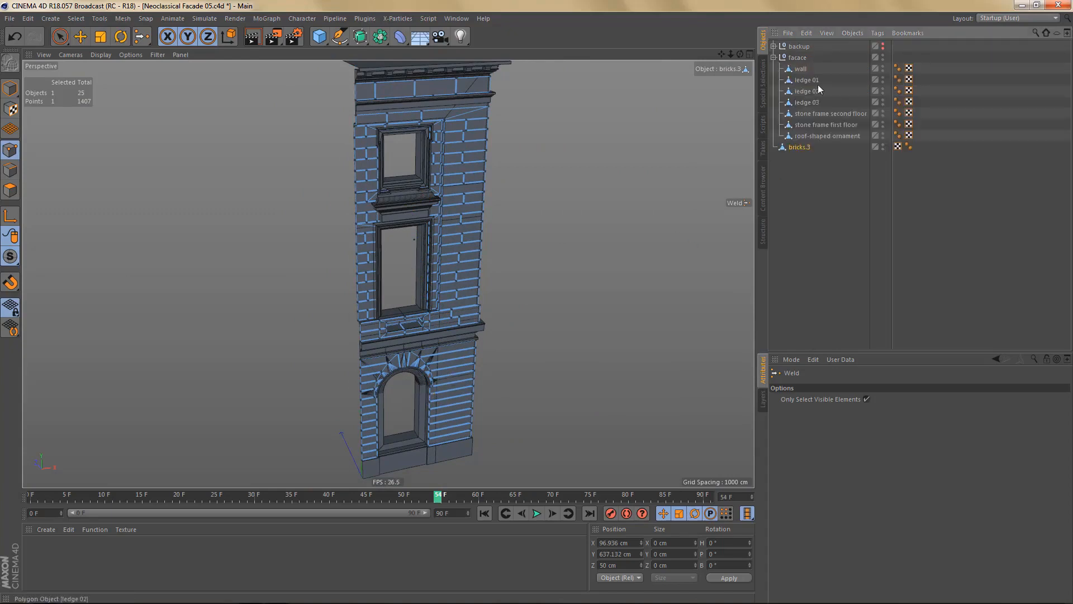
left_click(800, 148)
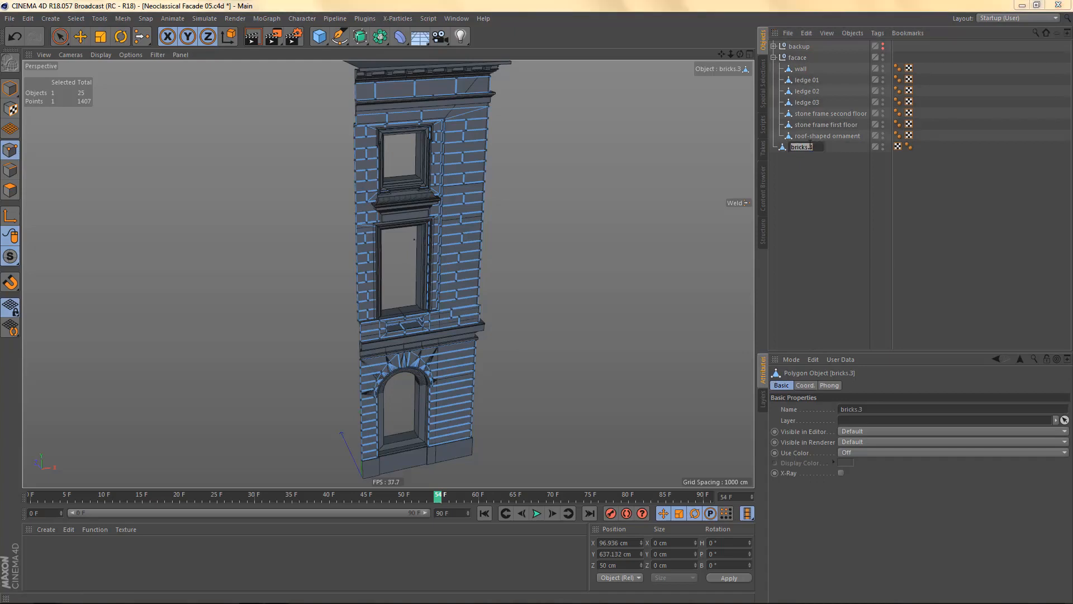
double_click(809, 147)
type("s")
key("Return")
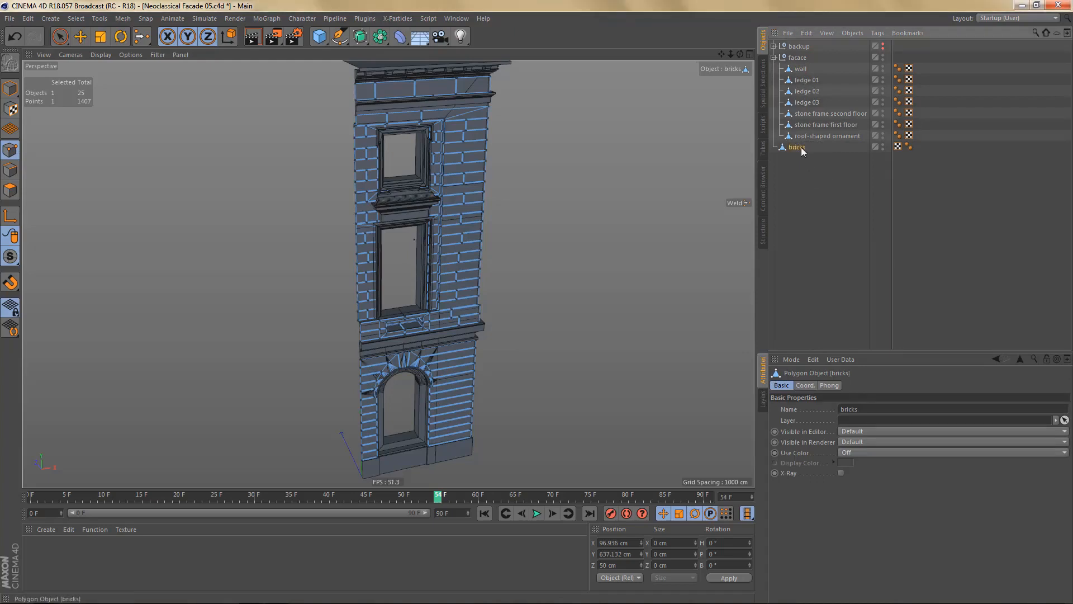
left_click_drag(803, 65, 804, 66)
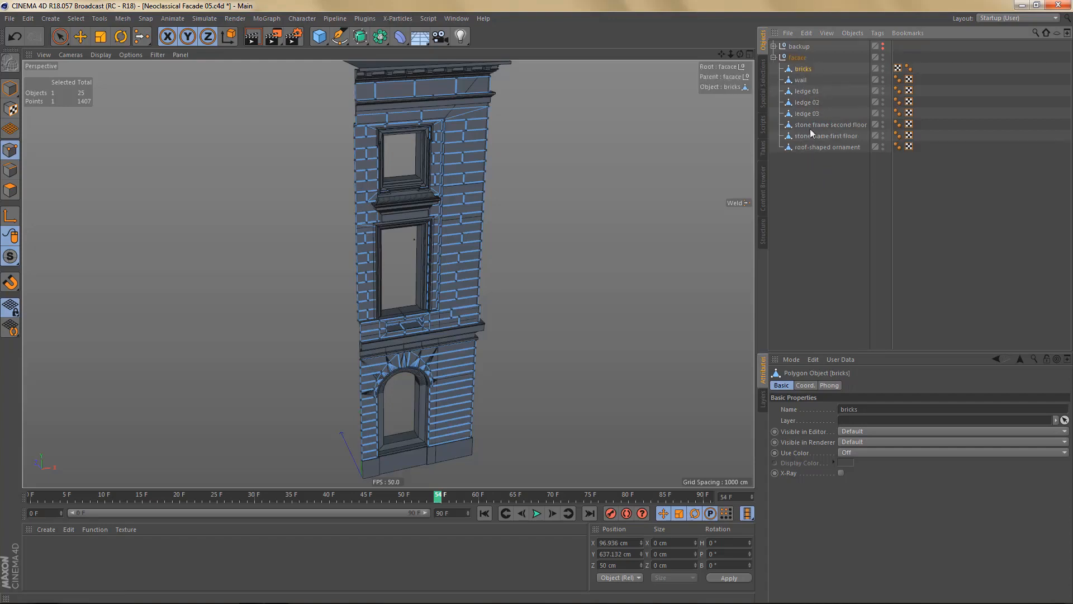
- Copy the wall, stone frame second floor and stone frame first floor objects out of the facace group and hide the group
left_click(802, 79)
left_click(817, 125, "ctrl")
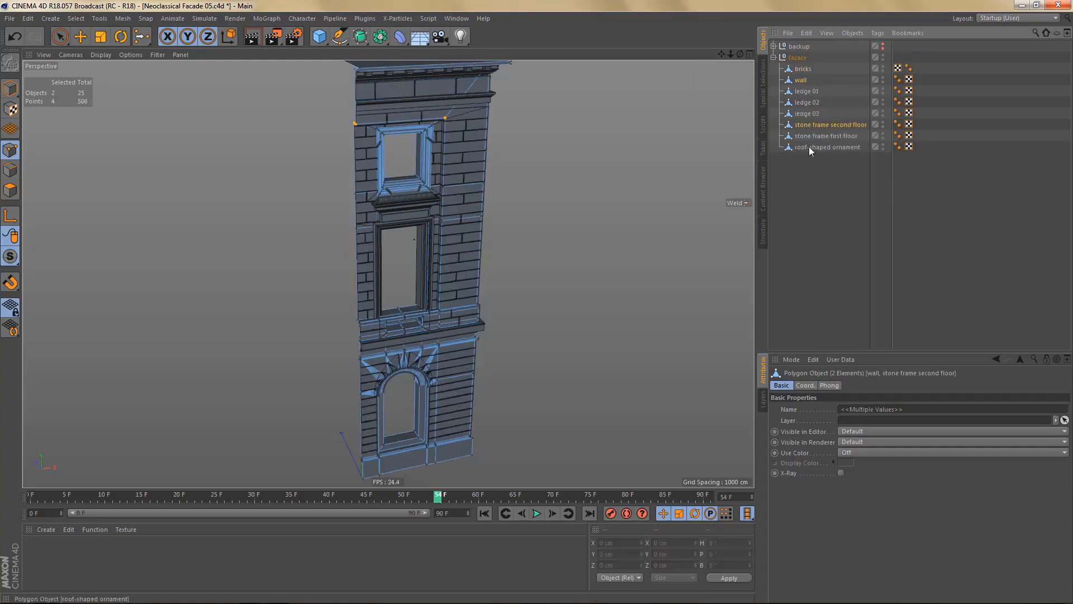
left_click(811, 136, "ctrl")
left_click_drag(811, 137, 817, 178)
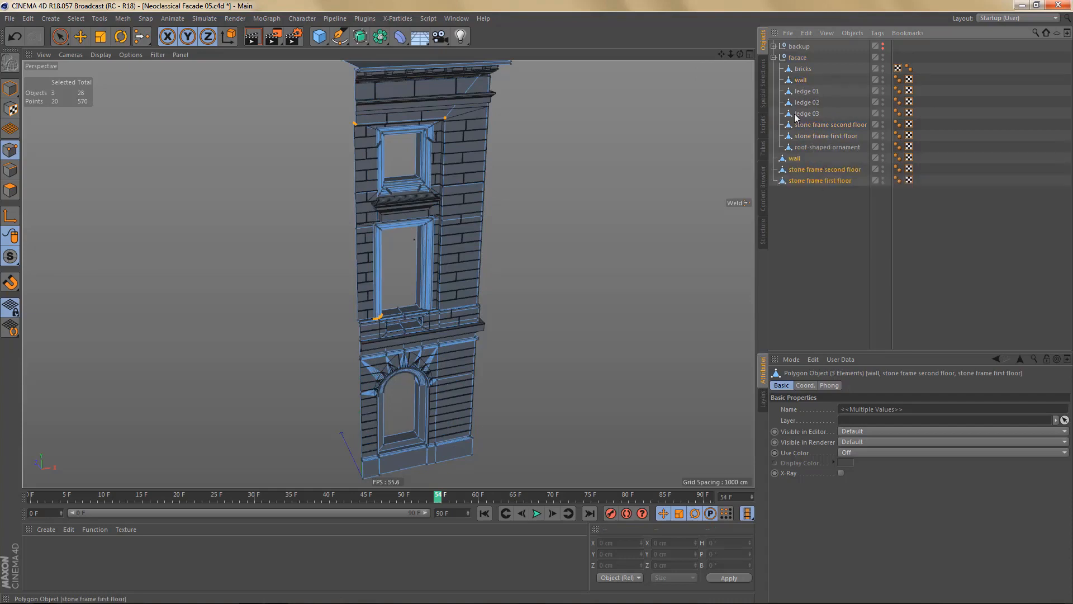
left_click(774, 58)
middle_click_drag(551, 332, 594, 285, "alt")
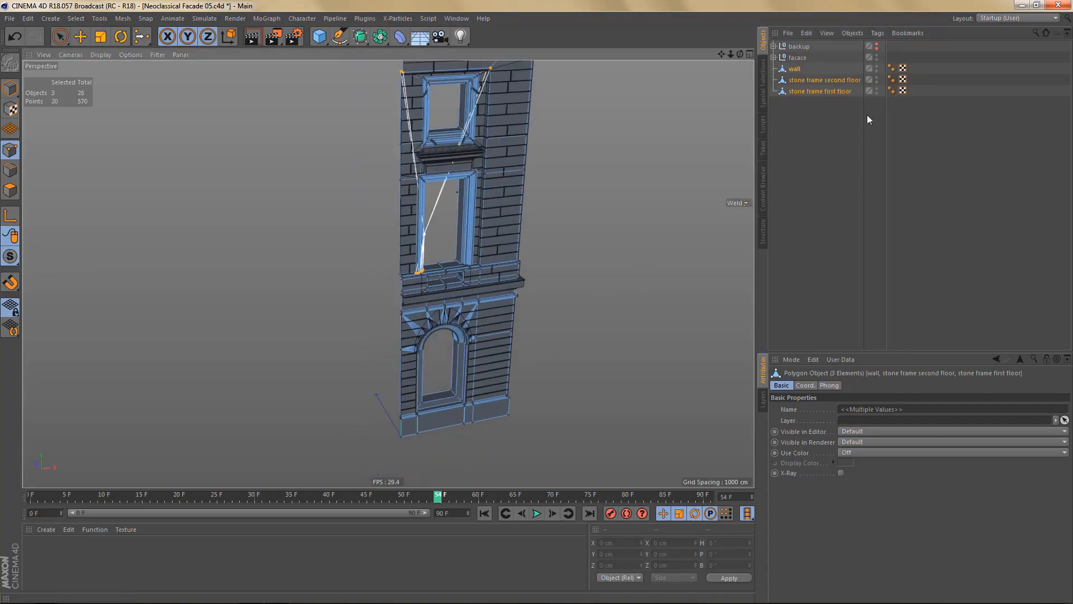
double_click(876, 58, "alt")
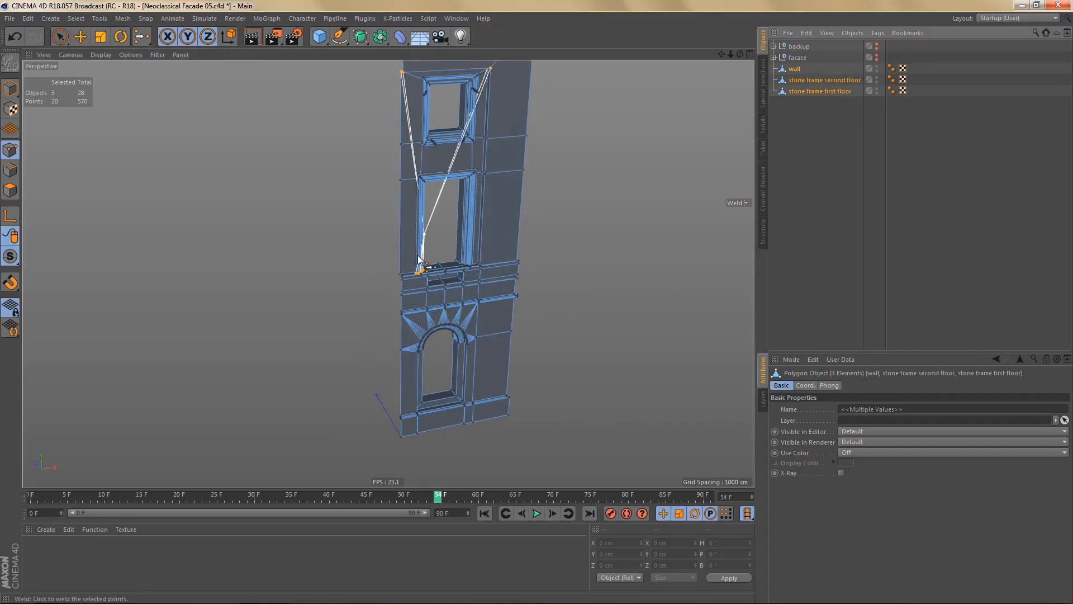
- Close the wall's ground-floor arched window opening with Close Polygon Hole and select the new arched polygon
scroll(427, 265, "up", 1)
key("e")
left_click_drag(523, 283, 517, 279, "alt")
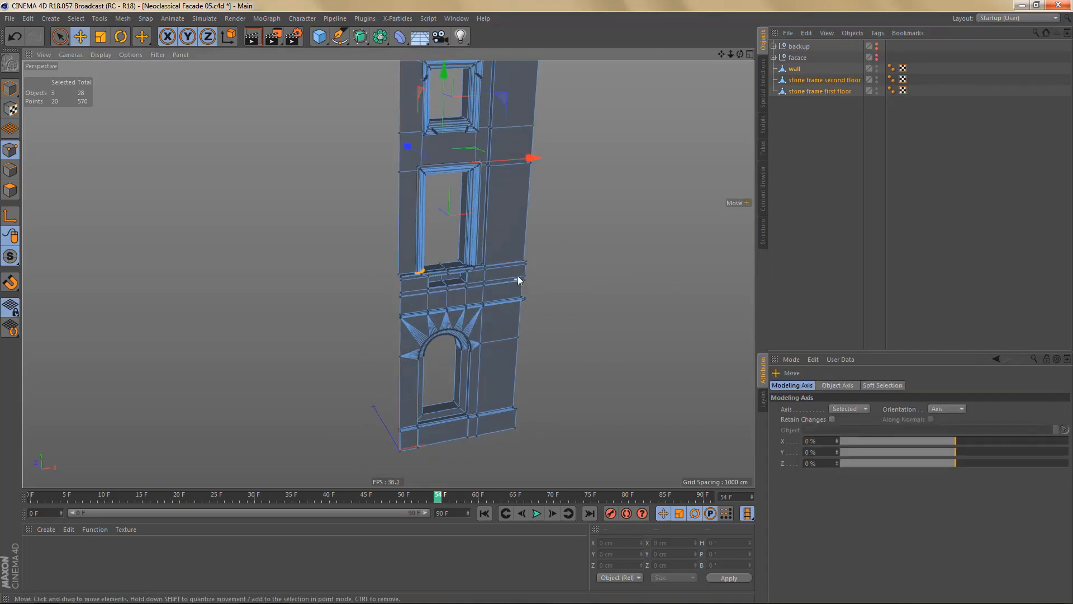
key("Return")
scroll(564, 321, "up", 6)
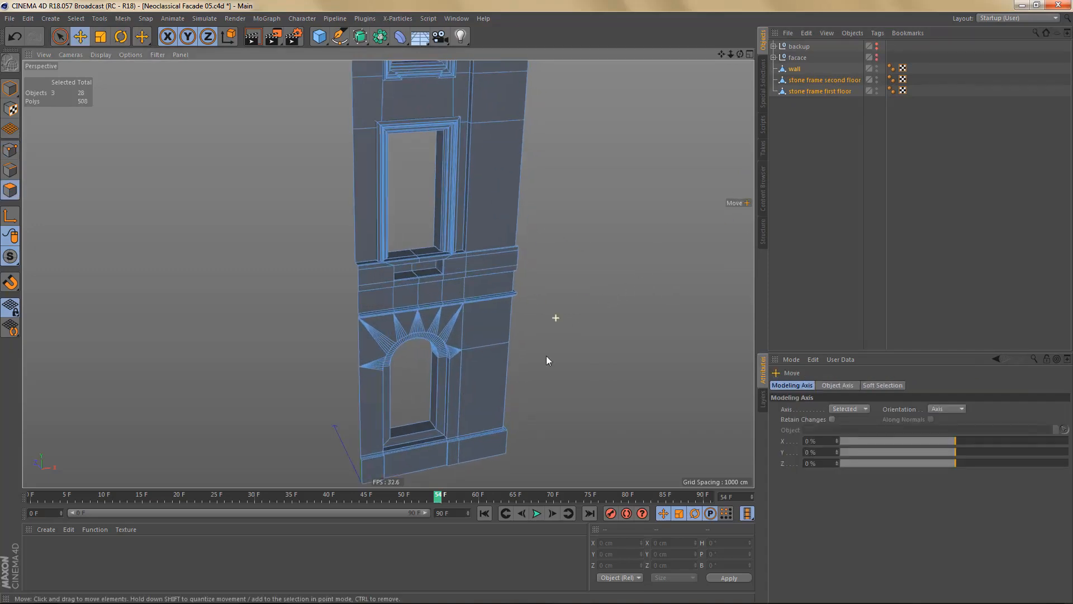
scroll(504, 353, "up", 3)
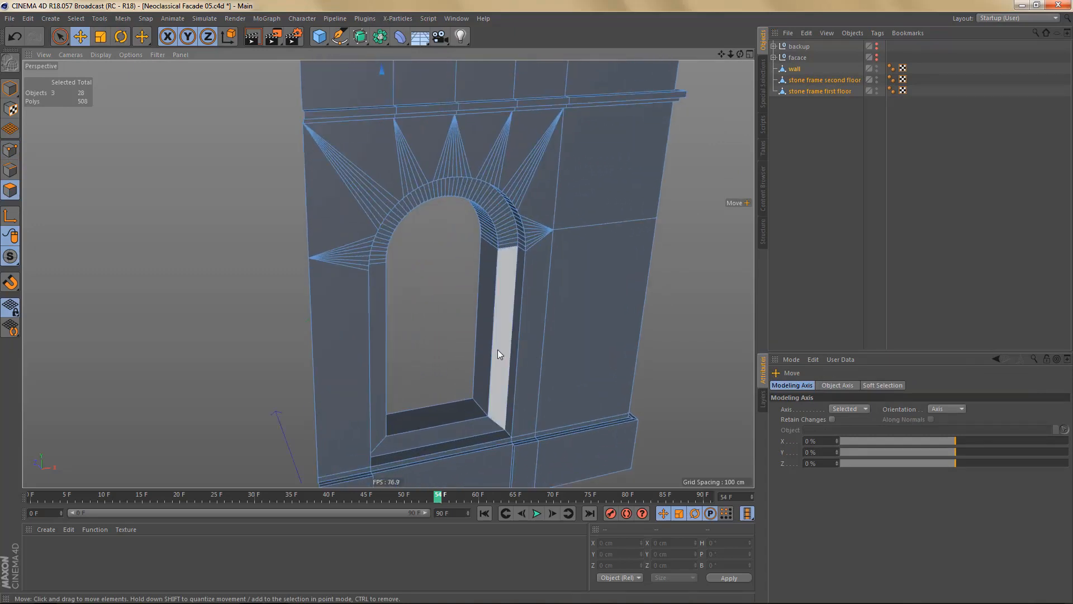
key("m")
key("d")
left_click(478, 319)
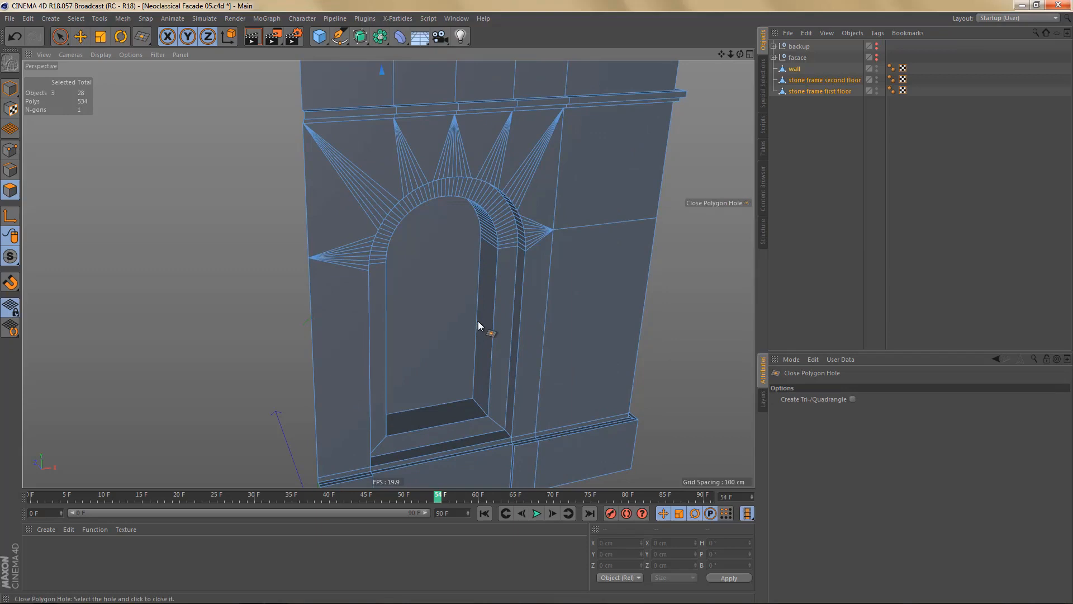
key("9")
left_click(443, 301)
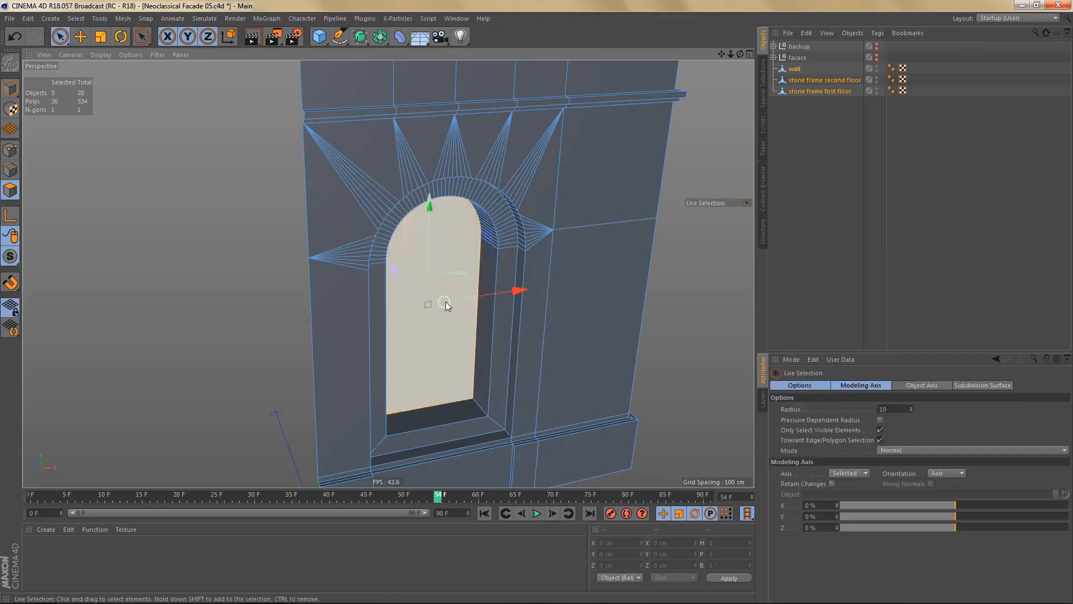
key("u")
key("i")
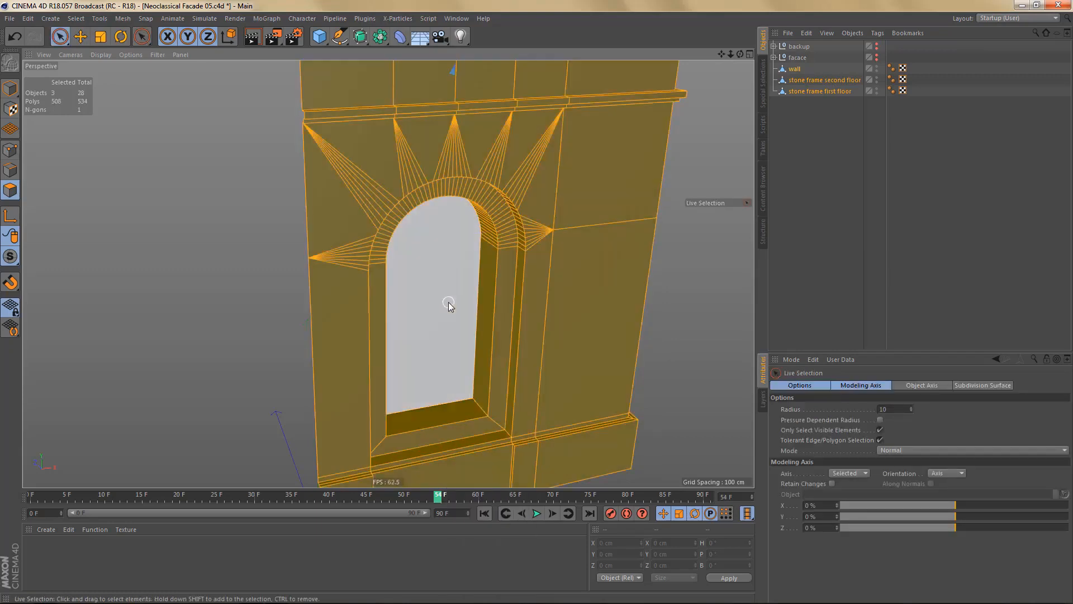
key("Delete")
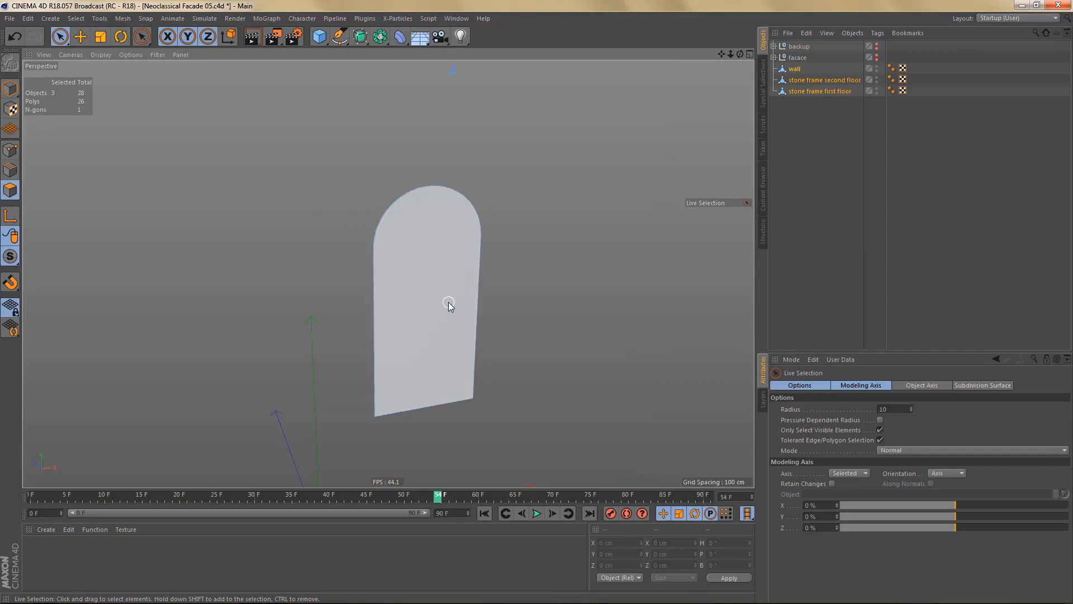
key("ctrl+a")
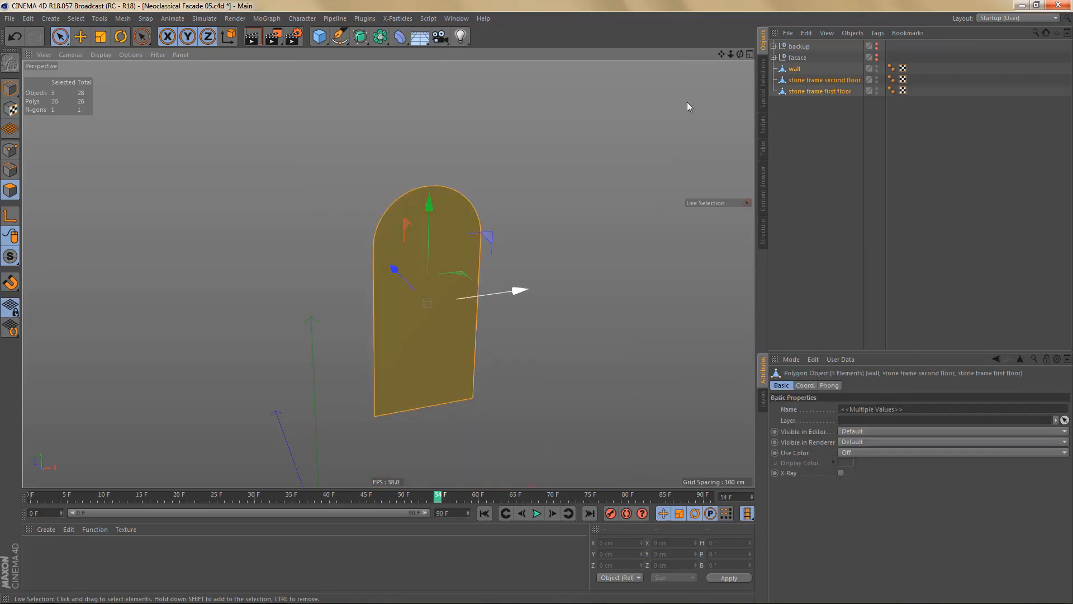
scroll(370, 459, "down", 3)
scroll(370, 459, "down", 1)
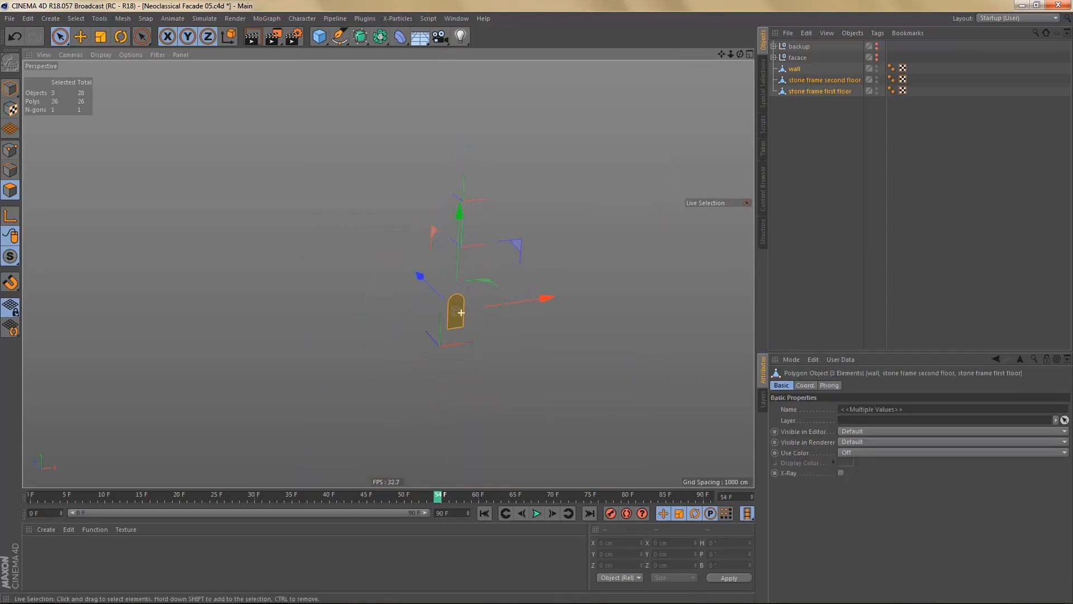
key("ctrl+z")
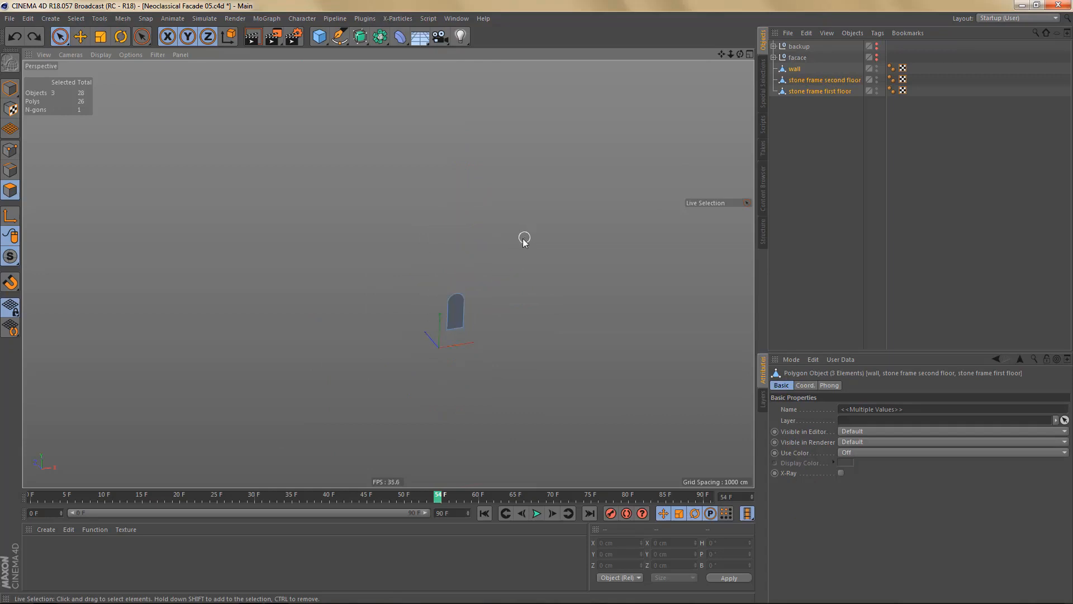
right_click_drag(498, 261, 485, 305, "alt")
key("ctrl+z")
key("ctrl+z")
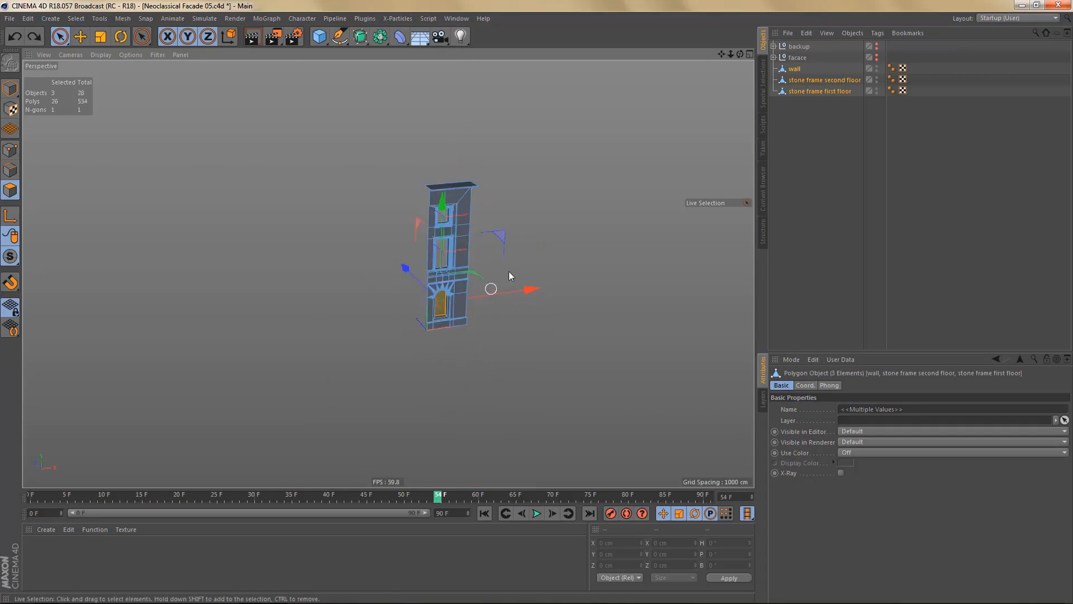
- With only the copied wall object active, delete all its polygons except the selected arched window panel
scroll(509, 271, "up", 1)
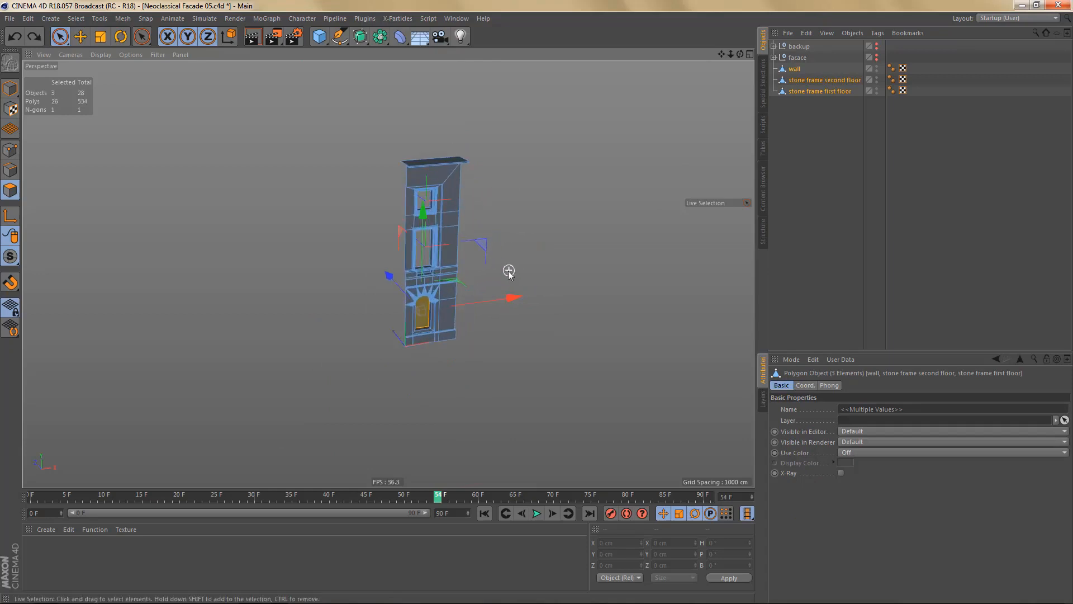
left_click(797, 72)
scroll(525, 322, "up", 3)
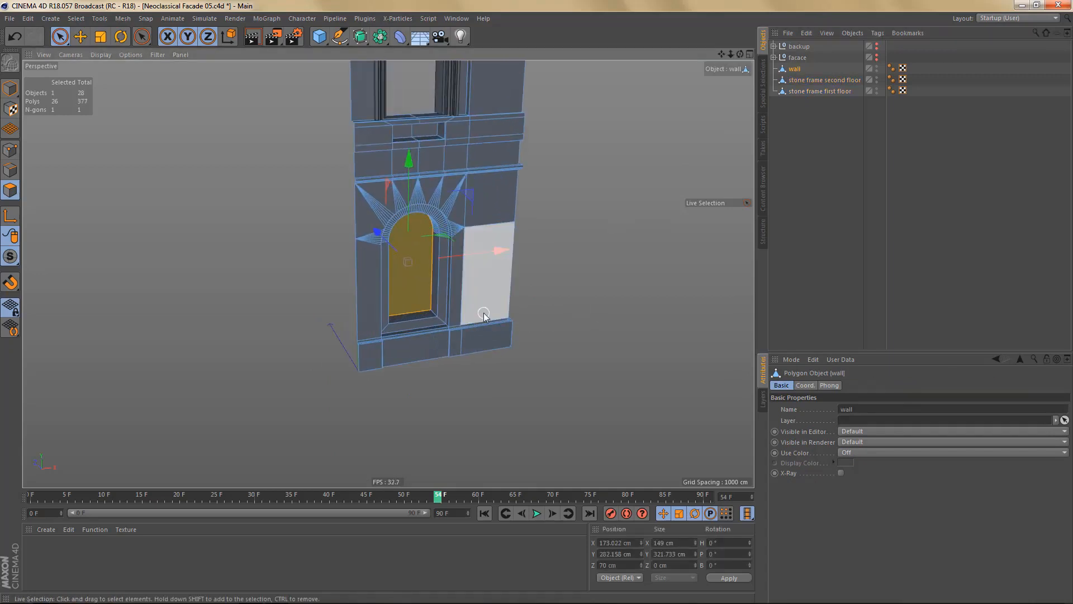
key("u")
key("i")
key("Delete")
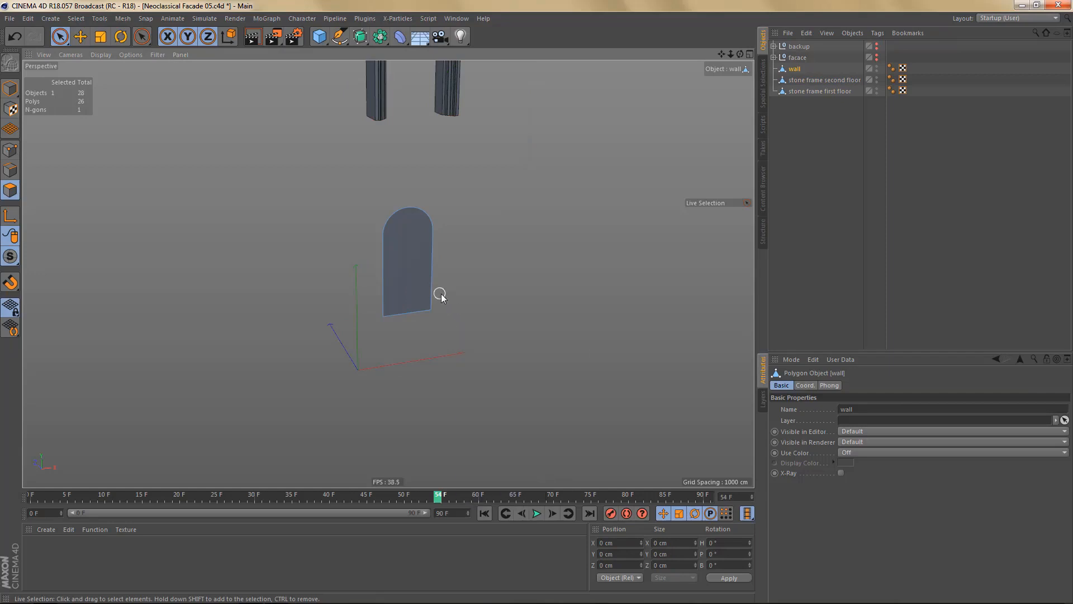
- Reset the Axis Center settings and move the wall copy's axis to the center of all its points
key("Return")
key("shift+a")
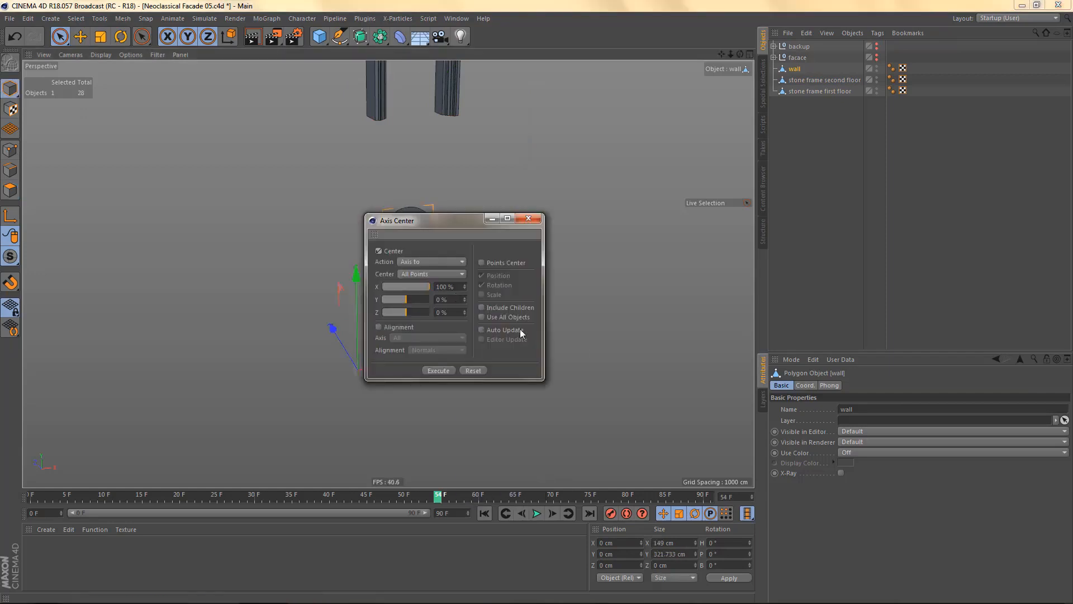
left_click(473, 370)
left_click(438, 369)
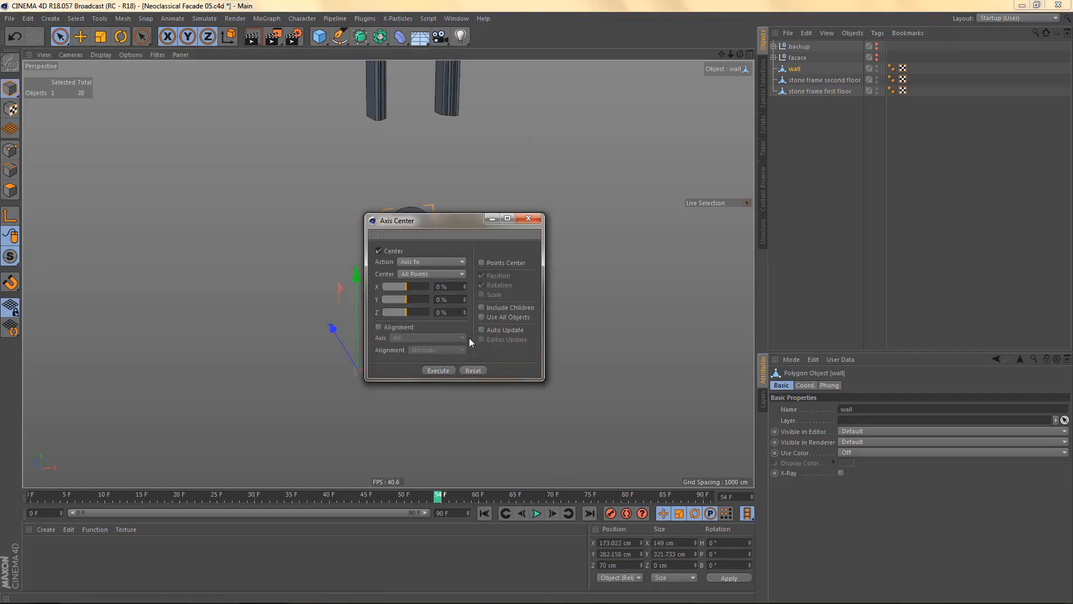
- Bridge the two inner vertical back edges of the stone frame first floor copy to create a rectangular panel across its opening
left_click(530, 220)
middle_click_drag(515, 279, 532, 312, "alt")
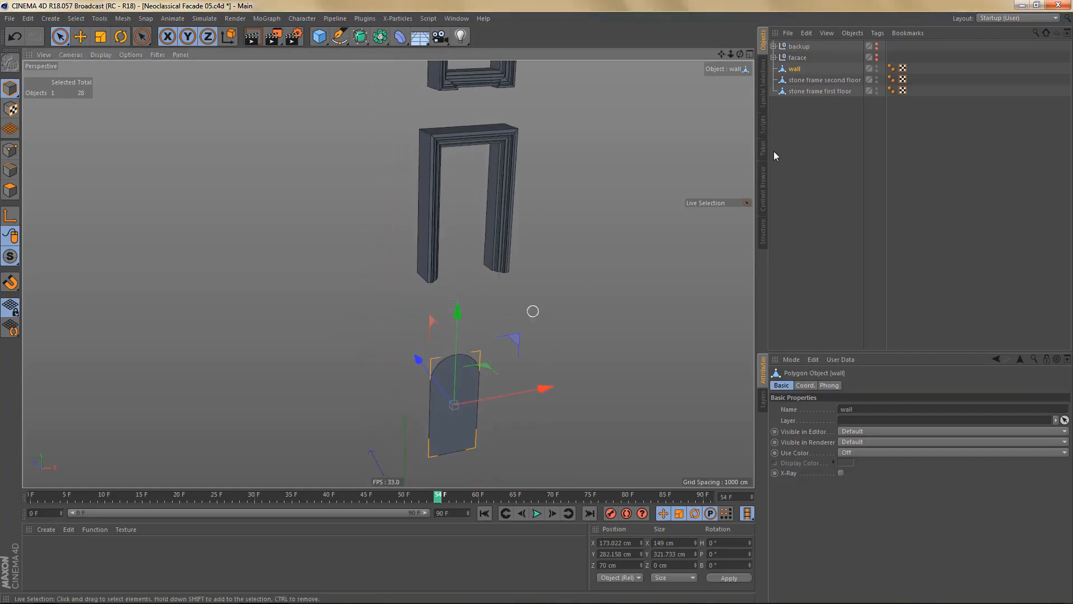
left_click(824, 93)
scroll(453, 244, "up", 3)
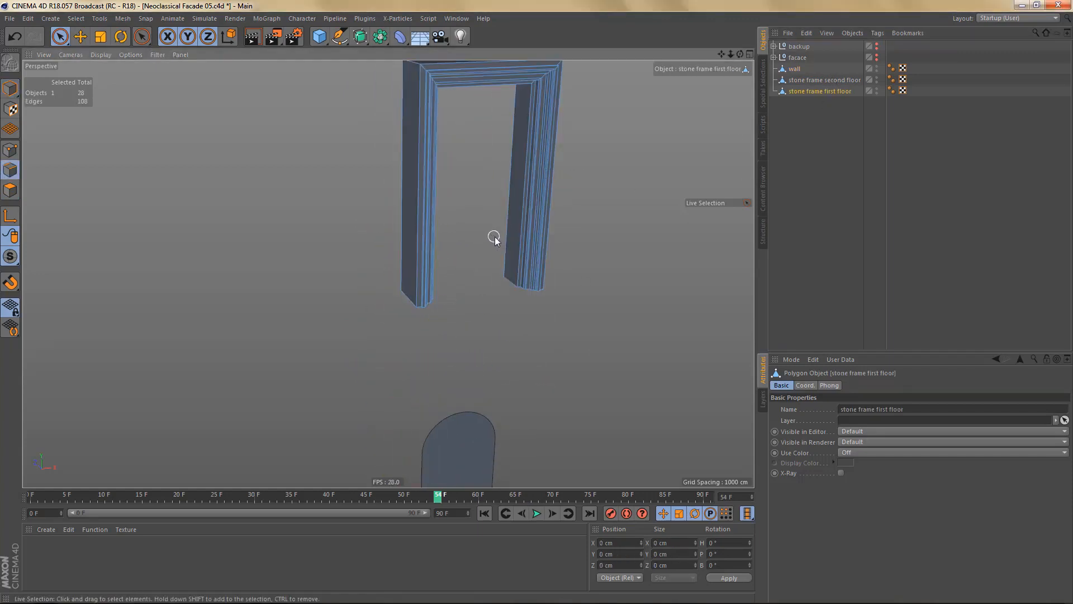
key("Return")
left_click_drag(429, 206, 654, 233, "alt")
middle_click_drag(450, 232, 453, 254, "alt")
scroll(486, 256, "up", 3)
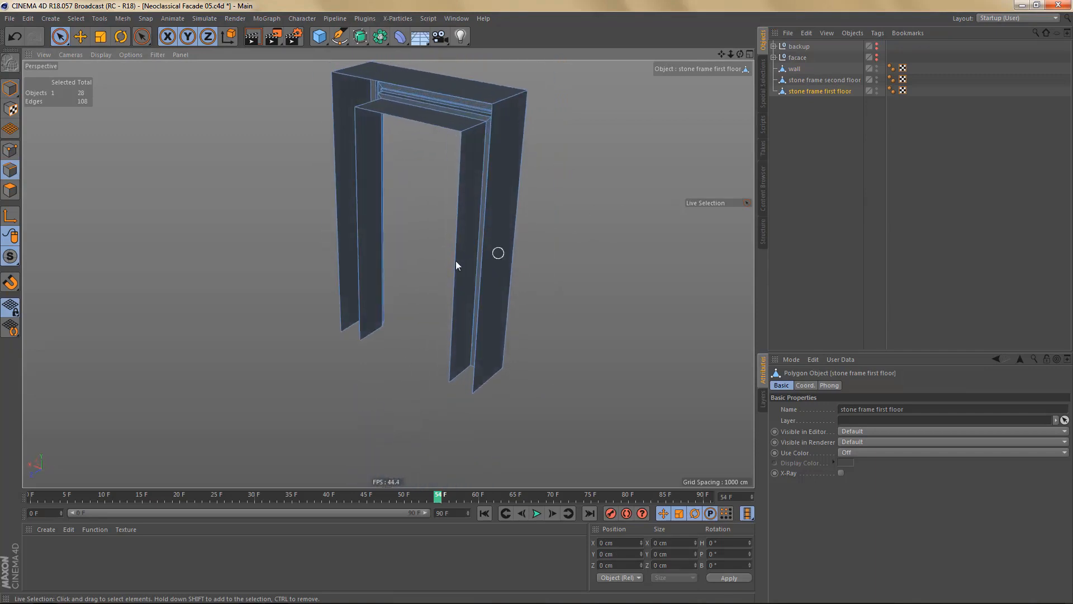
key("m")
key("b")
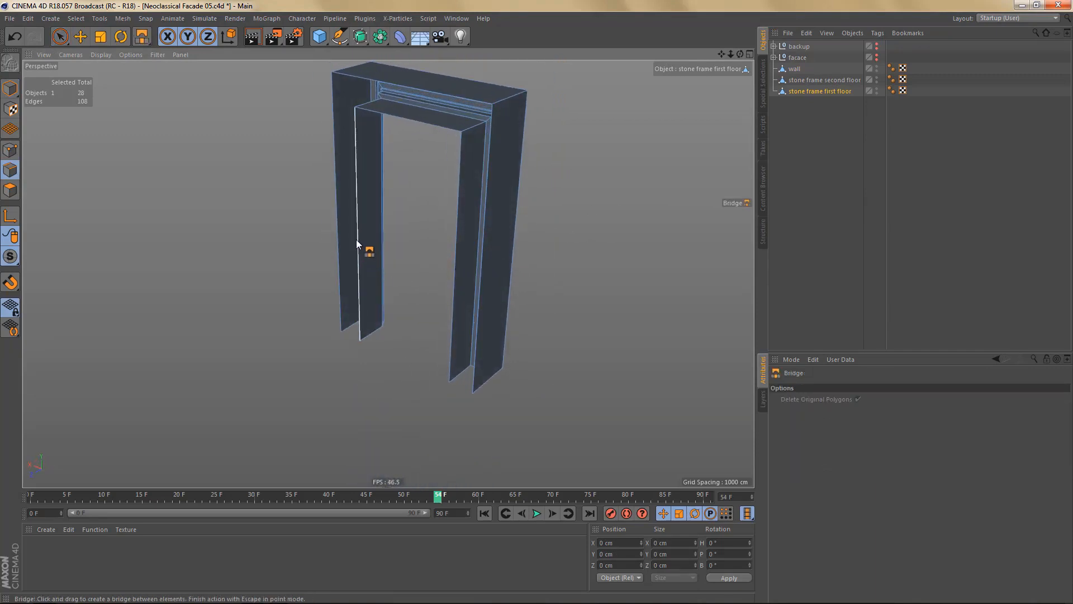
left_click_drag(356, 239, 455, 260)
left_click_drag(484, 226, 472, 223, "alt")
- Delete every polygon of the stone frame first floor copy except the bridged panel, and optimize the remaining mesh
key("Return")
key("space")
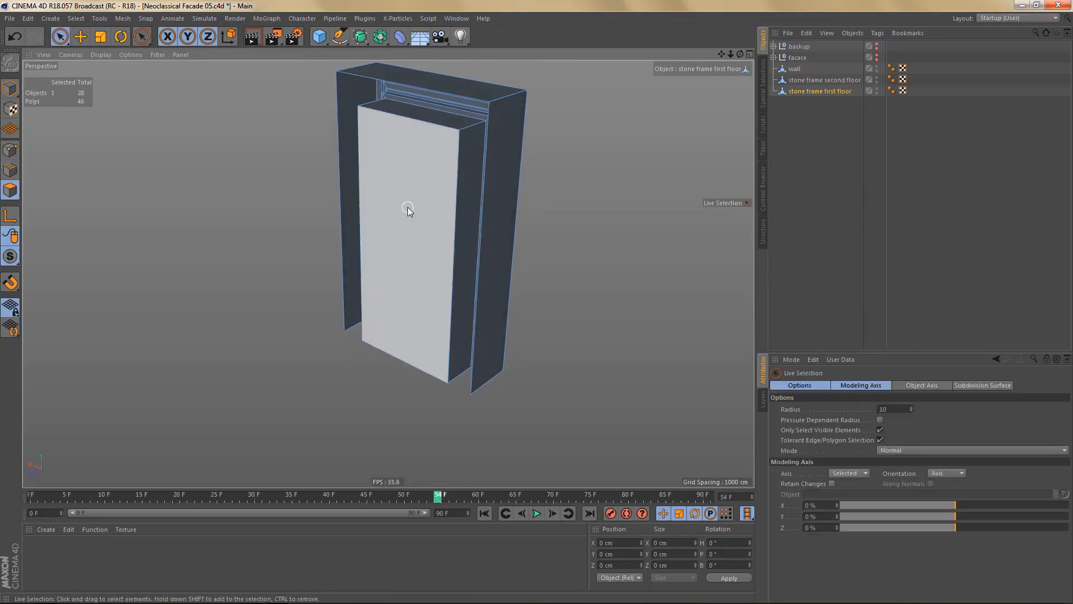
left_click(407, 208)
key("u")
key("i")
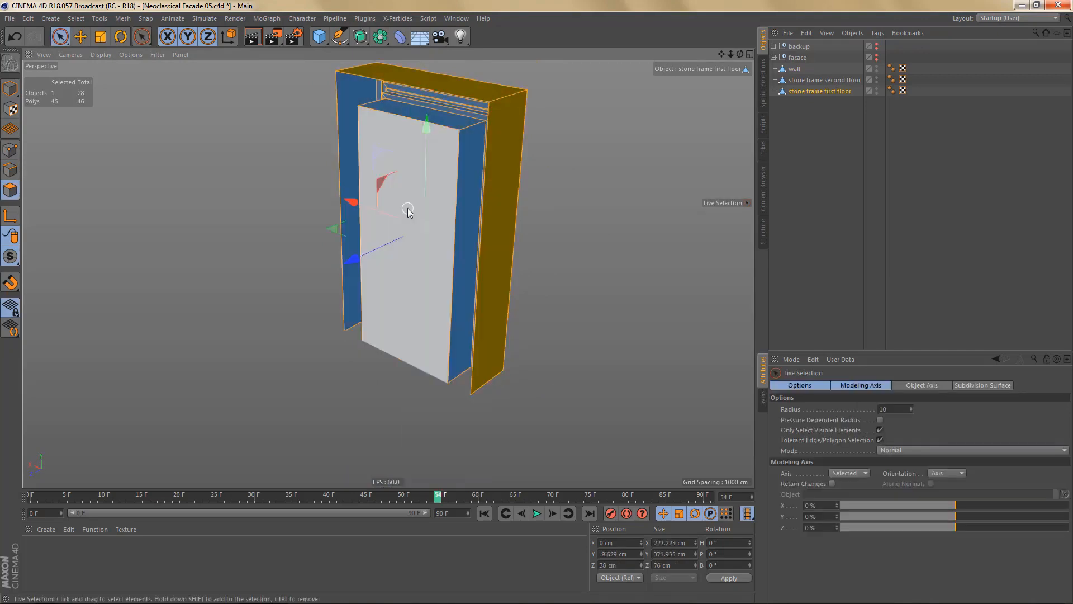
key("Delete")
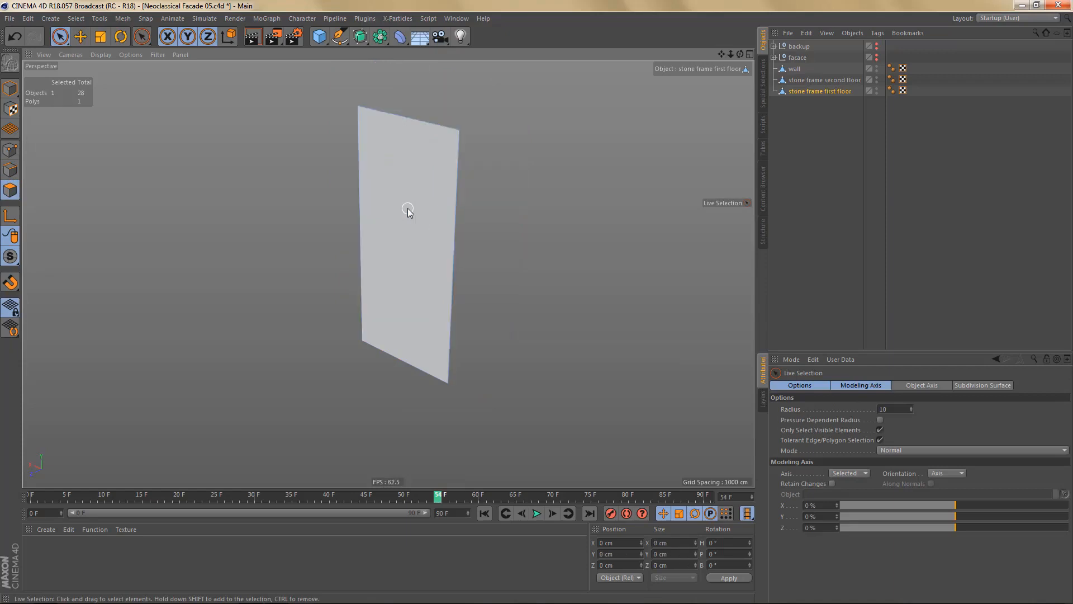
key("u")
key("o")
- Move the first-floor panel's axis to the center of all its points with Axis Center
key("Tab")
key("Tab")
key("shift+a")
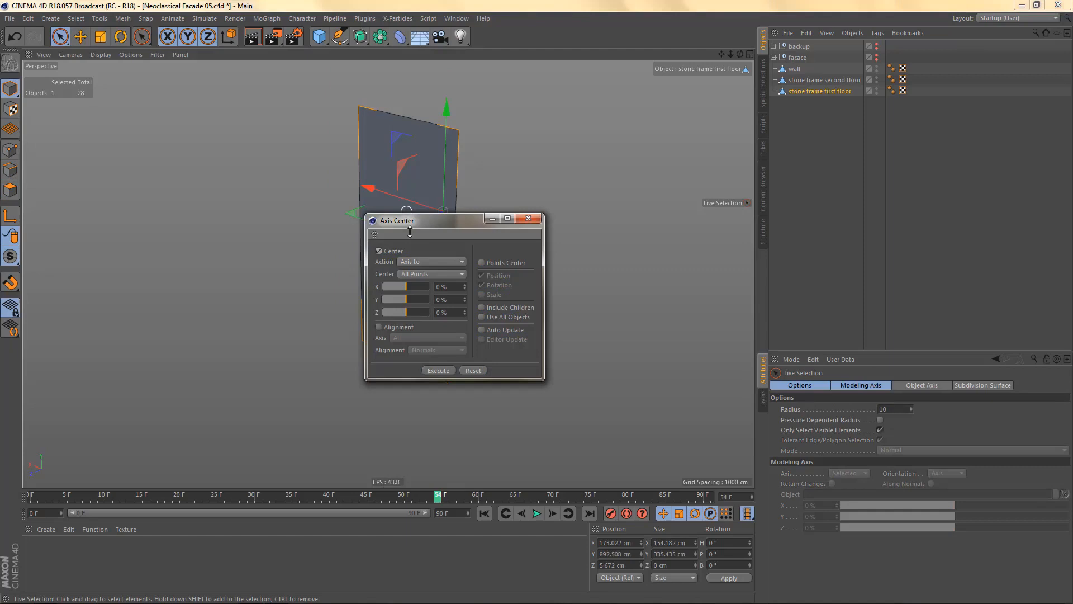
left_click(445, 370)
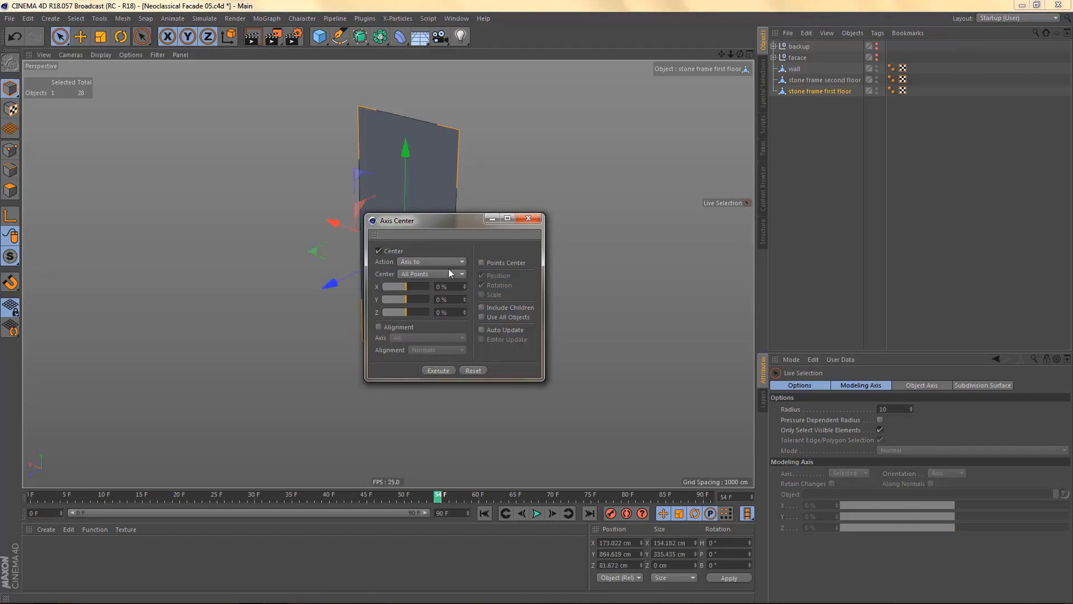
left_click(528, 218)
left_click_drag(417, 253, 568, 218, "alt")
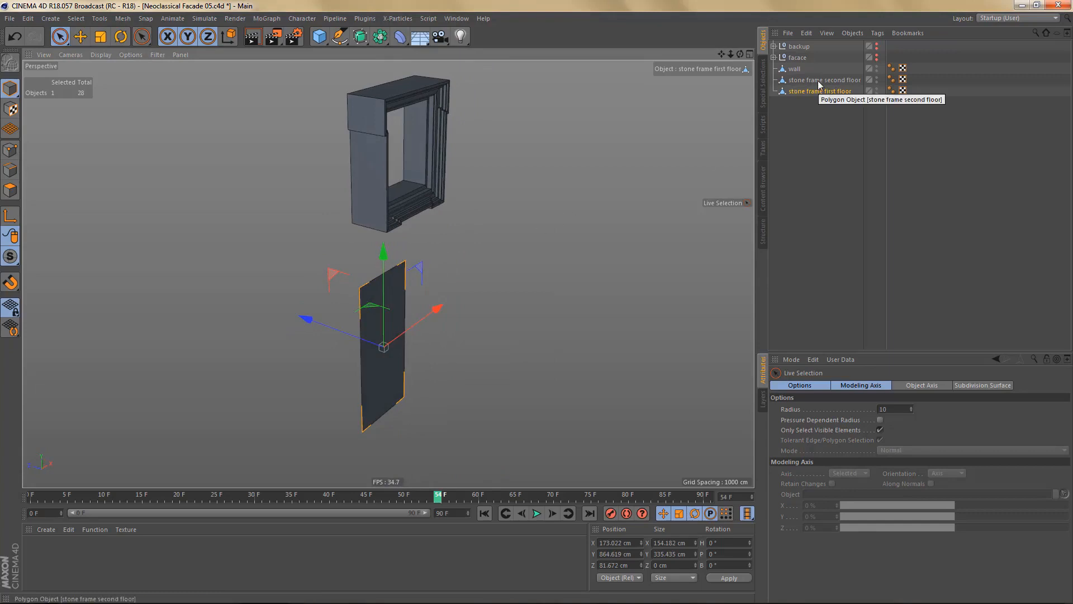
- Rename the wall copy to "window frame ground floor" and the stone frame first floor copy to "window frame first floor"
double_click(798, 68)
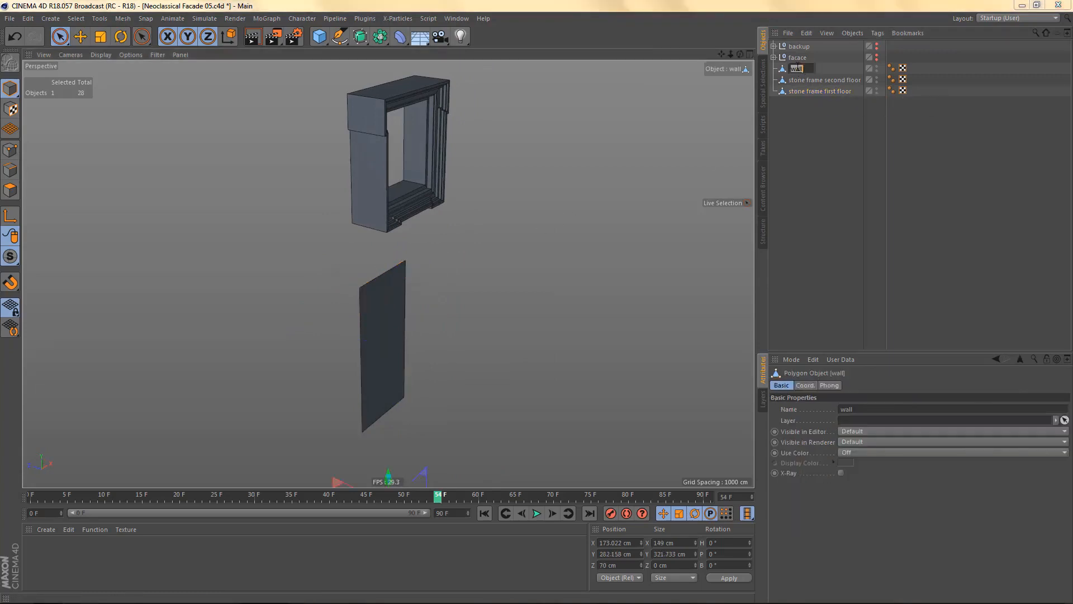
type("window frame ground floor")
key("Return")
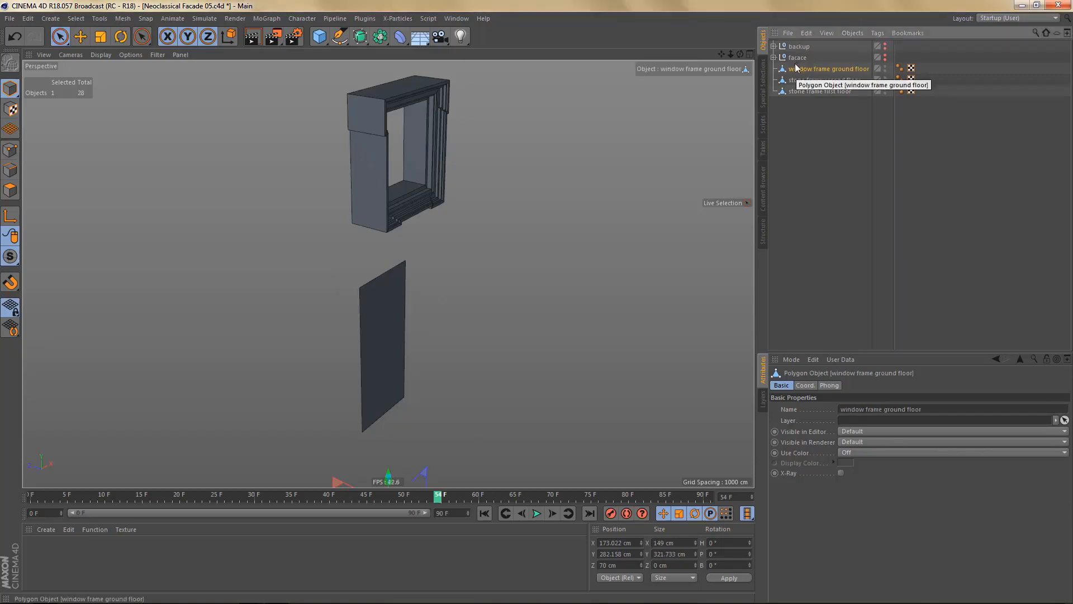
double_click(817, 89)
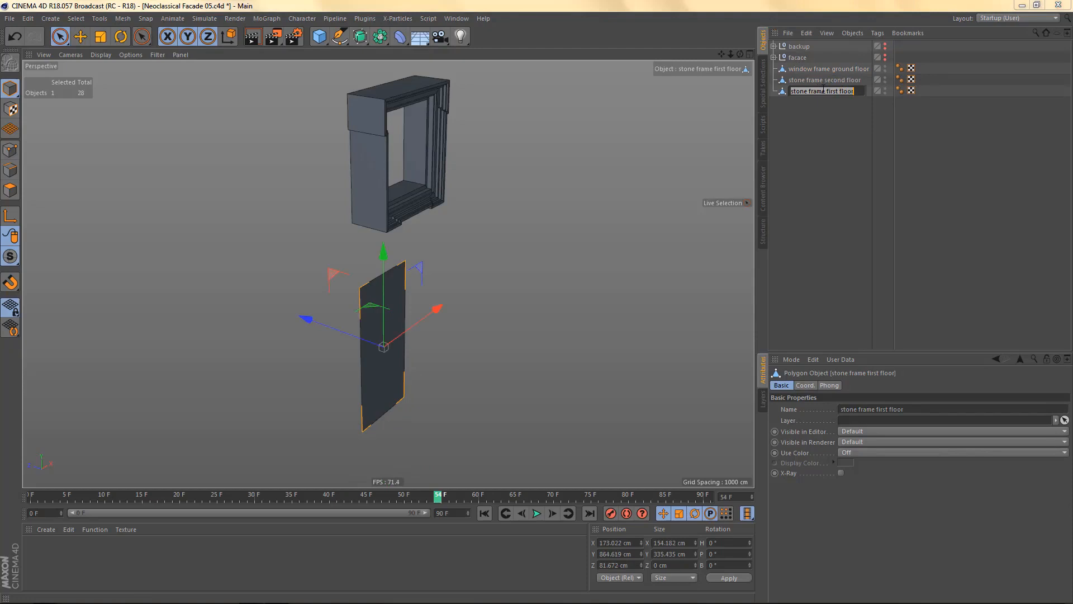
type("window")
key("Return")
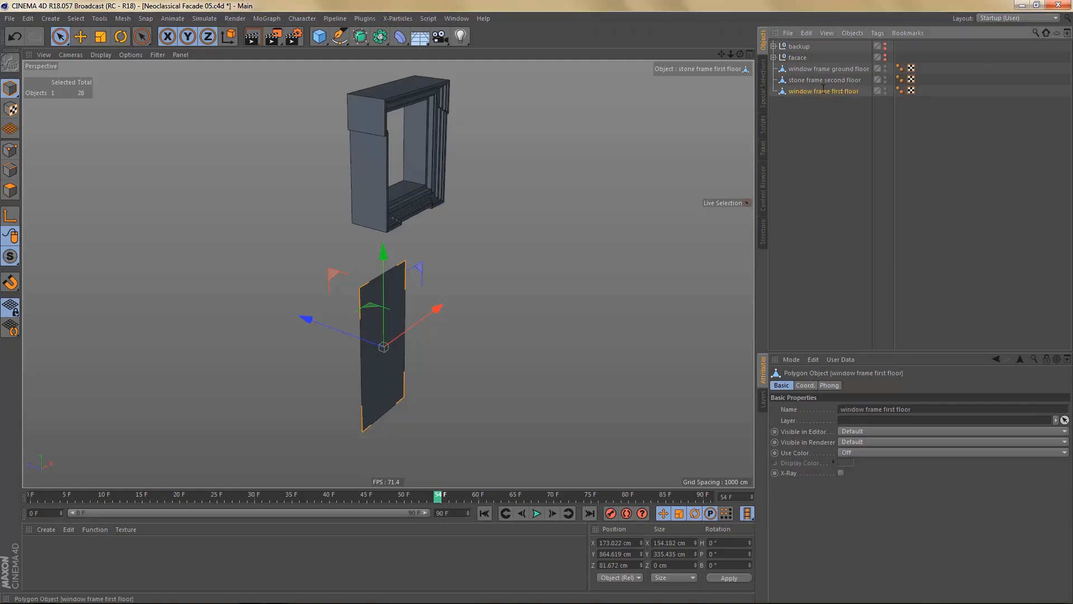
double_click(804, 68)
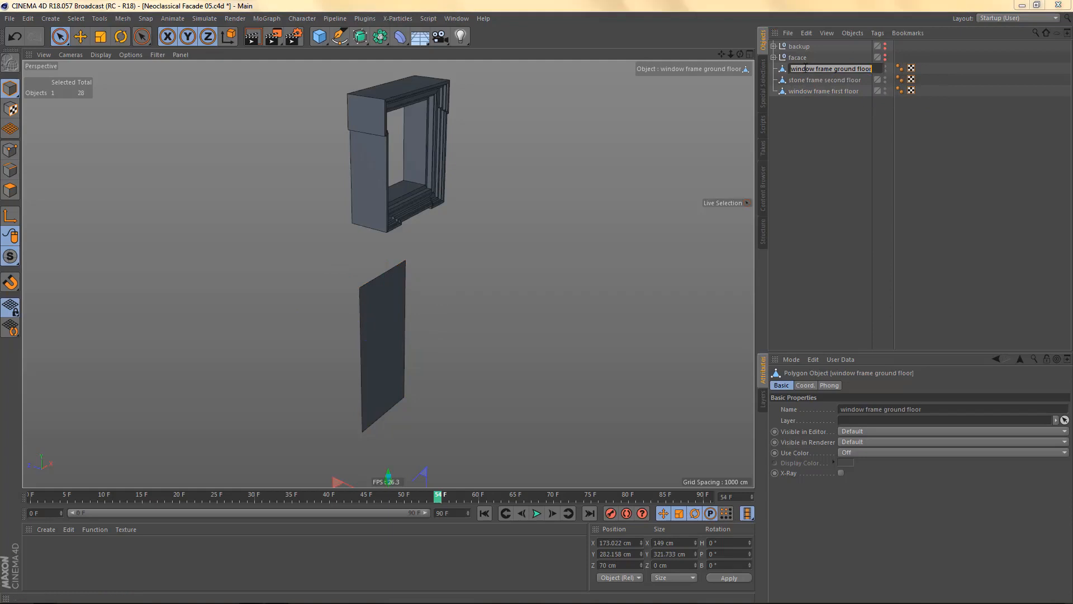
type("window frame second floor")
key("Return")
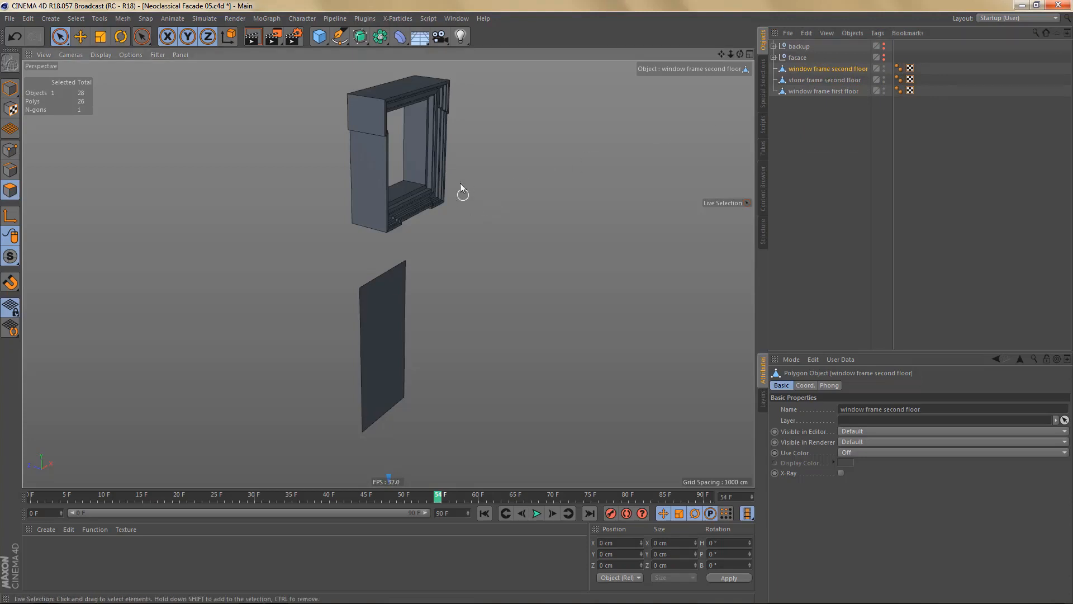
scroll(456, 247, "down", 5)
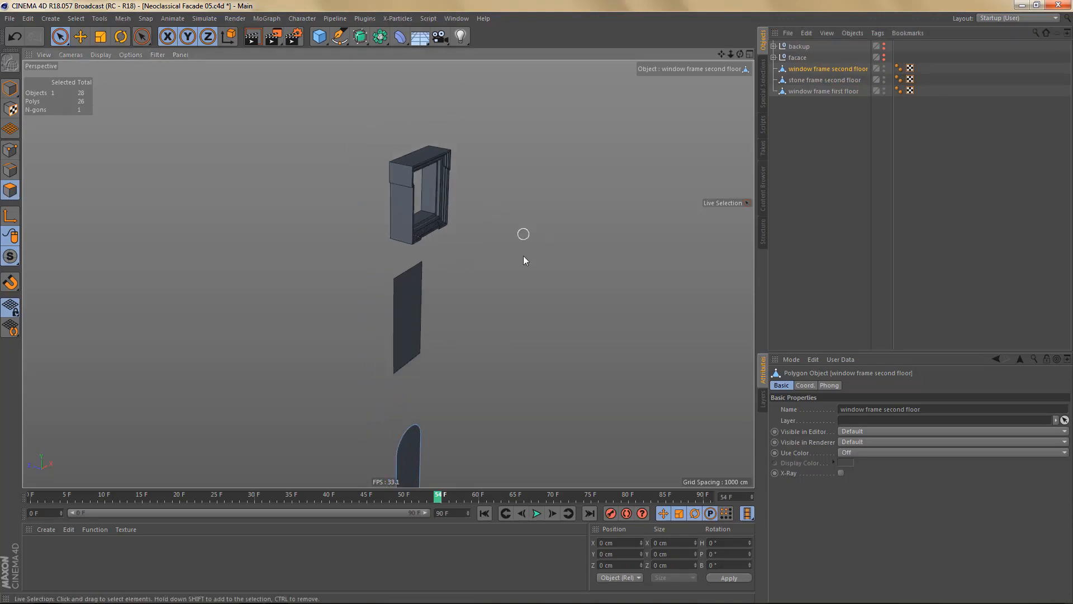
left_click_drag(379, 331, 397, 324, "alt")
middle_click_drag(396, 324, 402, 258, "alt")
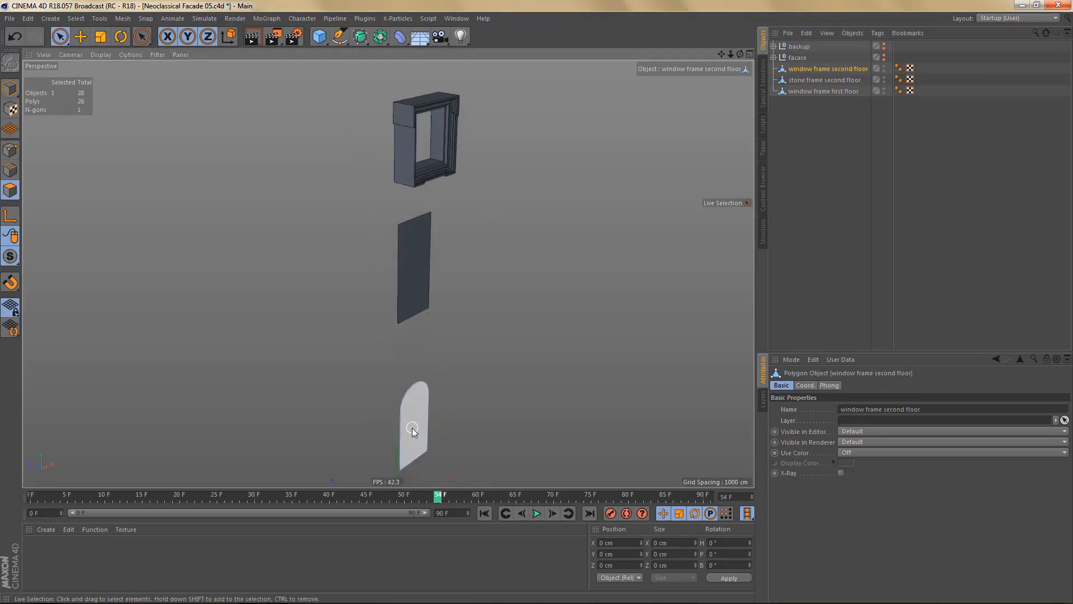
double_click(849, 69)
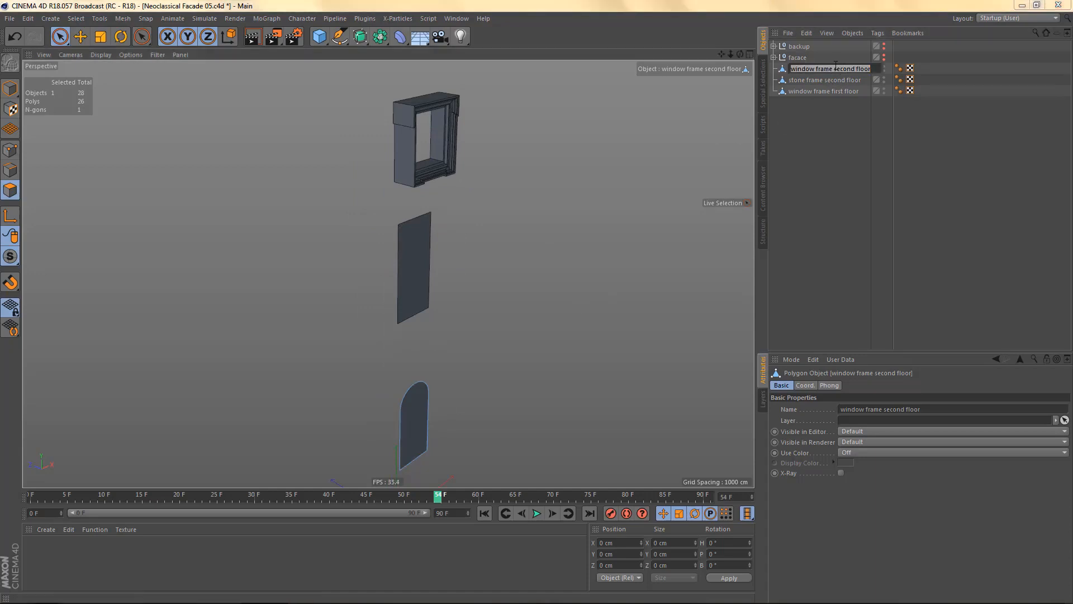
left_click_drag(834, 69, 882, 70)
type("grou")
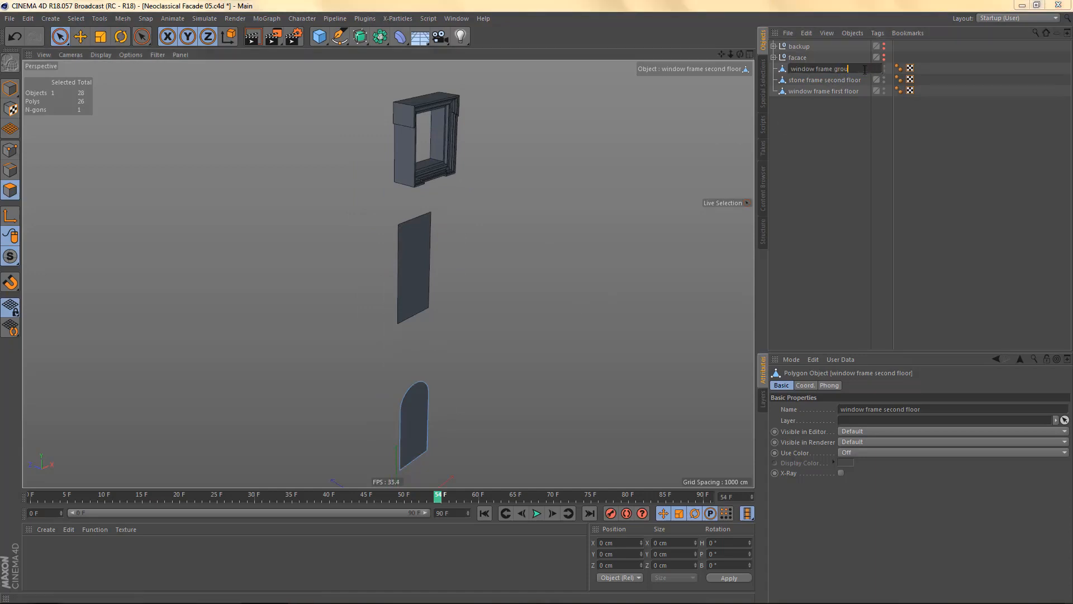
type("nd floor")
key("Return")
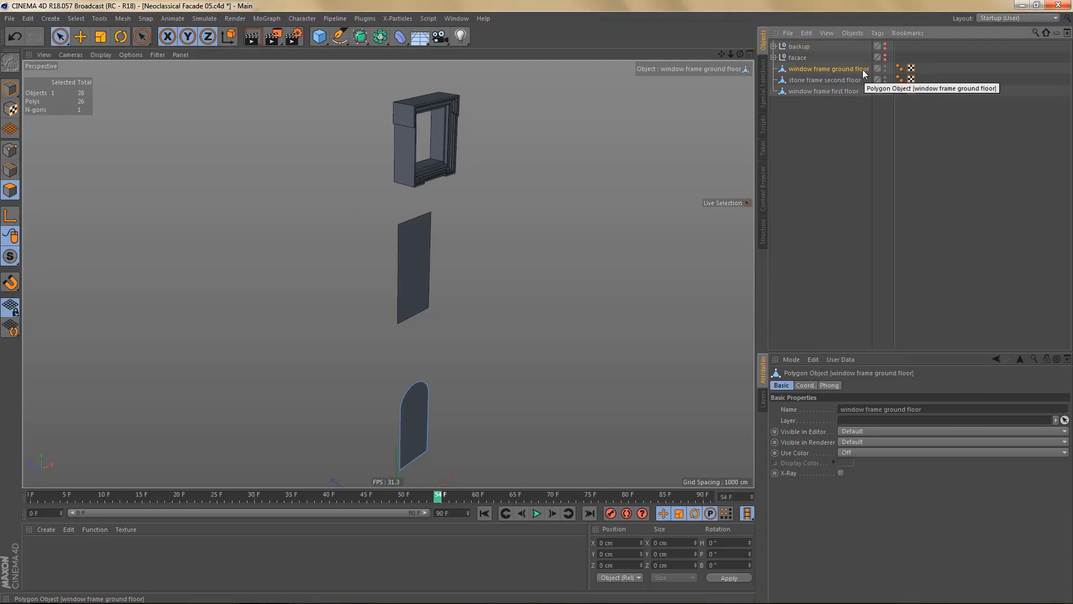
- Rename the stone frame second floor copy to "window frame second floor"
left_click(833, 82)
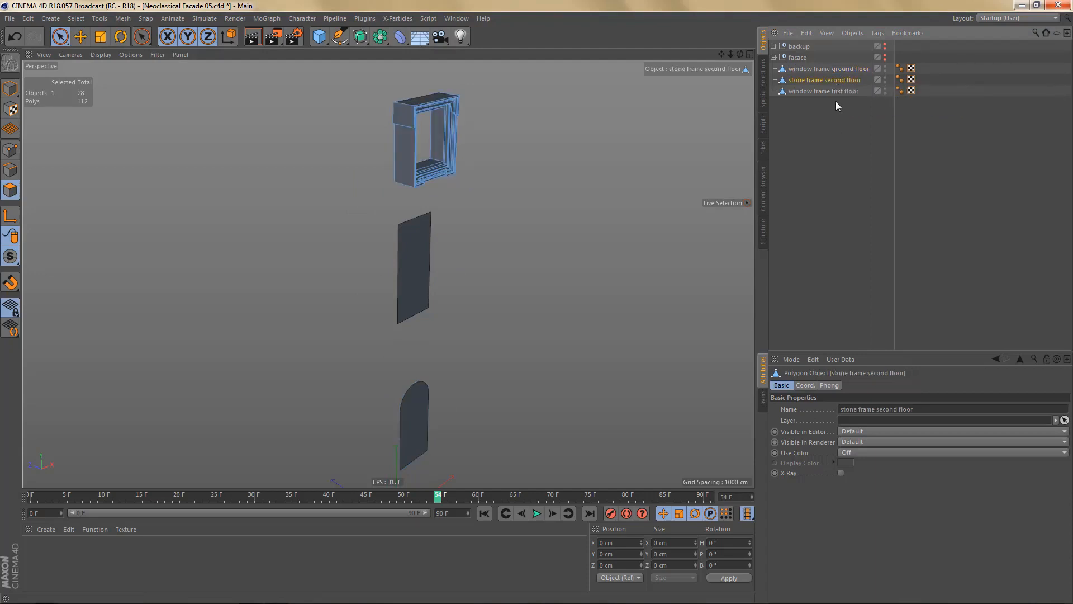
double_click(821, 80)
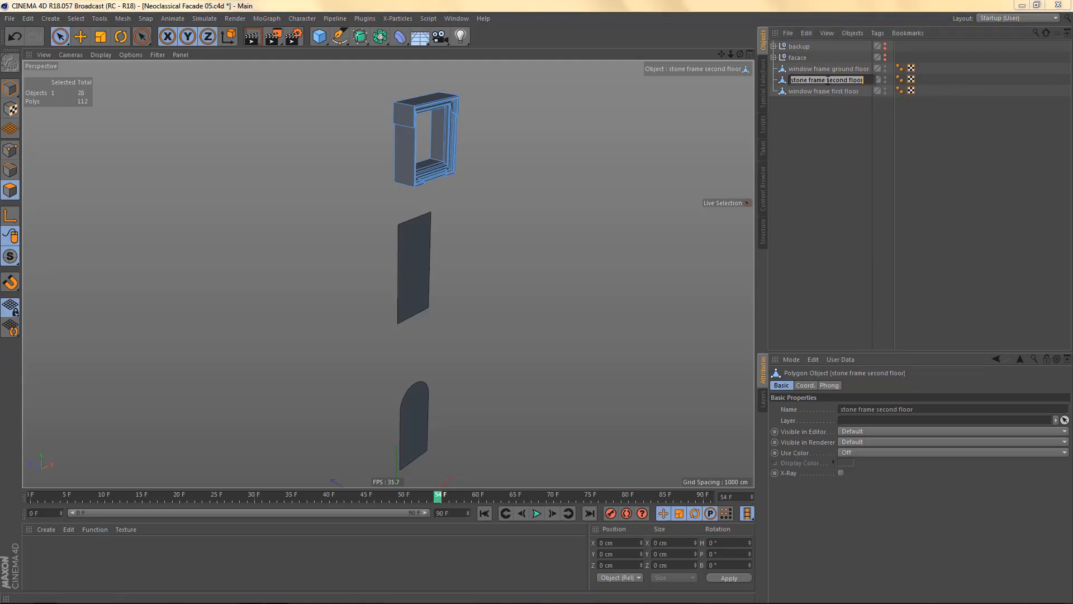
left_click_drag(828, 81, 769, 83)
type("window fra")
type("me")
key("Return")
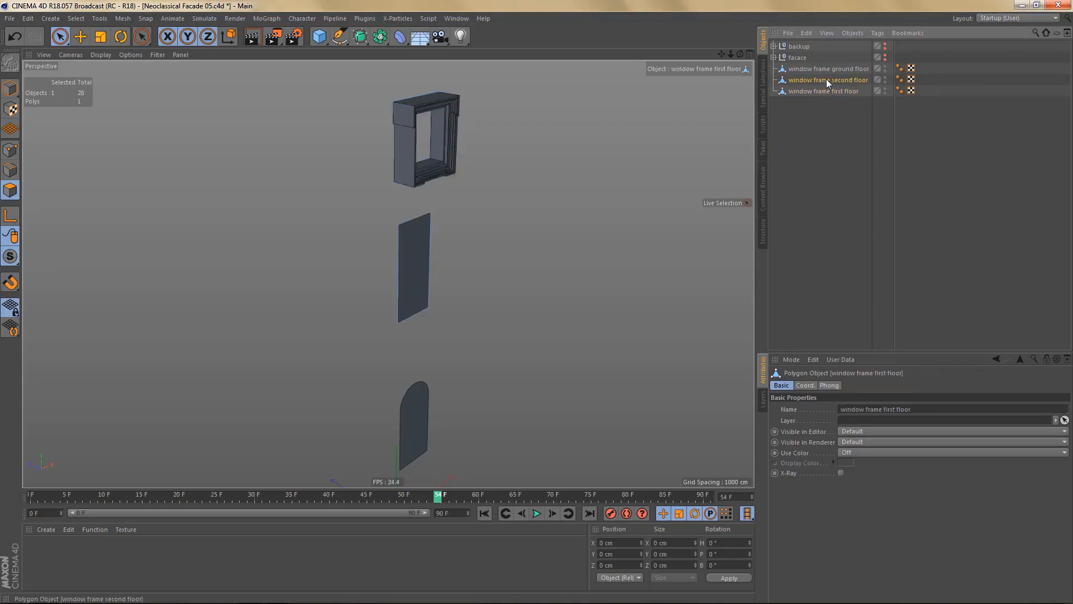
- Close the back opening of the window frame second floor object with Close Polygon Hole
right_click_drag(395, 154, 467, 170, "alt")
middle_click_drag(467, 170, 468, 231, "alt")
right_click_drag(448, 199, 519, 202, "alt")
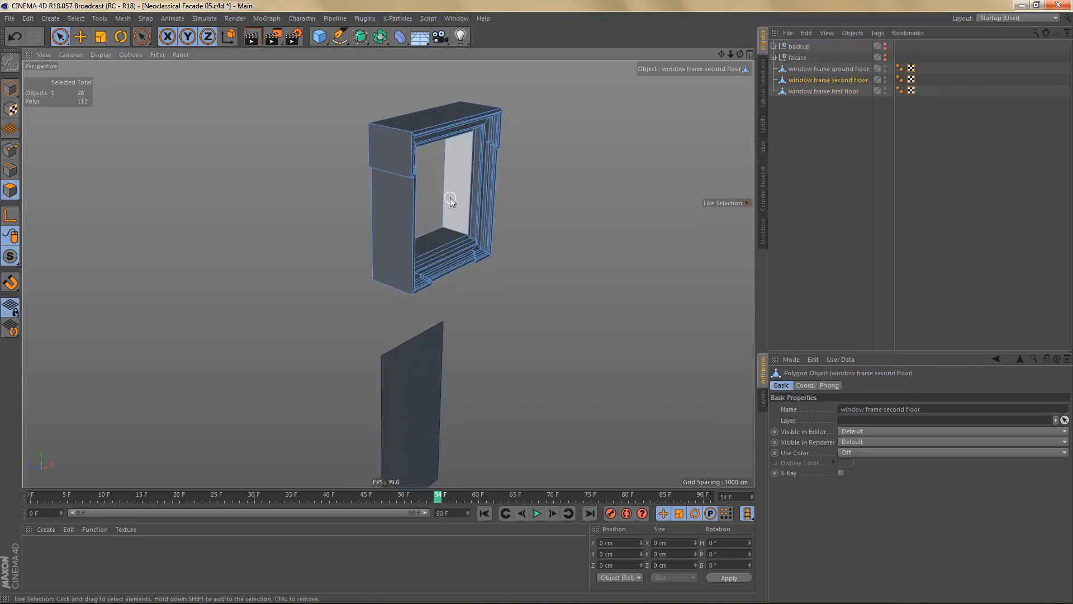
key("m")
key("d")
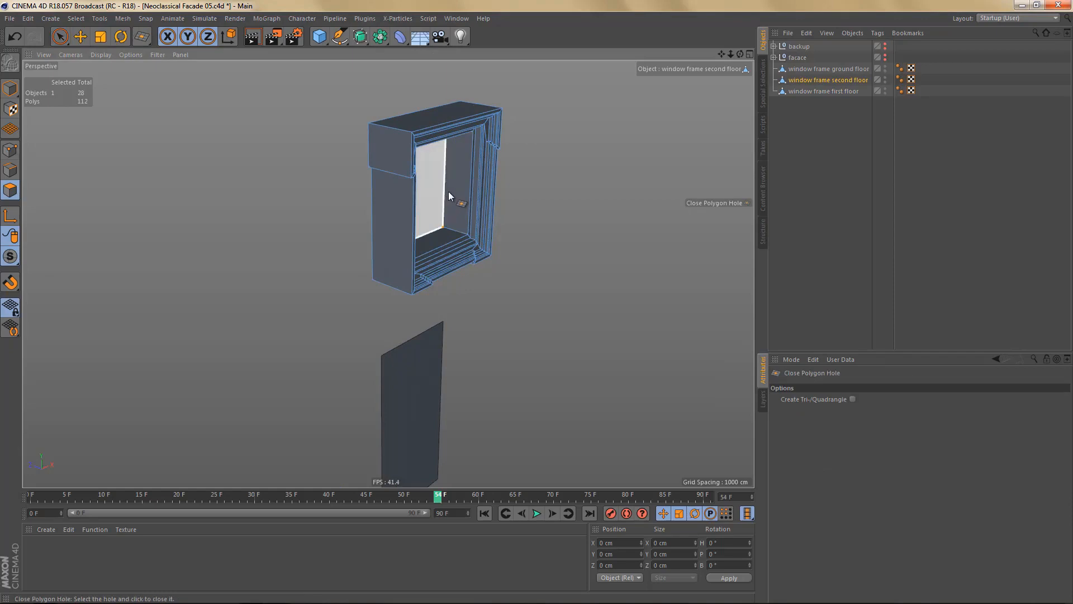
left_click(448, 191)
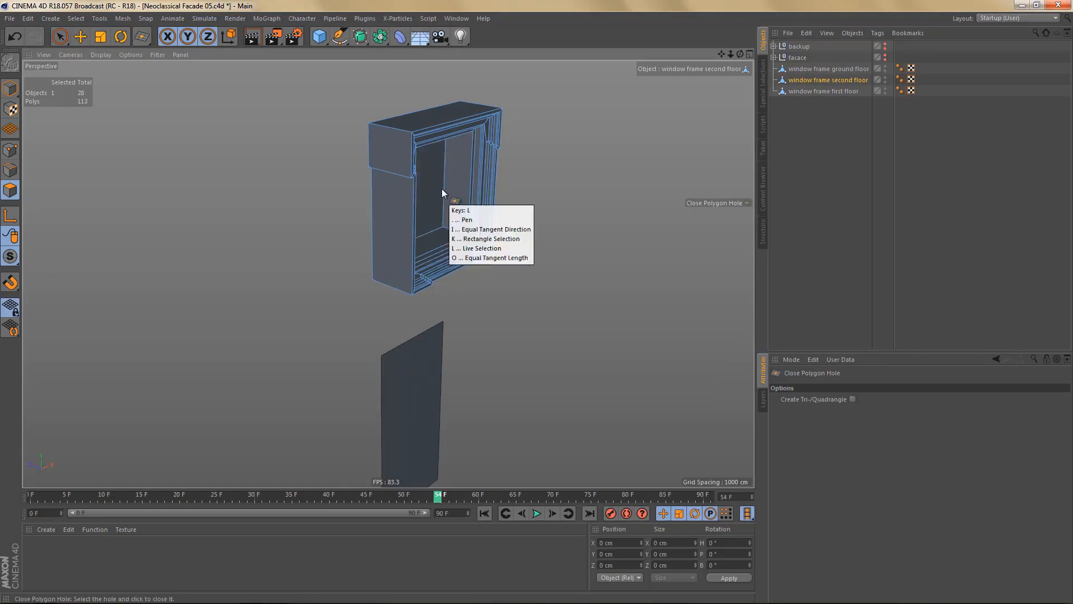
- Delete all polygons of the window frame second floor object except the new panel, and optimize the remaining mesh
key("9")
left_click(437, 188)
key("u")
key("i")
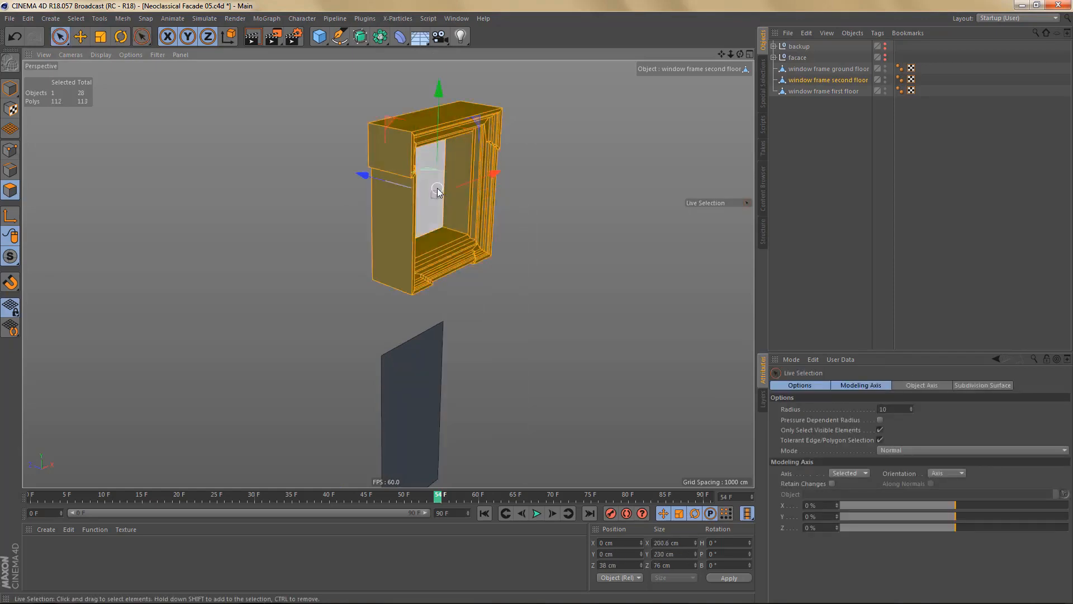
key("Delete")
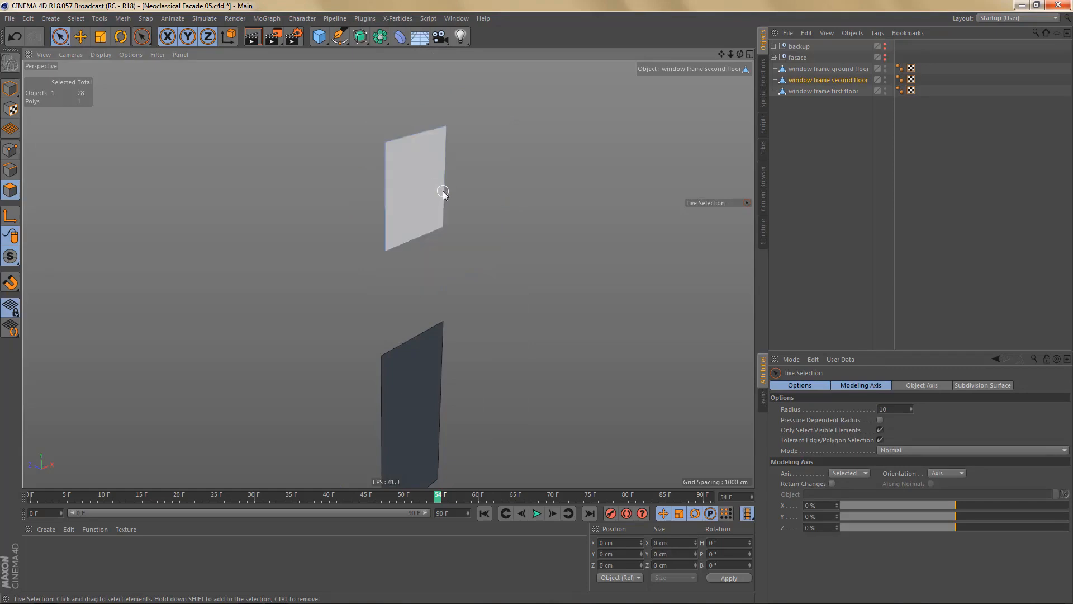
key("u")
key("o")
- Move the second-floor panel's axis to the center of all its points with Axis Center
key("Return")
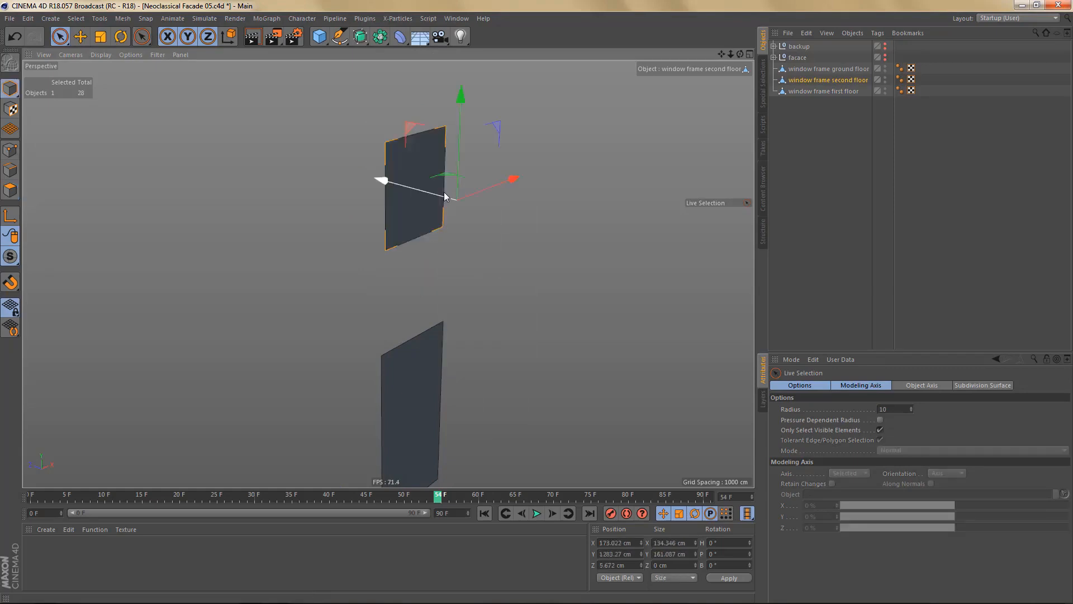
key("a")
key("c")
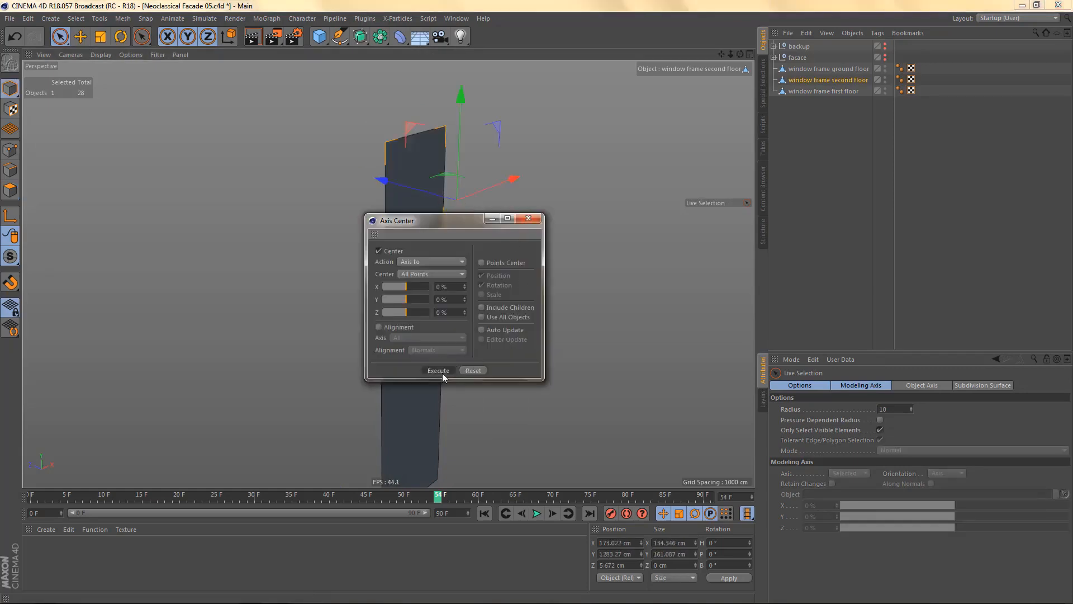
left_click(440, 371)
left_click(528, 218)
left_click_drag(420, 257, 394, 204, "alt")
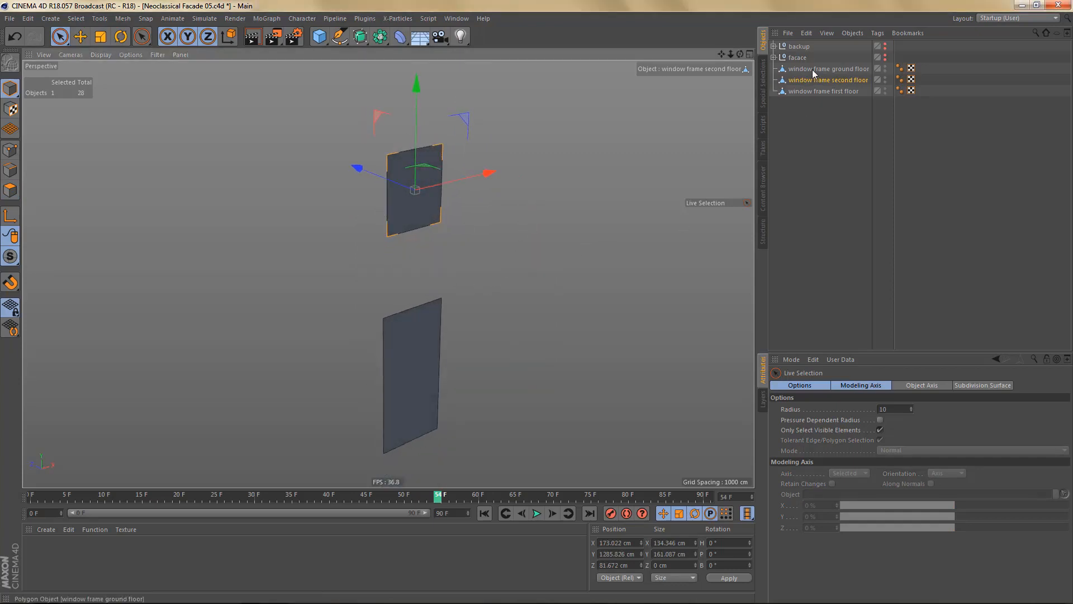
- Reorder the window frame objects in the hierarchy as second floor, first floor and ground floor
left_click_drag(814, 79, 824, 116)
left_click_drag(829, 73, 827, 69)
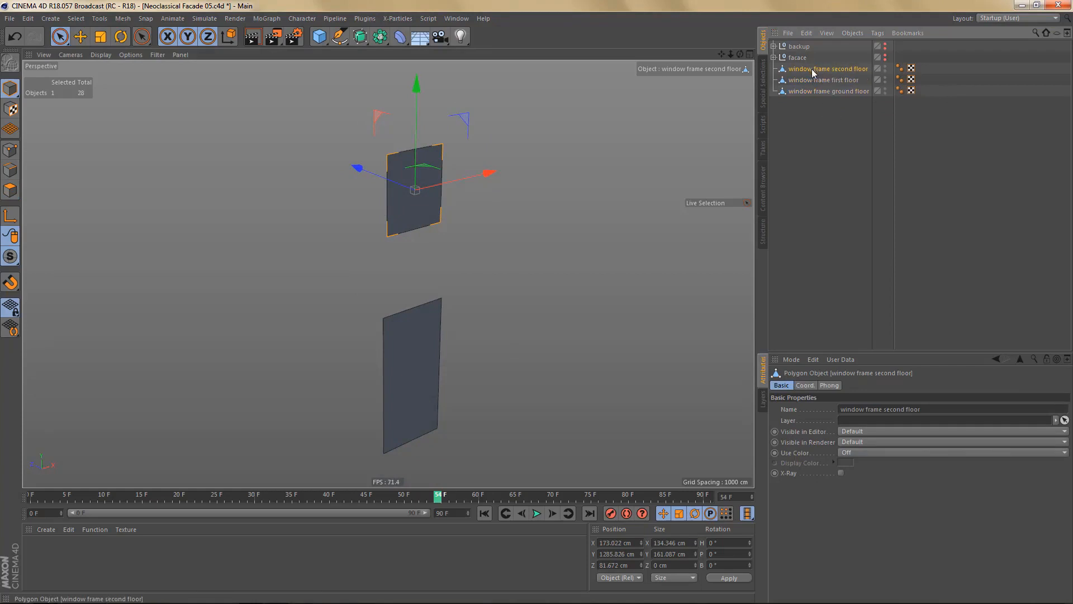
- Show the second-floor window panel over the reference photo in the front view and switch to edge mode
middle_click(611, 224)
middle_click(531, 316)
scroll(531, 317, "down", 10)
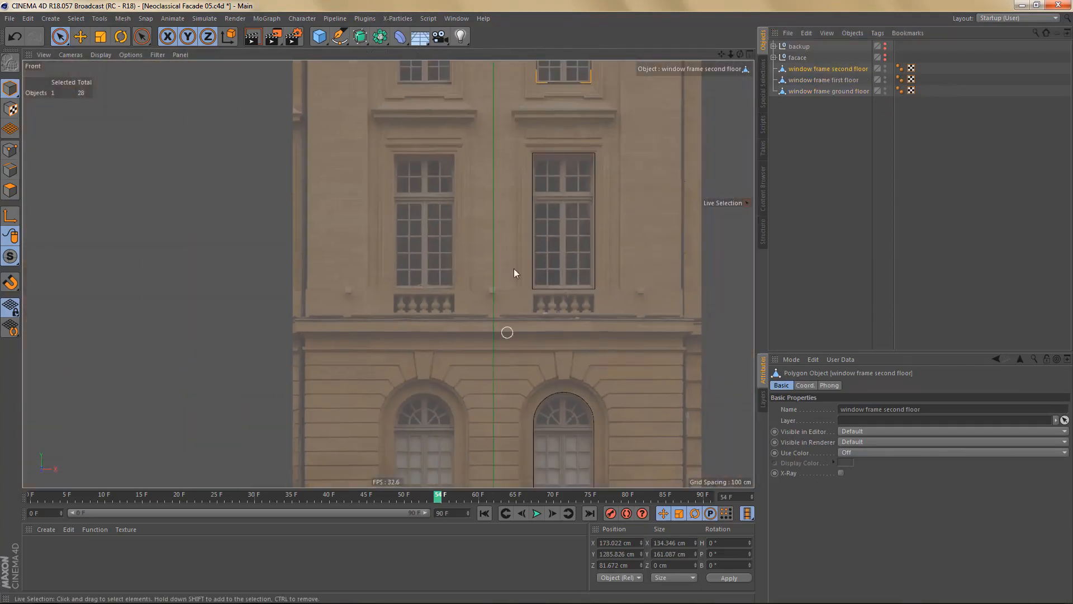
scroll(552, 232, "up", 6)
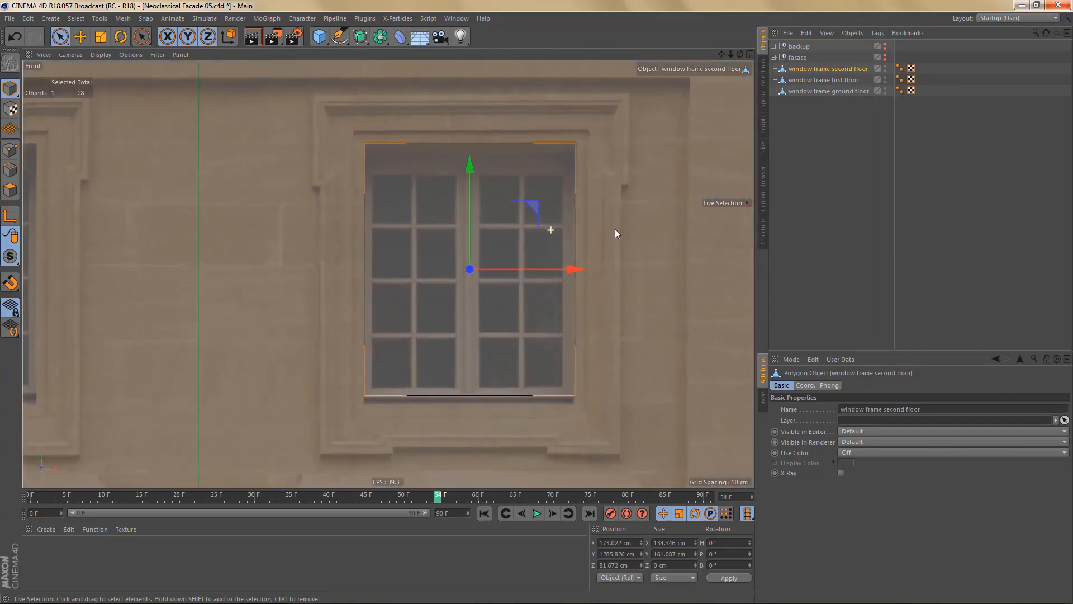
key("Return")
middle_click_drag(562, 277, 592, 266, "alt")
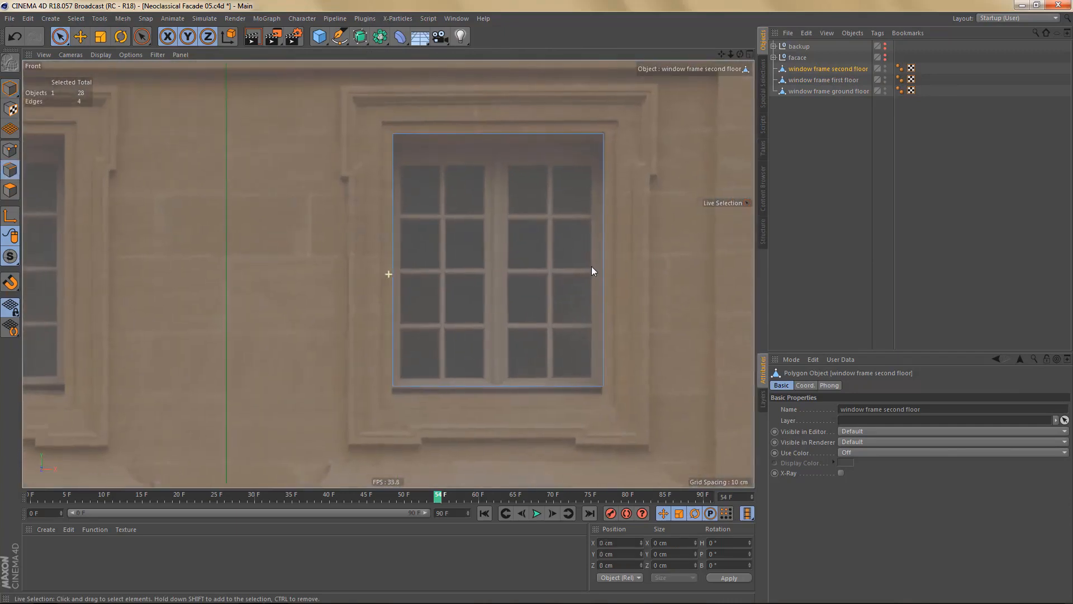
- Ring-select the upper and lower edges of the second-floor window plane and cut it vertically through the middle
key("u")
key("b")
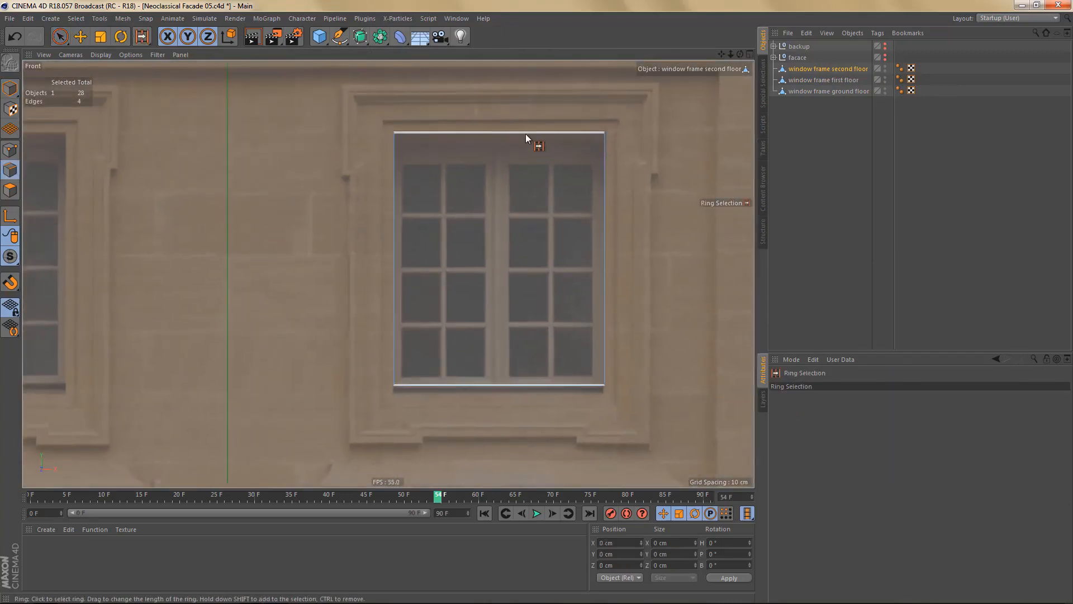
middle_click_drag(632, 301, 621, 294, "alt")
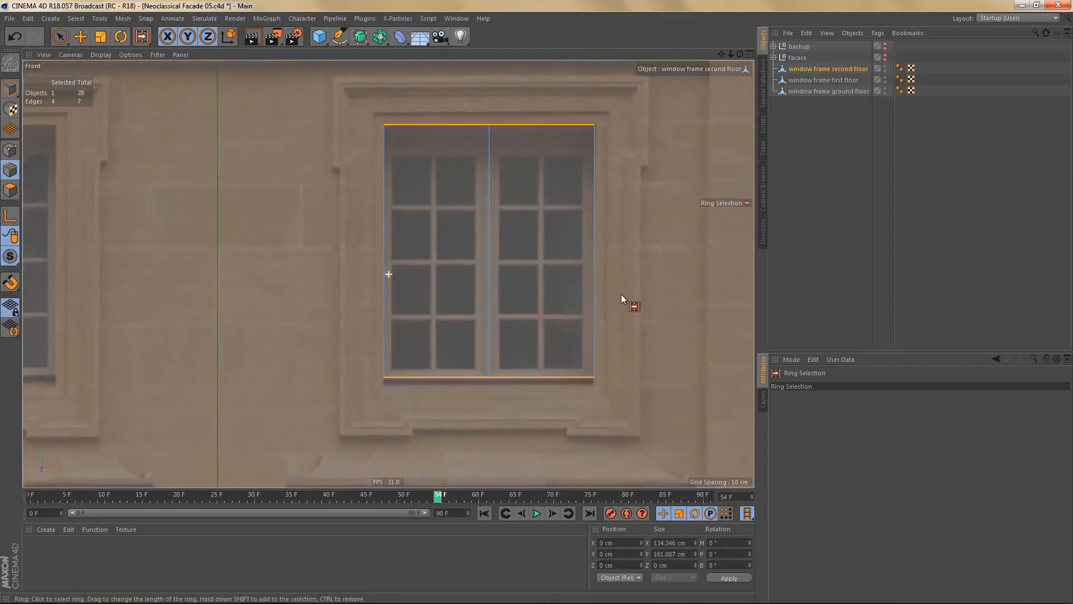
scroll(605, 286, "up", 1)
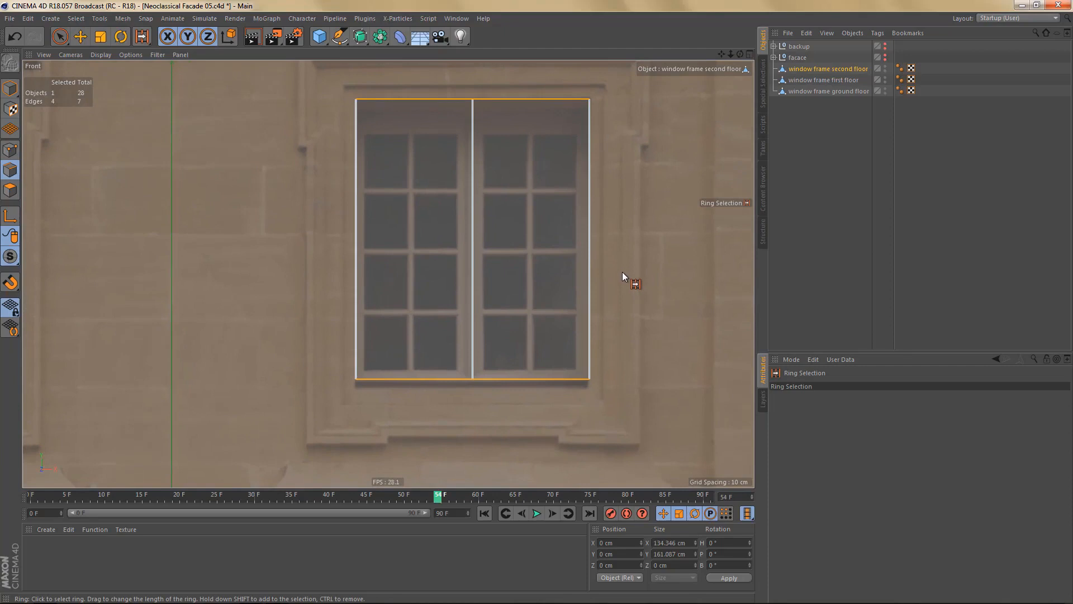
- Ring-select the window's vertical edges and add two horizontal edge cuts spread to 270 % scale, near the upper and lower borders
left_click(592, 251)
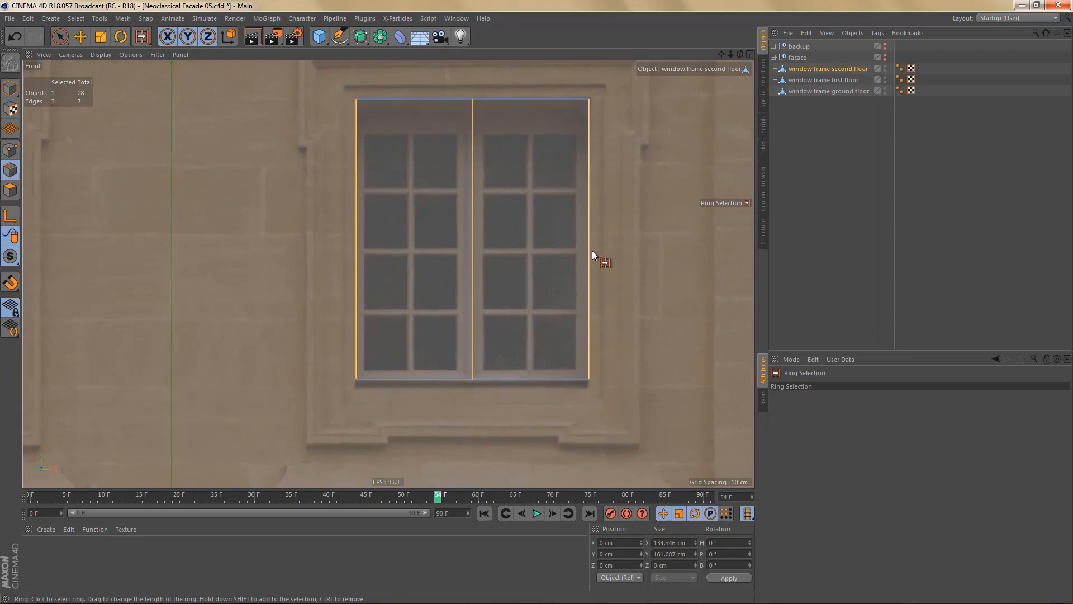
key("m")
key("f")
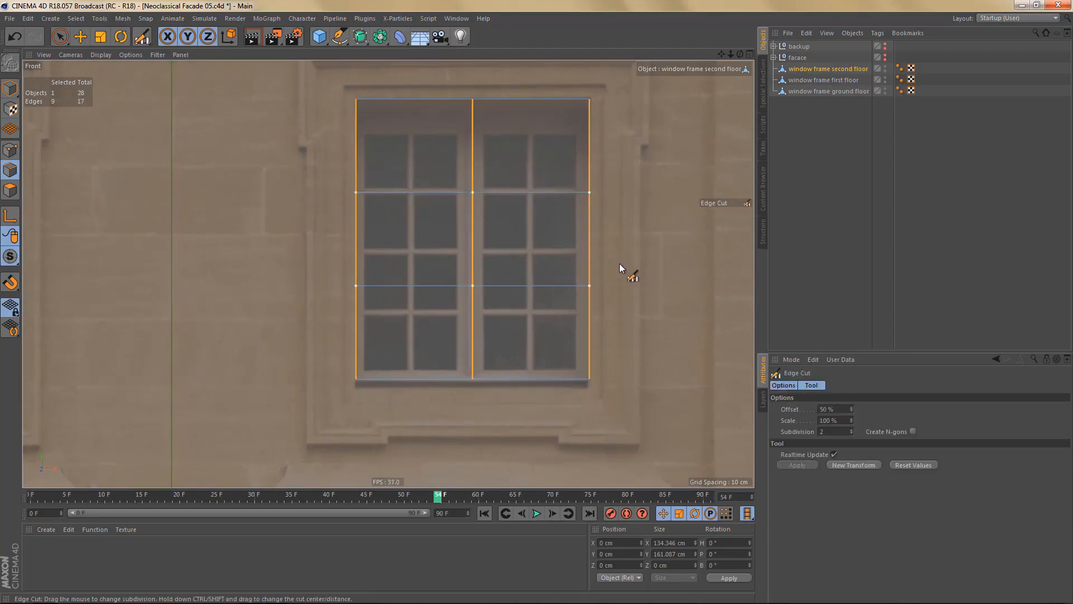
left_click_drag(619, 263, 714, 264, "shift")
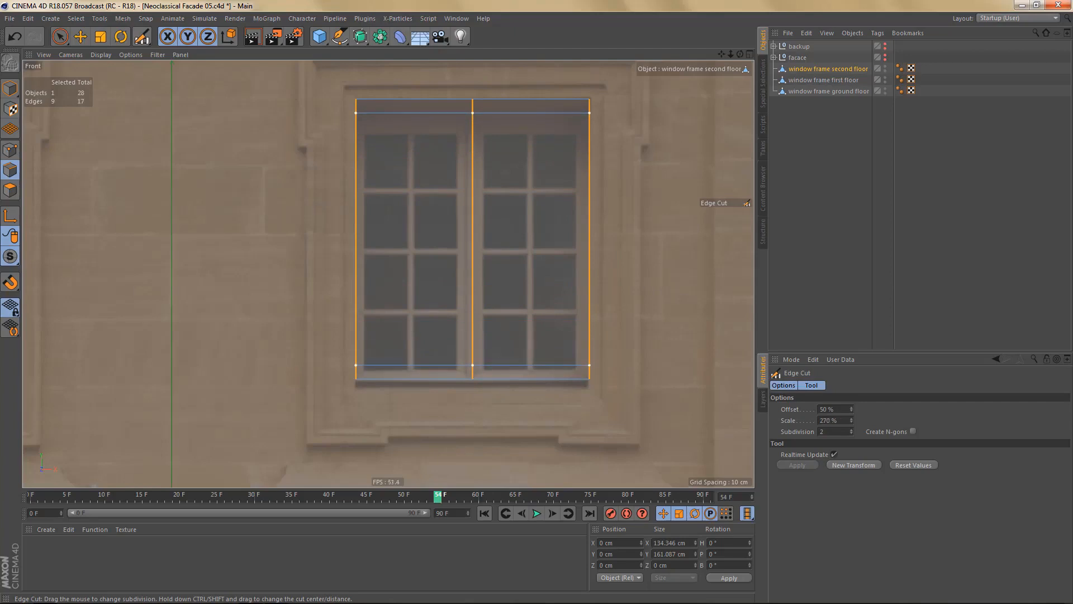
- Line-cut the window plane vertically along the outer side of the right casement's glass in the reference photo
key("k")
key("k")
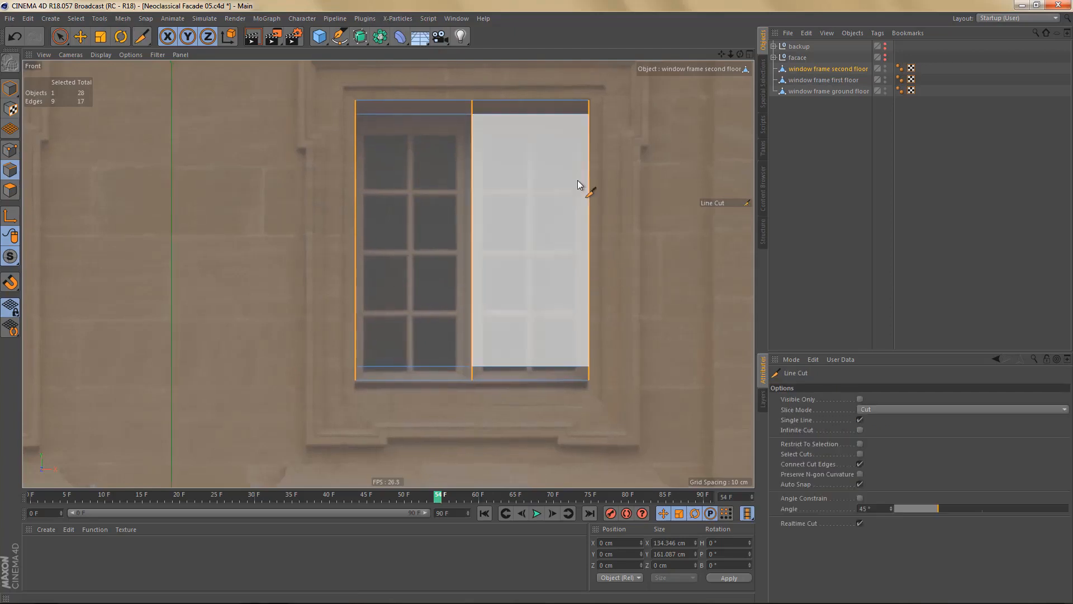
left_click_drag(574, 81, 574, 420)
key("Return")
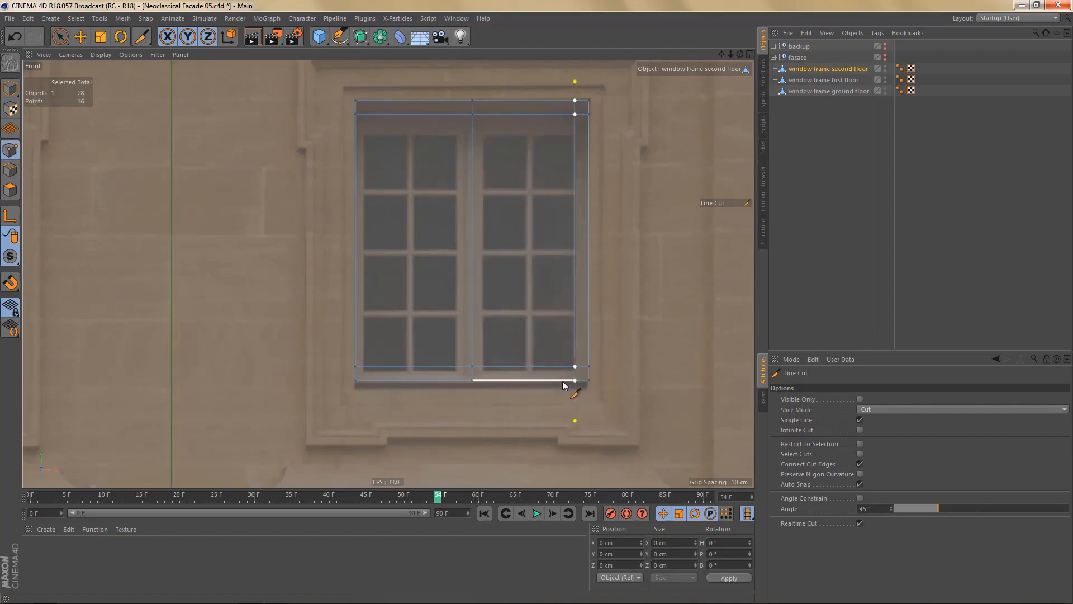
- Select the points along the left border of the window plane and delete them to remove the left half
key("0")
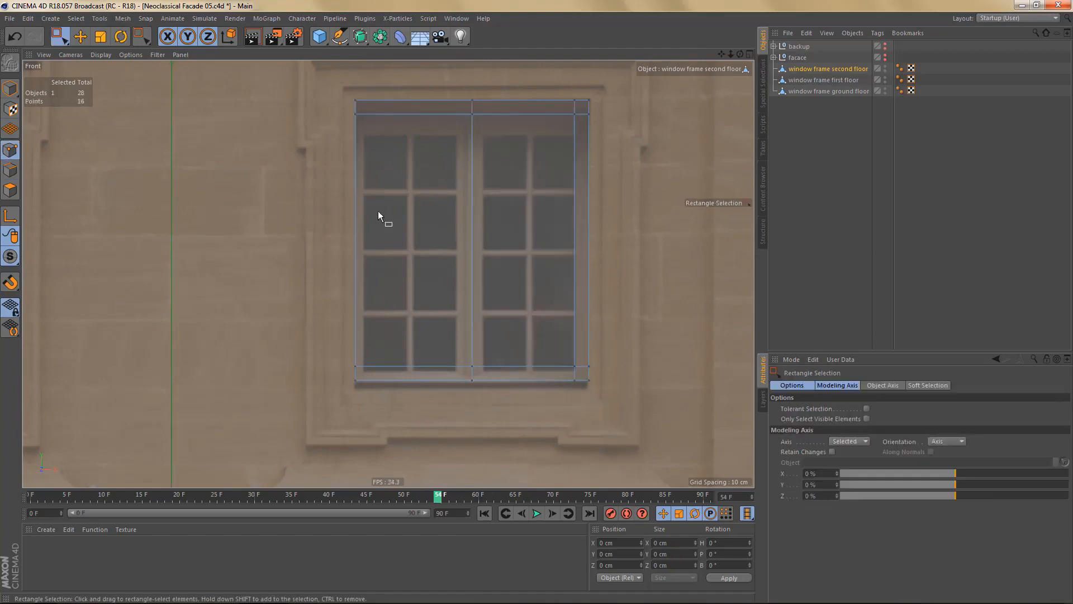
left_click_drag(333, 86, 436, 463)
key("Delete")
scroll(501, 290, "up", 4)
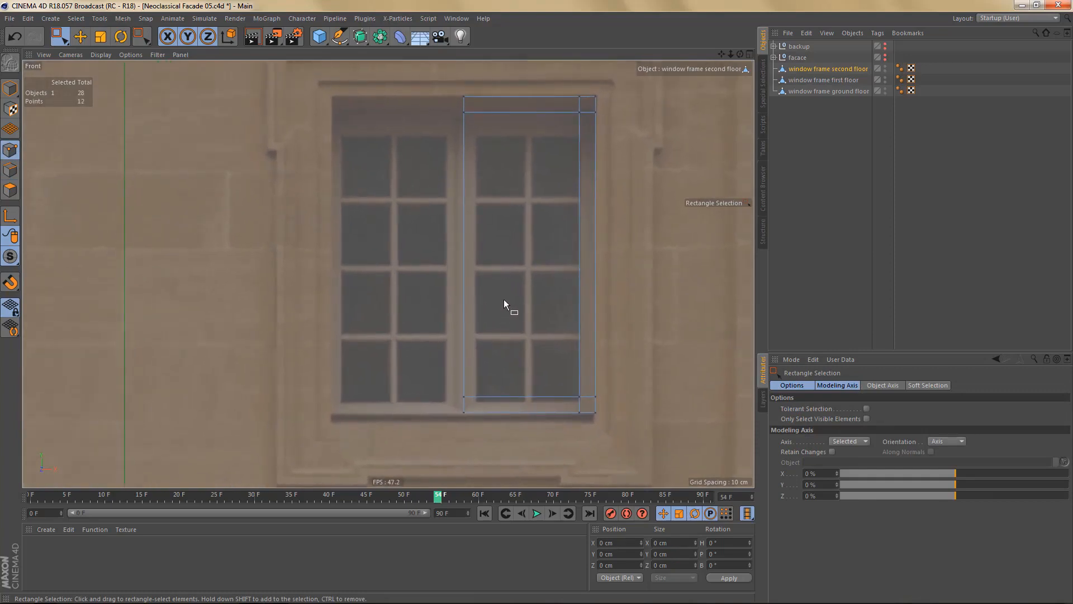
- Line-cut the remaining half vertically along the inner side of the glass, close to the window's centre line
key("k")
key("k")
left_click_drag(476, 85, 476, 432)
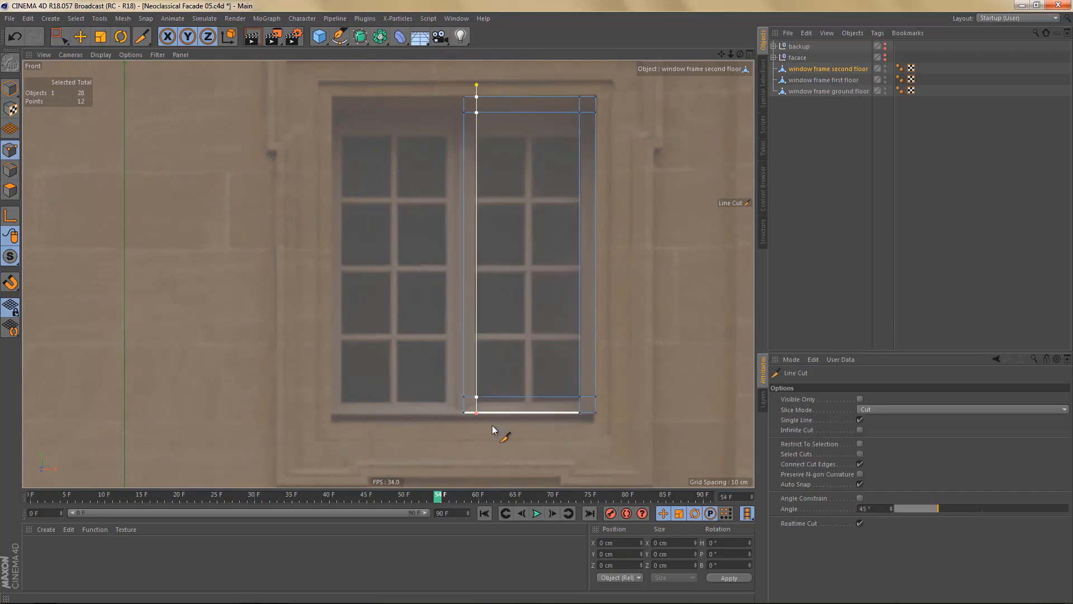
key("space")
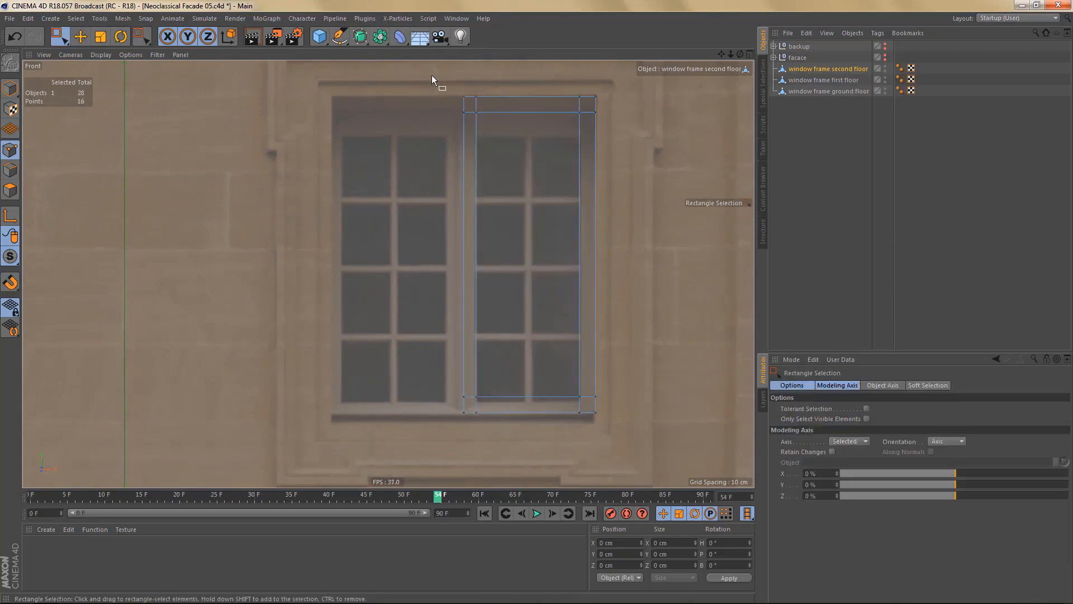
- Select the points of the narrow strip at the window's centre line, set the modeling axis X to -100 %, and make the strip 6 cm wide
left_click_drag(431, 75, 496, 440)
key("e")
left_click_drag(879, 439, 836, 449)
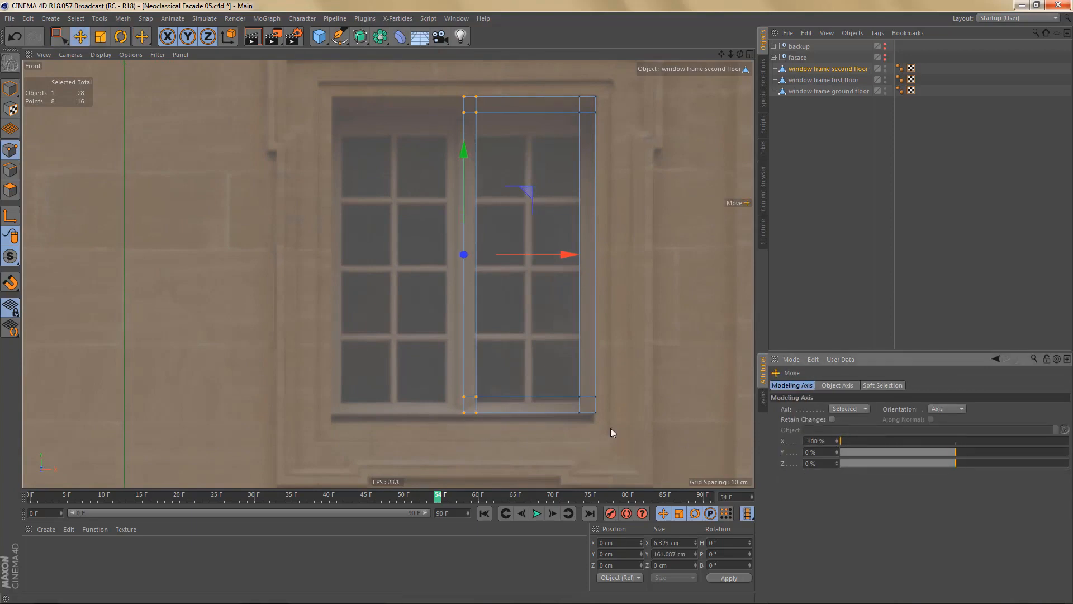
scroll(532, 289, "up", 2)
left_click(678, 543)
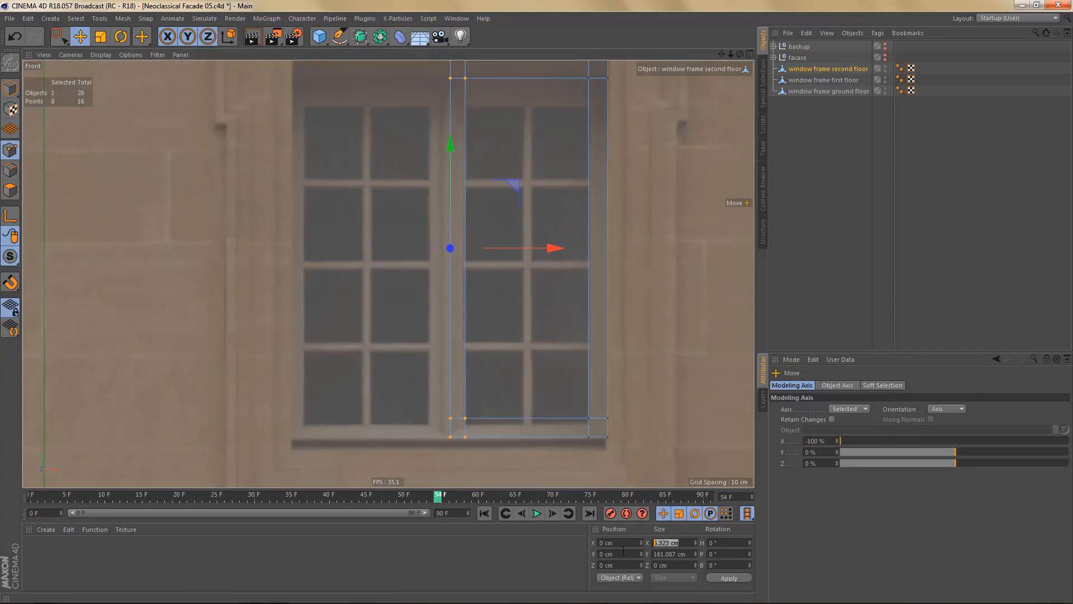
type("6")
key("Return")
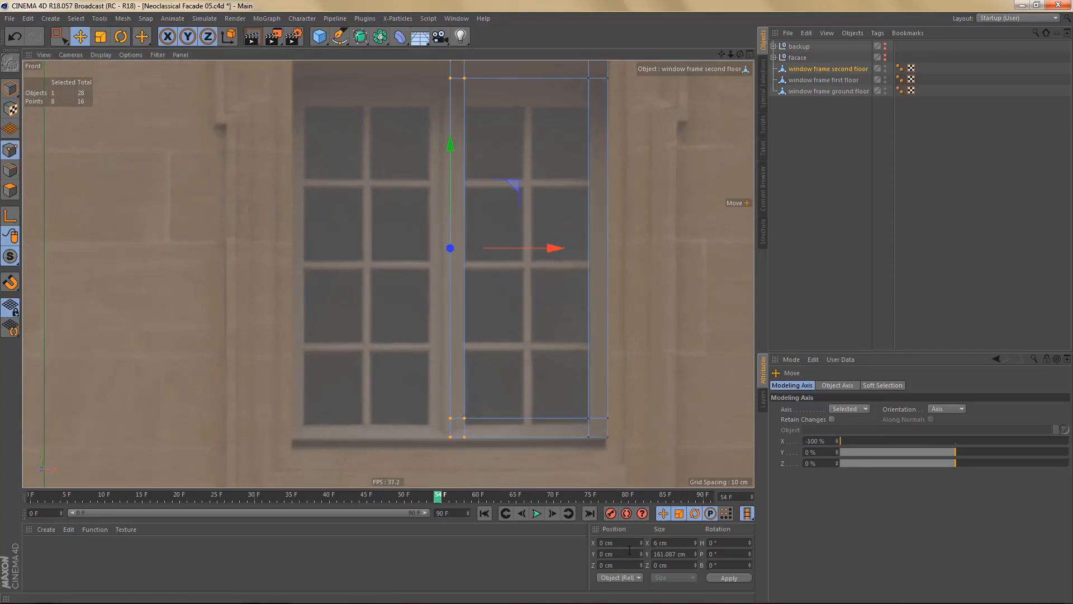
scroll(512, 330, "down", 1)
scroll(512, 330, "down", 2)
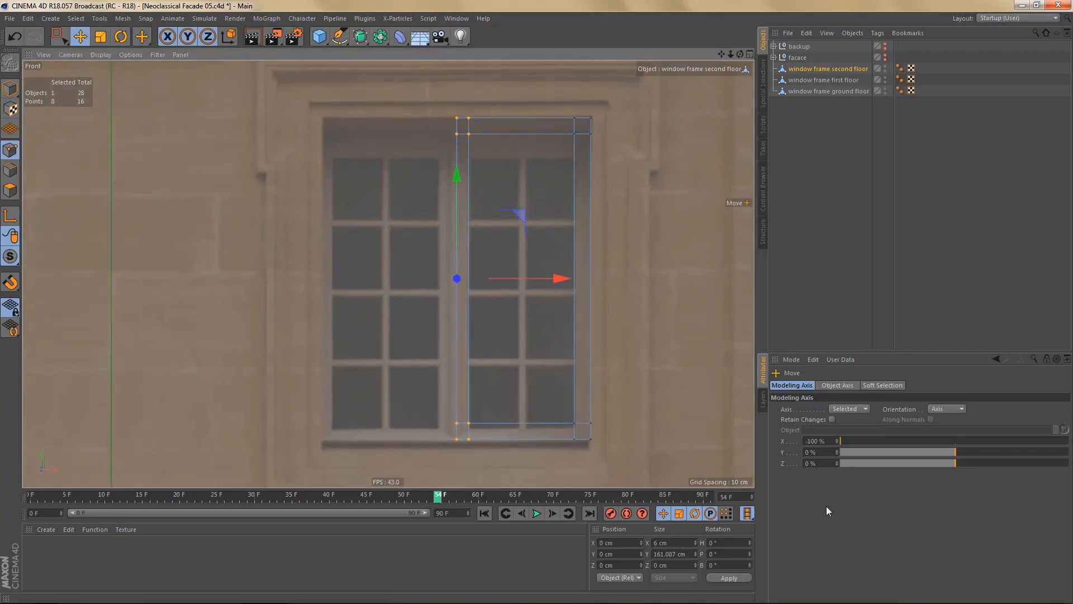
- Reset the modeling axis X to 0 % for the selected points of the centre strip
left_click(813, 441)
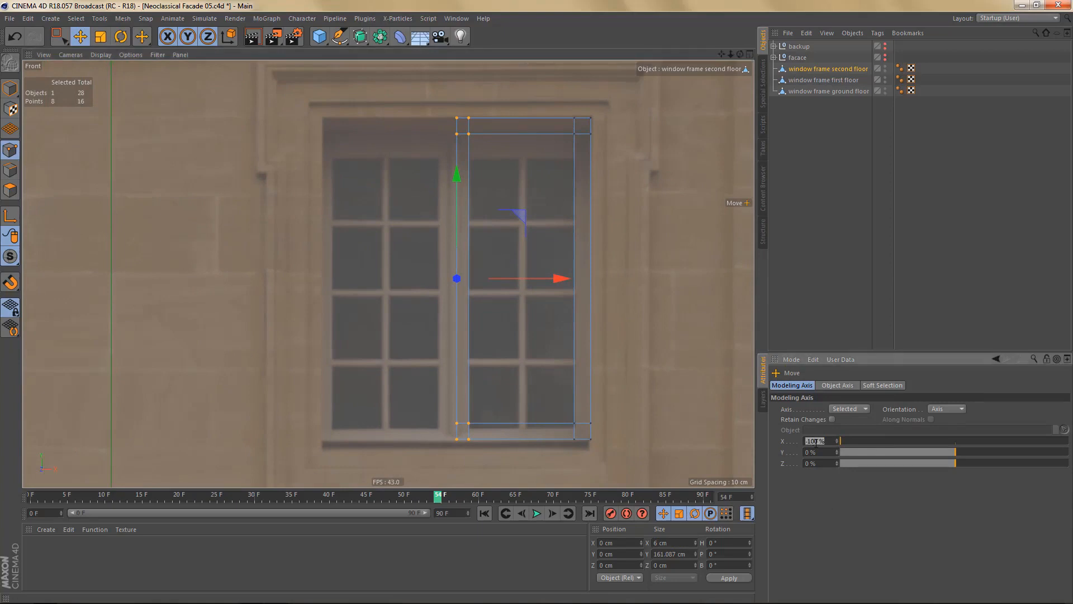
key("Return")
scroll(575, 288, "up", 2)
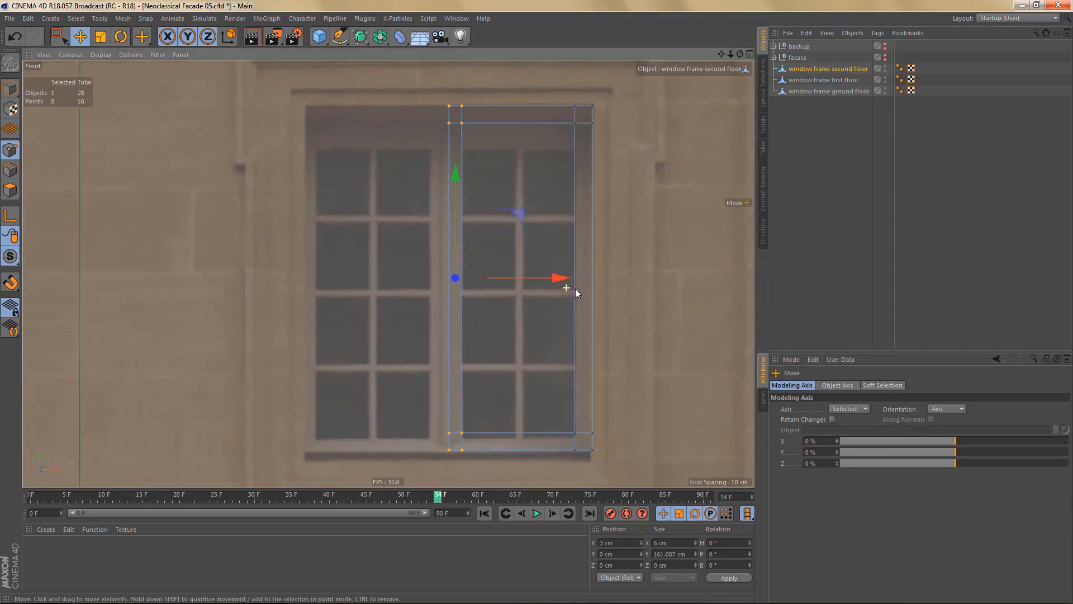
middle_click_drag(581, 306, 573, 302, "alt")
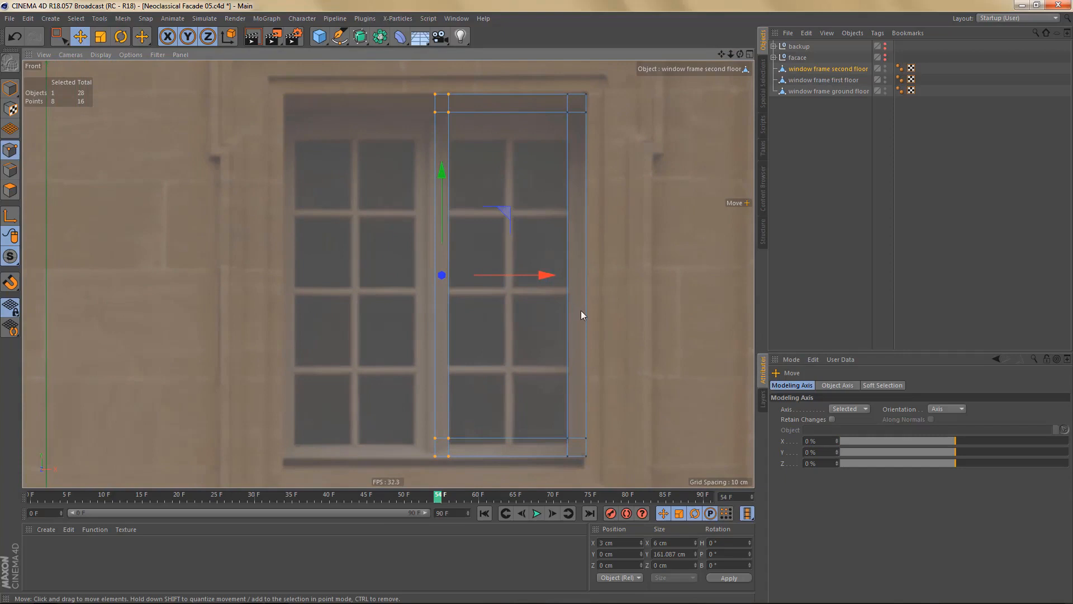
scroll(495, 361, "up", 1)
- Ring-select the short horizontal edges of the 6 cm centre strip and cut it lengthwise through the middle
key("Return")
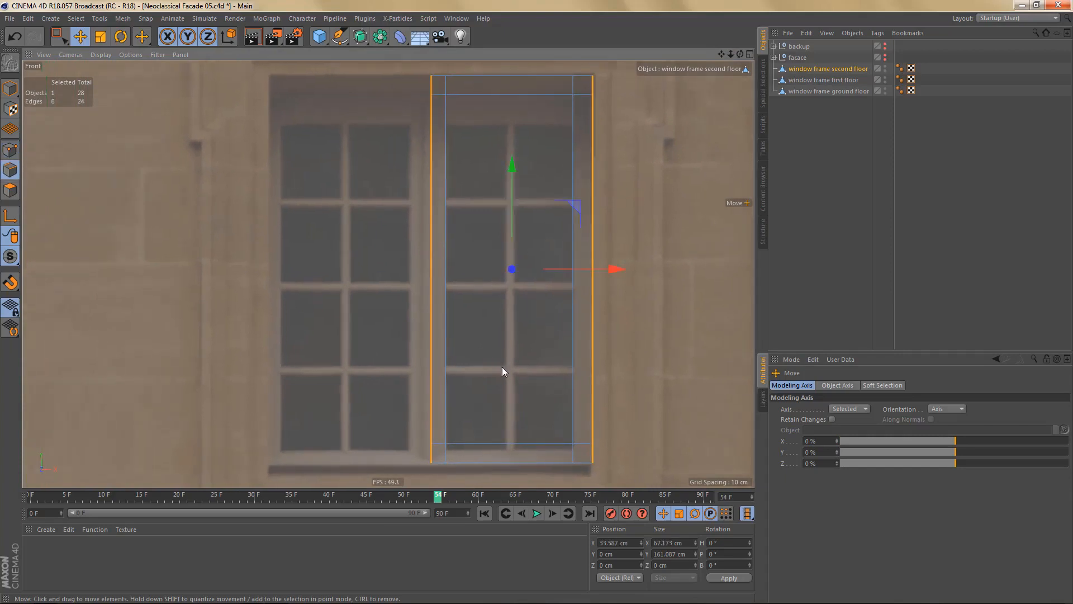
key("u")
key("b")
left_click(433, 468)
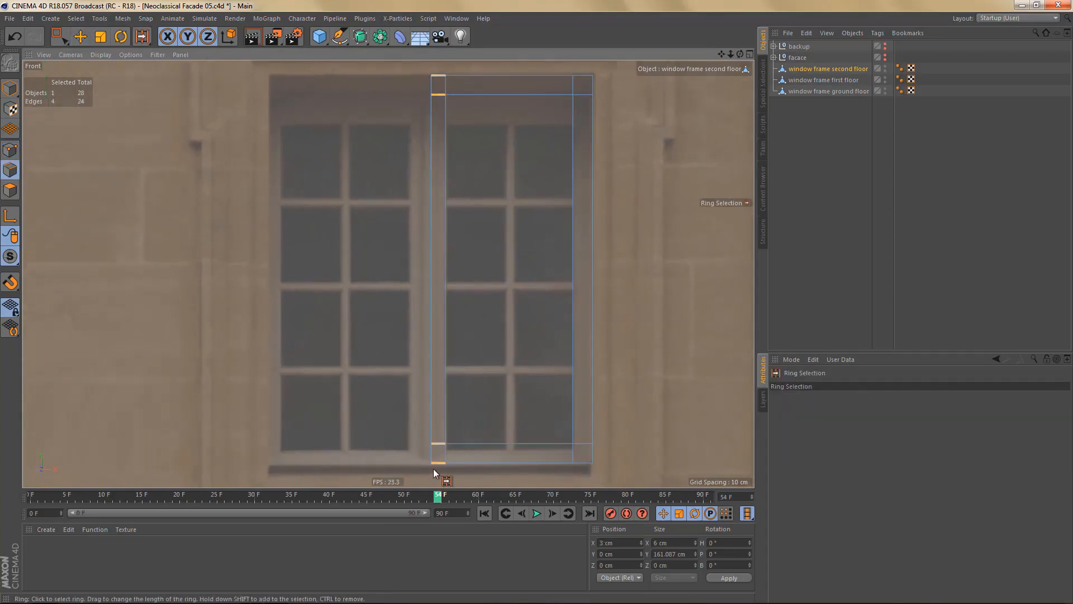
key("m")
key("m")
- Ring-select the short vertical edges of the lower frame strip and cut it horizontally through the middle
scroll(503, 427, "up", 3)
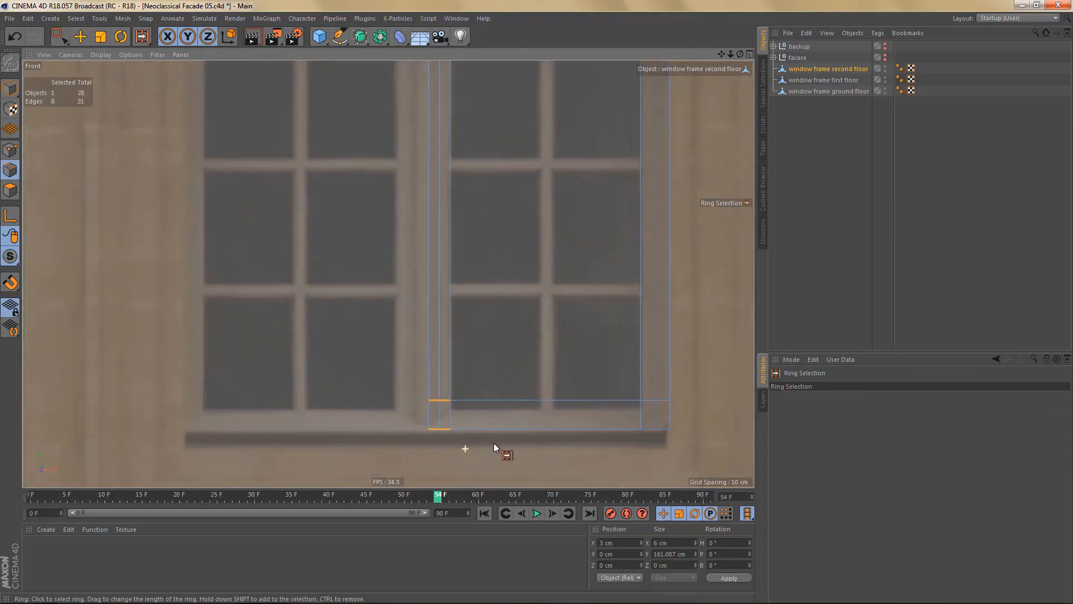
right_click_drag(494, 442, 505, 441, "alt")
left_click(428, 418)
key("m")
key("m")
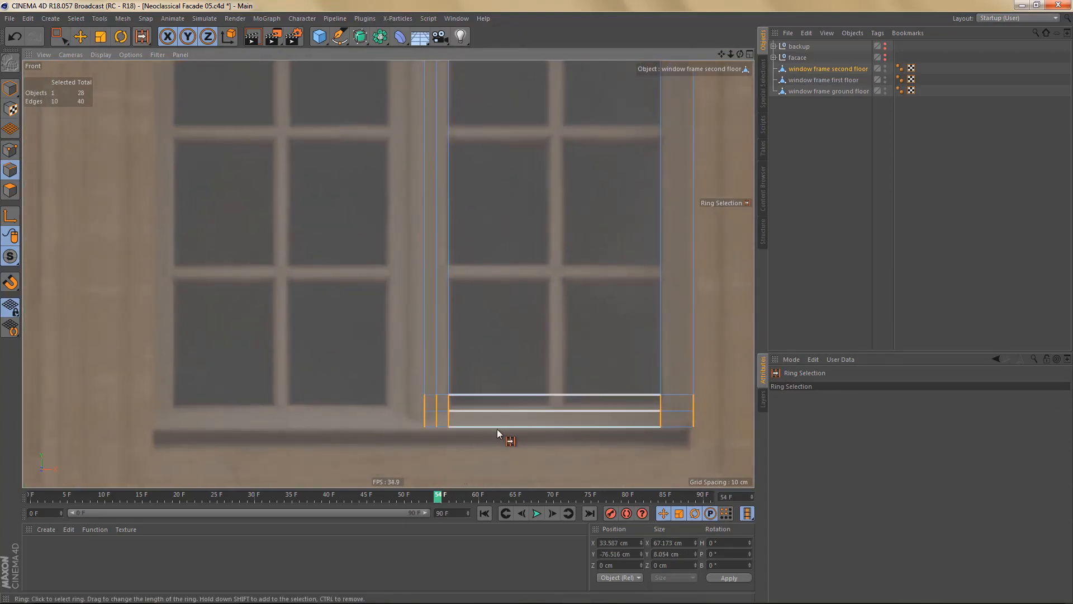
- Ring-select the short vertical edges of the upper frame strip and cut it horizontally through the middle
middle_click_drag(468, 328, 463, 445, "alt")
scroll(478, 324, "down", 4)
middle_click_drag(478, 324, 478, 365, "alt")
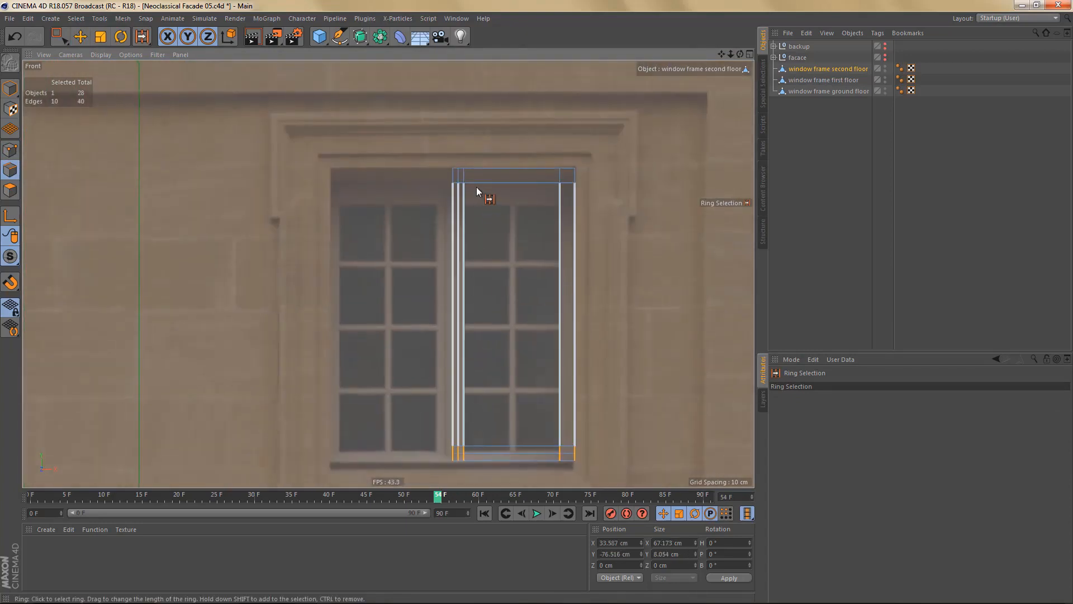
scroll(476, 187, "up", 5)
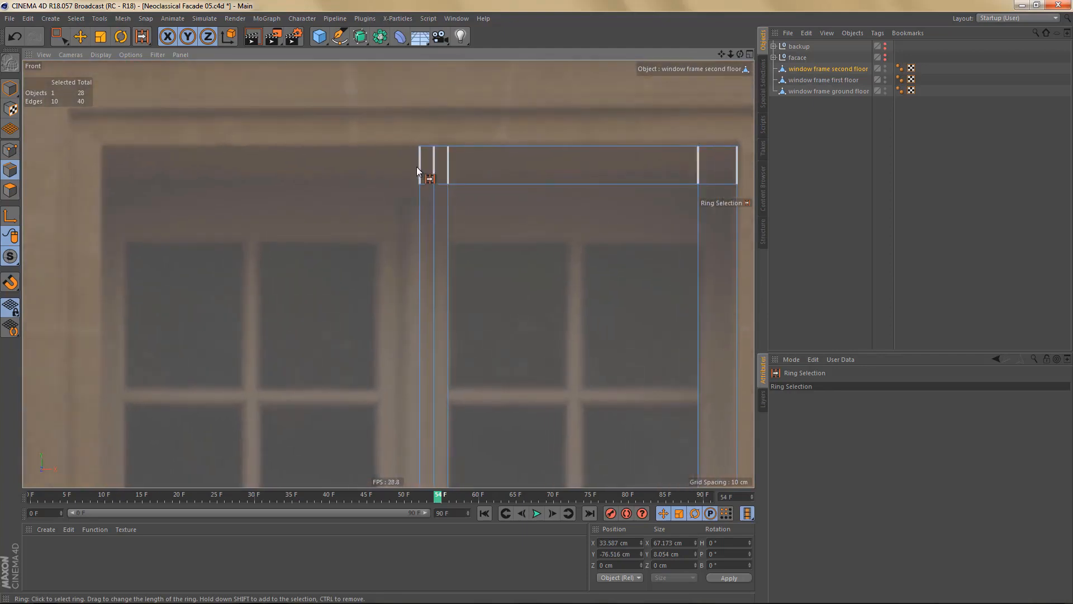
left_click(416, 167)
scroll(403, 248, "down", 5)
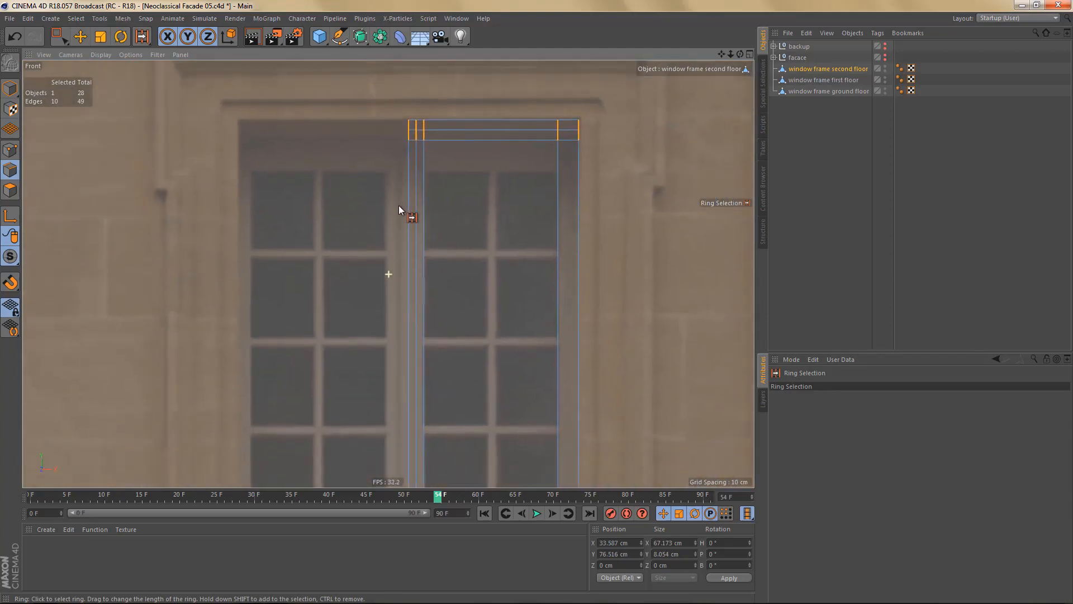
scroll(399, 213, "down", 2)
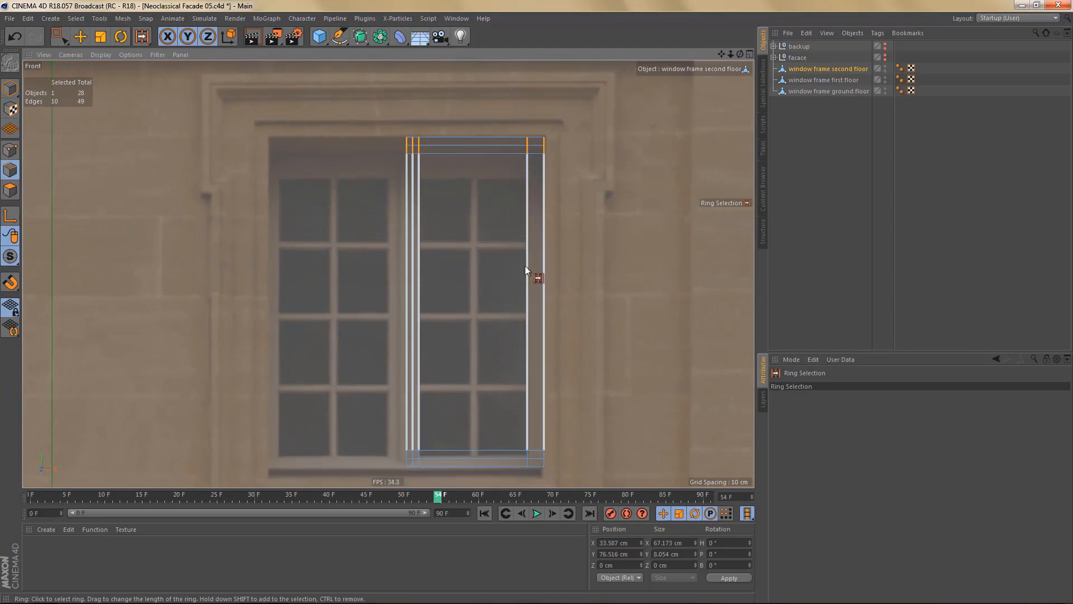
- Ring-select the long vertical edges between the upper and lower frame strips and divide them with three evenly spaced horizontal edge cuts
left_click(551, 272)
mouse_move(567, 289)
middle_mouse_down("alt")
mouse_move(557, 282)
mouse_move(573, 291)
middle_mouse_up("alt")
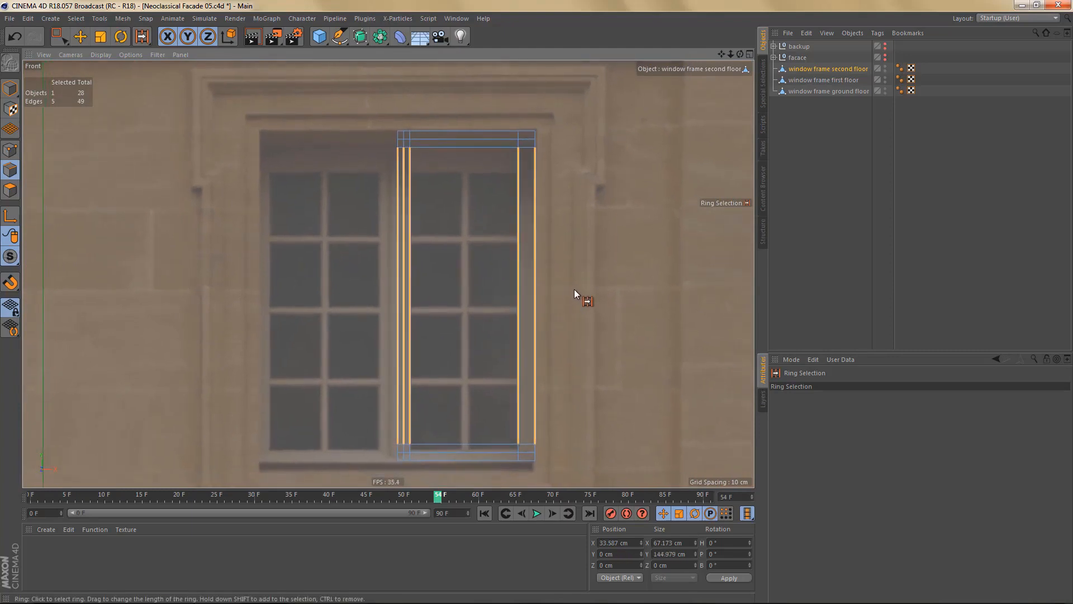
key("m")
key("f")
left_click_drag(572, 287, 604, 287)
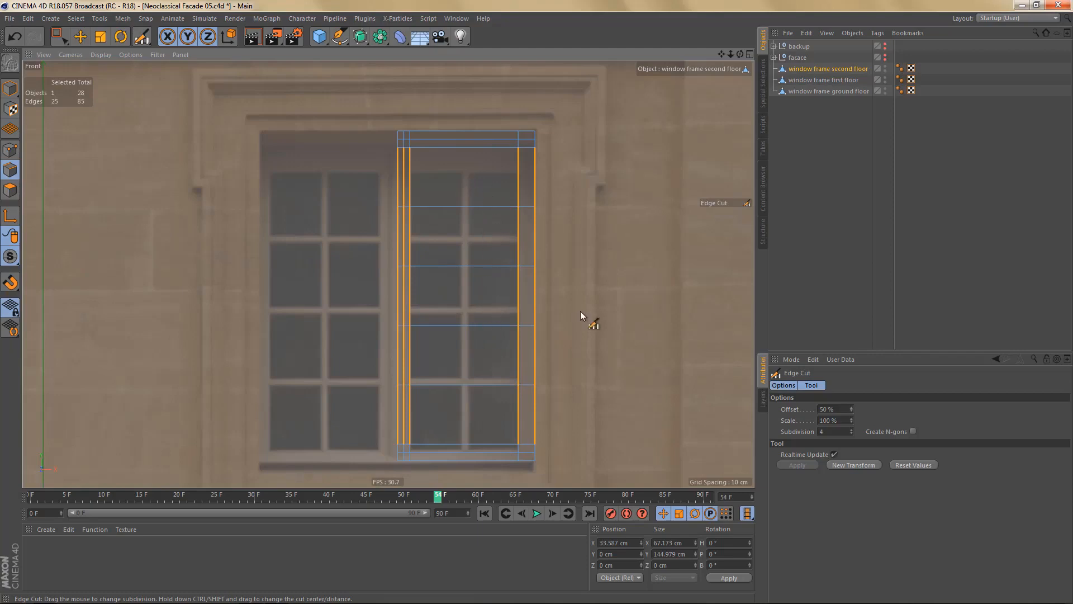
key("ctrl+z")
left_click_drag(585, 301, 579, 300)
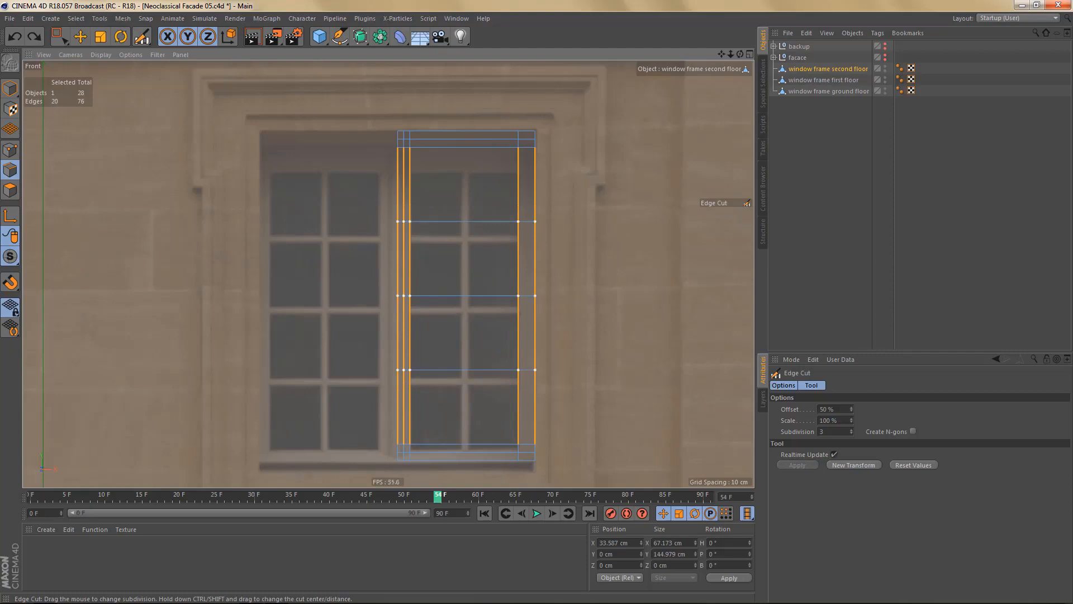
- Ring-select the horizontal edges across the glass area and cut it vertically through the middle for the central glazing bar
middle_click_drag(573, 290, 564, 286, "alt")
key("u")
key("b")
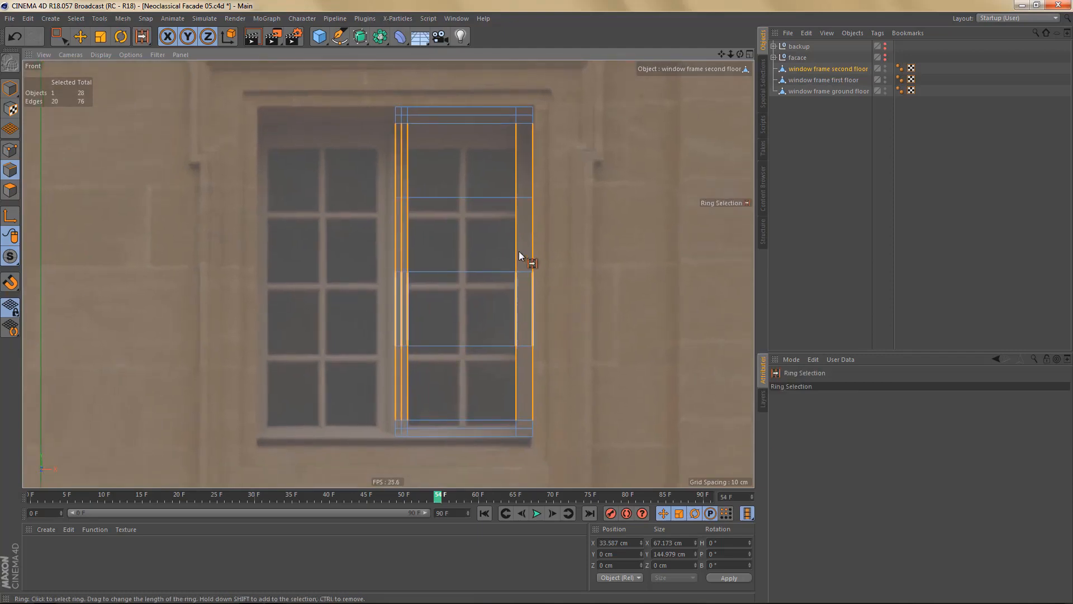
left_click(472, 196)
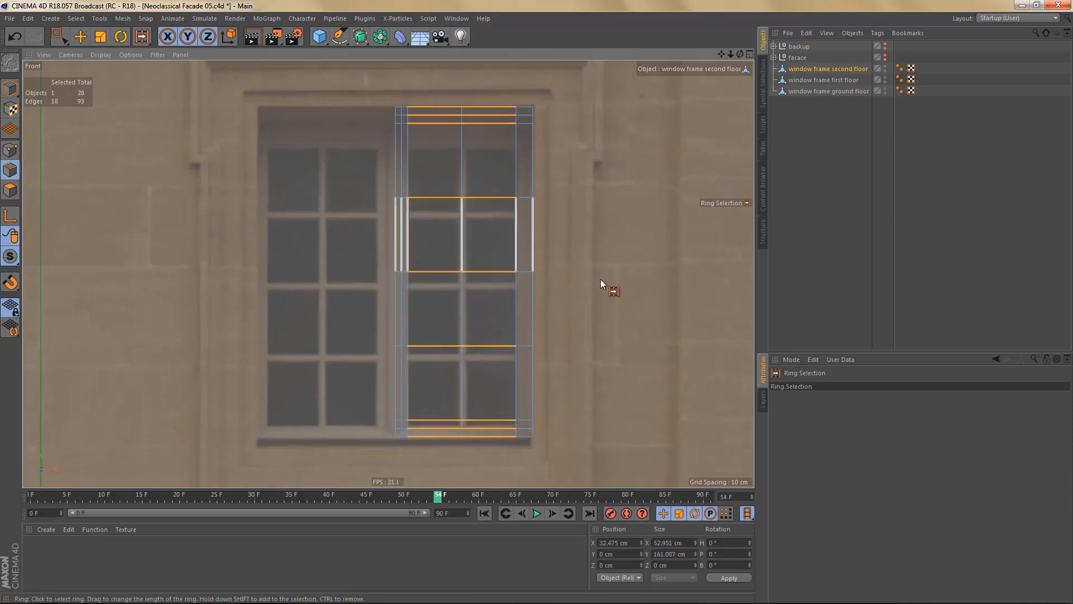
middle_click_drag(574, 308, 577, 301, "alt")
right_click_drag(533, 327, 550, 328, "alt")
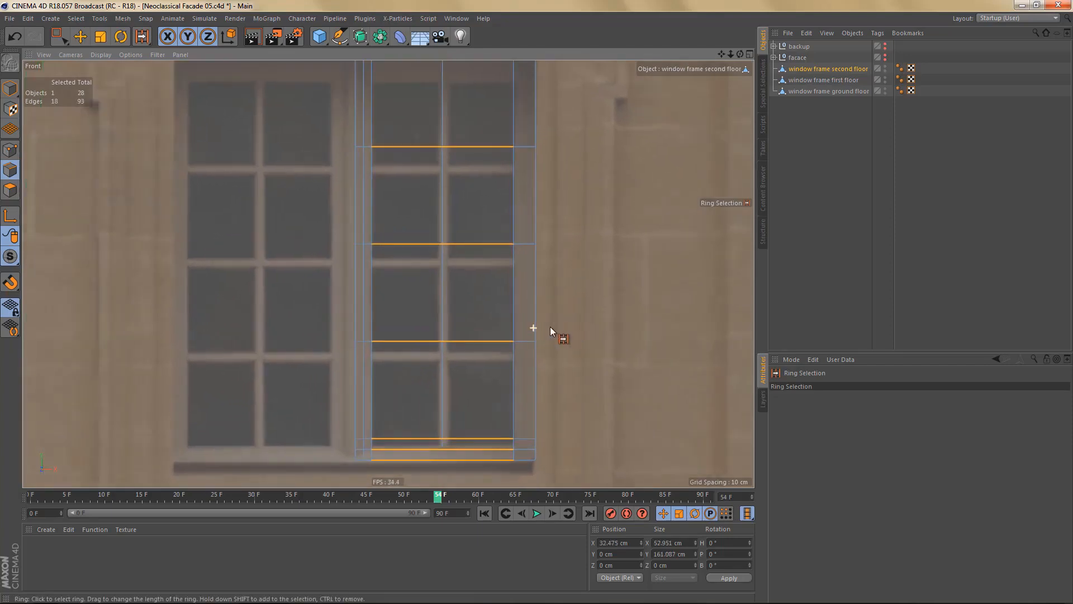
middle_click_drag(551, 329, 548, 341, "alt")
right_click_drag(548, 341, 546, 355, "alt")
middle_click_drag(546, 354, 554, 350, "alt")
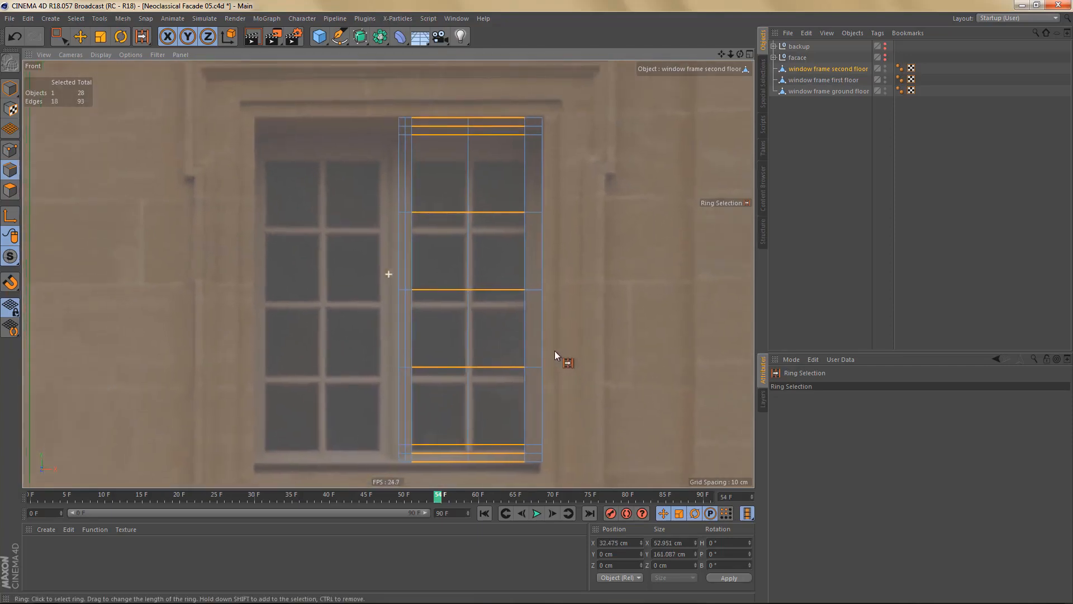
- Select the central vertical edge line through the glass area and bevel it with a 2 cm offset to form the vertical glazing bar
key("0")
left_click_drag(459, 103, 487, 478)
key("m")
key("s")
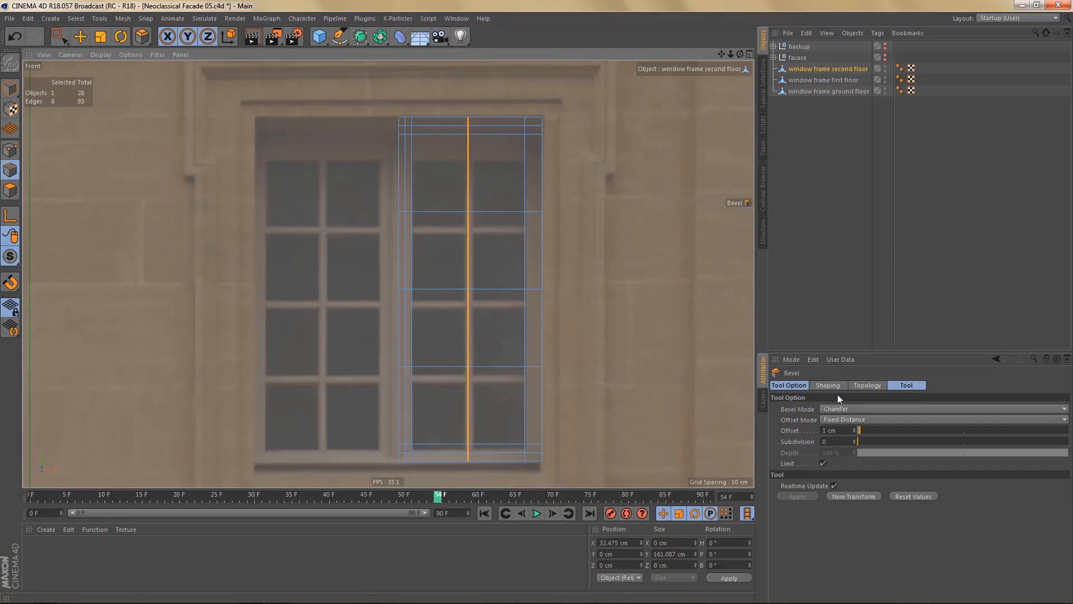
double_click(844, 434)
type("2")
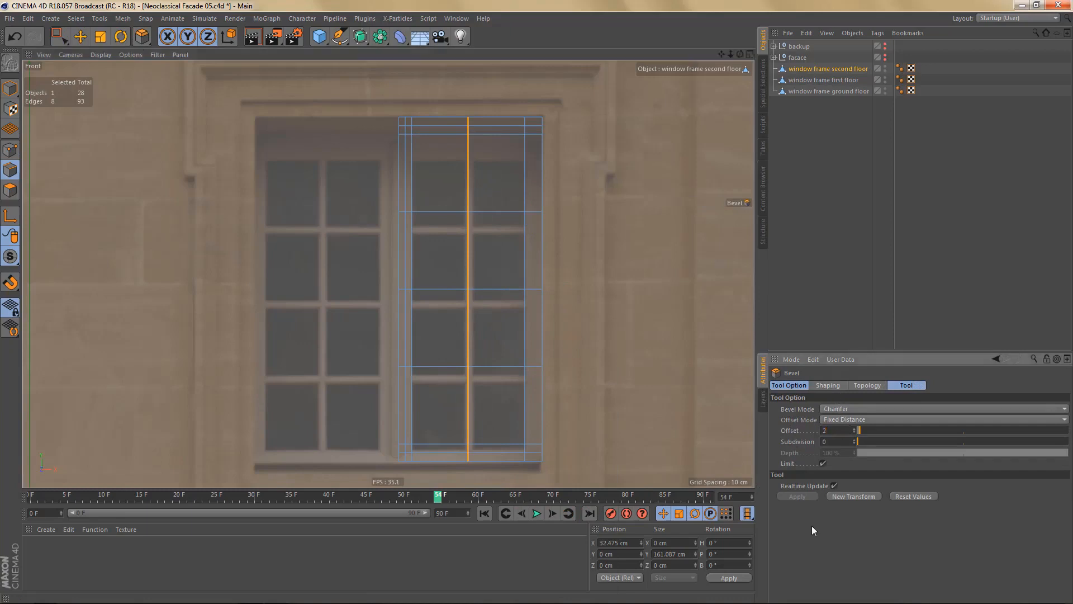
key("Return")
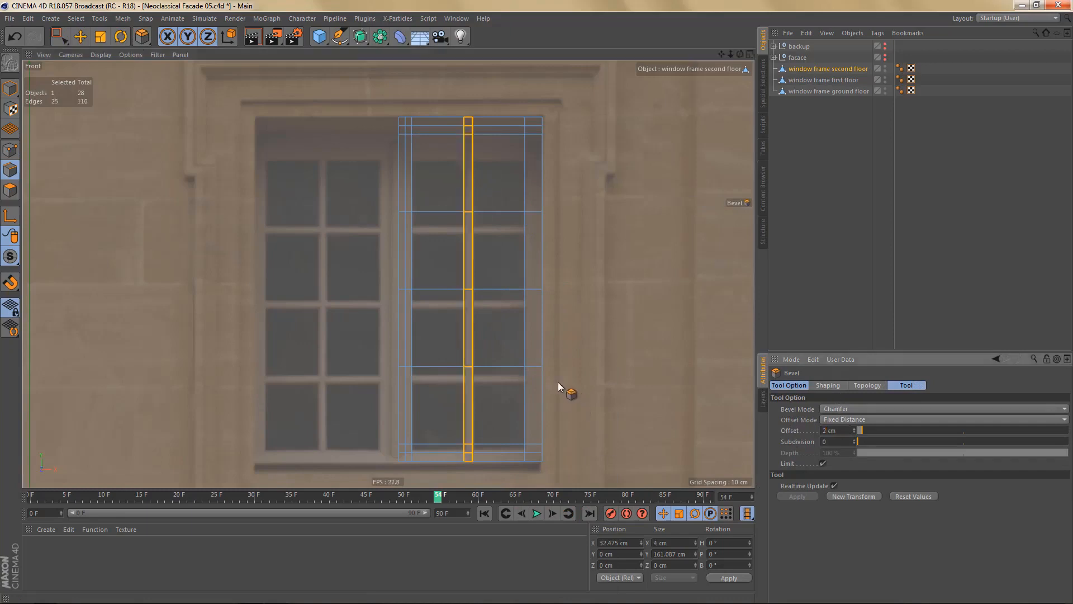
- Select the three horizontal edge lines across the glass area and bevel them with a 2 cm offset to form the horizontal glazing bars
key("space")
left_click_drag(365, 191, 575, 228)
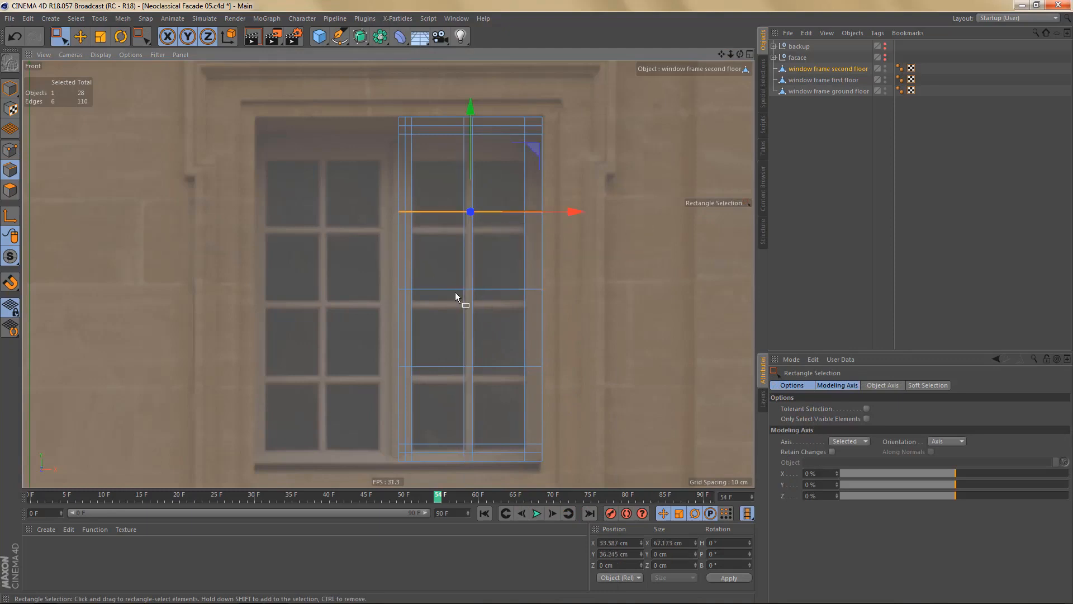
left_click_drag(346, 271, 590, 335, "shift")
left_click_drag(368, 345, 556, 397, "shift")
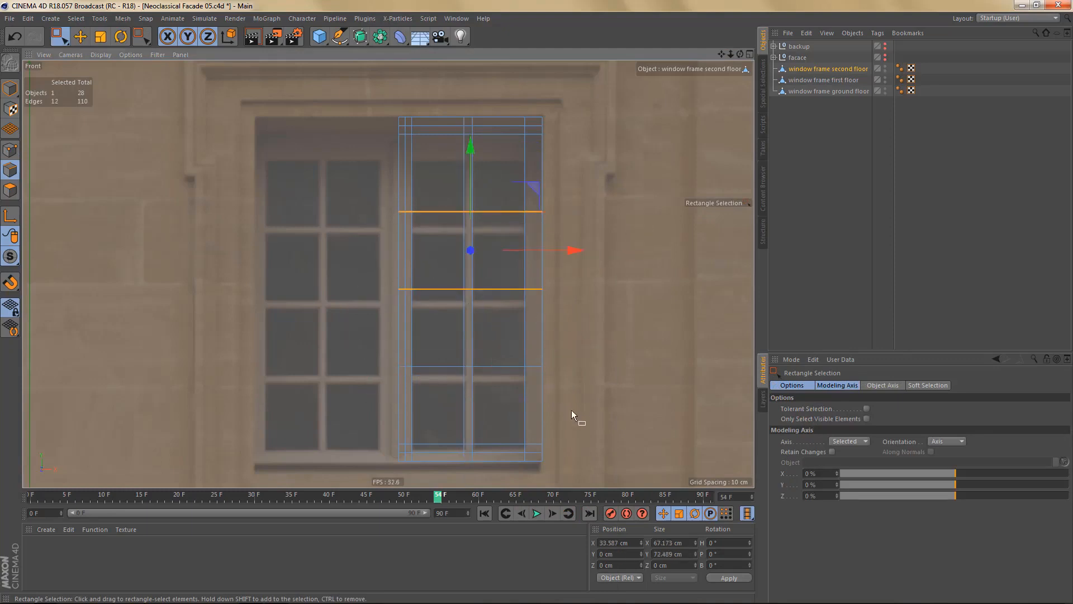
key("space")
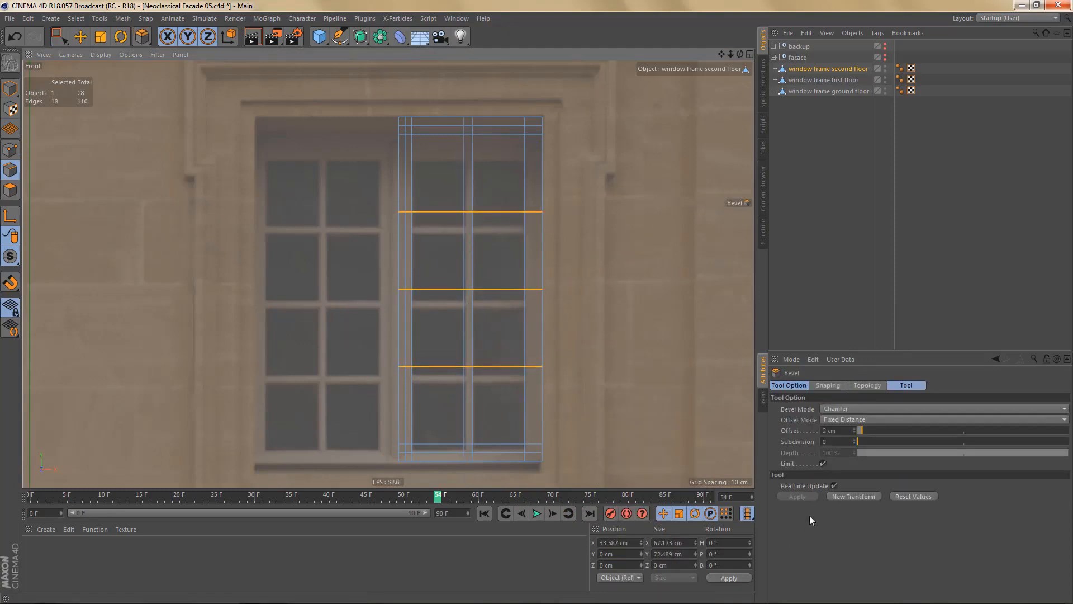
left_click(857, 496)
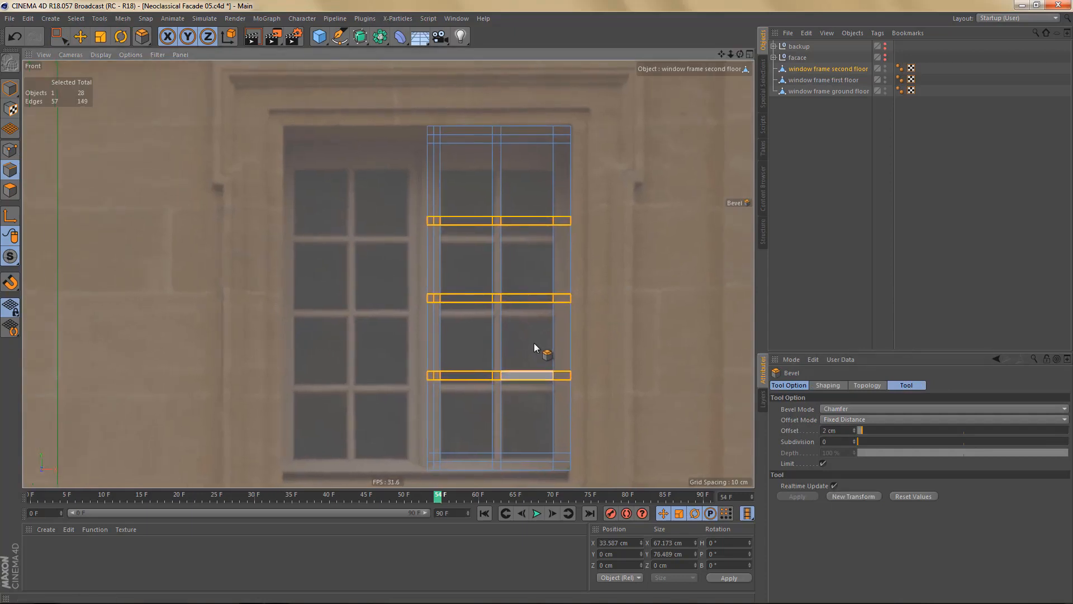
key("Return")
- Select the eight pane polygons between the glazing bars, delete them, and render a preview of the view
key("9")
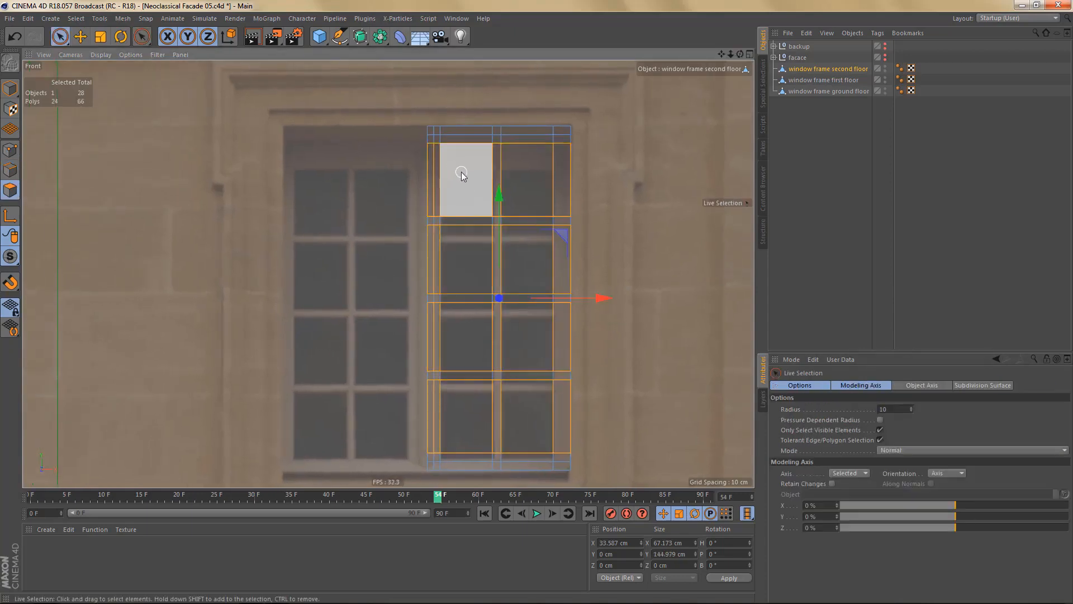
mouse_move(461, 175)
left_mouse_down()
mouse_move(522, 182)
mouse_move(524, 253)
mouse_move(462, 260)
left_mouse_up()
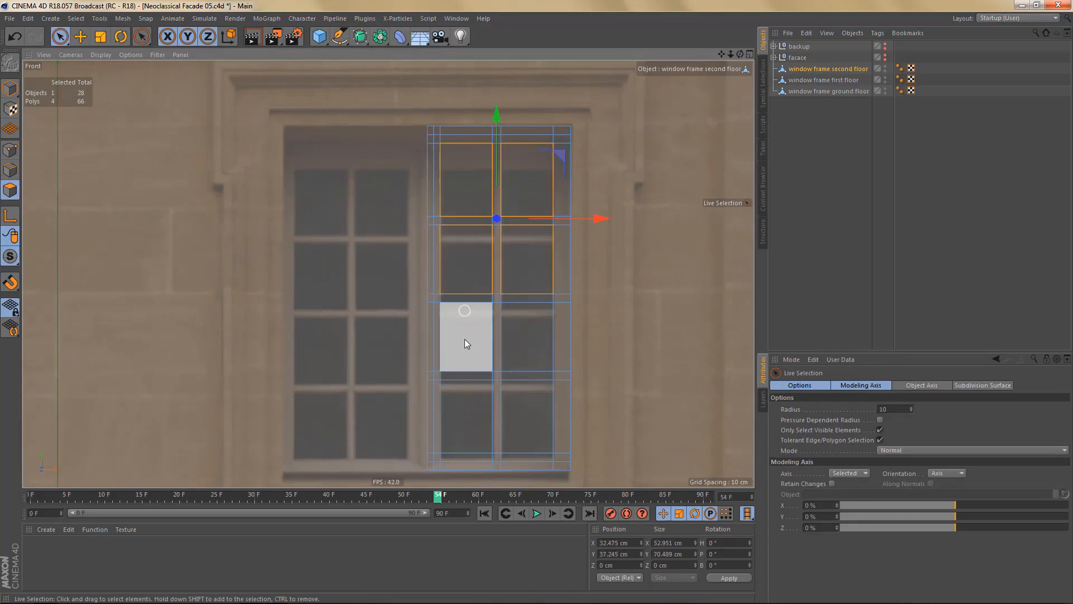
mouse_move(465, 339)
left_mouse_down("shift")
mouse_move(527, 352)
mouse_move(522, 409)
mouse_move(457, 423)
left_mouse_up("shift")
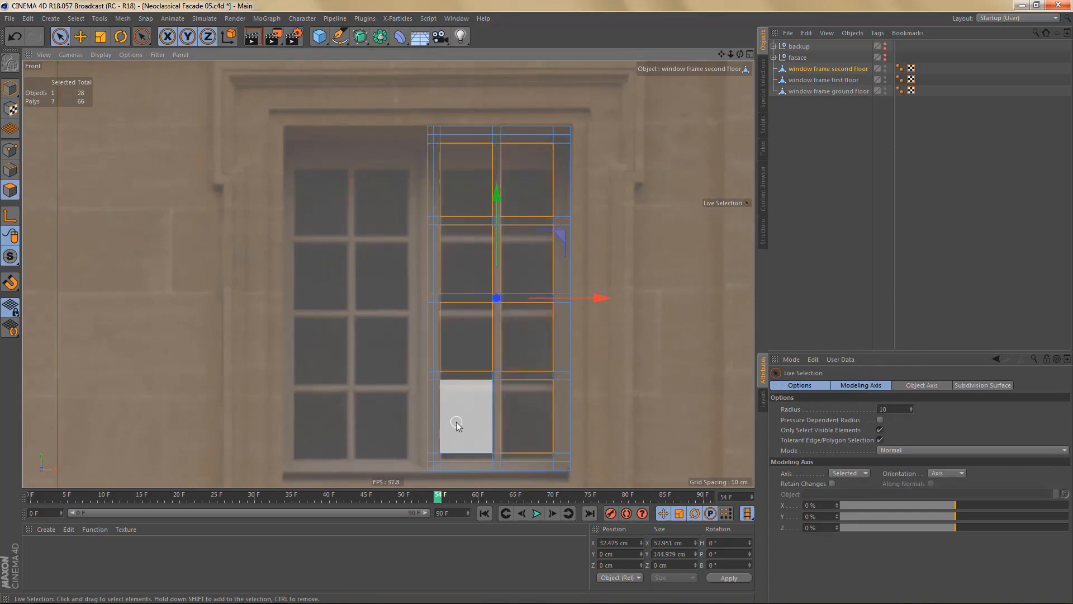
left_click(458, 422, "shift")
middle_click_drag(527, 366, 518, 344, "alt")
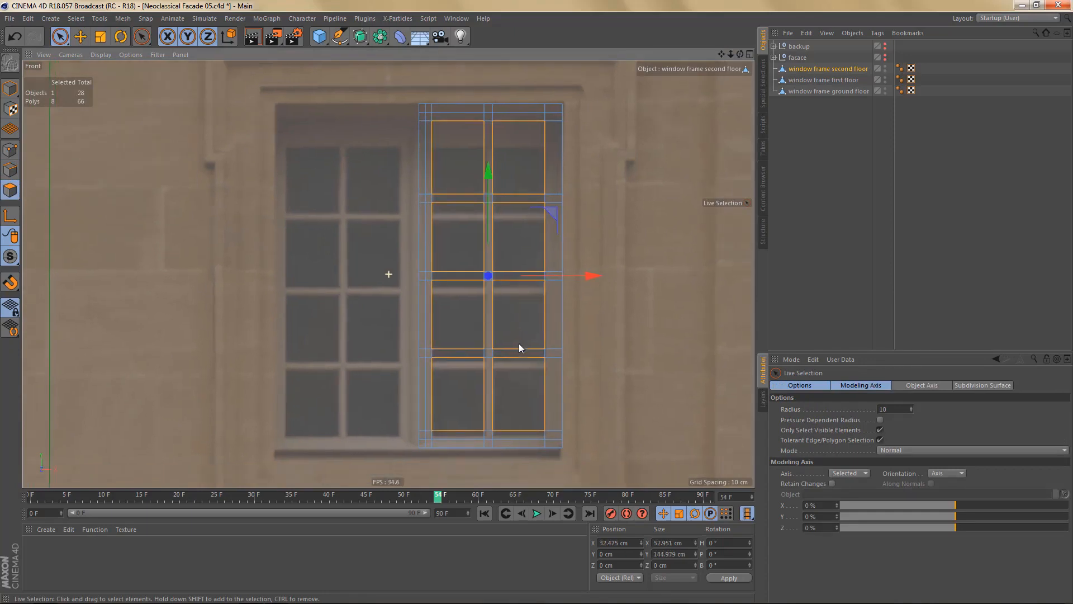
key("Delete")
scroll(510, 350, "down", 2)
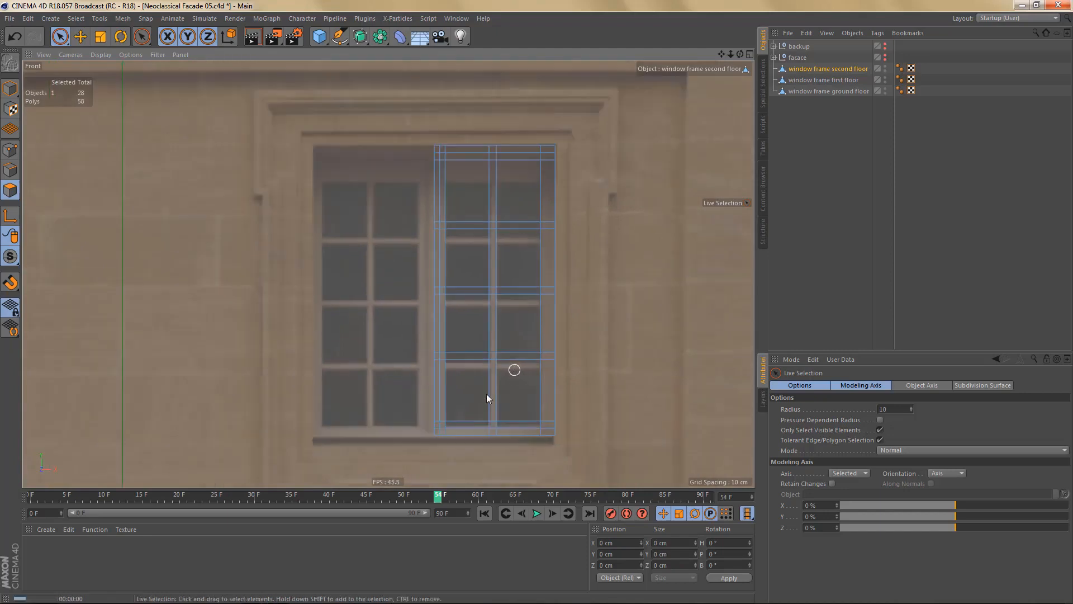
key("ctrl+r")
scroll(524, 340, "up", 2)
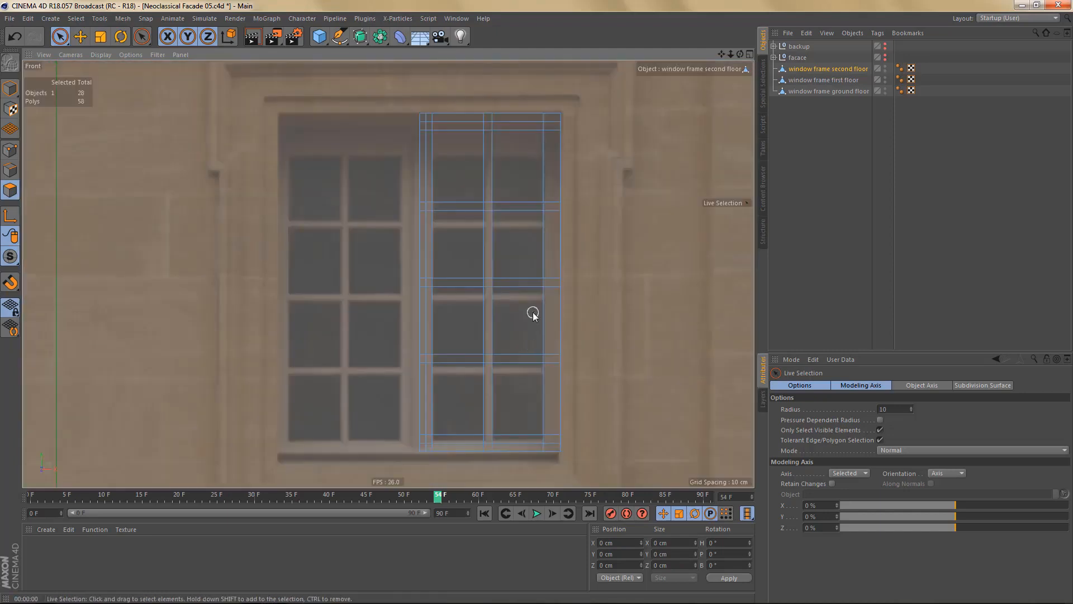
scroll(533, 314, "up", 2)
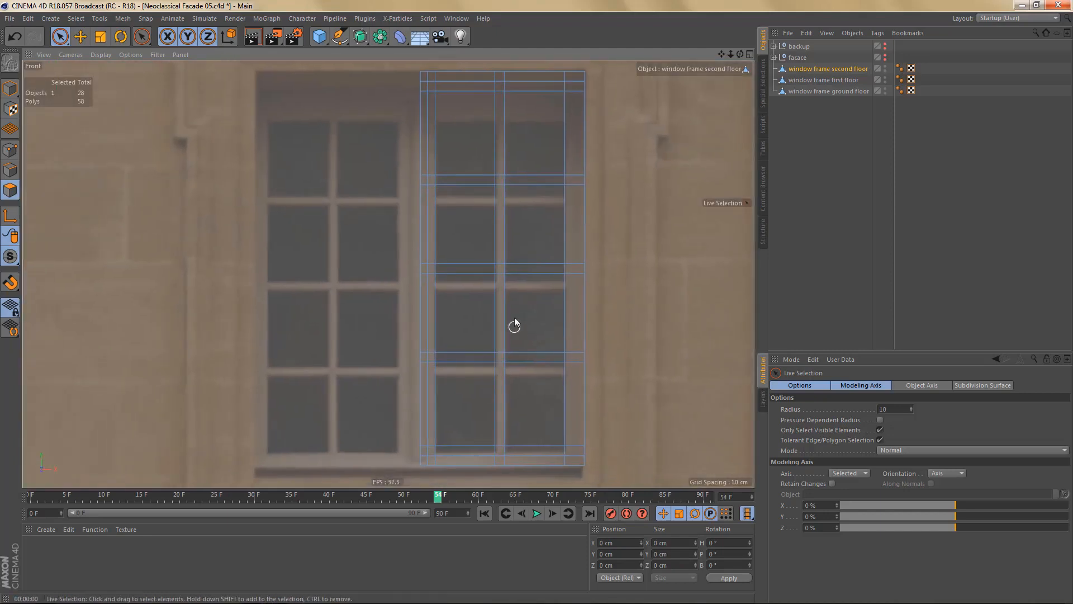
- Select all polygons of the window frame and extrude them with an offset of 3 cm
middle_click(513, 319)
middle_click(337, 216)
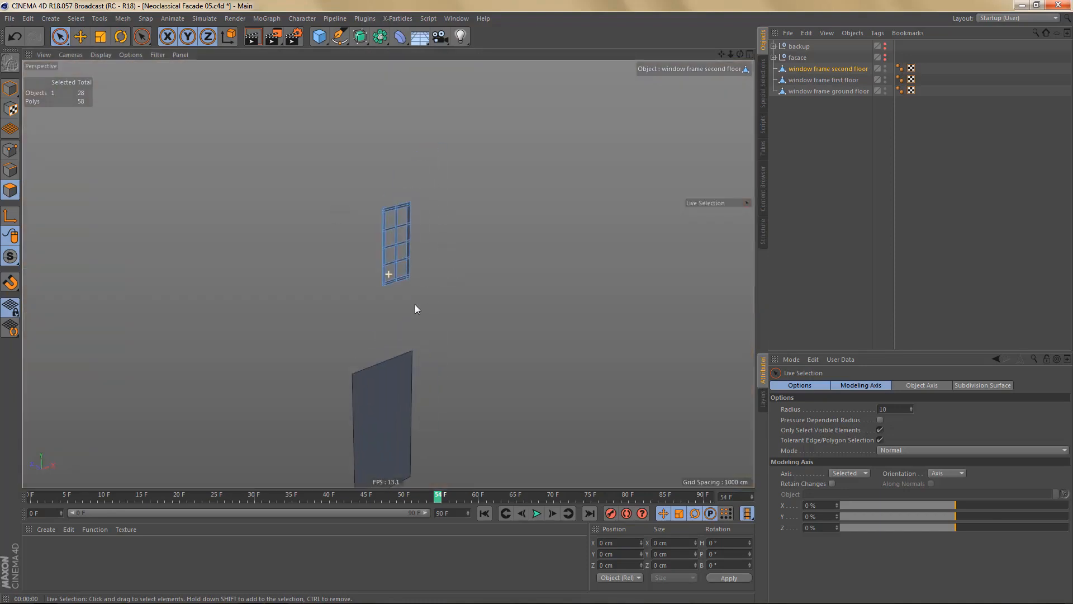
scroll(445, 267, "up", 6)
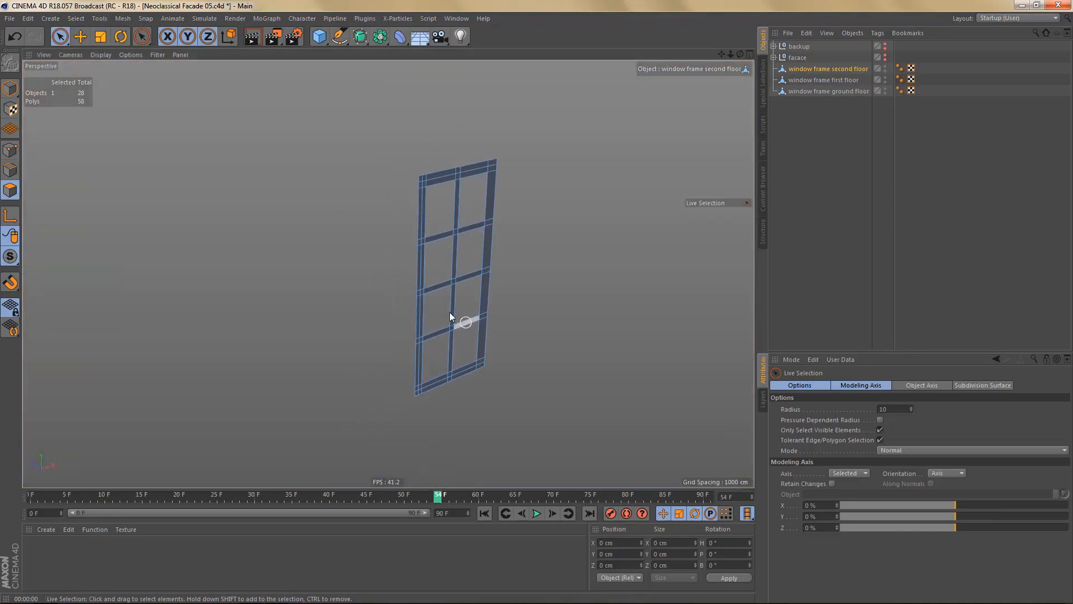
scroll(449, 312, "up", 1)
key("ctrl+a")
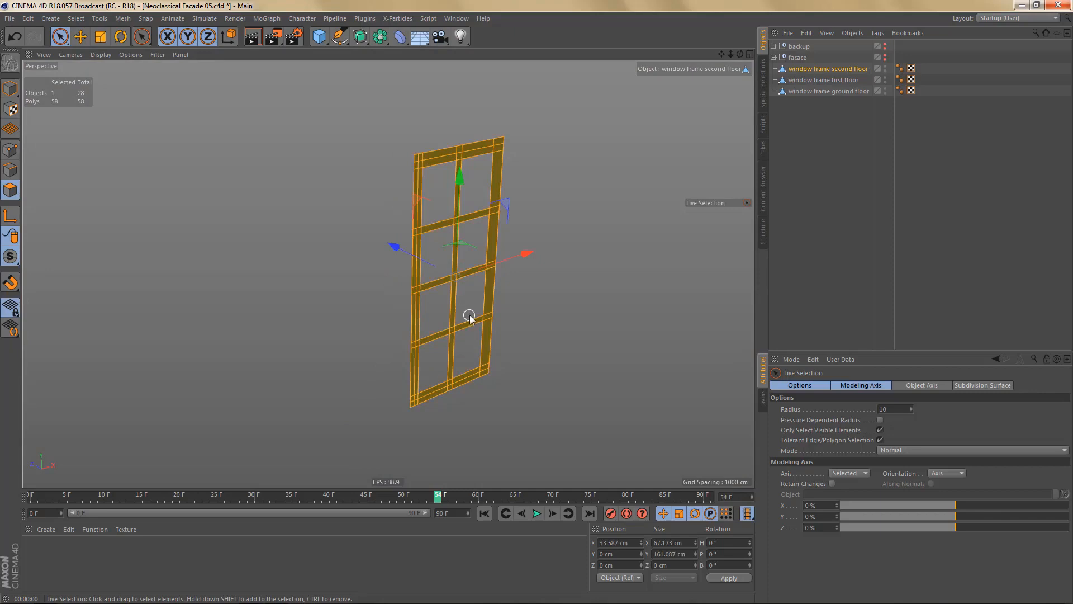
key("d")
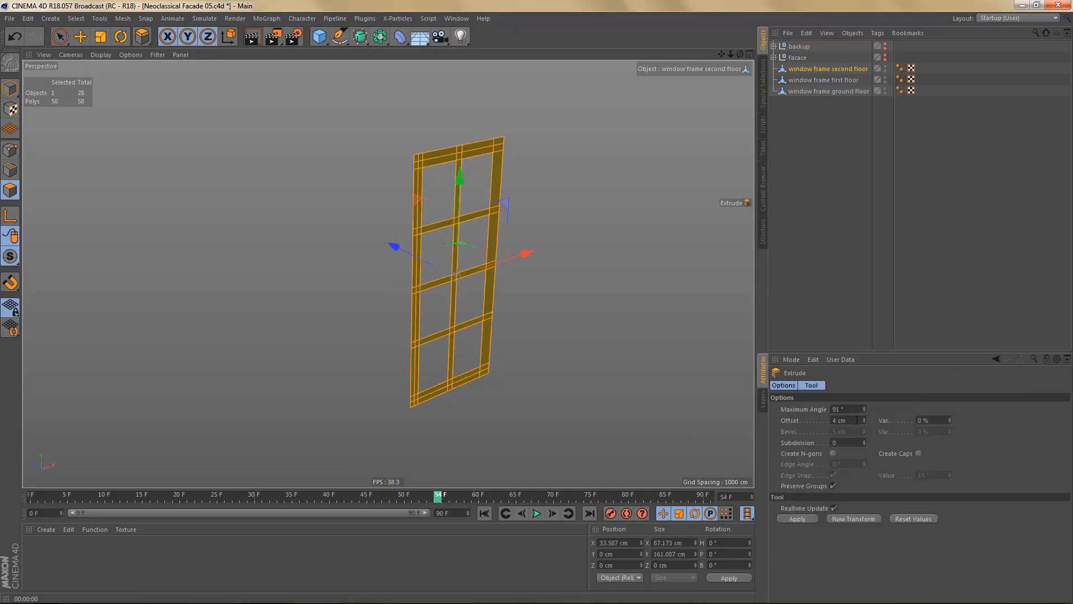
double_click(856, 420)
type("2")
left_click_drag(855, 421, 808, 436)
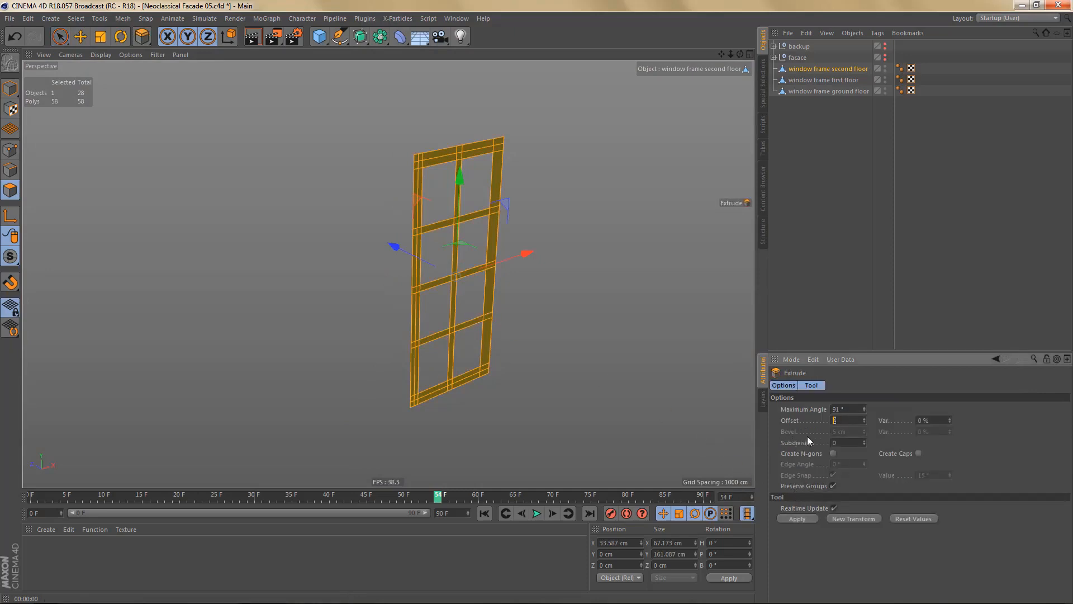
type("3")
left_click(807, 521)
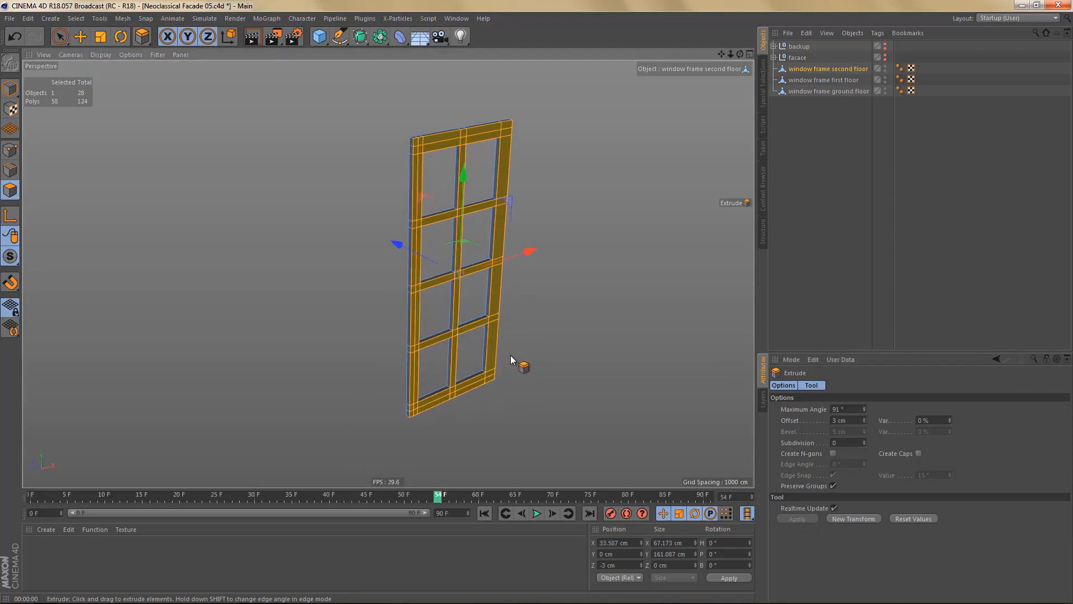
- Turn on Tolerant Selection for the rectangle selection and deselect the vertical and horizontal glazing bars in the front view
middle_click(511, 354)
middle_click(547, 381)
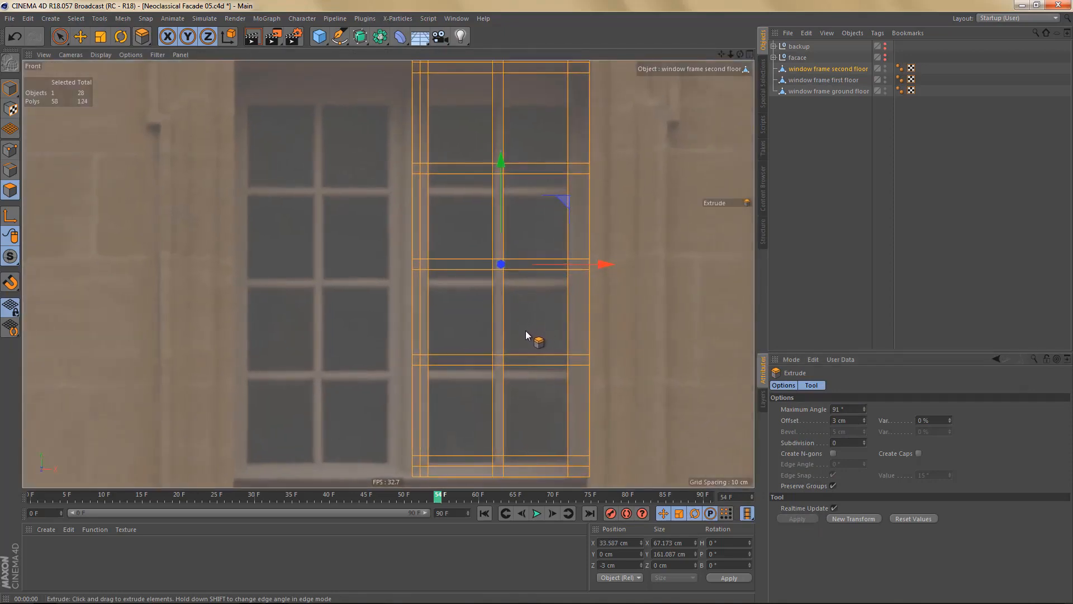
key("0")
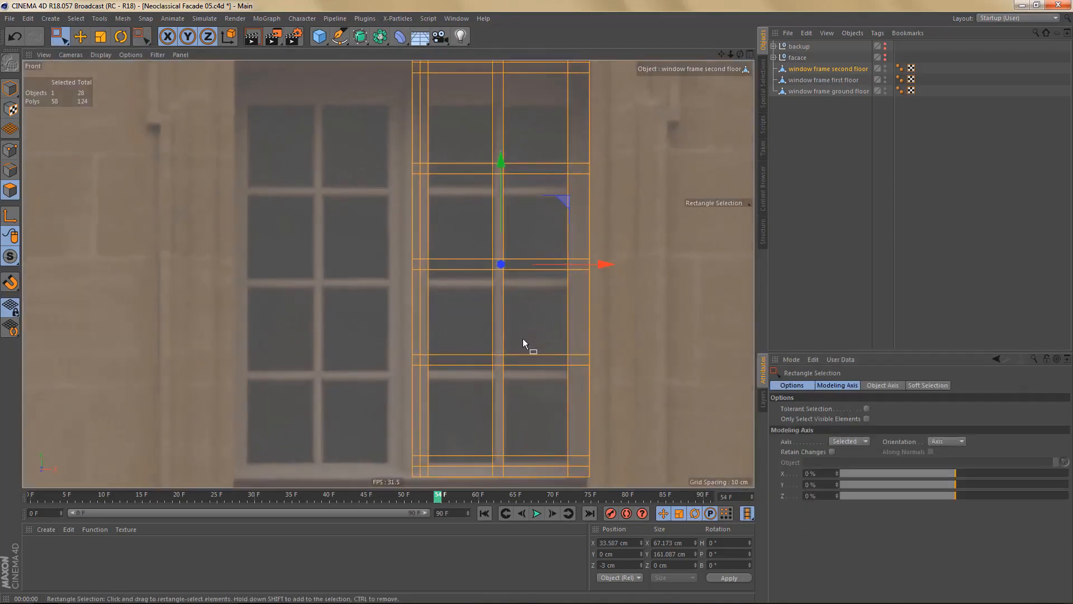
scroll(522, 337, "down", 2)
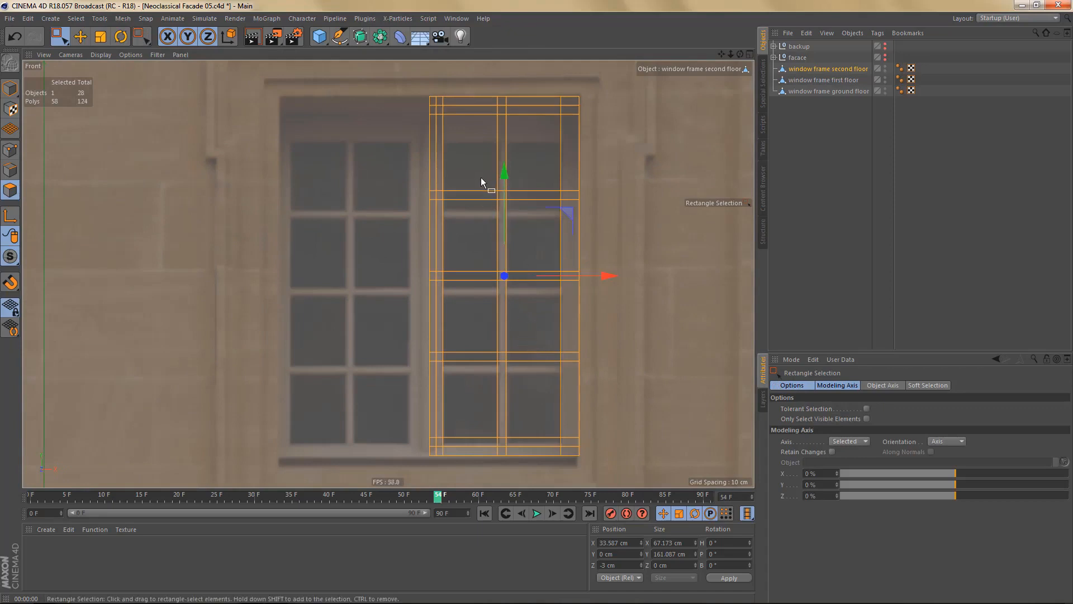
left_click(814, 408)
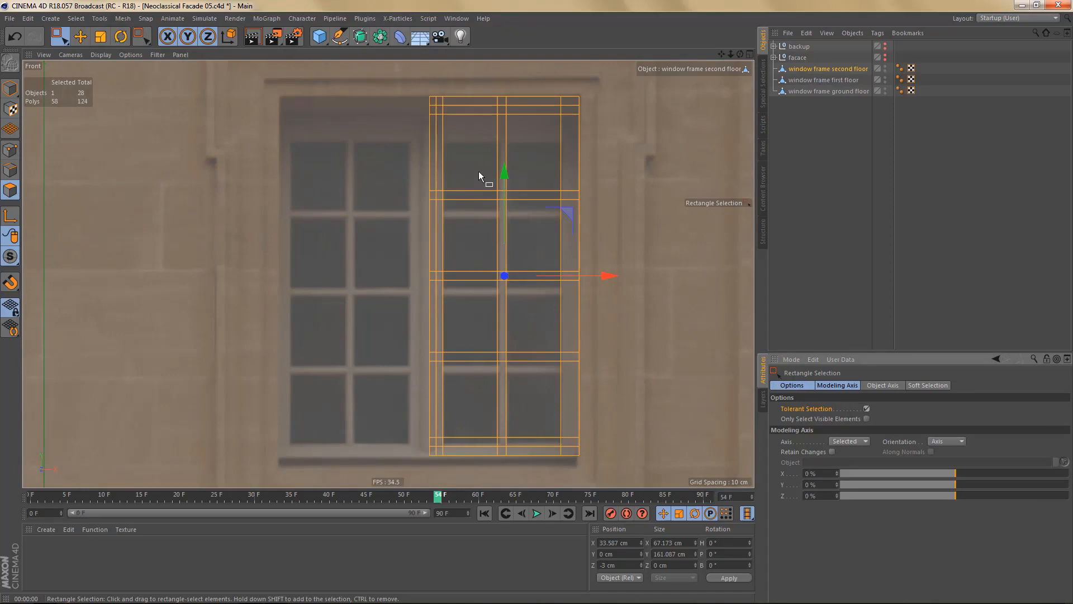
left_click_drag(479, 171, 525, 385)
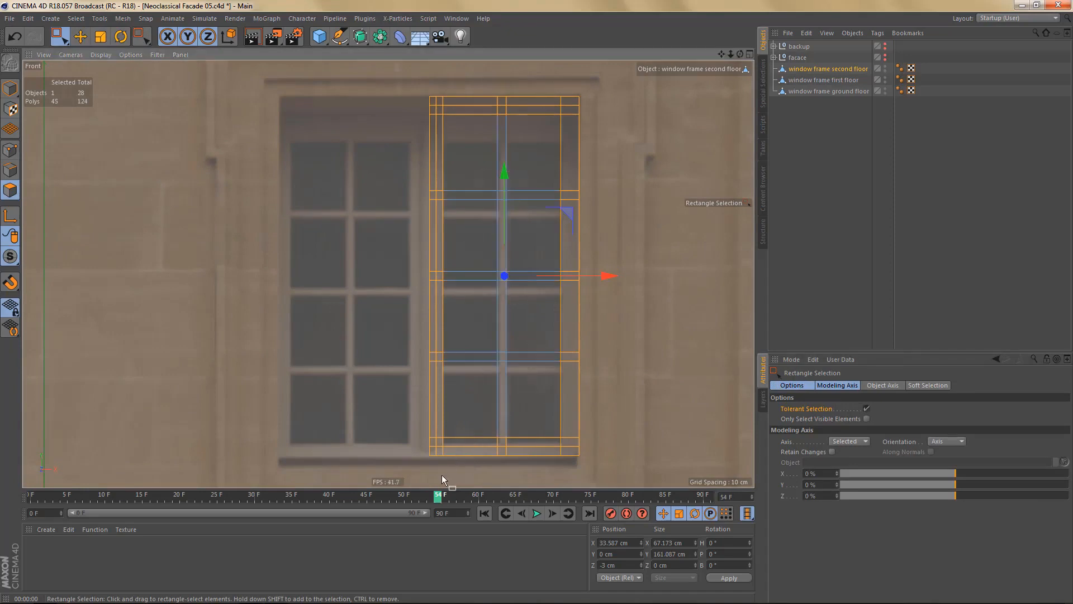
- Deselect the inner strips of the upper and lower frame, leaving only the outer strips and the side frames selected
scroll(481, 376, "up", 3)
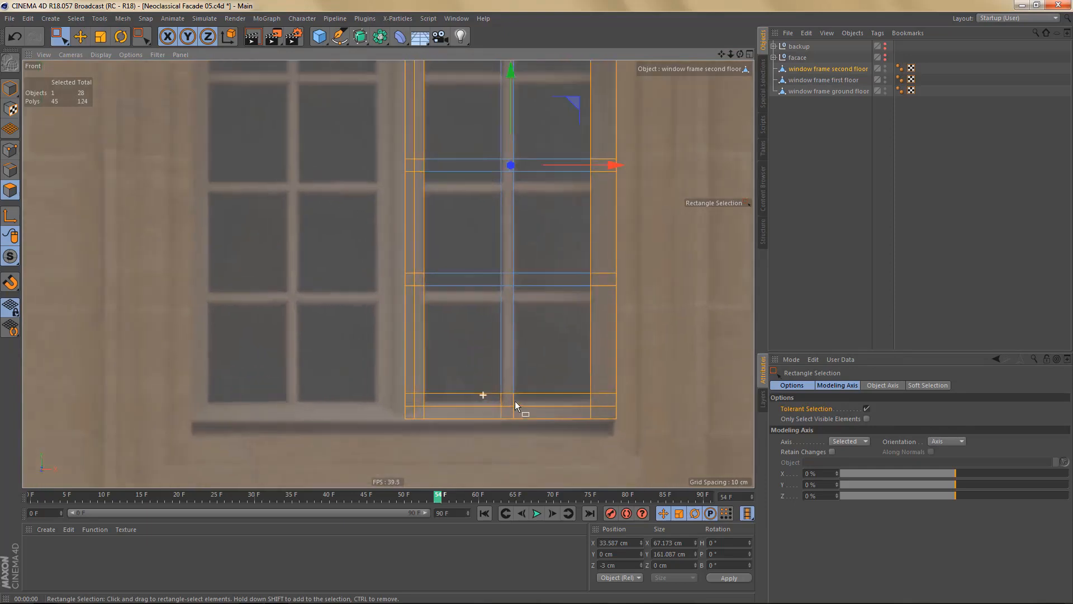
scroll(488, 422, "down", 4)
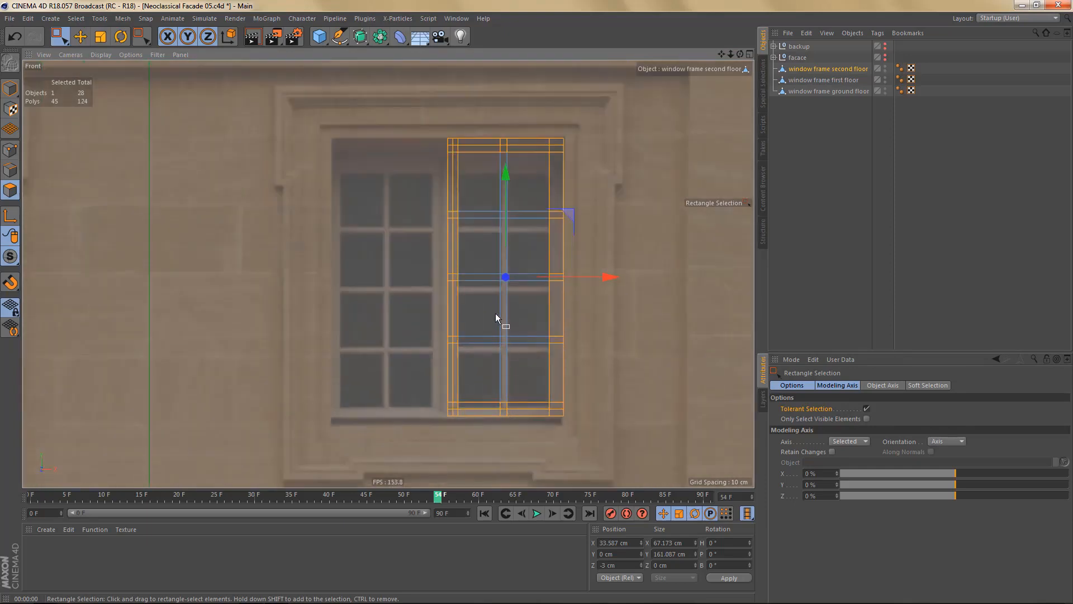
middle_click_drag(495, 182, 492, 228, "alt")
right_click_drag(493, 215, 610, 217, "alt")
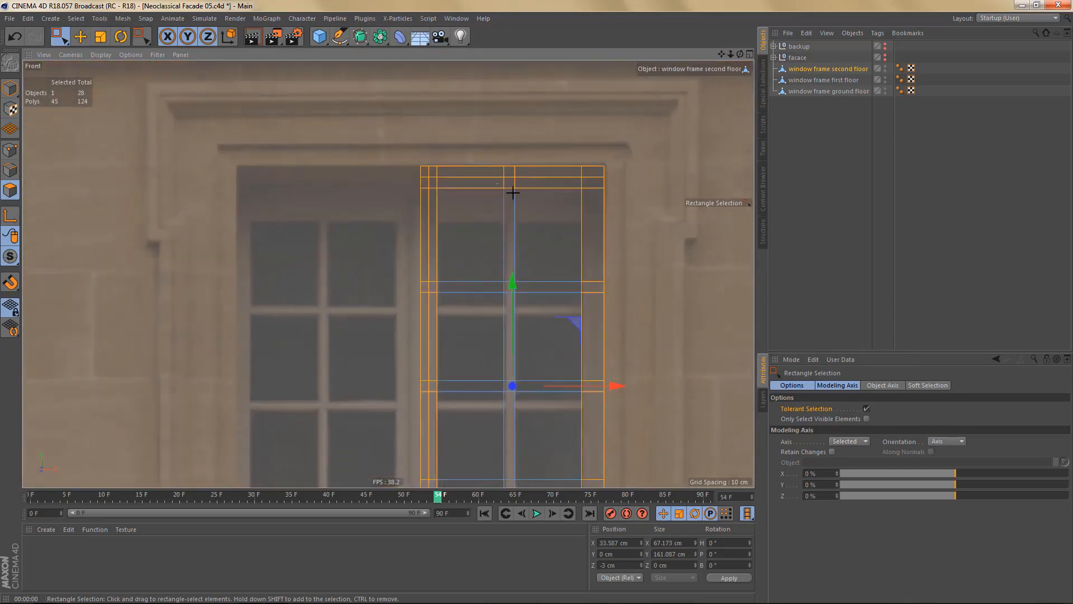
left_click_drag(497, 184, 531, 206, "ctrl")
middle_click_drag(534, 305, 534, 157, "alt")
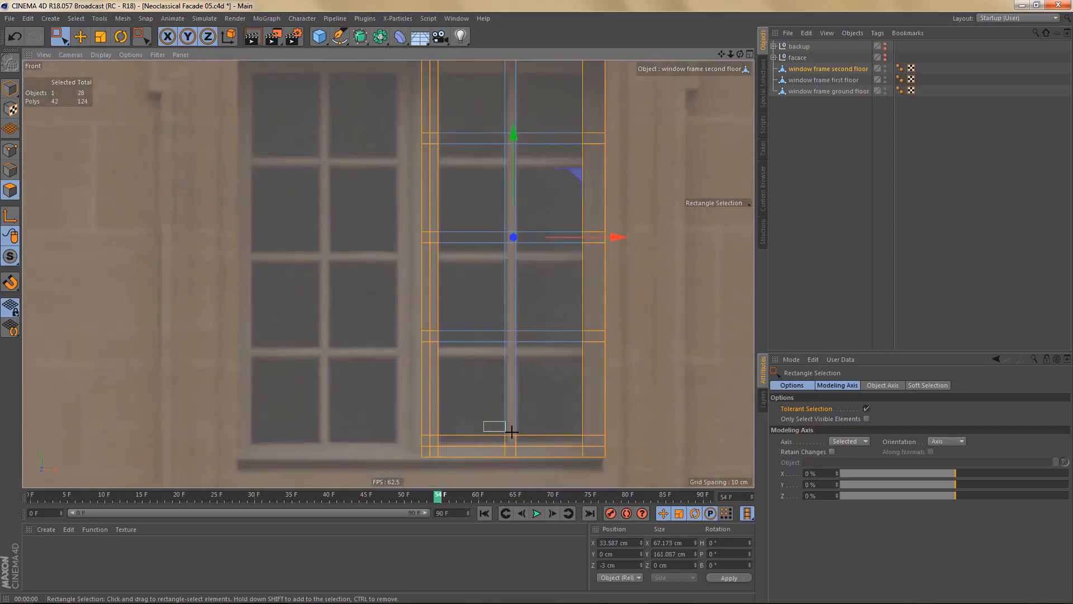
left_click_drag(512, 431, 528, 445)
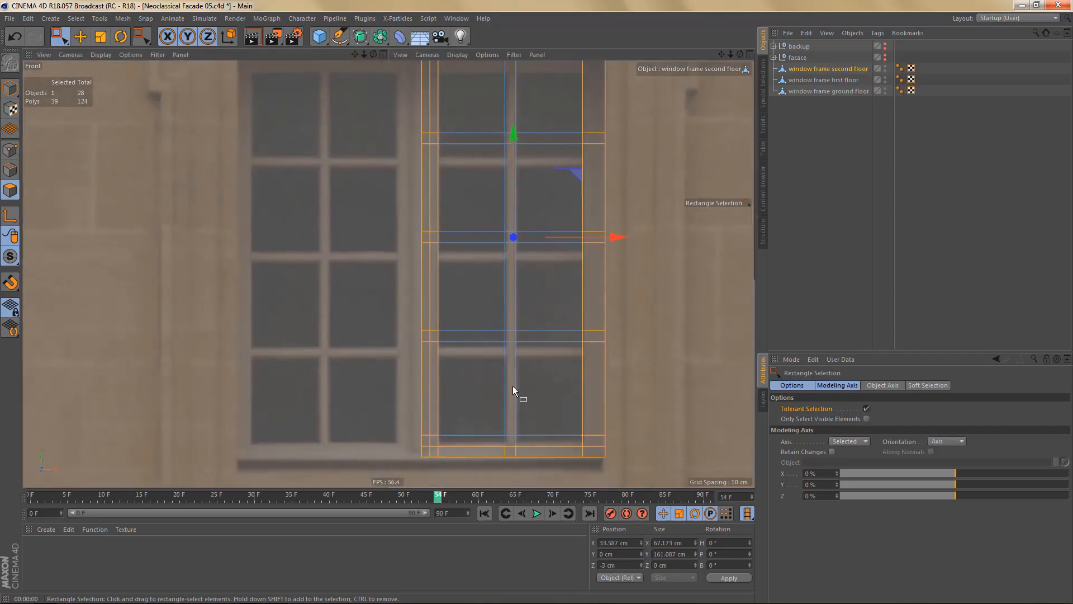
- Extrude the selected outer frame polygons by another 3 cm and return to the front view of the window
middle_click(512, 385)
middle_click(335, 267)
right_click_drag(451, 336, 471, 337, "alt")
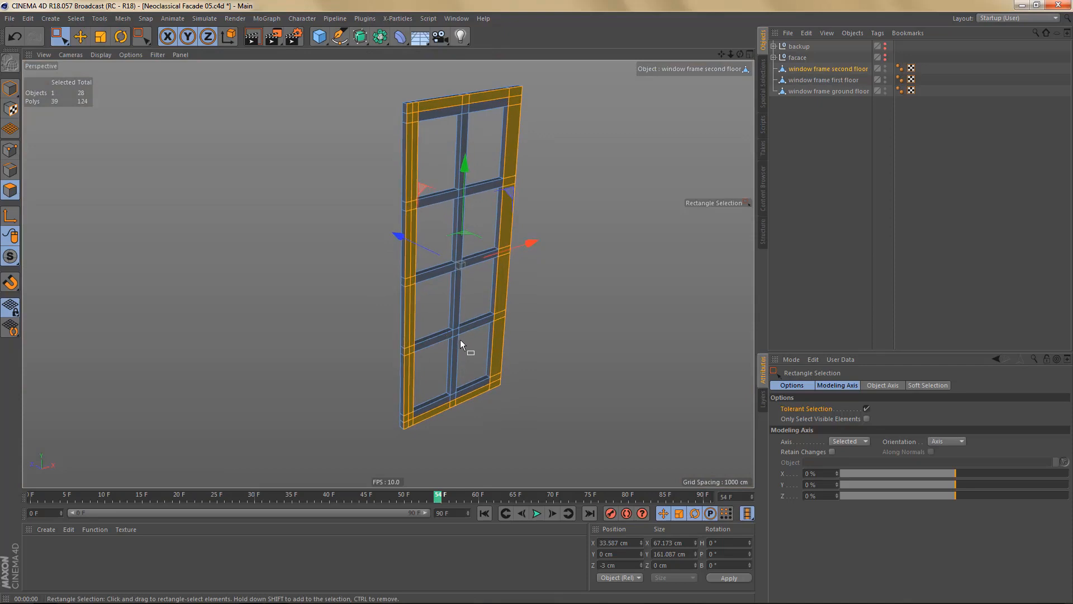
key("d")
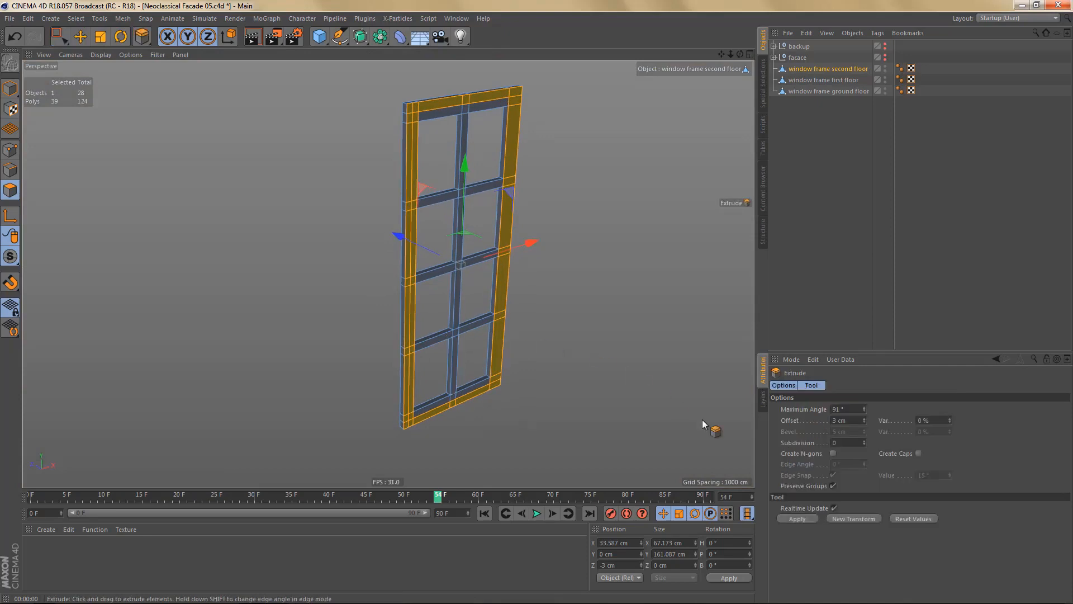
left_click(805, 519)
right_click_drag(491, 271, 502, 273, "alt")
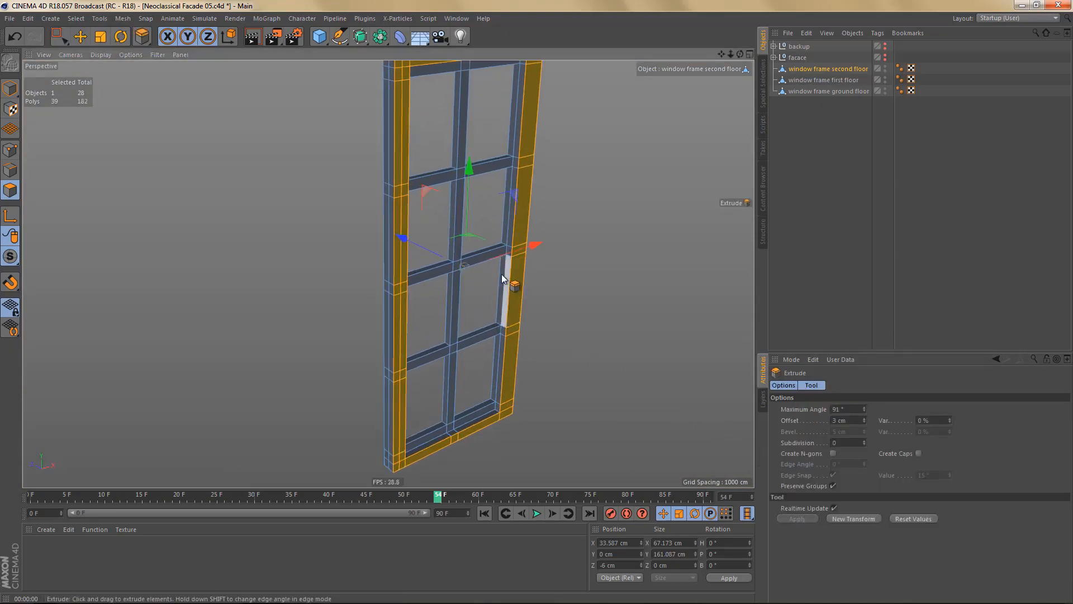
left_click_drag(501, 274, 481, 276, "alt")
middle_click(498, 386)
middle_click(514, 431)
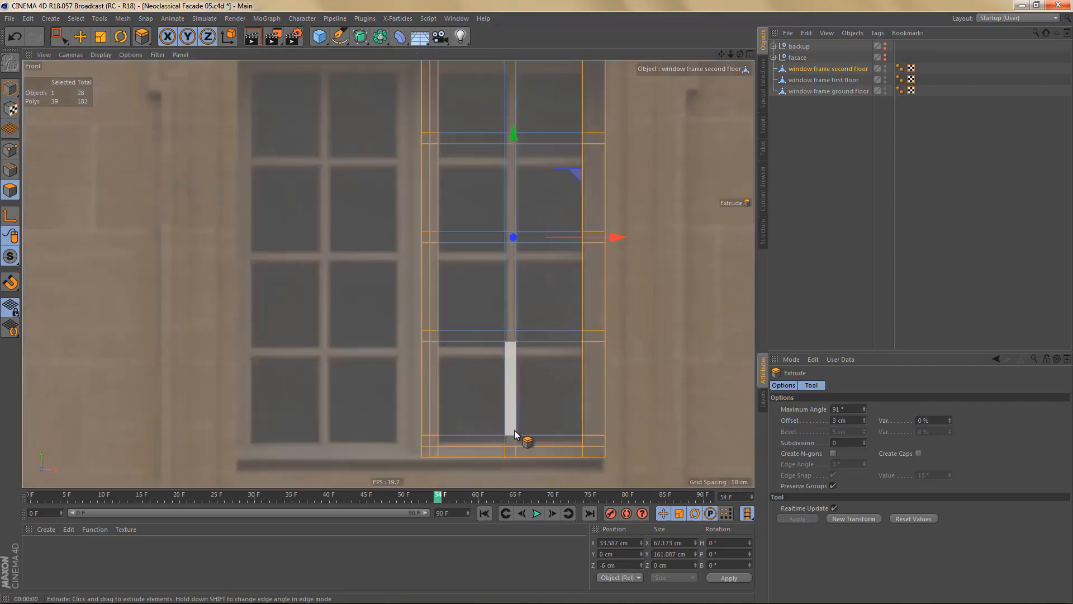
right_click_drag(467, 371, 479, 403, "alt")
middle_click_drag(478, 392, 471, 406, "alt")
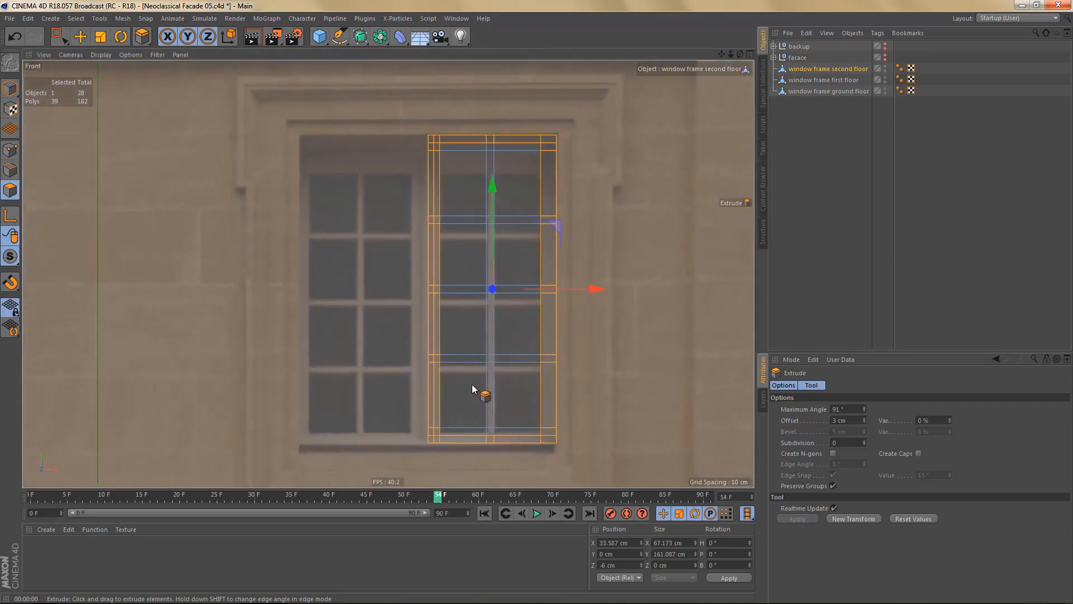
- Reduce the polygon selection to the outermost vertical strip at the window's centre line, without its top and bottom end polygons
key("0")
left_click_drag(416, 118, 590, 137)
left_click_drag(510, 125, 585, 445, "ctrl")
left_click_drag(489, 450, 452, 438, "ctrl")
right_click_drag(421, 444, 477, 455, "alt")
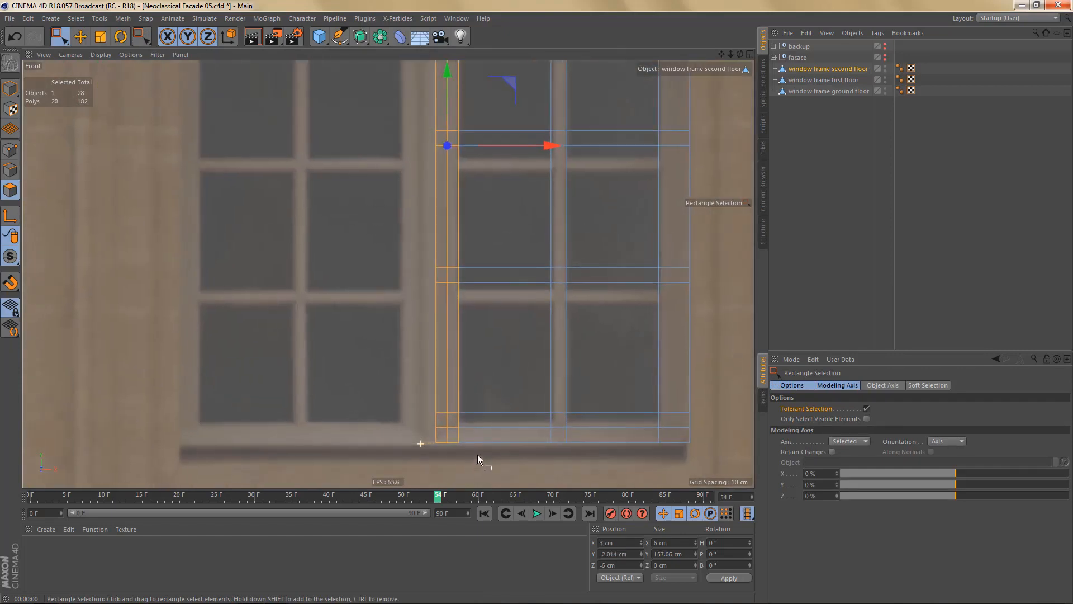
left_click_drag(427, 432, 471, 443, "ctrl")
scroll(478, 427, "down", 2)
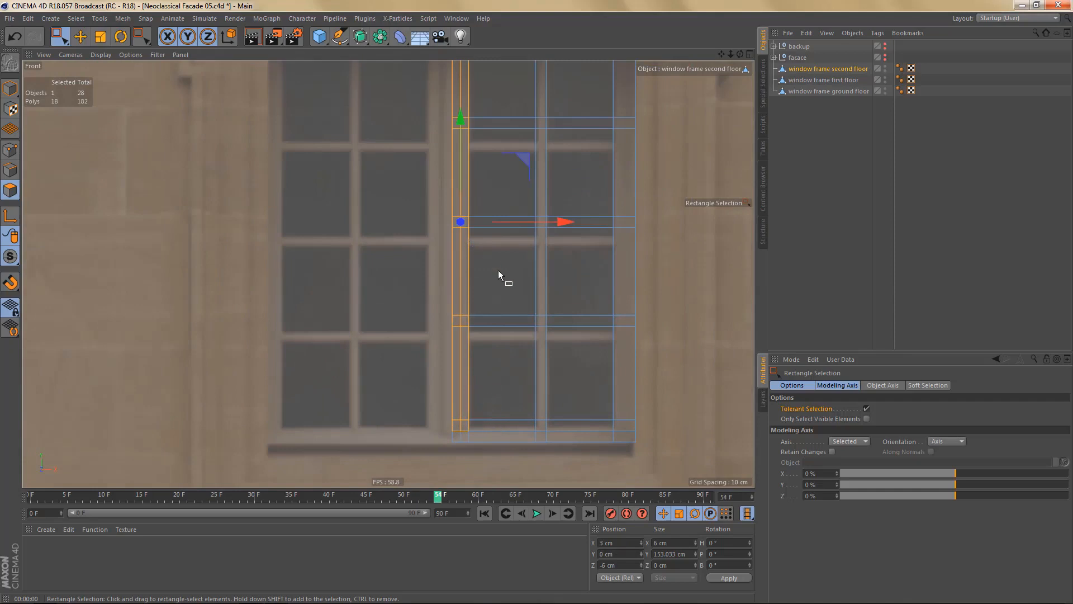
scroll(500, 278, "down", 3)
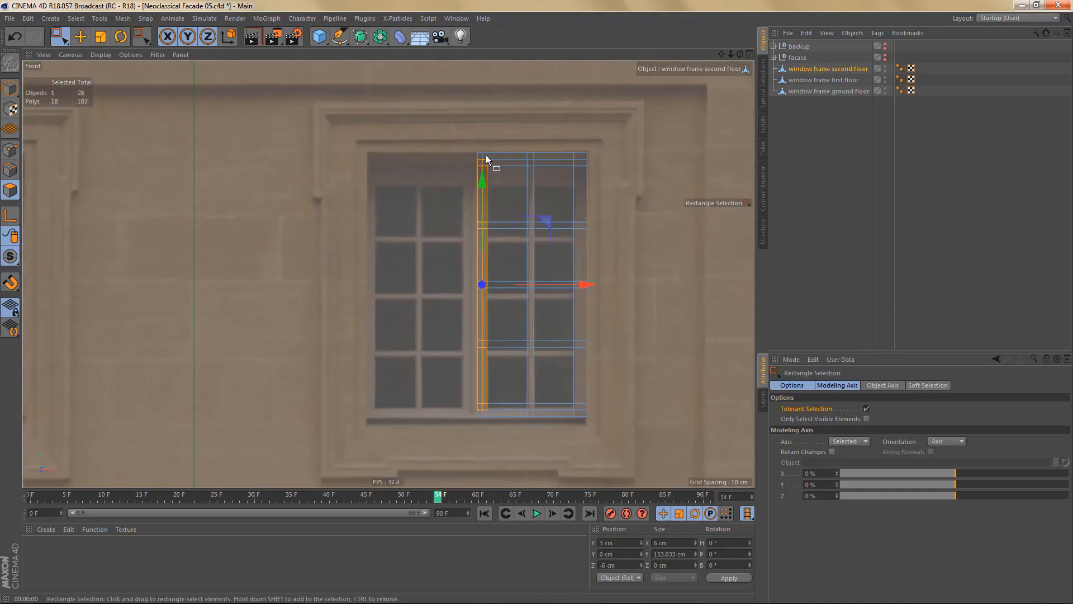
left_click_drag(486, 155, 543, 425)
scroll(507, 399, "up", 5)
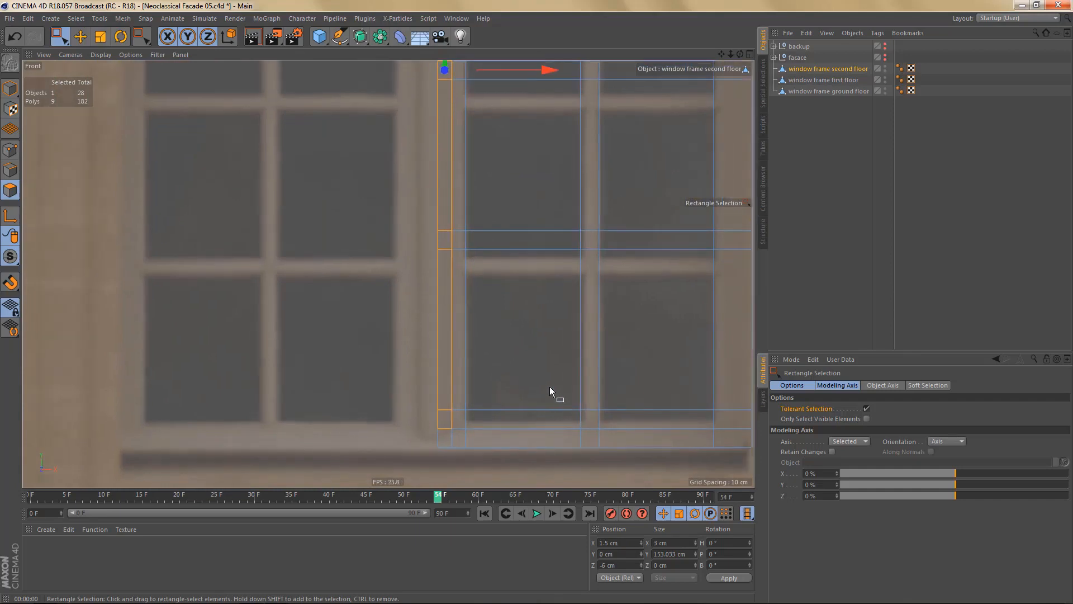
- Extrude the selected vertical strip with an offset of 2 cm
middle_click(549, 386)
middle_click(358, 214)
middle_click_drag(458, 289, 489, 325, "alt")
right_click_drag(487, 326, 467, 333, "alt")
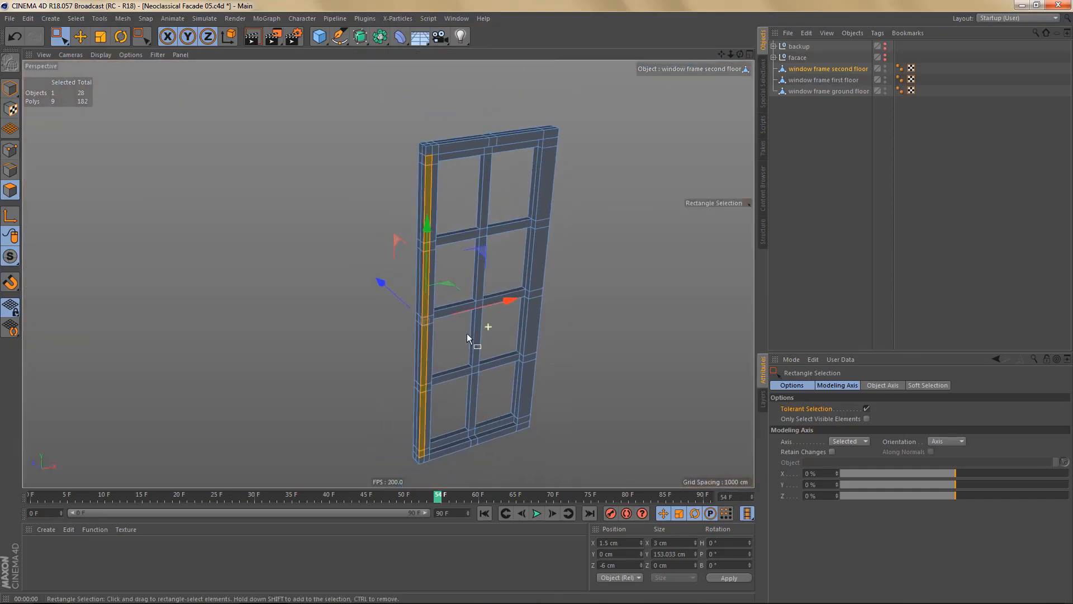
left_click_drag(469, 334, 477, 325, "alt")
key("d")
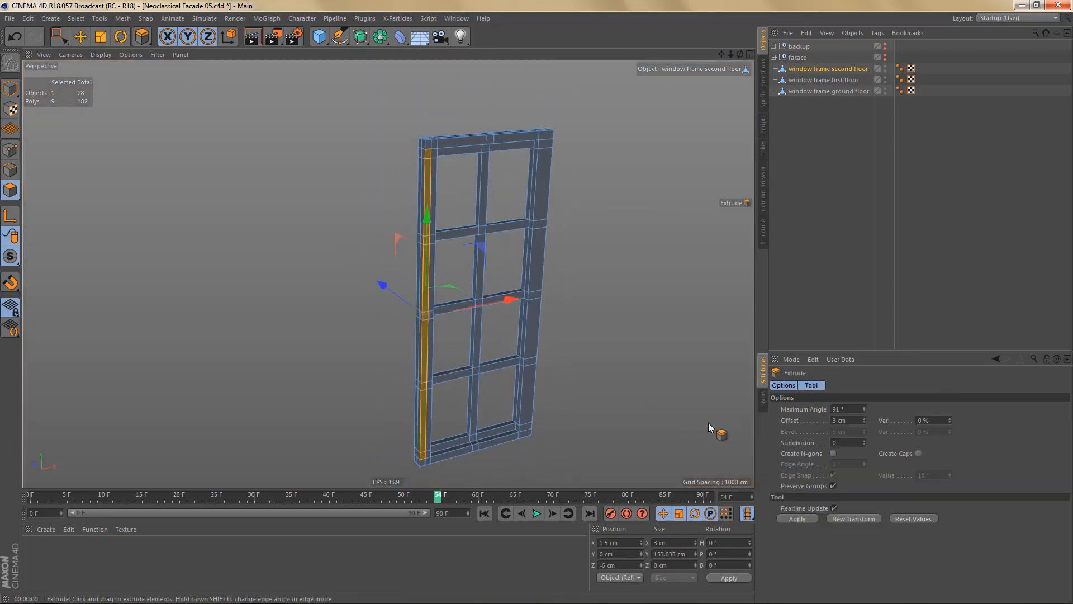
double_click(839, 421)
type("2")
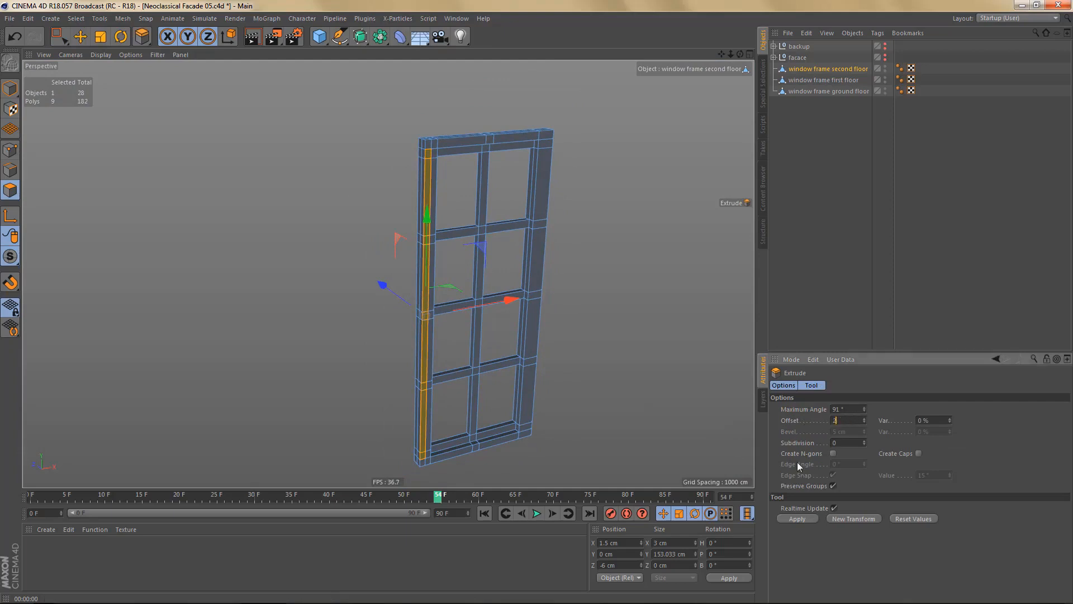
left_click(800, 516)
- Render a preview of the extruded window frame in the perspective view
right_click_drag(530, 302, 506, 321, "alt")
left_click_drag(505, 321, 453, 295, "alt")
middle_click_drag(454, 295, 491, 321, "alt")
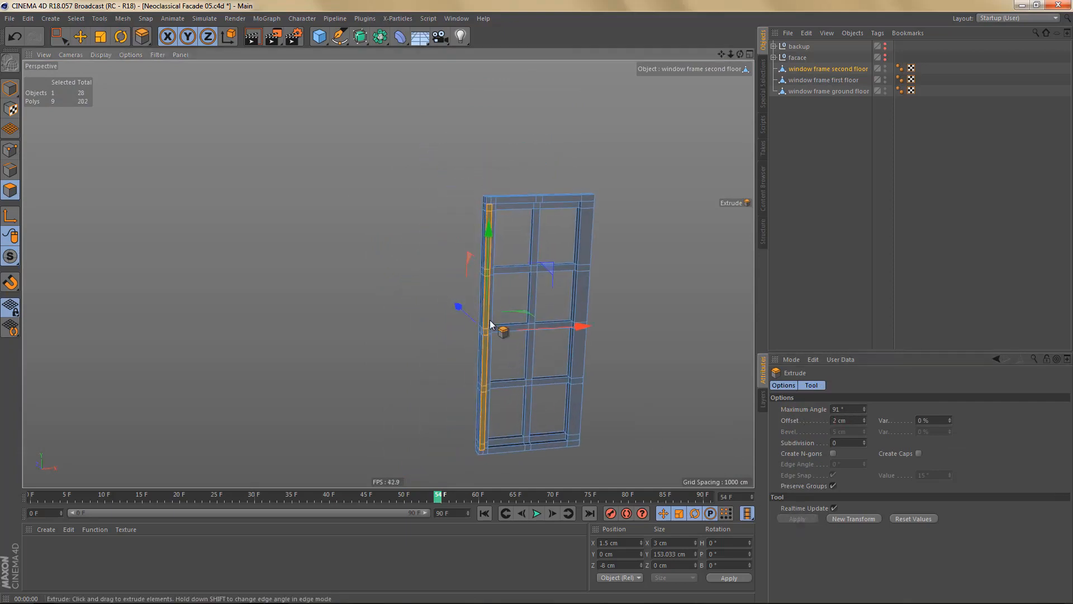
key("ctrl+r")
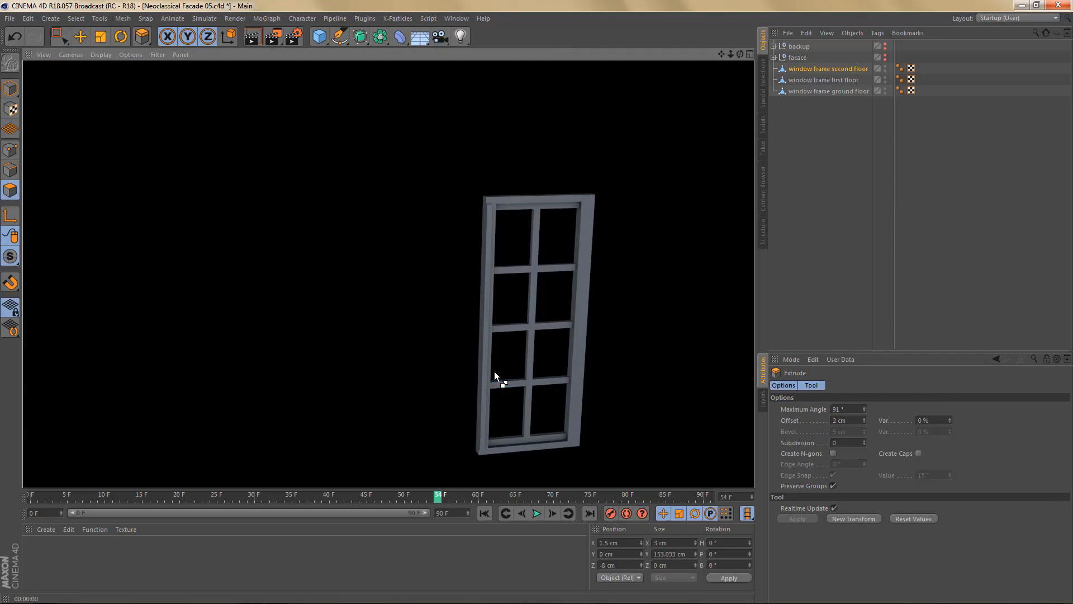
right_click_drag(529, 363, 538, 346, "alt")
middle_click_drag(538, 346, 519, 342, "alt")
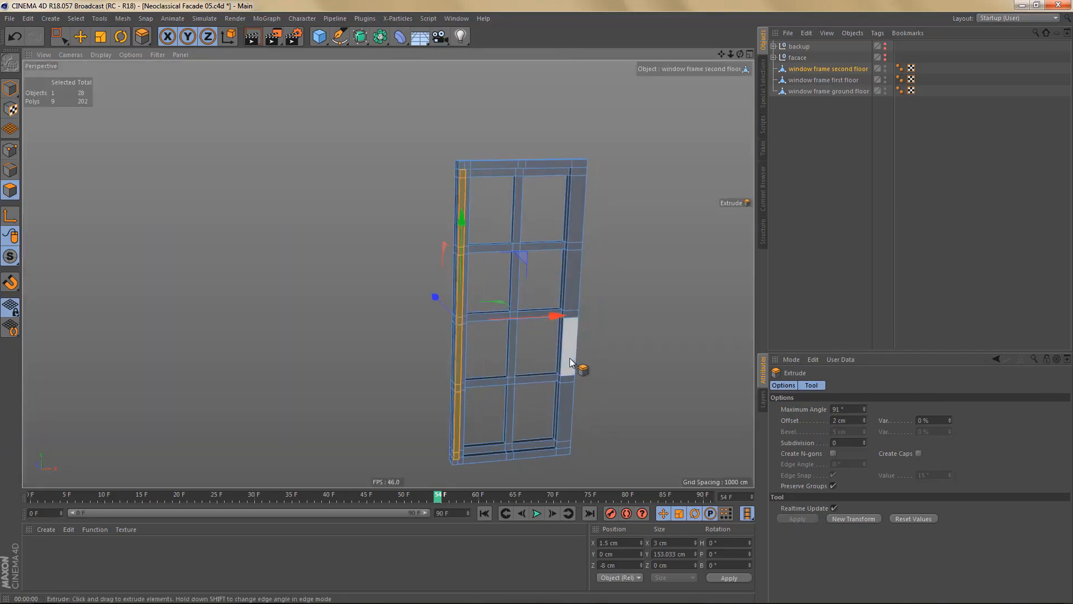
- With Tolerant Selection off, select the side polygons lying on the window's centre line and delete them
middle_click(570, 359)
middle_click(578, 379)
right_click_drag(525, 335, 511, 384, "alt")
middle_click_drag(513, 380, 502, 402, "alt")
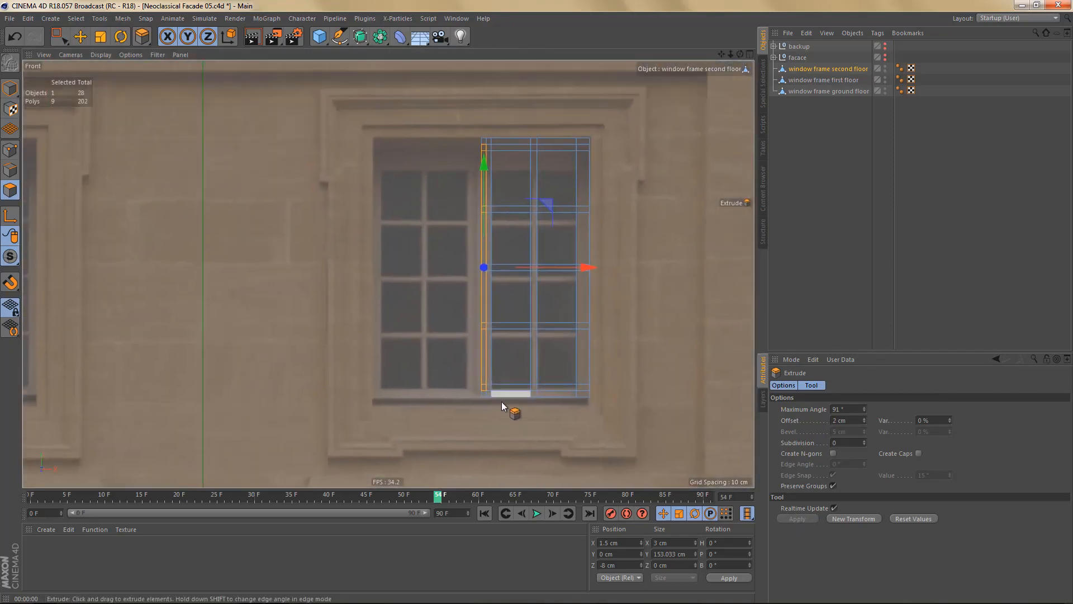
key("space")
left_click(867, 409)
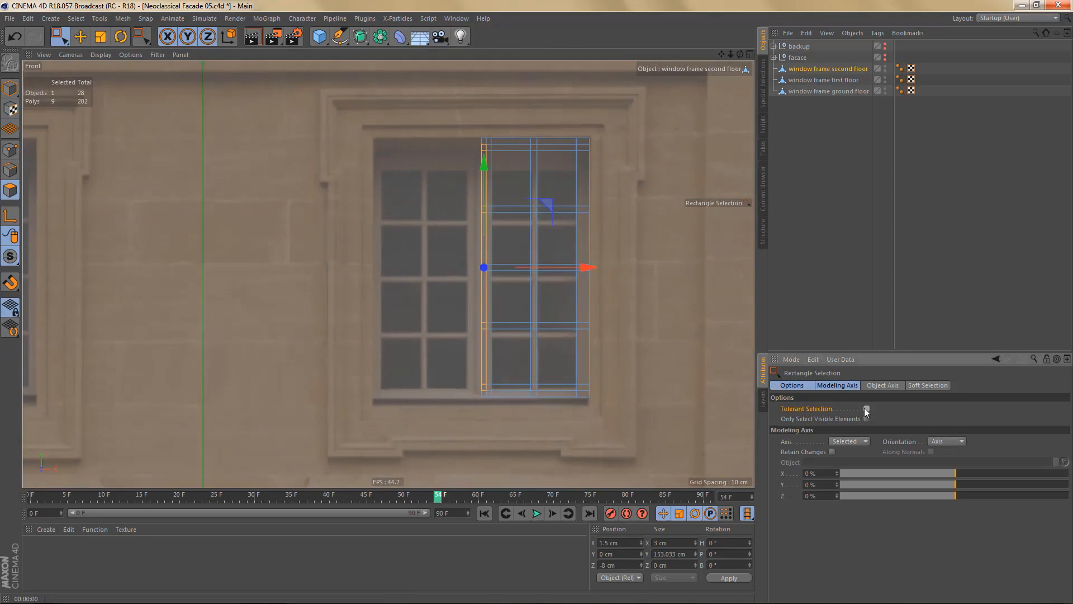
left_click_drag(488, 443, 484, 443)
middle_click(467, 336)
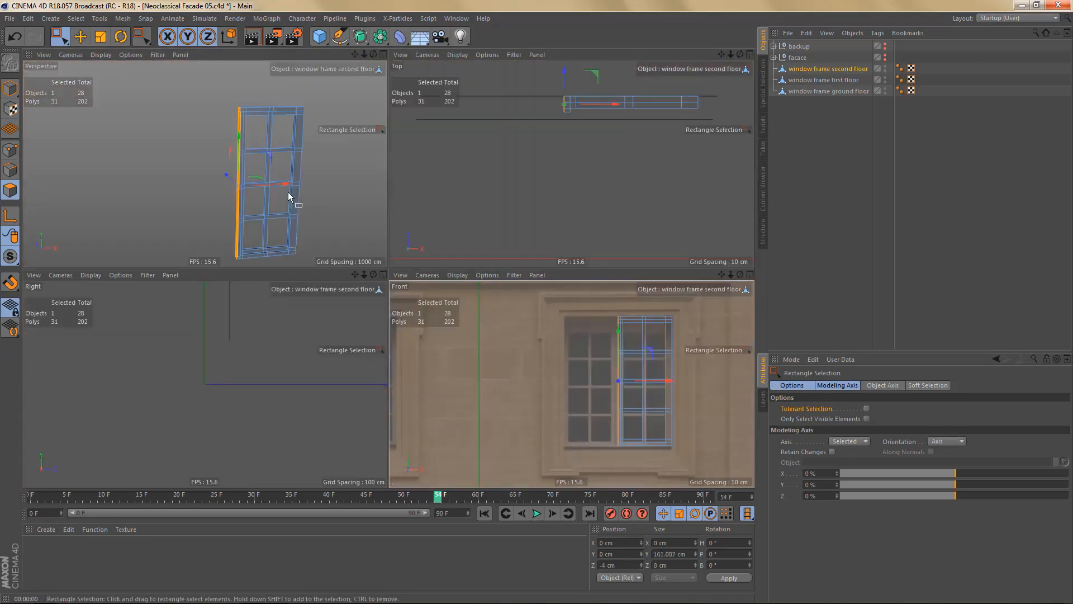
middle_click(287, 192)
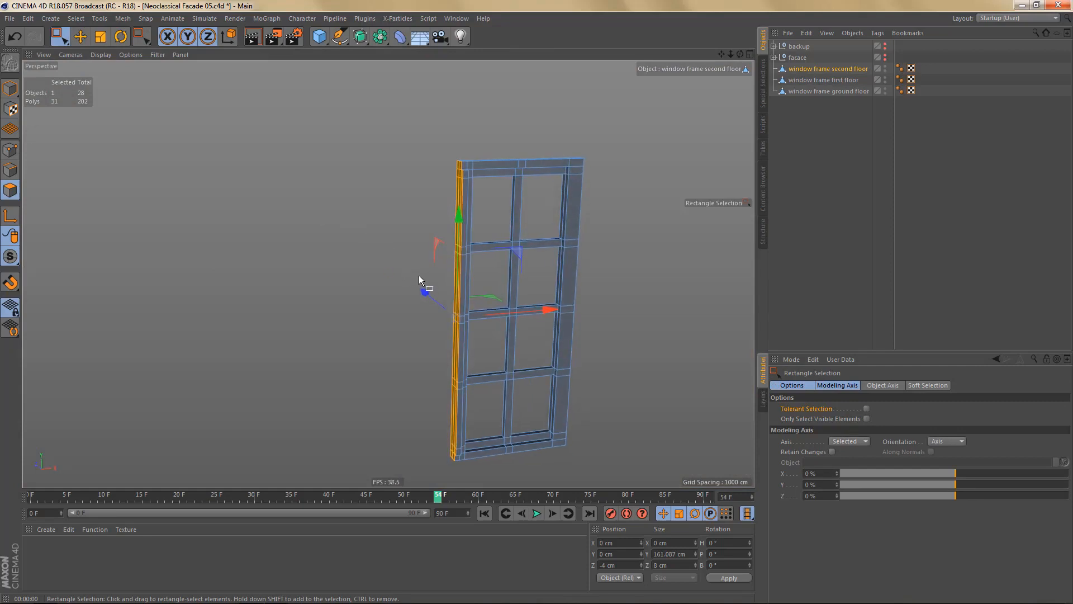
key("Delete")
- Delete the edge loop running around the outer sides of the frame, midway through its depth
mouse_move(521, 189)
left_mouse_down("alt")
mouse_move(618, 172)
mouse_move(534, 203)
left_mouse_up("alt")
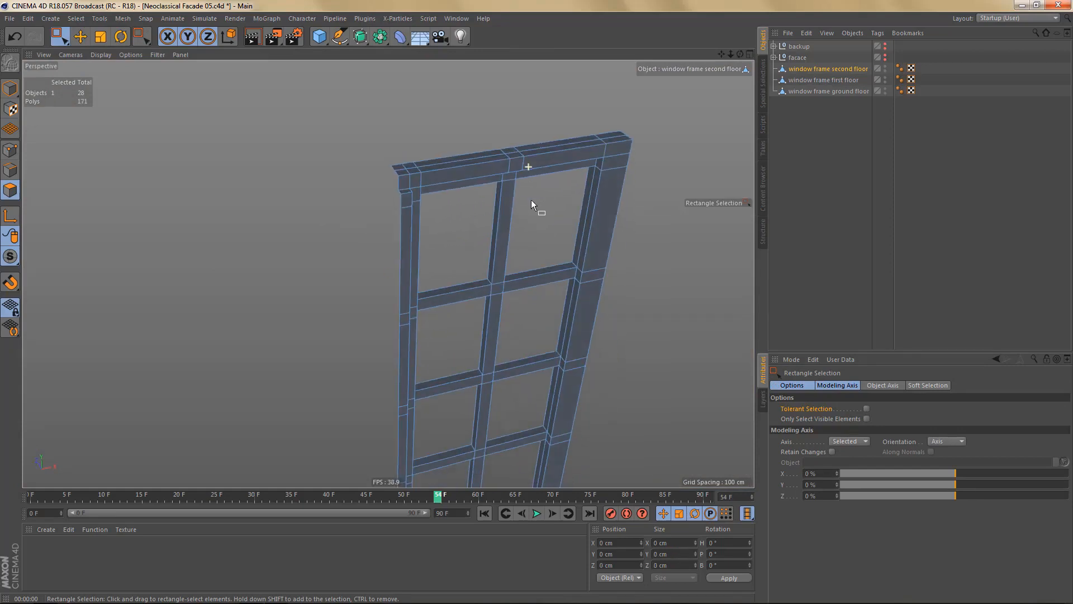
scroll(490, 165, "up", 5)
key("Return")
key("e")
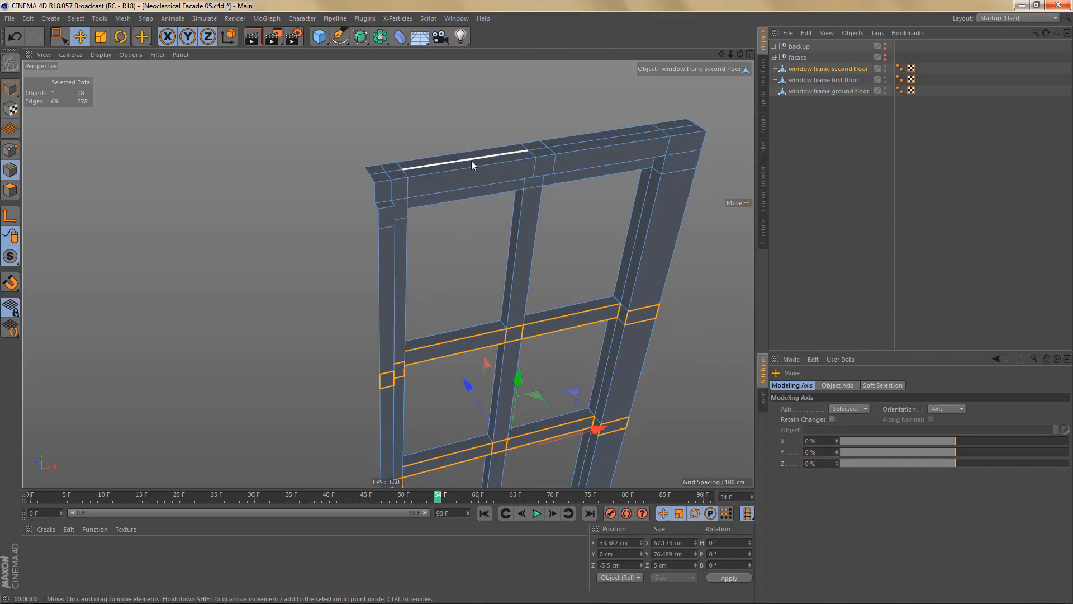
double_click(472, 161)
key("Delete")
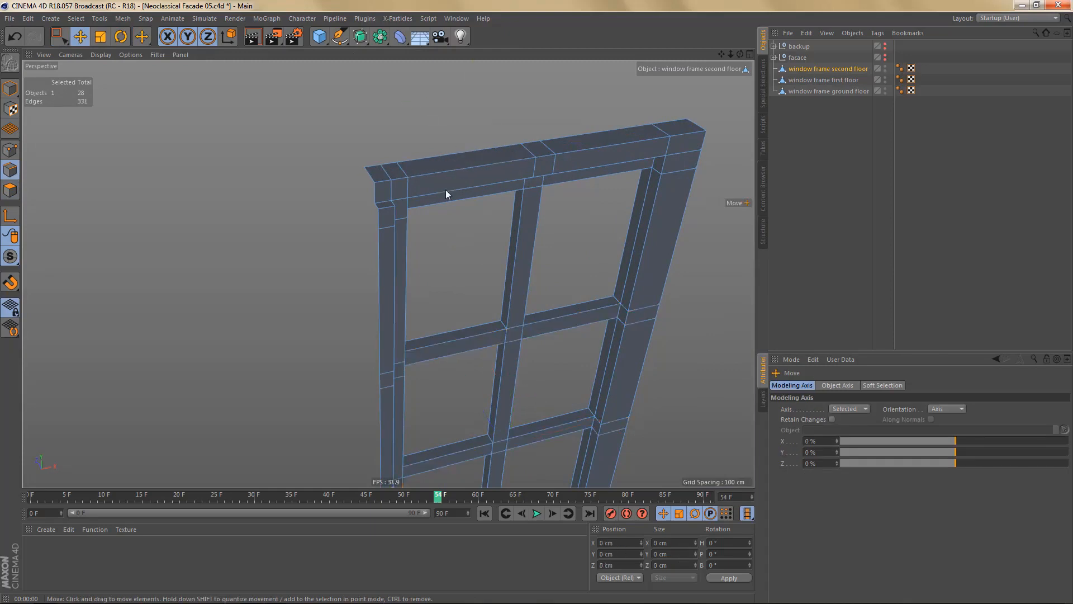
- Weld the three front points at the frame's upper outer corner into the corner point
left_click_drag(444, 189, 519, 189, "alt")
scroll(497, 216, "up", 4)
scroll(520, 229, "up", 3)
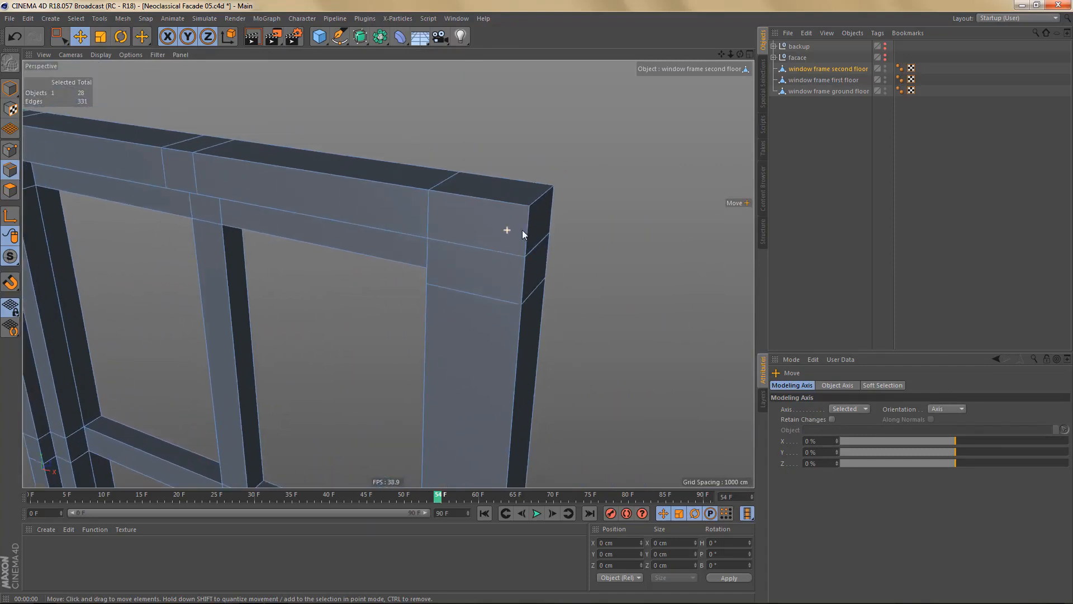
key("Return")
key("9")
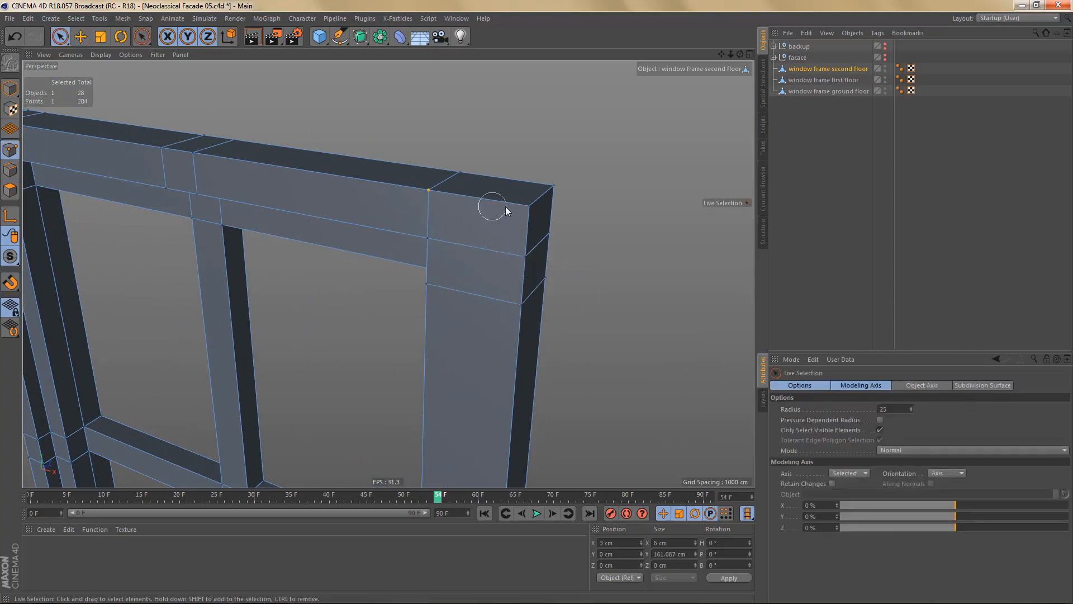
left_click(523, 258, "shift")
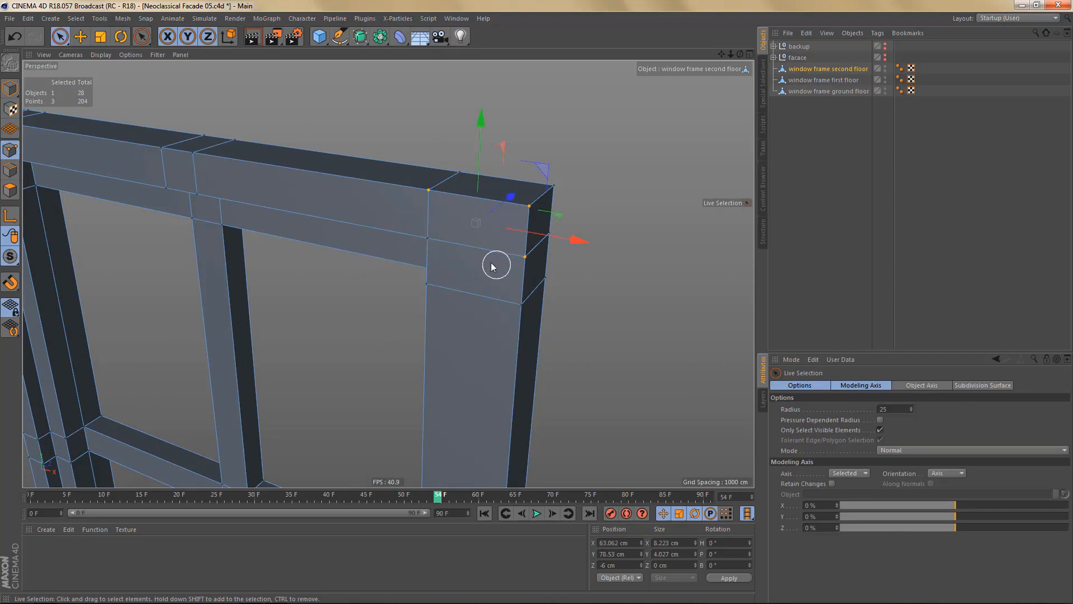
key("m")
key("q")
left_click(530, 206)
key("space")
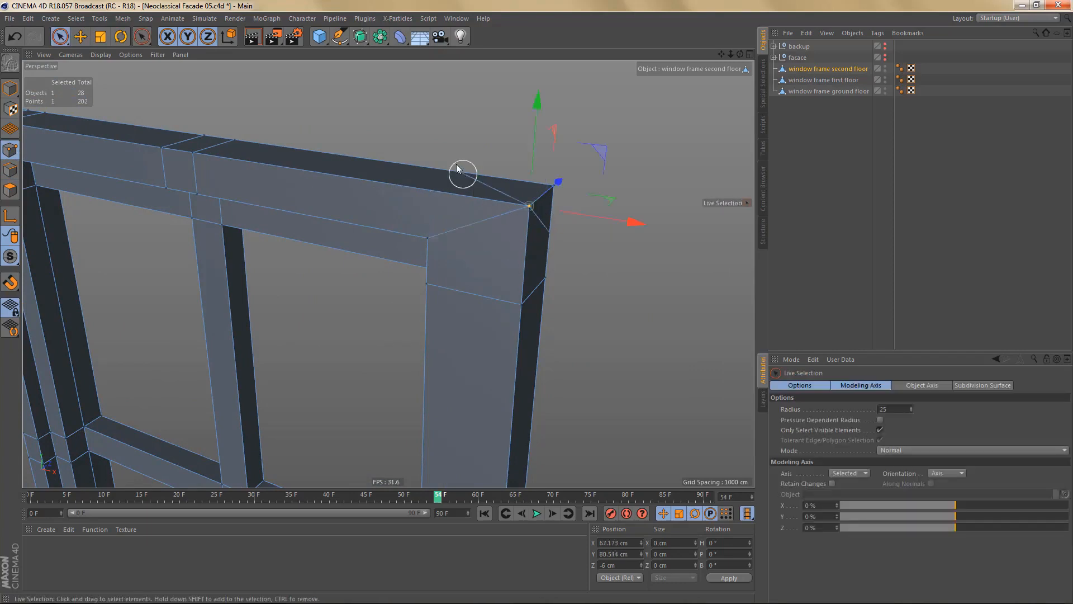
- Weld the three rear points at the upper outer corner into the rear corner point
key("m")
key("q")
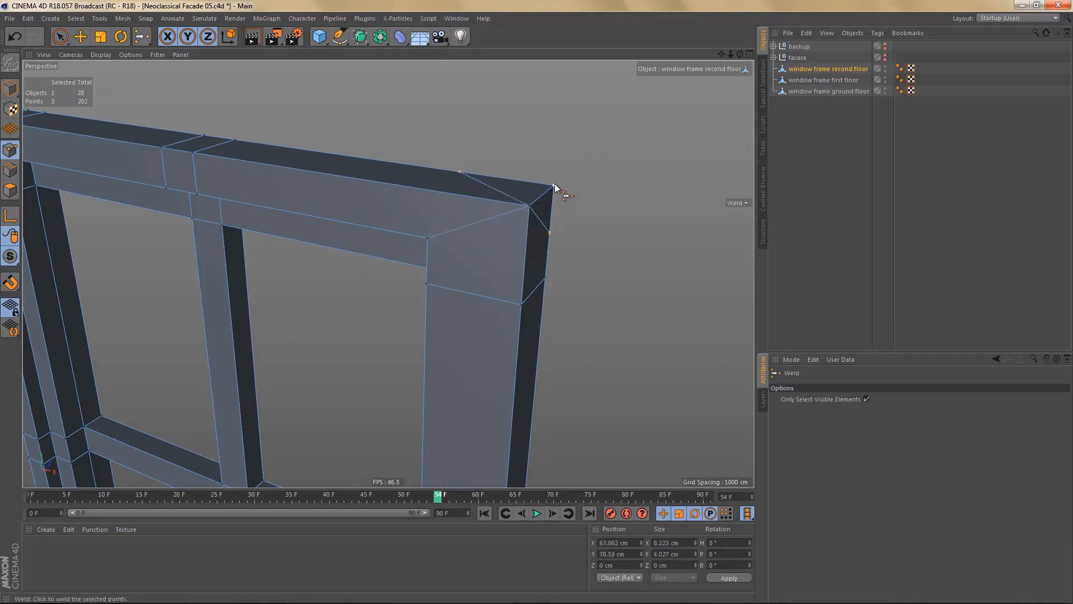
left_click(555, 183)
- Weld the front and rear point groups at the frame's lower outer corner into their respective corner points
left_click_drag(555, 203, 514, 174, "alt")
middle_click_drag(514, 173, 526, 115, "alt")
left_click_drag(505, 192, 494, 246, "alt")
middle_click_drag(496, 241, 528, 76, "alt")
left_click_drag(471, 404, 537, 385, "alt")
right_click_drag(537, 382, 598, 372, "alt")
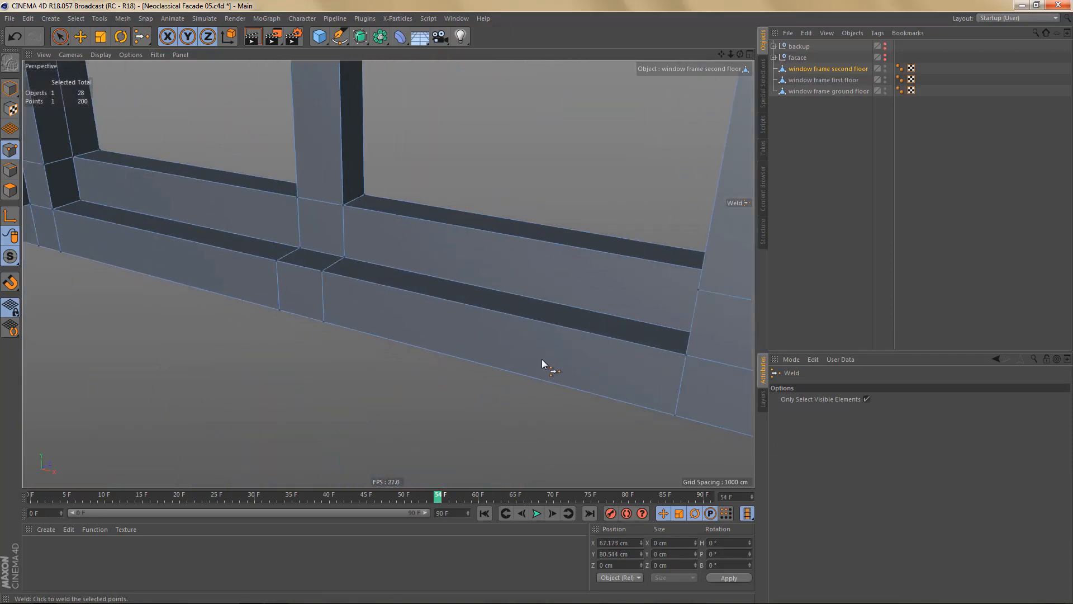
left_click_drag(548, 341, 528, 280, "alt")
left_click_drag(388, 273, 546, 331, "alt")
key("space")
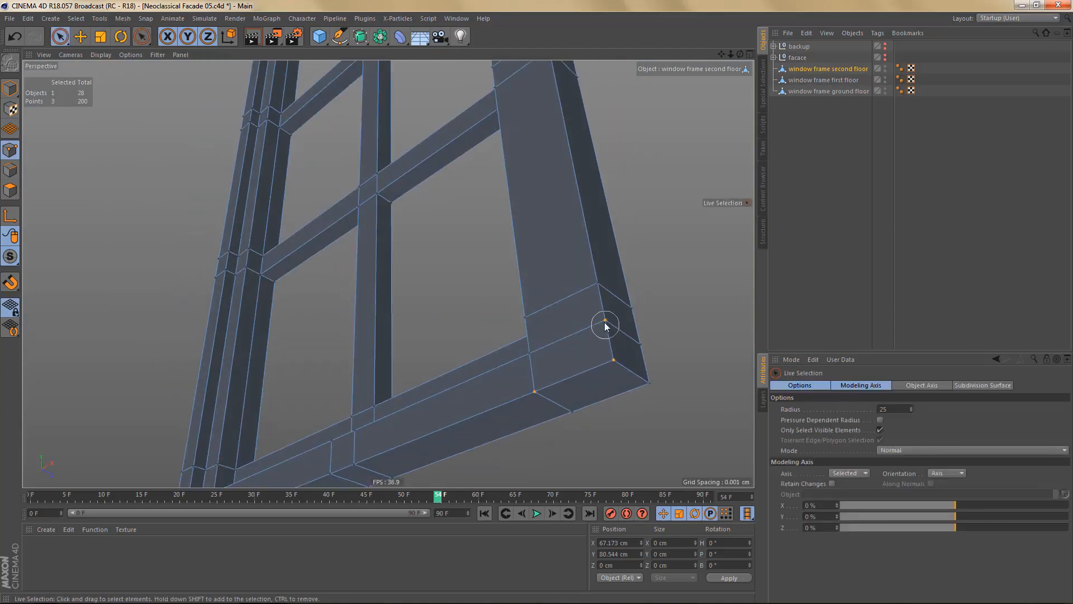
key("space")
left_click(613, 363)
key("space")
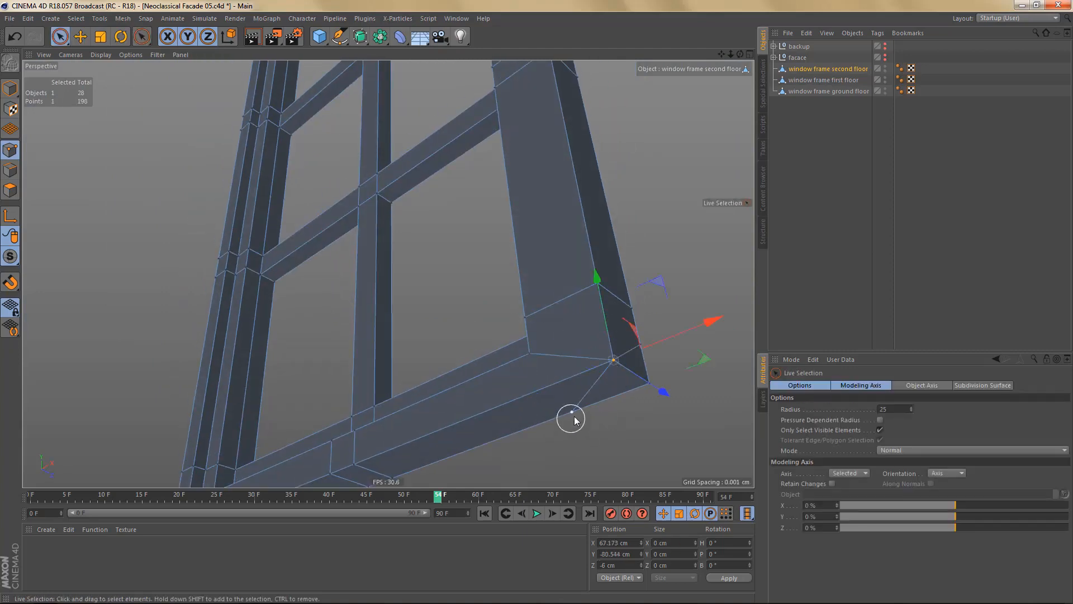
key("space")
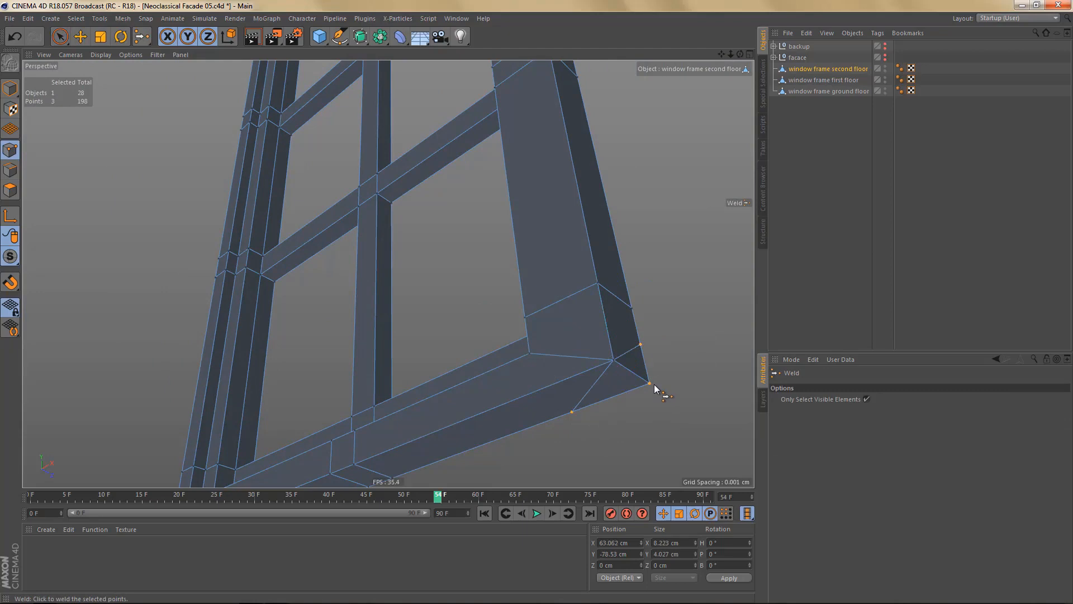
- Mirror the half window frame across the ZY plane by placing it under a Symmetry object
right_click_drag(587, 343, 575, 380, "alt")
middle_click_drag(574, 379, 637, 403, "alt")
left_click_drag(441, 429, 495, 311, "alt")
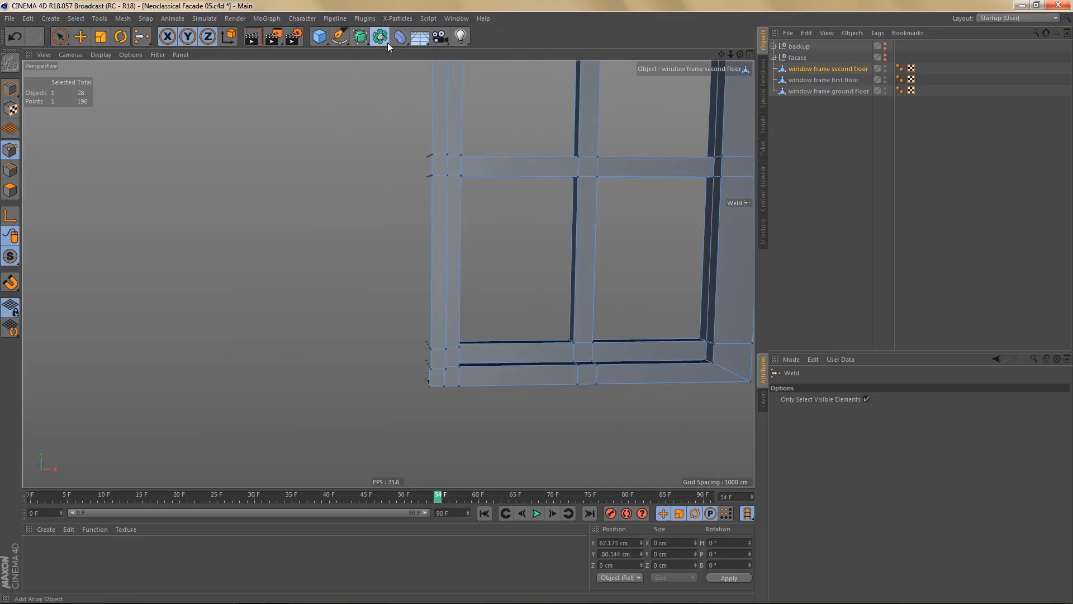
left_click_drag(387, 42, 504, 93)
middle_click_drag(494, 182, 448, 354, "alt")
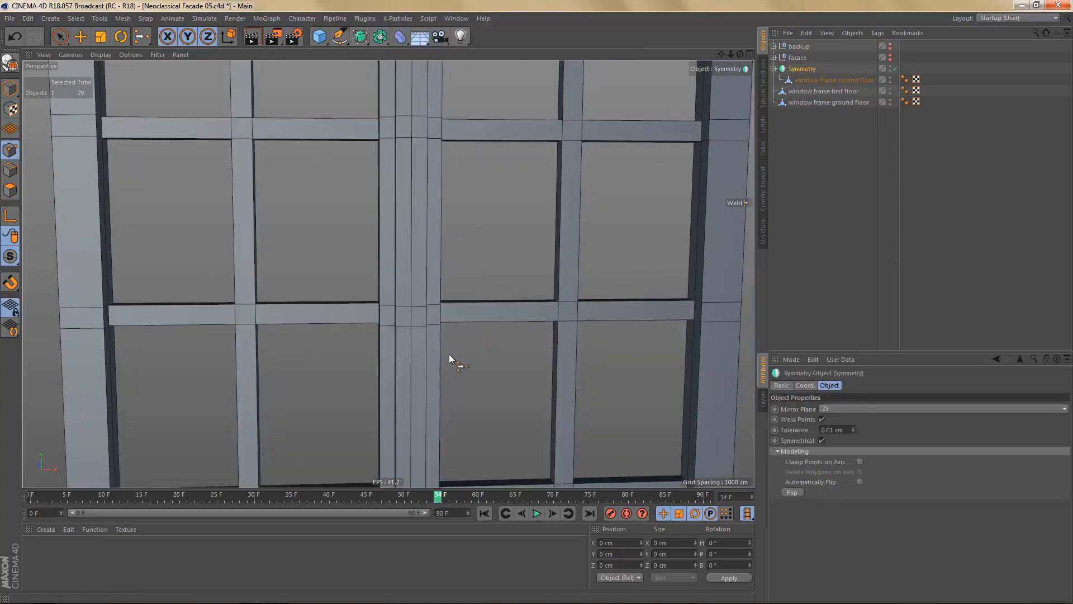
scroll(448, 354, "down", 8)
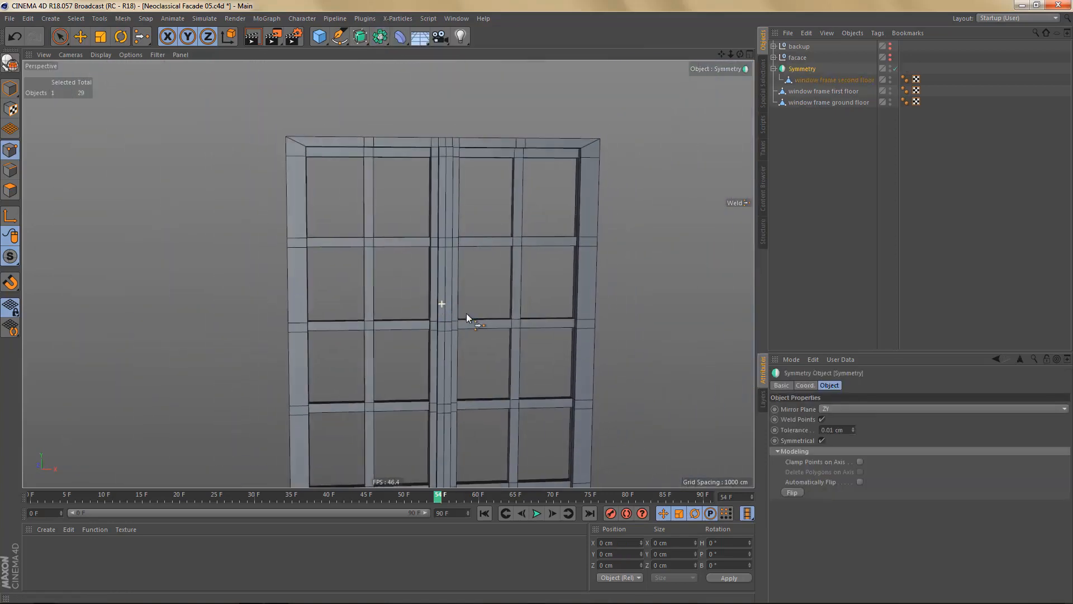
left_click_drag(467, 314, 479, 321, "alt")
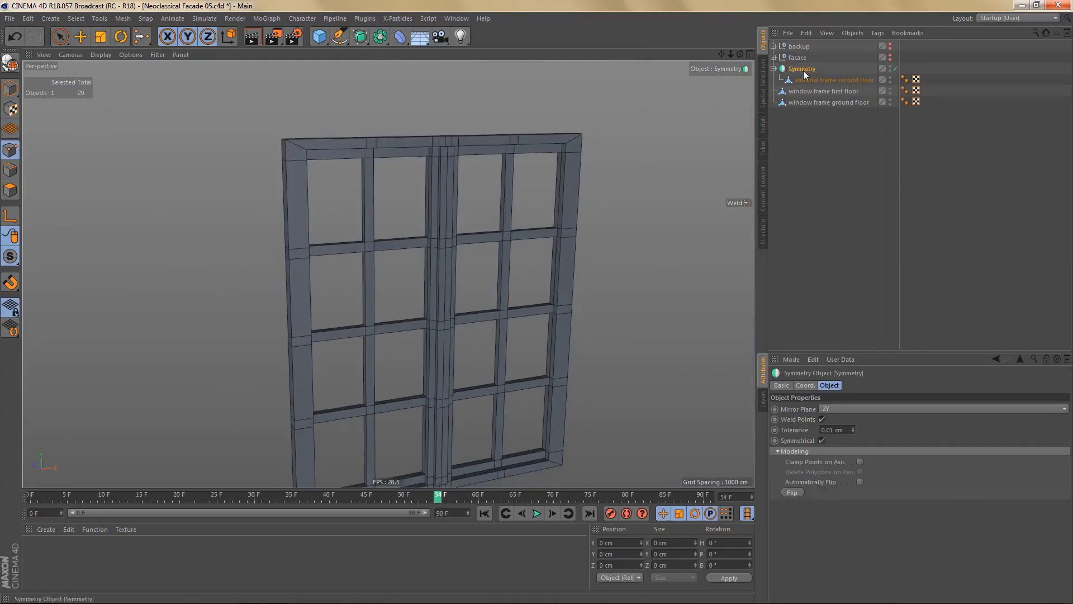
- Make the Symmetry object editable, move the window frame out of the resulting null and delete the null
key("c")
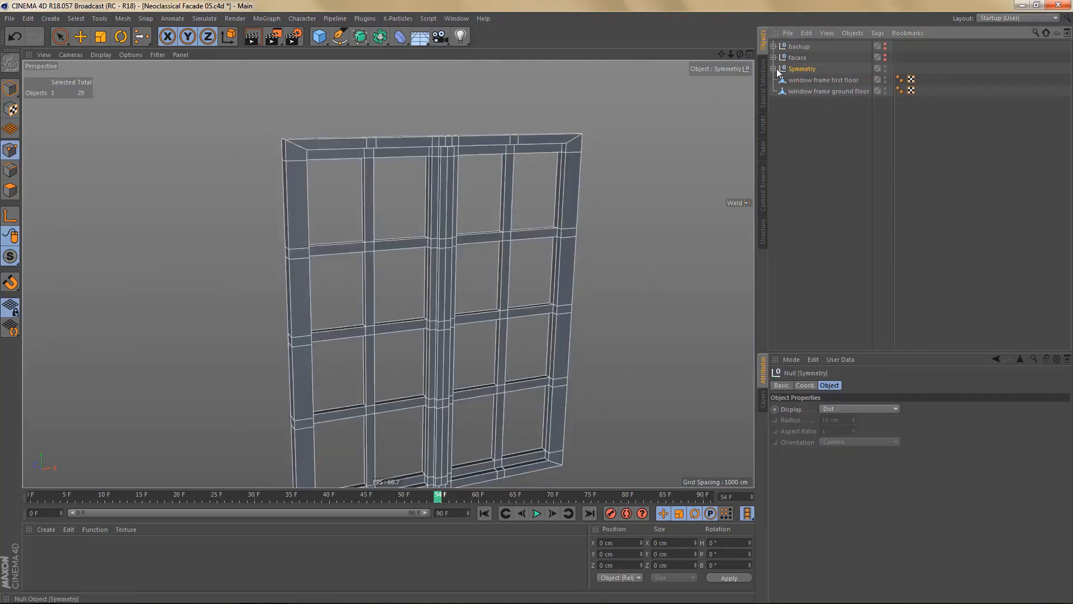
left_click(774, 69)
left_click_drag(795, 82, 801, 63)
left_click(807, 80)
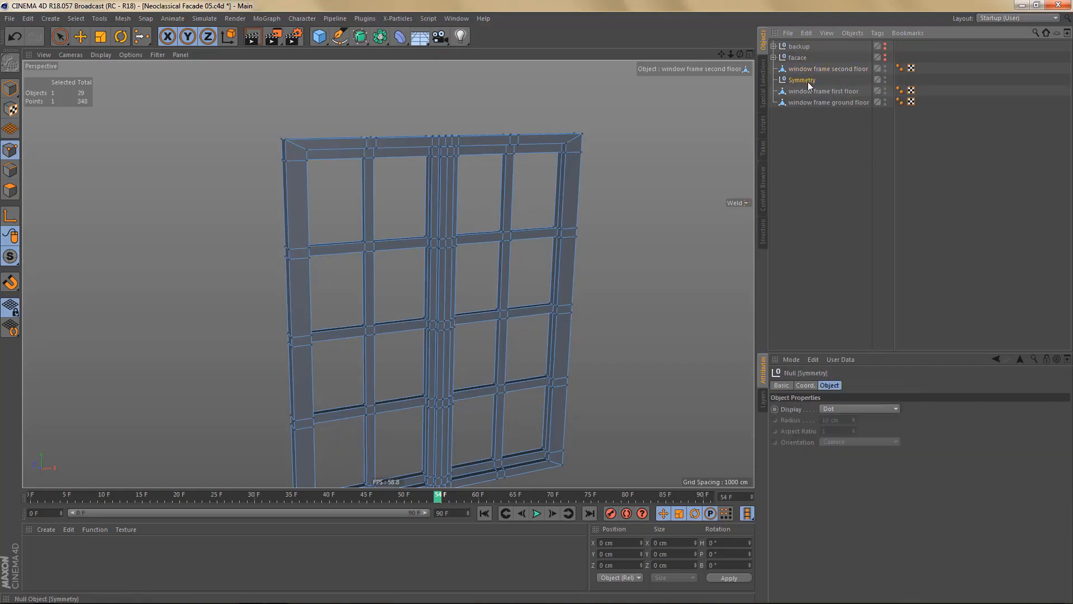
key("Delete")
- Delete the edge loop running down the middle of the second-floor window frame's central vertical profile
left_click(813, 68)
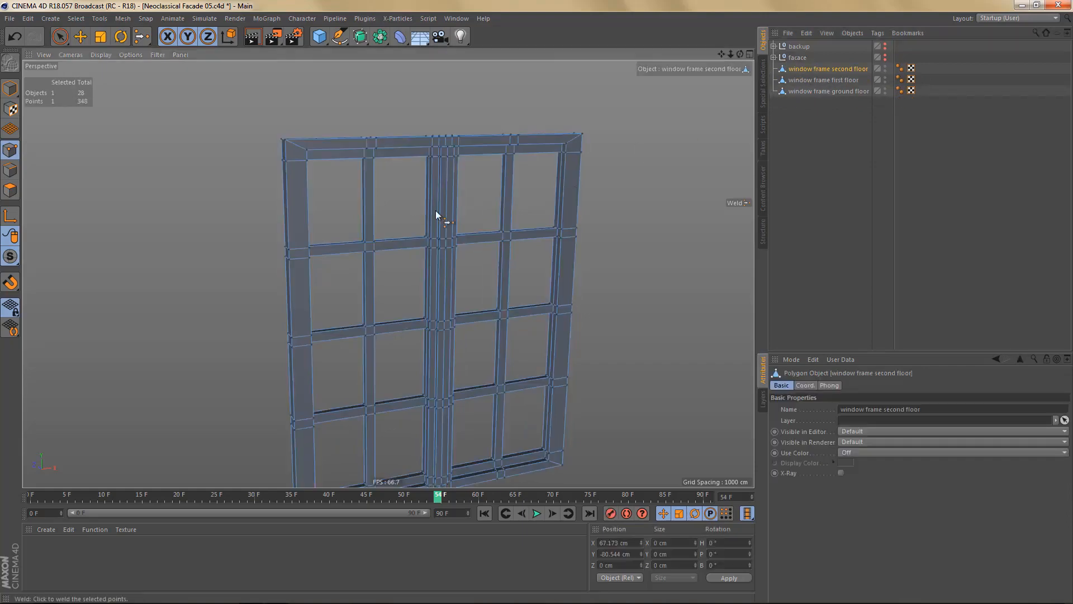
scroll(481, 217, "up", 5)
key("Return")
scroll(519, 237, "down", 3)
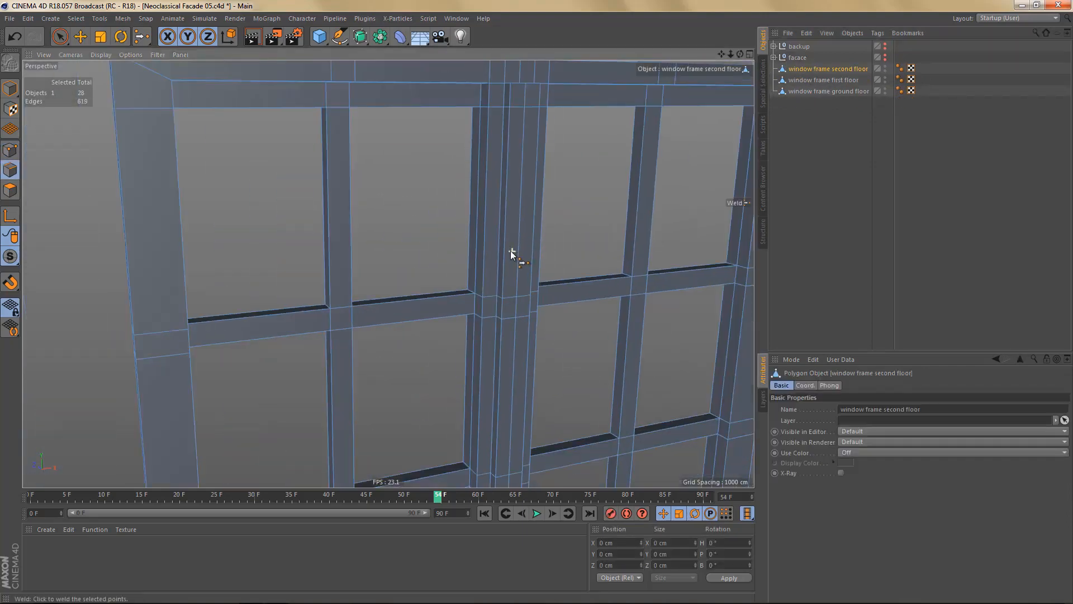
key("e")
double_click(518, 211)
key("Delete")
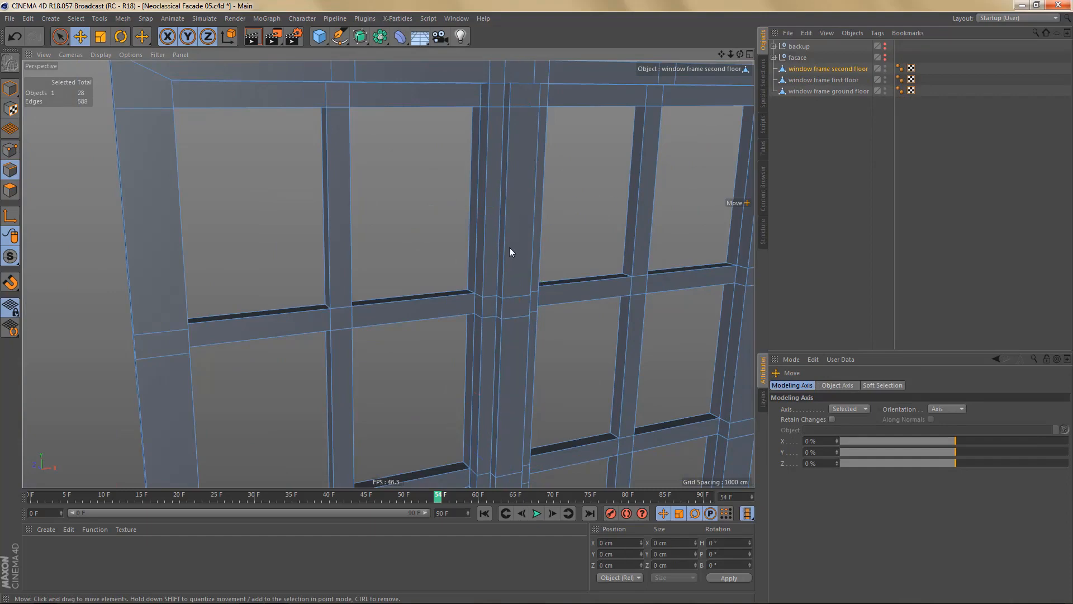
- Render the front view of the facade to check the completed second-floor window frame in place
scroll(509, 247, "down", 4)
left_click_drag(519, 188, 491, 203, "alt")
scroll(505, 284, "down", 5)
middle_click(524, 316)
key("F4")
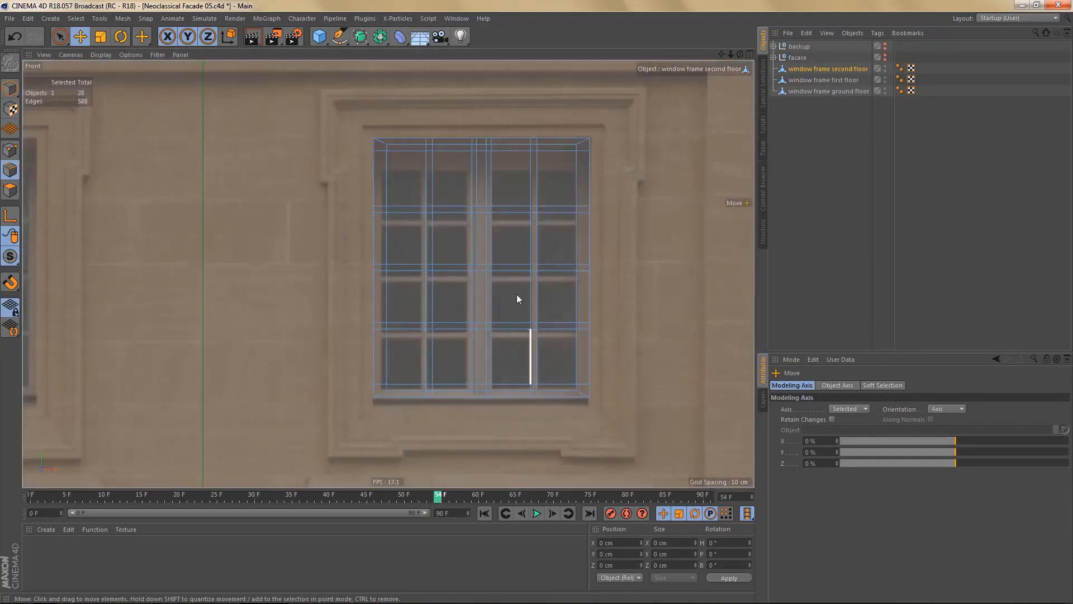
scroll(476, 300, "down", 3)
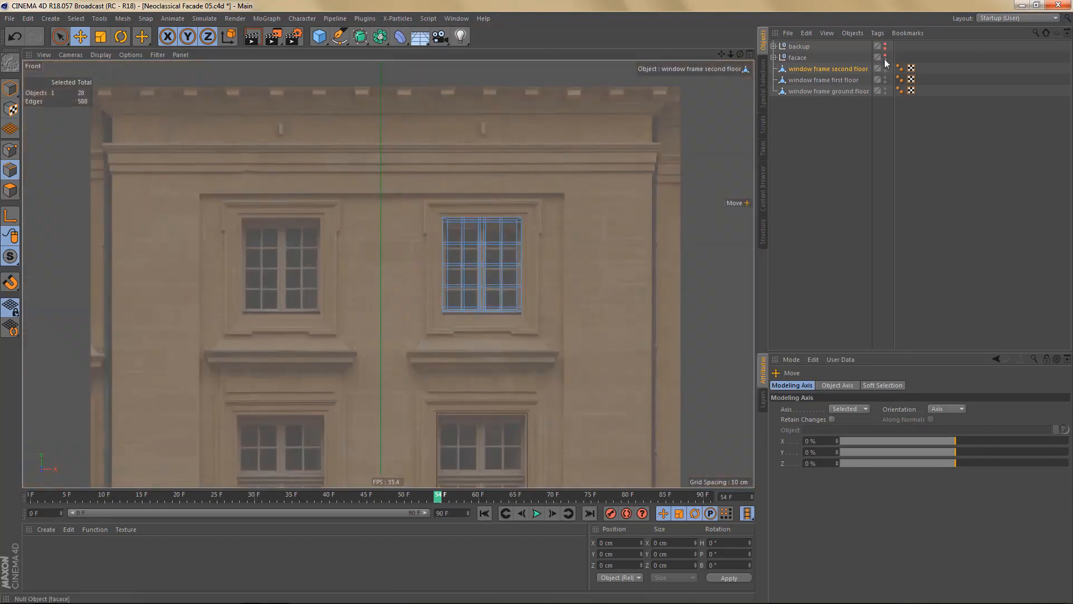
middle_click_drag(595, 257, 585, 199, "alt")
key("ctrl+r")
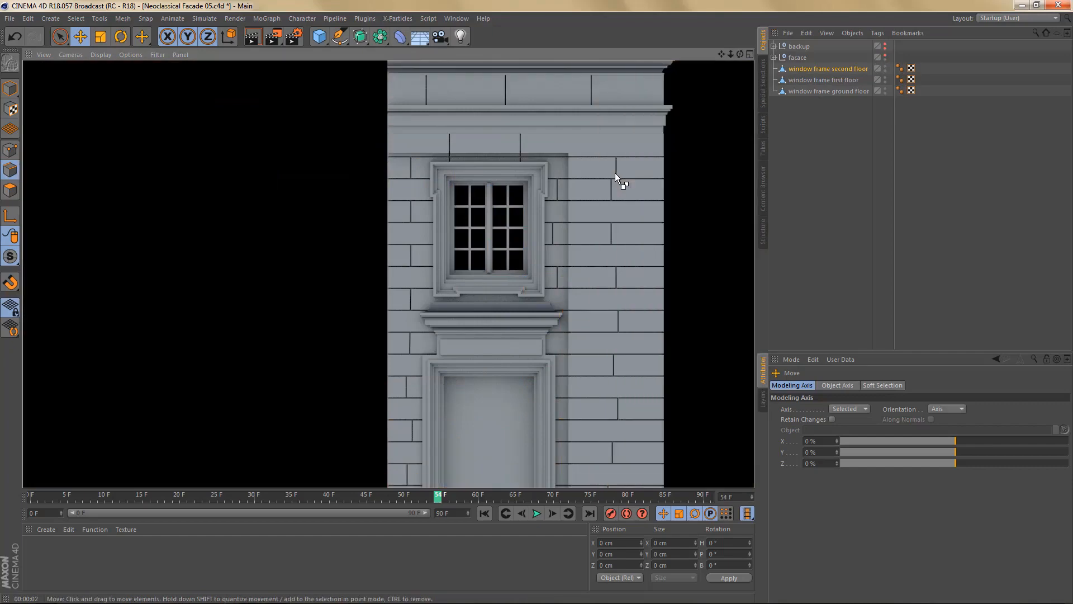
scroll(560, 201, "down", 4)
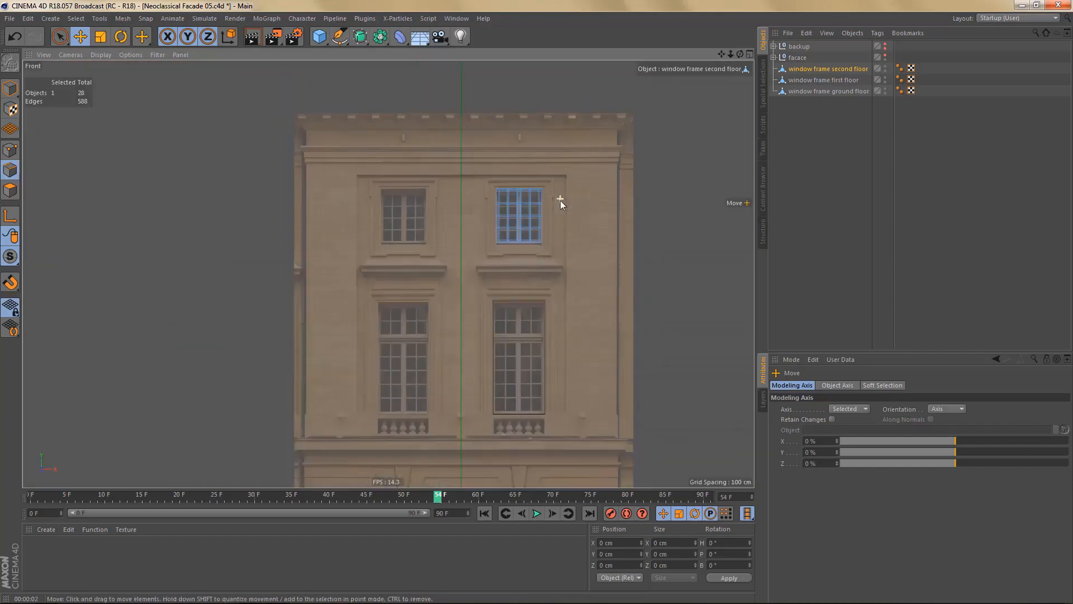
- Ring-select the top and bottom edges of the first-floor window frame and connect them with a vertical centre edge
left_click(799, 79)
scroll(547, 340, "up", 6)
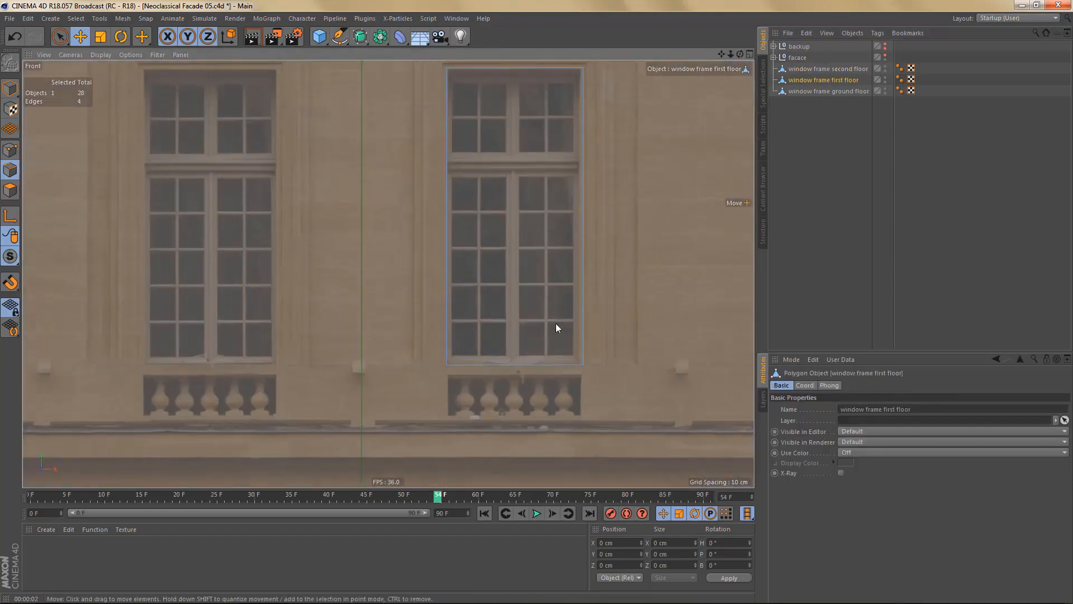
scroll(540, 240, "up", 1)
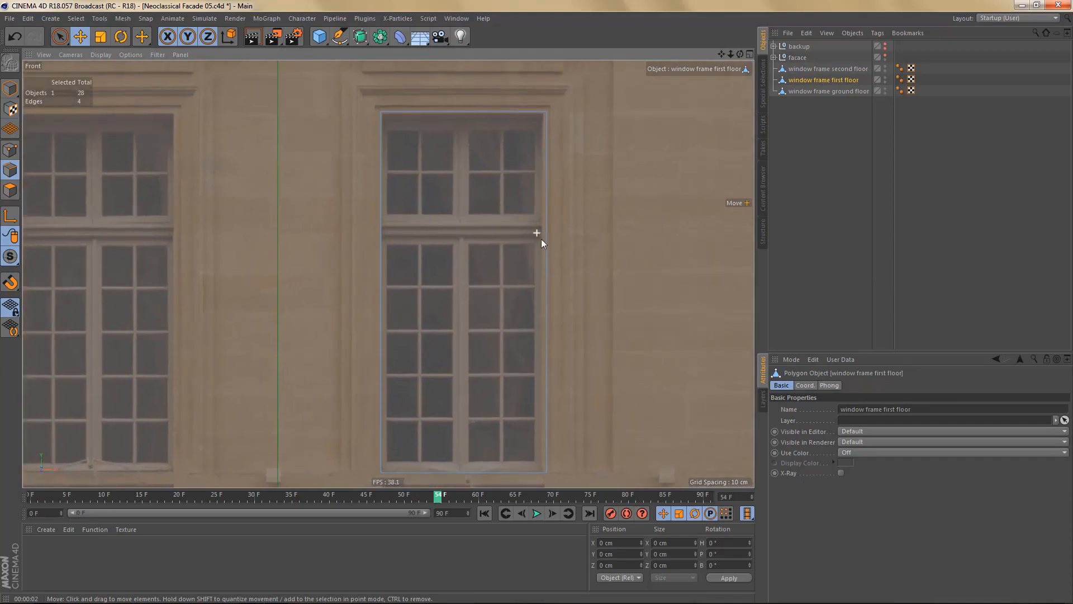
middle_click_drag(538, 241, 541, 215, "alt")
key("Return")
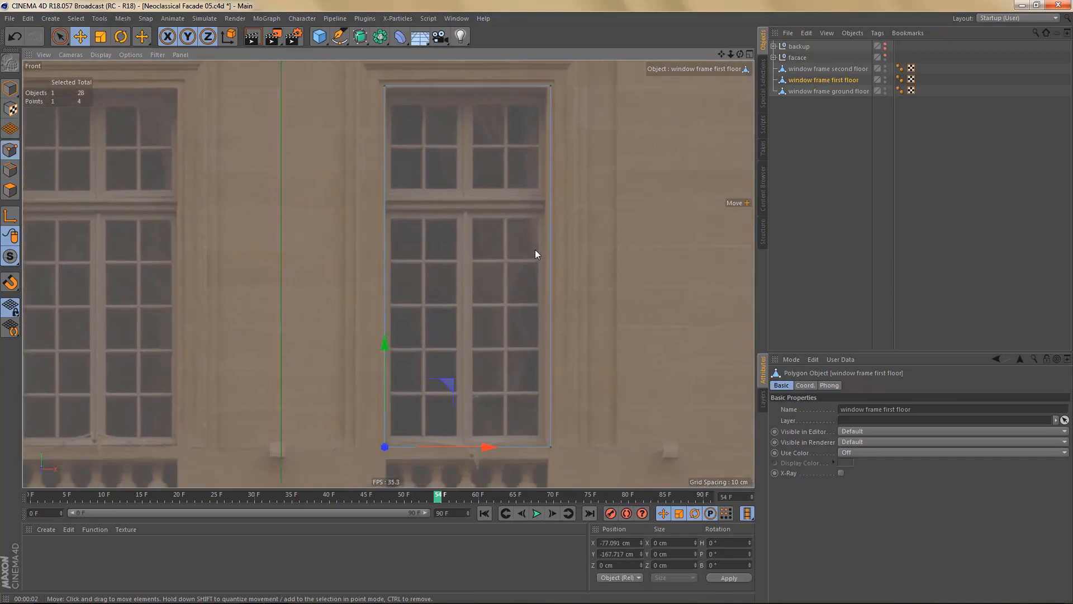
key("Return")
key("u")
key("b")
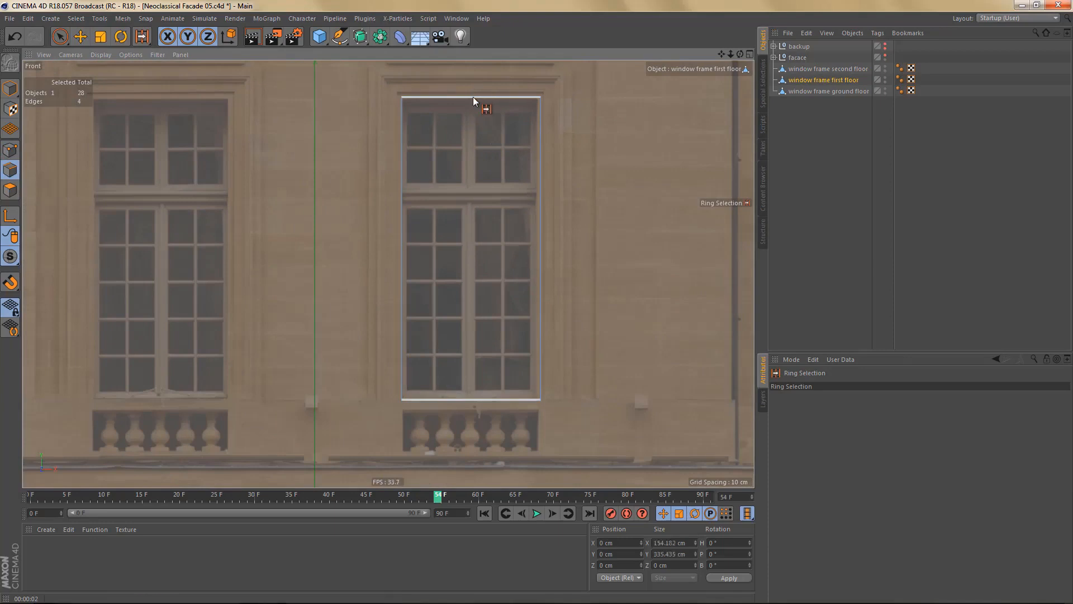
left_click(472, 97)
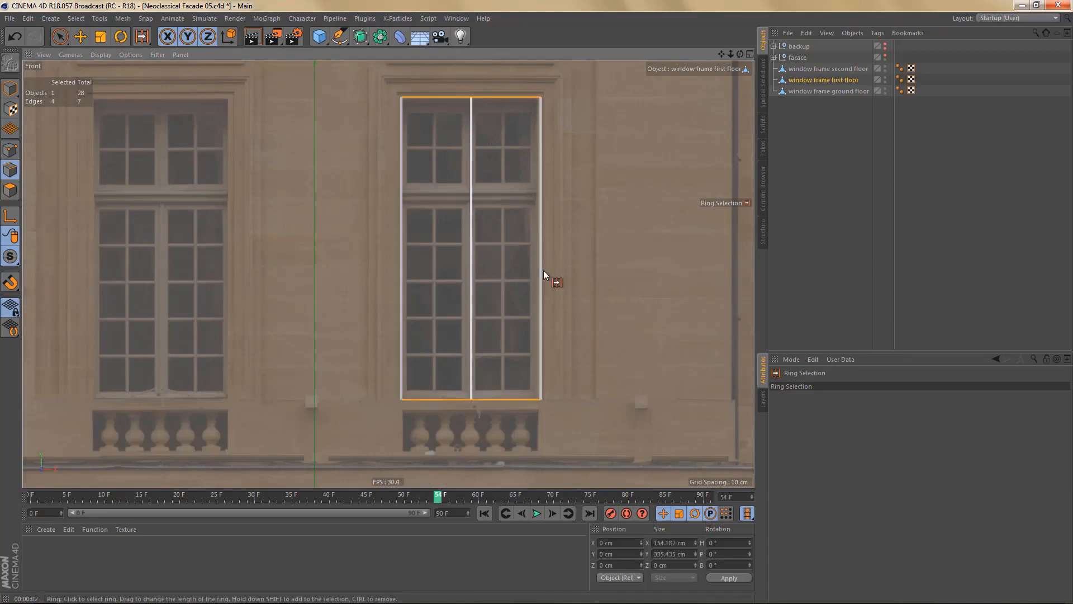
- Cut five horizontal lines across the first-floor window frame along the transom's moulding edges with Line Cut
scroll(543, 270, "up", 1)
scroll(497, 216, "up", 2)
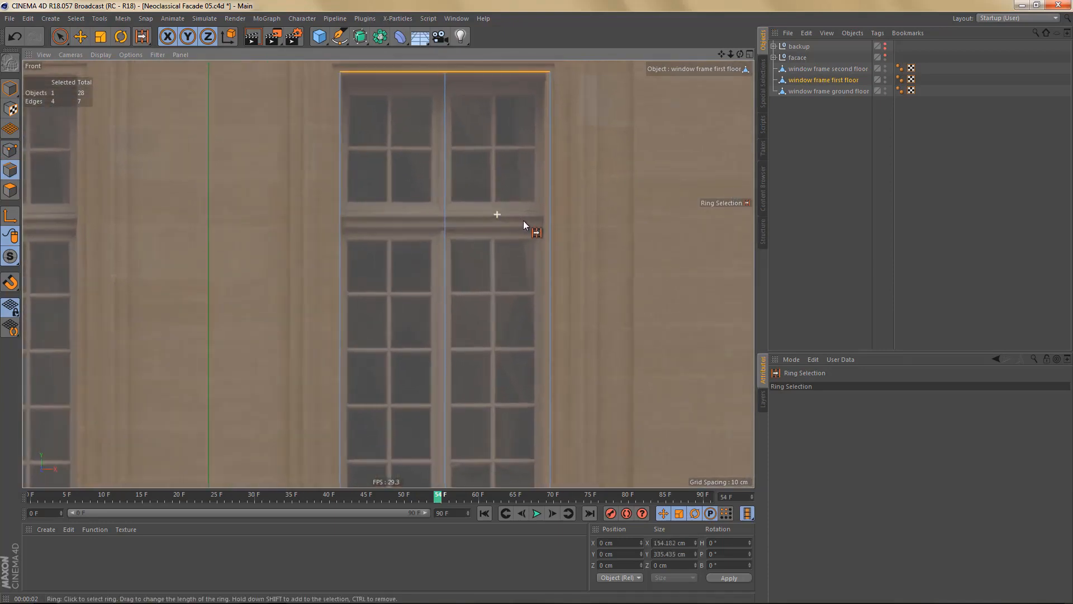
scroll(524, 221, "up", 3)
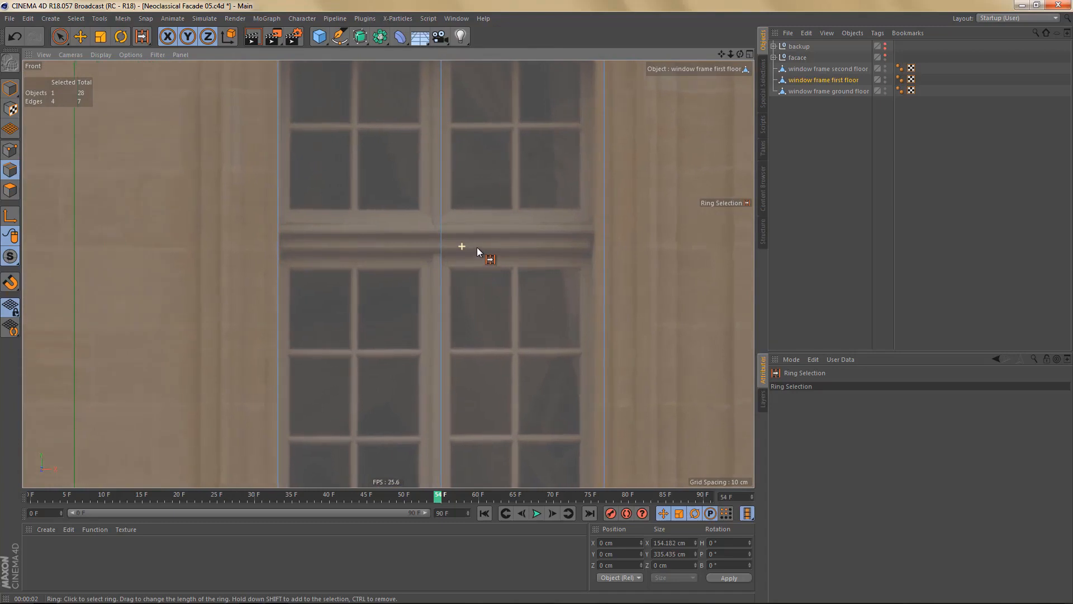
key("k")
key("k")
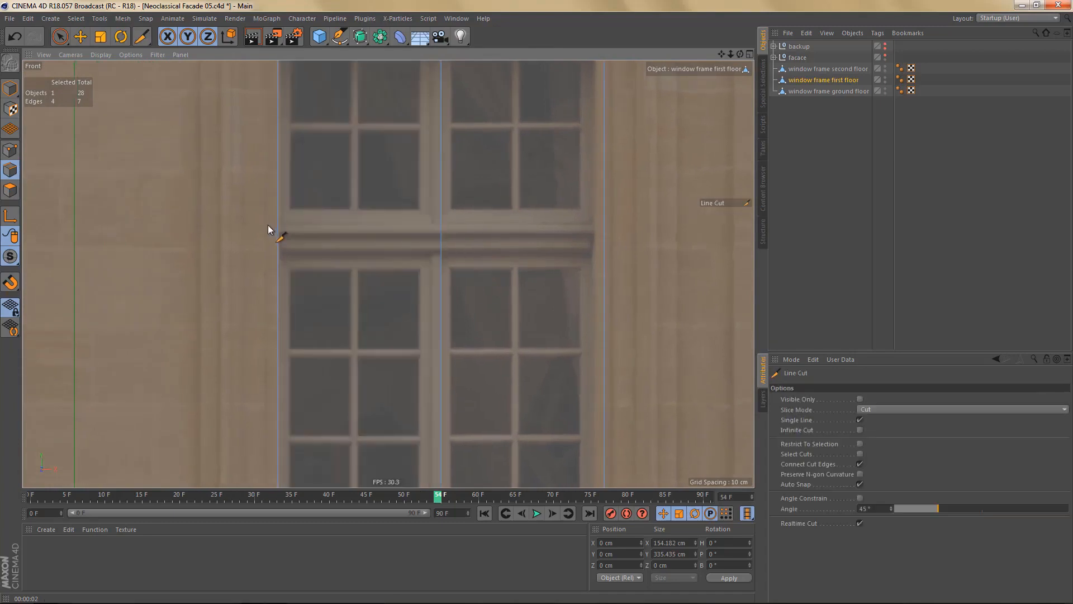
left_click_drag(278, 208, 622, 208)
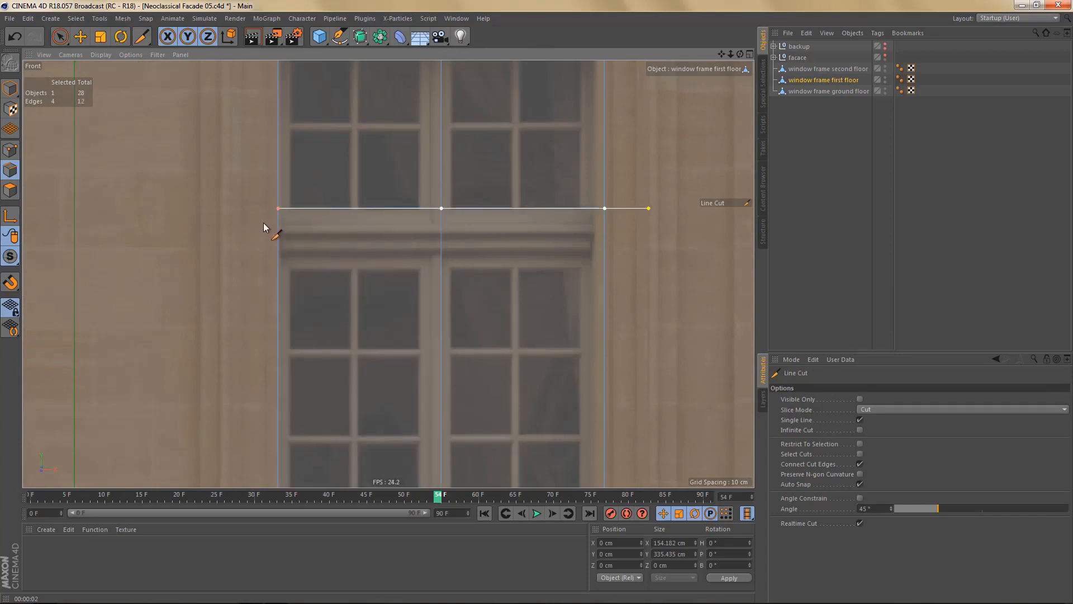
left_click_drag(264, 222, 650, 222)
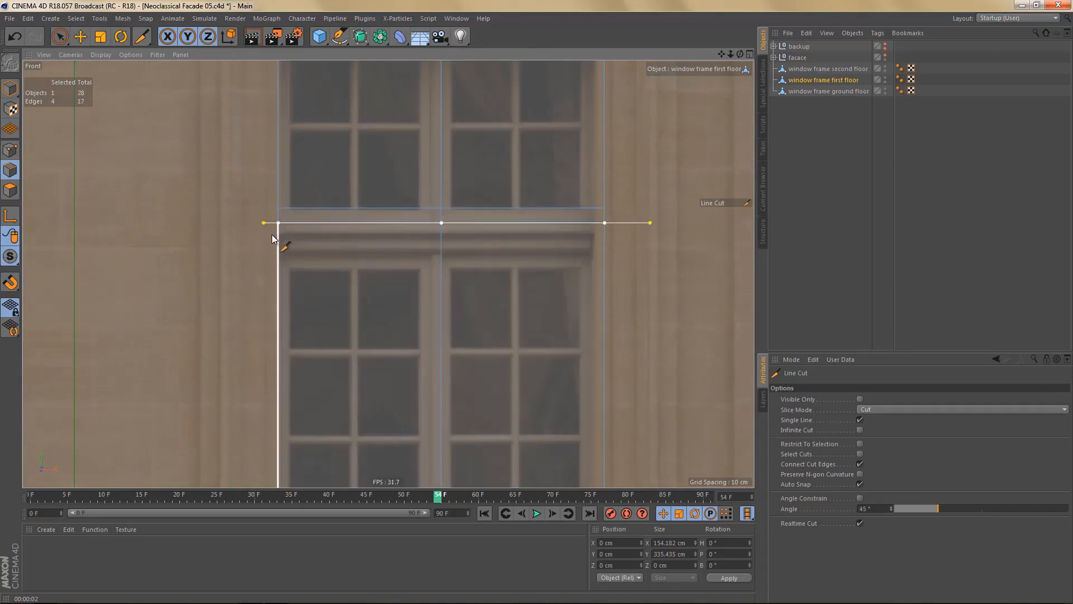
left_click_drag(266, 233, 636, 233)
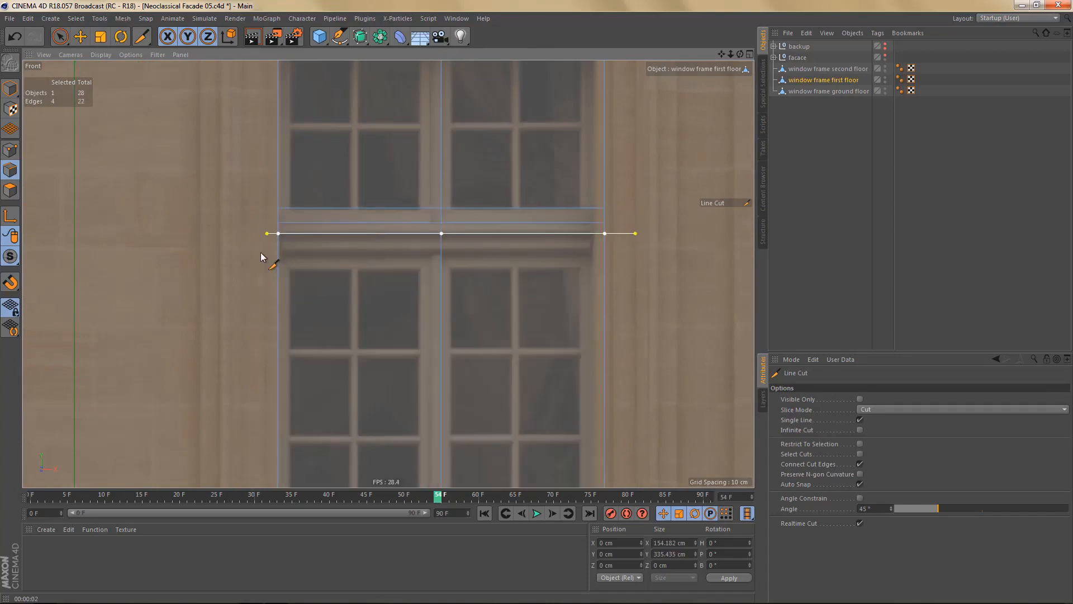
left_click_drag(259, 251, 681, 251)
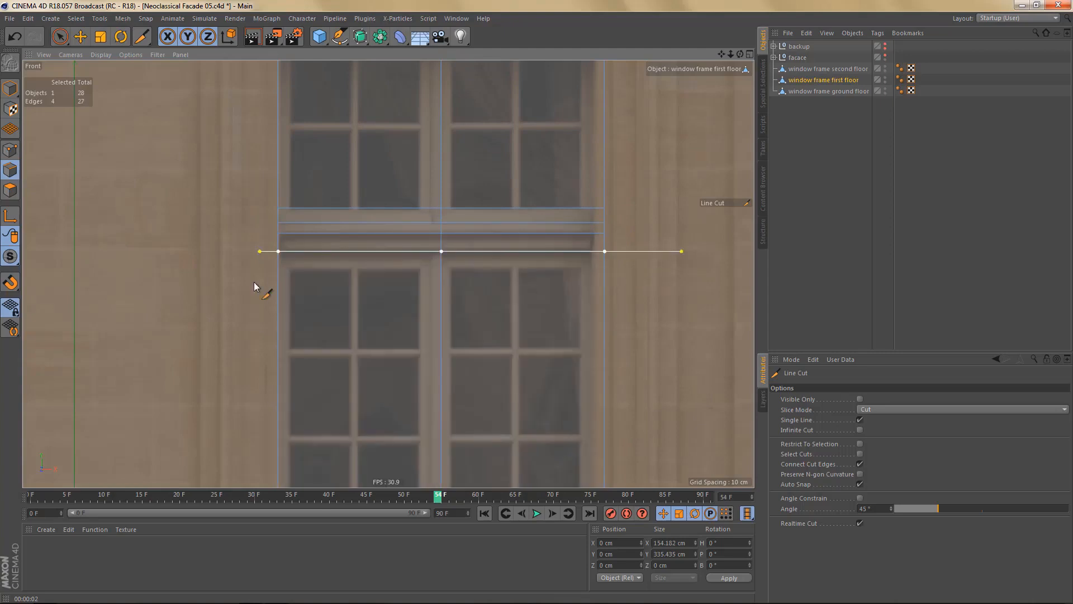
left_click_drag(248, 270, 639, 294)
- Move the lowest transom cut up to about Y 44.7 cm, in line with the top of the lower panes
key("0")
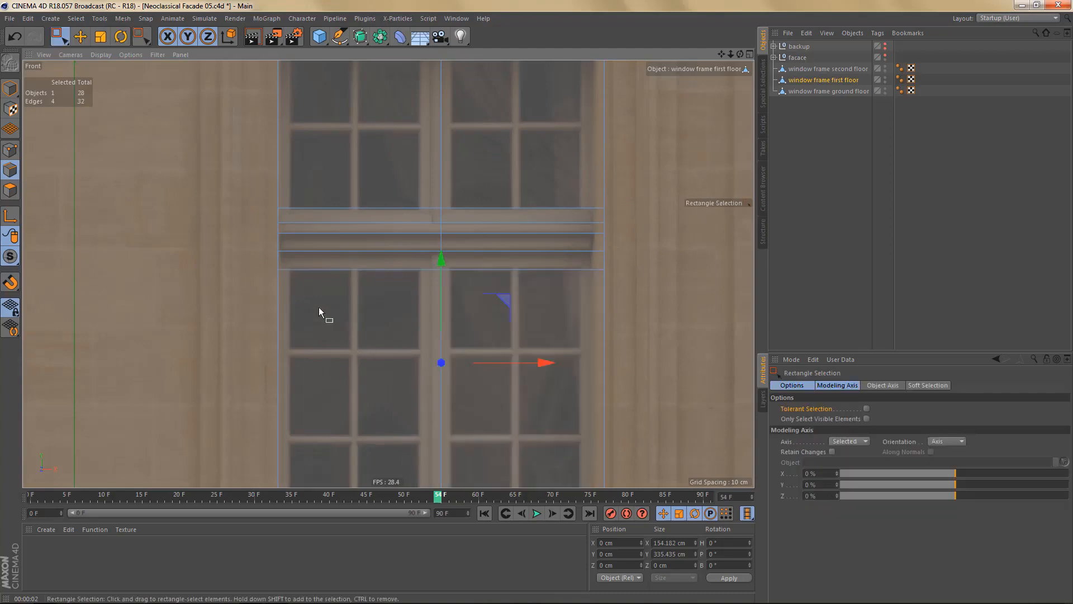
left_click_drag(271, 264, 690, 314)
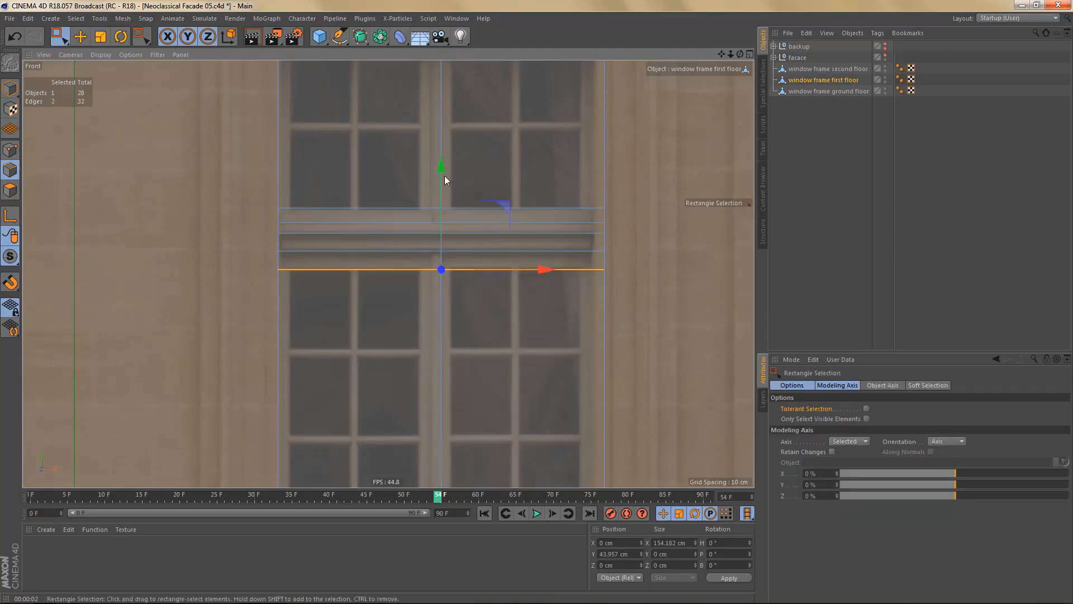
left_click_drag(444, 177, 447, 173)
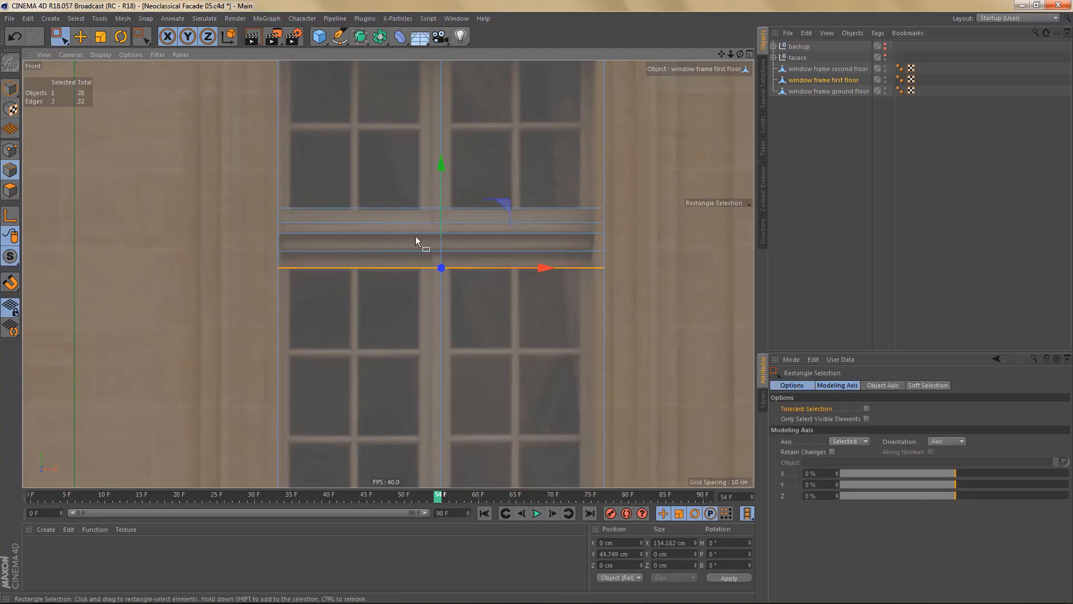
- Cut one horizontal line just below the first-floor frame's top edge and another just above its bottom edge
scroll(415, 236, "down", 4)
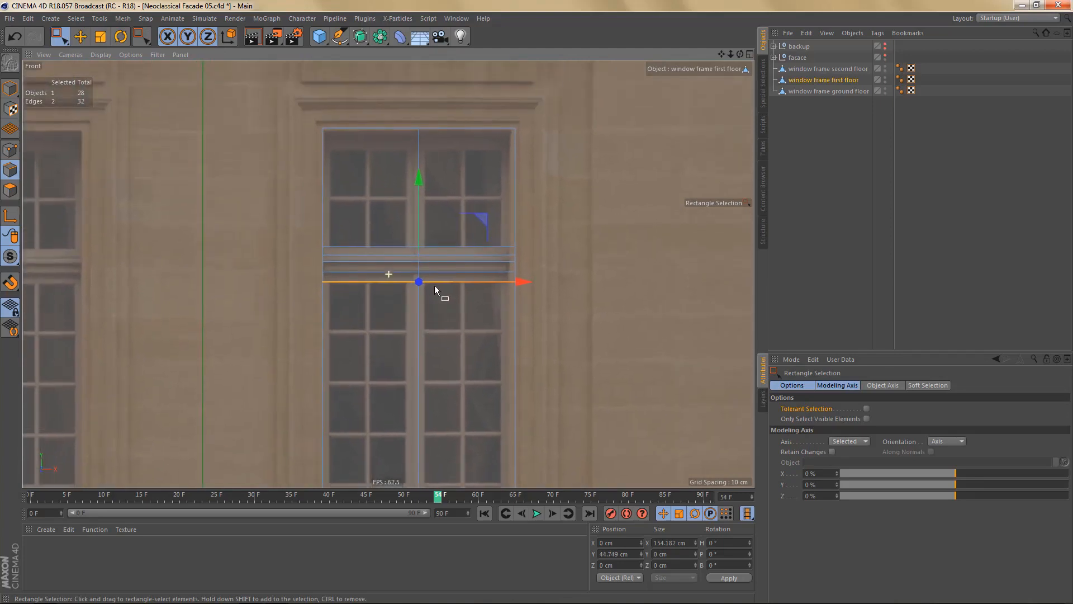
scroll(471, 131, "up", 3)
key("k")
key("k")
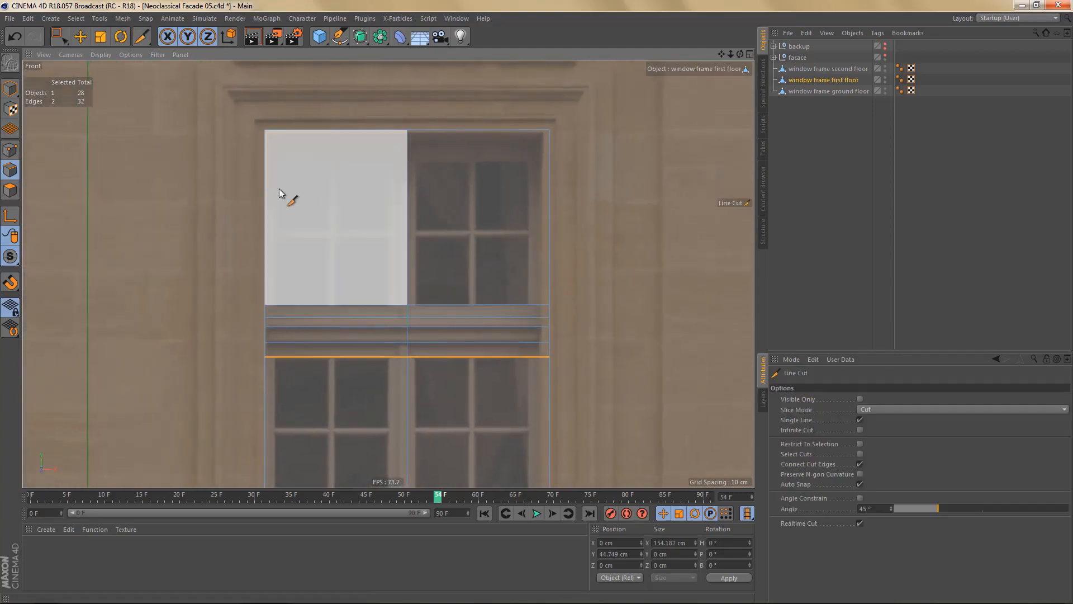
left_click_drag(254, 154, 550, 154)
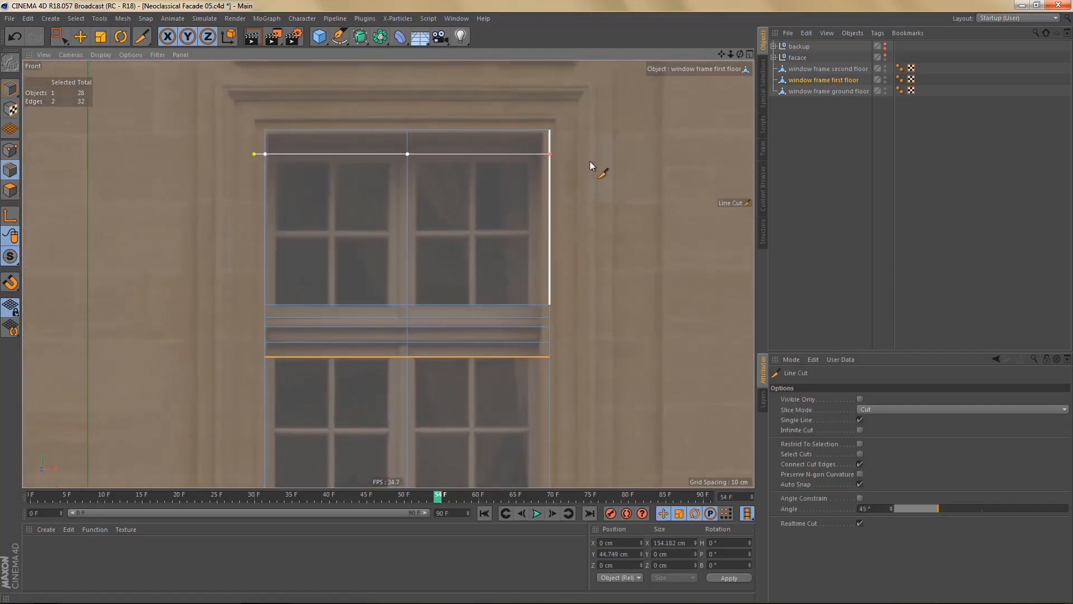
middle_click_drag(528, 227, 523, 124, "alt")
right_click_drag(522, 154, 528, 192, "alt")
middle_click_drag(519, 220, 503, 165, "alt")
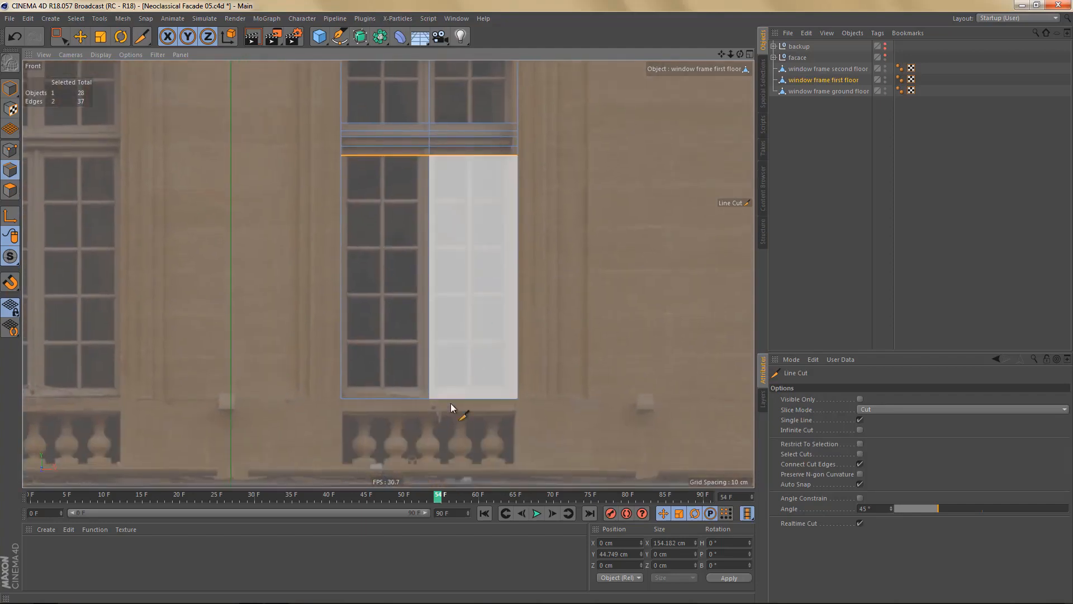
right_click_drag(452, 418, 461, 409, "alt")
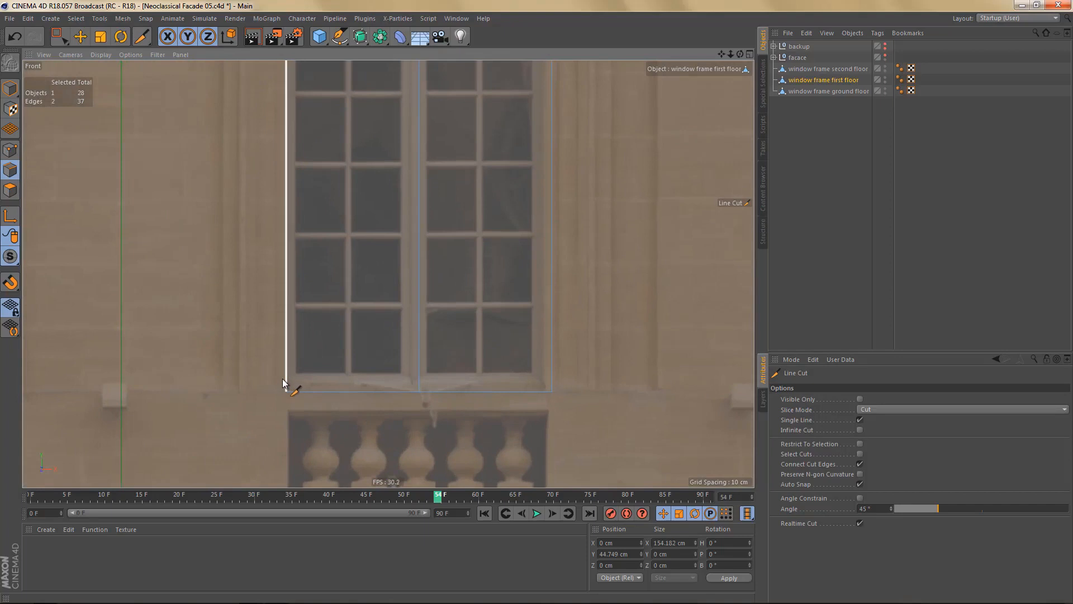
left_click_drag(285, 378, 585, 374, "shift")
- Cut a full-height vertical line along the outer edge of the right-hand panes of the first-floor window frame
mouse_move(442, 401)
right_mouse_down("alt")
mouse_move(463, 400)
mouse_move(439, 420)
right_mouse_up("alt")
middle_click_drag(443, 388, 424, 556, "alt")
middle_click_drag(469, 257, 455, 217, "alt")
right_click_drag(455, 203, 441, 241, "alt")
middle_click_drag(451, 237, 458, 224, "alt")
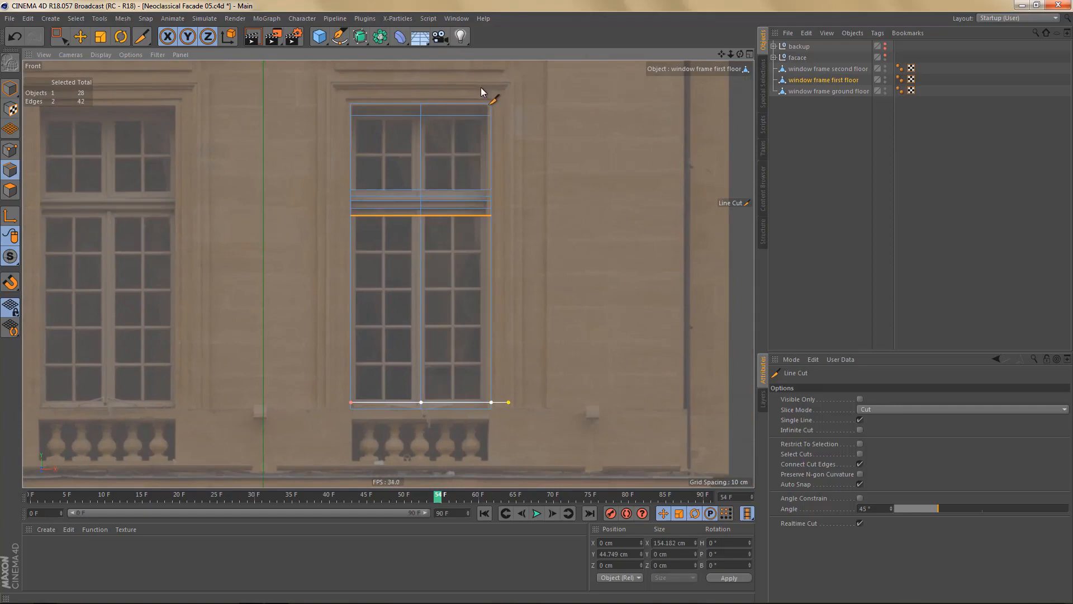
mouse_move(481, 89)
left_mouse_down("shift")
mouse_move(496, 247)
mouse_move(492, 439)
left_mouse_up("shift")
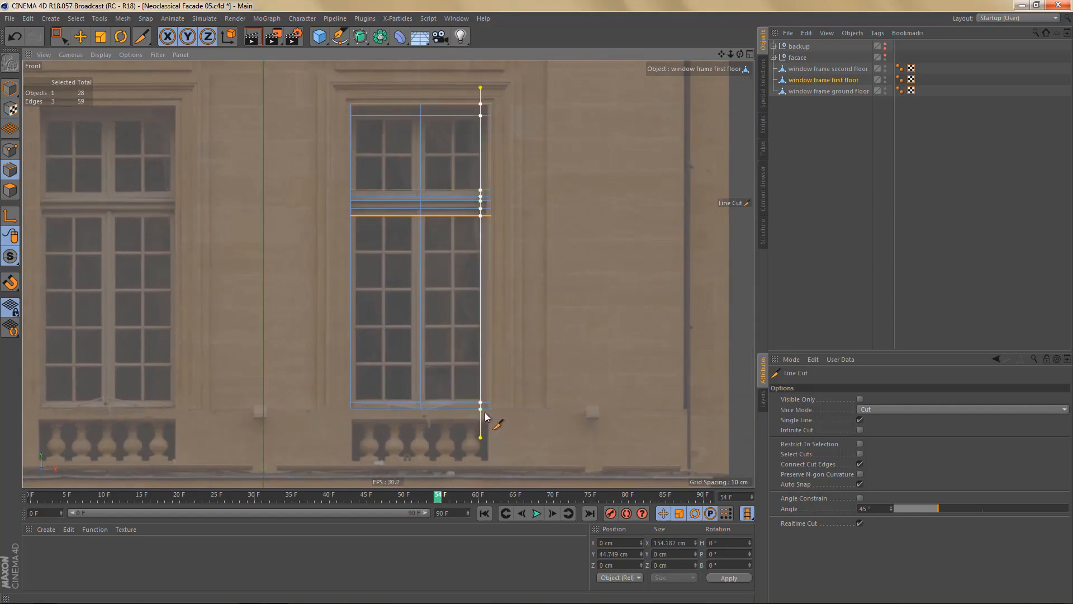
- Move the horizontal cut near the first-floor frame's bottom edge up to about Y -159 cm
key("0")
right_click_drag(471, 142, 484, 141, "alt")
middle_click_drag(452, 352, 450, 303, "alt")
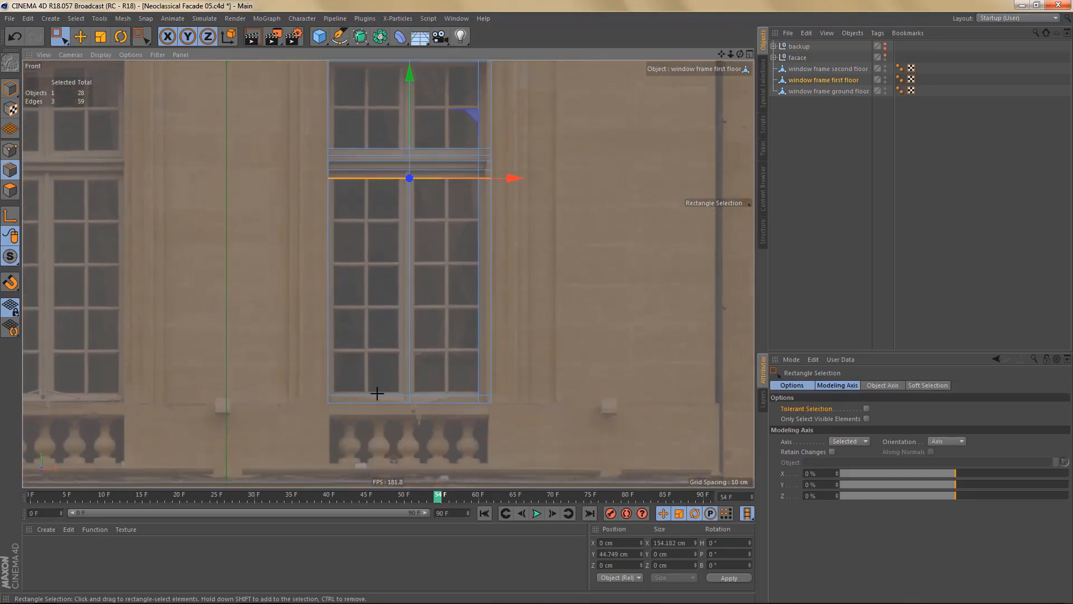
left_click_drag(377, 393, 523, 399)
right_click_drag(380, 410, 473, 416, "alt")
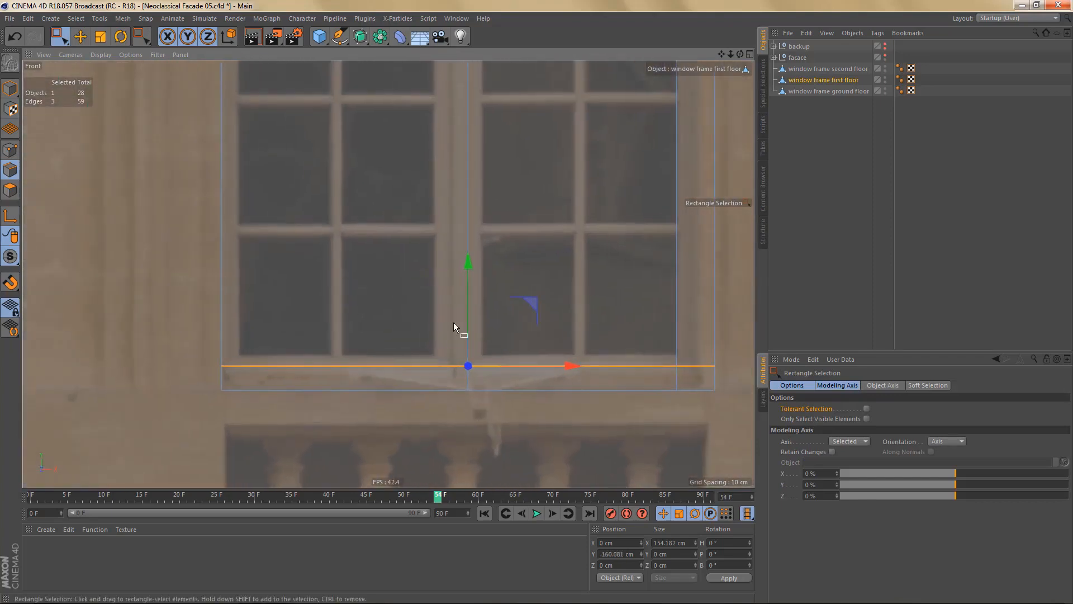
left_click_drag(471, 264, 477, 261)
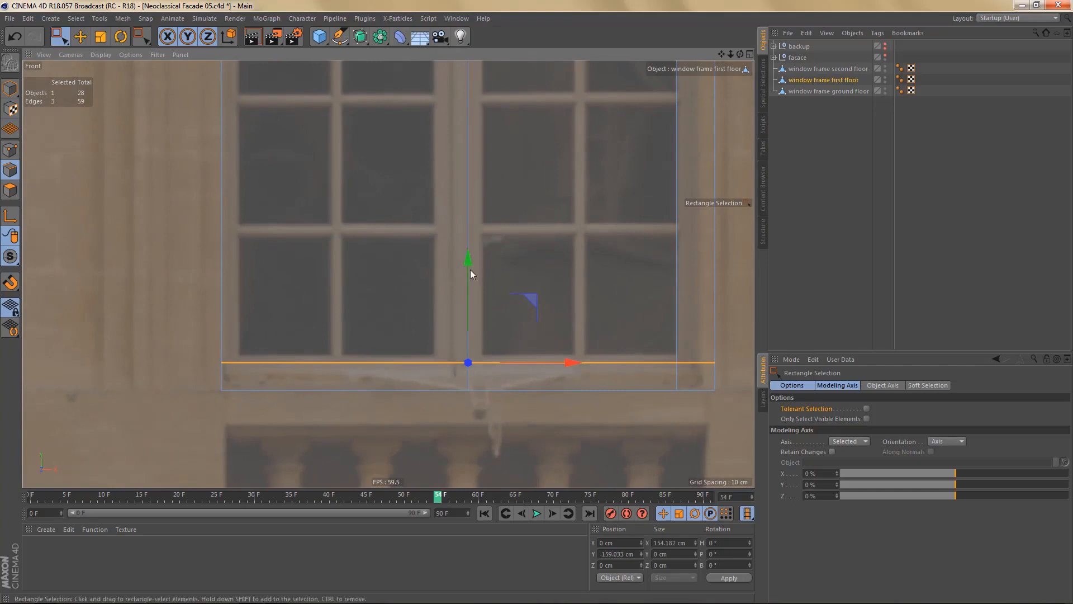
- Bevel the first-floor frame's central vertical edges in Chamfer mode with a 3 cm offset and subdivision 1
mouse_move(460, 273)
right_mouse_down("alt")
mouse_move(454, 306)
mouse_move(416, 336)
right_mouse_up("alt")
middle_click_drag(454, 265, 456, 318, "alt")
middle_click_drag(469, 224, 465, 286, "alt")
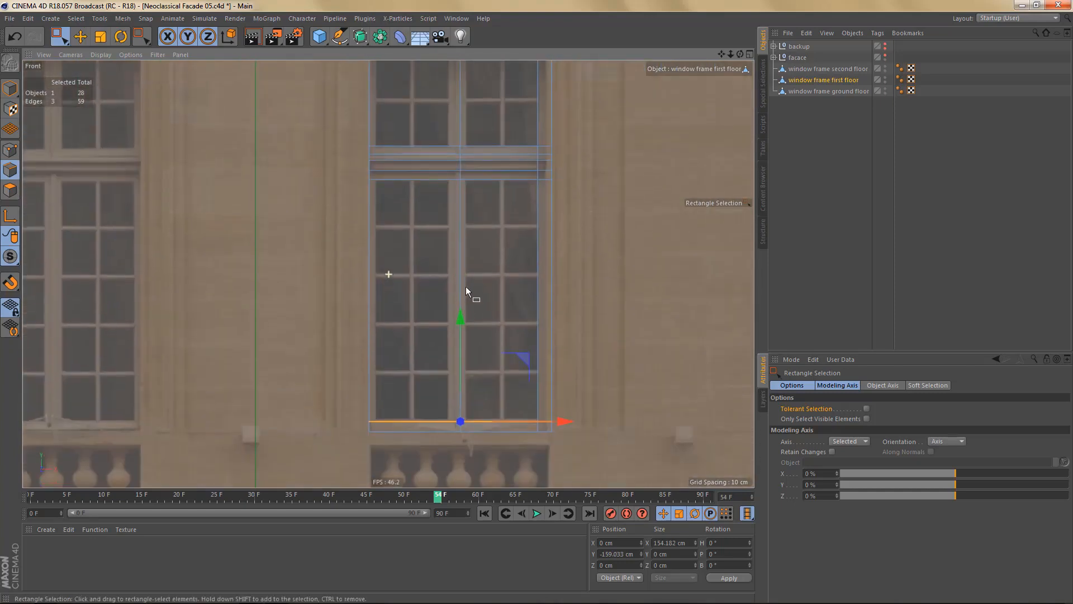
scroll(468, 288, "down", 3)
left_click_drag(455, 133, 476, 394)
scroll(499, 384, "up", 4)
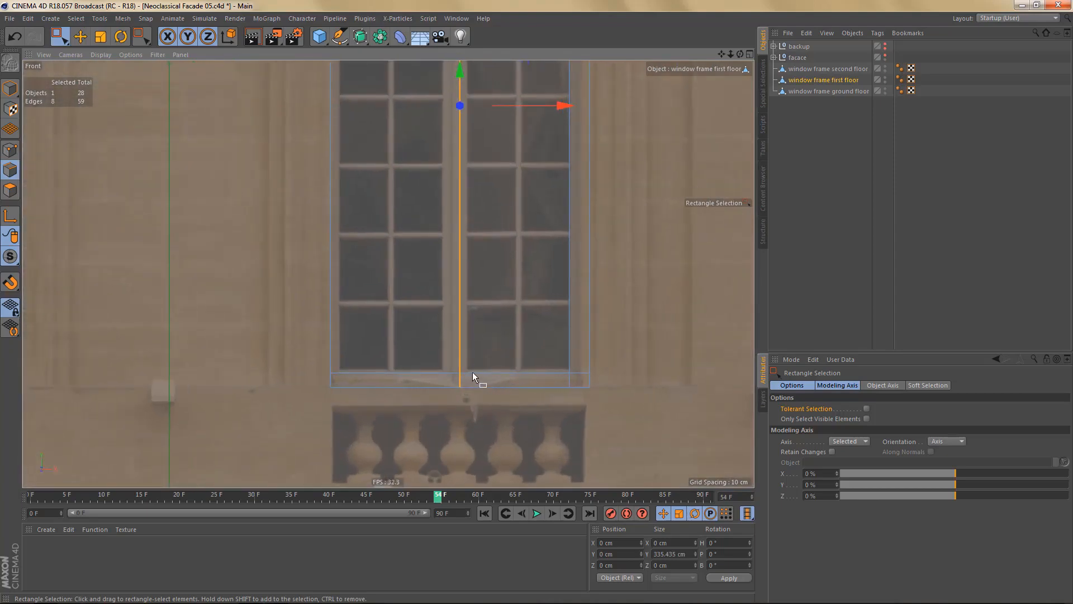
right_click(472, 376)
left_click(556, 471)
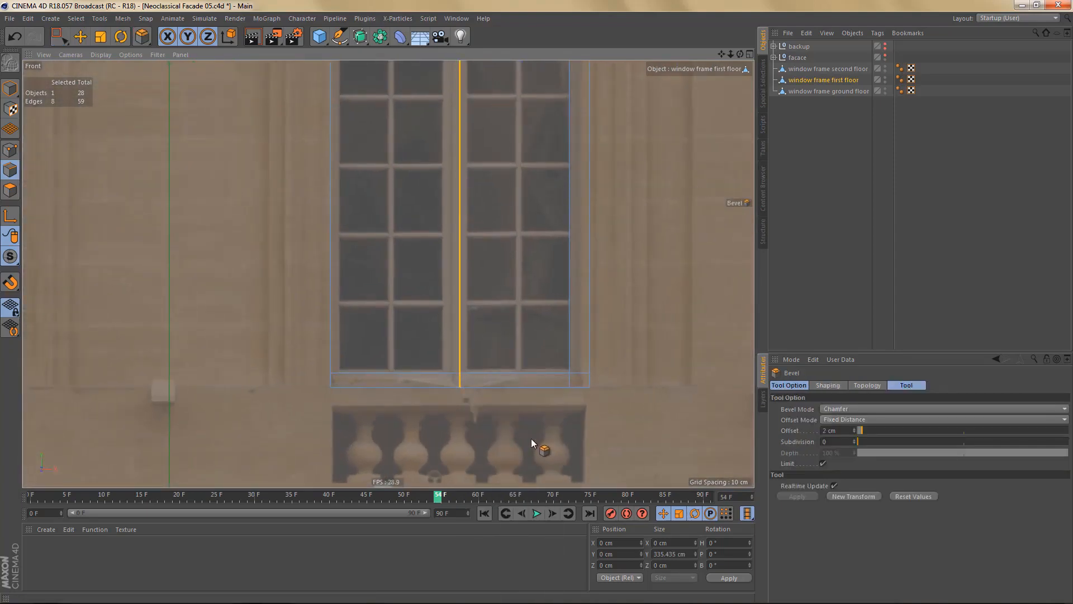
left_click(842, 430)
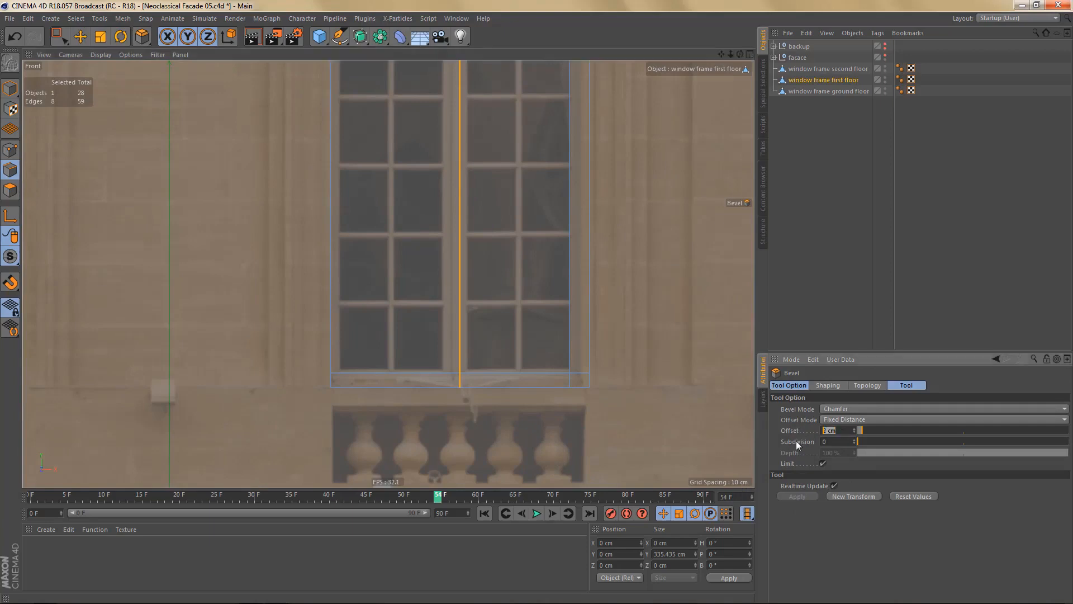
type("3")
left_click(854, 440)
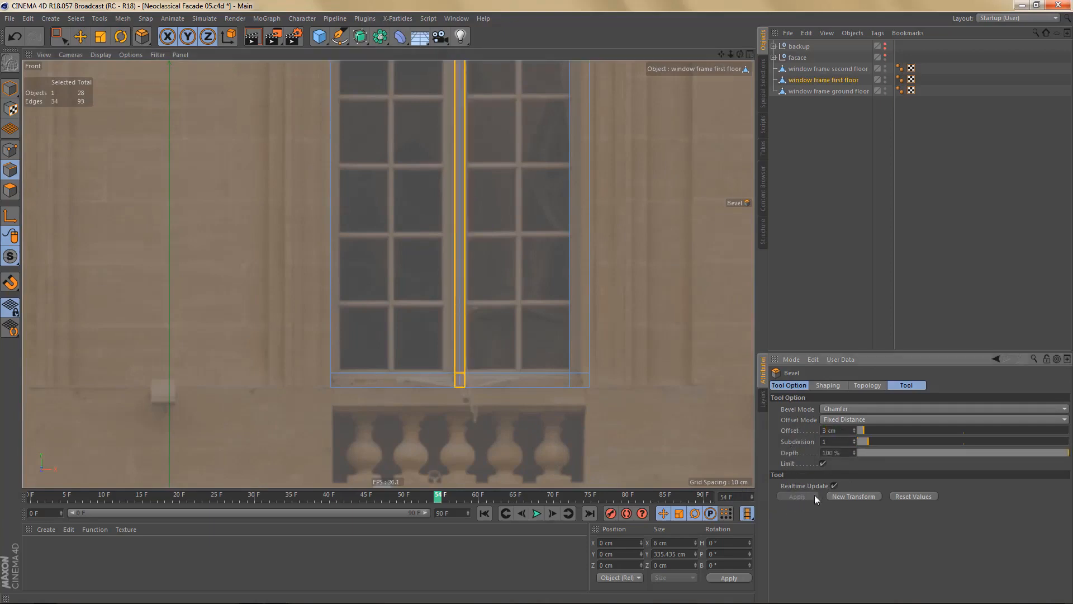
middle_click_drag(538, 403, 554, 492, "alt")
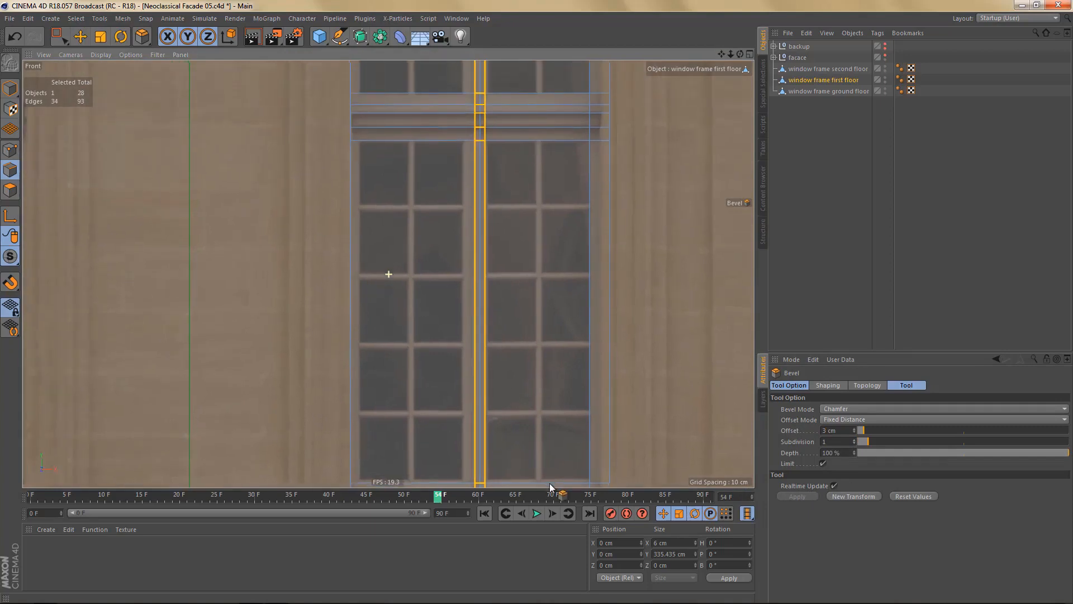
- Delete the points forming the left half of the first-floor window frame, keeping the central division and the right half
middle_click_drag(489, 392, 494, 523, "alt")
right_click_drag(504, 283, 492, 282, "alt")
middle_click_drag(506, 239, 505, 263, "alt")
mouse_move(506, 264)
right_mouse_down("alt")
mouse_move(549, 265)
mouse_move(531, 291)
right_mouse_up("alt")
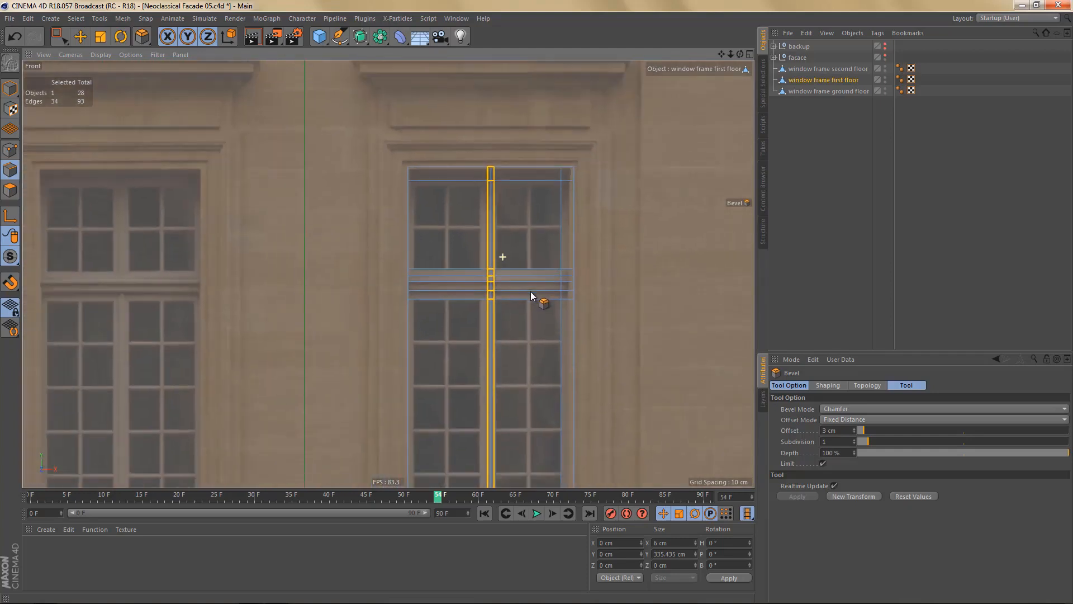
middle_click_drag(530, 284, 524, 238, "alt")
key("Return")
key("0")
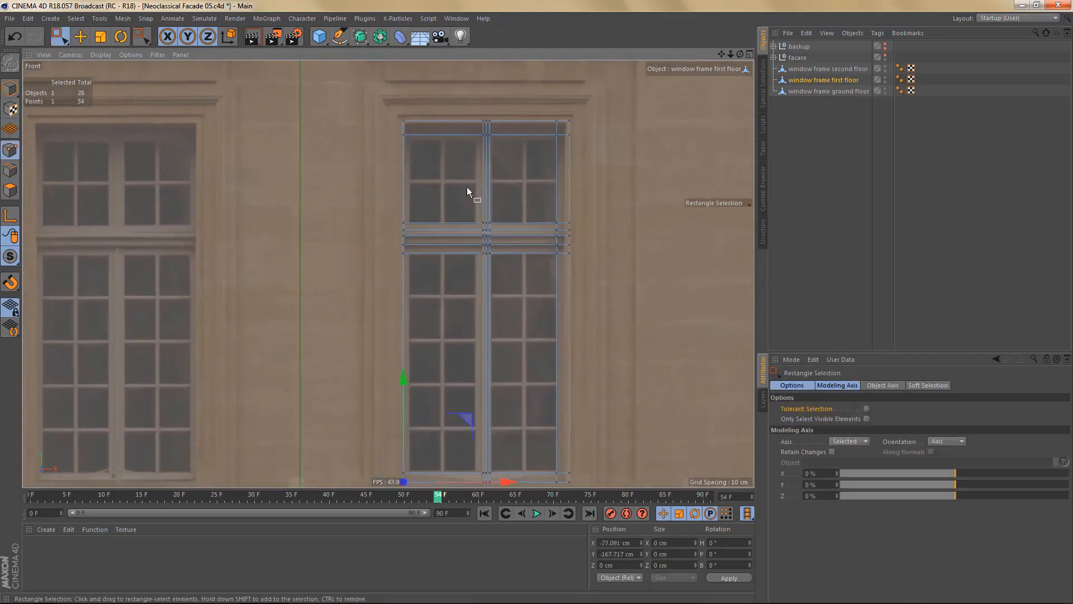
scroll(437, 157, "down", 2)
left_click_drag(444, 328, 476, 418)
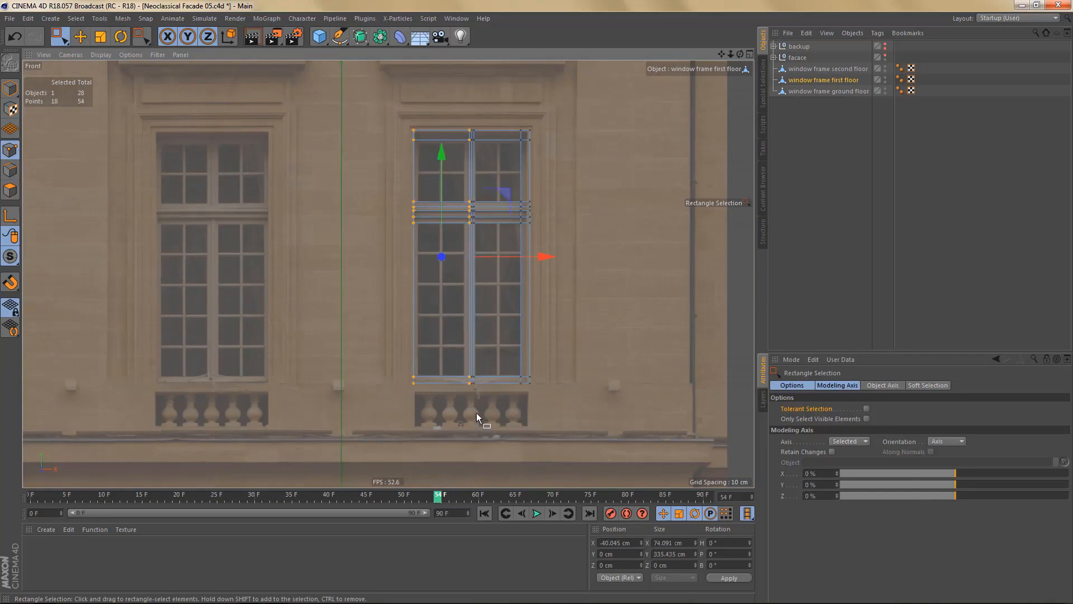
key("Delete")
- Move the row of points just below the first-floor frame's top edge up to about Y 157.4 cm
scroll(592, 156, "up", 5)
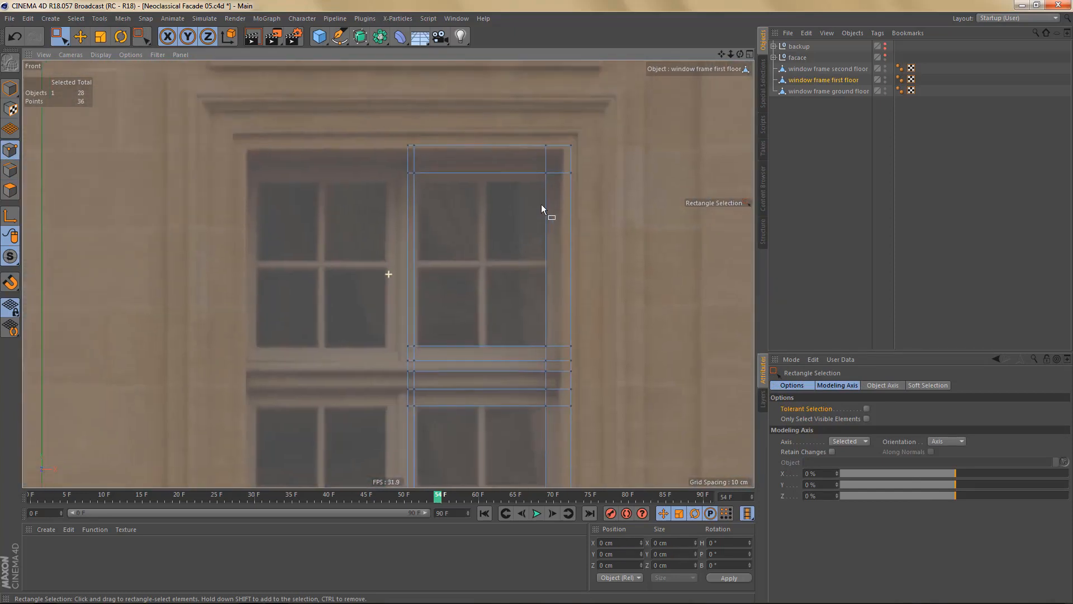
left_click_drag(486, 189, 599, 216)
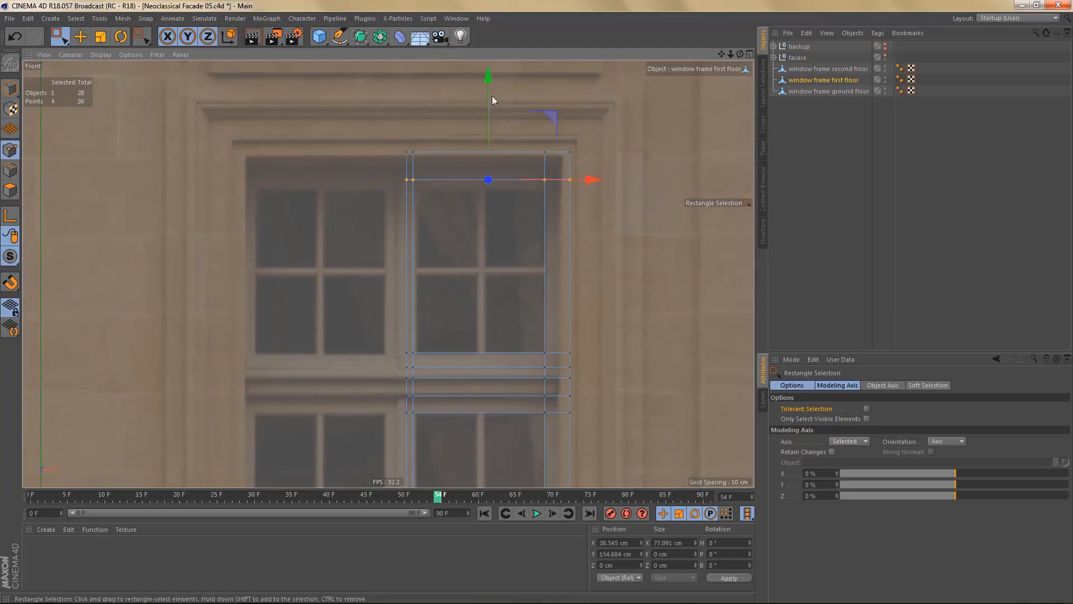
left_click_drag(492, 97, 496, 76)
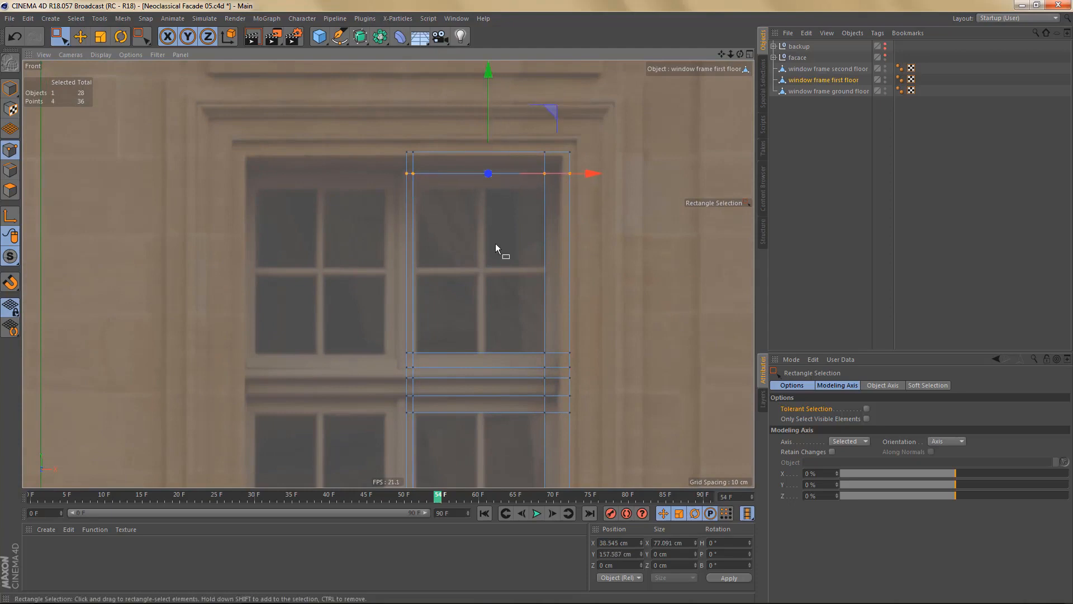
- Move the vertical line of points beside the first-floor frame's right-hand panes outward to about X 67.4 cm
scroll(495, 246, "down", 4)
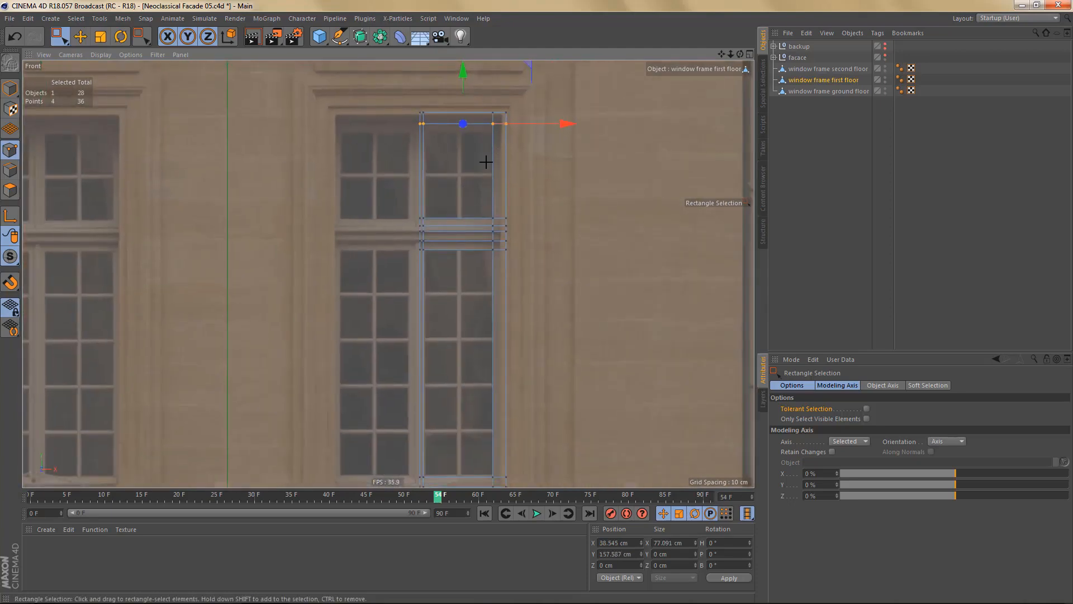
left_click_drag(486, 162, 494, 496)
middle_click_drag(511, 437, 509, 383, "alt")
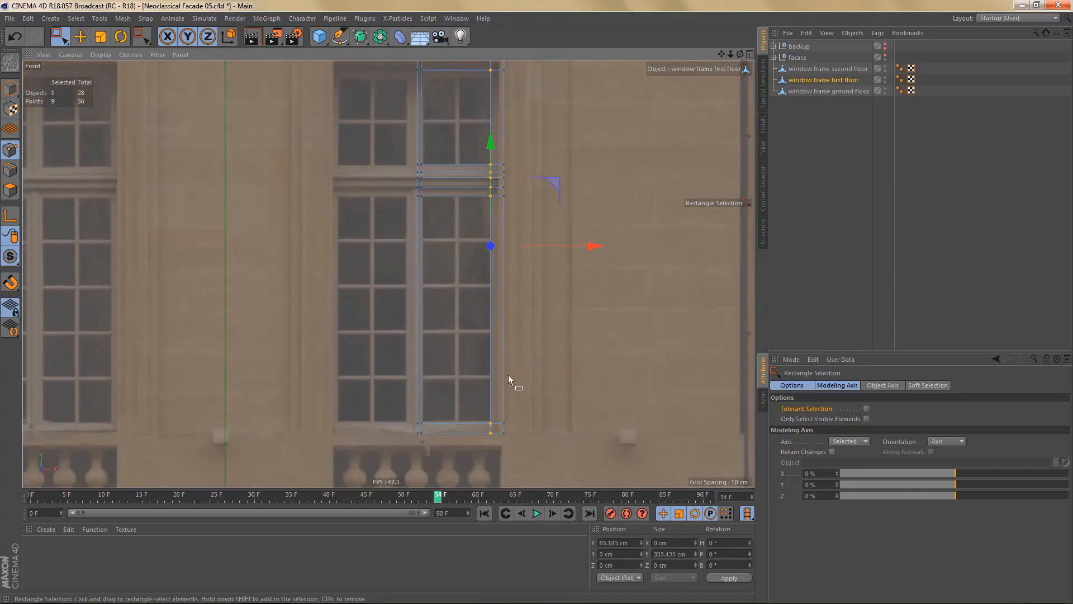
scroll(508, 375, "up", 2)
left_click_drag(589, 201, 593, 200)
middle_click_drag(518, 320, 541, 481, "alt")
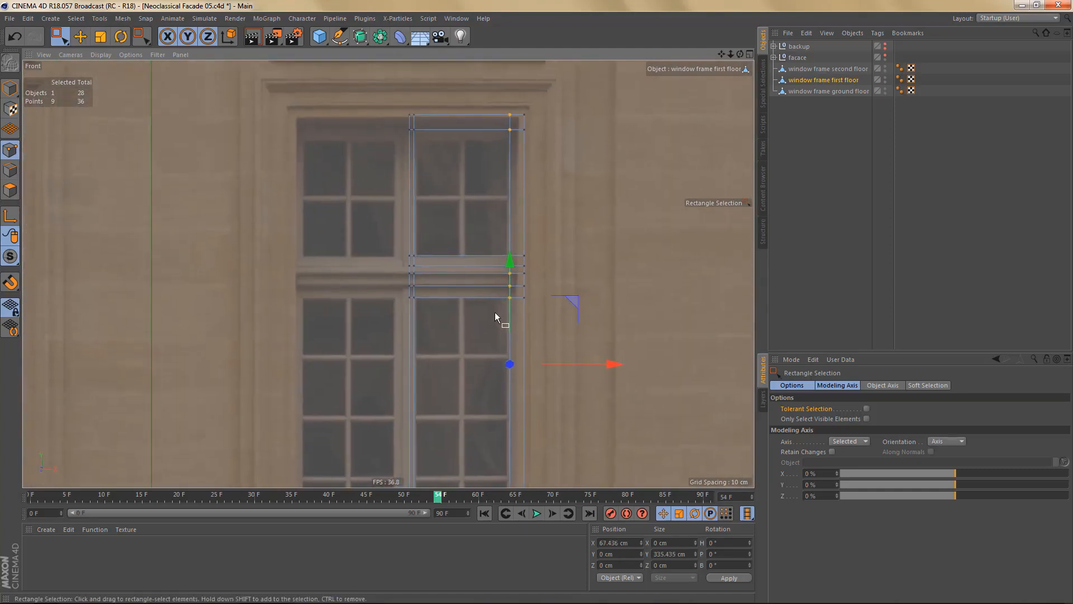
- Select the right-hand border points of the second-floor window frame and copy their X size
scroll(495, 311, "down", 3)
middle_click_drag(496, 287, 509, 203, "alt")
middle_click_drag(542, 383, 548, 340, "alt")
right_click_drag(515, 294, 539, 295, "alt")
middle_click_drag(539, 296, 527, 437, "alt")
mouse_move(508, 353)
middle_mouse_down("alt")
mouse_move(509, 334)
mouse_move(502, 364)
middle_mouse_up("alt")
right_click_drag(501, 337, 498, 363, "alt")
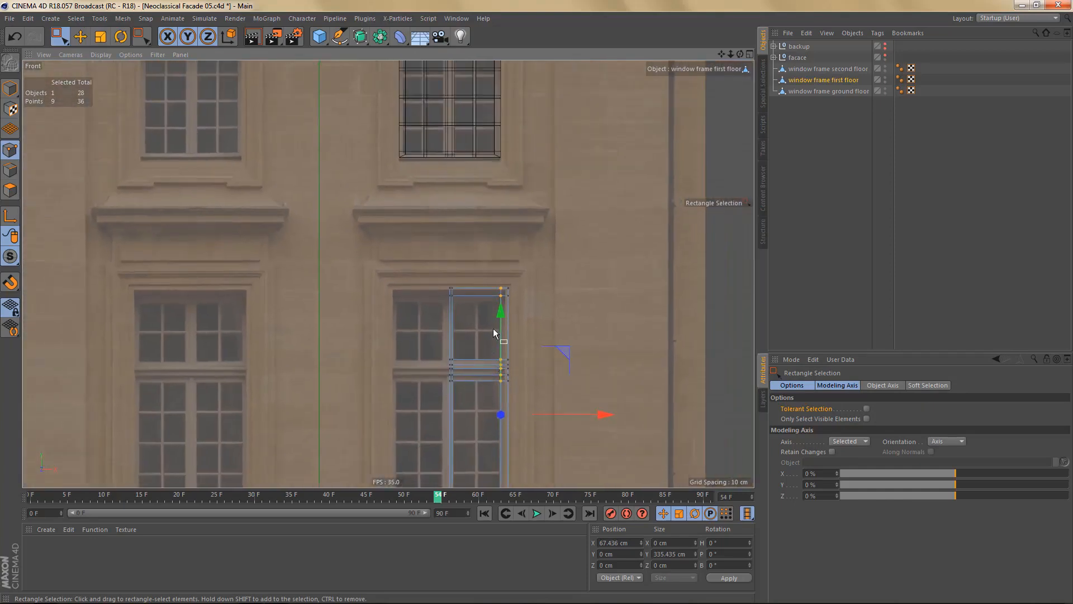
middle_click_drag(493, 333, 480, 454, "alt")
scroll(485, 373, "up", 2)
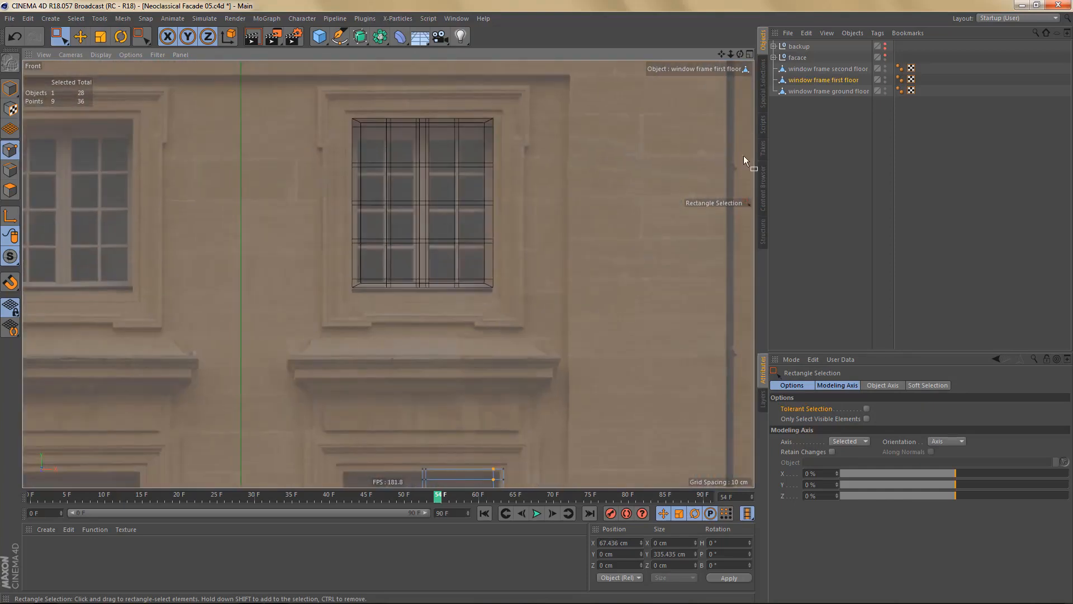
left_click(816, 70)
left_click_drag(480, 96, 556, 354)
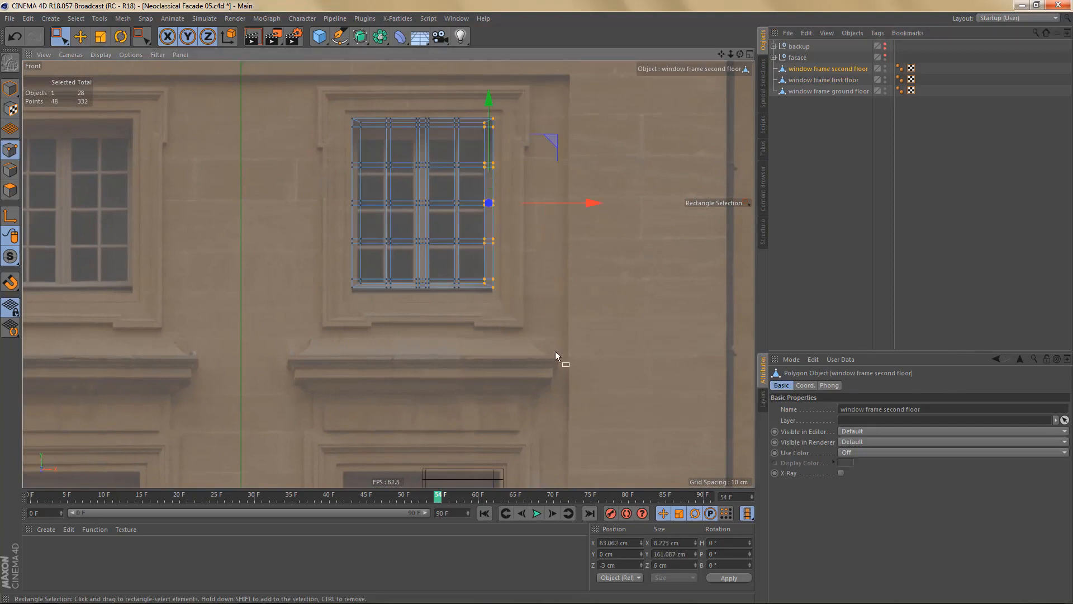
left_click(668, 541)
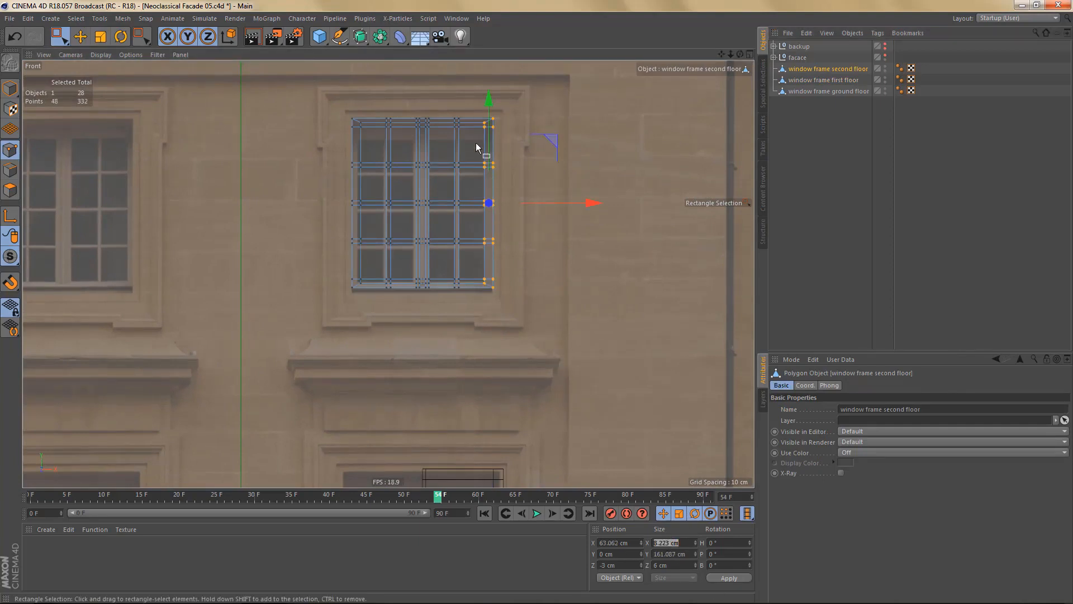
- Set the X size of the first-floor frame's right-hand border points to 8.223 cm, with the modeling axis at X 100%
left_click(814, 82)
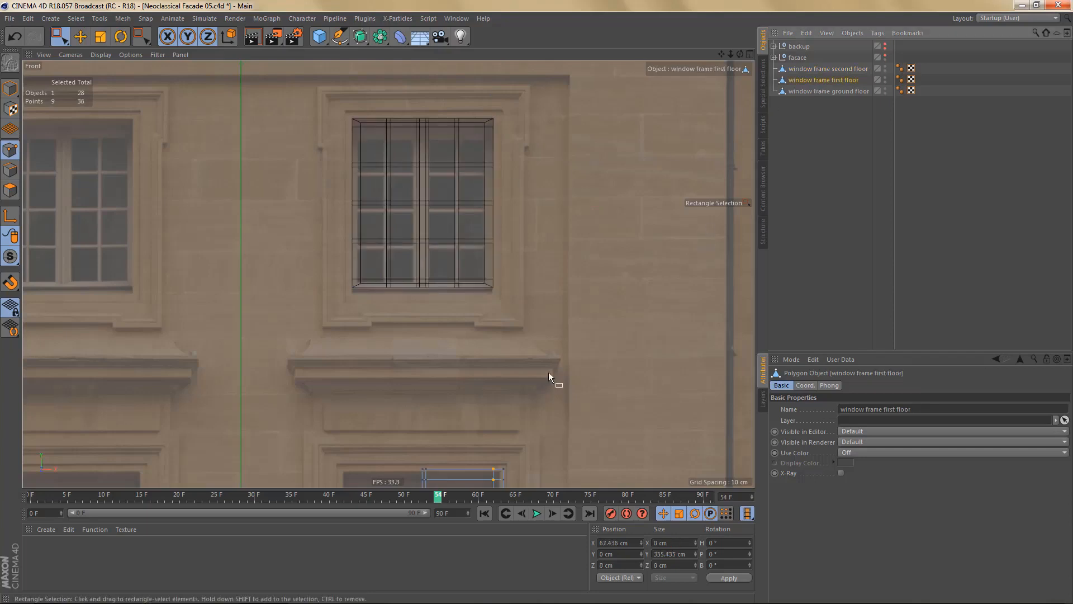
middle_click_drag(549, 371, 539, 276, "alt")
right_click_drag(539, 276, 527, 285, "alt")
middle_click_drag(526, 285, 519, 105, "alt")
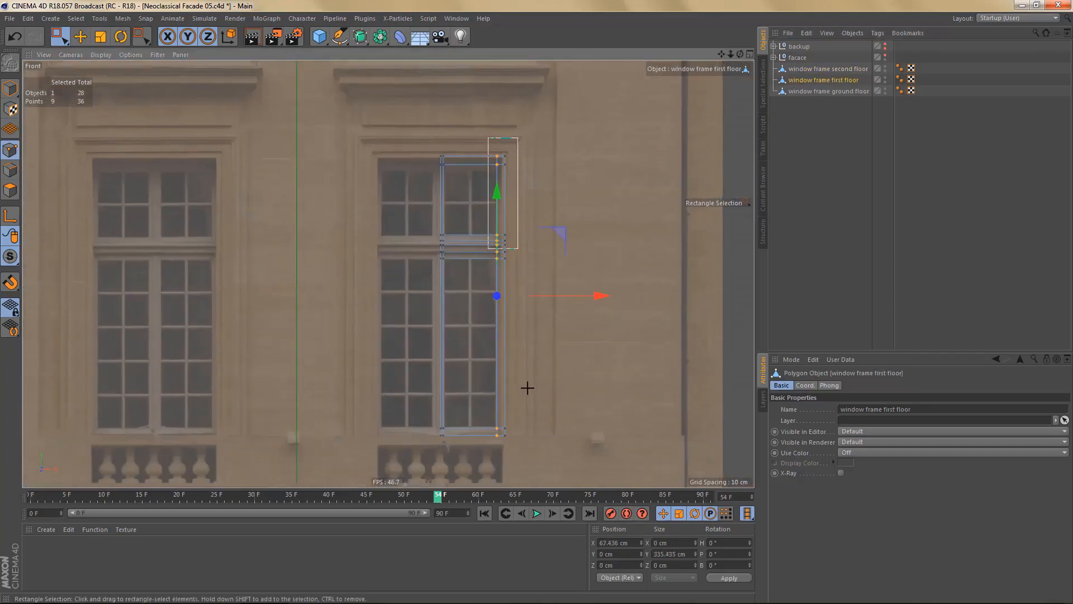
left_click_drag(527, 387, 542, 454)
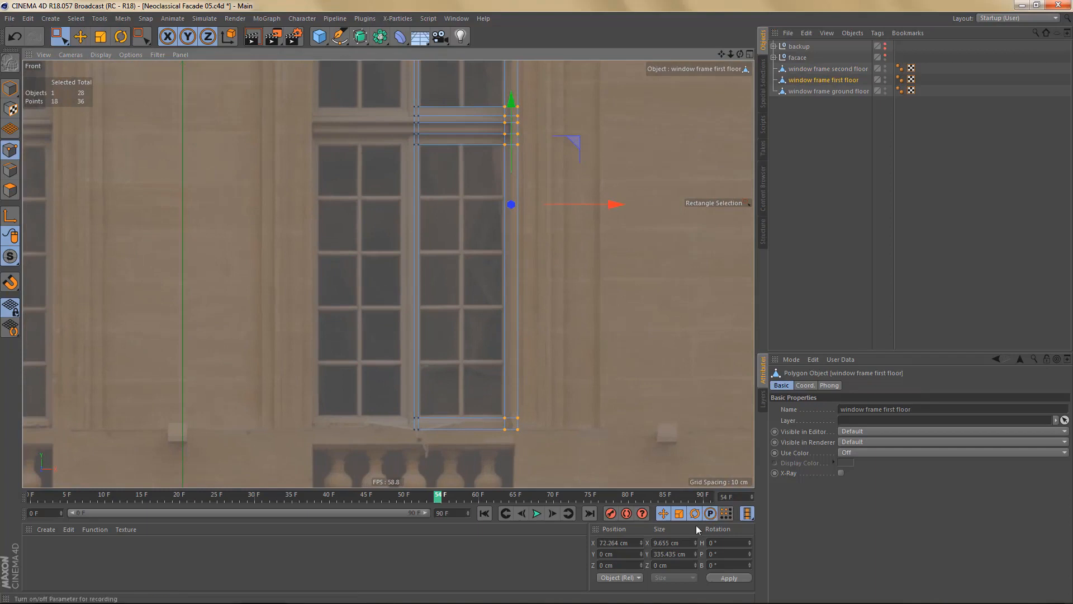
key("e")
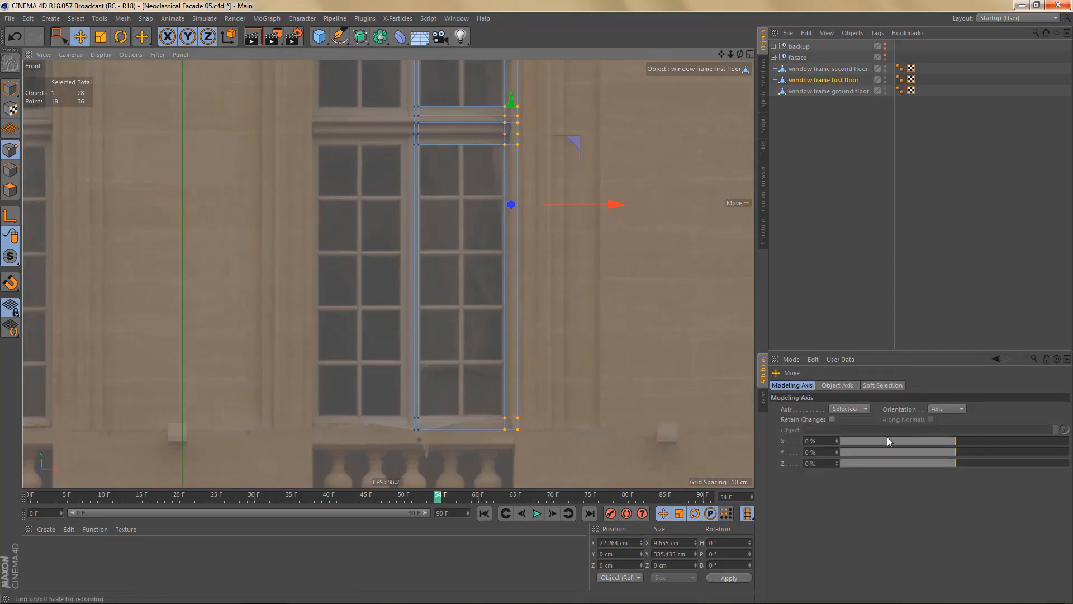
left_click_drag(957, 441, 1069, 441)
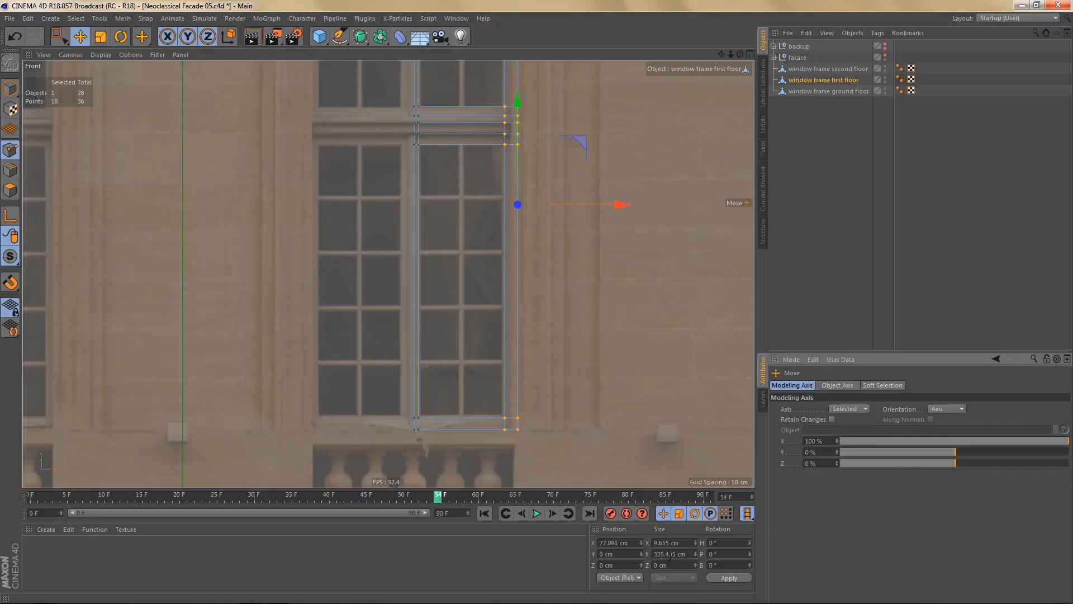
double_click(684, 542)
type("8.223")
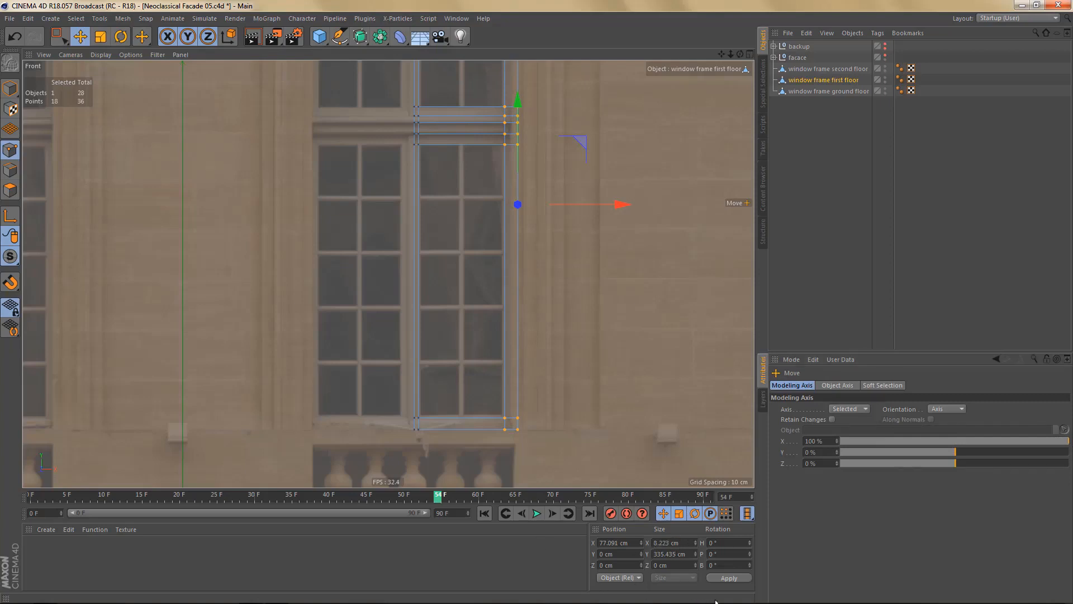
left_click(740, 579)
- Set the Y size of the first-floor frame's bottom border points to 8.223 cm, with the modeling axis at Y -100%
middle_click_drag(451, 428, 439, 417, "alt")
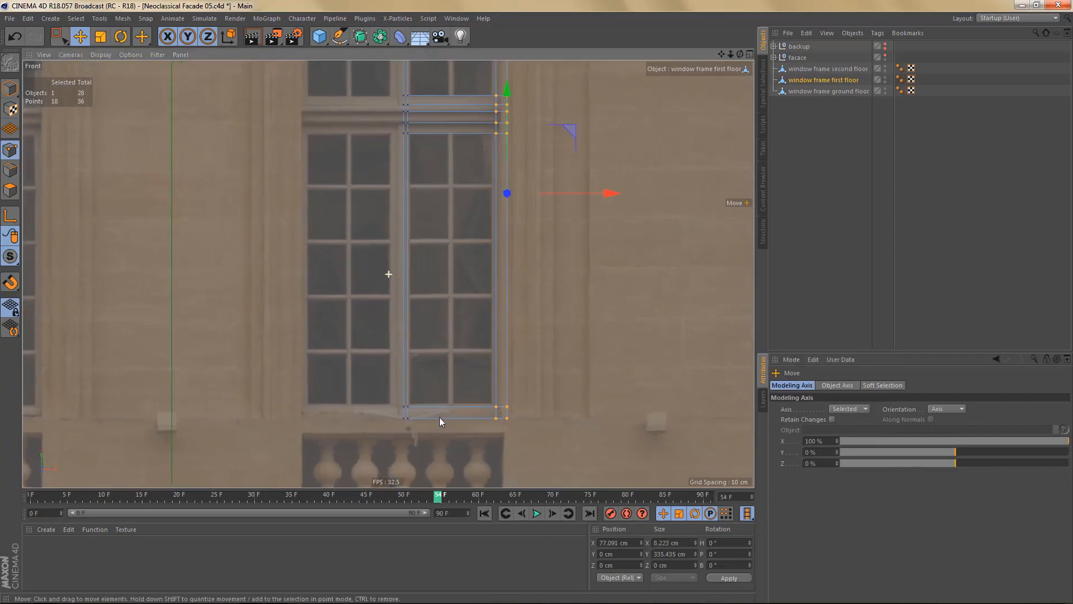
key("0")
left_click_drag(386, 391, 545, 450)
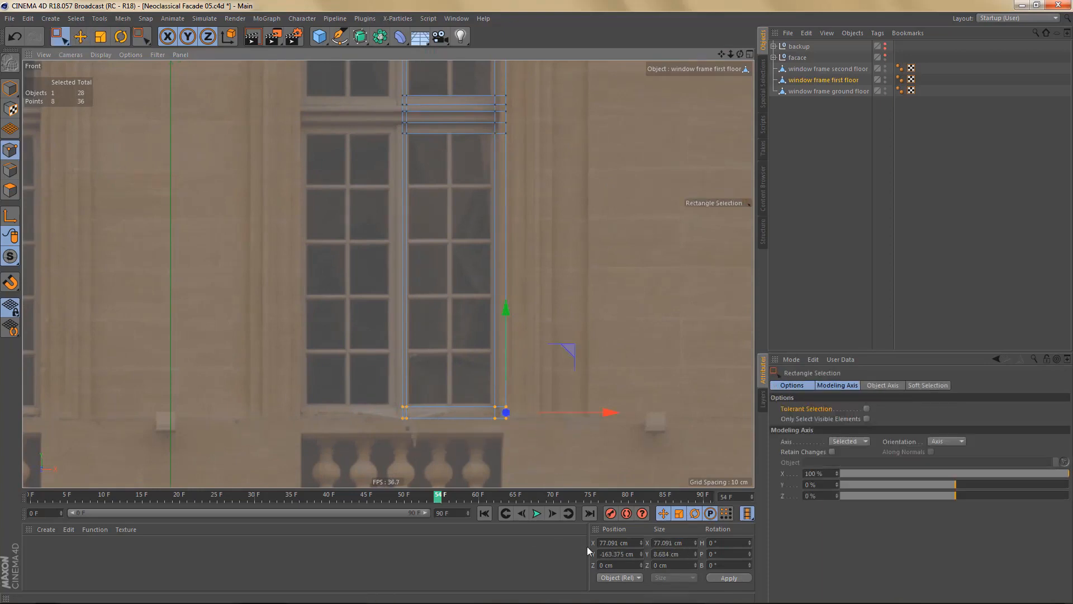
double_click(677, 554)
left_click_drag(877, 484, 824, 488)
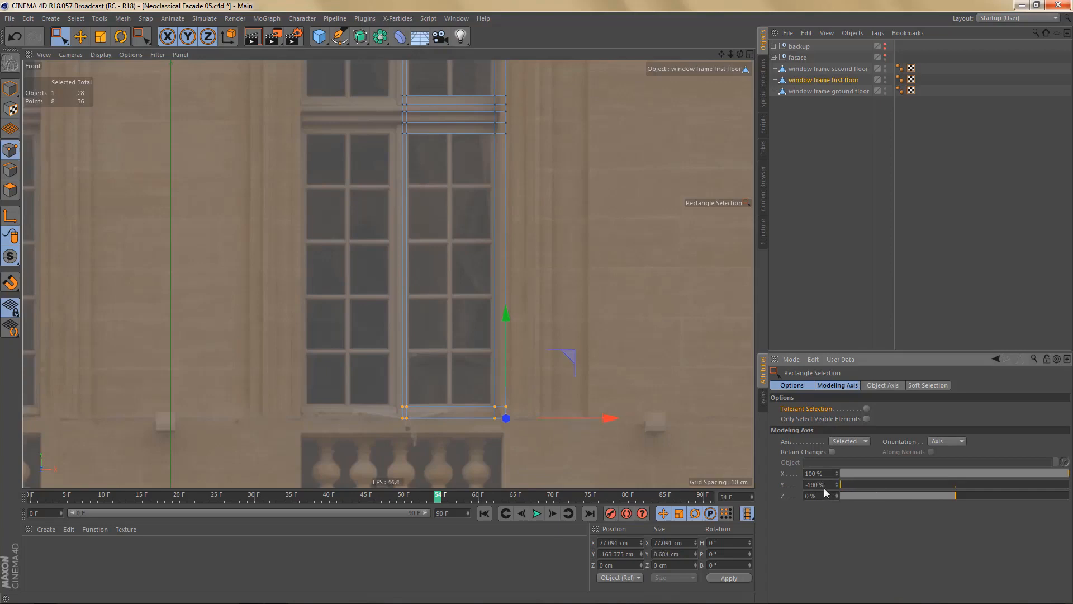
type("8.223 cm")
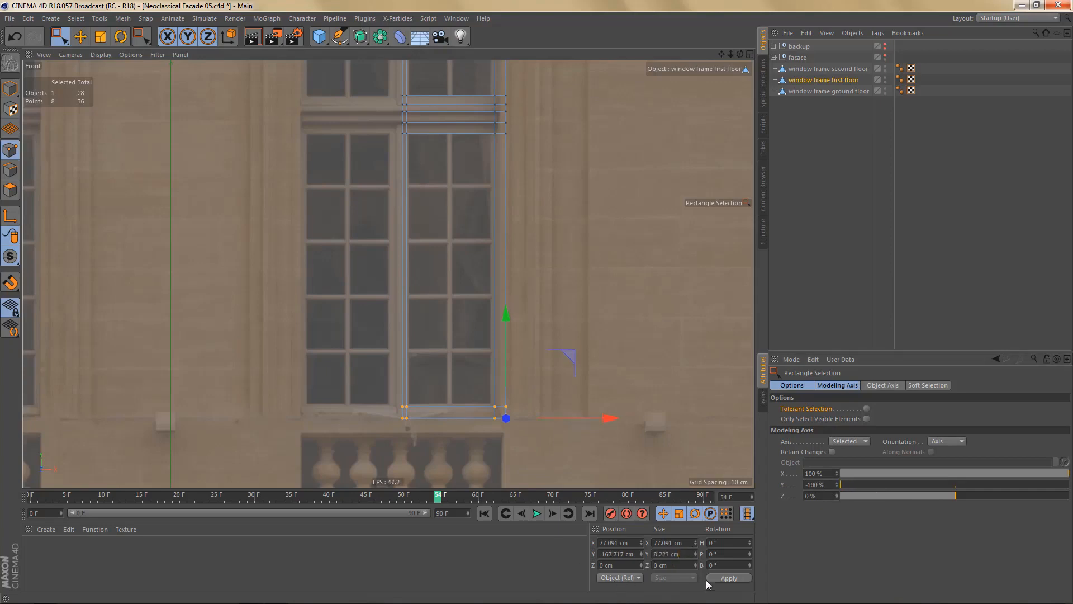
left_click(728, 578)
- Set the Y size of the first-floor frame's top border points to 8.223 cm, with the modeling axis at Y 100%
middle_click_drag(458, 134, 457, 325, "alt")
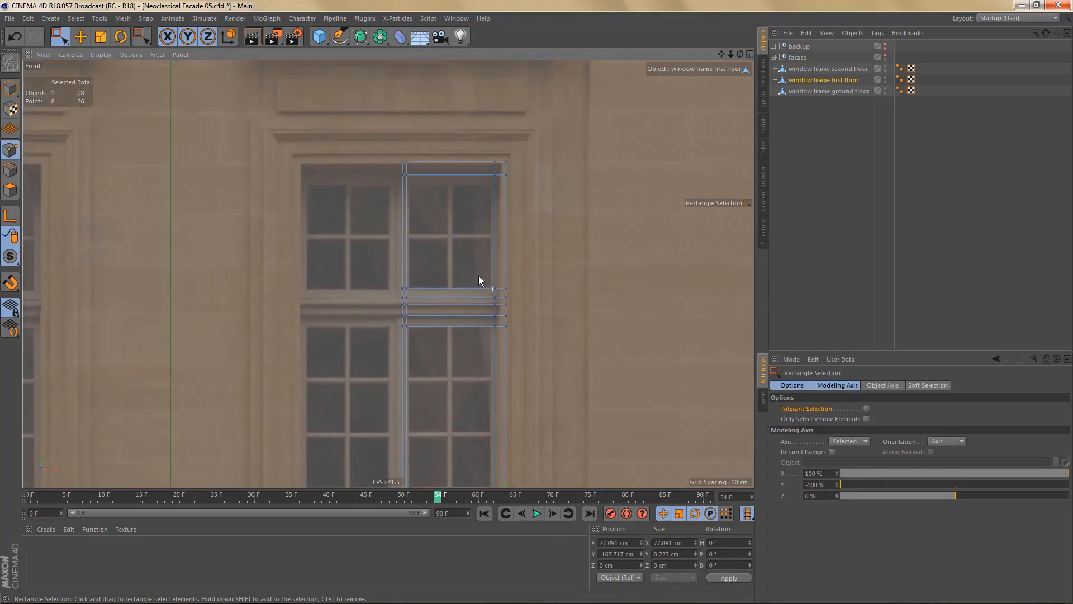
scroll(478, 276, "up", 3)
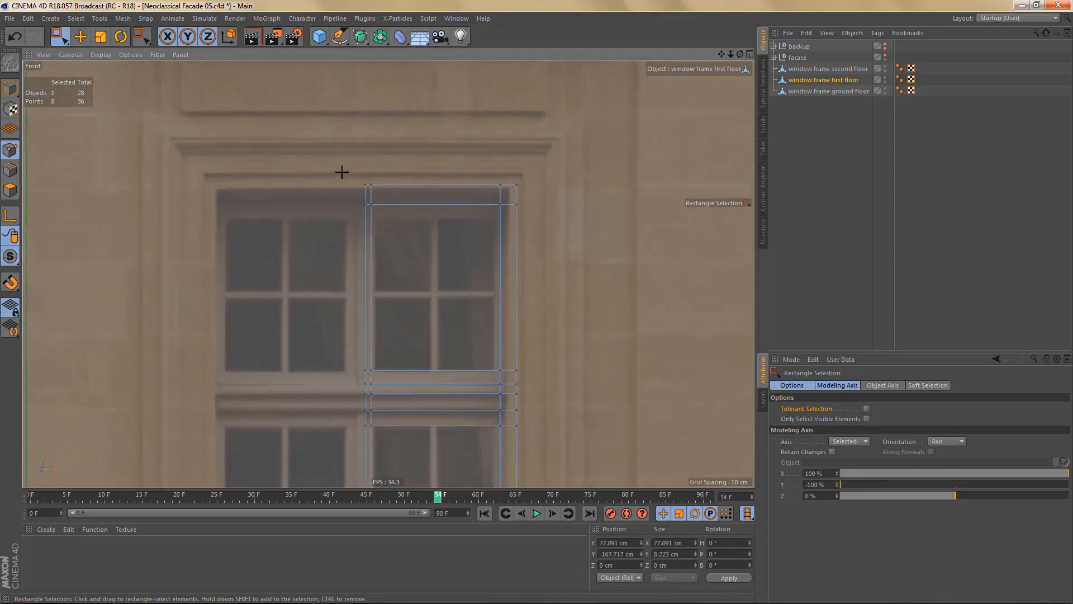
left_click_drag(337, 168, 551, 232)
left_click_drag(897, 494, 1064, 496)
left_click_drag(892, 485, 1065, 485)
left_click_drag(952, 496, 825, 507)
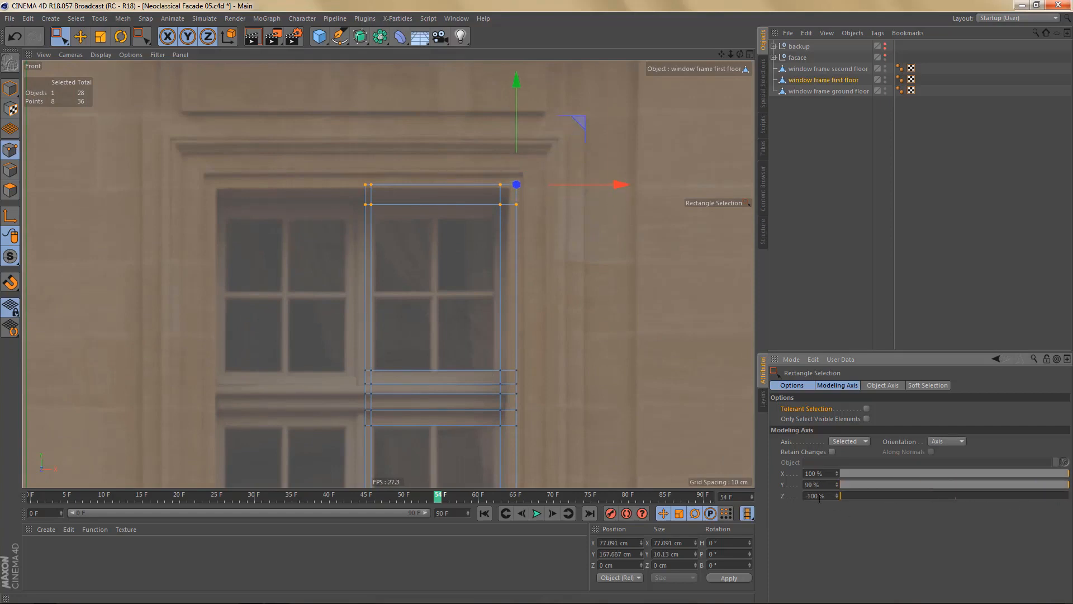
double_click(817, 496)
type("0")
left_click(901, 518)
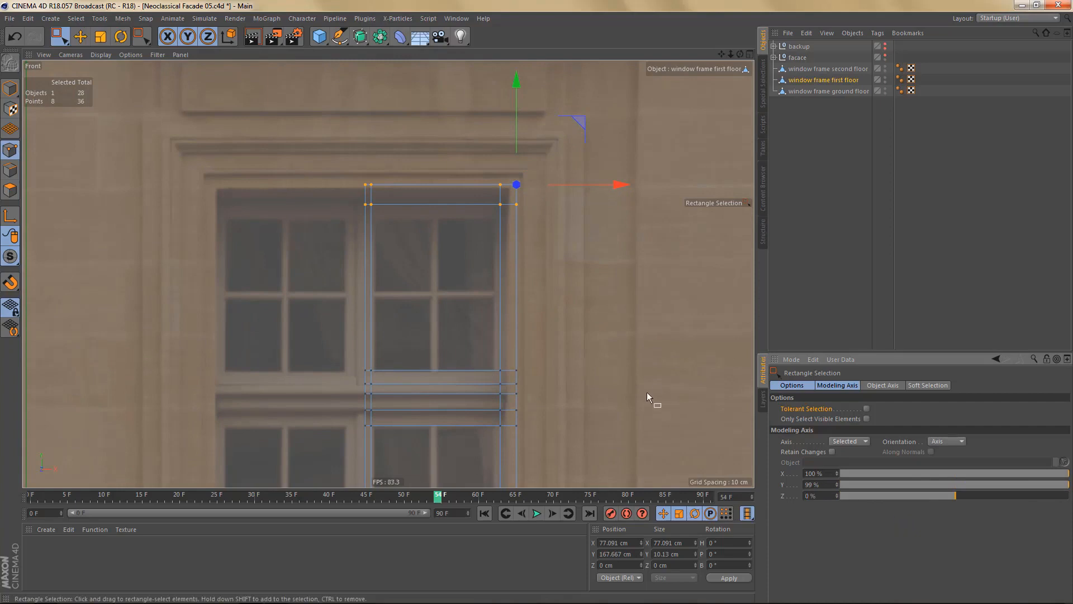
left_click_drag(1059, 485, 1071, 486)
double_click(666, 554)
type("8.223 cm")
left_click(729, 578)
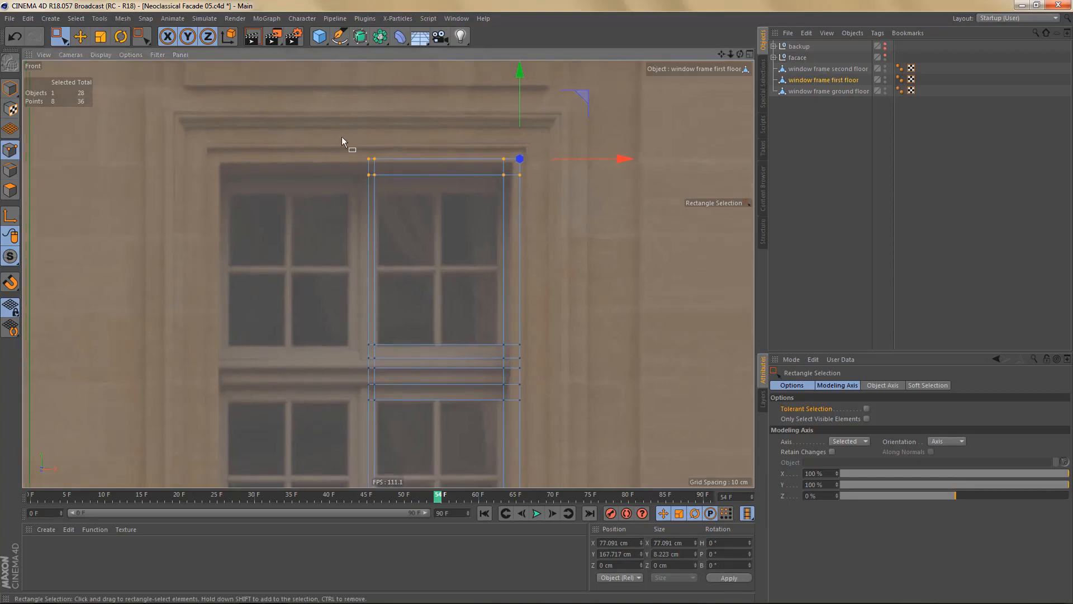
- Select the four points at the top of the frame's central division and reset the modeling axis X and Y to 0%
left_click_drag(341, 136, 397, 281)
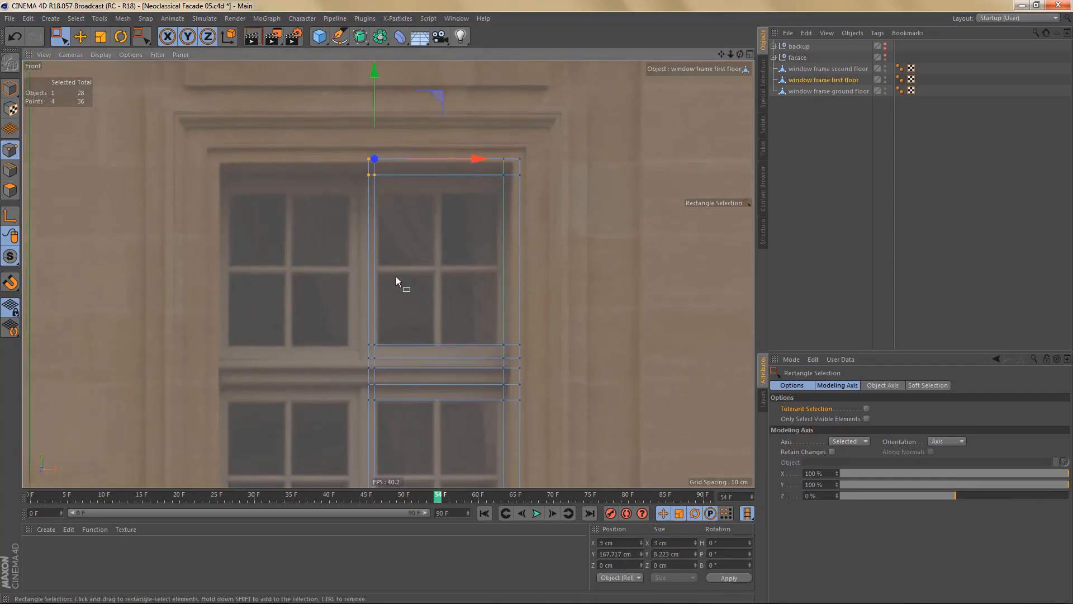
double_click(811, 474)
type("0")
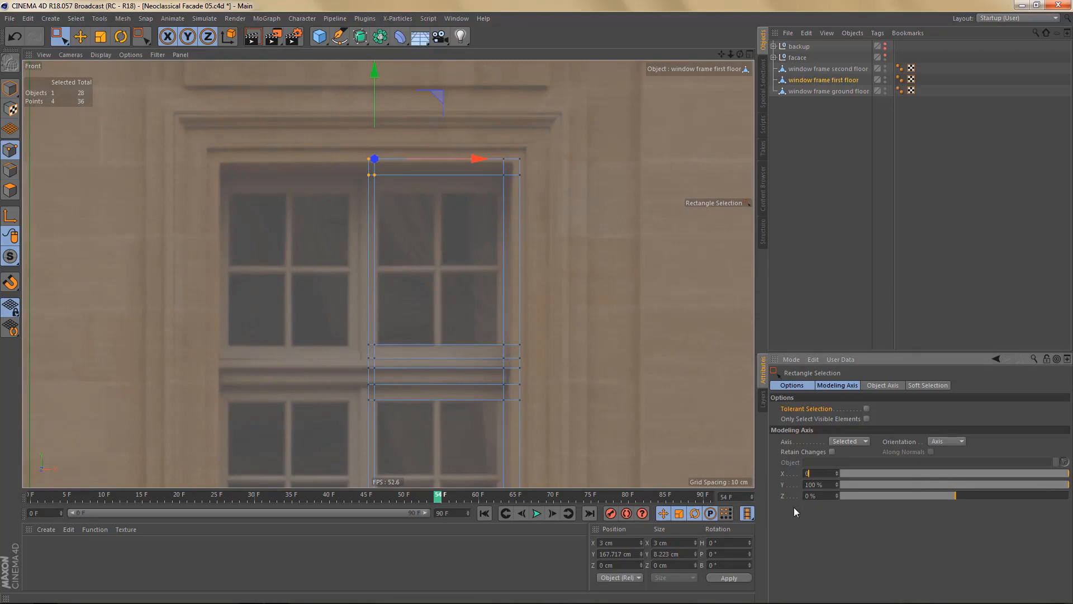
double_click(812, 484)
type("0")
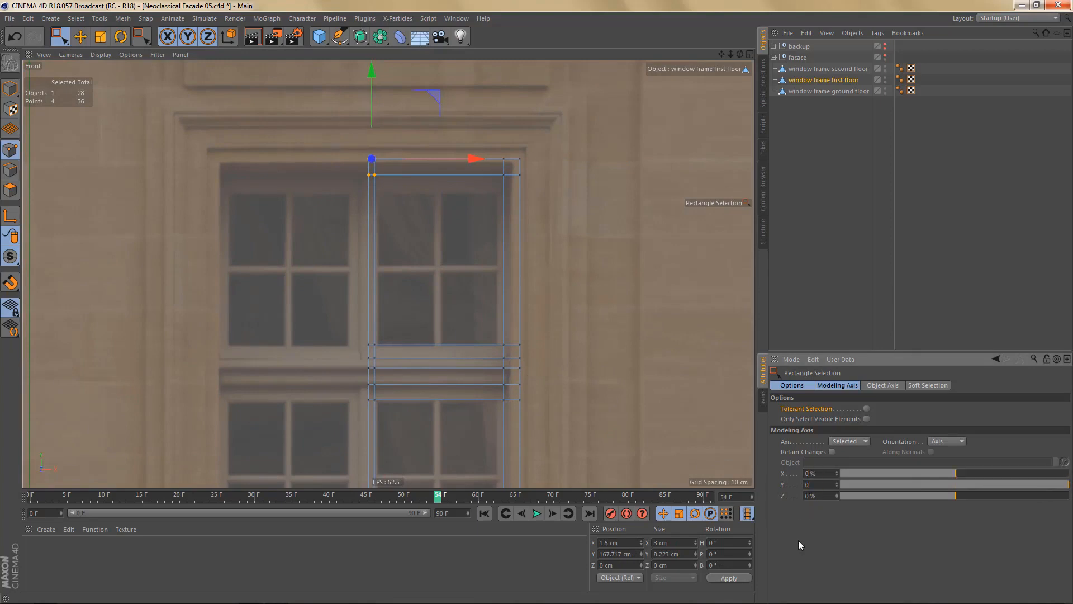
key("Return")
- Ring-select the vertical edges around the first-floor frame's upper panes and cut them horizontally at mid-height
middle_click_drag(421, 351, 424, 320, "alt")
right_click_drag(425, 319, 427, 350, "alt")
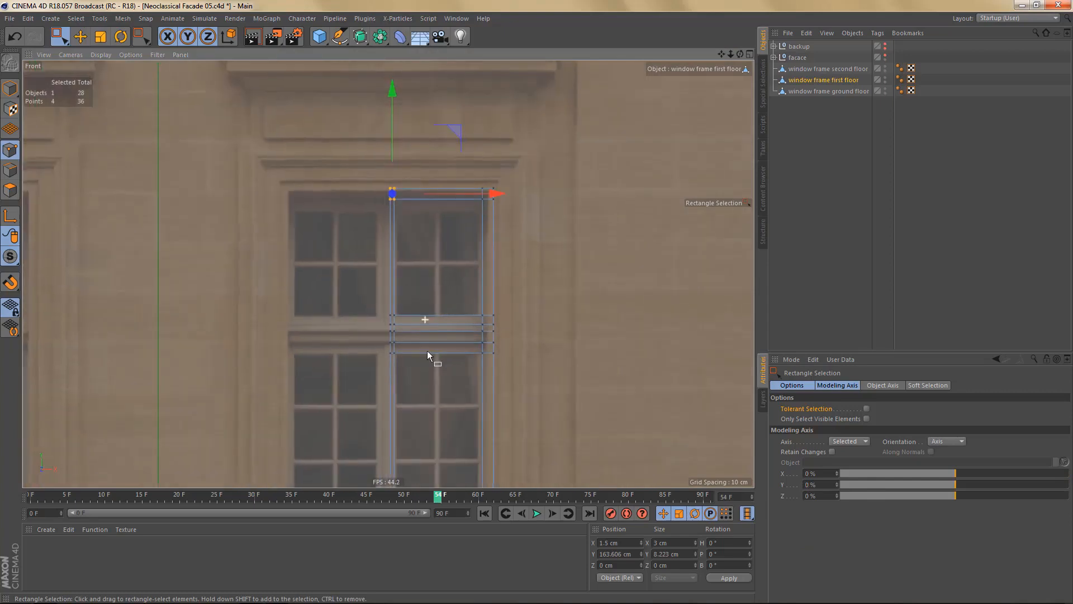
mouse_move(456, 366)
middle_mouse_down("alt")
mouse_move(452, 333)
mouse_move(458, 359)
middle_mouse_up("alt")
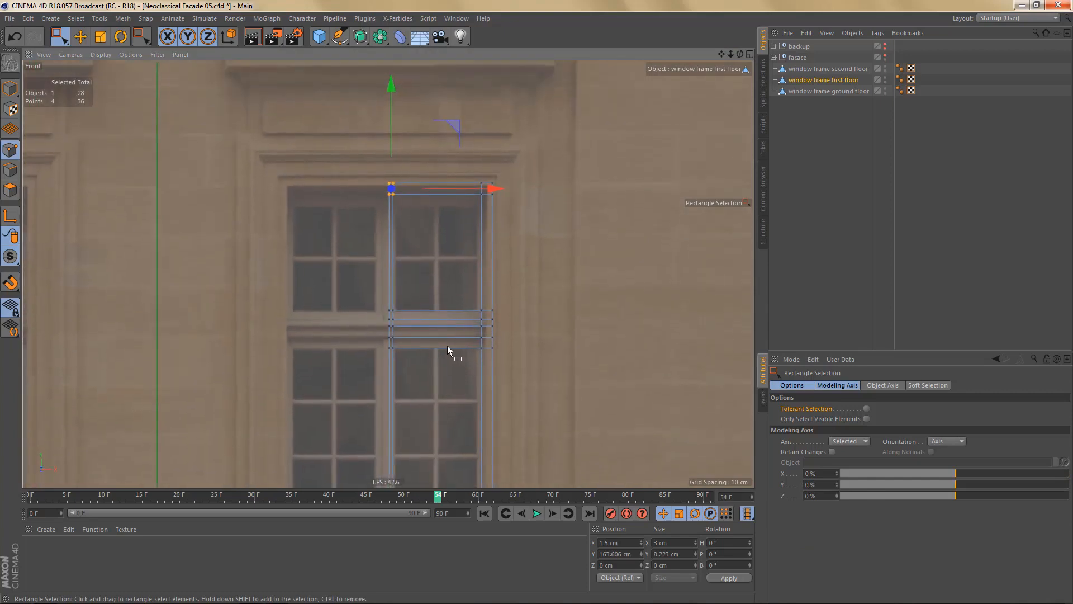
key("Return")
key("u")
key("b")
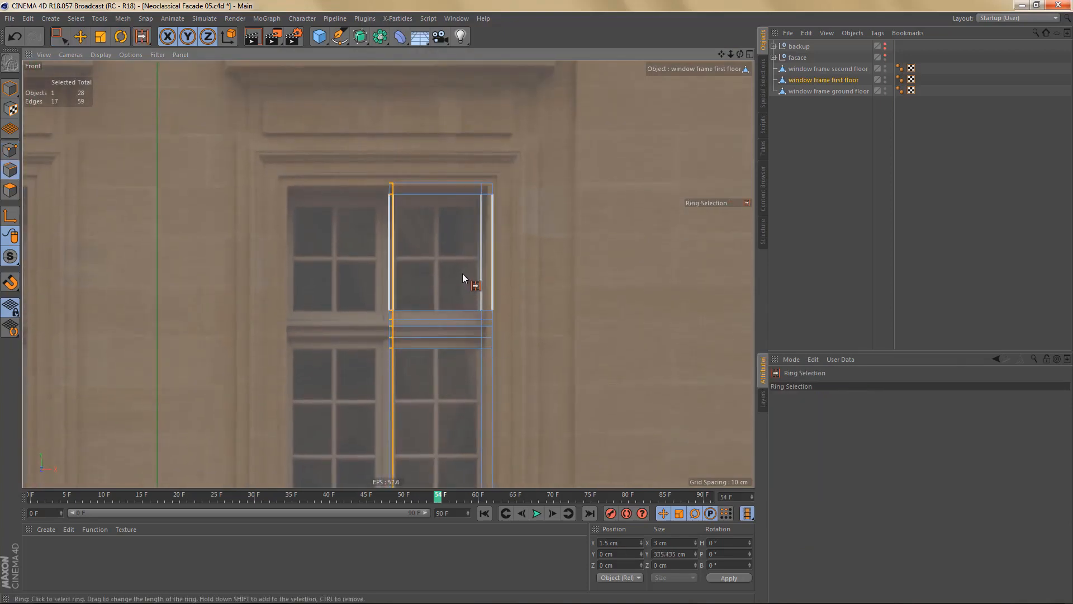
left_click(464, 259)
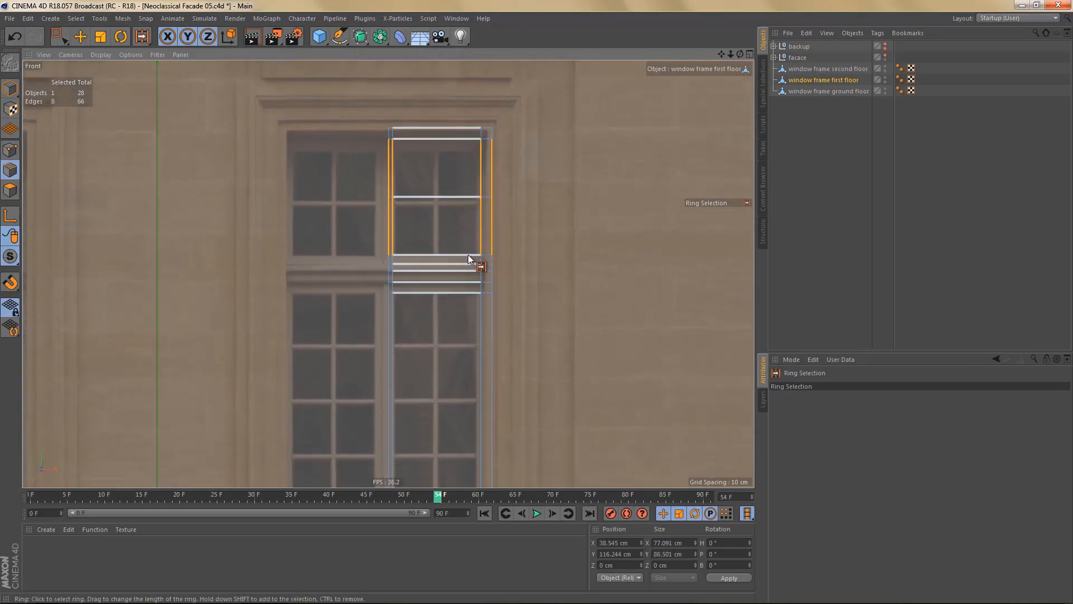
- Ring-select the vertical edges around the first-floor frame's lower panes and cut them horizontally with a subdivision of 4
scroll(468, 260, "down", 4)
middle_click_drag(487, 367, 485, 306, "alt")
key("odiaeresis")
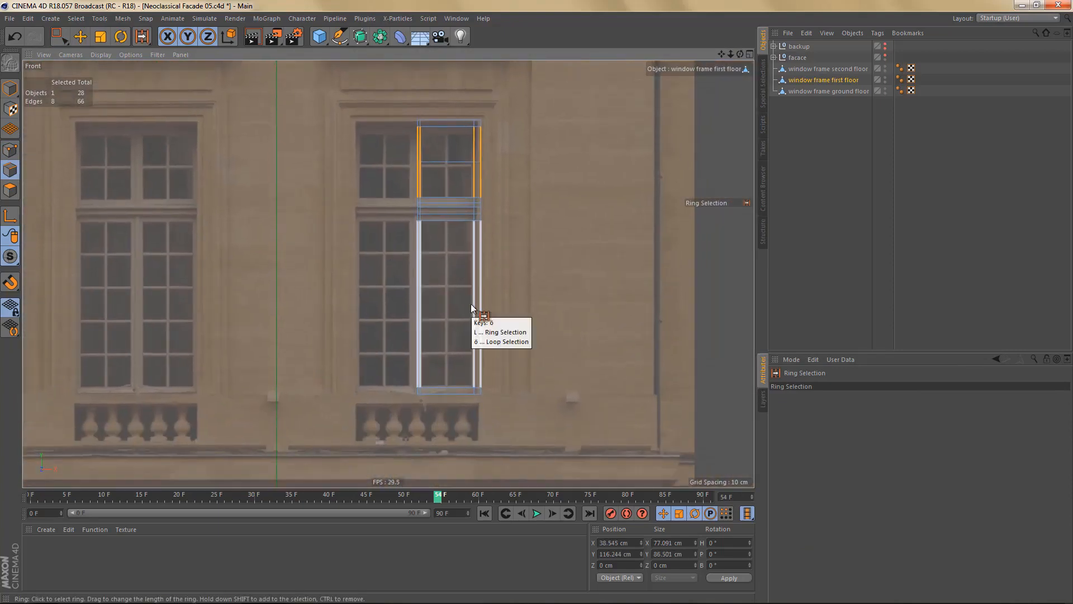
left_click(468, 303)
scroll(492, 332, "up", 2)
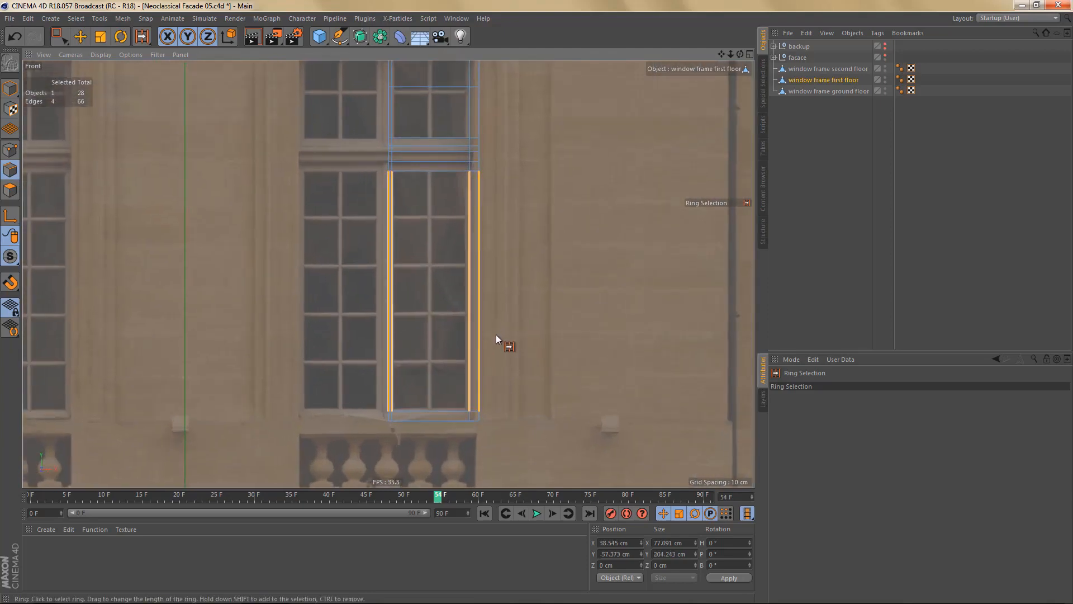
key("m")
key("f")
left_click(526, 313)
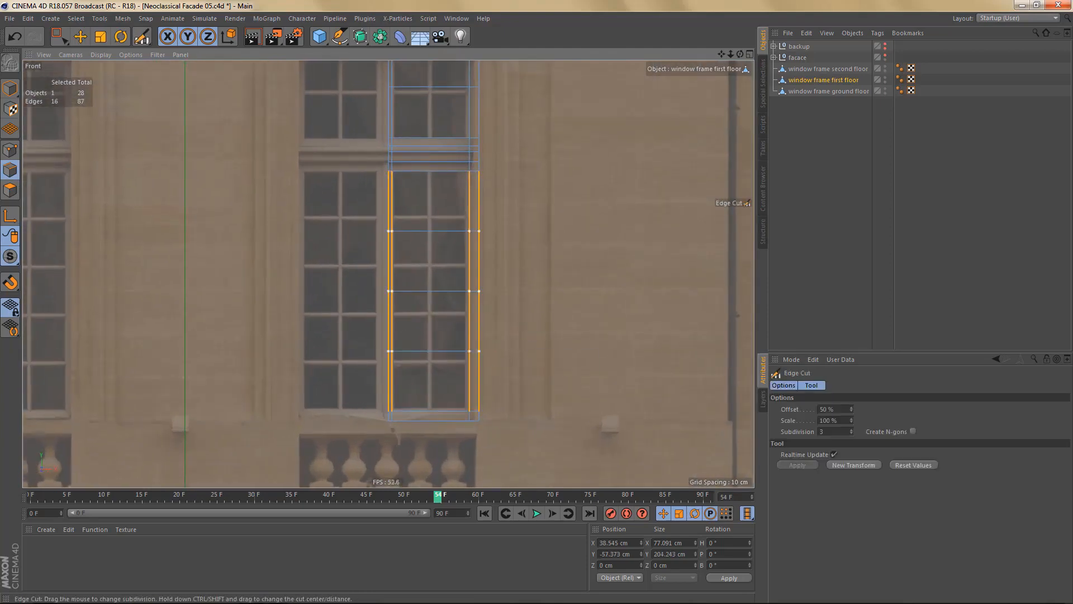
left_click_drag(526, 313, 536, 313)
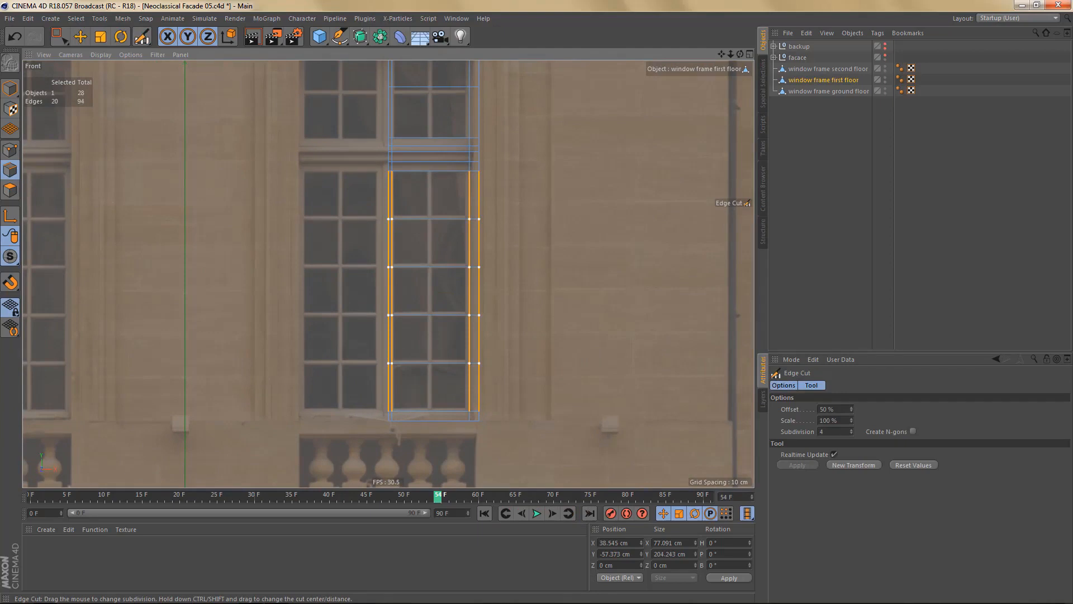
- Ring-select the horizontal edges across the first-floor frame's pane area and cut them with one central vertical division
middle_click_drag(497, 289, 515, 316, "alt")
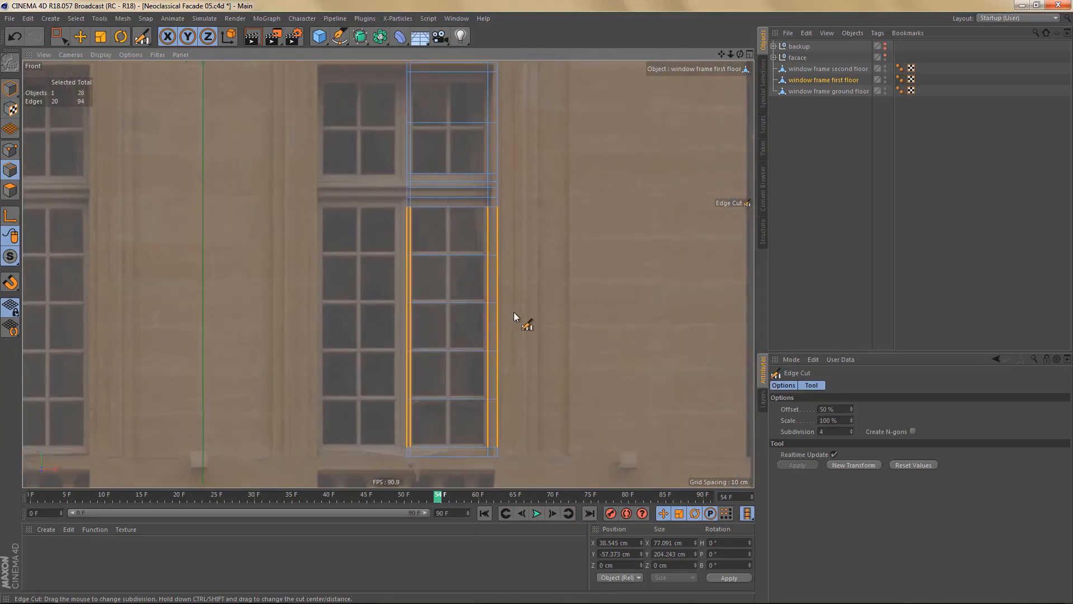
scroll(488, 253, "up", 2)
middle_click_drag(488, 253, 476, 330, "alt")
scroll(477, 328, "down", 3)
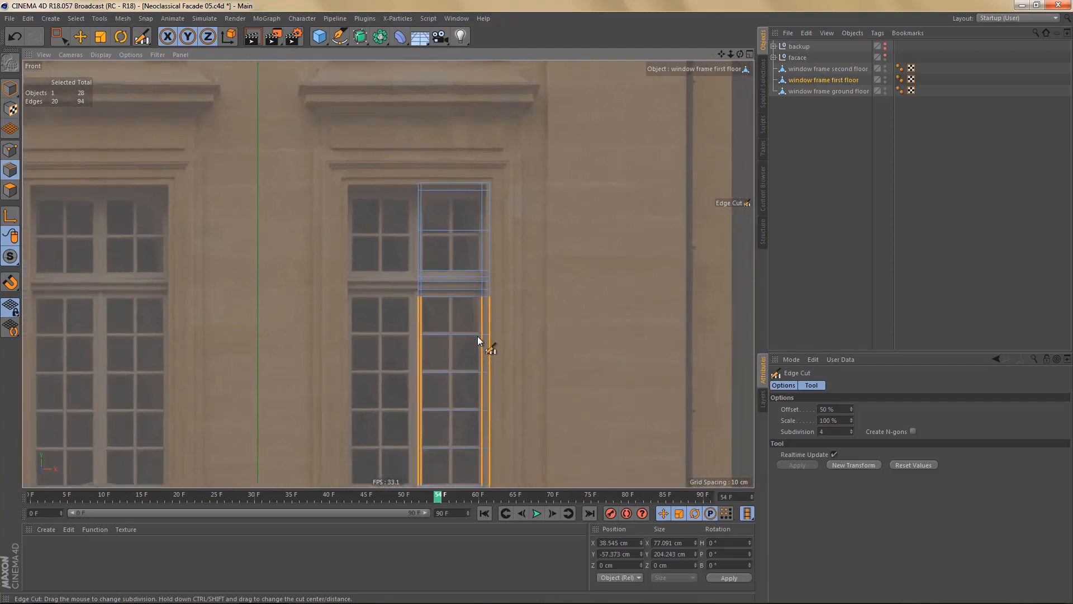
key("u")
key("b")
left_click(454, 174)
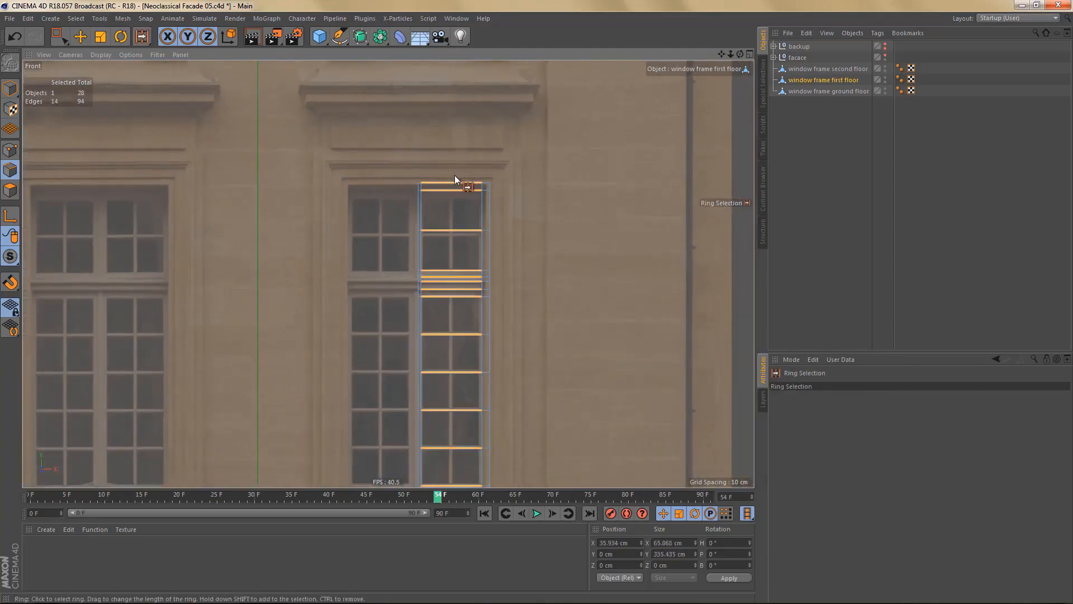
middle_click_drag(558, 369, 557, 272, "alt")
scroll(497, 388, "up", 3)
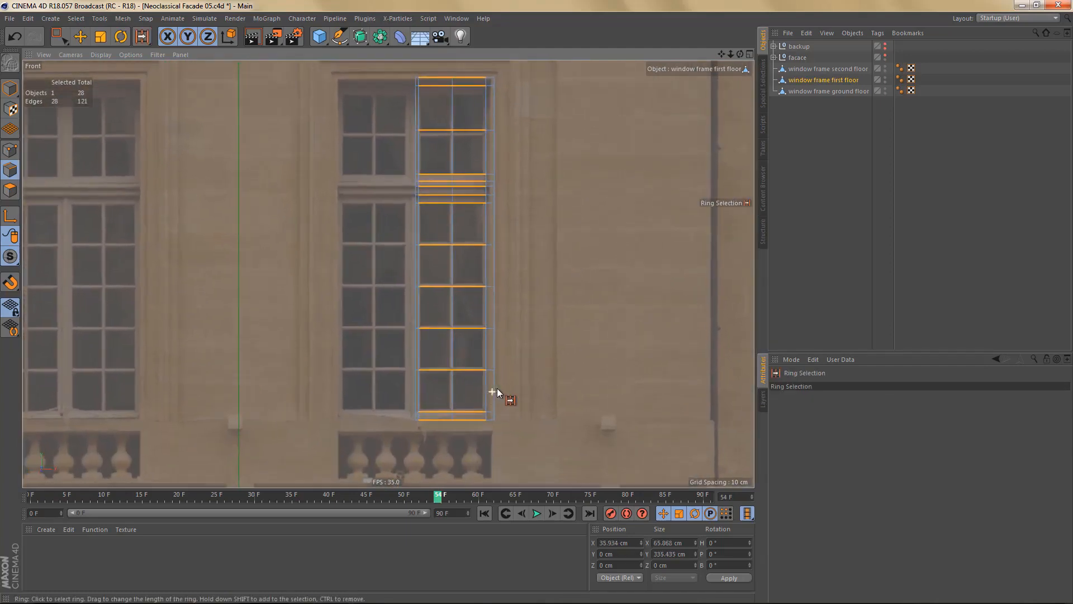
- Select the five horizontal pane division lines and bevel them with subdivision 0 and a 2 cm offset
middle_click_drag(487, 353, 488, 363, "alt")
key("space")
left_click_drag(390, 228, 514, 259)
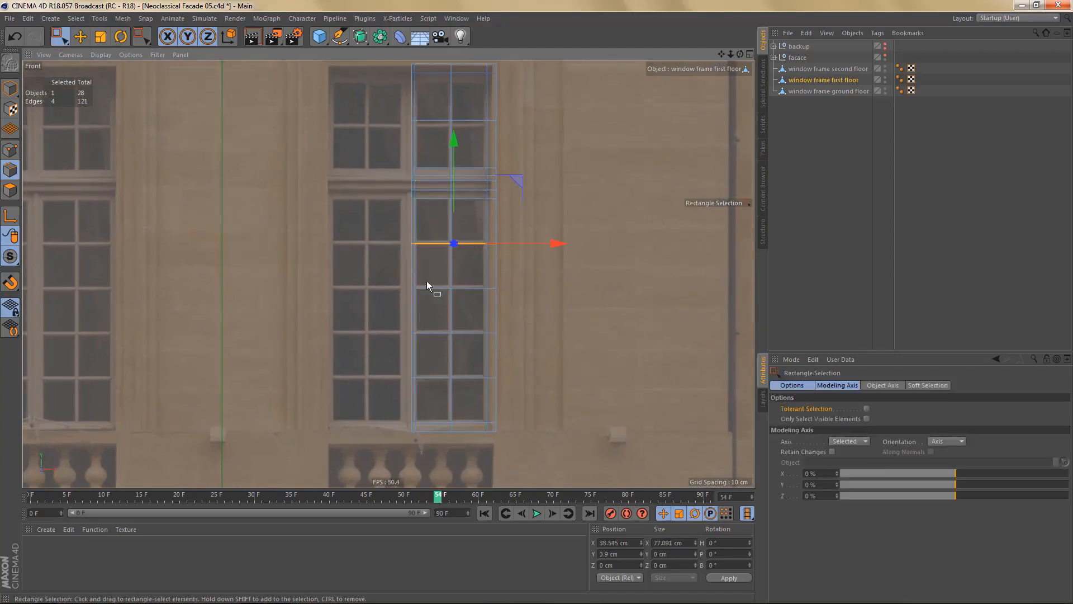
left_click_drag(396, 274, 536, 312, "shift")
left_click_drag(380, 319, 523, 351, "shift")
left_click_drag(373, 361, 543, 409, "shift")
middle_click_drag(420, 246, 425, 353, "alt")
left_click_drag(391, 213, 556, 271, "shift")
key("m")
key("s")
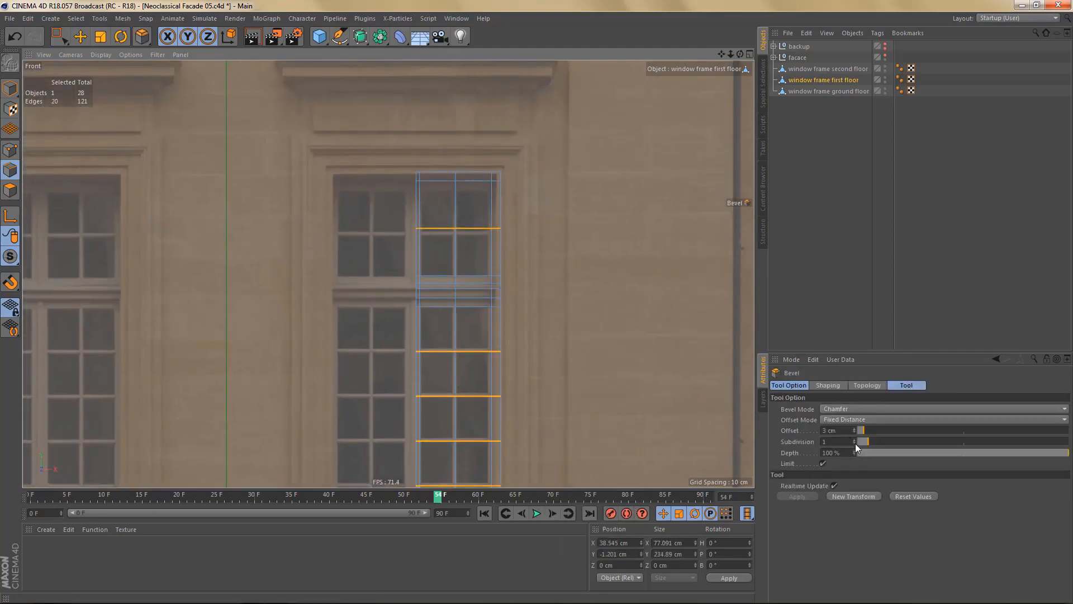
left_click(854, 444)
left_click_drag(840, 431, 790, 437)
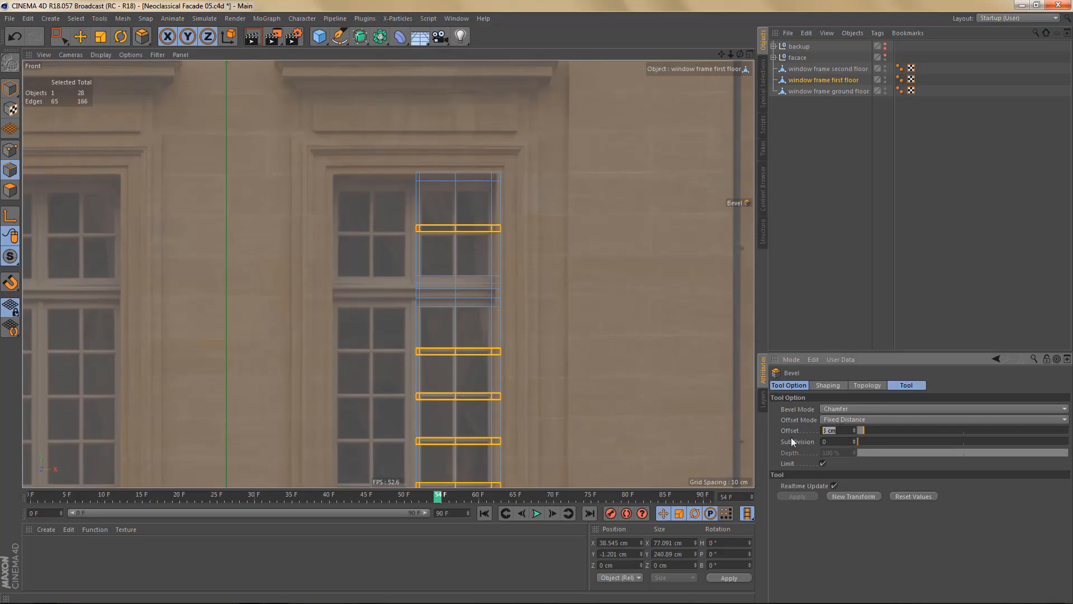
type("2")
key("Return")
- Select the full-height central vertical division line and bevel it with the same 2 cm offset as a new transform
middle_click_drag(439, 376, 441, 285, "alt")
right_click_drag(440, 285, 446, 316, "alt")
key("space")
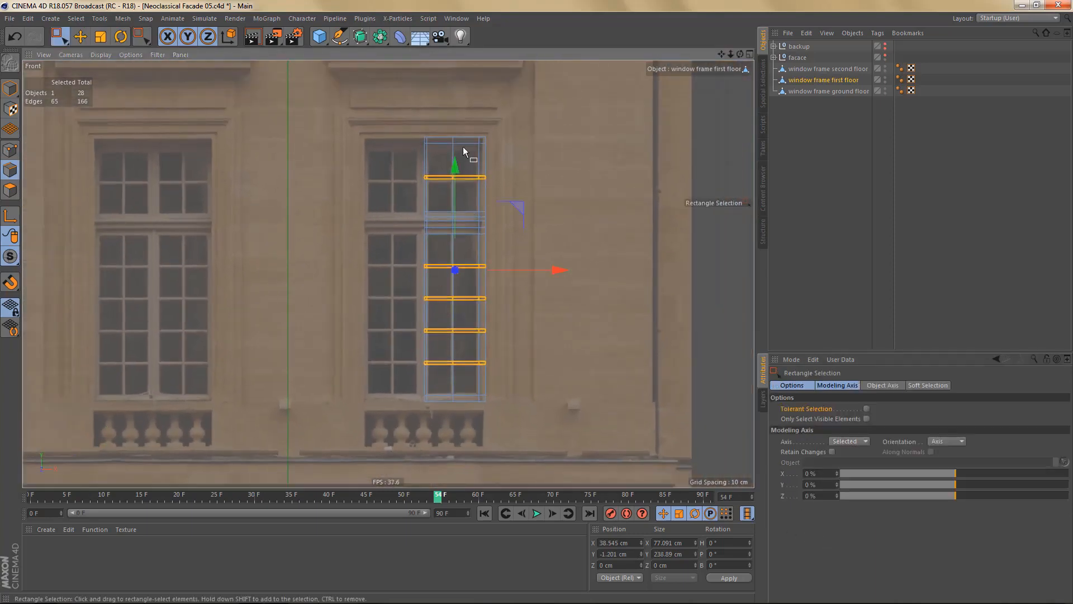
left_click_drag(447, 132, 458, 440)
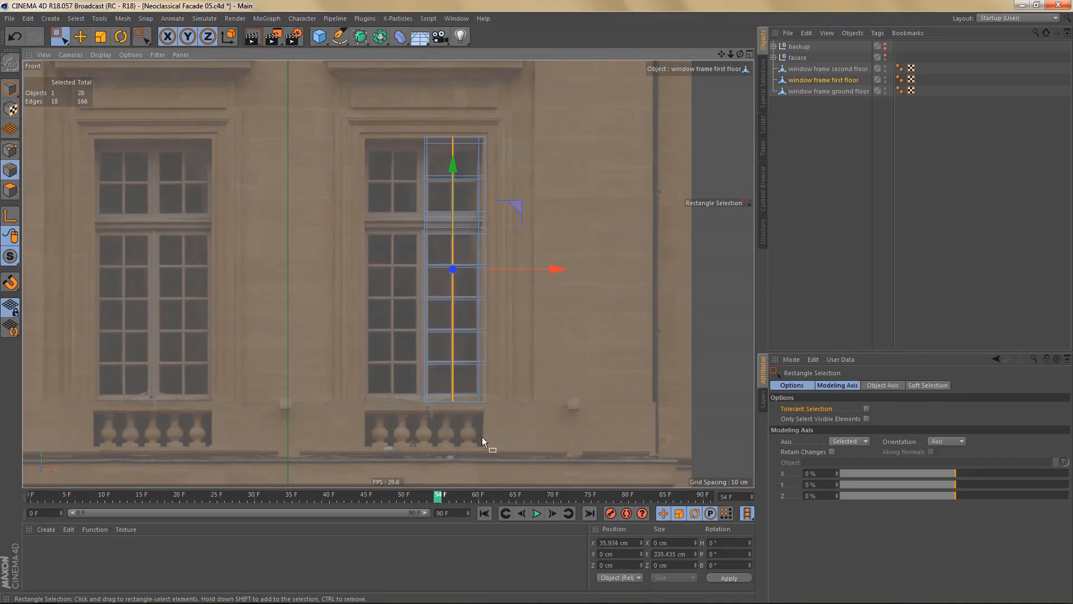
key("space")
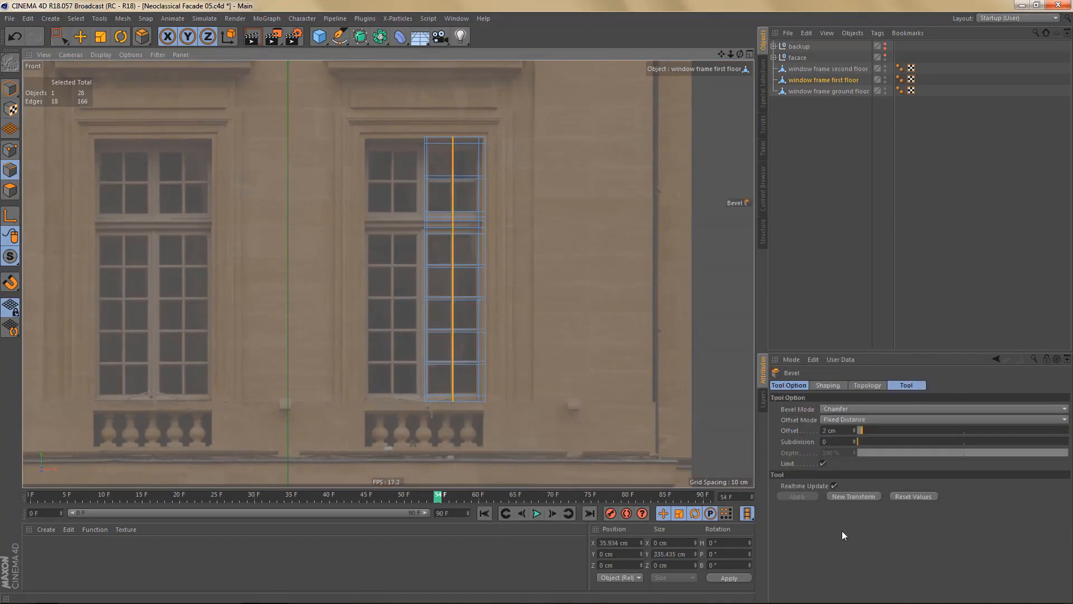
left_click(847, 496)
- Ring-select the short vertical edges of the frame's bottom border and cut them horizontally at mid-height
scroll(470, 400, "up", 6)
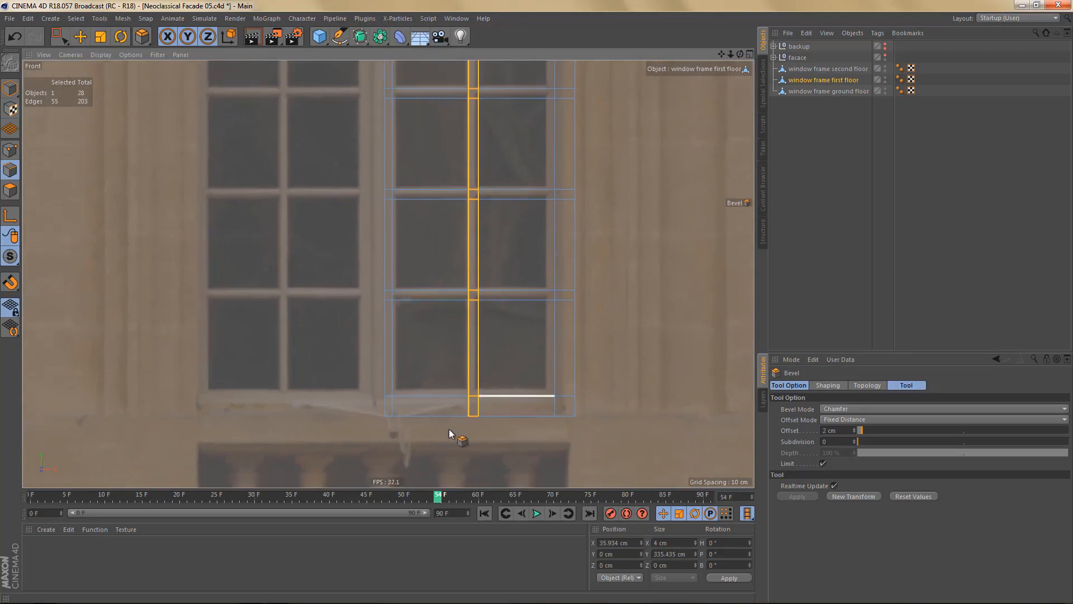
key("u")
key("b")
scroll(394, 431, "up", 3)
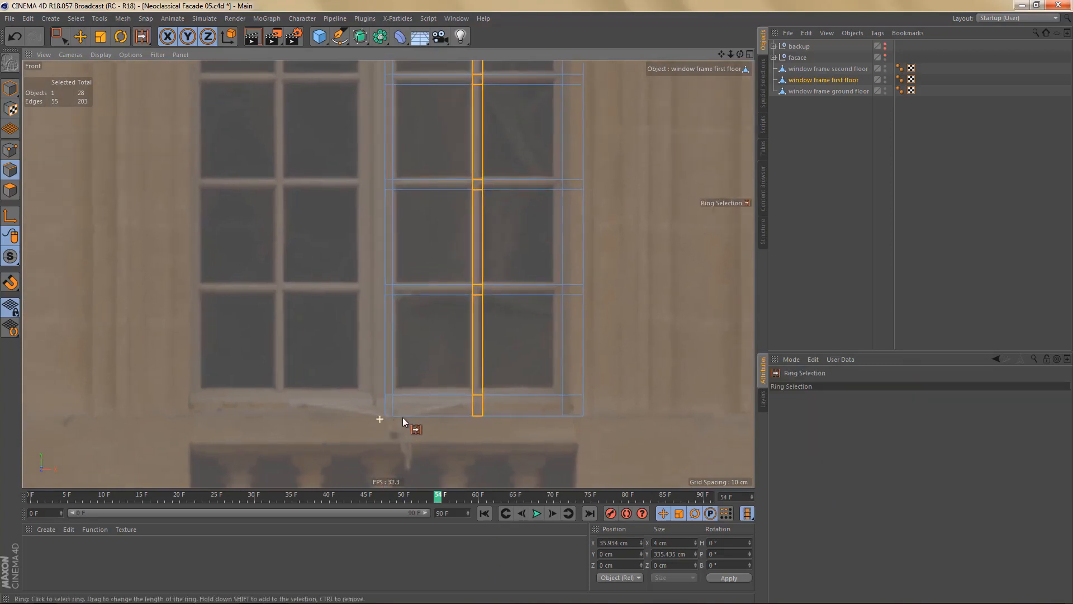
left_click(385, 401)
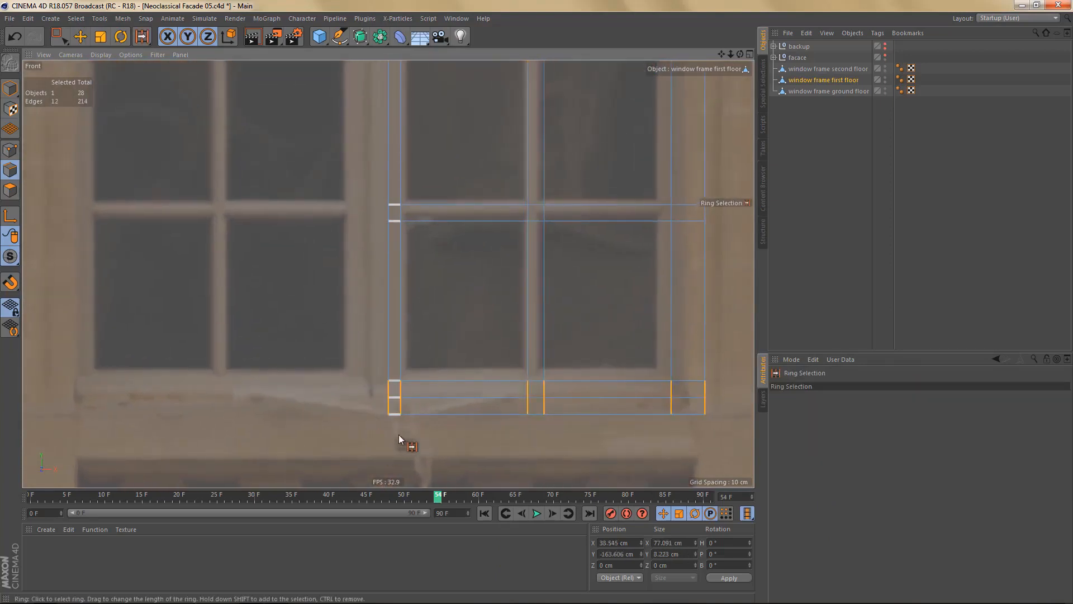
- Ring-select the short vertical edges of the frame's top border and cut them horizontally at mid-height
scroll(398, 434, "down", 3)
middle_click_drag(441, 193, 434, 389, "alt")
middle_click_drag(422, 139, 422, 402, "alt")
scroll(441, 201, "up", 3)
left_click(394, 185)
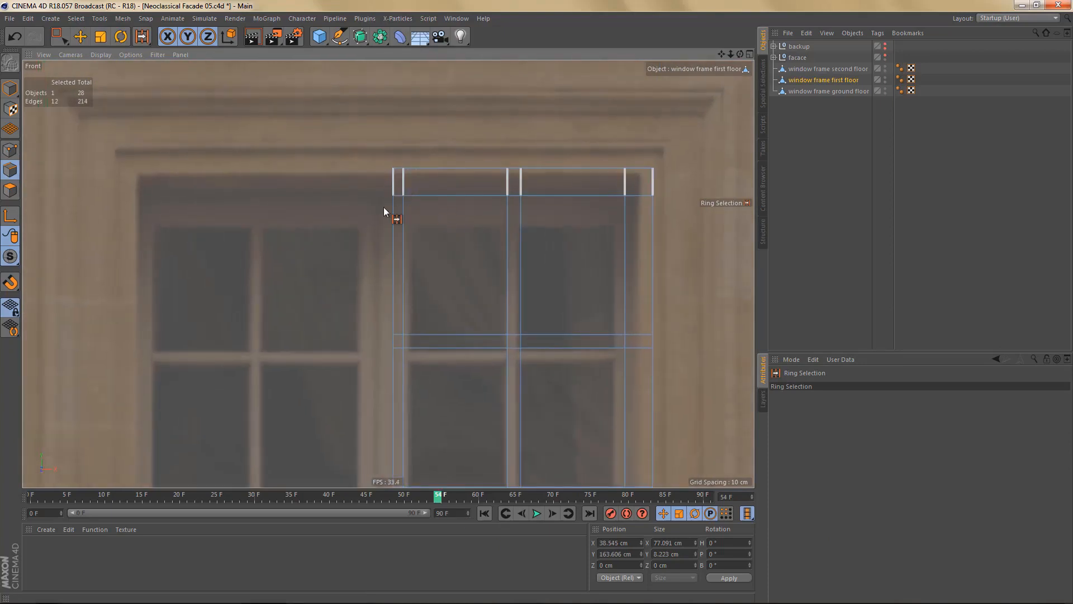
right_click_drag(424, 259, 446, 297, "alt")
middle_click_drag(447, 300, 465, 281, "alt")
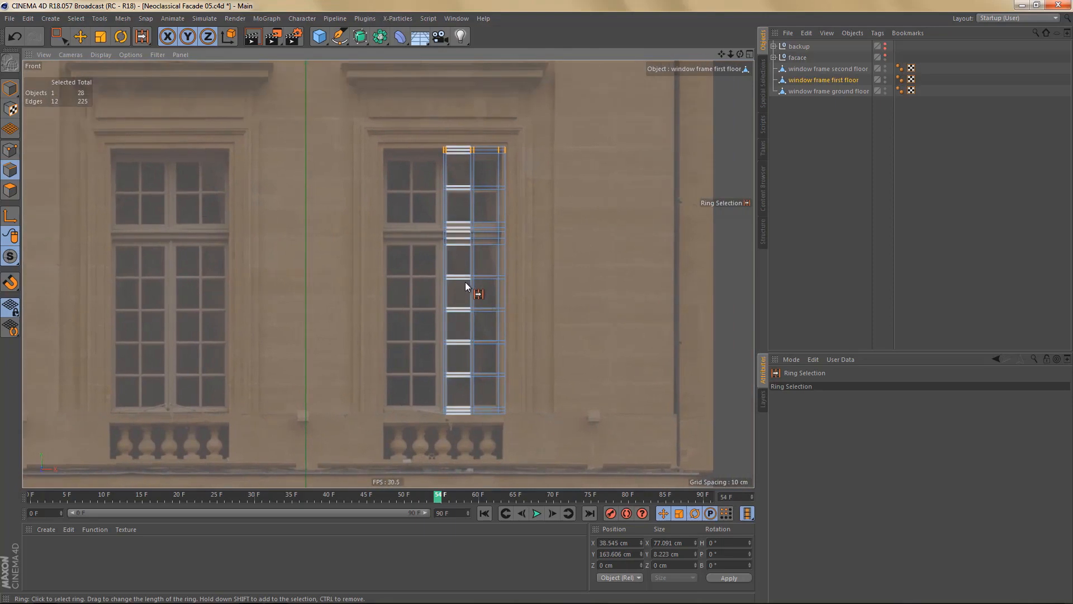
- Frame the first-floor window frame in the perspective view and switch to polygon mode with Live Selection
middle_click(461, 275)
middle_click(251, 165)
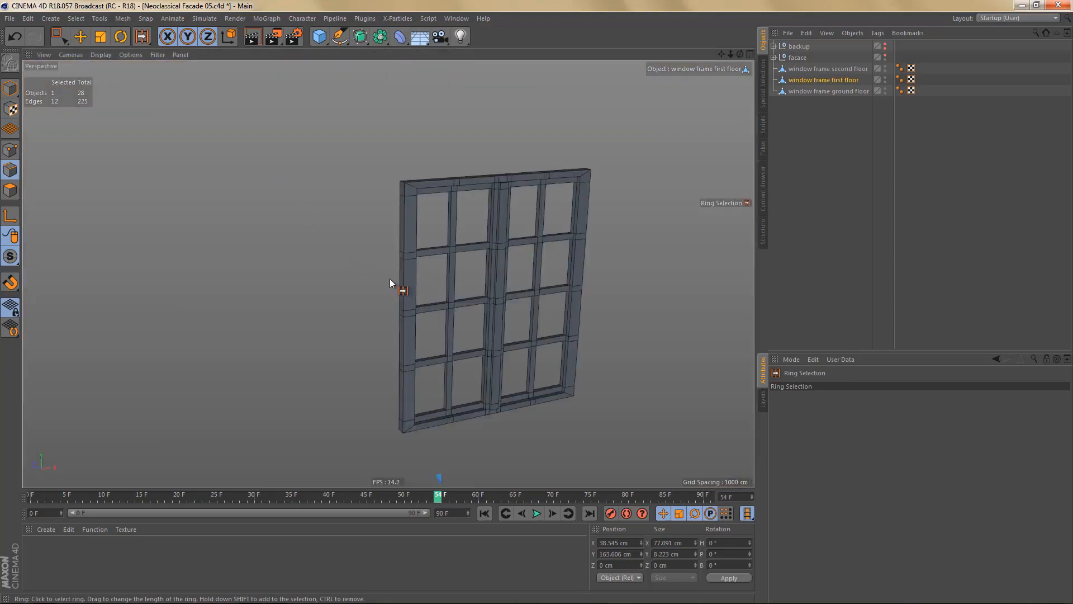
key("s")
right_click_drag(390, 251, 353, 348, "alt")
middle_click_drag(353, 335, 367, 204, "alt")
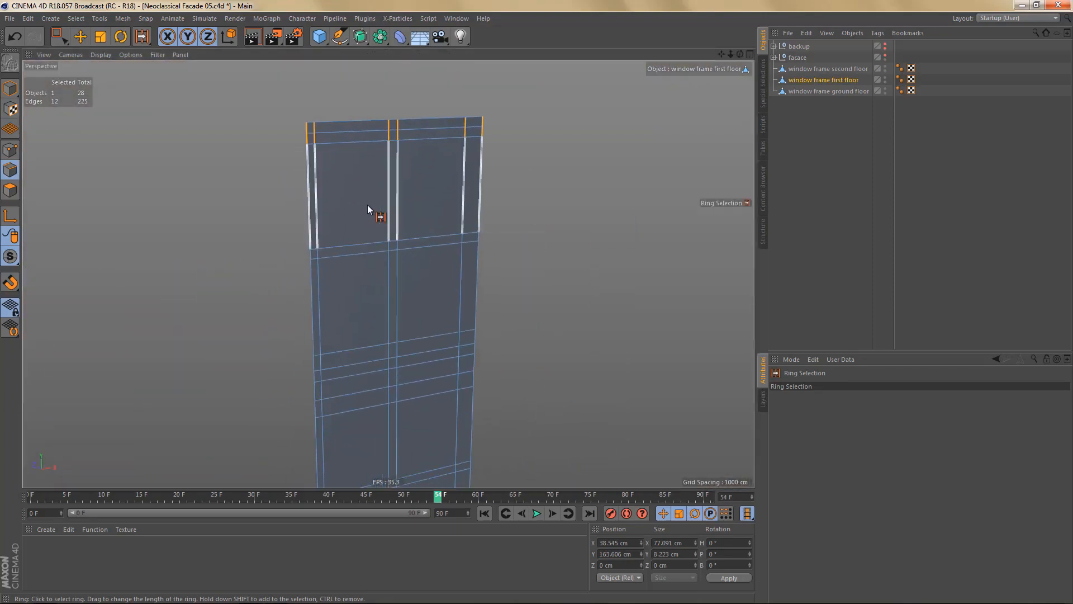
key("Return")
key("9")
scroll(388, 228, "down", 3)
middle_click_drag(533, 228, 499, 229)
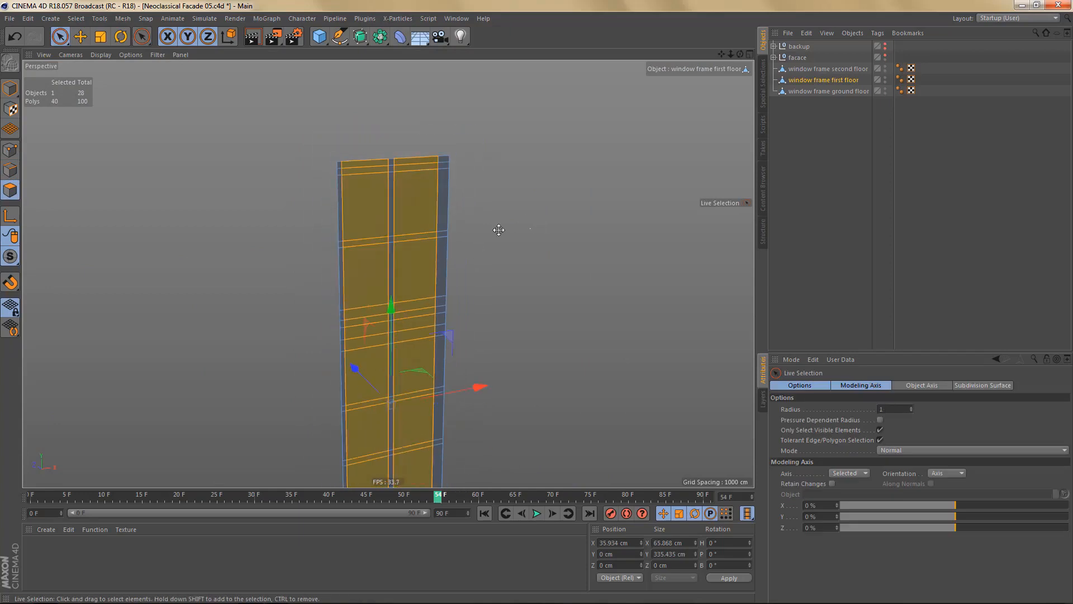
- Select all the pane polygons in the frame's upper and lower sections and delete them to open the panes
left_click(367, 218)
left_click(414, 211, "shift")
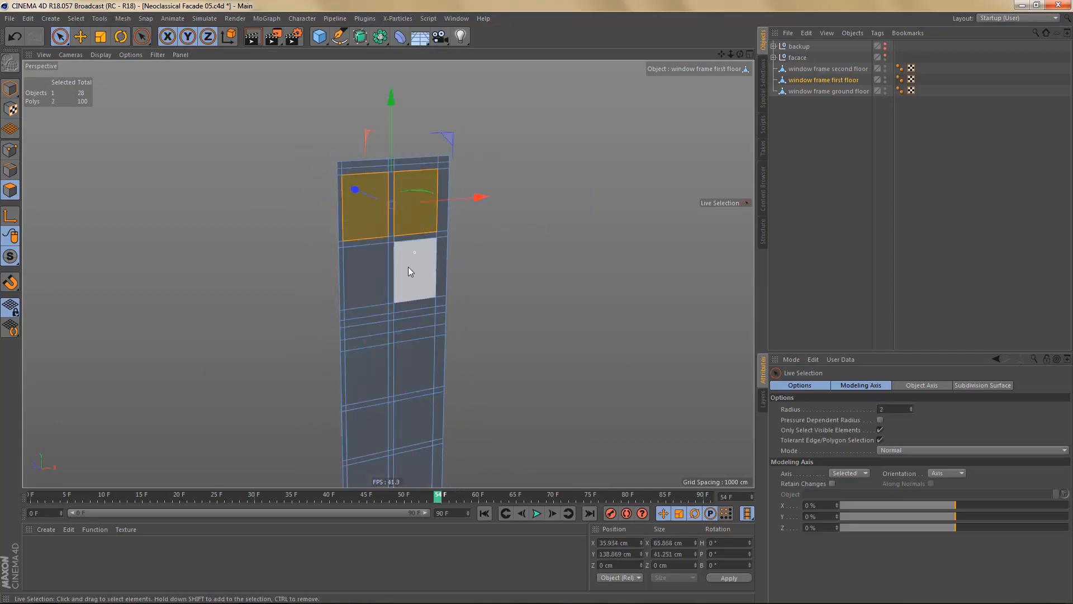
left_click(408, 267, "shift")
left_click(364, 277, "shift")
left_click(373, 366, "shift")
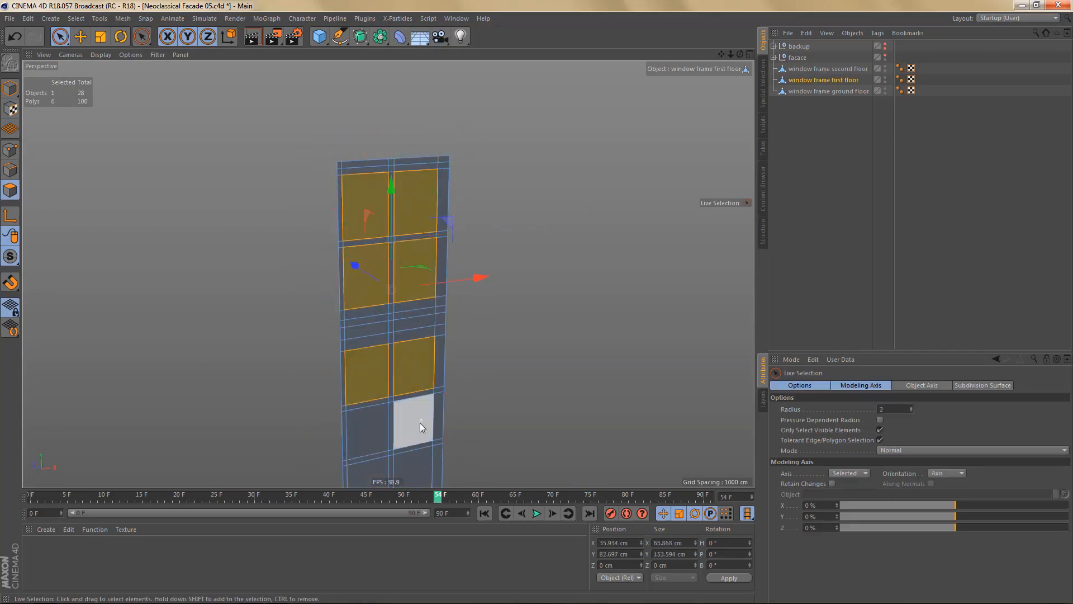
left_click(420, 428, "shift")
left_click(363, 433, "shift")
middle_click_drag(417, 428, 422, 343)
left_click(422, 343, "shift")
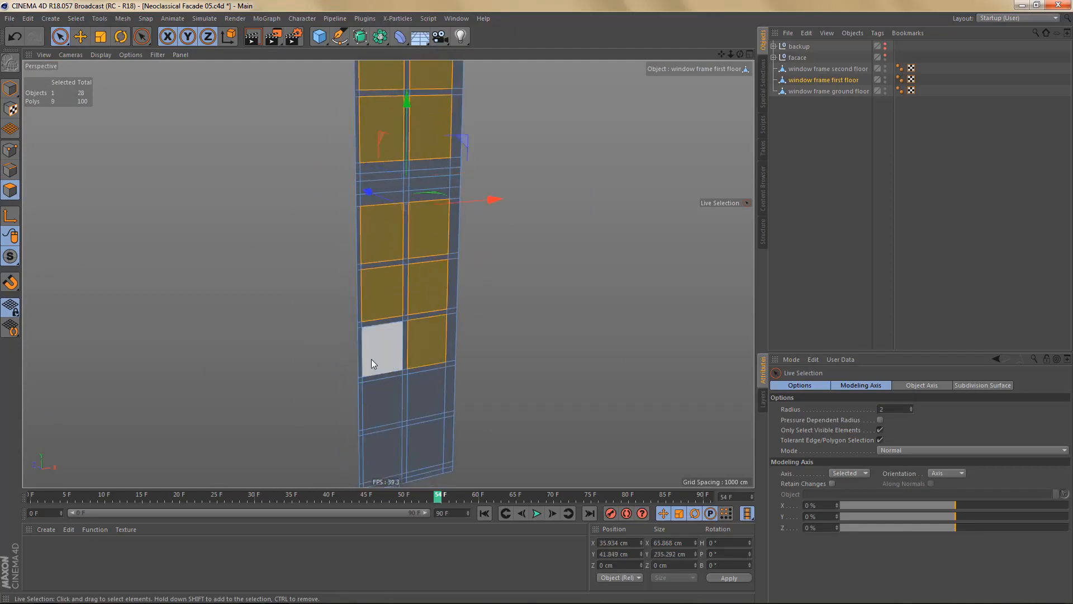
left_click(371, 358, "shift")
left_click(387, 412, "shift")
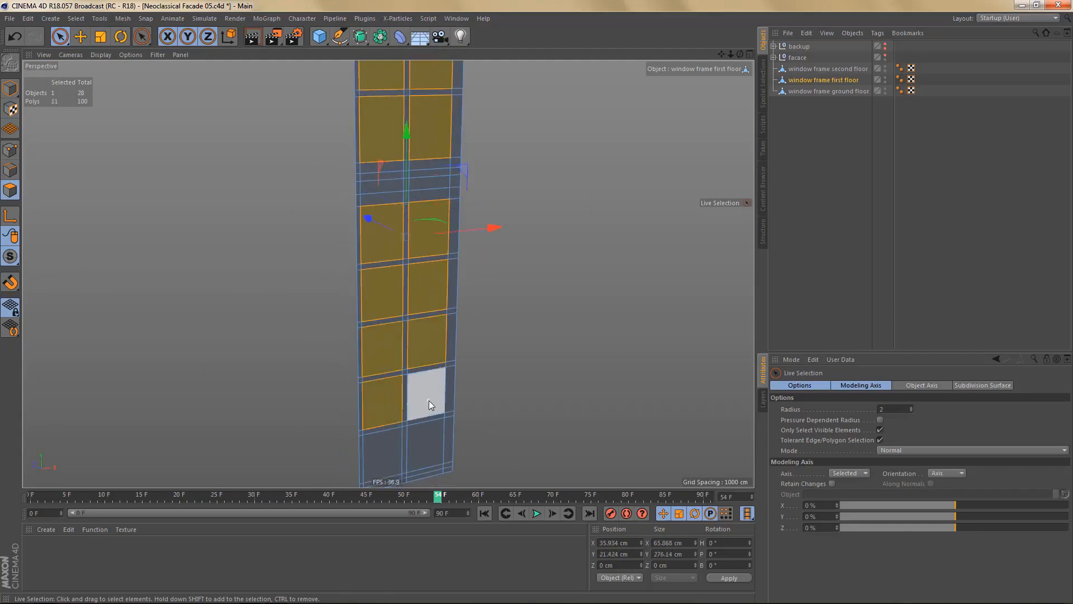
left_click(381, 454, "shift")
key("Delete")
- Render the front view to examine the first-floor window frame within the facade
middle_click(549, 414)
middle_click(549, 412)
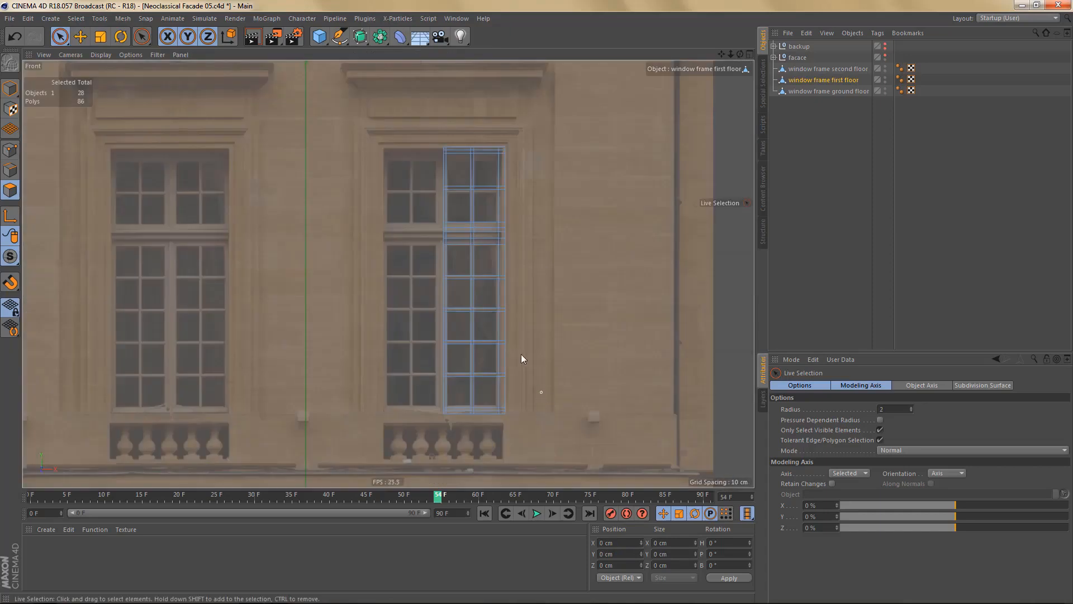
scroll(500, 362, "down", 3)
key("ctrl+r")
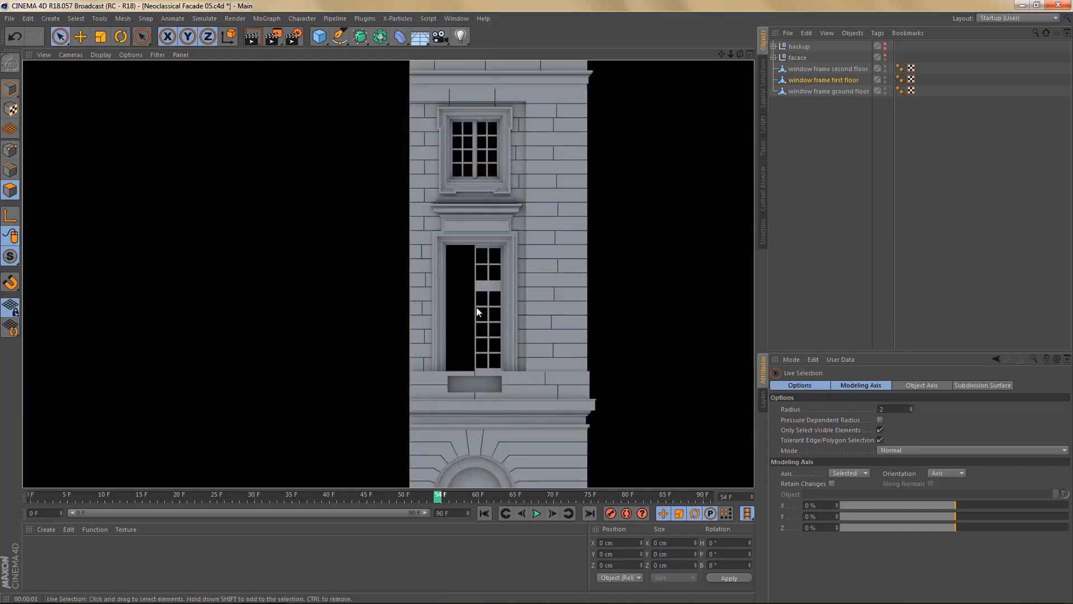
scroll(478, 308, "up", 3)
- Select all polygons of the first-floor frame in the perspective view and extrude them with a 3 cm offset
middle_click(488, 323)
middle_click(267, 173)
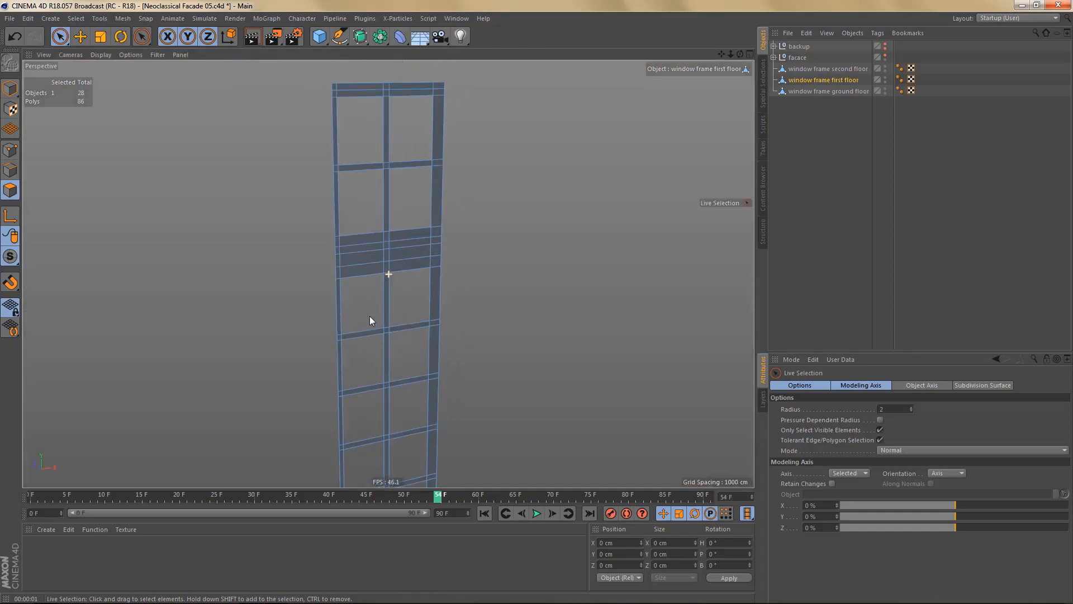
scroll(474, 257, "down", 3)
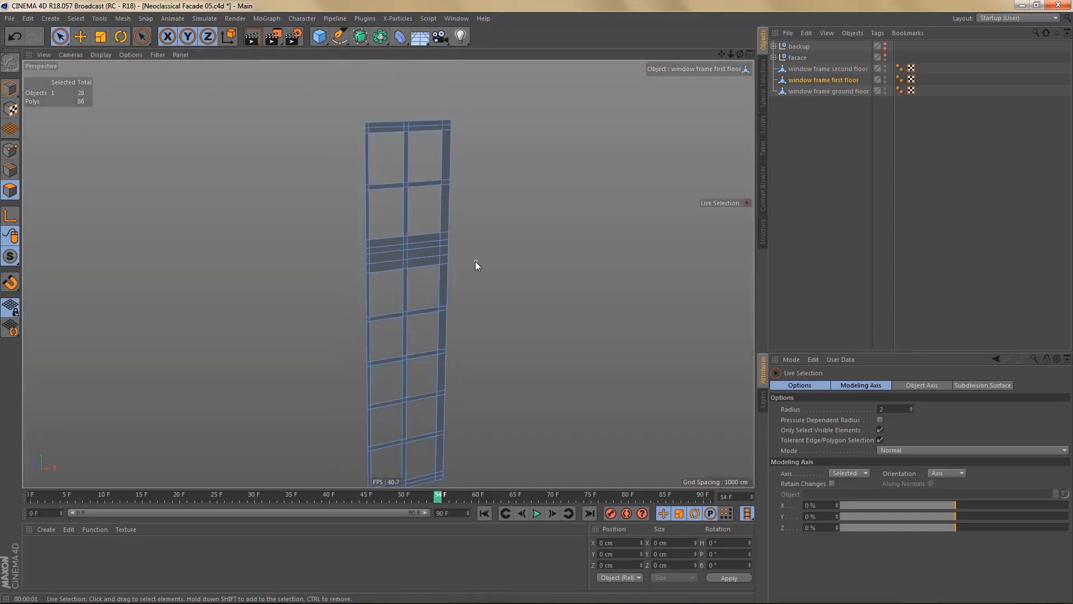
key("ctrl+a")
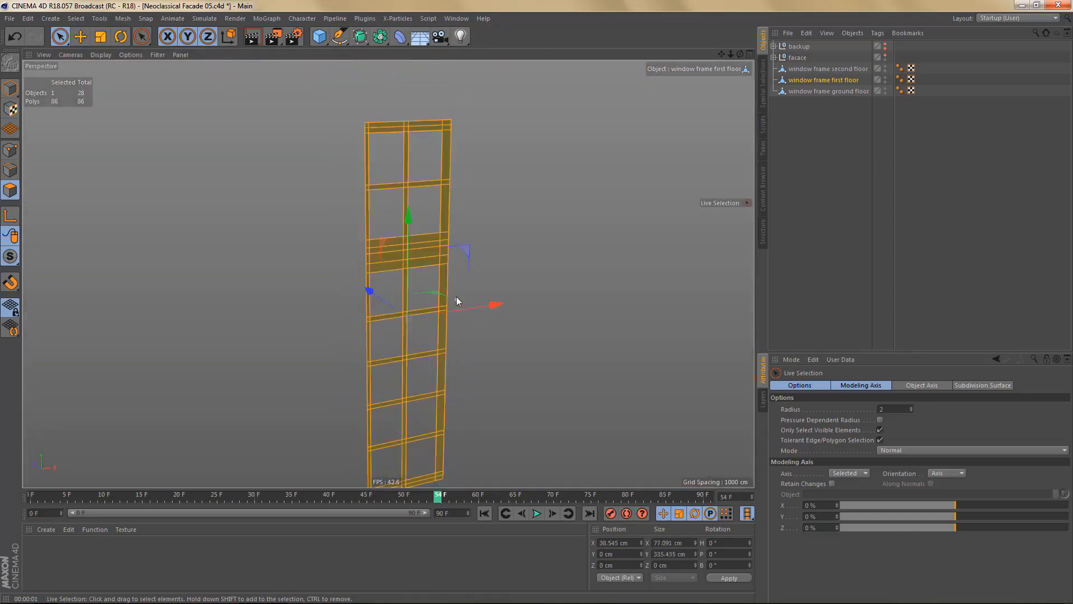
middle_click_drag(453, 293, 468, 302, "alt")
key("d")
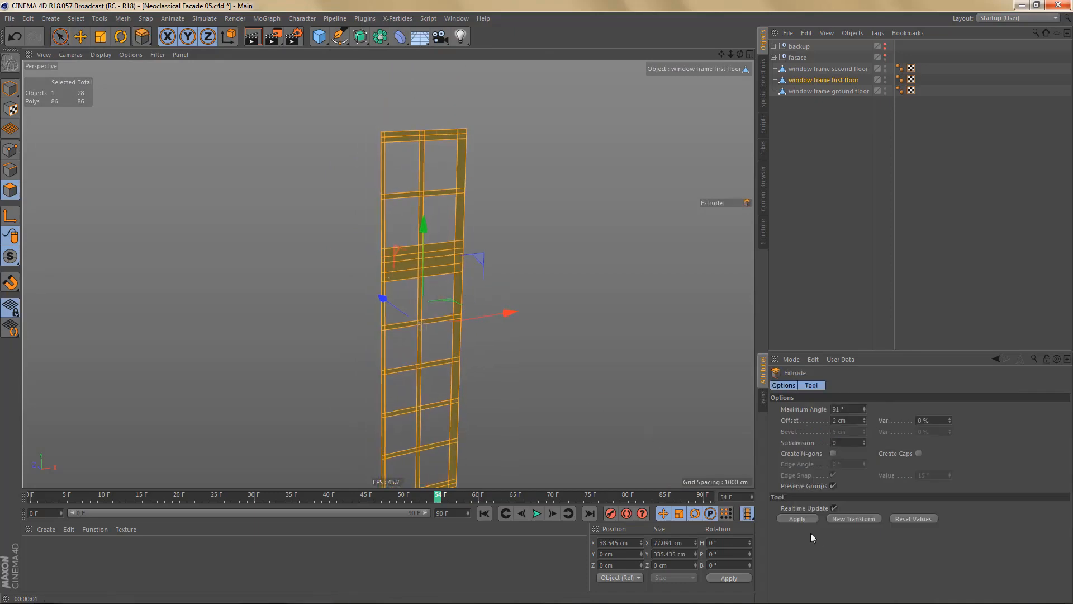
double_click(840, 420)
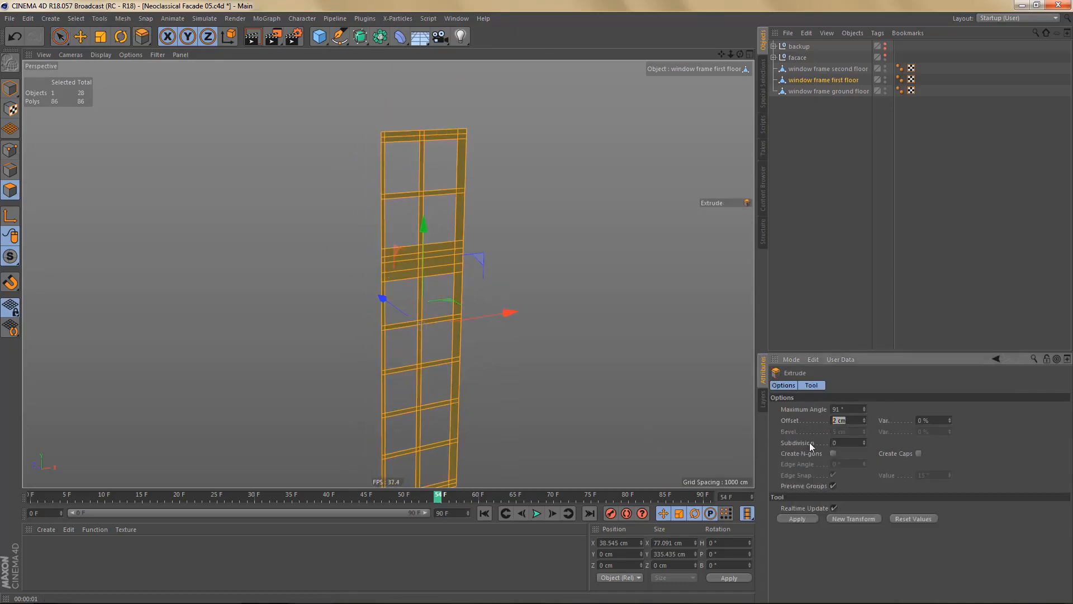
type("3")
left_click(797, 519)
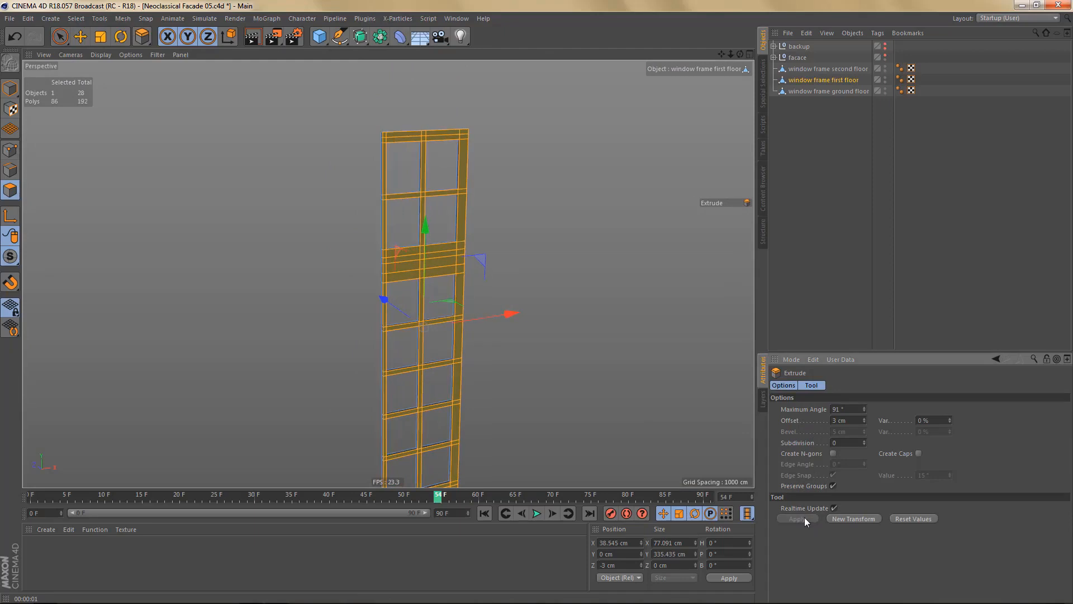
scroll(462, 246, "up", 5)
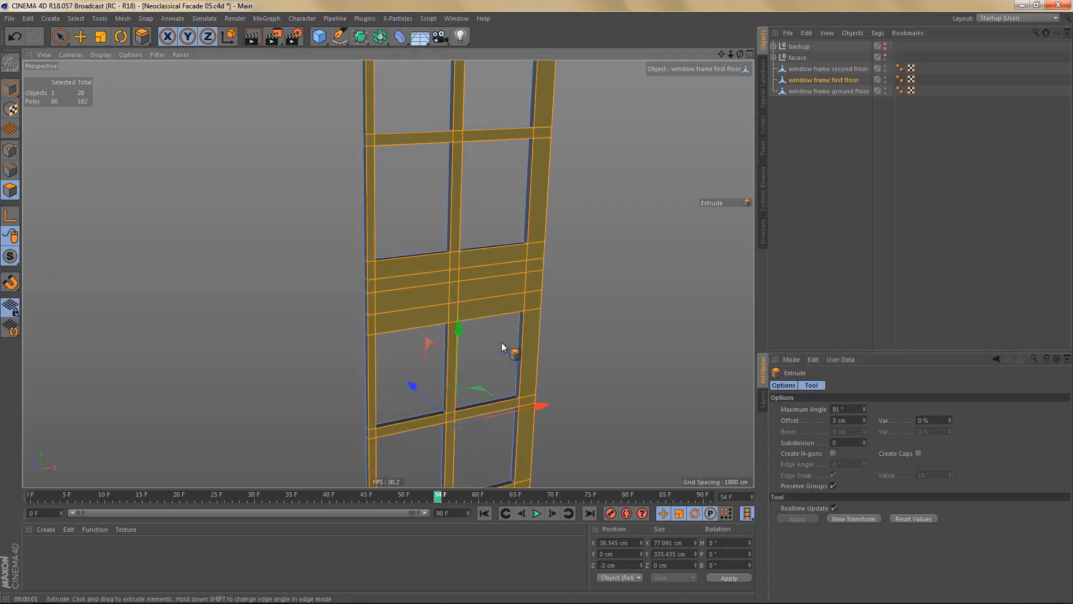
- In the front view, enable Tolerant Selection for Rectangle Selection and deselect the crossing pane bars in the first-floor frame's upper section
middle_click_drag(502, 342, 517, 379, "alt")
middle_click(521, 387)
middle_click(531, 412)
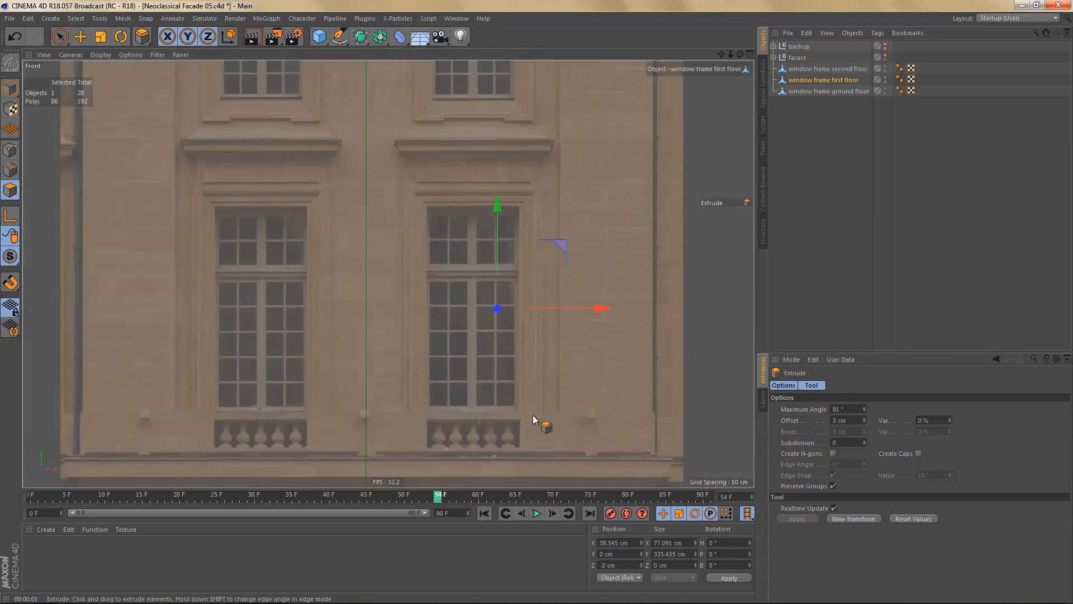
scroll(472, 382, "down", 3)
scroll(565, 304, "up", 6)
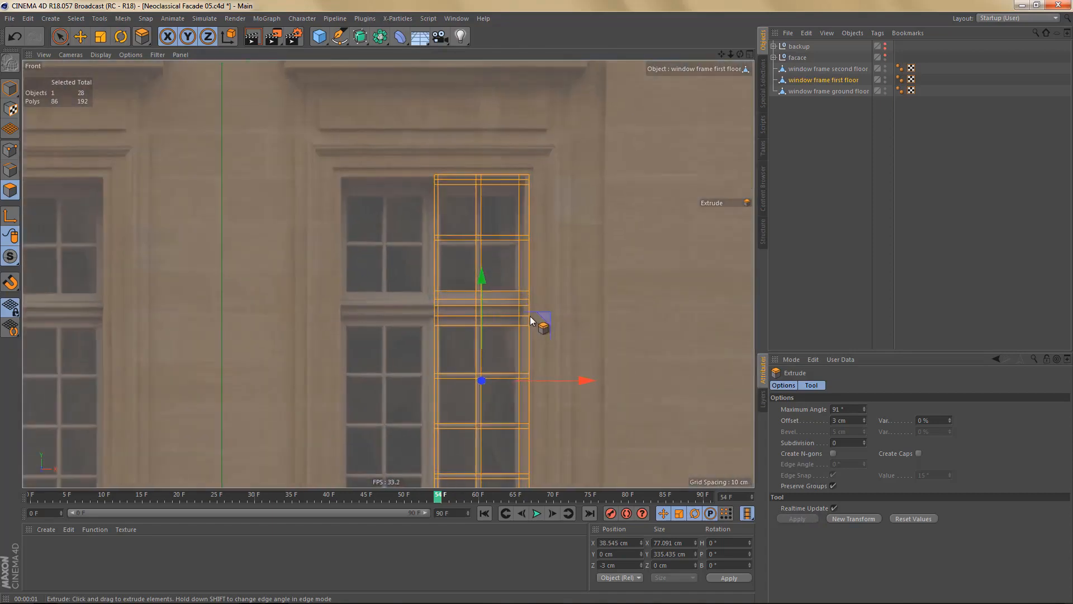
key("0")
scroll(485, 242, "up", 2)
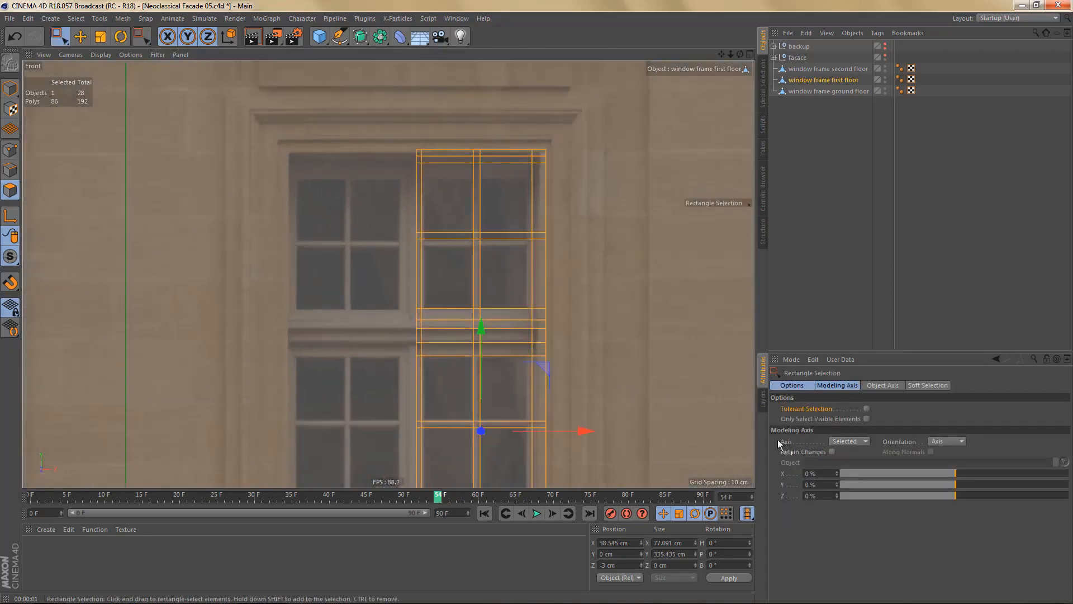
left_click(866, 409)
left_click_drag(460, 211, 490, 253)
middle_click_drag(524, 359, 546, 395)
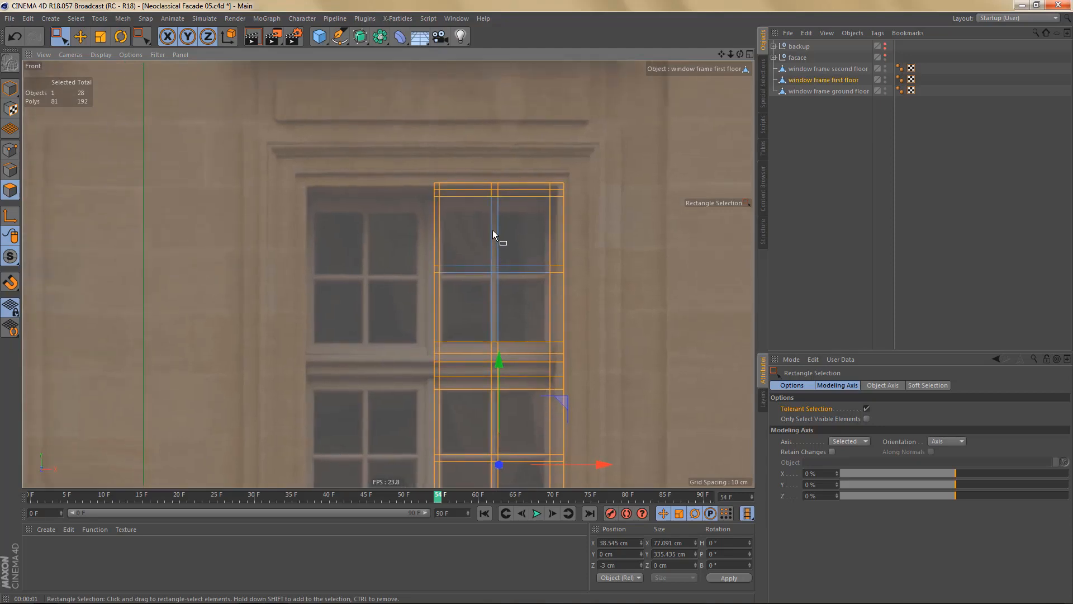
scroll(517, 239, "up", 3)
- Deselect the vertical and horizontal pane bars throughout the frame's lower section
middle_click_drag(546, 335, 546, 322, "alt")
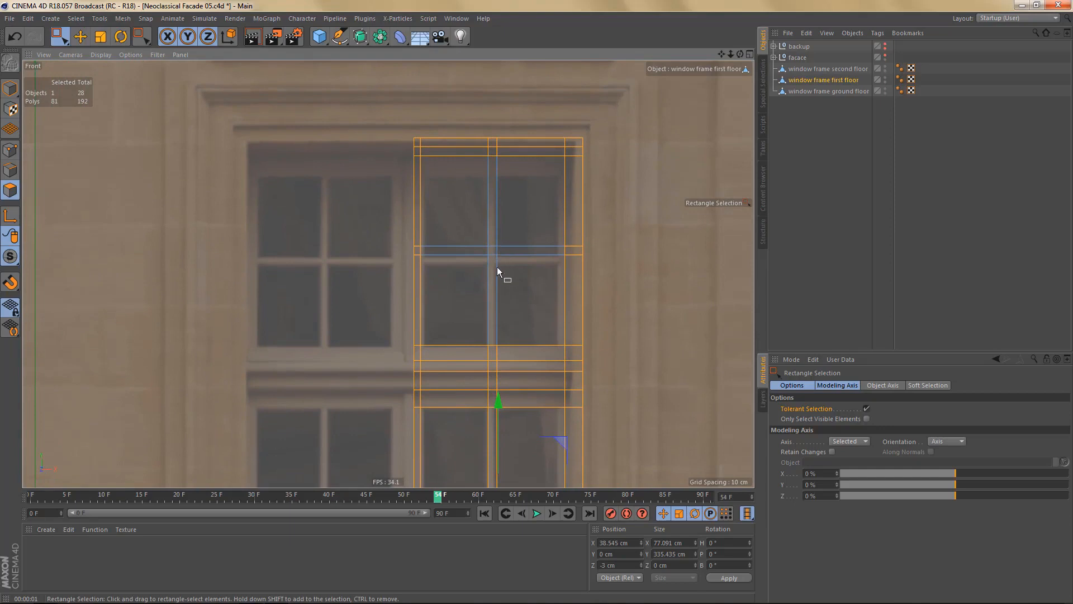
middle_click_drag(506, 246, 498, 152, "alt")
middle_click_drag(501, 310, 496, 209, "alt")
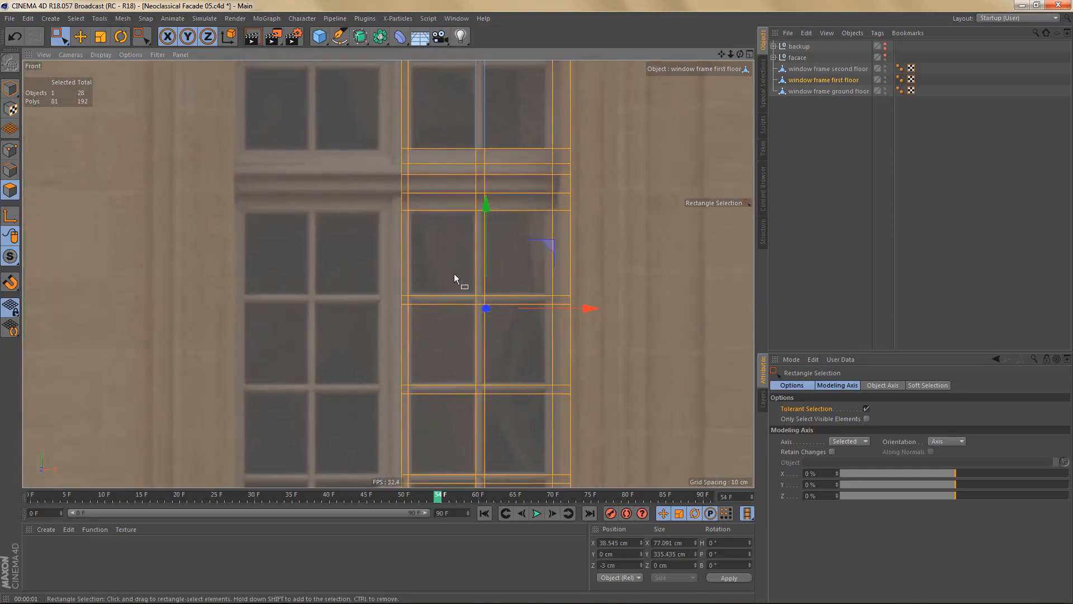
left_click_drag(454, 273, 507, 412)
scroll(510, 402, "down", 3)
middle_click_drag(513, 390, 500, 238, "alt")
left_click_drag(460, 281, 494, 390)
mouse_move(470, 432)
right_mouse_down("alt")
mouse_move(498, 431)
mouse_move(468, 449)
right_mouse_up("alt")
middle_click_drag(468, 388, 461, 284, "alt")
right_click_drag(461, 259, 521, 285, "alt")
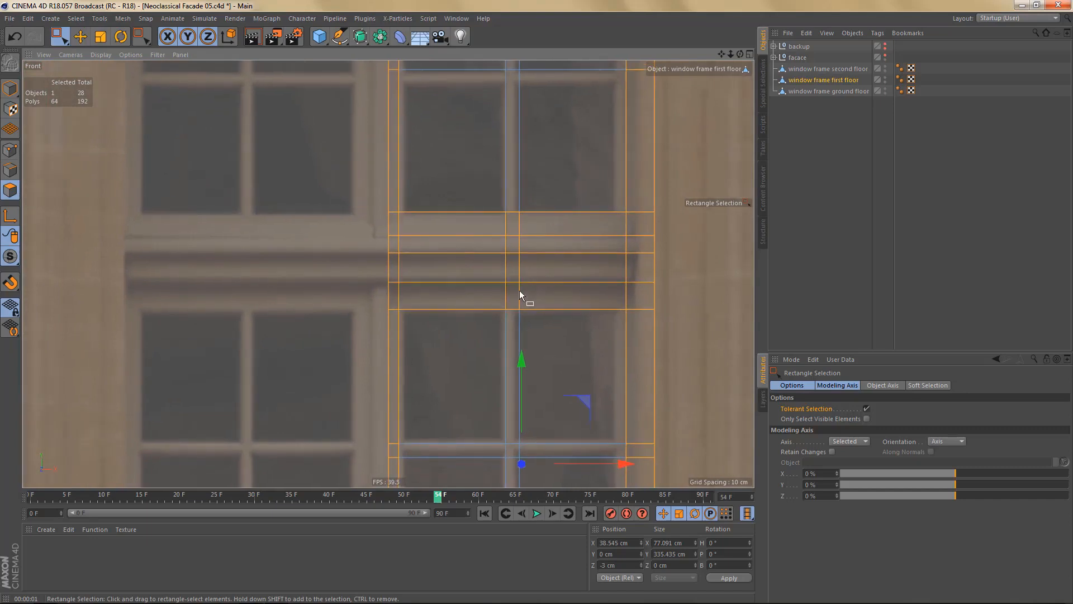
- Extrude the remaining border and transom polygons with the 3 cm offset in the perspective view
middle_click(520, 291)
middle_click(364, 220)
left_click_drag(408, 247, 386, 275, "alt")
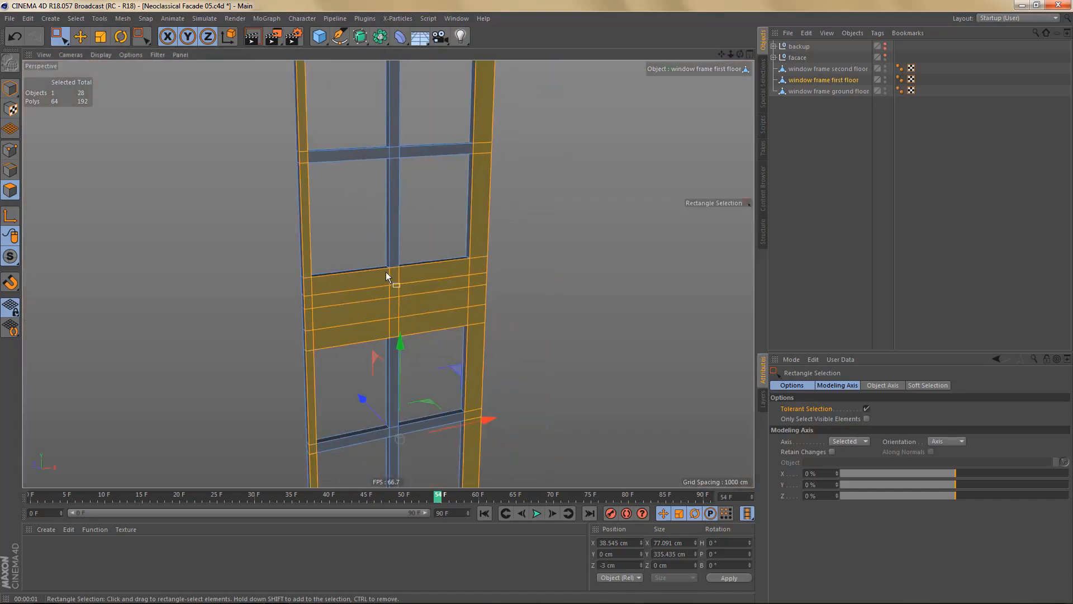
key("d")
left_click(804, 517)
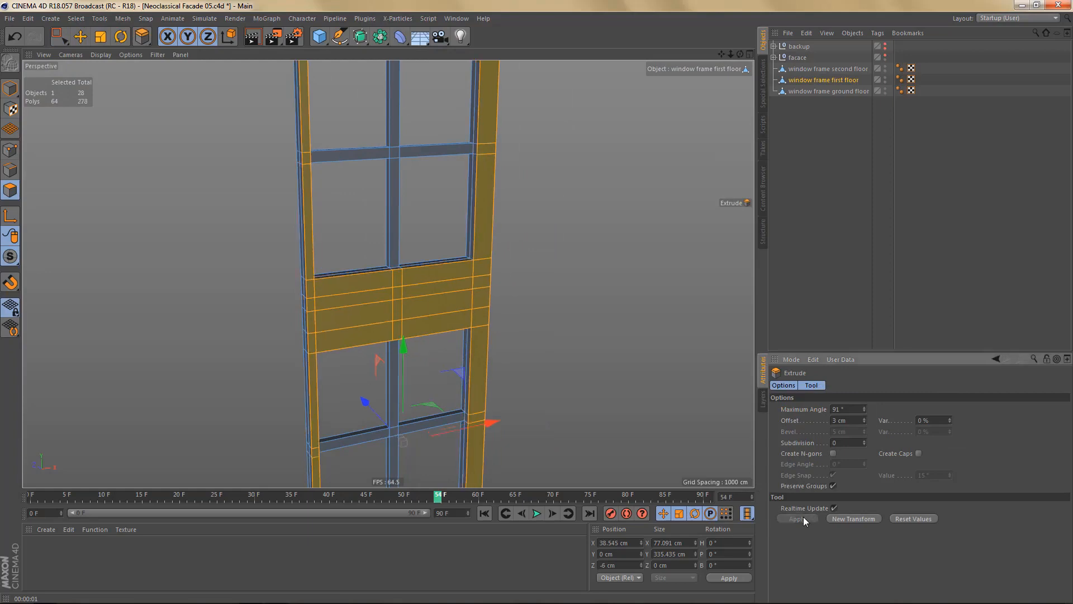
right_click_drag(443, 273, 439, 323, "alt")
left_click_drag(439, 322, 453, 325, "alt")
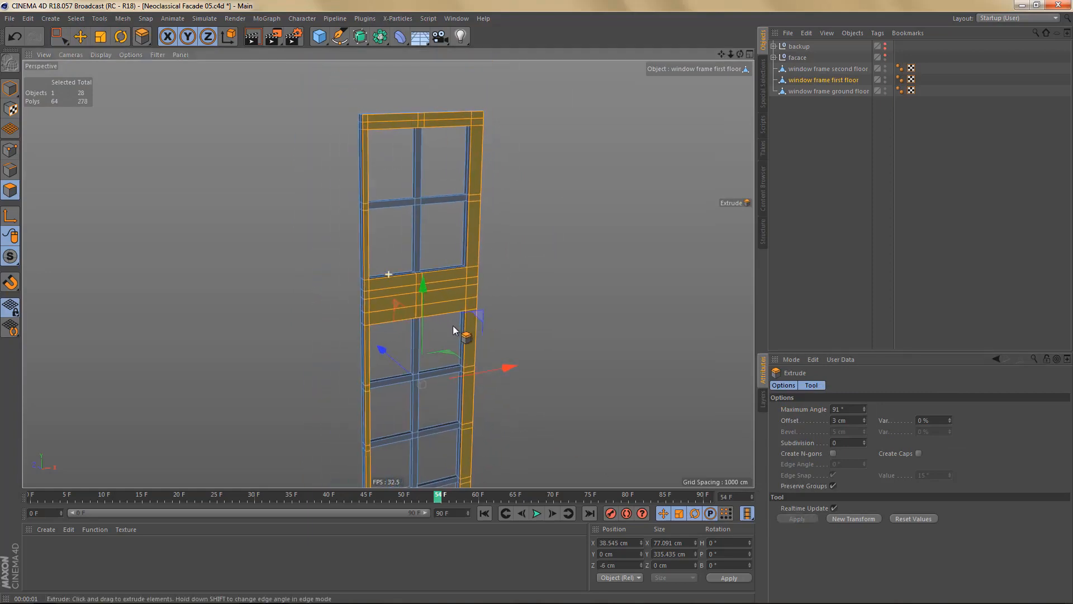
- In the front view, deselect the inner rails directly above and below the upper section's panes
middle_click(529, 399)
middle_click(543, 429)
middle_click_drag(530, 373, 455, 434, "alt")
right_click_drag(464, 377, 461, 401, "alt")
middle_click_drag(475, 397, 469, 428, "alt")
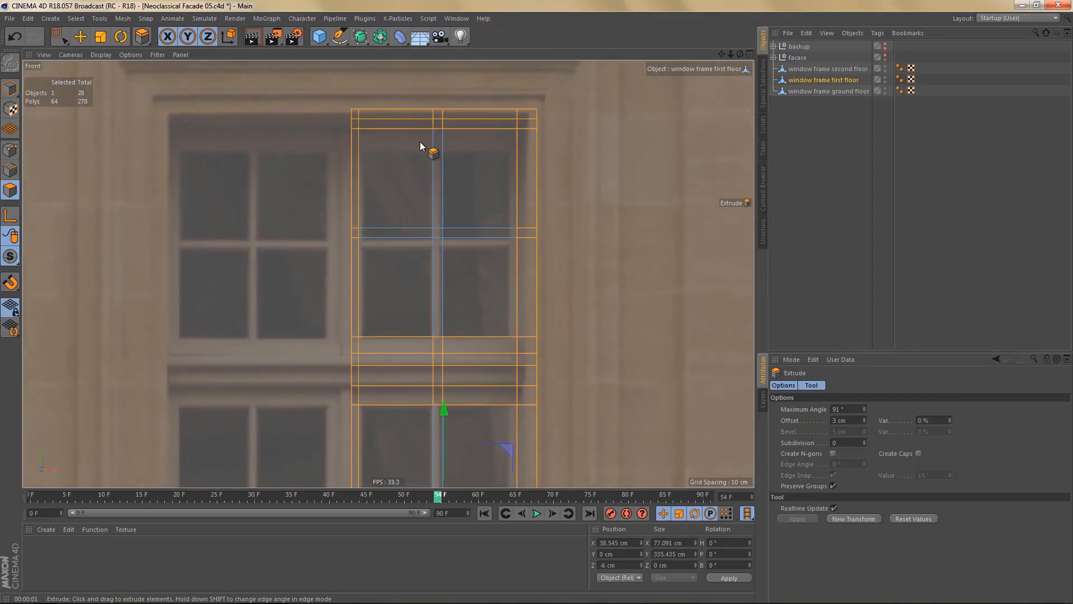
key("0")
left_click_drag(425, 125, 474, 343)
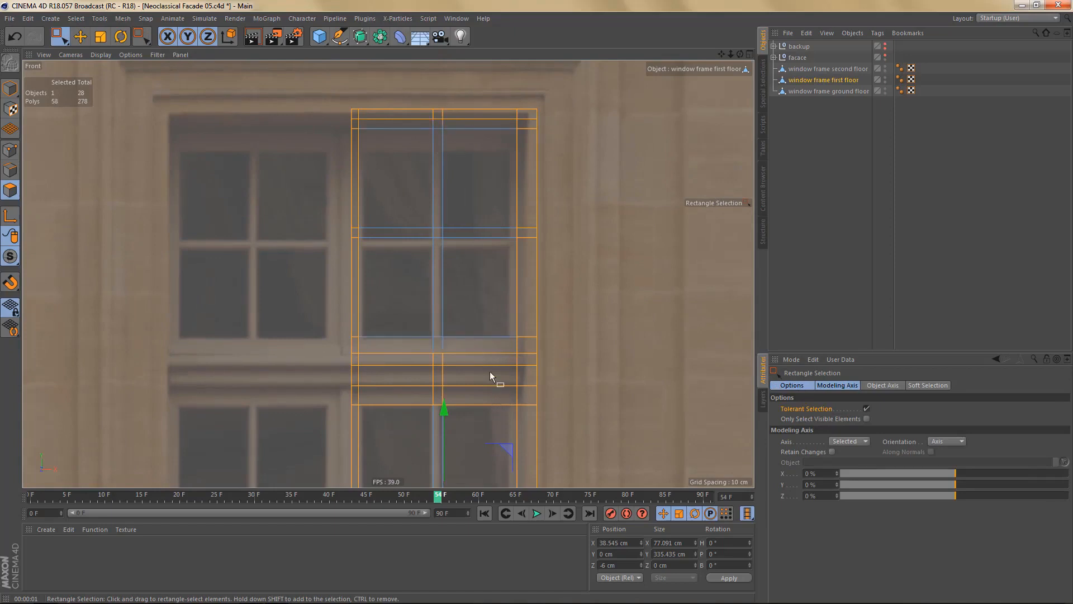
- Deselect the inner rails directly above and below the lower section's panes
middle_click_drag(490, 371, 484, 245, "alt")
left_click_drag(412, 266, 467, 337, "ctrl")
middle_click_drag(470, 371, 480, 170, "alt")
scroll(468, 223, "down", 2)
middle_click_drag(467, 325, 468, 270, "alt")
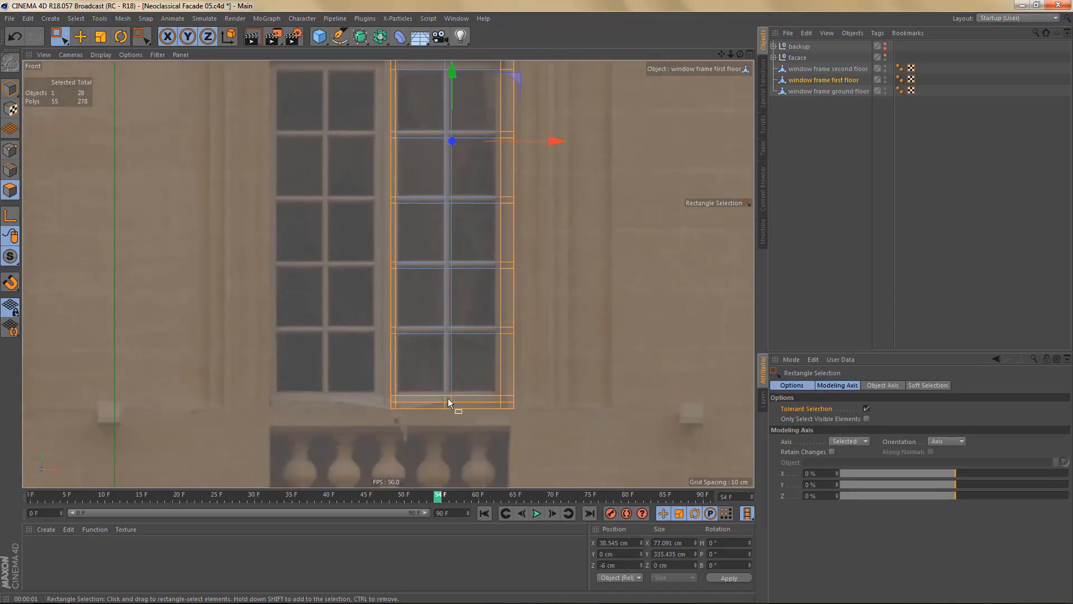
scroll(448, 397, "up", 2)
left_click_drag(412, 373, 471, 399)
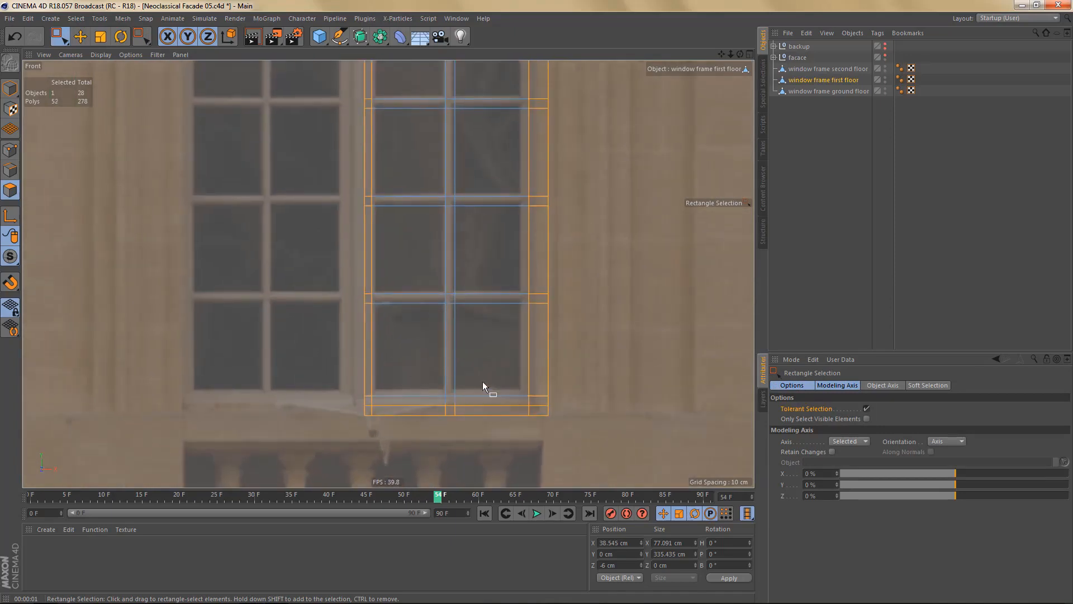
- Compare the remaining polygon selection with the facade photo in the perspective and front views
middle_click(468, 355)
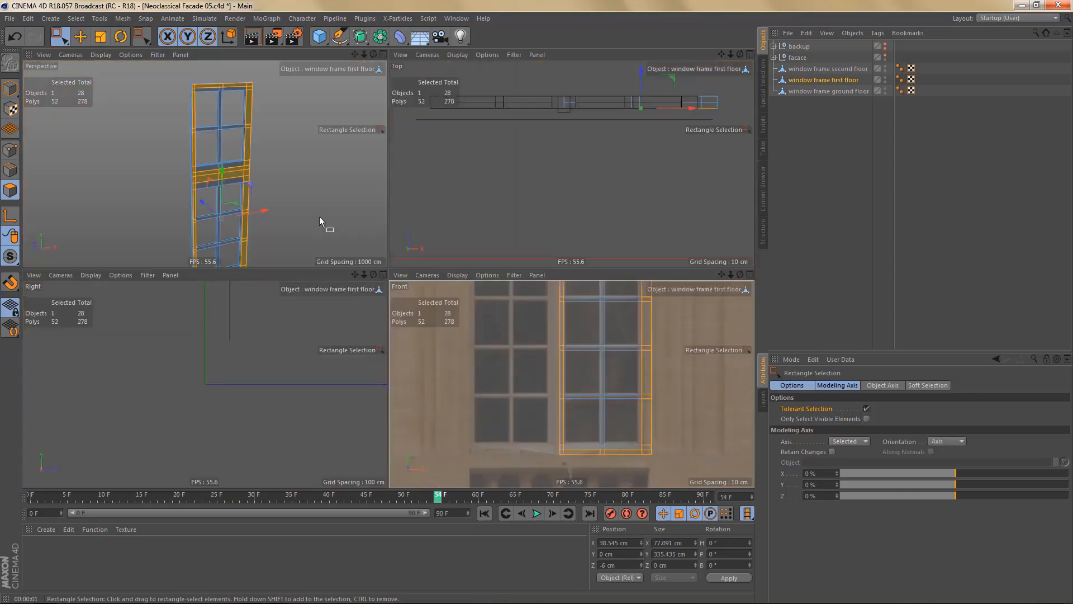
middle_click(319, 216)
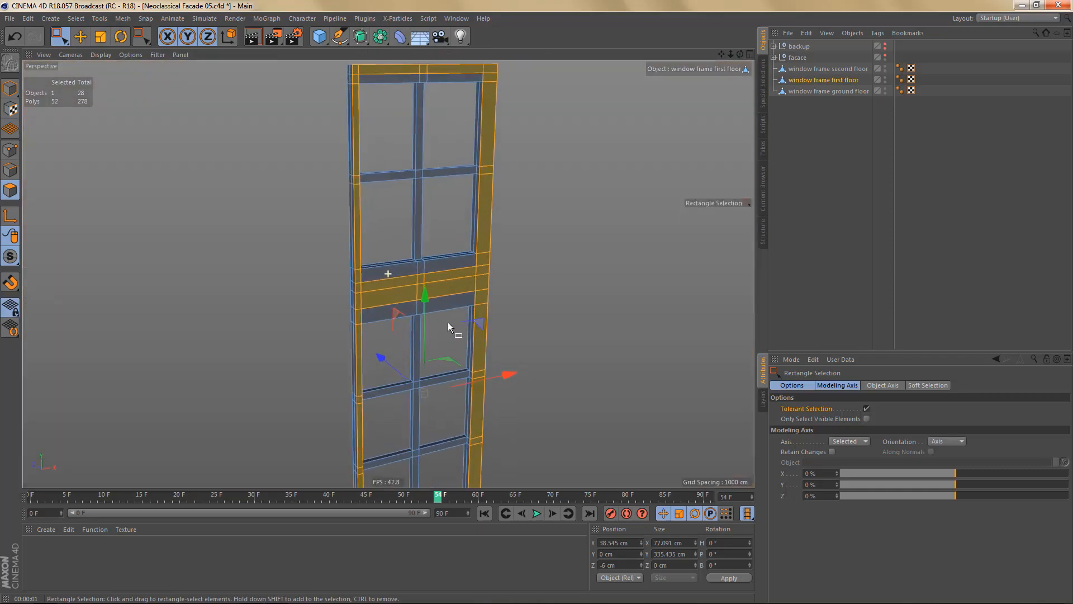
middle_click(531, 393)
middle_click(531, 393)
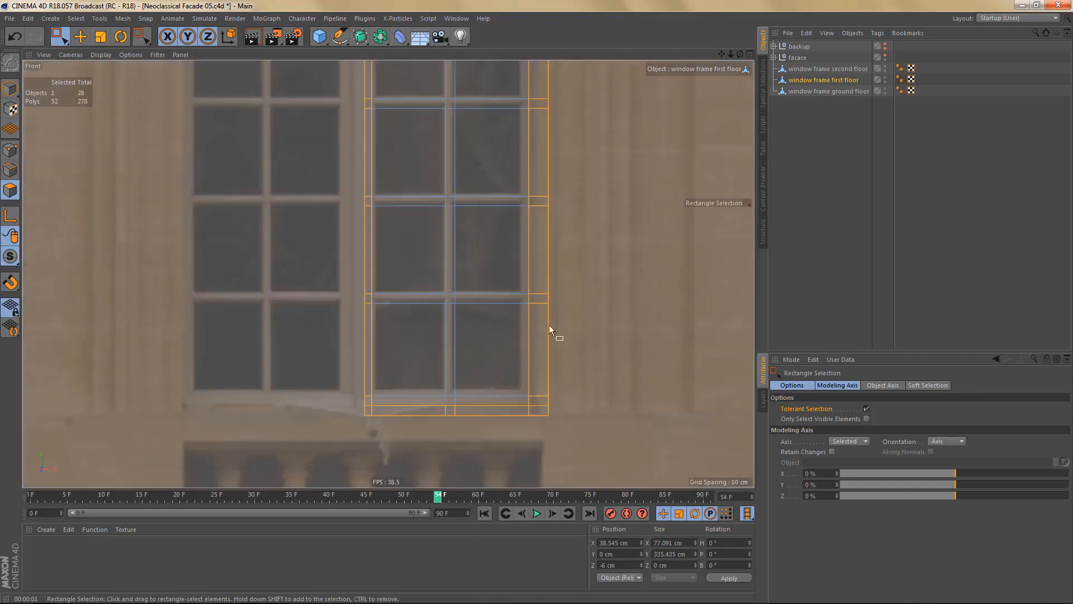
middle_click_drag(515, 239, 529, 433, "alt")
middle_click_drag(545, 231, 550, 376, "alt")
right_click_drag(545, 230, 559, 223, "alt")
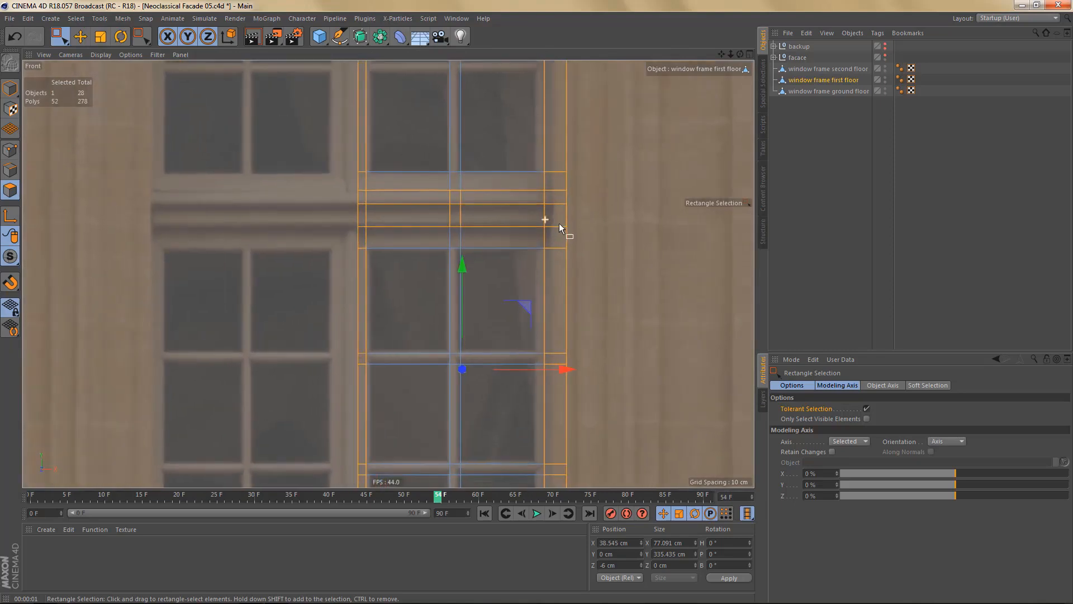
middle_click_drag(536, 247, 539, 280, "alt")
- Extrude the selected outer border and central transom polygons with a 2 cm offset
middle_click(491, 276)
middle_click(313, 142)
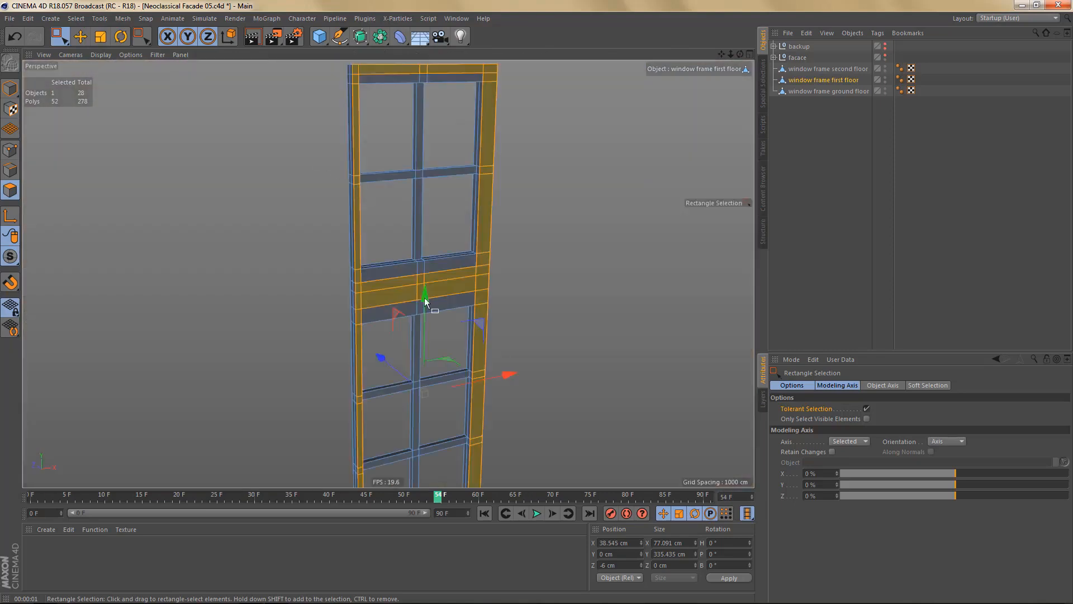
right_click_drag(420, 276, 451, 277, "alt")
key("d")
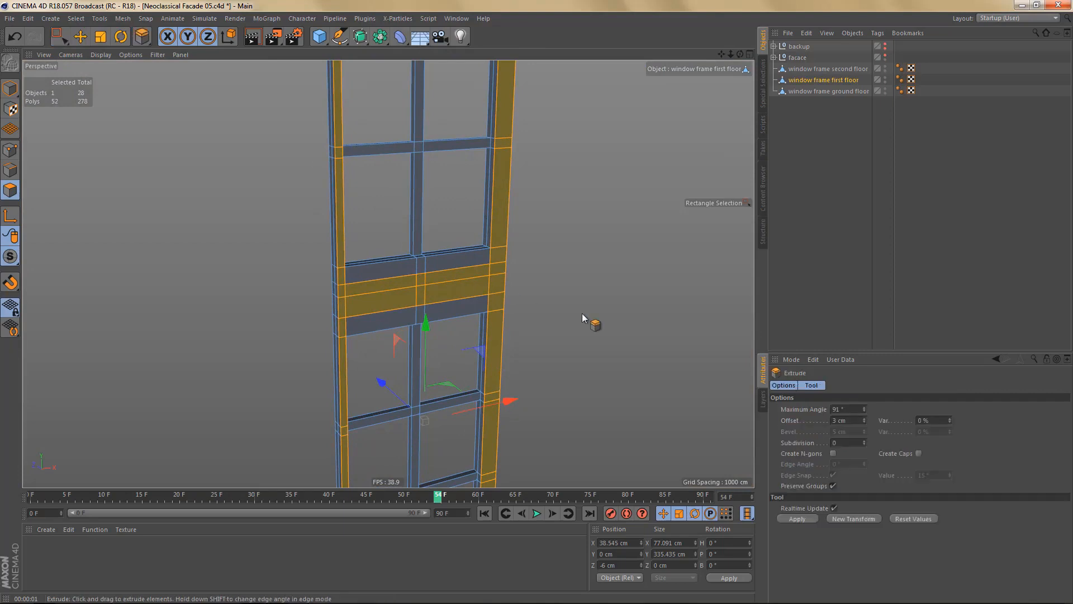
left_click(861, 420)
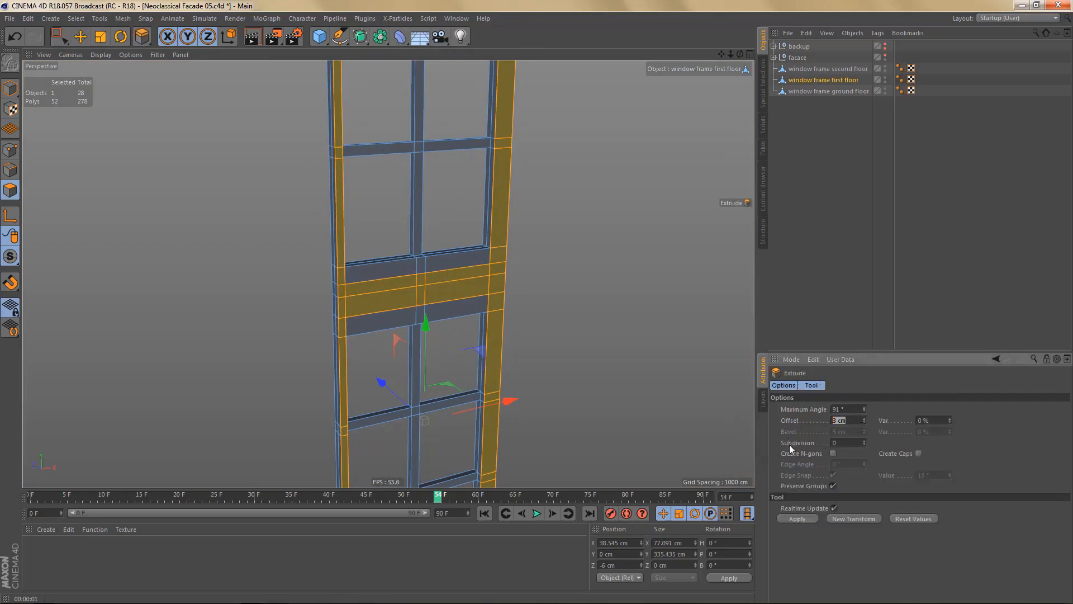
type("2")
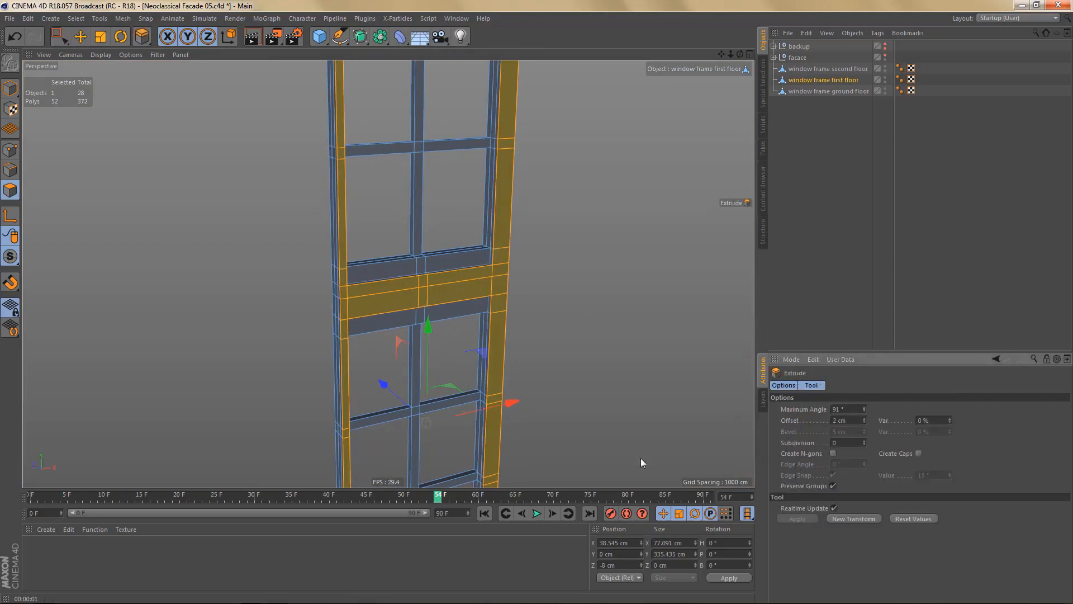
- In the front view, deselect the top rail and the upper part of the frame's right-hand border
right_click_drag(451, 294, 479, 299, "alt")
middle_click_drag(483, 318, 497, 341, "alt")
middle_click(501, 343)
middle_click(534, 390)
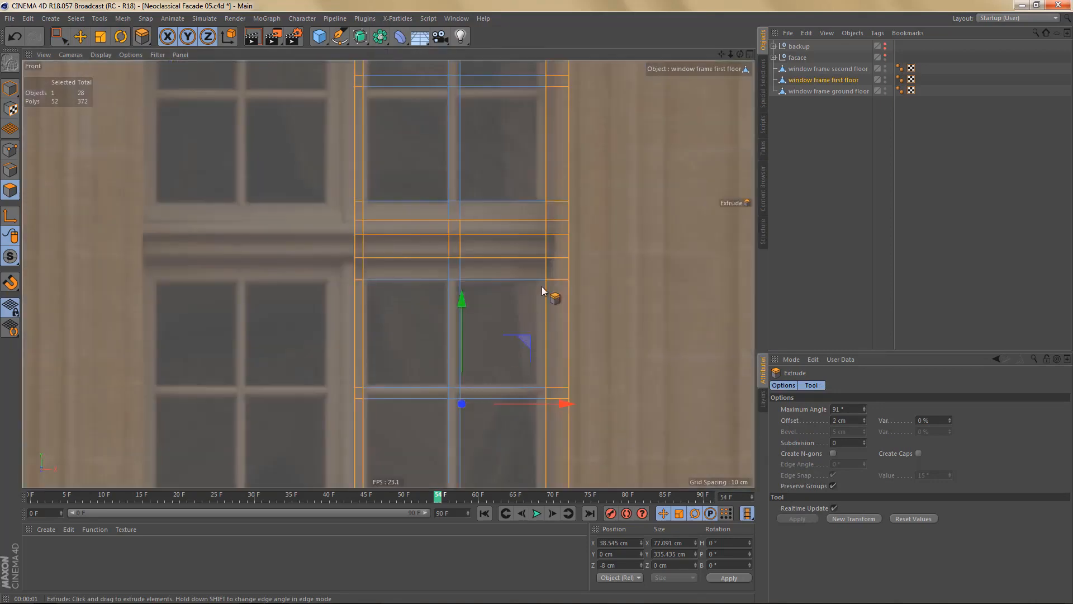
right_click_drag(541, 285, 545, 270, "alt")
middle_click_drag(546, 270, 504, 377, "alt")
right_click_drag(502, 378, 501, 402, "alt")
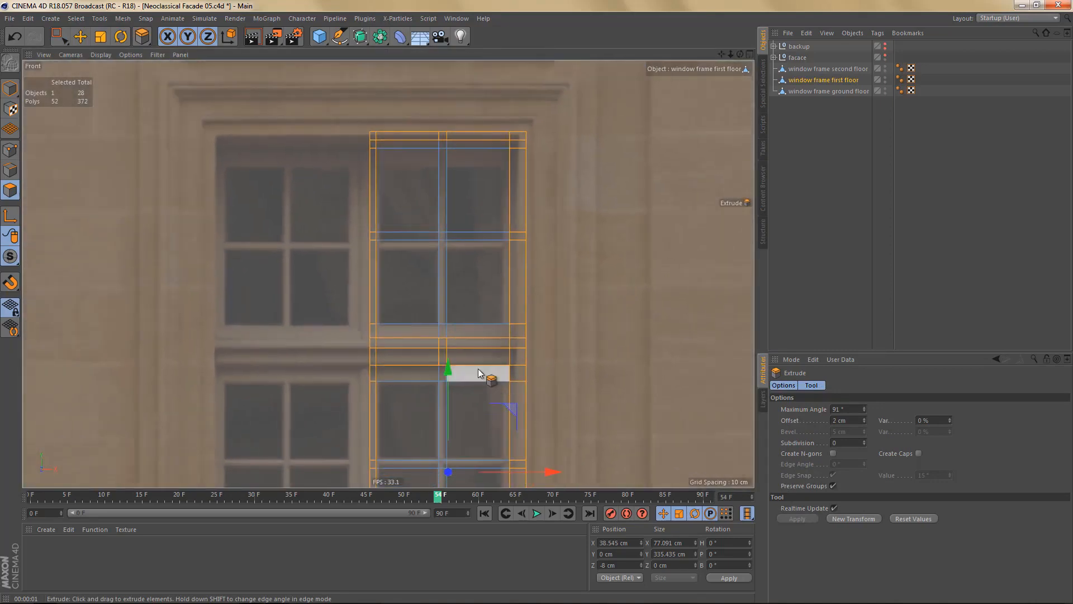
key("space")
left_click_drag(356, 110, 565, 319)
left_click_drag(514, 310, 561, 458, "ctrl")
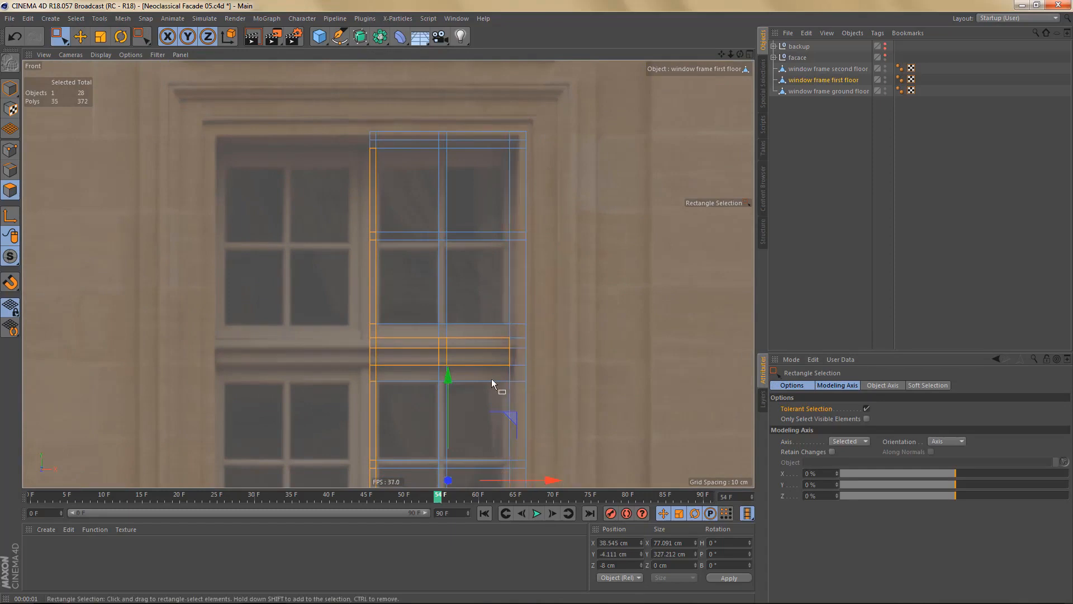
- Deselect the rest of the right-hand border and the bottom rail, including its left corner polygon
scroll(444, 315, "up", 3)
scroll(457, 308, "down", 3)
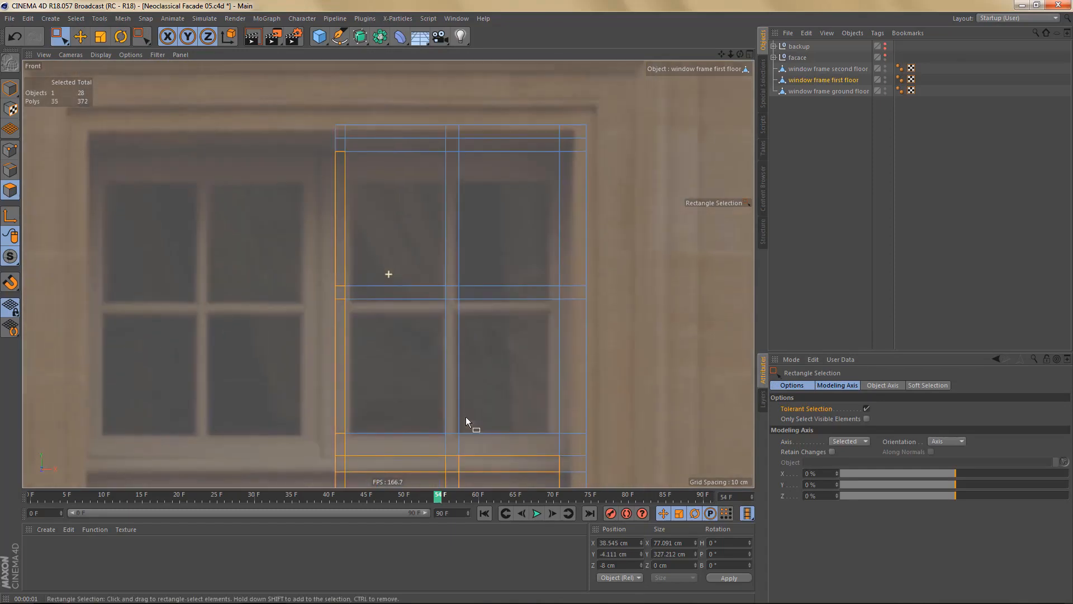
scroll(428, 268, "up", 3)
scroll(455, 280, "down", 3)
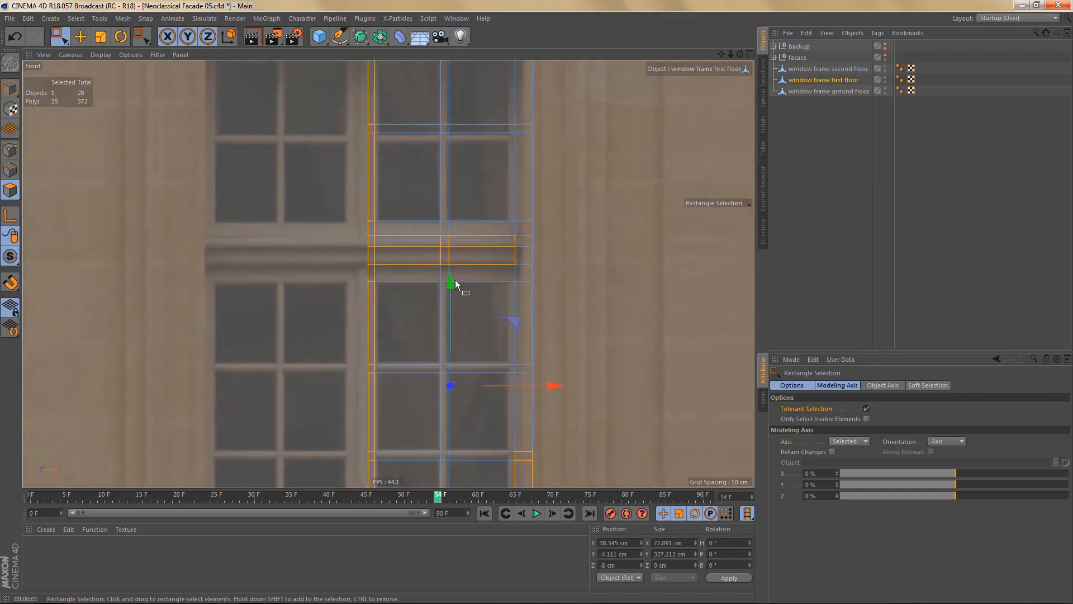
scroll(444, 157, "up", 2)
middle_click_drag(485, 311, 467, 185)
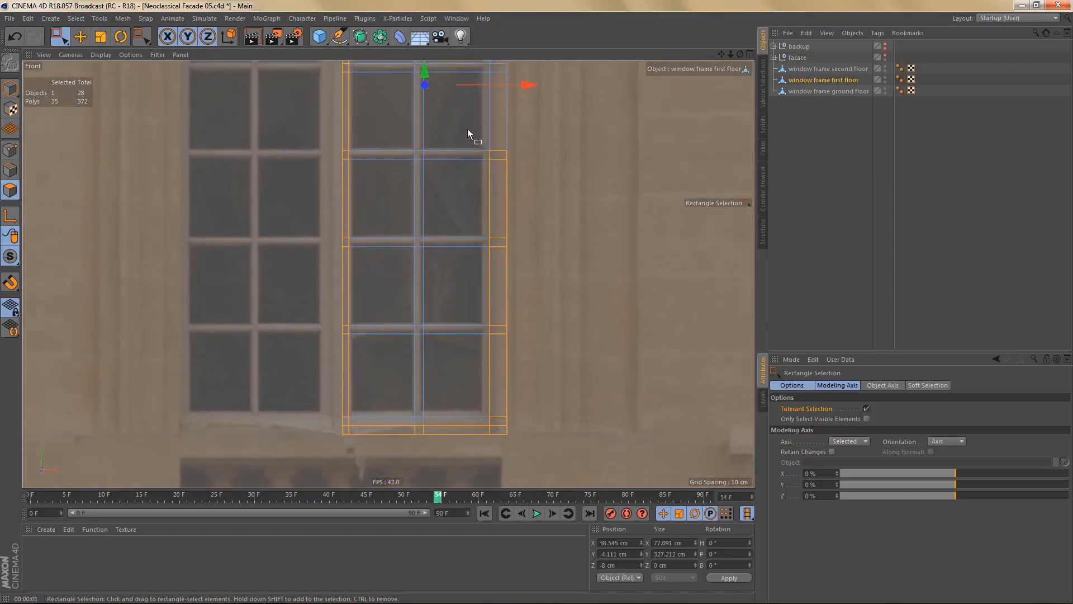
left_click_drag(468, 129, 537, 456, "ctrl")
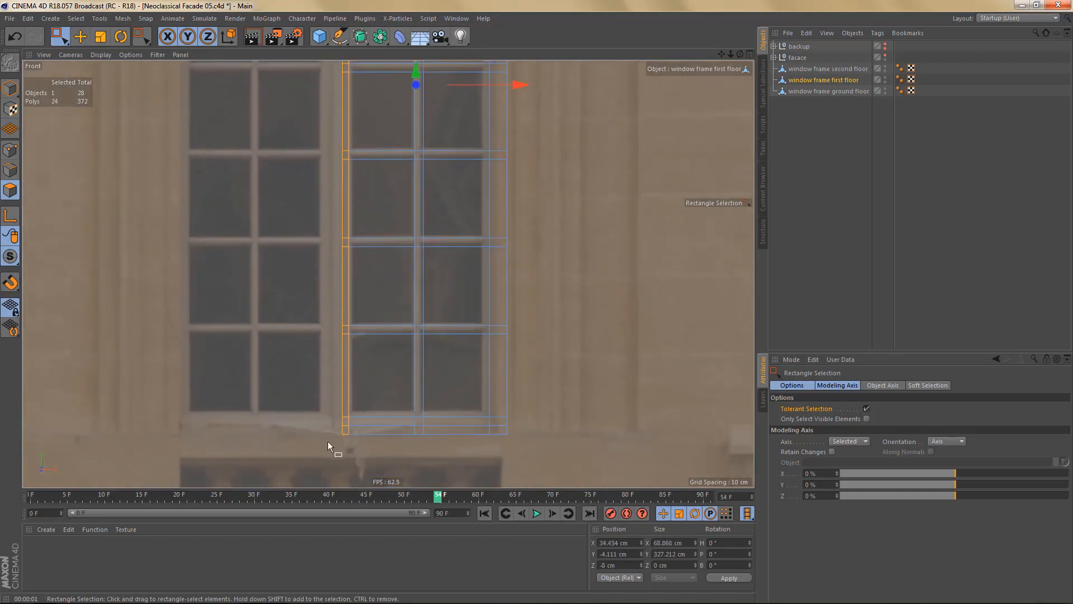
right_click_drag(327, 441, 404, 445, "alt")
left_click_drag(346, 421, 399, 439, "ctrl")
right_click_drag(397, 431, 399, 326, "alt")
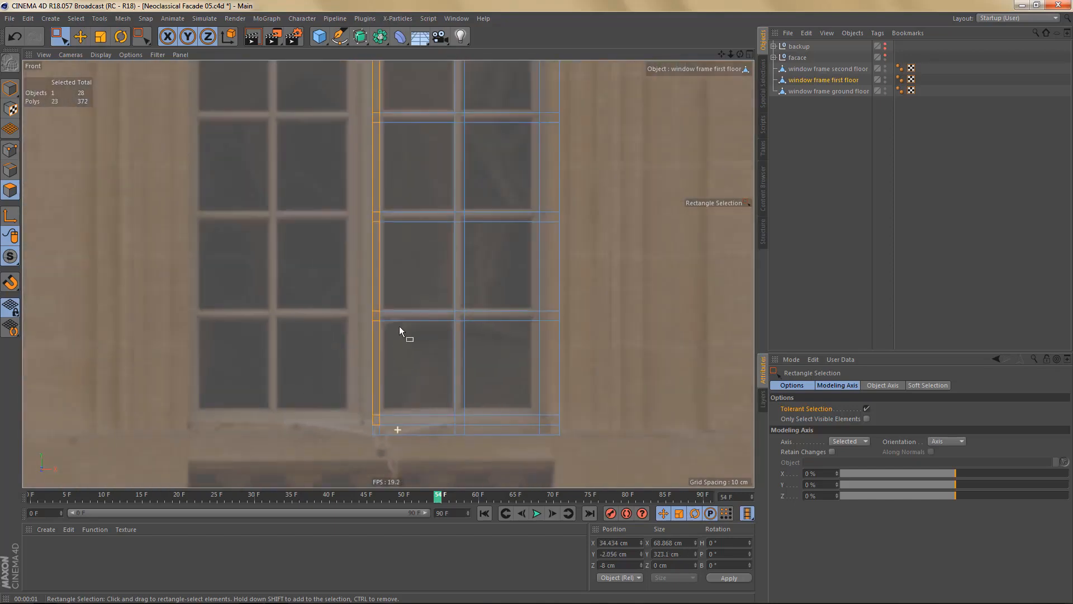
- Add the polygon near the top of the left-hand border to the selection and check it in the perspective view
mouse_move(388, 274)
middle_mouse_down("alt")
mouse_move(421, 470)
mouse_move(418, 520)
middle_mouse_up("alt")
middle_click_drag(394, 117, 392, 366, "alt")
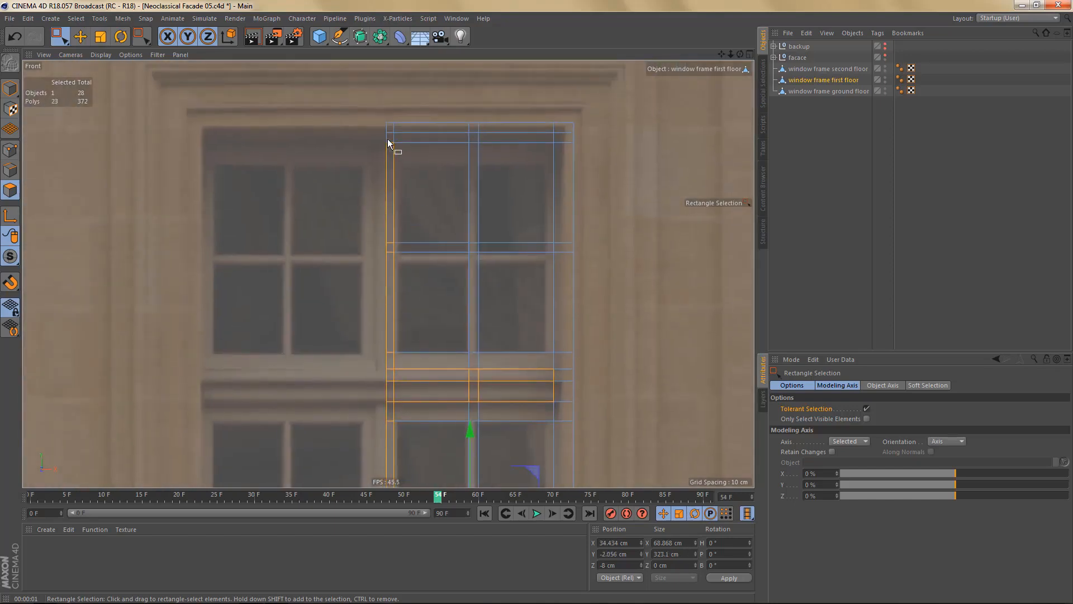
right_click_drag(388, 139, 475, 142, "alt")
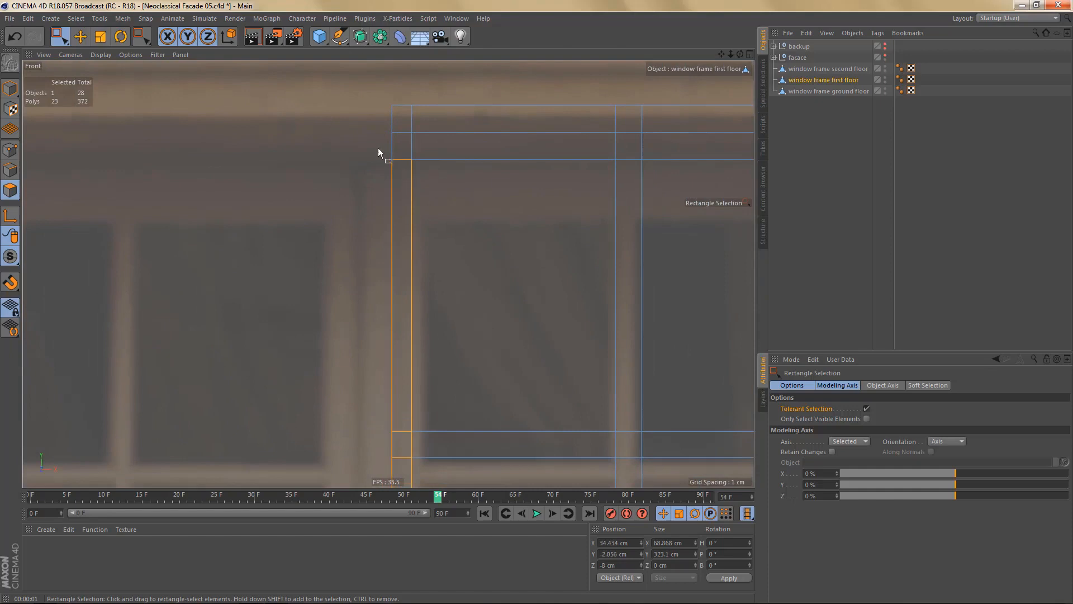
left_click_drag(397, 163, 397, 165, "shift")
right_click_drag(398, 199, 373, 244, "alt")
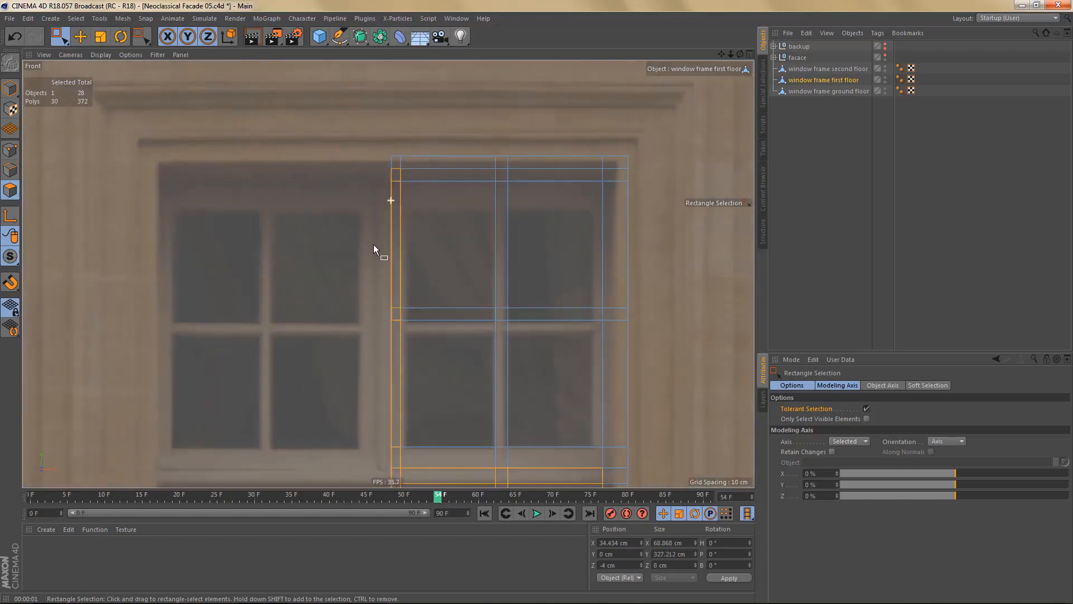
middle_click(408, 264)
middle_click(306, 198)
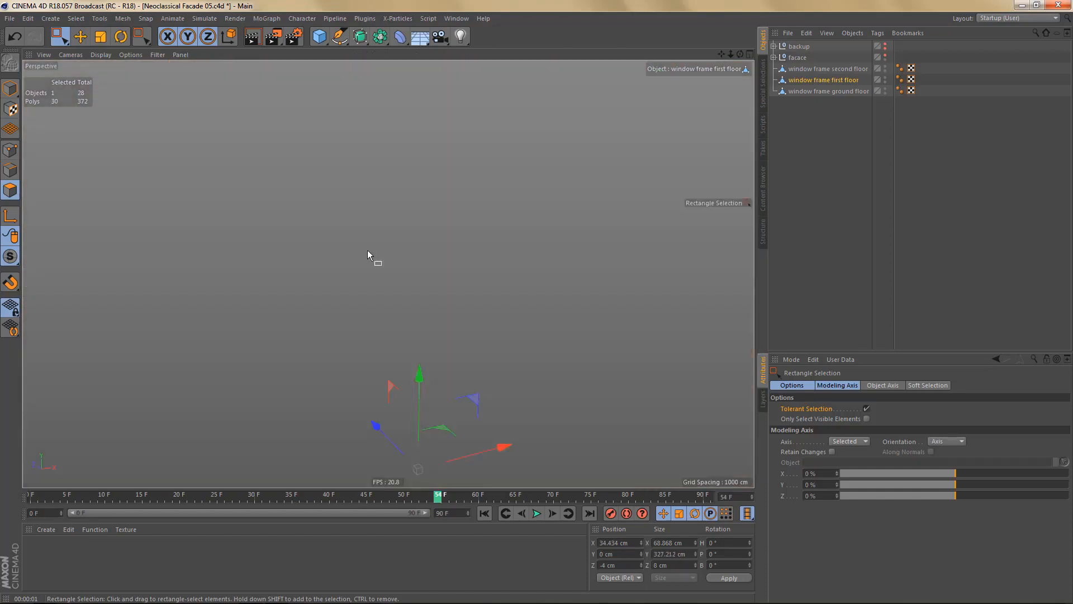
middle_click_drag(383, 263, 421, 361, "alt")
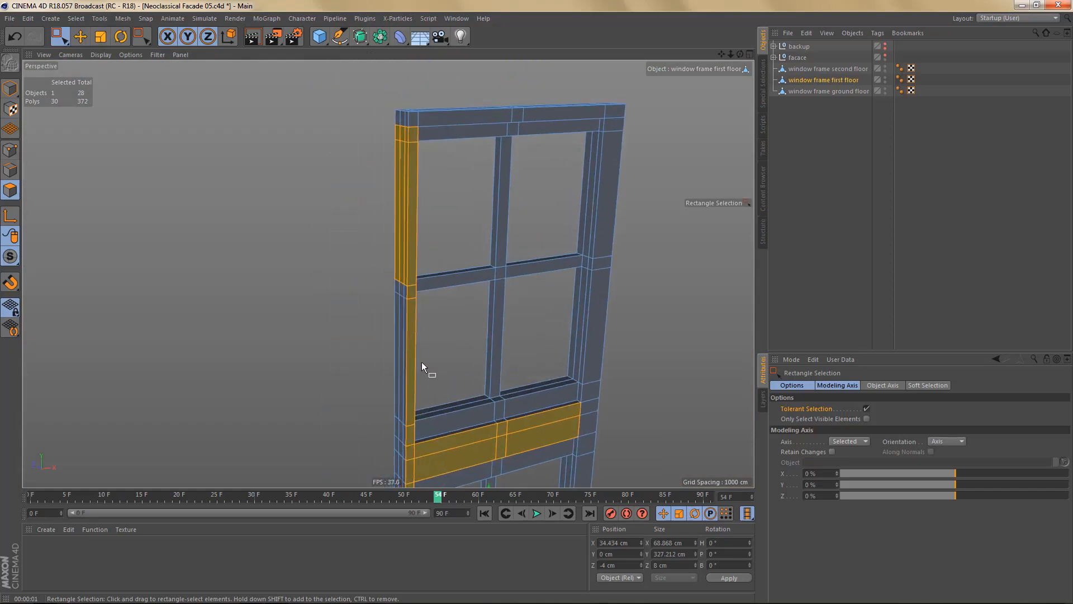
- Deselect the side-facing polygons along the upper part of the frame's left-hand border, keeping only its front-facing ones selected
key("9")
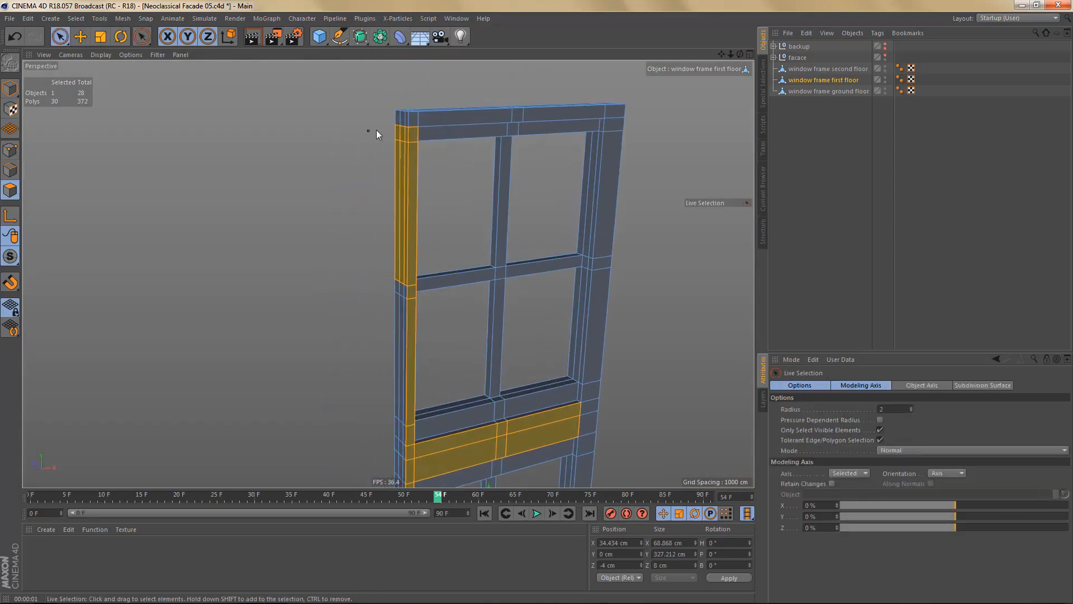
left_click(402, 140, "ctrl")
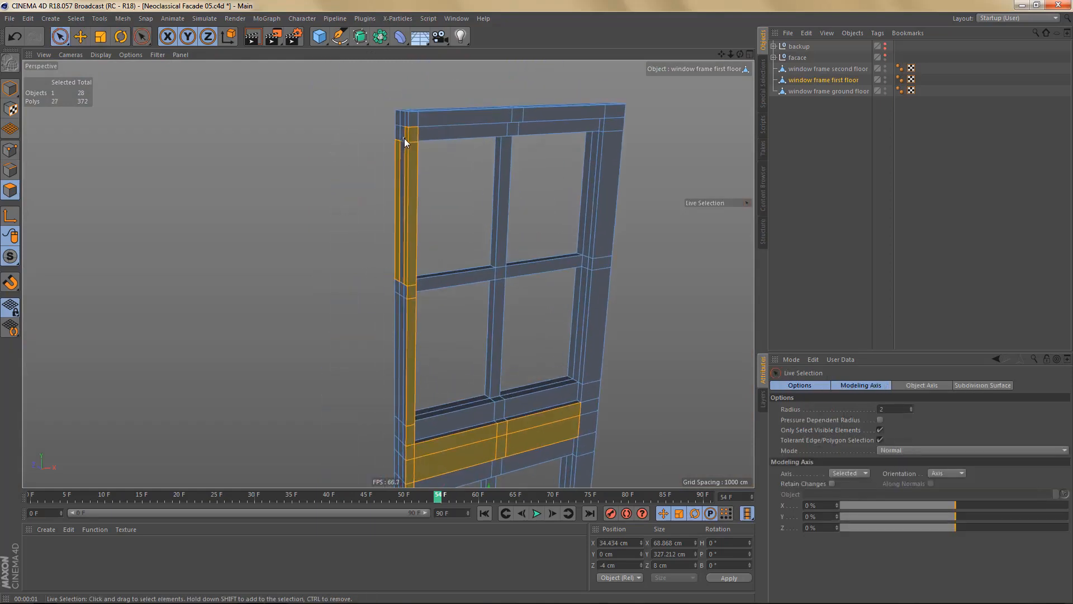
left_click_drag(391, 142, 405, 190, "ctrl")
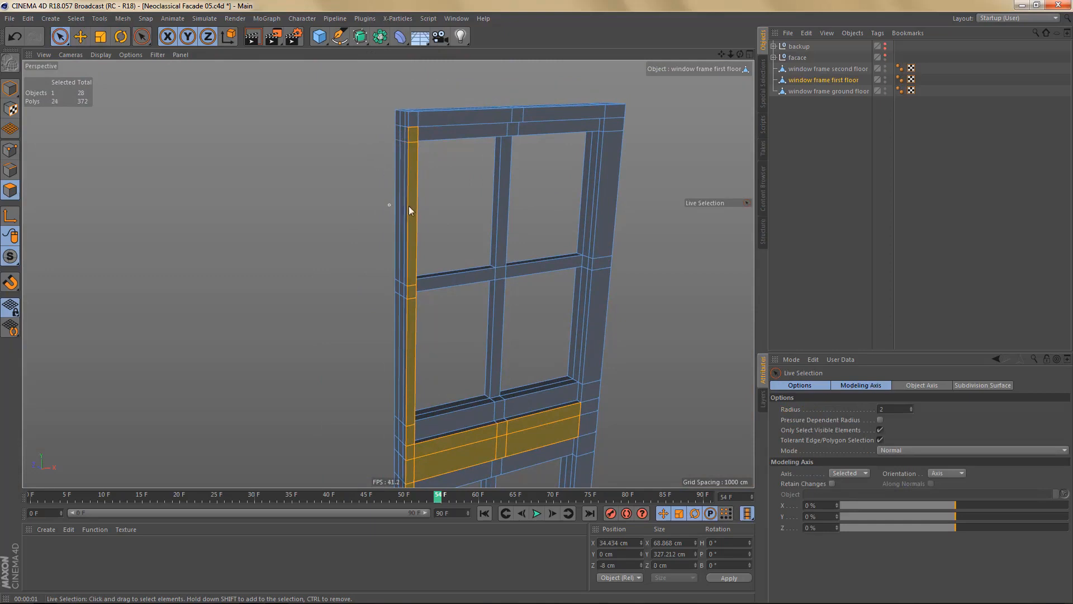
mouse_move(388, 274)
middle_mouse_down("alt")
mouse_move(411, 166)
mouse_move(396, 145)
middle_mouse_up("alt")
mouse_move(396, 146)
right_mouse_down("alt")
mouse_move(393, 198)
mouse_move(427, 181)
right_mouse_up("alt")
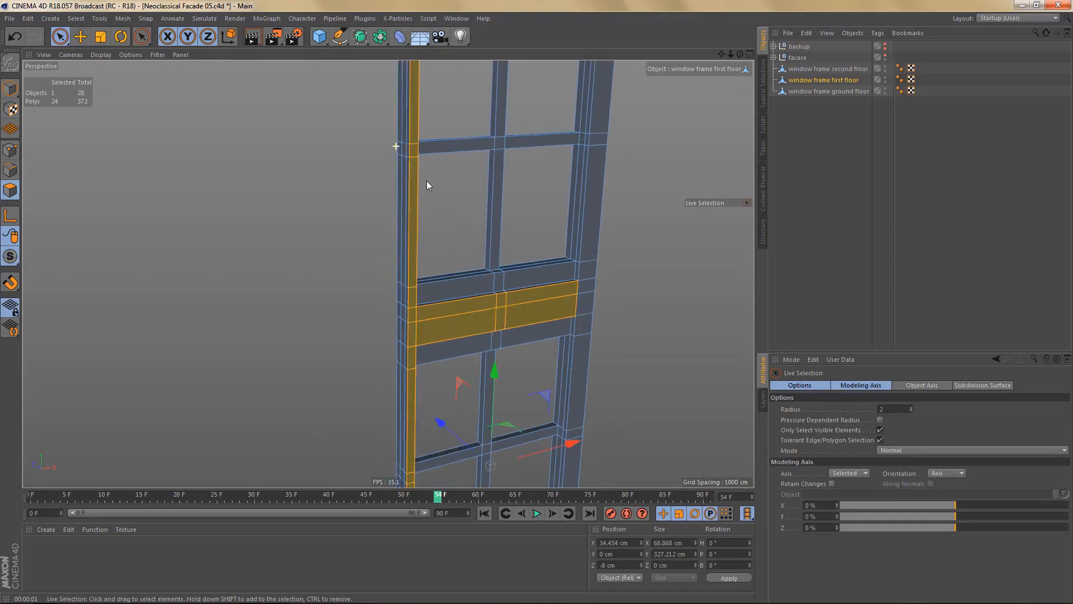
- Extrude the selected left-hand border strip and both rows of transom polygons with a 2 cm offset
key("d")
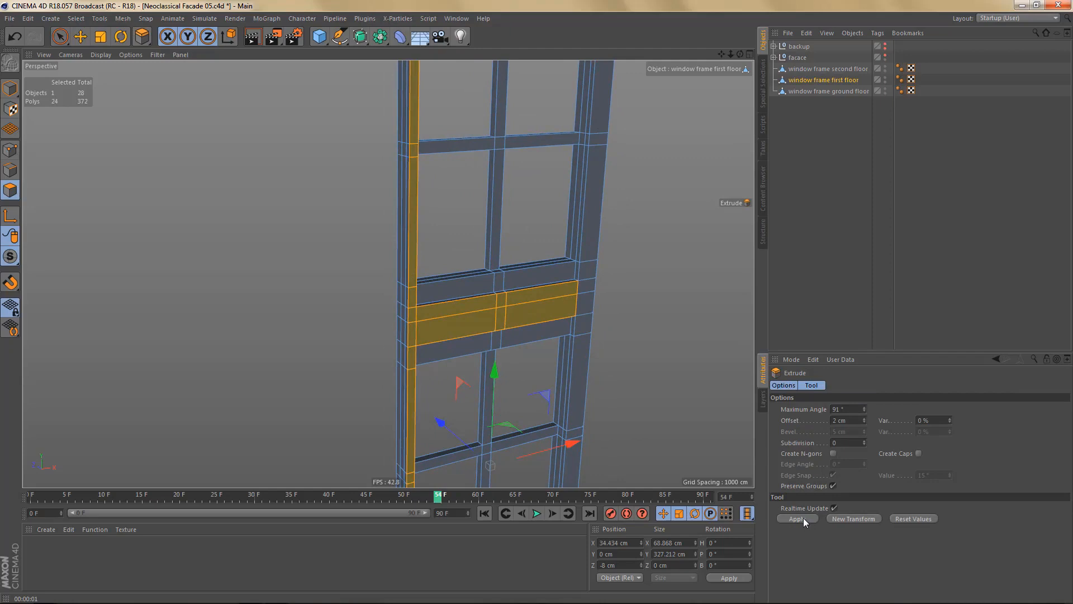
left_click(803, 517)
middle_click_drag(484, 340, 464, 351, "alt")
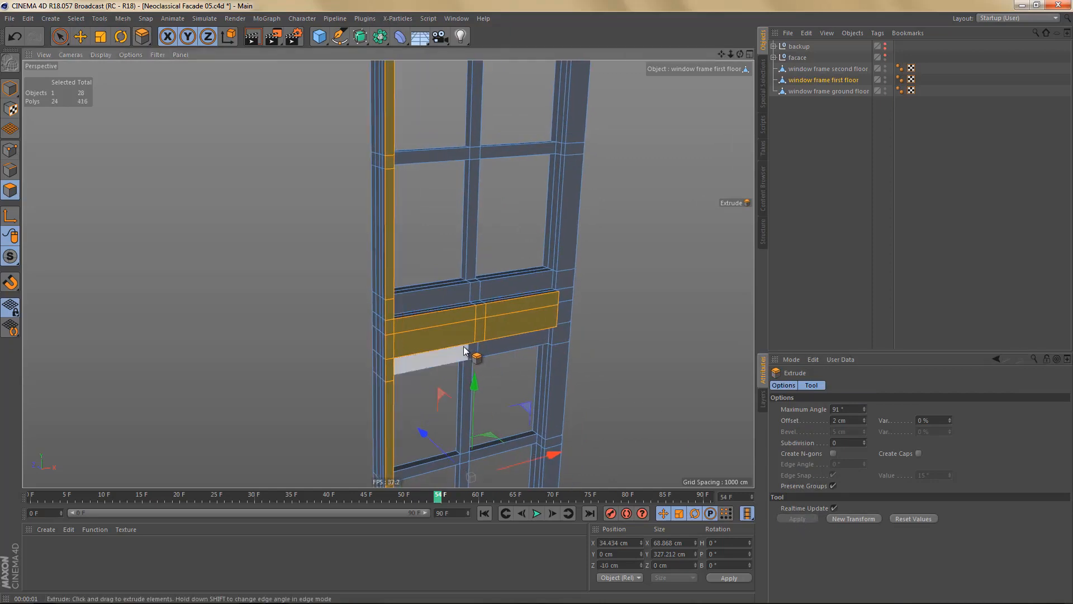
left_click_drag(464, 350, 491, 297, "alt")
- Deselect the transom's upper row and extrude its lower row together with the left-hand border strip by 2 cm
key("space")
scroll(492, 297, "down", 5)
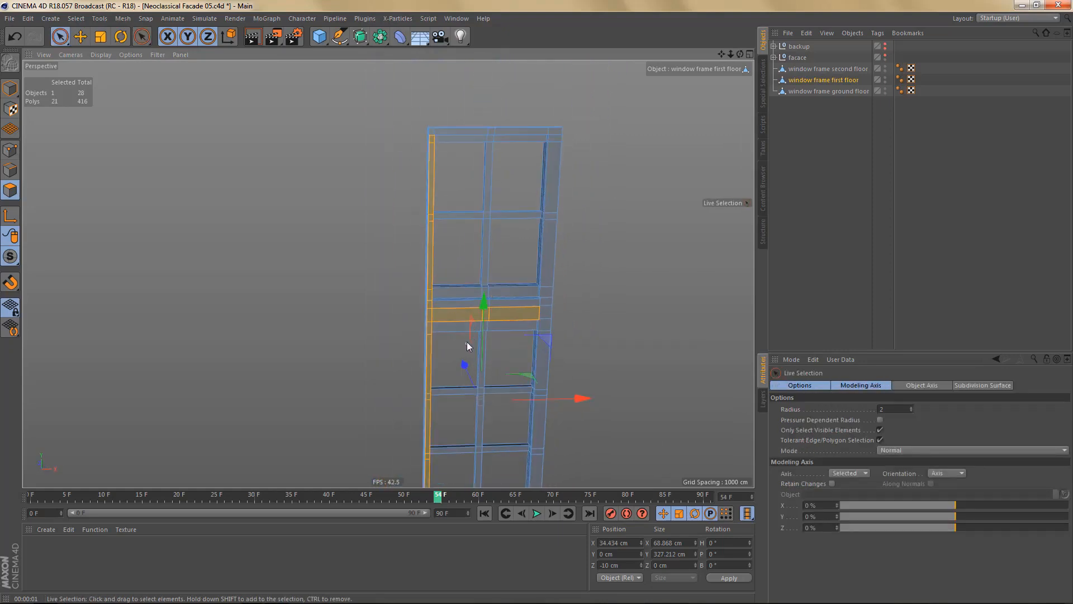
middle_click_drag(463, 403, 456, 325, "alt")
left_click_drag(454, 322, 479, 284, "alt")
middle_click_drag(479, 288, 430, 359, "alt")
left_click_drag(430, 359, 360, 351, "alt")
key("d")
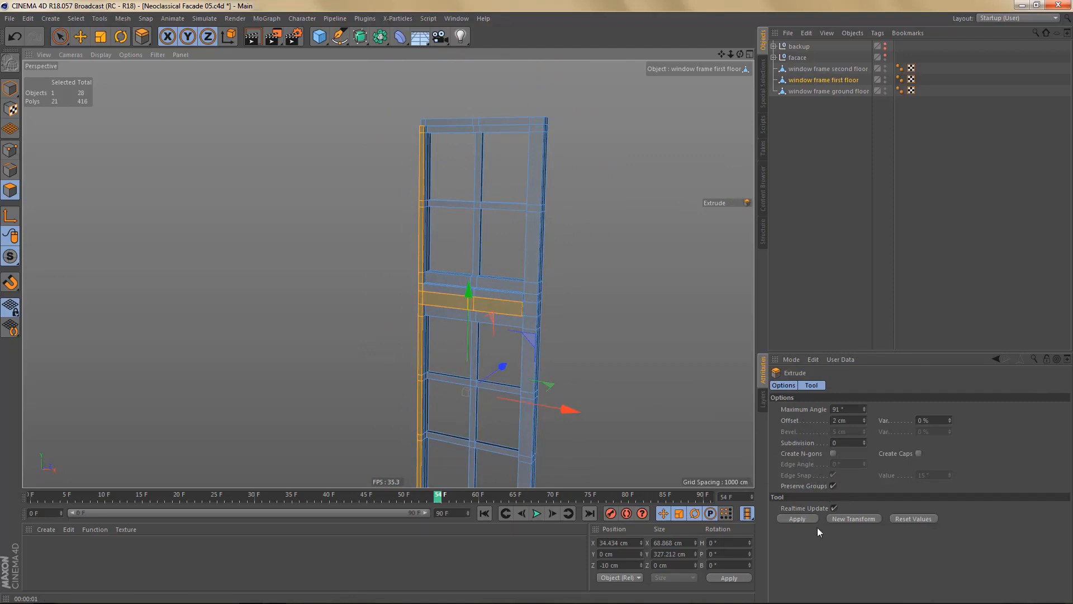
left_click(807, 517)
scroll(492, 313, "up", 5)
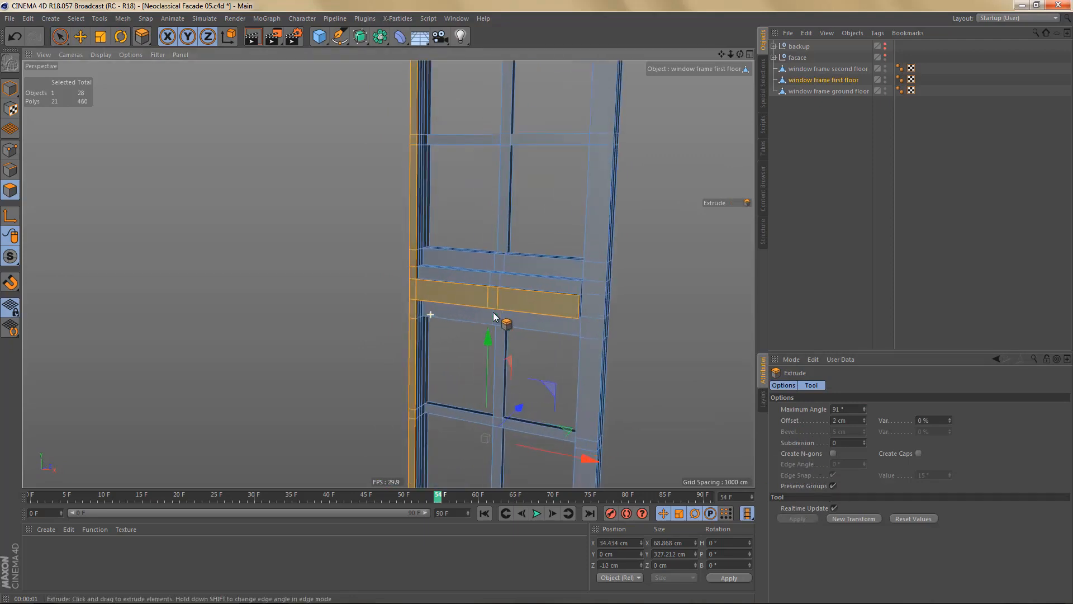
- Deselect the transom's lower row, keeping only the left-hand border strip selected, and show the frame in the front view
key("space")
mouse_move(487, 297)
left_mouse_down("ctrl")
mouse_move(538, 301)
mouse_move(464, 303)
mouse_move(592, 296)
mouse_move(572, 390)
left_mouse_up("ctrl")
middle_click(572, 390)
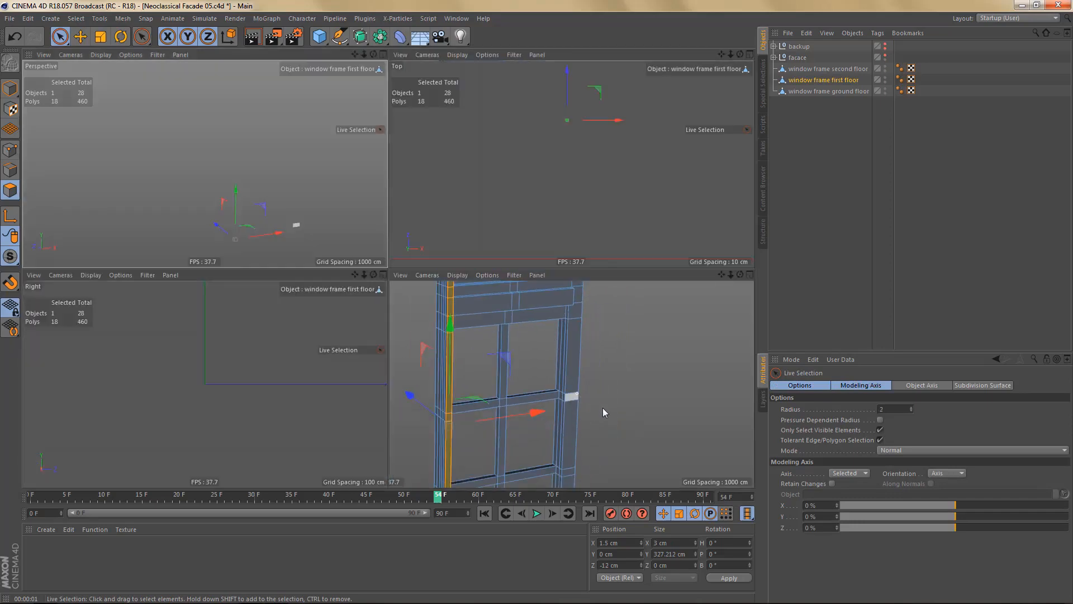
middle_click(602, 408)
scroll(506, 362, "down", 3)
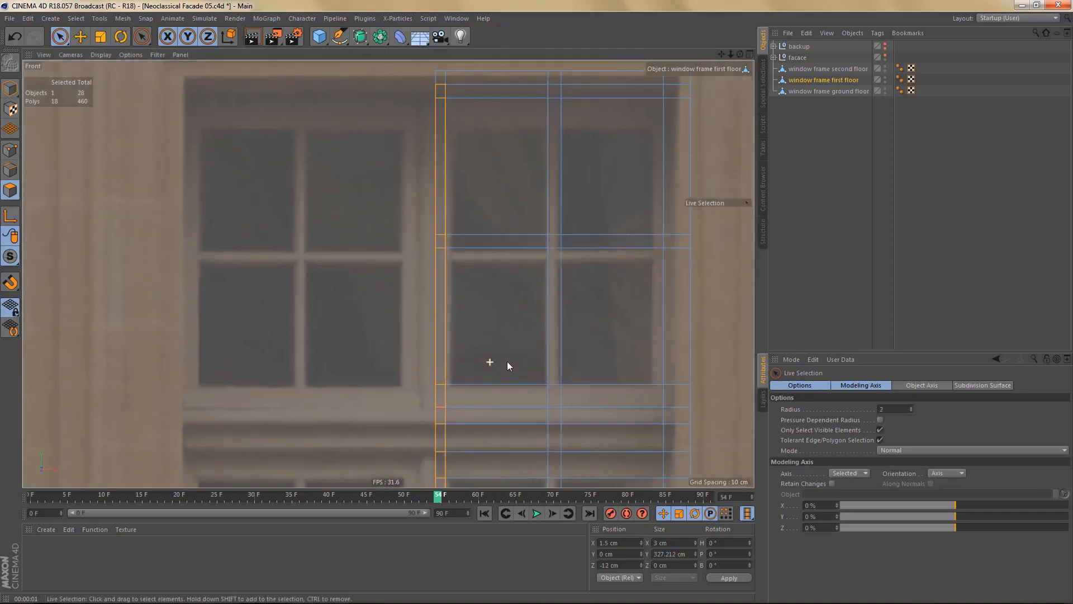
scroll(503, 374, "down", 2)
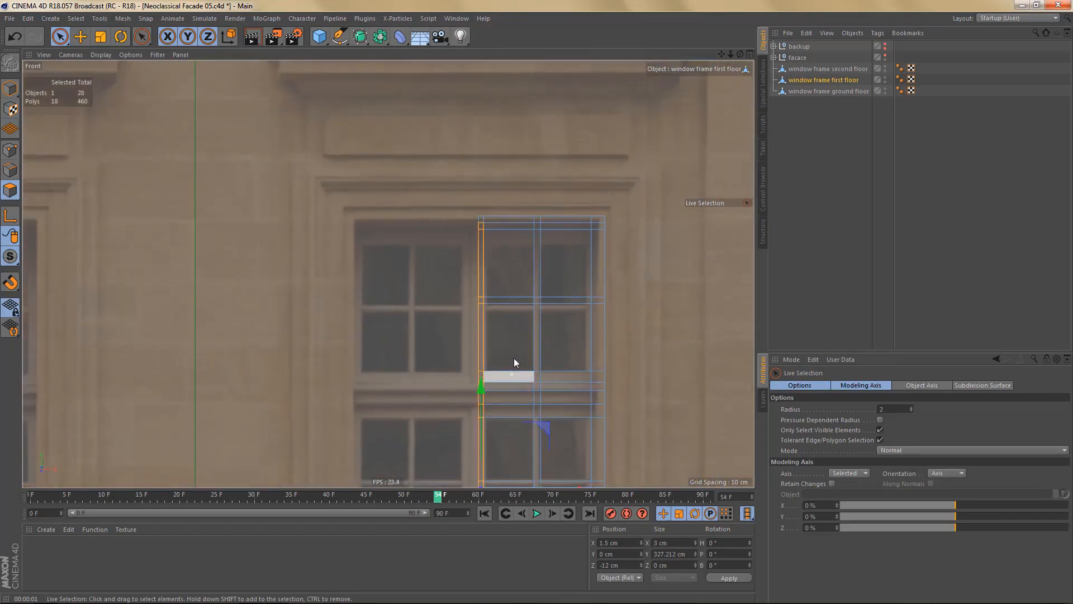
scroll(540, 251, "up", 3)
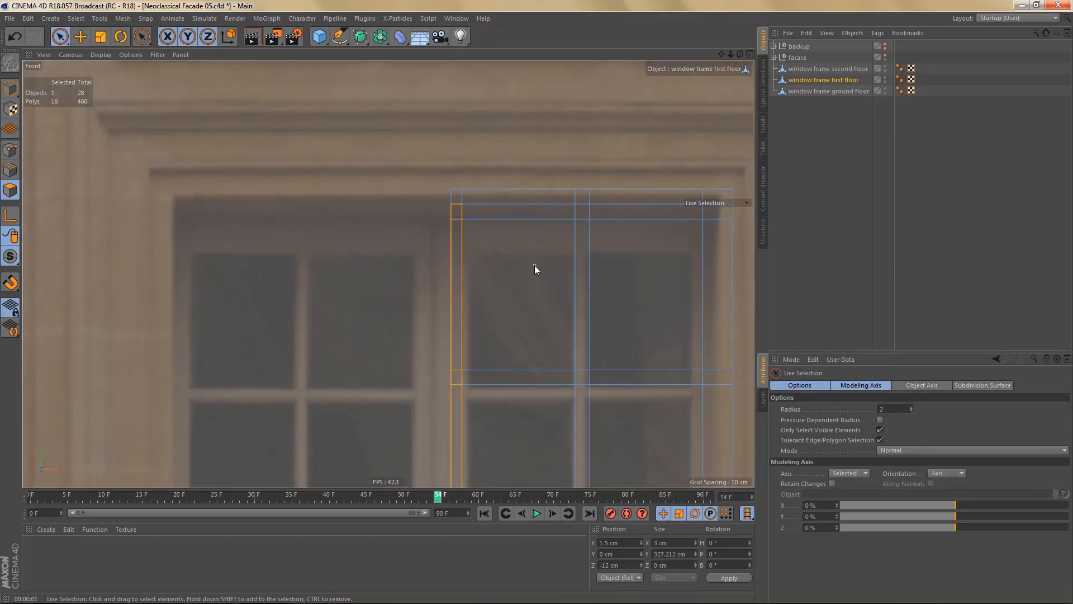
- Ring-select the short edges across the left-hand border strip and cut them midway to split the strip lengthwise, returning to polygon mode
key("Tab")
key("w")
key("u")
key("b")
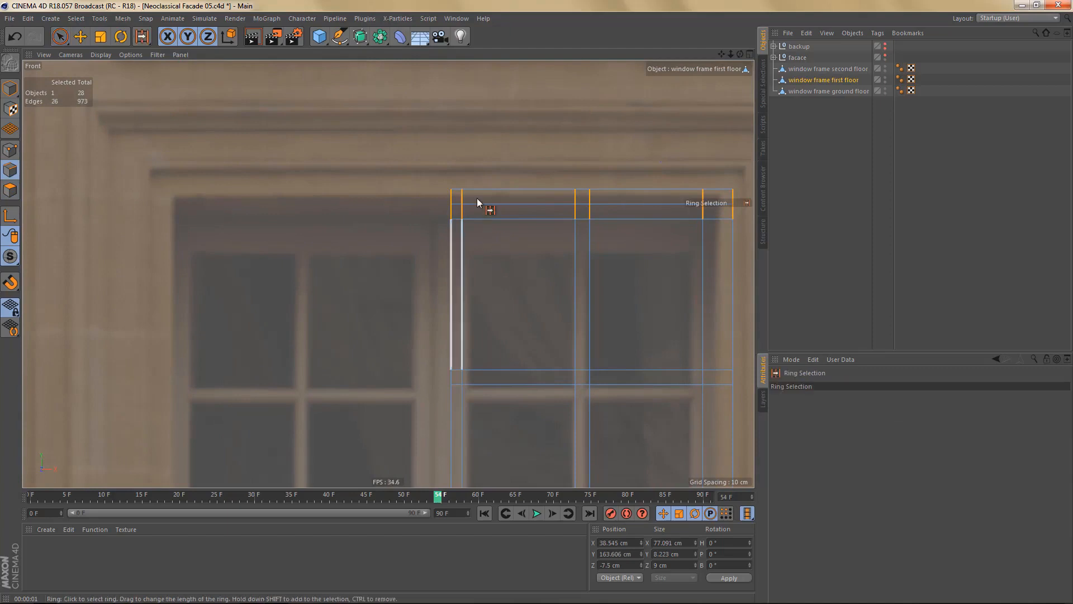
left_click(456, 190)
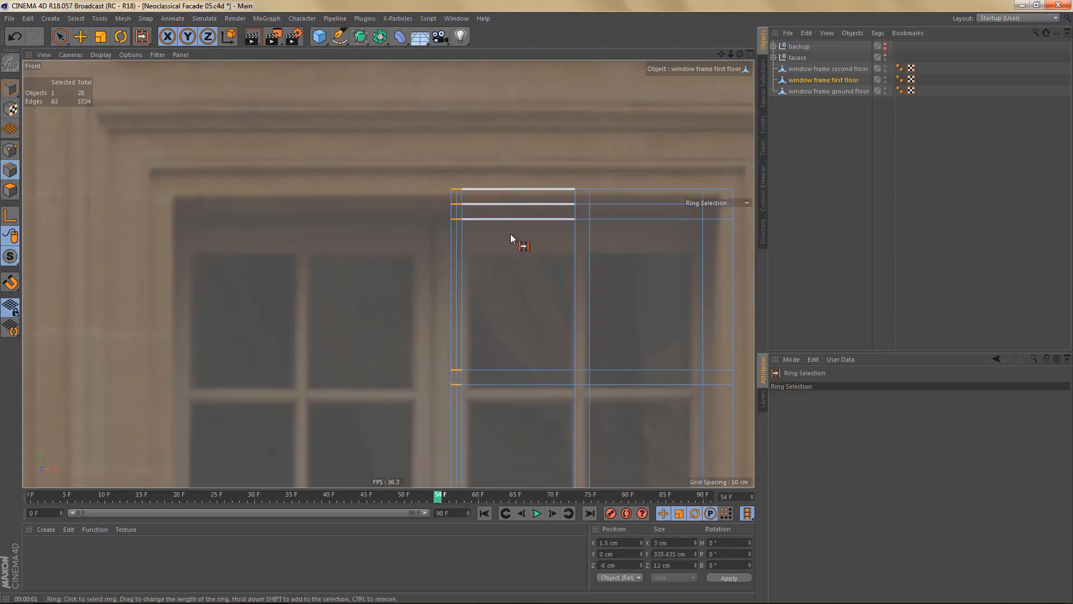
key("Tab")
key("e")
middle_click_drag(529, 314, 538, 249, "alt")
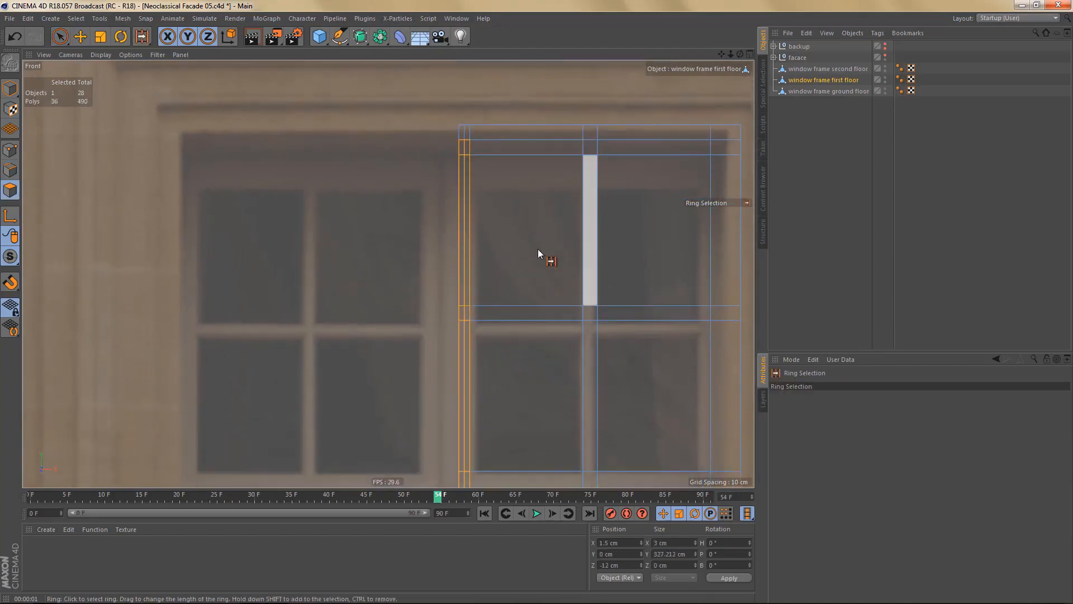
- Deselect the right-hand half of the split border strip along the frame's full height in the front view
key("0")
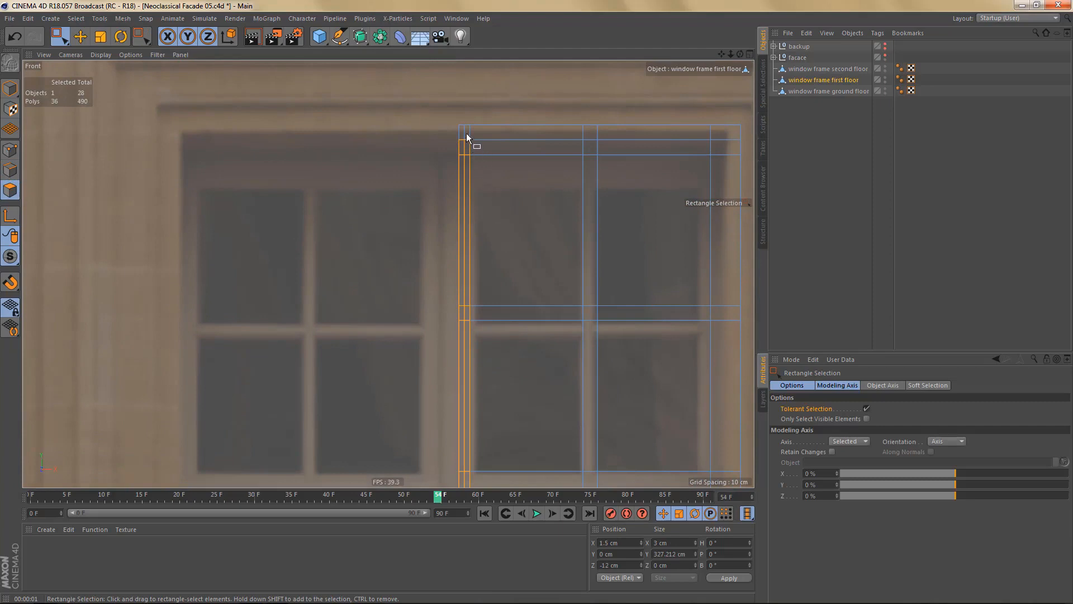
left_click_drag(466, 136, 584, 481)
middle_click_drag(545, 364, 521, 97, "alt")
middle_click_drag(473, 281, 509, 205, "alt")
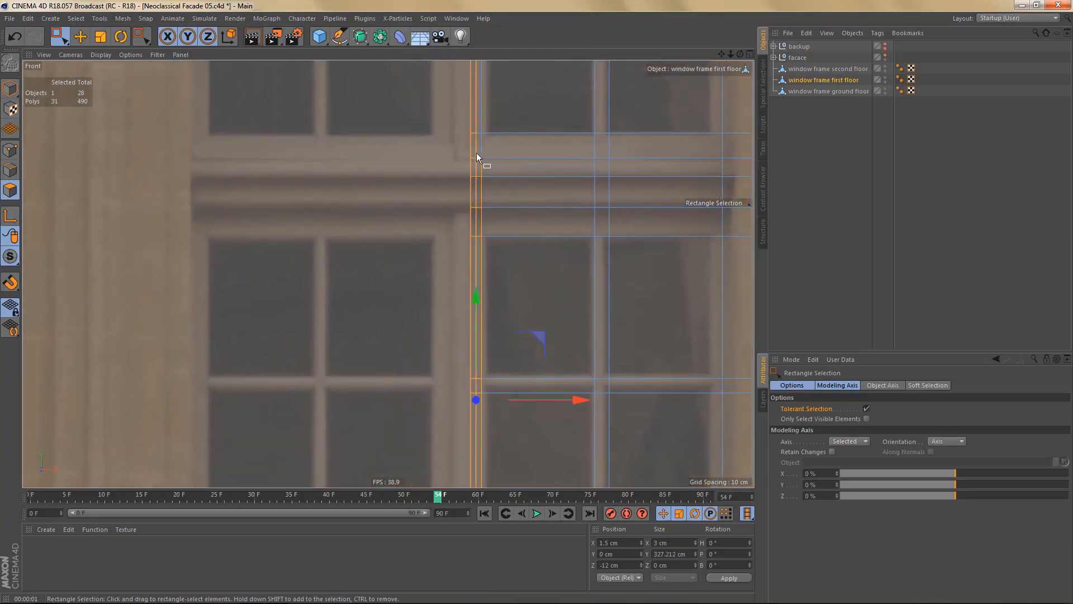
left_click_drag(480, 151, 549, 444, "ctrl")
middle_click_drag(549, 444, 546, 113, "alt")
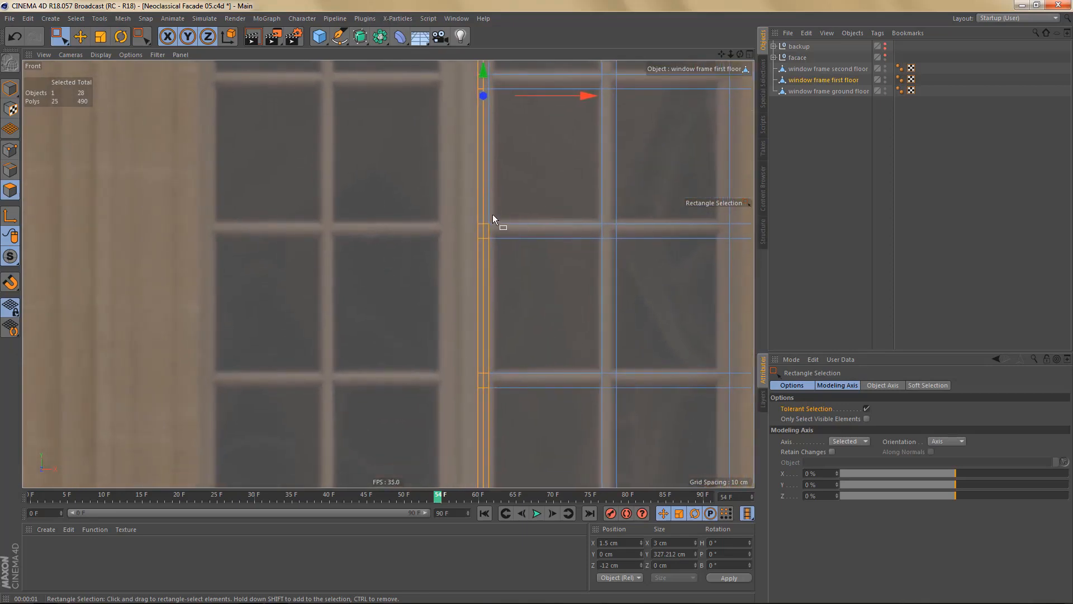
left_click_drag(488, 221, 531, 481, "ctrl")
middle_click_drag(559, 257, 574, 137, "alt")
left_click_drag(503, 249, 551, 421, "ctrl")
middle_click(539, 404)
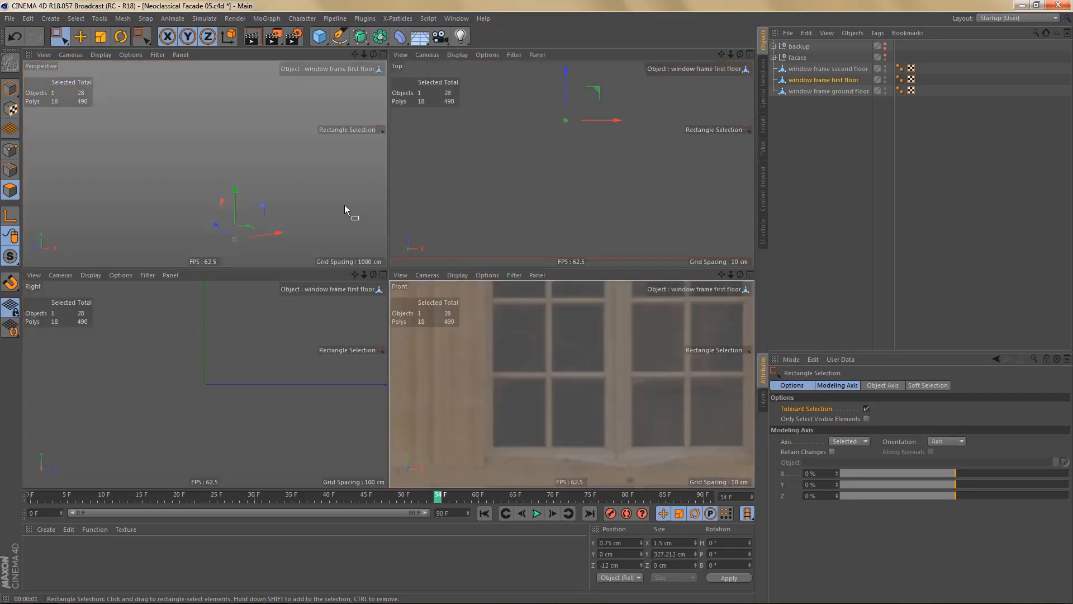
- In the perspective view, extrude the narrow left-hand column of the border strip with a 2 cm offset
middle_click(344, 205)
right_click_drag(437, 279, 430, 289, "alt")
left_click_drag(449, 297, 367, 304, "alt")
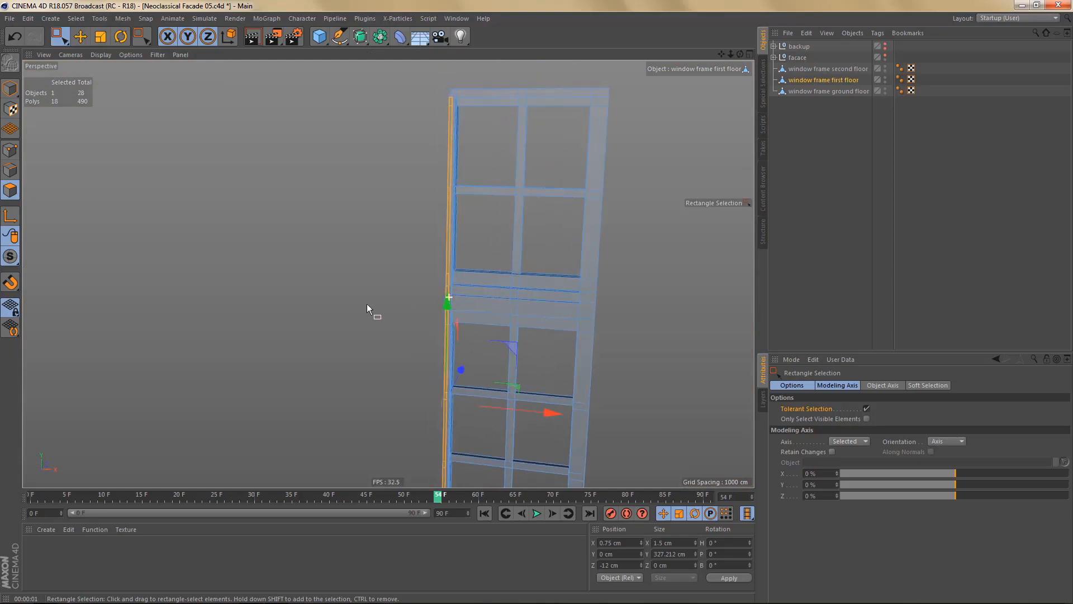
key("d")
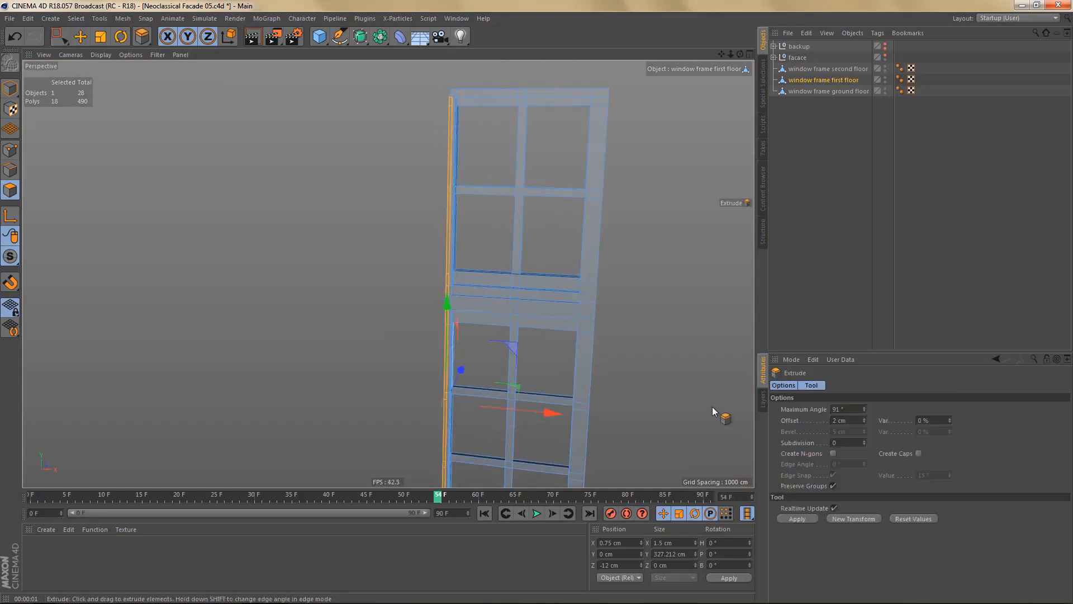
left_click(806, 518)
left_click_drag(468, 256, 446, 301, "alt")
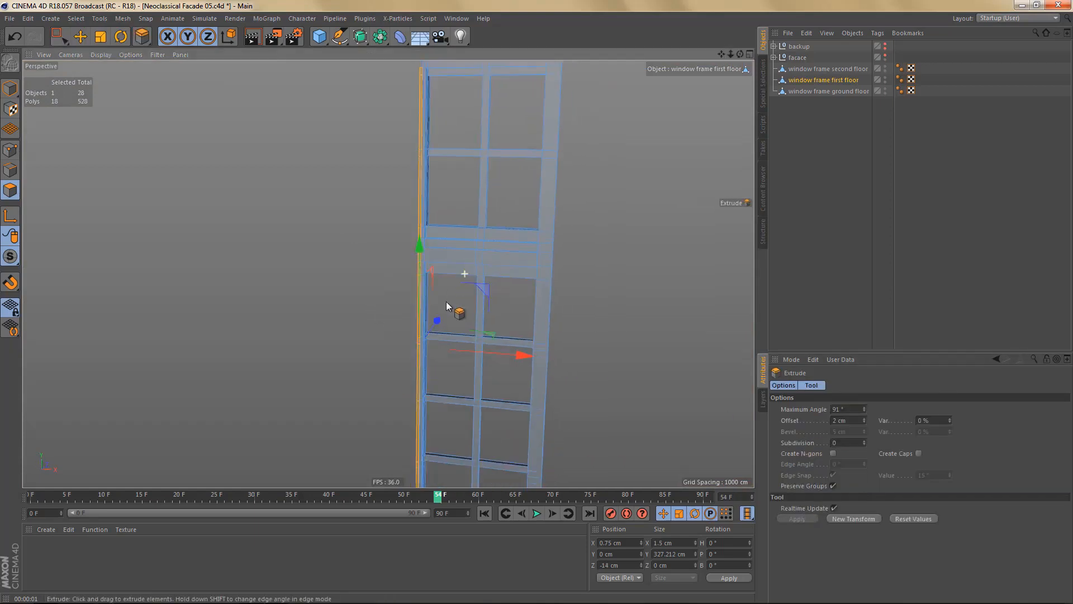
- Render the perspective and front views and compare the stepped window frame with the reference photo
scroll(446, 300, "down", 2)
key("ctrl+r")
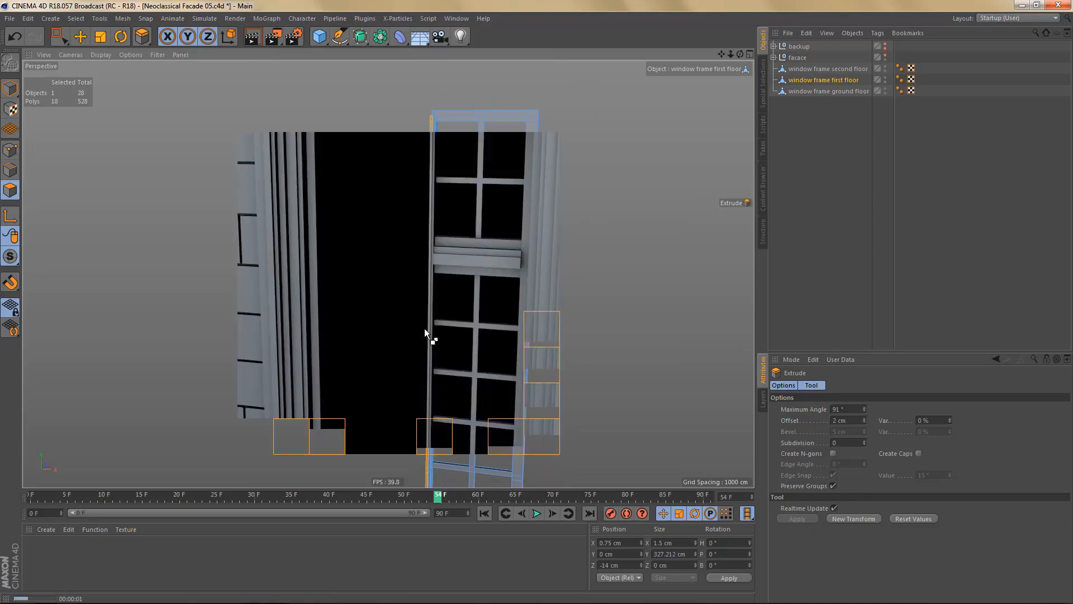
scroll(418, 352, "down", 3)
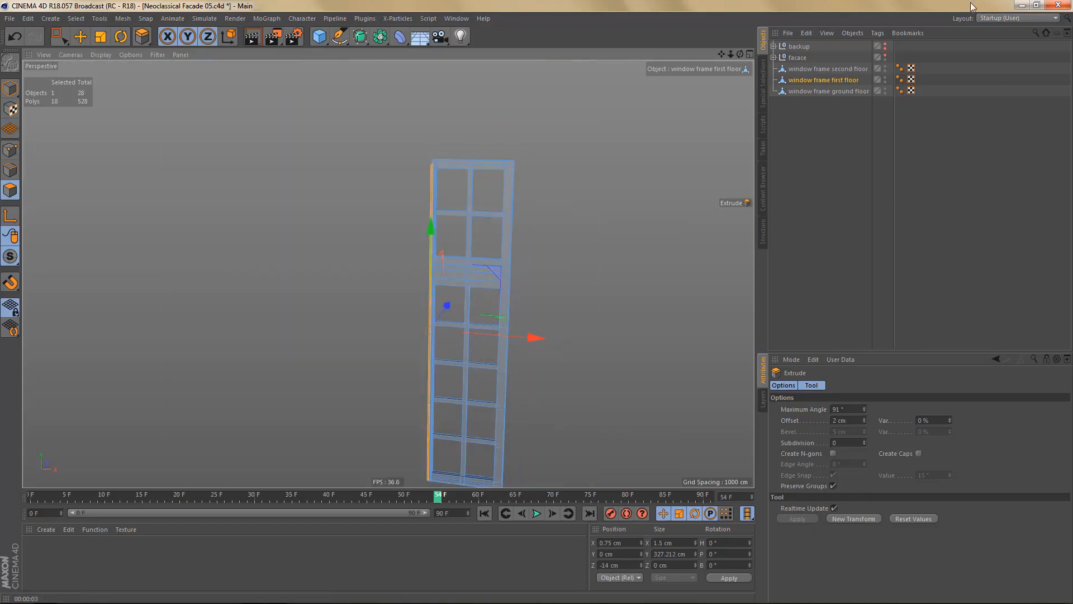
middle_click(640, 319)
middle_click(626, 316)
right_click_drag(523, 299, 496, 394, "alt")
middle_click_drag(496, 394, 485, 485, "alt")
key("ctrl+r")
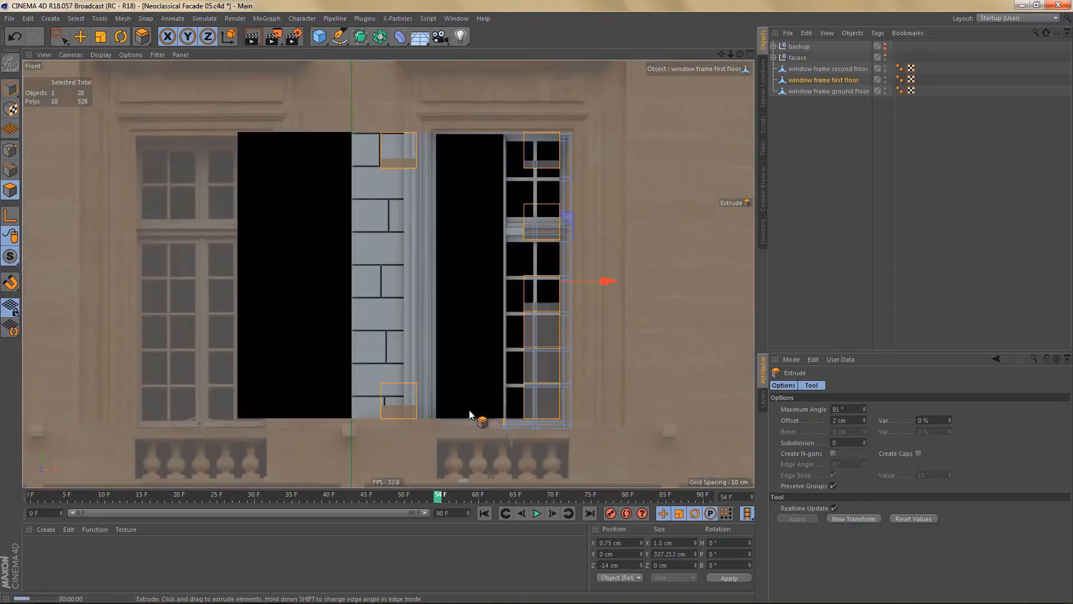
scroll(568, 285, "up", 5)
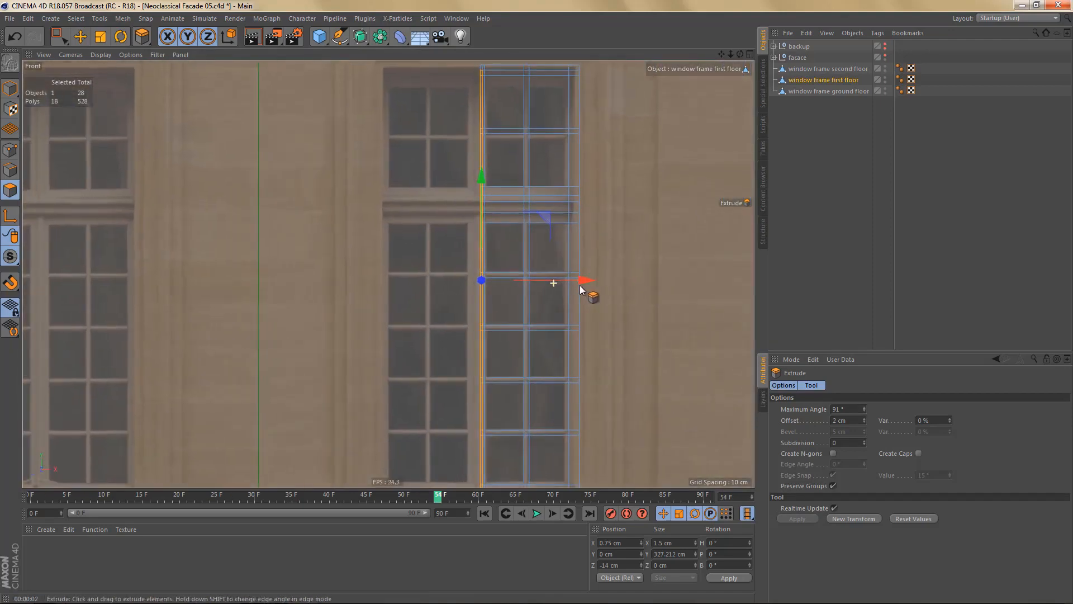
right_click_drag(579, 285, 607, 283, "alt")
middle_click_drag(554, 294, 572, 368, "alt")
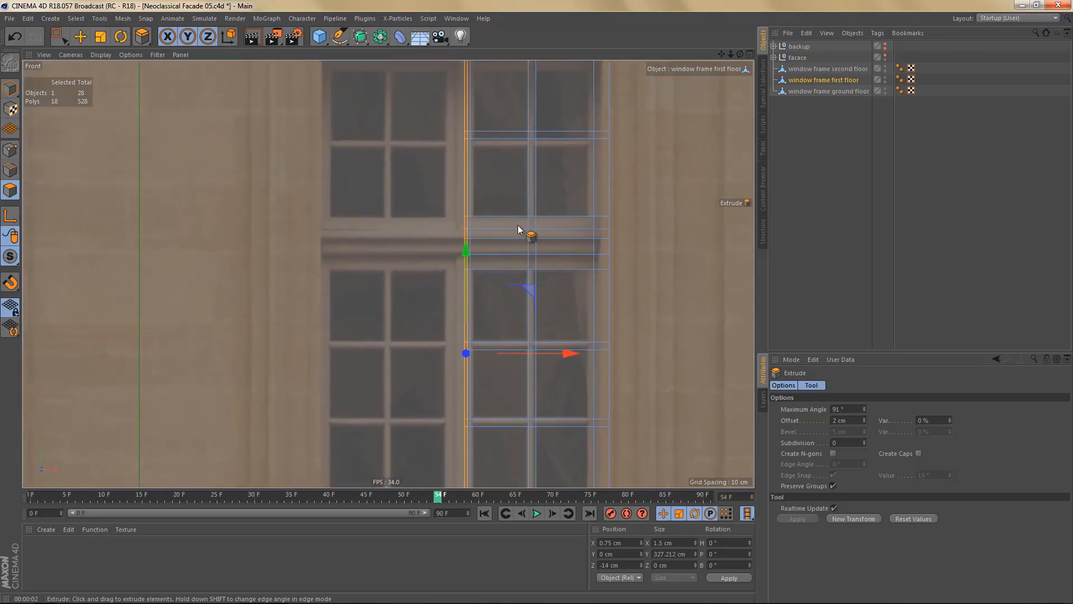
scroll(524, 185, "up", 3)
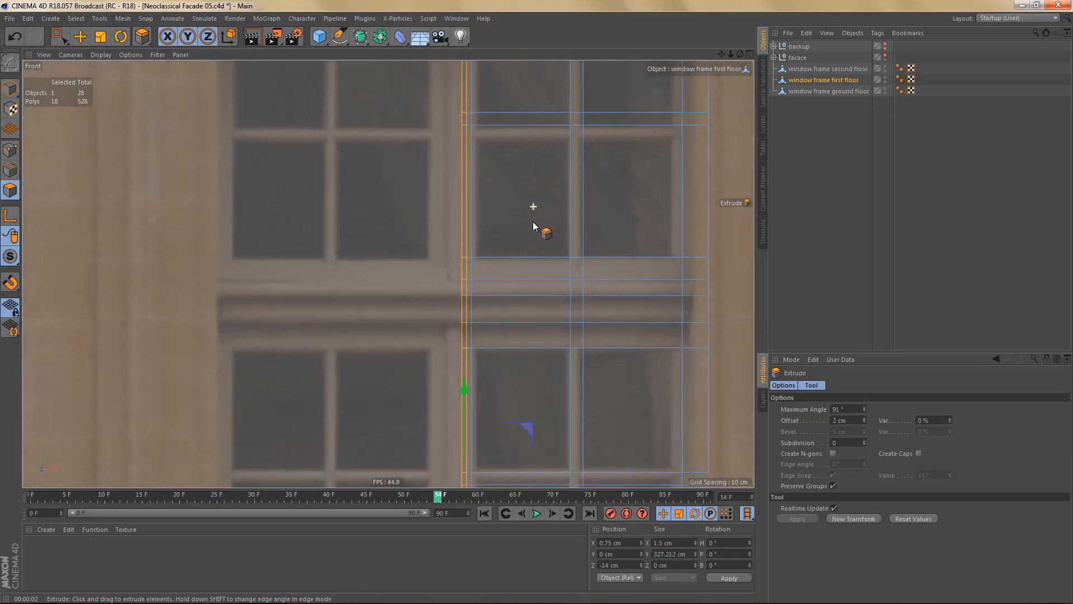
scroll(533, 223, "down", 4)
- Turn off tolerant selection, select all polygons lying on the frame's left-hand side plane, and delete them
key("space")
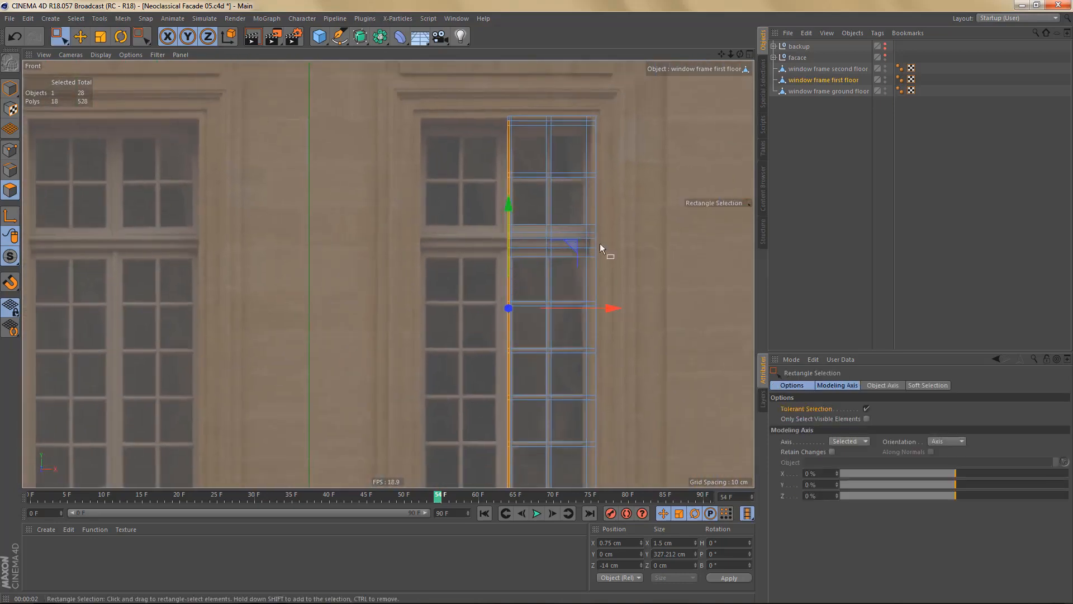
left_click(867, 408)
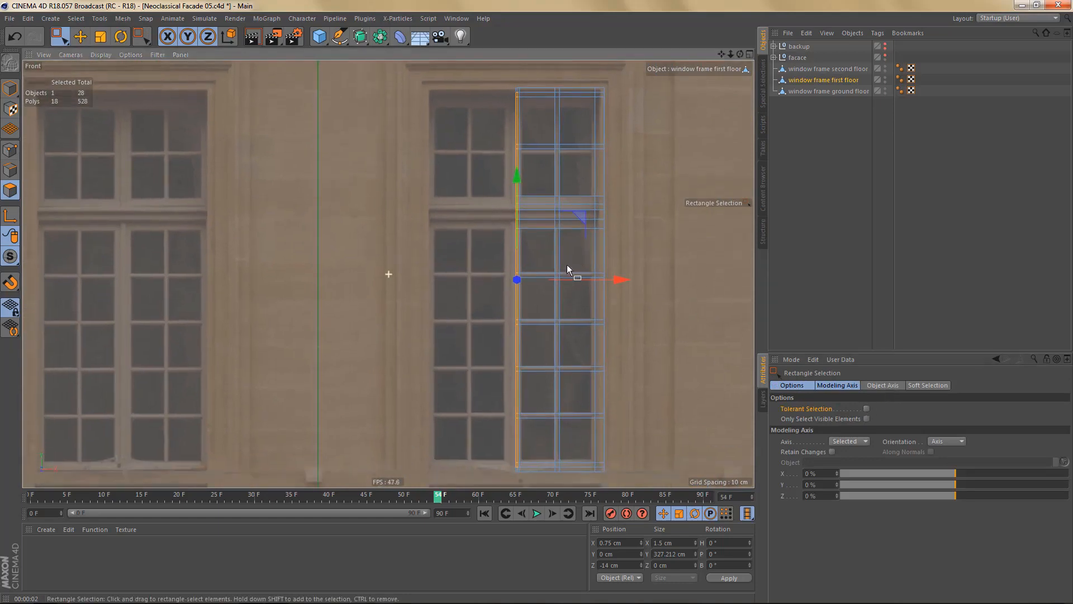
left_click_drag(498, 77, 515, 494)
middle_click(482, 372)
middle_click(364, 229)
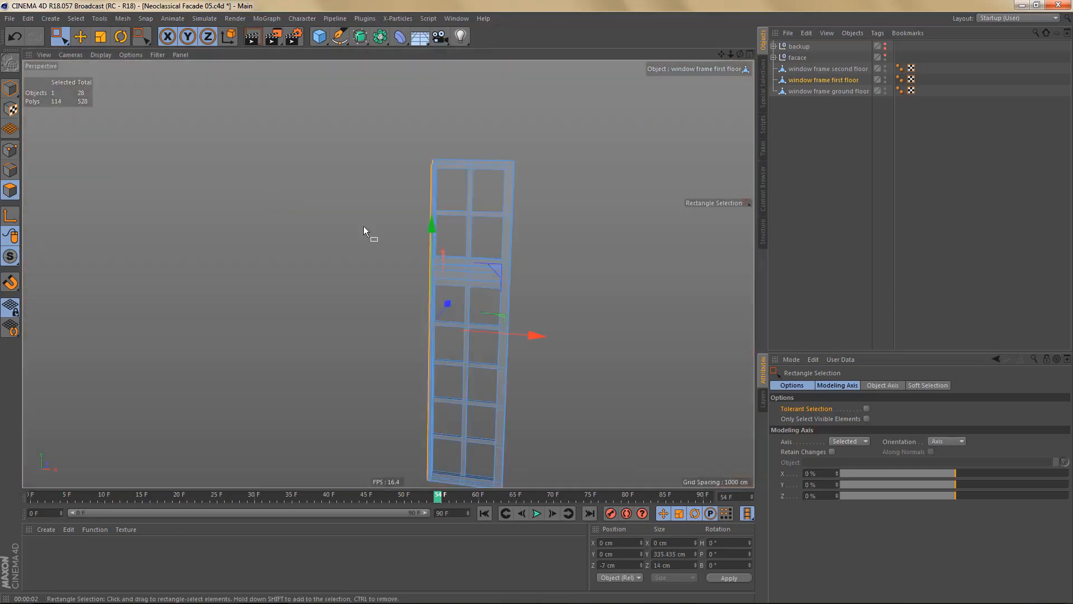
left_click_drag(452, 206, 511, 200, "alt")
scroll(495, 193, "up", 3)
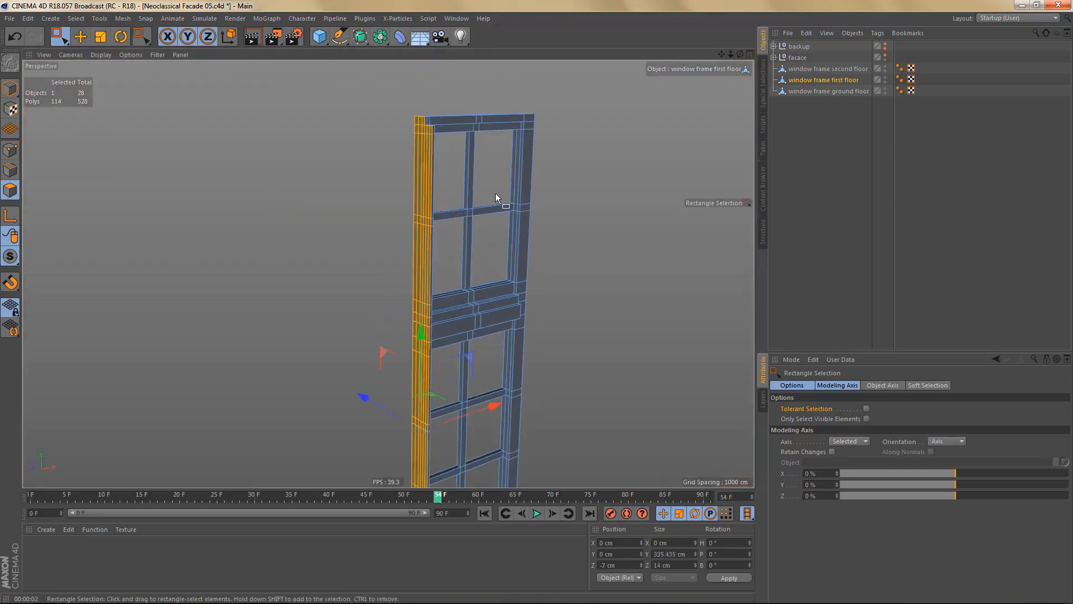
key("Delete")
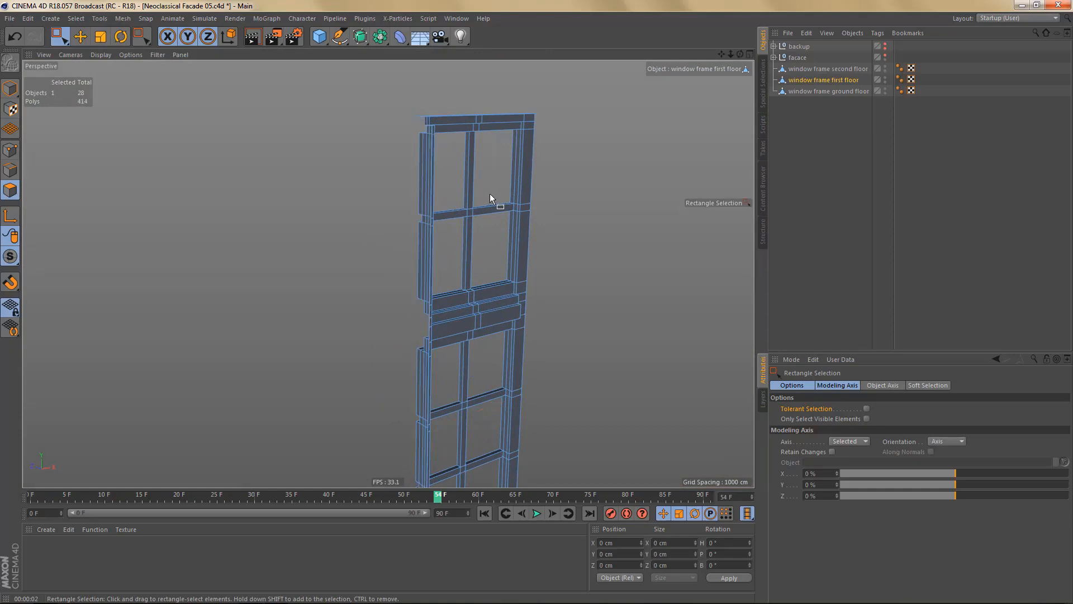
- Display the model shaded with lines and examine the frame's upper-left corner from the opened side
key("n")
key("b")
scroll(445, 96, "up", 2)
middle_click_drag(466, 114, 460, 172, "alt")
scroll(429, 179, "up", 8)
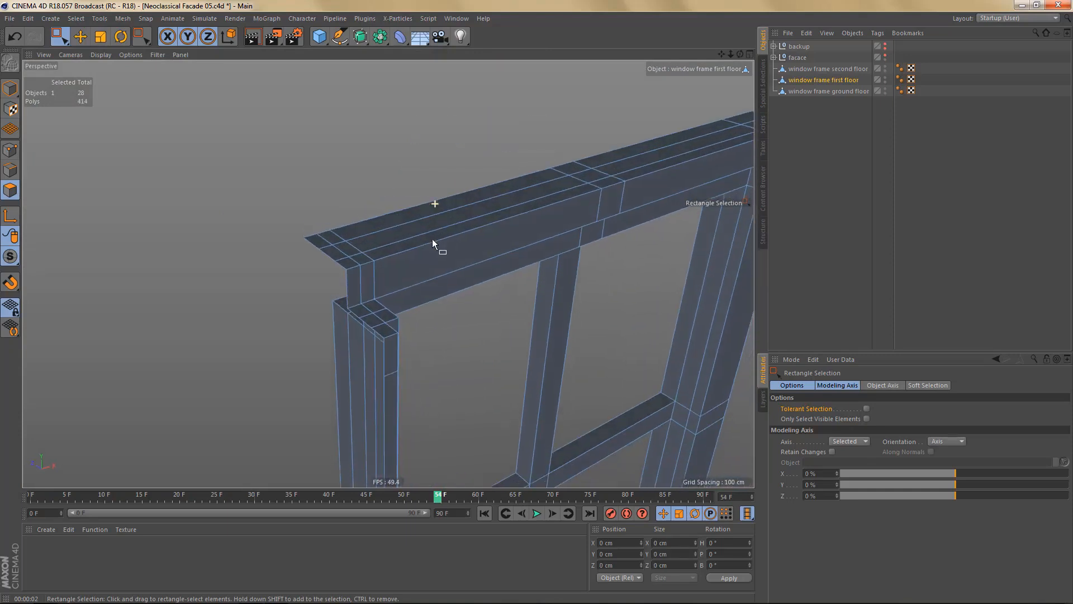
- In edge mode, remove the two surplus edge loops running lengthwise along the outer face of the frame's top rail
key("Return")
key("Return")
key("e")
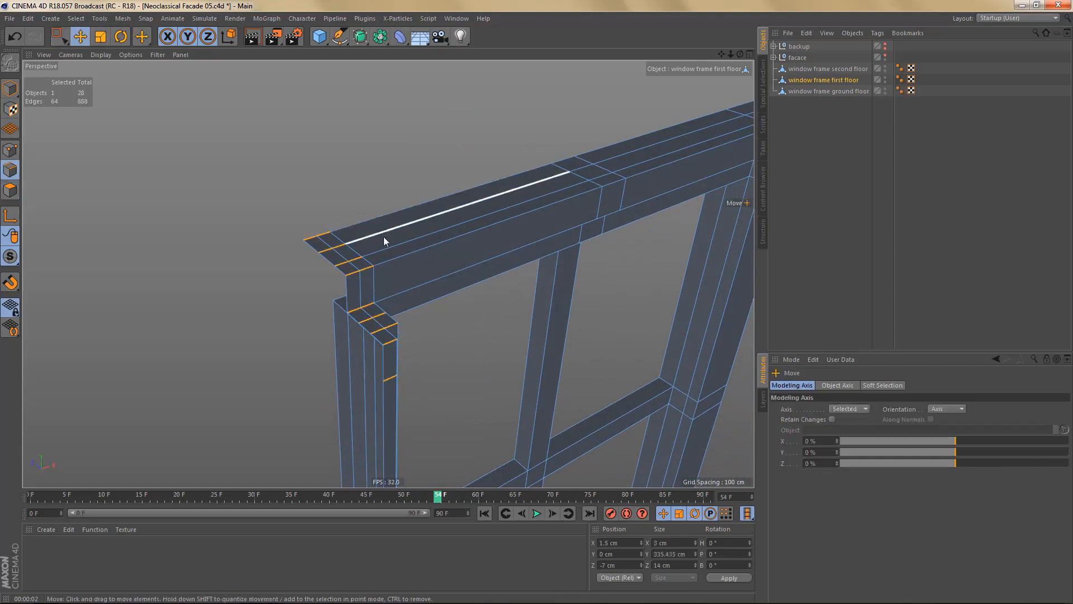
double_click(383, 232)
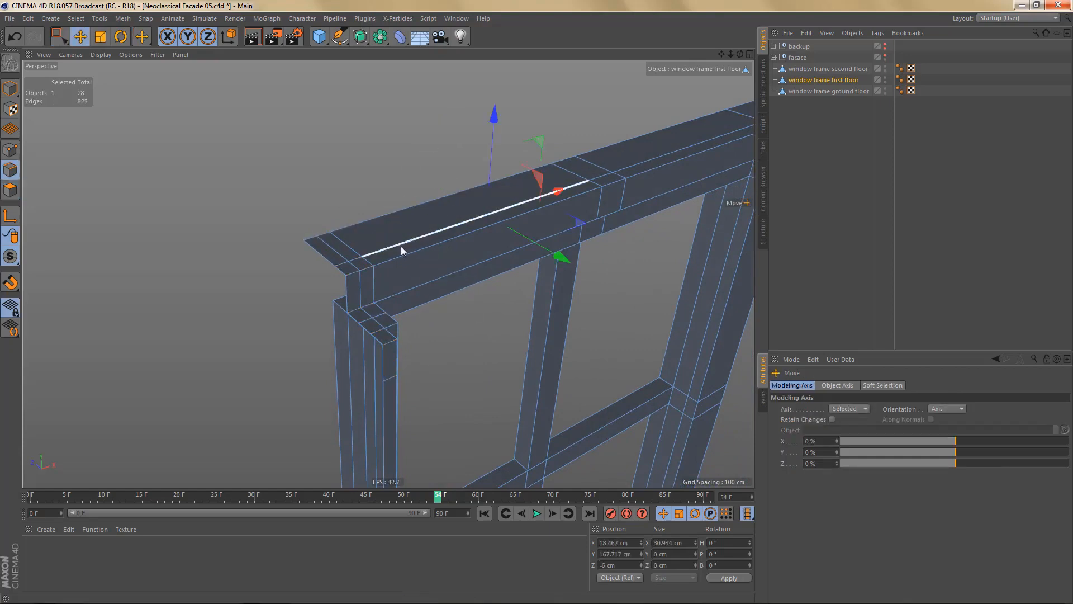
key("Delete")
- Put the first-floor window frame inside a Symmetry object so the half is mirrored into a full window
mouse_move(376, 222)
left_mouse_down("alt")
mouse_move(360, 263)
mouse_move(292, 250)
mouse_move(414, 278)
mouse_move(347, 221)
mouse_move(366, 214)
mouse_move(330, 176)
mouse_move(302, 171)
mouse_move(324, 179)
mouse_move(318, 246)
mouse_move(333, 197)
mouse_move(357, 171)
mouse_move(357, 199)
mouse_move(383, 216)
left_mouse_up("alt")
left_click_drag(391, 255, 411, 256, "alt")
right_click_drag(404, 261, 379, 296, "alt")
left_click(380, 36)
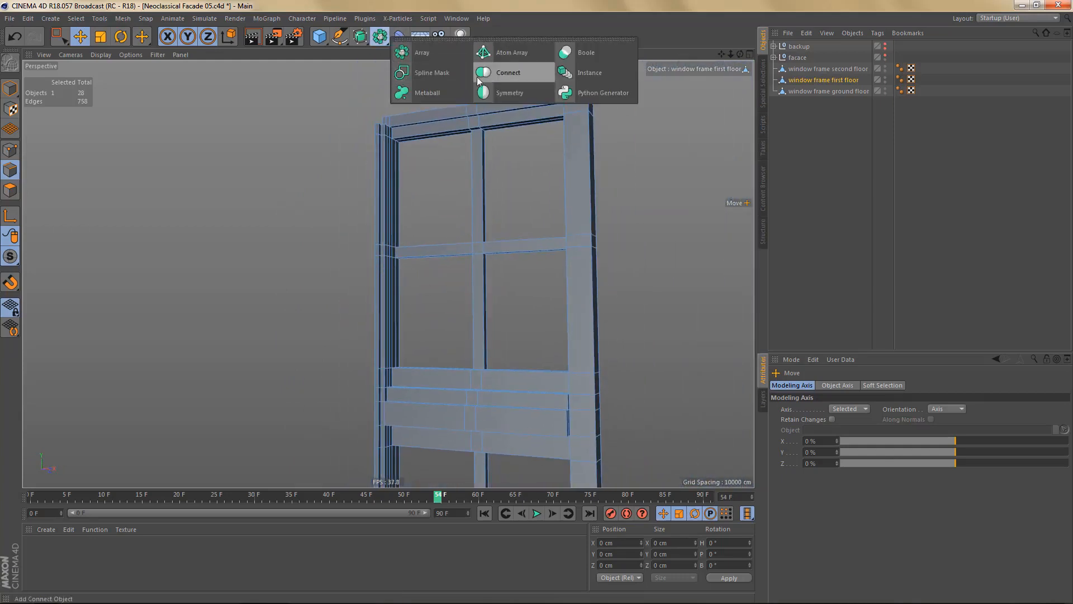
left_click(491, 92, "alt")
left_click_drag(390, 216, 445, 239, "alt")
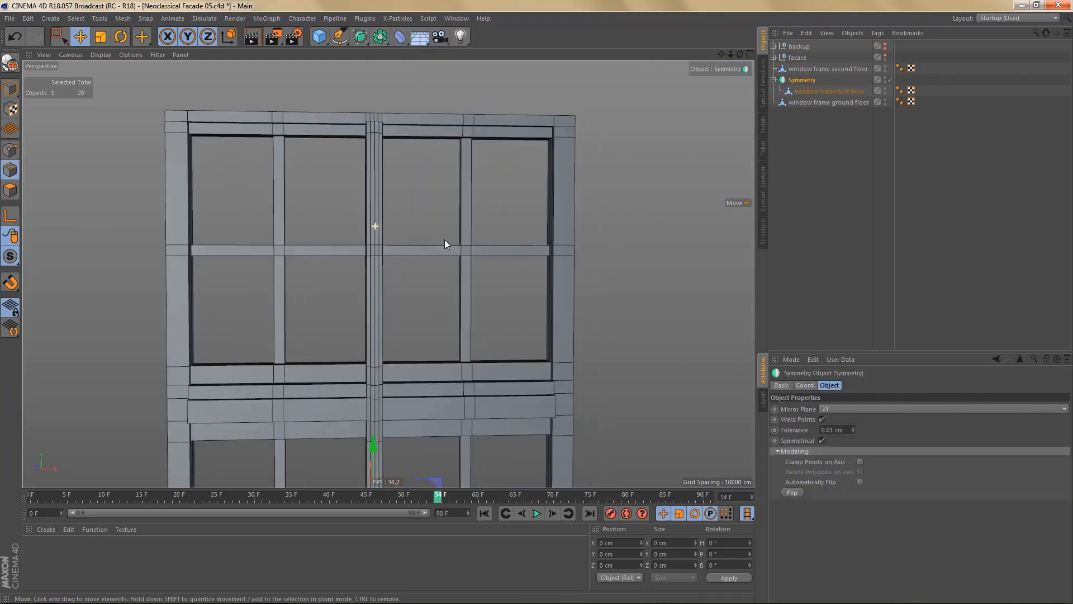
- Render the front view and compare the mirrored first-floor frame with the reference photo
middle_click(448, 240)
middle_click(524, 331)
middle_click_drag(535, 329, 511, 319, "alt")
scroll(514, 302, "down", 3)
key("ctrl+r")
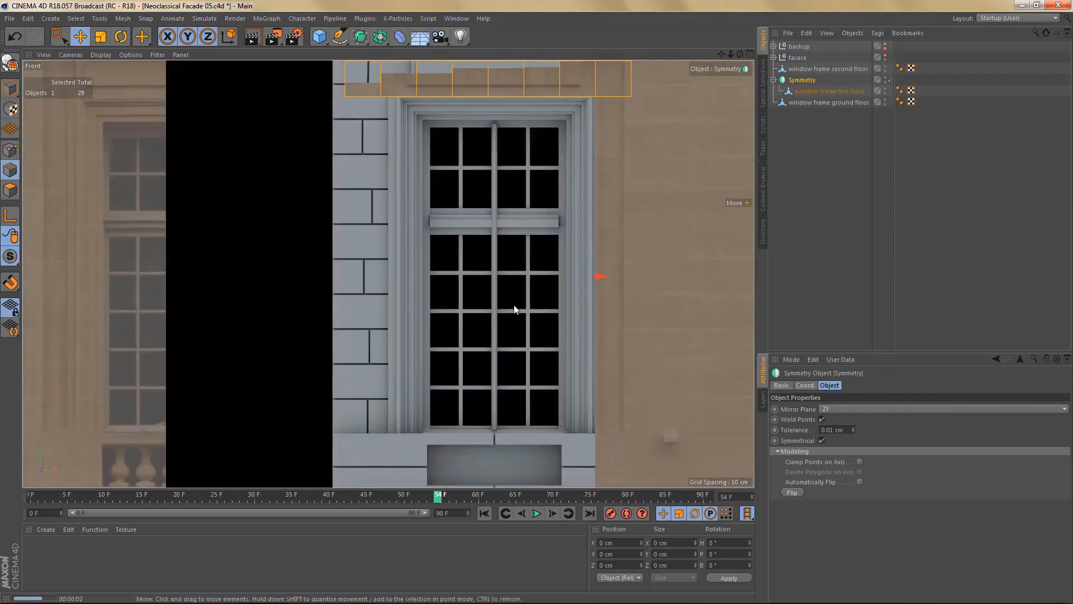
scroll(514, 304, "down", 3)
scroll(469, 328, "up", 4)
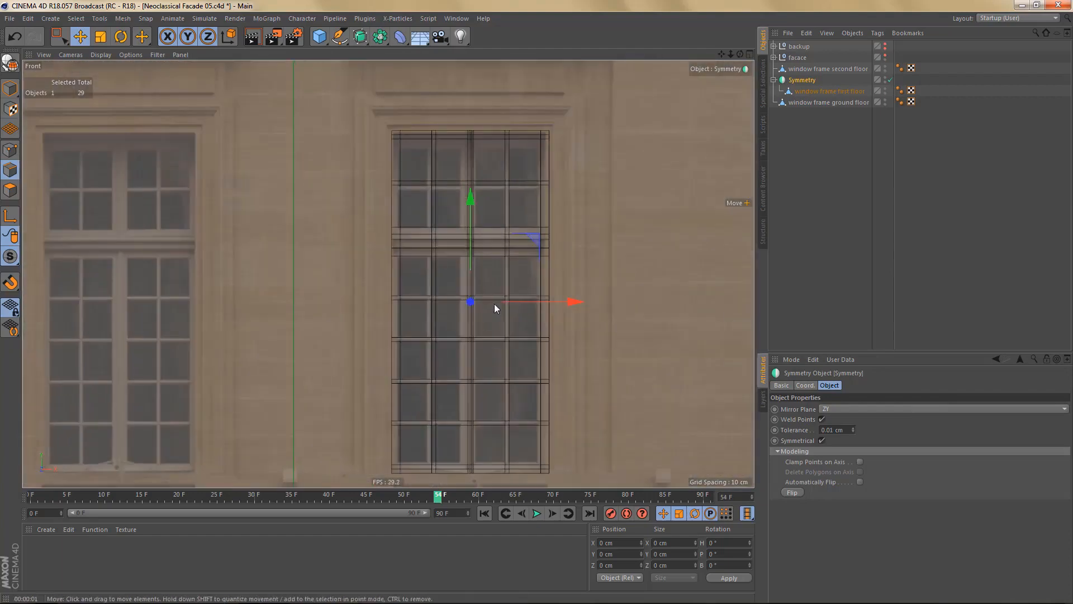
scroll(505, 230, "up", 2)
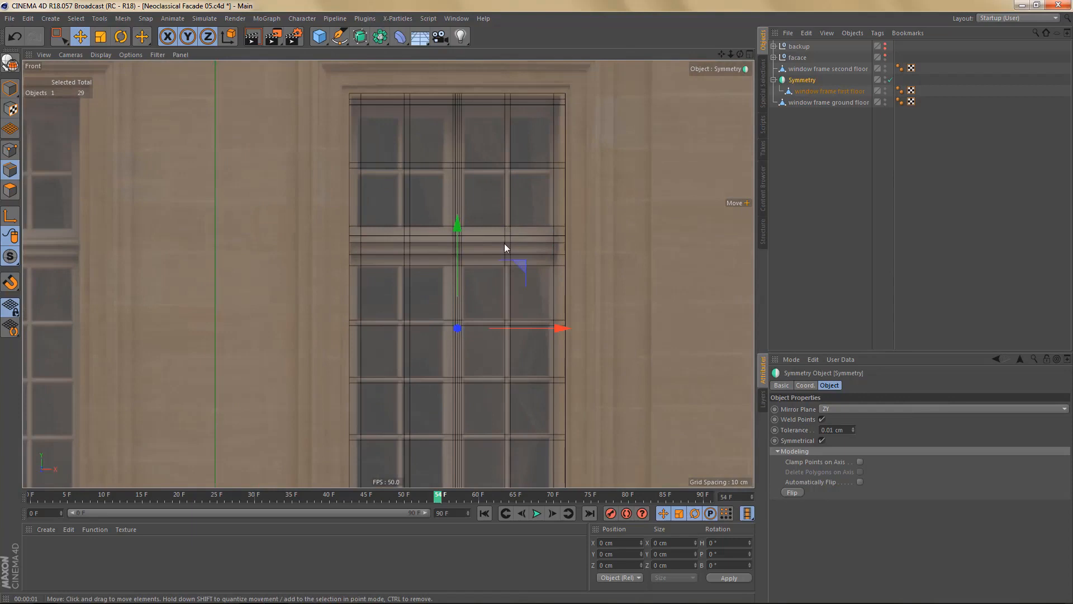
- Disable the symmetry and select the half frame's points around the upper panes, leaving out the centre-line and outermost columns
left_click(891, 80)
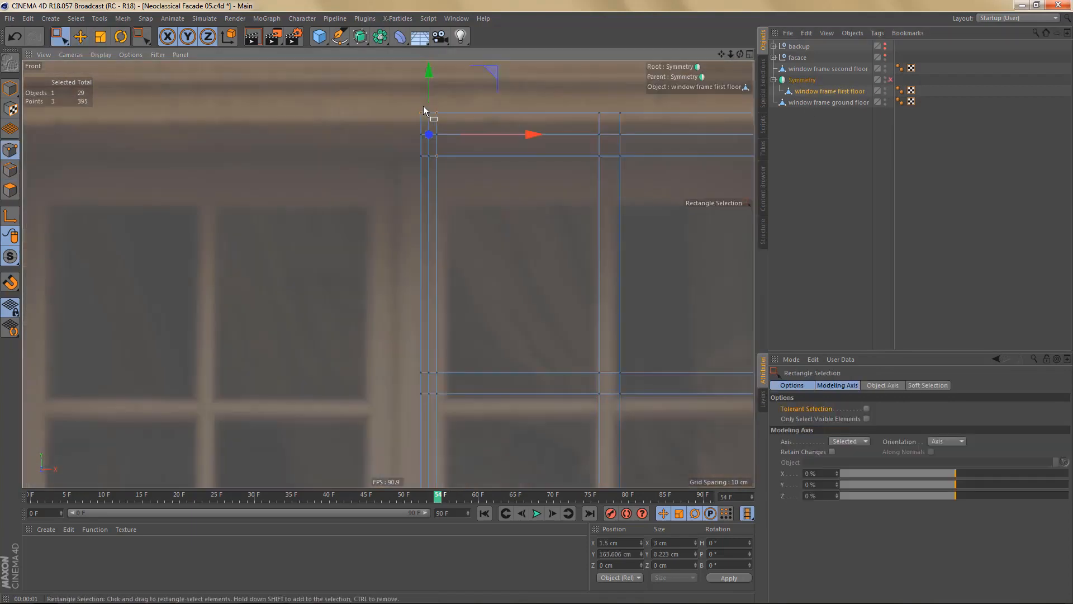
left_click_drag(425, 107, 530, 415)
middle_click_drag(444, 283, 427, 230, "alt")
right_click_drag(425, 253, 424, 286, "alt")
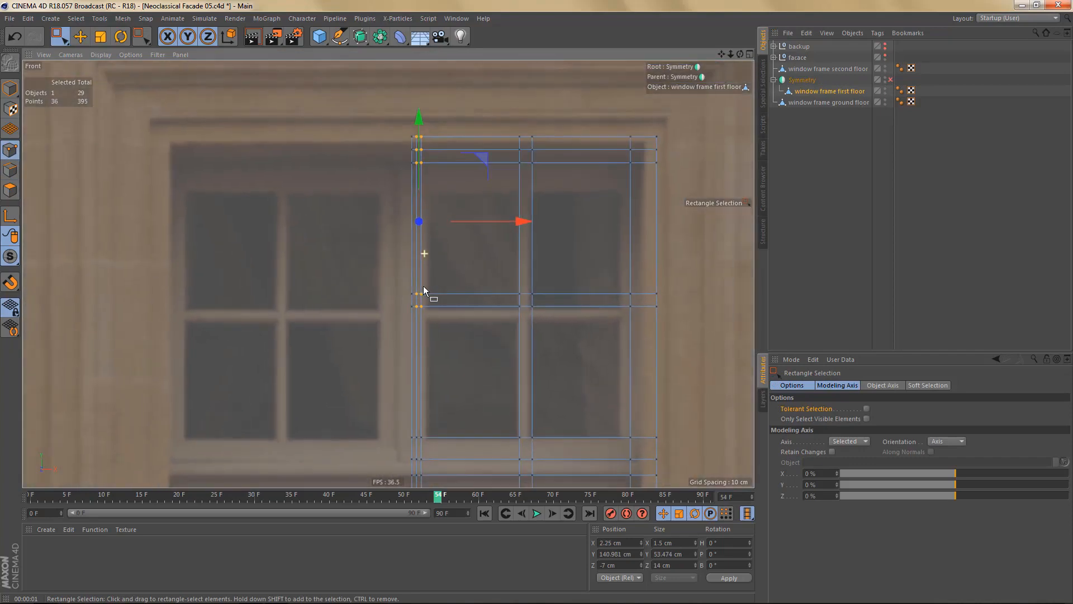
middle_click_drag(460, 297, 464, 258, "alt")
left_click_drag(491, 82, 581, 330)
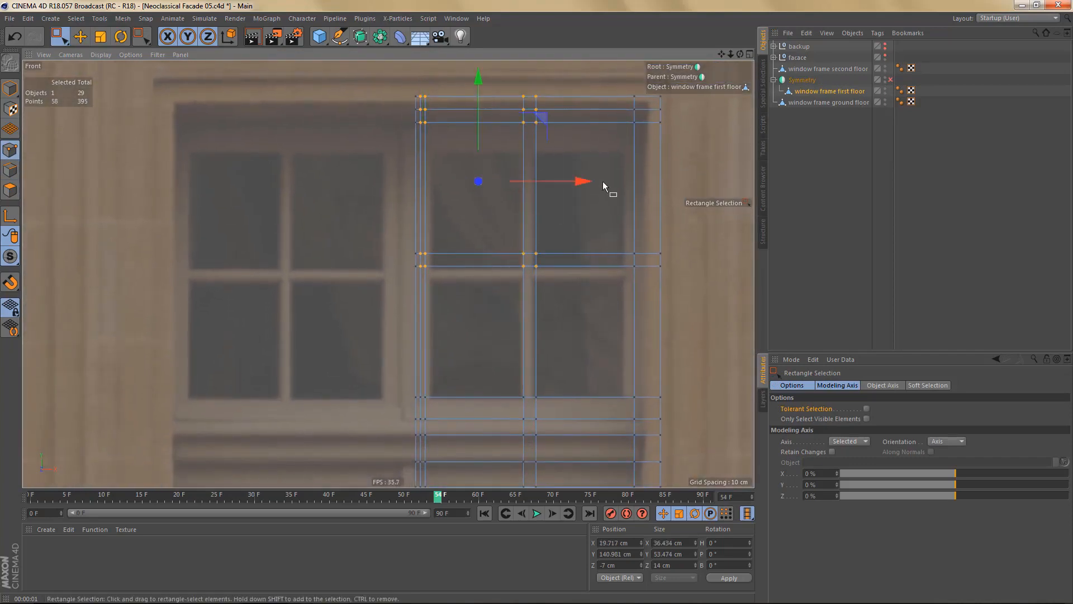
left_click_drag(611, 79, 644, 327, "shift")
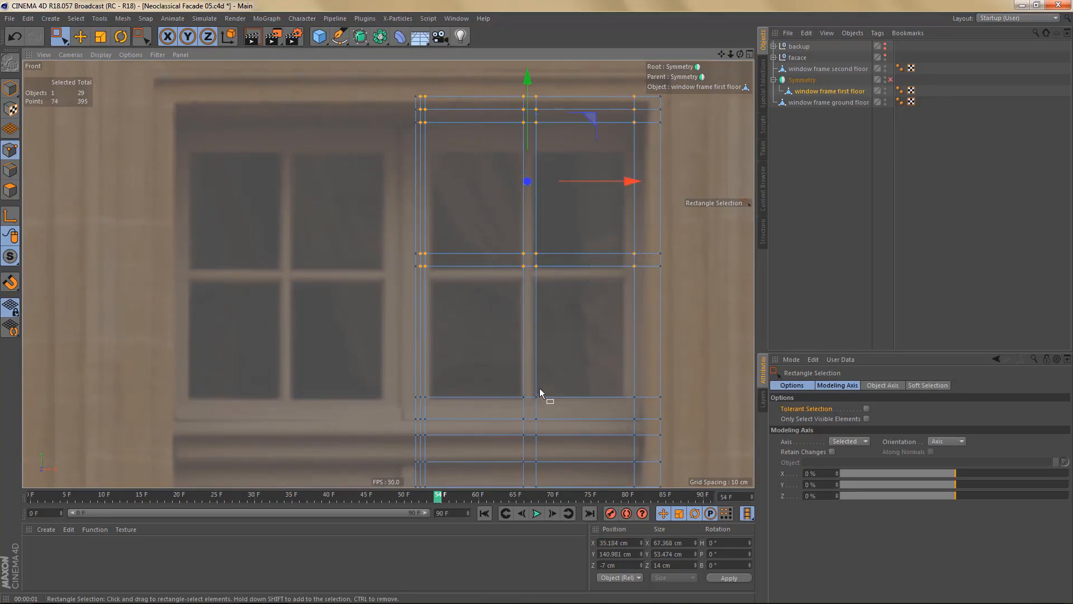
- Extend the point selection down to the frame's bottom, still excluding the centre-line and outermost columns
right_click_drag(546, 395, 552, 293, "alt")
middle_click_drag(540, 324, 538, 264, "alt")
right_click_drag(538, 254, 538, 300, "alt")
middle_click_drag(527, 329, 520, 255, "alt")
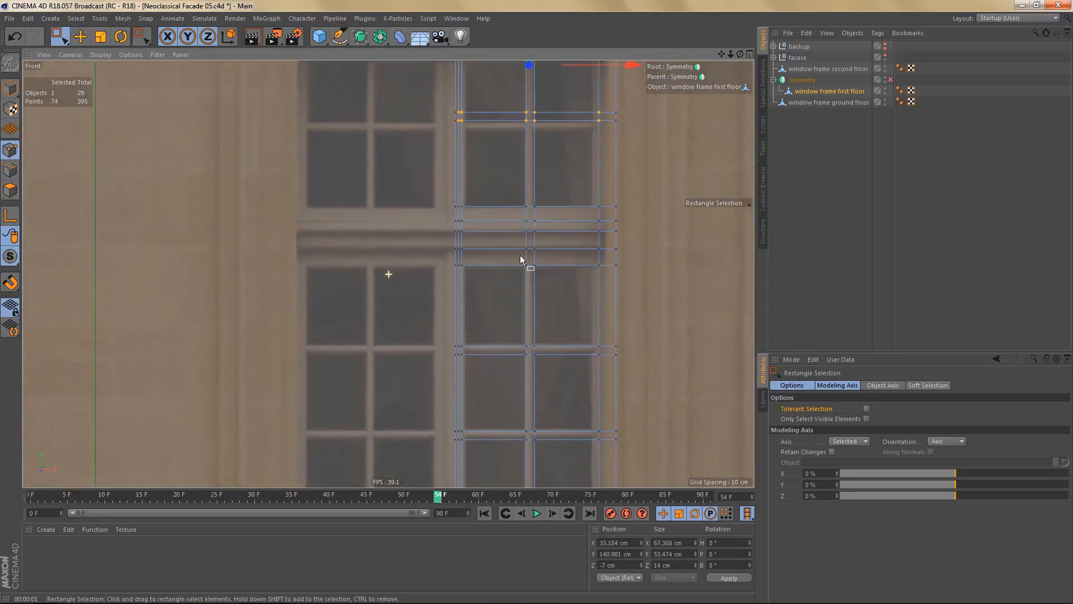
left_click_drag(458, 106, 604, 474)
middle_click_drag(553, 406, 485, 265, "alt")
left_click_drag(449, 177, 596, 466)
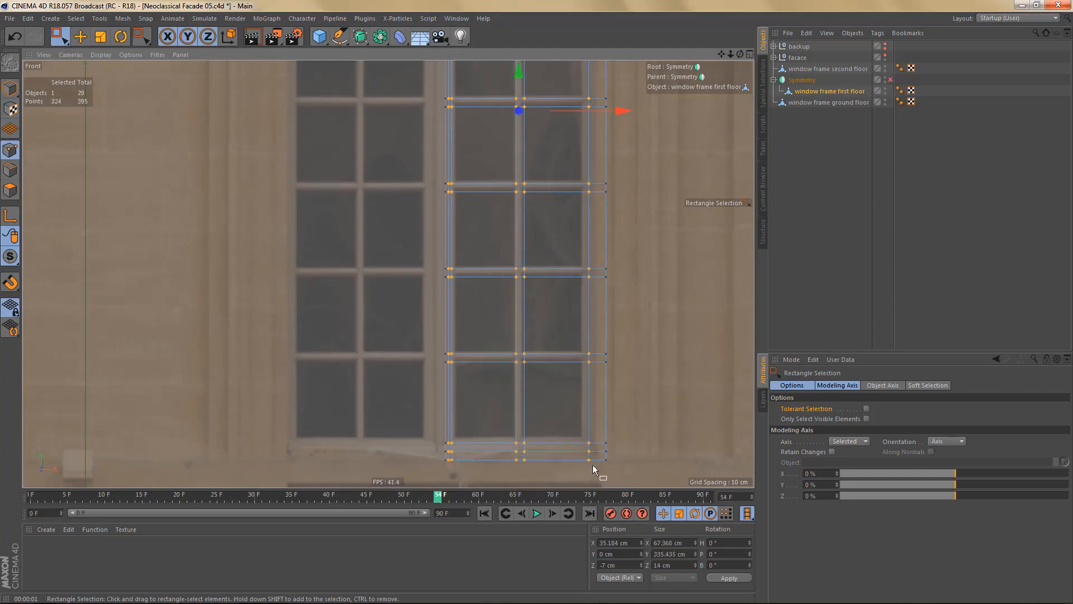
- Shift the selected points outward along X to a position of about 36.4 cm, widening the central post
middle_click_drag(496, 264, 524, 343, "alt")
scroll(562, 267, "up", 2)
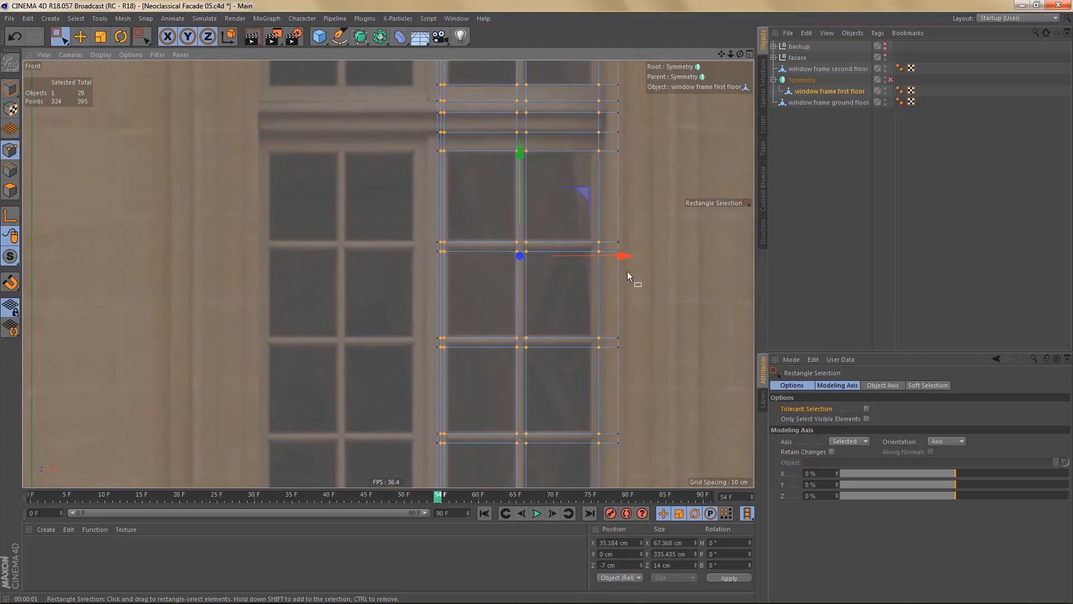
mouse_move(619, 256)
left_mouse_down()
mouse_move(630, 261)
mouse_move(616, 267)
left_mouse_up()
scroll(575, 300, "down", 5)
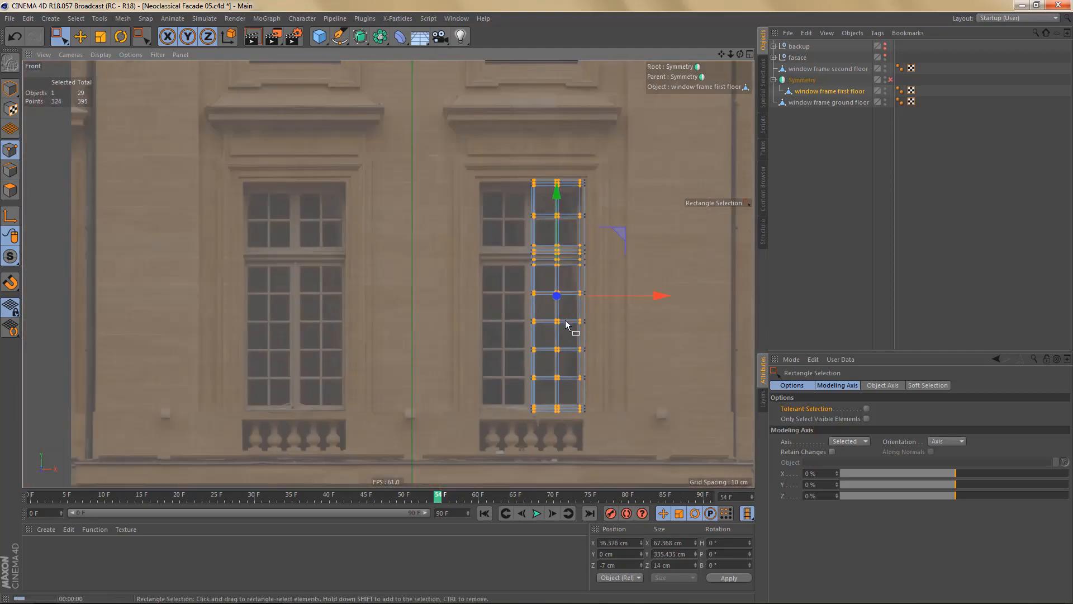
- Re-enable the Symmetry object and render the front view to check the full first-floor window
key("ctrl+r")
middle_click_drag(541, 291, 506, 384, "alt")
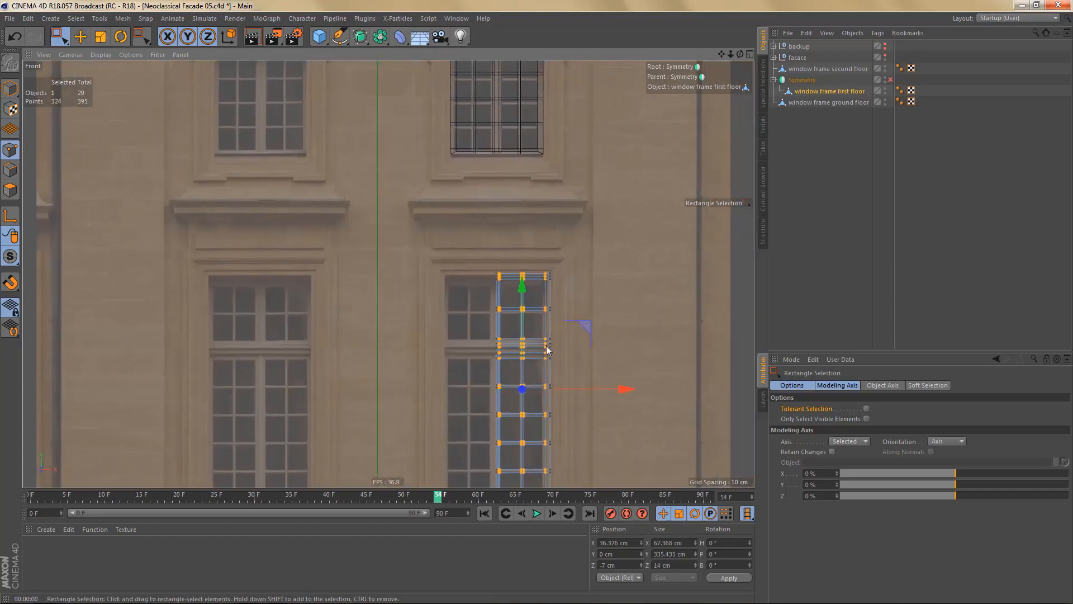
left_click(891, 80)
middle_click_drag(604, 354, 571, 323, "alt")
key("ctrl+r")
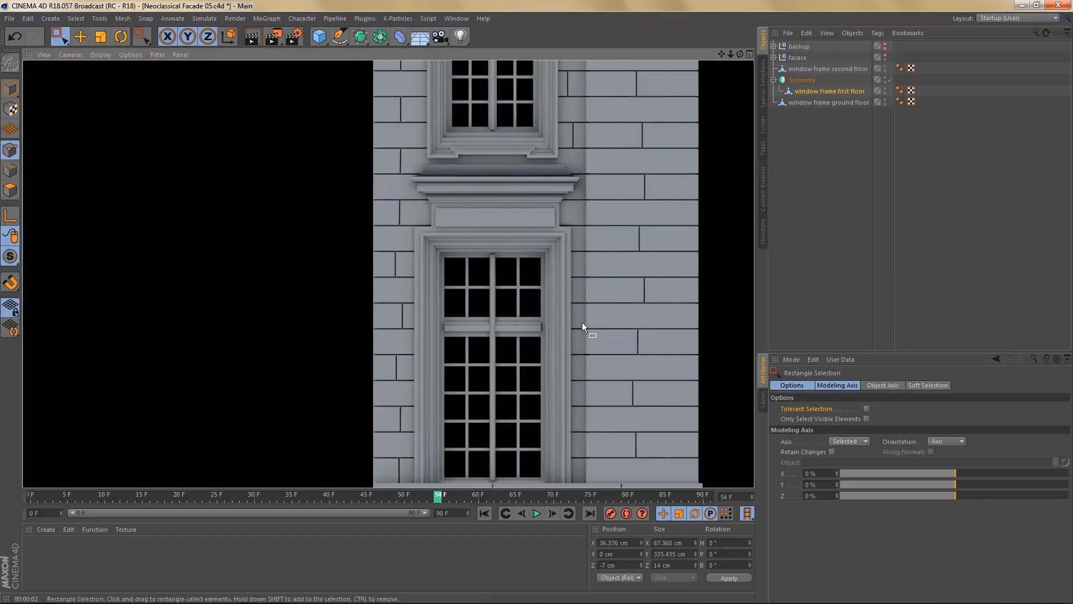
- Move the selected points outward to an X position of about 37.5 cm and render the front view
scroll(557, 355, "up", 4)
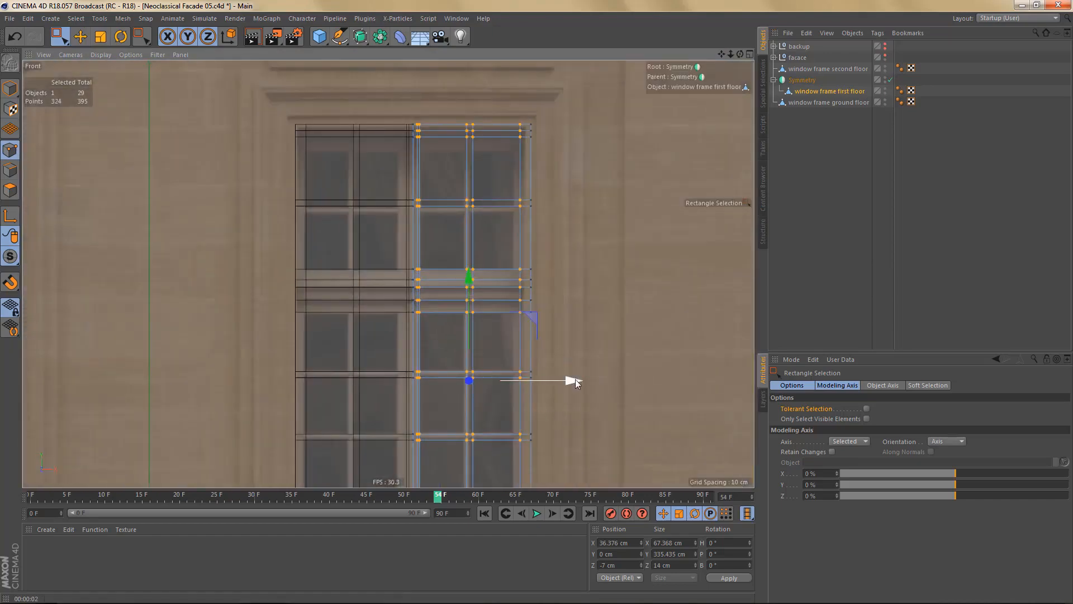
left_click_drag(576, 383, 578, 383)
scroll(575, 377, "down", 4)
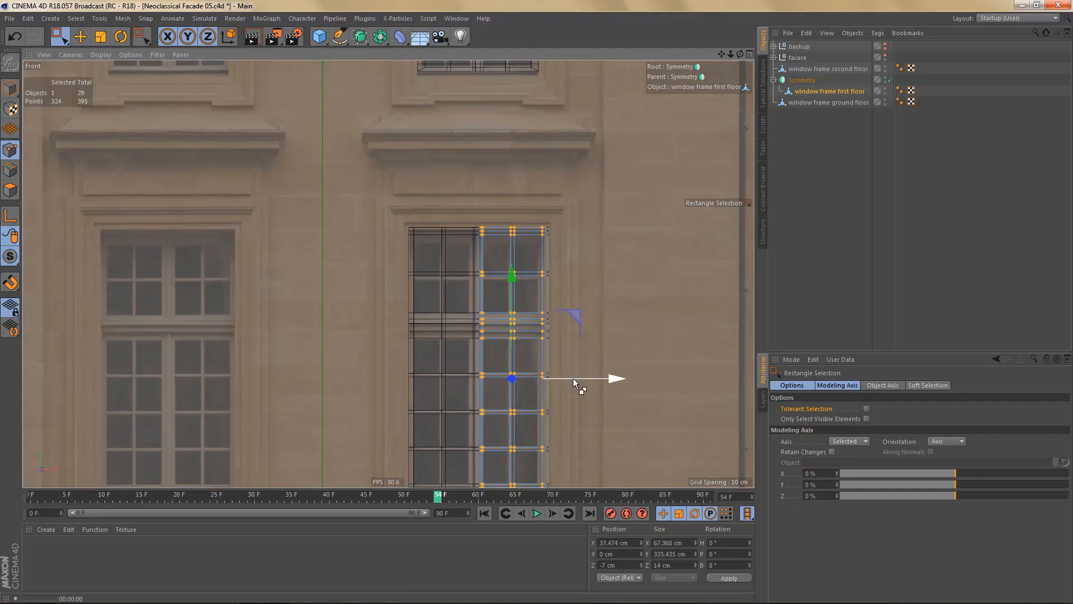
key("ctrl+r")
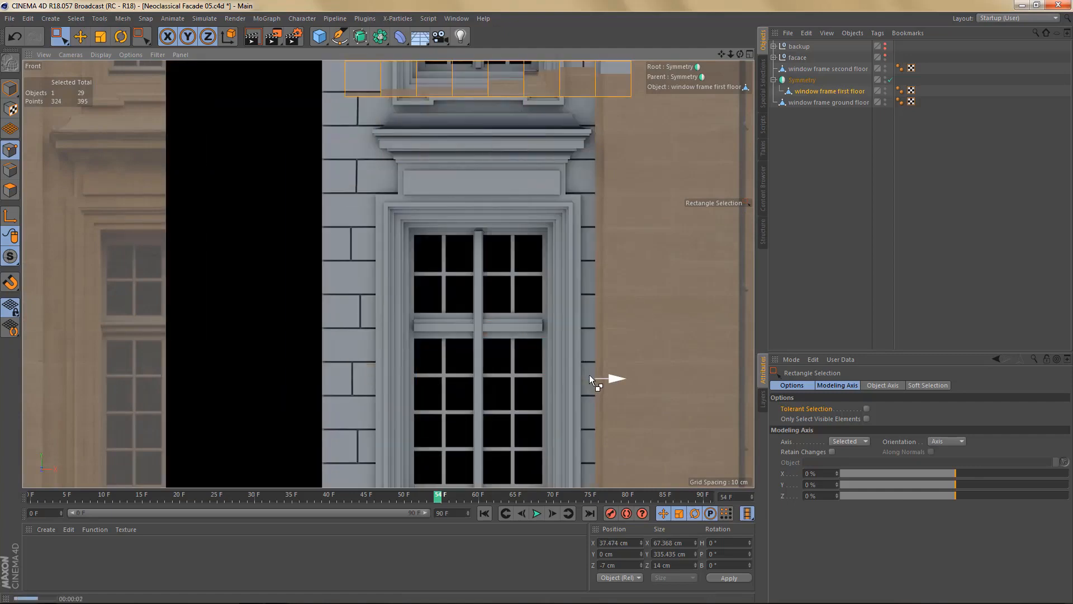
- Move the selected points further outward to an X position of about 38.1 cm and render the front view again
right_click_drag(561, 314, 550, 343, "alt")
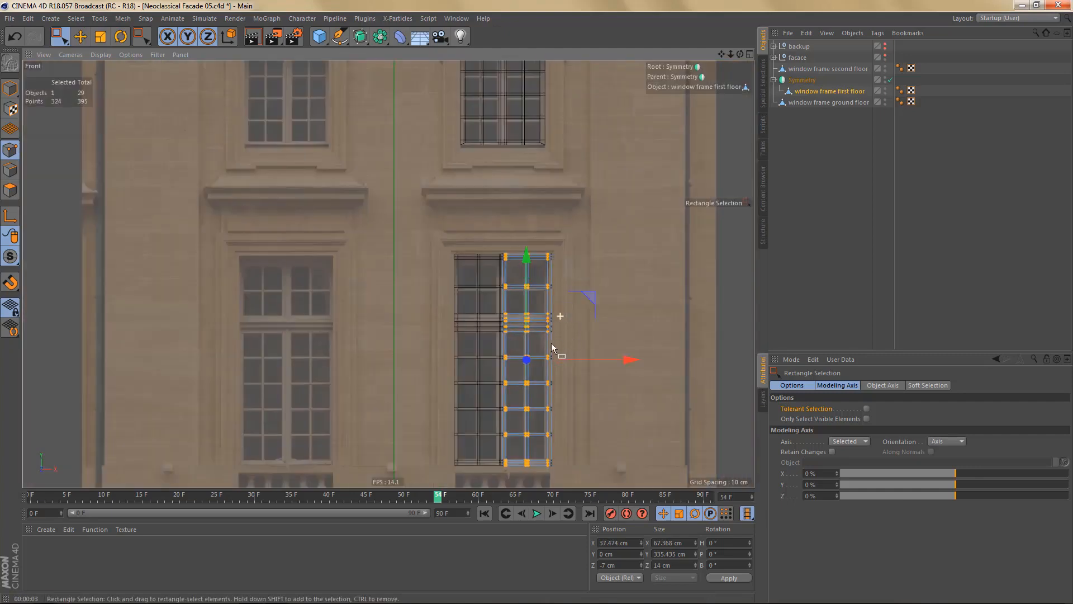
mouse_move(502, 270)
right_mouse_down("alt")
mouse_move(576, 285)
mouse_move(517, 271)
right_mouse_up("alt")
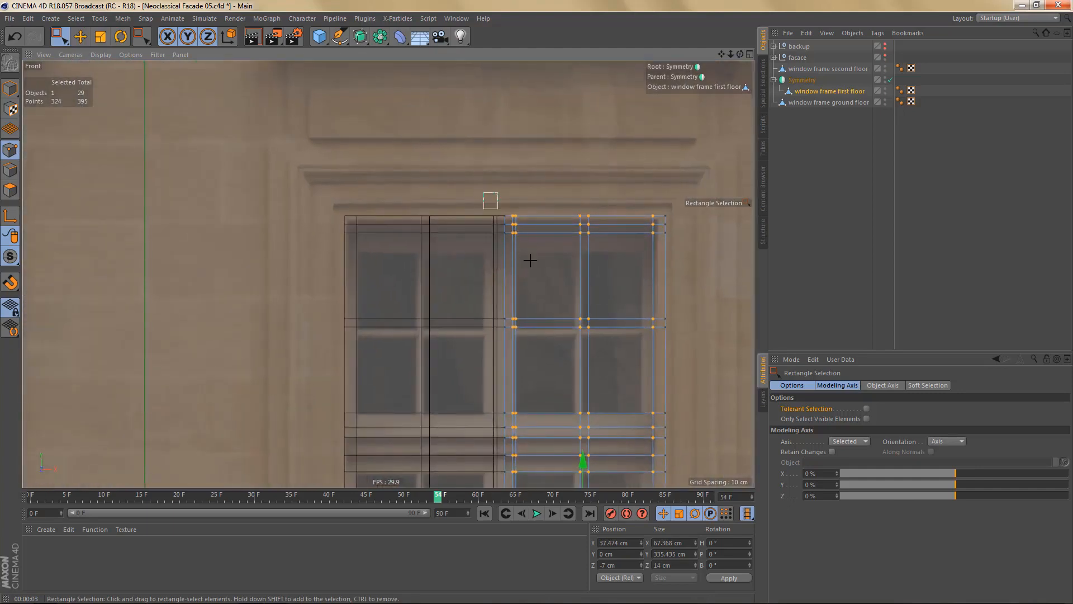
left_click_drag(530, 260, 502, 210)
key("ctrl+z")
middle_click_drag(589, 363, 541, 166, "alt")
right_click_drag(575, 361, 626, 367, "alt")
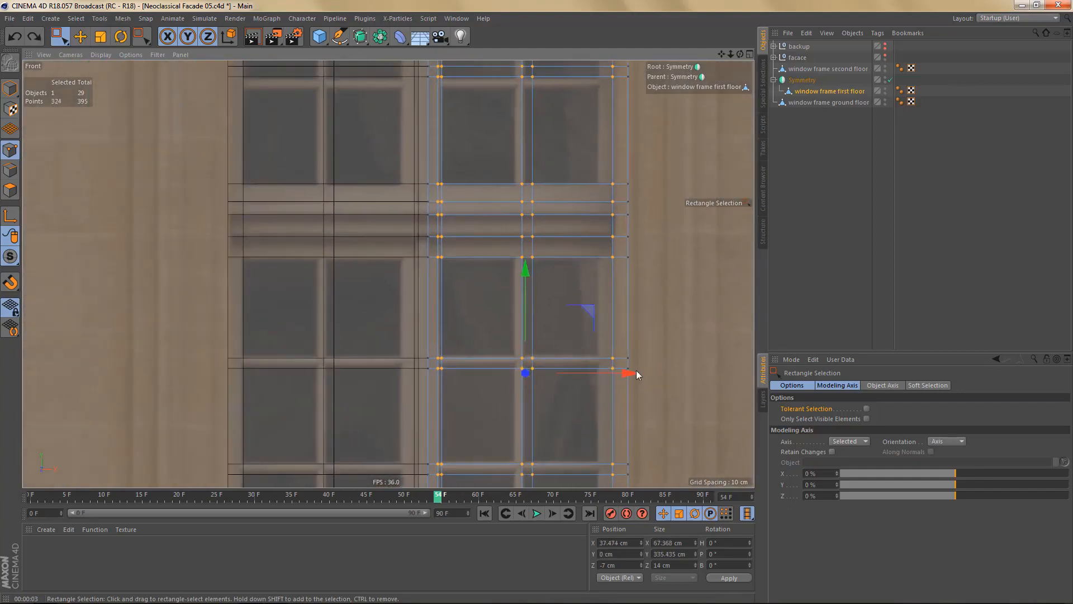
left_click_drag(630, 374, 633, 374)
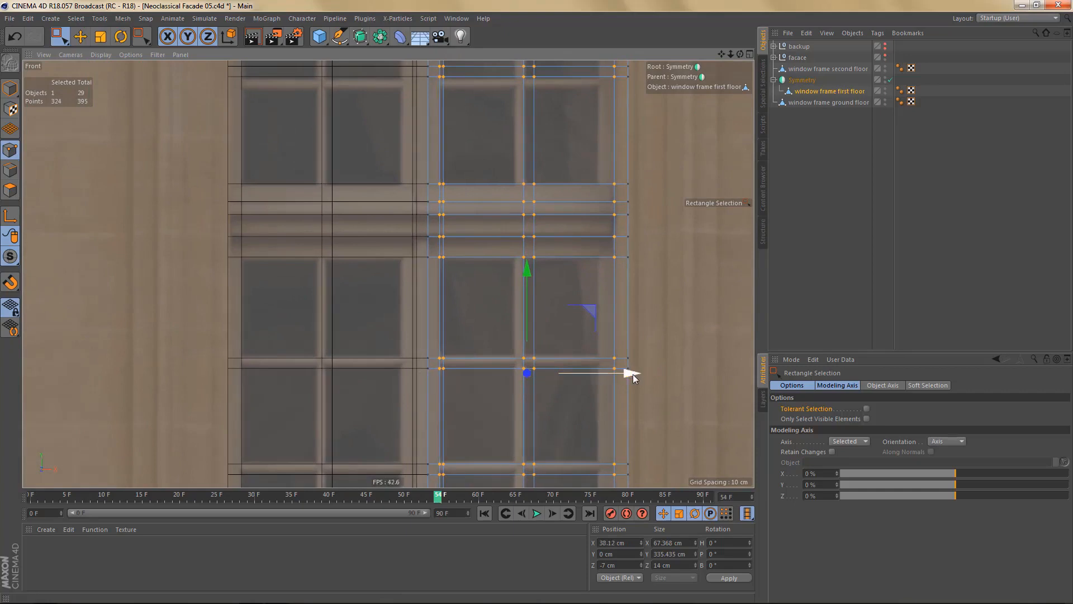
right_click_drag(534, 330, 500, 410, "alt")
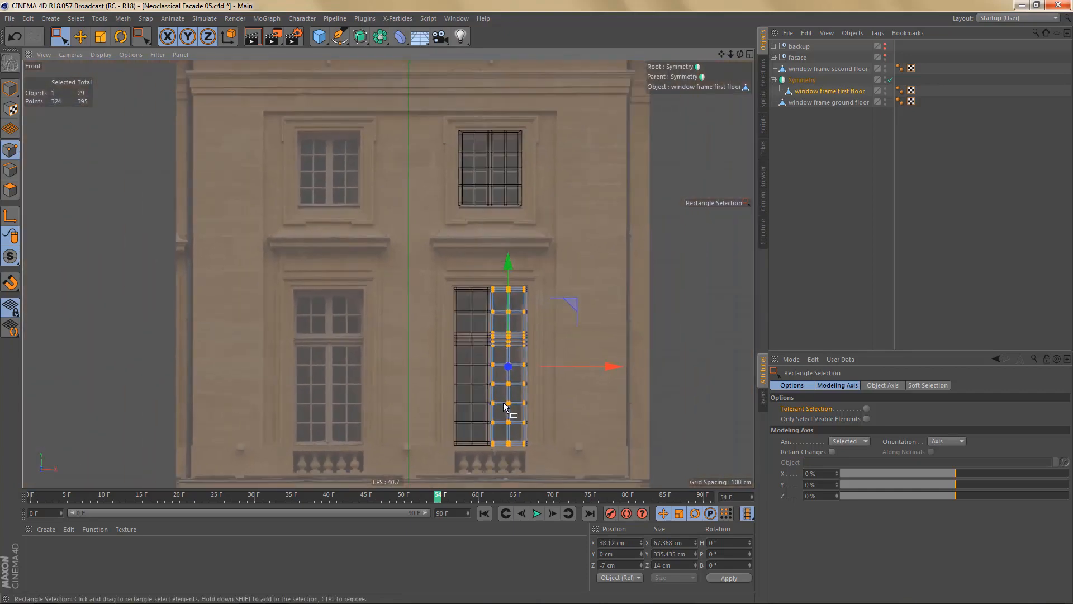
key("ctrl+r")
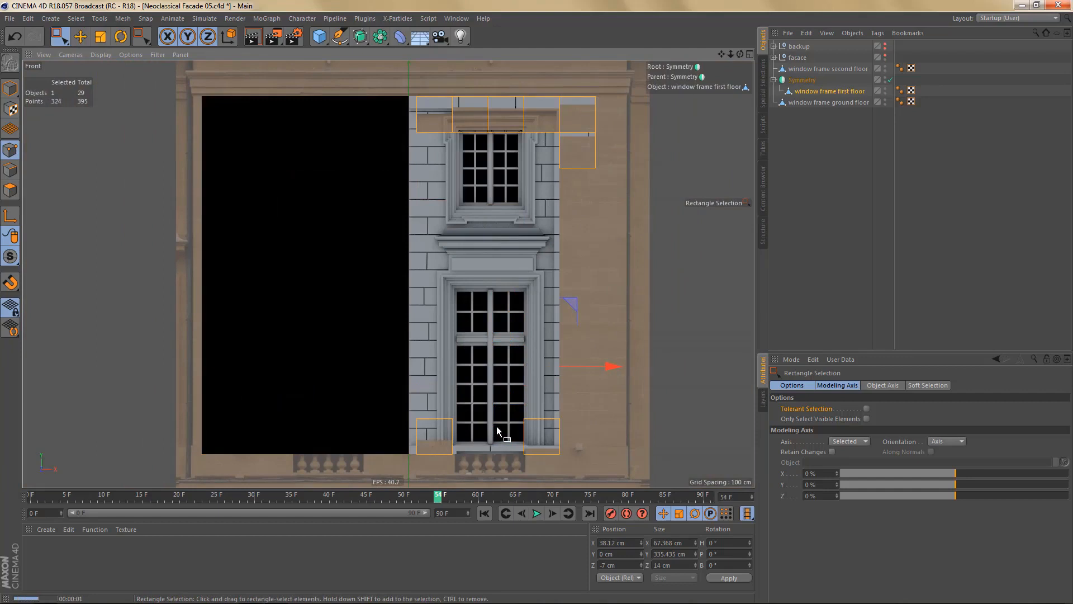
- In the perspective view, disable the Symmetry object and bring up the half frame's outer top corner
middle_click(510, 323)
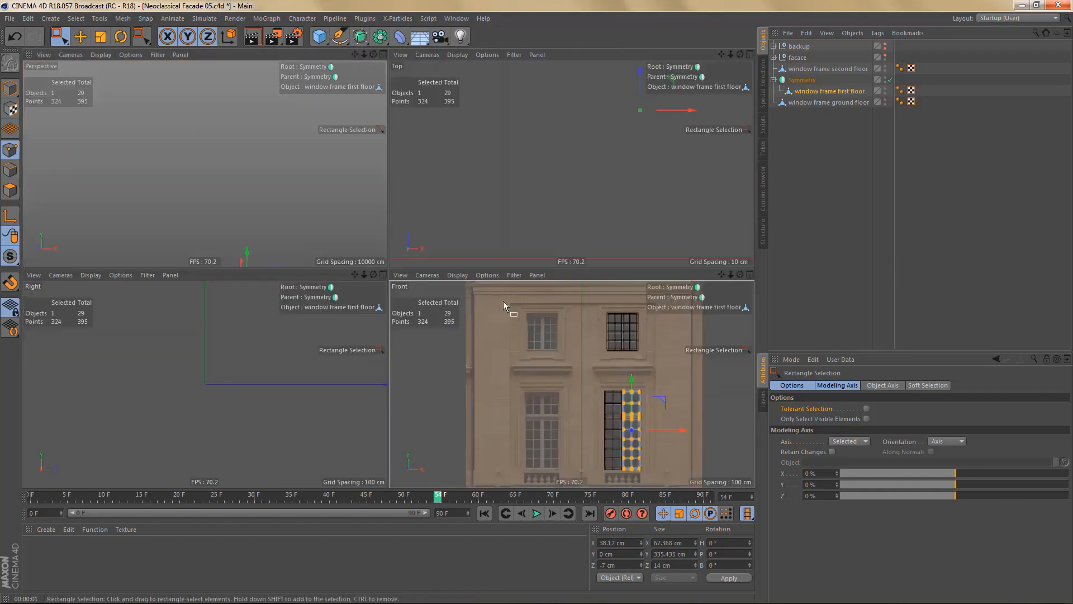
middle_click(292, 233)
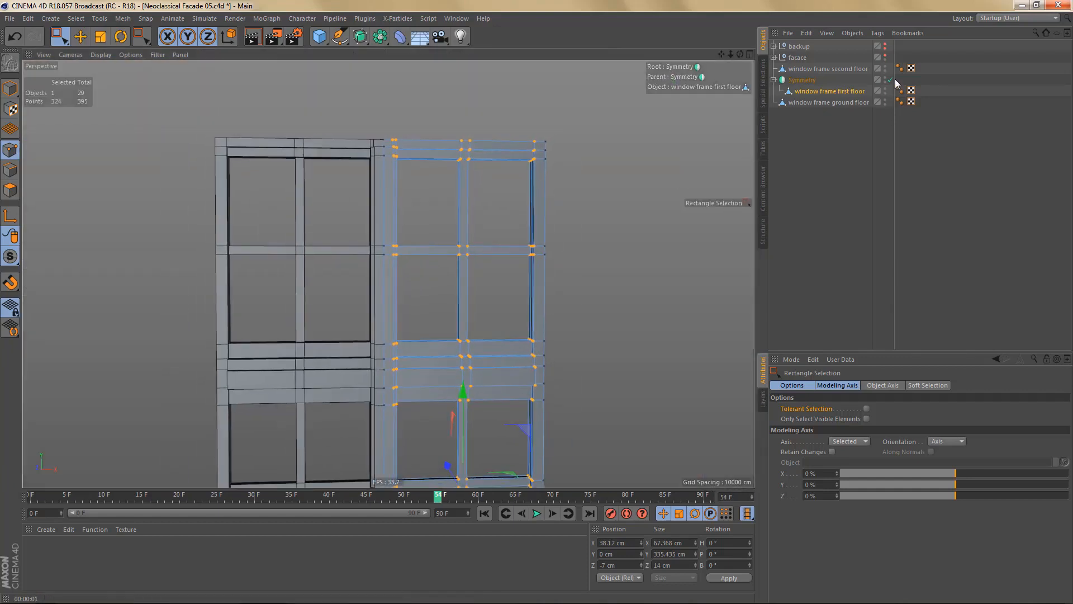
left_click(890, 80)
left_click_drag(529, 216, 551, 137, "alt")
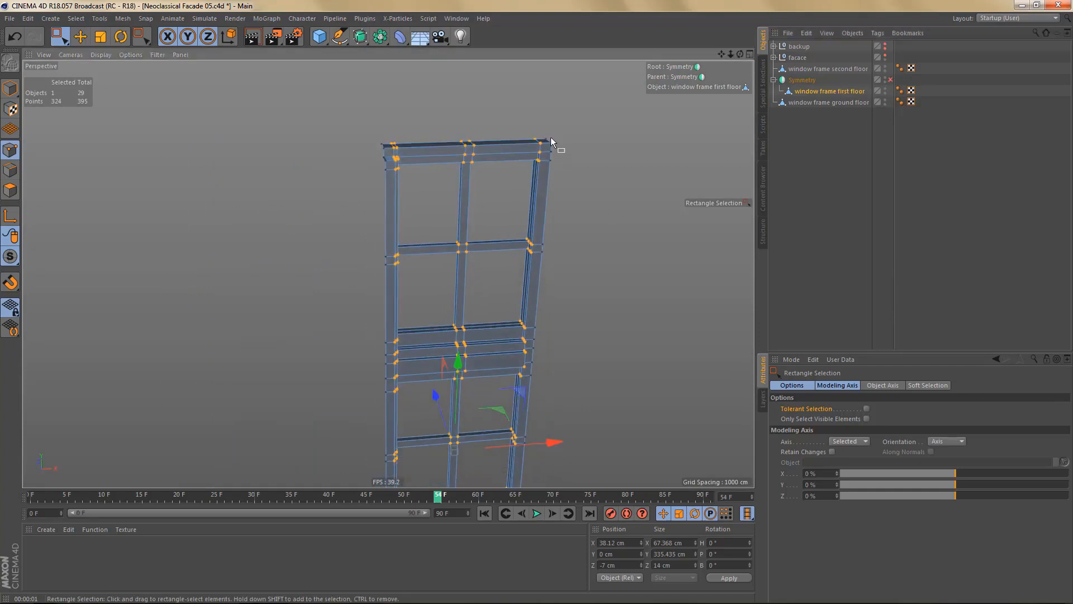
scroll(559, 143, "up", 5)
middle_click_drag(545, 146, 525, 188, "alt")
right_click_drag(520, 191, 573, 196, "alt")
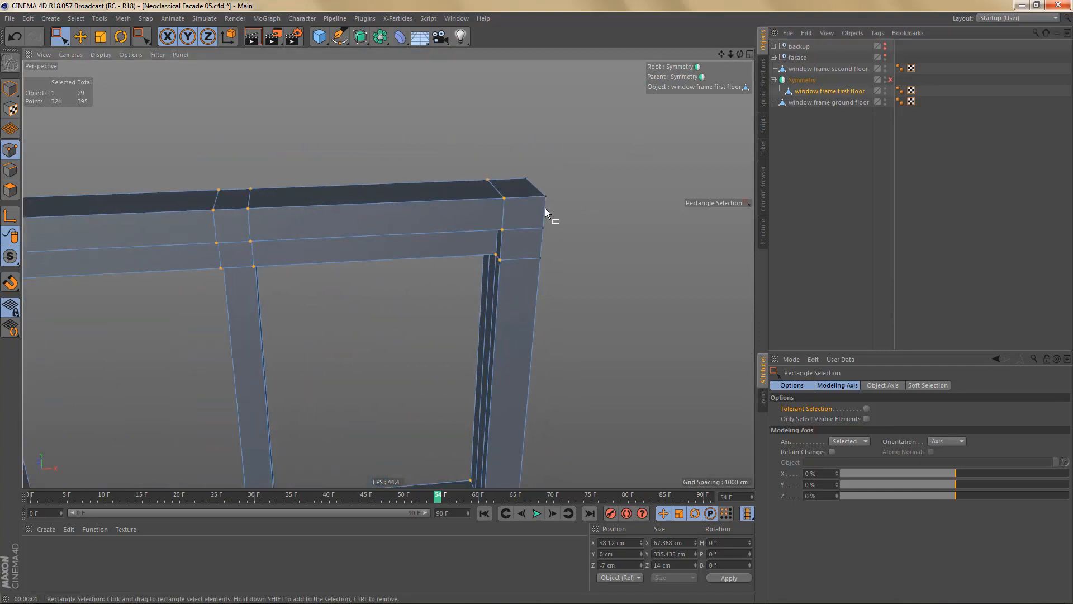
- Weld the two neighbouring points on the frame's front face into the outer top corner point
key("9")
scroll(506, 218, "up", 2)
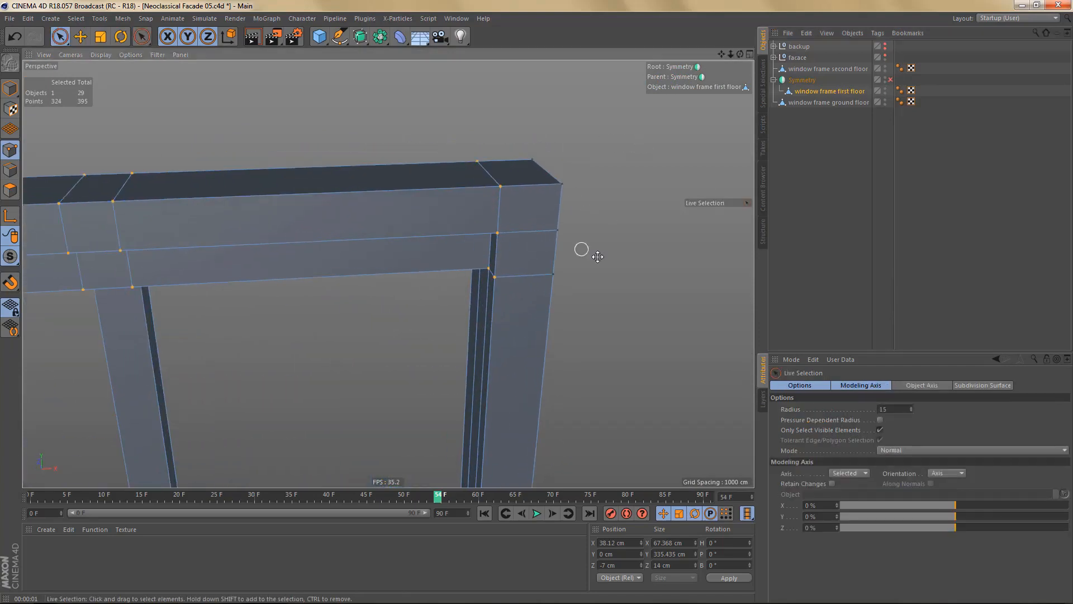
left_click(558, 230)
key("m")
key("q")
left_click(561, 184)
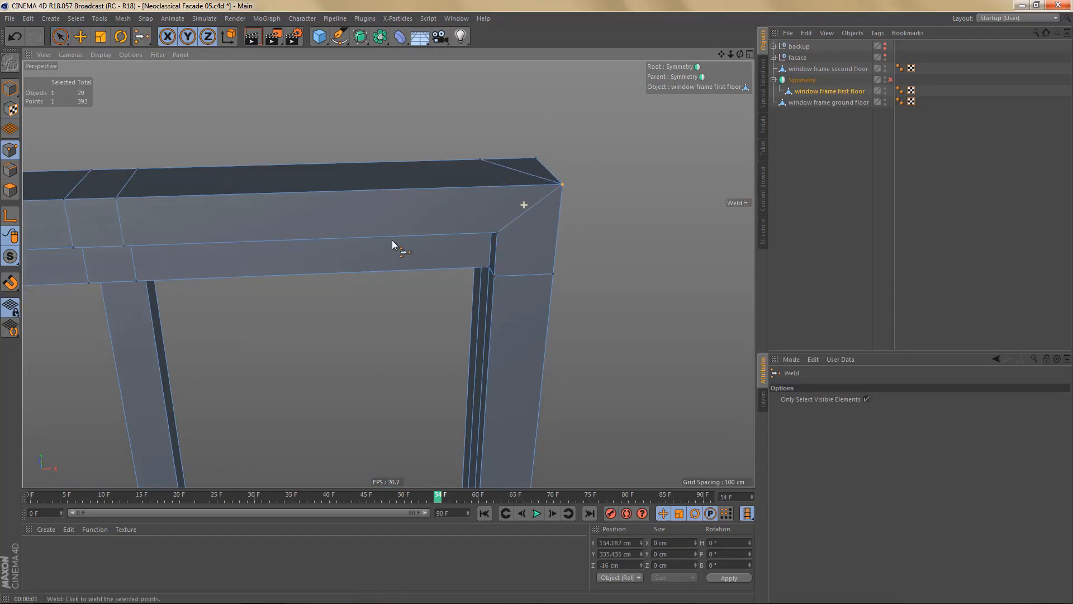
- Weld the two neighbouring points at the rear of the same corner into the rear outer corner point
left_click_drag(400, 242, 444, 236, "alt")
key("9")
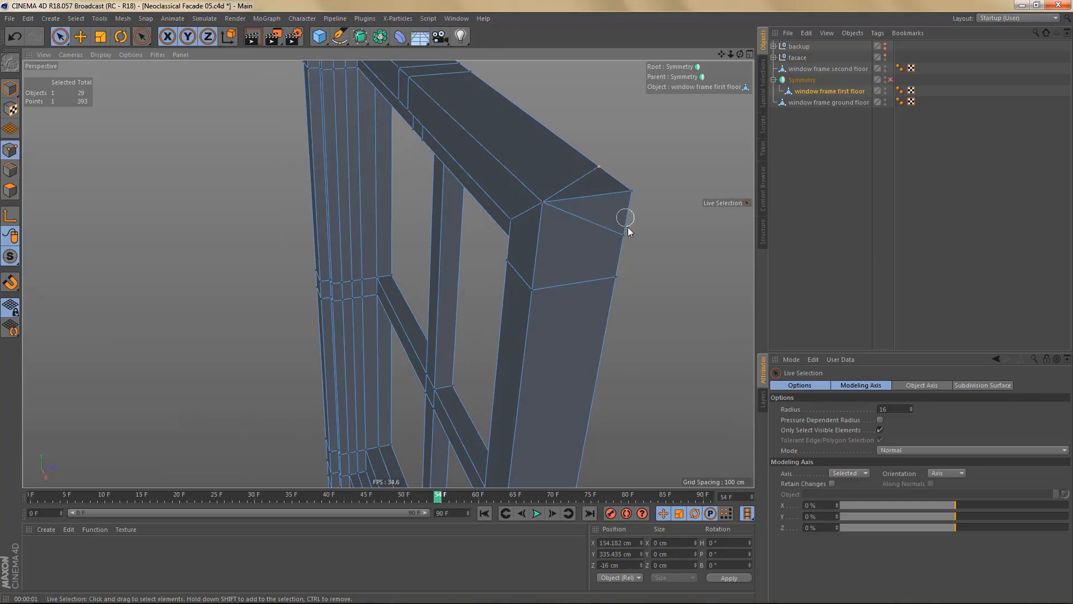
key("m")
key("q")
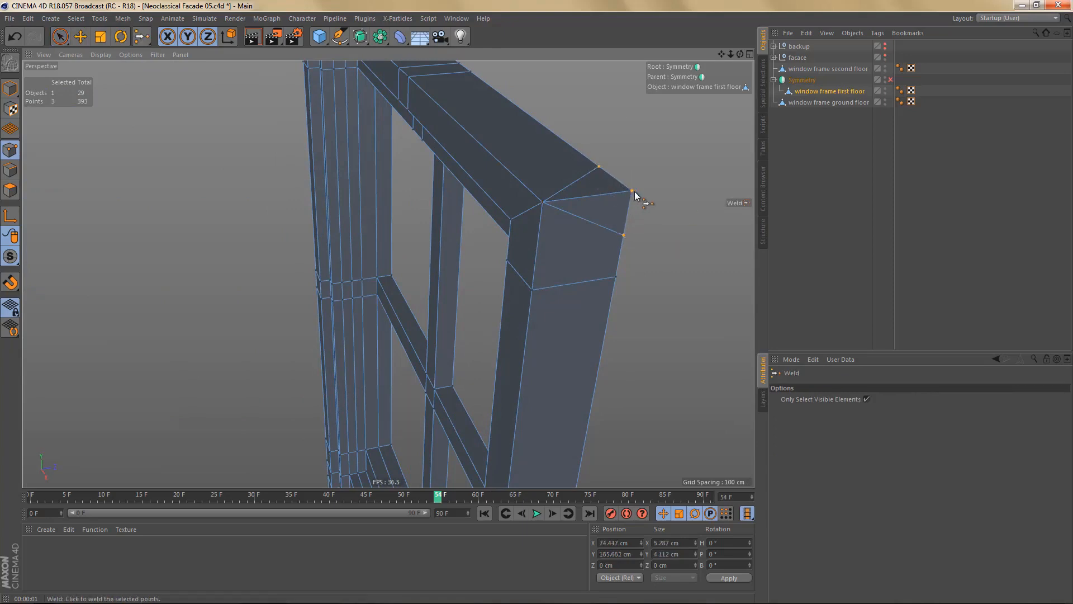
left_click(635, 196)
left_click_drag(623, 199, 587, 234, "alt")
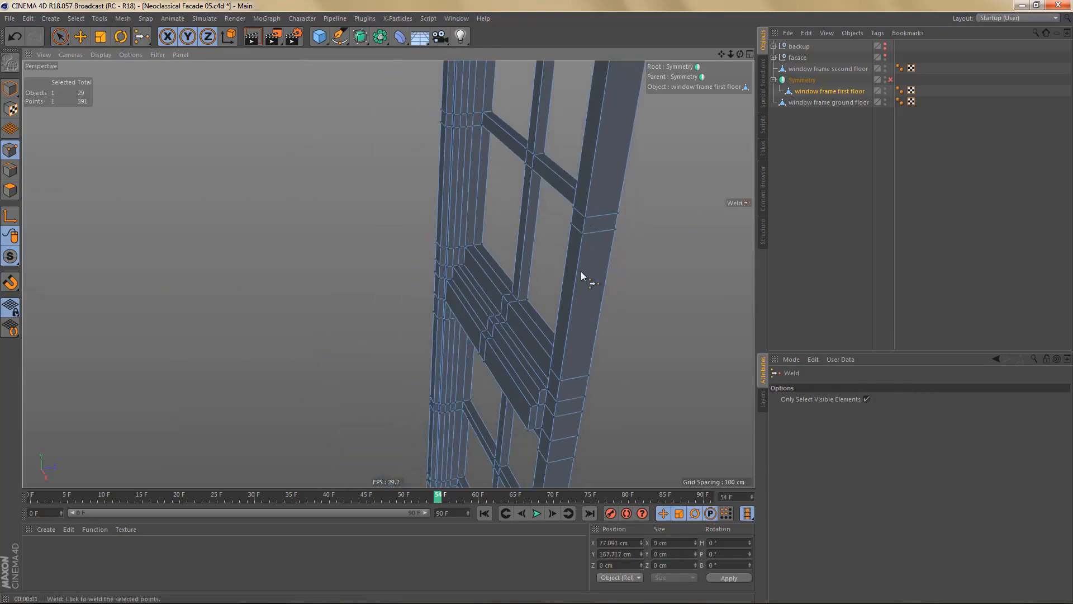
- Weld the two neighbouring points on the half frame's front face into the front outer bottom corner point
left_click_drag(581, 272, 524, 400, "alt")
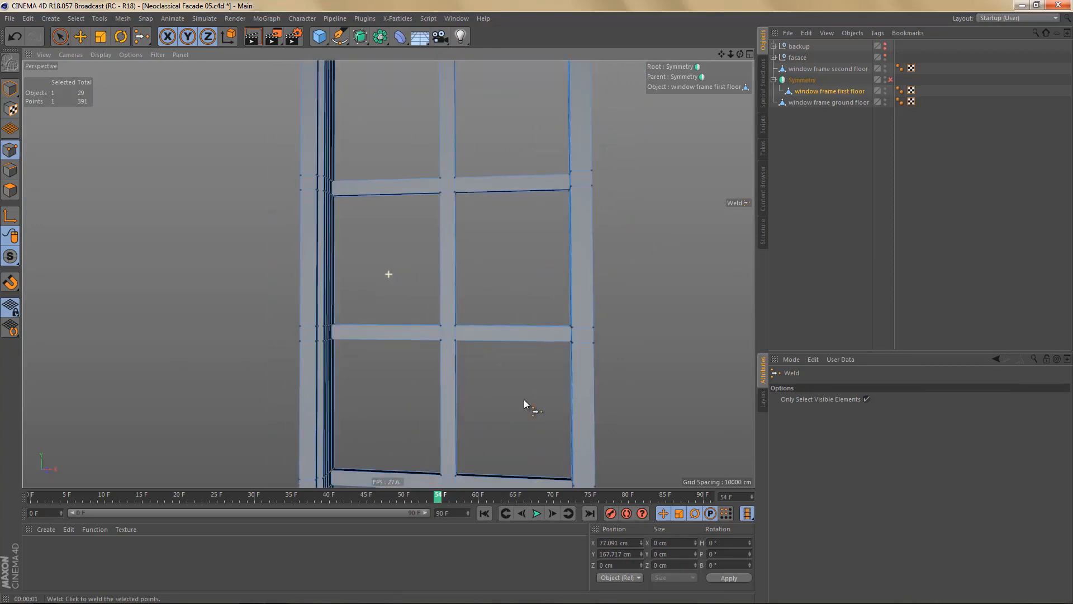
left_click_drag(570, 347, 620, 390, "alt")
left_click_drag(571, 441, 577, 369, "alt")
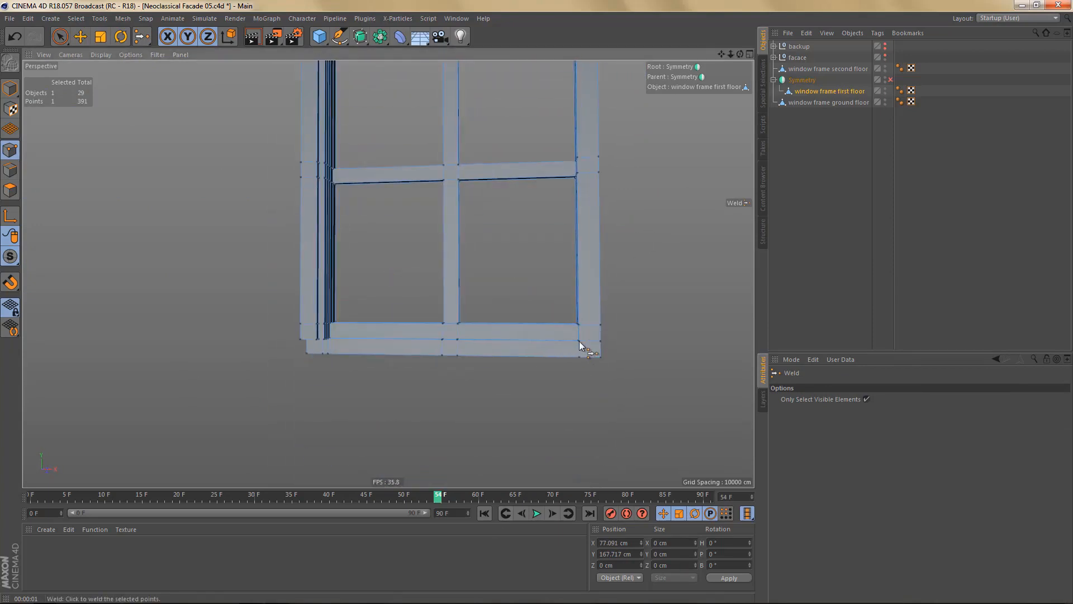
right_click_drag(579, 342, 622, 306, "alt")
left_click_drag(627, 320, 611, 268, "alt")
right_click_drag(612, 344, 639, 342, "alt")
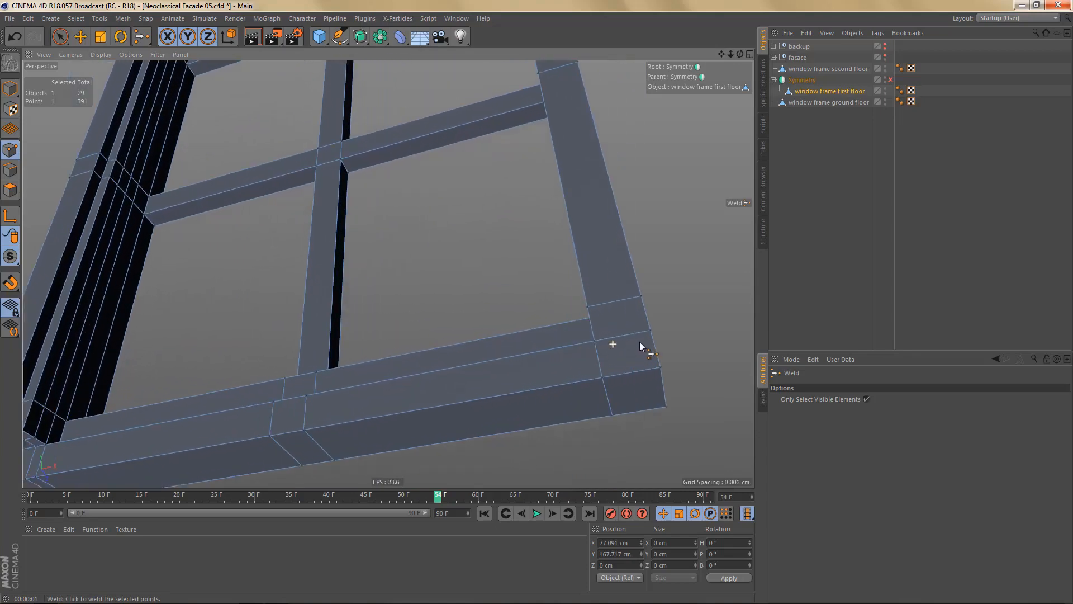
right_click(588, 369)
left_click(602, 384)
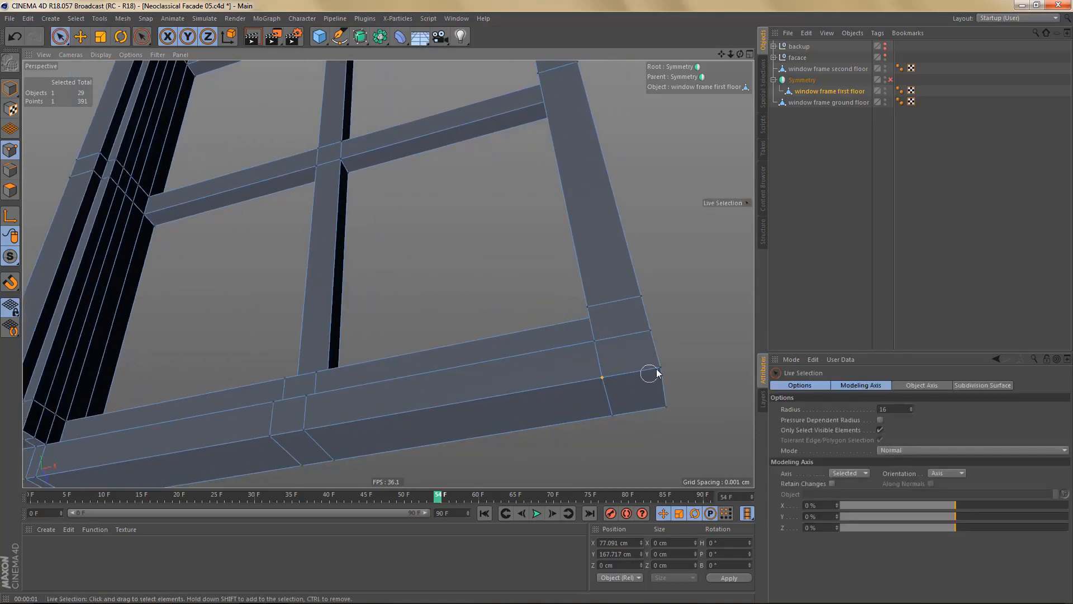
left_click(650, 330, "shift")
key("m")
key("q")
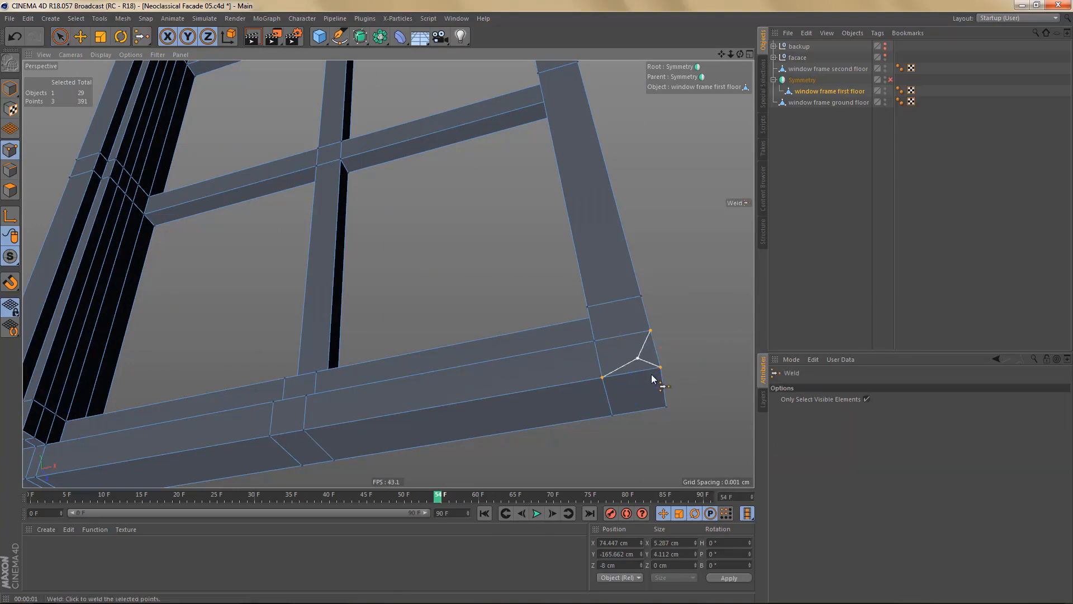
left_click(660, 367)
- Weld the two points next to the rear outer bottom corner into that rear corner point
left_click_drag(641, 377, 501, 429, "alt")
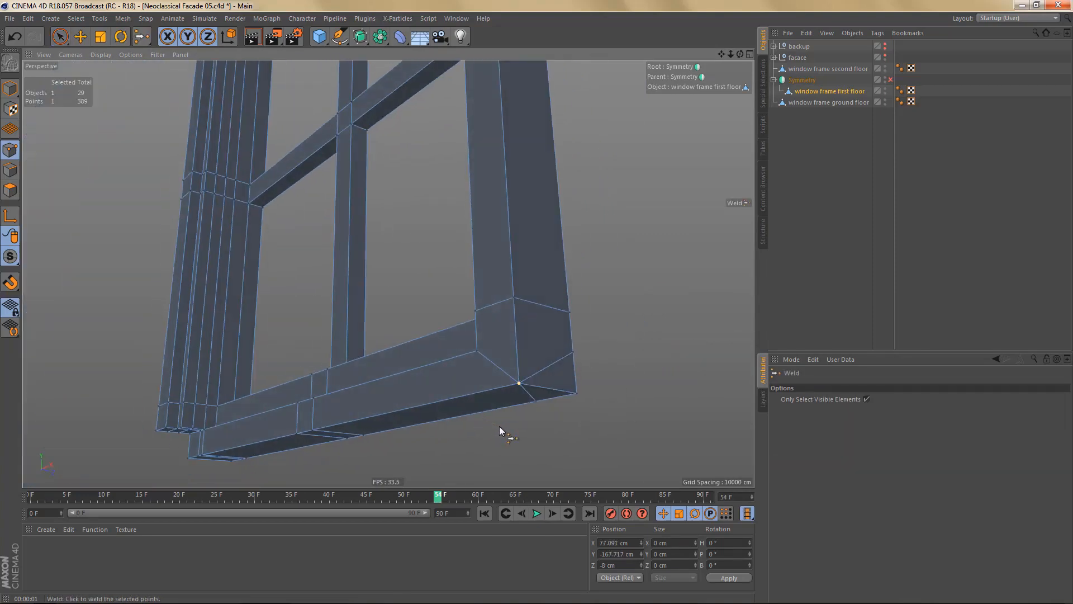
key("space")
left_click(536, 401)
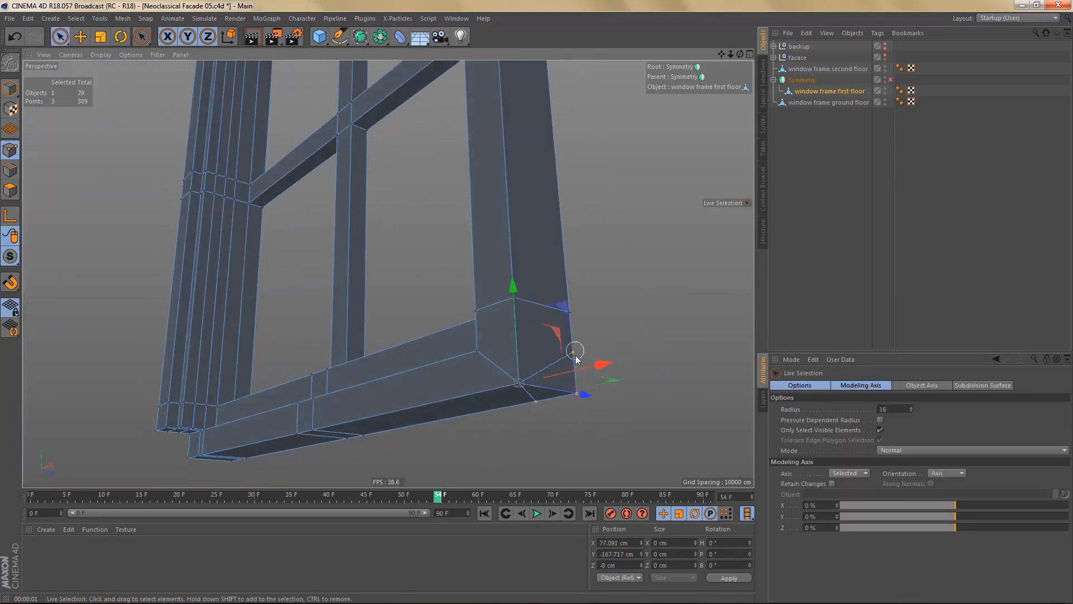
key("m")
key("q")
left_click(579, 394)
left_click_drag(582, 395, 527, 337, "alt")
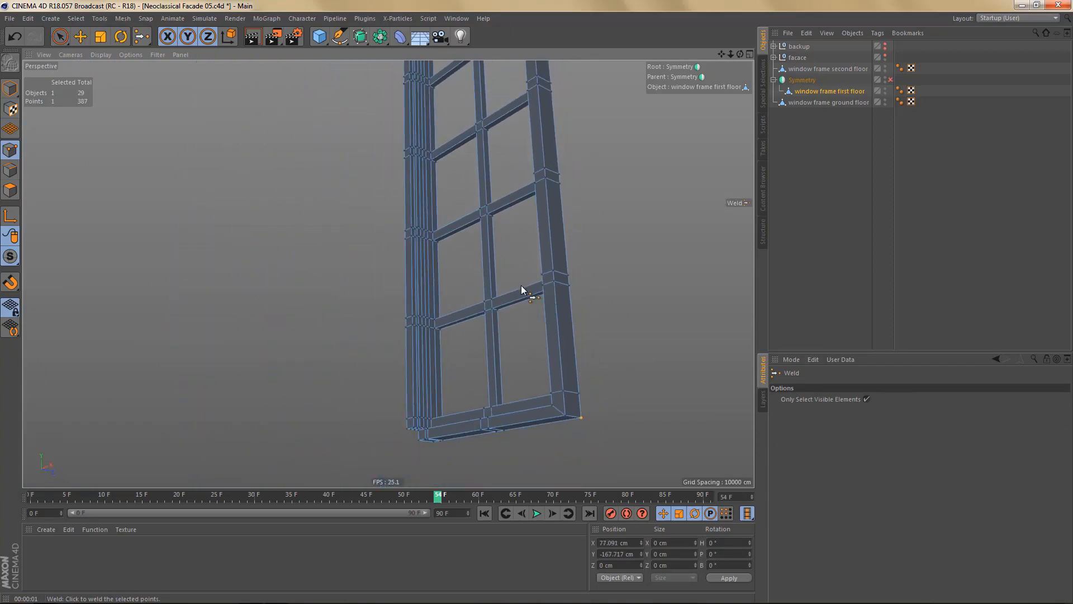
- Enable the Symmetry object again and check the upper part of the mirrored first-floor frame
left_click_drag(521, 290, 582, 329, "alt")
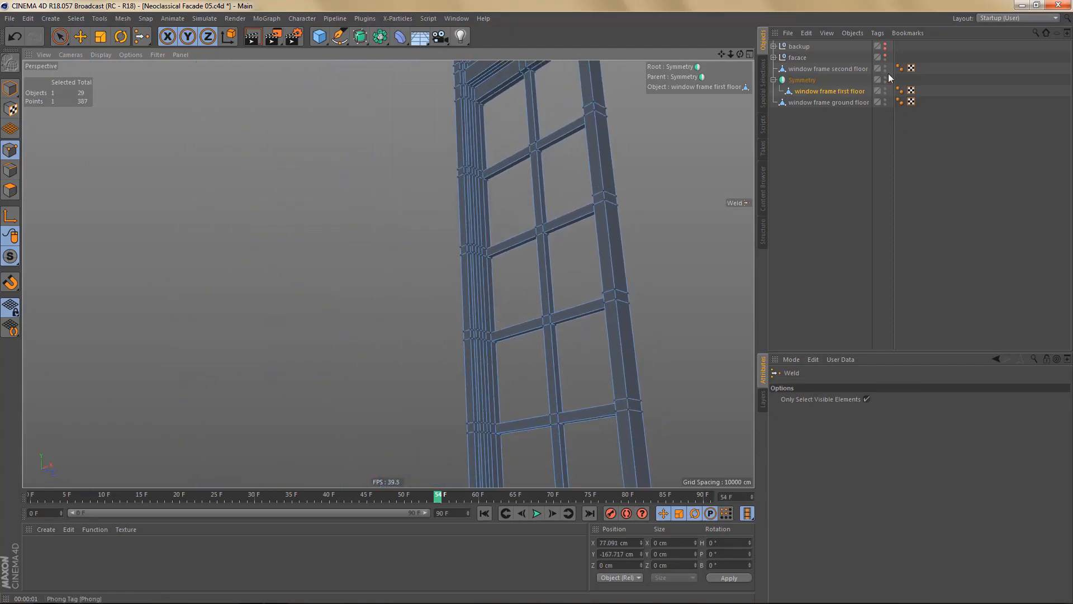
left_click(889, 80)
left_click_drag(599, 211, 471, 199, "alt")
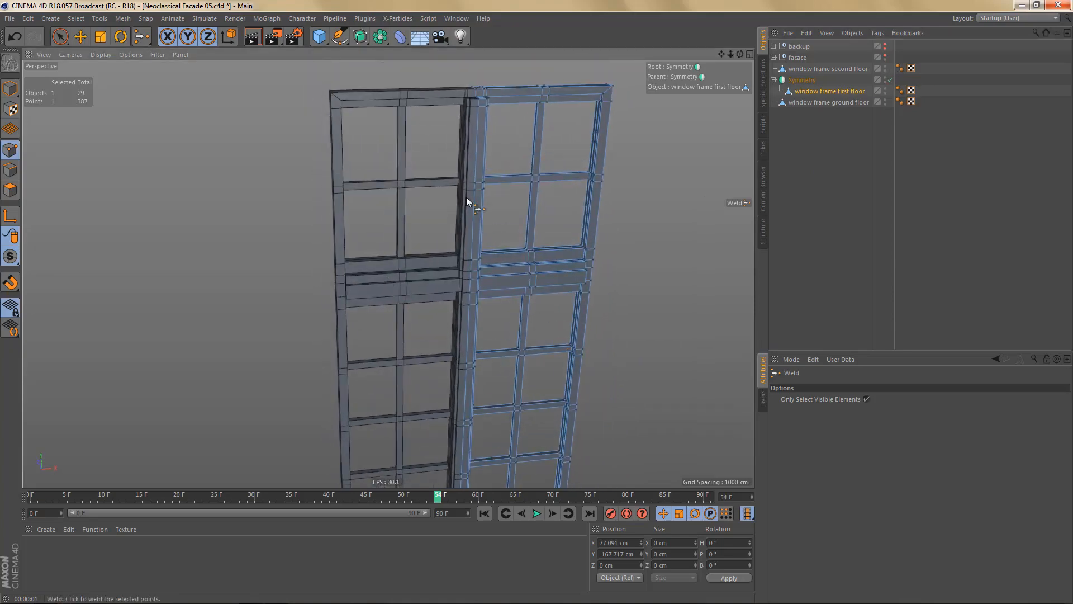
scroll(481, 162, "up", 3)
left_click_drag(484, 139, 494, 149, "alt")
middle_click_drag(494, 148, 464, 189, "alt")
right_click_drag(454, 163, 482, 170, "alt")
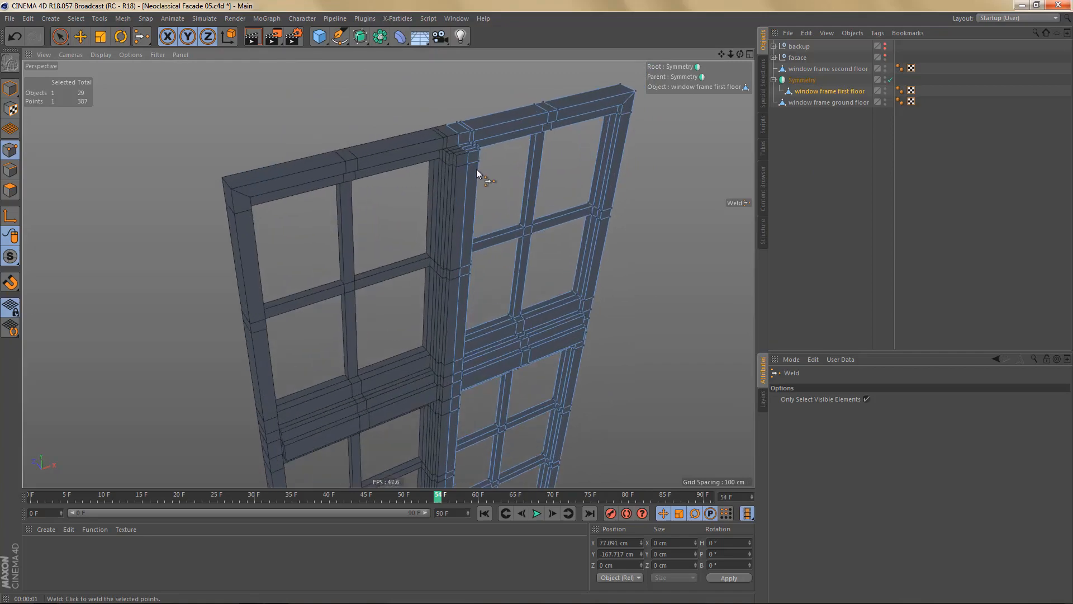
left_click(487, 178)
- Make the Symmetry object editable, move the first-floor window frame out of its hierarchy and delete the leftover null
left_click(805, 80)
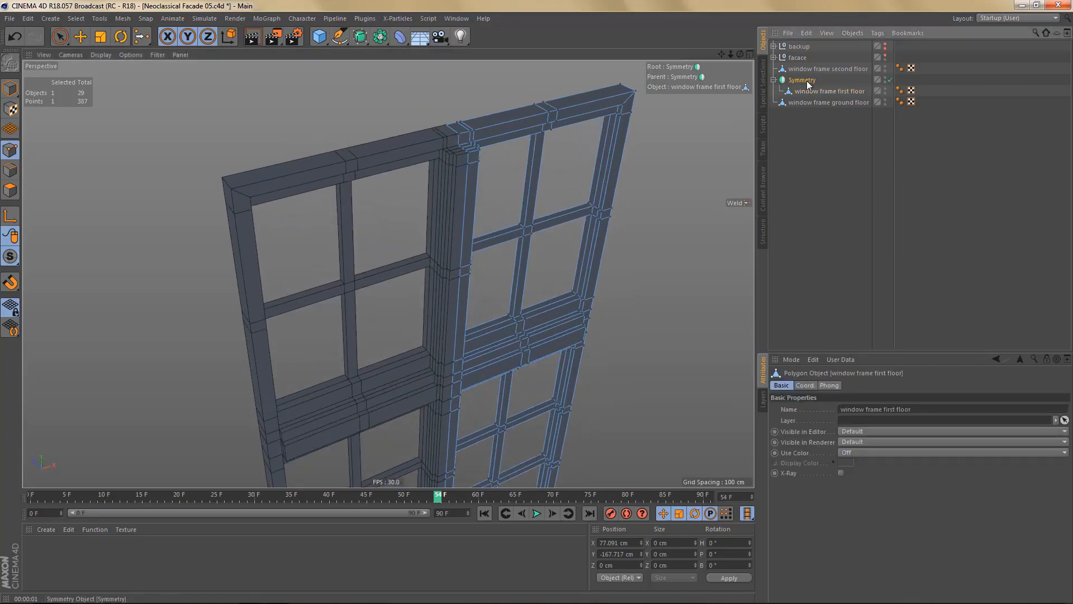
key("c")
left_click(775, 80)
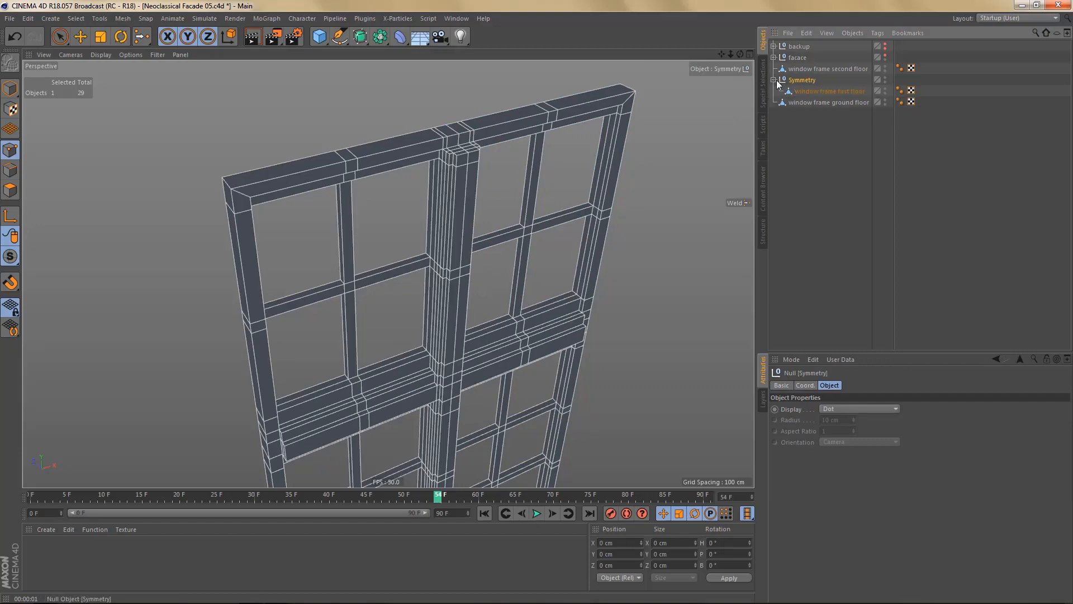
left_click_drag(802, 90, 802, 74)
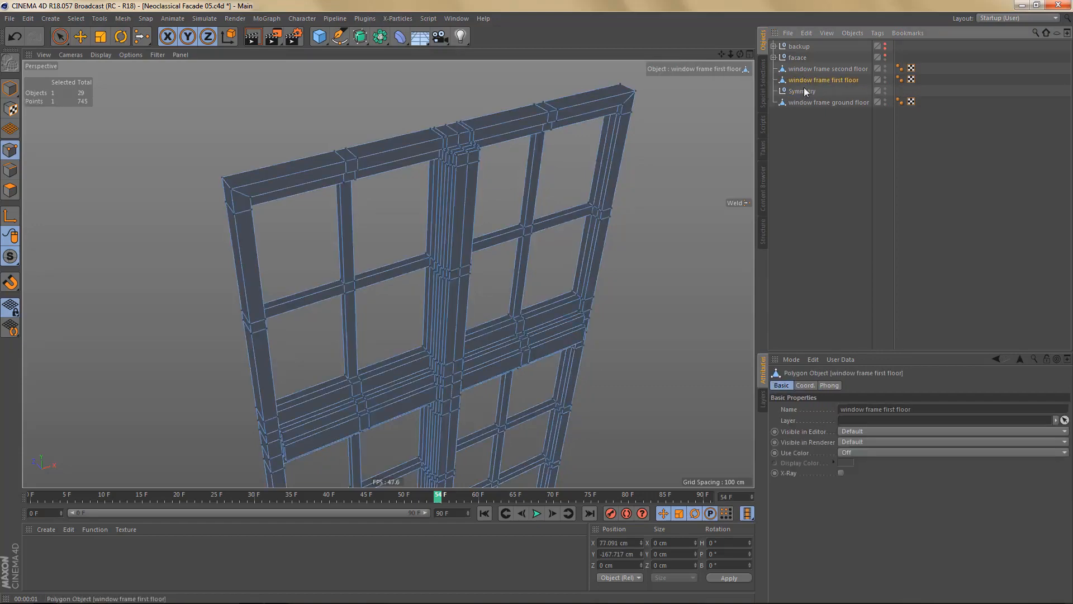
left_click(804, 91)
key("Delete")
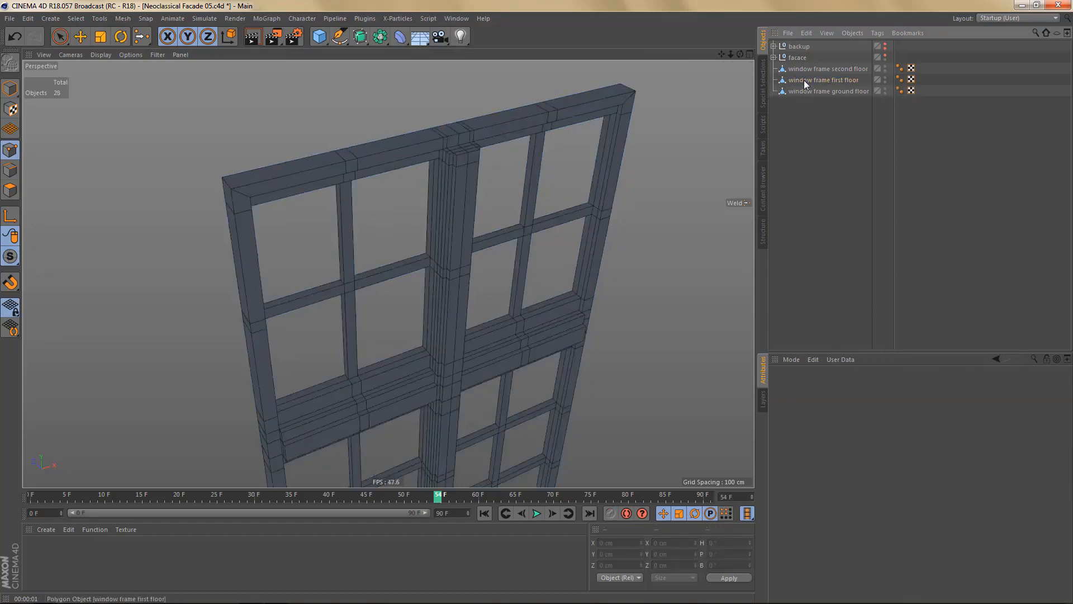
- Dissolve the edge loop running down the centre of the first-floor frame's middle post and switch to polygon mode
left_click(804, 80)
scroll(524, 143, "up", 5)
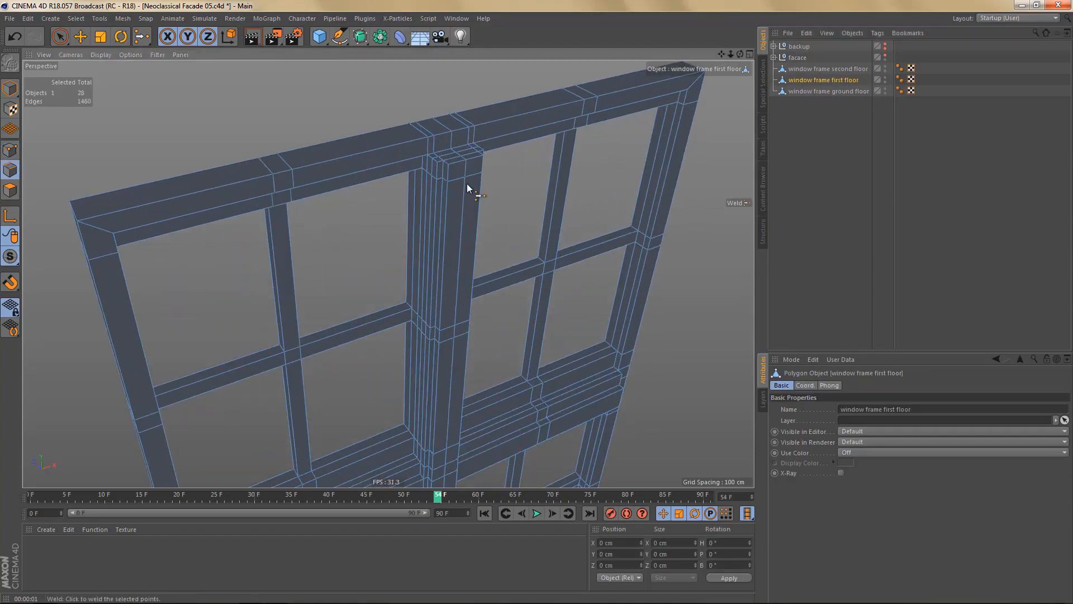
key("e")
double_click(463, 214)
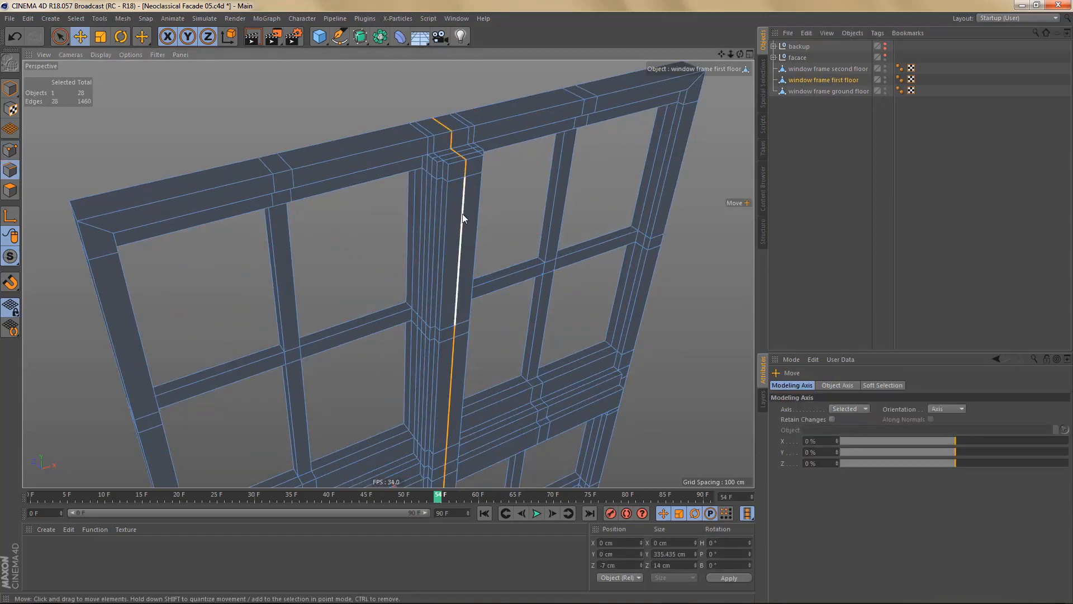
key("ctrl+Delete")
scroll(461, 200, "down", 3)
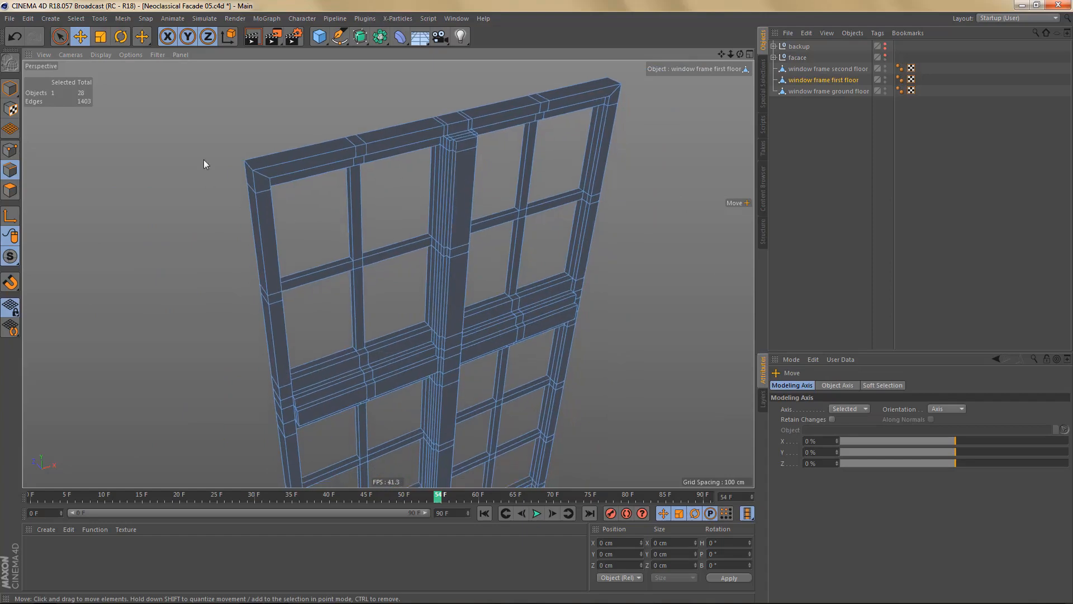
key("Return")
- Render the front view of the facade, first with the floors in view and again close up on the first-floor window
left_click_drag(368, 220, 368, 187, "alt")
right_click_drag(407, 175, 389, 254, "alt")
left_click_drag(394, 262, 382, 227, "alt")
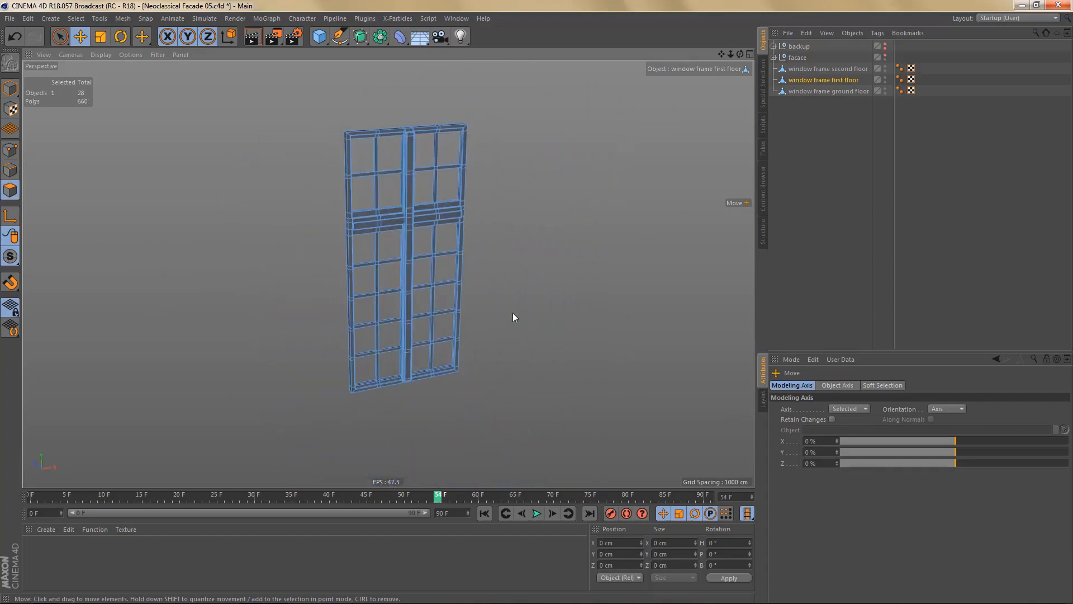
middle_click(512, 313)
middle_click(528, 358)
scroll(443, 230, "down", 2)
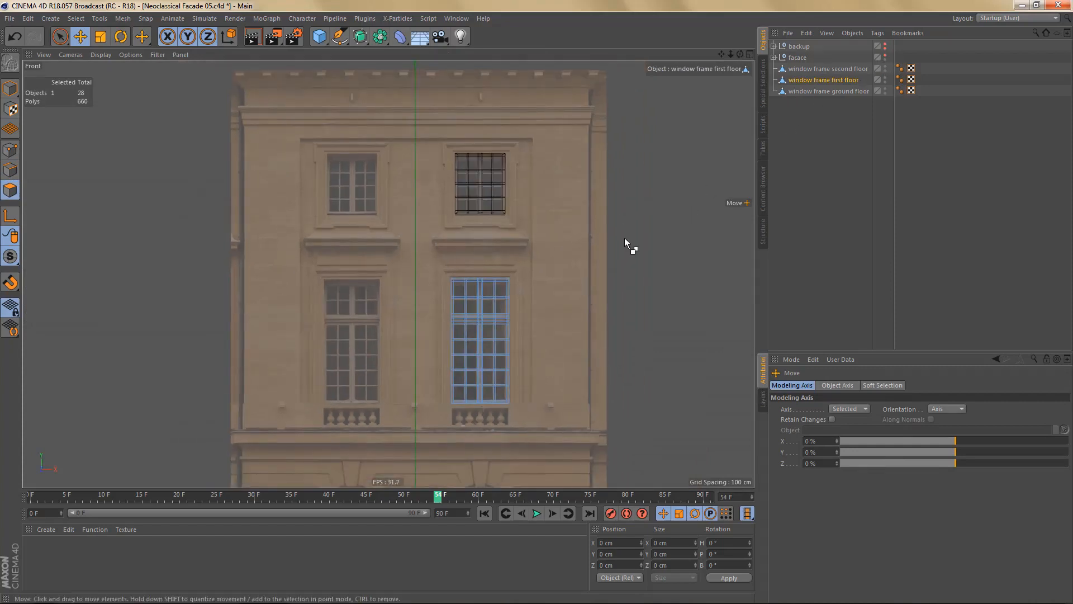
key("ctrl+r")
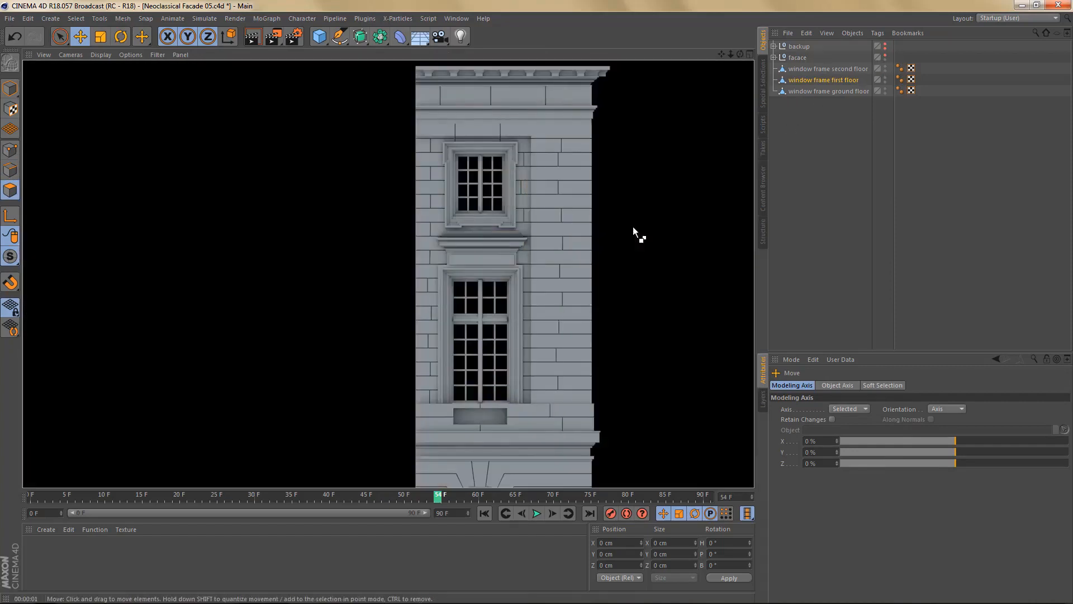
key("o")
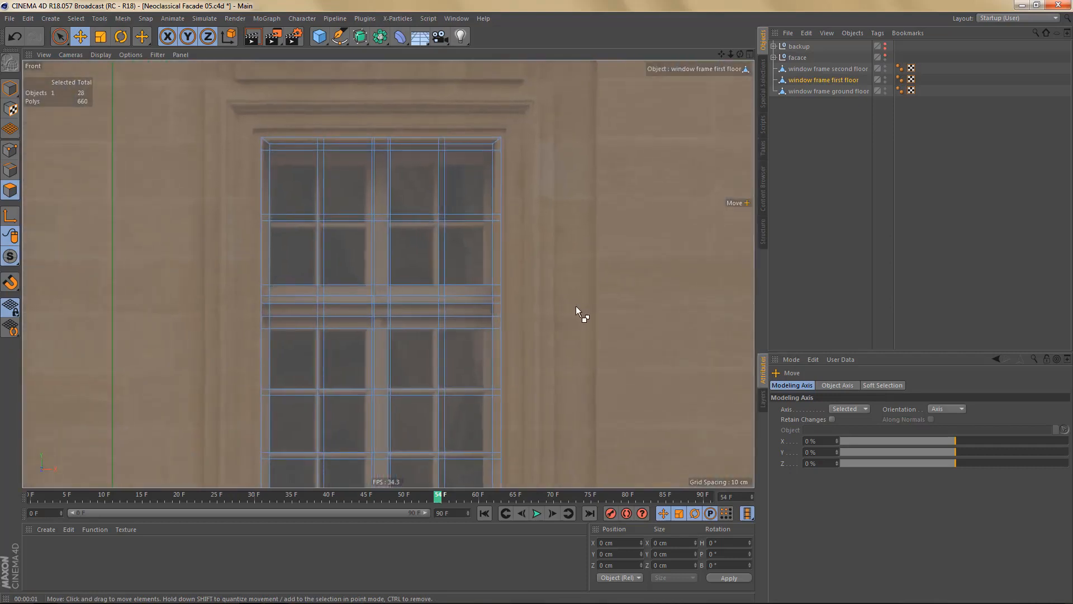
key("ctrl+r")
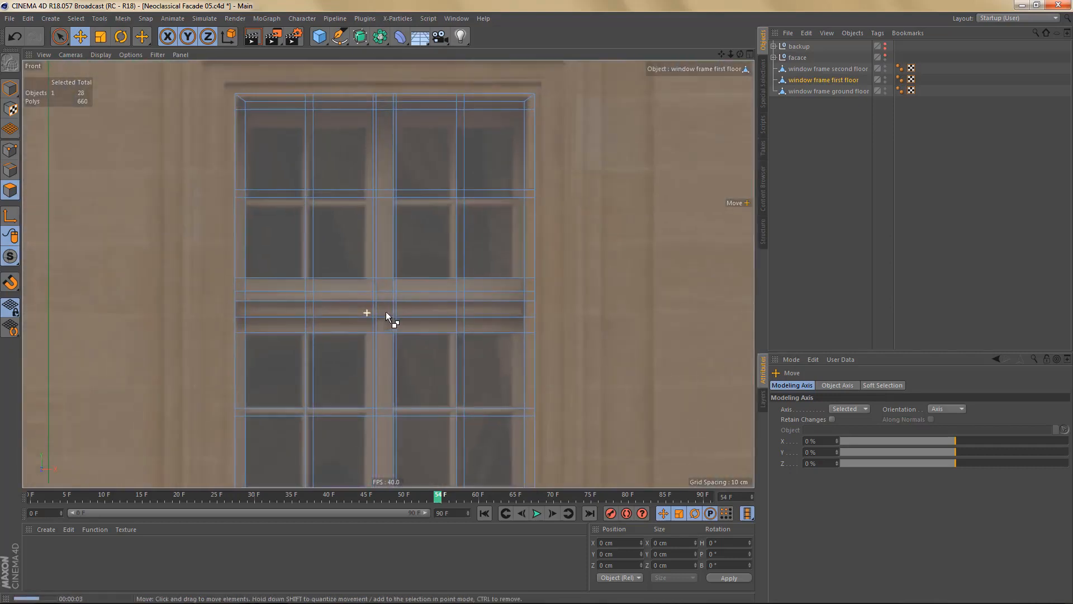
- Examine the profile of the first-floor frame's horizontal crossbar from both sides in the perspective view
middle_click(380, 312)
middle_click(278, 208)
scroll(413, 229, "up", 5)
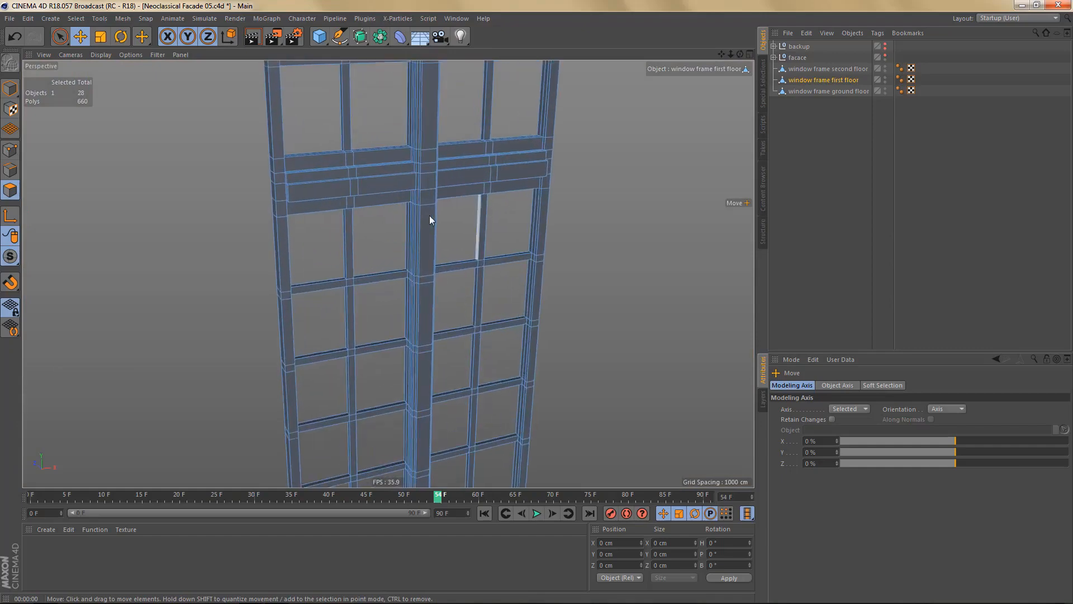
left_click_drag(399, 228, 435, 246, "alt")
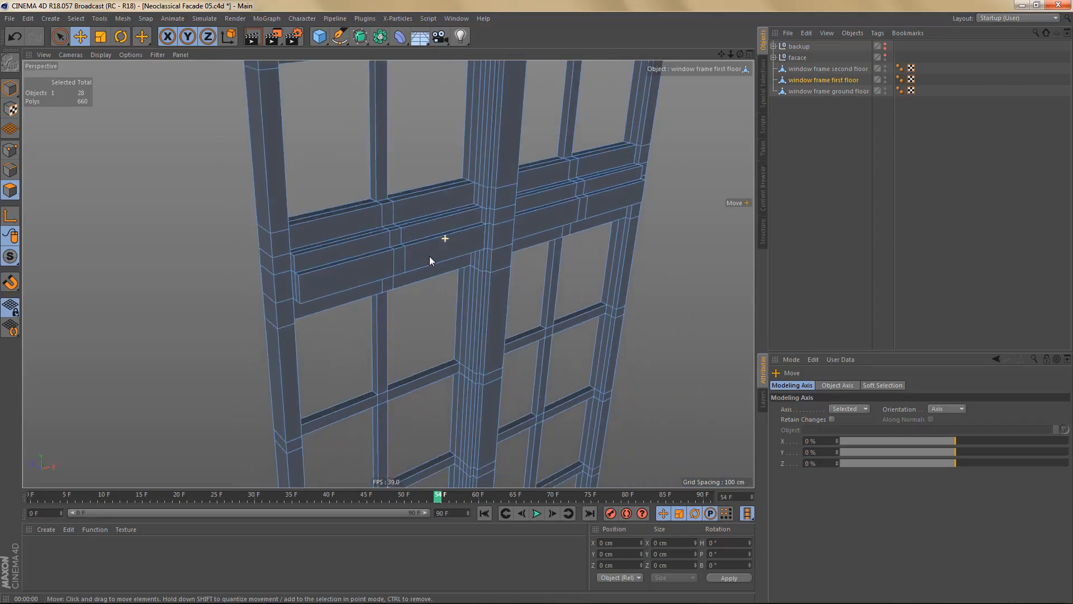
left_click(410, 256)
middle_click_drag(410, 255, 459, 273, "alt")
right_click_drag(455, 263, 479, 258, "alt")
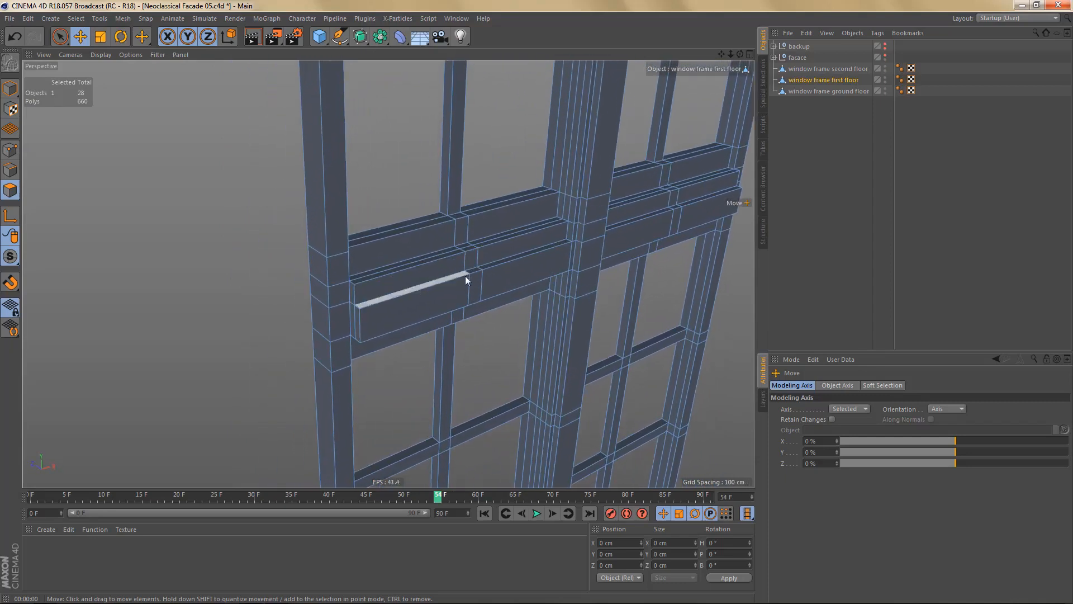
left_click_drag(470, 291, 343, 235, "alt")
right_click_drag(549, 263, 566, 264, "alt")
left_click_drag(525, 264, 503, 265, "alt")
- Compare the crossbar's outer ends in front view renders with their geometry in perspective
middle_click(528, 285)
middle_click(559, 351)
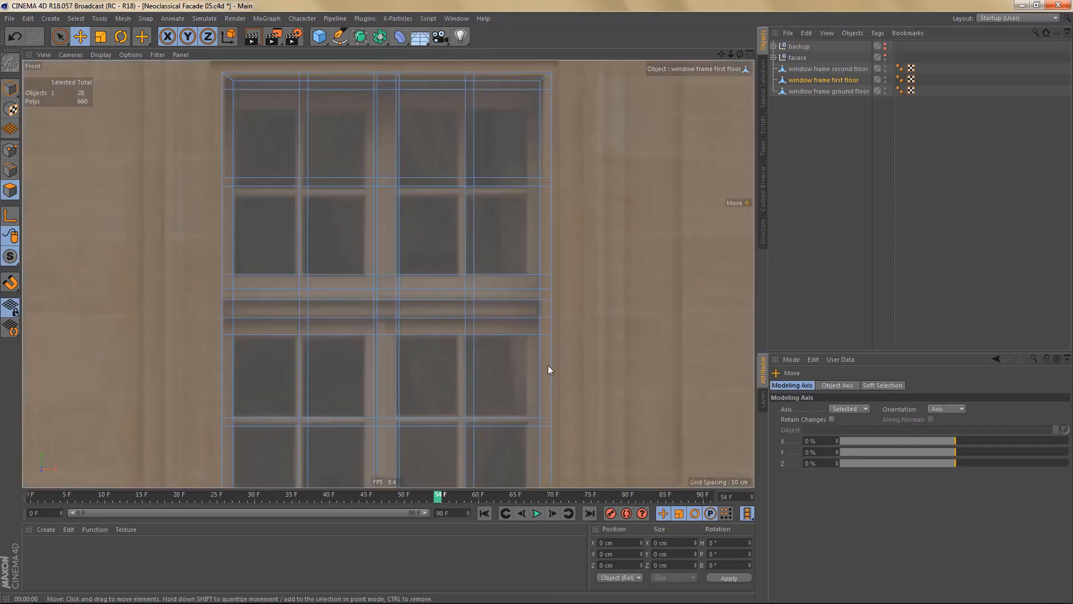
middle_click_drag(548, 364, 535, 356, "alt")
key("ctrl+r")
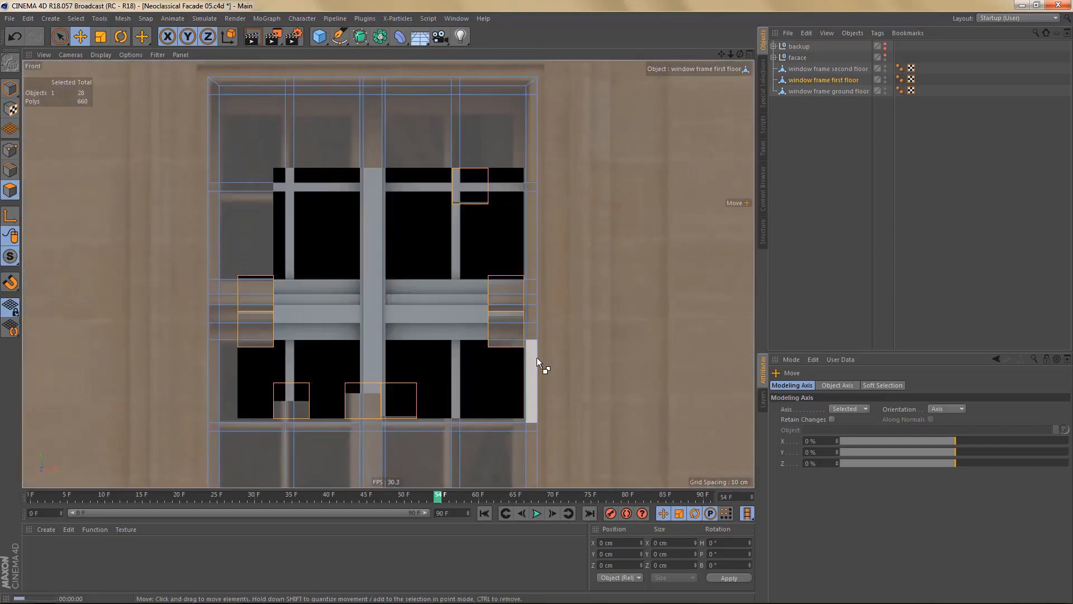
middle_click(511, 326)
middle_click(255, 184)
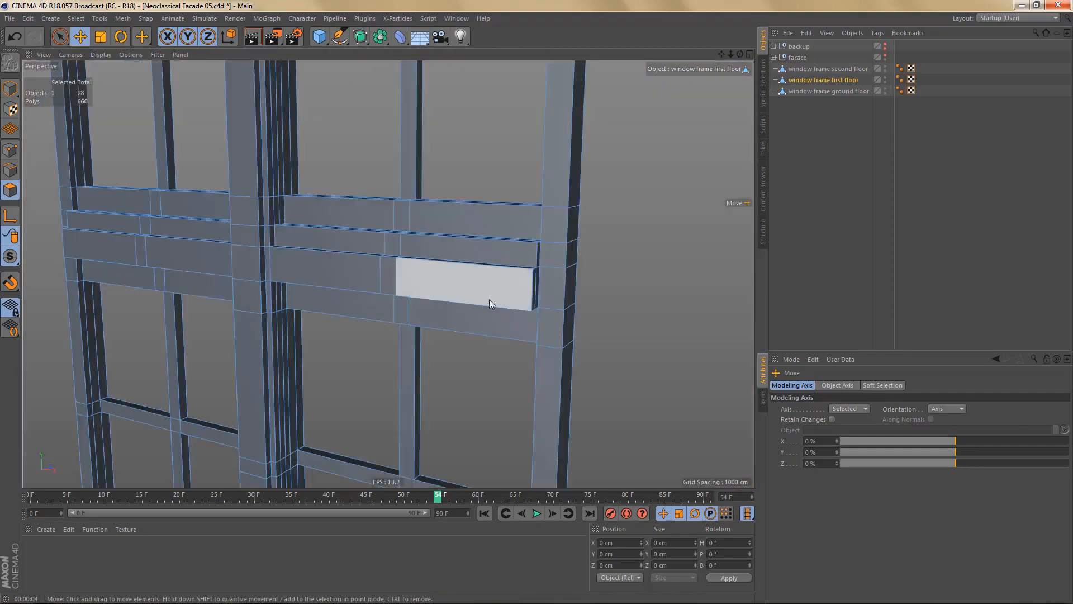
mouse_move(559, 292)
left_mouse_down("alt")
mouse_move(575, 293)
mouse_move(532, 284)
mouse_move(513, 305)
mouse_move(568, 244)
left_mouse_up("alt")
middle_click(568, 245)
middle_click(571, 280)
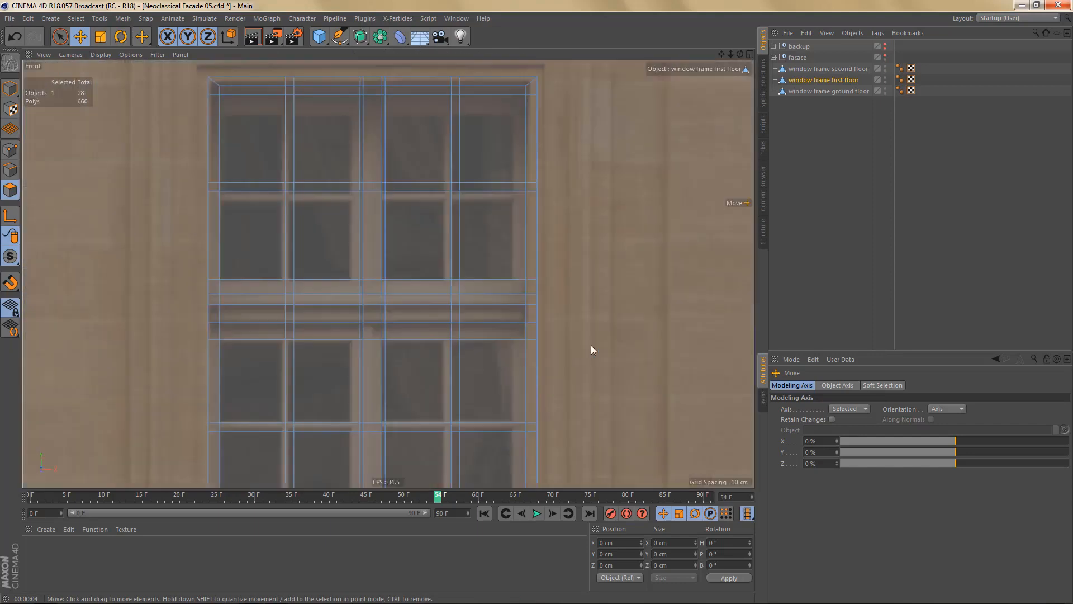
key("ctrl+r")
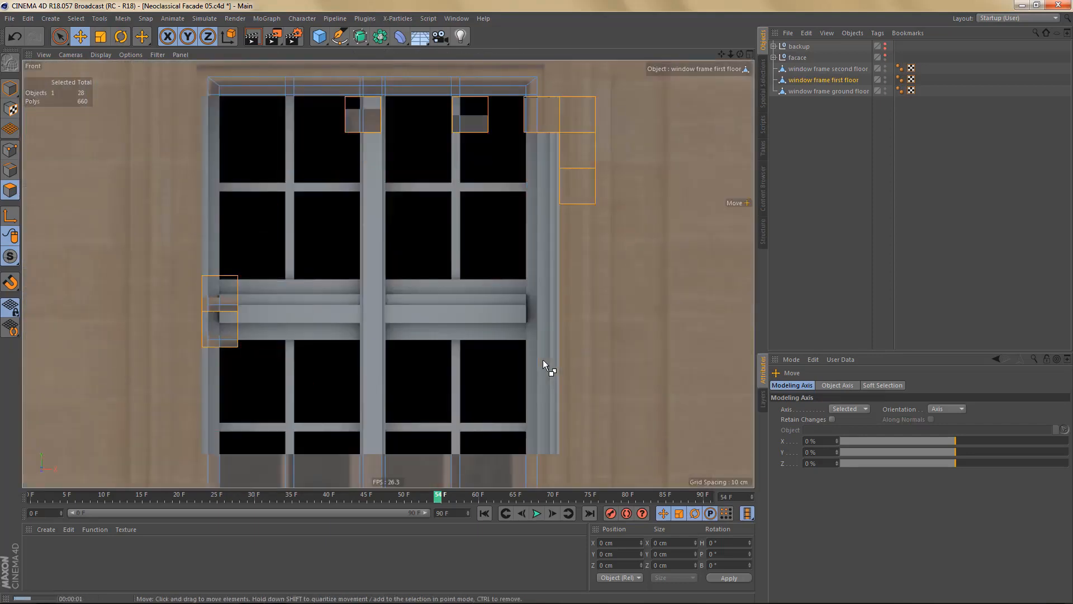
- Undo the edge loop removal and the Symmetry conversion, bringing the half frame back under the live Symmetry object
middle_click(542, 359)
middle_click(259, 187)
left_click_drag(390, 249, 405, 296, "alt")
left_click_drag(338, 269, 355, 282, "alt")
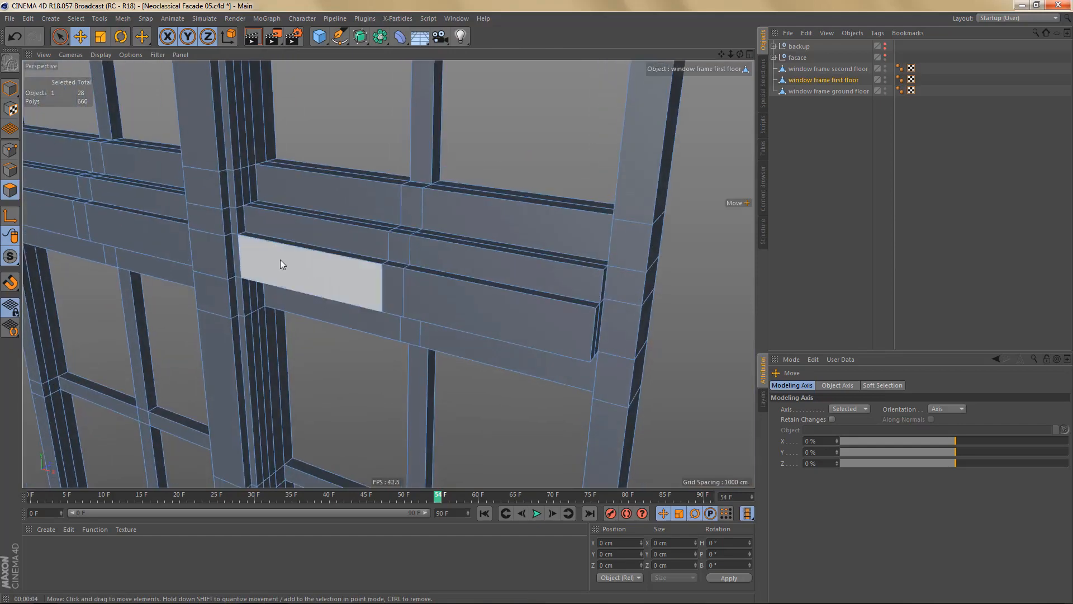
left_click_drag(268, 241, 301, 250, "alt")
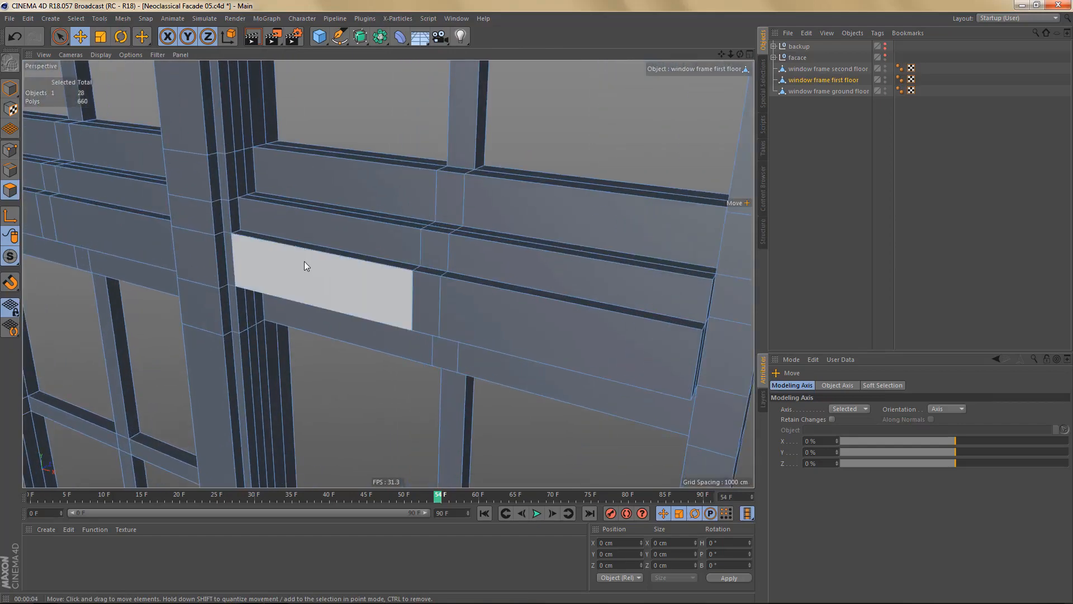
key("ctrl+z")
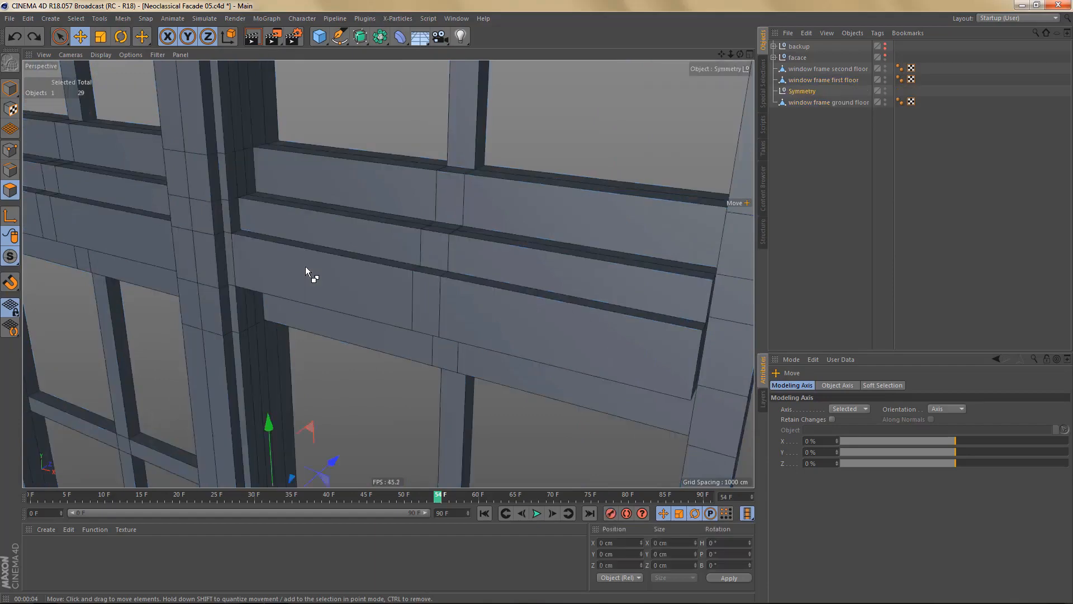
key("ctrl+z")
key("ctrl+z")
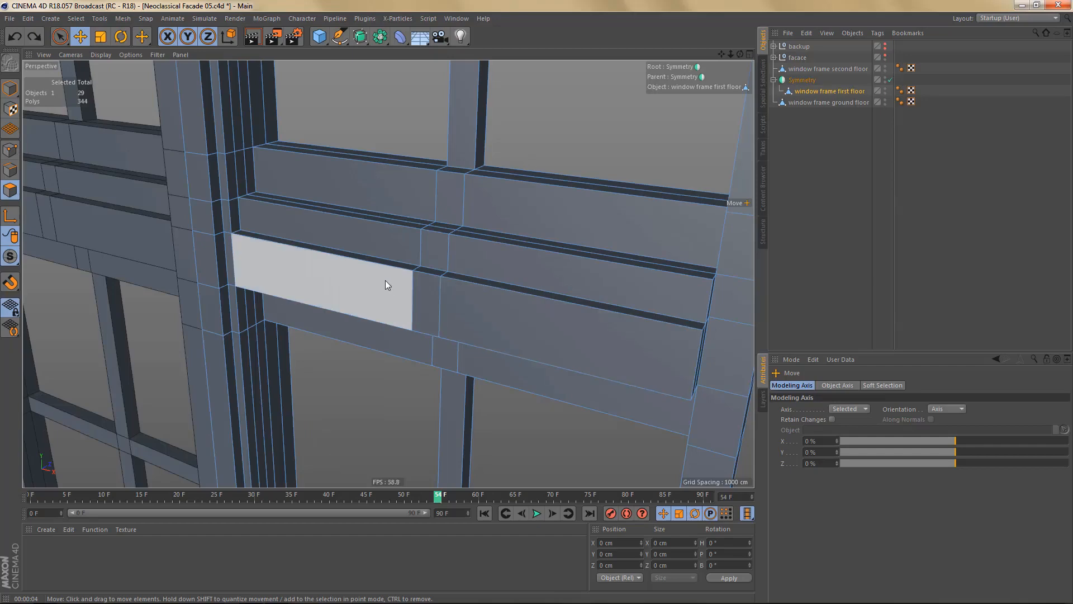
- Delete the front, top and underside faces of the protruding lower band on the first-floor half frame's crossbar
key("9")
mouse_move(386, 281)
left_mouse_down()
mouse_move(475, 297)
mouse_move(411, 281)
left_mouse_up()
left_click_drag(472, 319, 471, 210, "alt")
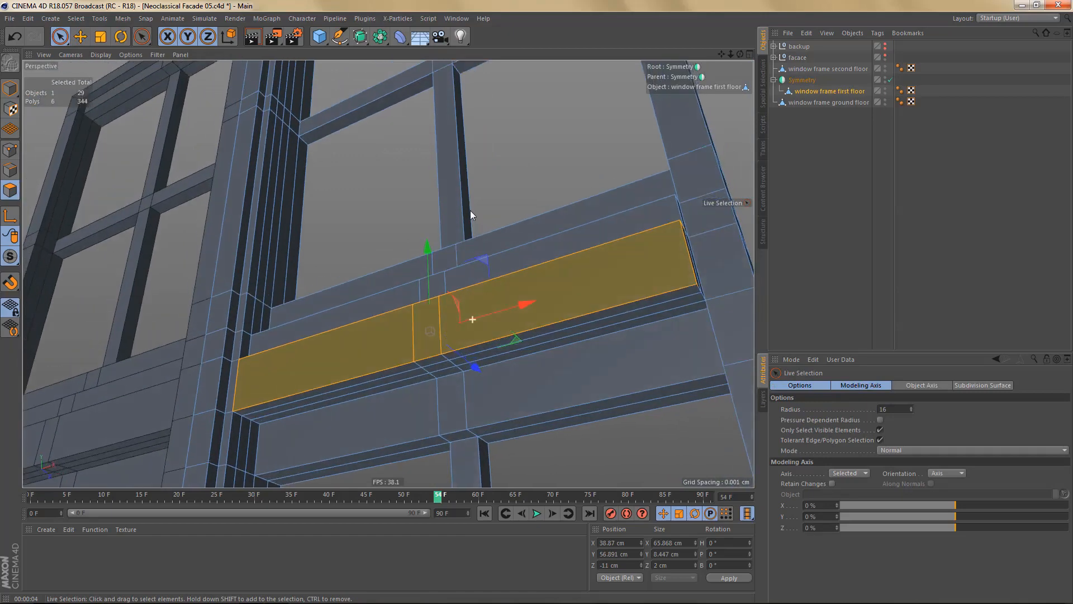
left_click_drag(427, 351, 395, 364, "shift")
key("Delete")
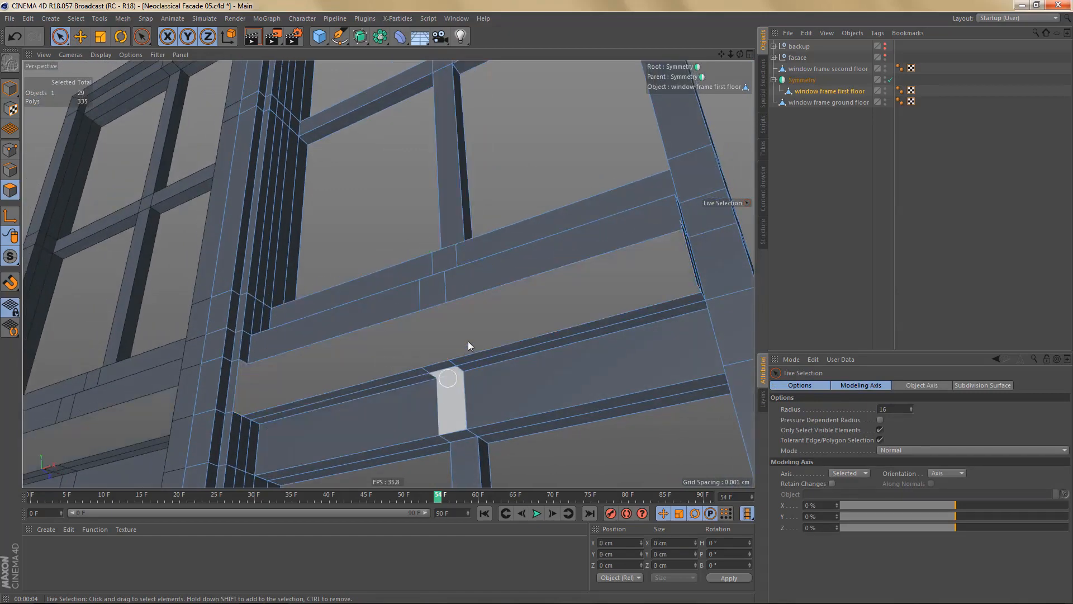
- Bridge the open edges across the gap left in the crossbar, segment by segment, to form a flat lower band
mouse_move(398, 318)
left_mouse_down("alt")
mouse_move(394, 380)
mouse_move(527, 334)
mouse_move(346, 321)
mouse_move(475, 311)
mouse_move(408, 292)
mouse_move(511, 303)
mouse_move(480, 183)
left_mouse_up("alt")
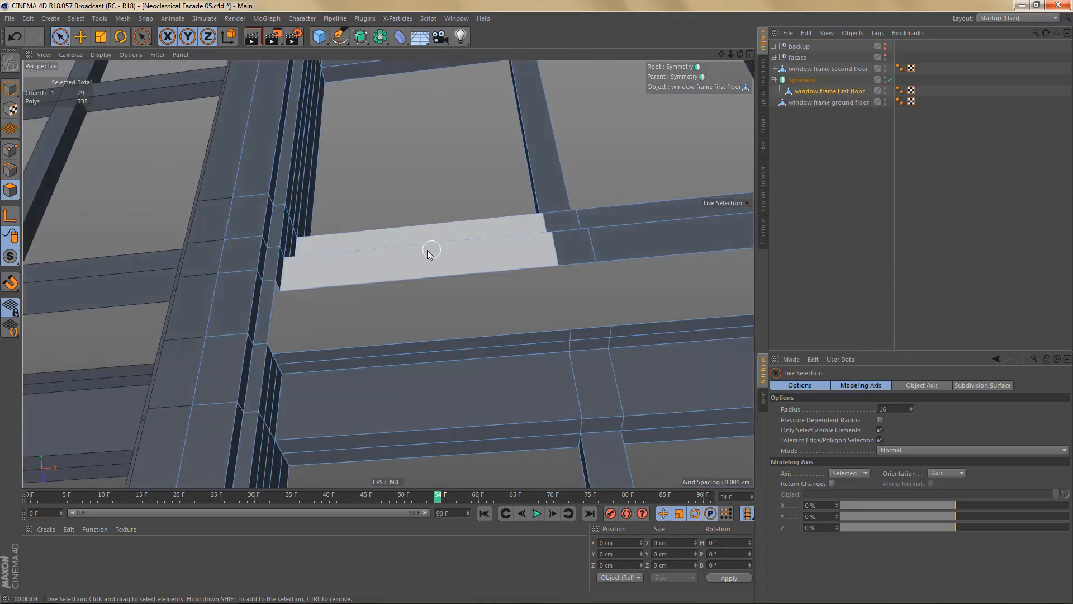
key("m")
key("b")
mouse_move(426, 334)
left_mouse_down()
mouse_move(421, 244)
mouse_move(431, 346)
mouse_move(414, 343)
left_mouse_up()
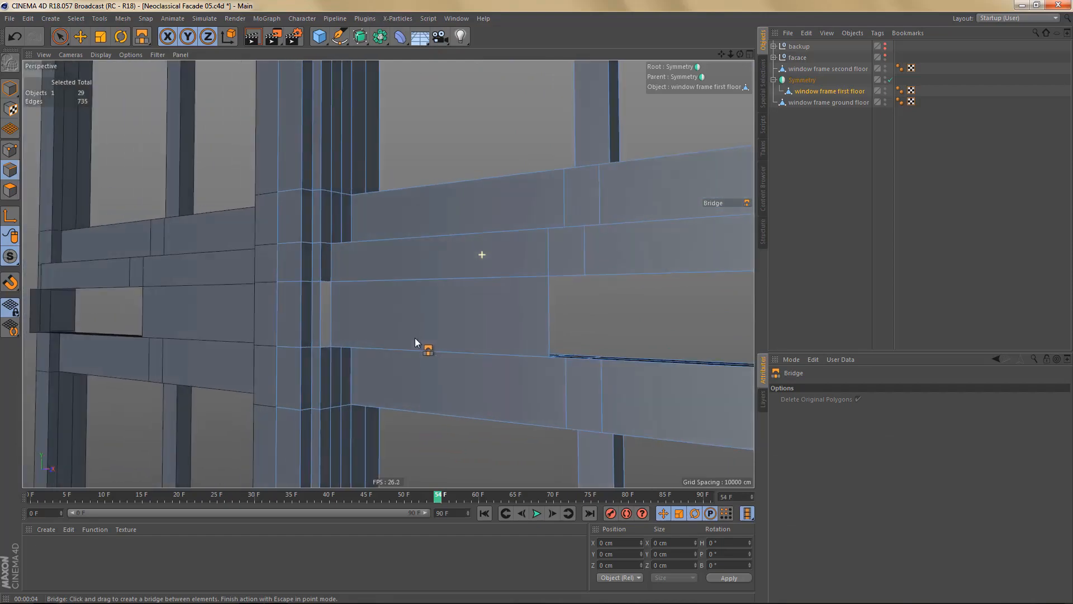
key("ctrl+z")
left_click_drag(437, 274, 528, 227)
left_click_drag(575, 267, 564, 204)
key("ctrl+z")
left_click_drag(584, 266, 567, 203)
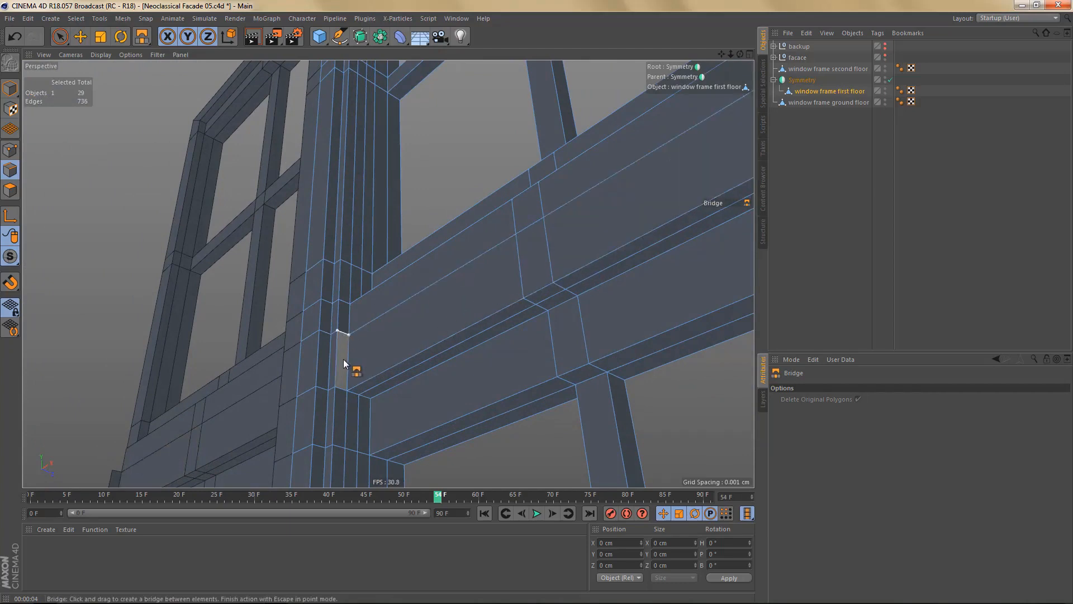
- Delete the leftover vertical edge and its adjoining faces at the outer end of the crossbar's lower band
left_click_drag(344, 379, 391, 352, "alt")
right_click_drag(532, 230, 615, 216, "alt")
left_click_drag(564, 246, 678, 307, "alt")
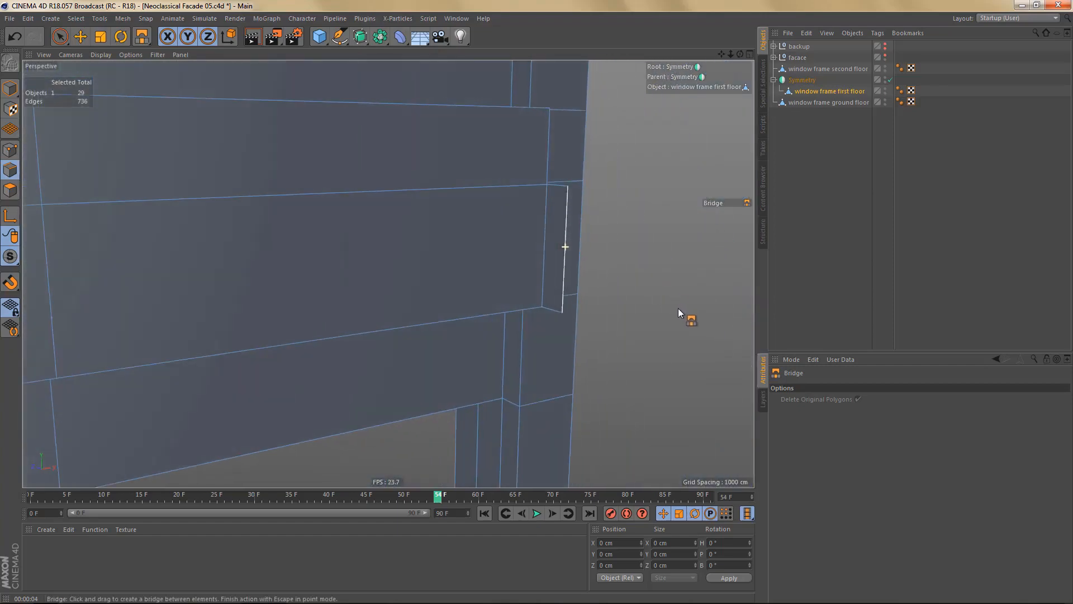
key("e")
left_click(566, 236)
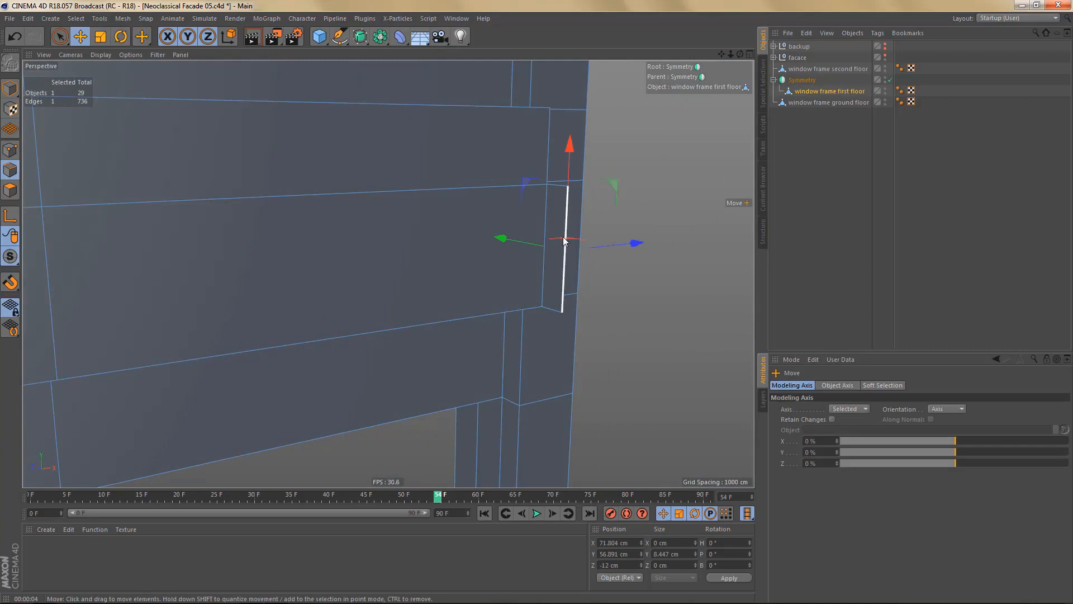
key("Delete")
- Extrude the two stacked end faces of the crossbar outward across the outer frame post by about 3 cm
left_click_drag(505, 250, 357, 250, "alt")
middle_click_drag(388, 274, 356, 343, "alt")
middle_click_drag(490, 264, 447, 314, "alt")
left_click_drag(493, 292, 505, 334, "alt")
key("Return")
key("9")
left_click_drag(518, 289, 515, 333)
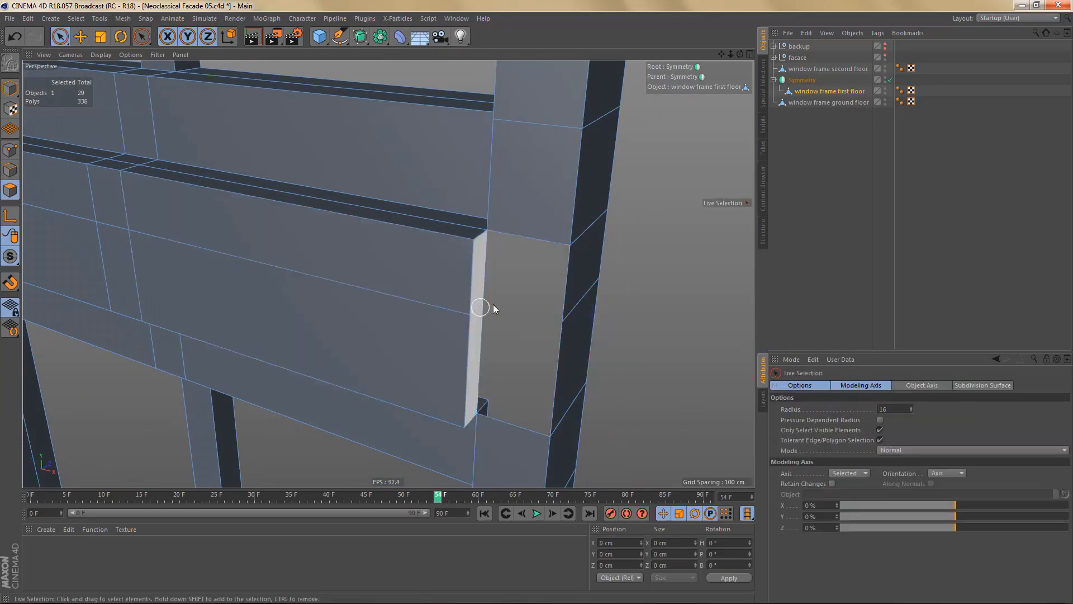
scroll(493, 304, "up", 4)
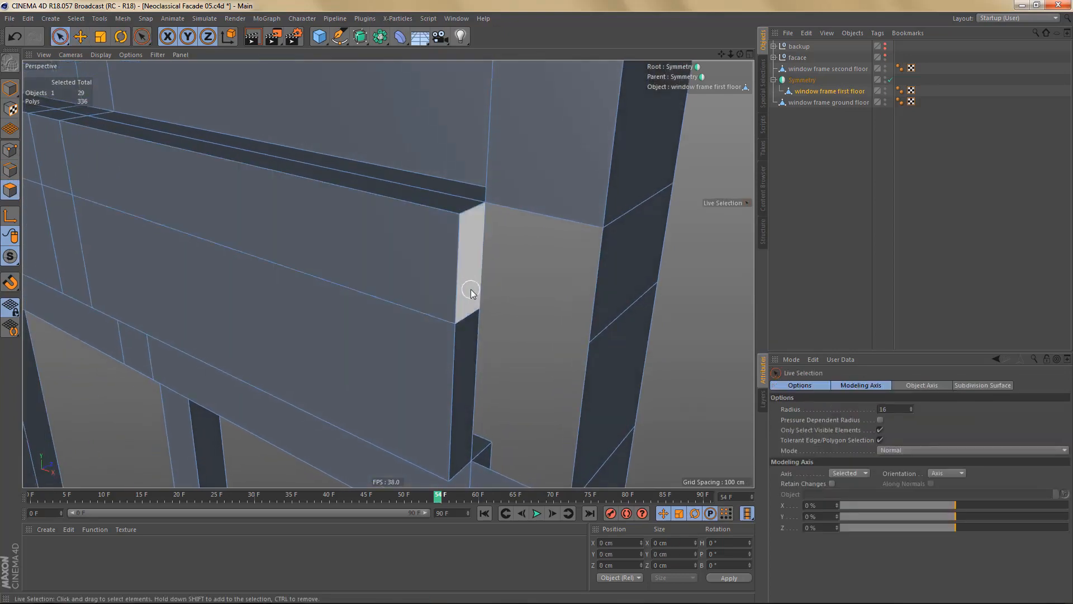
left_click(471, 290)
left_click(474, 346, "shift")
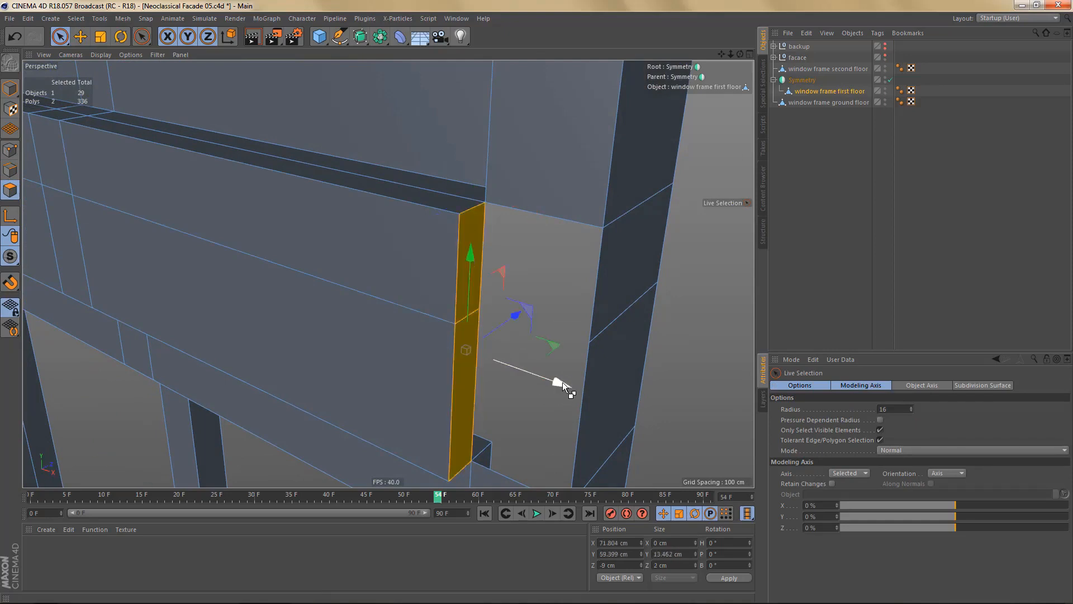
left_click_drag(563, 382, 626, 385, "ctrl")
- Move the extruded crossbar end faces in the front view to the frame's outer edge, at about X 77.09 cm
middle_click(625, 364)
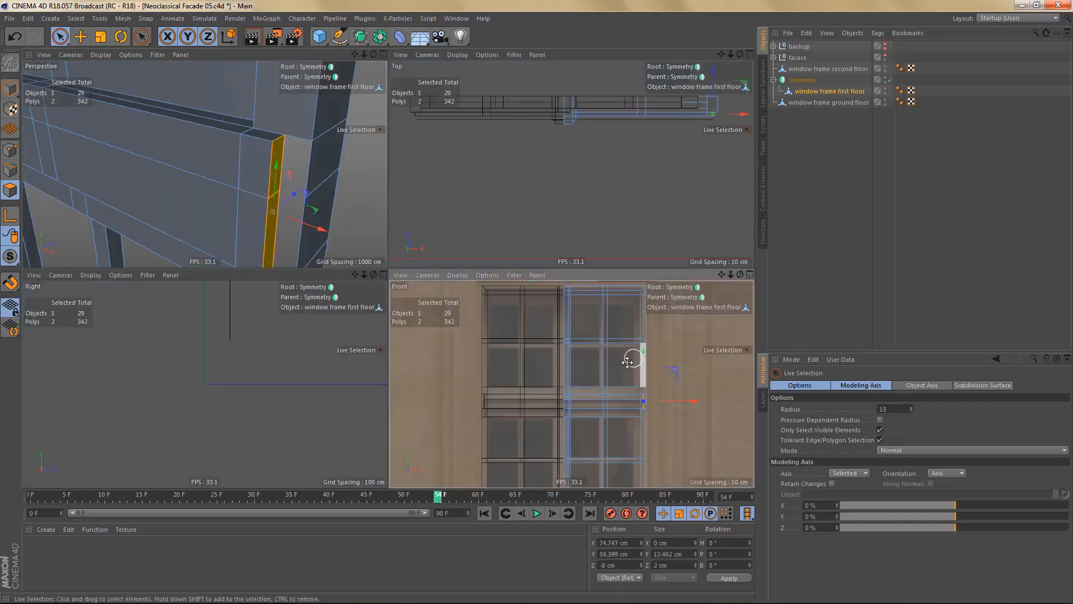
middle_click(628, 360)
scroll(599, 383, "up", 6)
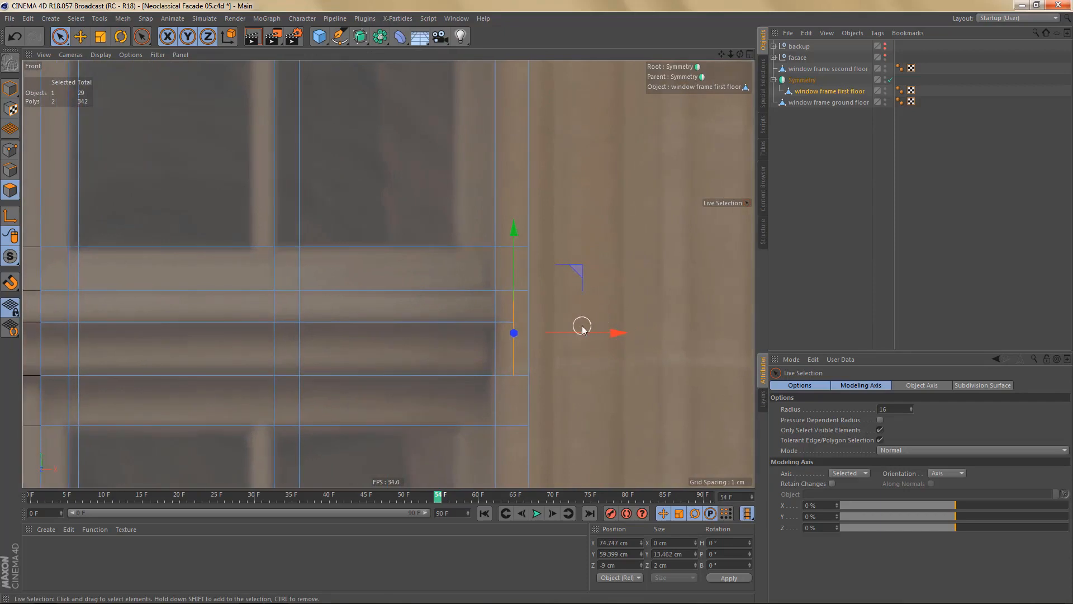
left_click_drag(618, 333, 630, 334)
middle_click(272, 183)
middle_click(271, 179)
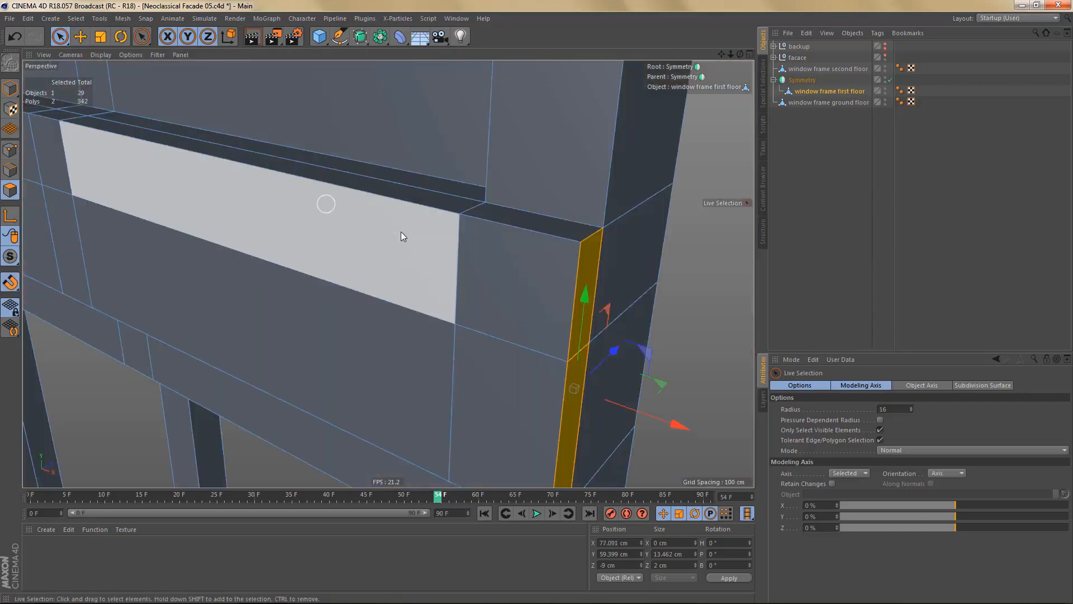
- Deselect the end faces, then render the front view and compare the crossbar with the reference photo
left_click_drag(348, 239, 393, 232, "alt")
scroll(390, 246, "down", 5)
middle_click_drag(371, 290, 454, 290, "alt")
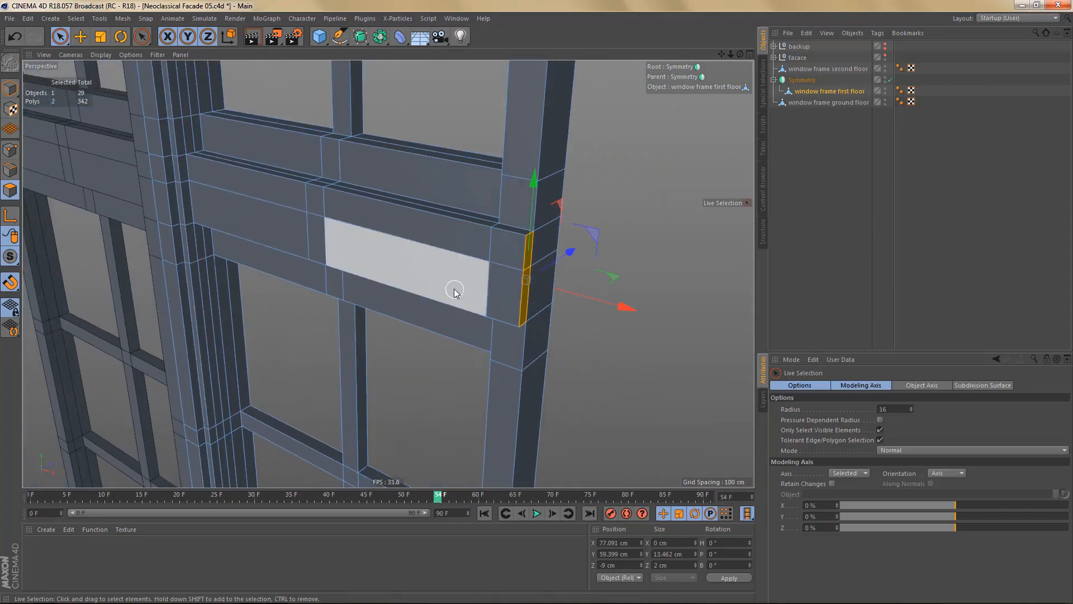
key("ctrl+shift+a")
scroll(458, 282, "down", 3)
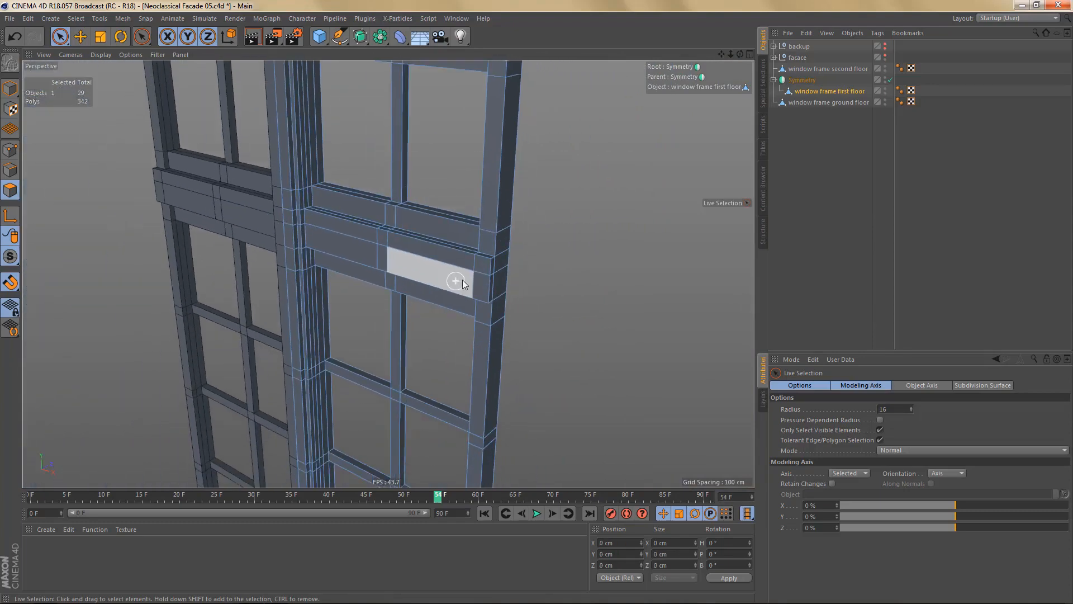
middle_click(464, 285)
middle_click(536, 324)
scroll(537, 324, "down", 5)
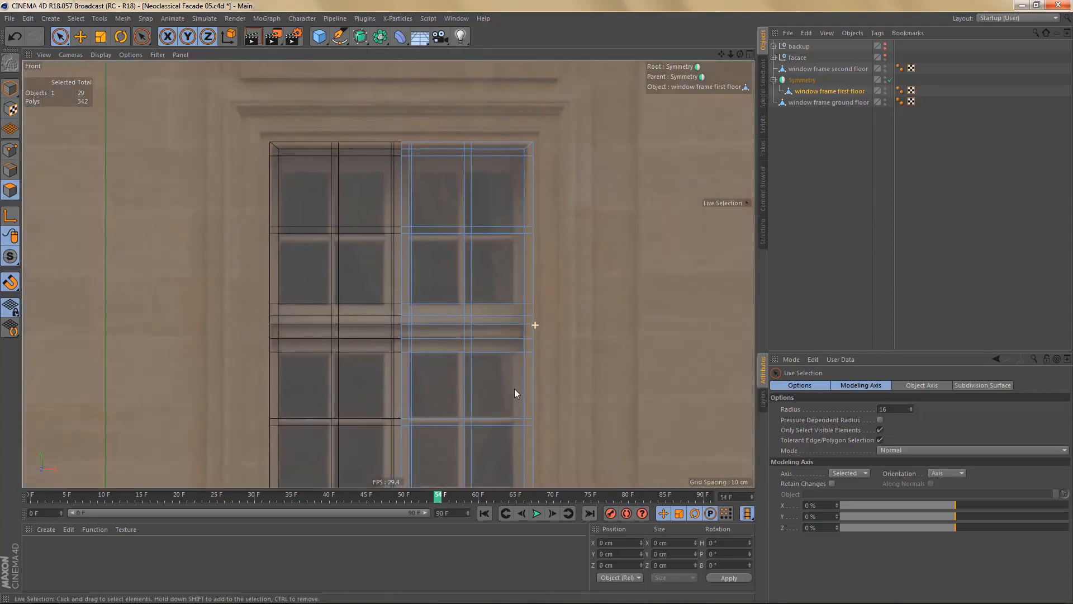
middle_click_drag(514, 387, 549, 363, "alt")
key("ctrl+r")
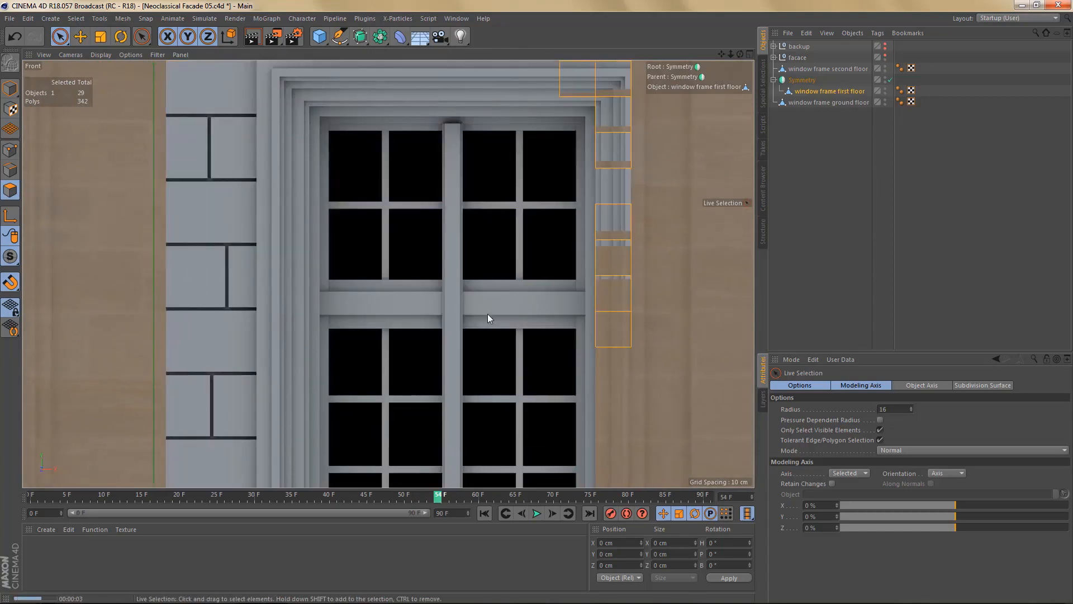
scroll(489, 310, "up", 3)
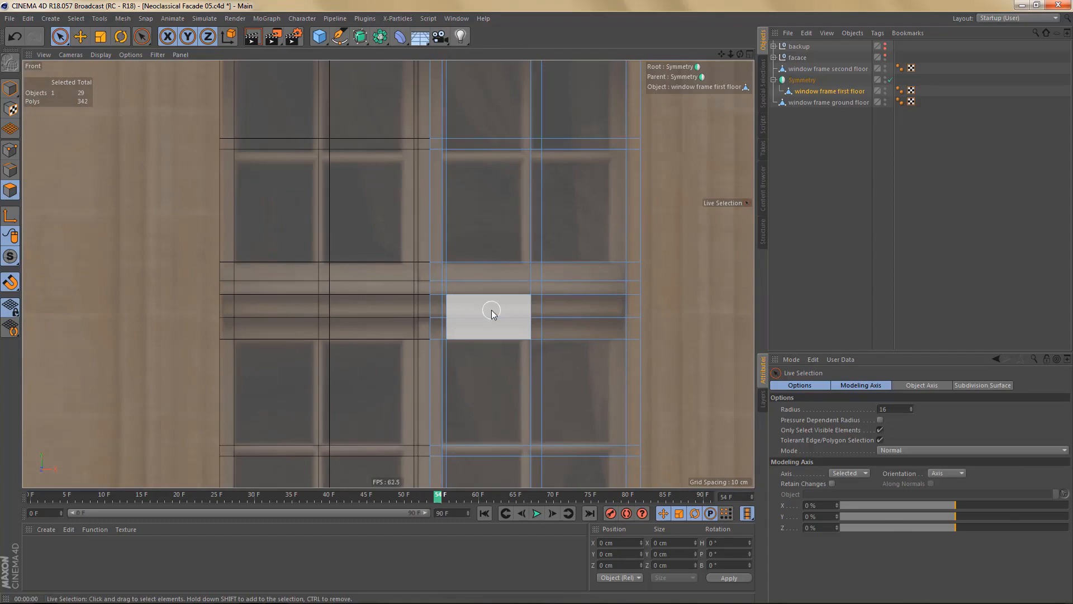
scroll(492, 310, "up", 3)
- Delete the small side face at the crossbar's inner end, where the upper band meets the central post
middle_click(491, 309)
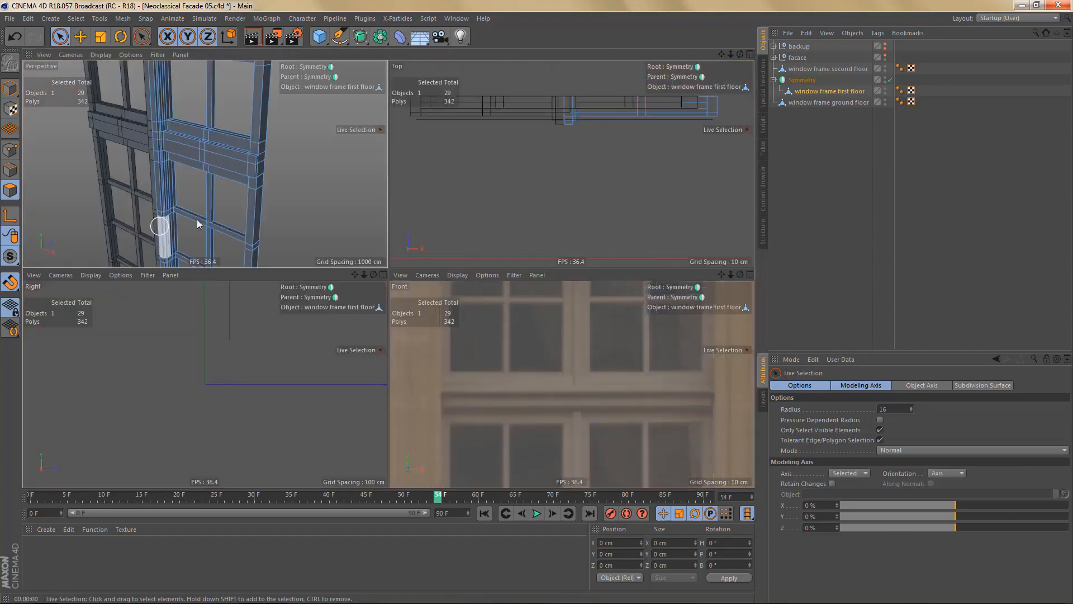
middle_click(199, 223)
left_click_drag(384, 239, 354, 311, "alt")
scroll(382, 258, "up", 5)
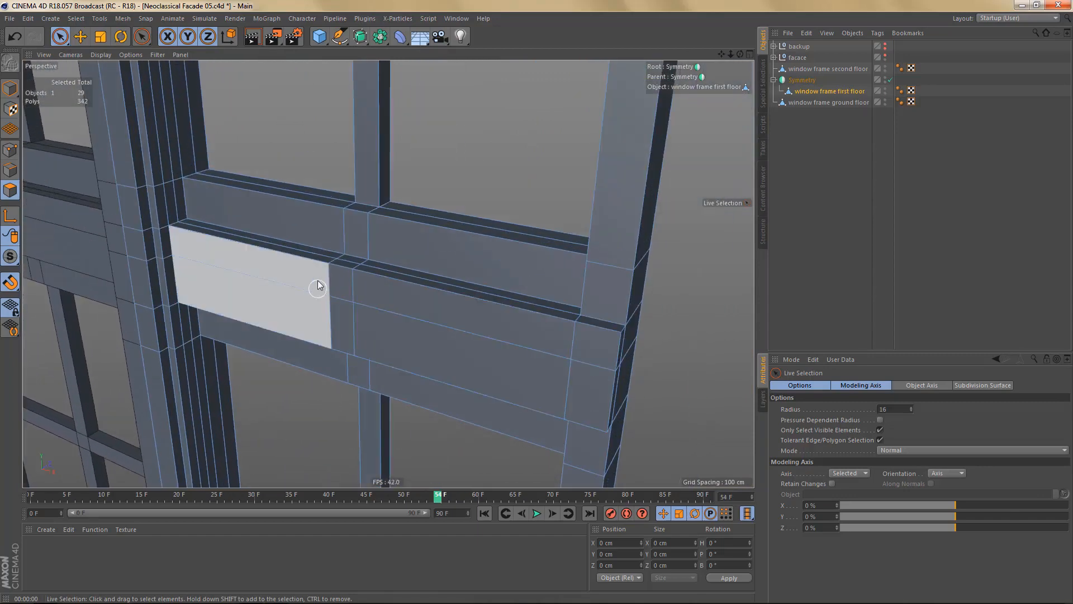
left_click_drag(321, 277, 423, 303)
left_click_drag(541, 329, 577, 335)
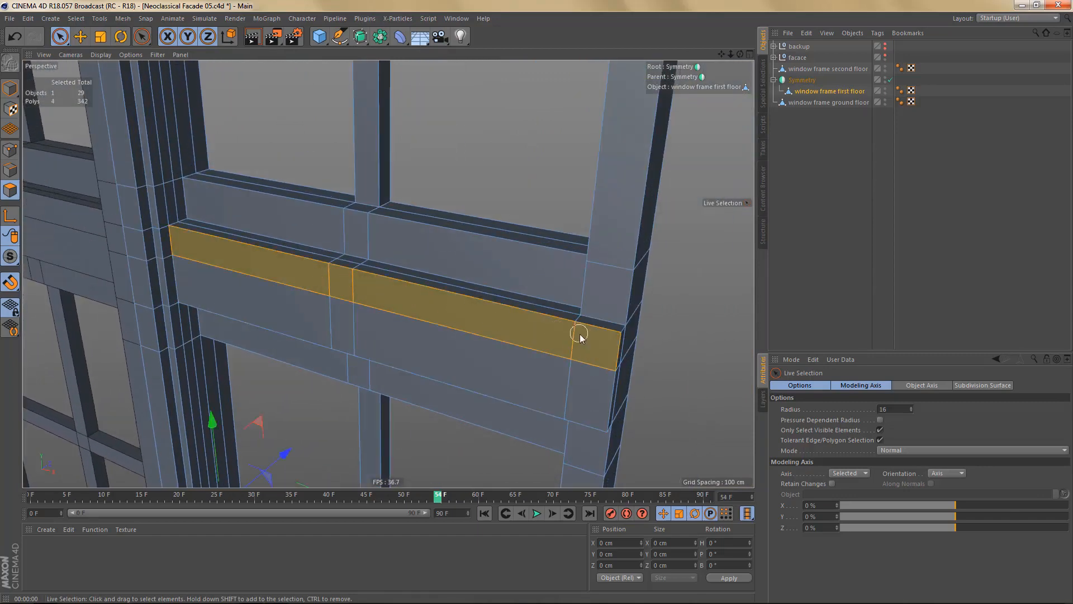
scroll(326, 294, "up", 3)
scroll(417, 294, "up", 2)
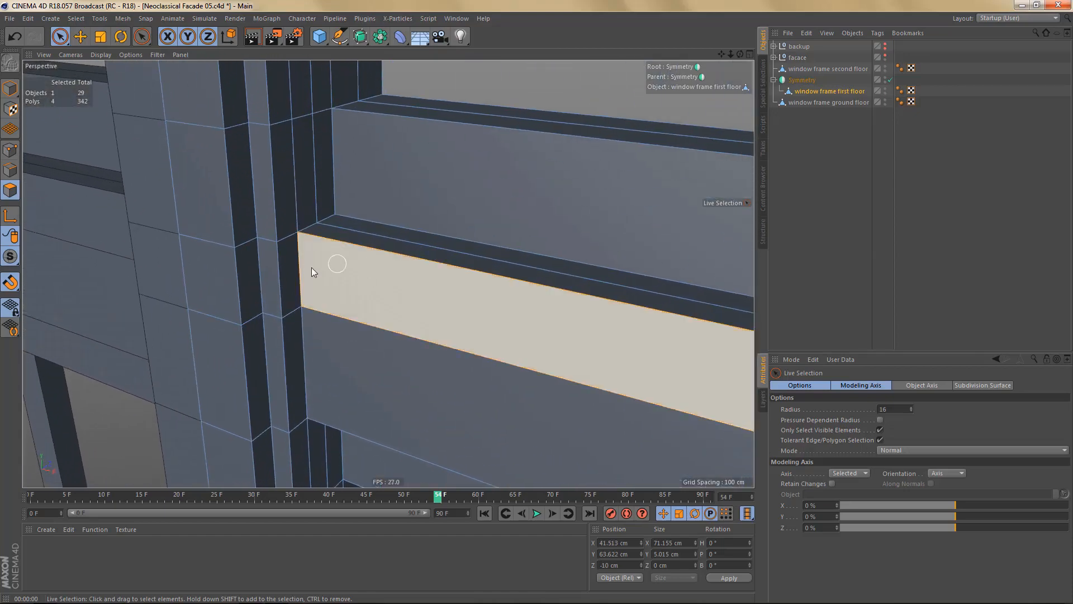
left_click(291, 270)
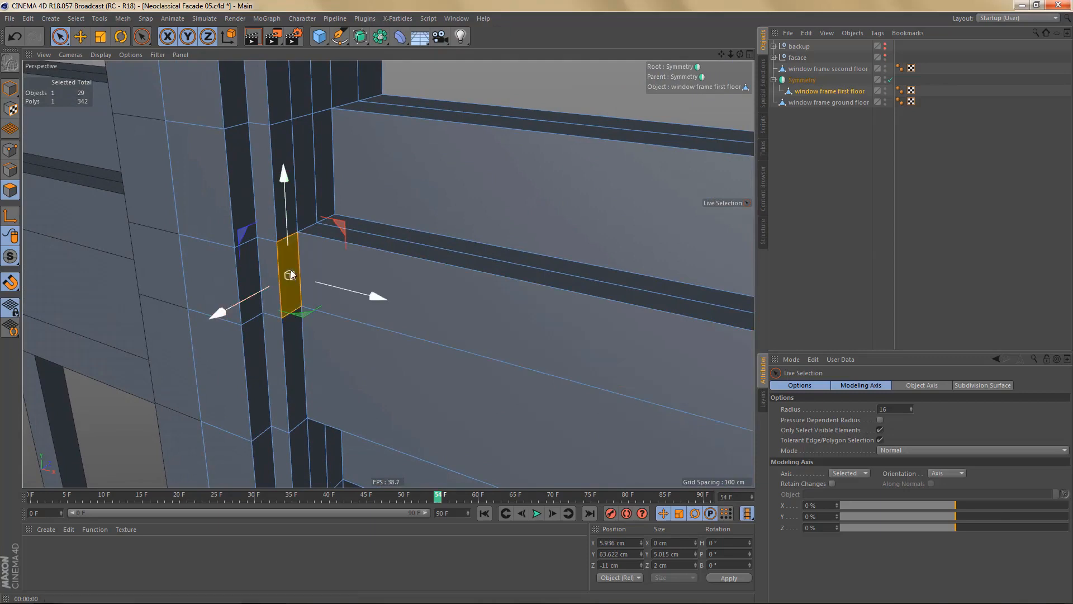
key("Delete")
scroll(270, 282, "down", 4)
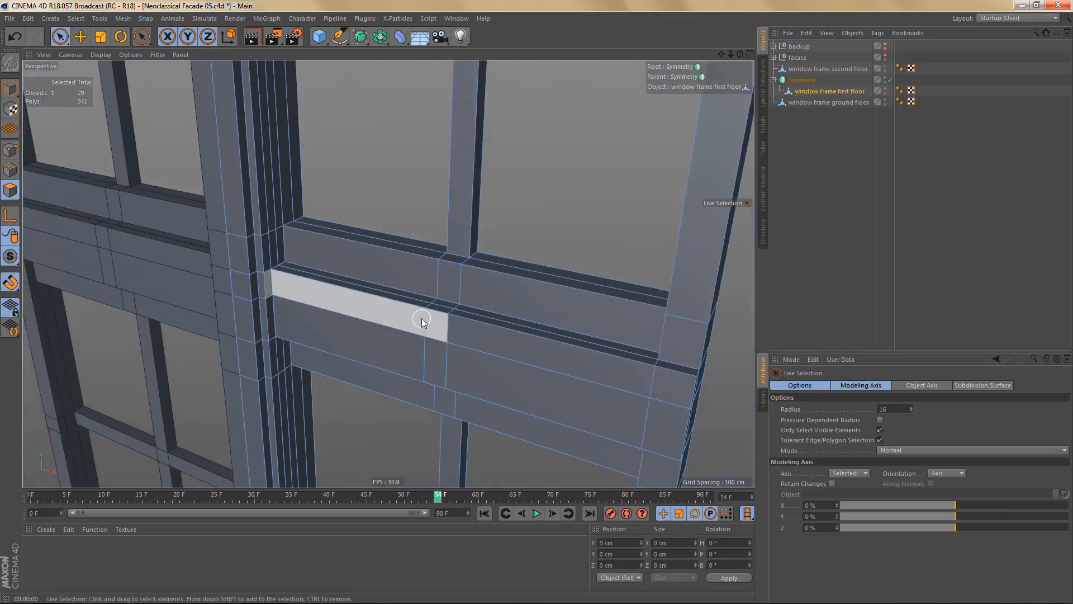
- Extrude the upper band's three front faces between the posts forward to about Z -11.77 cm
left_click_drag(421, 318, 445, 335)
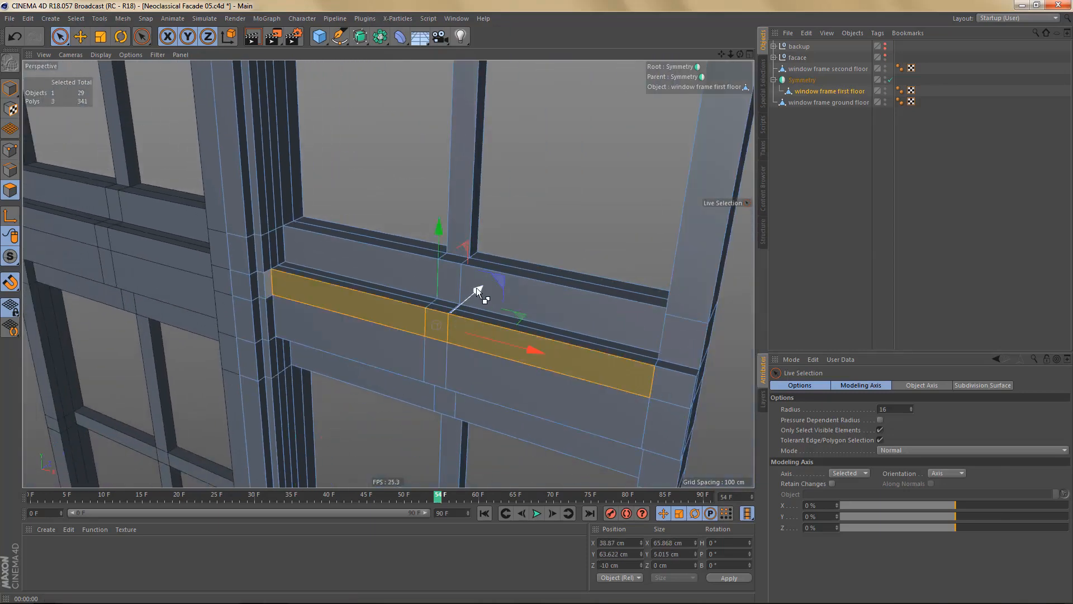
left_click_drag(476, 287, 479, 295, "ctrl")
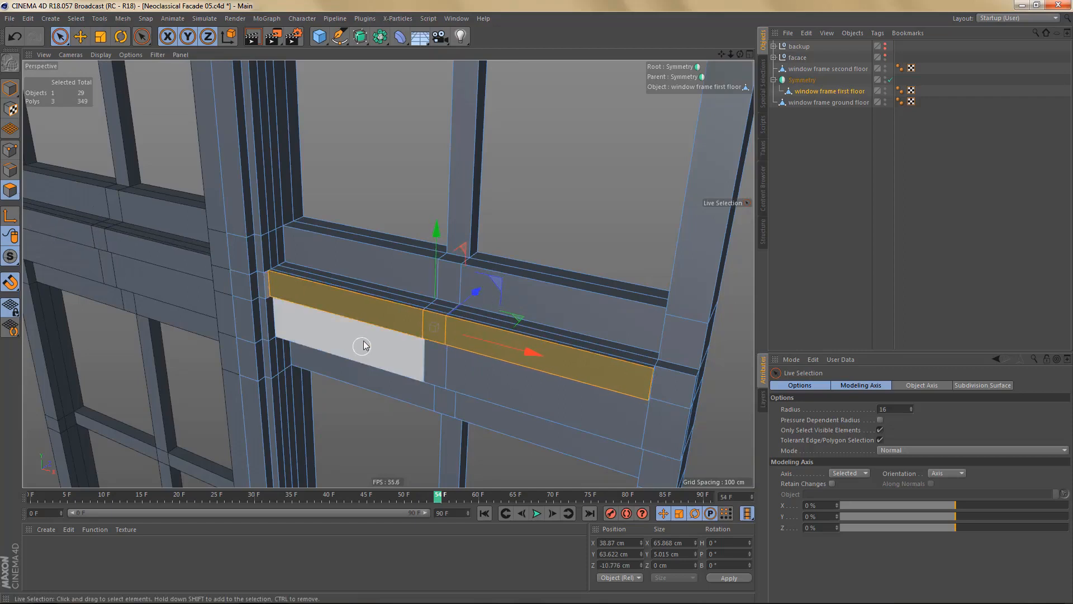
right_click_drag(364, 336, 426, 347, "alt")
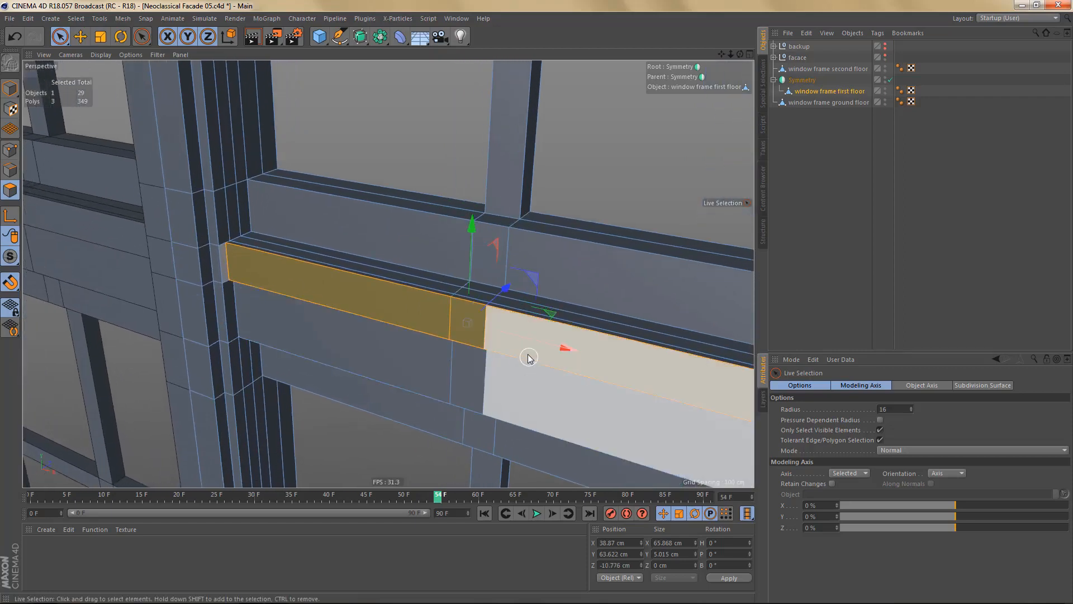
key("e")
left_click_drag(506, 286, 331, 253)
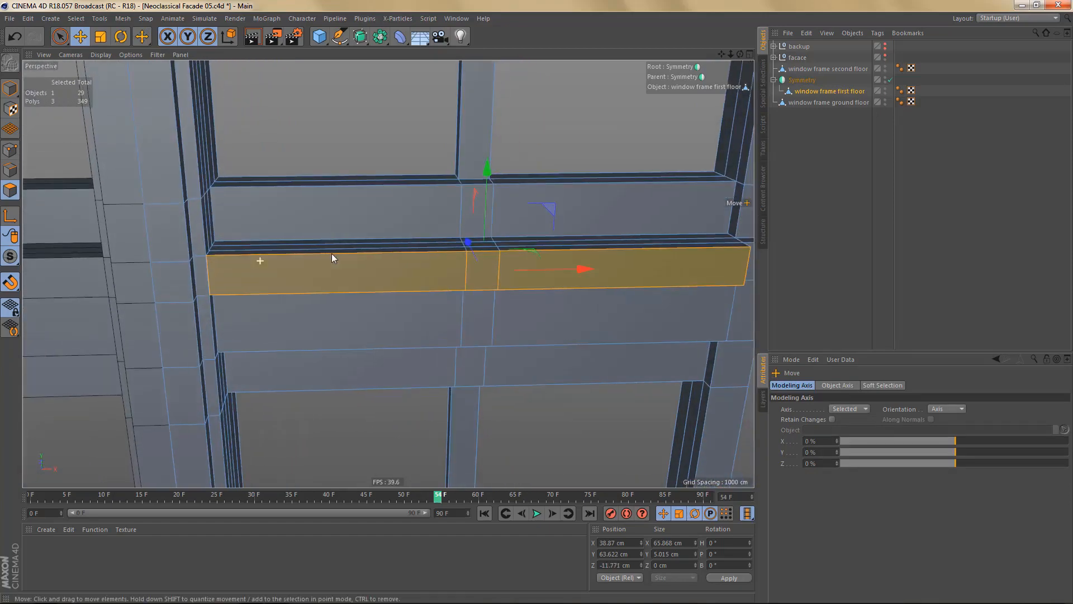
- Delete the concealed inner end face of the extruded upper band, temporarily hiding its front faces to reach it
mouse_move(306, 274)
right_mouse_down("alt")
mouse_move(307, 288)
mouse_move(317, 287)
right_mouse_up("alt")
middle_click_drag(308, 267, 388, 275, "alt")
right_click_drag(333, 297, 470, 276, "alt")
left_click_drag(338, 282, 304, 232, "alt")
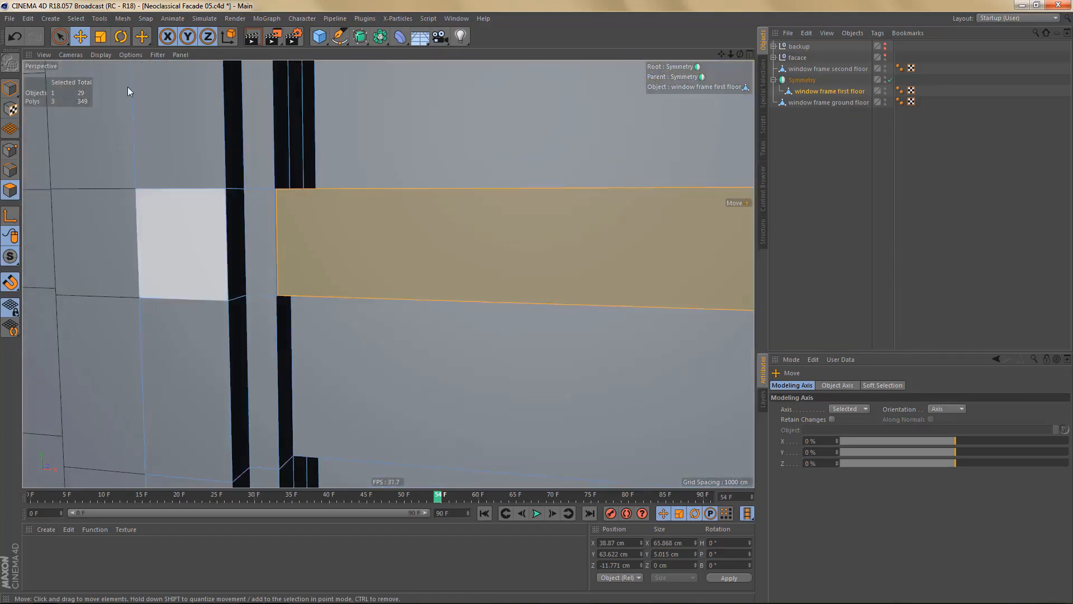
left_click(76, 18)
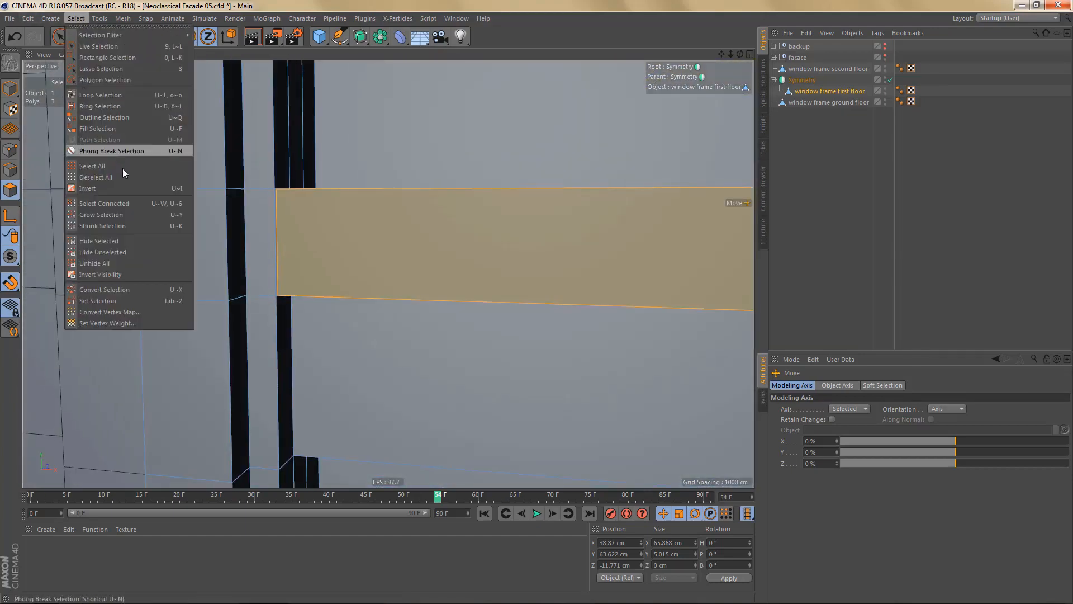
left_click(132, 240)
left_click_drag(212, 260, 171, 277, "alt")
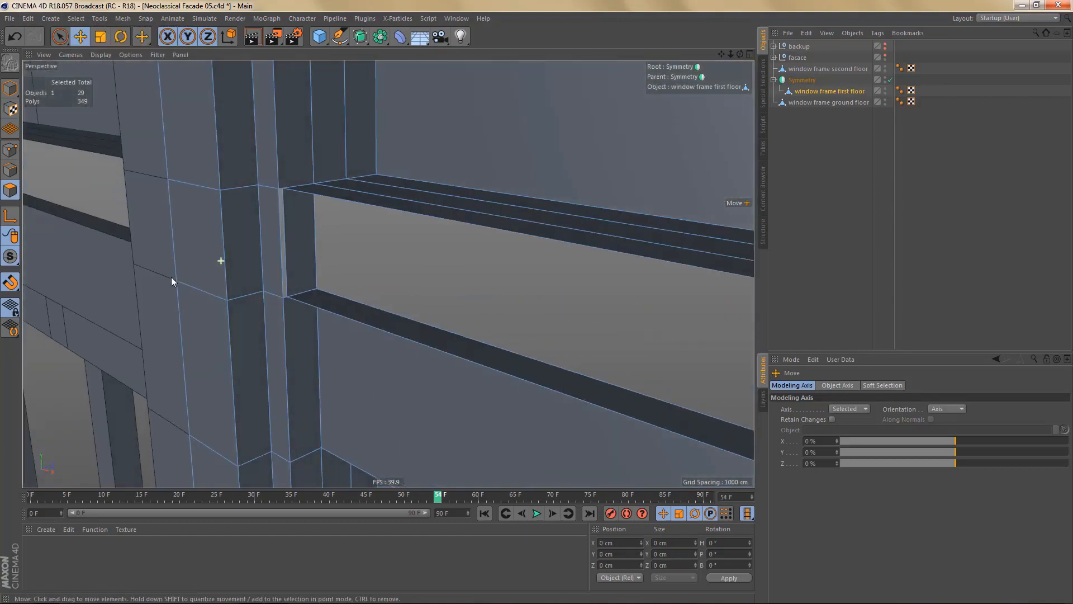
left_click(294, 231)
key("Delete")
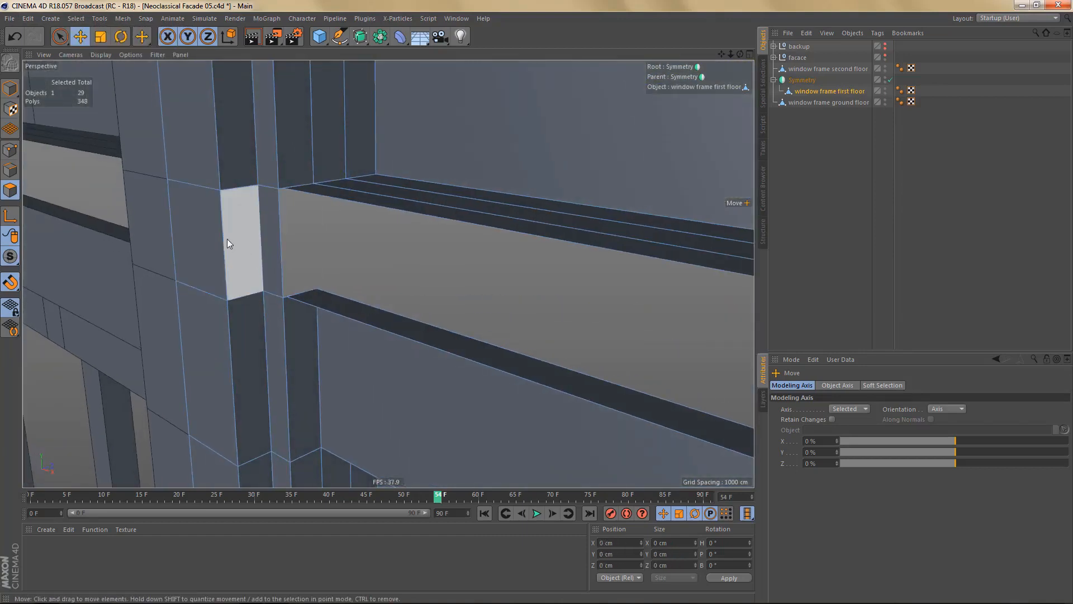
left_click(75, 18)
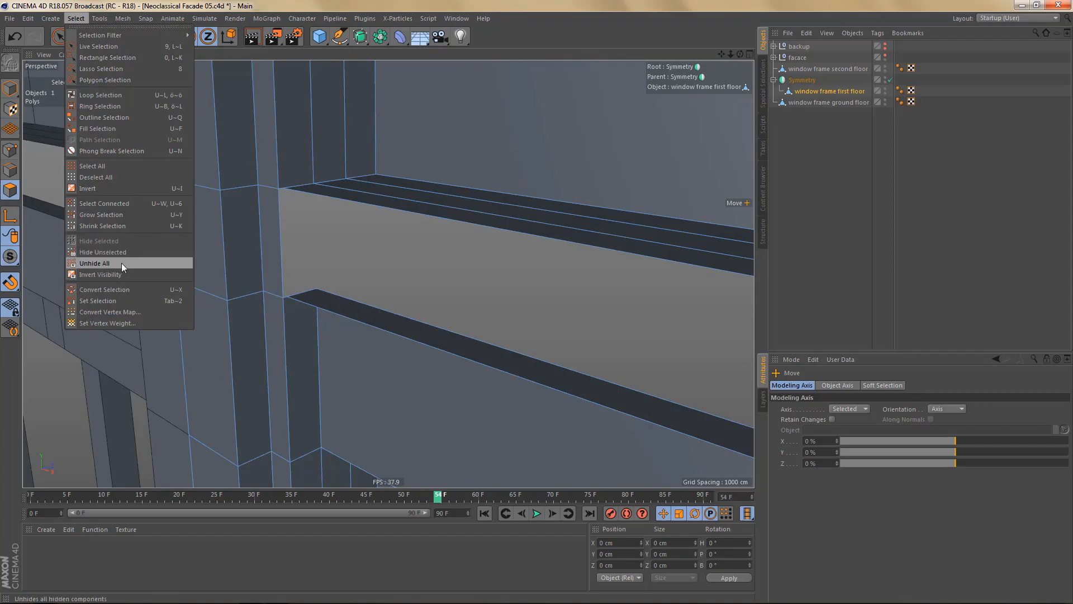
left_click(122, 262)
- Select the central post's front face beside the upper band and check its Z position
left_click_drag(408, 258, 377, 257, "alt")
right_click_drag(257, 204, 333, 217, "alt")
left_click_drag(314, 218, 270, 237, "alt")
mouse_move(266, 234)
right_mouse_down("alt")
mouse_move(145, 307)
mouse_move(270, 242)
mouse_move(257, 234)
right_mouse_up("alt")
left_click_drag(257, 234, 217, 221, "alt")
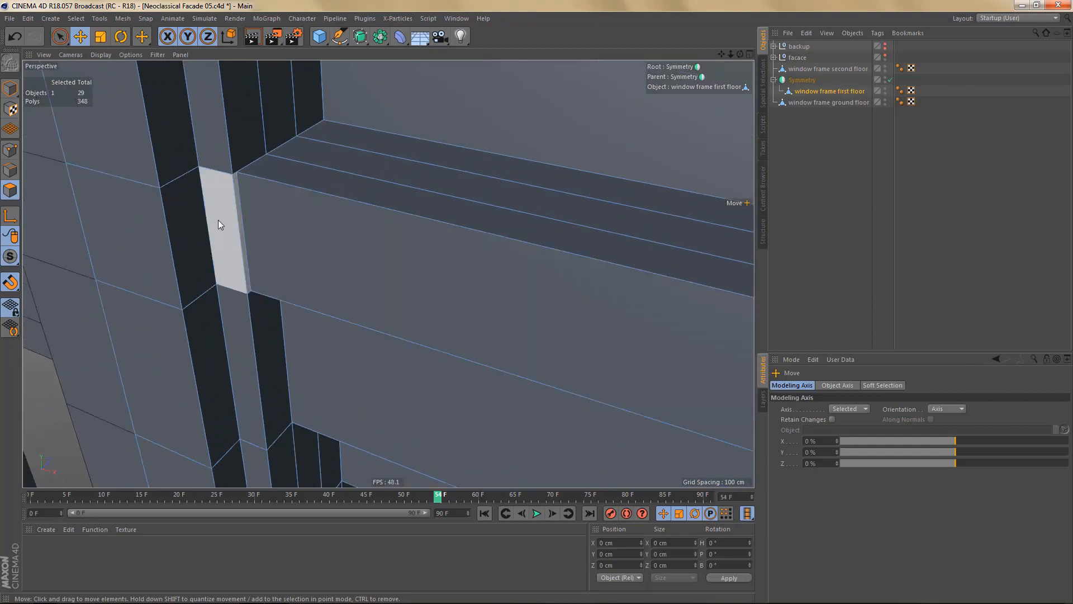
left_click(218, 219)
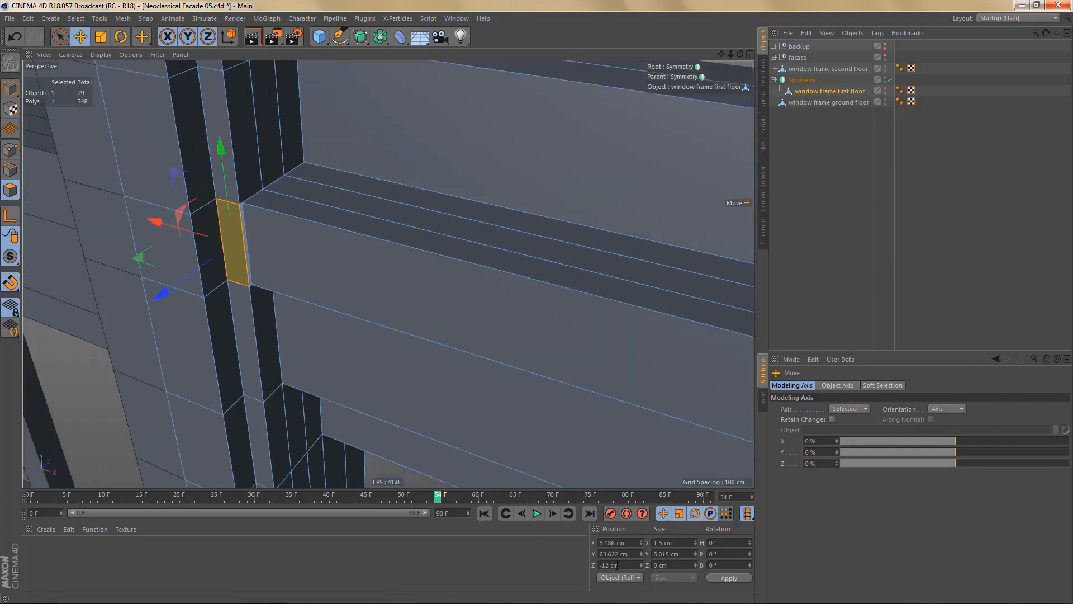
left_click(617, 565)
scroll(327, 324, "down", 4)
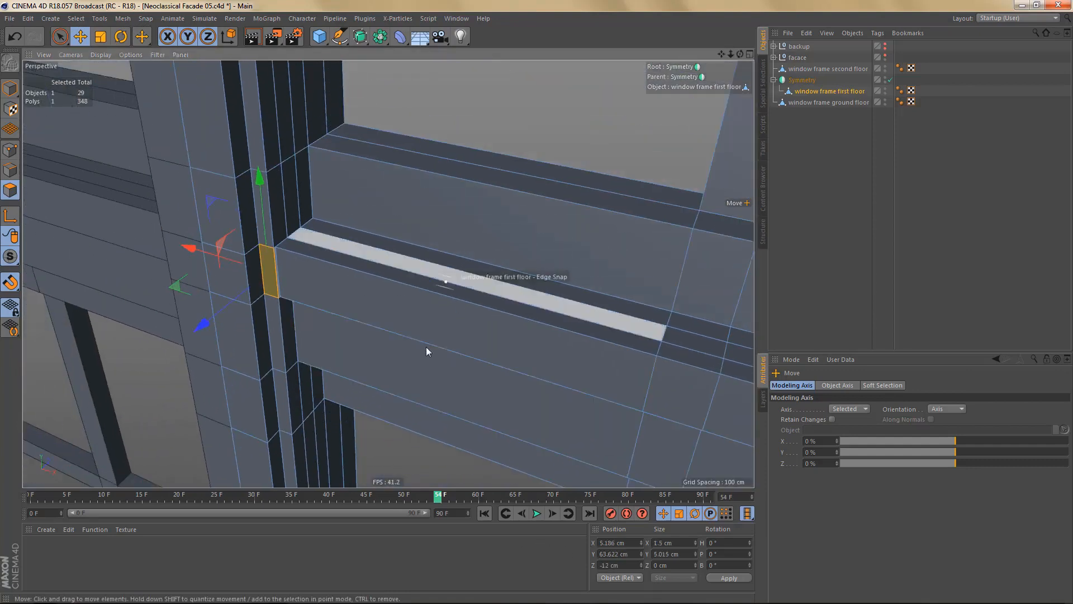
- Set the Z position of the upper band's three front faces to -12 cm, then deselect them
scroll(426, 346, "down", 2)
middle_click_drag(505, 374, 210, 236, "alt")
scroll(209, 234, "down", 1)
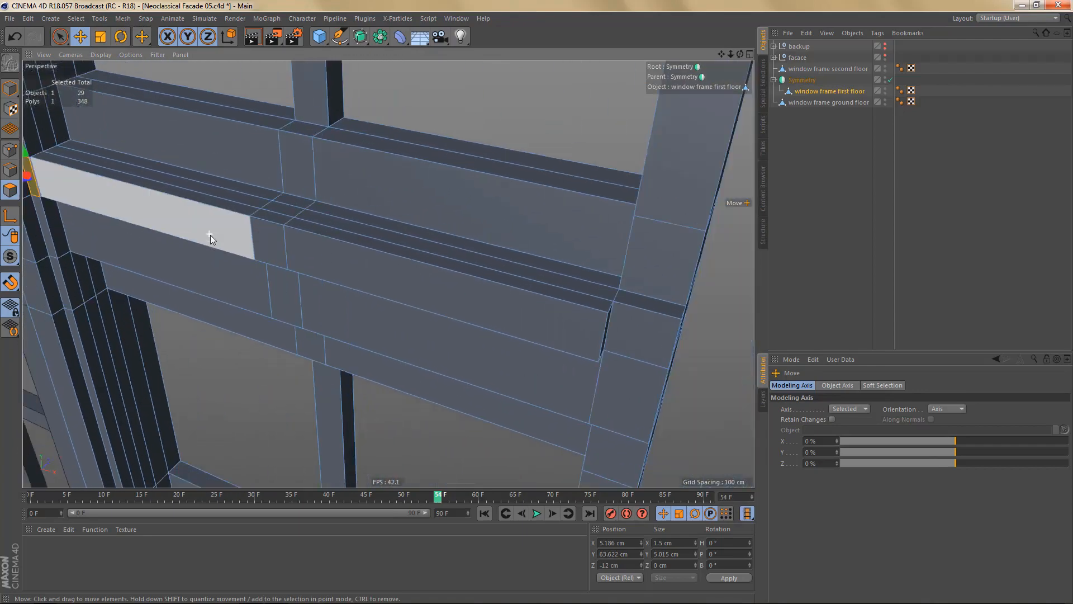
left_click(254, 245)
left_click(274, 249, "shift")
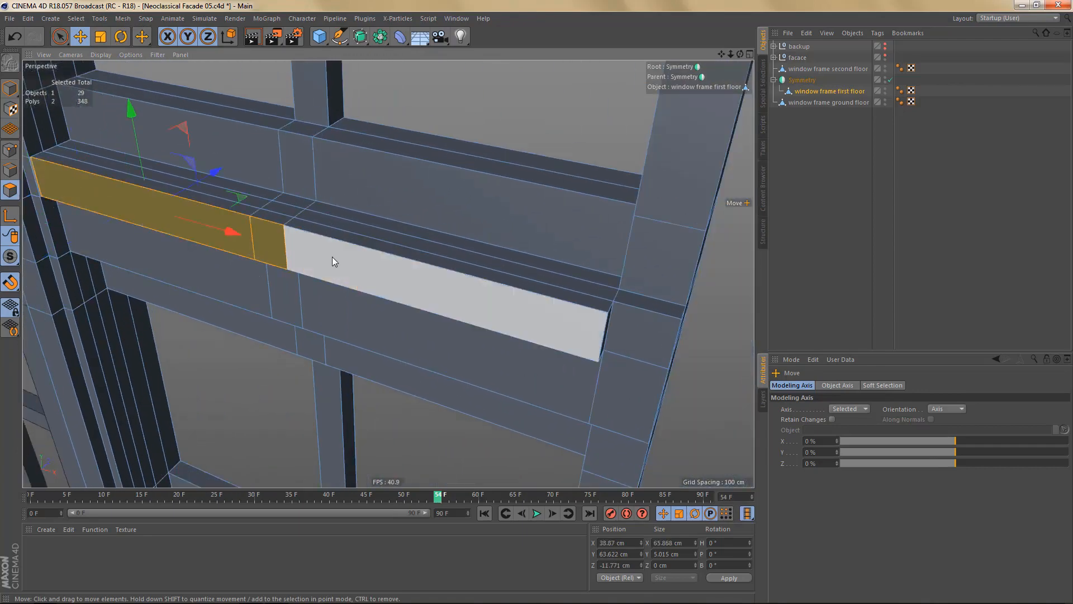
left_click(332, 257, "shift")
left_click(615, 565)
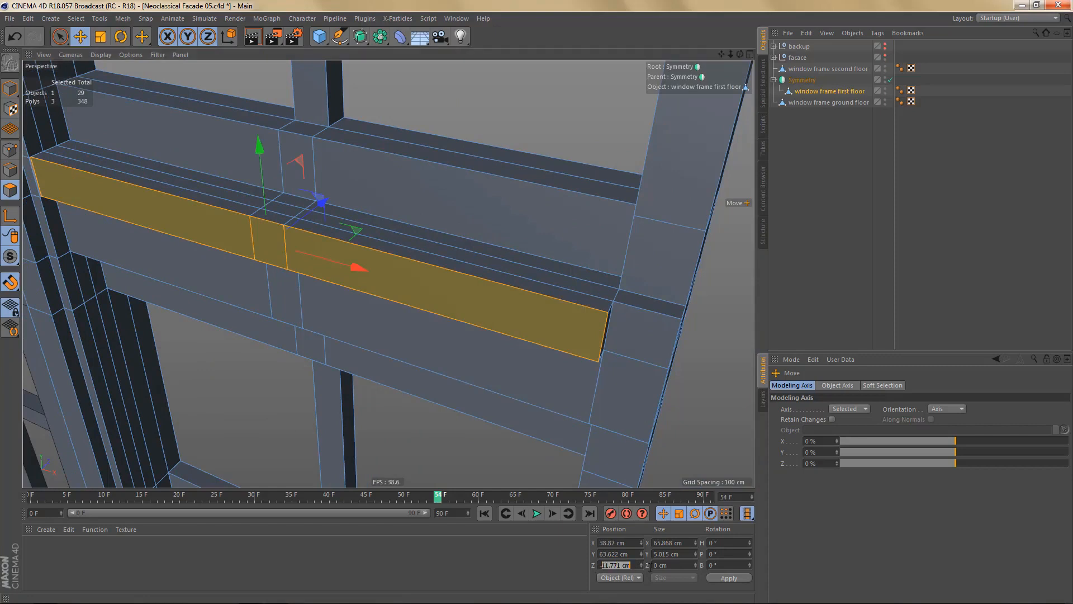
type("-12")
left_click(721, 578)
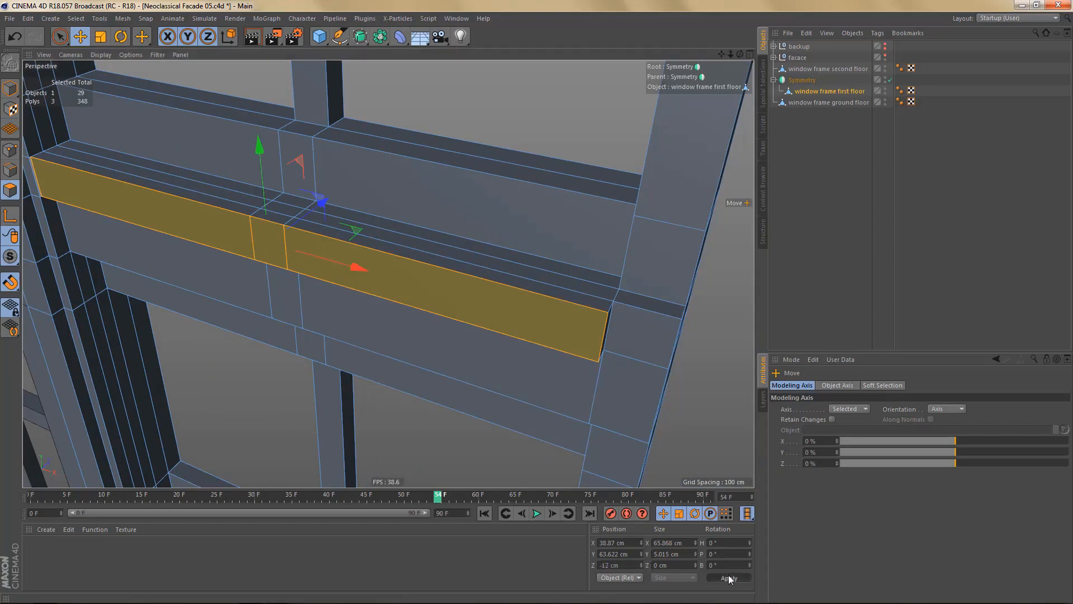
left_click(466, 424)
- Delete the outer post's front face beside the upper band's outer end
scroll(542, 378, "up", 3)
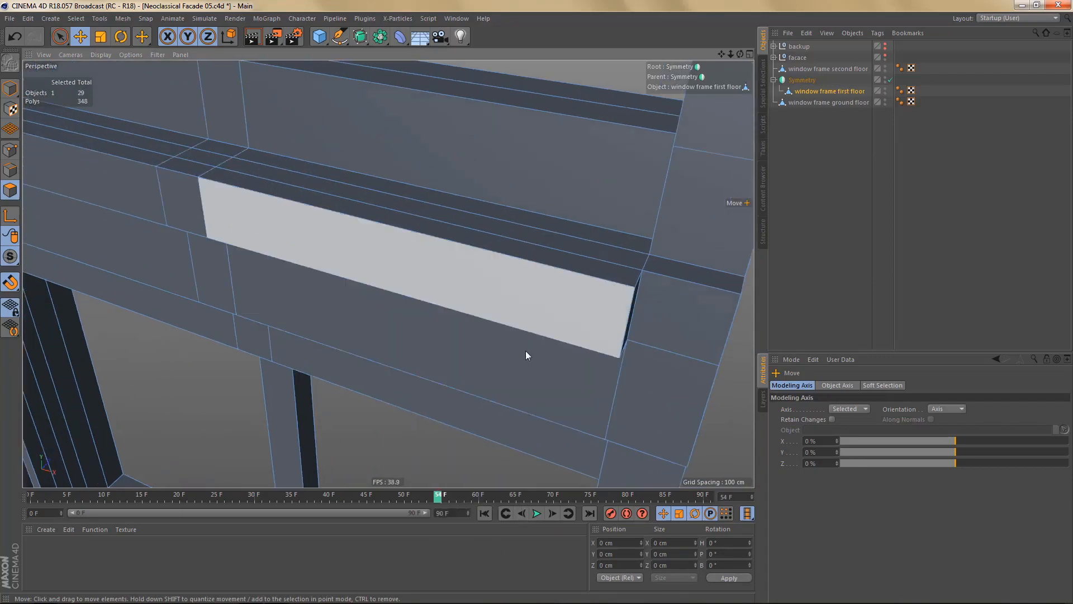
middle_click_drag(526, 350, 413, 347, "alt")
scroll(585, 343, "up", 4)
left_click(582, 321)
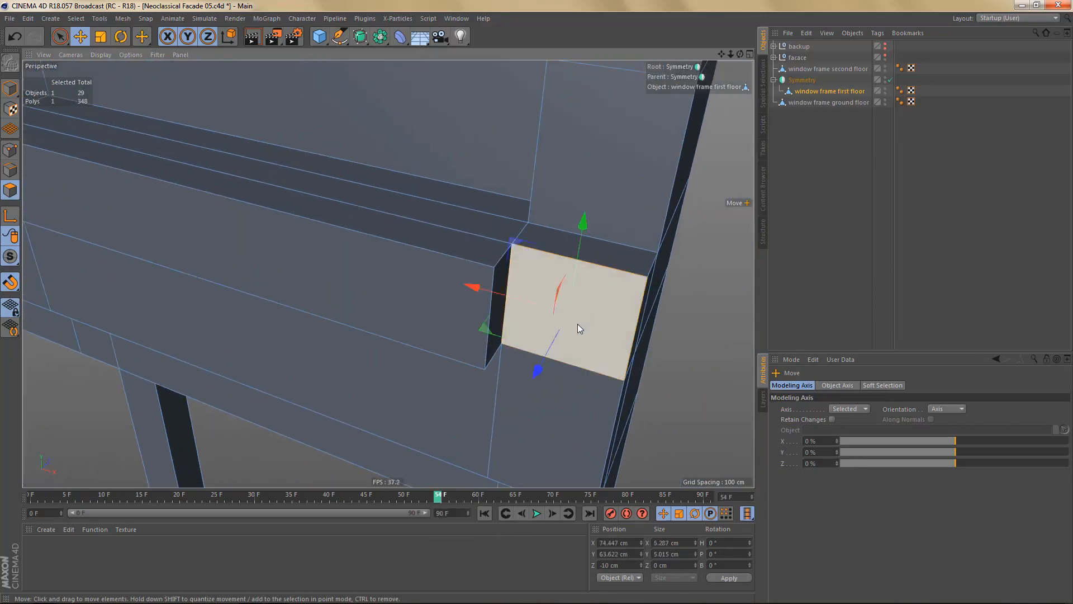
key("Delete")
- Extrude the upper band's outer end face outward and snap it to the frame's outer edge at about X 77.09 cm
left_click_drag(572, 314, 503, 274, "alt")
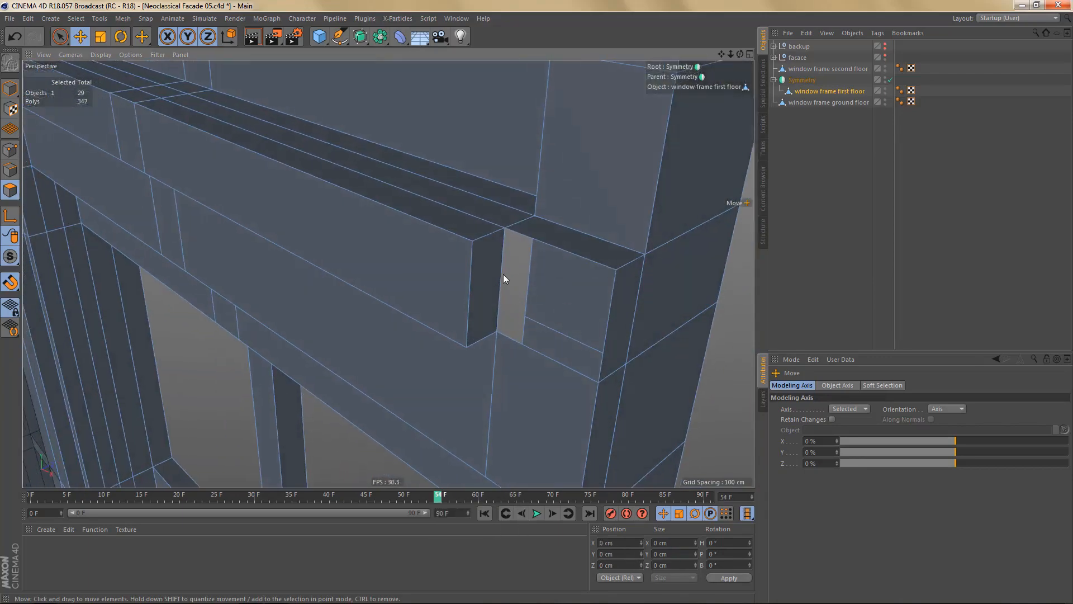
left_click(503, 278)
left_click_drag(575, 324, 637, 355, "ctrl")
middle_click(646, 357)
middle_click(645, 372)
middle_click_drag(645, 349, 548, 370, "alt")
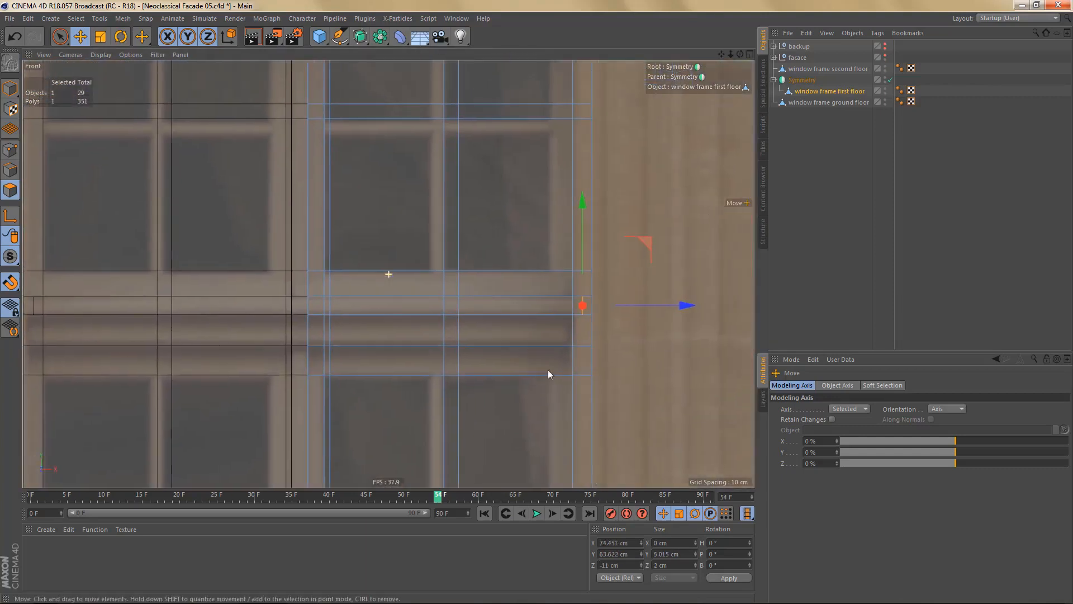
scroll(665, 301, "up", 5)
left_click_drag(656, 314, 672, 318)
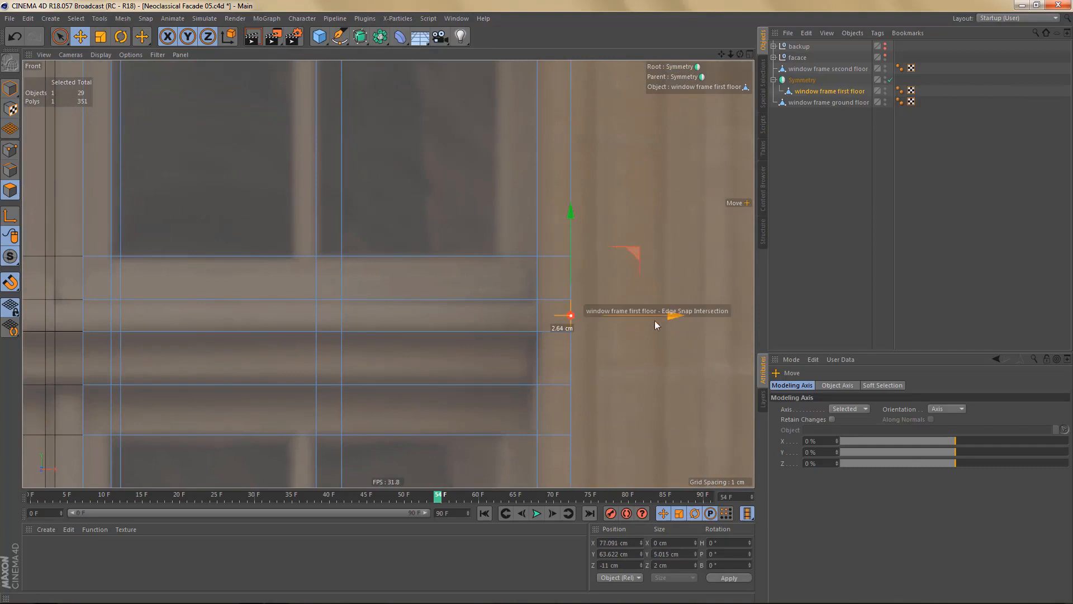
- Deselect the extruded end face and render the front view to check the extended upper band
left_click(588, 326)
scroll(525, 210, "down", 5)
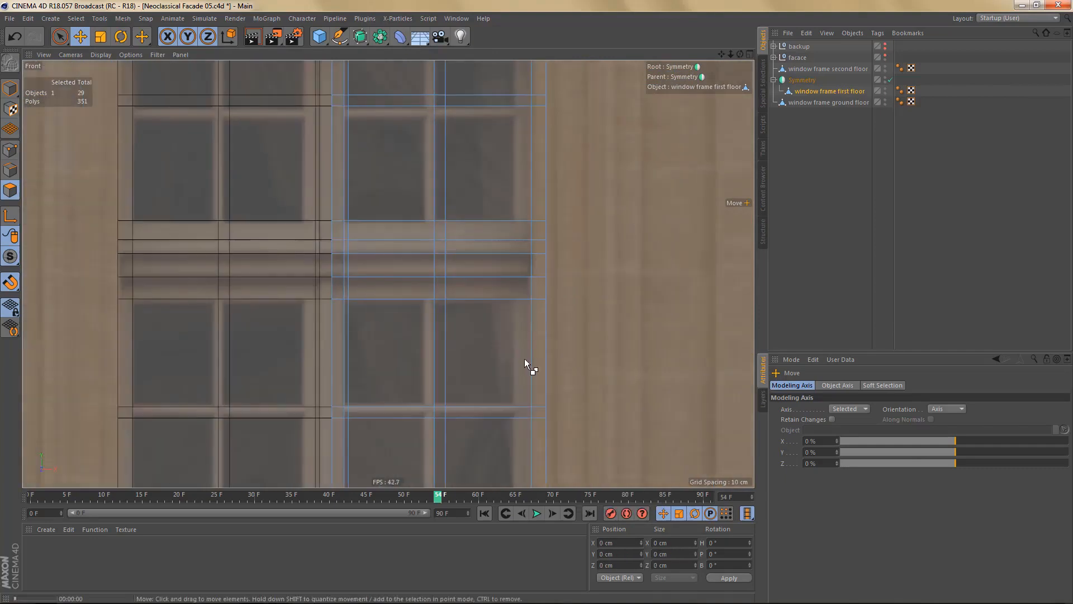
key("ctrl+r")
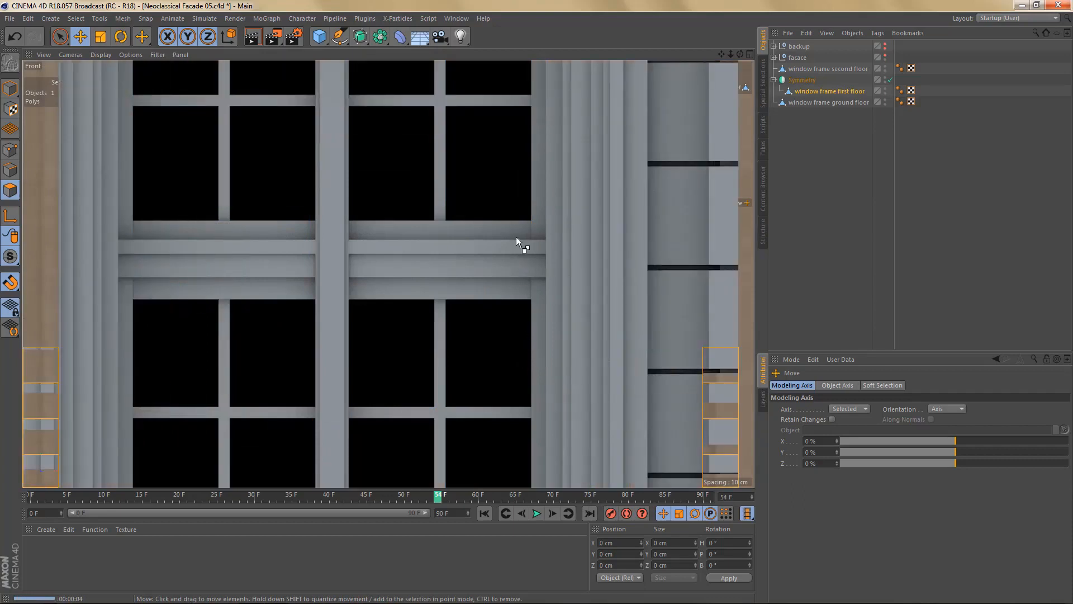
- Render a preview of the first-floor window frame in the front view and examine its transom and central mullion
scroll(508, 221, "down", 5)
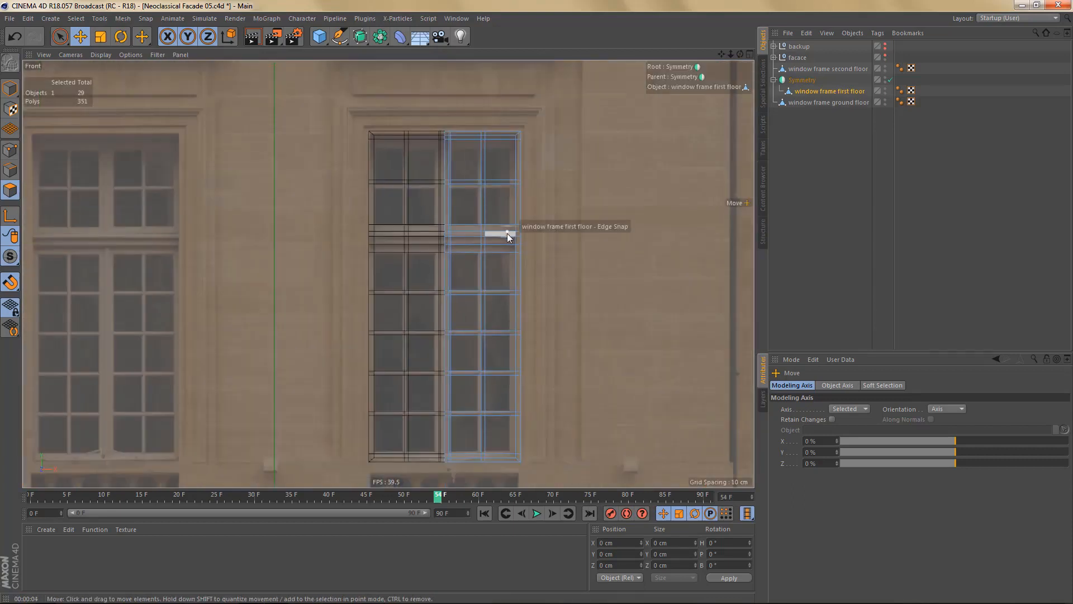
key("ctrl+r")
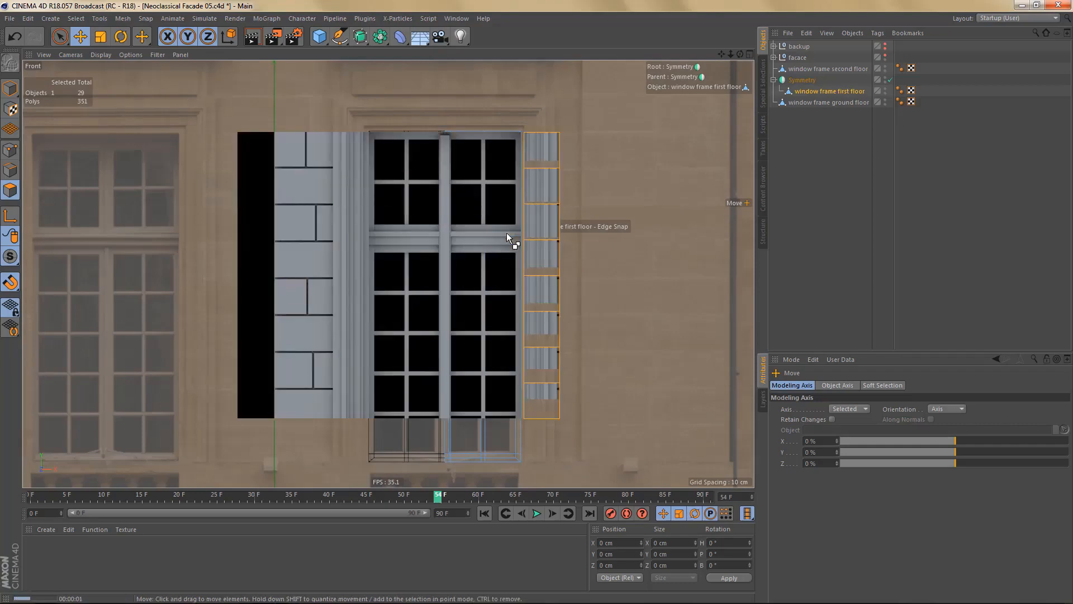
scroll(503, 229, "up", 3)
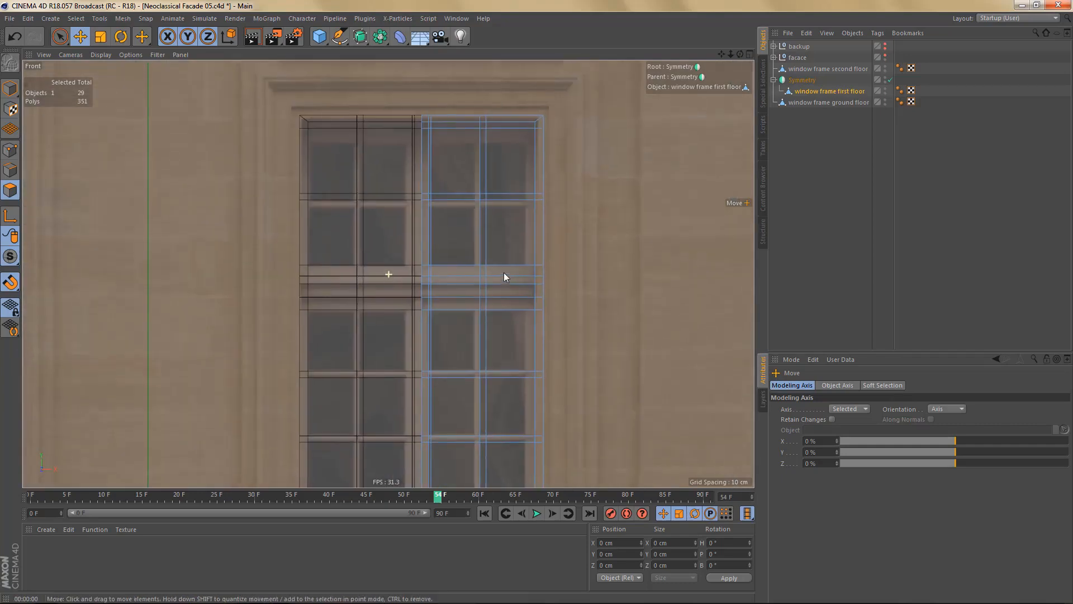
middle_click_drag(504, 273, 507, 286, "alt")
right_click_drag(429, 108, 495, 142, "alt")
- Examine the profile of the first-floor frame's central mullion and transom from several angles in the perspective view
middle_click(491, 143)
middle_click(264, 139)
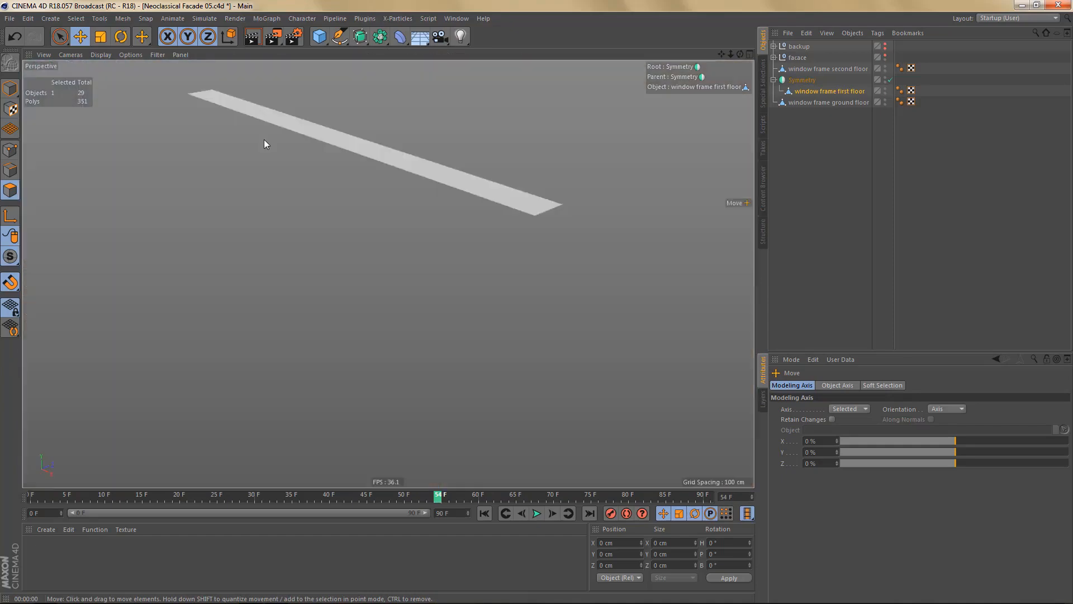
middle_click_drag(264, 140, 439, 307, "alt")
right_click_drag(397, 314, 330, 380, "alt")
middle_click_drag(326, 326, 416, 386, "alt")
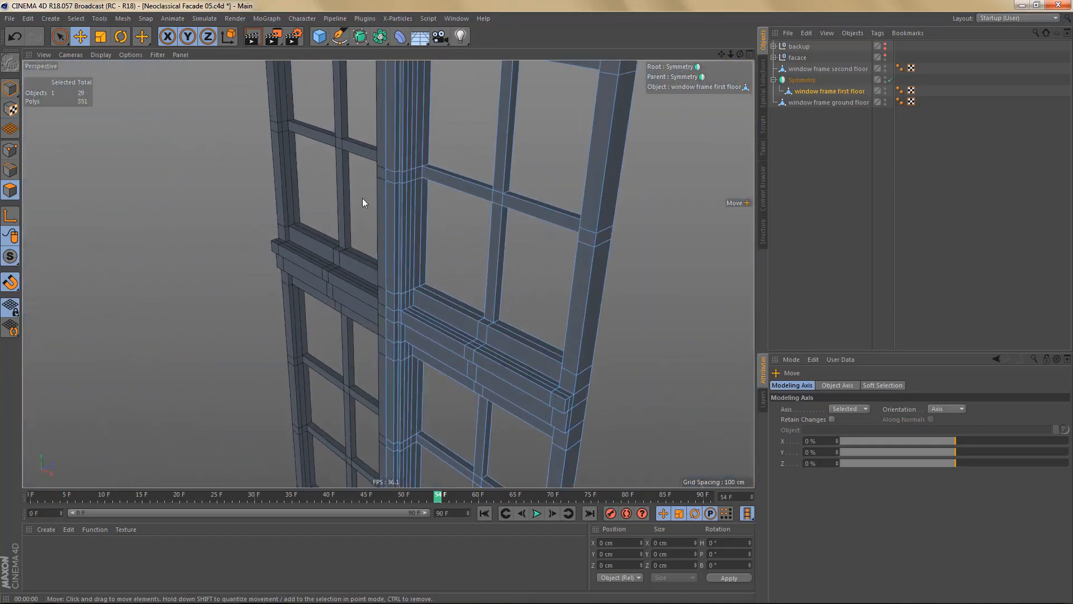
right_click_drag(376, 181, 434, 186, "alt")
left_click_drag(403, 190, 427, 193, "alt")
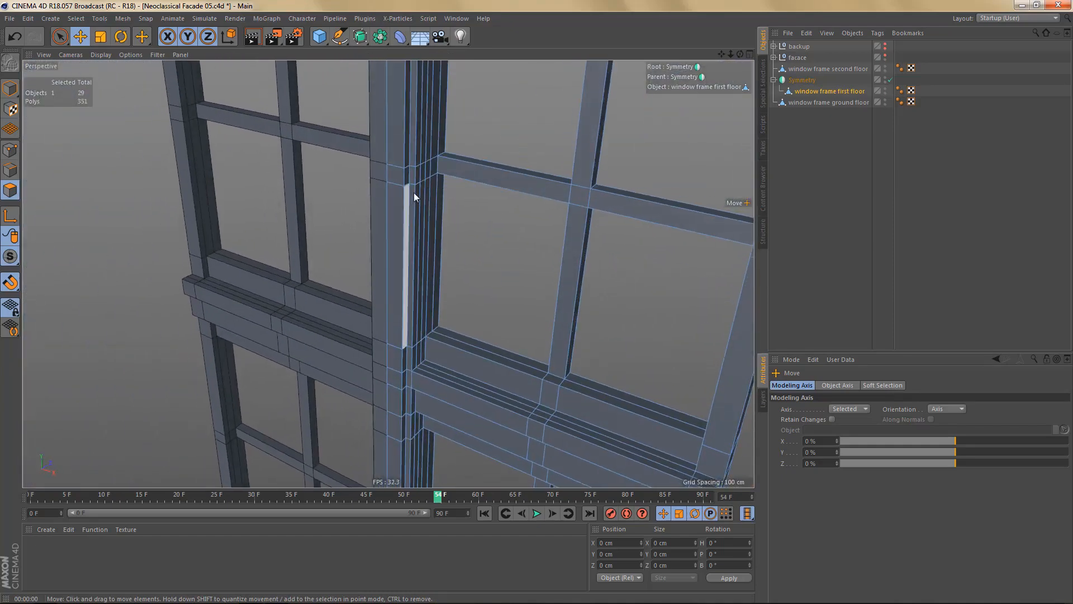
mouse_move(414, 193)
right_mouse_down("alt")
mouse_move(447, 197)
mouse_move(429, 202)
right_mouse_up("alt")
middle_click_drag(429, 219, 439, 240, "alt")
mouse_move(411, 231)
left_mouse_down("alt")
mouse_move(383, 219)
mouse_move(397, 222)
left_mouse_up("alt")
- In the front view's point mode, select the upper points along the narrow vertical edge line just right of the mullion's centre
middle_click(422, 255)
middle_click(531, 388)
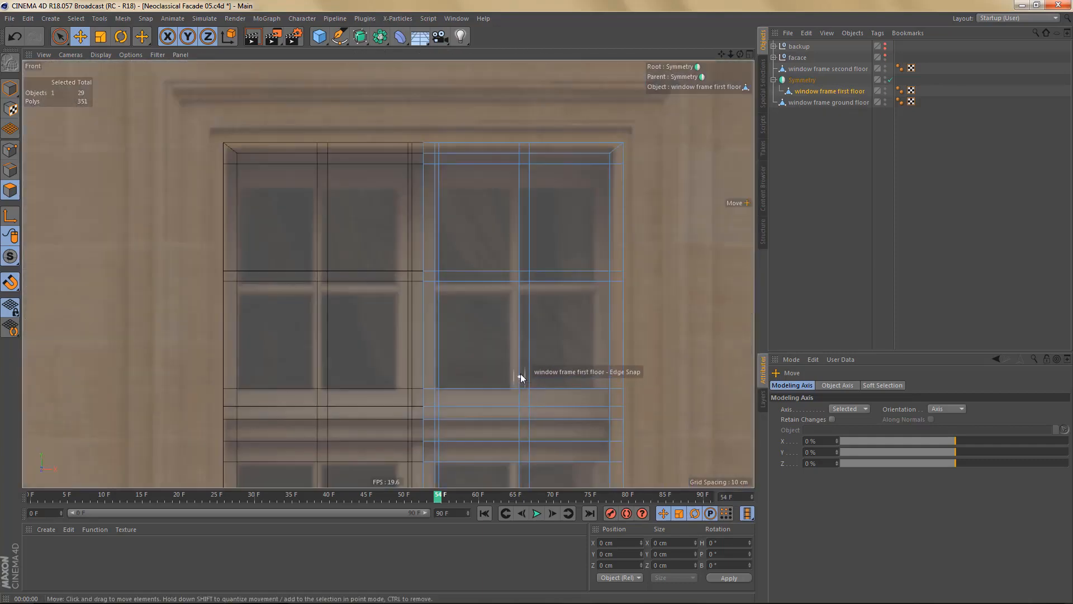
key("Return")
key("0")
scroll(441, 161, "up", 3)
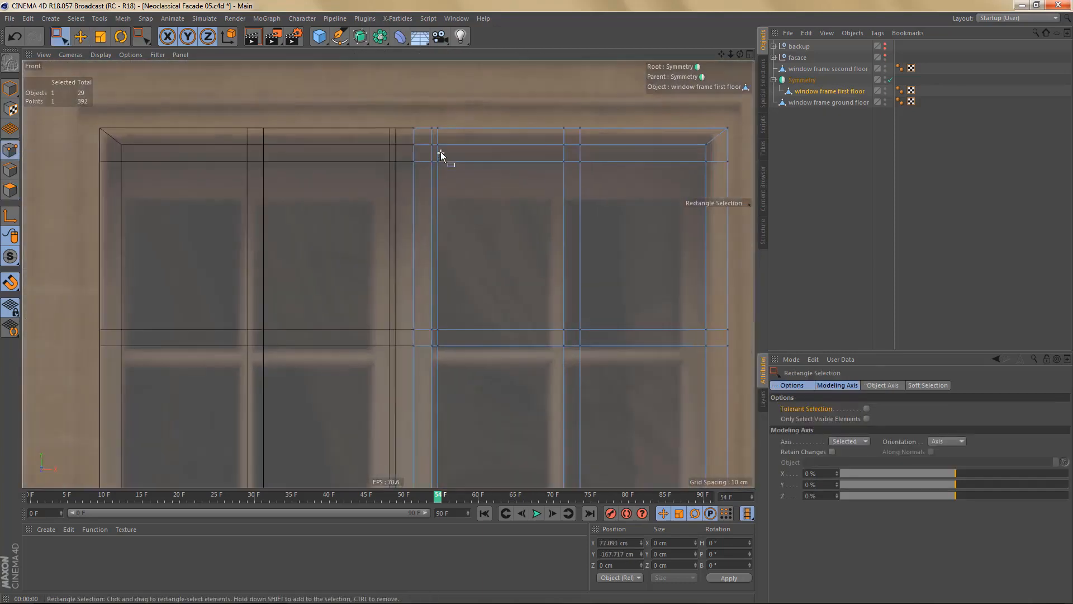
scroll(440, 156, "up", 3)
left_click_drag(415, 104, 433, 492)
- Add the points of the same vertical mullion line across the transom to the selection
middle_click_drag(470, 441, 502, 69, "alt")
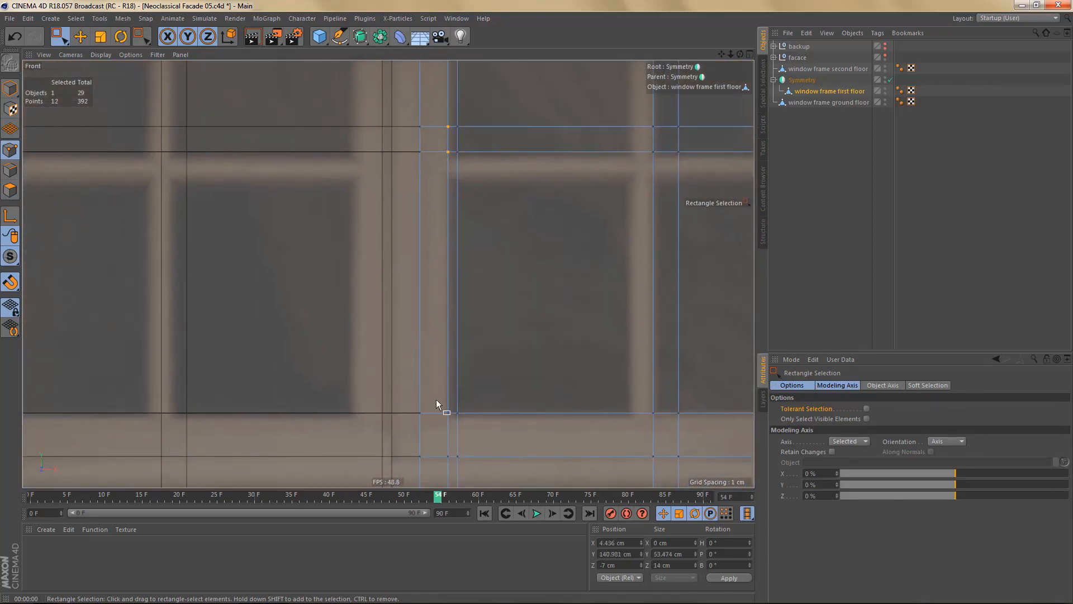
left_click_drag(436, 400, 451, 471, "shift")
middle_click_drag(499, 415, 495, 50, "alt")
left_click_drag(432, 81, 448, 264, "shift")
middle_click_drag(480, 361, 464, 182, "alt")
- Add the remaining points of that mullion line at the lower glazing bars and the bottom rail to the selection
scroll(464, 182, "down", 2)
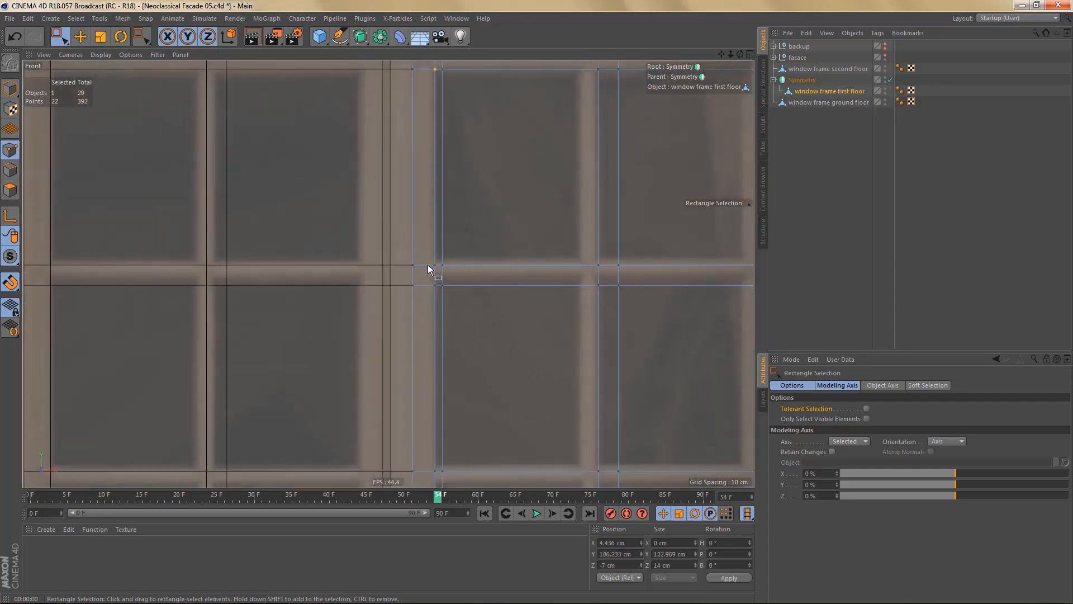
left_click_drag(423, 249, 437, 333, "shift")
middle_click_drag(469, 354, 458, 114, "alt")
left_click_drag(410, 212, 429, 485, "shift")
middle_click_drag(440, 474, 462, 233, "alt")
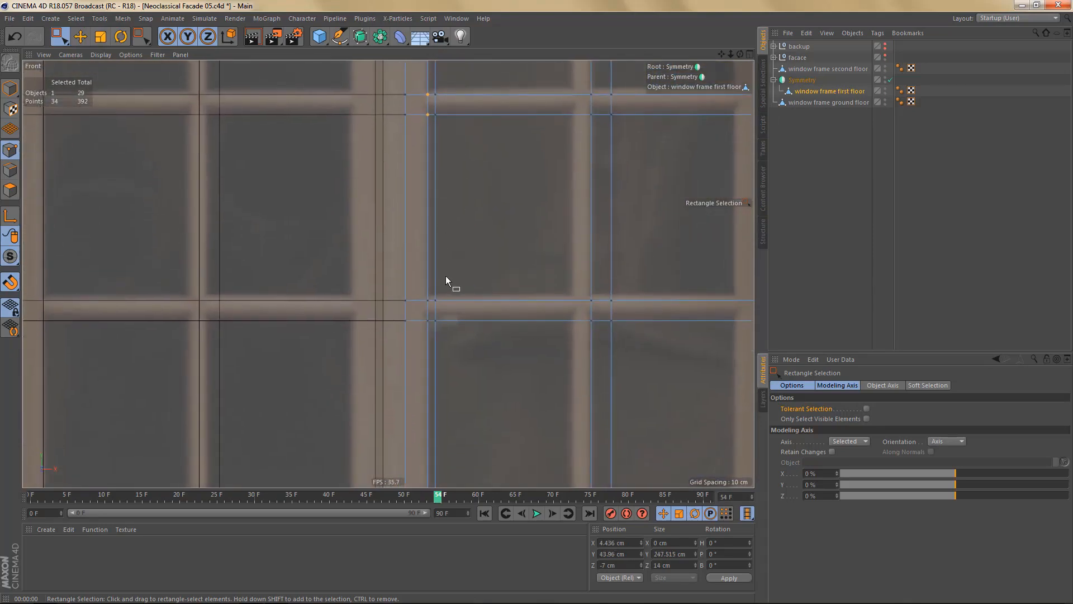
left_click_drag(413, 291, 431, 371, "shift")
middle_click_drag(473, 431, 472, 161, "alt")
left_click_drag(414, 227, 424, 331, "shift")
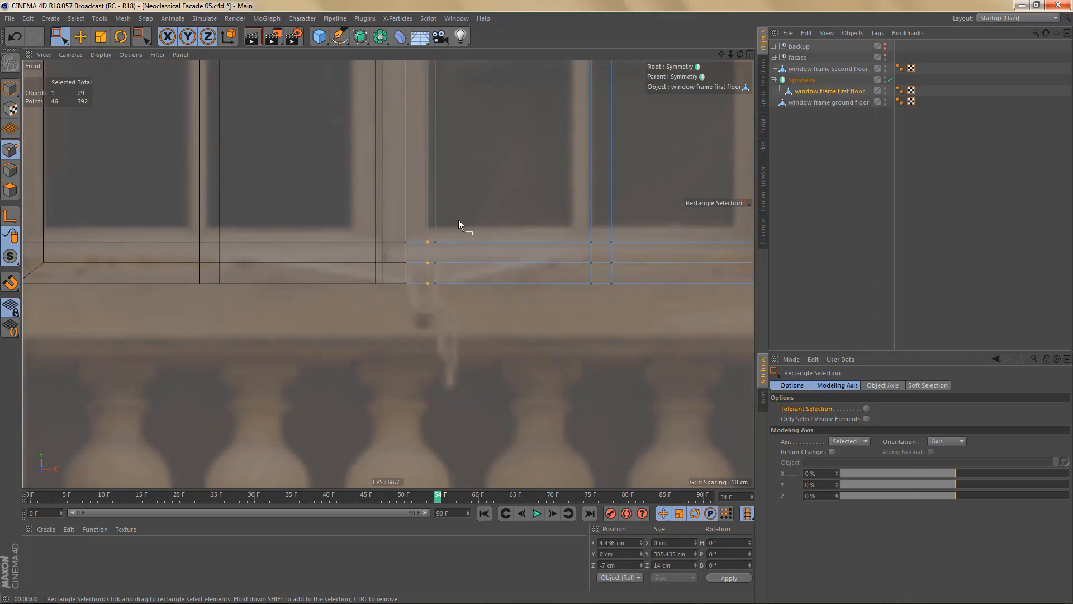
- Move the selected mullion points toward the centre line to about X 2.91 cm and render a preview of the front view
scroll(460, 237, "down", 5)
scroll(433, 310, "up", 6)
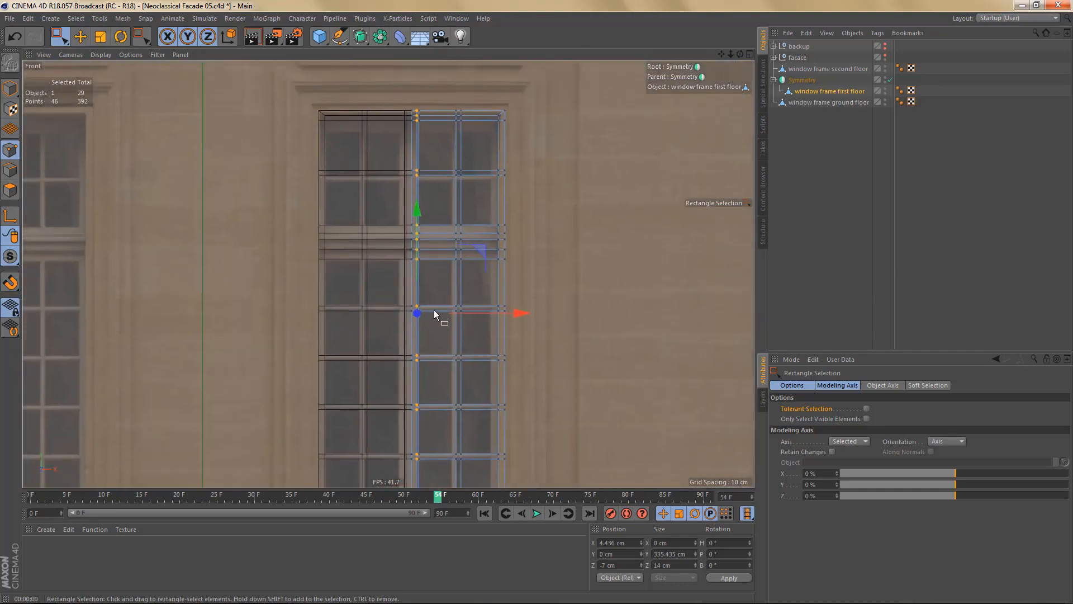
scroll(545, 313, "up", 2)
left_click_drag(456, 322, 446, 329)
scroll(413, 327, "down", 3)
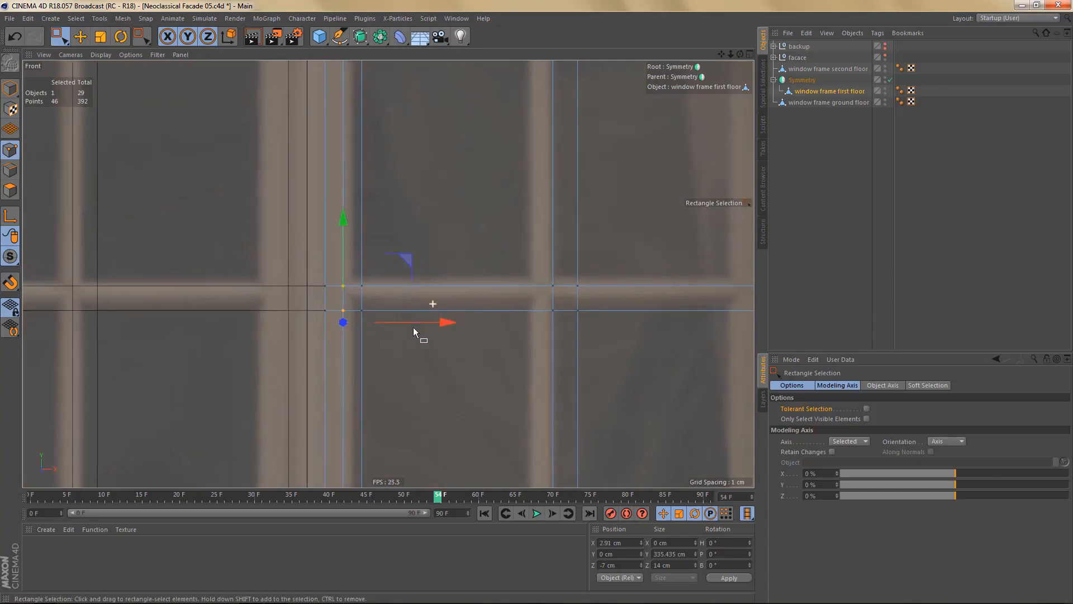
key("ctrl+r")
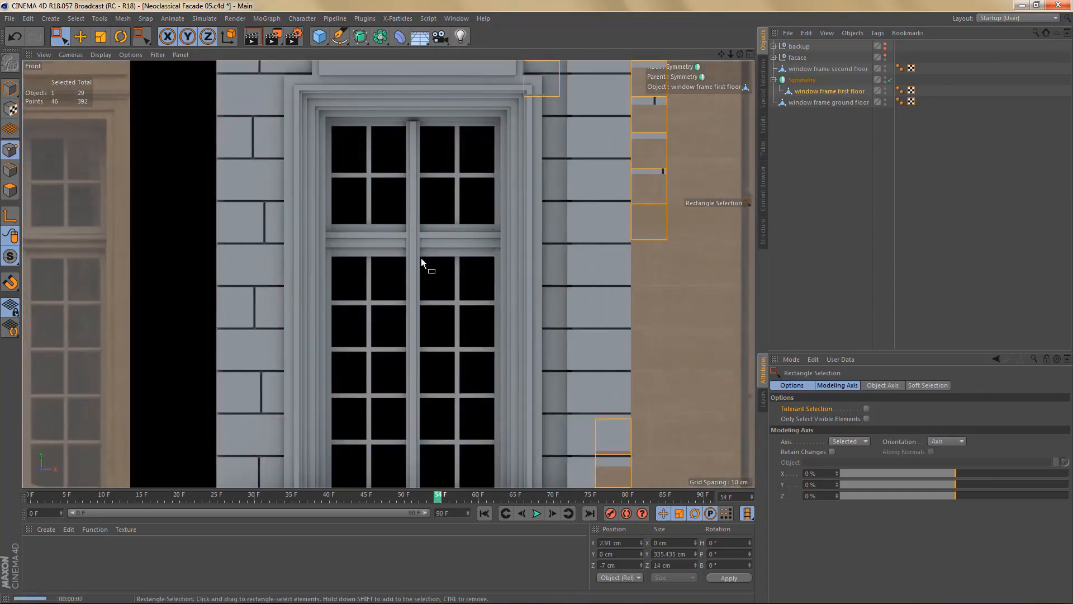
- Shift the selected mullion points further inward to about X 2.62 cm and render the whole facade in the front view
scroll(421, 257, "up", 5)
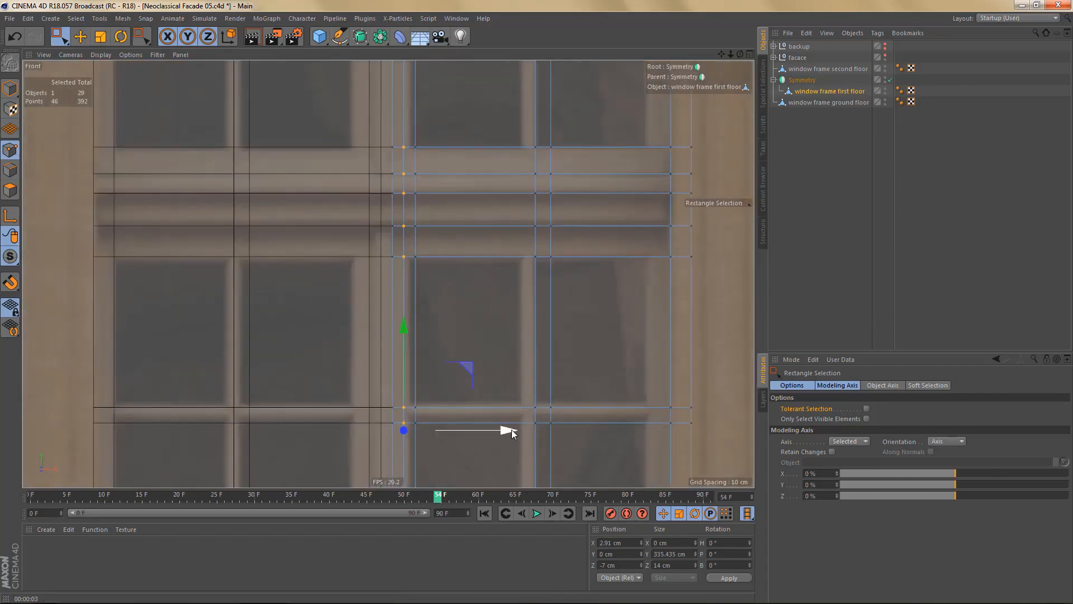
left_click_drag(511, 429, 510, 429)
scroll(444, 291, "down", 9)
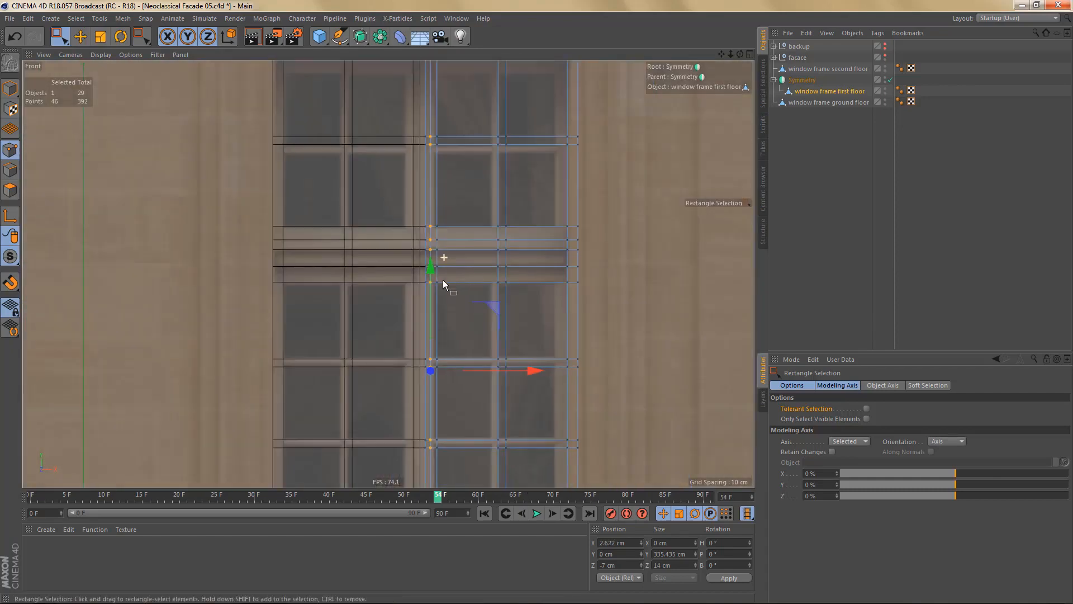
scroll(444, 298, "down", 5)
key("ctrl+r")
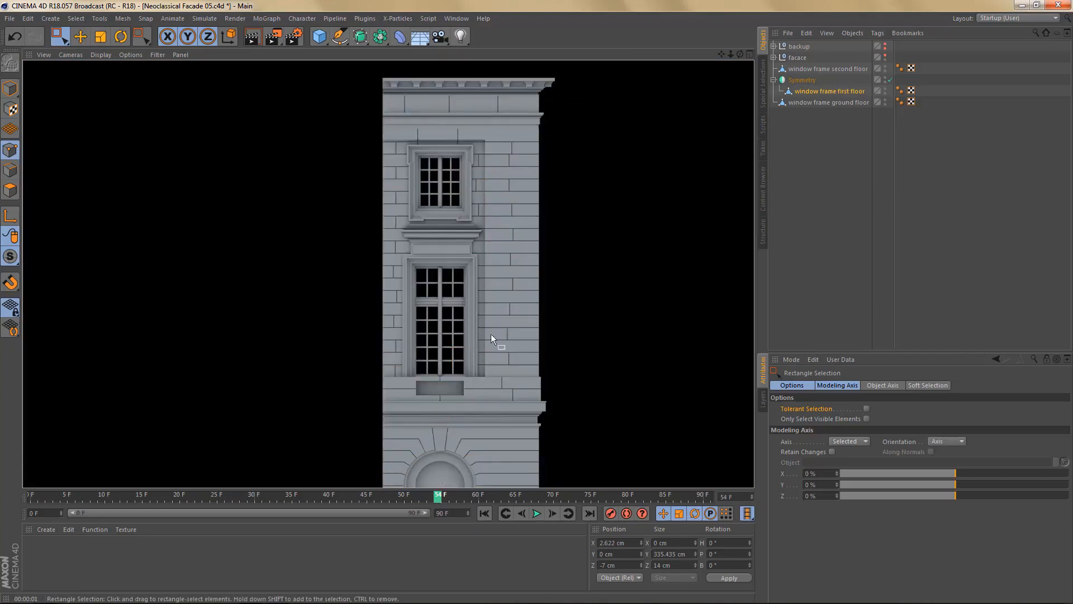
- Switch to the perspective view and make the Symmetry object of the first-floor window frame editable
middle_click(484, 313)
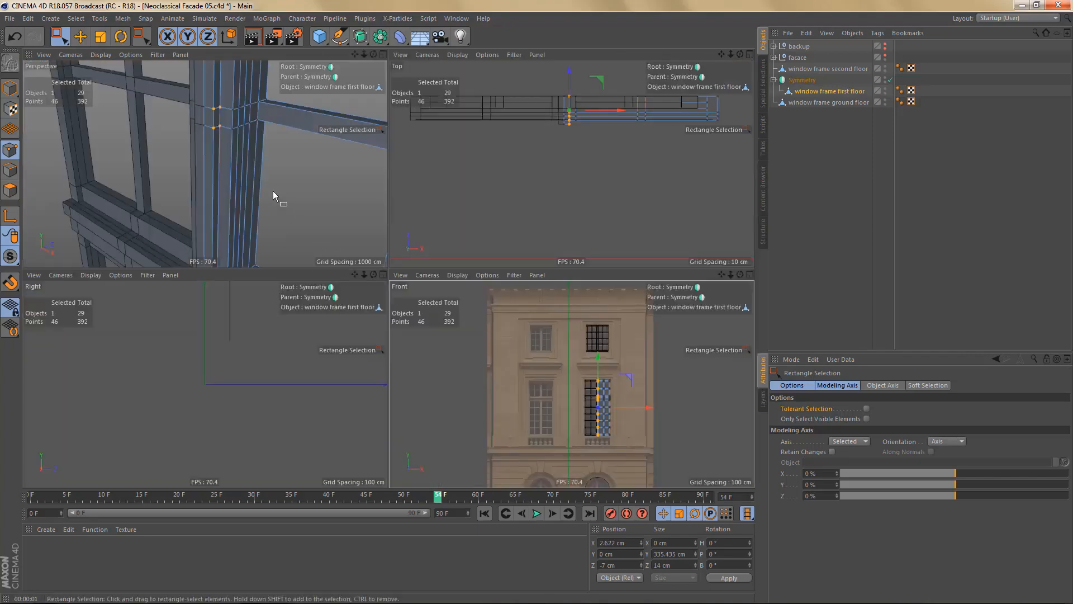
middle_click(273, 191)
scroll(317, 229, "down", 5)
left_click_drag(317, 225, 492, 195, "alt")
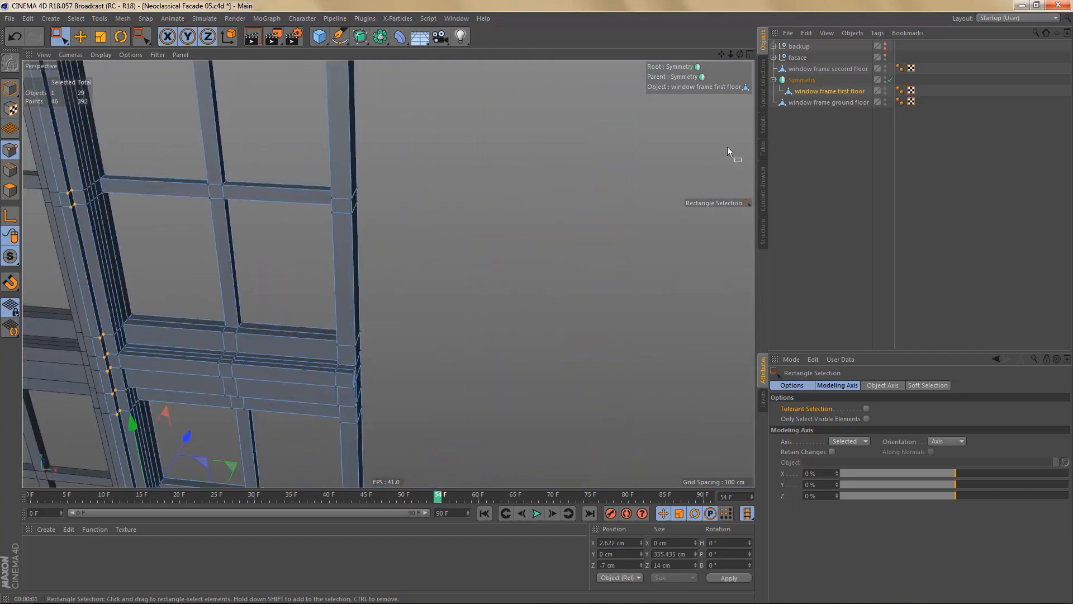
left_click(803, 84)
key("c")
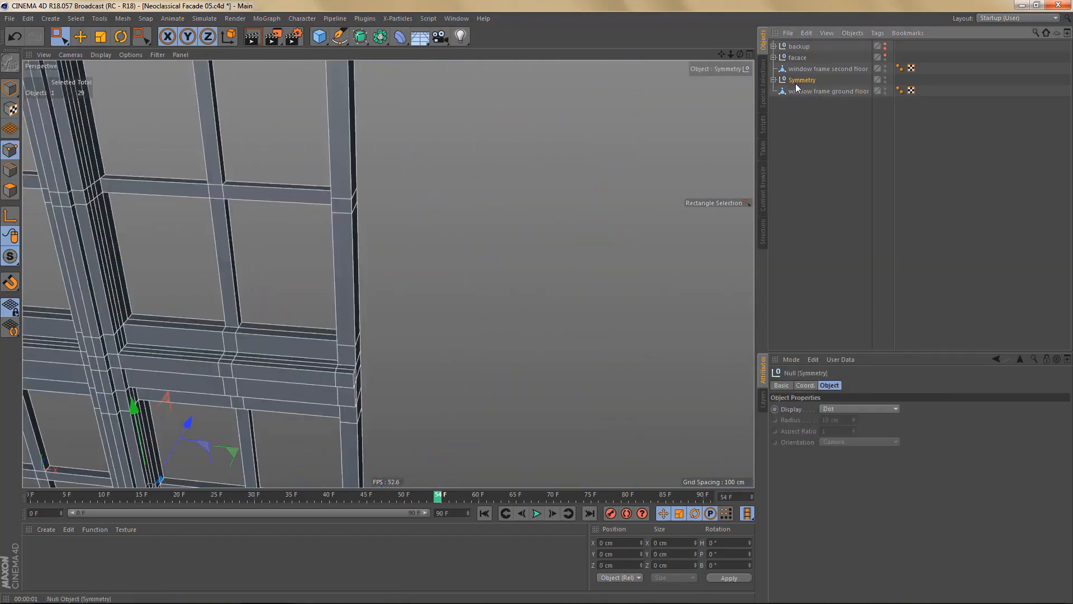
- Take the first-floor window frame mesh out of the Symmetry null and delete the empty null
left_click_drag(799, 90, 805, 75)
left_click(799, 90)
key("Delete")
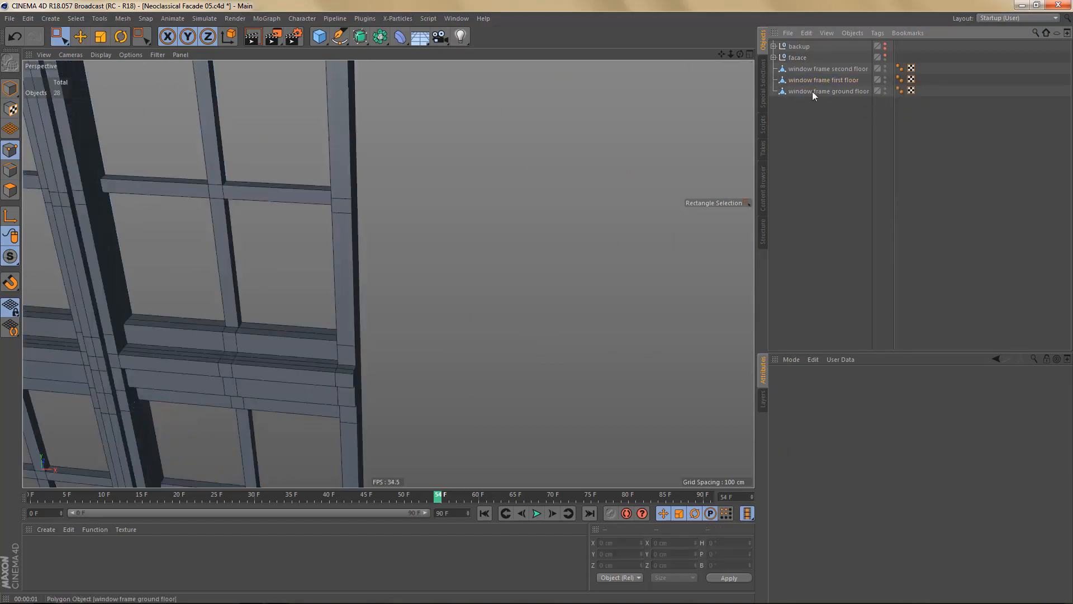
- Remove the redundant centre edge loop running along the front face of the first-floor frame's mullion
left_click(814, 80)
middle_click_drag(404, 283, 463, 332, "alt")
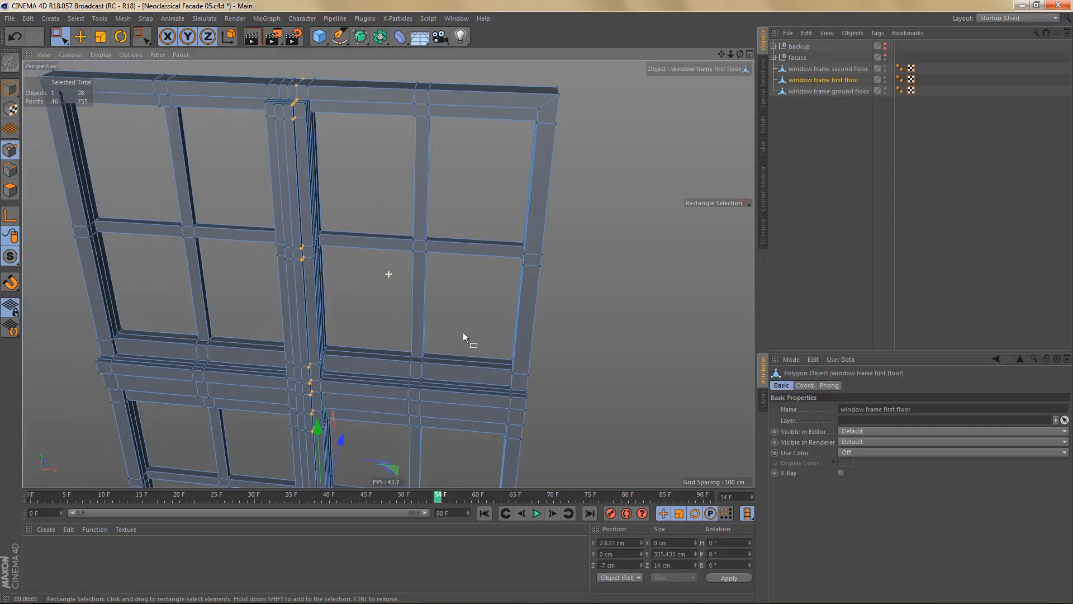
right_click_drag(287, 213, 377, 229, "alt")
left_click_drag(377, 229, 393, 243, "alt")
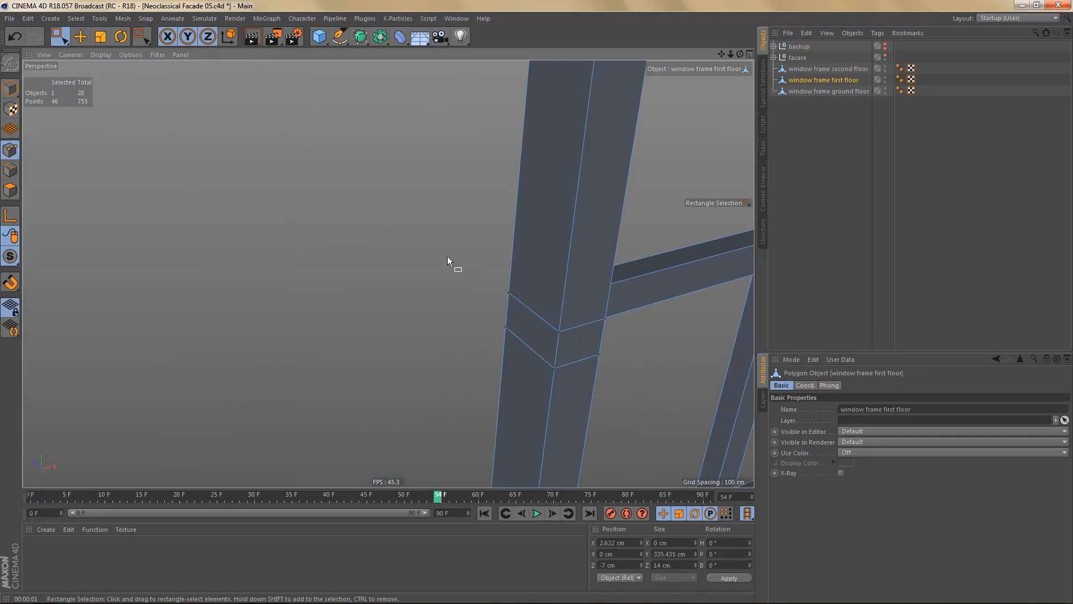
right_click_drag(436, 247, 368, 306, "alt")
middle_click_drag(388, 274, 381, 288, "alt")
right_click_drag(589, 166, 721, 158, "alt")
key("Return")
key("e")
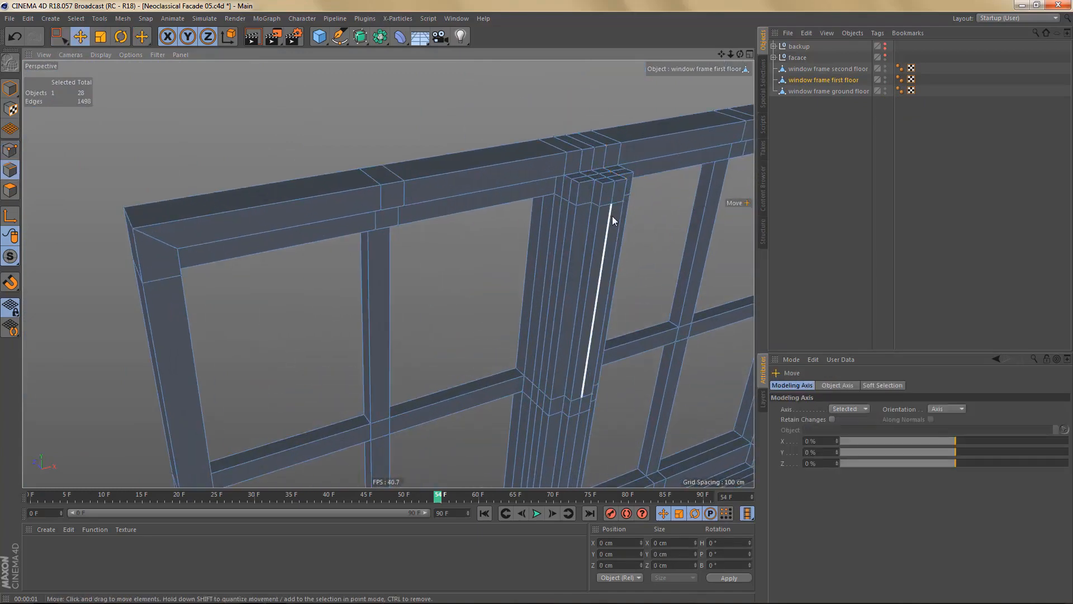
double_click(612, 216)
key("Delete")
- Inspect the cleaned first-floor window frame from several angles and render a preview of it in the perspective view
middle_click_drag(615, 209, 535, 220, "alt")
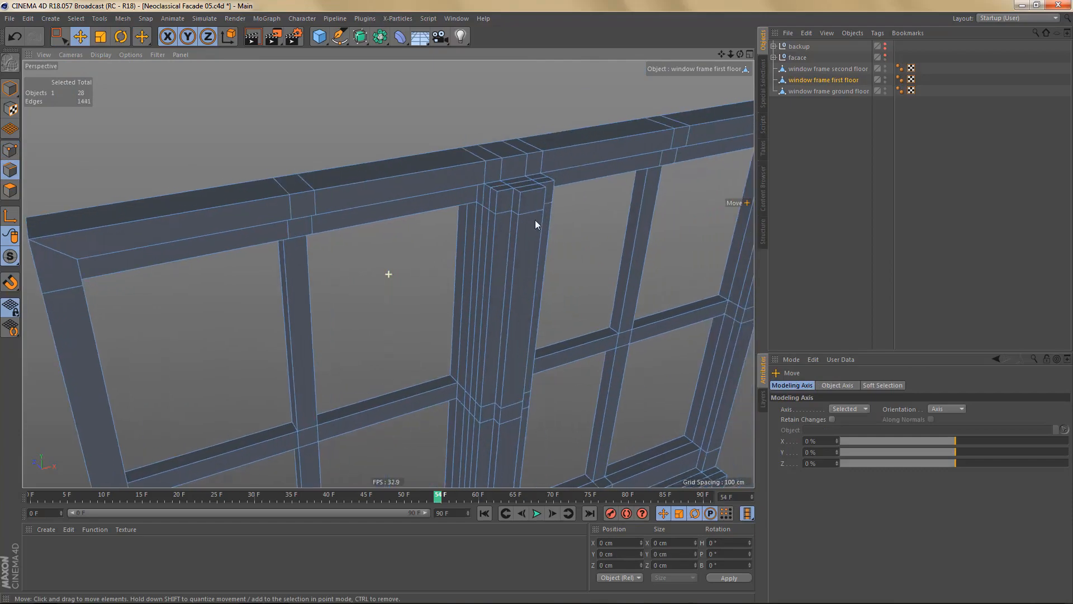
left_click_drag(535, 219, 524, 189, "alt")
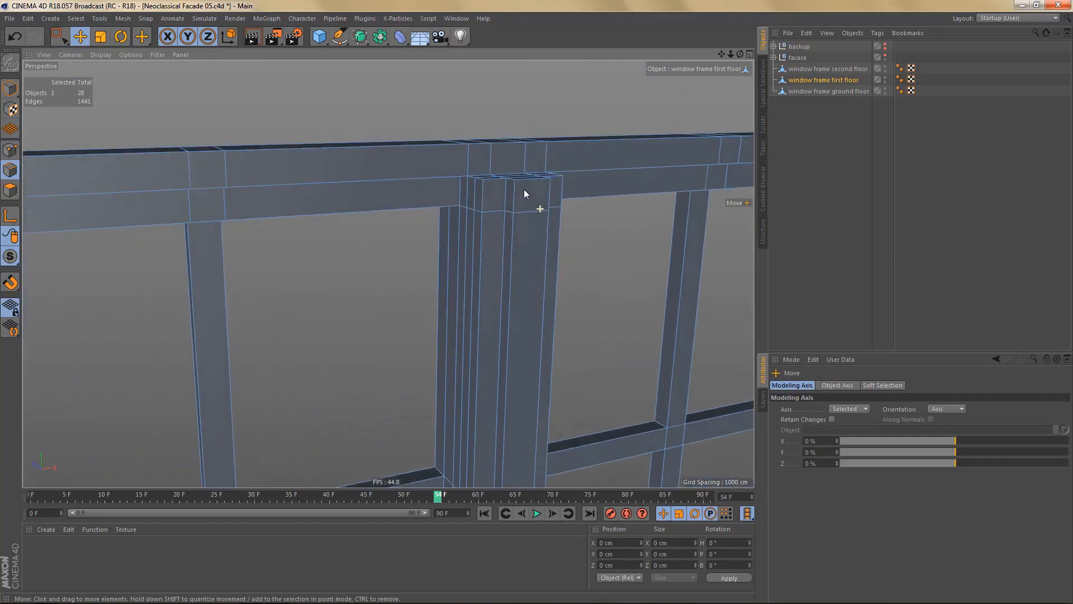
right_click_drag(508, 196, 470, 256, "alt")
middle_click_drag(454, 218, 436, 170, "alt")
right_click_drag(436, 170, 390, 269, "alt")
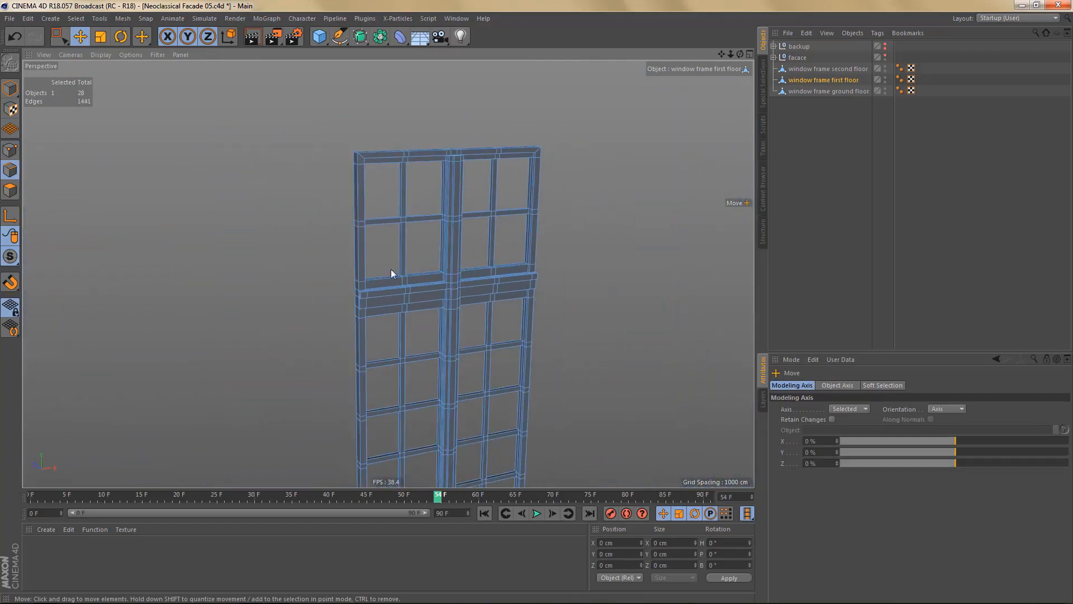
left_click_drag(390, 270, 429, 222, "alt")
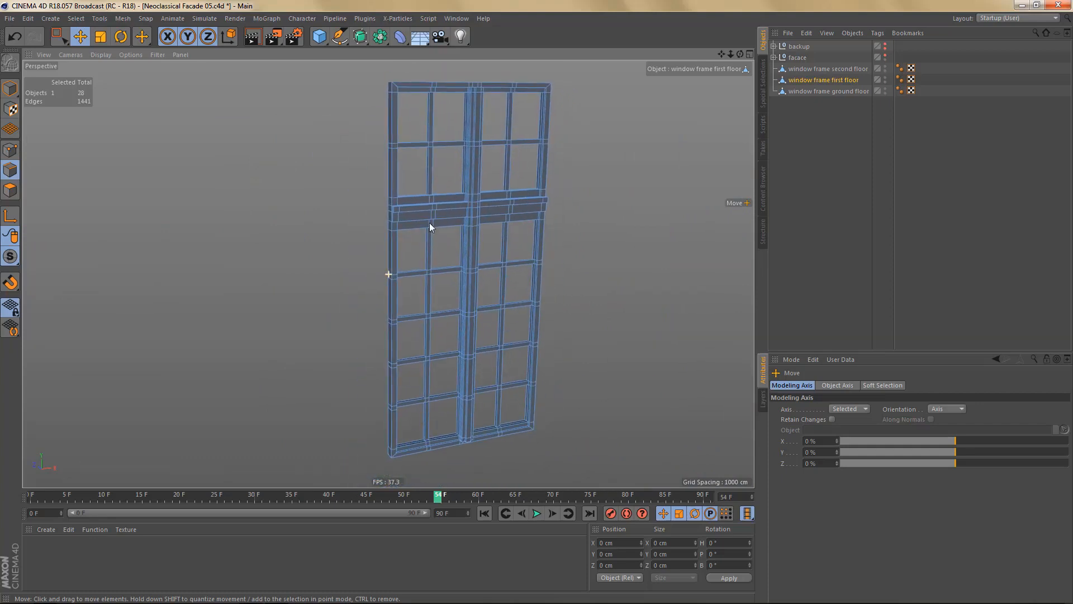
right_click_drag(414, 237, 405, 329, "alt")
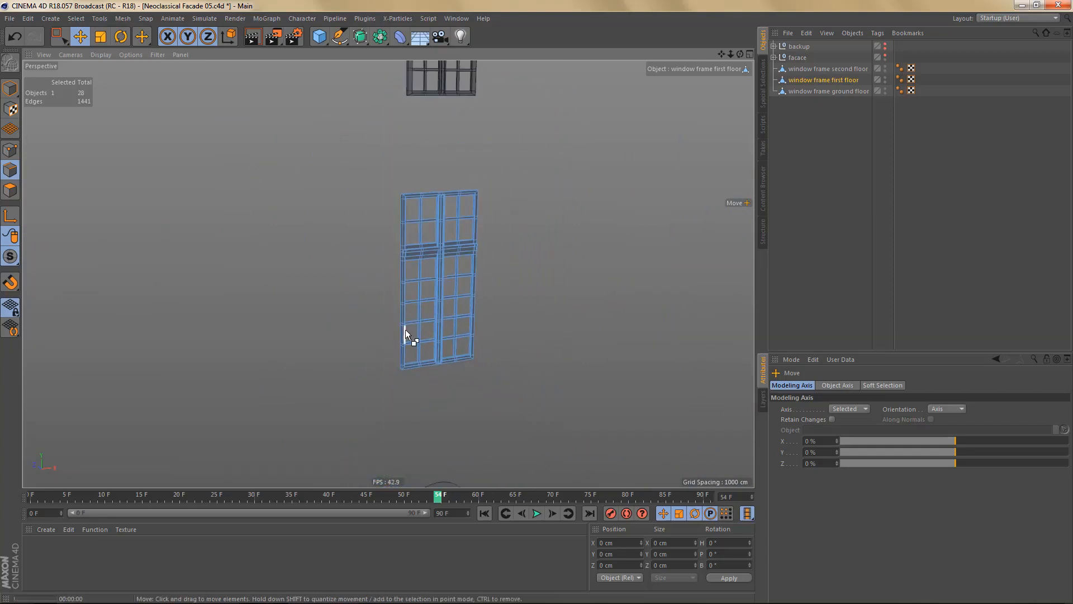
key("ctrl+r")
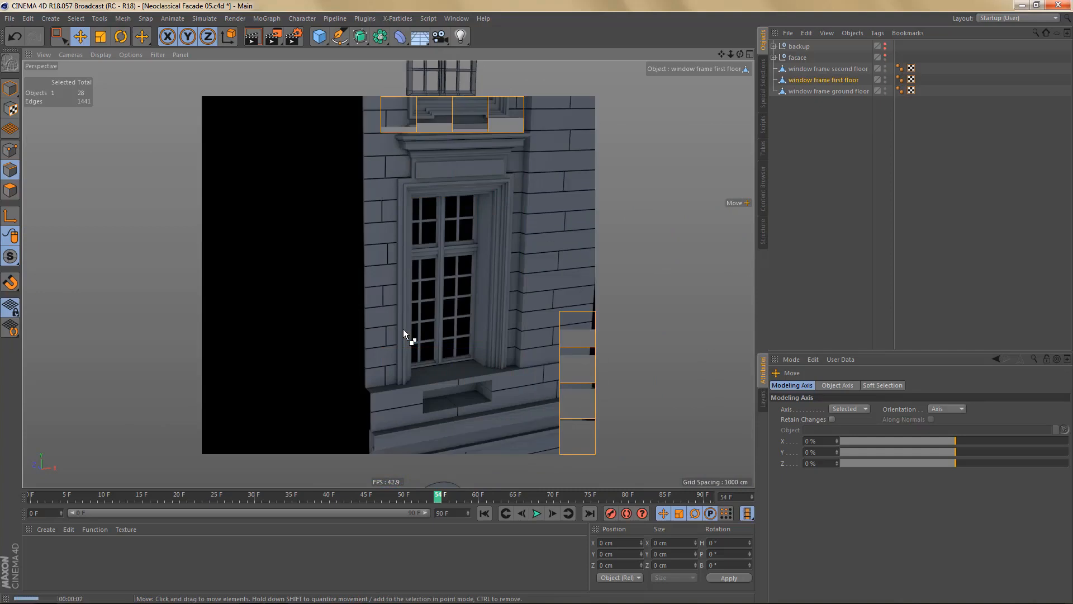
- Select the window frame ground floor object and bring it up in the front view for polygon editing
middle_click_drag(485, 374, 538, 358, "alt")
right_click_drag(537, 358, 474, 388, "alt")
middle_click_drag(474, 388, 441, 287, "alt")
right_click_drag(442, 287, 528, 284, "alt")
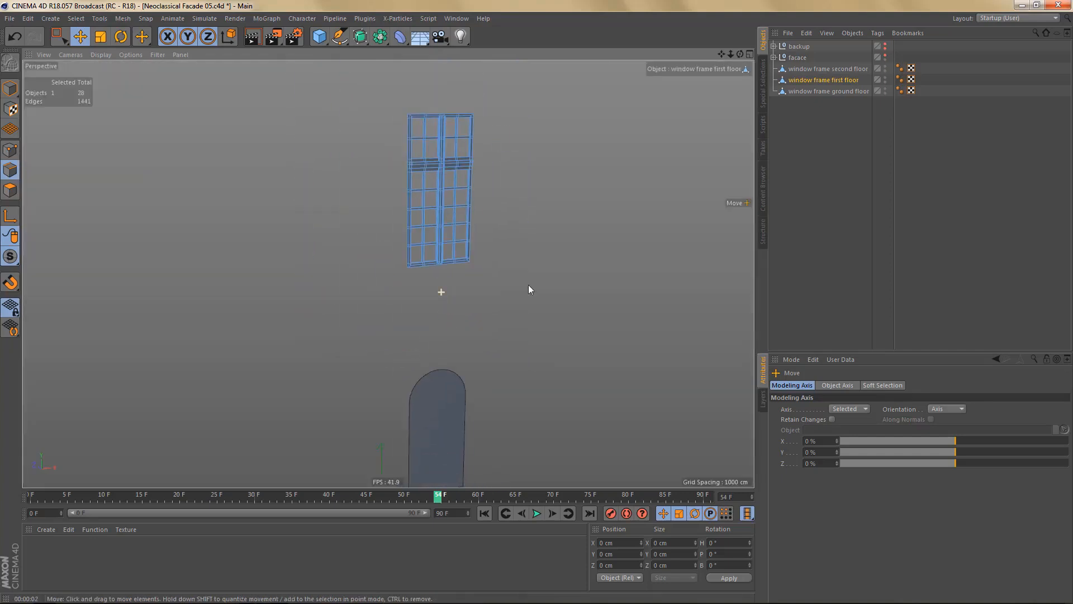
left_click(829, 89)
middle_click_drag(433, 441, 432, 356, "alt")
right_click_drag(434, 366, 451, 387, "alt")
middle_click(550, 427)
middle_click(550, 427)
right_click_drag(472, 323, 465, 289, "alt")
key("Return")
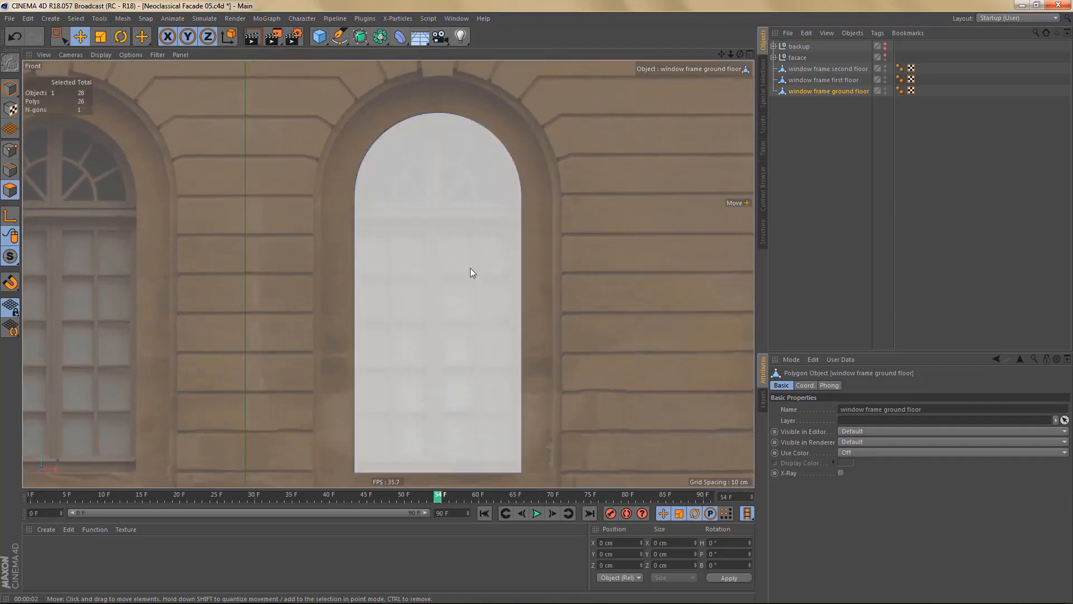
- Select the arched ground-floor window polygon and apply Extrude Inner with a 7 cm offset
left_click(471, 265)
right_click_drag(460, 137, 481, 223, "alt")
key("i")
left_click_drag(481, 231, 501, 231)
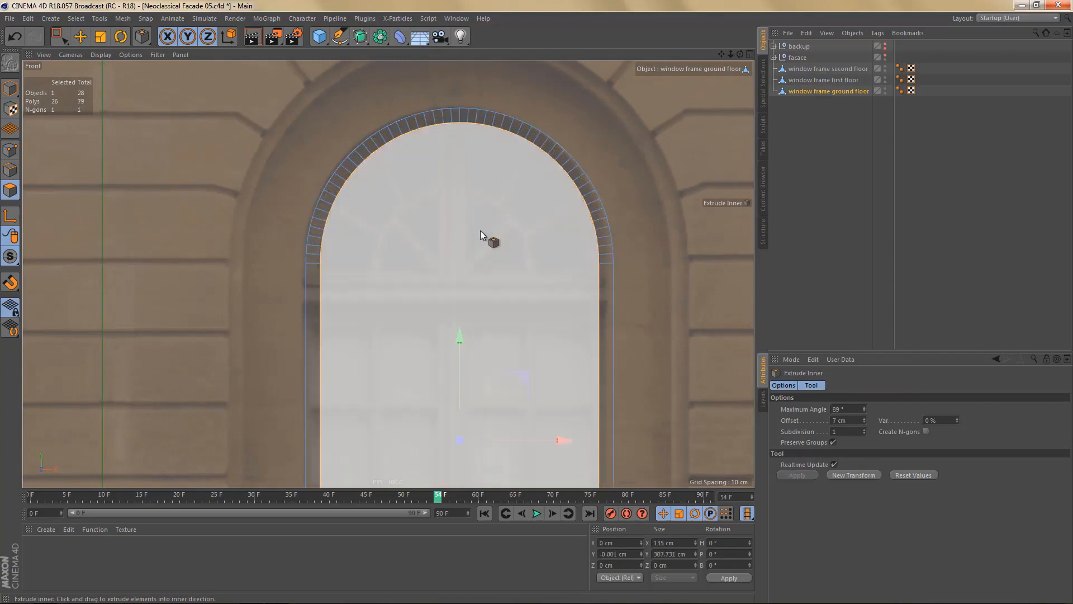
middle_click_drag(488, 256, 526, 265, "alt")
right_click_drag(482, 295, 498, 294, "alt")
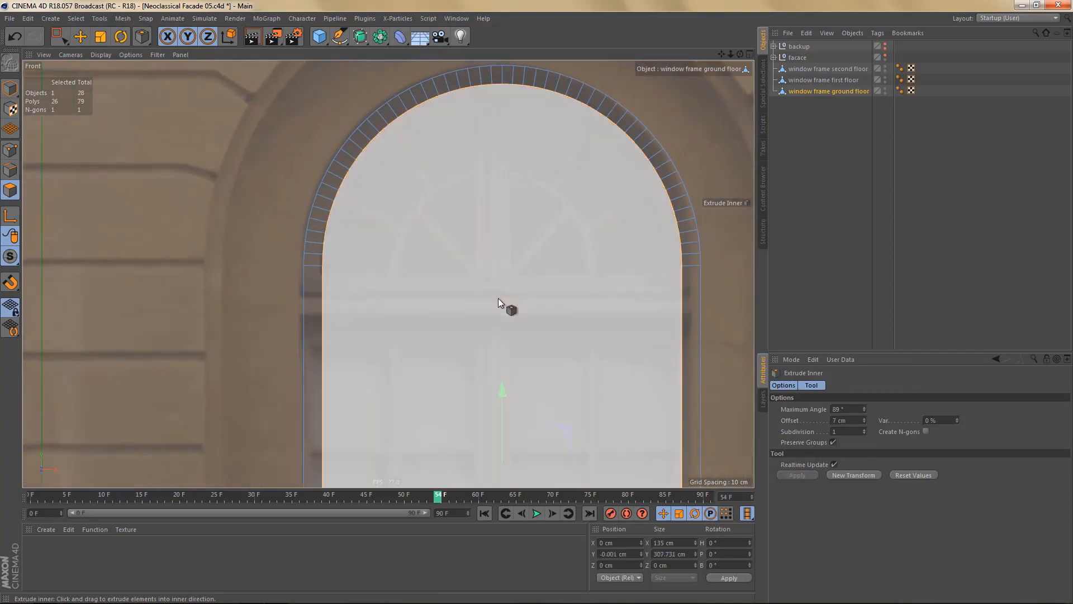
- Apply Extrude Inner twice more to the arched window polygons, first with a 25 cm offset and once more with 4 cm
left_click_drag(556, 279, 591, 279)
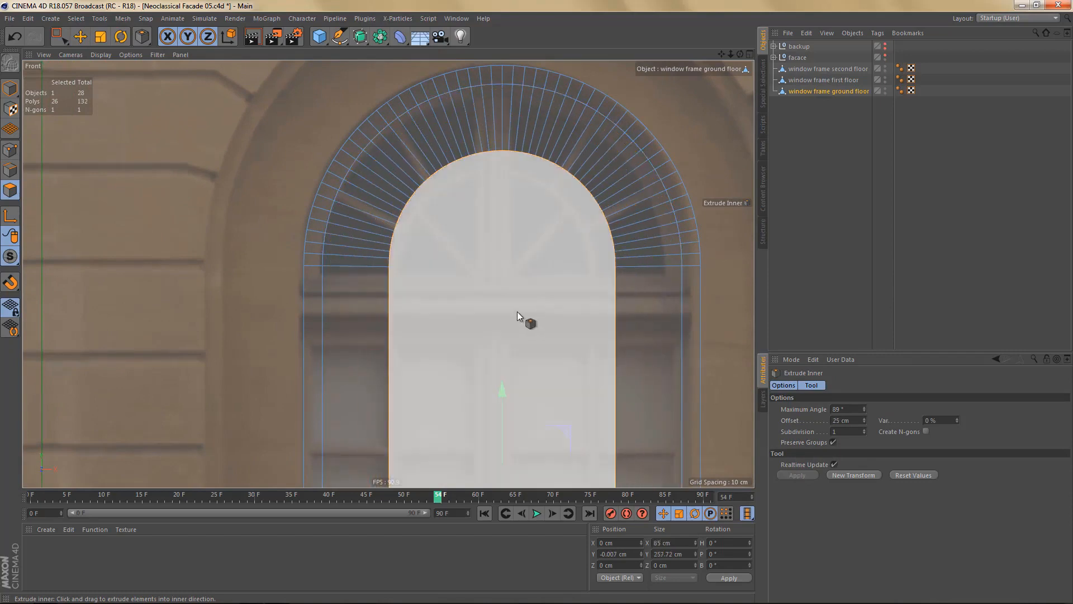
scroll(562, 288, "up", 3)
left_click_drag(571, 293, 579, 294)
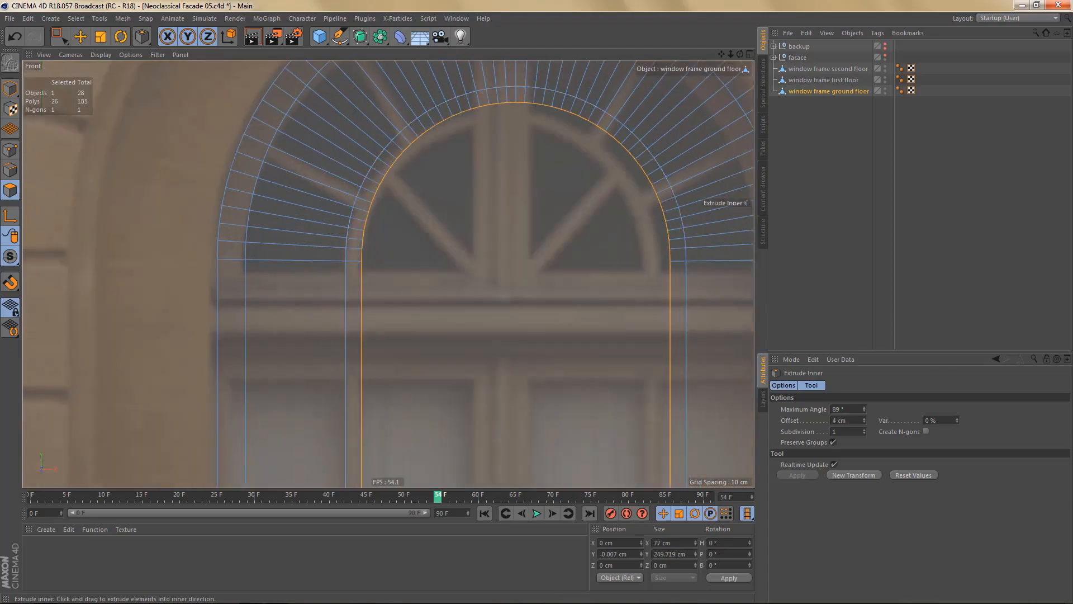
scroll(546, 268, "down", 3)
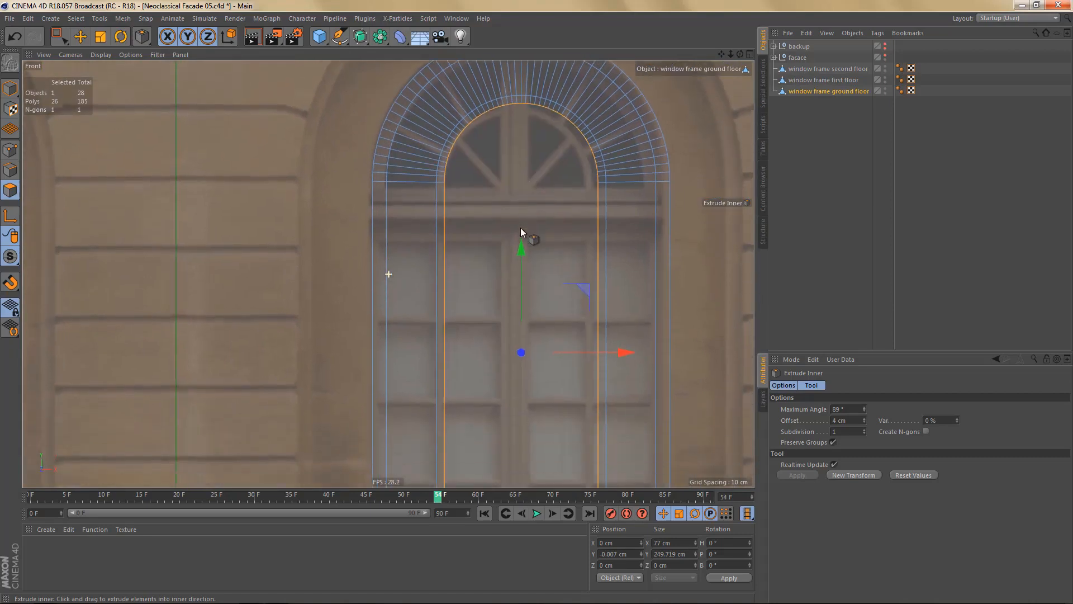
scroll(548, 274, "up", 3)
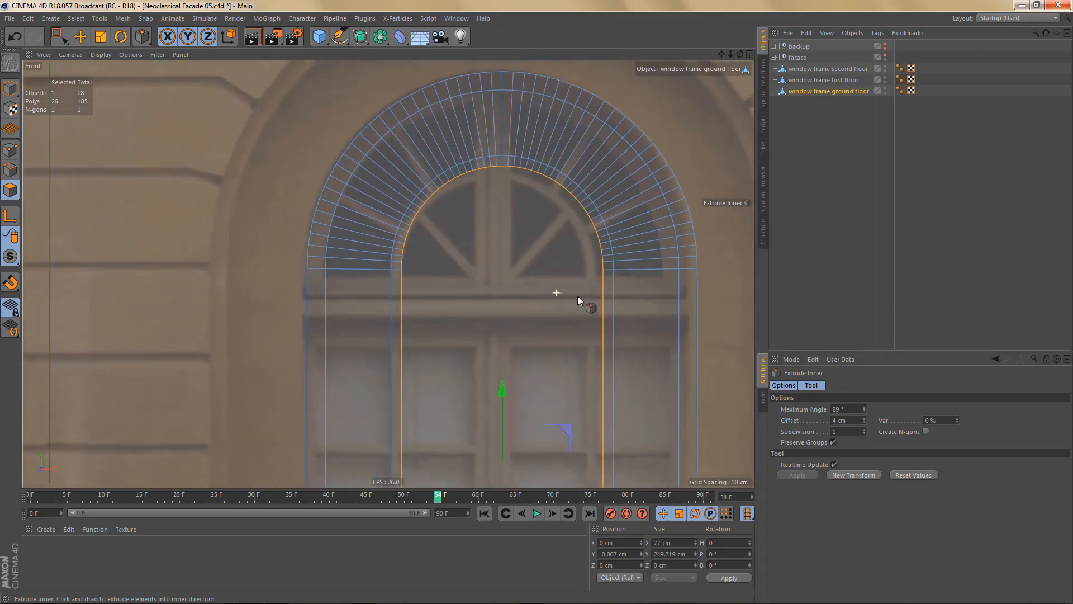
- In edge mode, select the six adjacent edges at the crown of the innermost arch, matching the width of the central mullion
scroll(548, 330, "up", 2)
right_click_drag(498, 240, 535, 253, "alt")
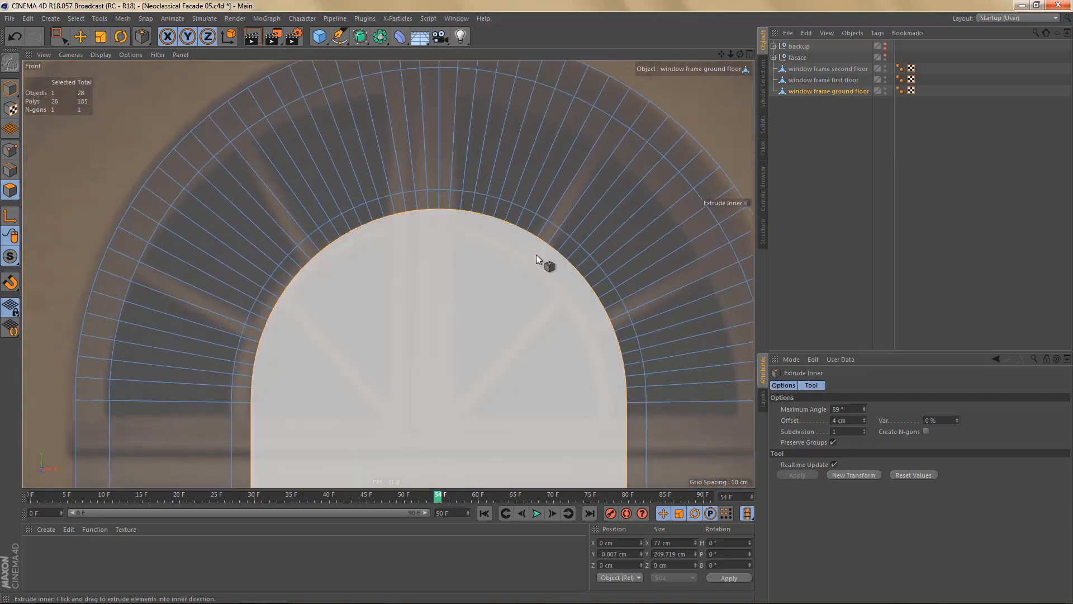
key("Return")
middle_click_drag(528, 227, 489, 211, "alt")
scroll(498, 262, "up", 2)
right_click_drag(477, 230, 430, 259, "alt")
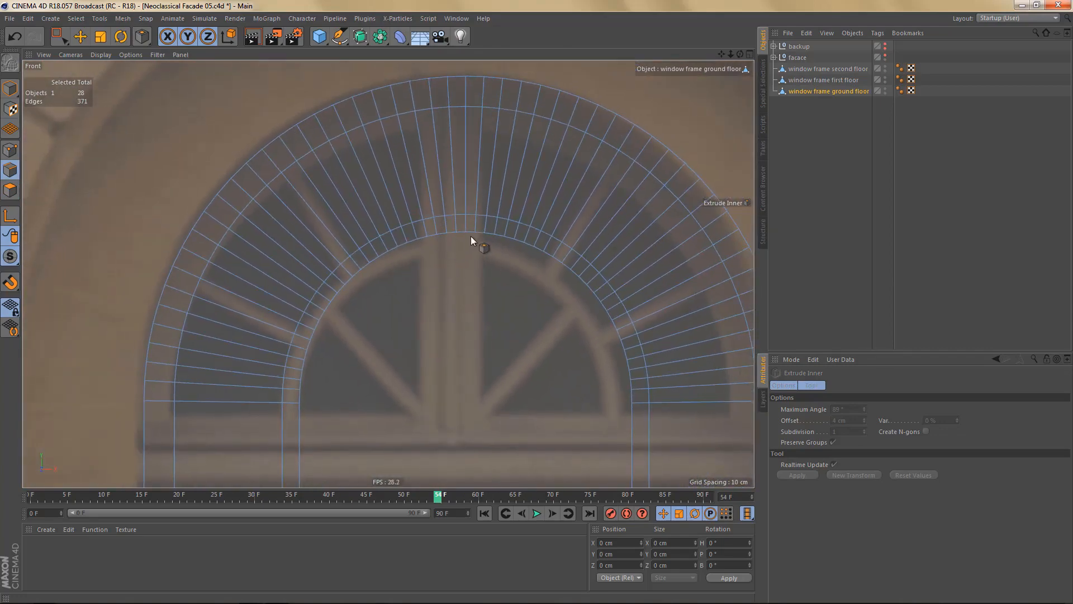
right_click_drag(488, 217, 512, 225, "alt")
middle_click_drag(511, 226, 519, 311, "alt")
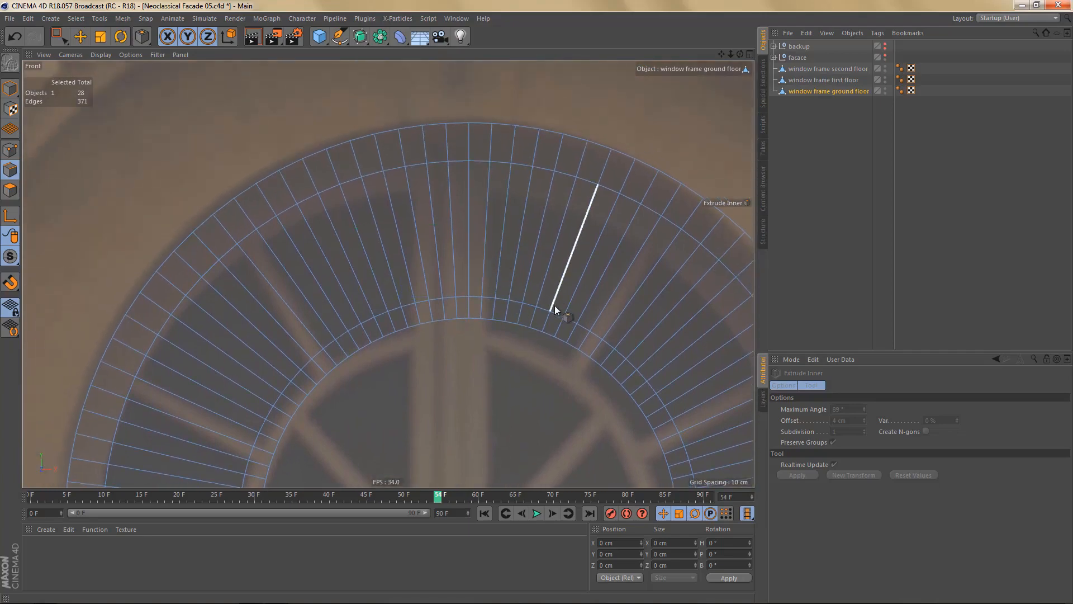
key("e")
left_click(471, 240)
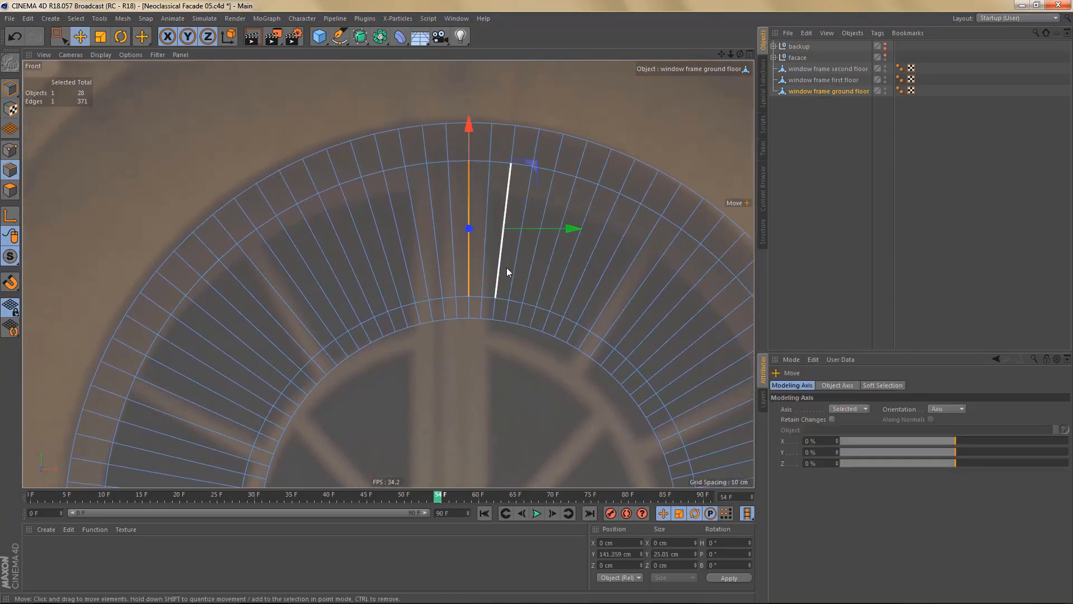
mouse_move(504, 267)
right_mouse_down("alt")
mouse_move(518, 271)
mouse_move(491, 291)
mouse_move(550, 284)
right_mouse_up("alt")
right_click_drag(458, 337, 503, 340, "alt")
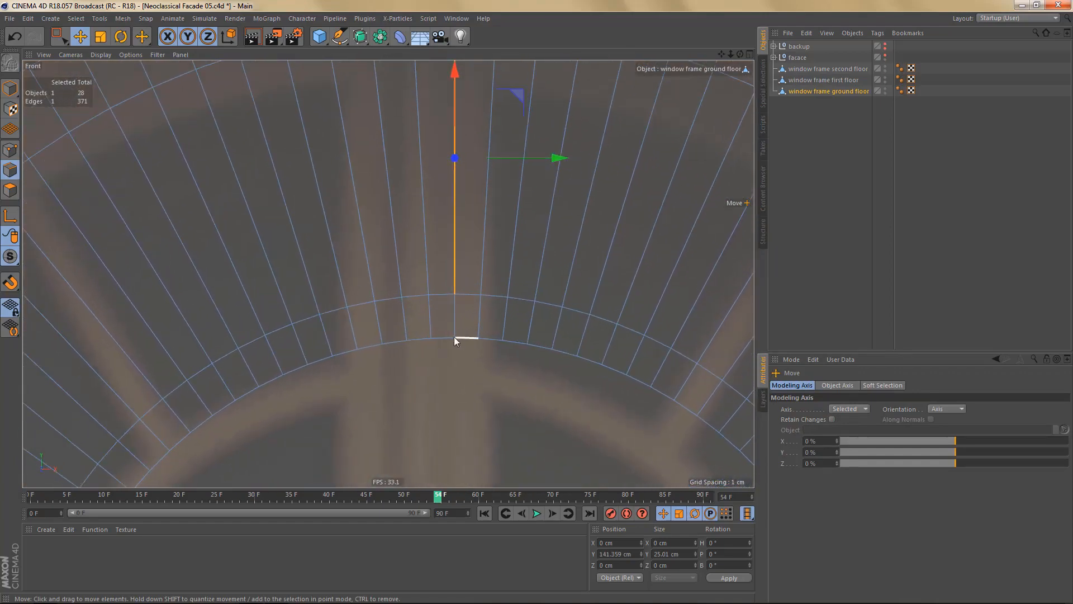
left_click(444, 337)
left_click(471, 337, "shift")
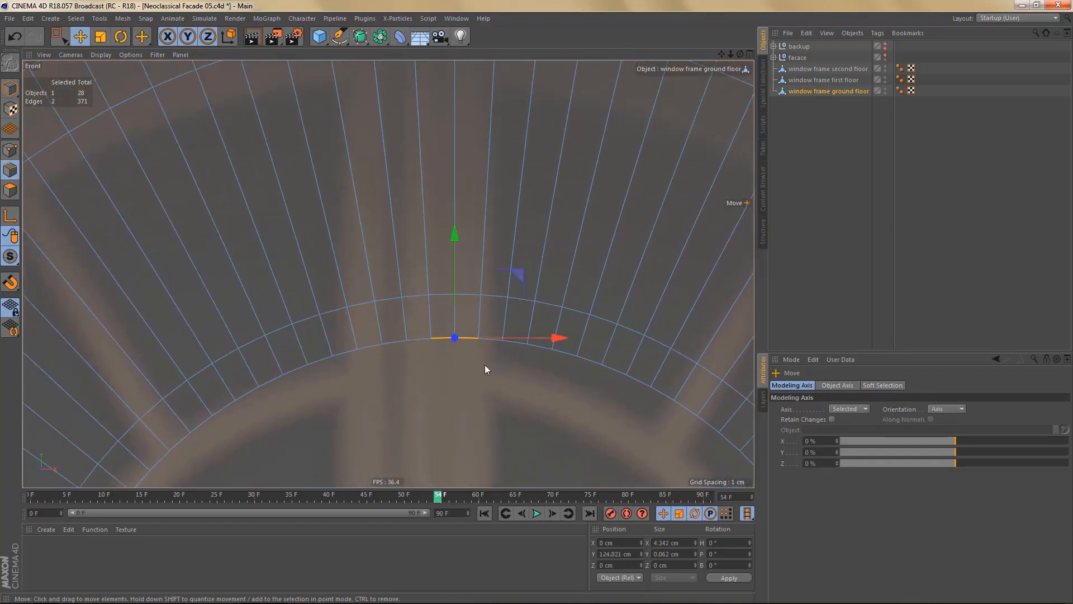
key("0")
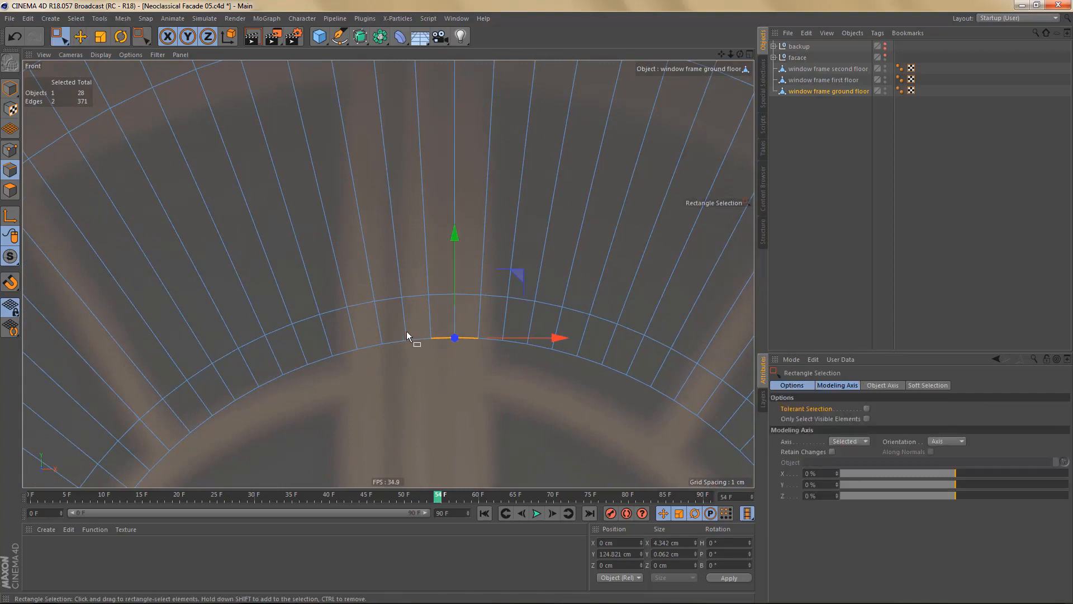
left_click_drag(401, 331, 517, 394)
left_click_drag(375, 327, 530, 404)
- Extrude the six crown edges downward to start the central mullion and flatten their lower ends to 0 % vertical scale
scroll(395, 306, "down", 5)
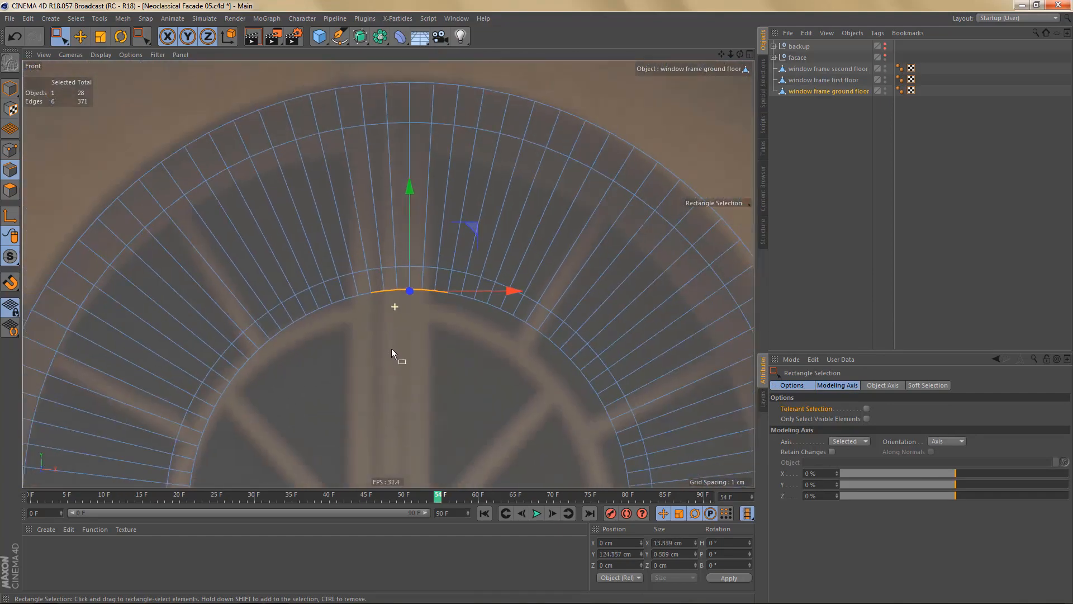
middle_click_drag(392, 360, 411, 276, "alt")
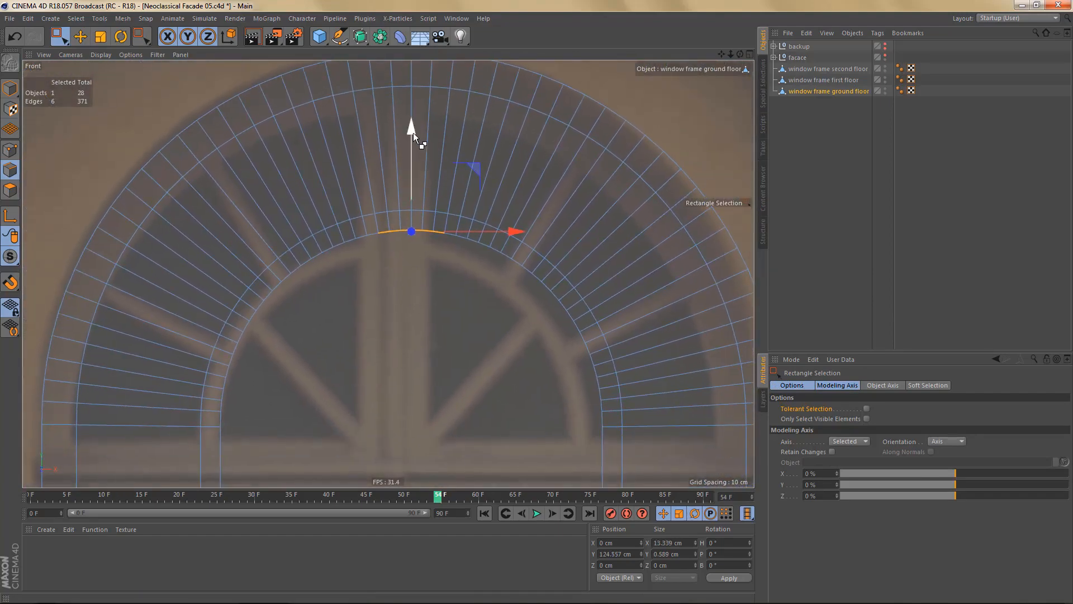
left_click_drag(412, 132, 414, 348, "ctrl")
key("t")
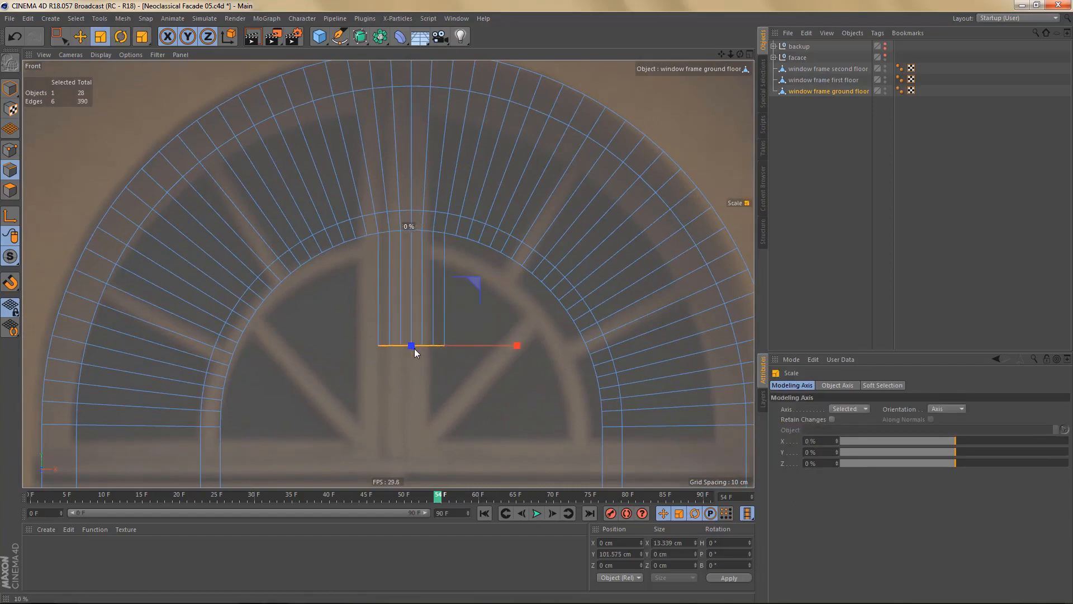
- Move the mullion's lower edges down and snap them level with the base of the arch at about Y 85.2 cm
scroll(431, 258, "down", 3)
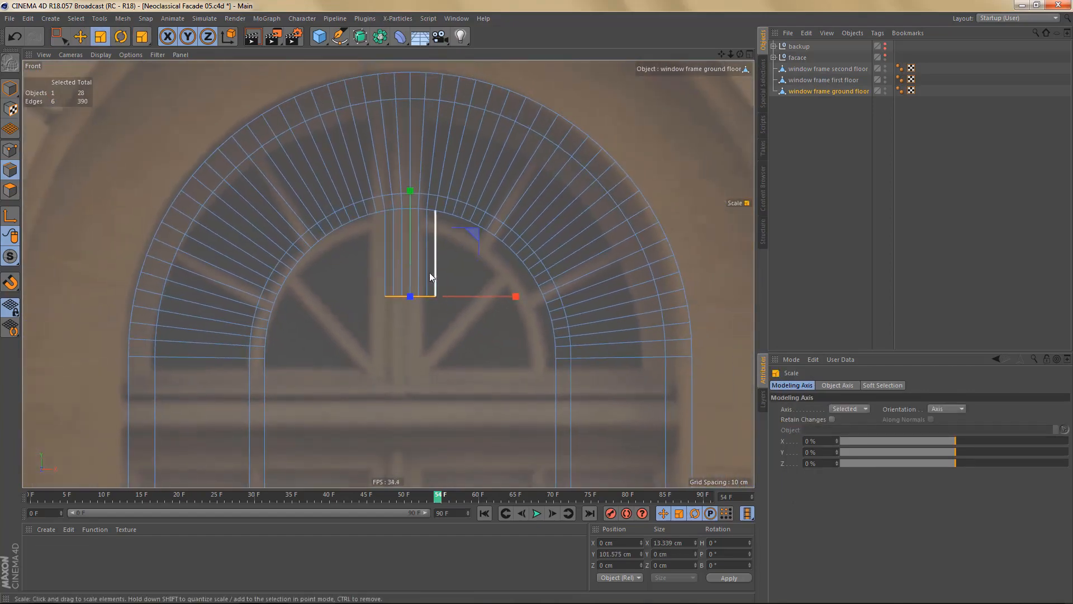
key("e")
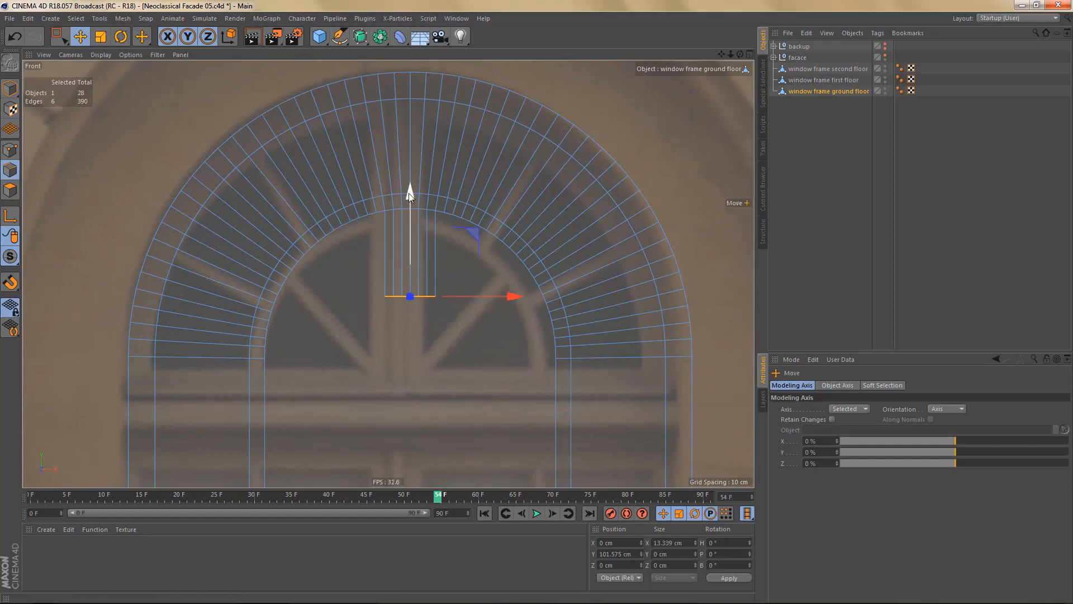
left_click_drag(408, 193, 418, 247)
scroll(400, 370, "up", 3)
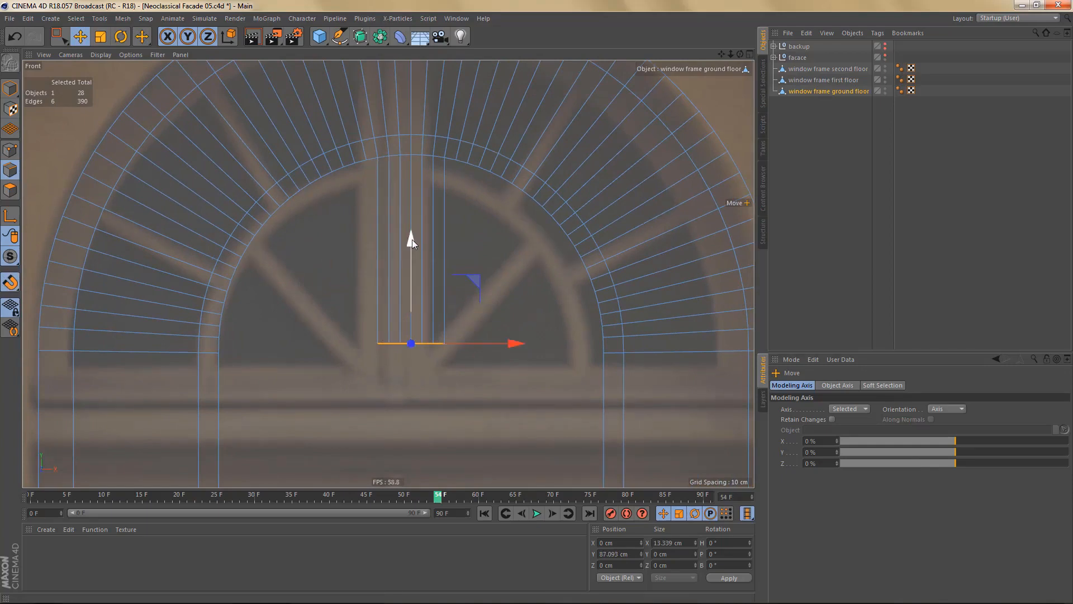
left_click_drag(414, 350, 223, 353)
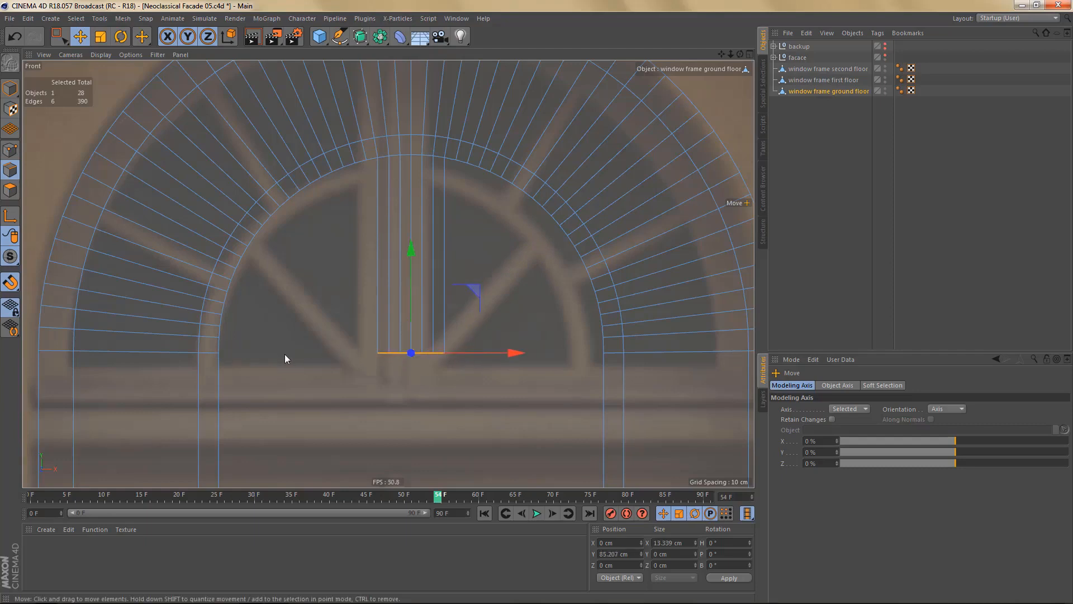
- Check the frame in perspective, then delete the selected arched polygons filling the centre of the window opening
middle_click(386, 295)
middle_click(268, 220)
scroll(498, 315, "up", 5)
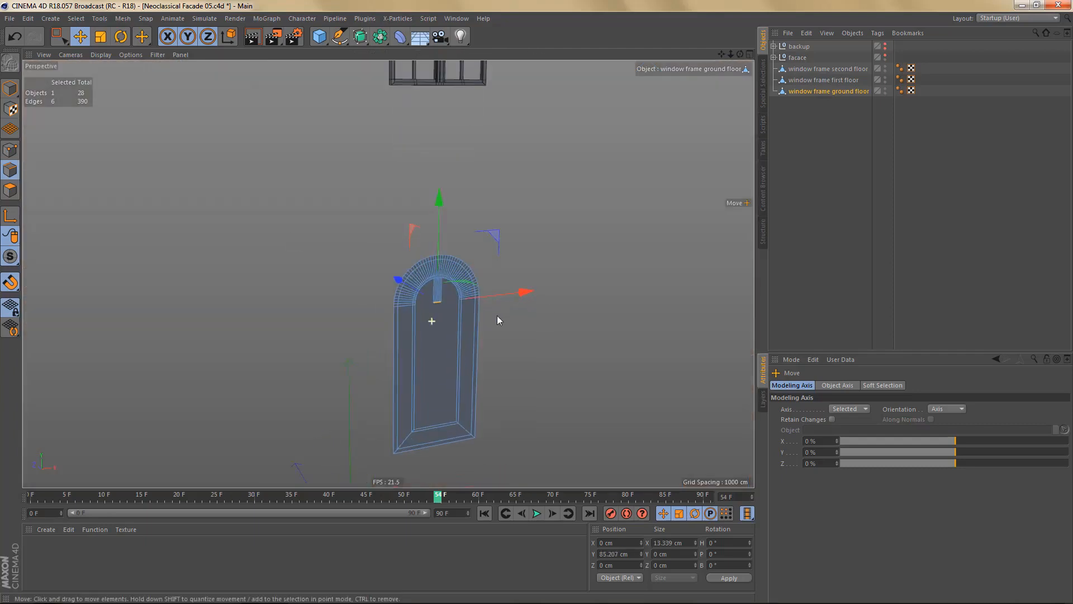
middle_click(481, 327)
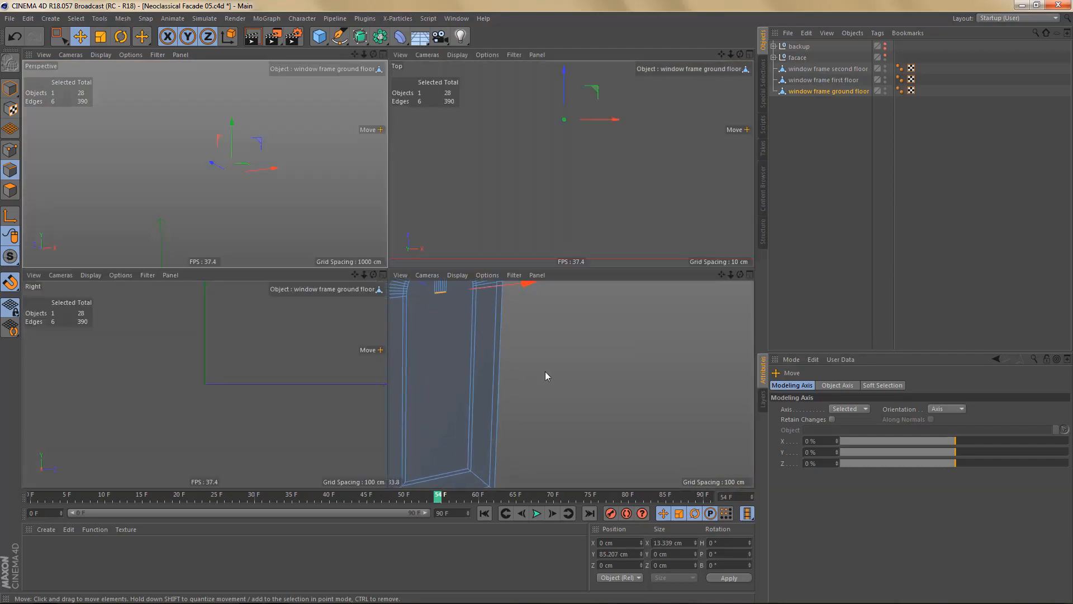
middle_click(545, 371)
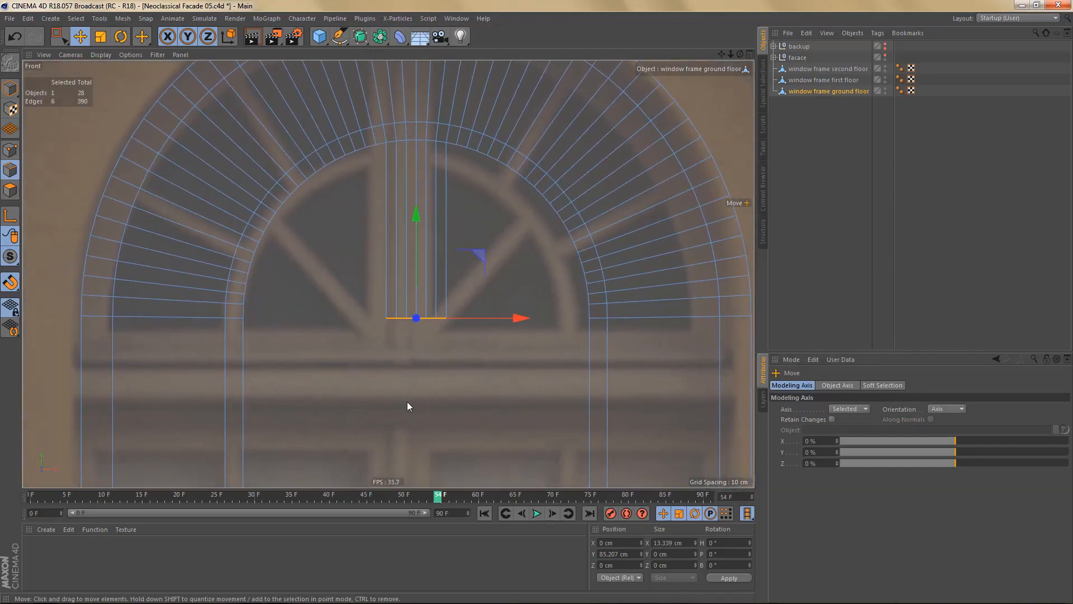
middle_click_drag(428, 361, 433, 327, "alt")
key("Return")
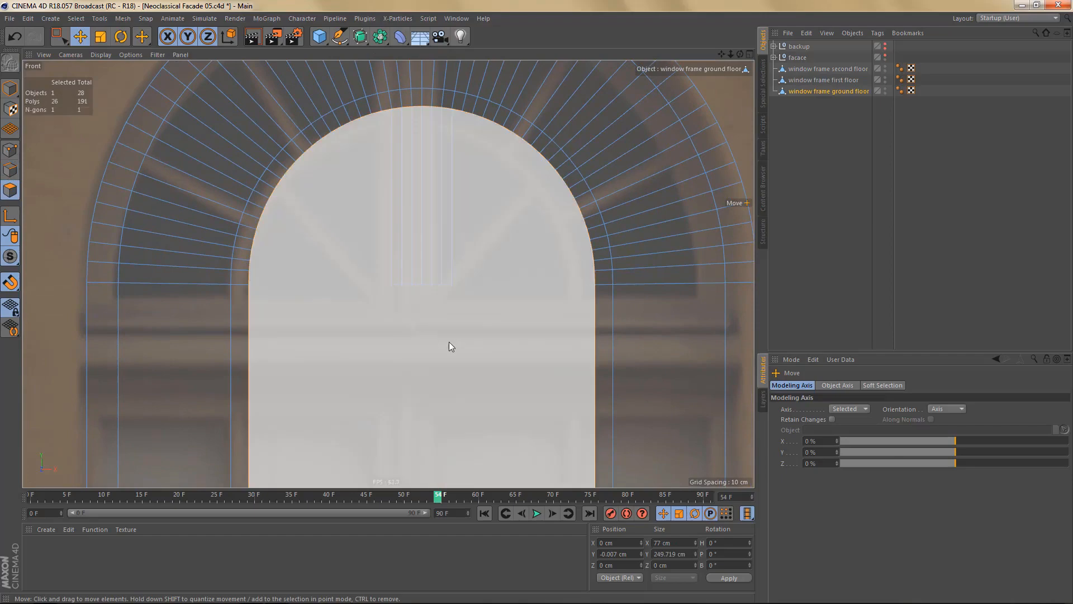
scroll(447, 348, "down", 8)
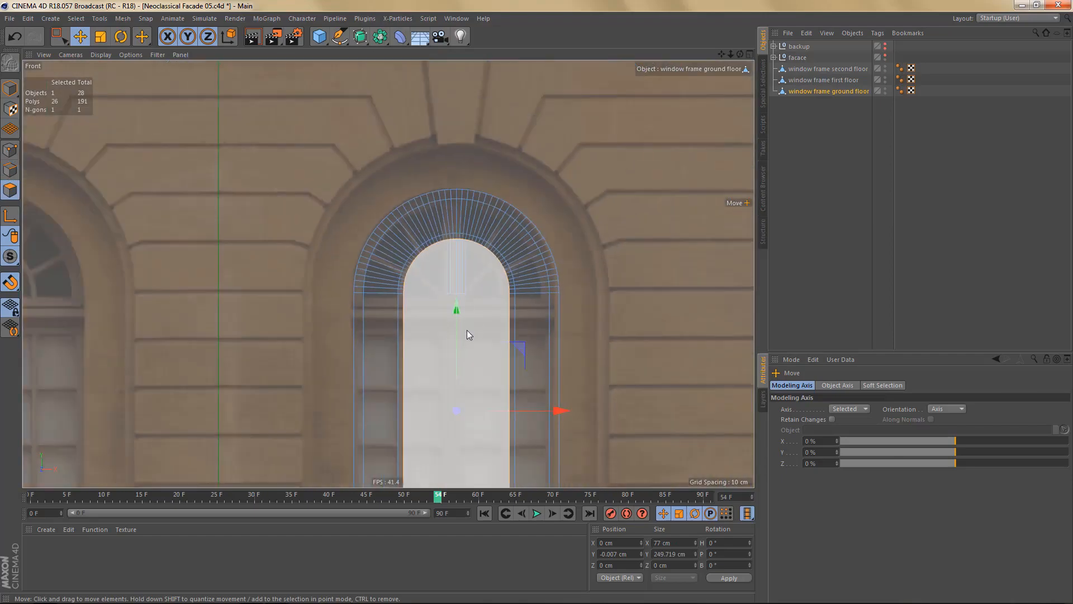
middle_click_drag(451, 197, 448, 170, "alt")
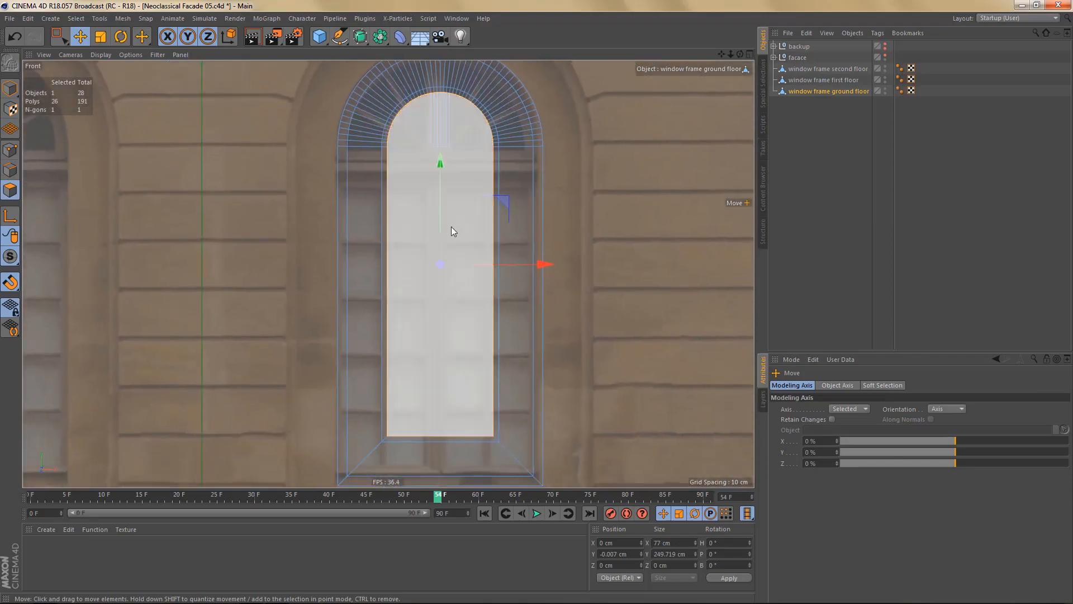
key("Delete")
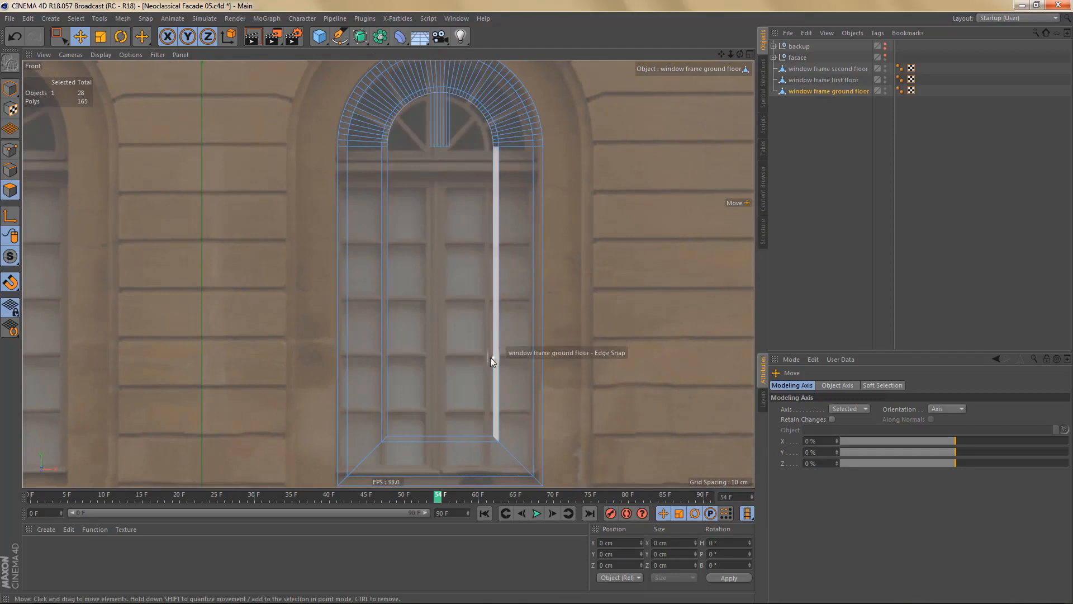
- Cut a straight horizontal line through both vertical sides of the frame, just above its inner bottom corners
middle_click_drag(491, 357, 491, 313, "alt")
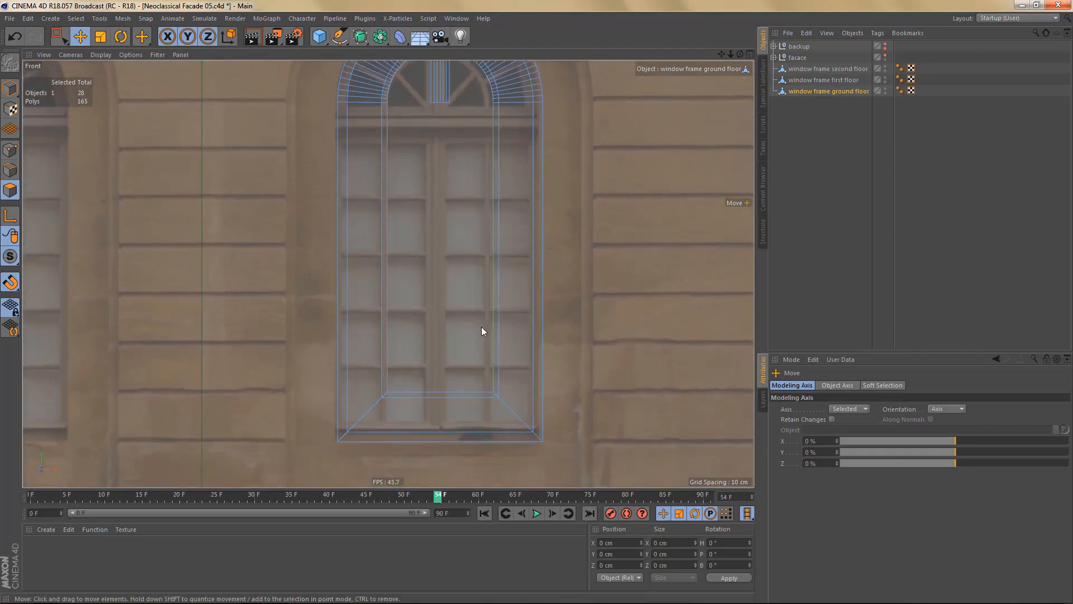
key("k")
key("k")
left_click(303, 375)
left_click(656, 387, "shift")
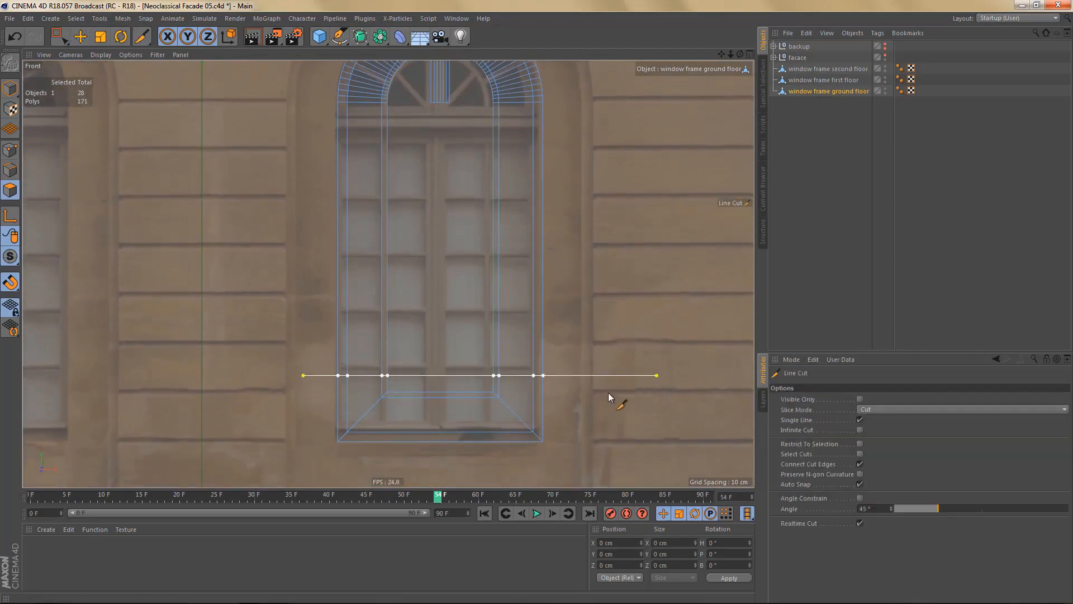
key("Return")
key("space")
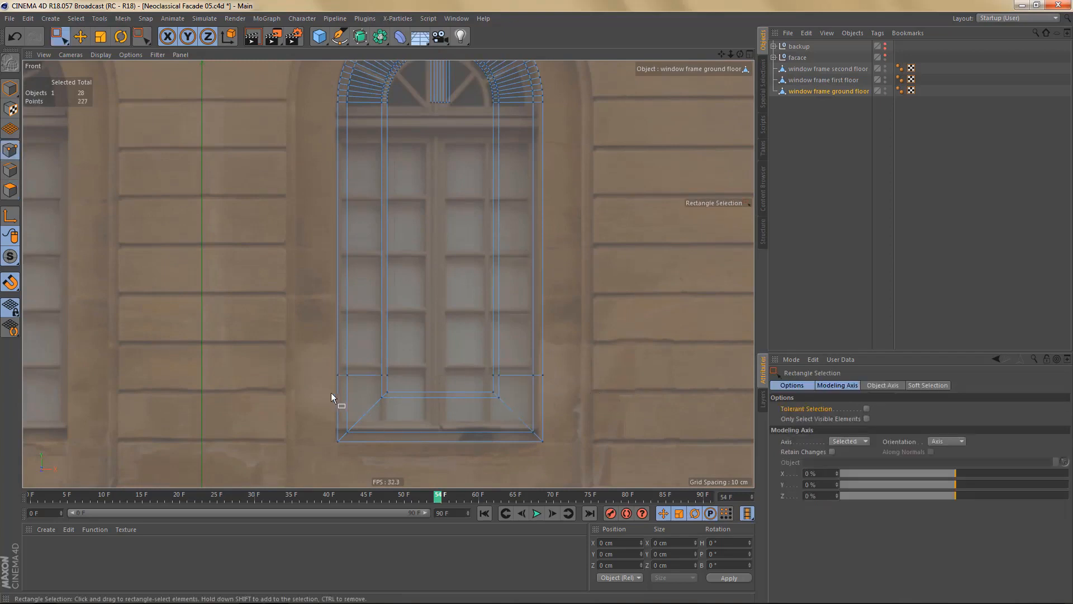
- Delete the frame points below the new cut and move the eight remaining bottom points down to about Y -156.1 cm
left_click_drag(331, 393, 603, 460)
key("Delete")
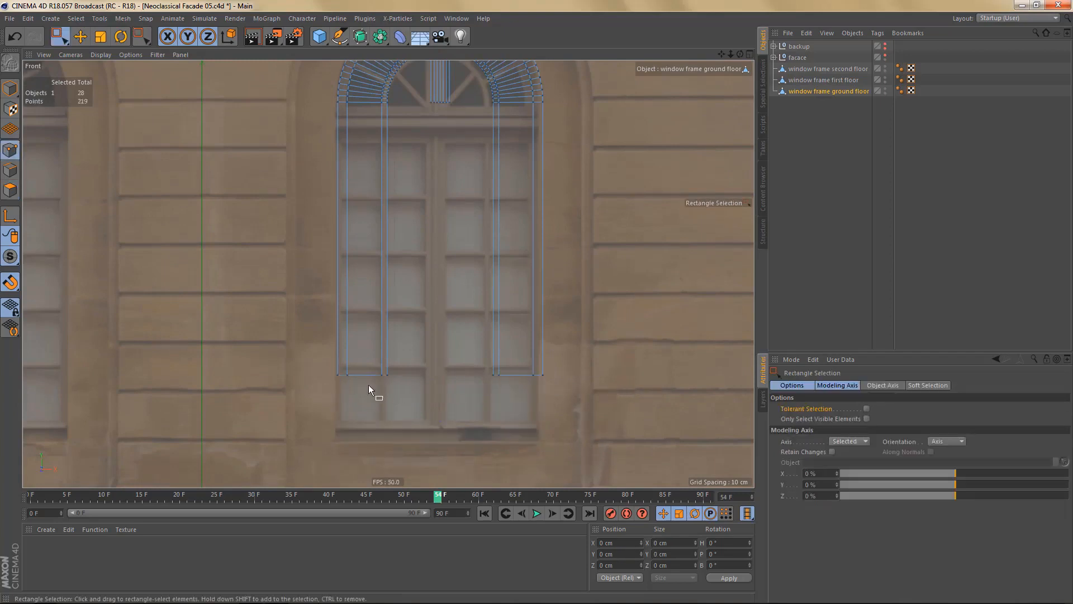
left_click_drag(293, 333, 545, 407)
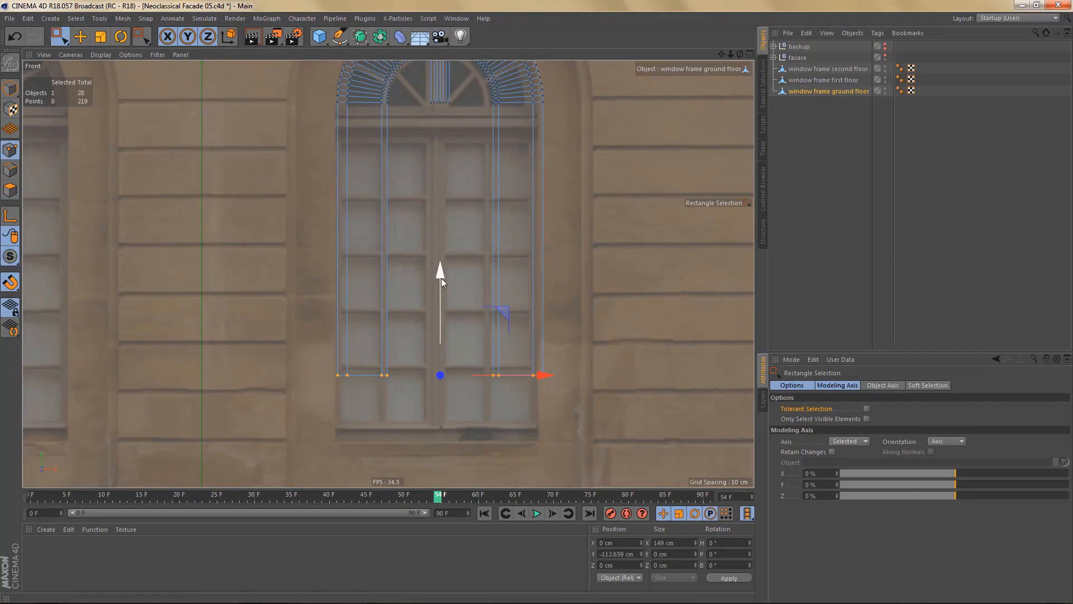
left_click_drag(441, 277, 456, 338)
- Cut four straight horizontal lines through both vertical sides of the frame below the arch base, following the transom's upper mouldings in the photo
scroll(464, 350, "up", 2)
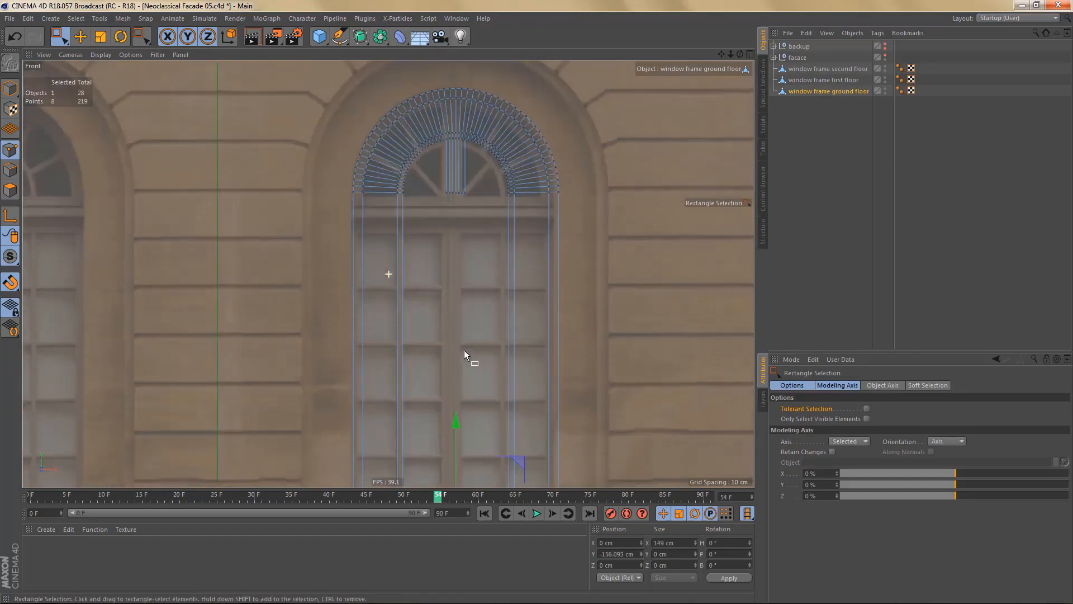
scroll(491, 193, "up", 4)
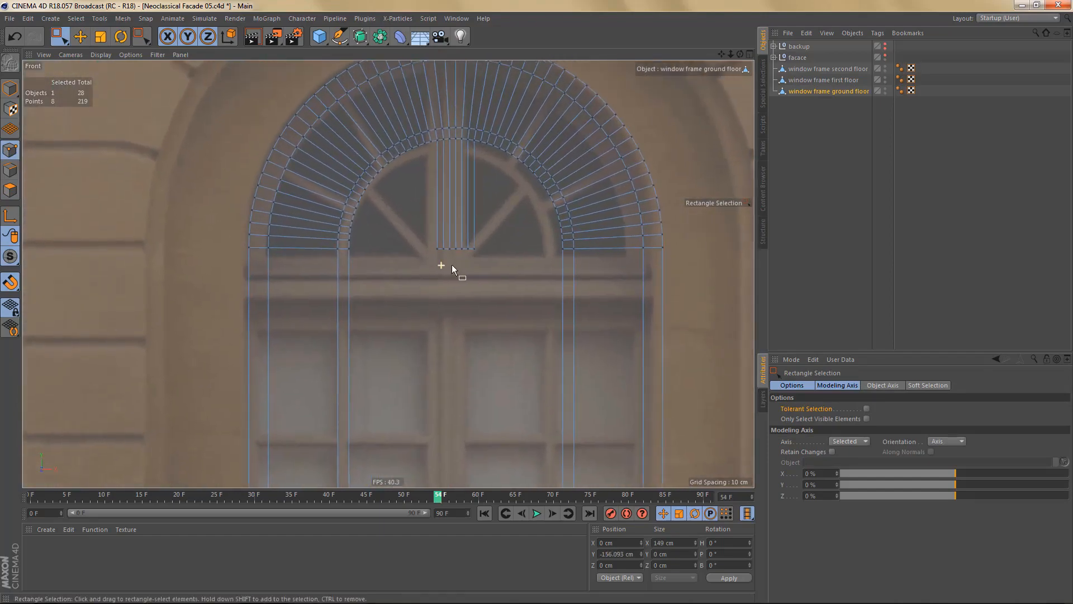
scroll(452, 264, "up", 2)
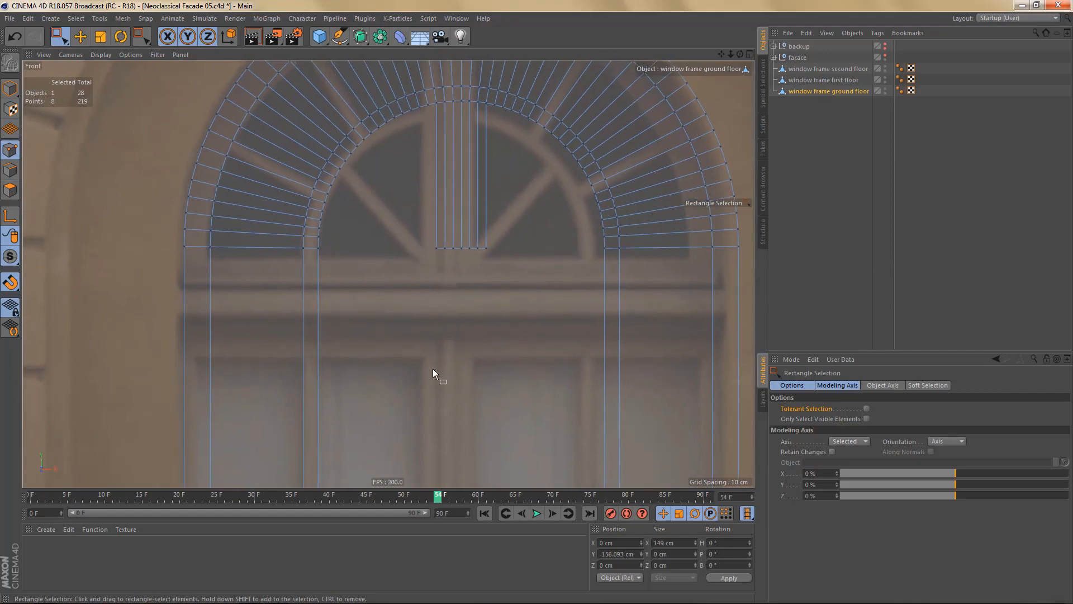
key("k")
key("k")
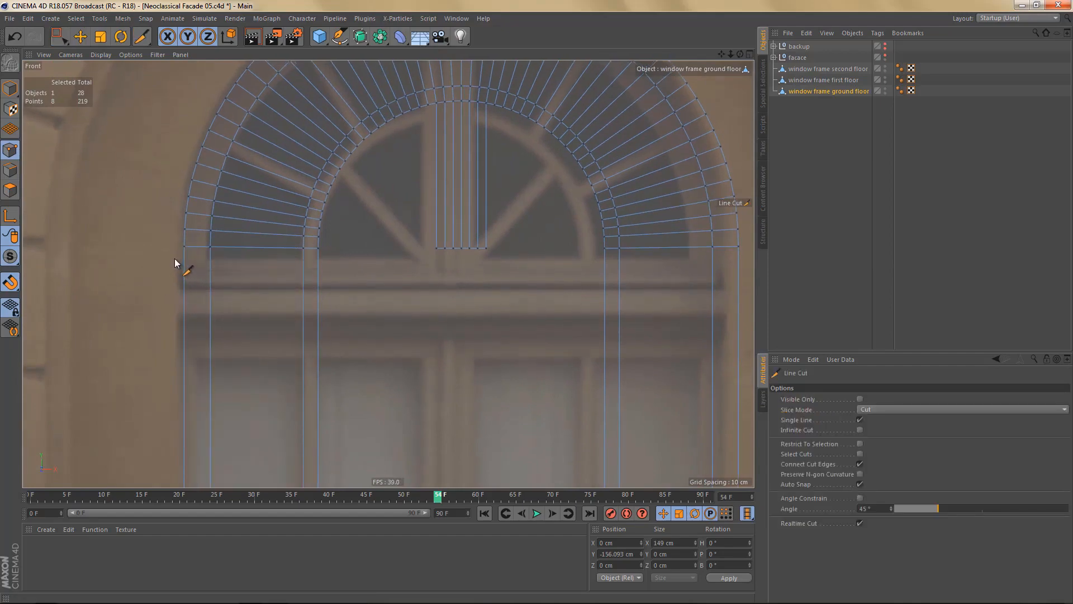
mouse_move(174, 258)
left_mouse_down("shift")
mouse_move(687, 287)
mouse_move(759, 270)
left_mouse_up("shift")
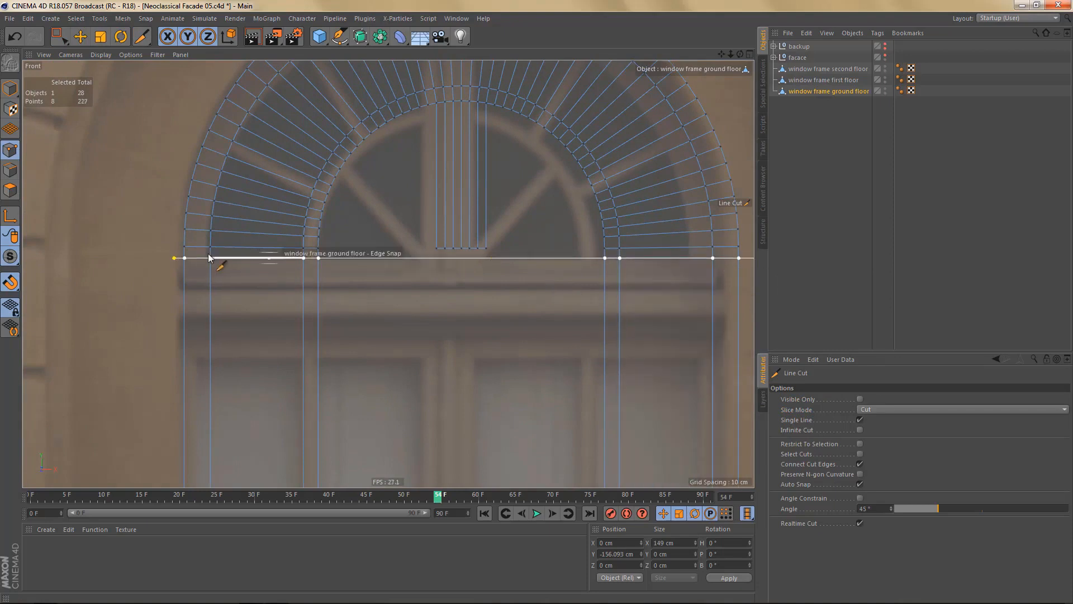
left_click_drag(158, 278, 753, 280, "shift")
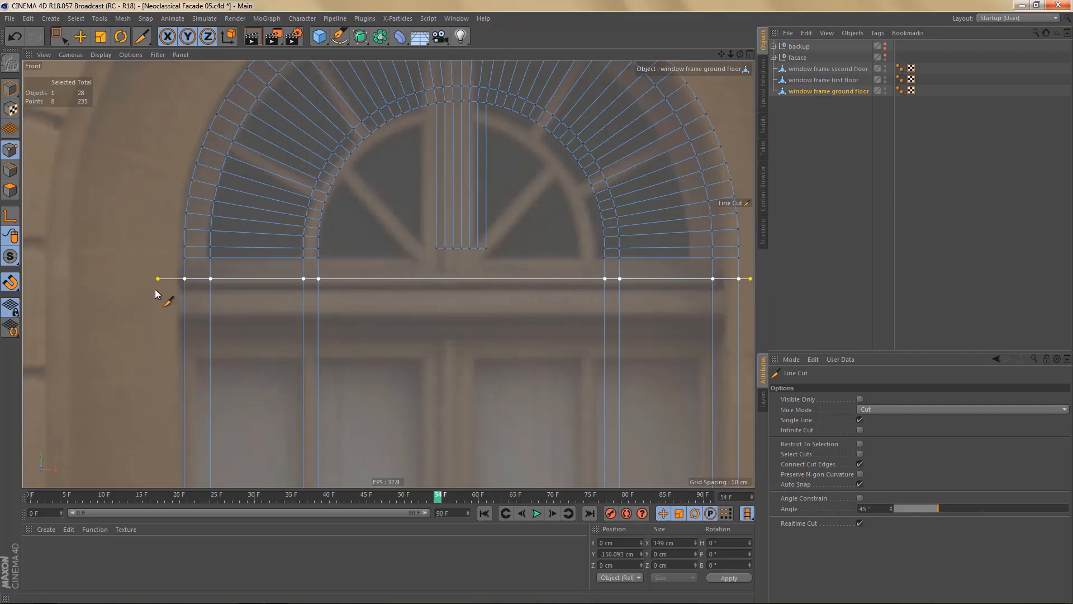
left_click_drag(156, 291, 761, 302, "shift")
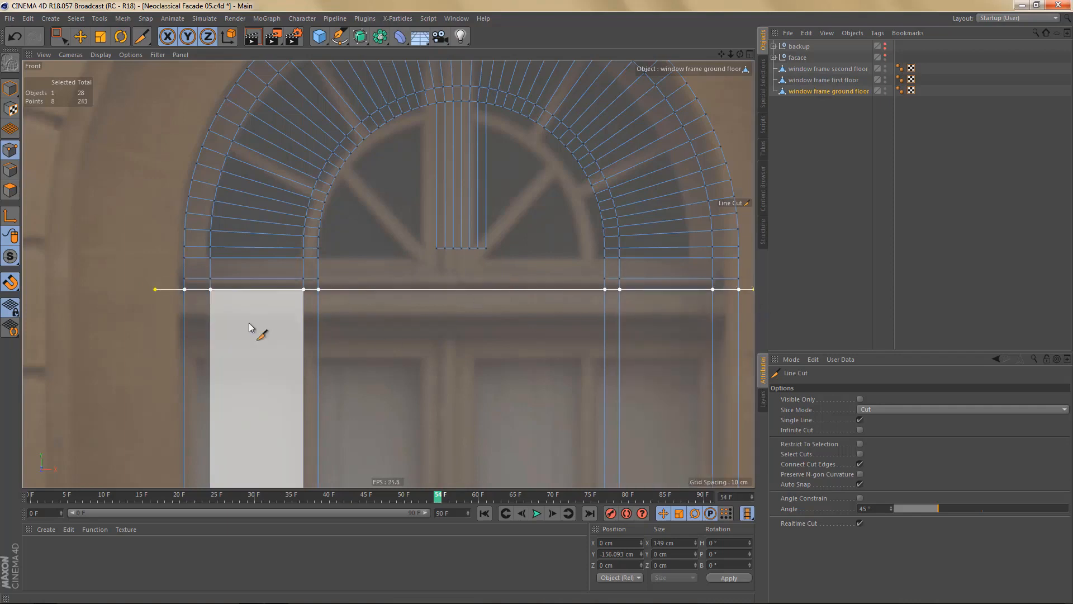
left_click_drag(155, 309, 773, 339, "shift")
- Cut two more horizontal lines through both frame sides, at the transom's lower moulding and its bottom edge in the photo
middle_click_drag(556, 382, 520, 374, "alt")
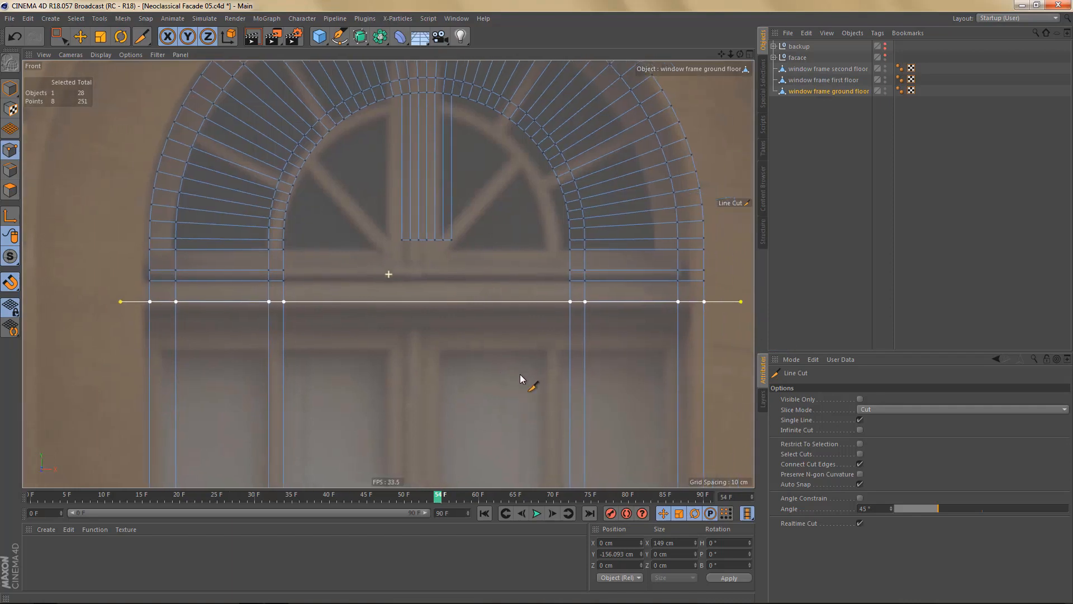
middle_click_drag(408, 412, 409, 400, "alt")
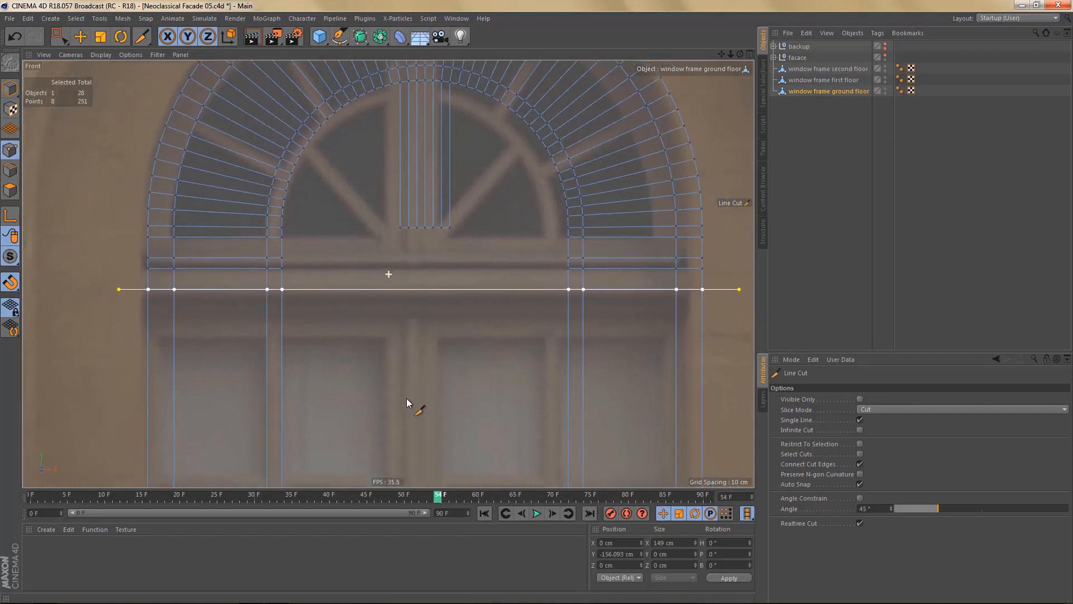
left_click_drag(130, 312, 746, 312)
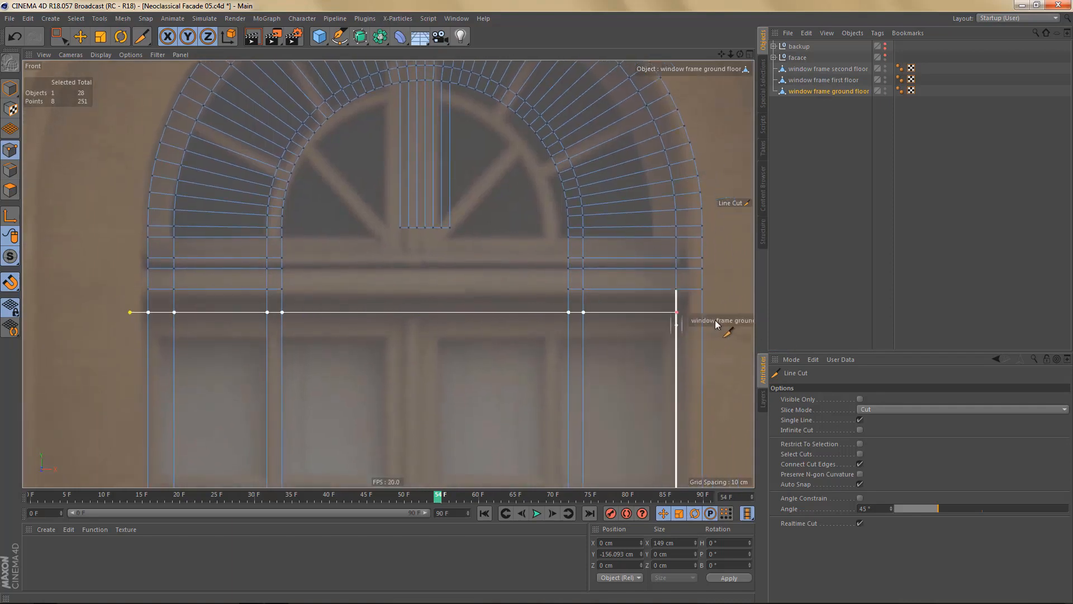
left_click_drag(129, 335, 767, 319)
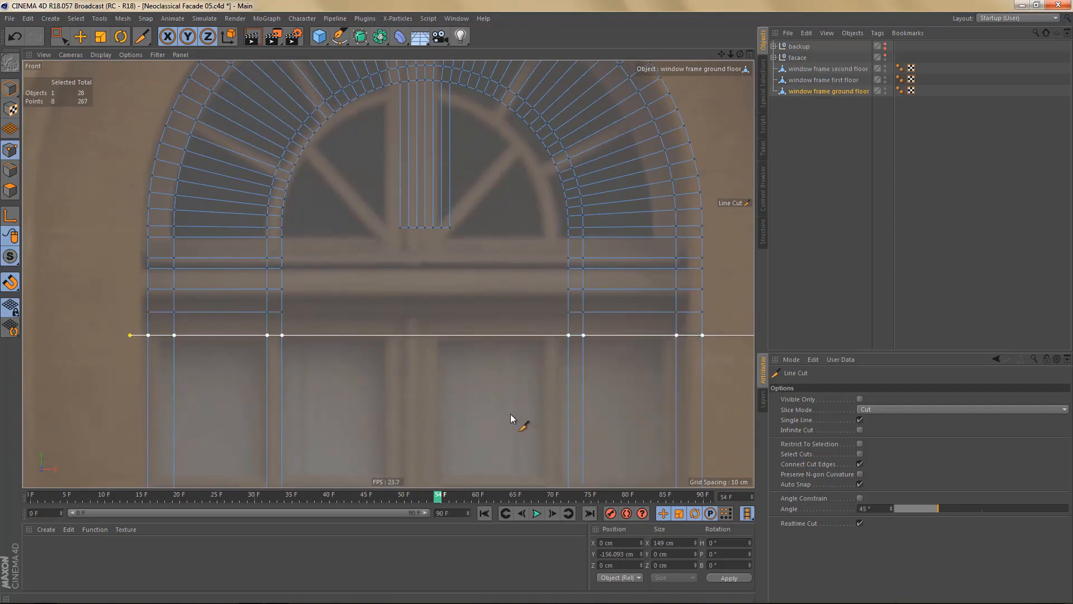
middle_click_drag(510, 414, 525, 414, "alt")
scroll(433, 339, "up", 1)
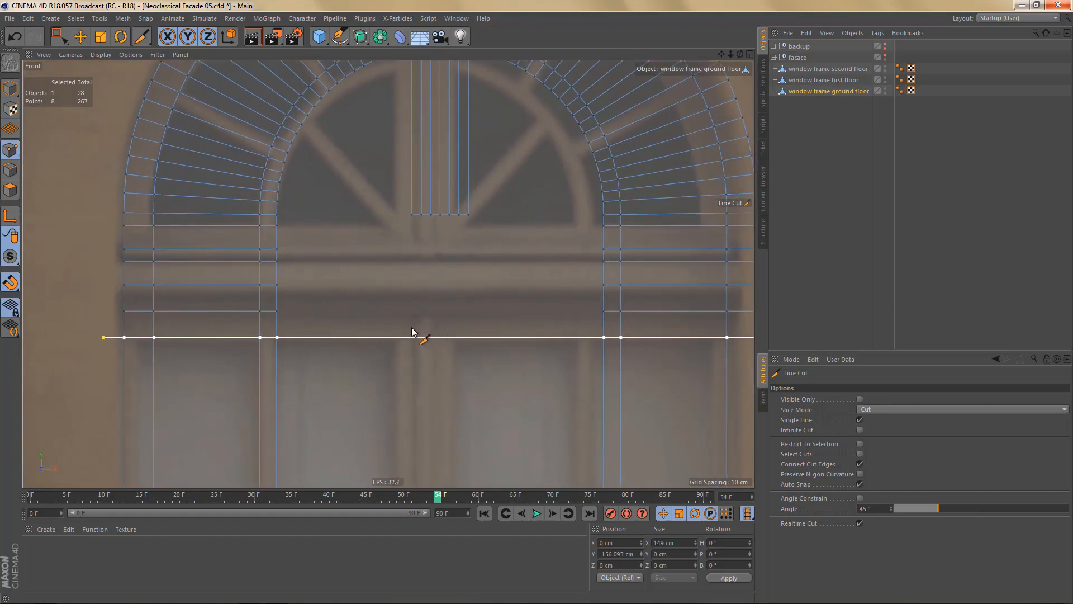
- Select the five inner edges between the cuts on each side, bridge them with Stitch and Sew to form the transom, and preview a render
key("space")
key("Return")
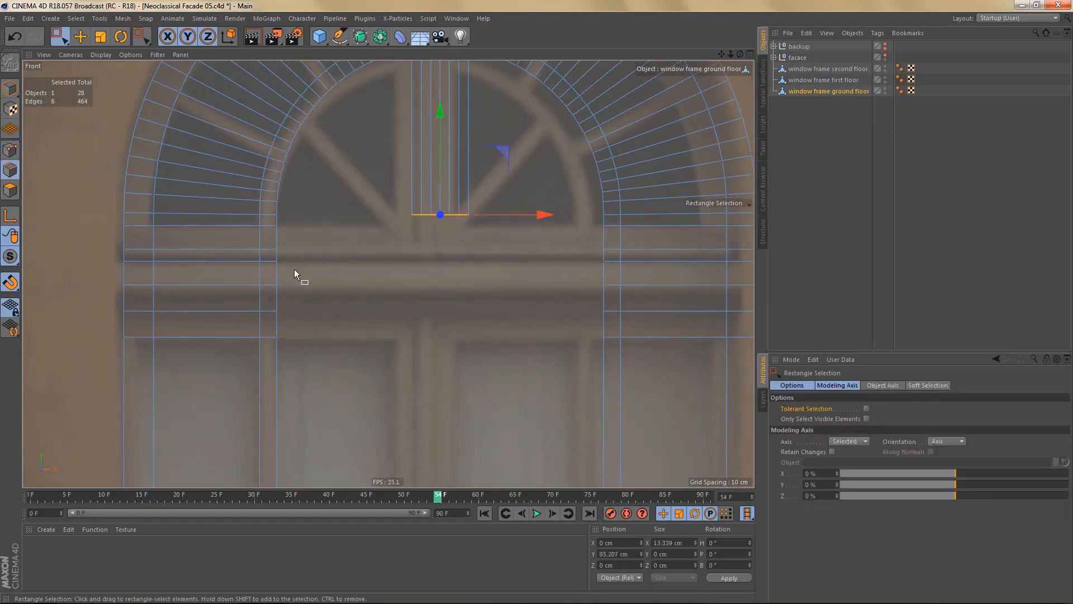
left_click_drag(273, 222, 323, 372)
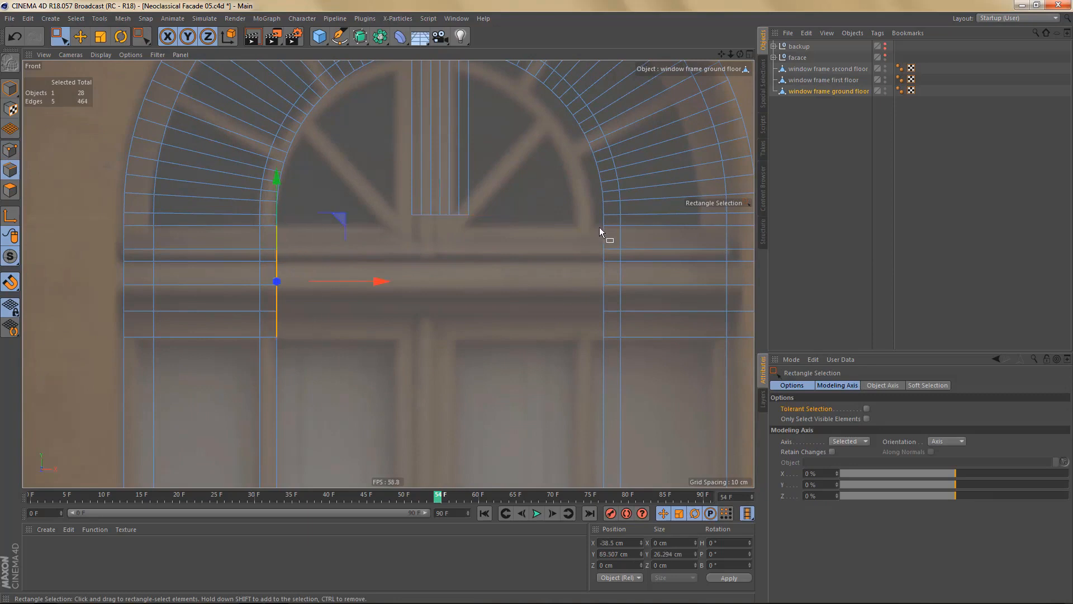
left_click_drag(596, 224, 612, 375, "shift")
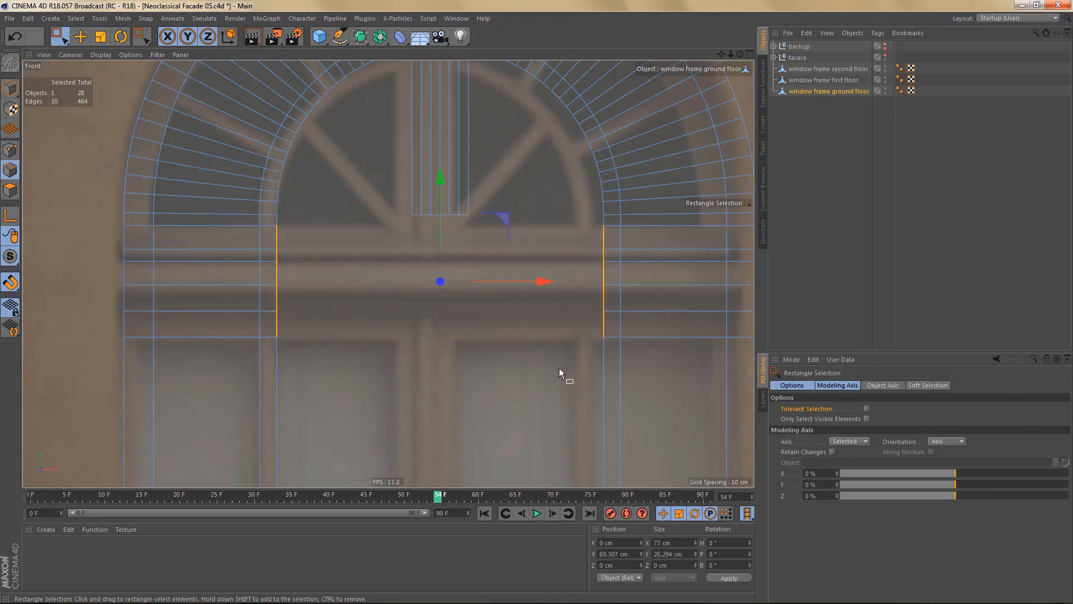
key("m")
key("p")
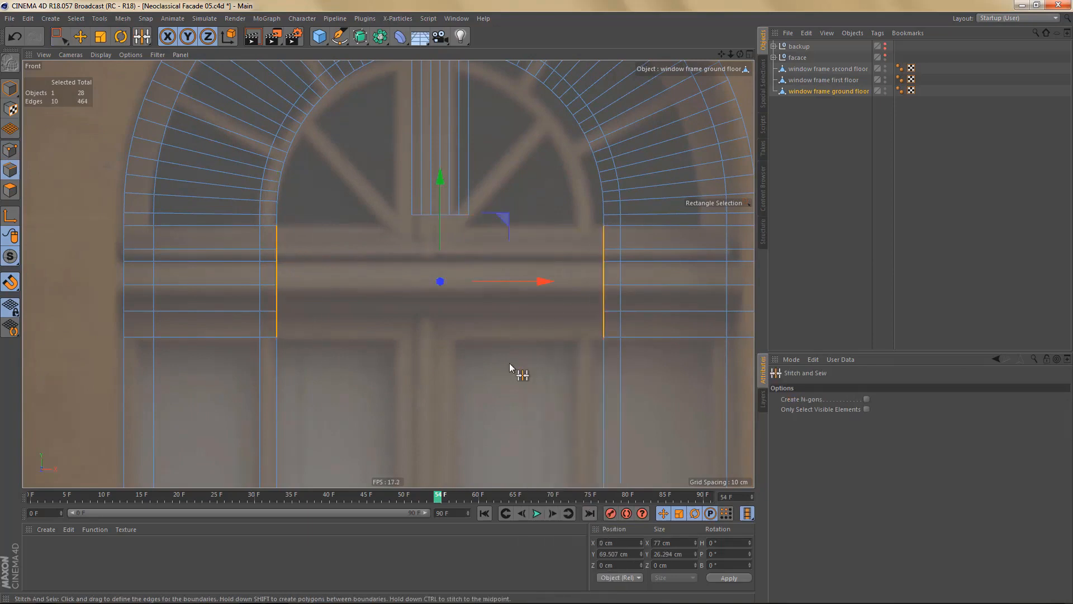
left_click_drag(276, 340, 468, 370)
scroll(438, 282, "down", 6)
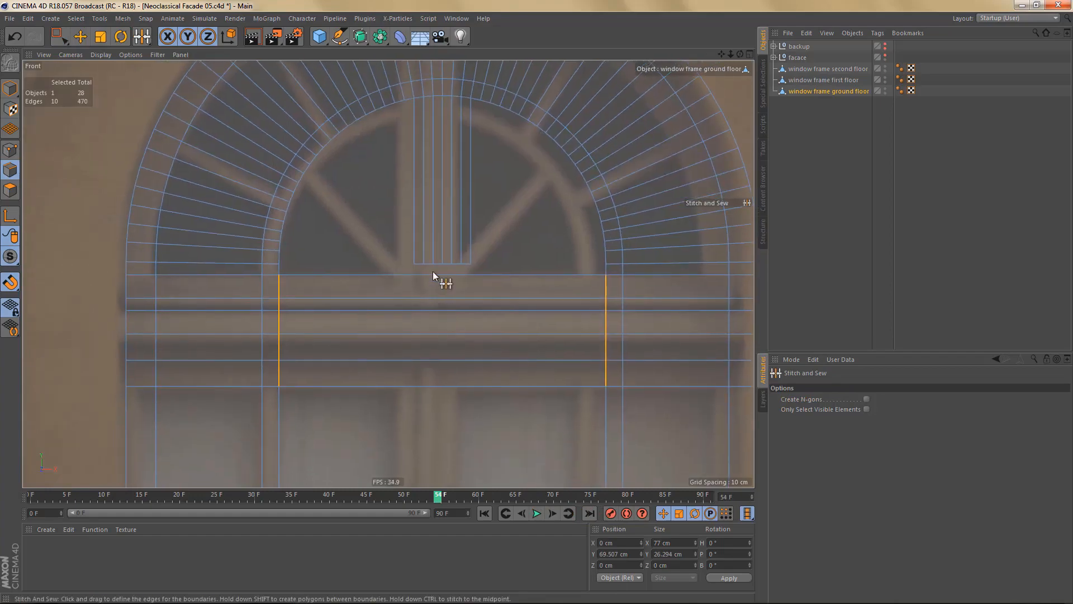
key("ctrl+r")
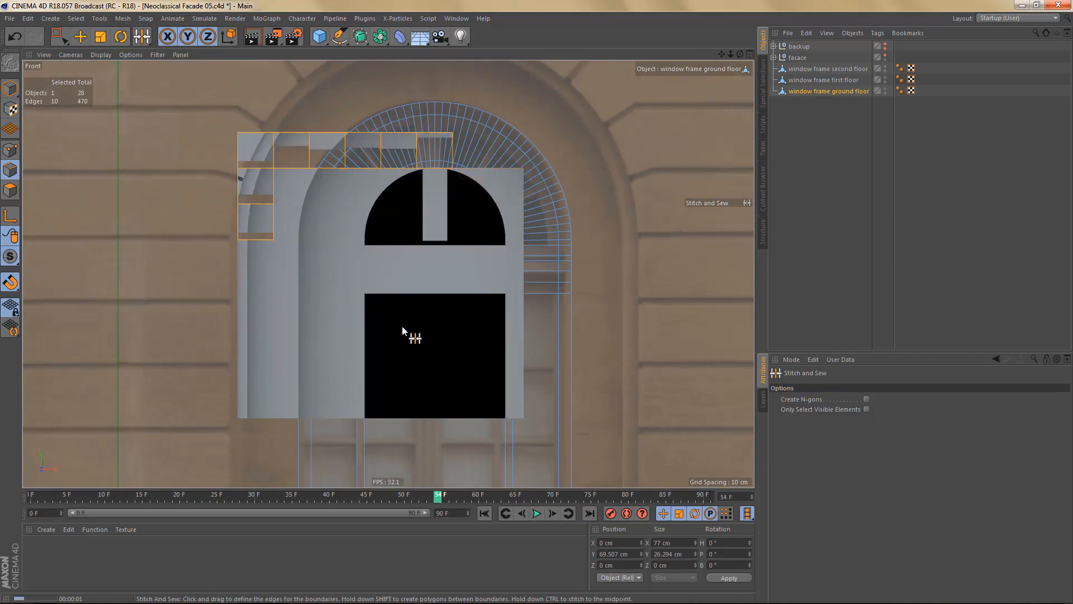
scroll(402, 327, "up", 5)
scroll(457, 293, "up", 4)
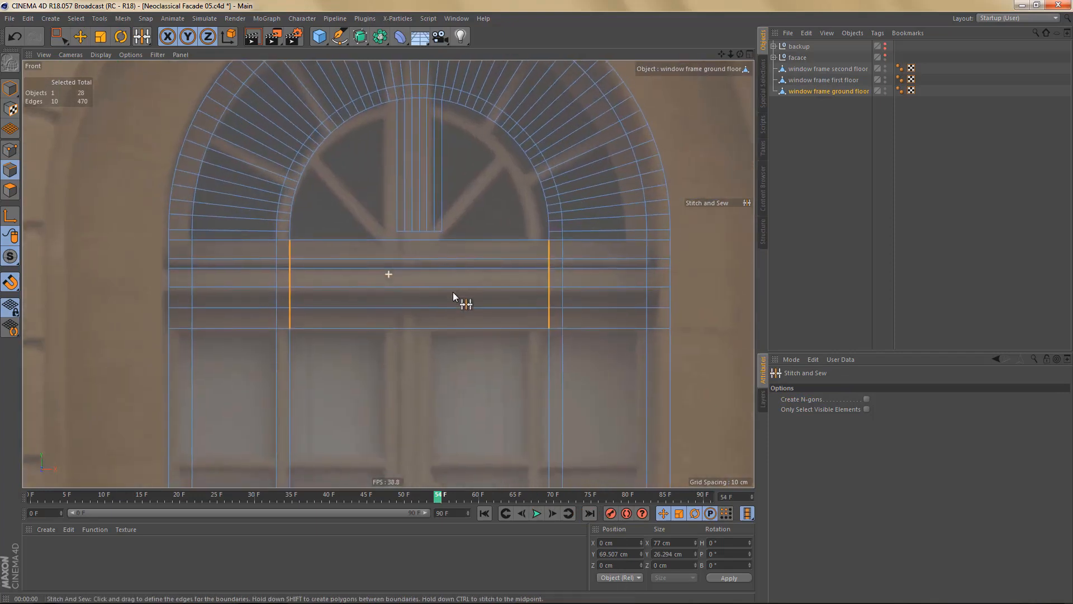
- Cut two vertical lines down through the transom, starting from the mullion's two outer bottom corner points
key("k")
key("k")
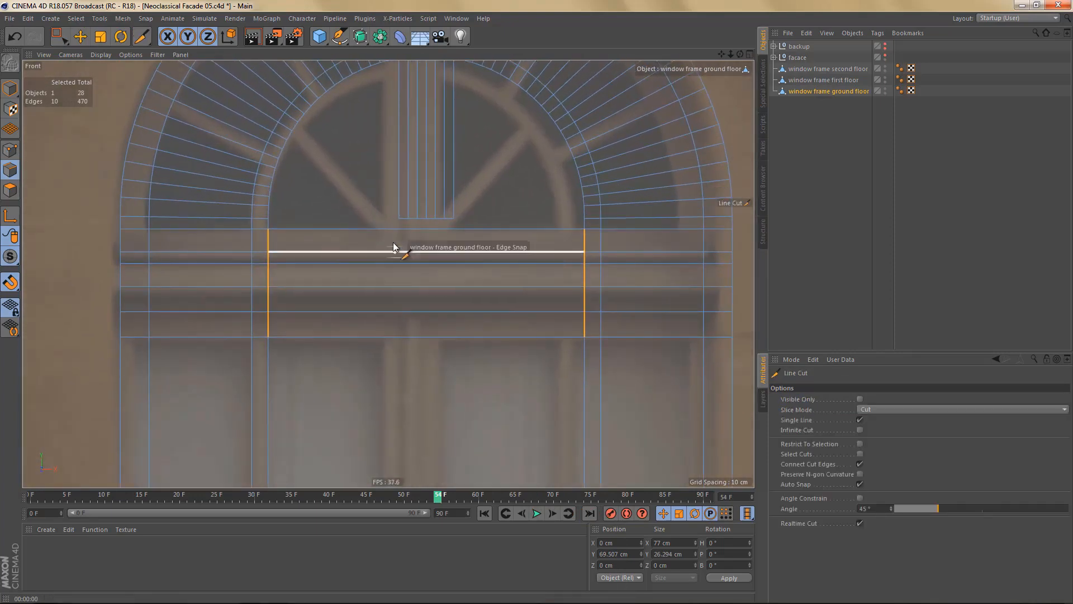
left_click_drag(398, 218, 413, 366, "shift")
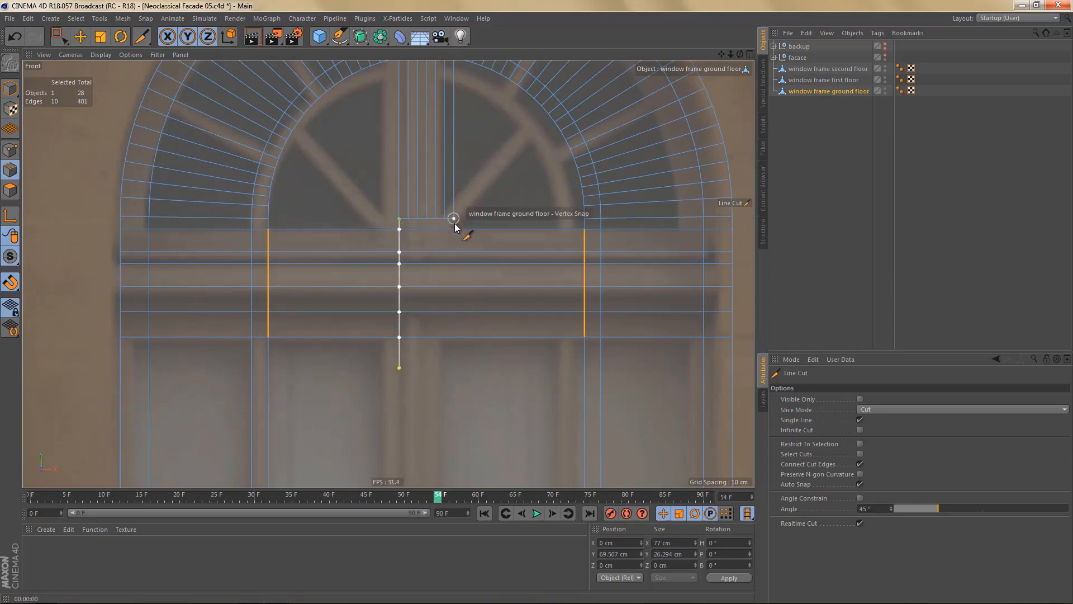
left_click_drag(455, 219, 454, 399, "shift")
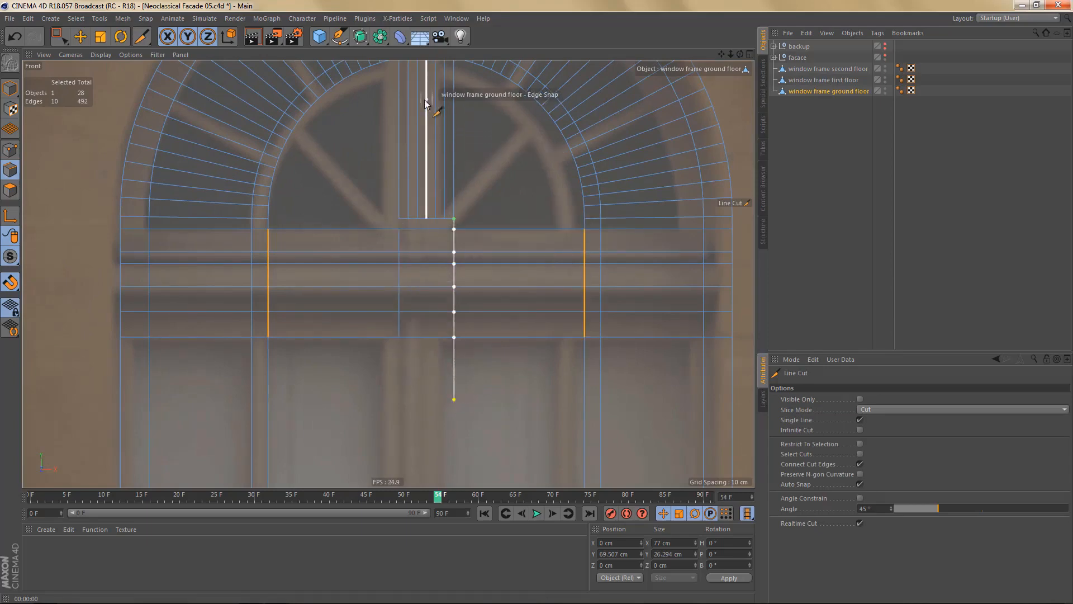
mouse_move(432, 200)
middle_mouse_down("alt")
mouse_move(444, 270)
mouse_move(408, 234)
mouse_move(395, 156)
middle_mouse_up("alt")
- Delete the radial polygons between the outer and inner arch bands, then check the fanlight opening in a render preview
key("e")
scroll(444, 234, "up", 3)
right_click_drag(394, 171, 397, 183, "alt")
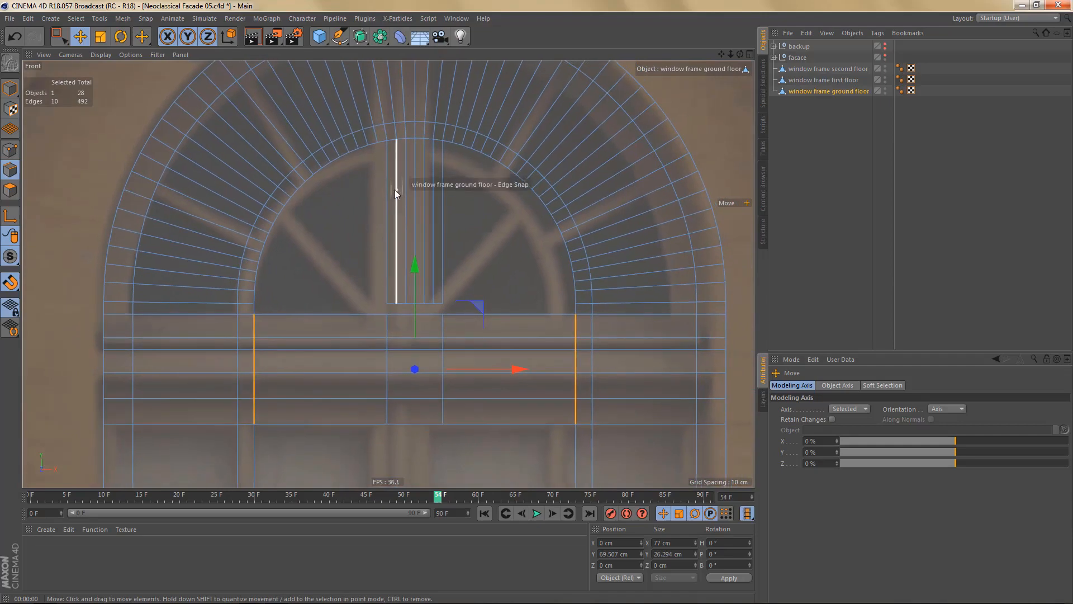
key("Return")
key("9")
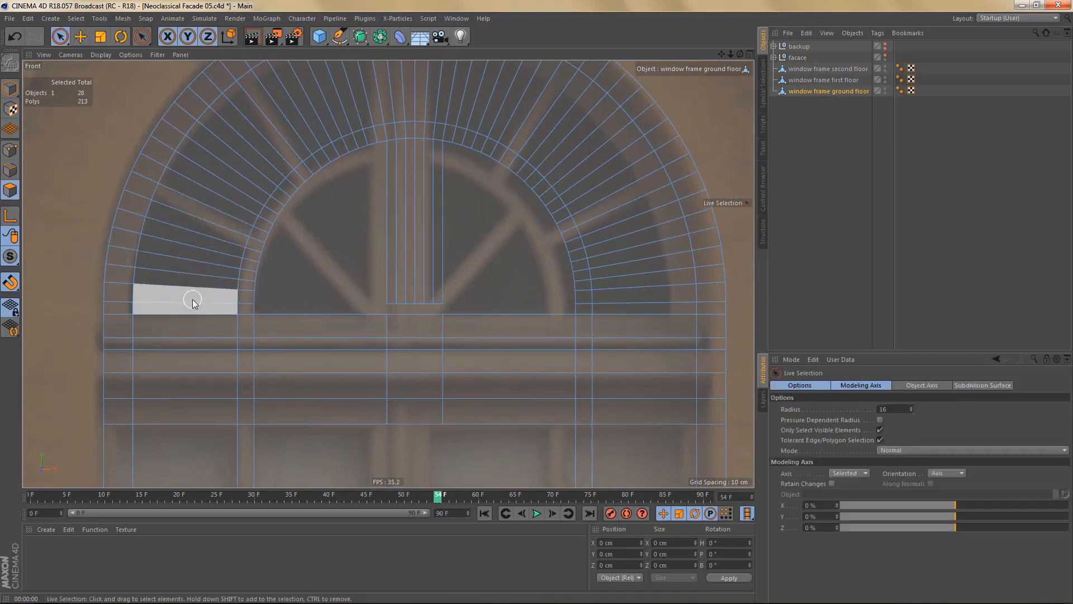
mouse_move(192, 300)
left_mouse_down()
mouse_move(240, 162)
mouse_move(434, 62)
mouse_move(611, 221)
mouse_move(628, 304)
left_mouse_up()
key("Delete")
scroll(539, 301, "down", 5)
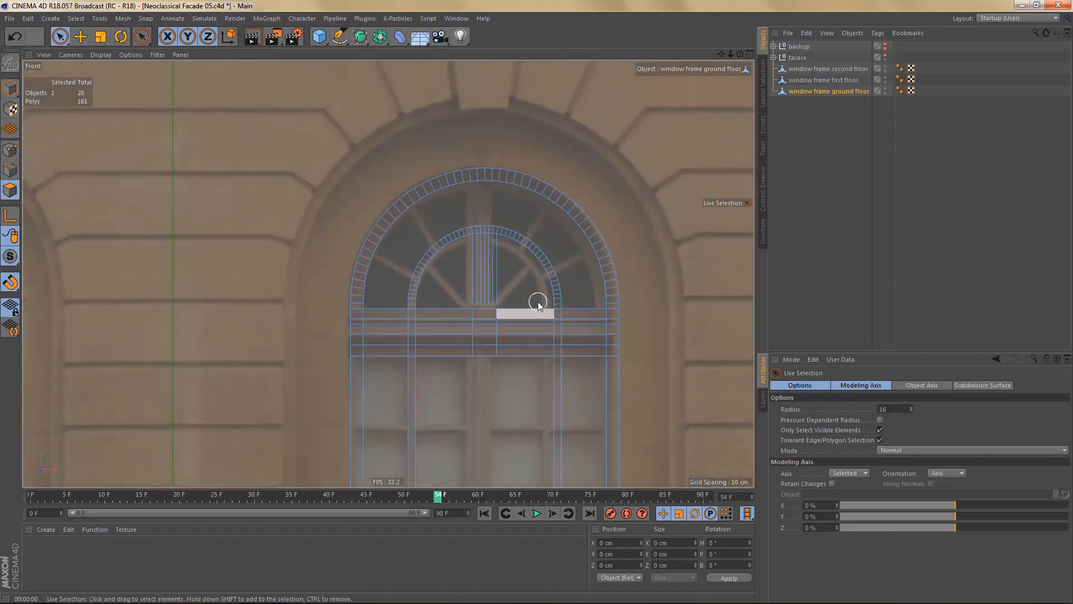
key("ctrl+r")
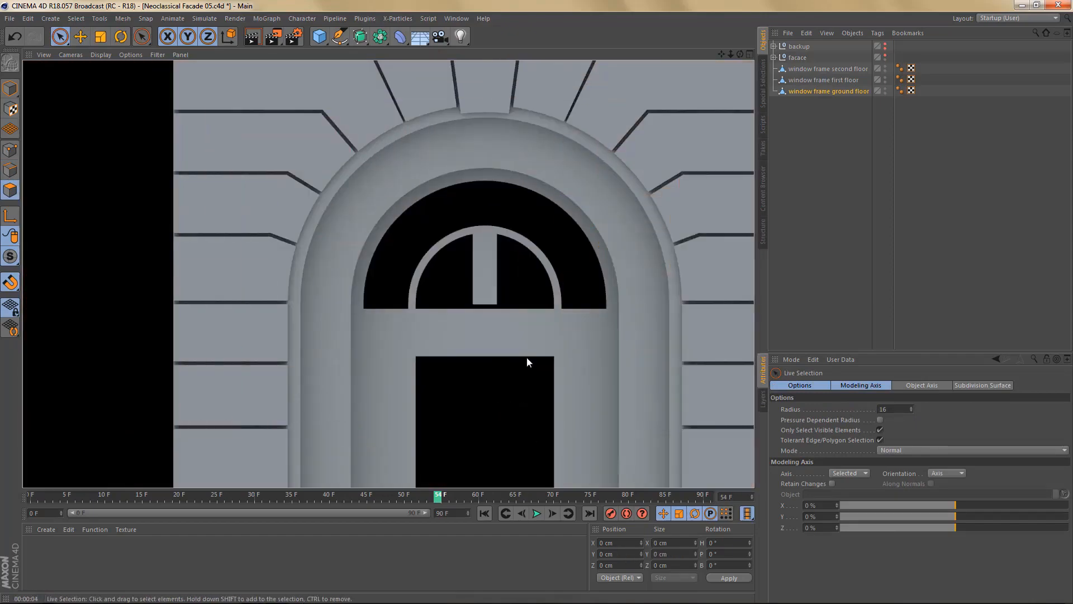
scroll(526, 356, "up", 2)
scroll(535, 349, "up", 3)
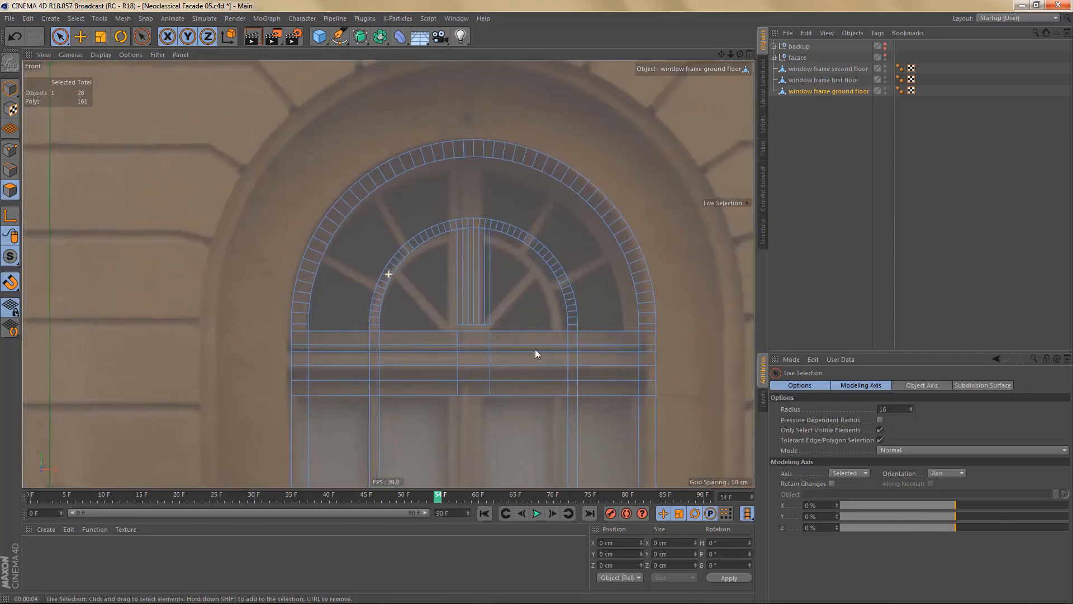
- Cut a vertical line from the top of the mullion's right edge through the inner arch band to the outer arch, and switch to point editing
scroll(519, 345, "up", 2)
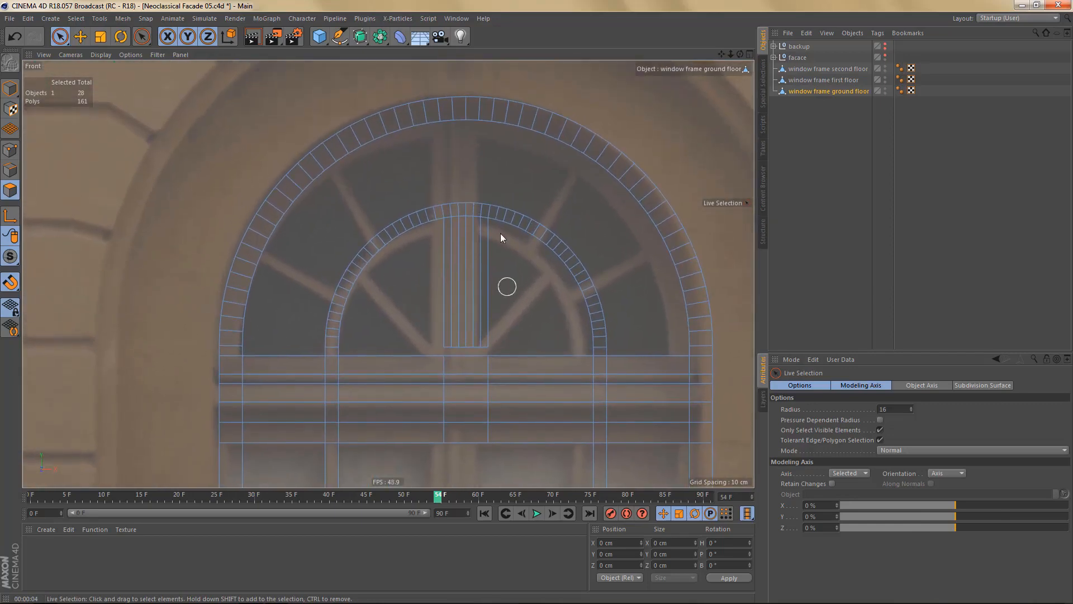
scroll(505, 205, "up", 3)
scroll(494, 218, "up", 4)
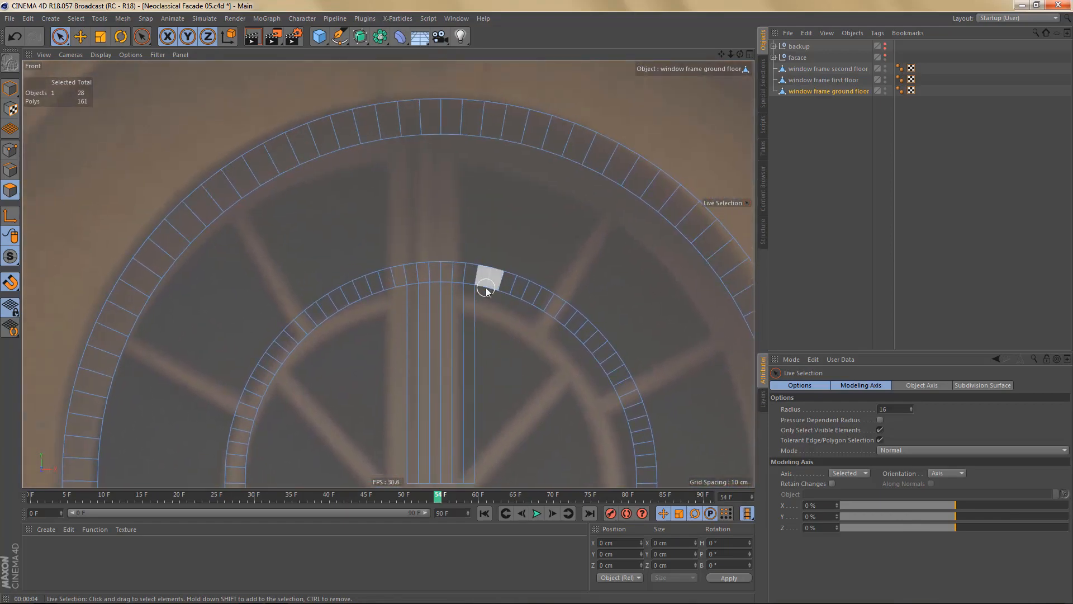
scroll(485, 324, "up", 3)
scroll(480, 246, "up", 1)
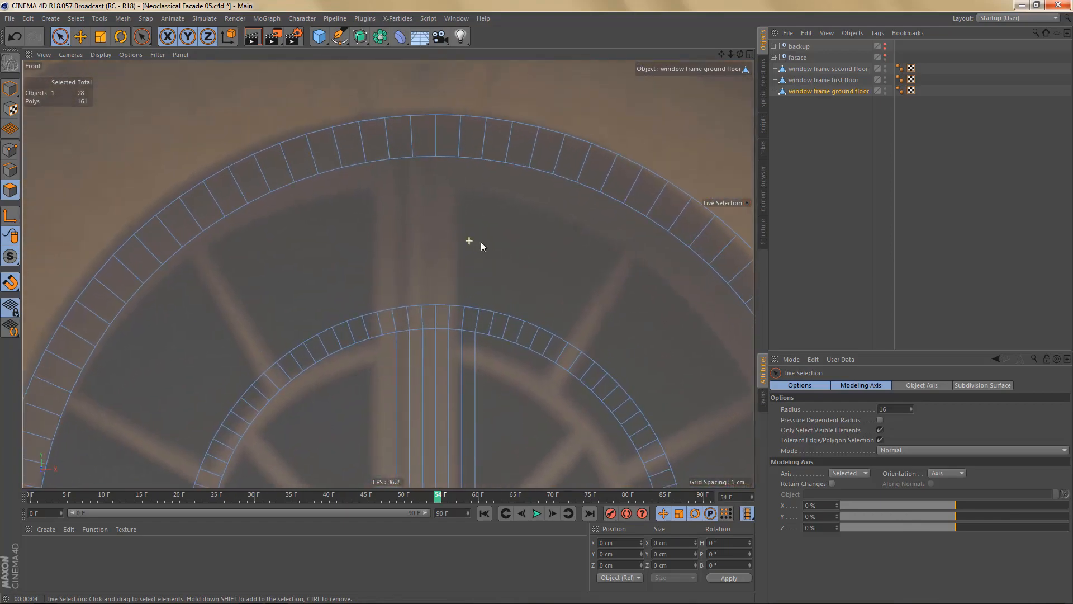
key("k")
key("k")
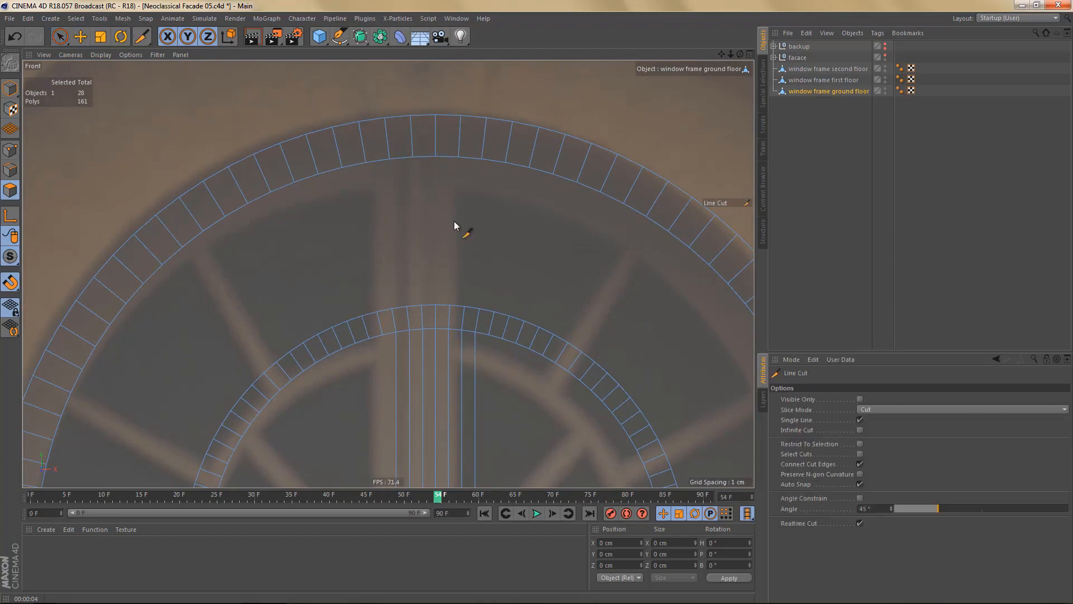
left_click(476, 332)
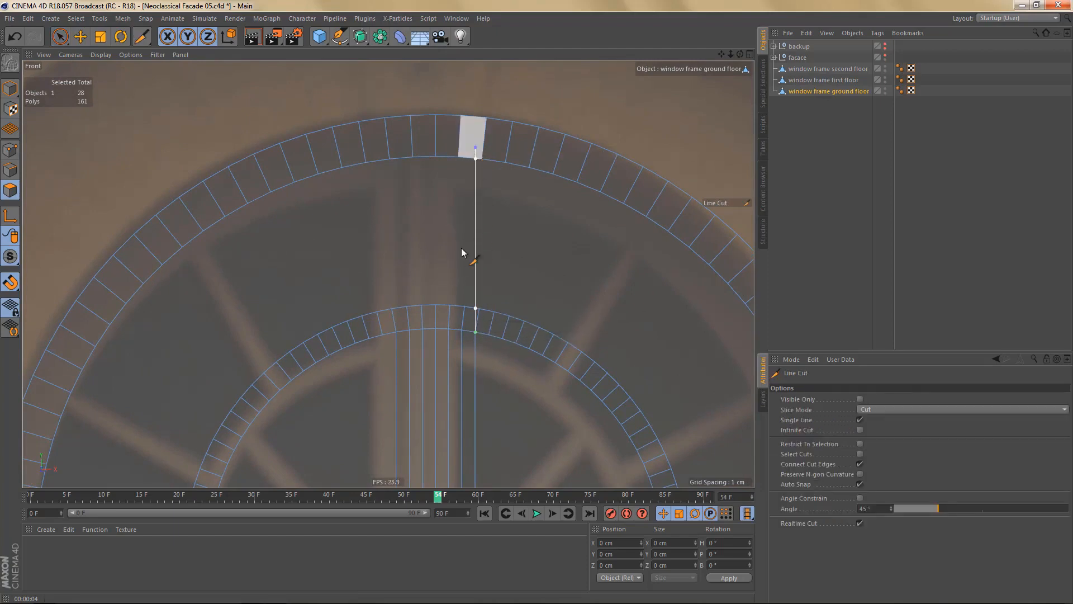
key("0")
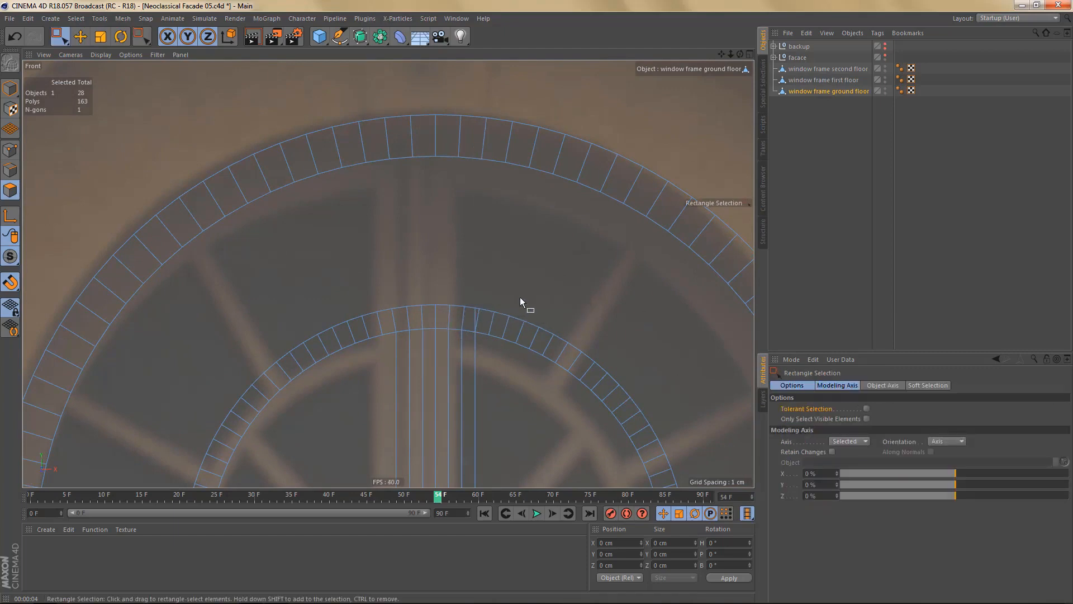
scroll(494, 265, "up", 1)
key("Return")
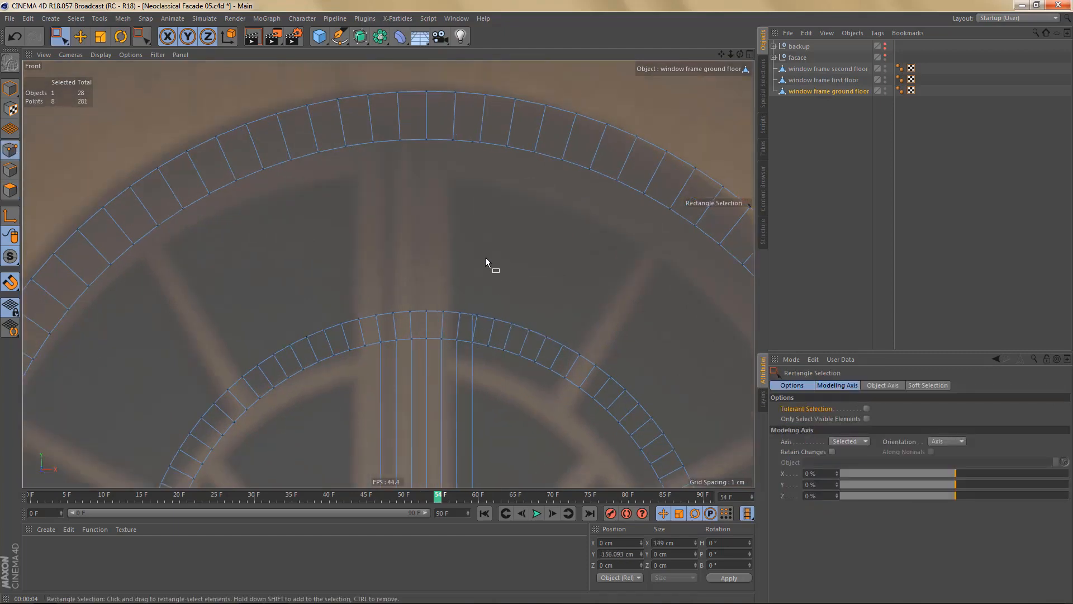
scroll(479, 150, "up", 2)
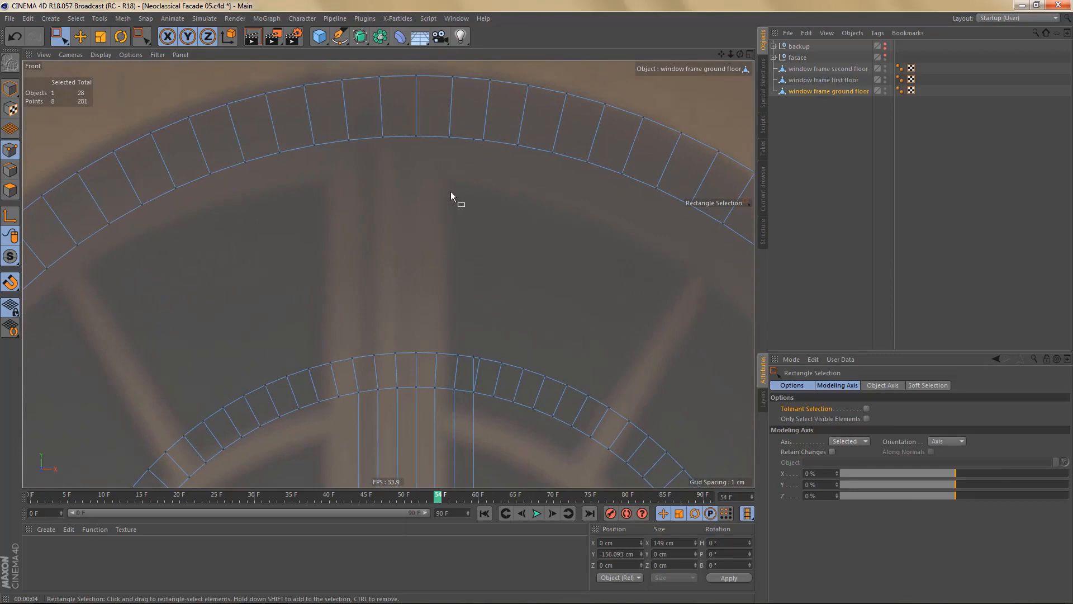
- Cut a vertical line from the top of the mullion's left edge through the inner arch band to the outer arch
key("k")
key("k")
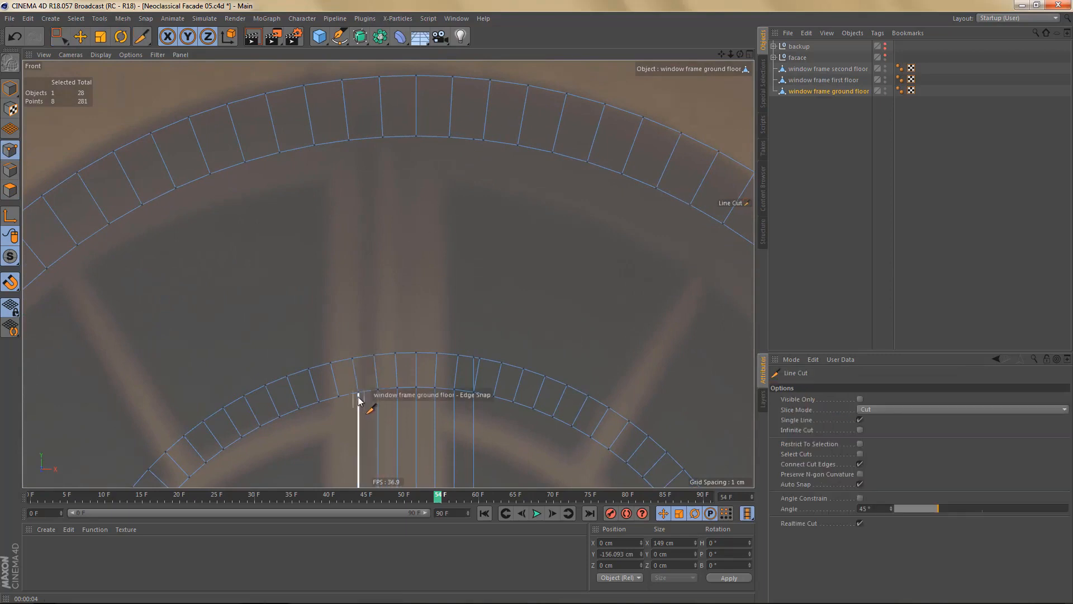
left_click_drag(359, 392, 359, 159)
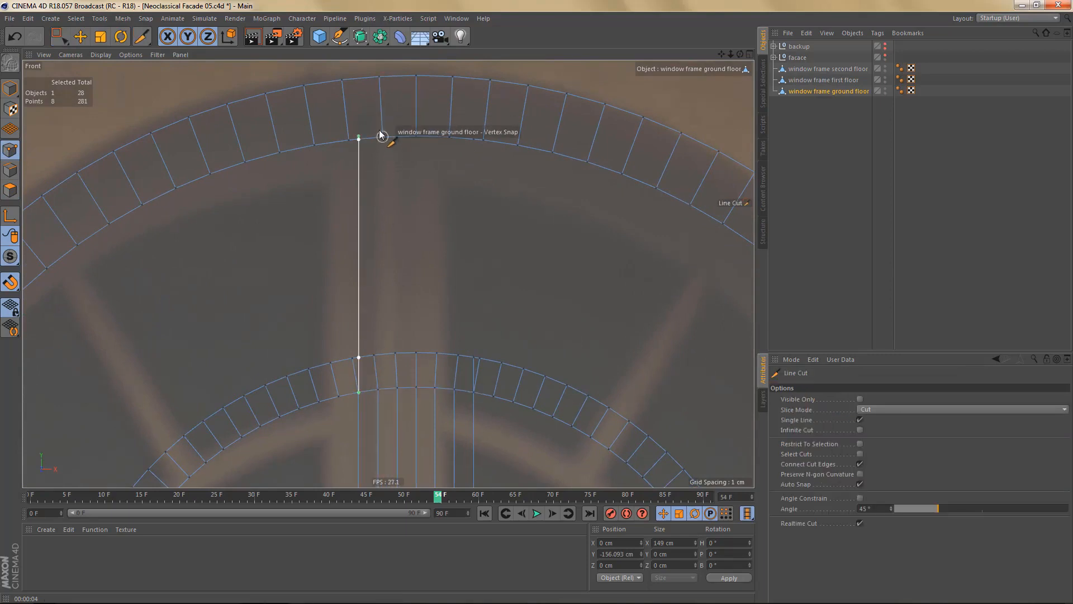
left_click(382, 127, "shift")
- Weld each pair of neighbouring points on the outer arch's inner curve onto the vertical cut points above the mullion's two edges
key("0")
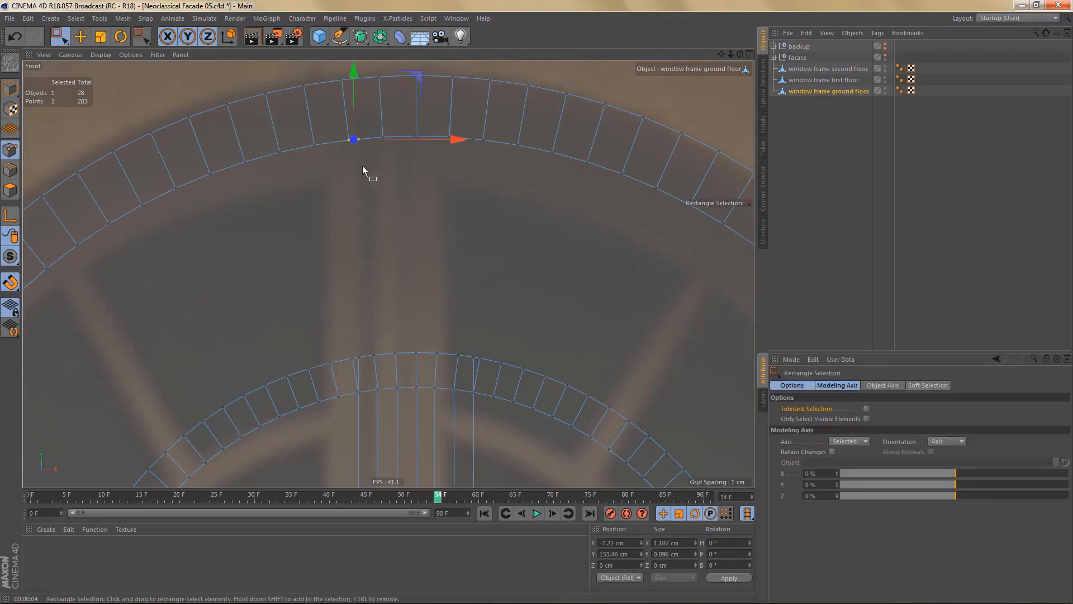
key("m")
key("q")
left_click(359, 140)
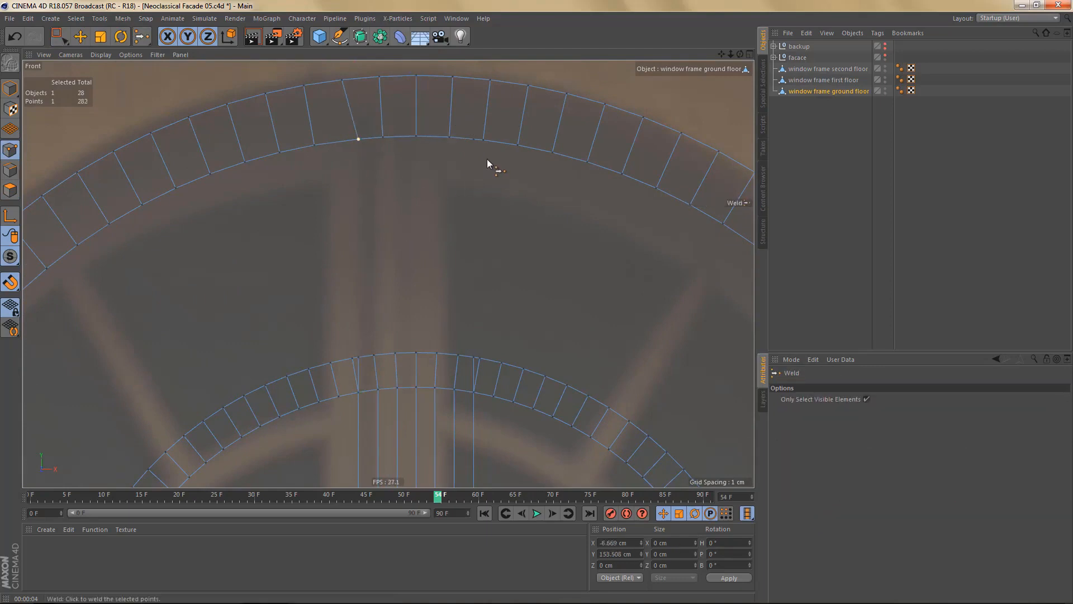
key("space")
left_click(474, 139)
key("space")
left_click(472, 140)
- Extrude the four edges between the welded points down about 9.4 cm and flatten them by scaling along Y
key("Return")
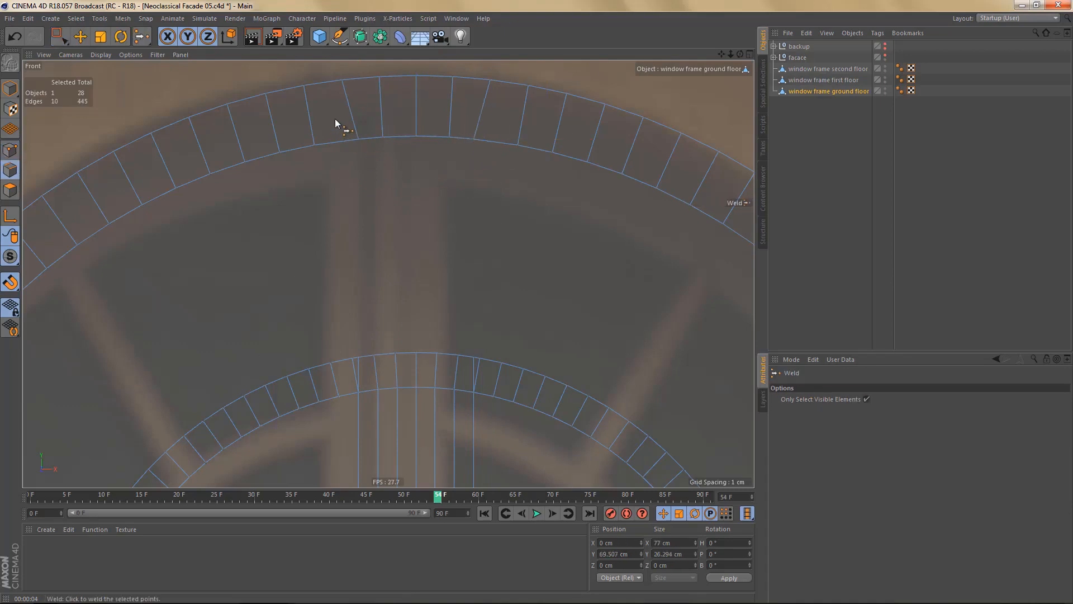
key("space")
left_click_drag(352, 126, 495, 183)
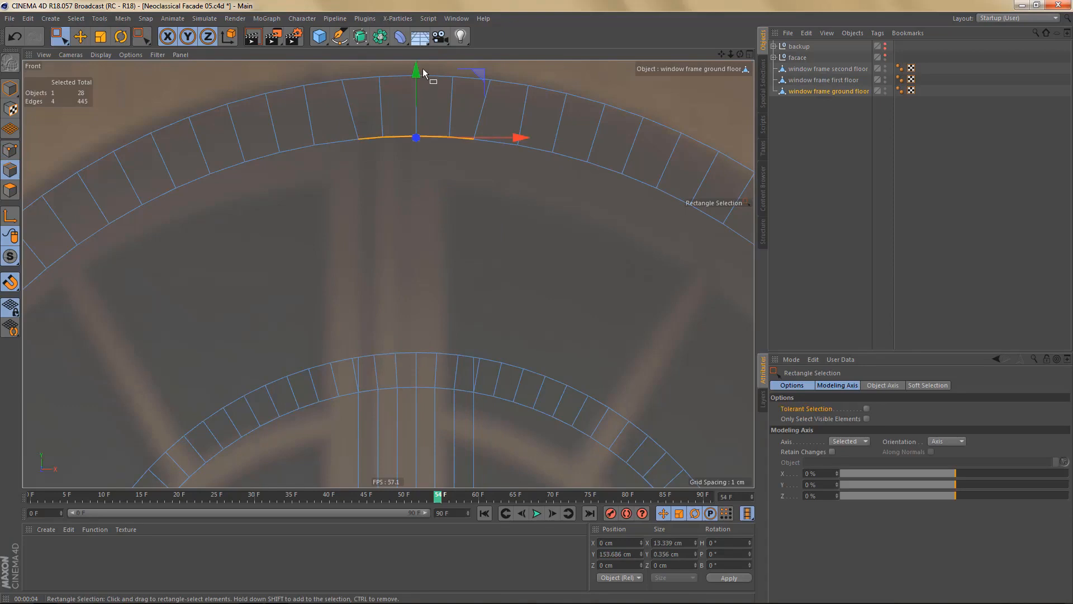
left_click_drag(417, 69, 421, 147, "ctrl")
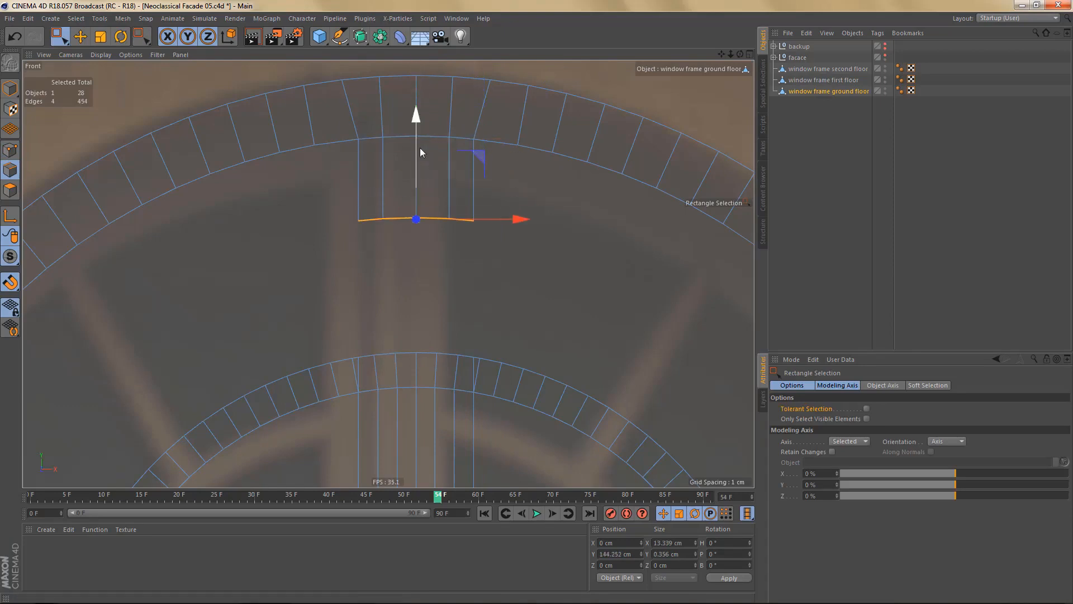
key("e")
key("t")
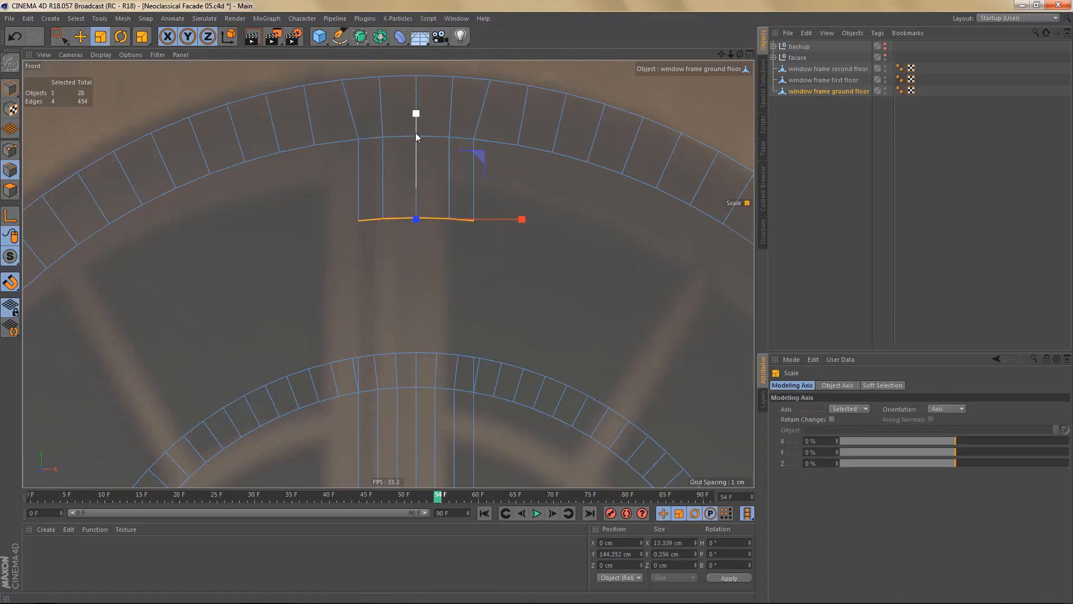
left_click_drag(414, 117, 417, 218)
- Delete the inner vertical edges of the mullion below the inner arch, keeping only its two outer edges
scroll(430, 357, "up", 3)
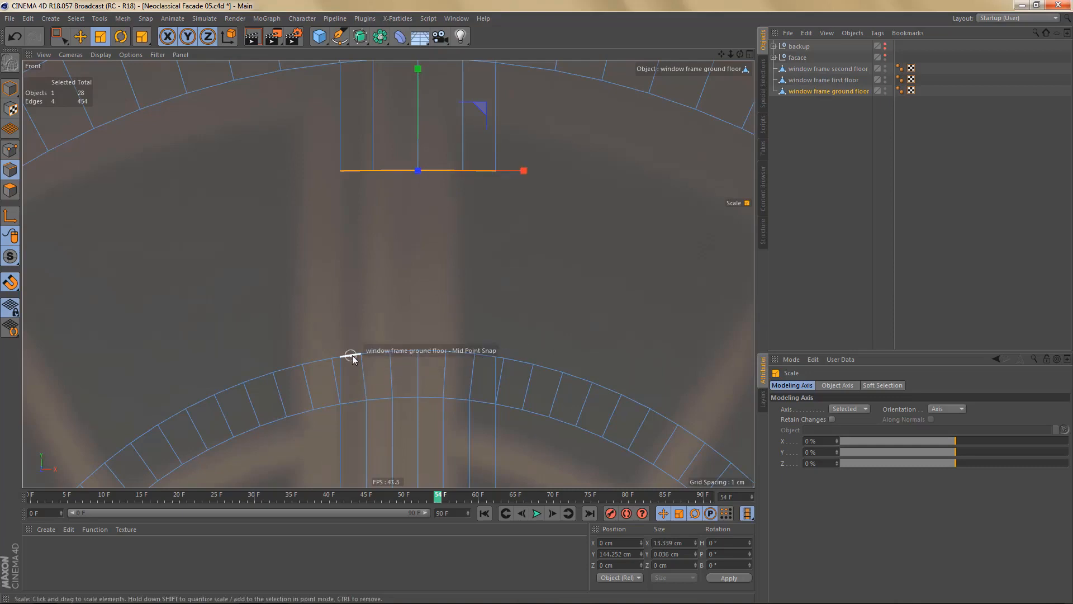
middle_click_drag(403, 372, 403, 261, "alt")
right_click_drag(400, 275, 421, 328, "alt")
middle_click_drag(432, 317, 405, 164, "alt")
right_click_drag(397, 169, 409, 180, "alt")
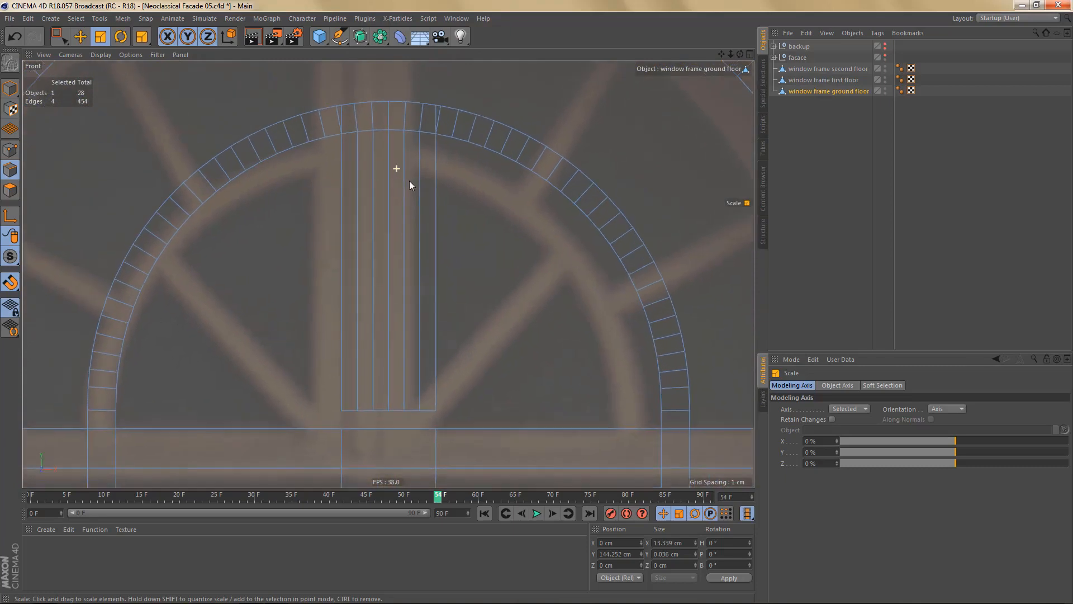
key("space")
left_click(355, 260)
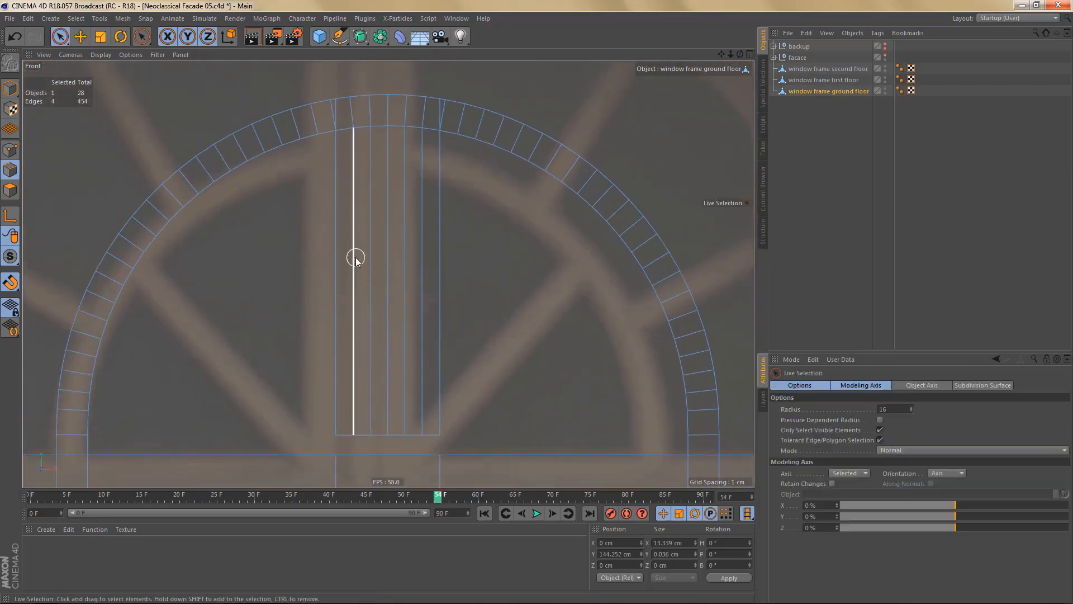
left_click_drag(356, 258, 422, 266)
key("Delete")
- Delete the radial edges of the inner arch band that lie between the mullion's two outer edges
scroll(390, 87, "up", 3)
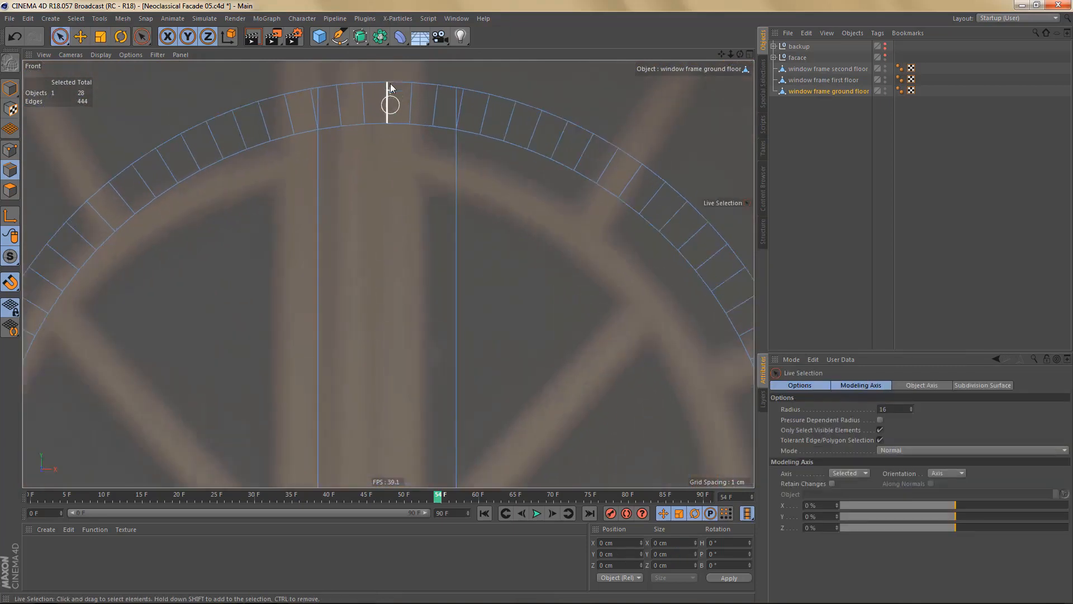
scroll(391, 106, "up", 3)
middle_click_drag(386, 253, 388, 348, "alt")
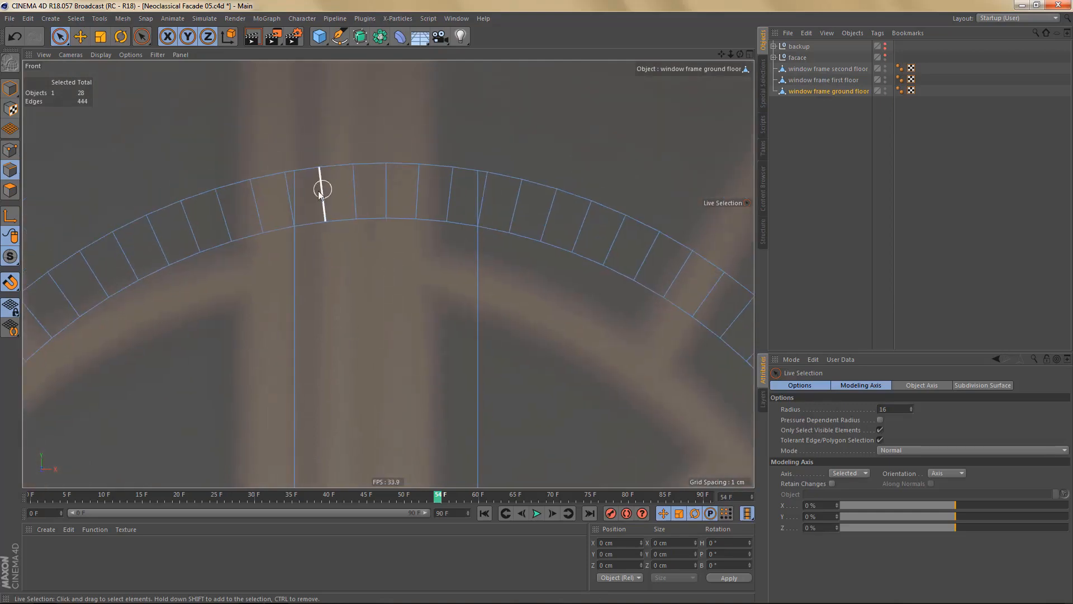
left_click_drag(320, 193, 443, 204)
key("Delete")
- Cut a horizontal line across the extruded block under the top of the outer arch
middle_click_drag(420, 309, 436, 447, "alt")
scroll(421, 381, "down", 4)
middle_click_drag(418, 387, 404, 462, "alt")
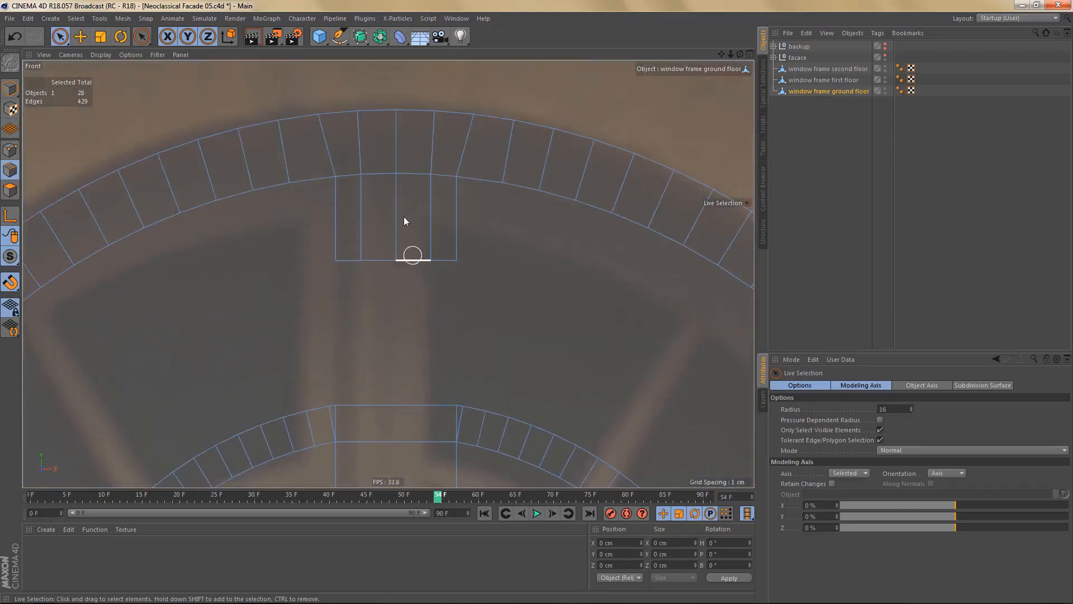
scroll(403, 221, "up", 2)
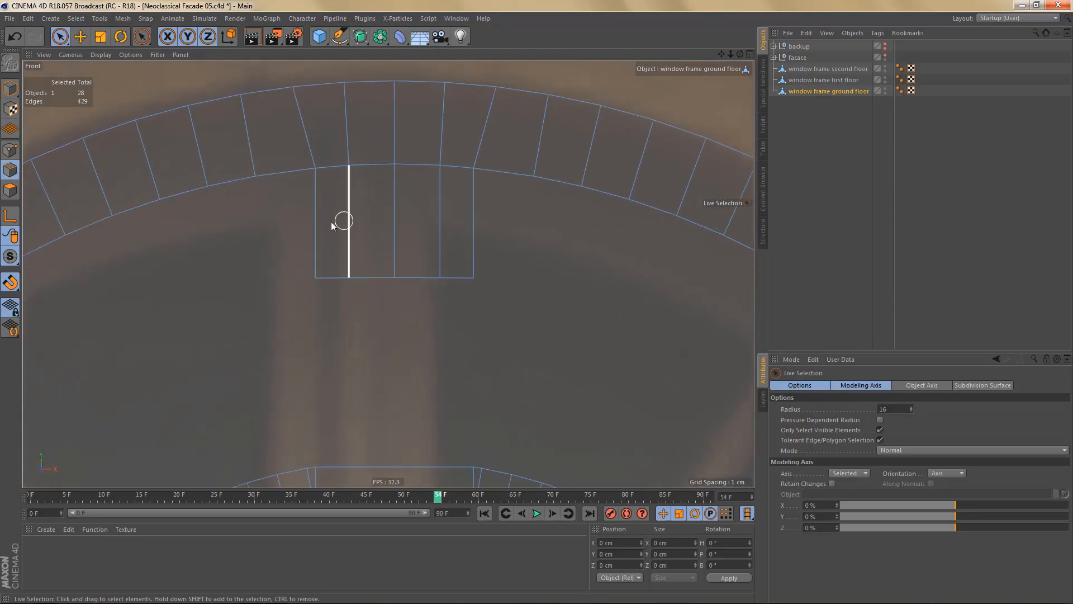
key("k")
key("k")
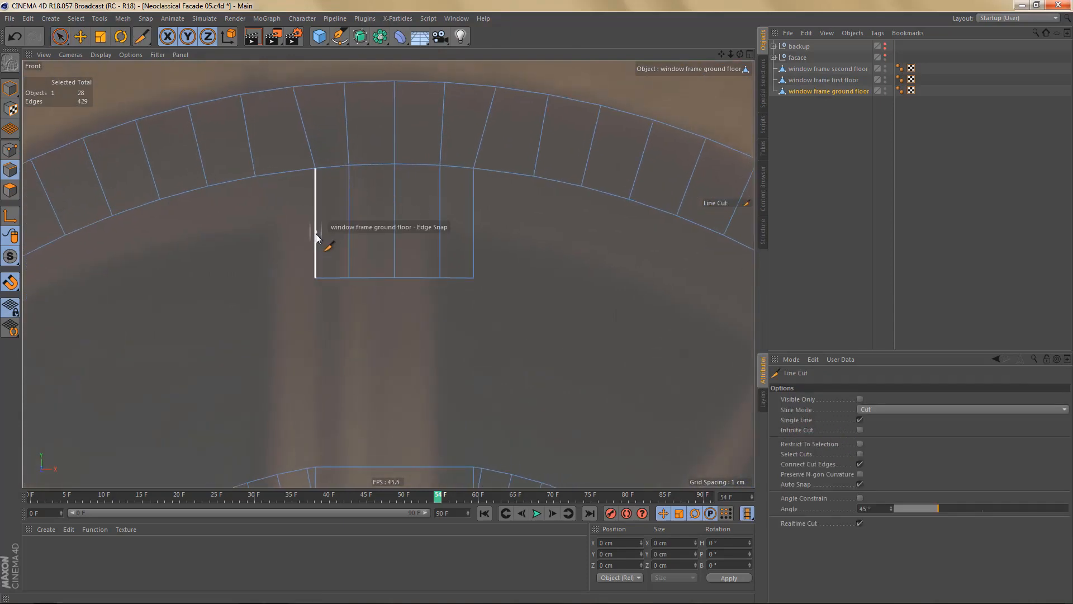
left_click_drag(303, 233, 526, 242, "shift")
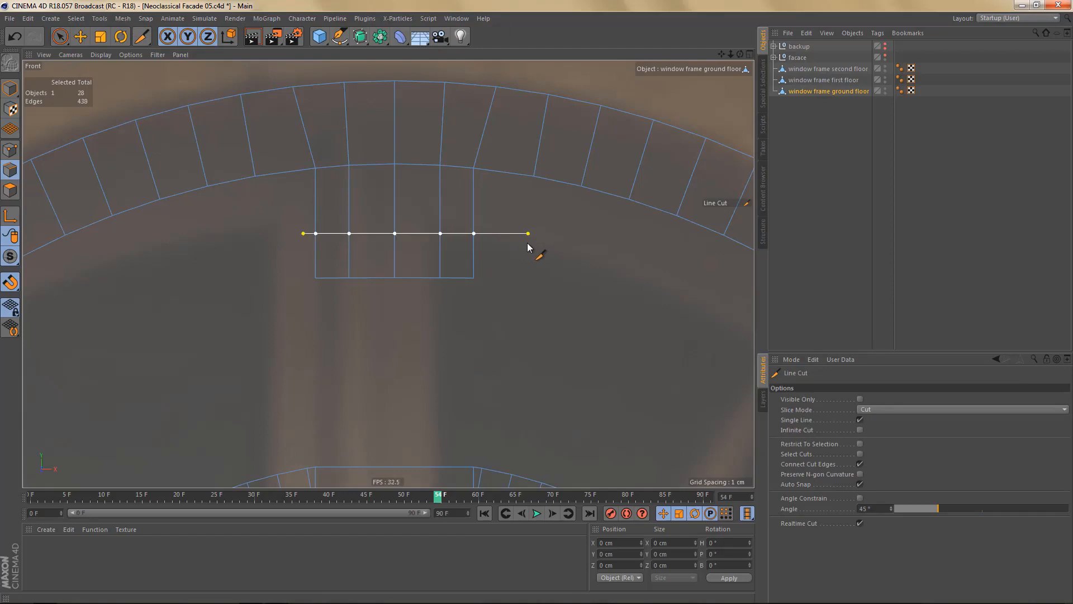
- Cut diagonals from the horizontal cut's outer ends up to the block's inner vertical edges, and join their upper ends with a horizontal cut
scroll(348, 226, "up", 3)
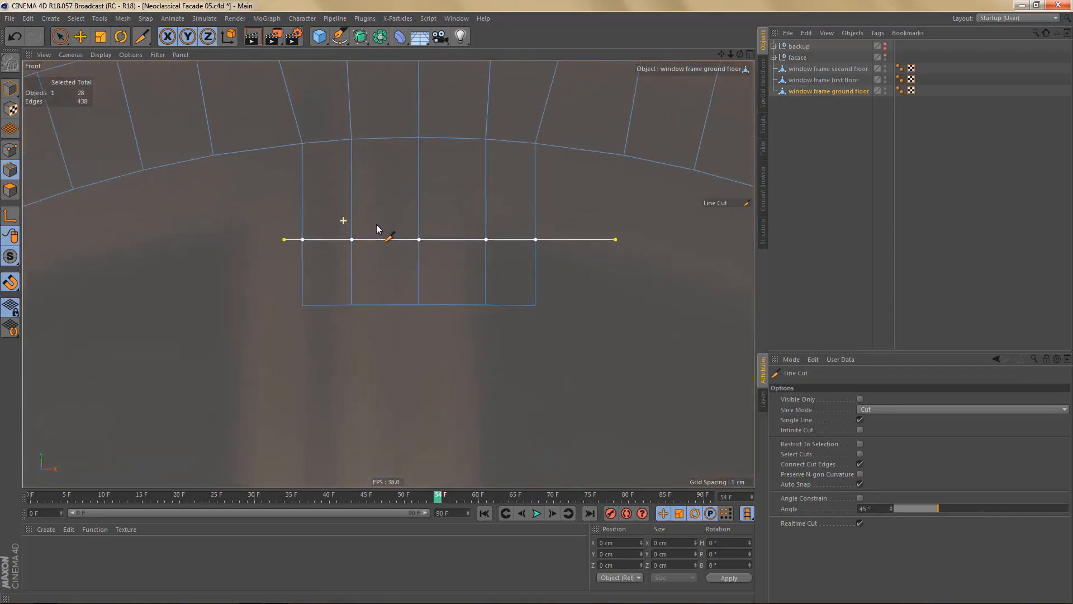
left_click(301, 241)
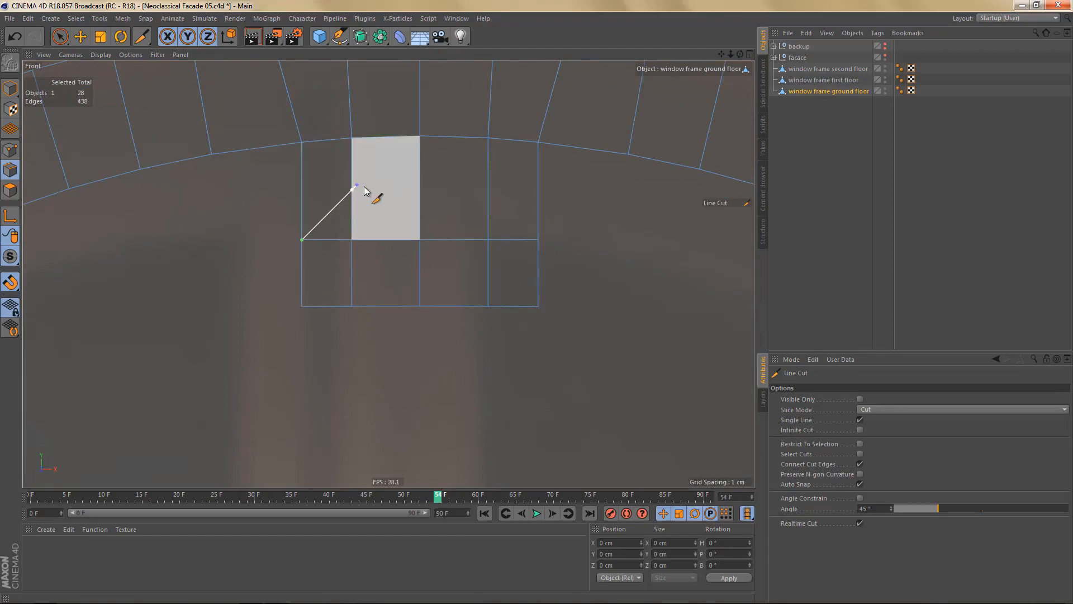
left_click(538, 239)
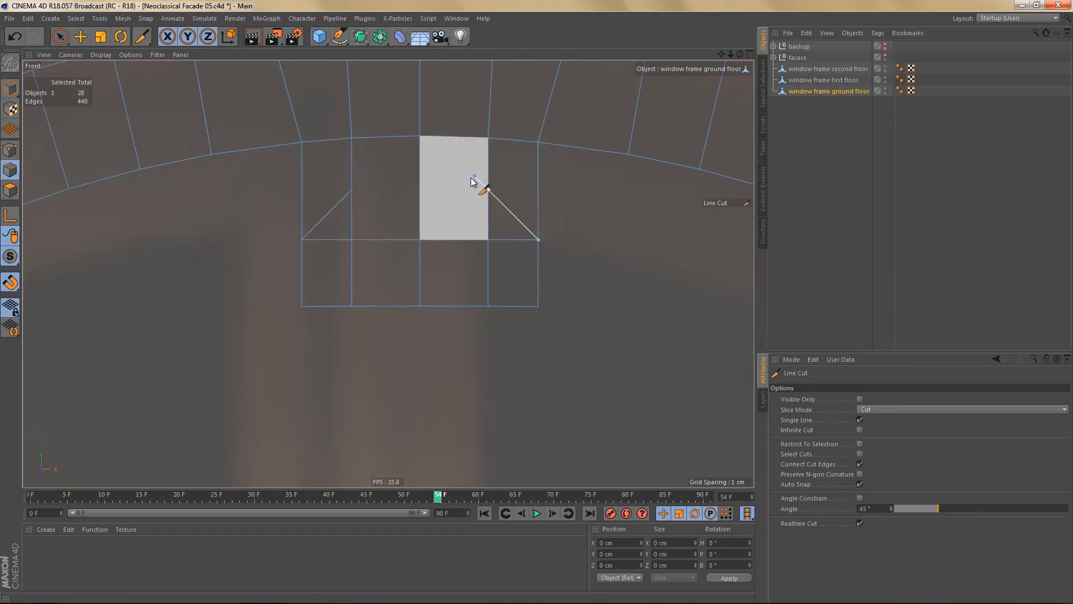
left_click(474, 175)
left_click(351, 190)
left_click(486, 190)
- Dissolve the block's two inner vertical edges below the new upper cut, leaving the centre edge in place
middle_click_drag(447, 260, 469, 280, "alt")
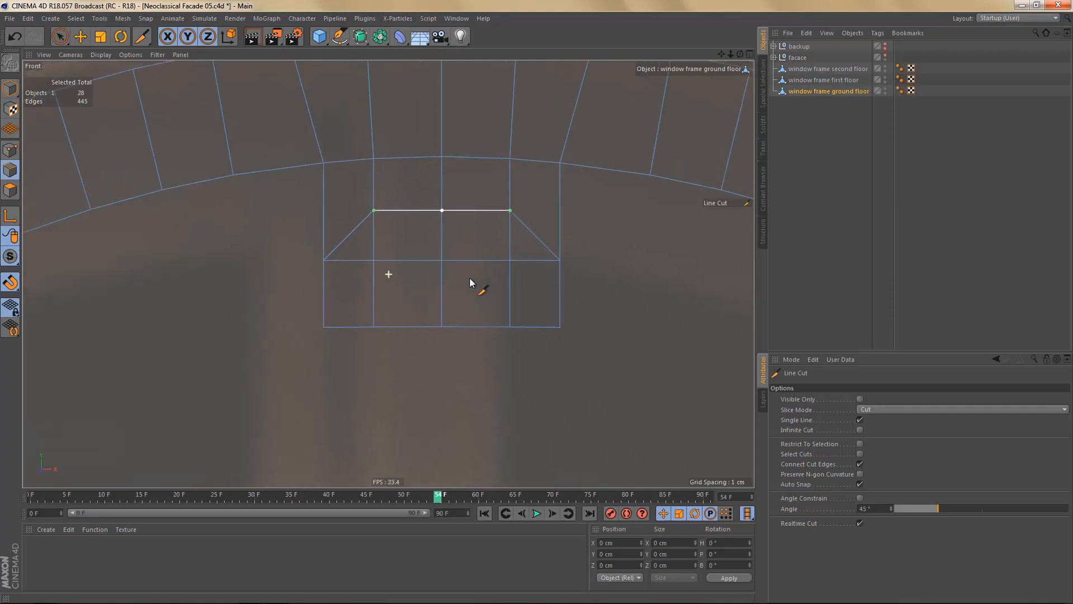
key("e")
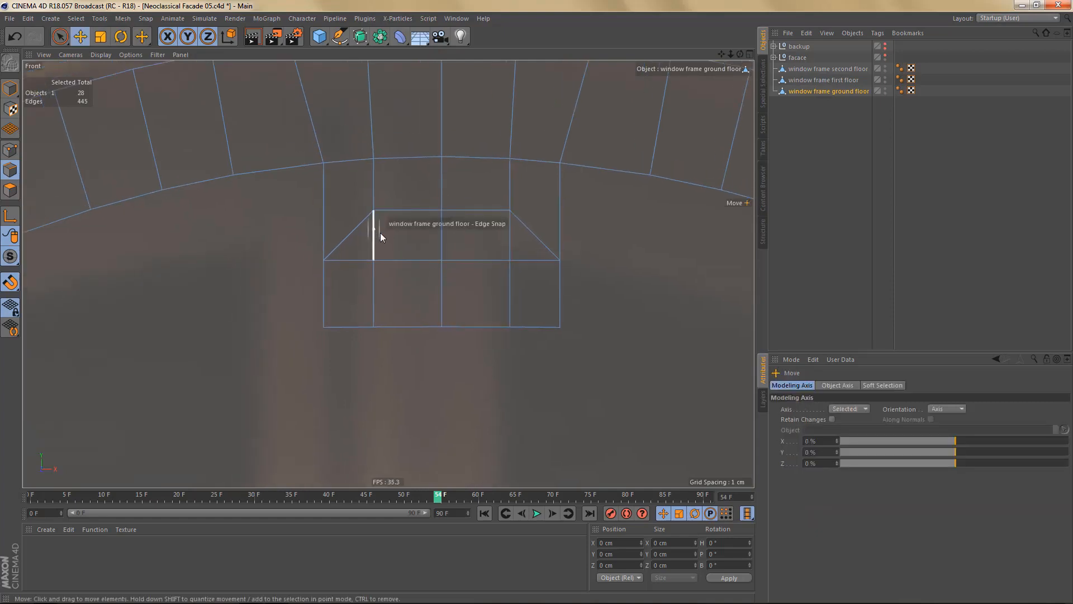
left_click(374, 235)
key("ctrl+BackSpace")
left_click(375, 290)
key("ctrl+BackSpace")
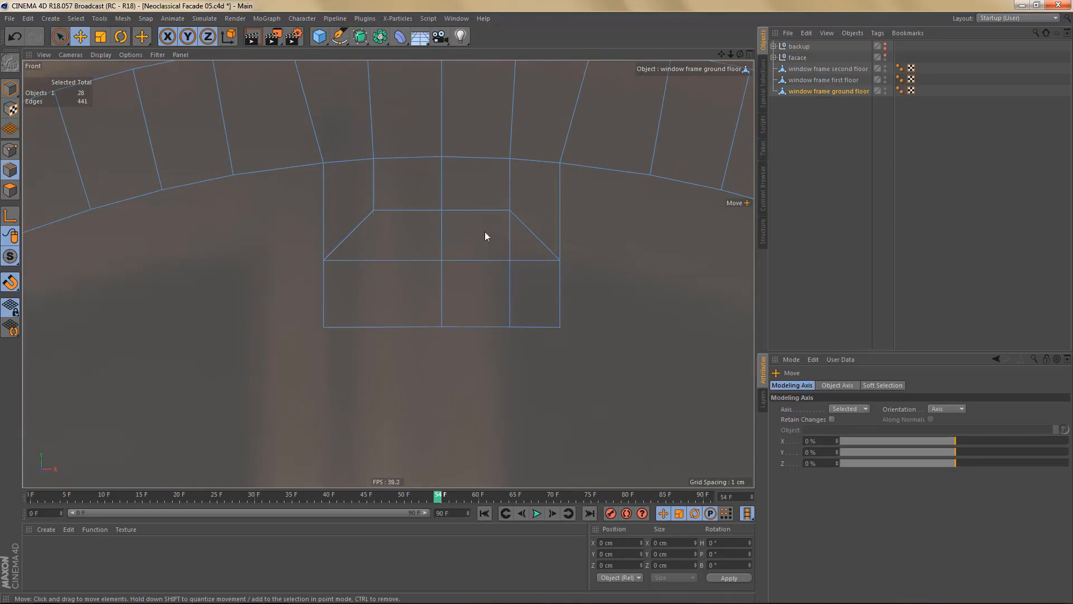
left_click(510, 235)
key("ctrl+BackSpace")
left_click(510, 296)
key("ctrl+BackSpace")
- Cut a vertical centre line from the midpoint of the block's bottom edge down through the inner arch, mullion and transom
scroll(487, 301, "down", 6)
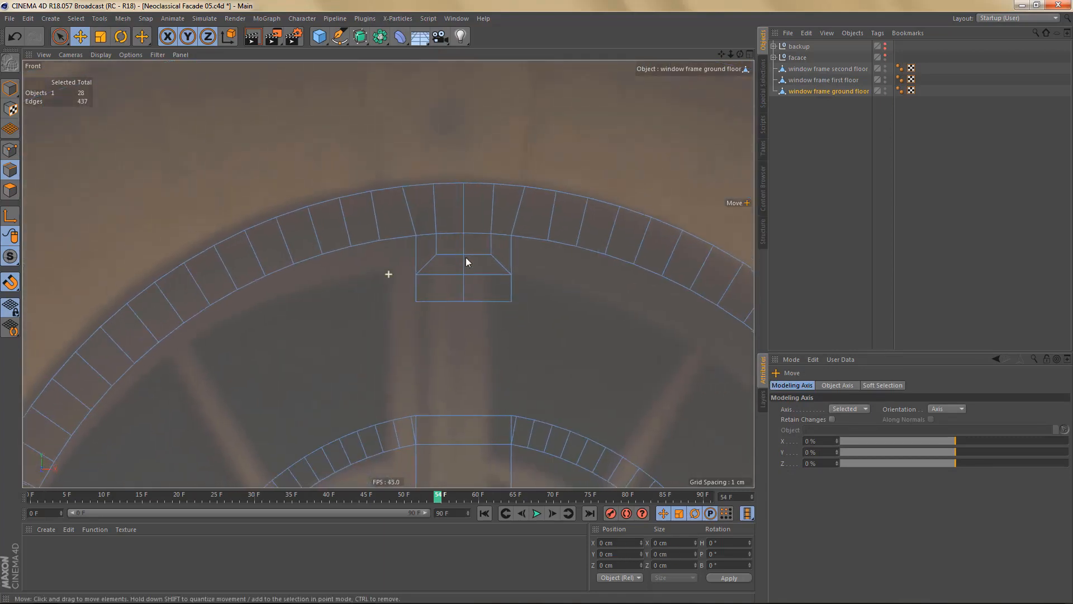
mouse_move(465, 257)
middle_mouse_down("alt")
mouse_move(450, 155)
mouse_move(458, 216)
mouse_move(454, 179)
middle_mouse_up("alt")
scroll(457, 216, "down", 2)
middle_click_drag(453, 268, 458, 206, "alt")
scroll(459, 215, "down", 3)
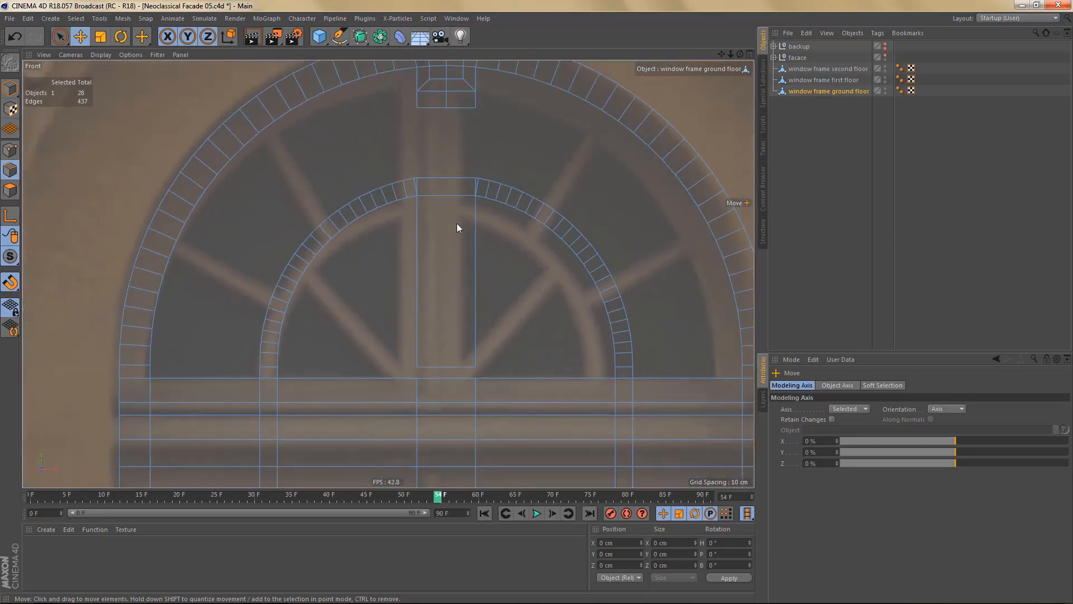
key("k")
key("k")
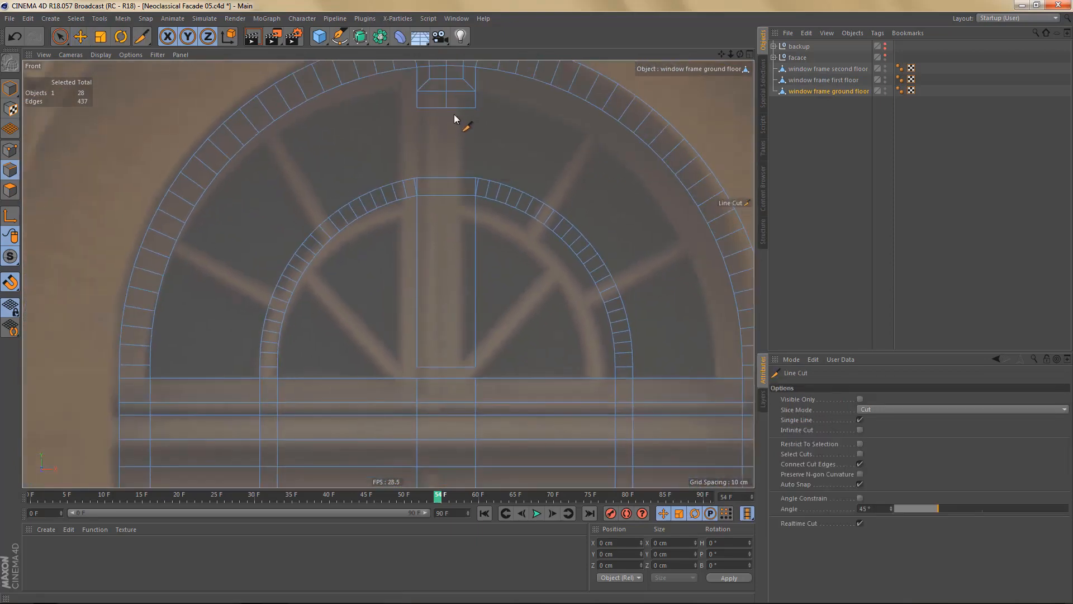
left_click(446, 108)
left_click(446, 255)
left_click(446, 486)
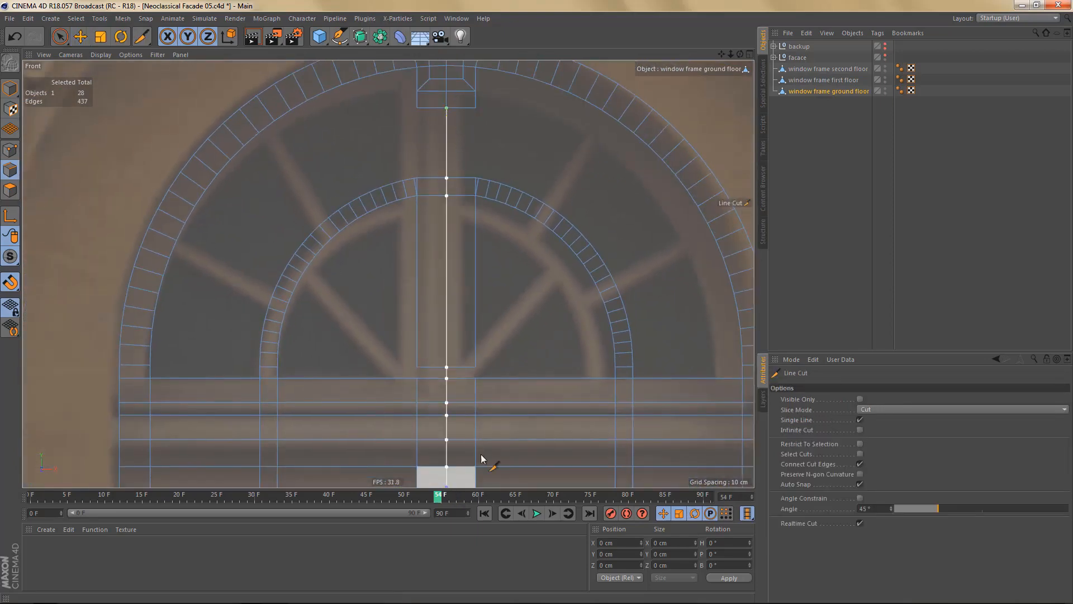
middle_click_drag(485, 394, 471, 253, "alt")
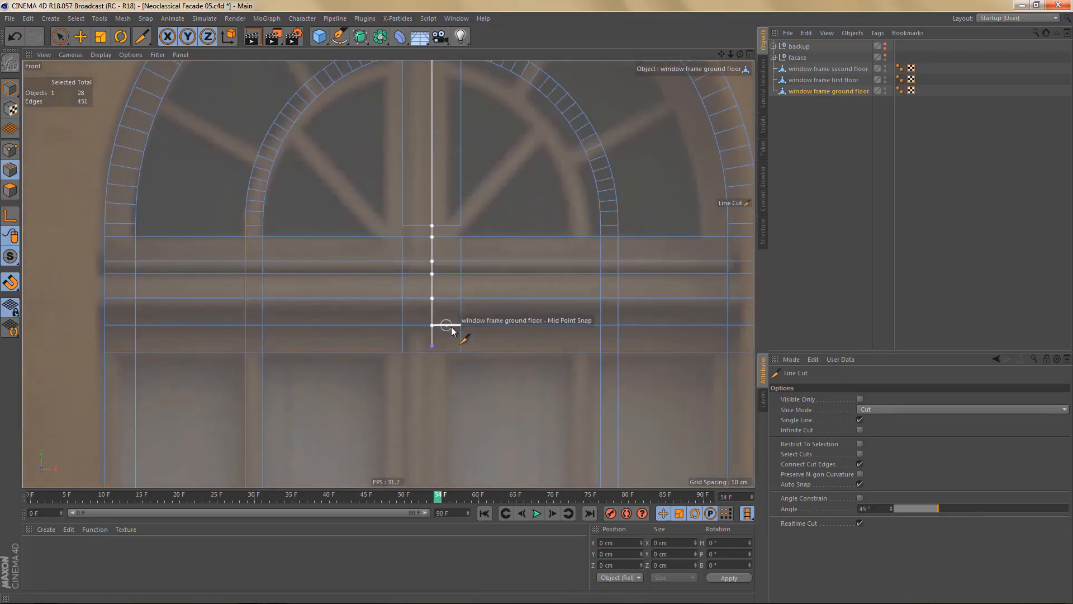
- Continue the vertical centre cut through the transom's lowest strip to its bottom edge
key("e")
key("k")
key("k")
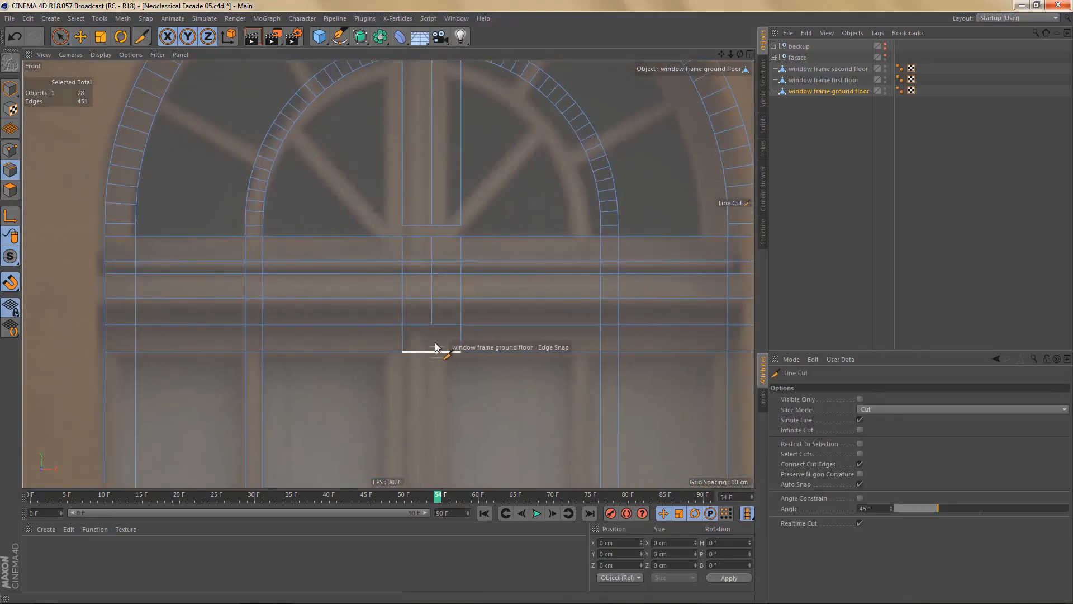
left_click(432, 325)
left_click(432, 366)
scroll(443, 366, "up", 5)
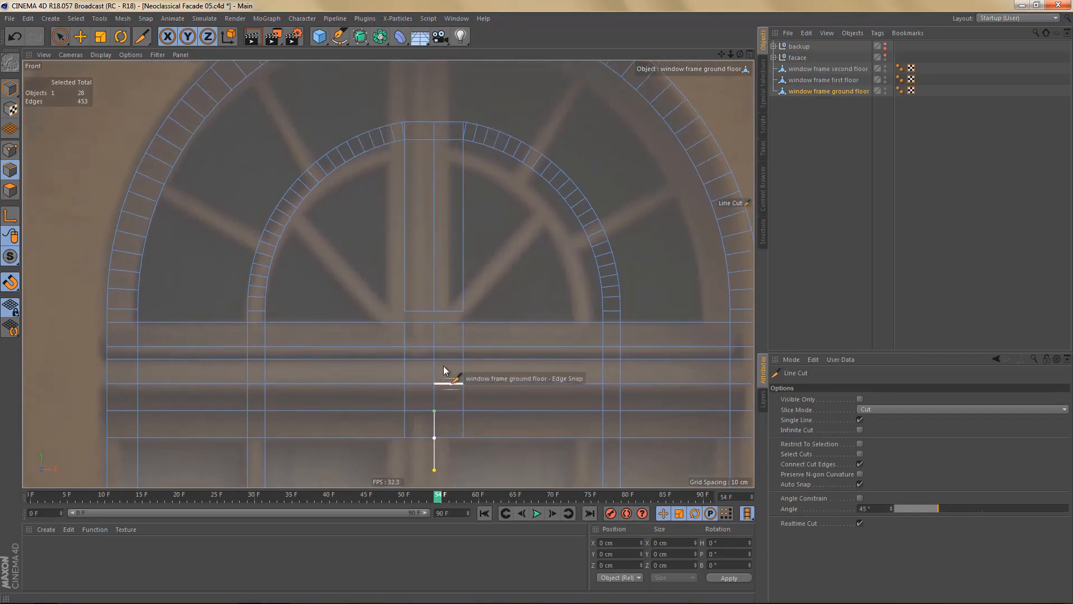
- Select the edges at the mullion's bottom and the transom's top, and bridge the gap between them with Stitch and Sew
key("0")
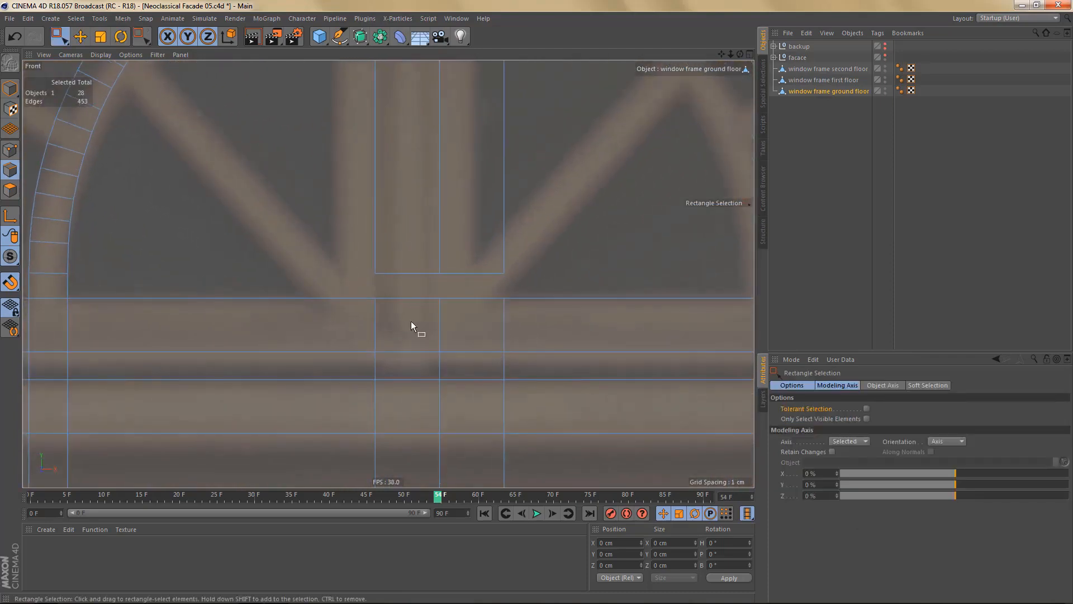
left_click_drag(356, 257, 517, 322)
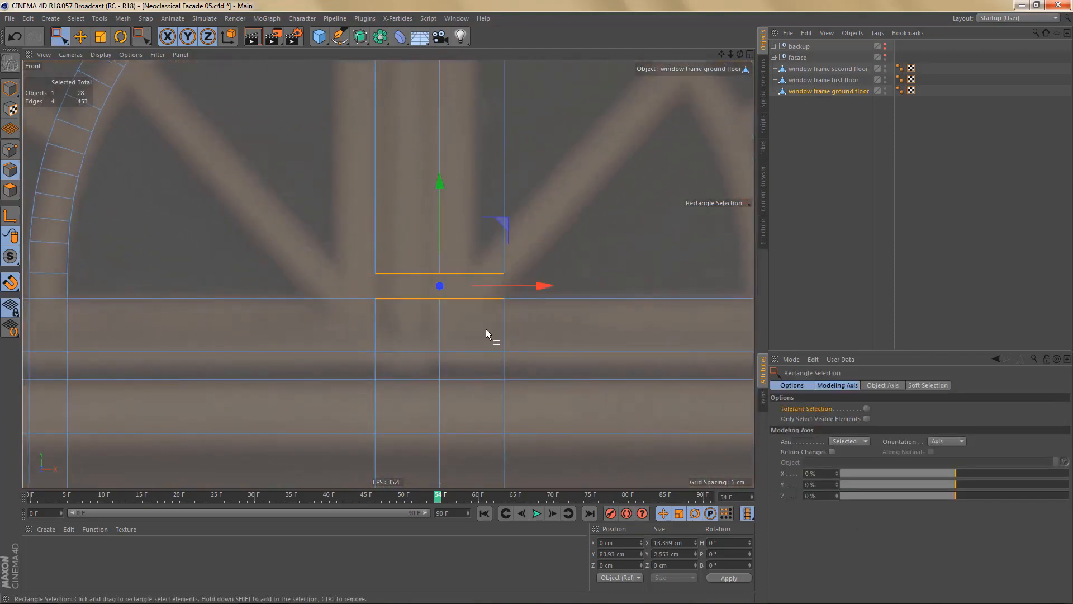
key("m")
key("p")
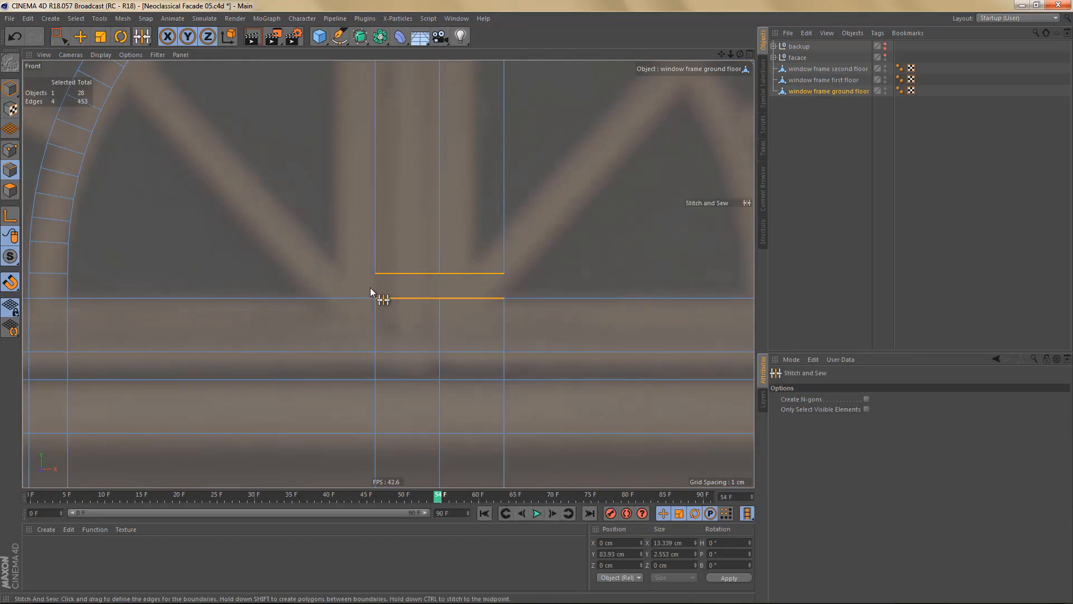
left_click_drag(375, 274, 378, 298, "ctrl")
key("ctrl+z")
- Delete the leftover horizontal edges at the mullion's former bottom end, just above the transom
key("space")
mouse_move(365, 257)
left_mouse_down()
mouse_move(551, 264)
mouse_move(559, 284)
left_mouse_up()
key("Delete")
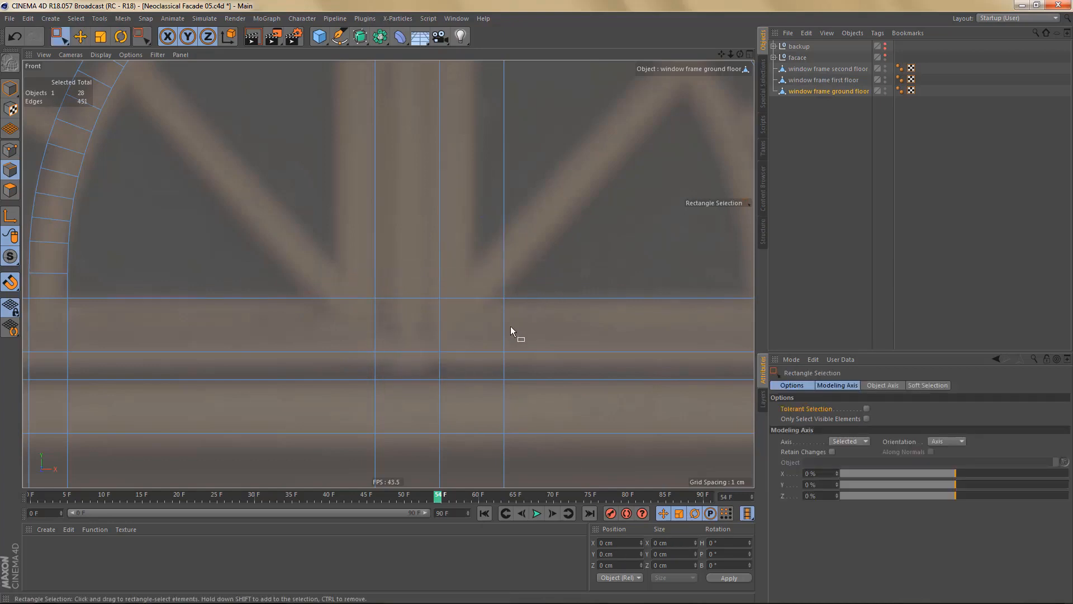
scroll(511, 327, "down", 6)
scroll(480, 235, "up", 3)
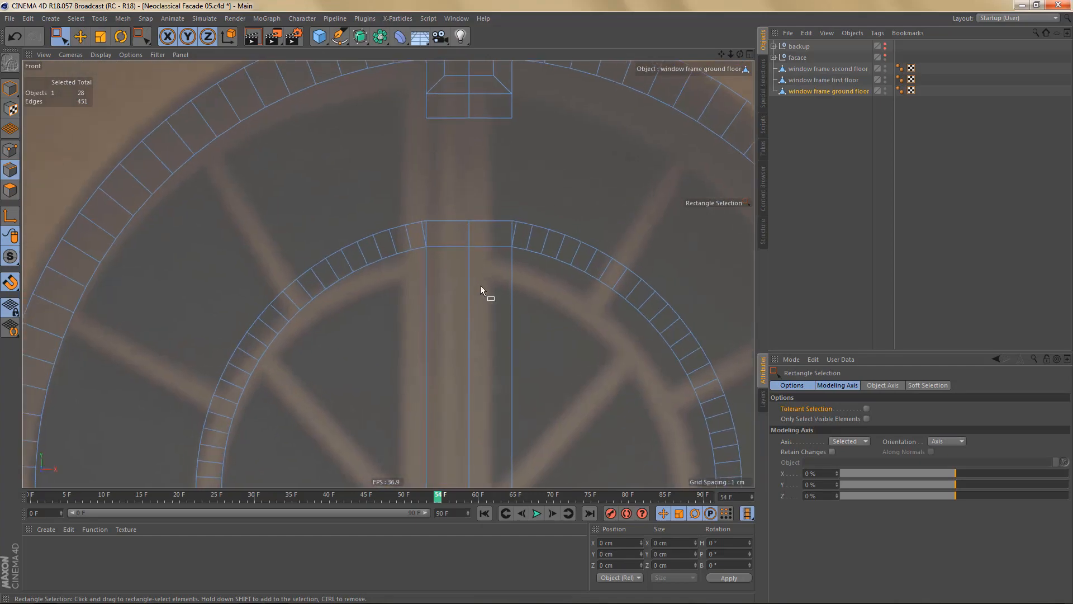
- Select the edges at the block's bottom and the inner arch's top, and bridge the gap between them with Stitch and Sew
left_click_drag(524, 228, 508, 285)
scroll(464, 293, "up", 1)
left_click_drag(409, 289, 409, 290, "ctrl")
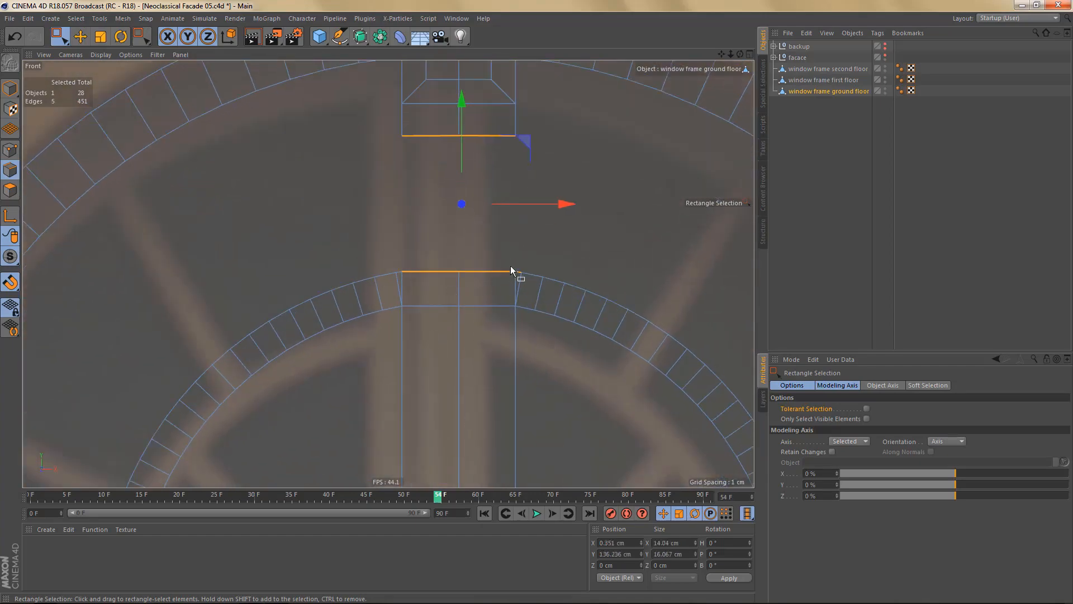
left_click(519, 293, "ctrl")
key("m")
key("p")
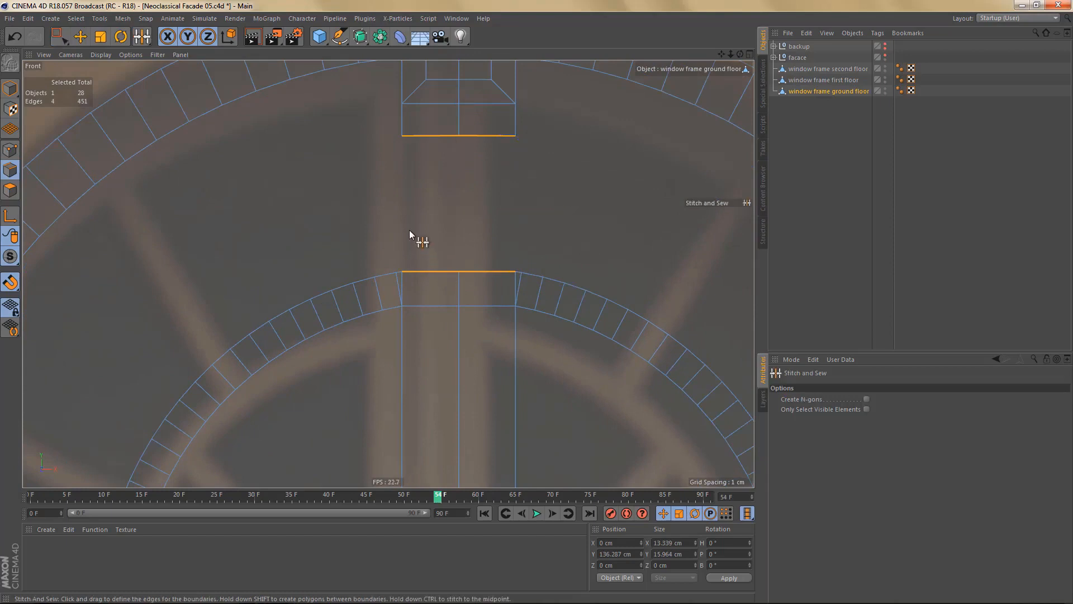
left_click_drag(405, 136, 420, 247)
middle_click_drag(504, 203, 498, 256, "alt")
- Delete the leftover horizontal edges across the mullion at the top block's former bottom end
key("0")
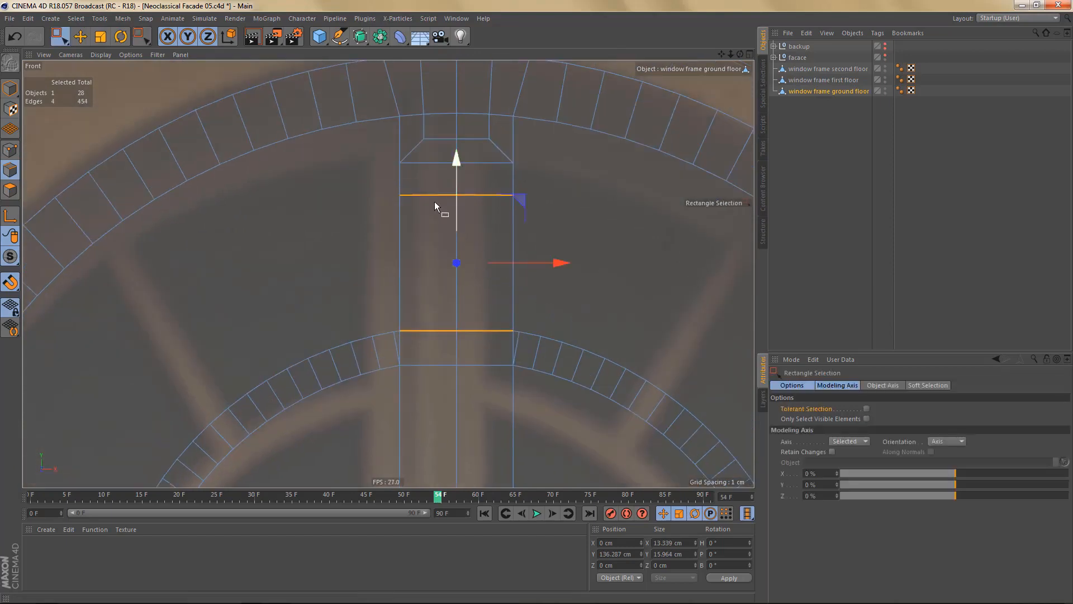
left_click(444, 193)
key("Delete")
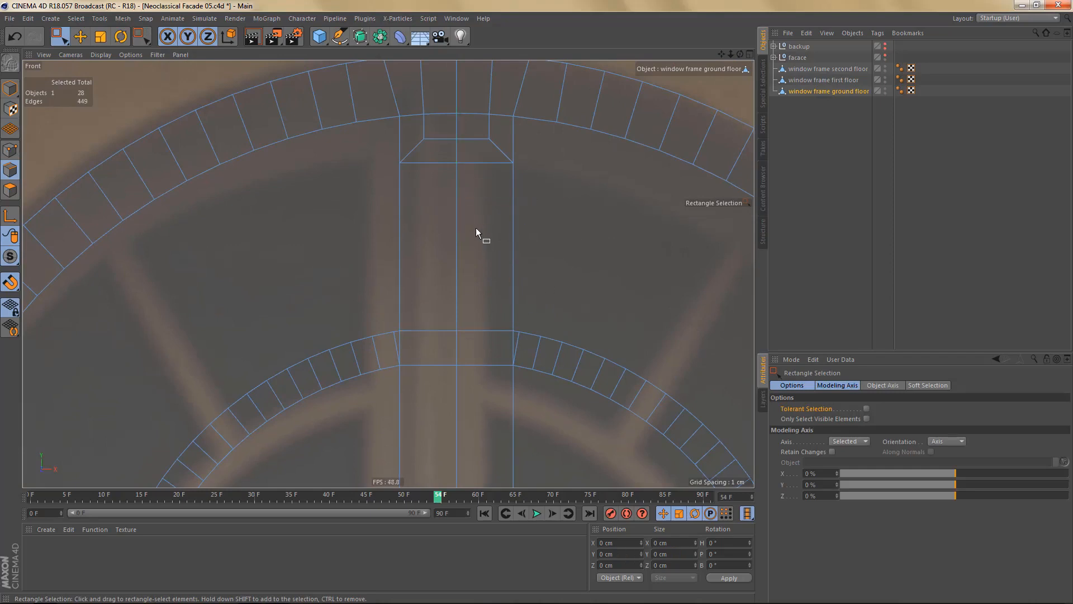
- Cut near-vertical lines through the inner arch band on both sides of the mullion, starting from the slanted edges' upper points
scroll(476, 228, "down", 1)
scroll(508, 362, "up", 3)
middle_click_drag(465, 384, 472, 314, "alt")
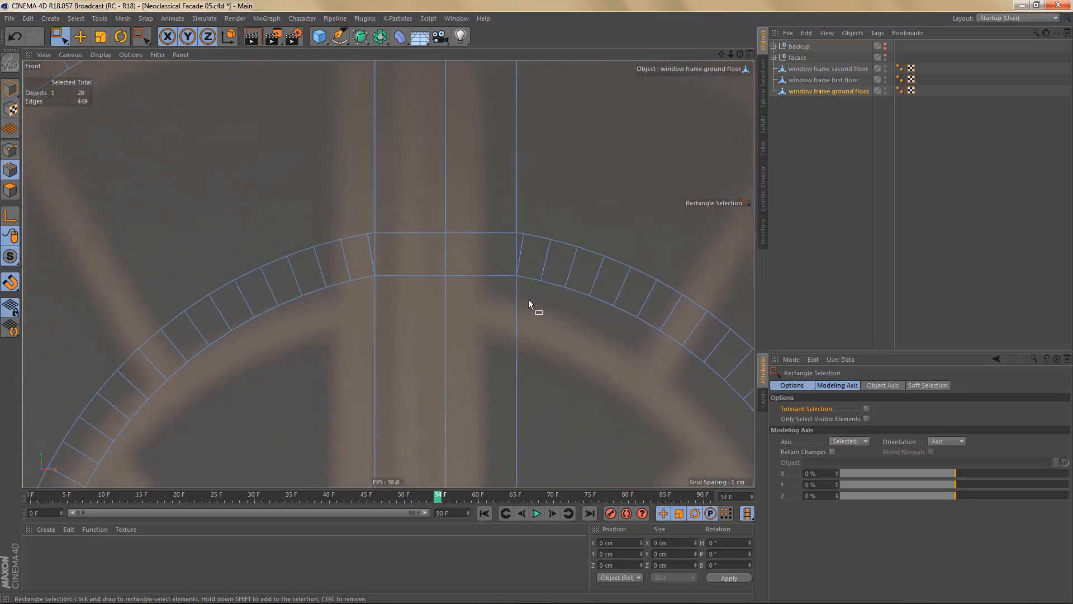
scroll(541, 262, "up", 4)
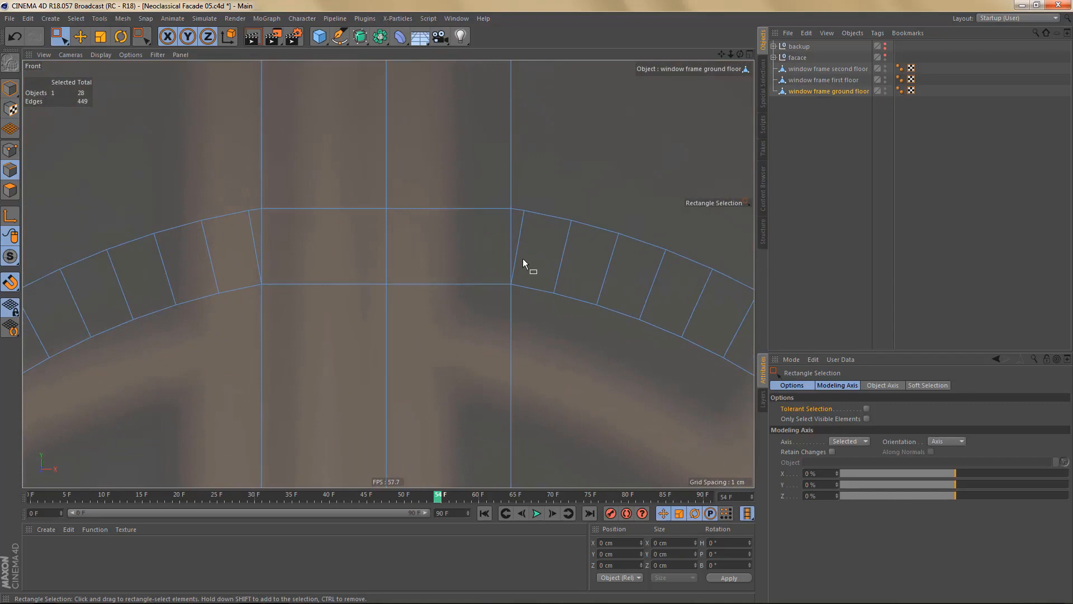
key("k")
key("k")
left_click(524, 211)
left_click(535, 302)
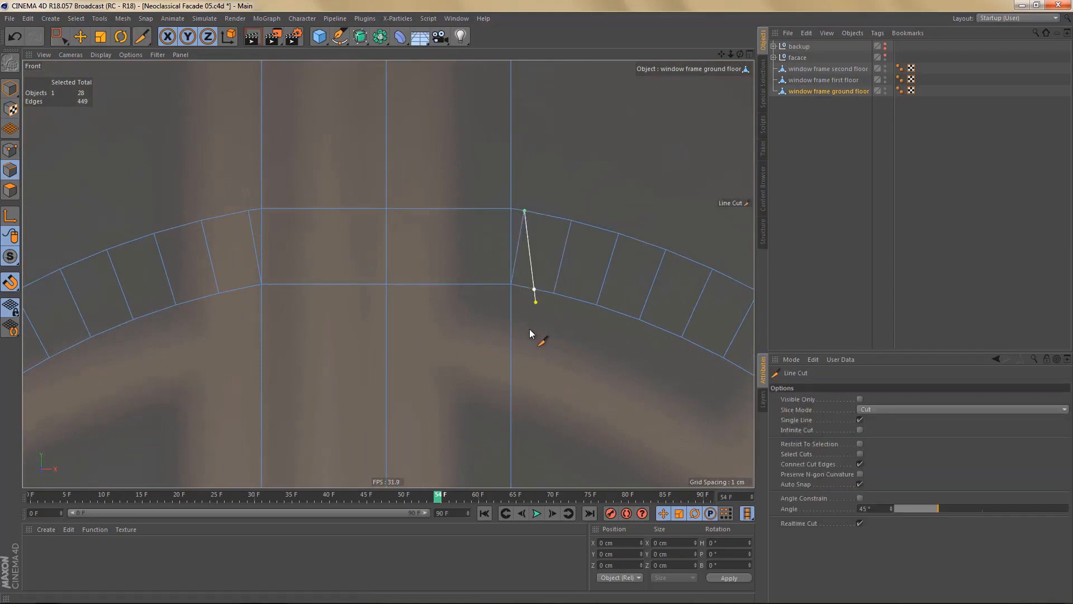
left_click(530, 329)
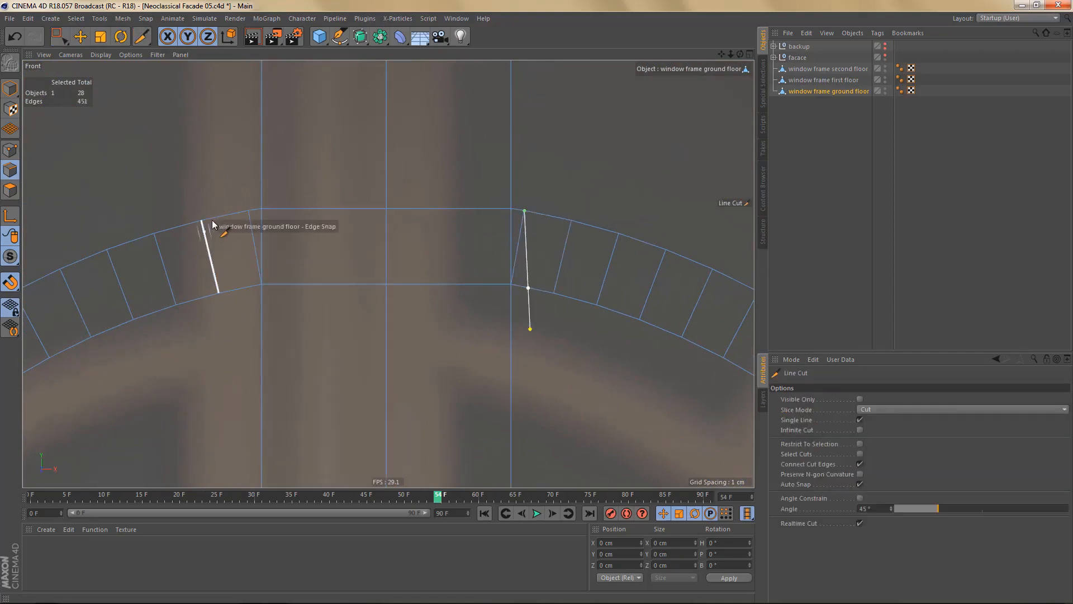
left_click(248, 211)
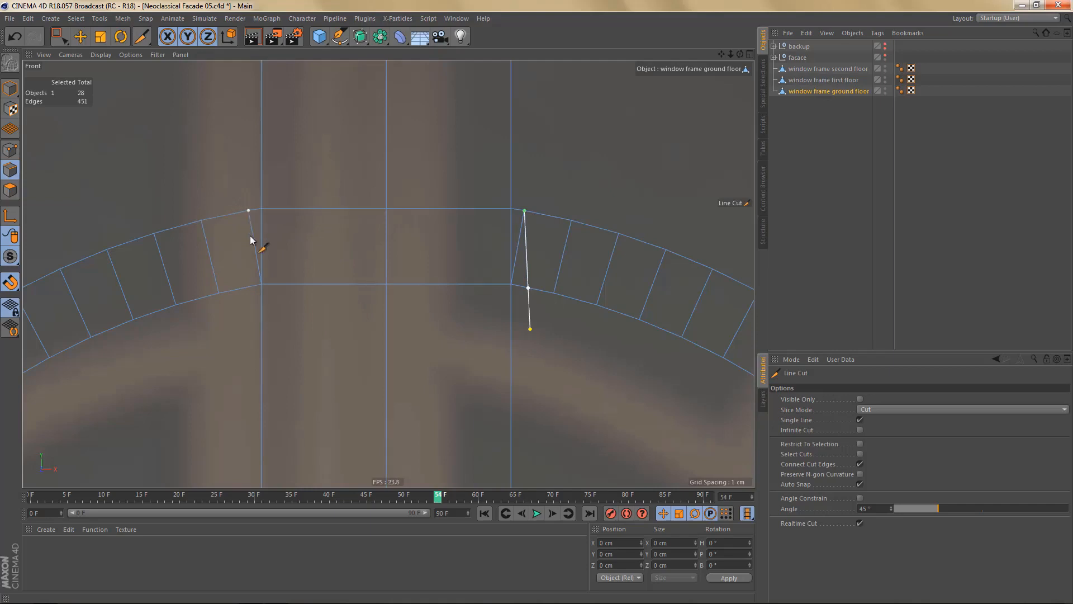
left_click(246, 330)
- Delete the two old slanted edges beside the mullion in the inner arch band
key("e")
left_click(518, 247)
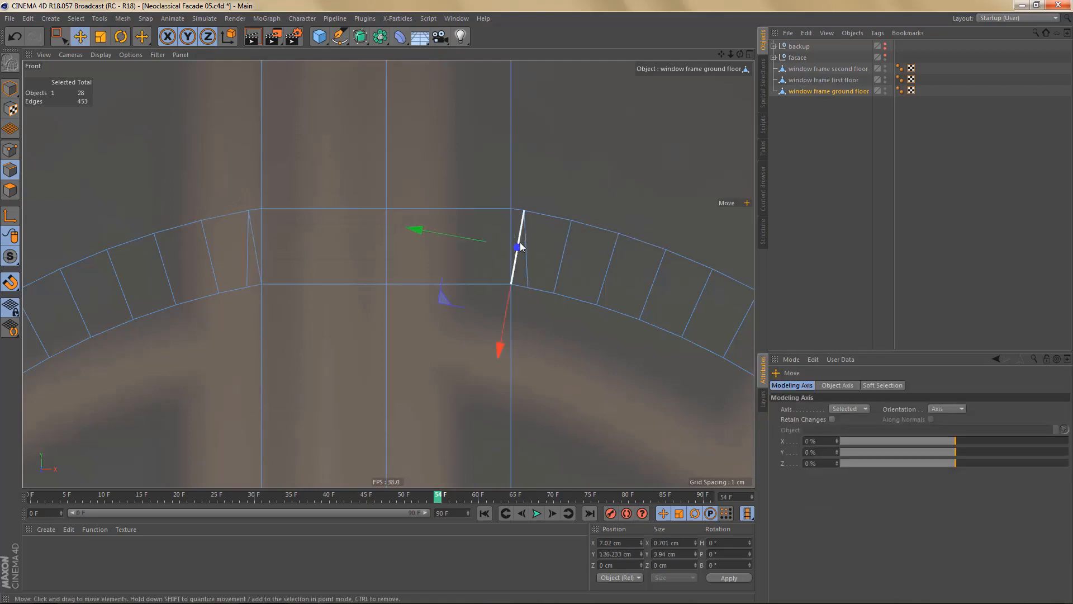
key("Delete")
left_click(258, 249)
key("Delete")
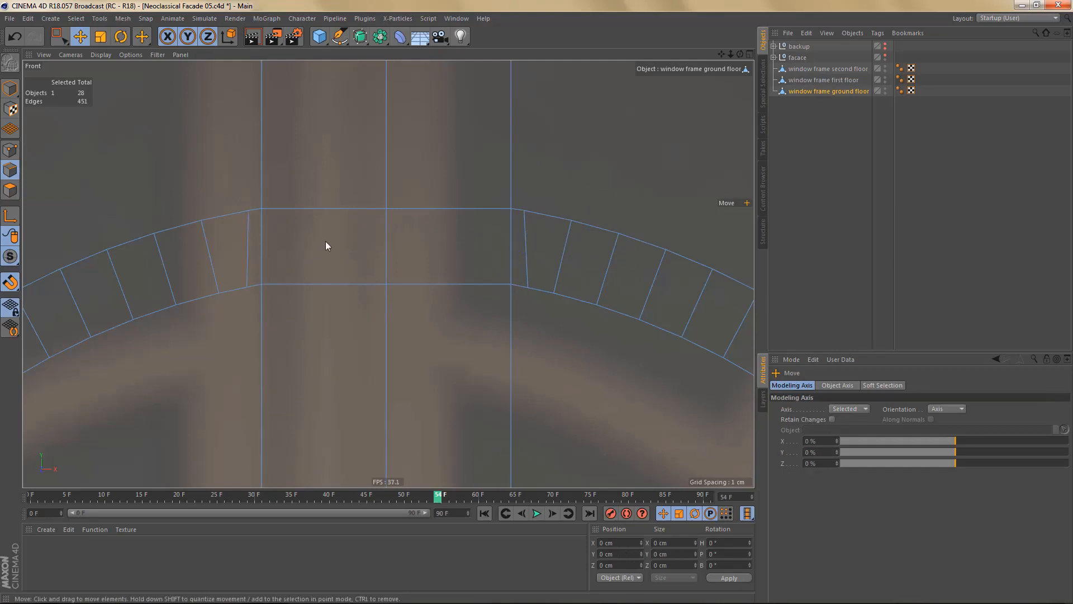
- Select the mullion's edges at the transom's bottom and extrude them down to the bottom end of the window frame
scroll(377, 253, "down", 6)
scroll(378, 257, "down", 2)
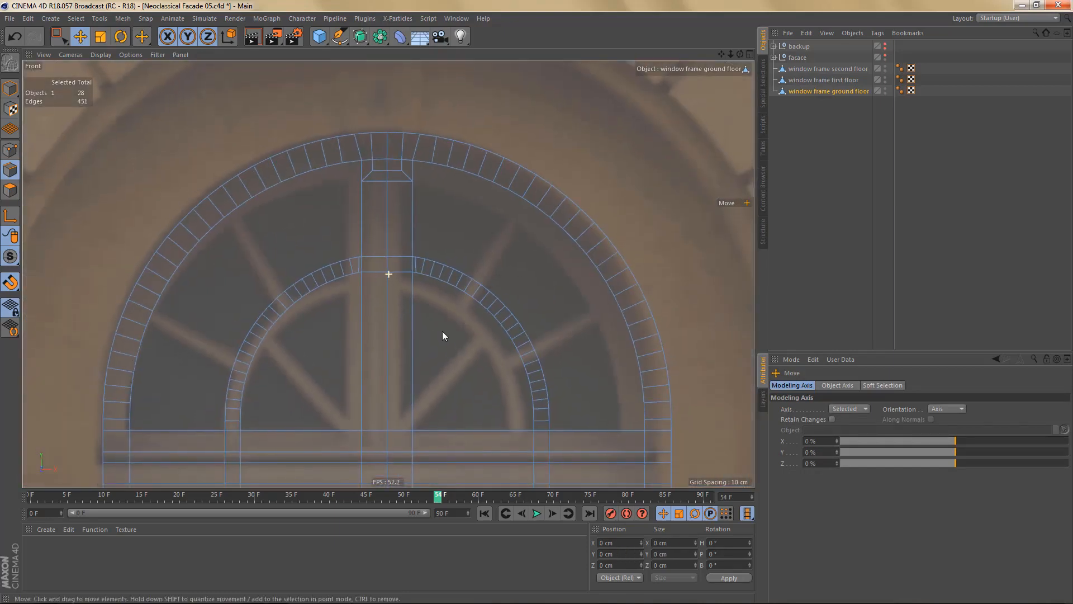
scroll(435, 263, "down", 5)
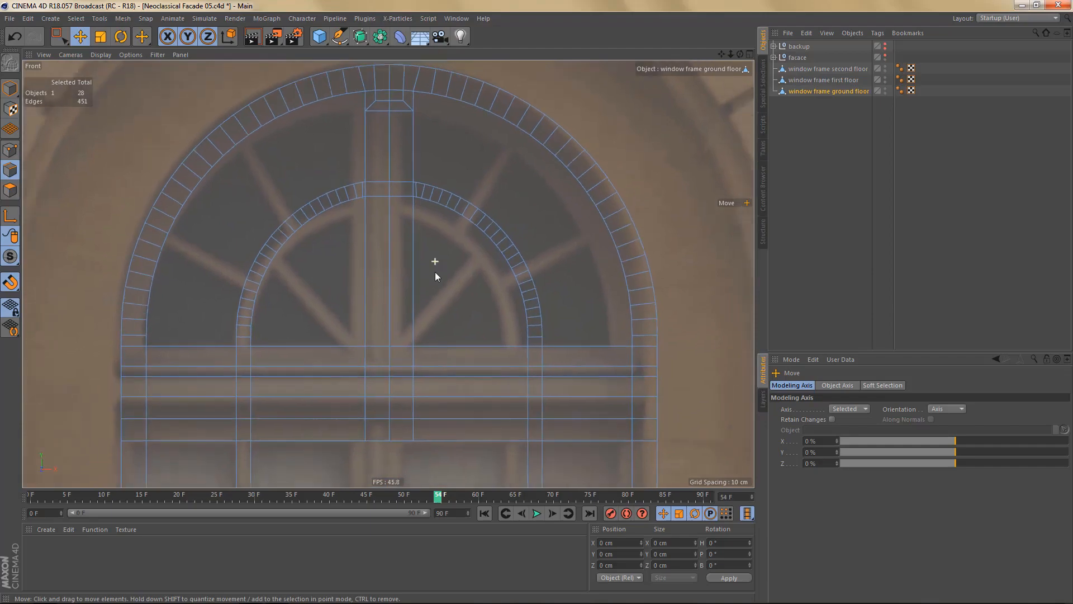
scroll(439, 262, "down", 6)
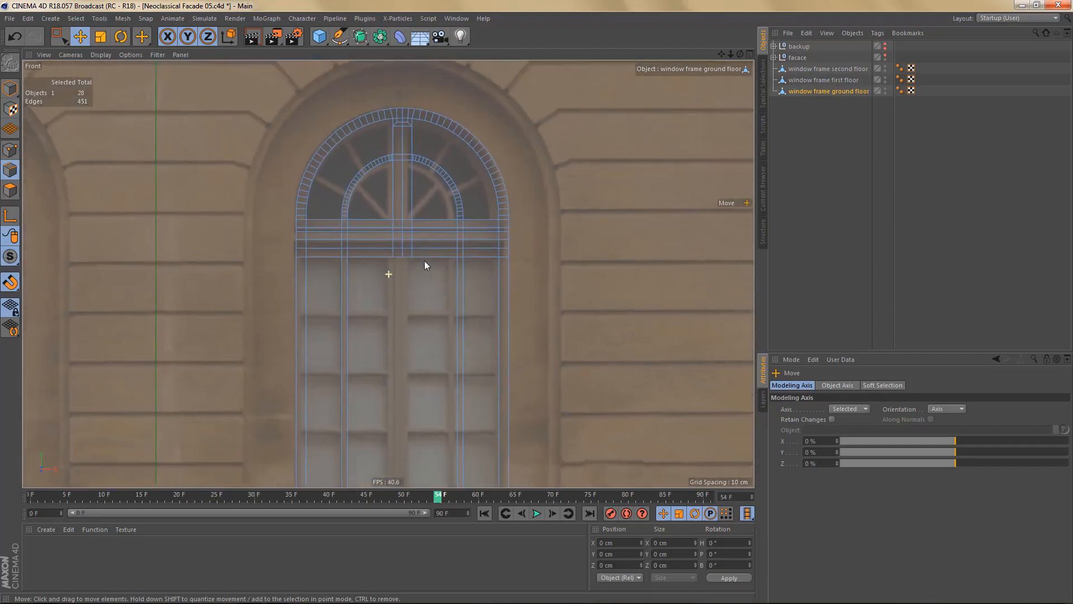
key("0")
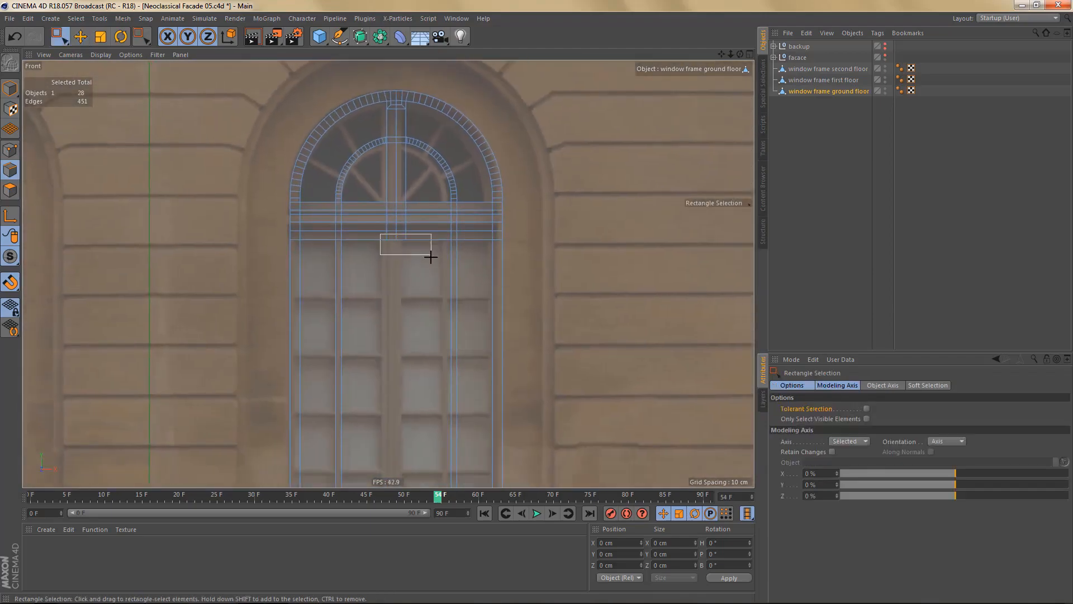
left_click_drag(430, 257, 430, 256)
middle_click_drag(417, 306, 399, 215, "alt")
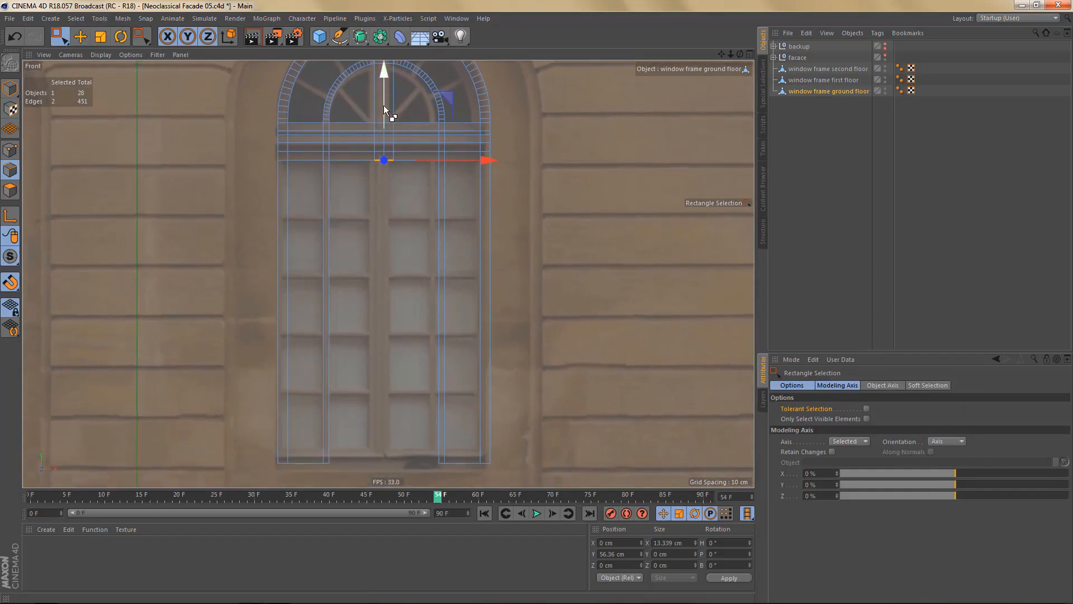
left_click_drag(380, 82, 454, 468, "ctrl")
key("e")
middle_click_drag(440, 376, 471, 399, "alt")
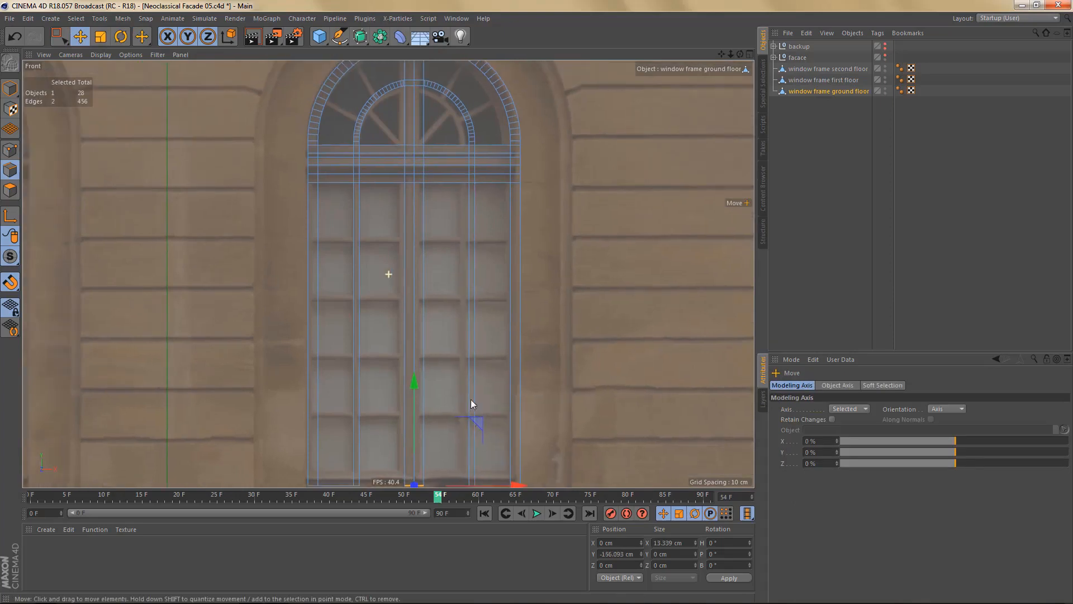
- Select all points of the ground-floor frame left of its centre line and delete them
key("Return")
key("Return")
key("0")
scroll(458, 386, "down", 5)
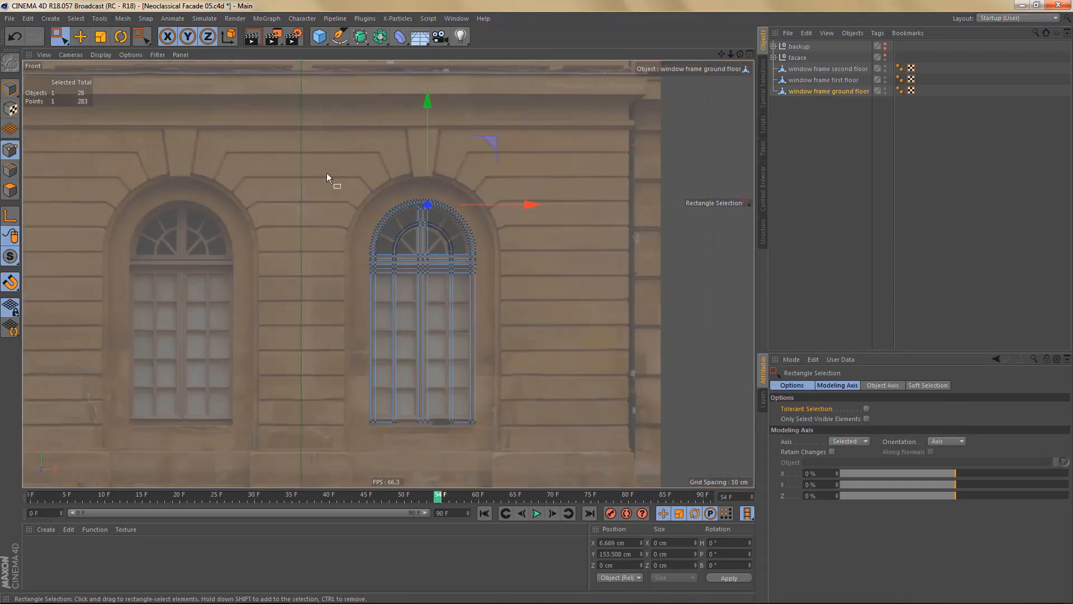
left_click_drag(324, 163, 420, 464)
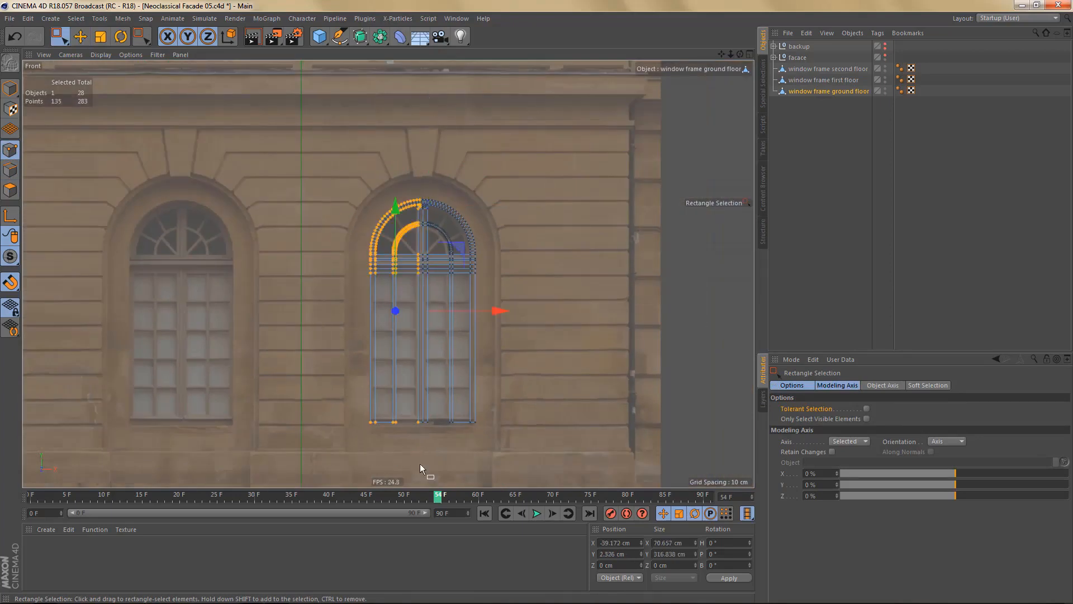
key("Delete")
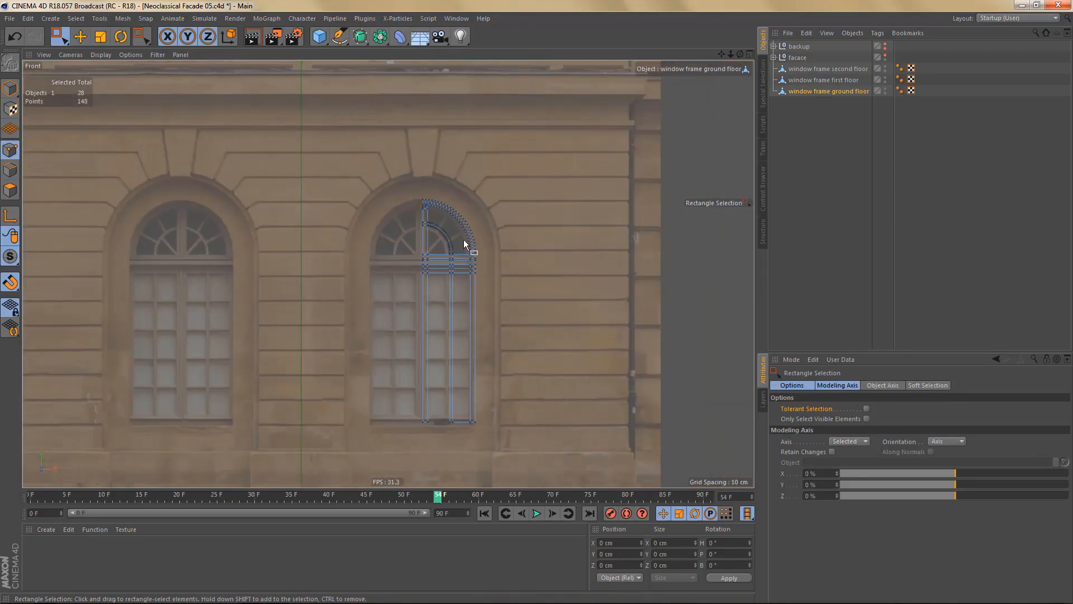
- Select the outer and inner edge loops of the inner arch band in turn to compare their sizes
scroll(464, 240, "up", 8)
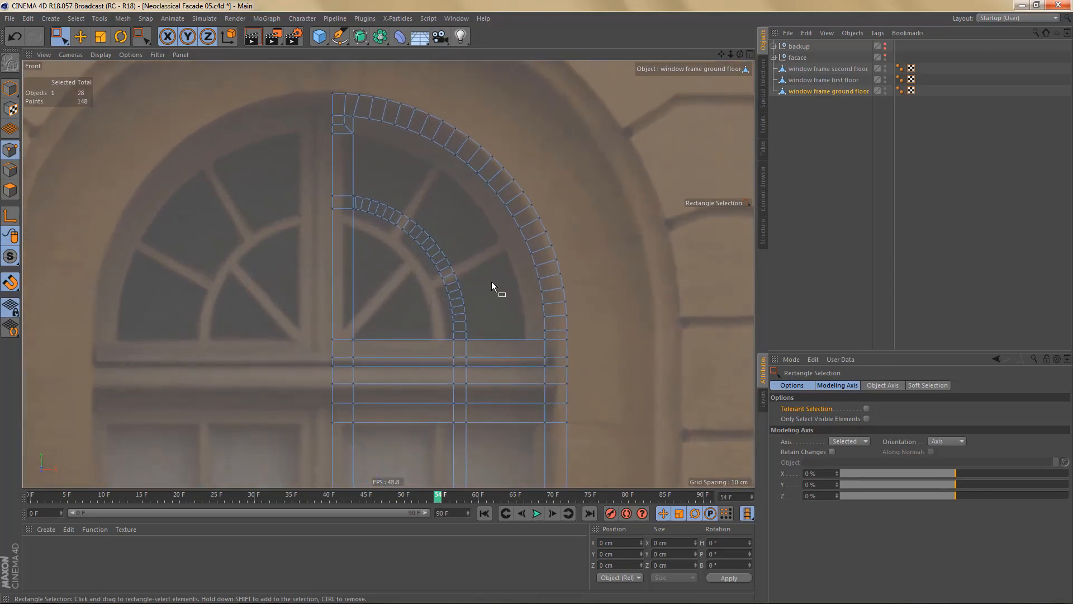
scroll(432, 277, "down", 5)
scroll(425, 388, "up", 6)
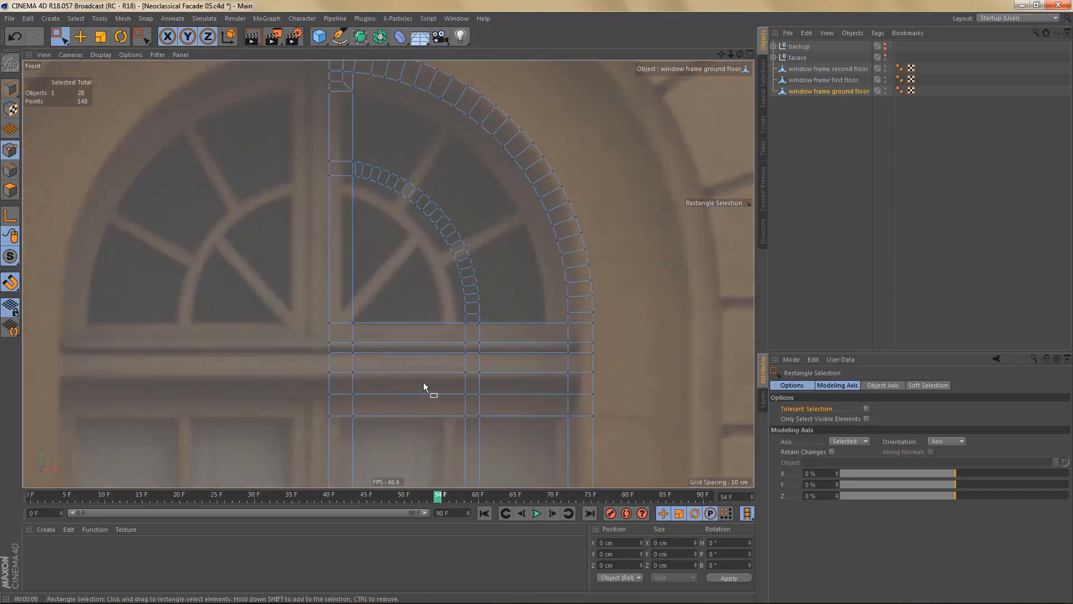
scroll(431, 386, "down", 2)
scroll(433, 442, "up", 5)
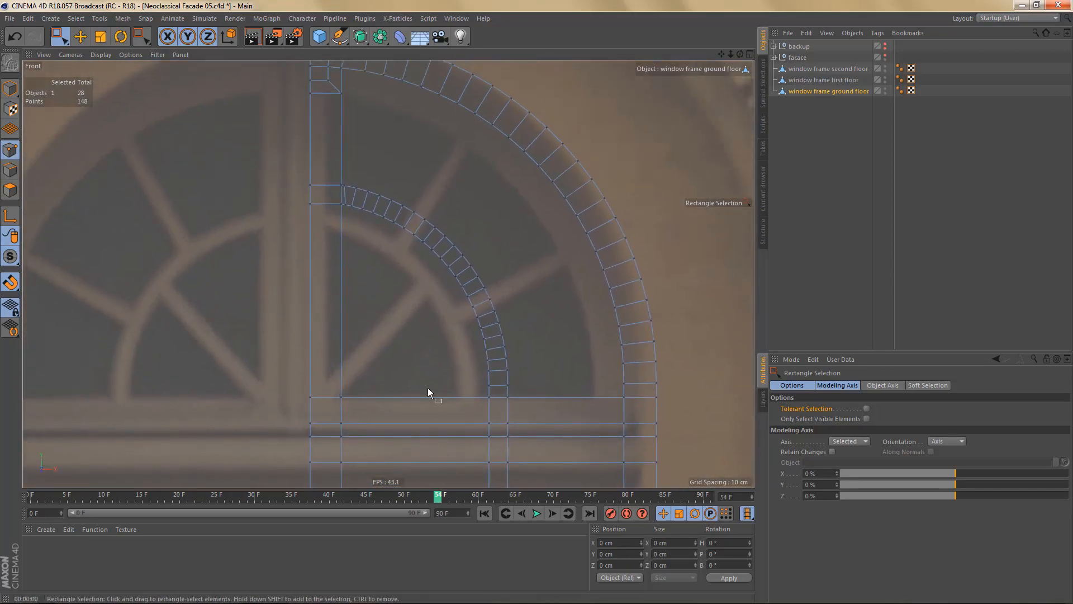
scroll(420, 337, "down", 3)
scroll(441, 315, "up", 7)
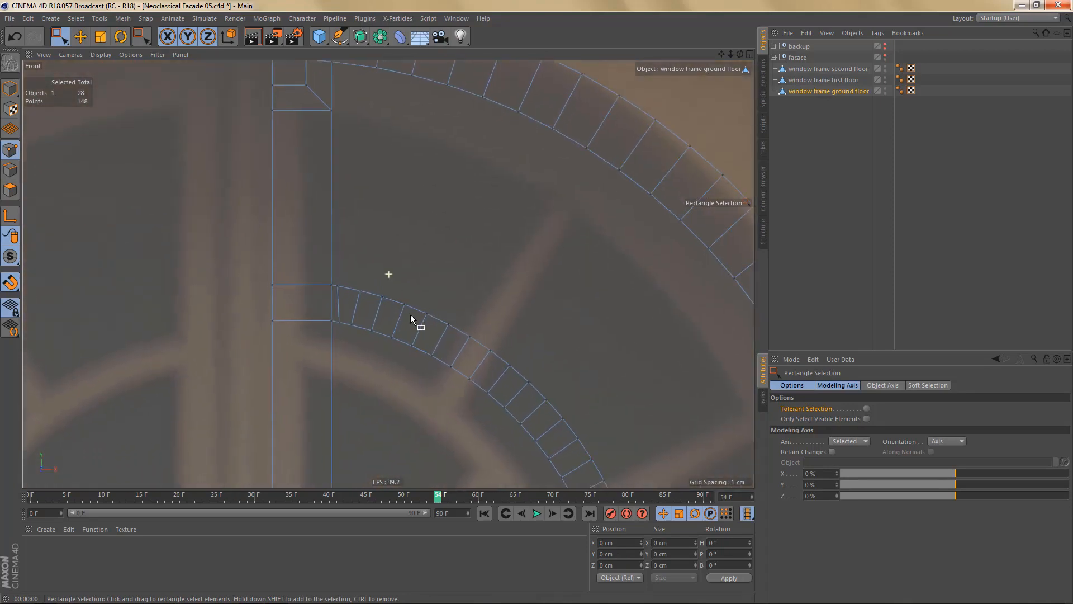
key("Return")
key("e")
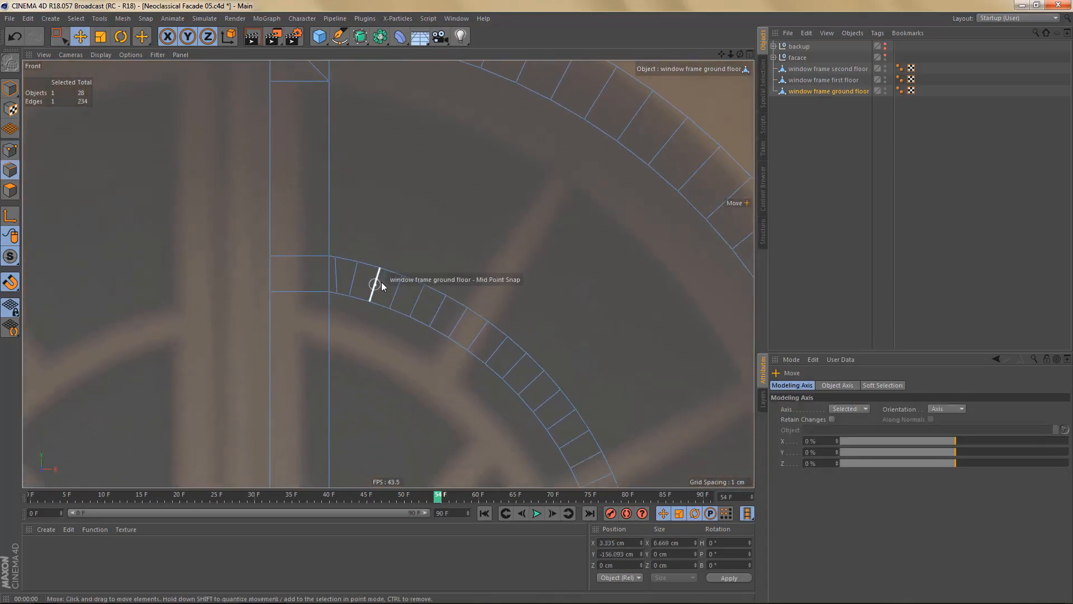
left_click(383, 274)
double_click(386, 275)
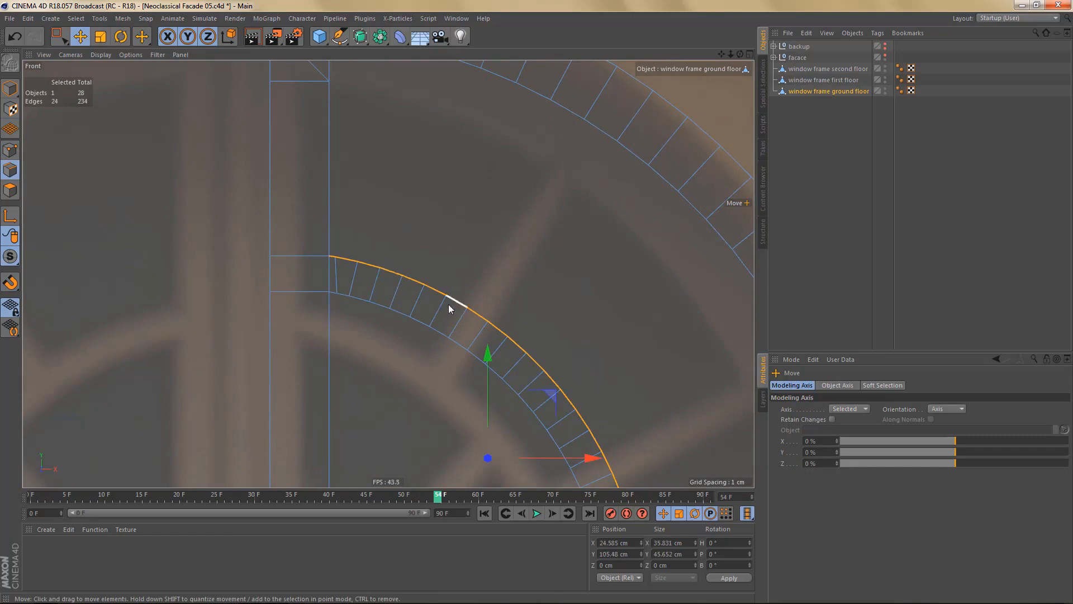
middle_click_drag(448, 304, 425, 123, "alt")
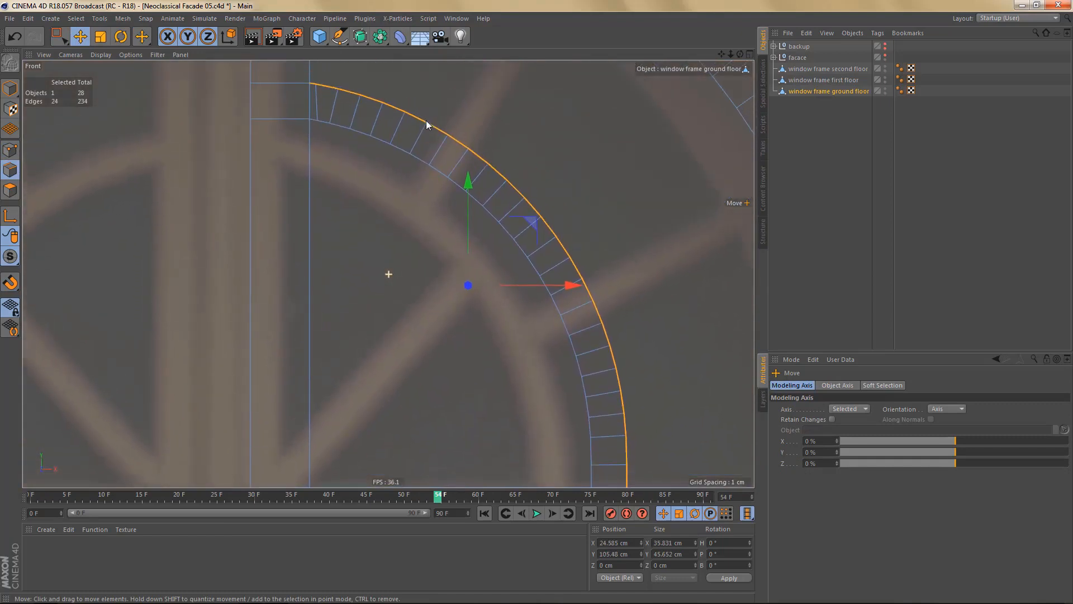
double_click(358, 137)
- Render a preview of the half window frame in the front view
scroll(361, 134, "down", 5)
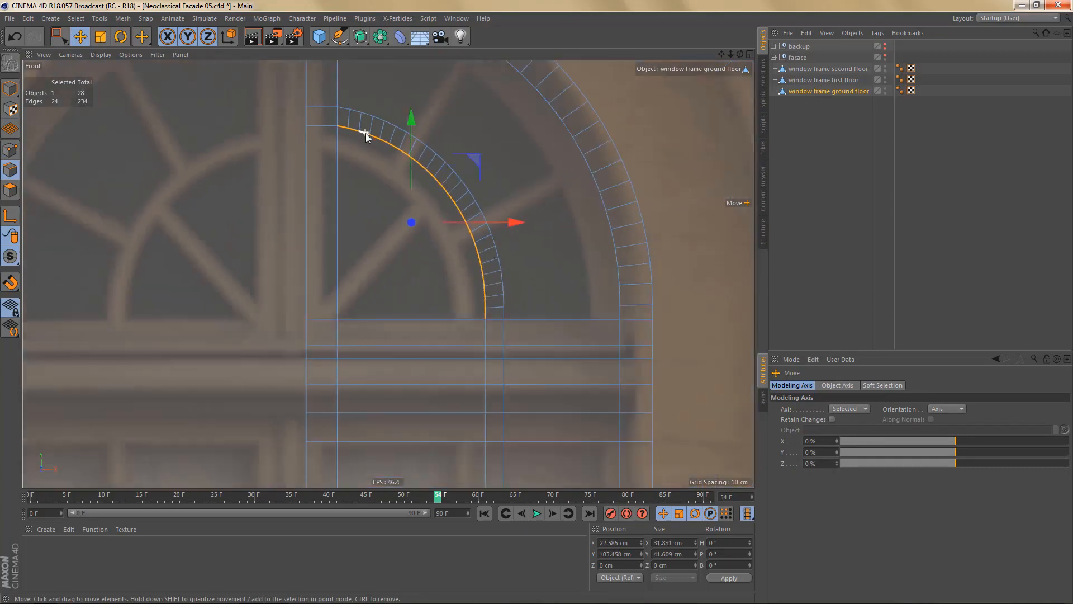
middle_click_drag(464, 245, 504, 329, "alt")
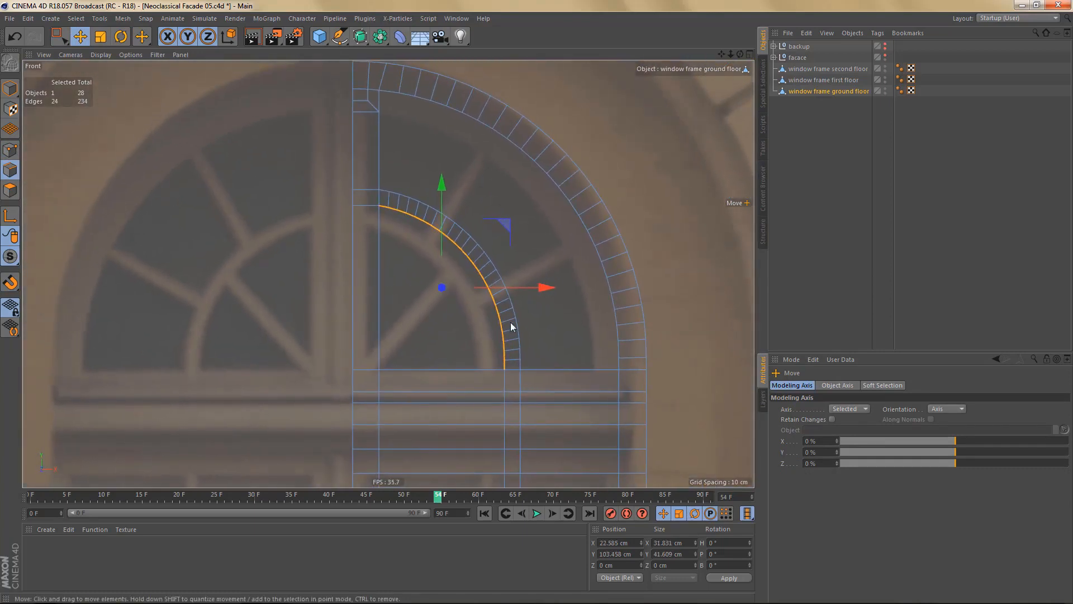
middle_click_drag(507, 301, 513, 331, "alt")
right_click_drag(467, 267, 492, 281, "alt")
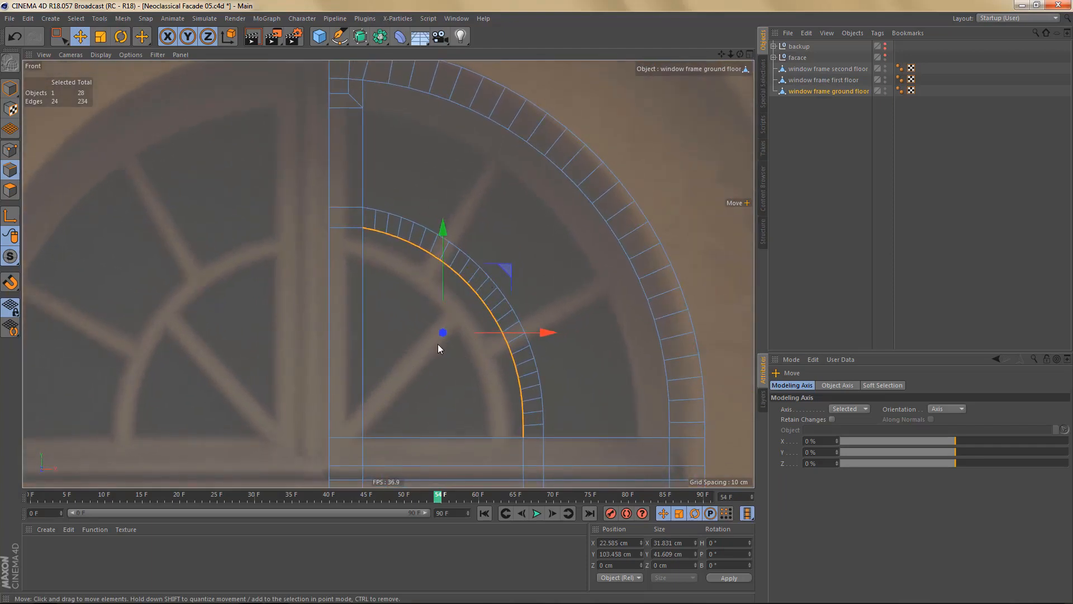
scroll(471, 311, "down", 5)
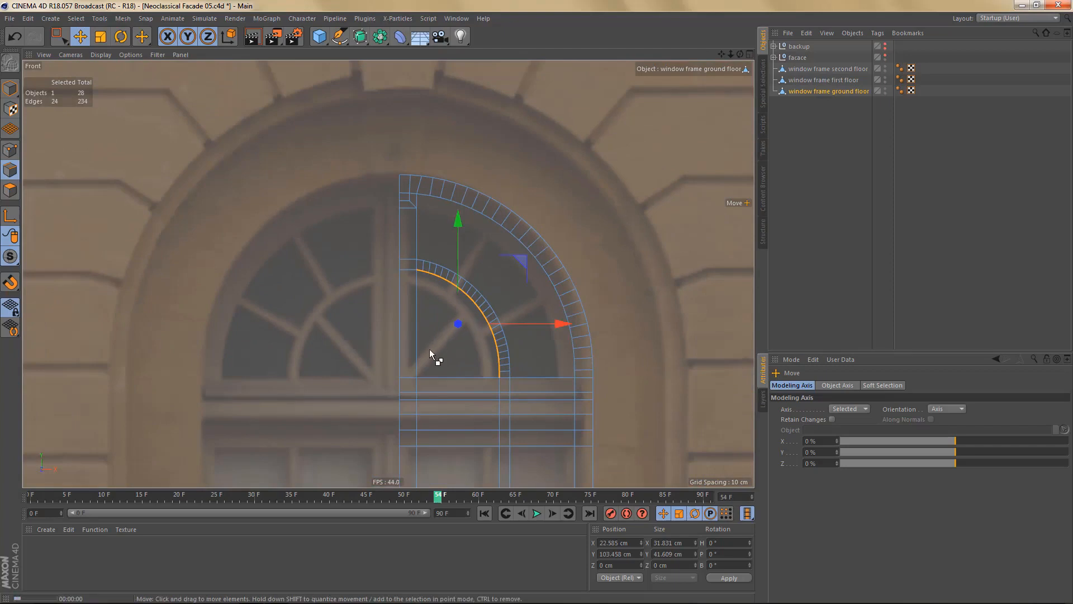
key("ctrl+r")
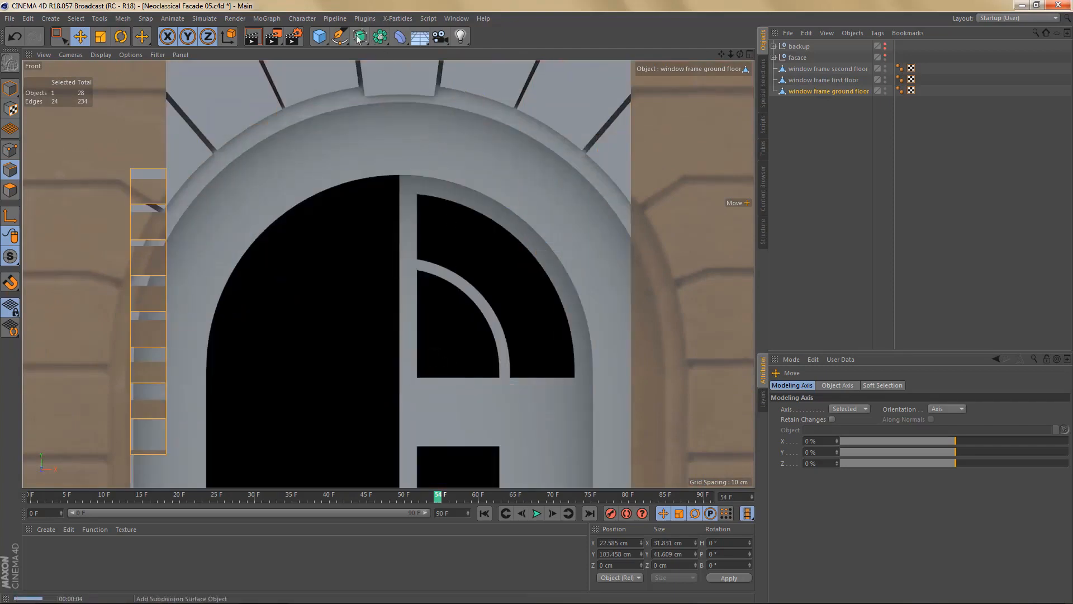
- Add a Plane with orientation -Z, one width segment and one height segment, and set its width to 4 cm
left_click_drag(318, 39, 435, 72)
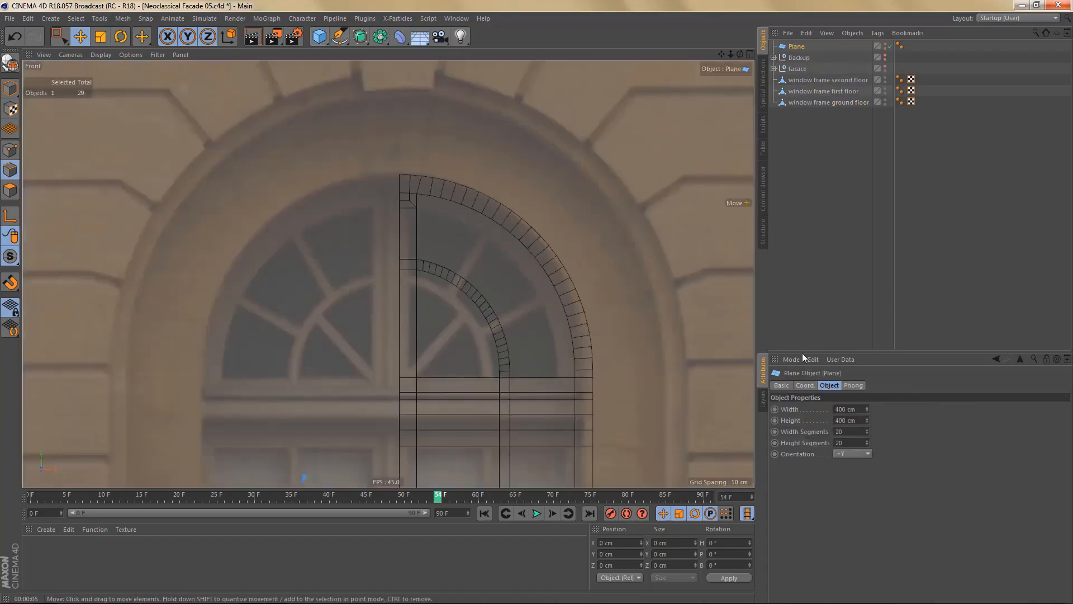
left_click(853, 455)
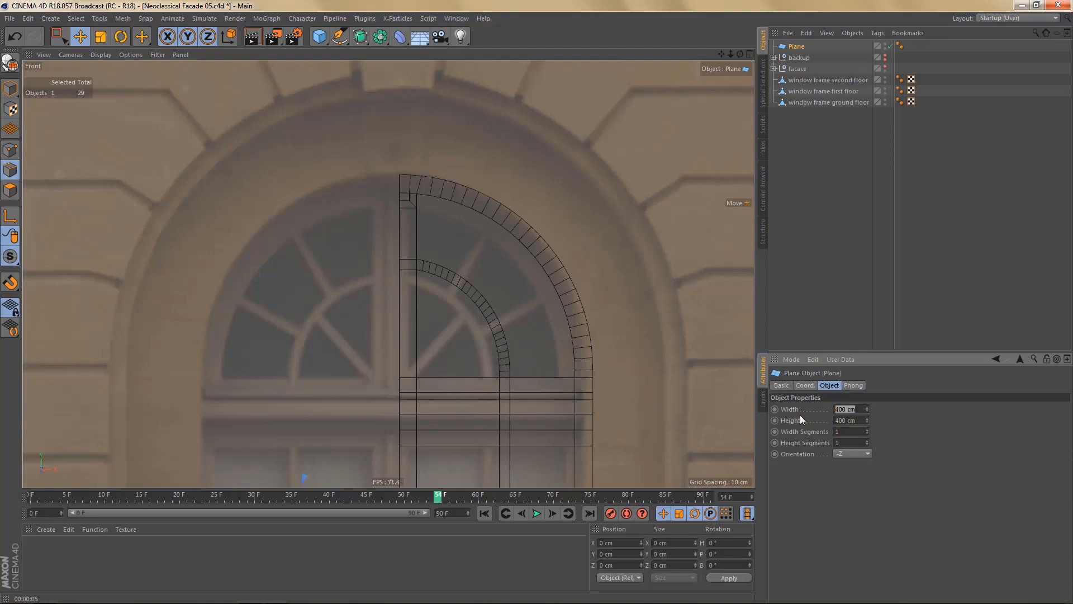
type("4")
key("Return")
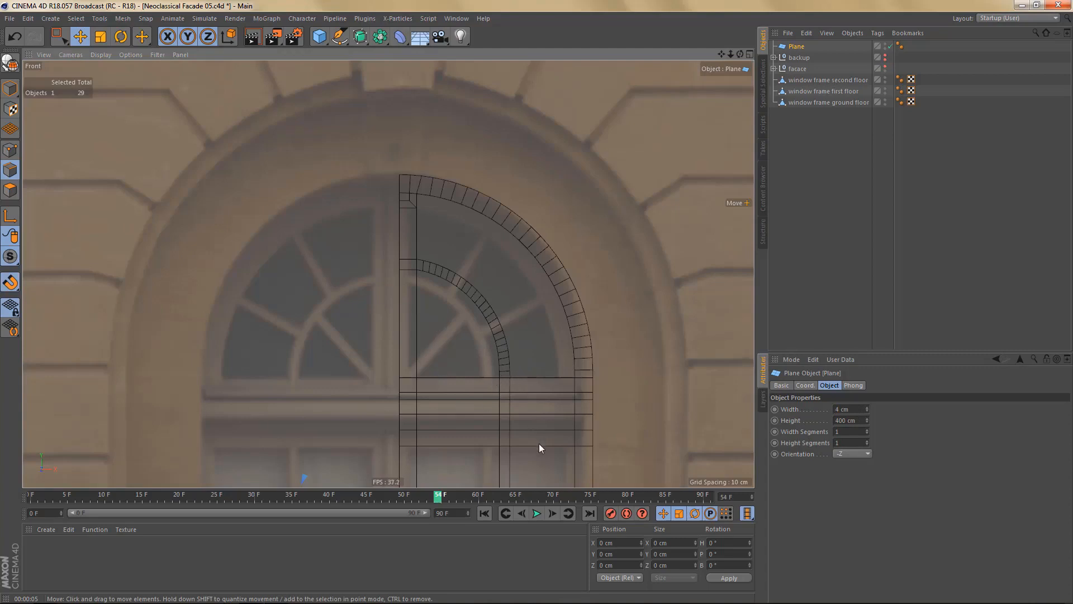
- Snap the plane's centre to the corner where the frame's centre line meets the fanlight's lower edge
left_click_drag(537, 418, 431, 404)
scroll(451, 391, "up", 5)
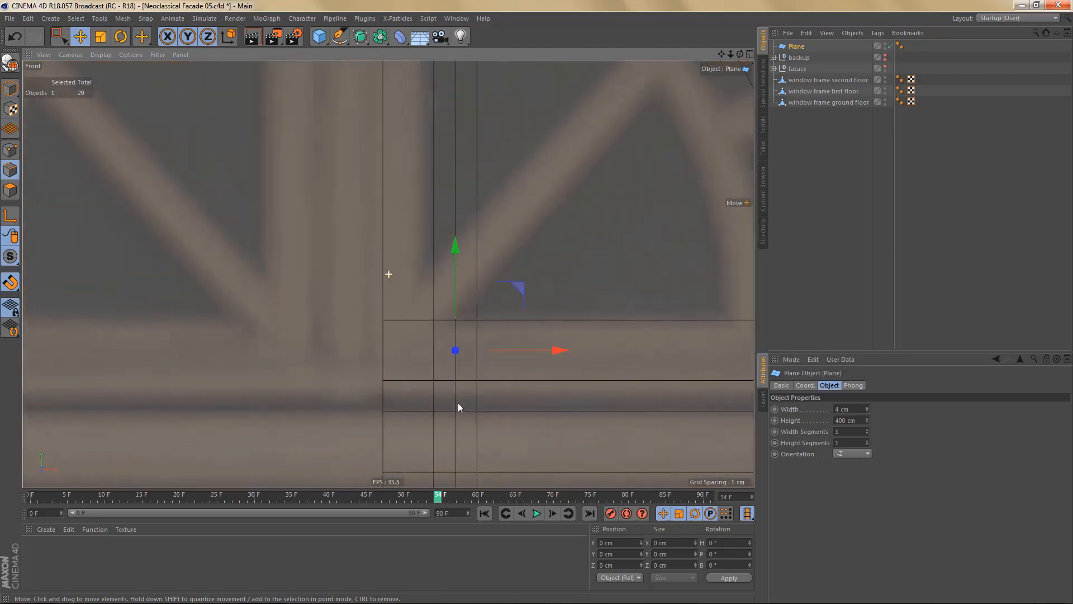
left_click_drag(505, 370, 395, 325)
scroll(441, 358, "down", 5)
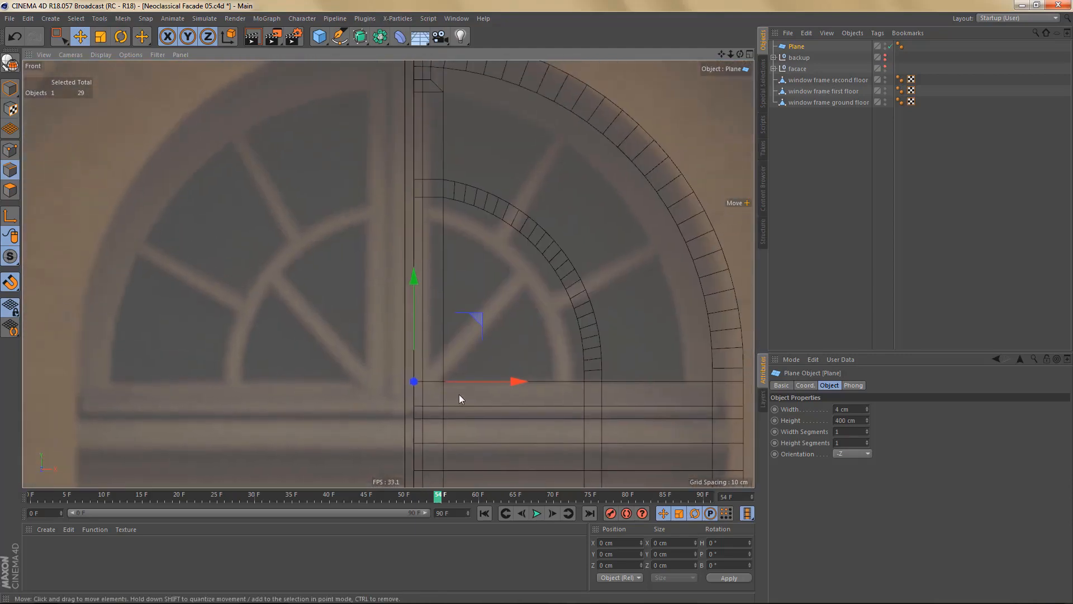
- Rotate the plane to the slope of the inner diagonal fanlight bar and shift it onto that bar
key("r")
left_click_drag(464, 335, 510, 372)
scroll(480, 363, "up", 4)
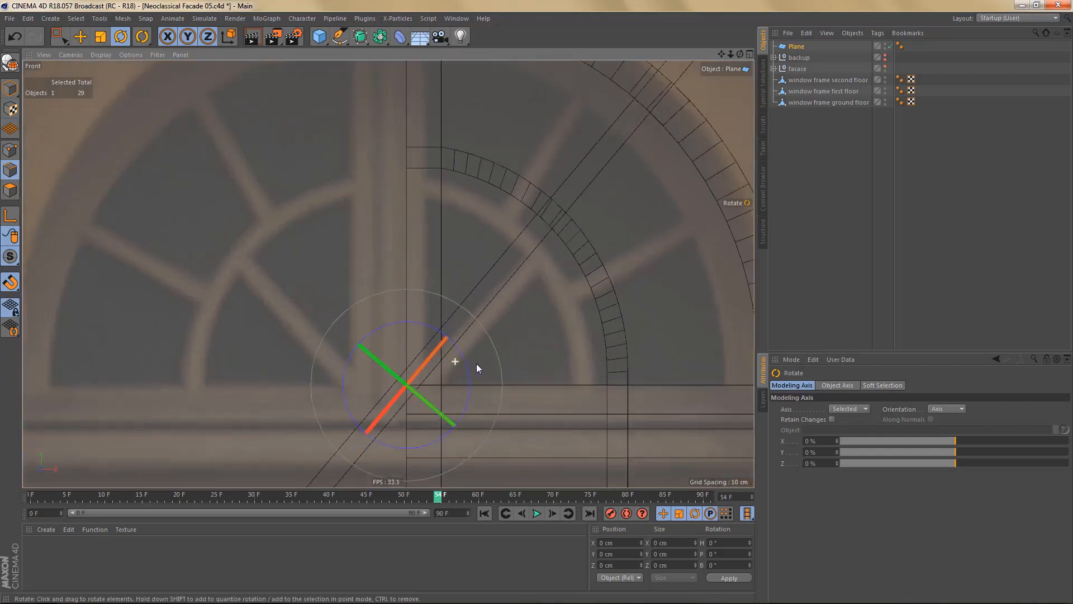
left_click_drag(455, 365, 464, 364)
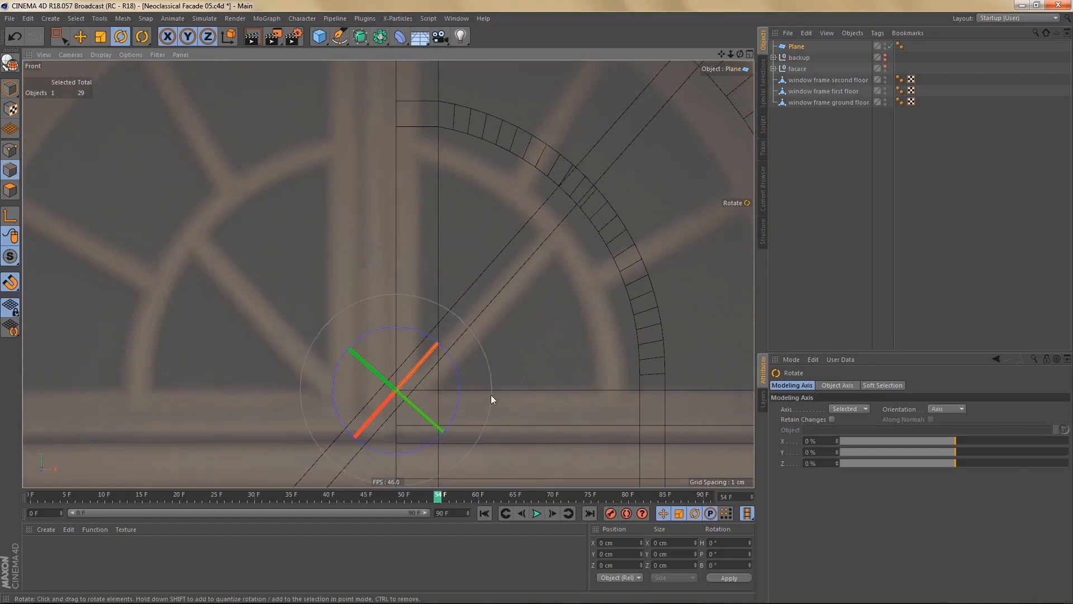
middle_click_drag(491, 395, 526, 395, "alt")
key("e")
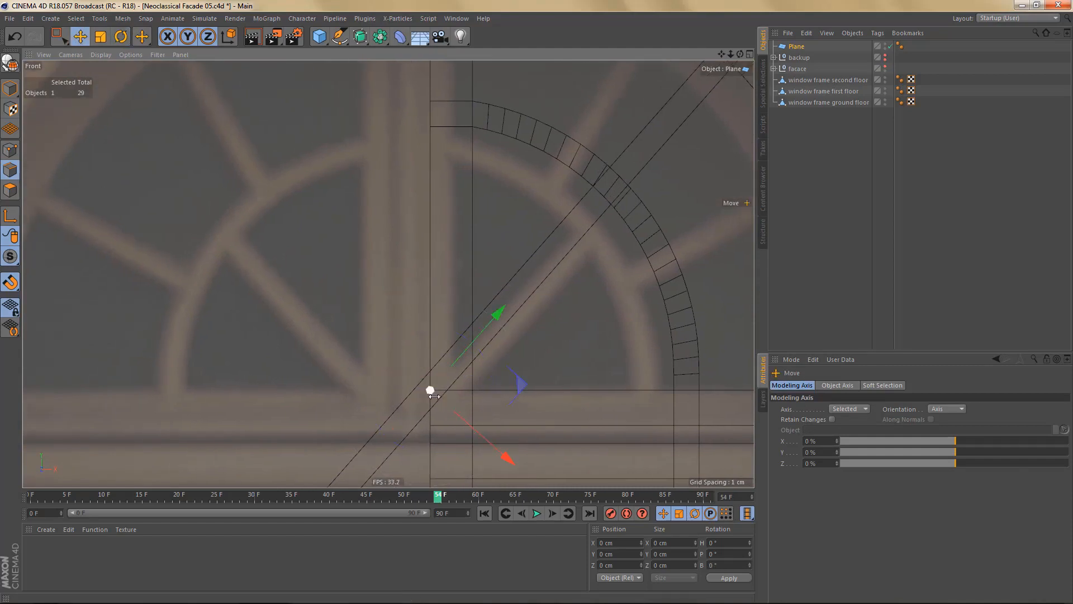
left_click_drag(431, 388, 463, 385)
- Place Plane below the ground-floor frame in the object list, set its height to 44 cm and slide it along the diagonal bar to the inner arch
left_click_drag(798, 116, 799, 111)
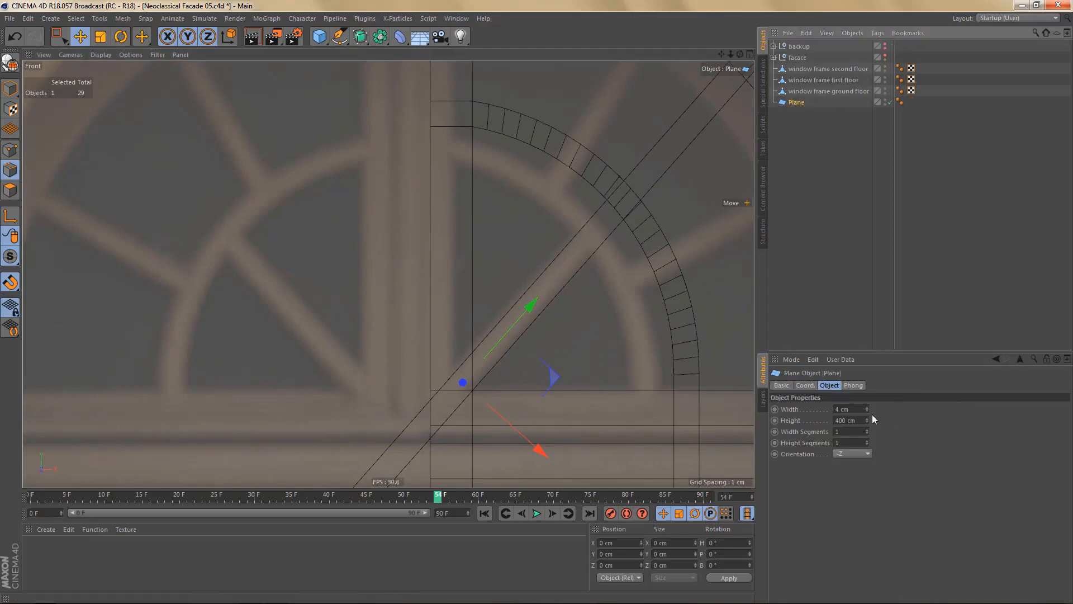
left_click_drag(866, 421, 867, 436)
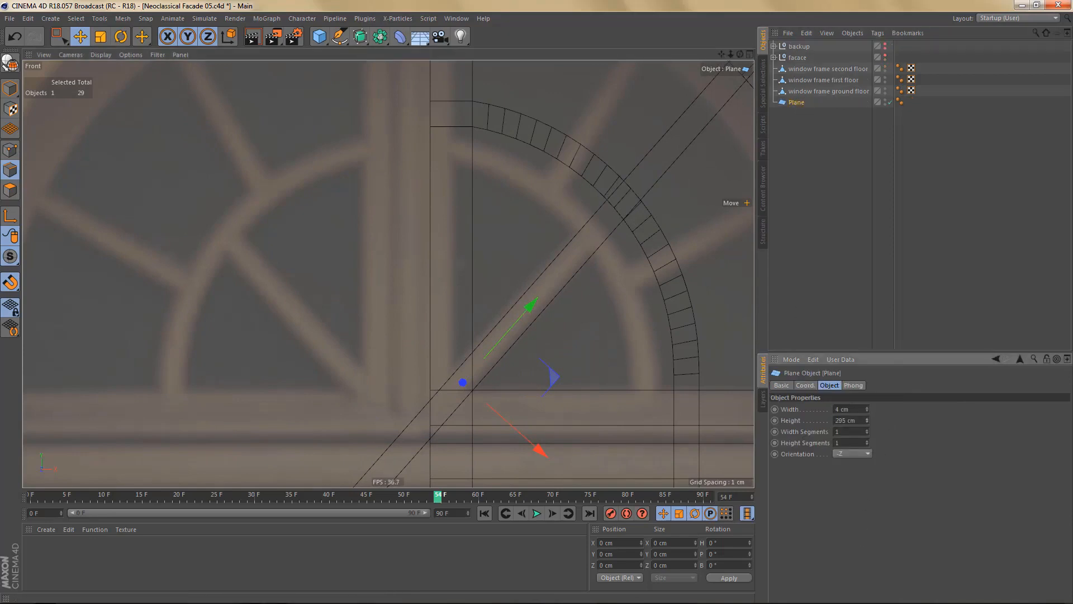
left_click_drag(867, 436, 867, 464)
left_click_drag(867, 420, 867, 405)
left_click_drag(525, 313, 604, 230)
- Examine how the diagonal plane fits between the centre post and the inner arch band
middle_click_drag(569, 231, 455, 234, "alt")
scroll(439, 293, "up", 3)
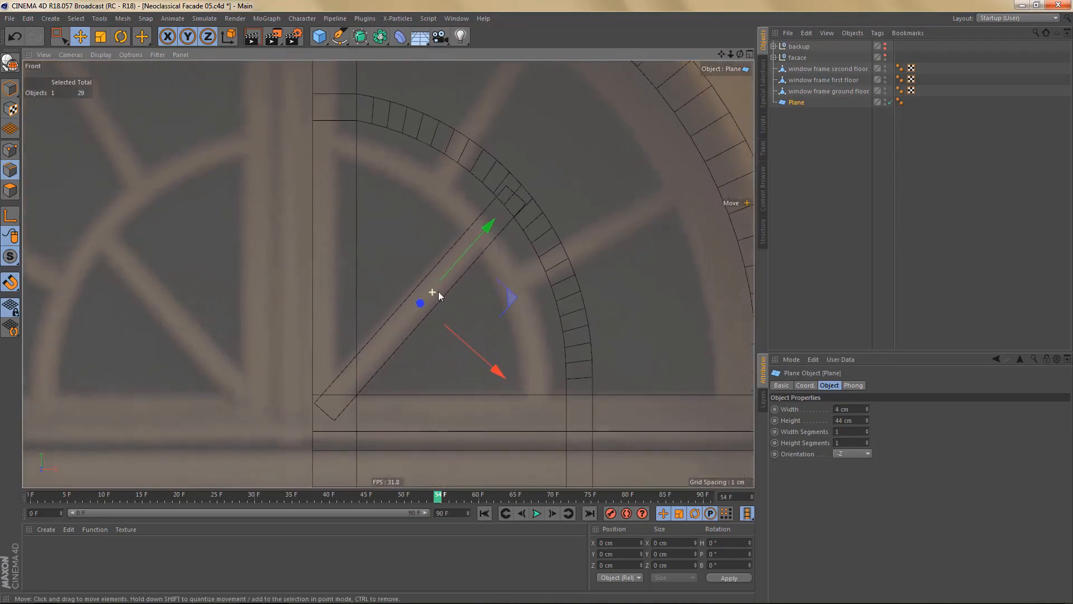
middle_click_drag(358, 360, 416, 325, "alt")
right_click_drag(418, 323, 435, 321, "alt")
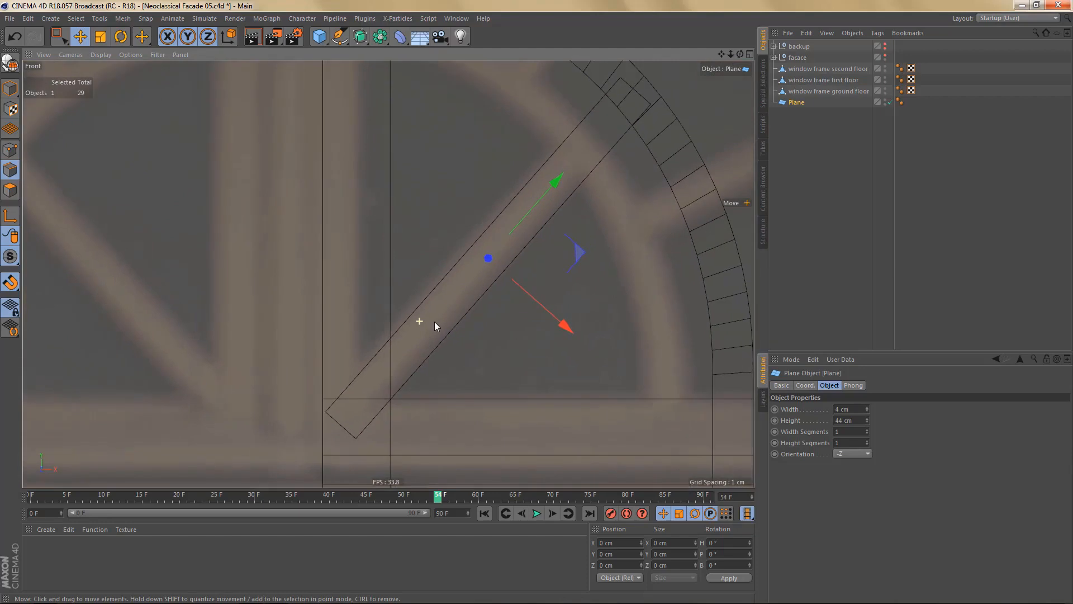
right_click_drag(386, 381, 400, 377, "alt")
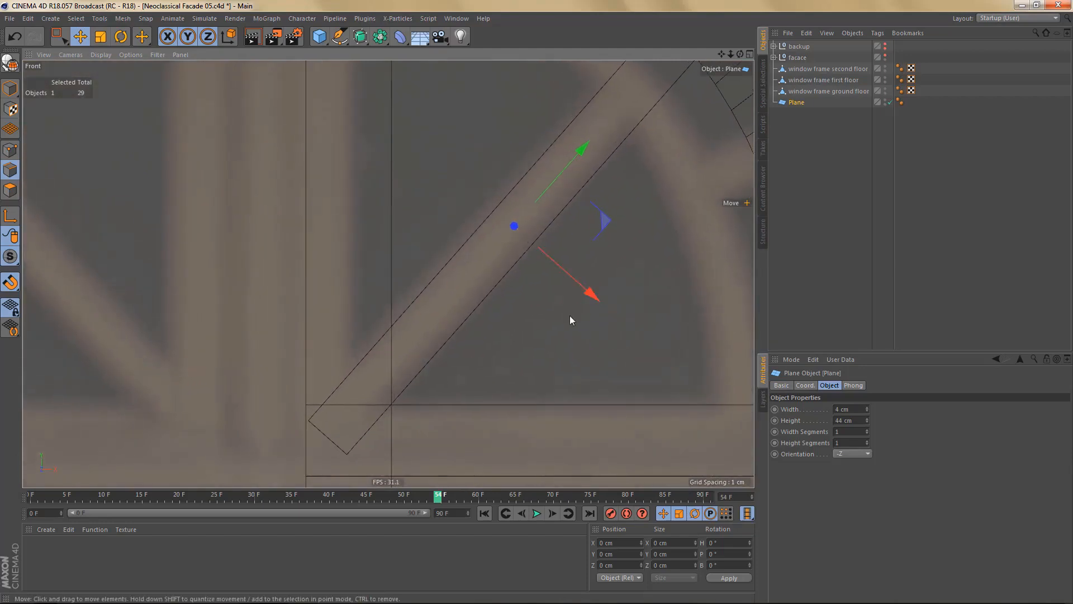
right_click_drag(531, 311, 521, 340, "alt")
middle_click_drag(521, 339, 388, 324, "alt")
right_click_drag(400, 283, 393, 331, "alt")
- Duplicate the diagonal plane, then rotate and move the copy onto the lower outer fanlight bar between the inner and outer arches
left_click_drag(796, 103, 797, 126, "ctrl")
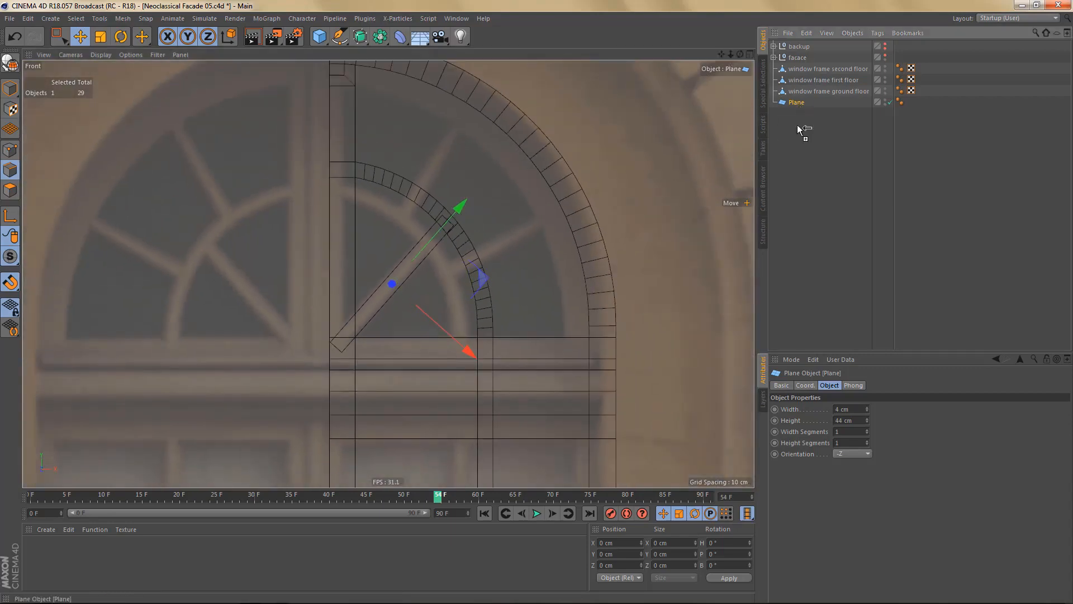
right_click_drag(471, 314, 504, 320, "alt")
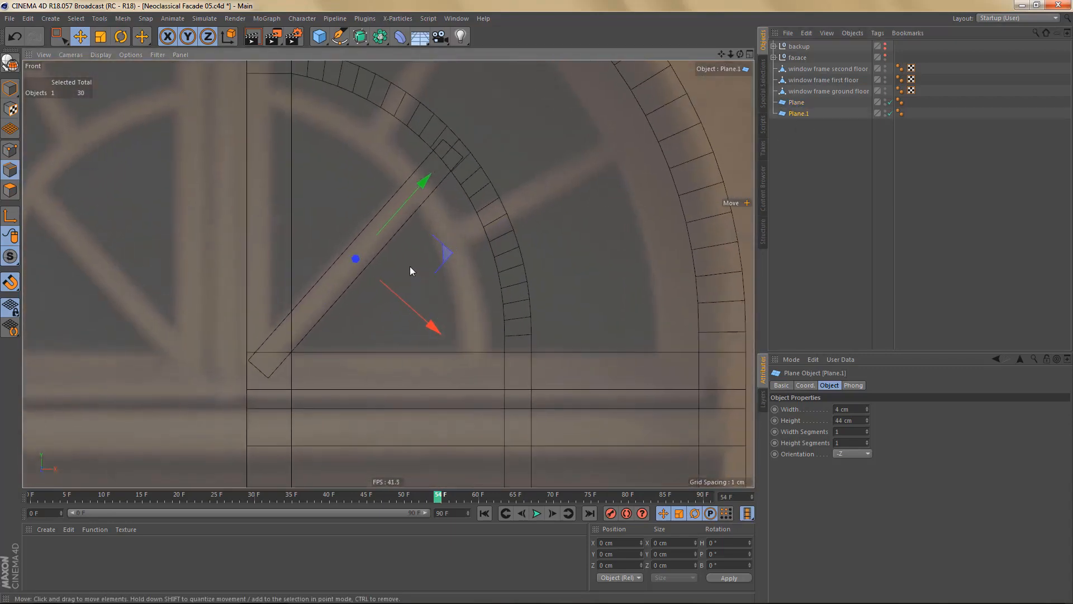
left_click_drag(410, 266, 549, 188)
key("r")
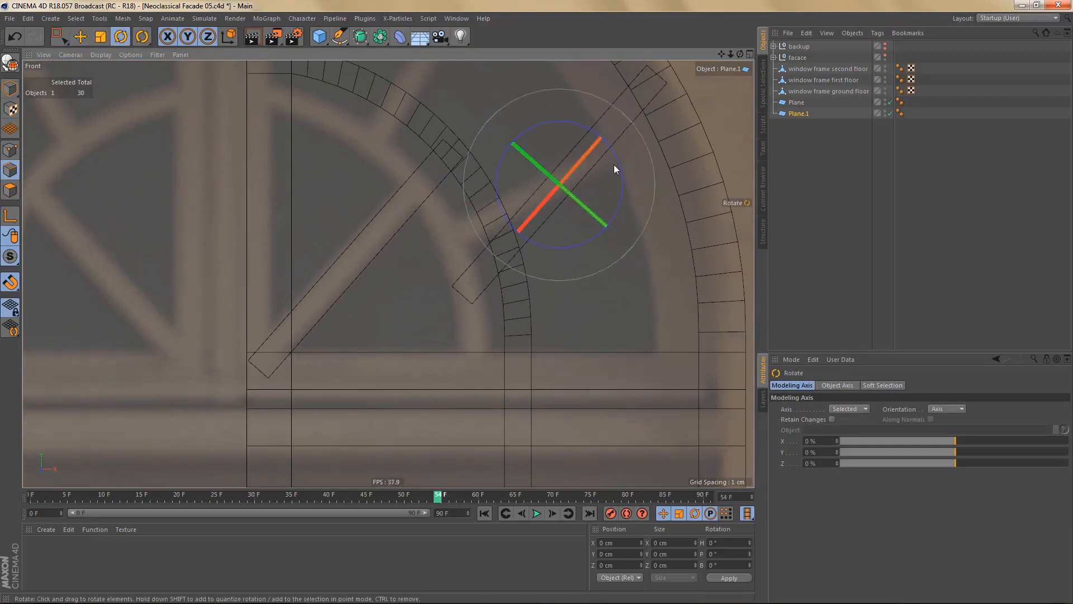
left_click_drag(616, 162, 635, 180)
scroll(553, 260, "up", 5)
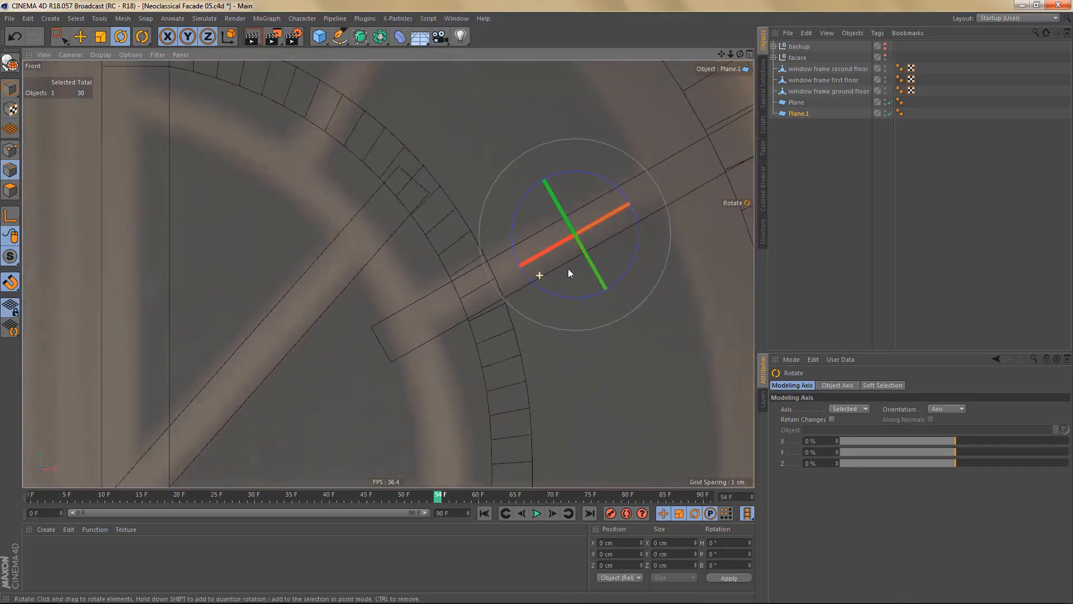
key("e")
left_click_drag(549, 299, 566, 234)
scroll(492, 291, "down", 3)
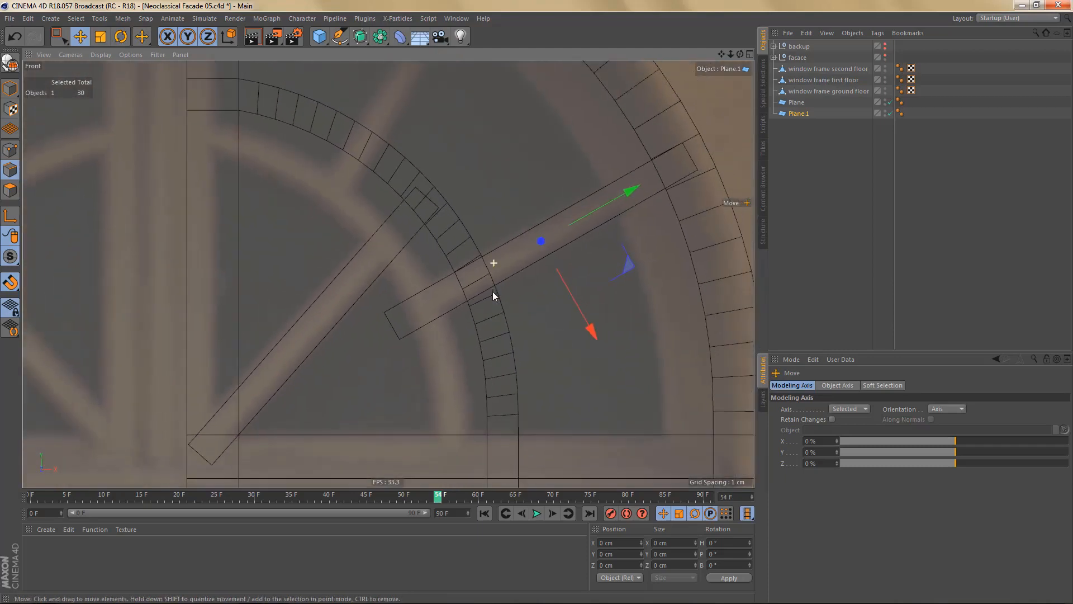
- Duplicate the lower outer bar's plane, then move and rotate the copy onto the steeper upper outer fanlight bar
scroll(492, 297, "down", 2)
middle_click_drag(528, 232, 569, 308, "alt")
left_click_drag(797, 115, 794, 130, "ctrl")
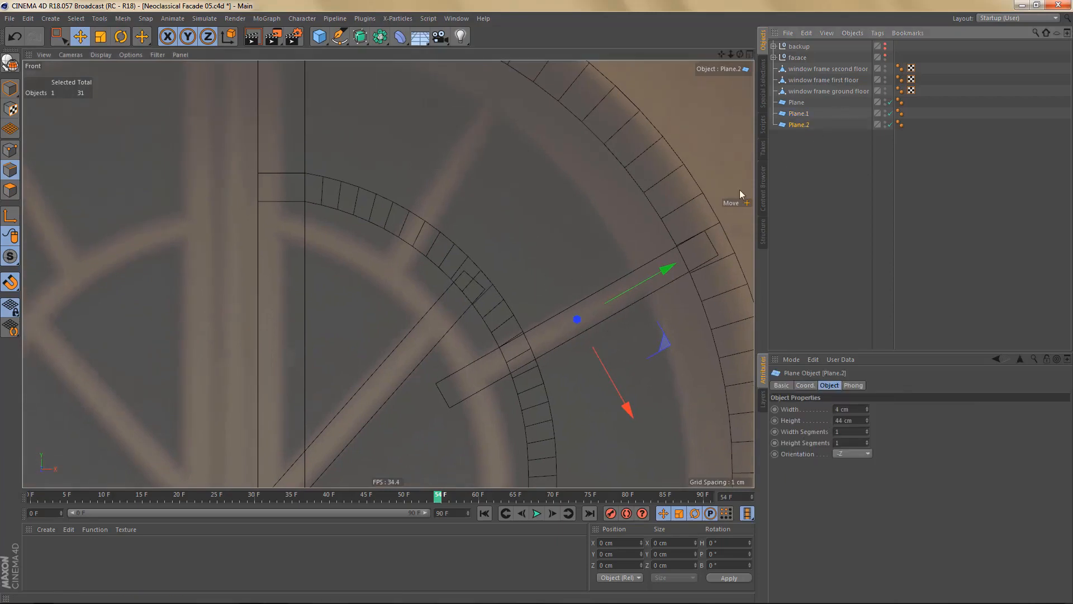
left_click_drag(562, 281, 428, 139)
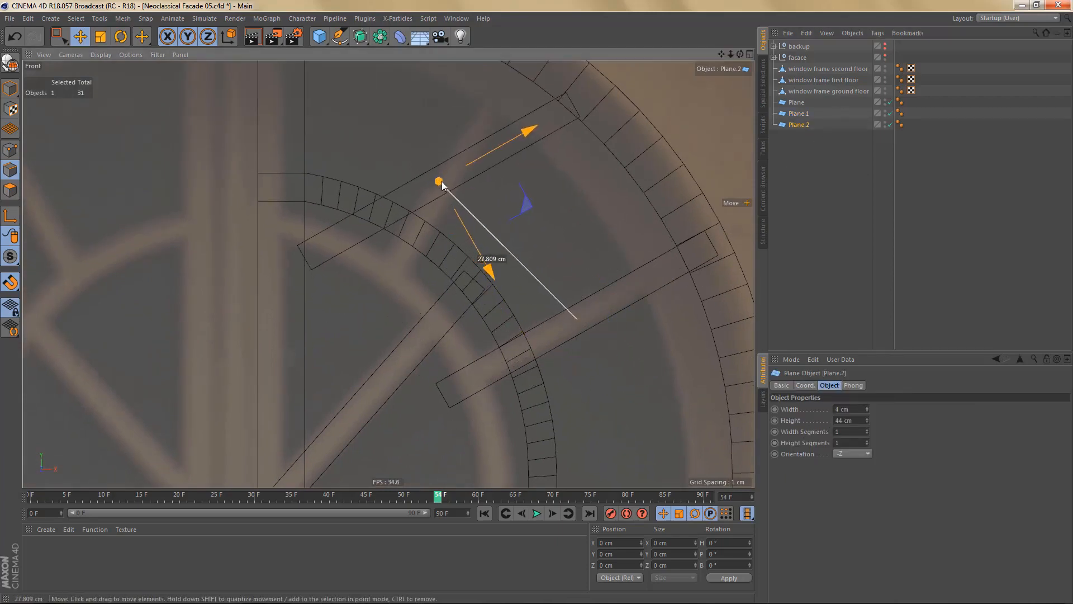
key("r")
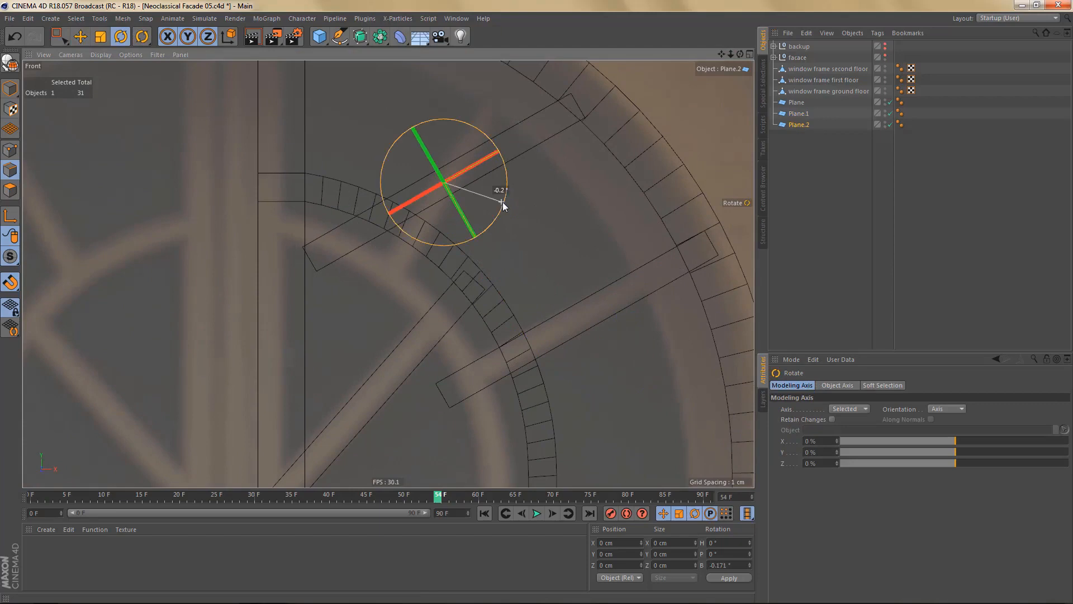
left_click_drag(502, 202, 521, 167)
middle_click_drag(505, 179, 513, 305, "alt")
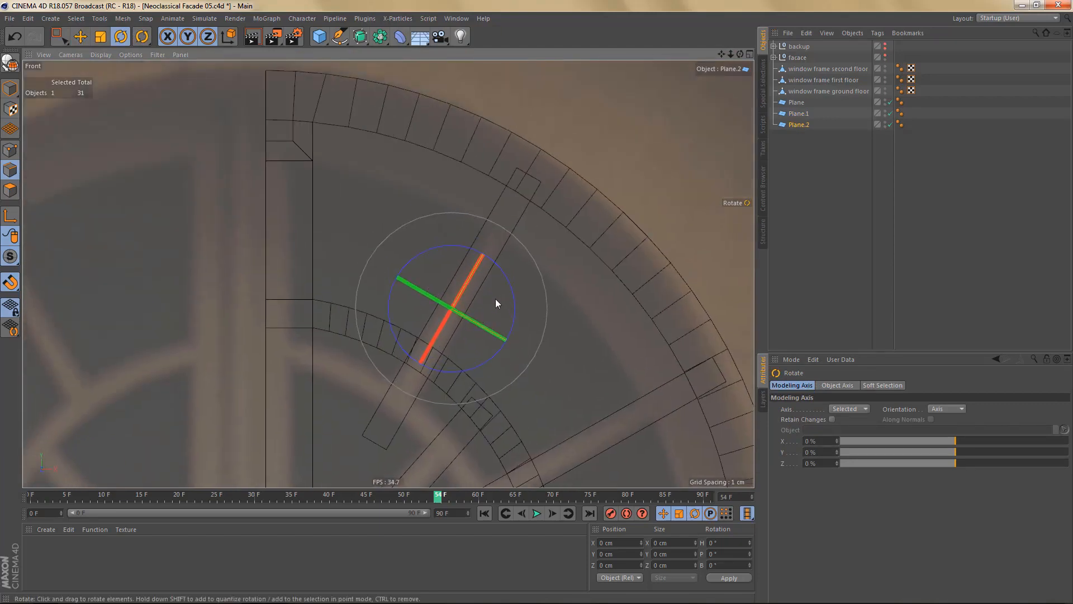
key("e")
scroll(498, 294, "up", 2)
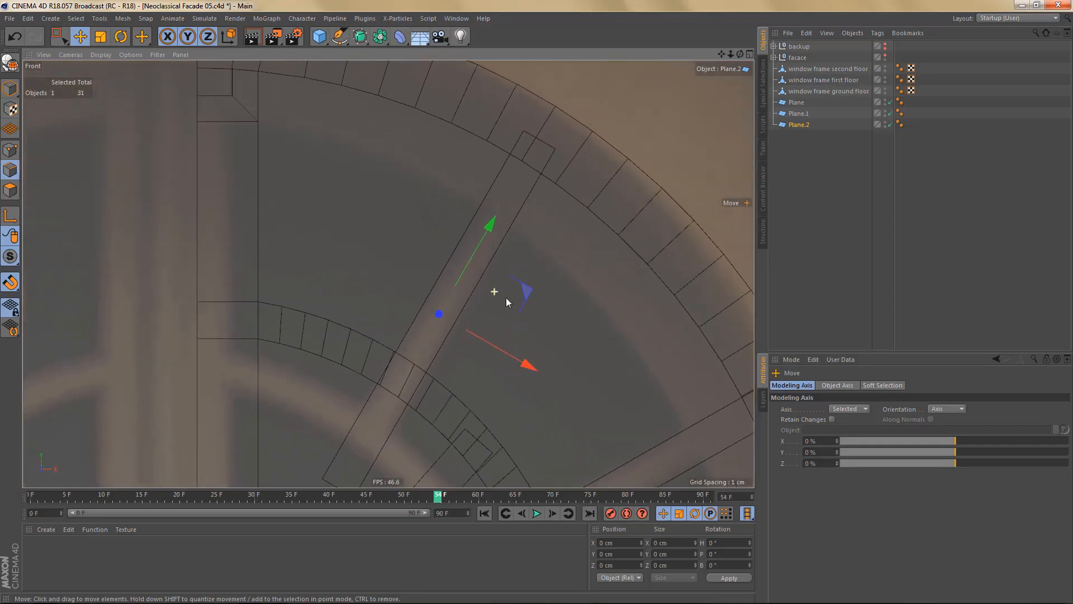
left_click_drag(498, 305, 450, 300)
- Render a preview of the fanlight with its three bar planes in the front view
scroll(451, 300, "down", 10)
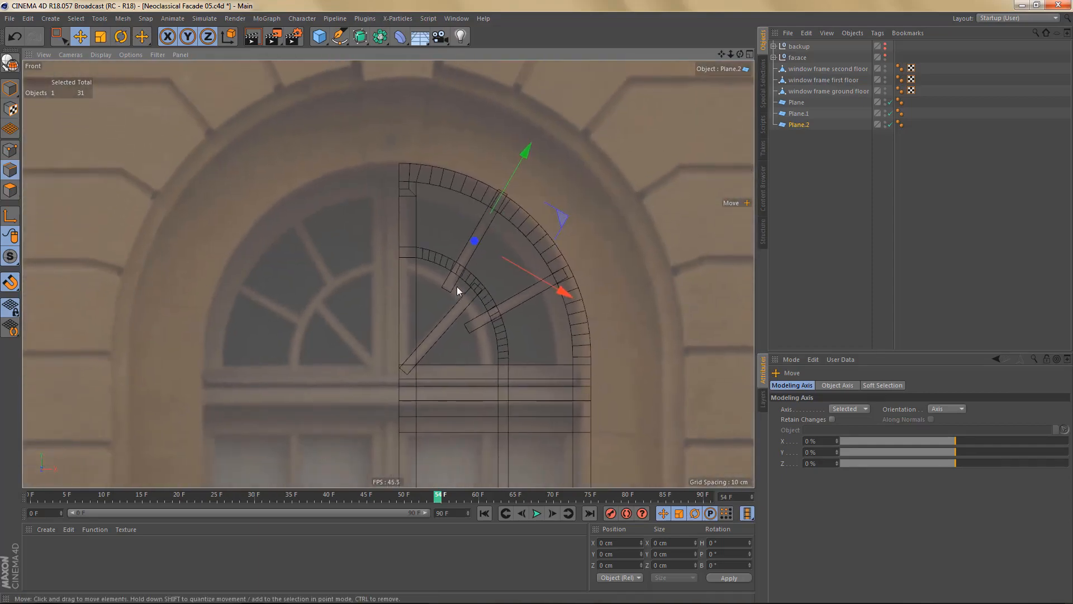
key("ctrl+r")
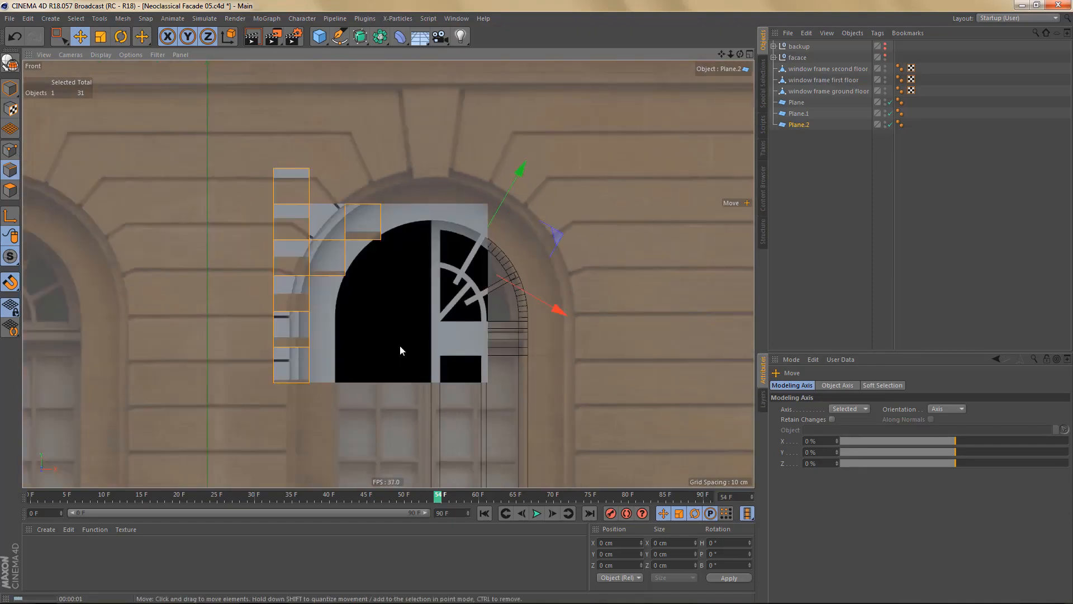
- Line-cut the ground-floor frame along the upper edge of the diagonal plane, from the inner arch band to the centre post
left_click(828, 91)
scroll(555, 323, "up", 8)
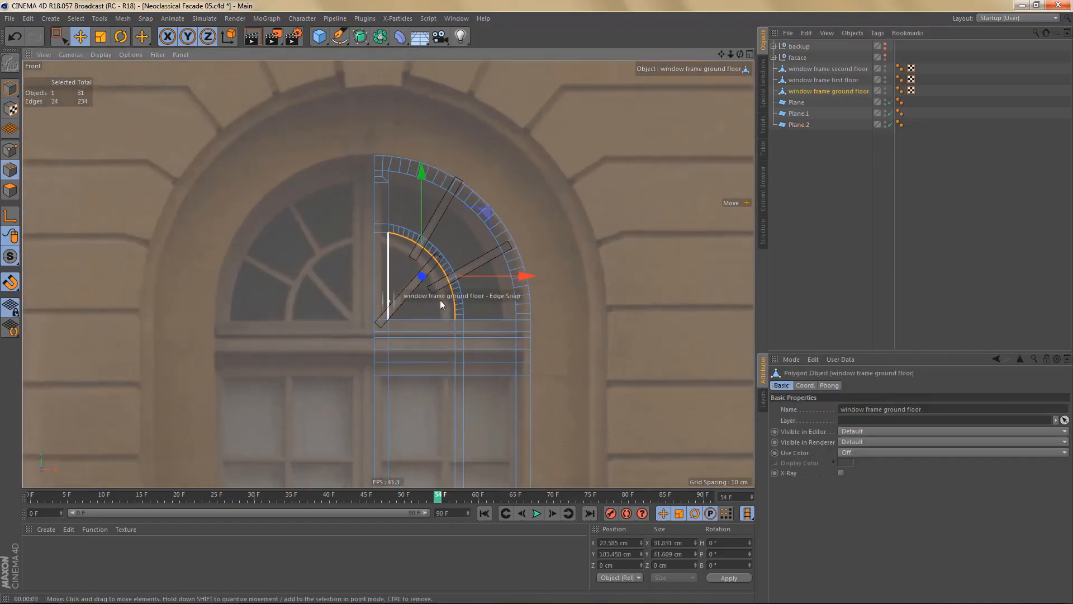
scroll(525, 285, "up", 3)
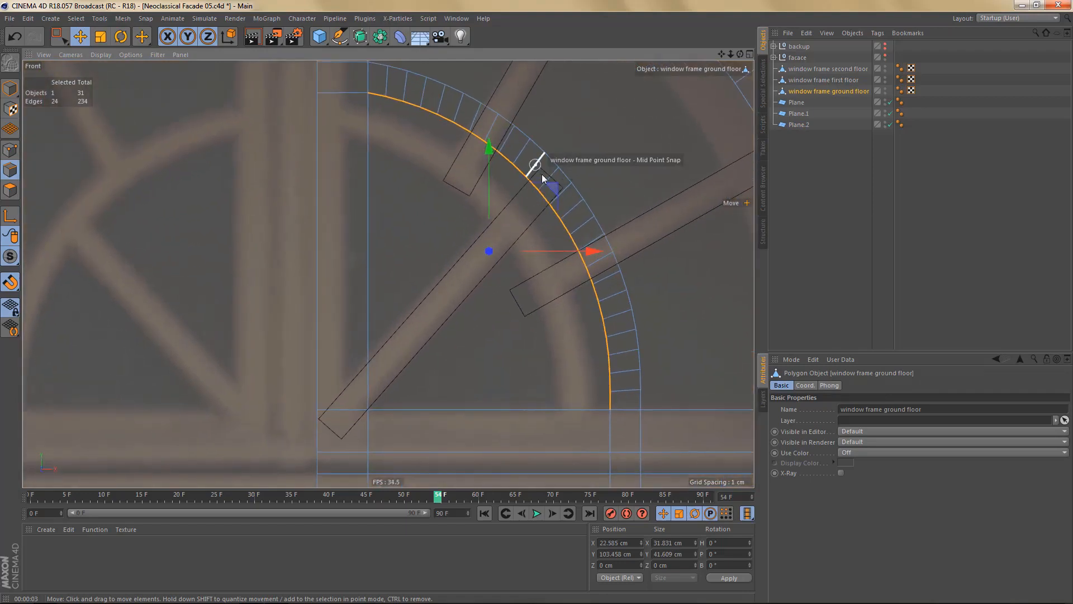
key("k")
key("k")
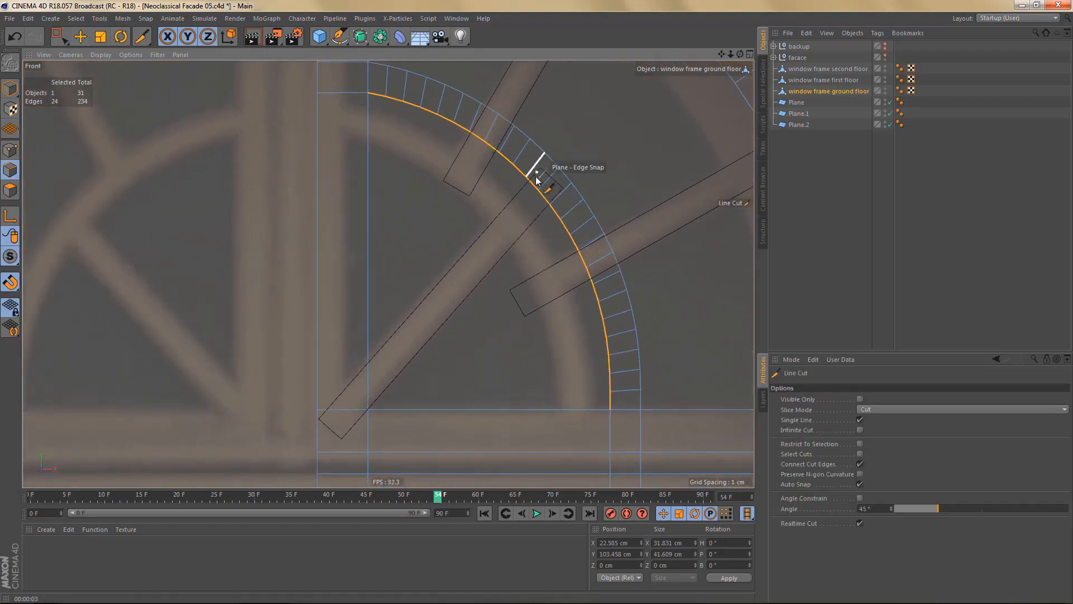
scroll(548, 177, "up", 1)
middle_click_drag(548, 177, 618, 139, "alt")
right_click_drag(571, 158, 581, 149, "alt")
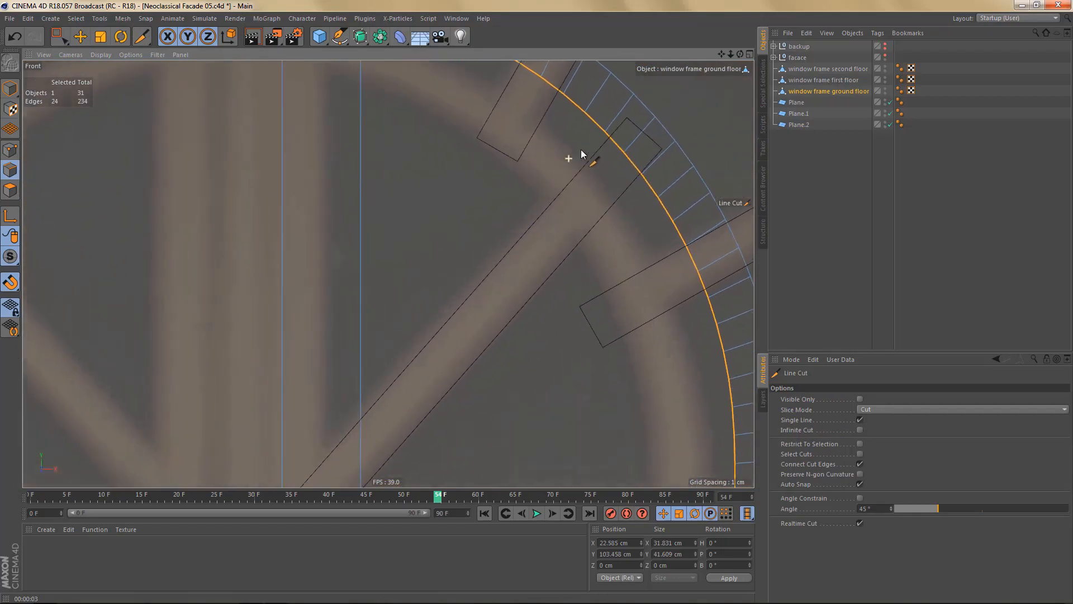
left_click(625, 120)
middle_click_drag(485, 351, 549, 222, "alt")
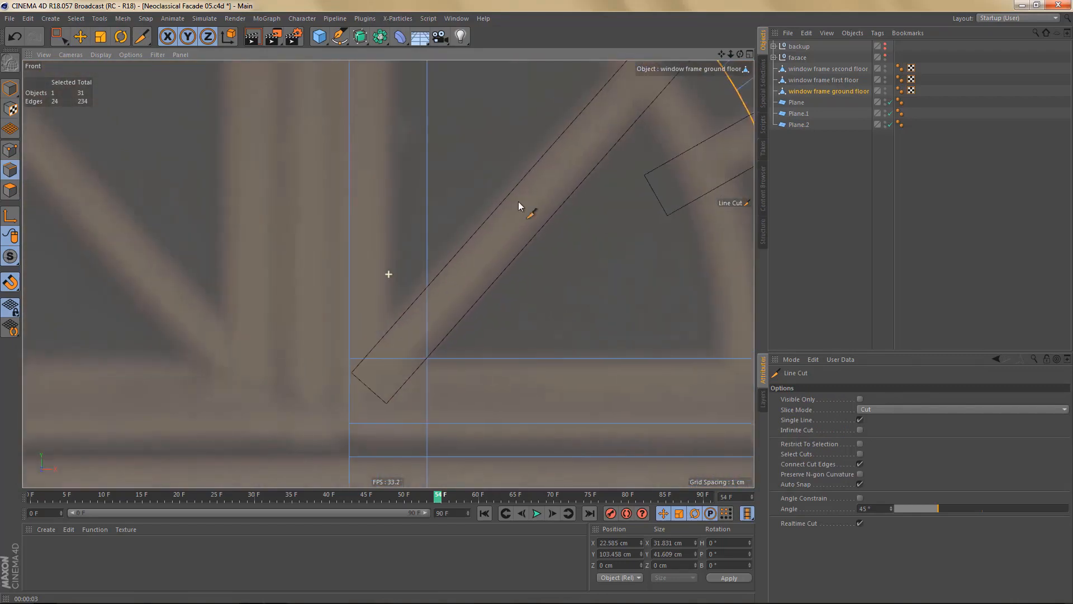
left_click(410, 308)
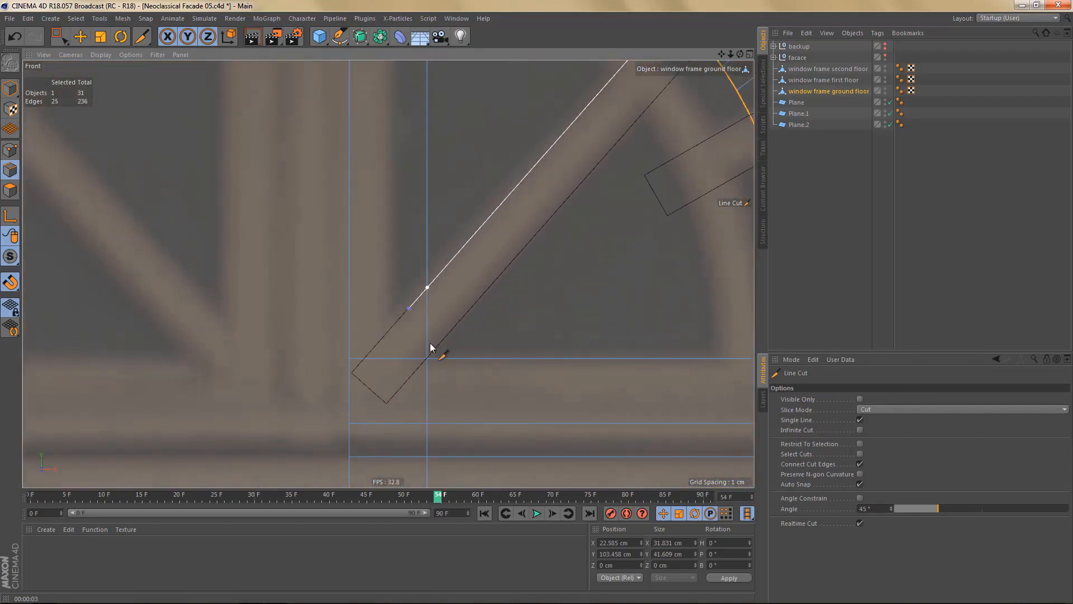
- Line-cut the ground-floor frame along the lower edge of the diagonal plane, from its lower corner up through the inner arch band
left_click(387, 403)
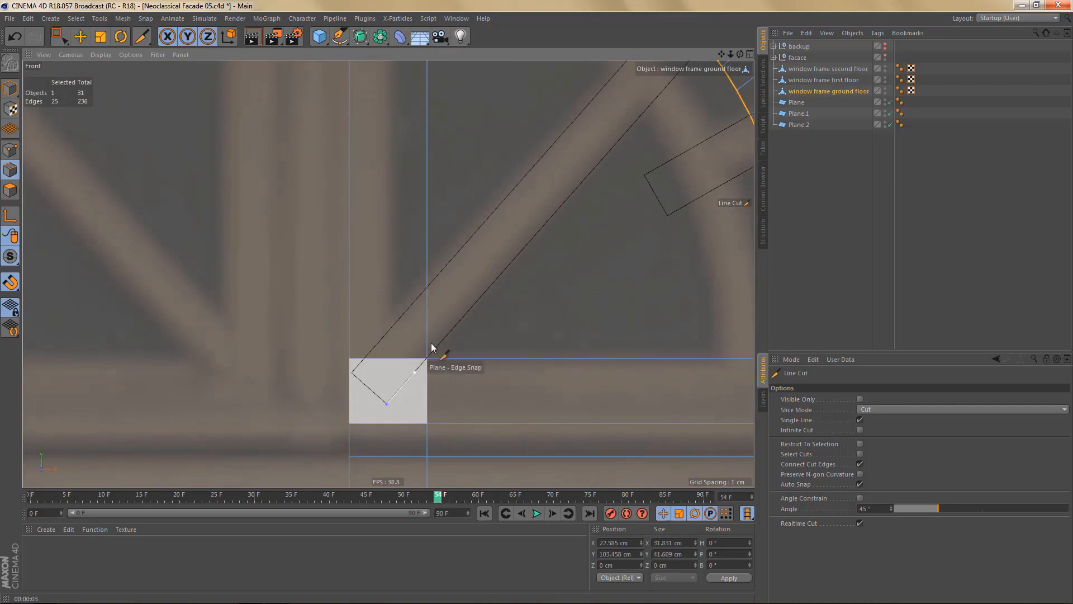
middle_click_drag(604, 203, 542, 319, "alt")
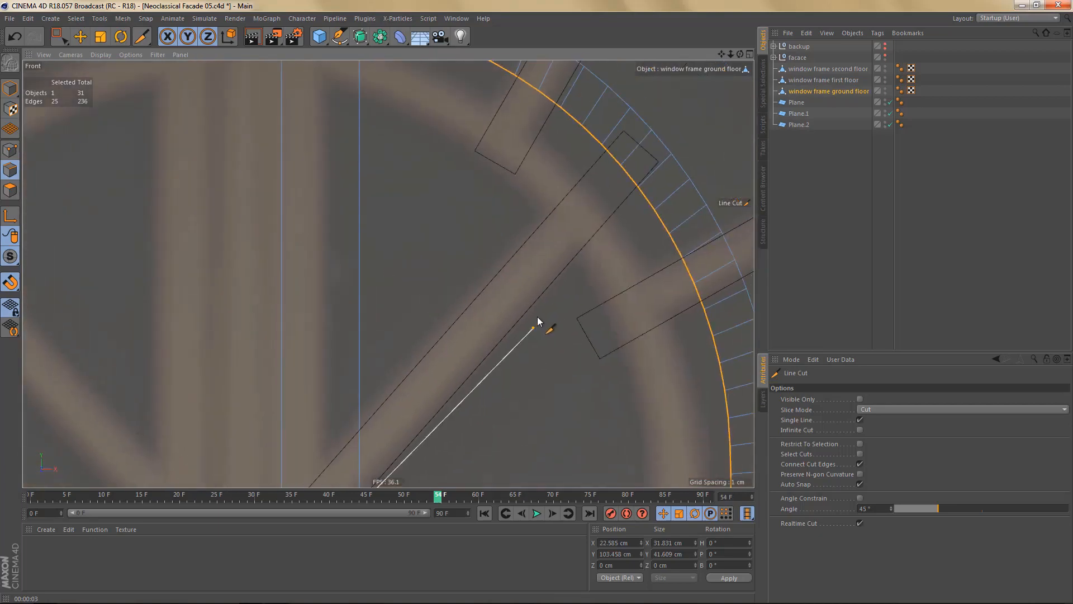
left_click(648, 176)
mouse_move(554, 196)
right_mouse_down("alt")
mouse_move(546, 178)
mouse_move(553, 205)
right_mouse_up("alt")
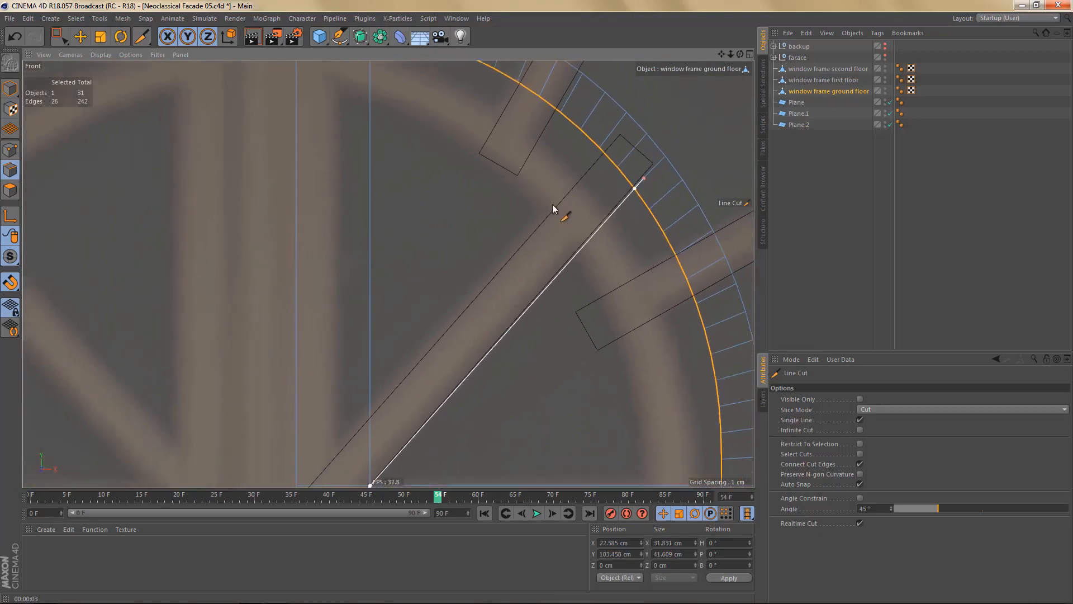
middle_click_drag(579, 183, 563, 154, "alt")
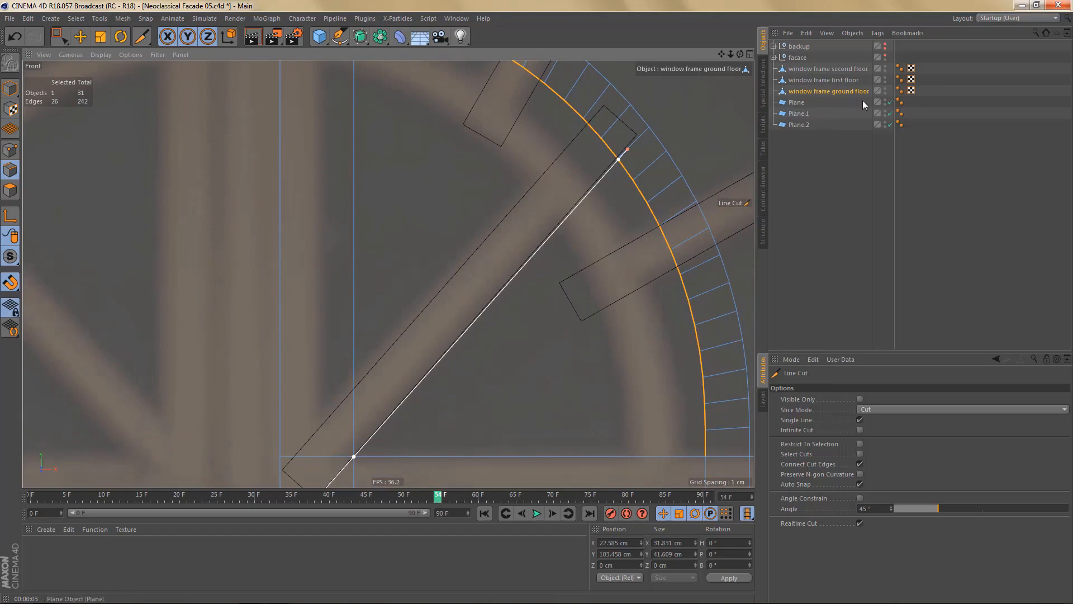
- Hide the diagonal bar's plane in the editor and renderer and switch the ground-floor frame to point editing
left_click(885, 104, "alt")
left_click(884, 104, "alt")
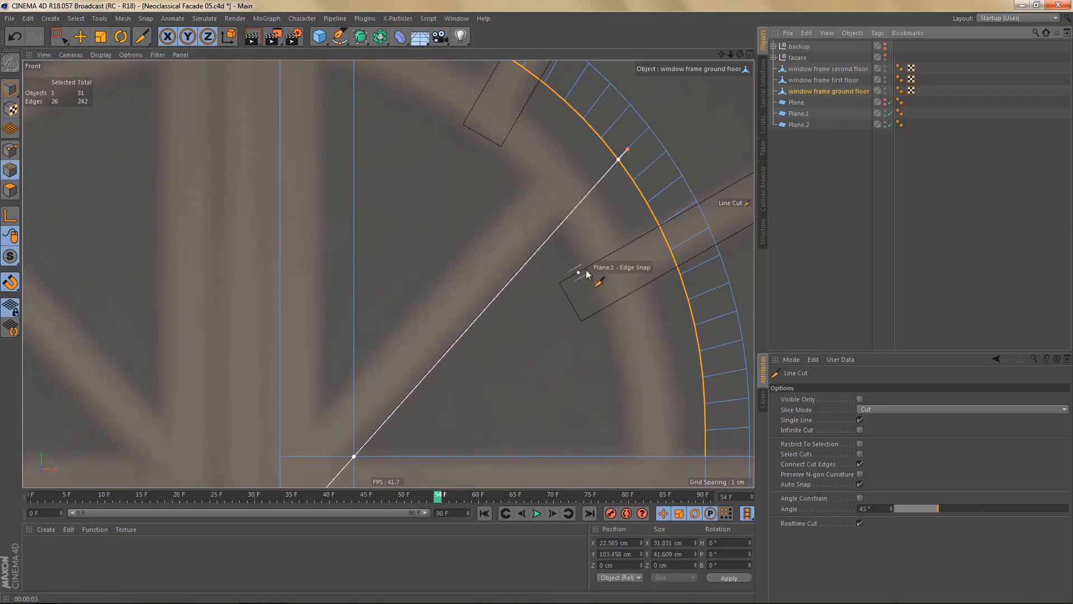
key("e")
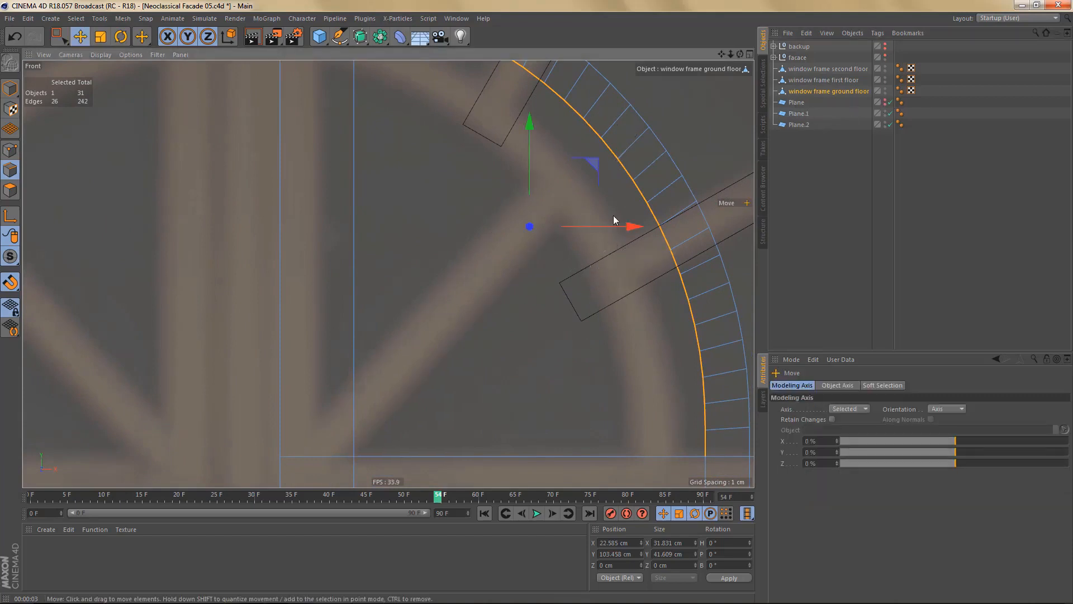
key("Return")
key("Return")
middle_click_drag(623, 185, 628, 114, "alt")
scroll(388, 271, "down", 3)
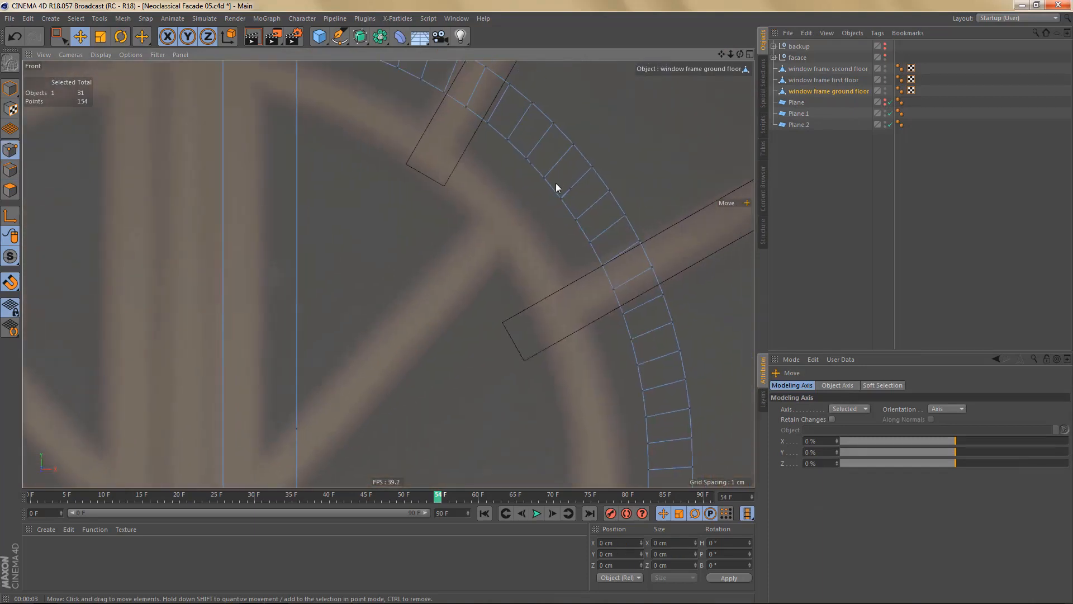
- Select the two nearly coincident points where the lower-edge cut meets the inner arch band
scroll(540, 171, "up", 6)
scroll(619, 178, "up", 3)
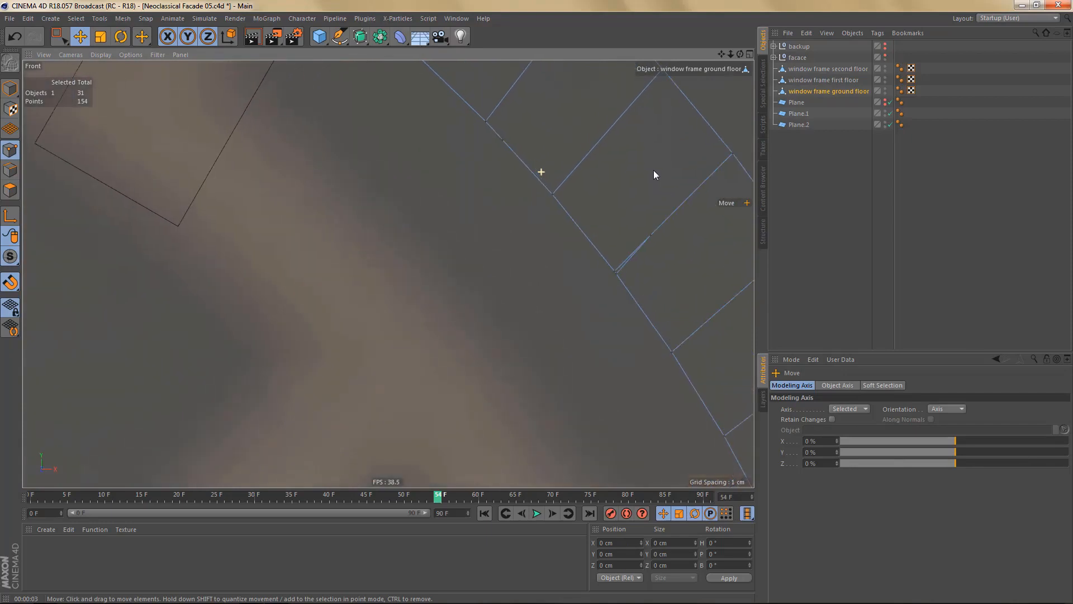
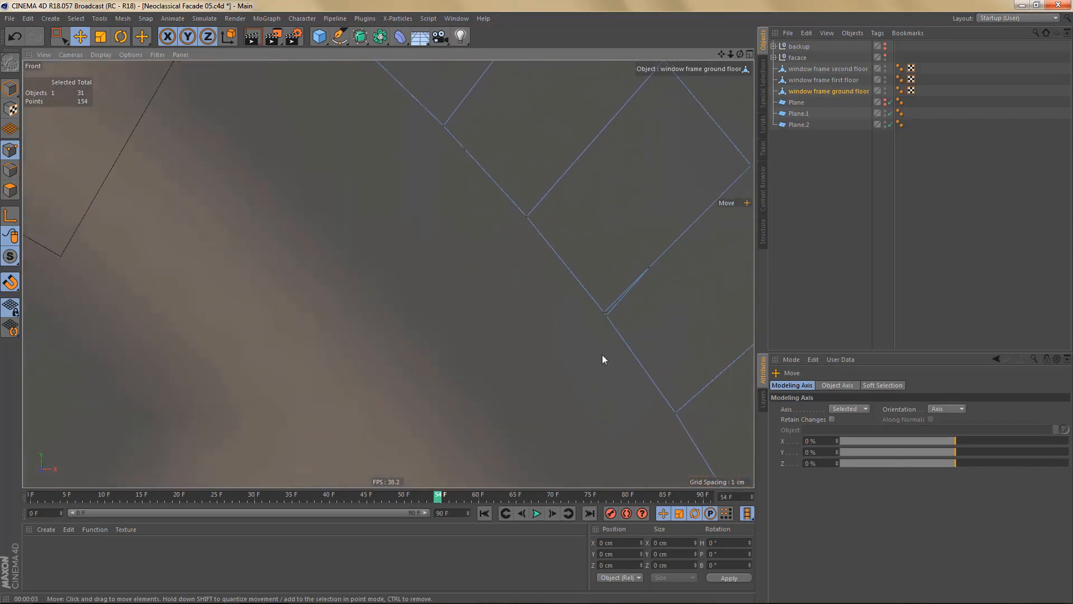
key("k")
key("l")
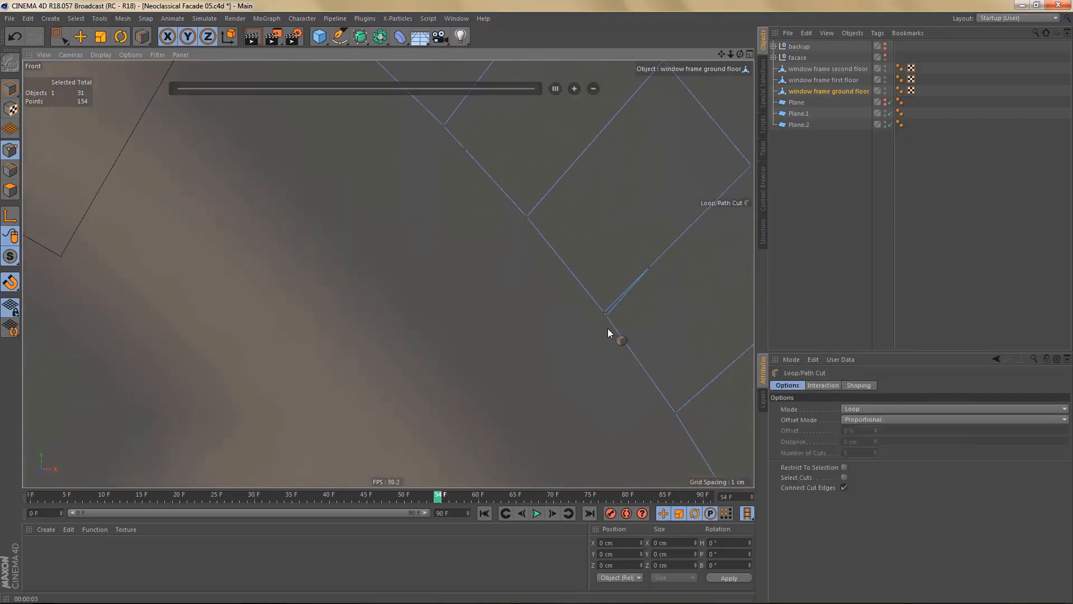
key("space")
left_click_drag(592, 296, 615, 345)
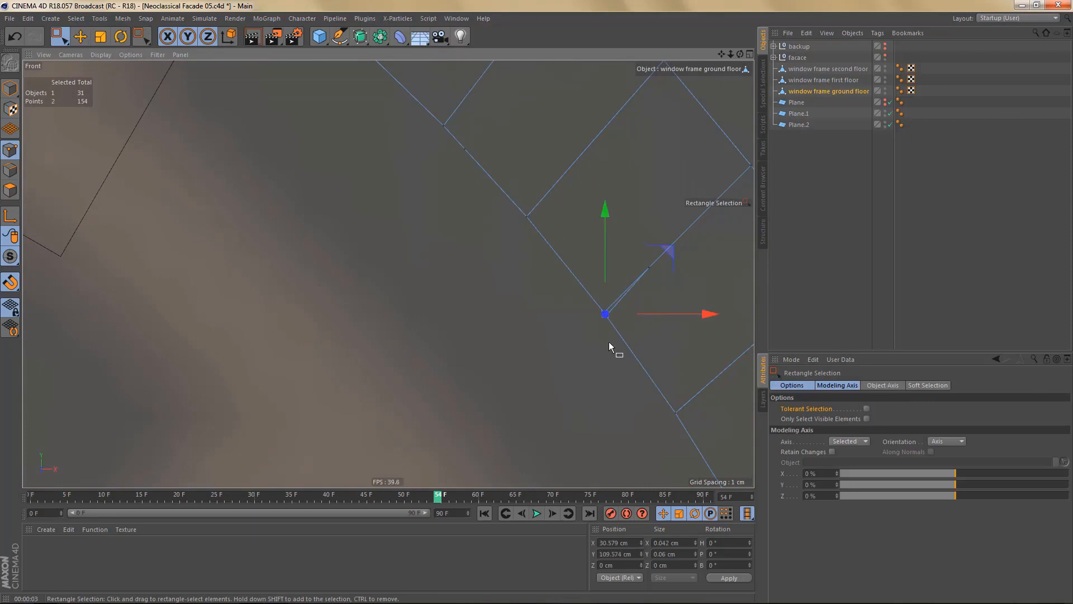
scroll(614, 328, "up", 2)
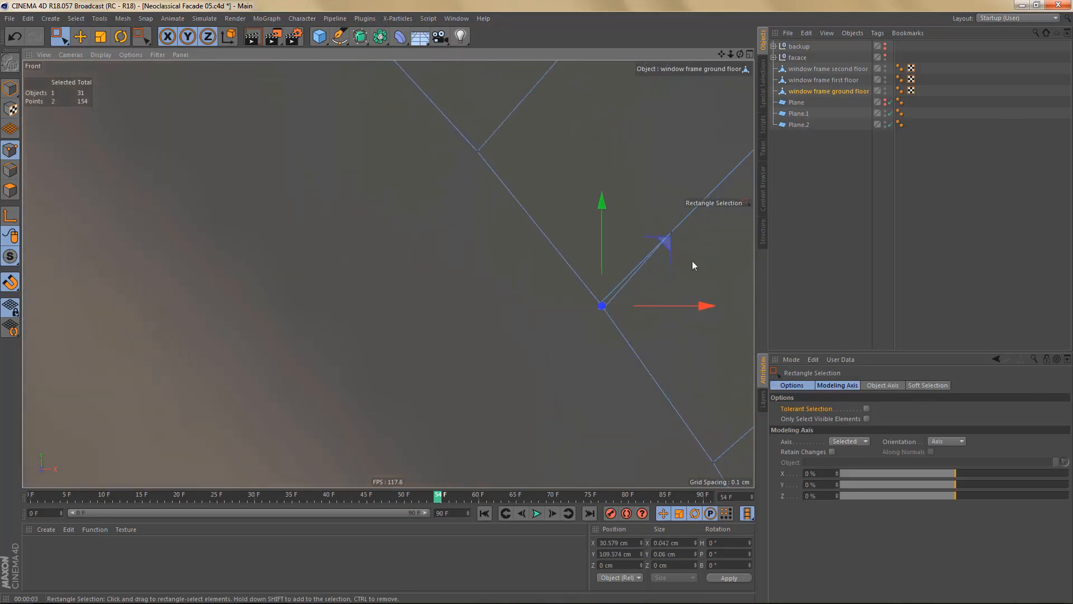
- Show the diagonal bar's plane again, compare it with the selected points and undo the lower-edge line cut
left_click(885, 103)
scroll(562, 318, "down", 2)
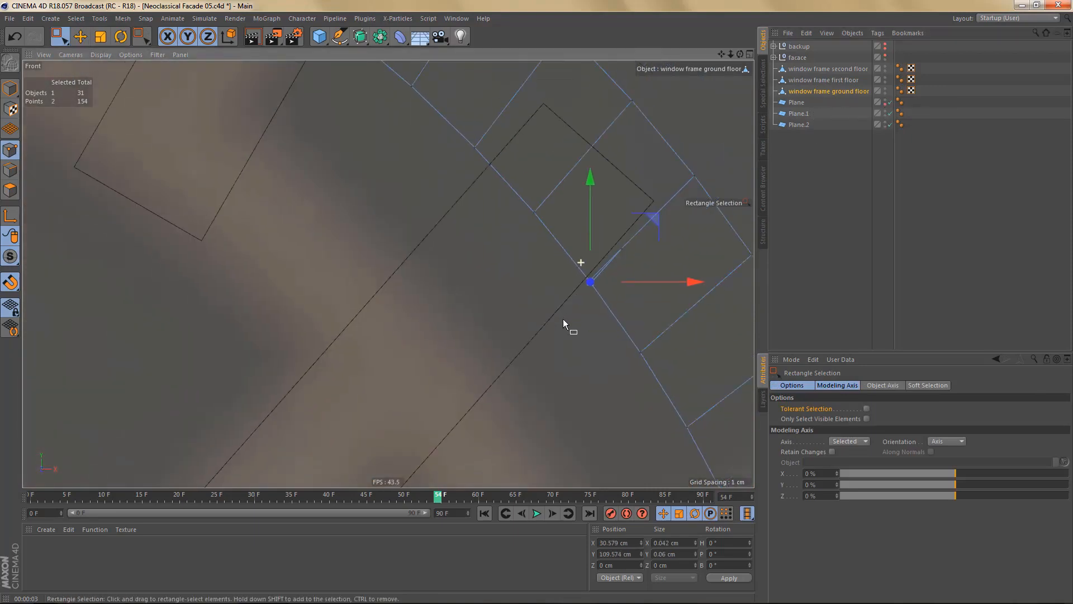
scroll(564, 330, "down", 2)
scroll(590, 320, "up", 4)
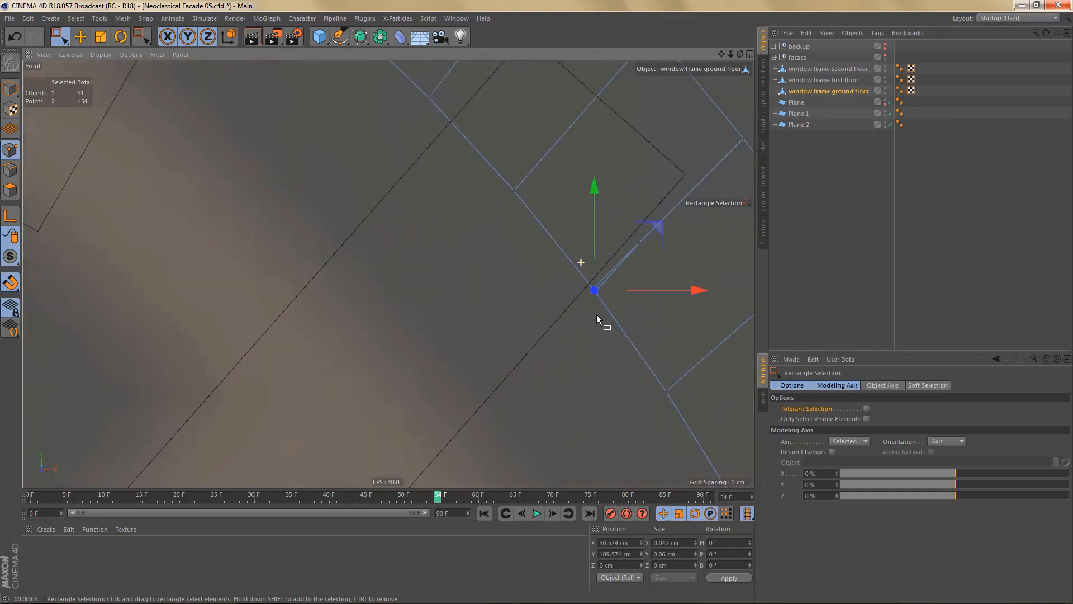
mouse_move(596, 314)
right_mouse_down("alt")
mouse_move(578, 325)
mouse_move(596, 320)
right_mouse_up("alt")
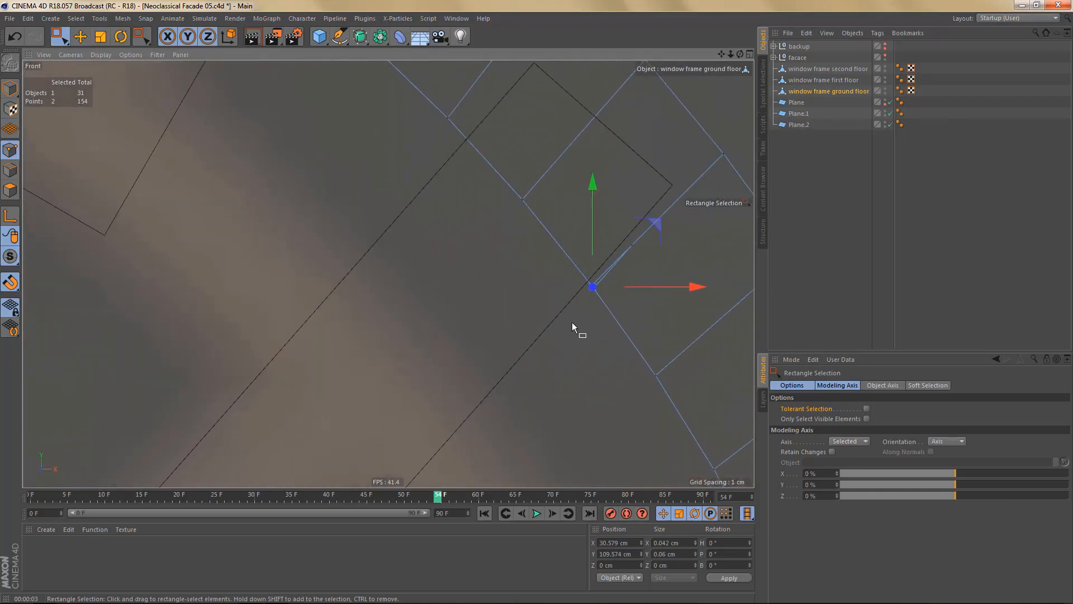
scroll(611, 289, "down", 10)
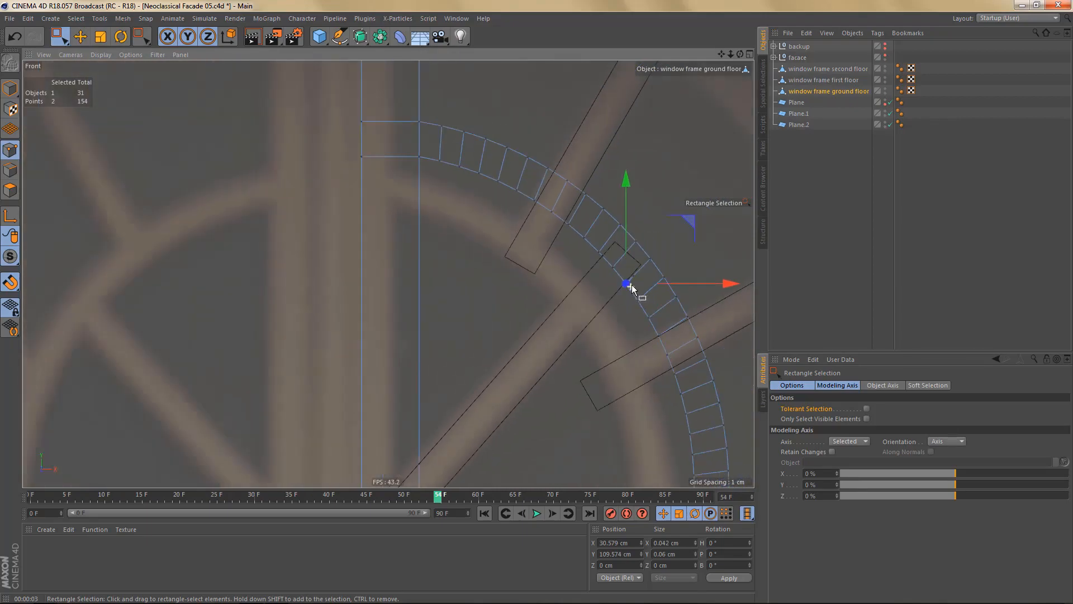
scroll(618, 274, "up", 8)
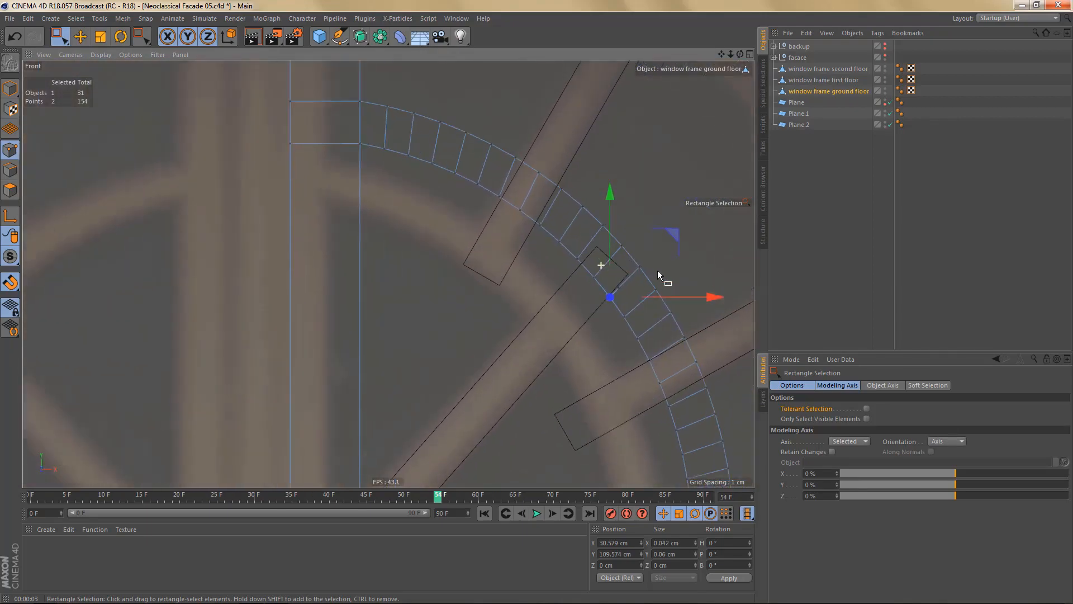
scroll(682, 258, "up", 3)
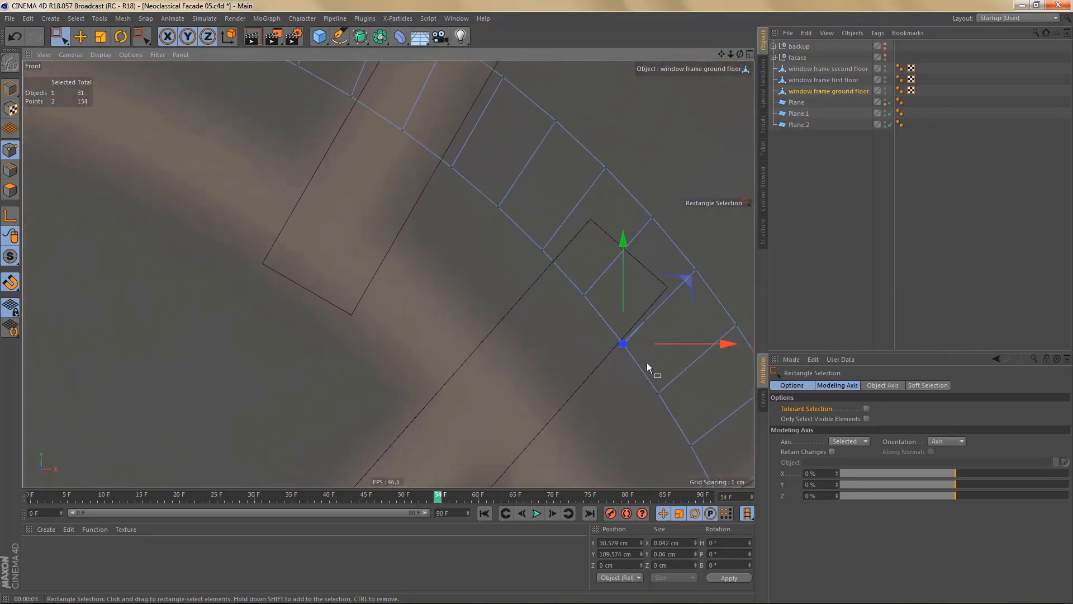
key("ctrl+z")
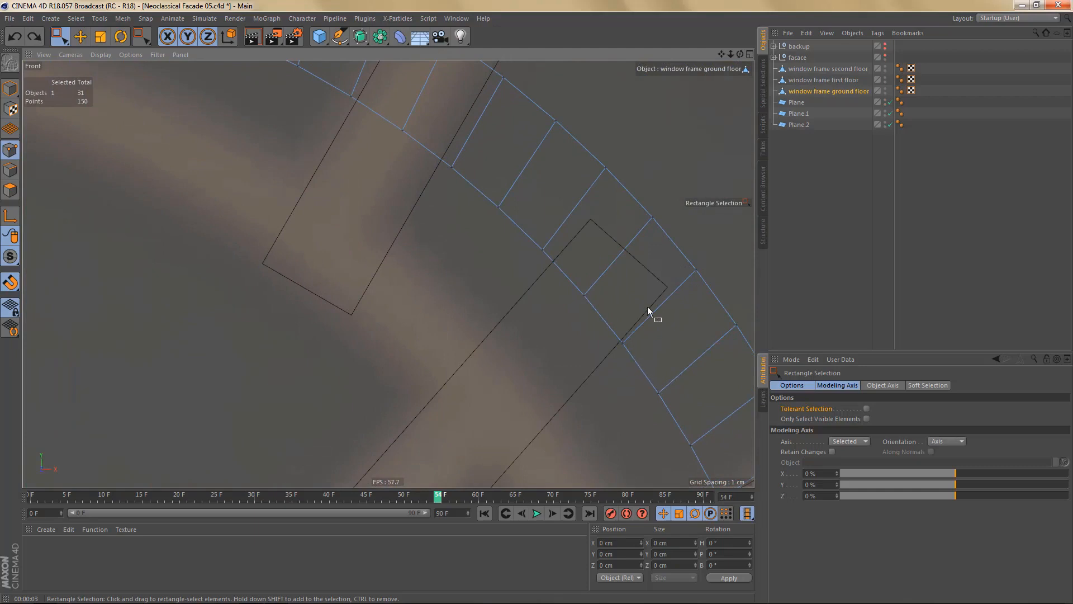
- Line-cut the ground-floor frame along the diagonal plane's lower edge, snapping from its upper corner to its lower corner
key("k")
key("k")
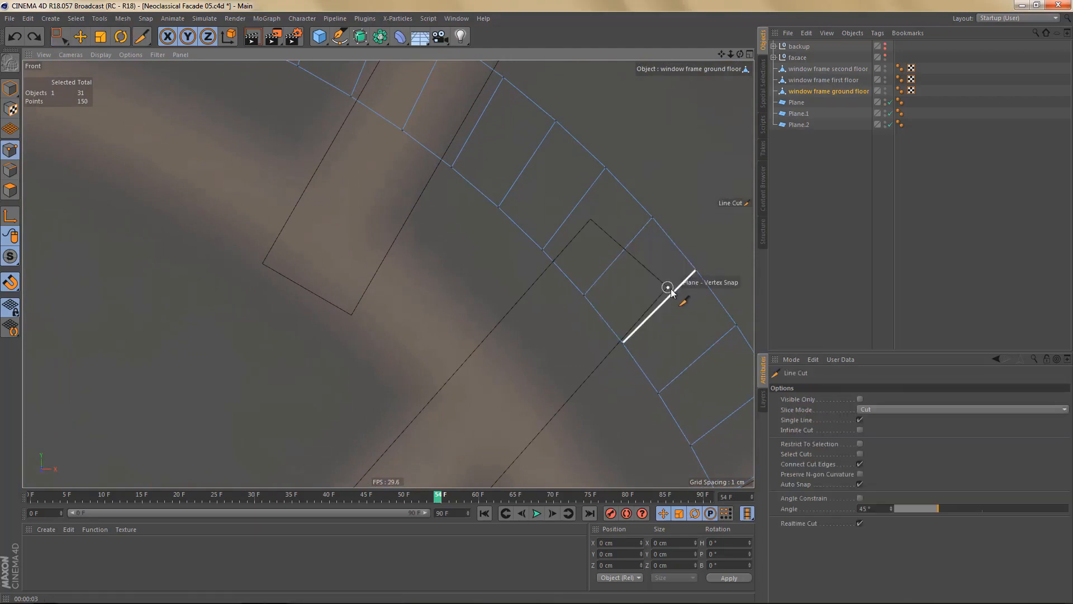
left_click(671, 290)
left_click(593, 360)
key("ctrl+z")
scroll(686, 286, "up", 3)
left_click(658, 280)
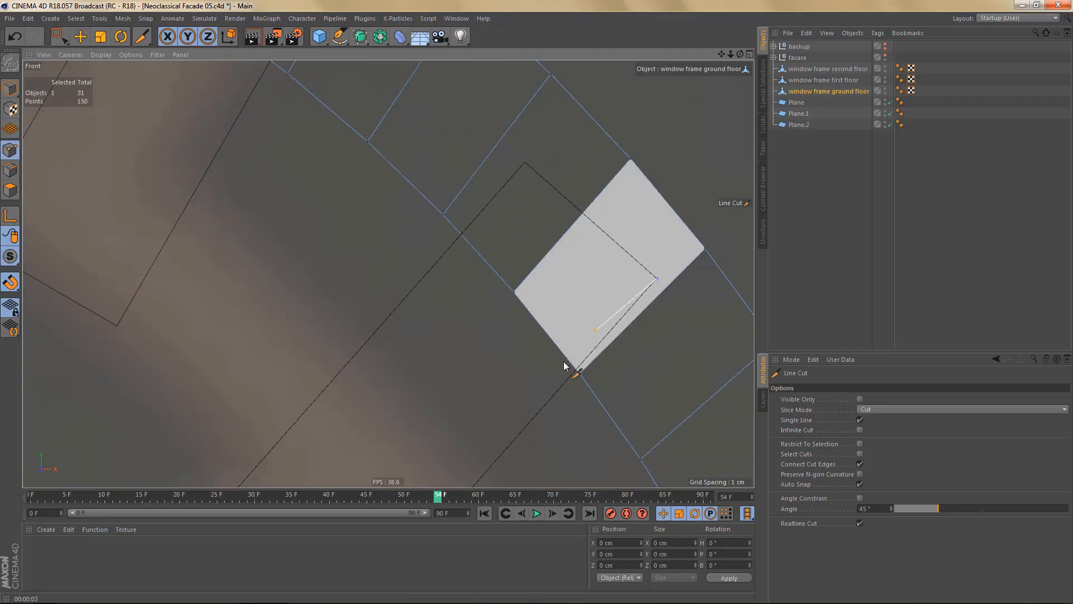
middle_click_drag(558, 380, 606, 200, "alt")
right_click_drag(598, 207, 556, 306, "alt")
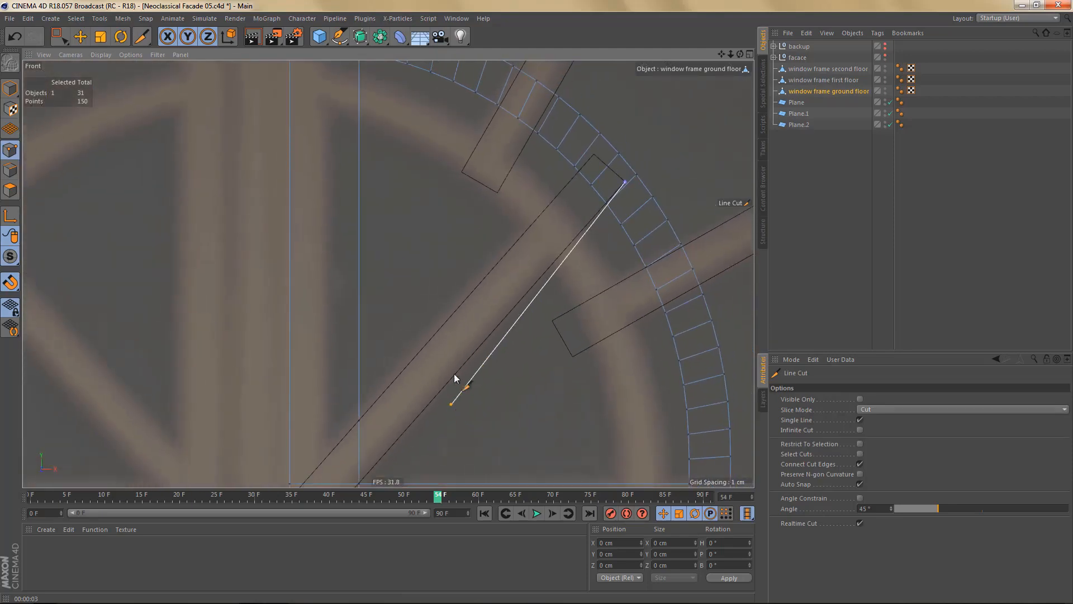
middle_click_drag(455, 378, 580, 225, "alt")
right_click_drag(460, 345, 592, 321, "alt")
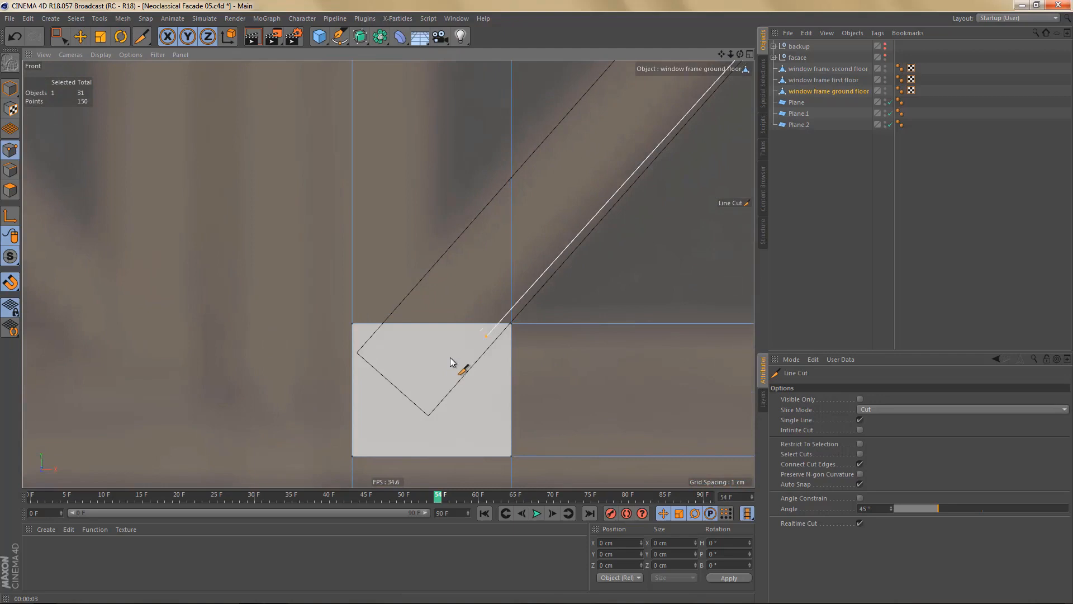
left_click(429, 417)
right_click_drag(456, 331, 453, 368, "alt")
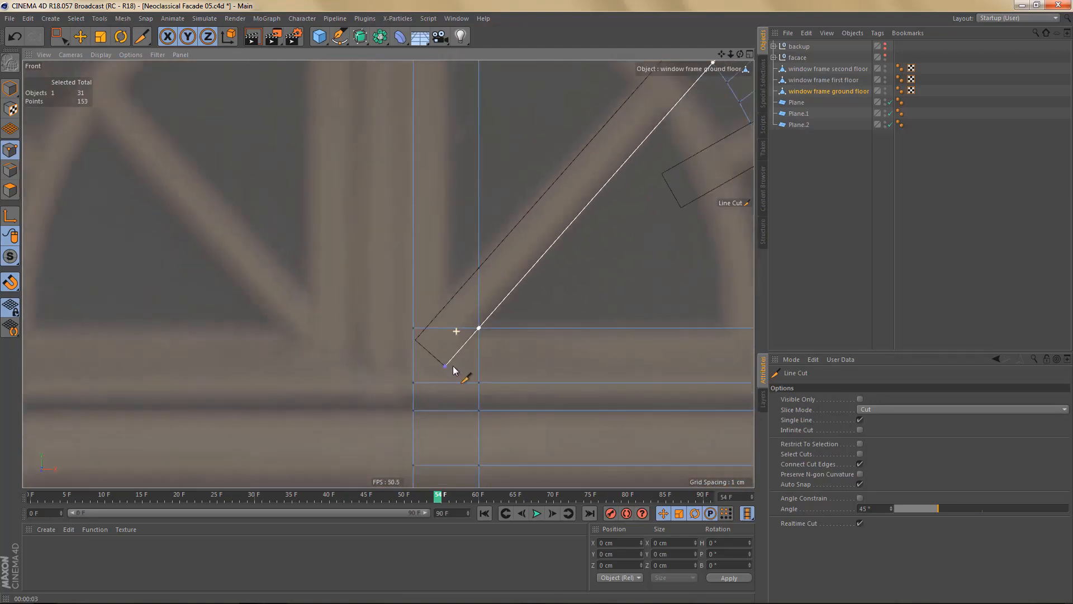
- Compare the new cut's end at the inner arch band with the diagonal plane, and hide that plane
middle_click_drag(596, 260, 556, 340, "alt")
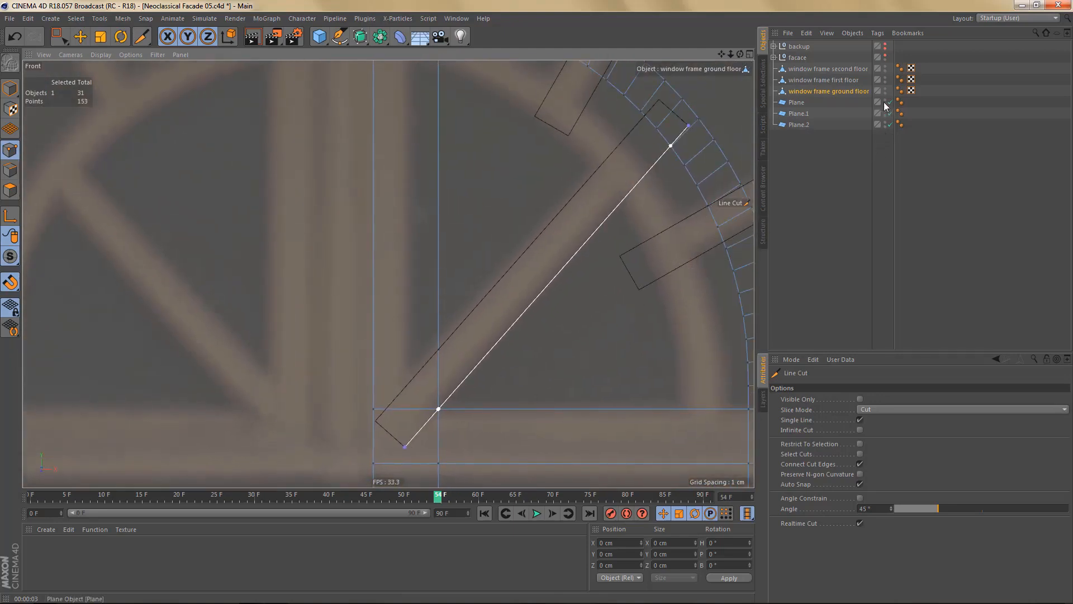
middle_click_drag(639, 213, 604, 262, "alt")
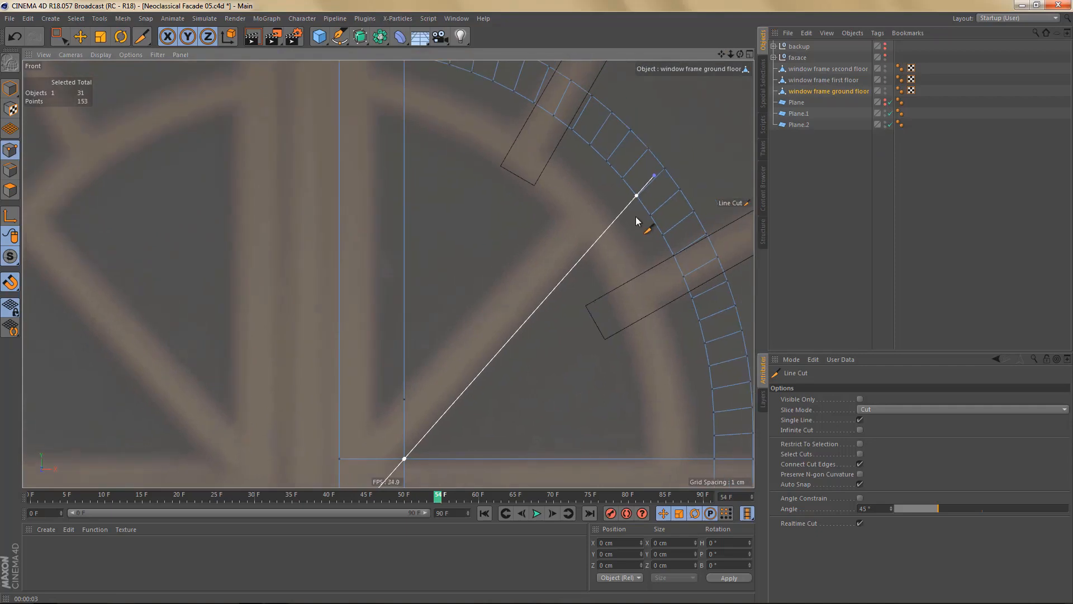
key("e")
scroll(642, 204, "up", 5)
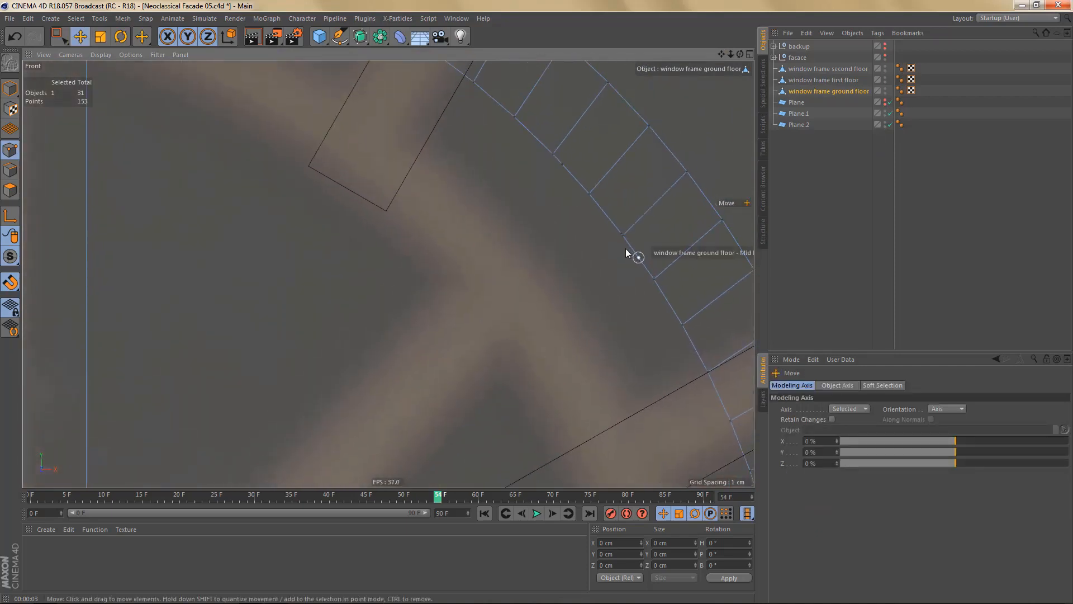
scroll(629, 246, "up", 5)
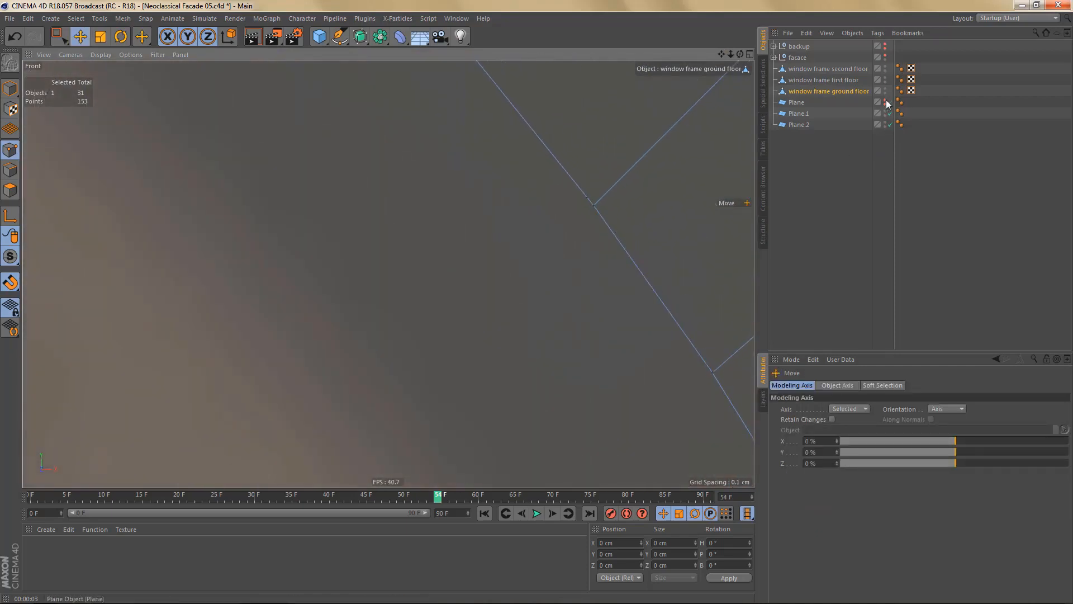
left_click(885, 101)
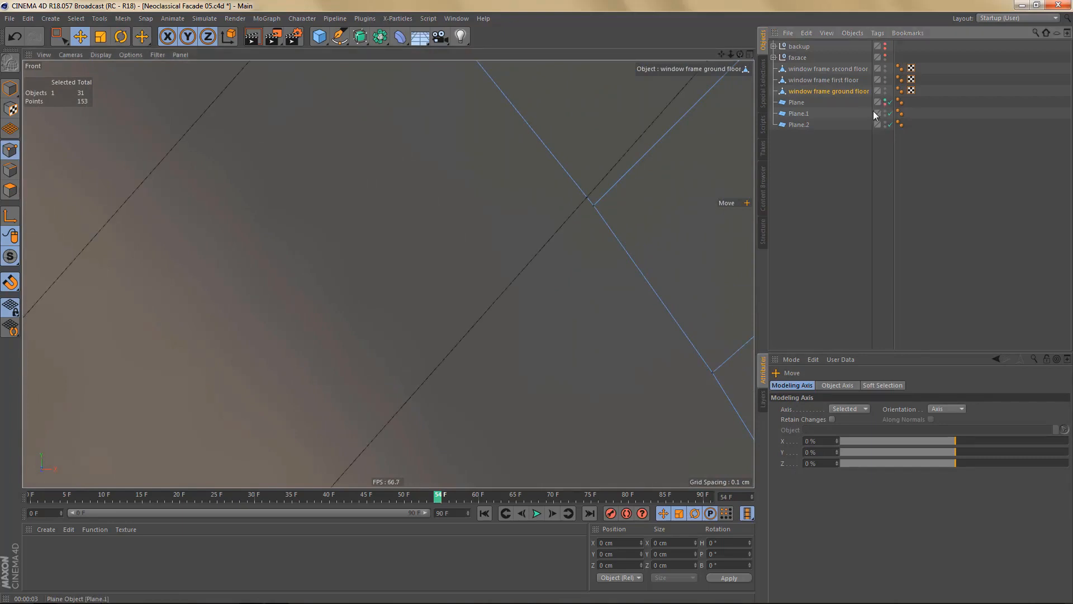
left_click(884, 101, "alt")
middle_click_drag(595, 258, 602, 299, "alt")
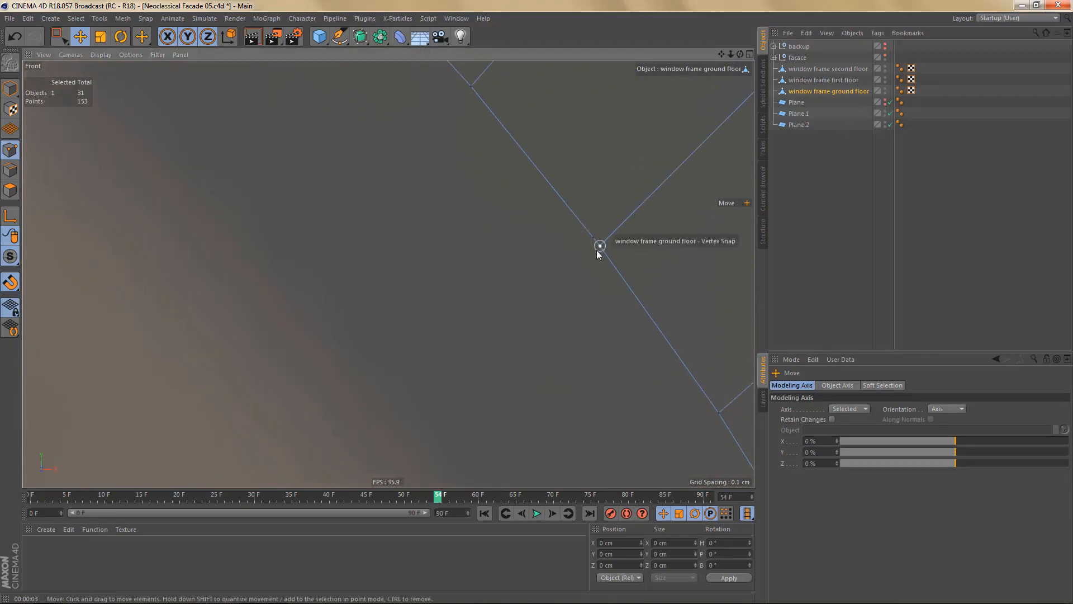
- Weld the two nearly coincident points where the lower-edge cut meets the inner arch band onto the cut's point
key("0")
left_click_drag(573, 210, 618, 258)
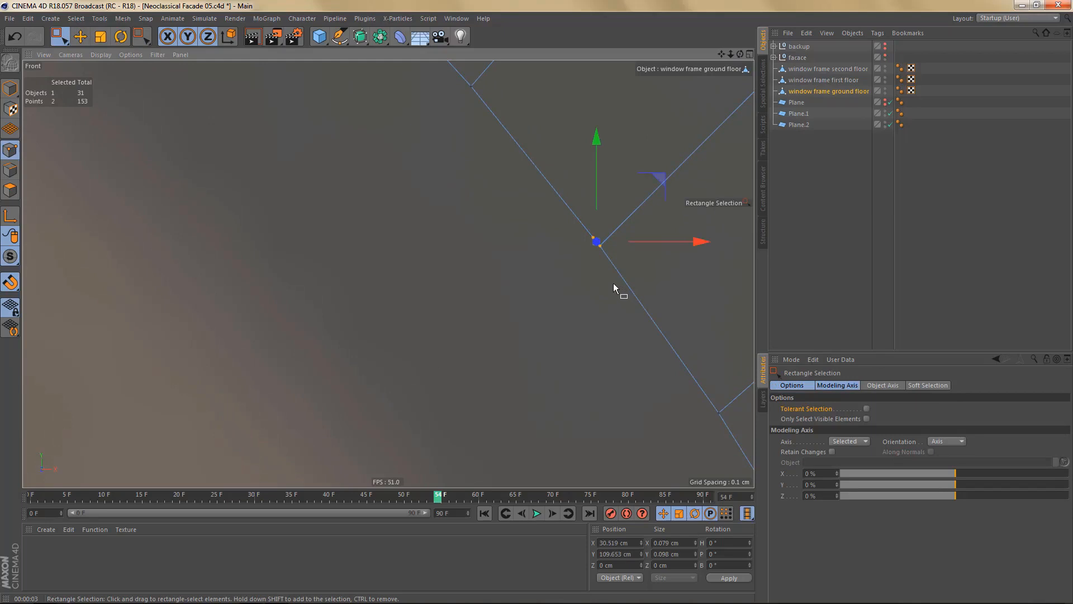
key("m")
key("q")
left_click(594, 240)
scroll(575, 324, "down", 3)
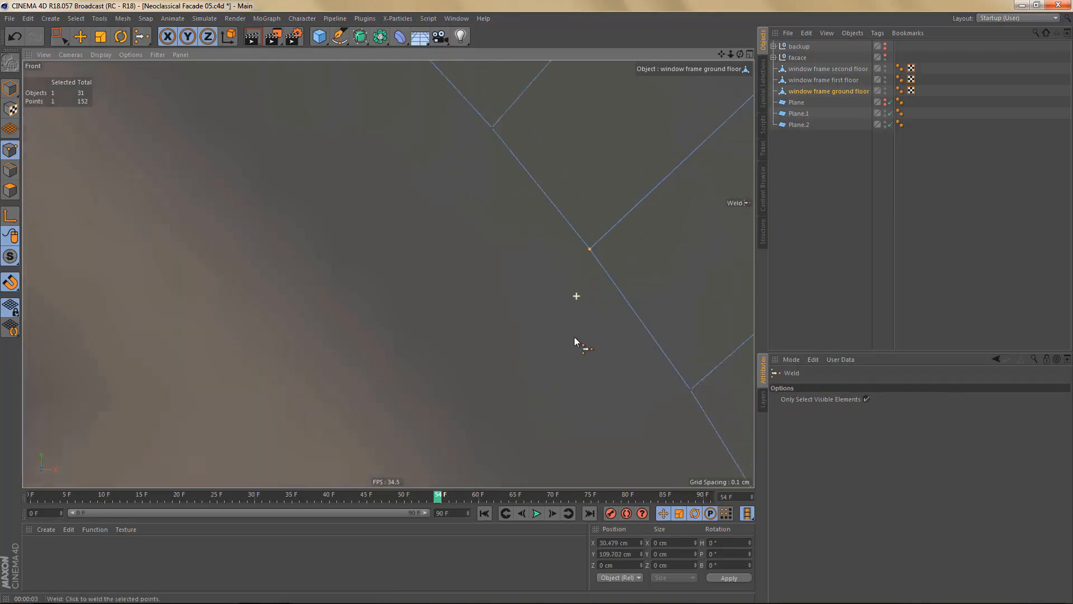
- Weld the neighbouring band vertex onto the upper-edge cut's point on the inner arch band
middle_click_drag(479, 237, 512, 285)
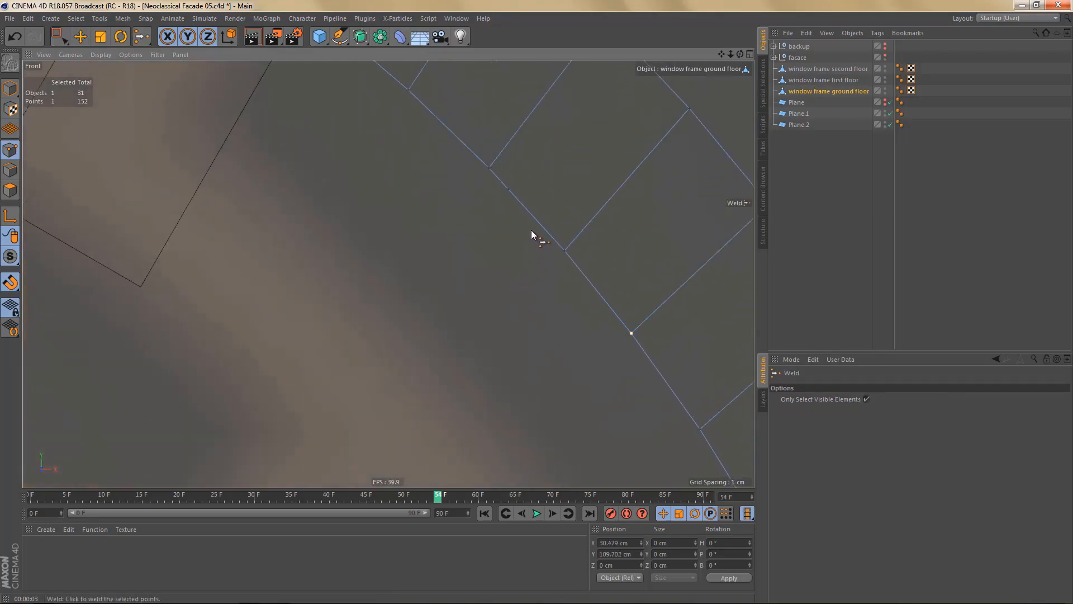
middle_click_drag(531, 230, 558, 280)
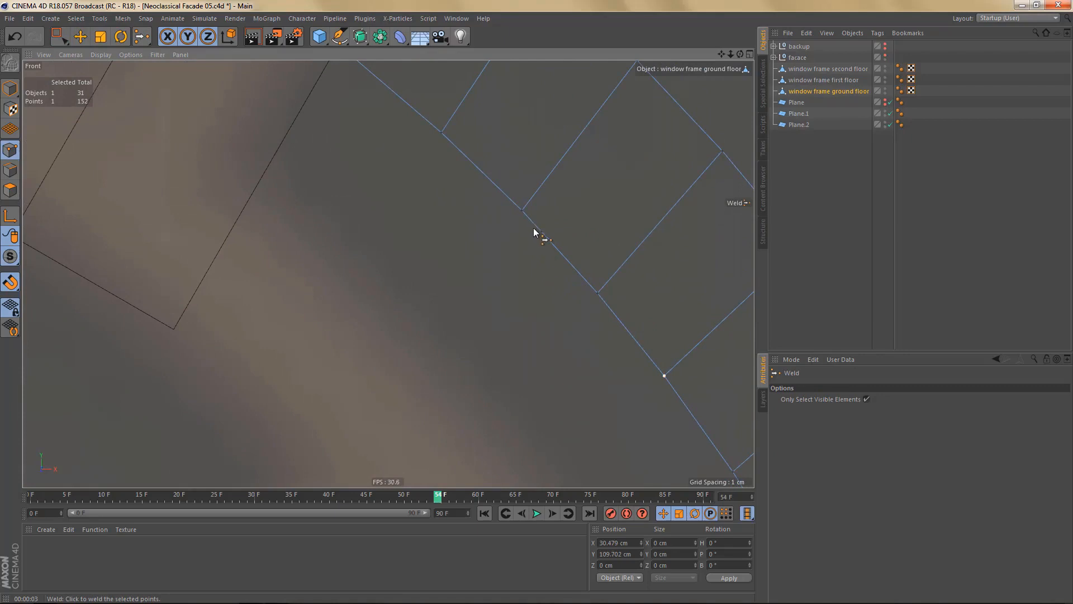
key("0")
left_click_drag(531, 225, 610, 324)
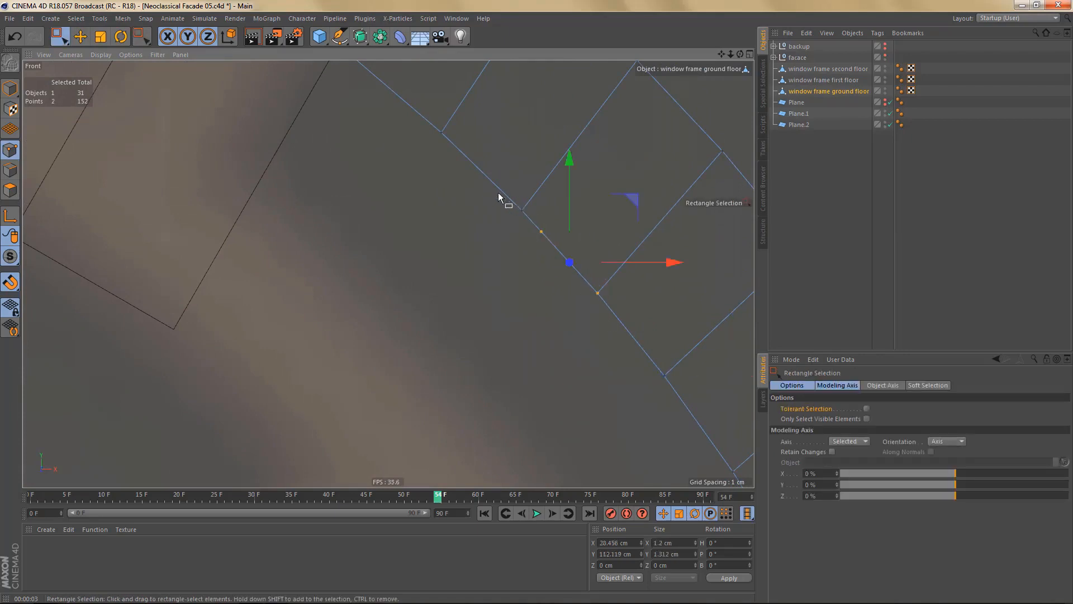
left_click_drag(503, 196, 562, 251)
key("m")
key("q")
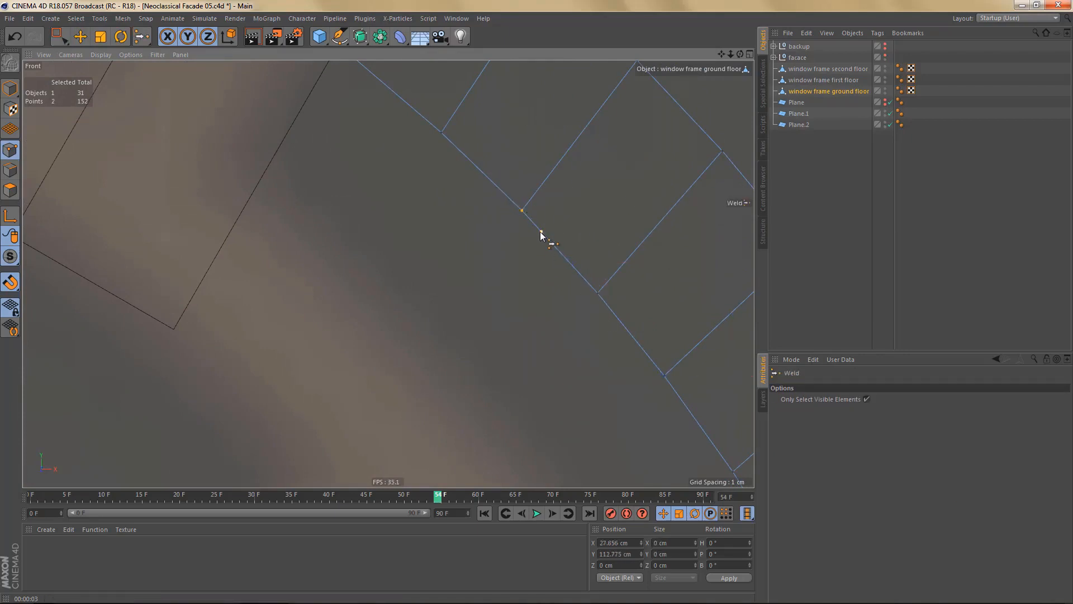
left_click(540, 231)
scroll(554, 274, "down", 5)
scroll(577, 223, "down", 5)
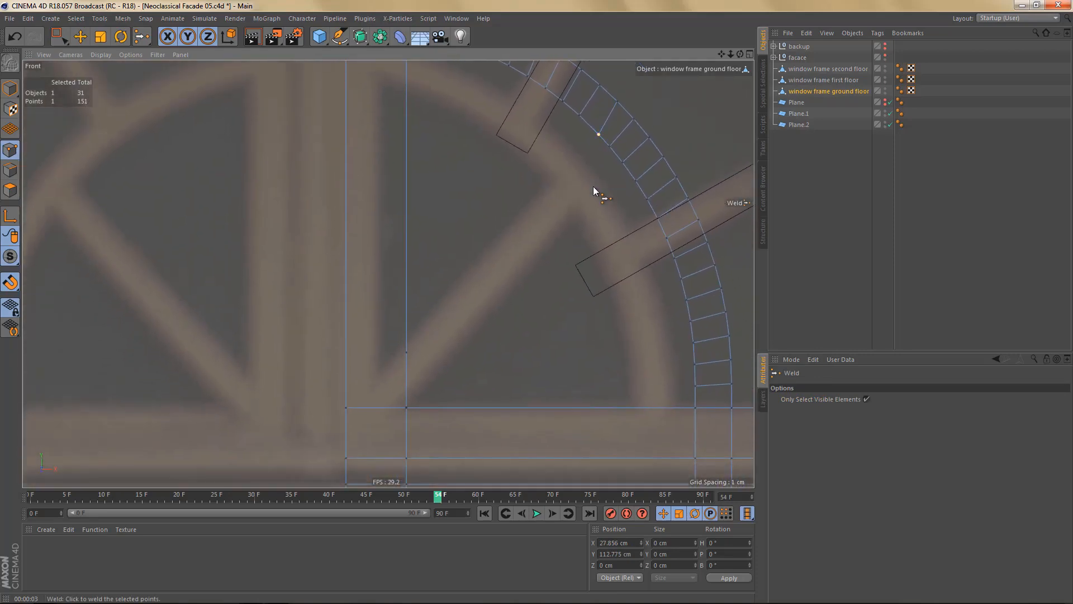
- Line-cut horizontally across the centre post, between the upper-edge cut's point and the horizontal bar
key("k")
key("k")
left_click_drag(425, 374, 260, 373)
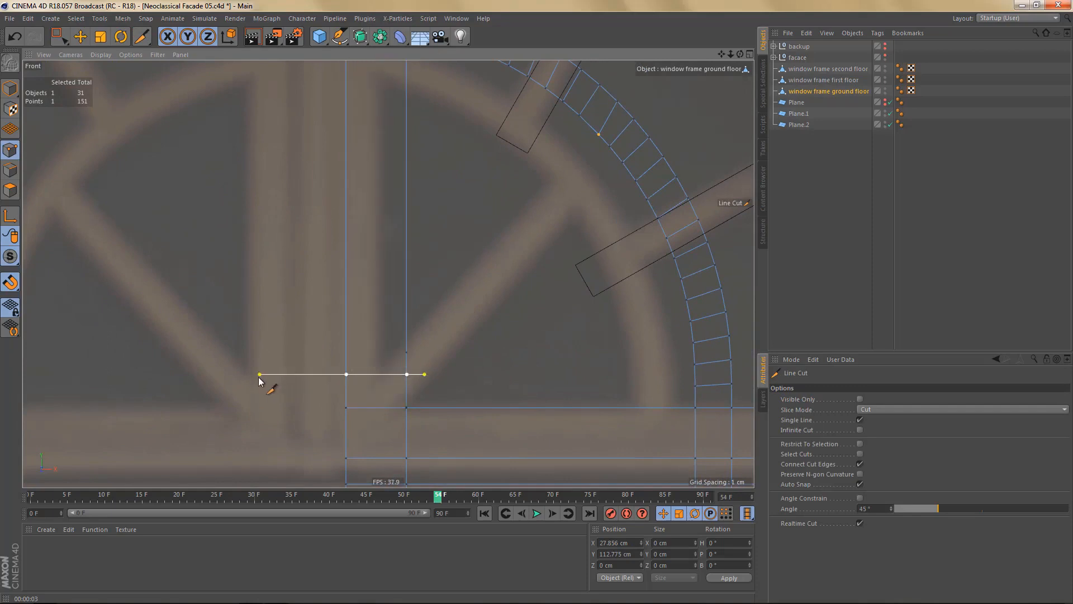
- Bridge the two short edges on the centre post to the two matching inner arch edges to form the diagonal bar
key("b")
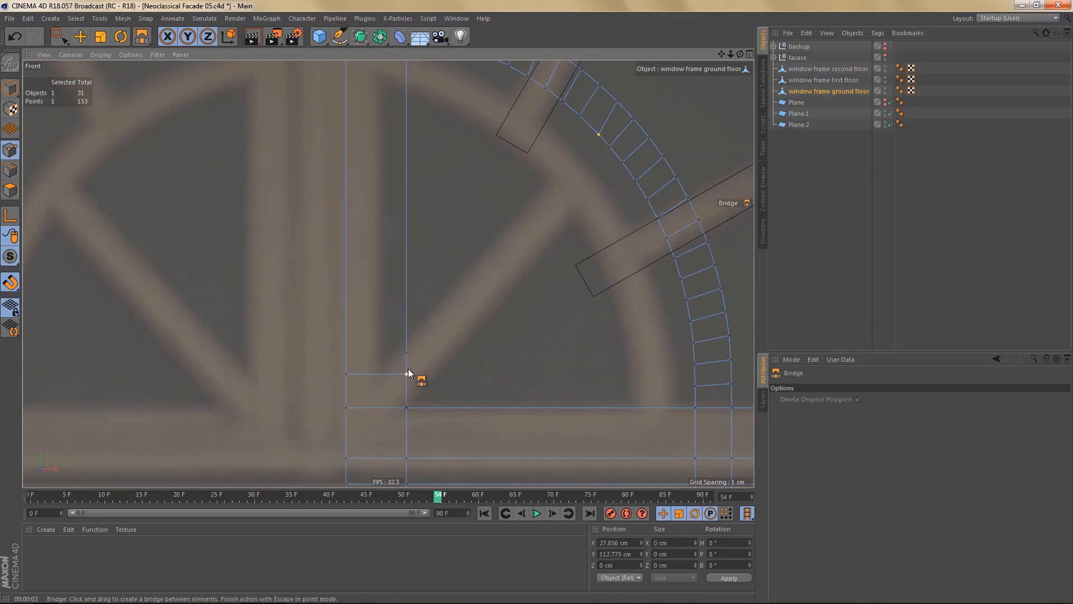
key("q")
key("w")
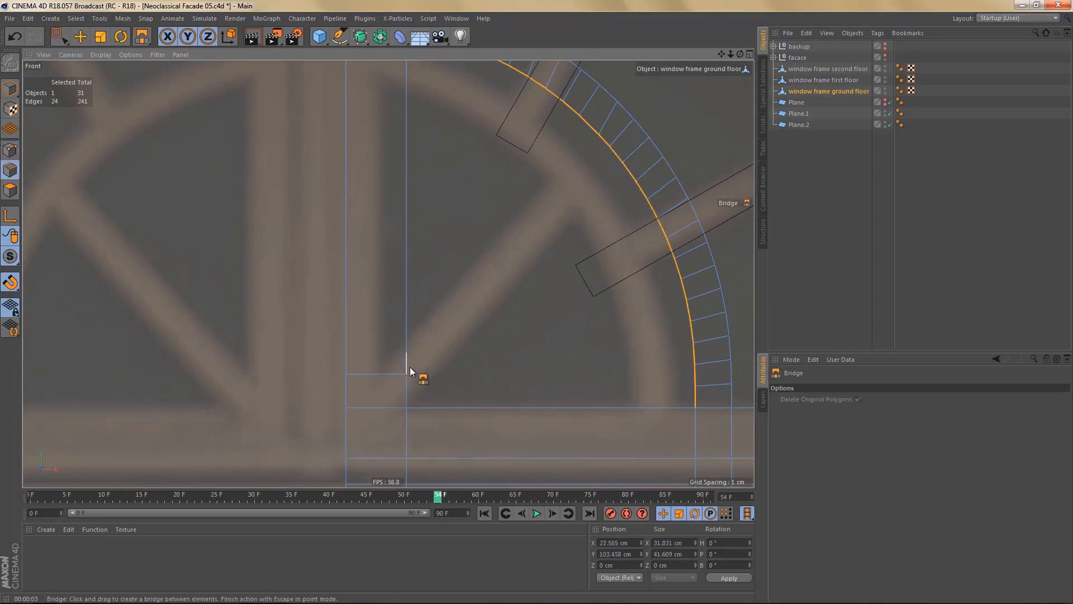
left_click_drag(410, 367, 592, 152)
left_click_drag(437, 357, 578, 200)
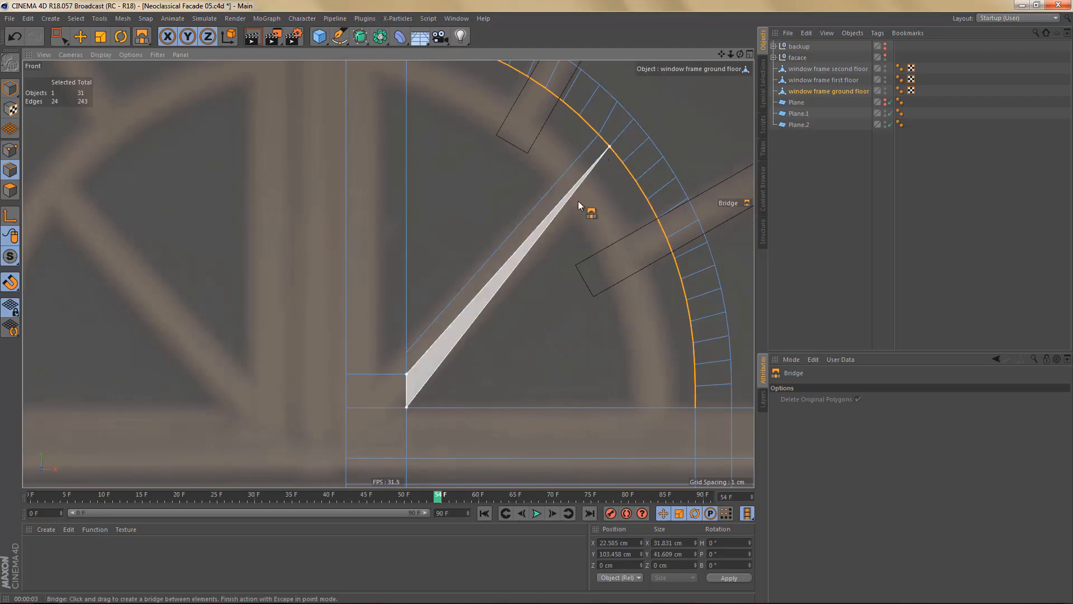
left_click_drag(610, 154, 610, 149)
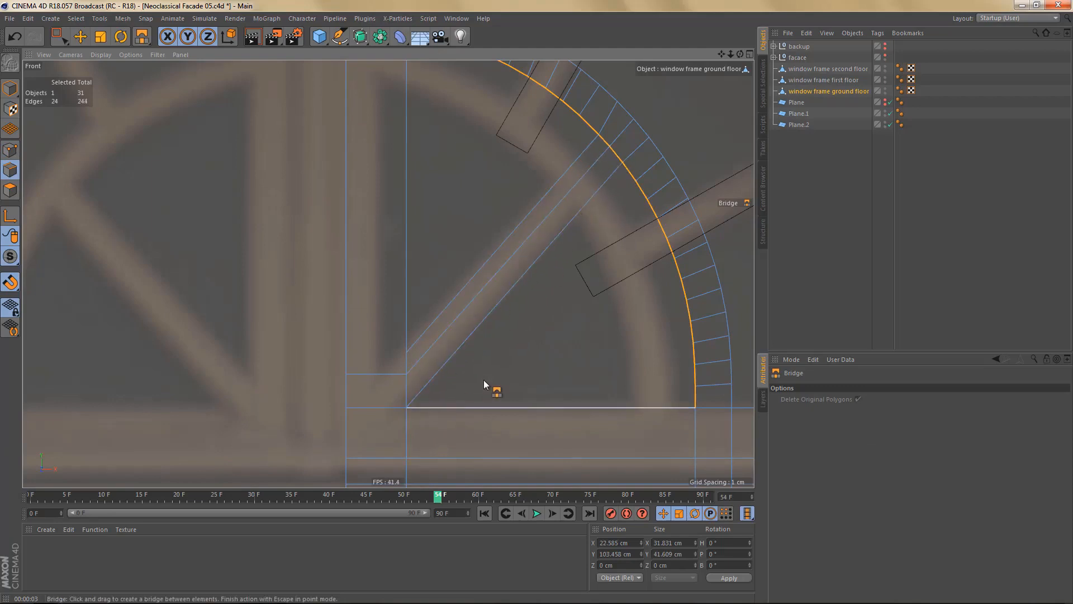
- Weld the three nearly coincident points where the diagonal bar meets the centre post onto the post's corner with the horizontal bar
scroll(481, 386, "down", 3)
key("ctrl+r")
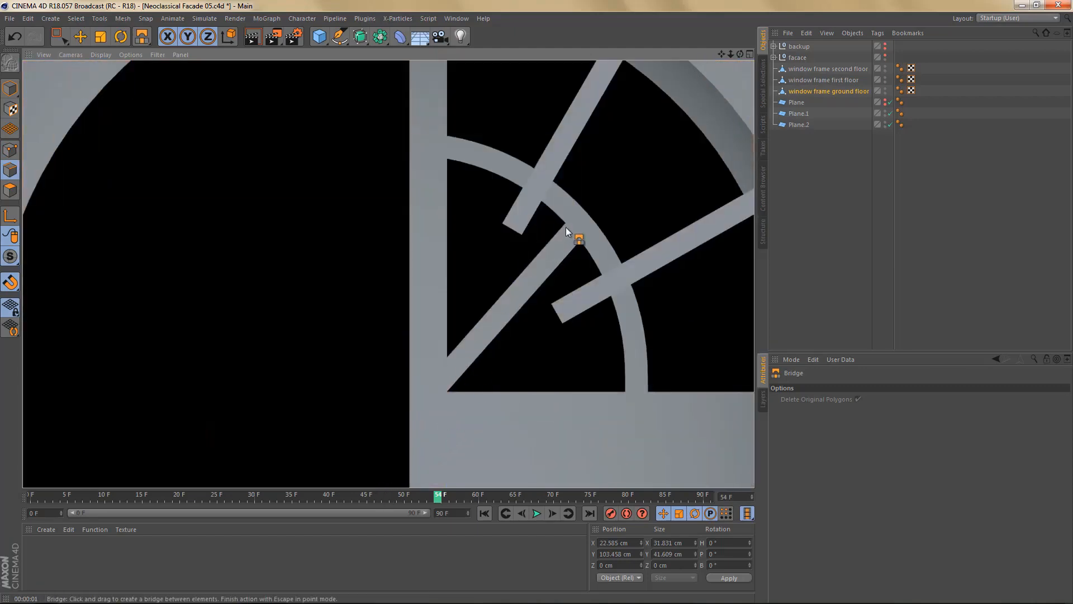
scroll(507, 391, "up", 5)
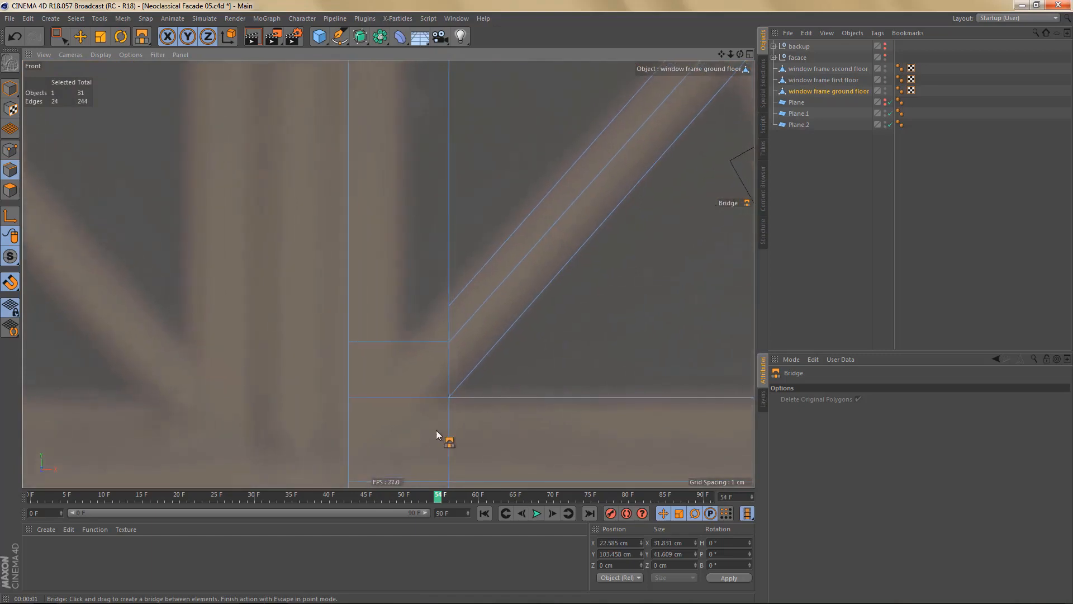
scroll(519, 414, "up", 2)
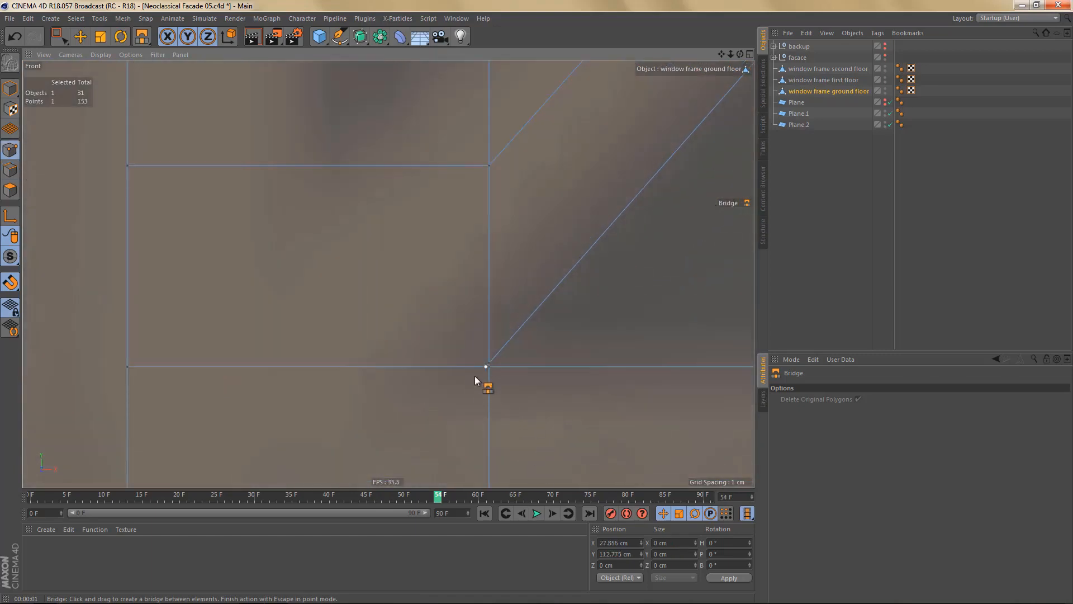
scroll(503, 374, "up", 4)
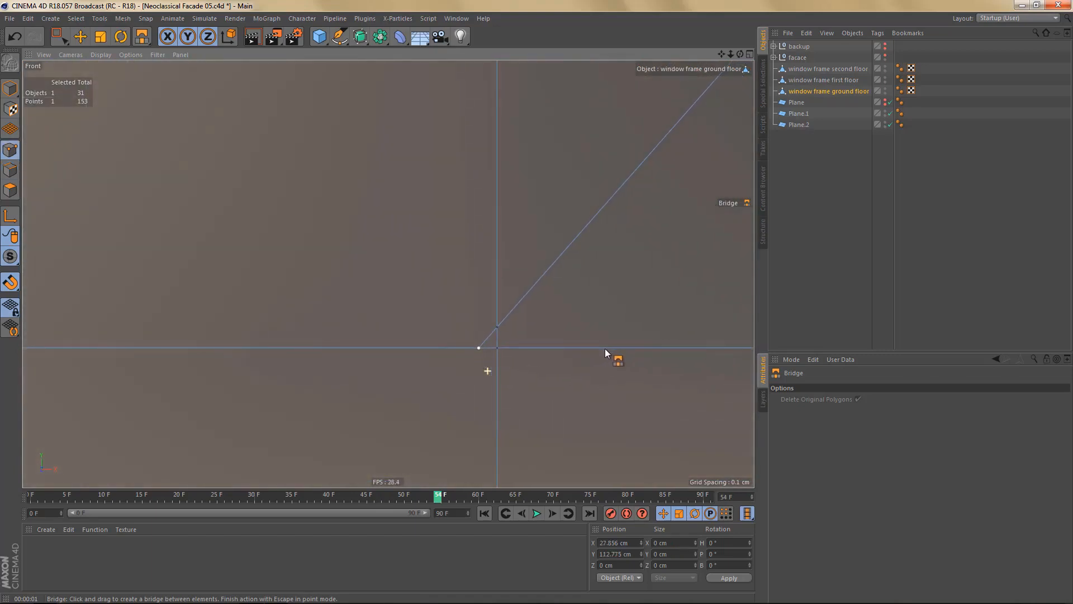
scroll(601, 351, "down", 1)
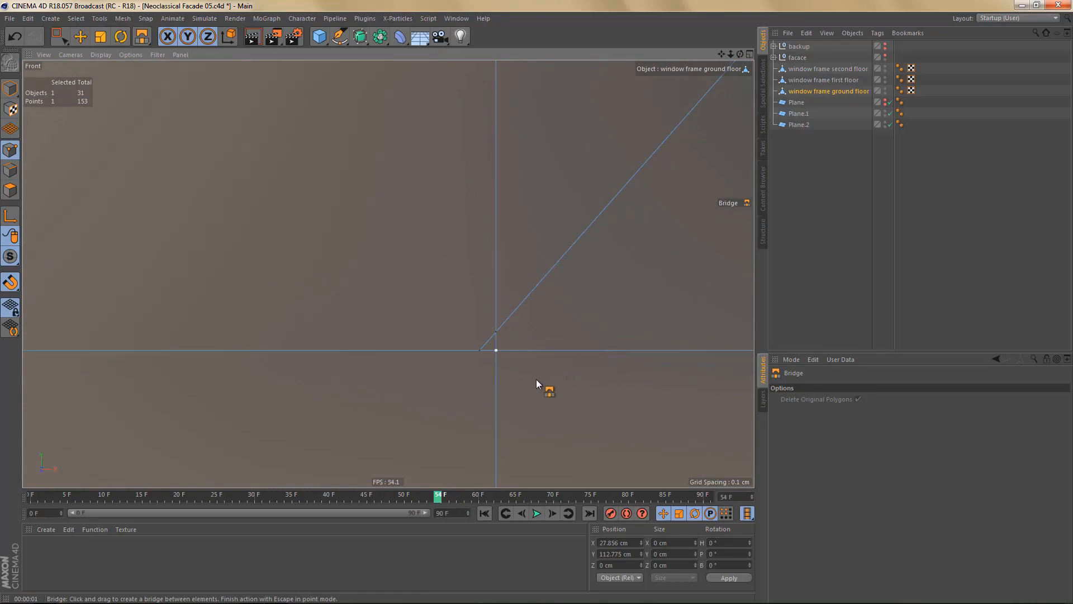
key("0")
left_click_drag(472, 322, 515, 387)
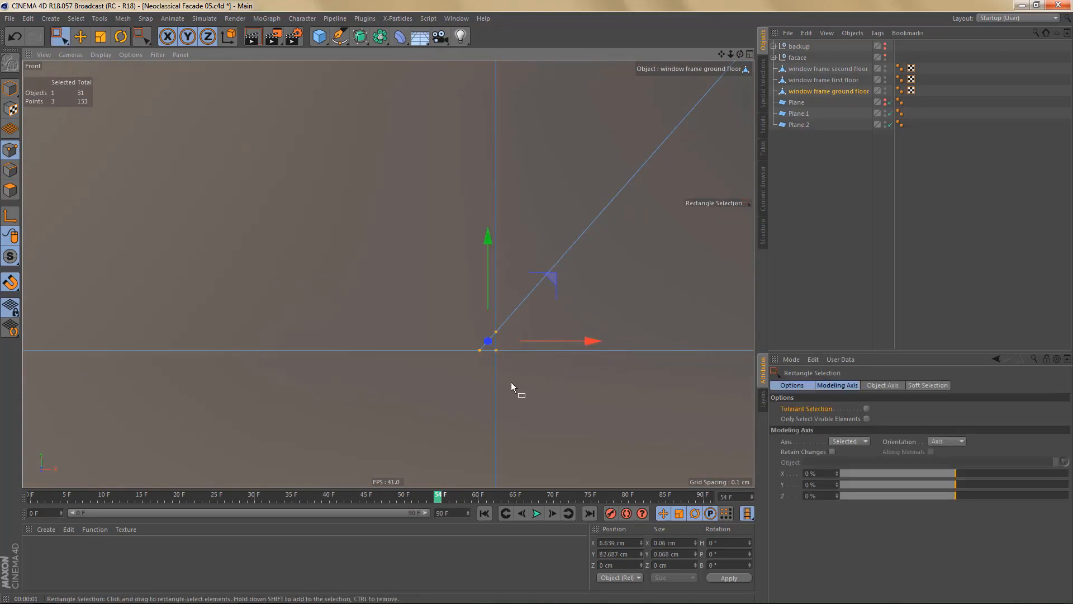
scroll(535, 381, "down", 6)
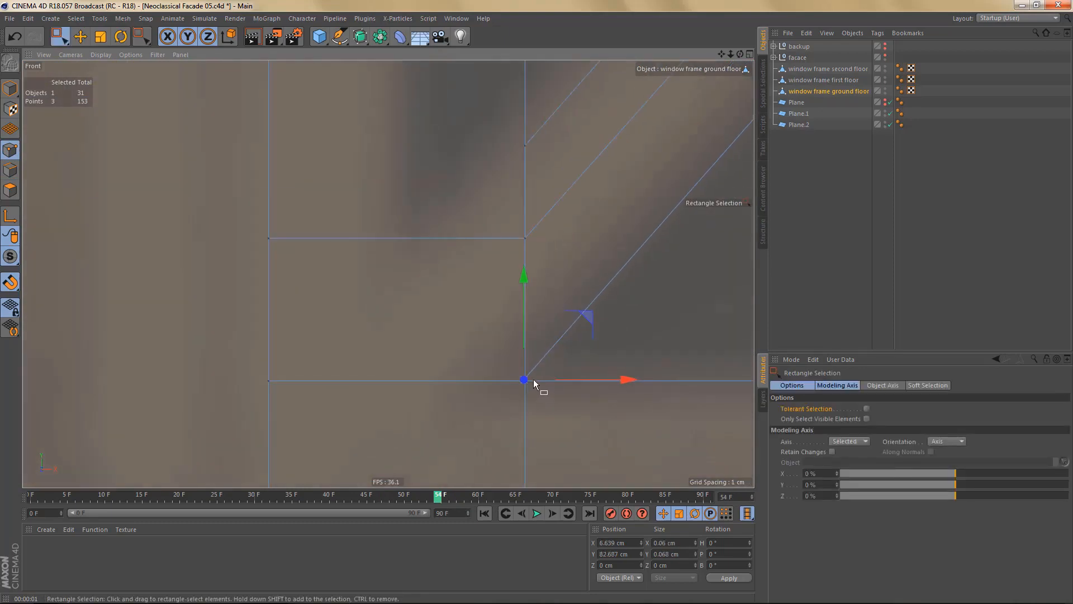
scroll(528, 374, "down", 1)
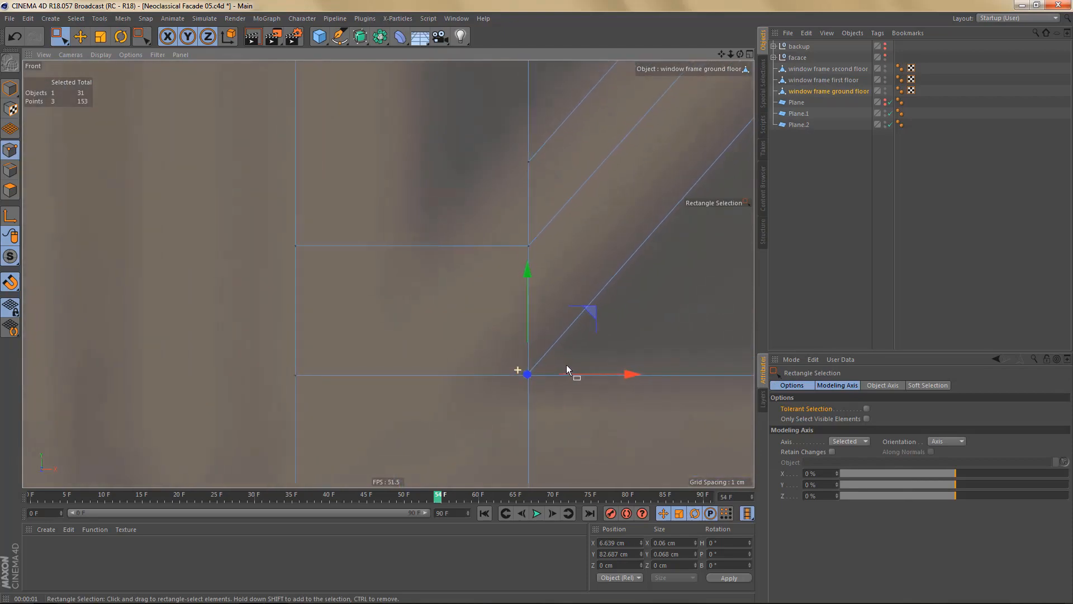
scroll(567, 369, "up", 2)
scroll(551, 375, "up", 2)
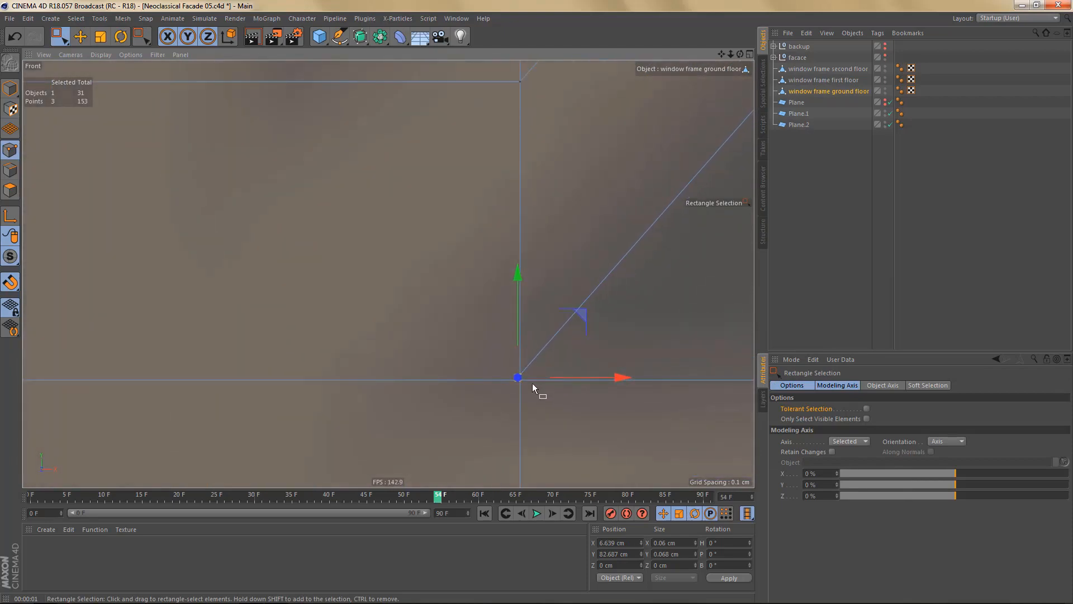
key("m")
key("q")
left_click(522, 380)
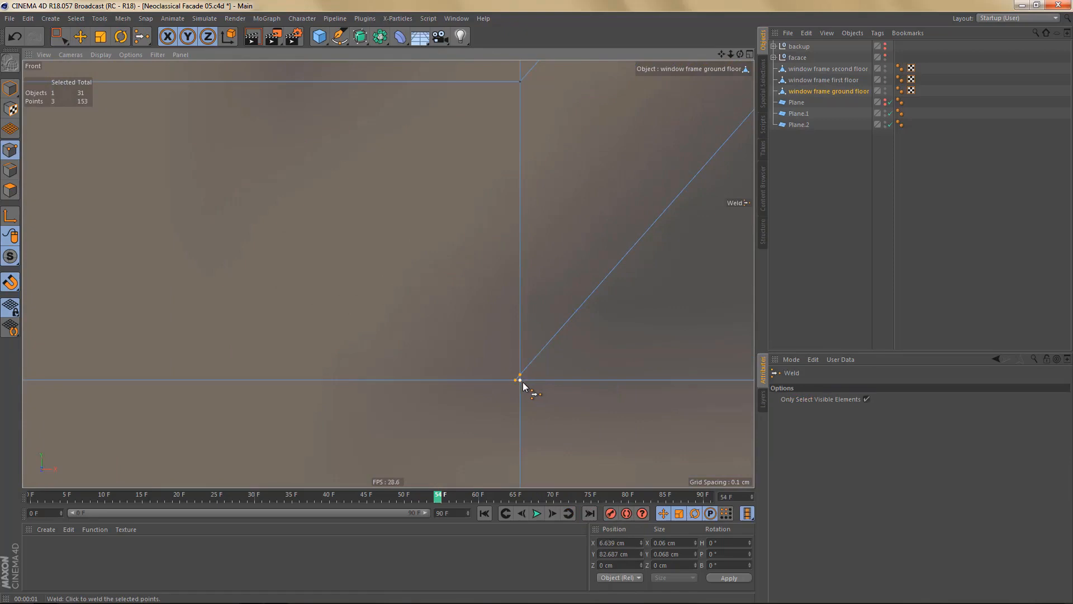
- Nudge the two points of the horizontal cut across the centre post slightly downward, to about Y 86.33 cm
scroll(525, 372, "down", 2)
key("0")
left_click_drag(141, 161, 560, 241)
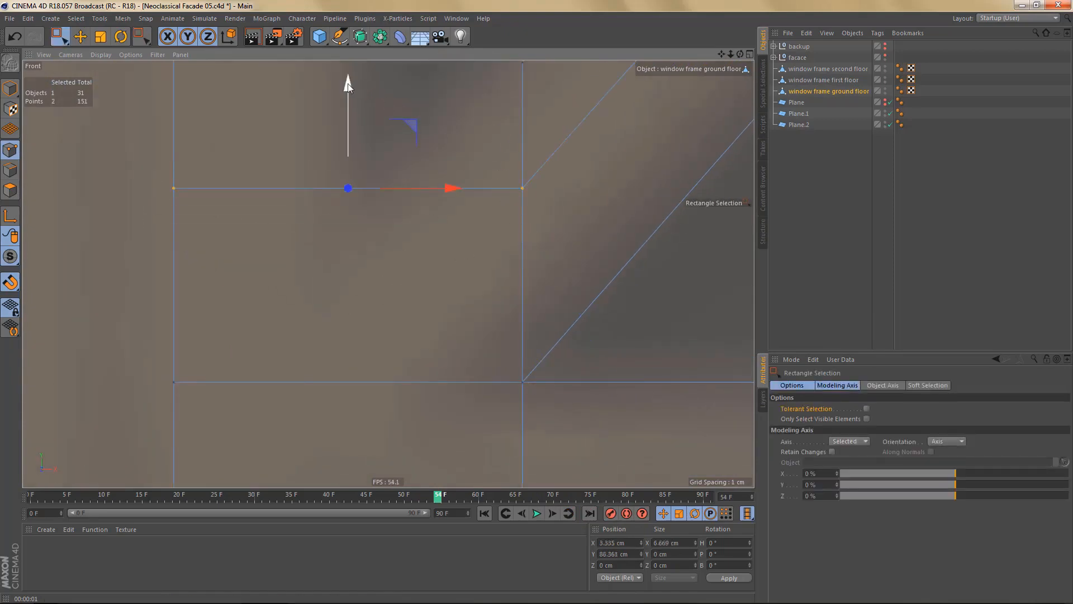
left_click_drag(347, 84, 347, 85)
scroll(436, 304, "down", 4)
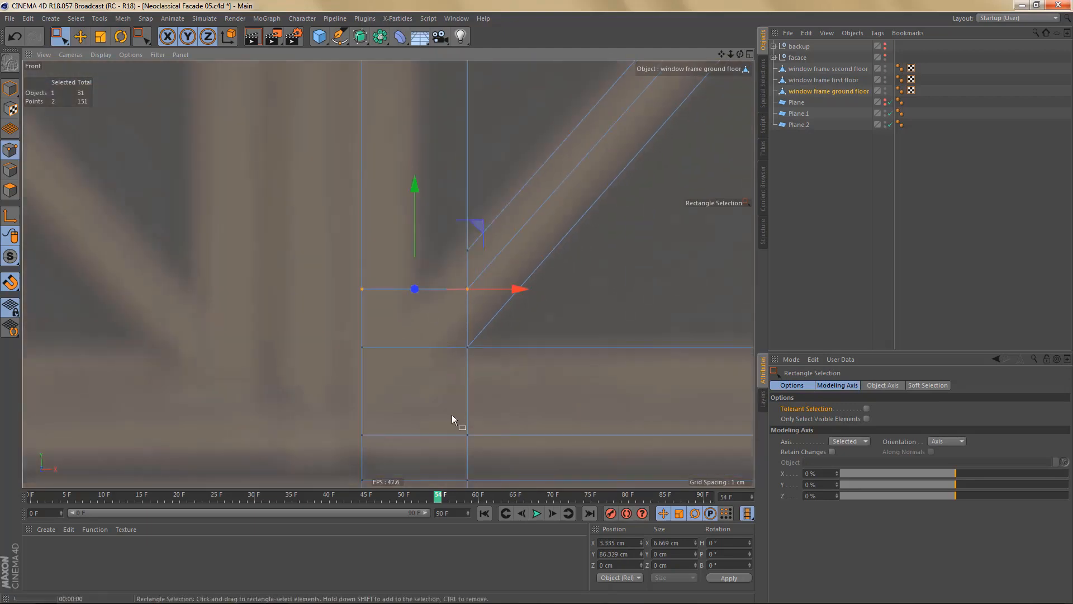
scroll(468, 387, "up", 2)
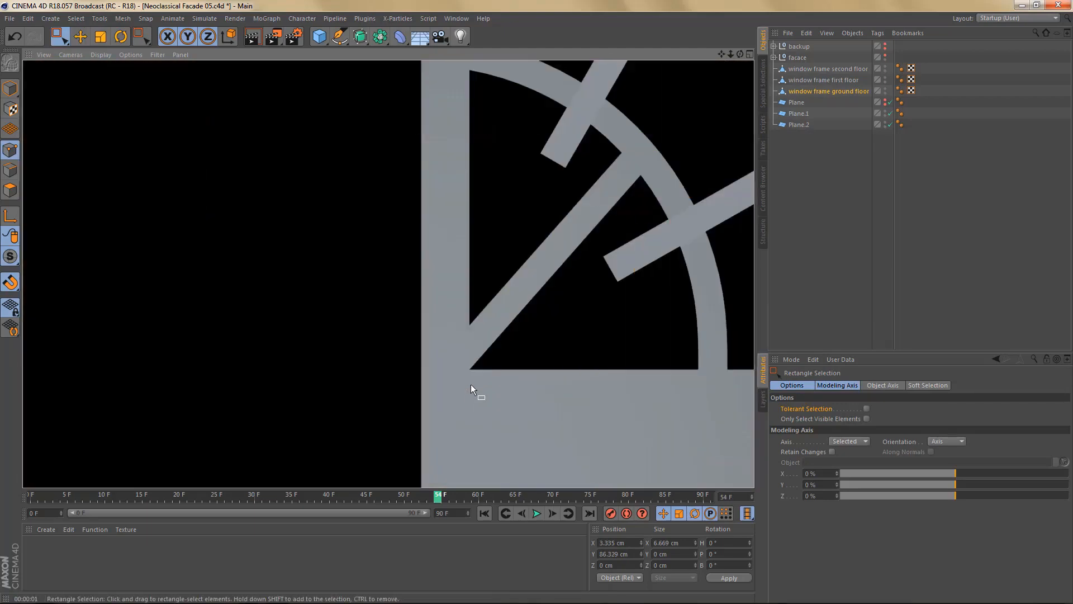
scroll(455, 348, "up", 6)
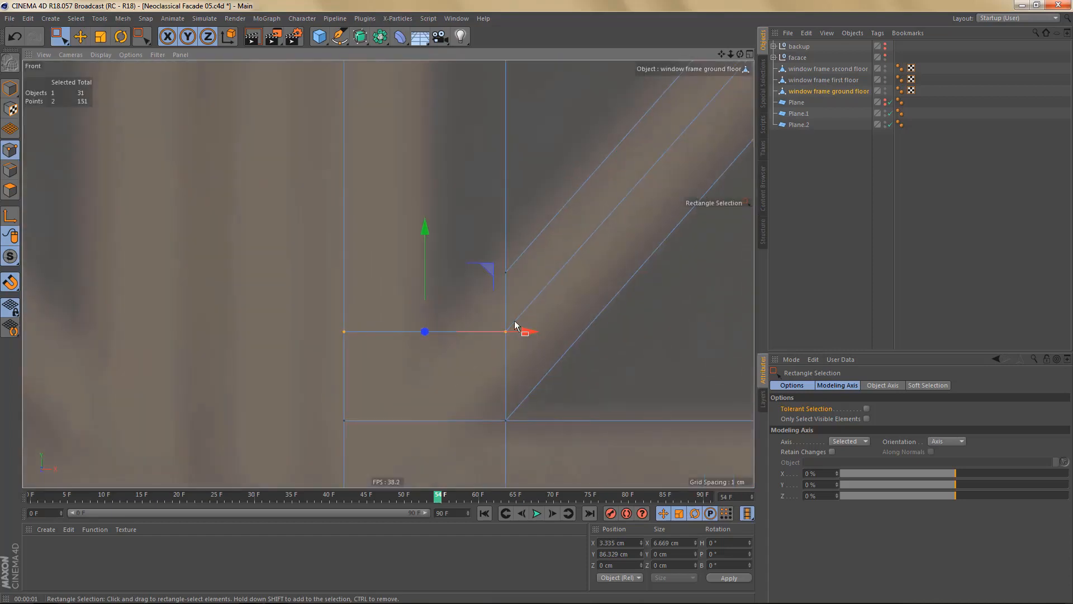
- Line-cut horizontally across the centre post from the point where the diagonal bar's upper edge meets it
key("k")
key("k")
left_click(505, 272)
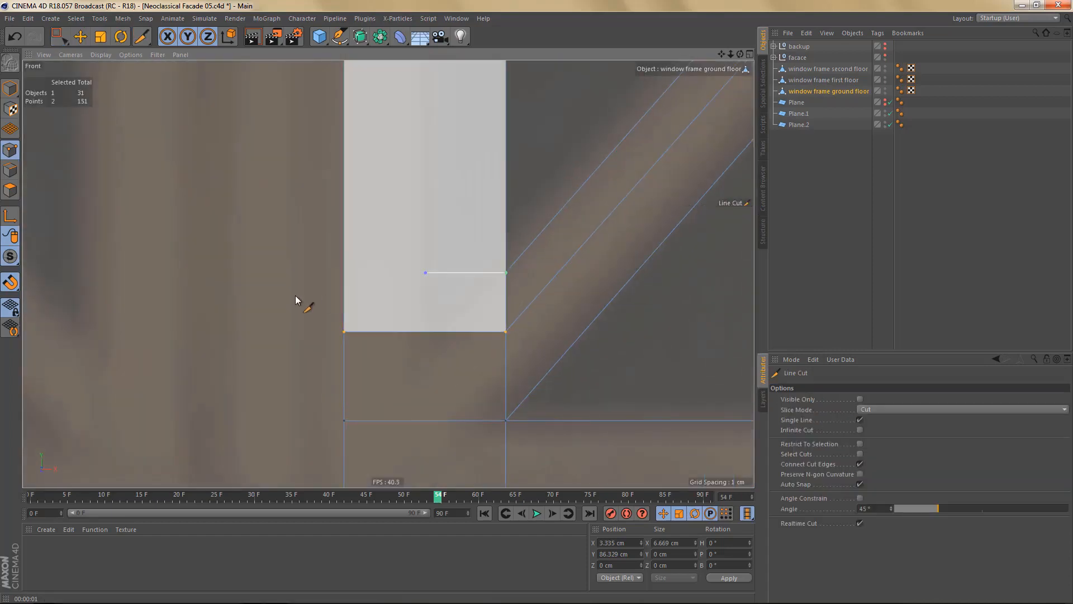
left_click(272, 272)
scroll(386, 321, "down", 1)
scroll(386, 320, "down", 2)
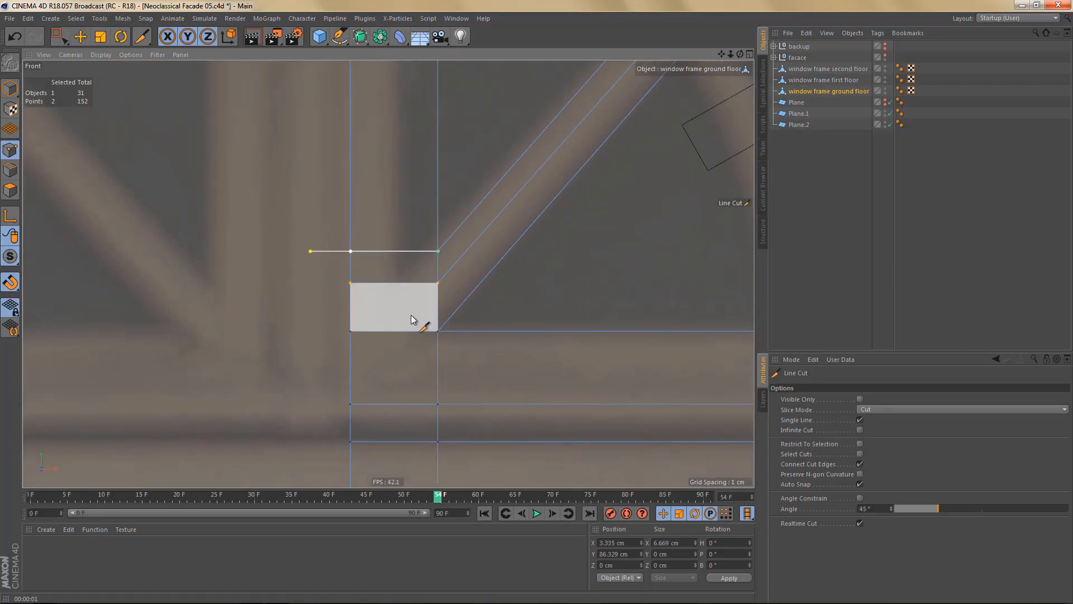
key("e")
- Line-cut the outer and inner arch bands along both long edges of the steeper guide plane
middle_click_drag(445, 291, 301, 551, "alt")
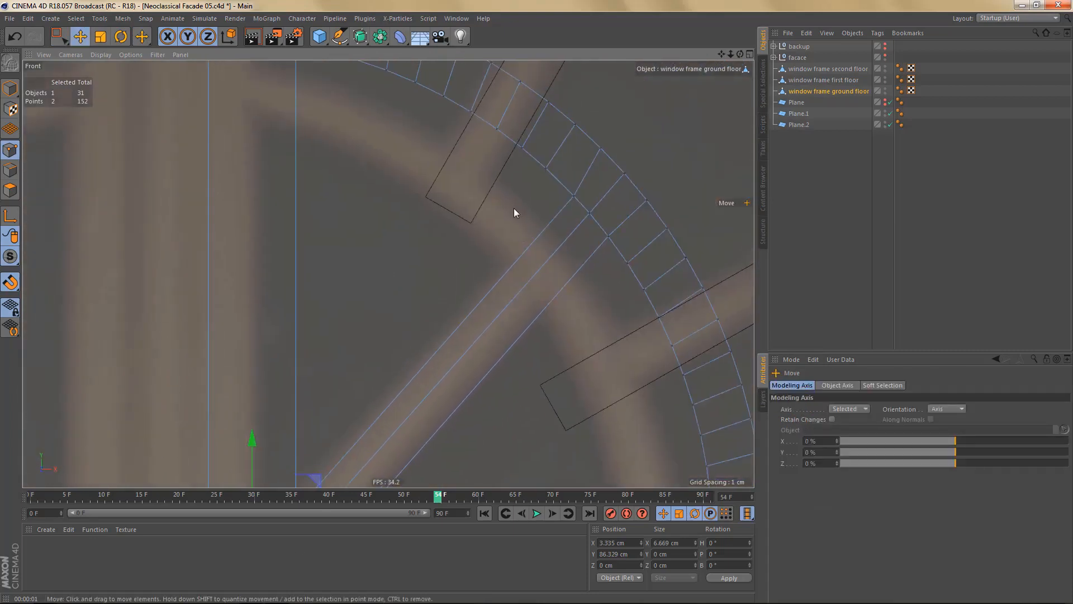
right_click_drag(514, 208, 516, 229, "alt")
middle_click_drag(525, 244, 459, 397, "alt")
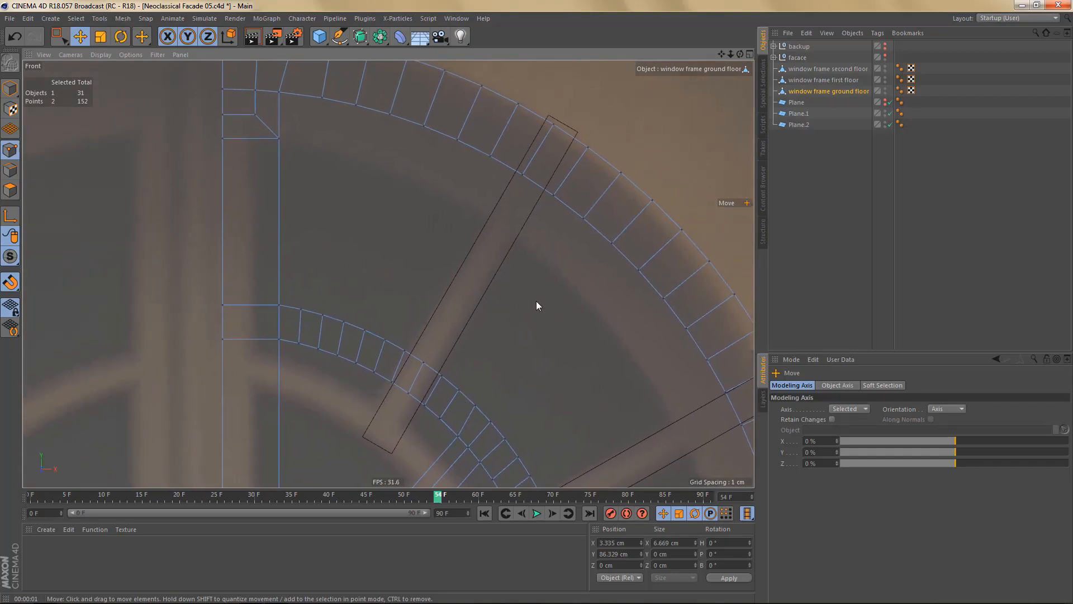
key("k")
key("k")
right_click_drag(508, 204, 537, 146, "alt")
middle_click_drag(545, 140, 589, 182, "alt")
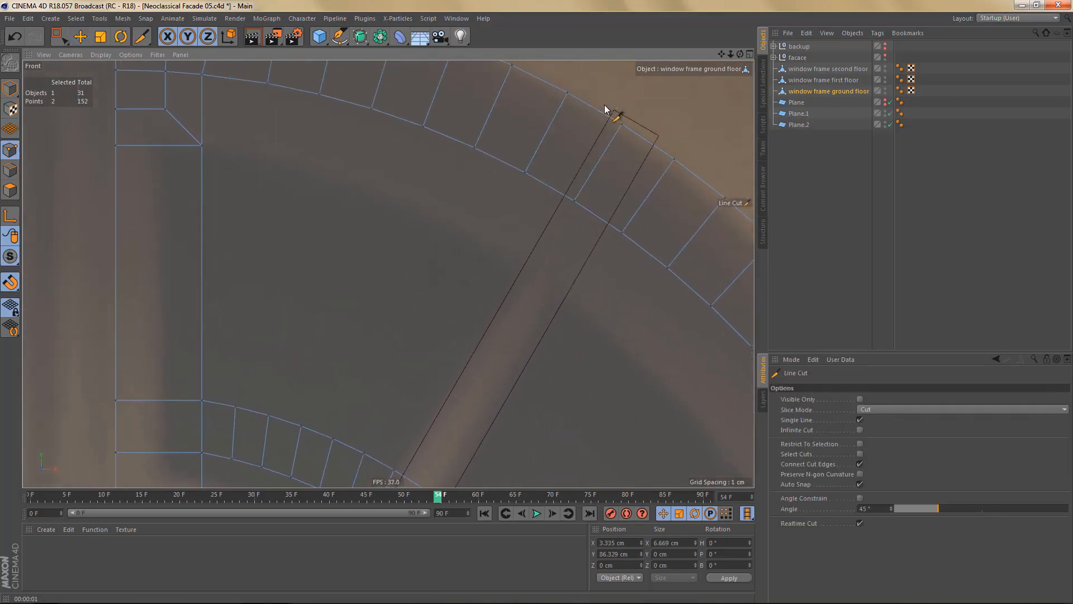
left_click(580, 171)
middle_click_drag(555, 307, 606, 173, "alt")
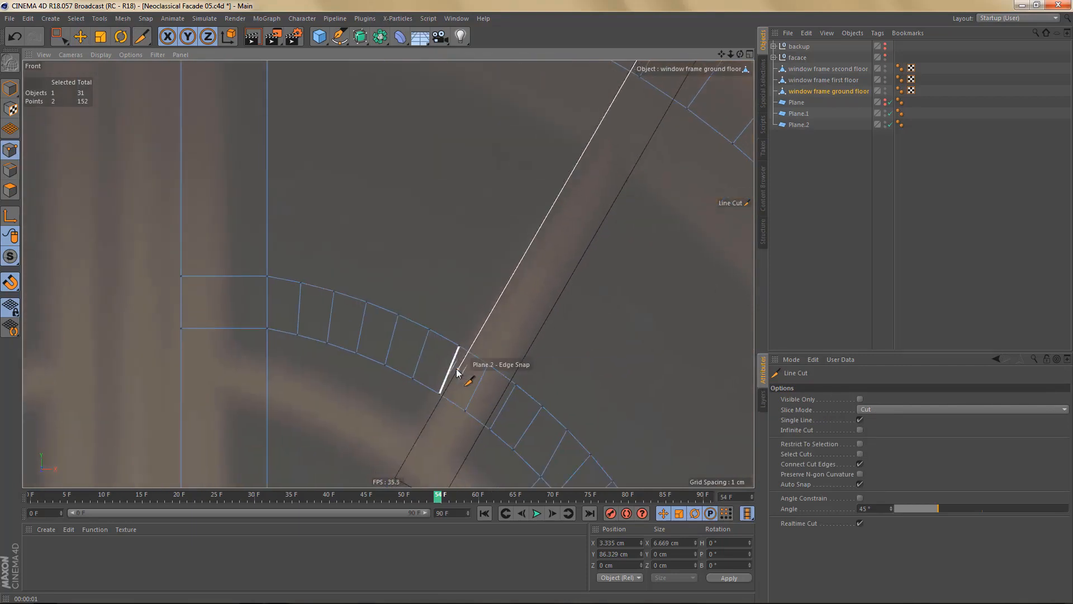
left_click(457, 372)
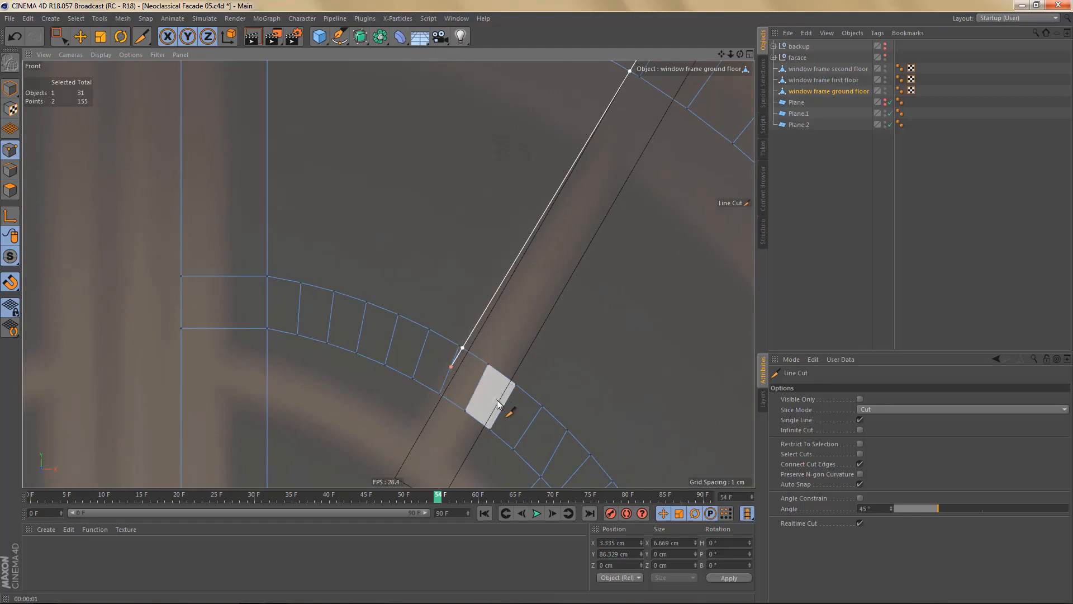
left_click(504, 405)
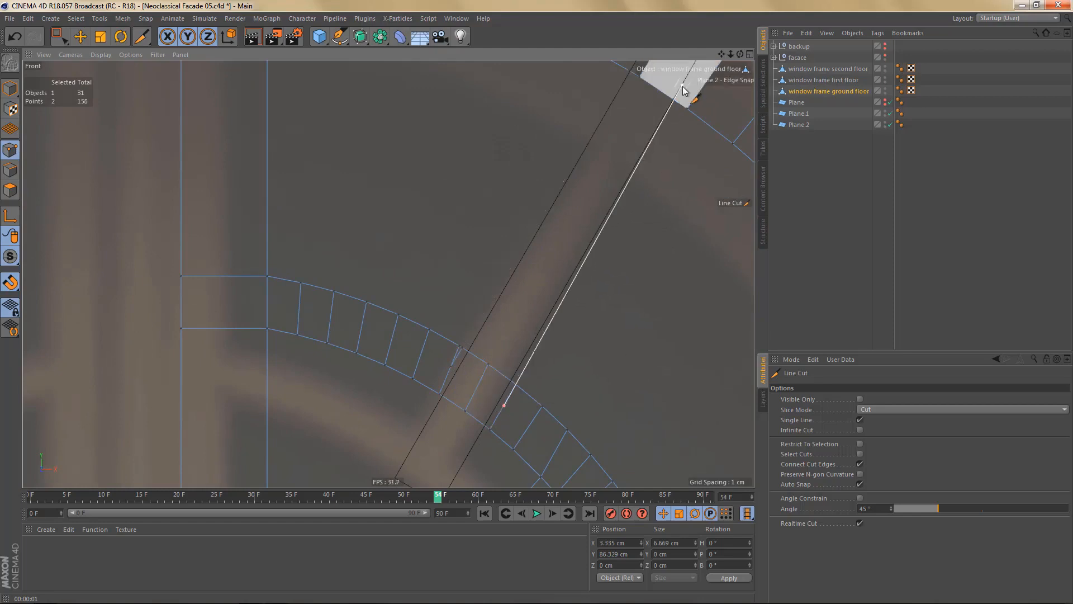
left_click(682, 89)
- Weld the neighbouring outer arch vertex onto the cut point at the steeper guide plane's lower long edge
middle_click_drag(655, 180, 590, 316, "alt")
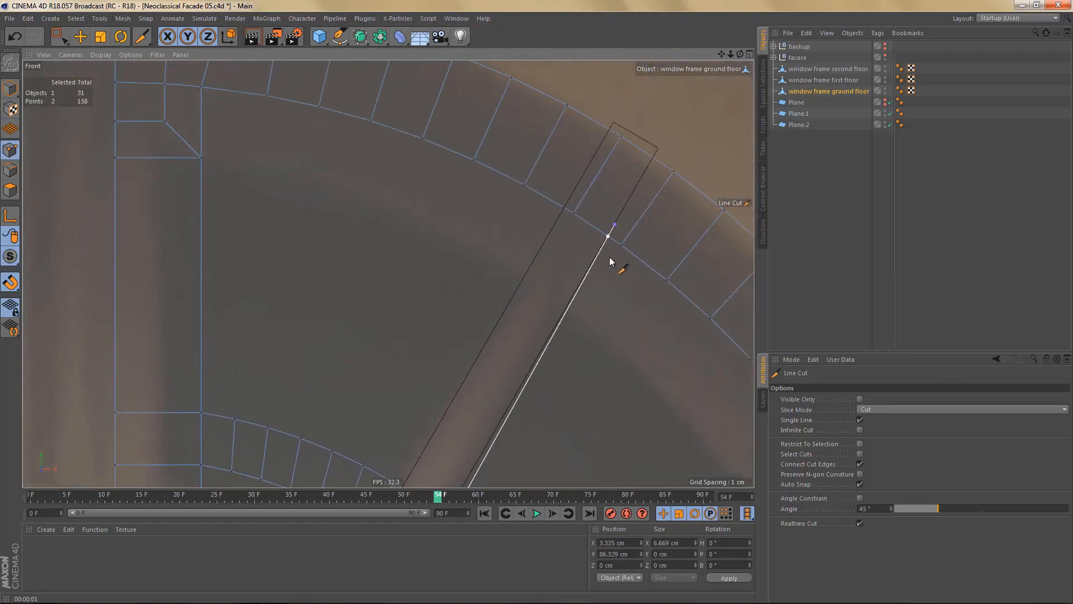
right_click_drag(619, 242, 646, 241, "alt")
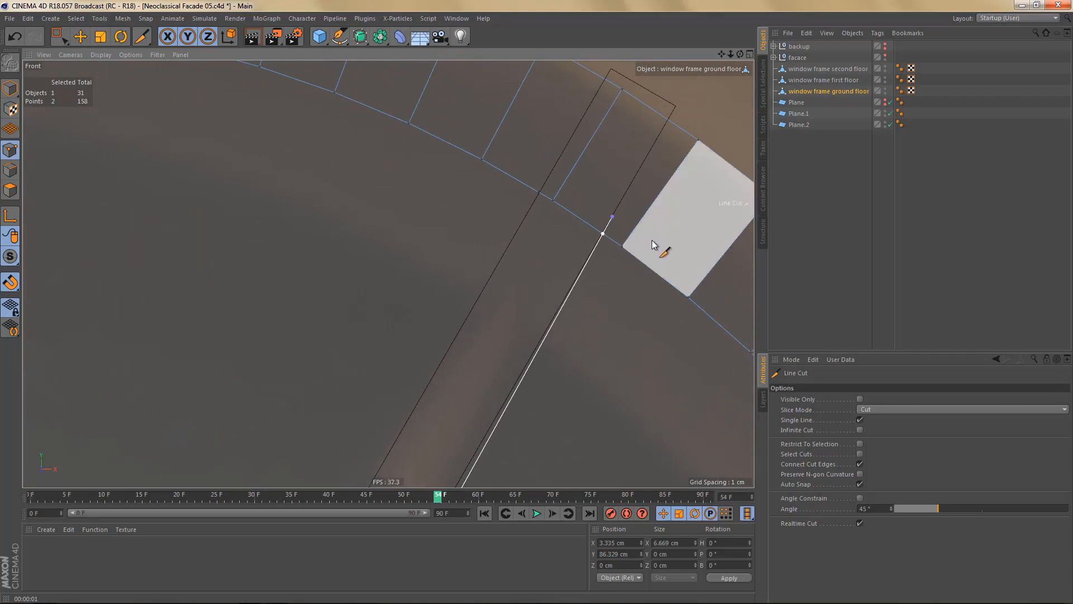
key("space")
left_click_drag(596, 216, 638, 265)
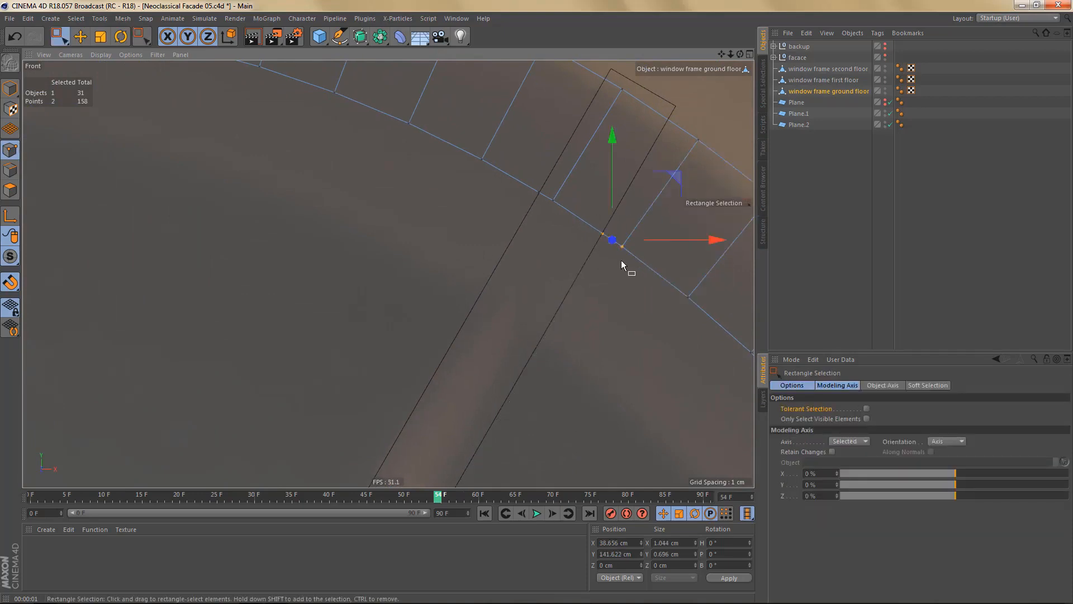
key("m")
key("q")
left_click(601, 233)
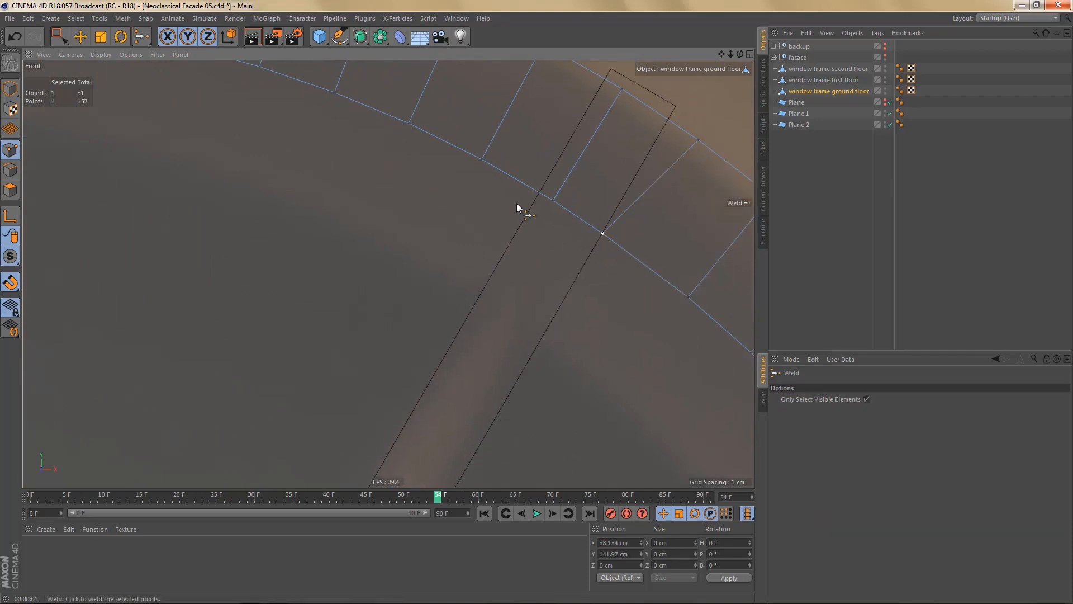
- Weld the neighbouring outer arch vertex onto the cut point at the steeper guide plane's upper long edge
key("space")
left_click_drag(522, 172, 571, 223)
key("m")
key("q")
left_click(540, 193)
- Line-cut the inner arch band's outer edge again, exactly along both long edges of the steeper guide plane
middle_click_drag(559, 211, 541, 246, "alt")
right_click_drag(531, 249, 522, 296, "alt")
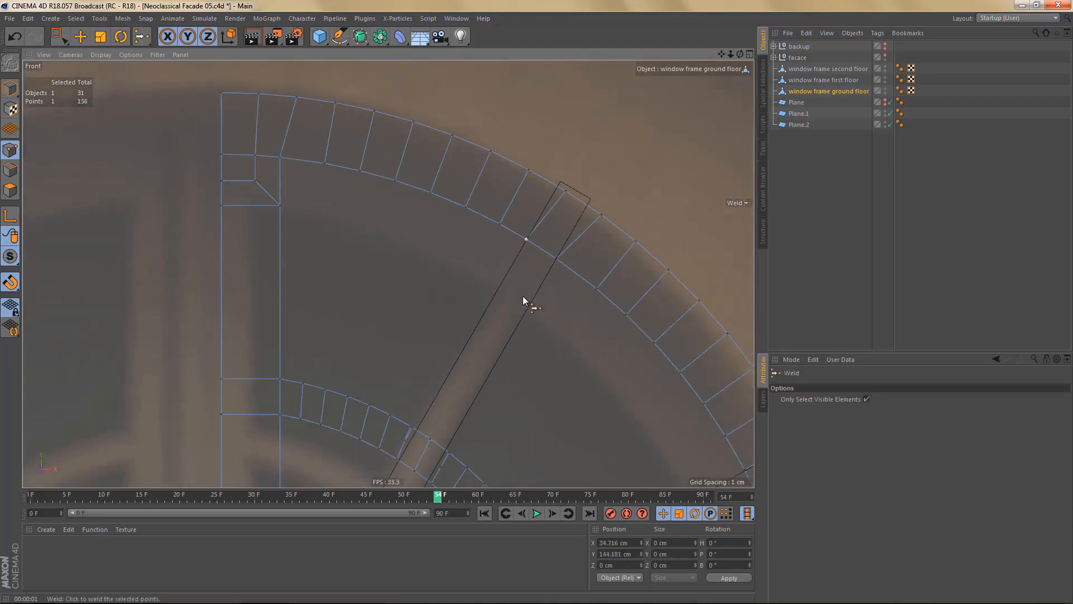
middle_click_drag(522, 297, 575, 180, "alt")
middle_click_drag(558, 271, 563, 260, "alt")
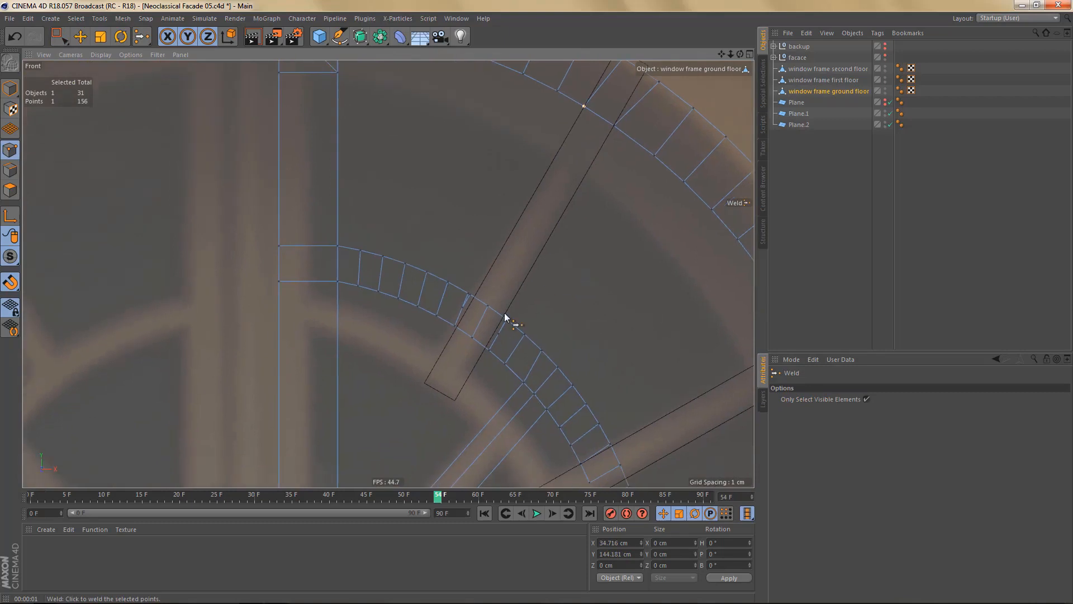
right_click_drag(500, 315, 548, 330, "alt")
right_click_drag(472, 328, 500, 313, "alt")
key("k")
key("k")
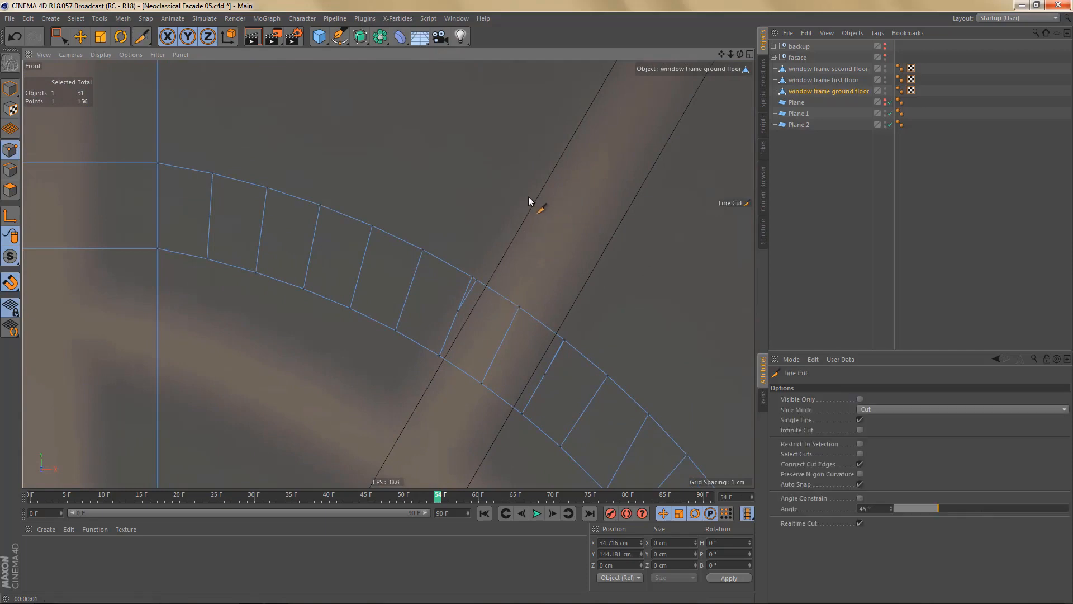
mouse_move(535, 202)
left_mouse_down()
mouse_move(510, 273)
mouse_move(475, 314)
left_mouse_up()
left_click_drag(599, 260, 541, 358)
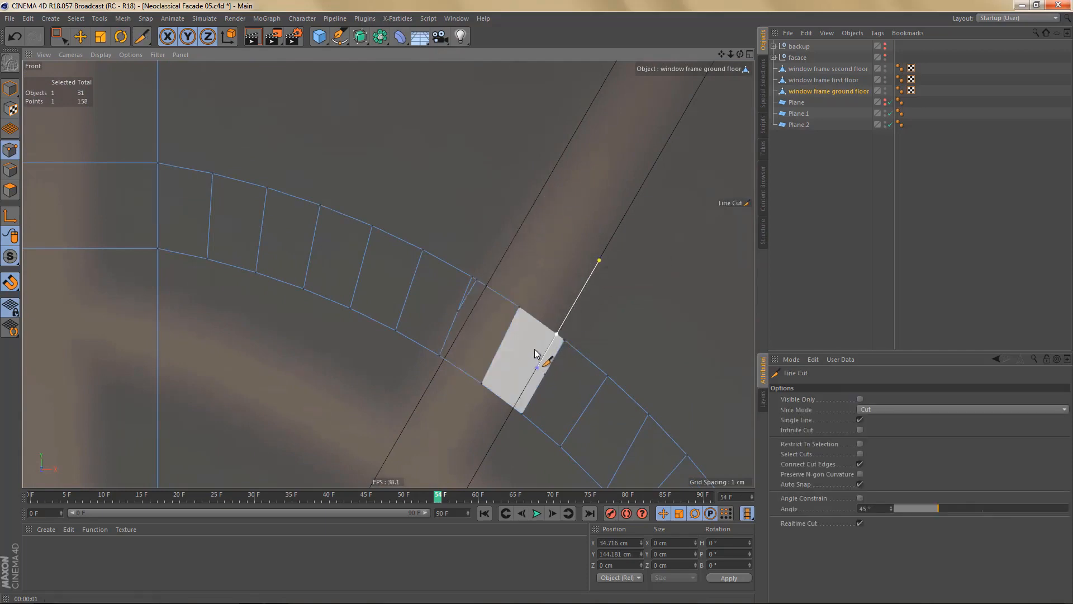
- Weld the four clustered inner arch points onto the new cut point at the steeper guide plane's lower long edge
key("0")
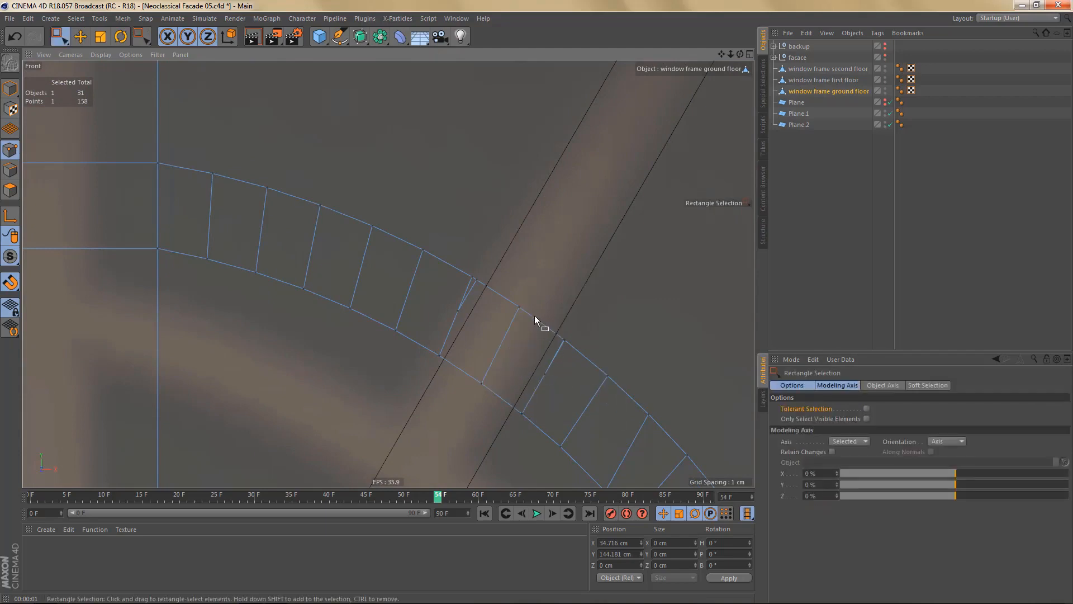
left_click_drag(534, 316, 571, 392)
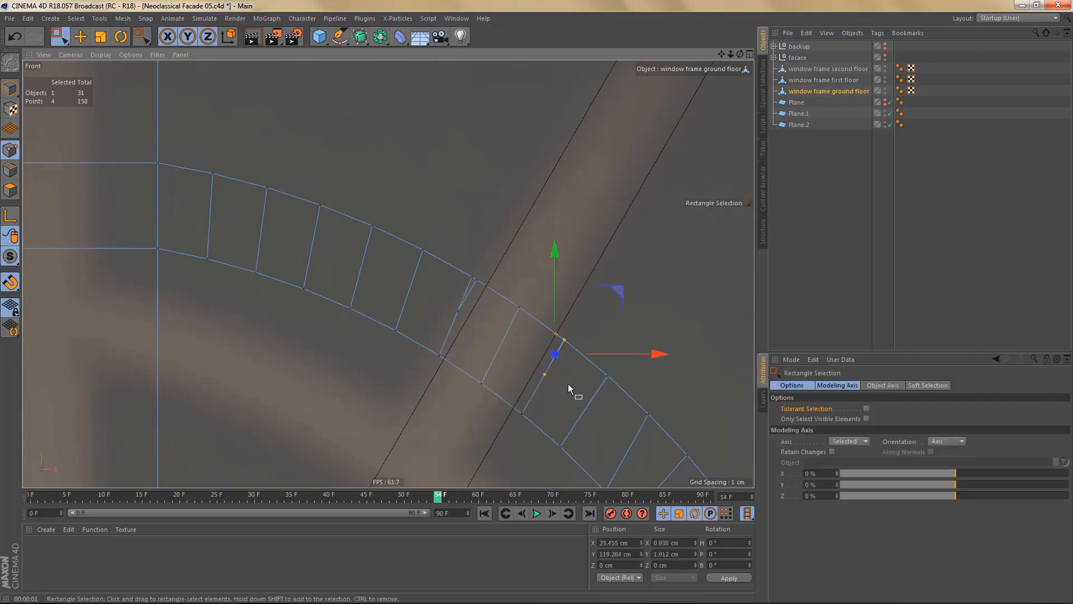
key("m")
key("q")
scroll(587, 300, "up", 3)
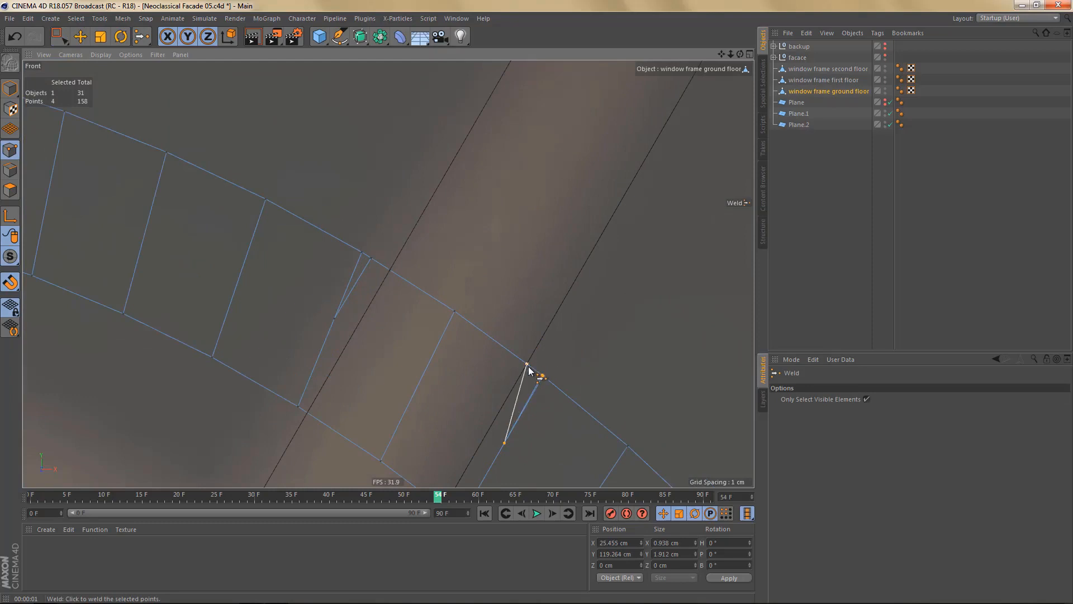
left_click(529, 366)
- Weld the clustered inner arch points onto the new cut point at the steeper guide plane's upper long edge
key("e")
left_click_drag(313, 230, 404, 367)
key("m")
key("q")
left_click(391, 270)
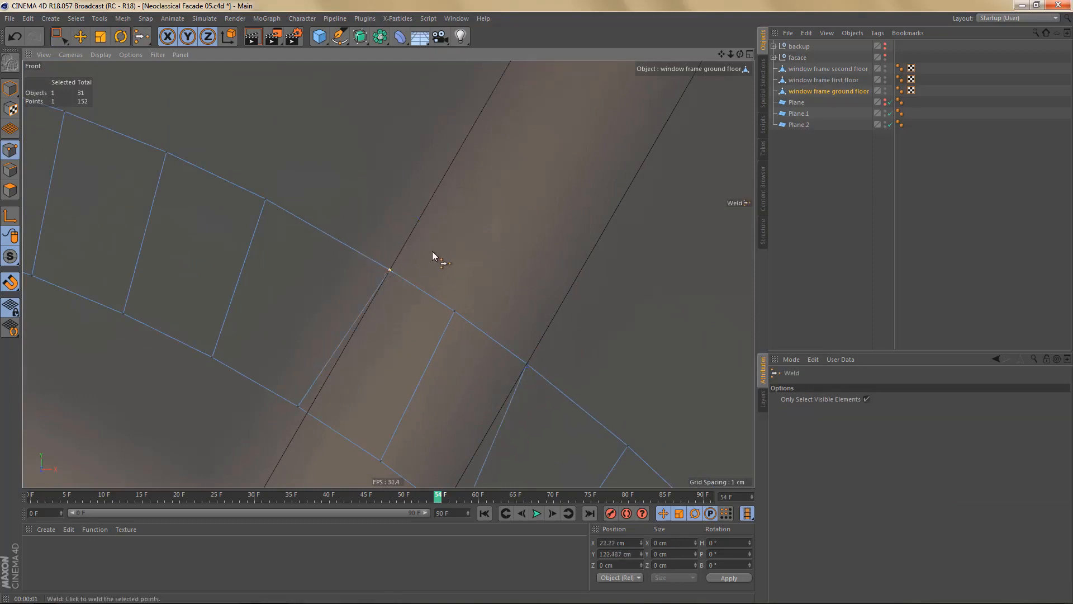
scroll(432, 254, "down", 5)
scroll(409, 353, "down", 4)
middle_click_drag(405, 376, 395, 402, "alt")
scroll(413, 386, "up", 1)
scroll(421, 387, "up", 1)
middle_click_drag(434, 362, 387, 451, "alt")
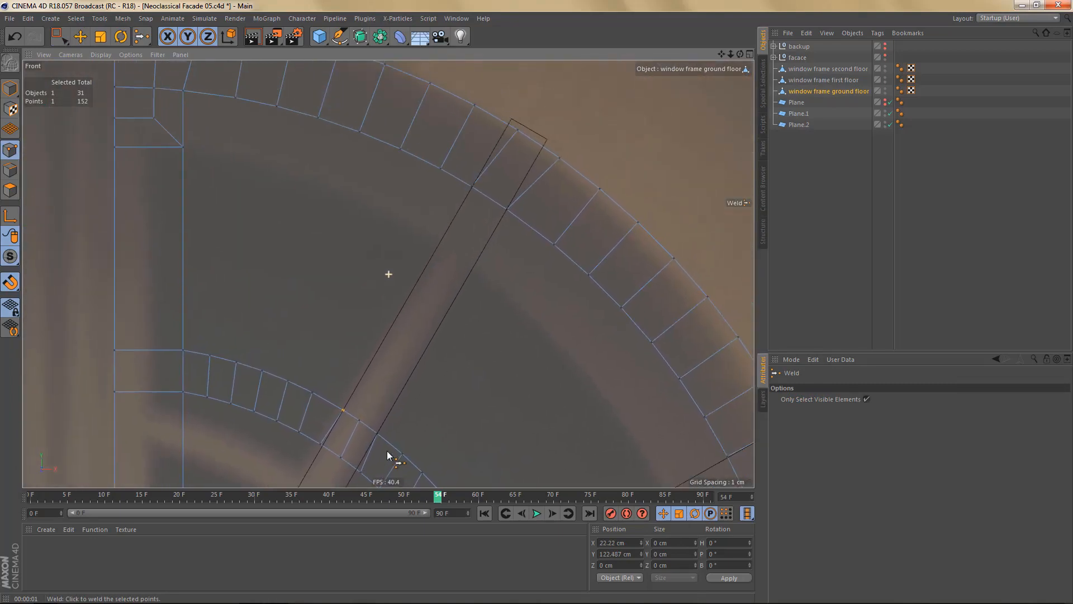
scroll(411, 394, "up", 1)
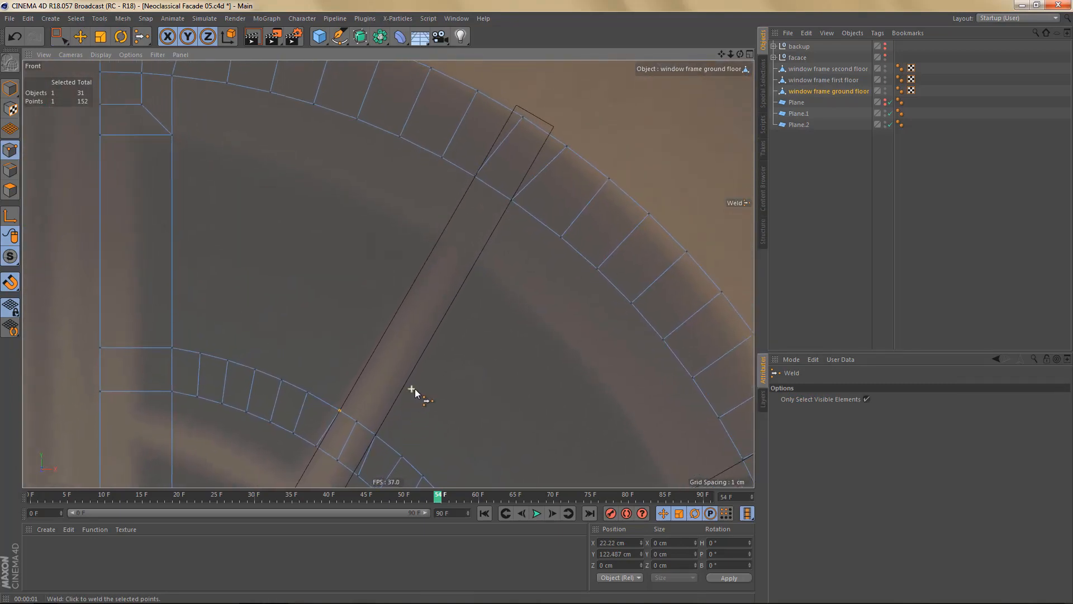
middle_click_drag(412, 408, 468, 271, "alt")
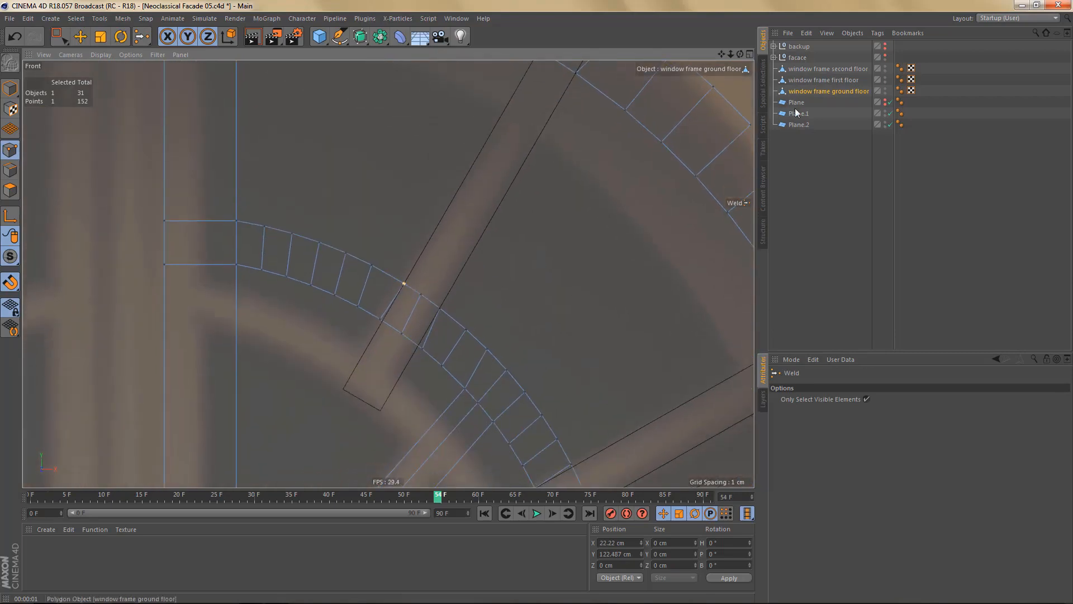
left_click(884, 125)
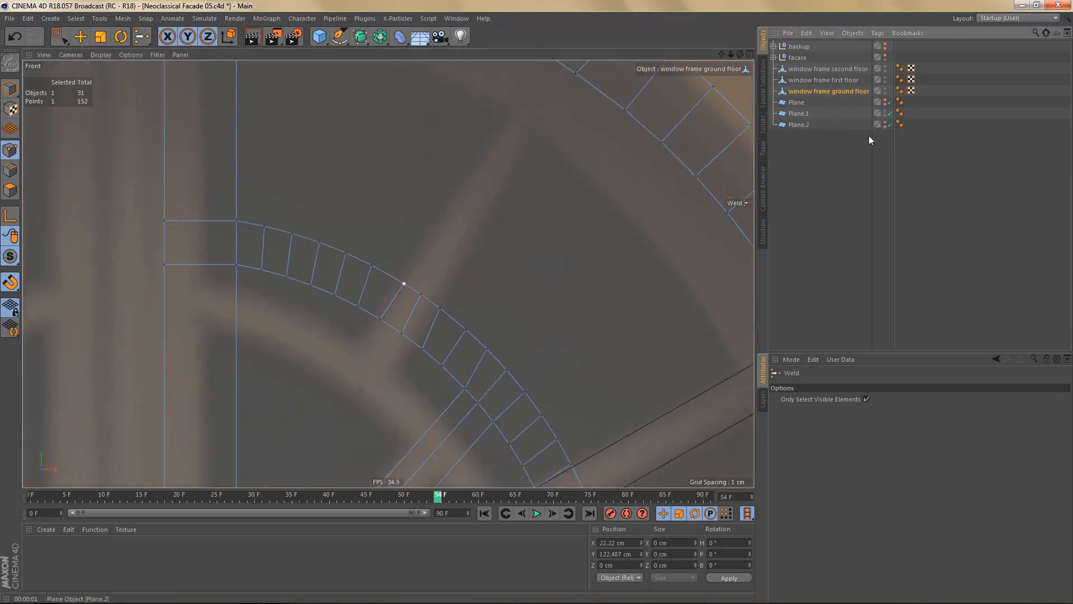
middle_click_drag(445, 338, 412, 406, "alt")
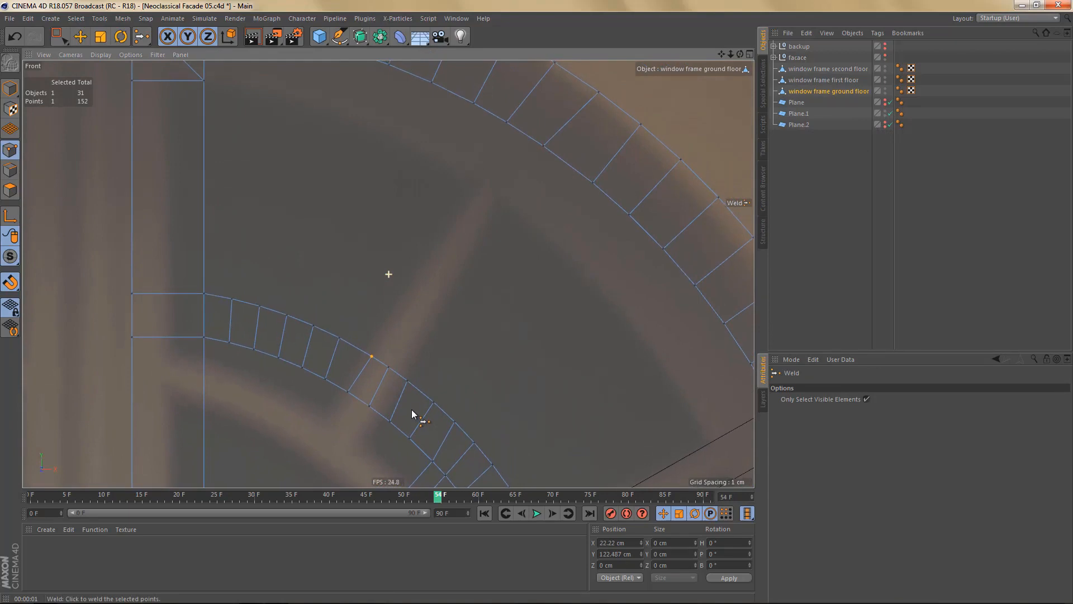
left_click(885, 124)
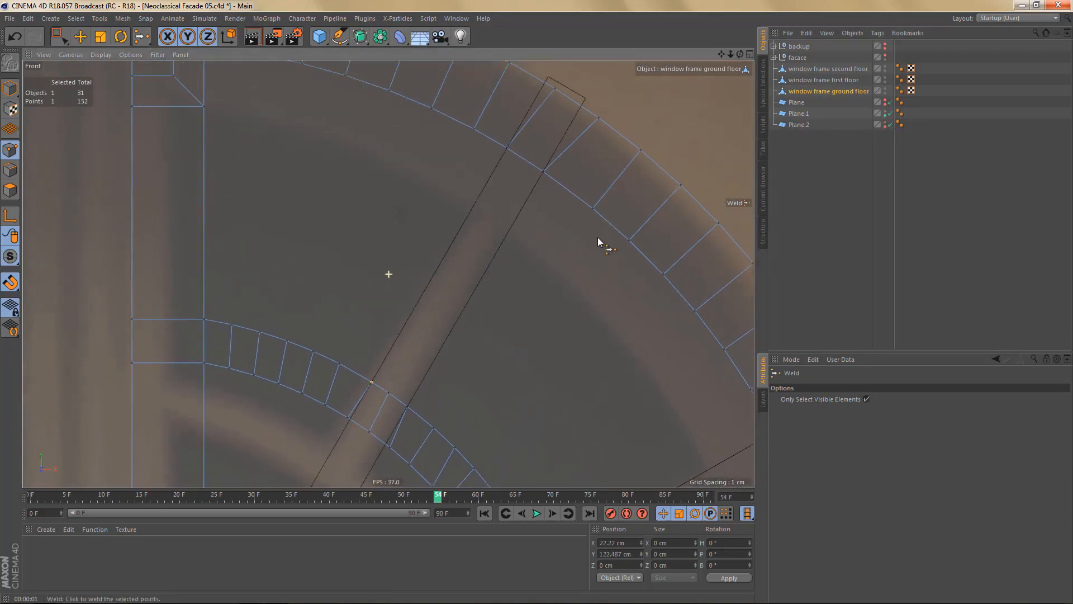
- Select the inner and outer edges of the outer arch band at the steeper guide plane, and hide that plane
scroll(576, 223, "up", 5)
key("space")
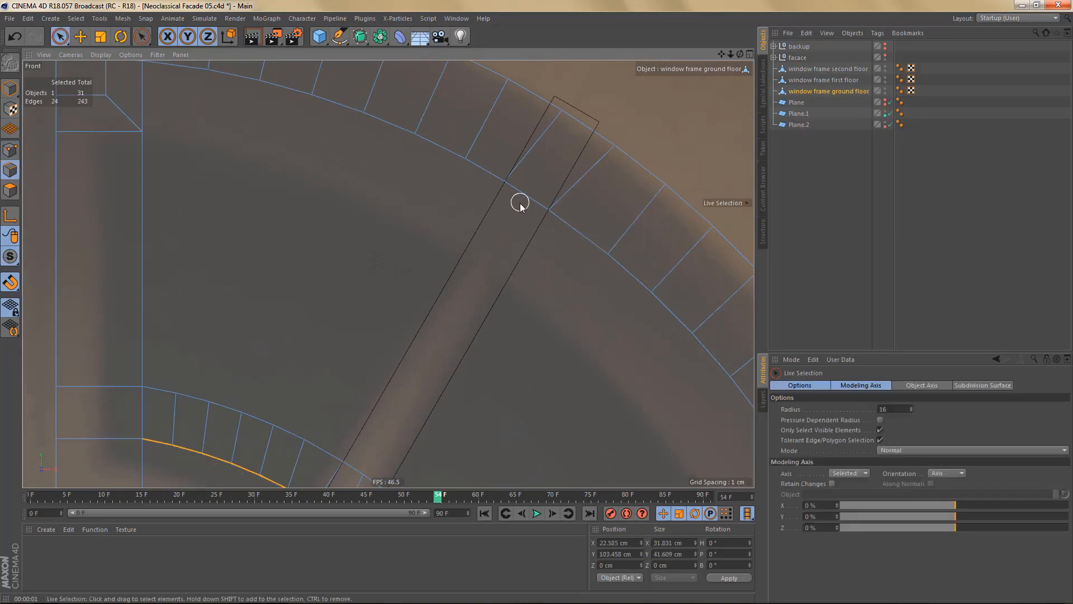
left_click(517, 197)
left_click(588, 123, "shift")
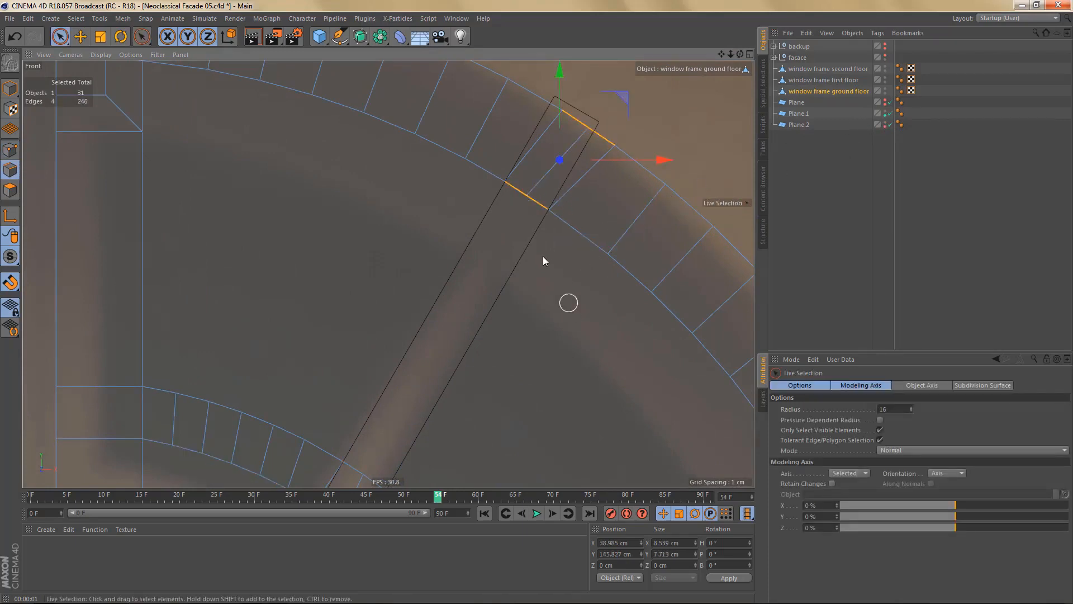
left_click(885, 124, "alt")
middle_click_drag(575, 272, 593, 228, "alt")
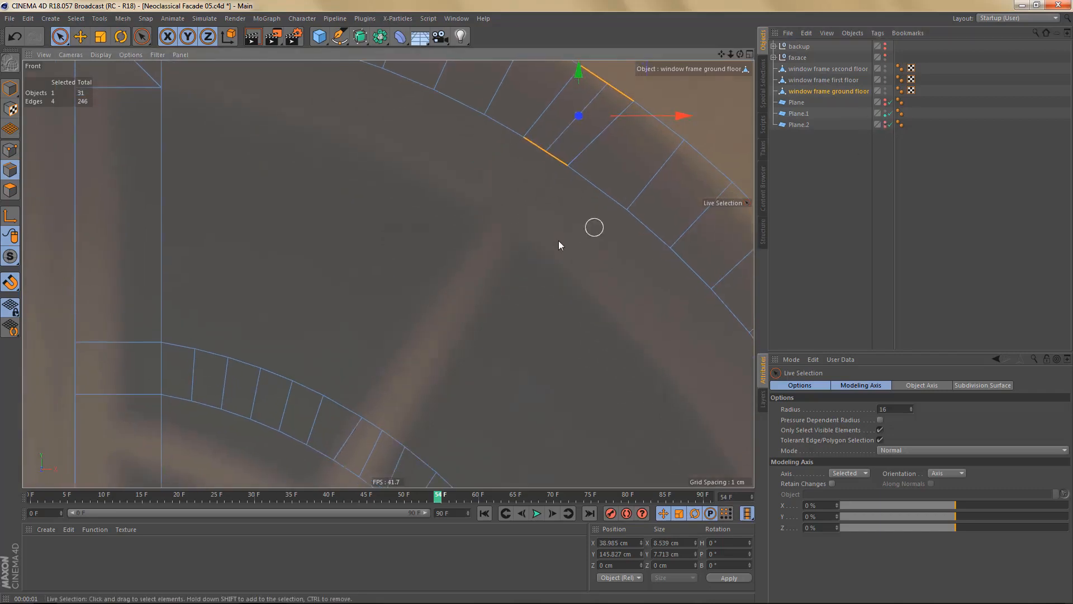
- Bridge both edge segments of the inner arch band to the matching outer arch segments to form the steeper fanlight bar
key("m")
key("b")
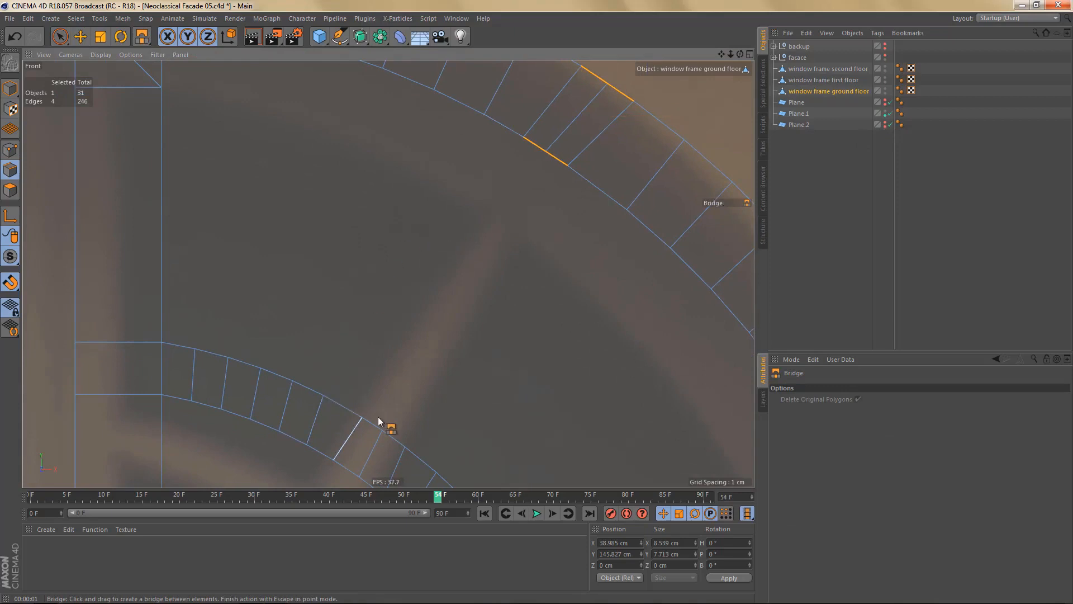
left_click_drag(375, 422, 513, 174)
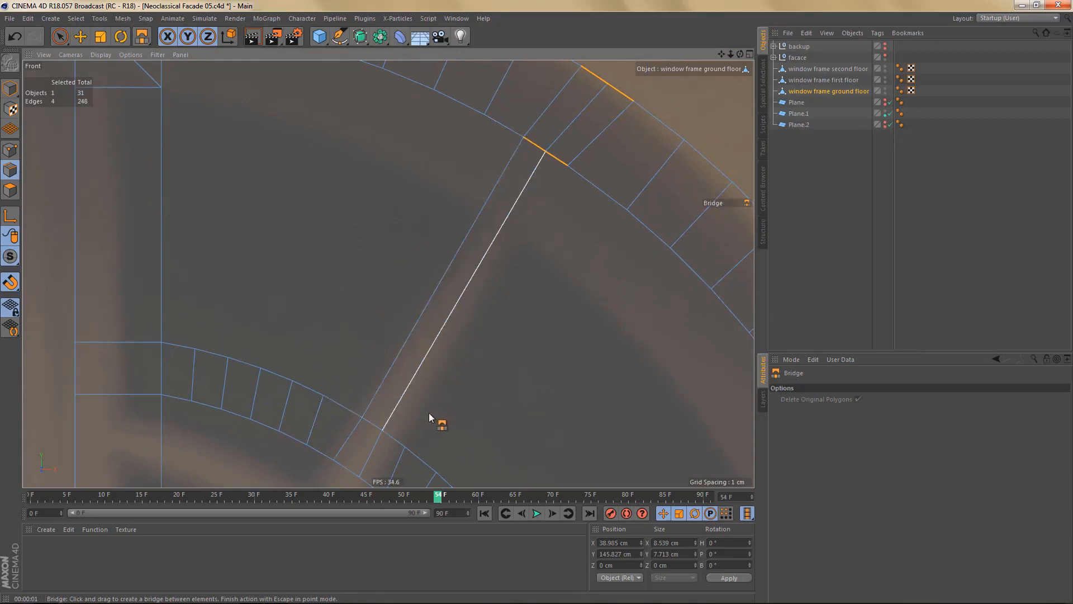
left_click_drag(400, 437, 554, 168)
- Render a preview of the front view to check the fanlight bars of the ground-floor frame
scroll(520, 224, "down", 5)
scroll(521, 235, "down", 3)
key("ctrl+r")
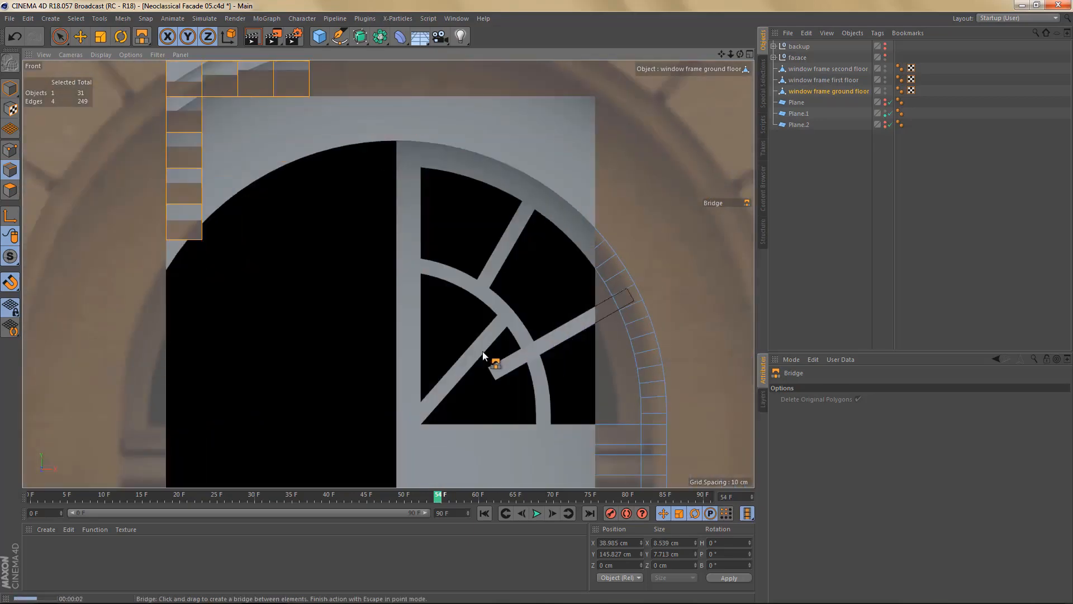
scroll(530, 356, "up", 8)
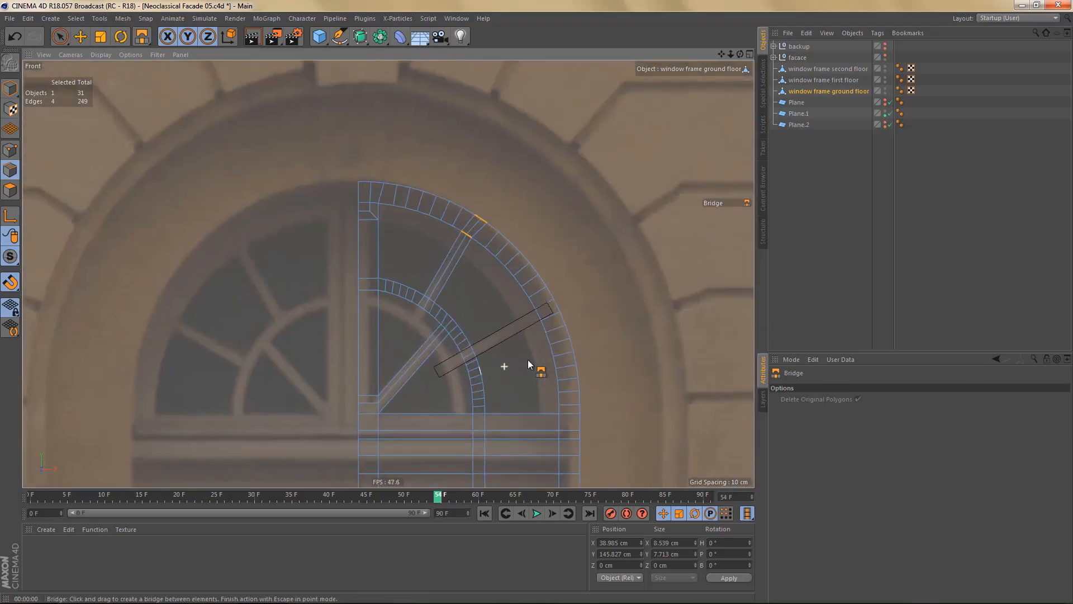
- Line-cut the inner arch band's outer edge along both long edges of the shallower guide plane
key("k")
key("k")
scroll(539, 343, "up", 5)
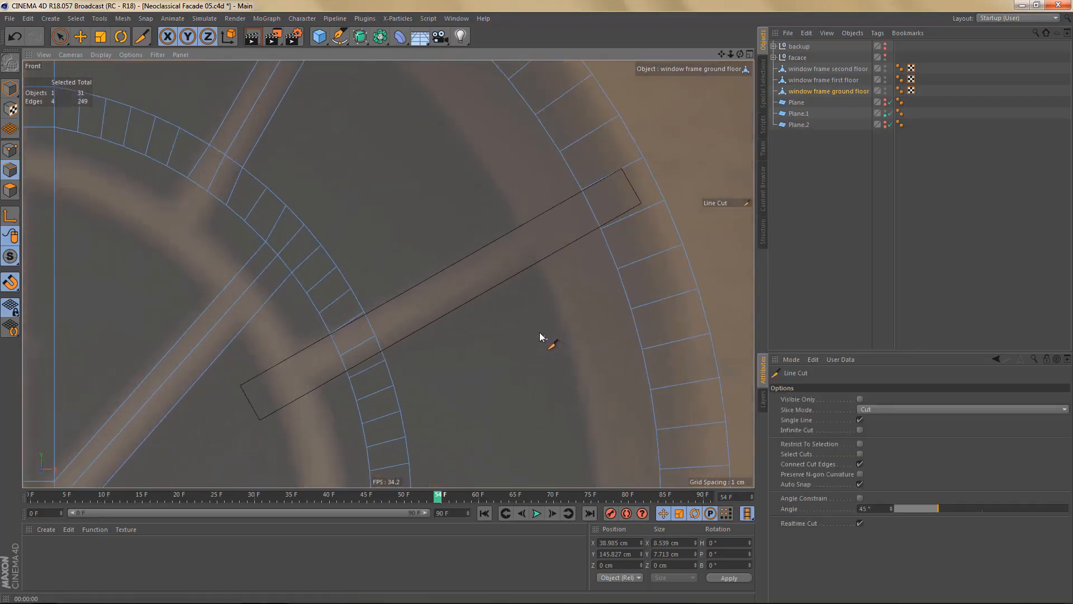
scroll(414, 363, "up", 4)
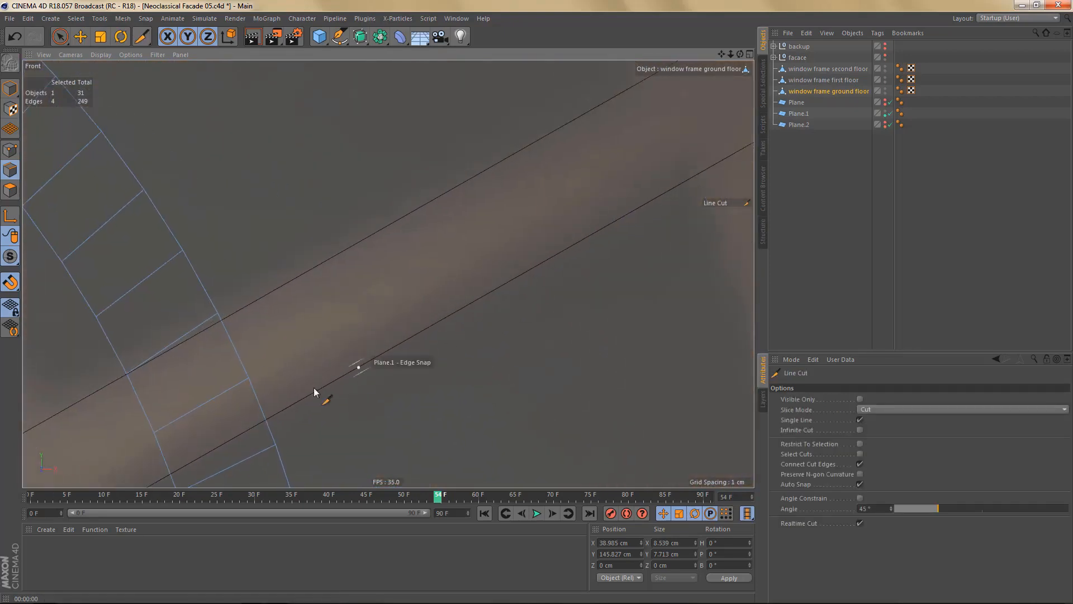
left_click(246, 430)
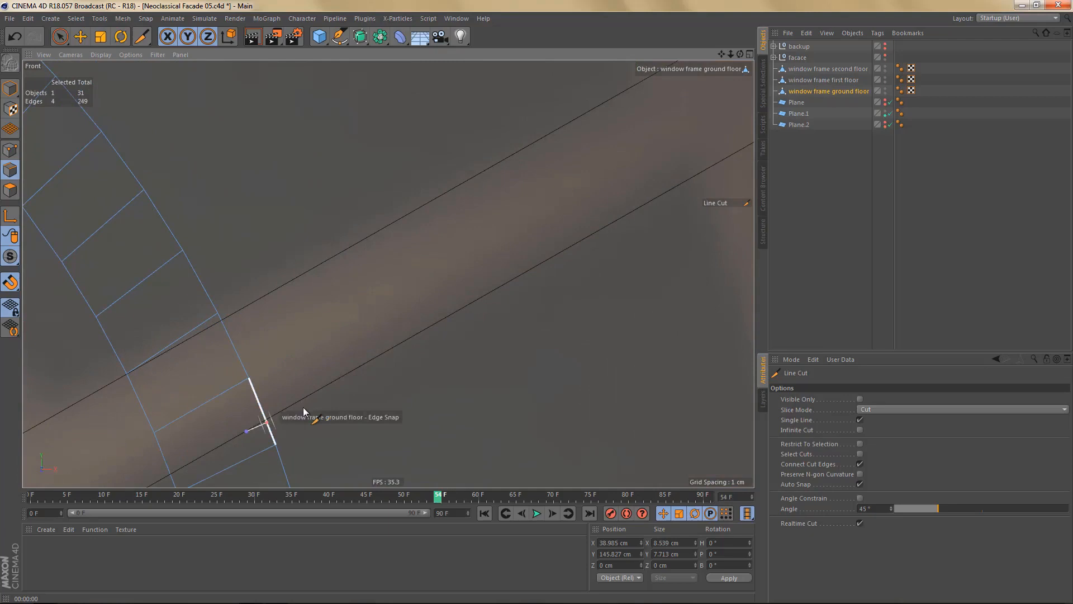
left_click(360, 366)
middle_click_drag(397, 366, 527, 348, "alt")
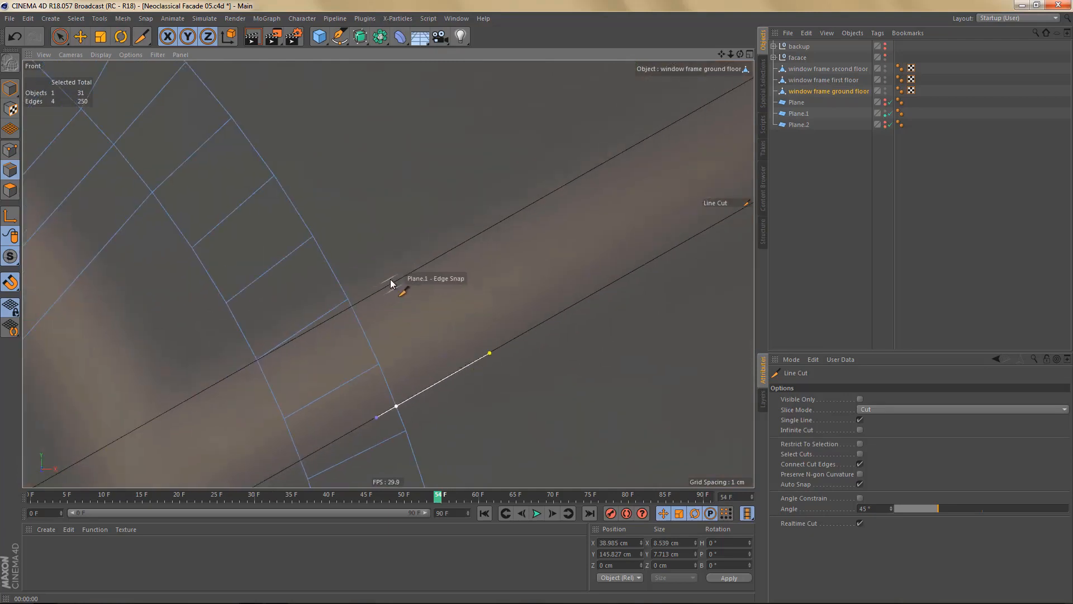
left_click(392, 282)
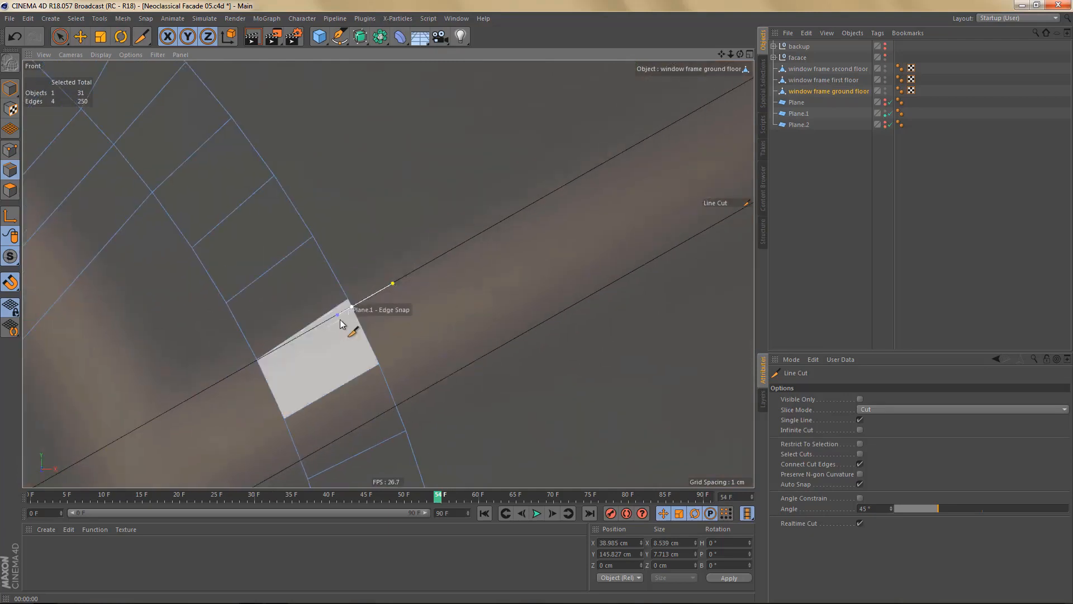
left_click(340, 319)
- Line-cut the outer arch band's inner edge along both long edges of the shallower guide plane
middle_click_drag(605, 197, 386, 336, "alt")
scroll(387, 335, "down", 3)
middle_click_drag(588, 230, 514, 308, "alt")
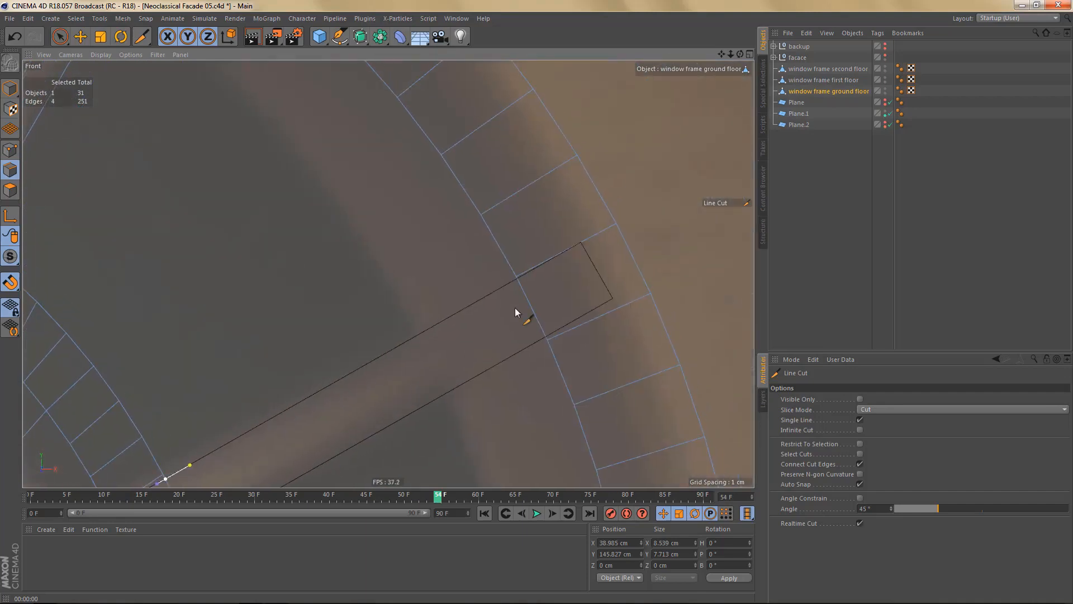
scroll(514, 307, "up", 10)
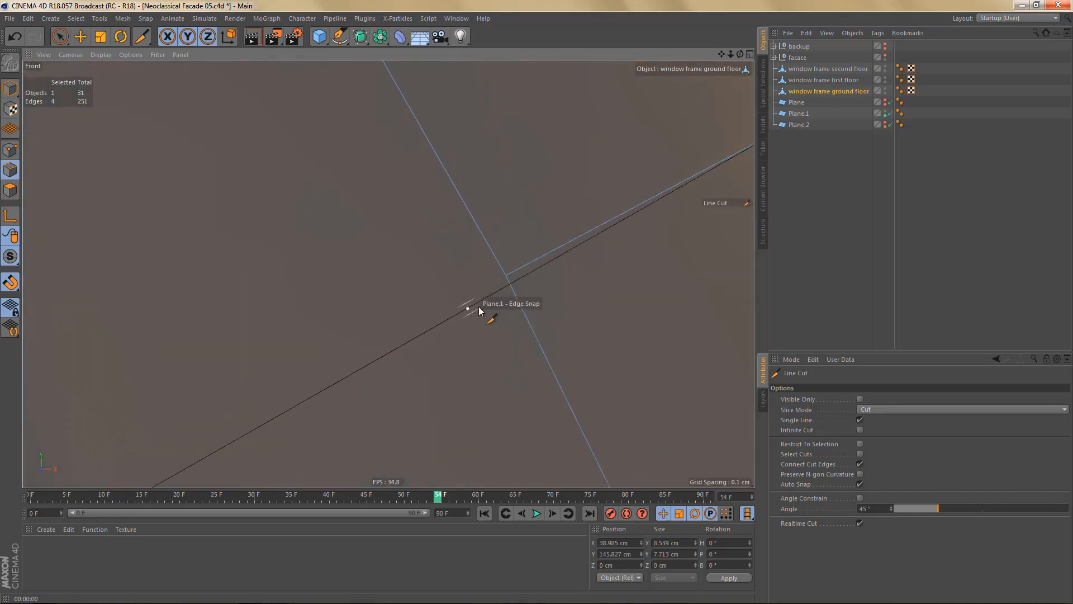
left_click(479, 309)
left_click(550, 262)
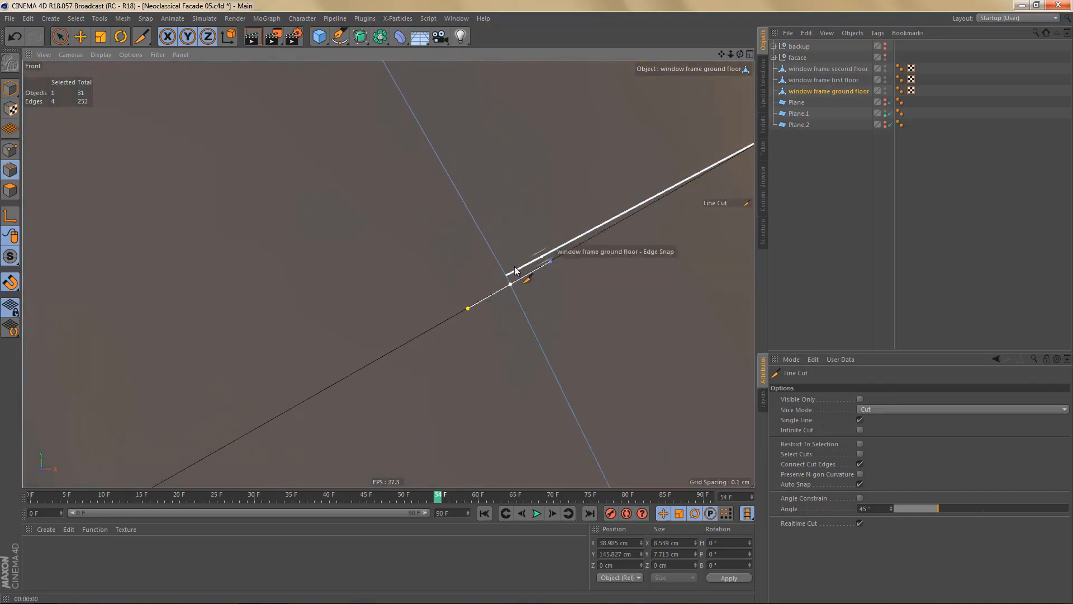
scroll(511, 272, "down", 5)
middle_click_drag(564, 358, 563, 310, "alt")
scroll(542, 288, "up", 4)
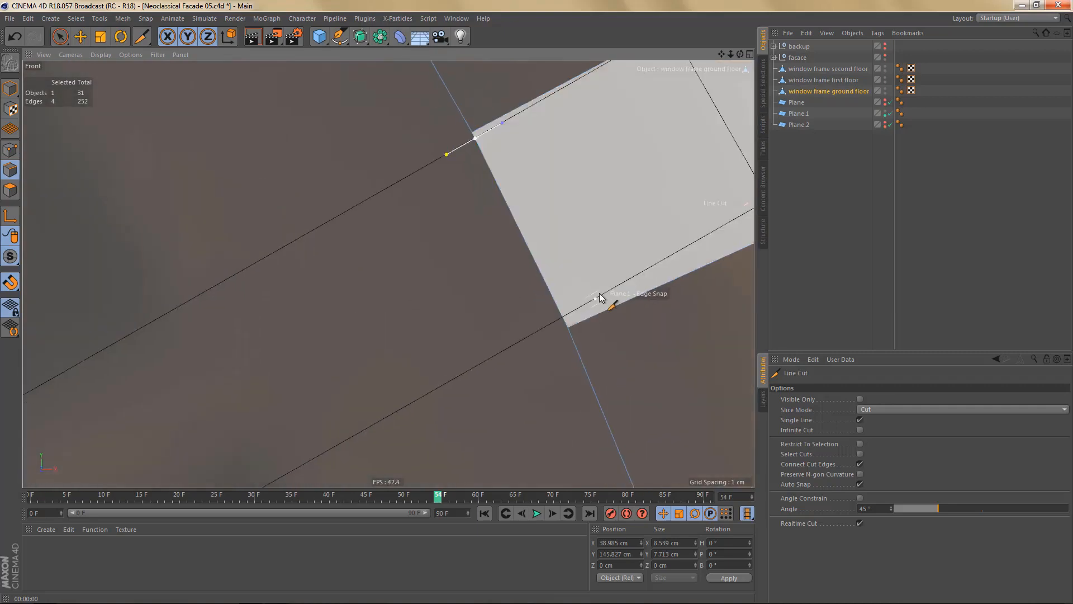
left_click(602, 296)
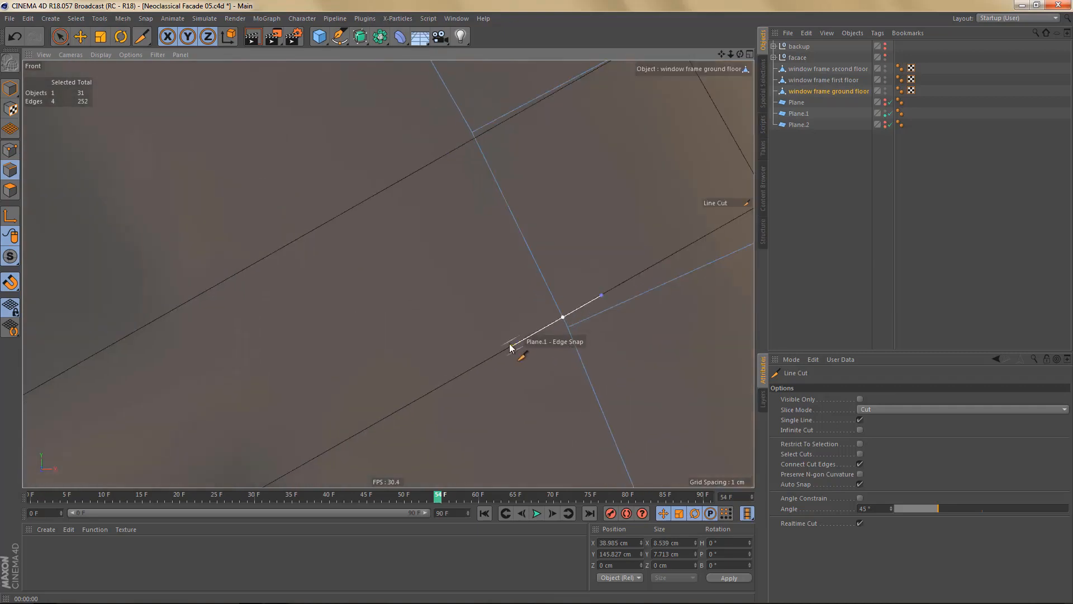
left_click(510, 344)
- Weld the neighbouring outer arch vertex onto the cut point at the shallower guide plane's lower long edge
key("space")
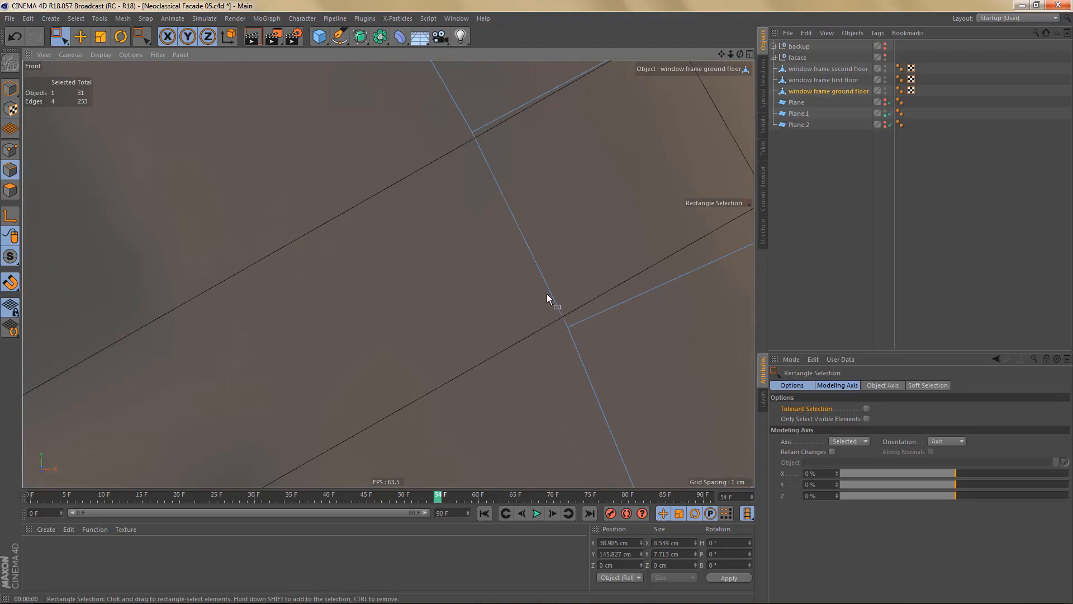
key("Return")
left_click_drag(541, 284, 582, 363)
key("m")
key("q")
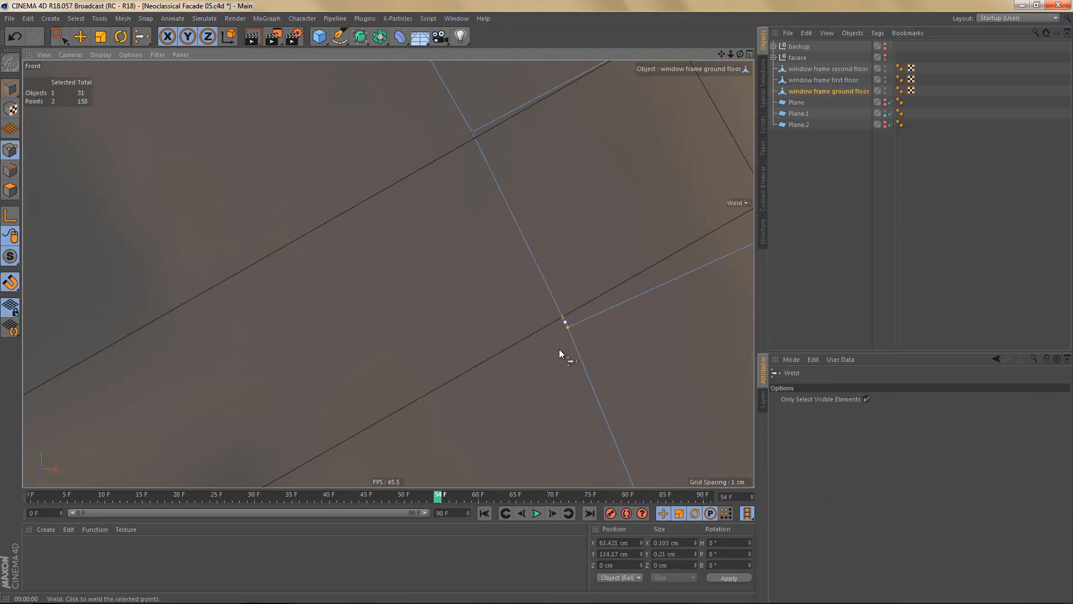
left_click(564, 316)
scroll(550, 362, "down", 4)
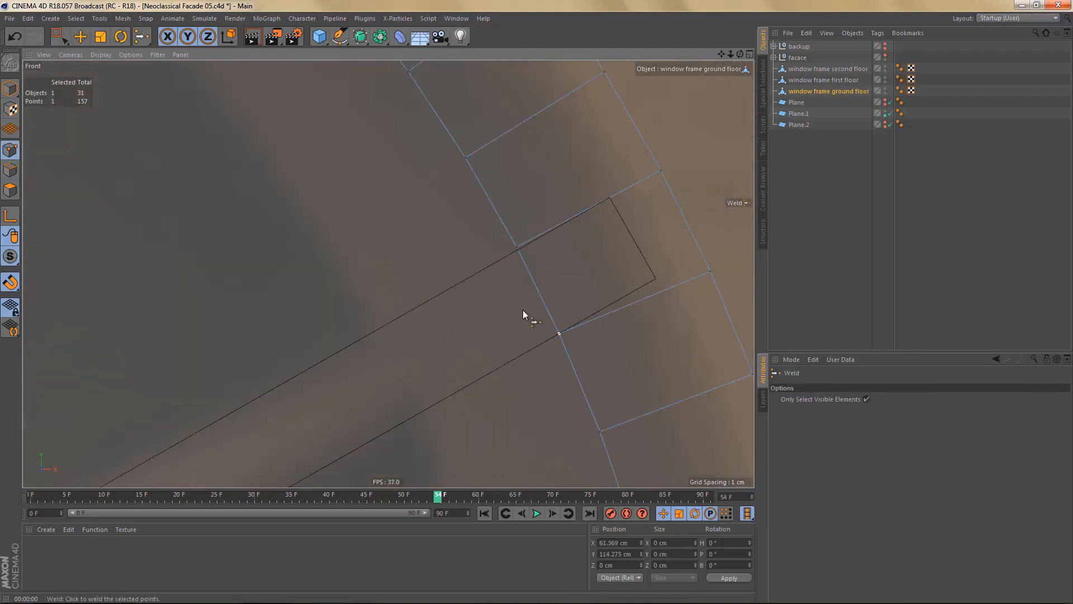
- Weld the neighbouring outer arch vertex onto the cut point at the shallower guide plane's upper long edge
key("space")
left_click_drag(503, 225, 521, 273)
key("m")
key("q")
left_click(519, 253)
- Weld the neighbouring inner arch vertex onto the cut point at the shallower guide plane's upper long edge
middle_click_drag(525, 316, 602, 240, "alt")
right_click_drag(602, 236, 547, 287, "alt")
middle_click_drag(354, 409, 444, 351, "alt")
right_click_drag(419, 324, 489, 246, "alt")
key("space")
left_click_drag(468, 216, 496, 251)
key("m")
key("q")
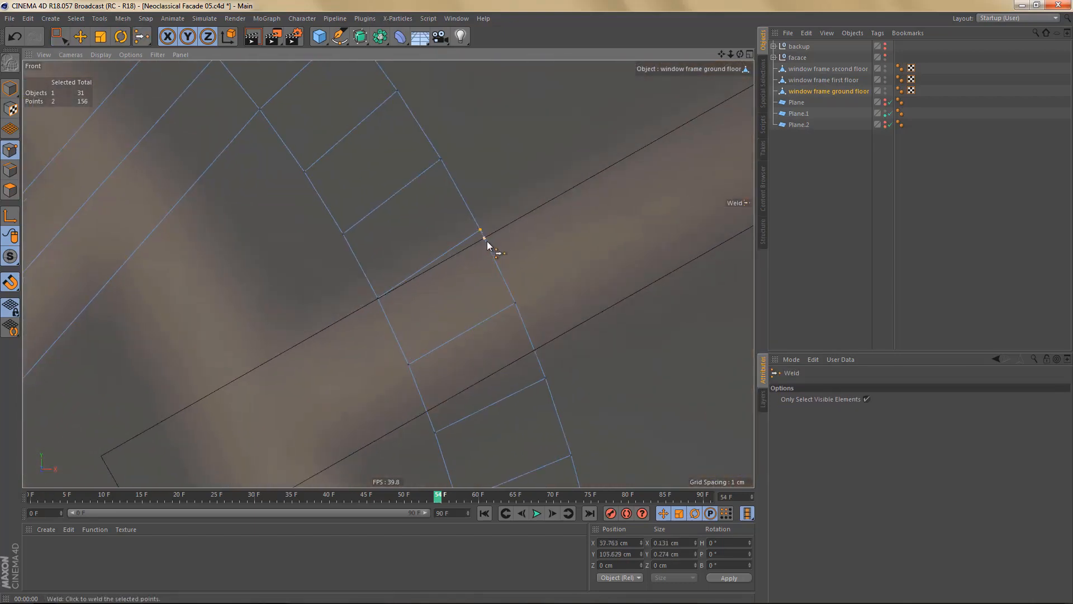
left_click(485, 239)
- Weld the inner arch vertex lying between the guide lines onto the cut point at the shallower guide plane's lower long edge
key("space")
left_click_drag(526, 337, 566, 402)
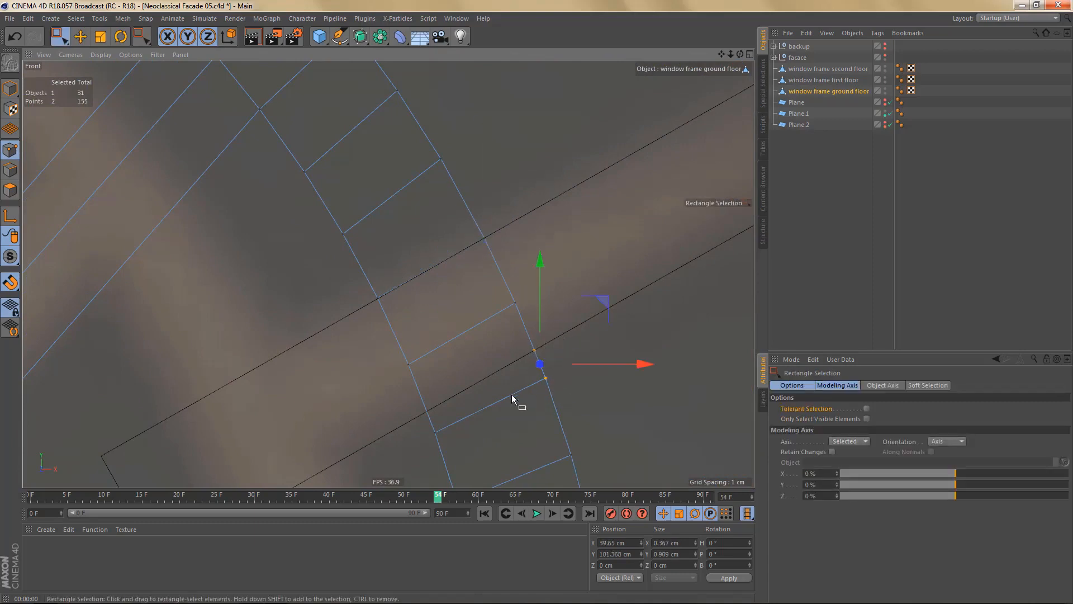
scroll(512, 394, "down", 5)
scroll(518, 408, "down", 3)
scroll(547, 376, "up", 4)
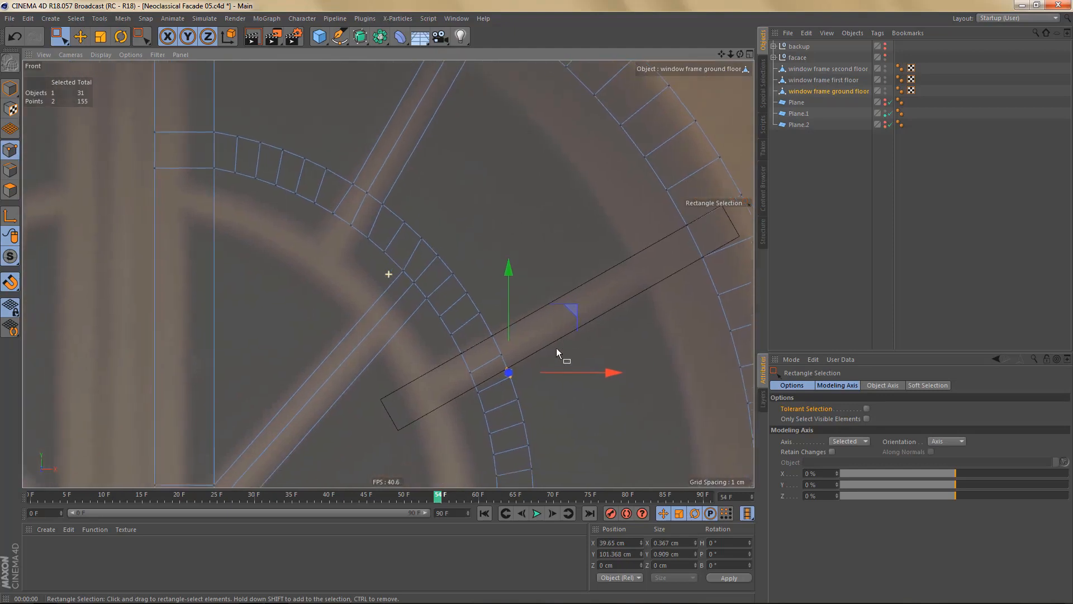
scroll(546, 366, "up", 2)
left_click_drag(492, 297, 539, 359)
key("m")
key("q")
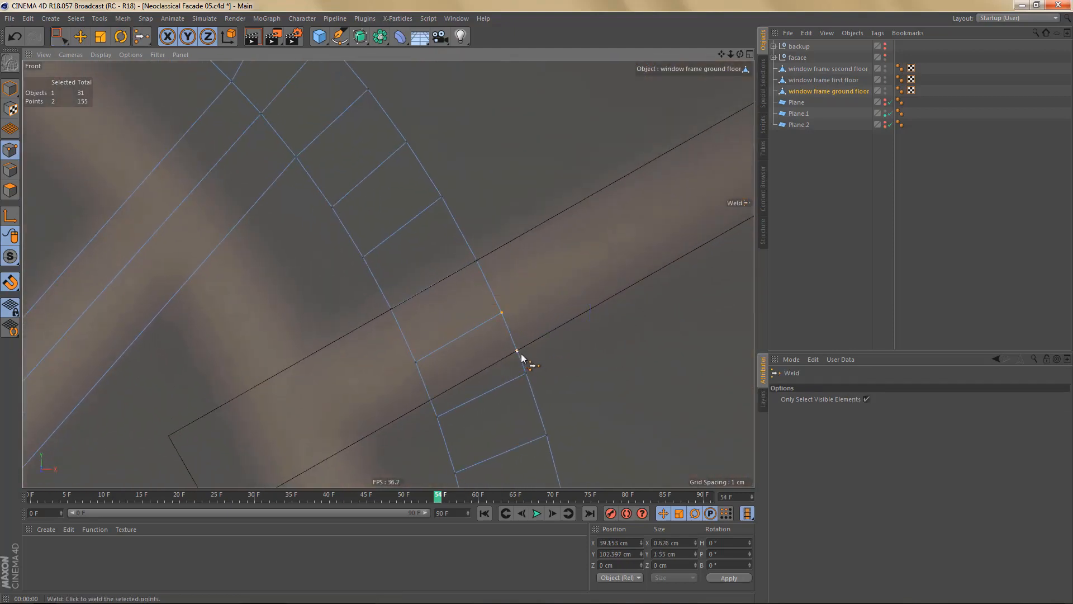
left_click(519, 352)
- Hide the shallower guide plane, Plane.1, and reselect the window frame ground floor object
scroll(523, 355, "down", 1)
scroll(510, 361, "down", 3)
scroll(514, 366, "up", 3)
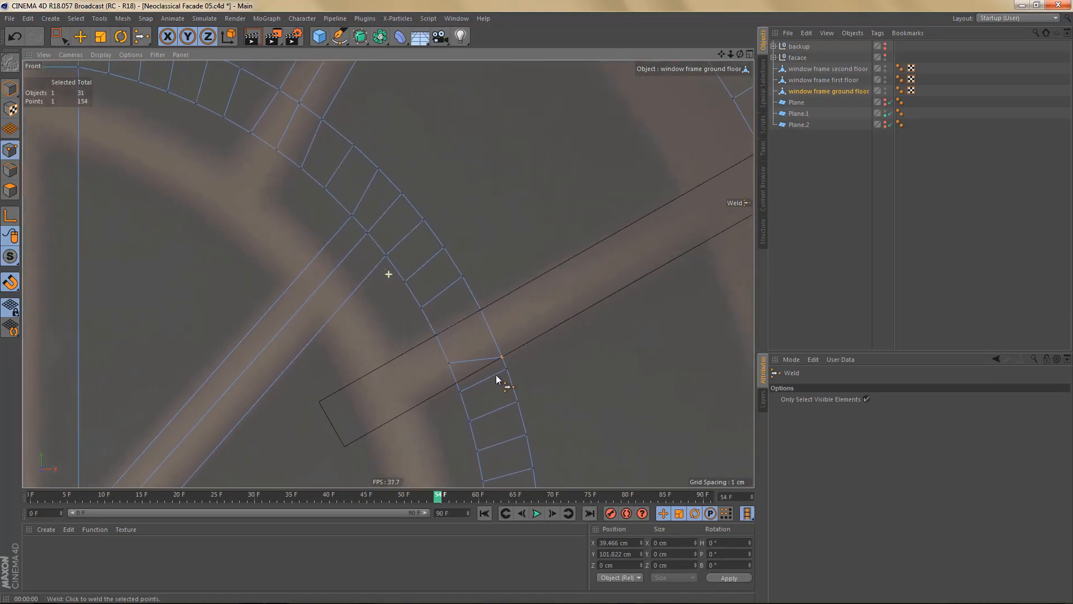
scroll(498, 388, "down", 1)
middle_click_drag(501, 388, 486, 375, "alt")
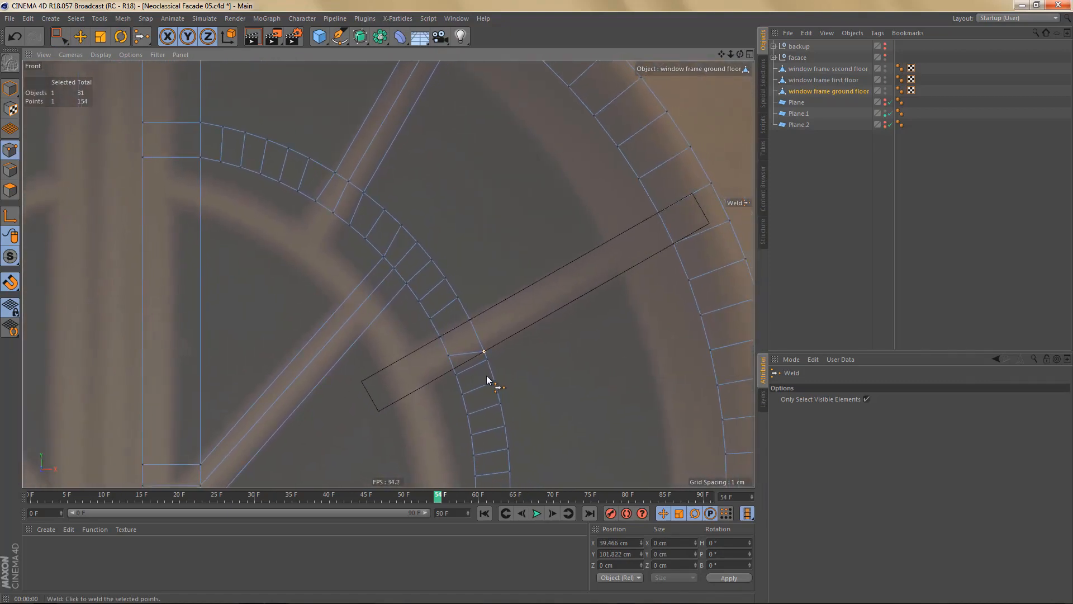
left_click(885, 111)
left_click(885, 115, "alt")
left_click(880, 116)
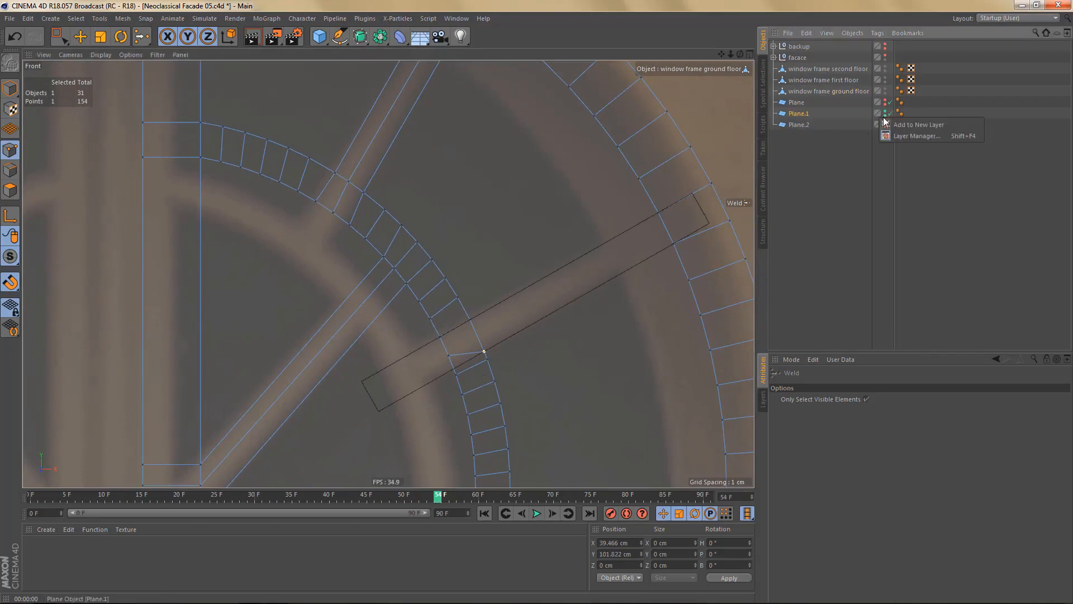
left_click(872, 124)
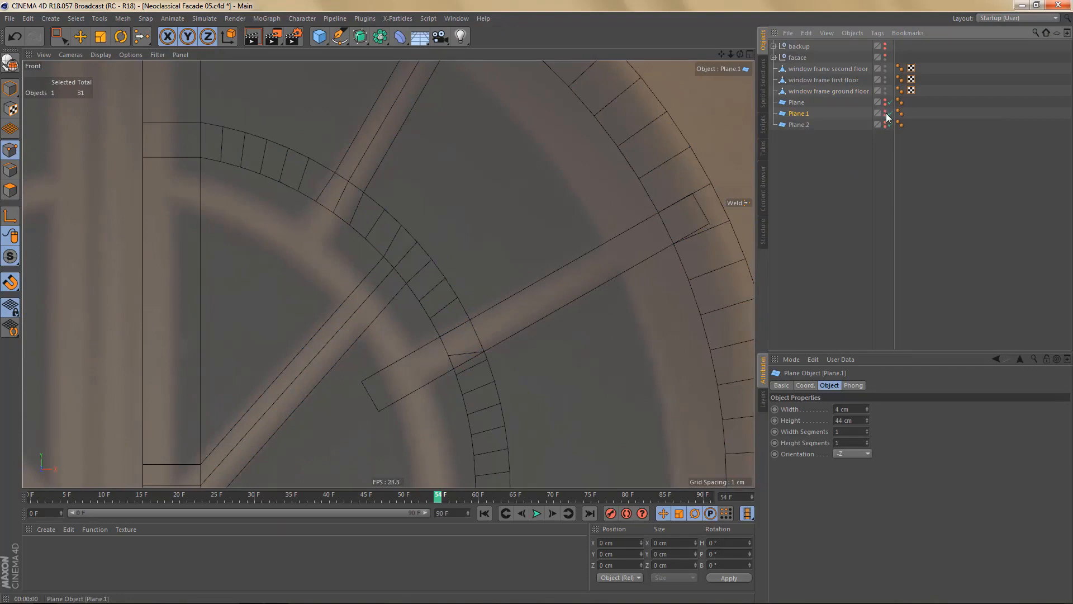
left_click(816, 91)
scroll(518, 324, "down", 1)
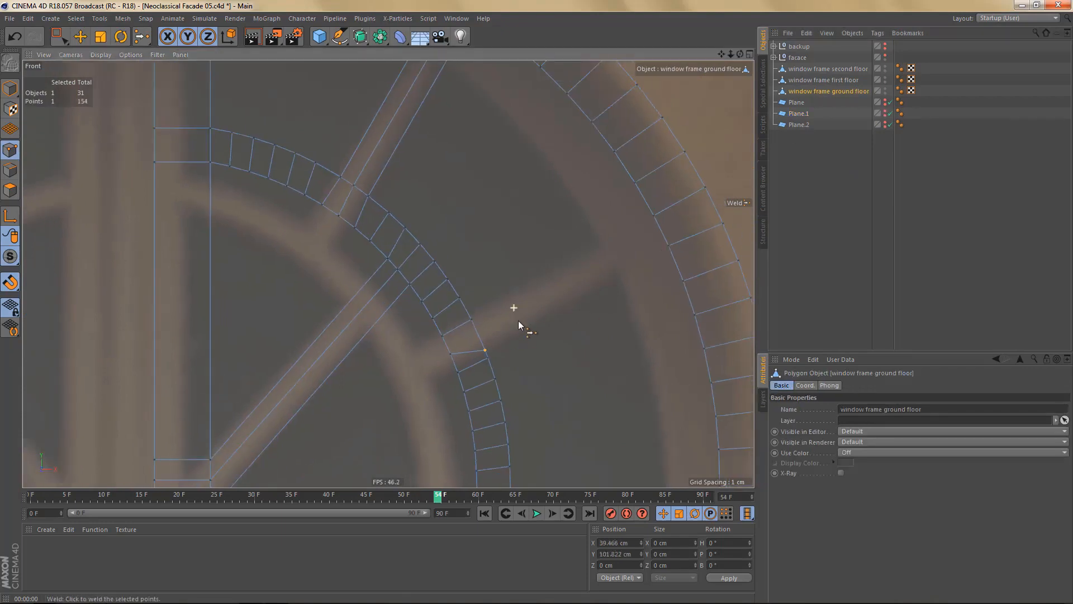
right_click_drag(518, 320, 554, 319, "alt")
middle_click_drag(555, 319, 532, 333, "alt")
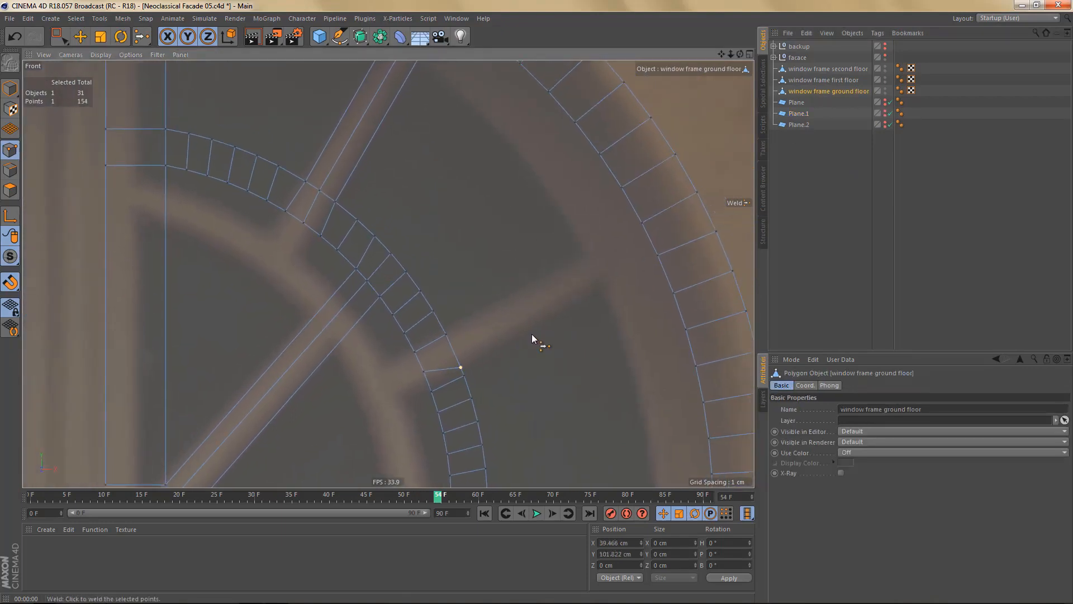
- Bridge the inner arch edge to the outer arch edge to form the shallower fanlight bar, and render a preview of the view
key("m")
key("b")
left_click_drag(464, 350, 624, 257)
middle_click_drag(449, 481, 498, 387, "alt")
right_click_drag(498, 387, 462, 441, "alt")
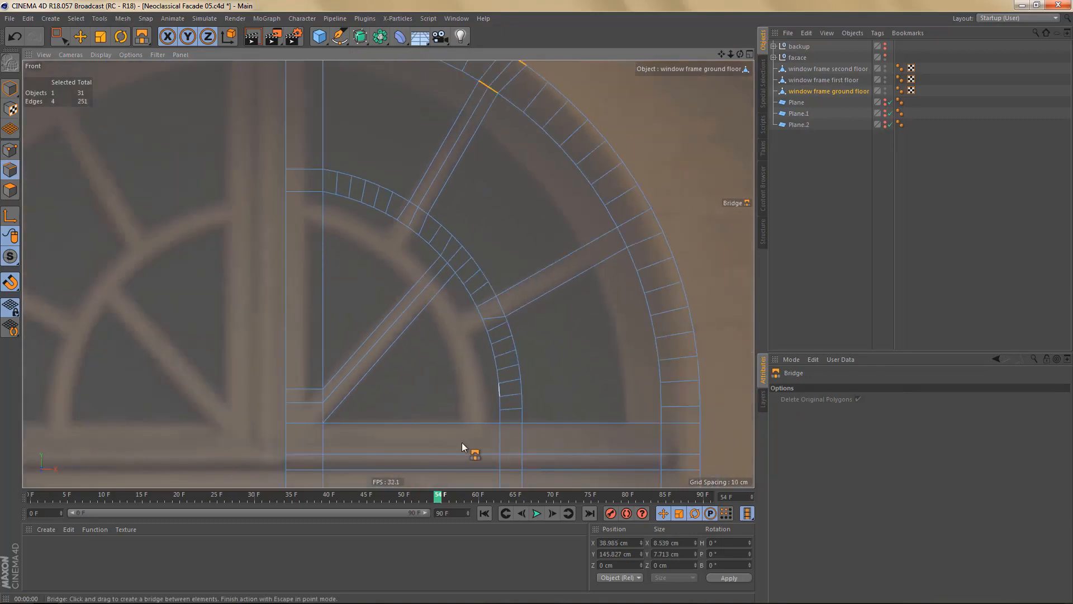
key("ctrl+r")
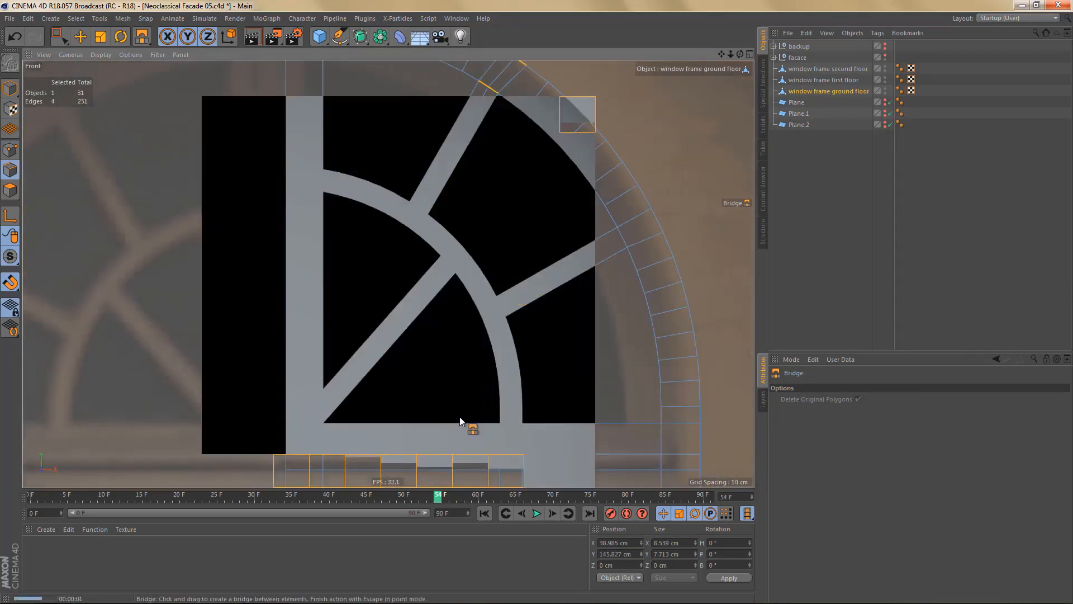
scroll(511, 353, "down", 3)
scroll(515, 341, "up", 5)
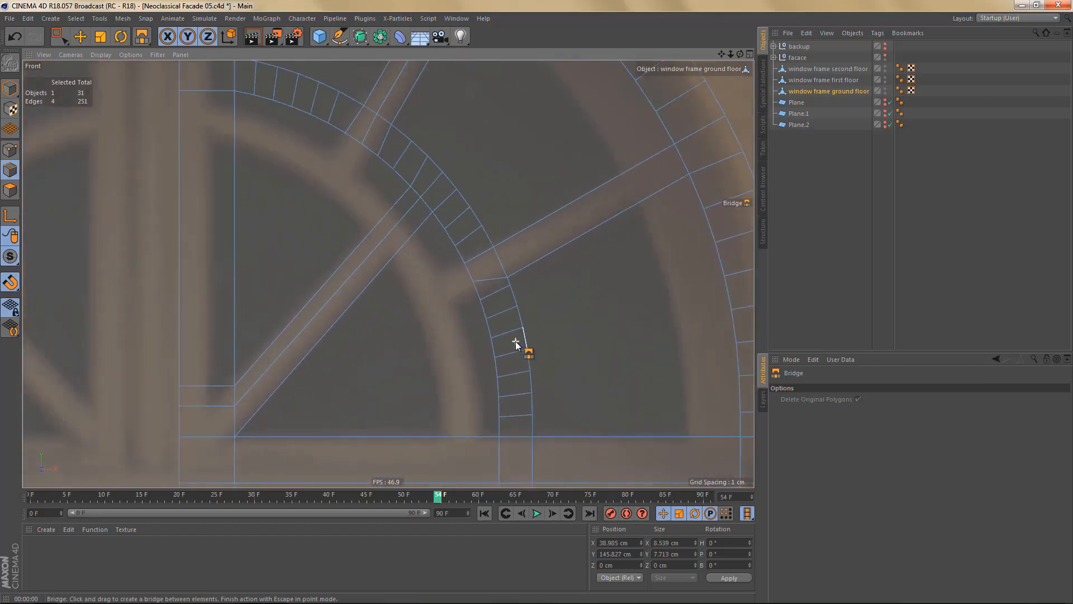
- Examine the inner arch's edge segments between the bars by selecting the edge runs along its inner and outer curves
mouse_move(515, 342)
middle_mouse_down("alt")
mouse_move(545, 381)
mouse_move(520, 327)
middle_mouse_up("alt")
scroll(520, 328, "up", 2)
left_click_drag(487, 236, 487, 238)
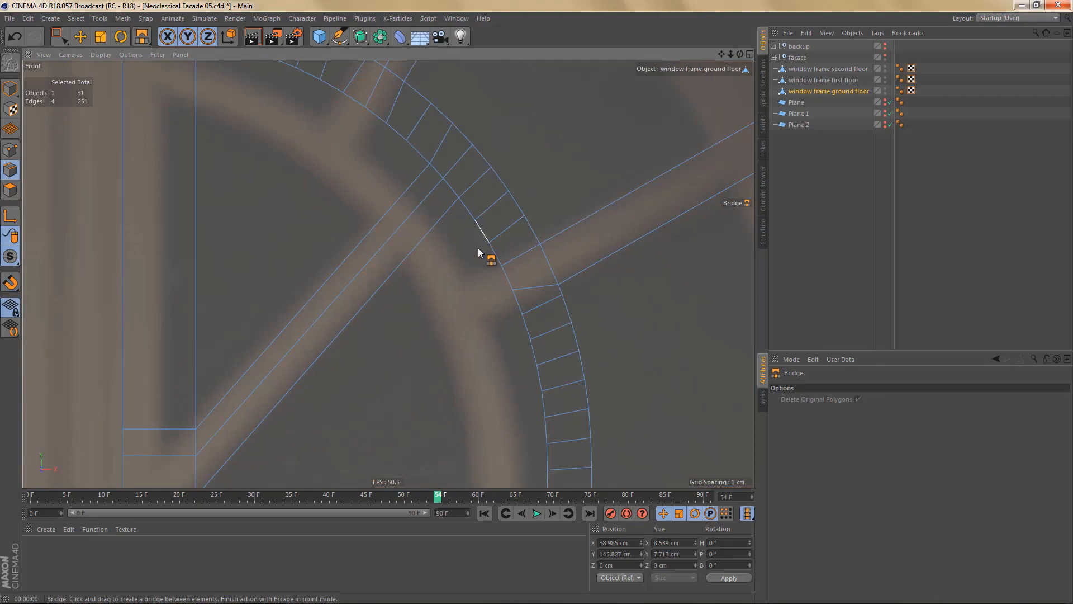
key("e")
double_click(508, 274)
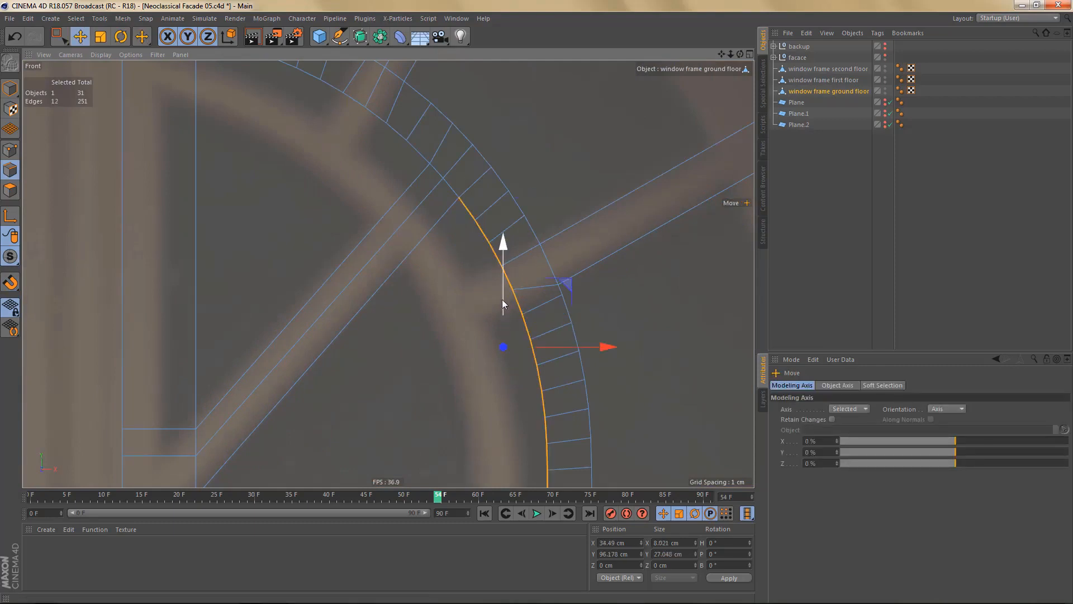
left_click(354, 99)
middle_click_drag(377, 162, 430, 279, "alt")
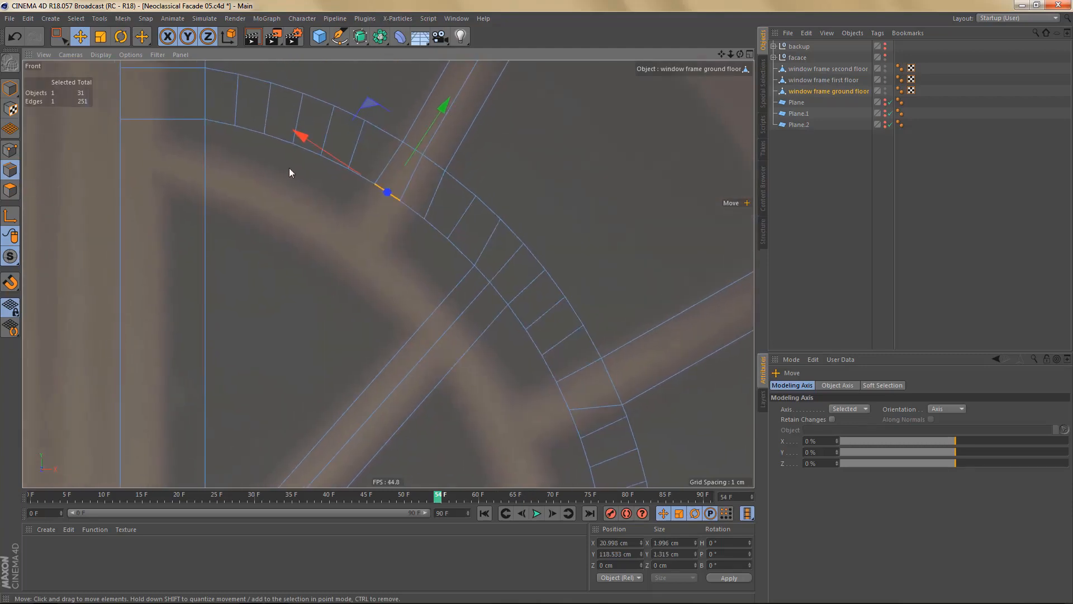
double_click(277, 140)
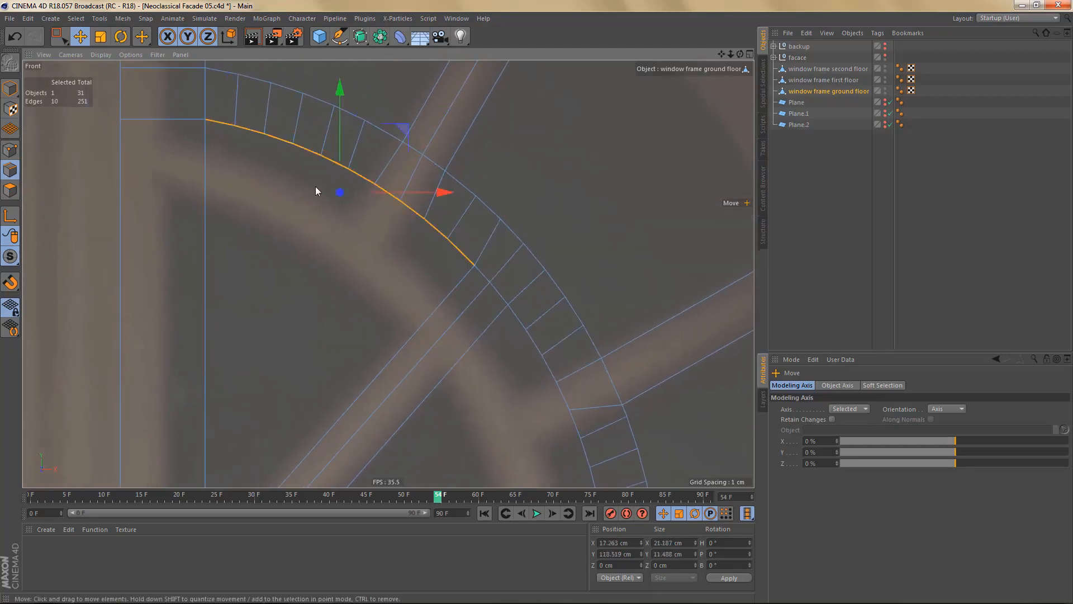
scroll(401, 221, "down", 3)
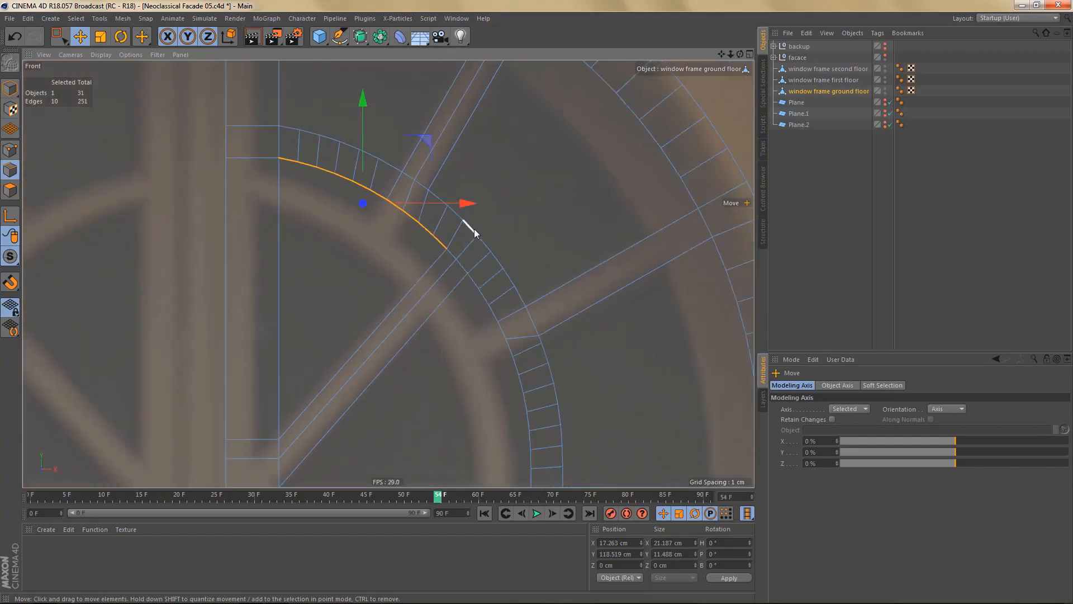
double_click(474, 230)
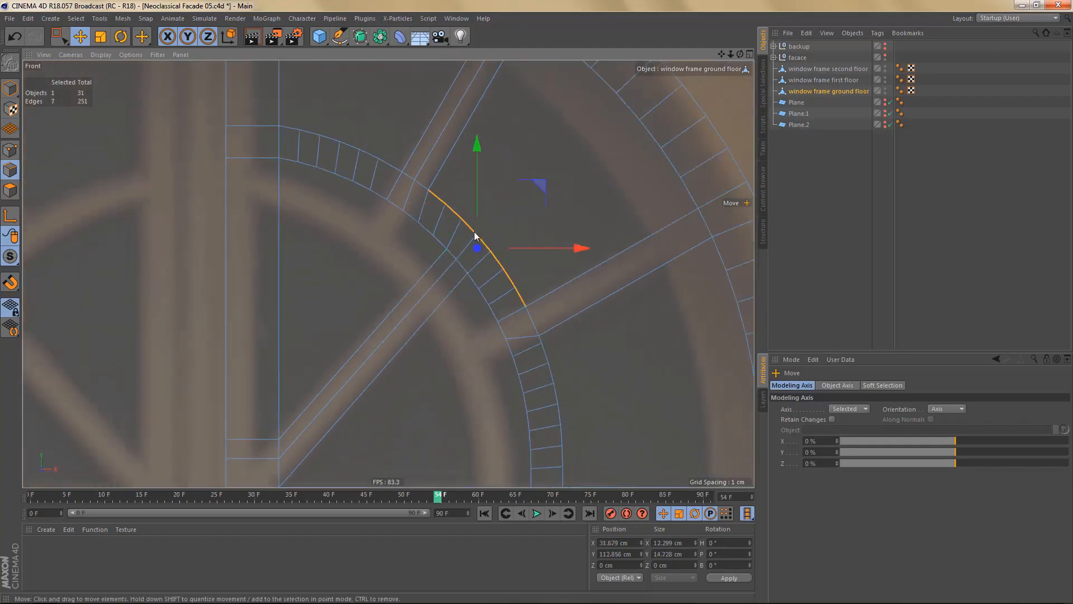
double_click(335, 140)
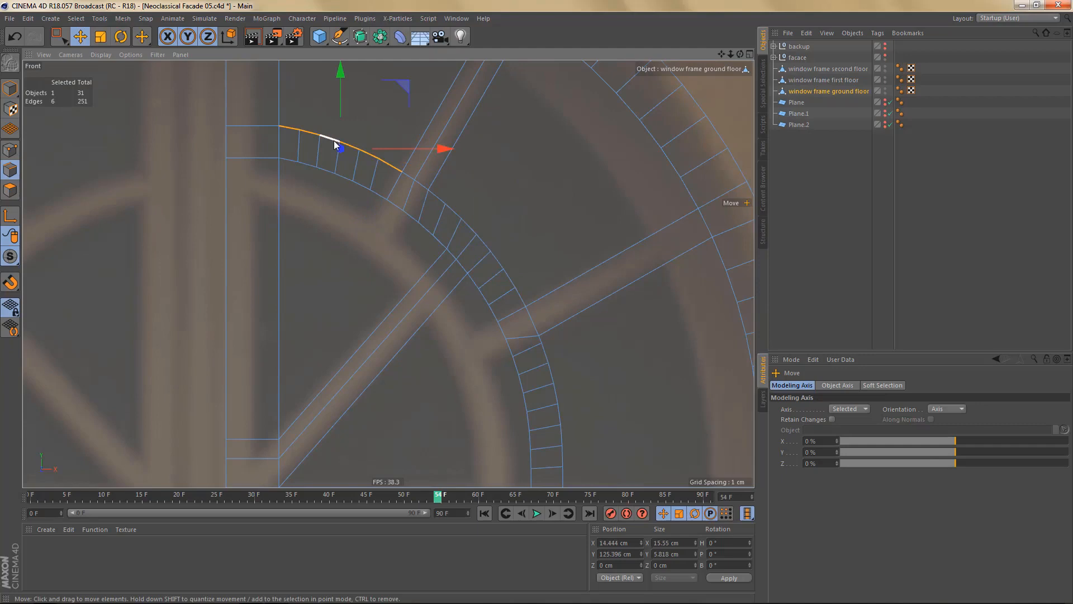
scroll(380, 220, "down", 2)
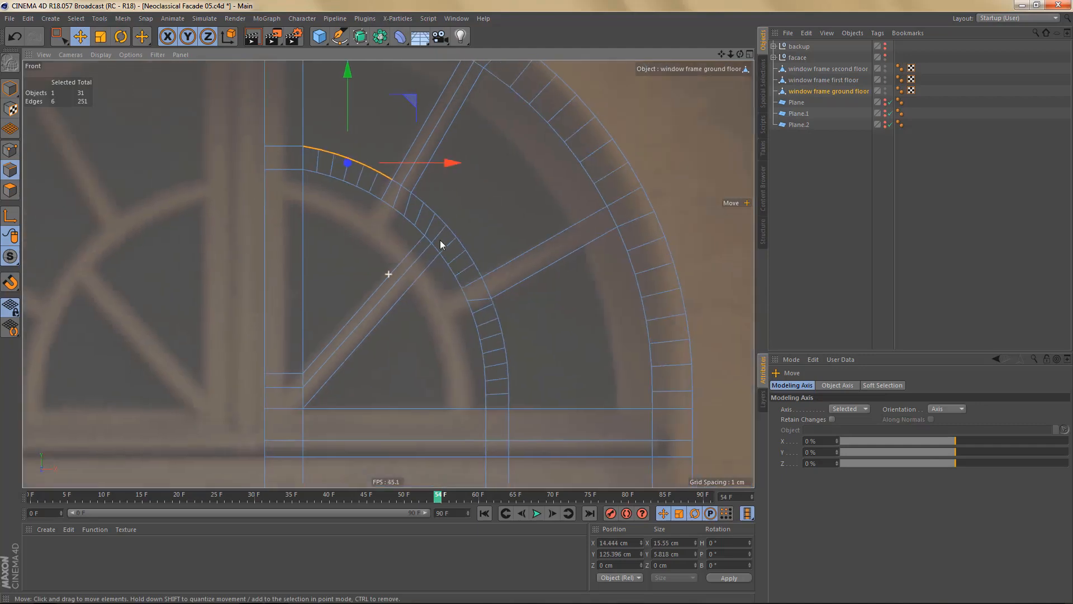
double_click(475, 298)
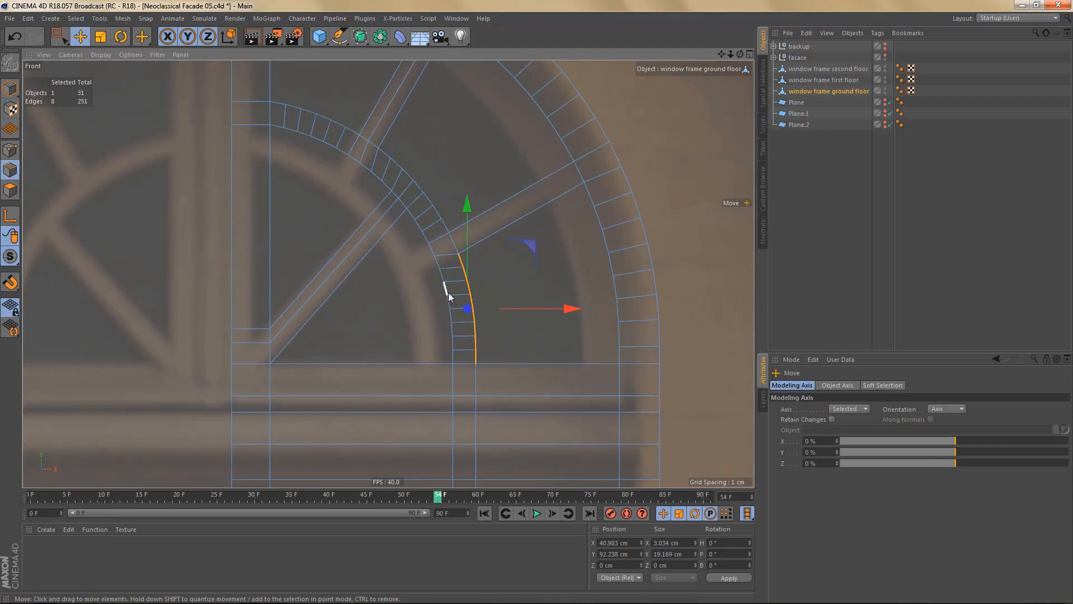
double_click(450, 297)
- Examine the outer arch's inner edge runs between the bars and the overall layout of the fanlight against the reference photo
double_click(598, 217)
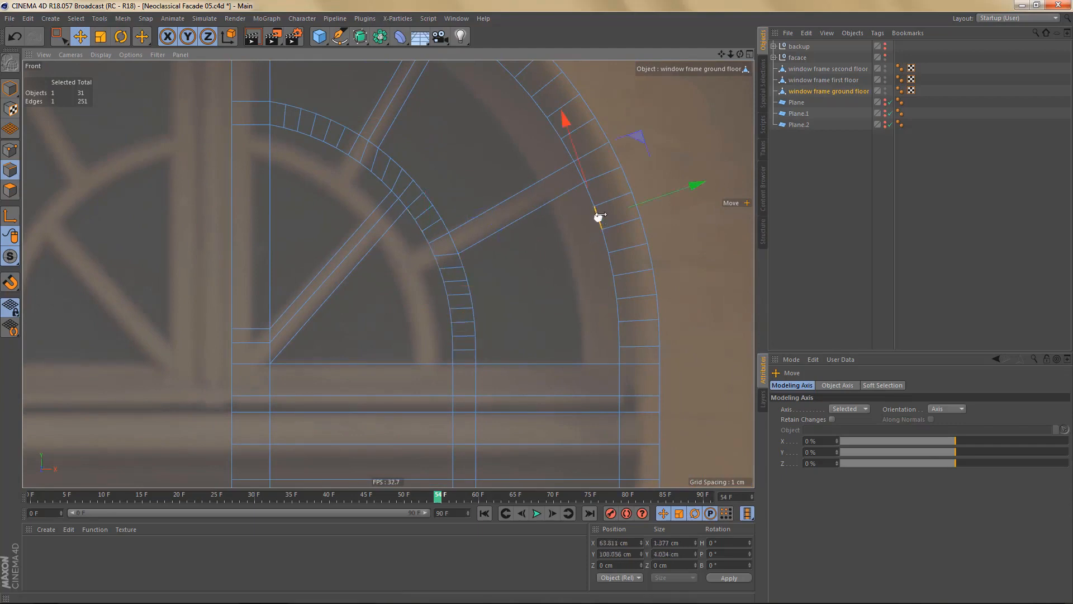
double_click(545, 124)
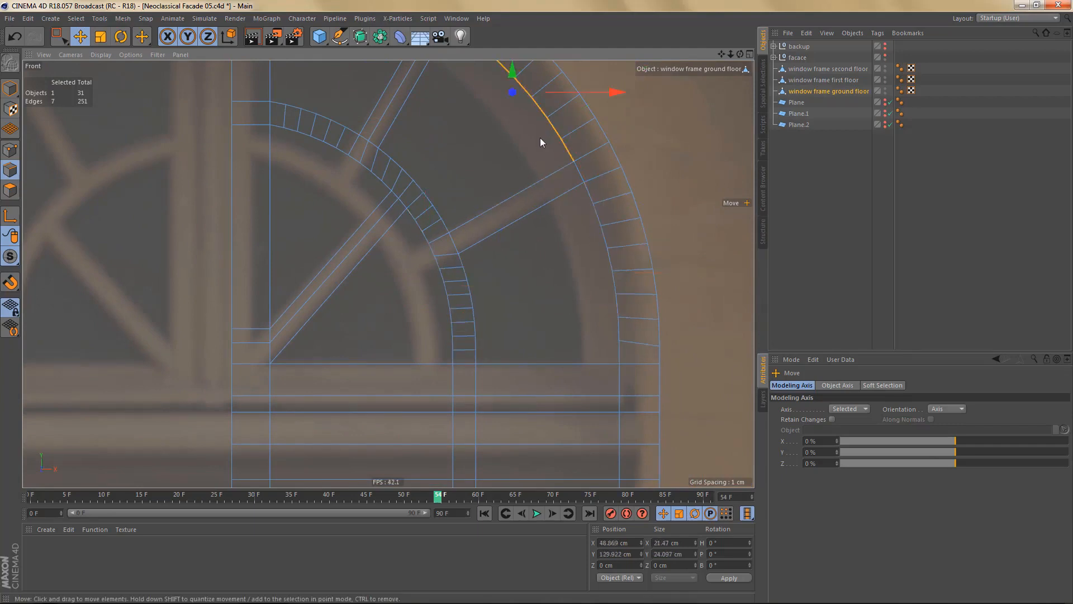
middle_click_drag(548, 258, 621, 441, "alt")
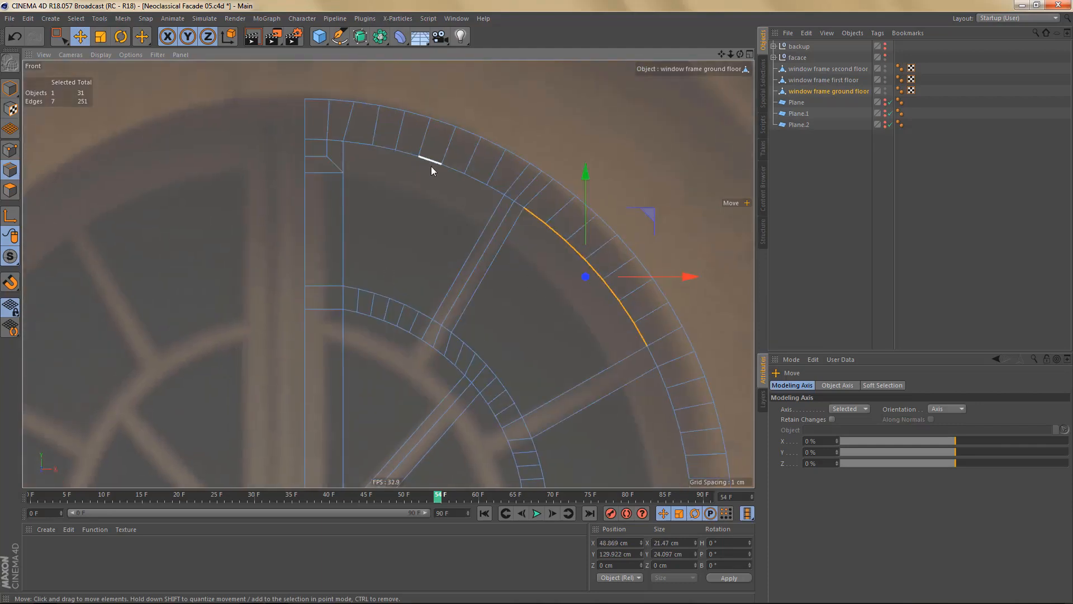
double_click(431, 166)
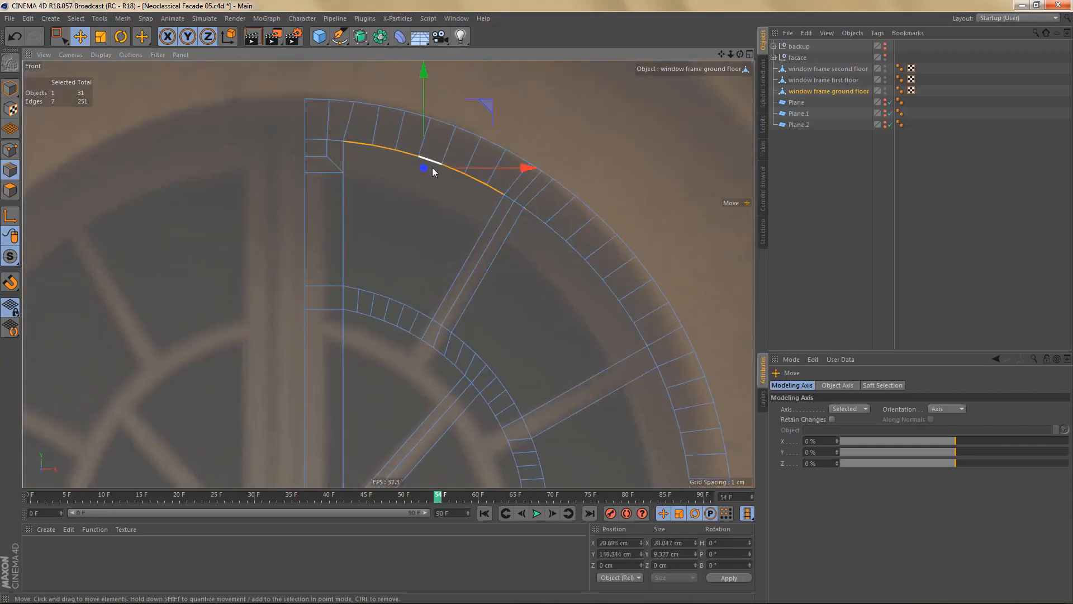
scroll(447, 184, "down", 3)
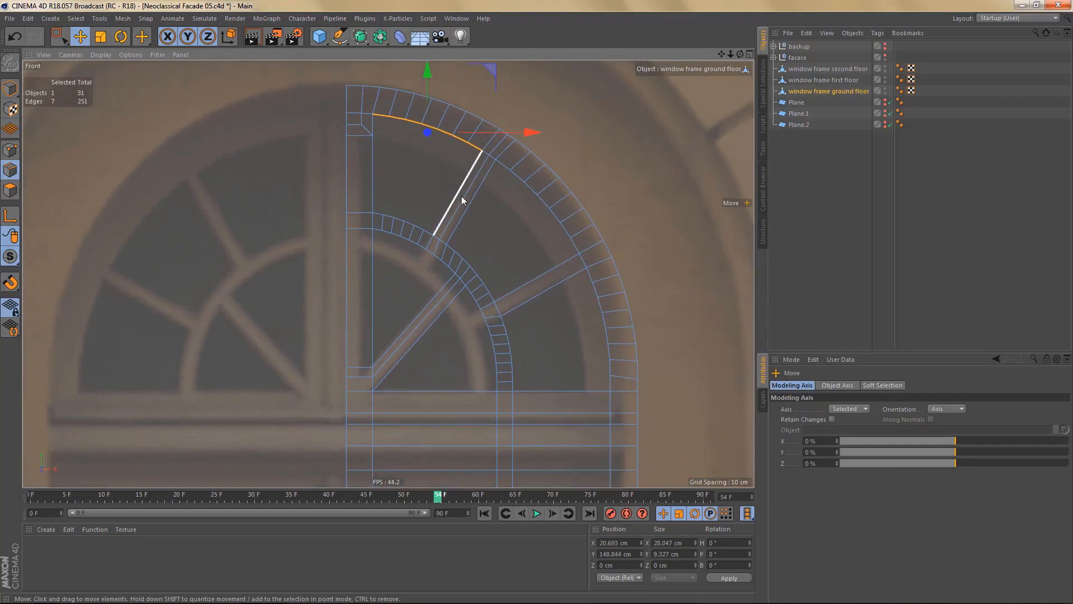
scroll(463, 204, "down", 3)
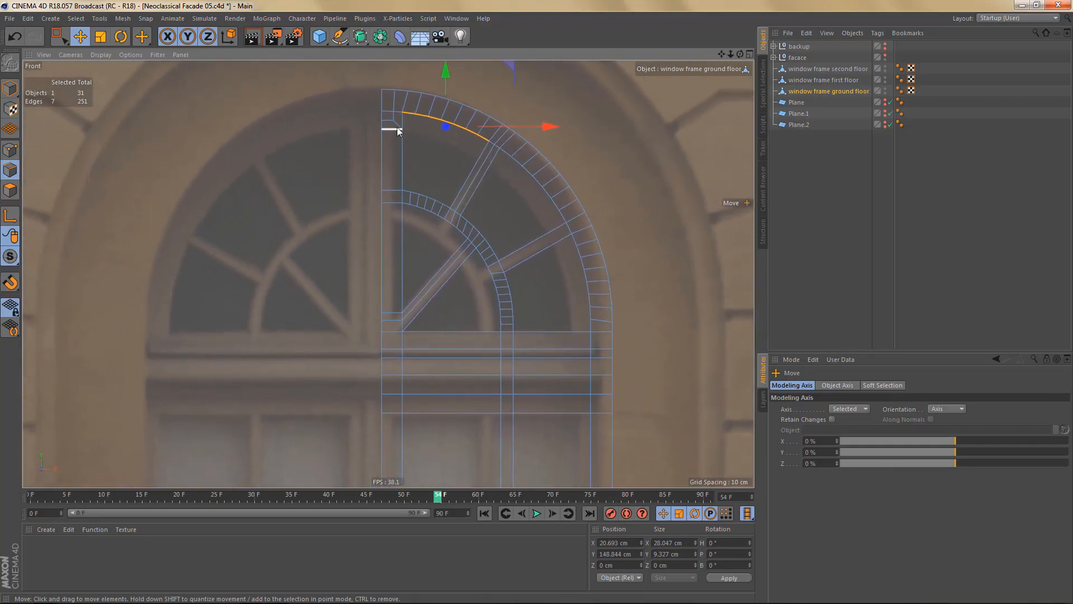
scroll(442, 136, "up", 3)
scroll(438, 162, "down", 3)
scroll(441, 158, "up", 1)
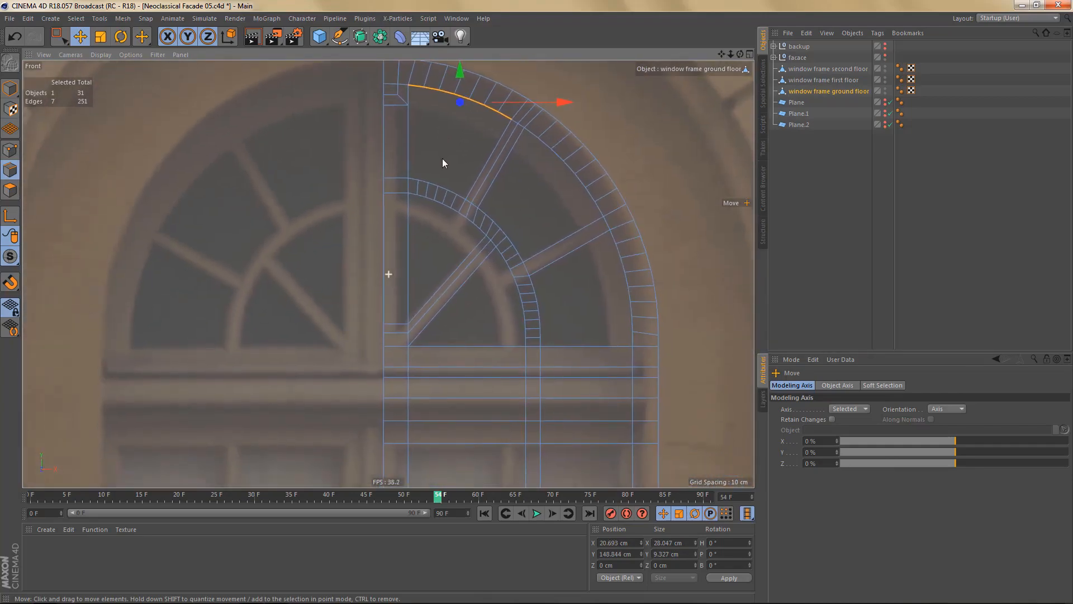
scroll(441, 158, "down", 2)
scroll(445, 210, "up", 1)
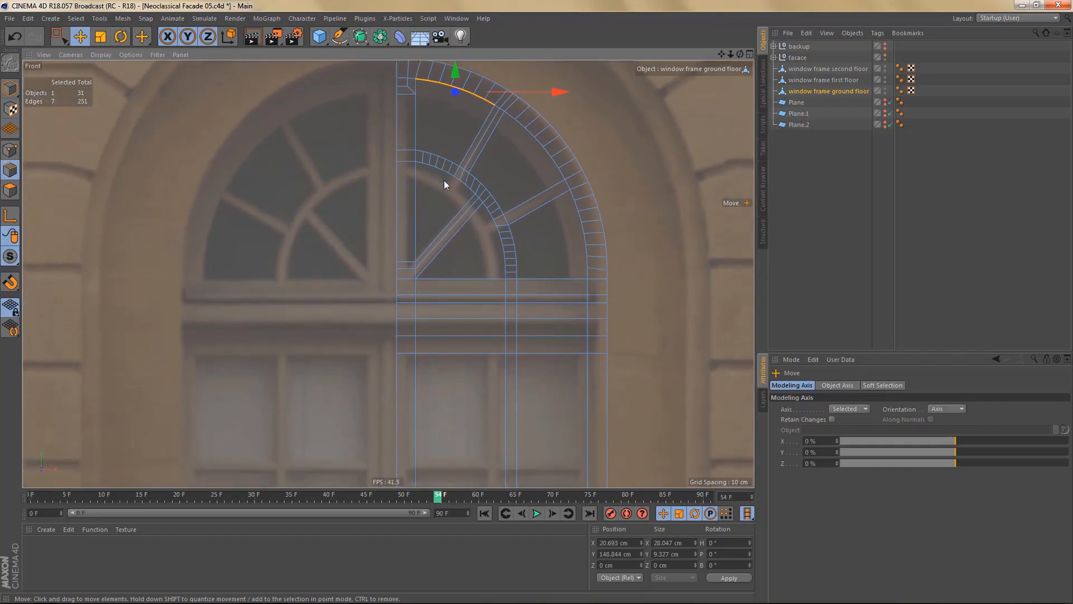
right_click_drag(444, 180, 444, 202, "alt")
middle_click_drag(443, 179, 468, 225, "alt")
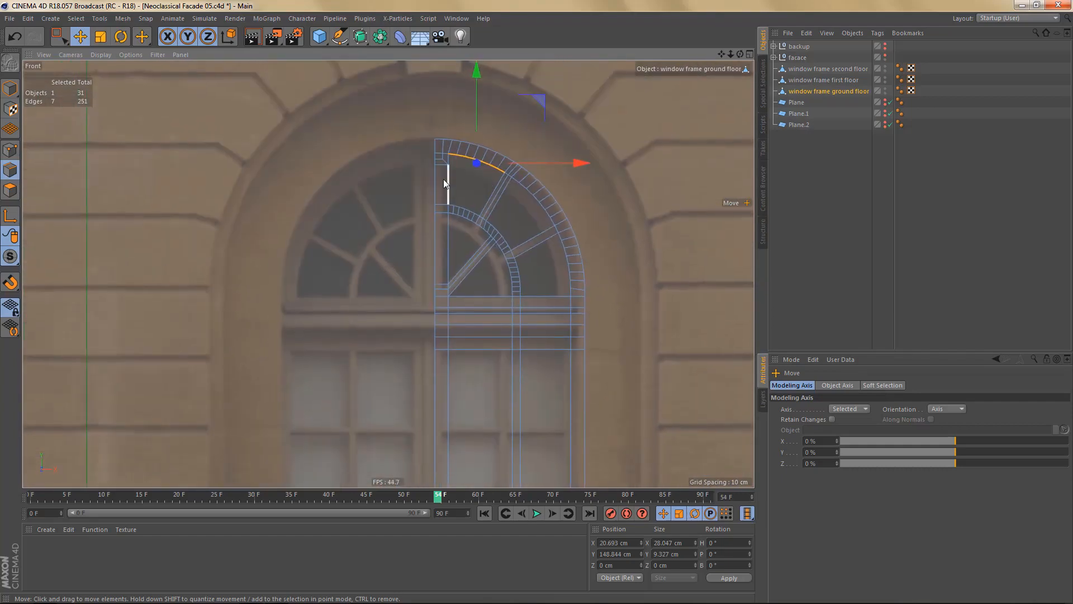
- Line-cut vertically through the central post from the diagonal edge's inner corner at the arch top to below the window frame
scroll(444, 179, "up", 5)
key("k")
key("k")
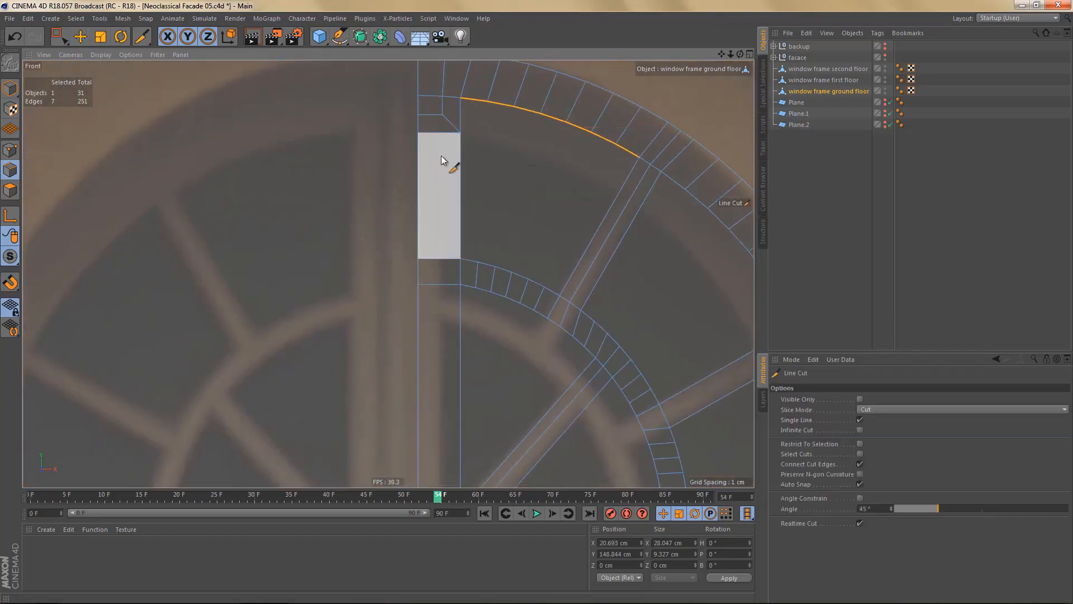
left_click(446, 117)
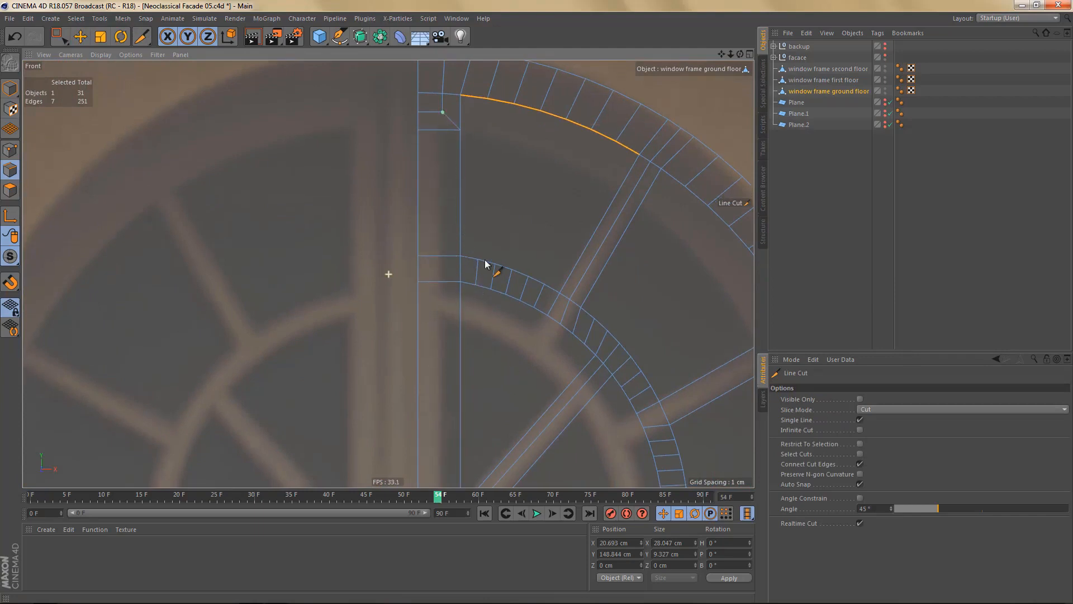
middle_click_drag(485, 260, 476, 190, "alt")
right_click_drag(476, 190, 477, 283, "alt")
middle_click_drag(478, 284, 464, 170, "alt")
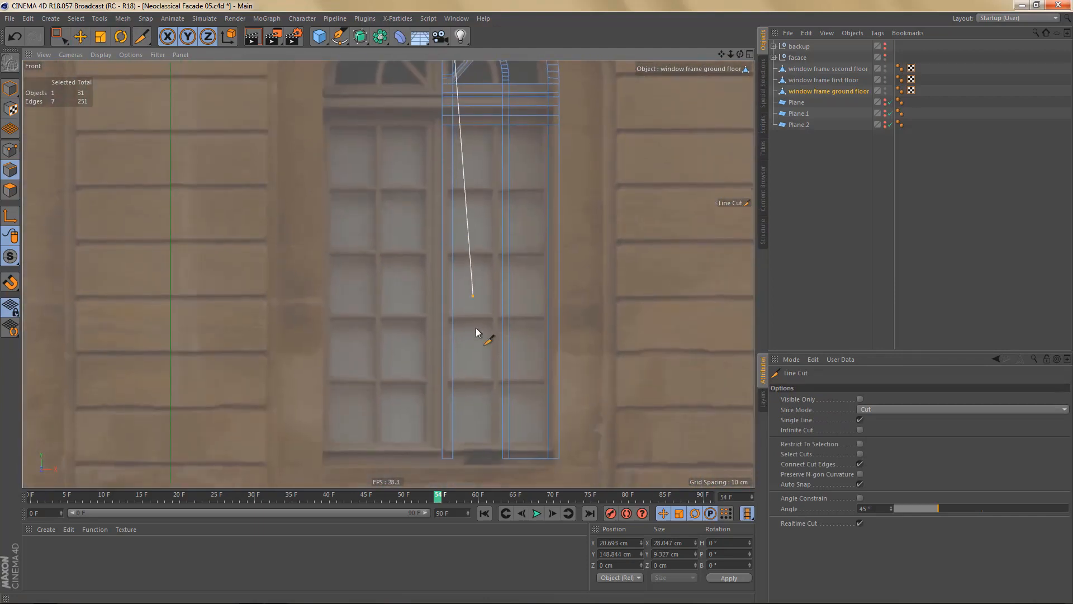
left_click(450, 476)
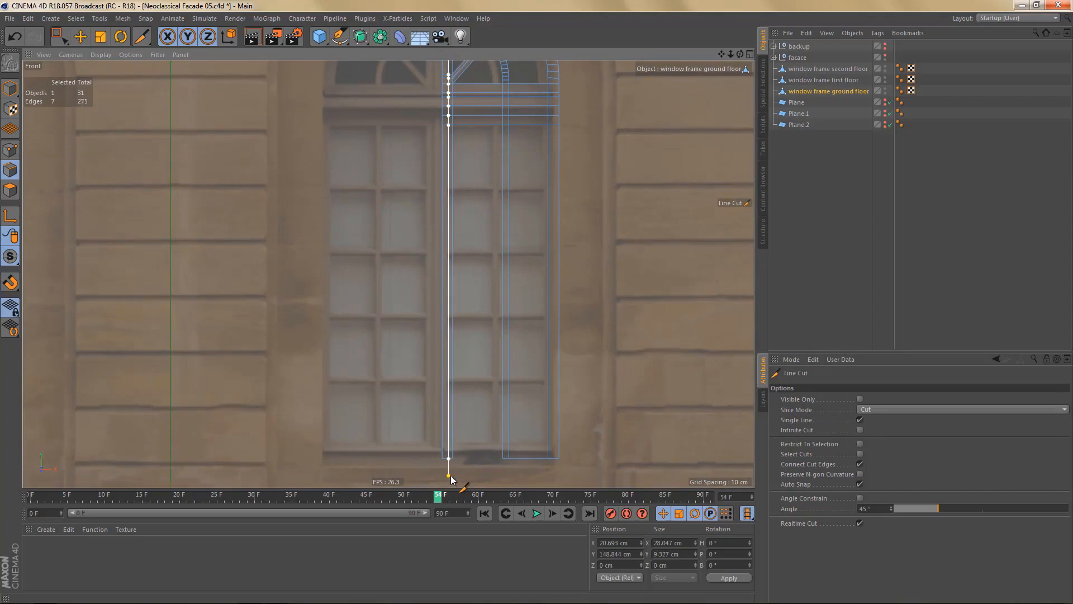
key("e")
- Remove the short horizontal edge and the diagonal edge just below the arch at the top of the central post
middle_click_drag(468, 176, 451, 258, "alt")
right_click_drag(450, 159, 532, 167, "alt")
middle_click_drag(481, 219, 496, 342, "alt")
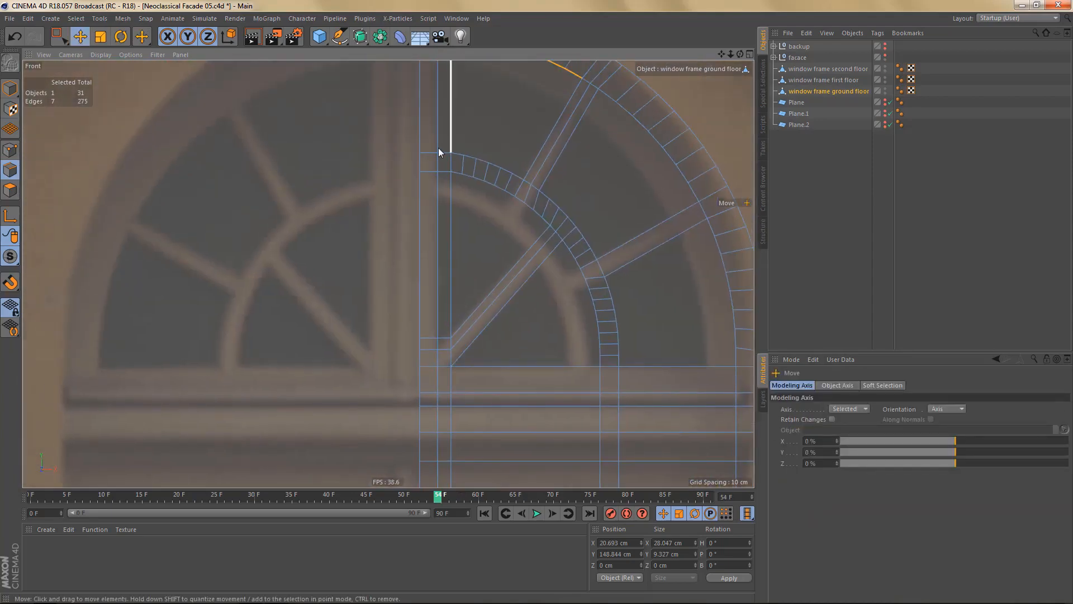
middle_click_drag(438, 145, 457, 372, "alt")
right_click_drag(471, 319, 510, 313, "alt")
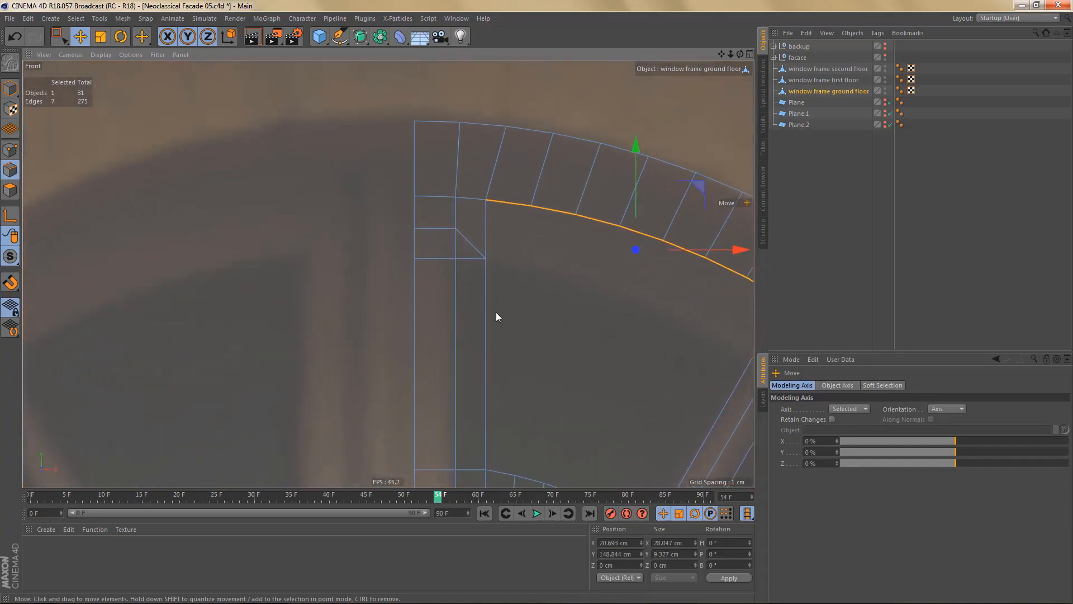
middle_click_drag(495, 312, 495, 327, "alt")
scroll(488, 304, "up", 2)
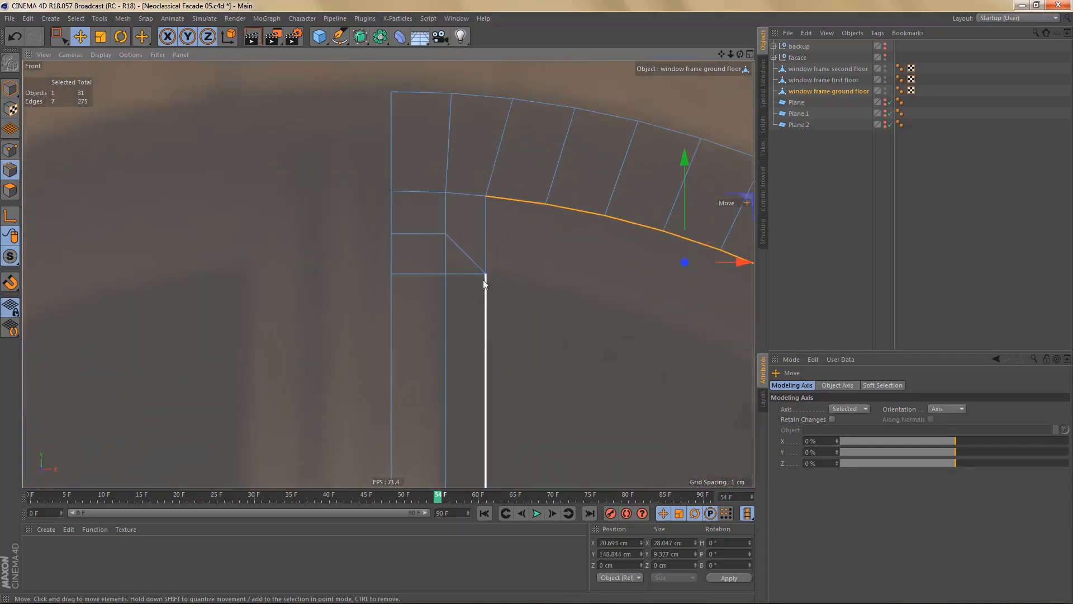
left_click(432, 240)
key("Delete")
left_click(460, 249)
key("Delete")
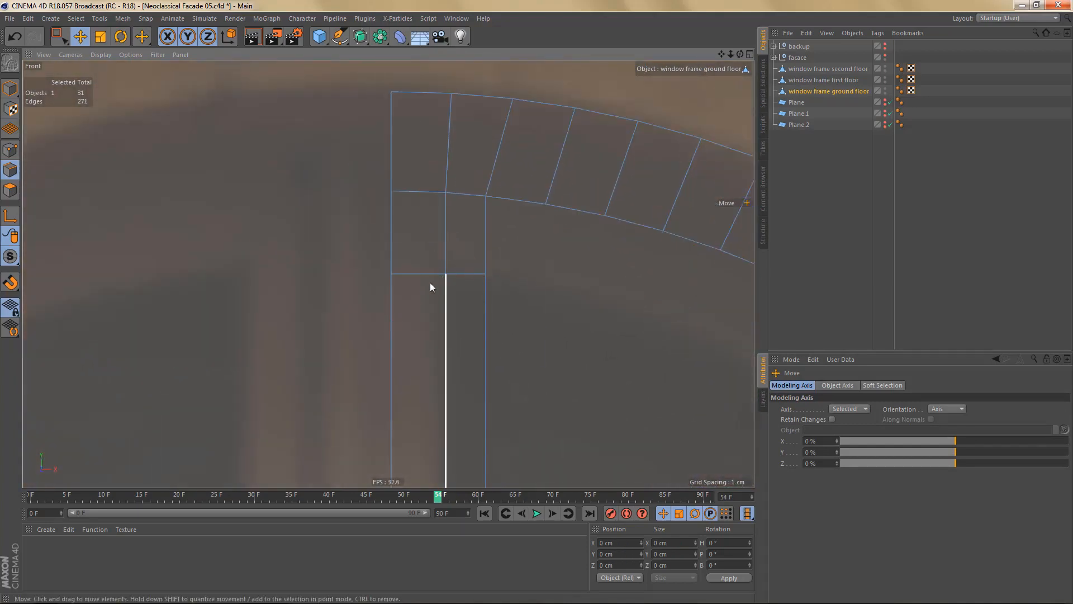
- Remove the two remaining horizontal edge segments crossing the central post just below the arch
left_click(425, 275)
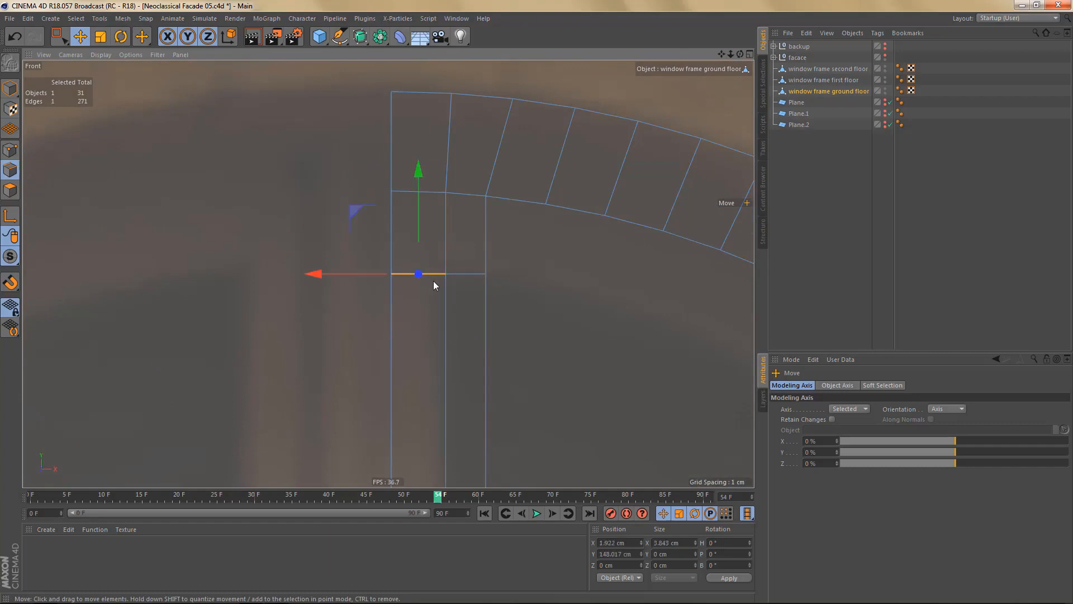
key("Delete")
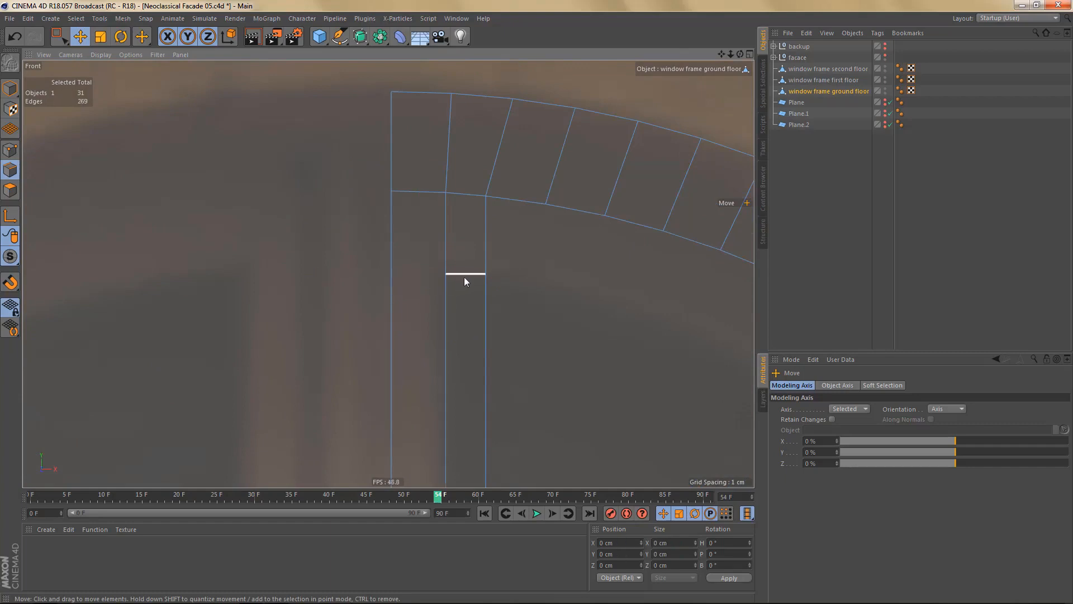
scroll(475, 278, "down", 2)
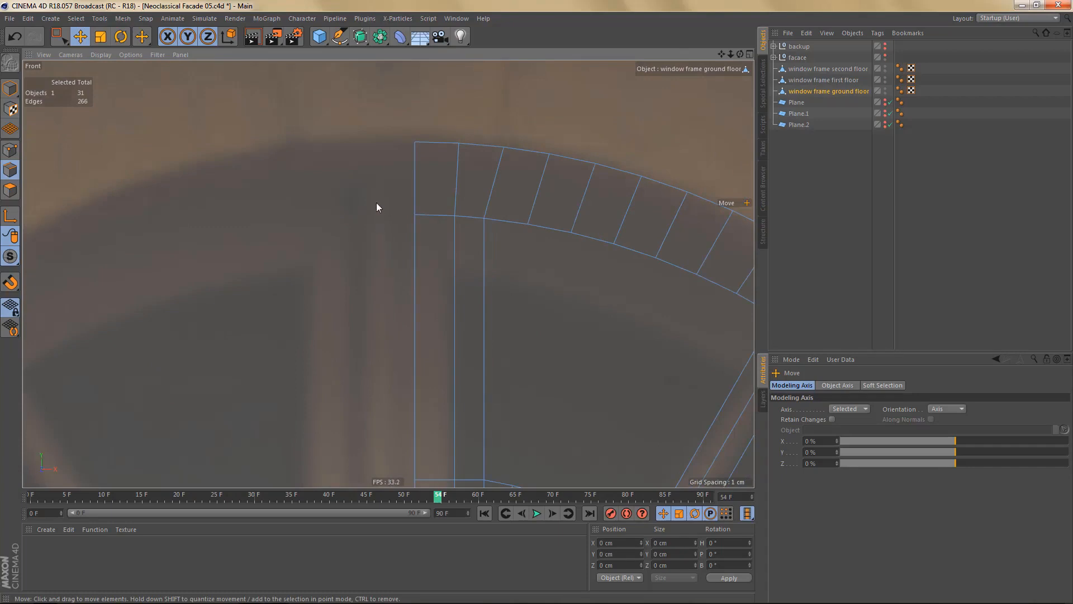
- Connect the outer arch's vertical end edge with the neighbouring cross edge through their midpoints, and switch to point editing
left_click(413, 189)
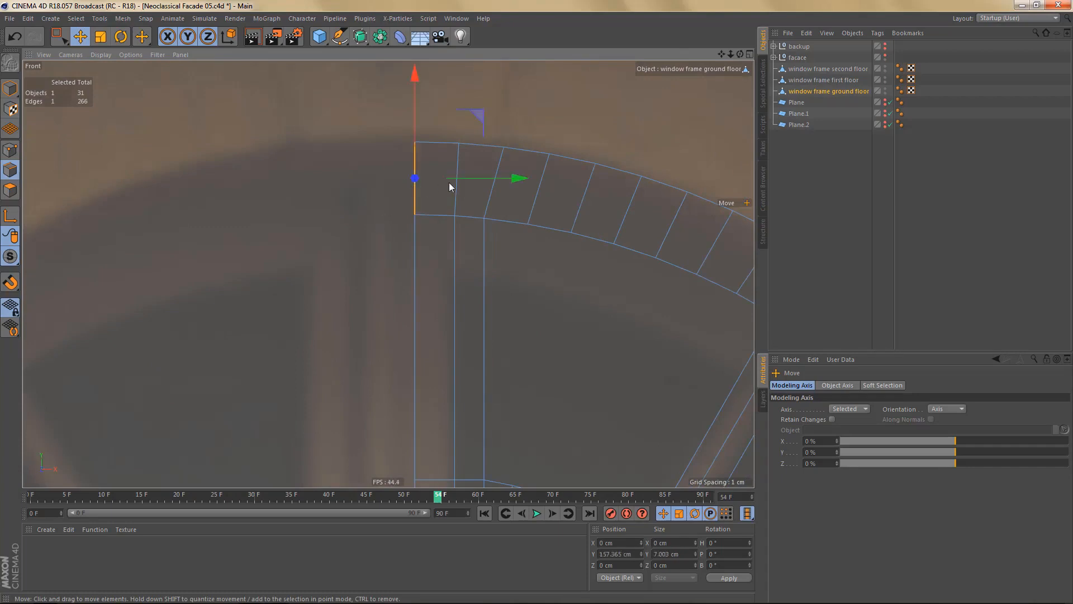
left_click(456, 191, "shift")
key("m")
key("m")
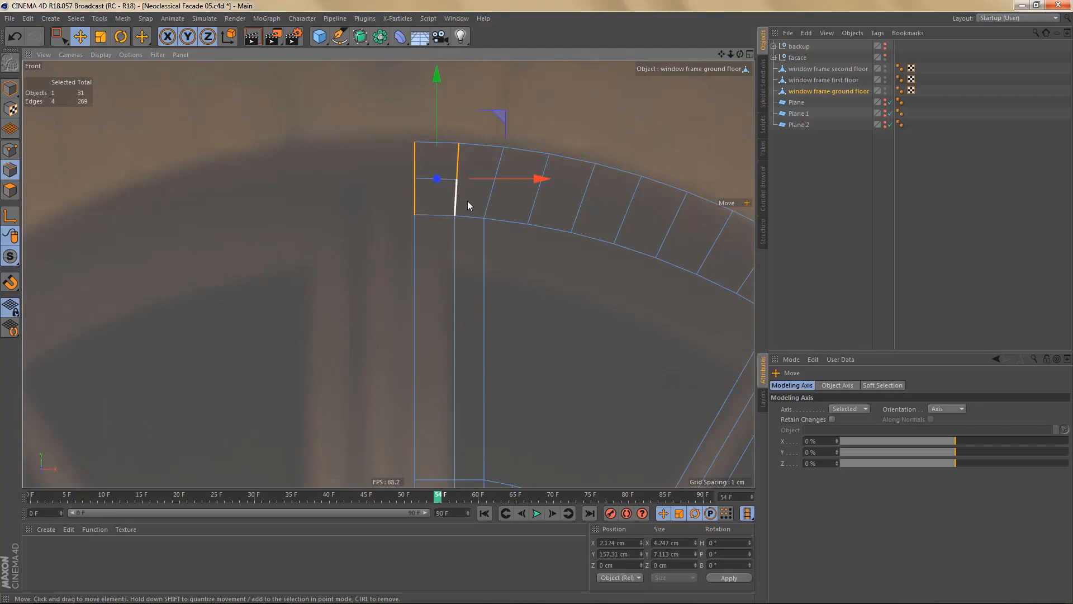
right_click_drag(463, 200, 495, 200, "alt")
middle_click_drag(485, 213, 484, 229, "alt")
key("Return")
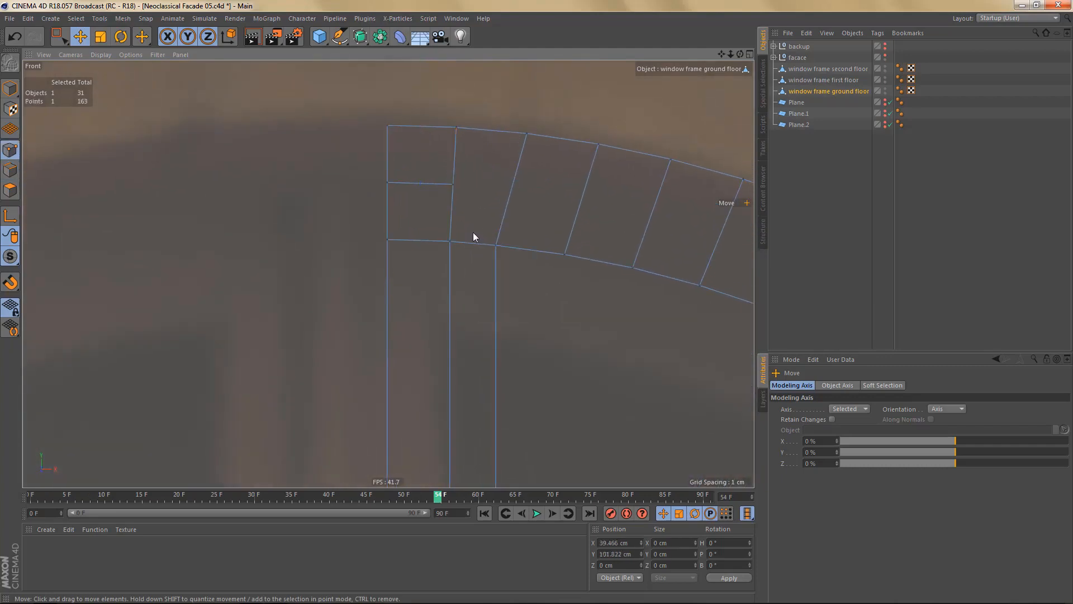
- Connect the midpoint of the arch's first cross edge with the inner-arch point at the top of the post's outer vertical edge
key("9")
left_click(494, 243, "shift")
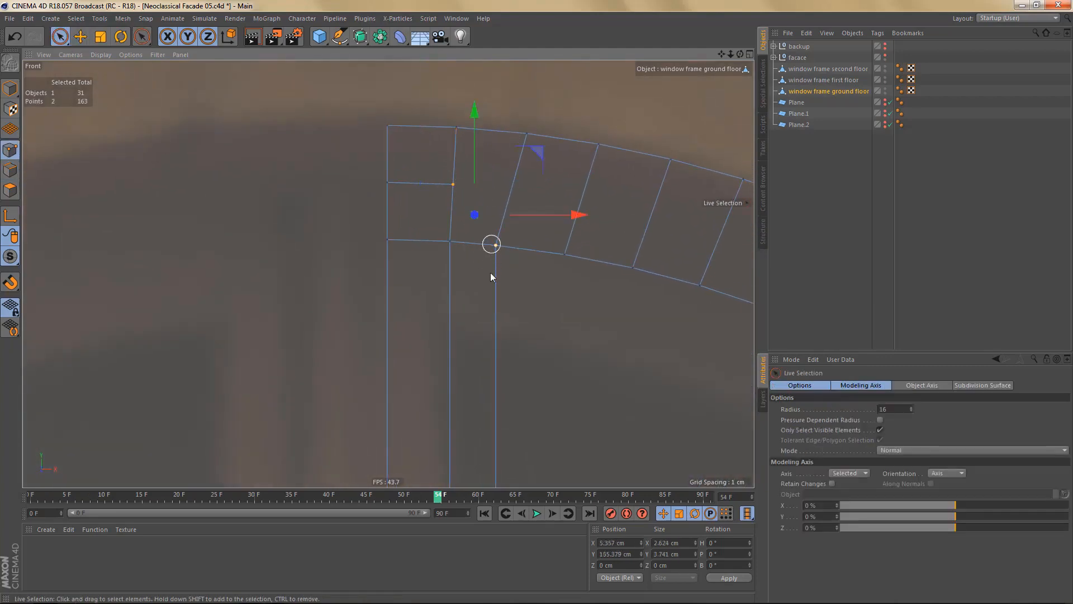
scroll(463, 275, "up", 3)
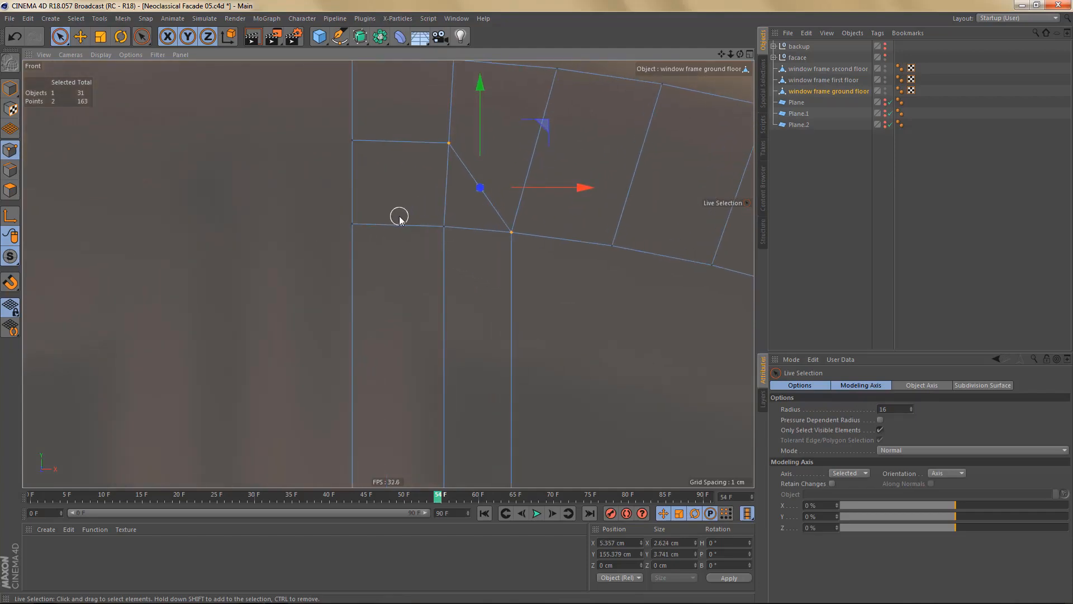
- Connect the two short vertical edges of the lower arch segment above the post through their midpoints, and return to point editing
key("Return")
left_click(349, 188)
left_click(447, 192, "shift")
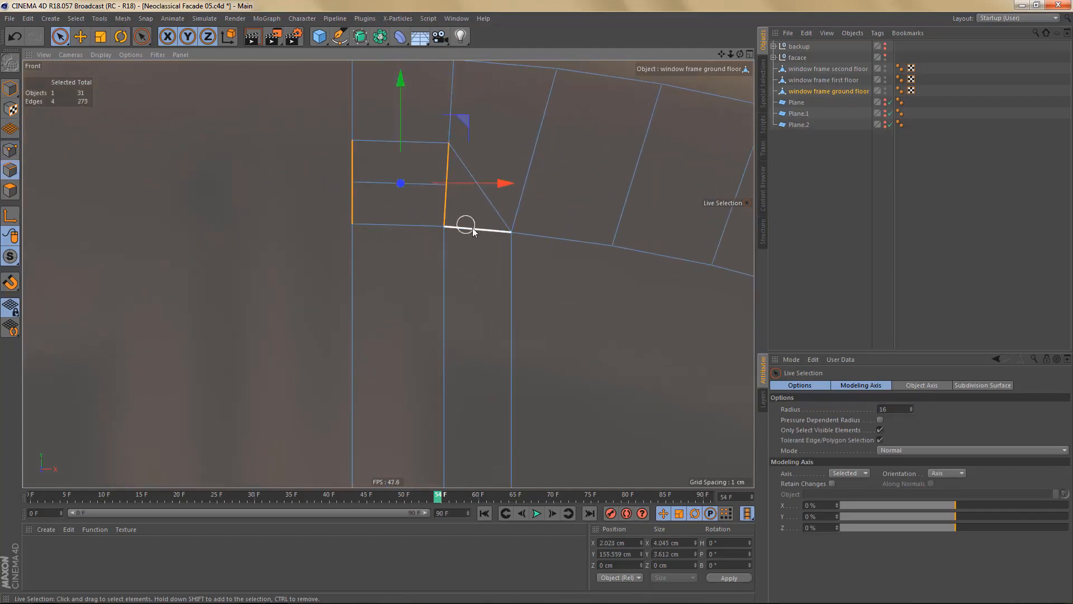
key("m")
key("m")
key("Return")
key("Return")
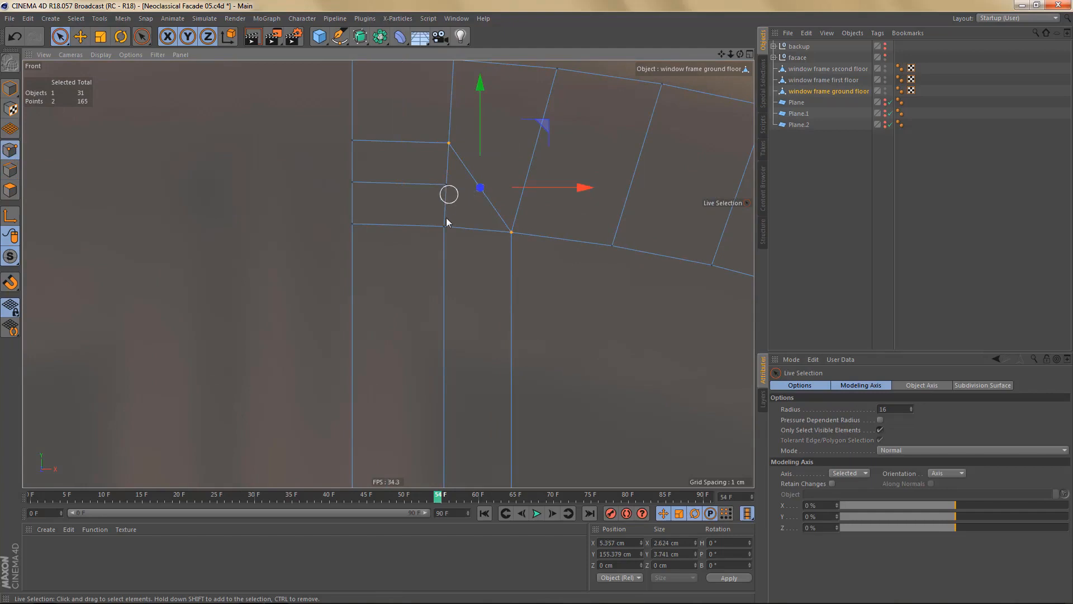
- Move the upper point of the diagonal edge outward along X to about 5.5 cm
left_click(446, 184)
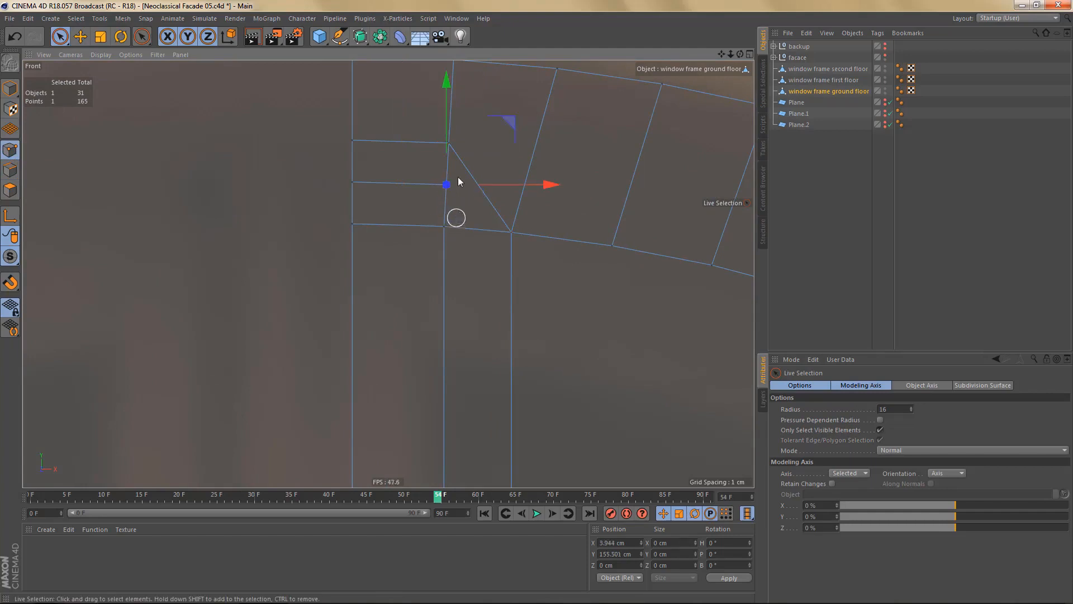
left_click(474, 141)
left_click(446, 145)
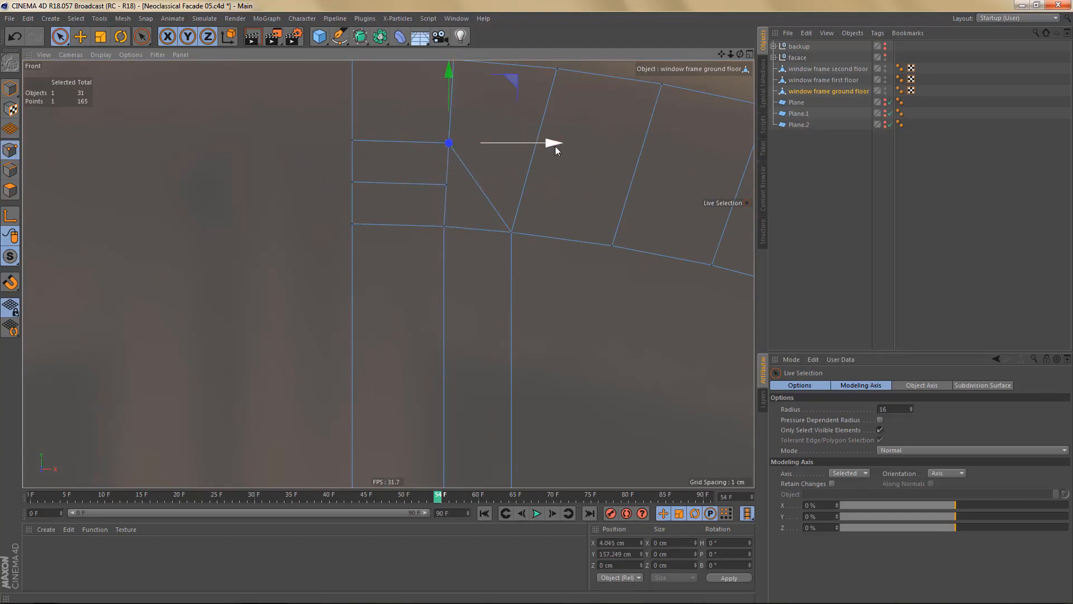
left_click_drag(553, 144, 590, 141)
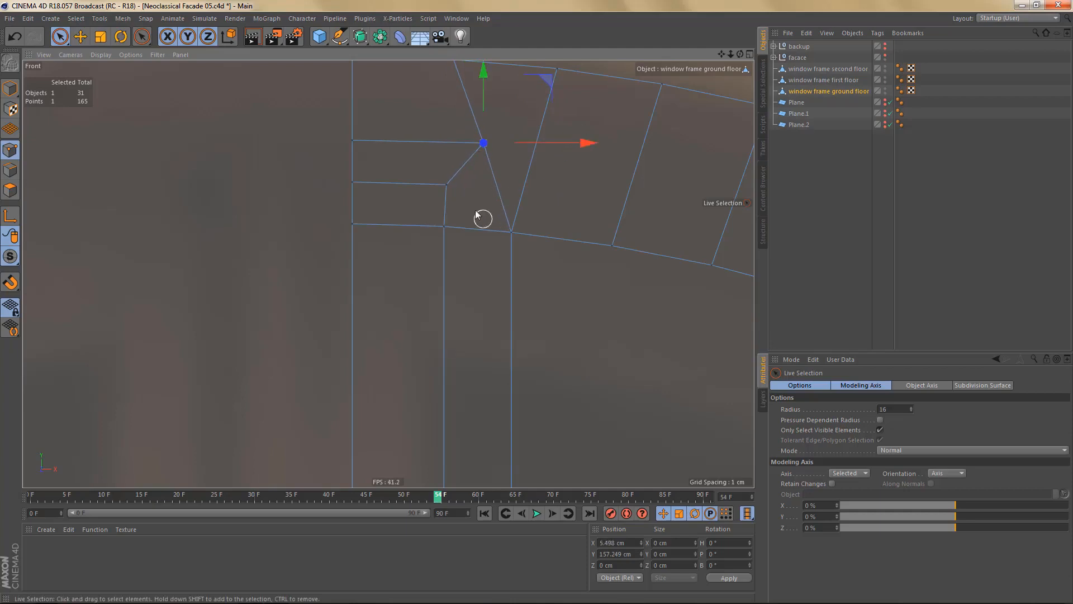
- Align the new midpoint with the post's middle vertical edge by setting its X position to 3.843 cm
left_click(450, 180)
left_click(436, 232)
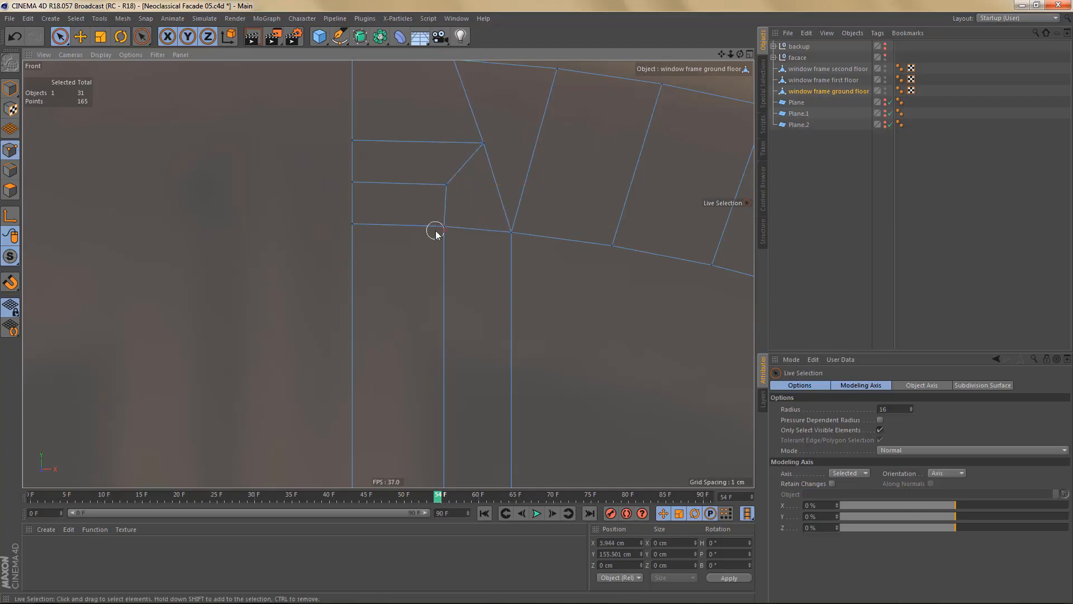
left_click(446, 228)
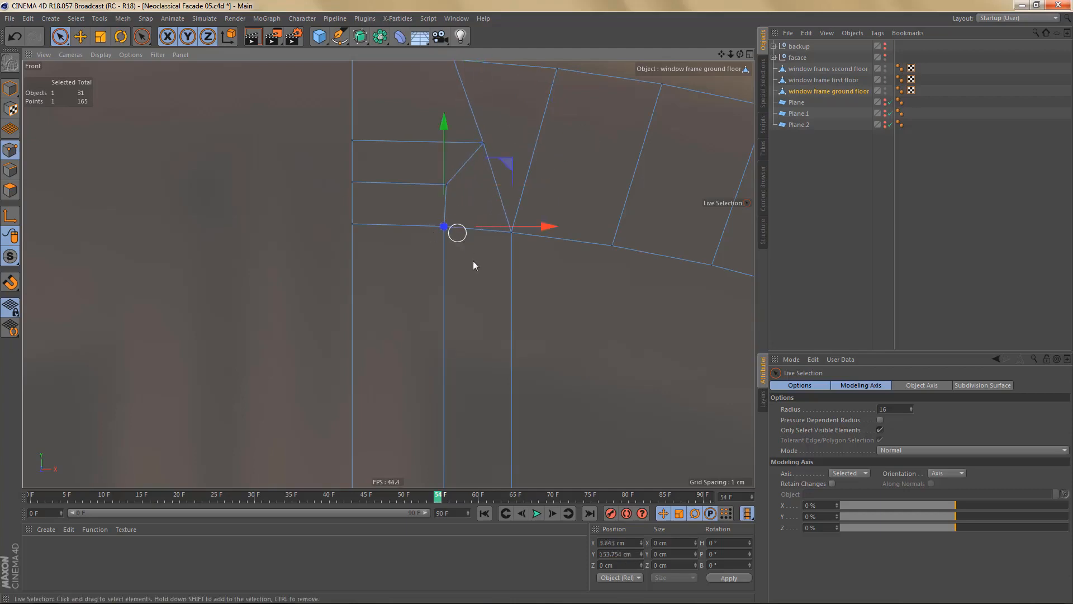
double_click(615, 542)
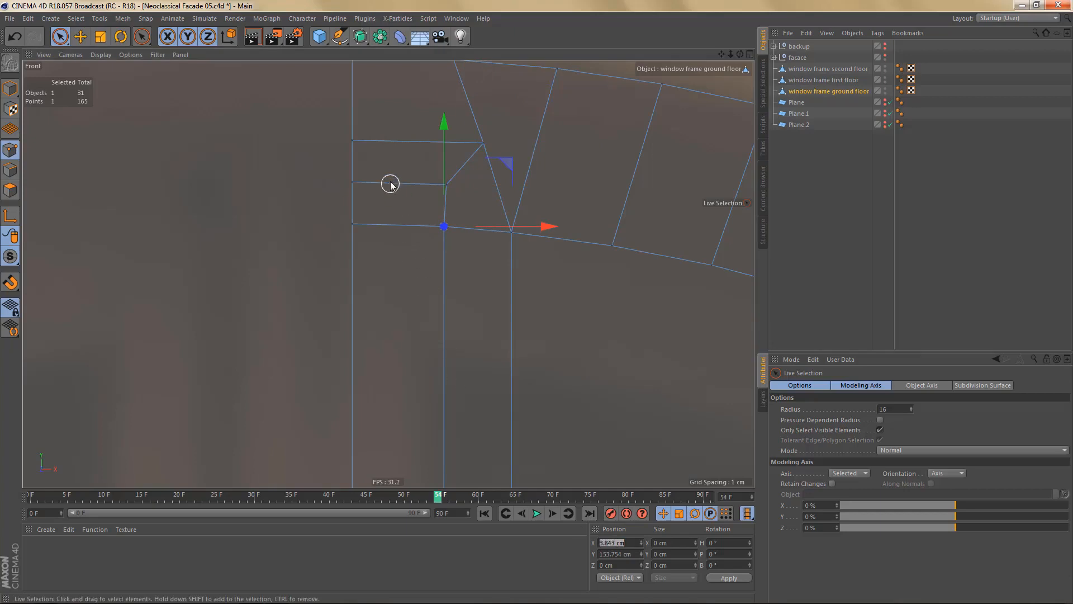
left_click(447, 184)
double_click(615, 542)
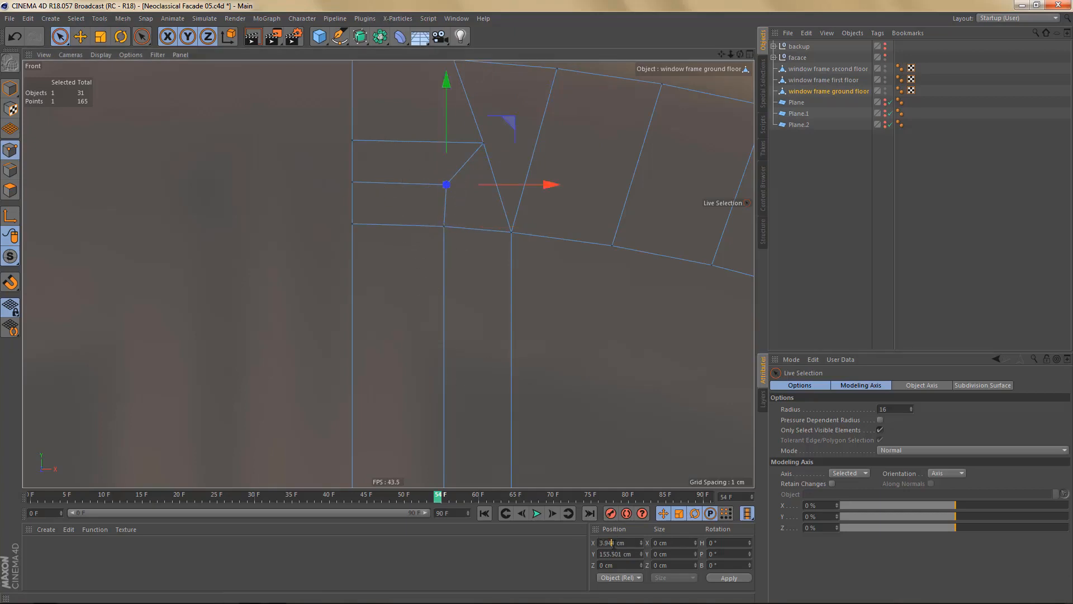
type("3.843")
key("Return")
- Move the upper point of the diagonal edge along X to about 4.58 cm and clear the point selection
scroll(400, 237, "down", 2)
scroll(404, 263, "down", 2)
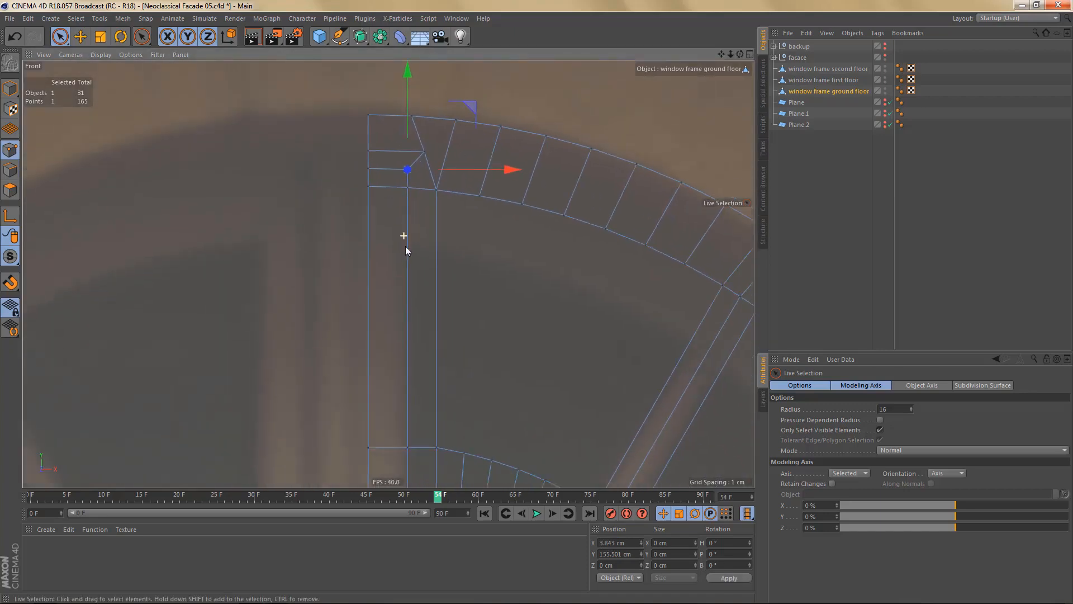
scroll(412, 144, "up", 4)
scroll(452, 170, "down", 1)
left_click(436, 183)
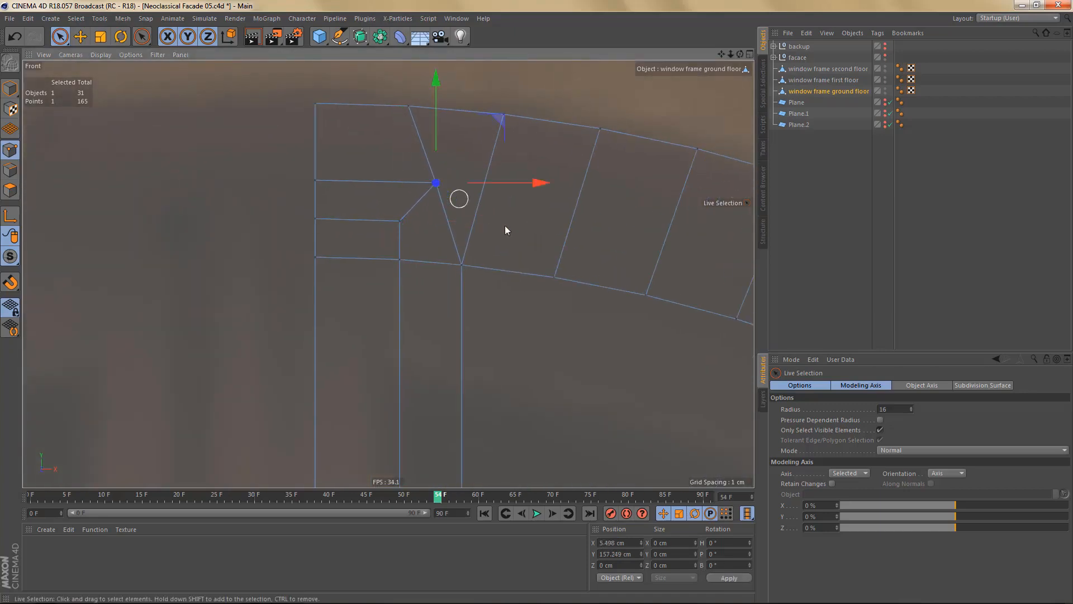
left_click_drag(542, 181, 522, 183)
scroll(468, 250, "down", 4)
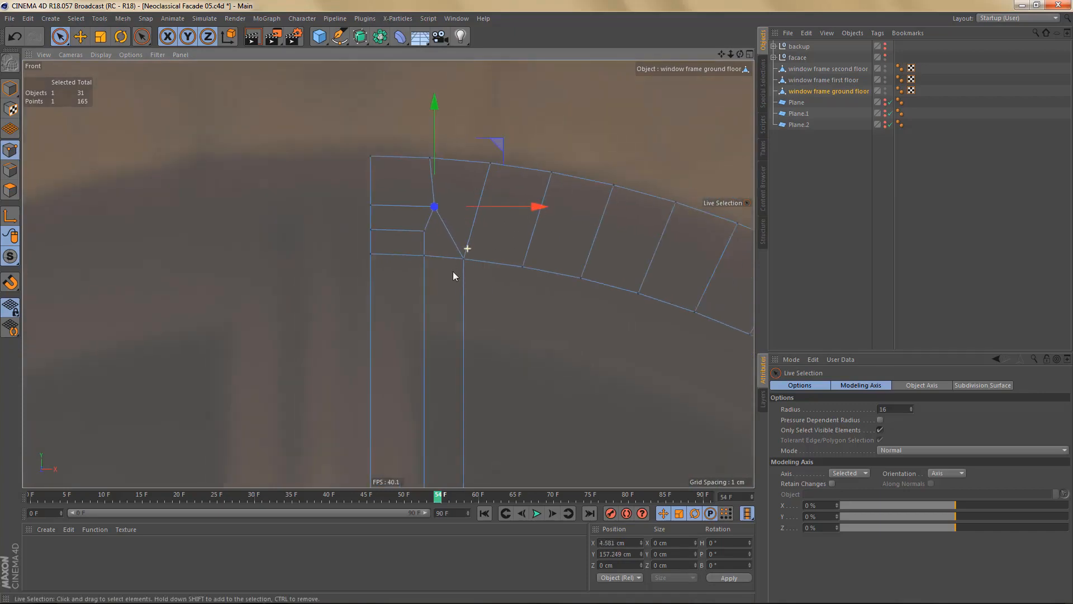
left_click(524, 294)
- Inspect the half frame against the reference photo from the arch down to its lower end
scroll(439, 226, "down", 8)
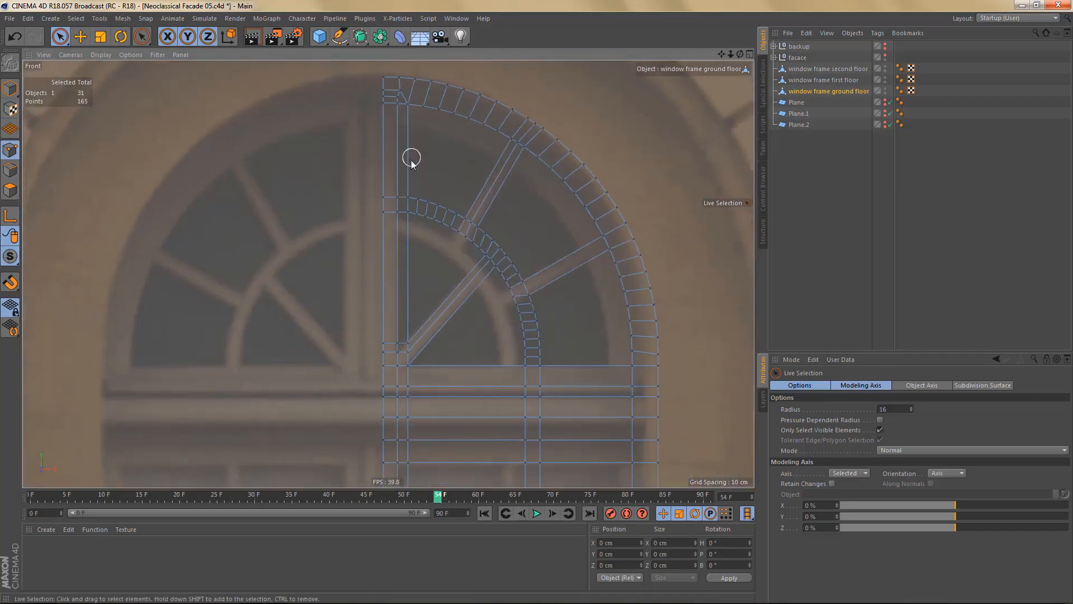
scroll(464, 286, "up", 5)
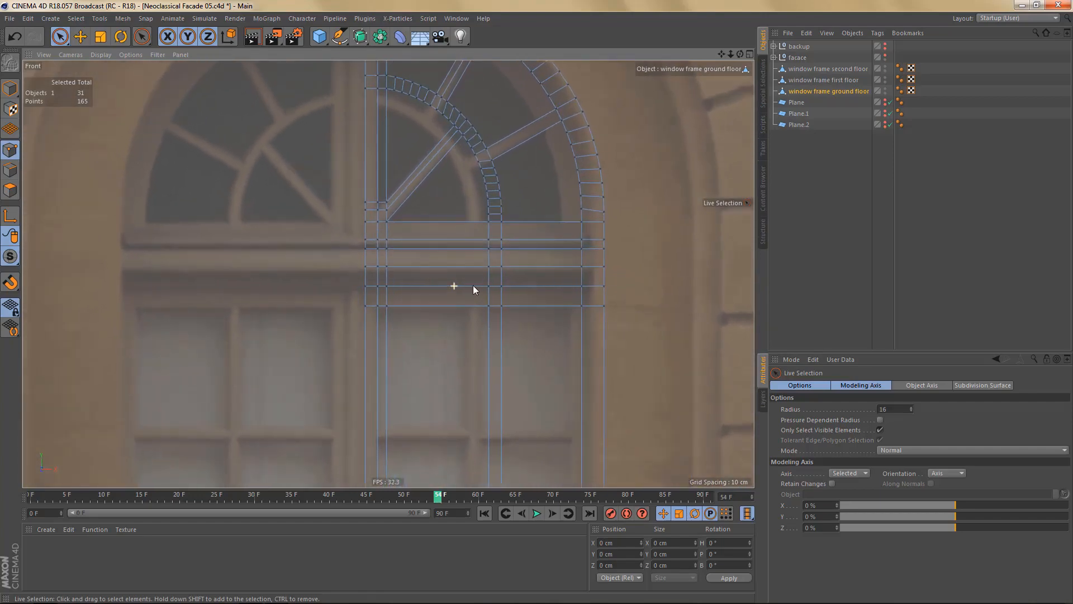
right_click_drag(484, 281, 473, 284, "alt")
middle_click_drag(462, 290, 463, 169, "alt")
scroll(463, 169, "down", 5)
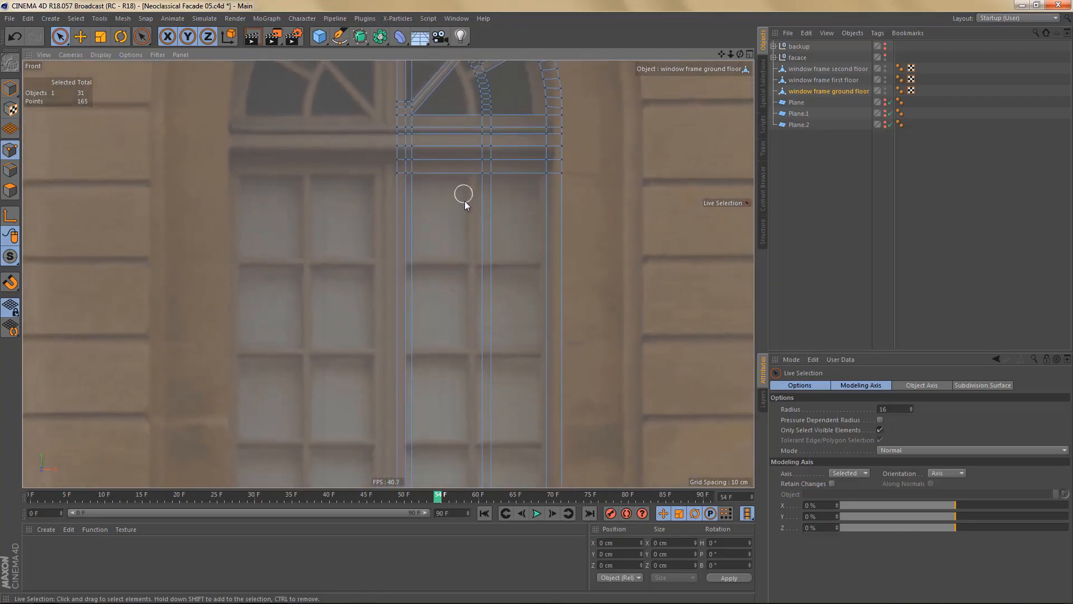
right_click_drag(455, 172, 454, 196, "alt")
middle_click_drag(471, 274, 461, 208, "alt")
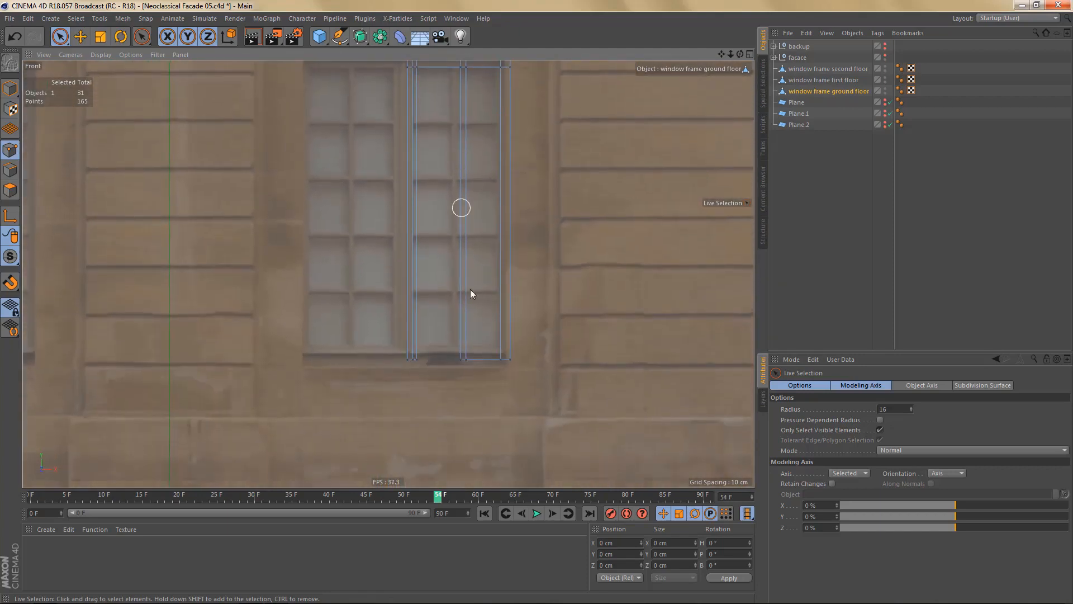
right_click_drag(466, 369, 514, 358, "alt")
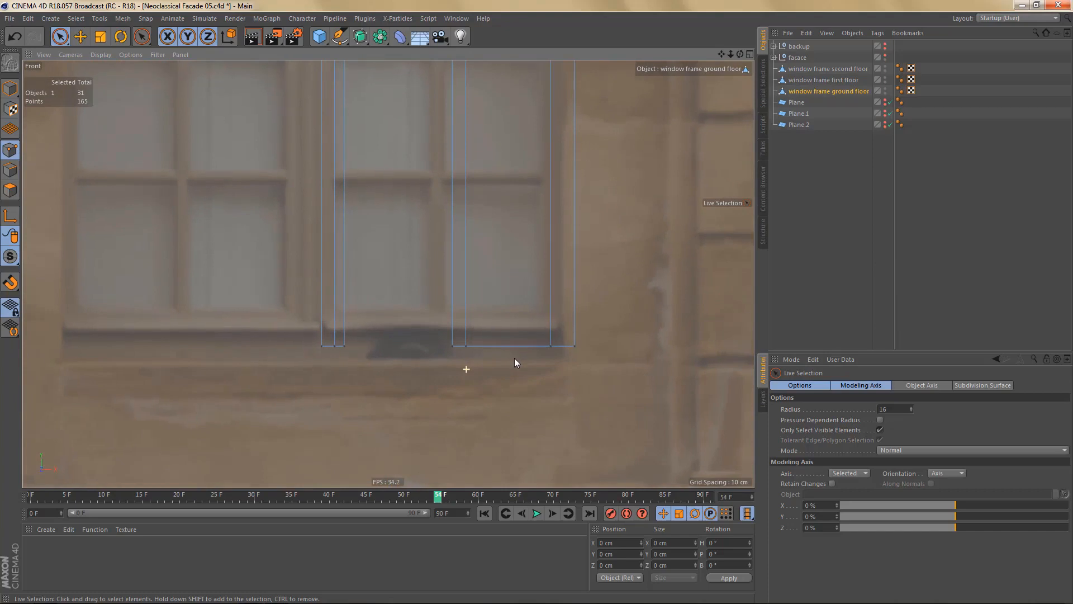
- Delete the wide polygon between the middle bar and the outer frame bar in the lower part of the window frame
middle_click(520, 315)
middle_click(327, 218)
right_click_drag(426, 261, 434, 347, "alt")
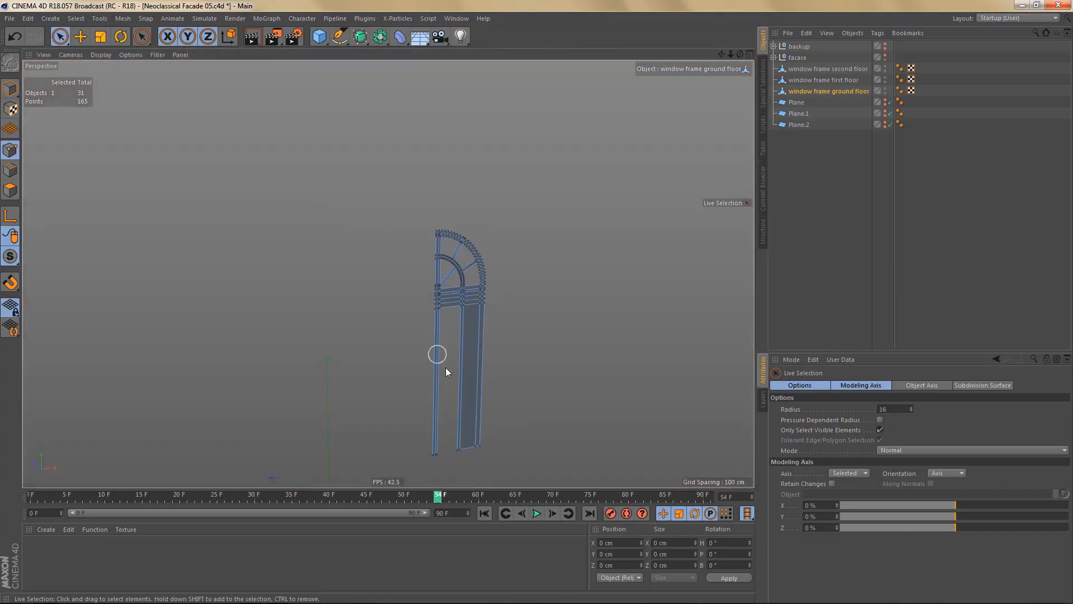
middle_click_drag(445, 386, 443, 288, "alt")
right_click_drag(456, 360, 448, 216, "alt")
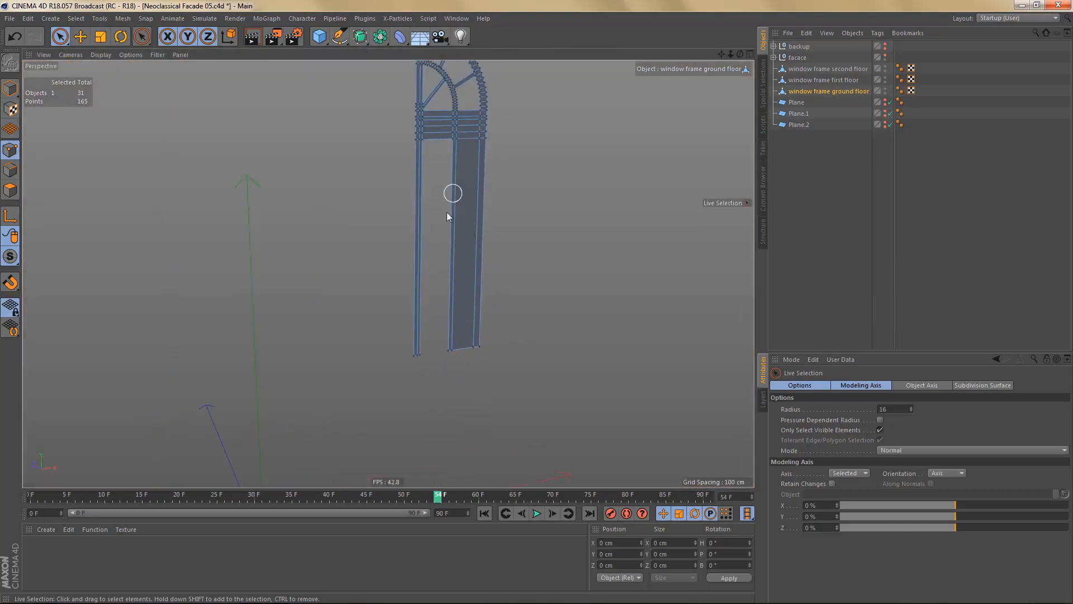
key("Return")
key("Return")
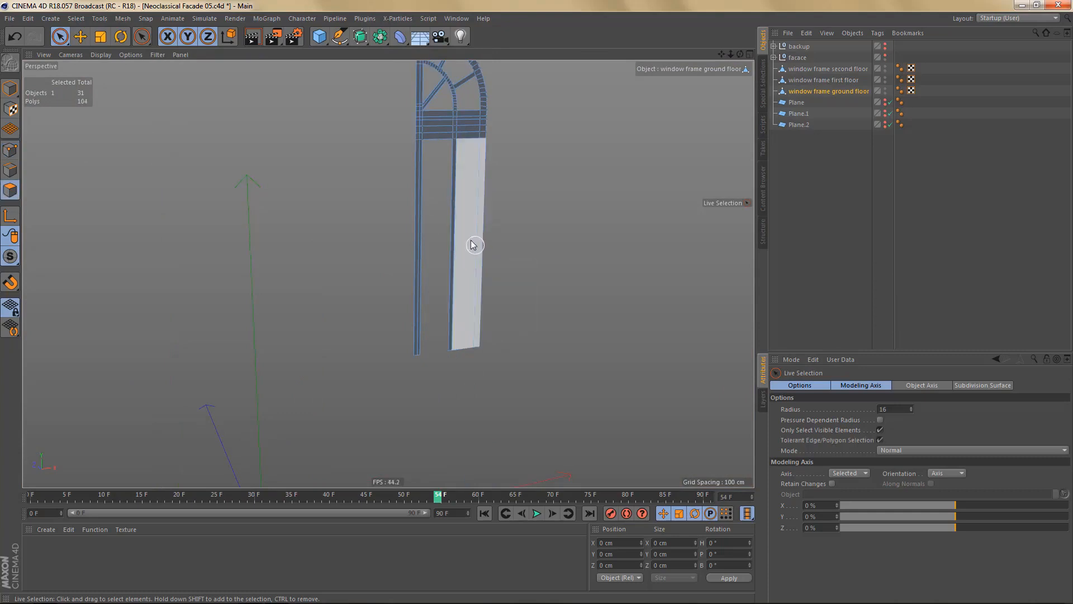
right_click_drag(490, 237, 510, 230, "alt")
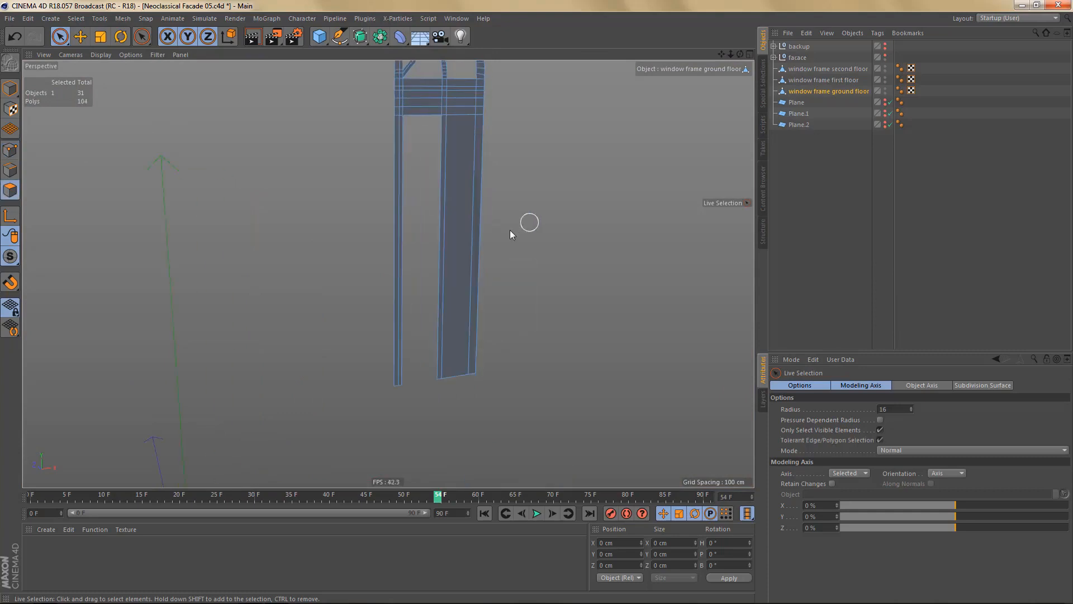
left_click(464, 237)
key("Delete")
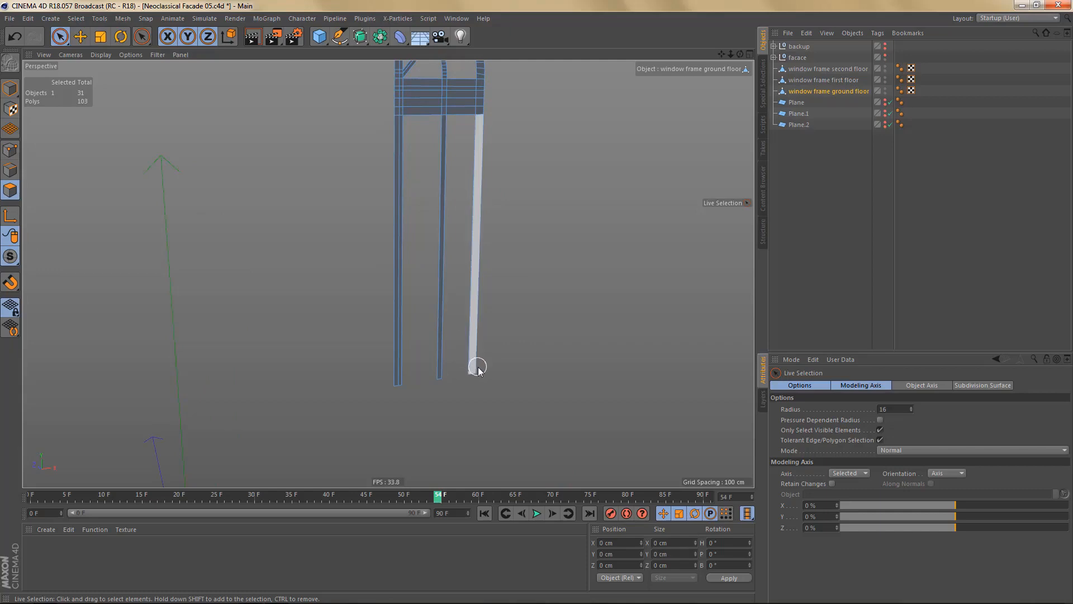
- Line-cut the outer frame bar at 45° from its bottom outer corner up to its inner edge
middle_click(481, 386)
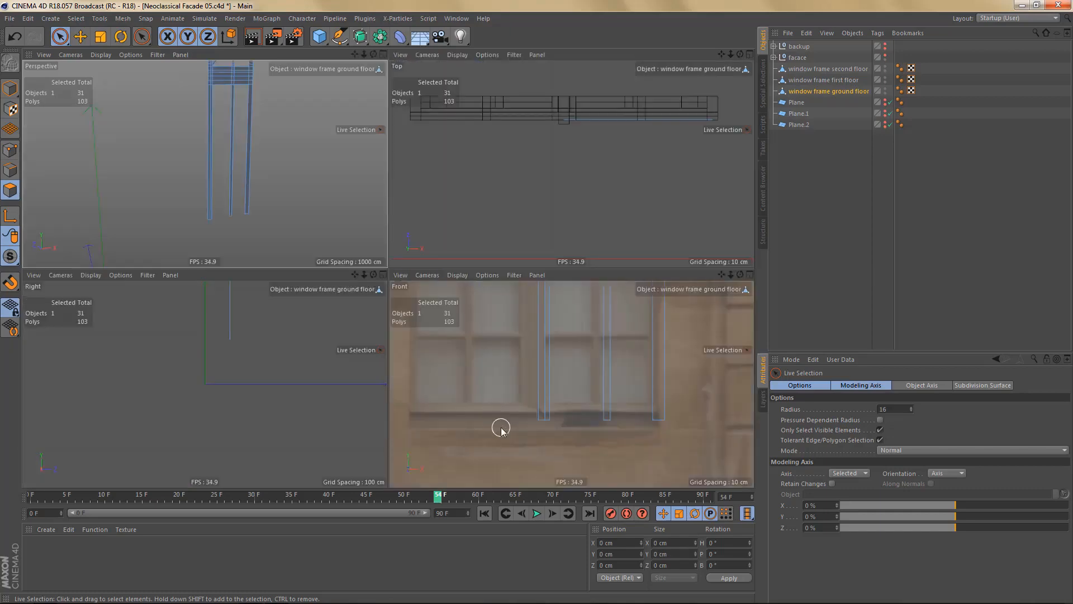
middle_click(604, 426)
scroll(586, 393, "up", 3)
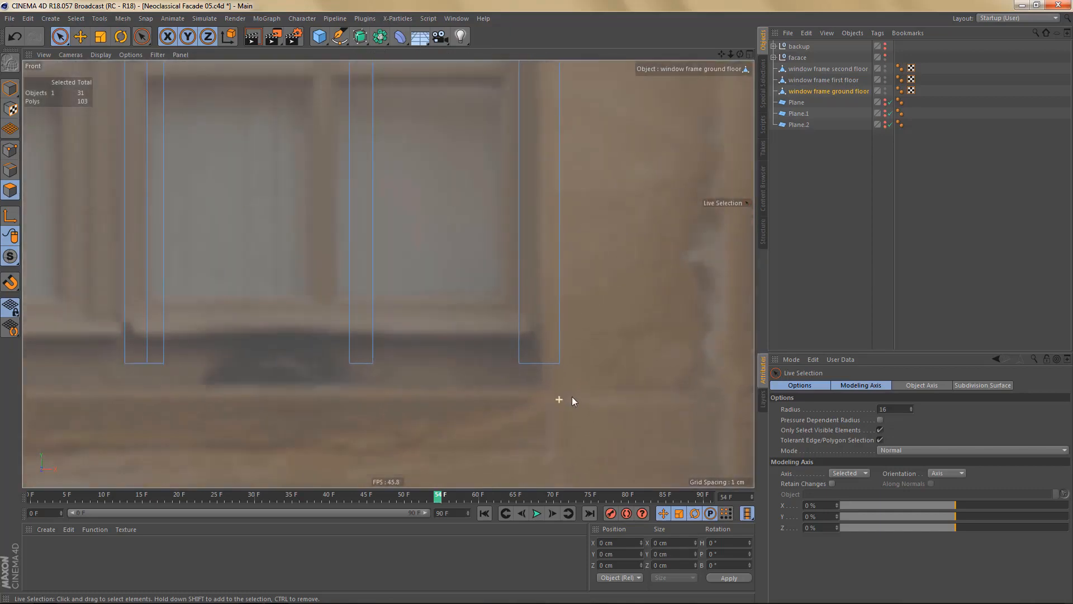
key("k")
key("k")
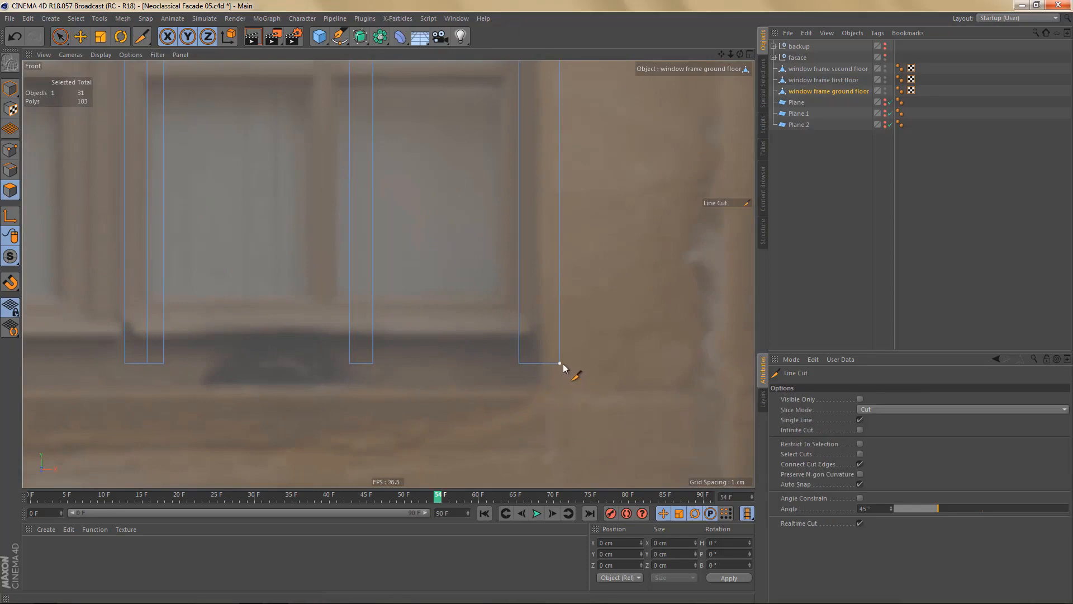
left_click(560, 363)
left_click(496, 300)
key("e")
- Line-cut horizontally from the diagonal's upper end across the middle bar and central post, and in the other direction across the outer bar
key("k")
key("k")
left_click_drag(519, 322, 62, 361, "shift")
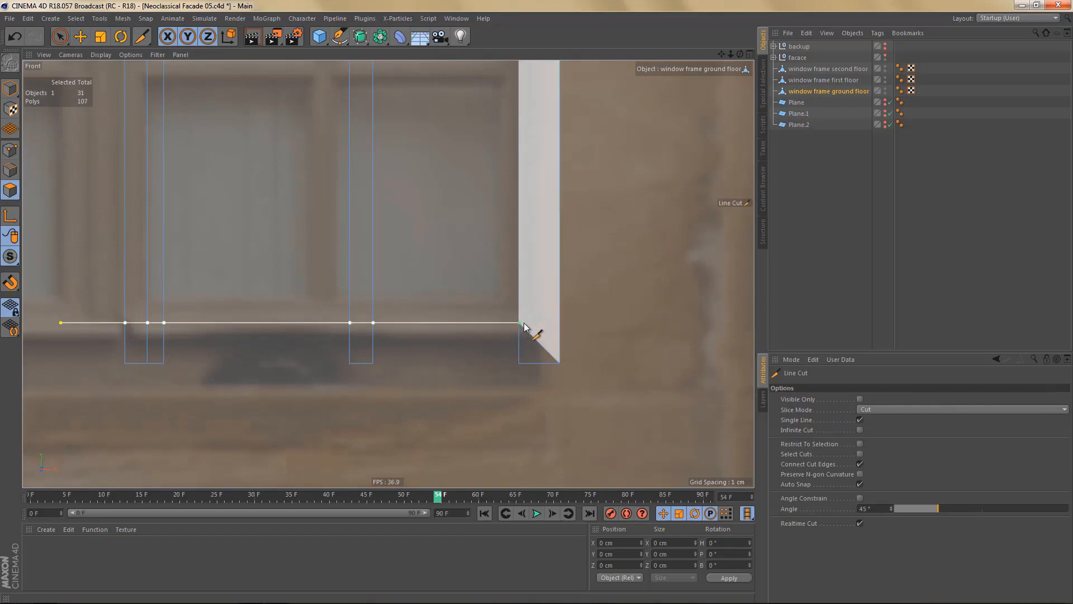
key("e")
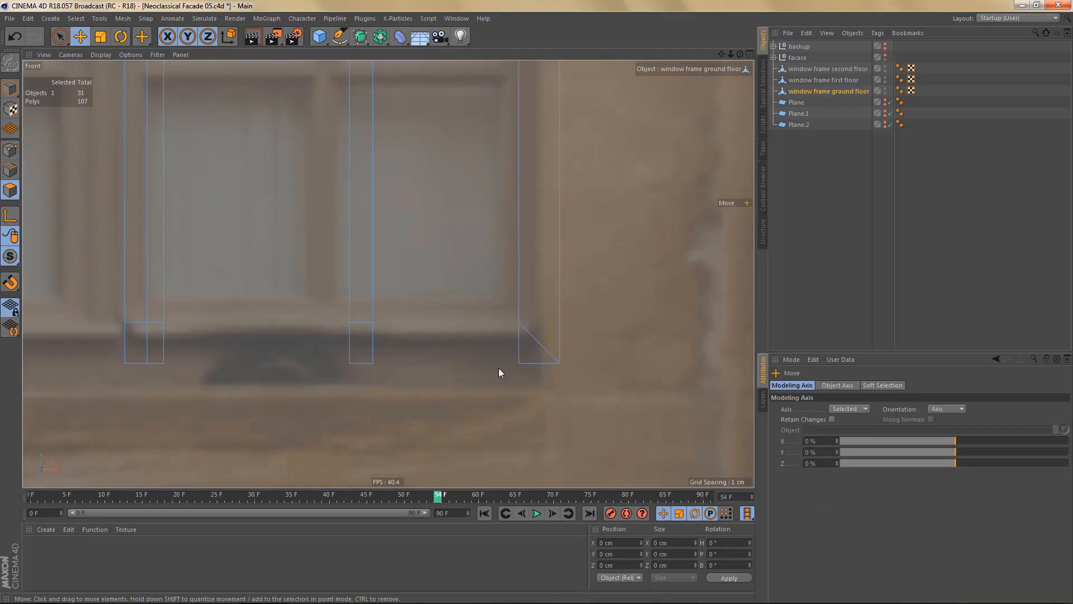
key("k")
key("k")
left_click_drag(518, 324, 603, 333)
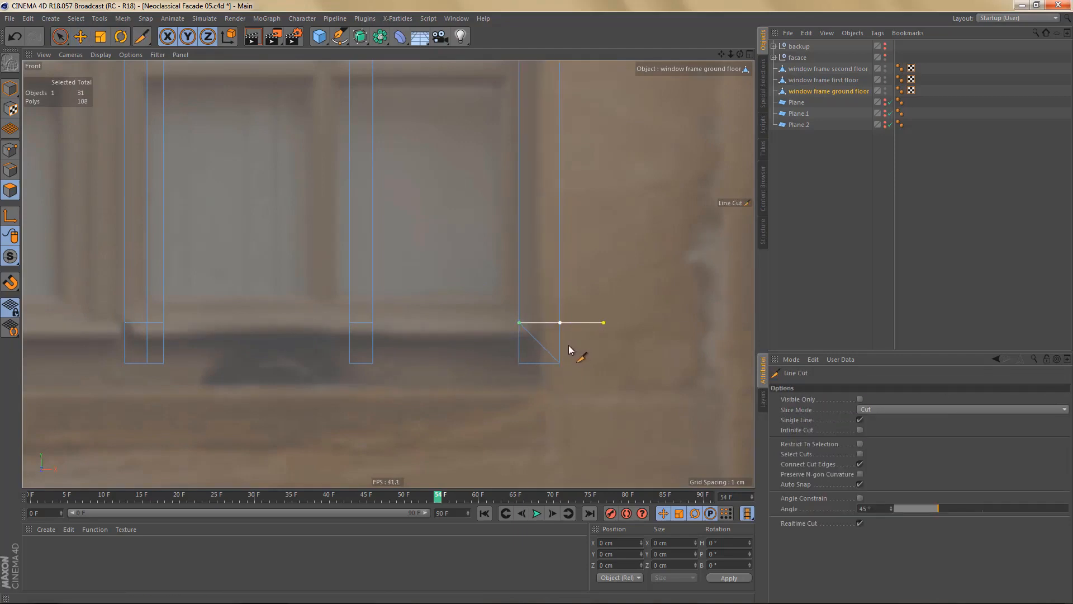
- Remove the diagonal edge in the bottom corner of the outer frame bar
key("Return")
key("e")
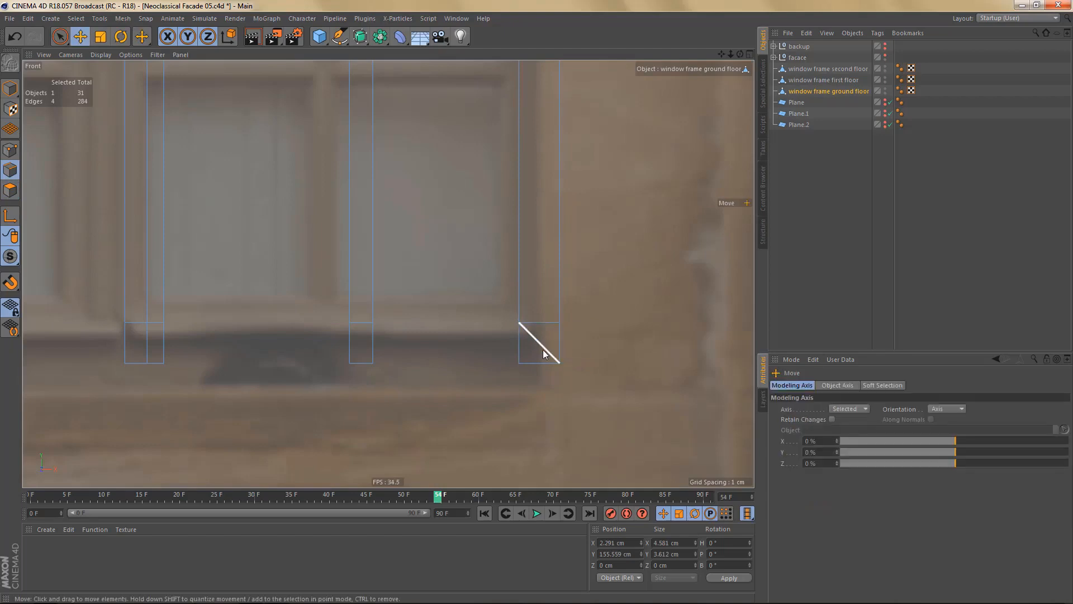
left_click(543, 350)
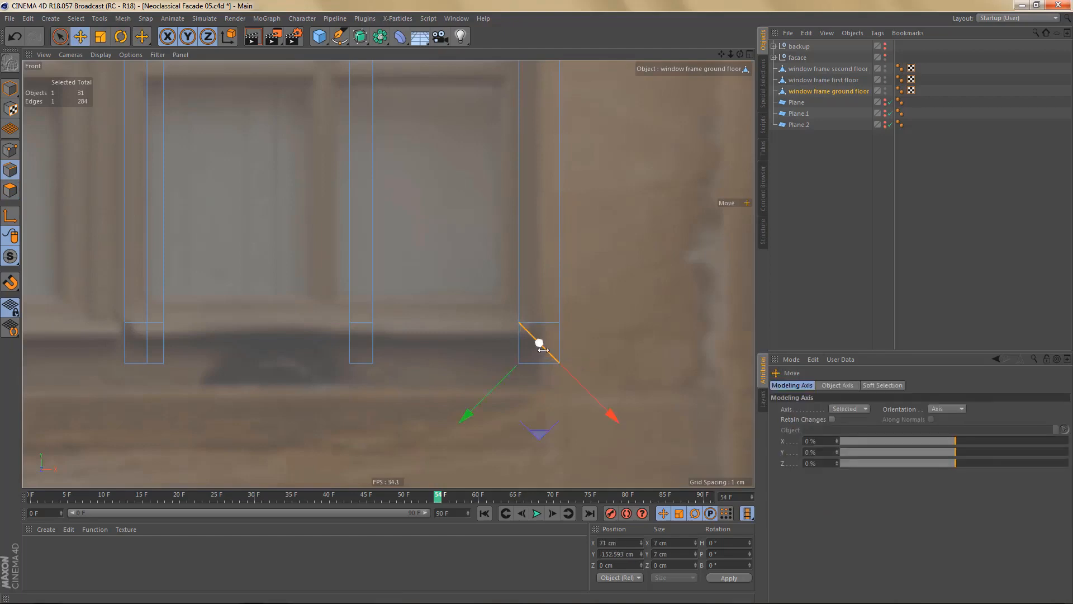
key("Delete")
- Bridge the short bottom edges between the middle bar and outer bar, and between the central post and middle bar, to form the bottom rail
key("m")
key("b")
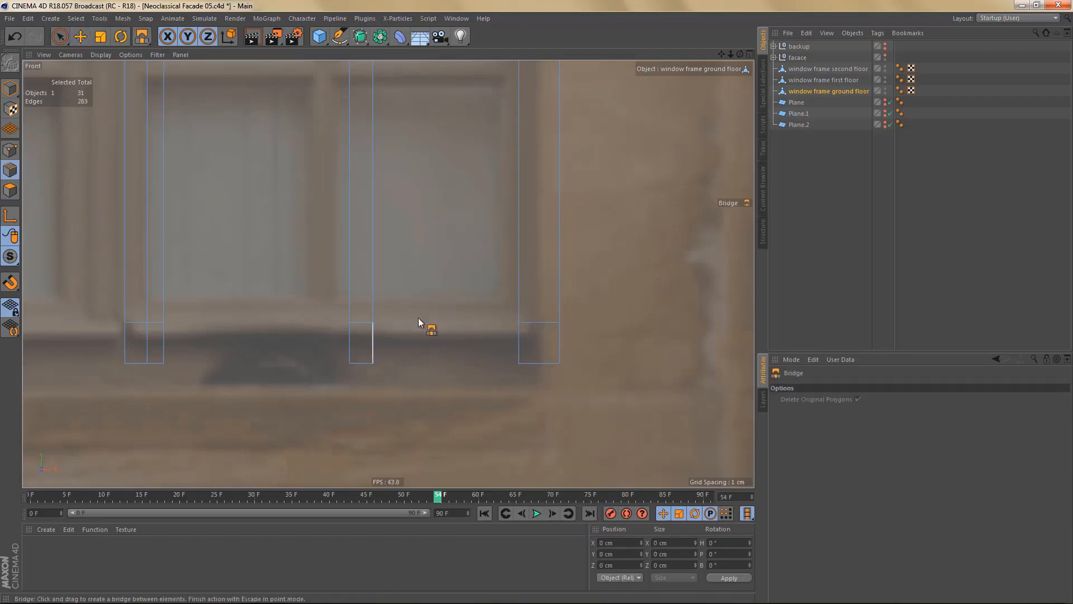
left_click_drag(380, 341, 502, 341)
left_click_drag(178, 340, 321, 345)
middle_click_drag(429, 344, 464, 427, "alt")
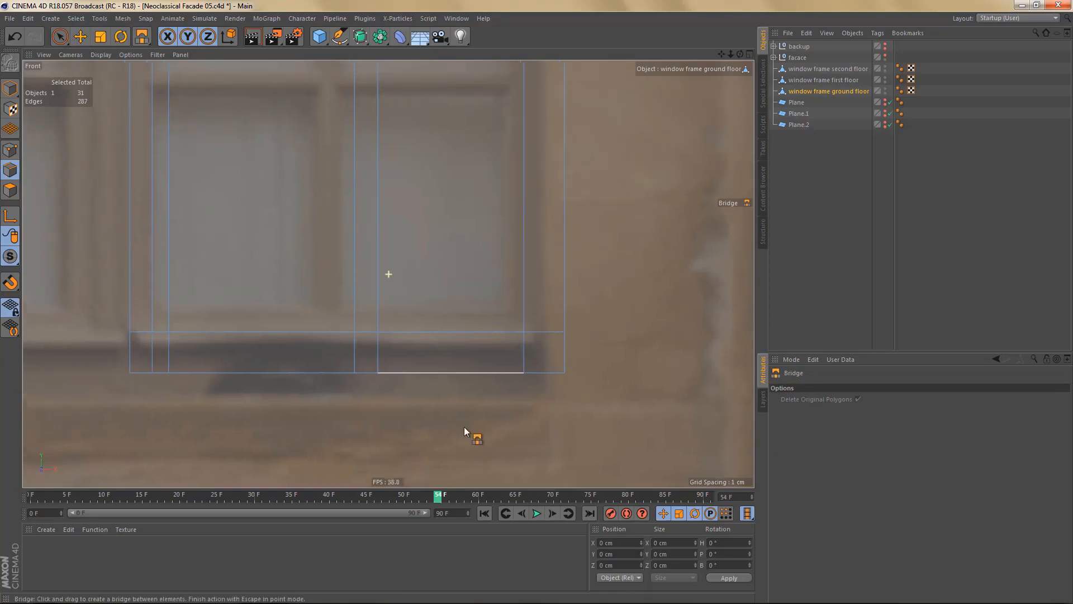
right_click_drag(460, 413, 417, 436, "alt")
middle_click_drag(450, 438, 465, 394, "alt")
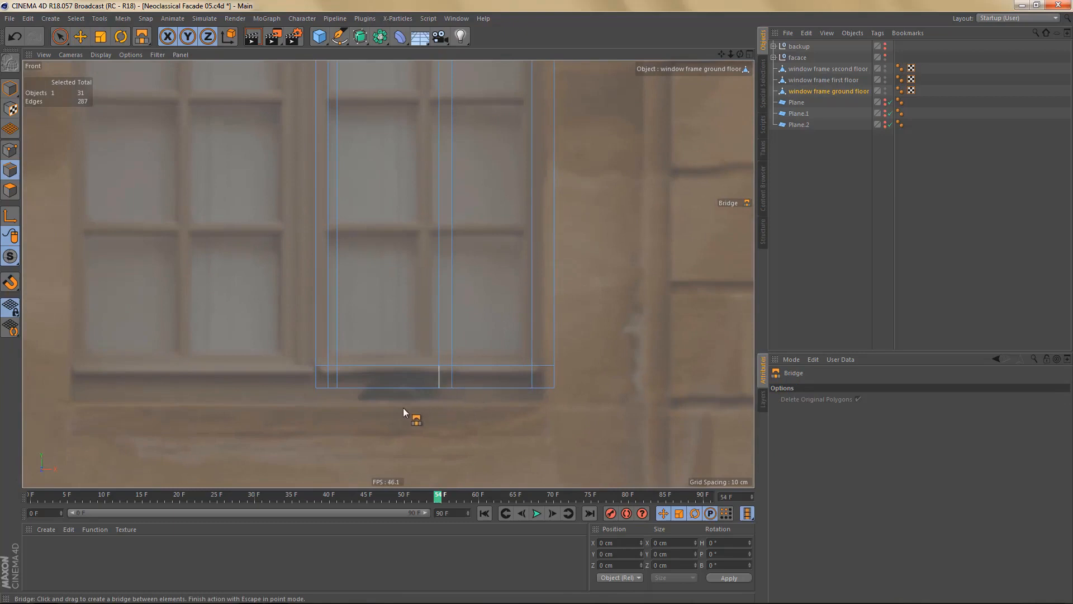
- Subdivide the bottom rail's ring of vertical edges once, adding a horizontal edge line along its middle
mouse_move(368, 394)
right_mouse_down("alt")
mouse_move(398, 392)
mouse_move(383, 399)
right_mouse_up("alt")
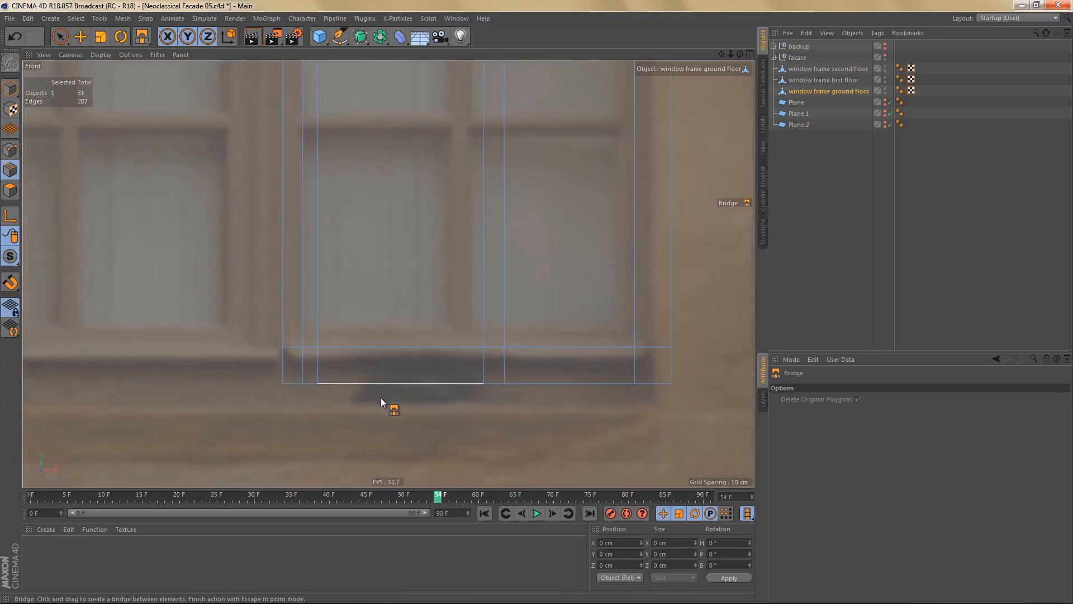
key("u")
key("b")
left_click(288, 360)
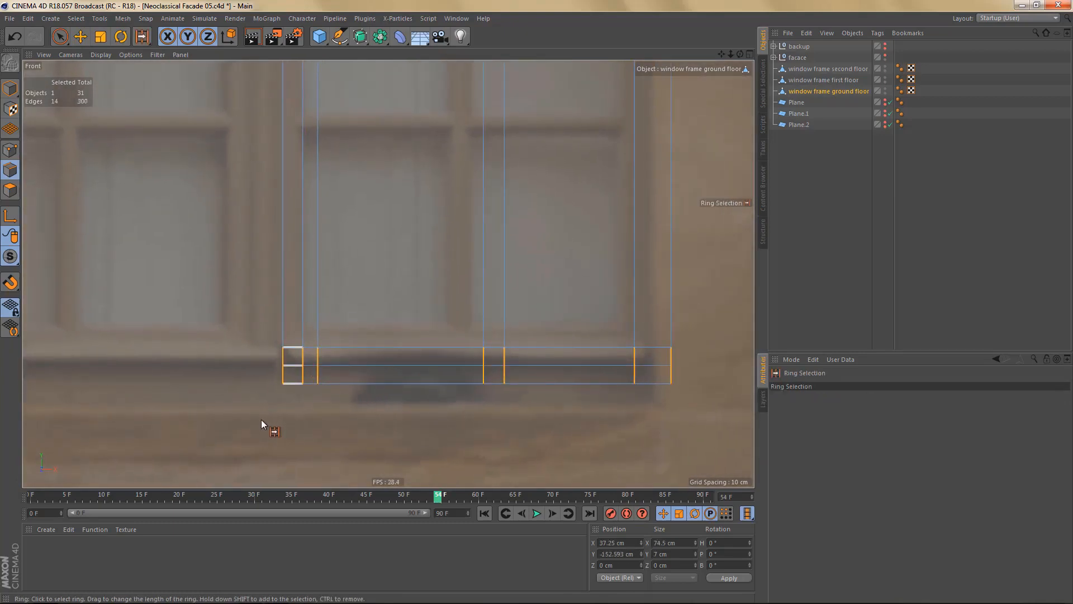
- Line-cut horizontally across the central post, middle bar and outer bar just above the bottom rail
middle_click_drag(362, 381, 316, 431, "alt")
right_click_drag(313, 420, 327, 451, "alt")
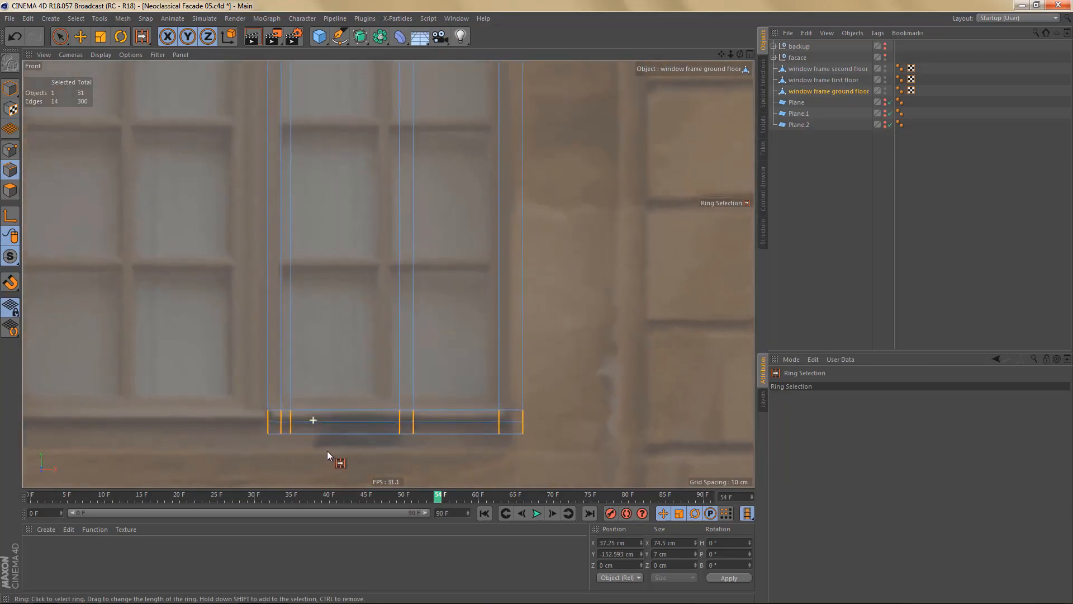
key("k")
key("k")
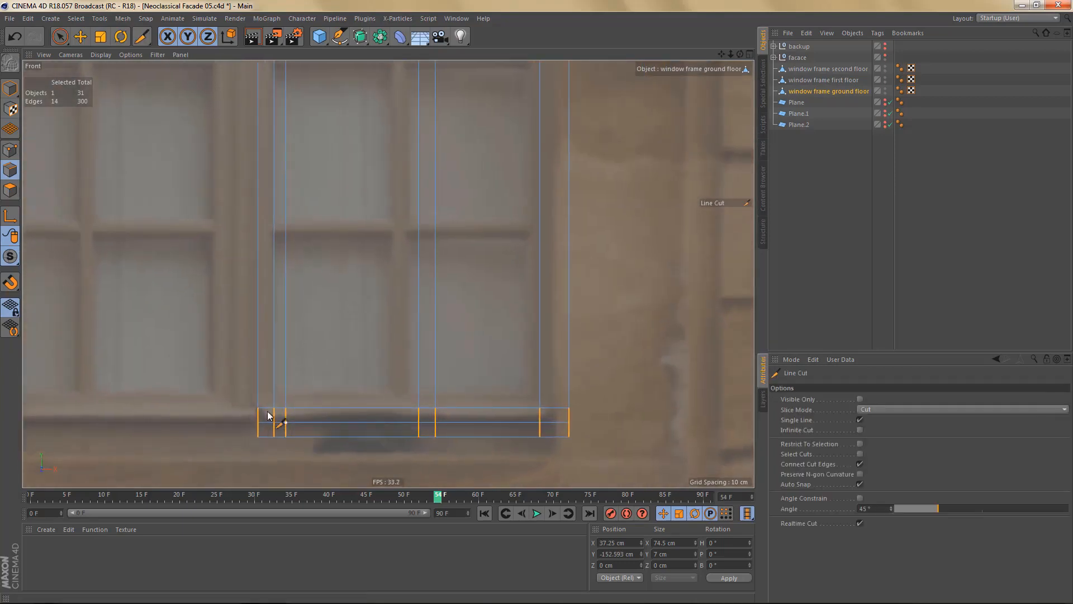
left_click_drag(239, 393, 639, 420, "shift")
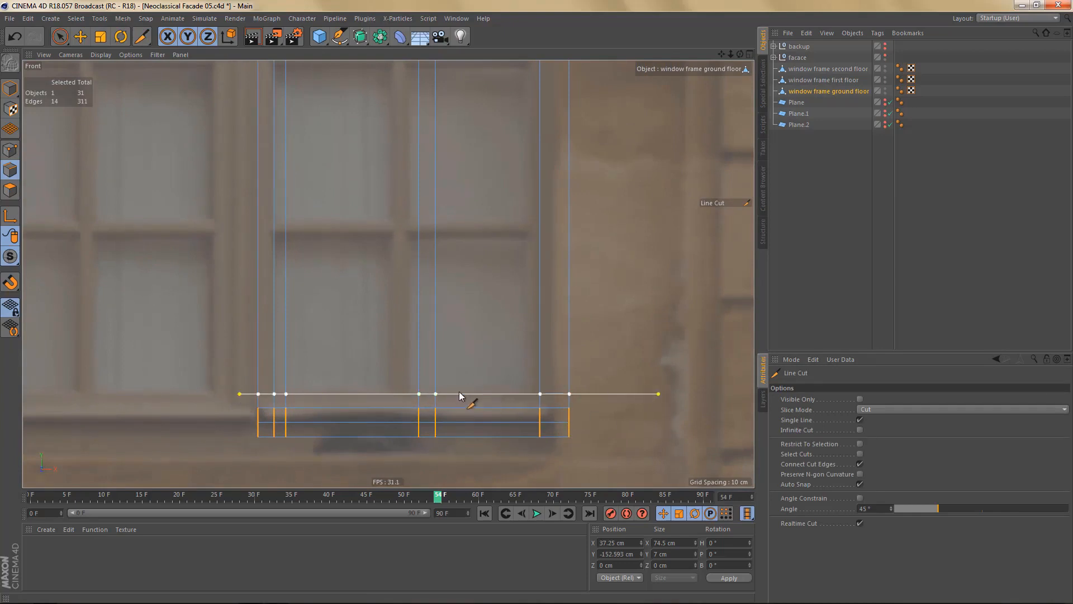
- Edge-cut the long vertical edges of the central post, middle bar and outer bar below the transom with 4 subdivisions
middle_click_drag(427, 448, 426, 482, "alt")
right_click_drag(408, 451, 363, 448, "alt")
middle_click_drag(393, 241, 377, 485, "alt")
right_click_drag(400, 267, 424, 298, "alt")
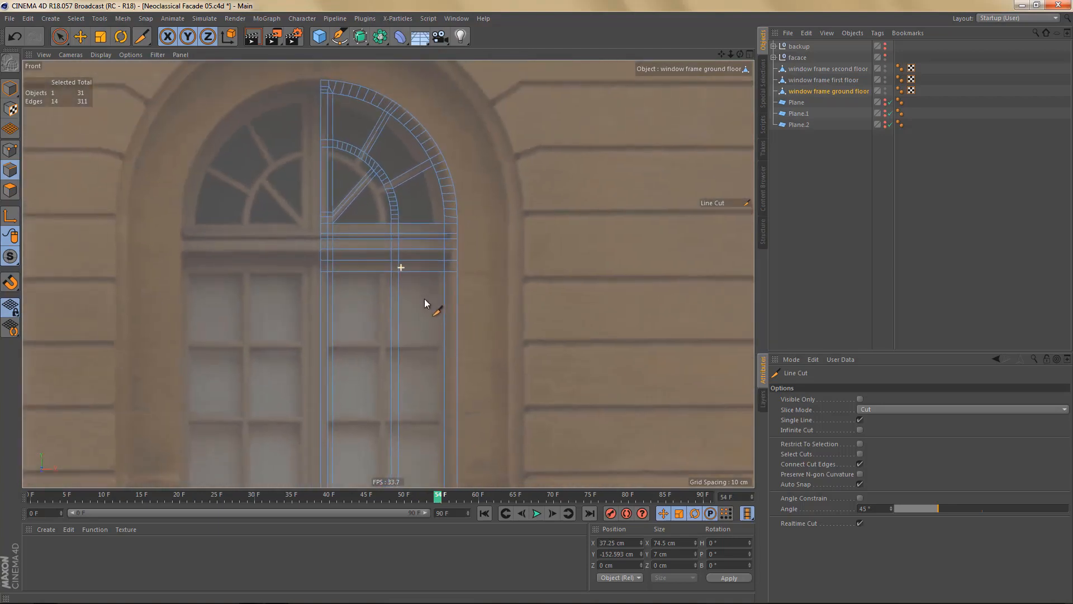
middle_click_drag(424, 299, 407, 194, "alt")
key("u")
key("b")
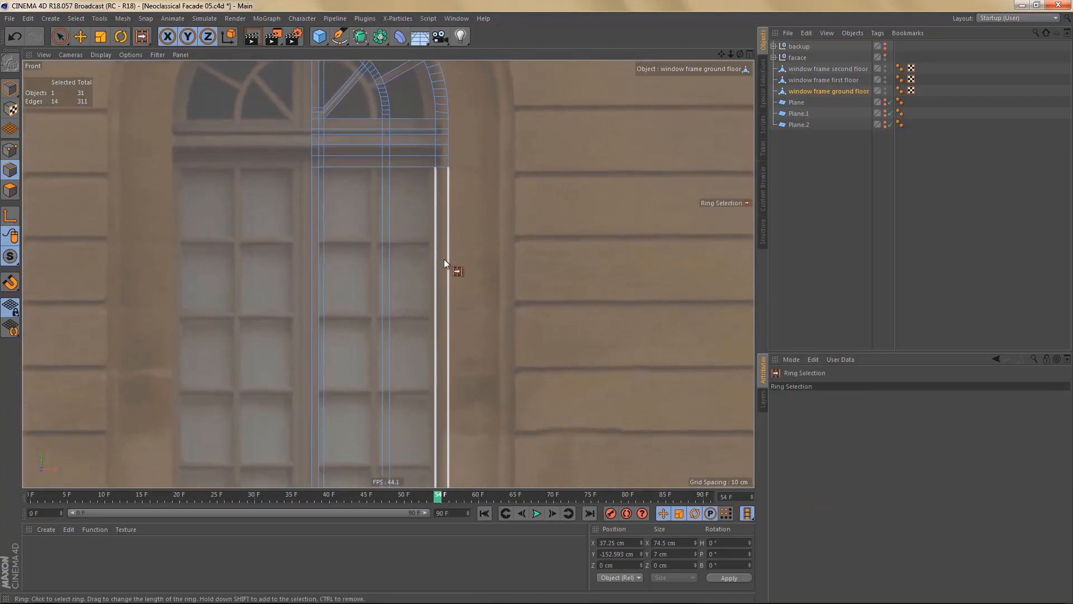
left_click(435, 269)
left_click(389, 277, "shift")
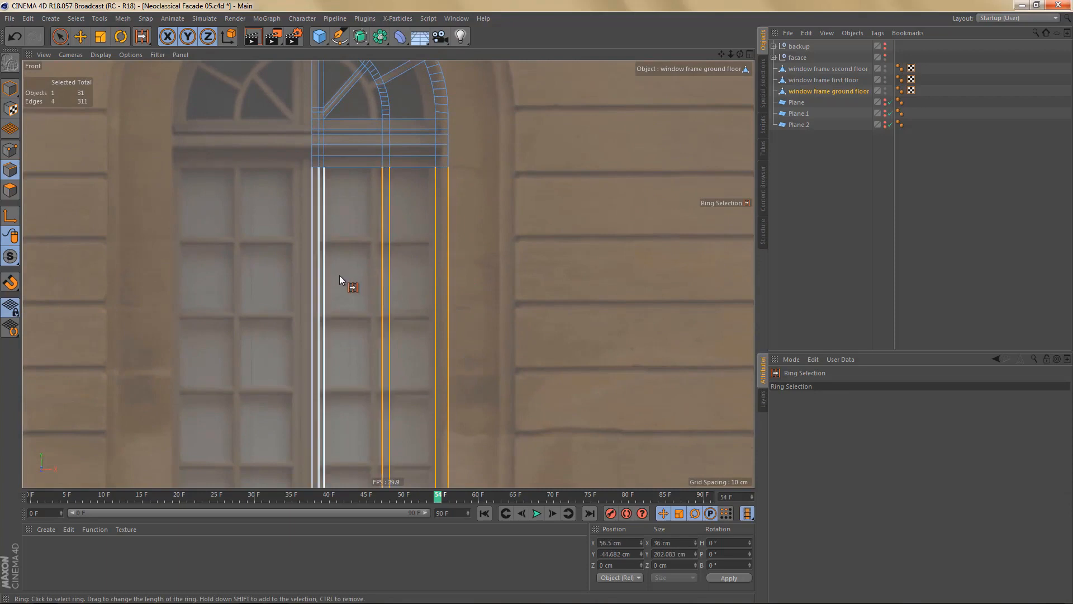
left_click(340, 275, "shift")
middle_click_drag(483, 286, 464, 199, "alt")
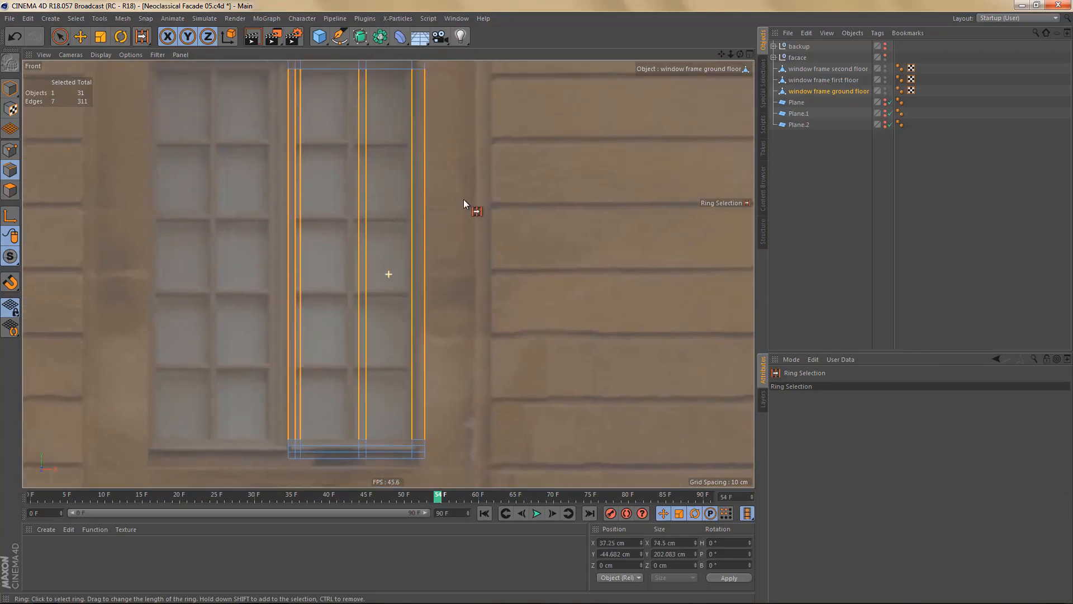
key("m")
key("f")
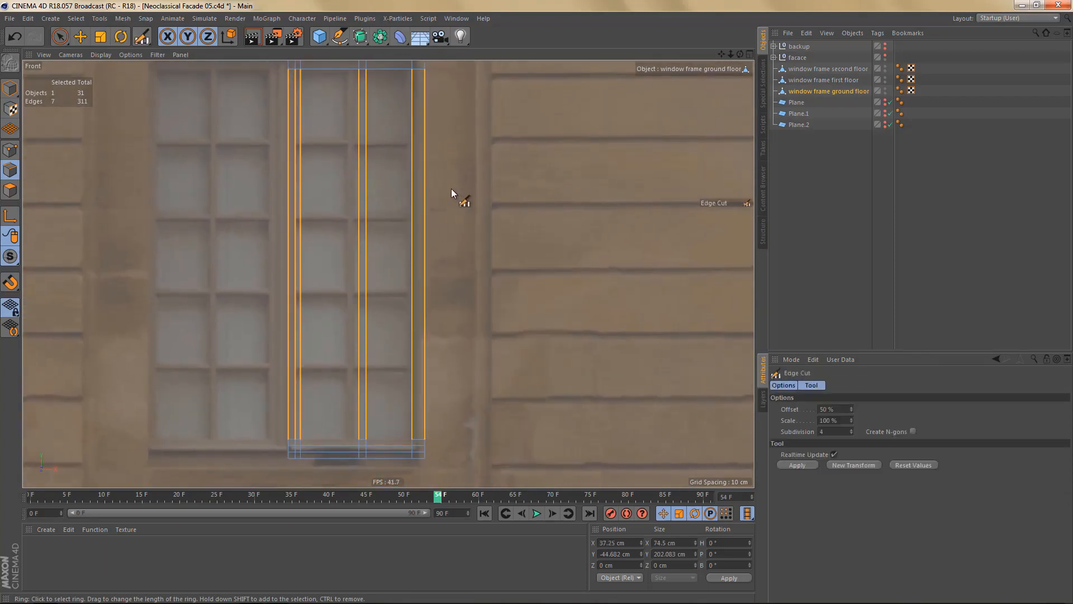
left_click(458, 190)
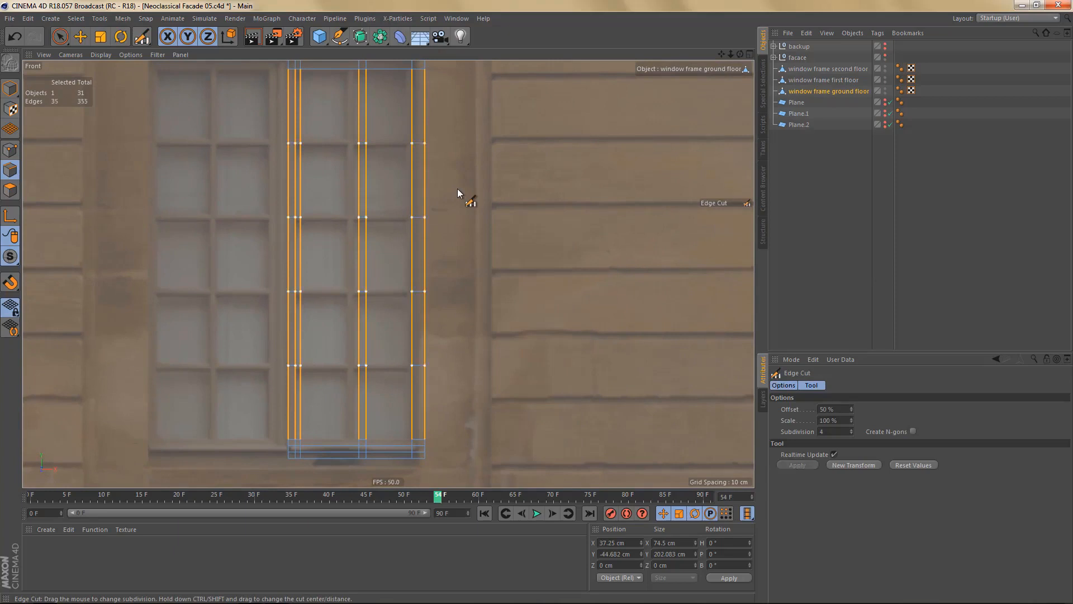
- Bevel the short horizontal edges at all four pane divisions in Chamfer mode with a 2 cm fixed-distance offset and 0 subdivisions
middle_click_drag(445, 178, 487, 249, "alt")
right_click_drag(458, 227, 469, 230, "alt")
key("0")
left_click_drag(285, 203, 511, 236)
left_click_drag(253, 289, 545, 340)
left_click_drag(255, 371, 506, 408, "shift")
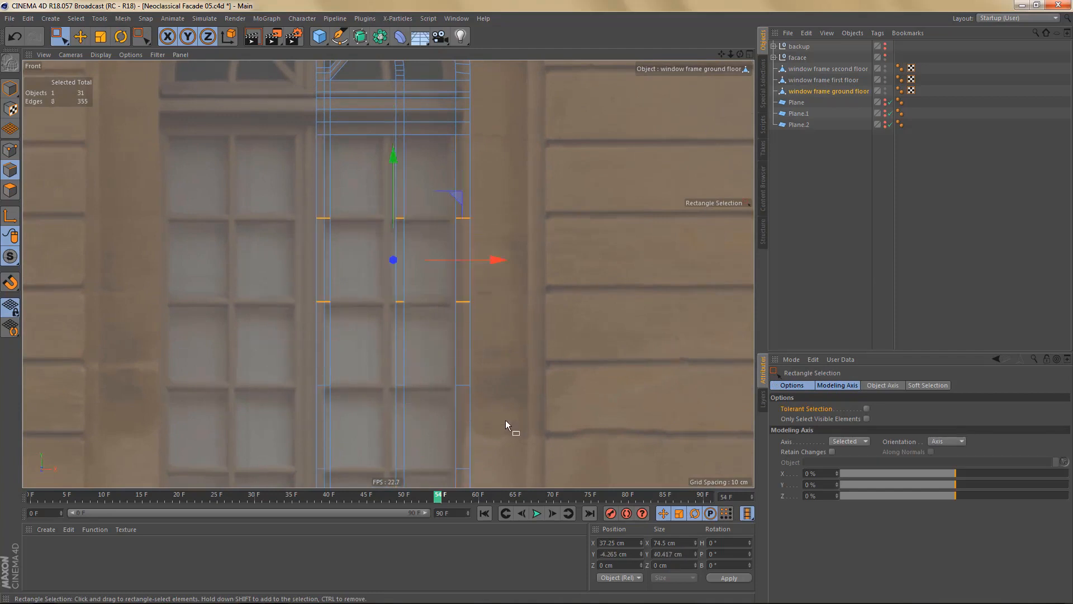
middle_click_drag(464, 340, 459, 201, "alt")
left_click_drag(271, 300, 535, 386, "shift")
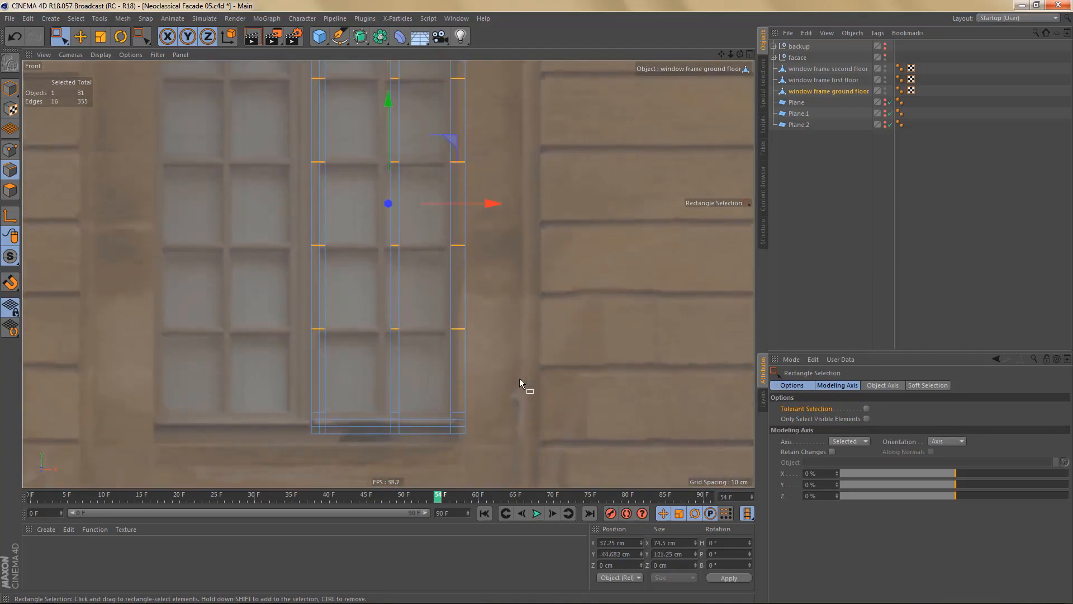
key("m")
key("s")
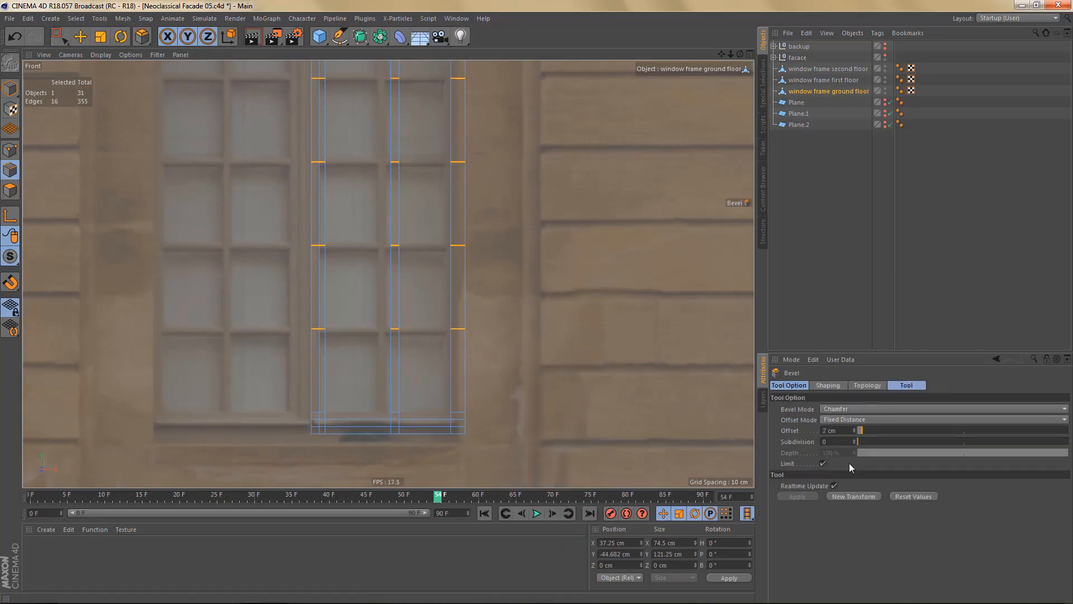
left_click(847, 495)
- Bridge the beveled sections of the central post, middle bar and outer bar to form the two uppermost horizontal glazing bars
middle_click_drag(356, 150, 400, 323, "alt")
right_click_drag(369, 262, 425, 263, "alt")
key("m")
key("b")
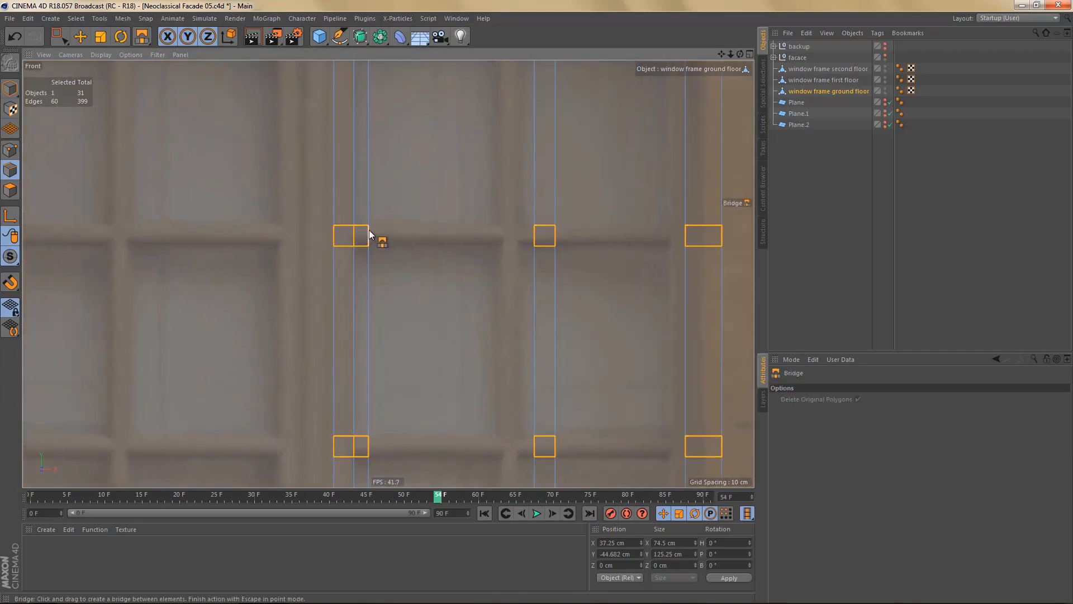
left_click_drag(369, 230, 663, 248)
key("ctrl+z")
left_click_drag(559, 232, 684, 234)
middle_click_drag(545, 346, 541, 235, "alt")
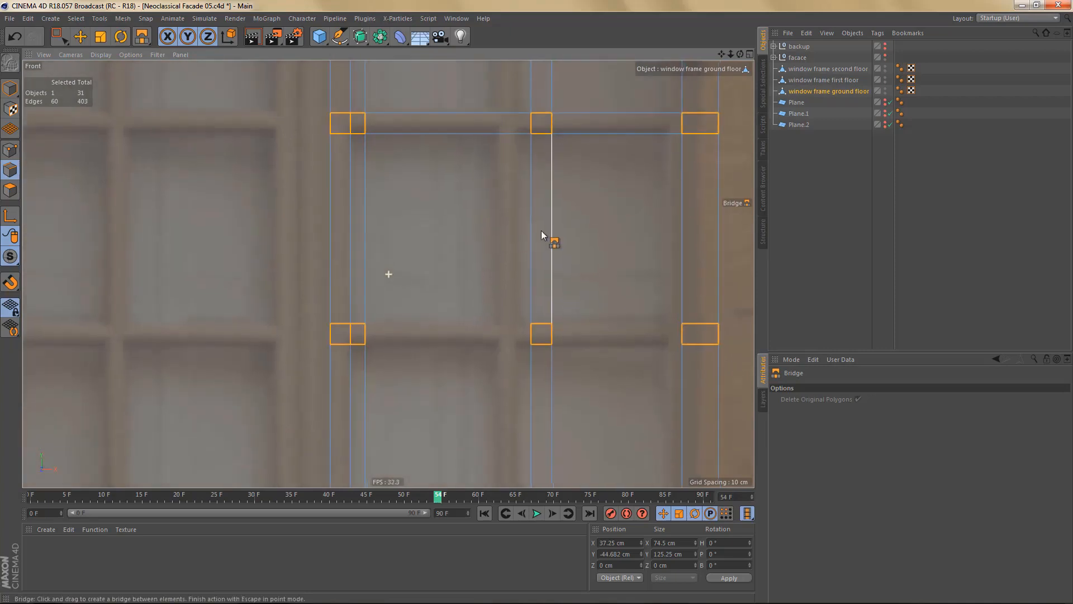
left_click_drag(366, 333, 683, 336)
scroll(536, 293, "down", 2)
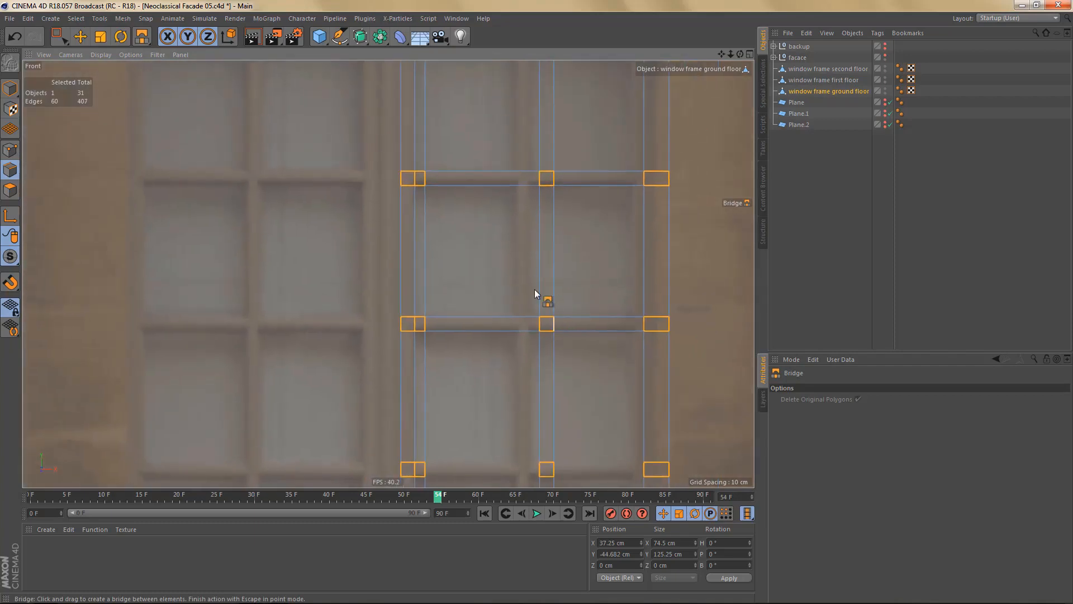
- Bridge the edges across the two lowest horizontal glazing bars of the ground floor window frame
middle_click_drag(534, 291, 495, 185, "alt")
left_click_drag(397, 366, 614, 364)
scroll(516, 311, "down", 2)
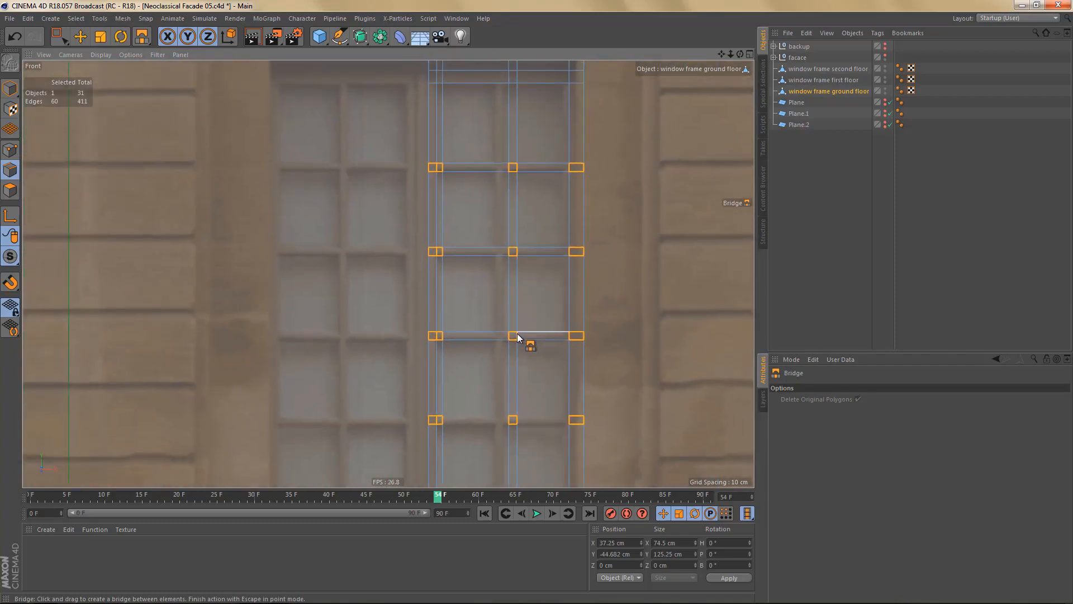
middle_click_drag(518, 333, 515, 238, "alt")
right_click_drag(455, 361, 553, 344, "alt")
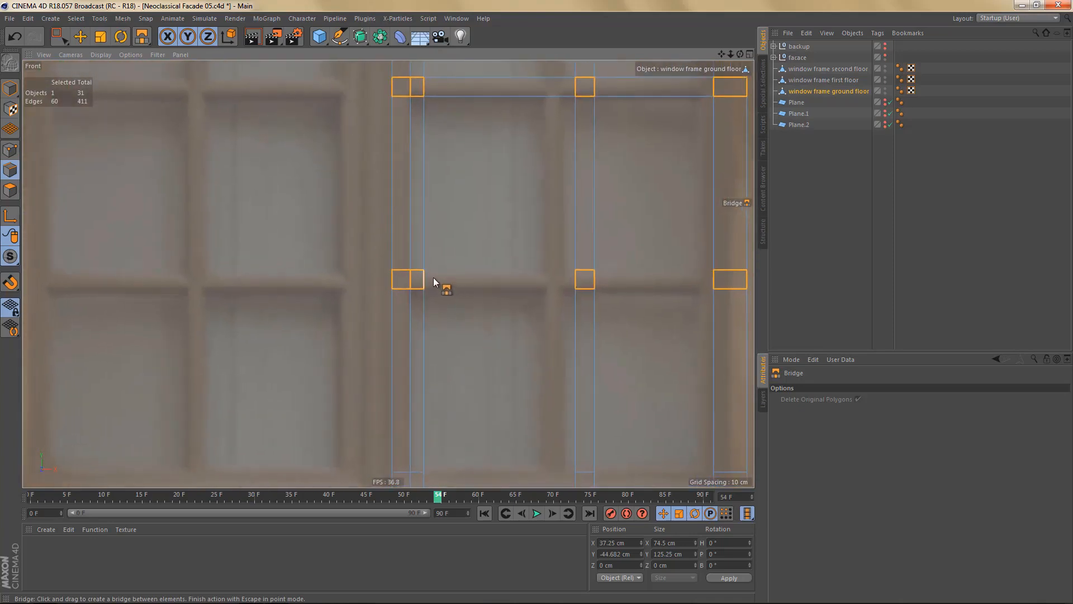
left_click_drag(434, 277, 659, 281)
- Render the front view to check the ground floor window frame against the facade opening
right_click_drag(570, 298, 537, 367, "alt")
middle_click_drag(537, 367, 519, 454, "alt")
right_click_drag(484, 340, 474, 364, "alt")
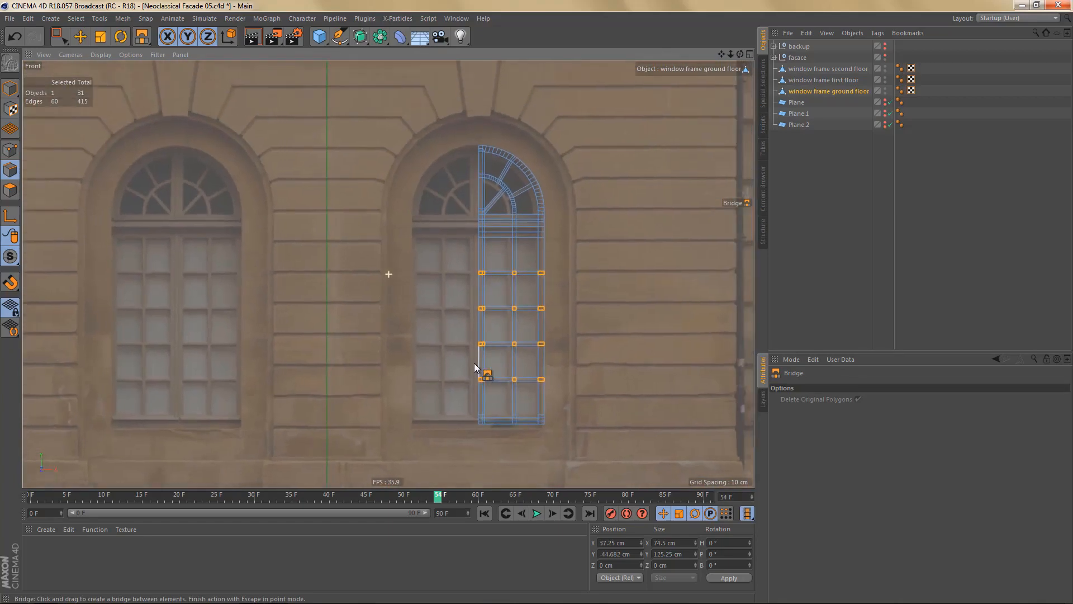
key("ctrl+r")
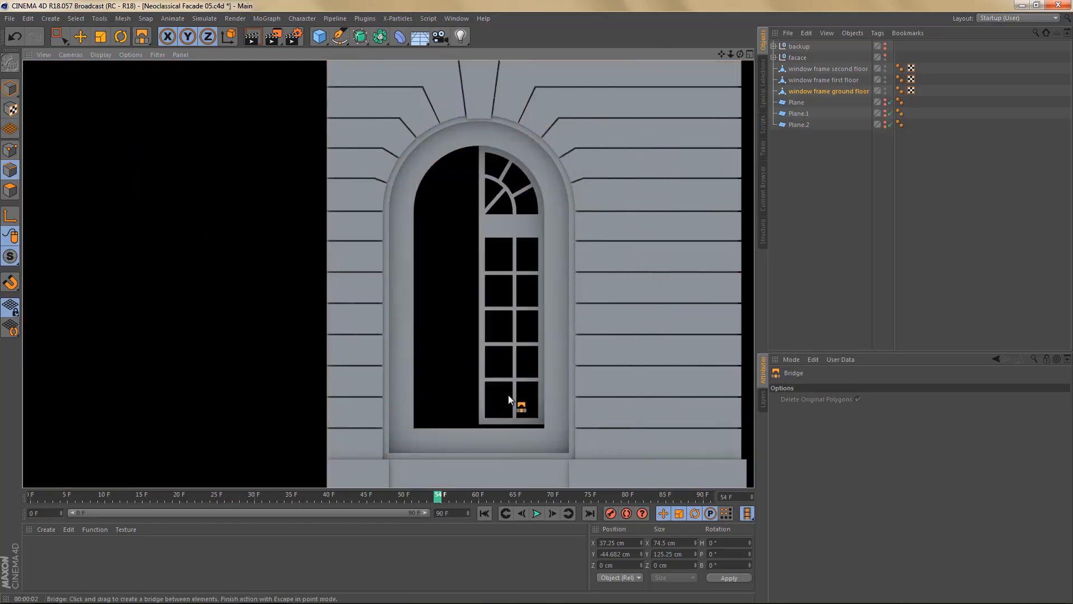
right_click_drag(505, 331, 512, 320, "alt")
middle_click_drag(492, 184, 479, 266, "alt")
right_click_drag(479, 266, 551, 268, "alt")
middle_click_drag(522, 283, 494, 397, "alt")
right_click_drag(484, 287, 490, 292, "alt")
- Delete the three helper planes Plane, Plane.1 and Plane.2
middle_click(489, 292)
middle_click(271, 203)
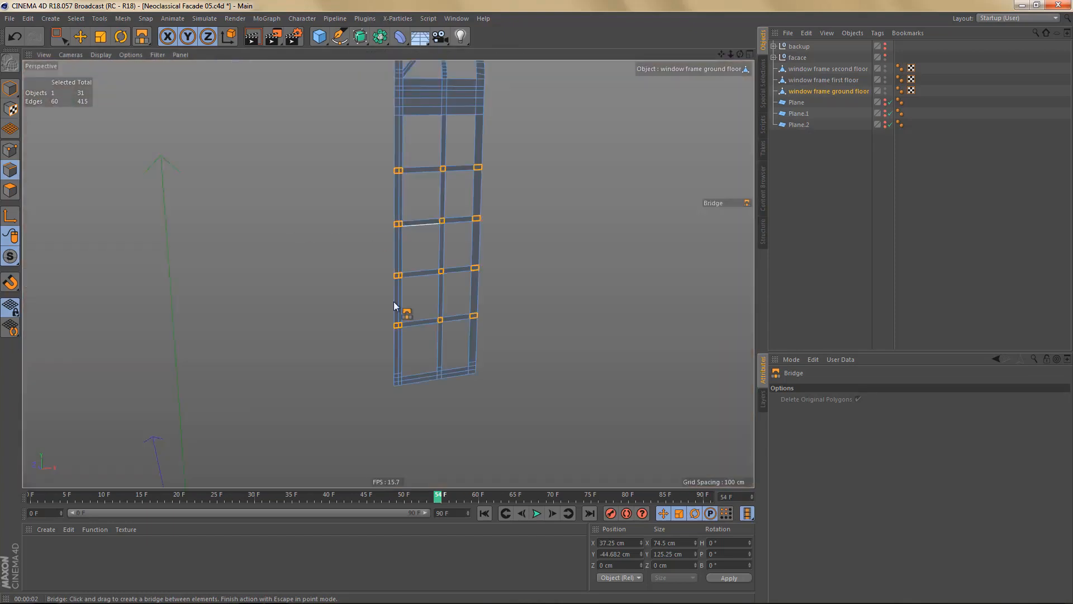
middle_click_drag(394, 302, 376, 433, "alt")
right_click_drag(409, 222, 474, 247, "alt")
middle_click_drag(474, 246, 520, 271, "alt")
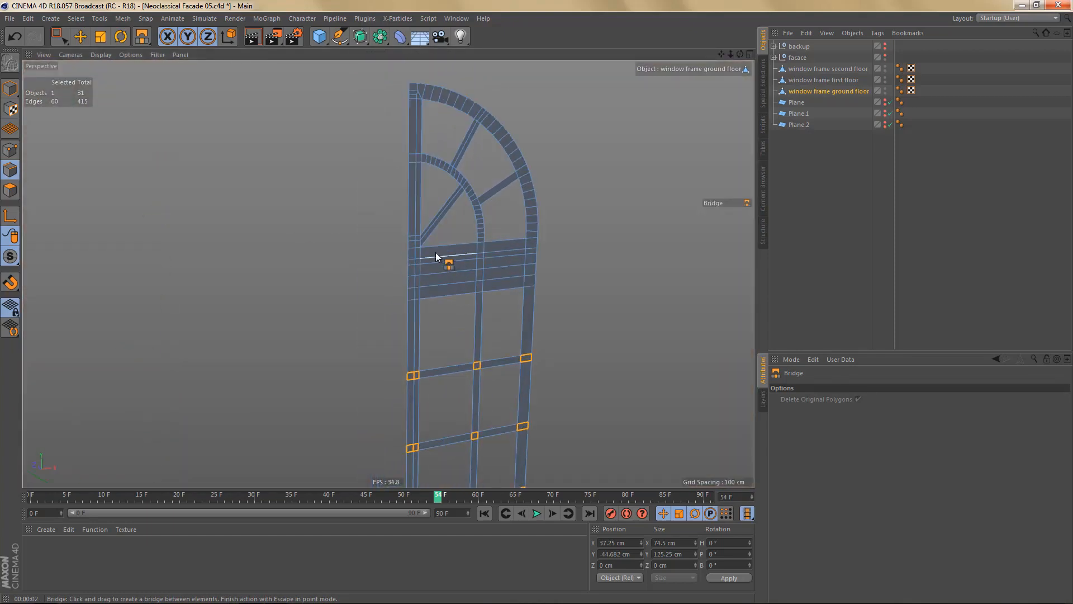
right_click_drag(436, 253, 458, 256, "alt")
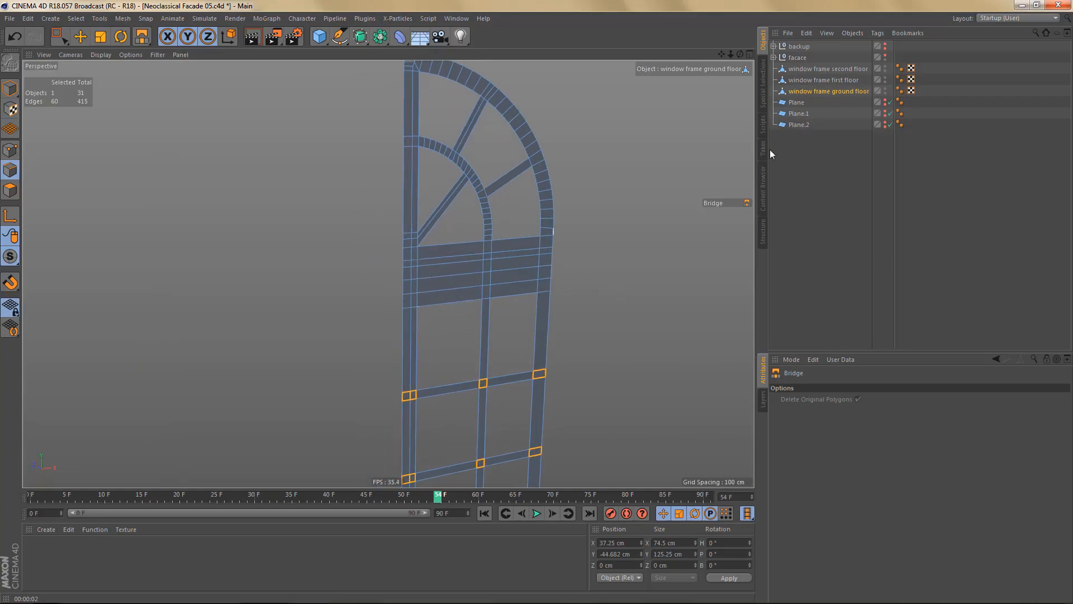
left_click_drag(794, 147, 802, 108)
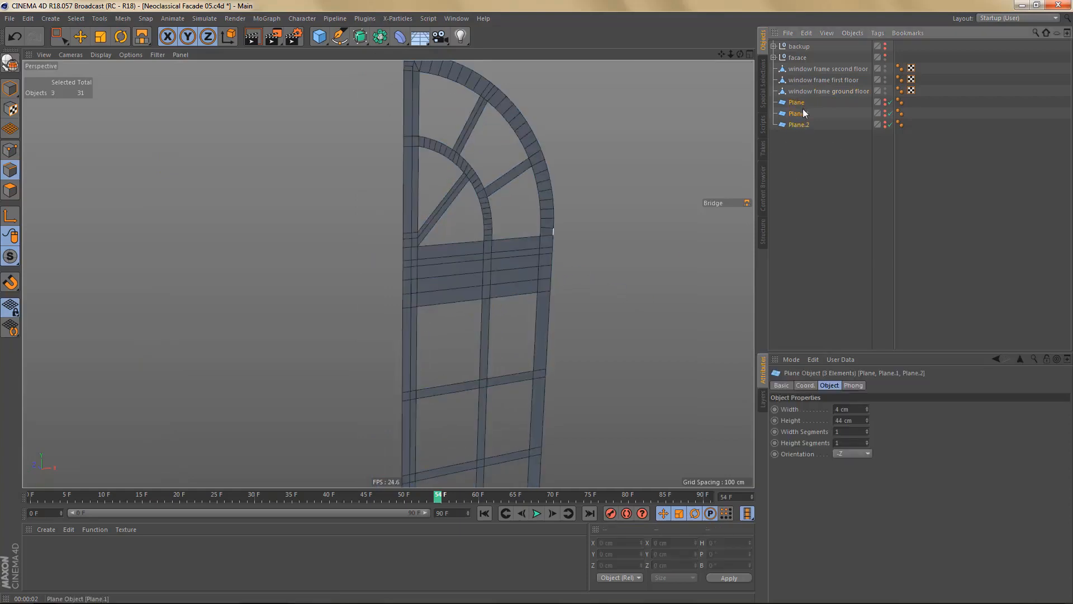
key("Delete")
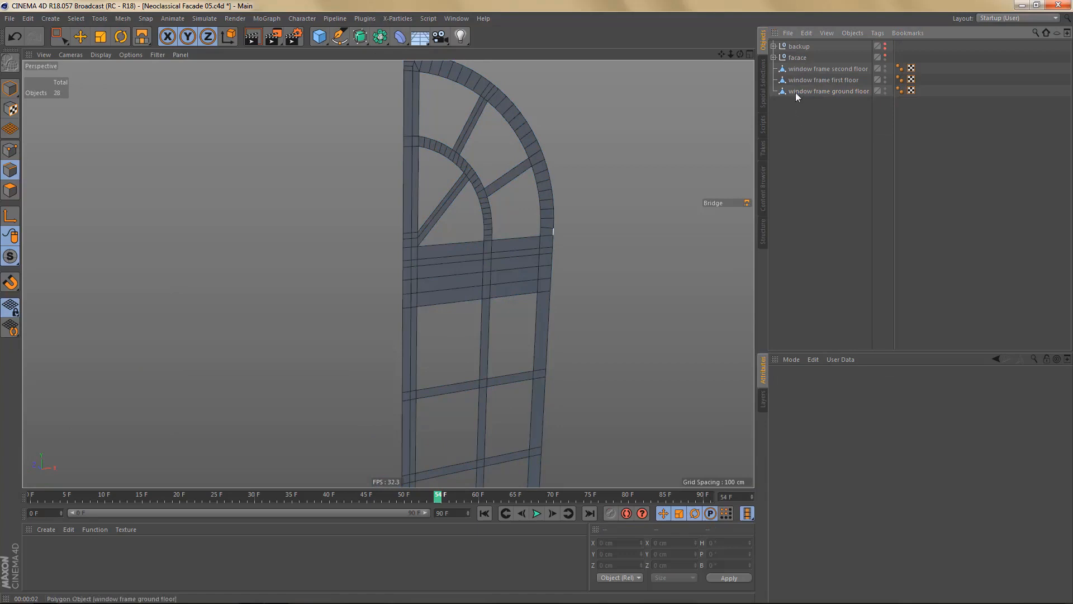
- Extrude all polygons of the ground floor window frame with an offset of 3 cm
left_click(828, 91)
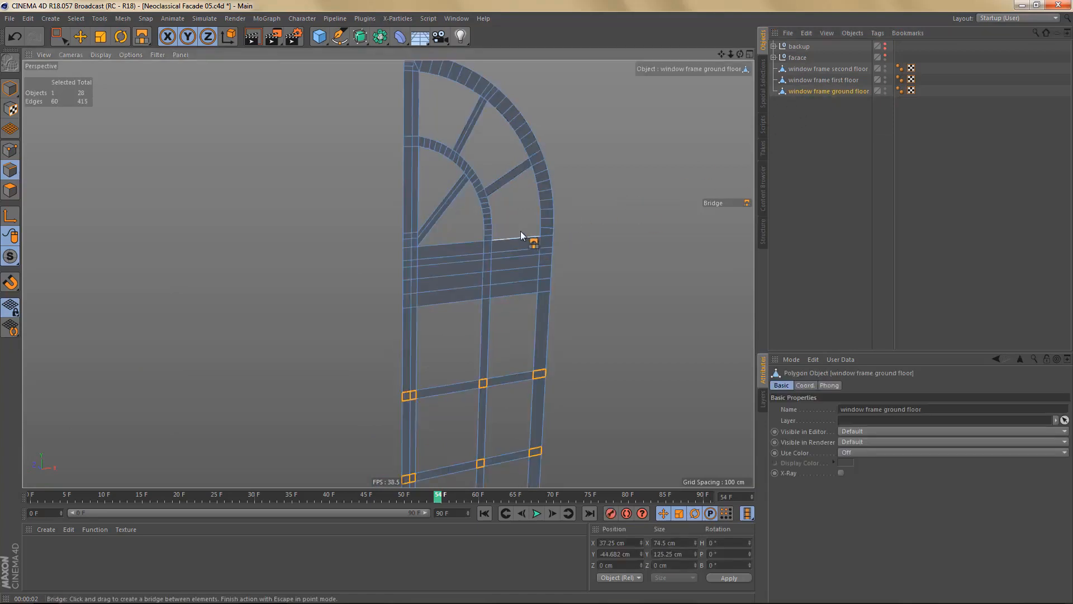
key("Return")
key("ctrl+a")
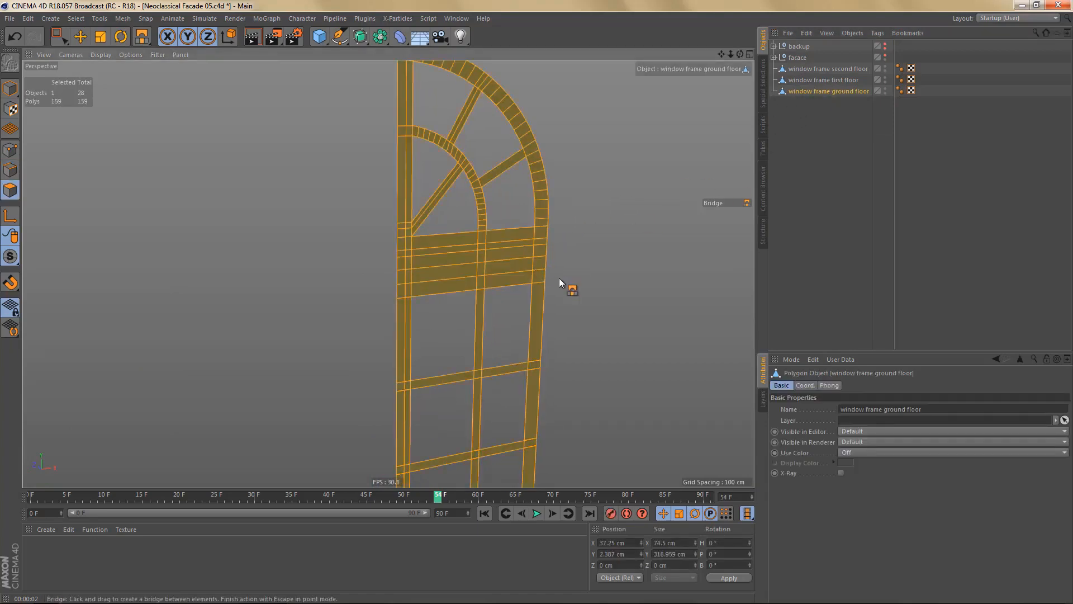
middle_click_drag(542, 275, 518, 267, "alt")
key("d")
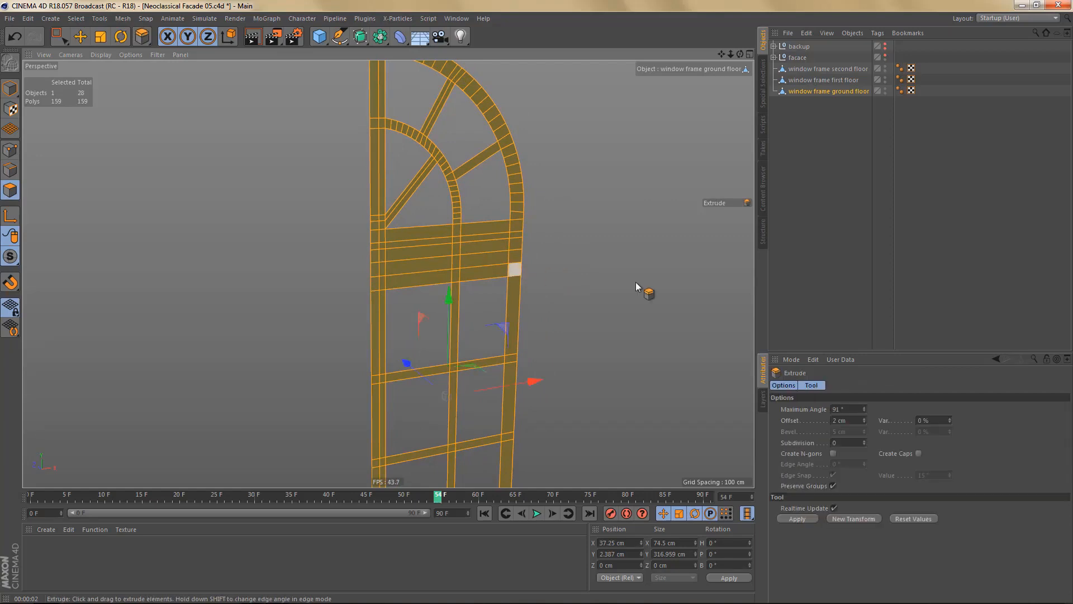
double_click(857, 420)
type("3")
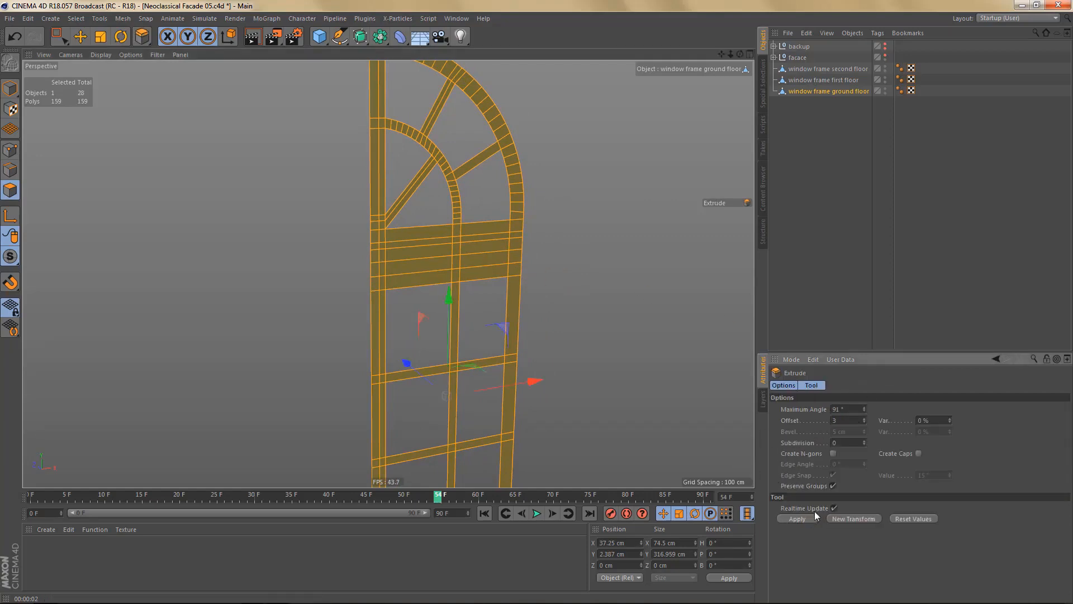
left_click(800, 518)
- Using rectangle selection with Tolerant Selection enabled, deselect the inner arch and radial bar polygons in the front view
middle_click_drag(501, 317, 536, 369, "alt")
middle_click(548, 313)
middle_click(566, 367)
scroll(535, 369, "up", 2)
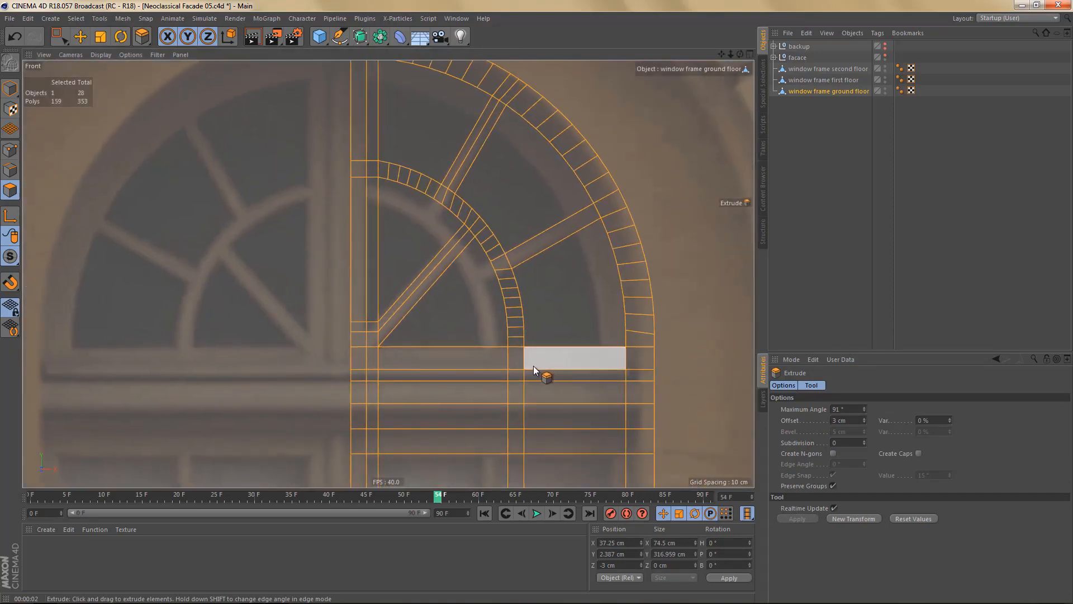
key("space")
left_click(866, 409)
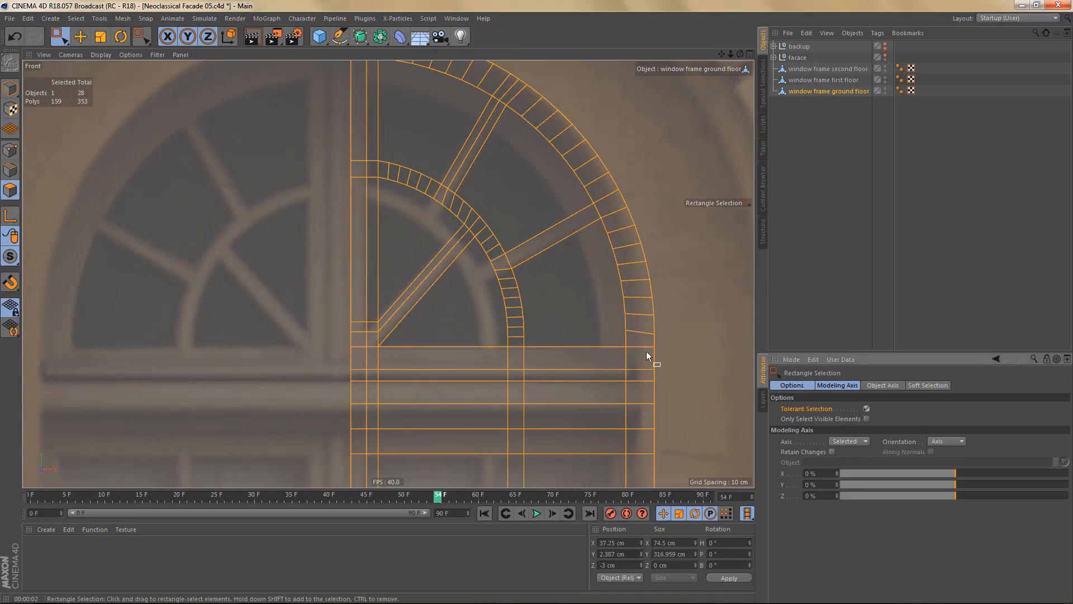
left_click_drag(411, 146, 531, 306)
- Deselect the polygons of the vertical and horizontal glazing bars between the lower panes, leaving the outer frame selected
middle_click_drag(506, 369, 504, 236, "alt")
right_click_drag(508, 254, 505, 295, "alt")
middle_click_drag(517, 257, 512, 105, "alt")
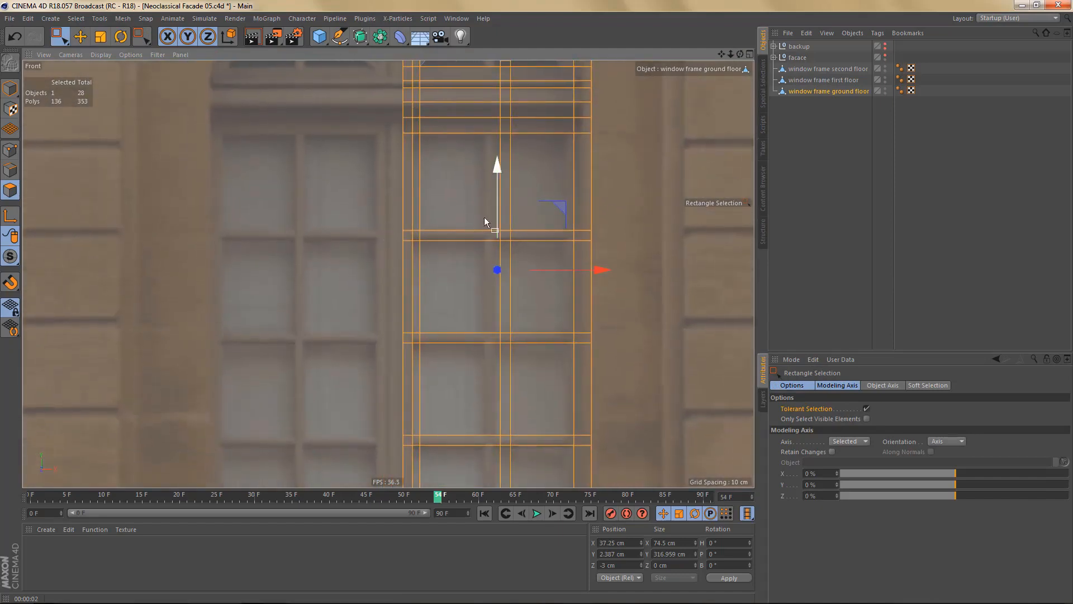
left_click_drag(470, 205, 535, 303, "ctrl")
middle_click_drag(558, 411, 507, 213, "alt")
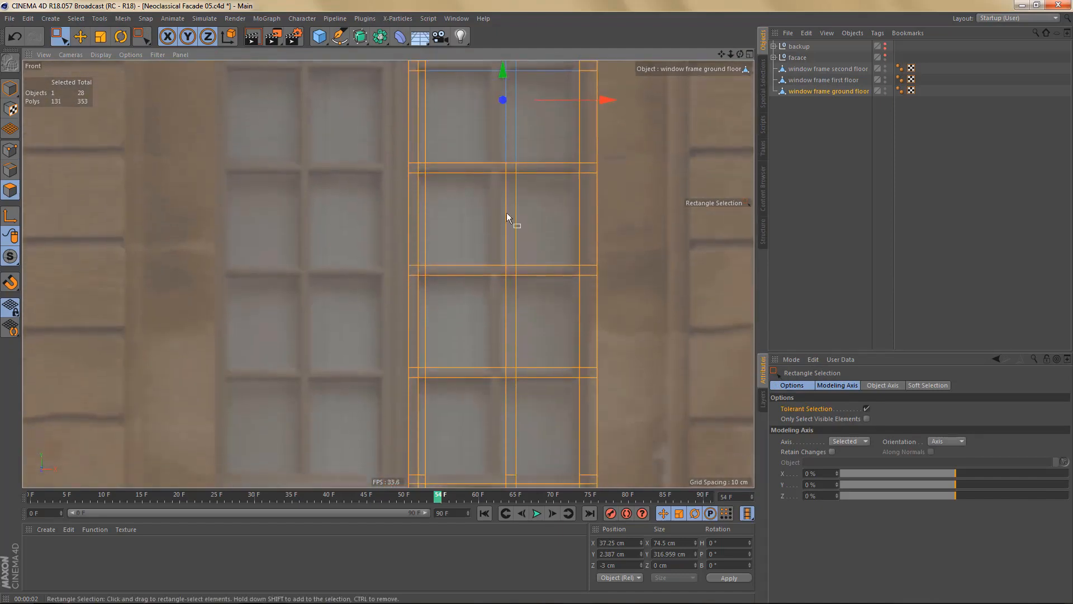
left_click_drag(469, 143, 537, 432, "ctrl")
middle_click_drag(538, 433, 529, 244, "alt")
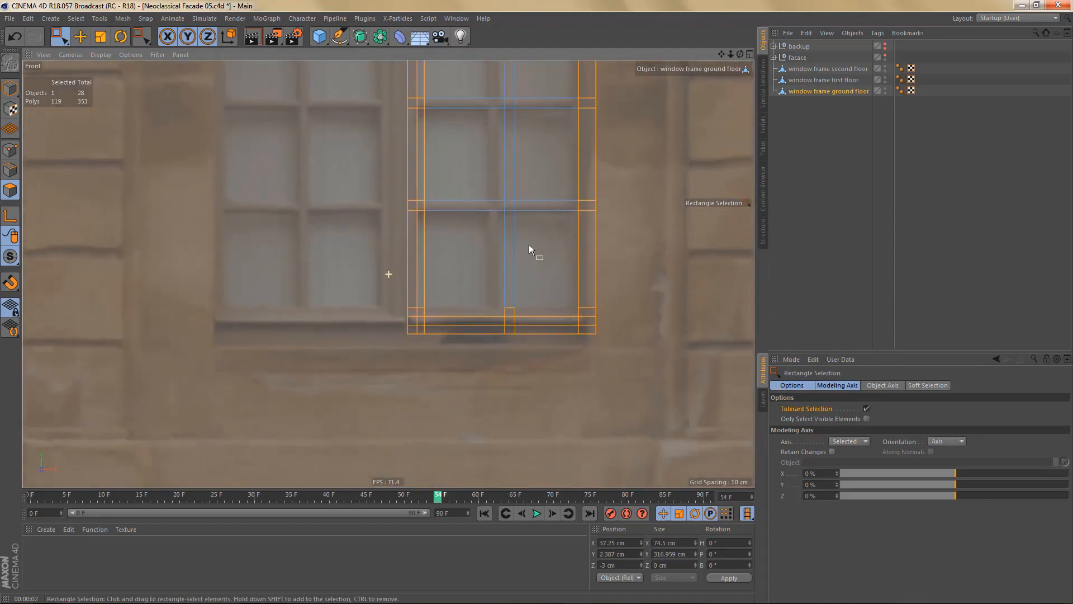
left_click_drag(488, 273, 534, 308, "ctrl")
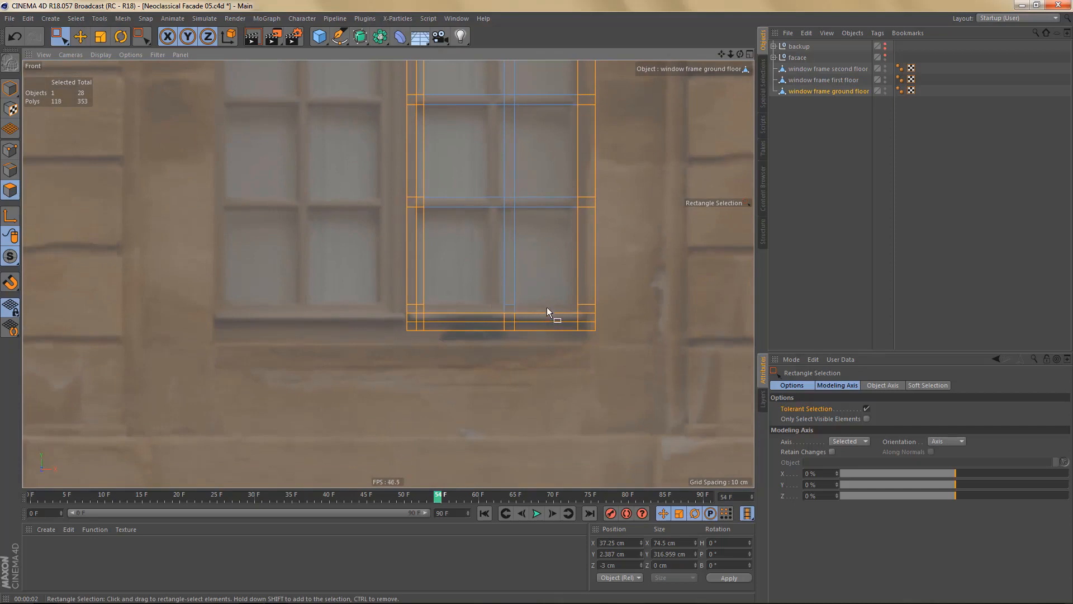
middle_click_drag(548, 309, 552, 391, "alt")
middle_click(520, 364)
middle_click(382, 227)
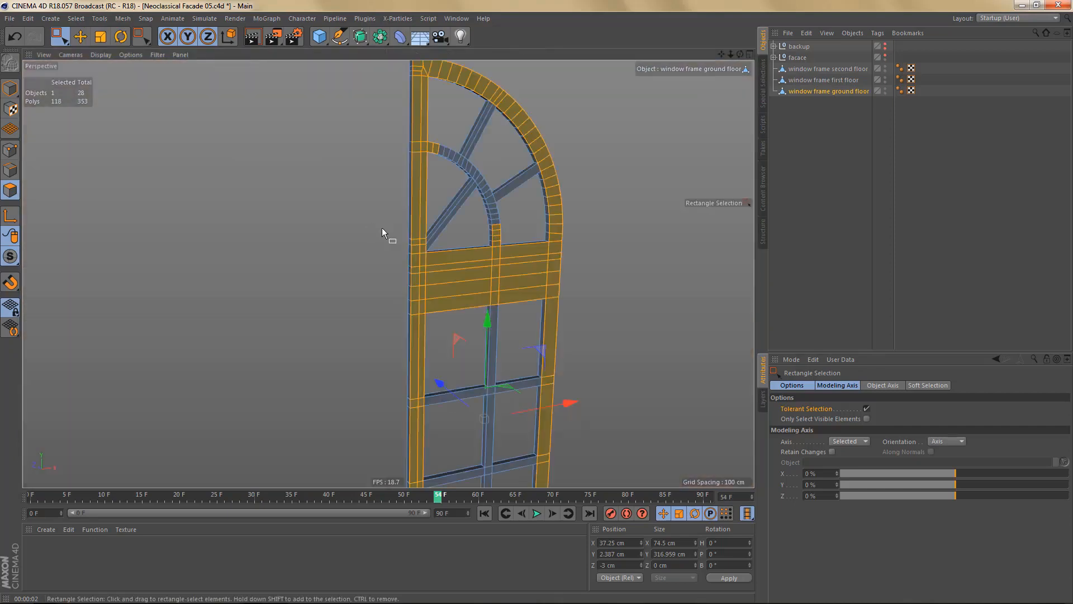
middle_click_drag(491, 283, 470, 289, "alt")
key("d")
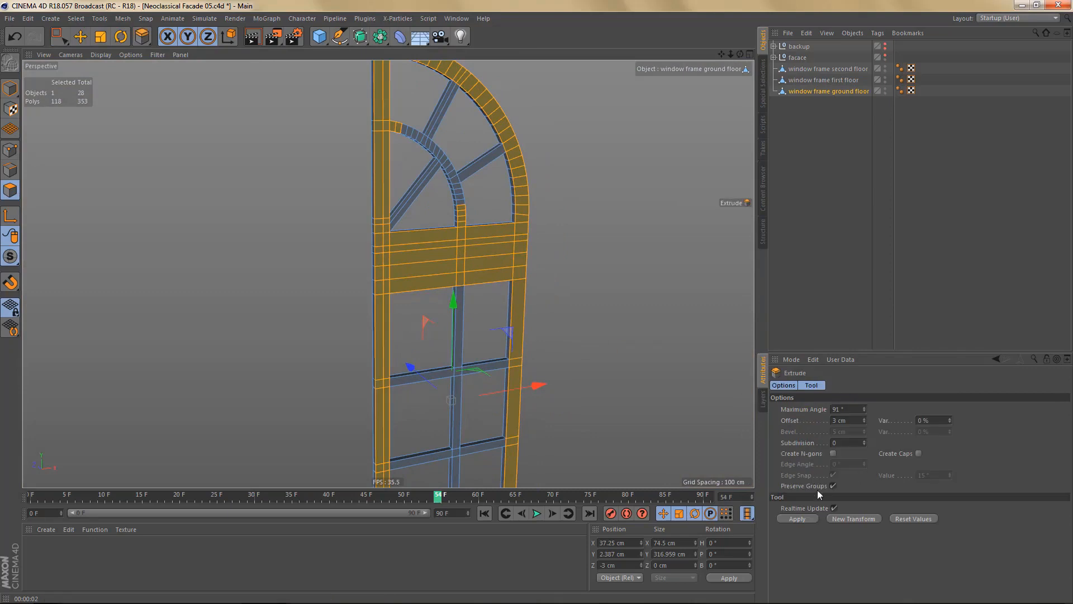
left_click(854, 518)
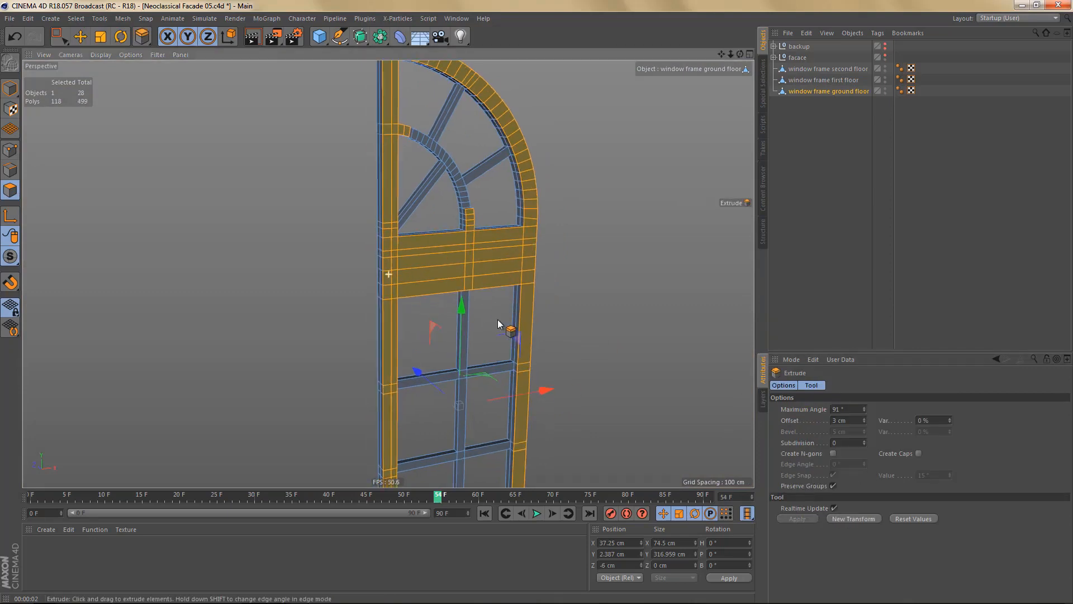
key("ctrl+z")
- Deselect the leftover polygons at the lower end of the inner arch, just above the transom
left_click_drag(483, 303, 442, 297, "alt")
key("0")
left_click_drag(451, 200, 484, 235)
left_click_drag(469, 280, 489, 282, "alt")
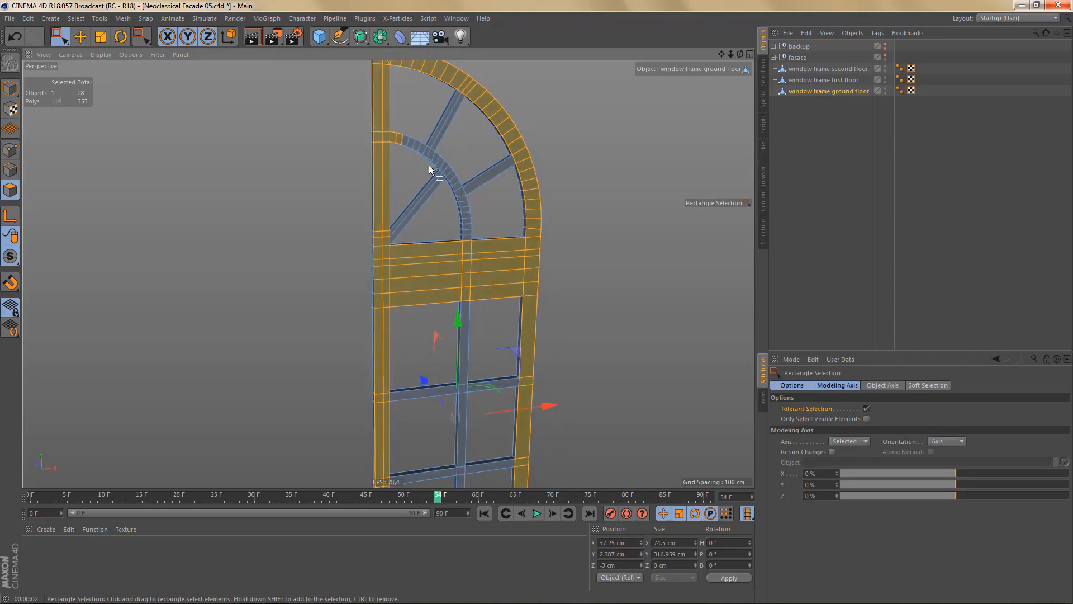
- Deselect the leftover polygons at the upper end of the inner arch, beside the central post, in the front view
middle_click(427, 189)
middle_click(635, 351)
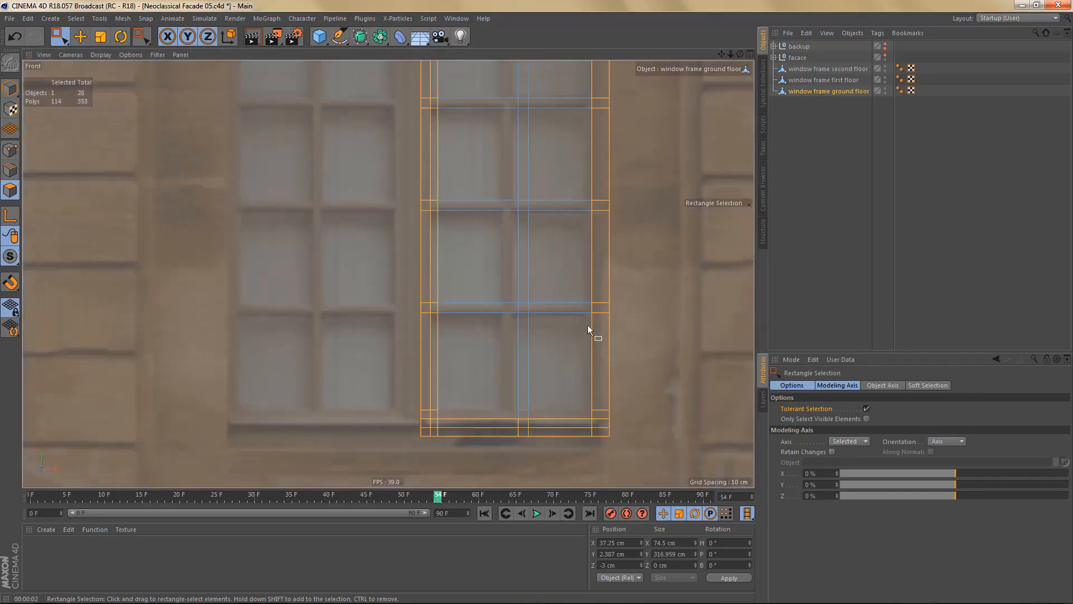
scroll(570, 296, "up", 2)
middle_click_drag(525, 230, 537, 375, "alt")
middle_click_drag(451, 163, 492, 198, "alt")
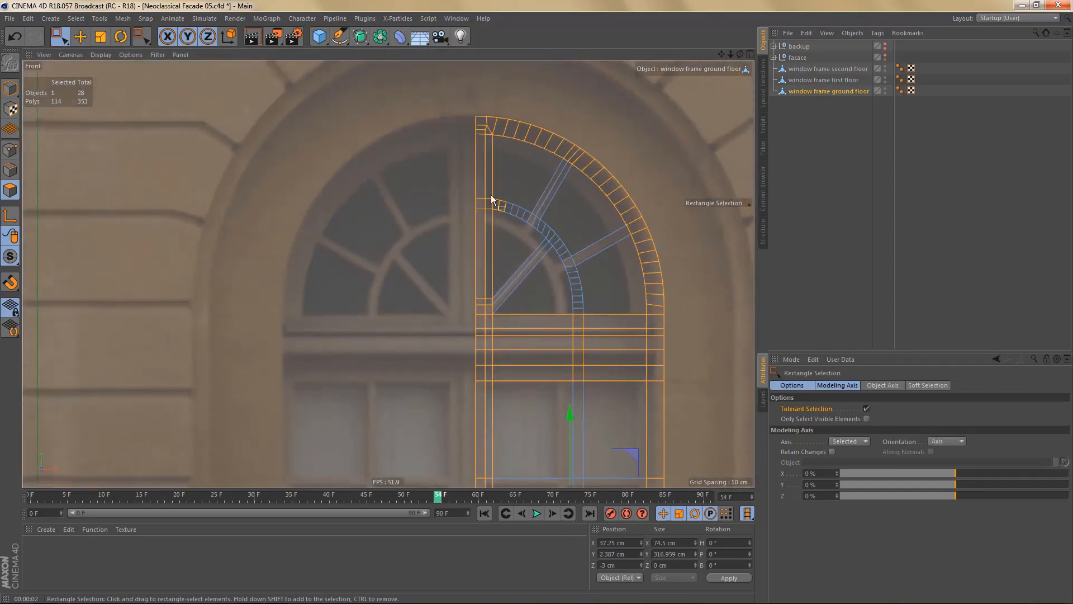
right_click_drag(492, 200, 511, 204, "alt")
left_click_drag(498, 188, 538, 240, "ctrl")
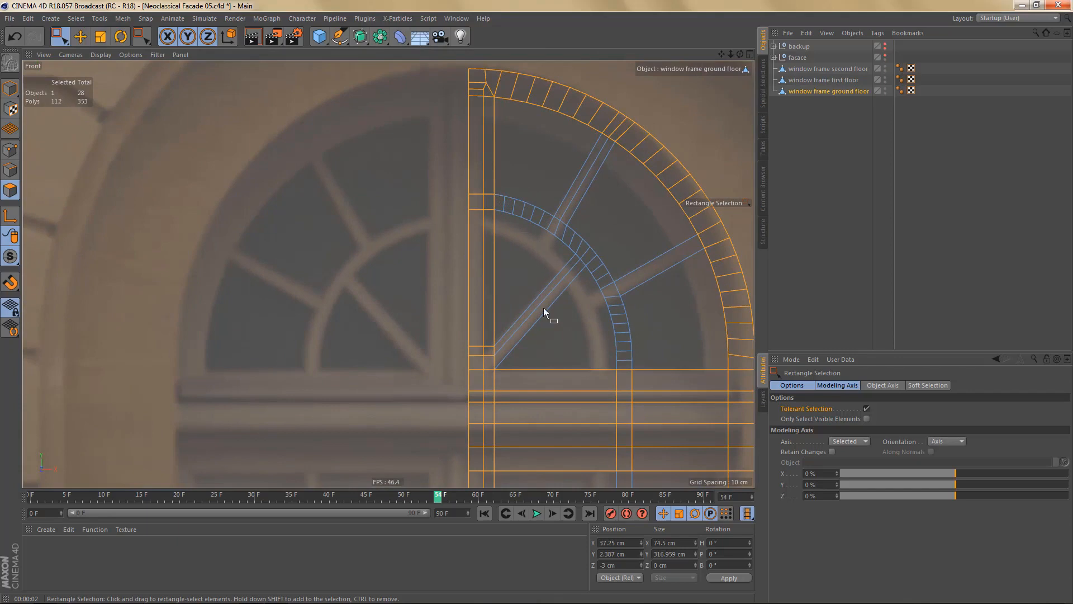
- Extrude the selected outer frame, post and transom polygons by 3 cm
middle_click(531, 268)
middle_click(270, 160)
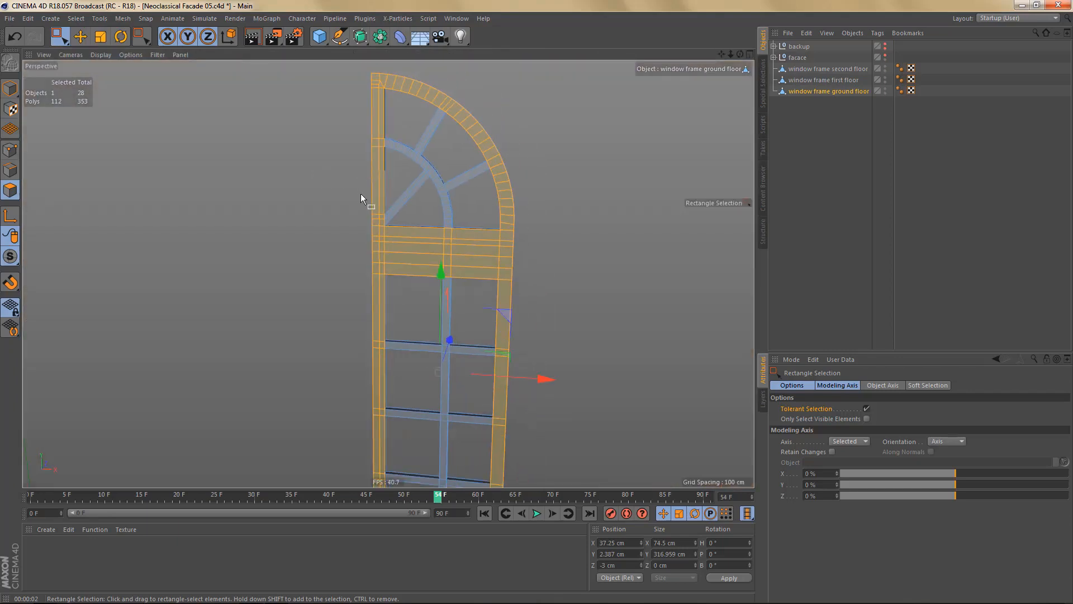
key("d")
left_click(805, 519)
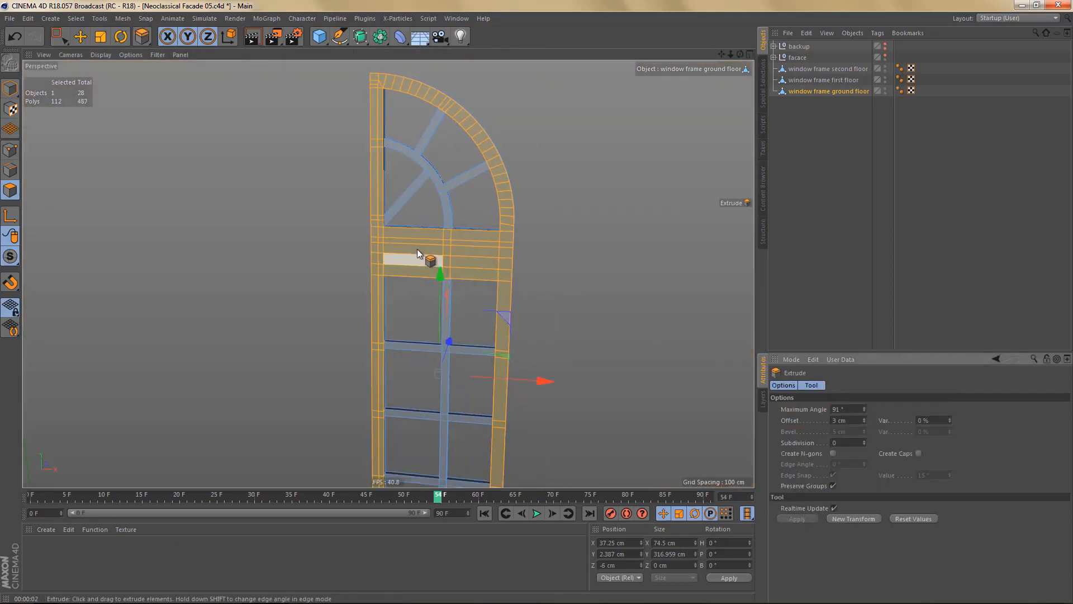
- Hide the facace group from rendering and preview the window frame in perspective renders
left_click_drag(417, 249, 477, 220, "alt")
key("ctrl+r")
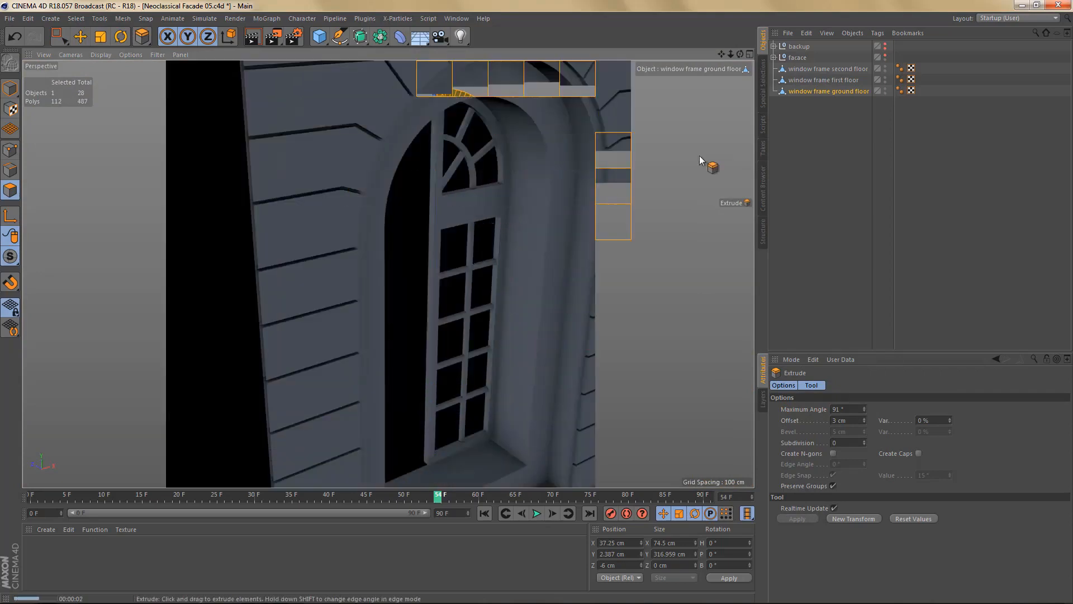
left_click(885, 60)
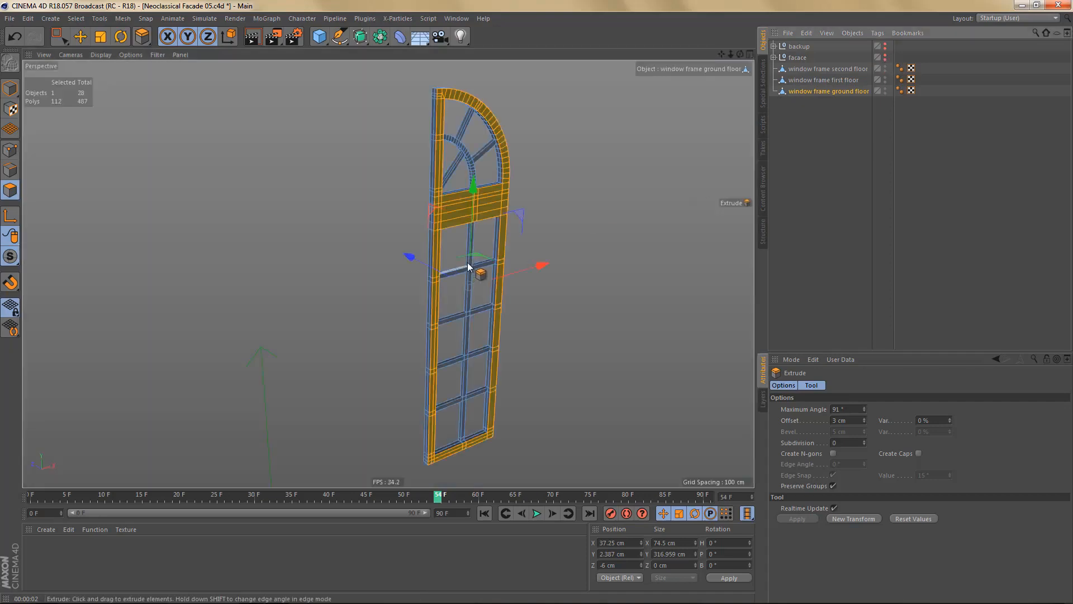
key("ctrl+r")
left_click(480, 265)
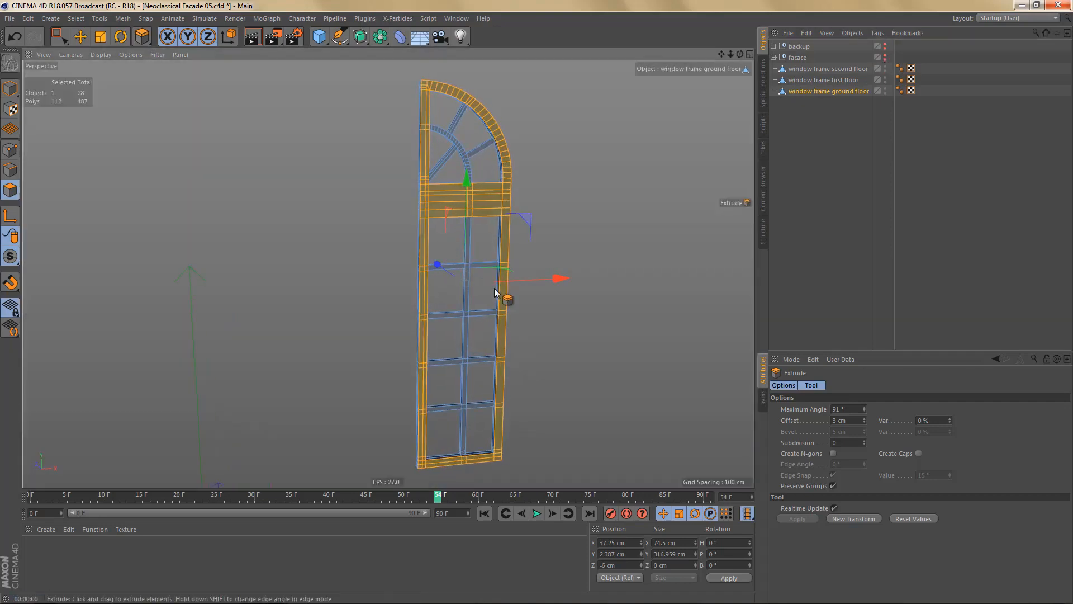
- Deselect the uppermost and lowermost rows of transom polygons between the frame's side members in the front view
middle_click(513, 368)
middle_click(565, 431)
scroll(522, 388, "up", 10)
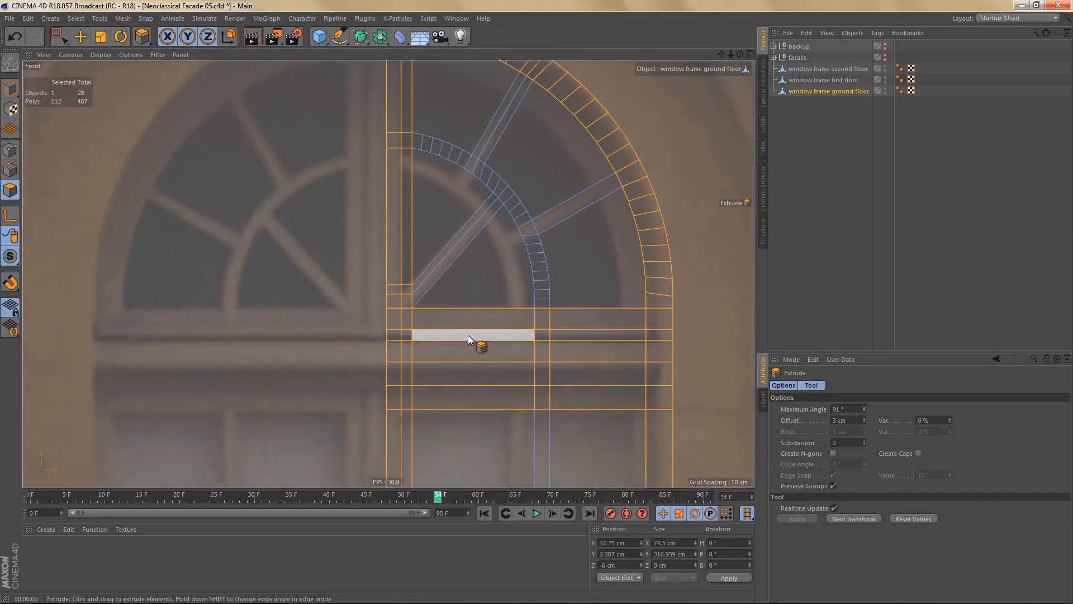
scroll(509, 350, "down", 5)
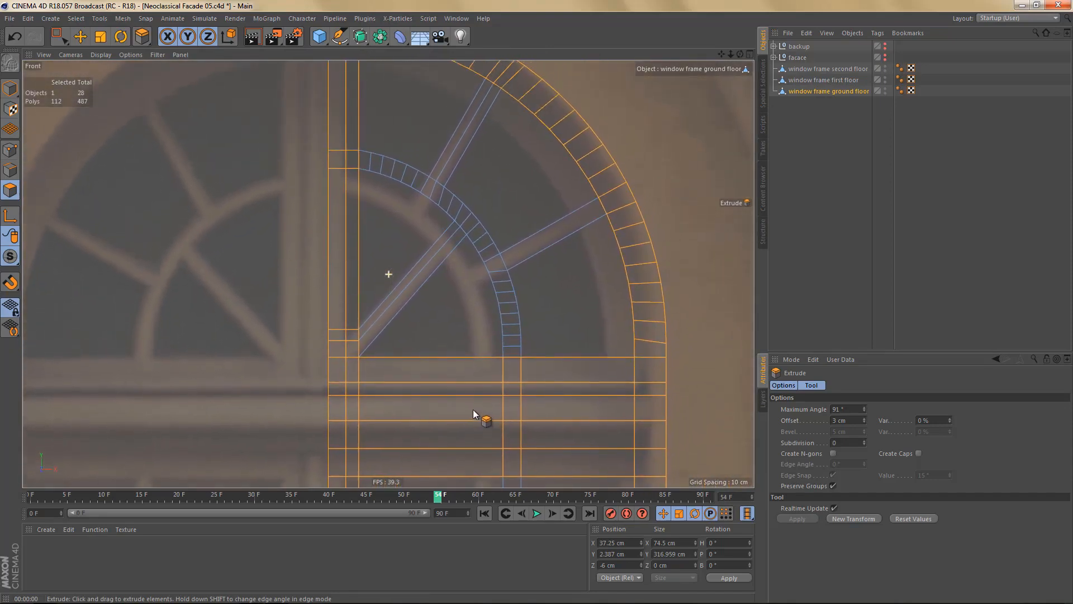
scroll(472, 416, "up", 4)
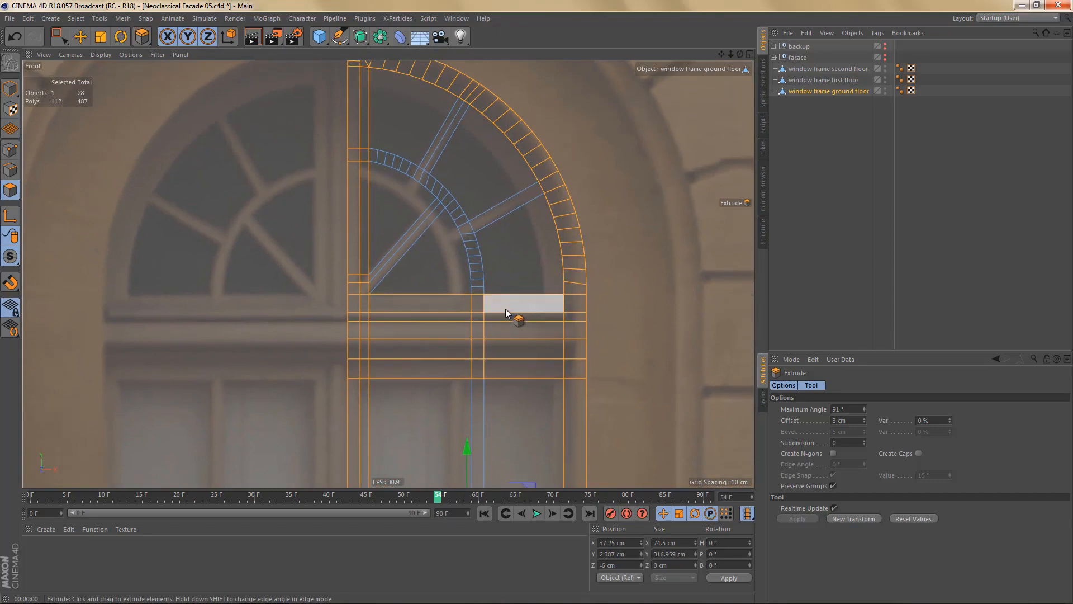
key("0")
left_click_drag(445, 273, 508, 299, "ctrl")
left_click_drag(450, 373, 504, 393, "ctrl")
middle_click_drag(497, 417, 485, 287, "alt")
middle_click(484, 286)
middle_click(353, 211)
scroll(430, 224, "up", 6)
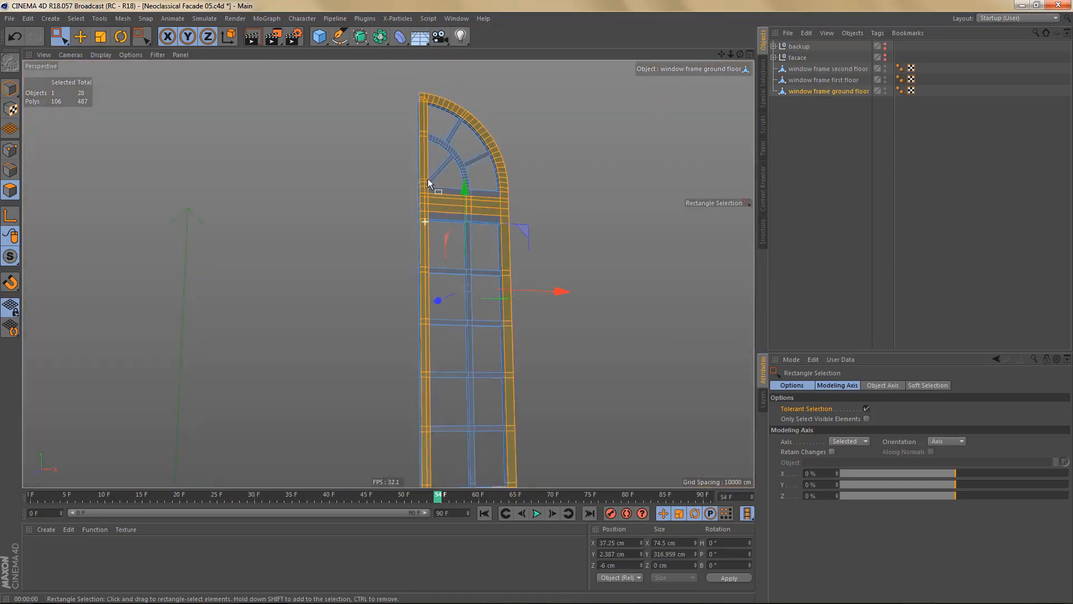
- Deselect a row of bottom rail polygons between the frame's side members in the front view
left_click_drag(496, 195, 488, 225, "alt")
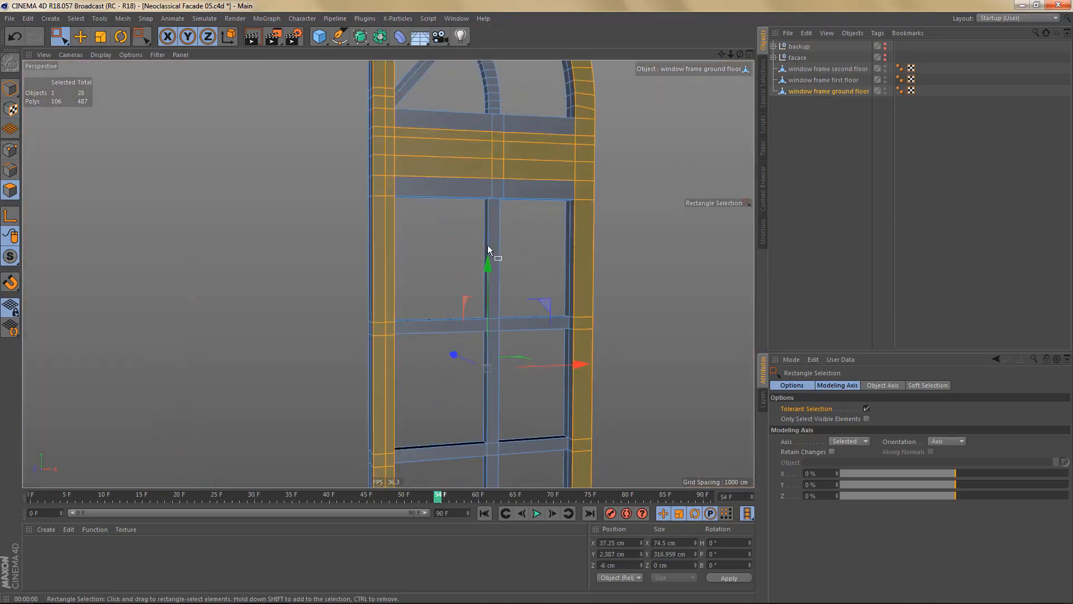
middle_click(490, 249)
middle_click(571, 385)
middle_click_drag(546, 361, 501, 196, "alt")
right_click_drag(496, 221, 488, 285, "alt")
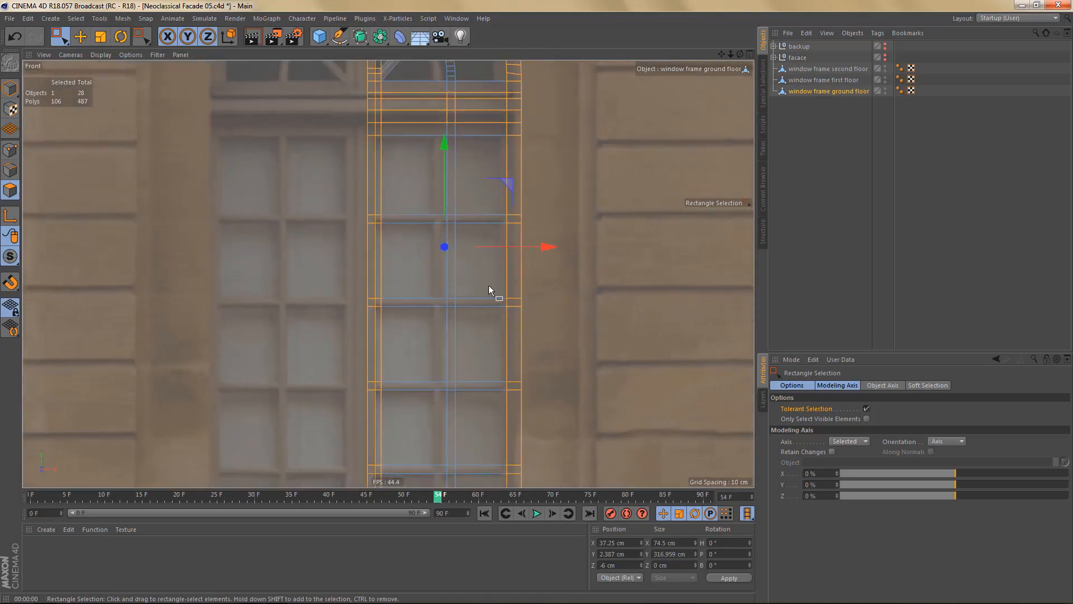
middle_click_drag(489, 285, 488, 207, "alt")
scroll(440, 398, "up", 3)
left_click_drag(415, 372, 500, 412, "ctrl")
- Extrude the selected outer frame, post and transom polygons by 3 cm in the perspective view
middle_click(508, 381)
middle_click(355, 240)
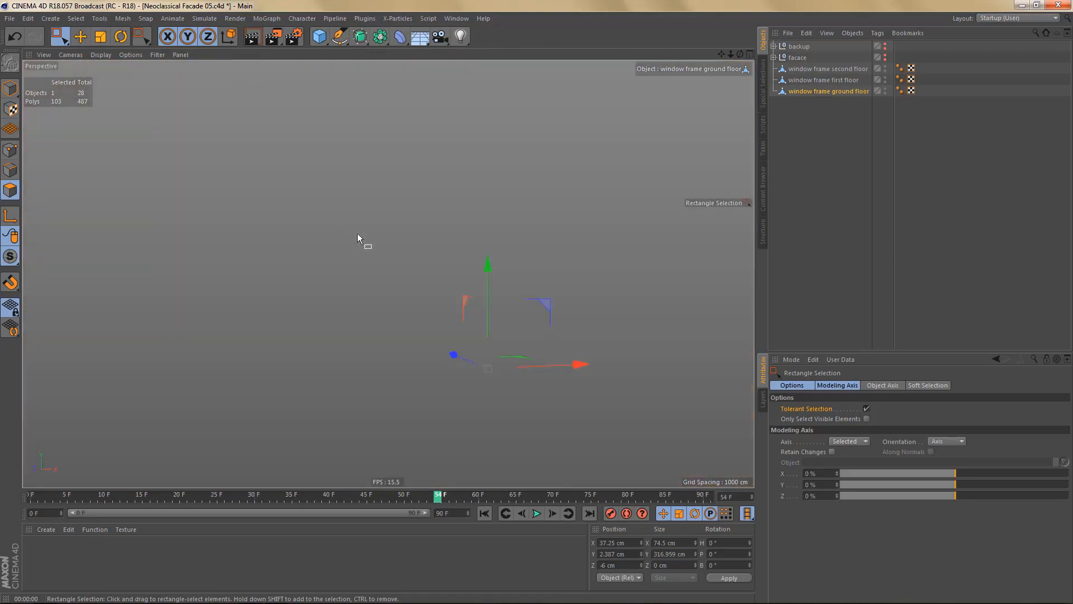
left_click_drag(387, 272, 423, 262, "alt")
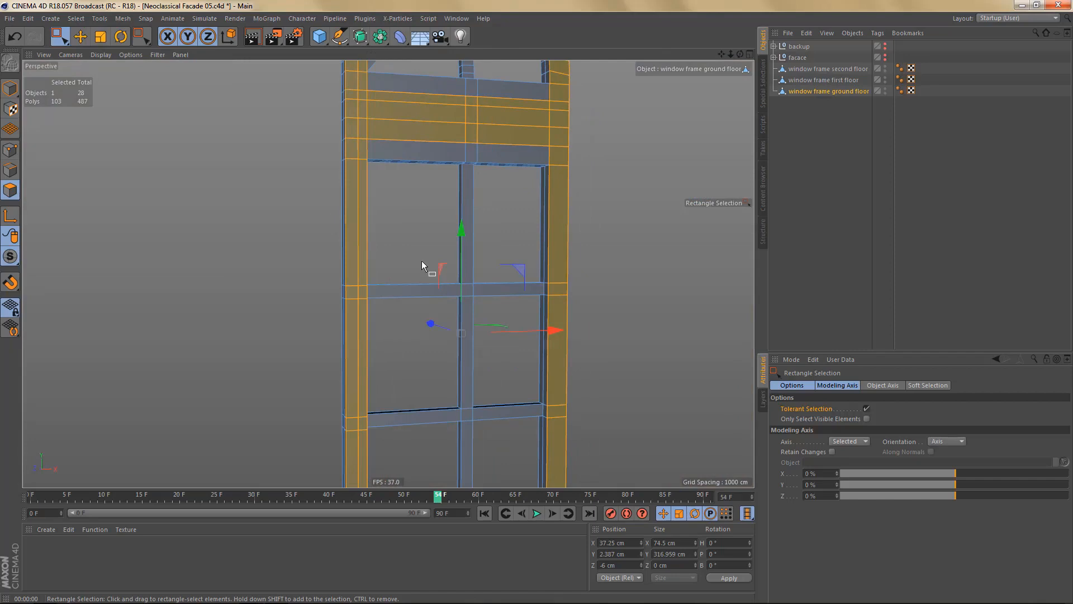
key("d")
left_click(804, 518)
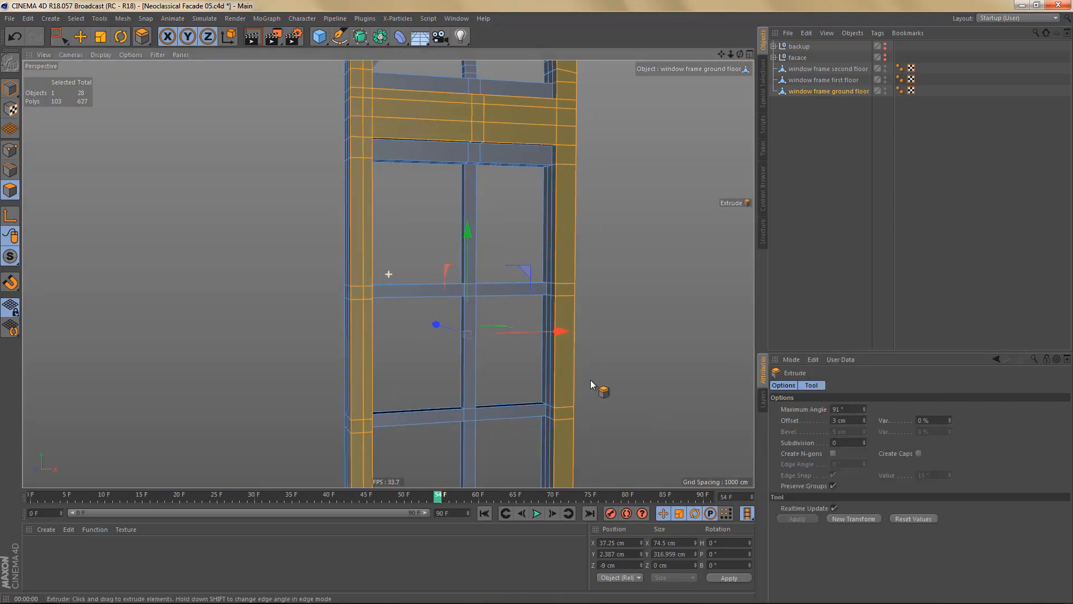
- Deselect the lowest selected row of transom polygons between the post and the outer side member in the front view
left_click_drag(592, 381, 559, 341, "alt")
left_click_drag(538, 235, 559, 245, "alt")
middle_click_drag(558, 247, 574, 284, "alt")
left_click_drag(556, 276, 582, 296, "alt")
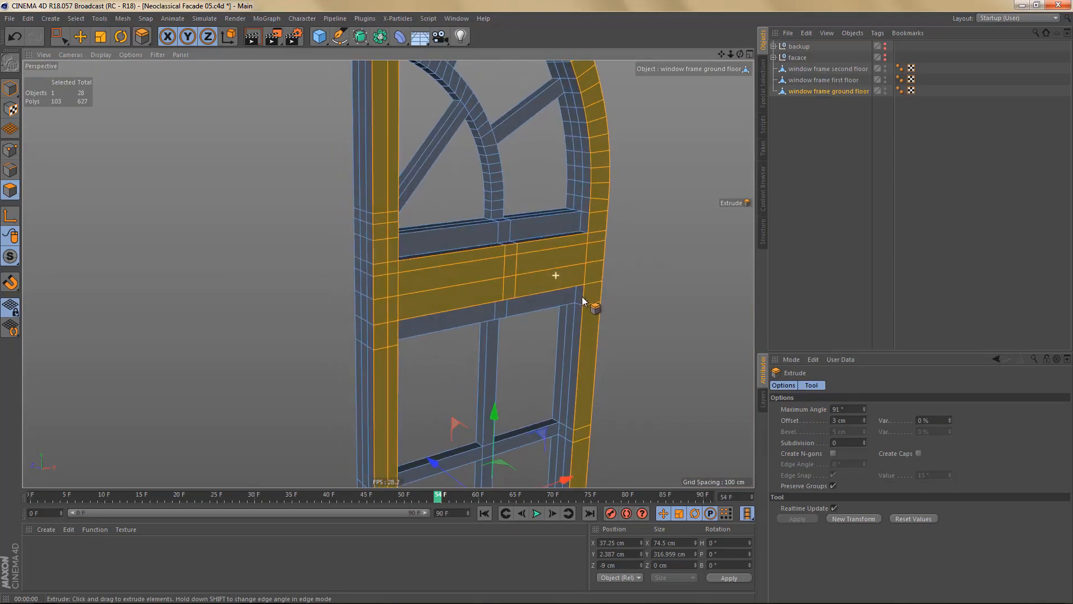
middle_click_drag(576, 331, 626, 420, "alt")
middle_click(602, 374)
middle_click(619, 407)
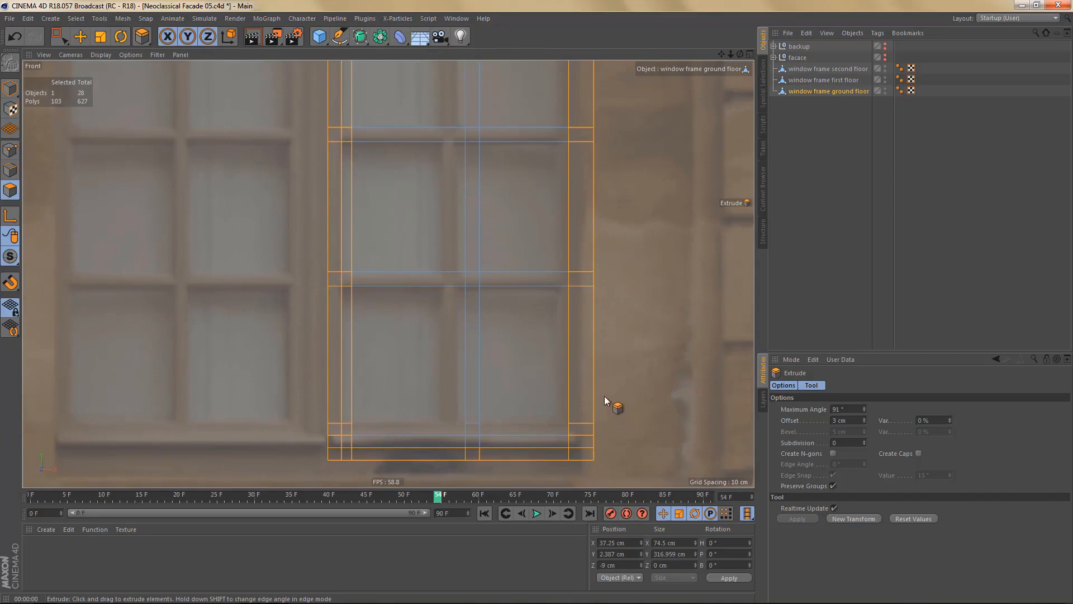
right_click_drag(605, 396, 594, 425, "alt")
middle_click_drag(540, 285, 520, 384, "alt")
right_click_drag(525, 237, 572, 249, "alt")
key("0")
left_click_drag(489, 262, 538, 288)
- Extrude the reduced selection of frame, post and transom polygons by 2 cm
middle_click(520, 310)
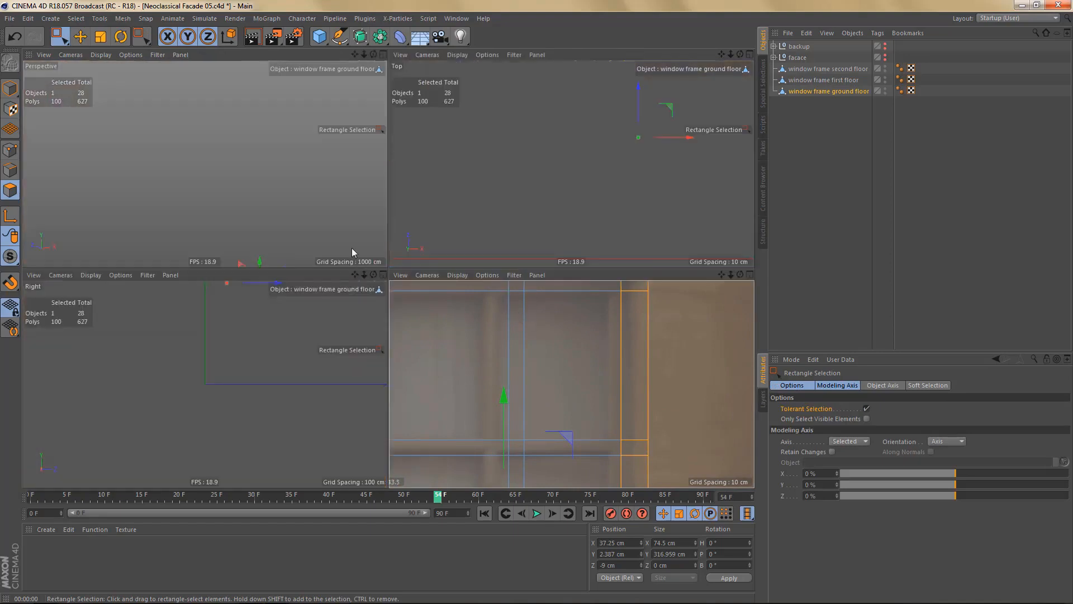
middle_click(334, 206)
middle_click_drag(525, 272, 505, 240, "alt")
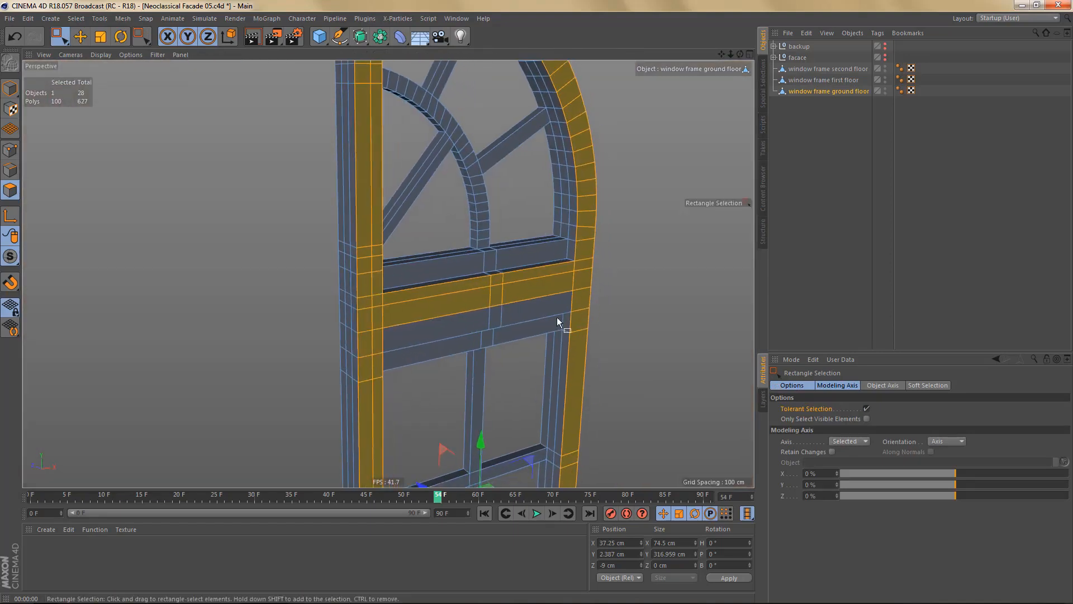
key("d")
double_click(849, 420)
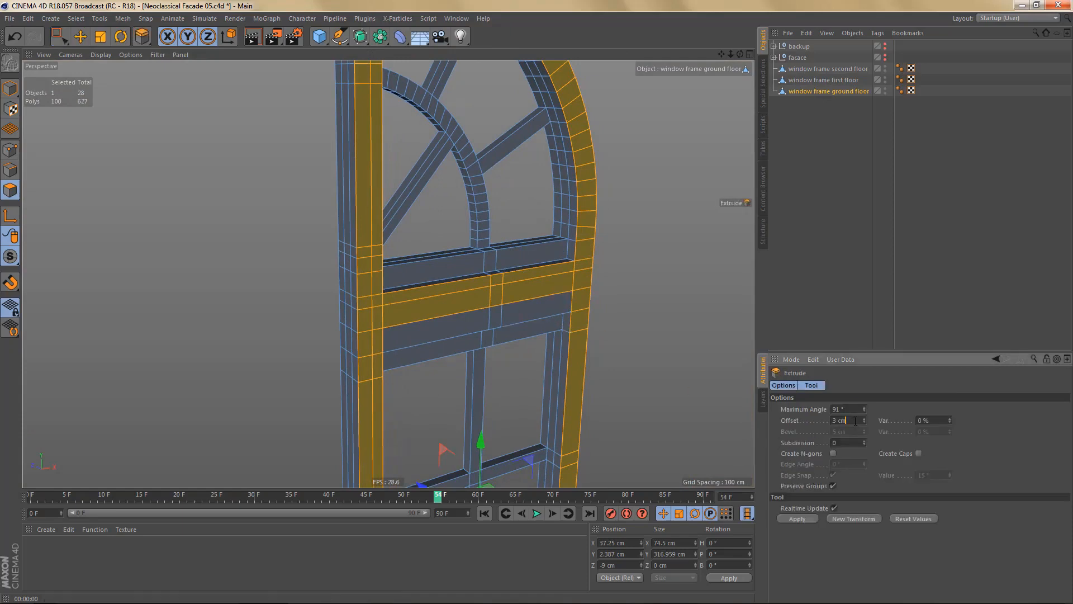
type("1")
type("2")
left_click(799, 518)
middle_click_drag(551, 329, 533, 297, "alt")
- Deselect the next transom row up, leaving only the narrow upper row selected between the post and the side member
middle_click(535, 313)
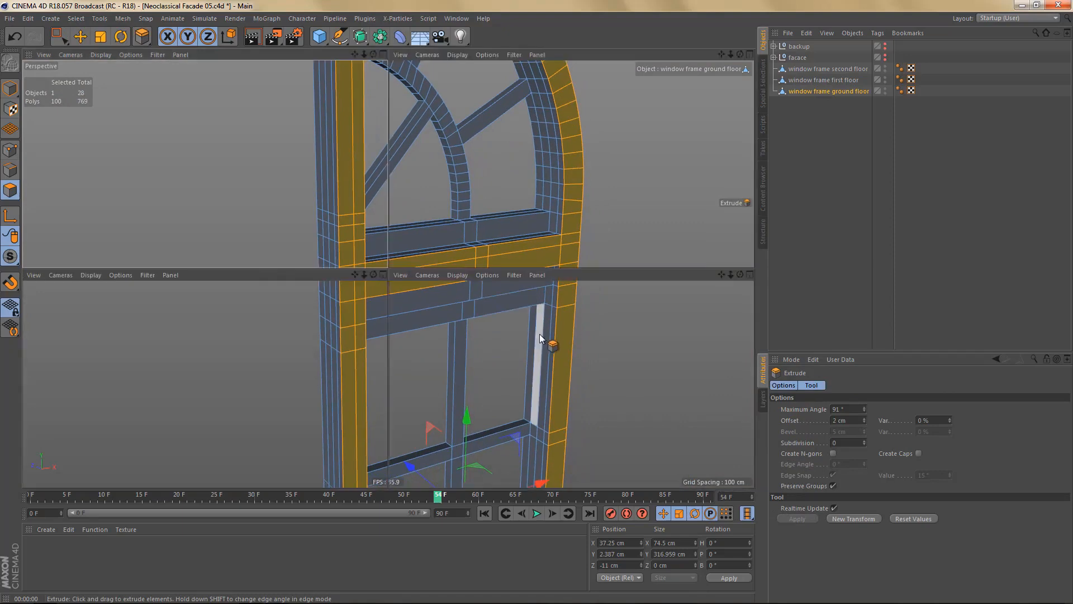
middle_click(586, 422)
scroll(523, 291, "up", 2)
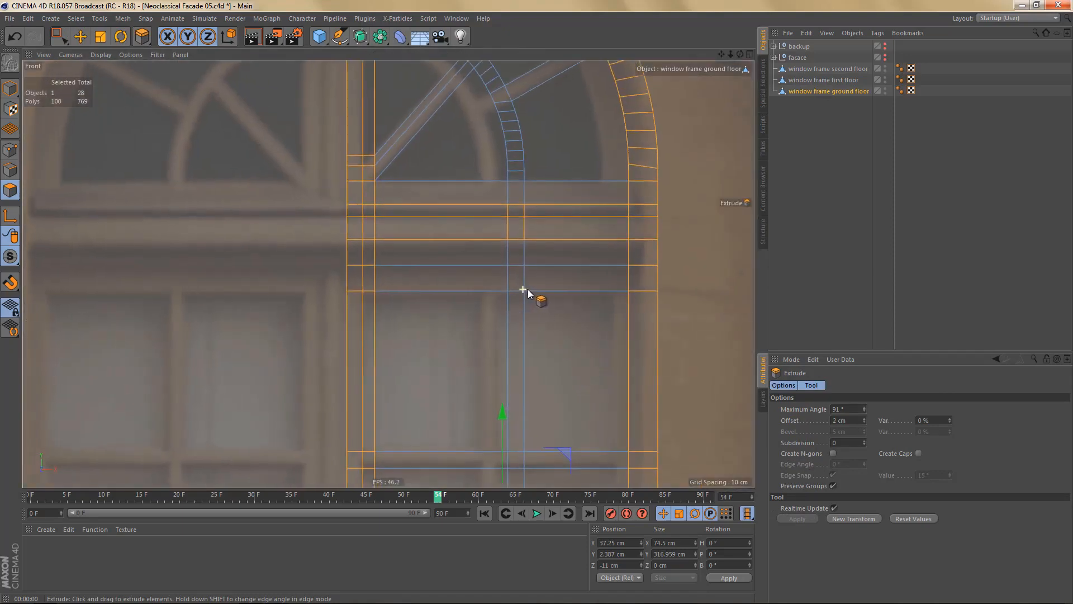
middle_click_drag(541, 288, 546, 306, "alt")
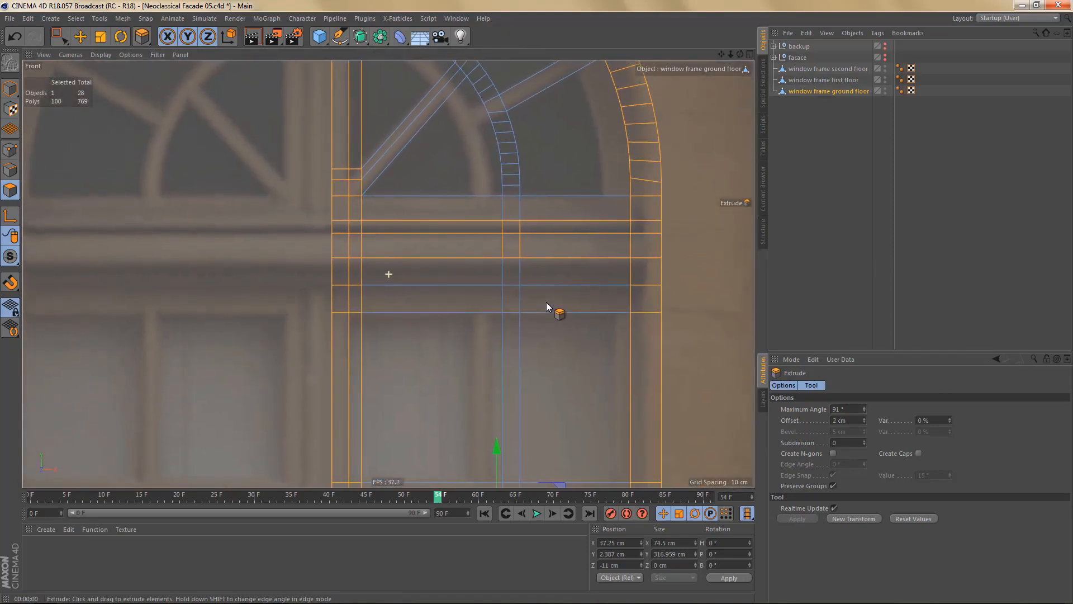
key("0")
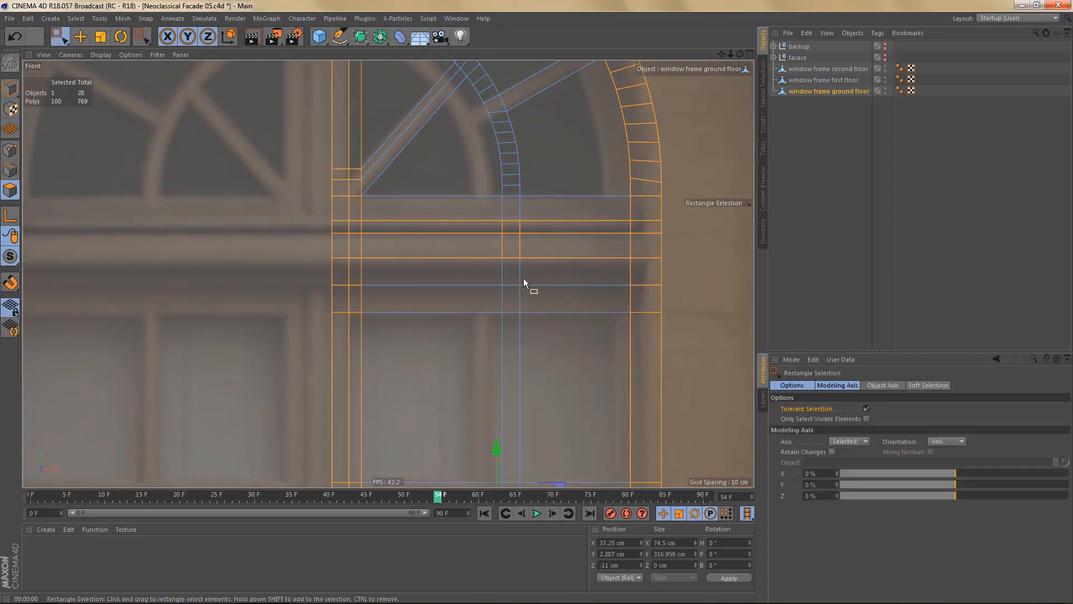
left_click_drag(492, 250, 534, 257, "ctrl")
scroll(525, 311, "down", 4)
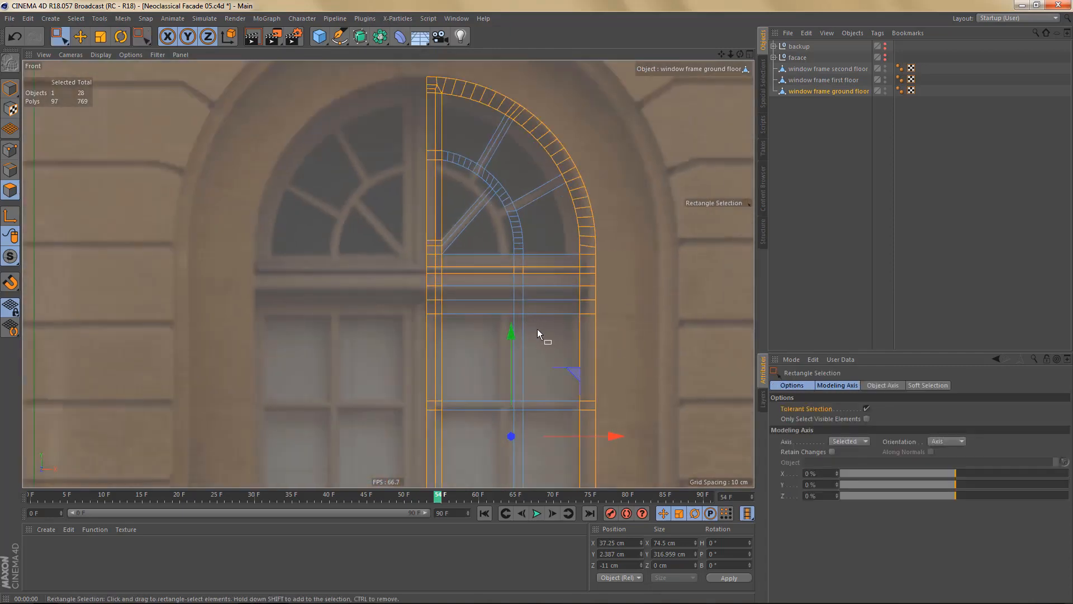
middle_click_drag(537, 330, 537, 339, "alt")
- Deselect the outer arch polygons, including those at the upper end of the central post, in the front view
middle_click(539, 336)
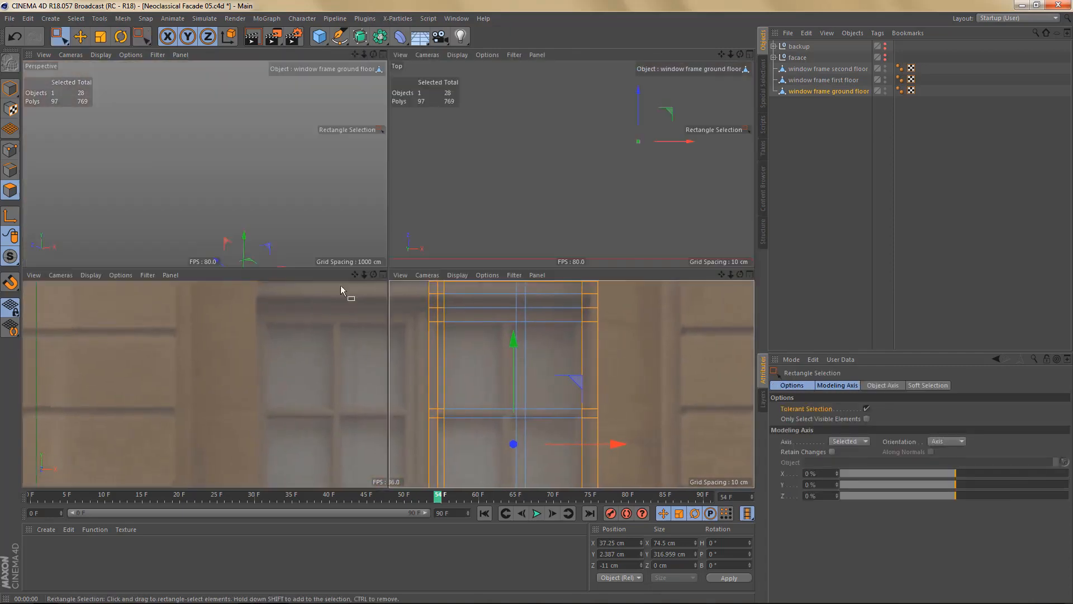
middle_click(317, 207)
left_click_drag(444, 259, 460, 272, "alt")
middle_click(528, 367)
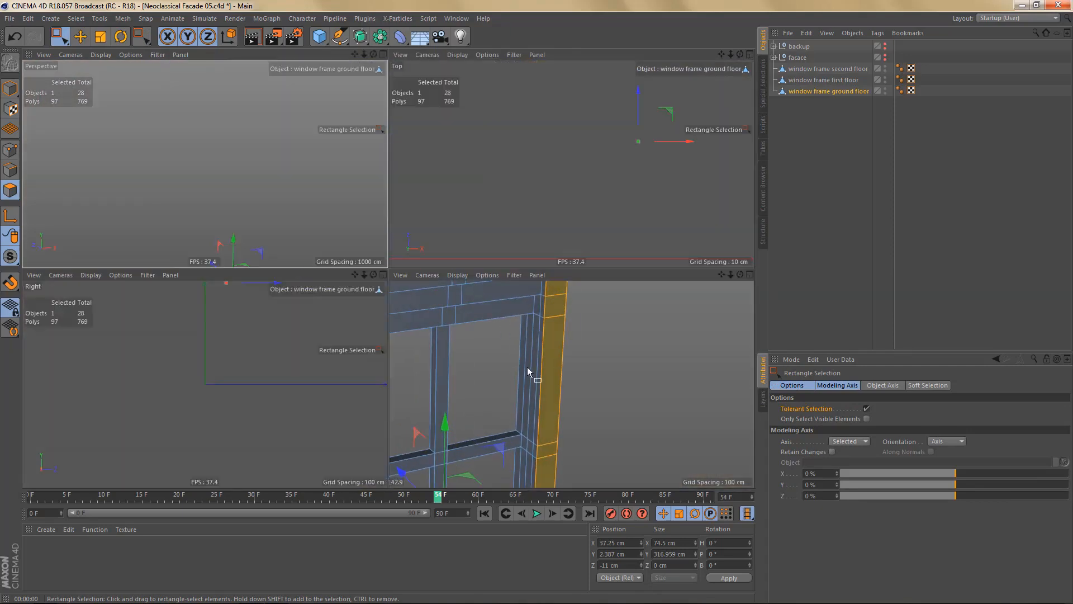
middle_click(534, 367)
middle_click_drag(514, 357, 492, 375, "alt")
left_click_drag(429, 104, 647, 289)
scroll(419, 150, "up", 5)
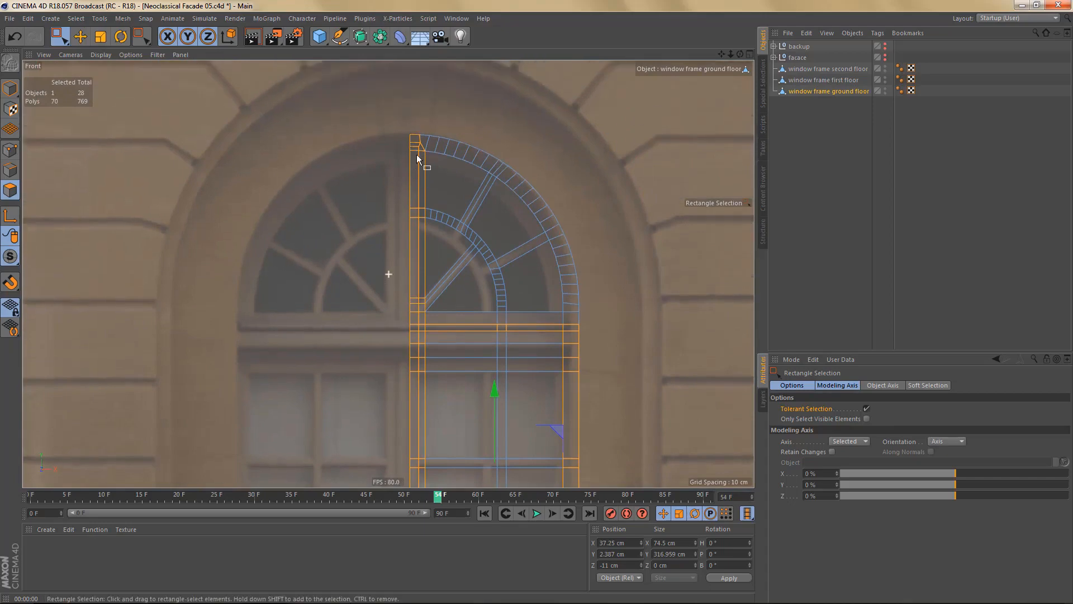
left_click_drag(382, 145, 457, 183, "ctrl")
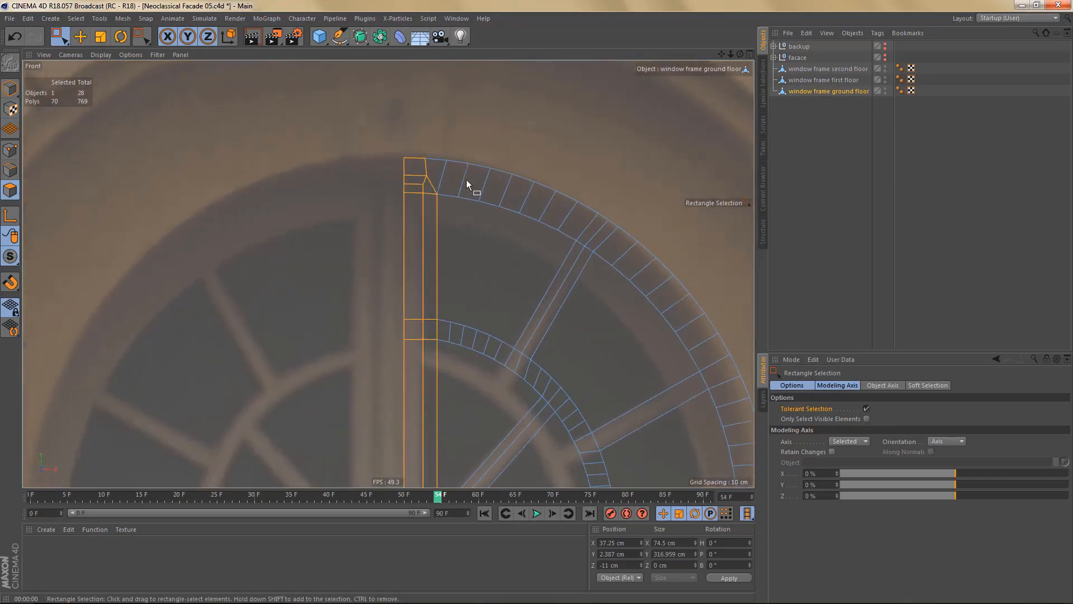
scroll(414, 167, "down", 5)
middle_click_drag(525, 383, 506, 316, "alt")
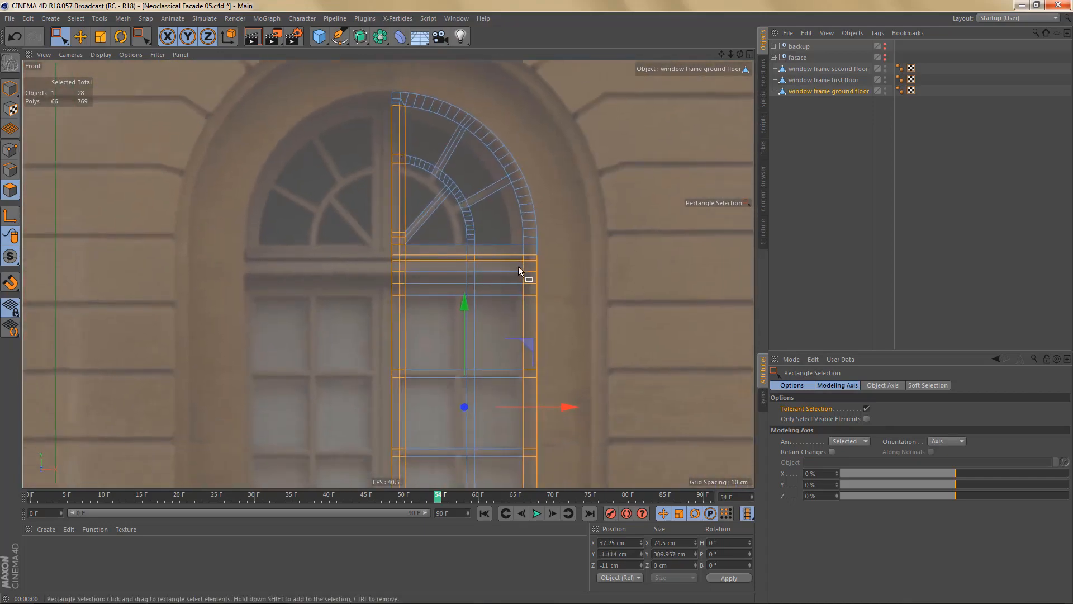
- Deselect the outer side member's polygons below the transom and the remaining bottom rail polygons
left_click_drag(518, 267, 567, 449, "ctrl")
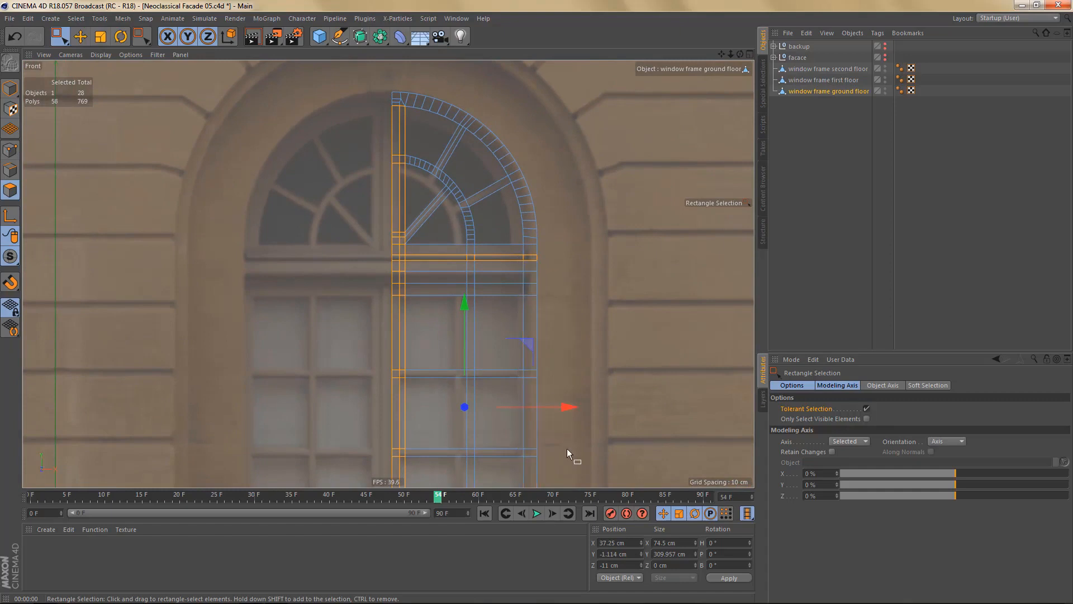
middle_click_drag(567, 449, 514, 175, "alt")
left_click_drag(482, 175, 561, 377, "ctrl")
left_click_drag(419, 362, 504, 433, "ctrl")
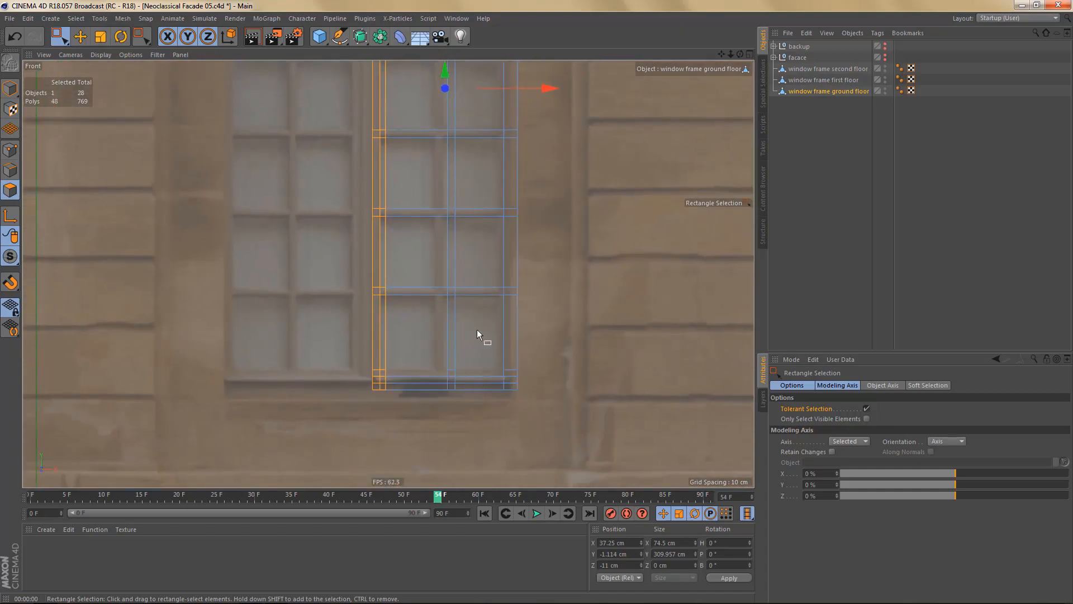
- Deselect the inner column of central post polygons beside the glazing, from the arch down to the bottom rail
middle_click_drag(447, 145, 485, 383, "alt")
mouse_move(436, 174)
right_mouse_down("alt")
mouse_move(482, 185)
mouse_move(501, 331)
right_mouse_up("alt")
middle_click_drag(500, 327, 504, 351, "alt")
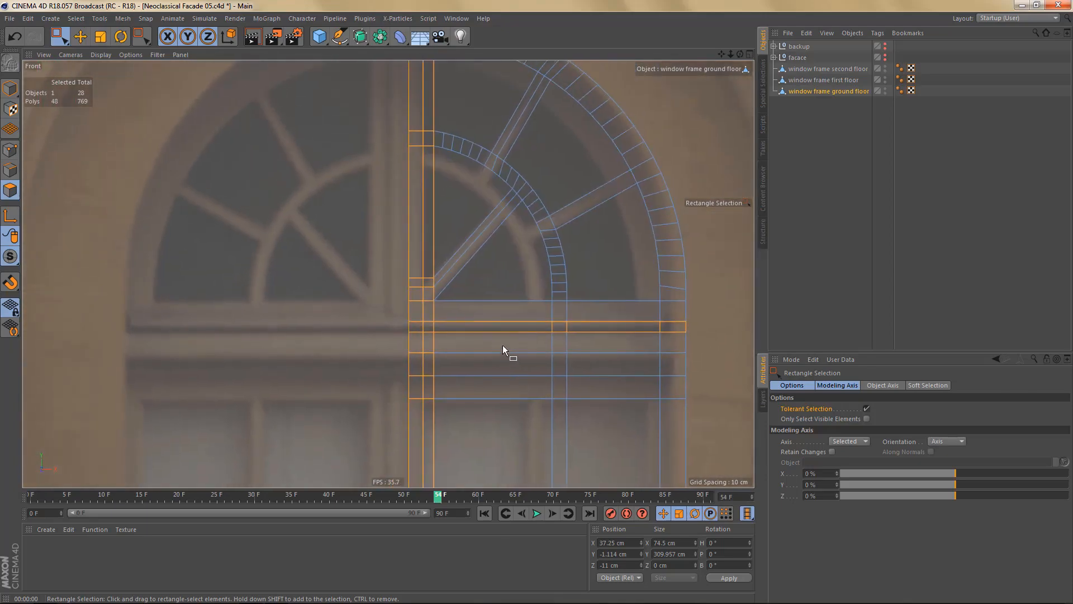
right_click_drag(501, 346, 498, 359, "alt")
left_click_drag(449, 139, 463, 318, "ctrl")
middle_click_drag(478, 387, 469, 193, "alt")
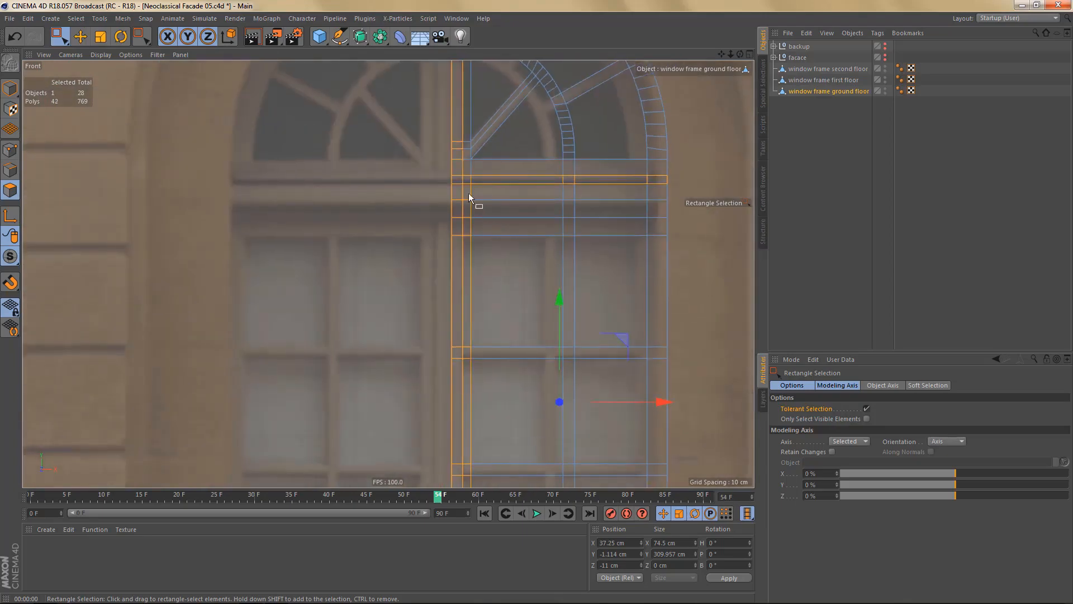
left_click_drag(467, 194, 537, 488)
middle_click_drag(522, 450, 531, 92, "alt")
left_click_drag(474, 221, 538, 494, "ctrl")
- Try to add the middle row of bottom rail polygons to the selection and trim the surplus polygons around it
middle_click_drag(530, 440, 527, 284, "alt")
scroll(526, 284, "up", 5)
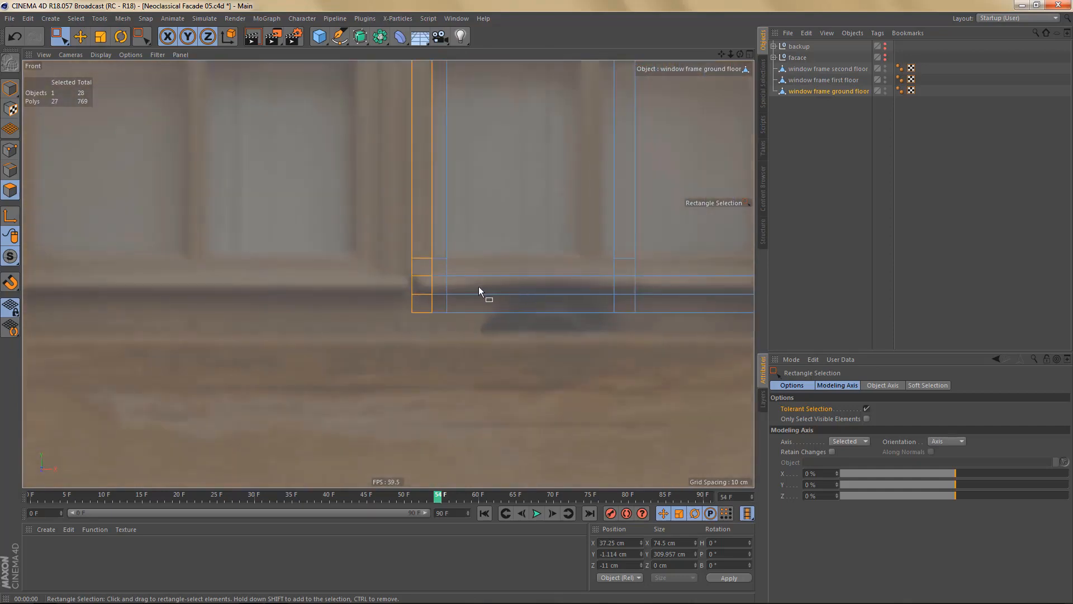
middle_click_drag(457, 287, 408, 303, "alt")
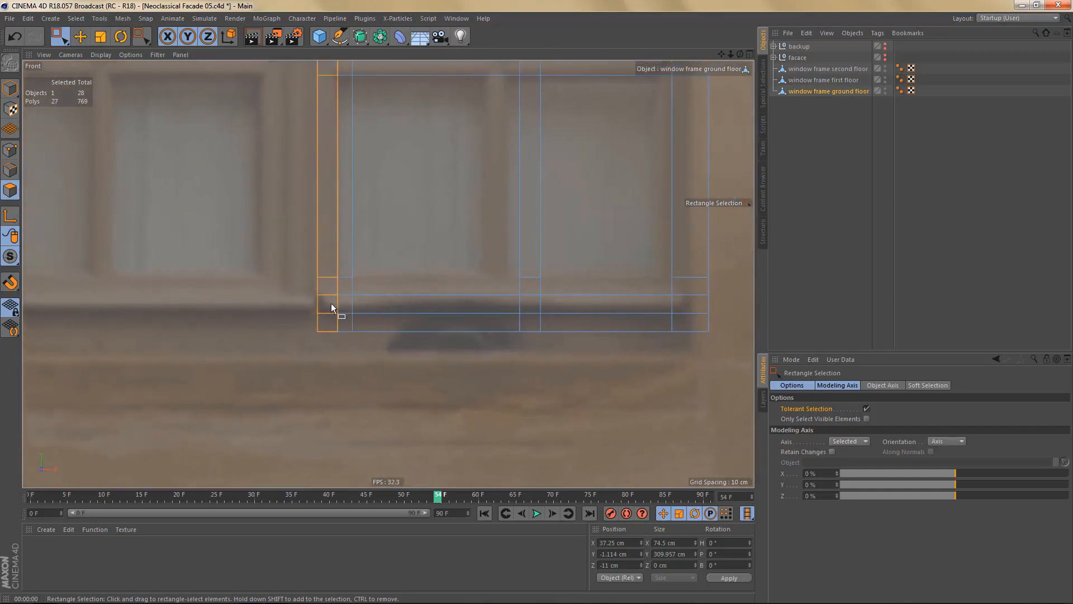
left_click_drag(332, 304, 680, 305)
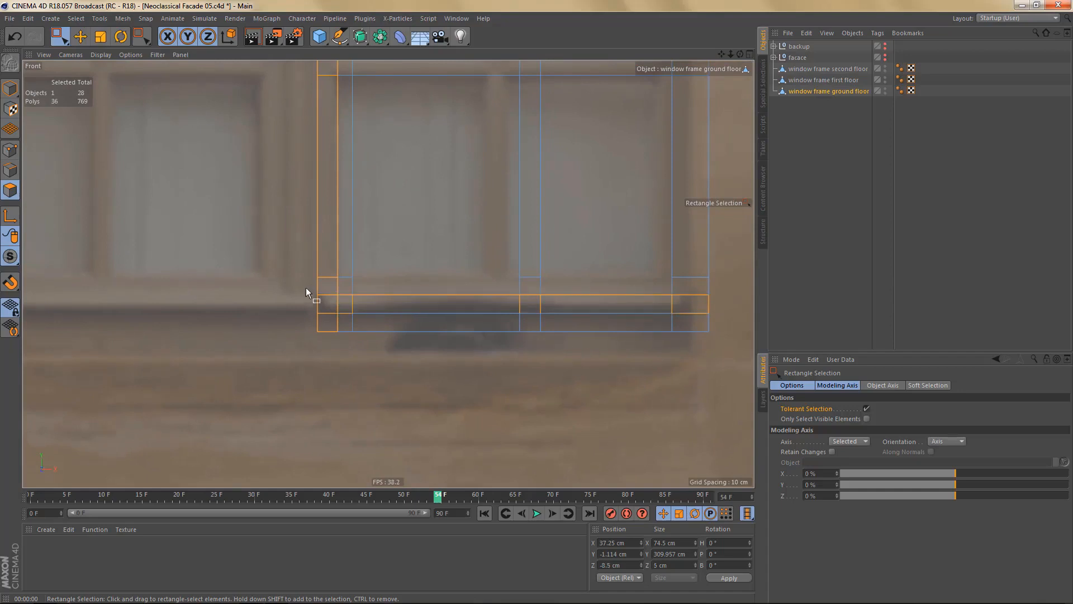
left_click_drag(642, 318, 679, 324)
left_click_drag(484, 322, 689, 369, "ctrl")
left_click_drag(341, 272, 713, 282, "ctrl")
middle_click(569, 302)
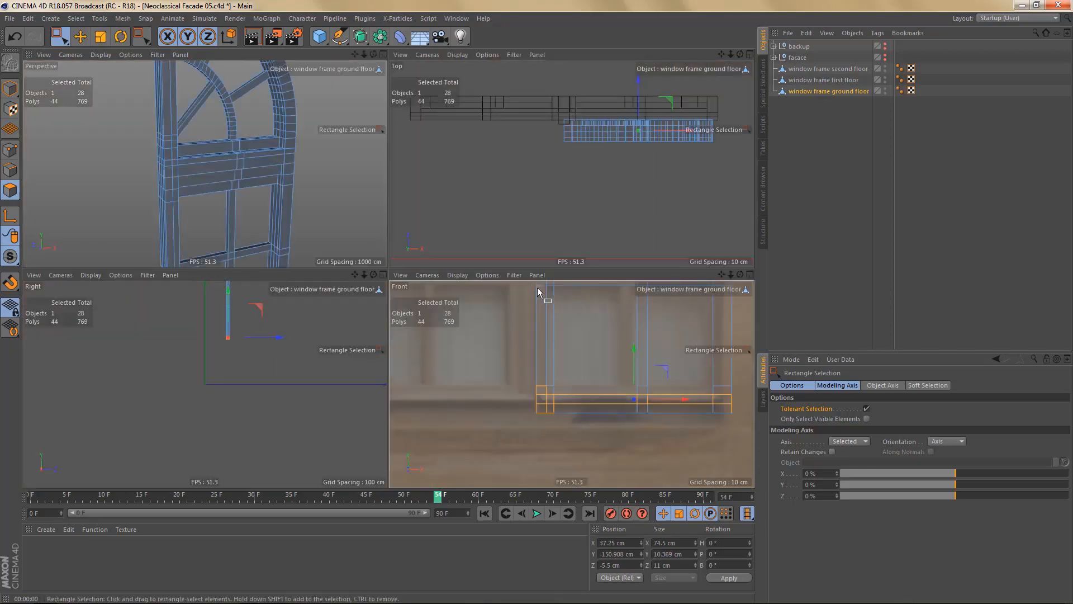
middle_click(572, 401)
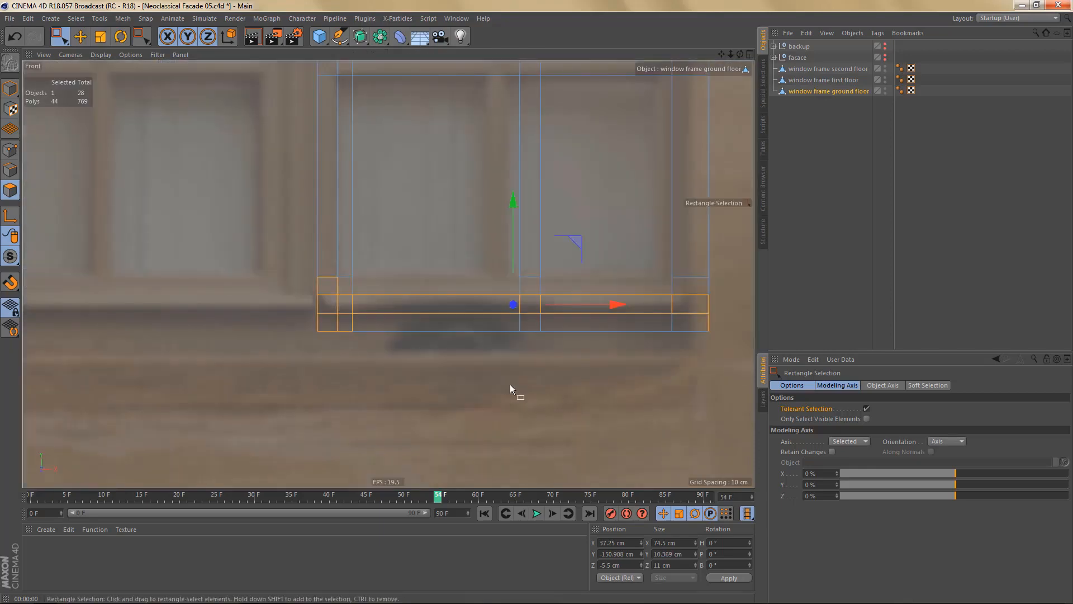
left_click(343, 323, "ctrl")
- Examine the bottom rail selection in the perspective view and undo the last selection changes
middle_click(339, 292)
middle_click(280, 163)
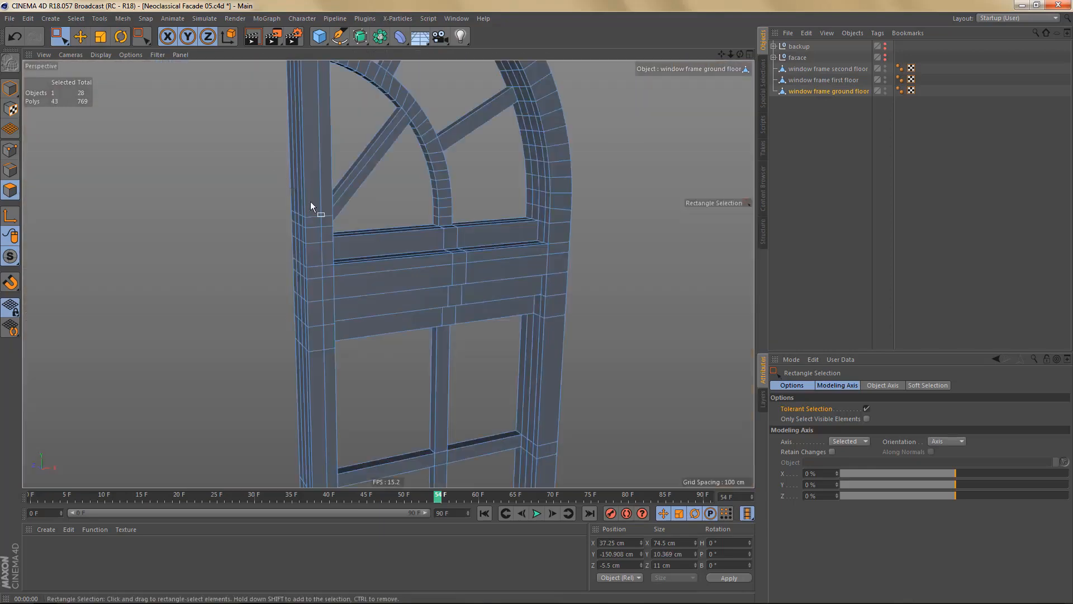
middle_click_drag(321, 408, 344, 242, "alt")
right_click_drag(340, 268, 341, 442, "alt")
middle_click_drag(345, 455, 389, 273, "alt")
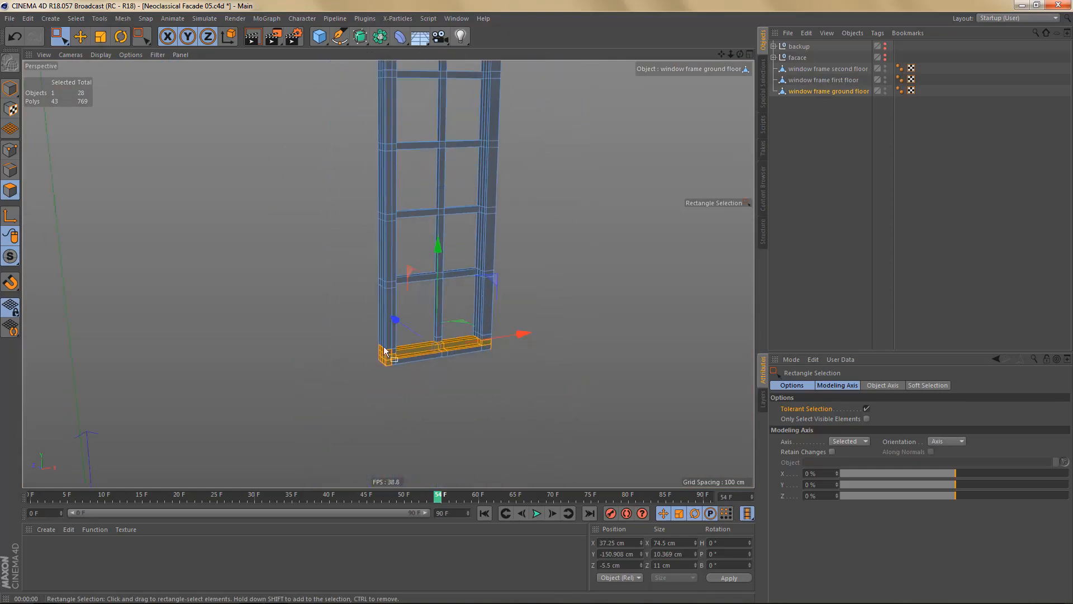
right_click_drag(384, 349, 492, 331, "alt")
left_click_drag(414, 371, 436, 363, "alt")
key("9")
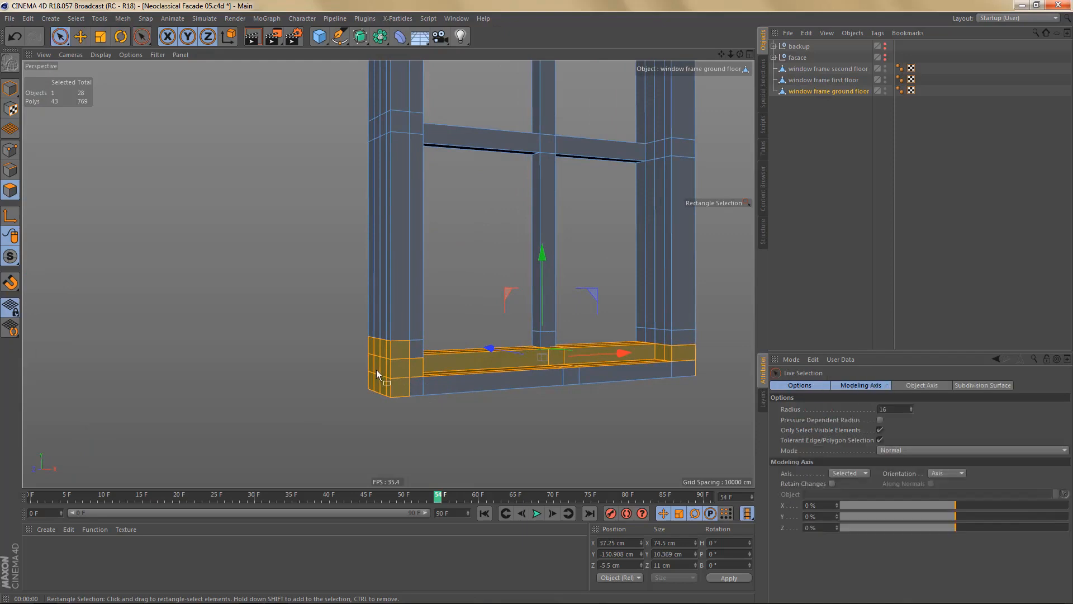
scroll(414, 442, "down", 6)
scroll(477, 427, "down", 2)
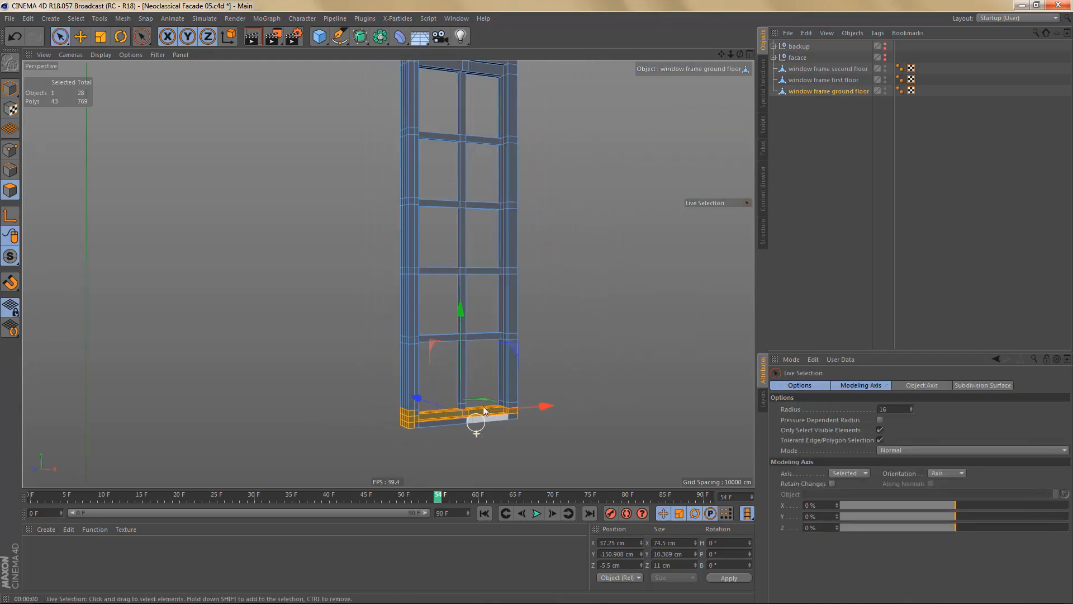
middle_click_drag(484, 343, 484, 456, "alt")
key("ctrl+z")
key("ctrl+z")
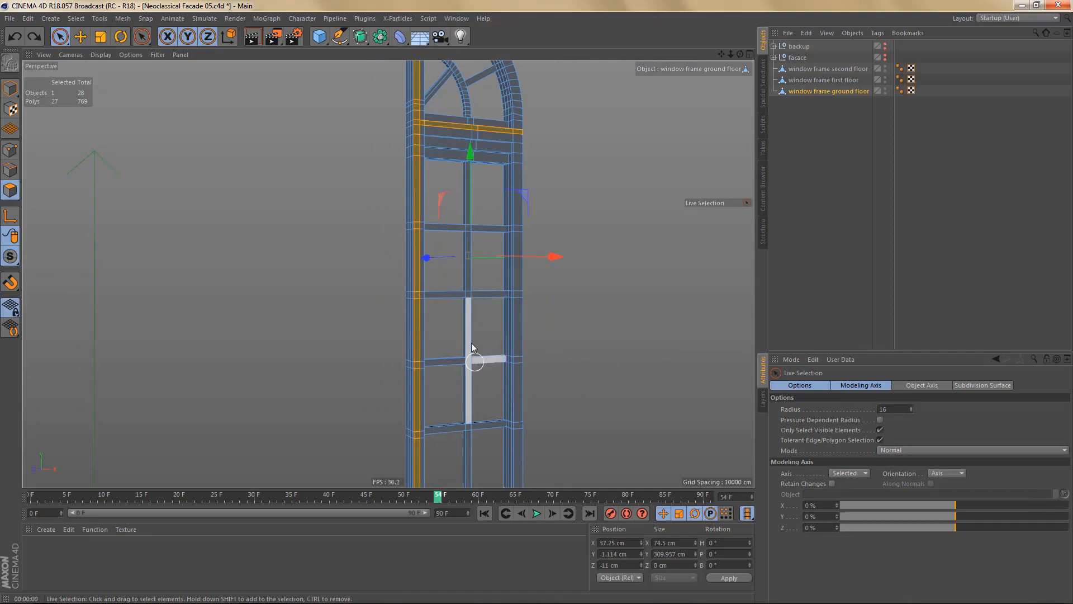
- Examine the bottom rail, side member and glazing bars in the perspective and front views to check the polygon selection
middle_click_drag(494, 316, 464, 170, "alt")
scroll(448, 311, "up", 3)
right_click_drag(530, 297, 552, 294, "alt")
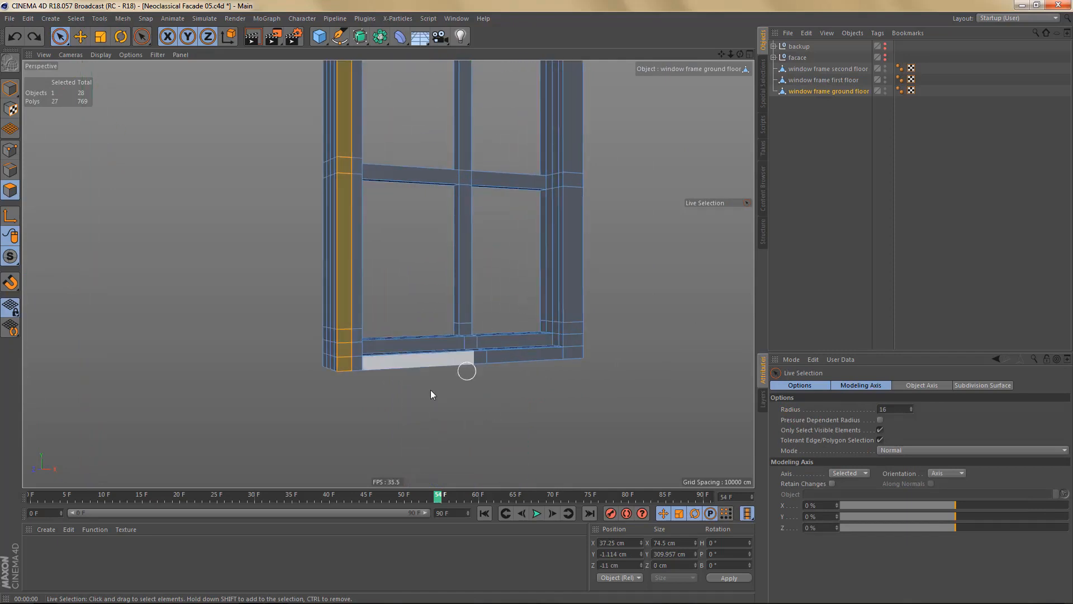
left_click_drag(467, 347, 489, 369, "alt")
right_click_drag(424, 376, 476, 370, "alt")
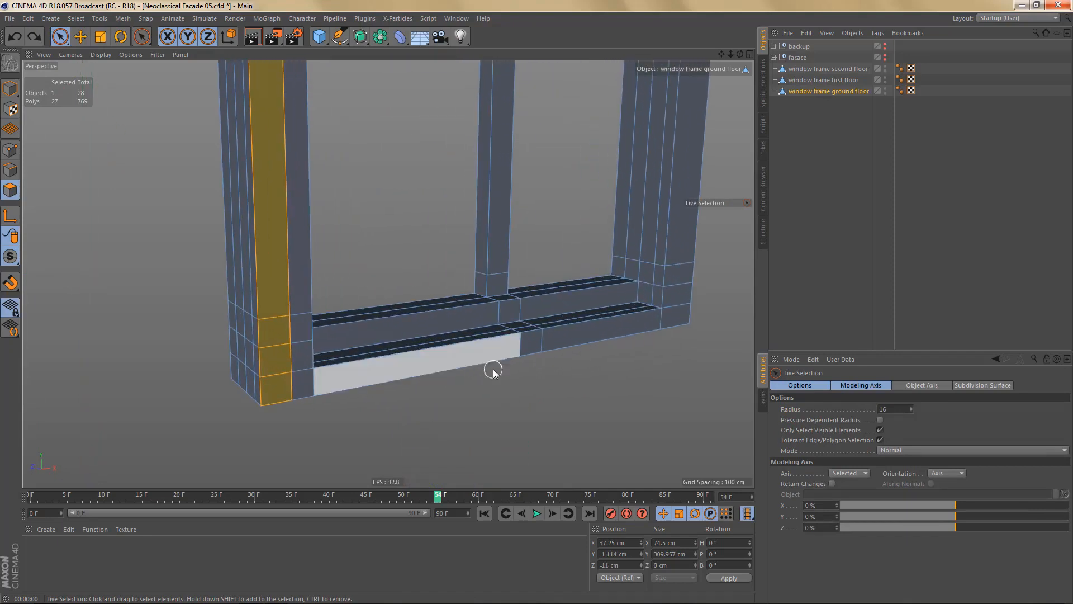
mouse_move(492, 364)
left_mouse_down("alt")
mouse_move(503, 363)
mouse_move(493, 296)
mouse_move(498, 359)
left_mouse_up("alt")
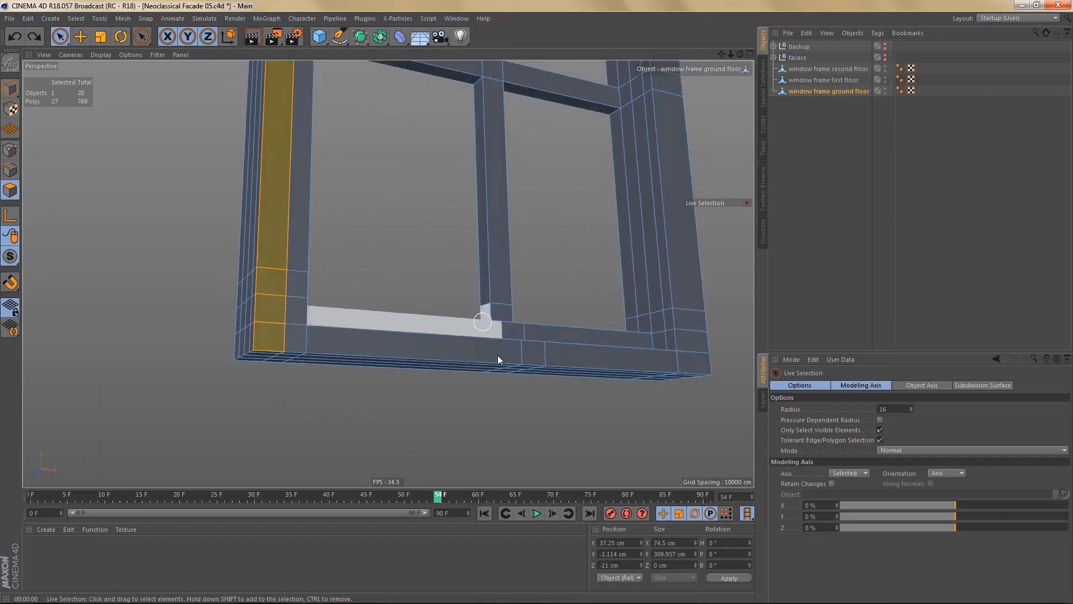
middle_click(559, 409)
middle_click(570, 433)
middle_click_drag(343, 289, 361, 372, "alt")
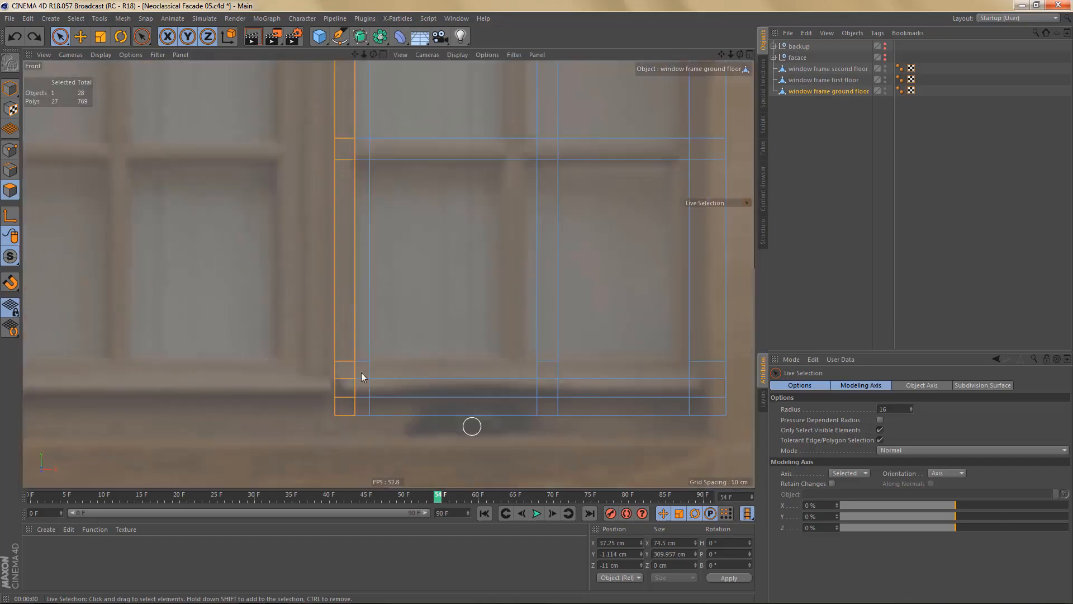
middle_click(361, 372)
middle_click(273, 220)
left_click_drag(388, 274, 414, 330, "alt")
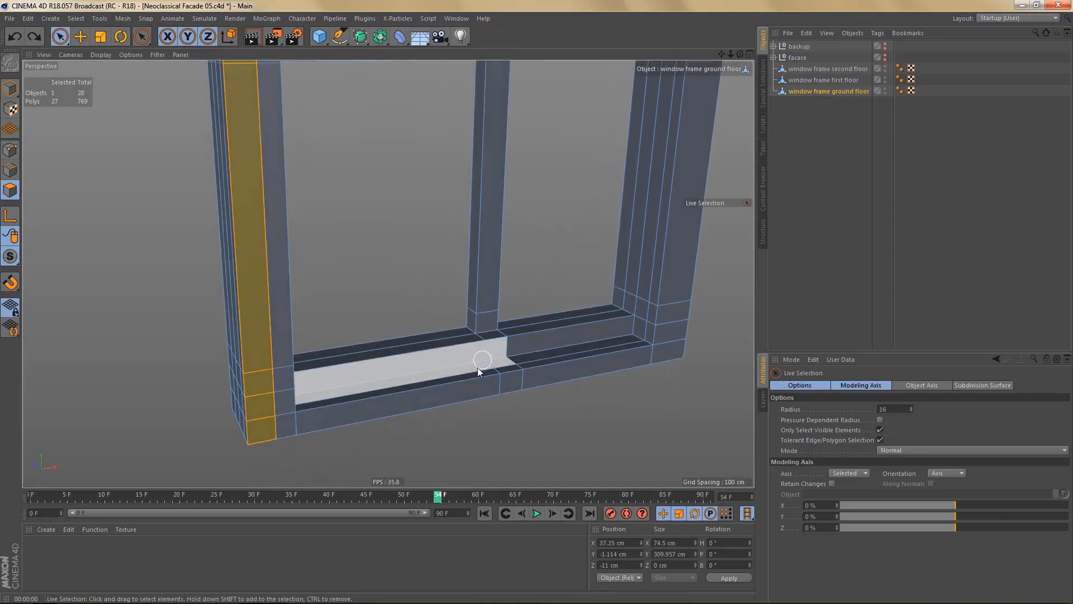
scroll(479, 364, "down", 6)
middle_click_drag(437, 316, 432, 404, "alt")
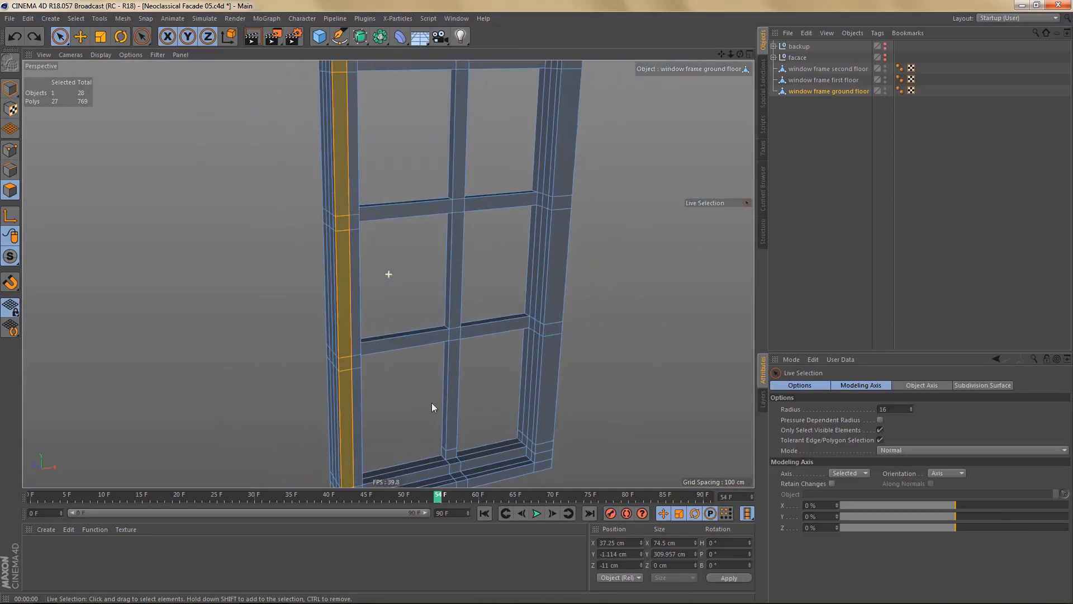
- Extrude the selected polygons of the central post and the transom's upper row by 2 cm
middle_click_drag(453, 256, 449, 470, "alt")
middle_click_drag(438, 299, 430, 446, "alt")
scroll(428, 259, "down", 4)
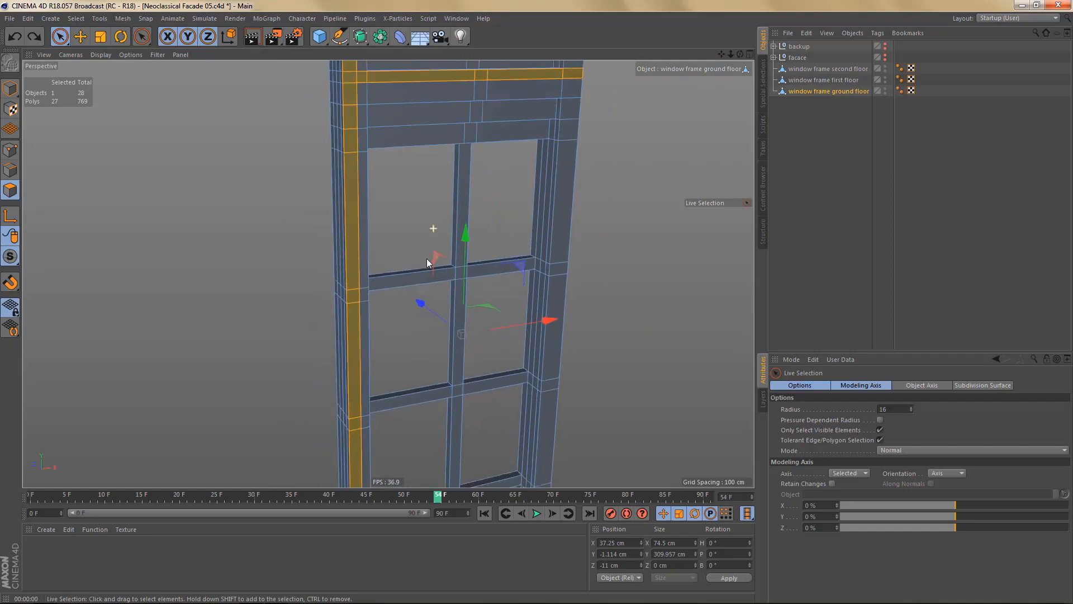
middle_click_drag(437, 260, 435, 347, "alt")
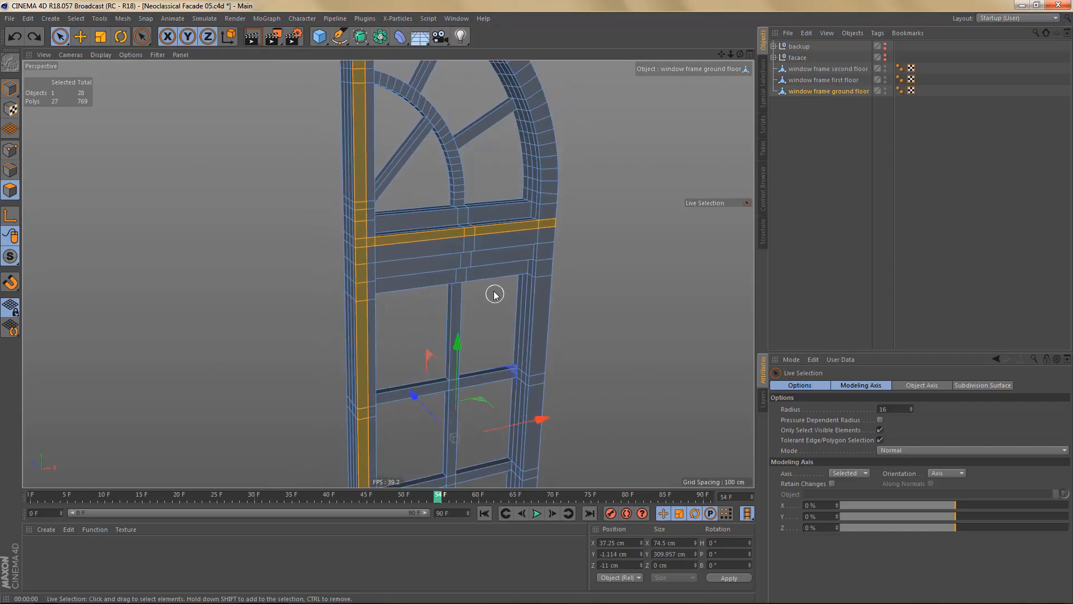
key("d")
left_click(849, 519)
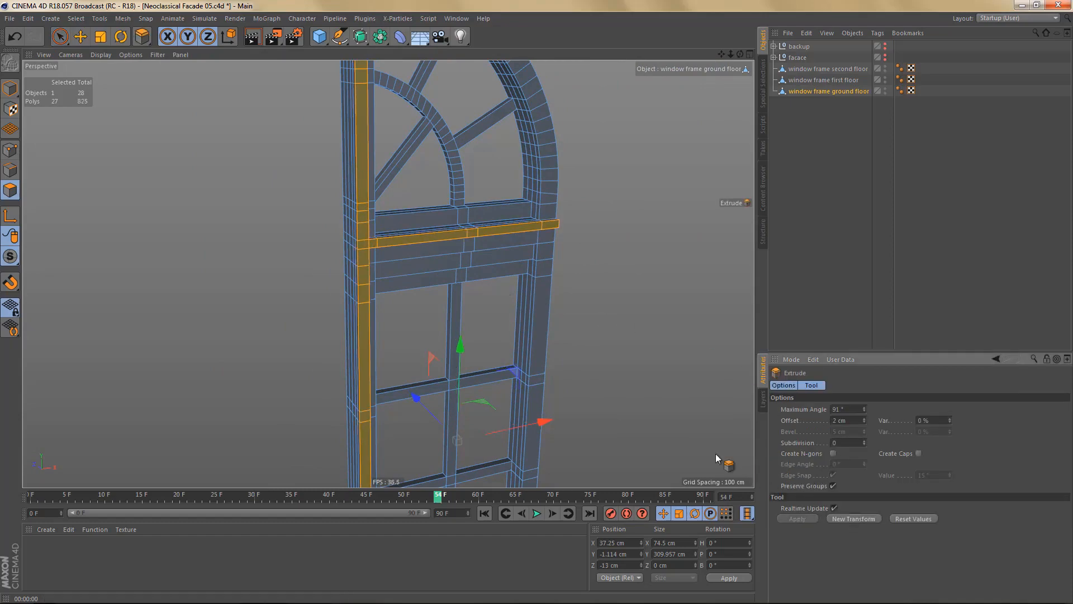
- Select only the front polygons of the transom's projecting upper strip, across the full frame width, and deselect the polygons below it
right_click_drag(334, 233, 450, 276, "alt")
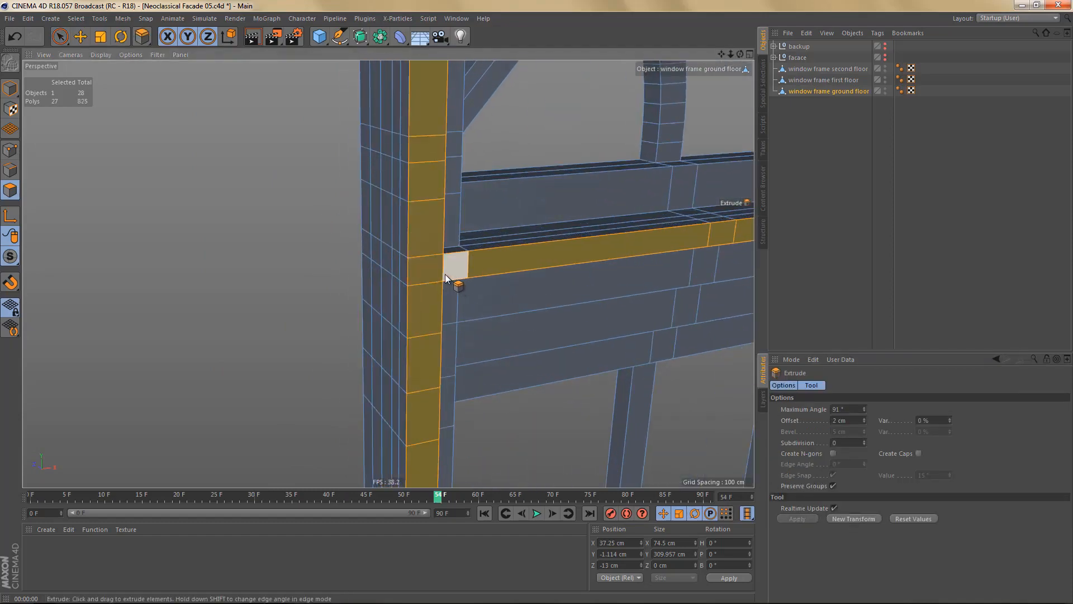
key("space")
left_click(439, 269)
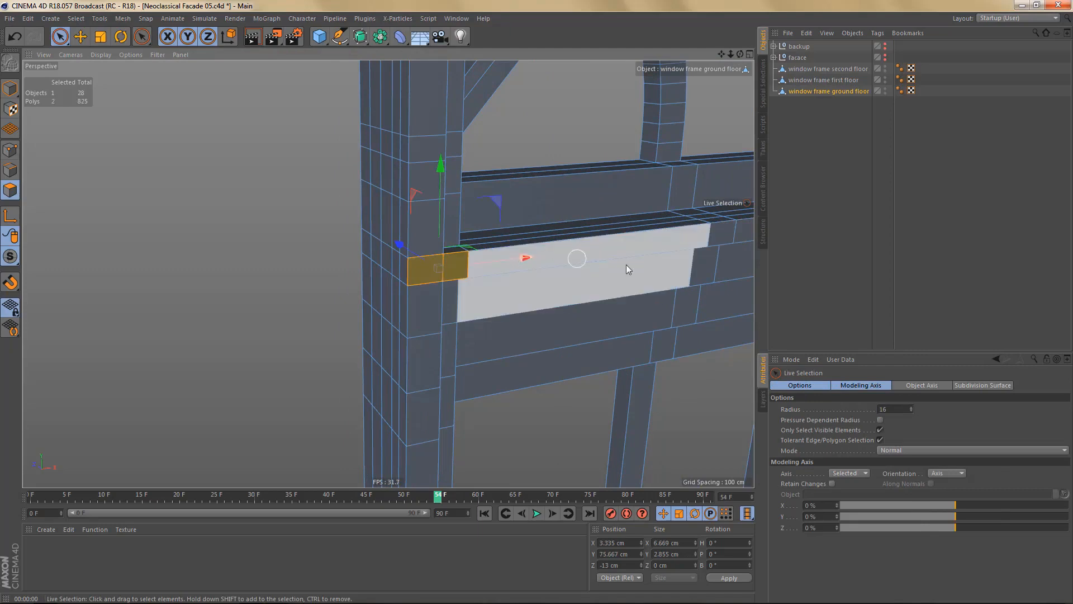
left_click(691, 244, "shift")
left_click_drag(690, 243, 302, 313, "alt")
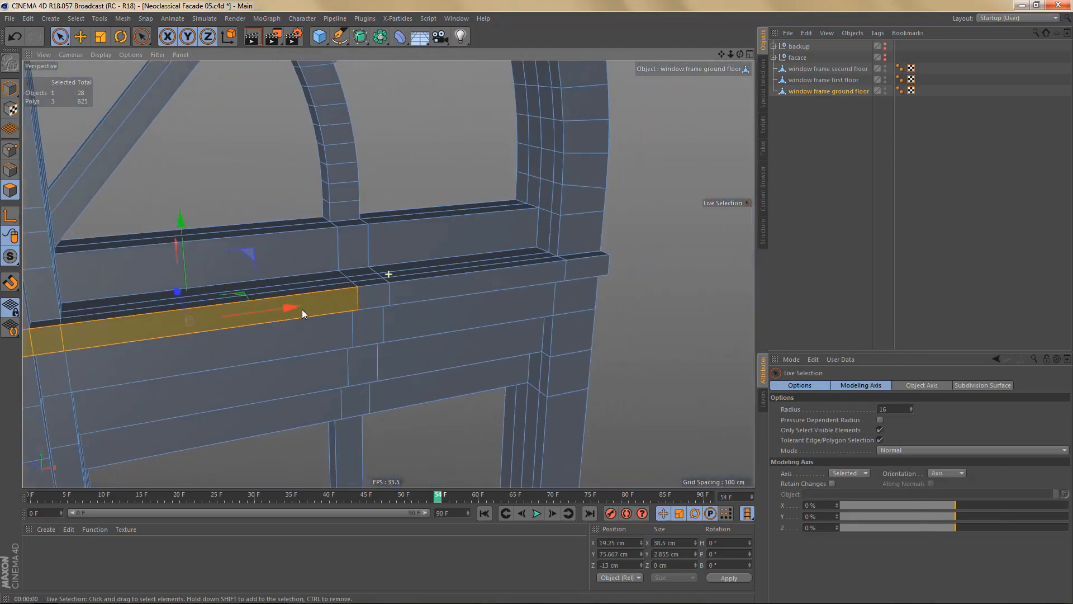
mouse_move(581, 265)
left_mouse_down("shift")
mouse_move(372, 293)
mouse_move(391, 274)
left_mouse_up("shift")
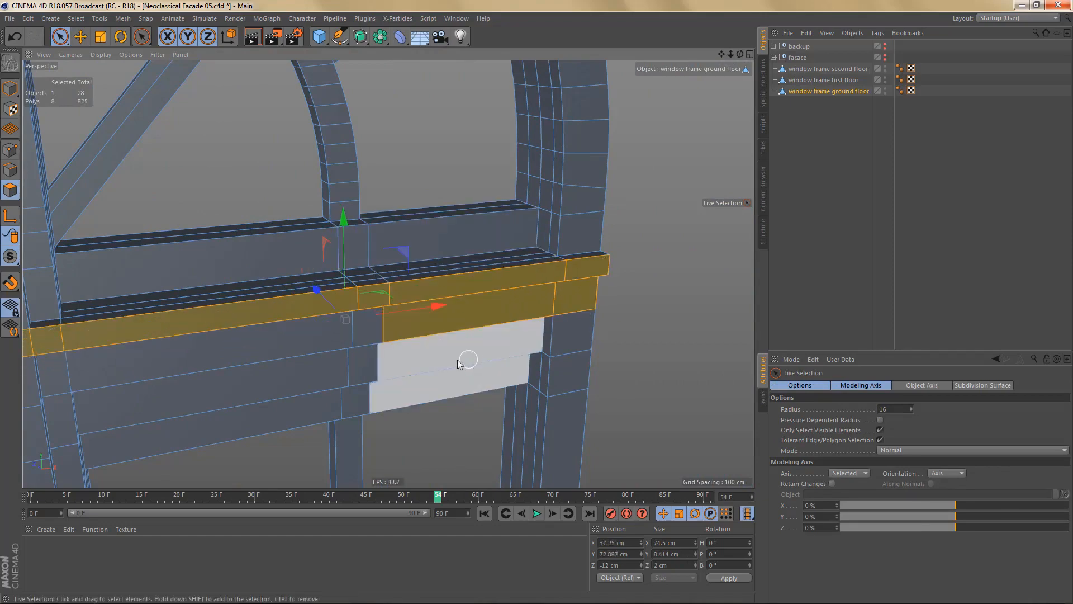
left_click_drag(495, 321, 584, 302, "ctrl")
- Extrude the selected transom strip by a further 2 cm
left_click_drag(479, 253, 394, 227, "alt")
right_click_drag(390, 244, 370, 306, "alt")
key("d")
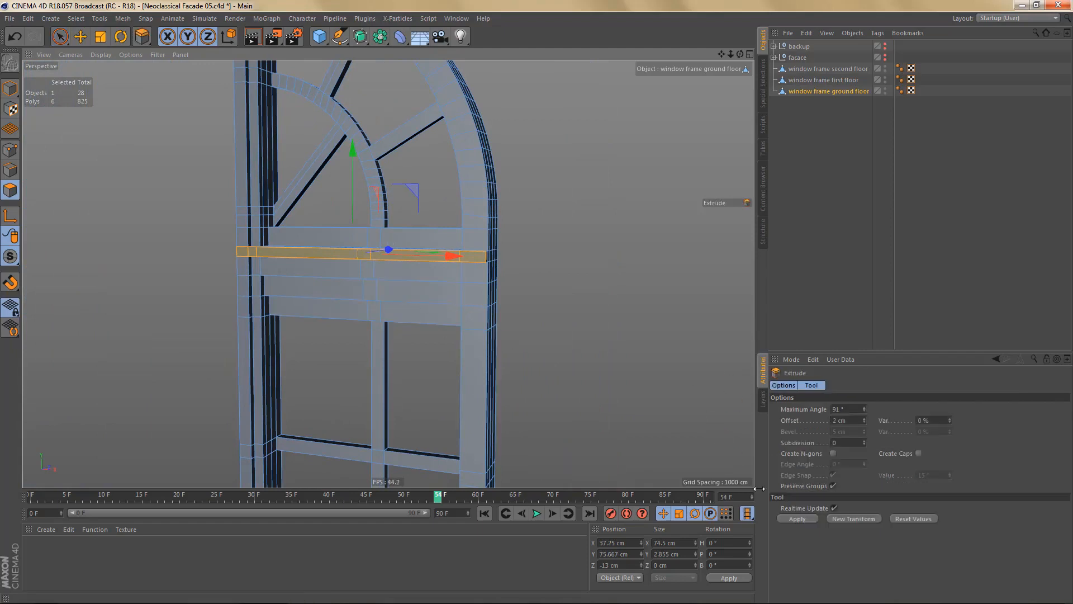
left_click(803, 515)
- Render a preview of the whole ground floor window frame in the perspective view
right_click_drag(386, 249, 384, 341, "alt")
middle_click_drag(388, 273, 481, 138, "alt")
right_click_drag(431, 208, 418, 240, "alt")
left_click_drag(448, 212, 483, 222, "alt")
key("ctrl+r")
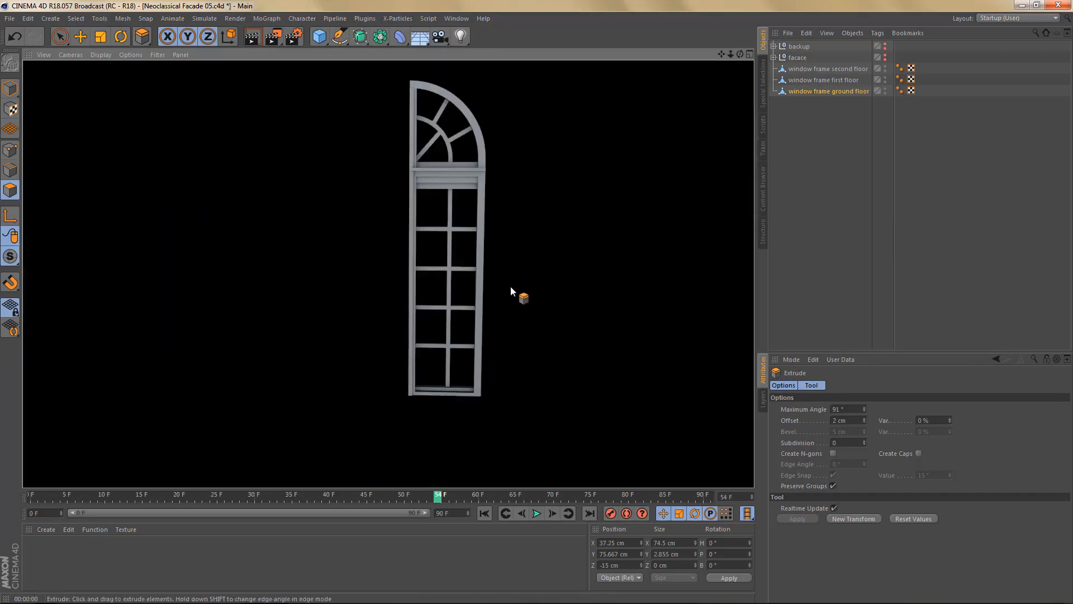
- Render previews of the frame in the front view and compare its arch and transom with the reference photo
middle_click(511, 287)
middle_click(587, 380)
scroll(531, 404, "down", 10)
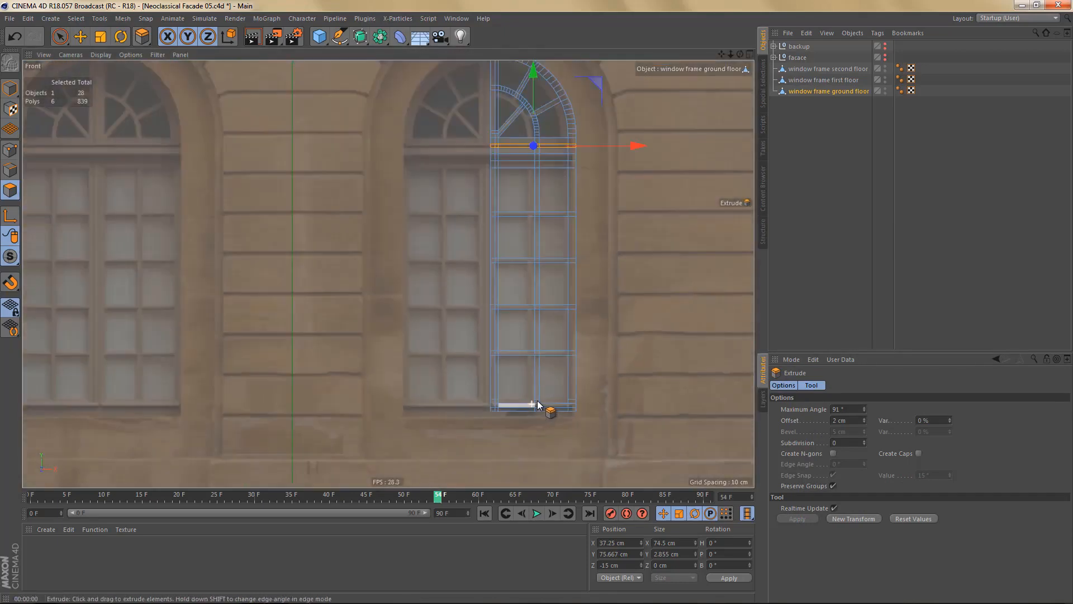
key("ctrl+r")
scroll(554, 270, "up", 8)
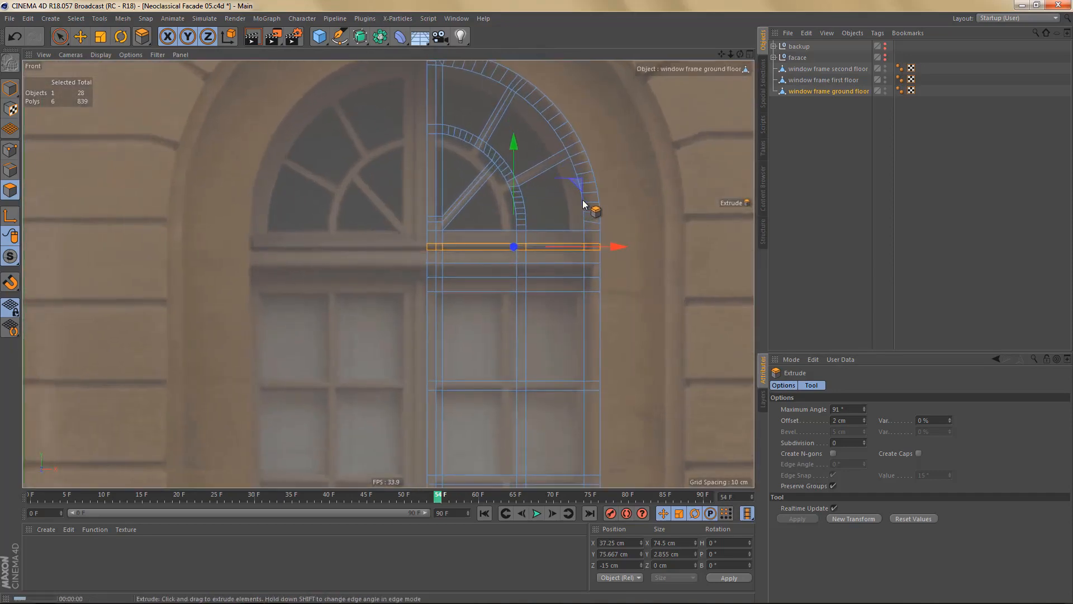
key("ctrl+r")
scroll(646, 309, "up", 3)
scroll(552, 204, "down", 3)
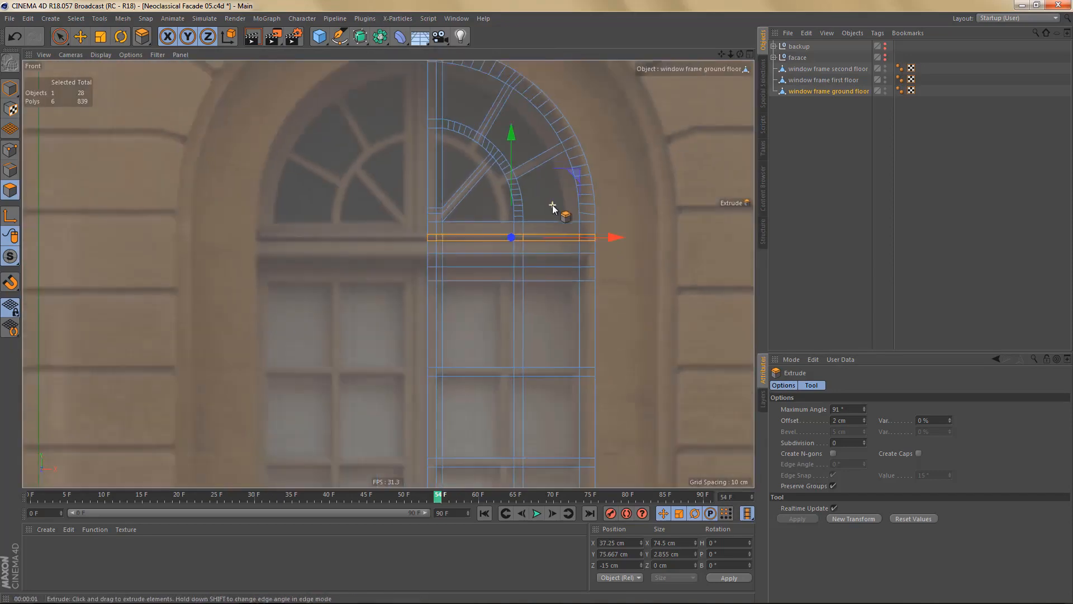
middle_click(552, 204)
middle_click(337, 179)
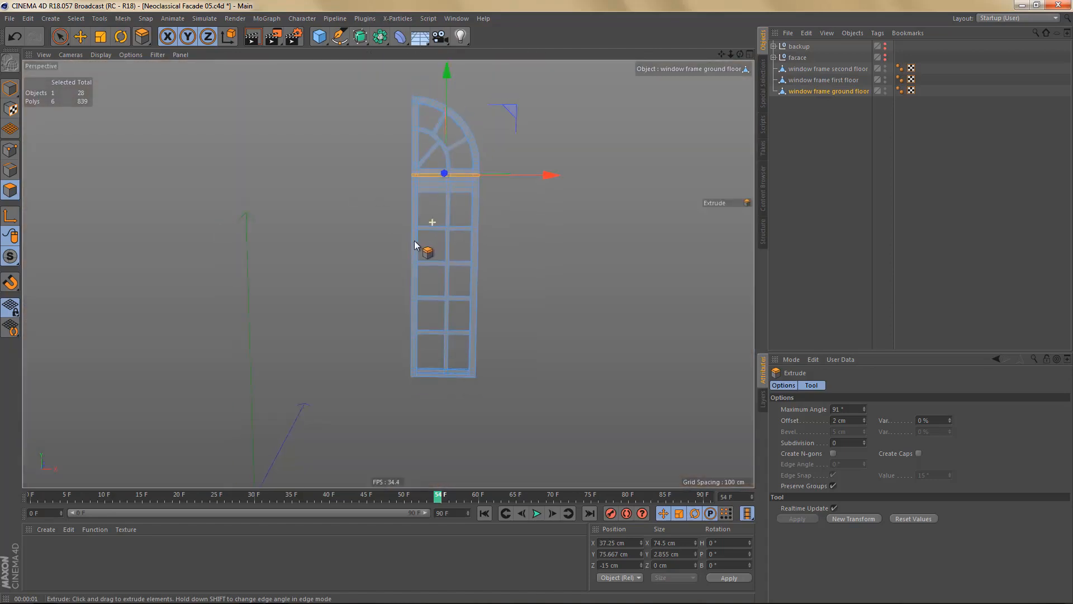
left_click_drag(426, 240, 511, 206, "alt")
- Turn off Tolerant Selection, rectangle-select the polygons lying along the window's centre plane in the front view, and delete them
middle_click(539, 355)
middle_click(540, 355)
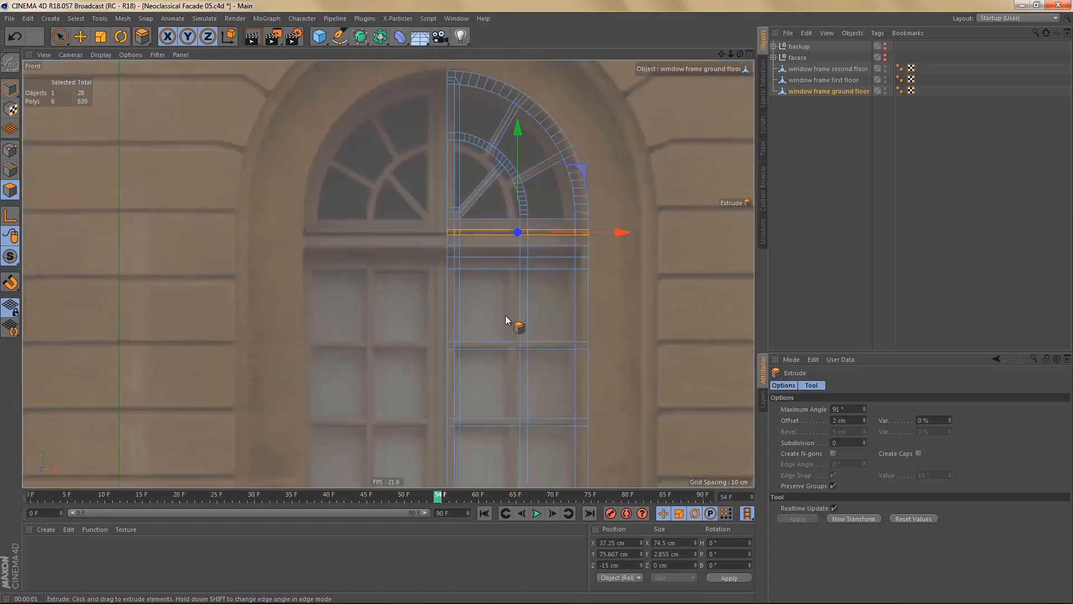
scroll(495, 330, "down", 2)
key("0")
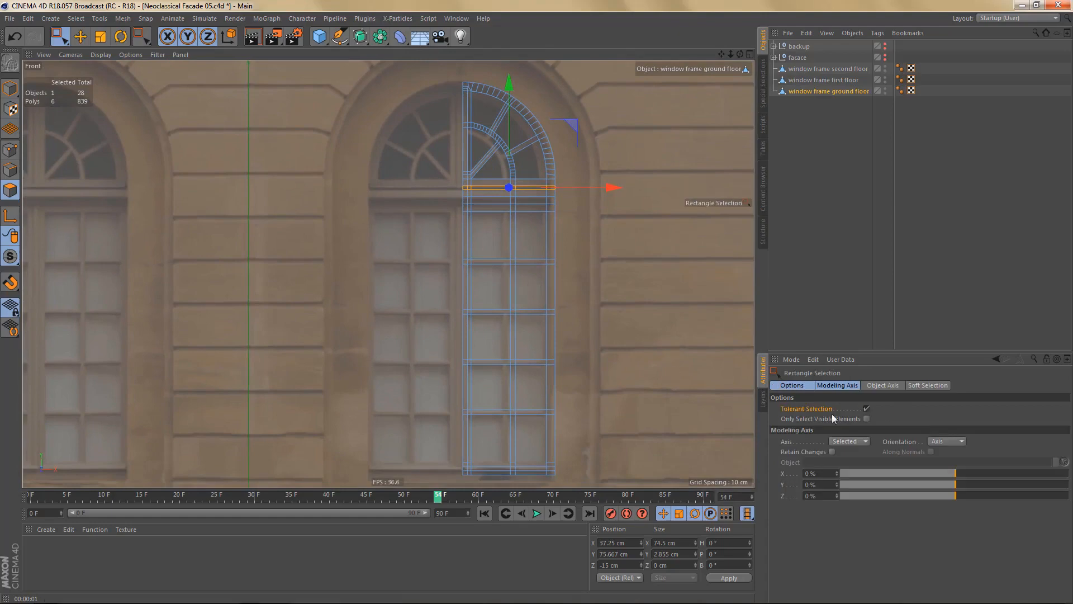
left_click(867, 409)
middle_click_drag(508, 260, 504, 269, "alt")
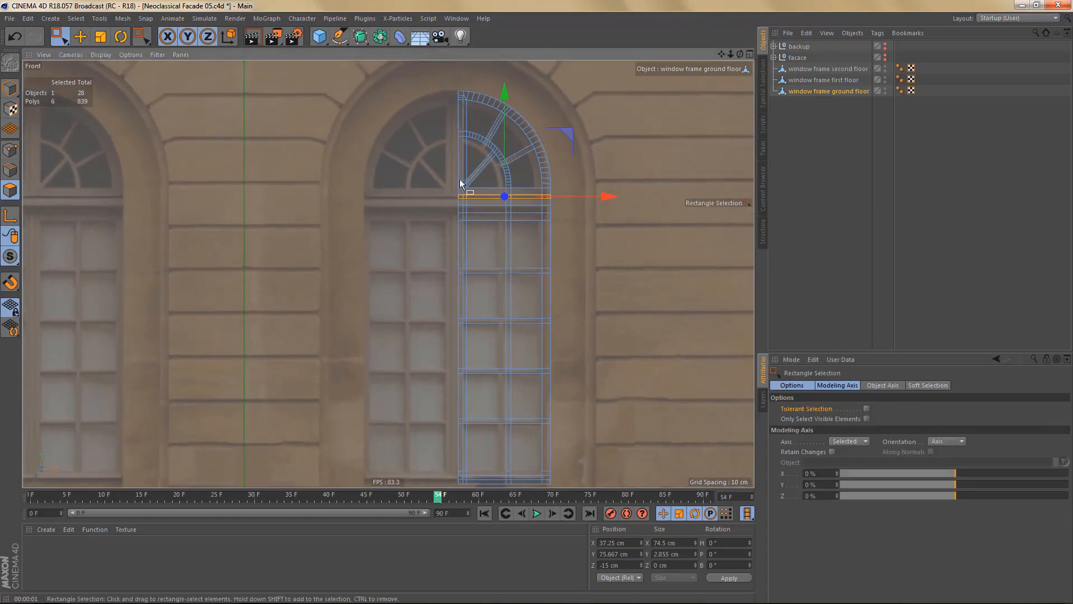
left_click_drag(442, 76, 460, 512)
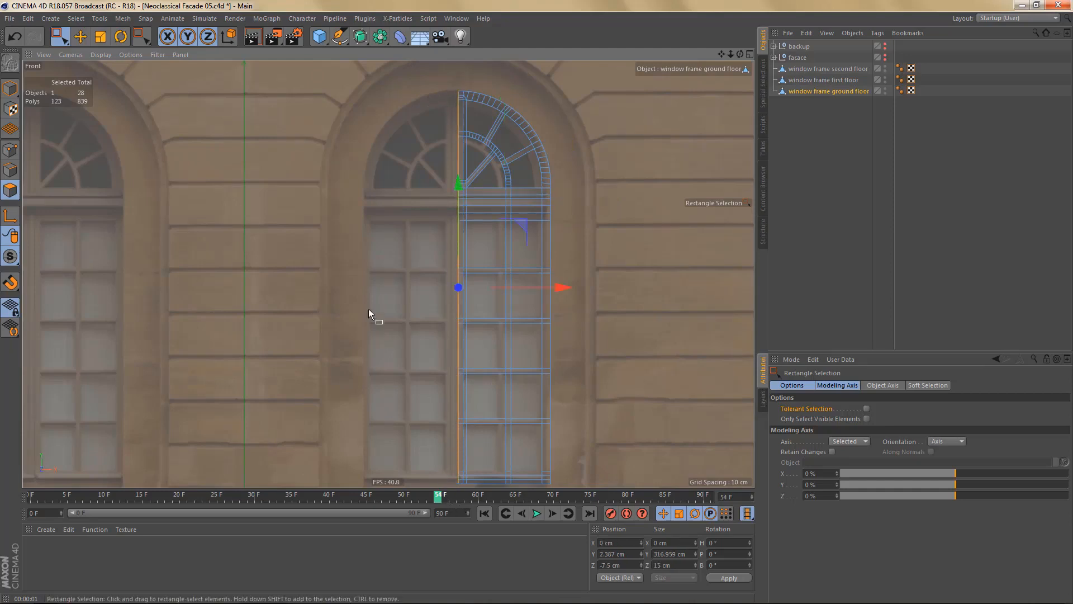
middle_click(368, 309)
middle_click(319, 179)
scroll(438, 201, "up", 4)
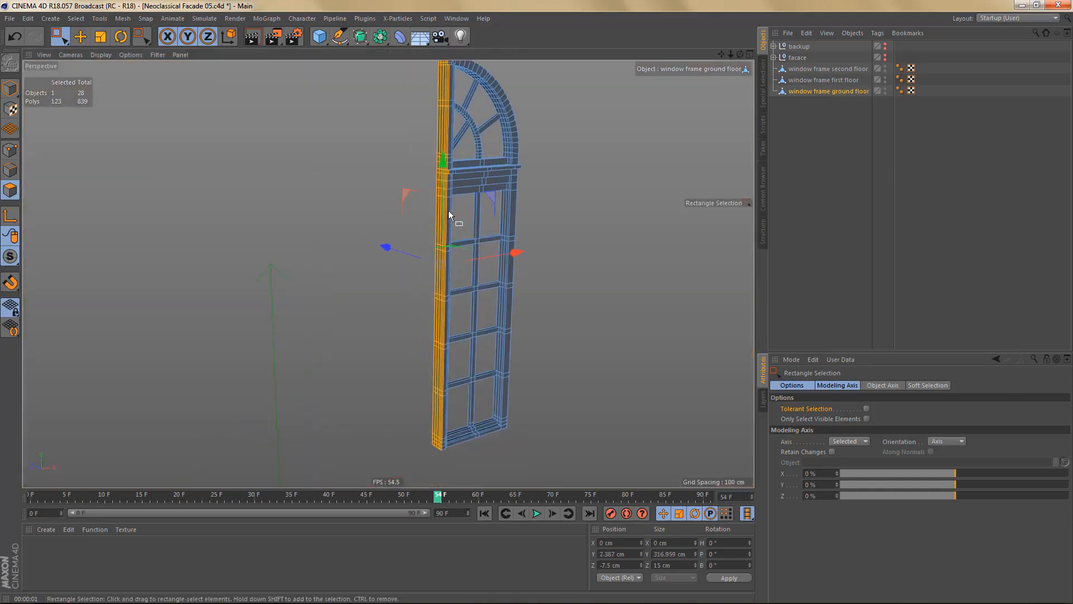
key("Delete")
- Dissolve the three inner lengthwise edge loops running along the arch's outer surface
middle_click_drag(491, 175, 454, 264, "alt")
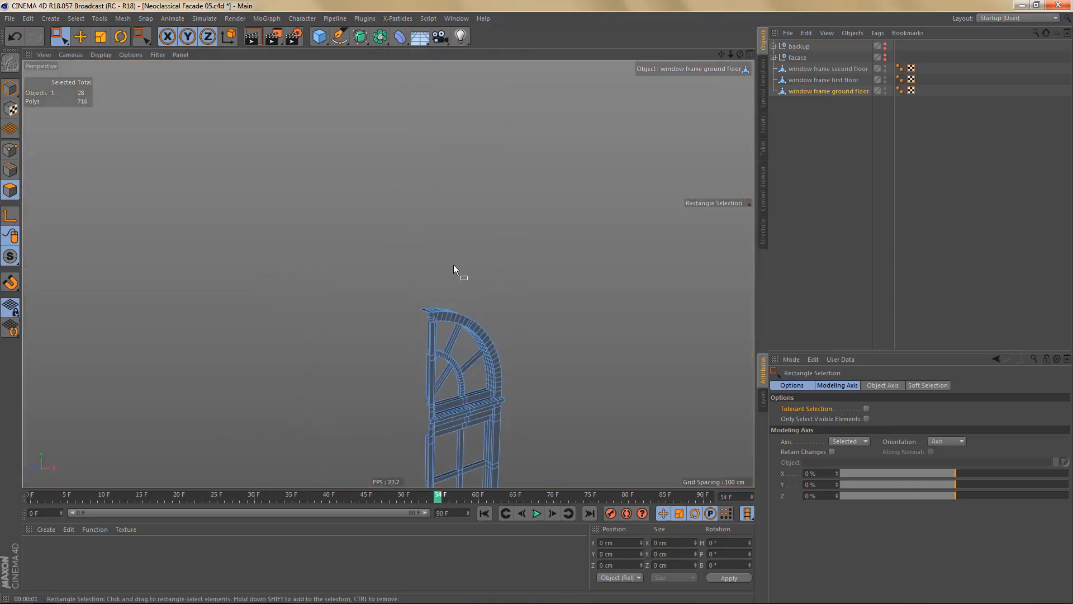
mouse_move(441, 313)
left_mouse_down("alt")
mouse_move(501, 296)
mouse_move(423, 313)
left_mouse_up("alt")
scroll(448, 317, "up", 4)
scroll(424, 314, "up", 4)
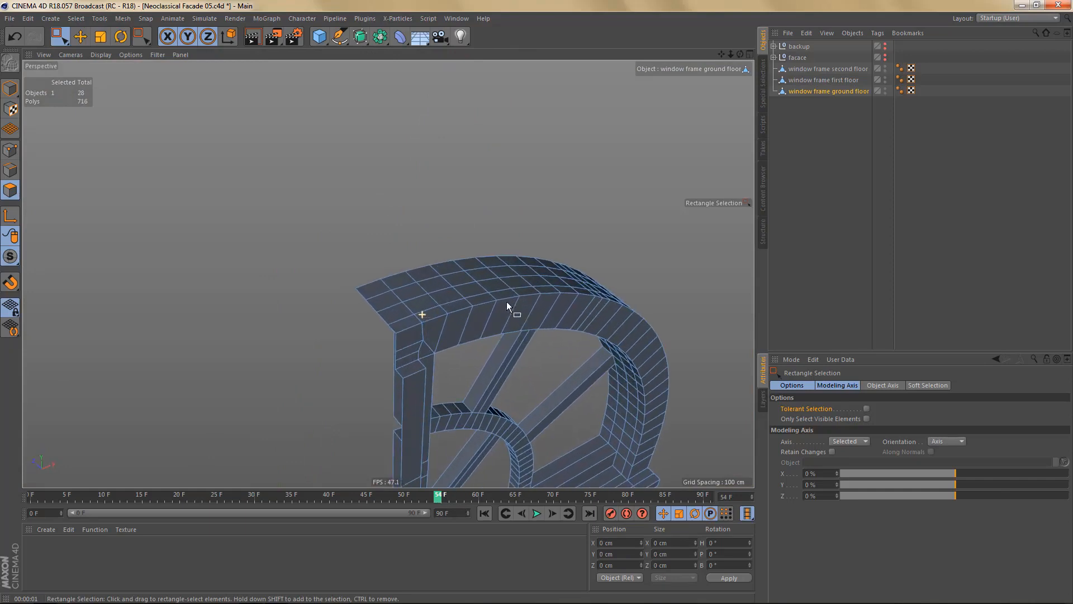
key("Return")
key("Return")
key("e")
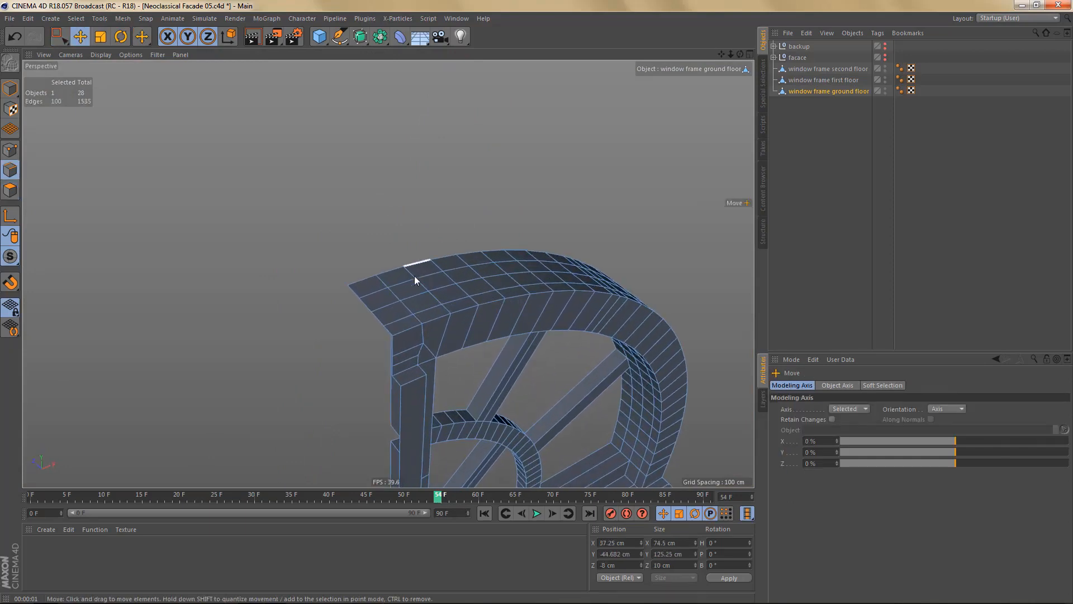
double_click(404, 282)
key("ctrl+BackSpace")
double_click(416, 293)
key("ctrl+BackSpace")
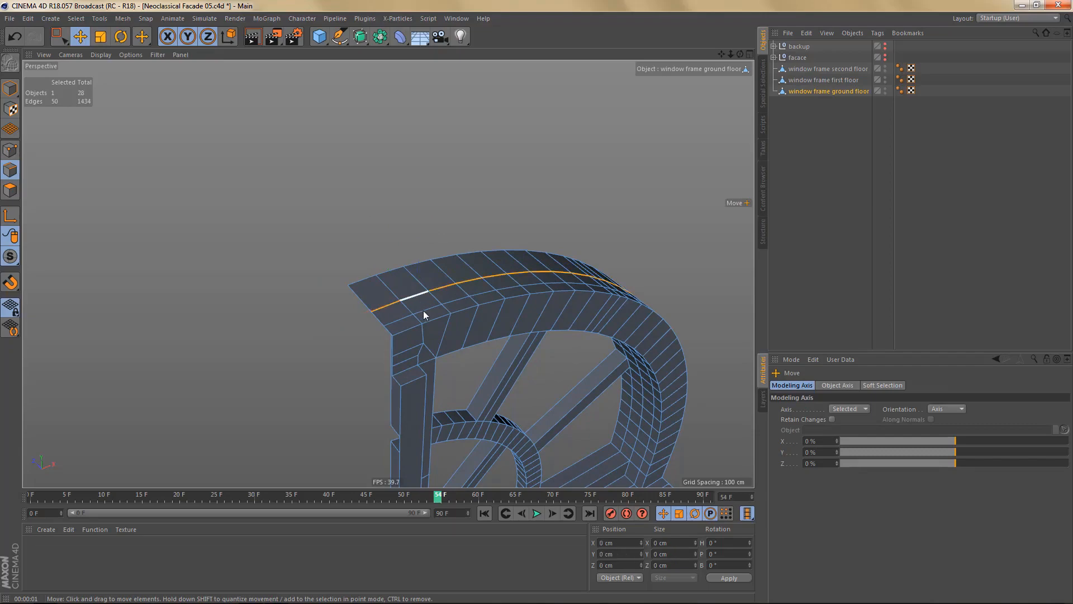
double_click(425, 311)
key("ctrl+BackSpace")
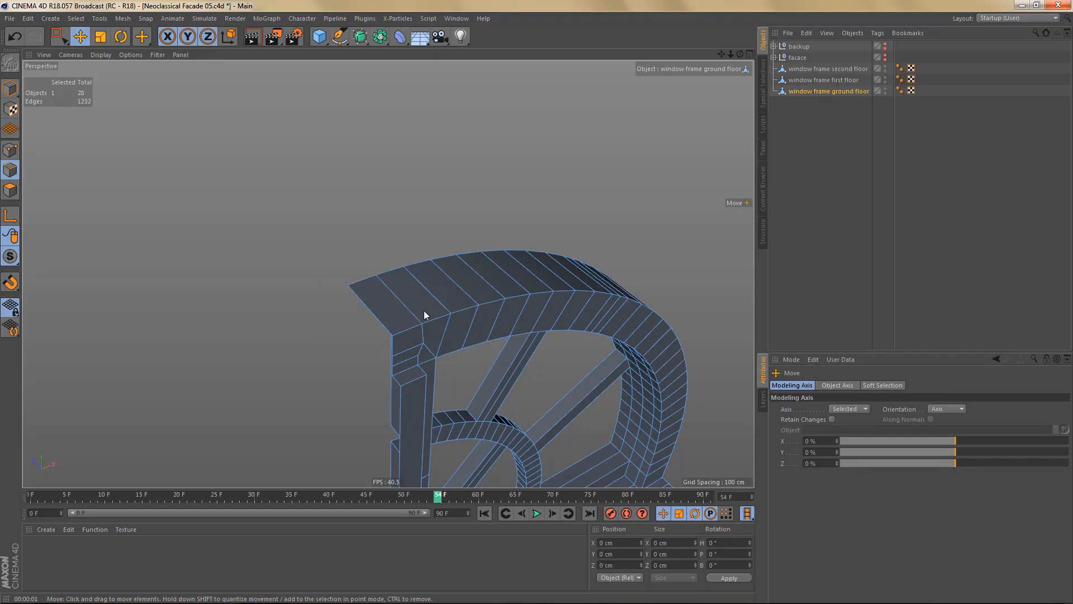
- Examine the transom moulding and its junction with the central post from below in the perspective view
left_click_drag(435, 210, 491, 228, "alt")
right_click_drag(452, 223, 559, 215, "alt")
middle_click_drag(422, 291, 500, 315, "alt")
right_click_drag(377, 296, 428, 311, "alt")
left_click_drag(430, 291, 578, 85, "alt")
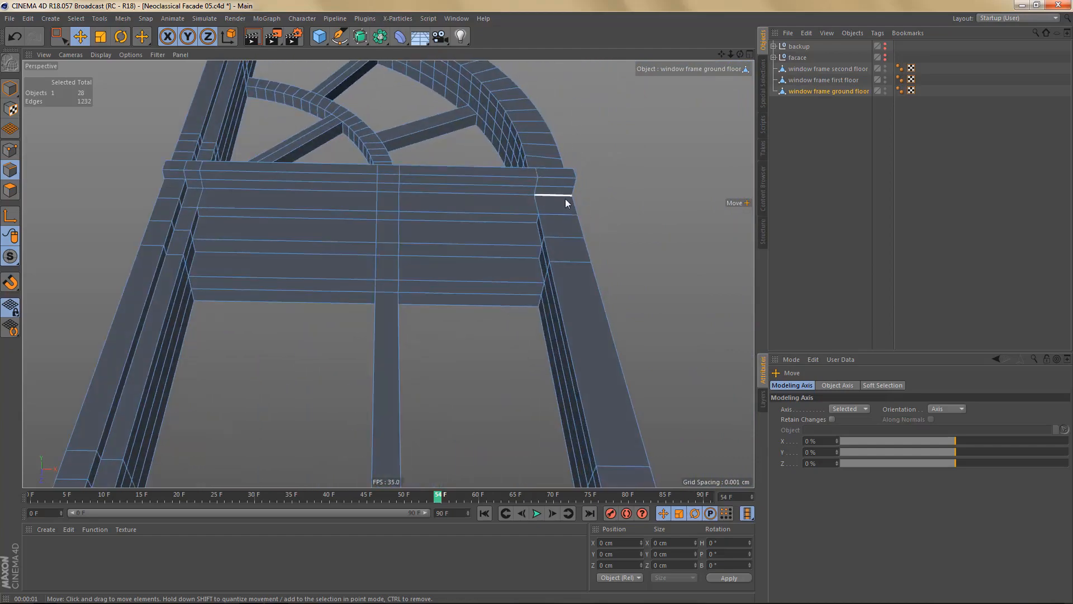
middle_click_drag(565, 199, 739, 260, "alt")
right_click_drag(374, 237, 458, 243, "alt")
left_click_drag(373, 214, 365, 129, "alt")
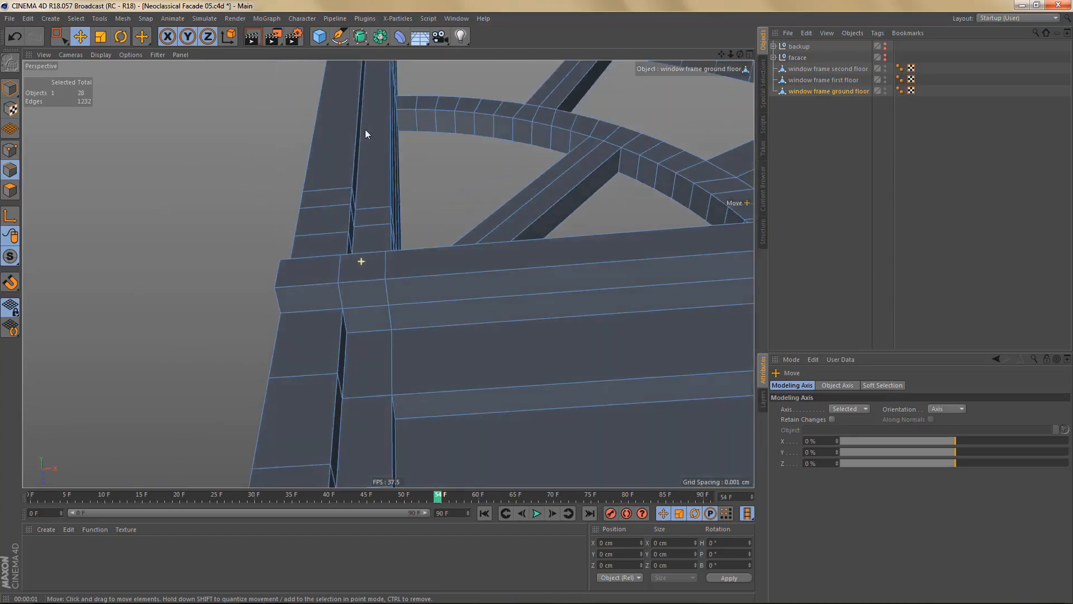
- Try to weld the three points beneath the projecting transom strip at its corner with the central post
key("9")
right_click_drag(422, 299, 380, 364, "alt")
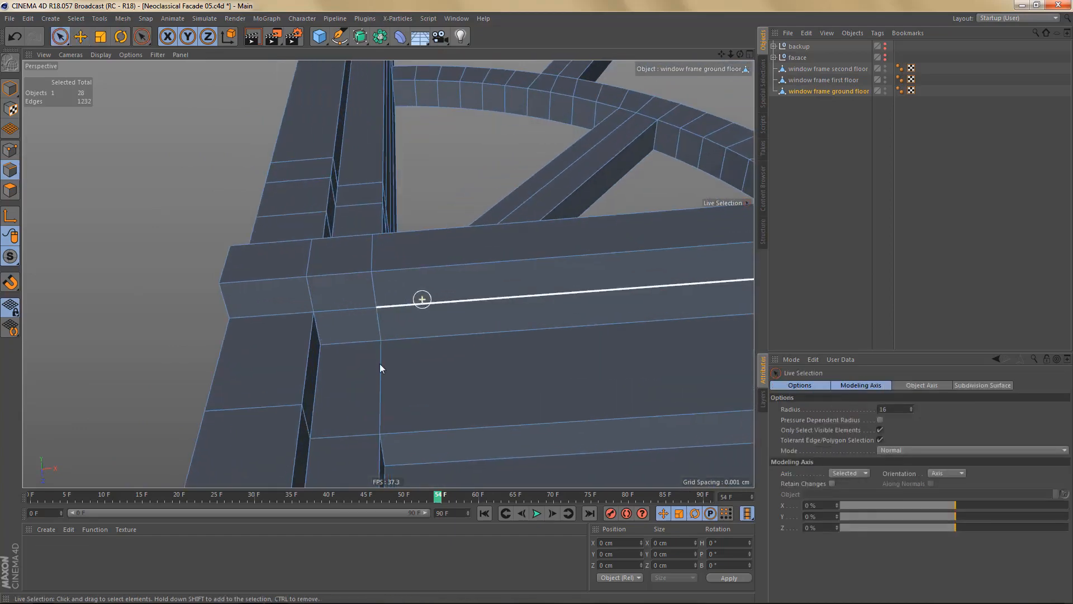
left_click_drag(369, 368, 334, 383, "alt")
key("Return")
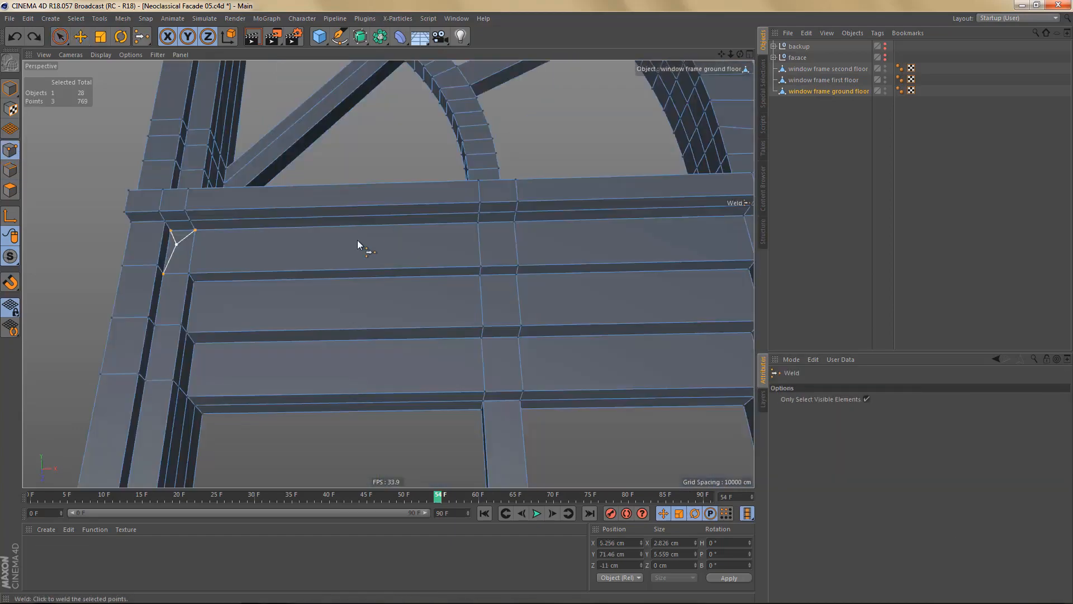
- Examine the frame's mesh from the transom down to the bottom rail
right_click_drag(357, 240, 452, 271, "alt")
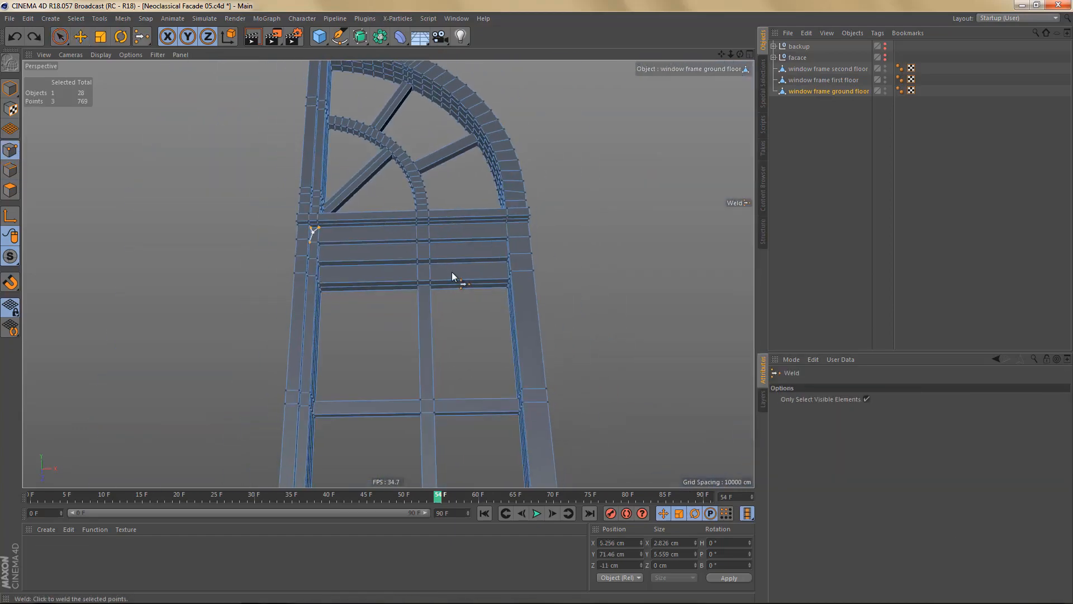
middle_click_drag(452, 272, 481, 125, "alt")
right_click_drag(469, 139, 454, 210, "alt")
left_click_drag(524, 270, 458, 316, "alt")
middle_click_drag(459, 314, 468, 200, "alt")
right_click_drag(499, 325, 553, 331, "alt")
left_click_drag(405, 353, 417, 344, "alt")
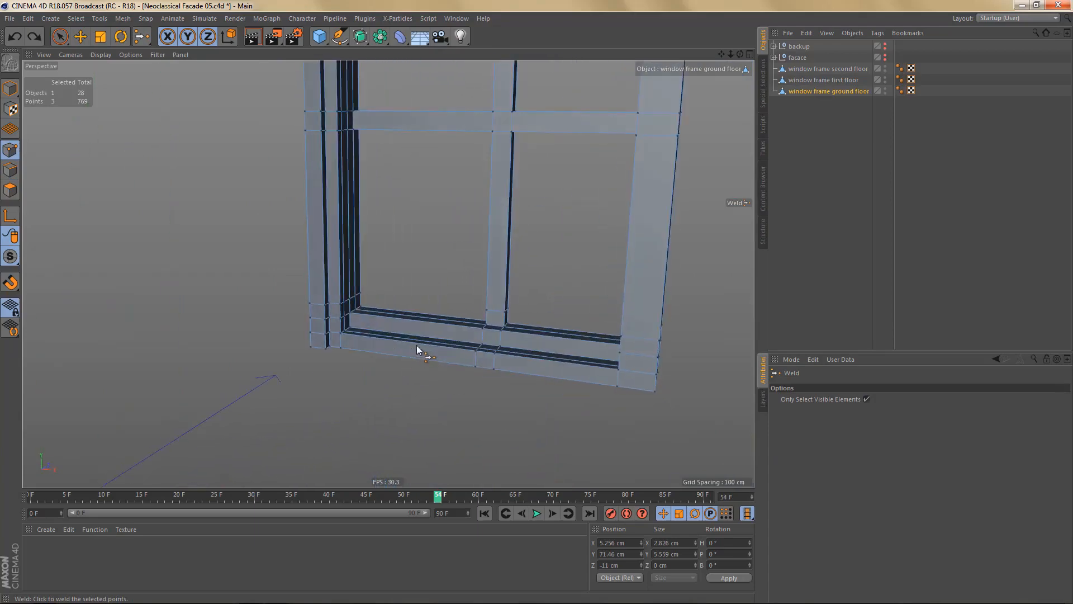
- Weld the three points at the bottom rail's outer front corner into the corner point
right_click_drag(618, 369, 659, 362, "alt")
left_click_drag(658, 361, 605, 341, "alt")
key("space")
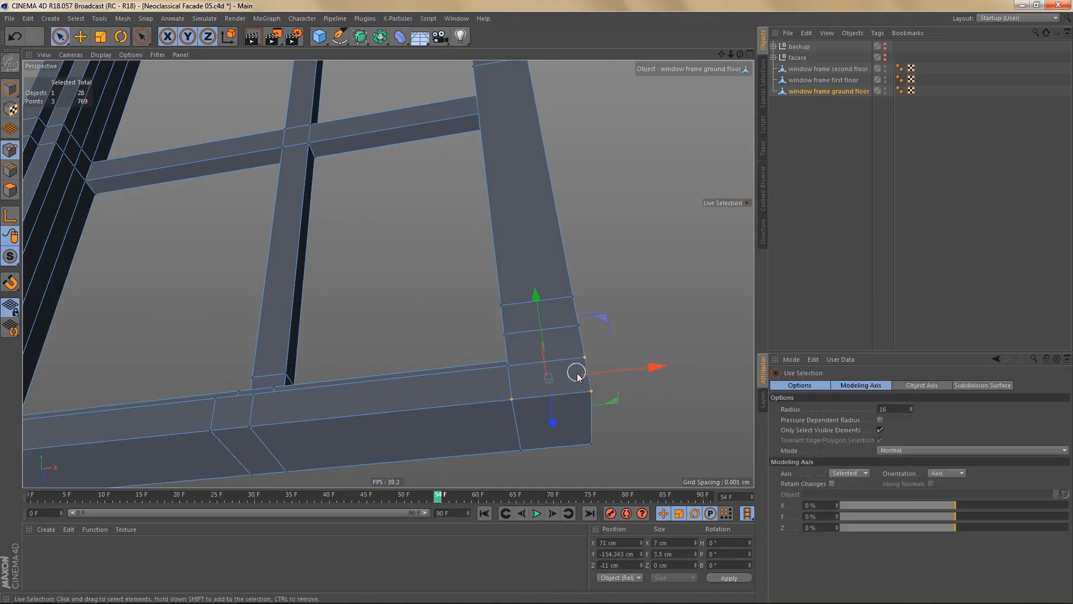
key("m")
key("q")
left_click(592, 395)
- Weld the points at the bottom rail's outer back corner into the corner point
left_click_drag(593, 397, 619, 398, "alt")
key("space")
left_click(667, 399)
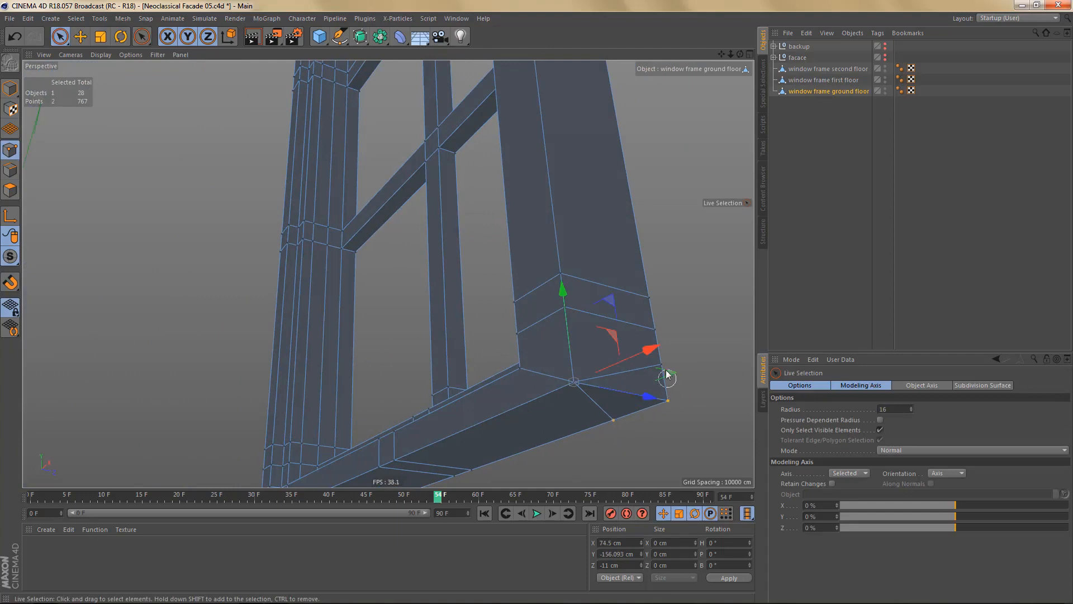
key("m")
key("q")
left_click(669, 400)
- Optimize the ground floor window frame's mesh to merge its coincident points
right_click_drag(596, 370, 554, 372, "alt")
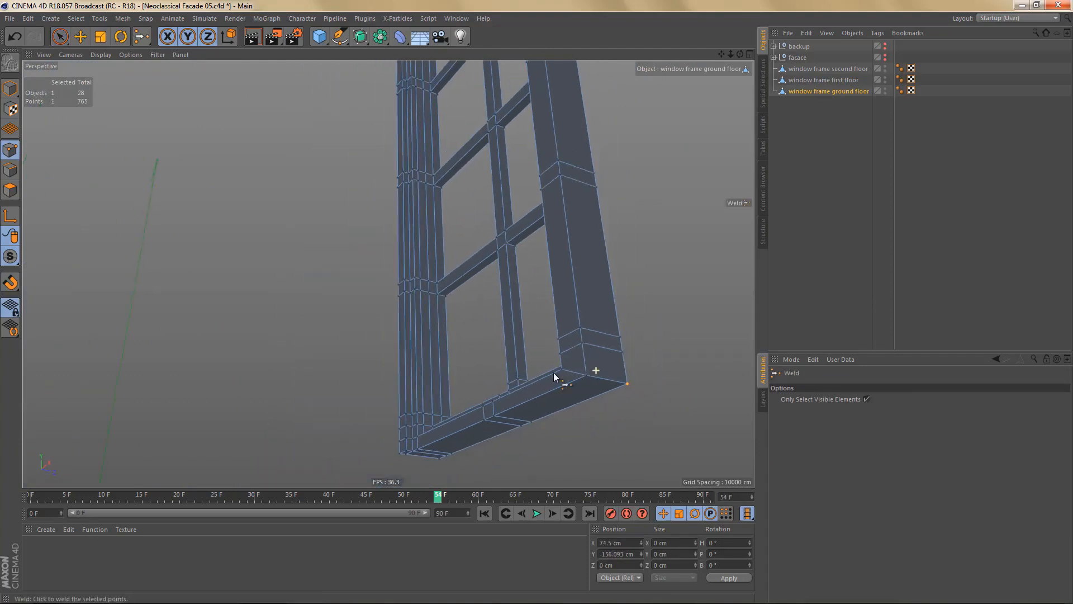
middle_click_drag(548, 239, 572, 326, "alt")
right_click_drag(553, 270, 529, 286, "alt")
left_click_drag(536, 194, 543, 246, "alt")
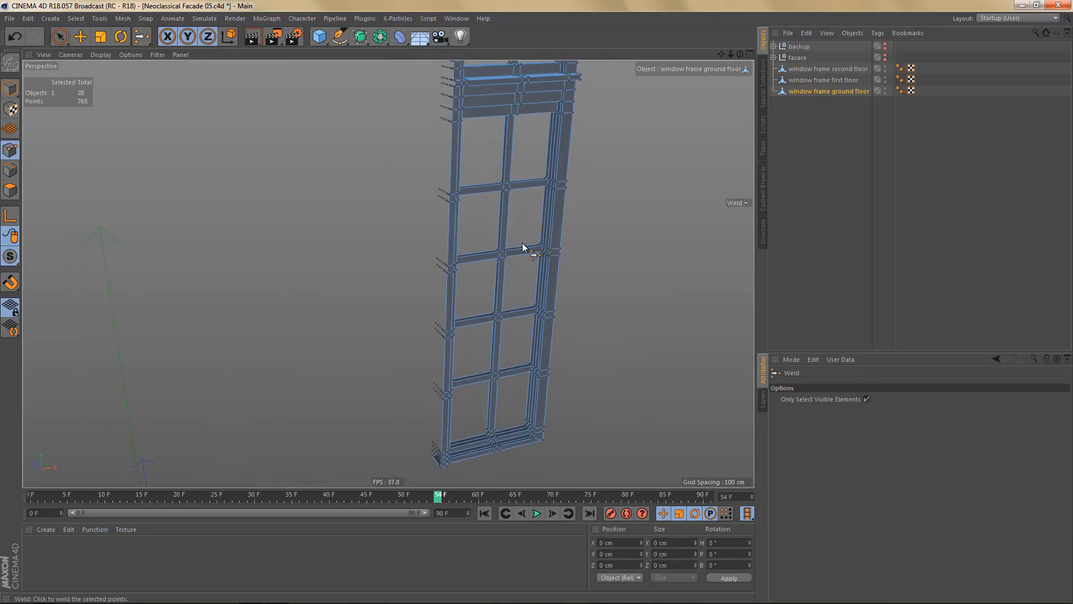
key("u")
key("o")
- Select the arch's outer front edge loop to check how many edges it has
middle_click_drag(522, 232, 502, 376, "alt")
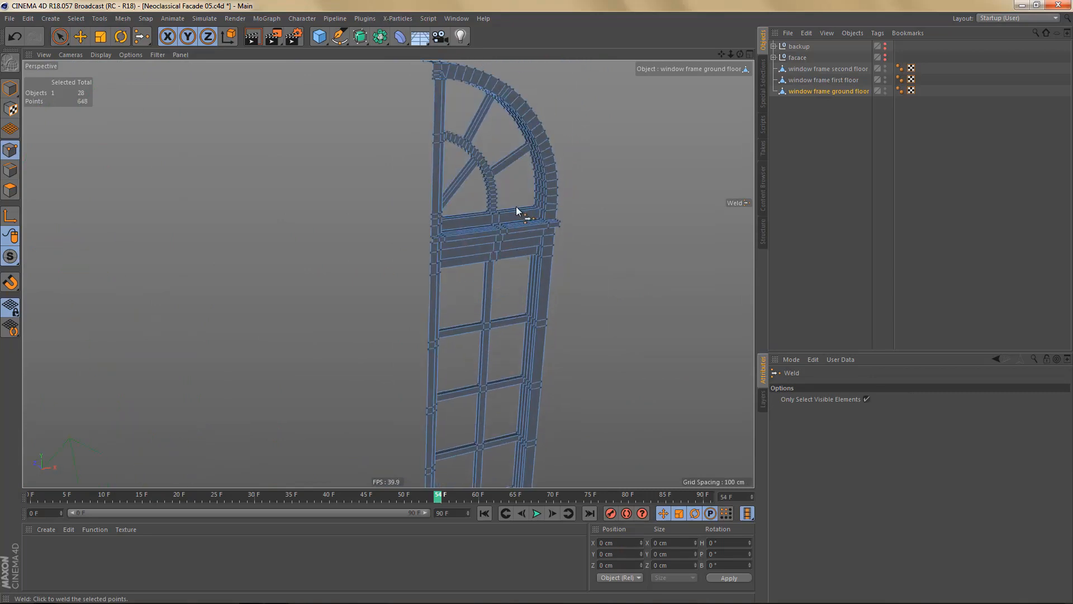
right_click_drag(514, 204, 558, 222, "alt")
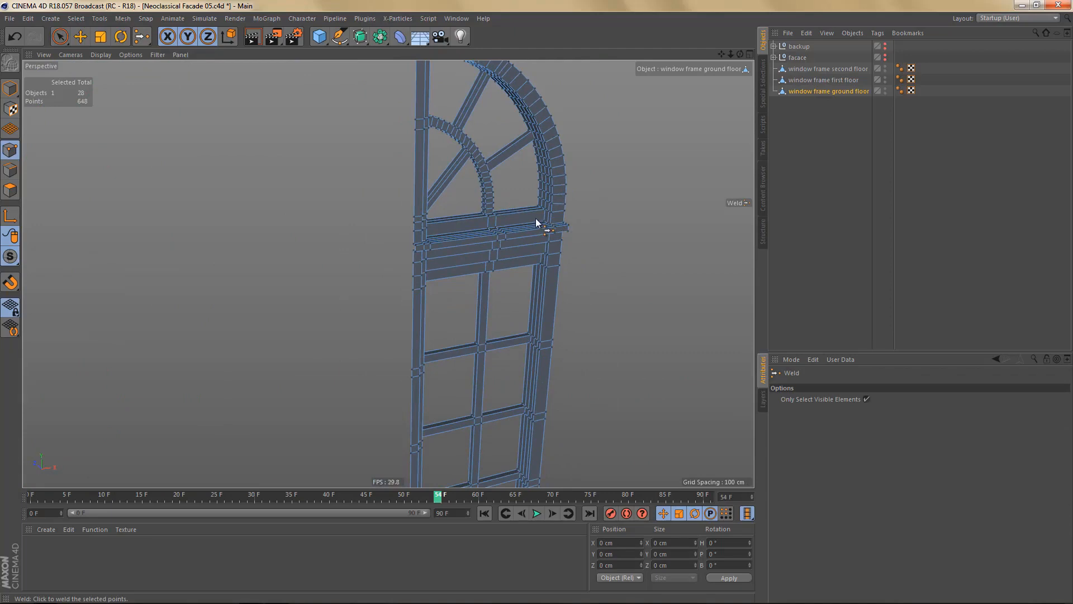
middle_click_drag(537, 223, 531, 280, "alt")
left_click_drag(515, 159, 524, 196, "alt")
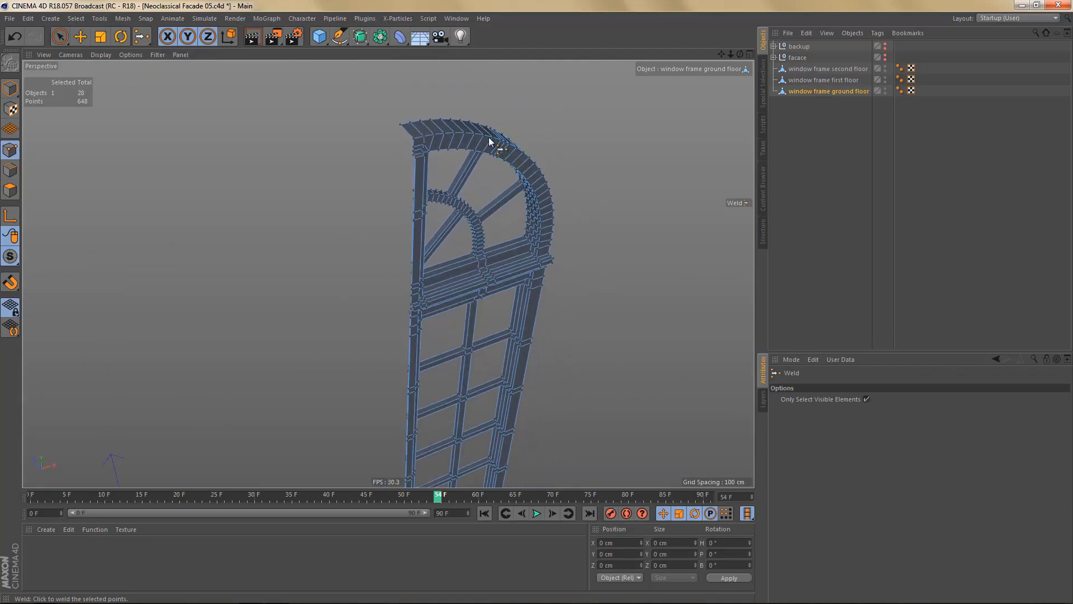
right_click_drag(487, 136, 560, 138, "alt")
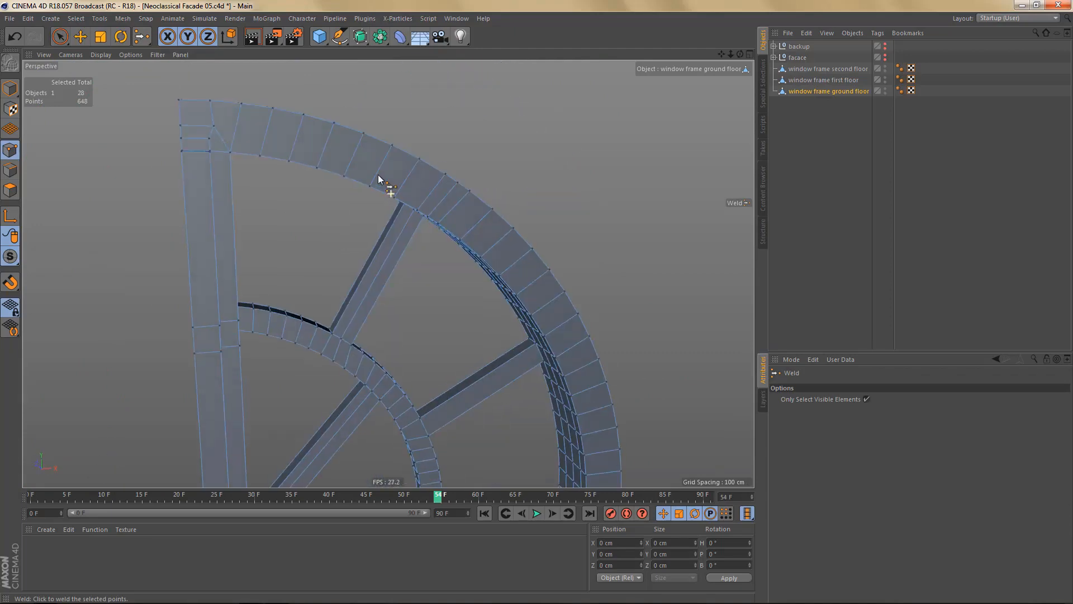
left_click_drag(378, 175, 380, 180, "alt")
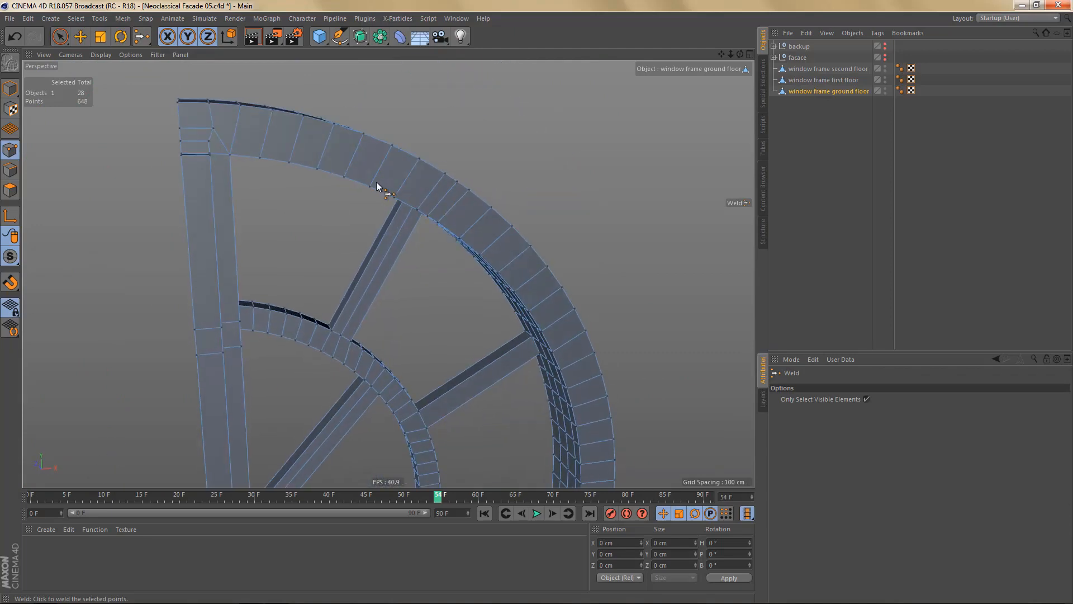
key("Return")
key("e")
left_click(231, 103)
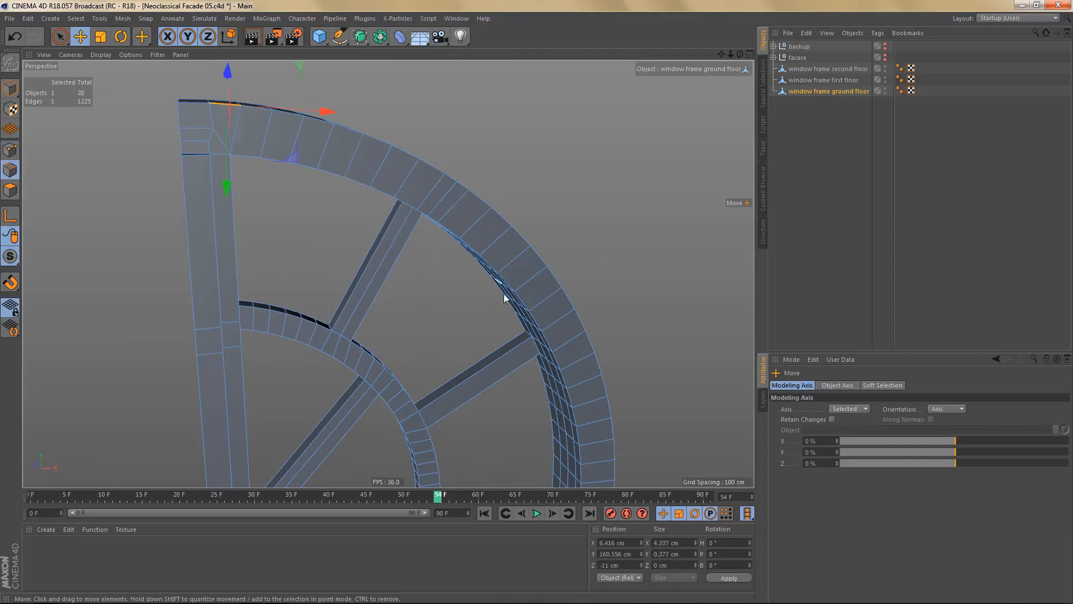
left_click_drag(506, 298, 512, 241, "alt")
middle_click_drag(523, 313, 477, 179, "alt")
right_click_drag(477, 179, 427, 184, "alt")
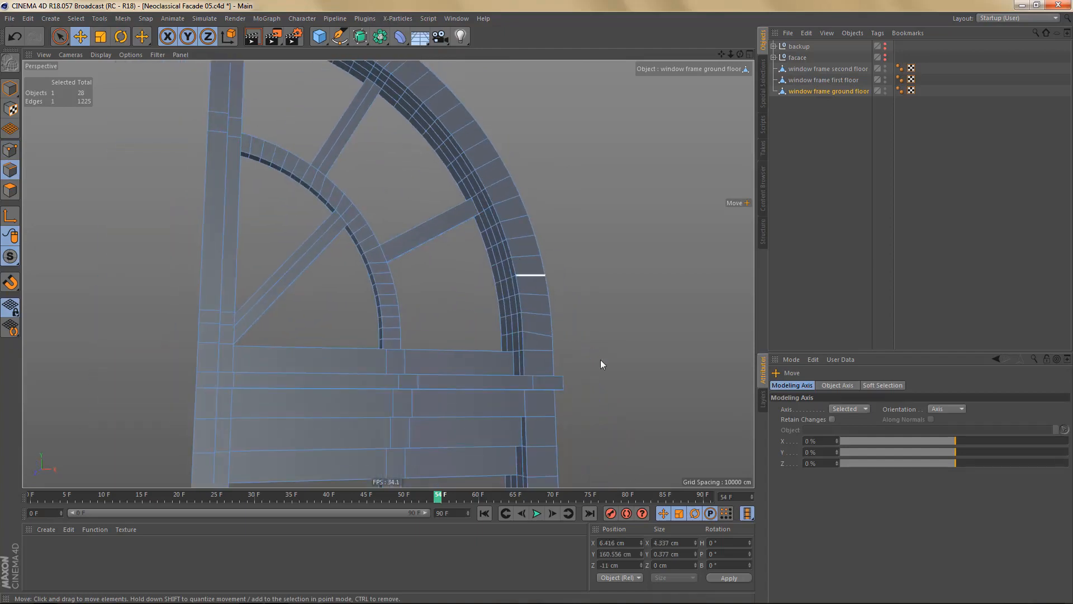
double_click(552, 346)
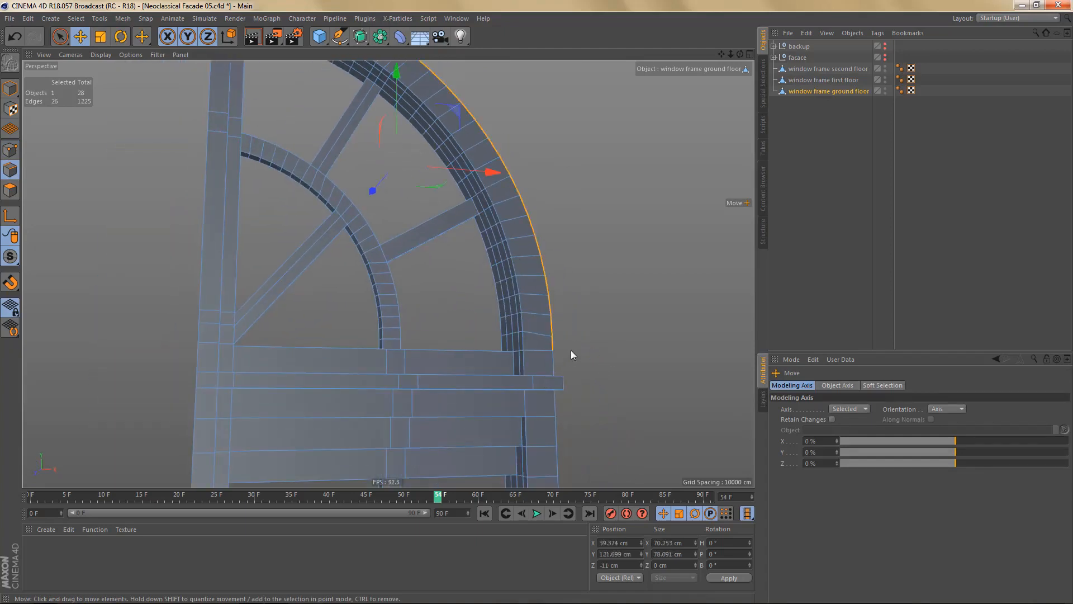
middle_click_drag(474, 169, 540, 308, "alt")
scroll(430, 179, "up", 1)
scroll(348, 131, "up", 1)
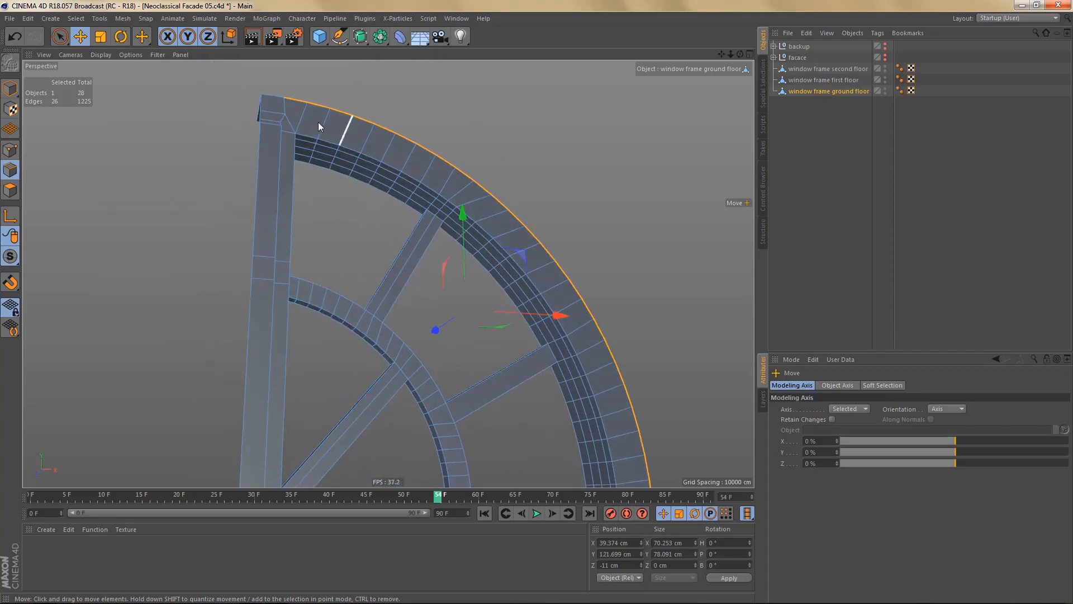
- Select the arch's inner front edge loop, leaving out the straight edge at its lower end, to compare the edge count
left_click(306, 133)
middle_click_drag(519, 244, 537, 89, "alt")
double_click(597, 363)
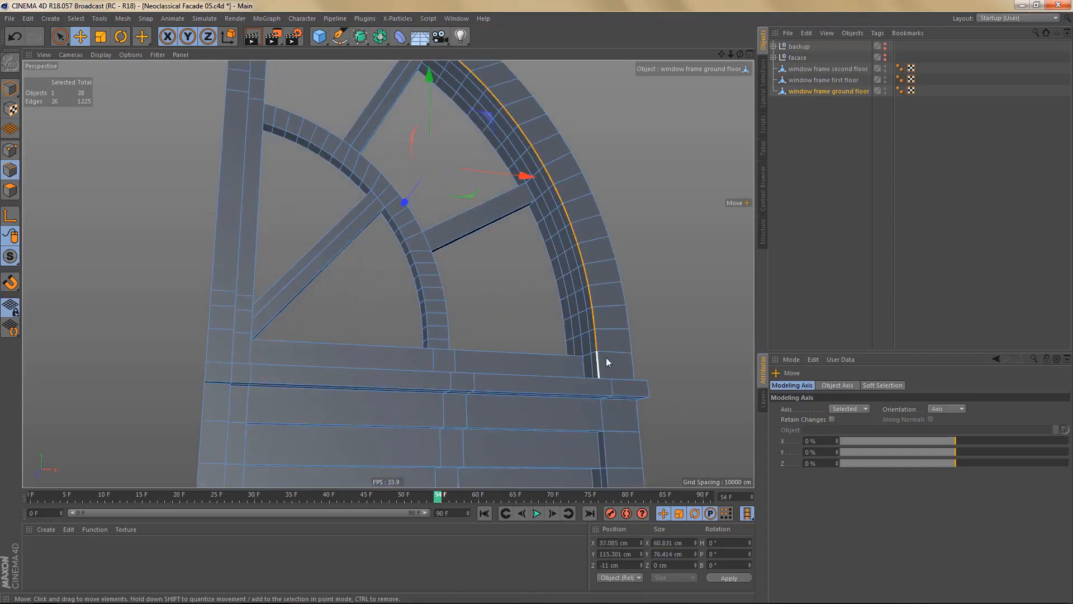
left_click_drag(628, 366, 610, 383, "alt")
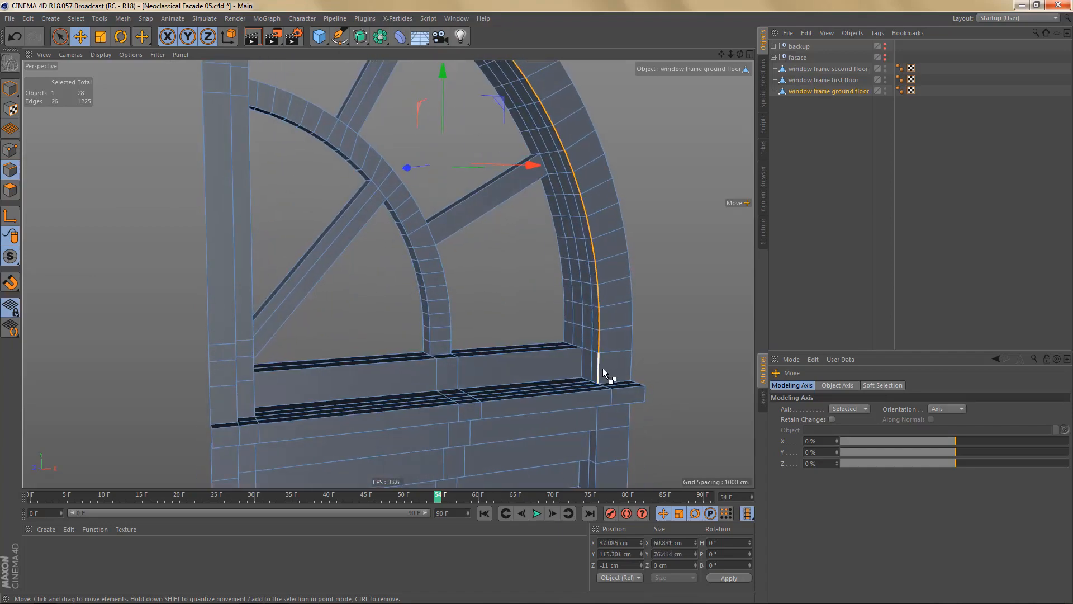
left_click(603, 370, "ctrl")
- Select the next two stepped edge loops on the arch's inner side, one at a time, to compare their edge counts
left_click(594, 342)
left_click_drag(550, 222, 583, 244, "alt")
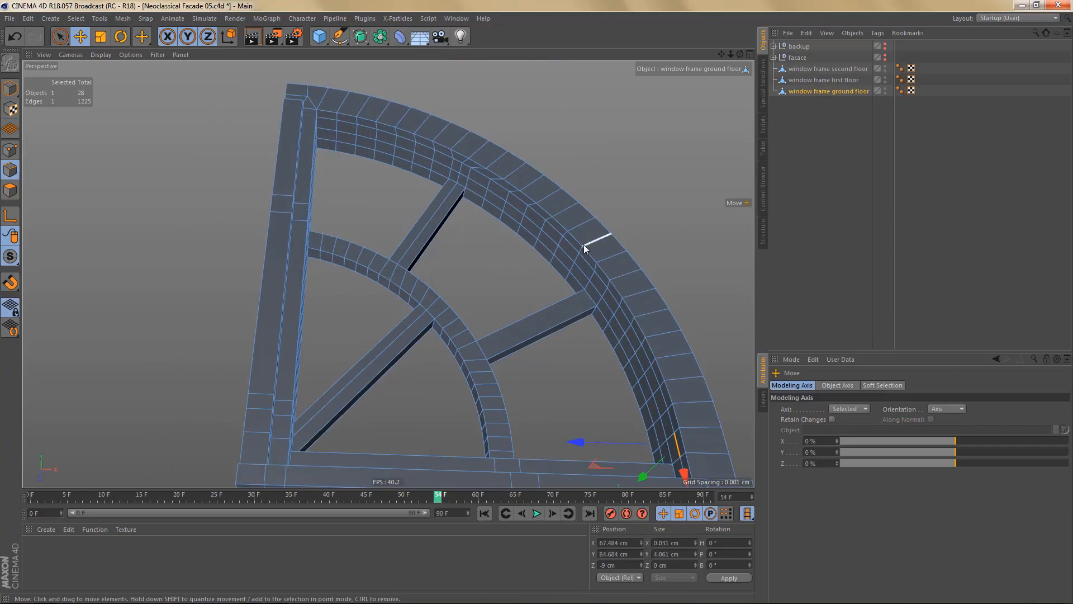
double_click(330, 119)
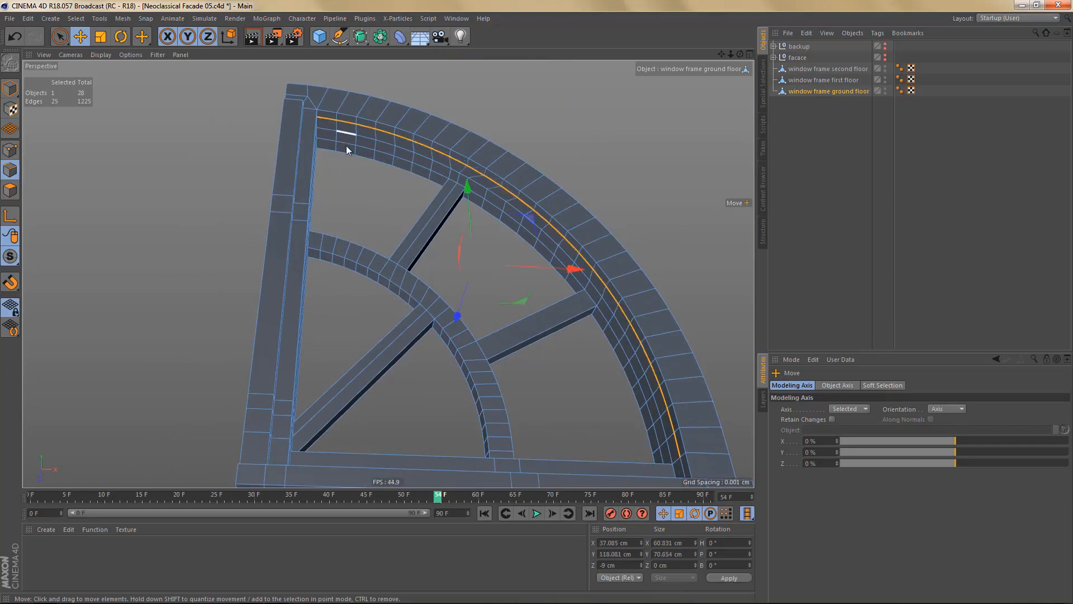
left_click(331, 129)
left_click_drag(580, 316, 622, 413, "alt")
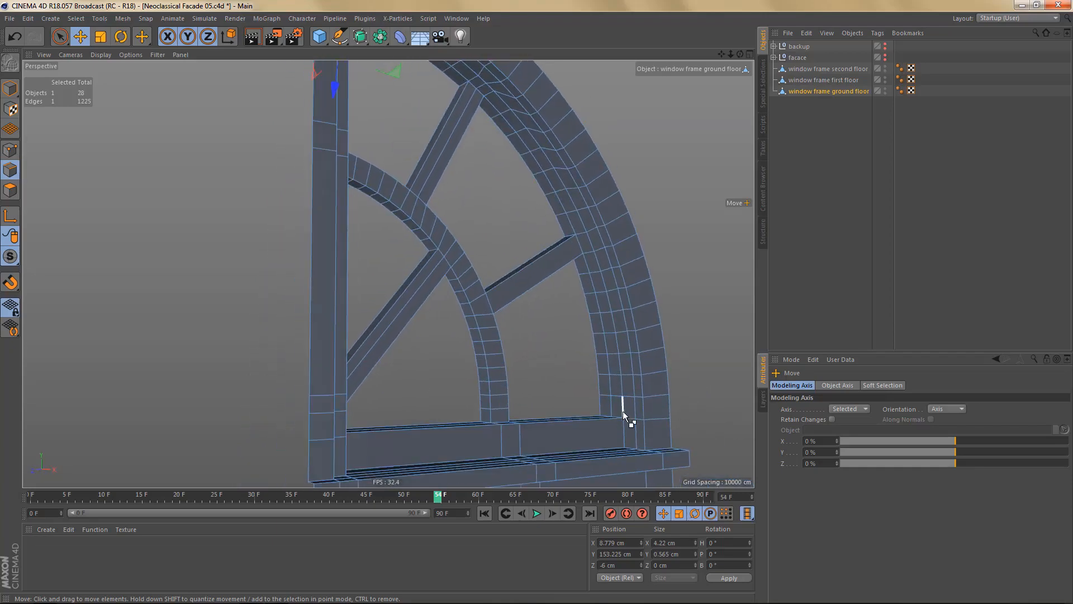
double_click(623, 411)
left_click_drag(600, 344, 543, 264, "alt")
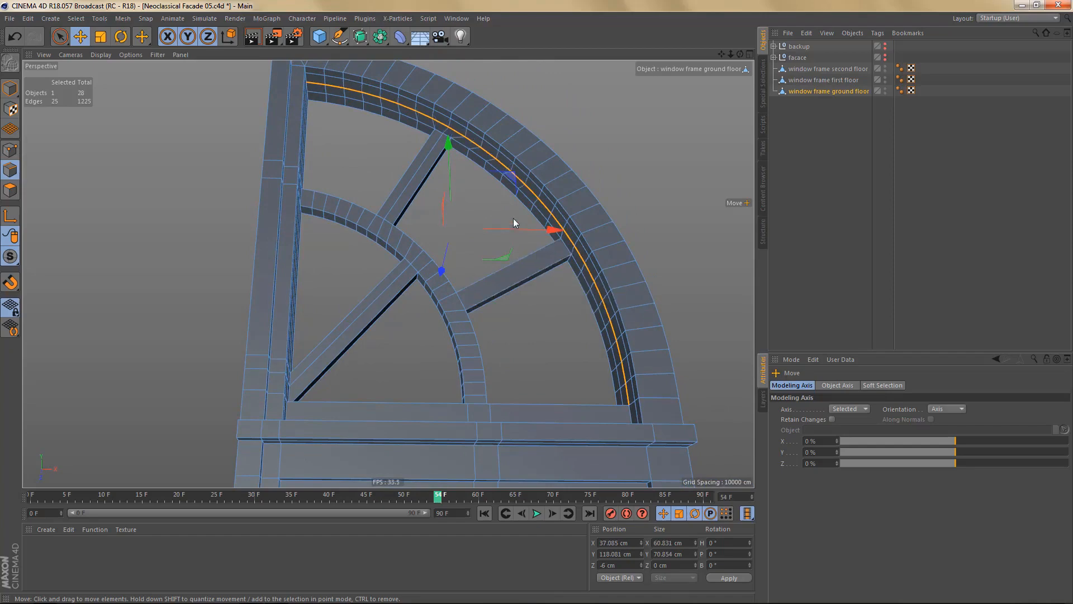
- Mirror the half window frame by placing it under a new Symmetry object
scroll(489, 146, "up", 4)
mouse_move(504, 162)
left_mouse_down("alt")
mouse_move(545, 153)
mouse_move(514, 149)
left_mouse_up("alt")
right_click_drag(509, 157, 507, 199, "alt")
mouse_move(507, 200)
left_mouse_down("alt")
mouse_move(515, 162)
mouse_move(503, 179)
left_mouse_up("alt")
right_click_drag(503, 179, 492, 226, "alt")
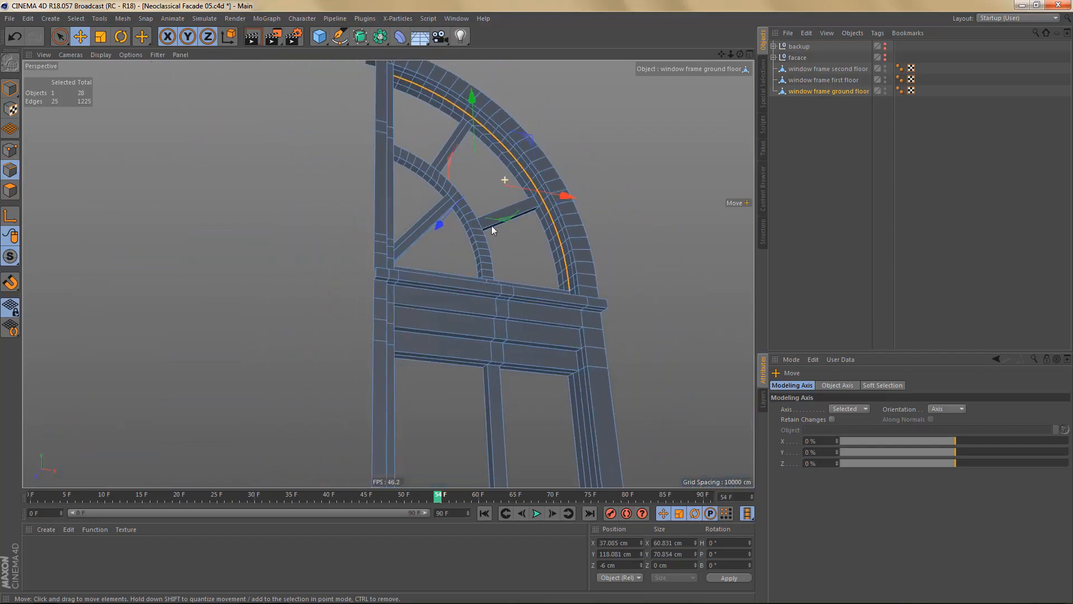
left_click_drag(491, 226, 490, 298, "alt")
right_click_drag(489, 297, 461, 318, "alt")
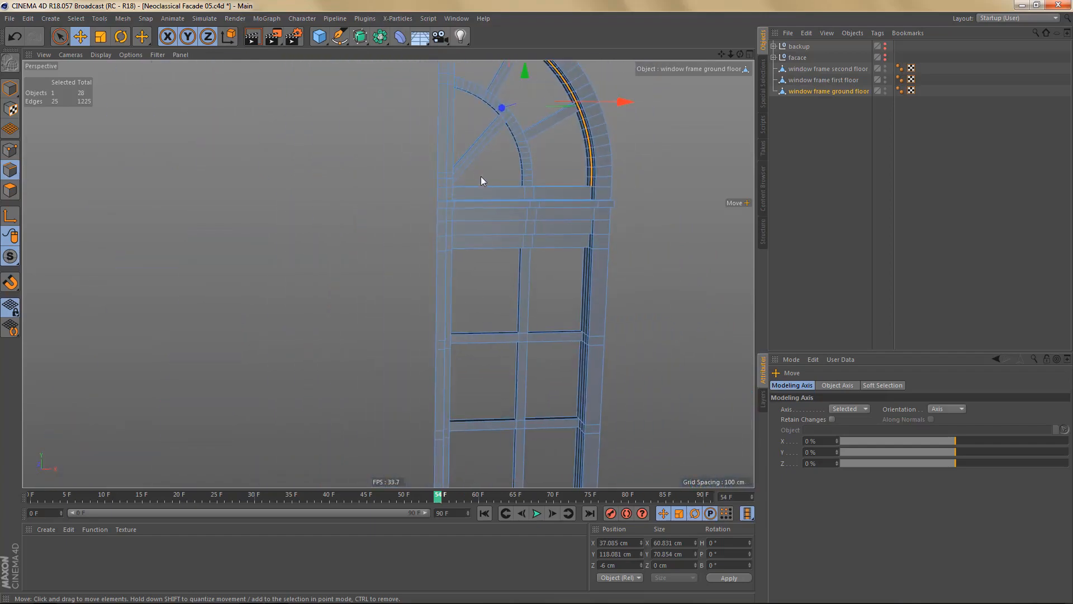
middle_click_drag(481, 176, 490, 240, "alt")
left_click_drag(380, 37, 503, 89)
left_click(504, 90, "alt")
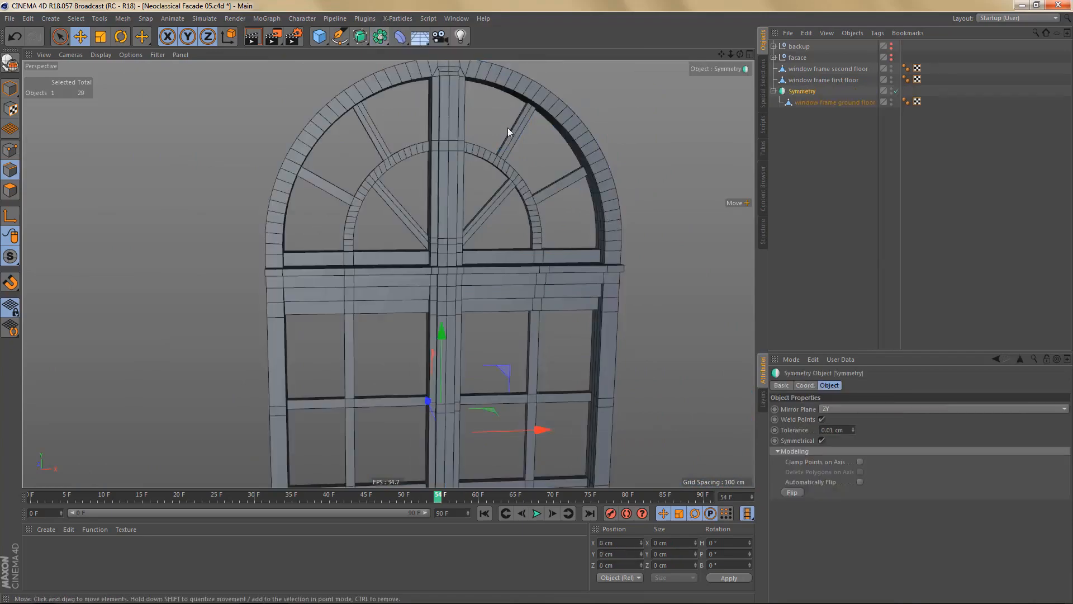
- Render the front view with the facade's ground floor and upper floor windows in frame
middle_click(578, 237)
middle_click(608, 323)
scroll(540, 336, "down", 5)
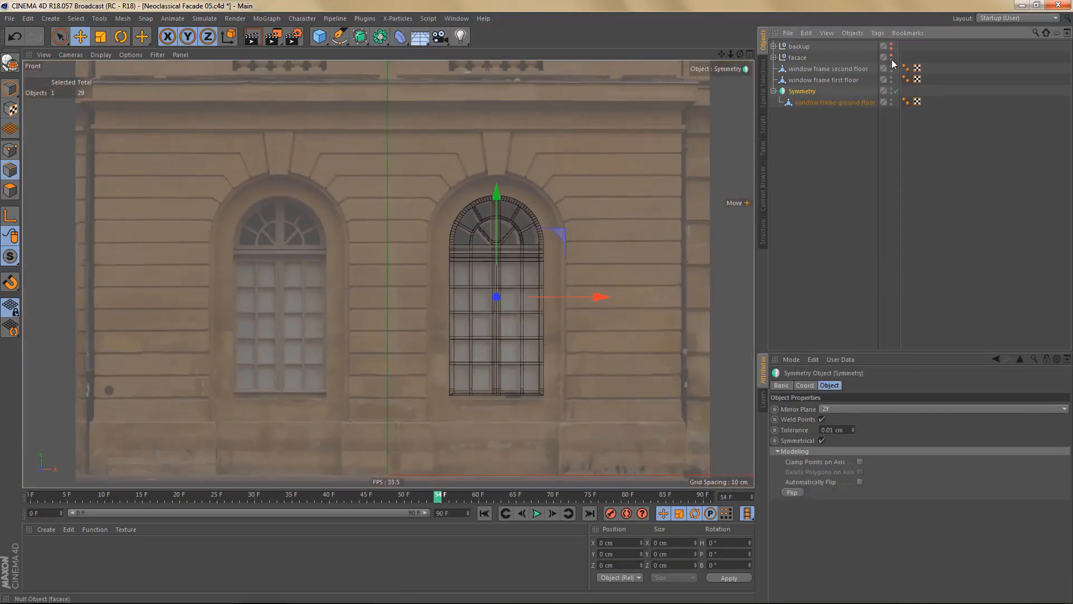
scroll(547, 295, "down", 5)
middle_click_drag(517, 323, 502, 365, "alt")
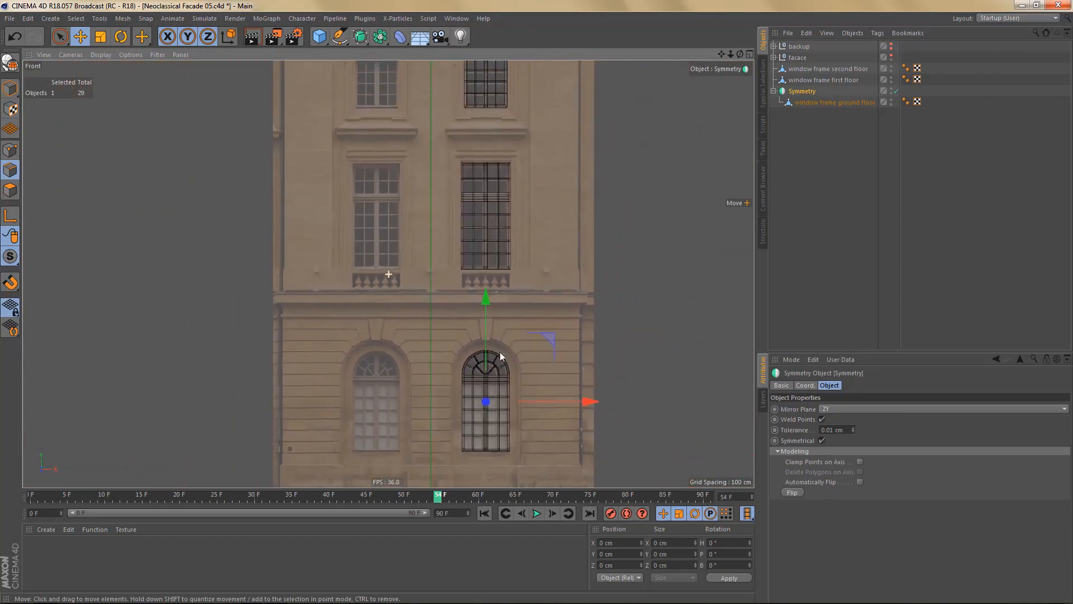
key("ctrl+r")
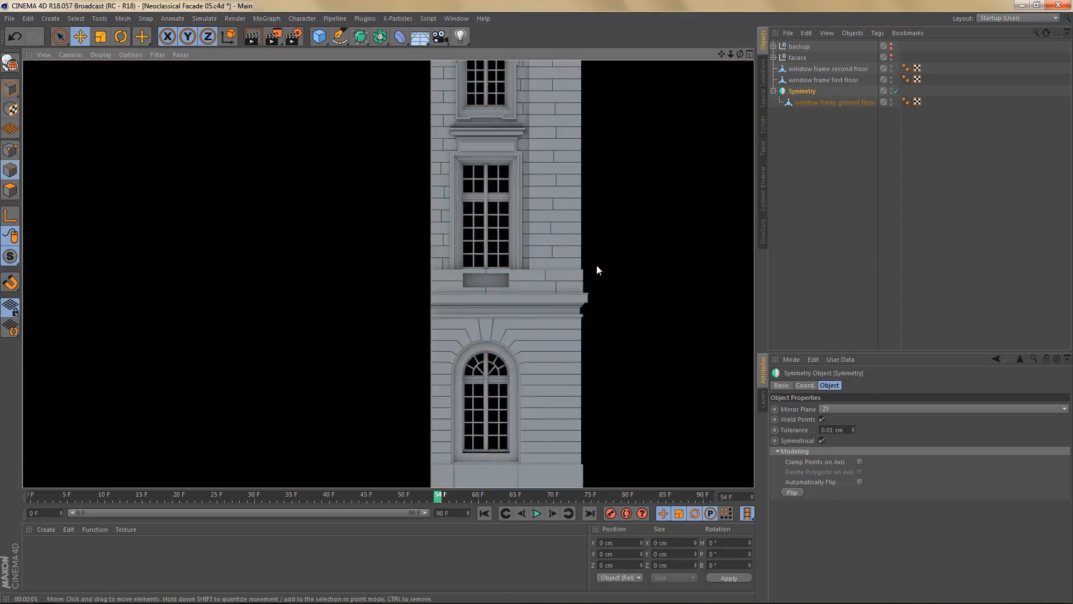
- Render the arched window at an angle in the perspective view
middle_click(597, 269)
middle_click(367, 185)
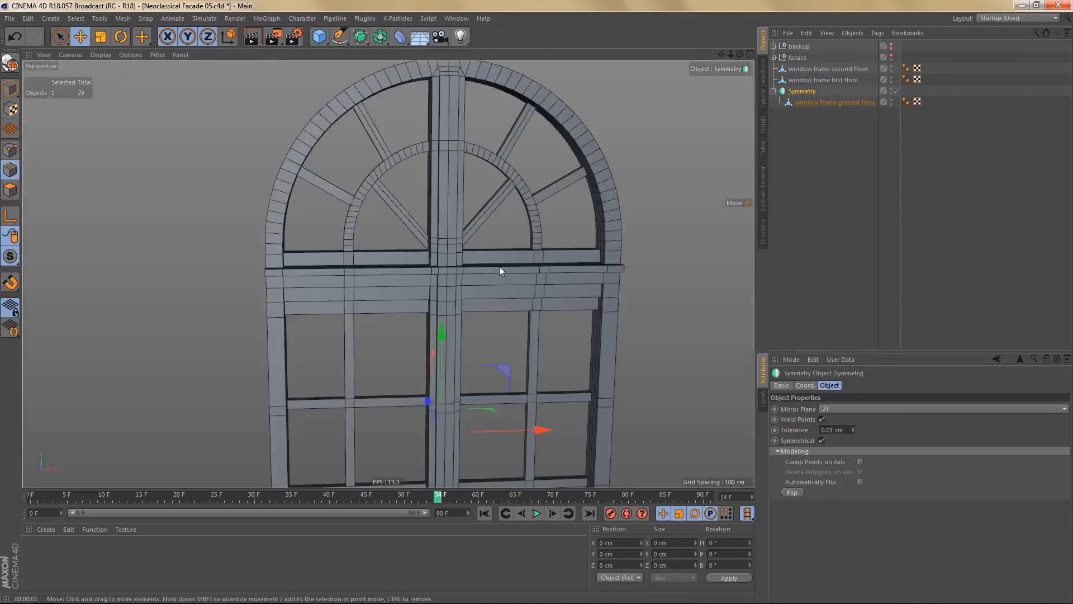
left_click_drag(465, 281, 504, 271, "alt")
key("ctrl+r")
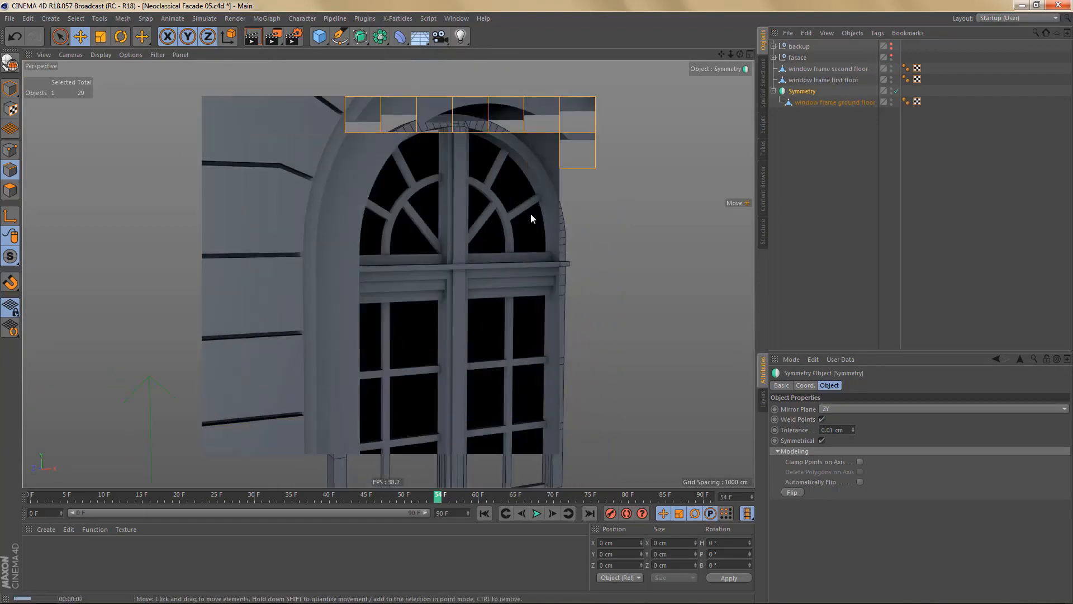
scroll(460, 269, "up", 4)
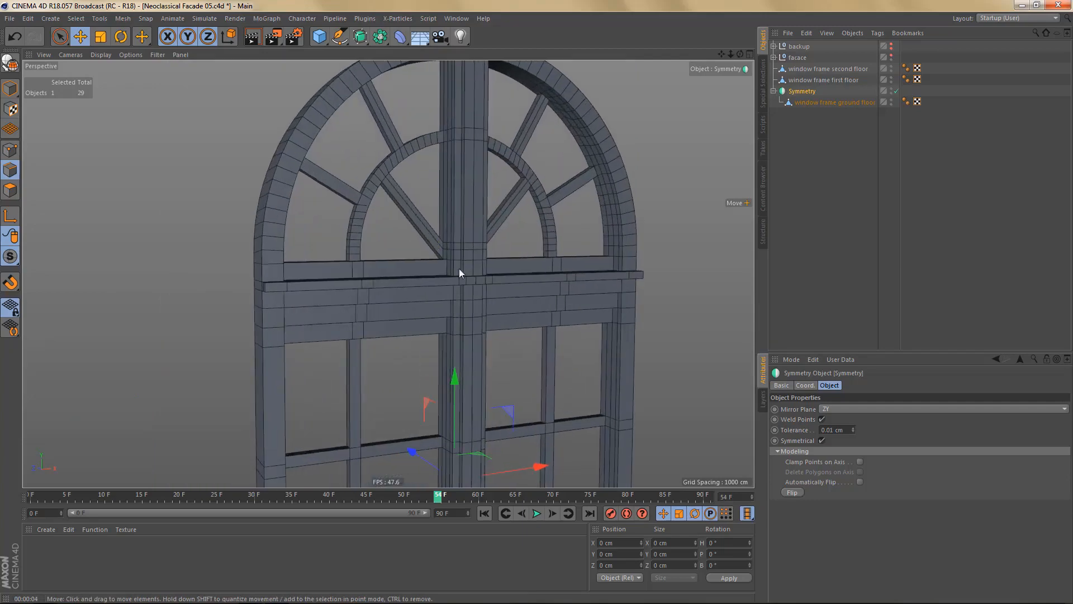
- Raise the row of points along the top of the projecting transom strip slightly, working on the half frame in the front view
left_click_drag(462, 281, 467, 298, "alt")
scroll(472, 287, "up", 2)
middle_click(550, 362)
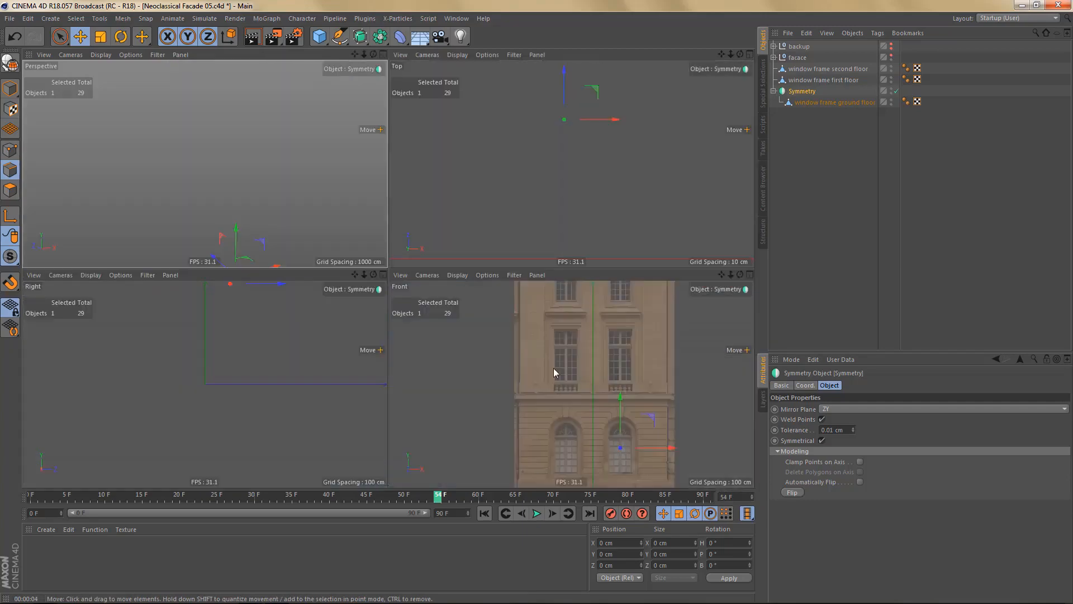
middle_click(555, 367)
left_click(810, 101)
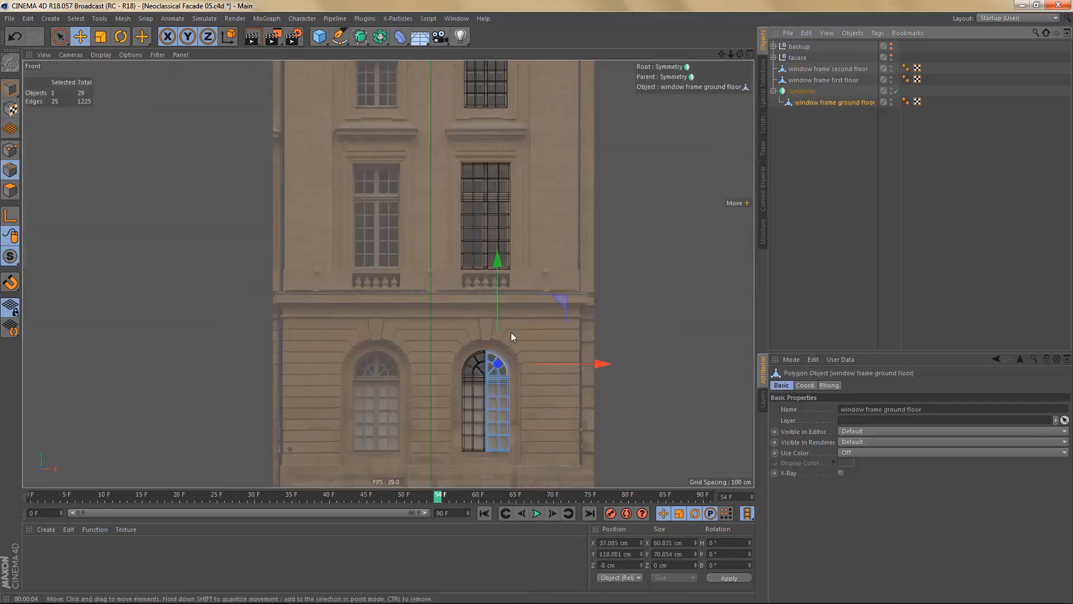
scroll(510, 346, "up", 3)
scroll(484, 357, "up", 6)
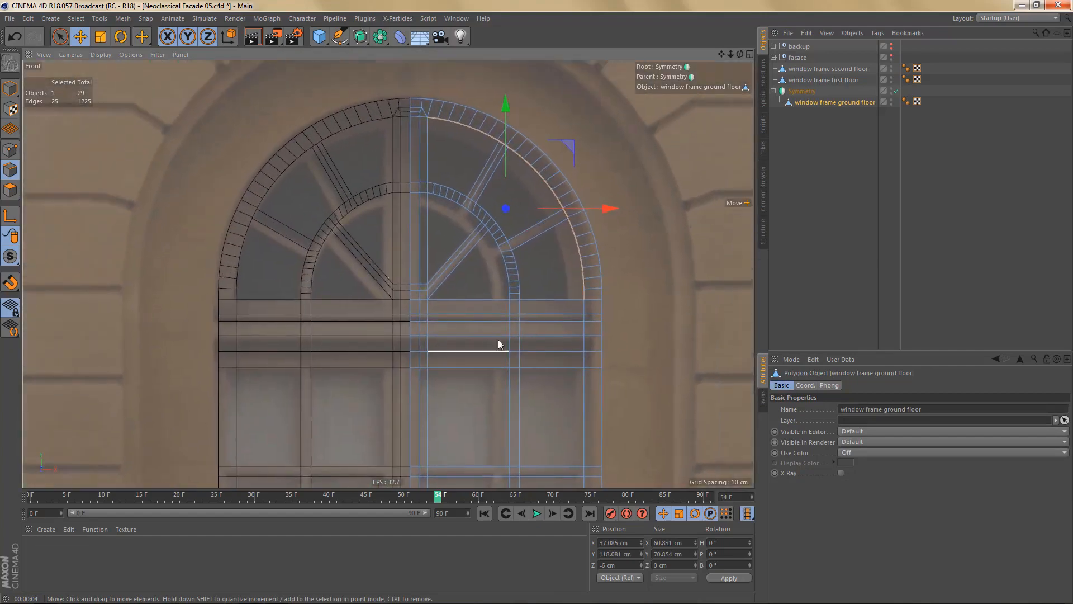
key("Return")
key("0")
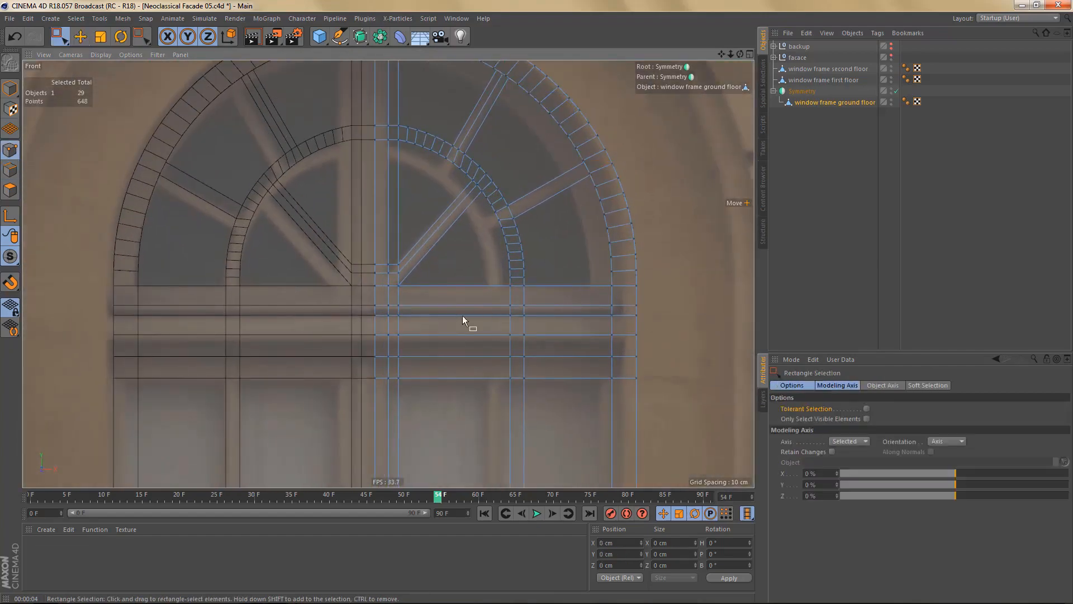
left_click_drag(361, 294, 664, 312)
left_click_drag(505, 206, 507, 202)
- Render the arched window's upper part in the front view, and return to the perspective view
key("F5")
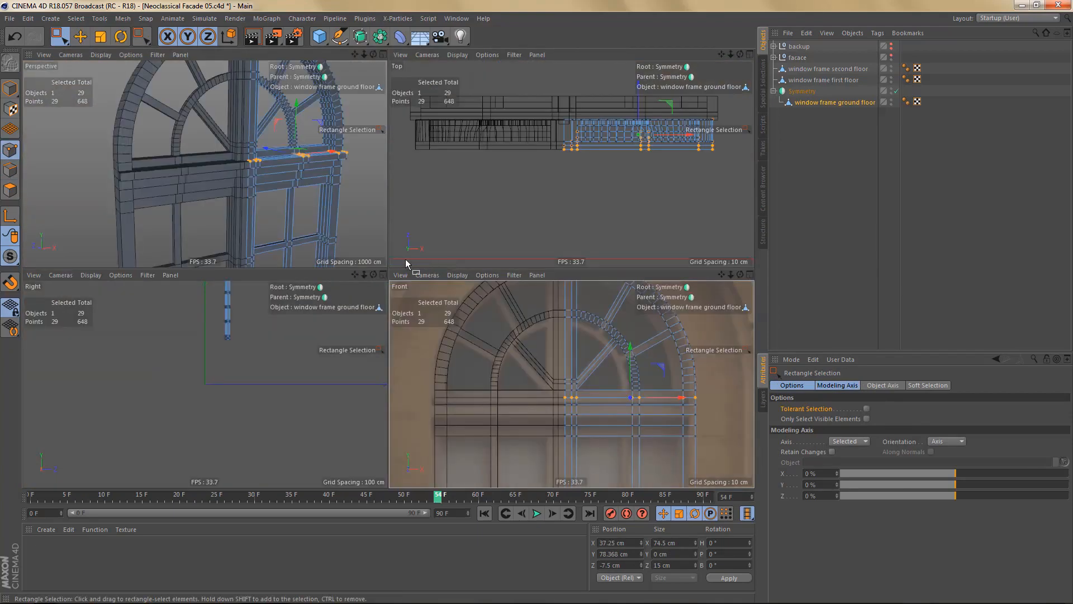
key("F4")
scroll(523, 325, "down", 4)
key("ctrl+r")
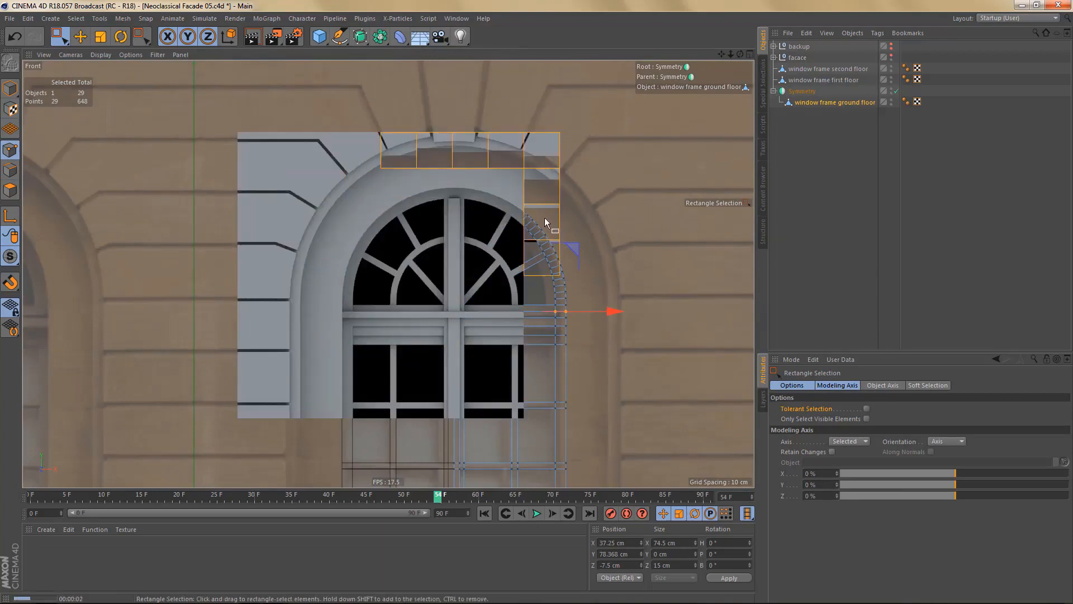
key("F5")
key("F1")
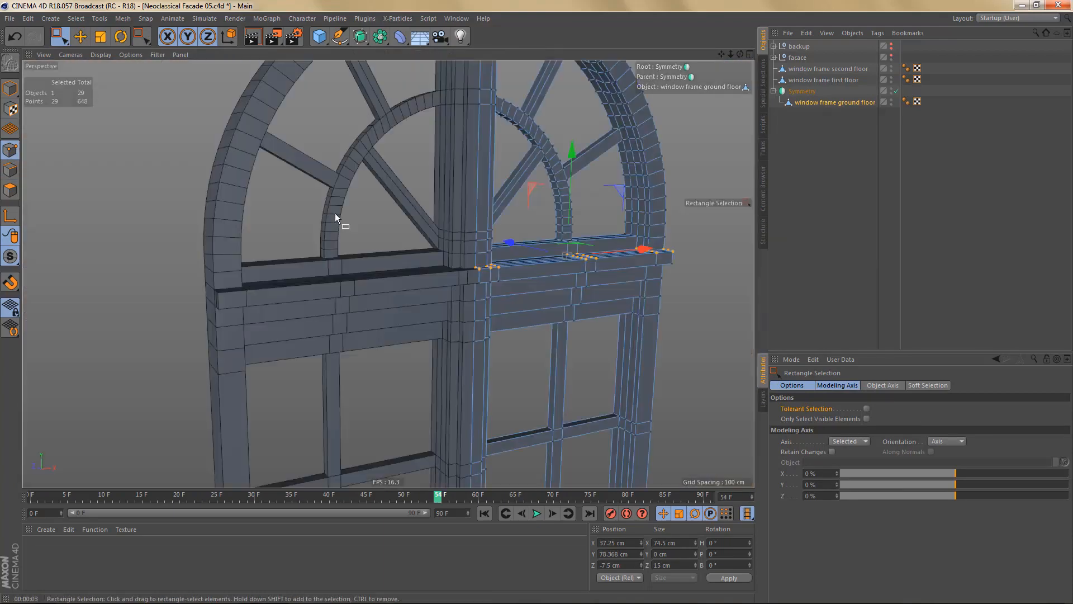
- Push the front faces of the projecting transom strip on the half frame back to a Z position of about -13.8 cm
right_click_drag(475, 242, 520, 244, "alt")
middle_click_drag(474, 264, 400, 291, "alt")
middle_click_drag(544, 328, 522, 360, "alt")
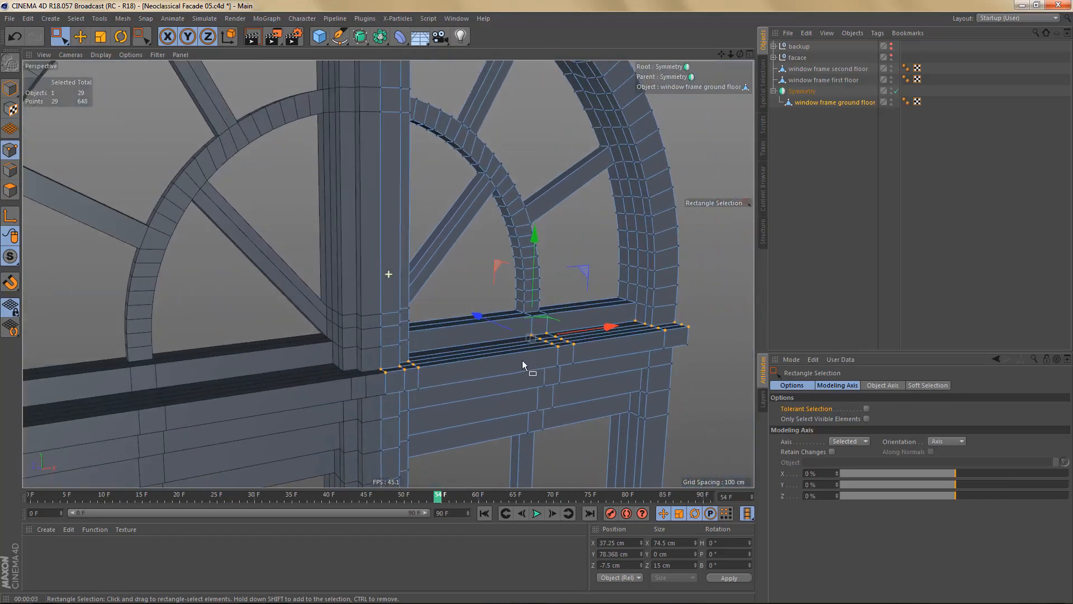
left_click_drag(532, 363, 544, 357, "alt")
key("Return")
key("Return")
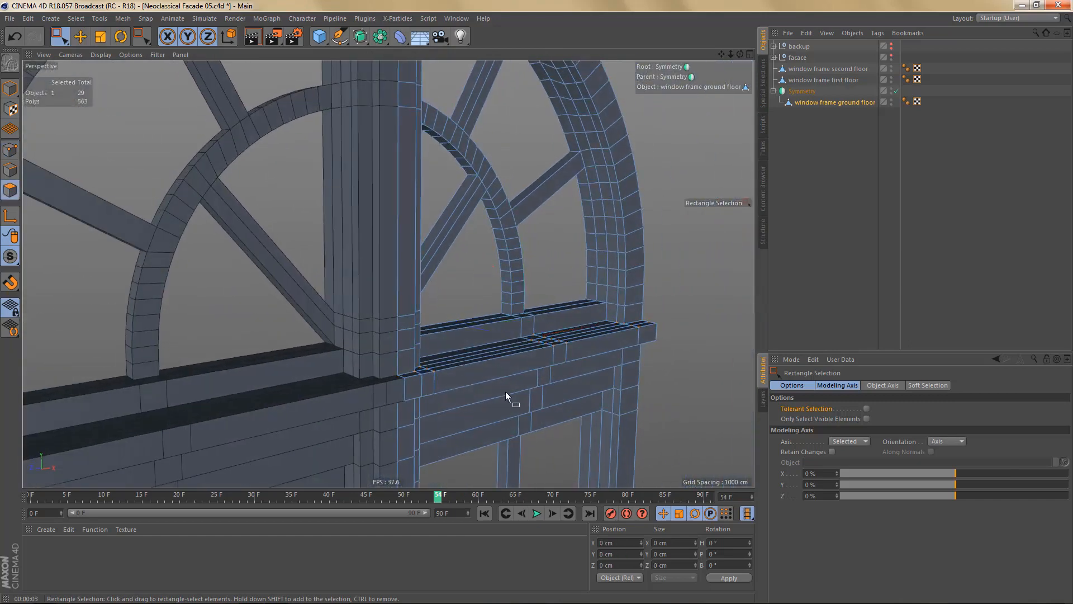
key("9")
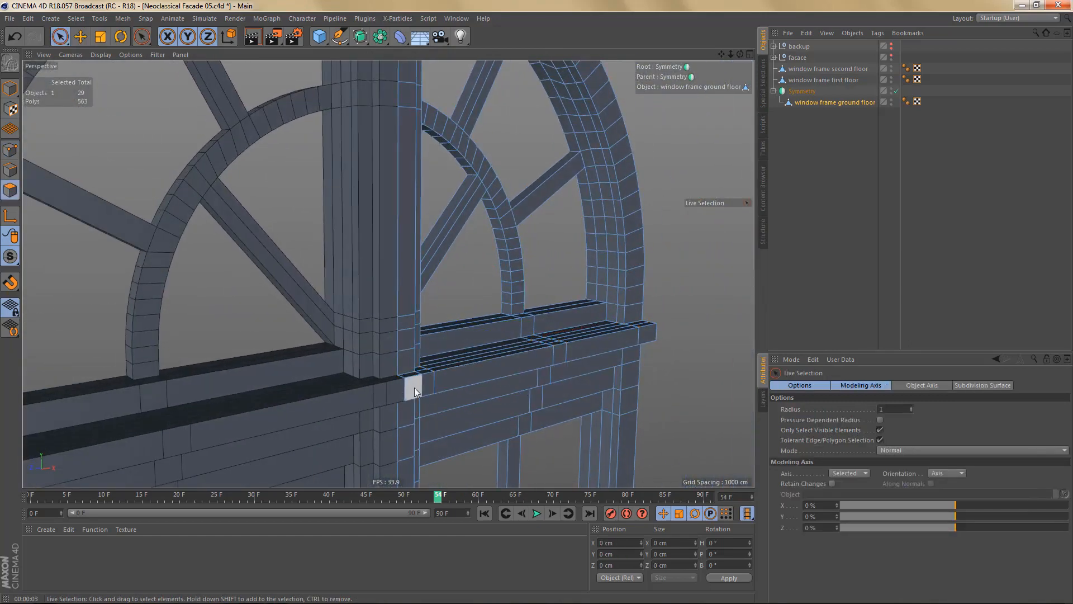
left_click_drag(414, 387, 579, 350)
left_click_drag(649, 336, 651, 336)
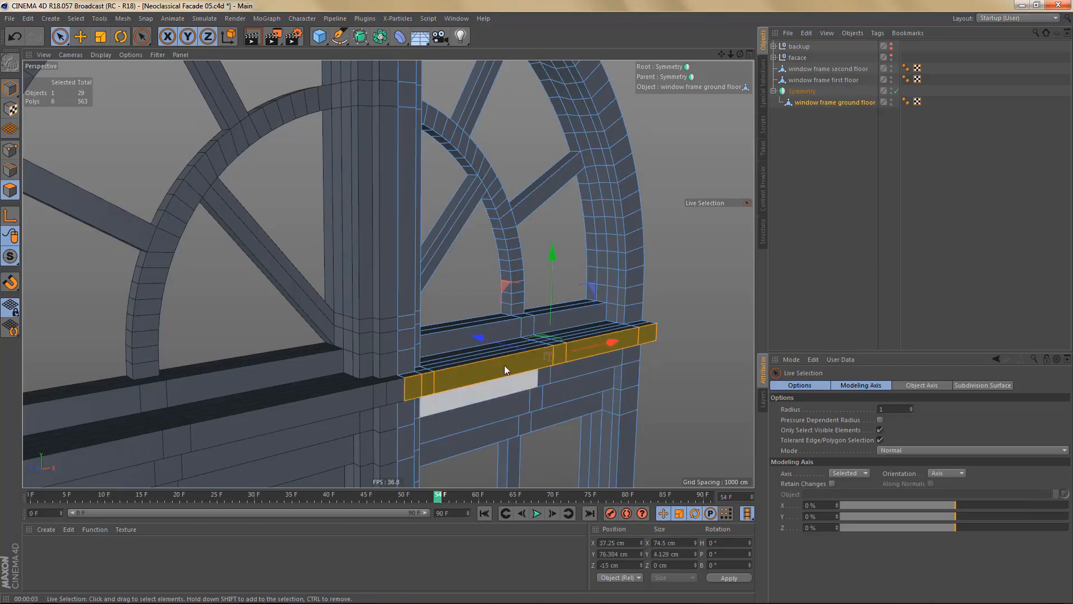
left_click_drag(477, 376, 488, 397, "alt")
right_click_drag(468, 393, 545, 392, "alt")
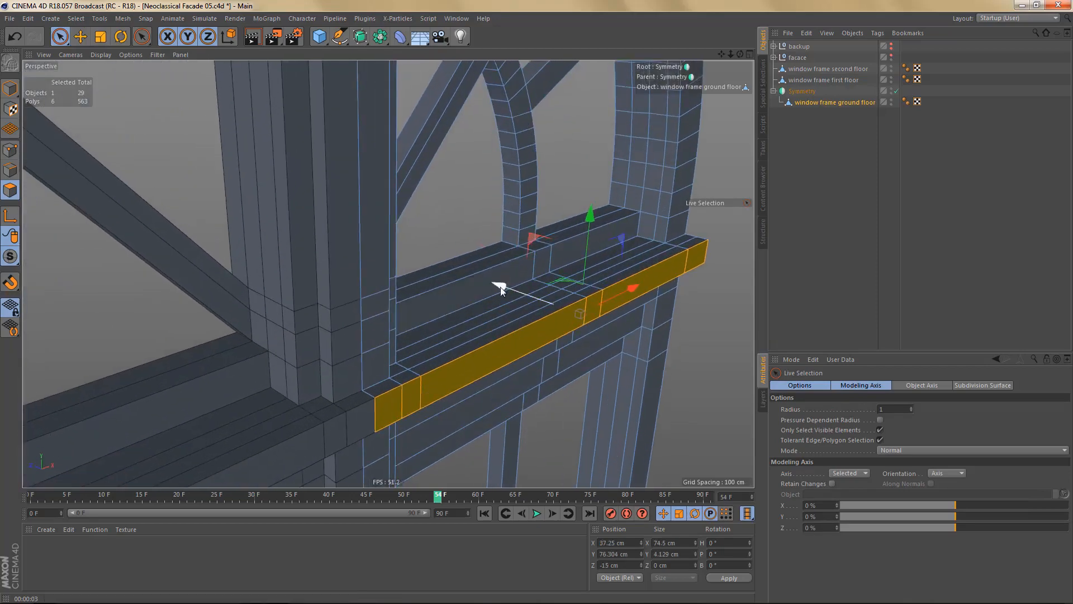
left_click_drag(507, 288, 497, 288)
right_click_drag(488, 313, 481, 344, "alt")
left_click_drag(481, 344, 447, 307, "alt")
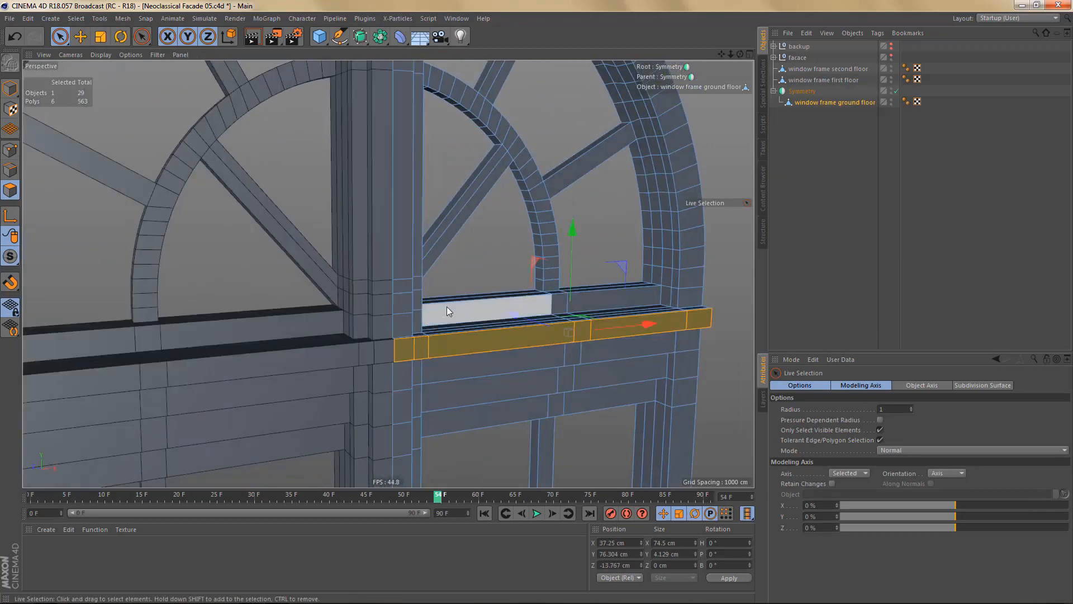
- Render the arched window in the perspective view and the full facade height in the front view
right_click_drag(446, 306, 387, 292, "alt")
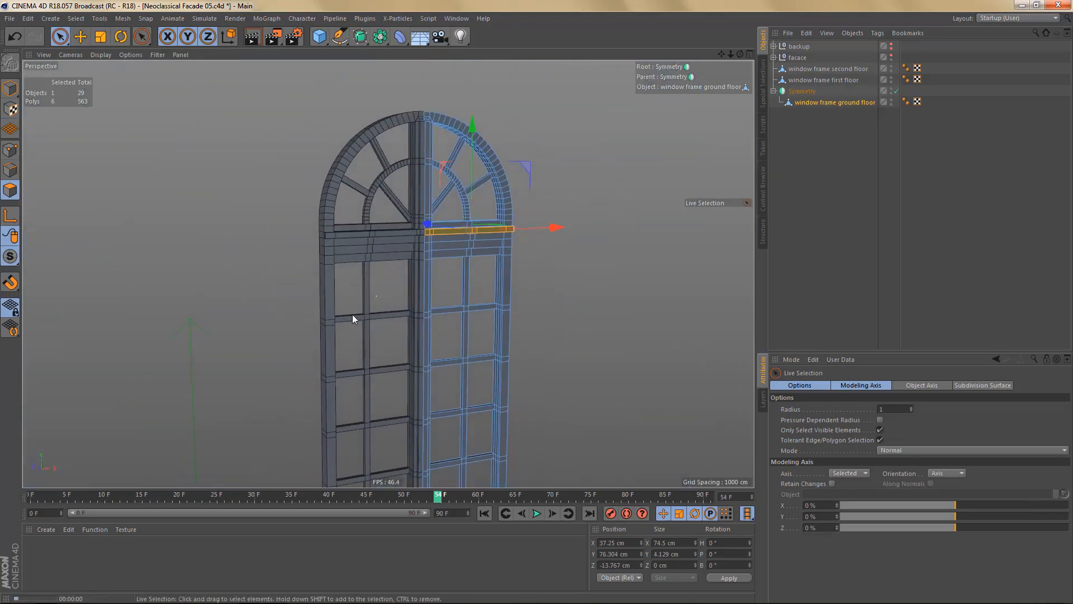
key("ctrl+r")
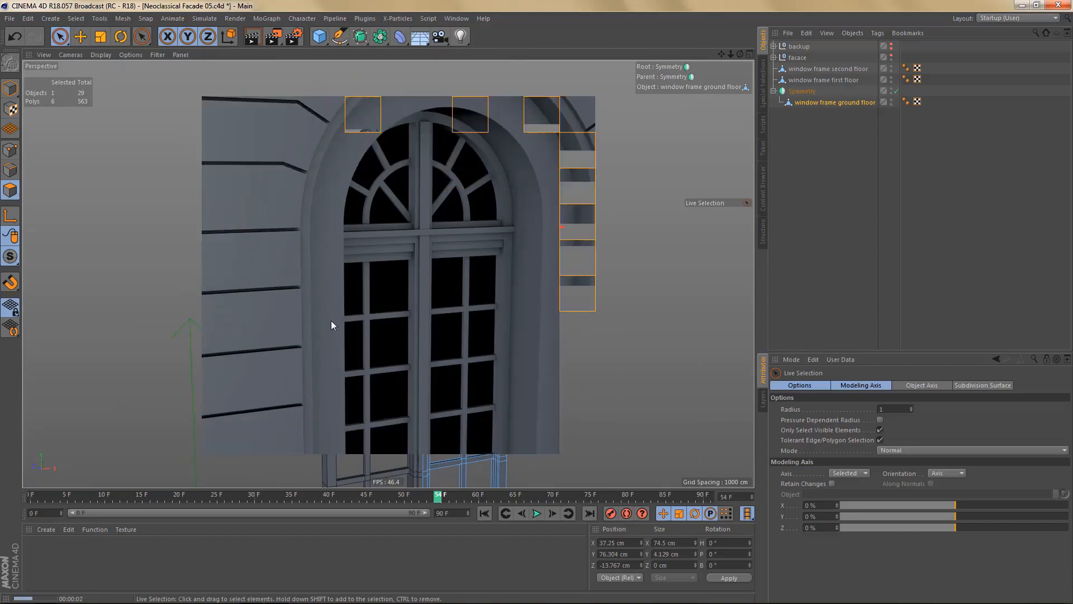
right_click_drag(423, 222, 485, 353, "alt")
middle_click(511, 372)
middle_click(535, 372)
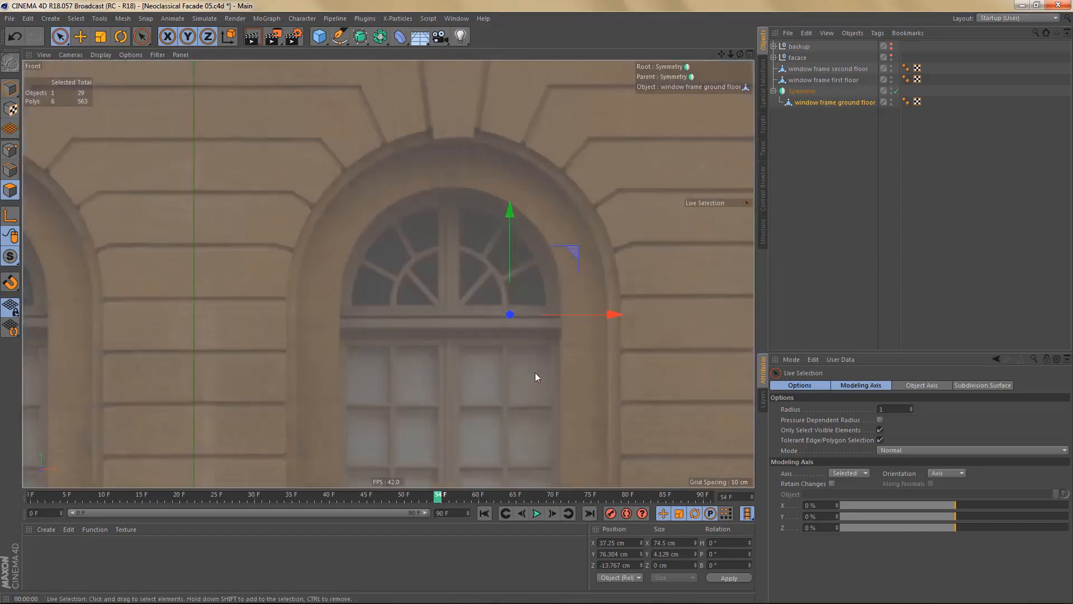
right_click_drag(465, 293, 486, 335, "alt")
scroll(468, 339, "down", 6)
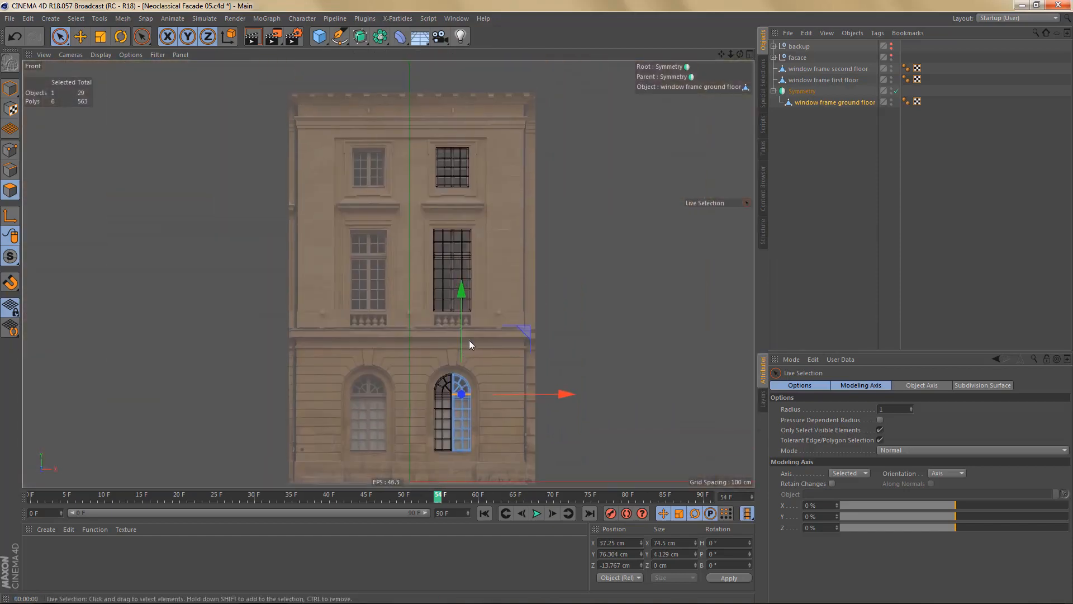
key("ctrl+r")
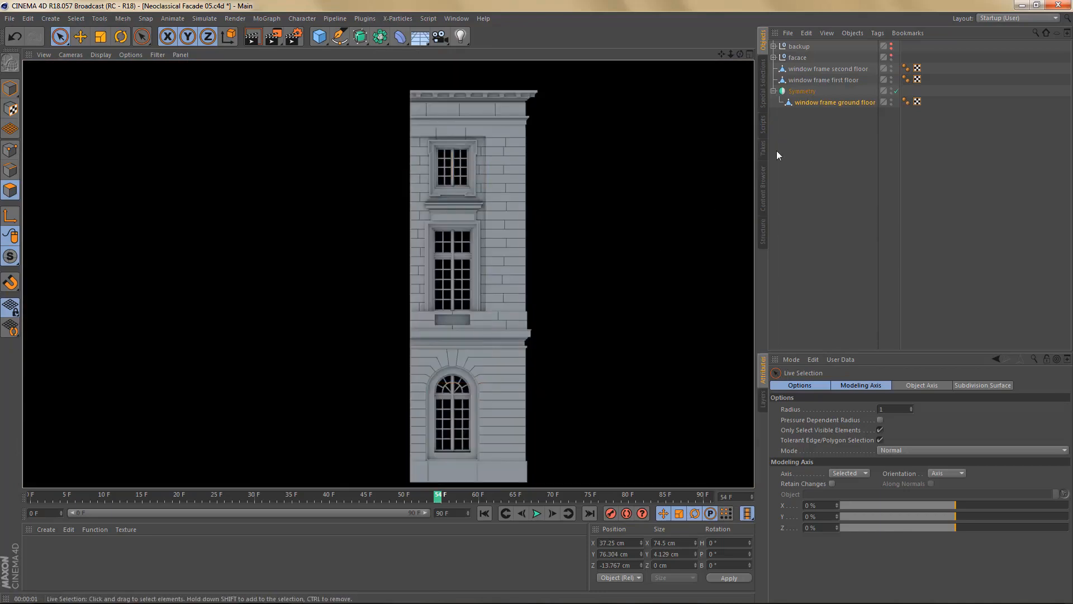
- Convert the Symmetry object to editable geometry, keeping only the ground floor window frame at the top level and deleting the leftover null
left_click(801, 92)
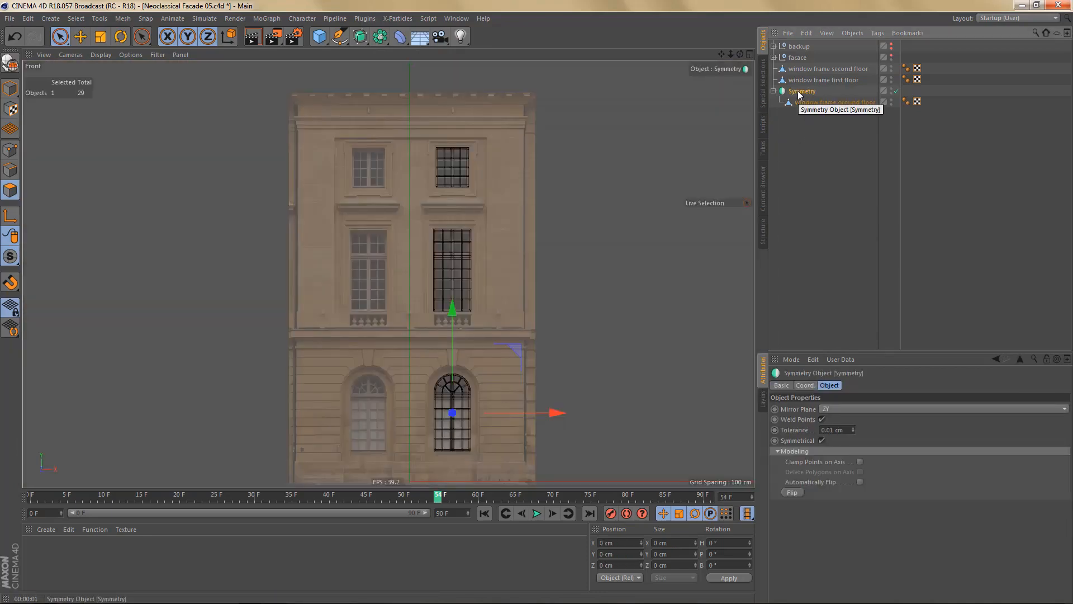
key("Delete")
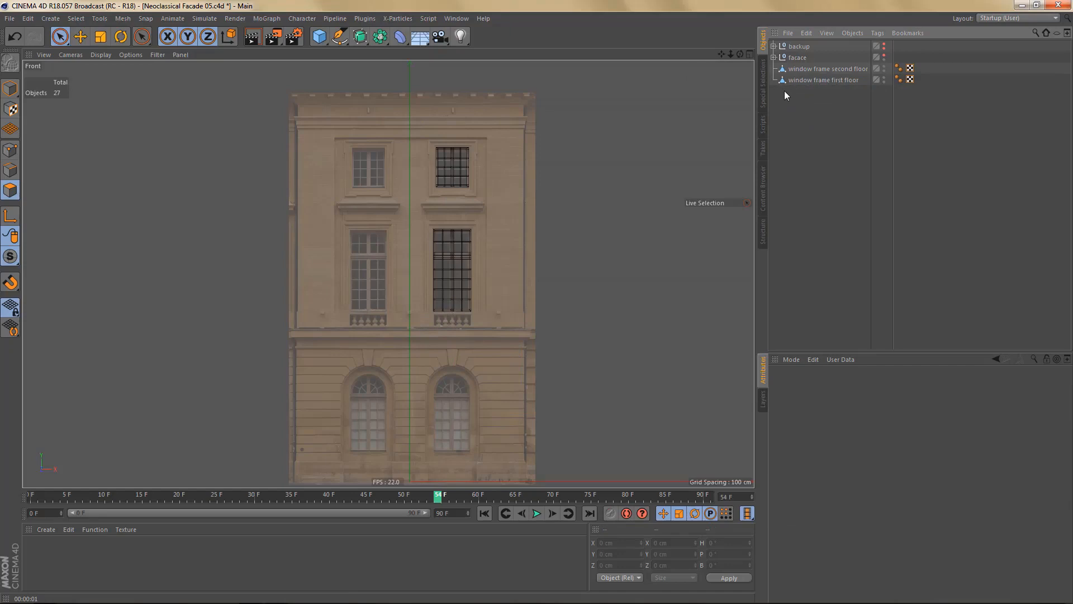
key("ctrl+z")
key("c")
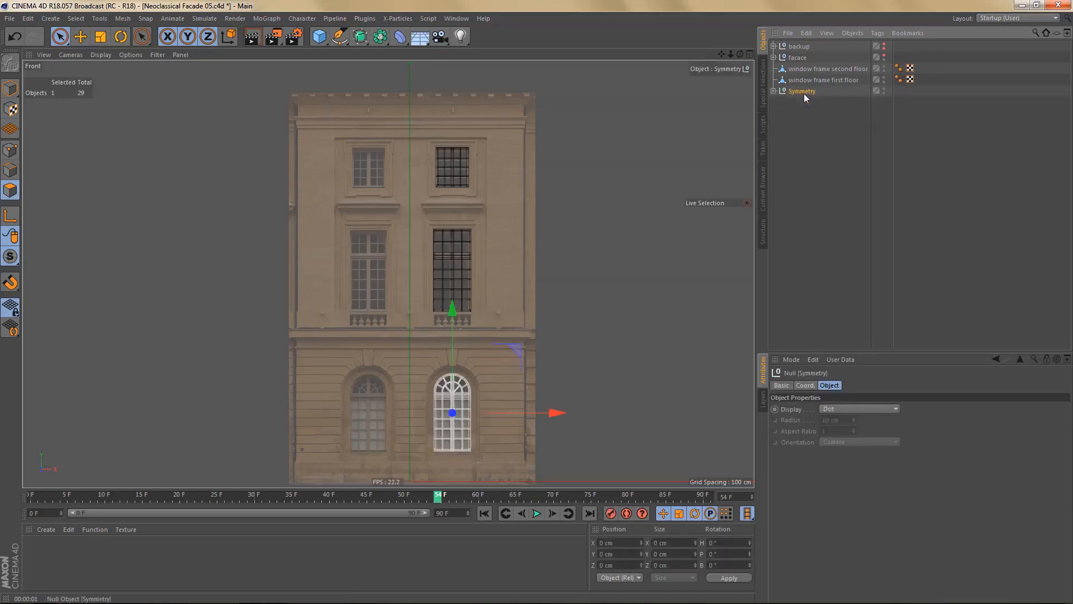
left_click(773, 91)
left_click(807, 102)
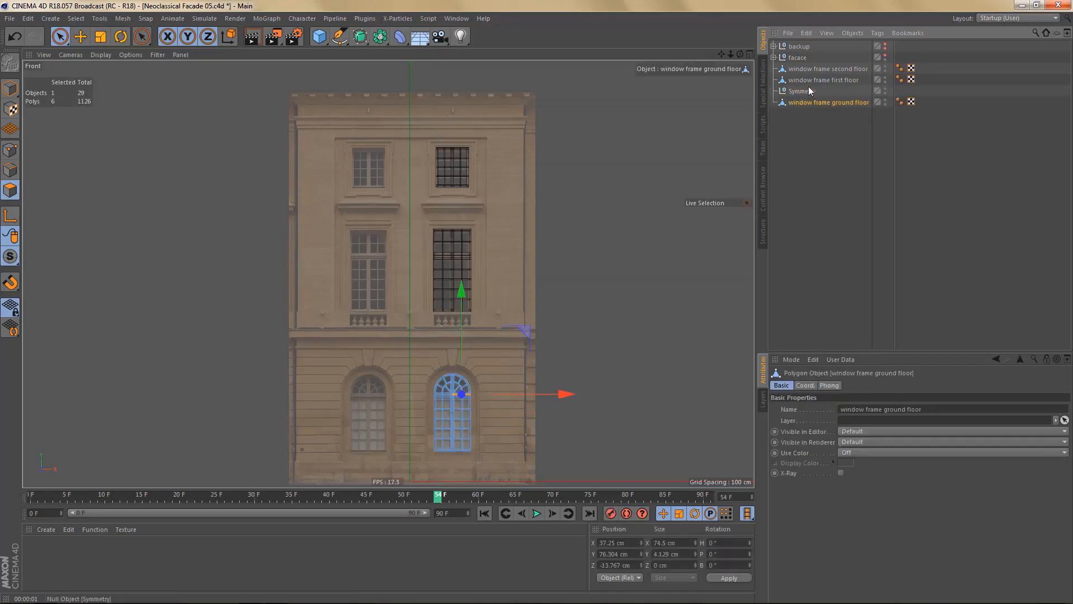
left_click(805, 92)
key("Delete")
left_click(809, 92)
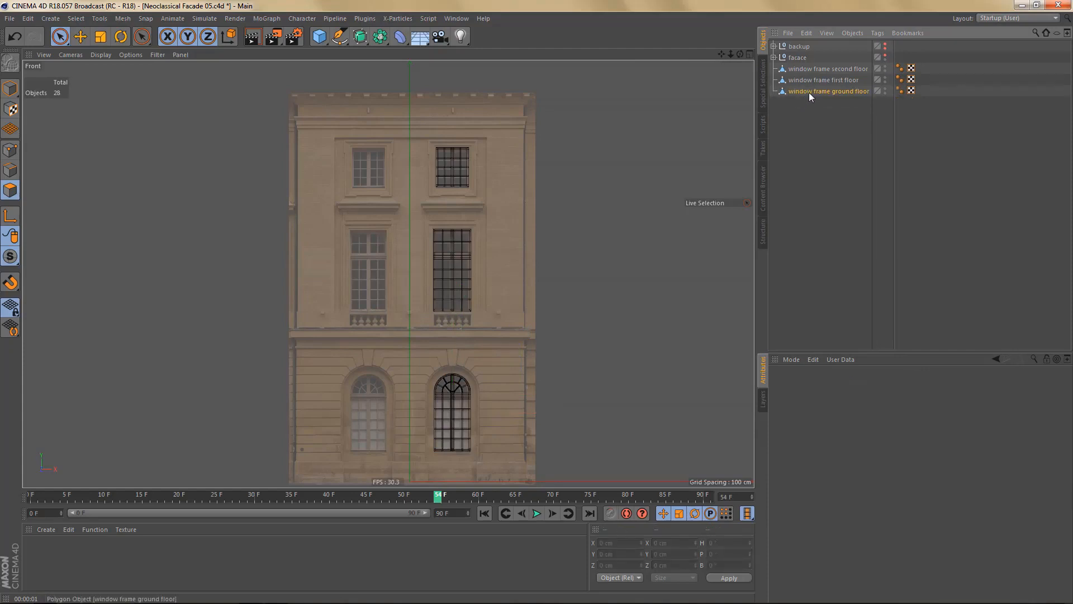
- Examine the complete ground floor window frame from several angles in the perspective view
middle_click_drag(469, 388, 478, 391, "alt")
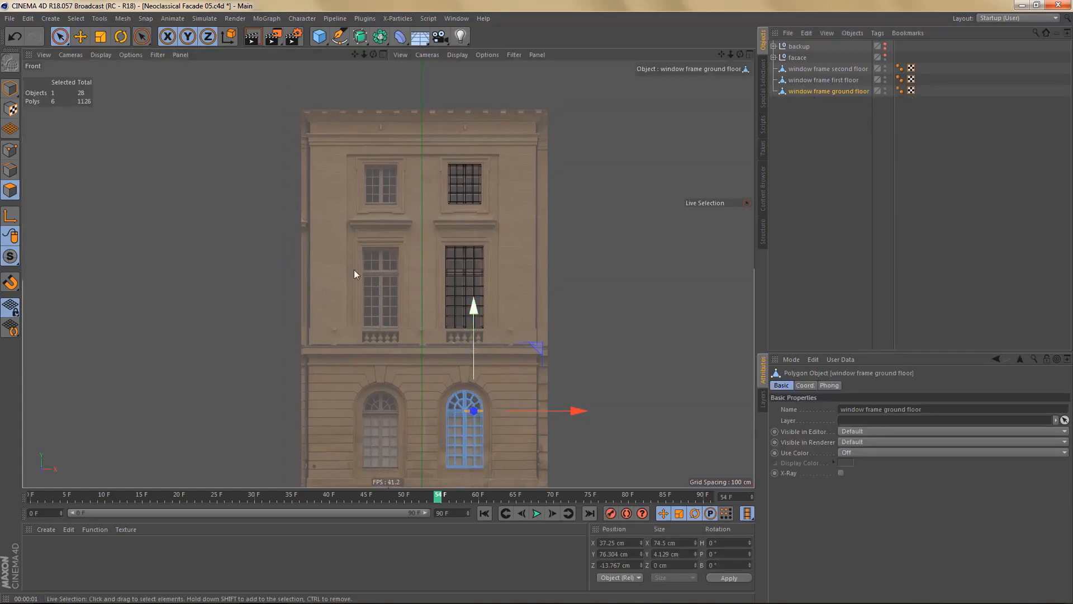
middle_click(354, 269)
middle_click(333, 225)
left_click_drag(460, 274, 498, 285, "alt")
right_click_drag(446, 283, 481, 276, "alt")
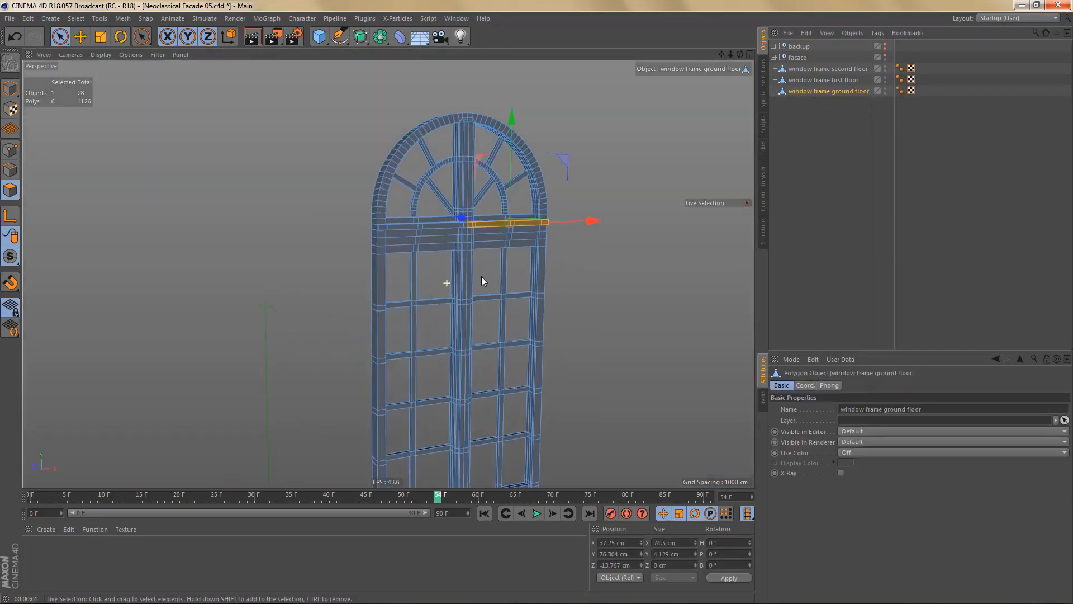
left_click_drag(474, 275, 479, 292, "alt")
right_click_drag(466, 222, 490, 214, "alt")
left_click_drag(491, 213, 526, 241, "alt")
right_click_drag(376, 269, 416, 291, "alt")
left_click_drag(441, 277, 415, 253, "alt")
right_click_drag(415, 253, 358, 335, "alt")
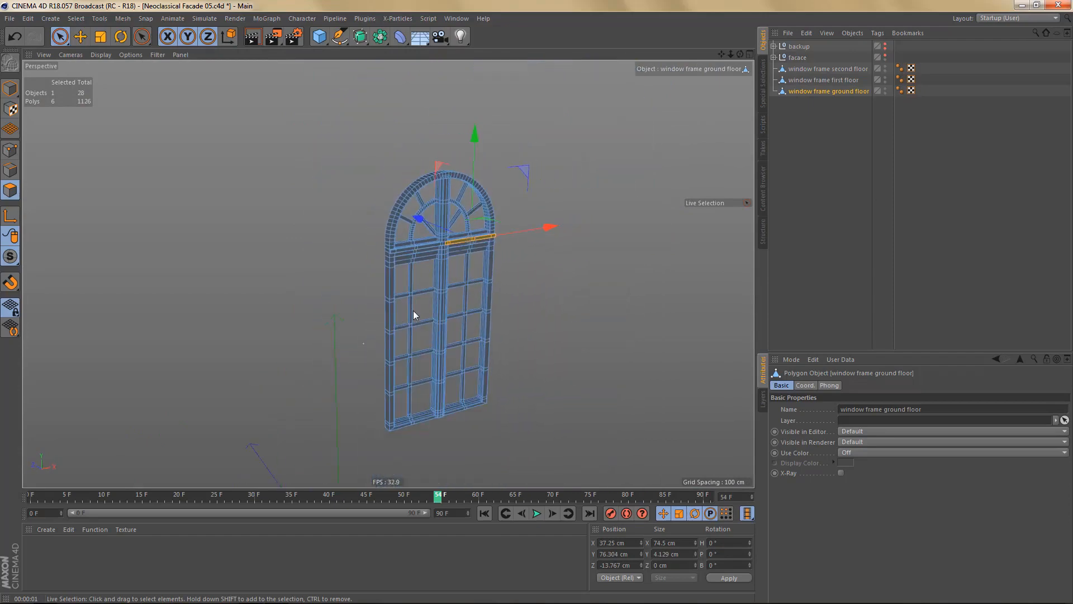
- Copy the wall, stone frame second floor and stone frame first floor objects out of the facace group to the top level
left_click(773, 57)
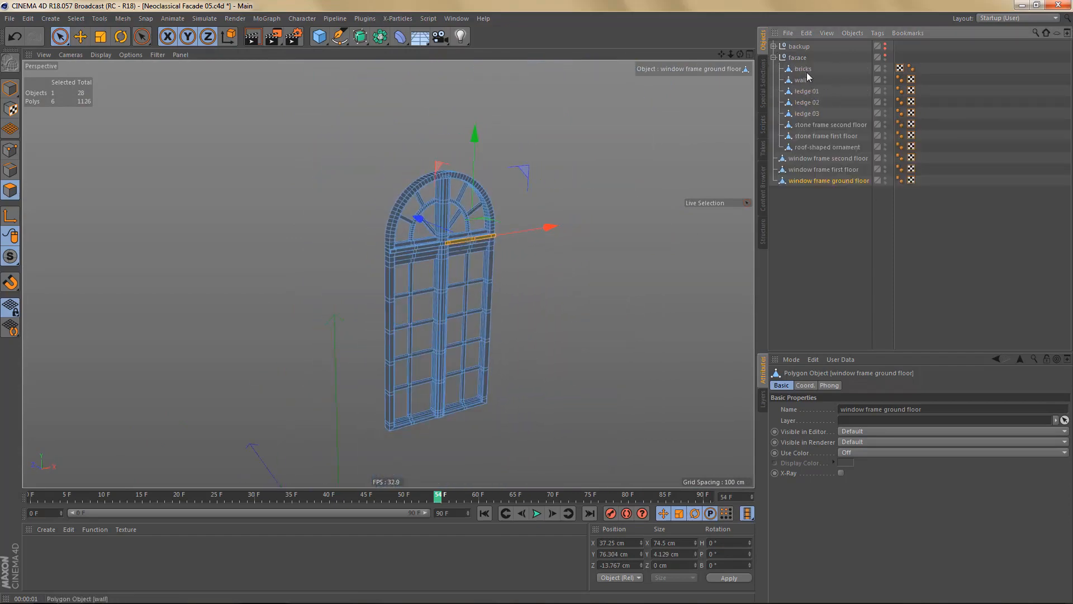
left_click(806, 80)
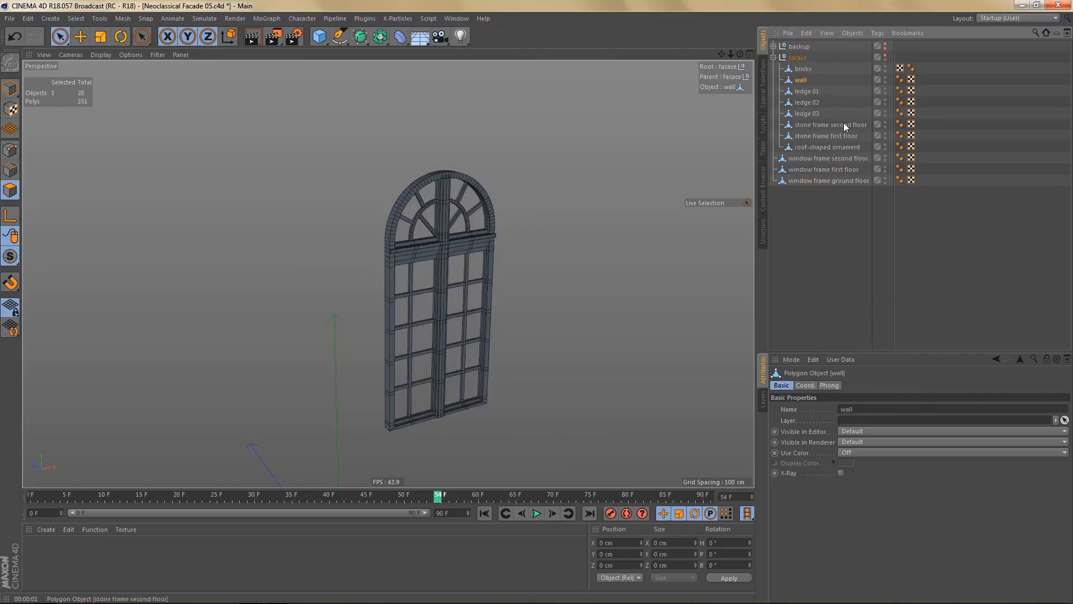
left_click(810, 124, "ctrl")
left_click(812, 136, "ctrl")
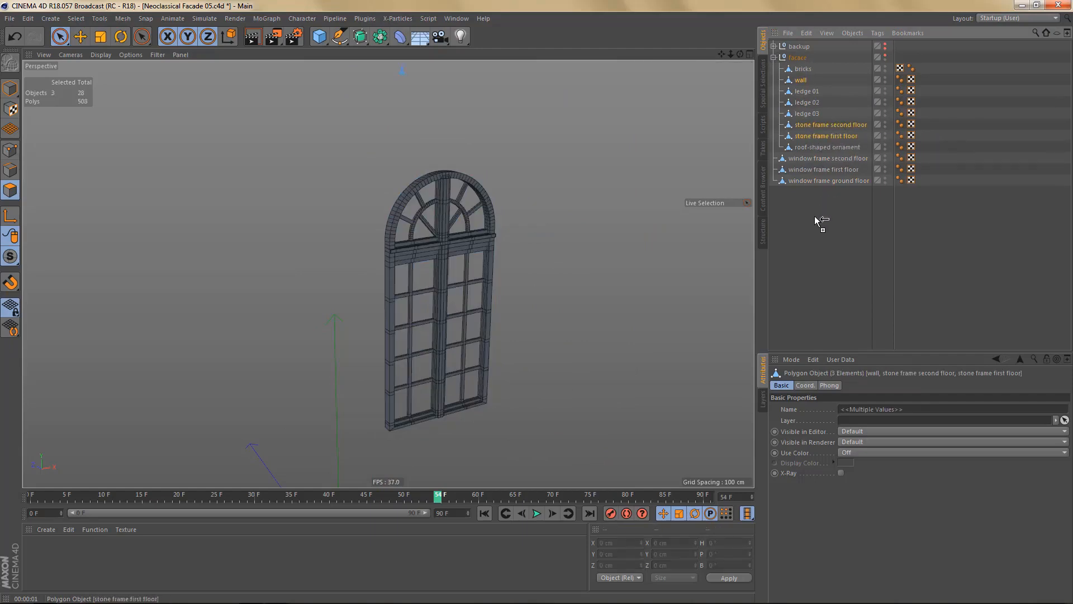
left_click_drag(815, 217, 815, 217, "ctrl")
left_click(774, 58)
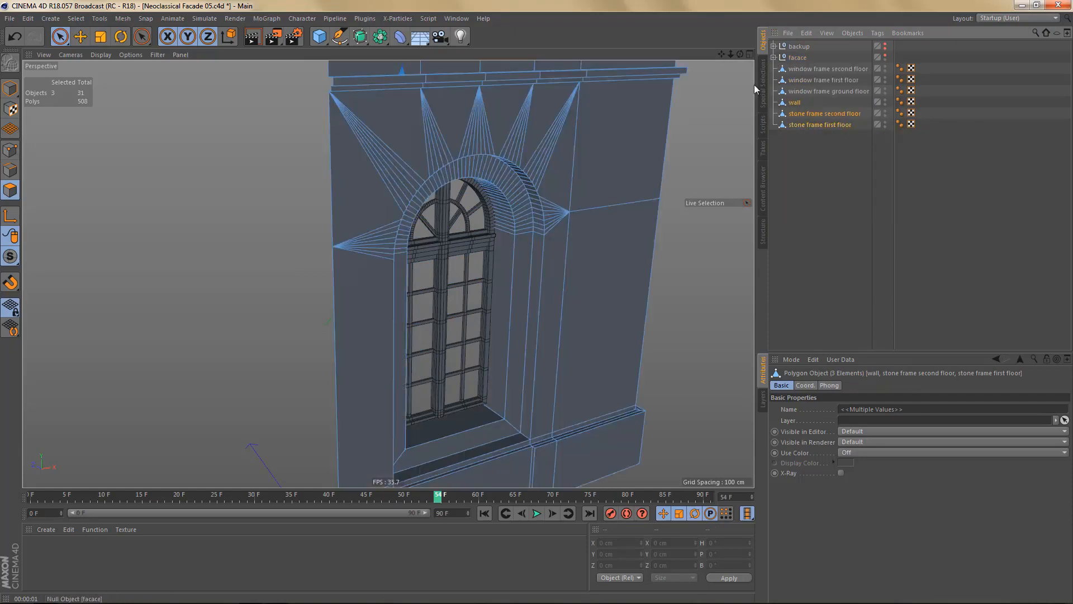
middle_click_drag(627, 249, 619, 270, "alt")
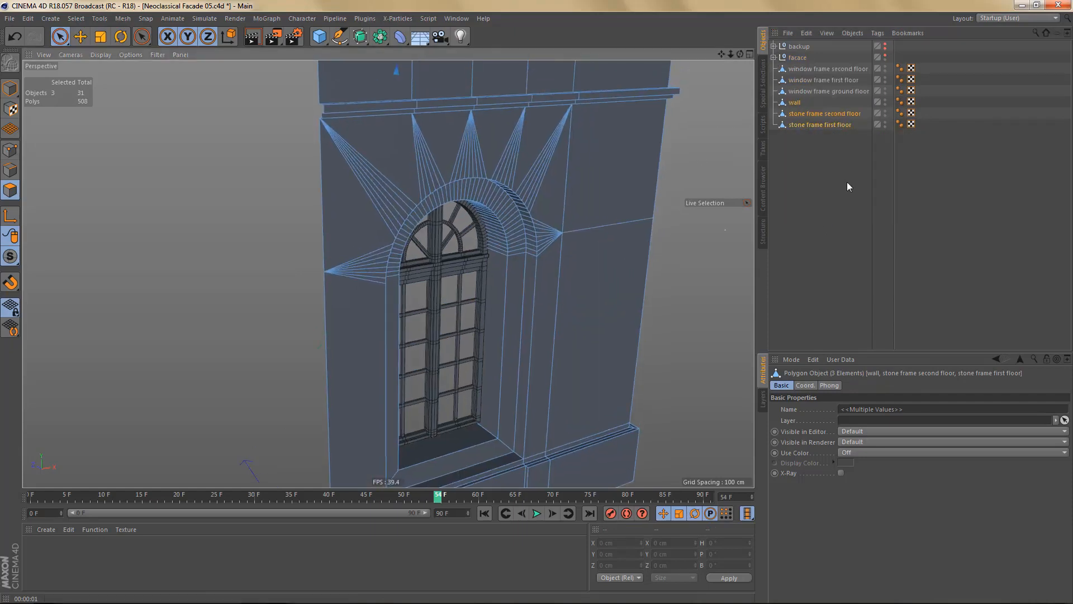
- Hide the three window frame objects and close the arched ground floor opening of the copied wall with Close Polygon Hole
left_click(803, 91)
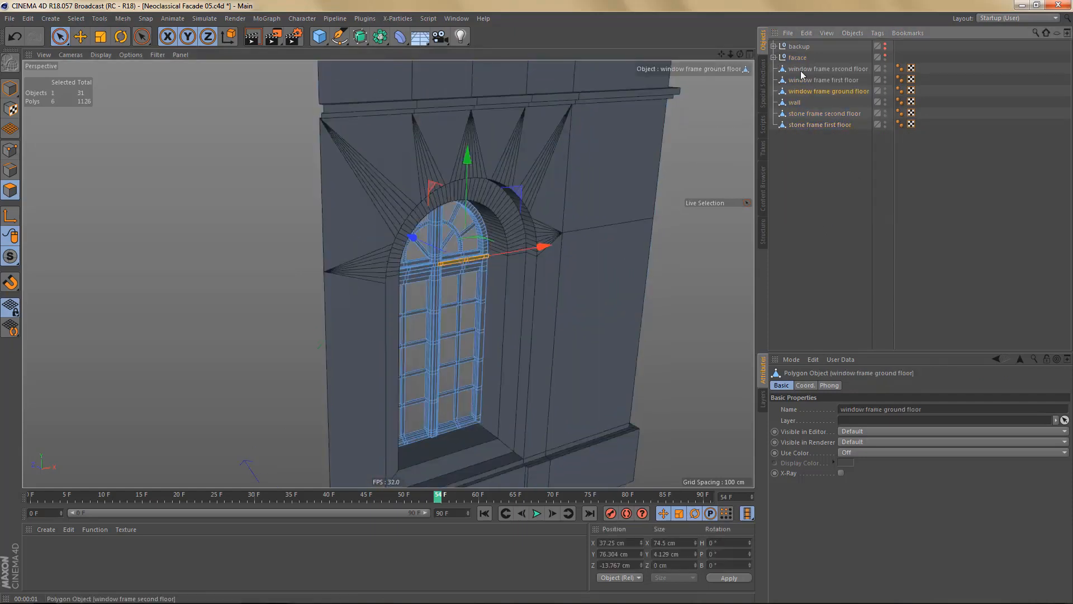
left_click(885, 89)
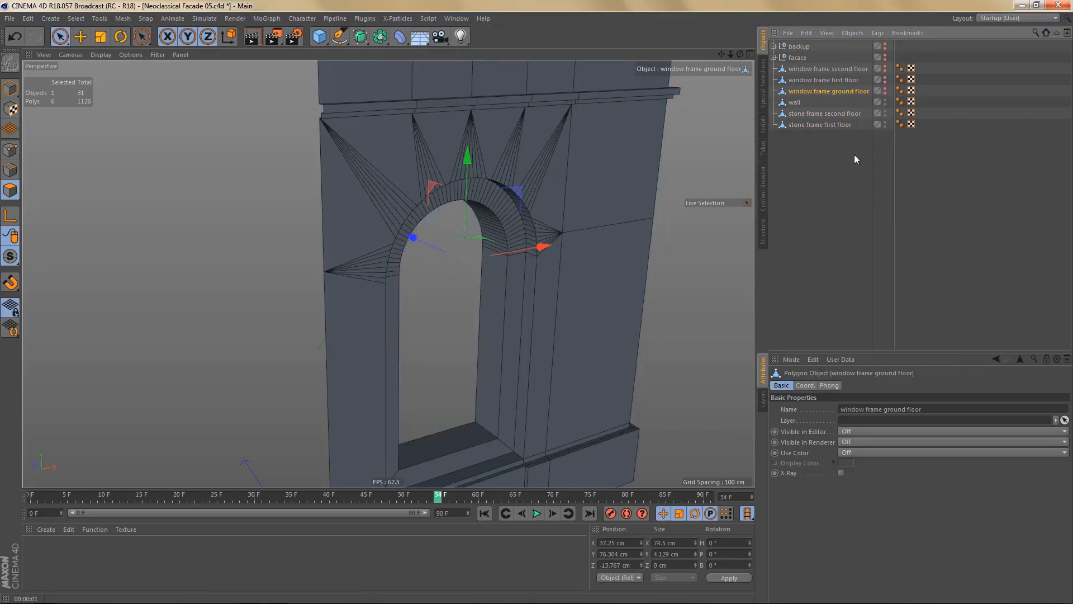
left_click(798, 101)
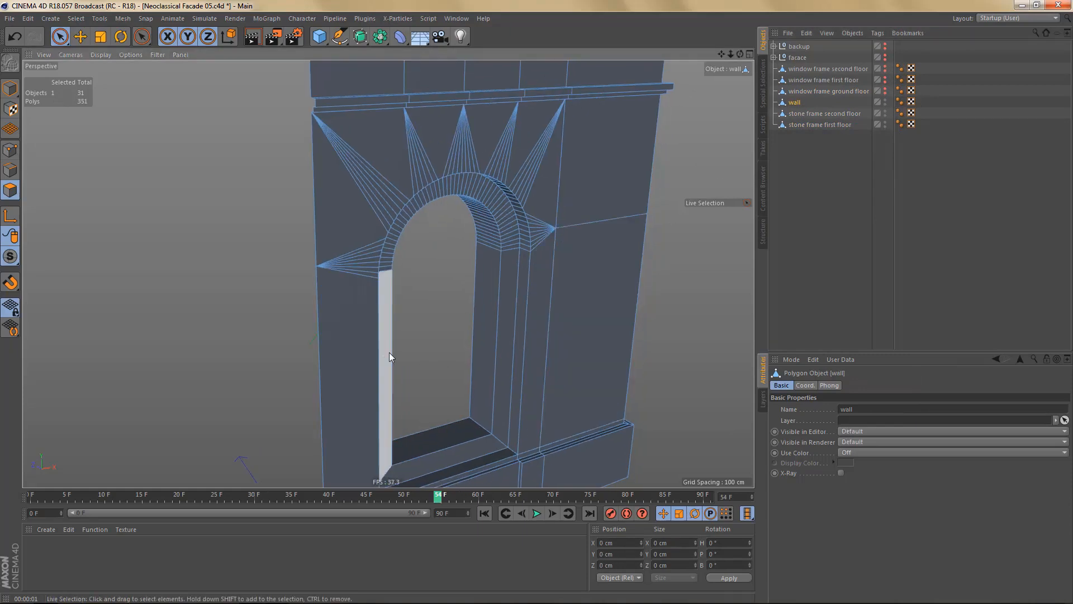
key("m")
key("d")
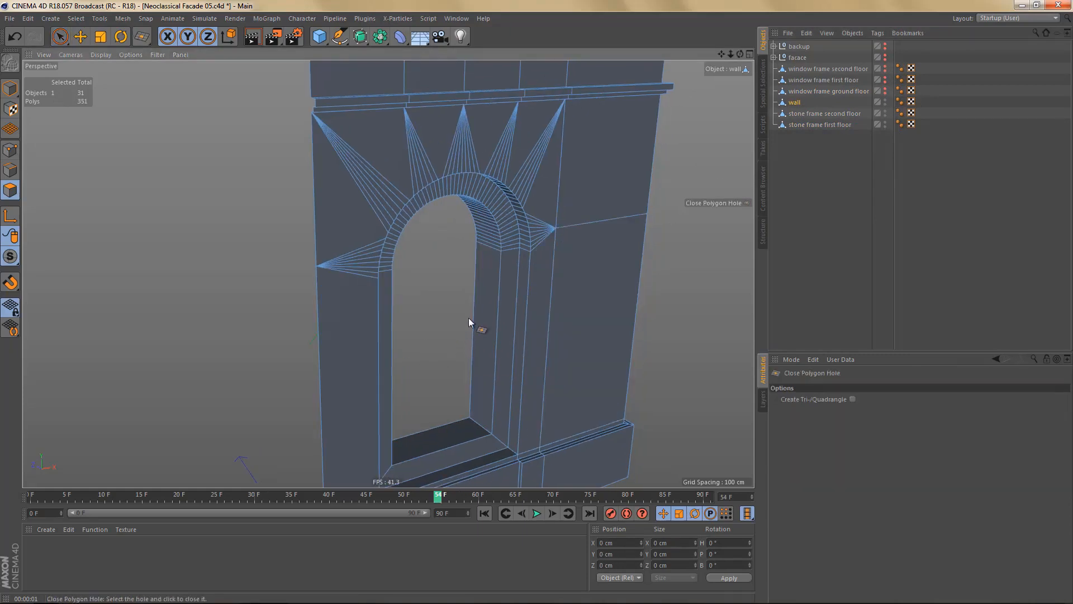
left_click(475, 316)
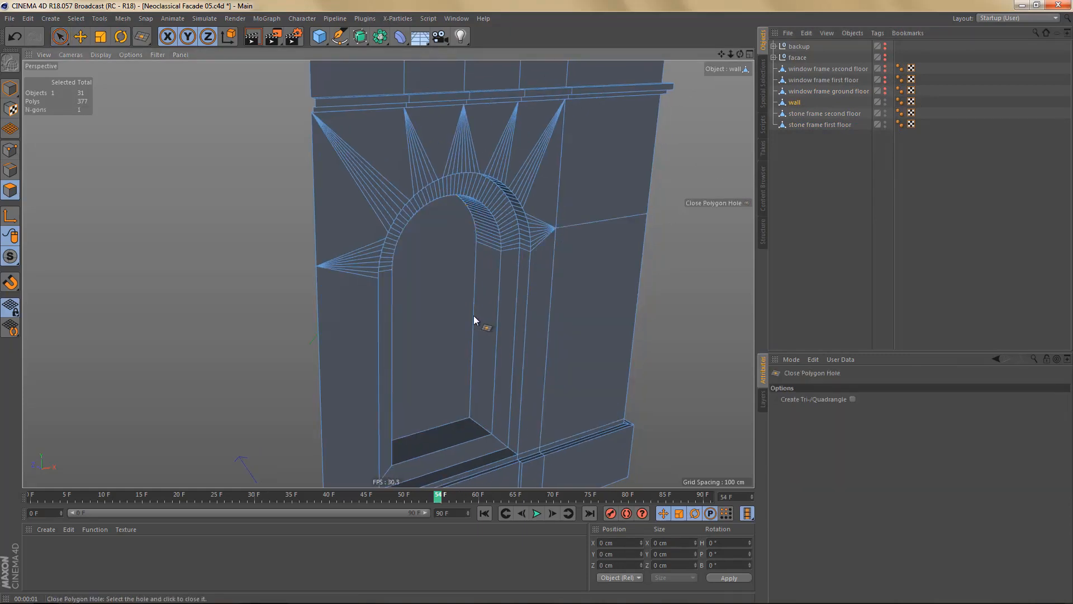
- Delete all polygons of the copied wall except the arched one filling the opening, and optimize the remaining mesh
right_click(473, 320)
left_click(500, 373)
left_click(446, 299)
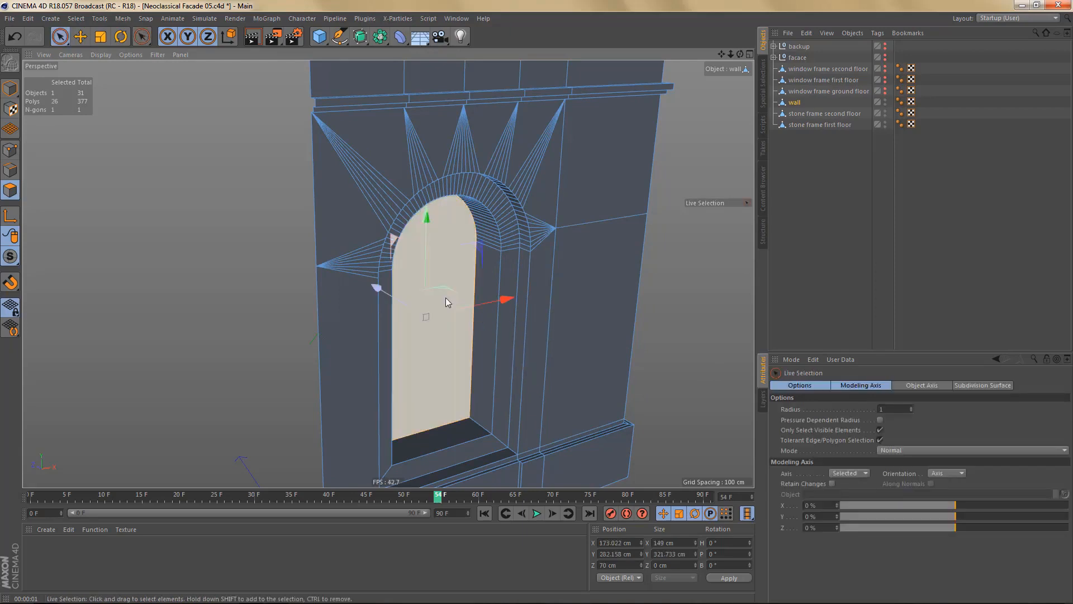
key("u")
key("i")
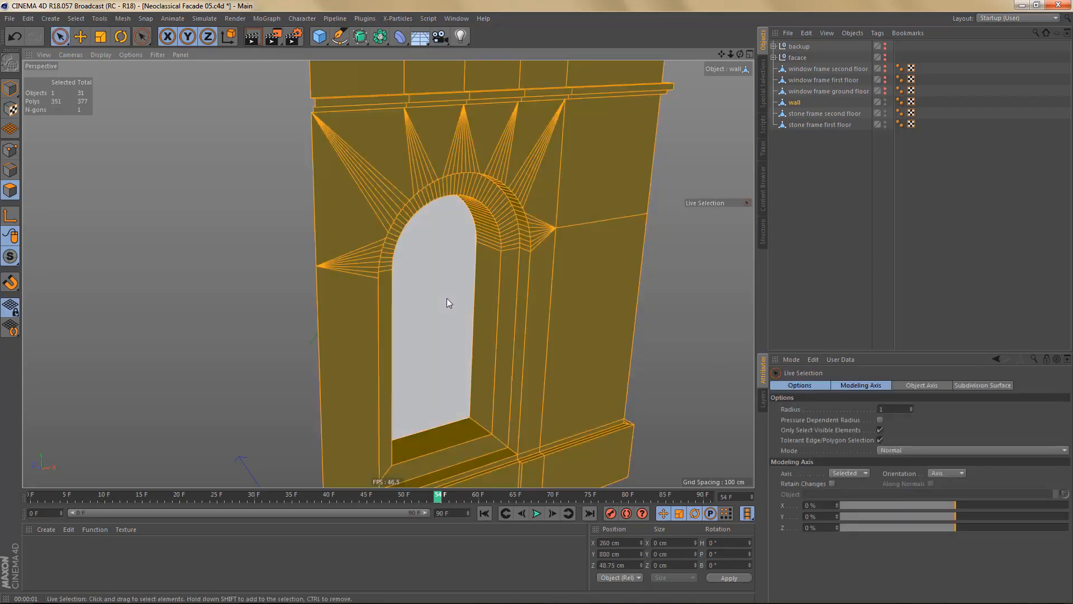
key("Delete")
key("u")
key("o")
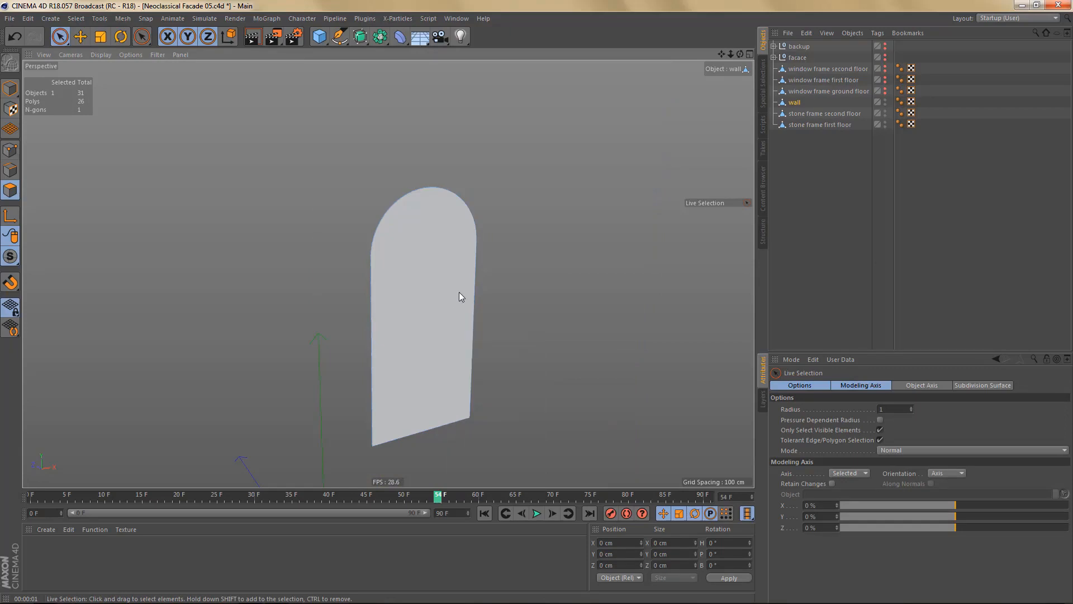
- Move the arched pane's axis to the center of all its points with Axis Center
key("Return")
key("x")
key("a")
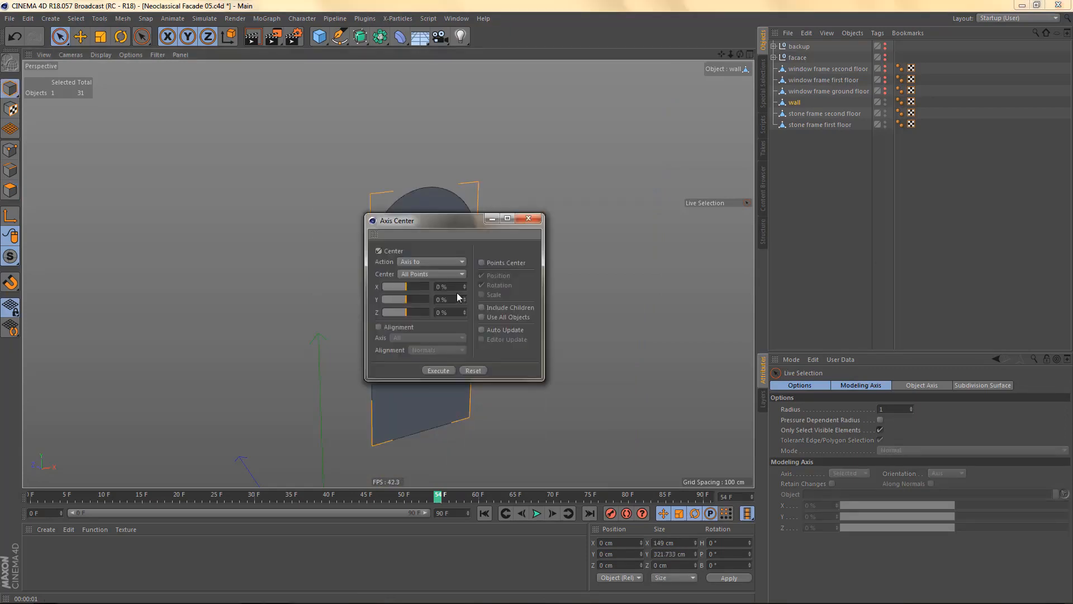
left_click(448, 366)
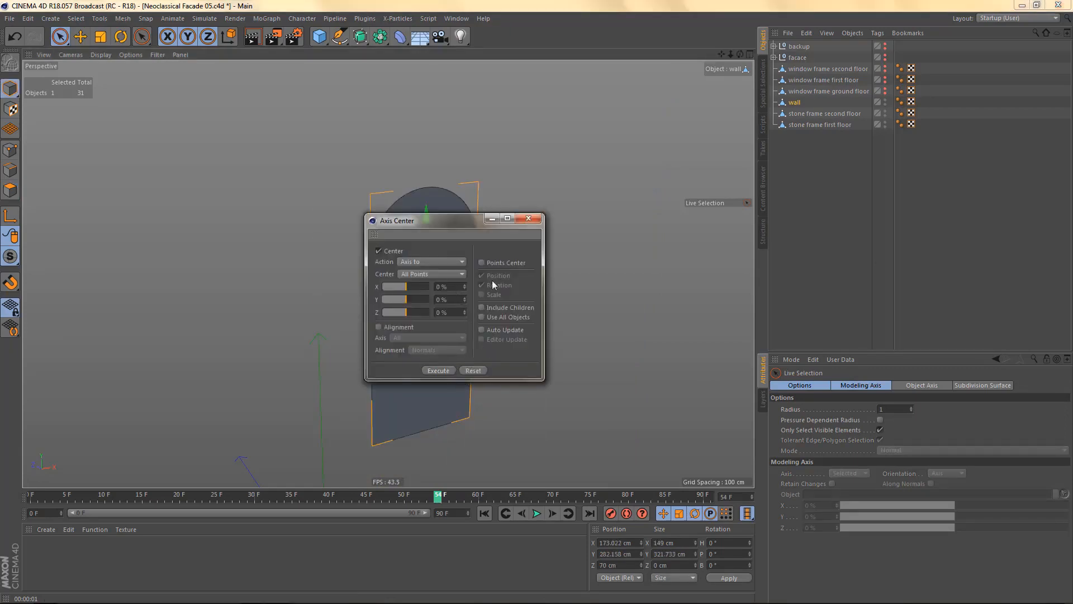
left_click(528, 218)
scroll(490, 334, "down", 4)
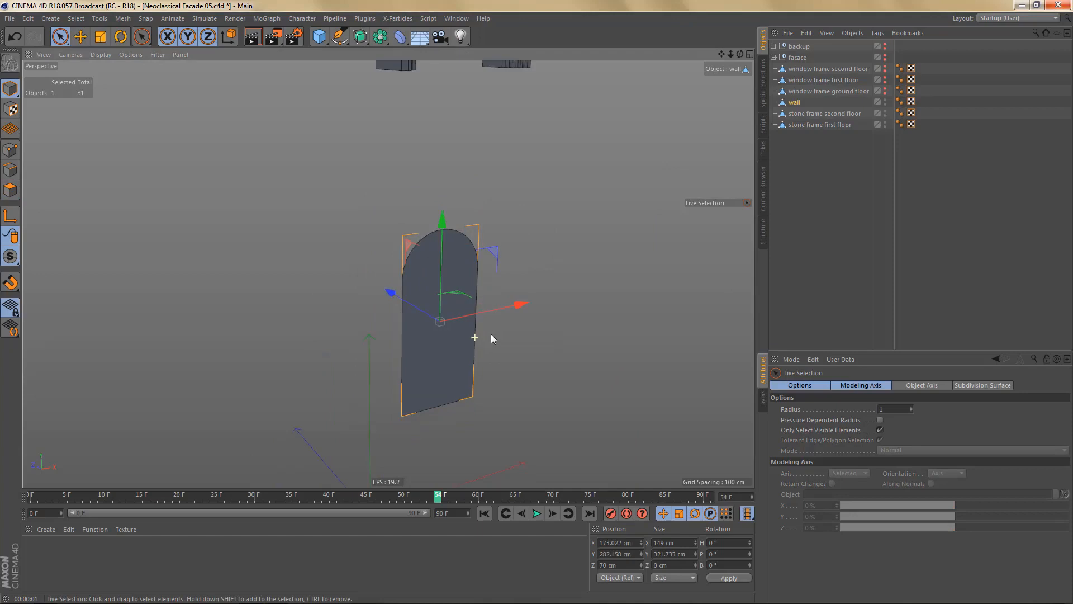
- Rename the wall object holding the arched pane as glass ground floor
left_click(815, 114)
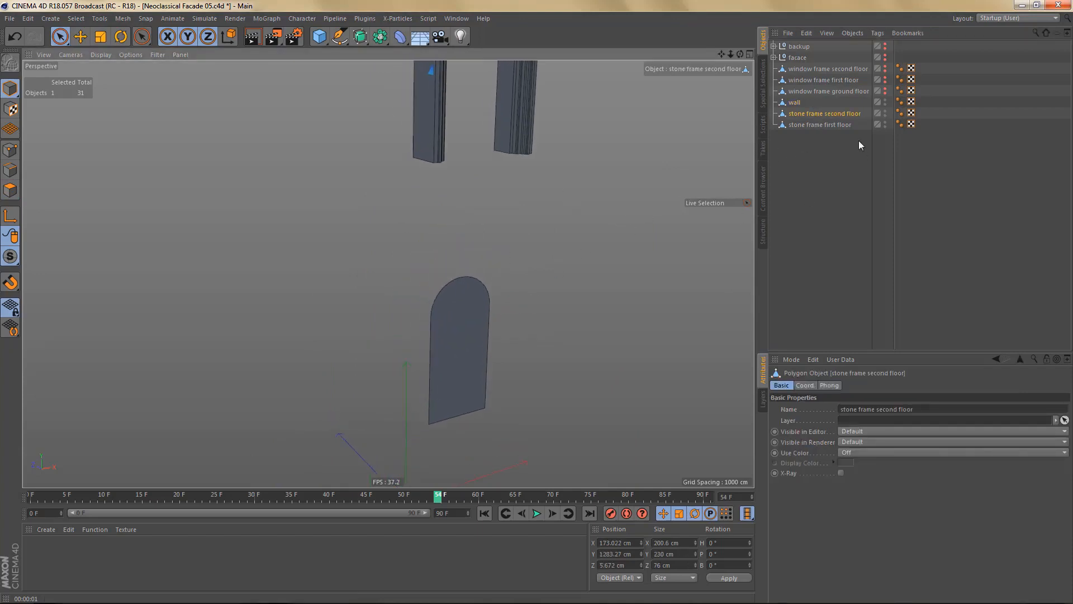
left_click(810, 124)
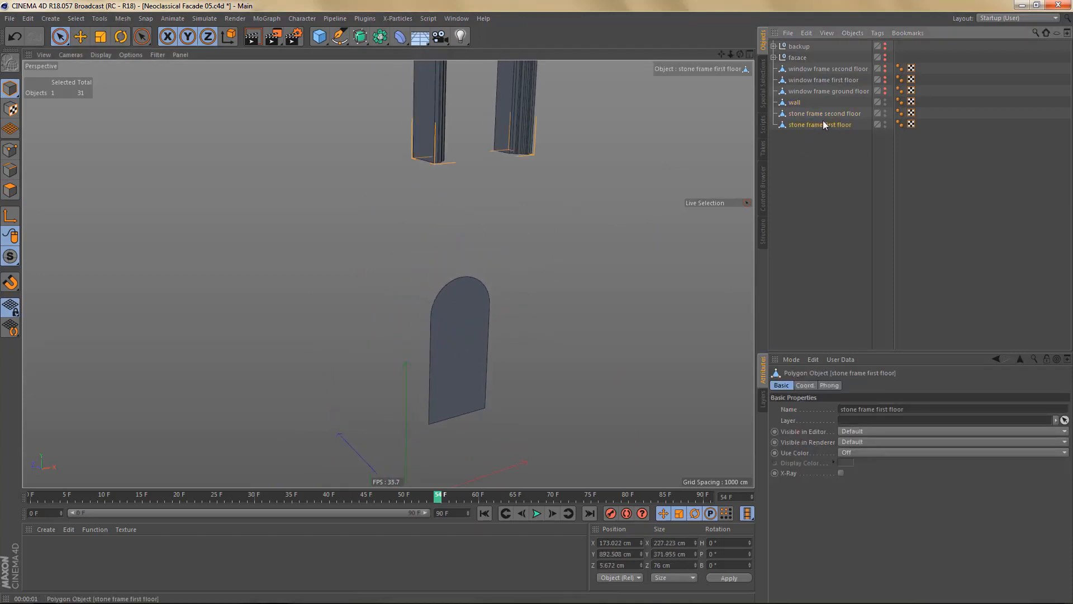
double_click(795, 102)
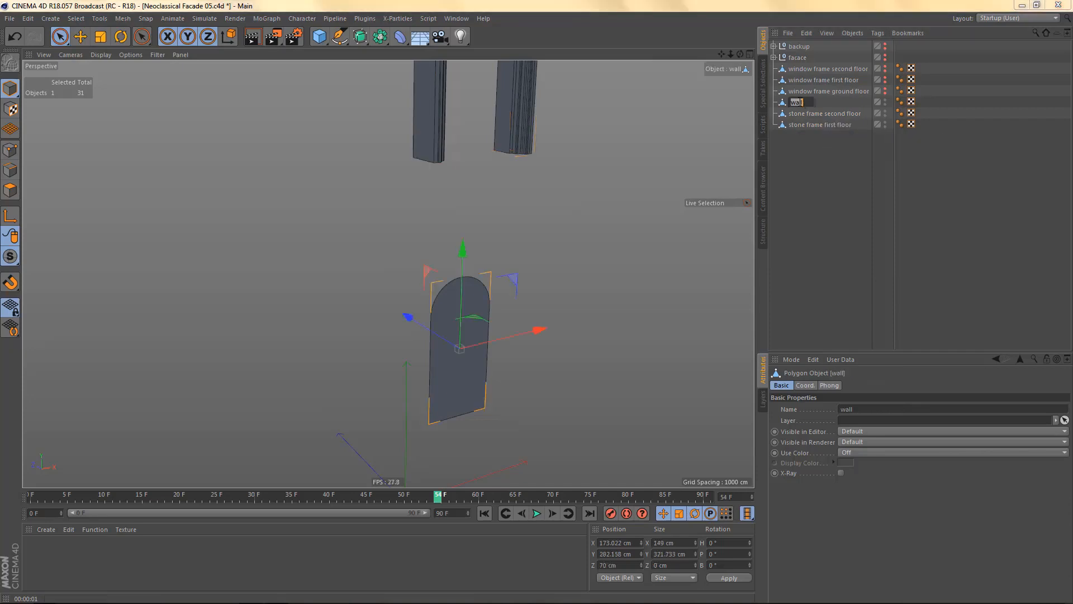
type("ga")
type("ass ground floor")
key("Return")
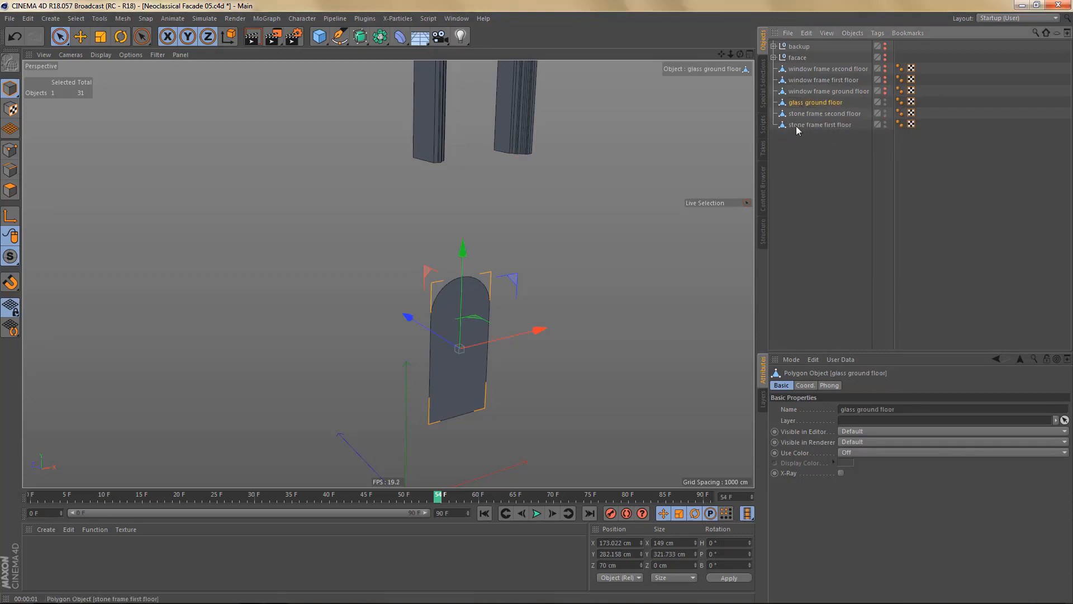
- Rename the two copied stone frame objects as glass second floor and glass first floor
double_click(799, 115)
left_click_drag(826, 114, 757, 108)
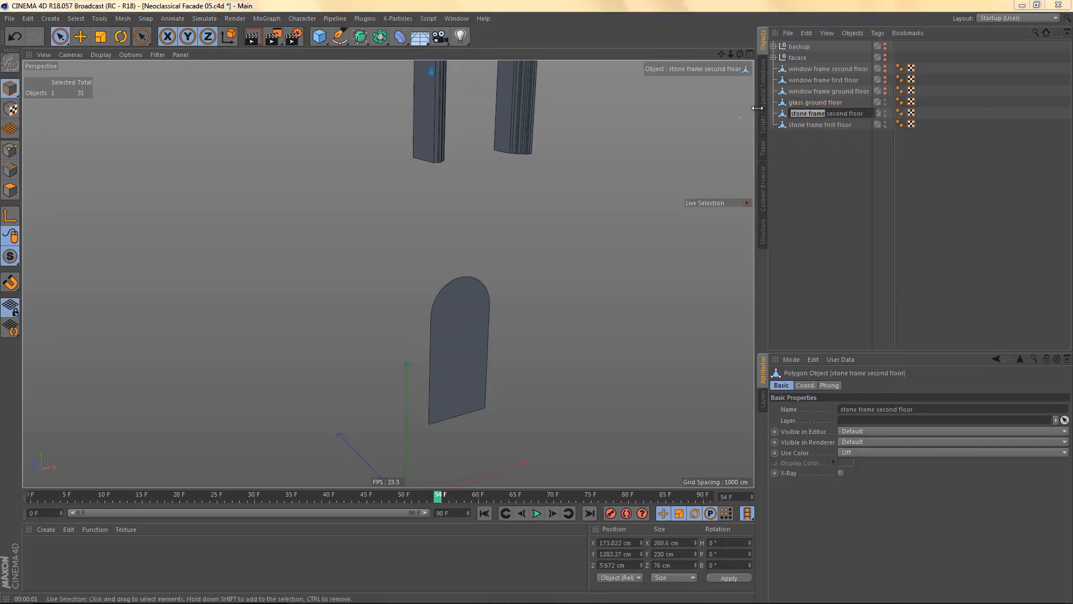
type("glass")
left_click(816, 124)
double_click(816, 124)
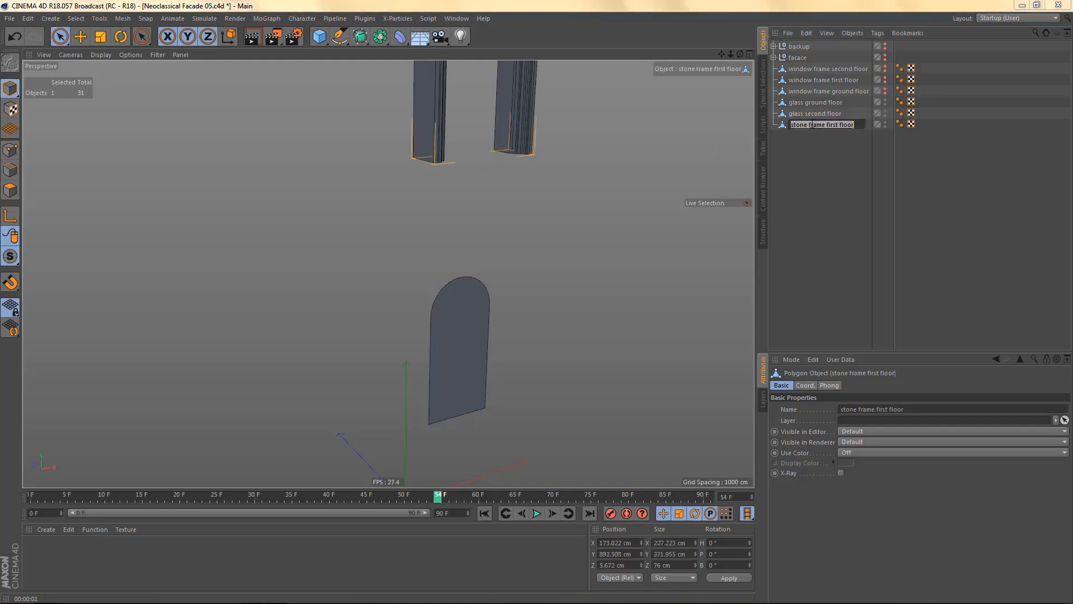
left_click_drag(825, 124, 772, 169)
type("glass")
key("Return")
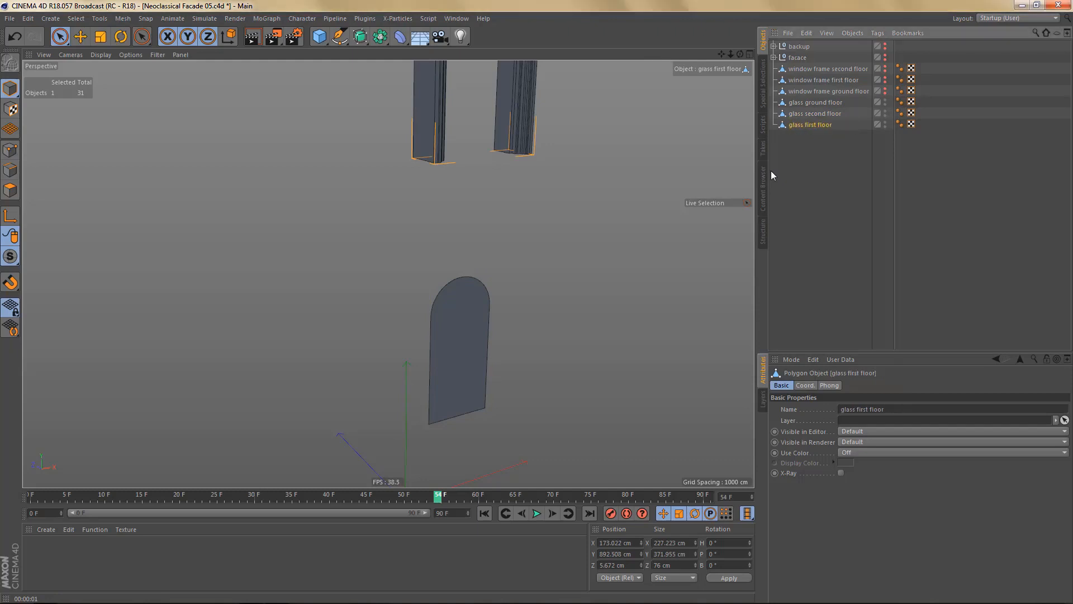
- Bridge the two inner vertical back edges of the glass first floor frame with a polygon that fills its opening
middle_click_drag(532, 247, 519, 348, "alt")
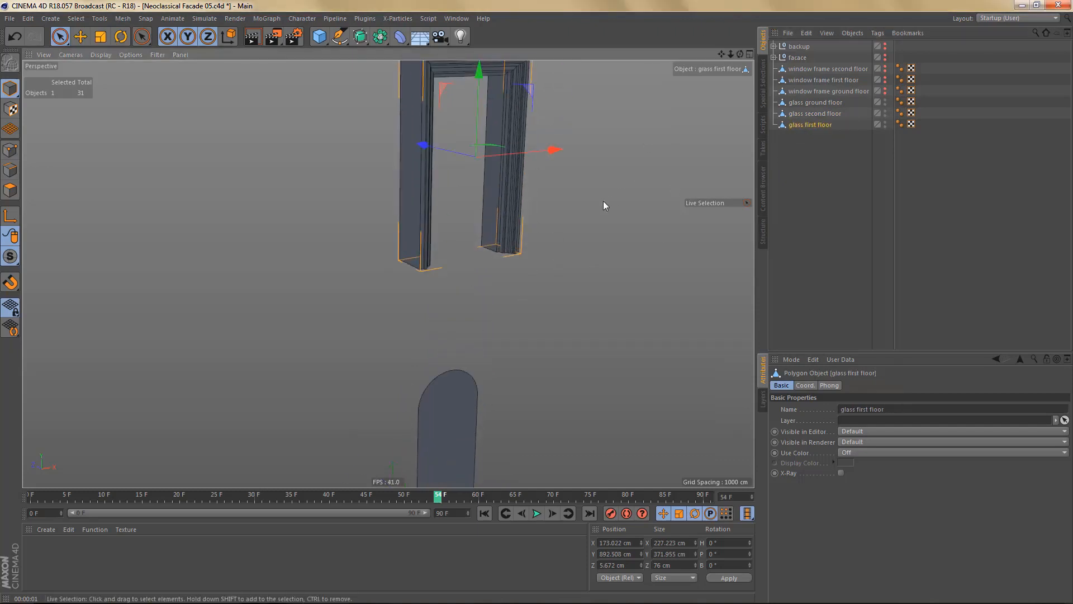
key("Return")
left_click_drag(411, 149, 637, 167, "alt")
middle_click_drag(381, 202, 406, 248, "alt")
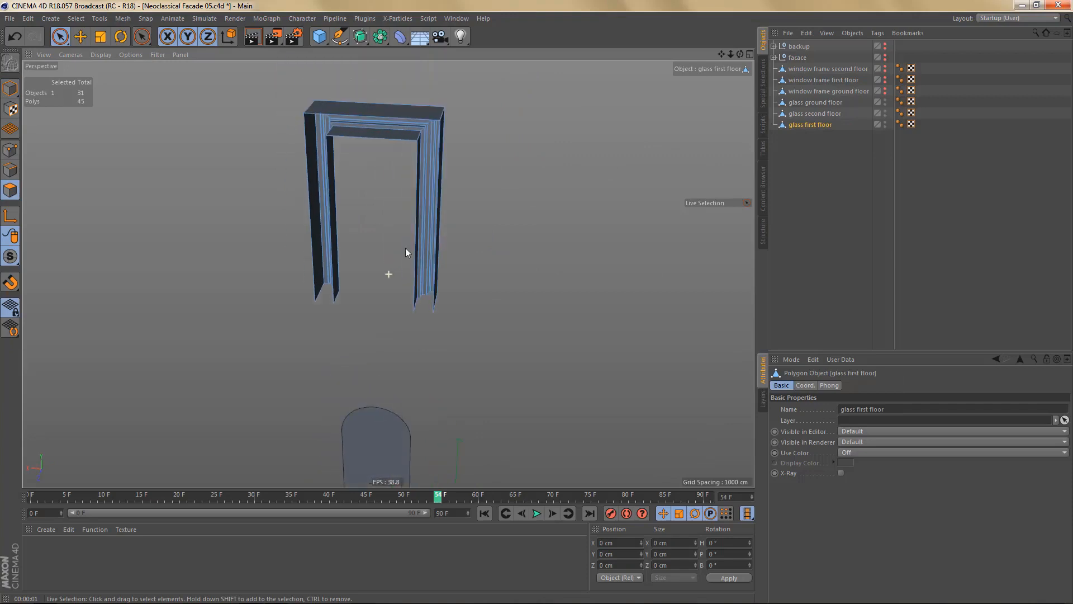
scroll(405, 252, "up", 3)
key("m")
key("b")
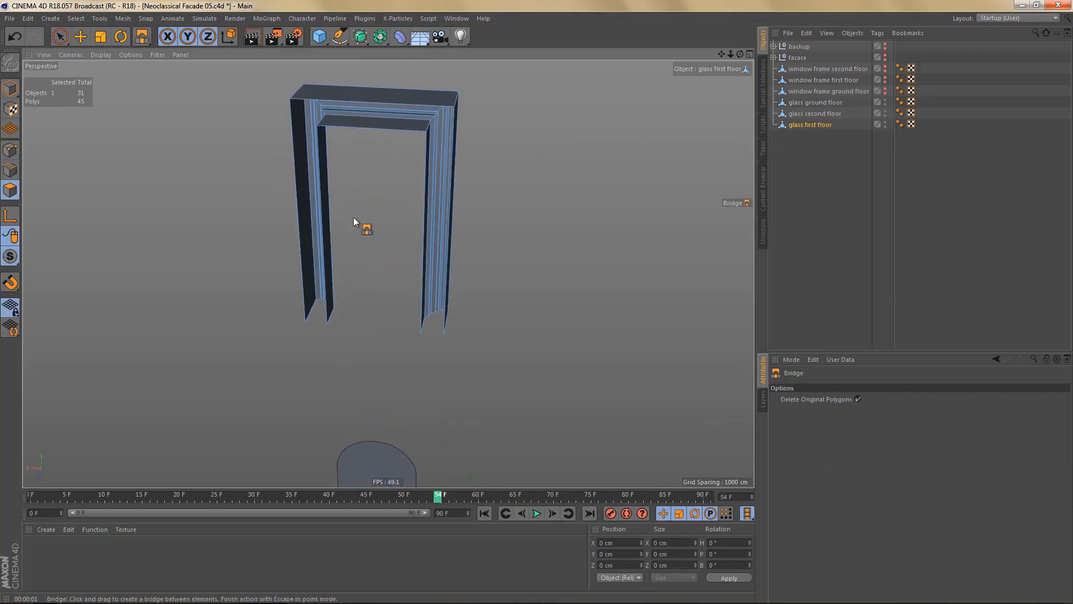
left_click_drag(317, 229, 388, 222, "alt")
key("Return")
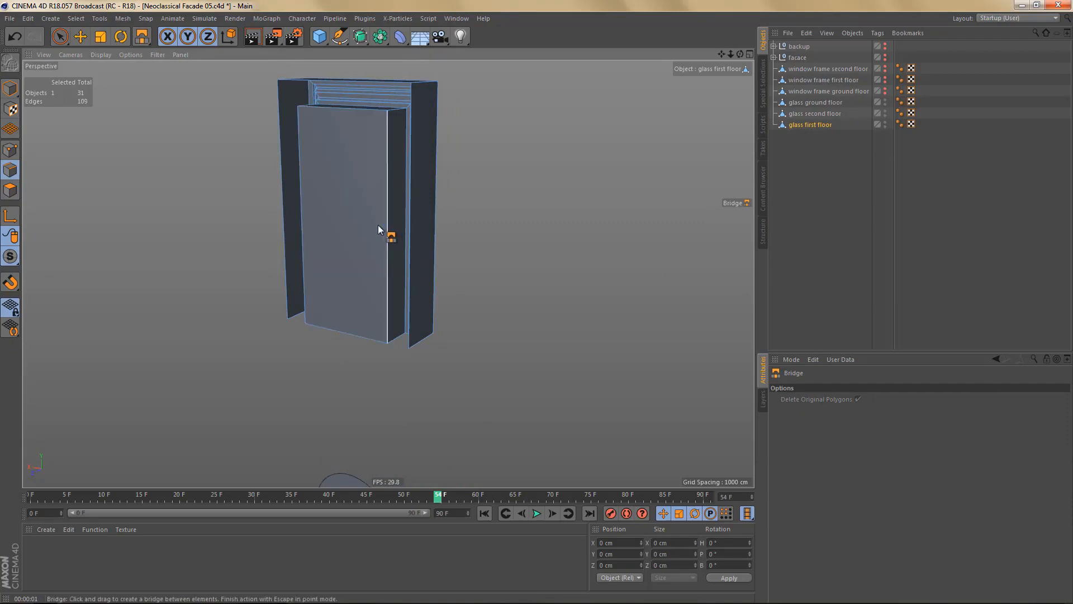
key("Return")
- Delete all polygons of glass first floor except the one filling the opening, and optimize the remaining mesh
key("space")
left_click(353, 201)
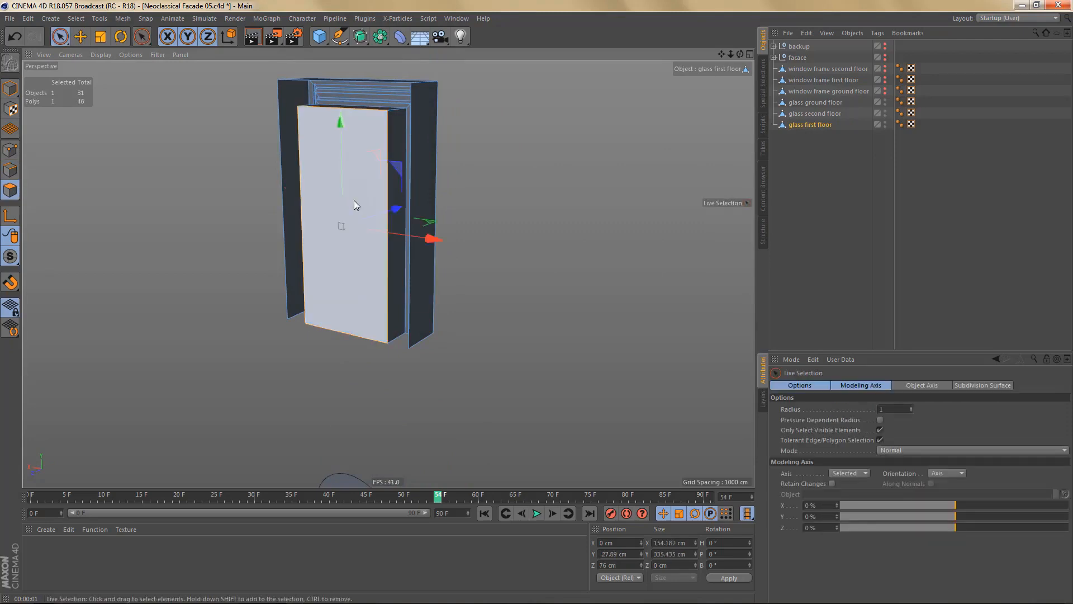
key("u")
key("i")
key("Delete")
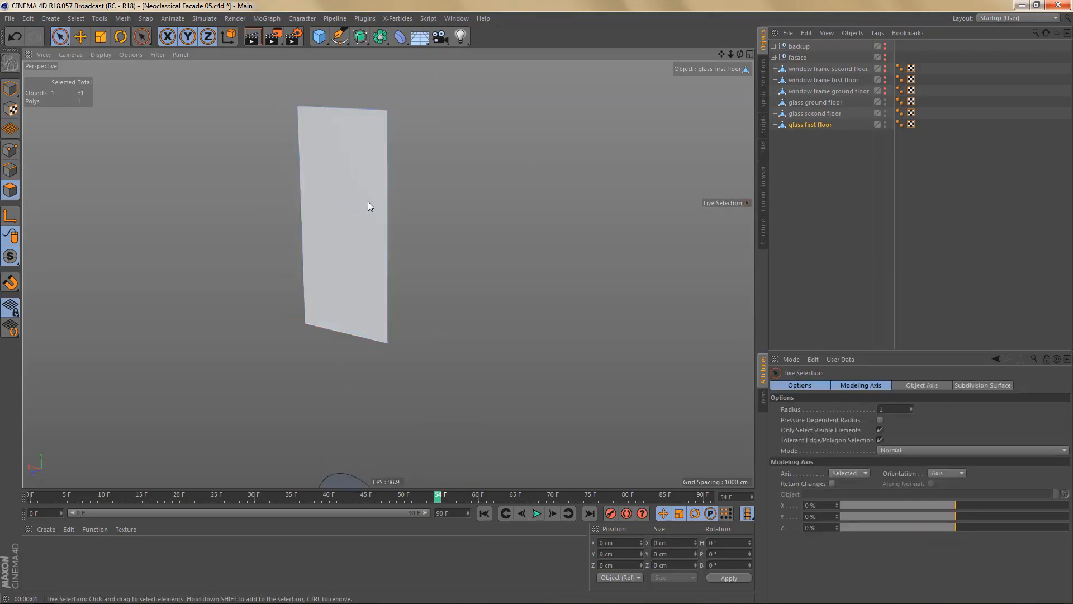
key("u")
key("o")
- Move the glass first floor pane's axis to the center of all its points with Axis Center
key("ö")
key("m")
key("ä")
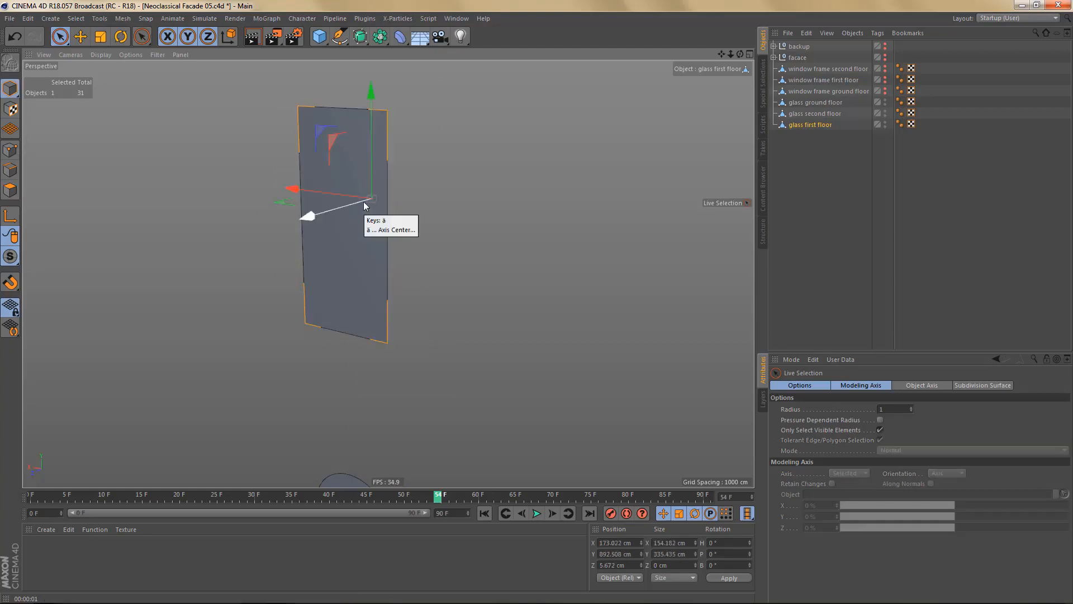
key("ä")
left_click(441, 370)
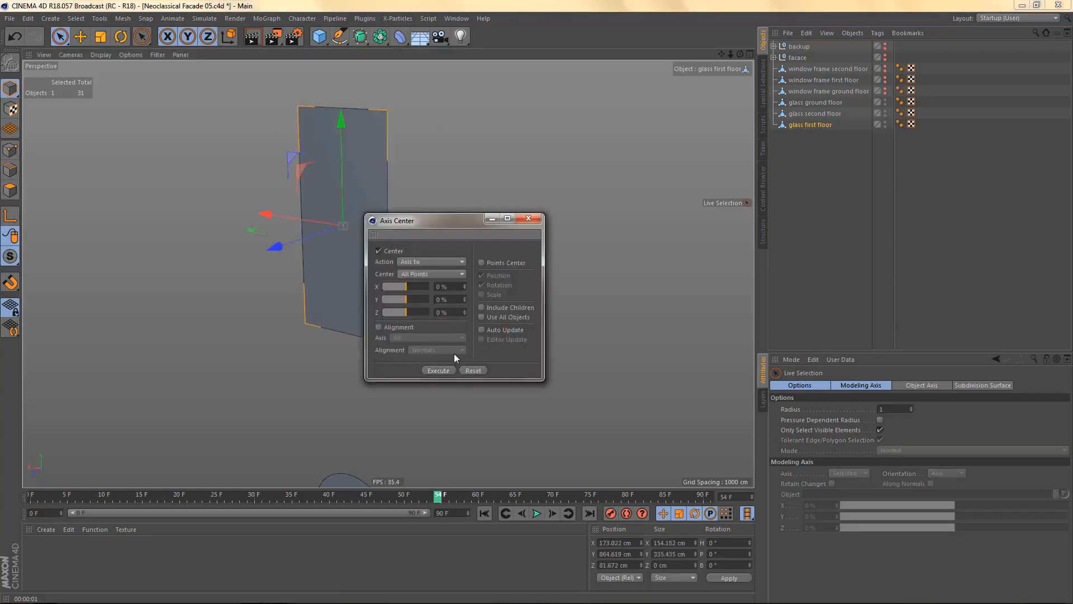
left_click(529, 219)
- Close the rear window opening of the glass second floor frame with Close Polygon Hole
left_click_drag(379, 223, 347, 217, "alt")
left_click(816, 103)
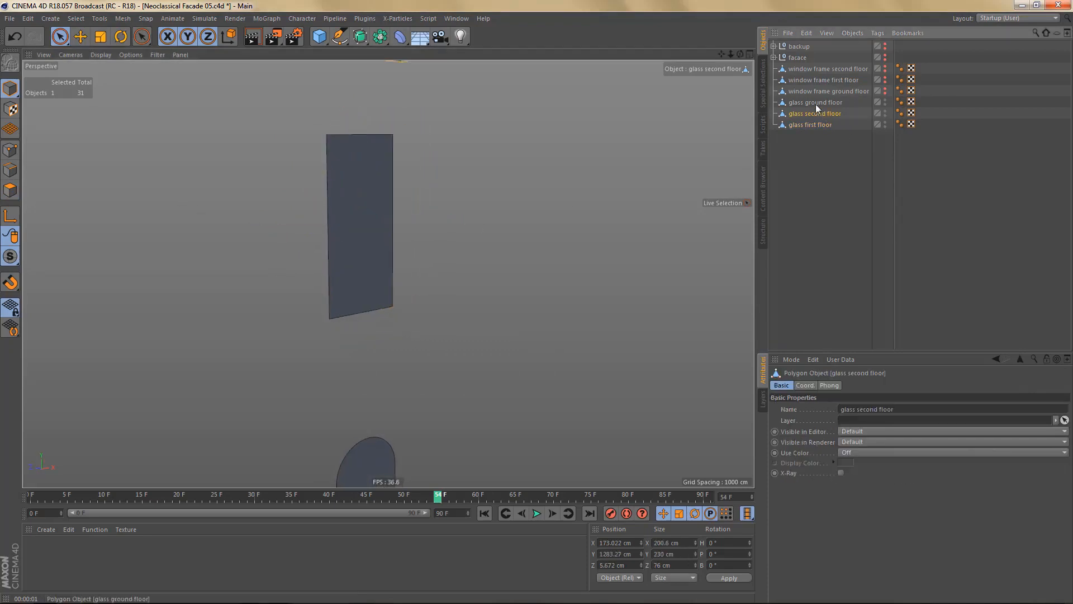
left_click(824, 124)
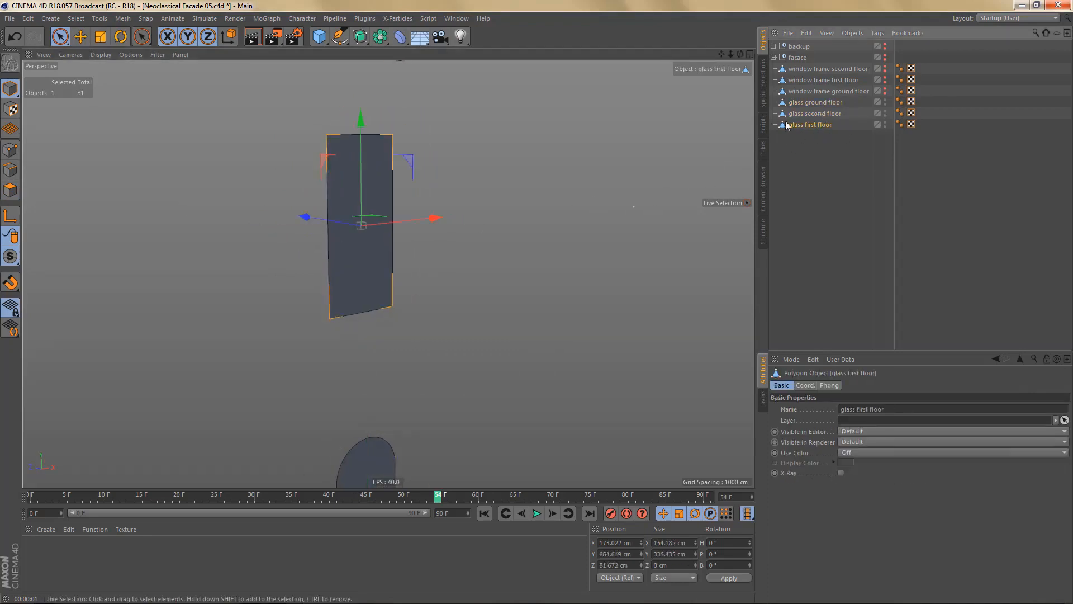
left_click(822, 114)
middle_click_drag(531, 275, 522, 340, "alt")
right_click_drag(522, 341, 502, 384, "alt")
middle_click_drag(475, 281, 482, 324, "alt")
right_click_drag(455, 163, 516, 184, "alt")
key("Return")
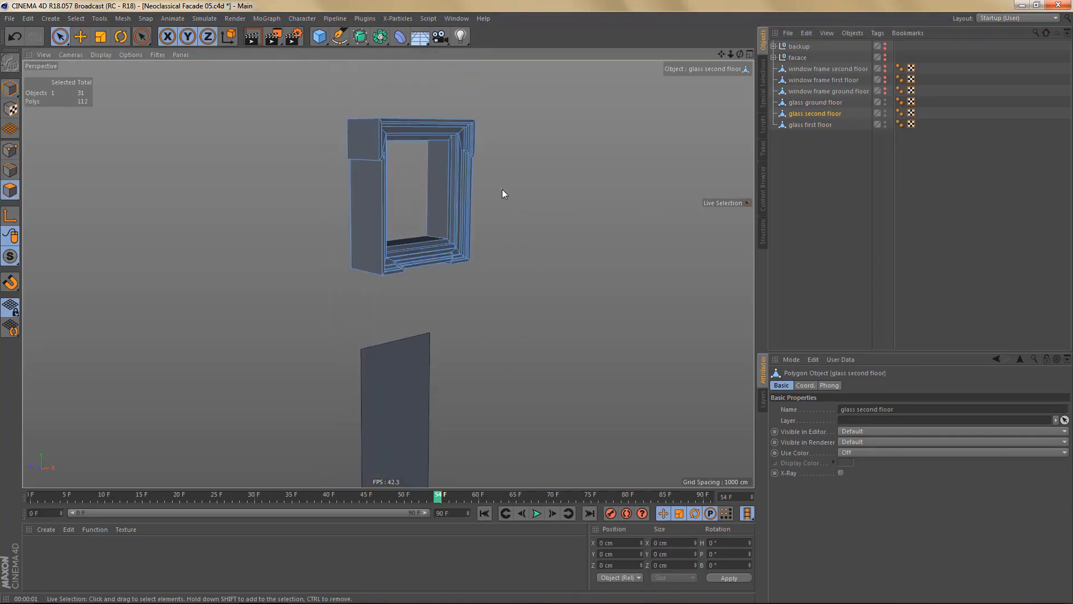
key("m")
key("d")
scroll(421, 180, "up", 3)
left_click(425, 187)
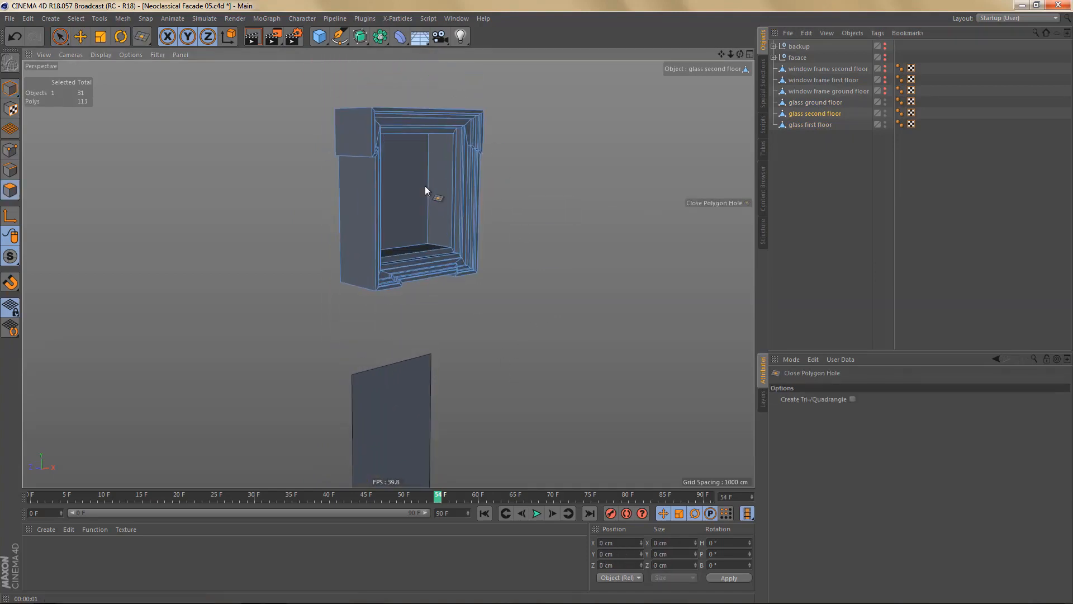
- Delete all polygons of glass second floor except the one closing the opening, and optimize the remaining mesh
key("space")
left_click(418, 184)
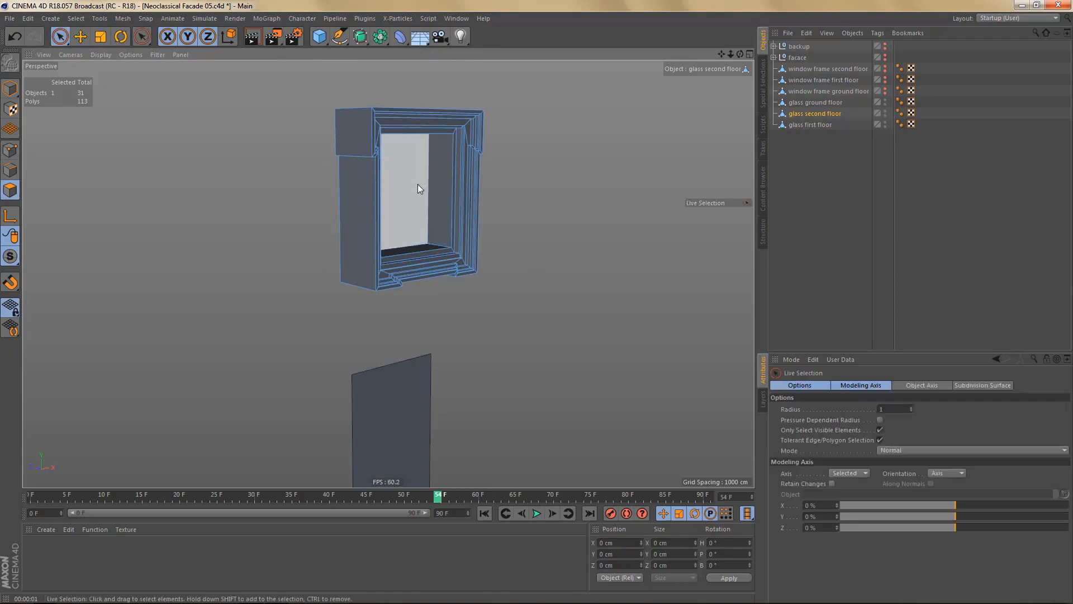
key("u")
key("i")
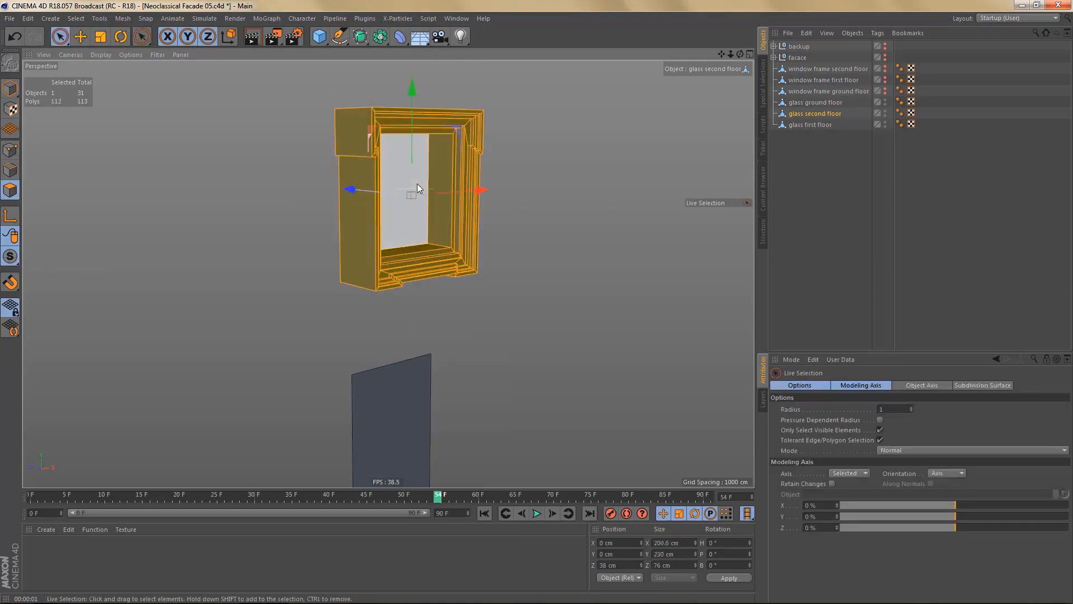
key("Delete")
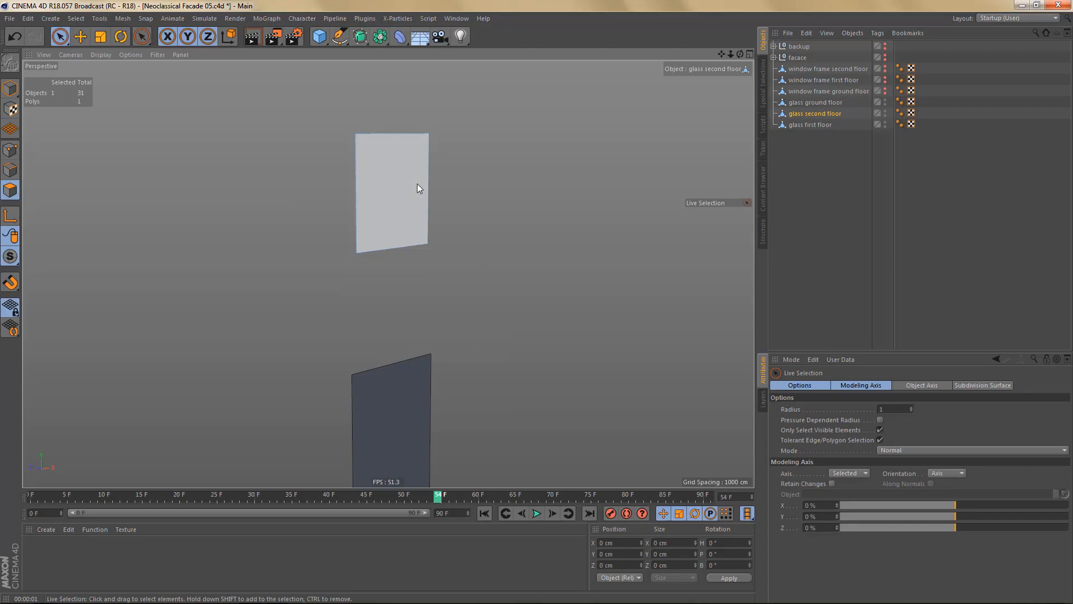
key("u")
key("o")
- Move the glass second floor pane's axis to the center of all its points with Axis Center
key("Return")
key("ä")
key("adiaeresis")
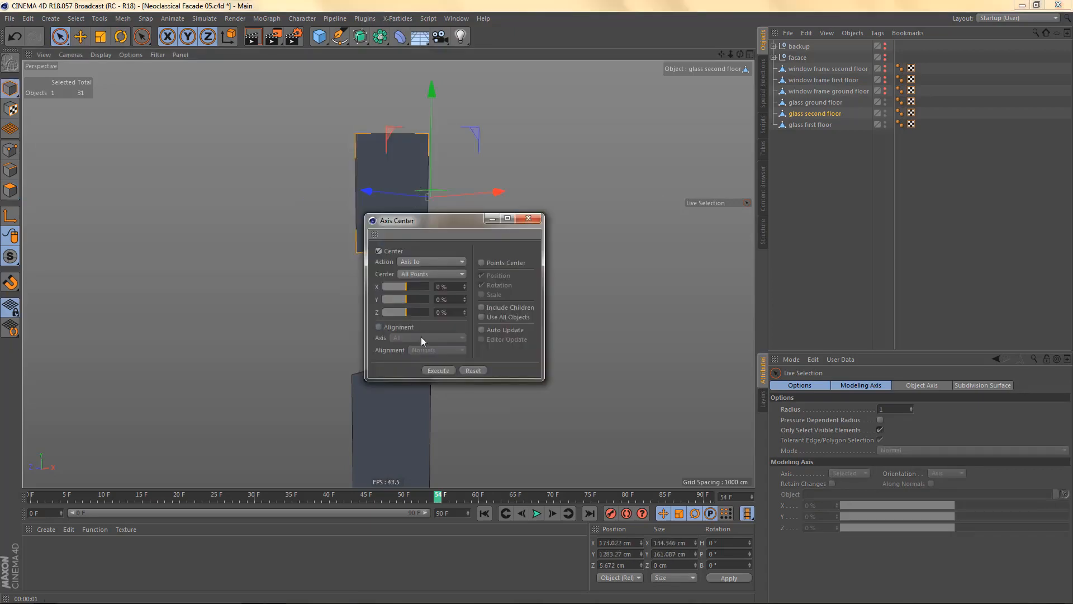
left_click(441, 371)
left_click(532, 218)
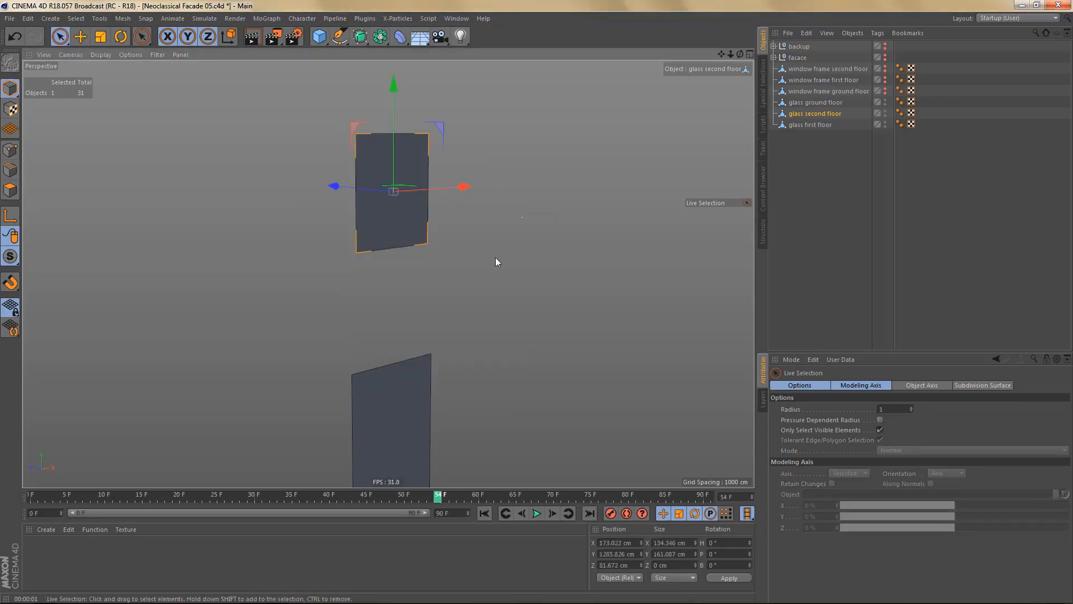
- Delete the arch points of the glass ground floor pane in the front view, leaving a four-point rectangle
middle_click_drag(467, 267, 478, 208, "alt")
left_click_drag(477, 211, 416, 238, "alt")
left_click(822, 100)
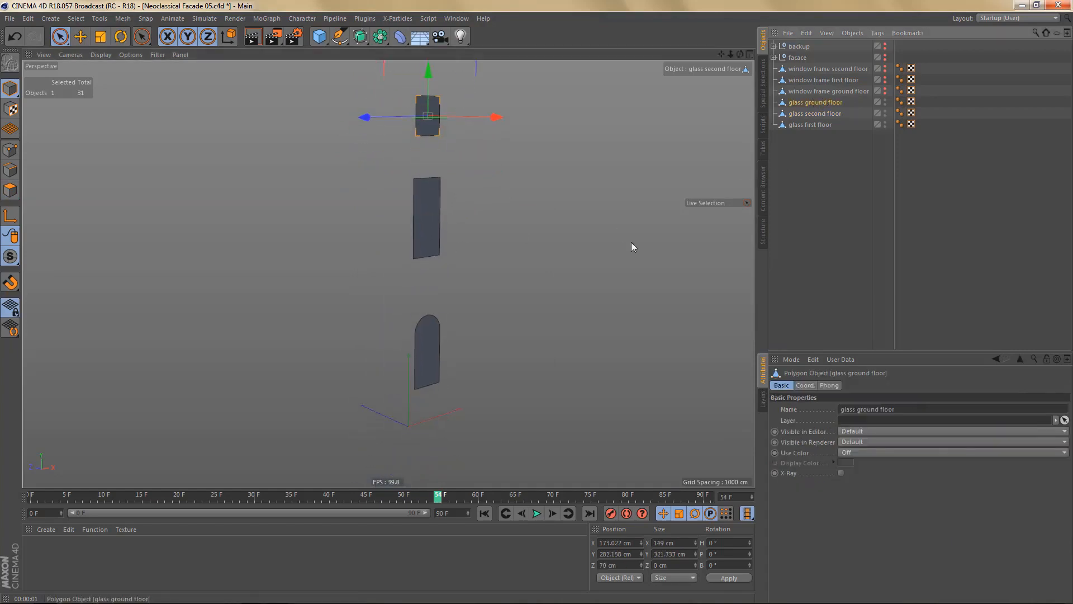
key("Return")
right_click(441, 366)
left_click(461, 359)
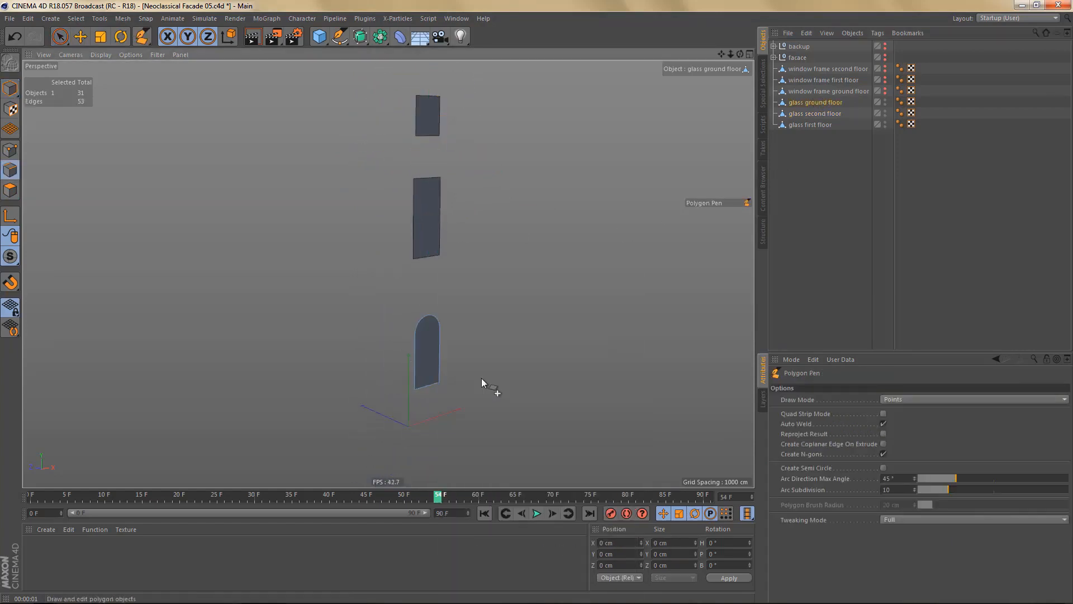
key("e")
right_click_drag(444, 360, 484, 386, "alt")
middle_click(477, 382)
middle_click(571, 430)
middle_click_drag(505, 354, 507, 297, "alt")
right_click_drag(467, 340, 654, 348, "alt")
middle_click_drag(539, 359, 528, 352, "alt")
key("Return")
right_click_drag(544, 341, 558, 343, "alt")
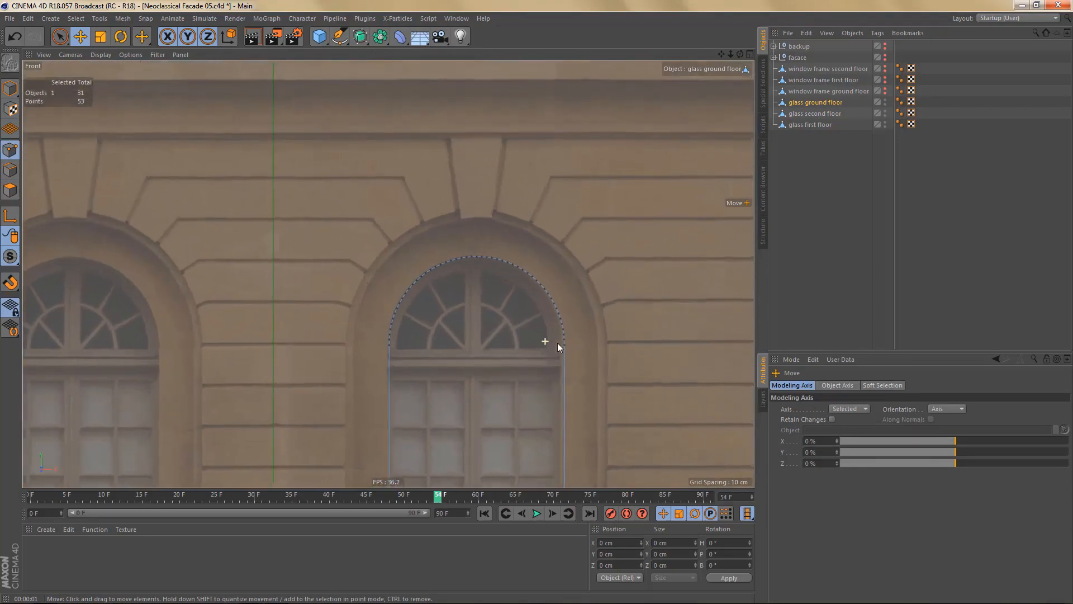
key("0")
left_click_drag(372, 206, 658, 343)
key("Delete")
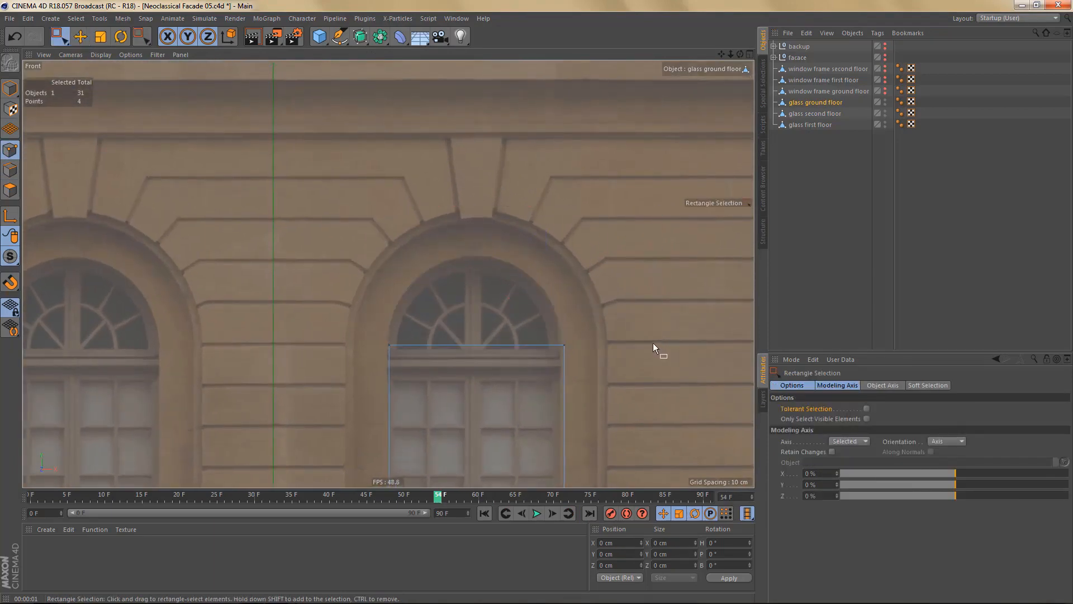
- Raise the two upper points of the glass ground floor pane above the arched opening, to about 172 cm in Y
middle_click_drag(533, 379, 536, 353, "alt")
left_click_drag(357, 283, 610, 370)
left_click_drag(485, 209, 495, 122)
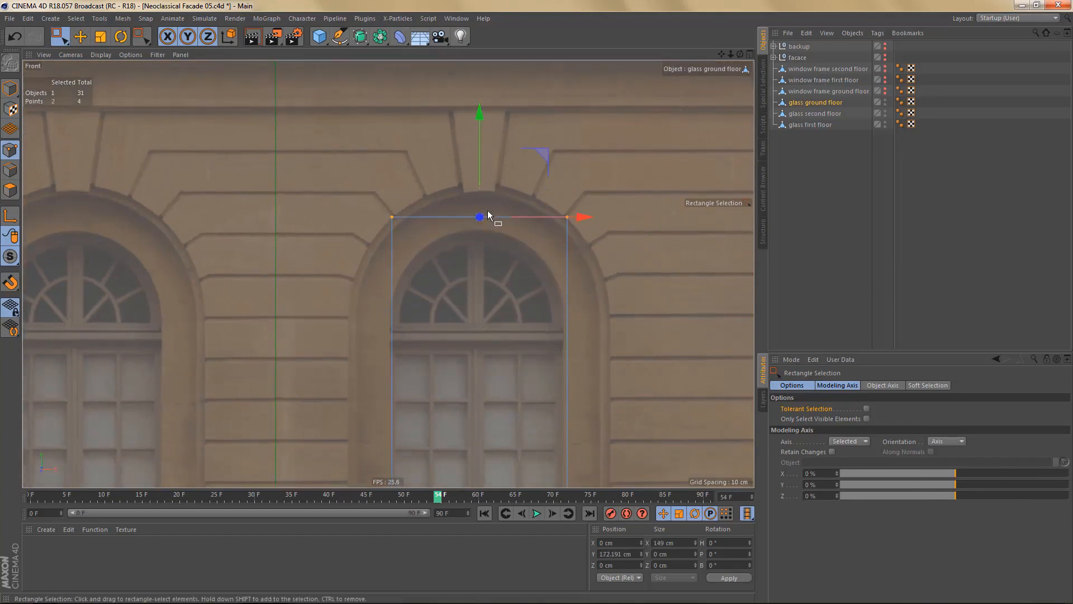
middle_click(476, 299)
middle_click(361, 199)
scroll(466, 327, "up", 3)
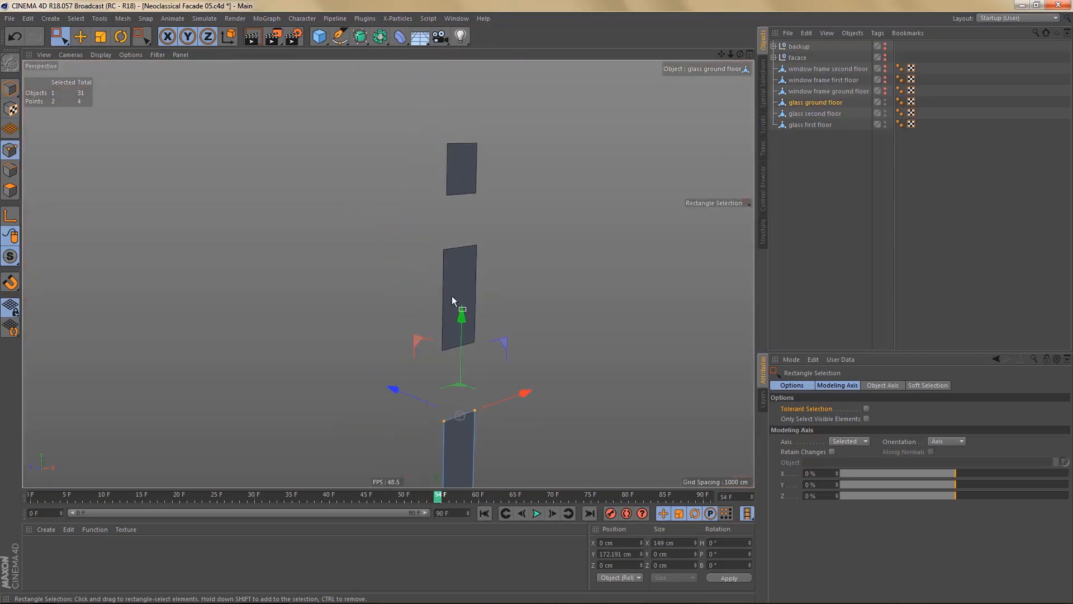
- Extrude all polygons of the three glass panes with caps enabled, to an offset of about 1.5 cm
left_click(836, 113, "ctrl")
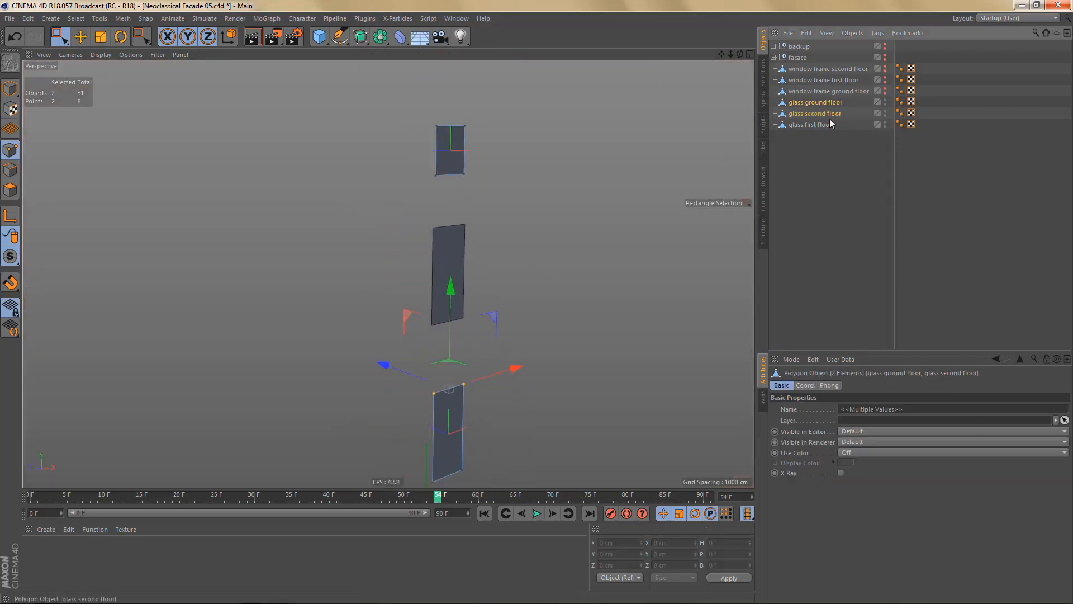
left_click(829, 123, "ctrl")
key("Return")
key("Return")
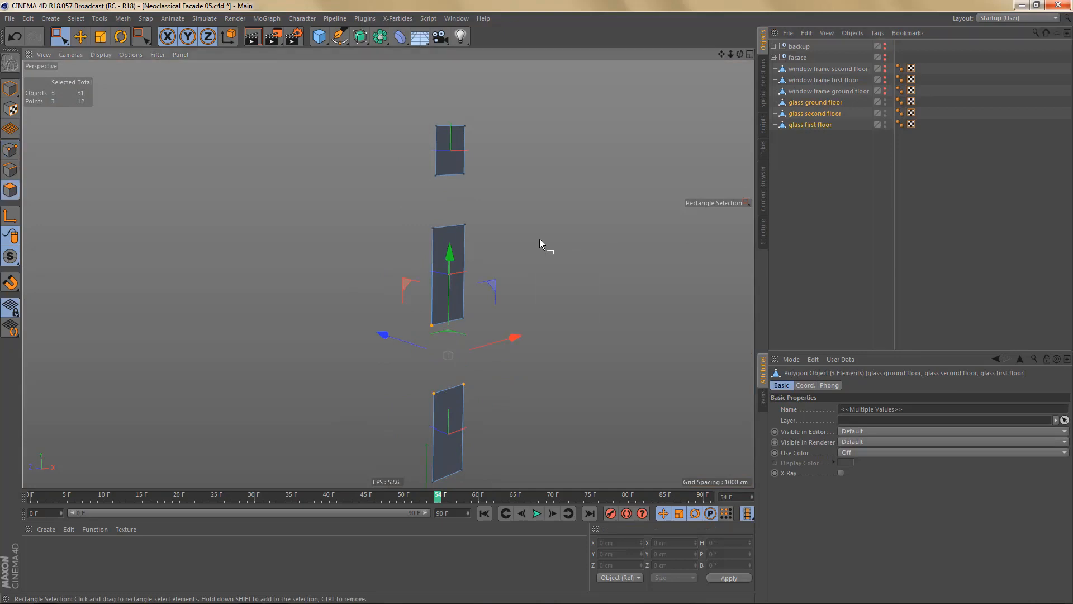
key("ctrl+a")
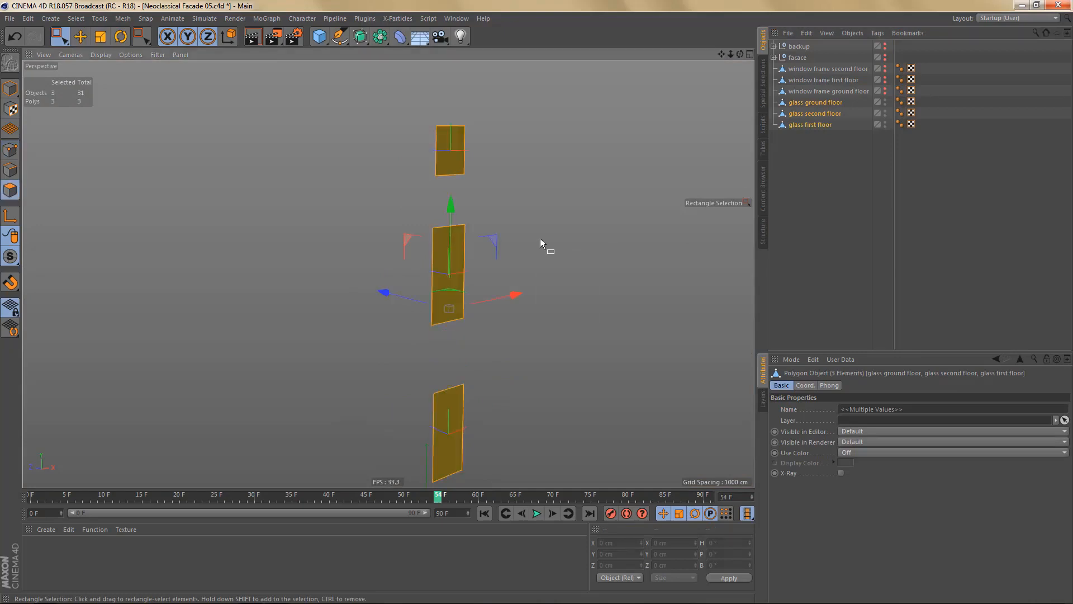
key("d")
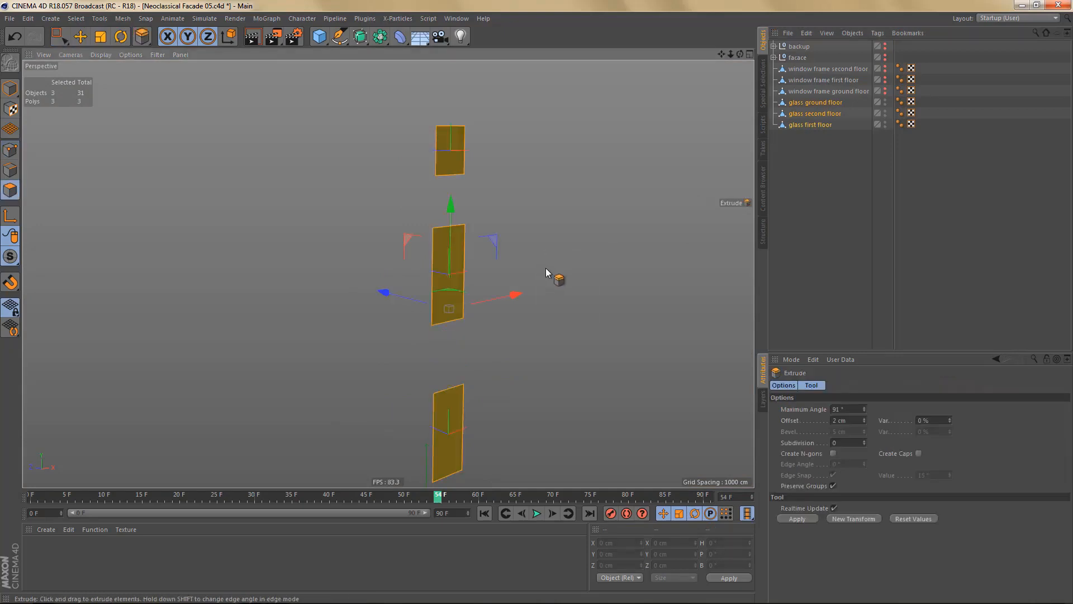
left_click(919, 453)
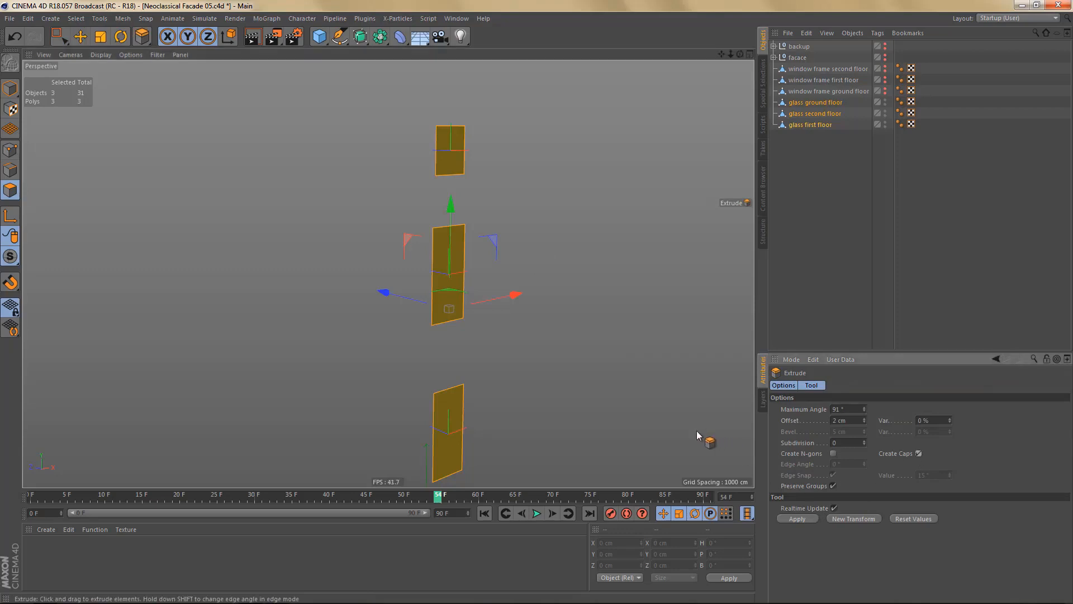
right_click_drag(494, 335, 515, 351, "alt")
left_click_drag(515, 351, 519, 351)
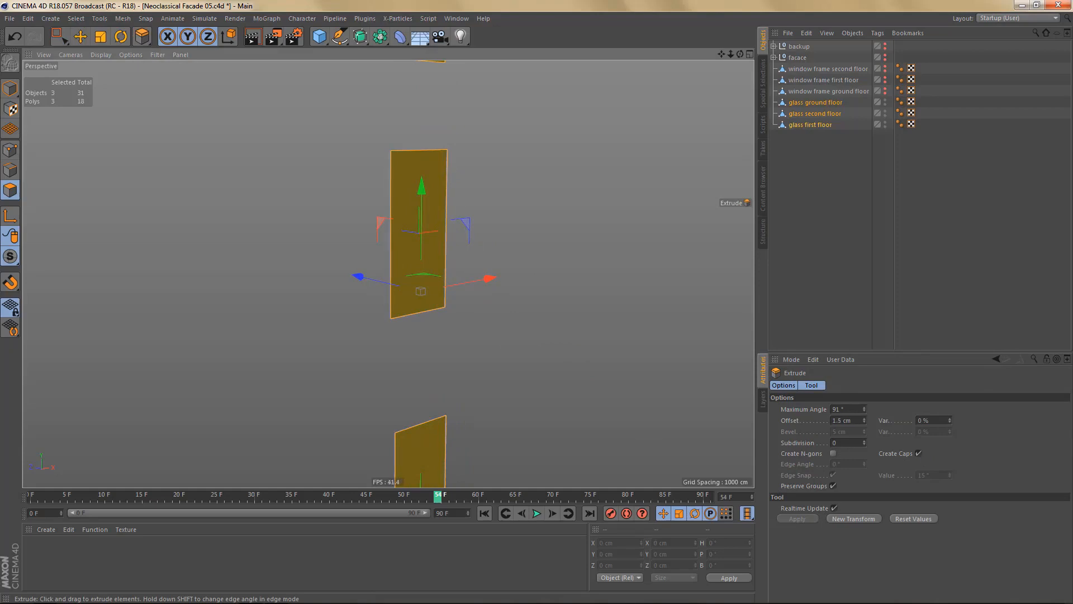
- Make the three window frames visible again and check how the glass panes sit inside them
middle_click_drag(449, 330, 454, 390, "alt")
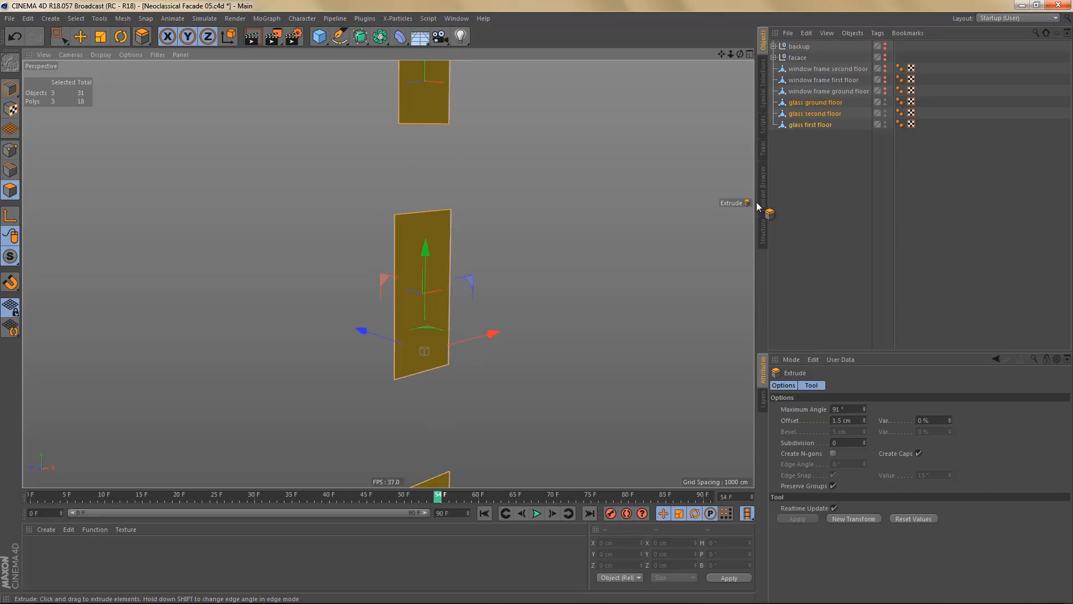
left_click(885, 68)
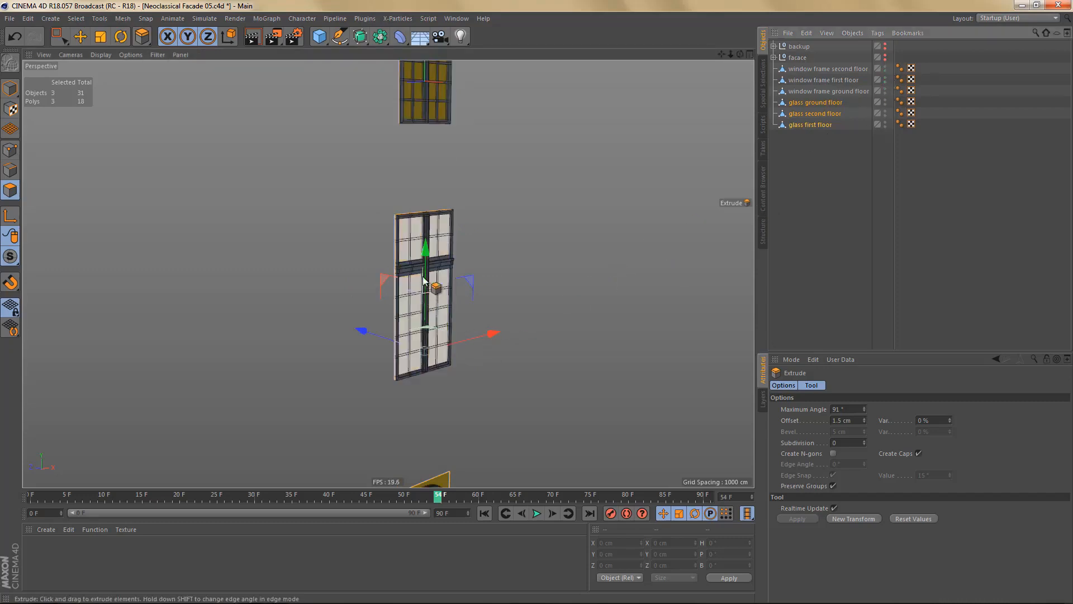
scroll(547, 251, "up", 5)
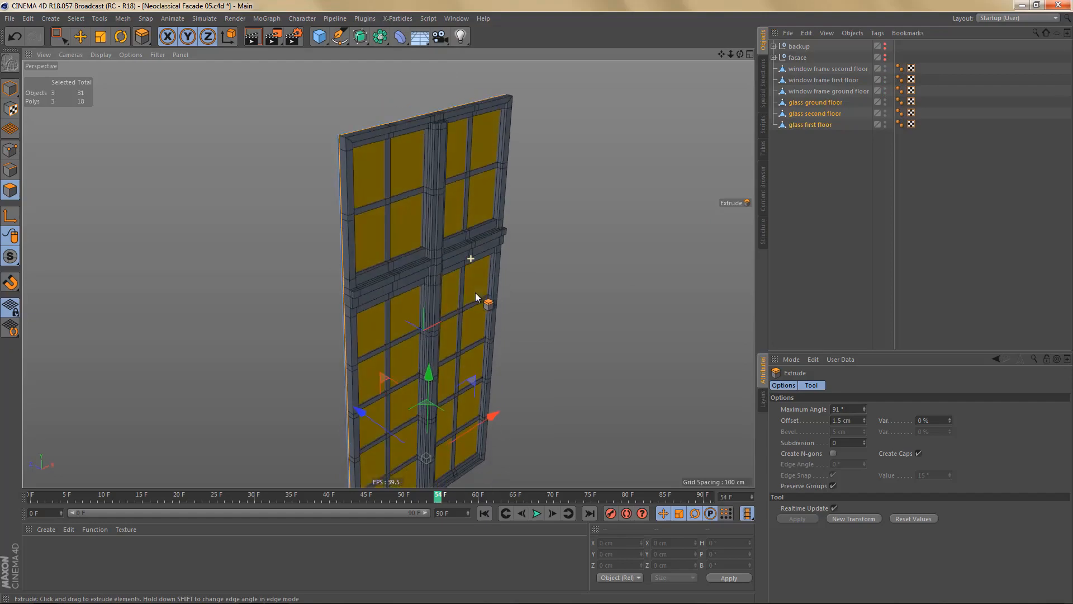
scroll(471, 251, "up", 4)
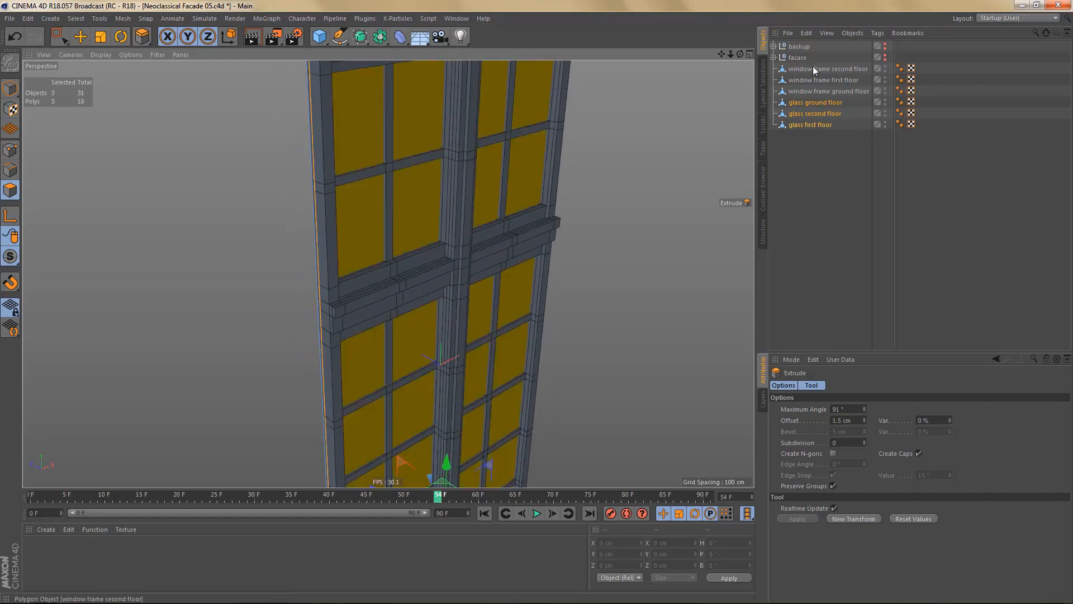
- Move the rear points of the first and second floor window frames backward along Z in the top view
left_click(812, 68)
left_click(812, 91, "shift")
middle_click(594, 261)
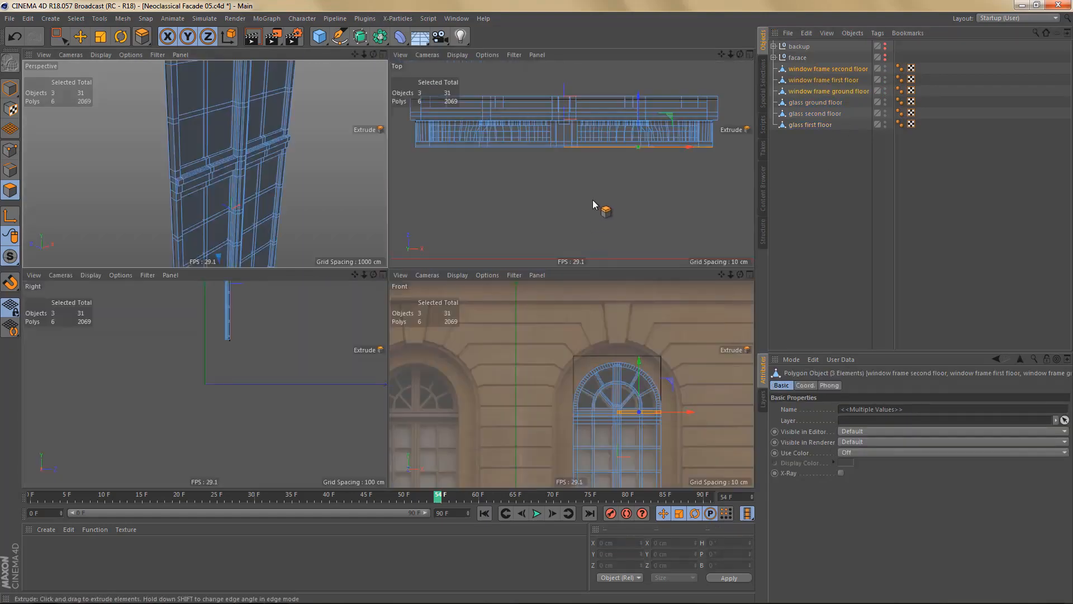
middle_click(588, 197)
middle_click_drag(544, 331, 527, 392, "alt")
key("m")
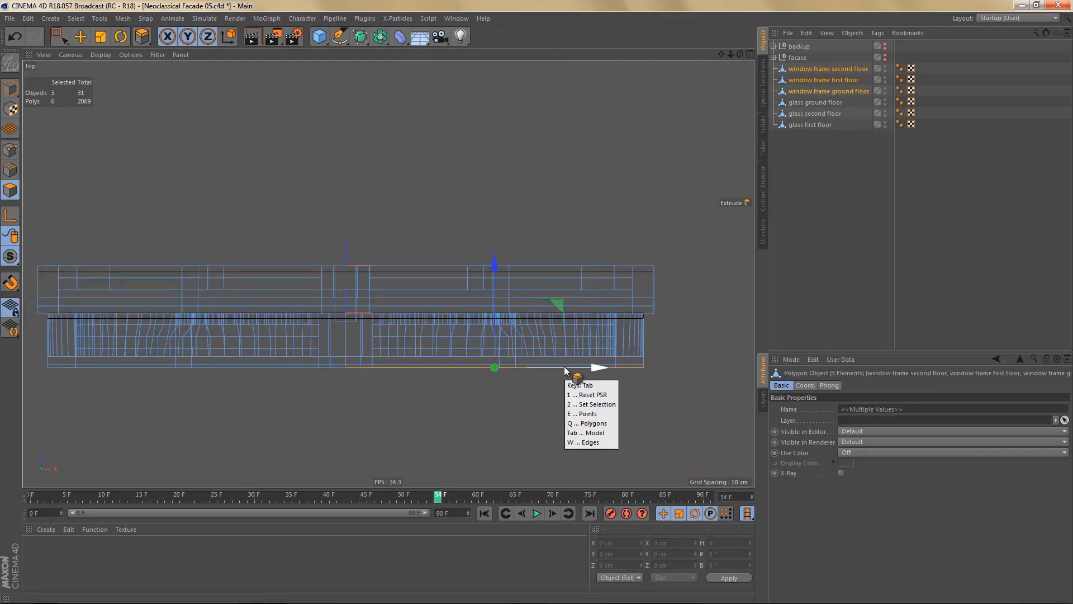
key("p")
key("space")
scroll(392, 335, "down", 4)
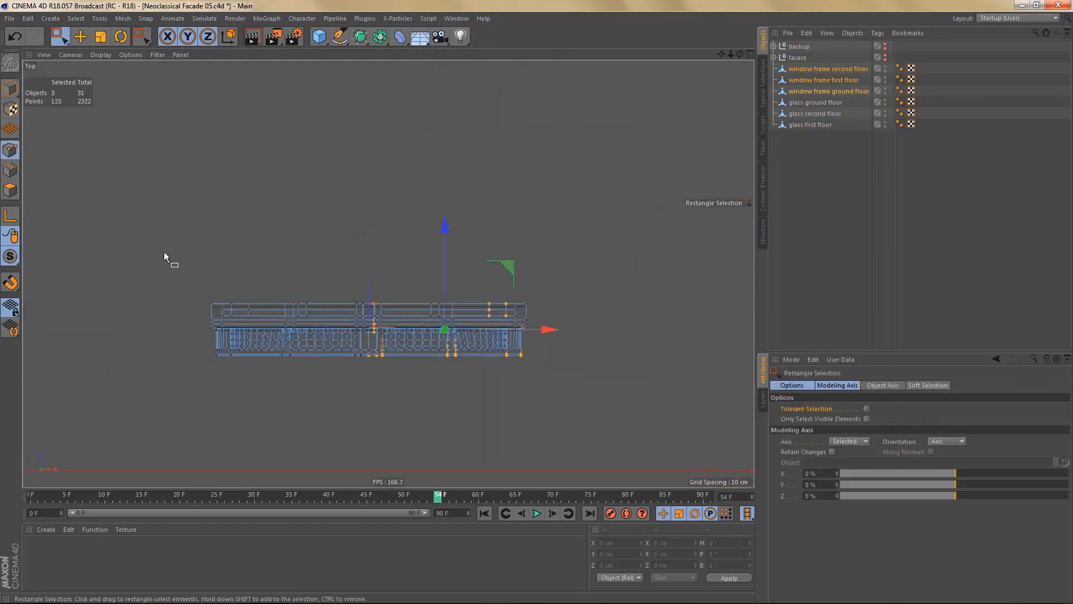
left_click_drag(176, 270, 569, 302)
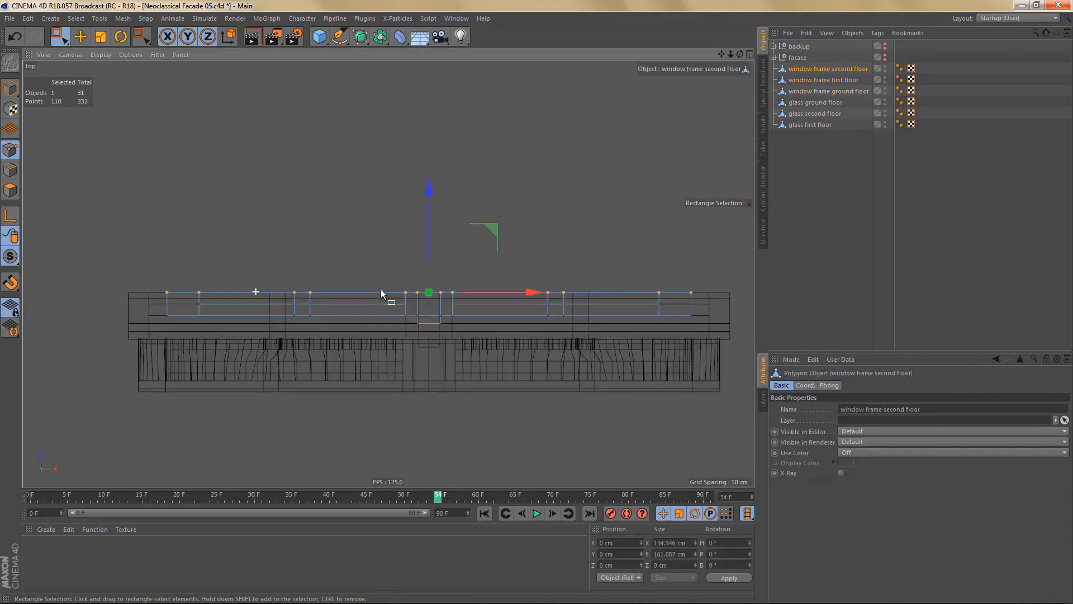
scroll(381, 293, "up", 2)
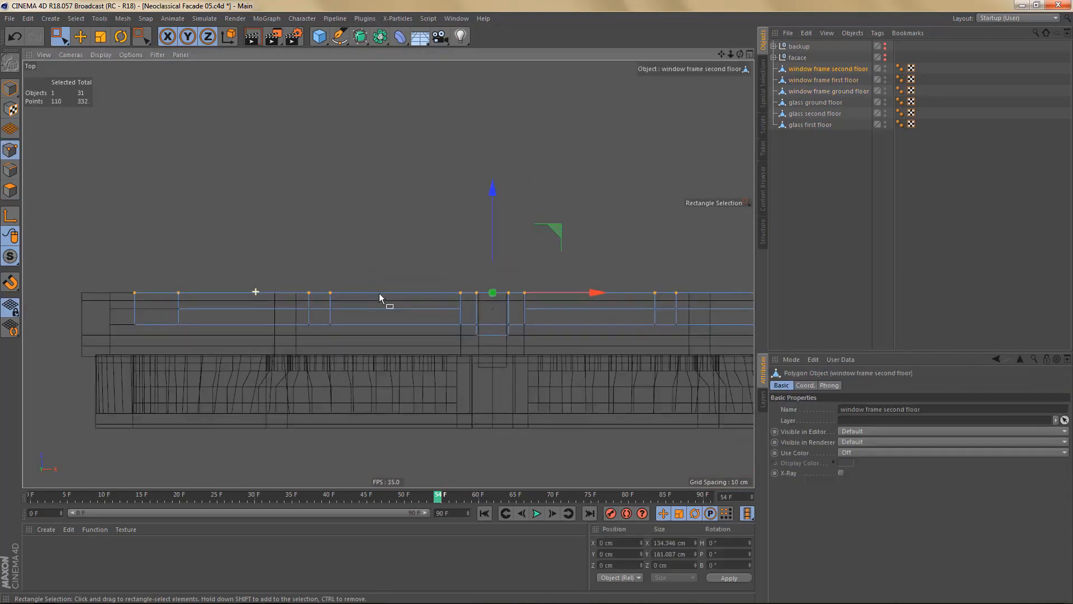
left_click(801, 81)
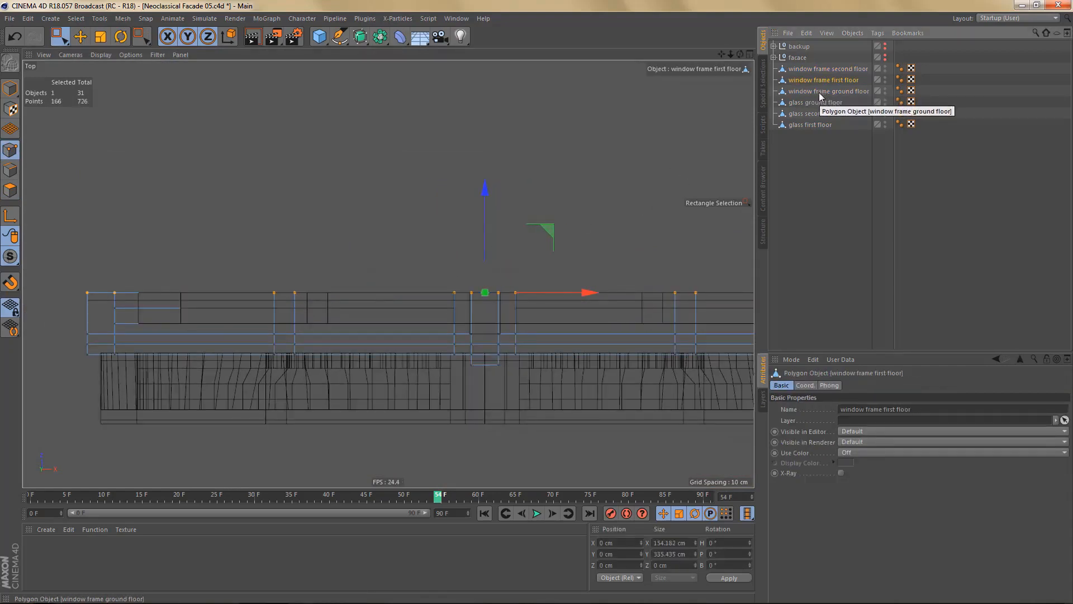
left_click(819, 93)
scroll(254, 352, "down", 4)
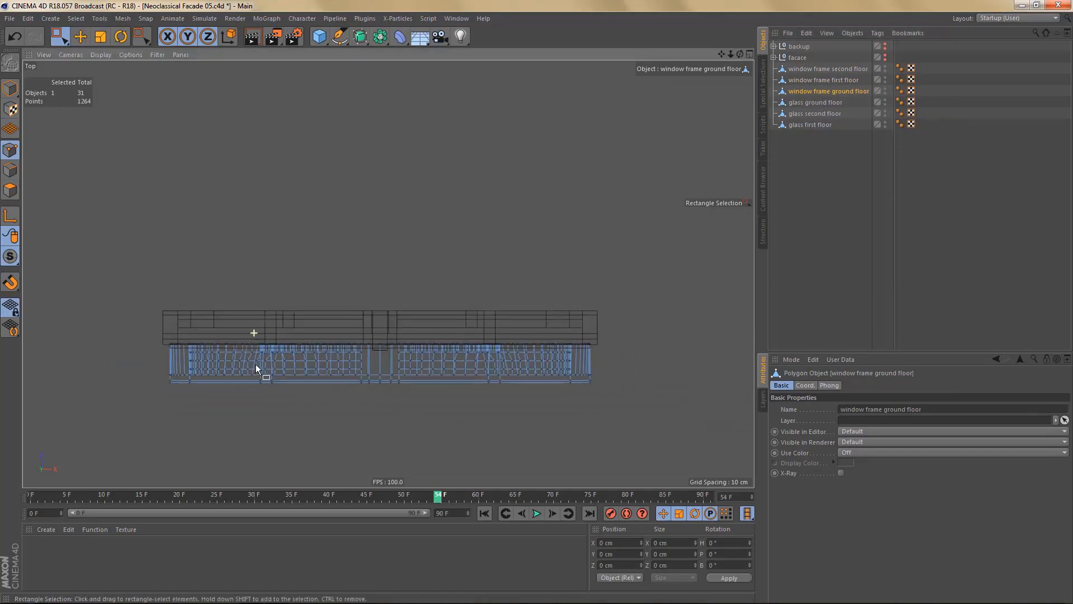
left_click(814, 68, "shift")
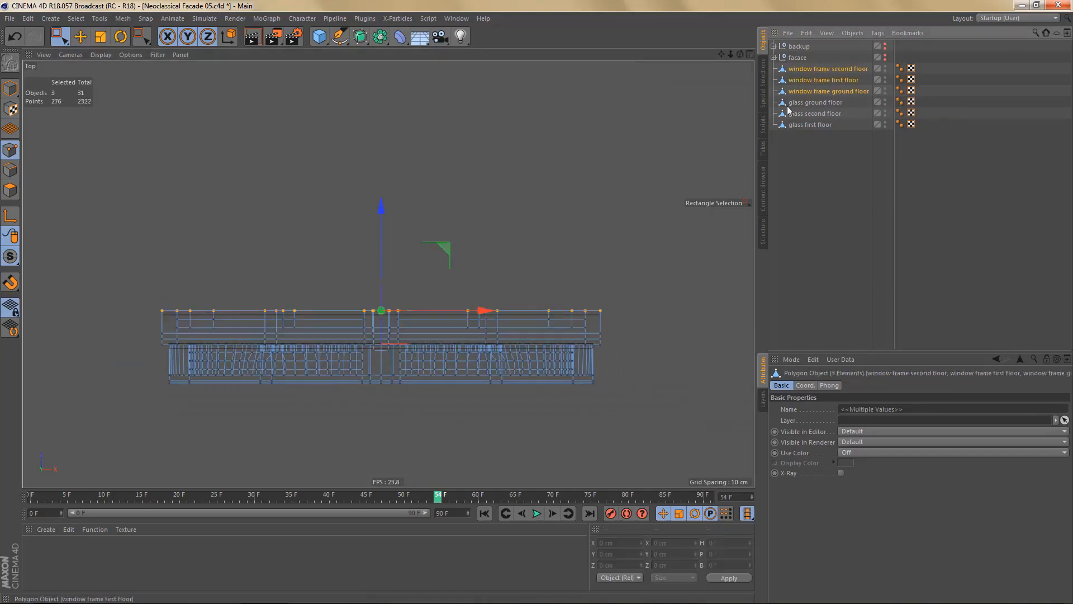
left_click_drag(383, 203, 387, 188)
- Shift the selected rear frame points slightly farther back along Z in the perspective view
middle_click(385, 189)
middle_click(286, 178)
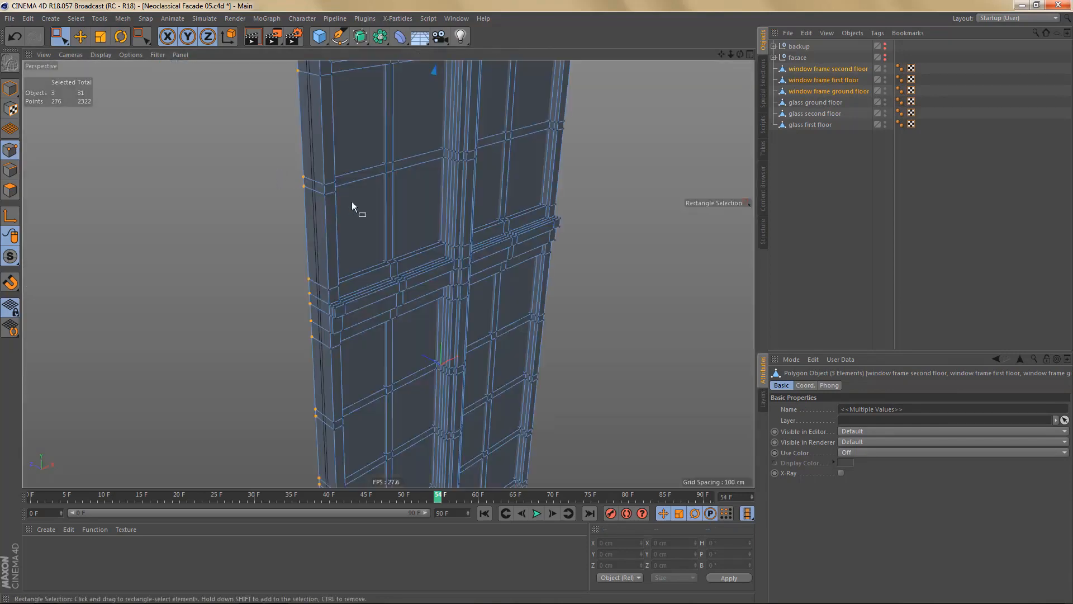
right_click_drag(434, 233, 410, 257, "alt")
left_click_drag(408, 265, 430, 260, "alt")
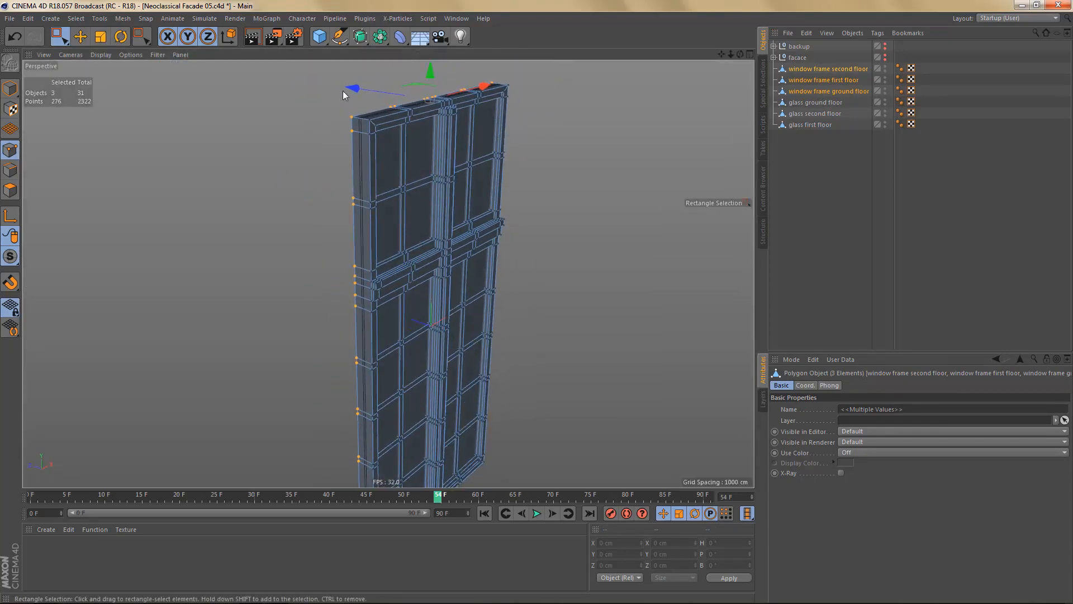
left_click_drag(351, 91, 350, 91)
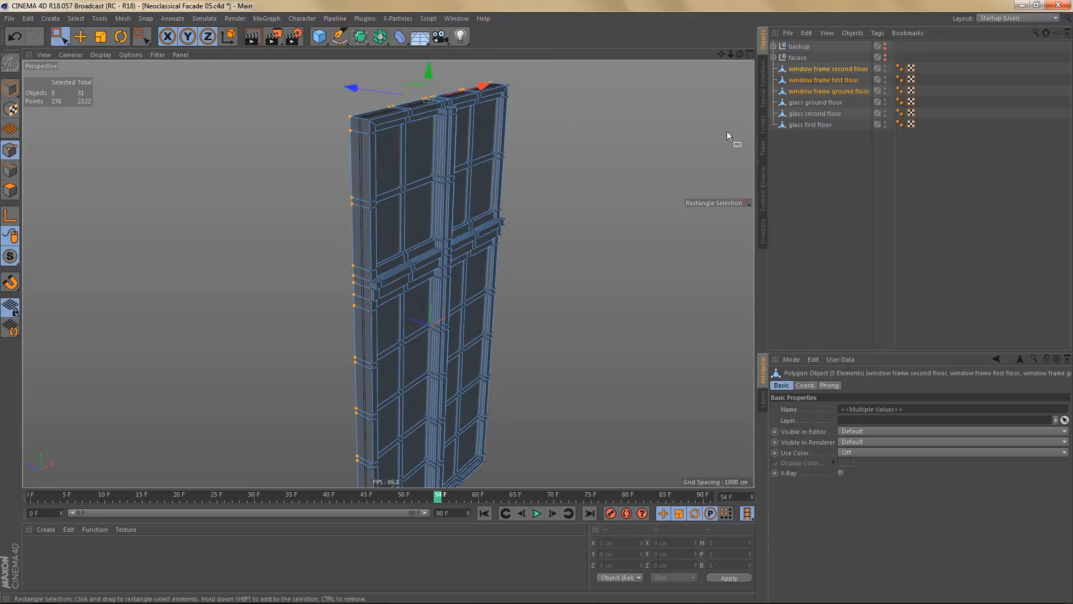
- Move the three glass panes back along Z inside their frames, to about 77.7 cm
left_click(810, 102)
left_click(809, 114, "ctrl")
left_click(809, 125, "ctrl")
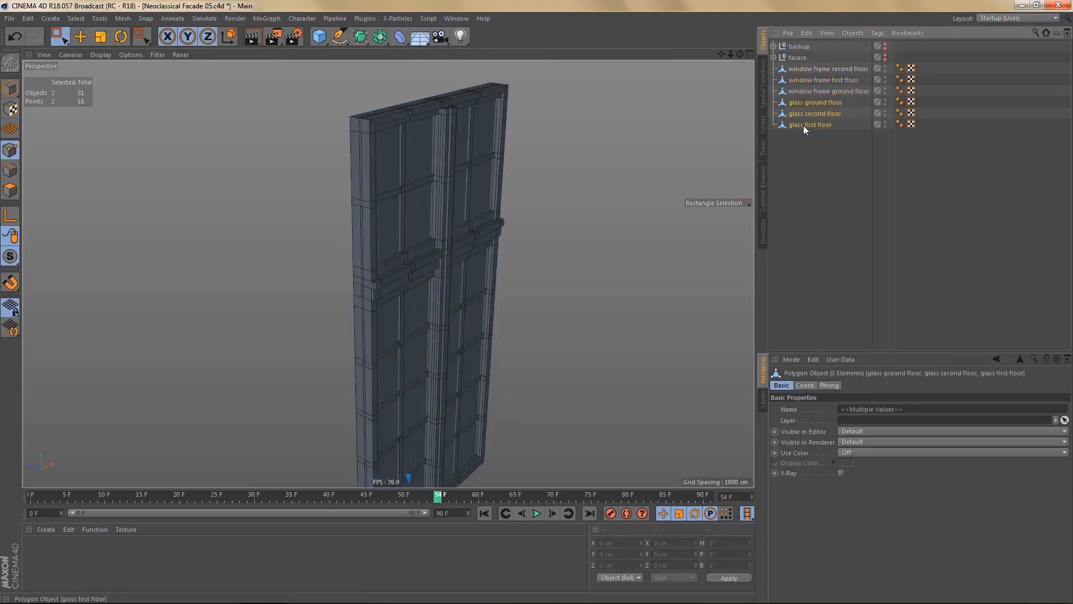
key("Return")
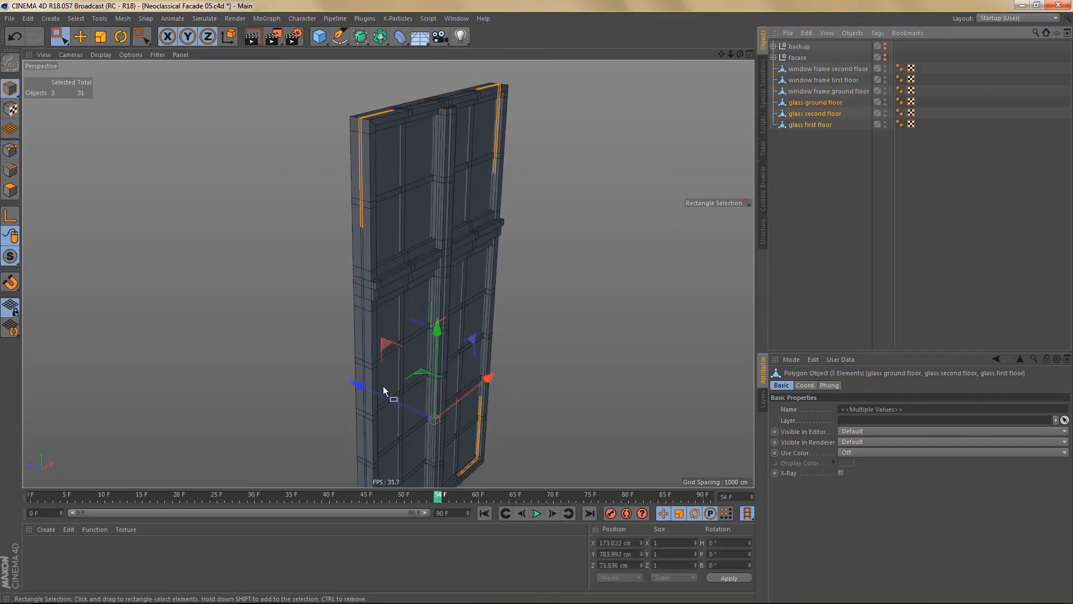
right_click_drag(348, 385, 401, 392, "alt")
left_click_drag(402, 398, 399, 401)
right_click_drag(416, 318, 397, 352, "alt")
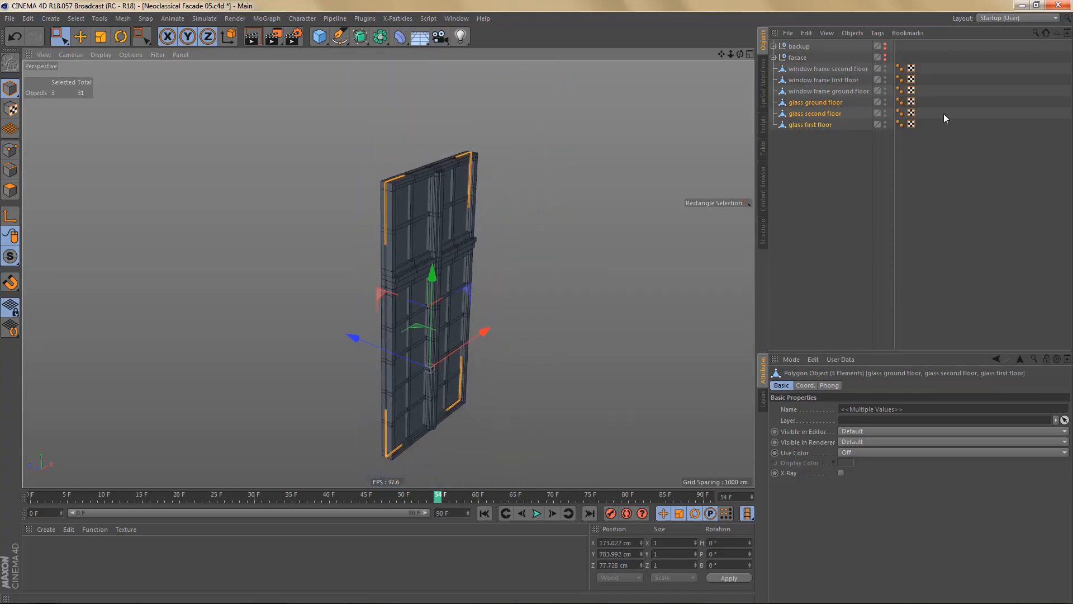
- Show the facade group and move all six frame and glass objects about 19.7 cm forward along Z in the openings
left_click(885, 56)
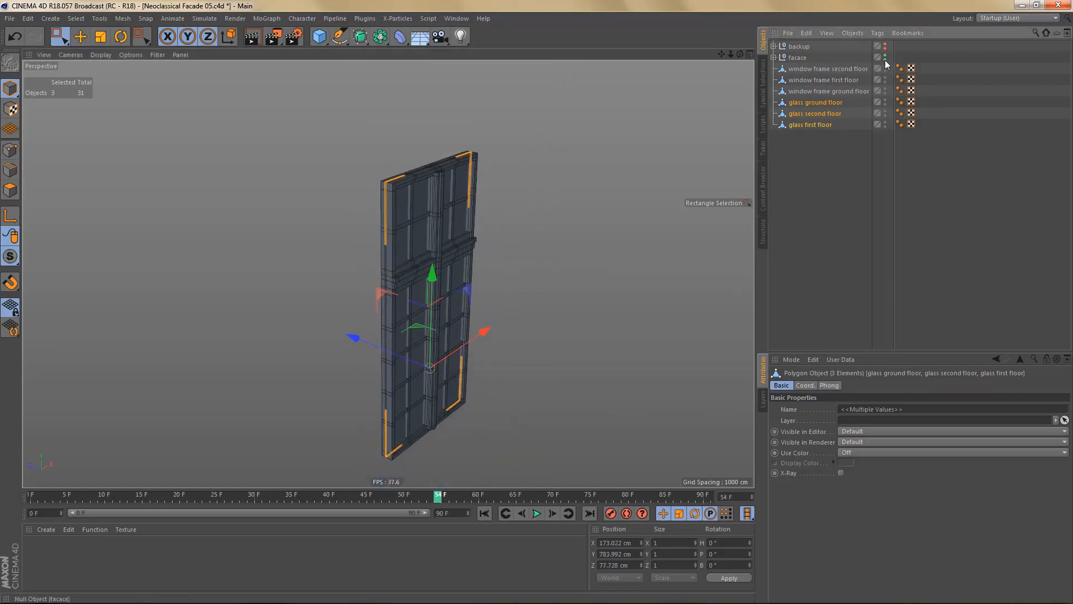
left_click(812, 70)
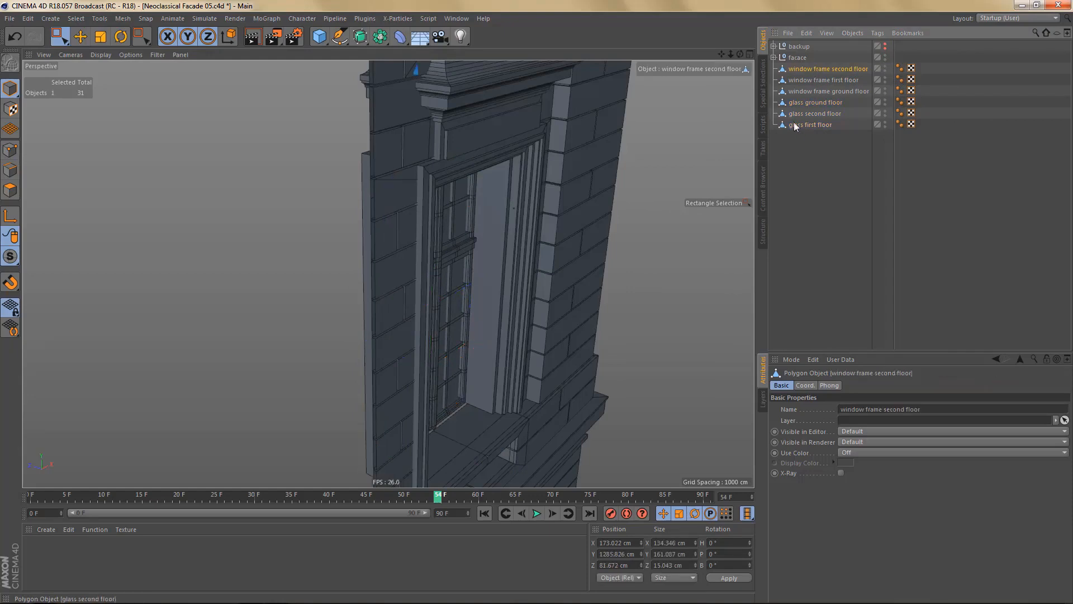
left_click(805, 124, "shift")
left_click_drag(631, 224, 370, 345, "alt")
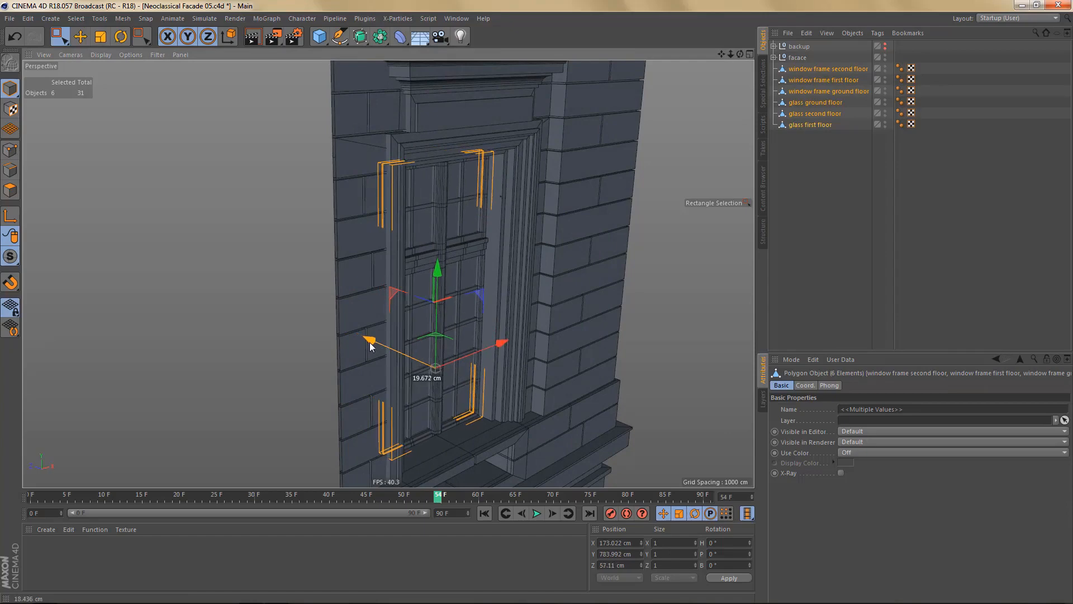
- Examine how the frames and glass sit in the window openings on all three floors of the facade
right_click_drag(404, 328, 353, 384, "alt")
left_click_drag(387, 358, 374, 351, "alt")
middle_click_drag(384, 302, 391, 232, "alt")
right_click_drag(384, 278, 400, 285, "alt")
middle_click_drag(414, 313, 432, 237, "alt")
right_click_drag(450, 389, 561, 367, "alt")
left_click_drag(449, 406, 468, 428, "alt")
right_click_drag(456, 416, 403, 457, "alt")
left_click_drag(453, 388, 427, 361, "alt")
right_click_drag(448, 385, 411, 394, "alt")
middle_click_drag(461, 371, 467, 417, "alt")
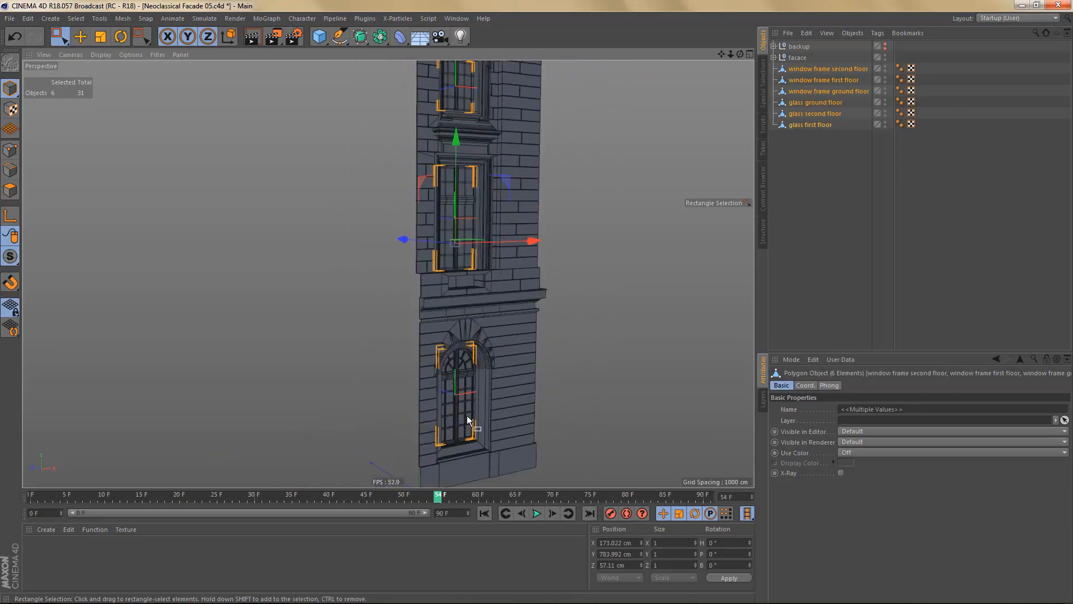
- Render preview images of the whole facade section from two different perspective angles
middle_click_drag(477, 360, 474, 381, "alt")
left_click_drag(474, 381, 491, 323, "alt")
key("ctrl+r")
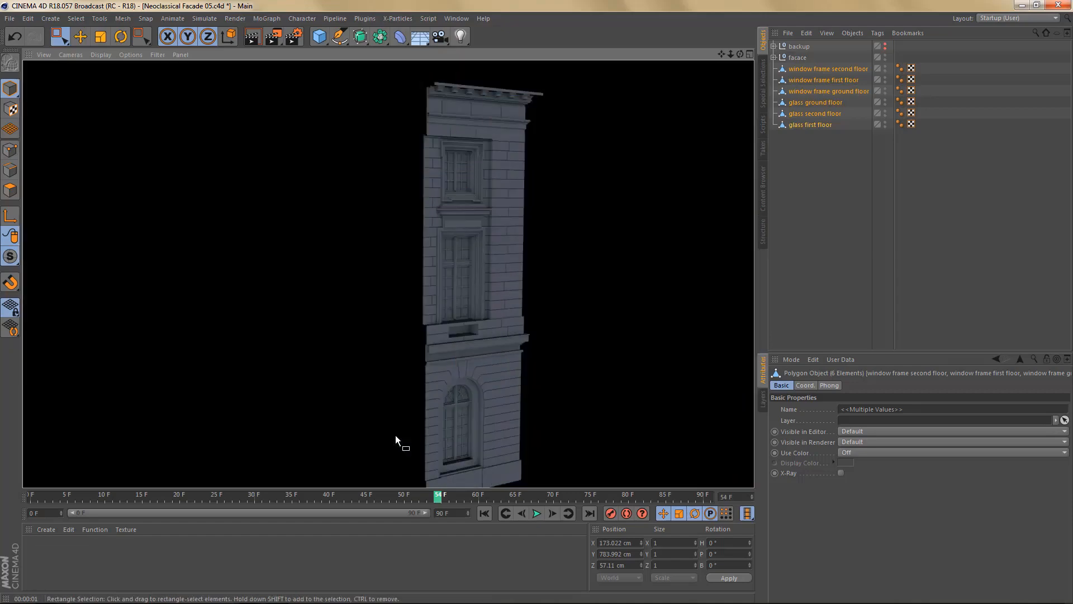
left_click_drag(395, 435, 360, 391, "alt")
key("ctrl+r")
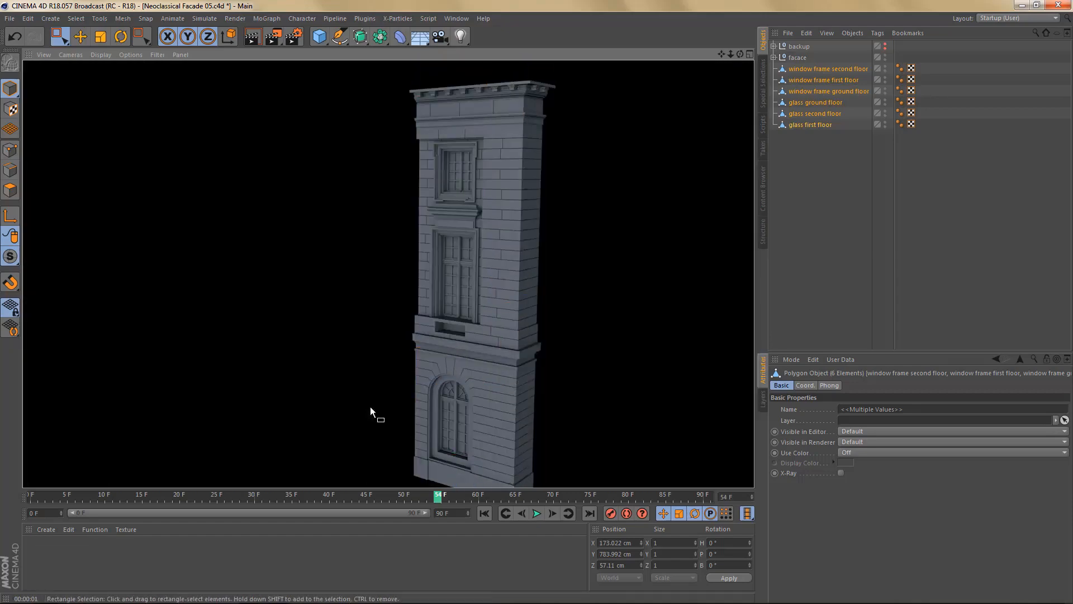
middle_click_drag(475, 400, 456, 367, "alt")
left_click_drag(454, 397, 483, 417, "alt")
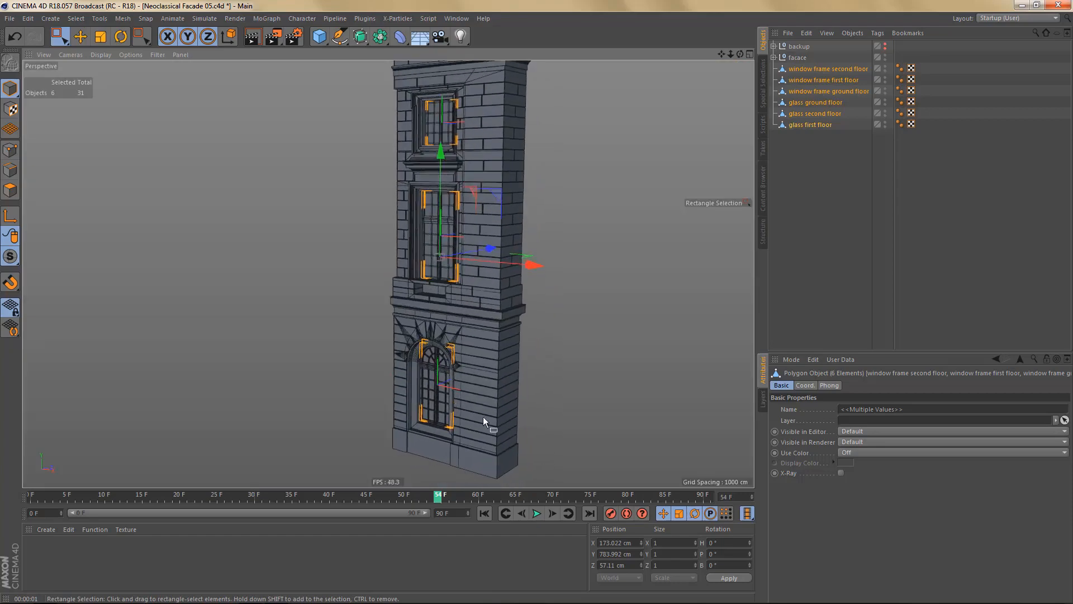
- Render the facade in the front view and save the project incrementally as Neoclassical Facade 06.c4d
middle_click(540, 418)
middle_click(540, 418)
right_click_drag(437, 282, 439, 358, "alt")
middle_click_drag(438, 358, 434, 427, "alt")
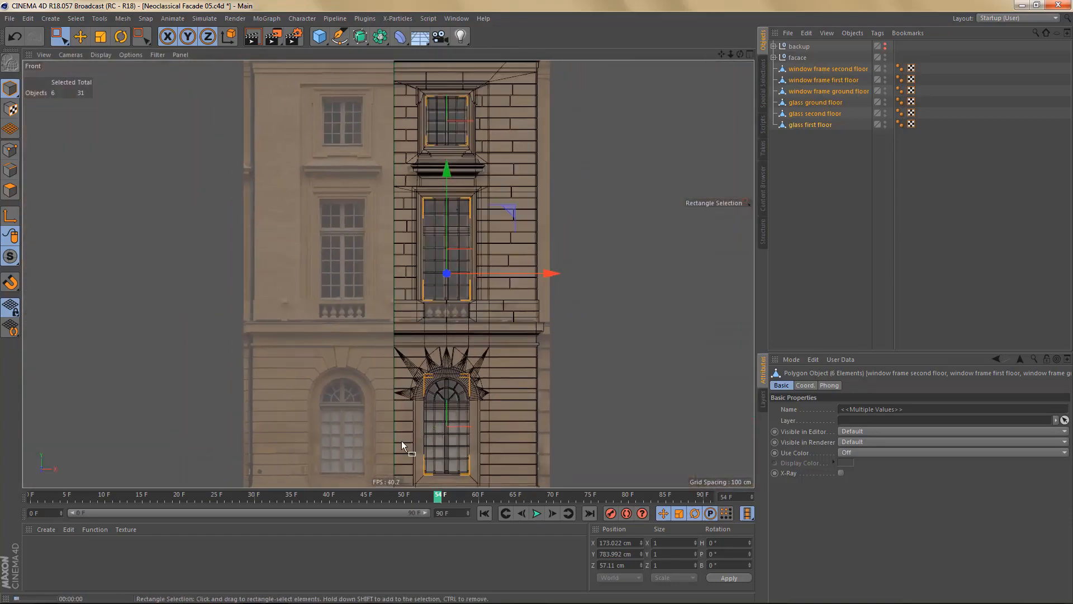
key("ctrl+r")
key("ctrl+alt+s")
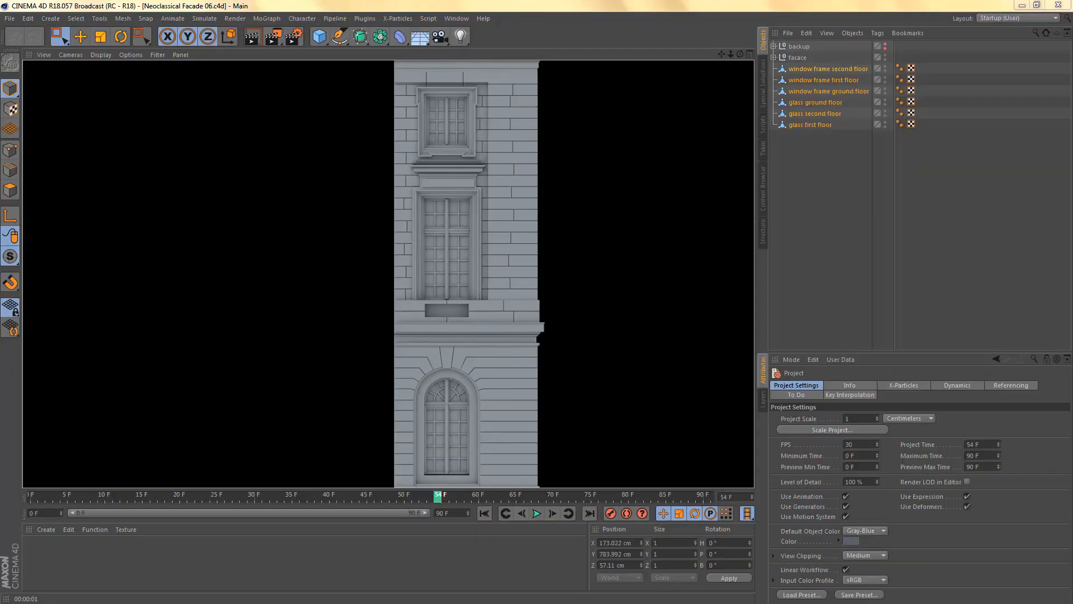
- Move the six window frame and glass objects into the facace group and reorder the bricks object's tags to match its siblings
right_click_drag(503, 358, 536, 357, "alt")
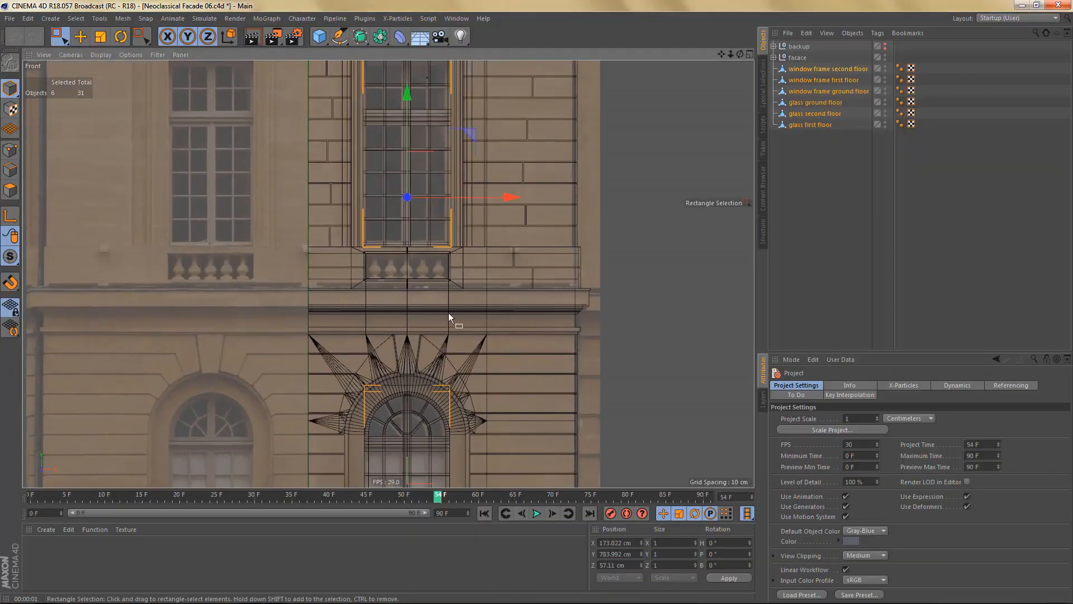
middle_click_drag(448, 313, 494, 360, "alt")
scroll(434, 312, "up", 5)
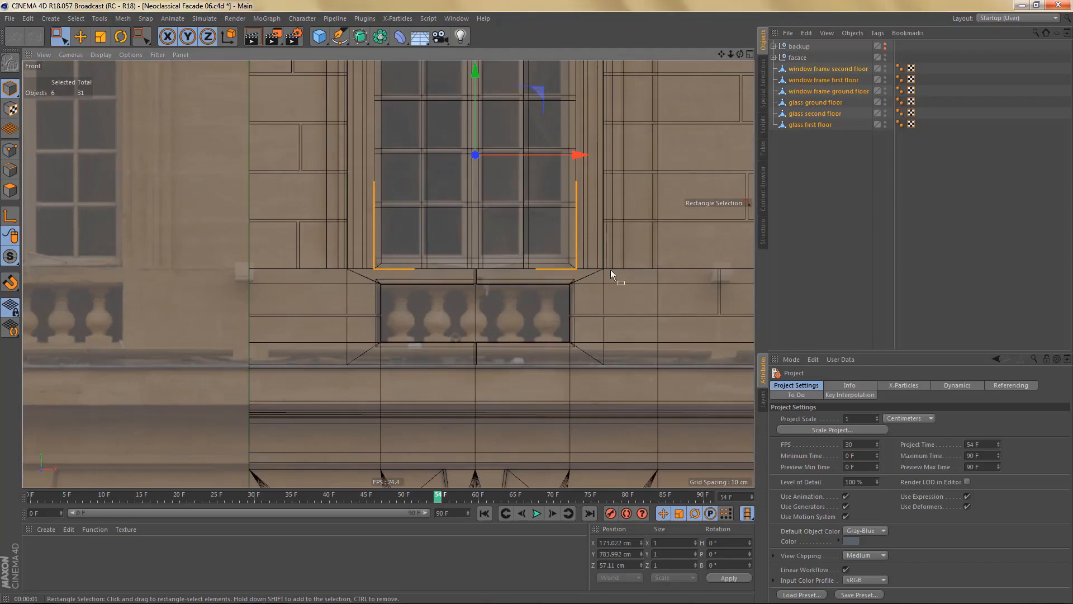
left_click_drag(801, 69, 800, 59)
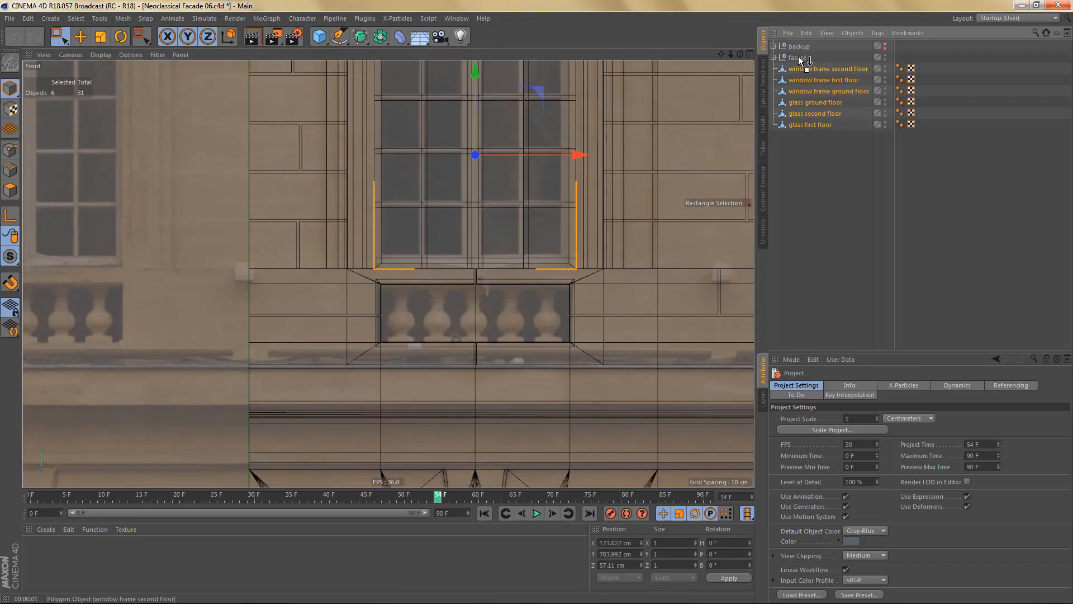
left_click_drag(798, 55, 798, 57)
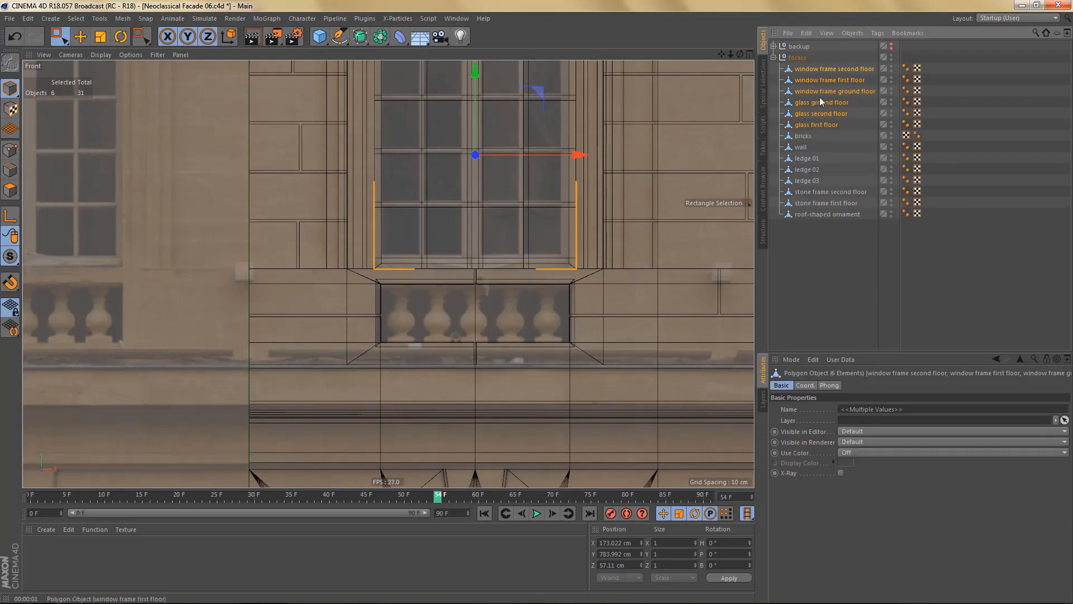
left_click(906, 136)
left_click_drag(929, 139, 928, 138)
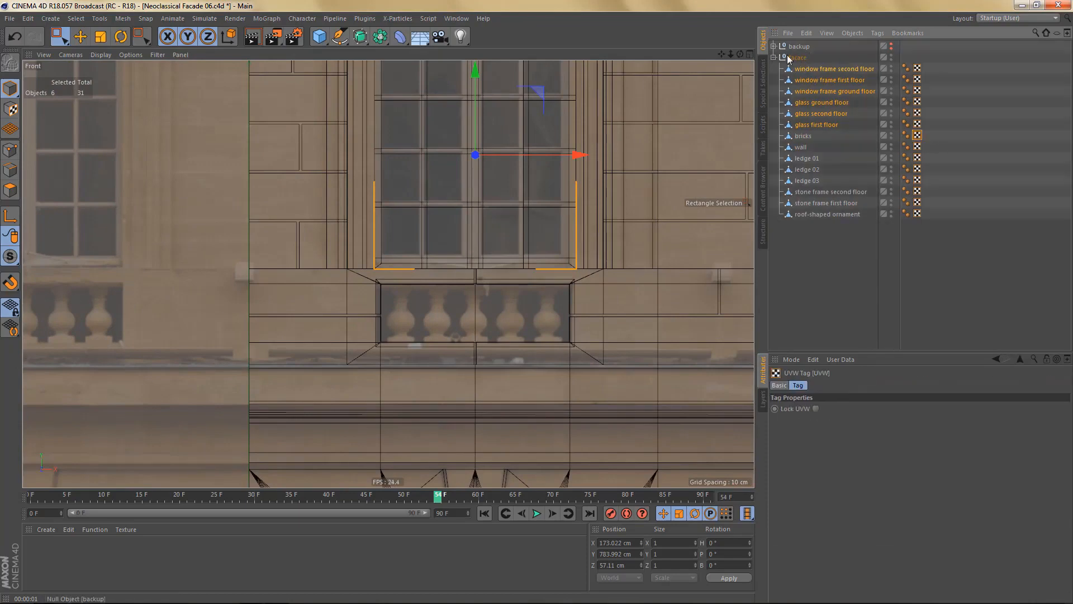
left_click(774, 57)
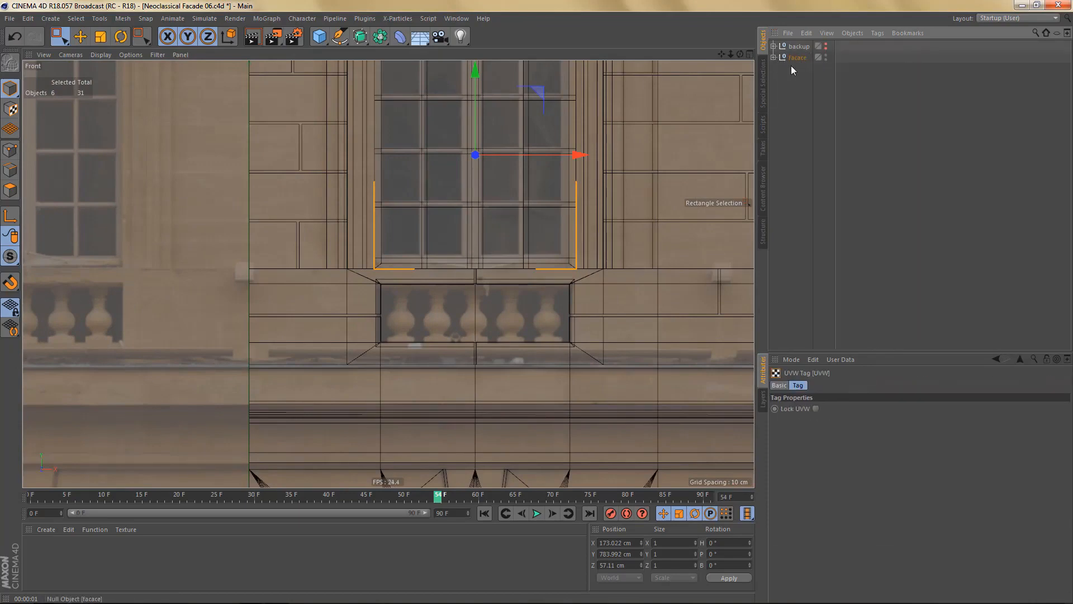
- Hide the facace group in the editor and renderer to expose the leftmost baluster under the first-floor window in the reference photo
left_click(822, 82)
double_click(826, 58, "alt")
middle_click_drag(476, 320, 494, 311, "alt")
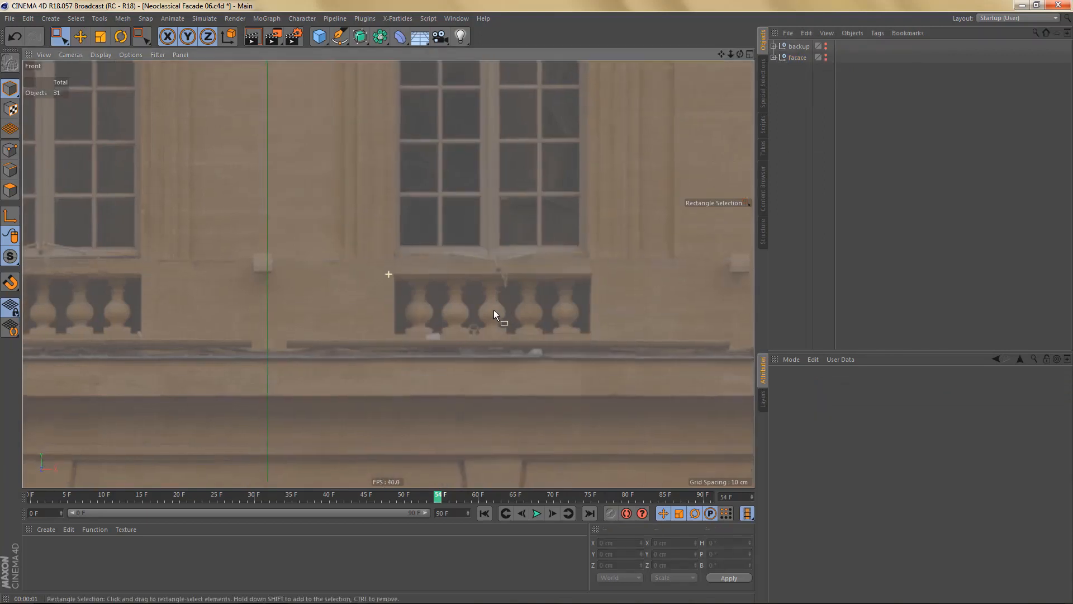
scroll(442, 307, "up", 6)
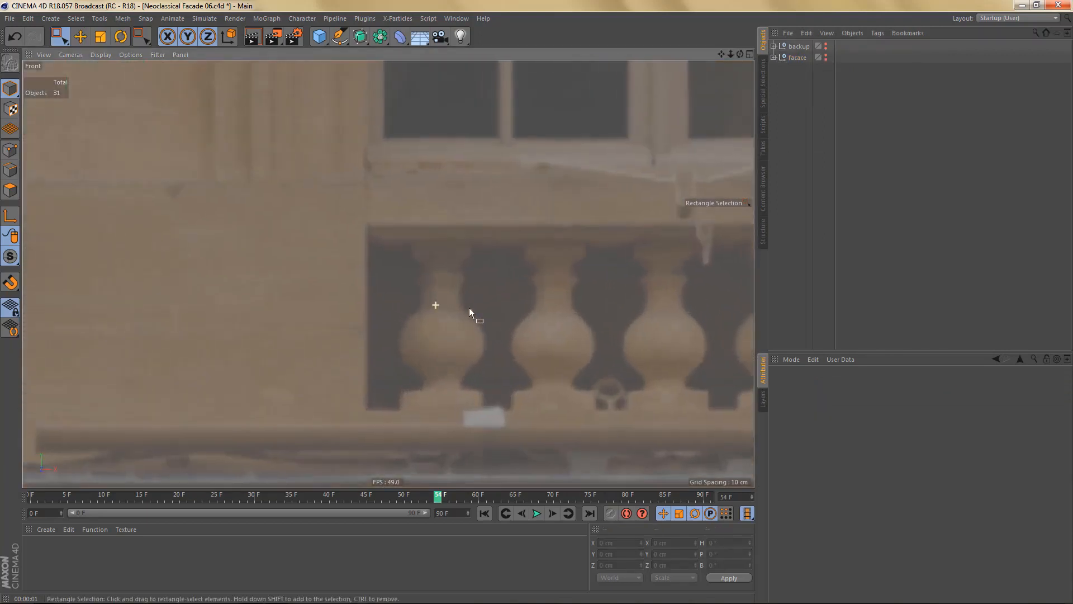
scroll(474, 310, "up", 5)
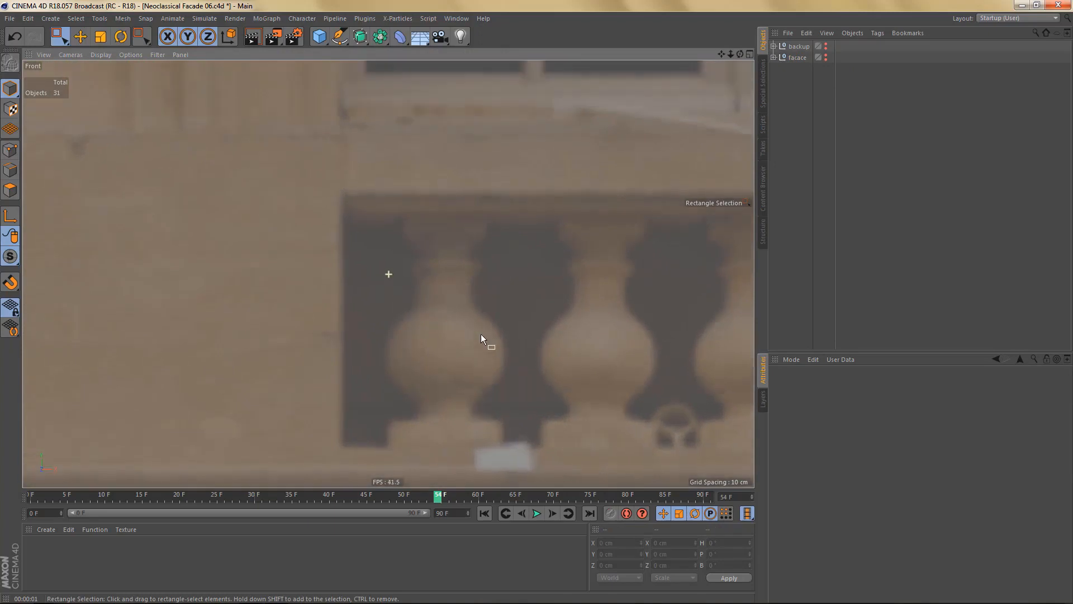
- Start a linear Pen spline at the top centre of the leftmost baluster, at about X 116.3 cm and Y 682 cm
left_click_drag(340, 36, 366, 51)
left_click(375, 54)
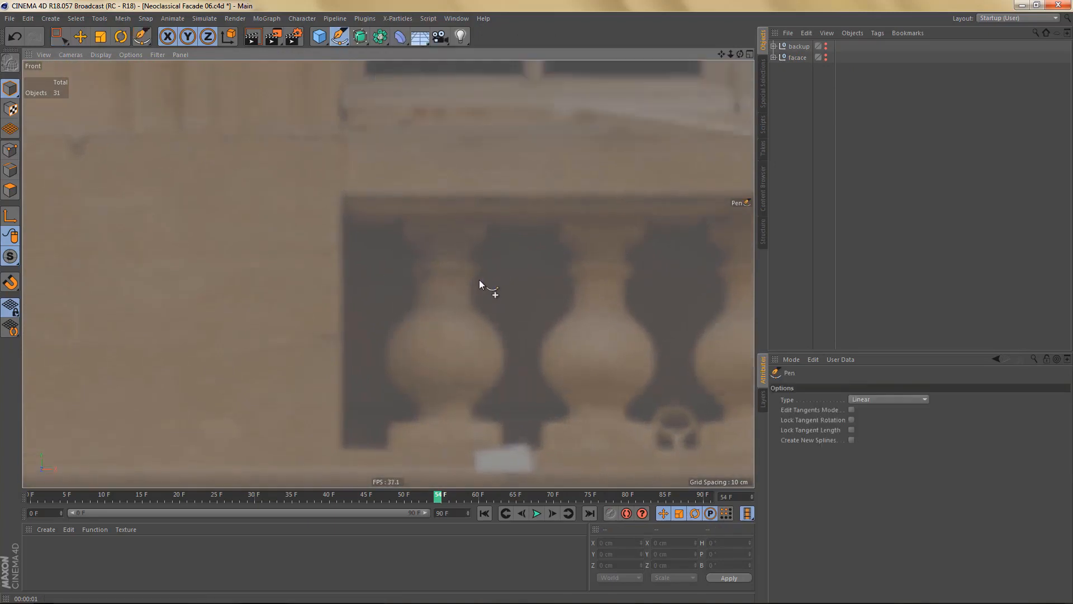
scroll(487, 278, "up", 5)
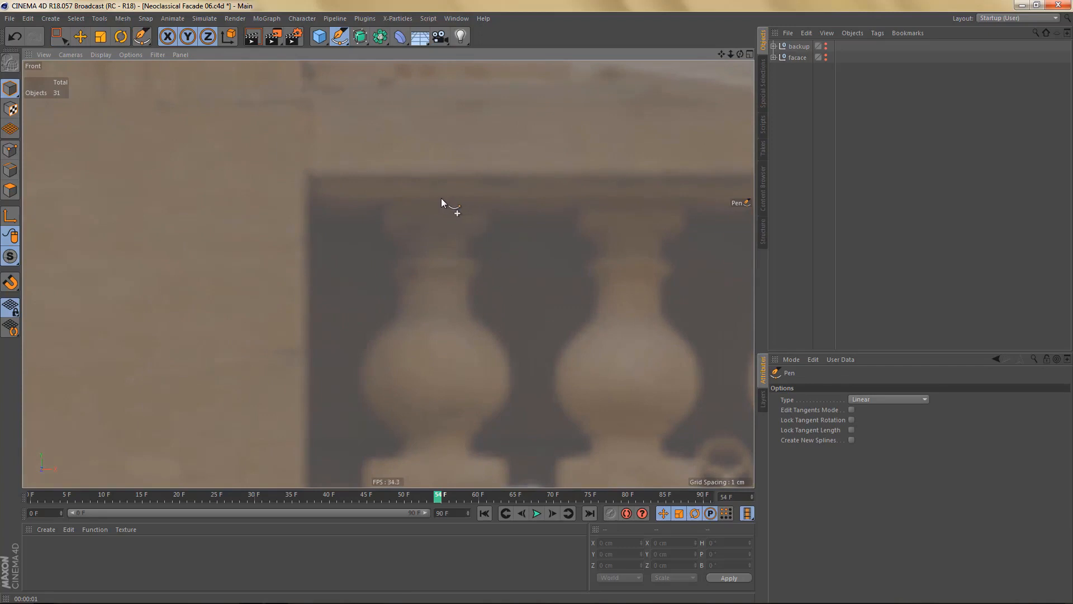
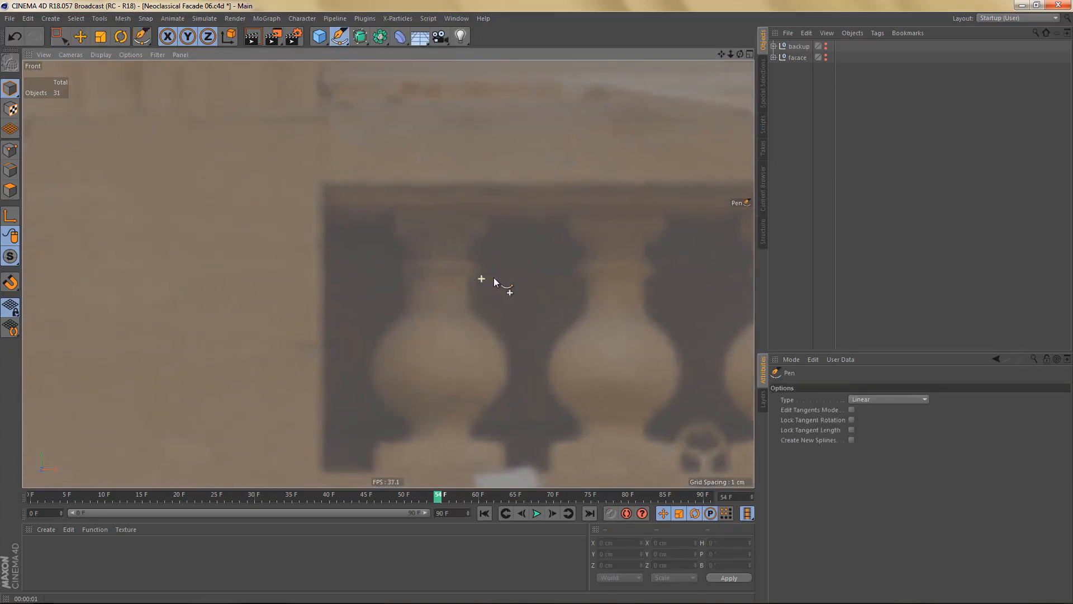
left_click(438, 204)
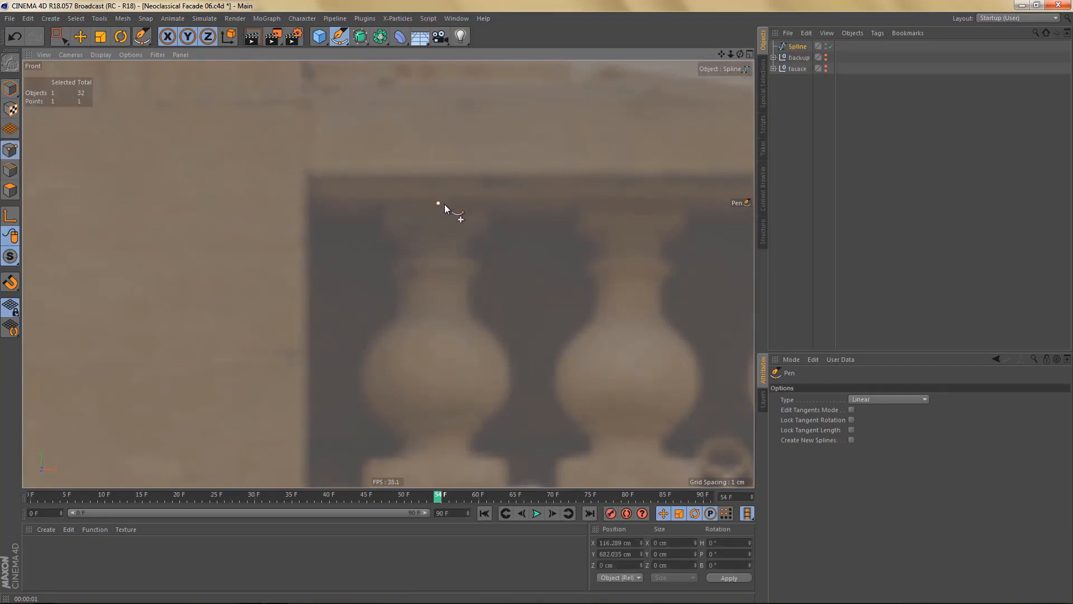
- Extend the spline in right-angled segments around the baluster's cap and neck ring, ending at about X 120.5 cm and Y 672 cm
key("e")
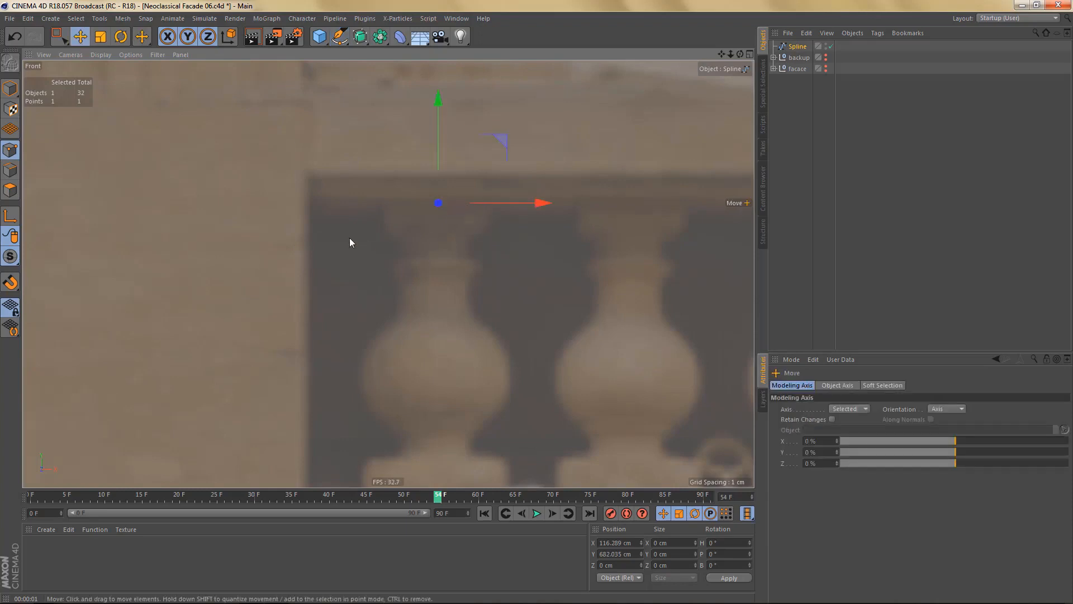
middle_click_drag(468, 257, 459, 234, "alt")
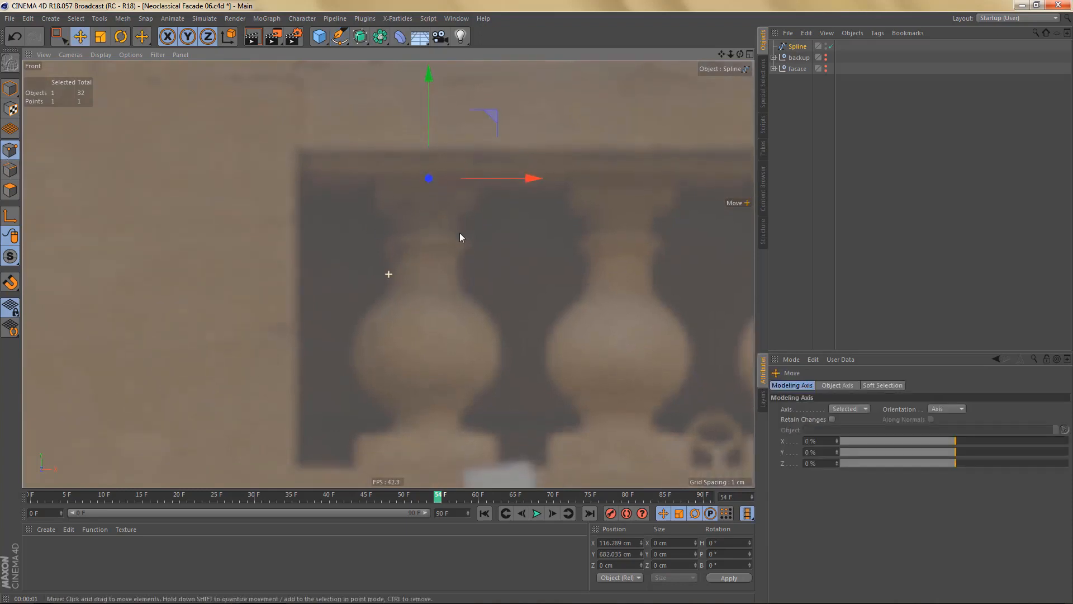
scroll(459, 233, "up", 3)
left_click_drag(526, 158, 587, 163, "ctrl")
left_click_drag(487, 72, 502, 115, "ctrl")
left_click_drag(608, 205, 566, 201, "ctrl")
left_click_drag(456, 117, 460, 135, "ctrl")
left_click_drag(565, 226, 586, 226, "ctrl")
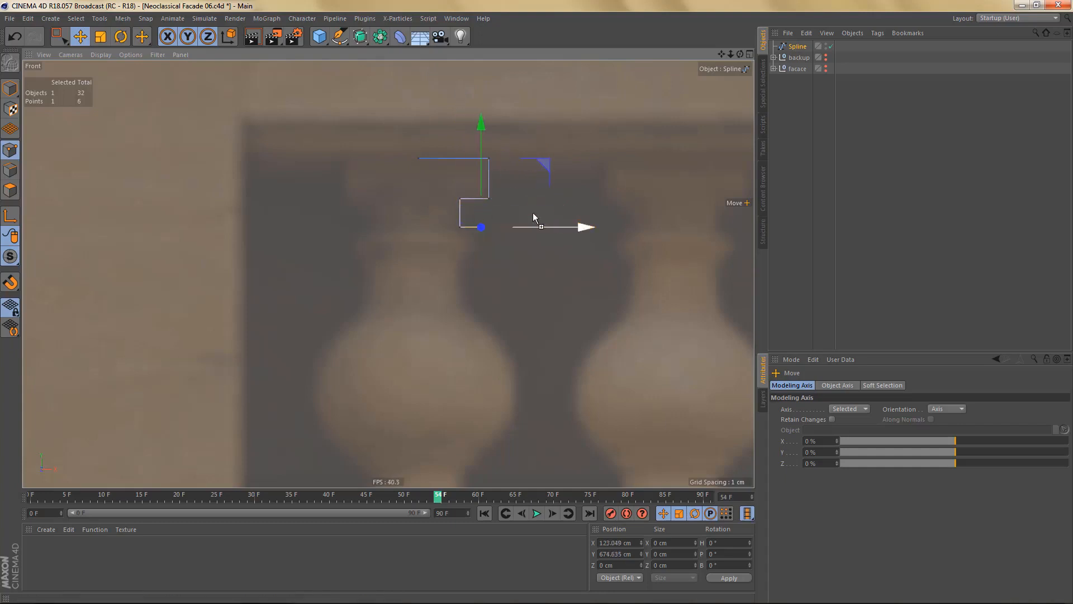
left_click_drag(482, 132, 485, 153, "ctrl")
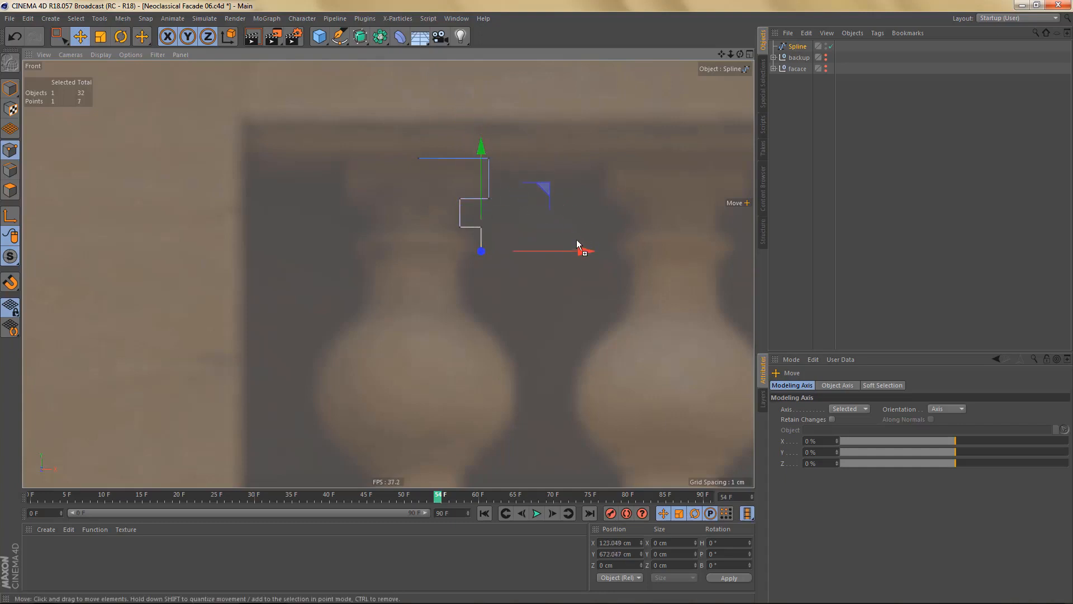
left_click_drag(586, 251, 561, 252, "ctrl")
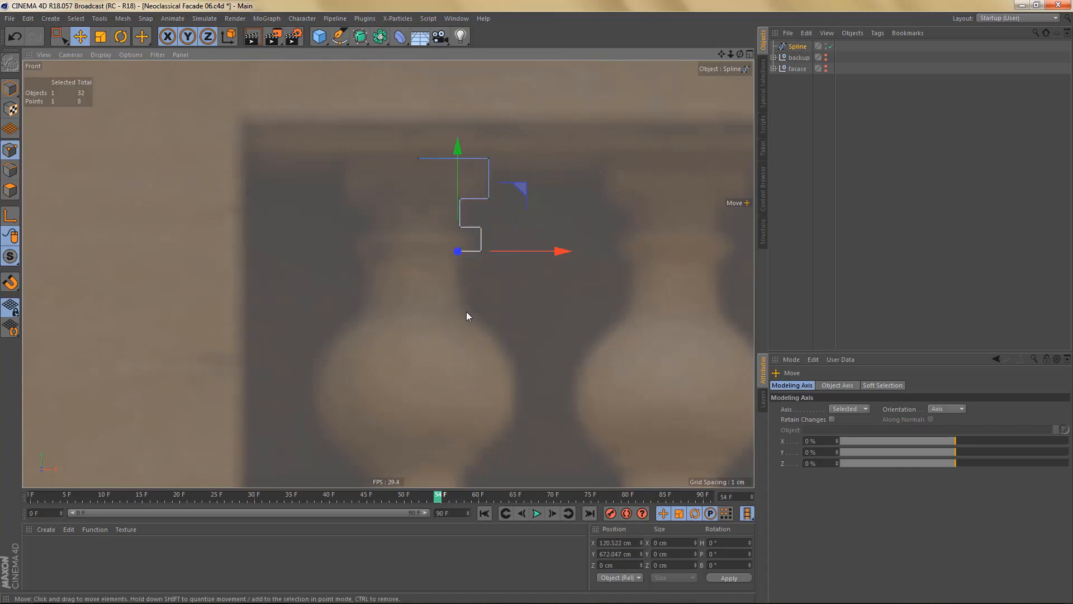
- Continue the stepped profile down the neck to about Y 666 cm and around the bulb, out to about X 127.8 cm and down to Y 650.5 cm
scroll(468, 312, "up", 2)
right_click_drag(484, 305, 486, 302, "alt")
middle_click_drag(474, 317, 477, 303, "alt")
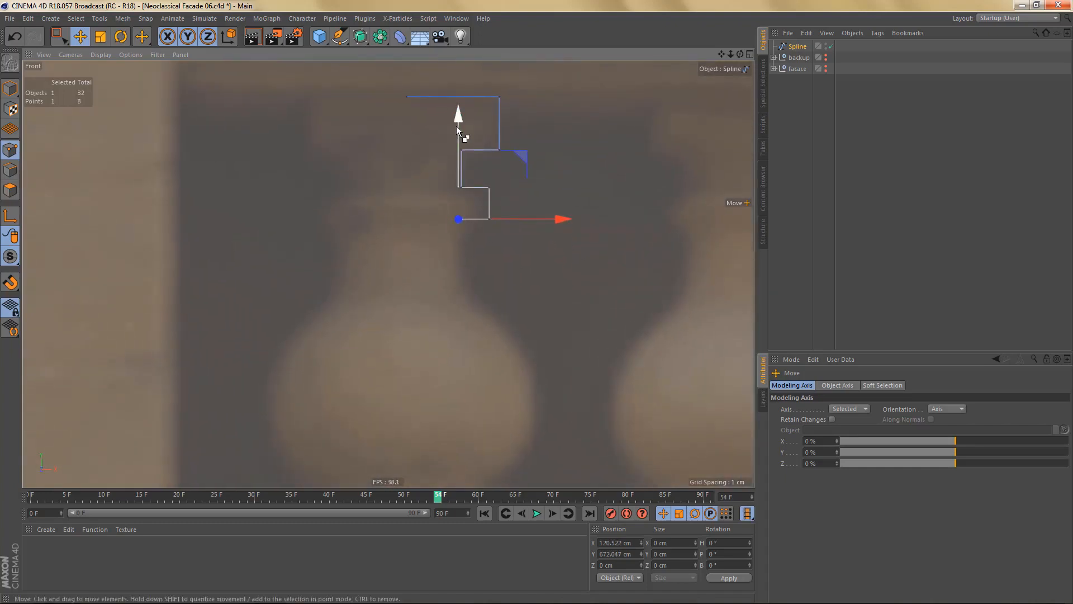
left_click_drag(464, 136, 486, 207, "ctrl")
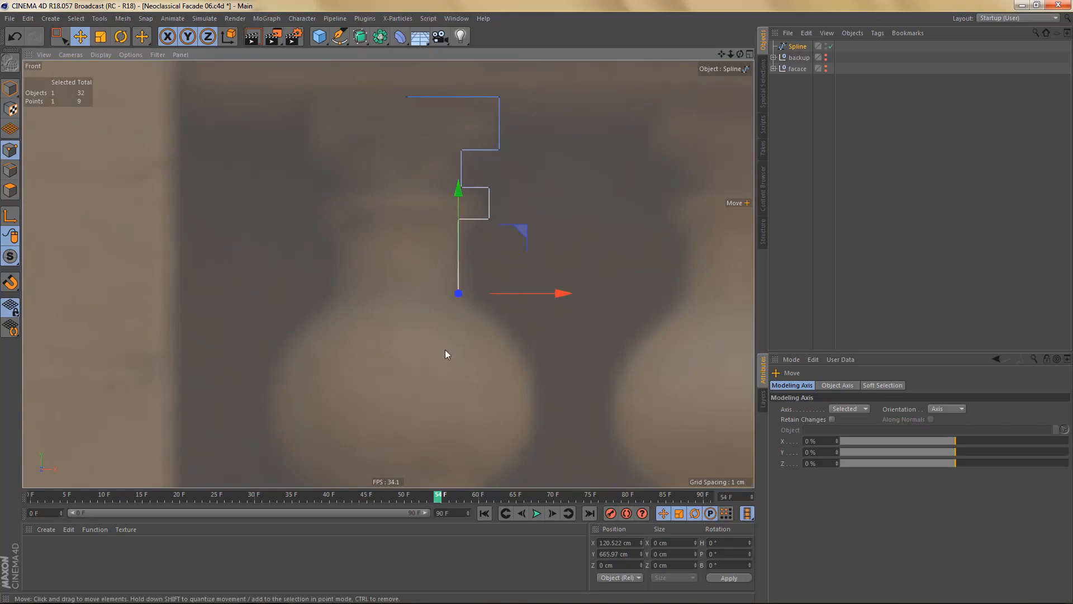
middle_click_drag(447, 354, 420, 262, "alt")
left_click_drag(542, 207, 626, 212, "ctrl")
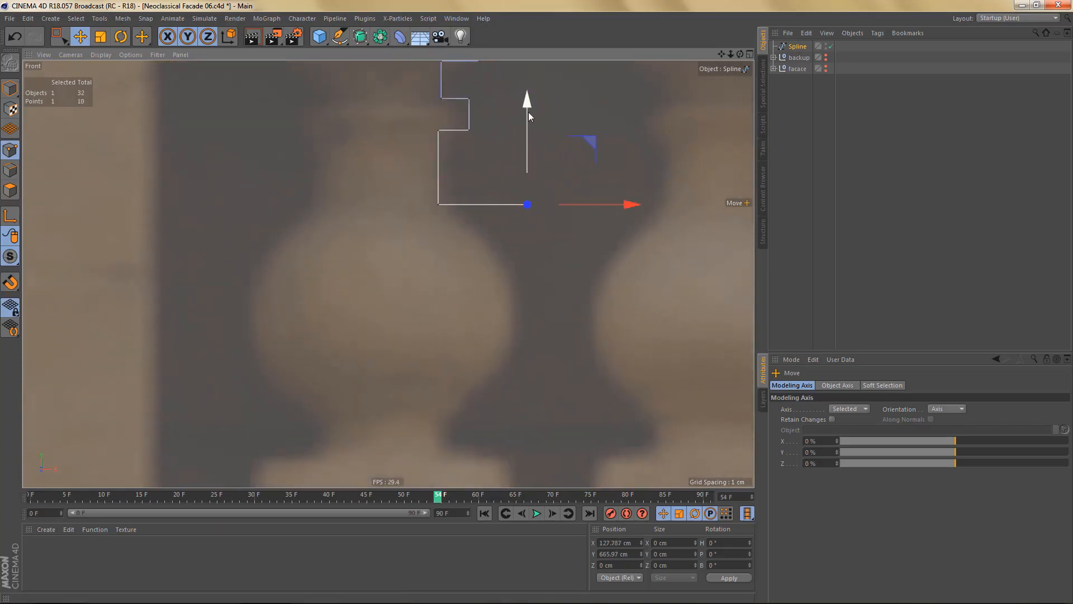
left_click_drag(529, 174, 527, 299, "ctrl")
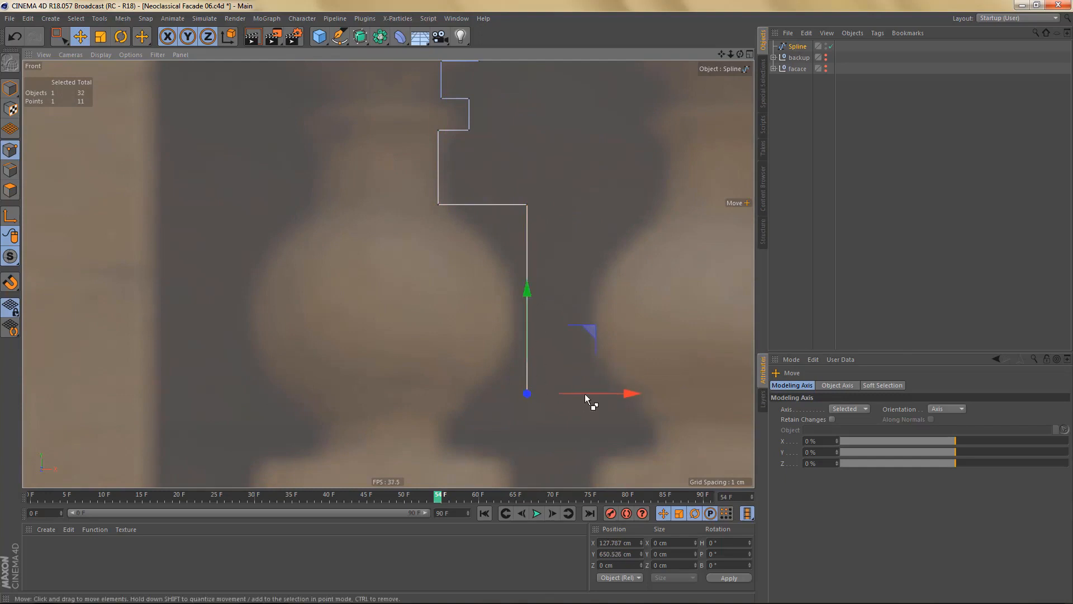
left_click_drag(625, 395, 560, 407, "ctrl")
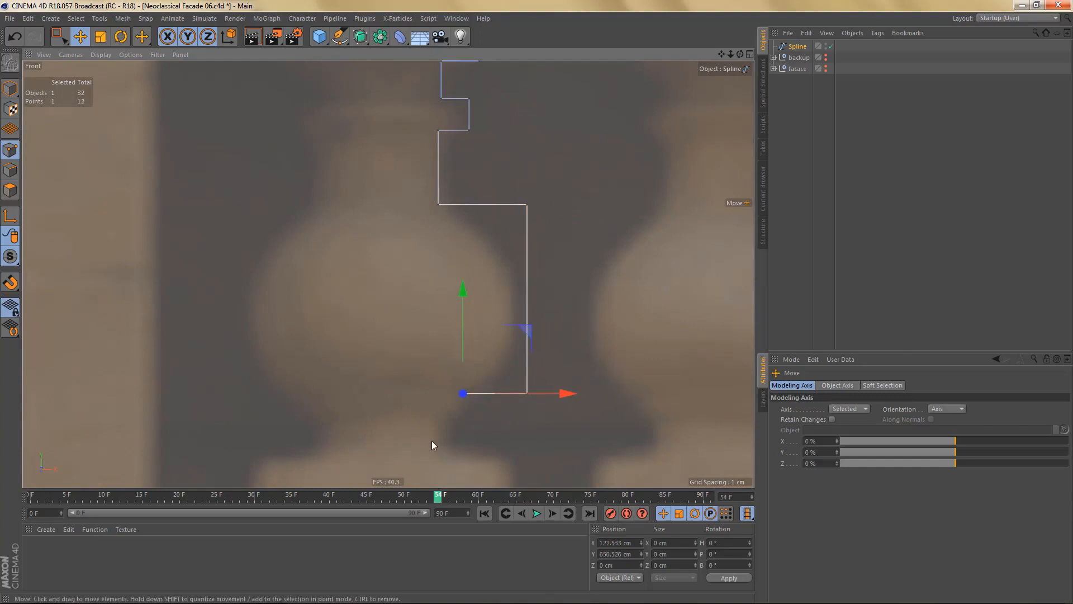
- Continue the stepped profile below the bulb and around the plinth, ending near the baluster's centre at about X 116.5 cm and Y 640.3 cm
middle_click_drag(434, 441, 431, 392, "alt")
scroll(432, 391, "up", 1)
left_click_drag(476, 229, 475, 253, "ctrl")
left_click_drag(572, 357, 544, 358, "ctrl")
left_click_drag(447, 263, 456, 304, "ctrl")
left_click_drag(541, 413, 639, 420, "ctrl")
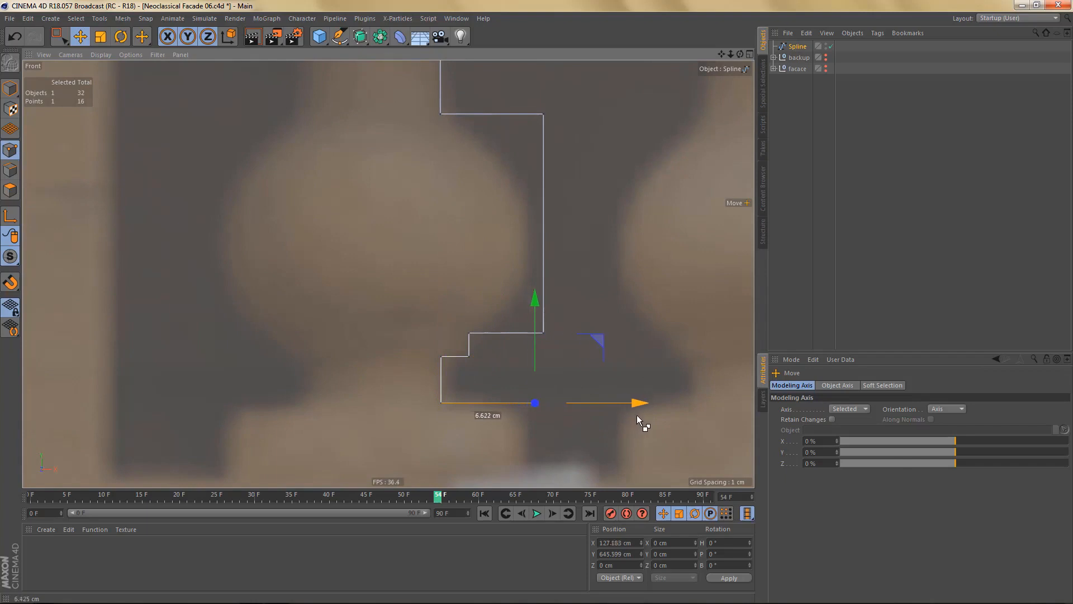
left_click_drag(534, 310, 531, 380, "ctrl")
scroll(521, 395, "down", 3)
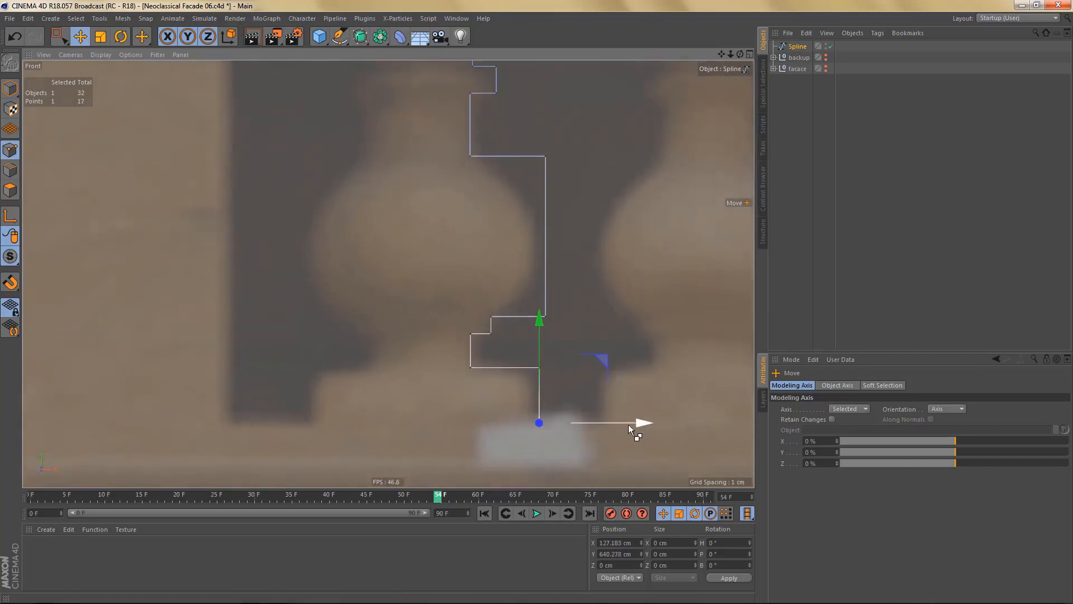
left_click_drag(643, 425, 535, 444, "ctrl")
scroll(534, 443, "down", 2)
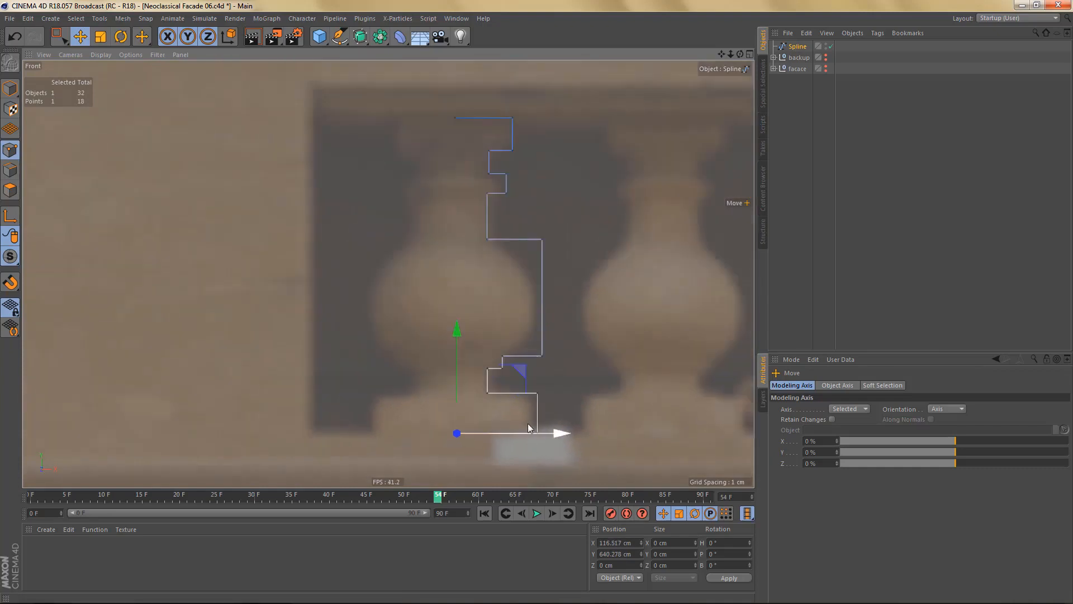
- Align the spline's first and last points vertically by scaling their X distance to 0 cm
key("0")
left_click_drag(433, 104, 469, 455)
key("t")
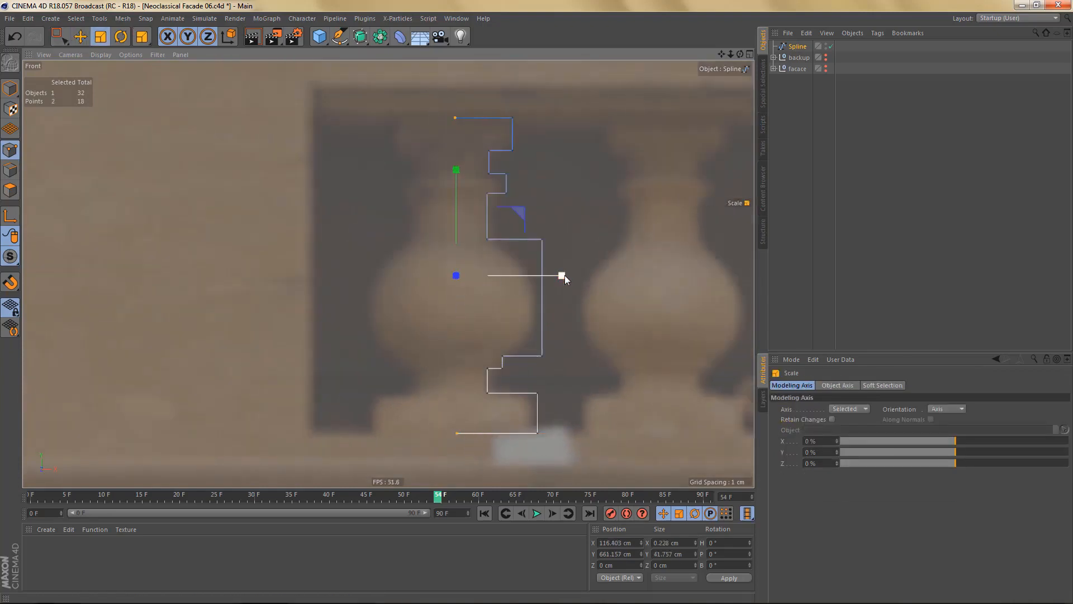
left_click_drag(561, 275, 456, 280)
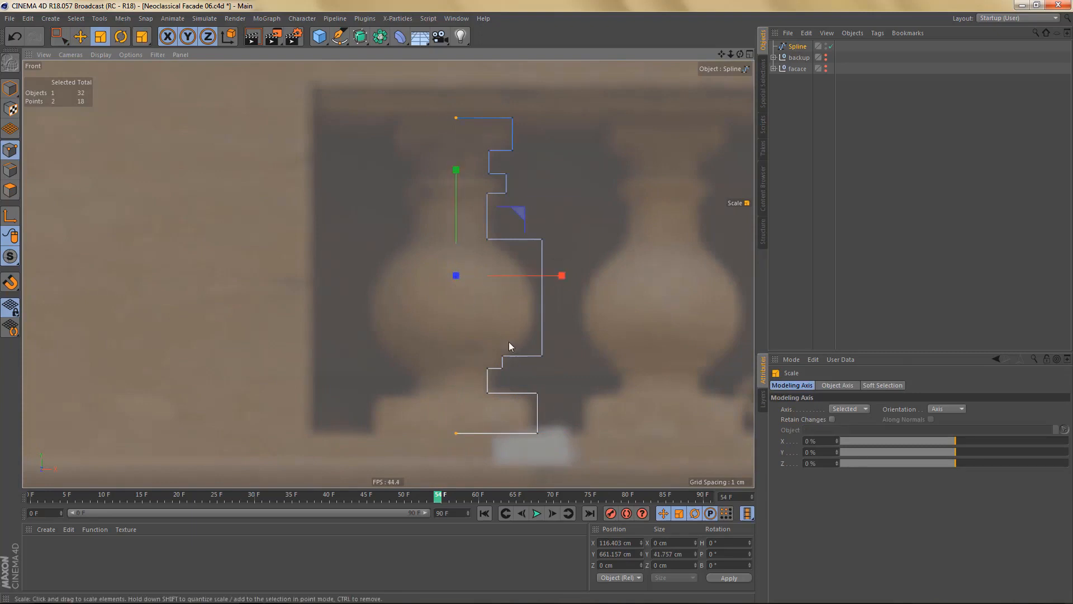
- Place the spline's axis at the bottom of its centre line using Axis Center with X and Y at -100%
middle_click_drag(509, 342, 492, 328, "alt")
key("Tab")
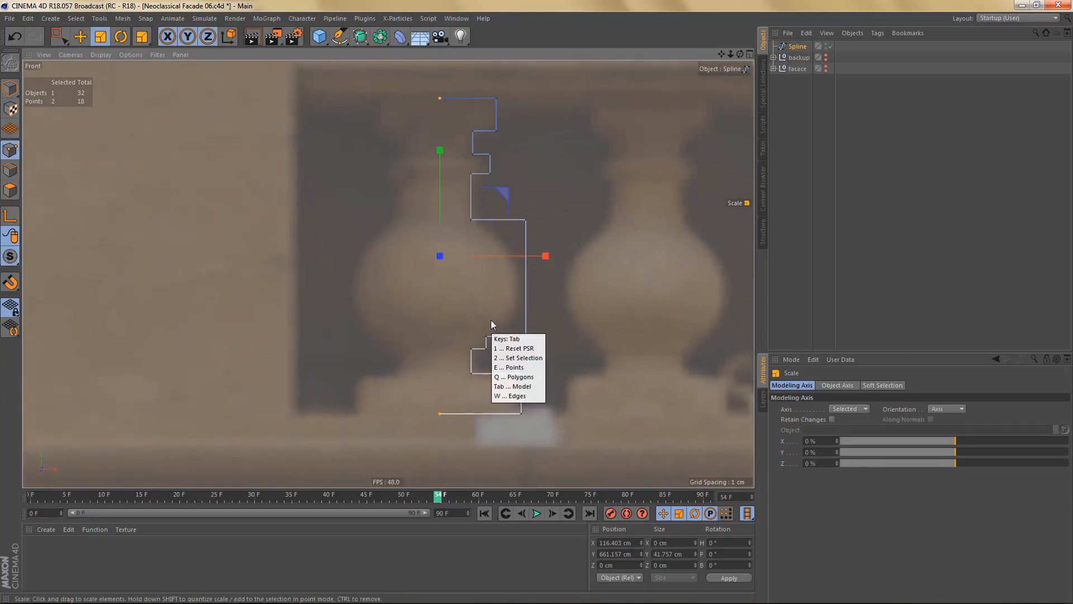
key("Tab")
key("a")
key("c")
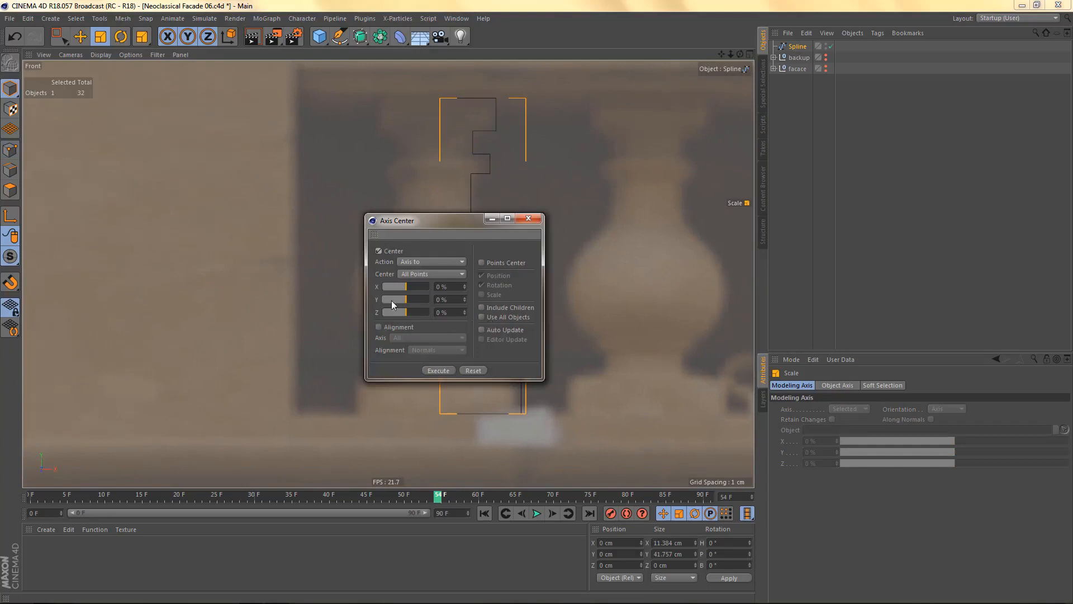
left_click_drag(392, 300, 360, 304)
left_click(438, 370)
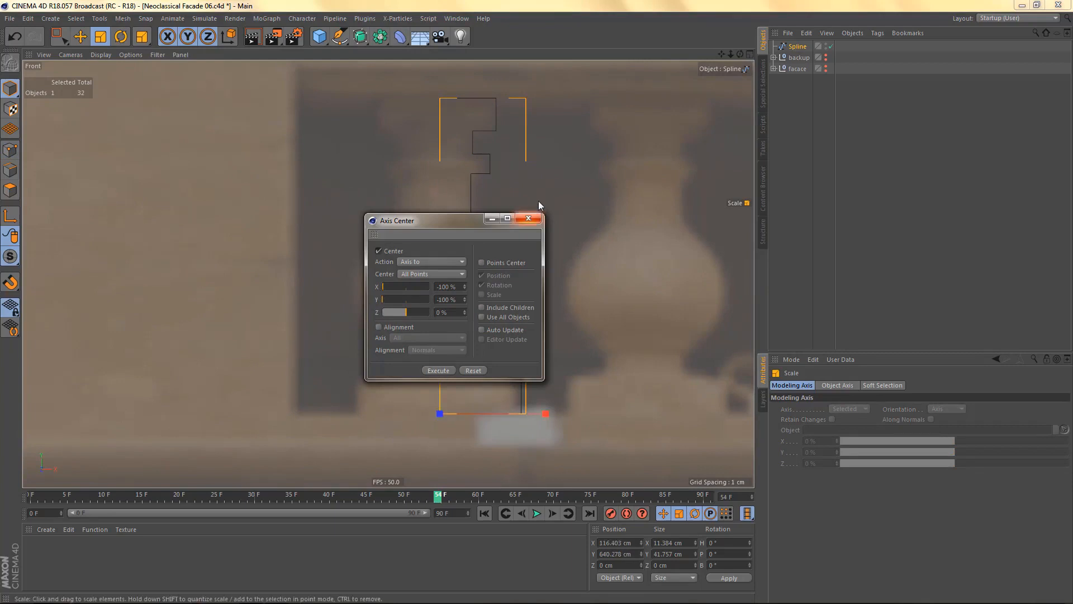
left_click(529, 218)
- Align the four inner neck points of the baluster spline vertically by scaling their X size to 0 cm
key("e")
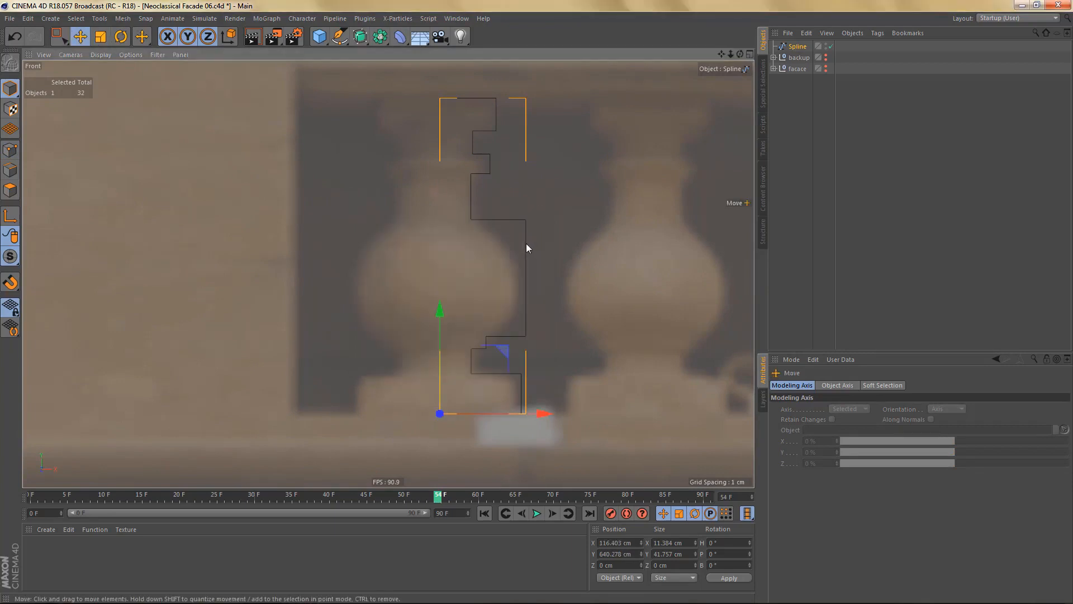
middle_click_drag(508, 287, 513, 306, "alt")
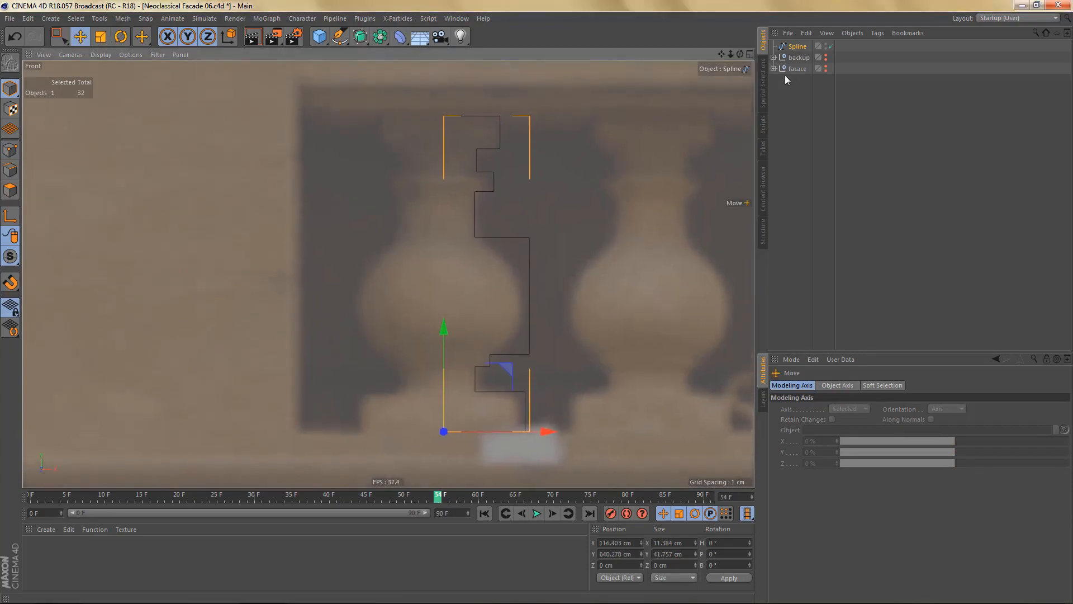
left_click(801, 49)
key("Return")
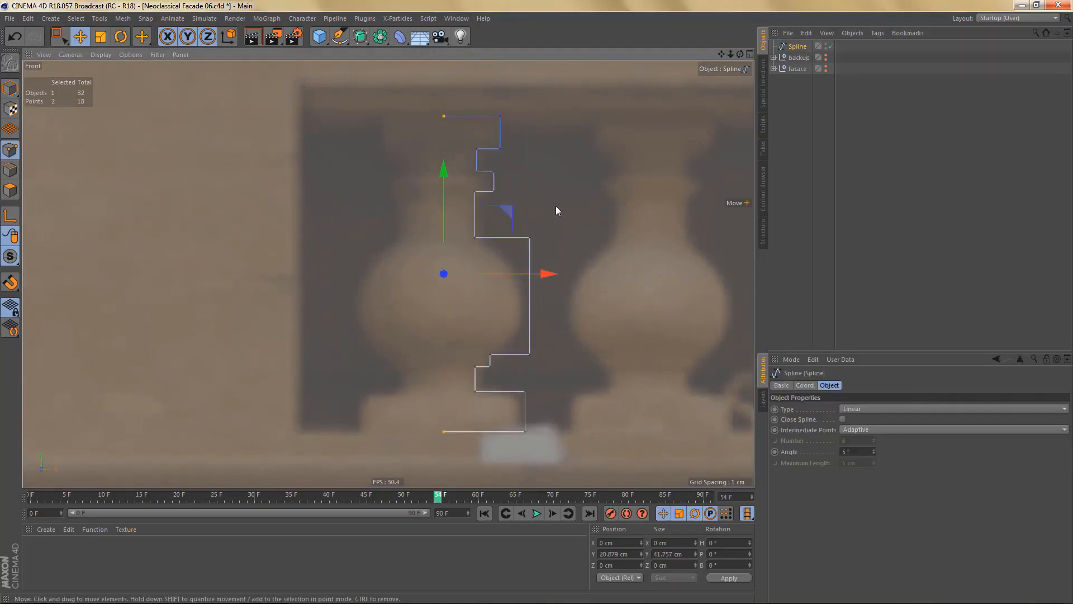
middle_click_drag(517, 167, 516, 209, "alt")
right_click_drag(491, 168, 538, 182, "alt")
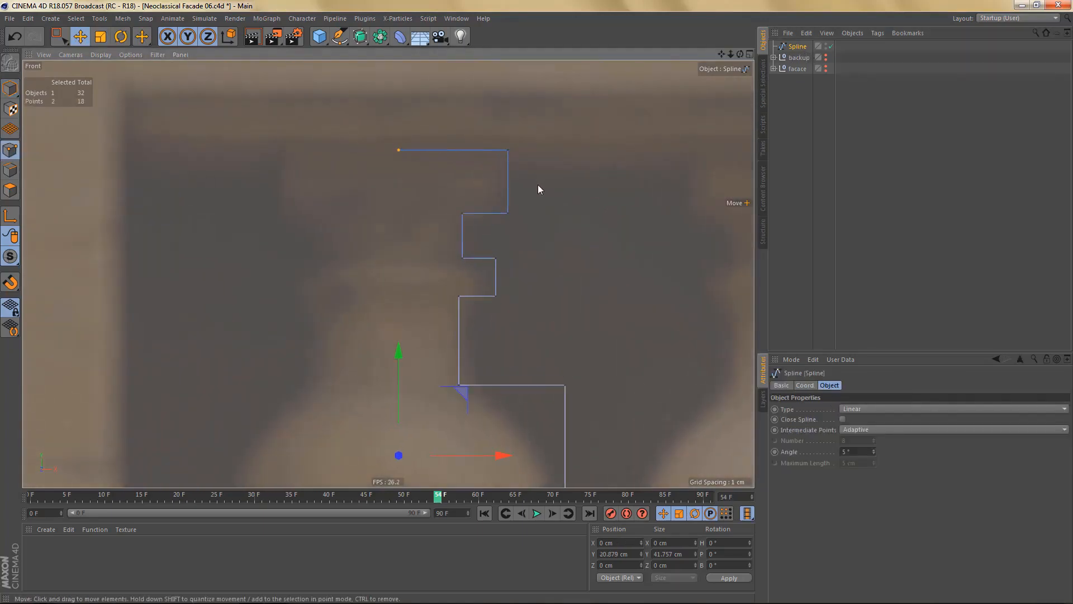
scroll(546, 188, "down", 3)
middle_click_drag(549, 245, 552, 227, "alt")
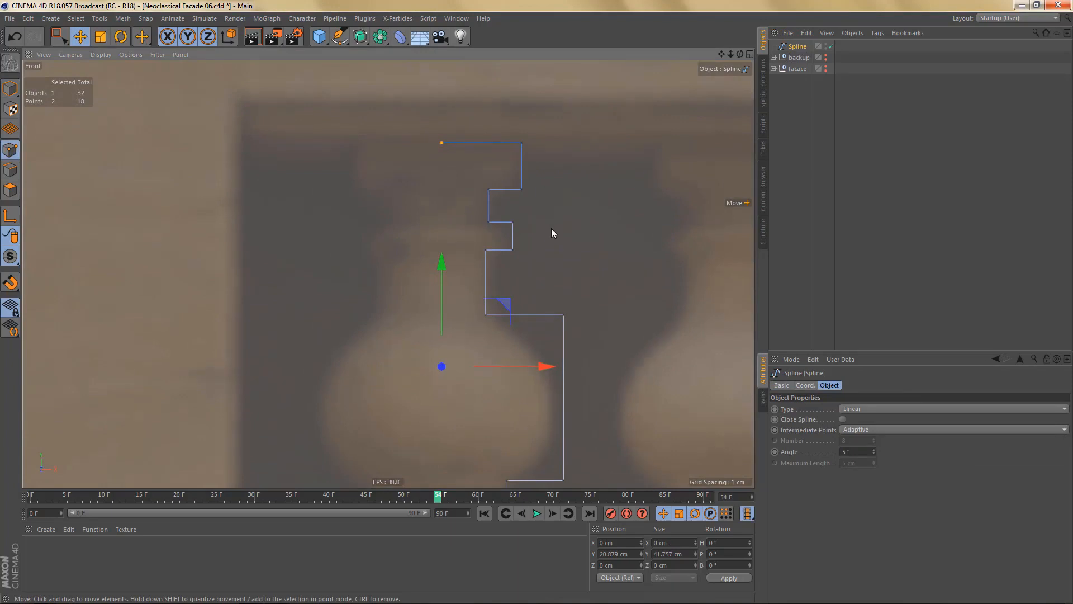
key("0")
left_click_drag(467, 169, 513, 335)
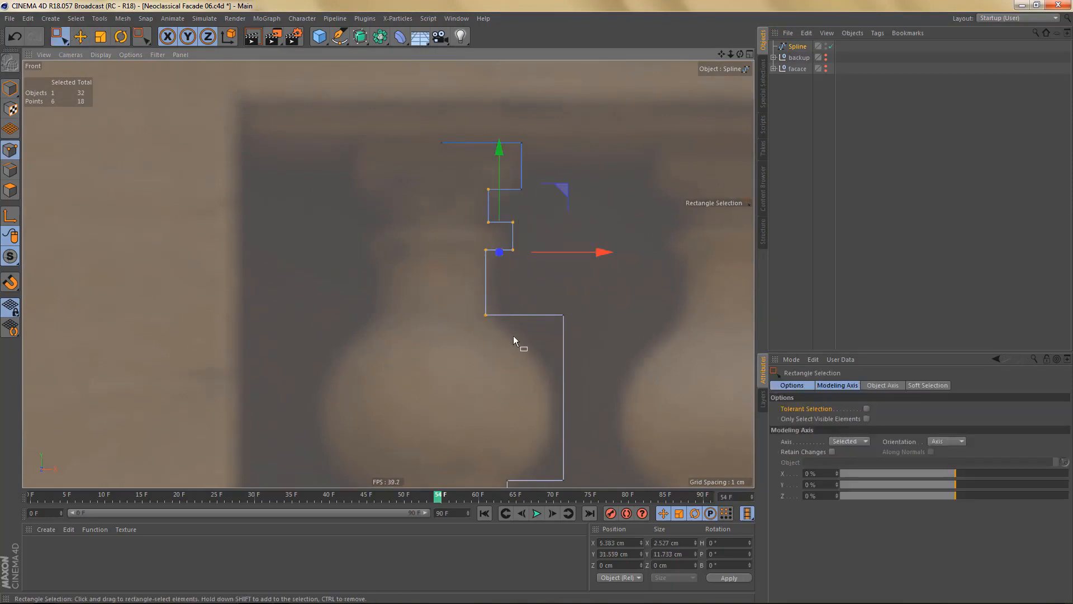
left_click_drag(506, 277, 504, 290, "ctrl")
key("t")
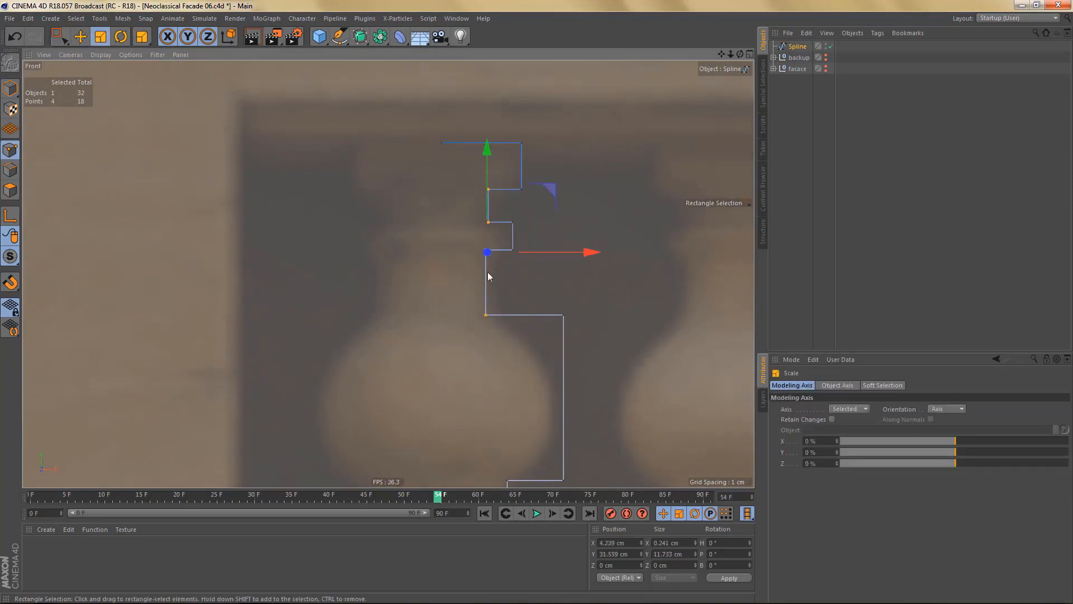
left_click_drag(593, 252, 485, 270)
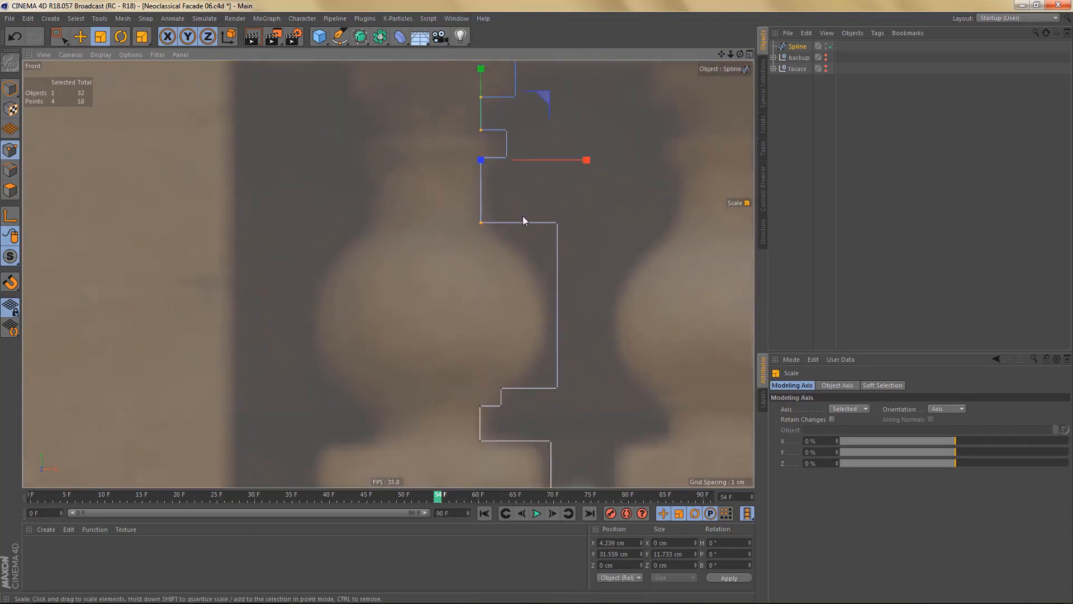
- Chamfer the two outer points of the baluster's top cap into a full half-round
scroll(522, 218, "down", 1)
middle_click_drag(523, 242, 519, 339, "alt")
key("space")
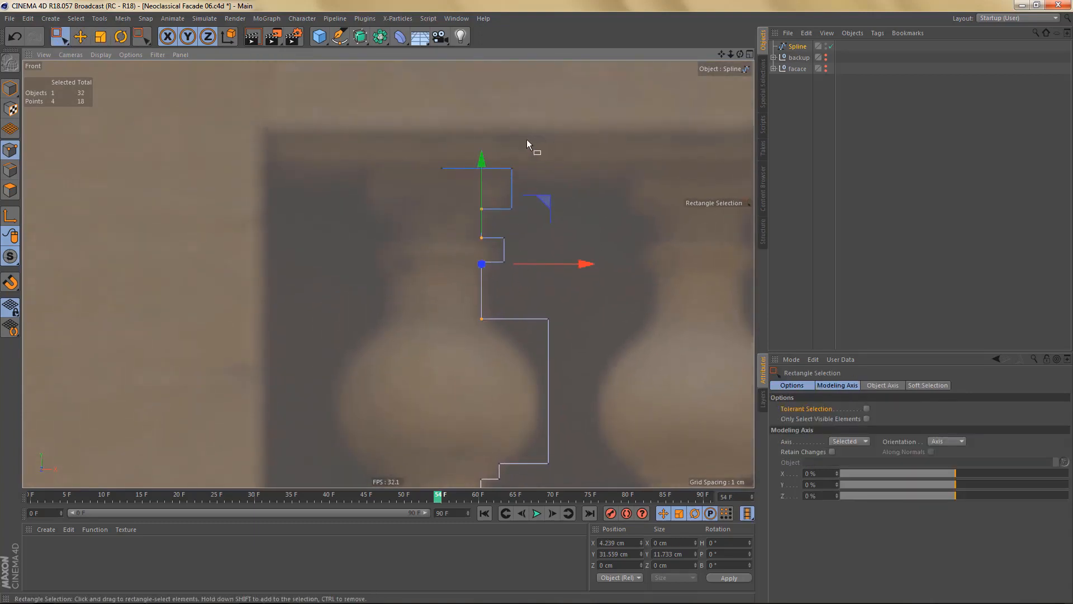
left_click_drag(508, 155, 541, 240)
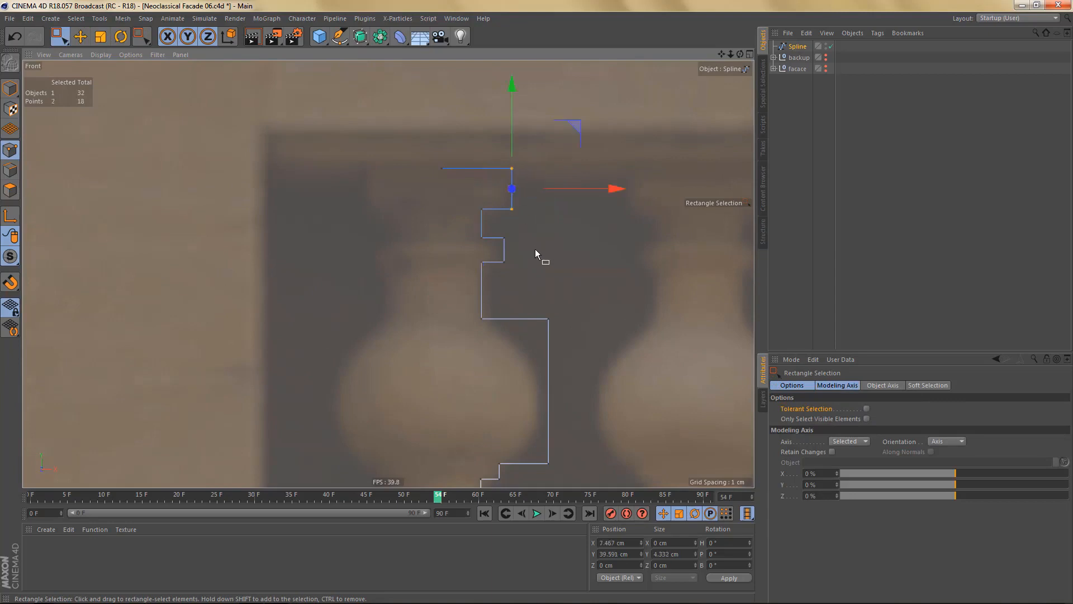
right_click(536, 250)
left_click(562, 461)
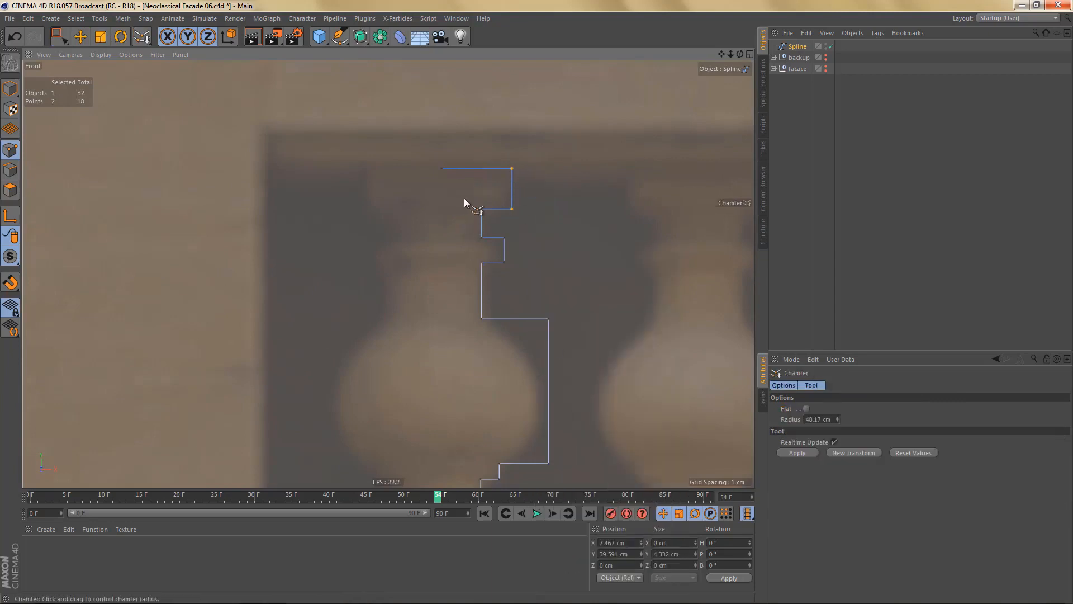
scroll(465, 199, "up", 3)
left_click_drag(546, 237, 600, 237)
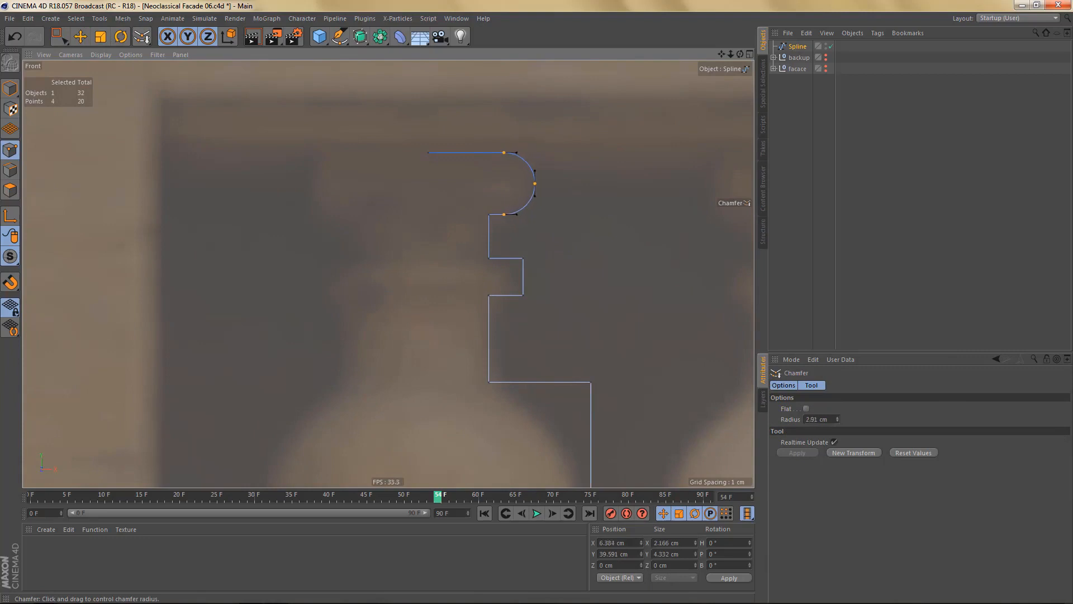
- Chamfer the two outer points of the small collar ring on the neck into a half-round
middle_click_drag(506, 290, 504, 257, "alt")
key("space")
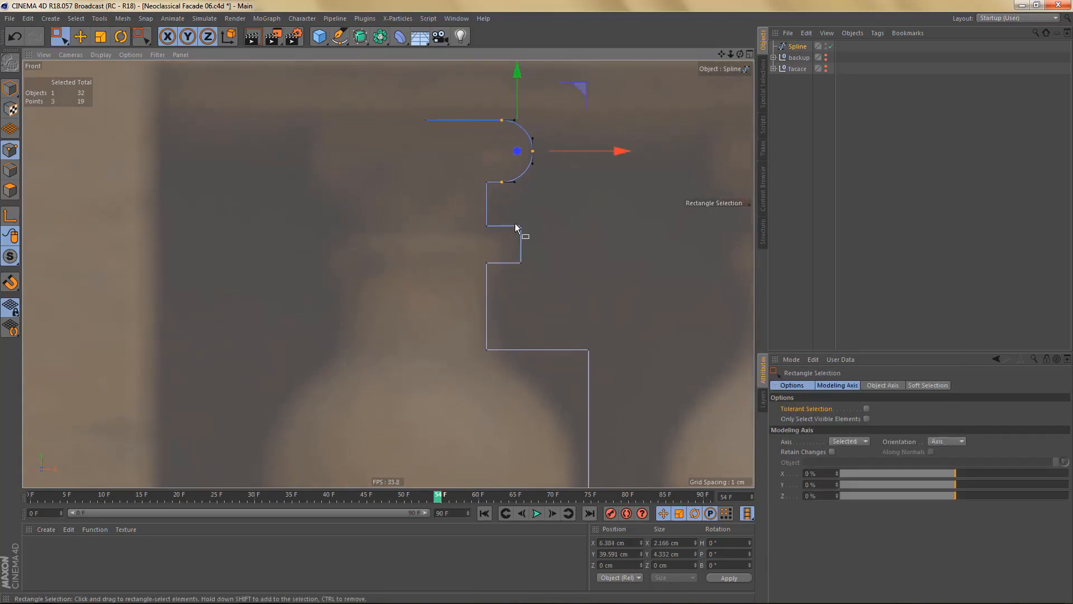
left_click_drag(514, 221, 609, 291)
key("space")
- Chamfer the bulb's two outer points with a radius of about 10.63 cm to form large rounded curves
middle_click_drag(492, 285, 427, 111, "alt")
scroll(459, 147, "down", 5)
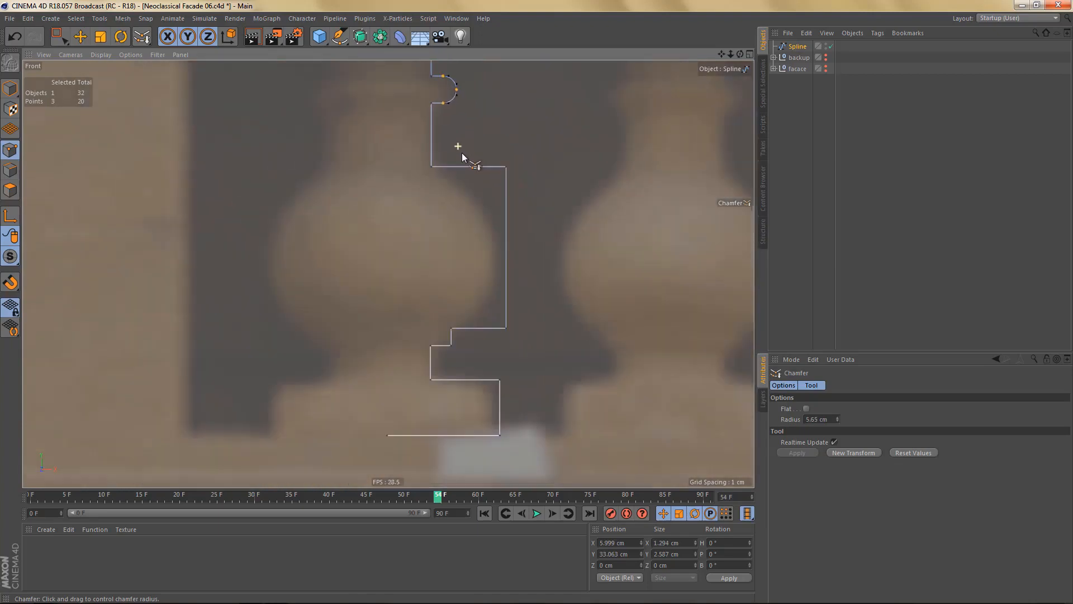
key("space")
left_click_drag(489, 152, 547, 318)
middle_click_drag(483, 316, 503, 330, "alt")
key("space")
left_click_drag(503, 330, 620, 330)
left_click_drag(452, 323, 454, 323)
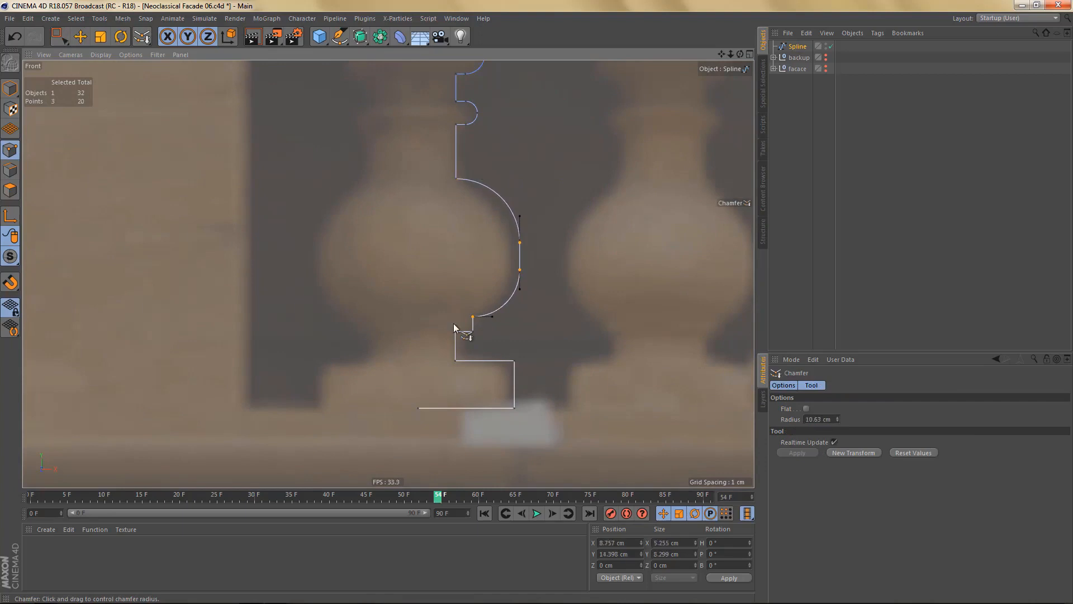
- Chamfer the plinth's upper outer corner with a radius of about 1.42 cm
right_click_drag(527, 307, 555, 310, "alt")
middle_click_drag(514, 327, 514, 302, "alt")
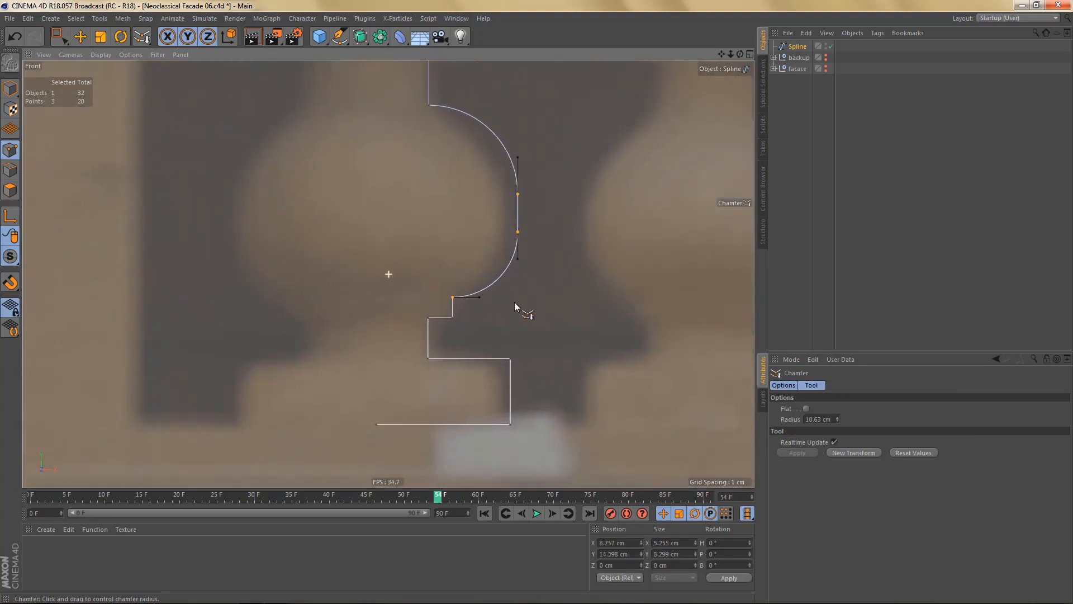
key("space")
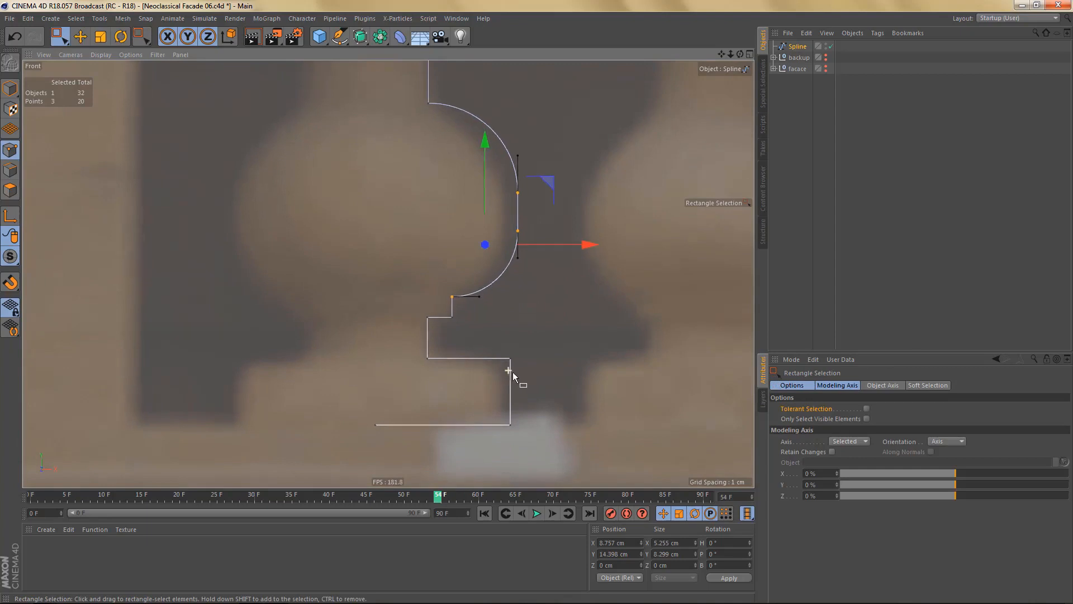
right_click_drag(512, 371, 516, 370, "alt")
key("space")
key("space")
left_click_drag(499, 346, 553, 389)
key("space")
key("space")
key("space")
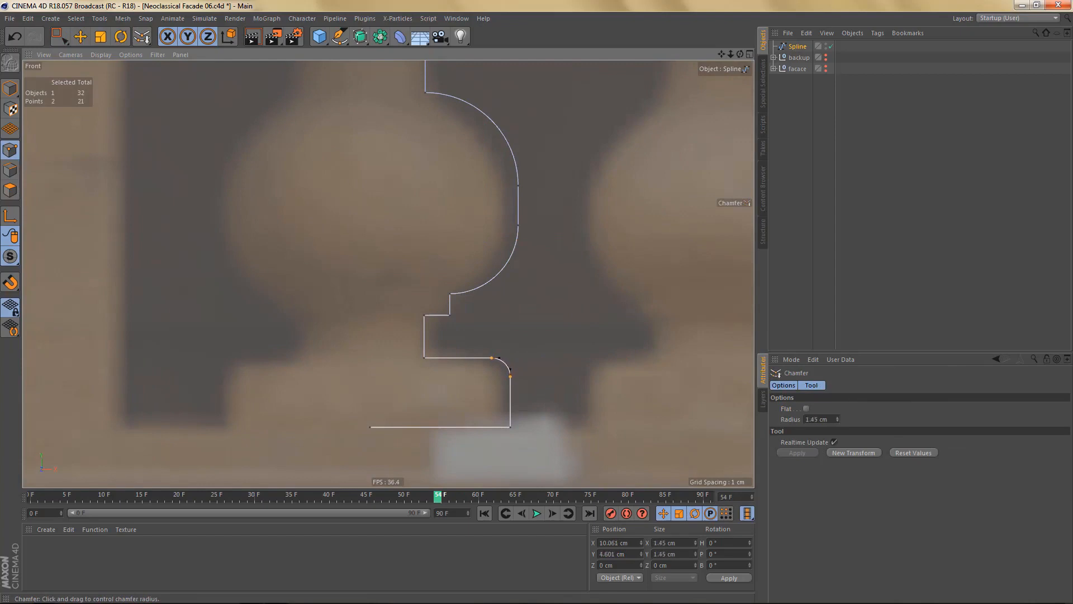
- Delete the two outermost points of the bulb so a single curve spans between its upper and lower ends
middle_click_drag(508, 342, 507, 460, "alt")
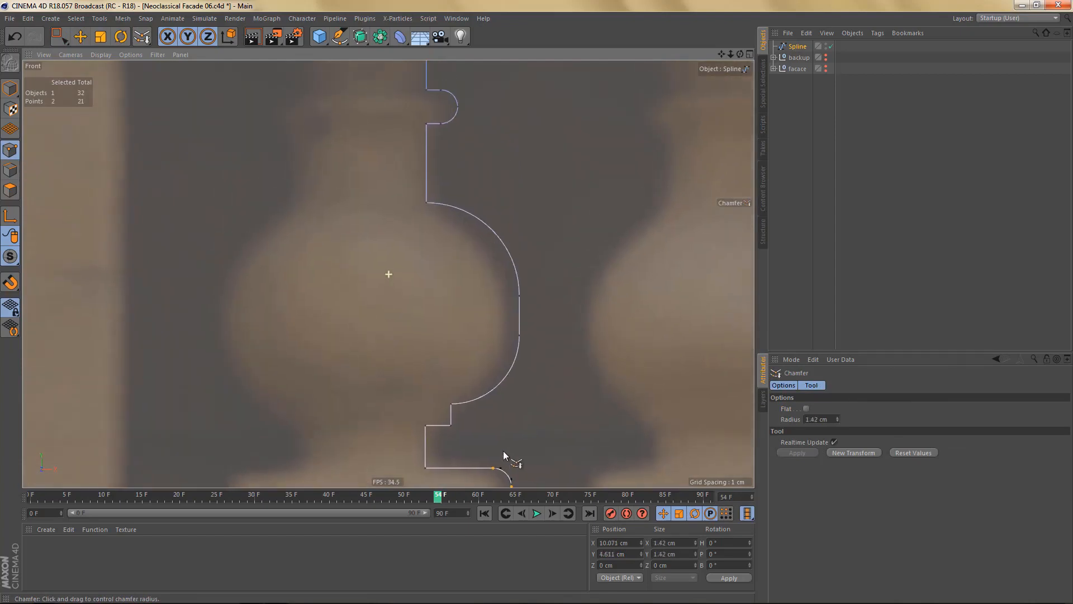
key("space")
left_click_drag(496, 272, 545, 357)
key("Delete")
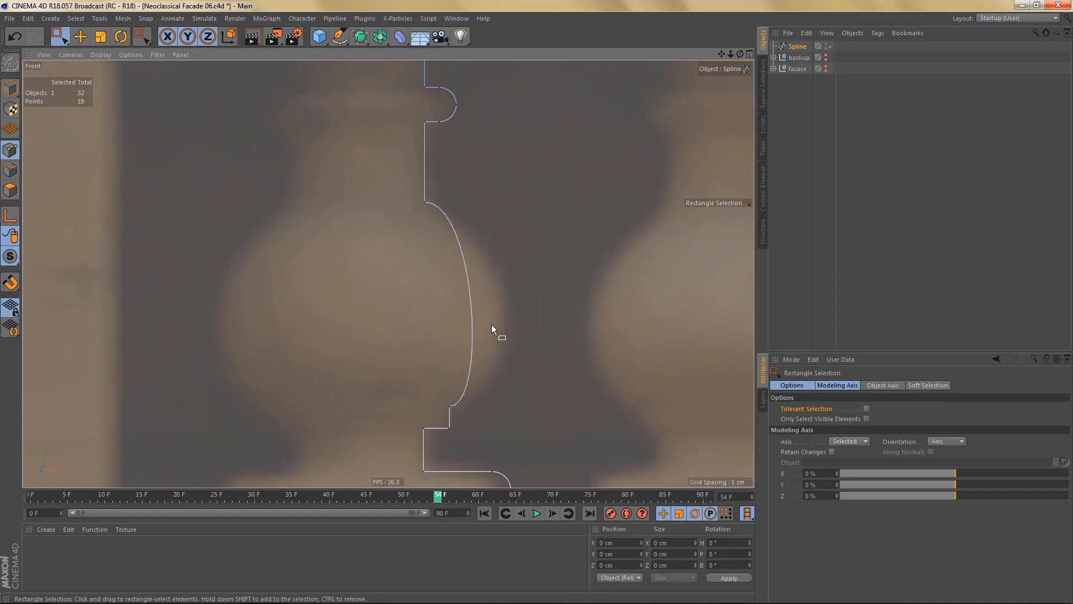
- Lengthen the bulb's upper and lower tangents with the Pen tool so the curve follows the photo's rounded outline
key("space")
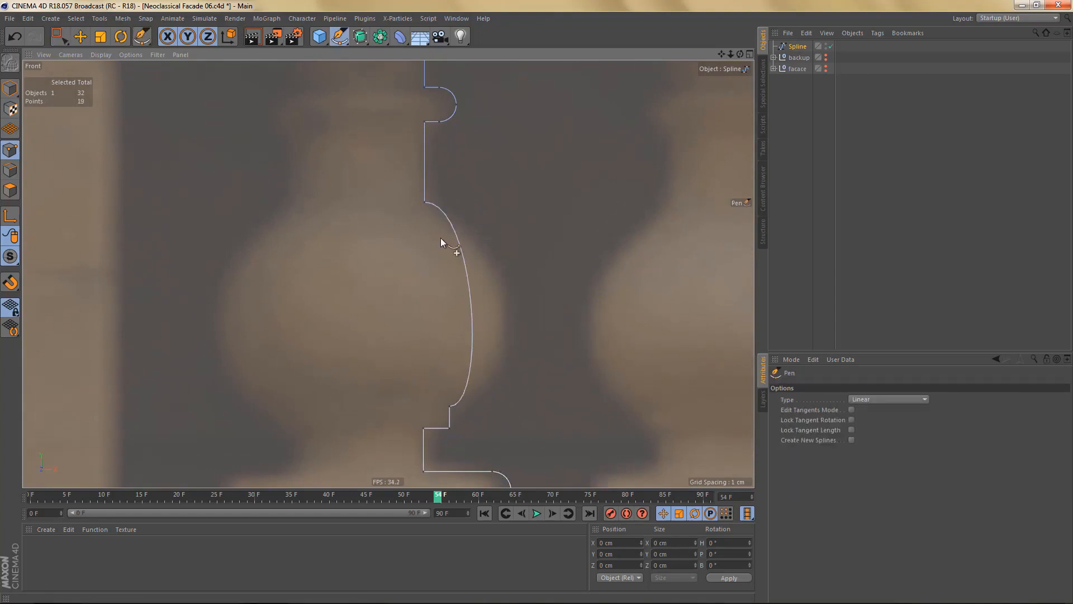
key("ctrl+a")
left_click_drag(465, 203, 529, 209)
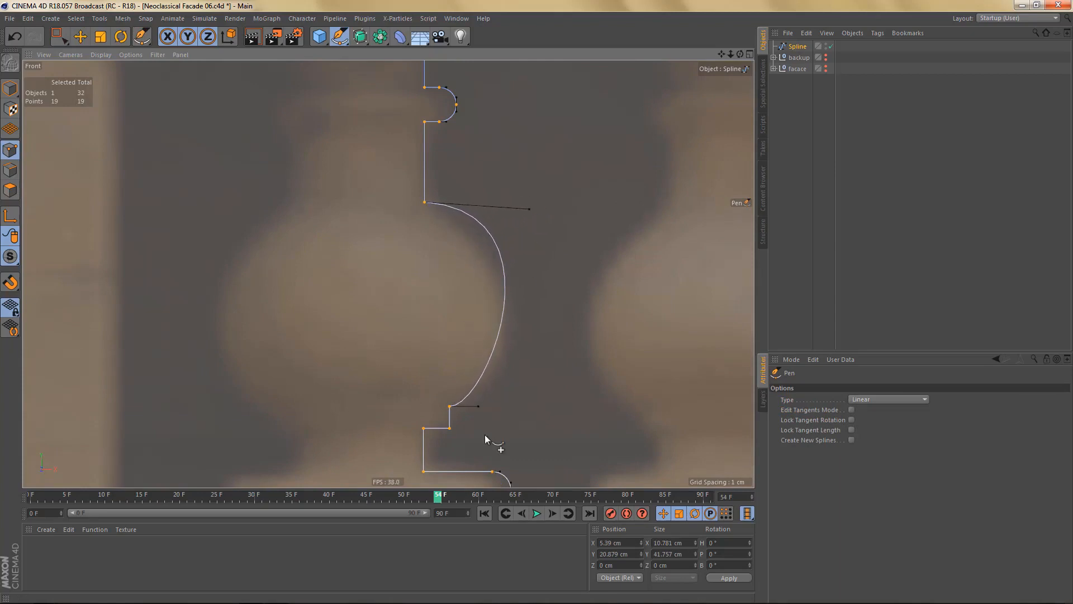
left_click_drag(481, 407, 515, 410)
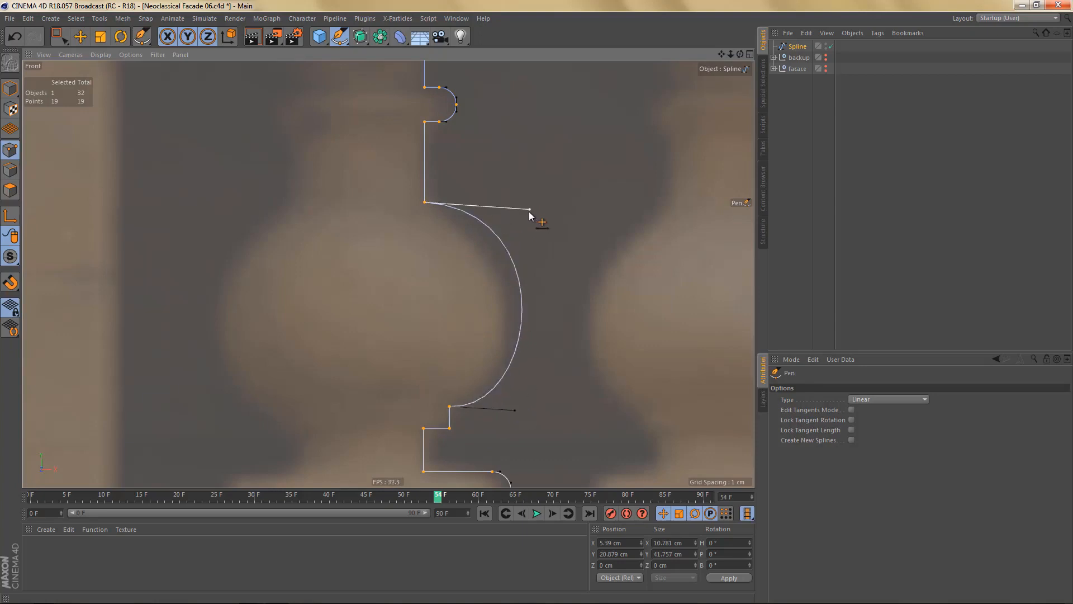
mouse_move(528, 209)
left_mouse_down()
mouse_move(516, 199)
mouse_move(511, 210)
left_mouse_up()
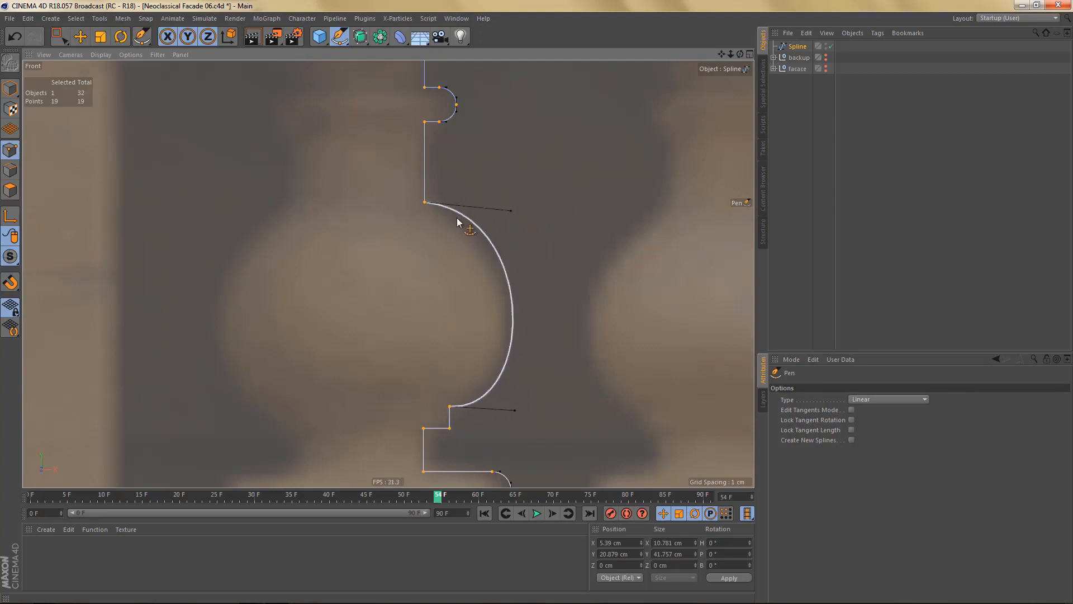
- Create a Lathe as parent of the baluster spline and render a preview of it in the front view
middle_click_drag(456, 228, 472, 291)
right_click_drag(465, 305, 449, 333, "alt")
middle_click_drag(454, 301, 453, 260, "alt")
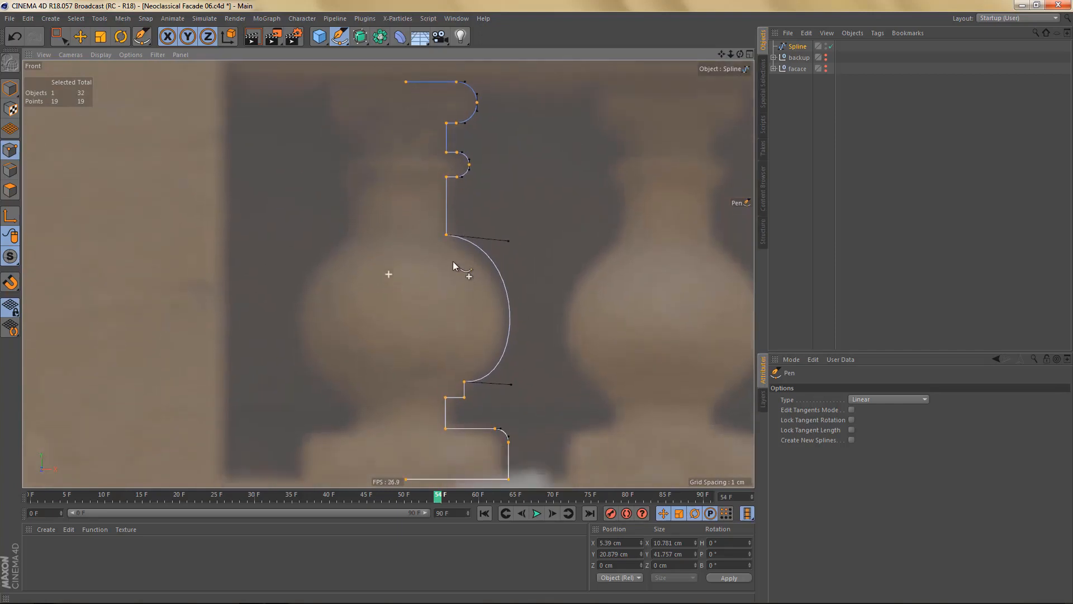
mouse_move(450, 278)
right_mouse_down("alt")
mouse_move(451, 291)
mouse_move(388, 331)
right_mouse_up("alt")
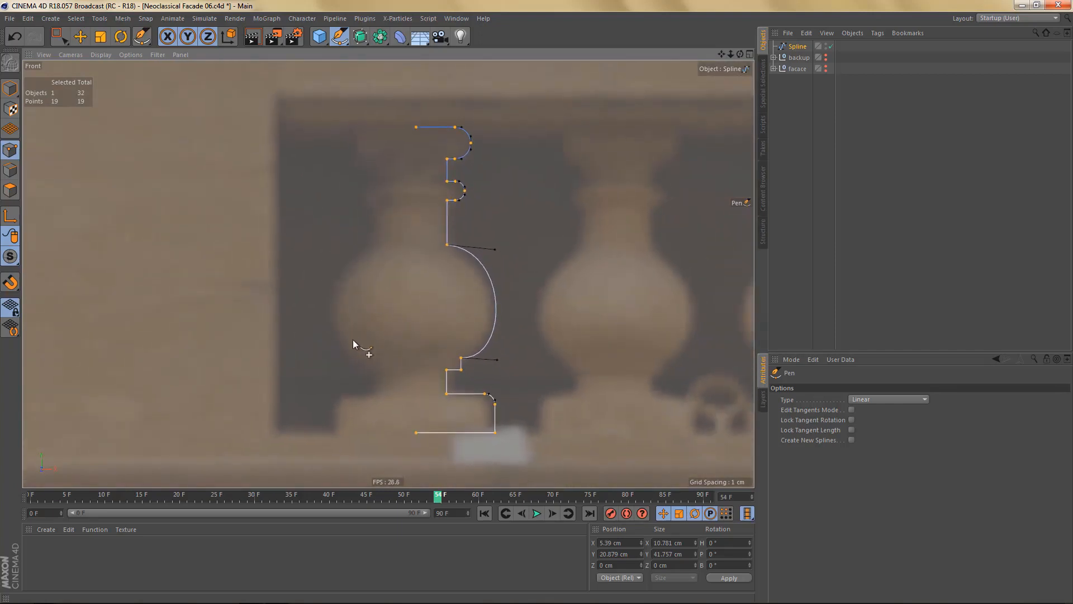
left_click(360, 36)
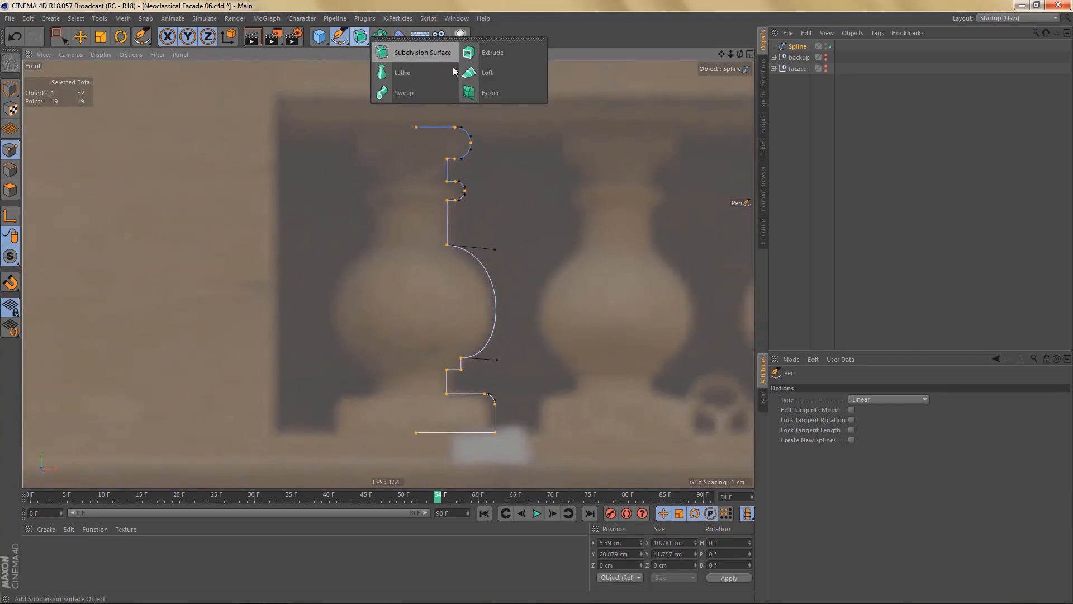
left_click(417, 75, "alt")
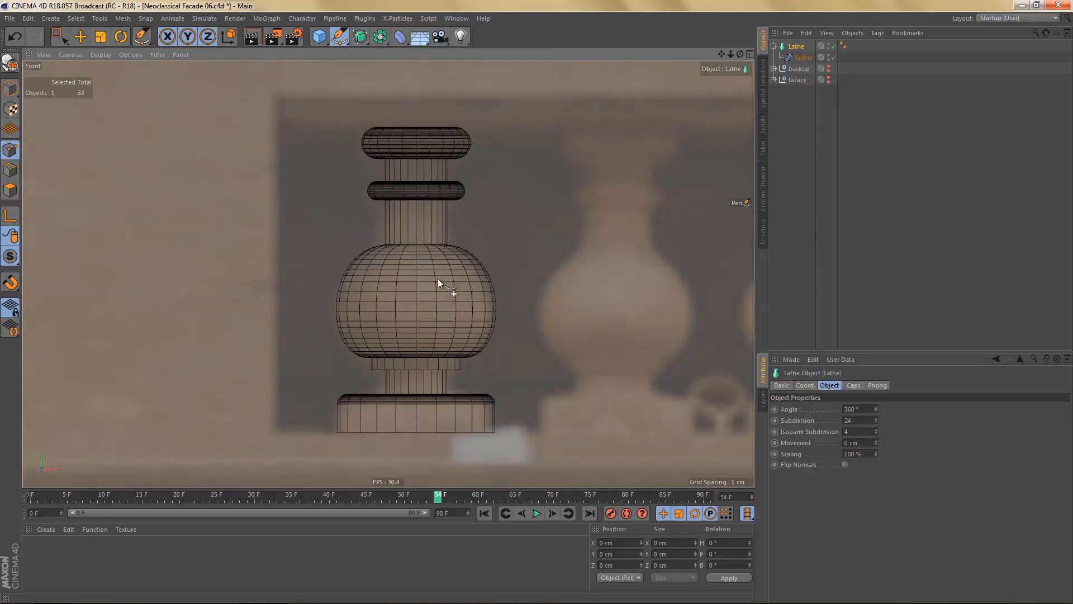
middle_click_drag(438, 279, 456, 282, "alt")
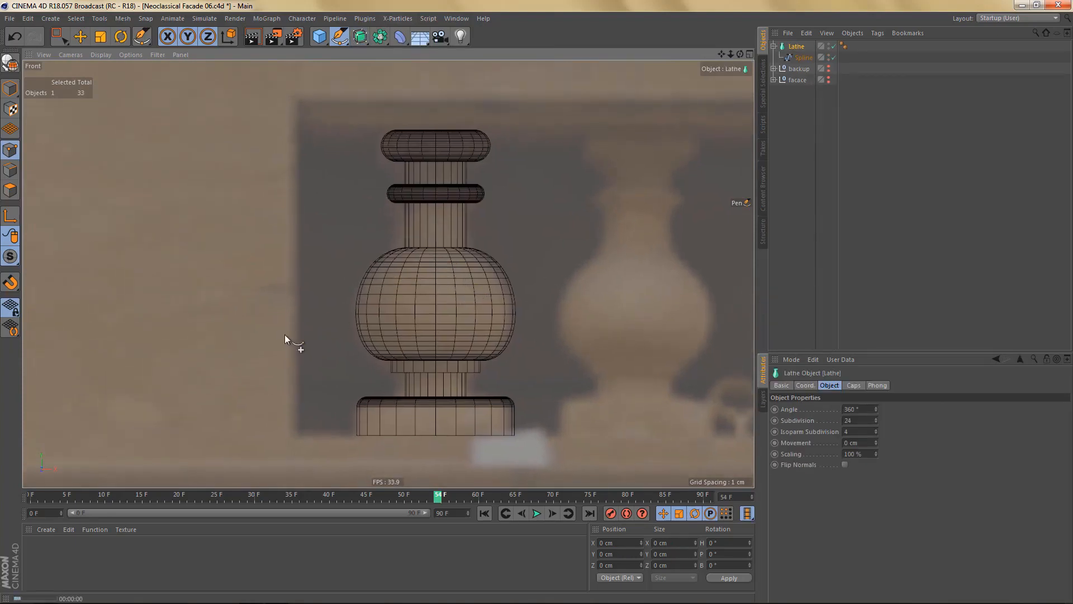
key("ctrl+r")
scroll(450, 293, "up", 3)
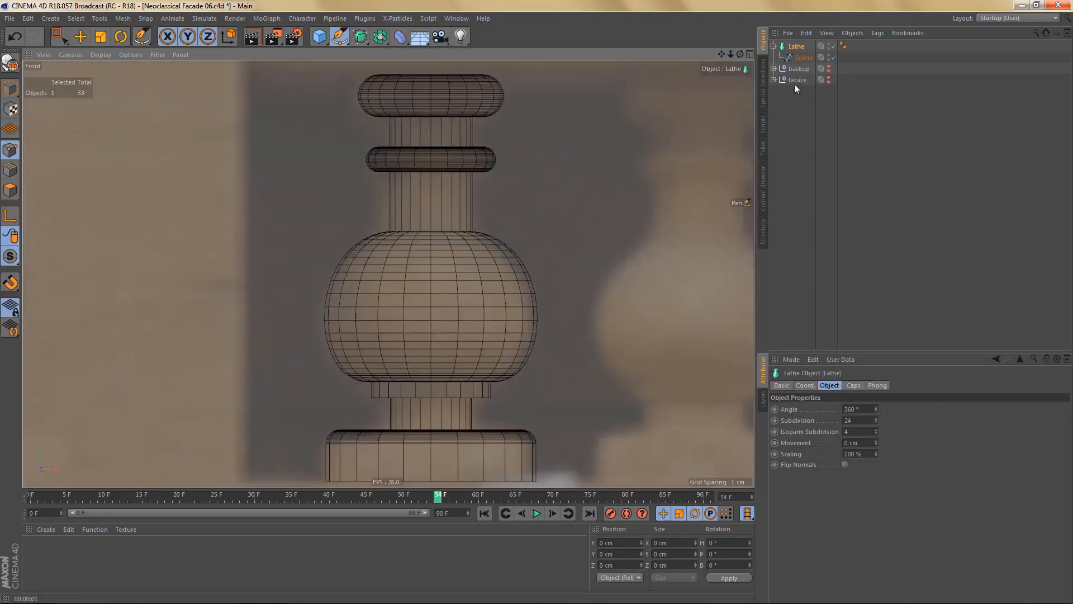
- Lengthen the bulb's upper tangent with the Lathe temporarily disabled, and render the re-enabled Lathe in the front view
left_click(833, 46)
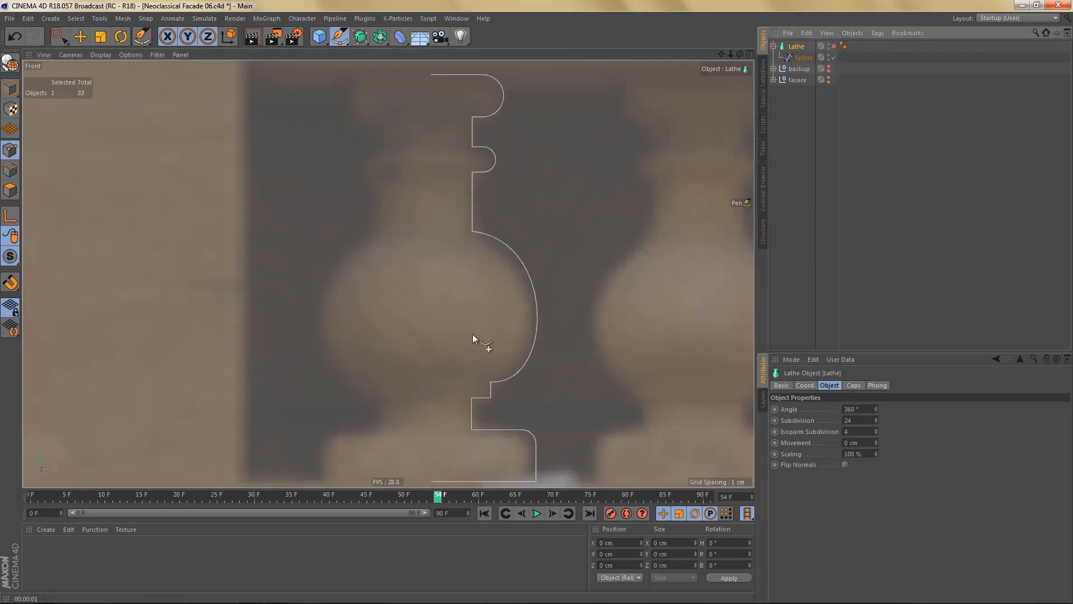
left_click(802, 57)
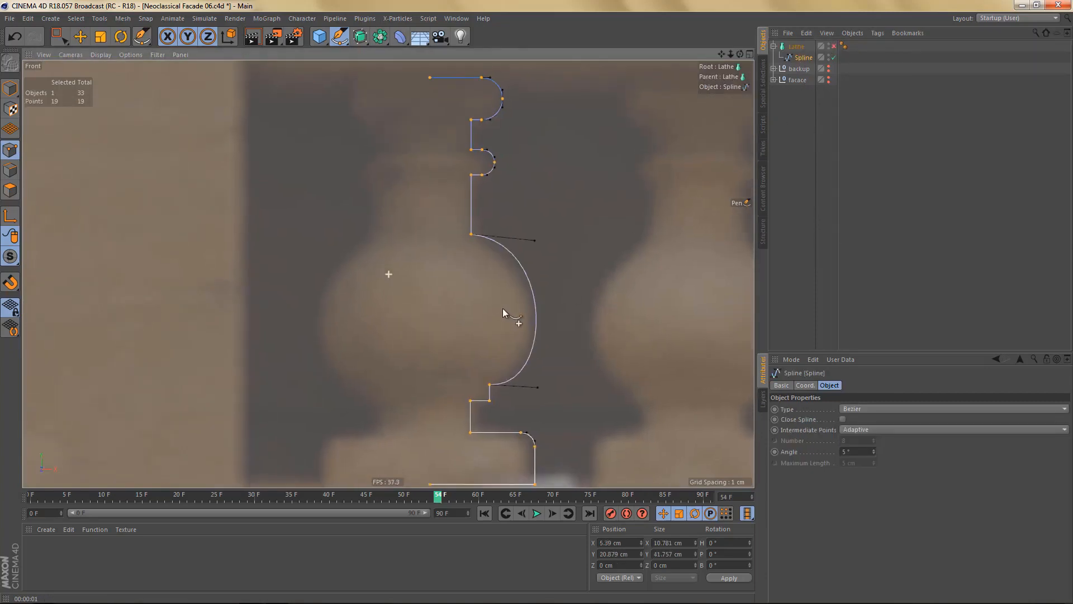
middle_click_drag(502, 309, 508, 305, "alt")
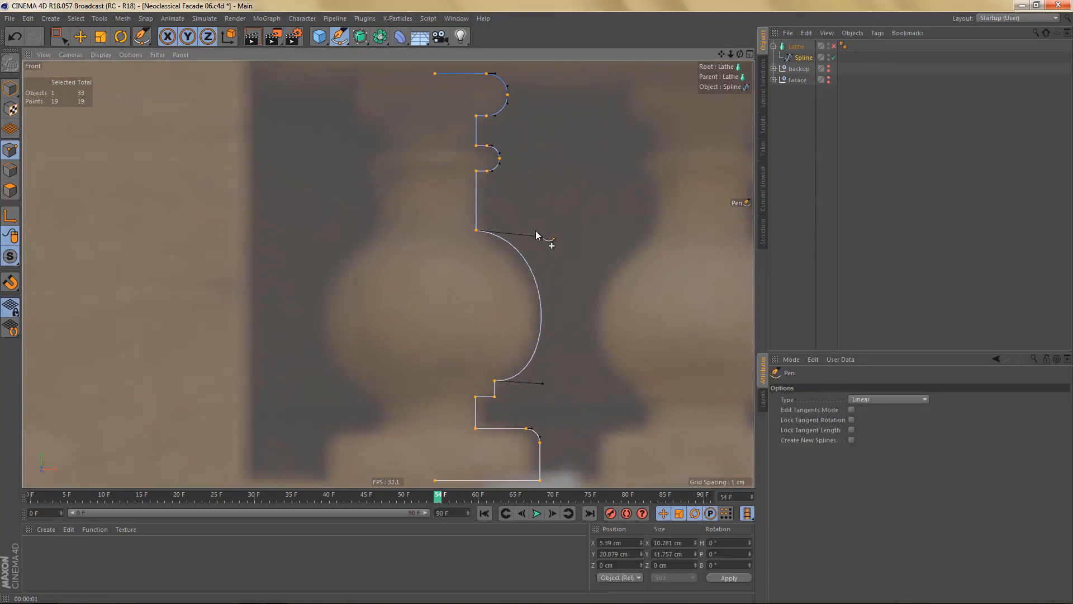
mouse_move(540, 236)
left_mouse_down()
mouse_move(540, 226)
mouse_move(554, 235)
left_mouse_up()
left_click(834, 46)
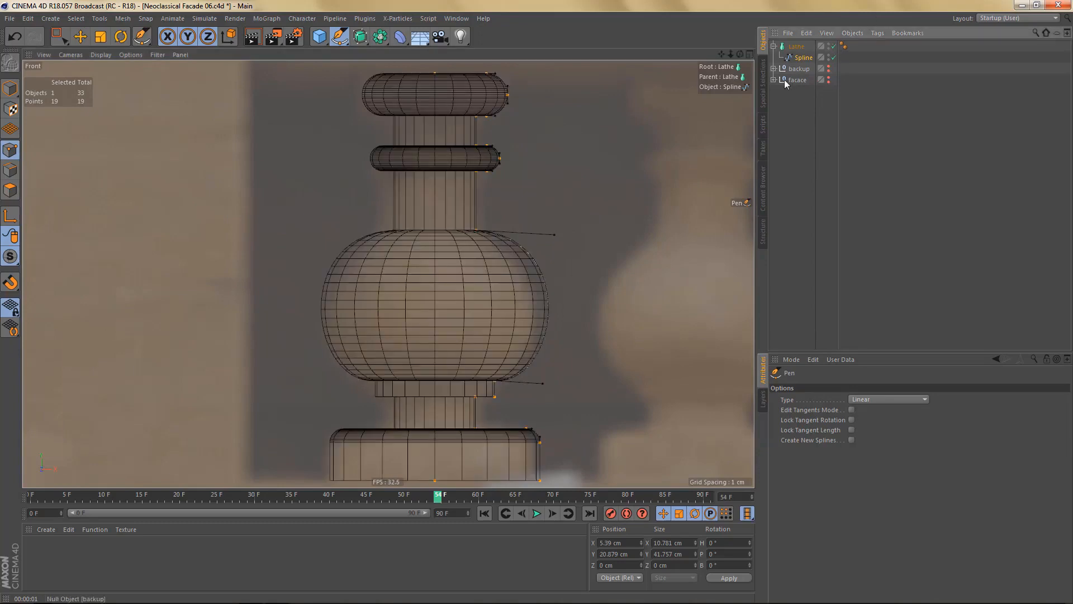
key("ctrl+r")
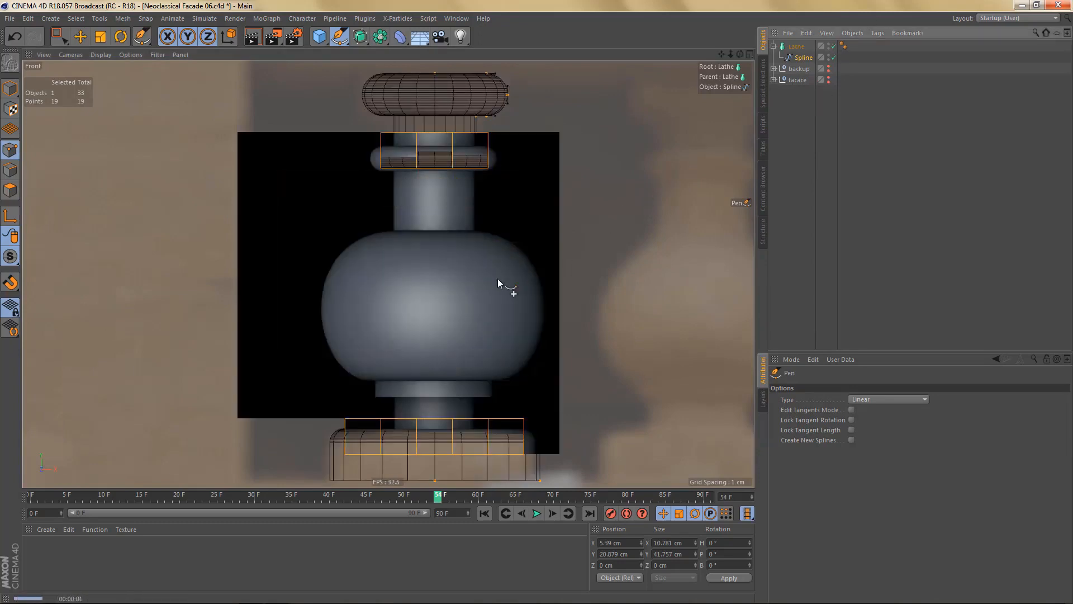
- Tilt the bulb's upper tangent downward with the Pen tool so the curve follows the sloping shoulder in the photo
scroll(431, 303, "down", 5)
scroll(426, 304, "up", 6)
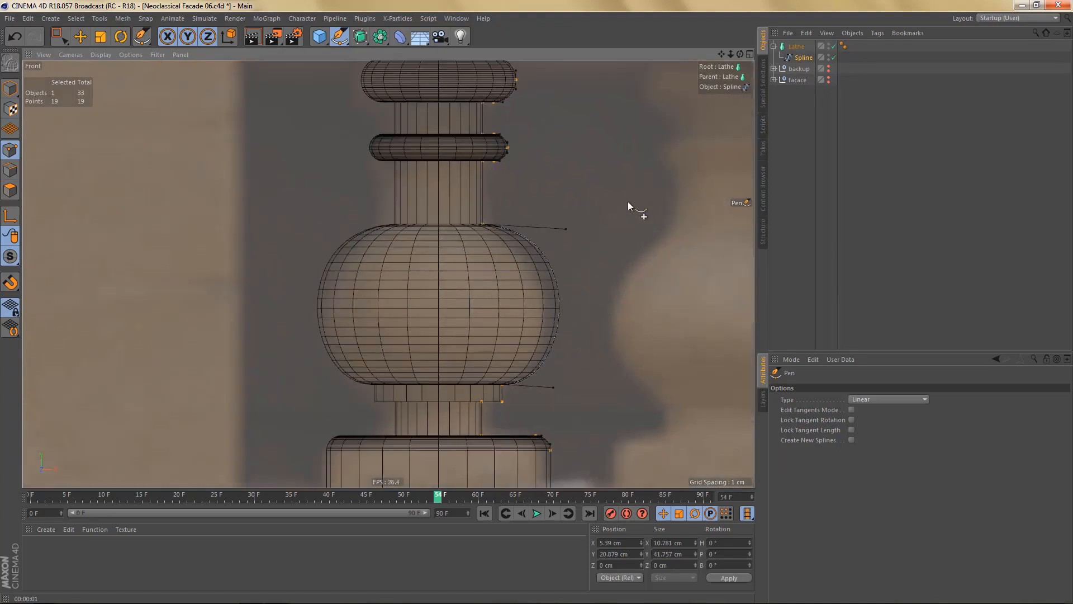
middle_click_drag(628, 202, 600, 214, "alt")
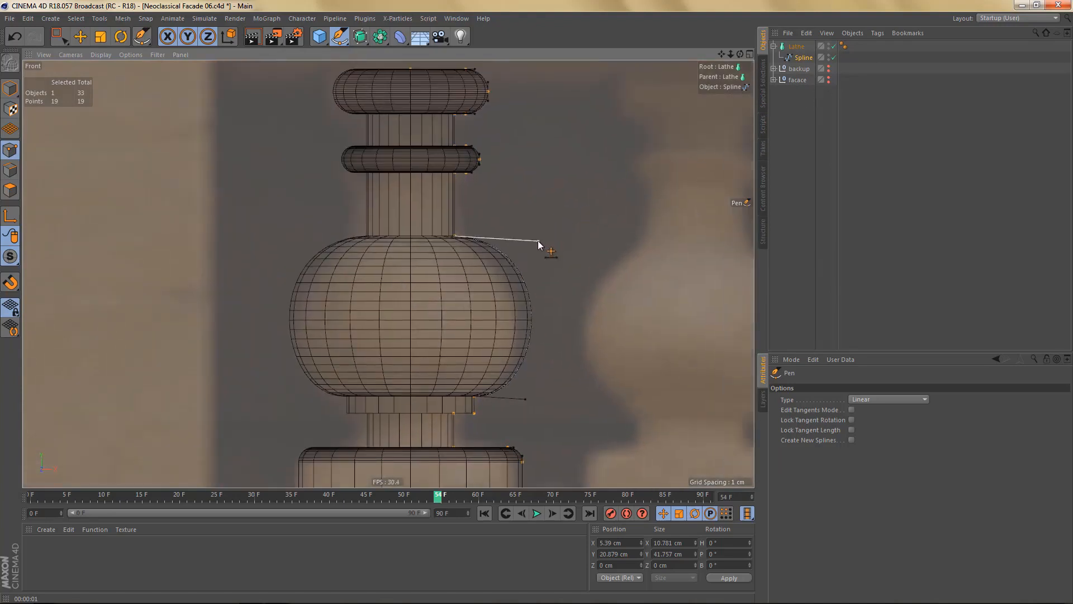
left_click_drag(537, 240, 527, 272)
right_click(595, 262)
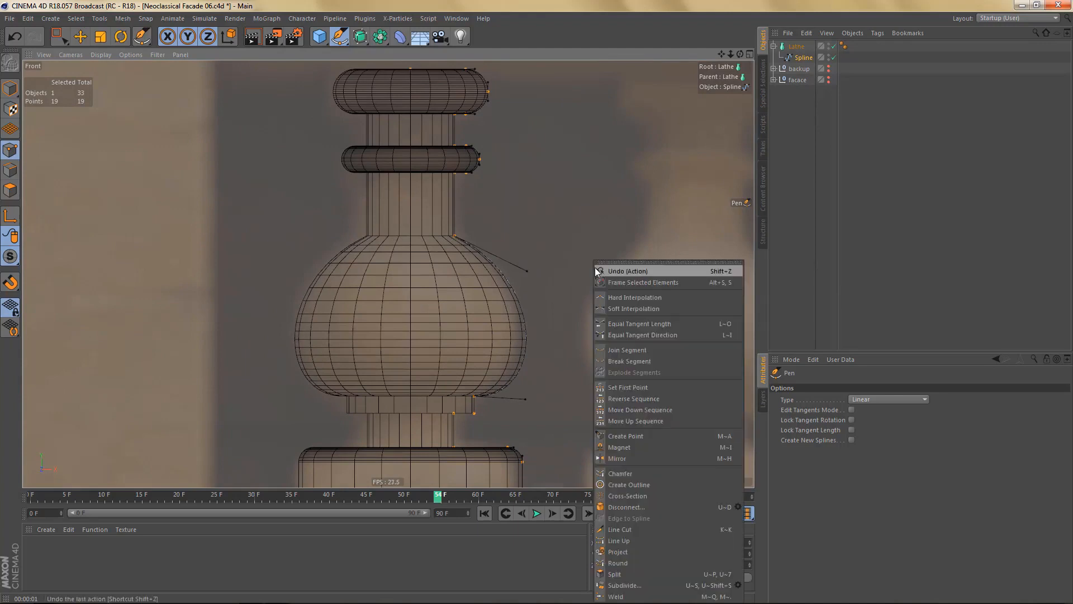
left_click(665, 325)
scroll(444, 233, "up", 2)
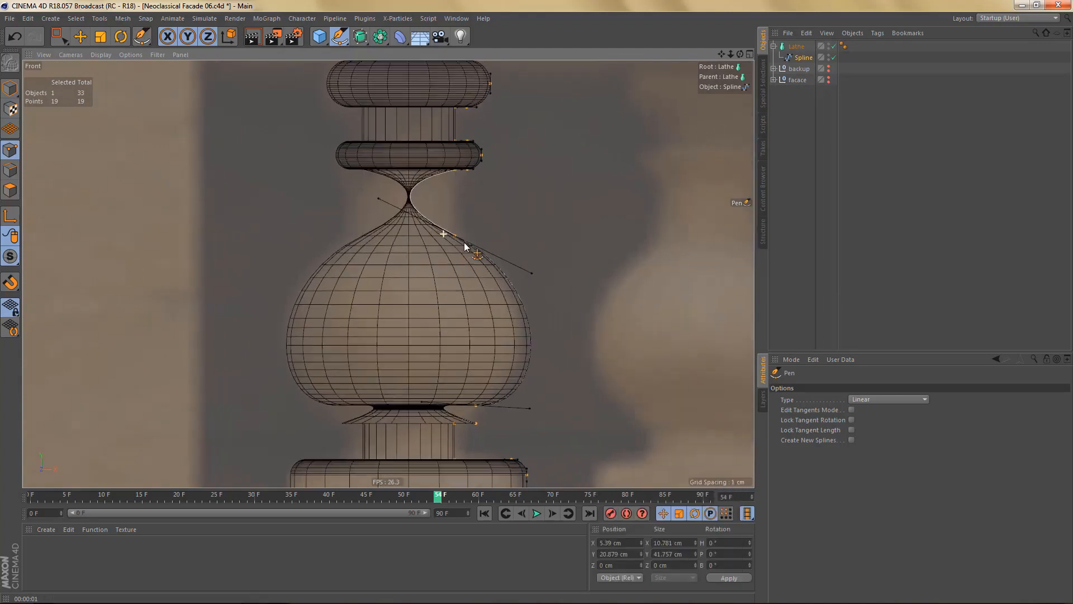
left_click(833, 47)
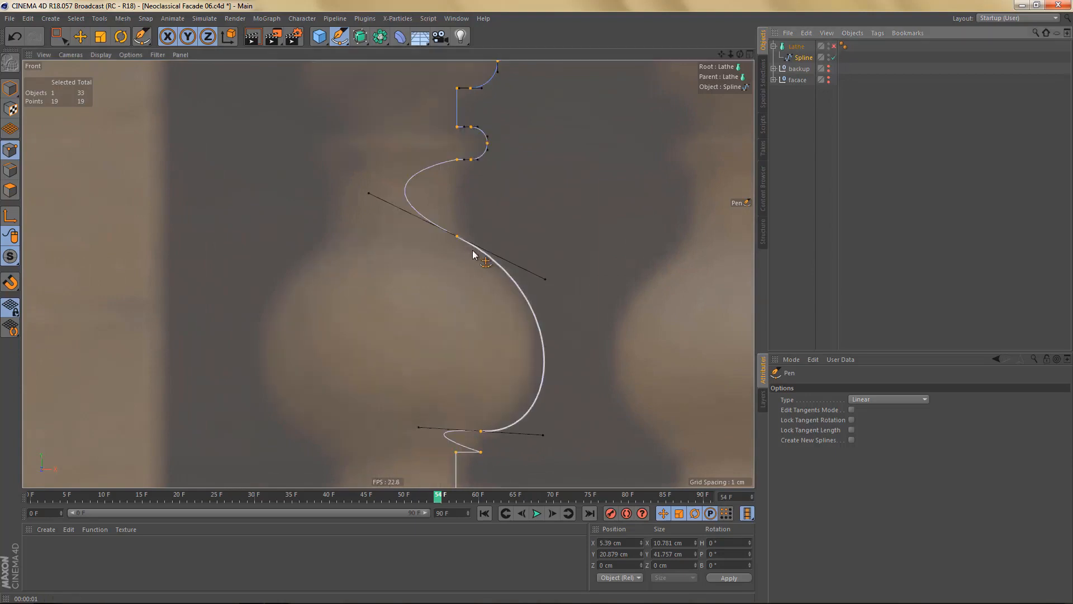
middle_click_drag(473, 252, 474, 279, "alt")
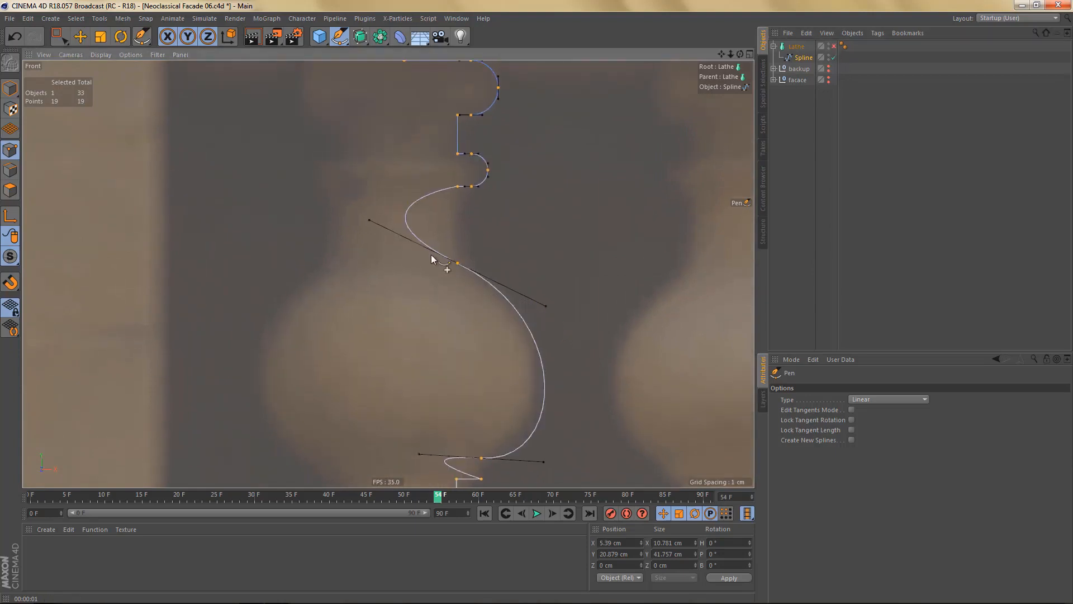
left_click_drag(369, 221, 474, 258)
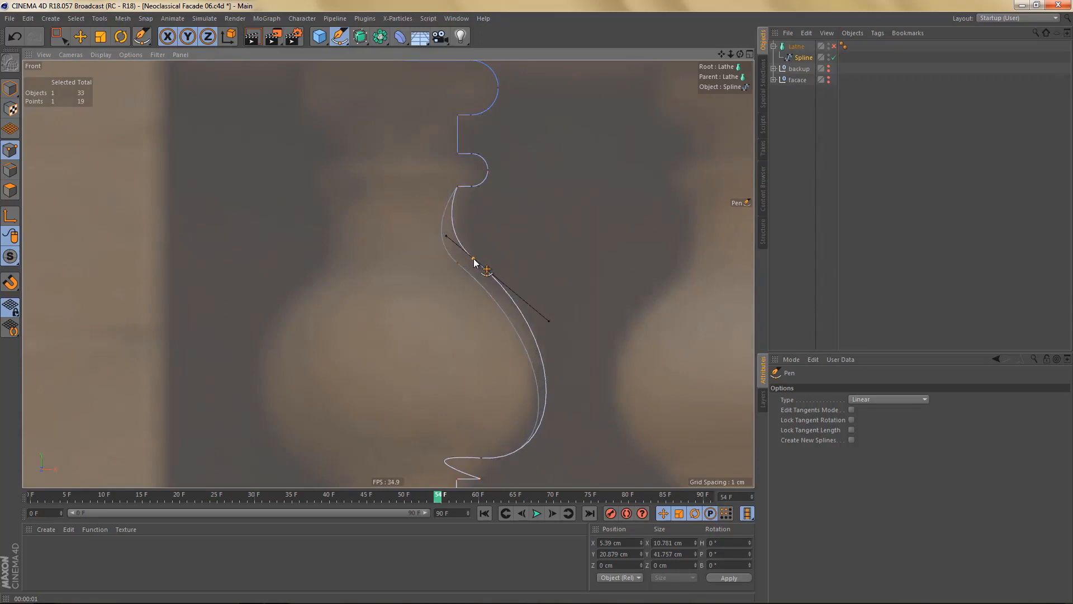
key("ctrl+a")
middle_click_drag(495, 465, 499, 346, "alt")
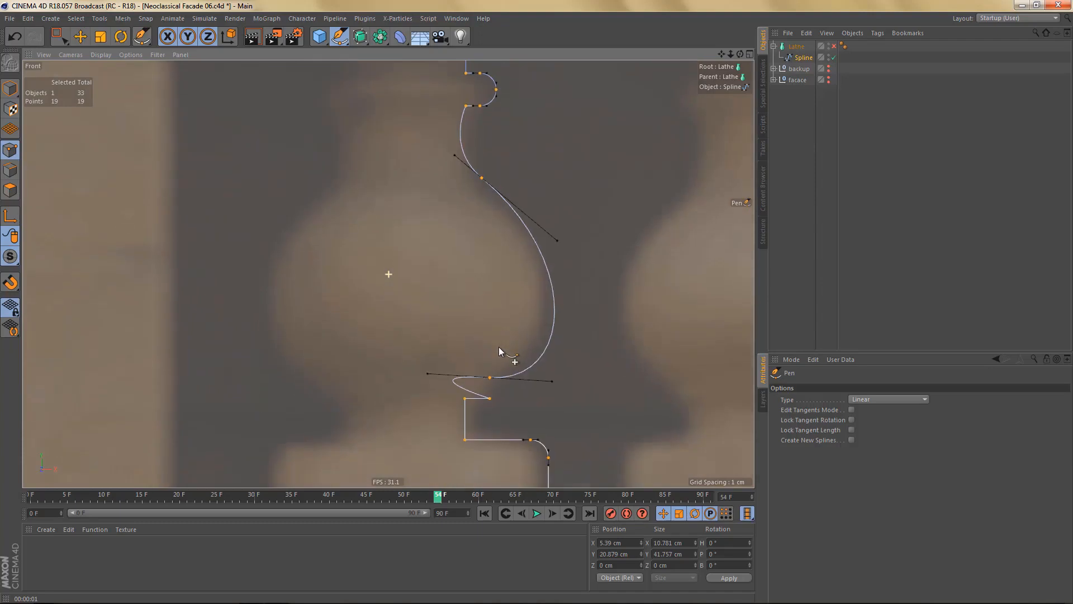
key("ctrl+z")
key("ctrl+z")
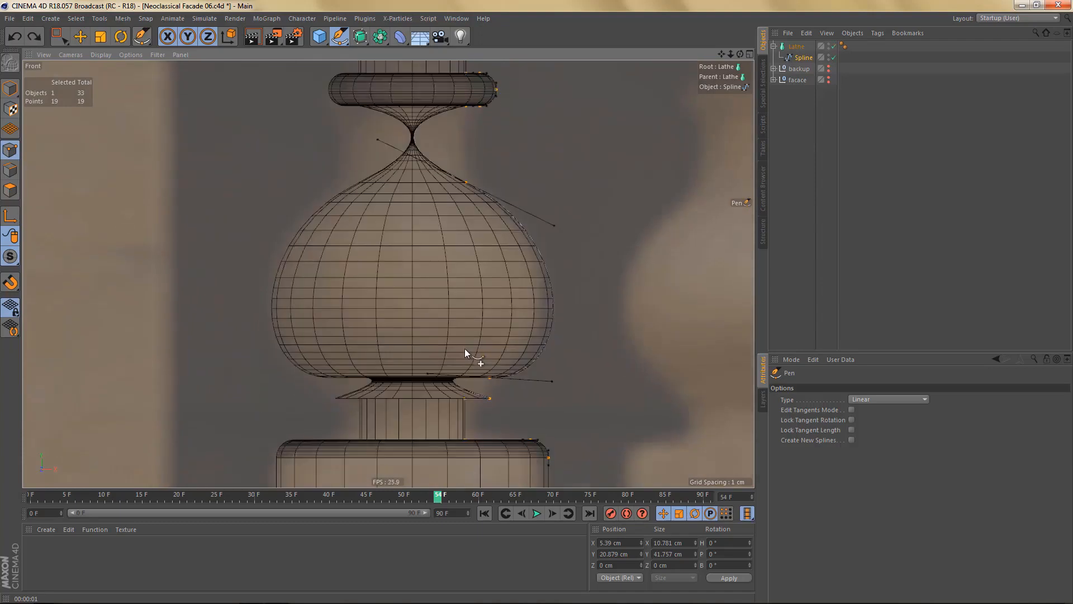
key("ctrl+z")
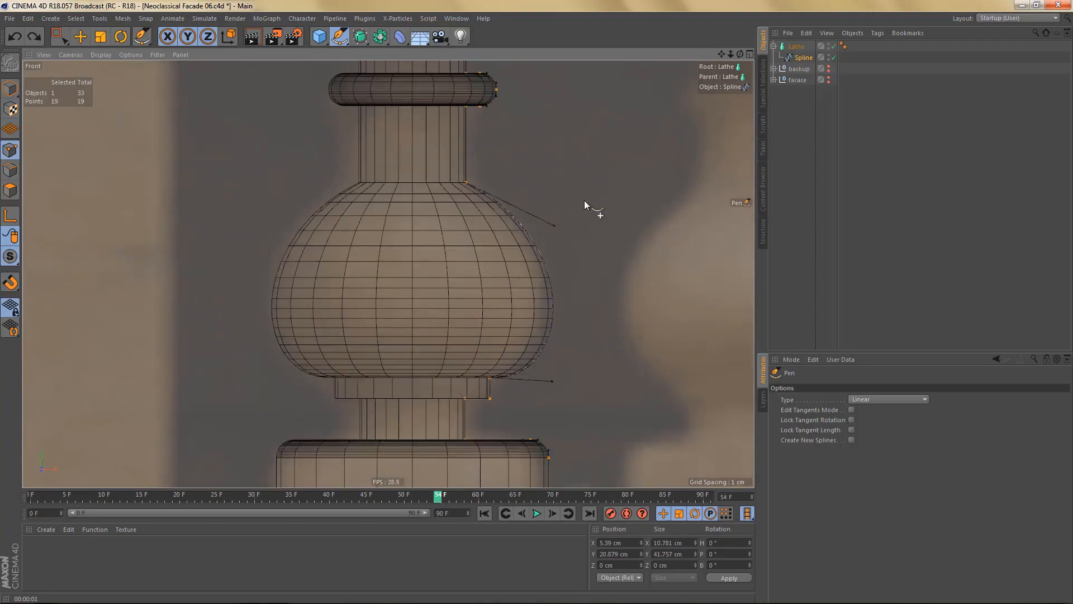
- Disable the Lathe and apply Equal Tangent Length to only the spline point where the neck meets the bulb
left_click(807, 55)
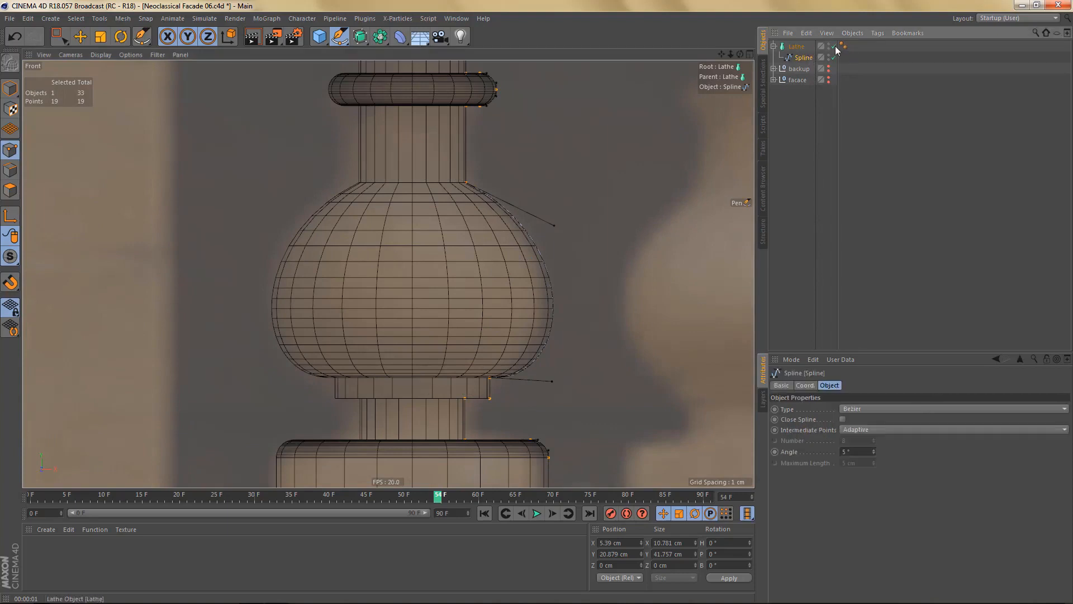
left_click(834, 47)
key("e")
left_click(468, 216)
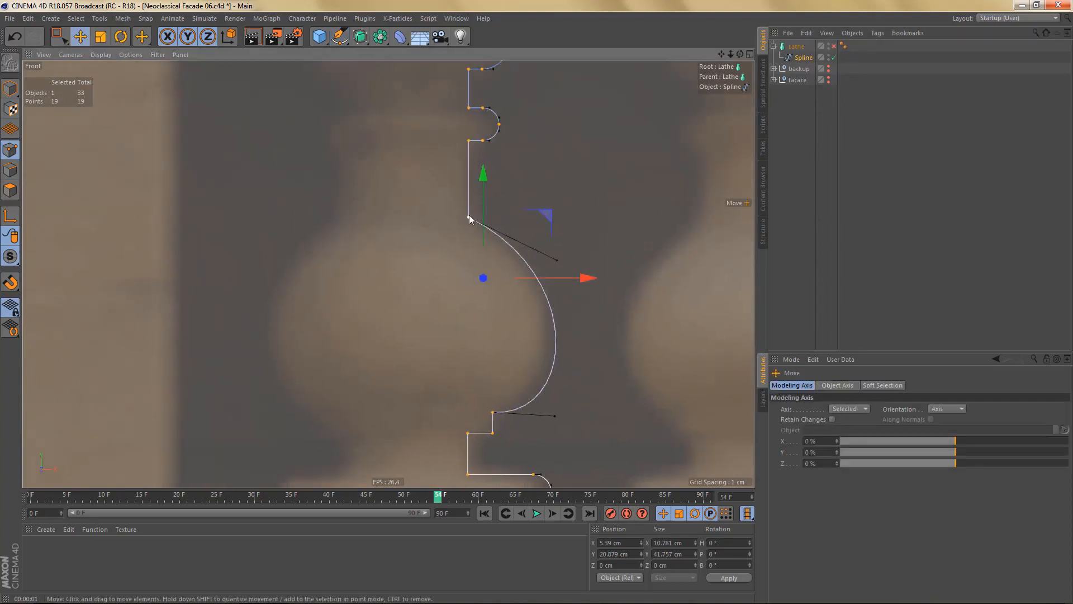
left_click(468, 217)
right_click(619, 200)
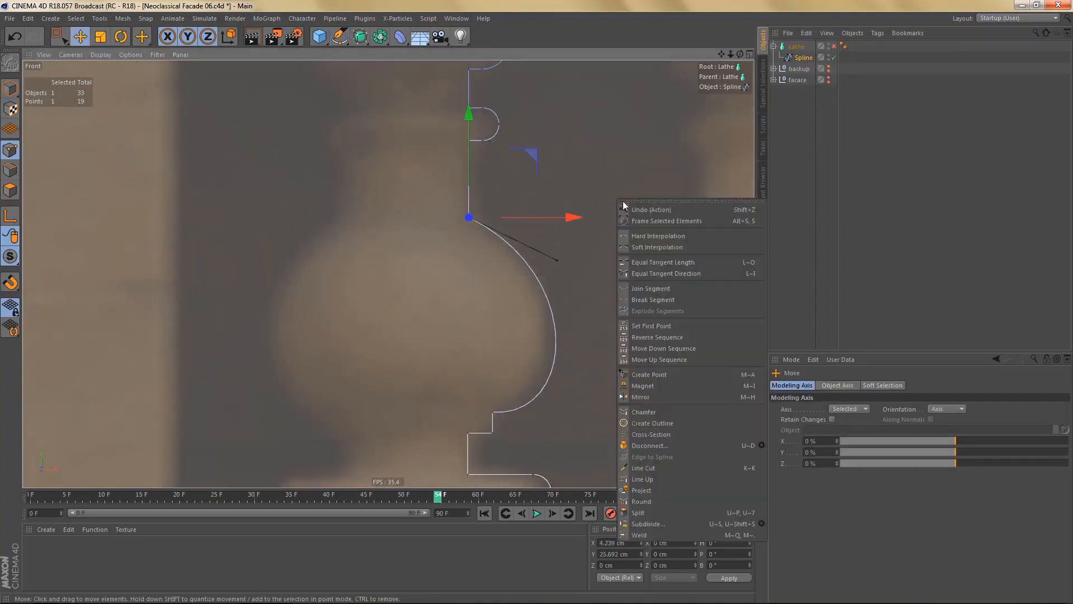
left_click(682, 264)
middle_click_drag(589, 268, 601, 325, "alt")
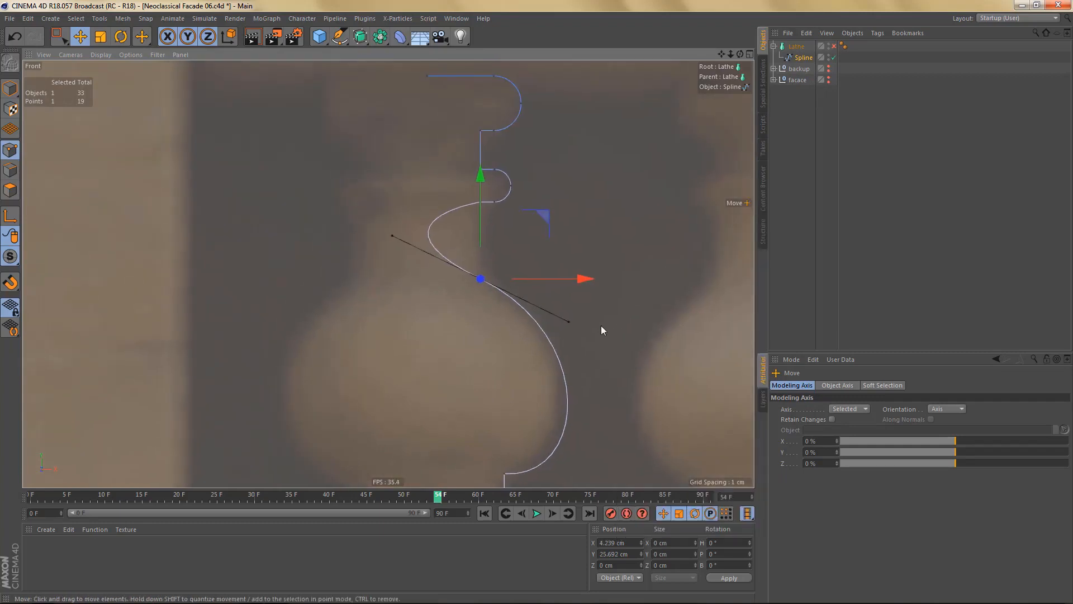
- Shorten the neck-side tangent with the Pen tool, move the point slightly outward and adjust its bulb-side tangent to match the photo
key("p")
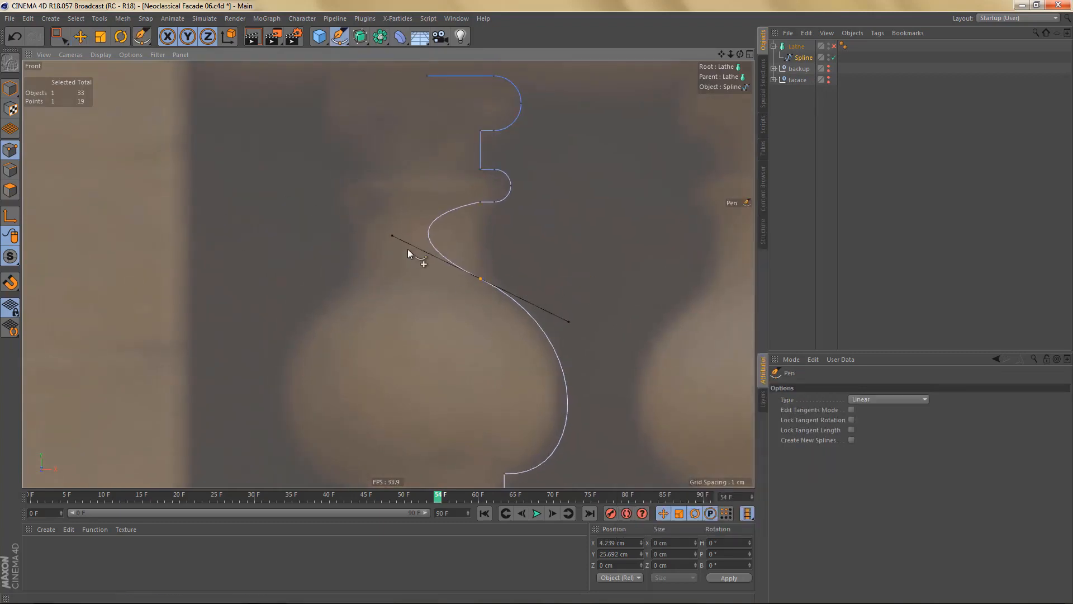
left_click_drag(391, 235, 494, 277)
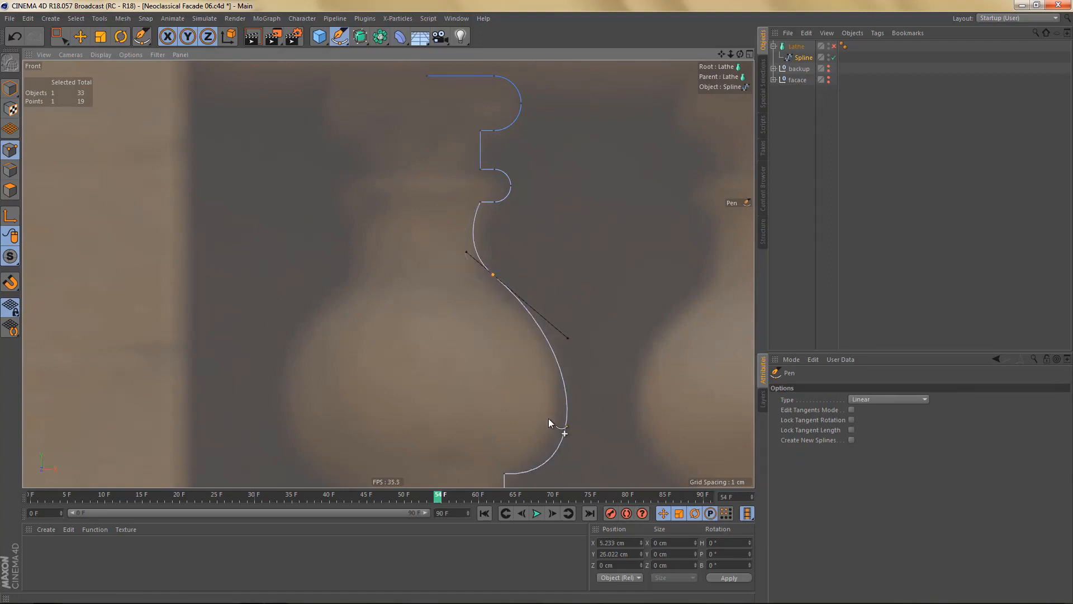
middle_click_drag(548, 423, 551, 380, "alt")
left_click_drag(571, 294, 553, 278)
- Angle the tangent at the bulb's lower end upward, and render the re-enabled Lathe in the front view
left_click(507, 430)
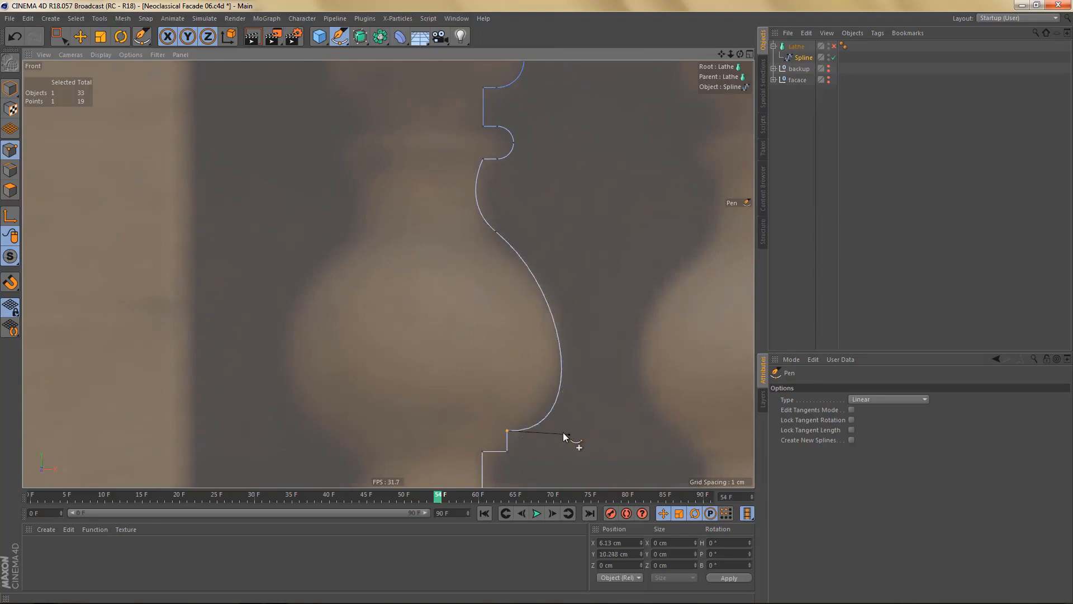
left_click_drag(564, 433, 573, 397)
scroll(563, 383, "down", 4)
middle_click_drag(575, 311, 576, 294, "alt")
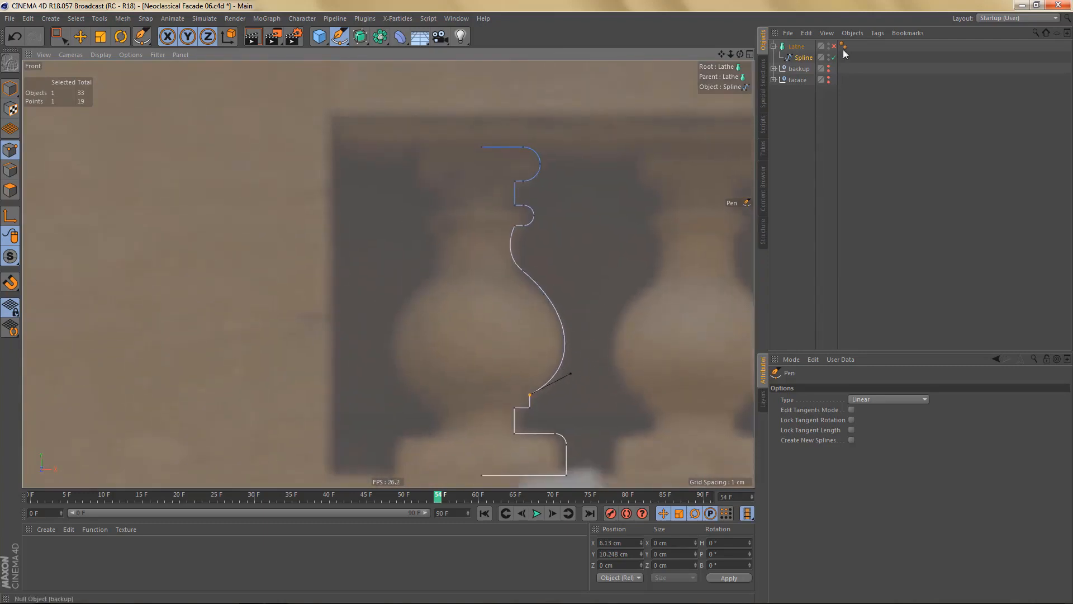
left_click(834, 46)
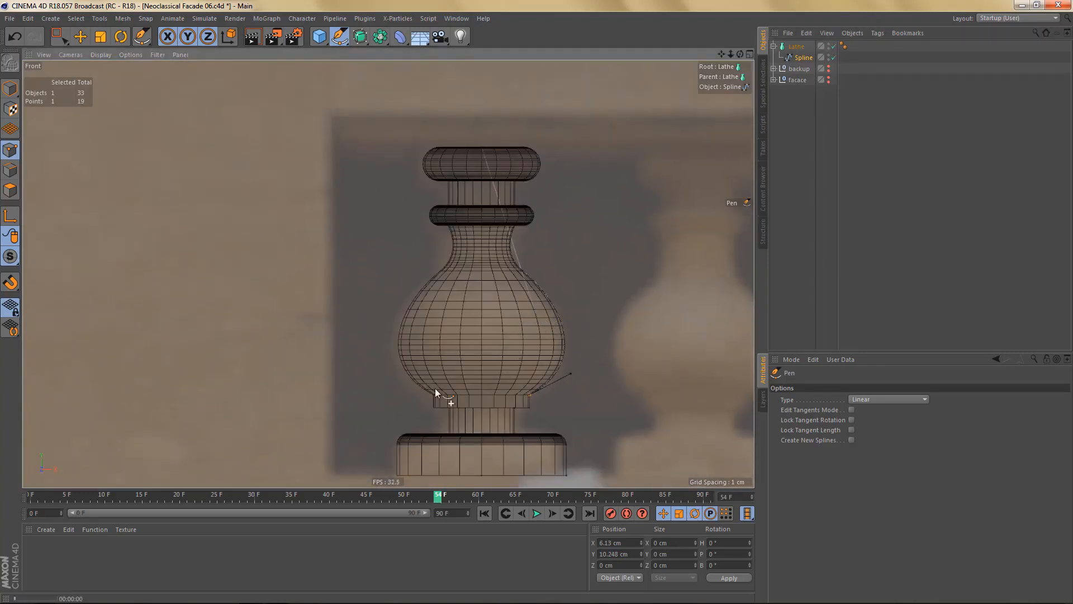
key("ctrl+r")
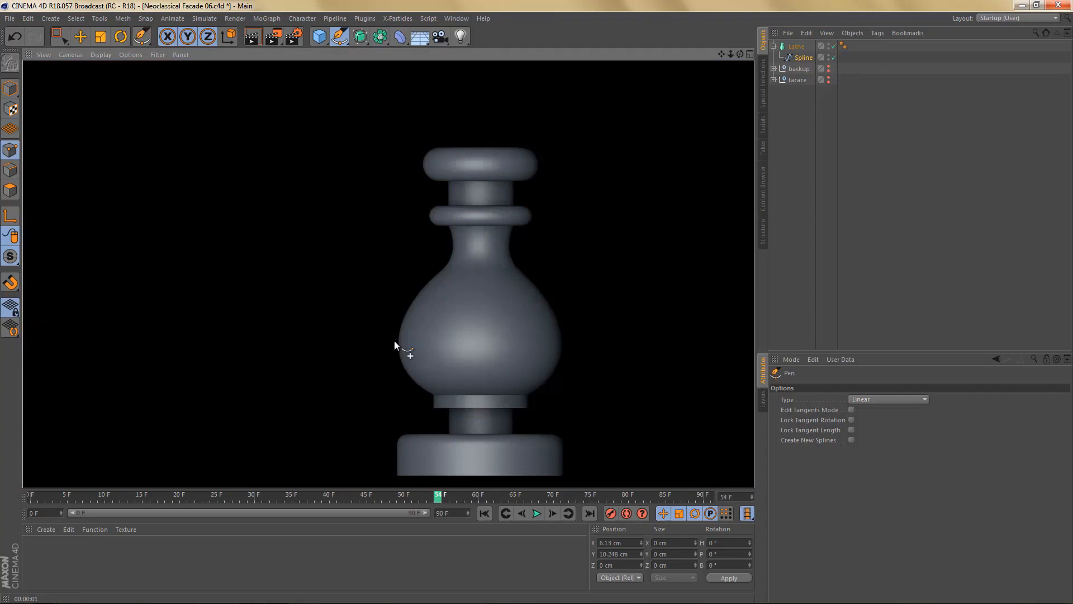
- Shorten and steepen the bulb's lower tangent with the Lathe active, and render the baluster again in the front view
scroll(442, 310, "up", 2)
scroll(442, 309, "up", 1)
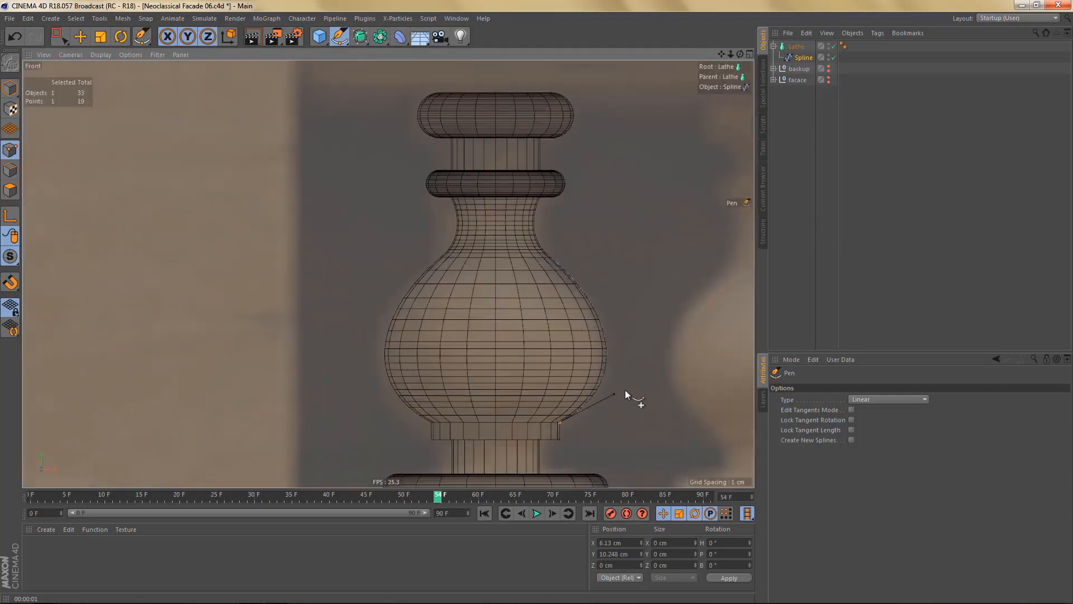
left_click_drag(614, 393, 599, 385)
scroll(454, 320, "down", 3)
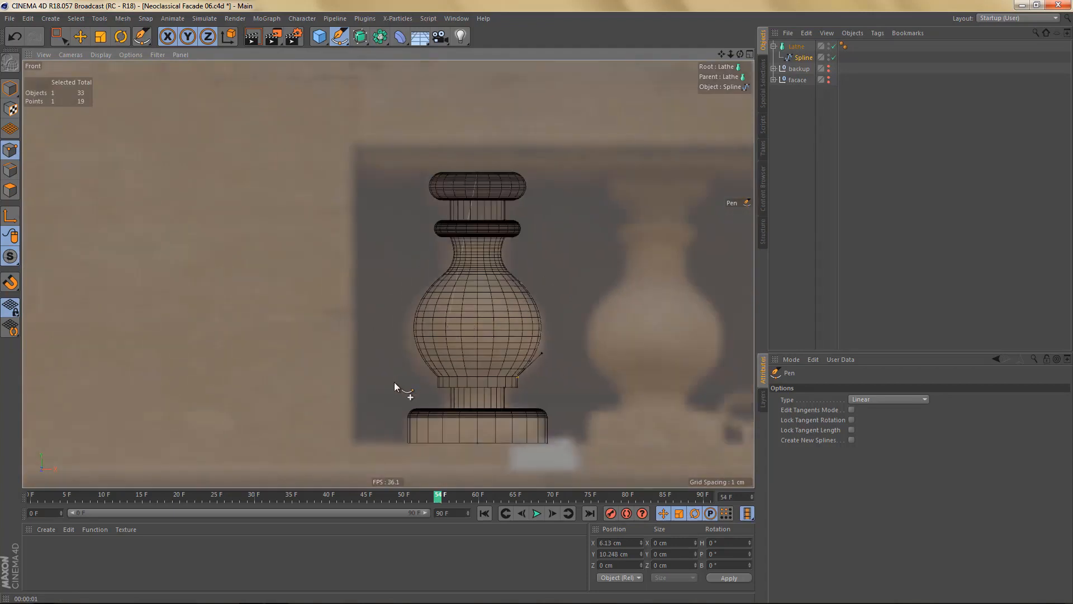
key("ctrl+r")
scroll(511, 322, "up", 3)
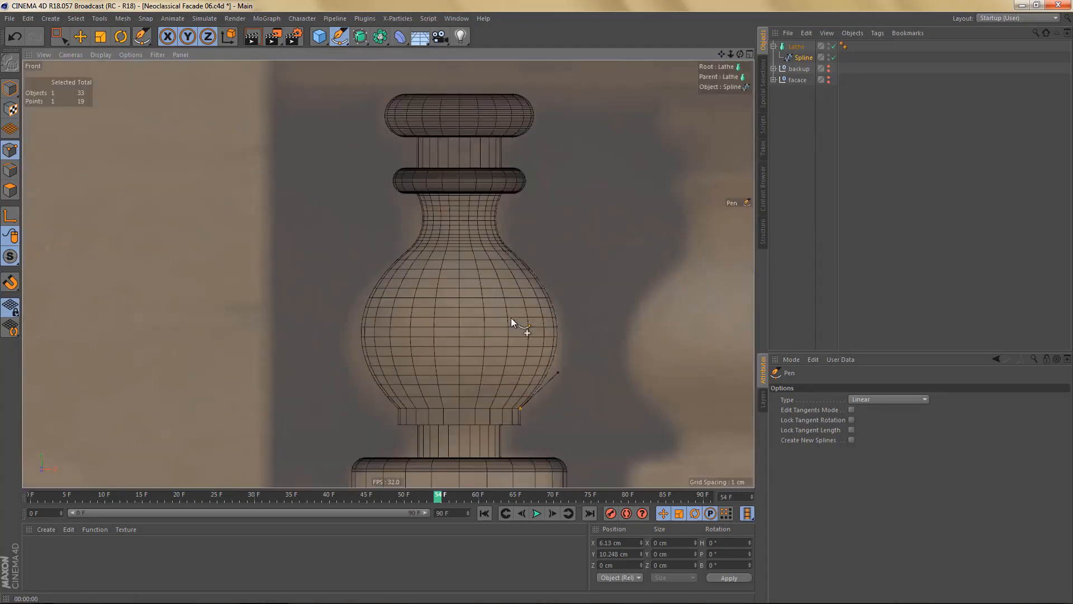
- Move the Lathe below the facace null in the object hierarchy, keeping its spline child listed
left_click(774, 46)
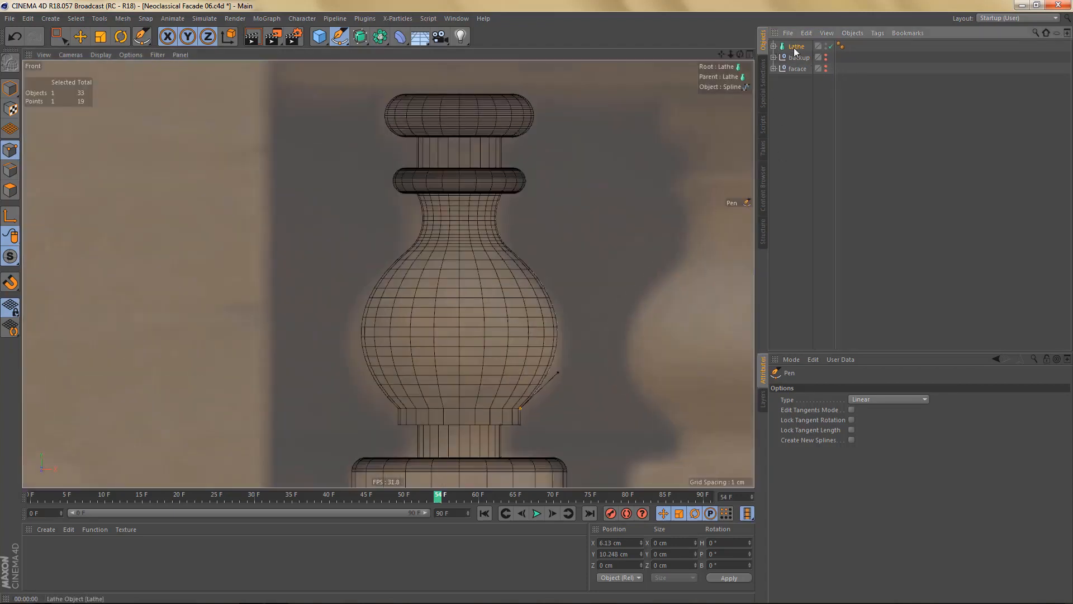
left_click_drag(794, 47, 795, 94)
left_click(774, 68)
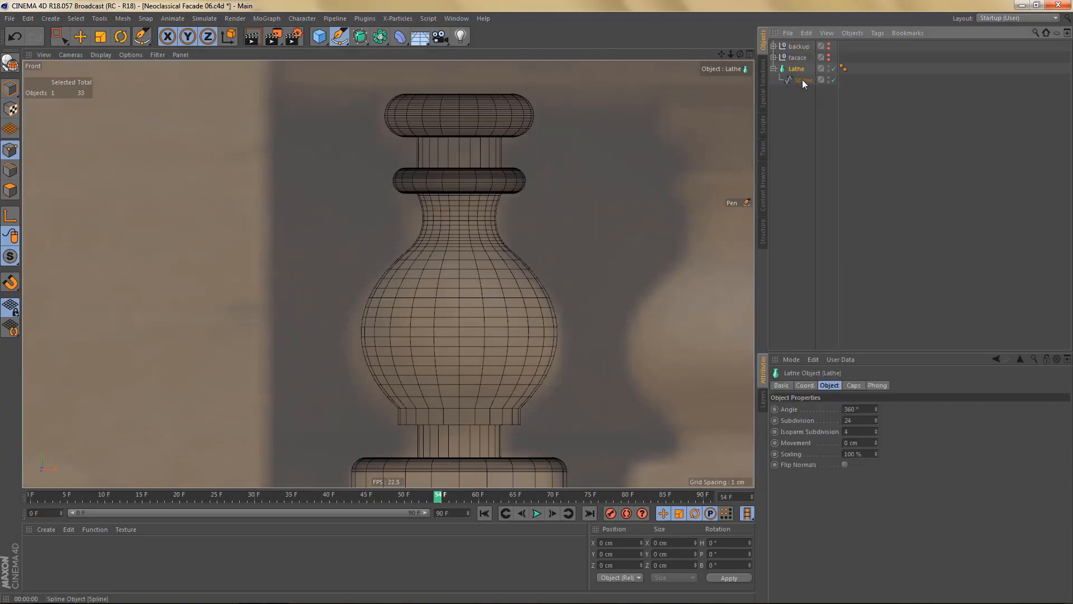
- Set the baluster spline's adaptive intermediate point angle to 10°
left_click(802, 80)
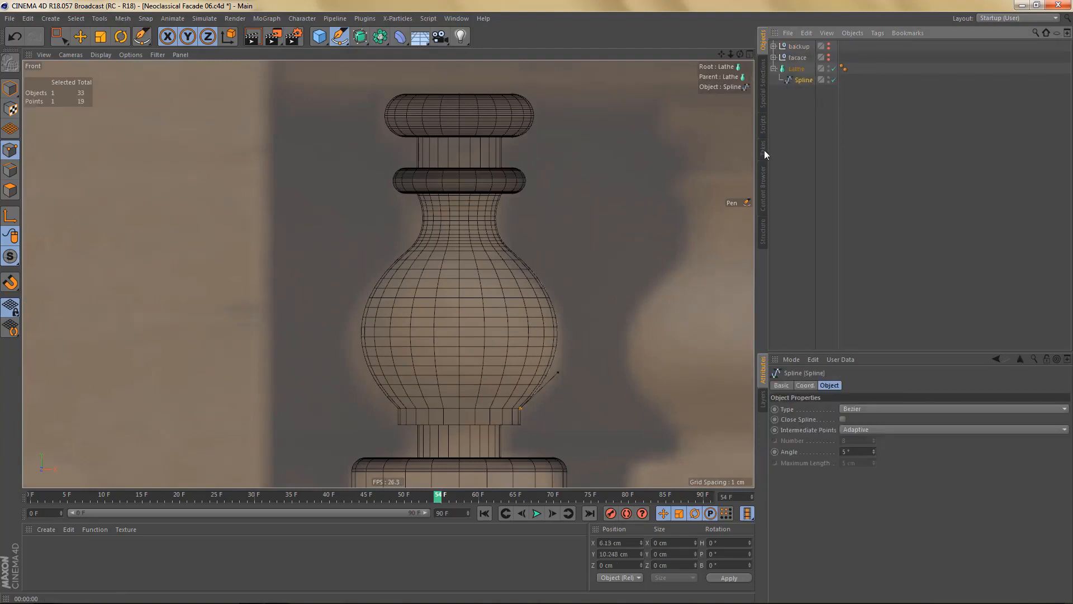
double_click(860, 451)
type("10")
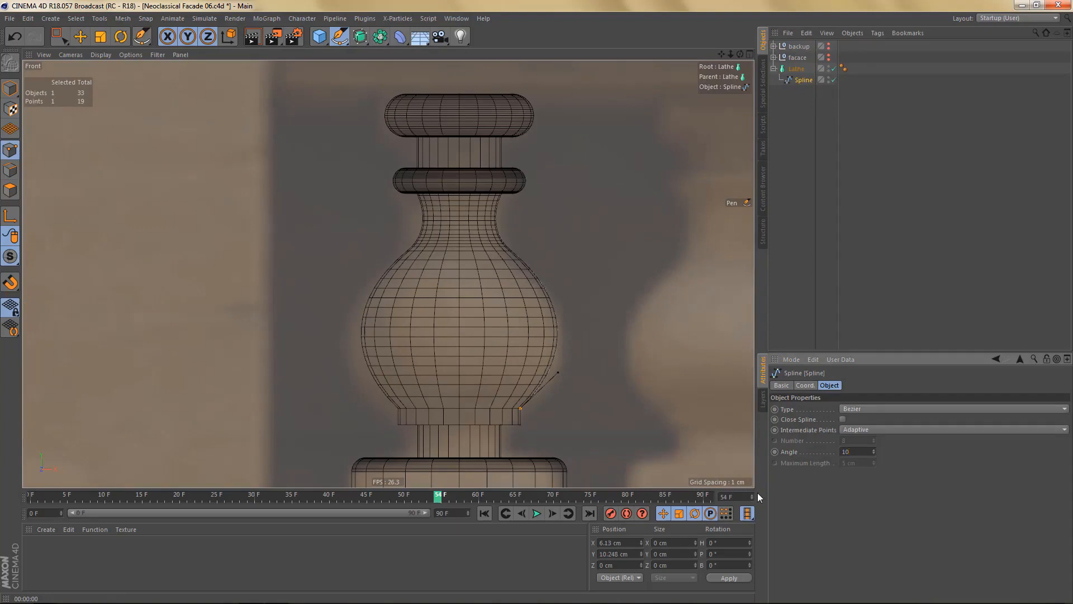
key("Return")
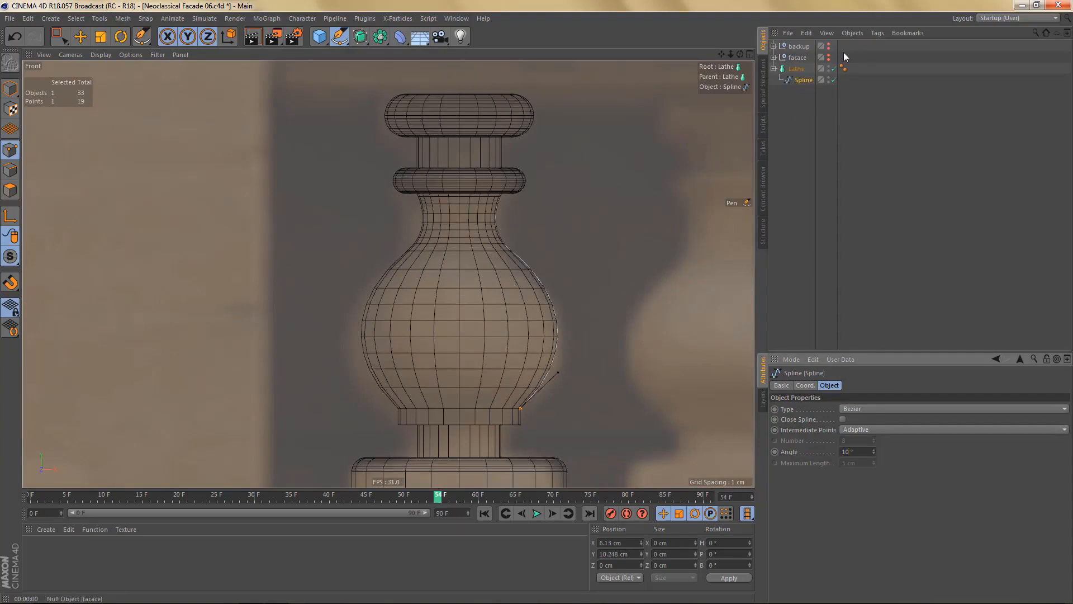
- Set the Lathe's subdivision to 12 and render the lighter baluster in the front view
left_click(796, 69)
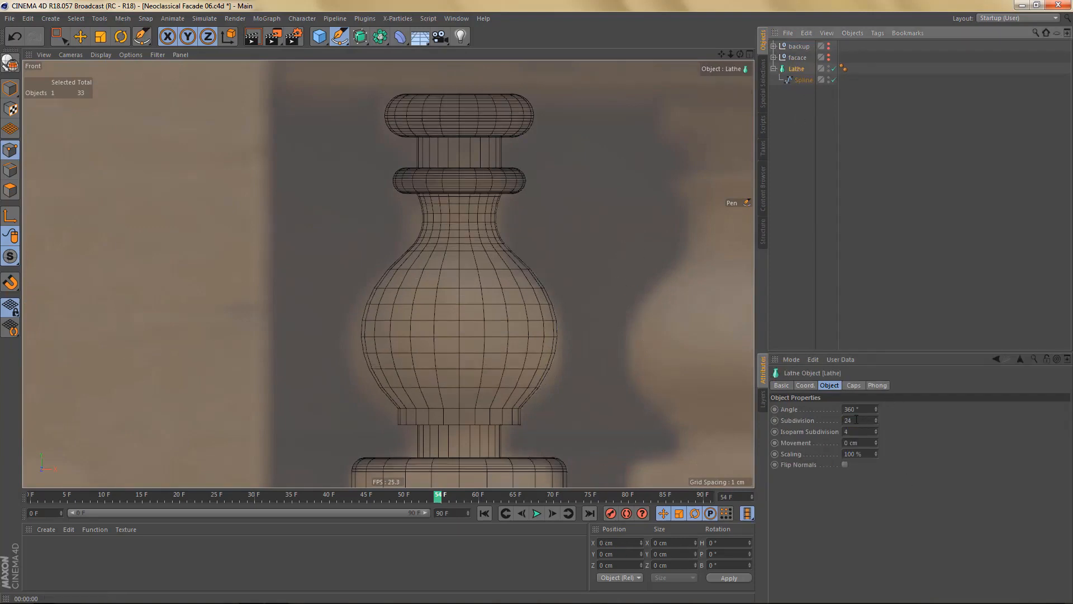
double_click(860, 420)
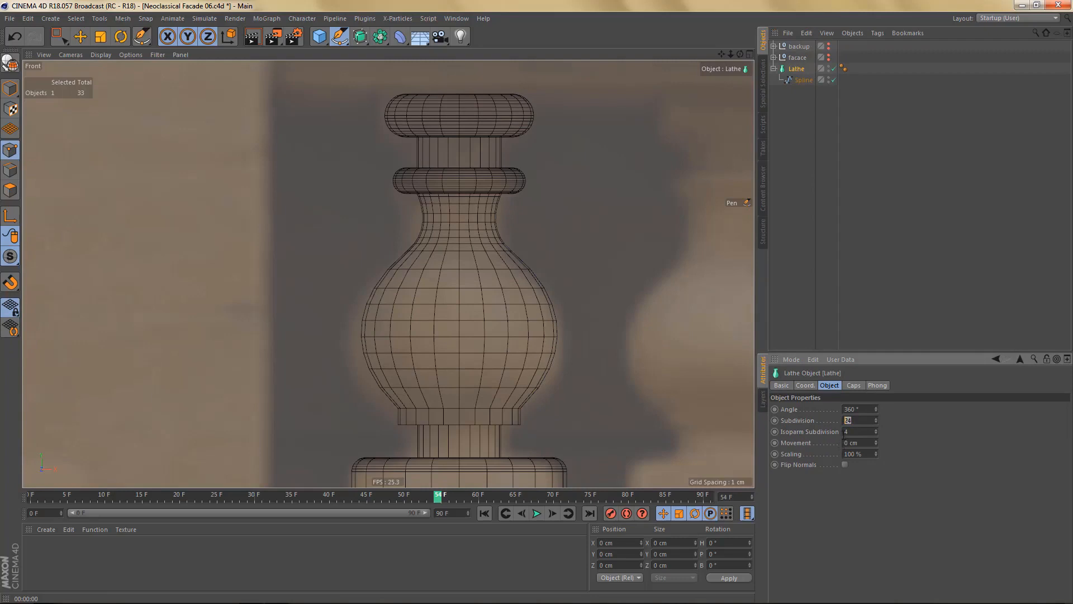
type("12")
key("Return")
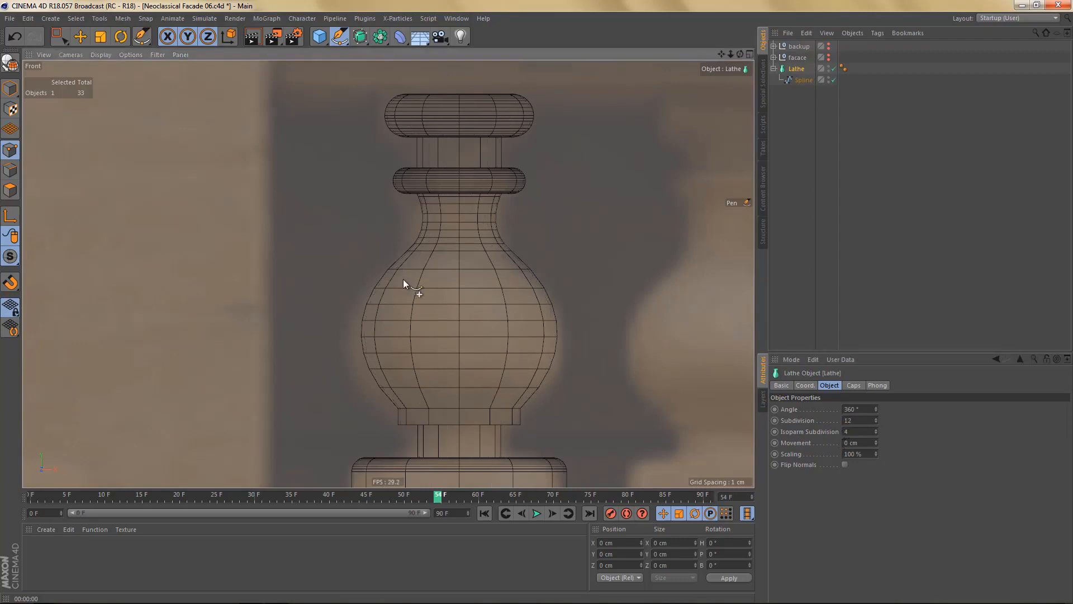
scroll(407, 285, "down", 5)
key("ctrl+r")
scroll(425, 328, "down", 2)
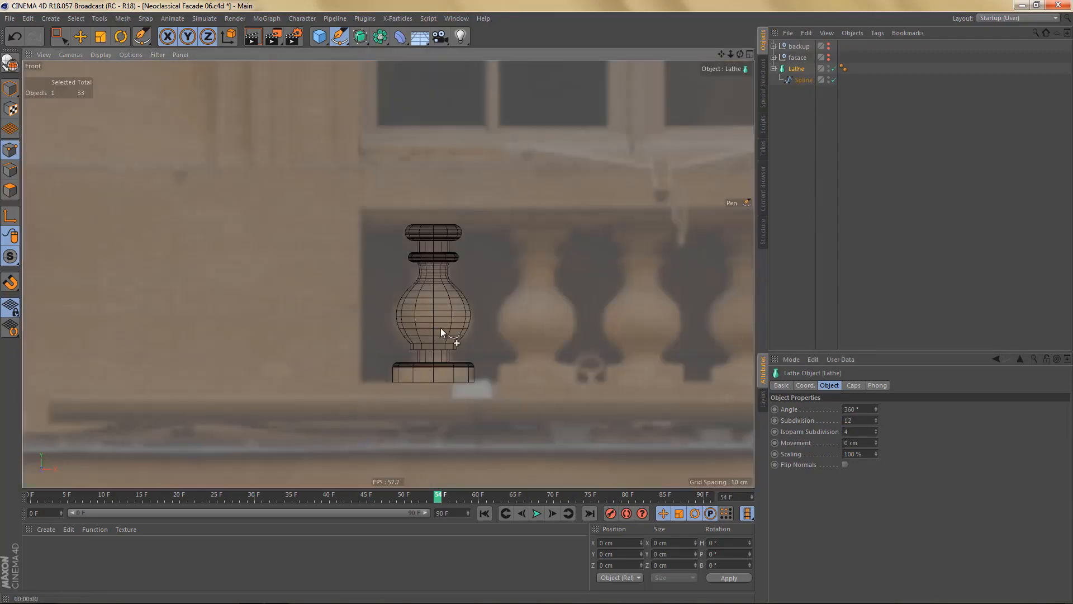
- Make the facace null visible in the viewport around the lathed baluster
scroll(436, 327, "up", 1)
right_click_drag(446, 324, 441, 334, "alt")
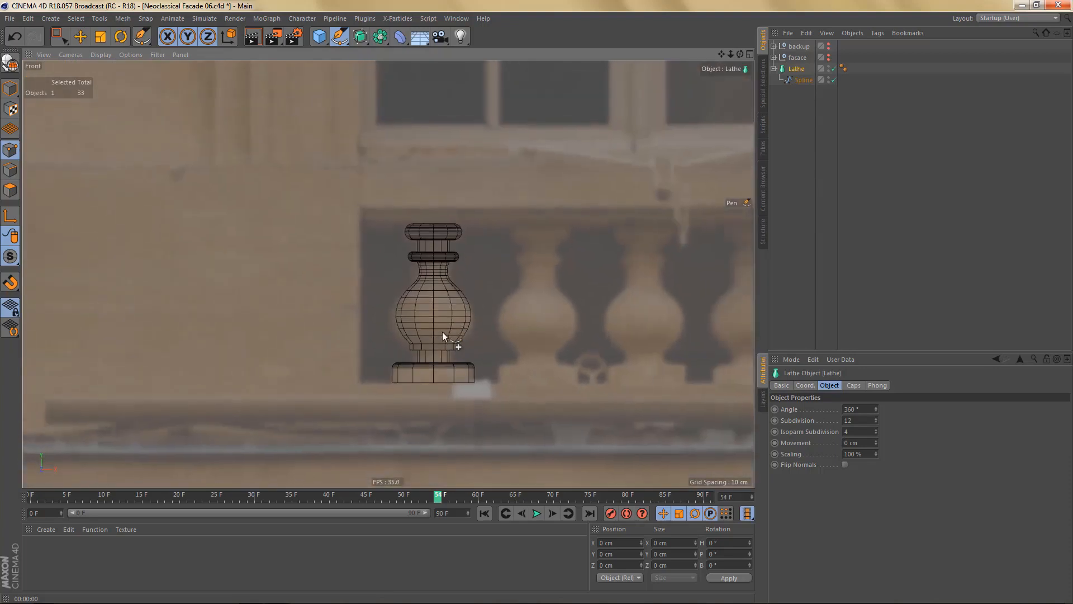
middle_click_drag(442, 331, 423, 338, "alt")
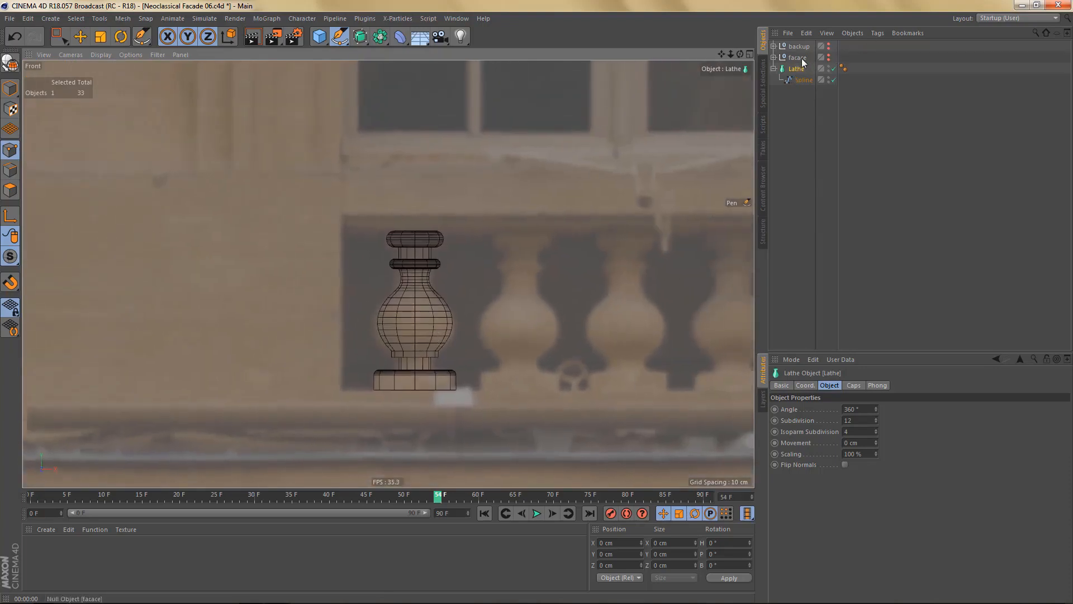
left_click(829, 56)
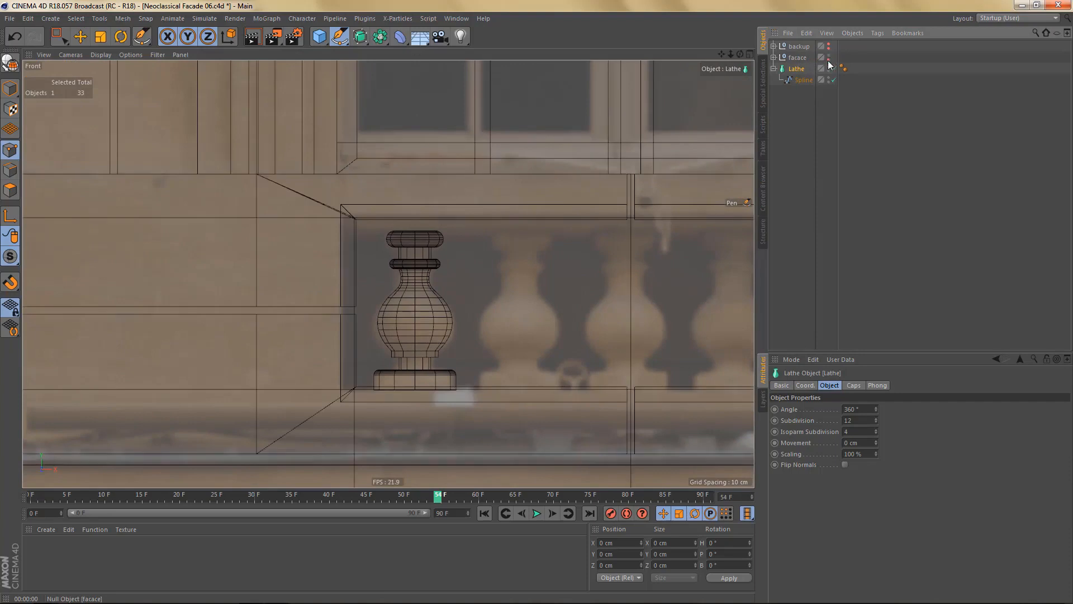
- Select the baluster's profile spline and disable its parent Lathe so only the spline shows in the front view
left_click(806, 80)
middle_click_drag(366, 363, 382, 384, "alt")
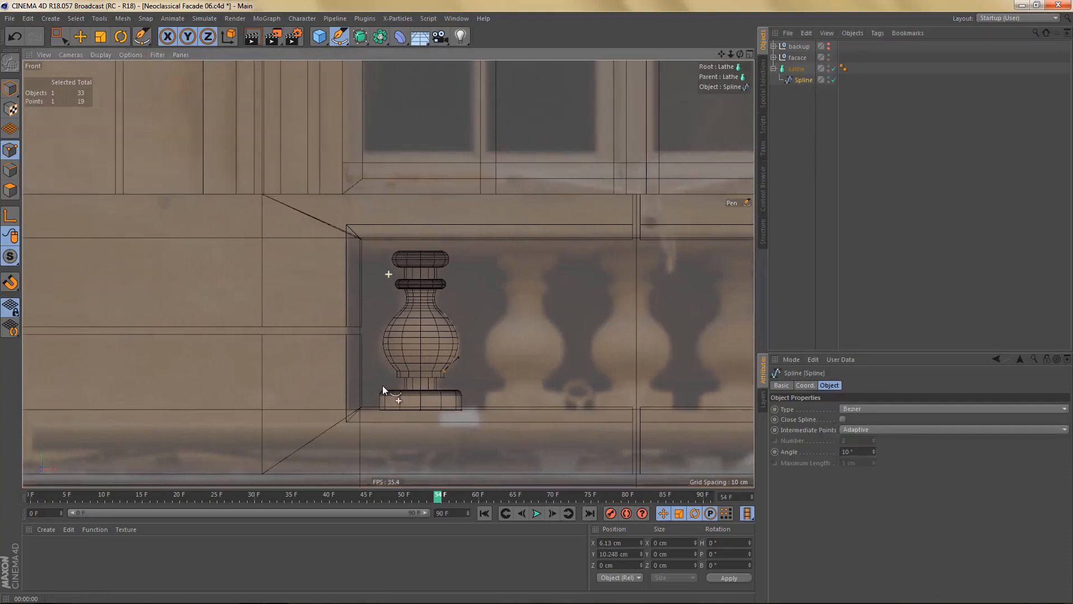
left_click(834, 68)
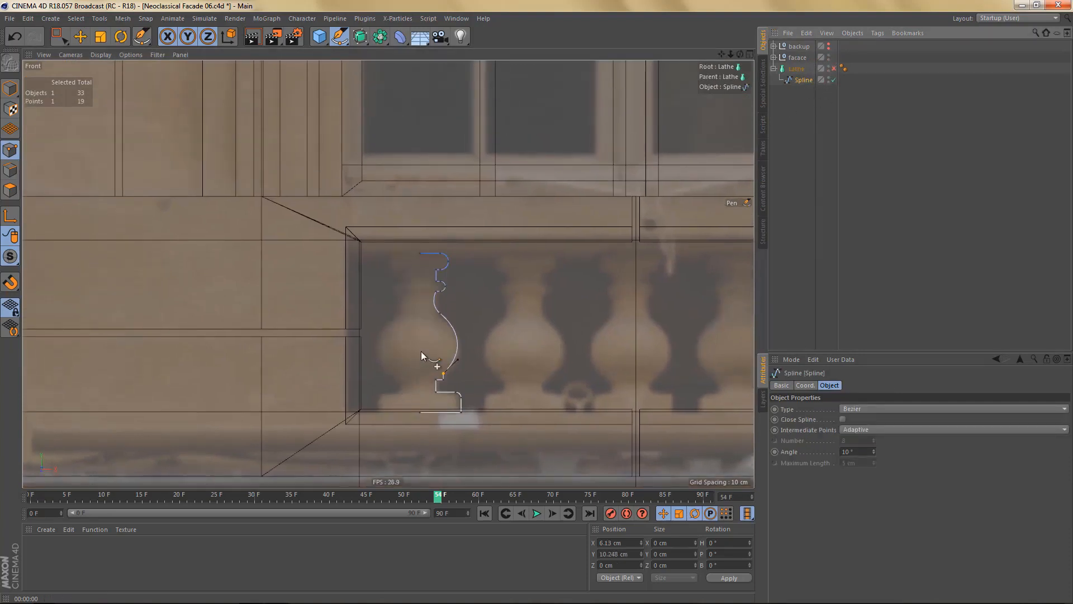
- Set the modeling axis Y to 100% and snap the five points of the spline's top moulding up to the opening's upper edge
scroll(421, 351, "up", 6)
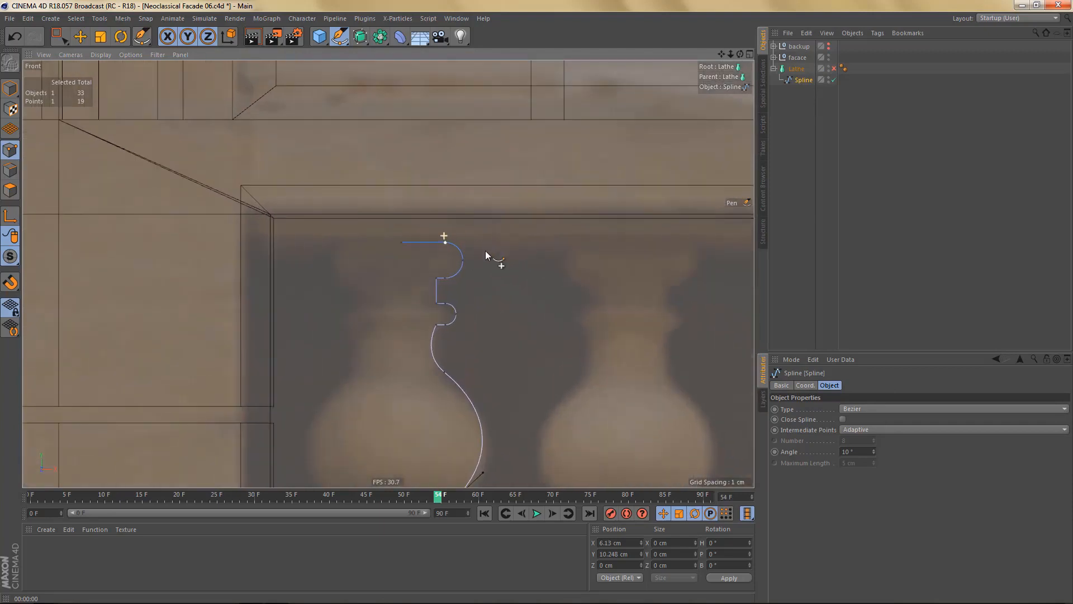
key("0")
left_click_drag(380, 217, 515, 286)
scroll(470, 268, "up", 3)
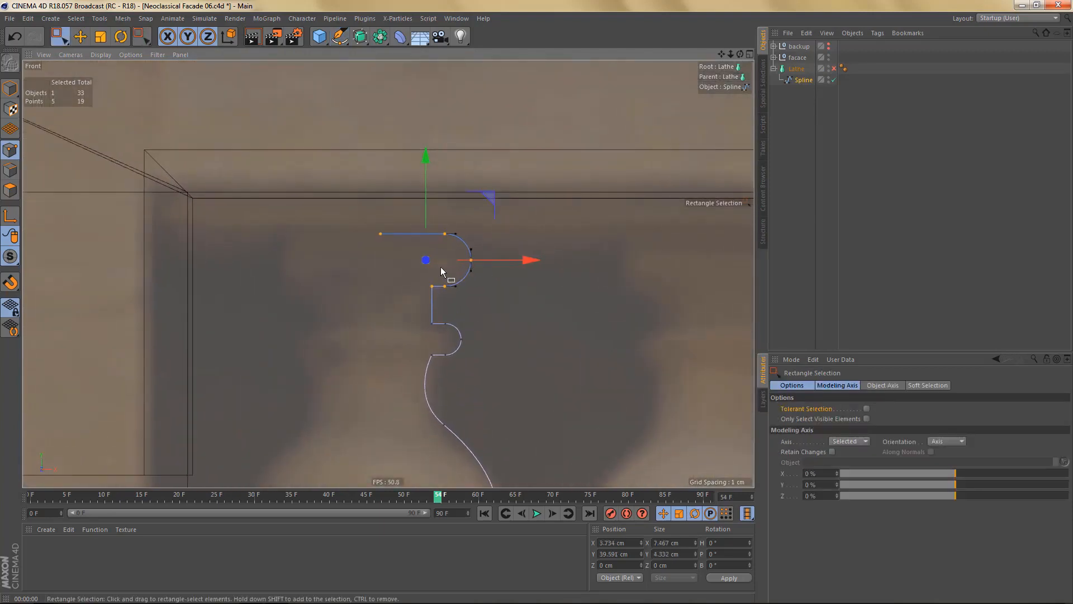
key("e")
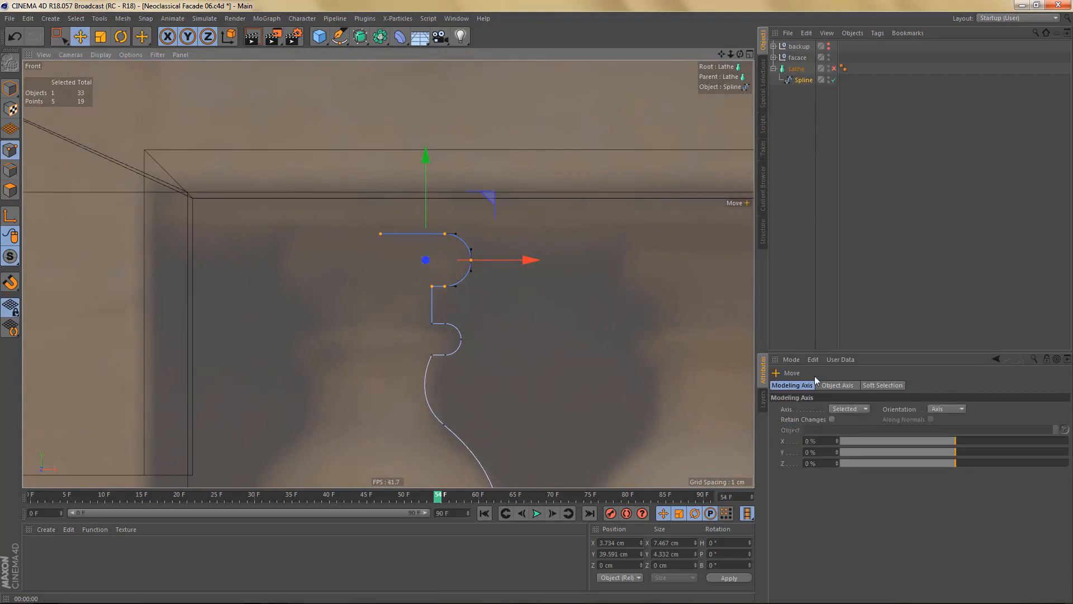
left_click_drag(938, 451, 1069, 451)
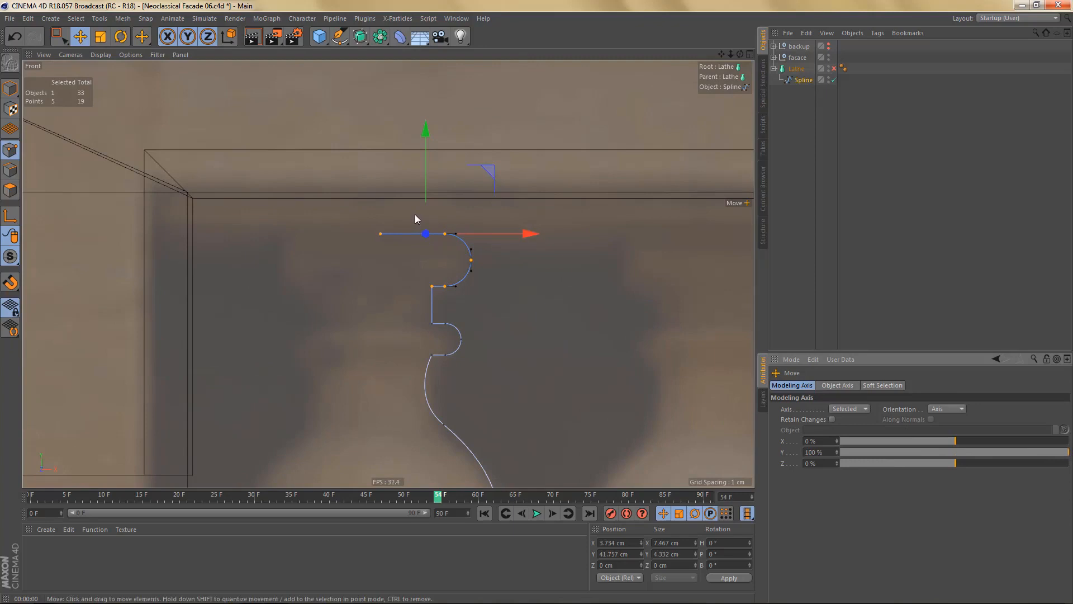
left_click_drag(423, 136, 424, 106)
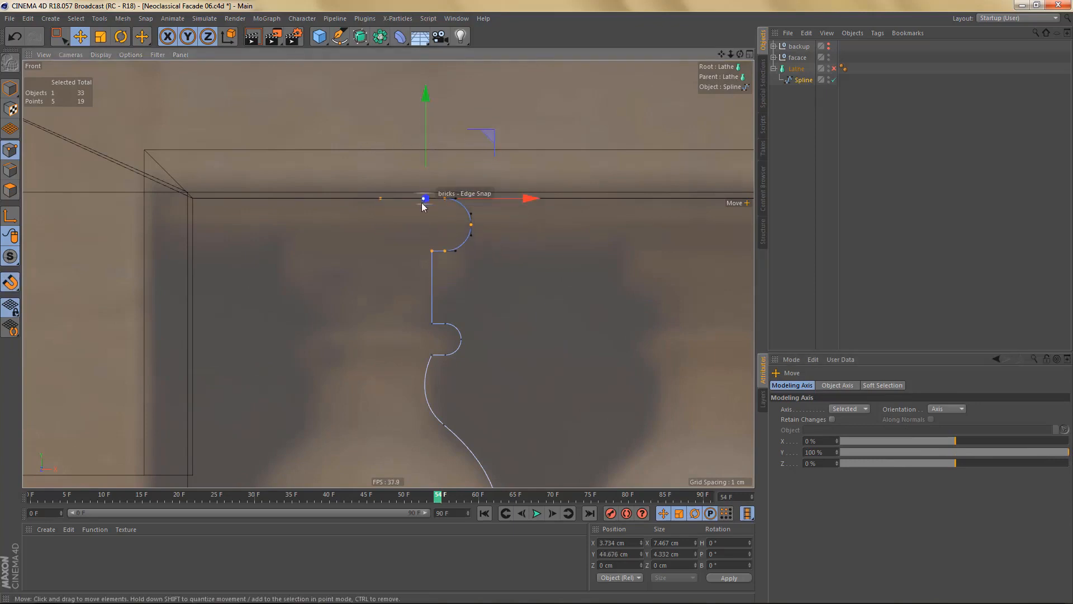
- Snap the two lowest points of the baluster spline vertically onto the opening's bottom edge
scroll(414, 241, "down", 5)
scroll(423, 437, "up", 2)
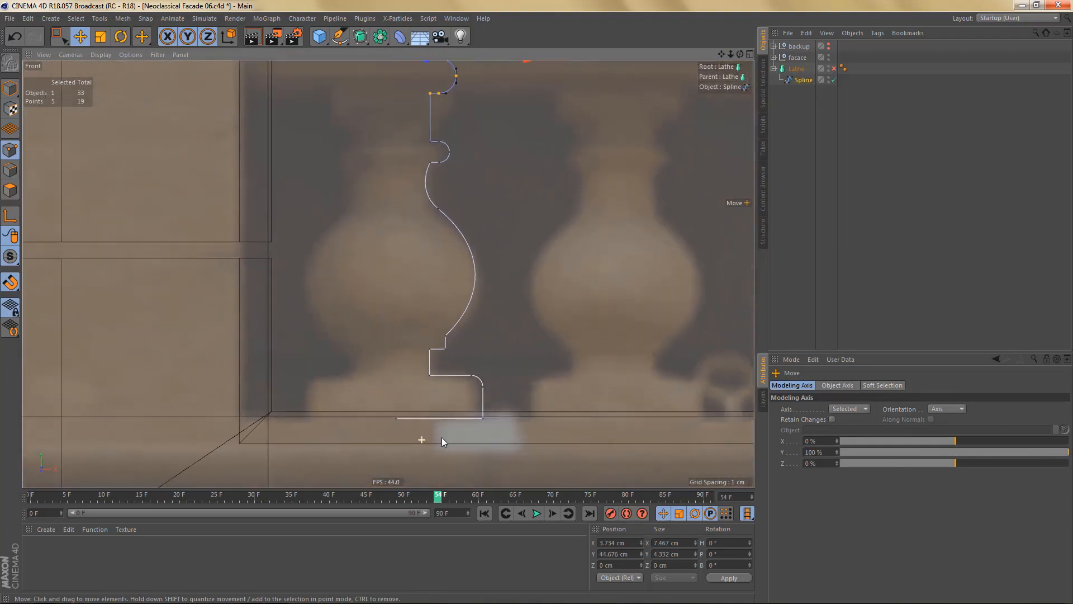
key("0")
left_click_drag(370, 400, 491, 441)
key("e")
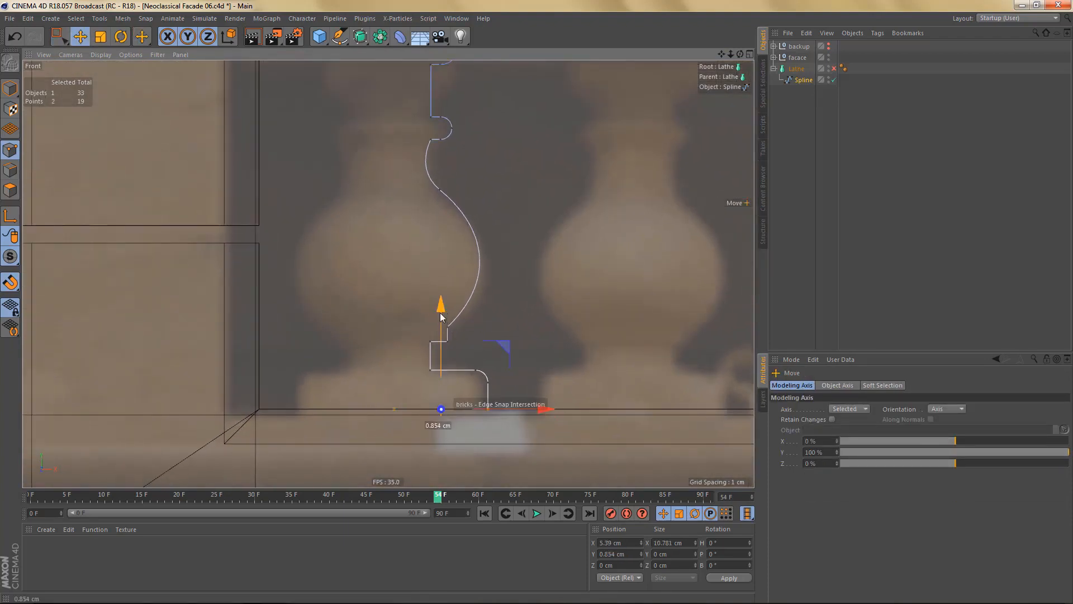
- Move the spline out of the Lathe and realign its axis to its points with Axis Center at -100% X and Y
scroll(444, 374, "down", 4)
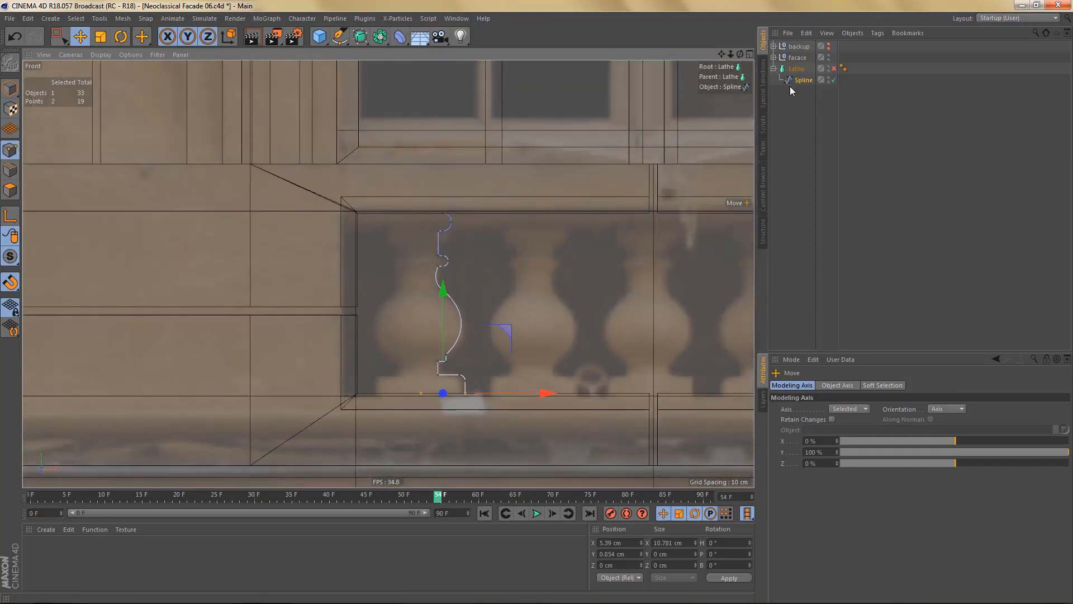
left_click_drag(804, 79, 806, 113)
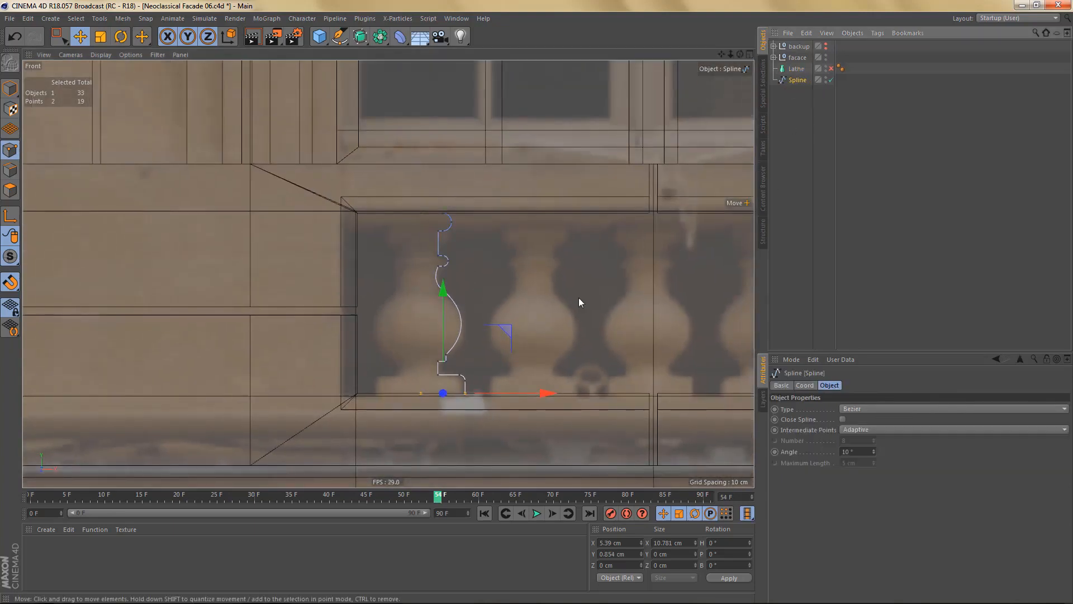
key("Return")
key("shift+a")
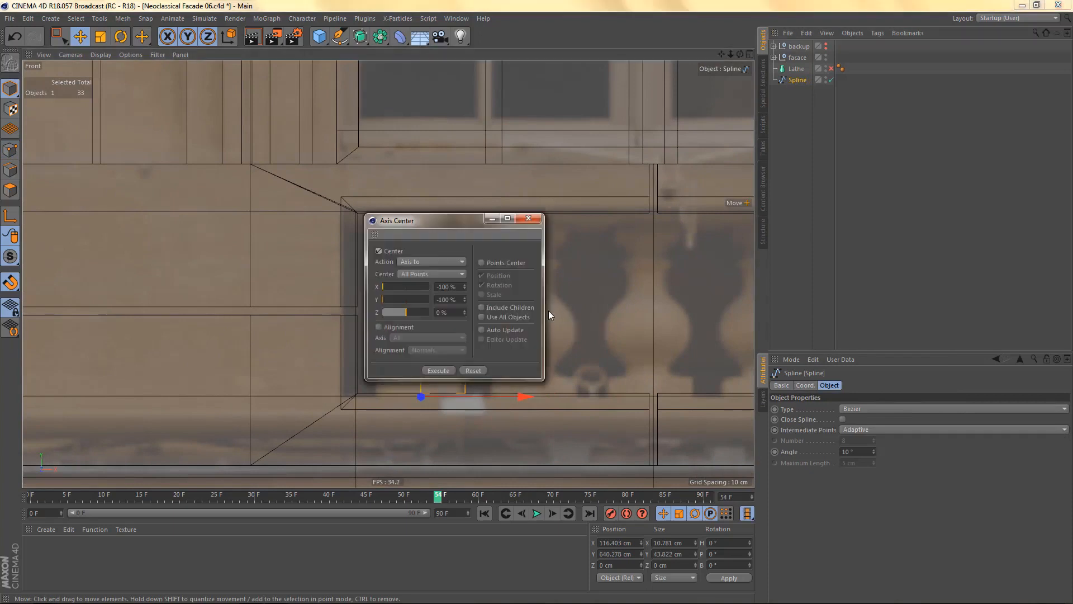
left_click(439, 371)
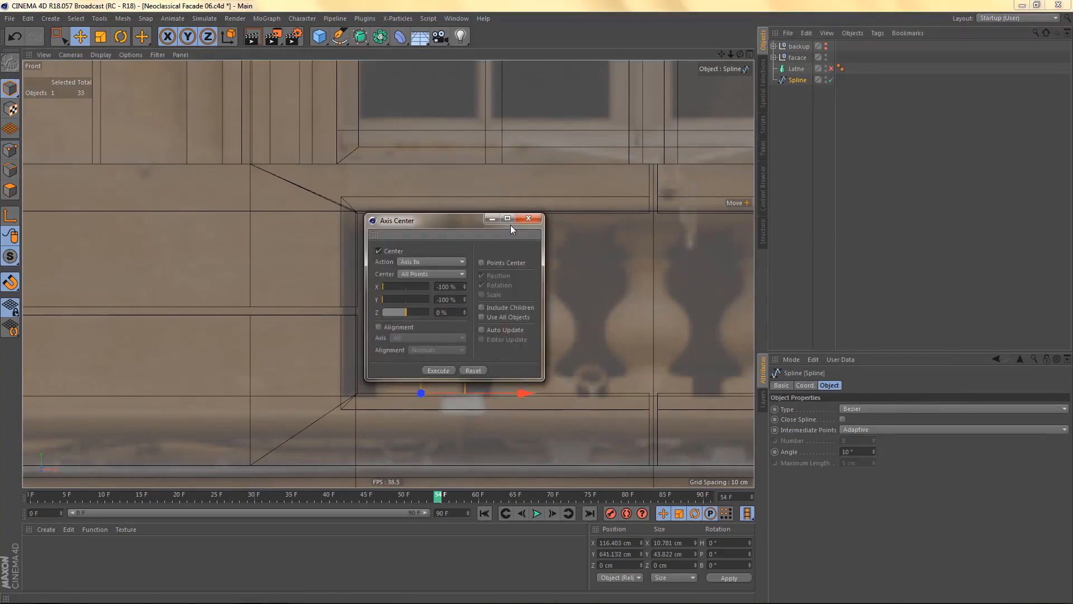
left_click(529, 218)
scroll(433, 386, "up", 2)
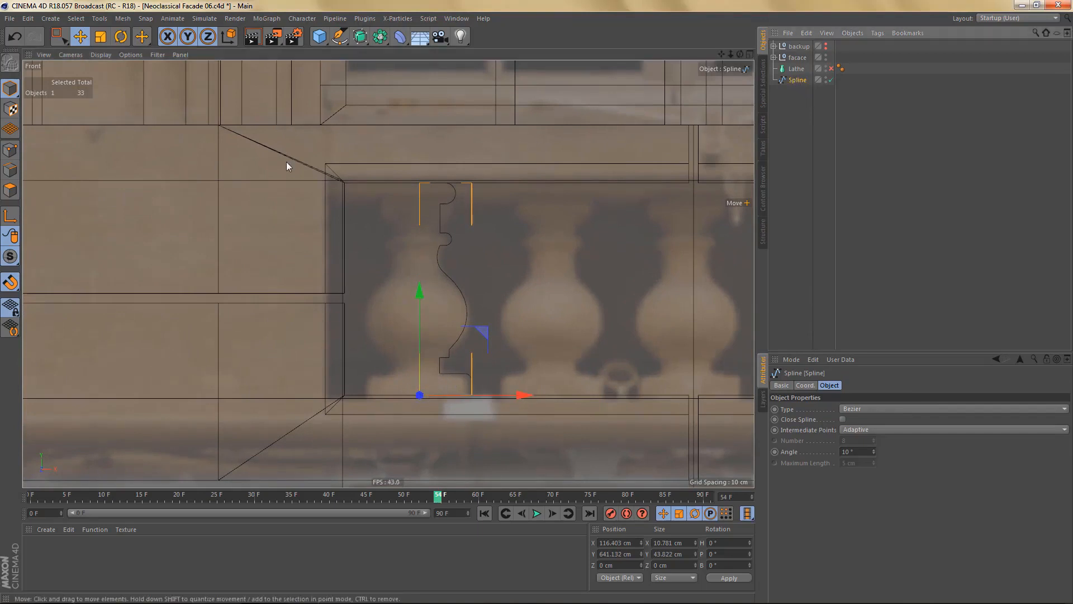
- Add a new Lathe as parent of the baluster spline and delete the old empty Lathe
left_click(369, 38)
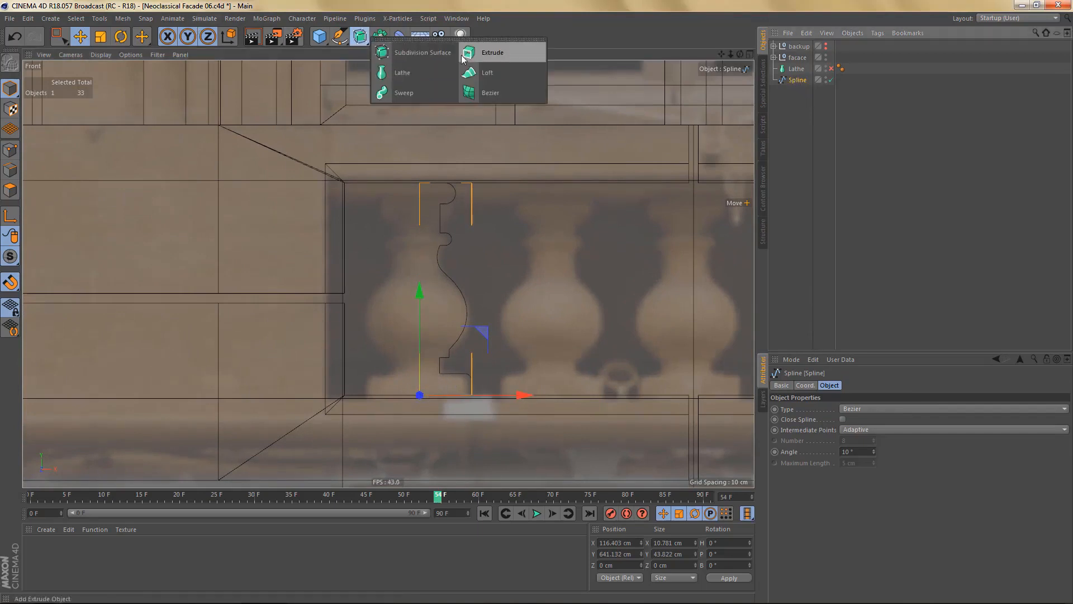
left_click(423, 72, "alt")
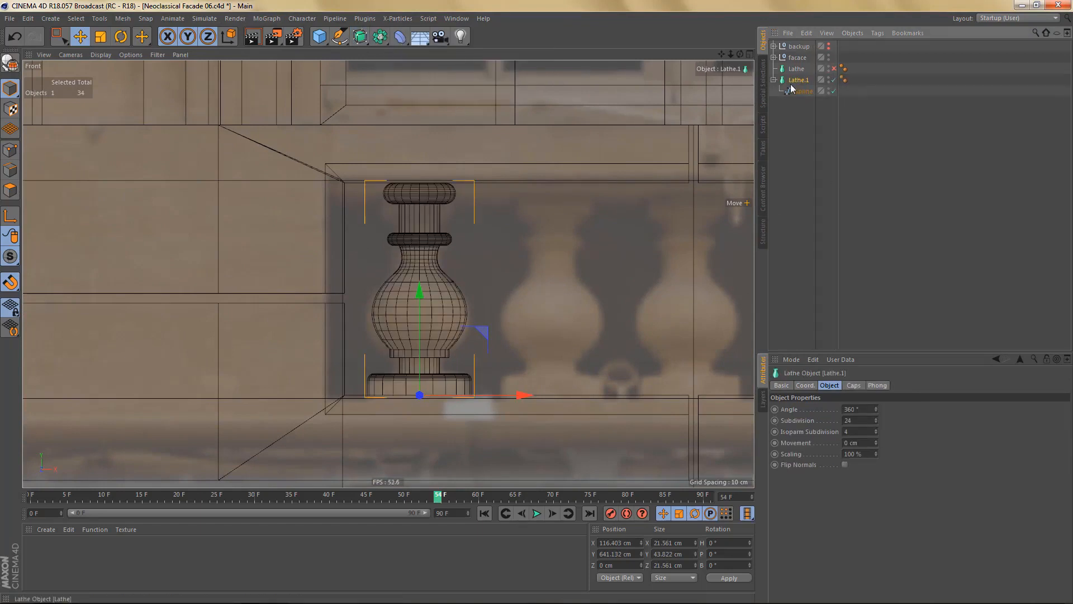
left_click(796, 69)
key("Delete")
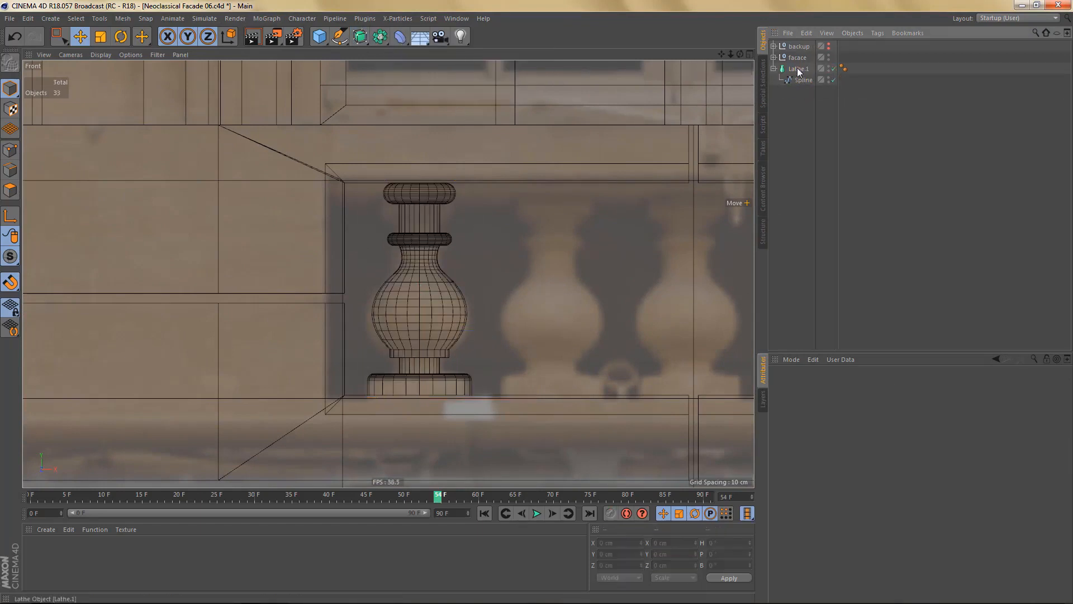
left_click(798, 70)
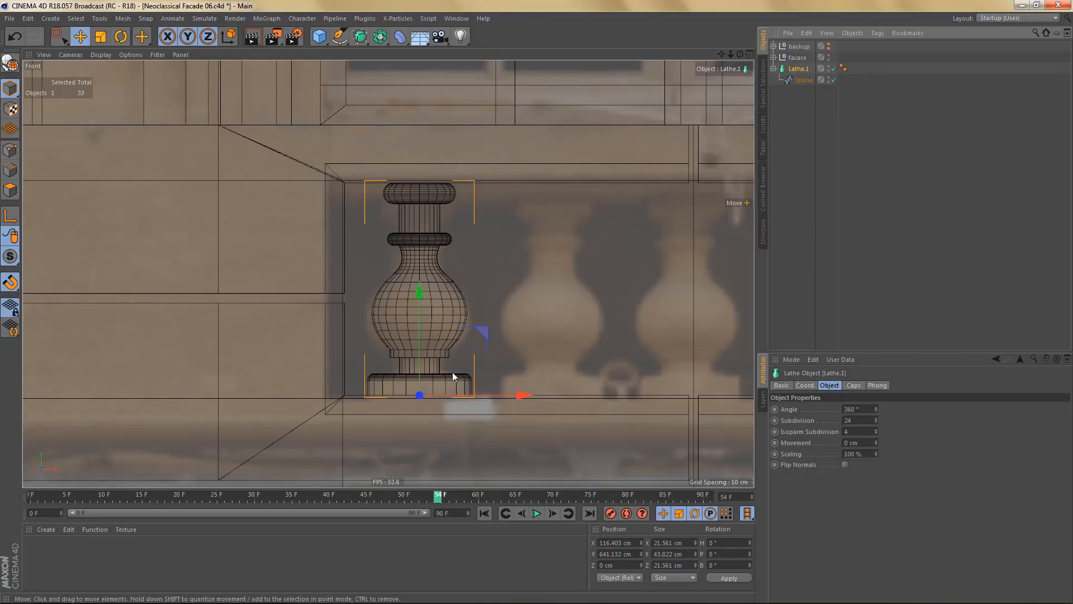
- Place the new Lathe inside a MoGraph Cloner and set the clone count to 5
scroll(413, 351, "up", 2)
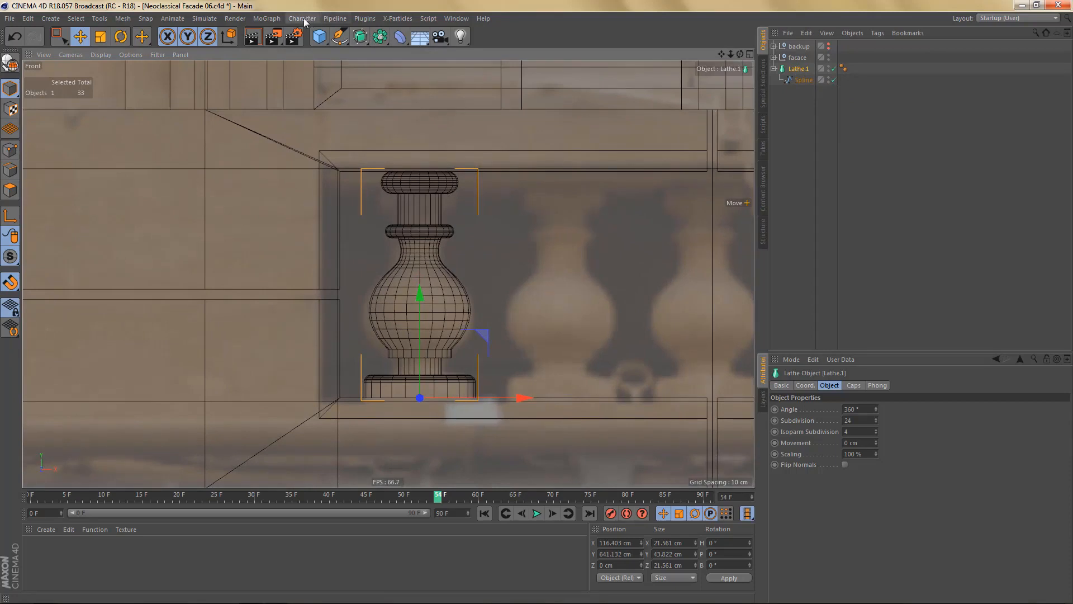
left_click(279, 20)
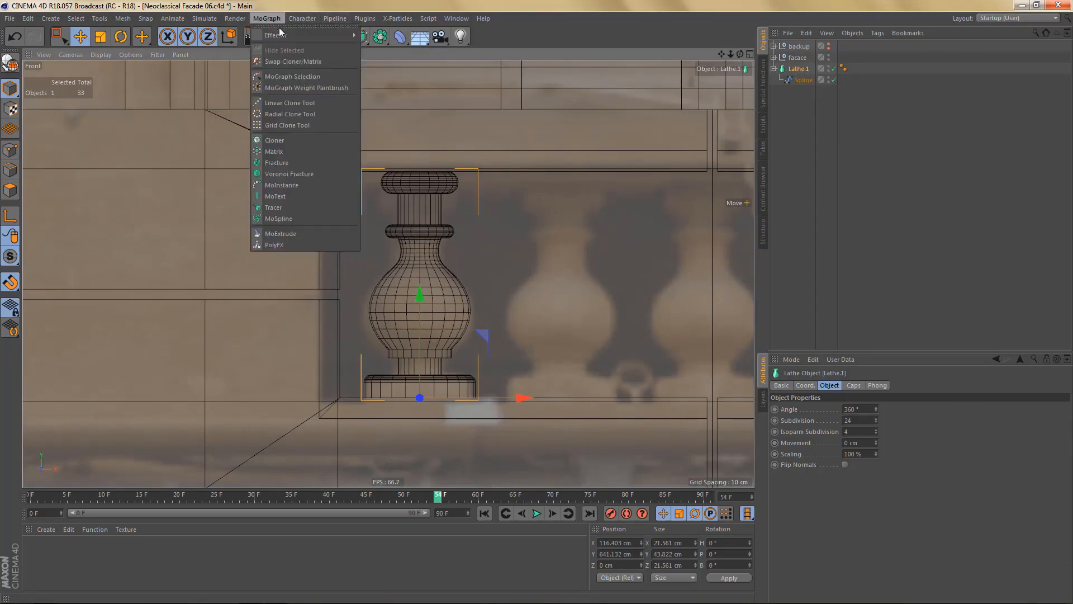
left_click(317, 143, "alt")
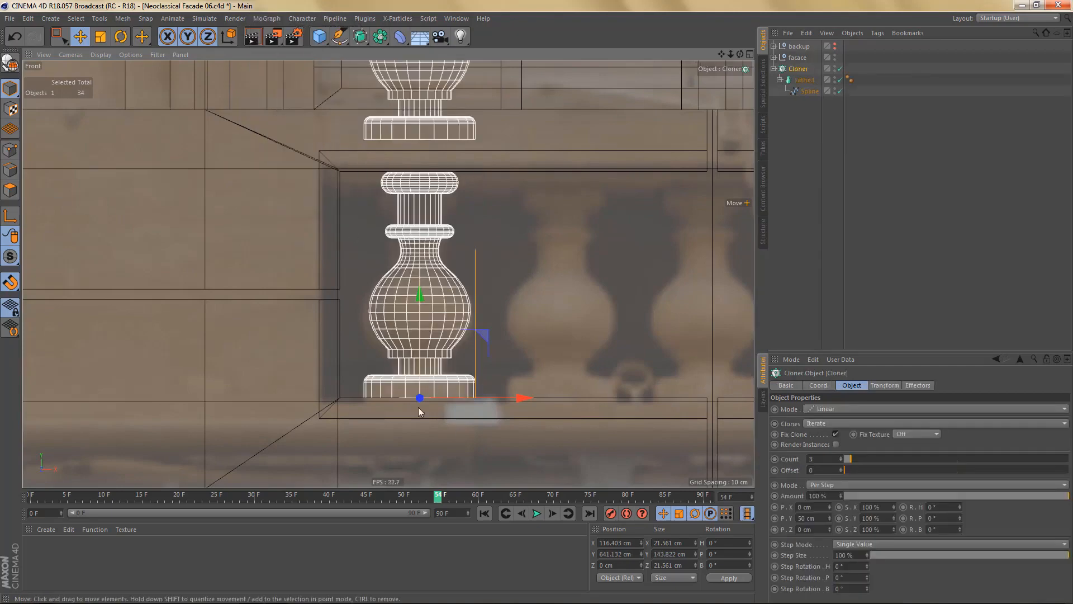
scroll(420, 412, "down", 5)
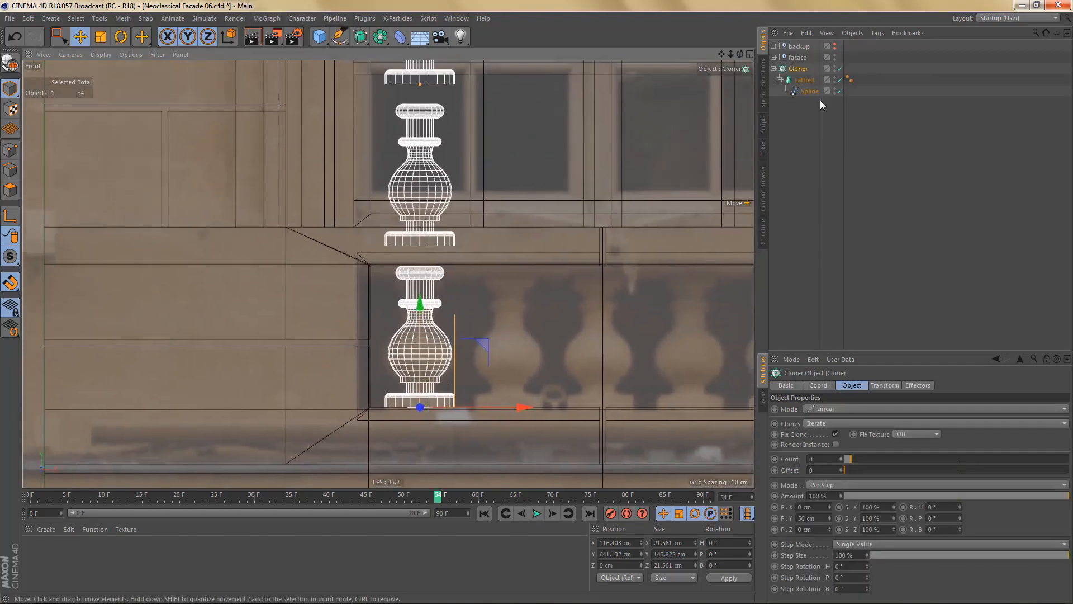
scroll(487, 319, "down", 3)
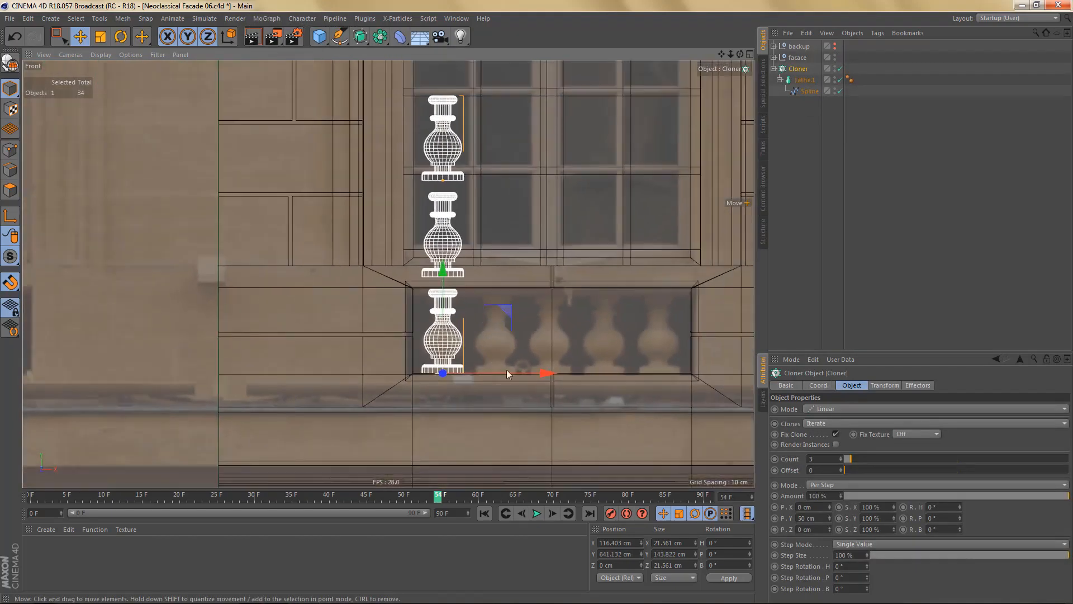
left_click(842, 457)
left_click(842, 457)
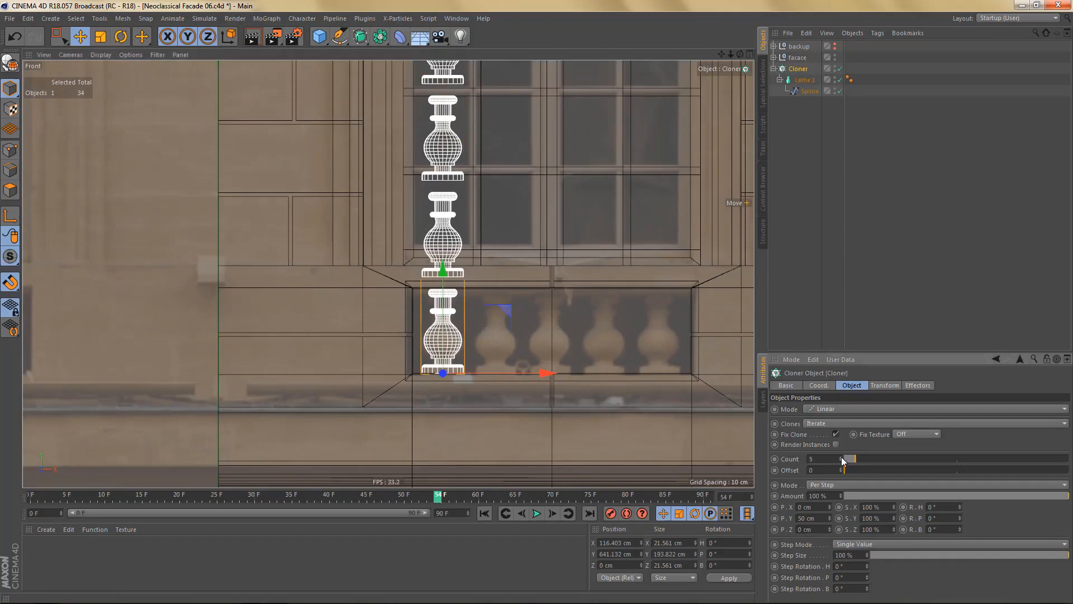
- Set the Cloner's per-step offset to 0 cm in Y and 28 cm in X, and render the front view
left_click_drag(819, 518, 769, 520)
type("0")
key("Return")
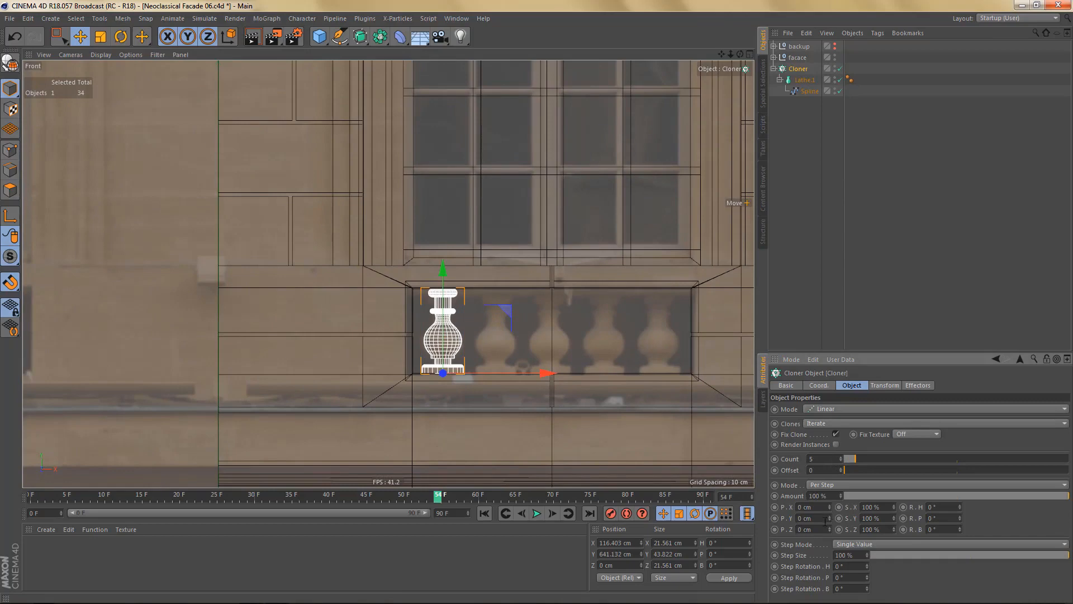
left_click_drag(832, 506, 847, 506)
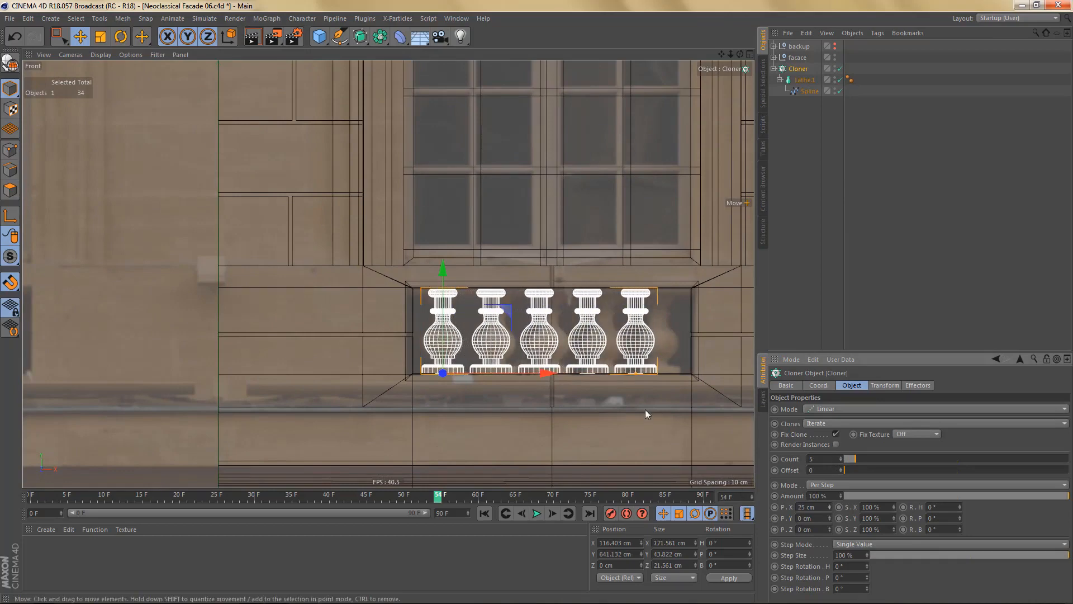
middle_click_drag(602, 390, 559, 402, "alt")
mouse_move(559, 402)
right_mouse_down("alt")
mouse_move(652, 392)
mouse_move(713, 403)
right_mouse_up("alt")
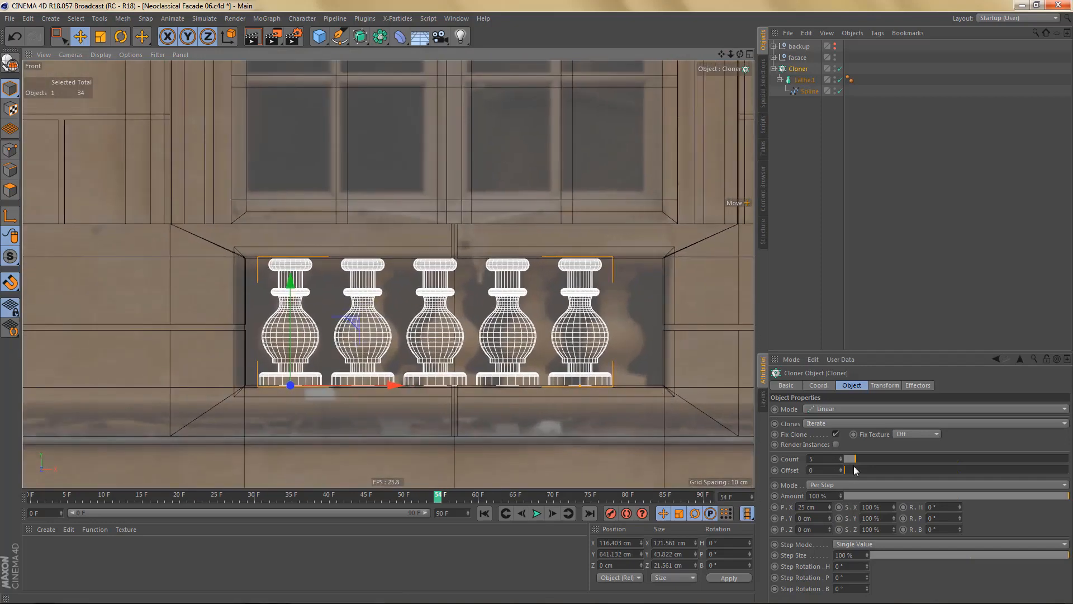
left_click_drag(830, 510, 833, 510)
scroll(397, 333, "down", 4)
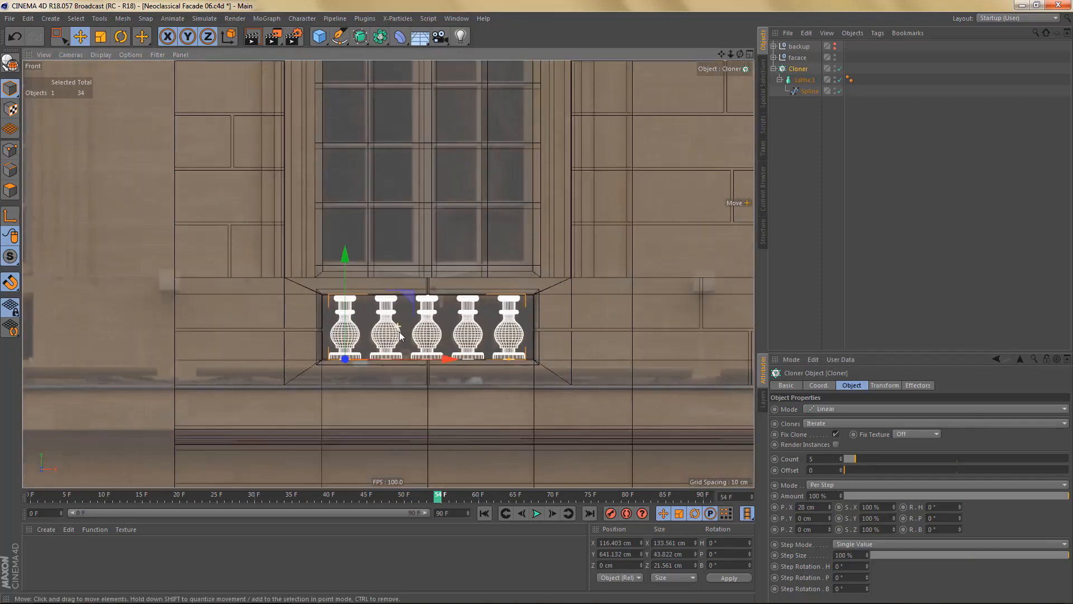
key("ctrl+r")
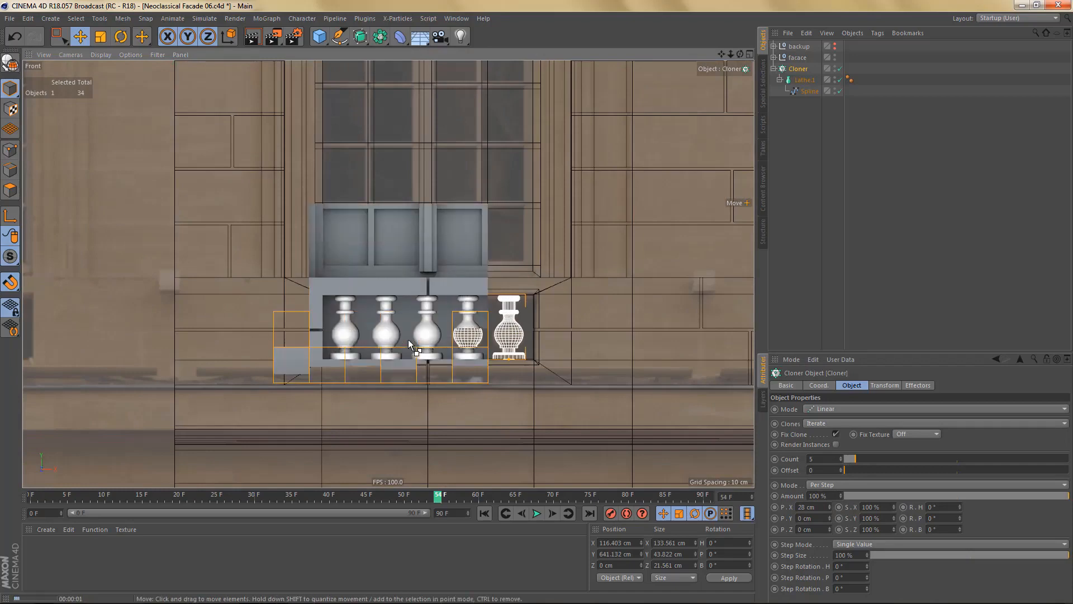
- Move the baluster Cloner about 12.9 cm along Z into the facade recess, working in the perspective view
middle_click(408, 340)
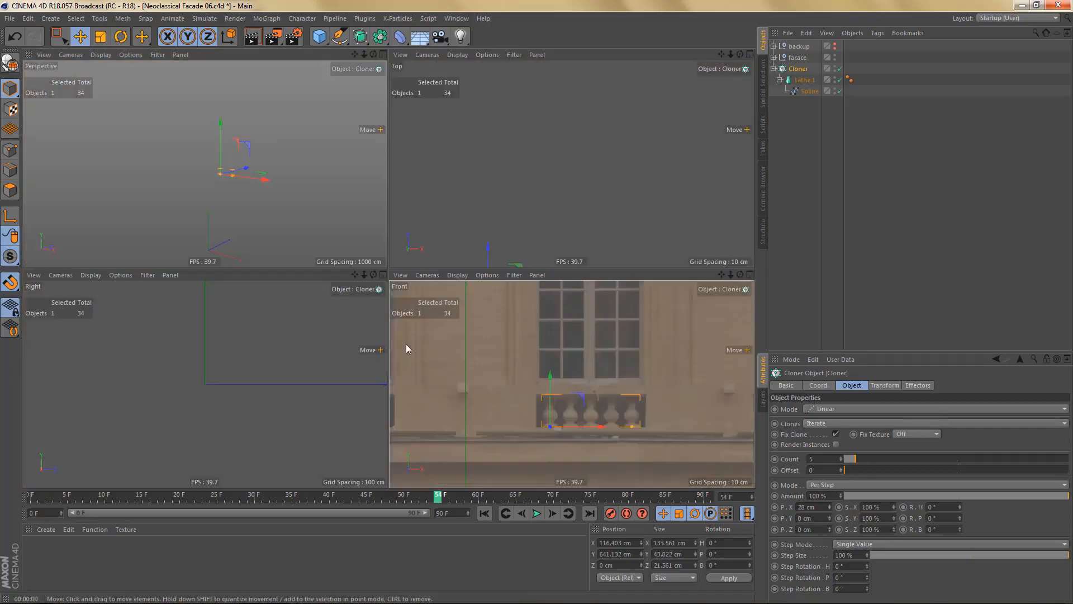
middle_click(291, 208)
right_click_drag(420, 366, 473, 352, "alt")
middle_click_drag(430, 258, 447, 337, "alt")
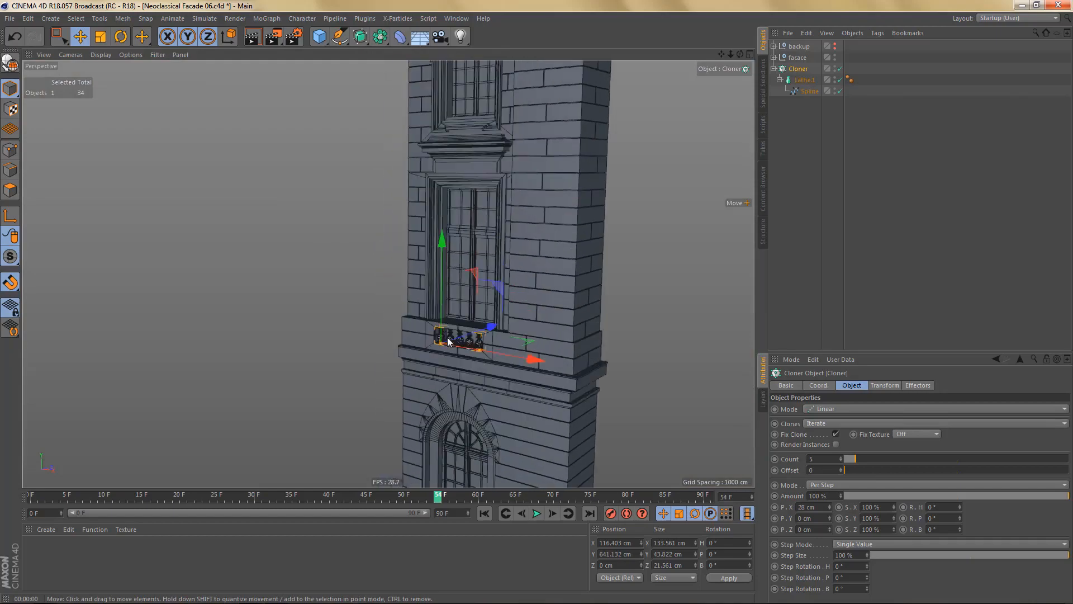
right_click_drag(447, 337, 662, 304, "alt")
left_click_drag(493, 351, 596, 277, "alt")
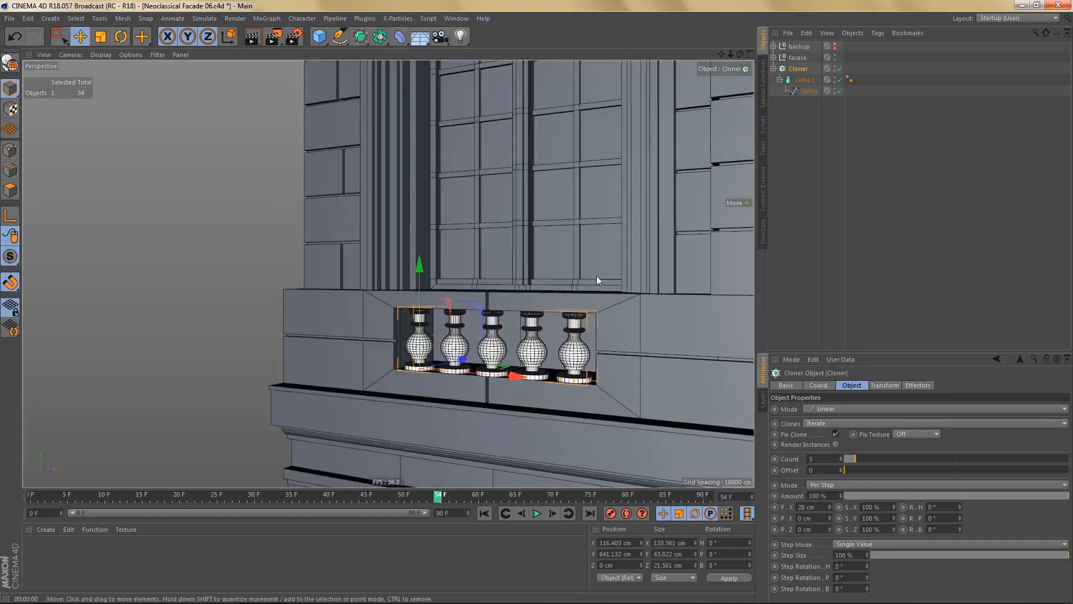
left_click(799, 68)
right_click_drag(428, 373, 465, 363, "alt")
left_click_drag(465, 363, 455, 401, "alt")
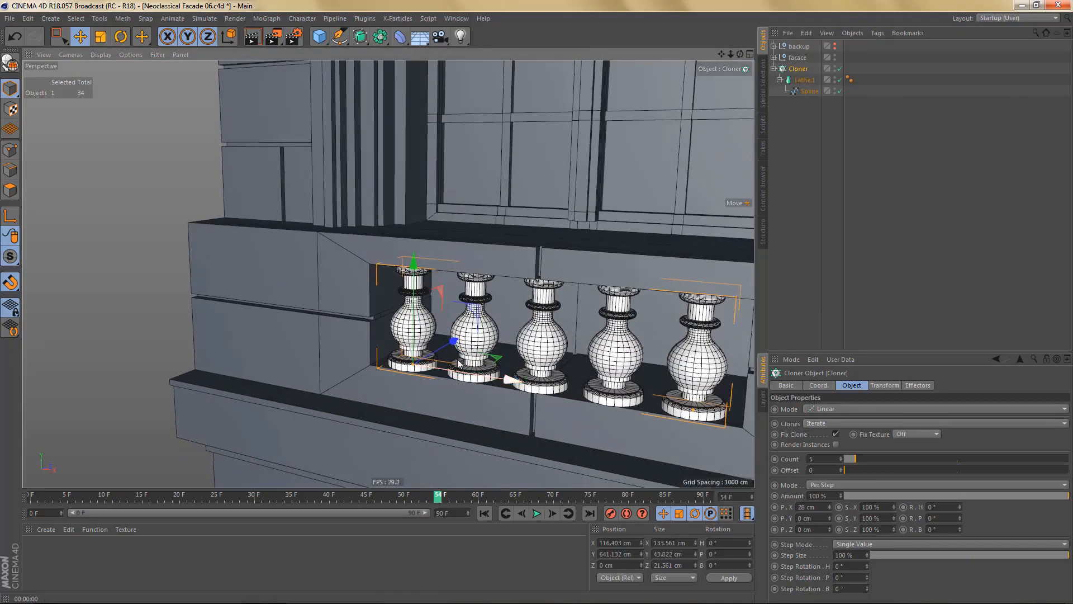
left_click_drag(454, 342, 468, 339)
- Examine how the recessed baluster row sits beneath the window from several angles
right_click_drag(449, 353, 359, 396, "alt")
left_click_drag(385, 362, 474, 351, "alt")
right_click_drag(460, 352, 439, 373, "alt")
middle_click_drag(465, 371, 464, 406, "alt")
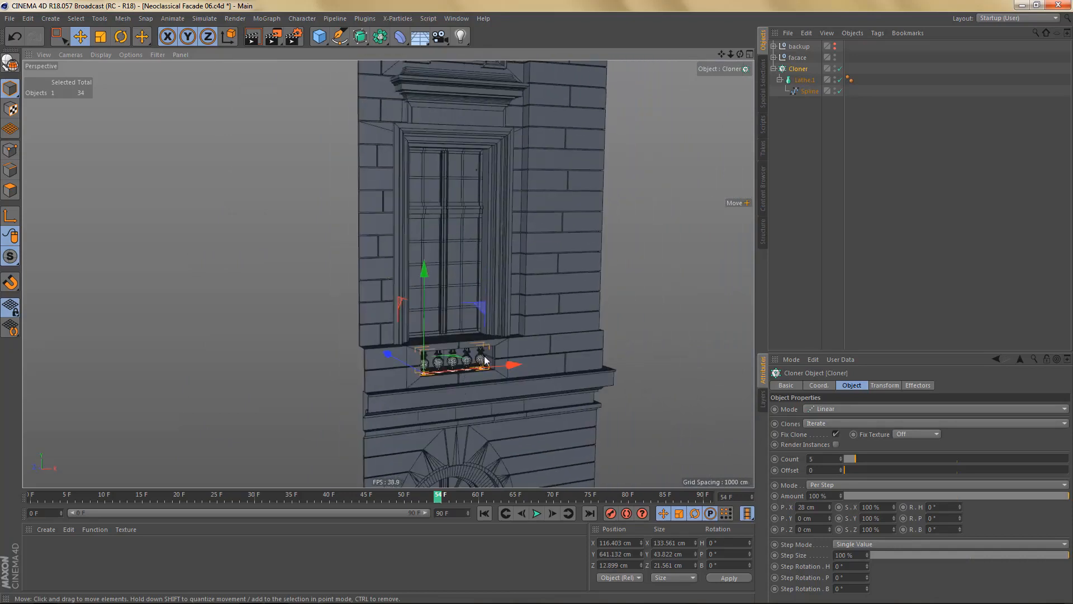
right_click_drag(484, 360, 530, 342, "alt")
left_click_drag(491, 354, 471, 320, "alt")
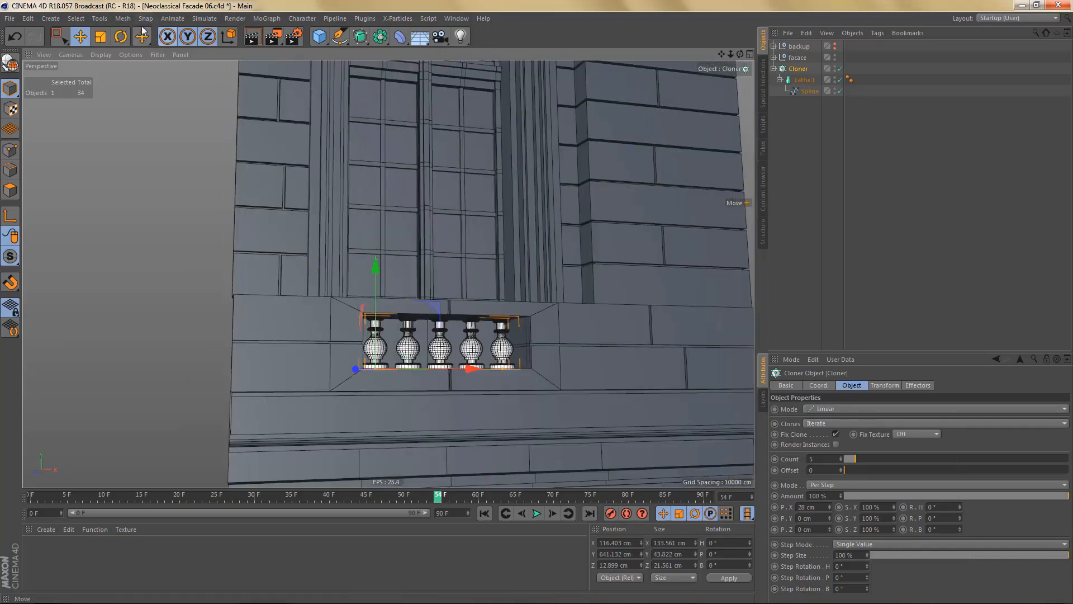
- Display the perspective view in Constant Shading (Lines) and match the baluster Cloner's Transform color to the facade by sampling it
left_click(102, 56)
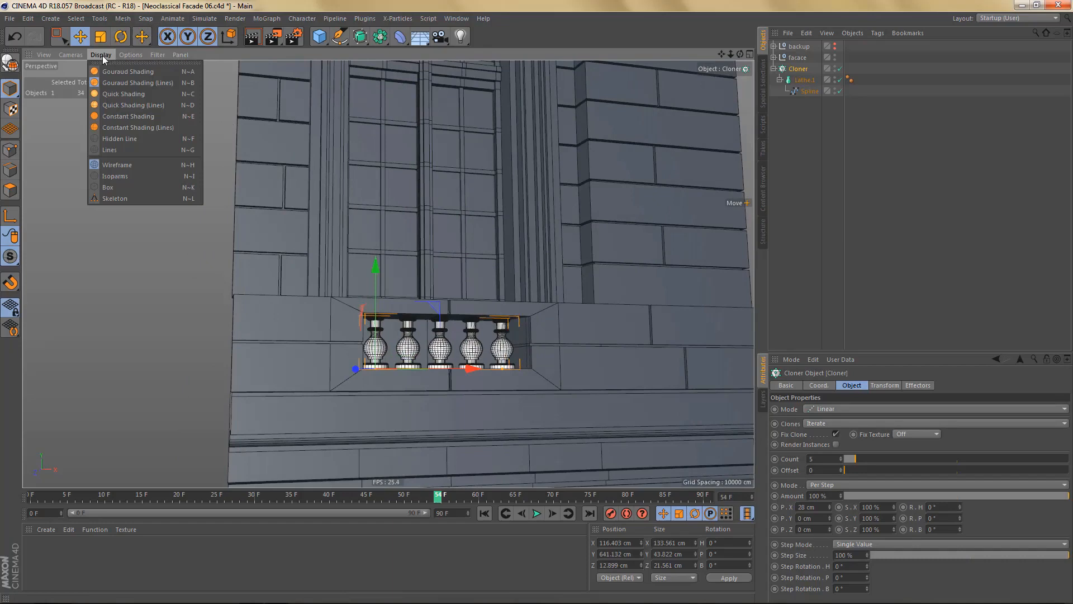
left_click(142, 128)
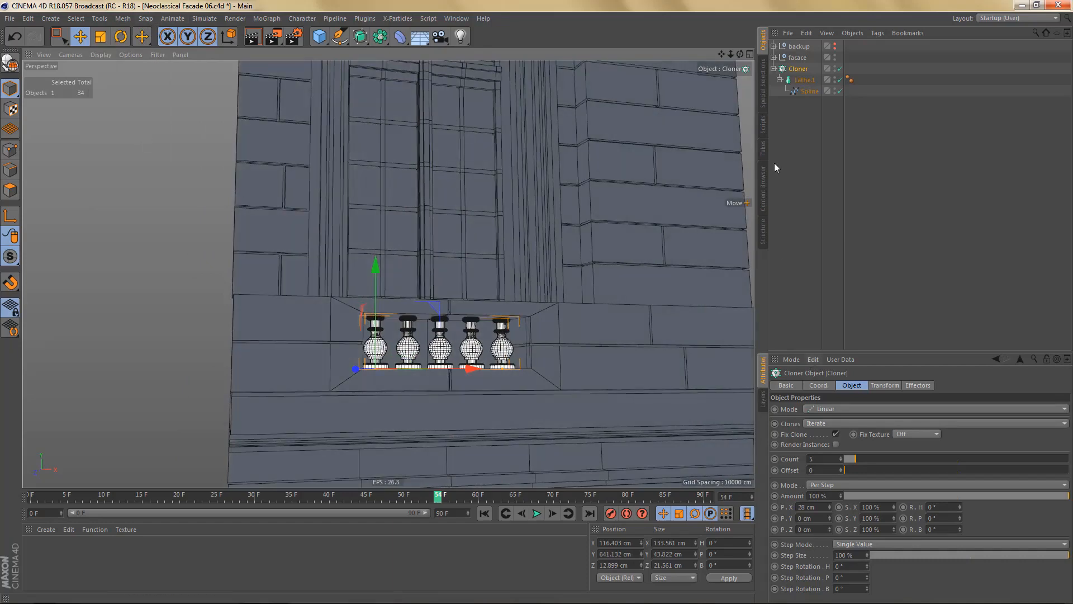
left_click(884, 385)
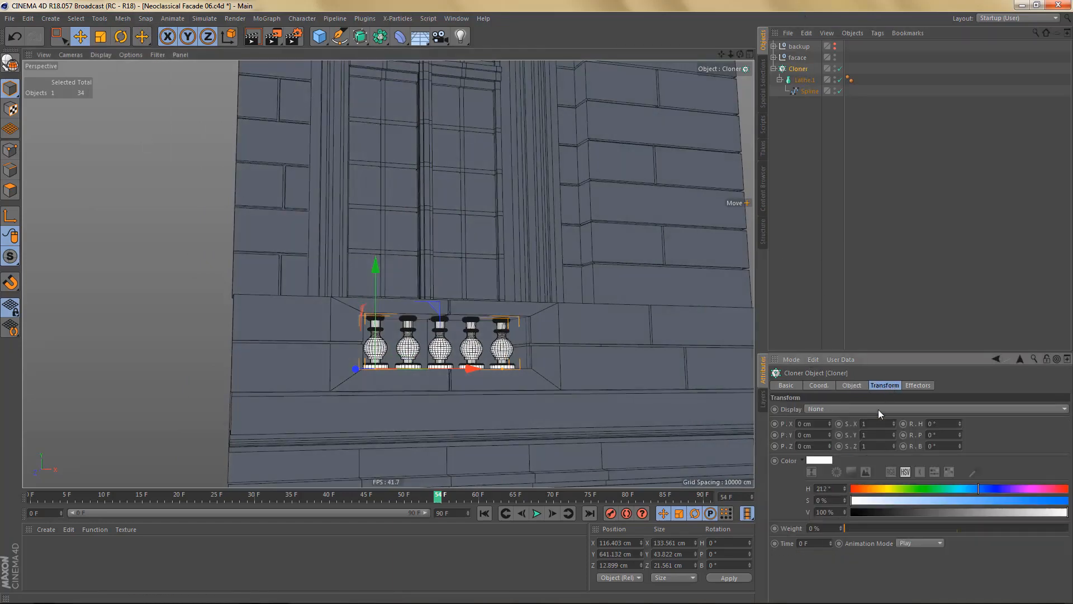
left_click(976, 476)
left_click(621, 323)
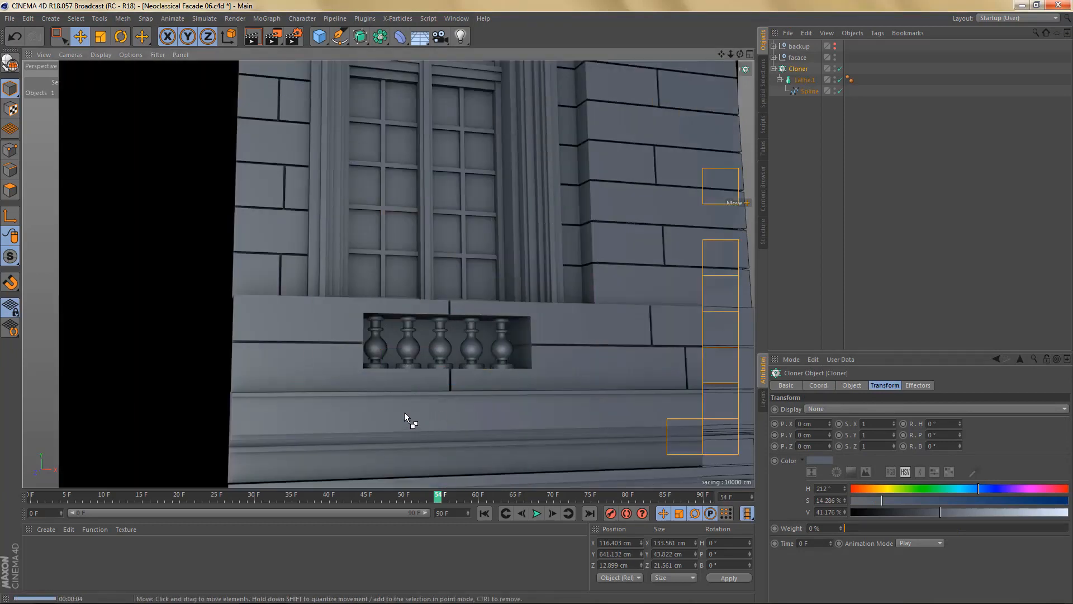
- Examine the recolored baluster row within the facade from close up and from farther away
right_click_drag(464, 350, 442, 377, "alt")
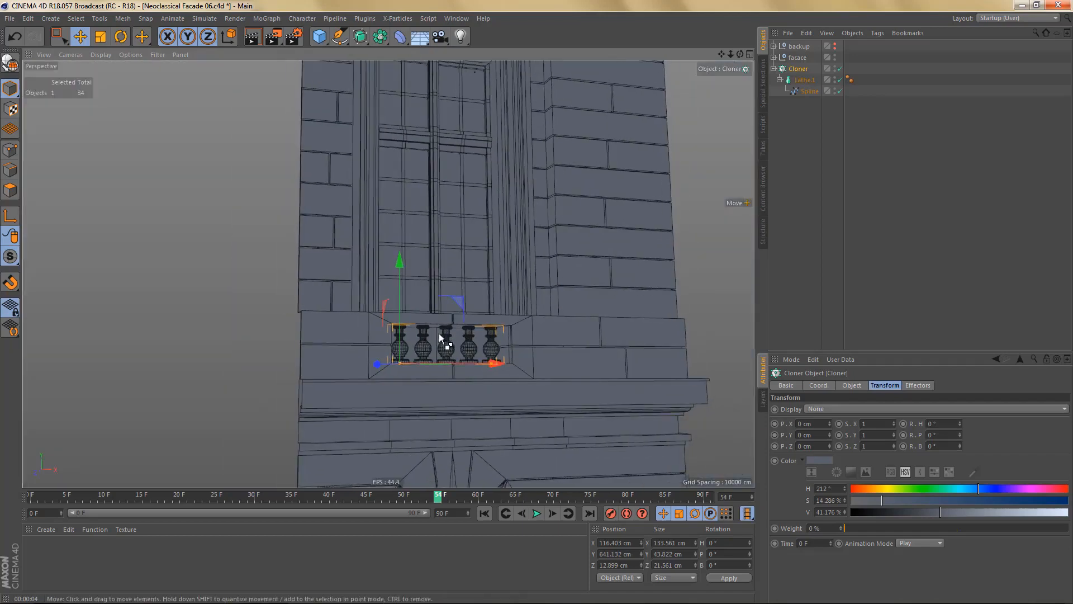
right_click_drag(447, 346, 463, 349, "alt")
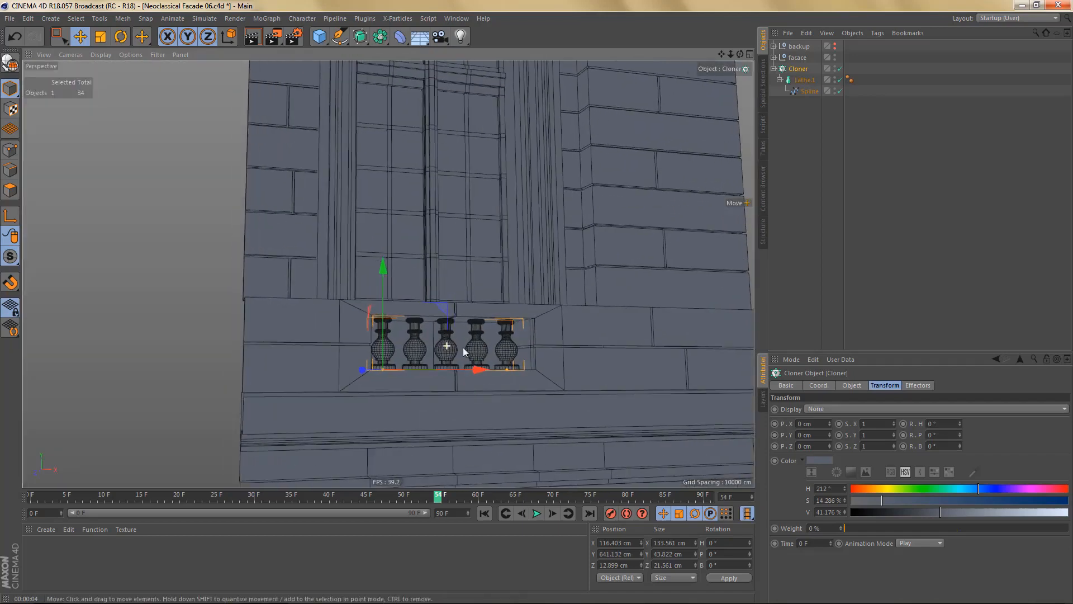
mouse_move(463, 347)
left_mouse_down("alt")
mouse_move(479, 359)
mouse_move(465, 353)
left_mouse_up("alt")
right_click_drag(455, 355, 414, 346, "alt")
scroll(414, 346, "down", 2)
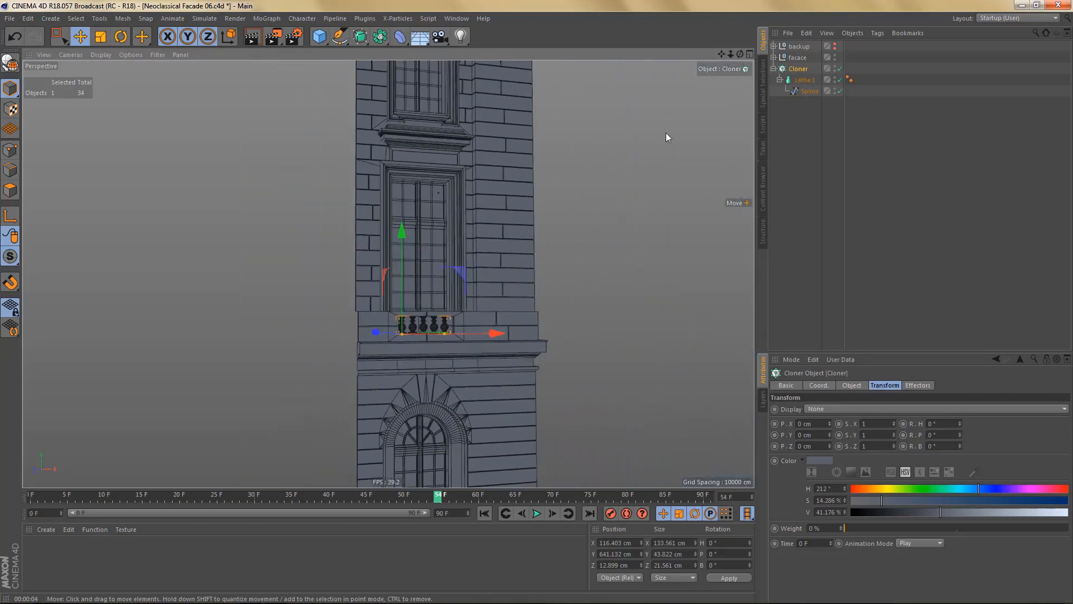
left_click(774, 69)
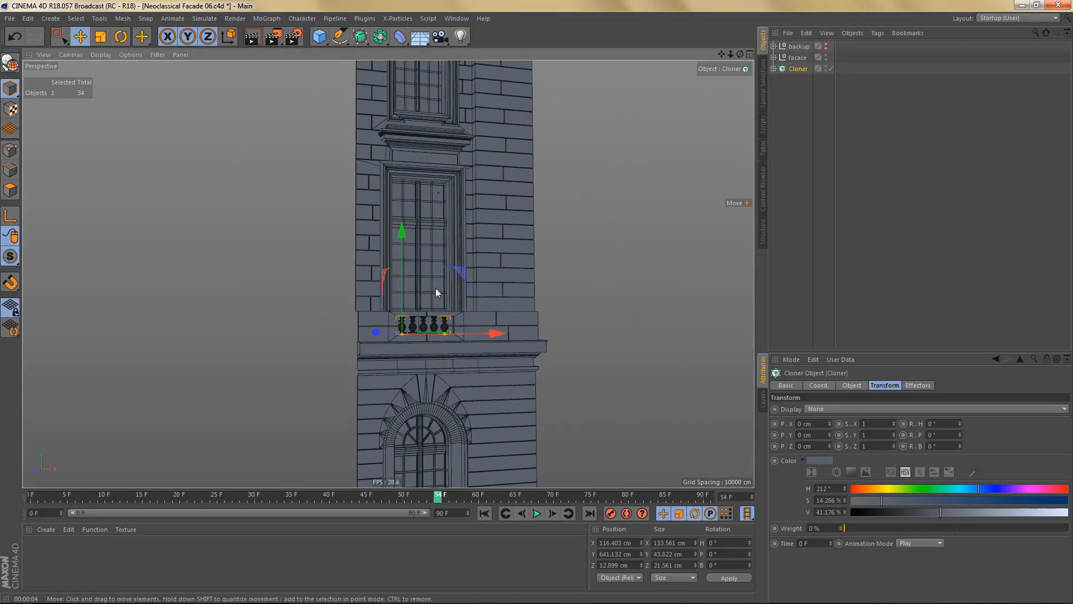
left_click_drag(433, 284, 421, 367, "alt")
left_click_drag(506, 284, 447, 327, "alt")
- Take the wall out of the facace group, place it inside a Symmetry object and rename that object facade
left_click(774, 58)
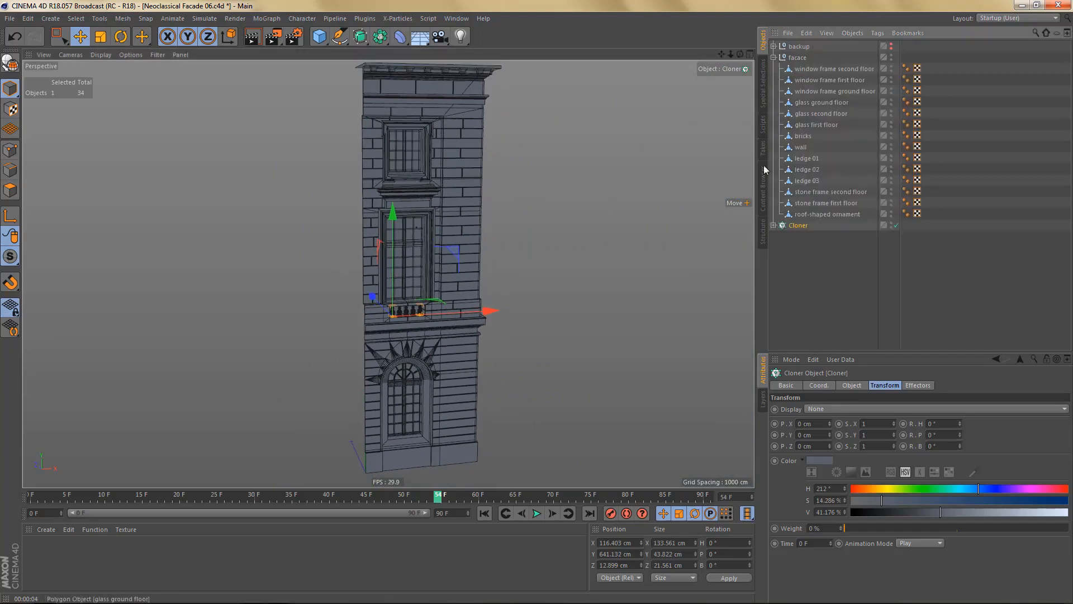
left_click_drag(801, 148, 807, 313)
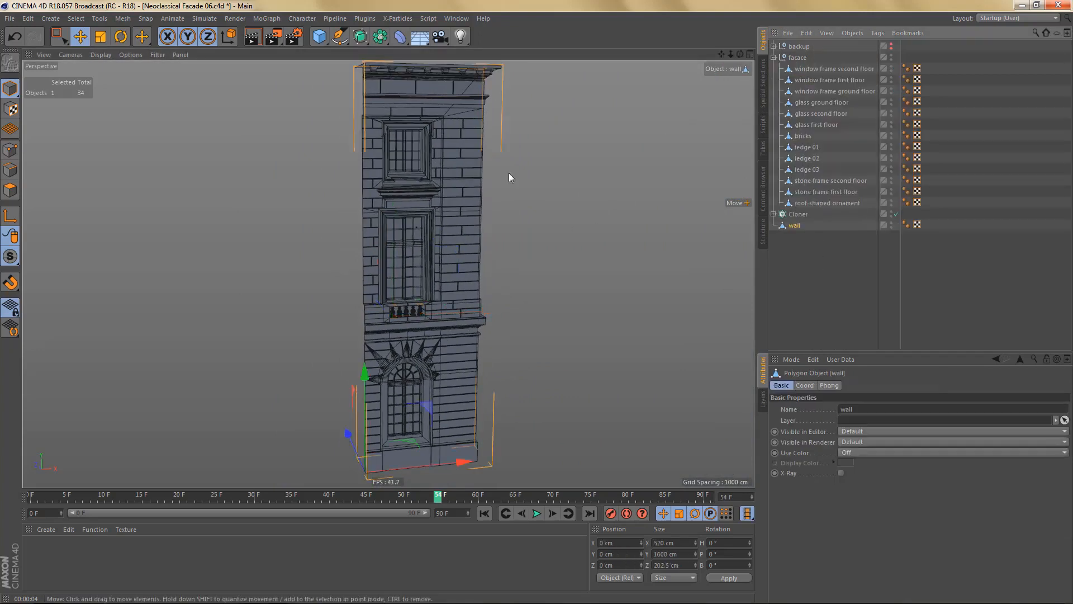
left_click_drag(379, 40, 527, 92, "alt")
middle_click_drag(485, 262, 524, 252, "alt")
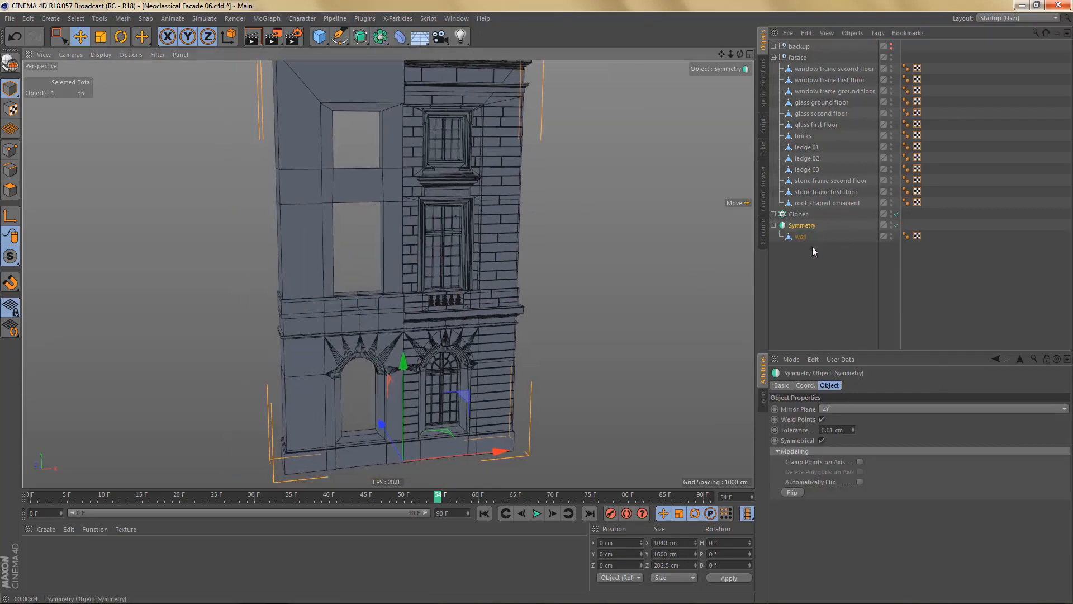
double_click(802, 225)
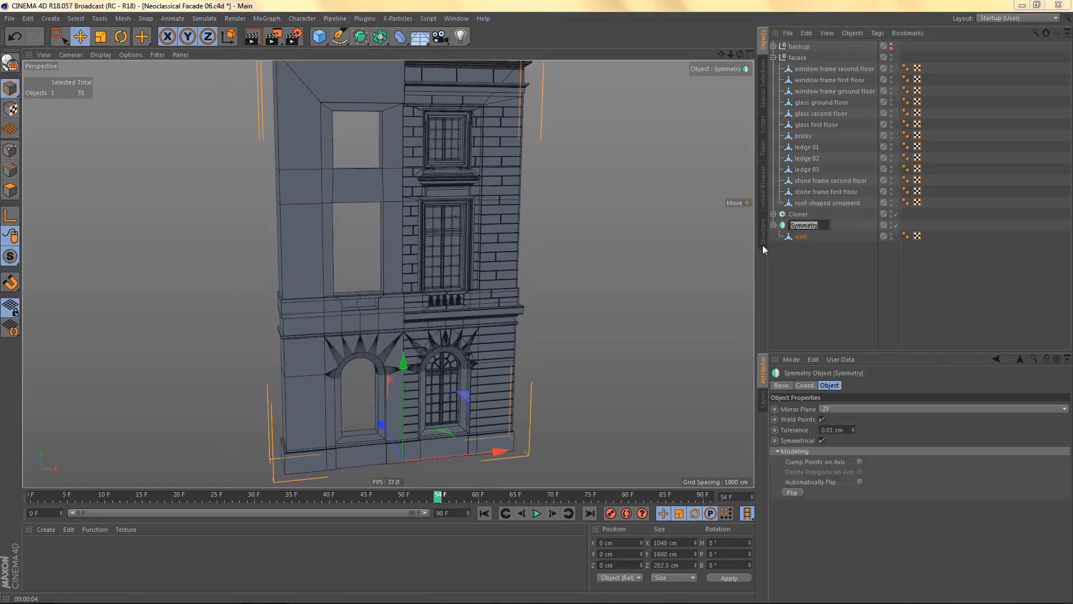
type("facade")
key("Return")
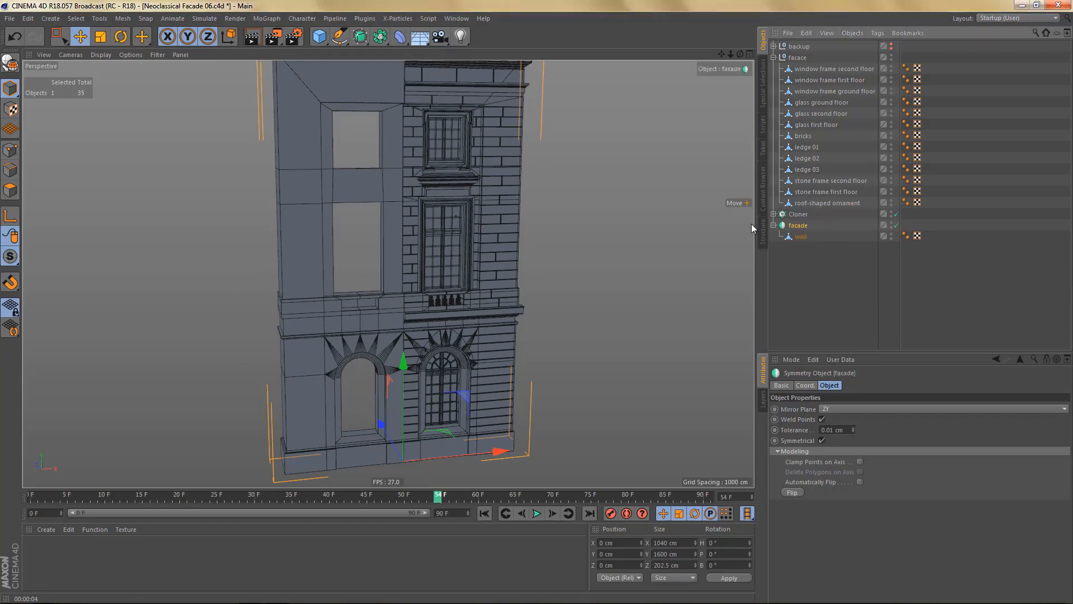
- Nest the remaining facace parts, from the window frames to the roof-shaped ornament, and the baluster Cloner under the mirrored wall
left_click(795, 70)
left_click(803, 202, "shift")
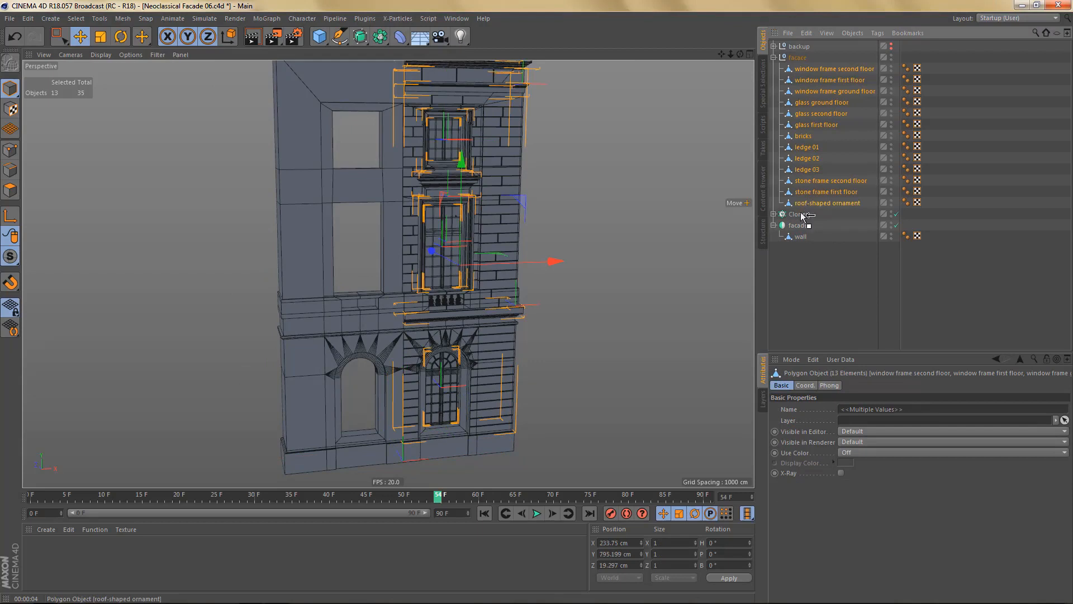
left_click_drag(803, 216, 803, 241)
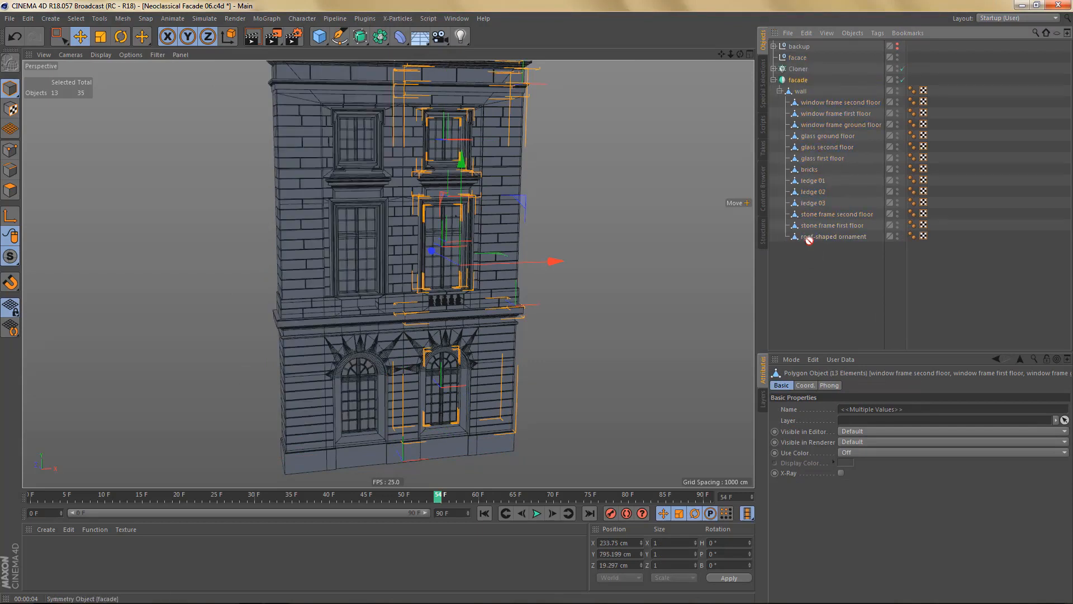
left_click(796, 80)
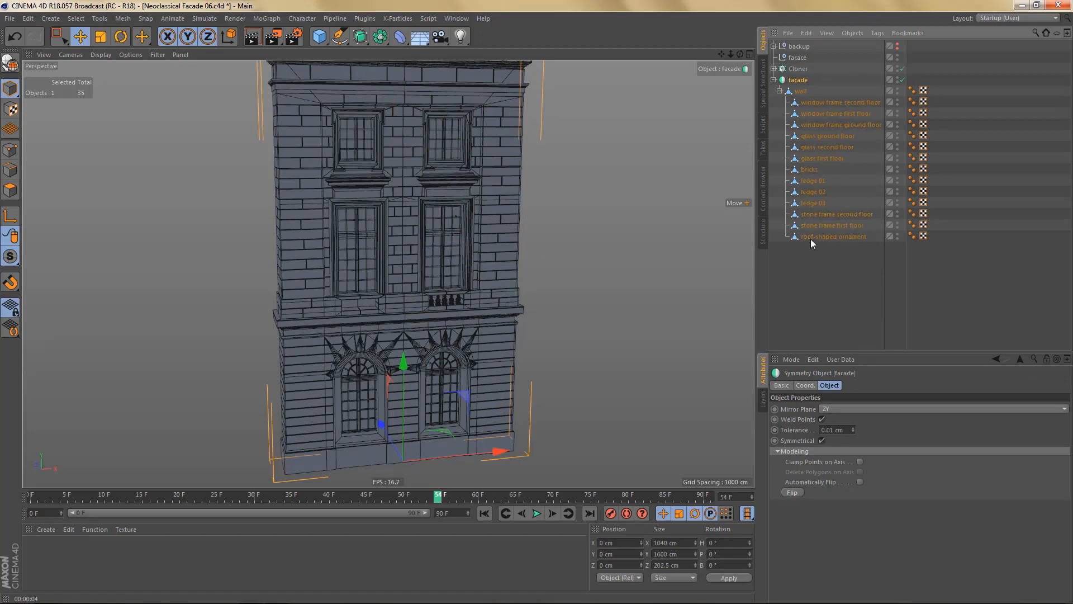
left_click(798, 70)
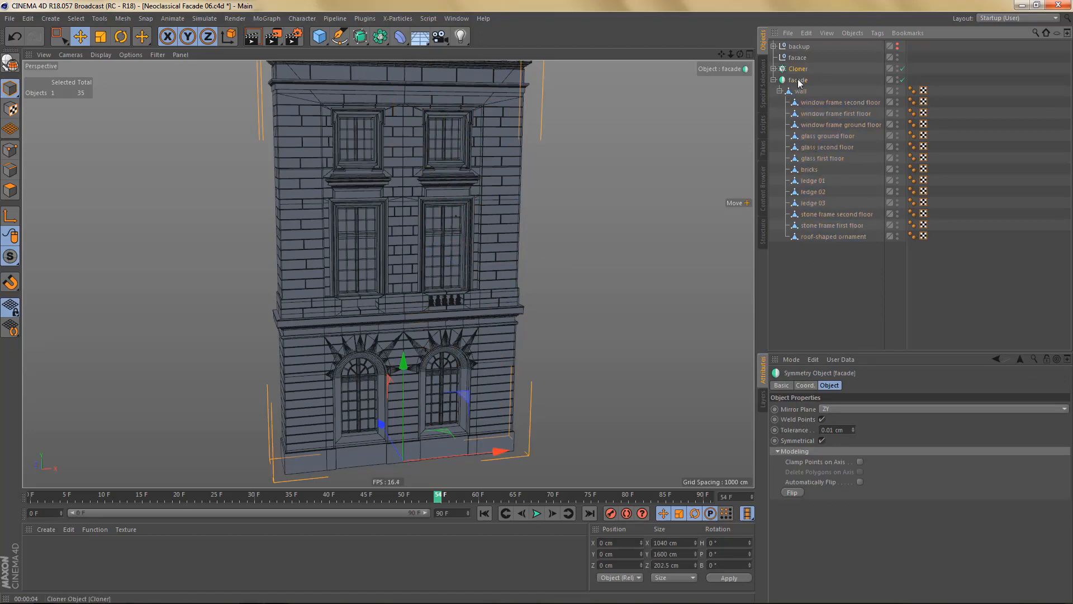
left_click_drag(799, 83, 814, 240)
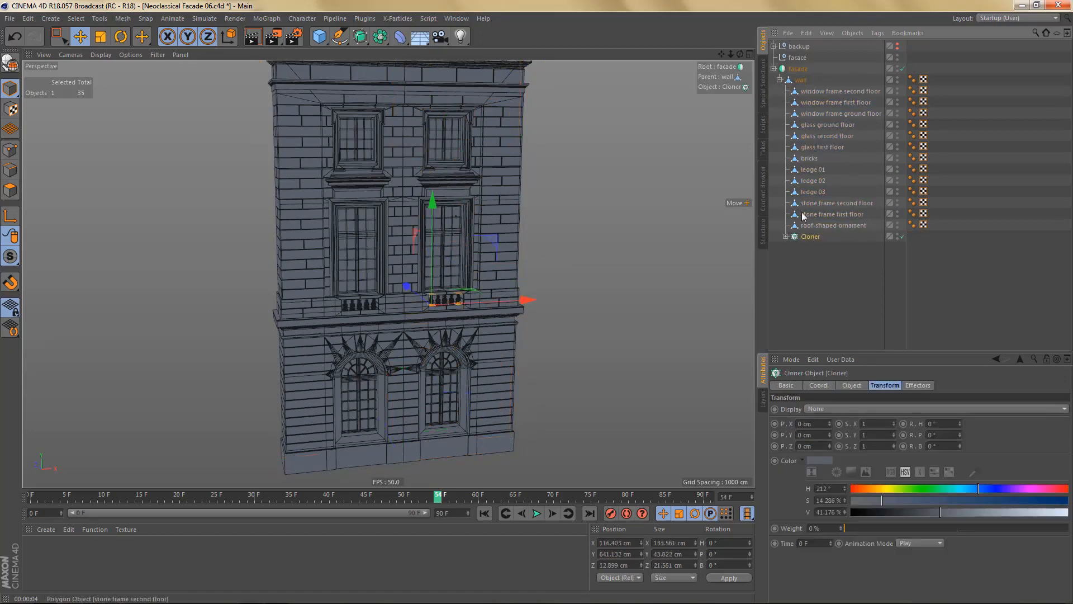
- Create a new default material and apply it to the facade Symmetry object
middle_click_drag(513, 358, 490, 359, "alt")
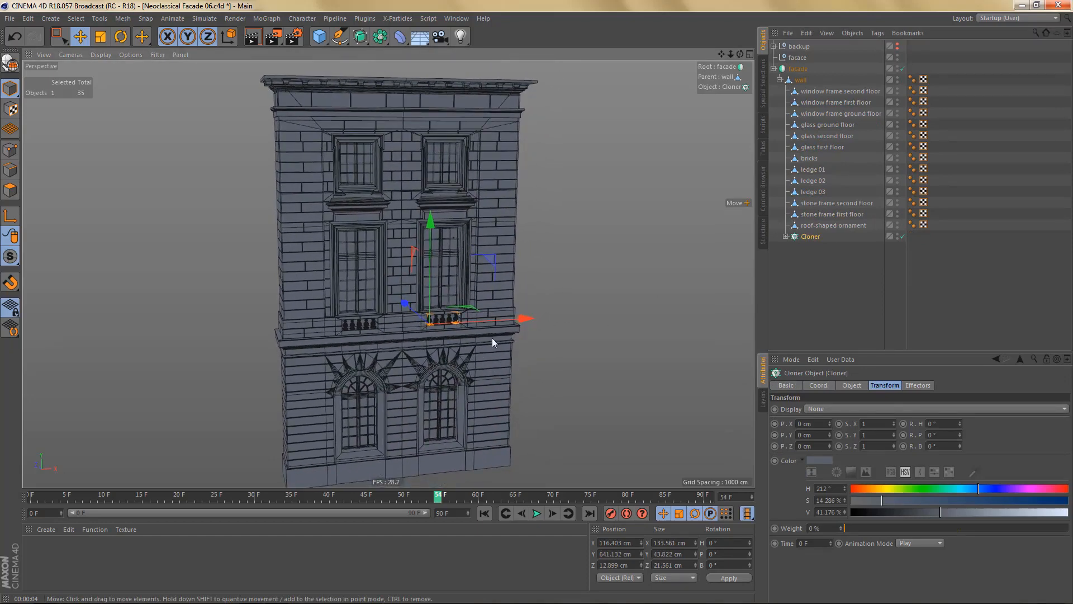
left_click_drag(492, 338, 503, 349, "alt")
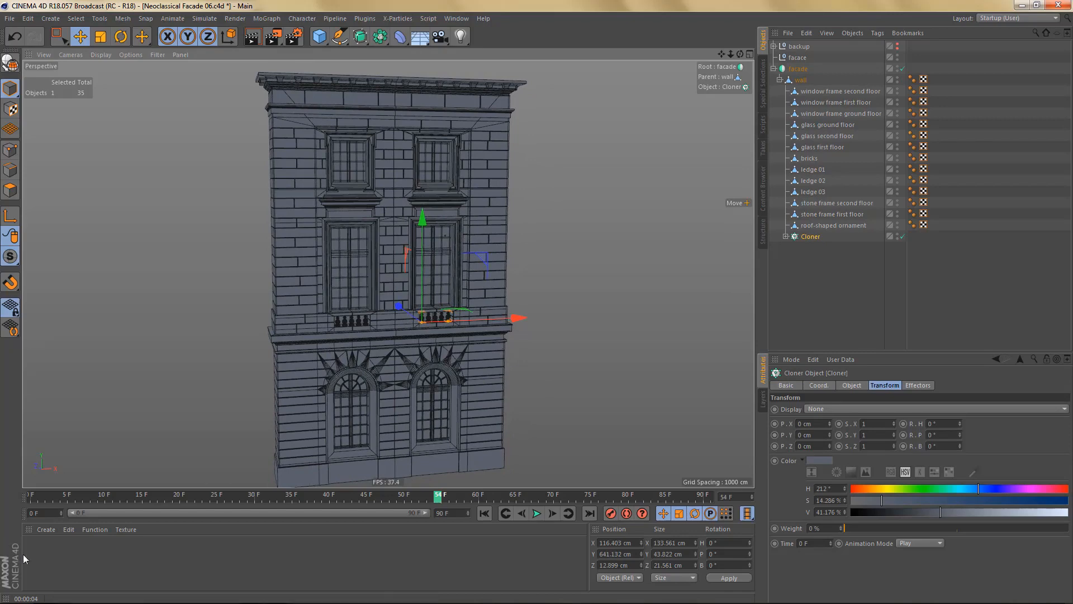
double_click(57, 563)
mouse_move(39, 553)
left_mouse_down()
mouse_move(628, 172)
mouse_move(807, 84)
mouse_move(800, 69)
left_mouse_up()
- Render the mirrored facade in the perspective view from two different angles
middle_click_drag(444, 366, 448, 359, "alt")
left_click_drag(448, 356, 446, 361, "alt")
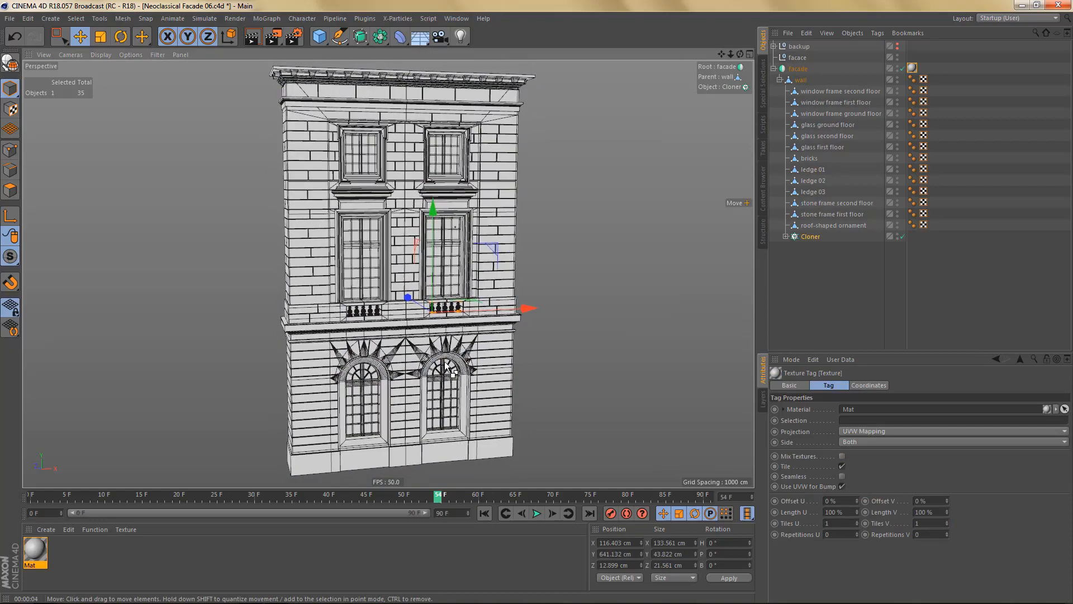
key("ctrl+r")
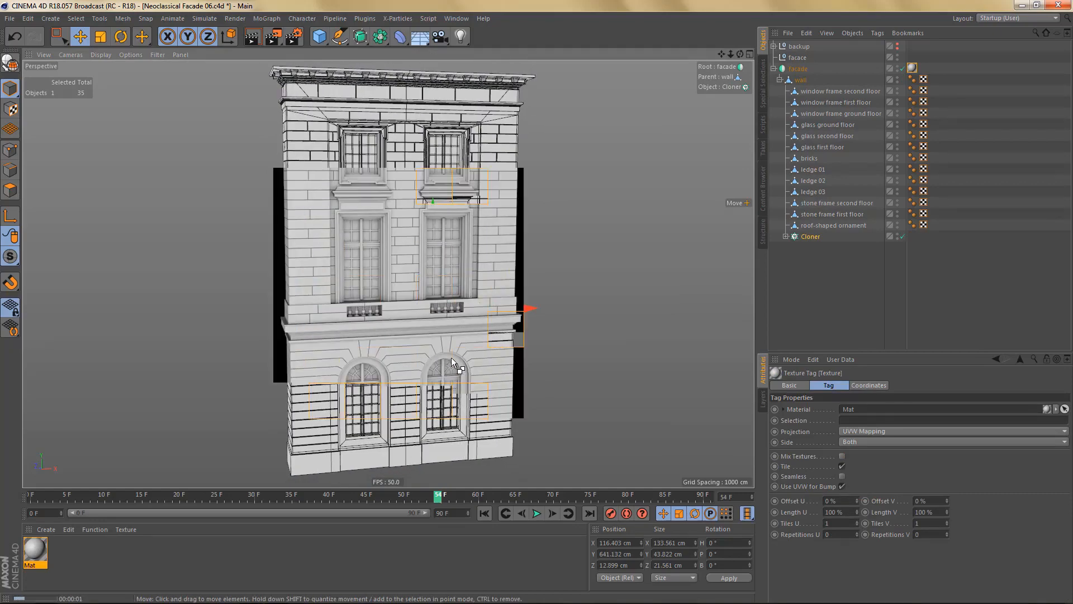
left_click_drag(489, 378, 419, 332, "alt")
key("ctrl+r")
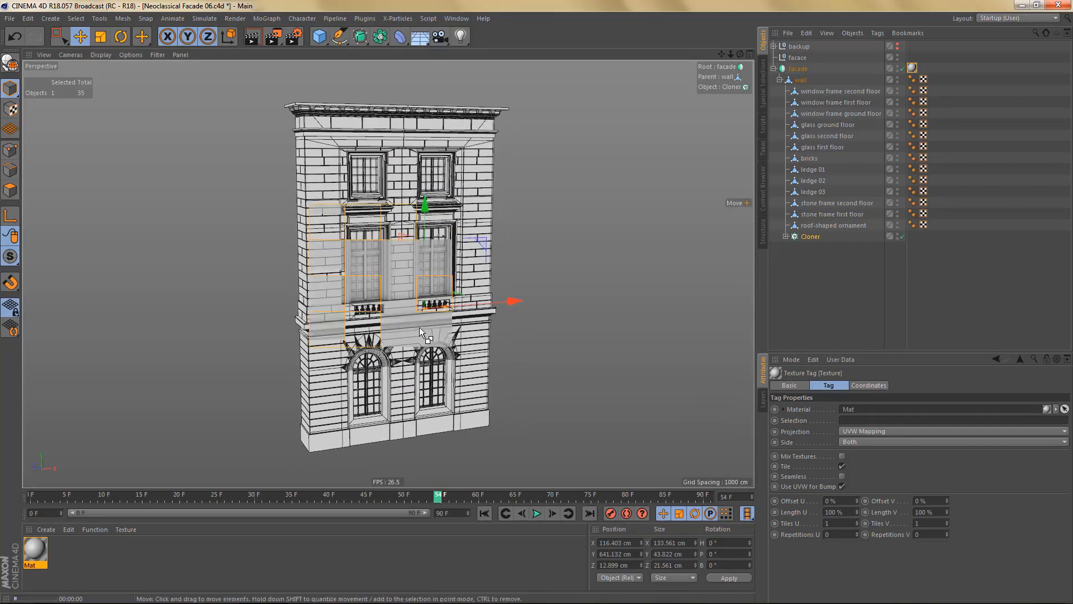